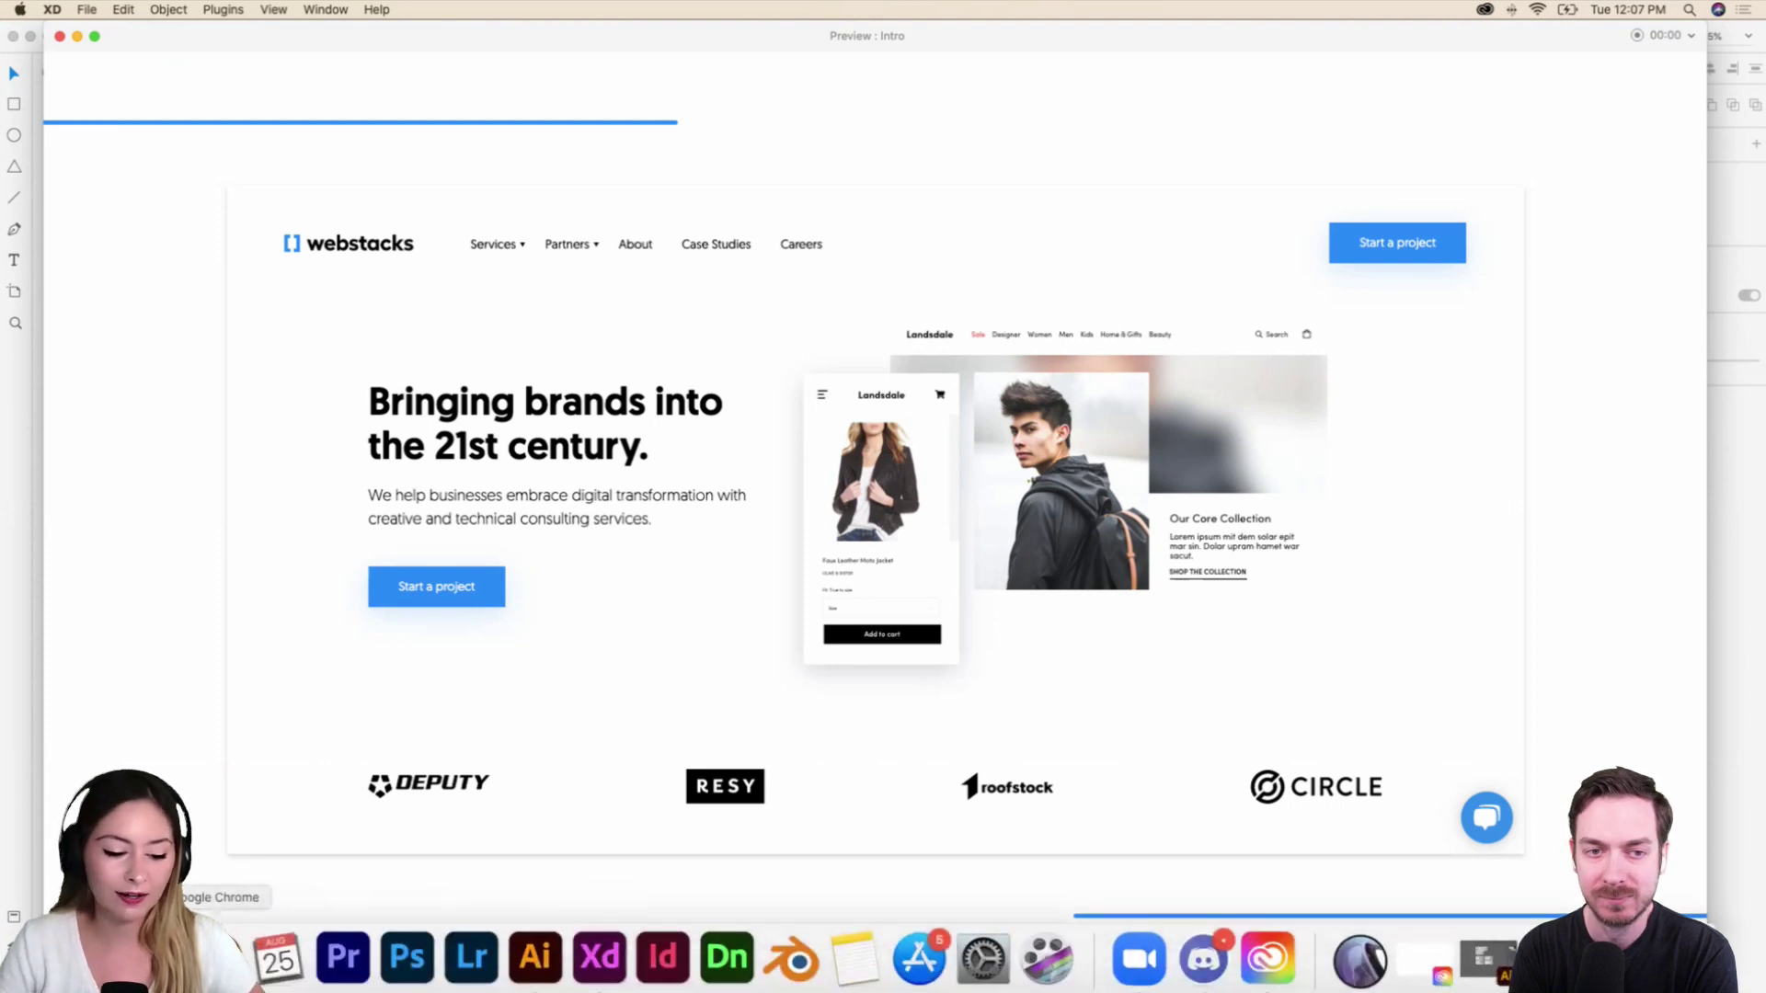
Close the Intro prototype preview and switch to the Chrome window showing the Webstacks website.
click(276, 958)
click(60, 36)
mouse_move(279, 956)
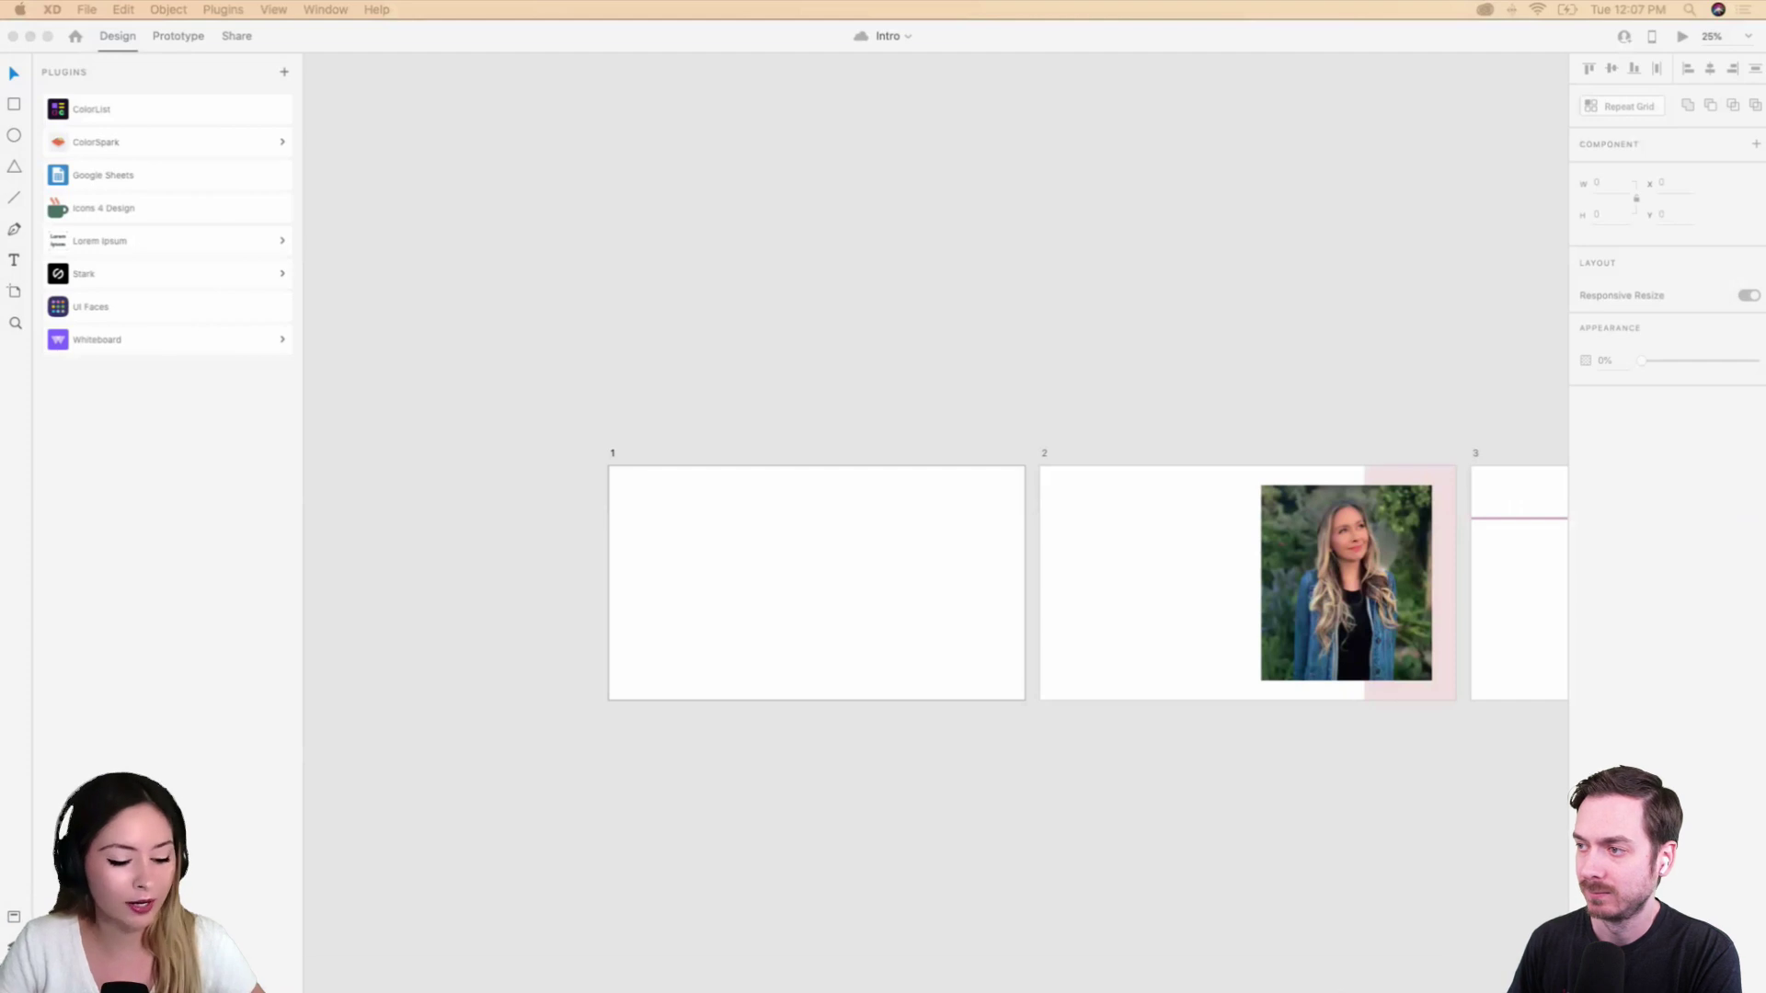
right_click(216, 957)
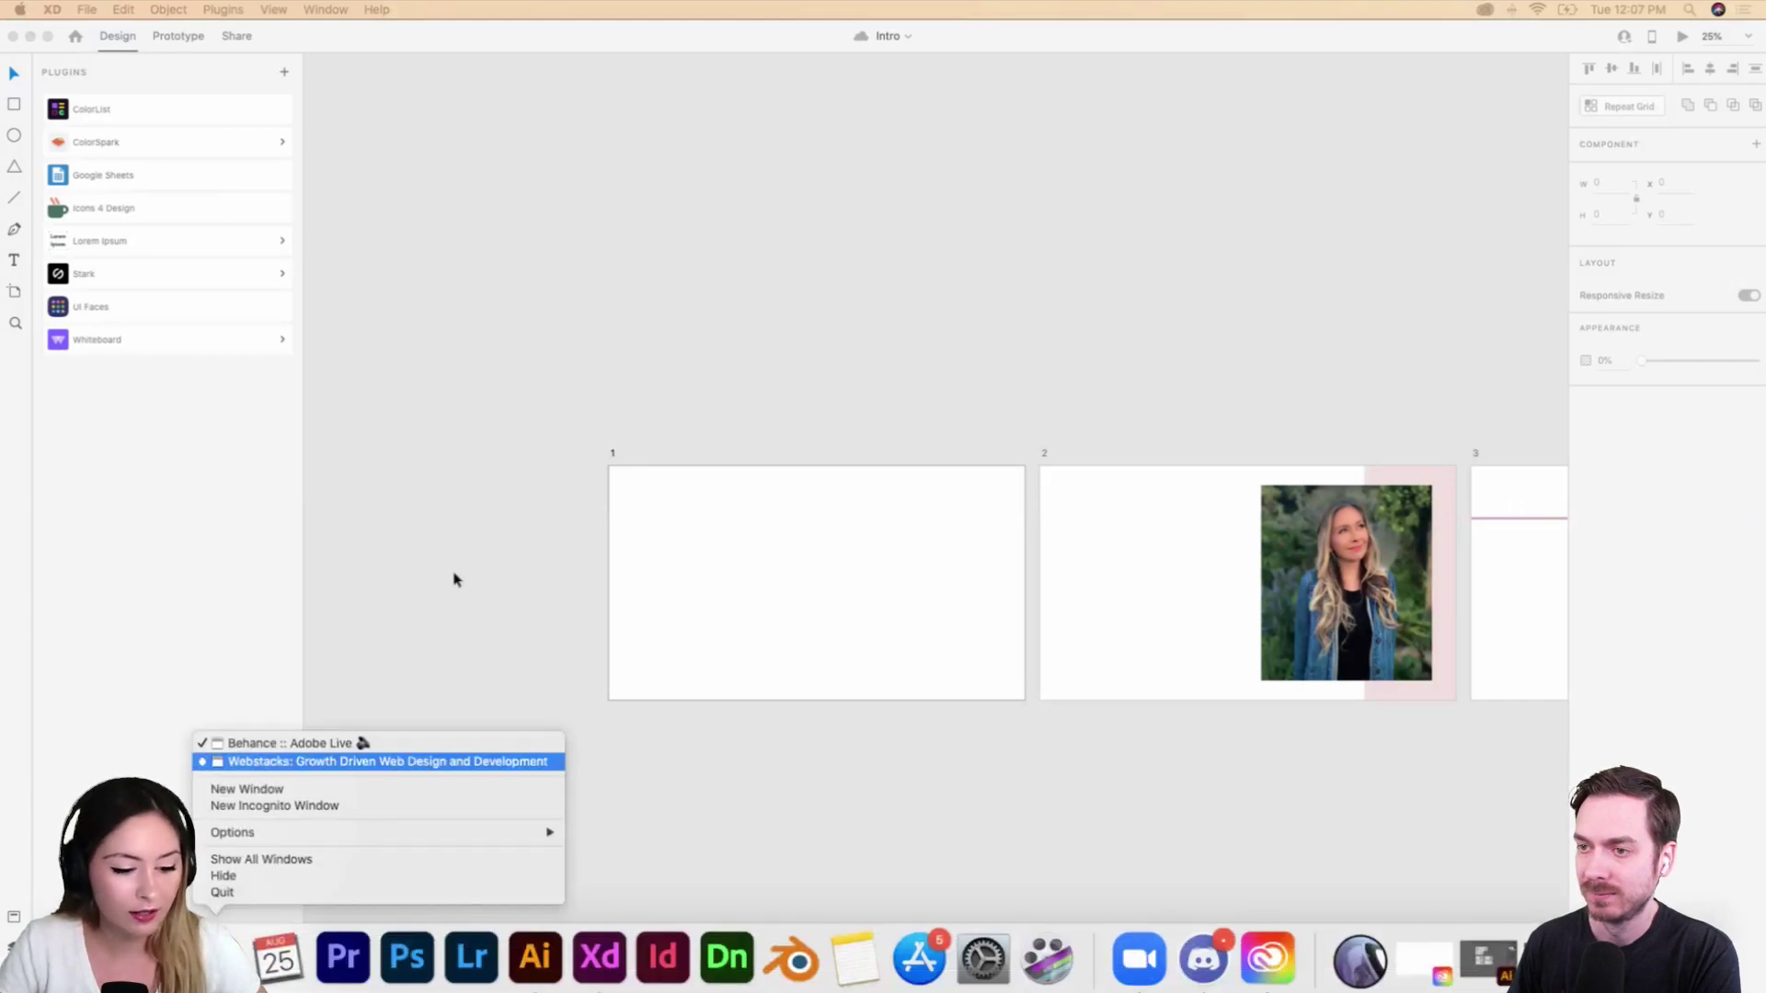
click(387, 761)
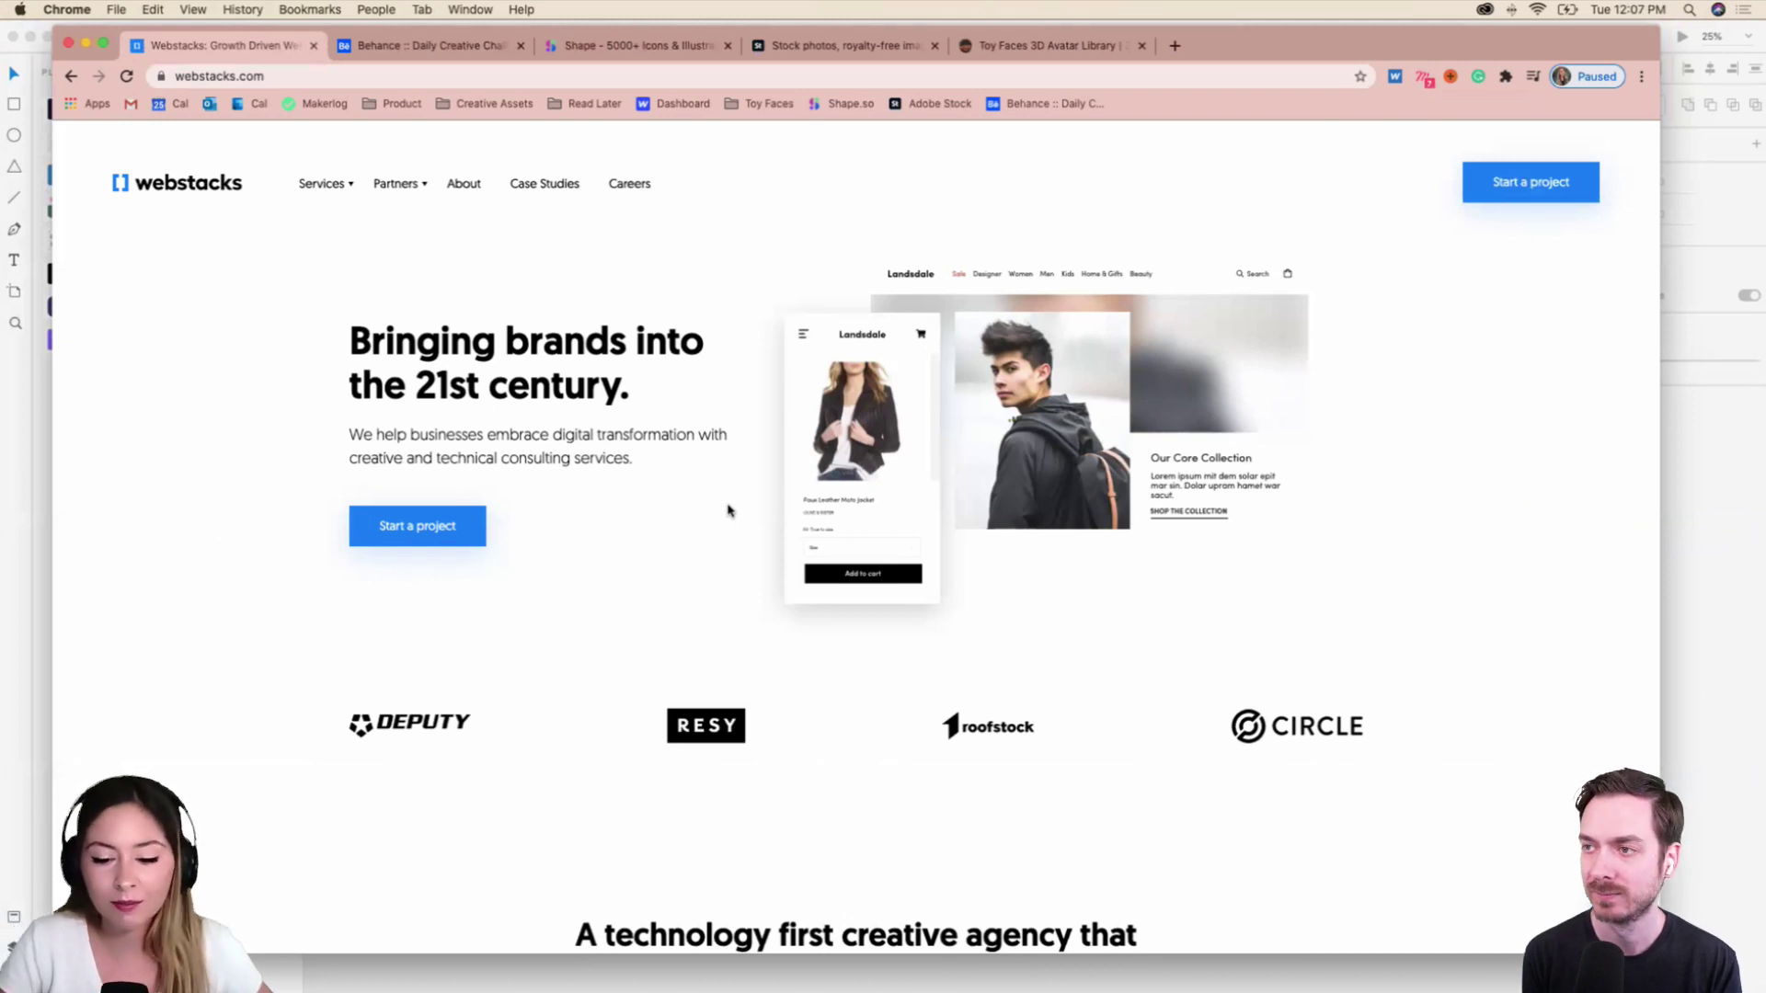
Look through the Webstacks homepage, from the hero and featured engagements to the project call-to-action and back.
scroll(728, 510, down, 5)
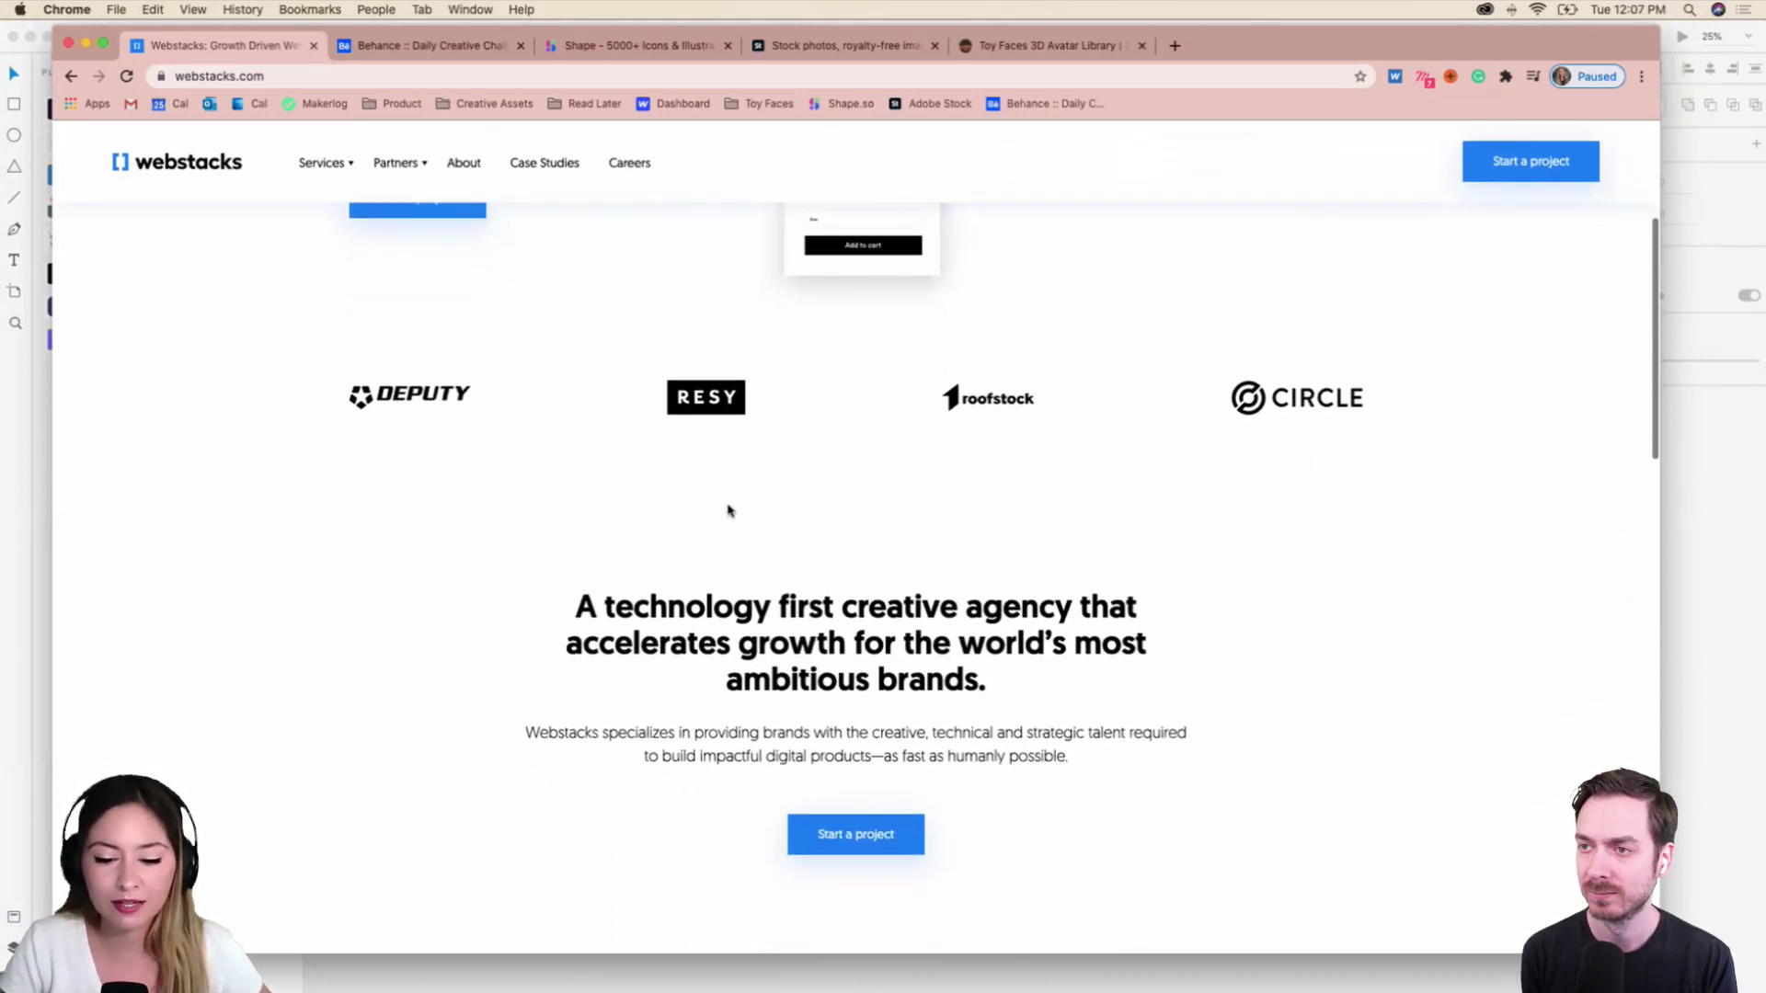
scroll(728, 510, down, 7)
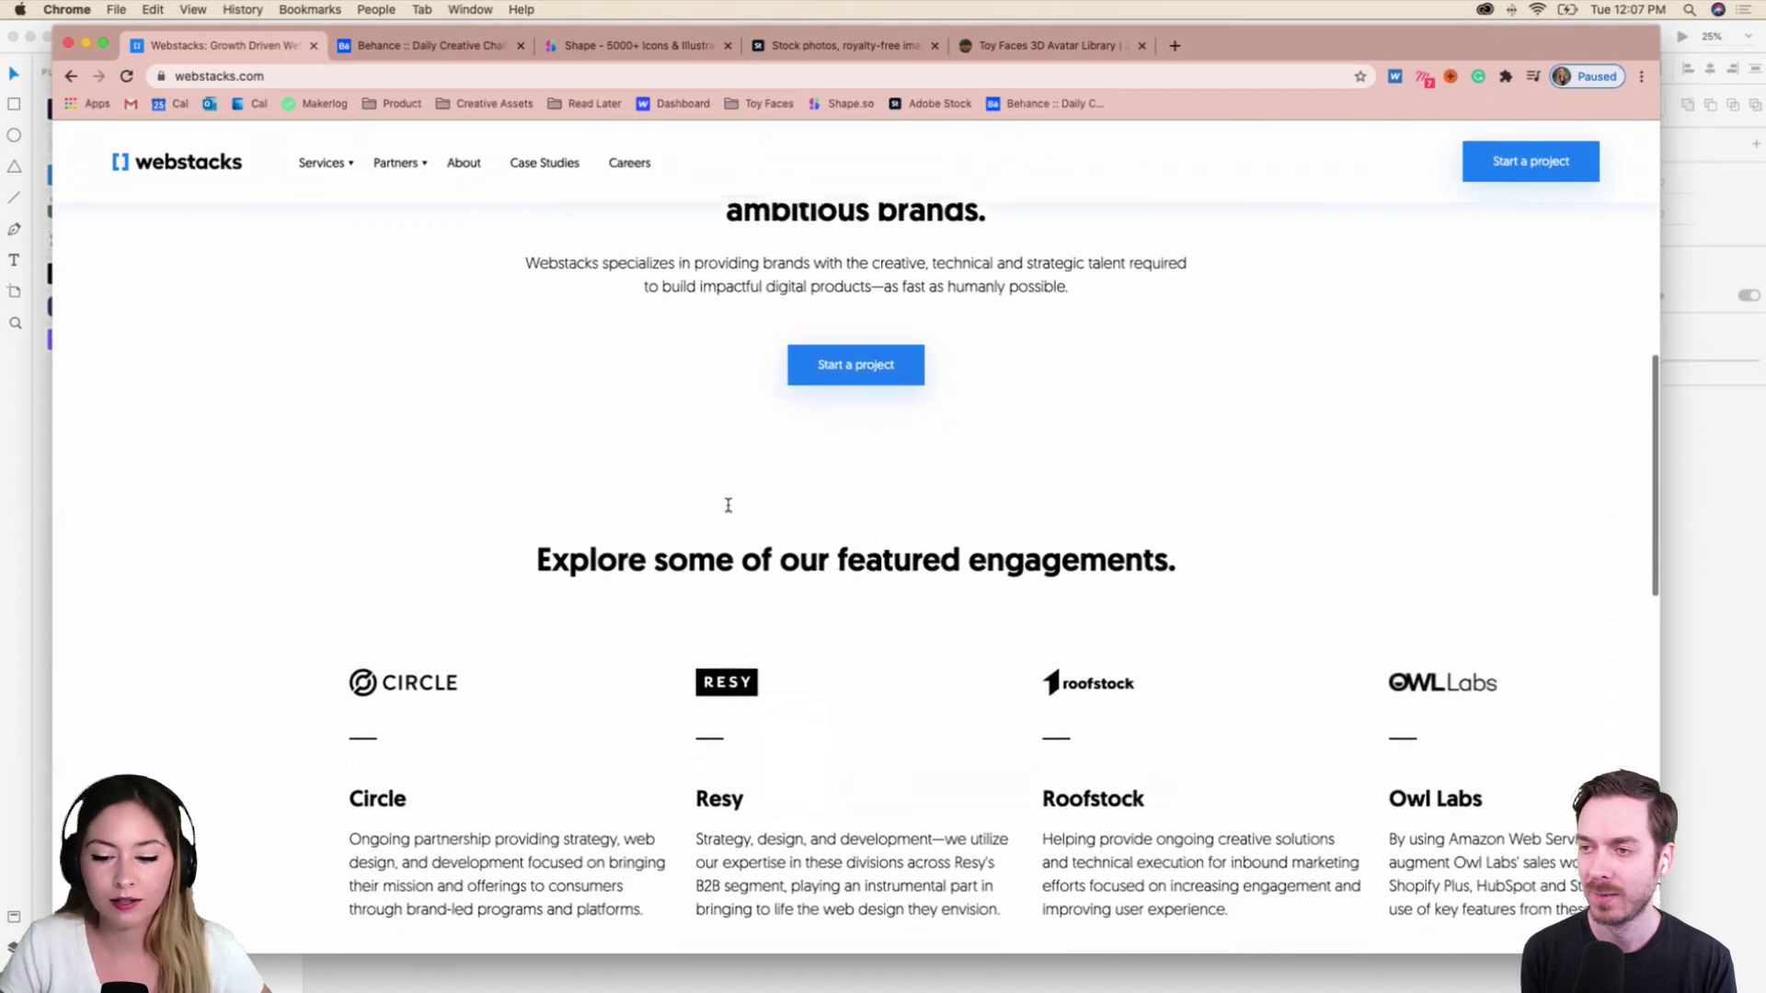
scroll(728, 505, down, 4)
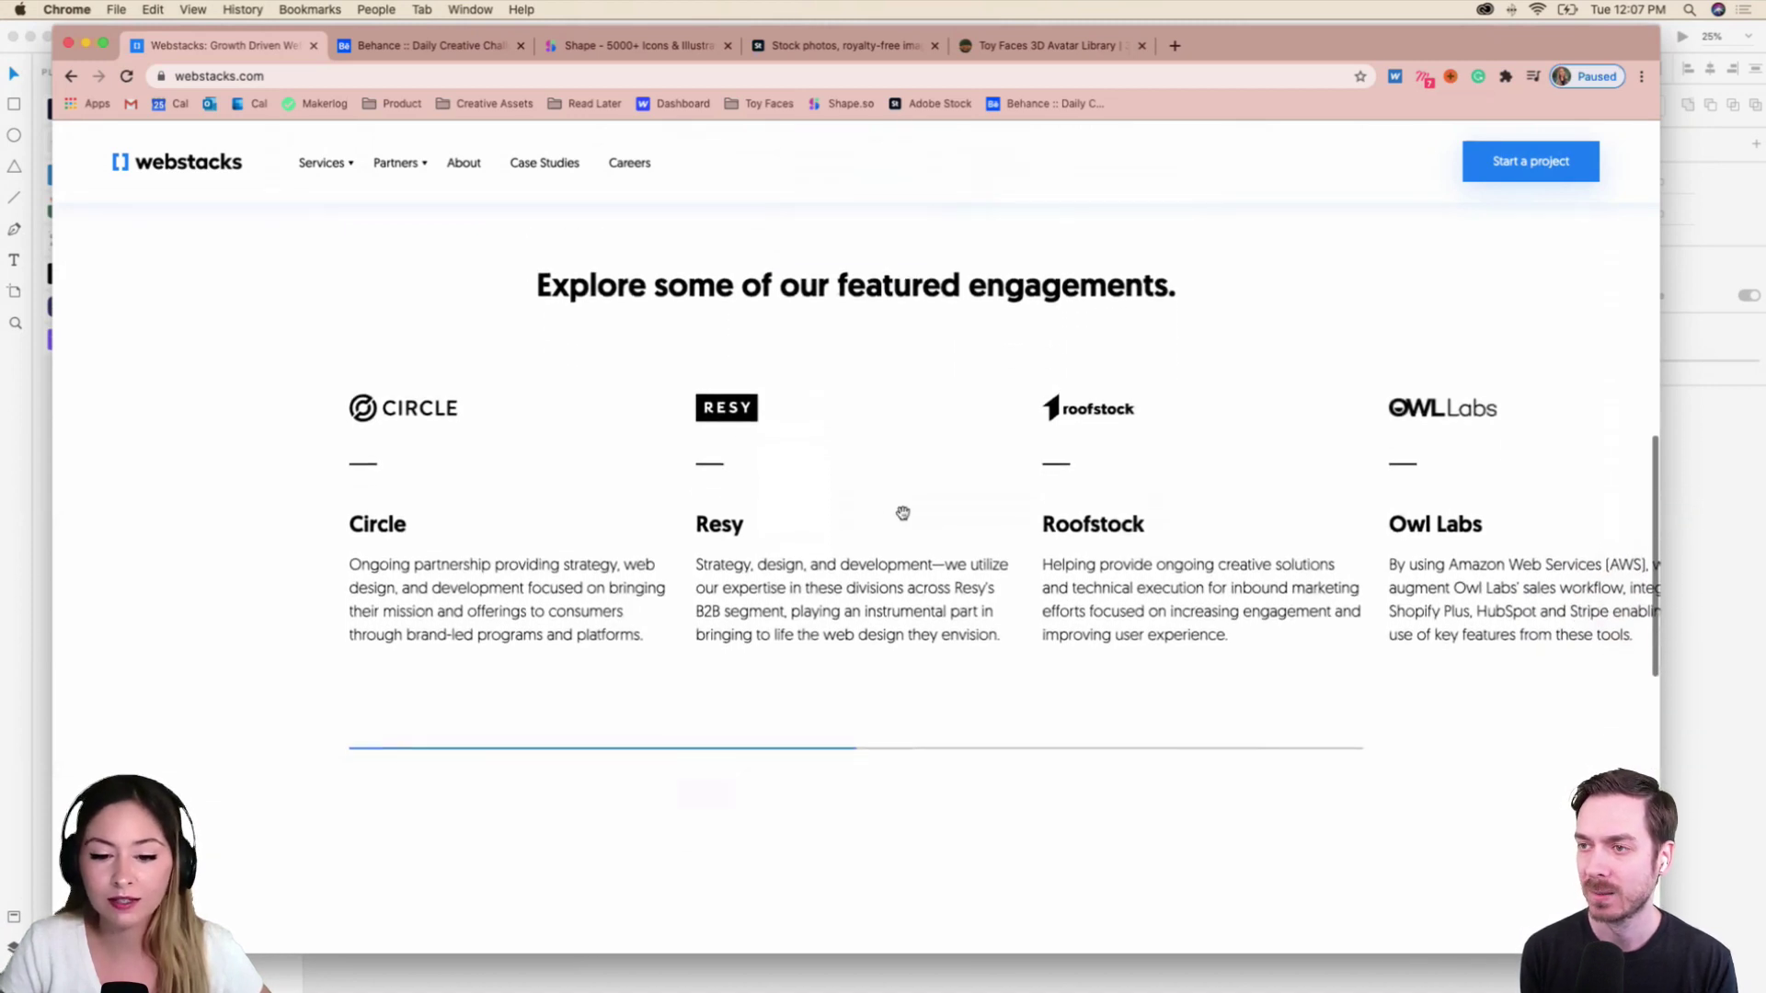
drag(1045, 524, 1290, 553)
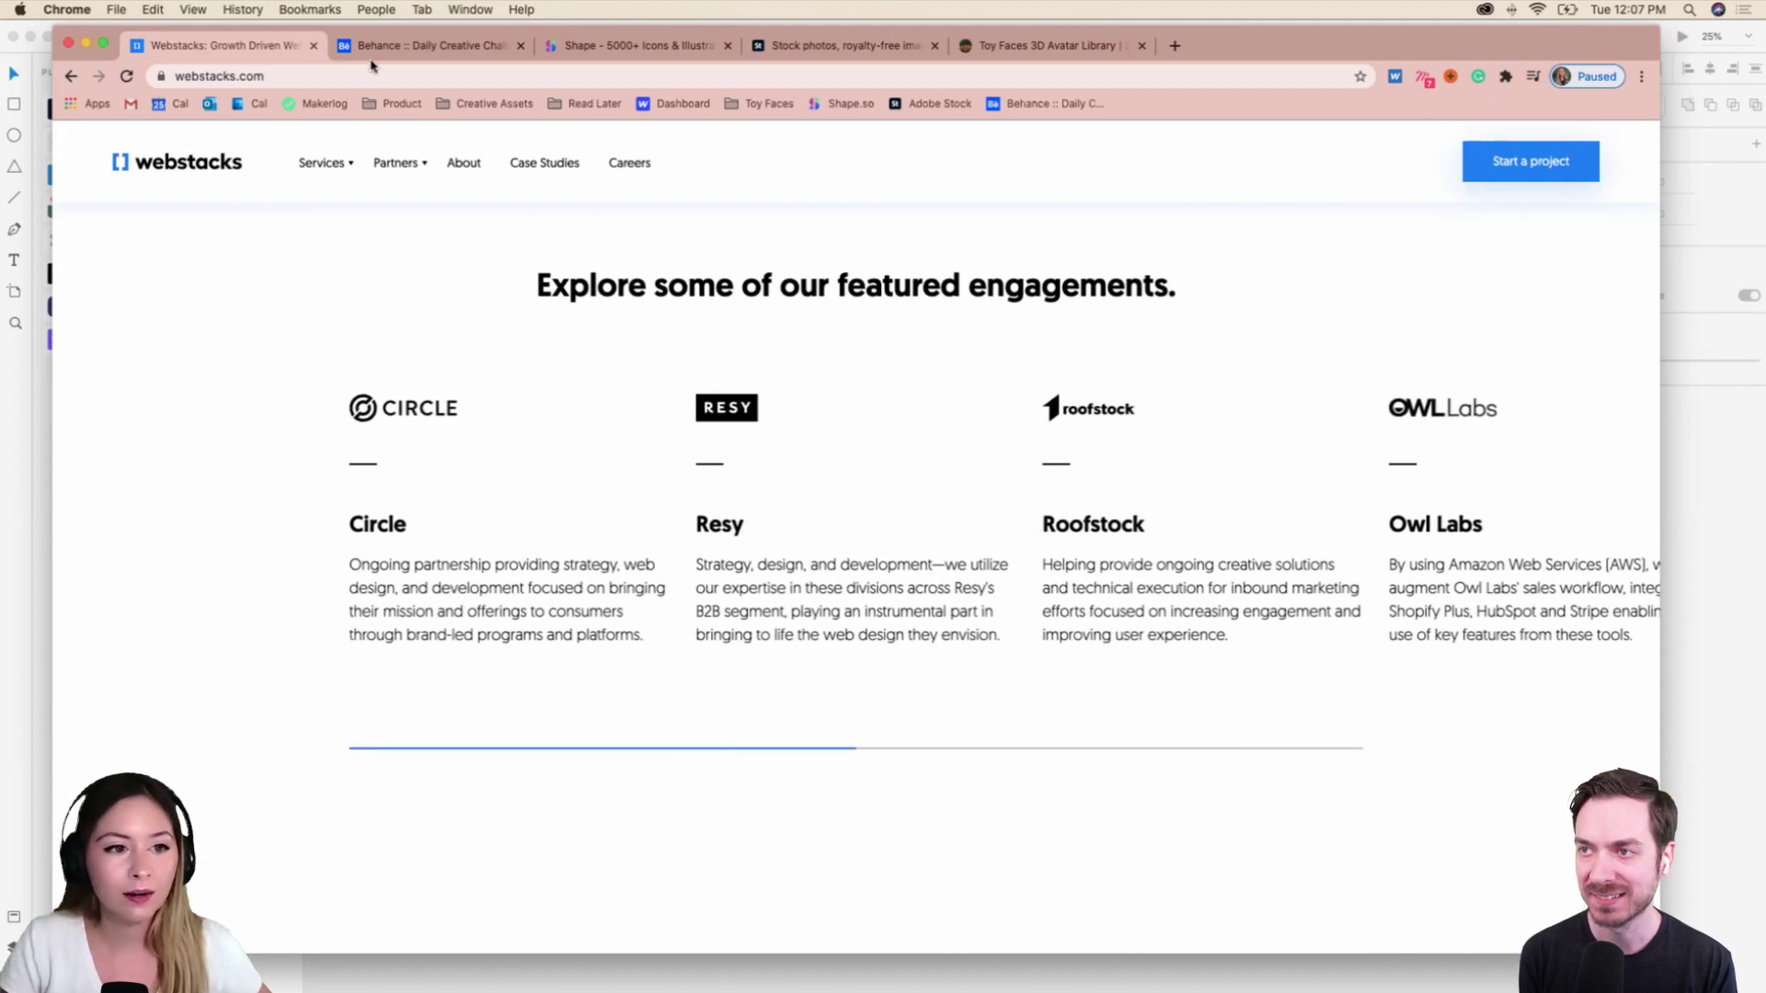
scroll(1118, 569, down, 6)
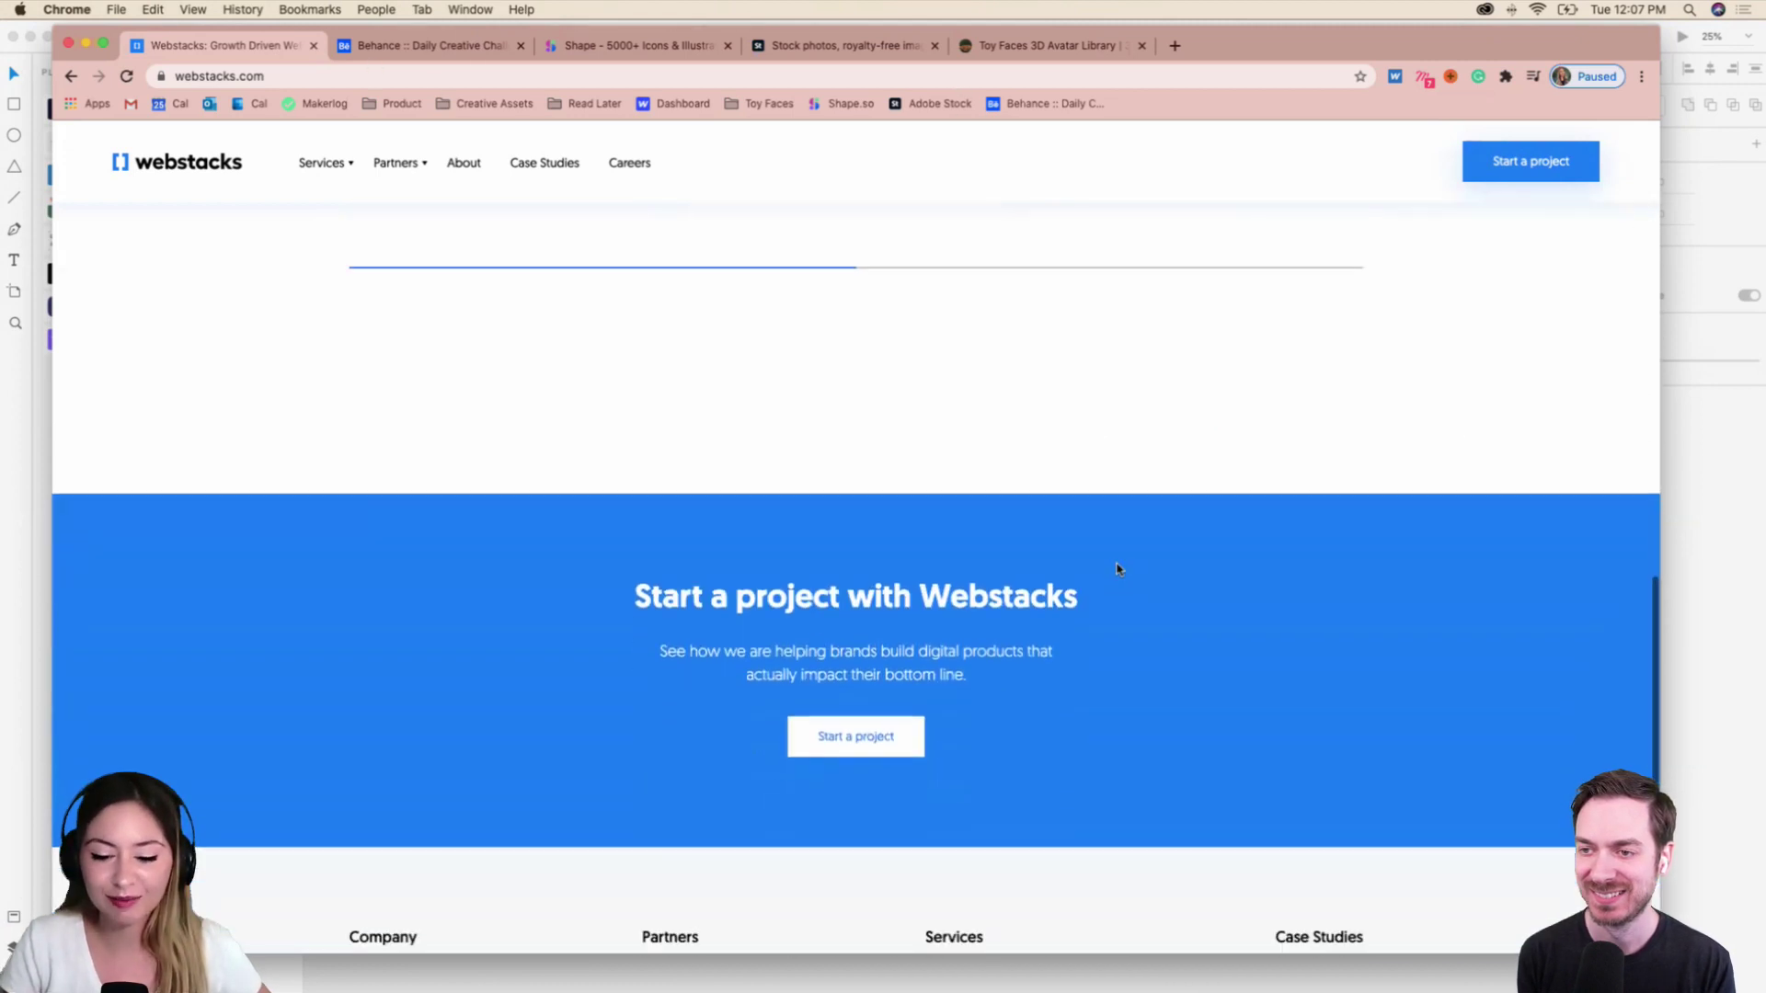
scroll(1117, 569, up, 10)
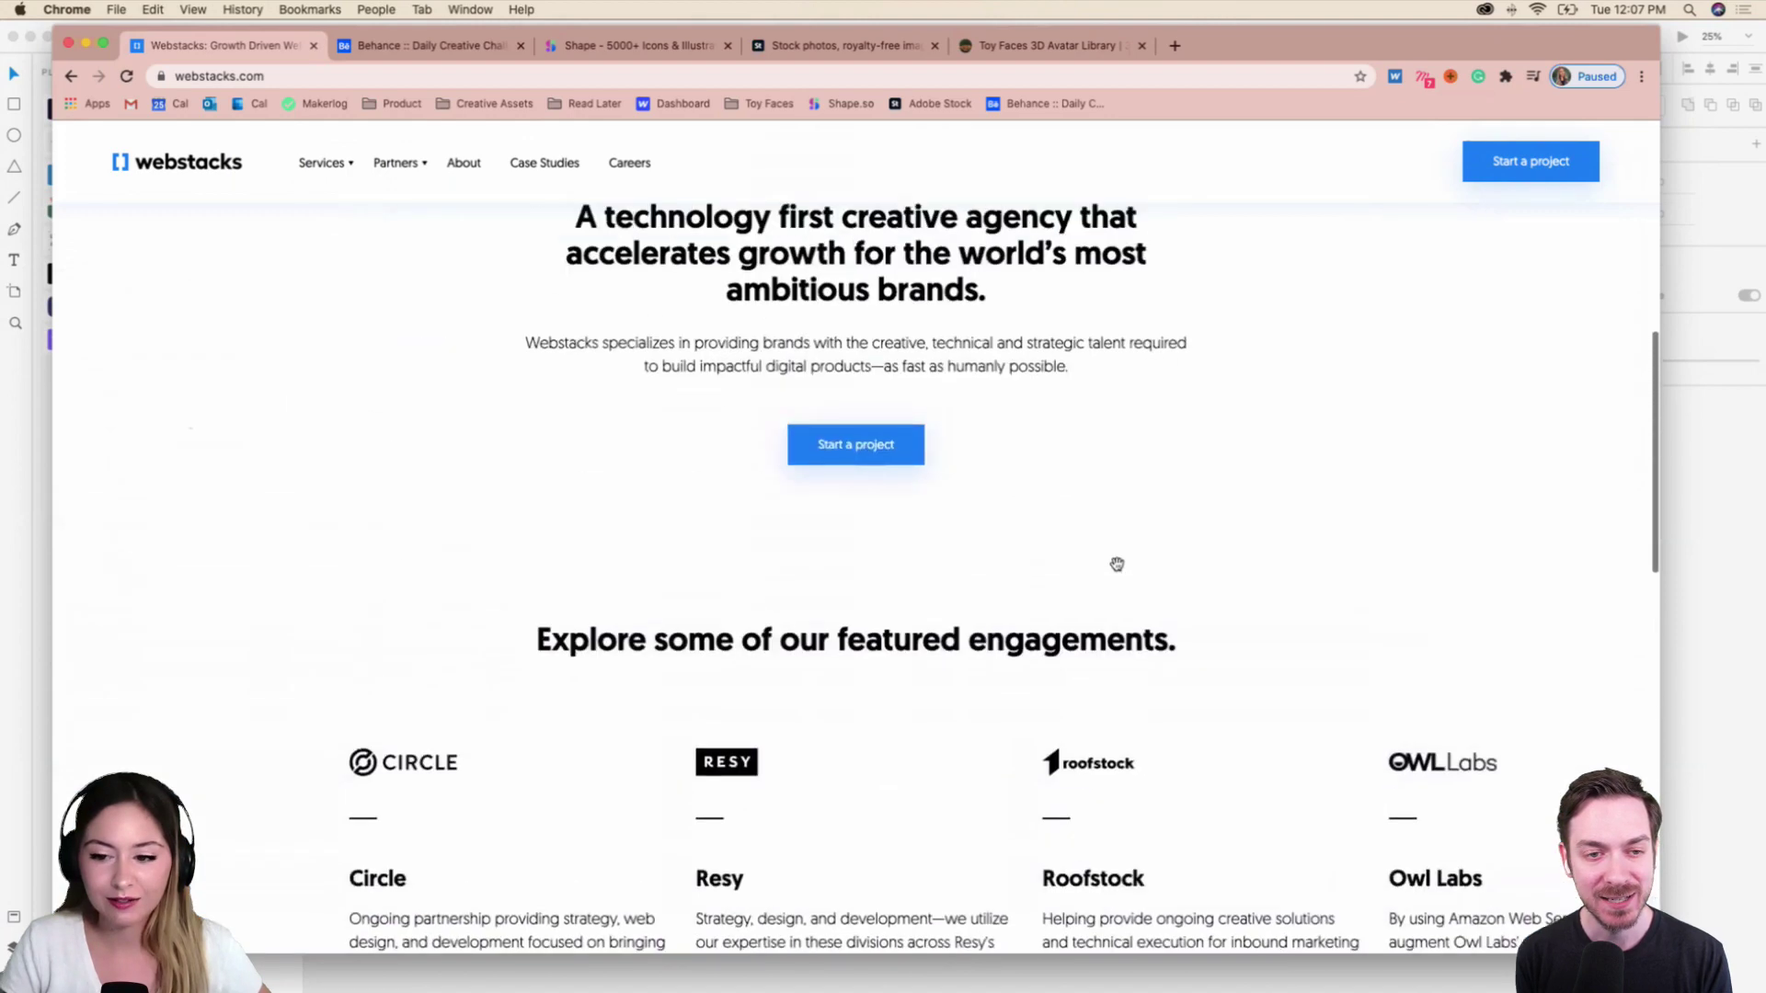
scroll(1118, 564, up, 8)
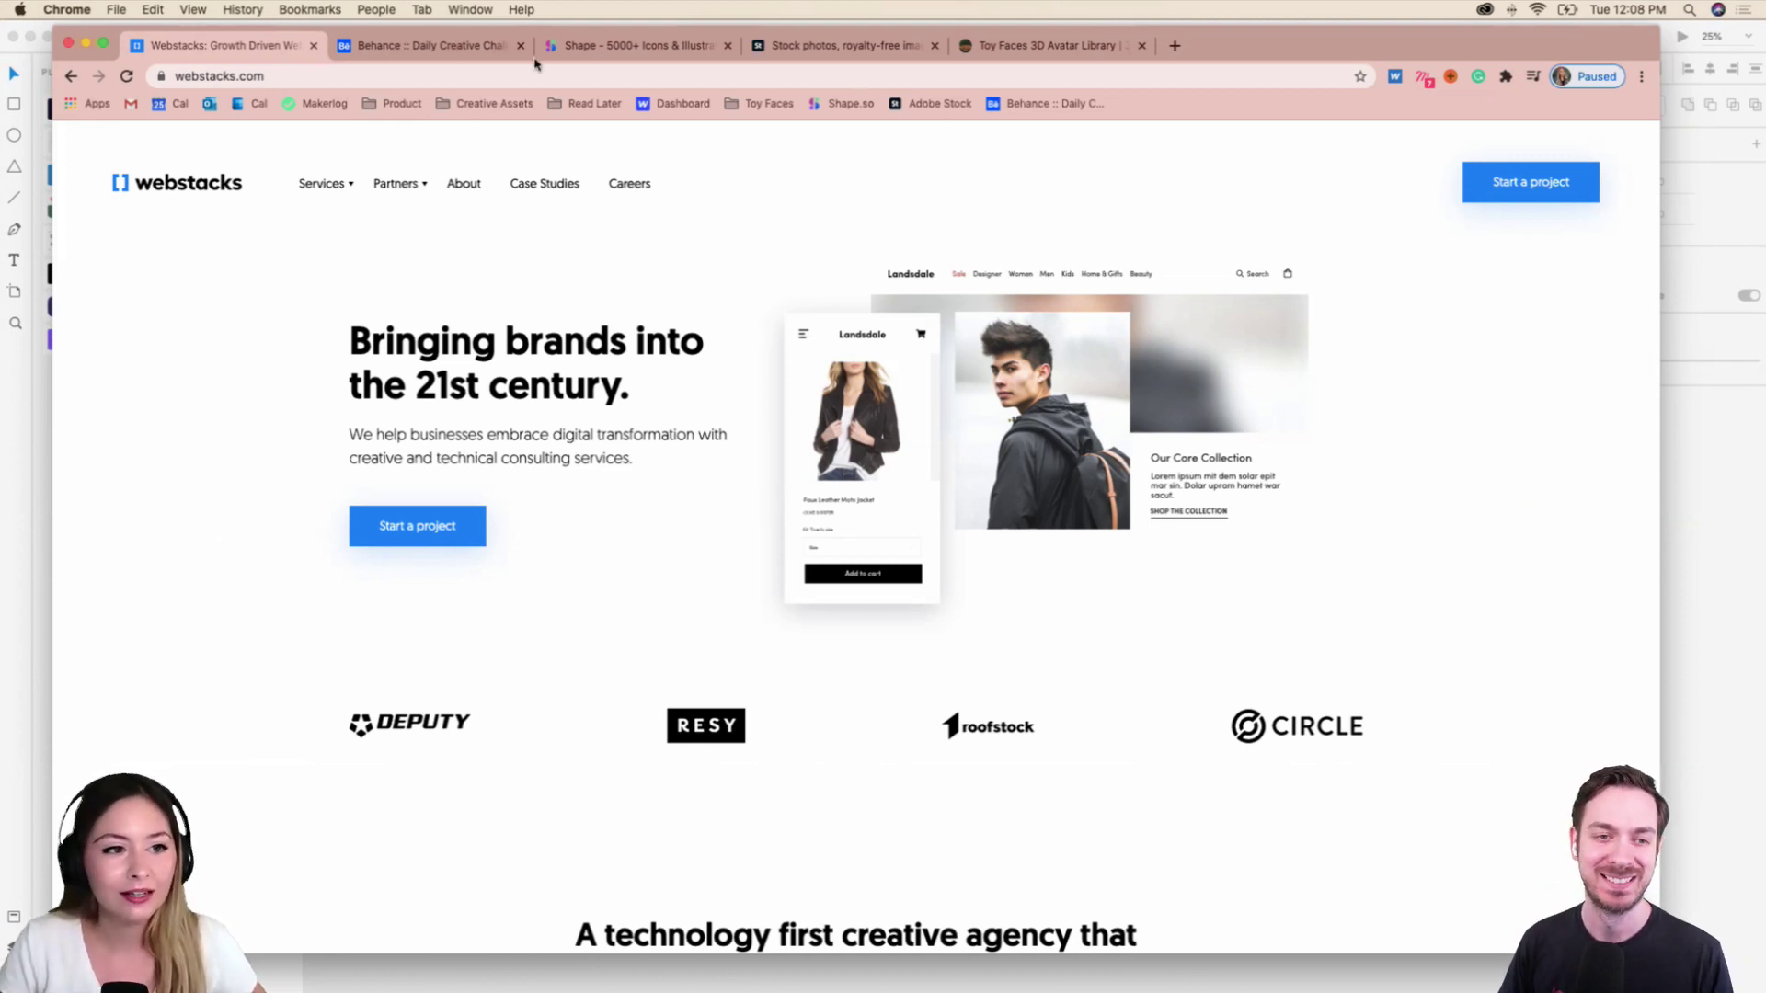
Minimise the browser window, switch to the GoodPlace document in Adobe XD and clear the selection there.
key(super+m)
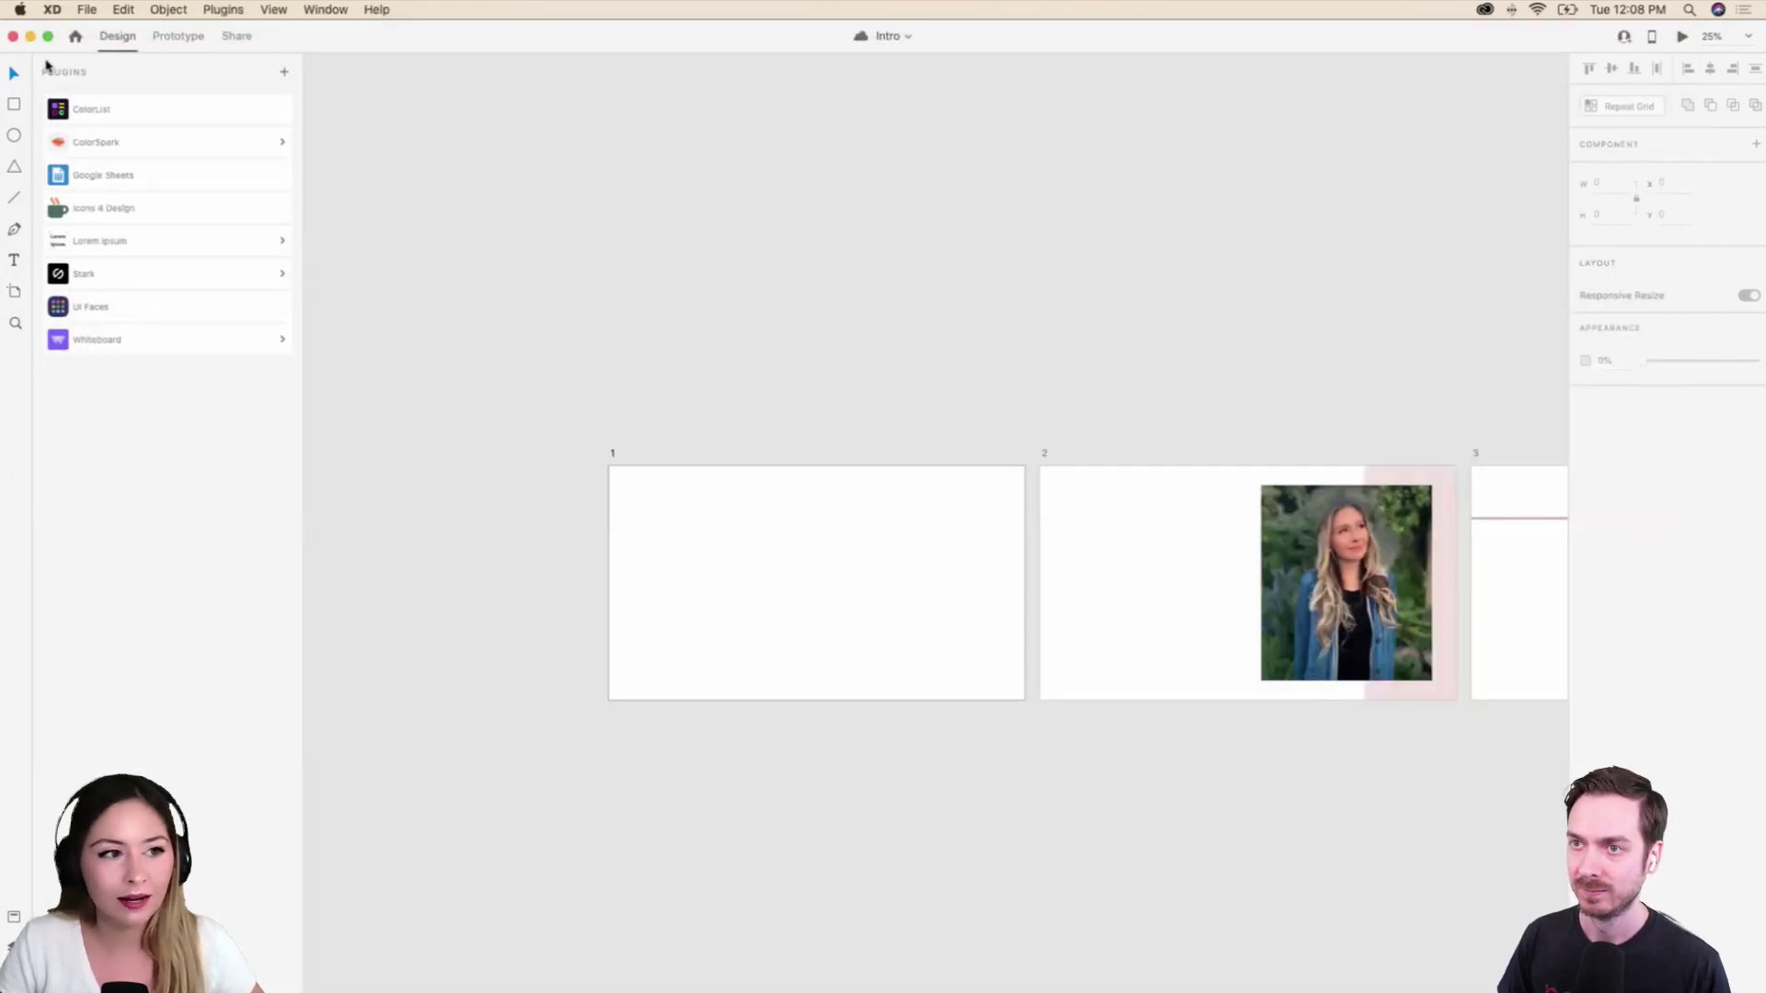
key(super+grave)
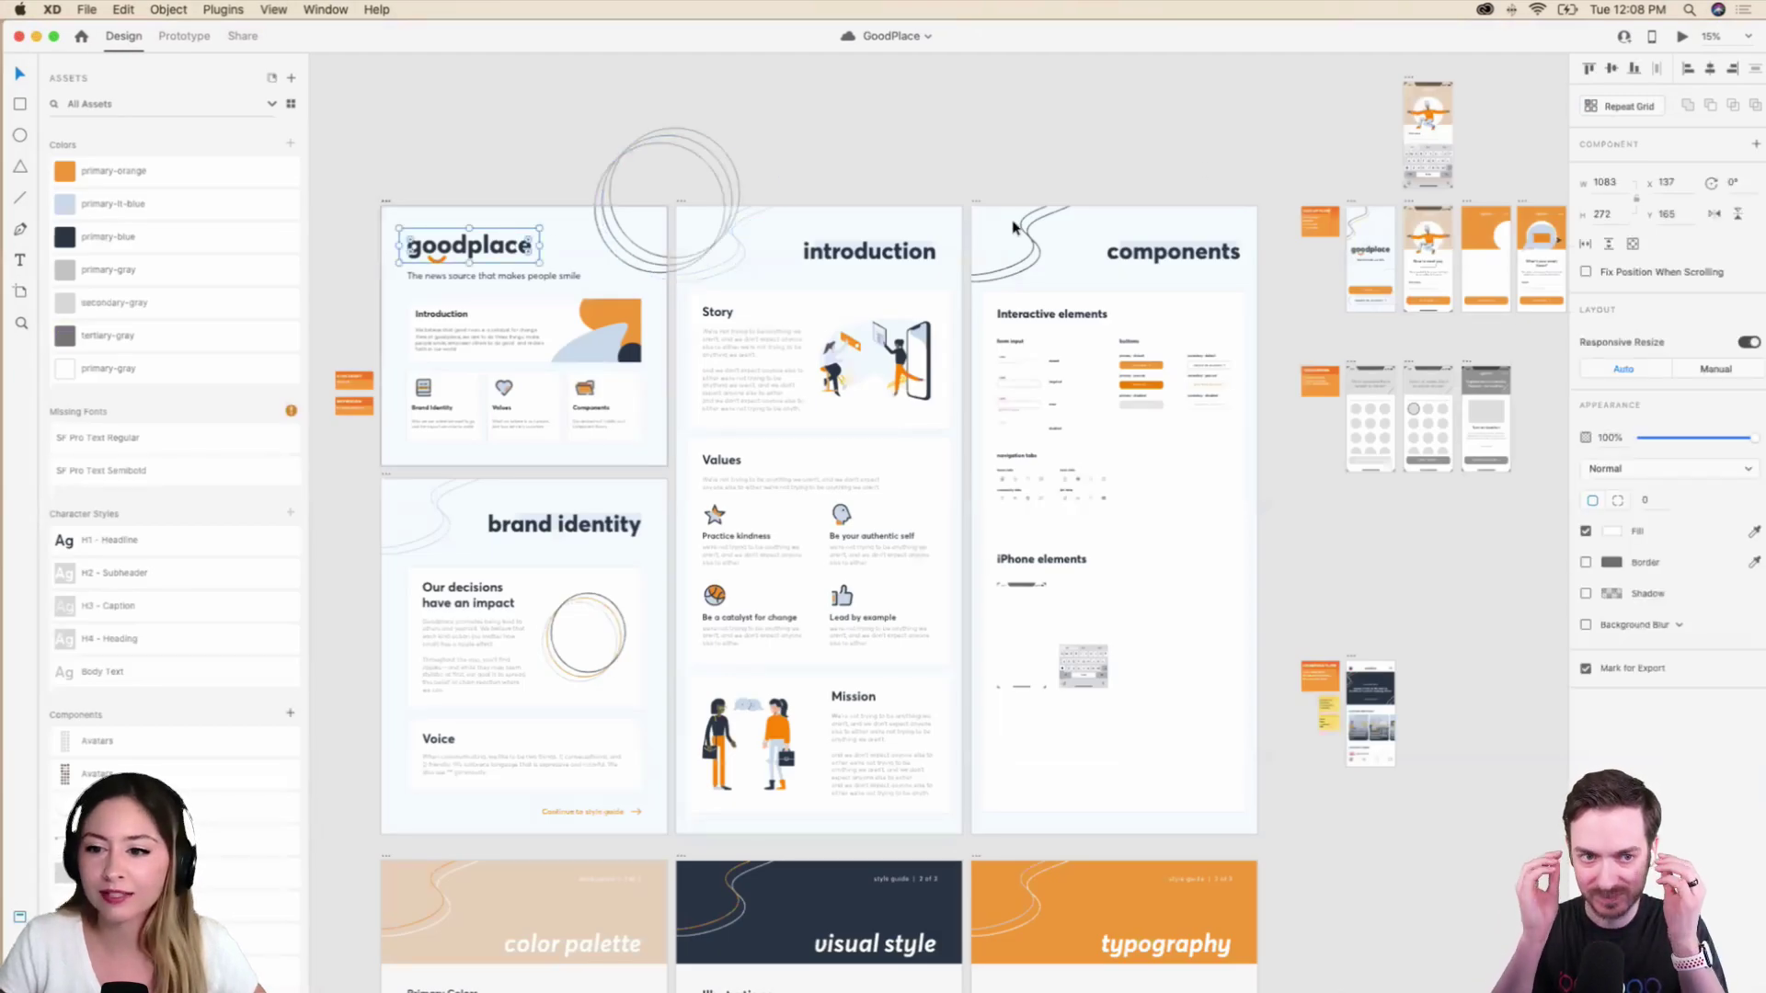
scroll(1120, 184, down, 2)
scroll(1120, 184, left, 2)
key(Escape)
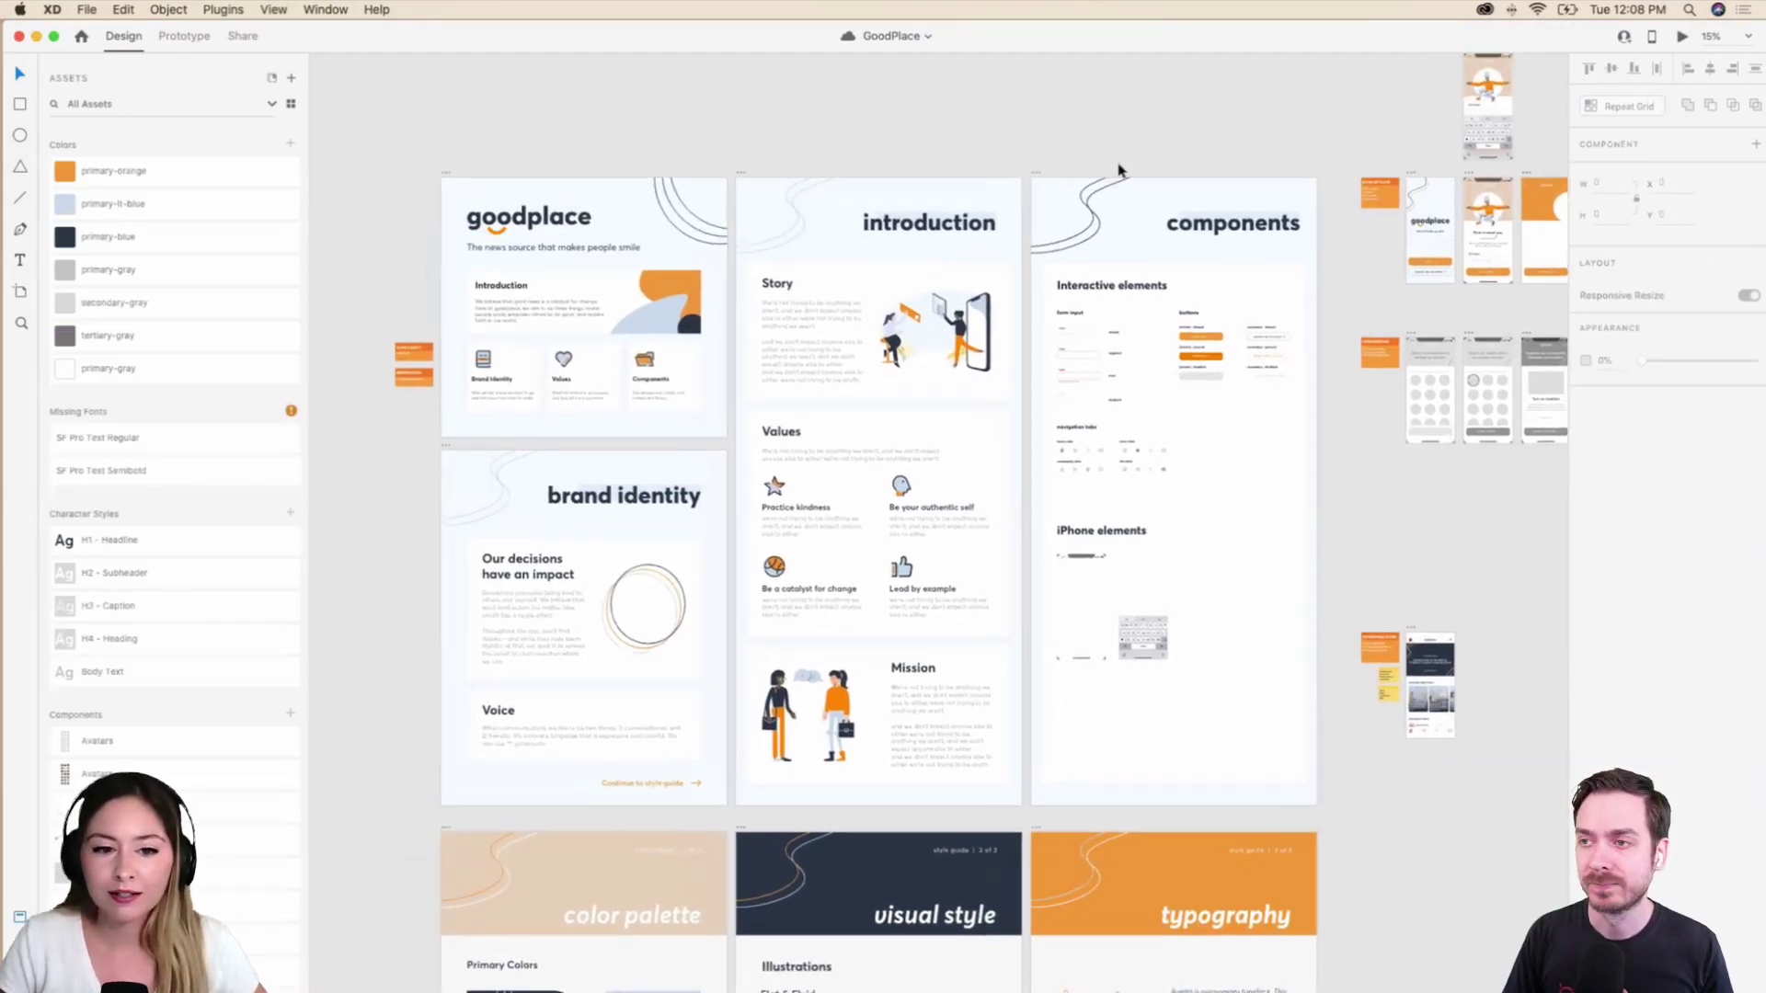
scroll(1118, 169, up, 3)
scroll(1119, 169, left, 2)
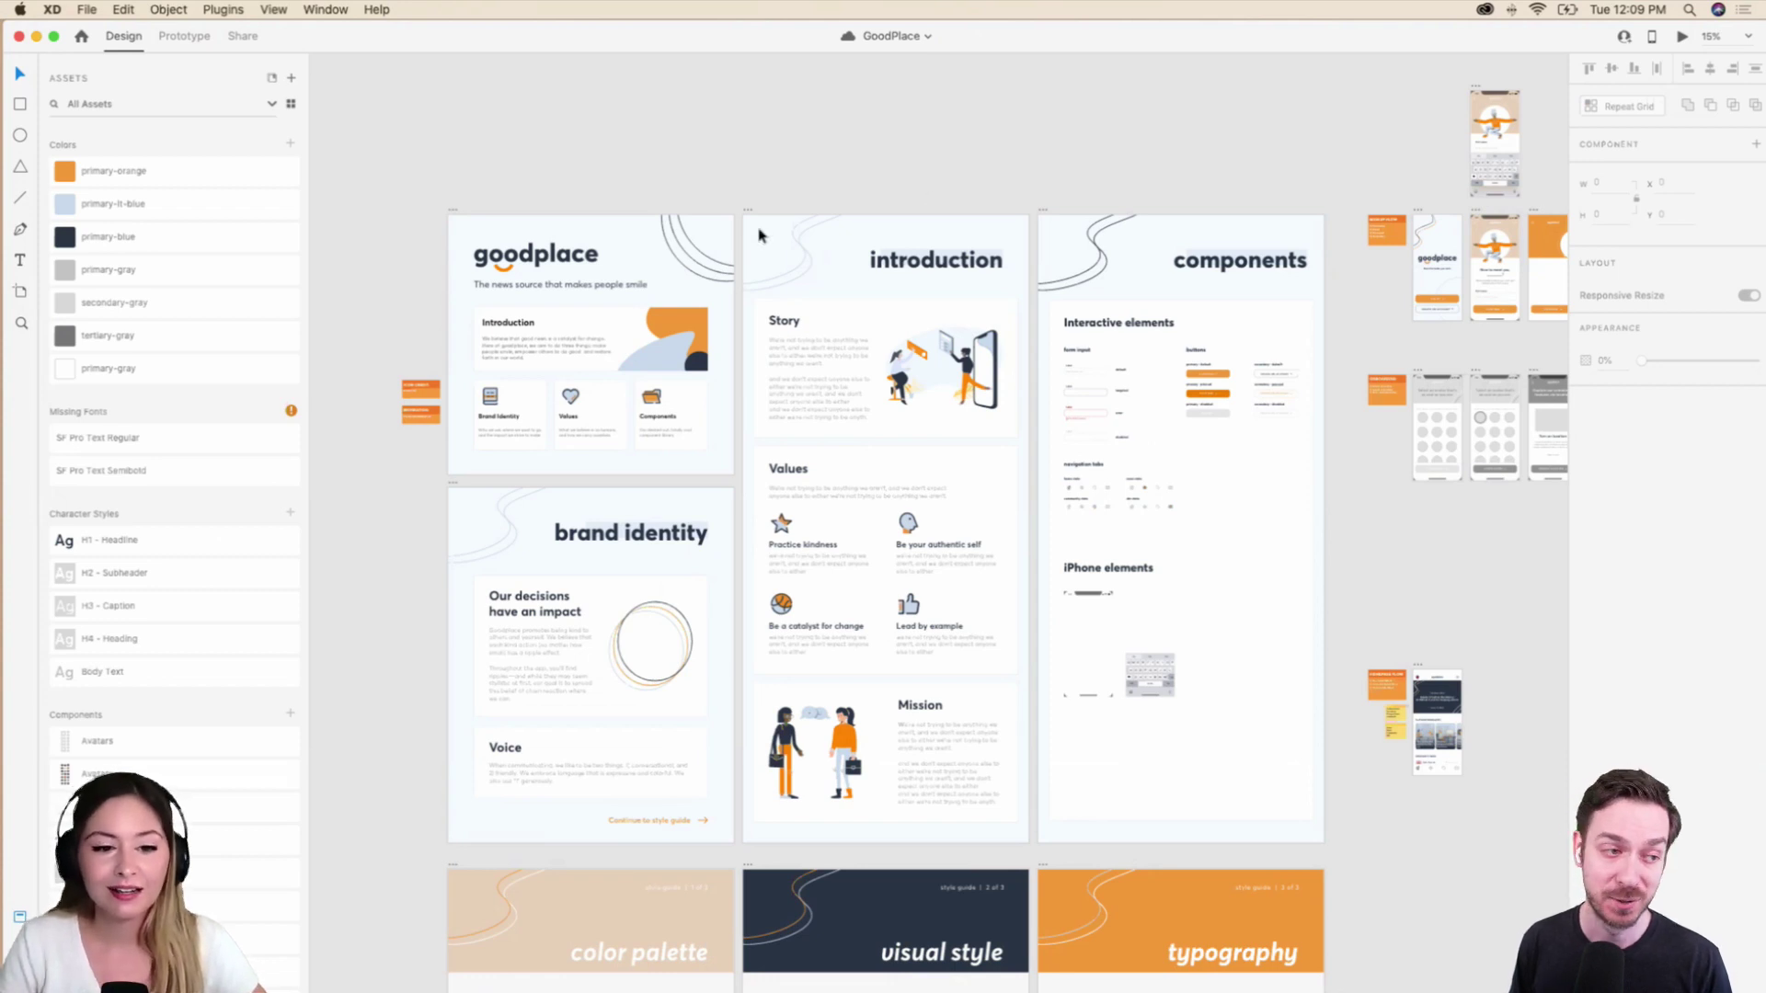
drag(808, 138, 584, 158)
scroll(722, 206, down, 3)
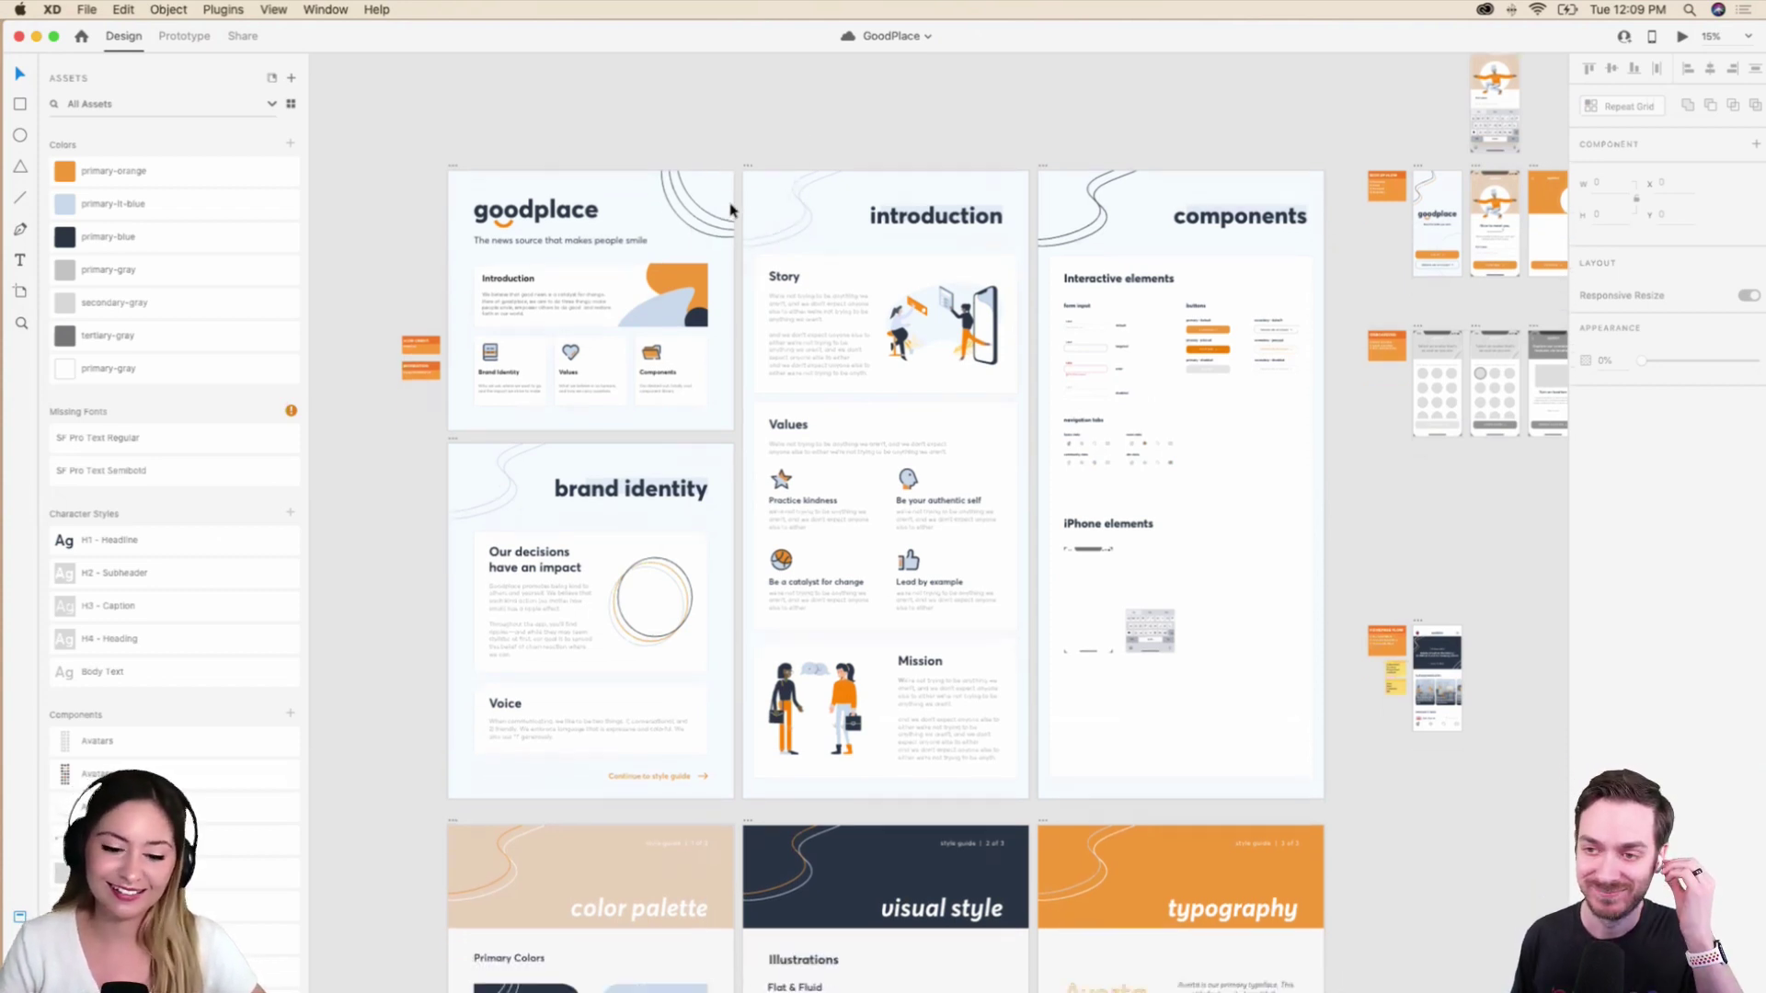
scroll(731, 206, right, 2)
scroll(960, 172, left, 2)
scroll(960, 172, down, 1)
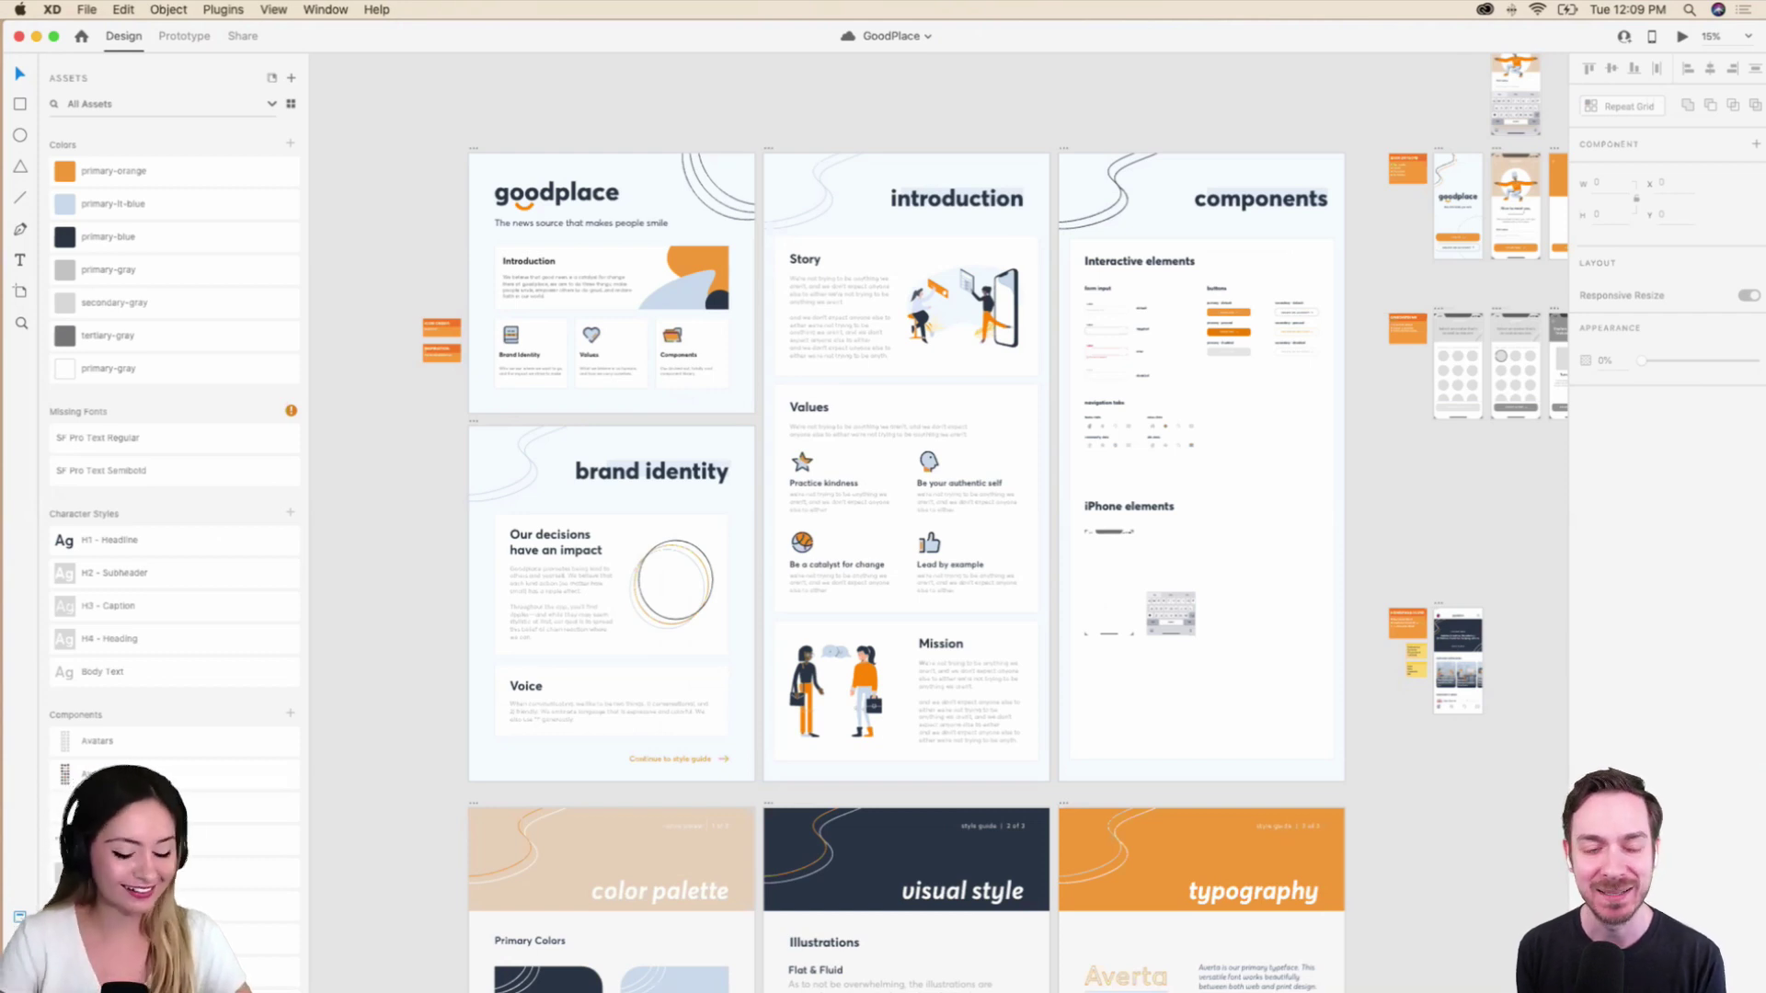
key(a)
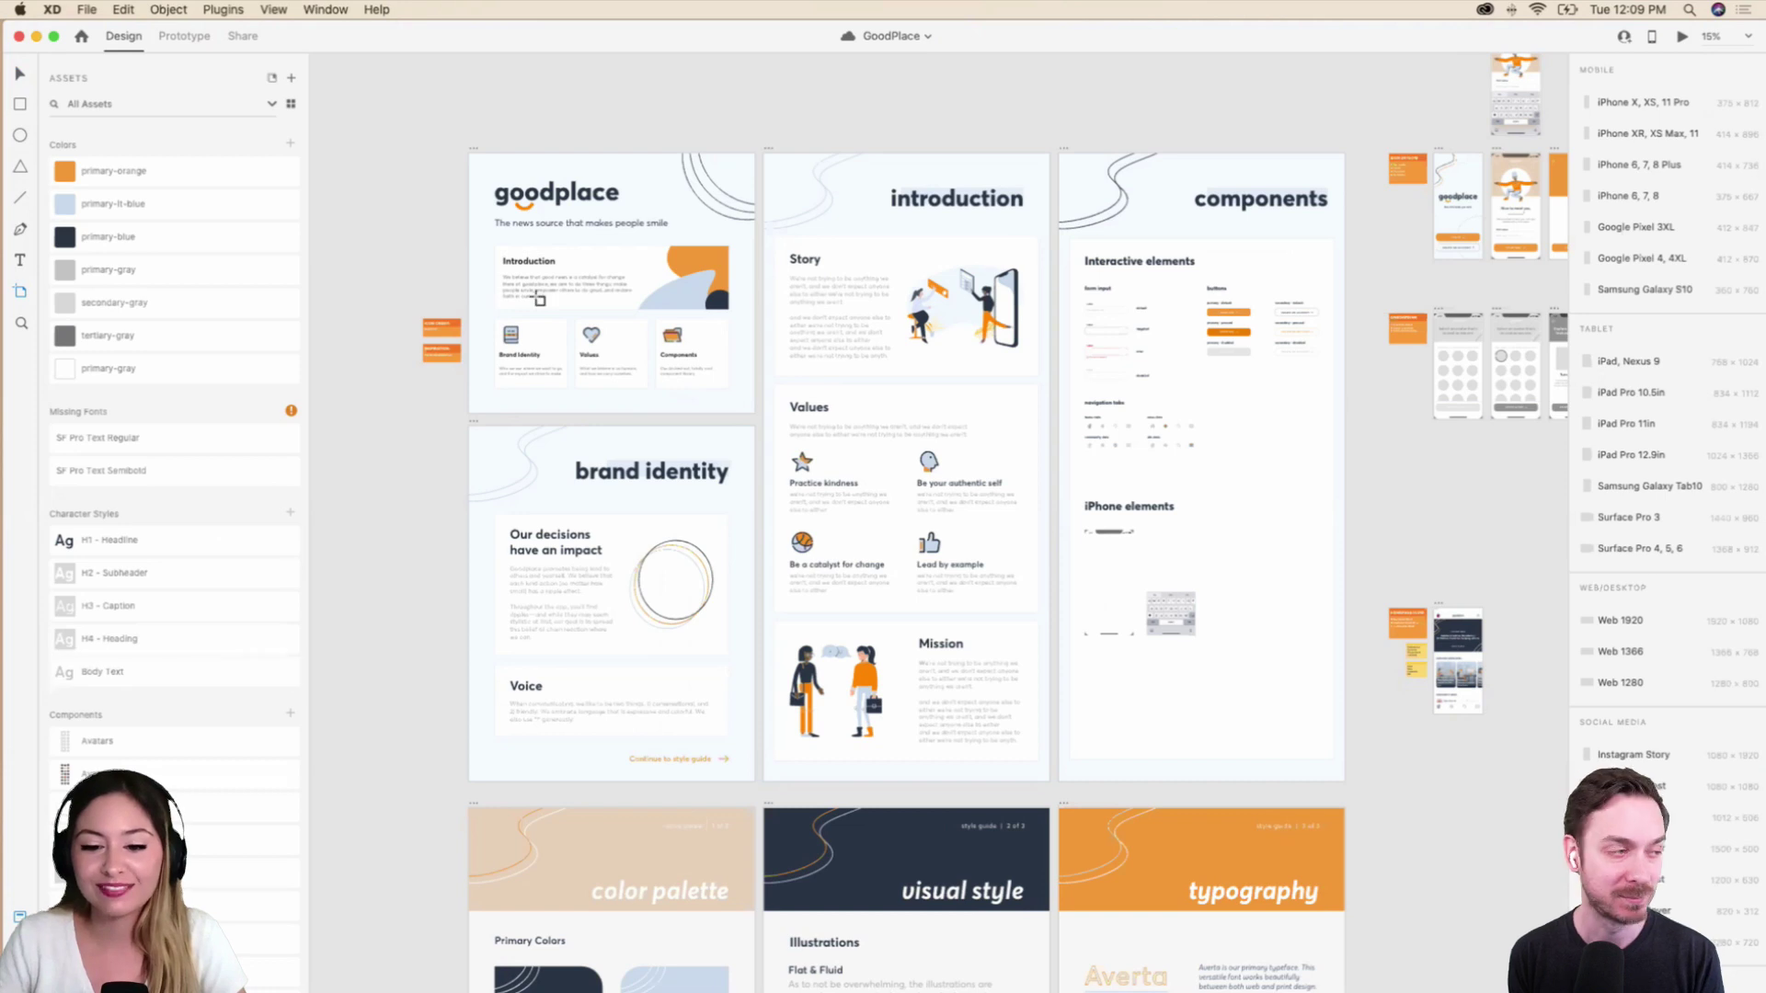
click(19, 76)
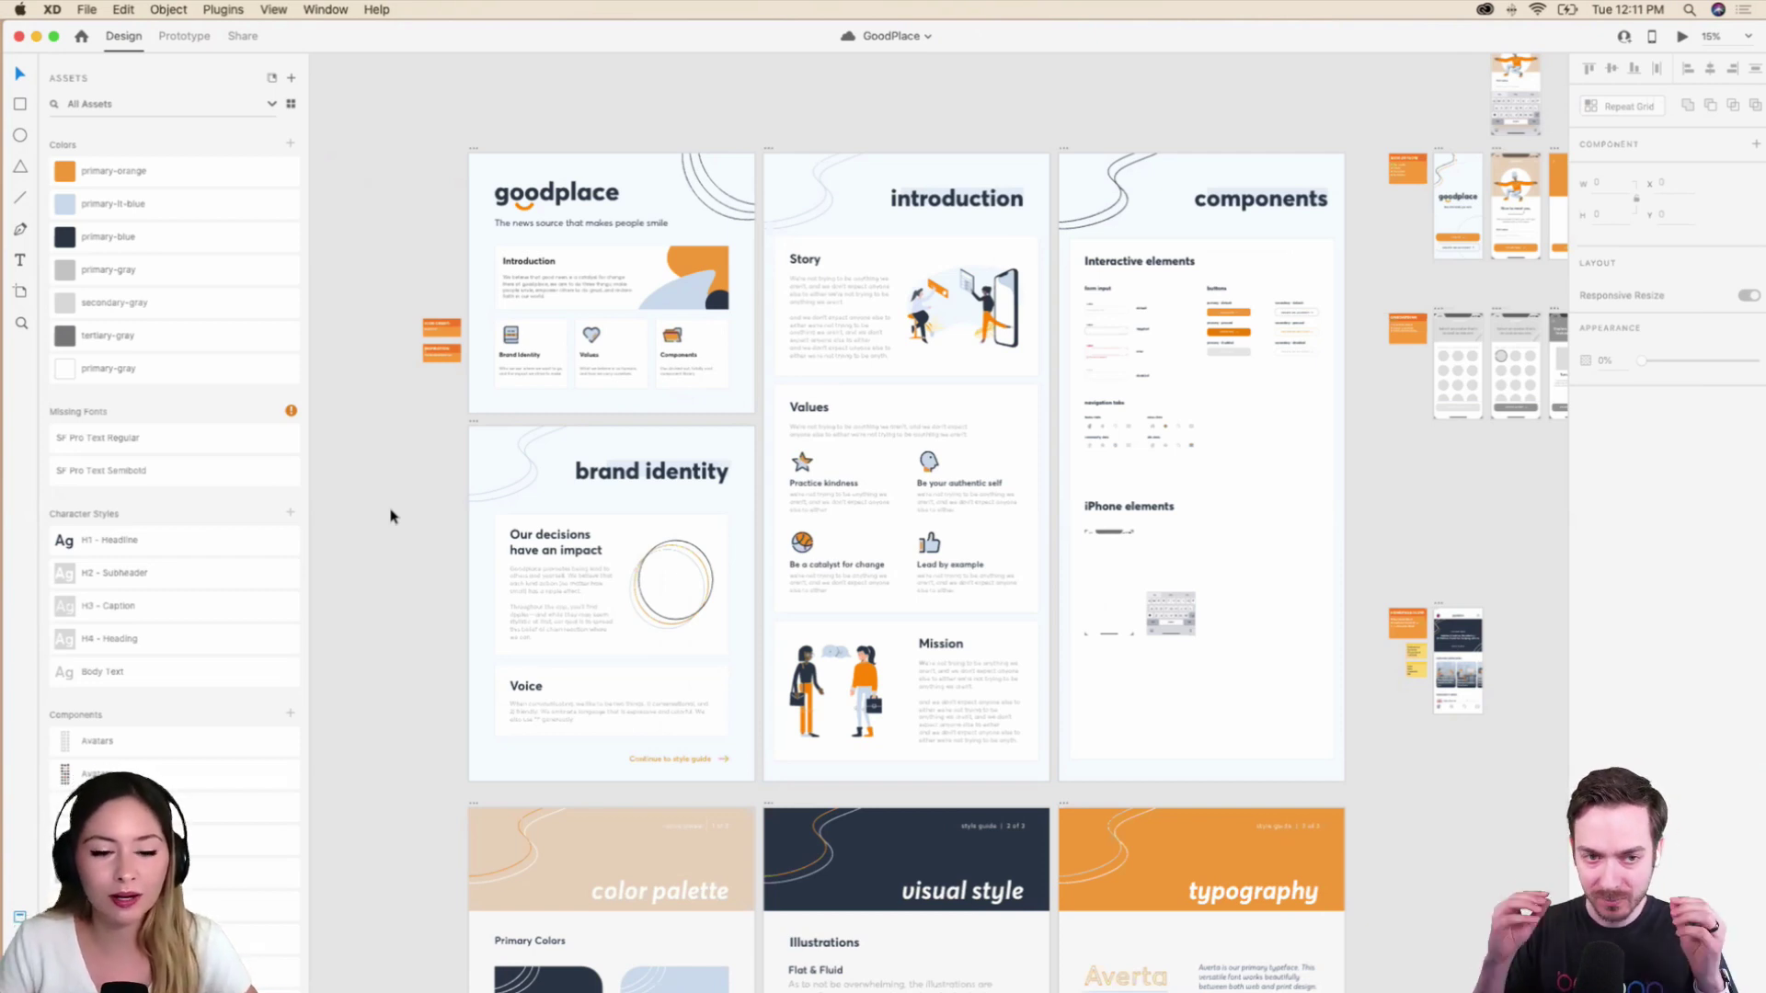
Launch the prototype preview with the Introduction card on the goodplace cover artboard selected, and reposition the preview window.
scroll(619, 422, up, 3)
scroll(619, 422, left, 2)
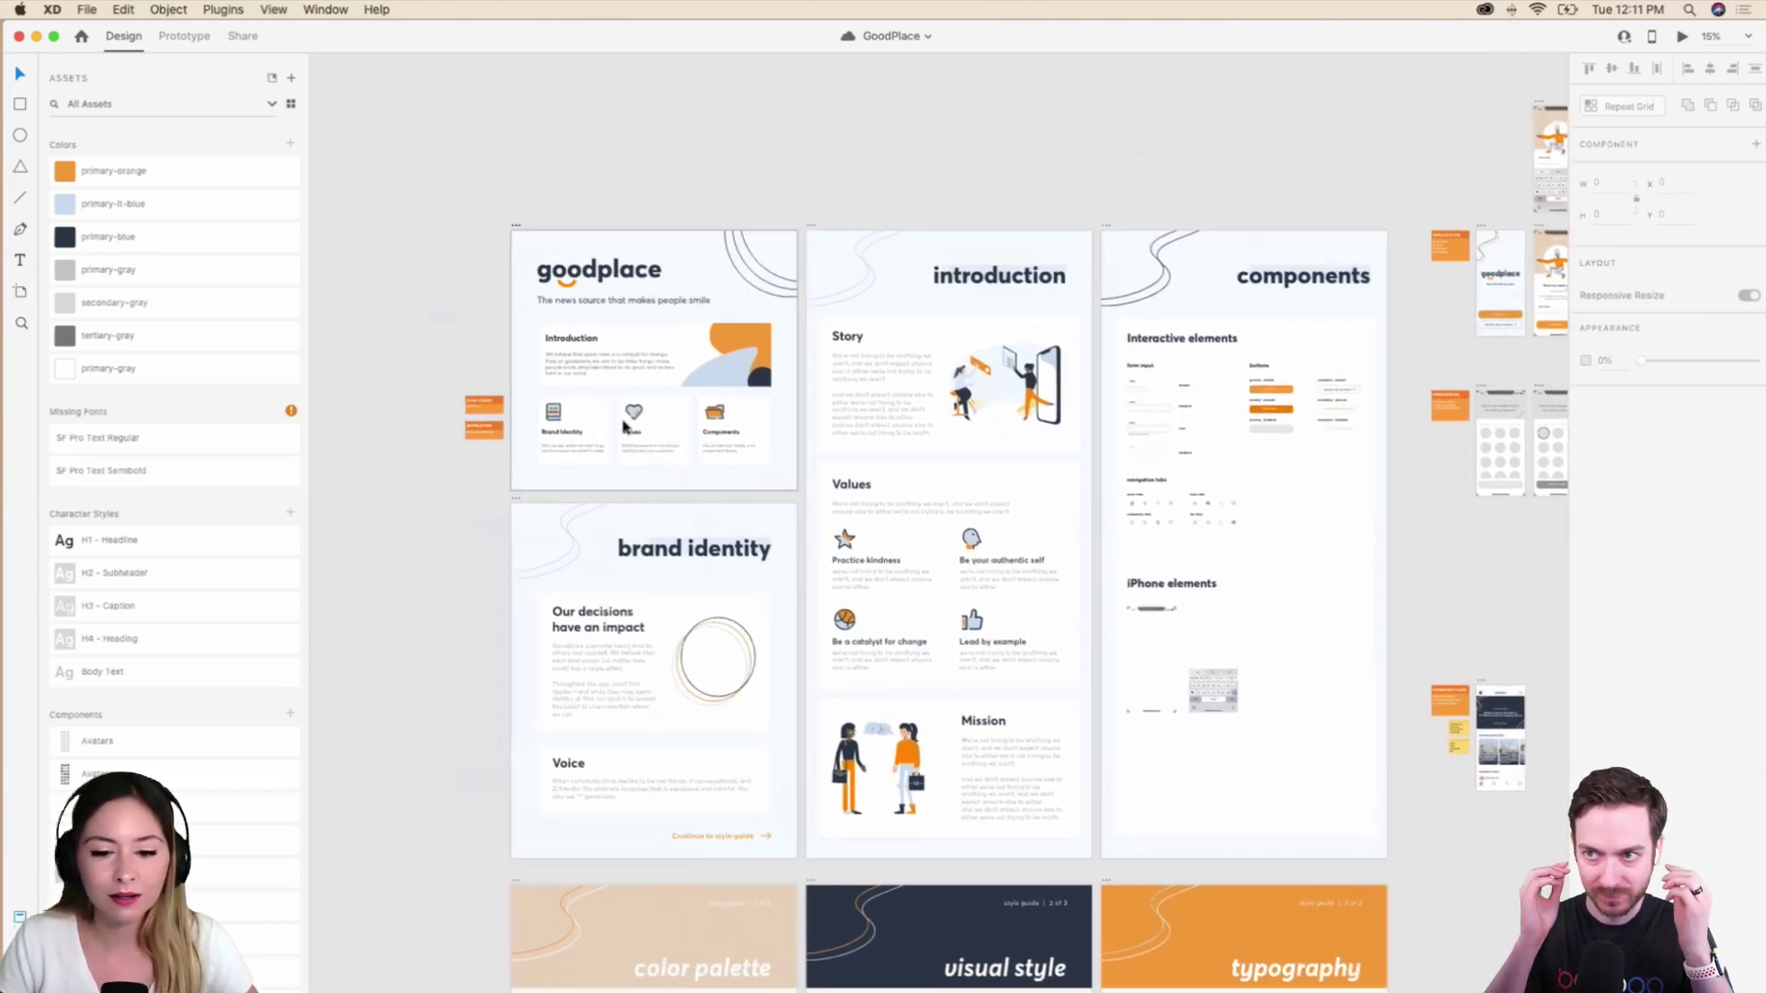
scroll(625, 426, up, 2)
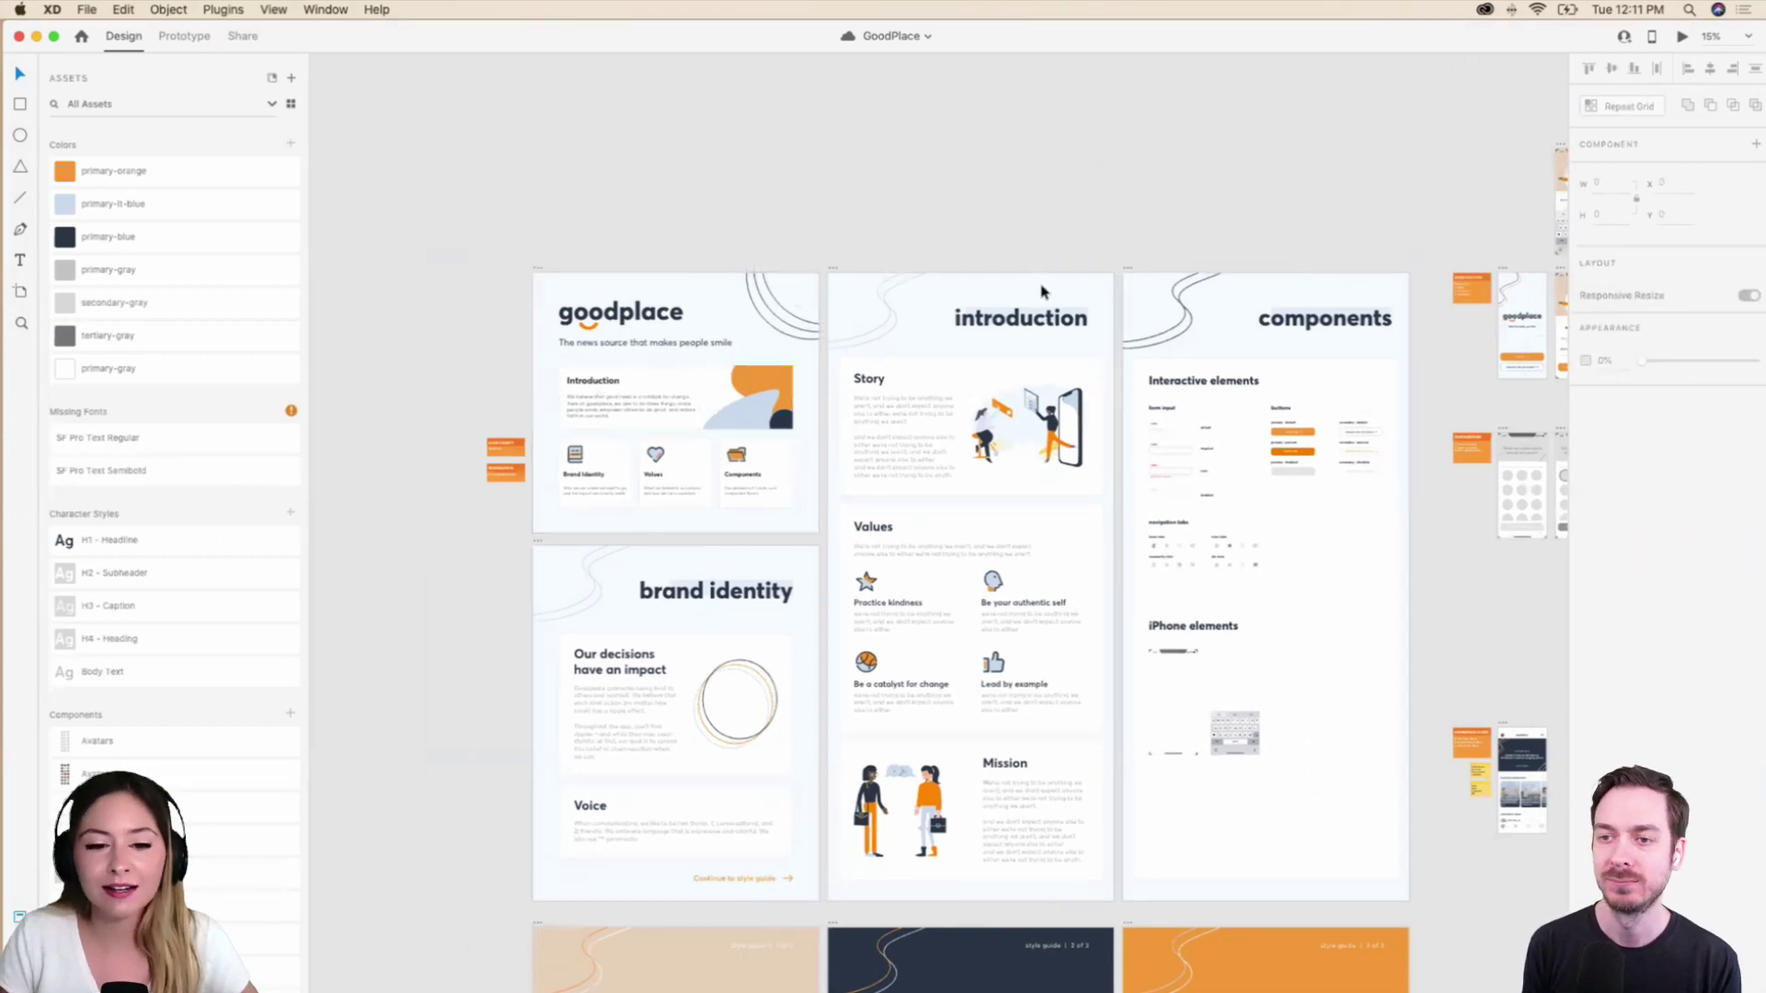
scroll(1041, 292, down, 2)
scroll(1041, 291, right, 1)
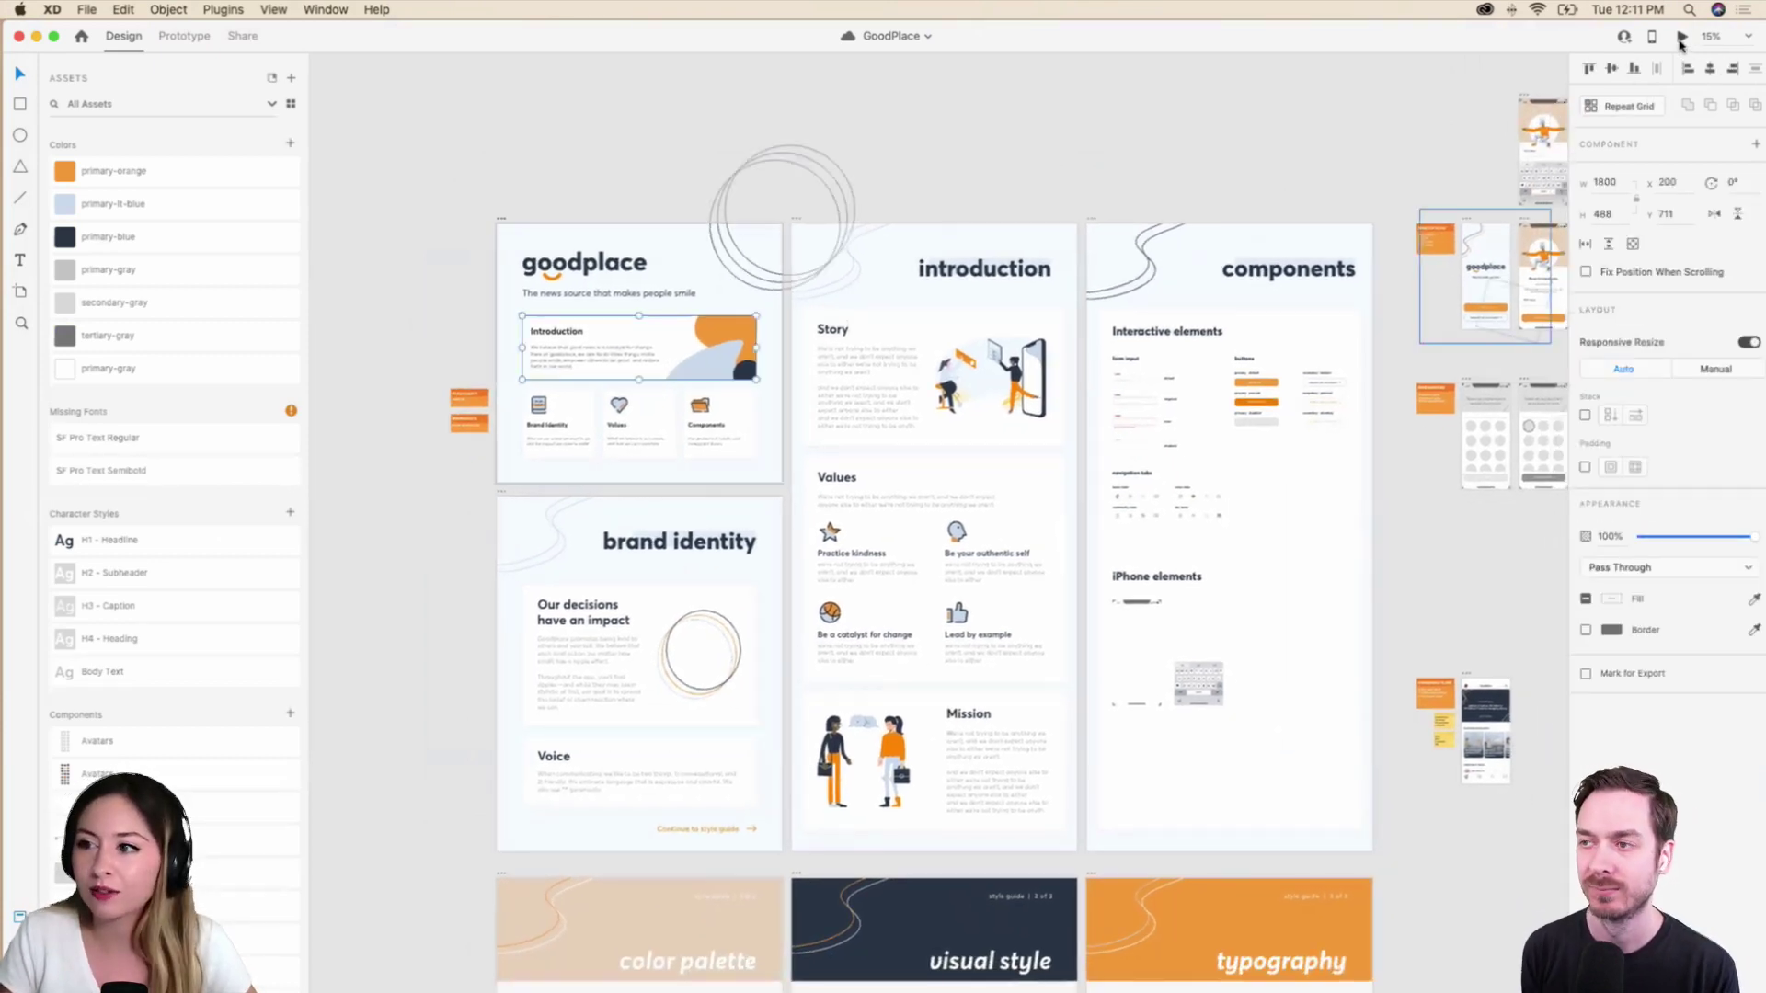
click(1682, 37)
drag(434, 39, 710, 41)
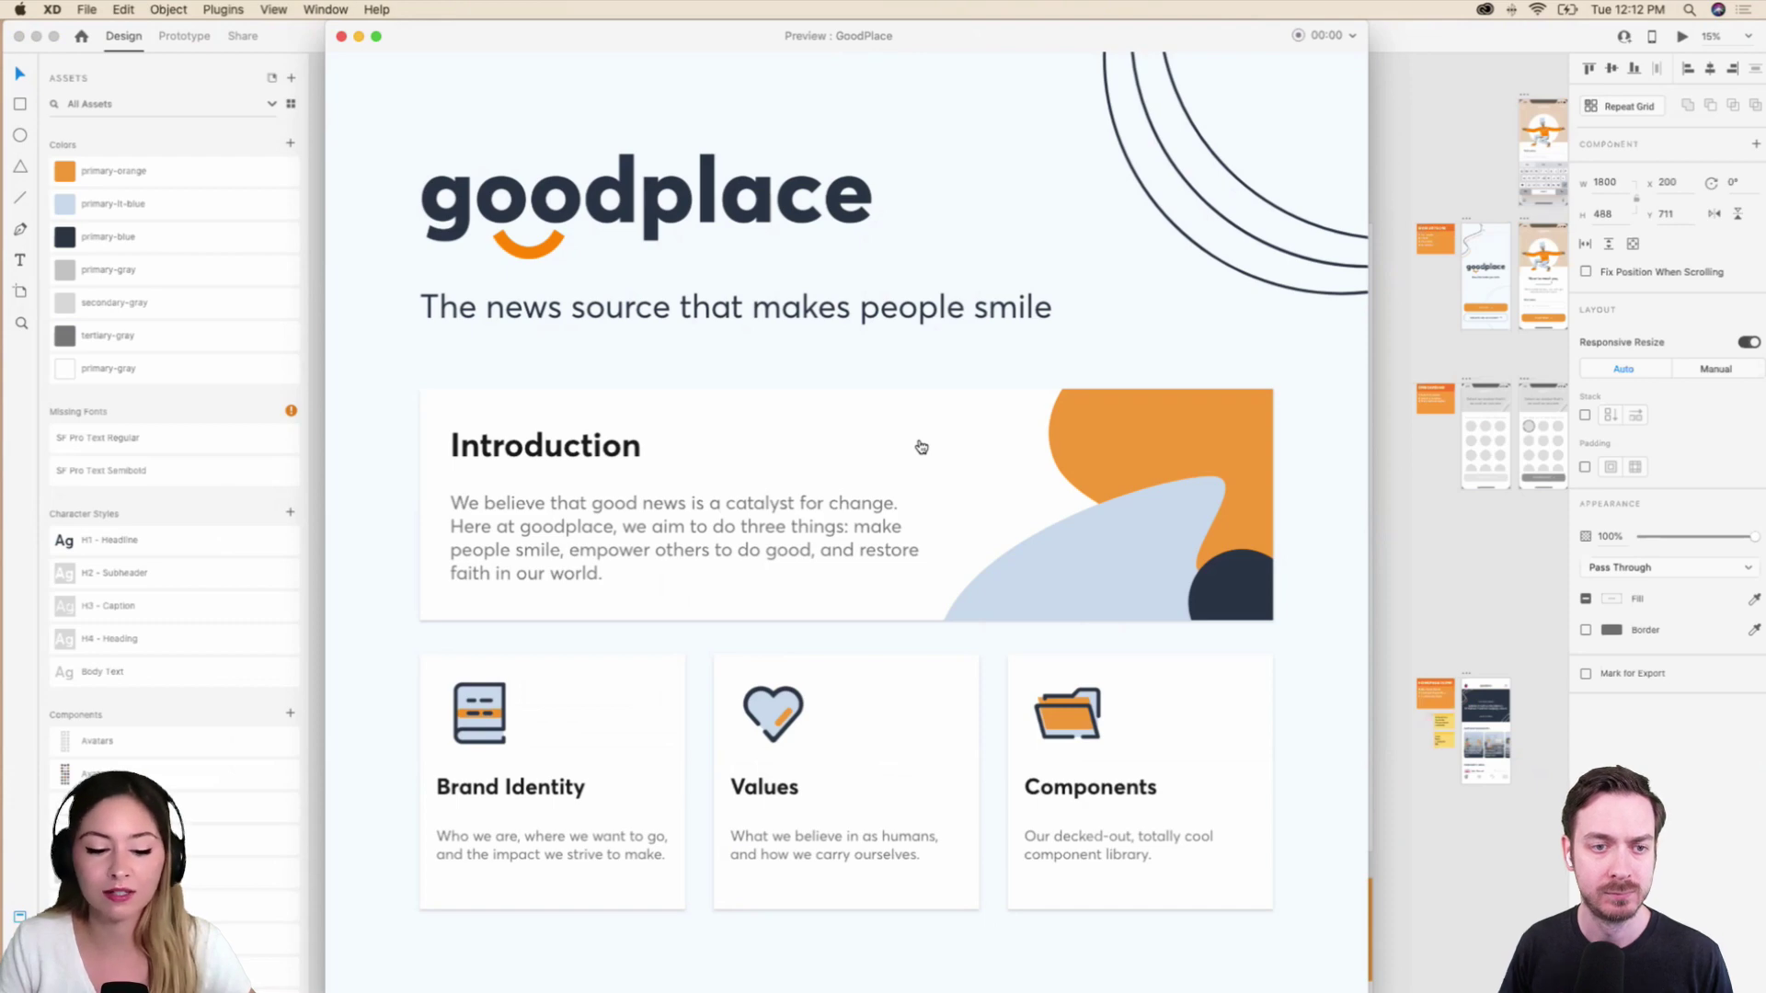
Follow the Introduction card to the introduction page in the preview, and narrow and reposition the preview window.
click(794, 492)
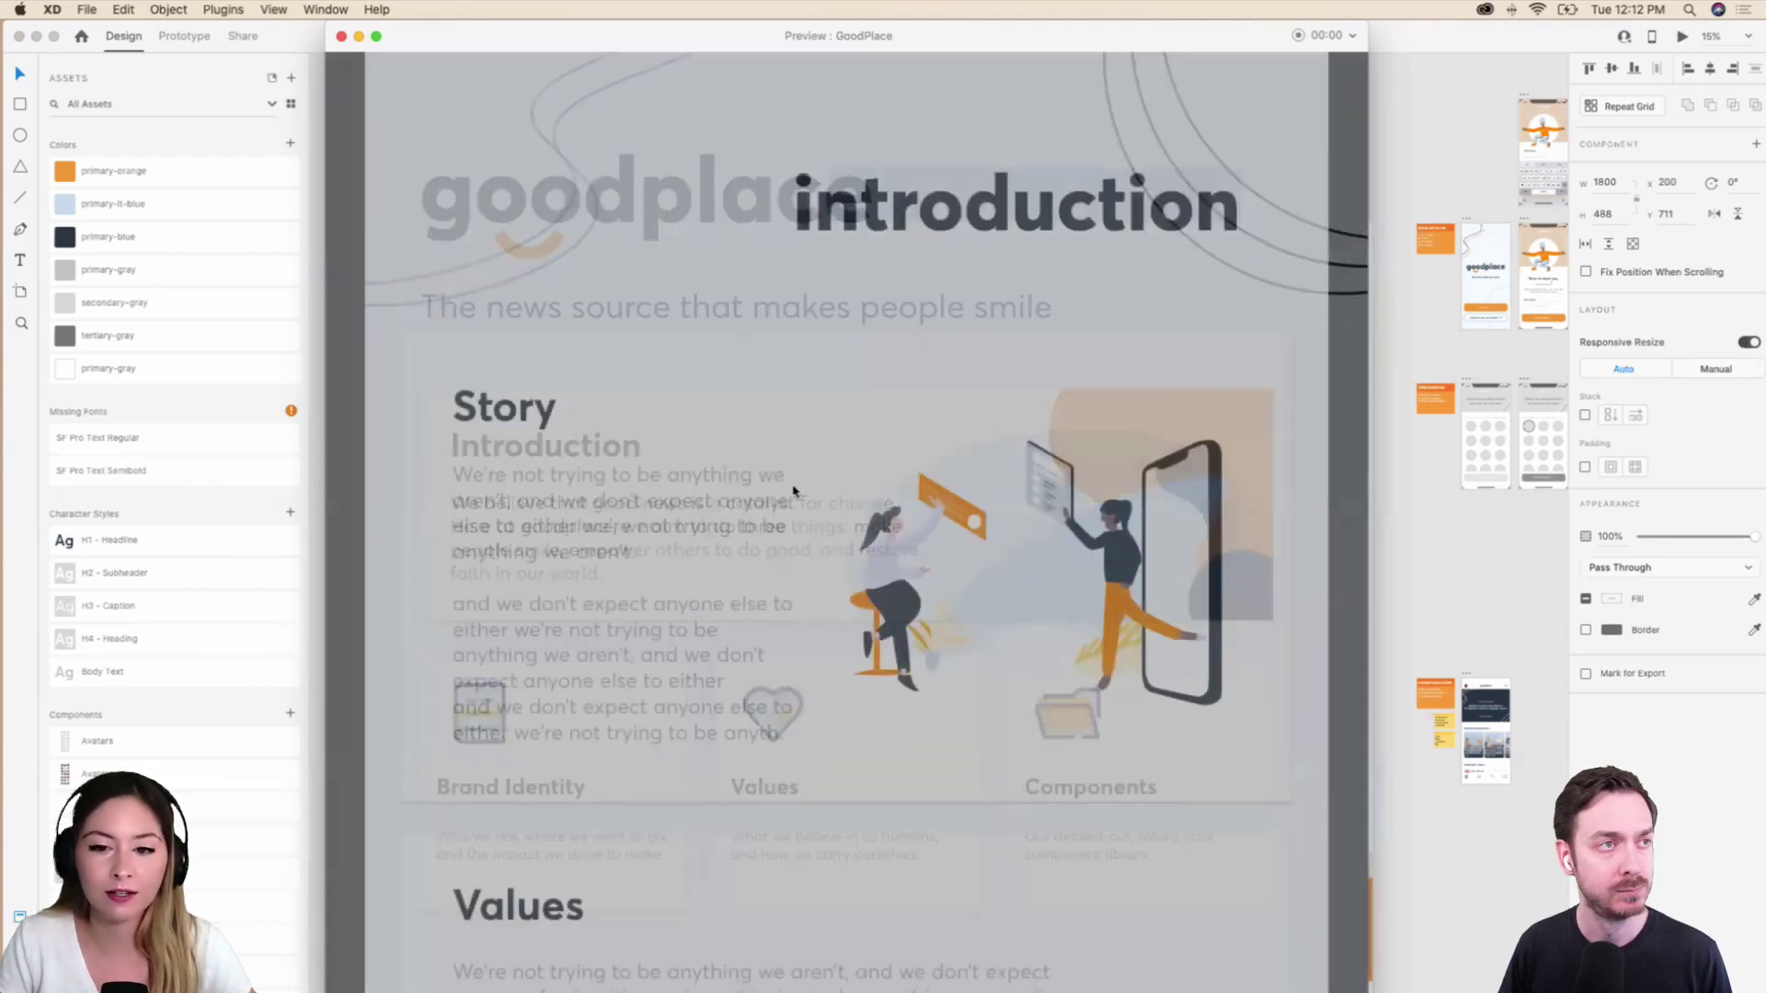
drag(1373, 373, 1281, 372)
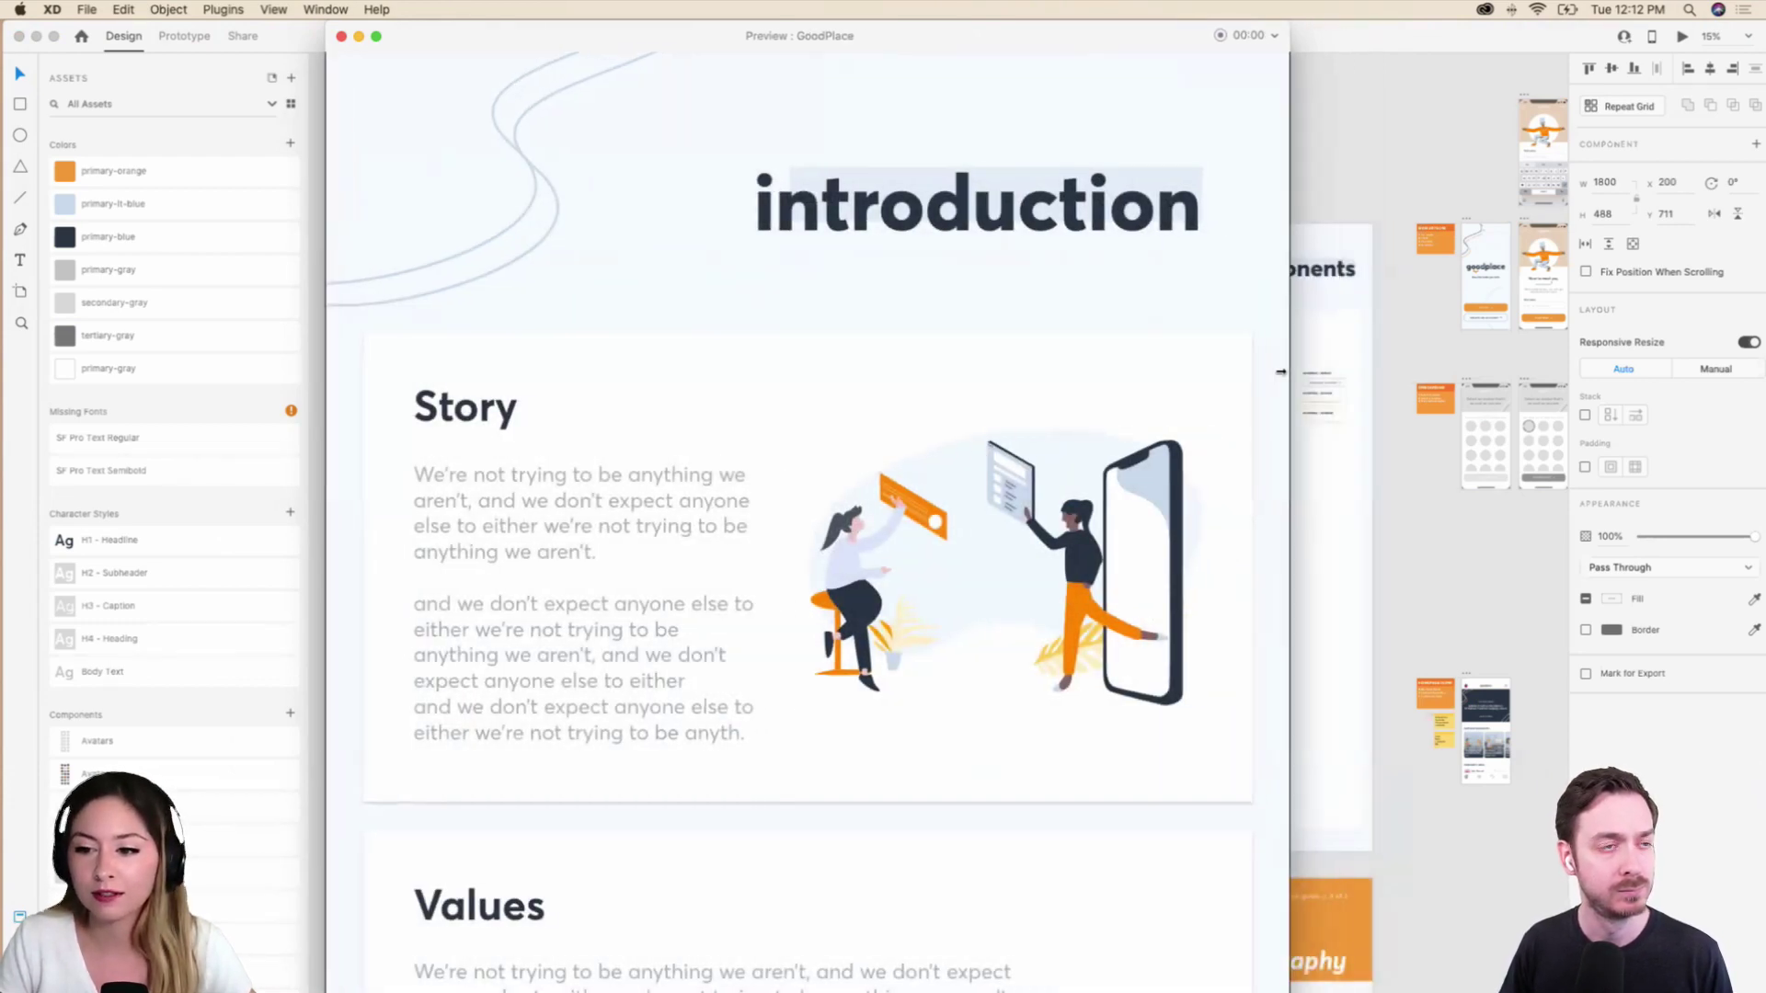
drag(1157, 37, 1232, 37)
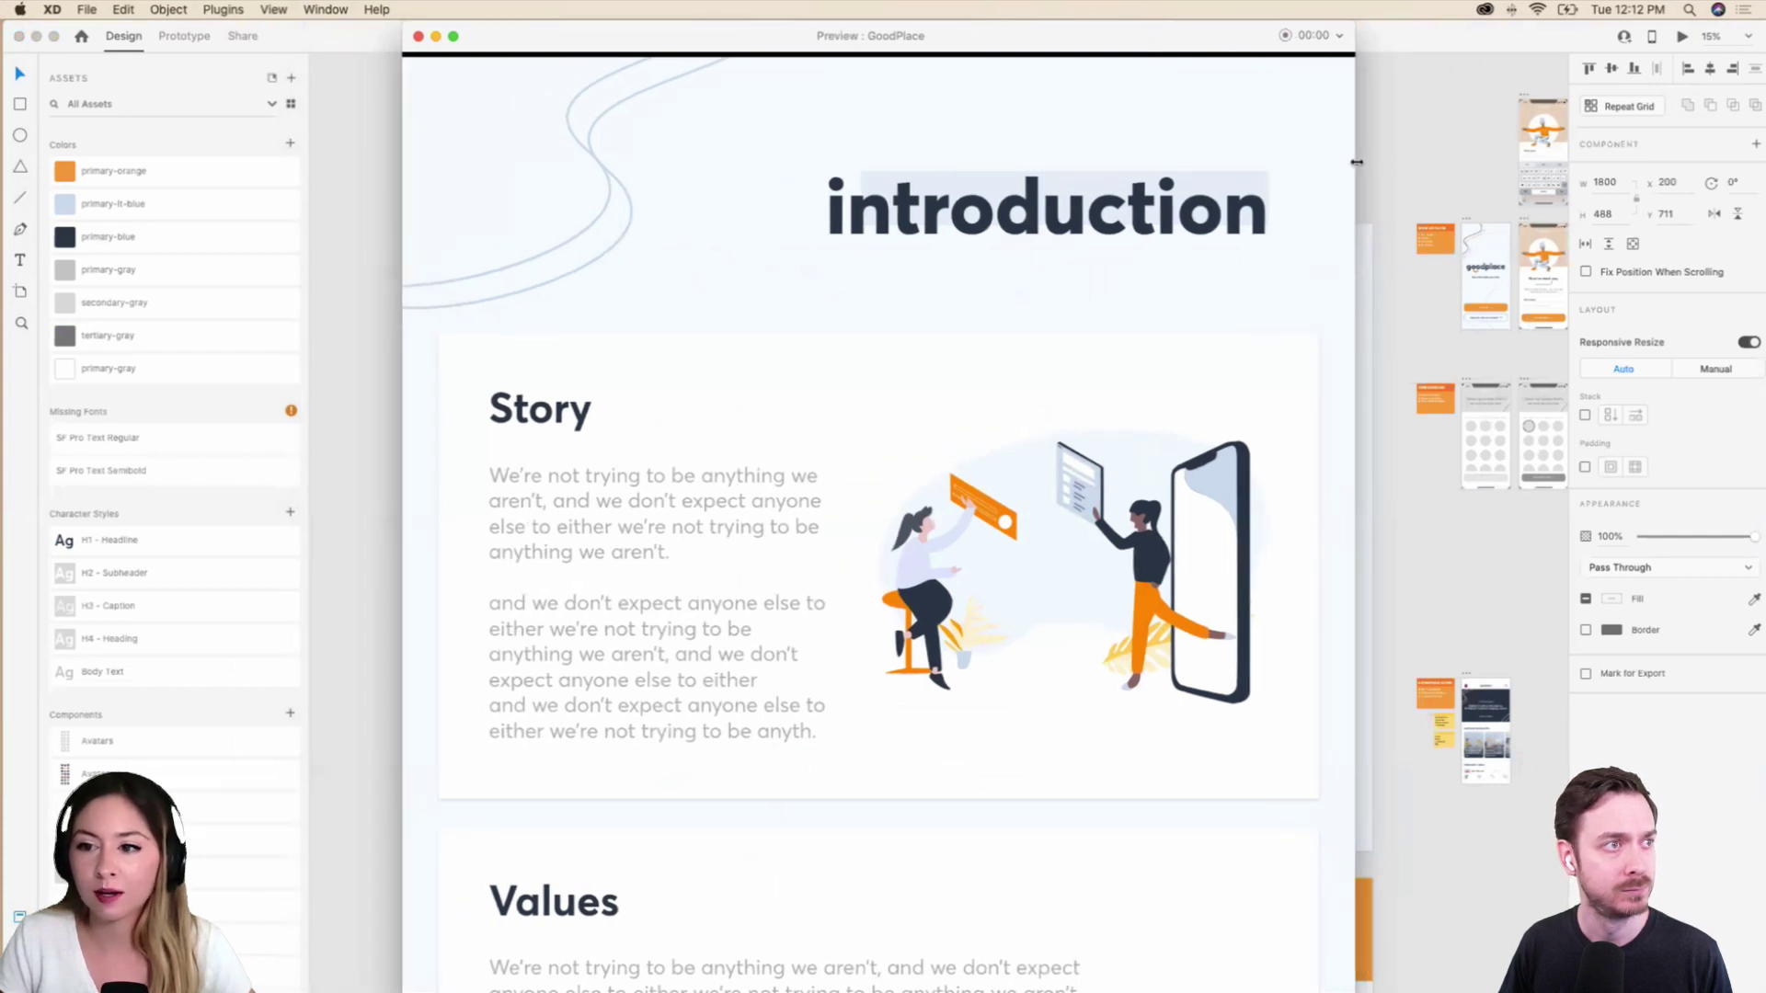
drag(1357, 162, 1367, 162)
Look through the Story, Values and Mission sections of the introduction page in the preview.
scroll(1081, 345, down, 3)
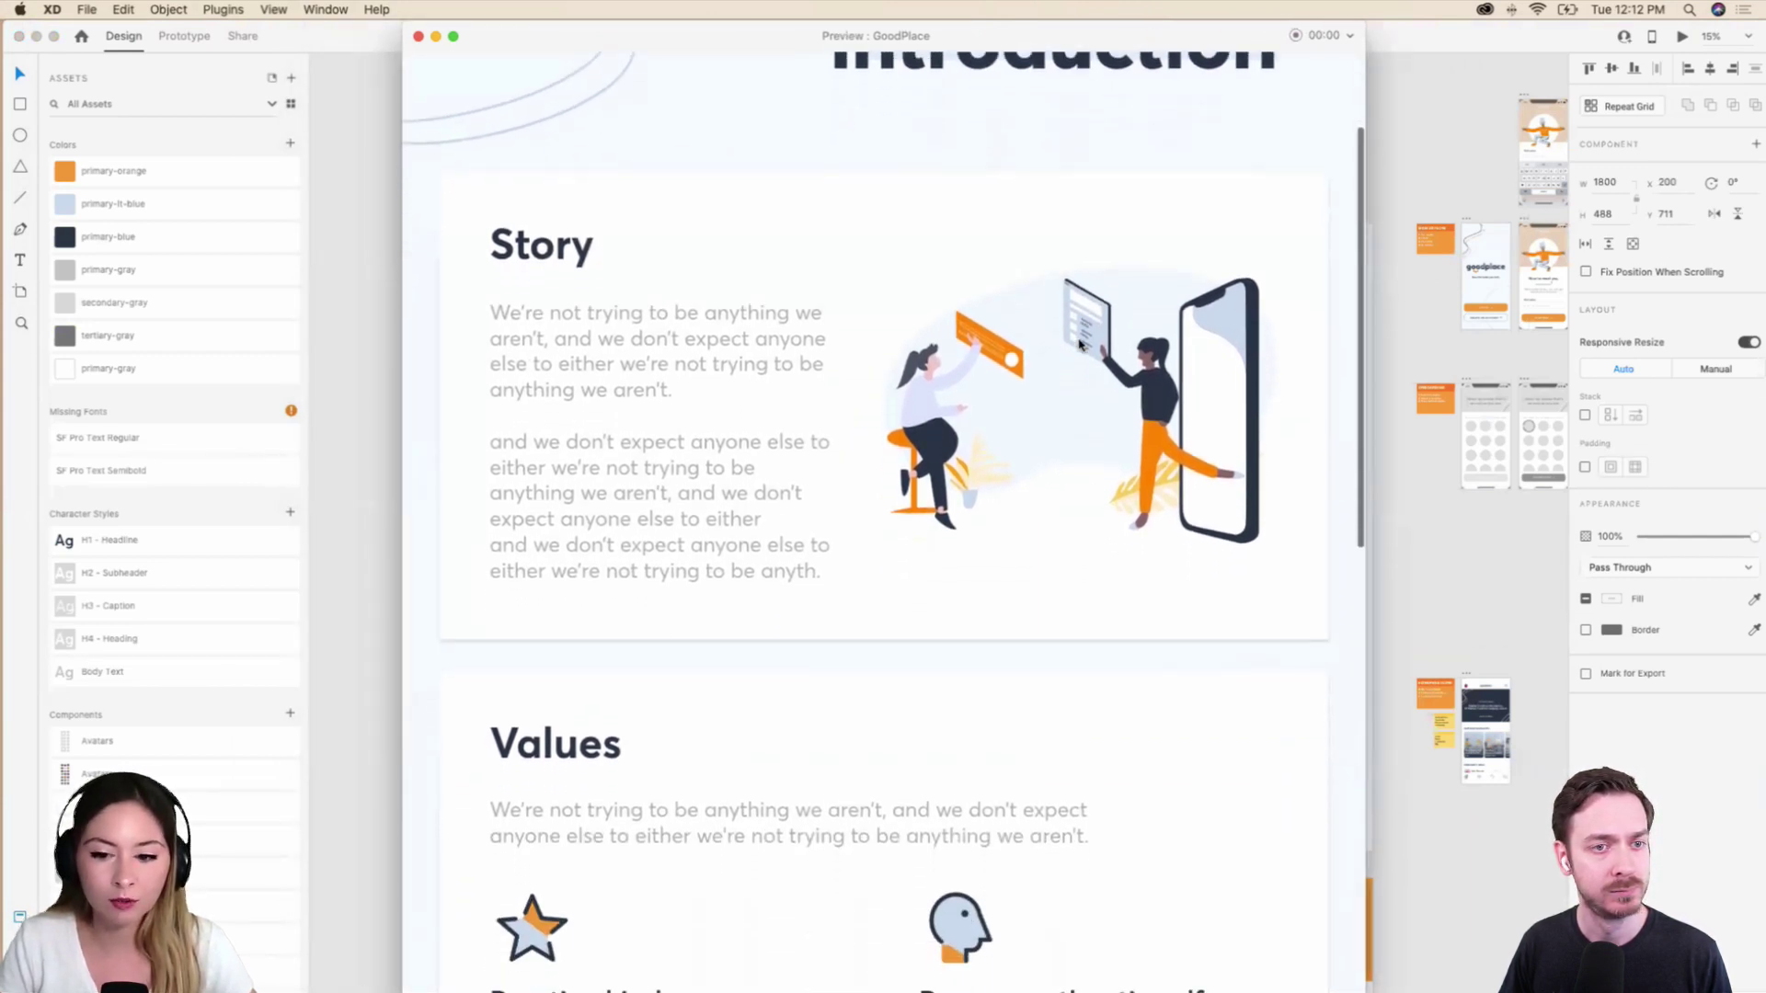
scroll(1081, 345, down, 10)
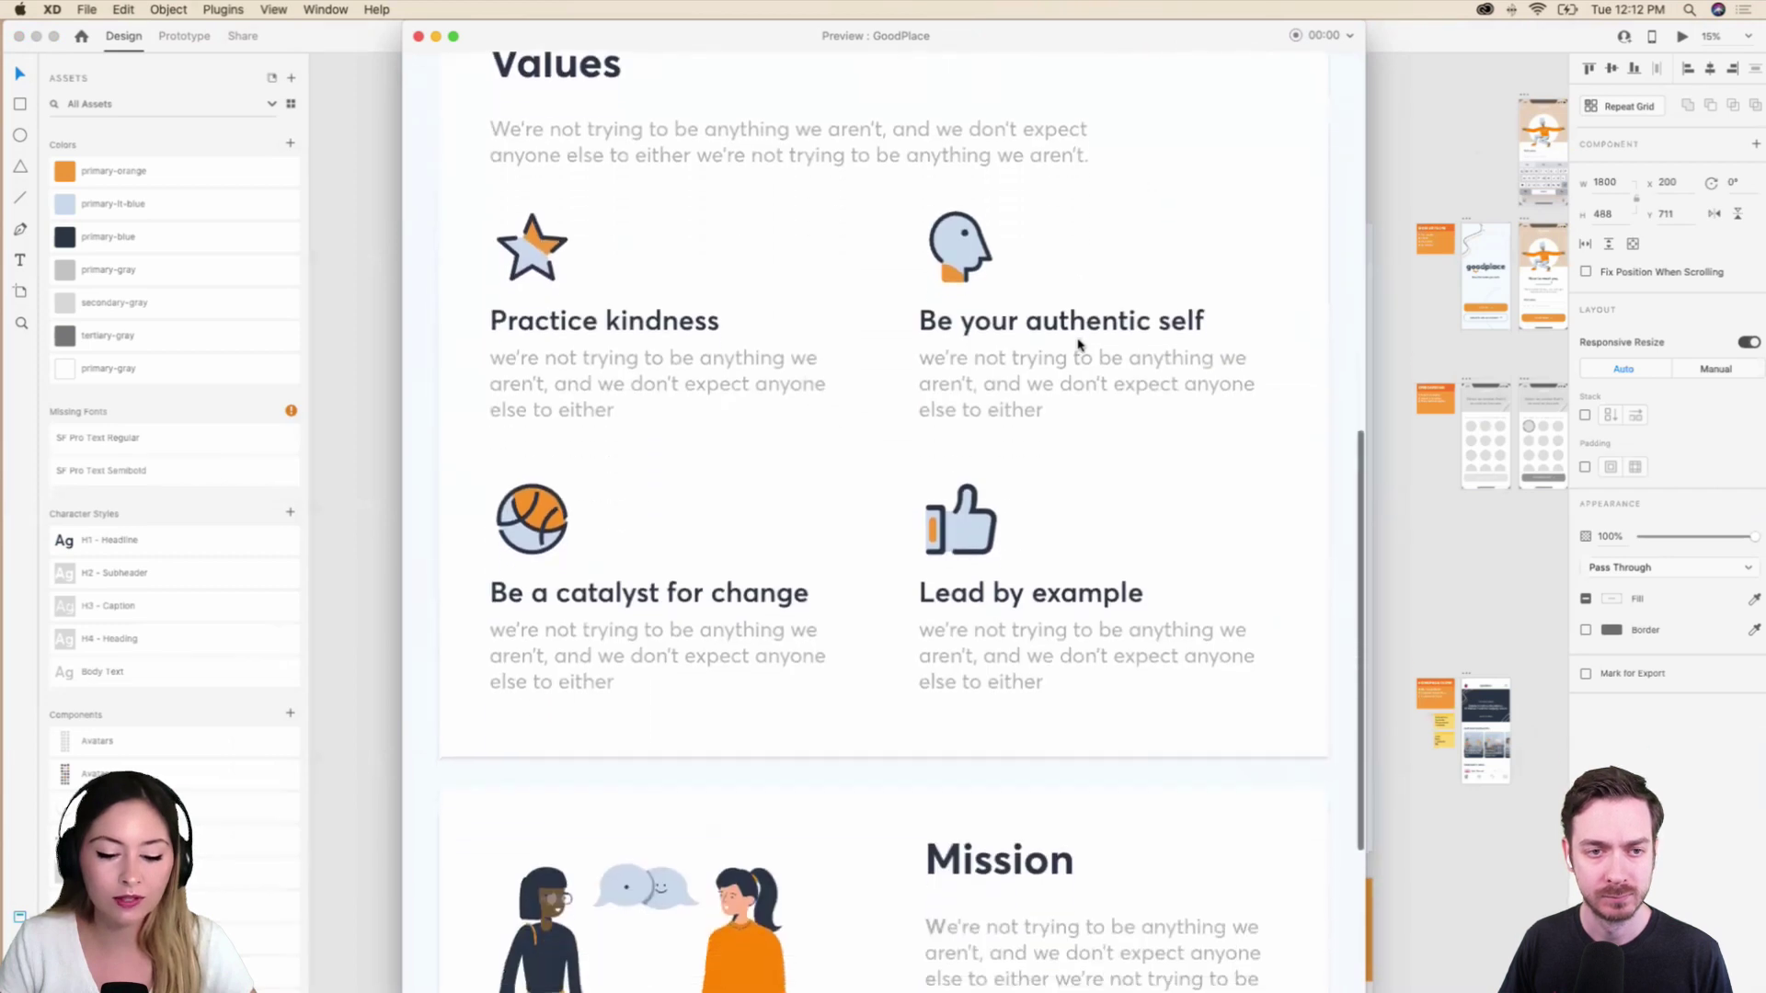
scroll(1081, 345, down, 2)
scroll(1081, 345, up, 6)
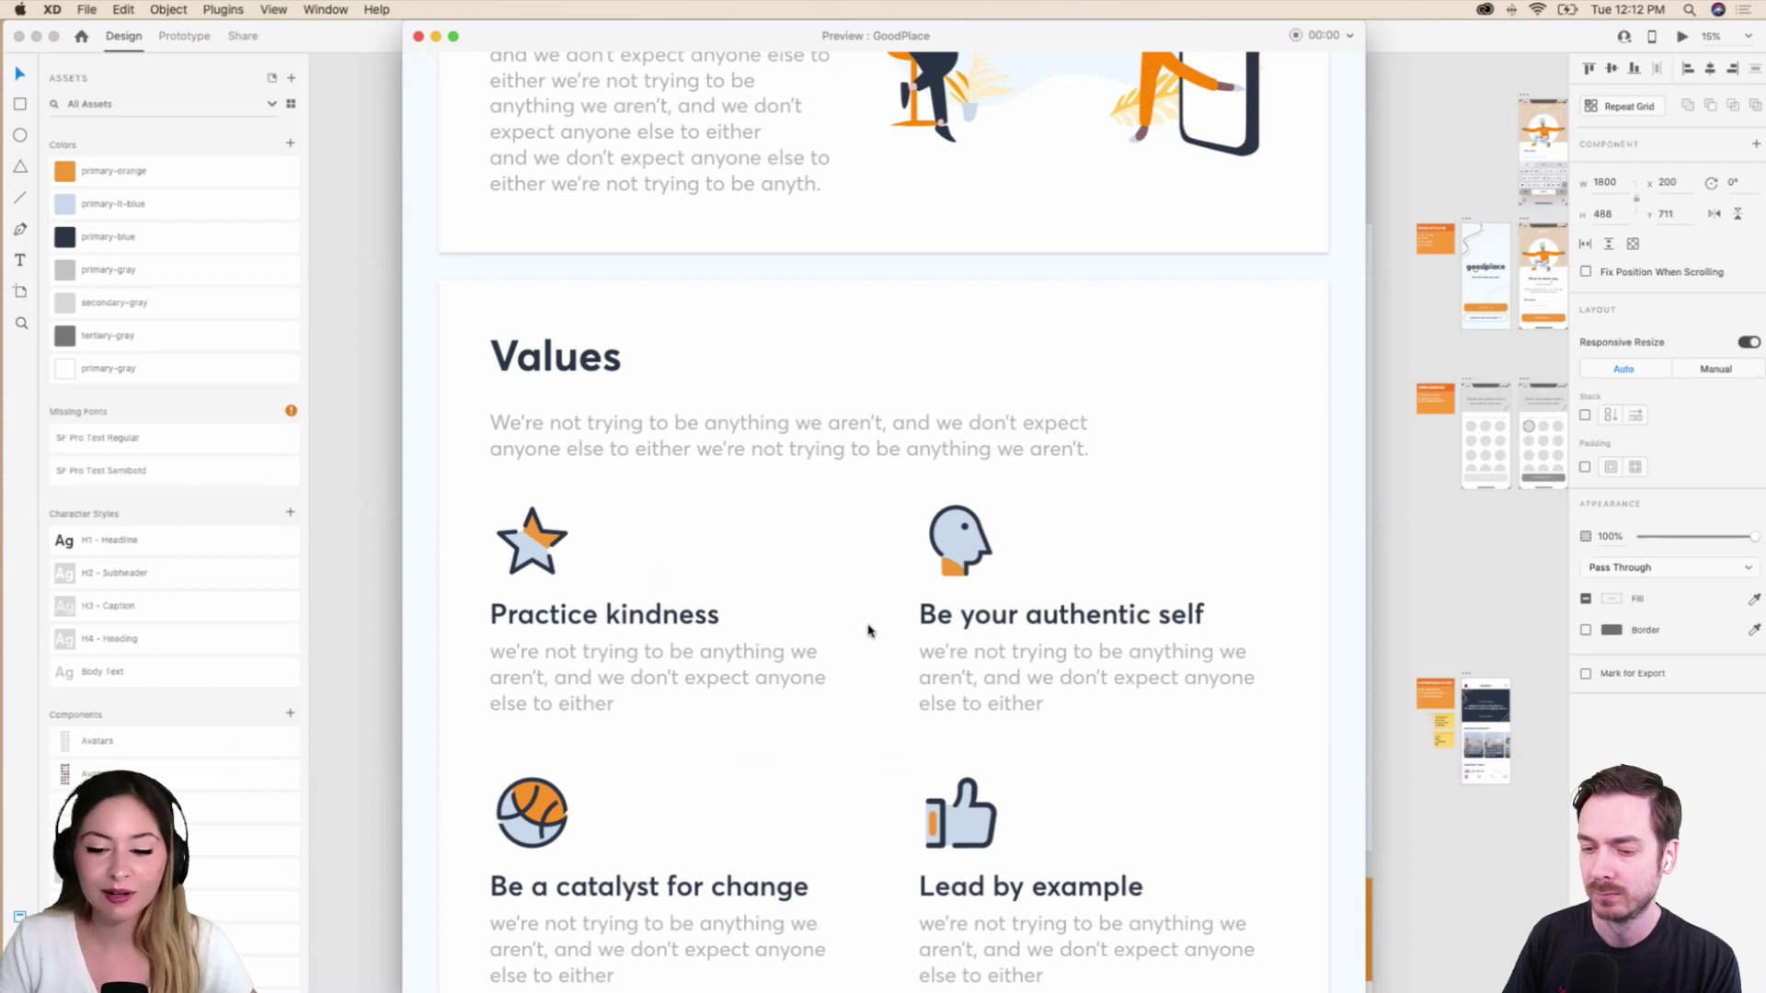
scroll(867, 636, down, 2)
scroll(867, 637, down, 2)
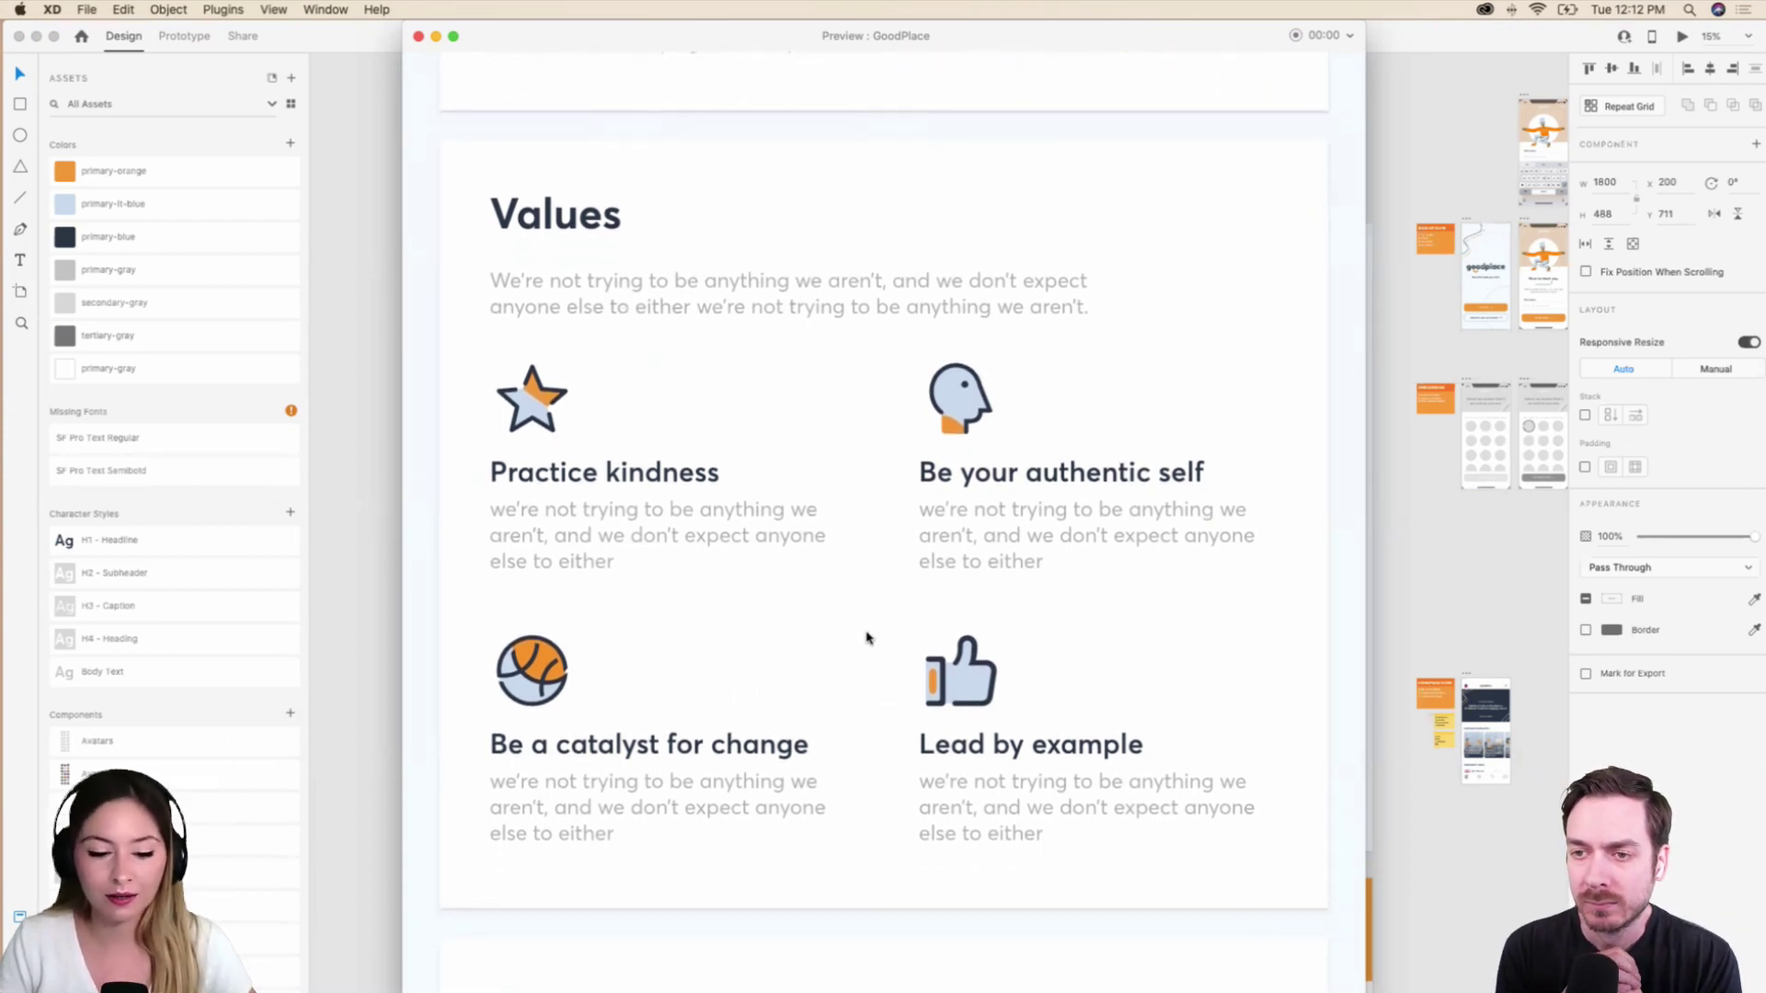
scroll(866, 637, down, 10)
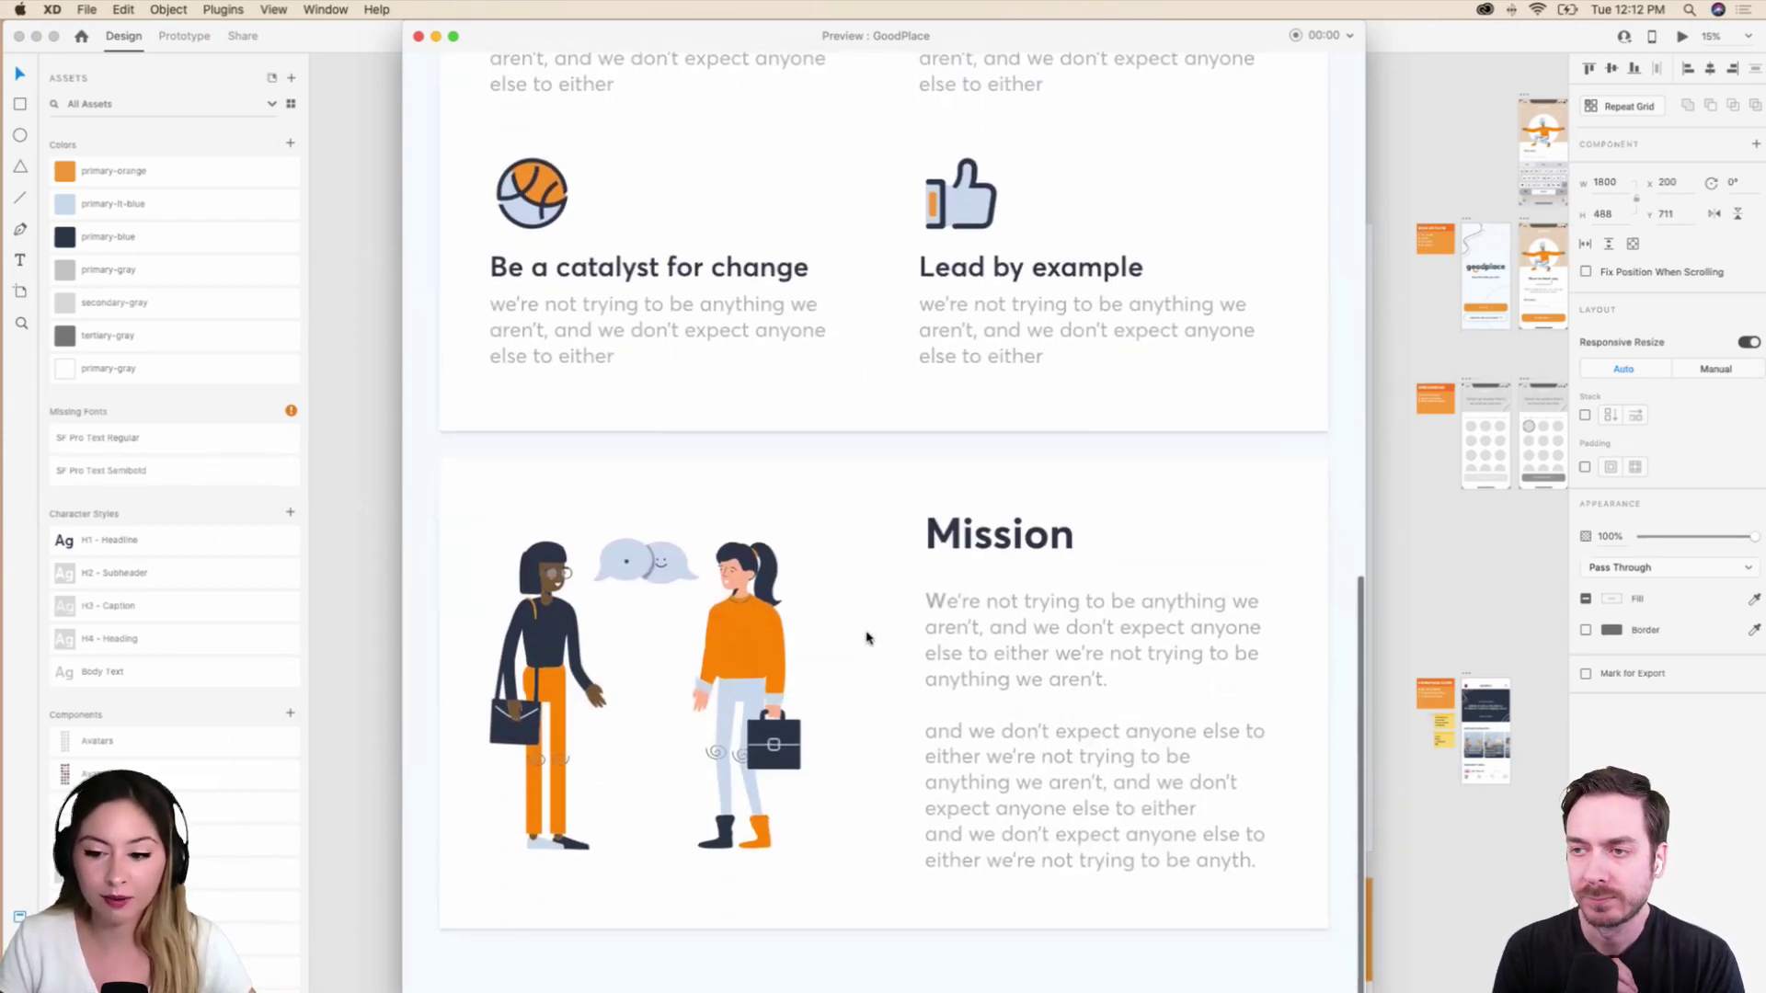
Close the GoodPlace preview and return to the style guide artboards.
click(420, 39)
scroll(708, 504, down, 2)
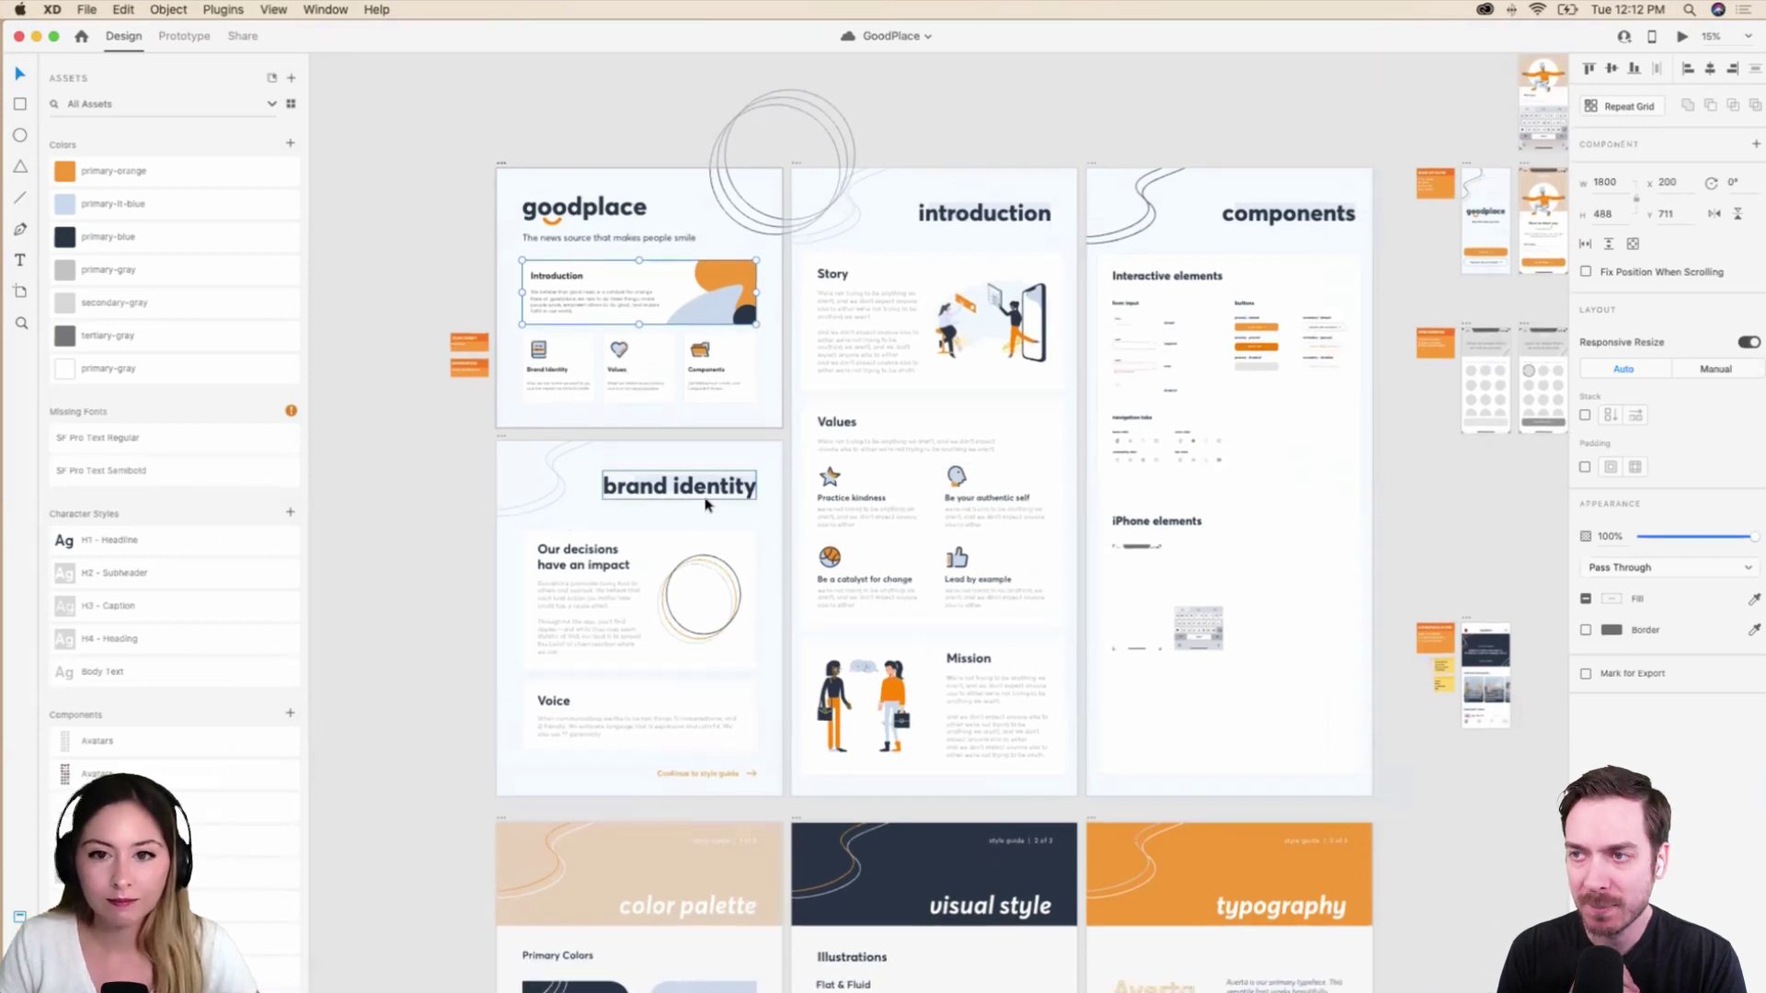
scroll(771, 462, down, 1)
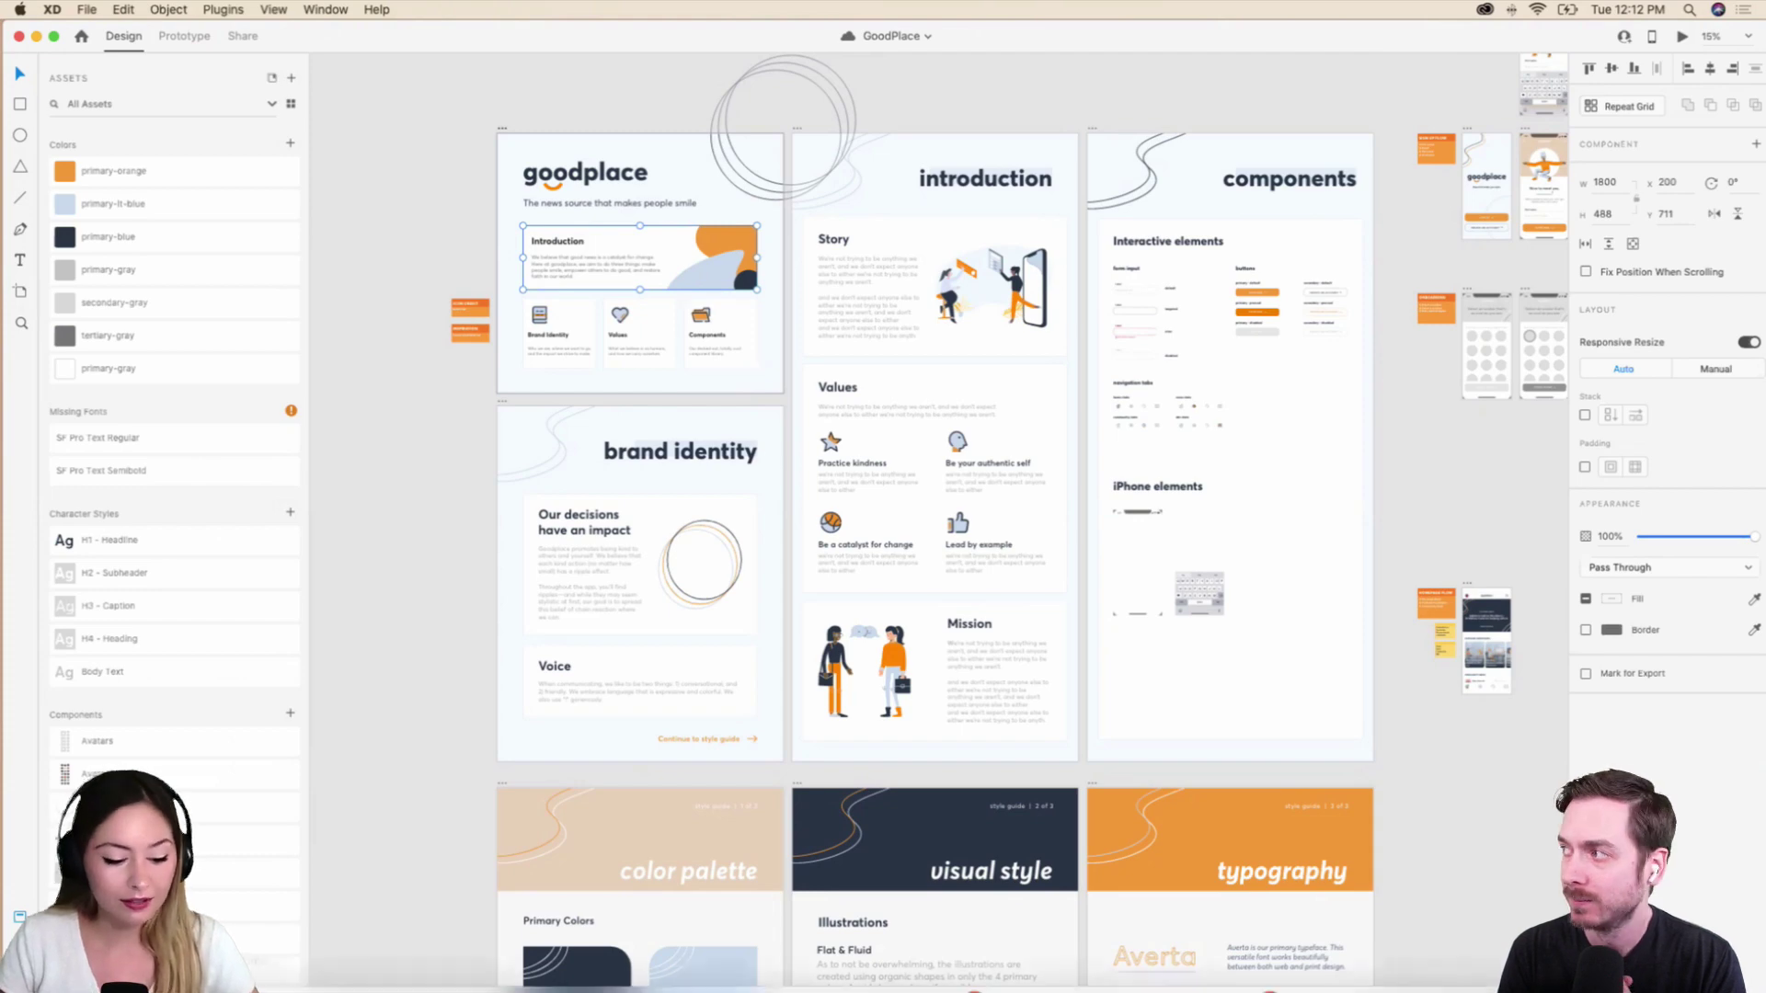
Switch to Chrome, bring up the open Shape icon library page and move the browser window up into full view.
click(230, 956)
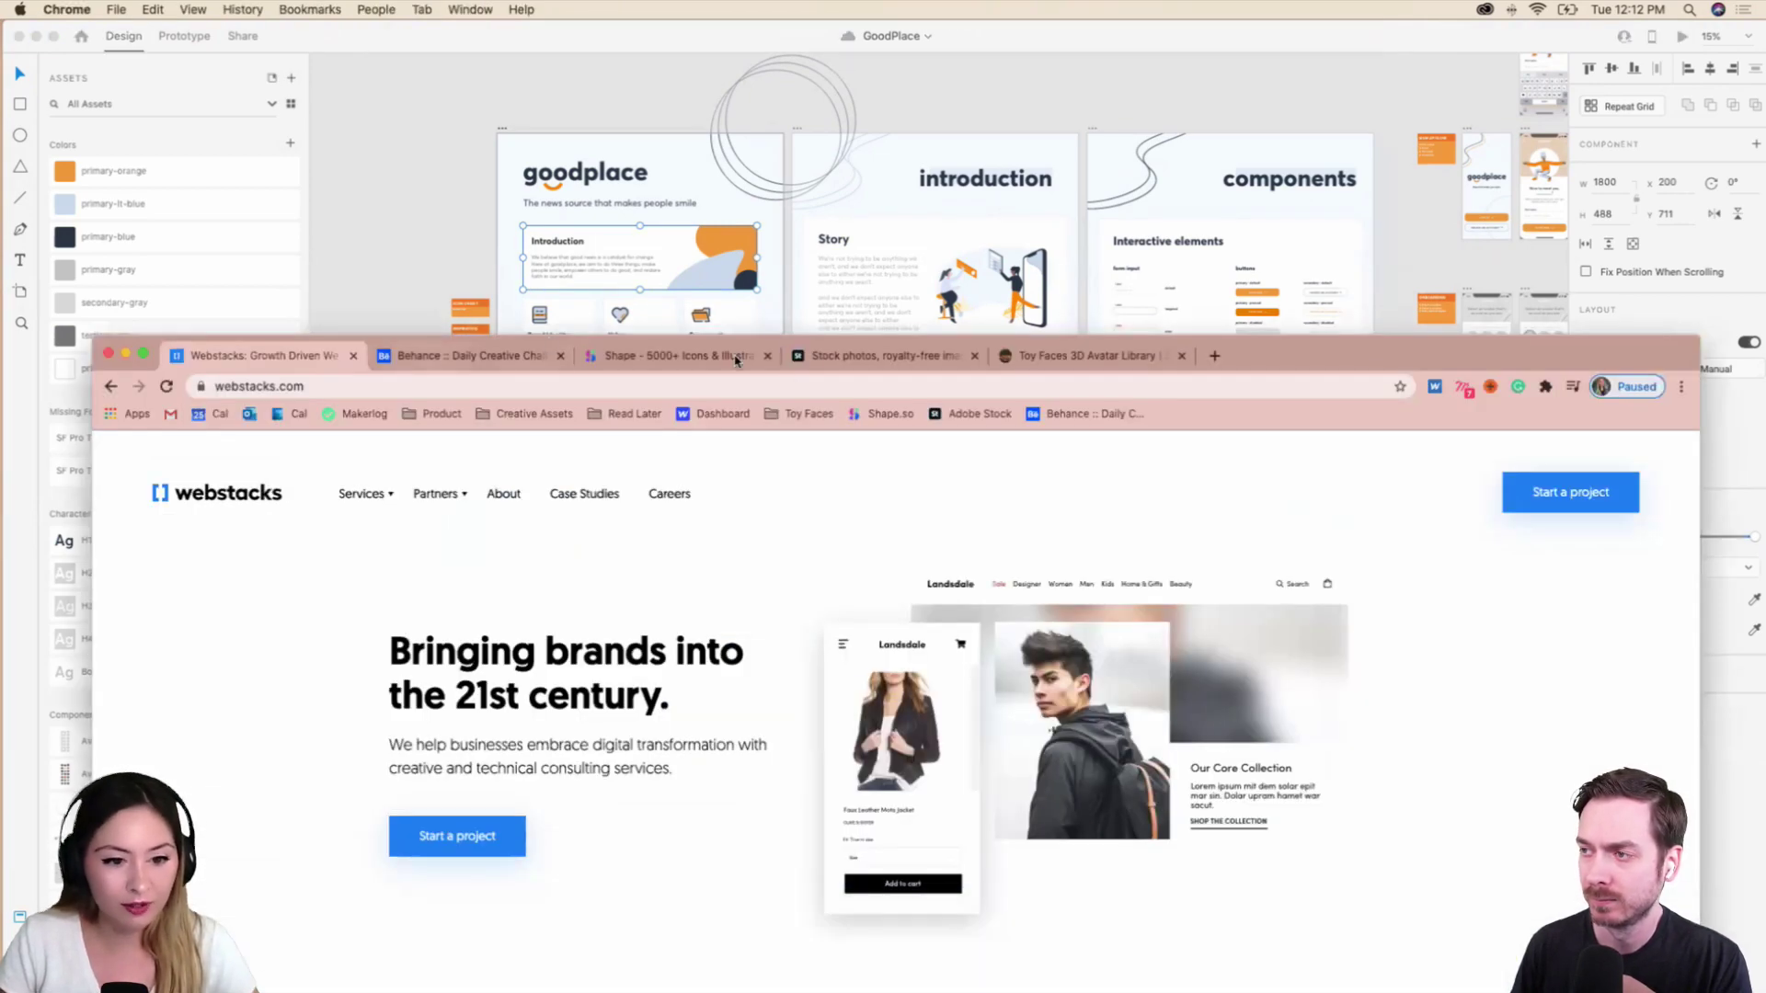
click(920, 355)
click(658, 355)
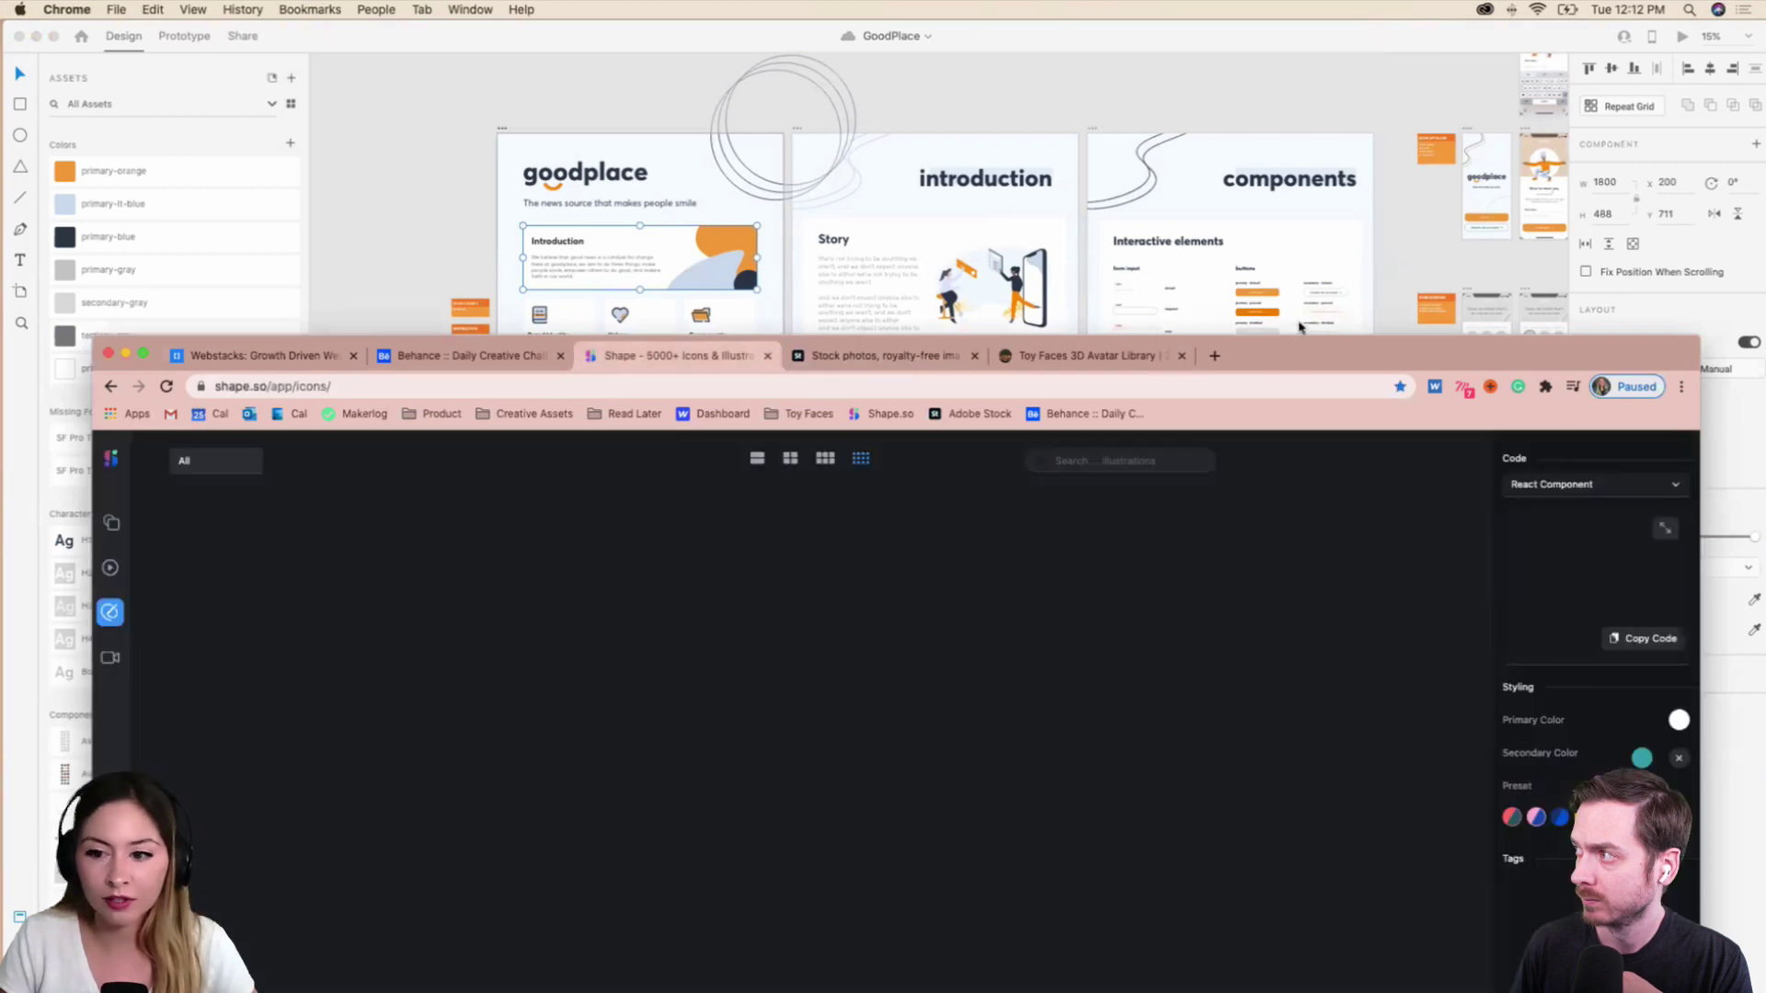
drag(1298, 362, 1267, 59)
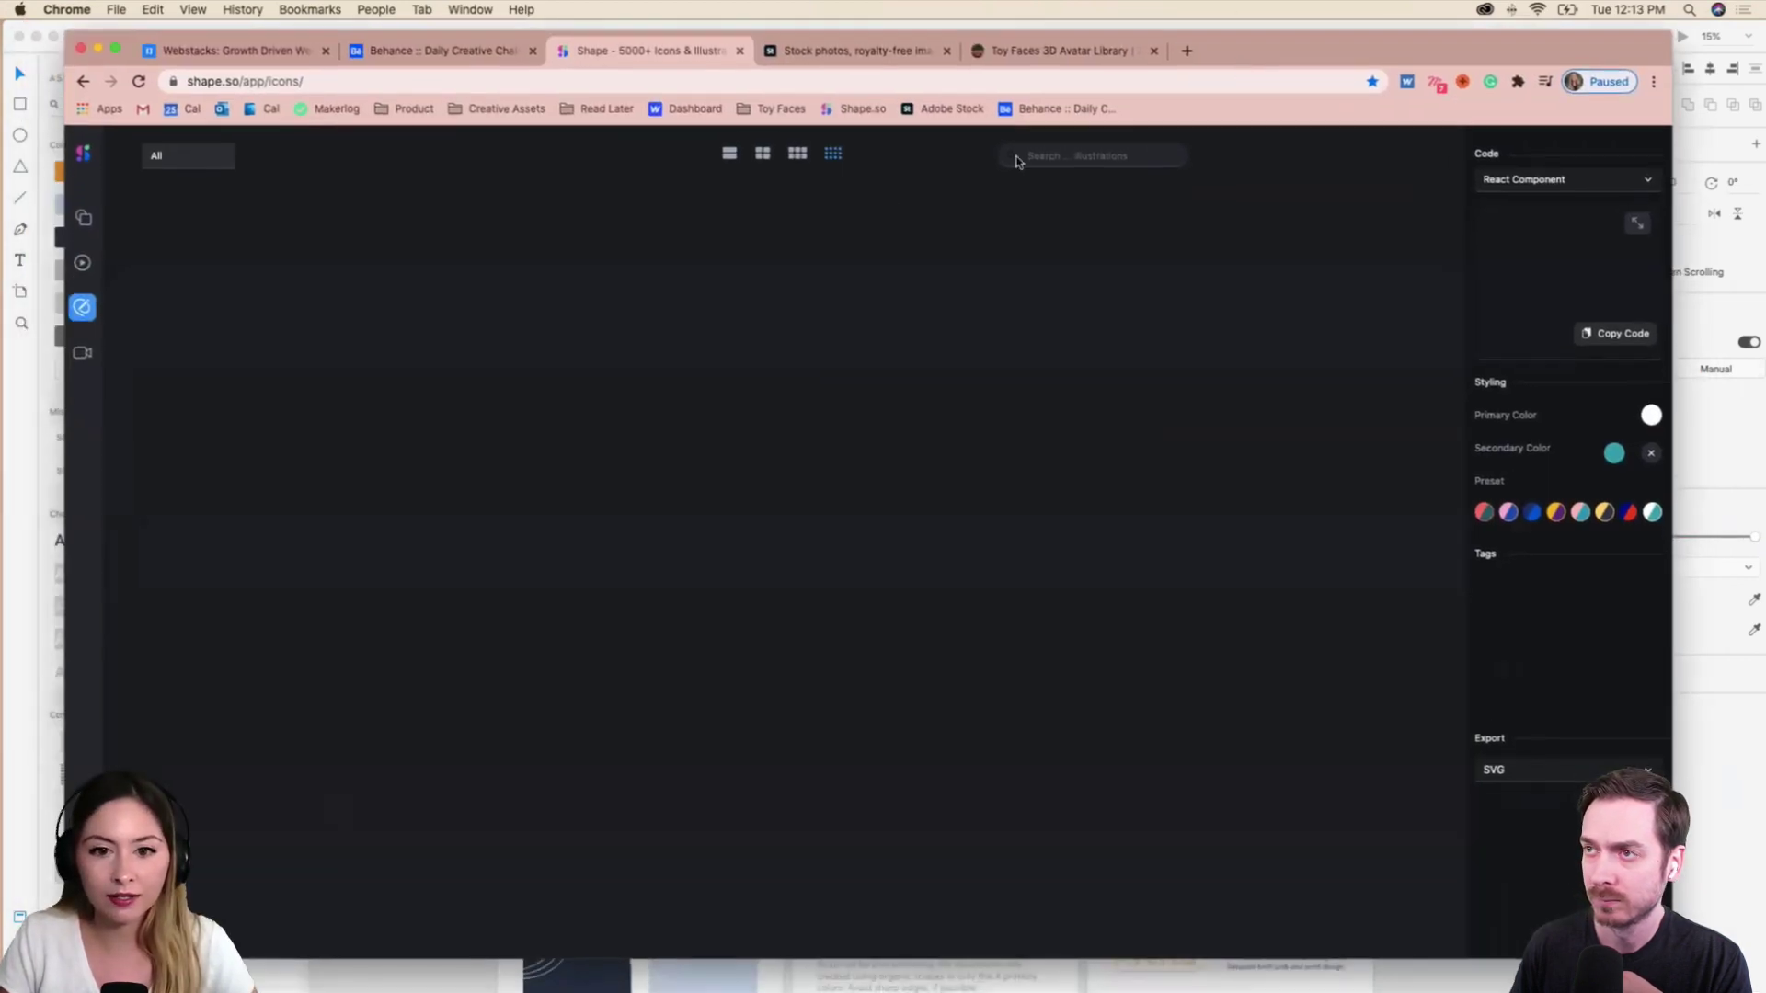
Look through Shape's icons, animated icons and illustrations, and bring up the export formats for the selected illustration.
click(82, 262)
click(83, 225)
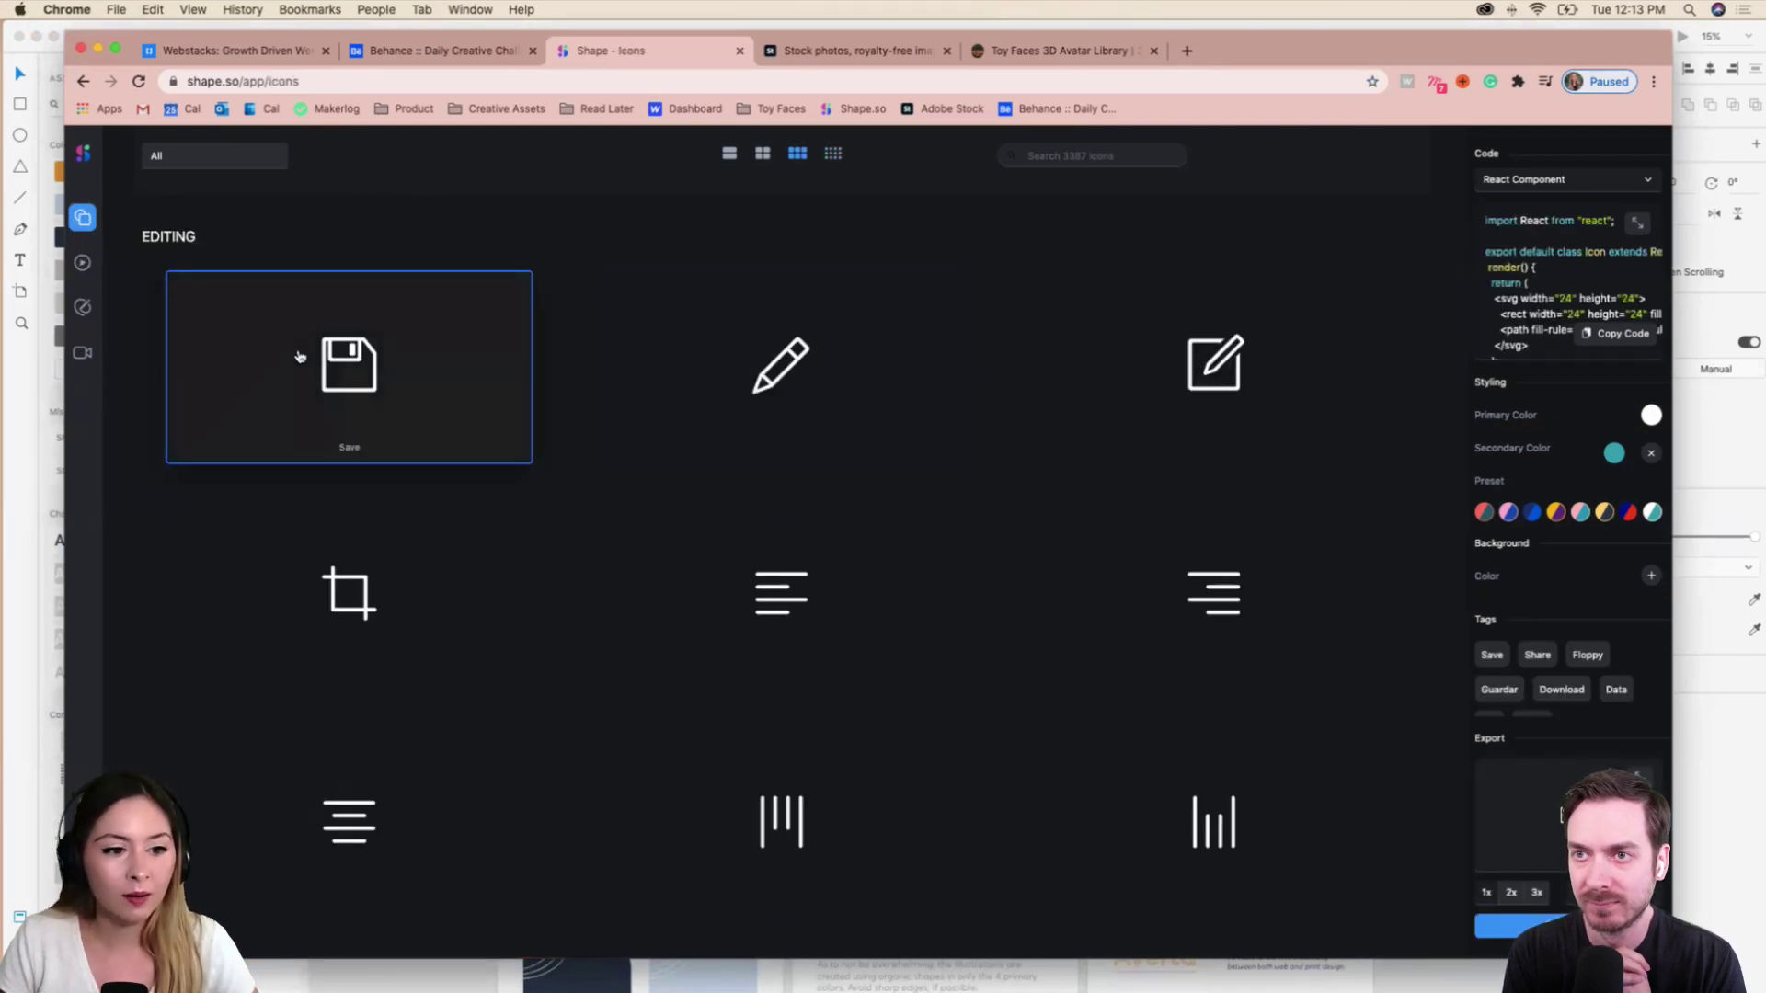
click(85, 264)
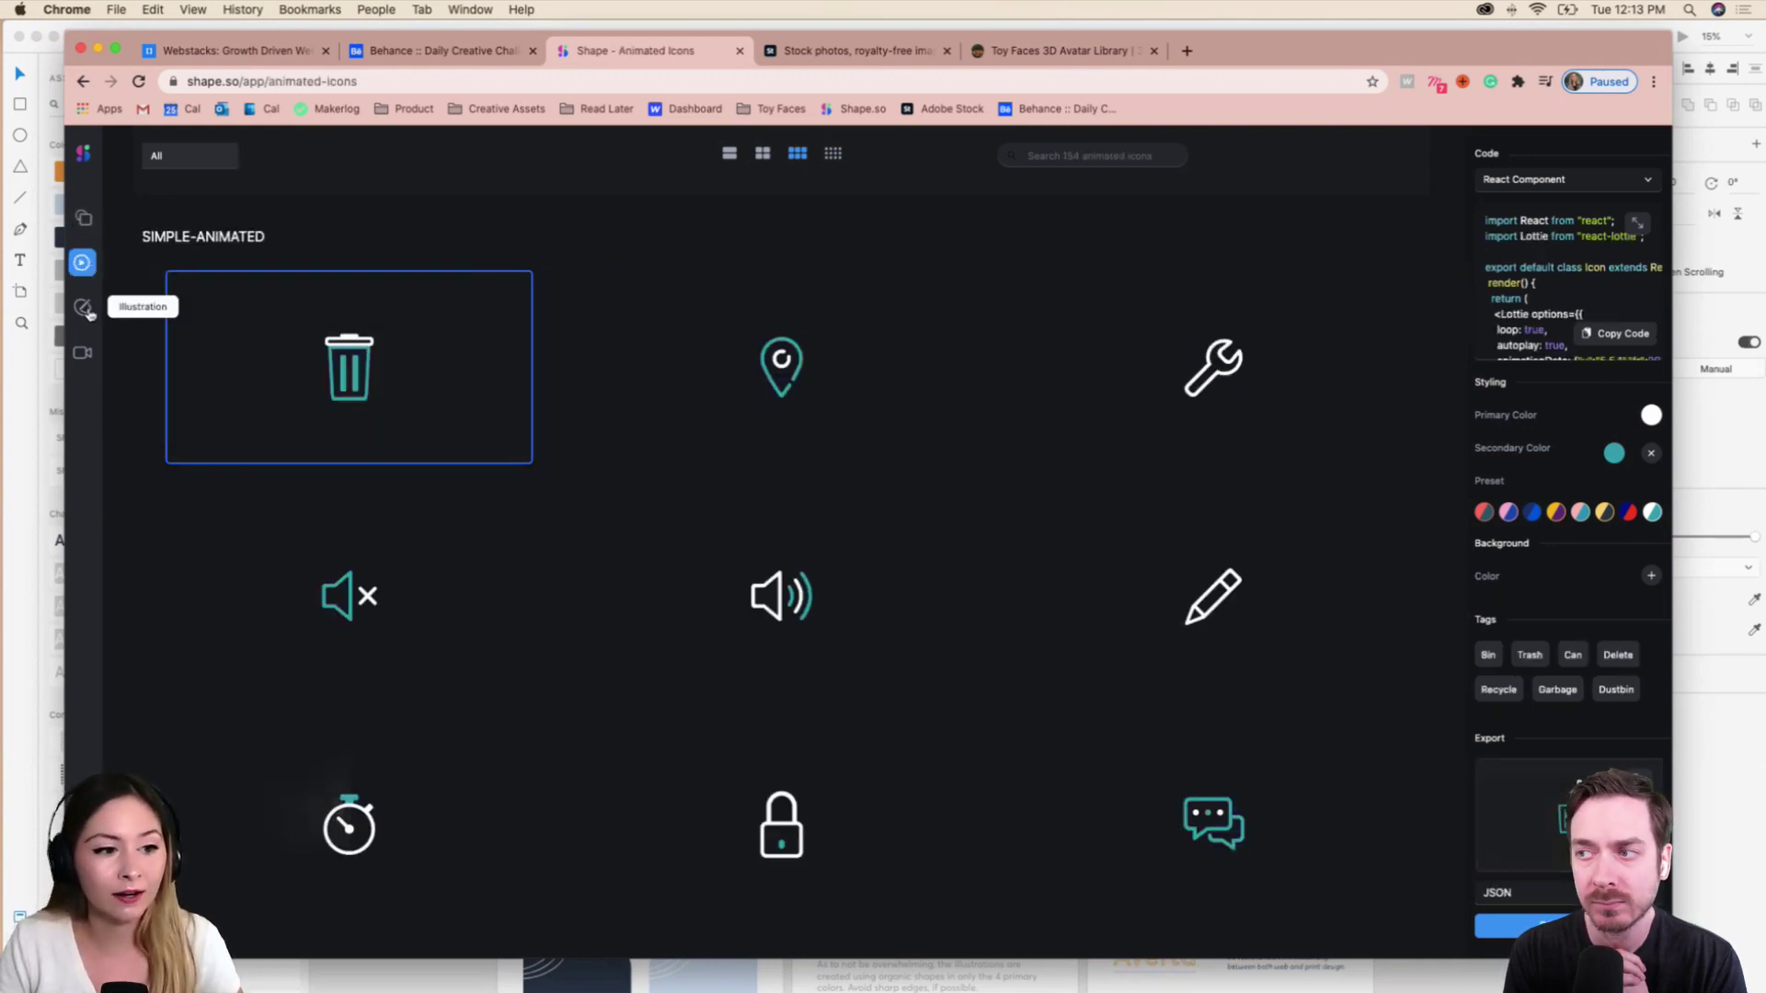
click(82, 306)
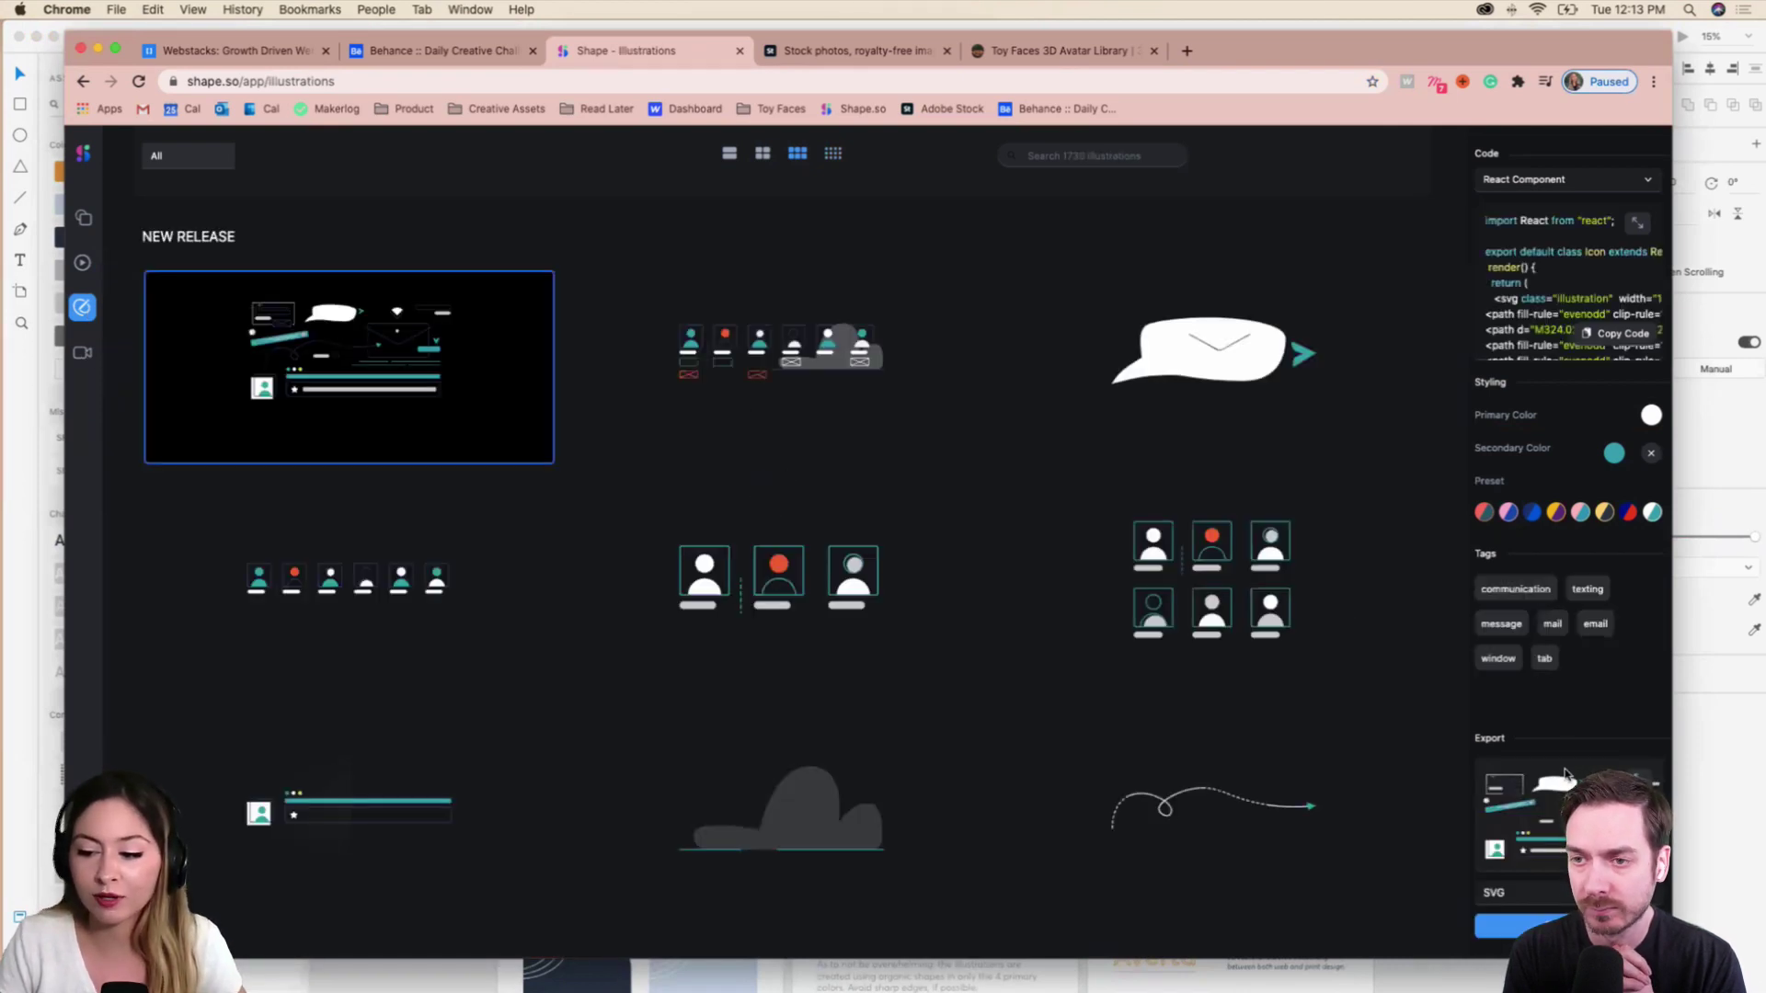
click(1576, 896)
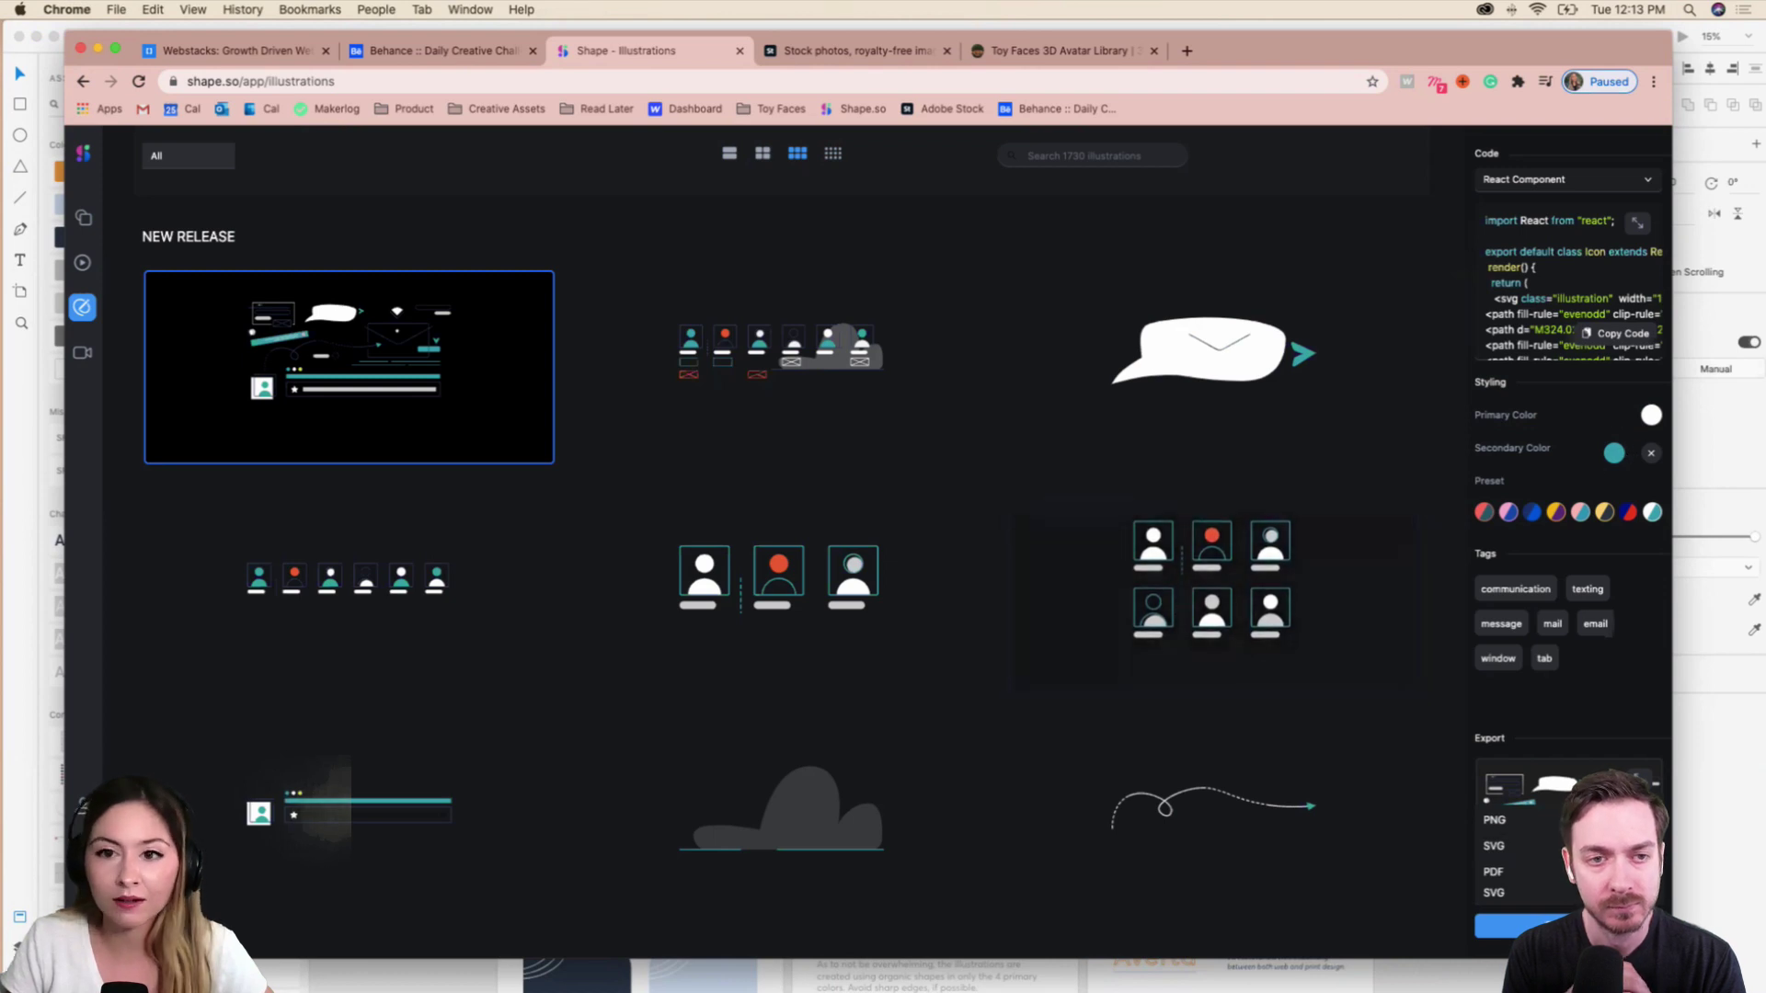
Browse down the Editing icons in Shape, and revisit the animated icons and the illustrations.
drag(1224, 50, 1215, 101)
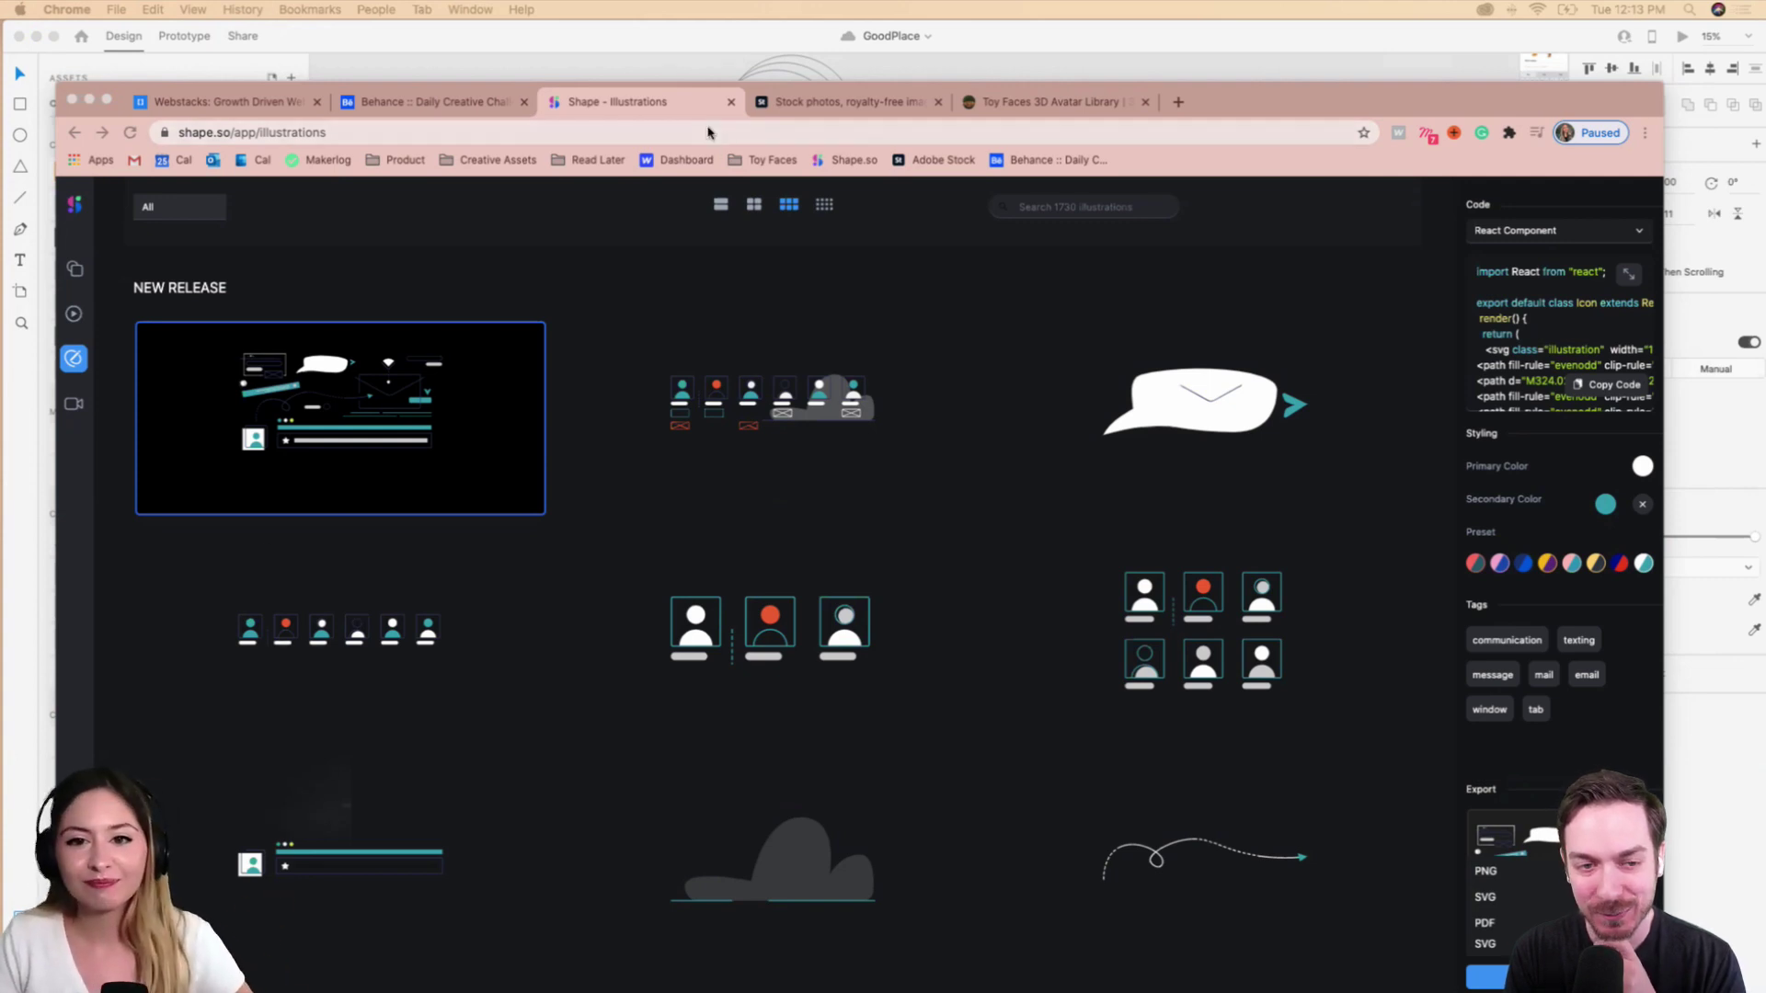
drag(1316, 95, 1299, 38)
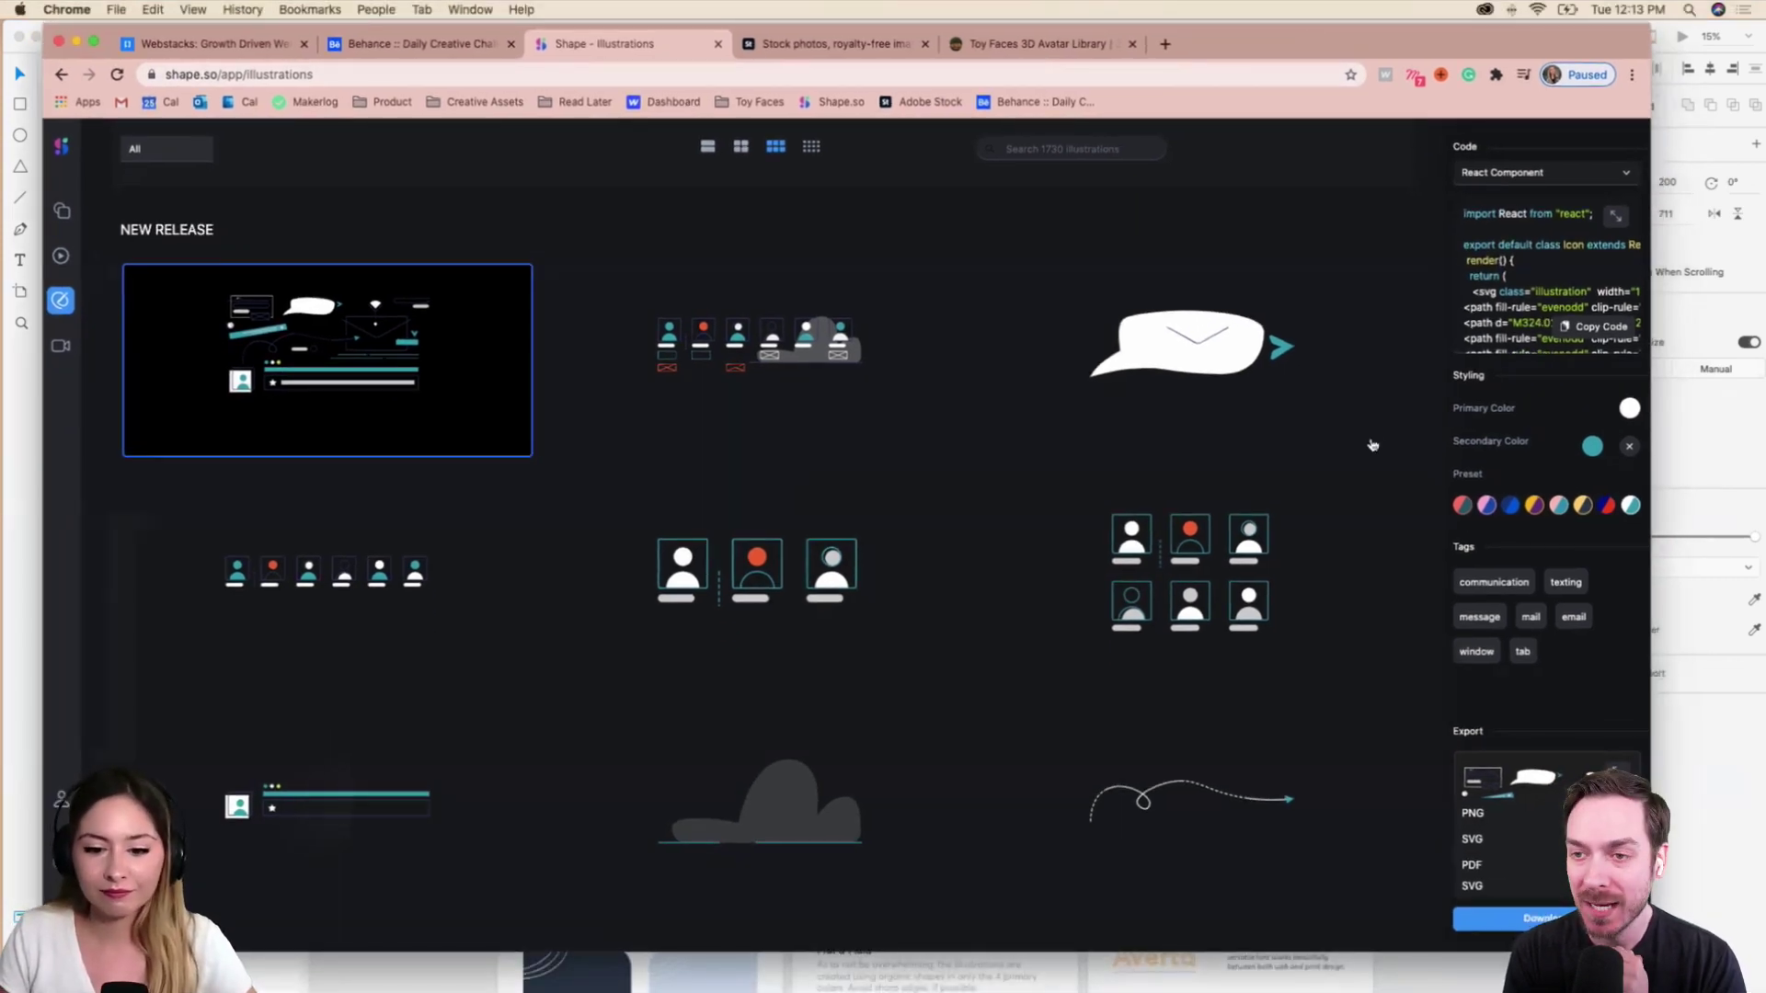
click(70, 218)
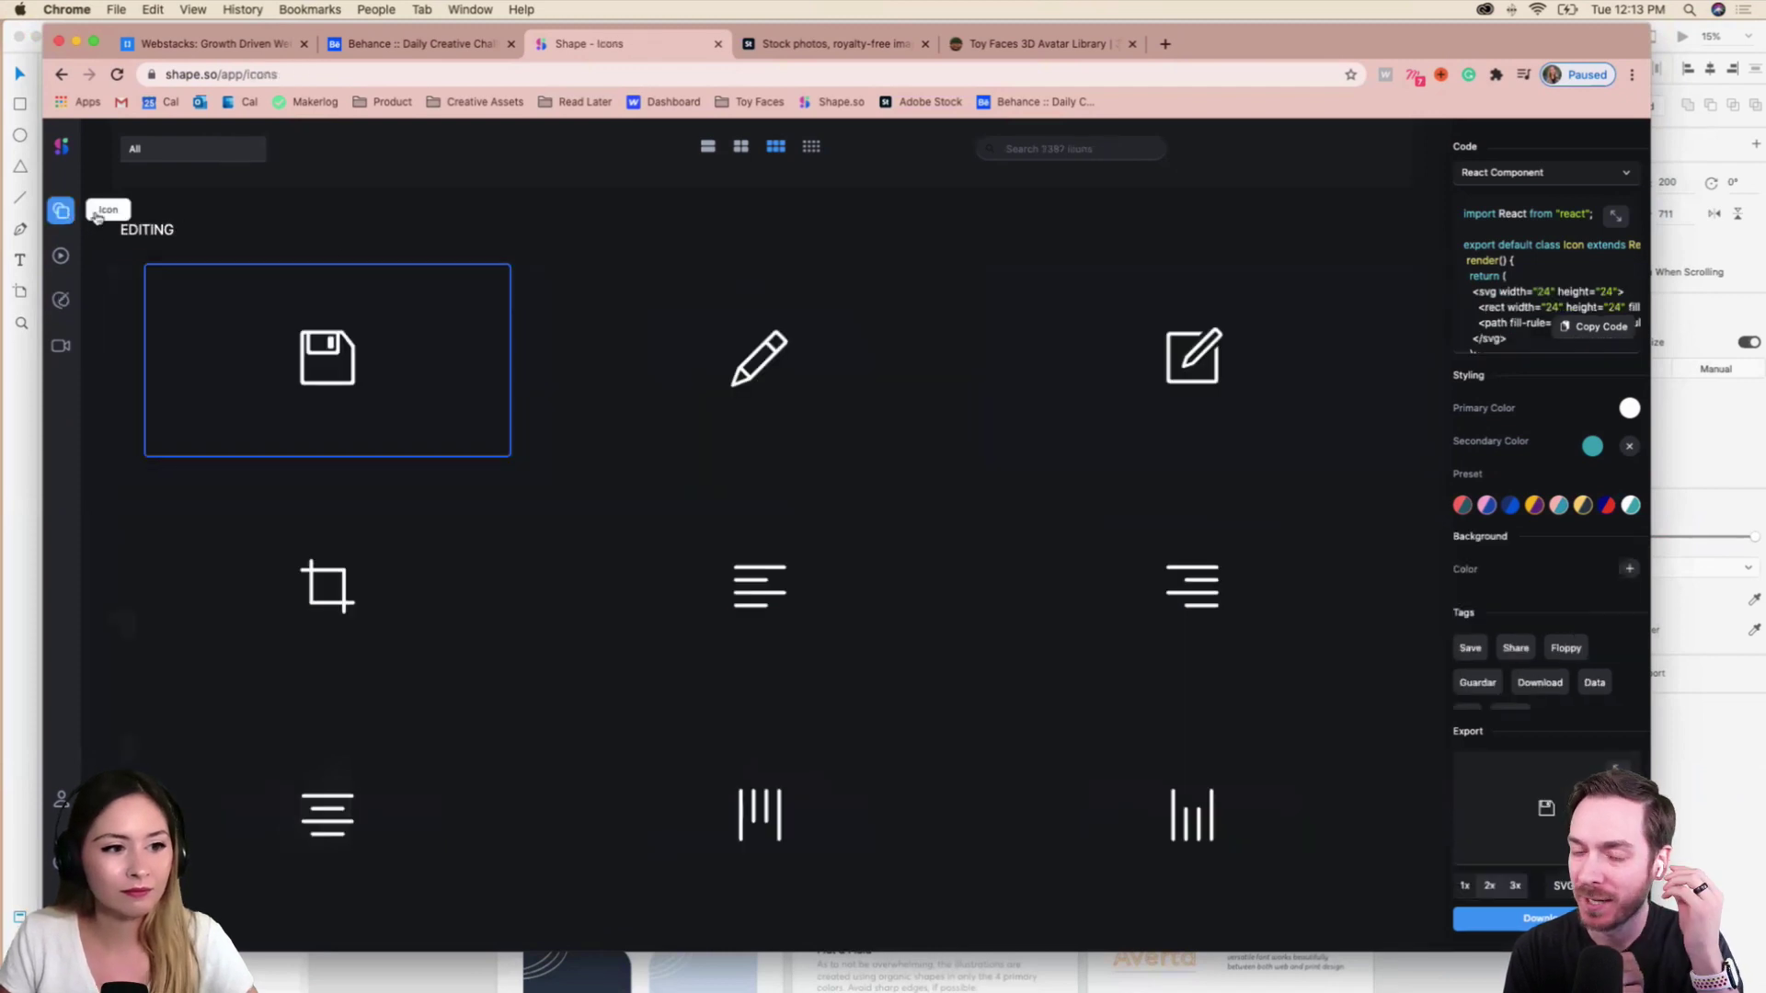
scroll(898, 449, down, 3)
scroll(901, 449, down, 8)
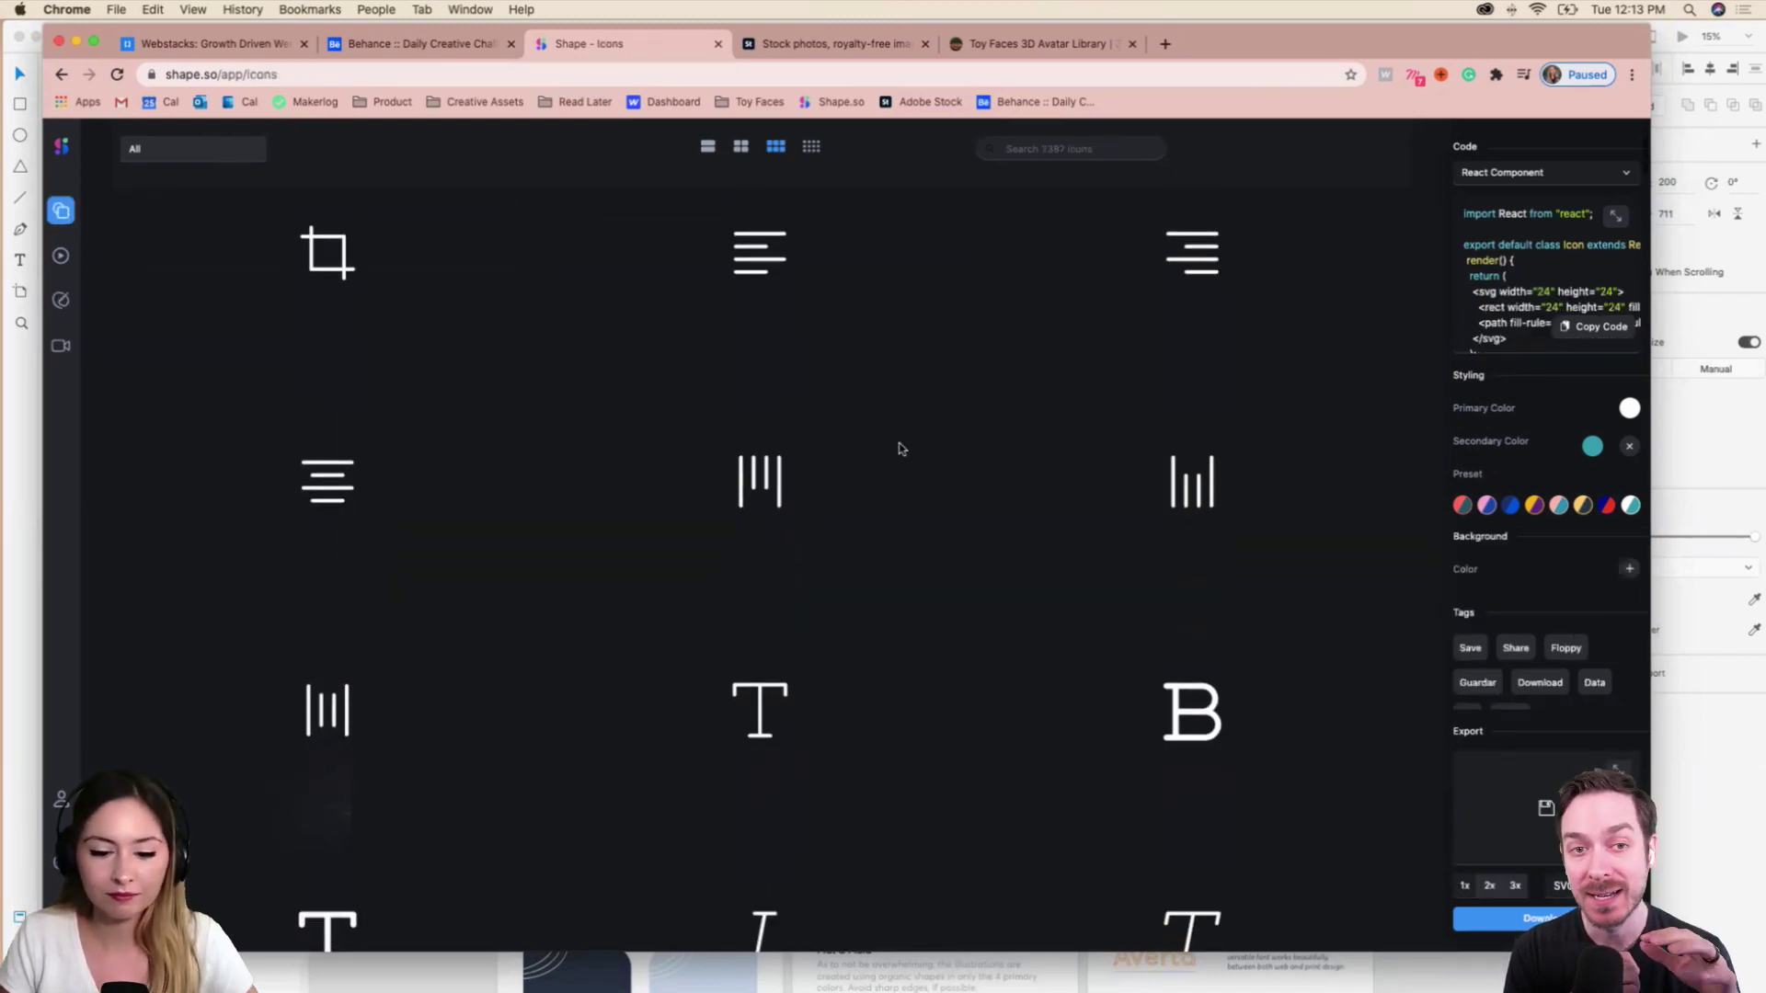
scroll(901, 449, down, 3)
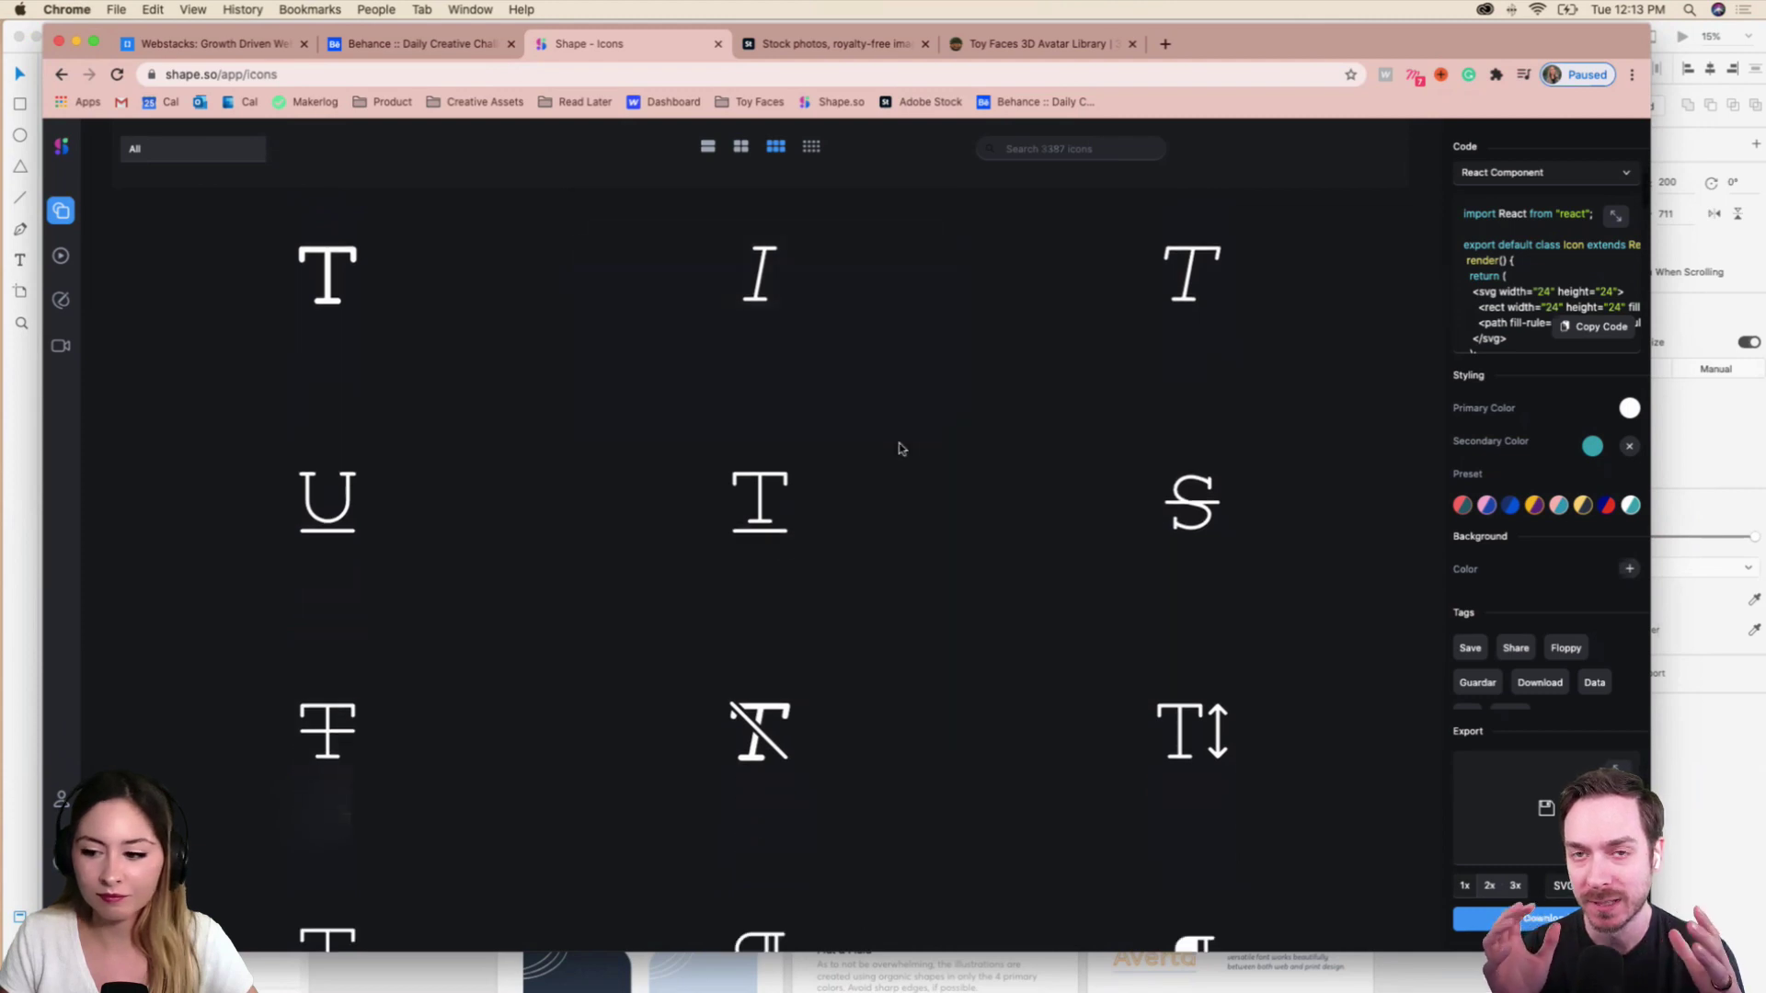
click(60, 255)
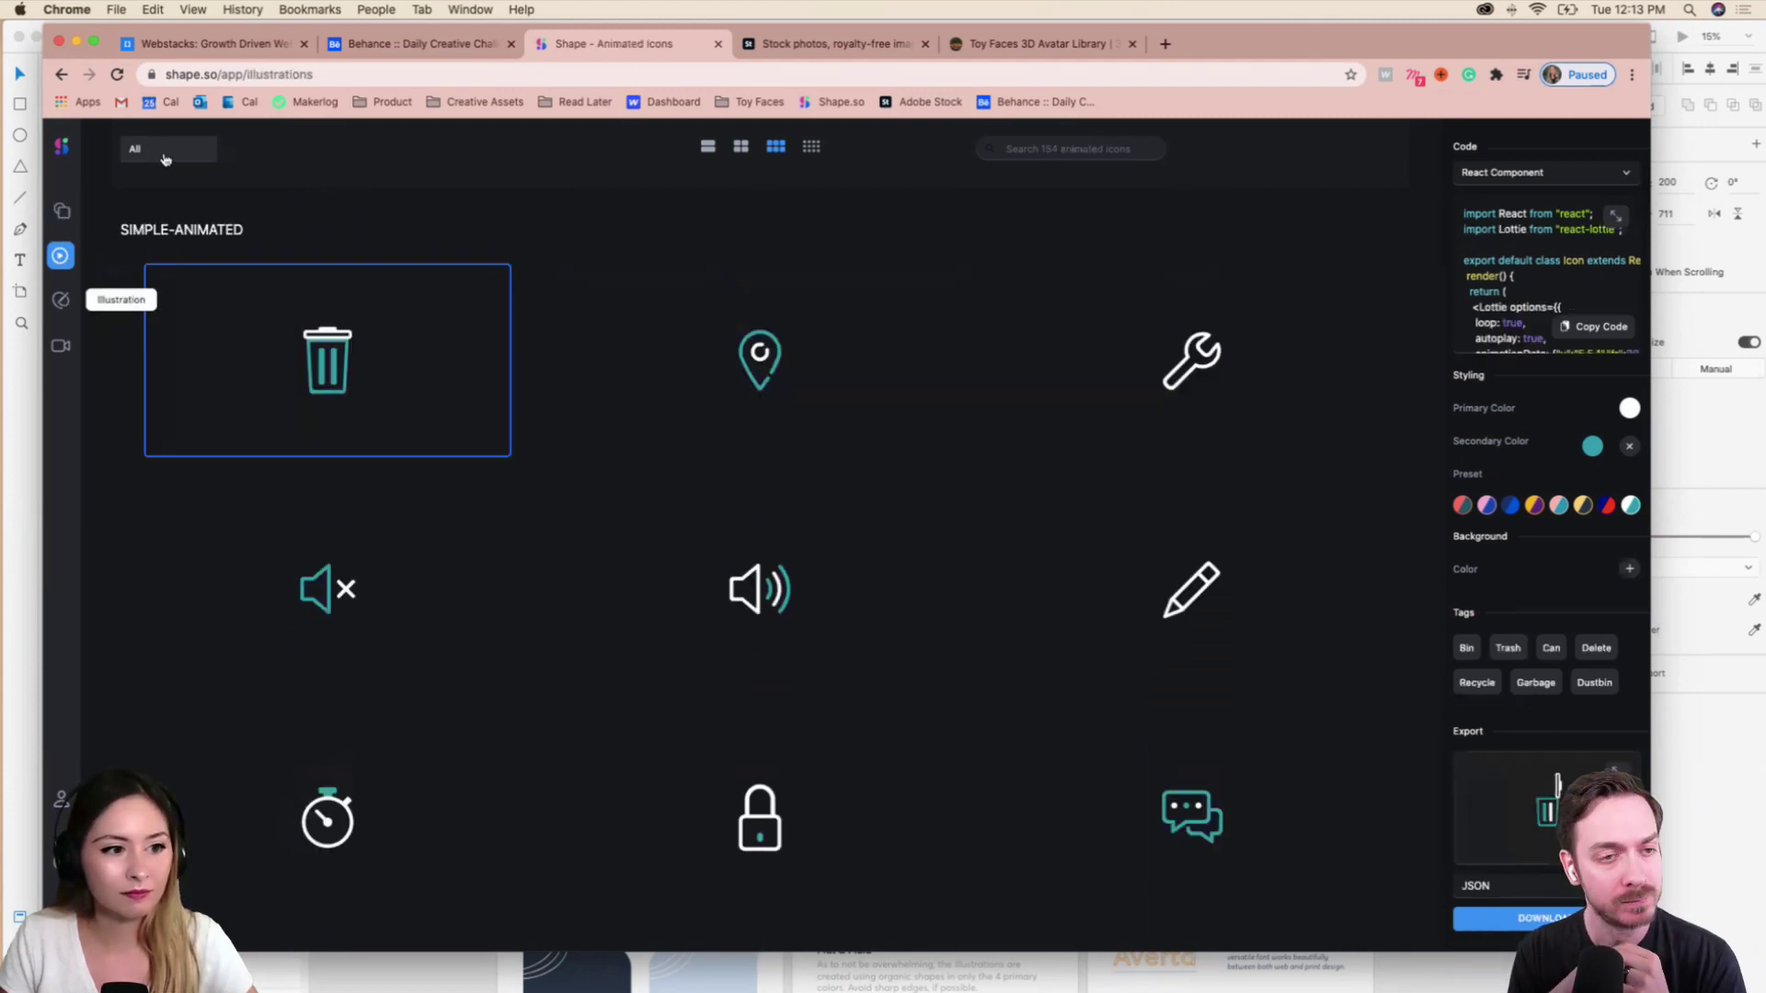
click(61, 300)
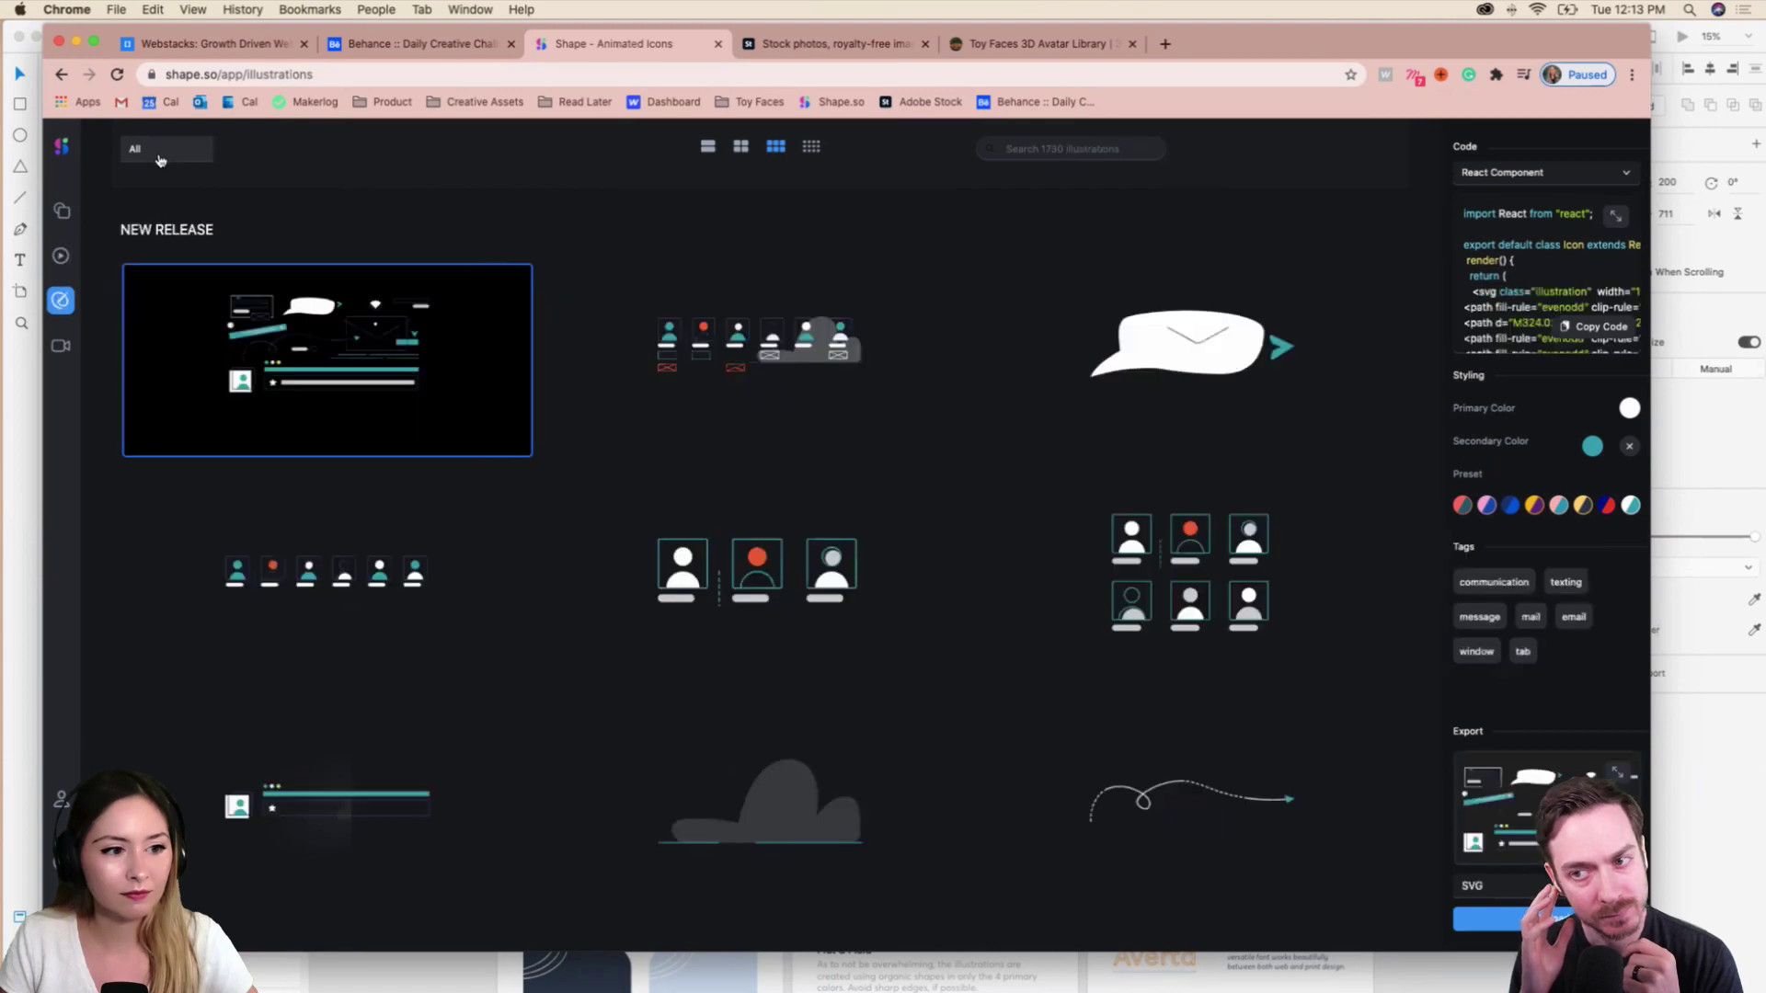
Search Shape's icons for "security" and look over the available icon categories without changing the filter.
click(60, 211)
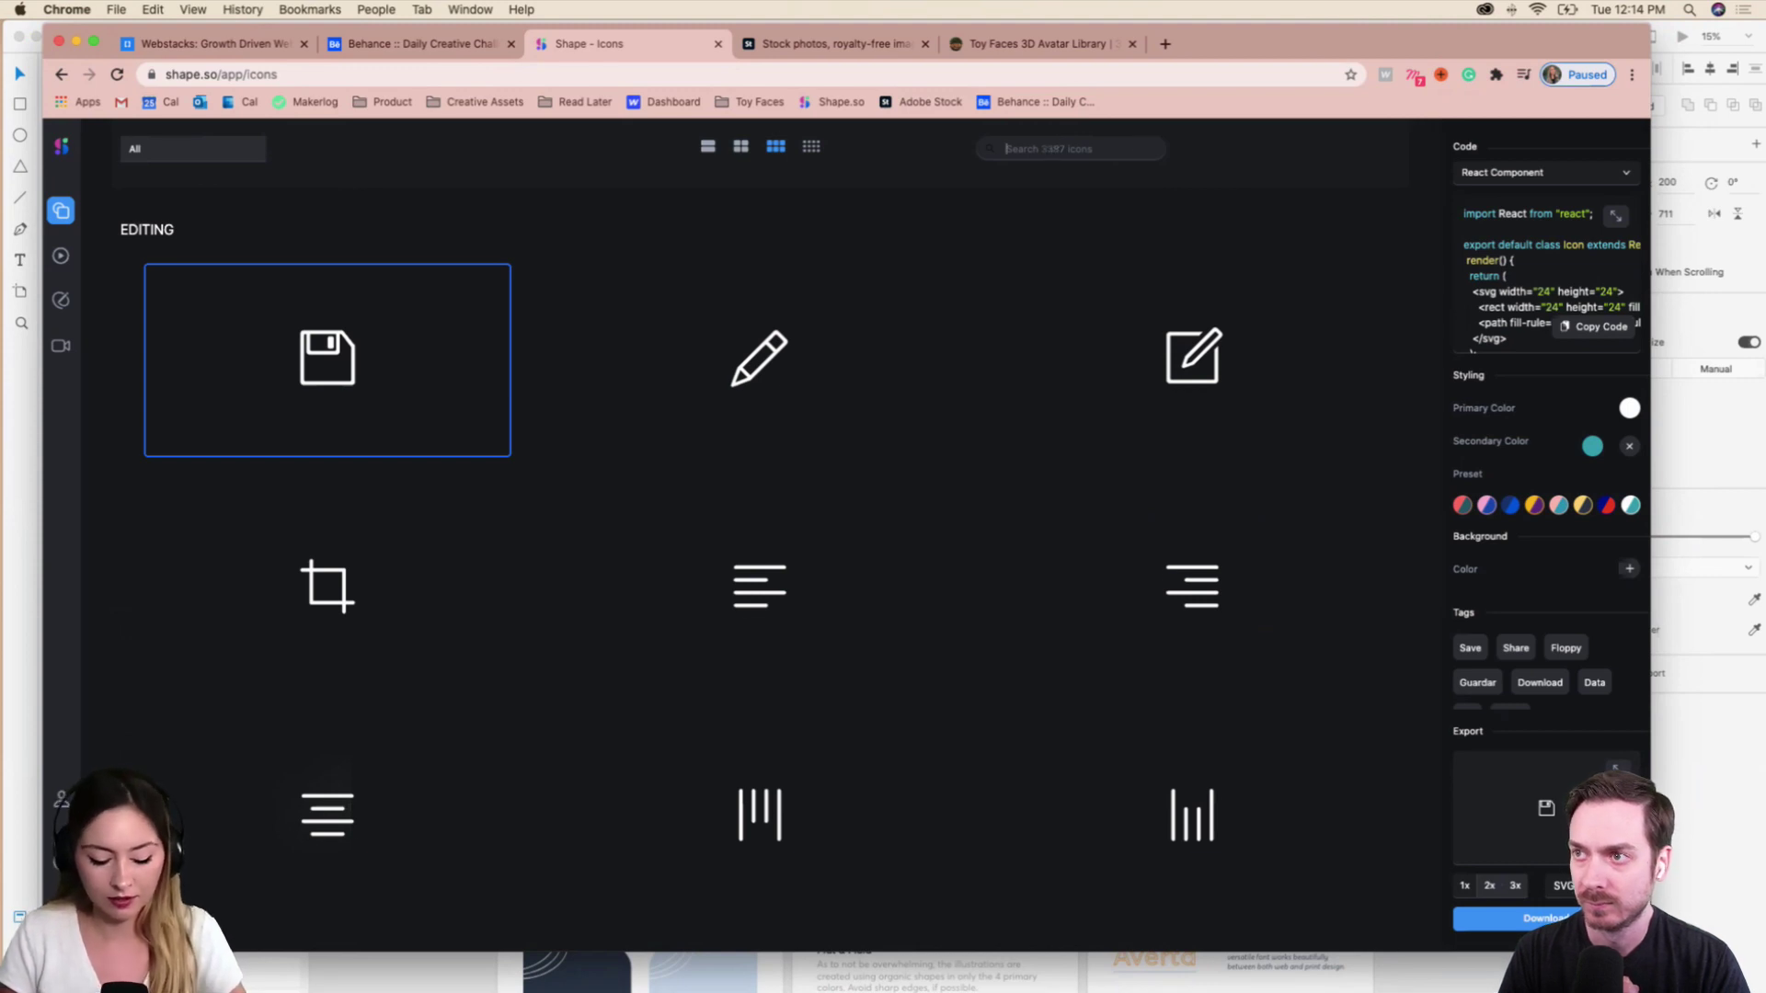
text(secur)
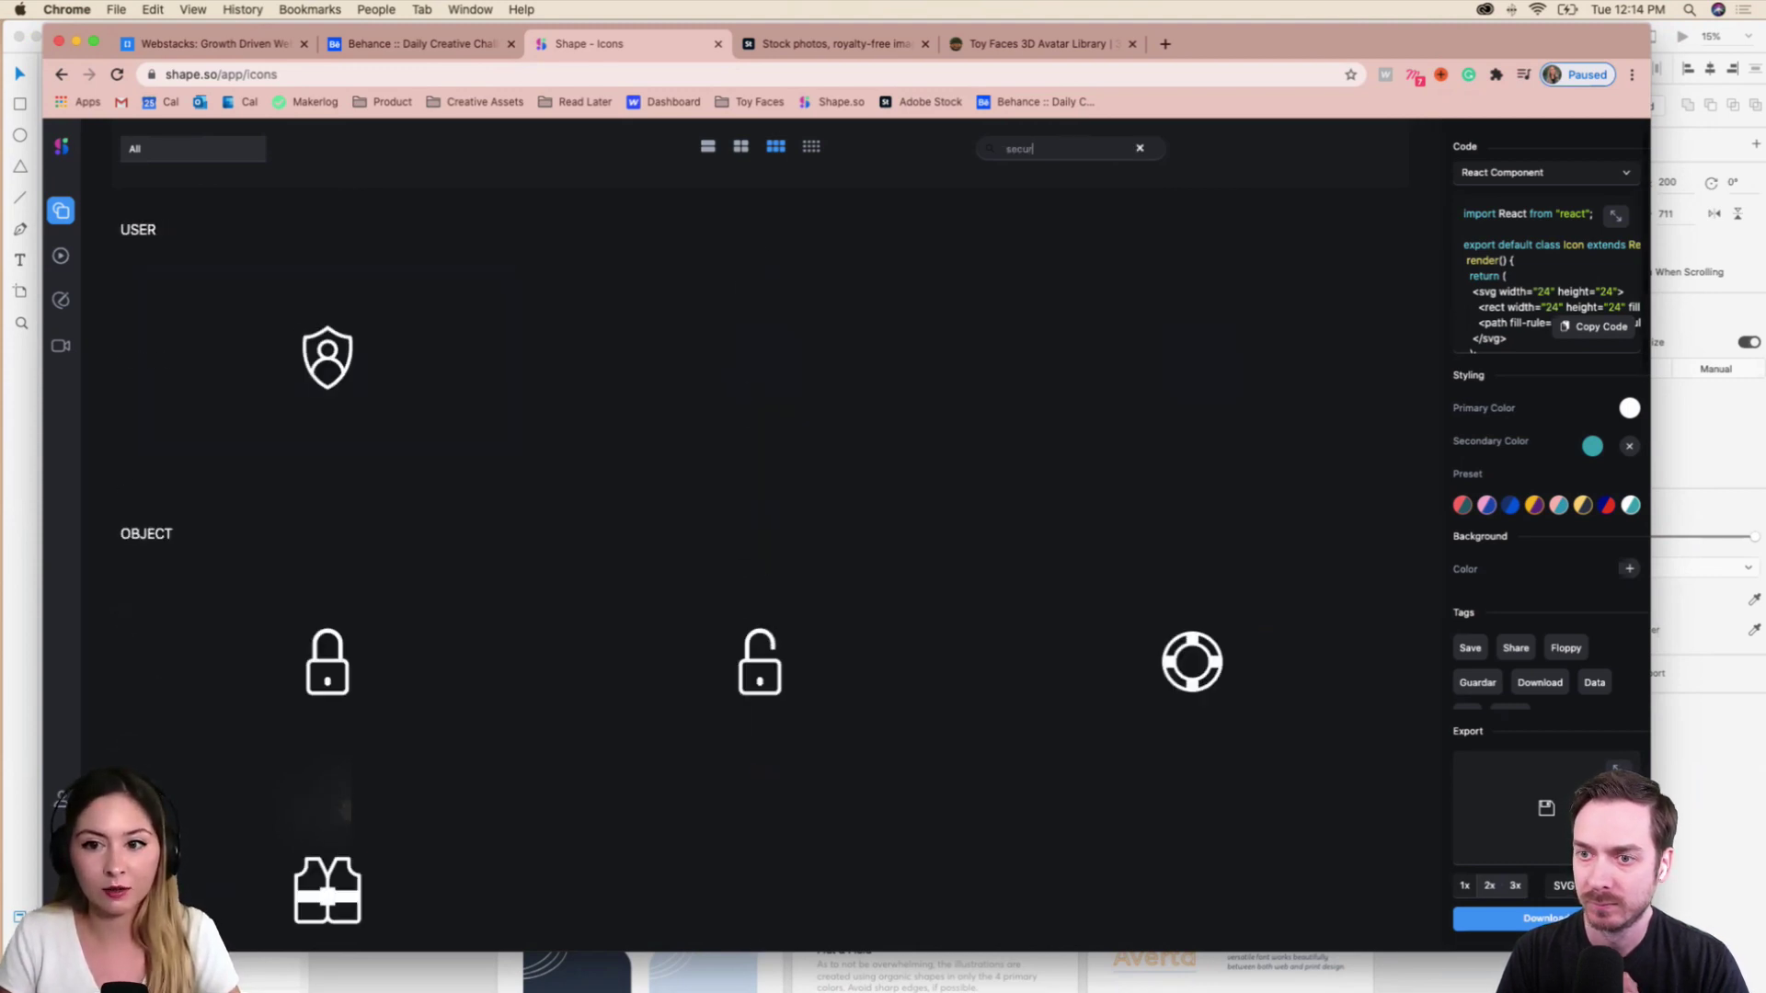
text(ity)
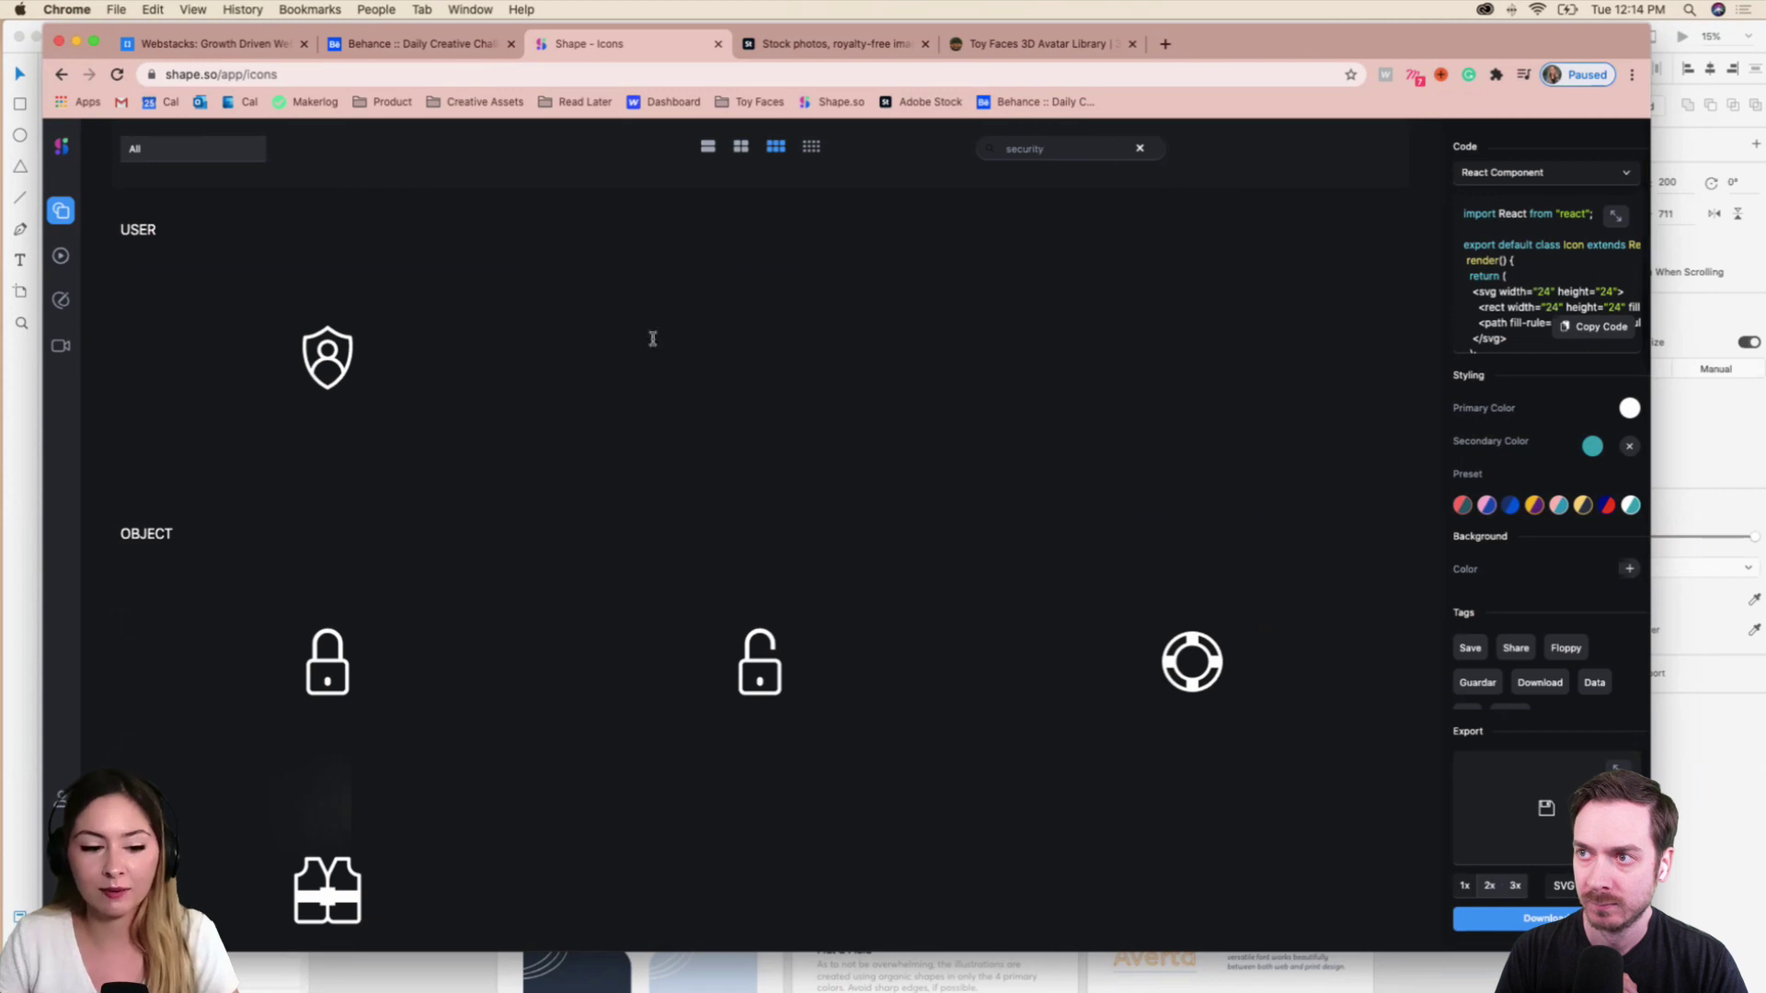
click(174, 158)
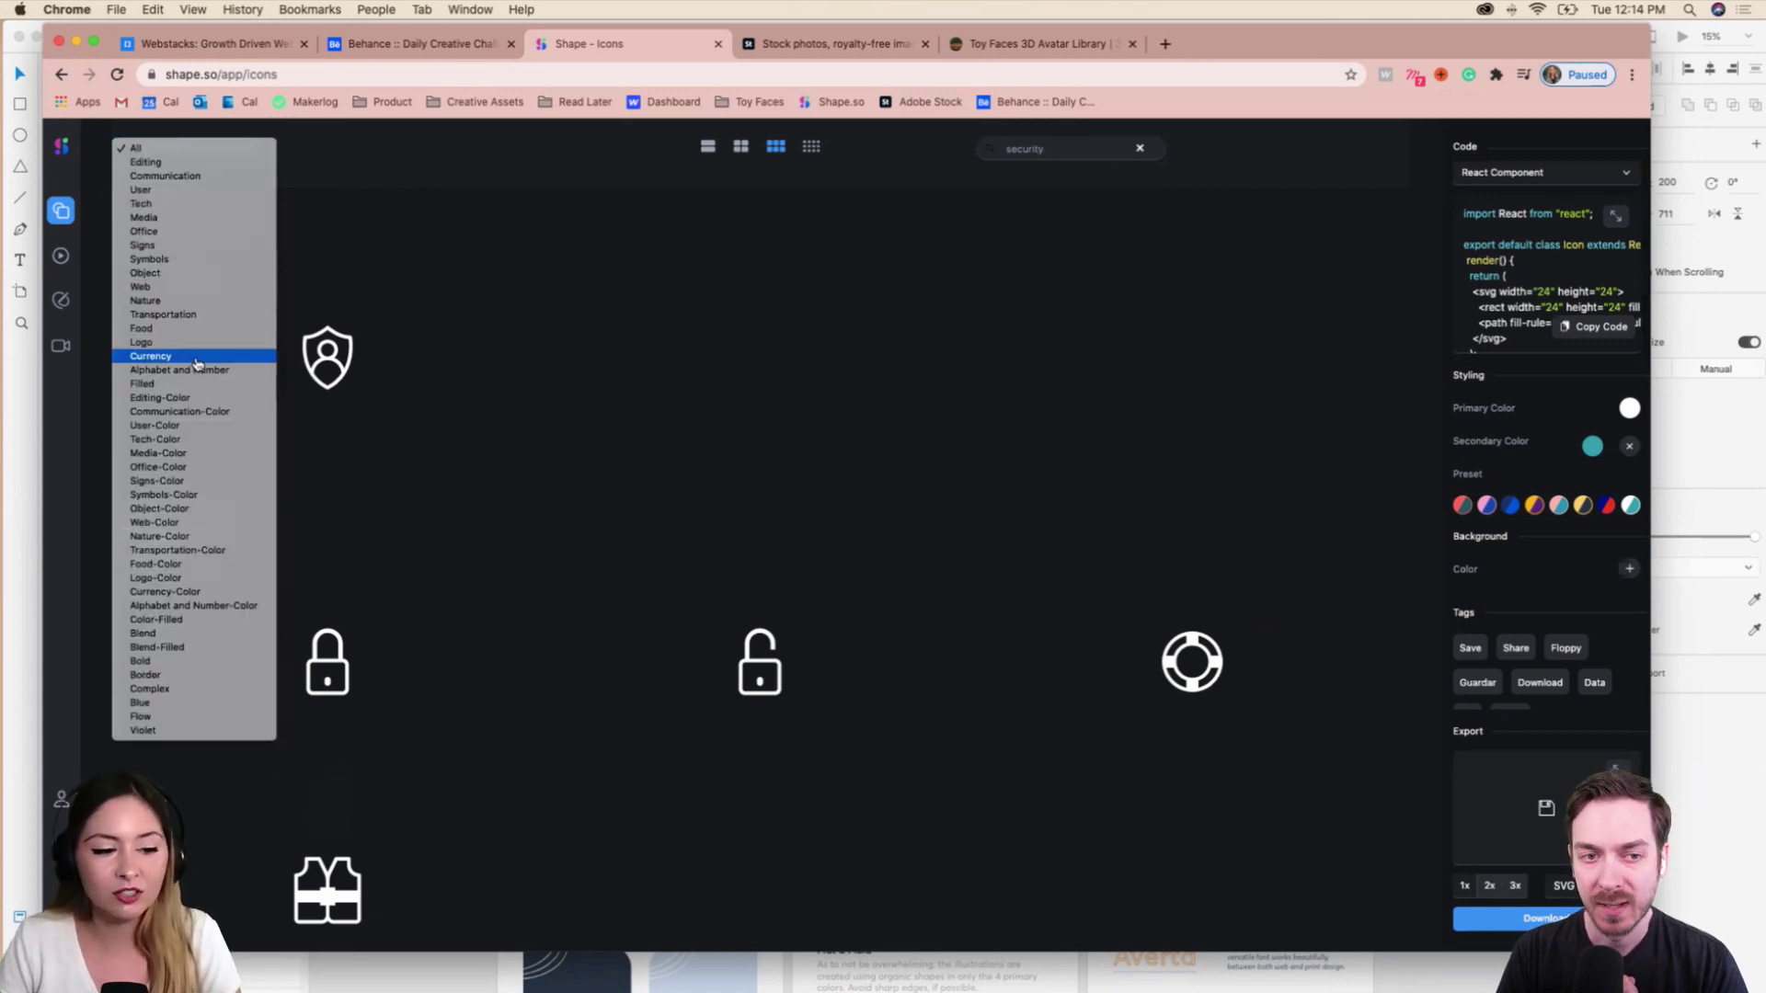
click(972, 205)
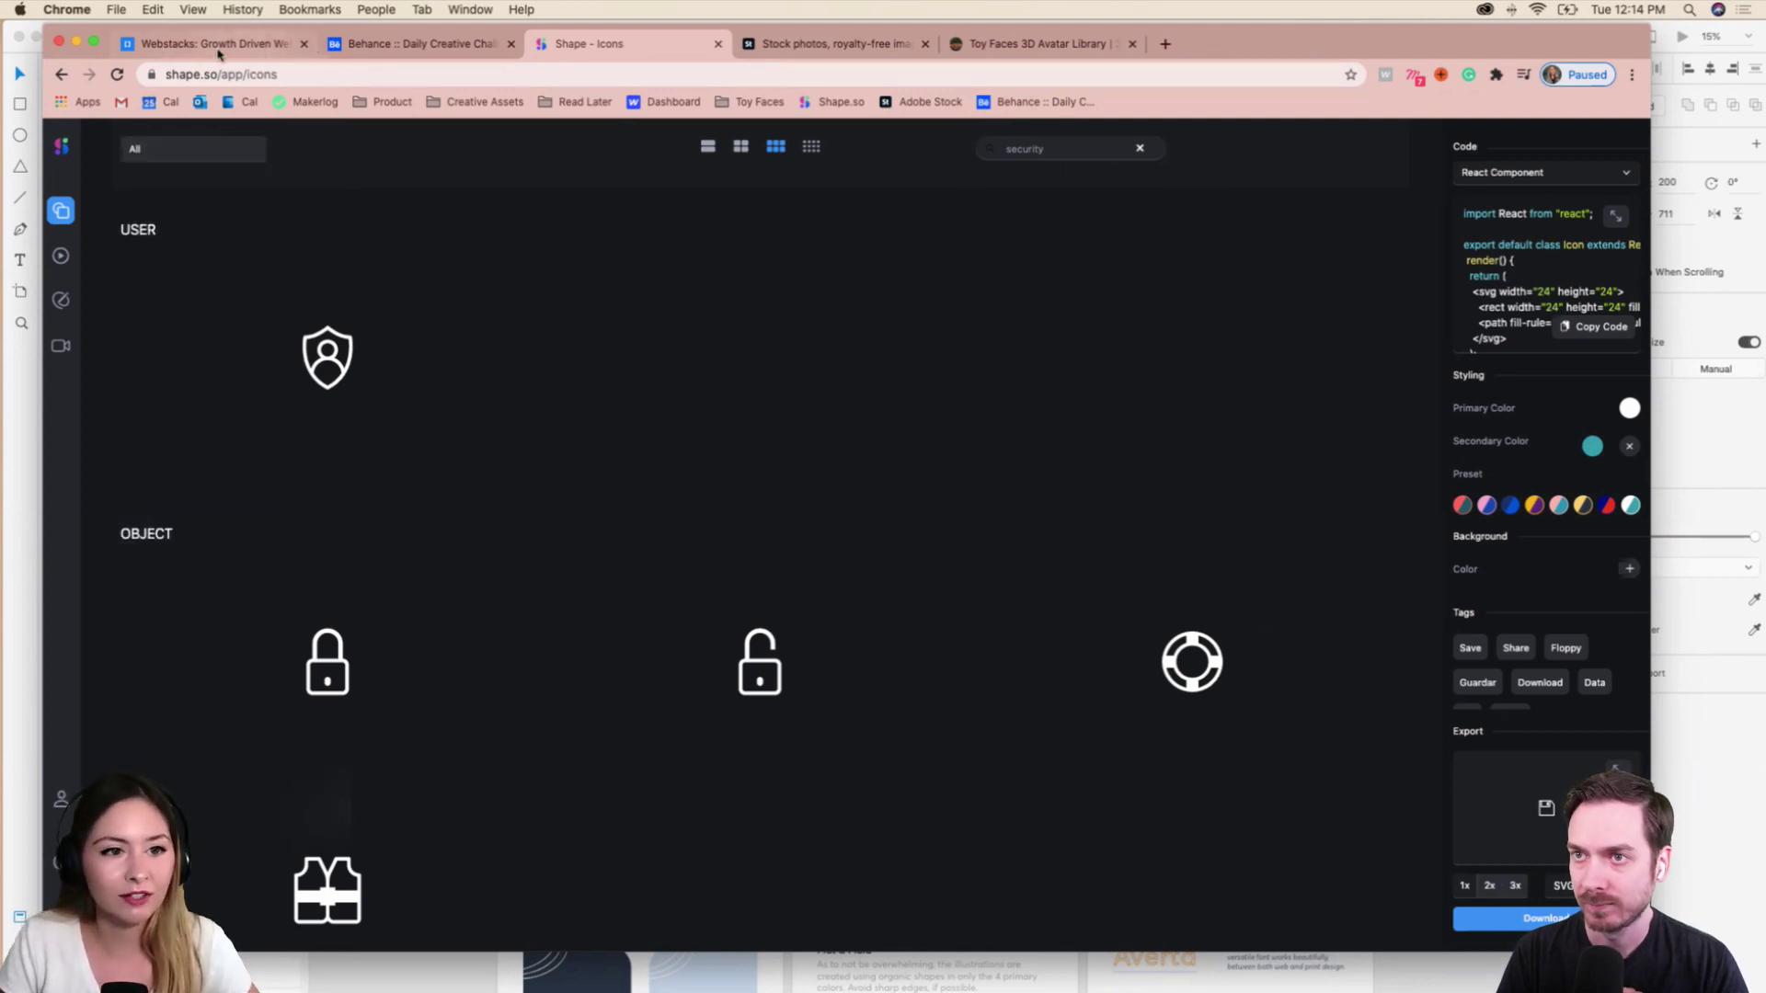
Switch back to the GoodPlace file in Adobe XD and preview the color palette artboard of the style guide.
drag(1205, 49, 1223, 107)
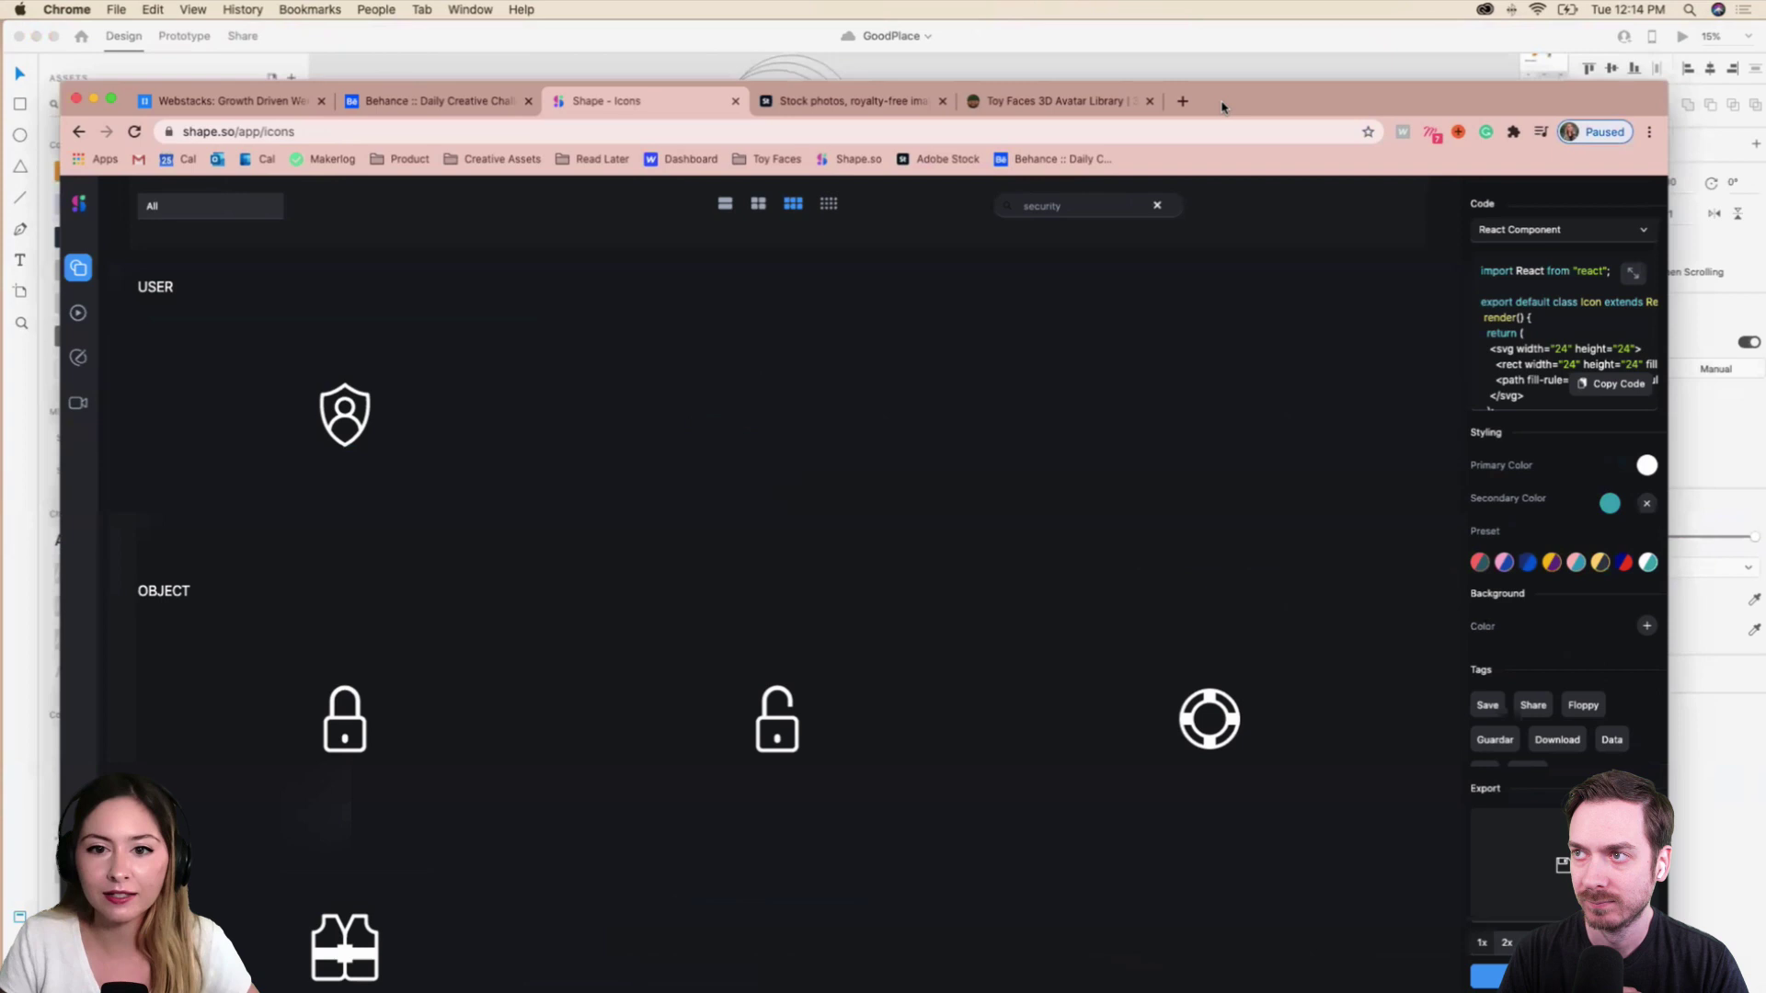
click(1260, 61)
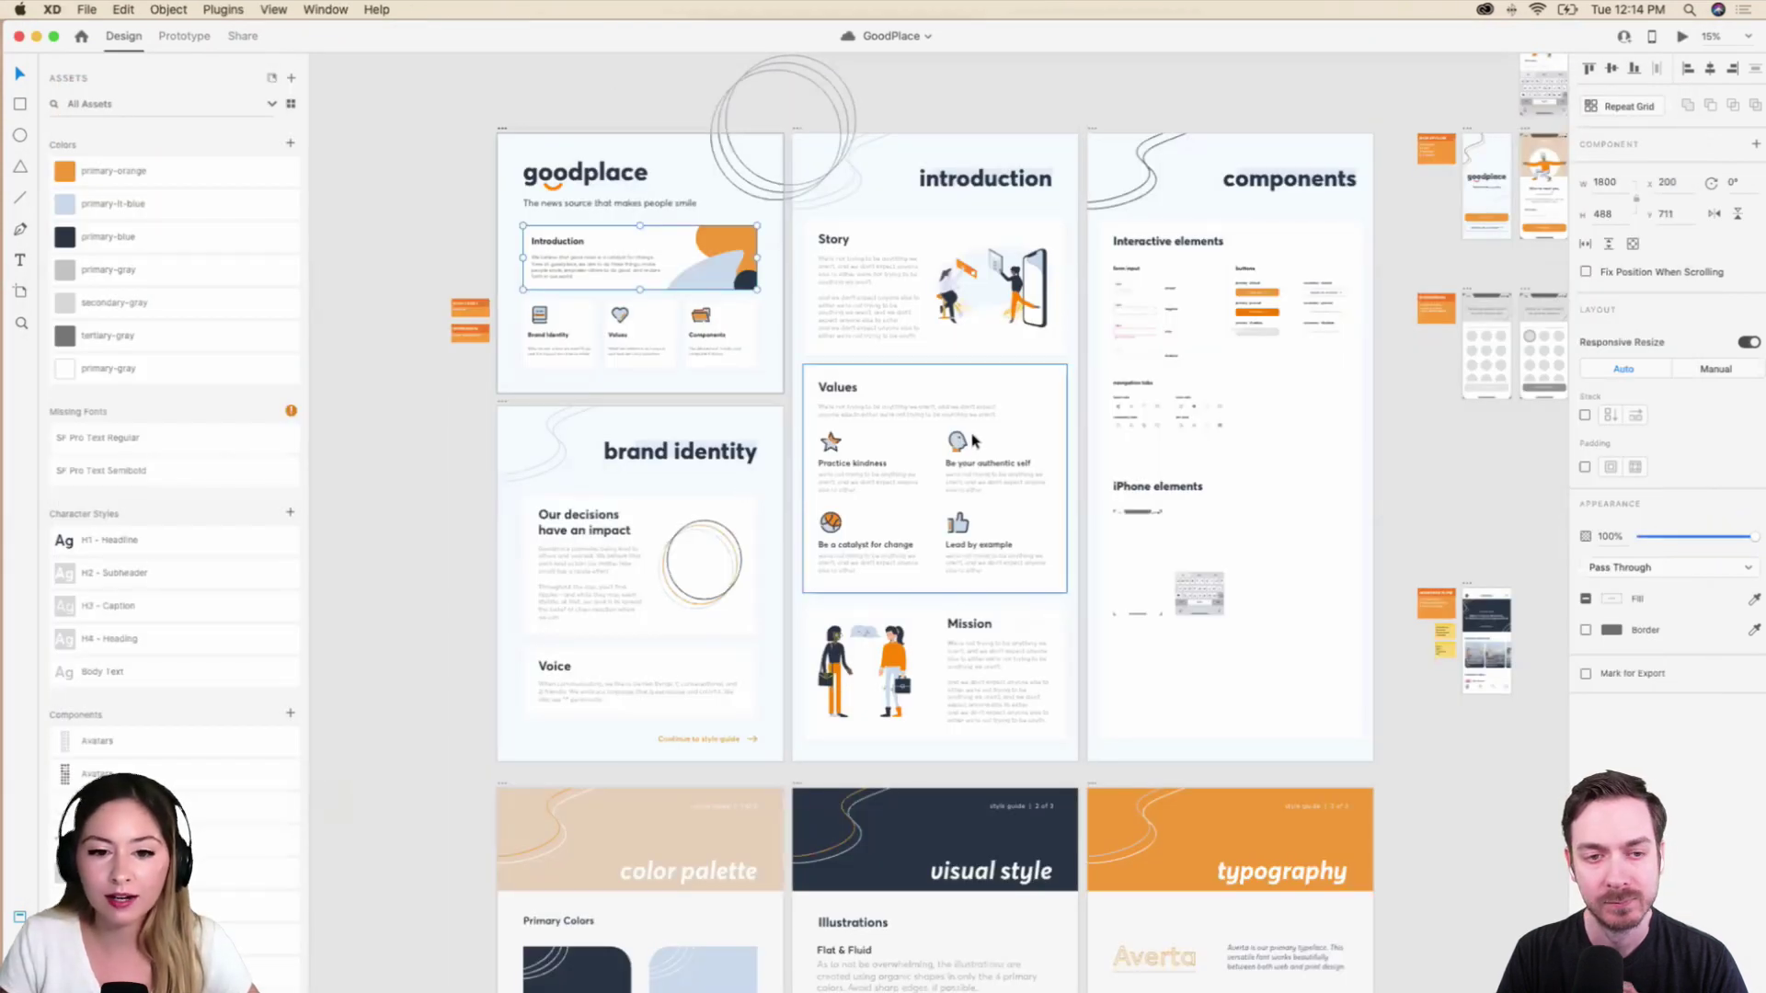
scroll(929, 442, up, 1)
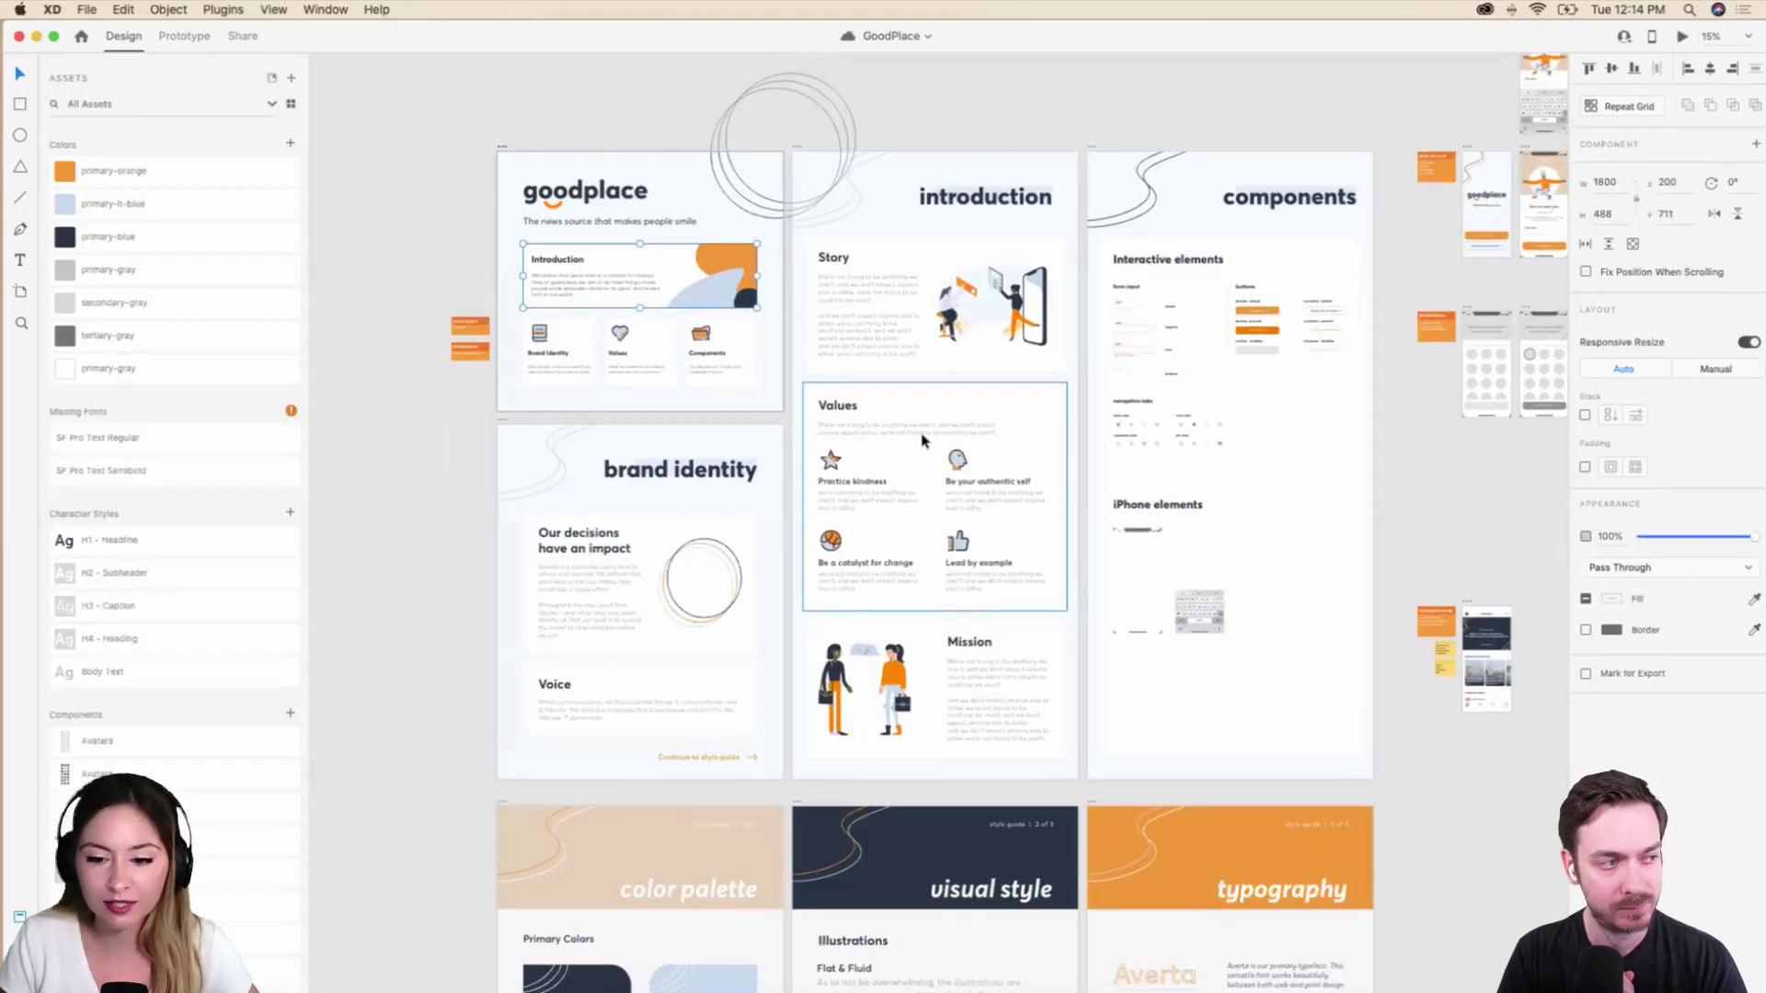
scroll(1058, 451, down, 2)
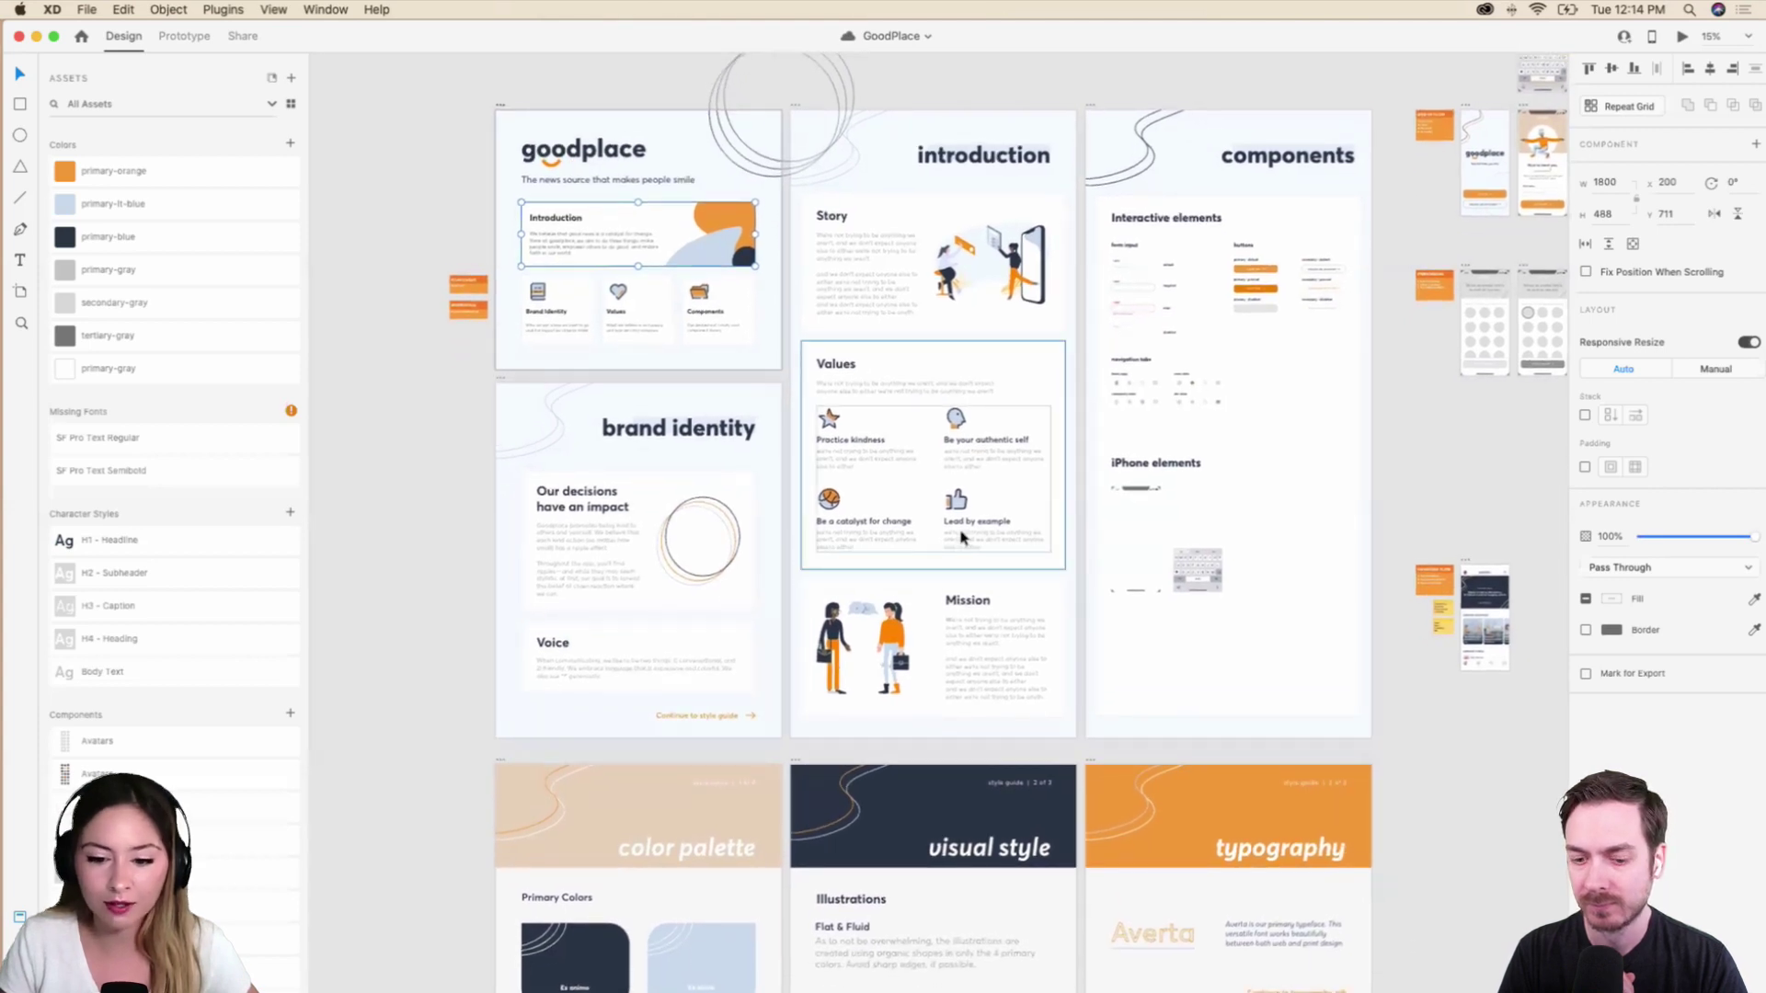
scroll(1012, 487, down, 3)
scroll(938, 532, up, 3)
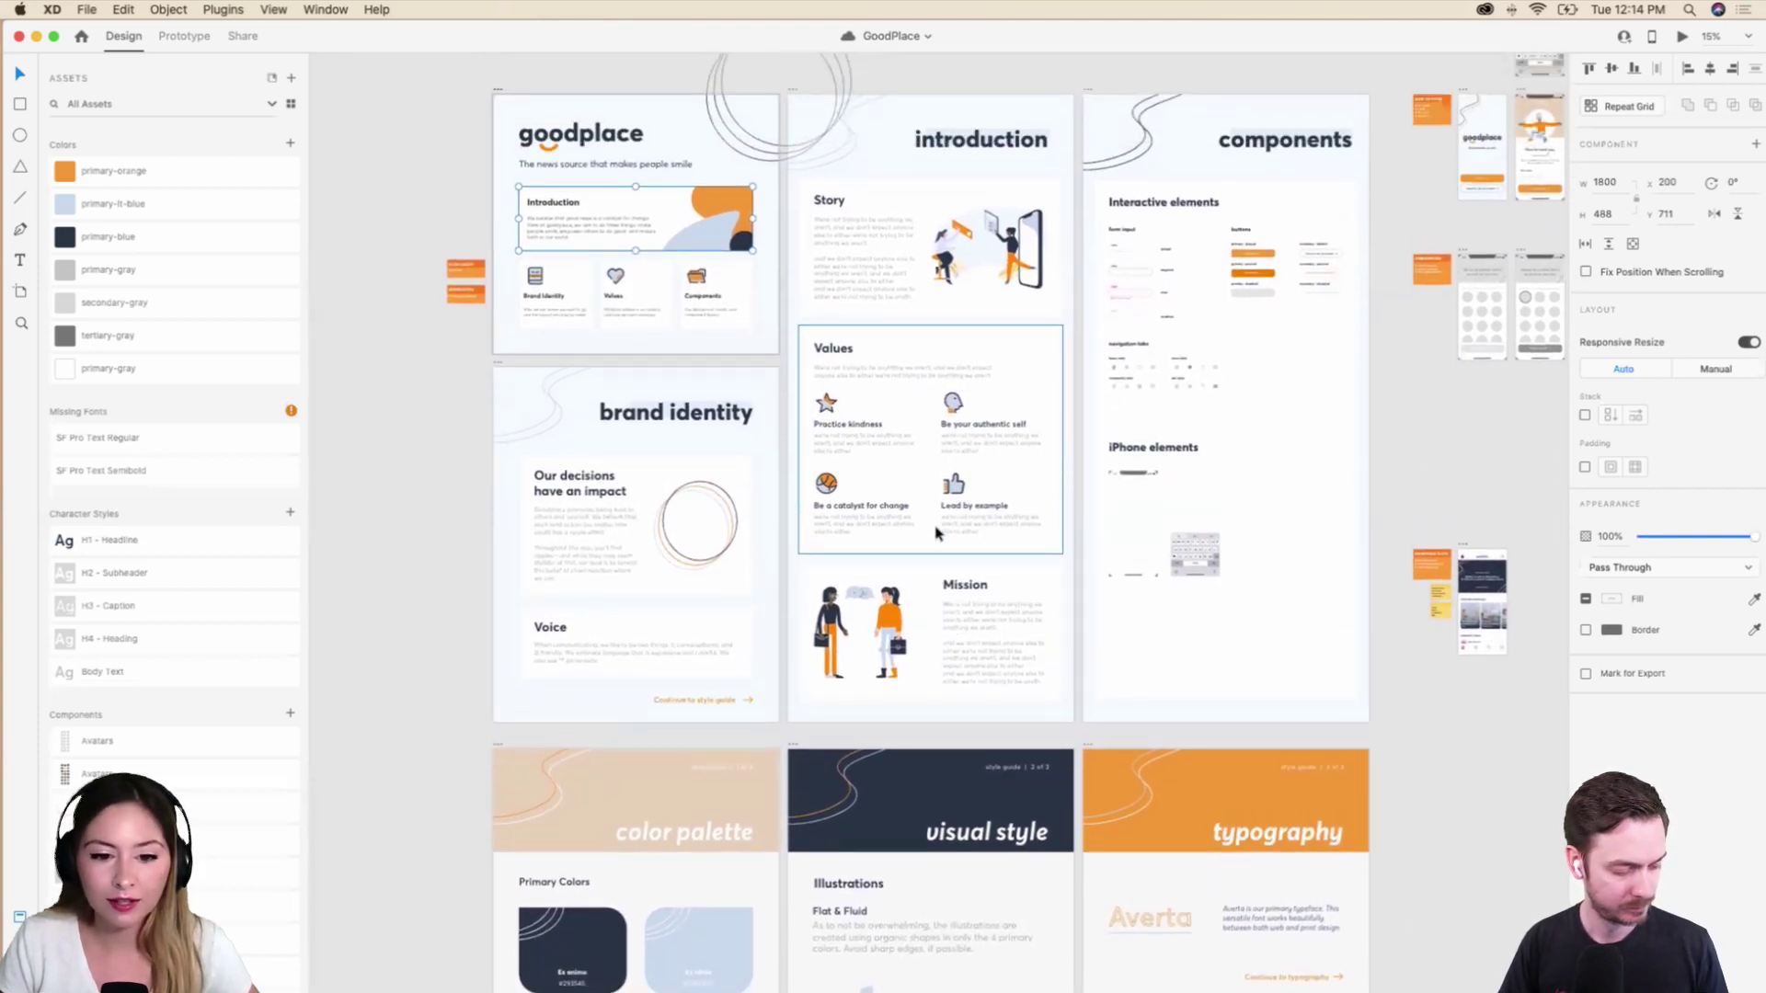
scroll(937, 532, down, 5)
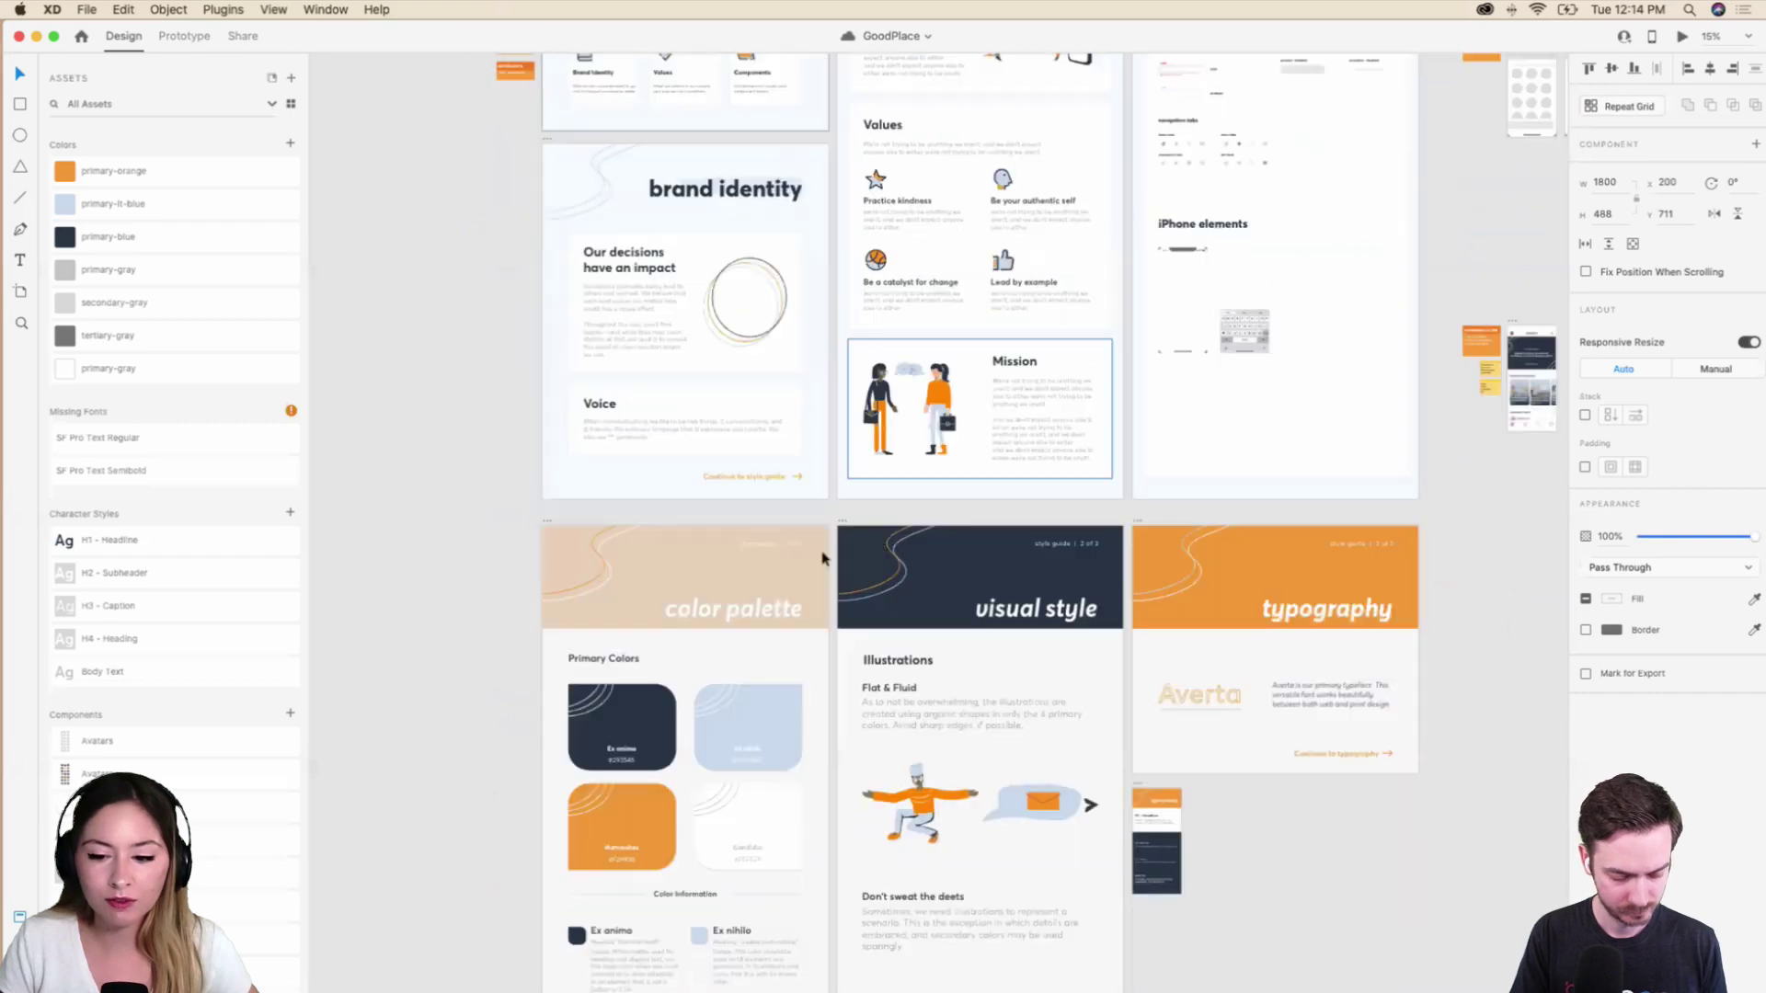
click(823, 558)
key(super+Return)
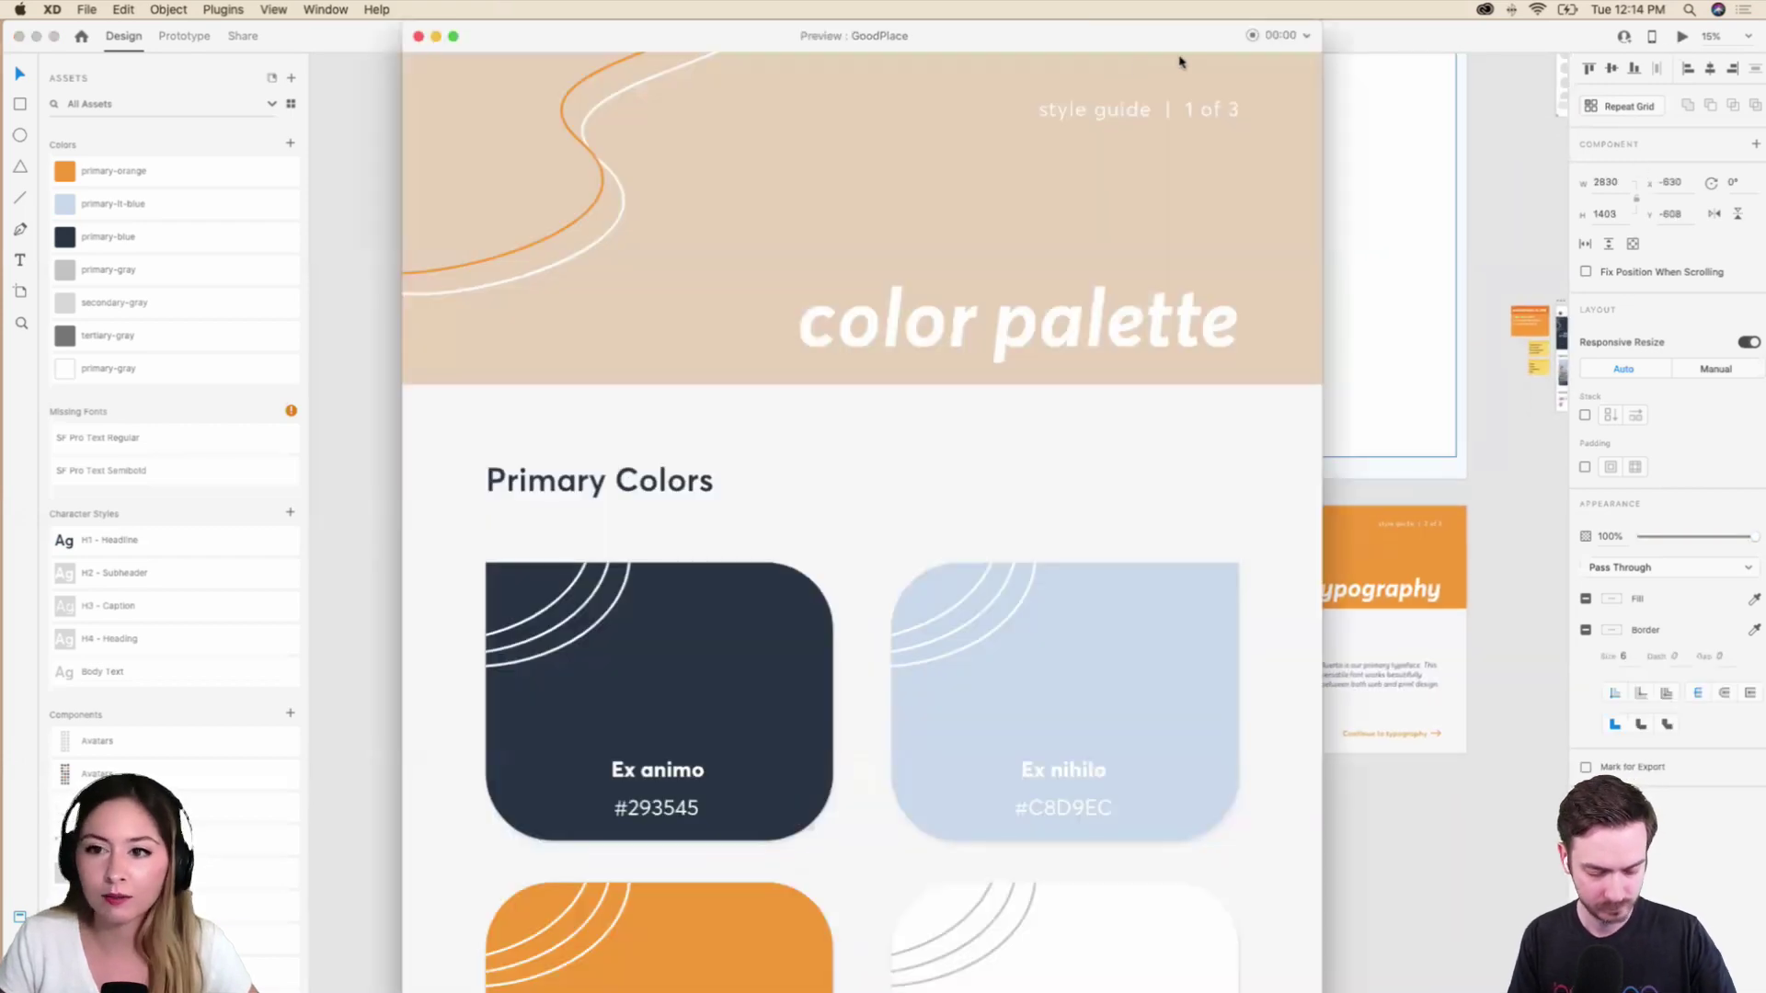
Examine the Primary Colors swatches and their hex codes on the color palette page in the preview.
scroll(990, 512, down, 1)
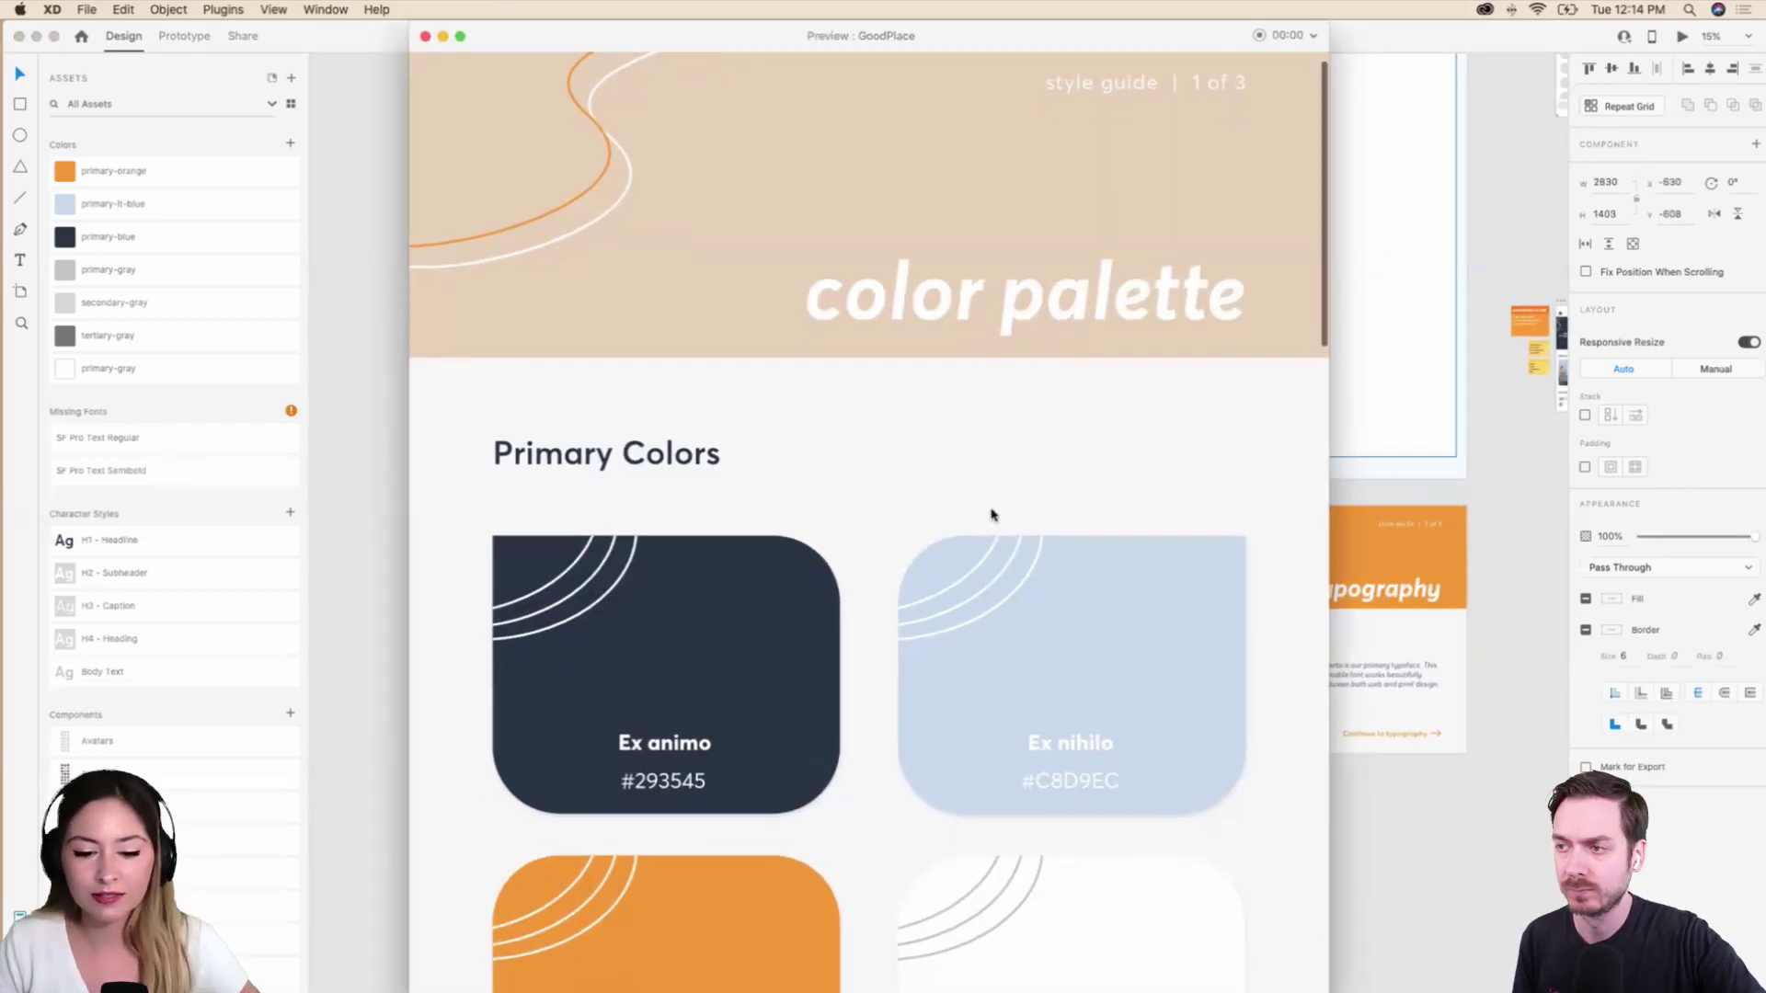
scroll(992, 514, down, 5)
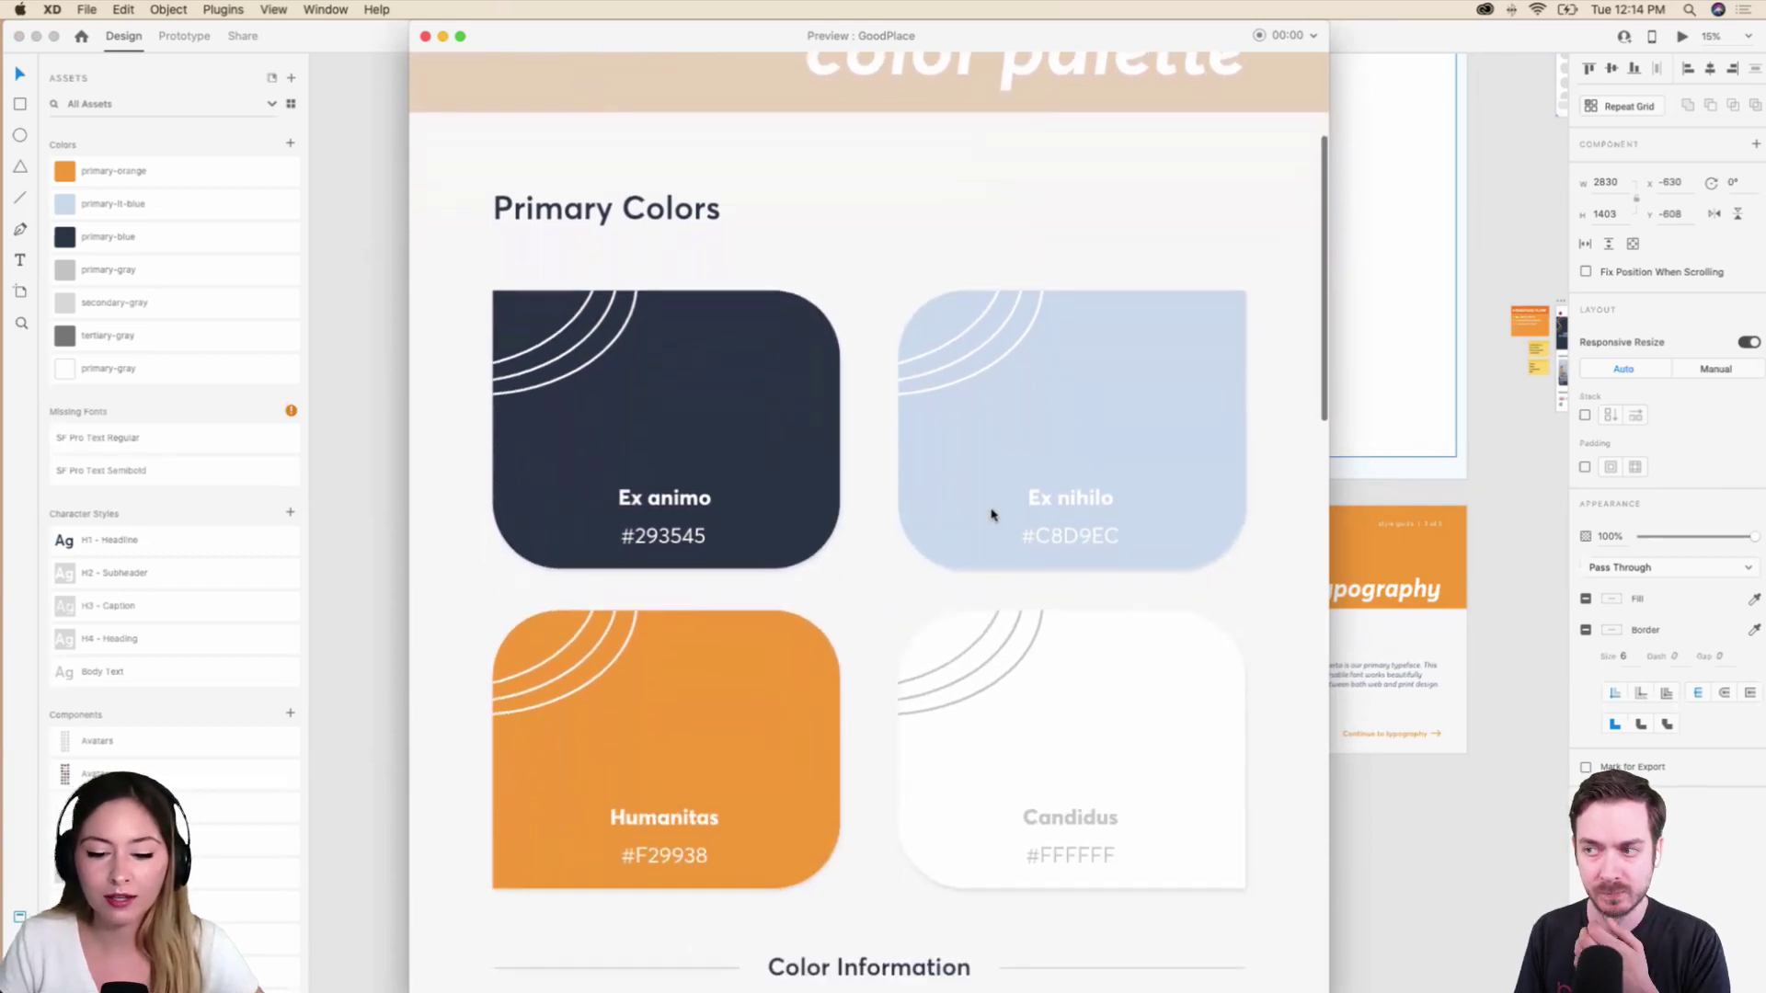
scroll(992, 514, down, 1)
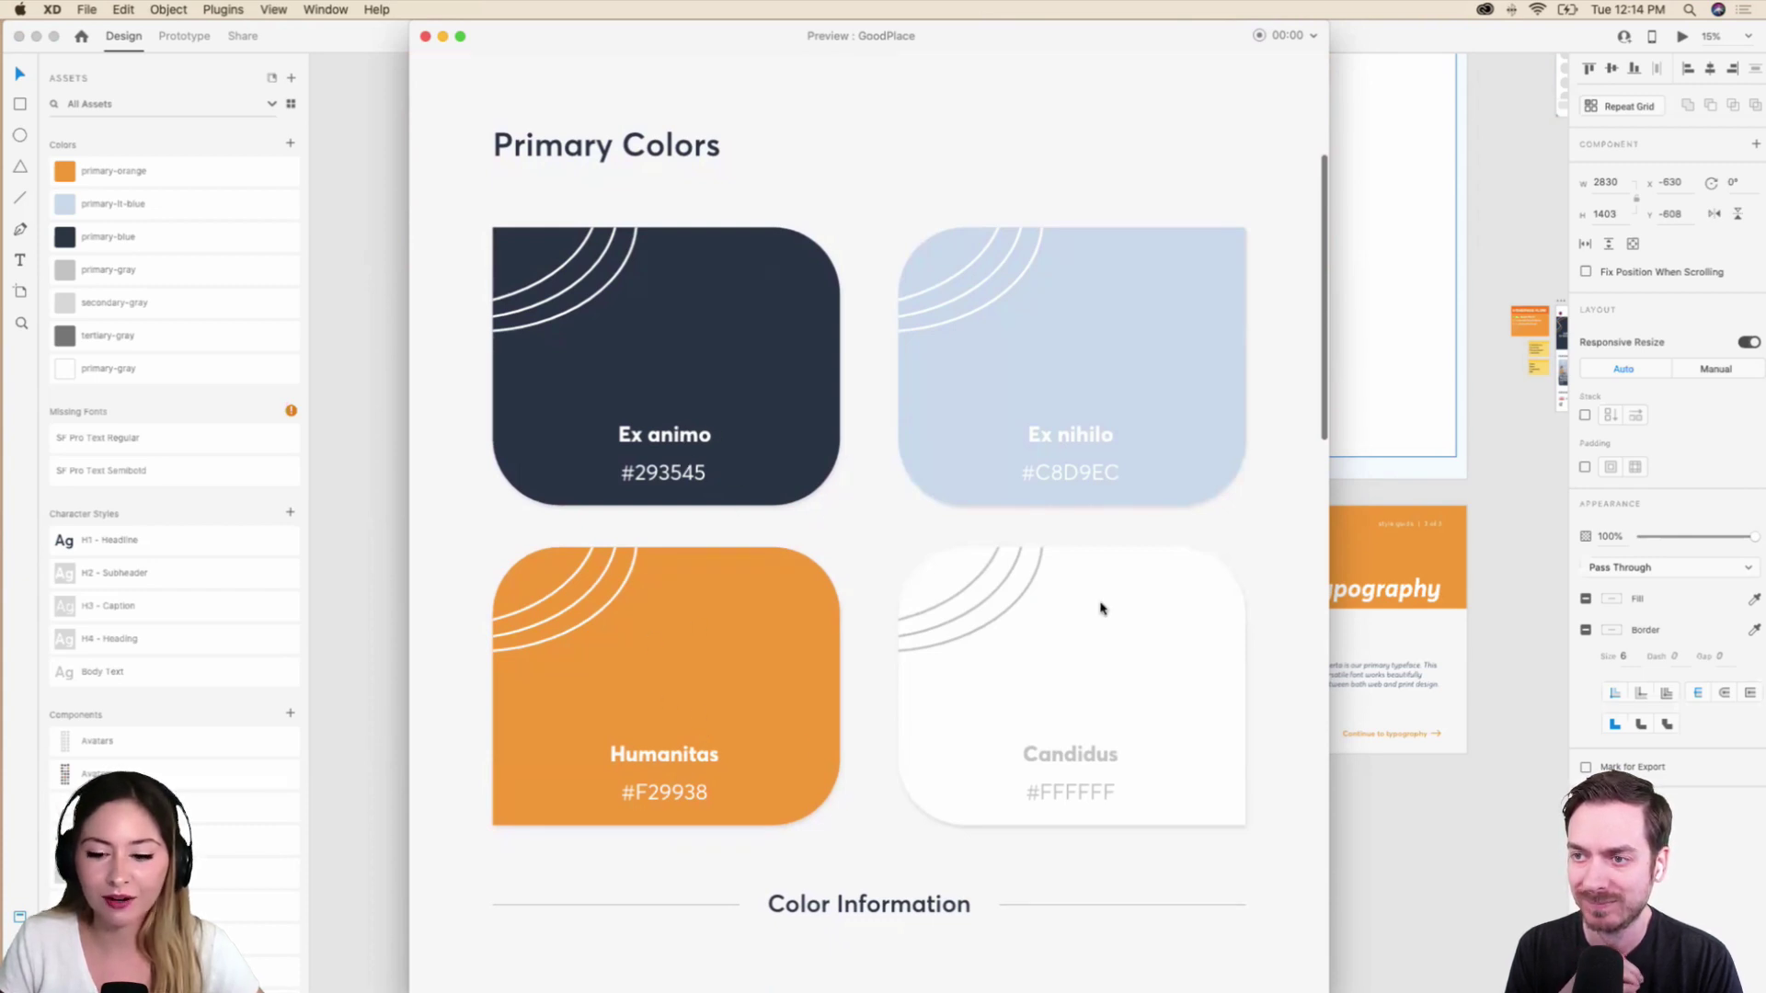
scroll(992, 599, down, 3)
scroll(990, 599, down, 8)
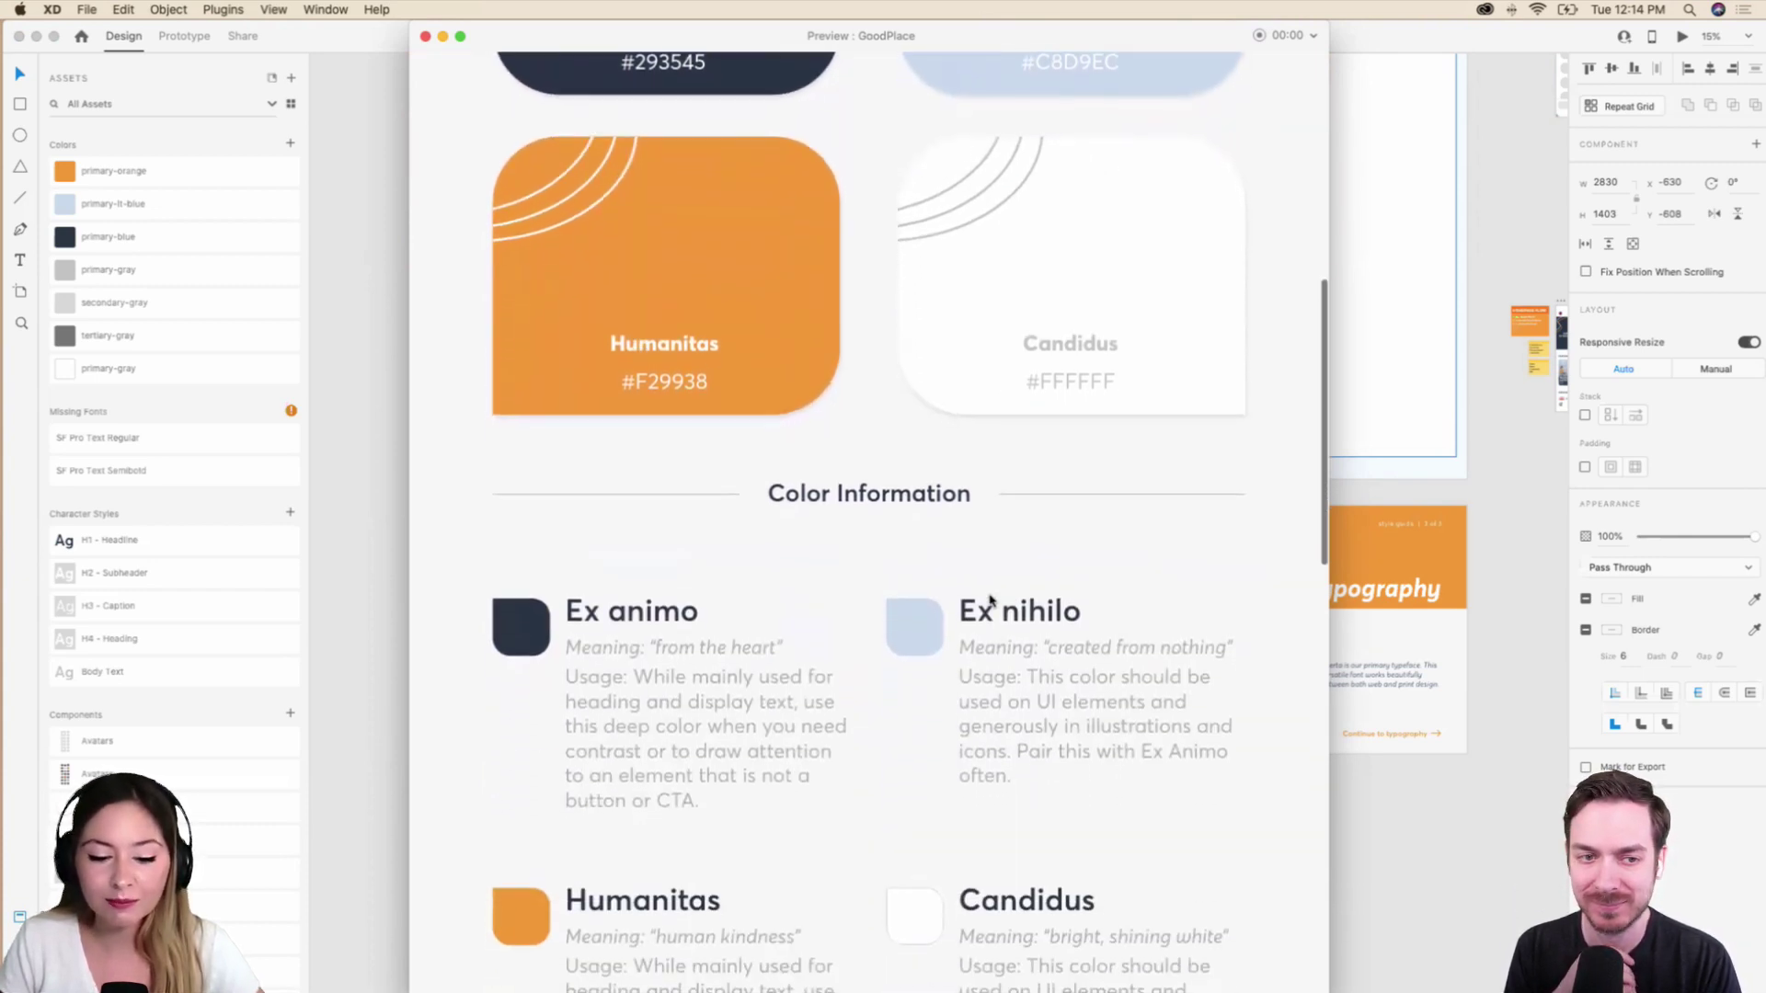
Read the meaning and usage notes under Color Information, compare the color assets, and continue down to Secondary Colors.
scroll(990, 599, down, 2)
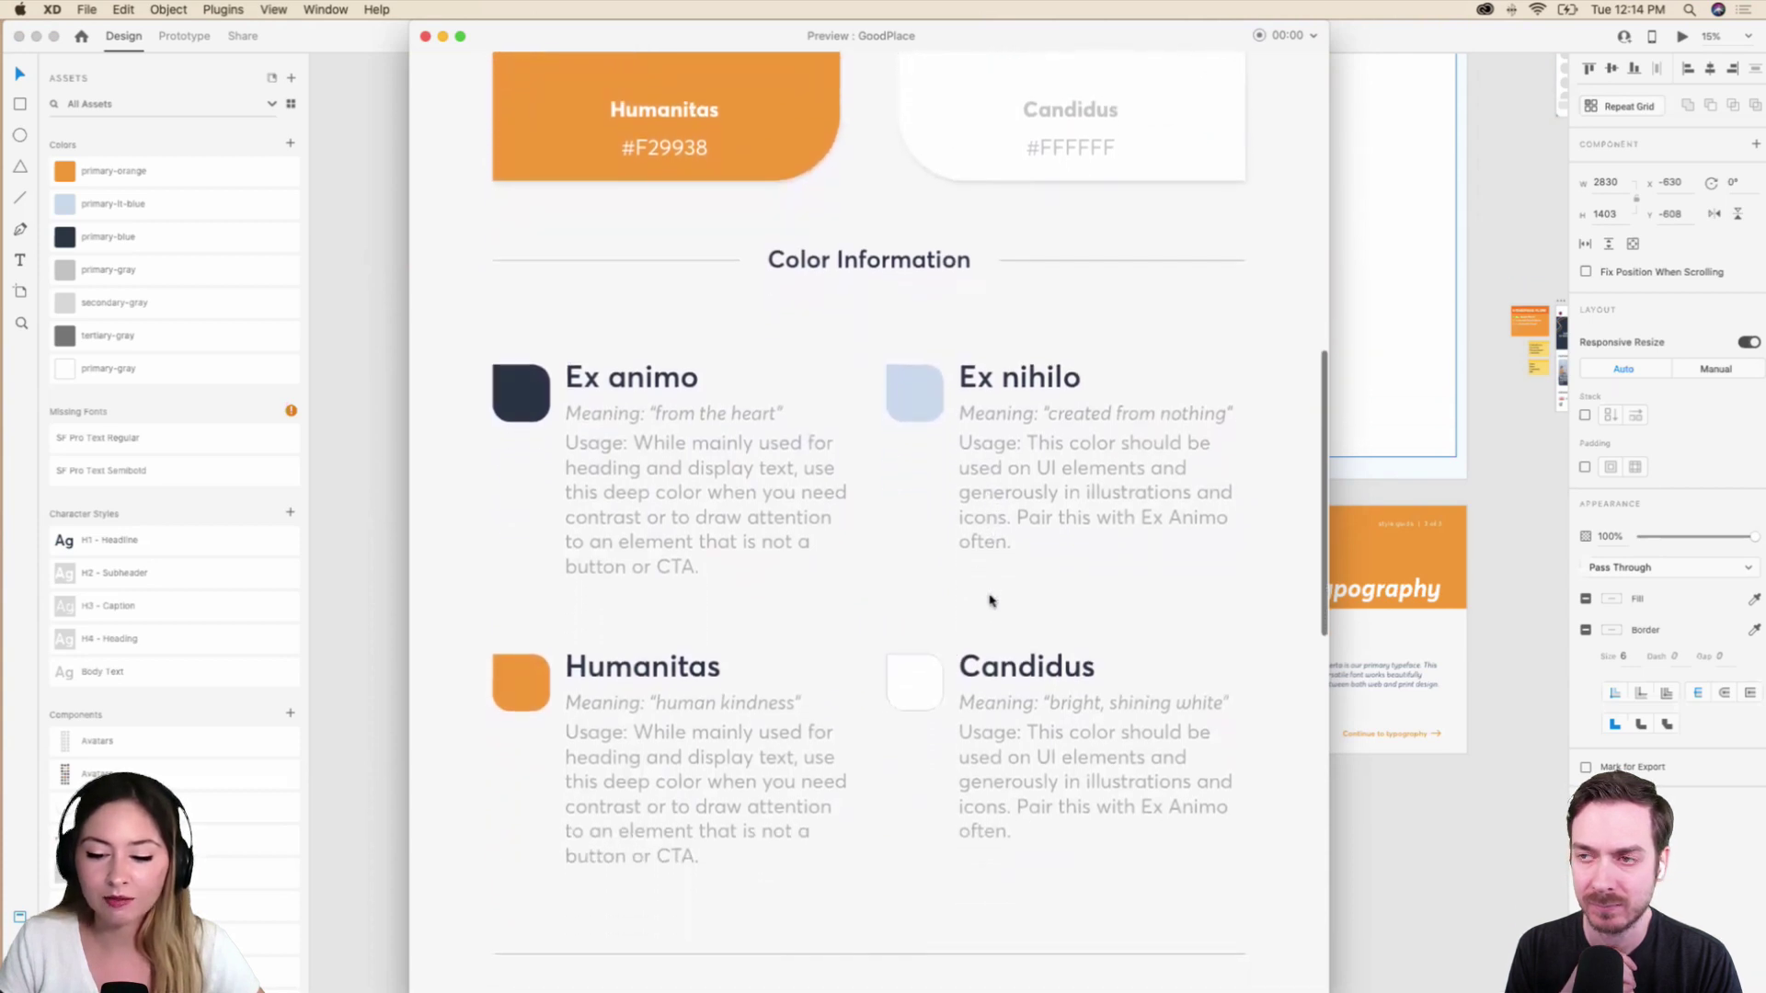
scroll(990, 600, up, 1)
scroll(990, 600, down, 1)
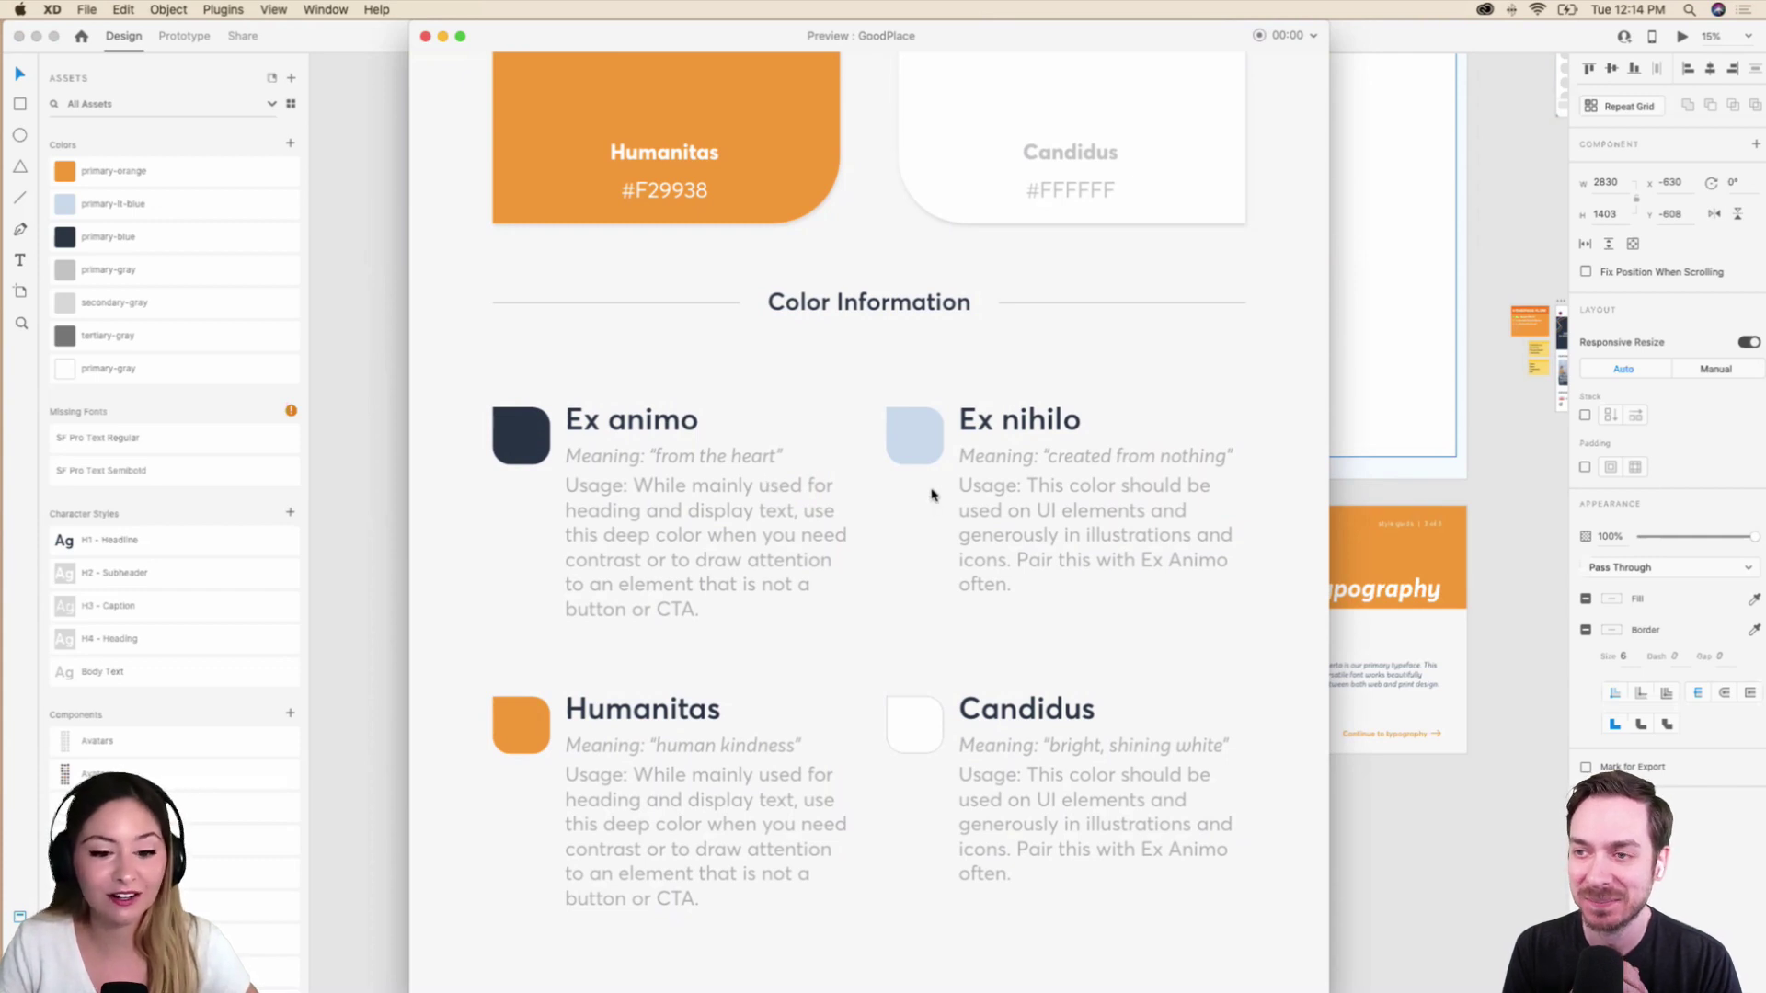
scroll(932, 495, down, 2)
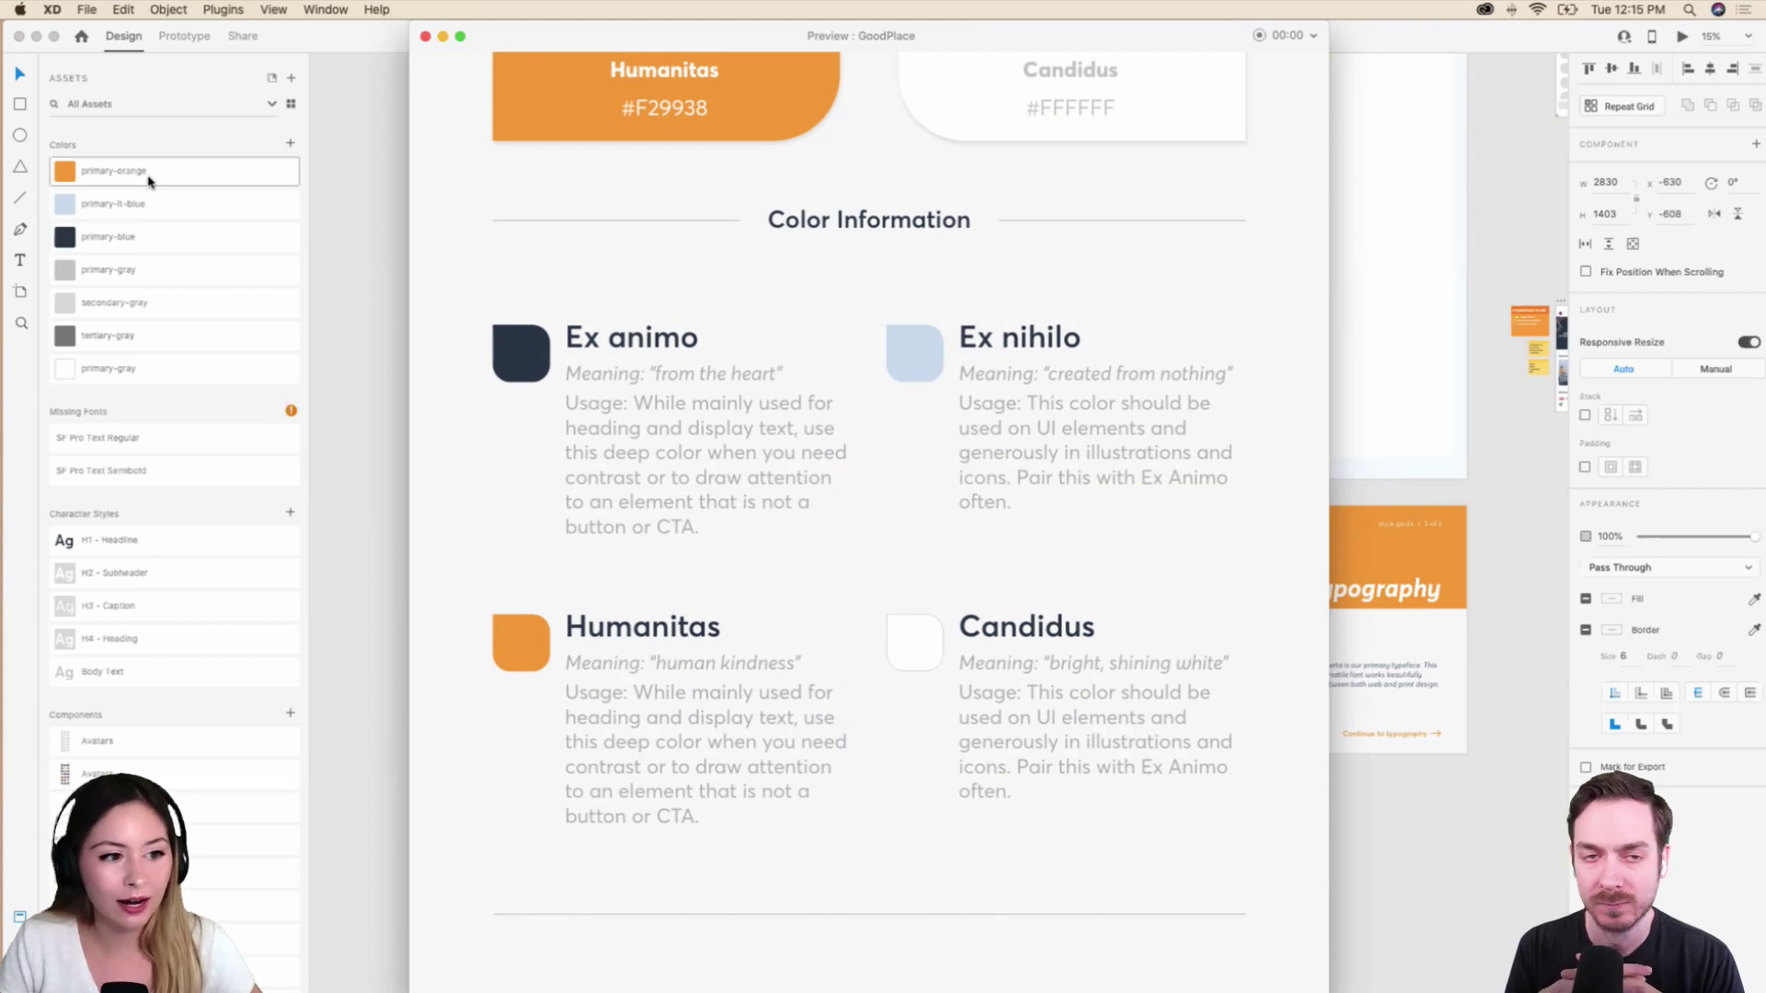
mouse_move(187, 216)
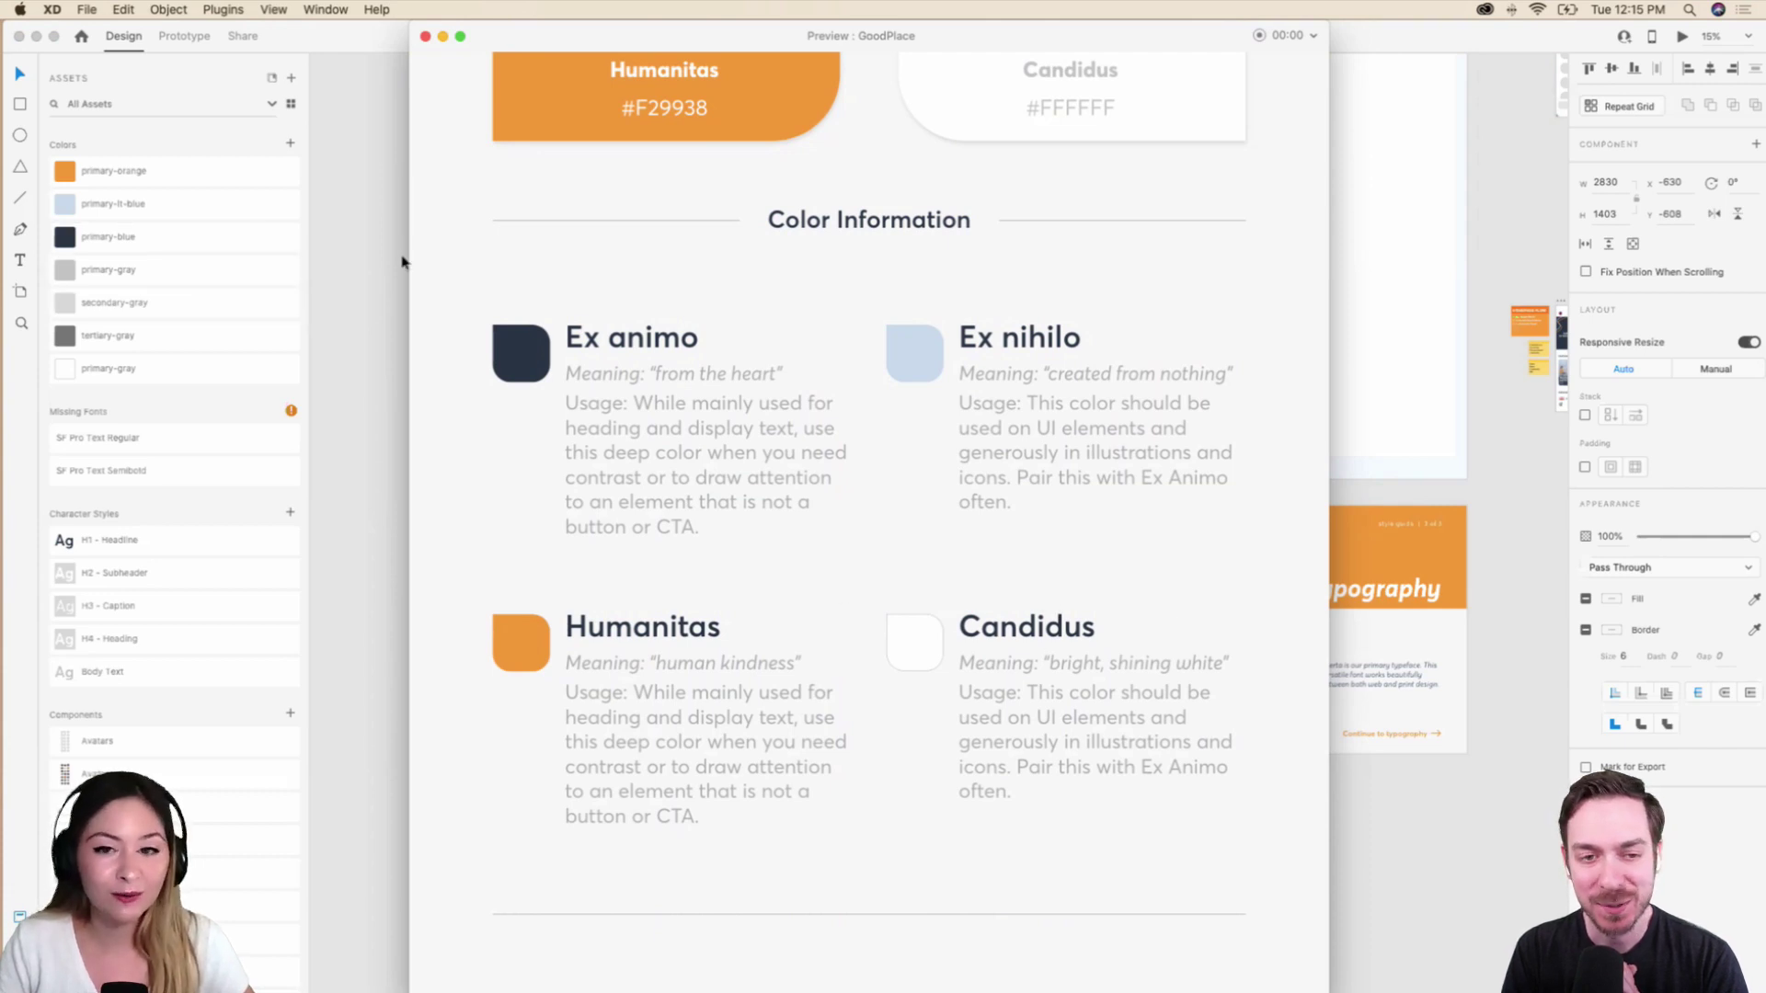
scroll(1000, 445, down, 2)
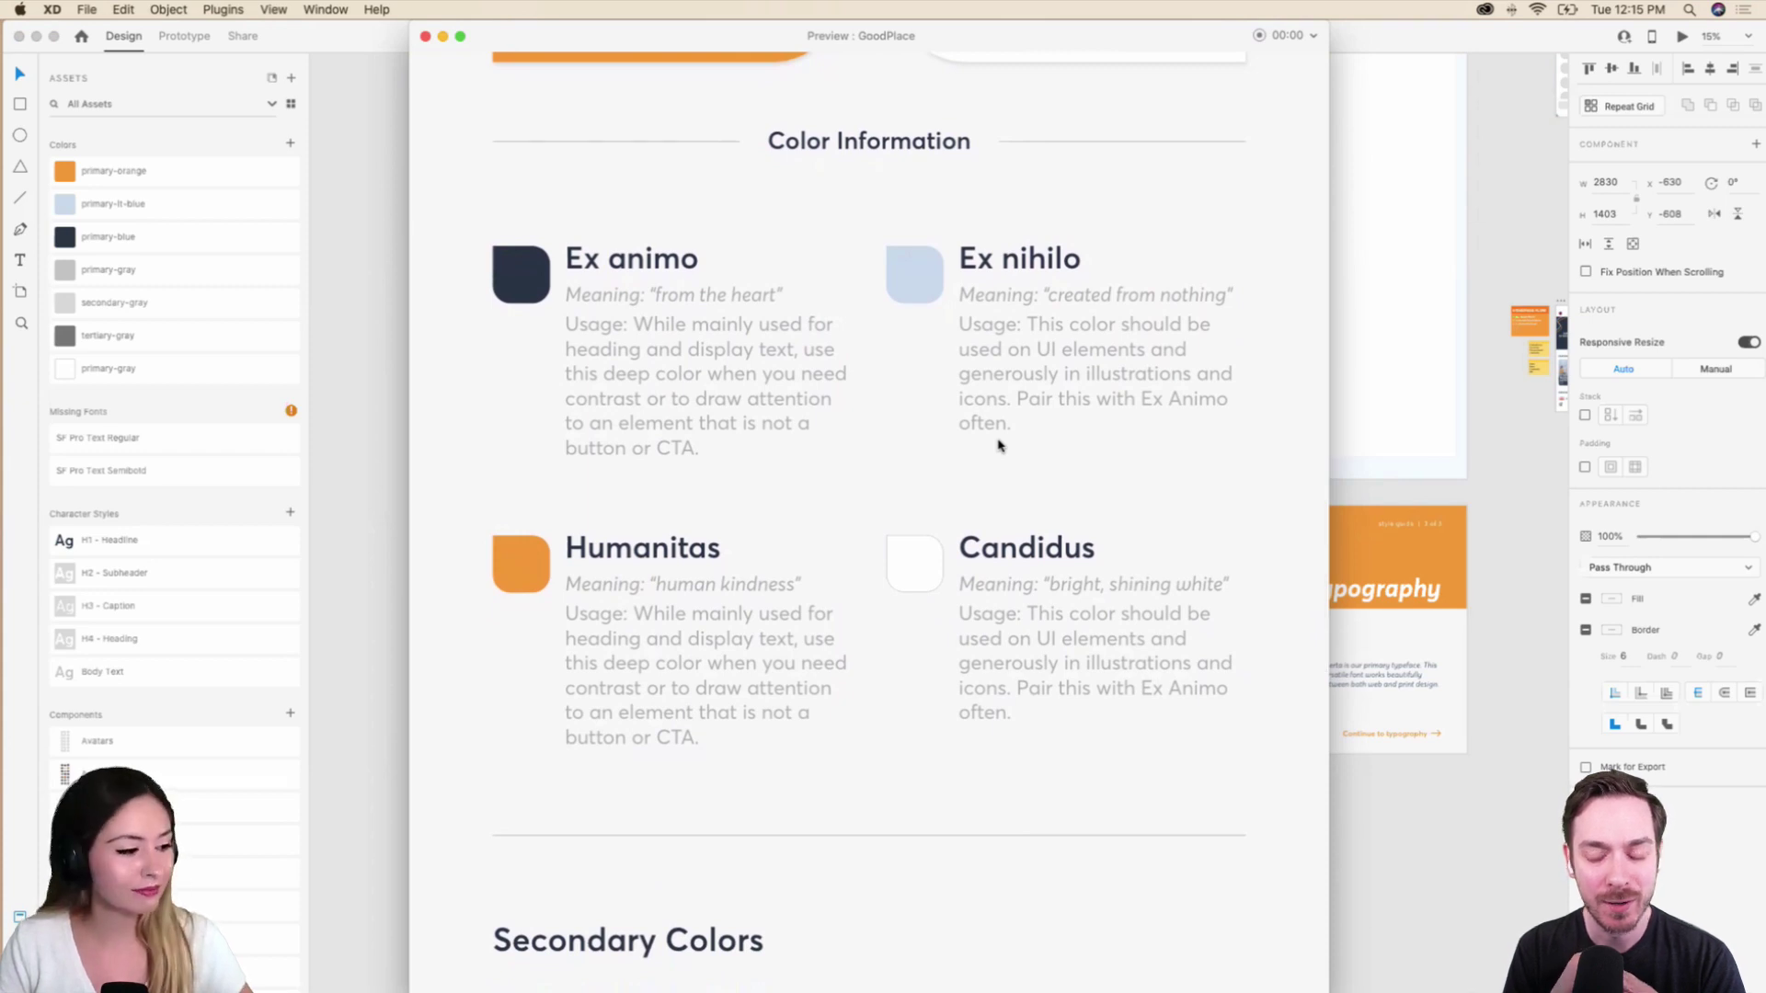
scroll(1000, 445, down, 1)
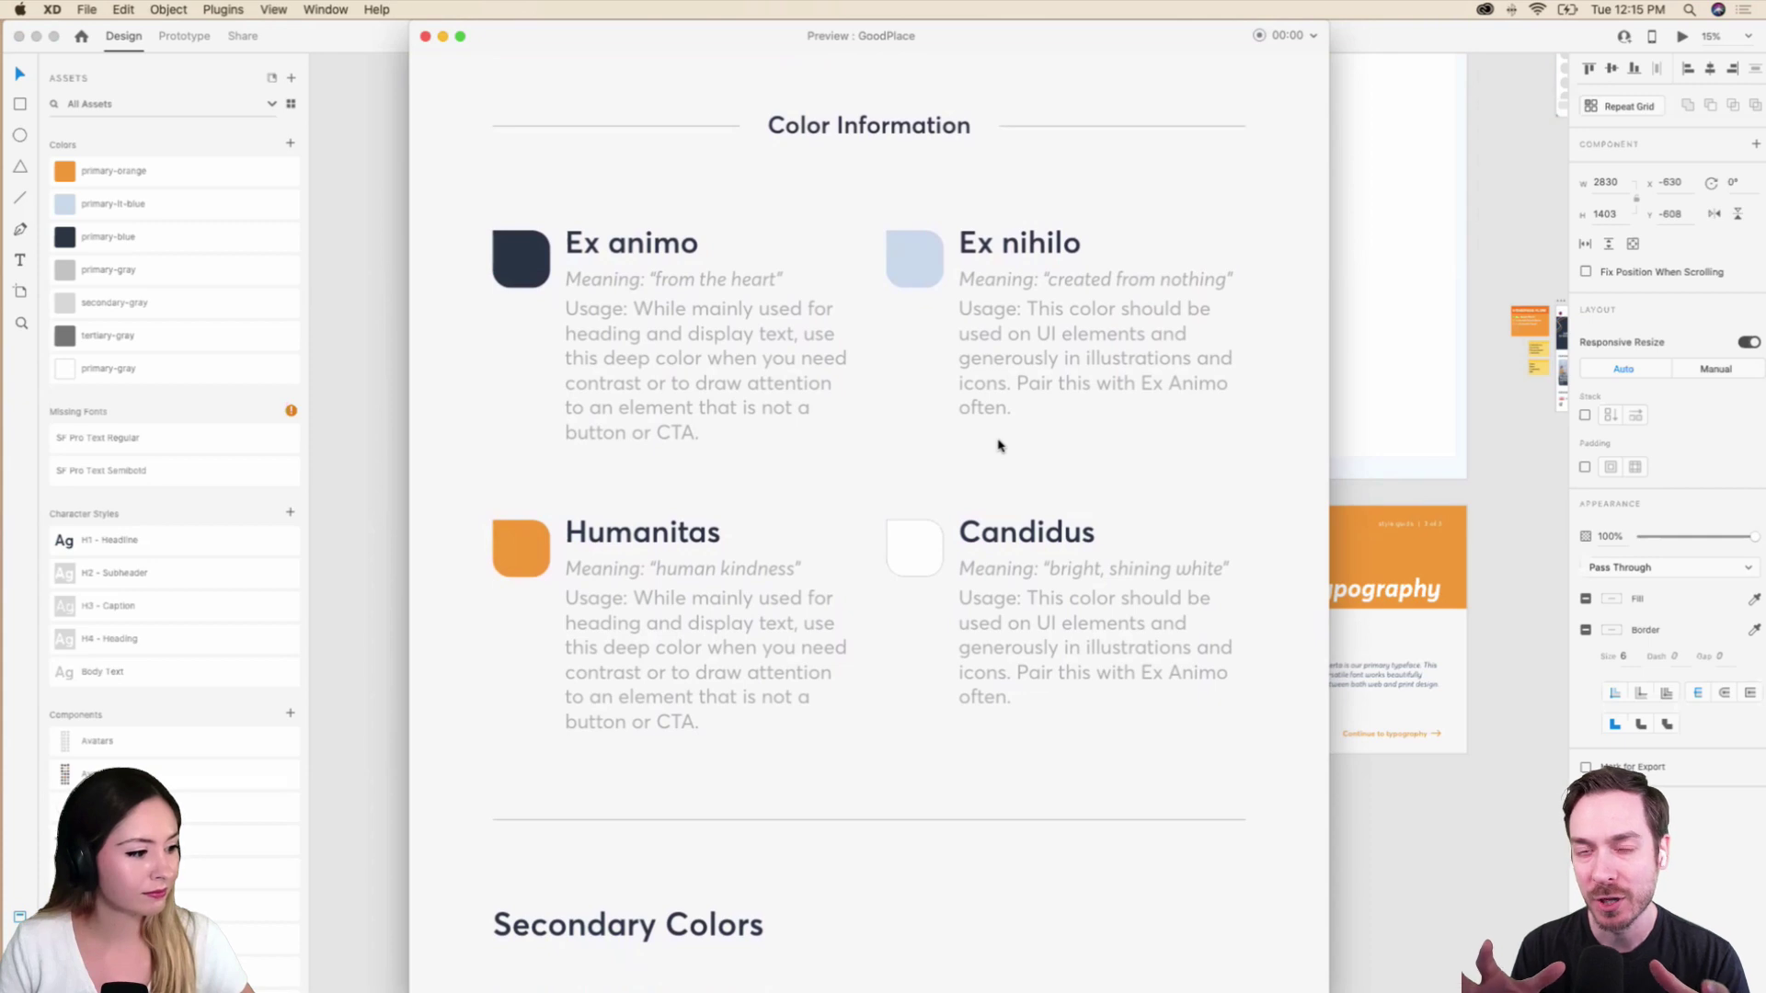
scroll(1000, 446, down, 1)
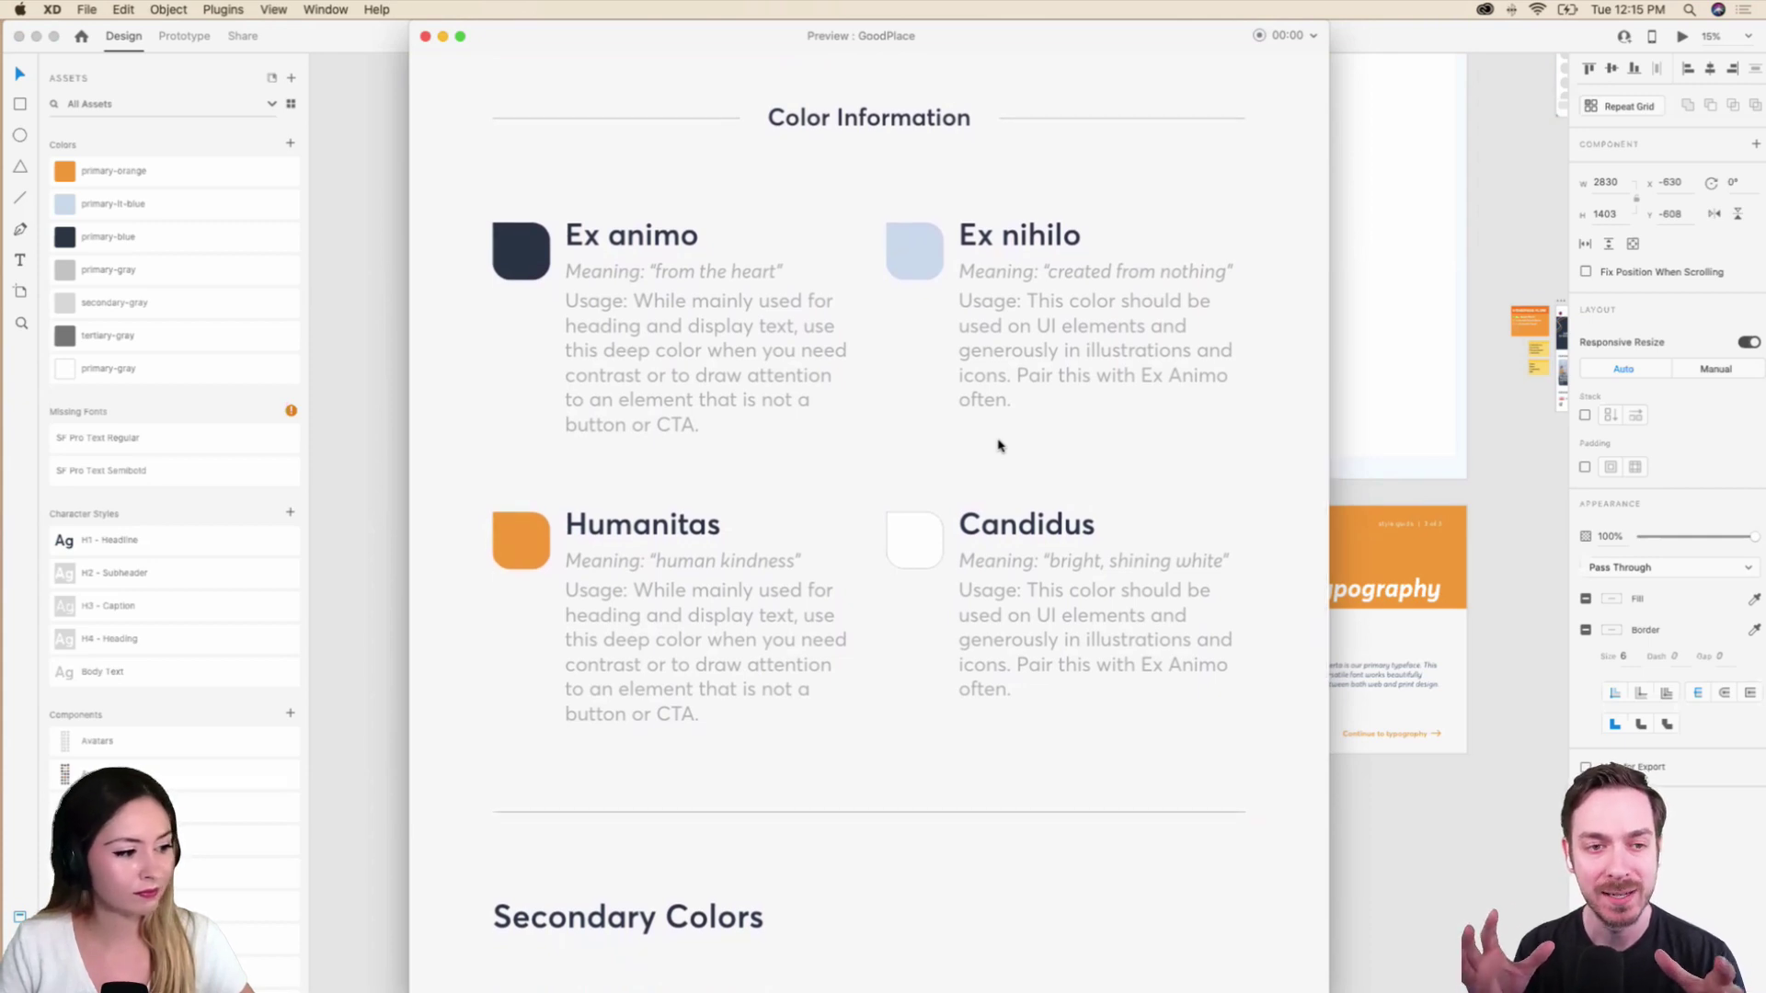
scroll(1000, 446, down, 5)
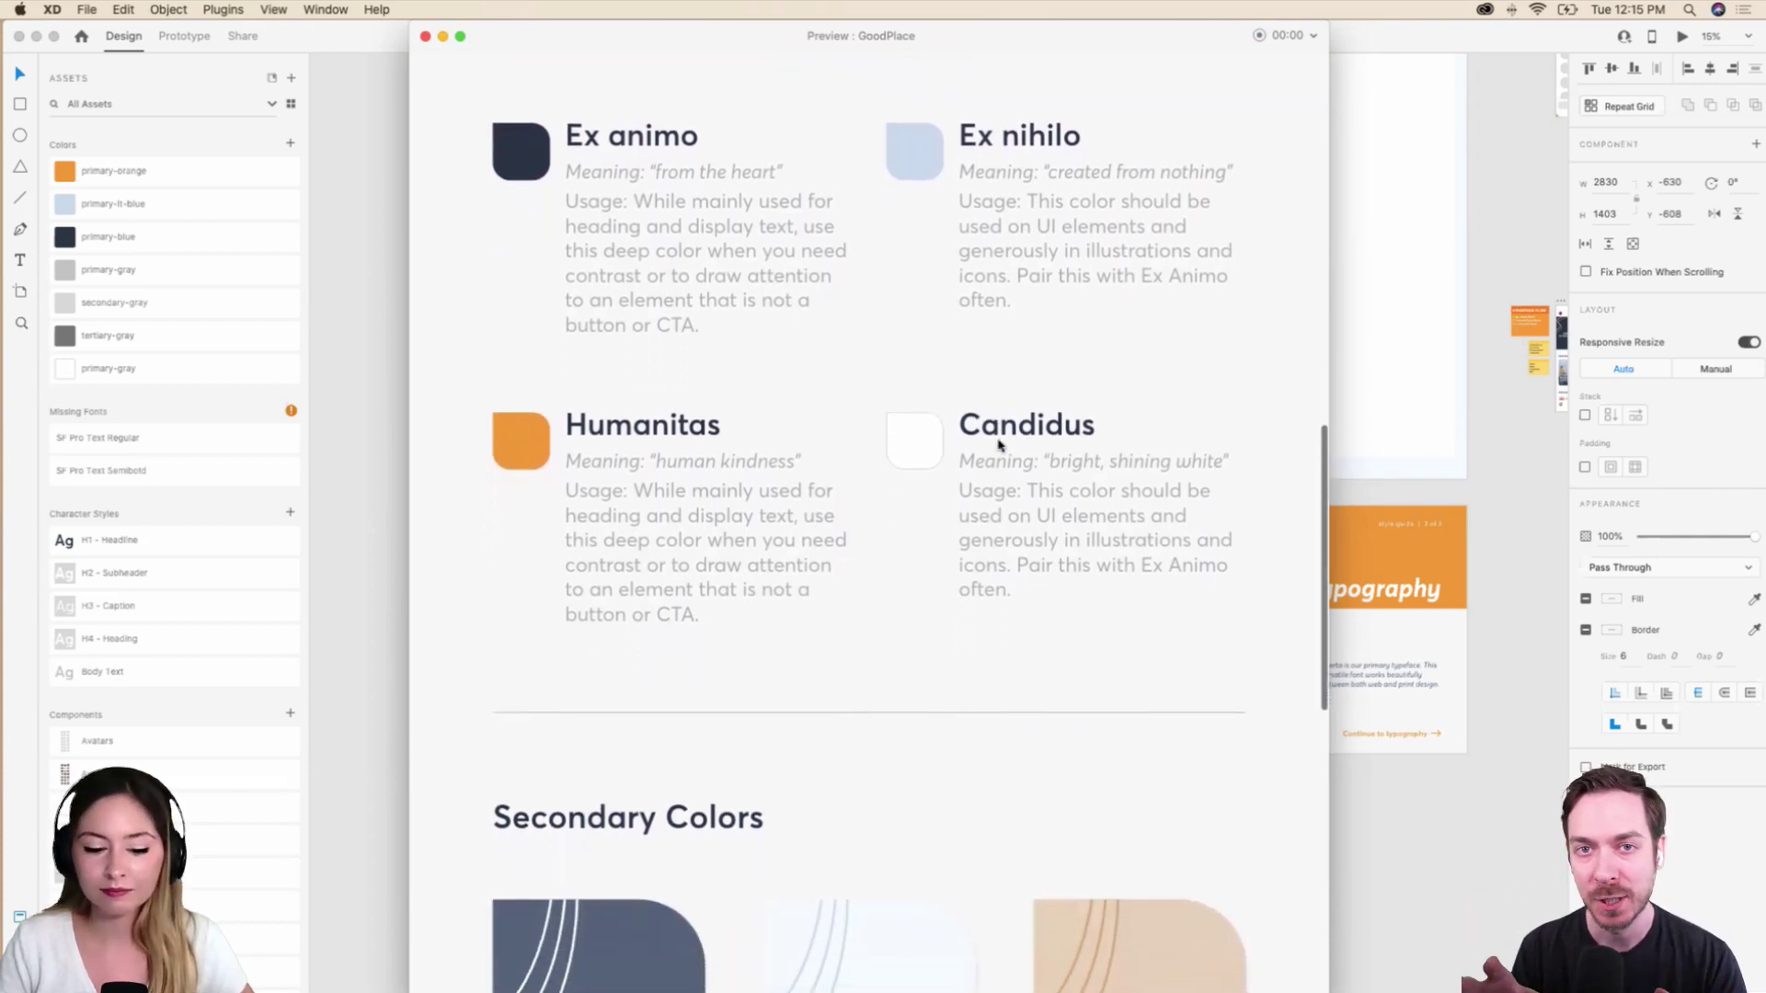
Look through the Secondary Colors swatches and on to the Text Colors section of the previewed color palette page.
scroll(1000, 446, down, 6)
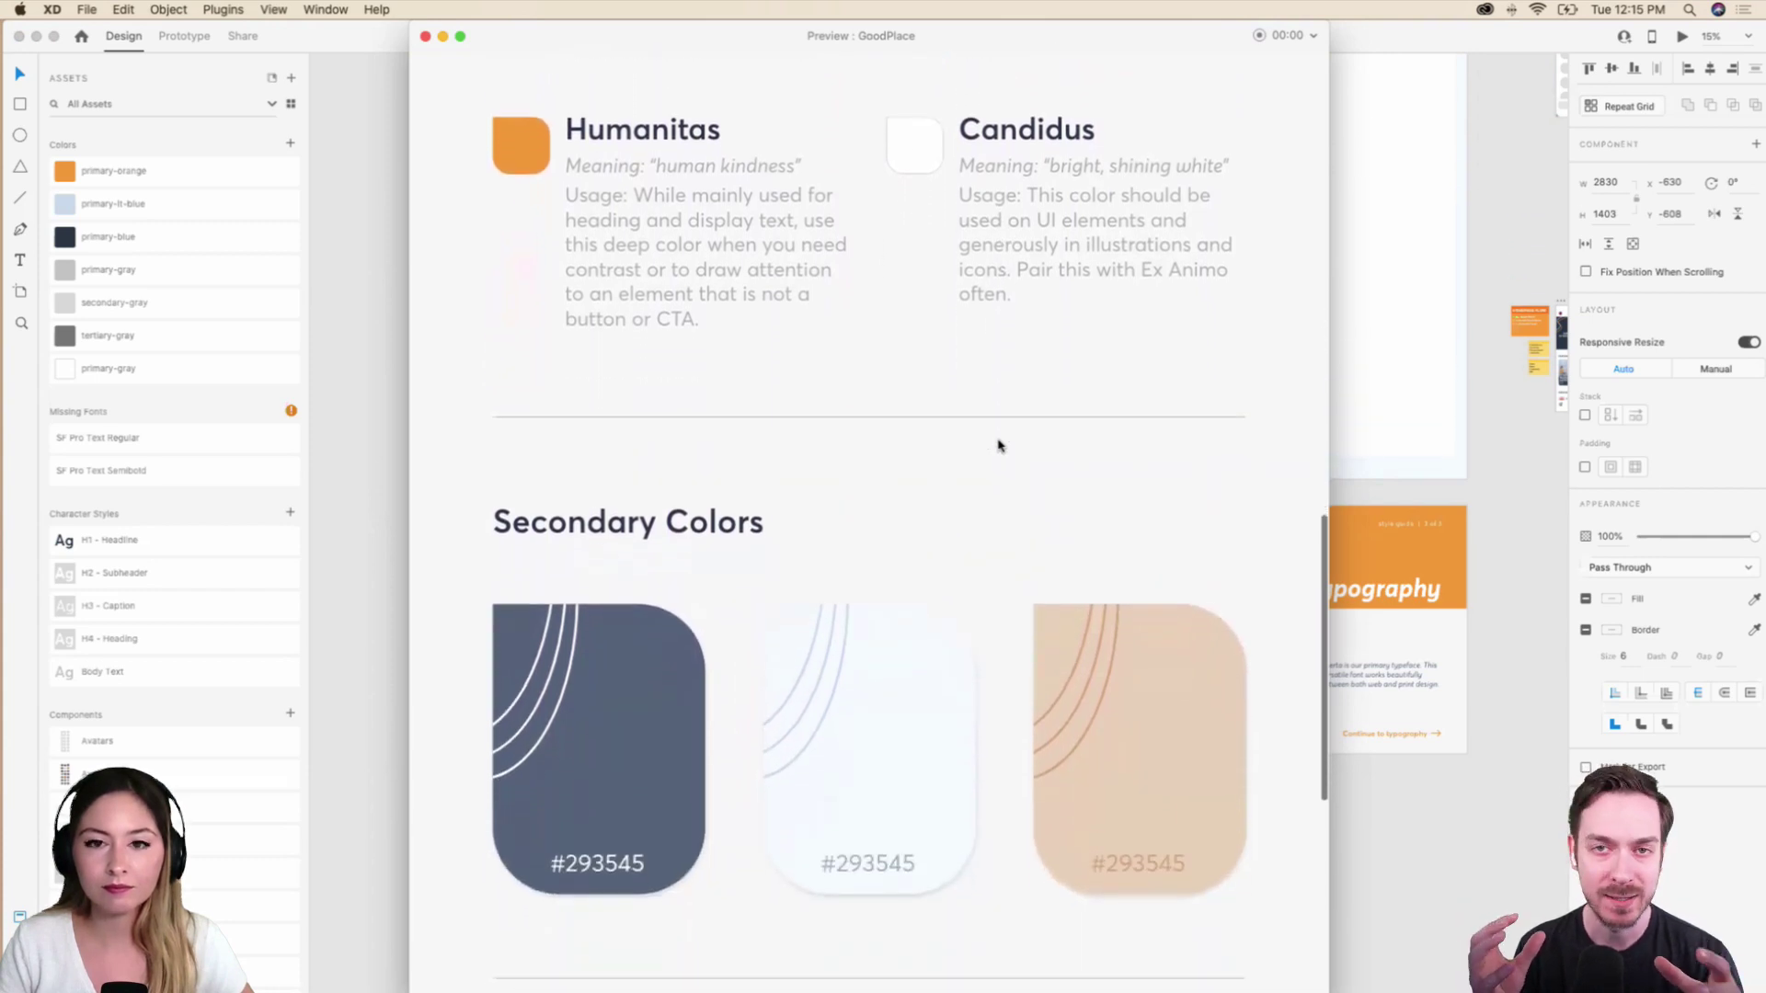
scroll(1000, 445, down, 1)
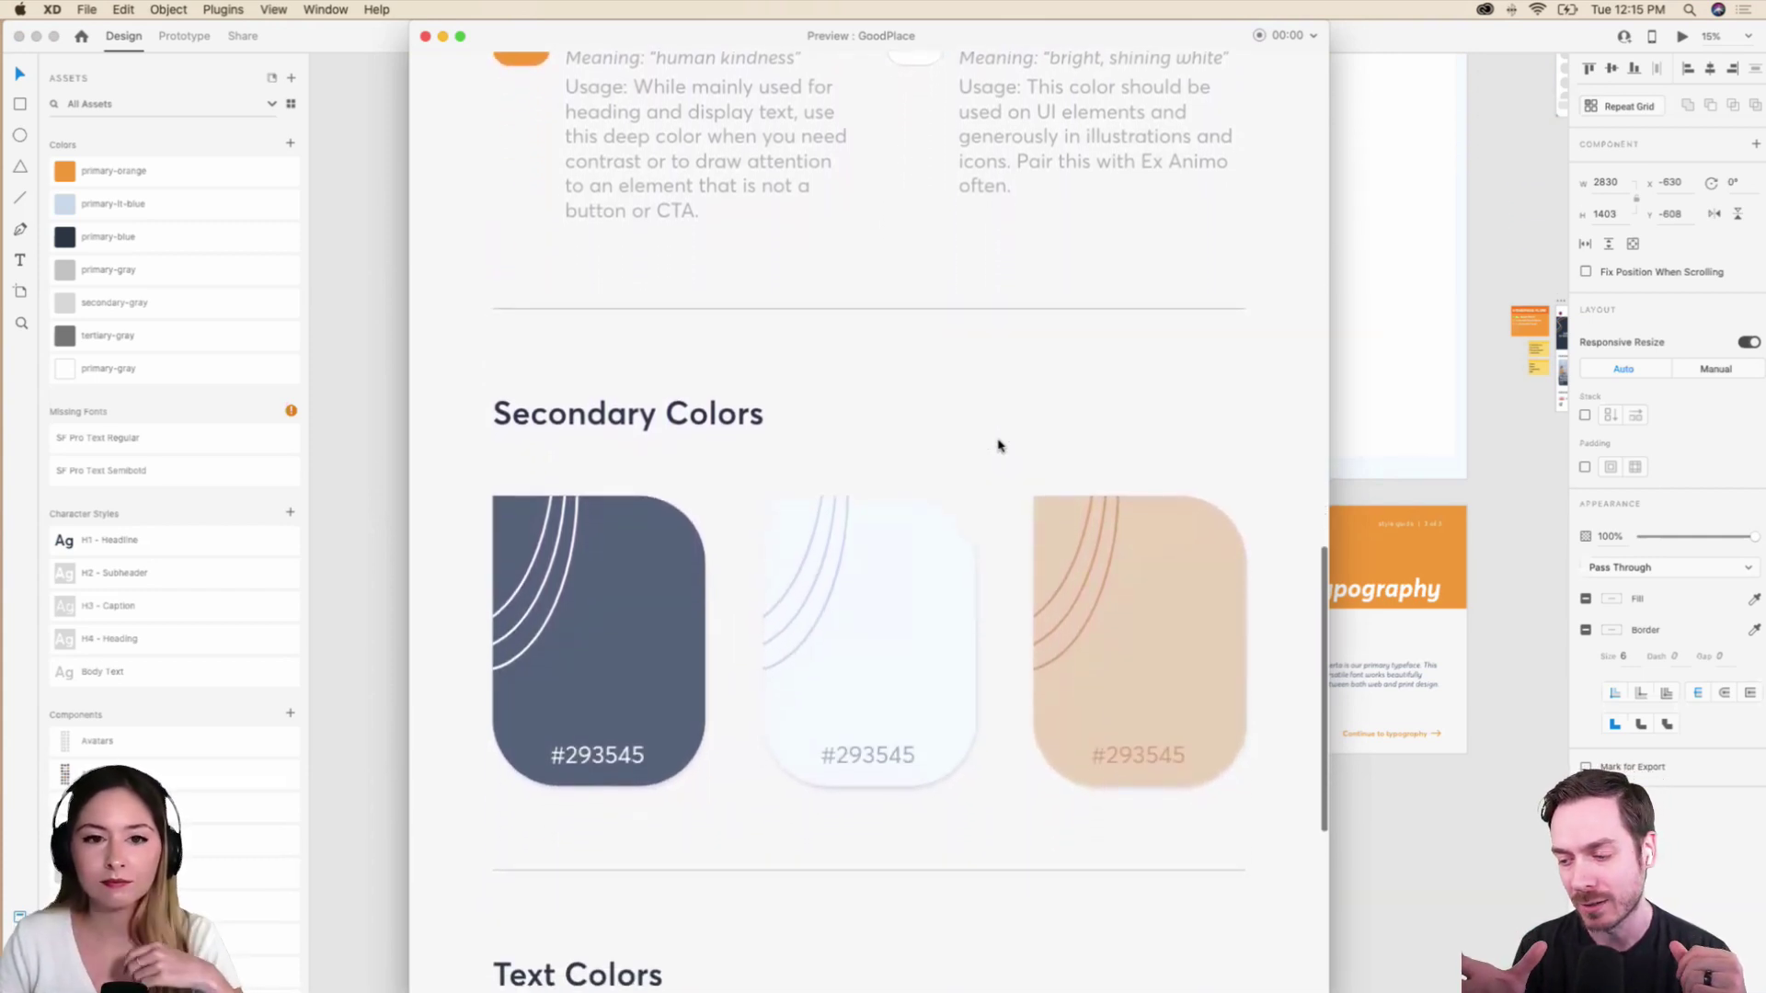
scroll(998, 445, down, 1)
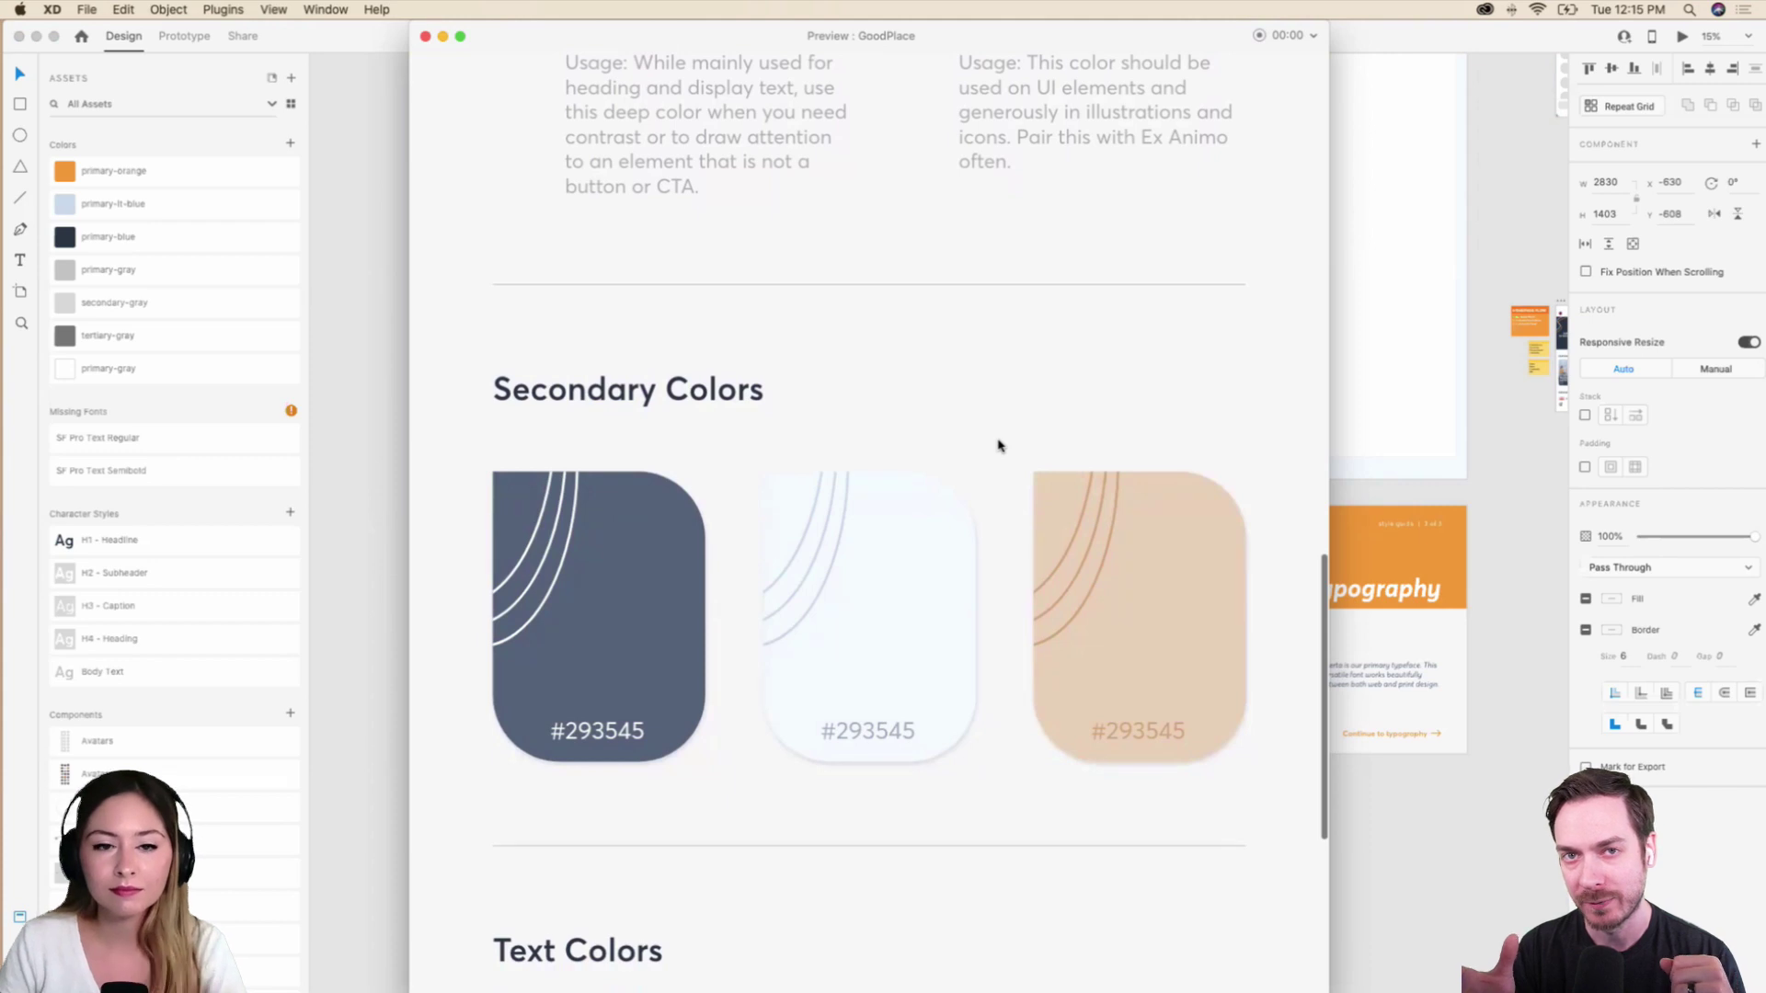
scroll(1000, 445, down, 3)
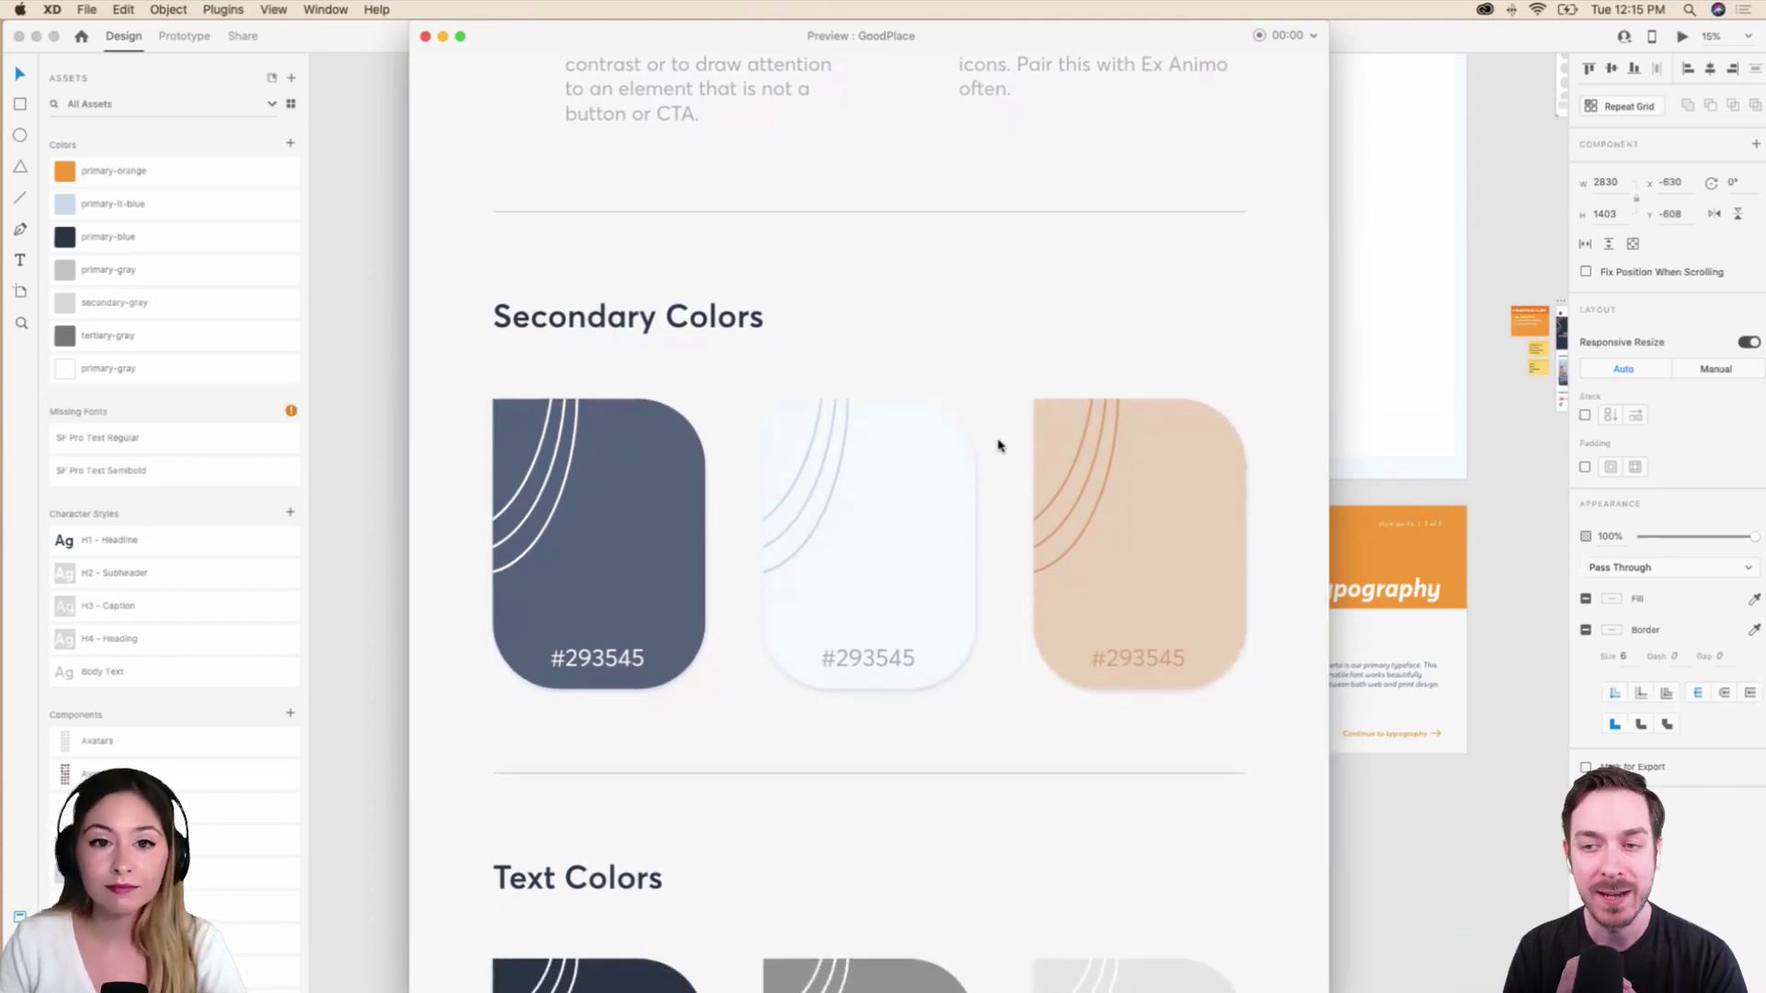
scroll(1000, 445, down, 7)
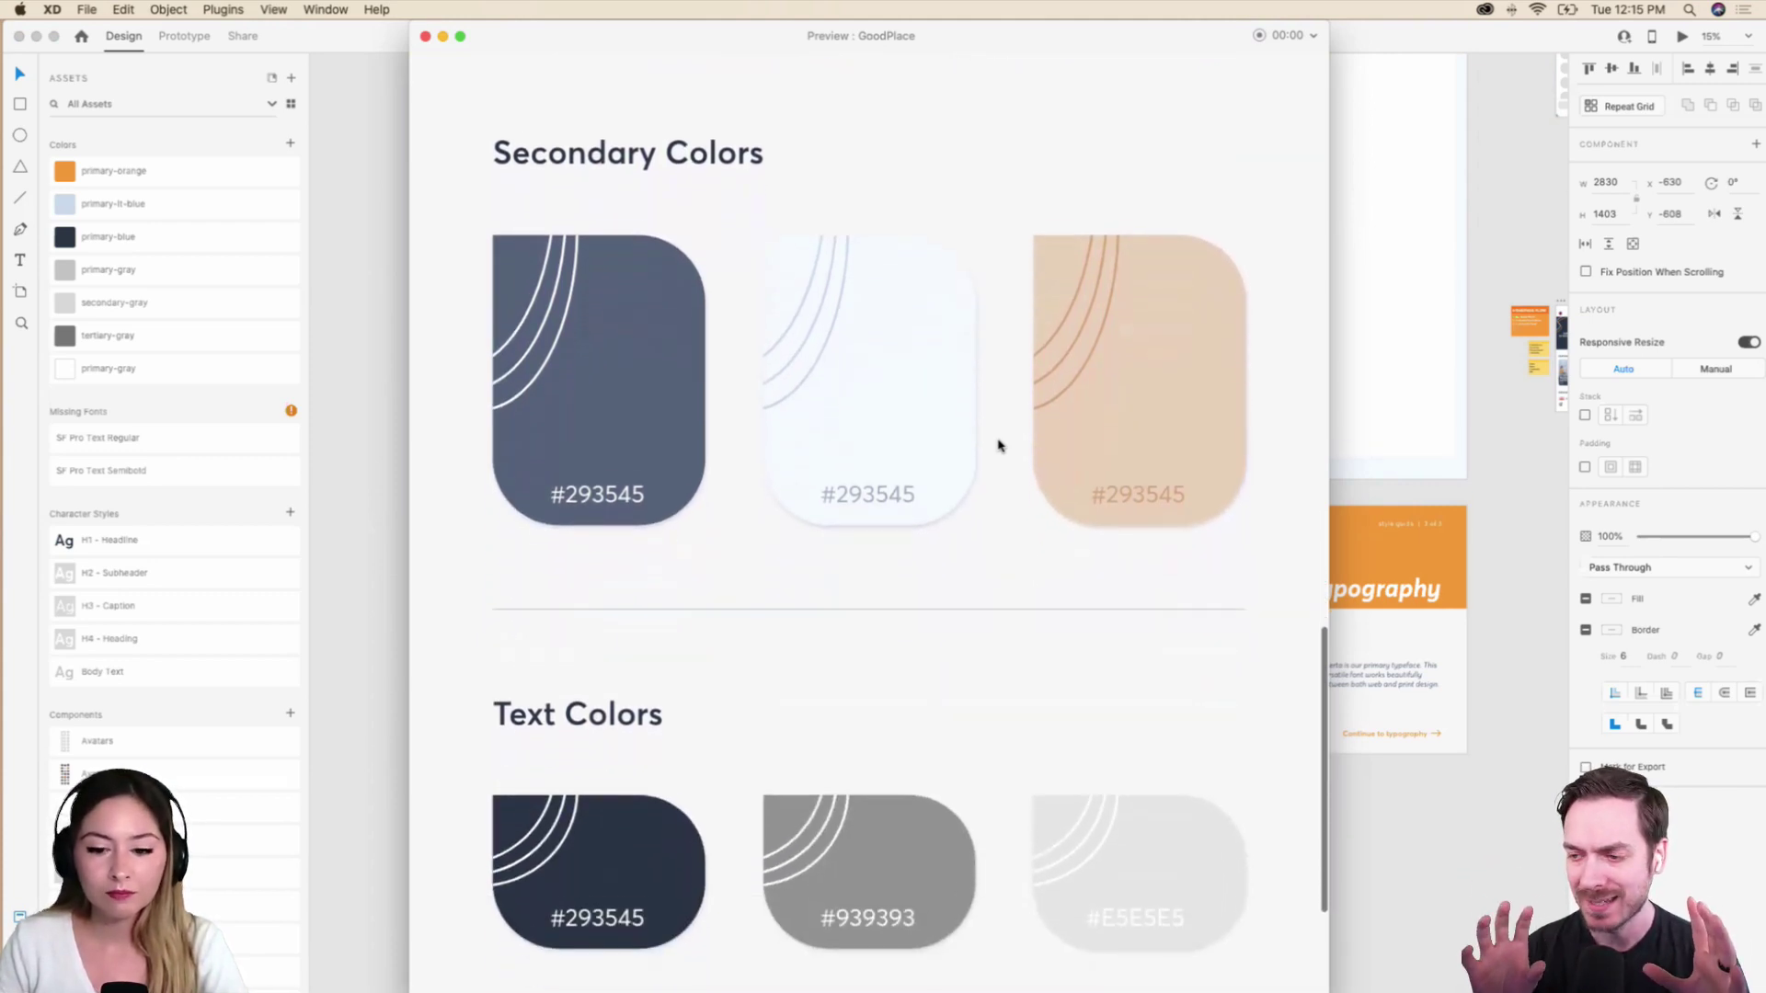
Review the Color Information notes again and return to the Primary Colors swatches in the preview.
scroll(998, 446, up, 16)
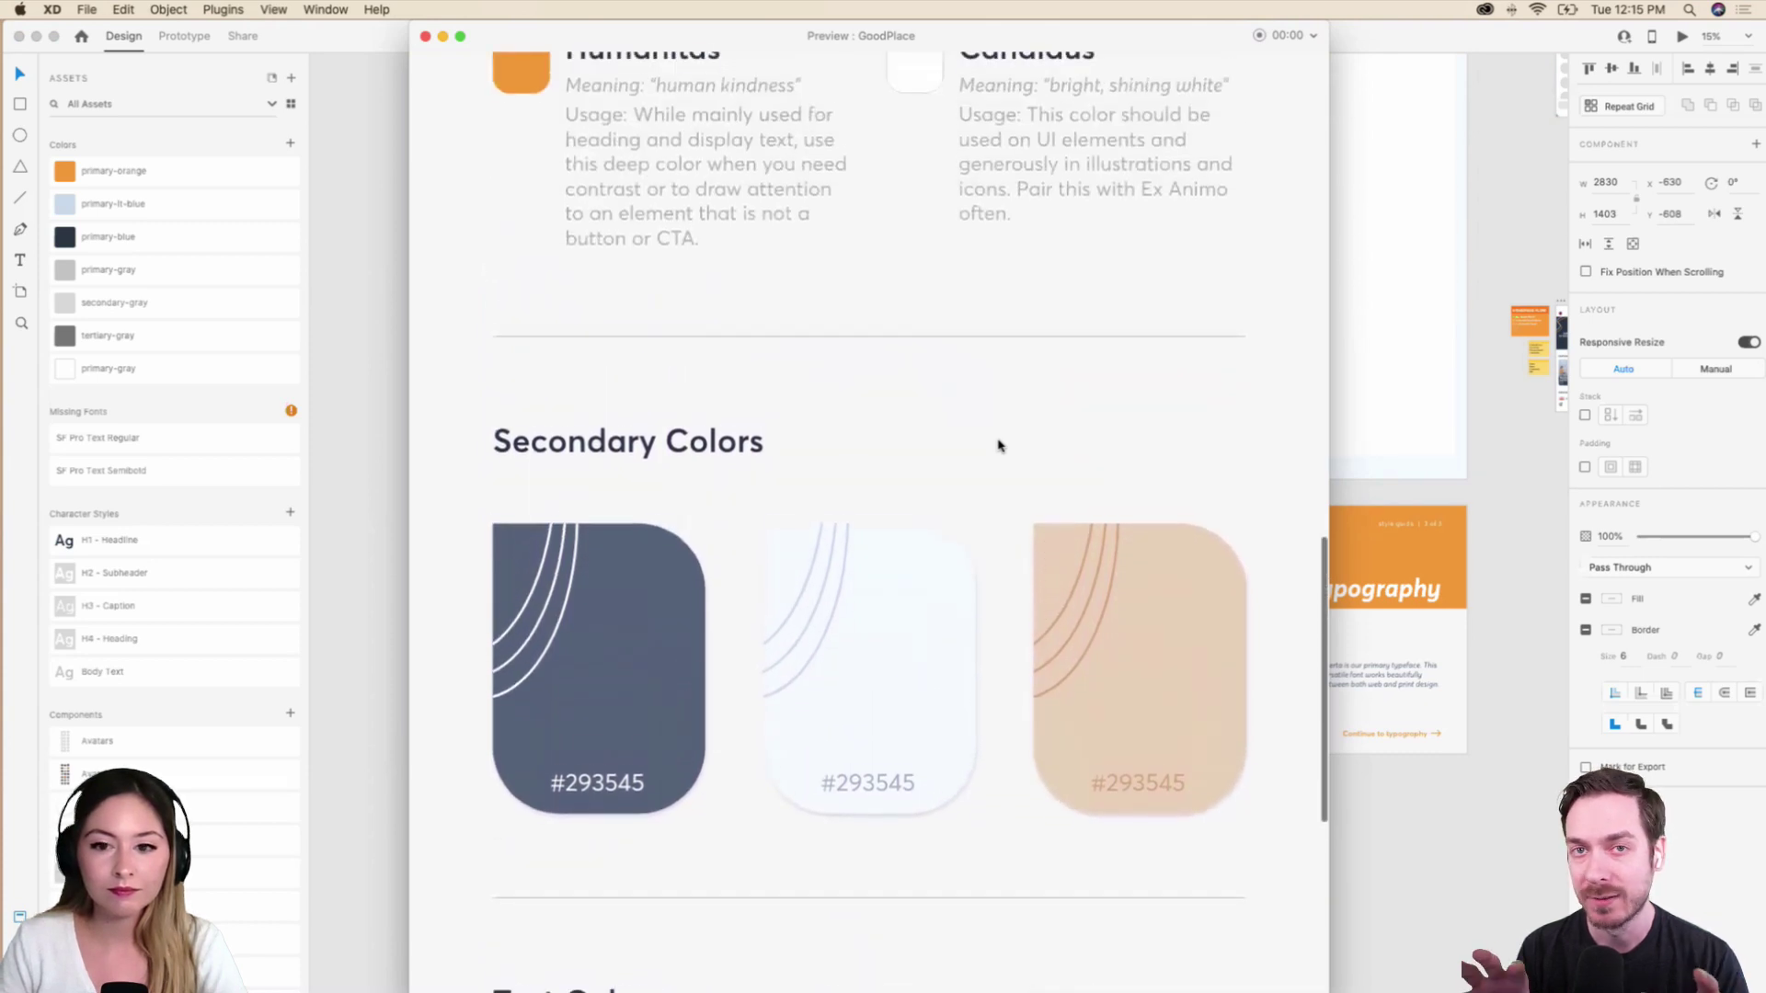
scroll(998, 445, up, 17)
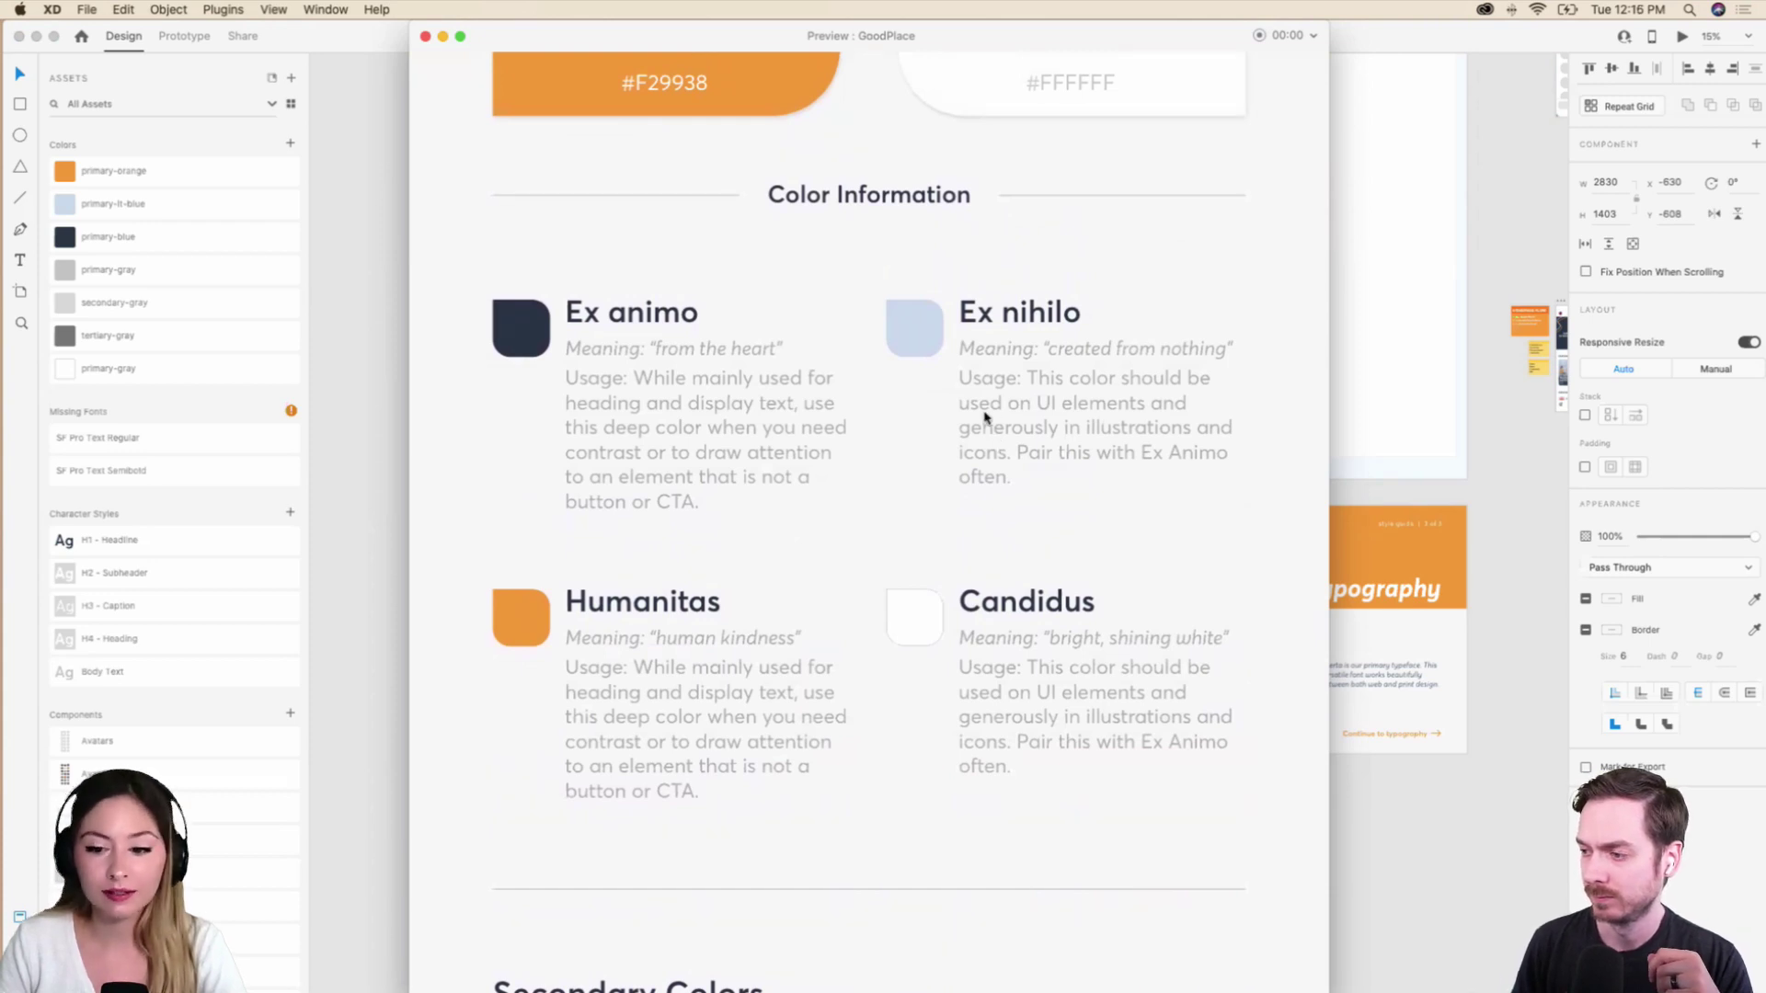
scroll(860, 391, up, 1)
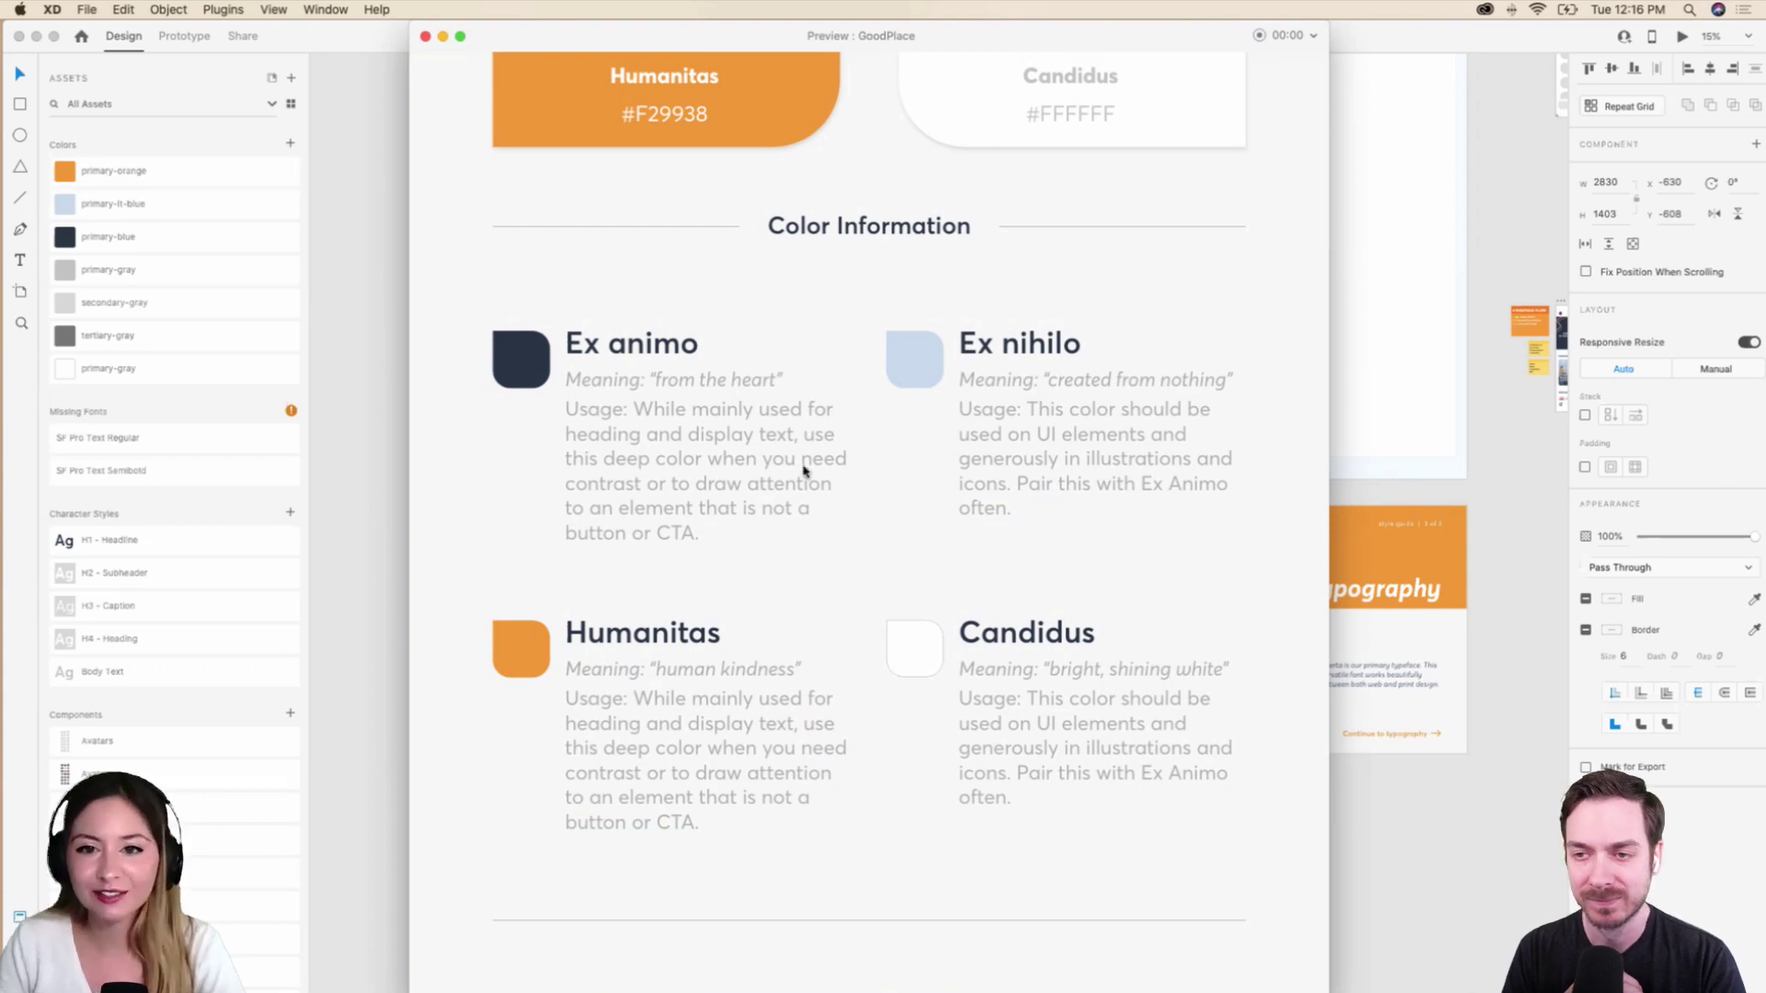
scroll(809, 683, up, 2)
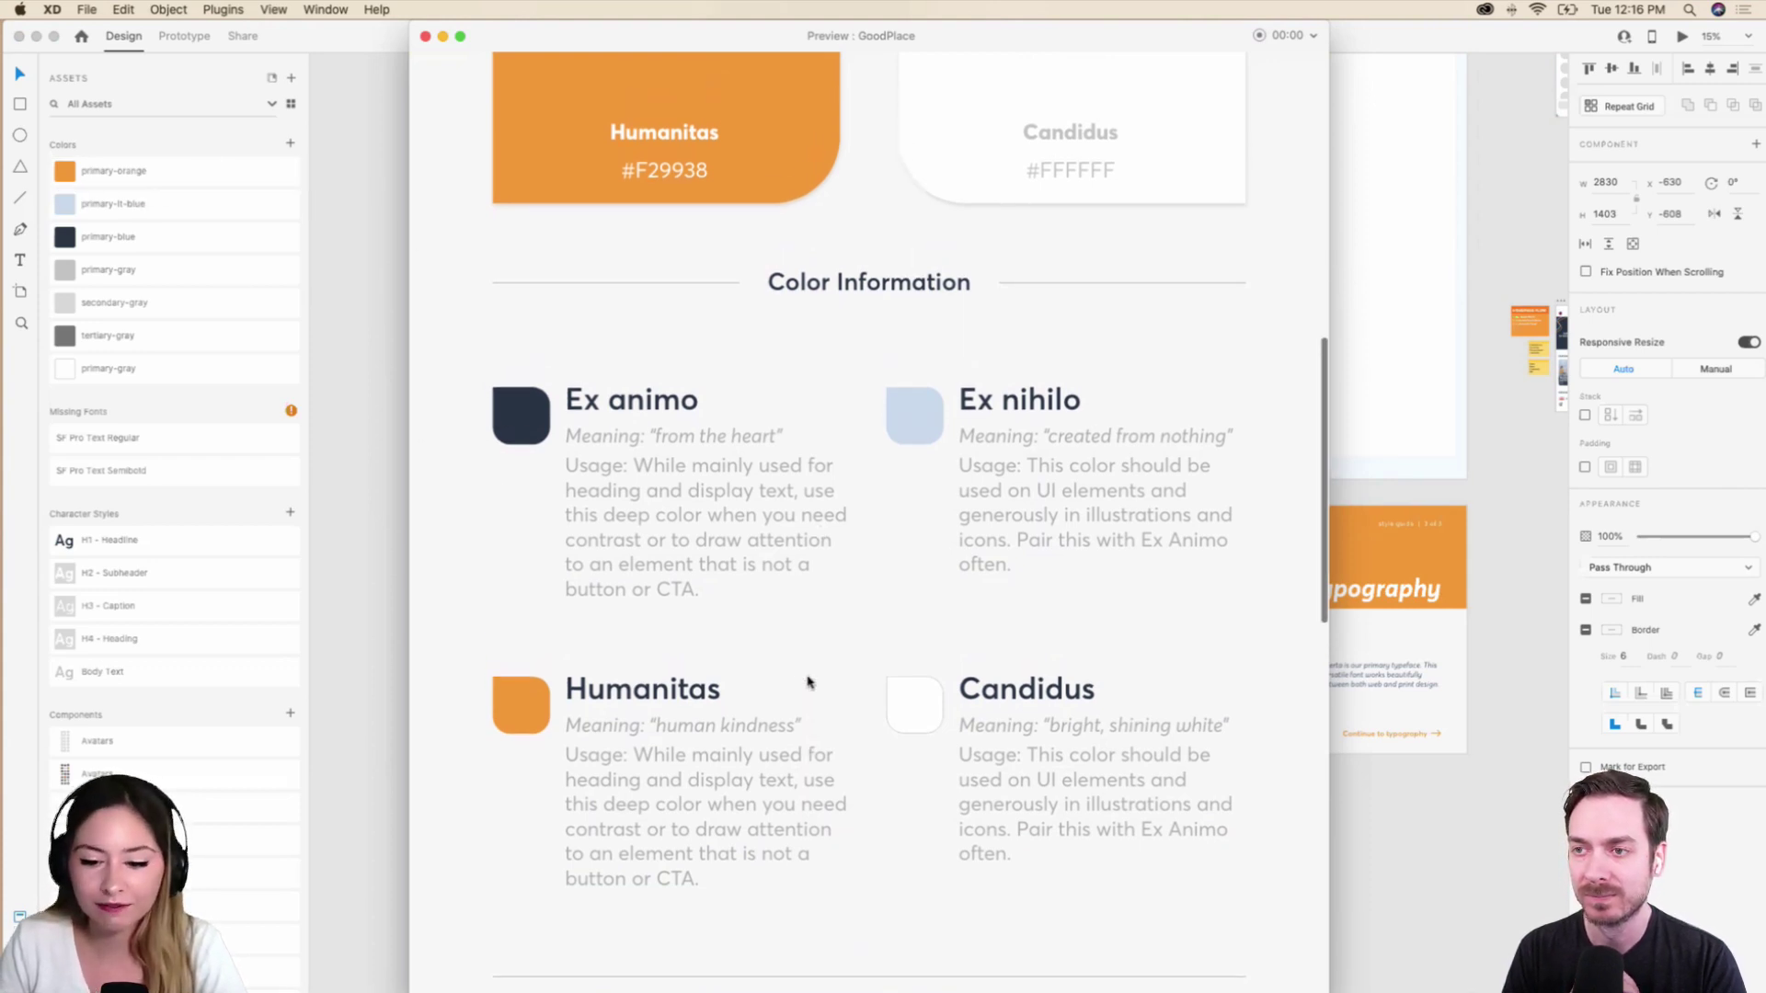
scroll(809, 683, up, 10)
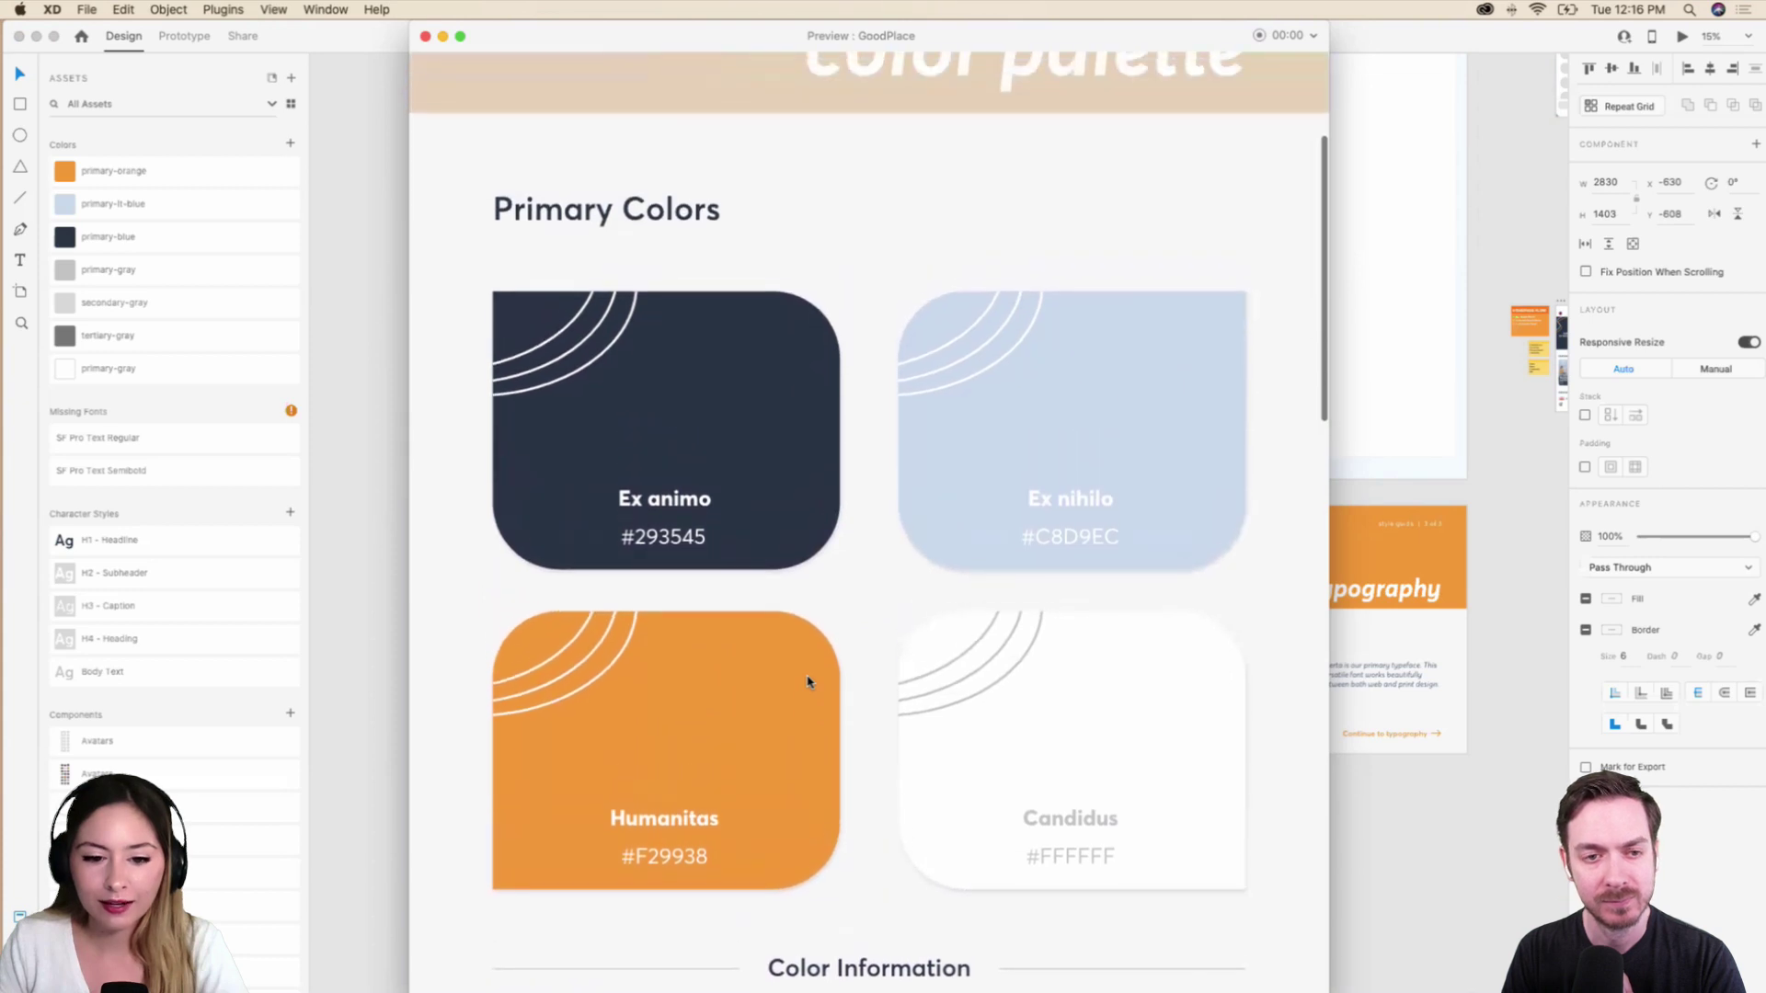
scroll(809, 683, up, 1)
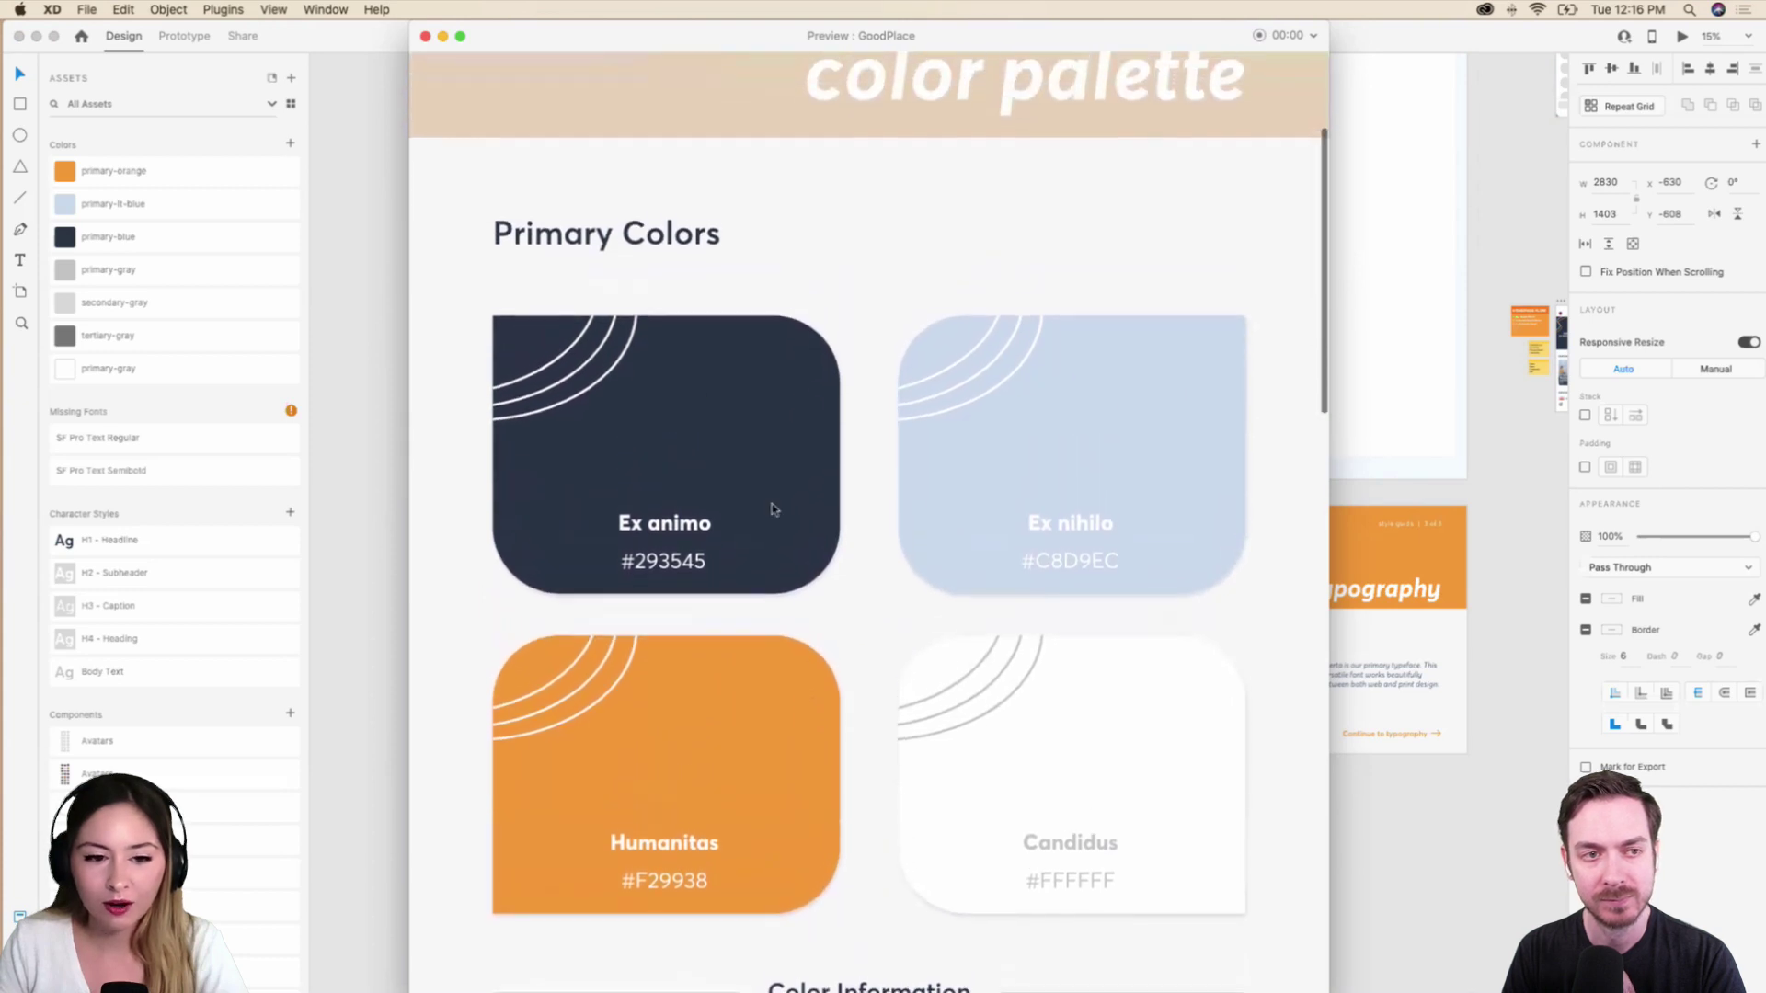
Close the preview, bring the upper brand guide artboards into view and clear the selection.
click(425, 35)
click(848, 373)
scroll(850, 297, up, 2)
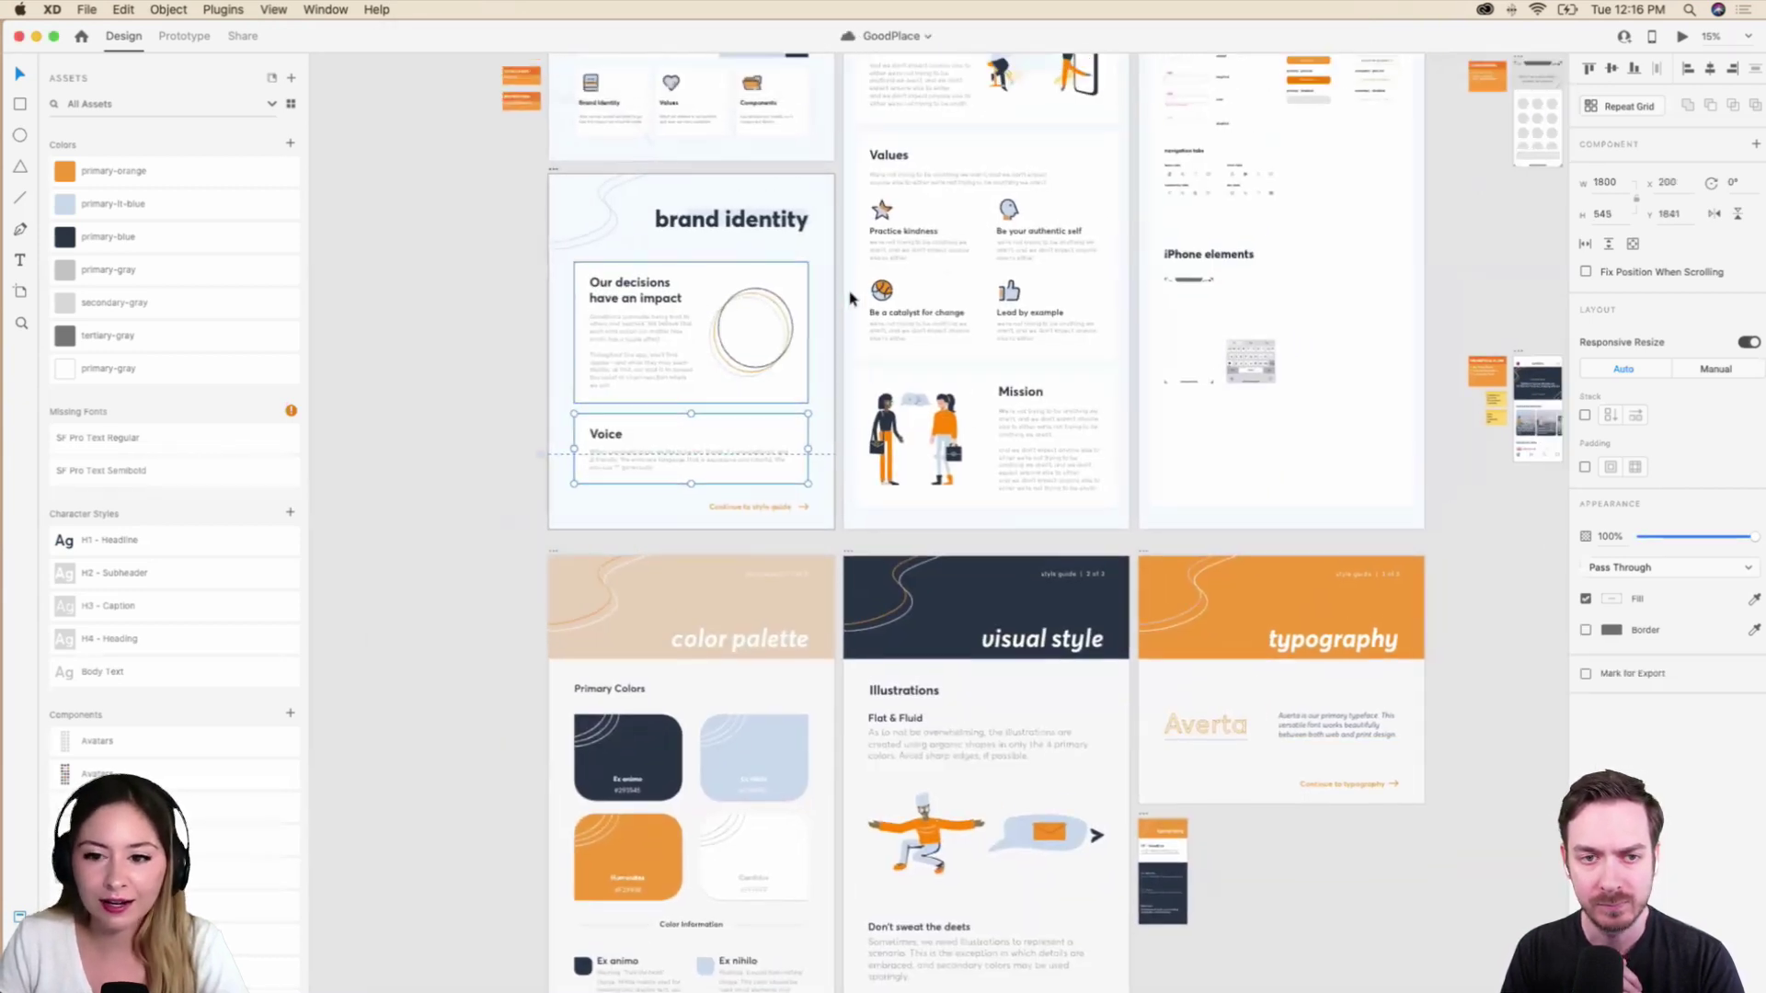
scroll(850, 297, up, 5)
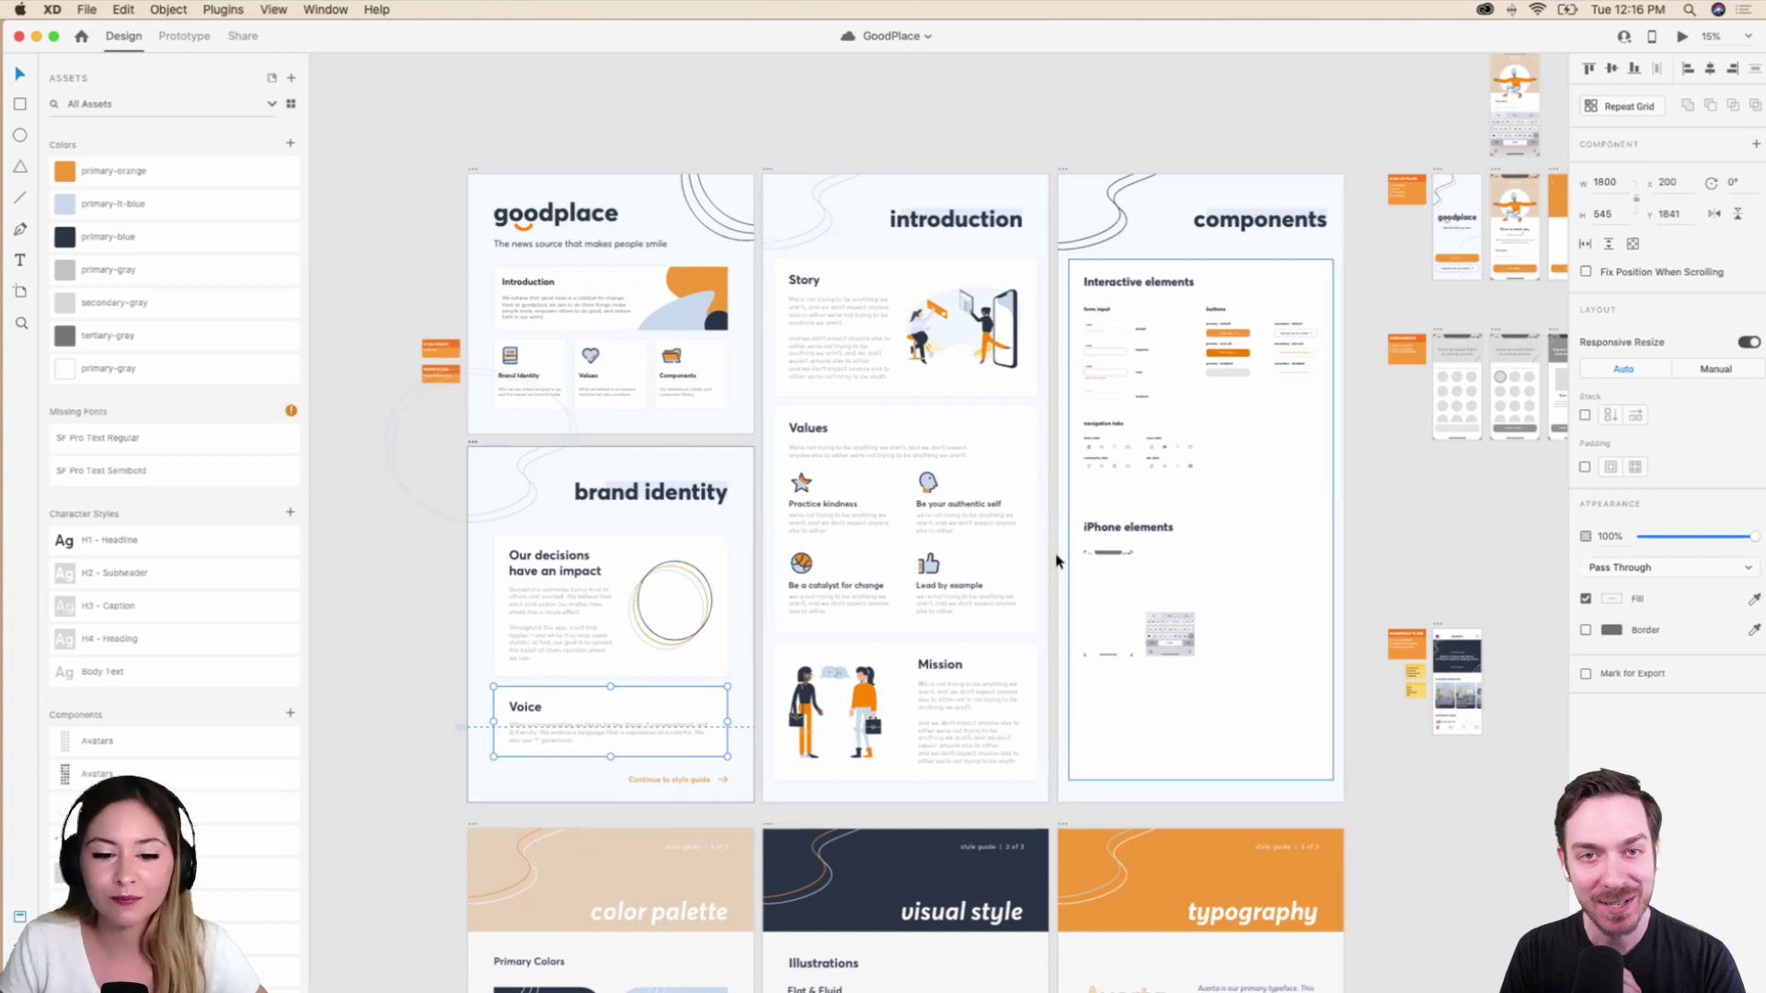
click(692, 443)
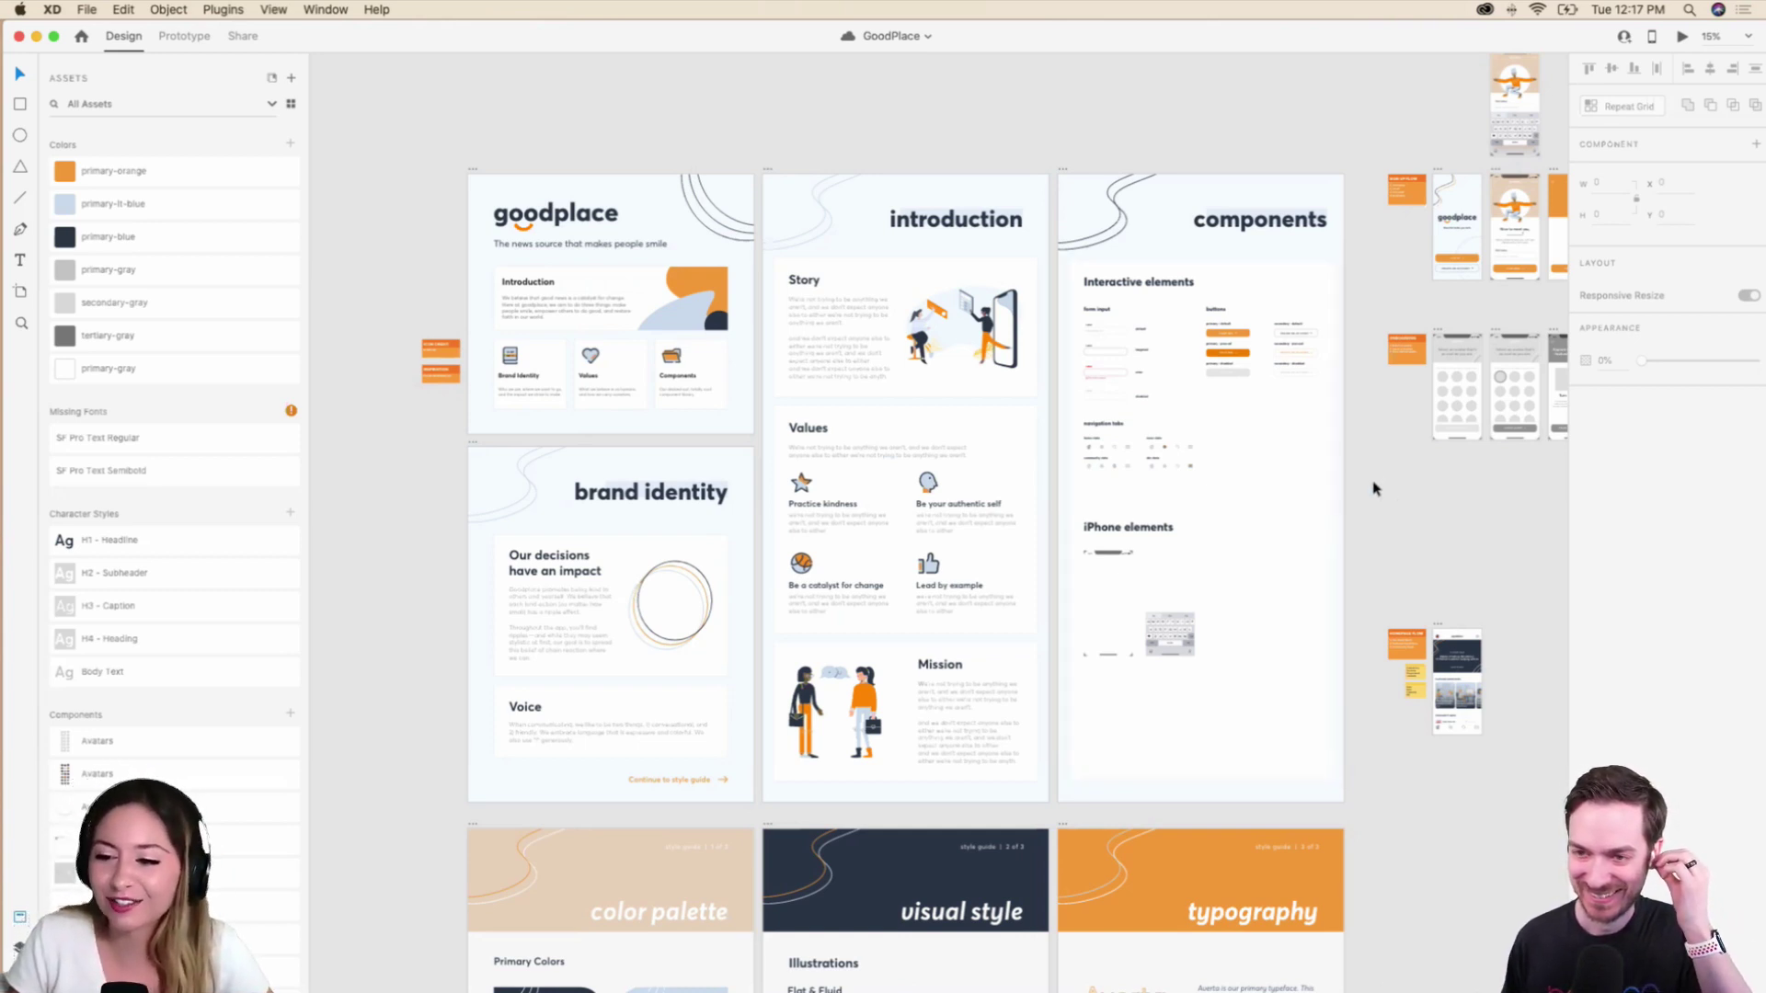
Look over the rows of mobile app screens beside the components artboard.
scroll(1377, 488, down, 2)
scroll(1377, 487, right, 4)
scroll(1377, 488, up, 2)
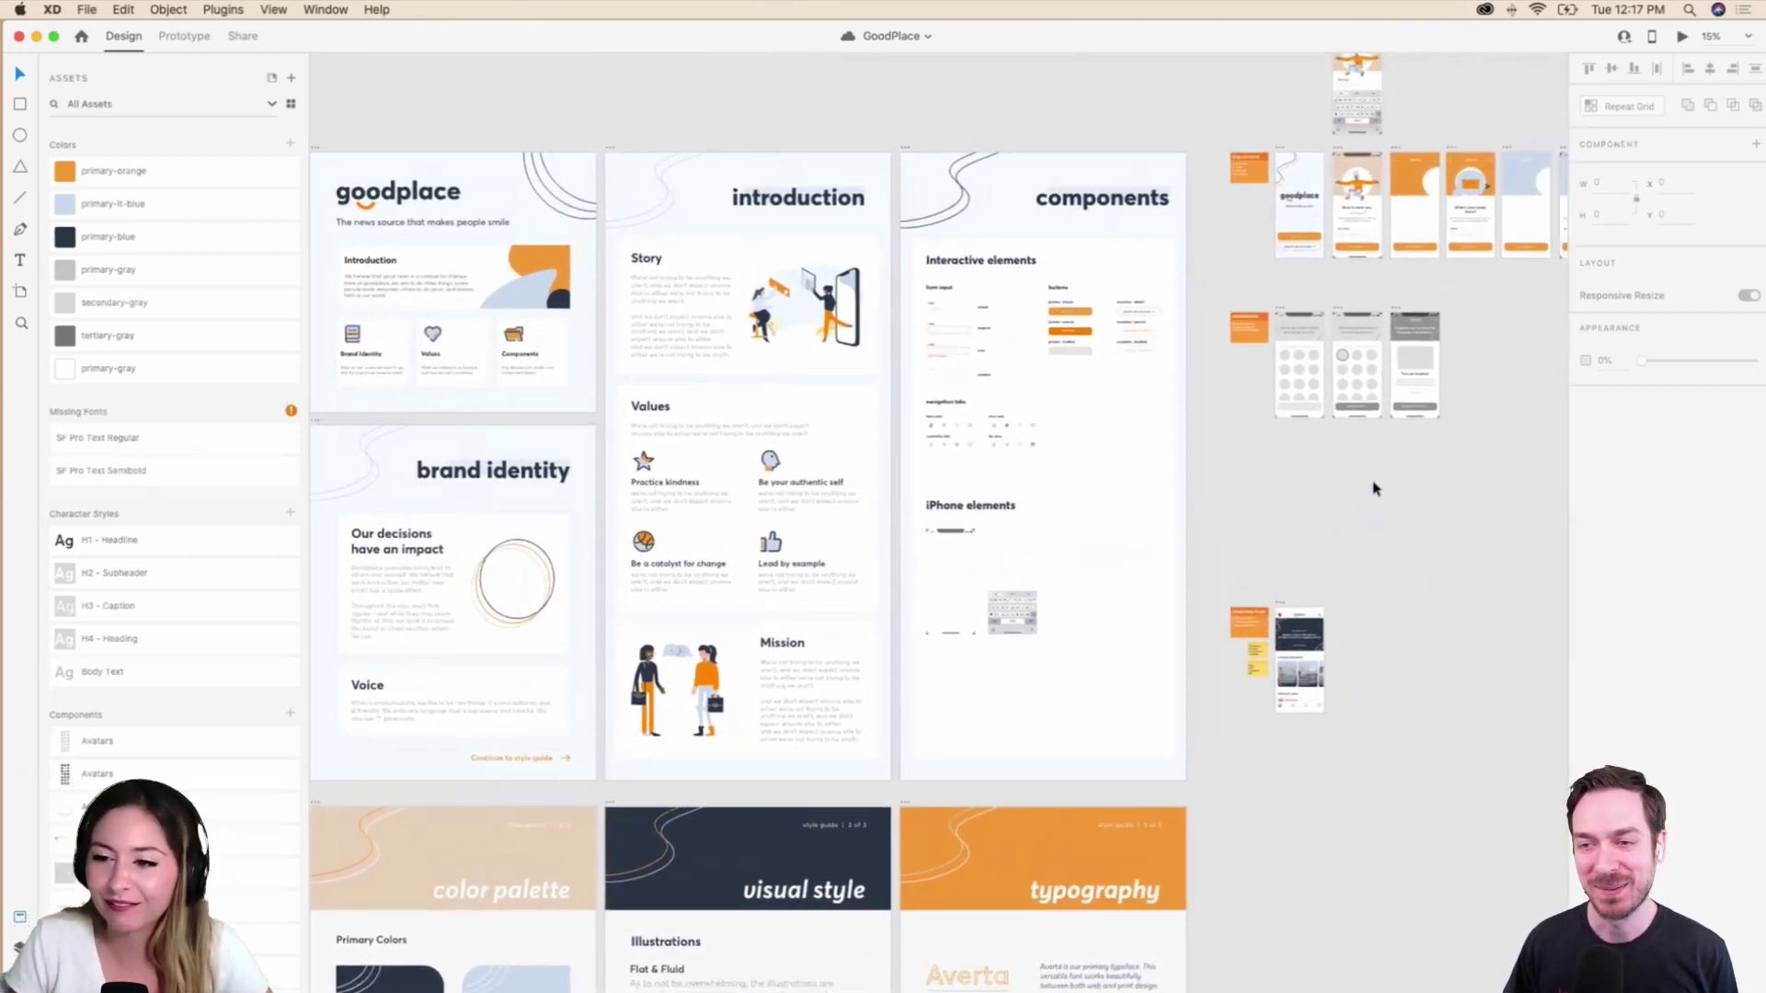
scroll(1377, 487, right, 2)
scroll(1377, 487, up, 2)
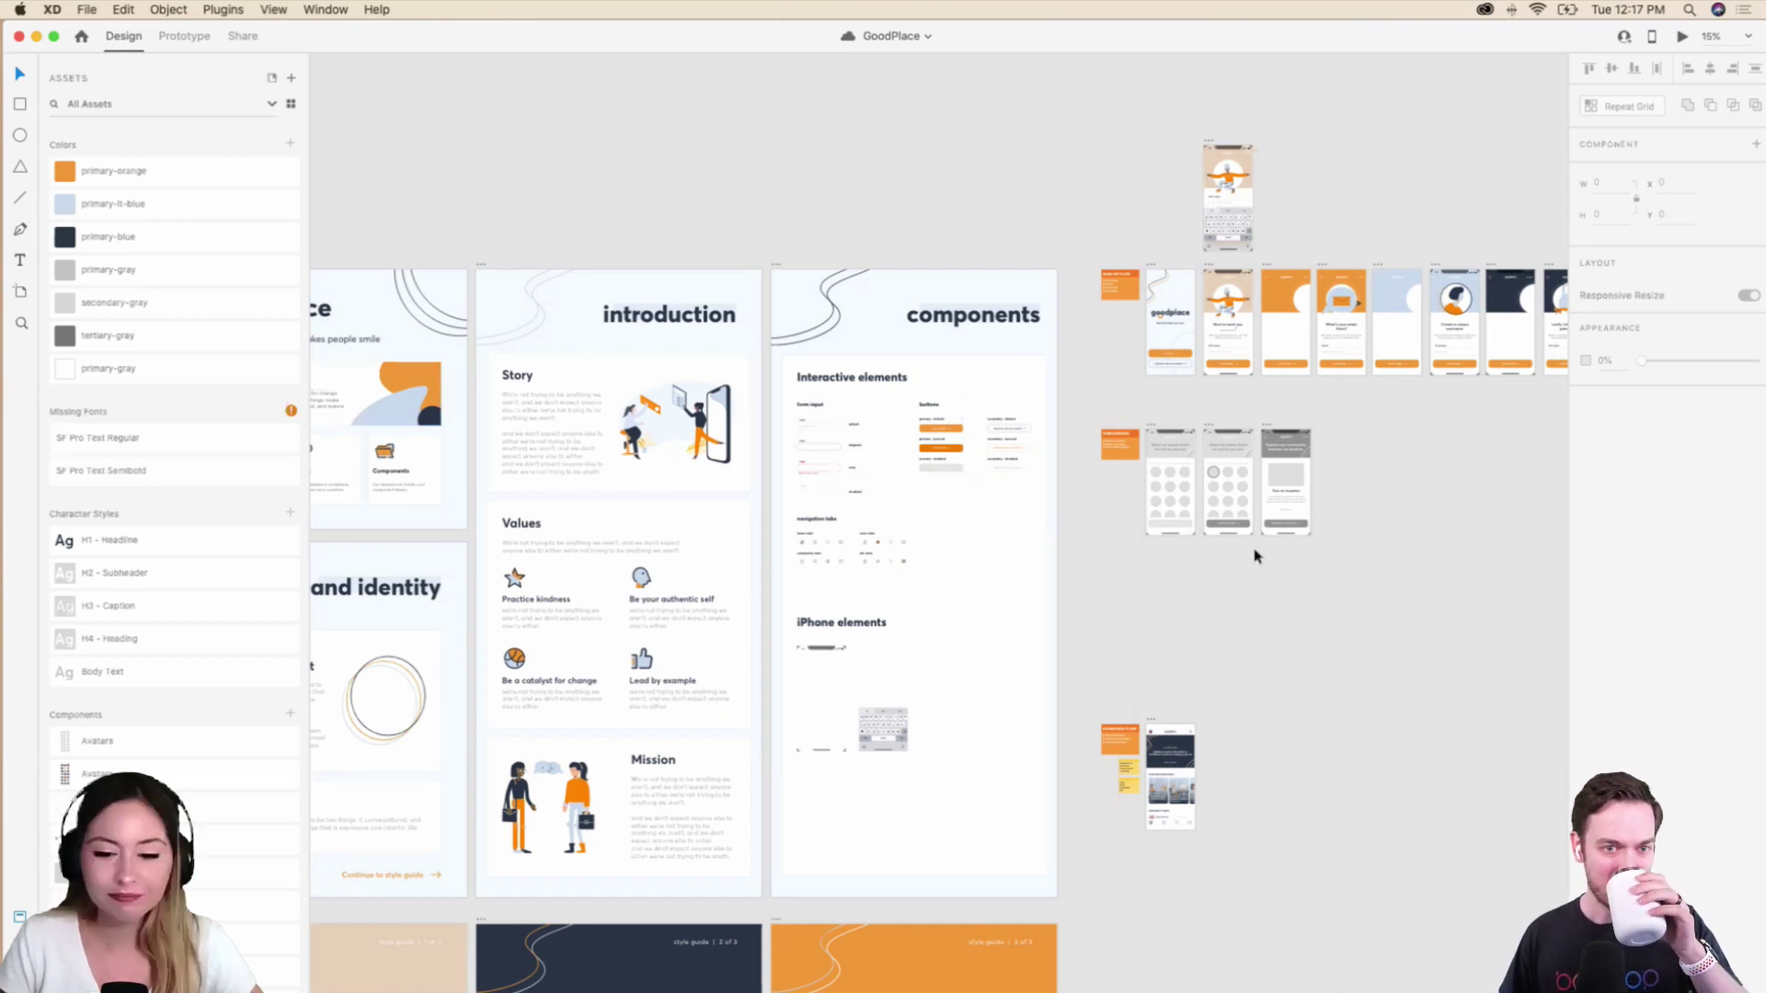
Go to the visual style artboard and examine its Illustrations section, including Flat & Fluid and Don't sweat the deets.
scroll(1017, 564, down, 3)
scroll(1019, 567, down, 10)
scroll(1019, 567, left, 3)
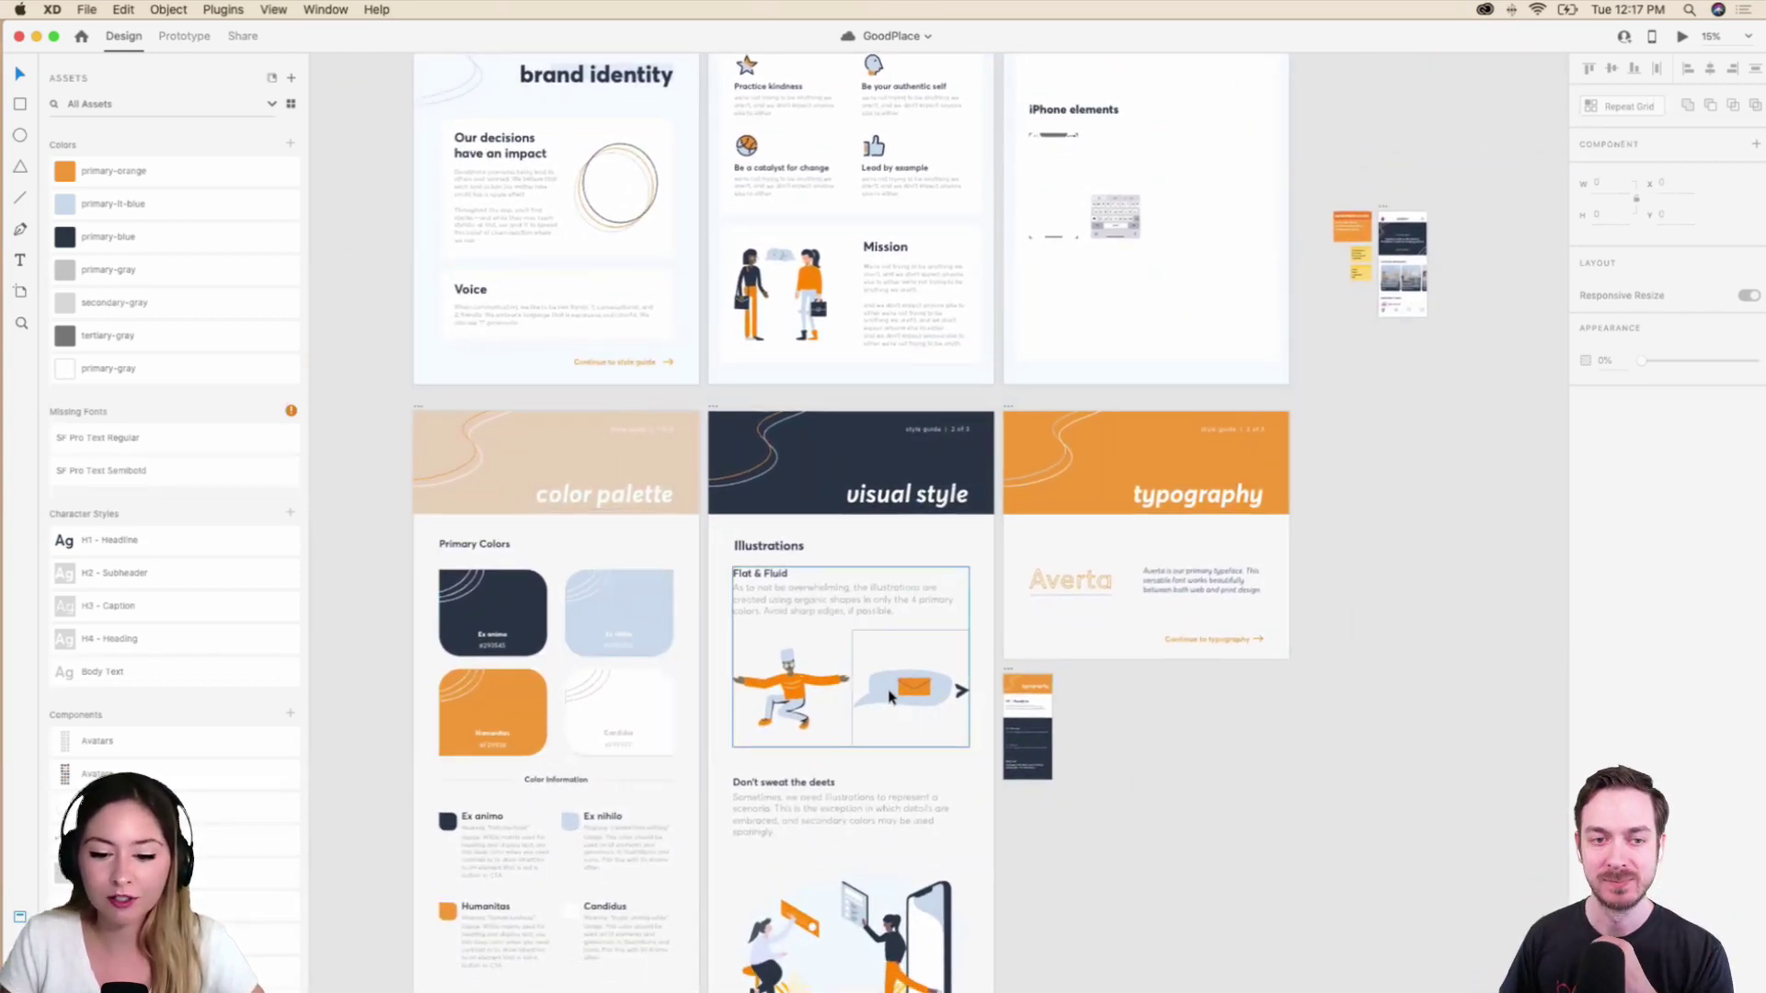
scroll(889, 681, down, 3)
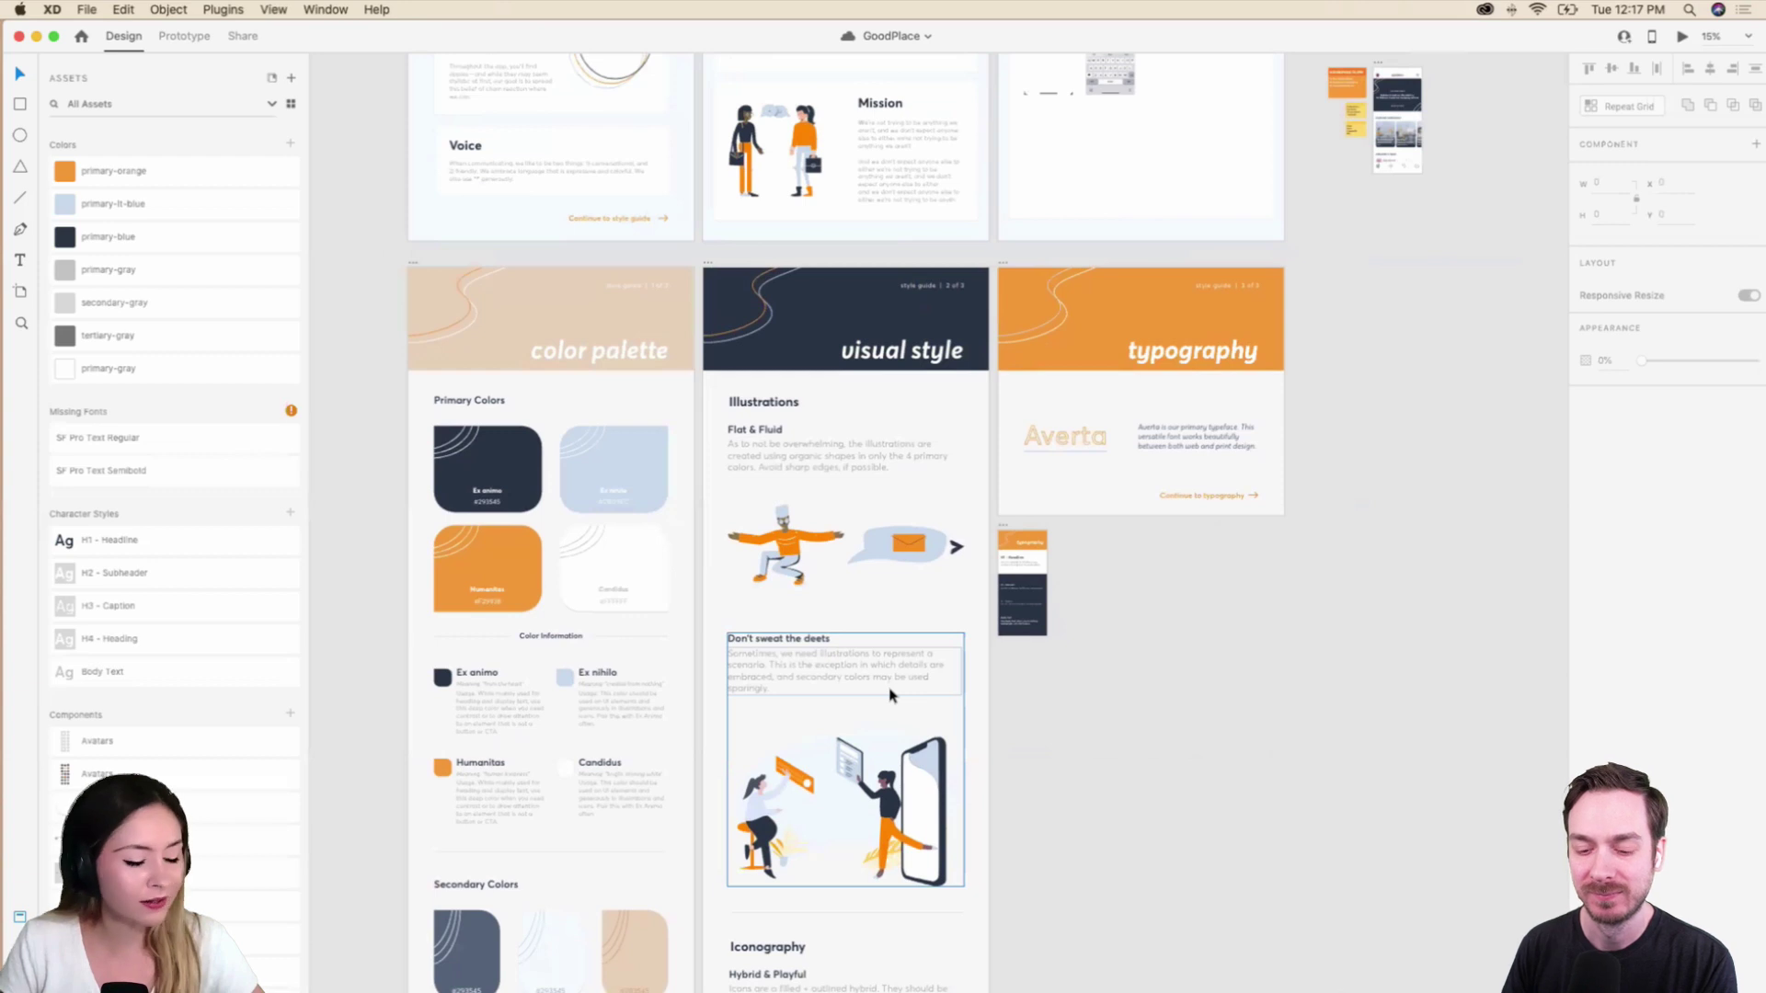
Switch to Shape in Chrome, open its illustrations library, filter it to People's Series and browse the characters.
mouse_move(622, 957)
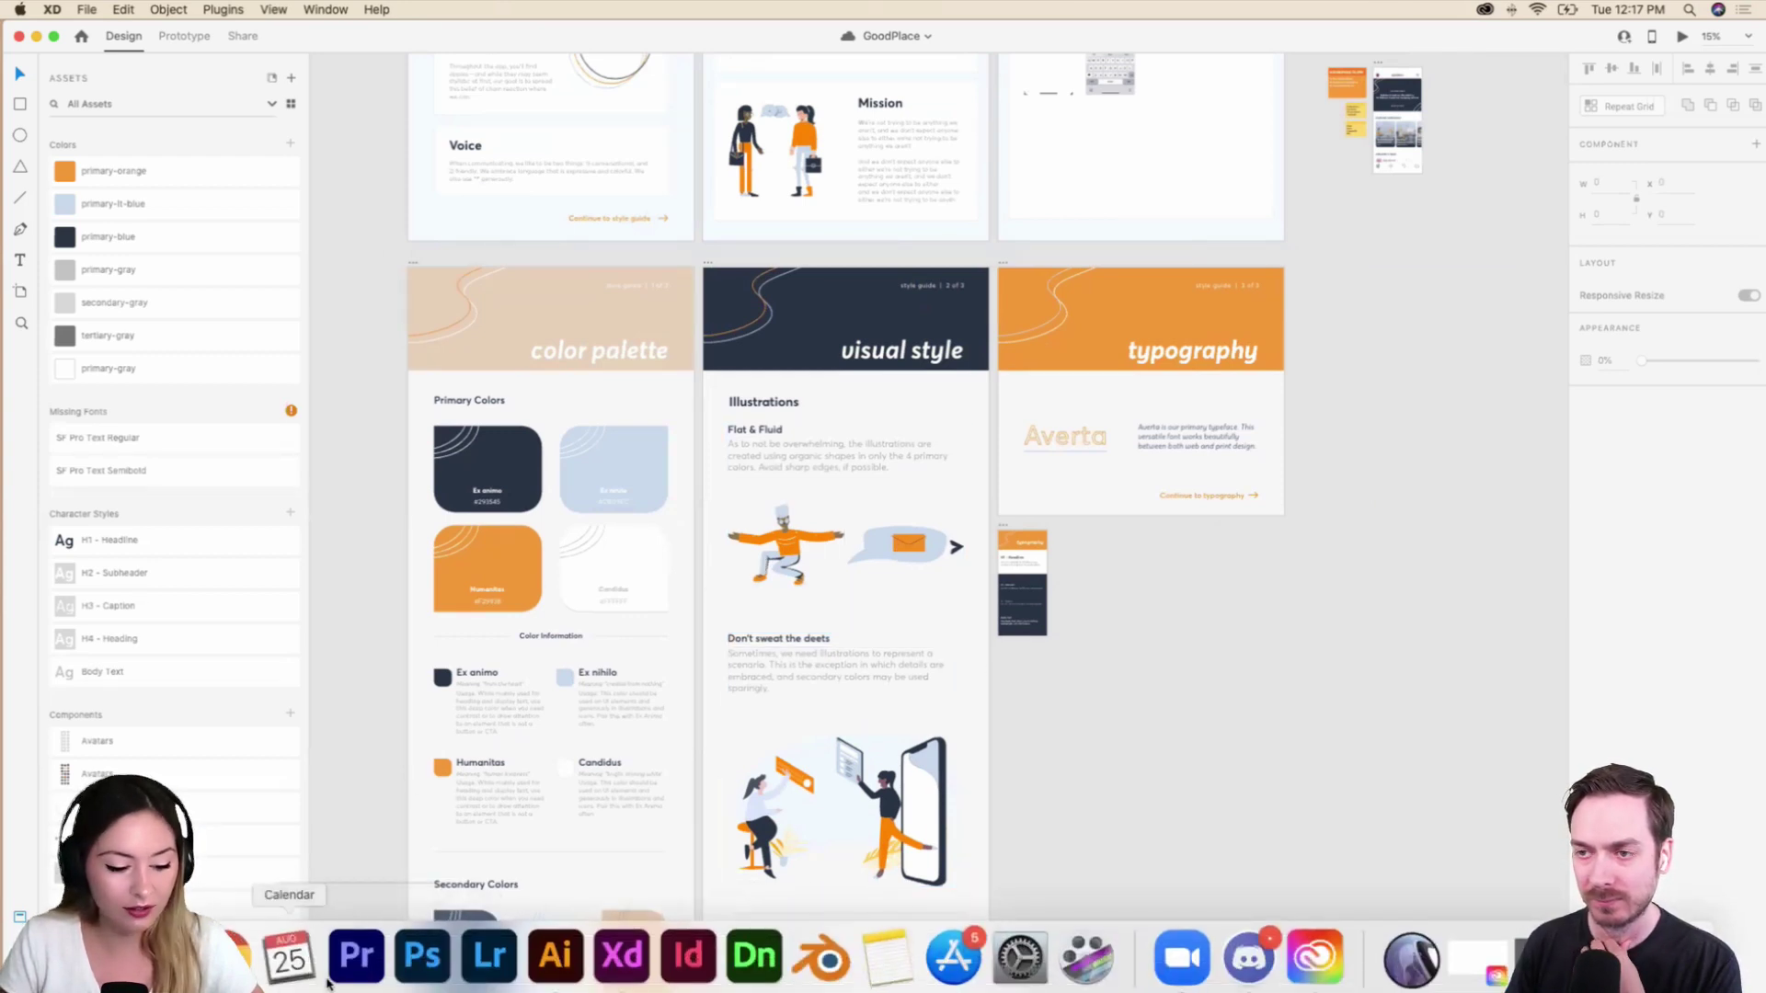
click(226, 957)
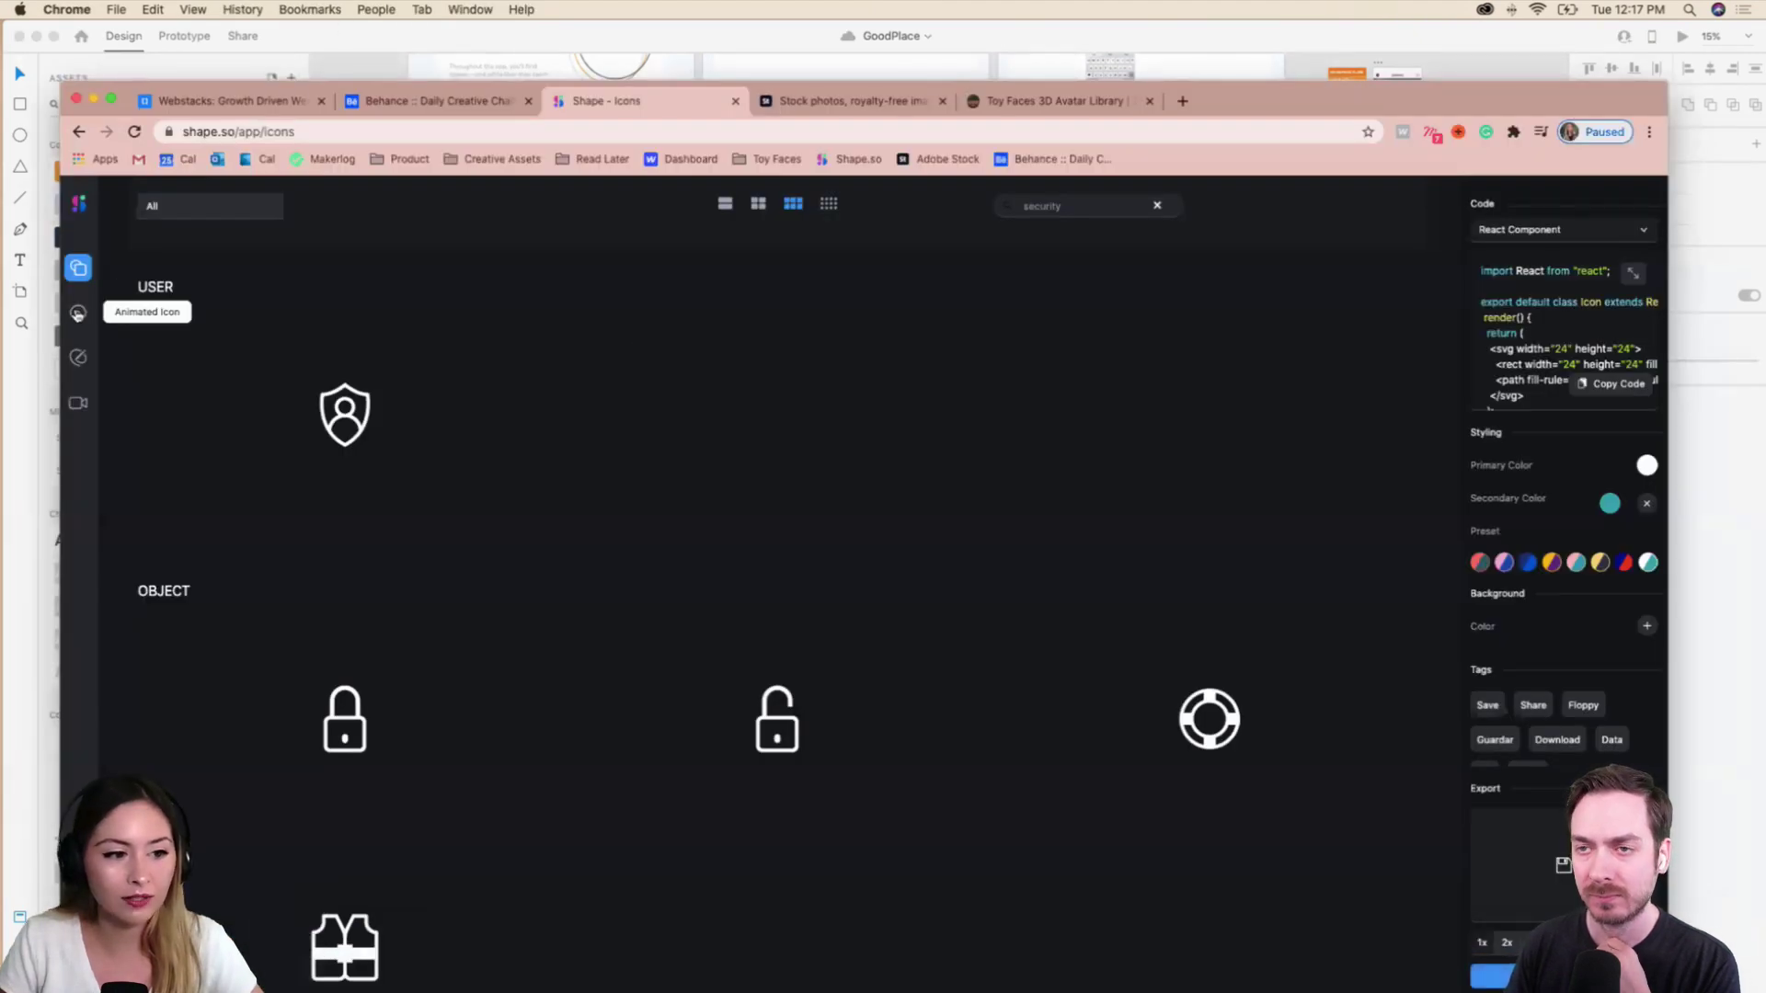
click(78, 356)
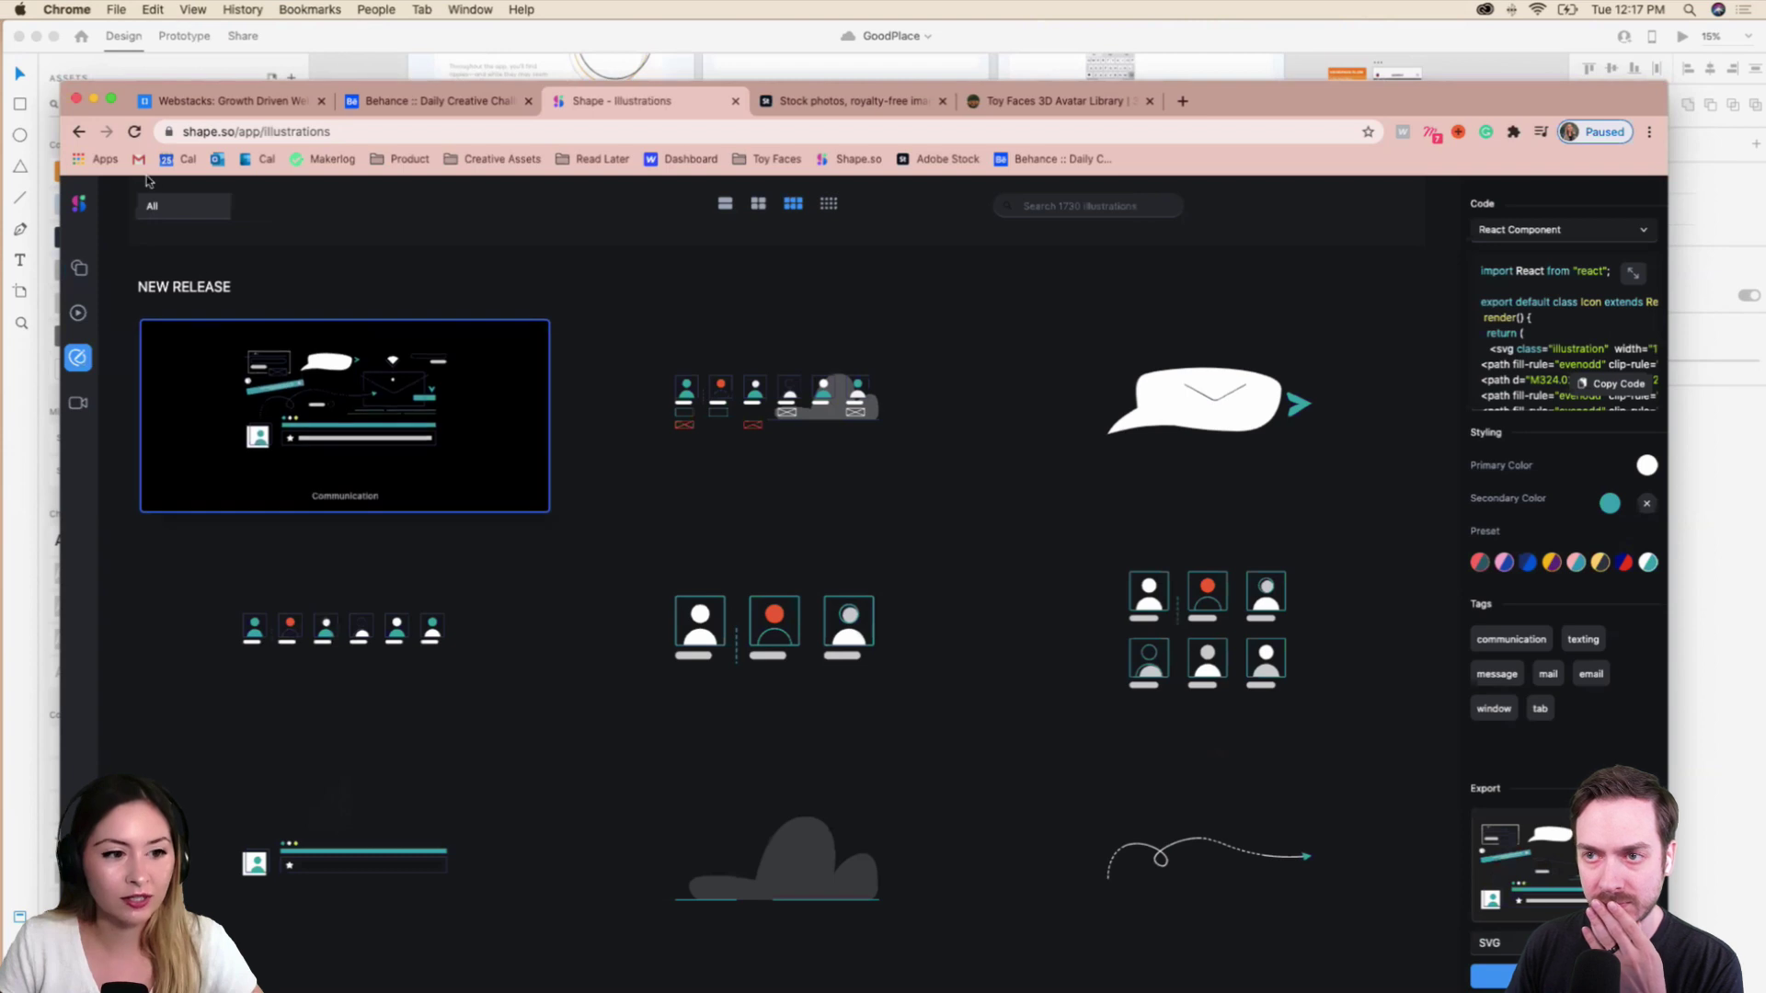
click(155, 205)
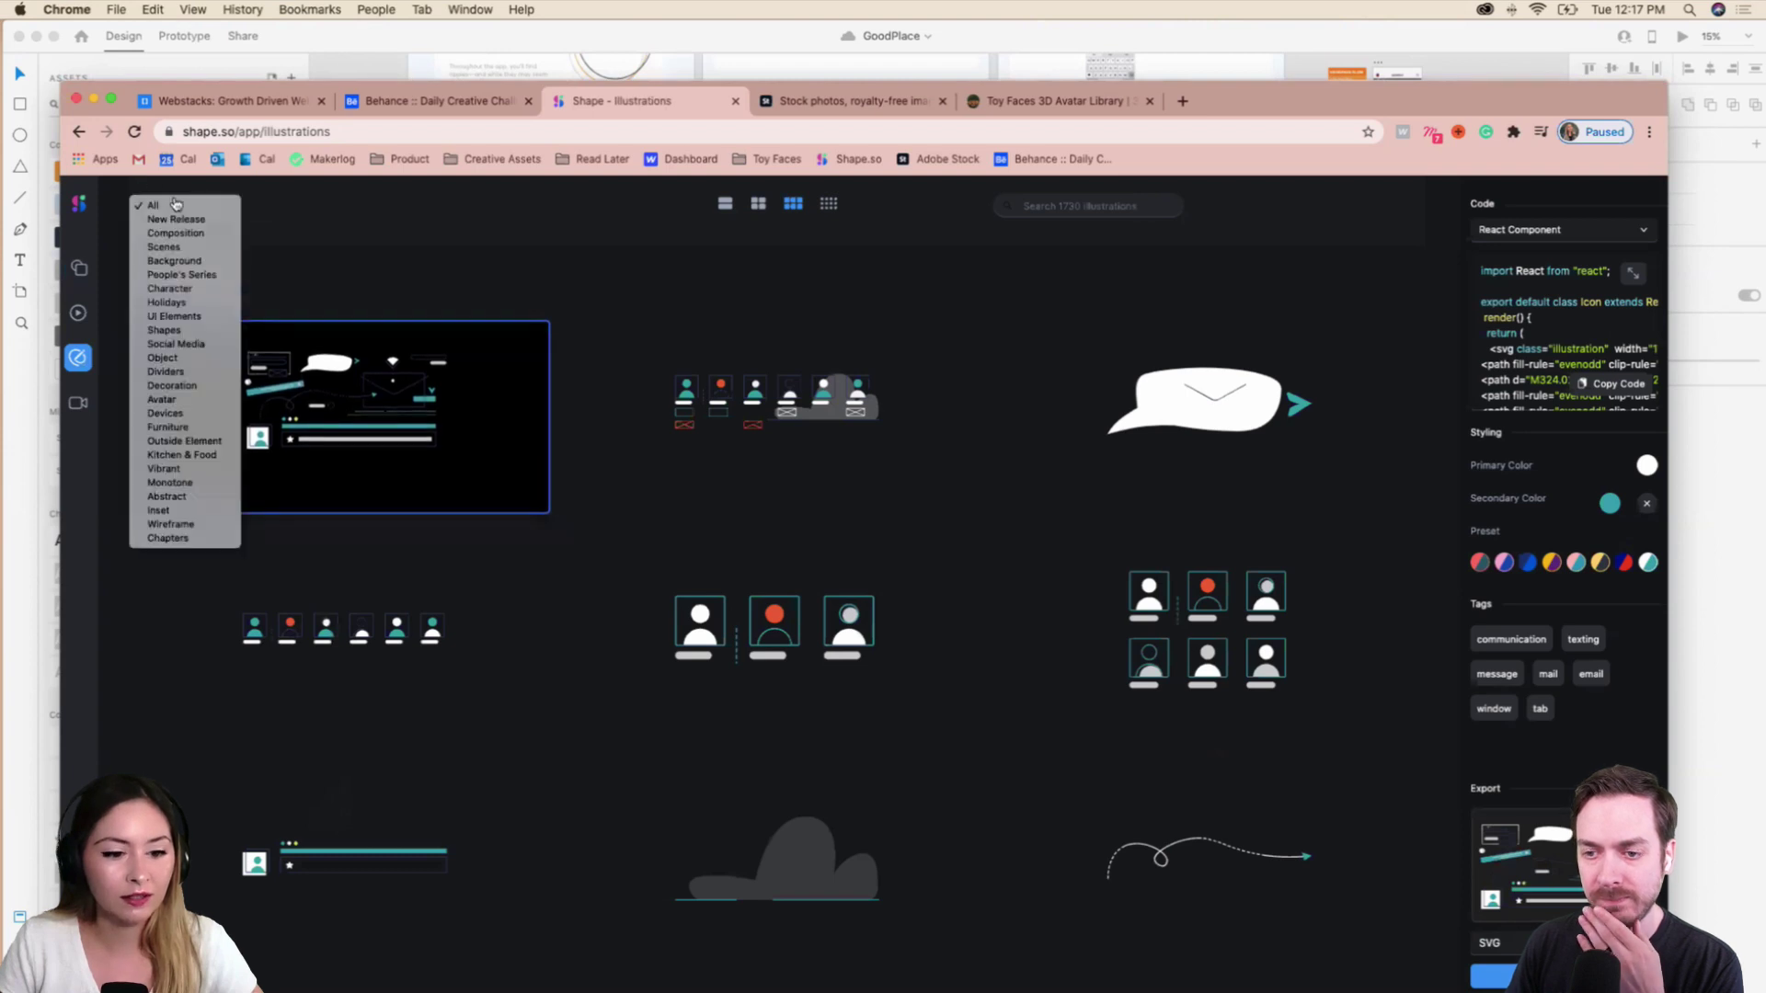
click(189, 278)
scroll(931, 500, down, 3)
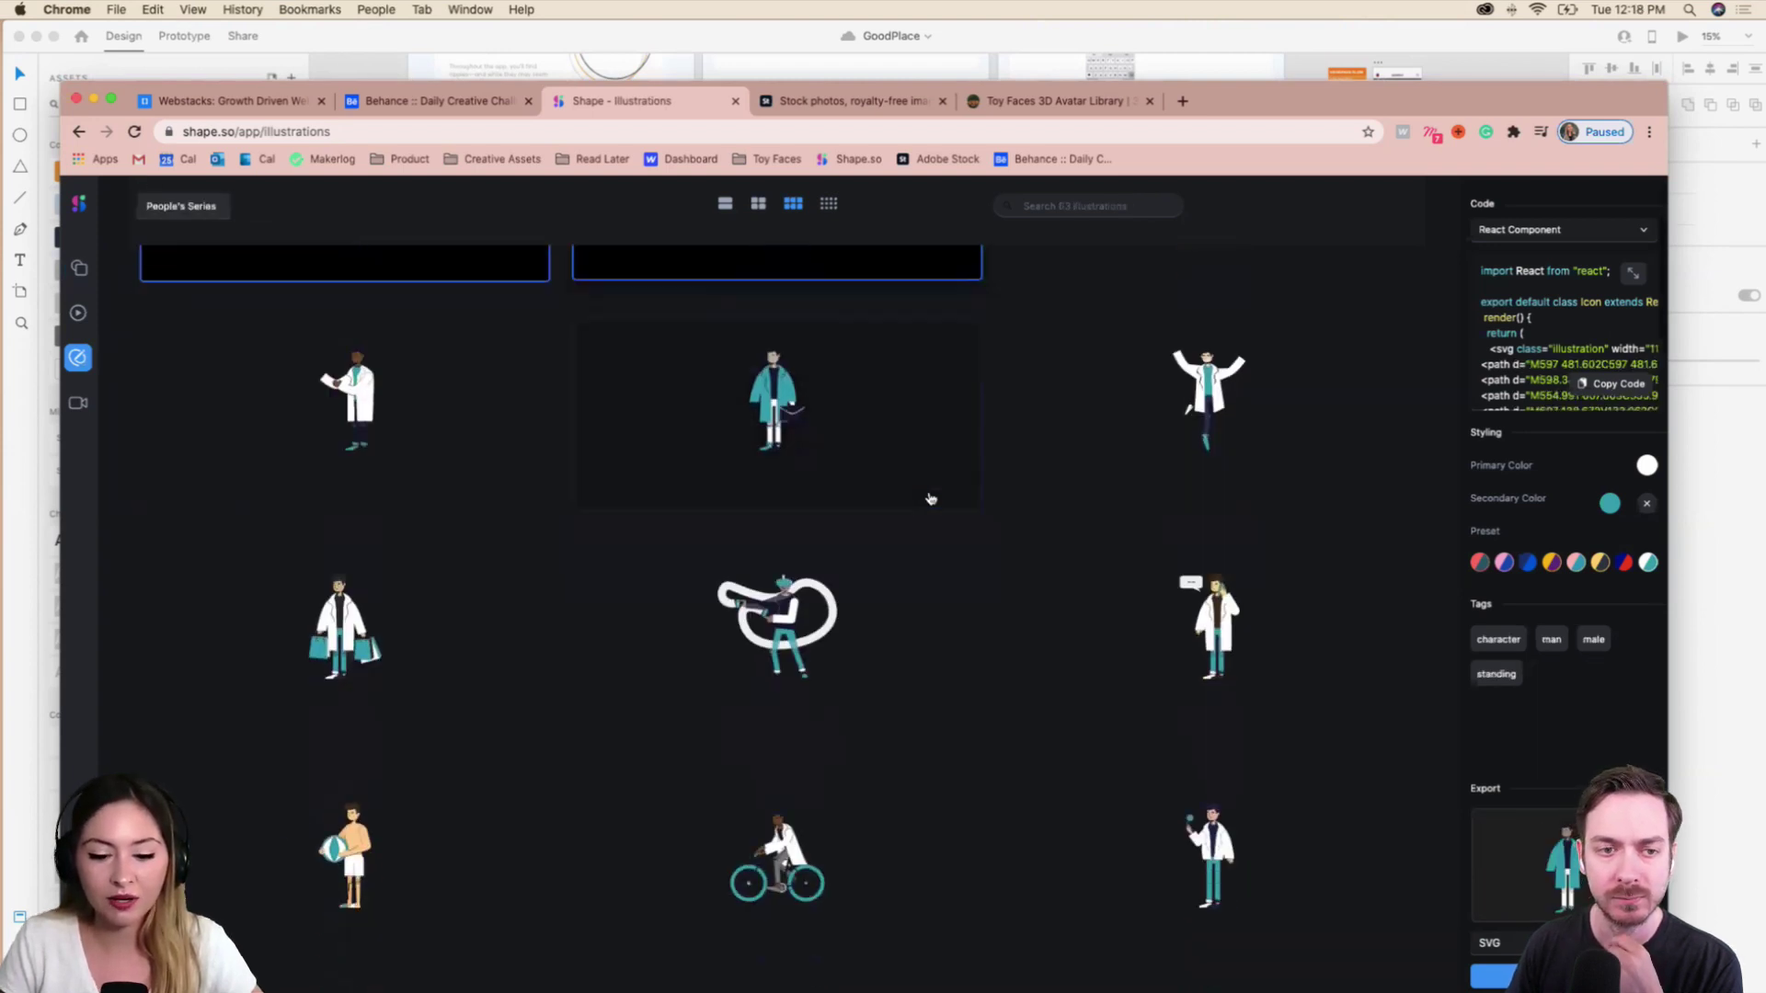
scroll(931, 498, down, 5)
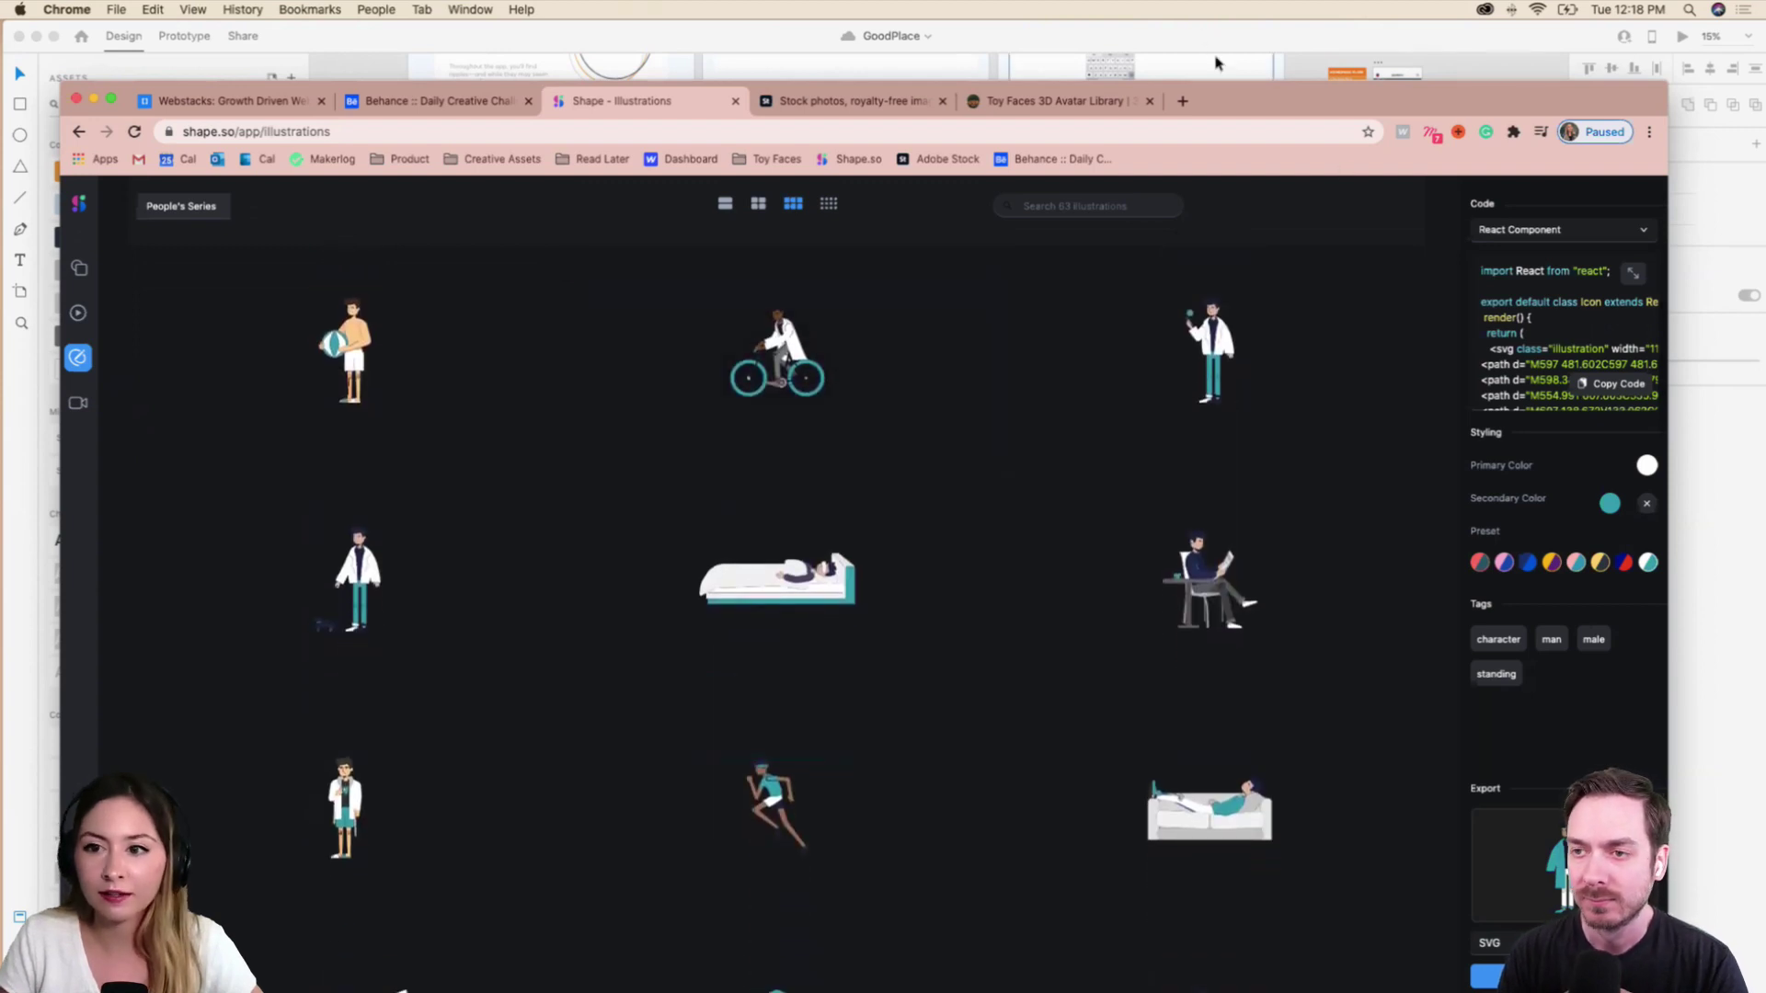
Compare Shape's people illustrations with the GoodPlace visual style artboard, alternating between Chrome and Adobe XD and ending in XD.
click(1216, 62)
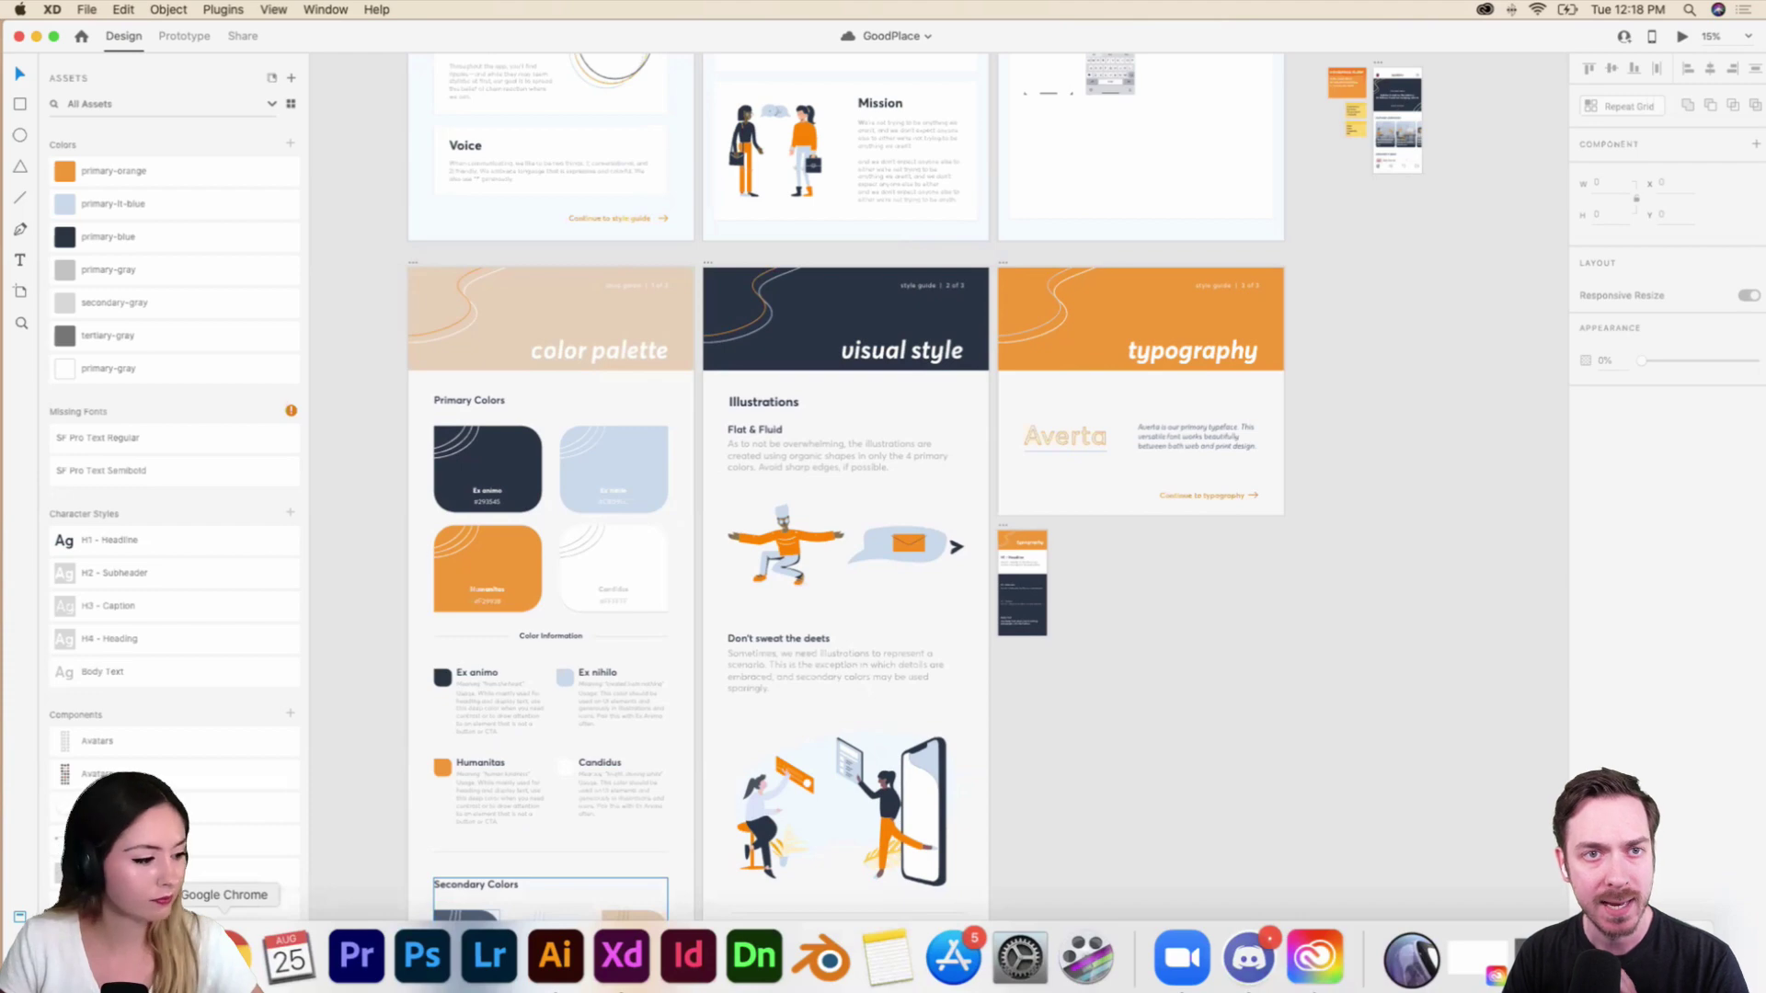
click(230, 956)
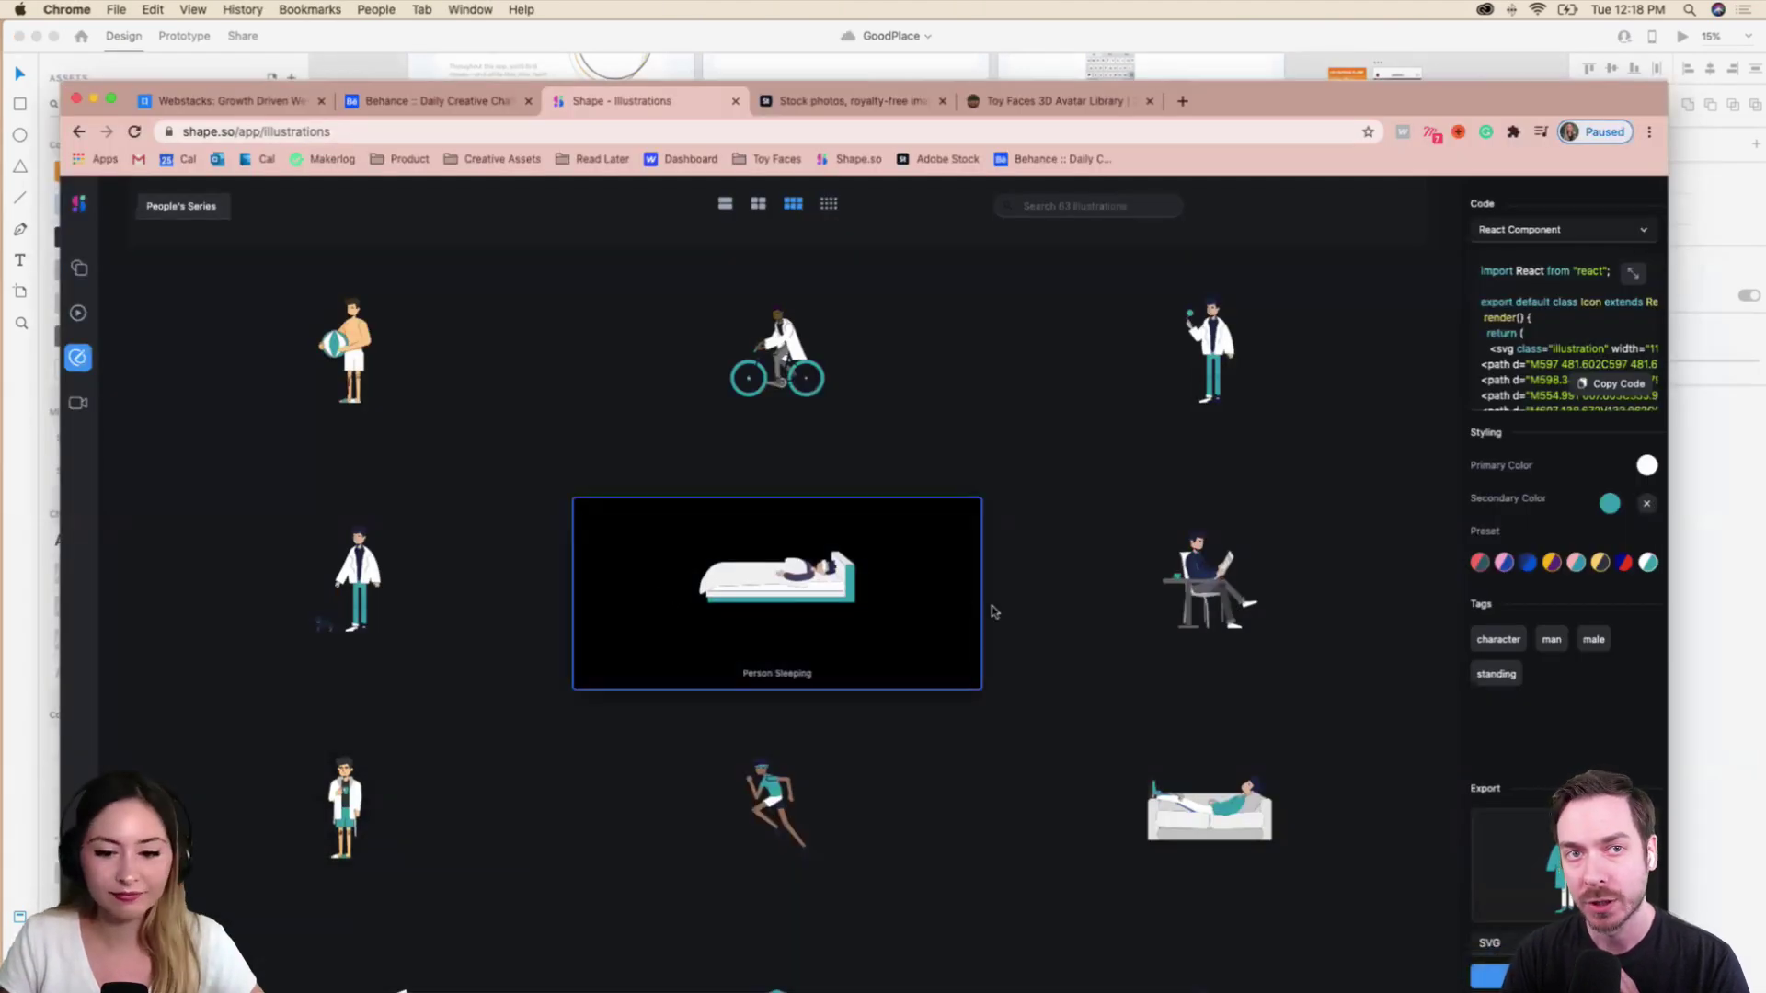
scroll(992, 612, down, 2)
click(1220, 79)
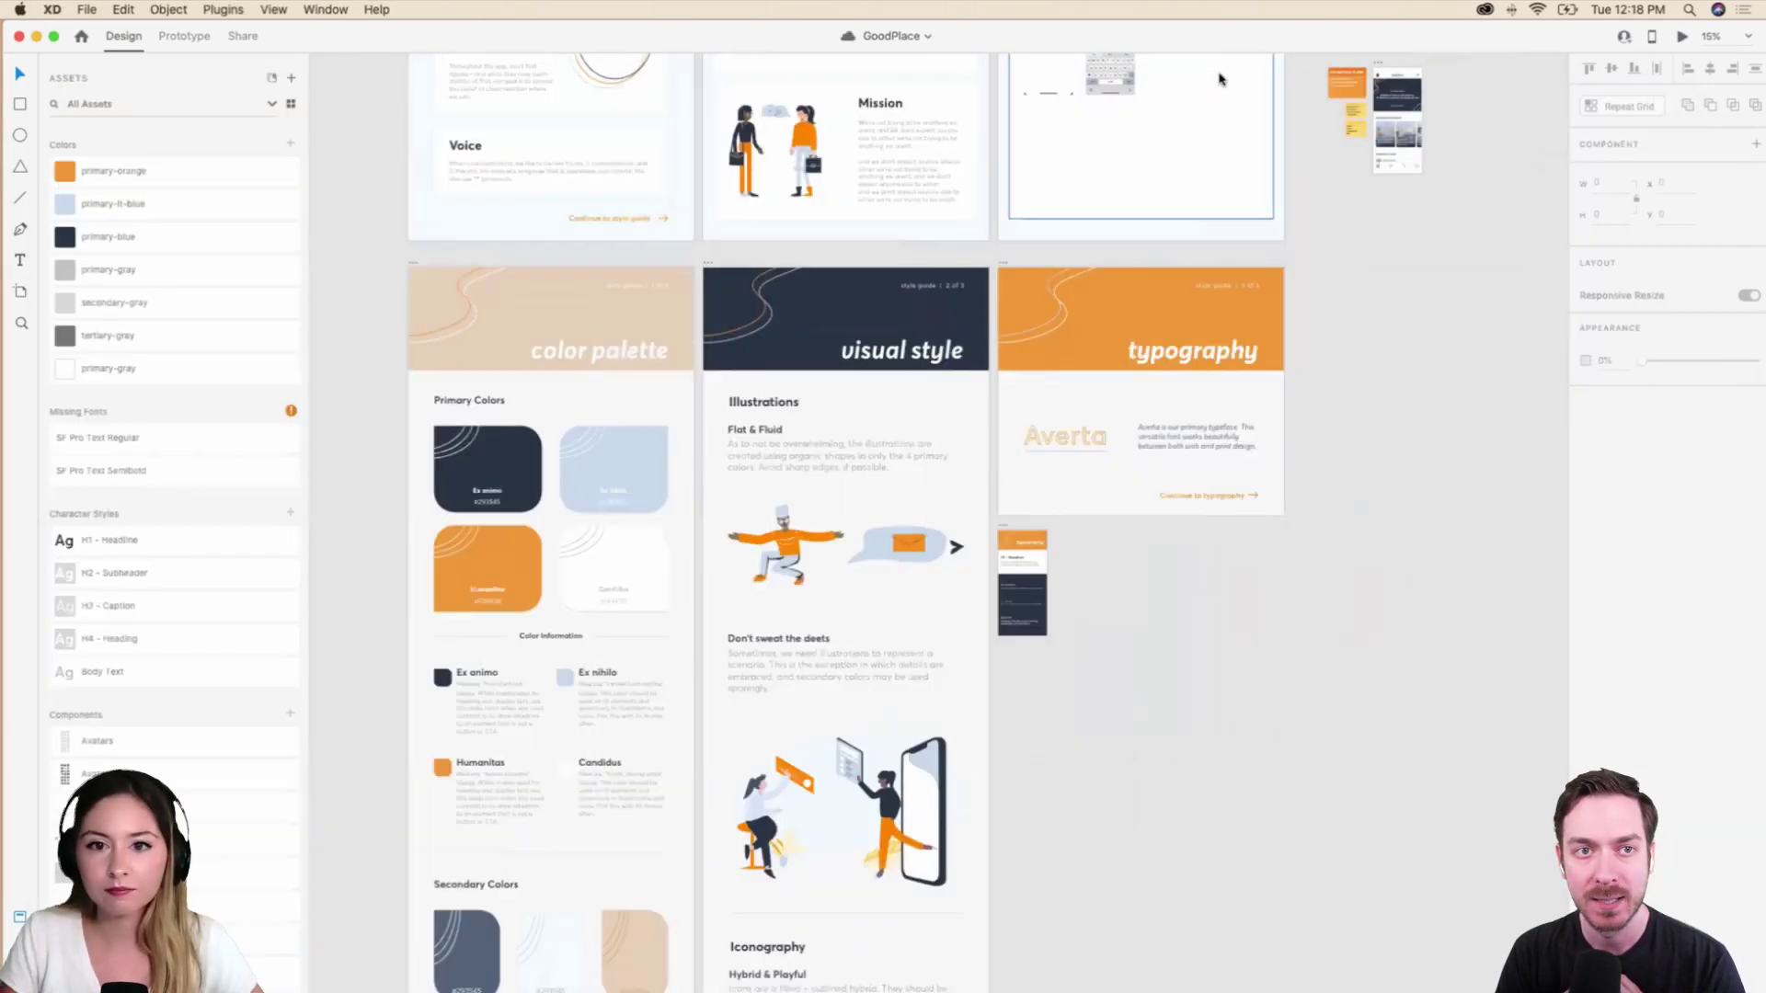
Look over the color palette, visual style and typography artboards of the style guide together.
click(663, 520)
scroll(662, 519, left, 1)
scroll(662, 519, up, 1)
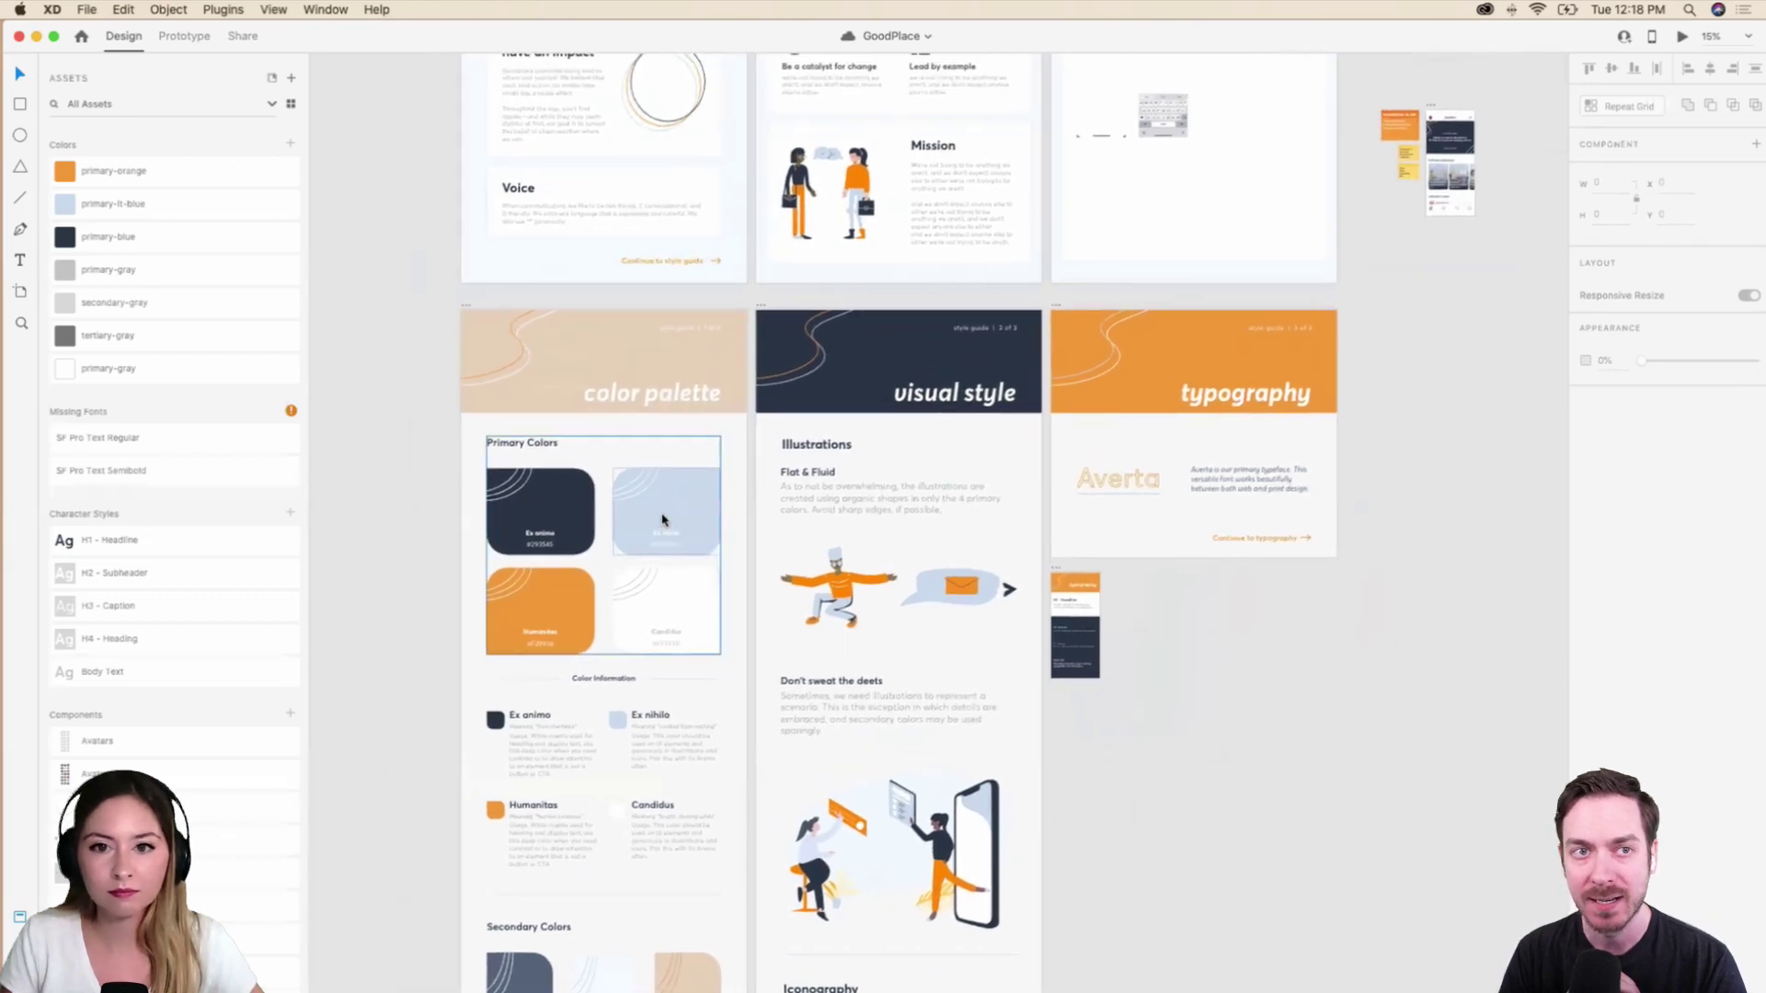
scroll(660, 513, left, 3)
scroll(661, 514, down, 1)
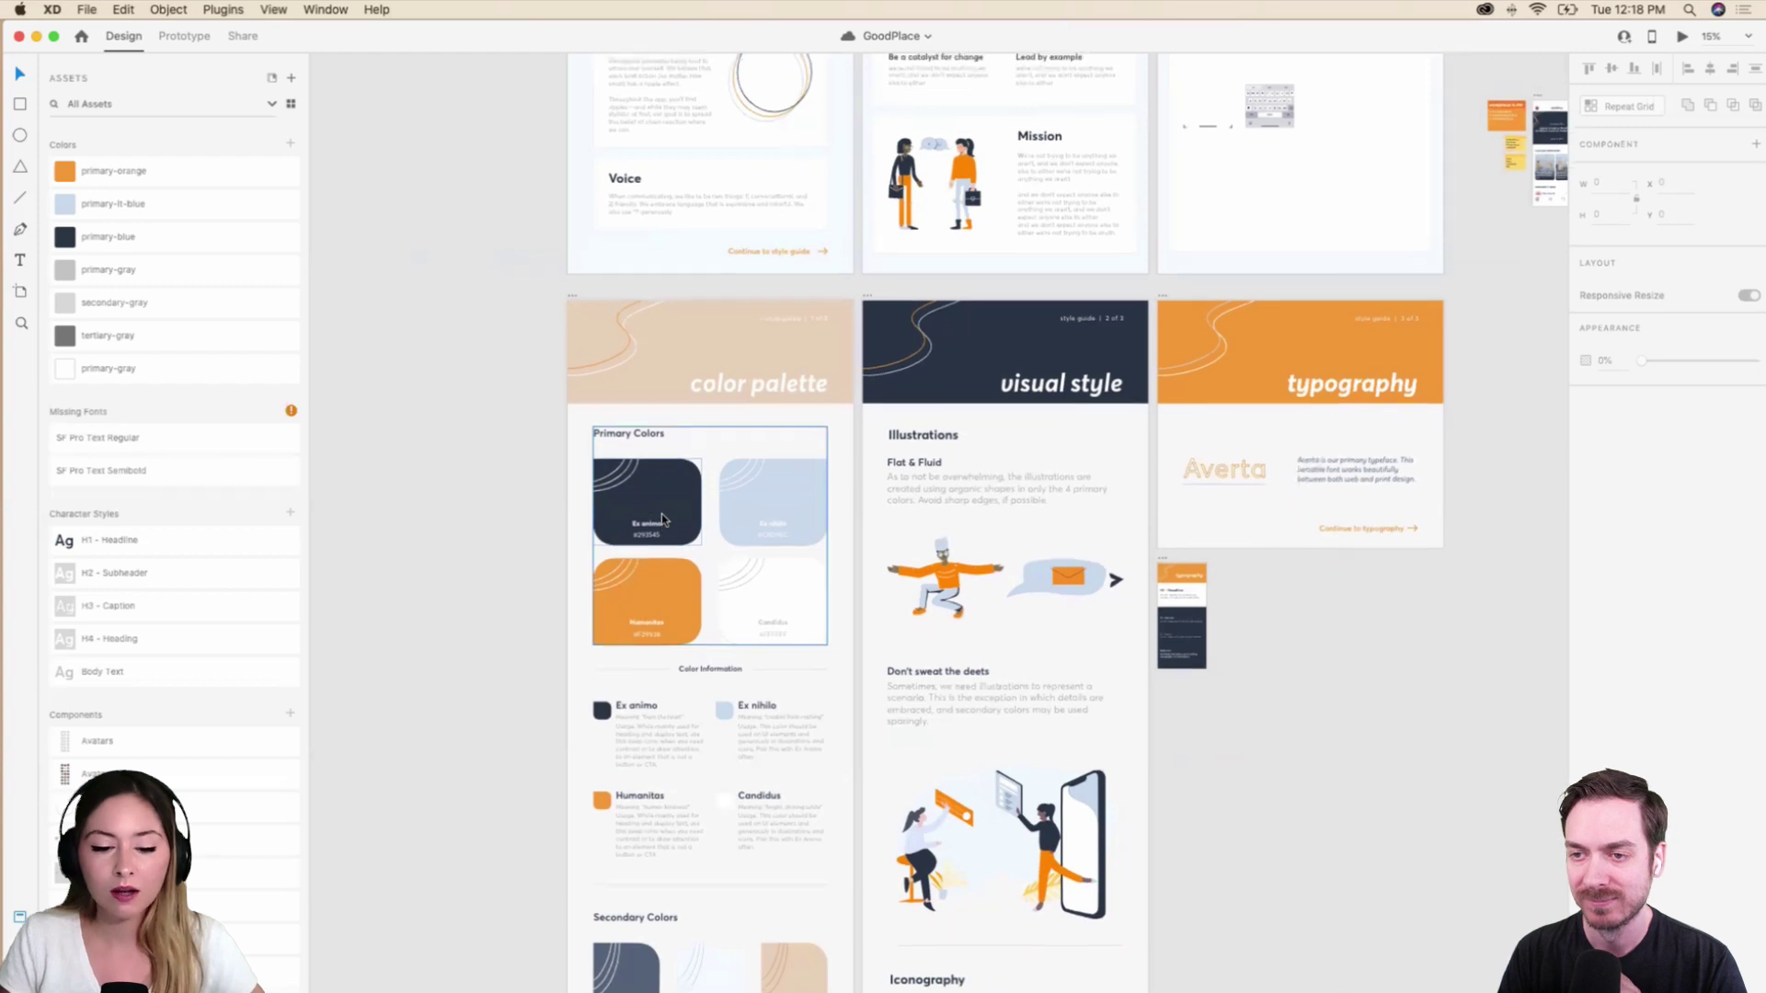
scroll(660, 513, up, 2)
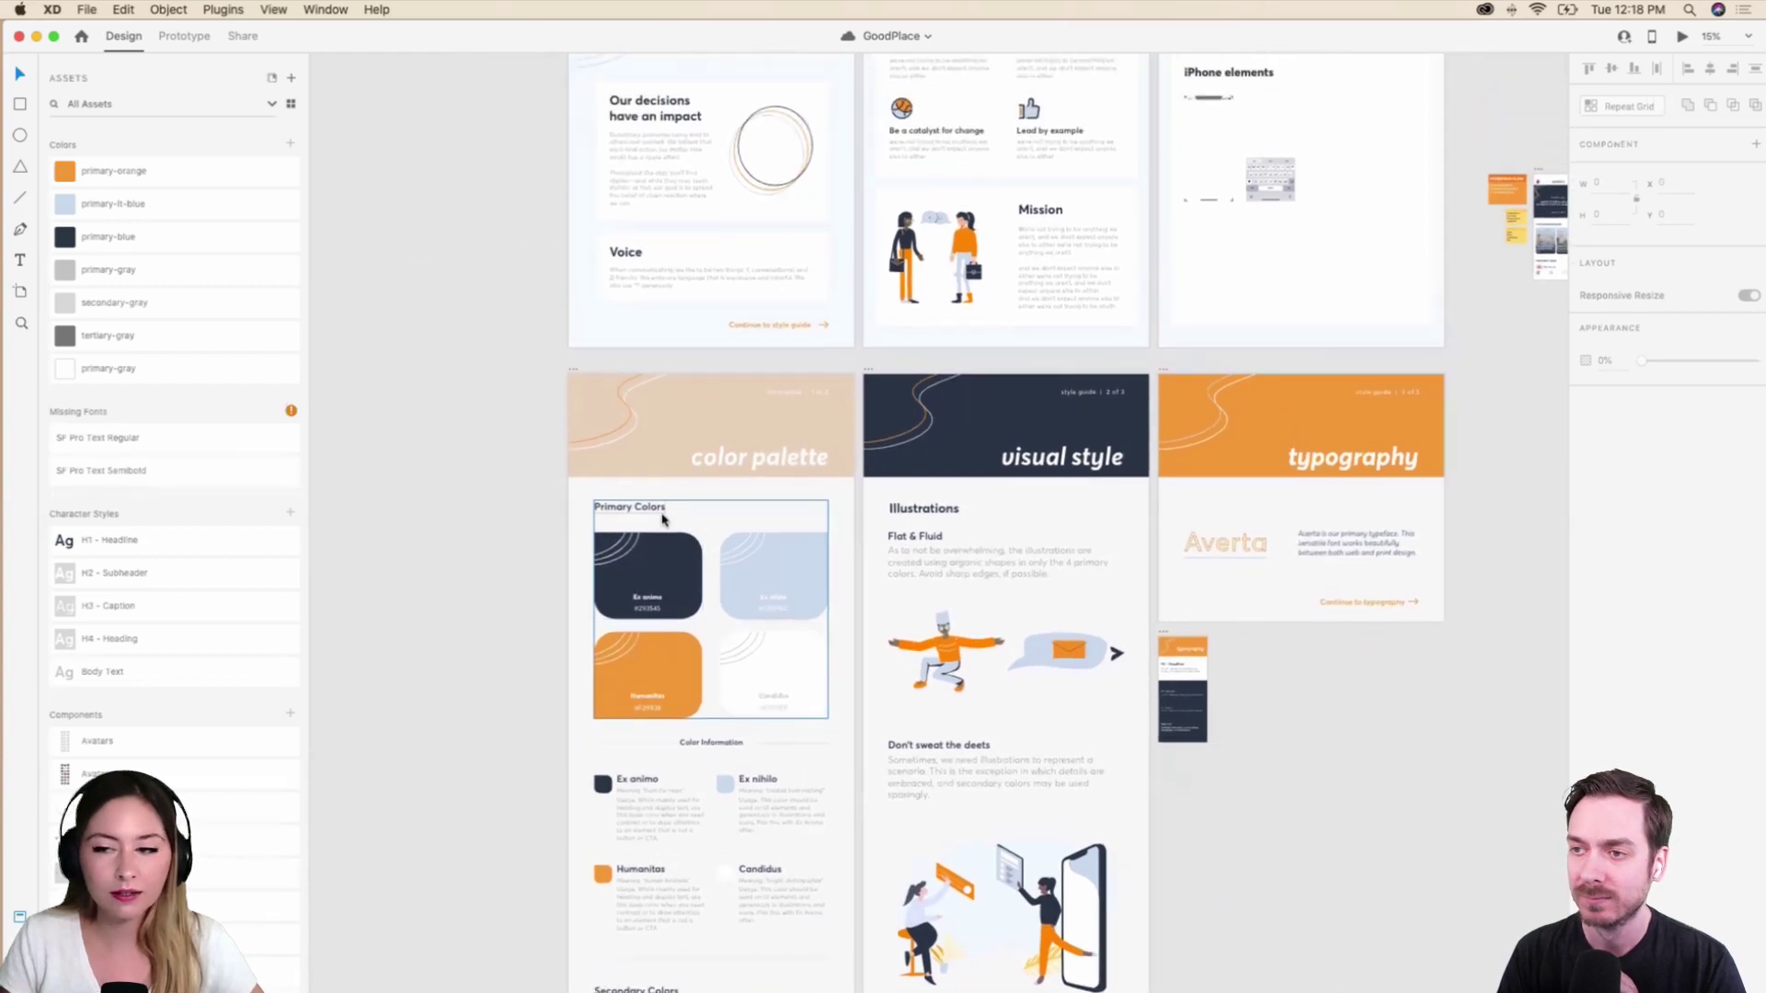
Check the introduction and components artboards and the mobile app screens next to them.
scroll(662, 515, up, 5)
scroll(663, 515, right, 3)
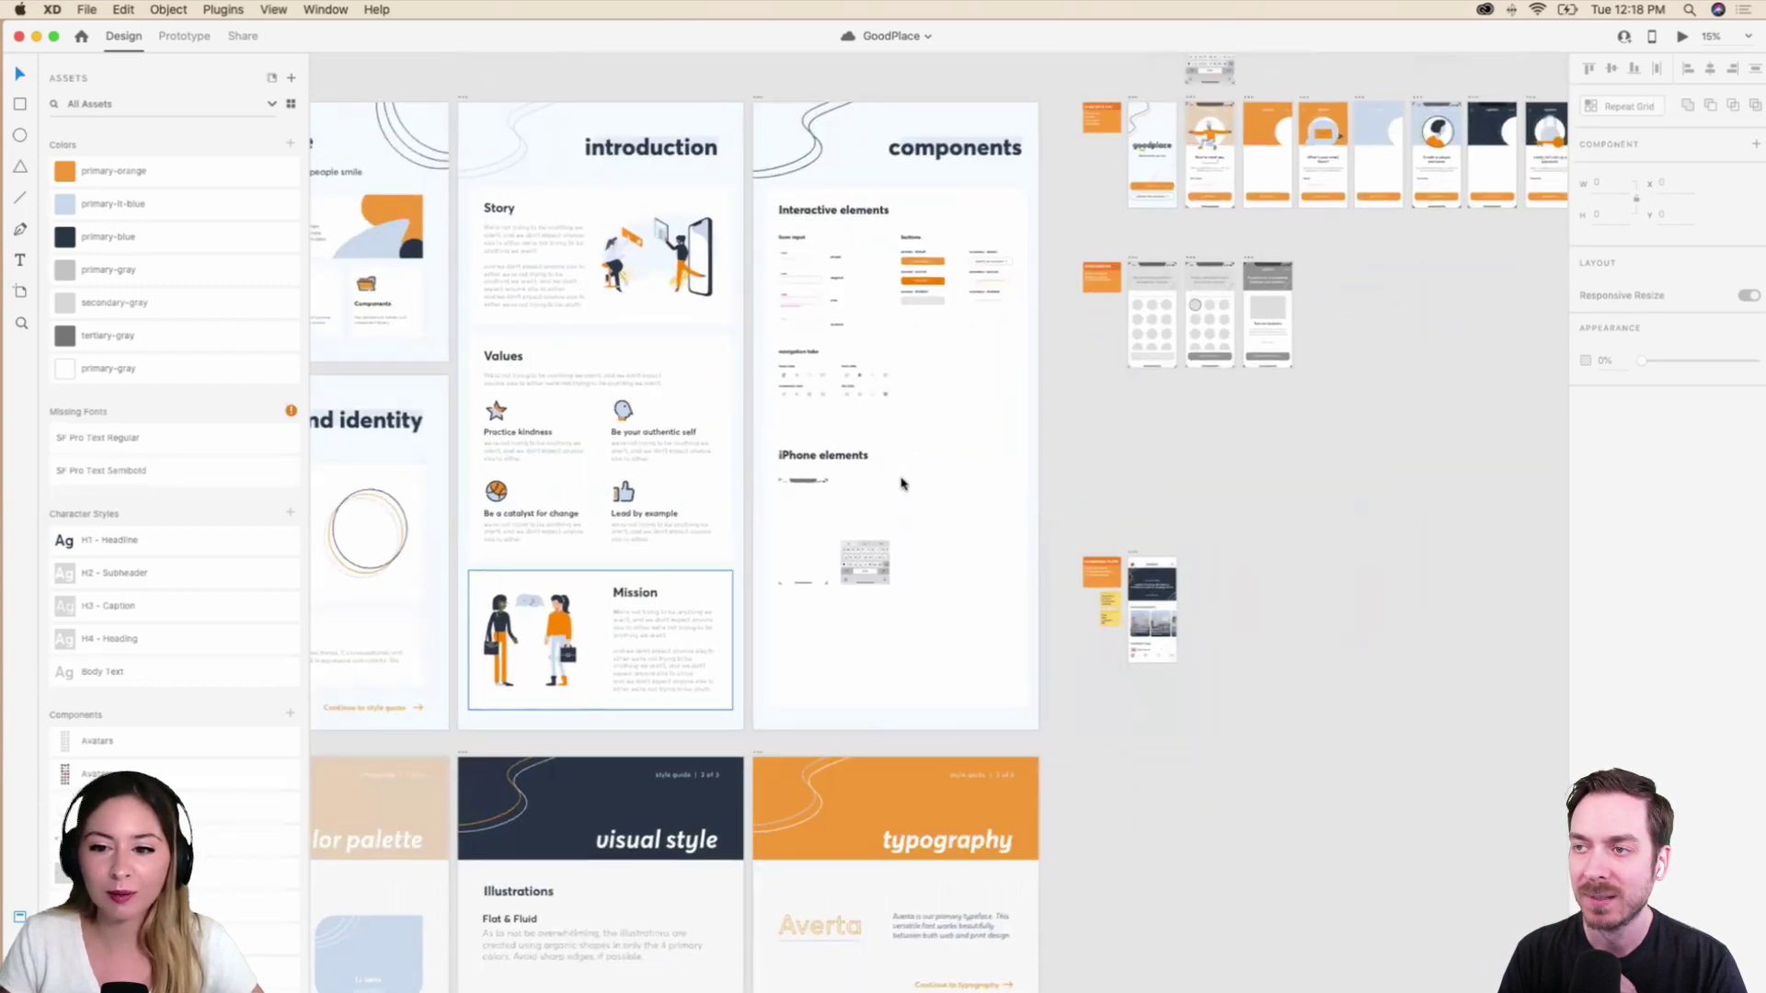
scroll(900, 483, up, 2)
scroll(901, 483, right, 2)
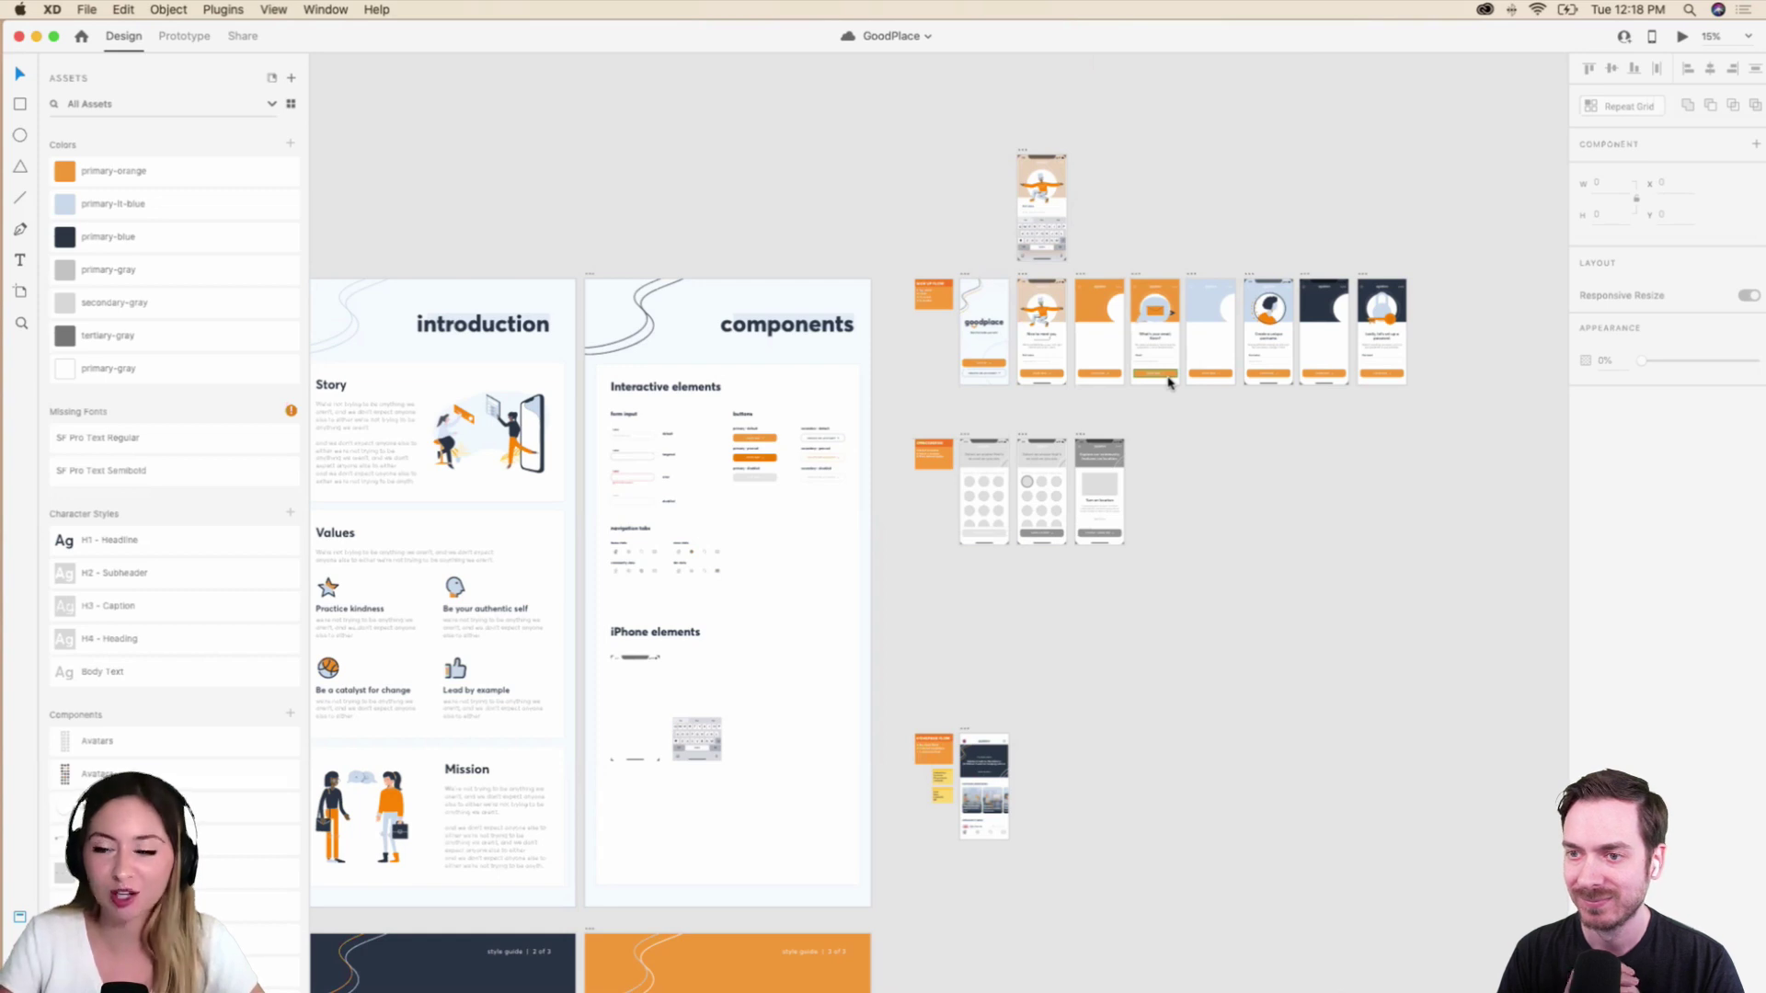
Return from the app screens to the style guide row with the color palette, visual style and typography artboards.
scroll(828, 549, down, 2)
scroll(828, 548, left, 2)
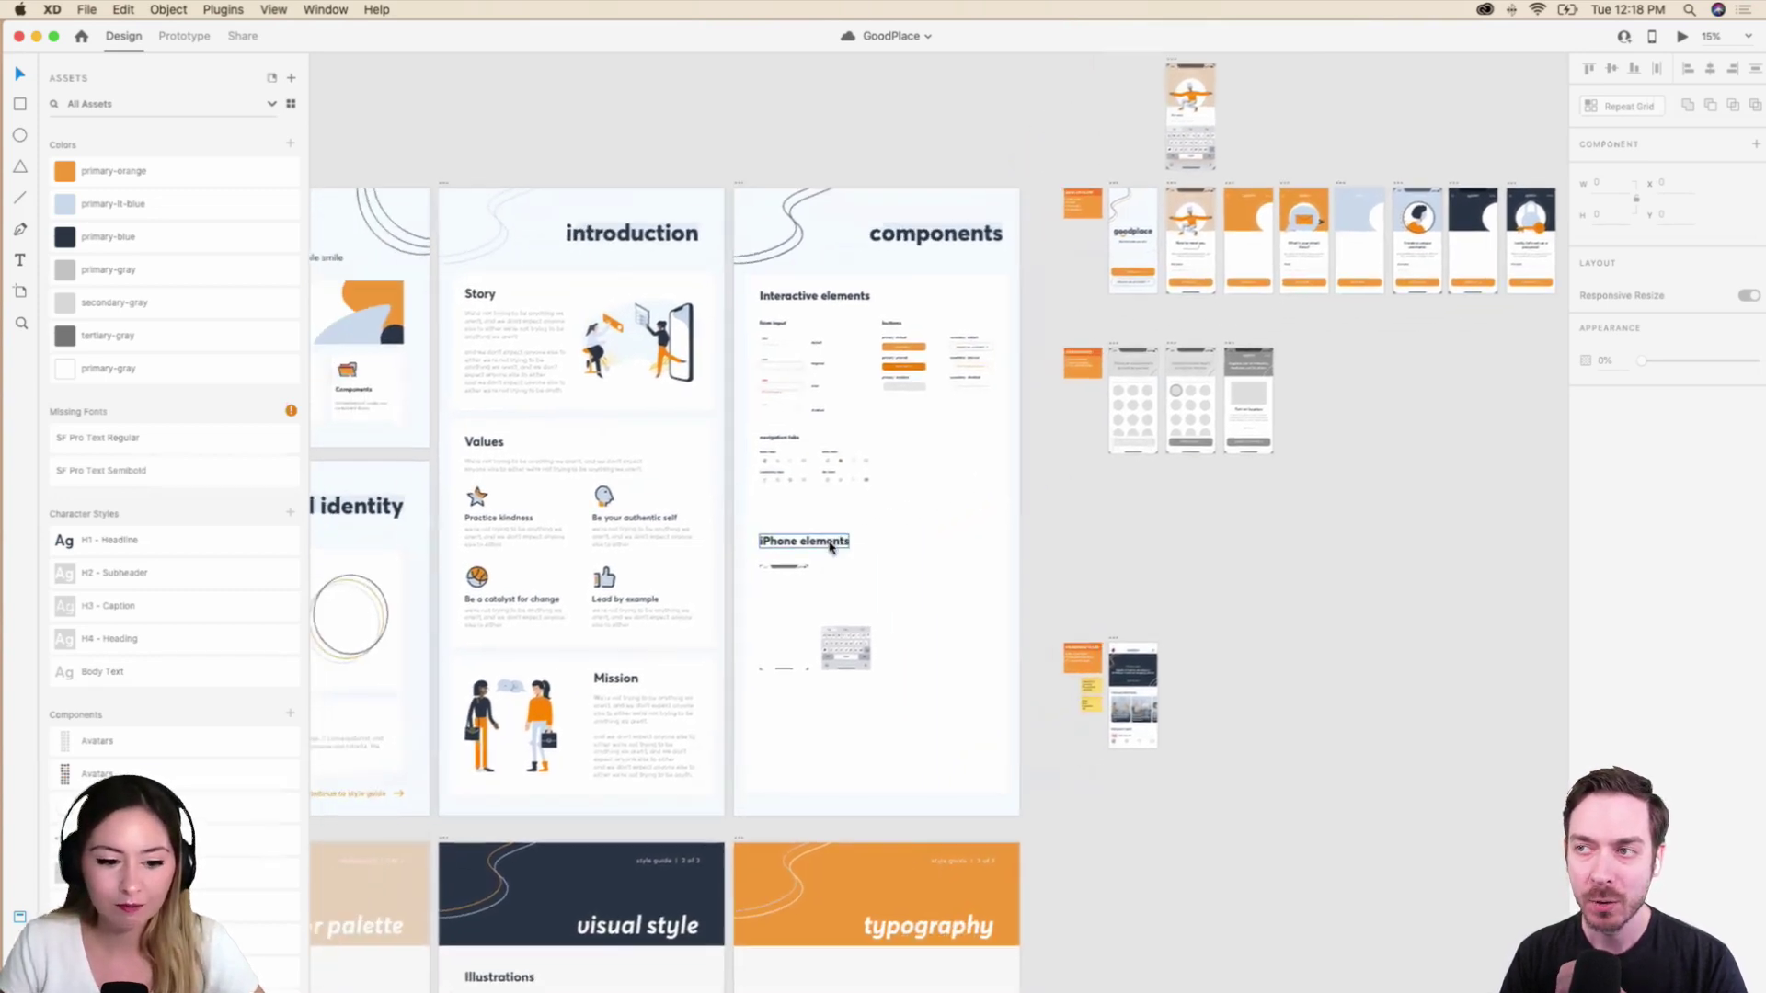
scroll(830, 548, down, 3)
scroll(830, 548, left, 4)
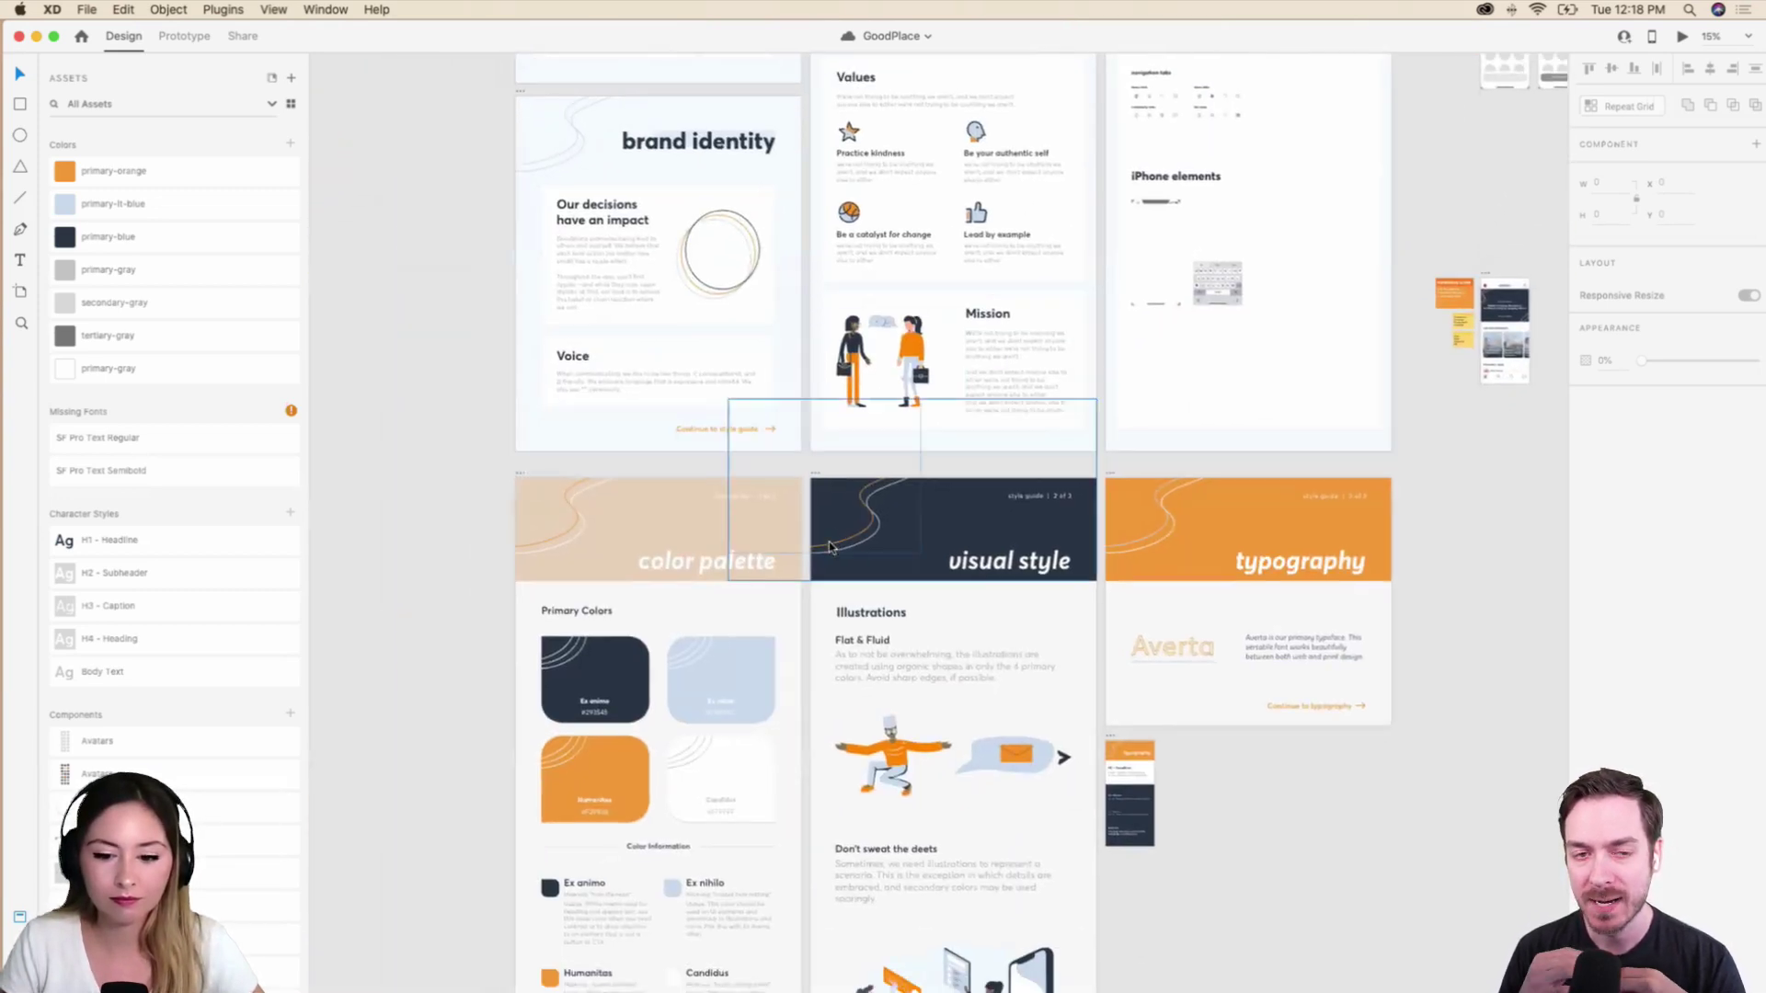
scroll(830, 548, down, 1)
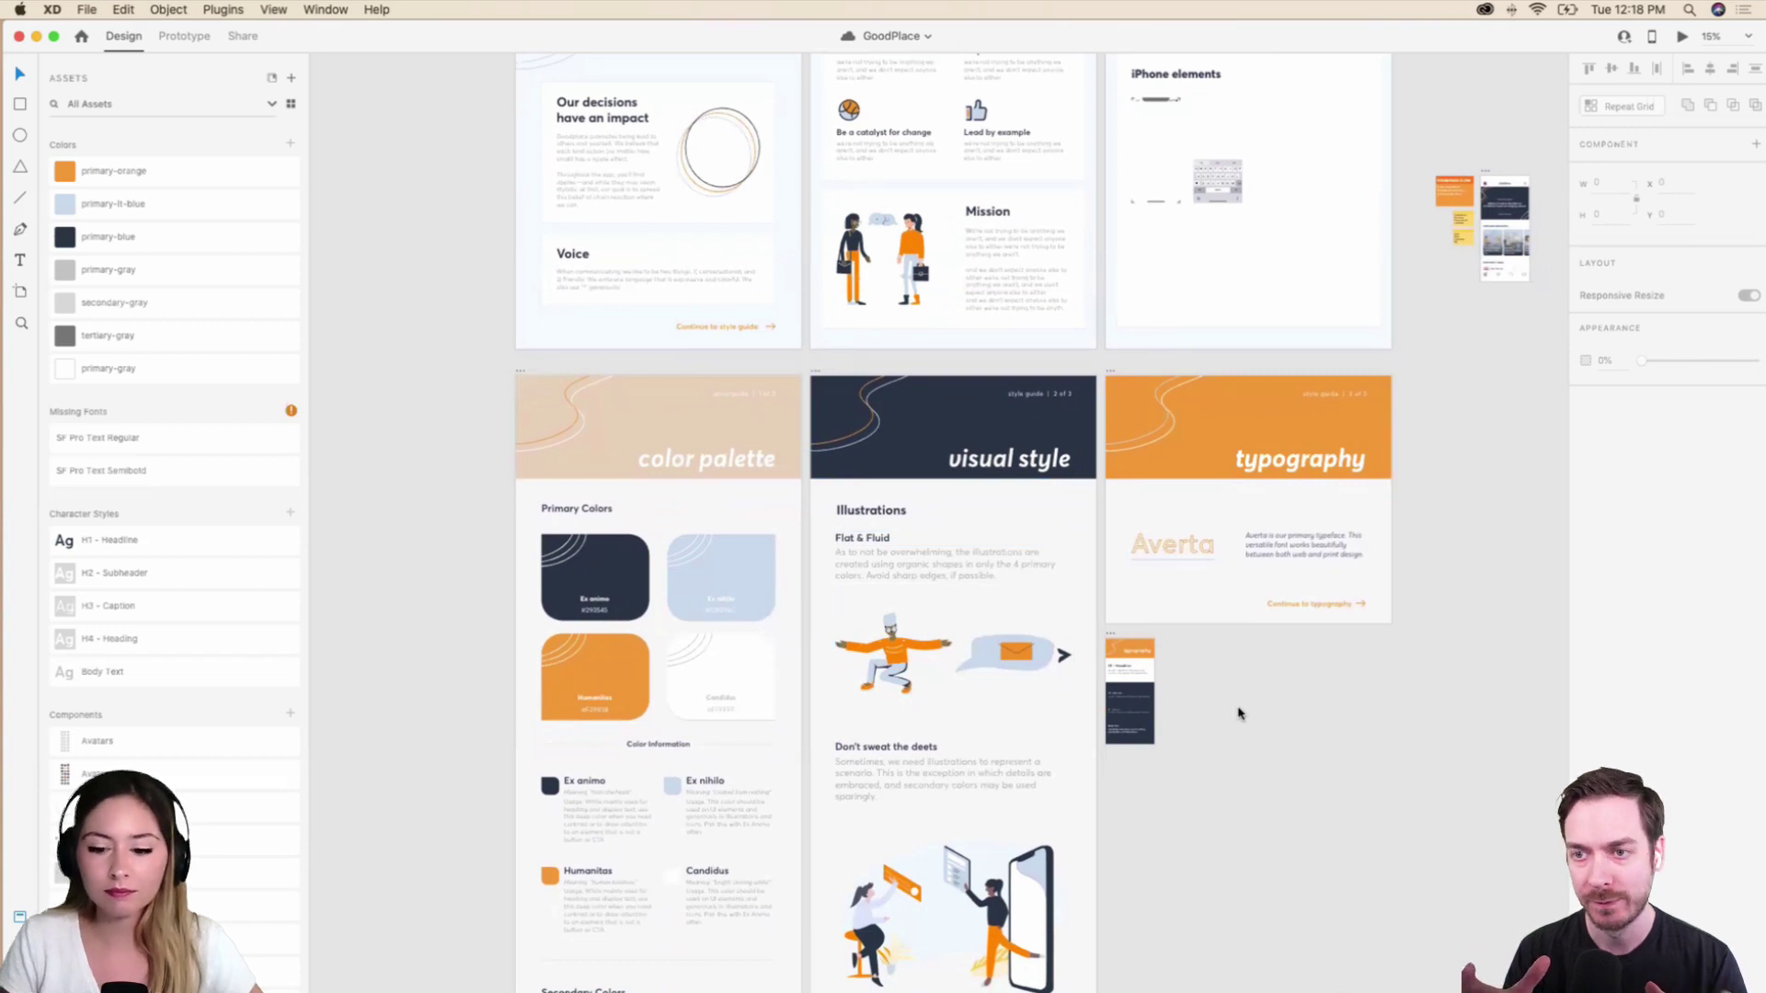
Examine the brand guide artboards as a whole together with the sign-up, onboarding and homepage screens beside them.
scroll(1239, 713, up, 1)
scroll(1239, 713, right, 1)
key(super+minus)
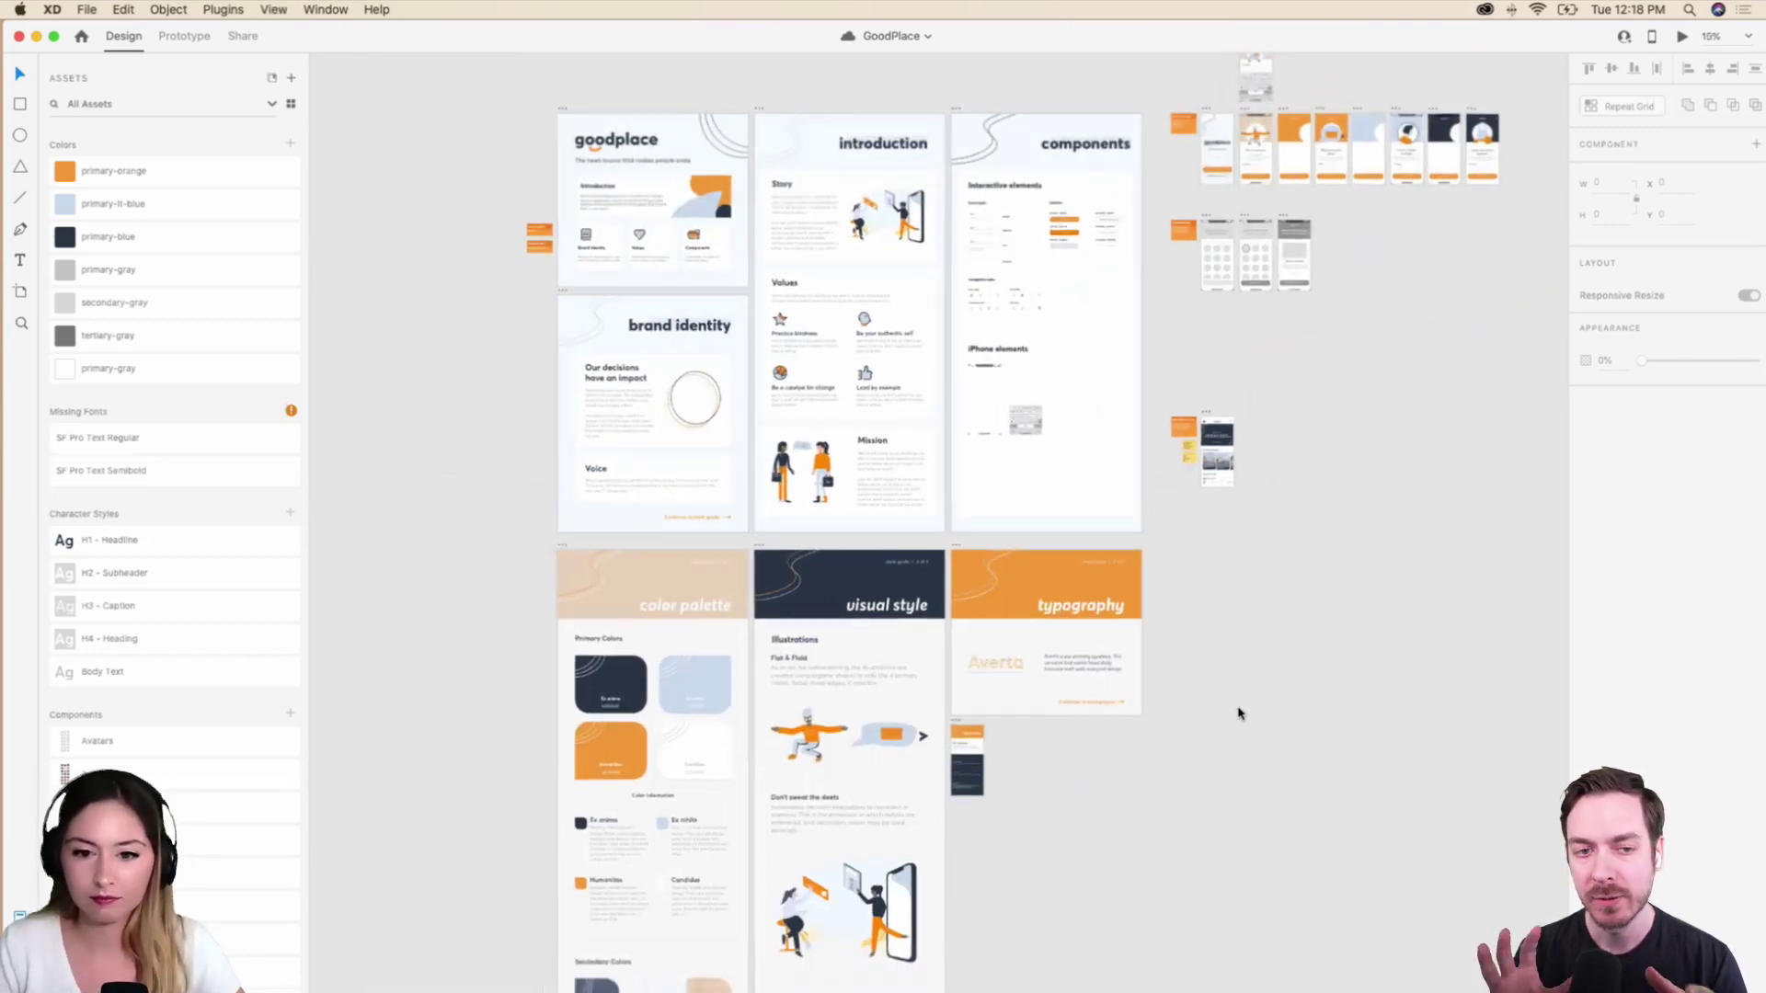
scroll(1239, 713, up, 1)
scroll(1240, 713, right, 1)
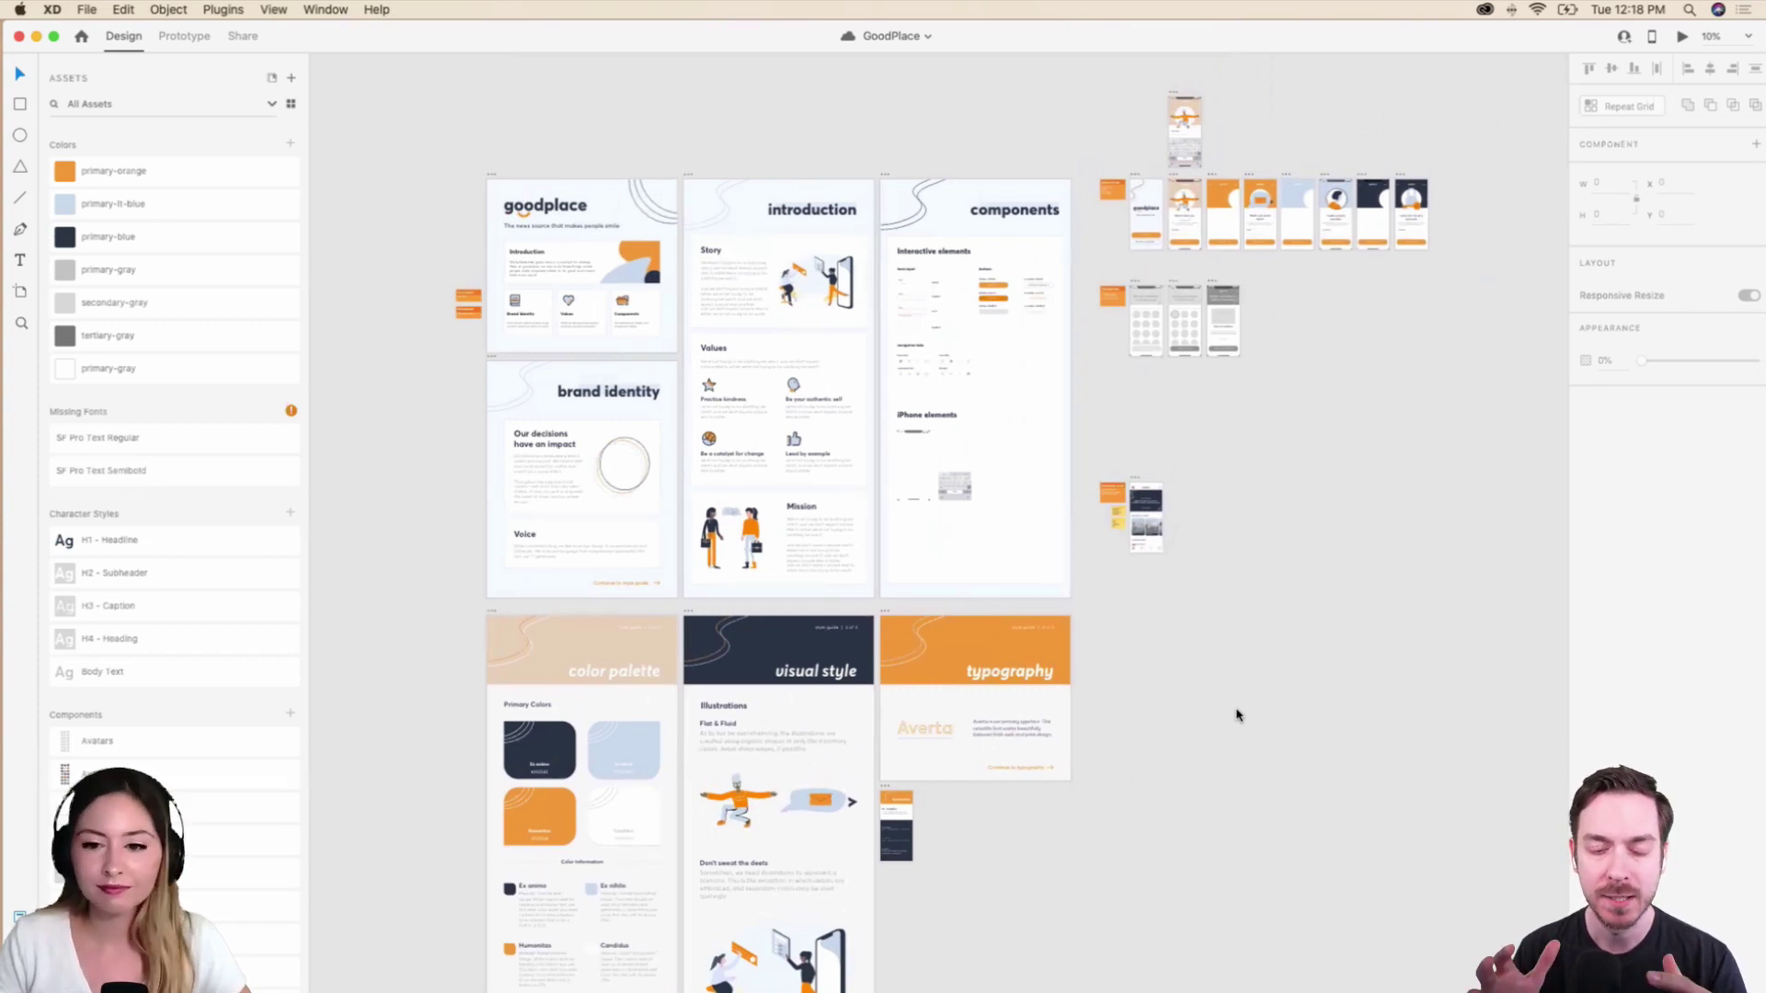
scroll(1238, 714, down, 1)
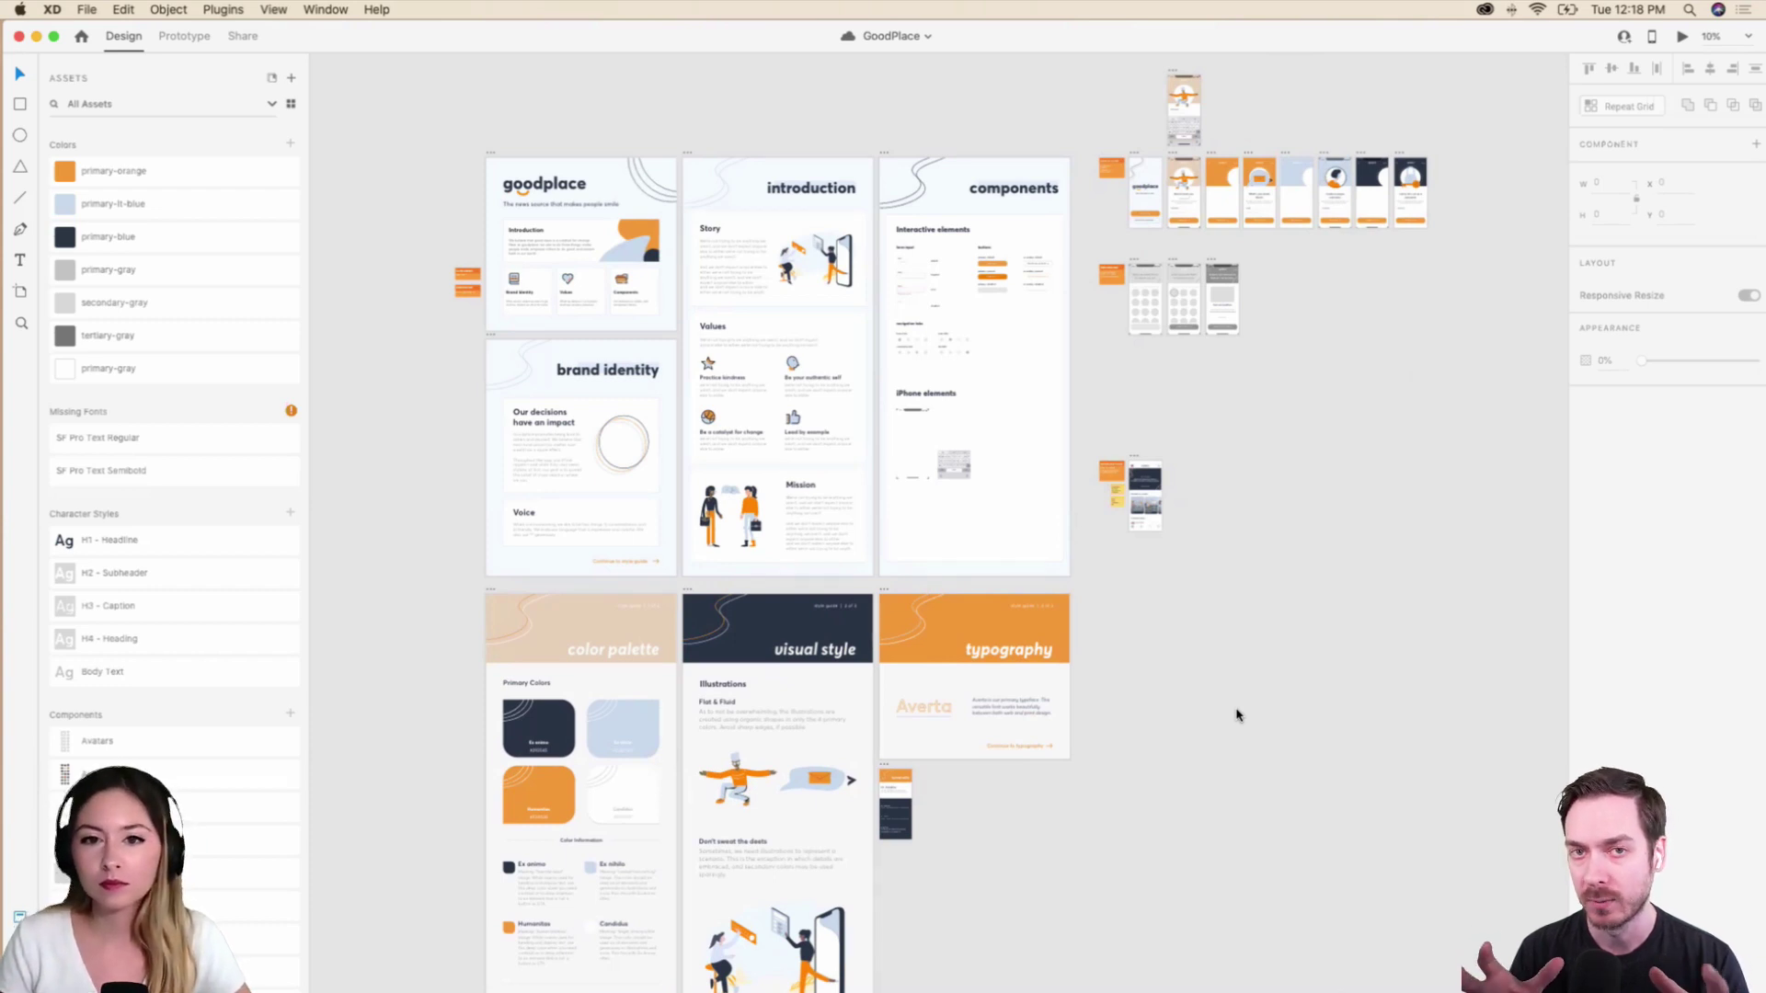
scroll(1238, 715, up, 1)
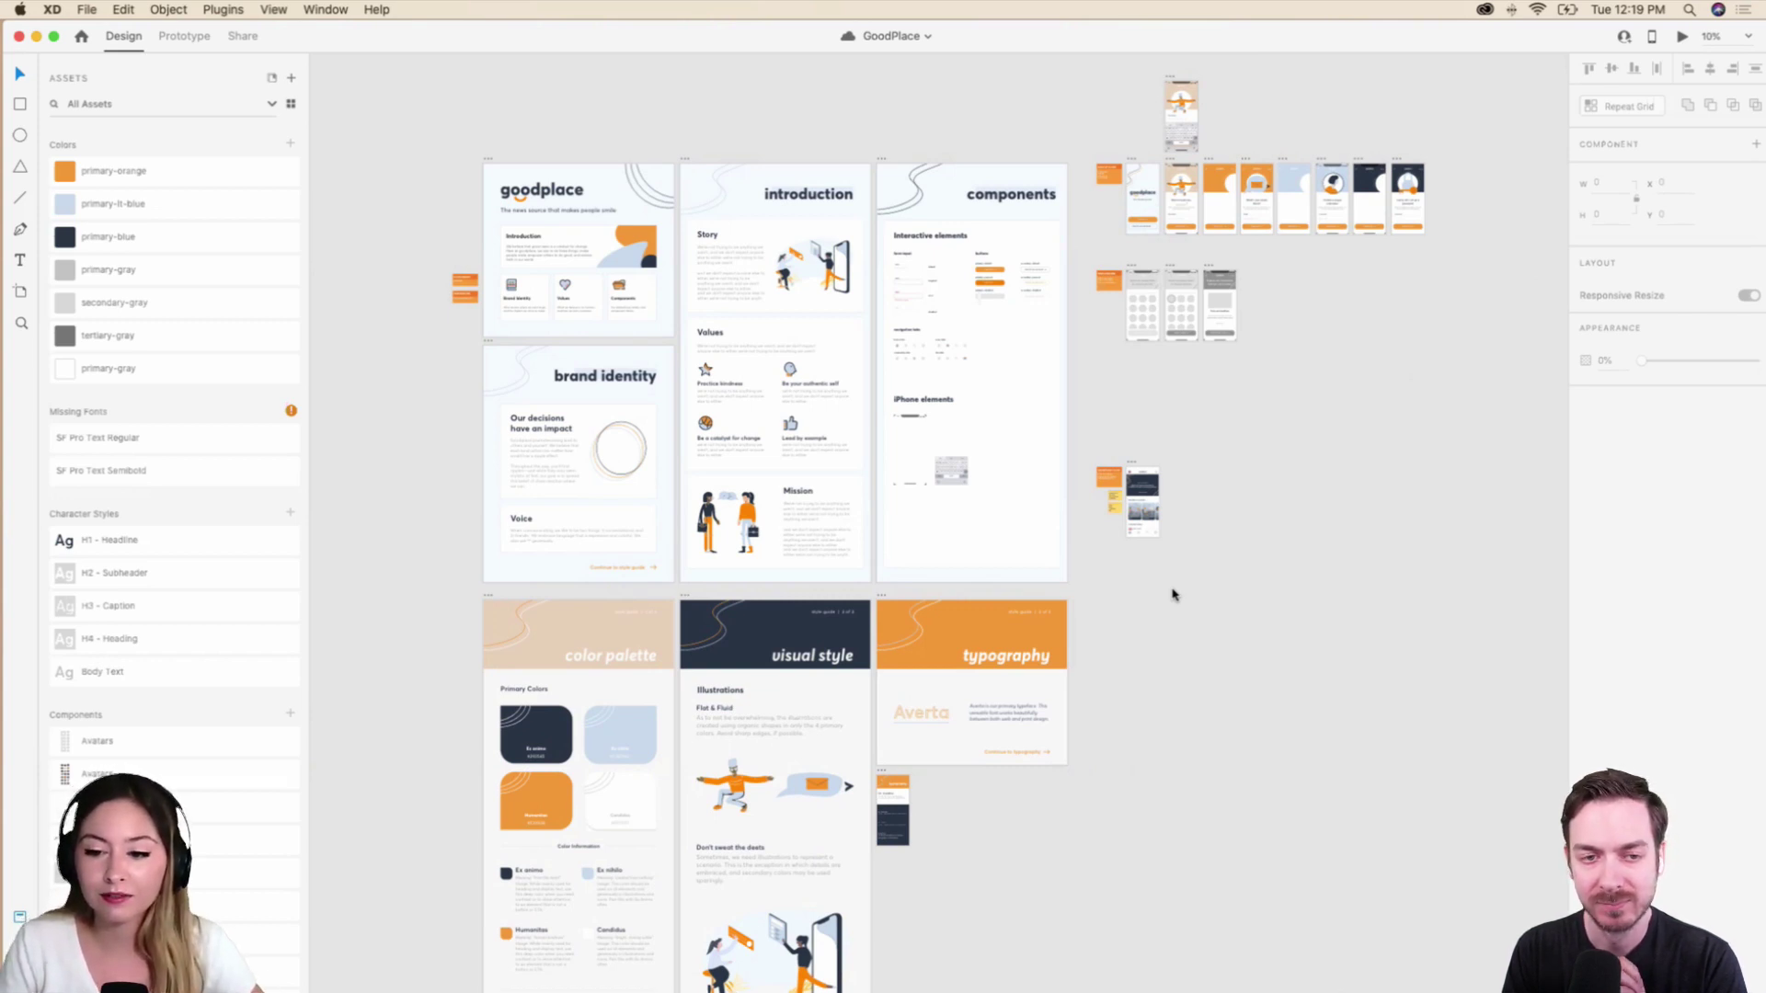
scroll(1173, 596, up, 2)
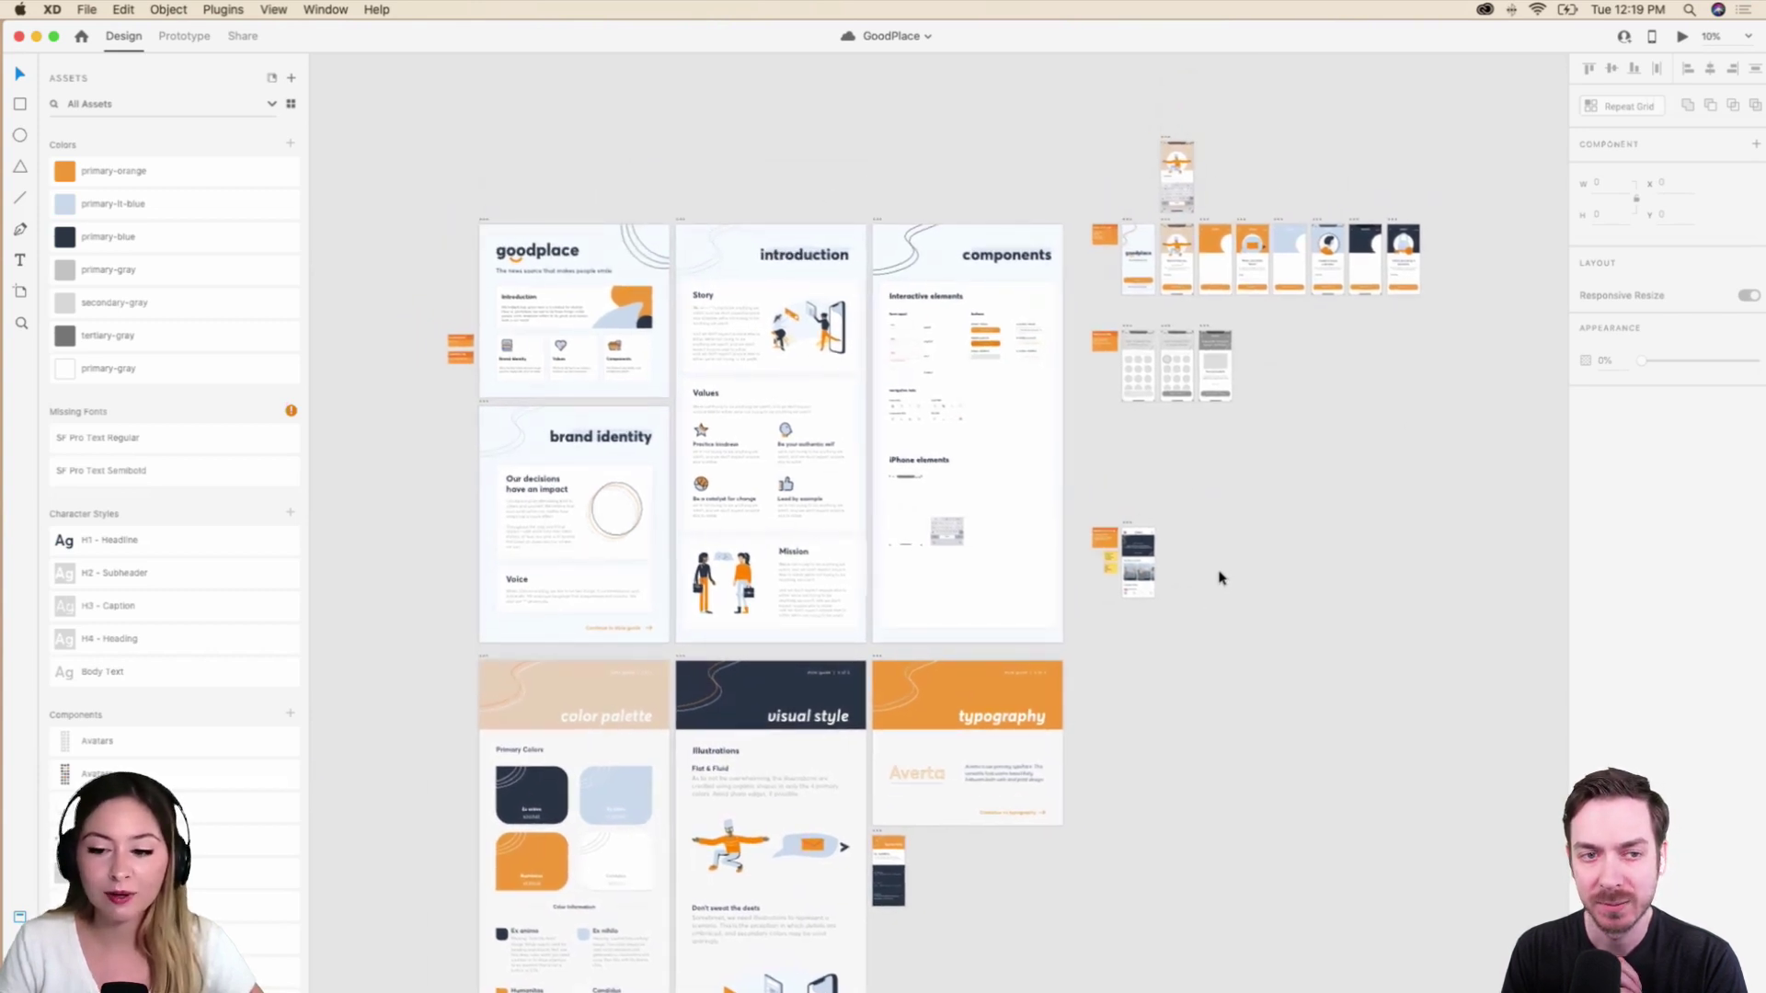
scroll(1222, 578, down, 1)
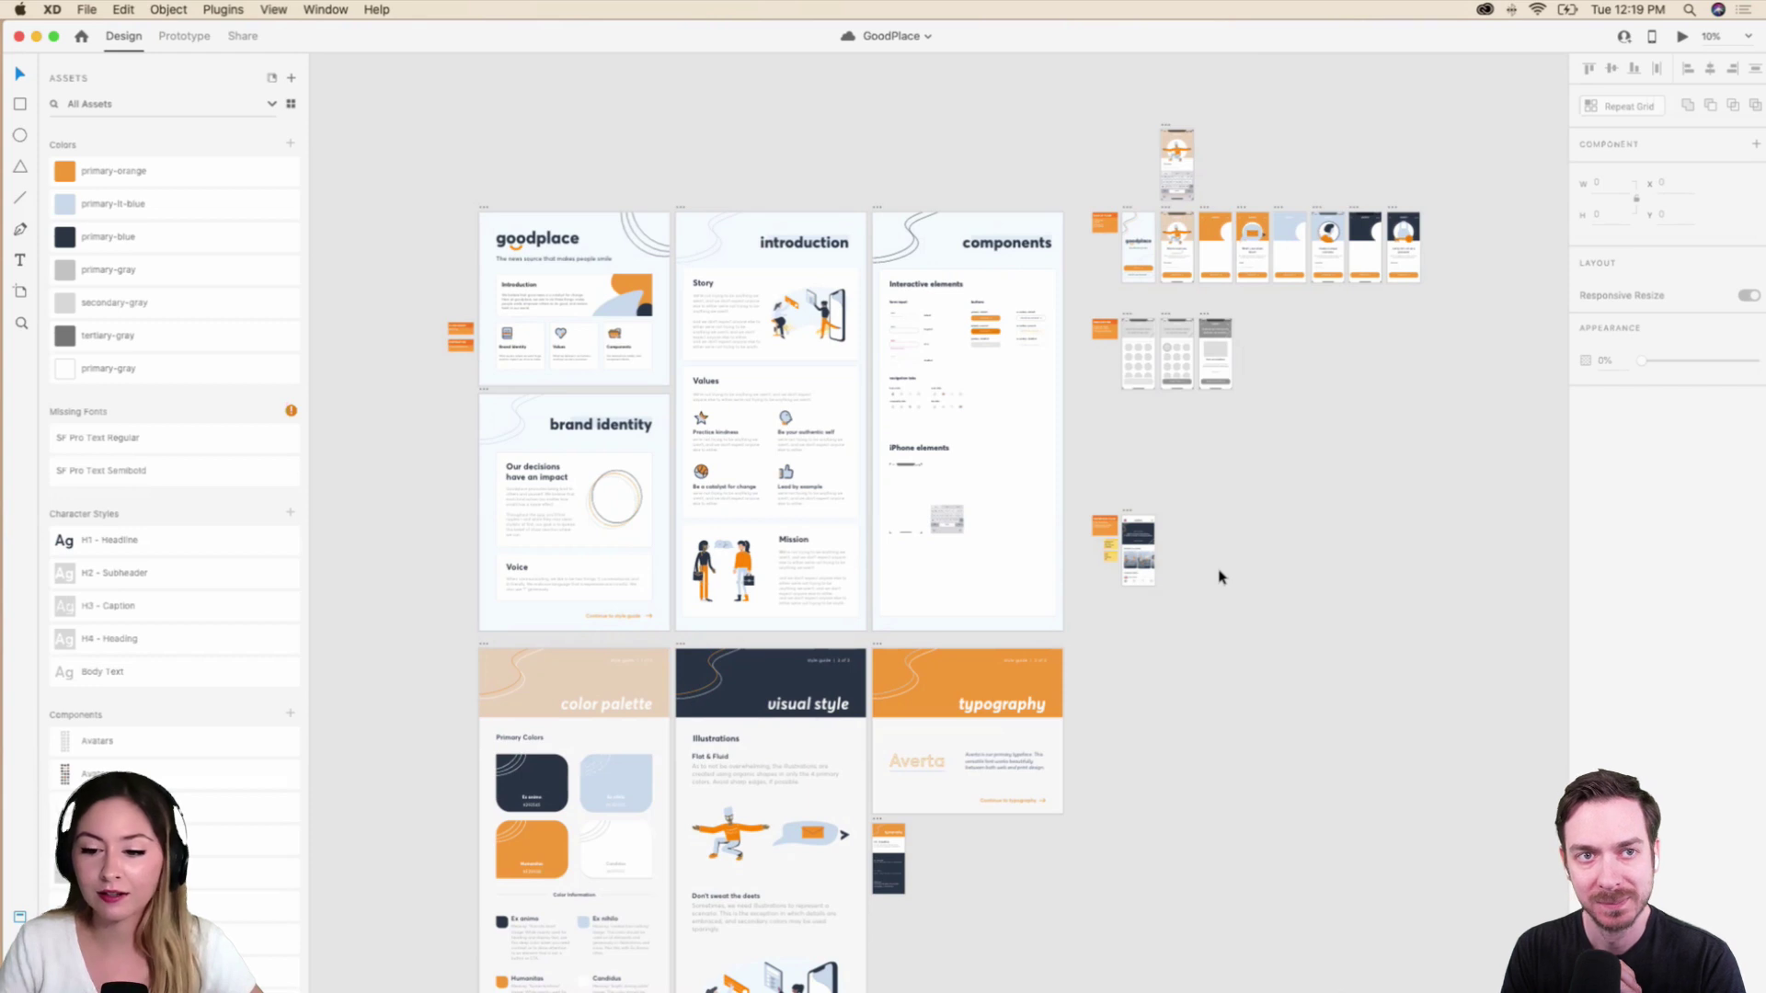
Inspect the complete sign-up flow, from landing page to password screen, and the onboarding artboards below it more closely.
scroll(1221, 576, up, 5)
scroll(1220, 577, right, 5)
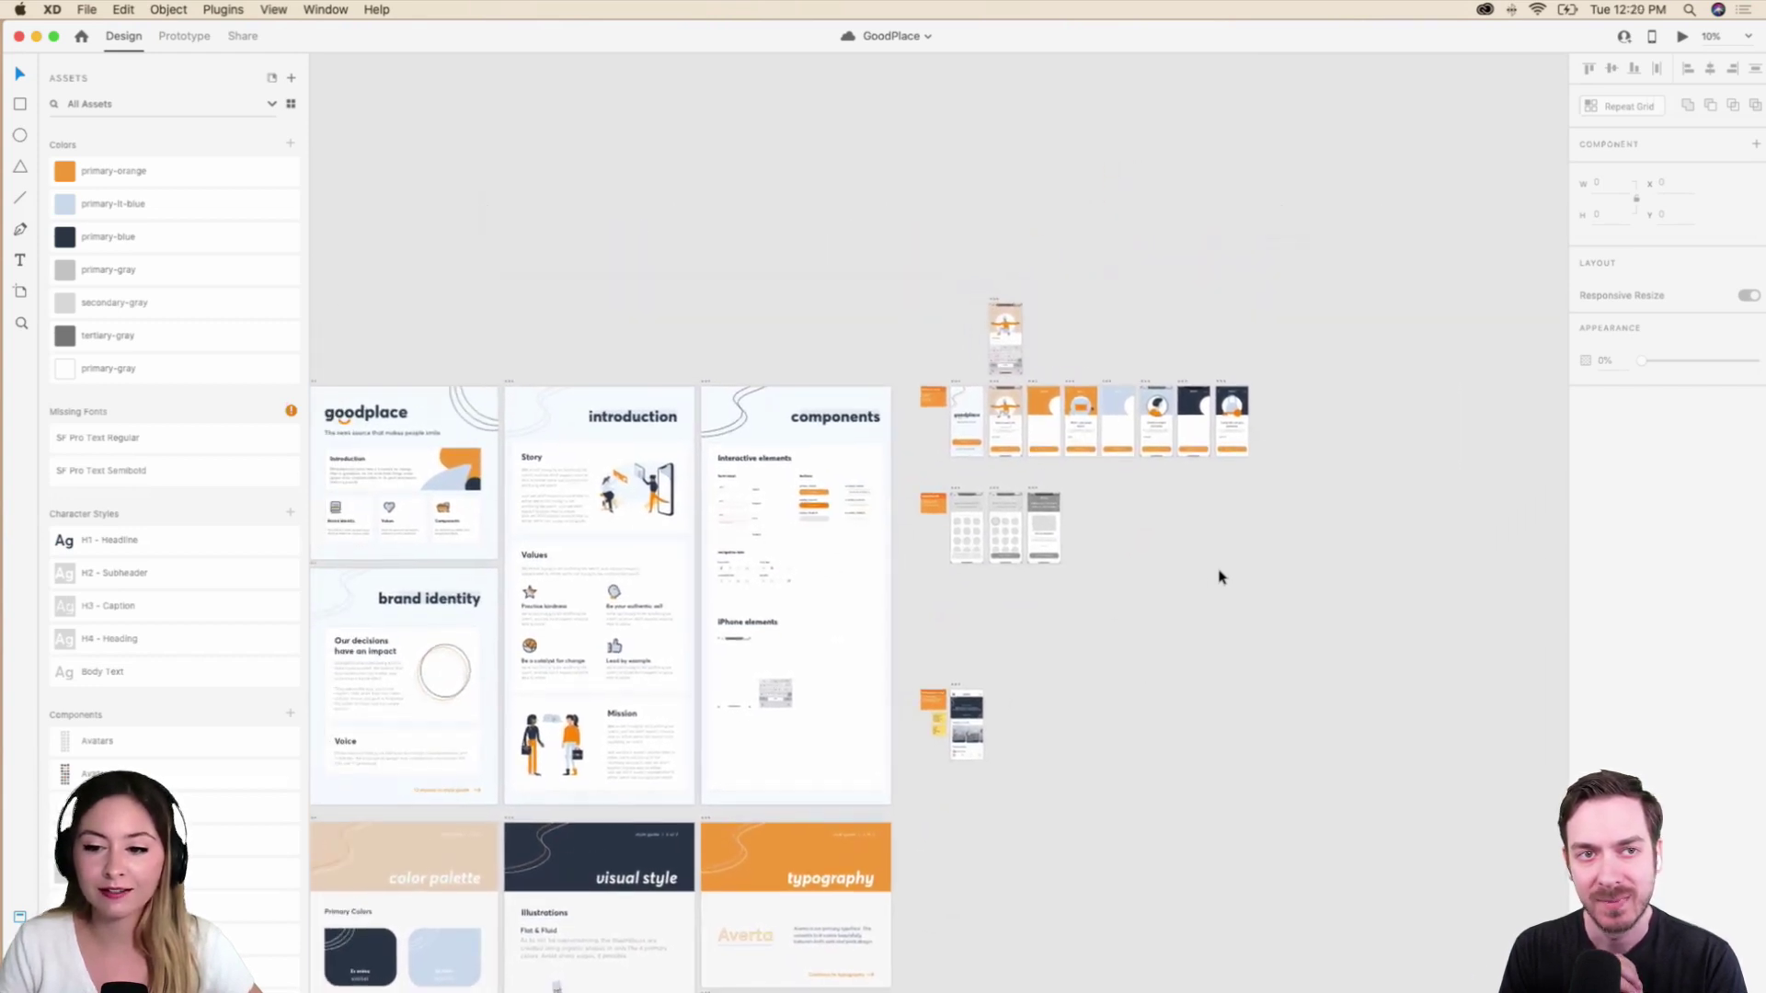
key(super+equal)
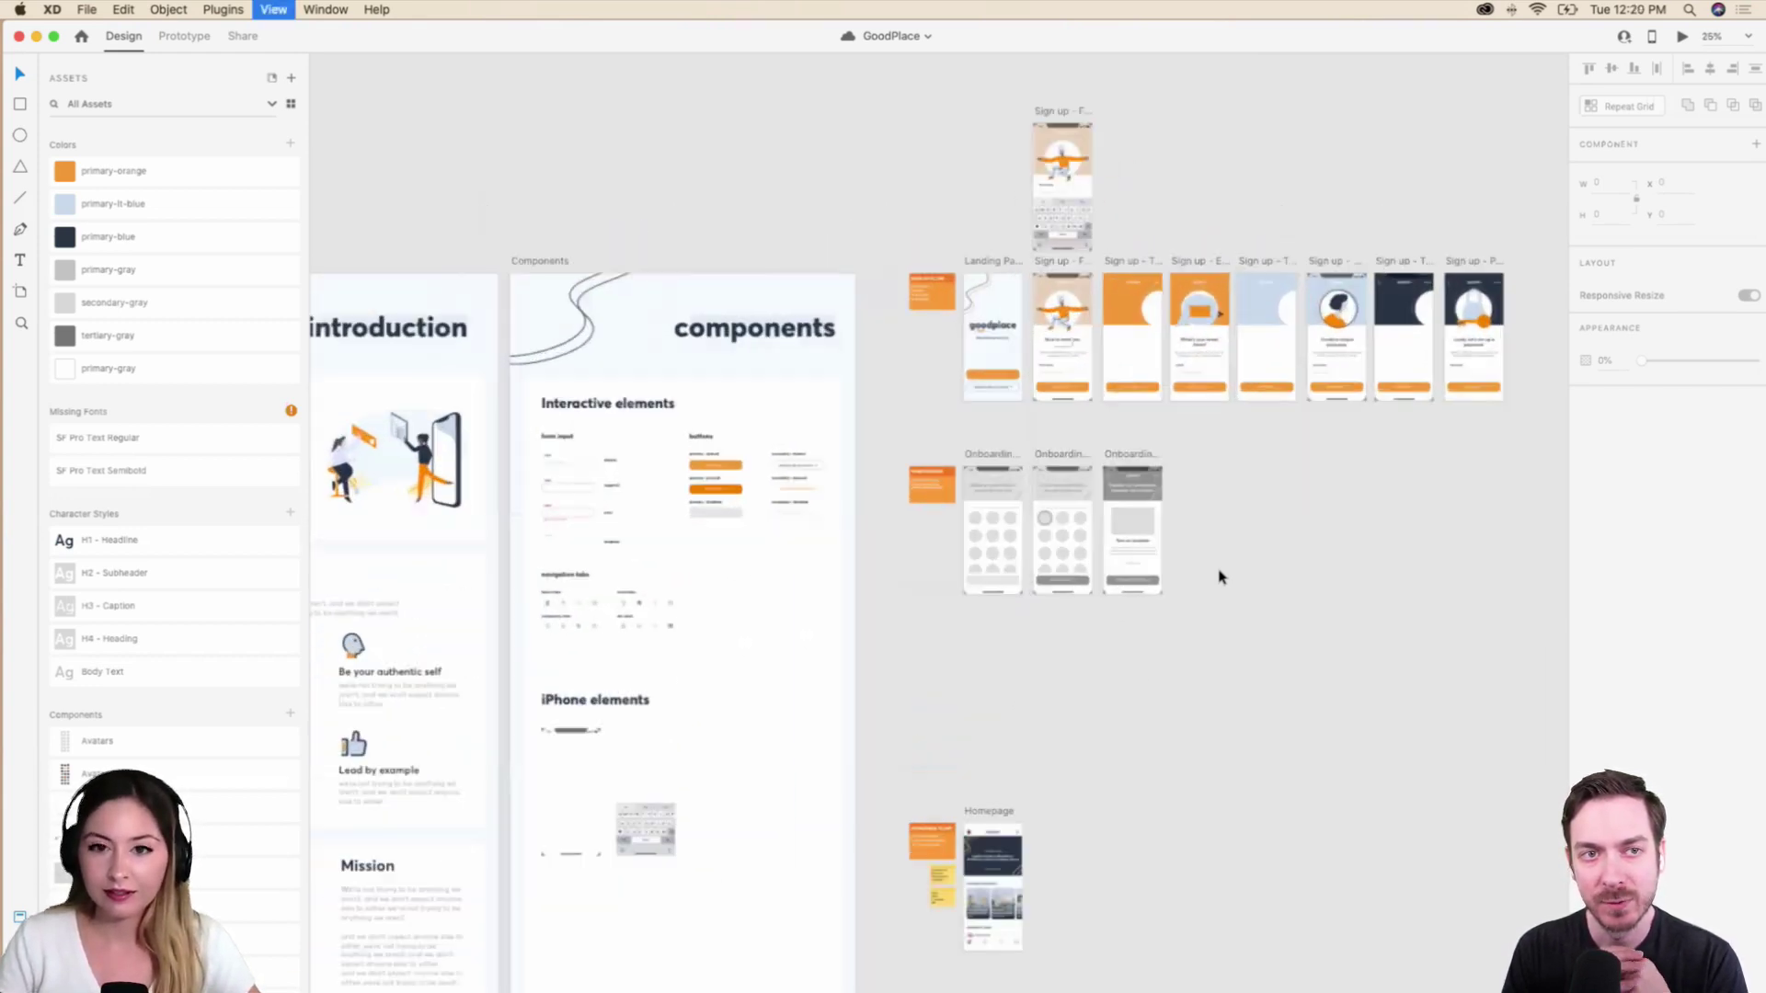
scroll(1221, 577, up, 5)
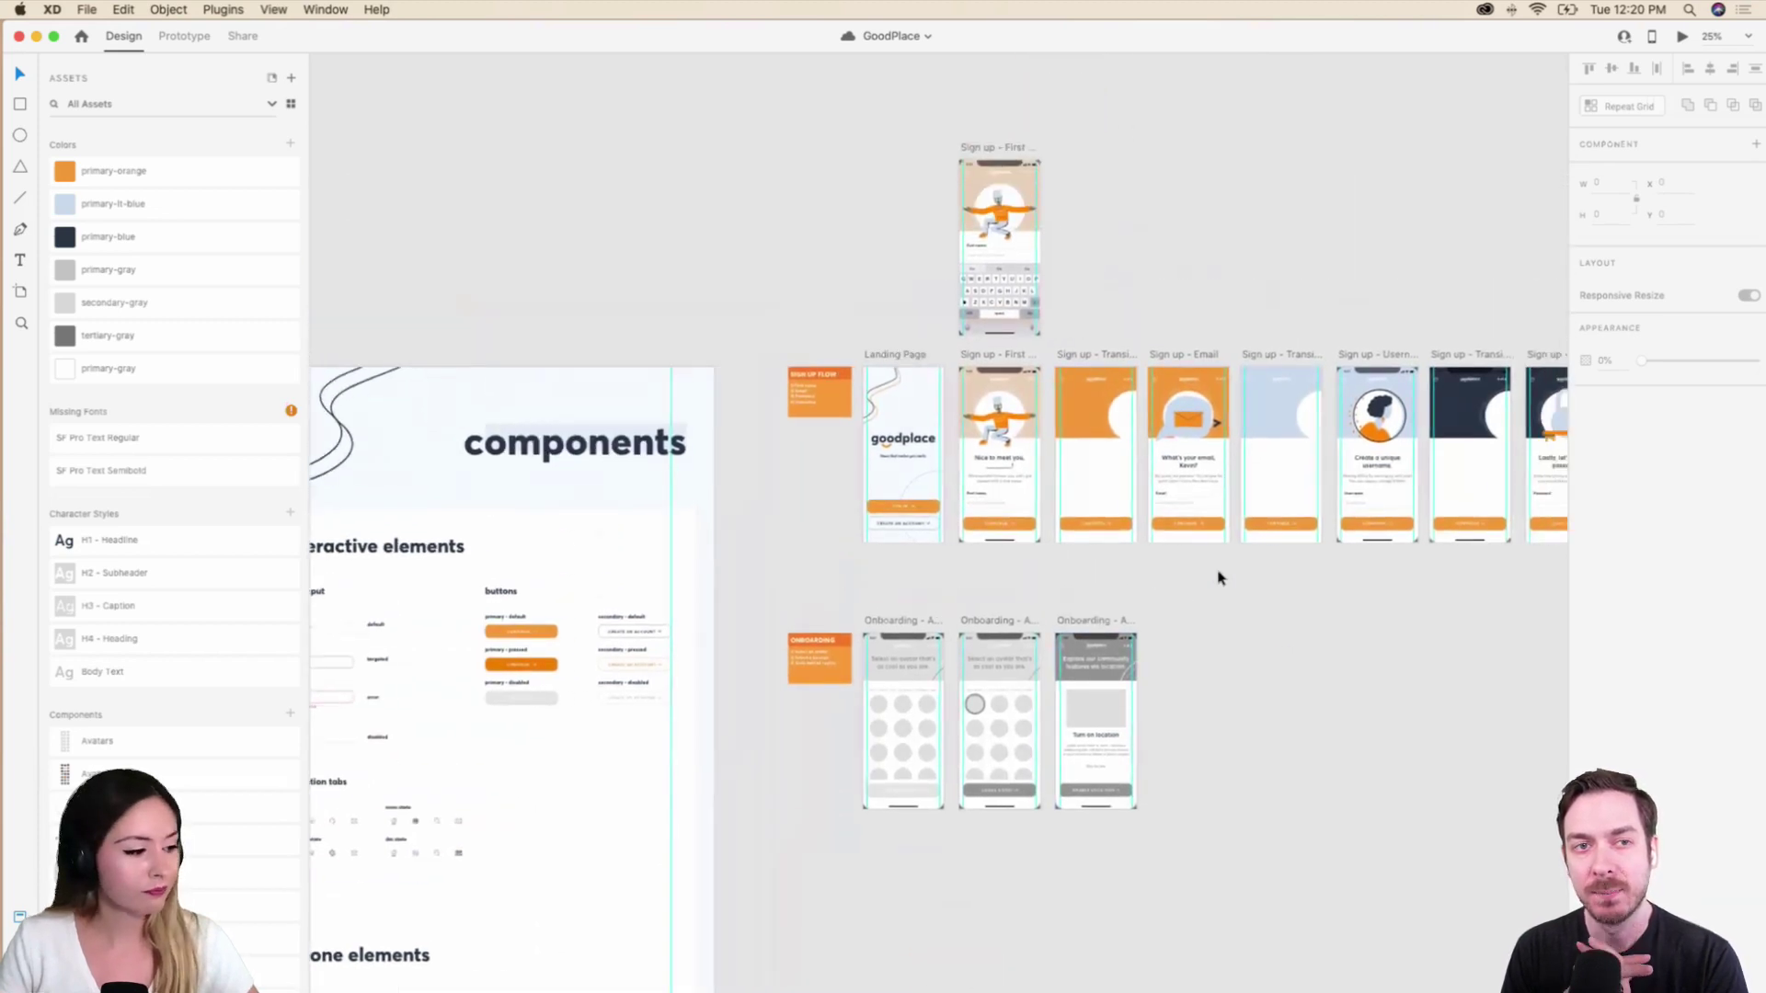
scroll(1220, 577, right, 5)
scroll(1220, 577, up, 1)
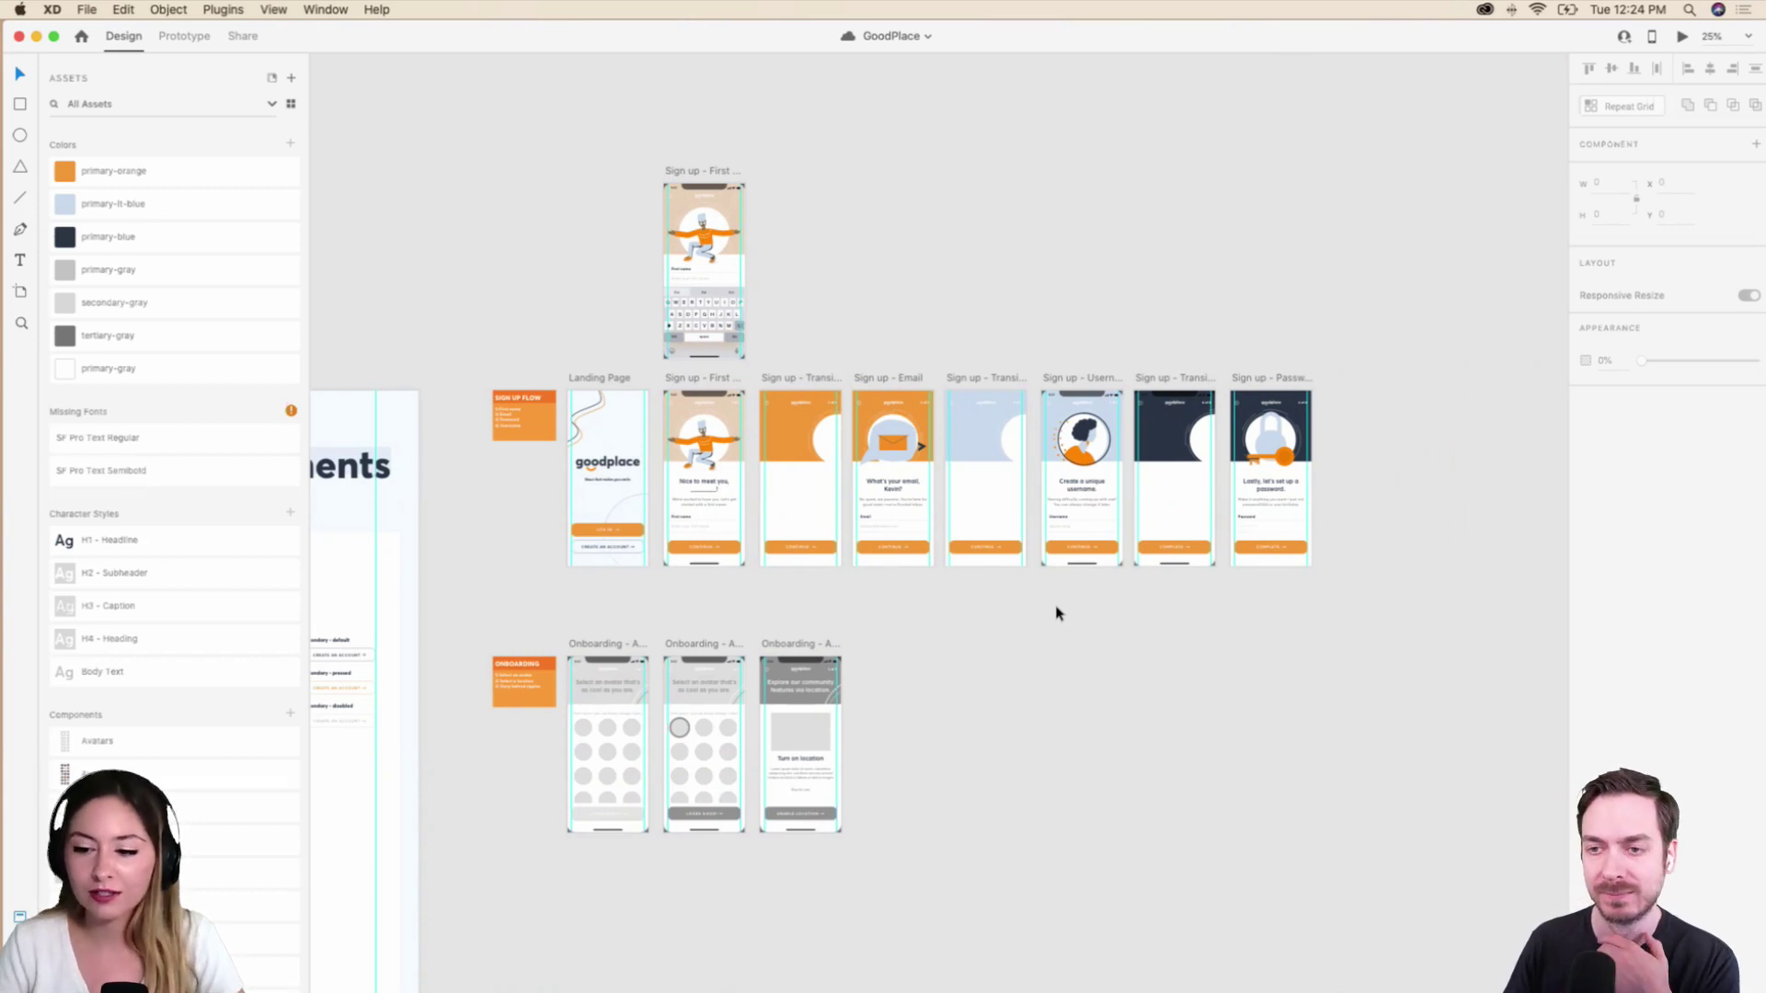
scroll(1009, 641, down, 1)
scroll(1009, 641, up, 2)
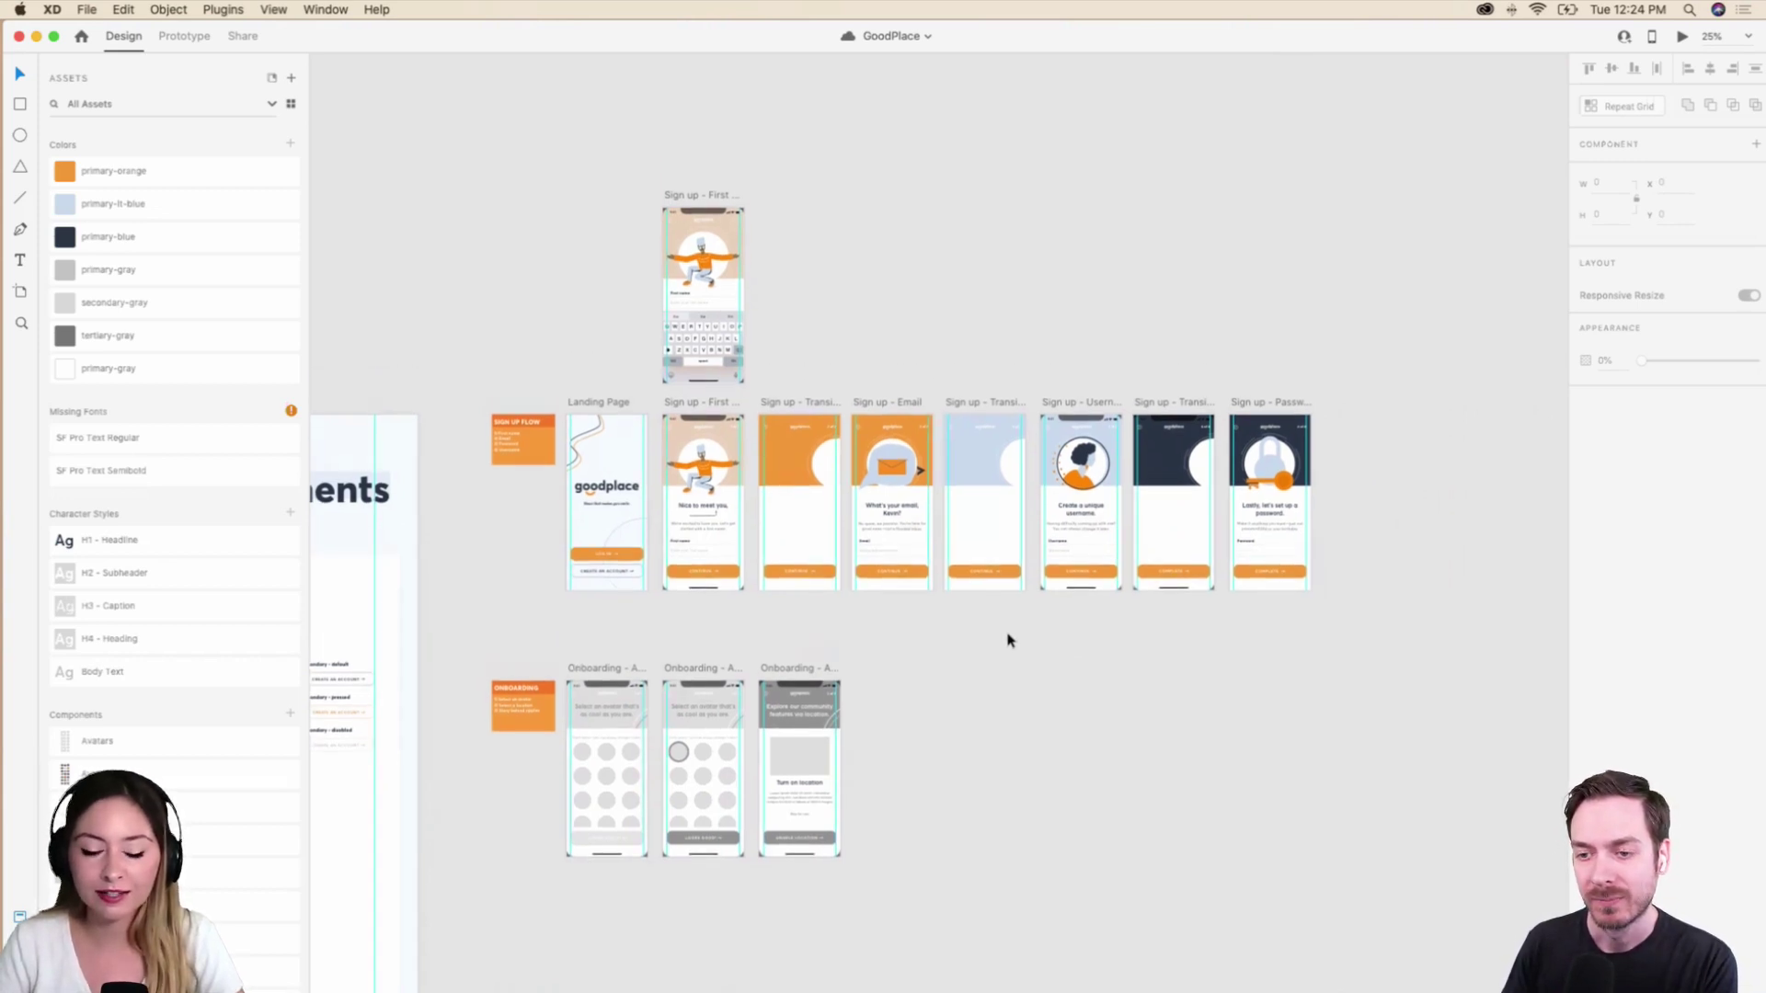
scroll(1009, 641, left, 2)
scroll(1010, 641, down, 1)
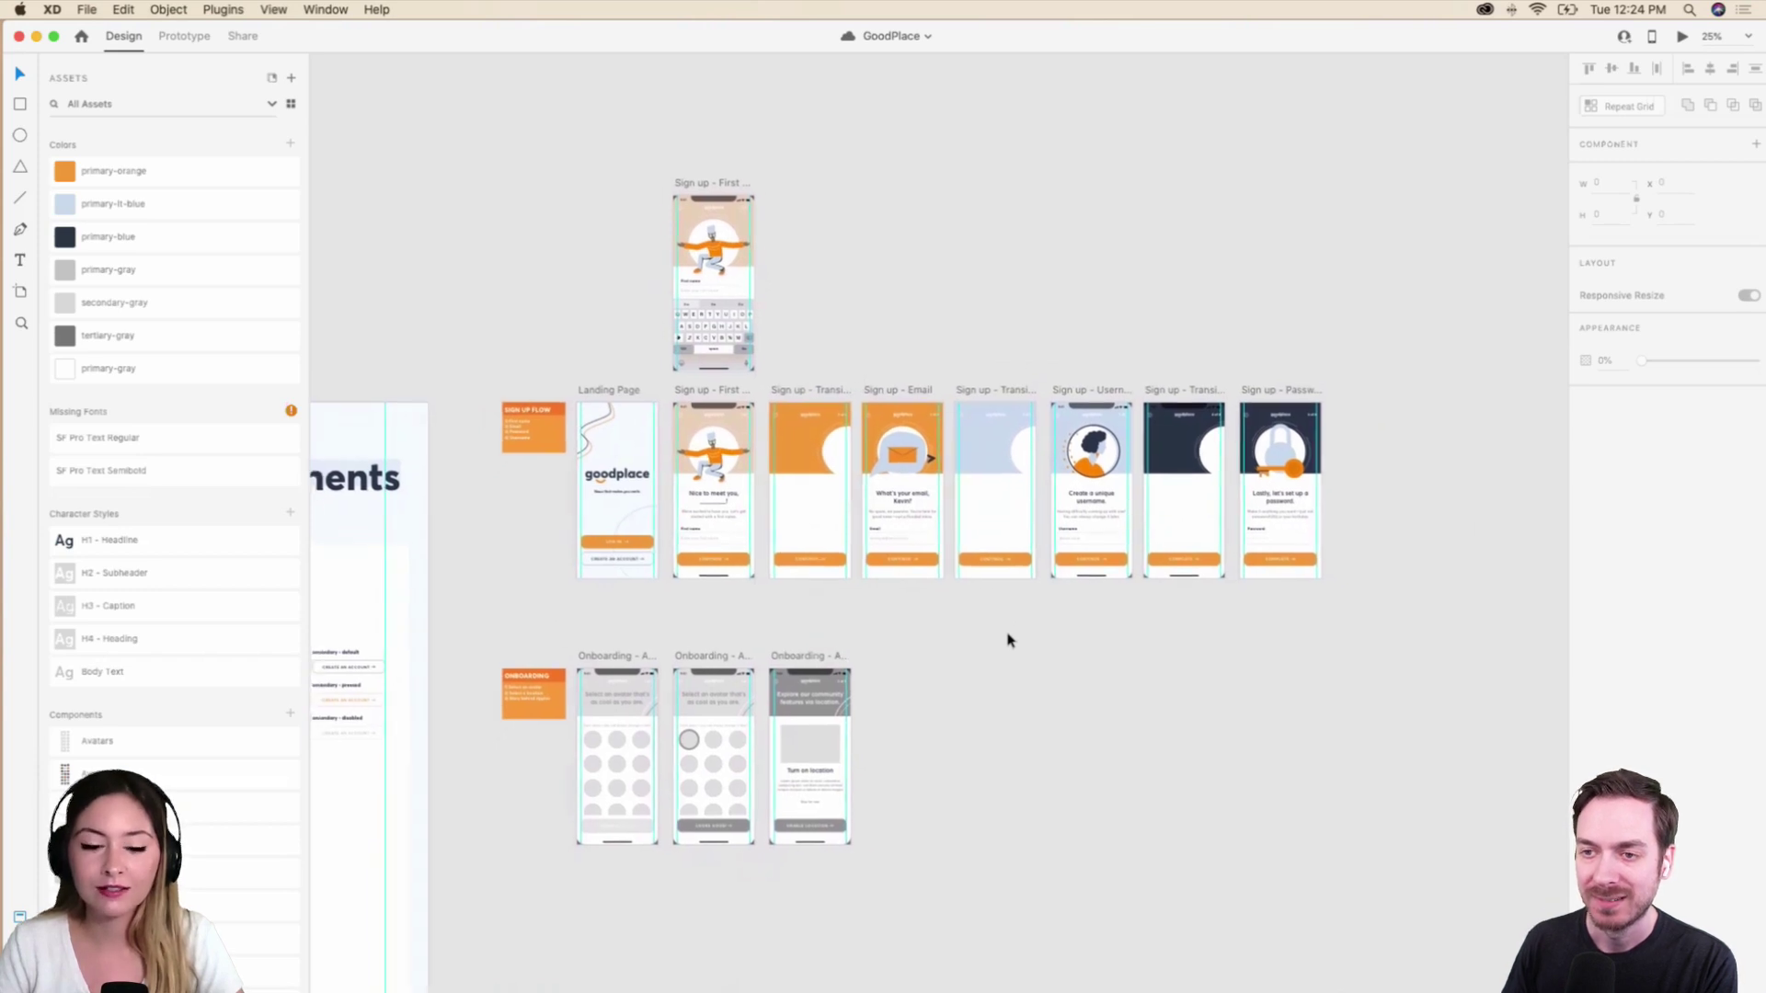
scroll(1009, 641, up, 1)
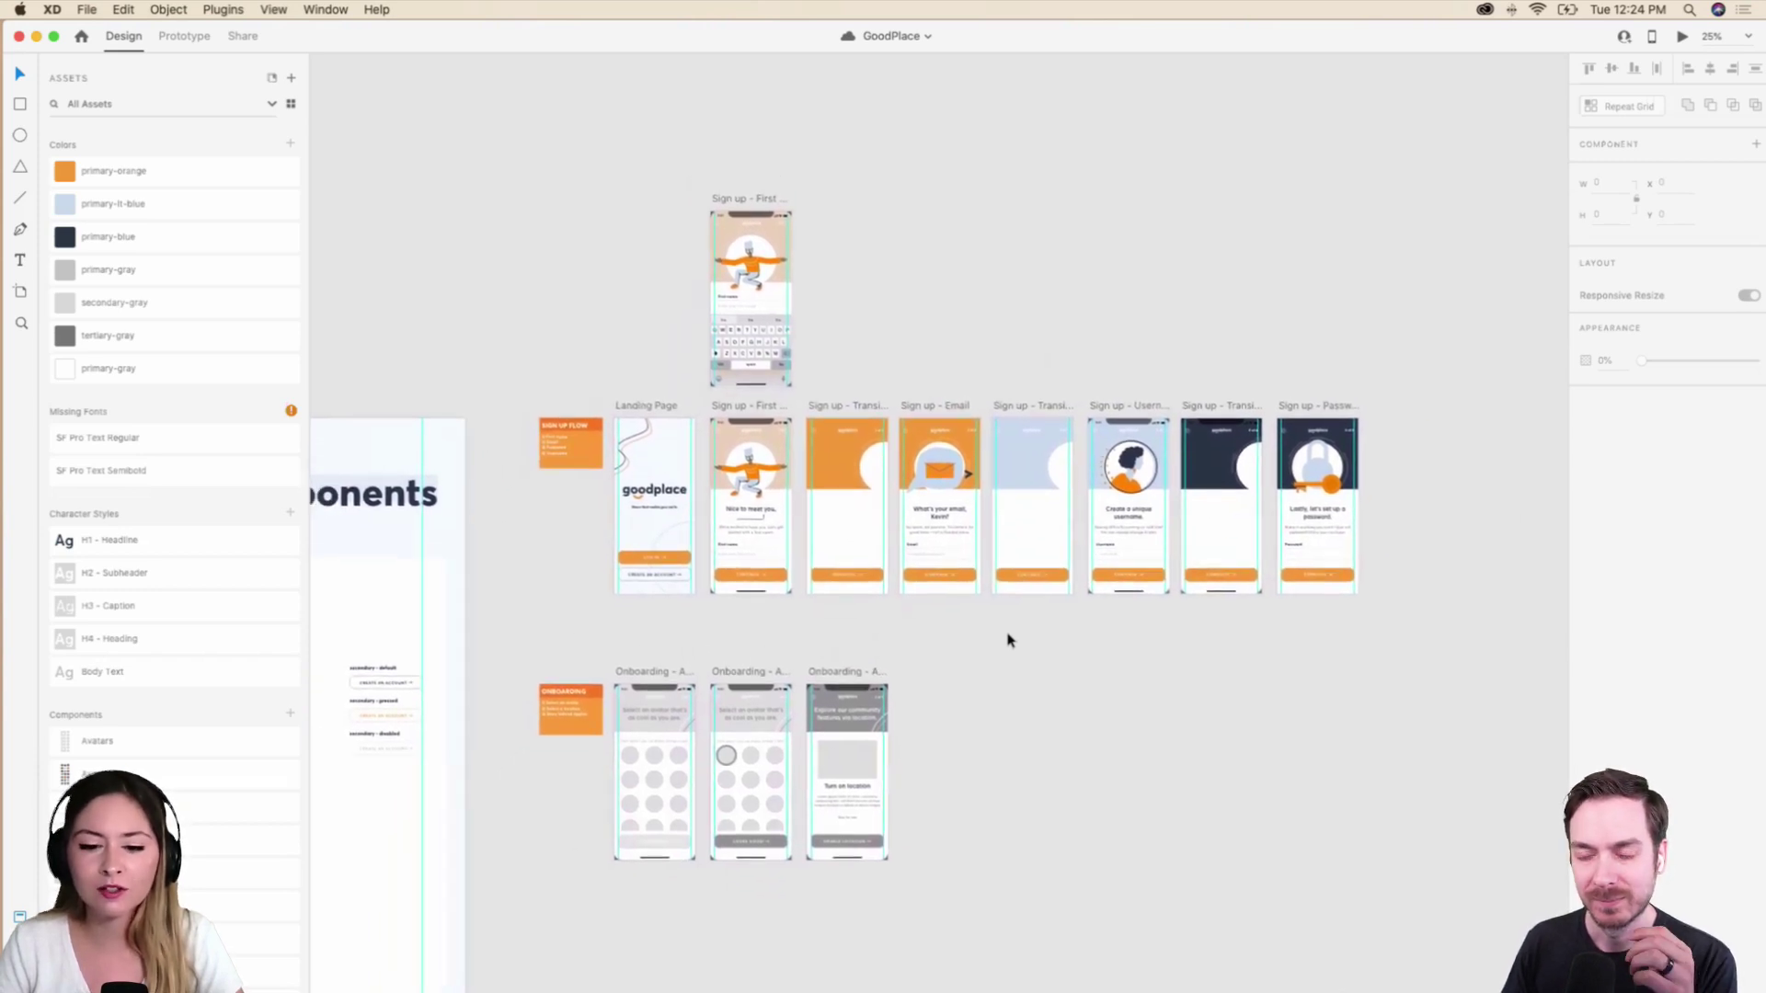
scroll(1009, 641, right, 1)
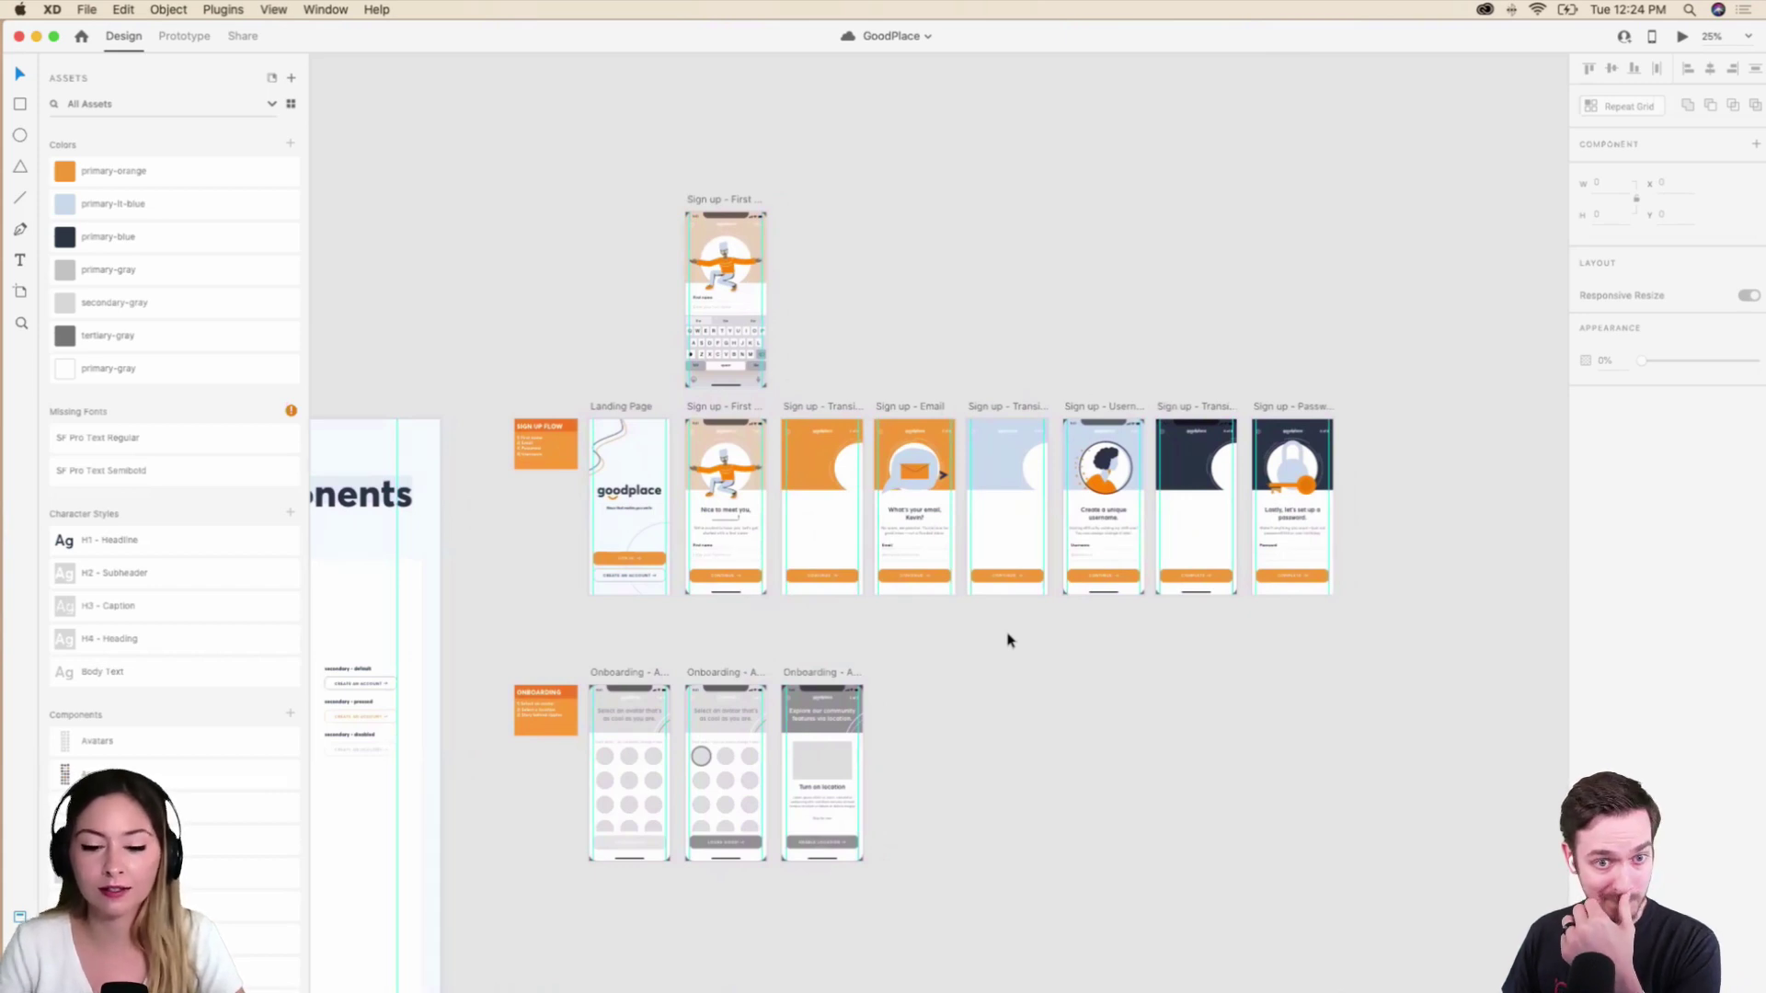
scroll(1009, 641, up, 1)
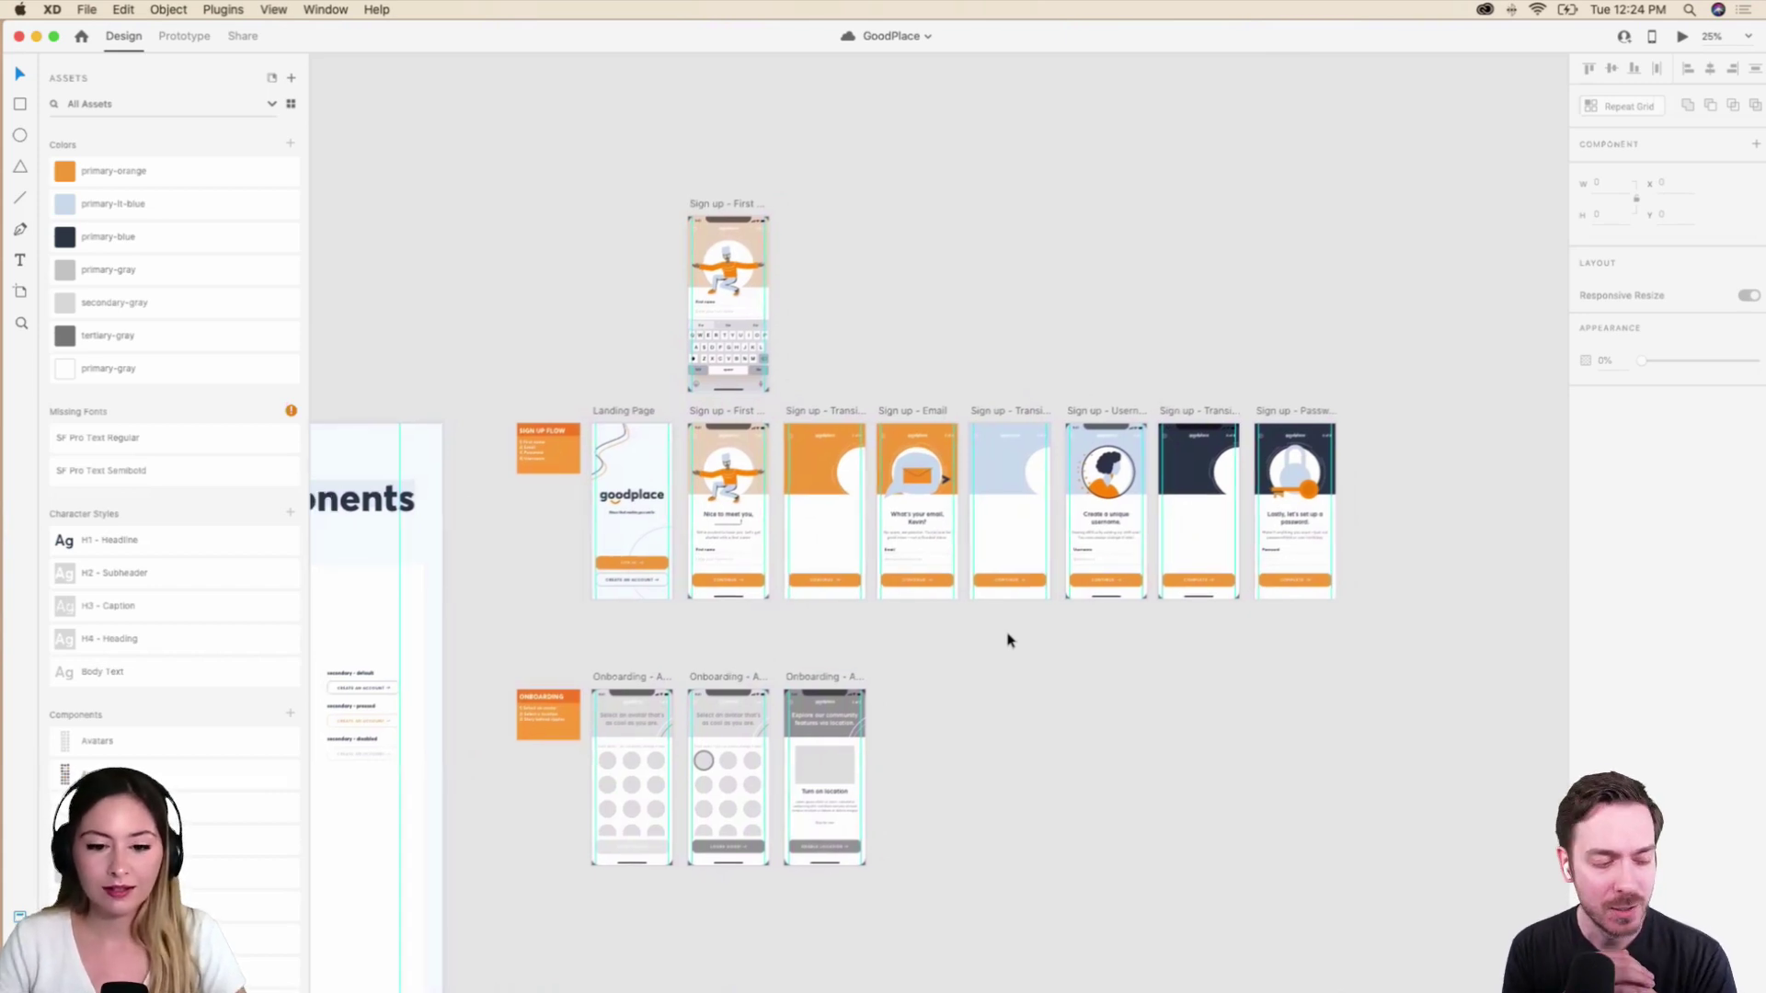
scroll(1009, 641, right, 1)
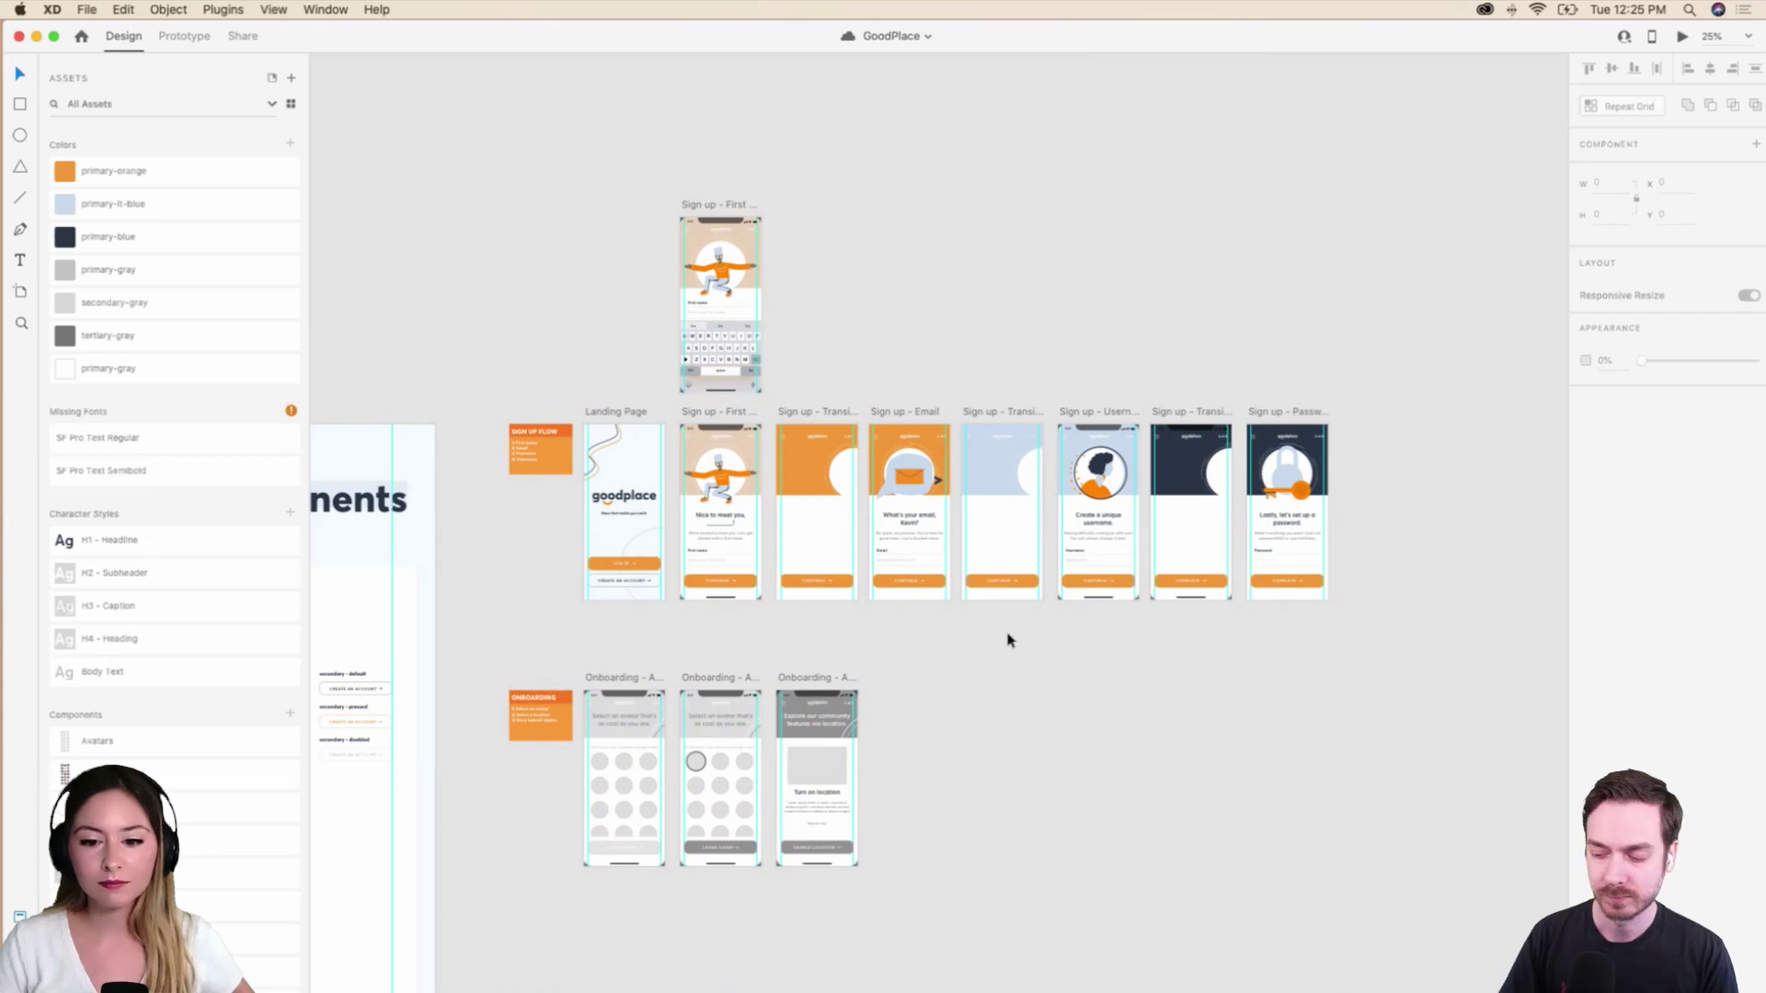
scroll(1009, 640, up, 1)
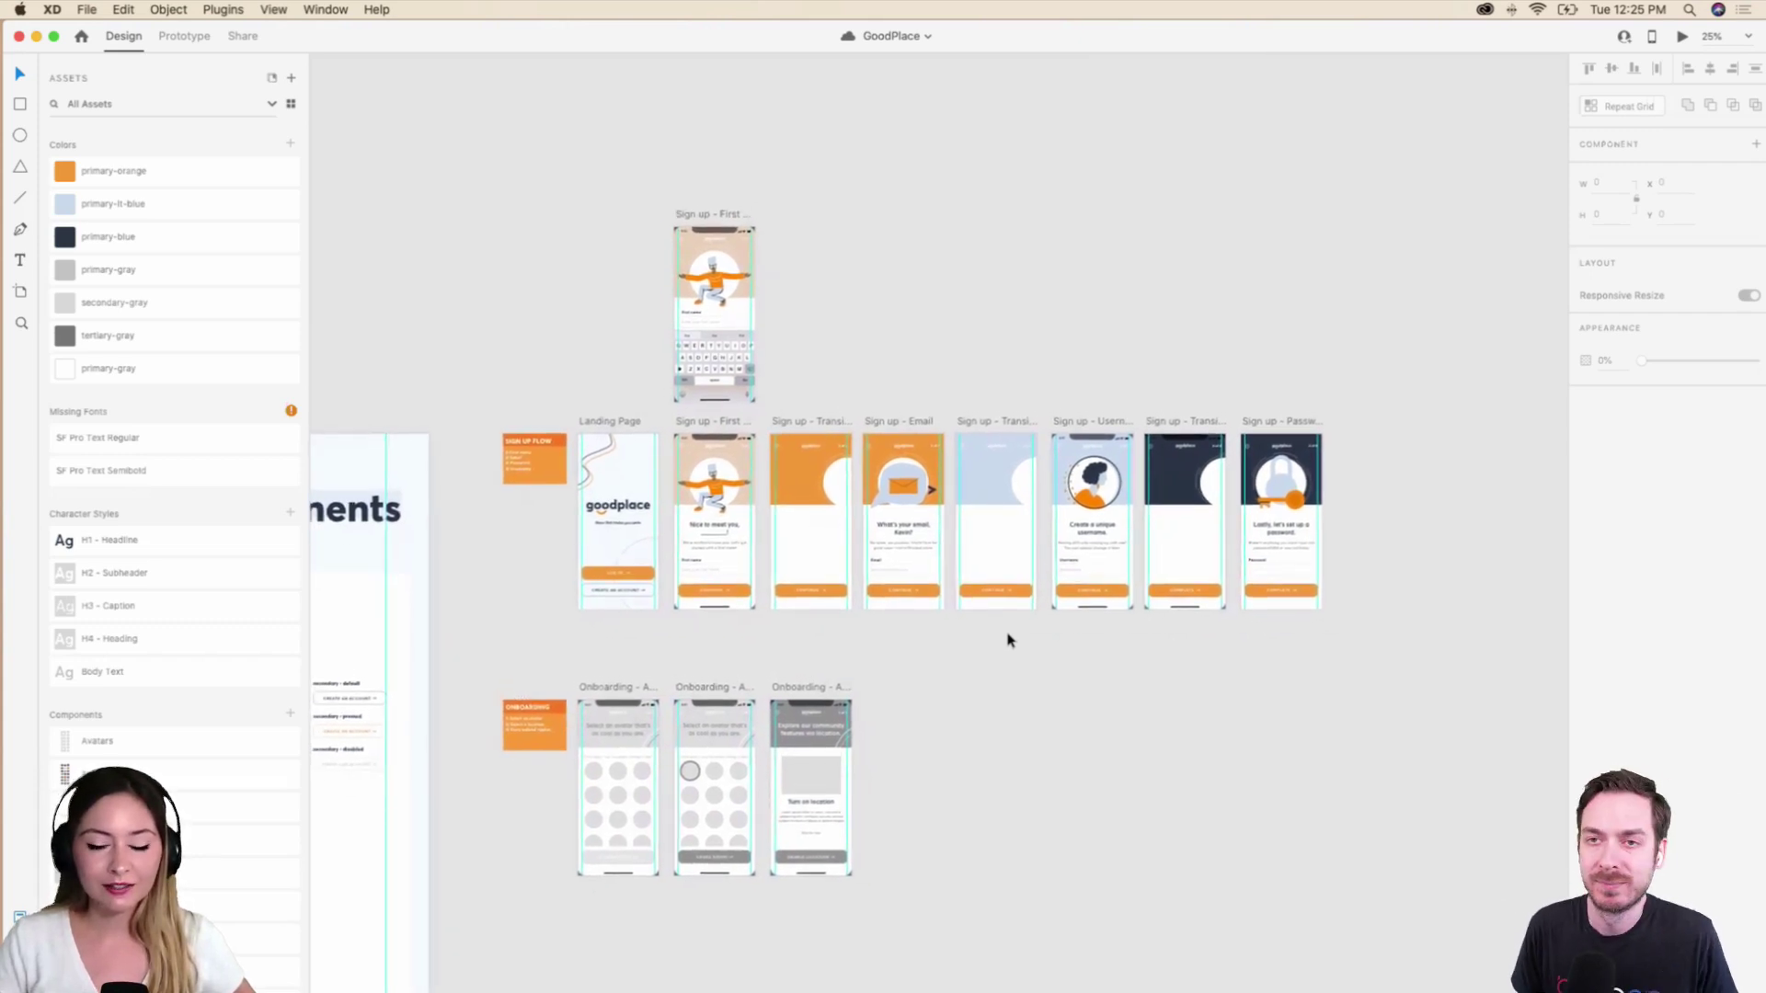
scroll(1009, 640, right, 5)
scroll(1009, 640, left, 1)
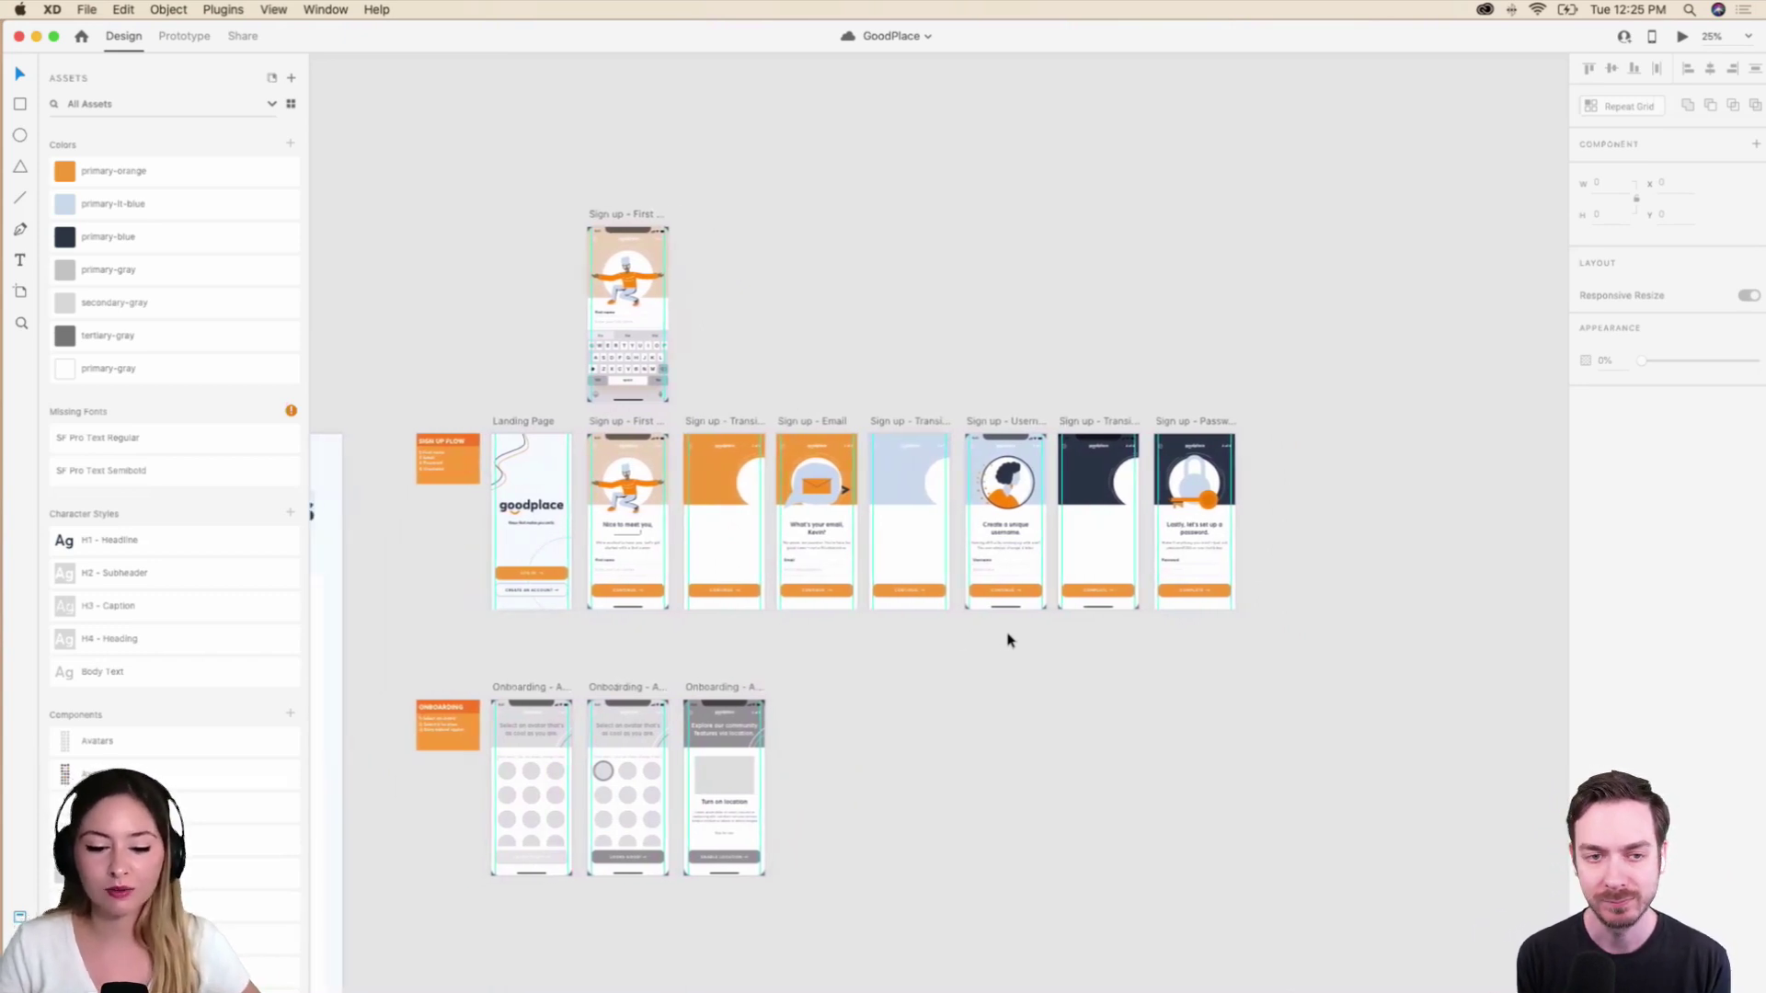
scroll(1009, 641, up, 1)
scroll(1009, 640, left, 1)
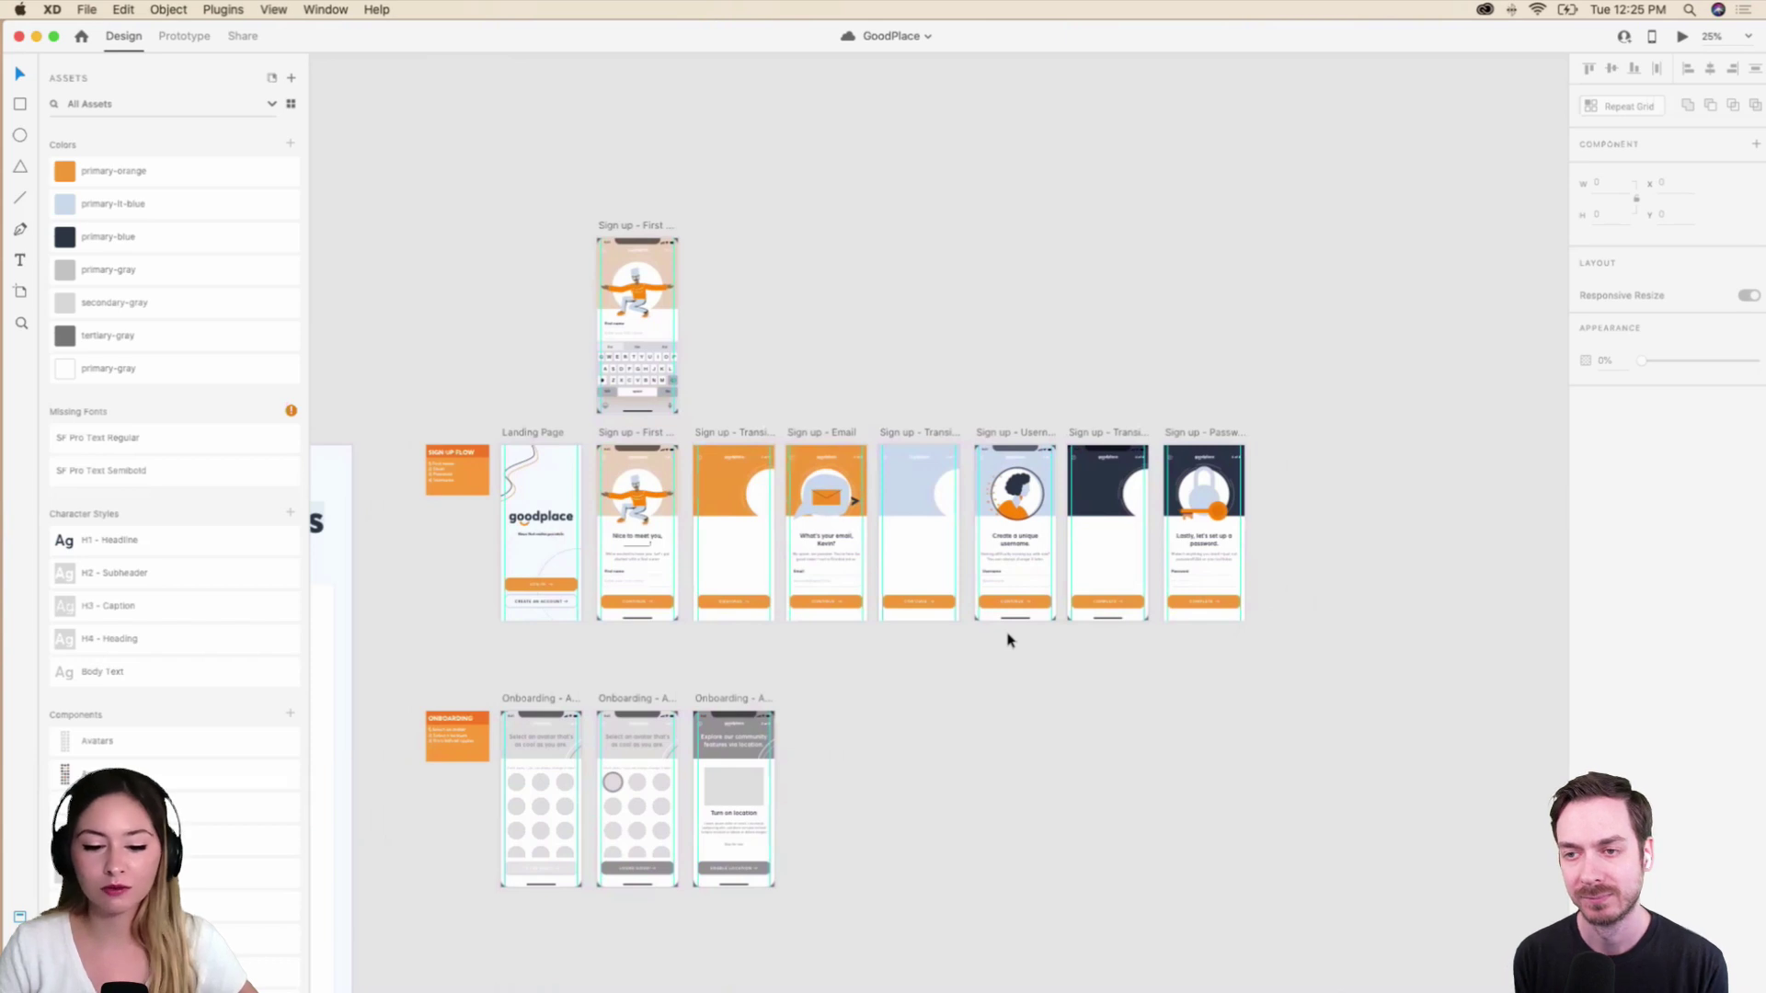
scroll(1009, 640, down, 3)
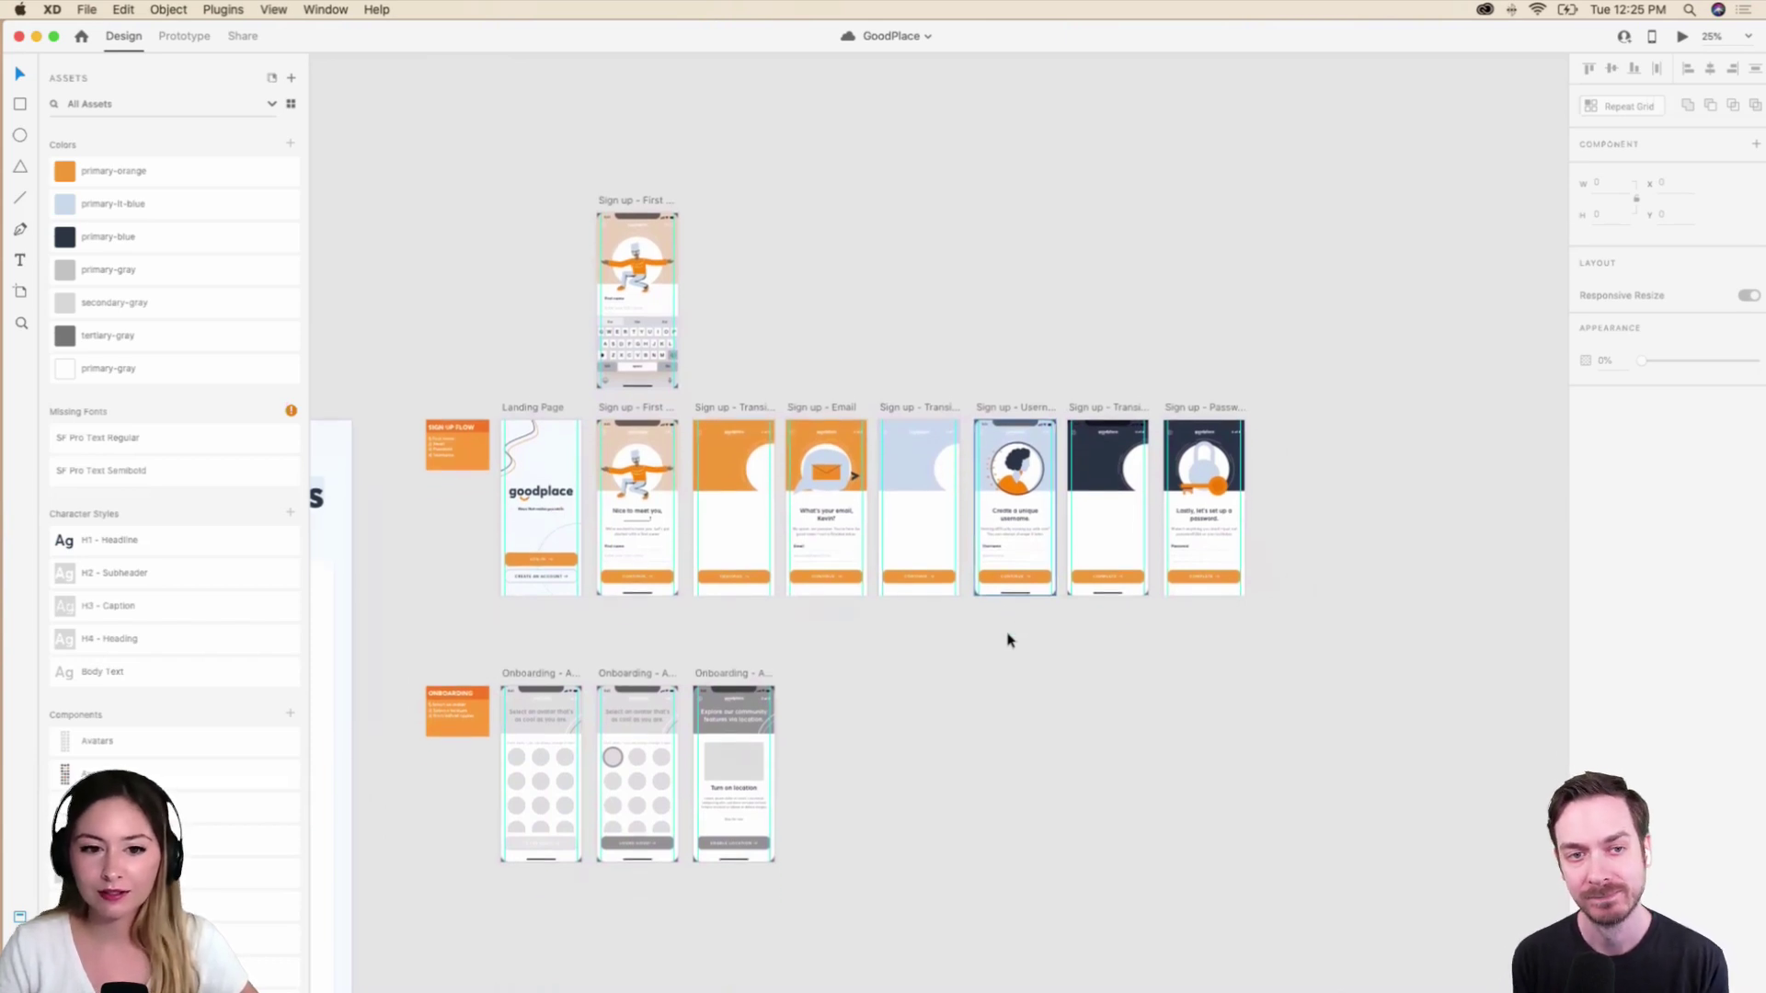
scroll(1010, 640, right, 1)
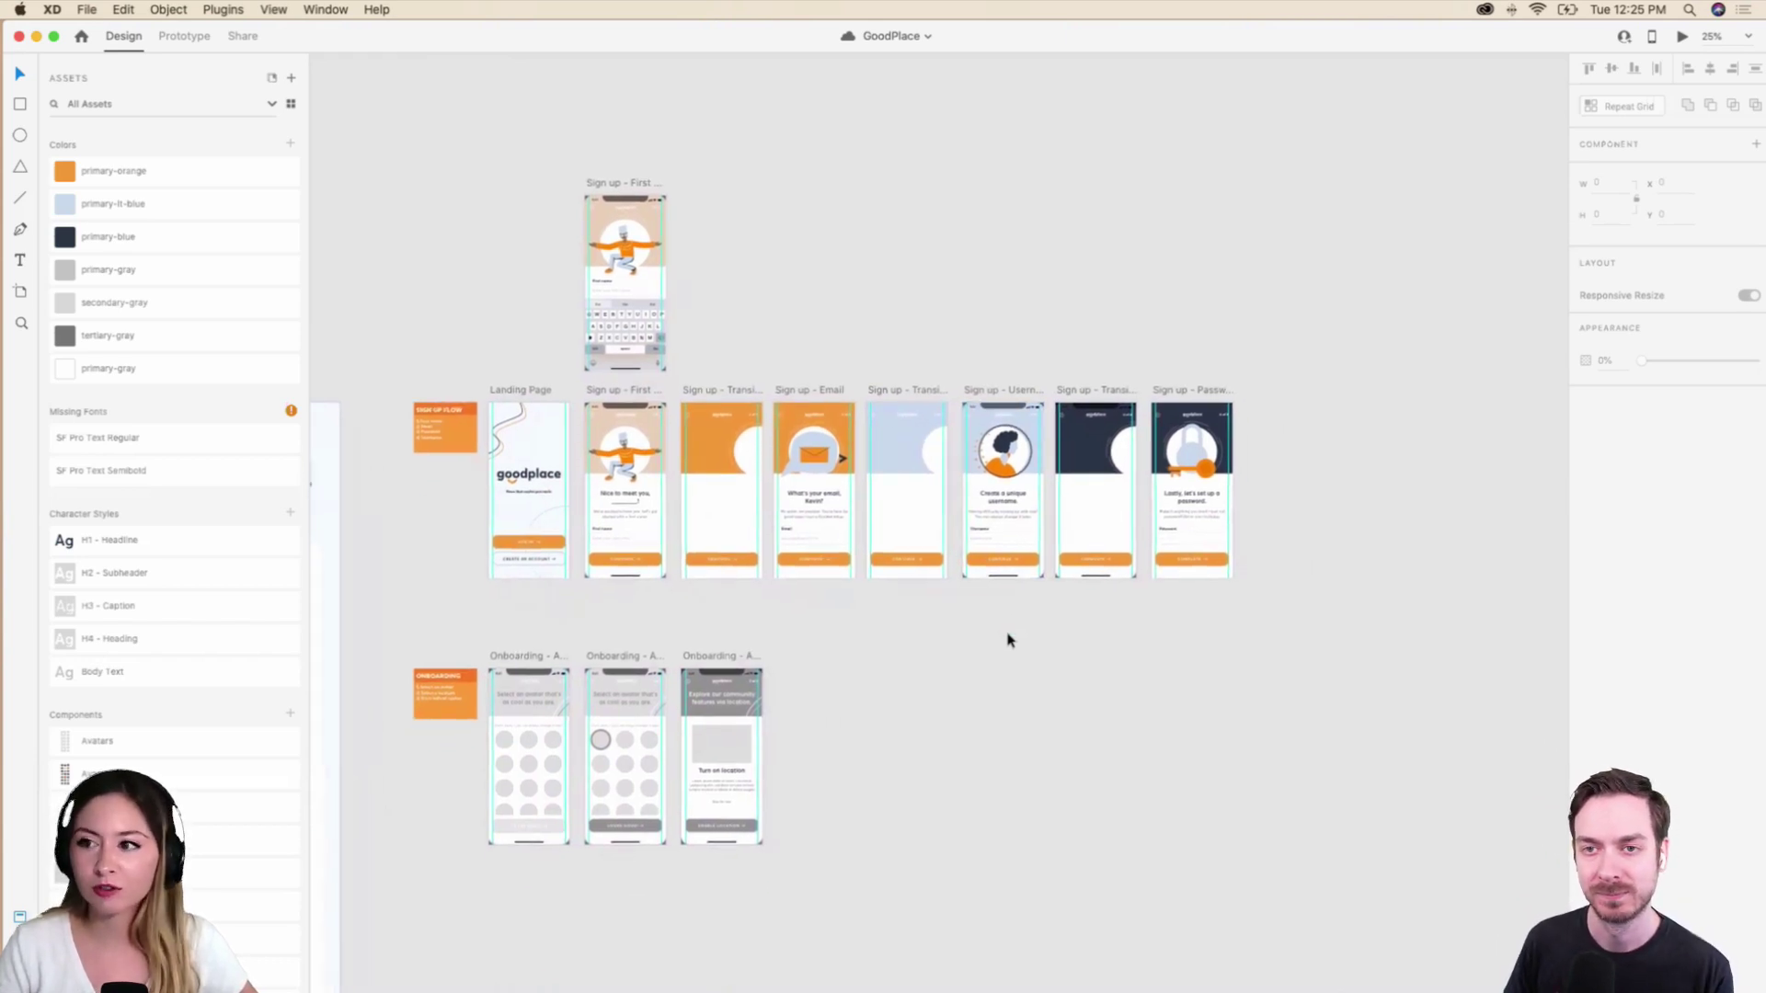
scroll(1010, 641, left, 1)
scroll(1009, 641, up, 2)
scroll(1009, 640, left, 1)
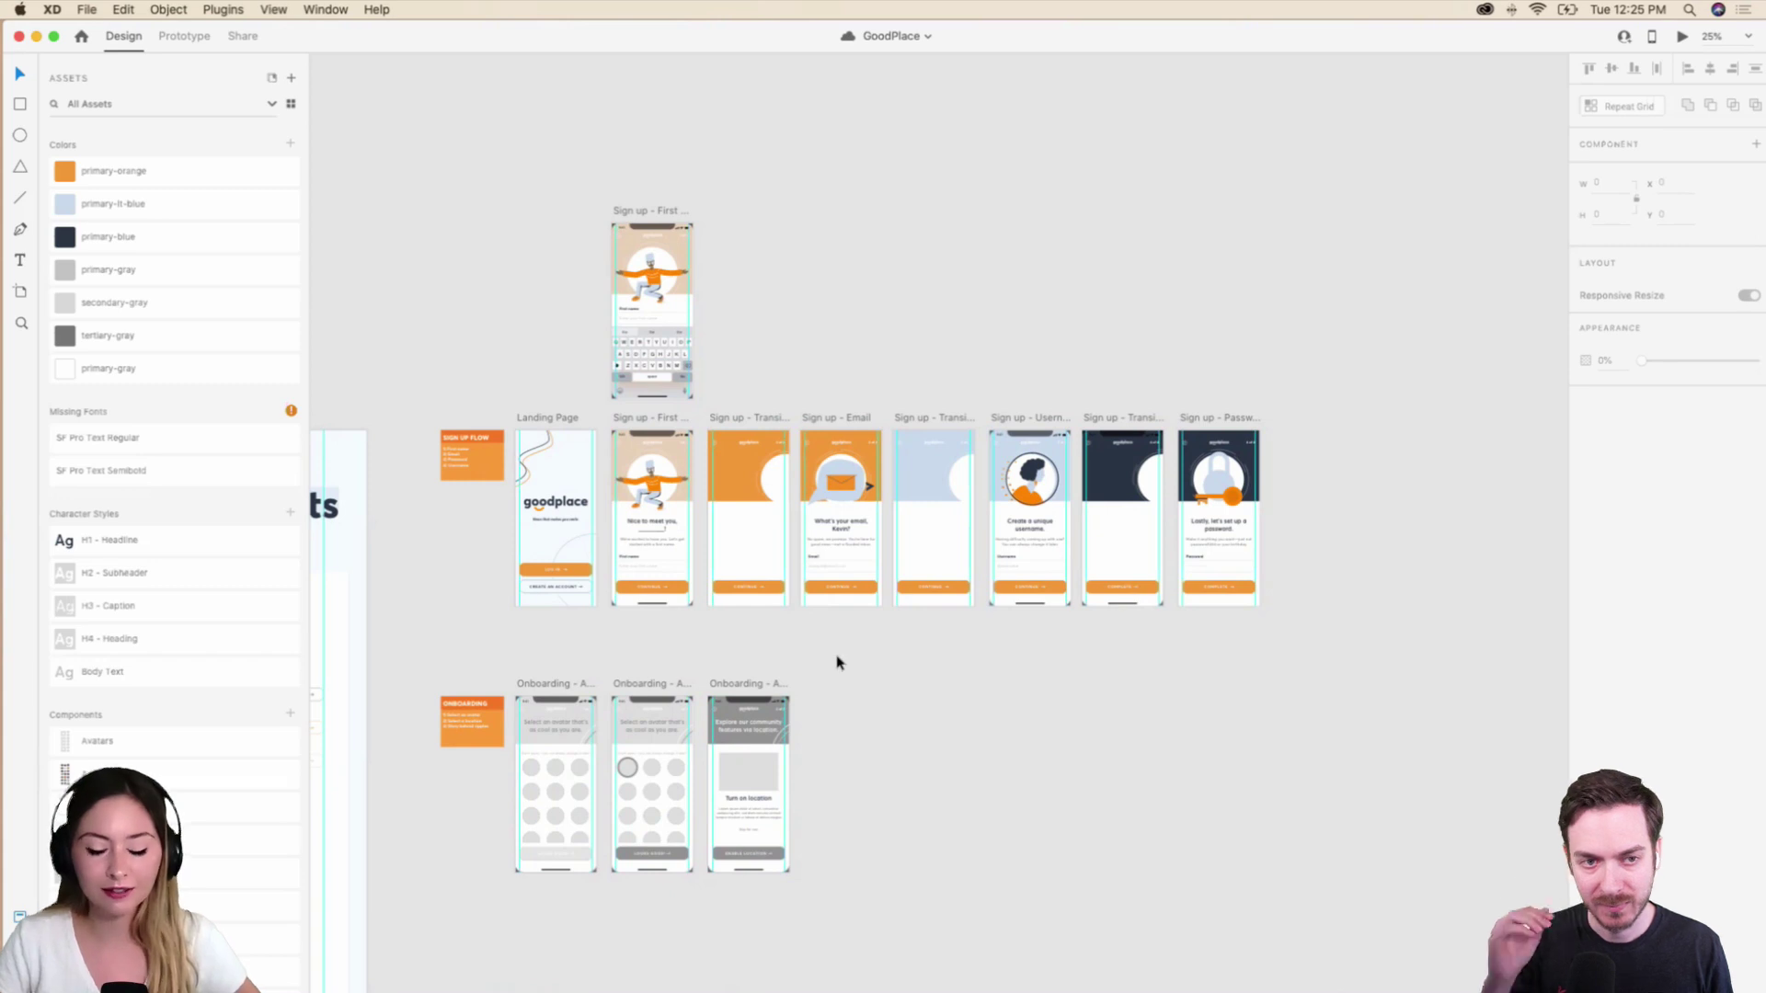
Look back over the brand guide and style guide artboards, ending at the sign-up and onboarding screens.
scroll(839, 663, down, 5)
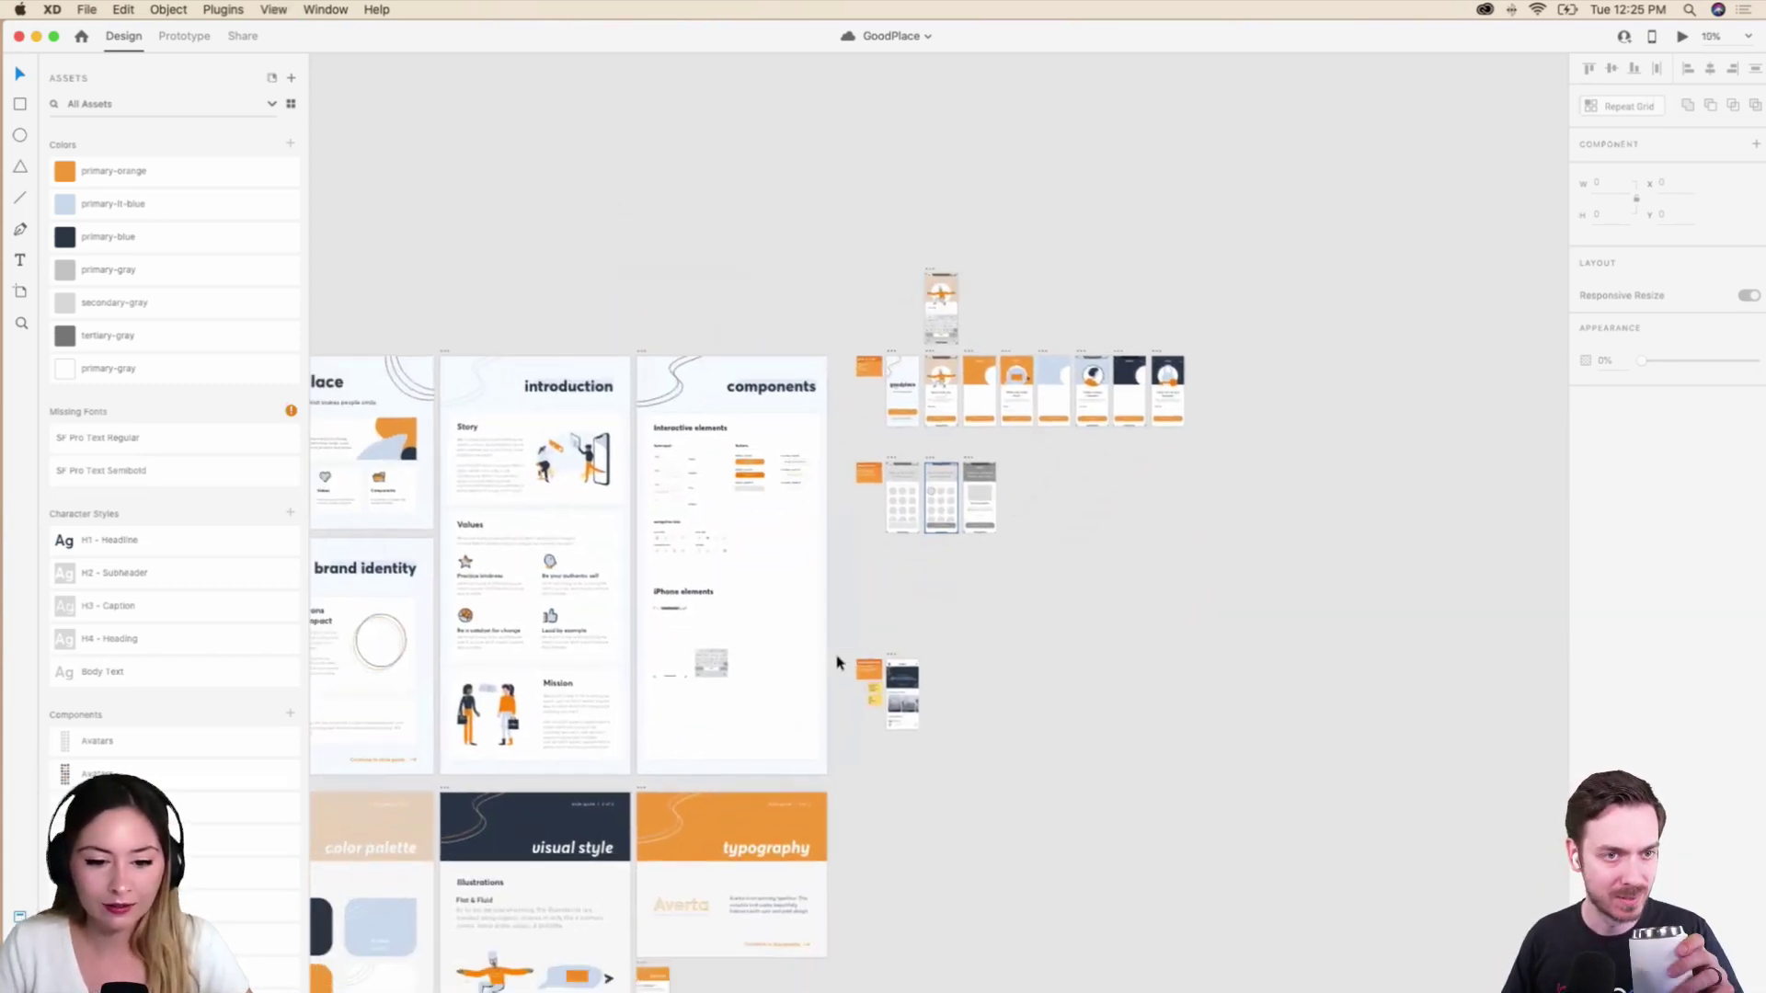
scroll(839, 662, up, 5)
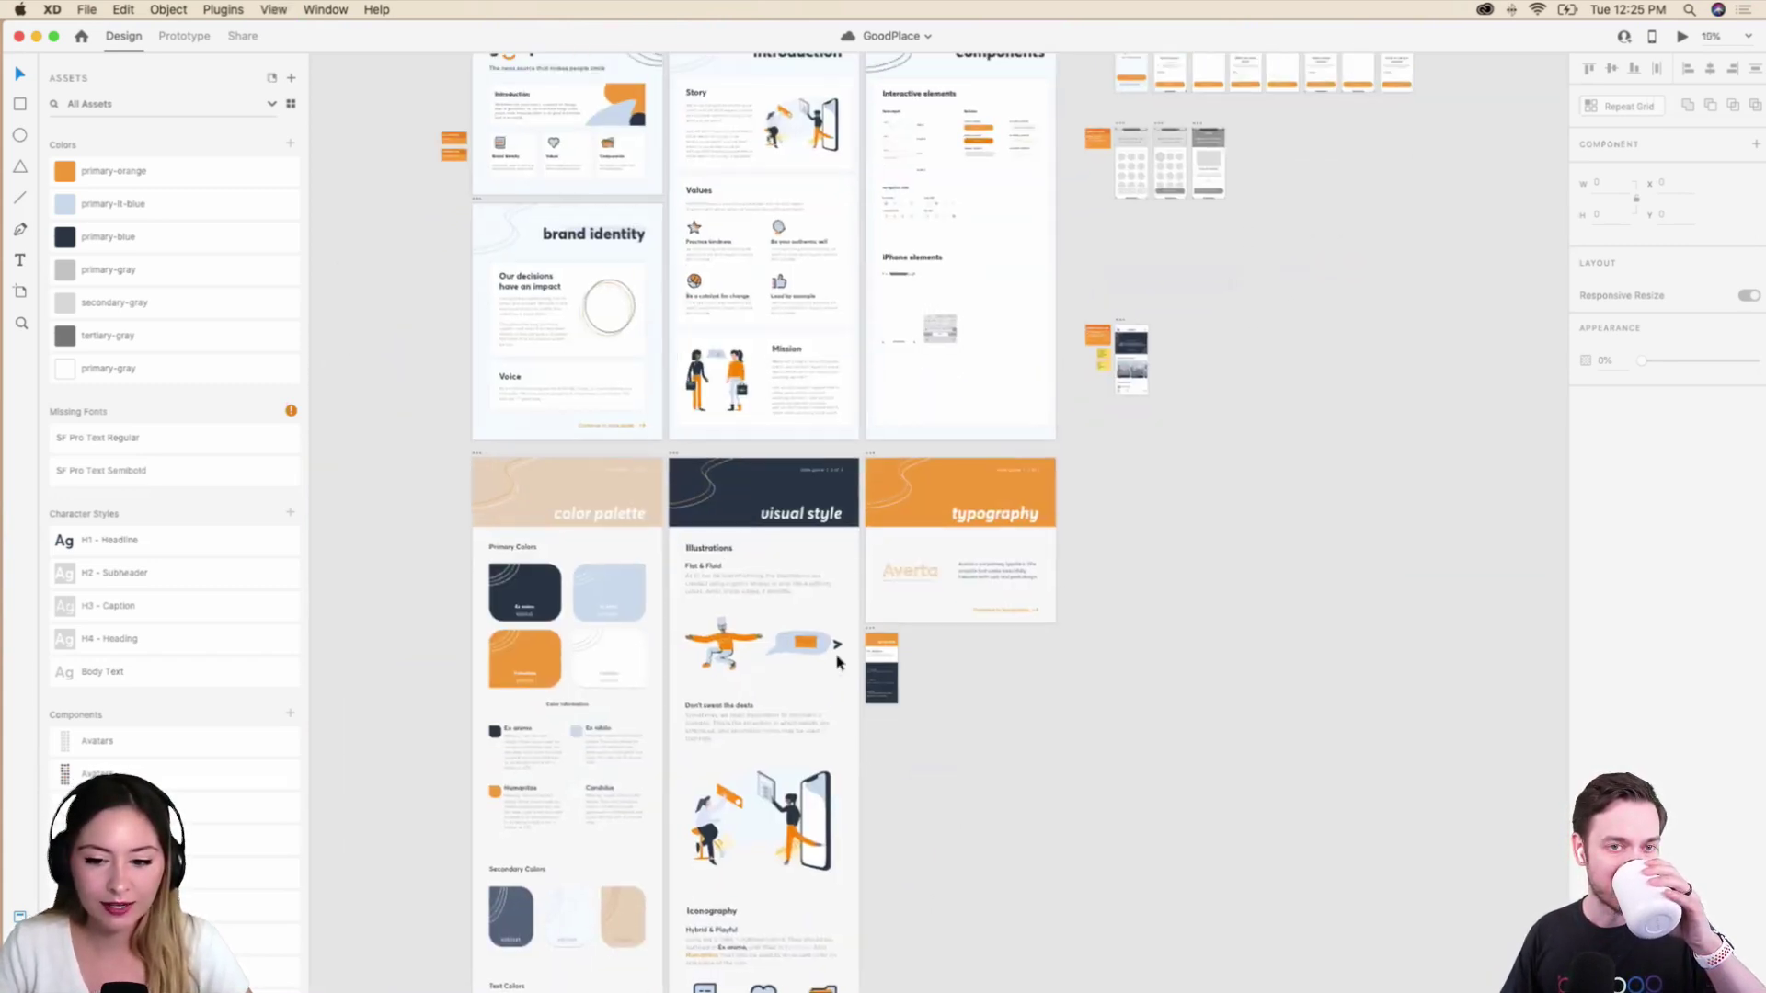
scroll(838, 663, up, 5)
scroll(839, 662, right, 5)
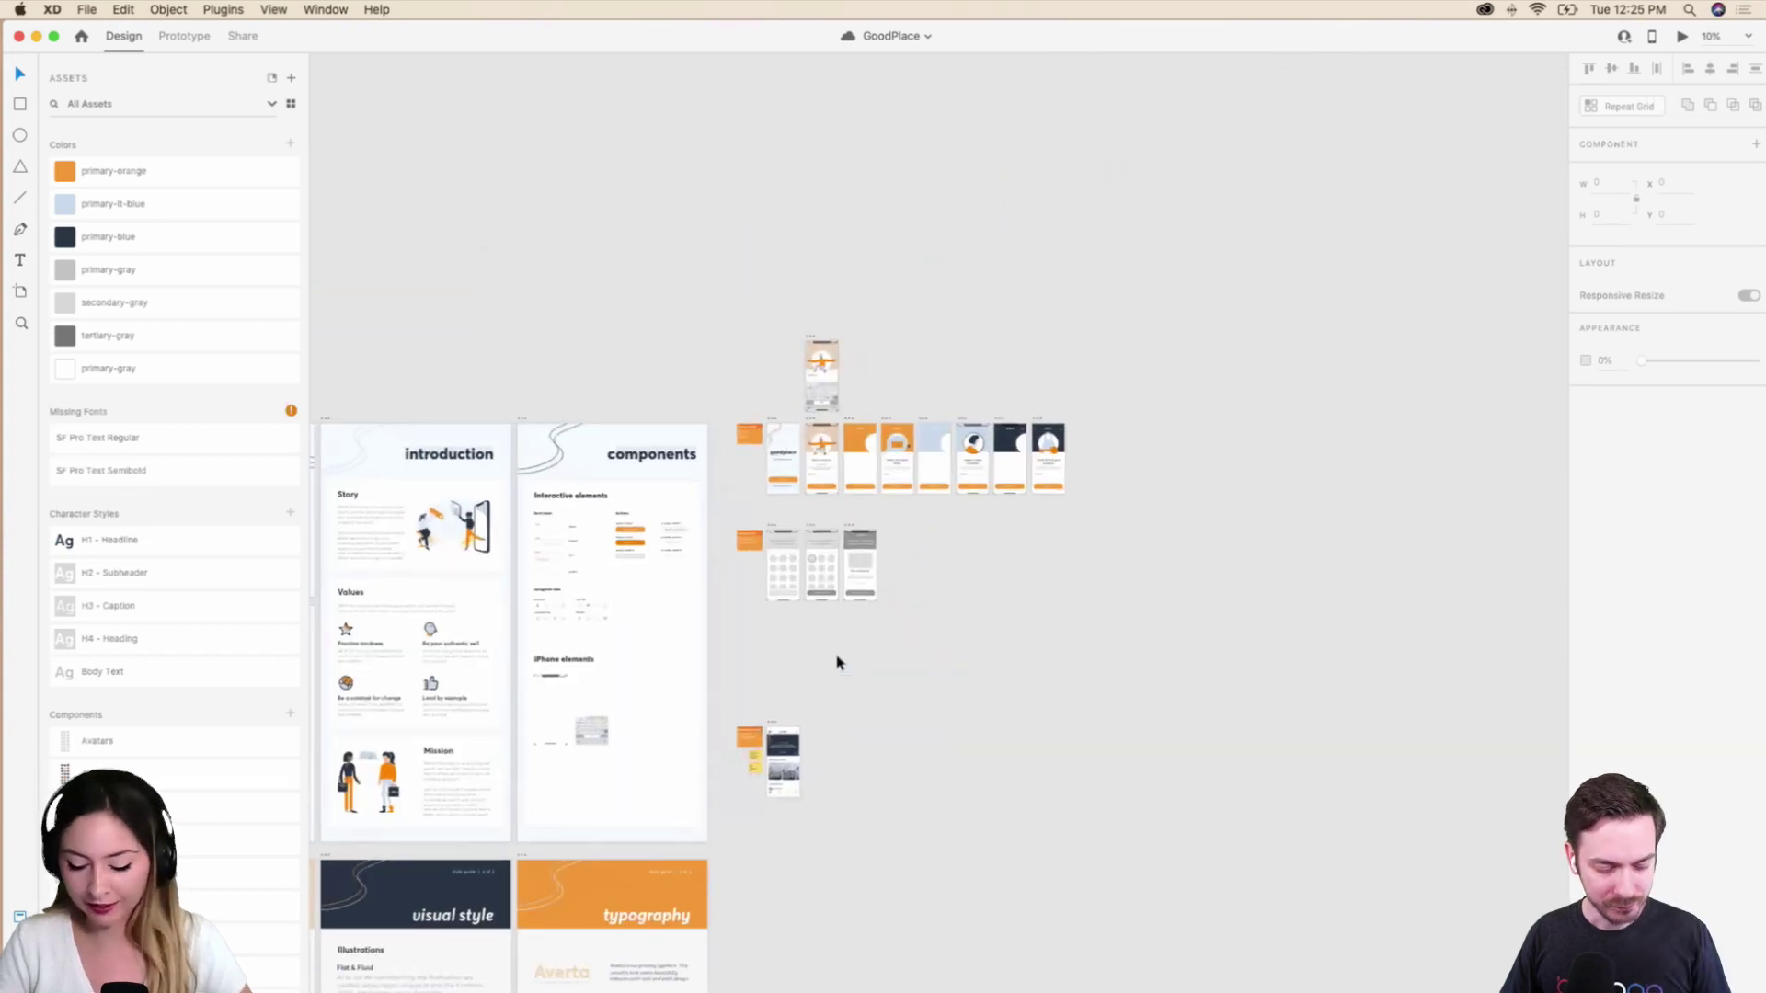
scroll(839, 663, up, 5)
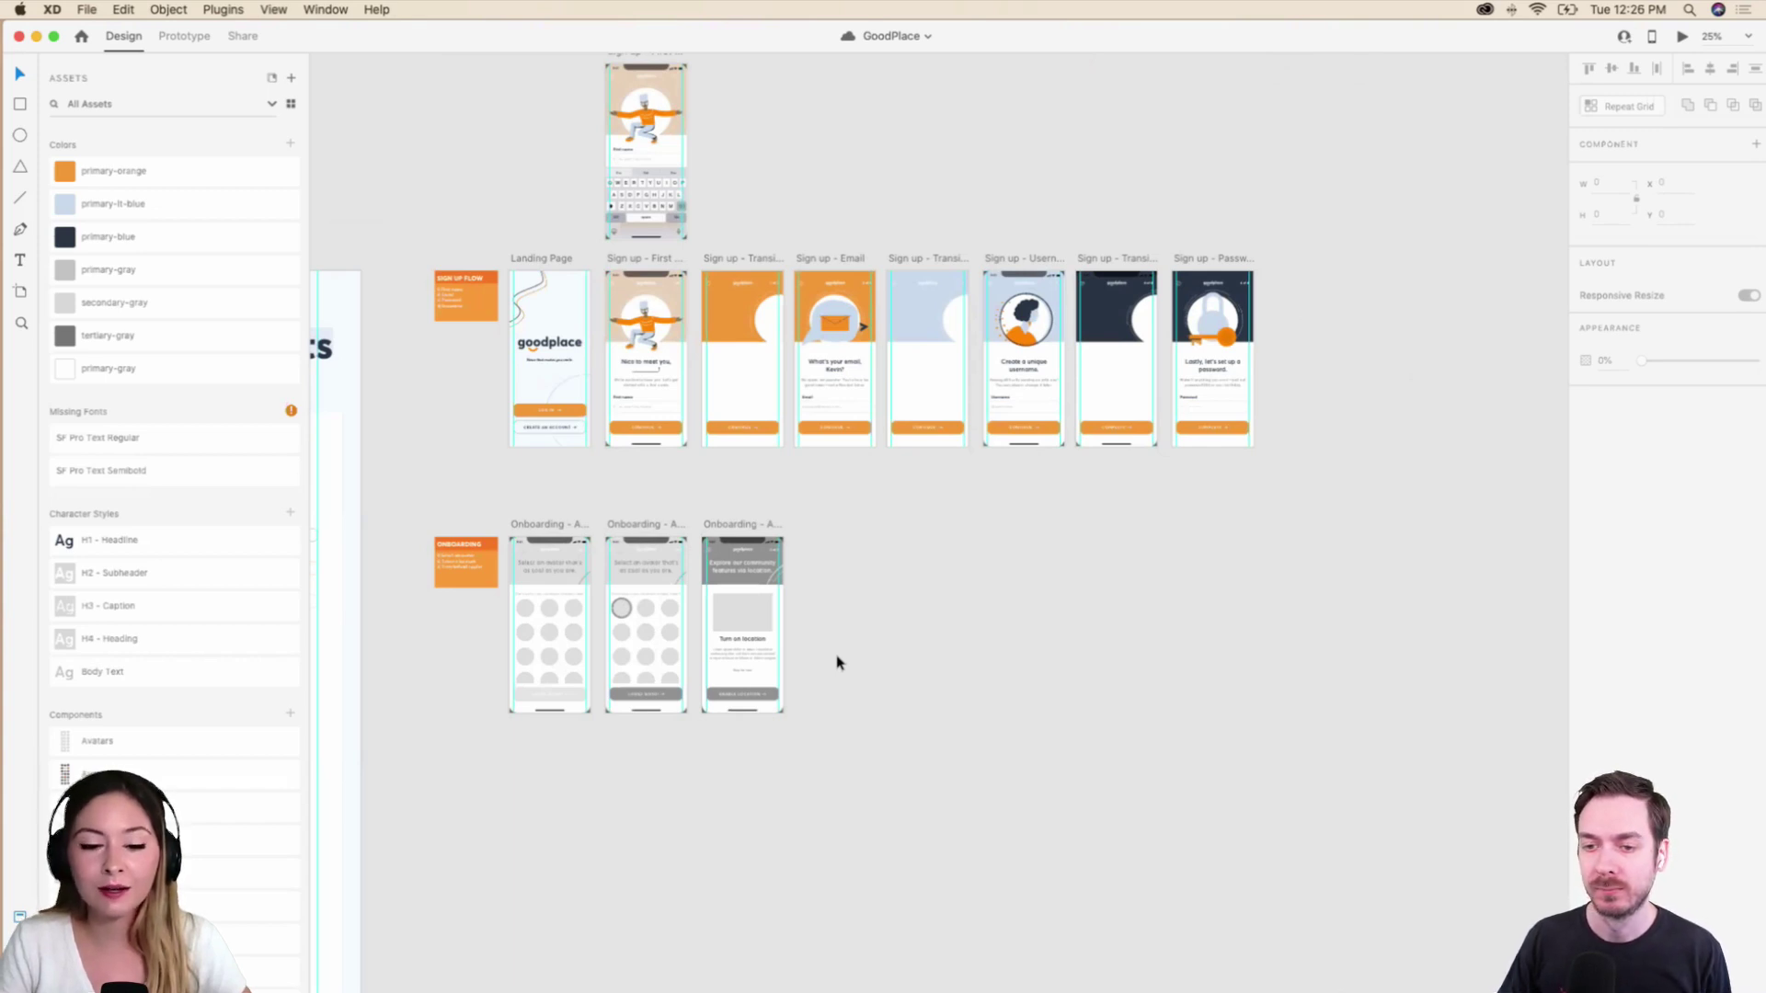
Open a prototype preview starting from the sign-up flow's Landing Page artboard and place the preview window fully in view over the canvas.
scroll(839, 663, up, 5)
scroll(839, 662, left, 1)
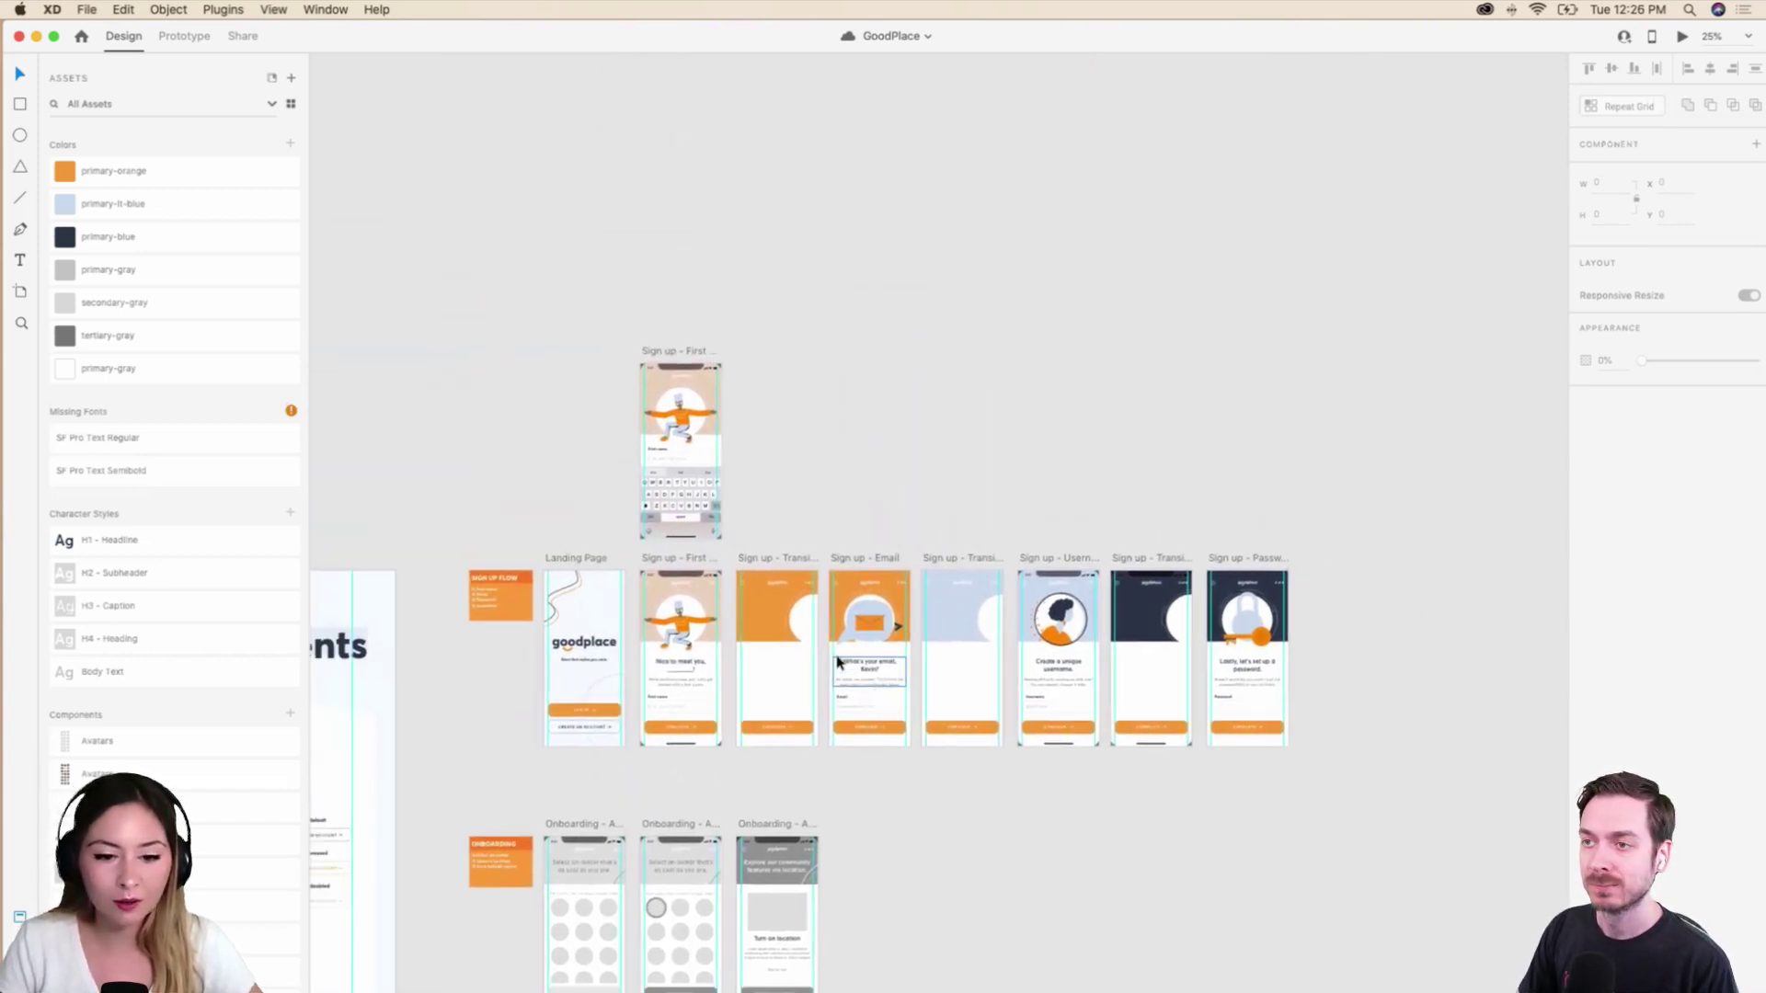
scroll(839, 662, down, 3)
scroll(839, 662, left, 3)
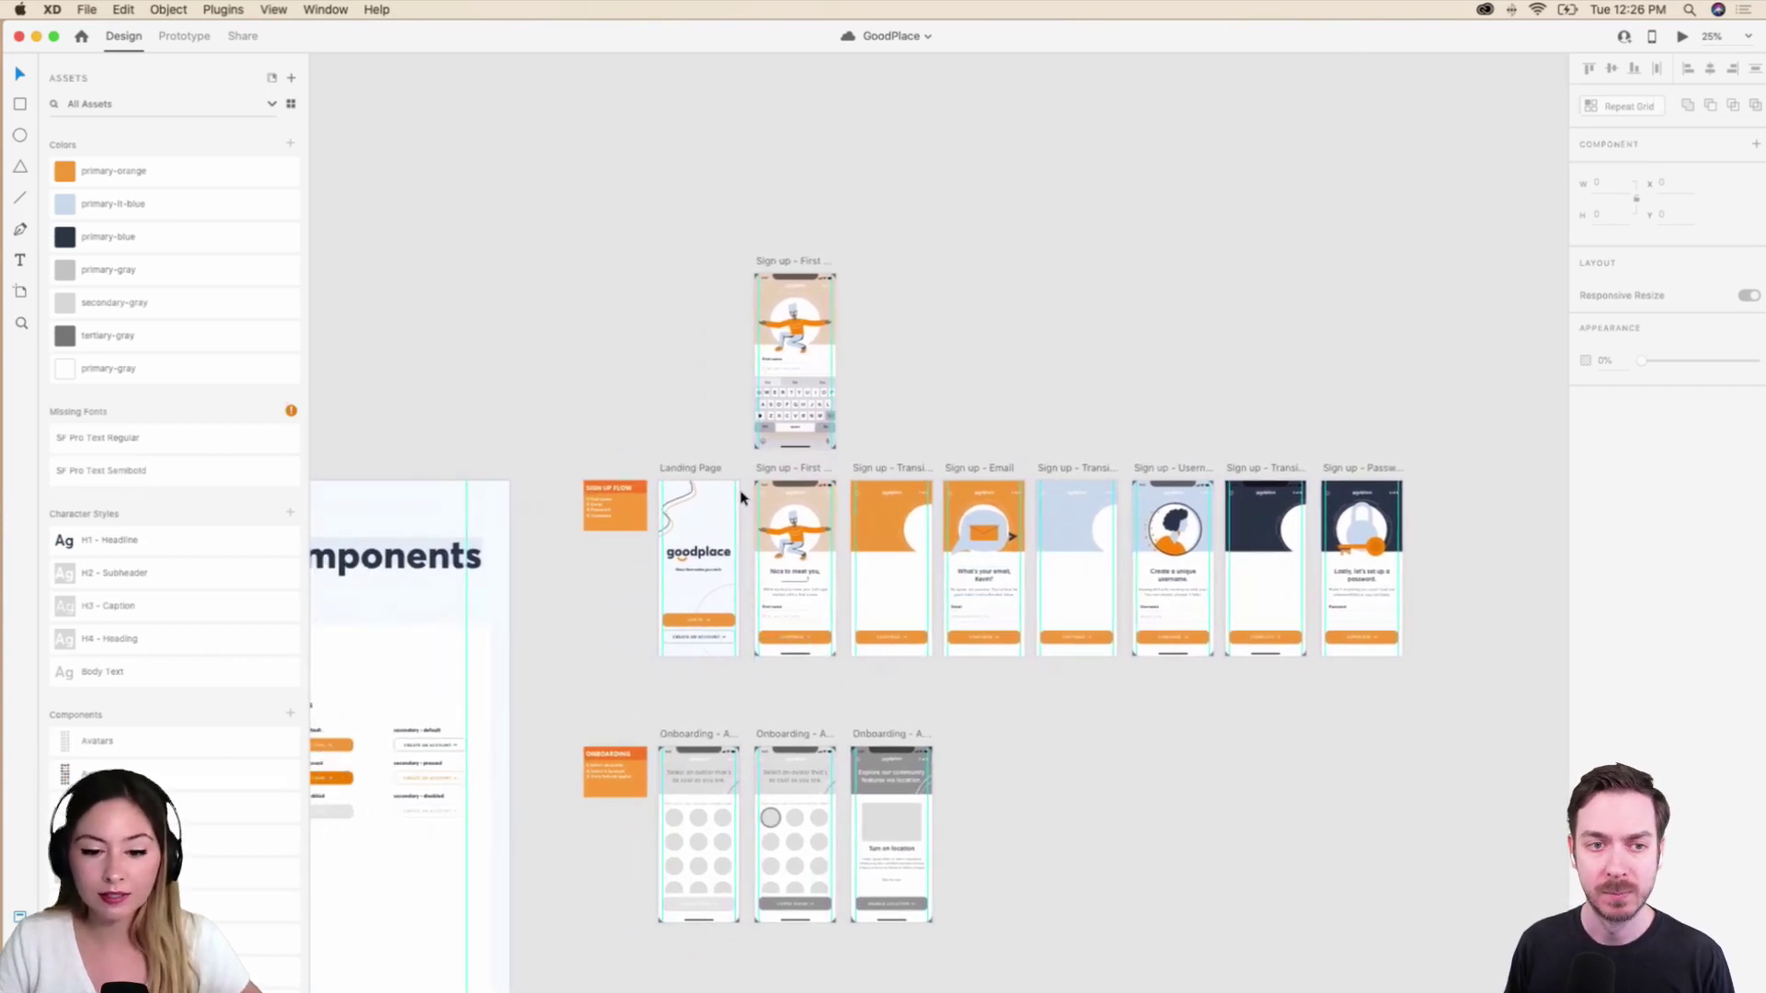
scroll(742, 498, right, 2)
scroll(741, 498, down, 1)
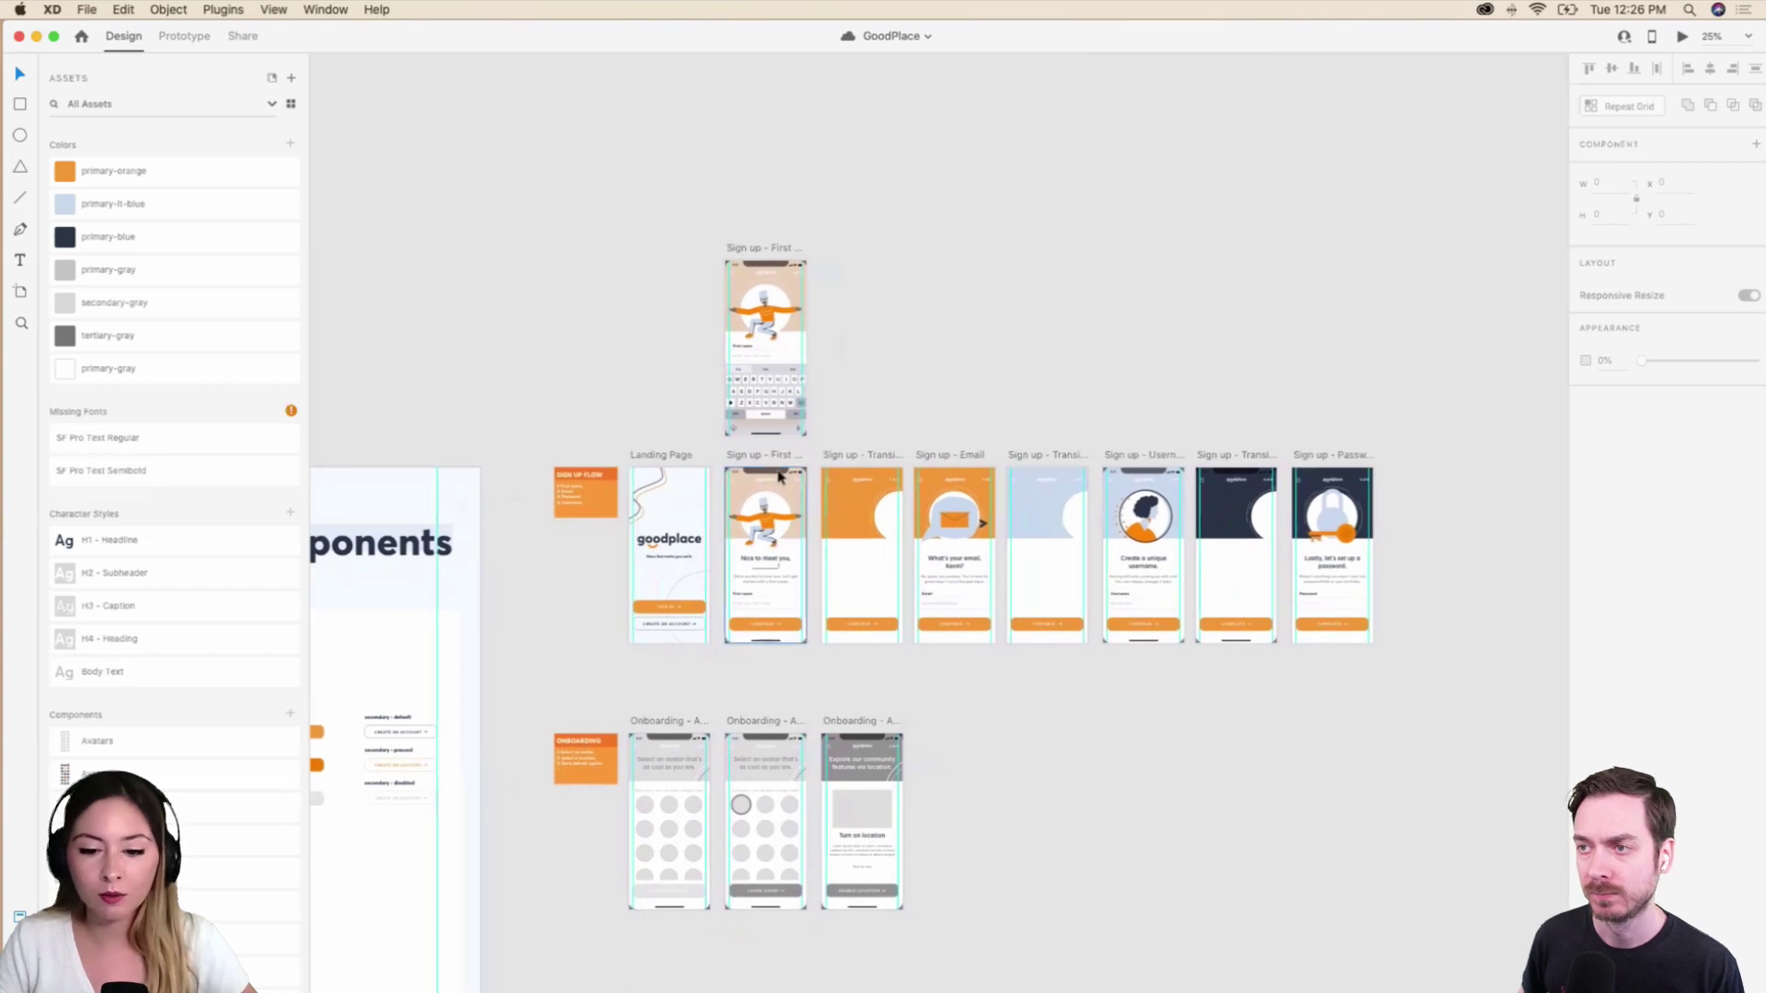
click(627, 485)
click(1682, 37)
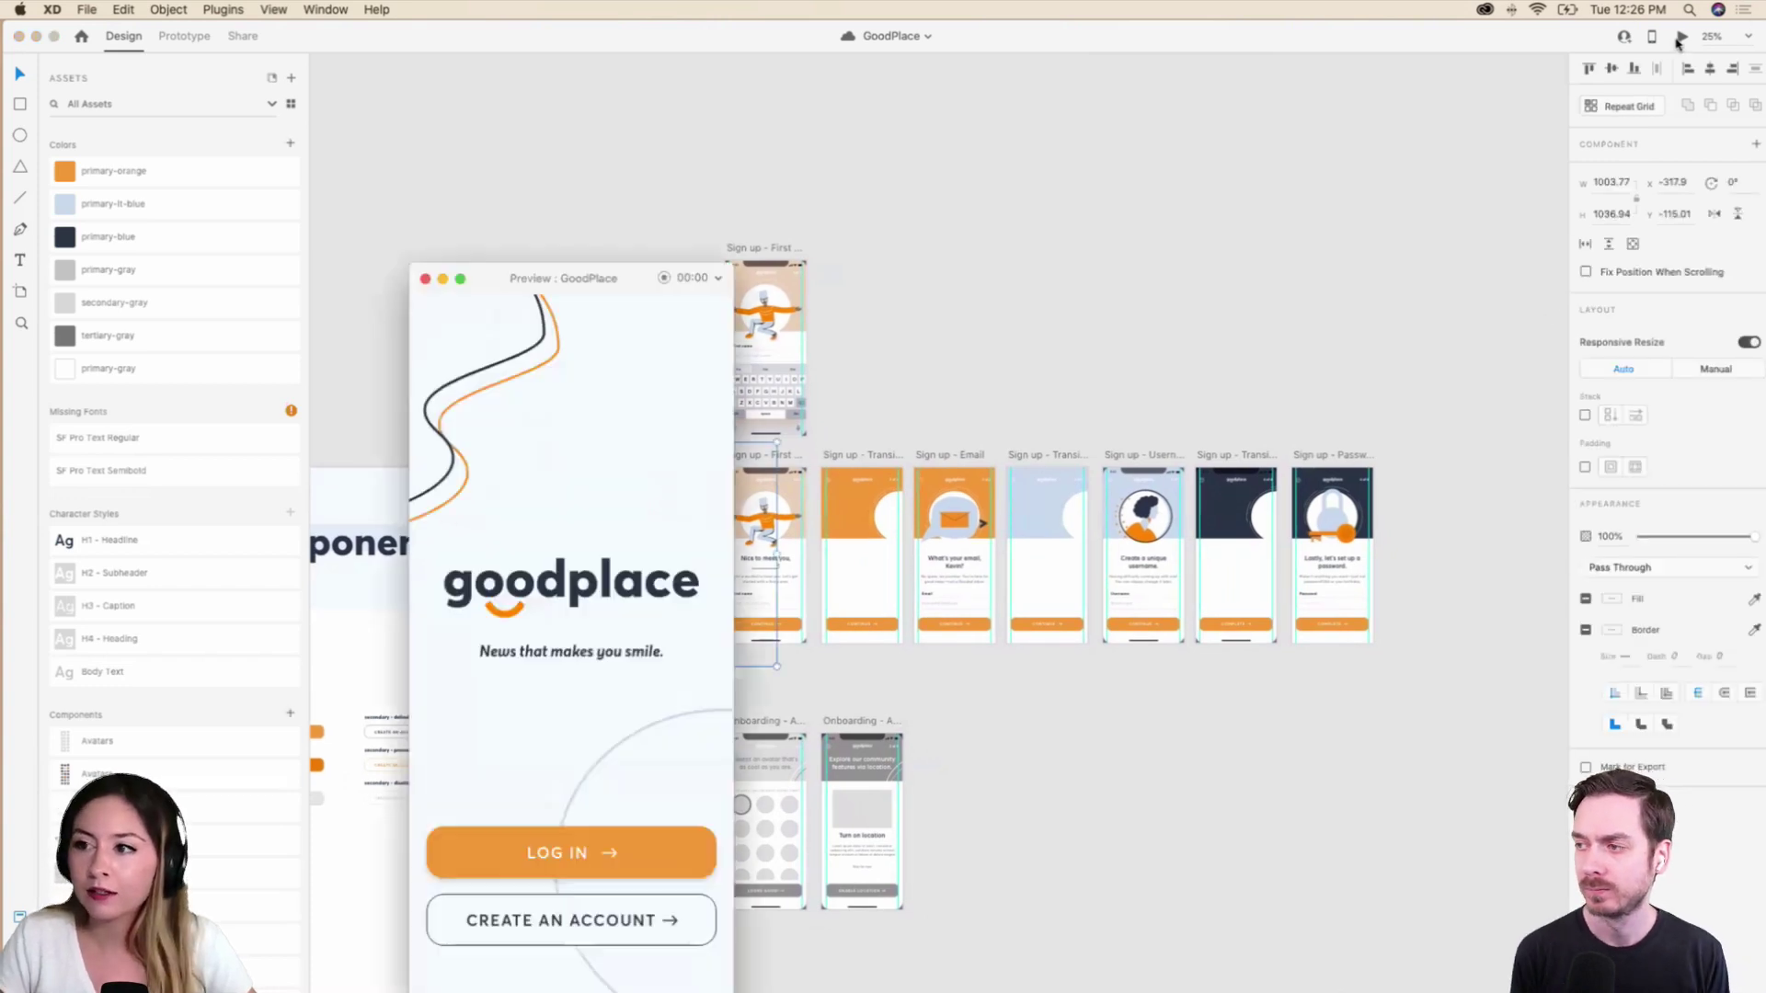
drag(685, 260, 904, 113)
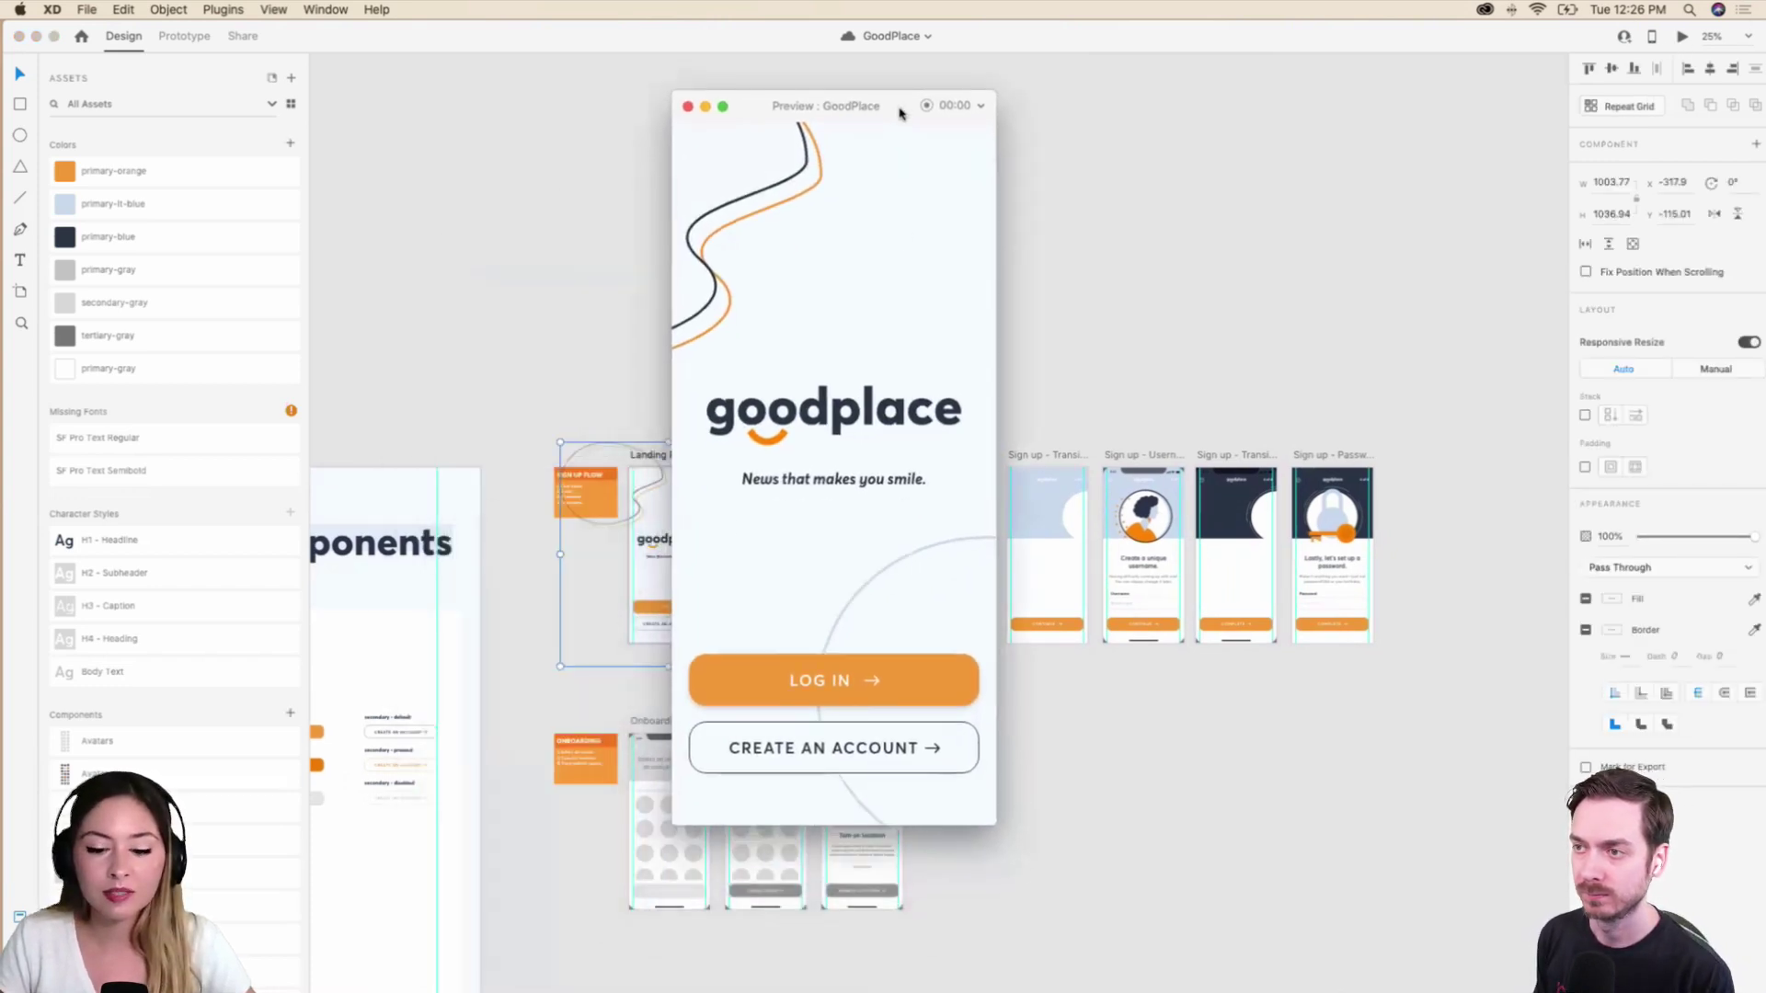
Play through account creation in the preview, from the landing page through the first name, email and username screens to the password screen.
click(920, 743)
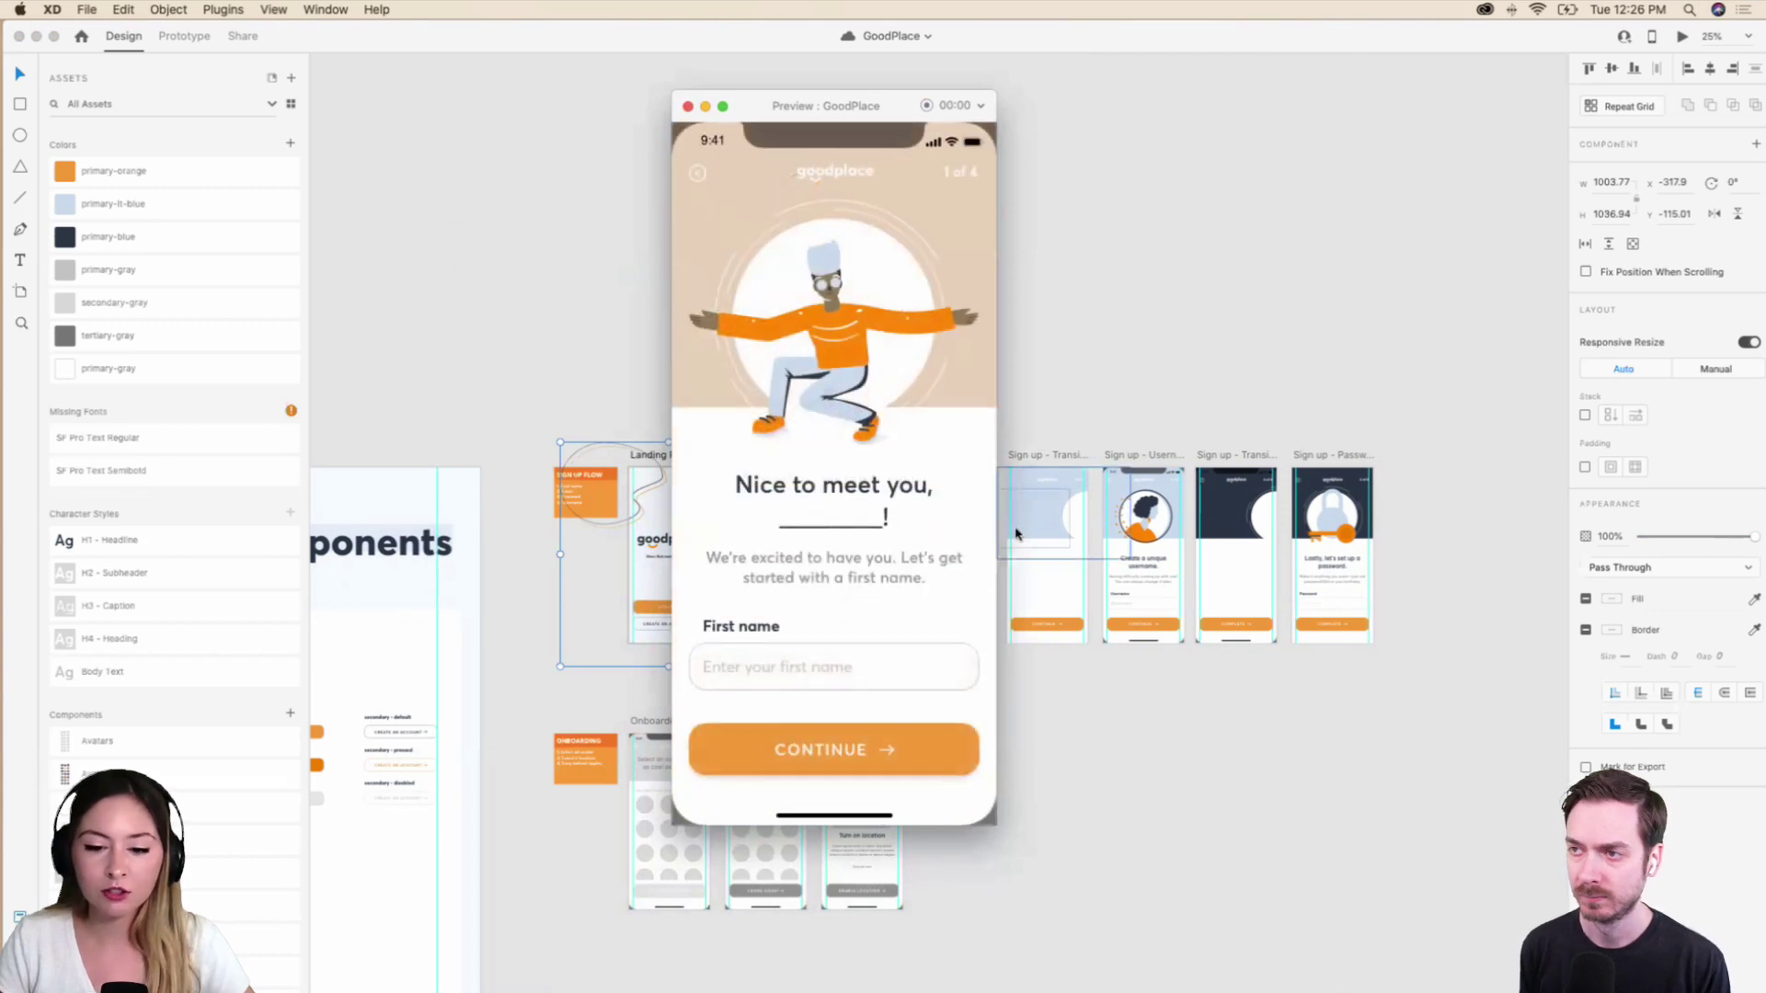
click(886, 743)
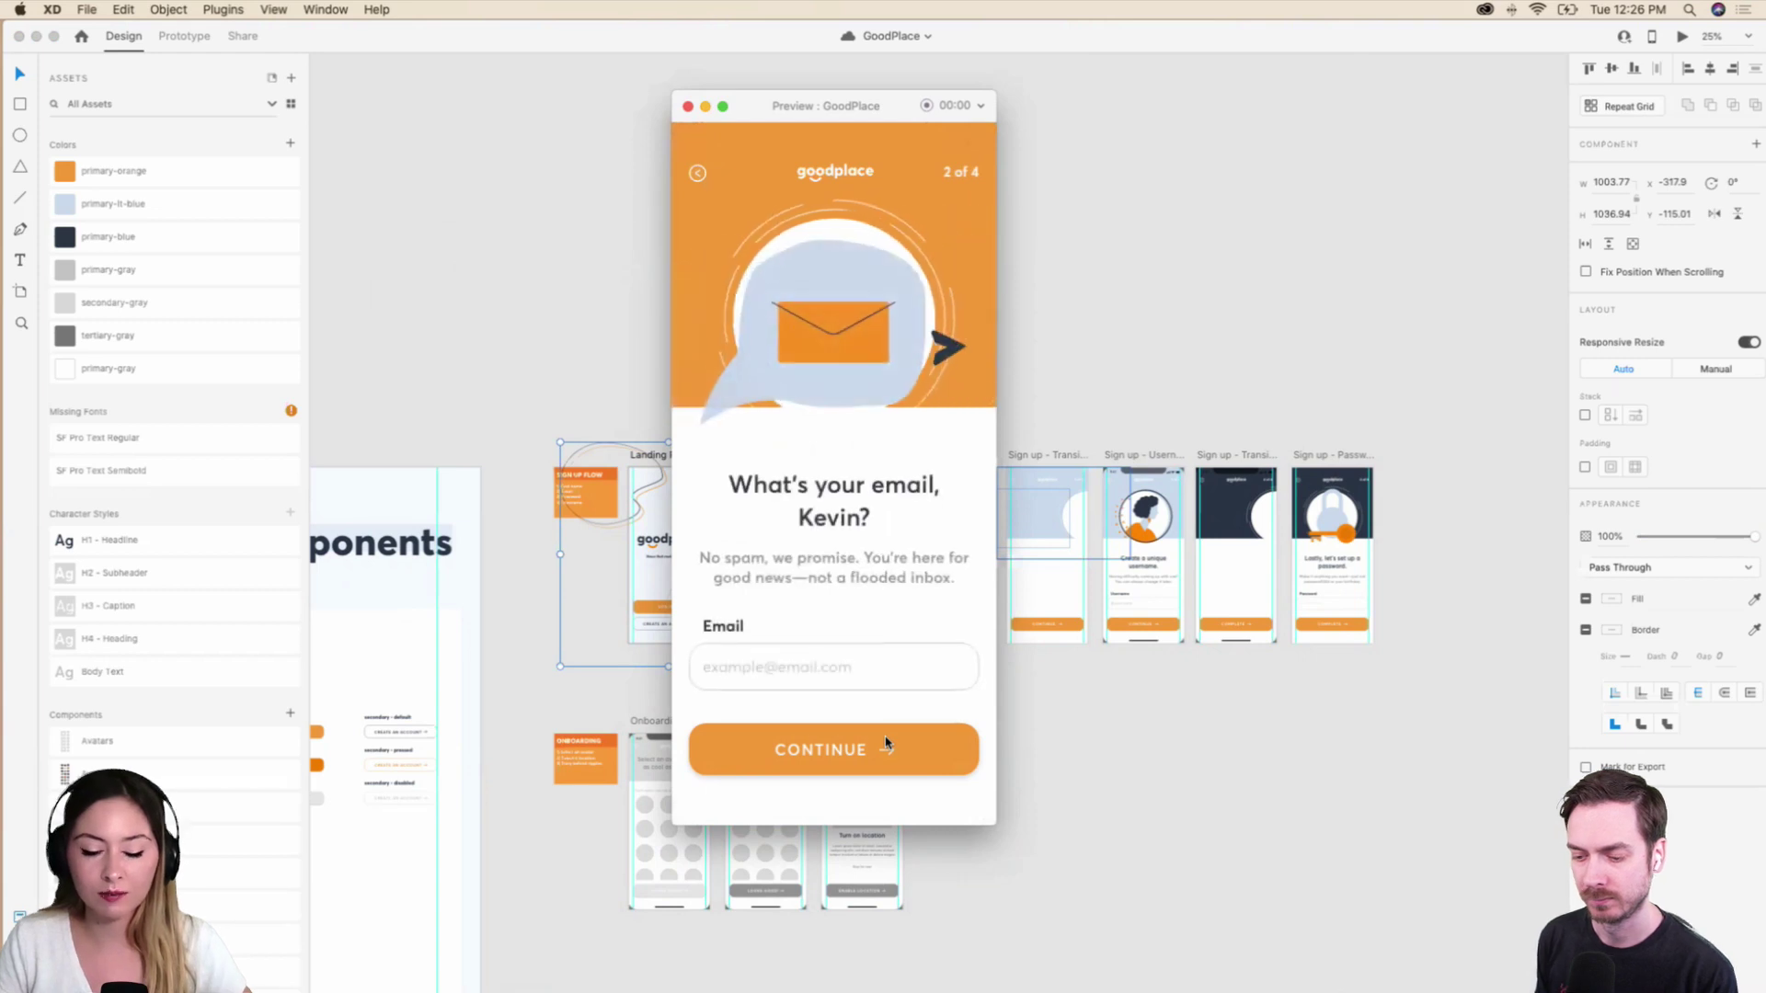
click(886, 744)
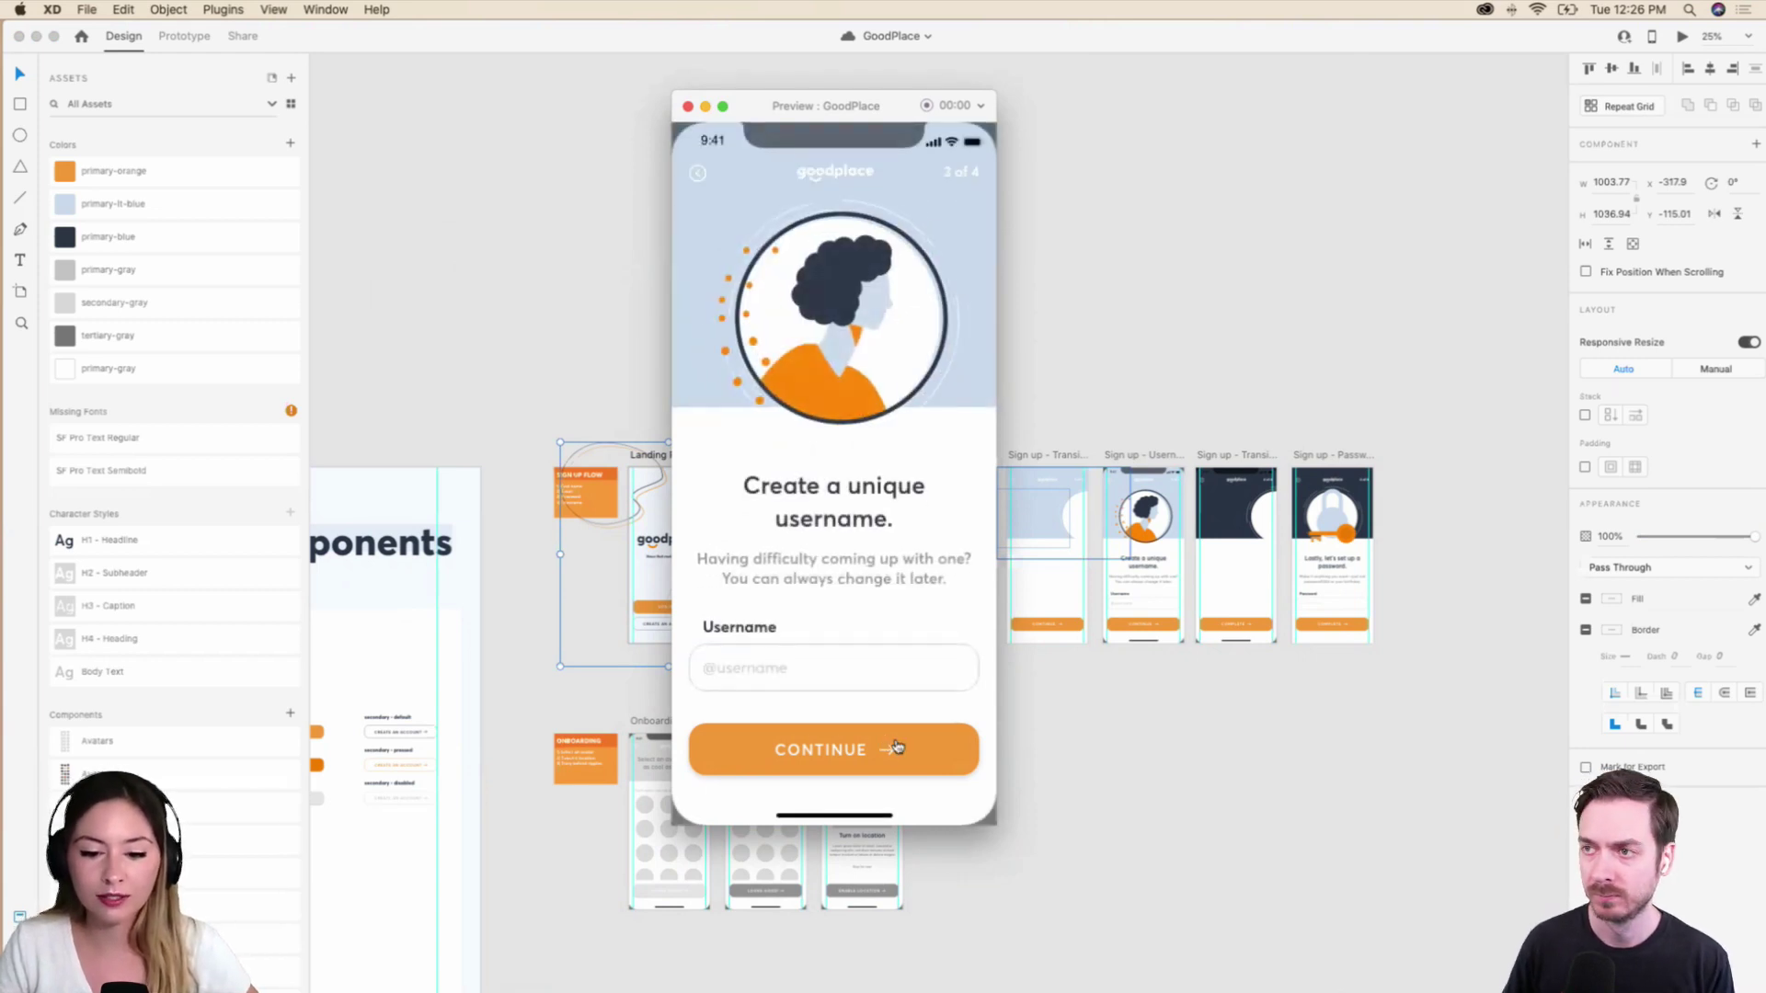
click(932, 754)
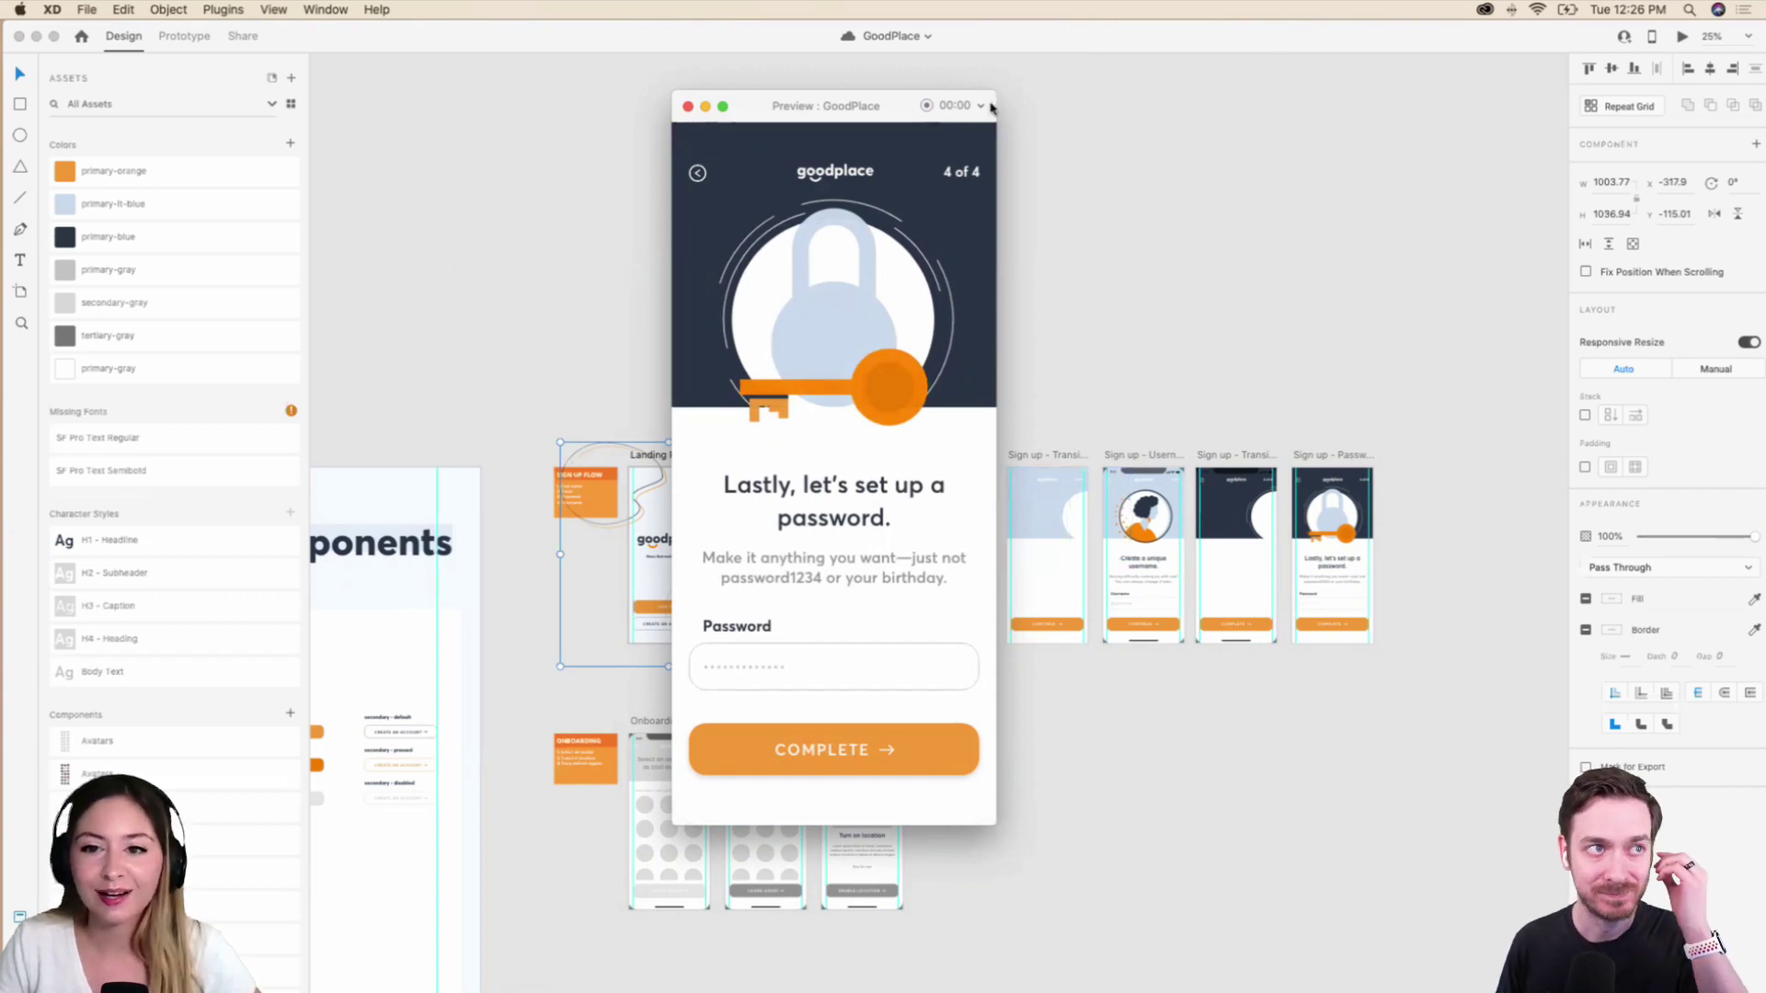
Close the sign-up preview and open a new prototype preview starting from the Homepage artboard.
drag(990, 108, 985, 162)
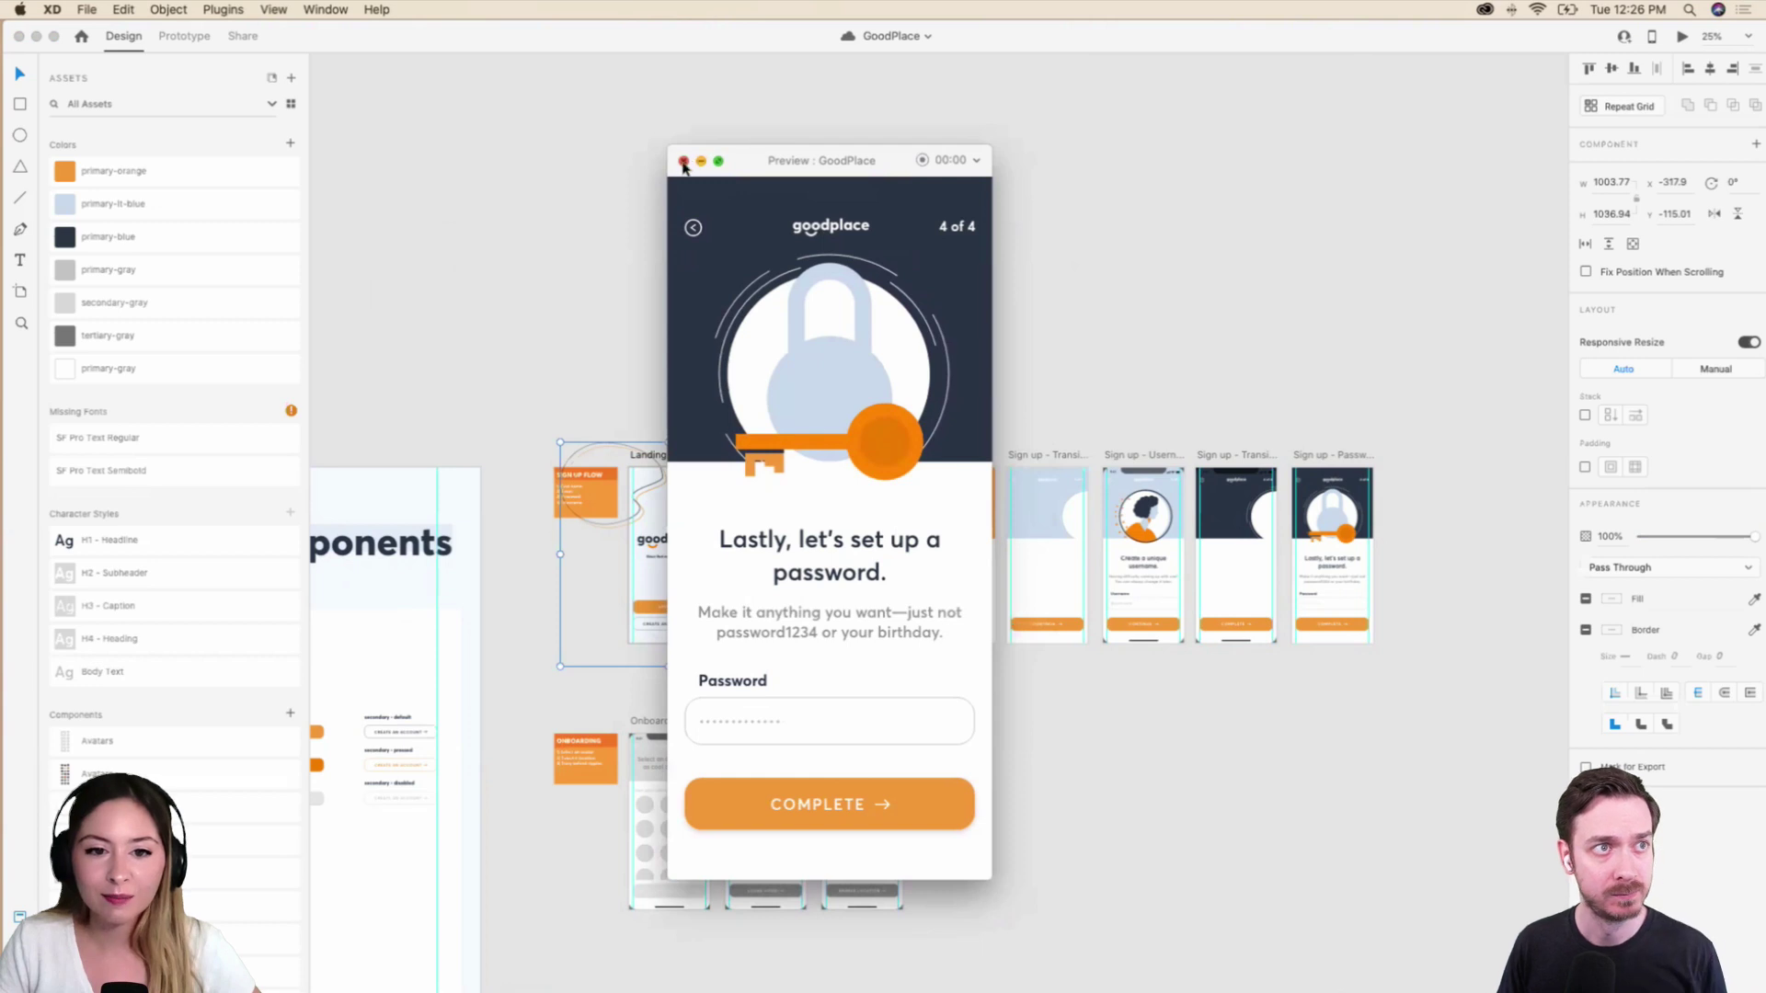
click(682, 160)
scroll(875, 565, down, 10)
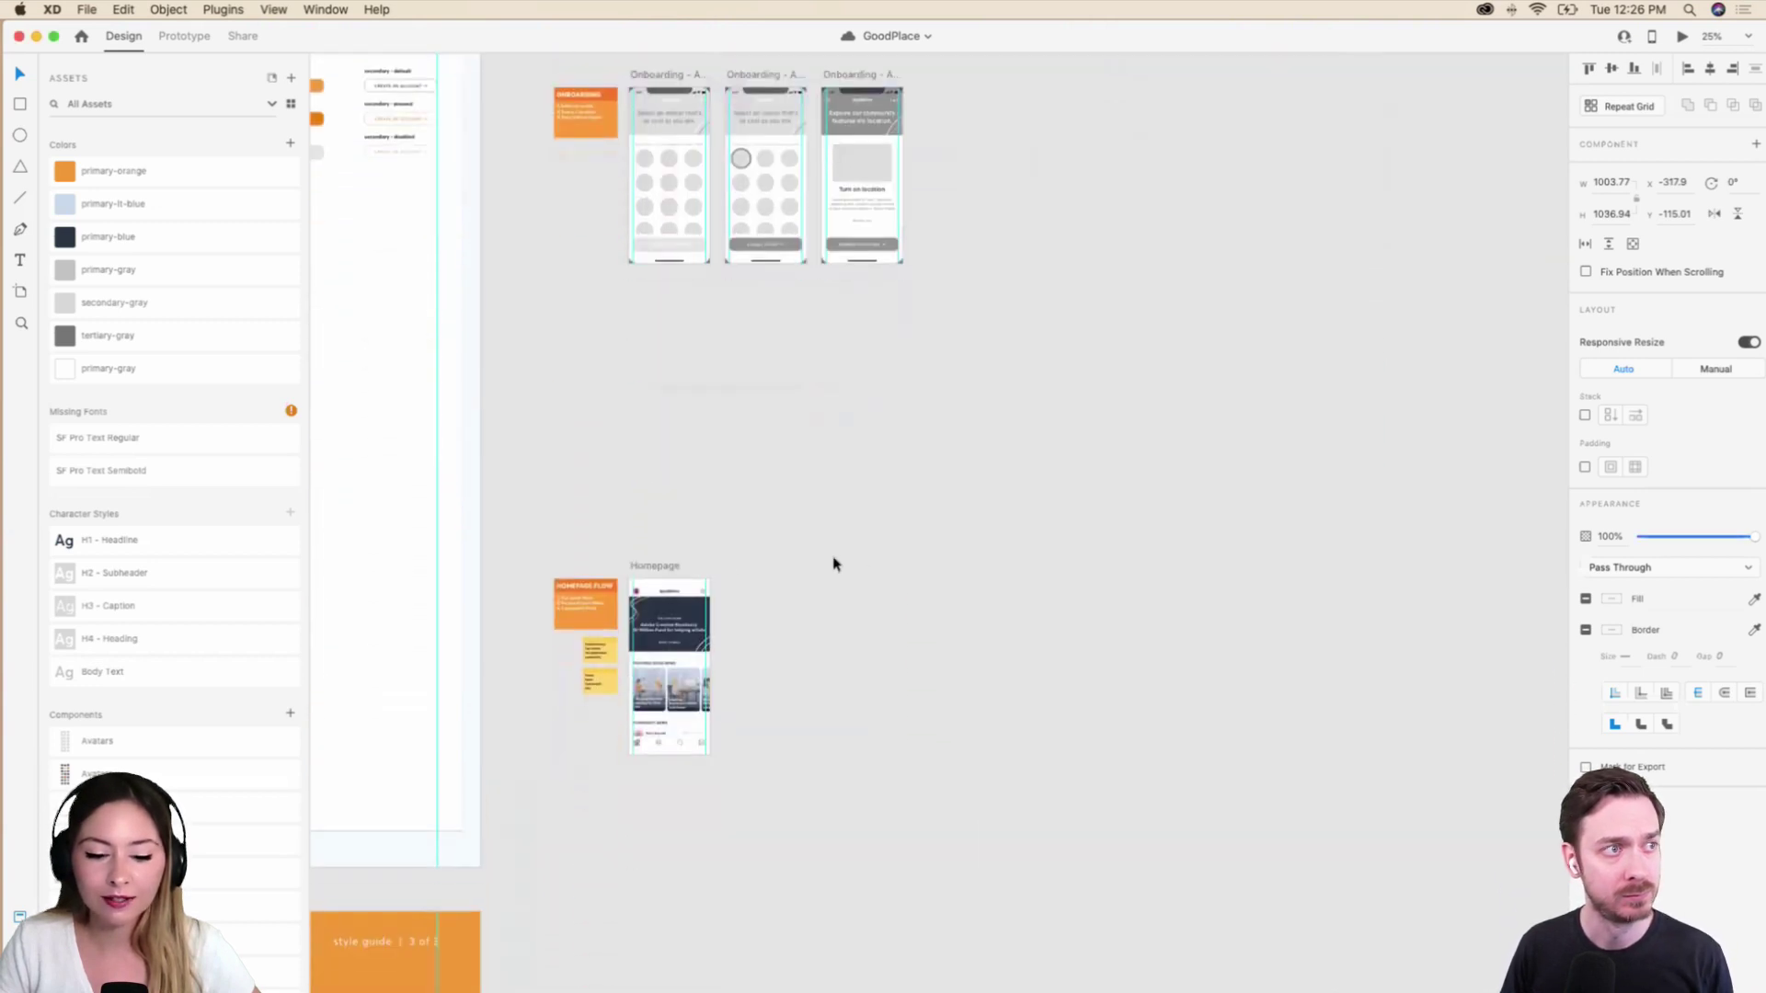
click(697, 596)
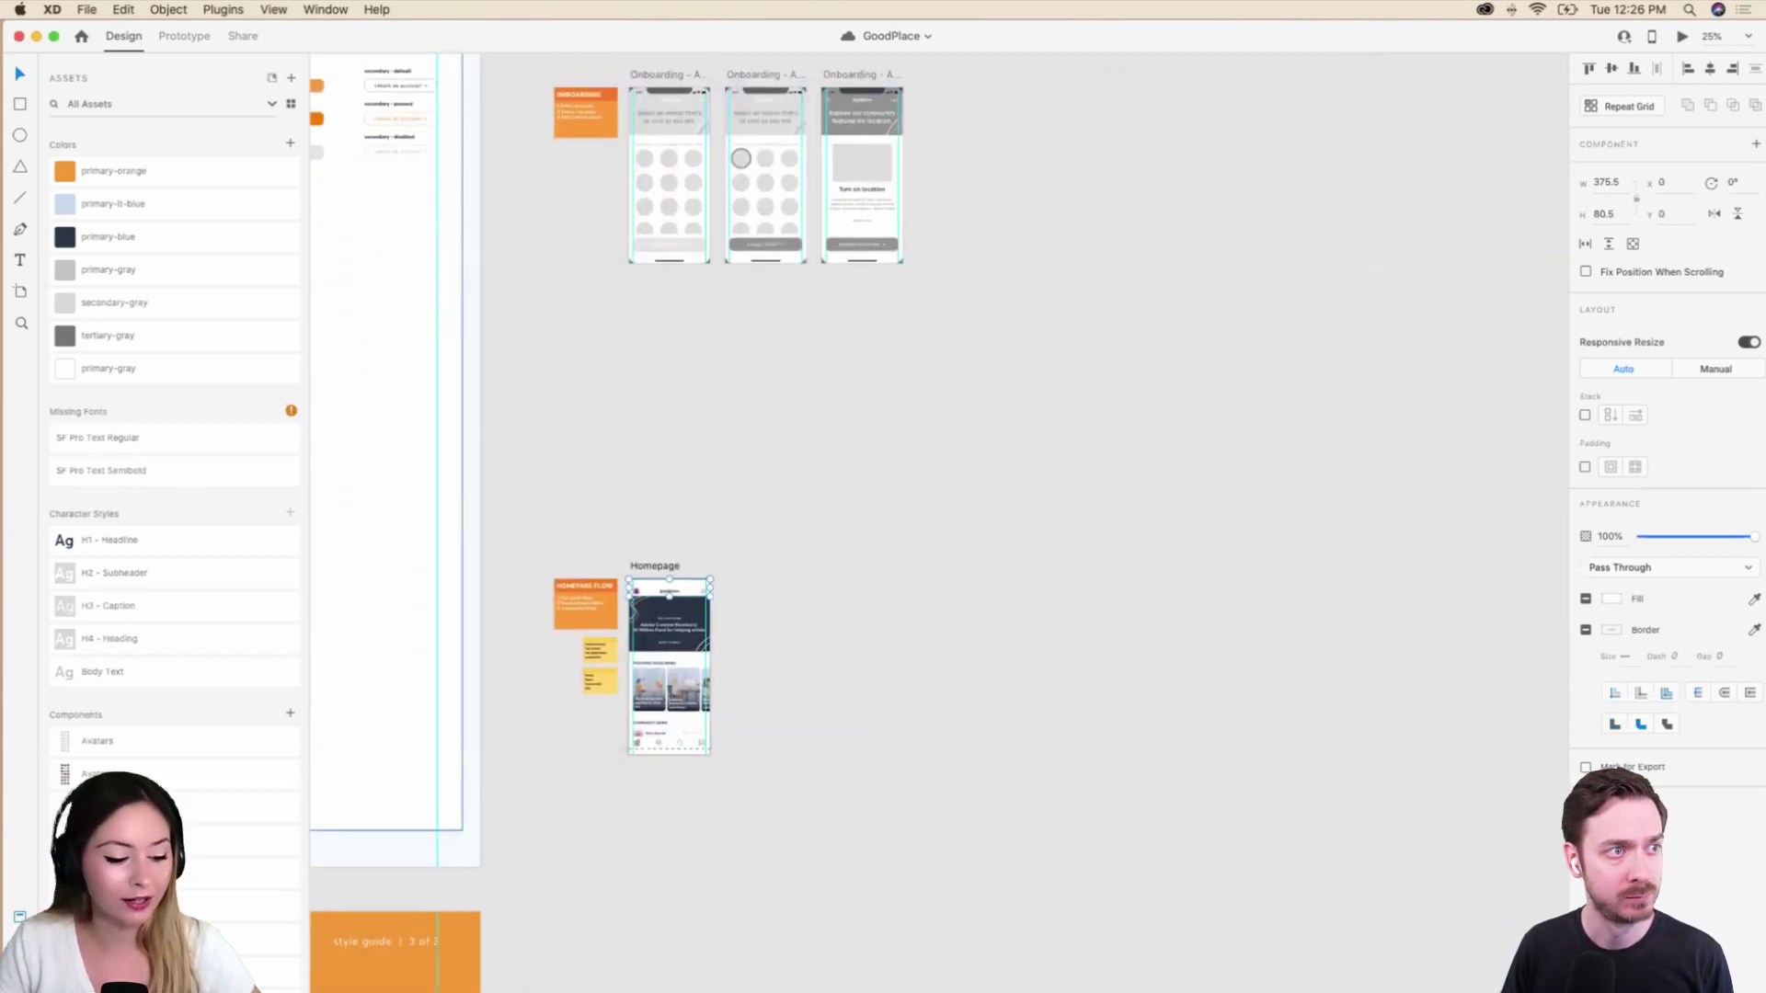
key(super+y)
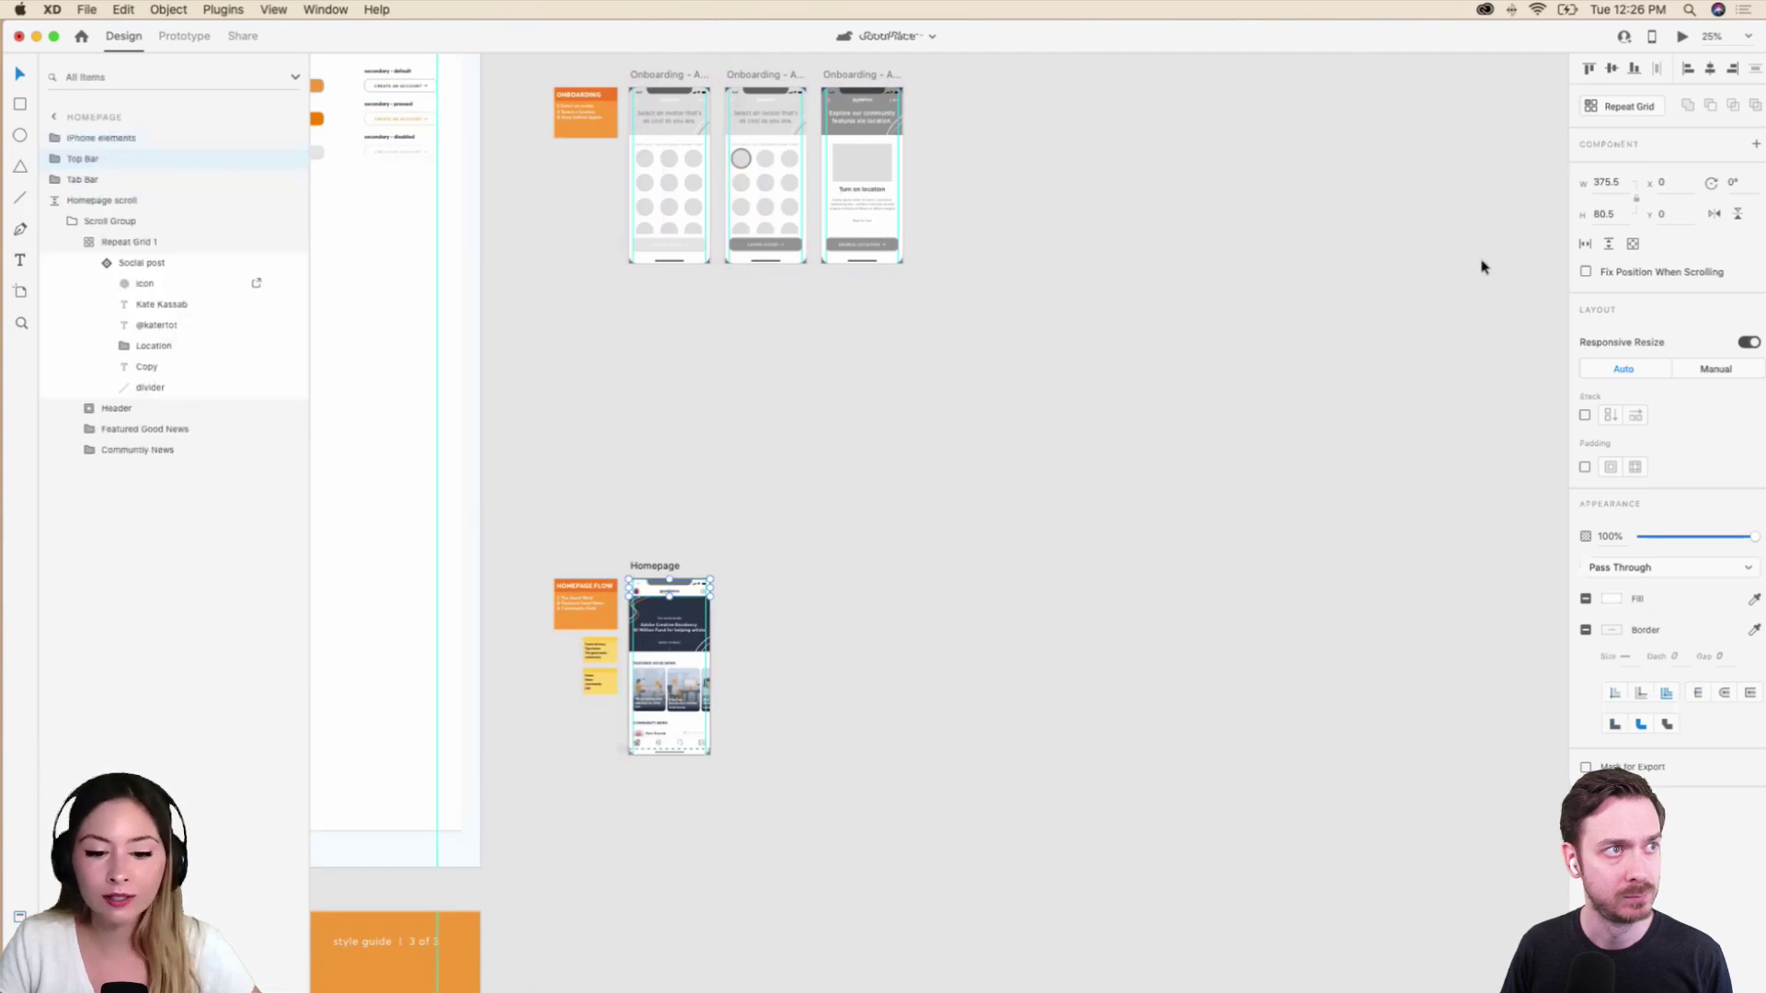
click(1682, 36)
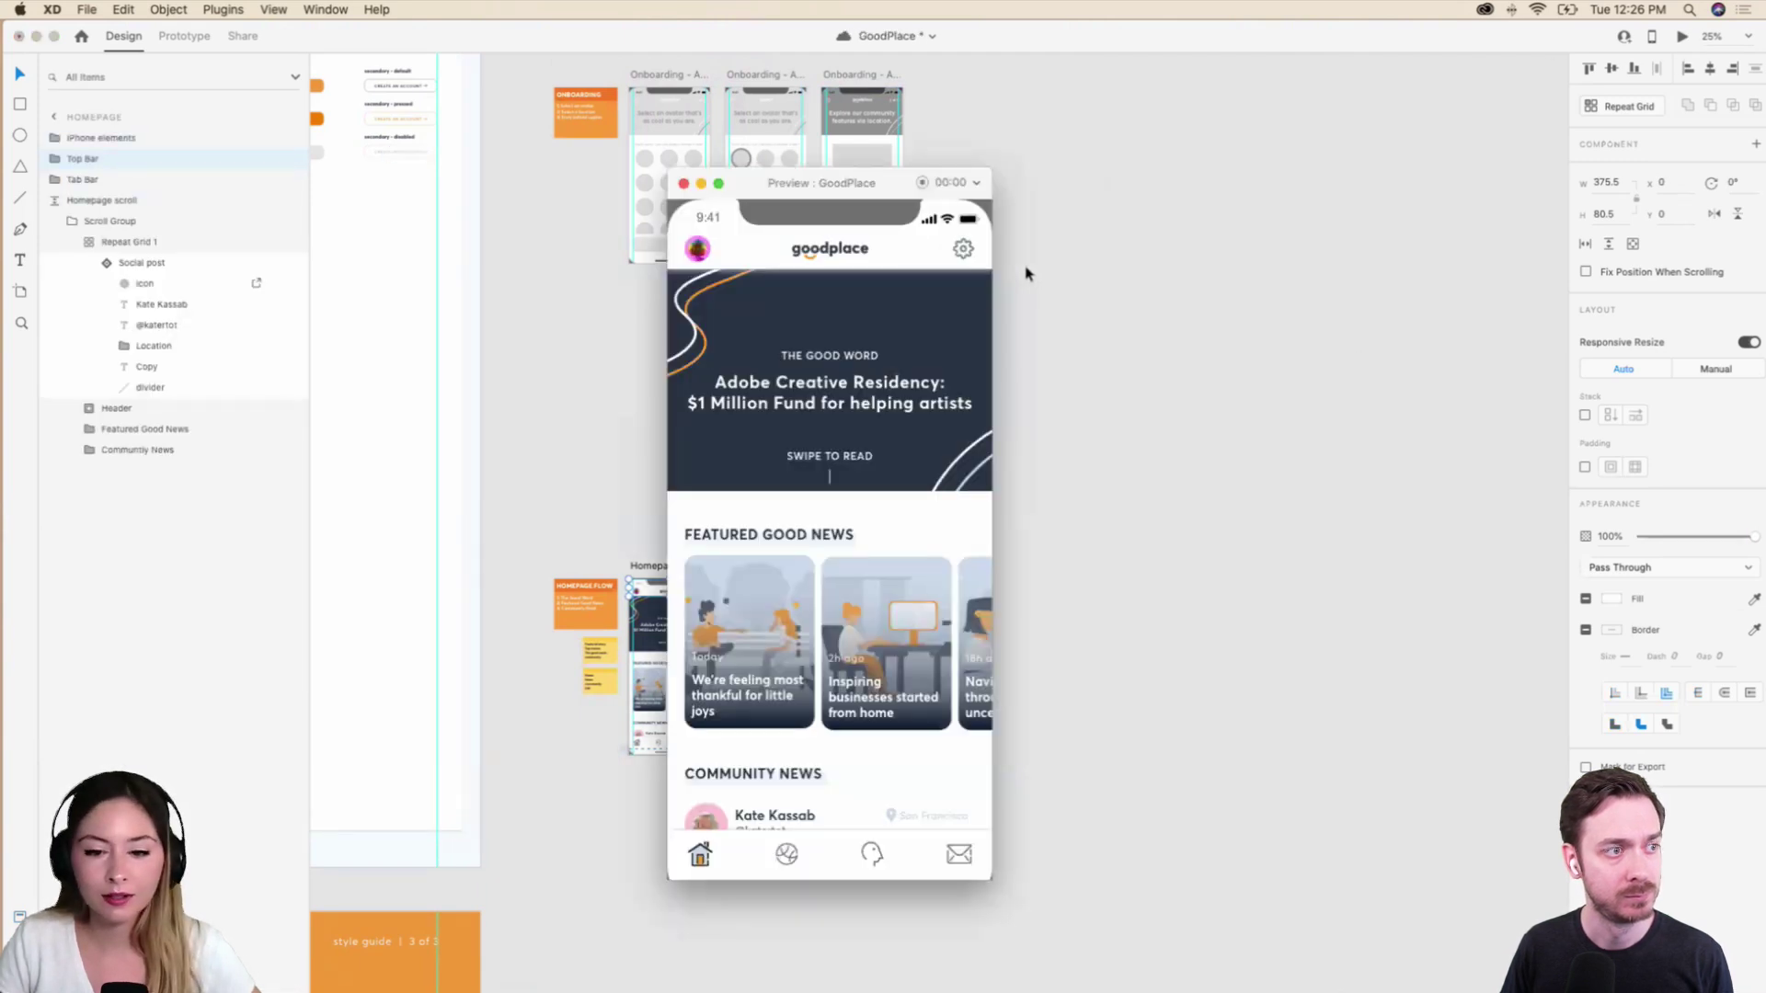
Look over the homepage preview from its hero banner down and back, and save the document.
scroll(856, 538, down, 3)
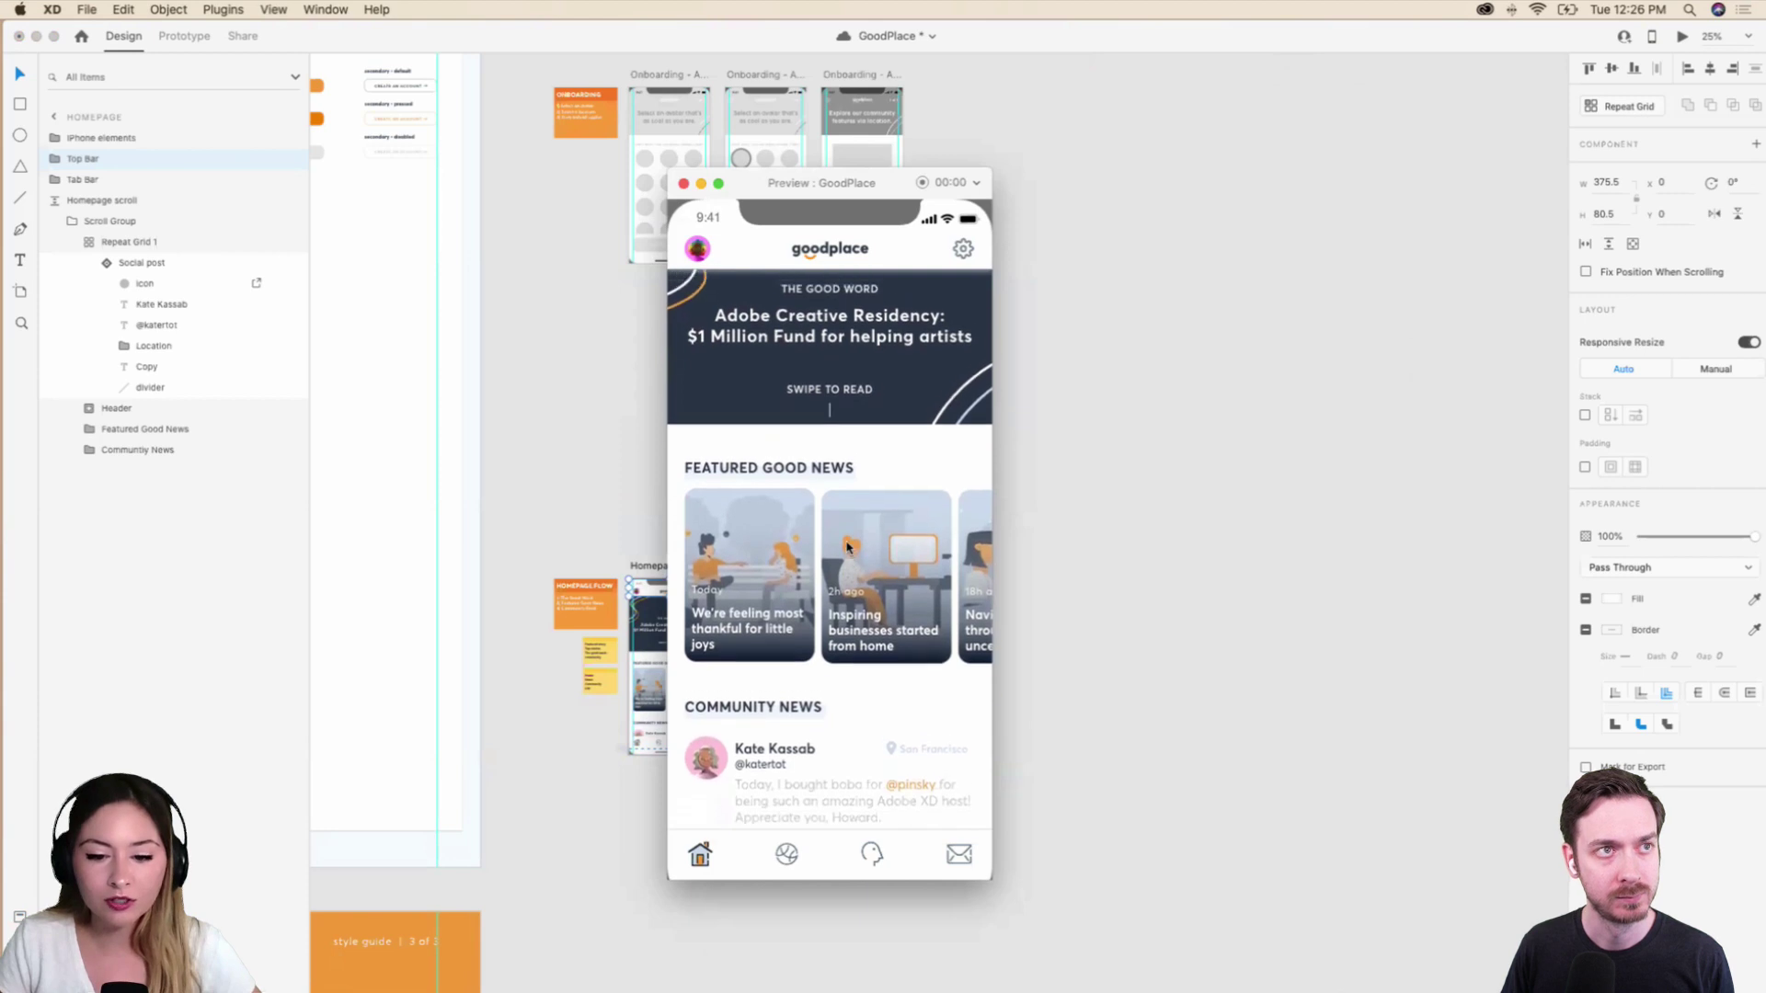
scroll(887, 534, up, 3)
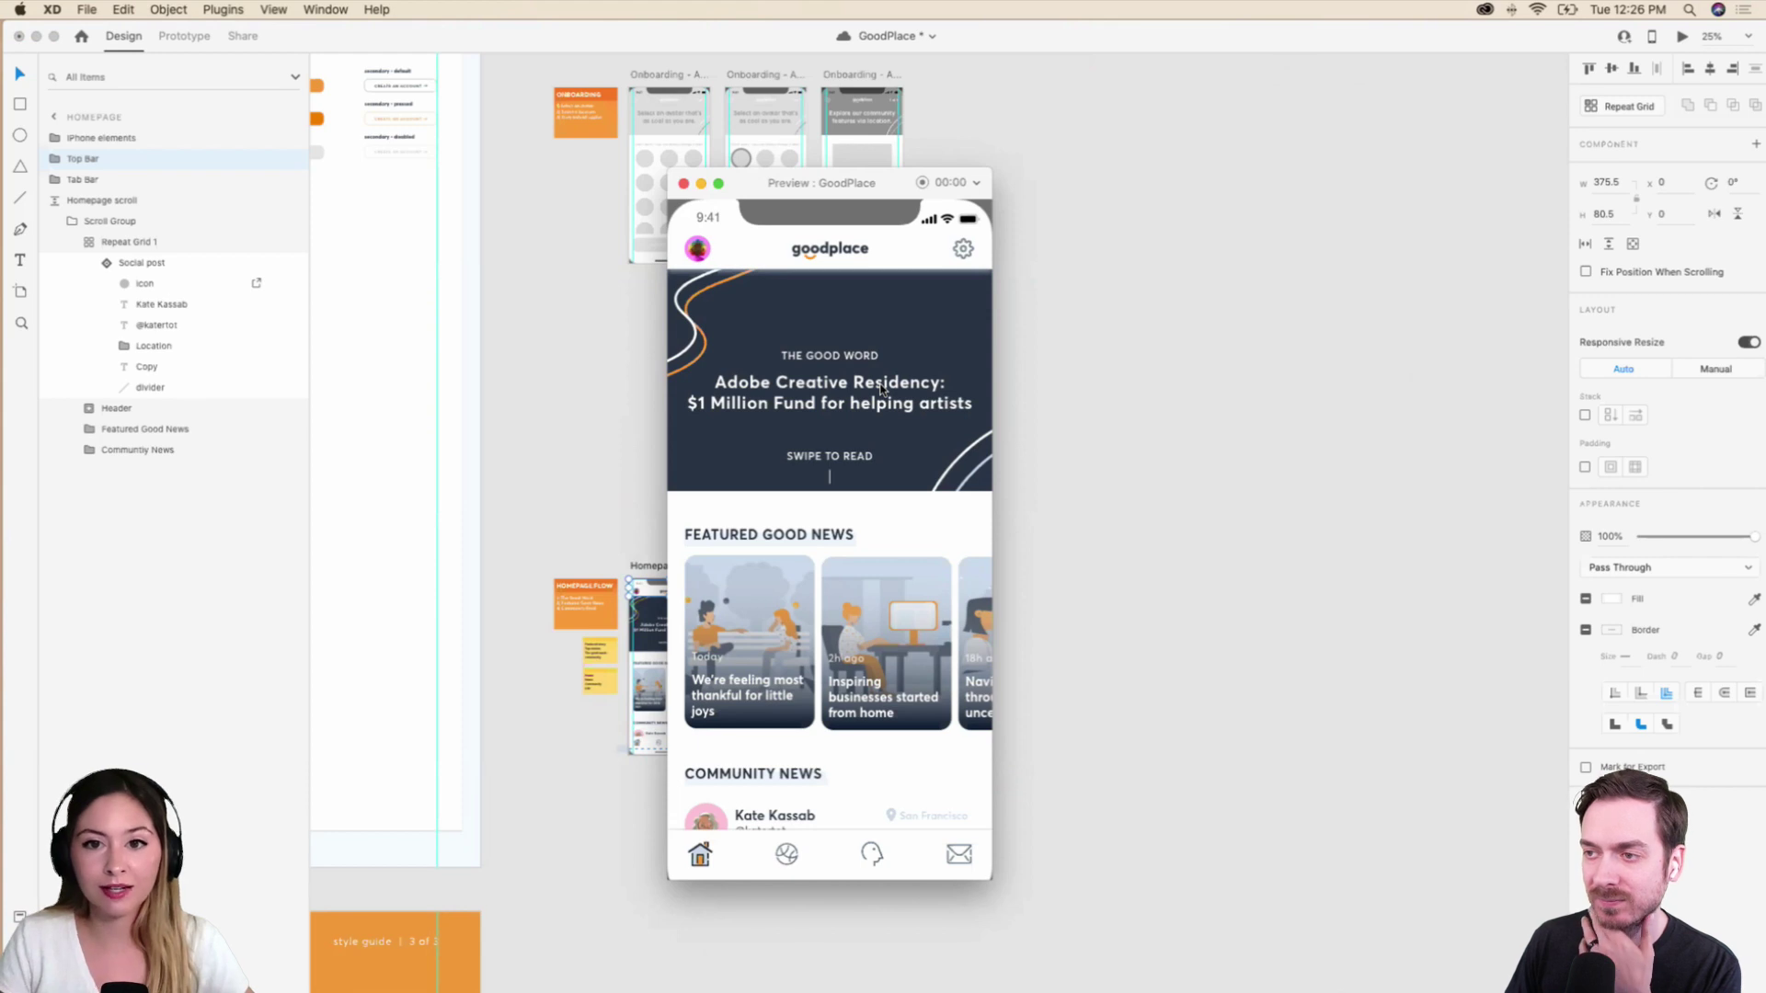
key(super+s)
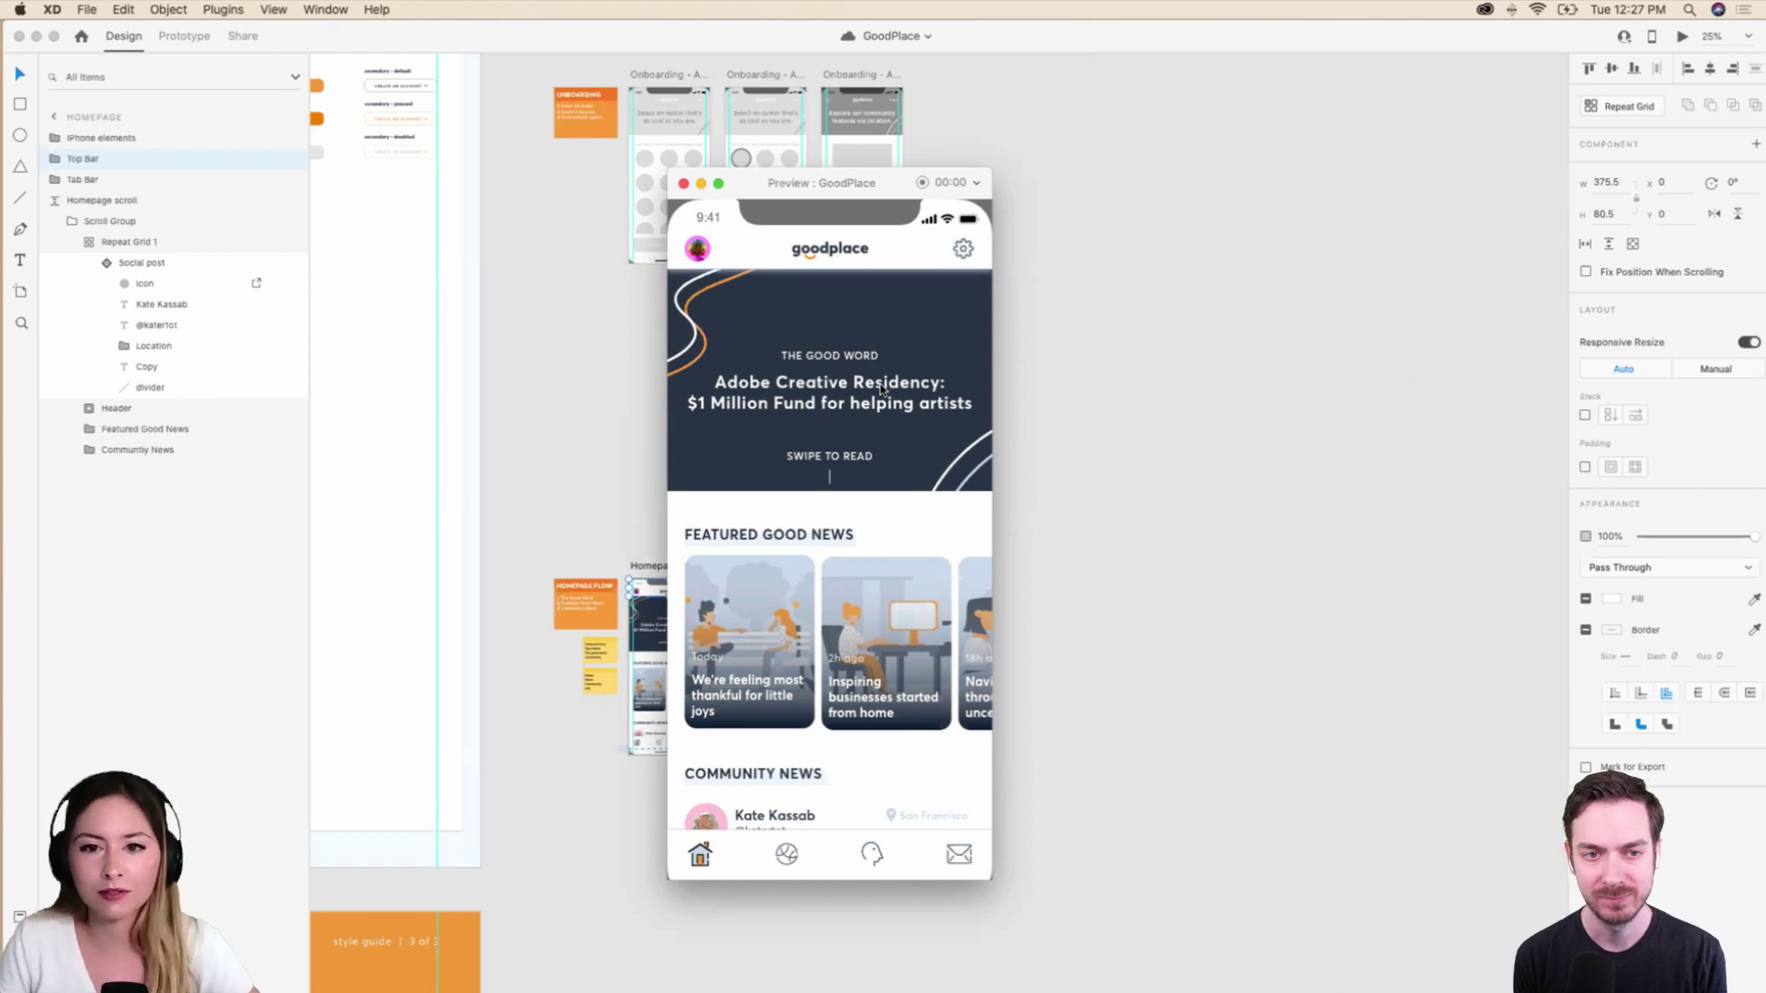
Examine the homepage preview's hero banner and Featured Good News section, including its sideways-scrolling cards.
scroll(874, 446, down, 3)
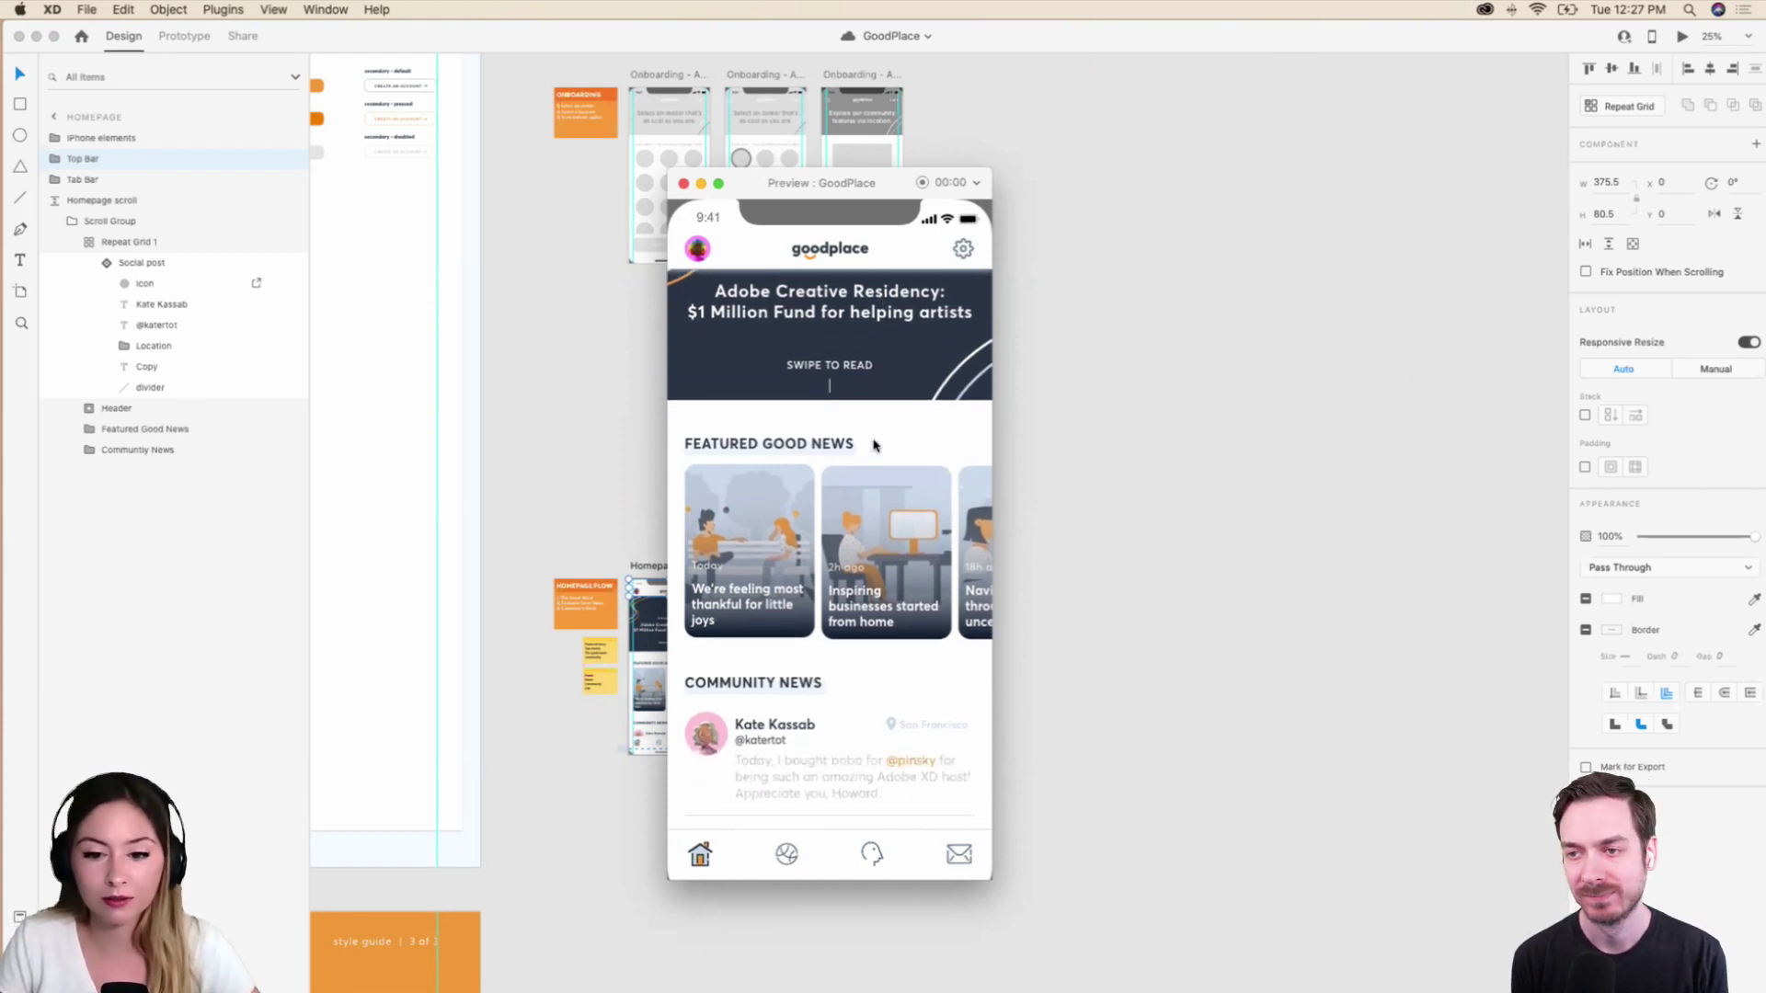
scroll(874, 446, down, 2)
scroll(874, 443, up, 4)
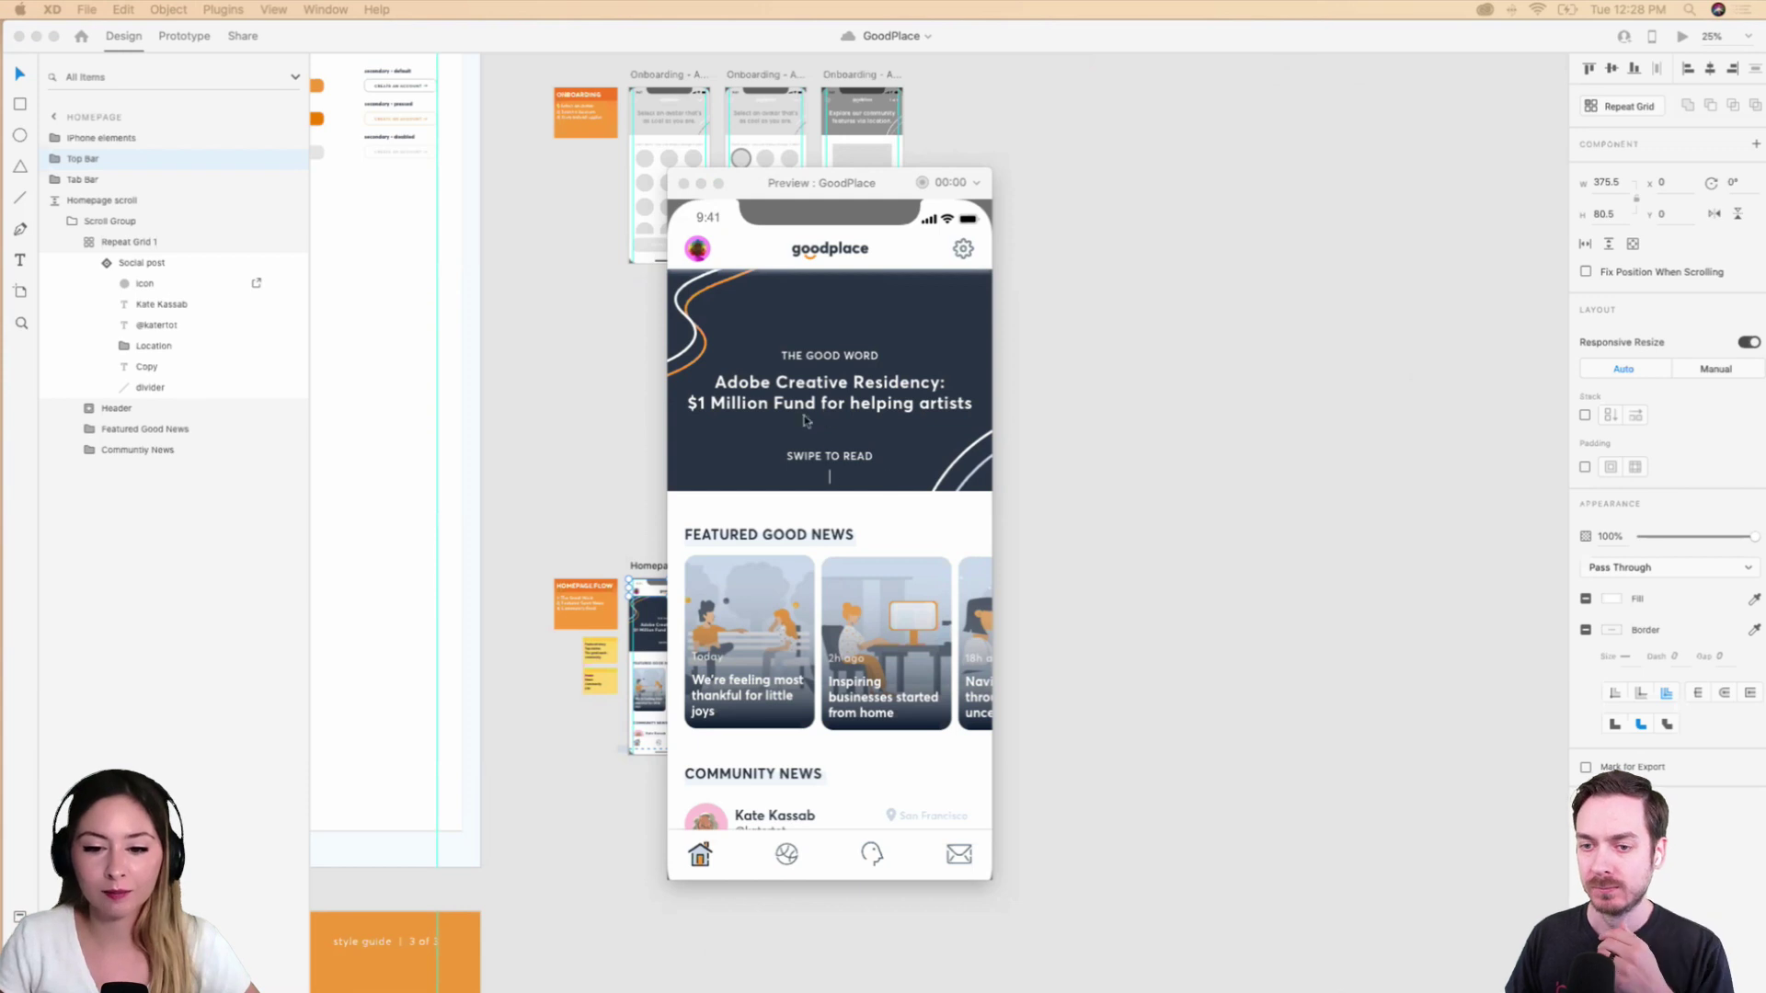
scroll(834, 568, down, 3)
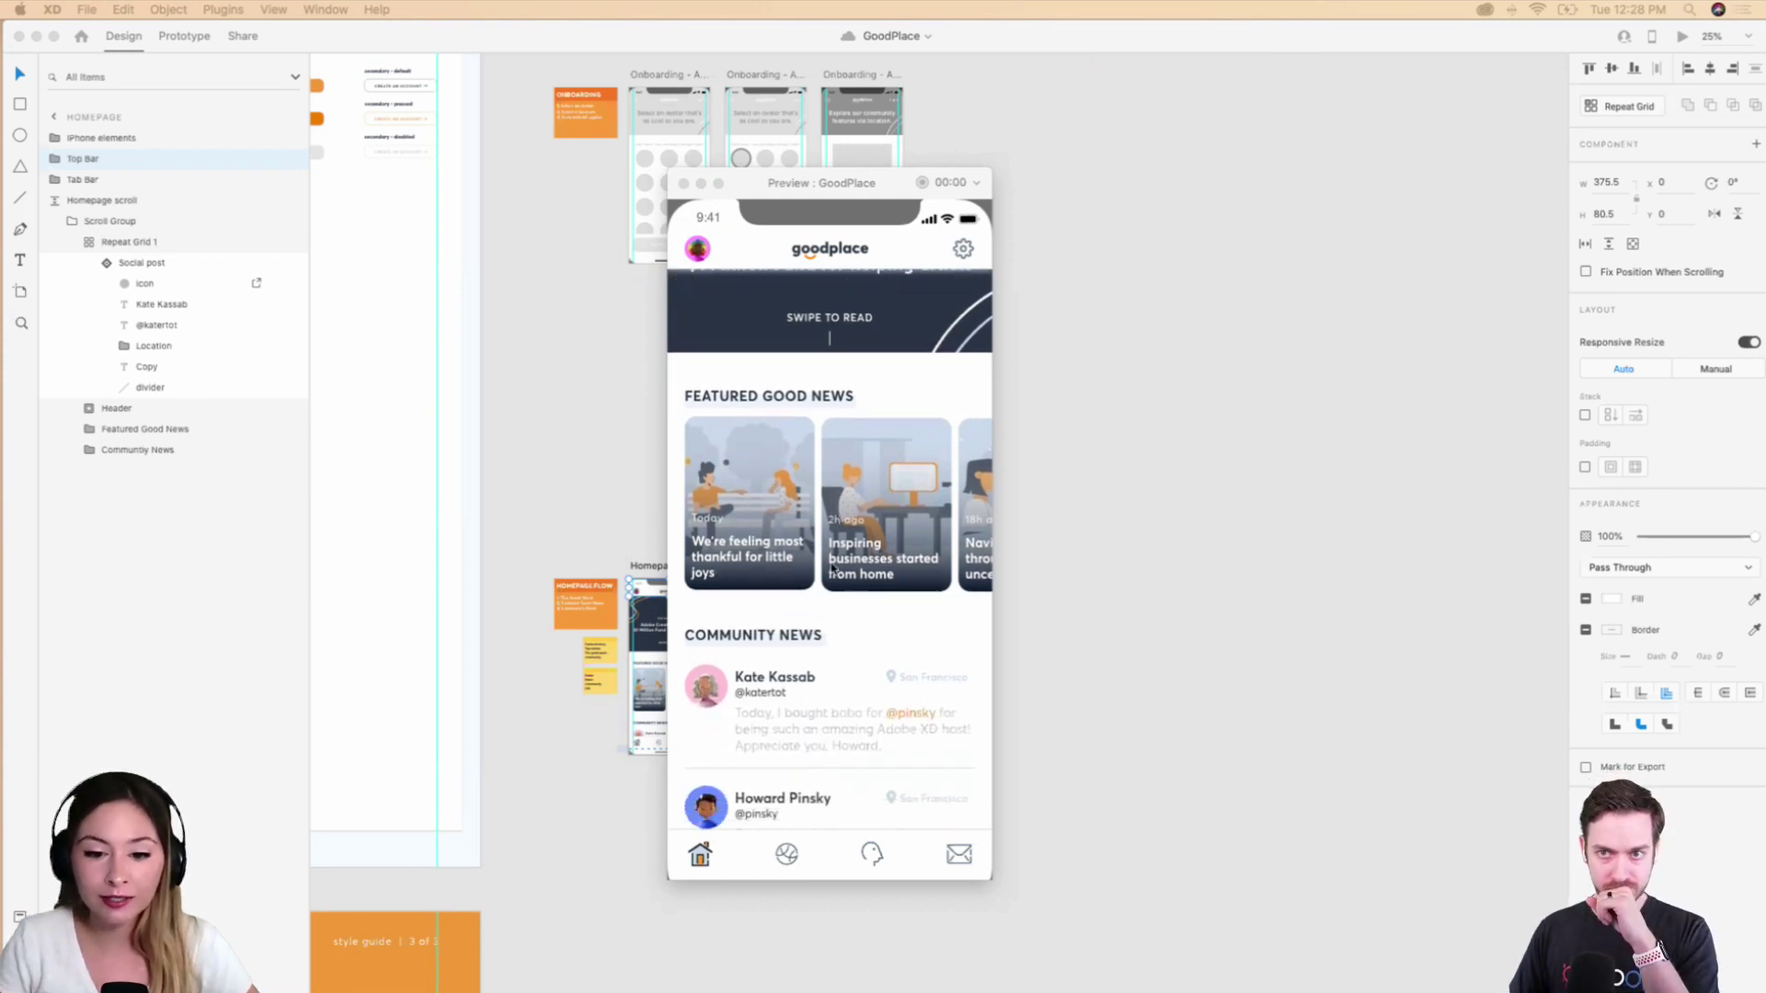
scroll(833, 569, down, 1)
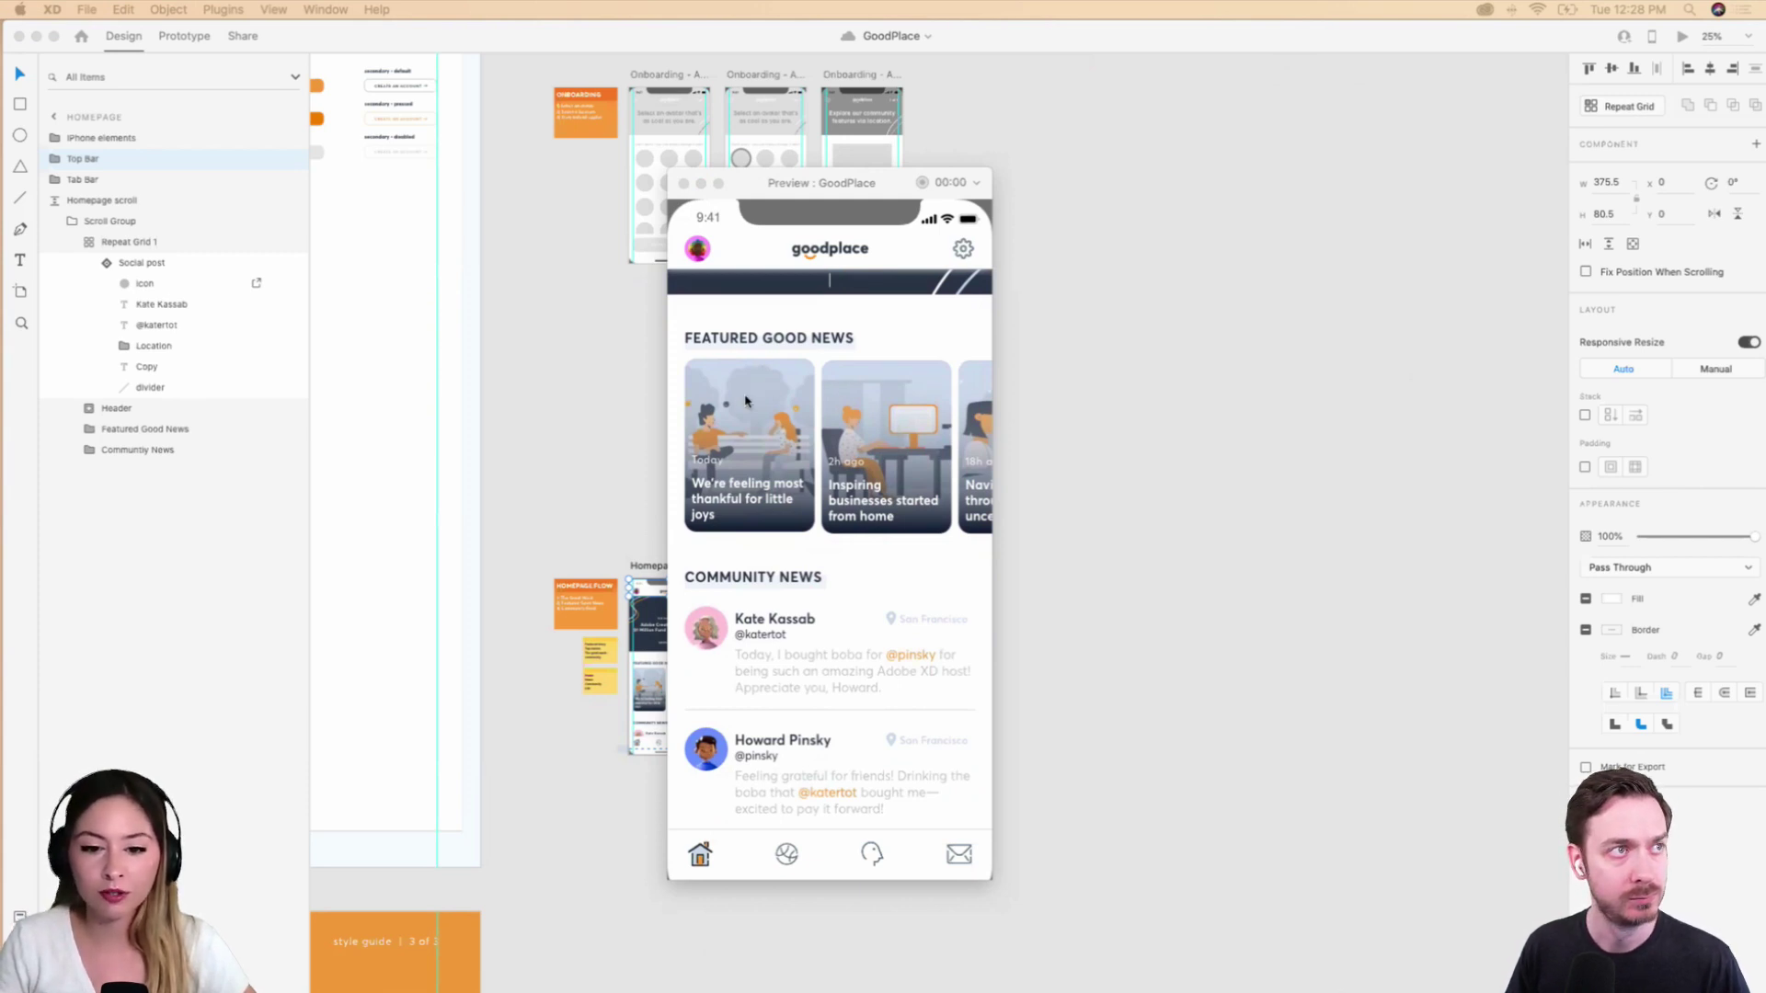
scroll(887, 409, right, 3)
scroll(885, 405, left, 5)
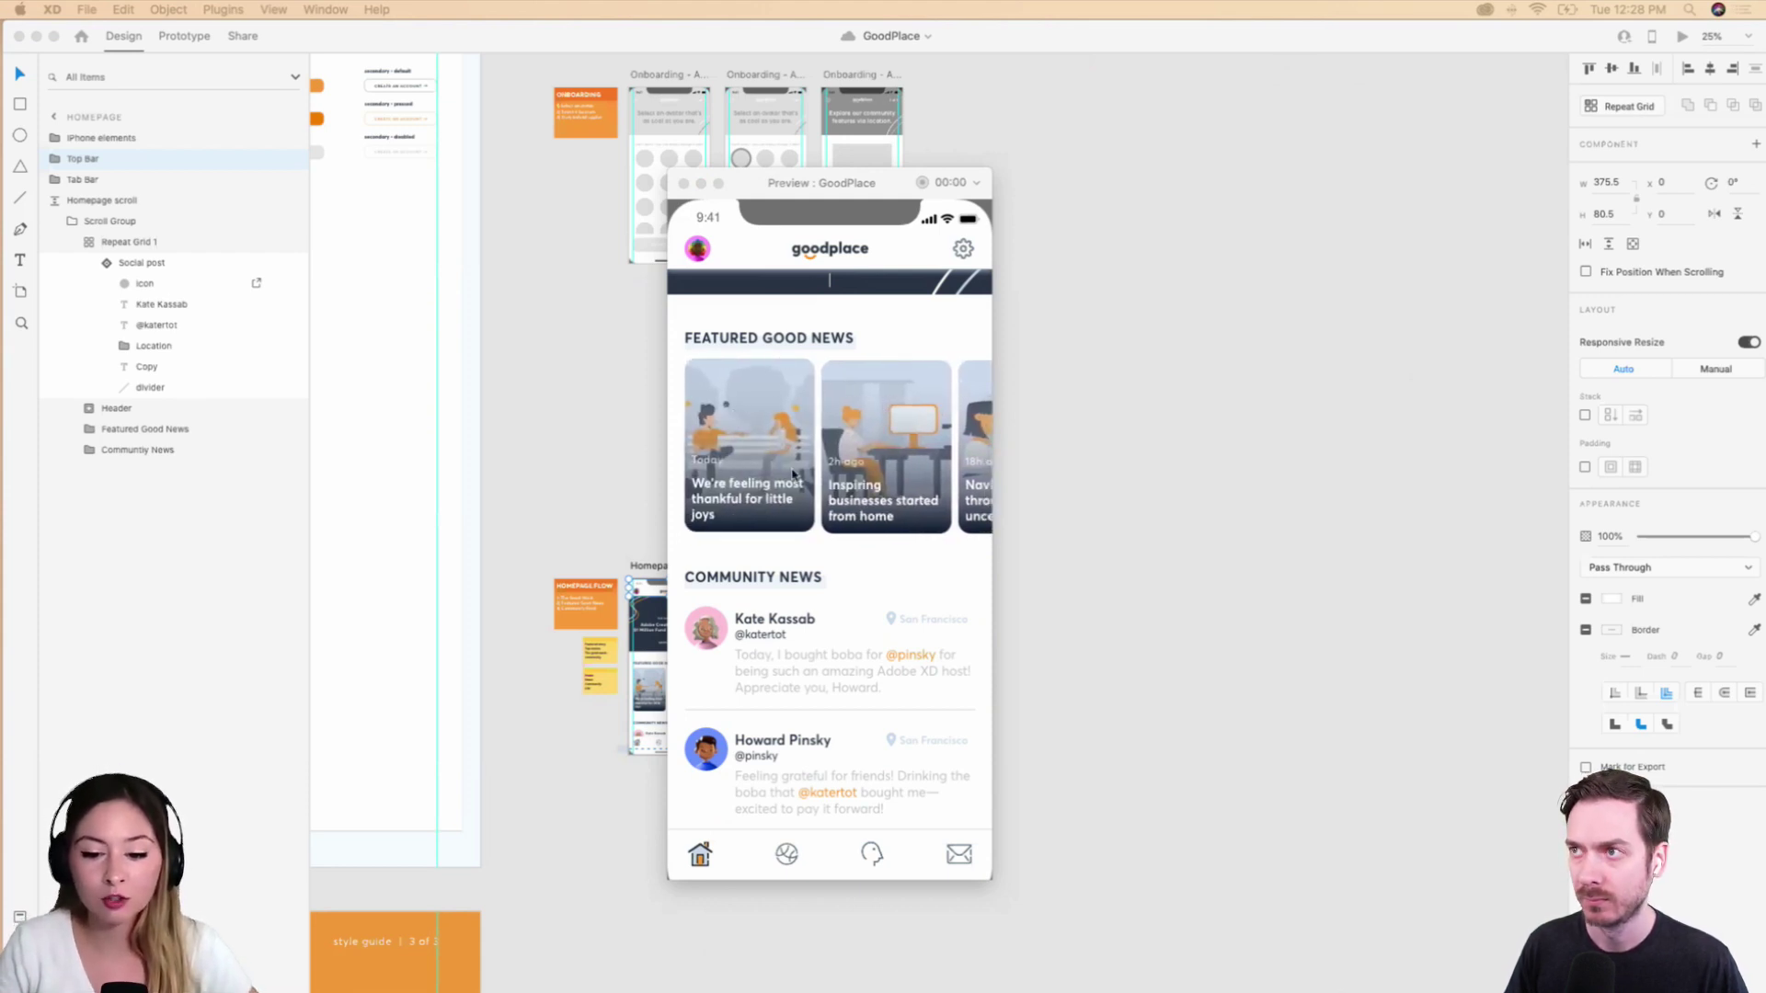
Examine the Community News posts in the homepage preview and return to the Featured Good News section.
scroll(837, 520, down, 4)
scroll(839, 521, down, 3)
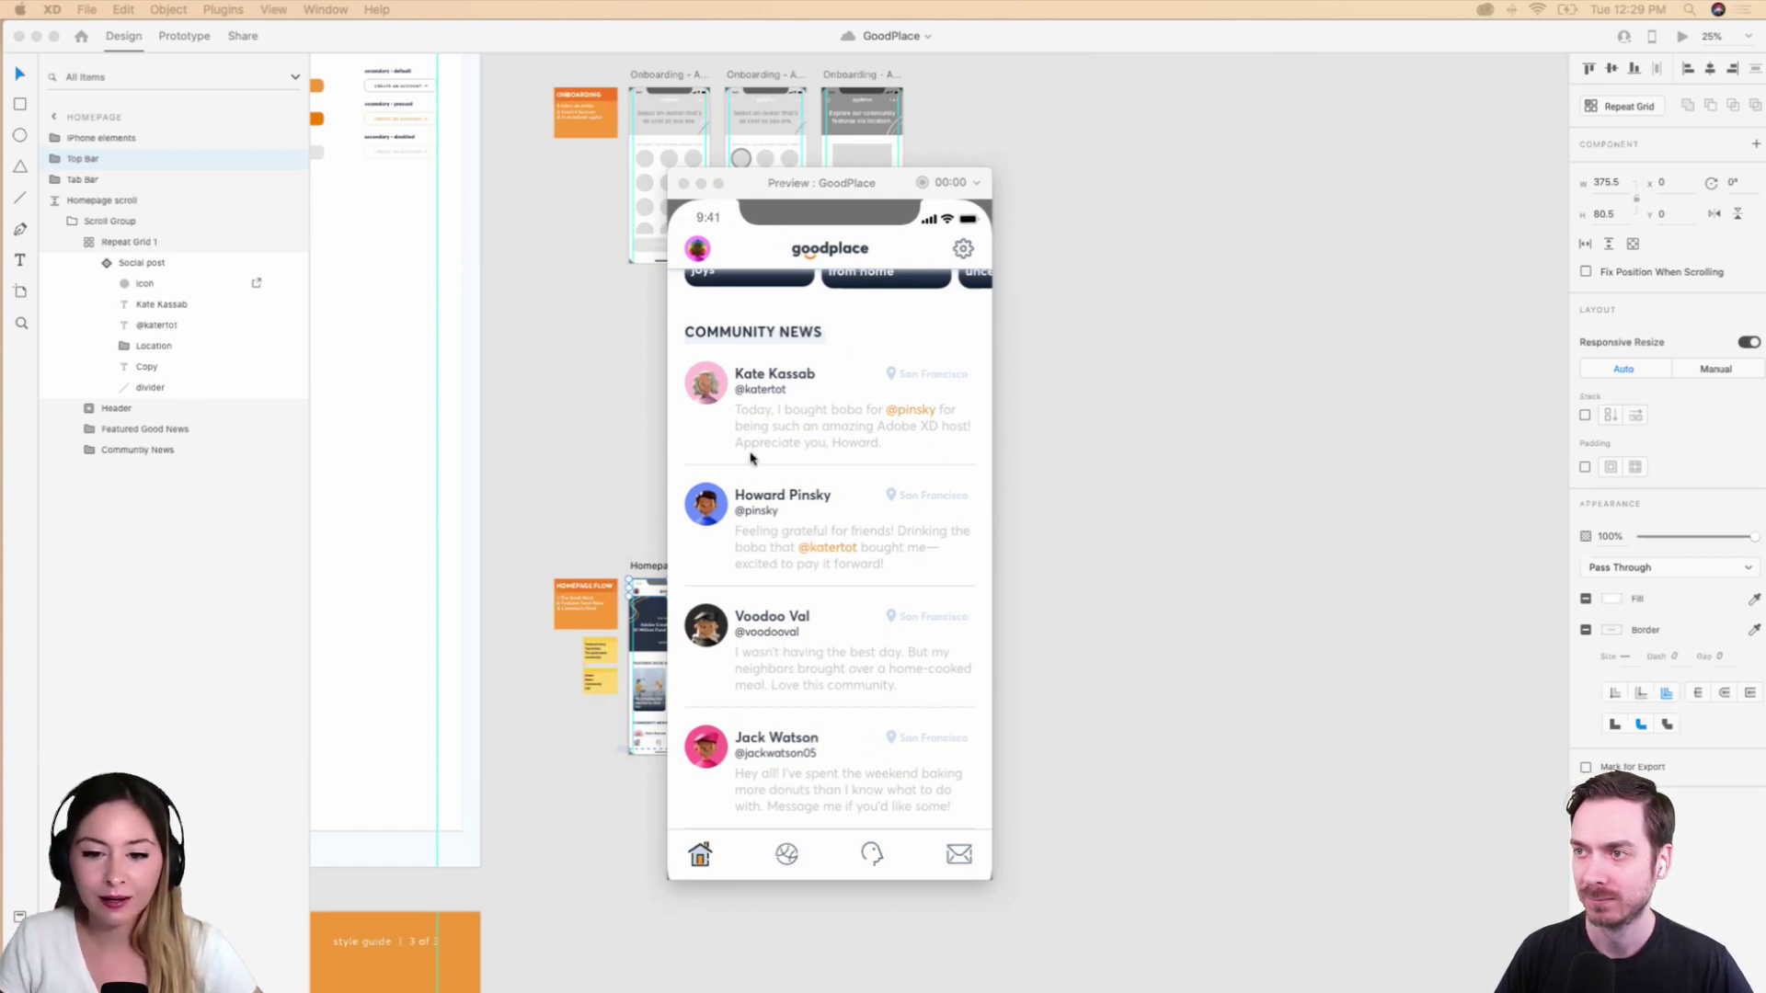
scroll(835, 504, down, 2)
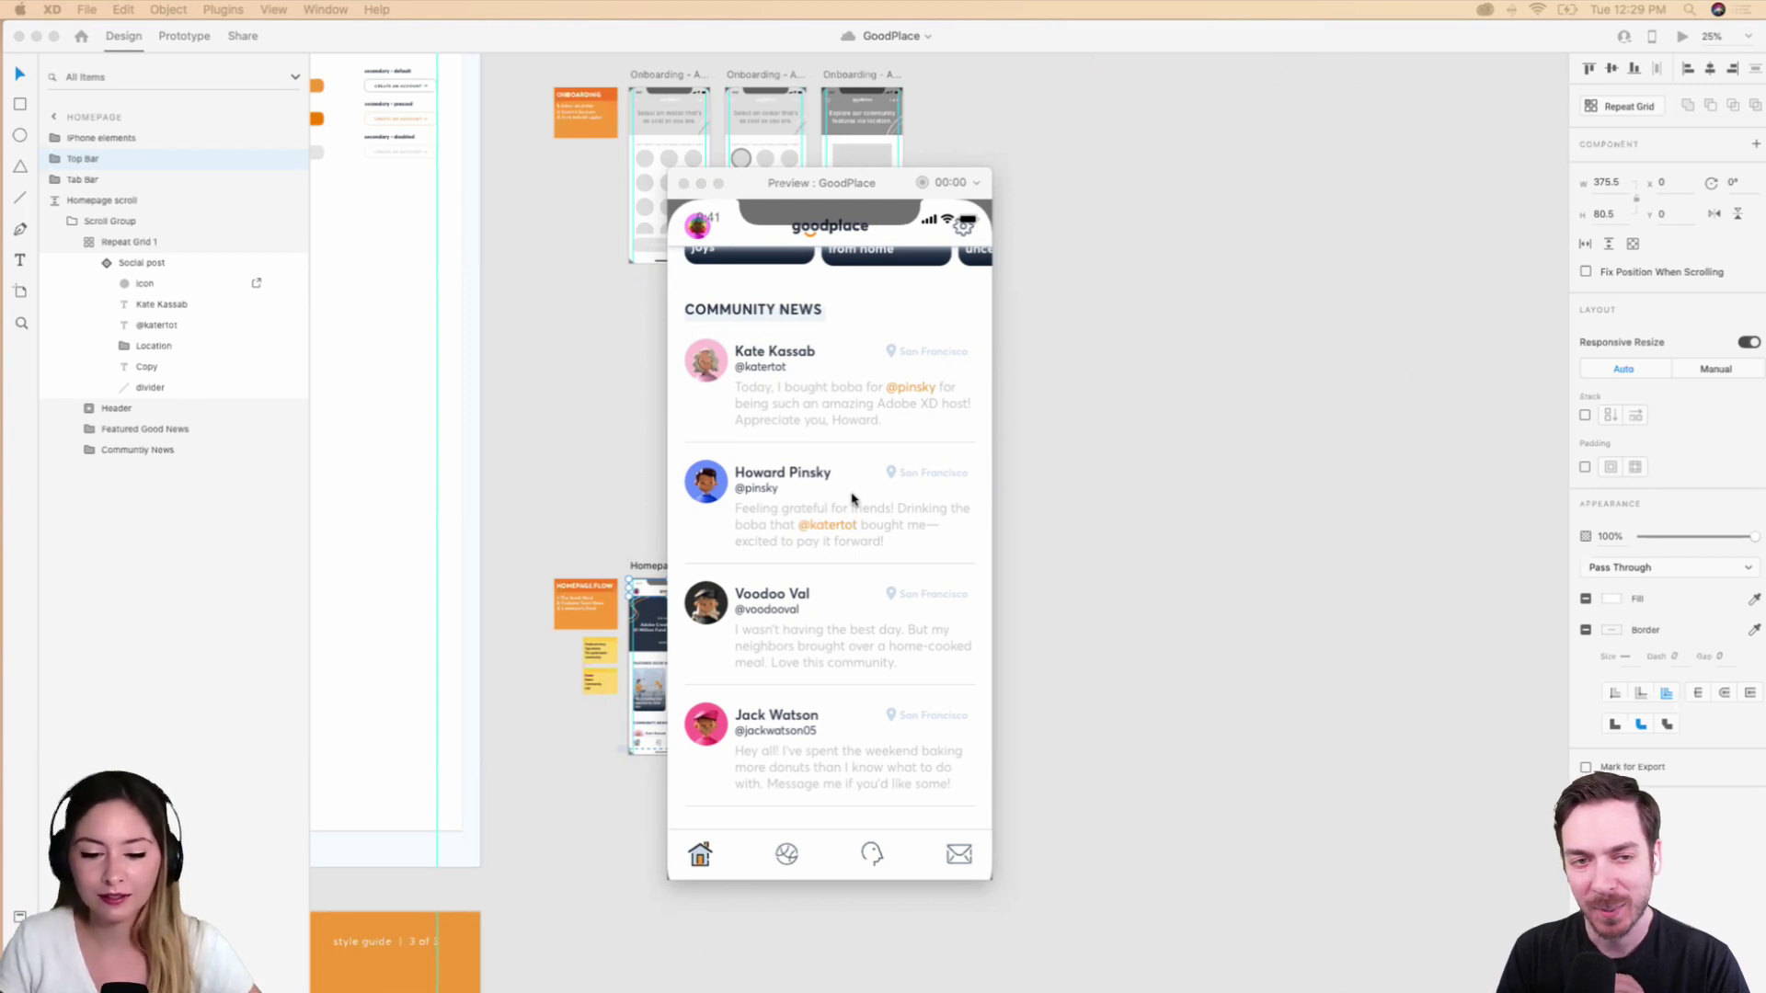
scroll(852, 499, up, 5)
scroll(852, 499, down, 4)
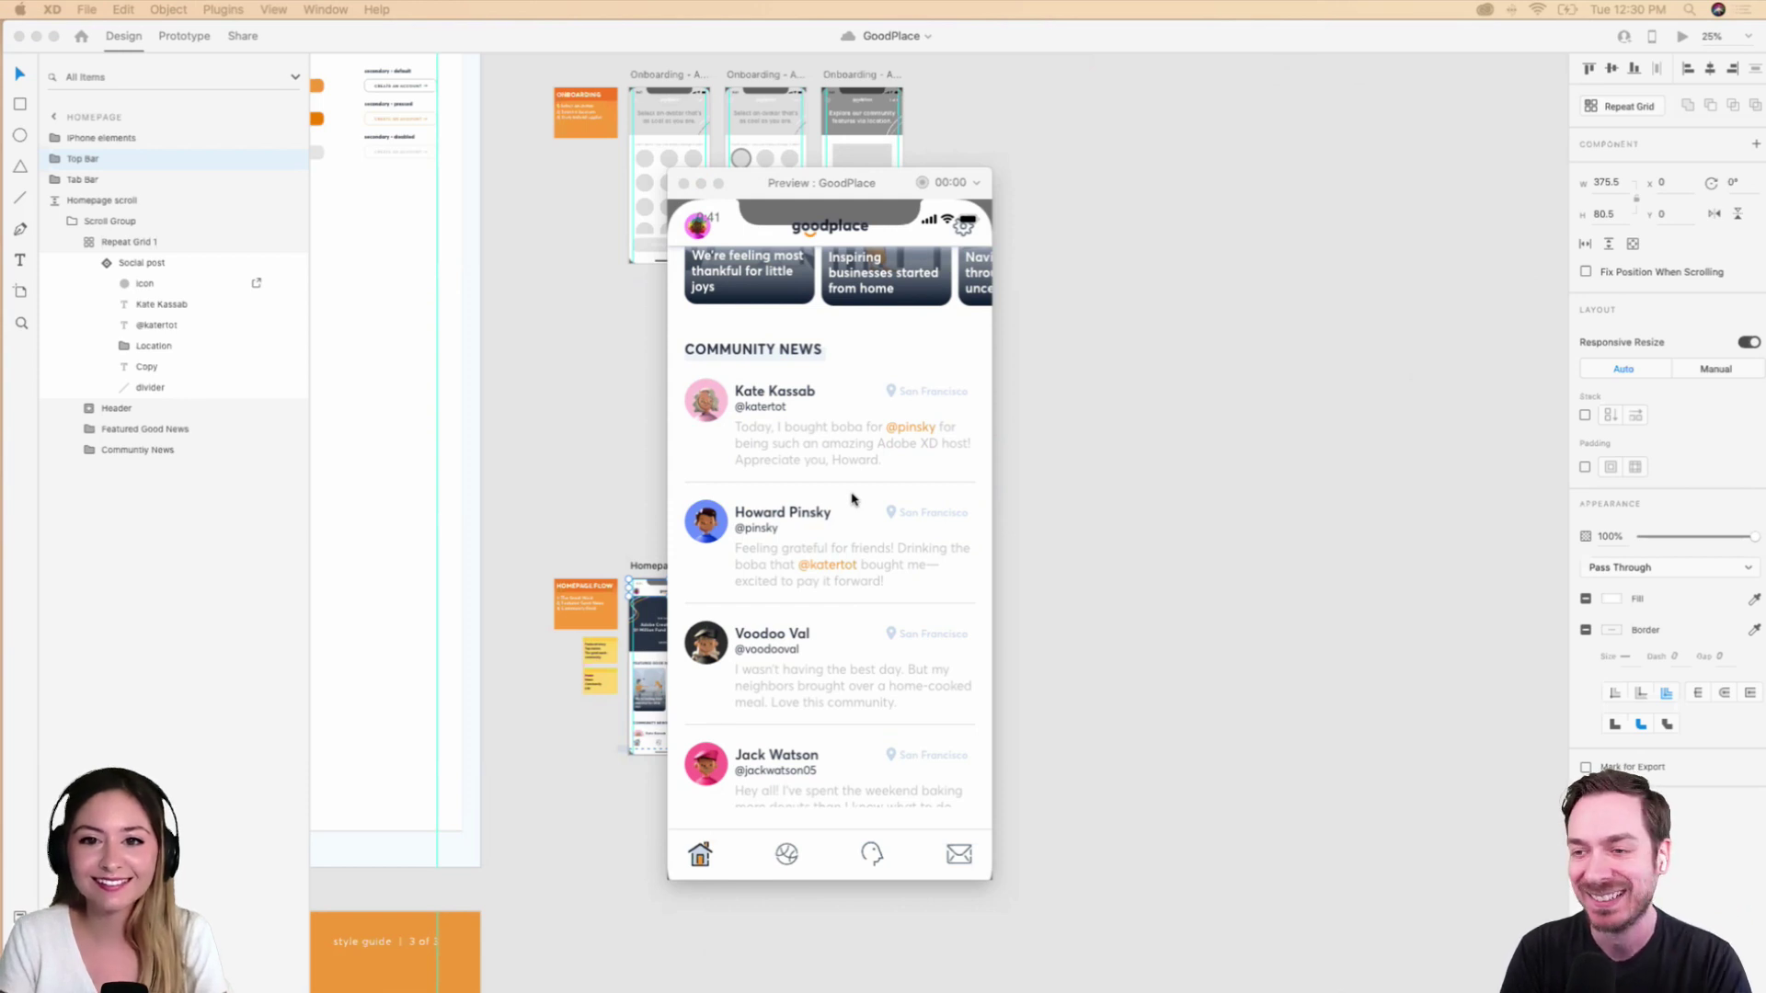
scroll(862, 606, down, 1)
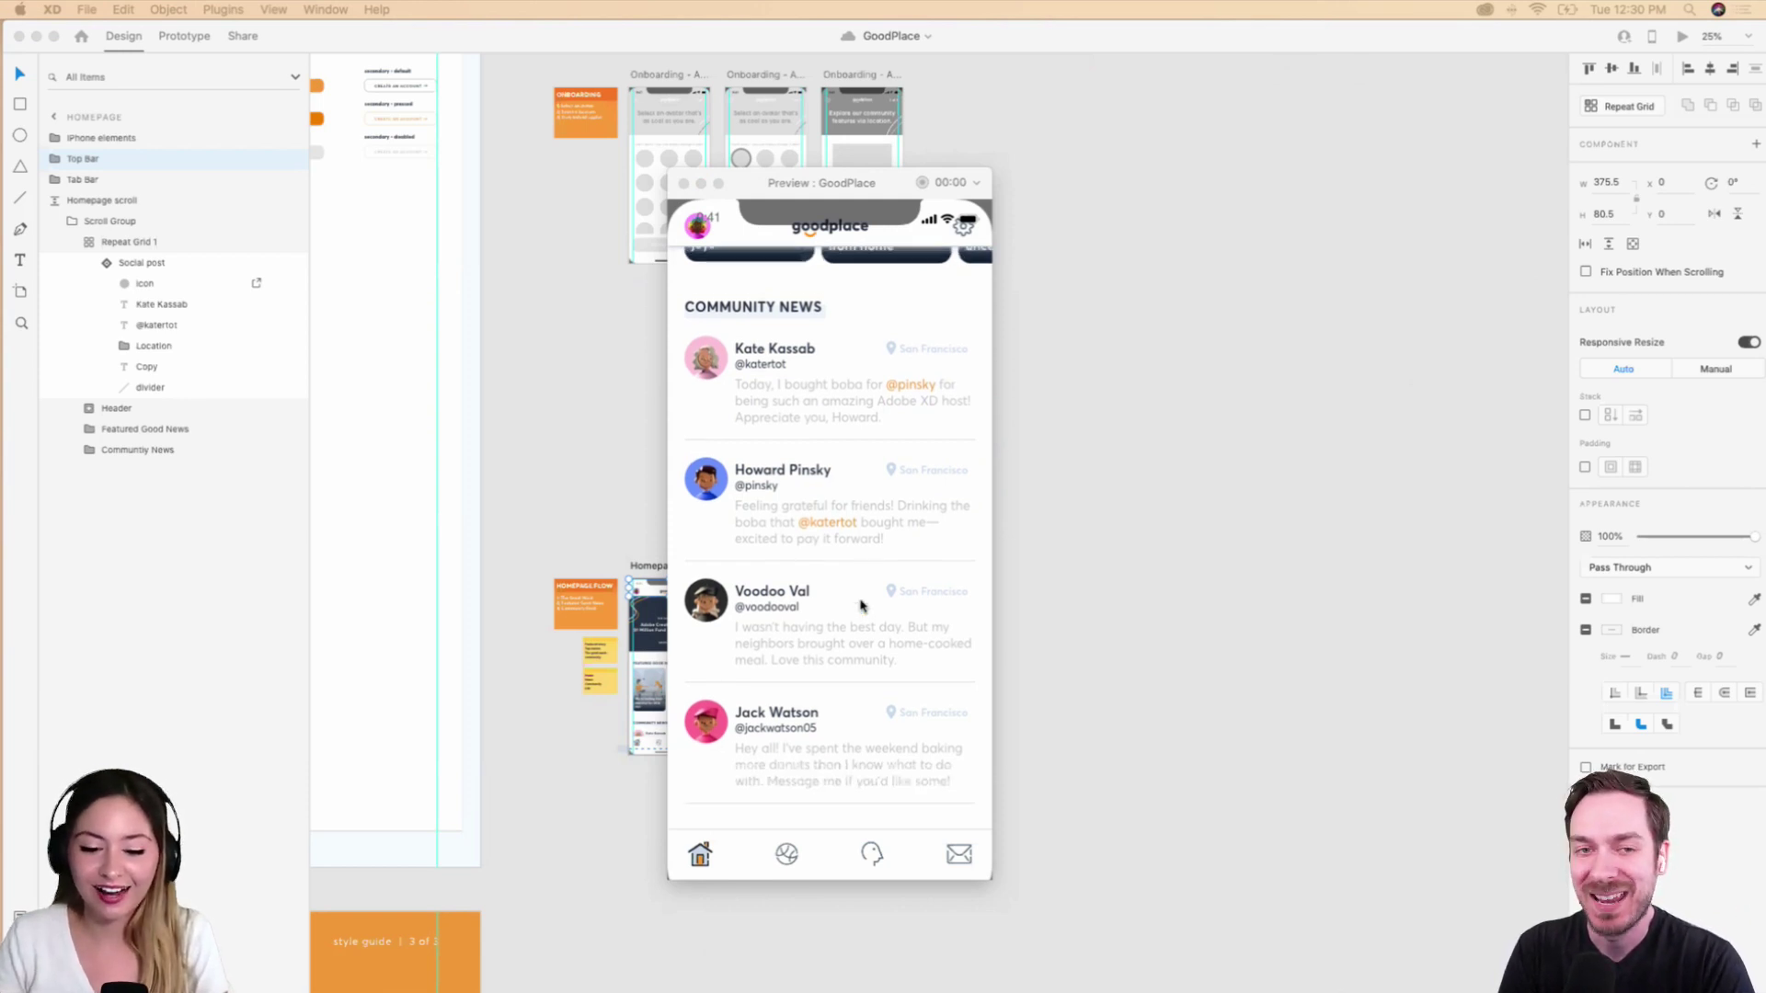
scroll(862, 606, up, 1)
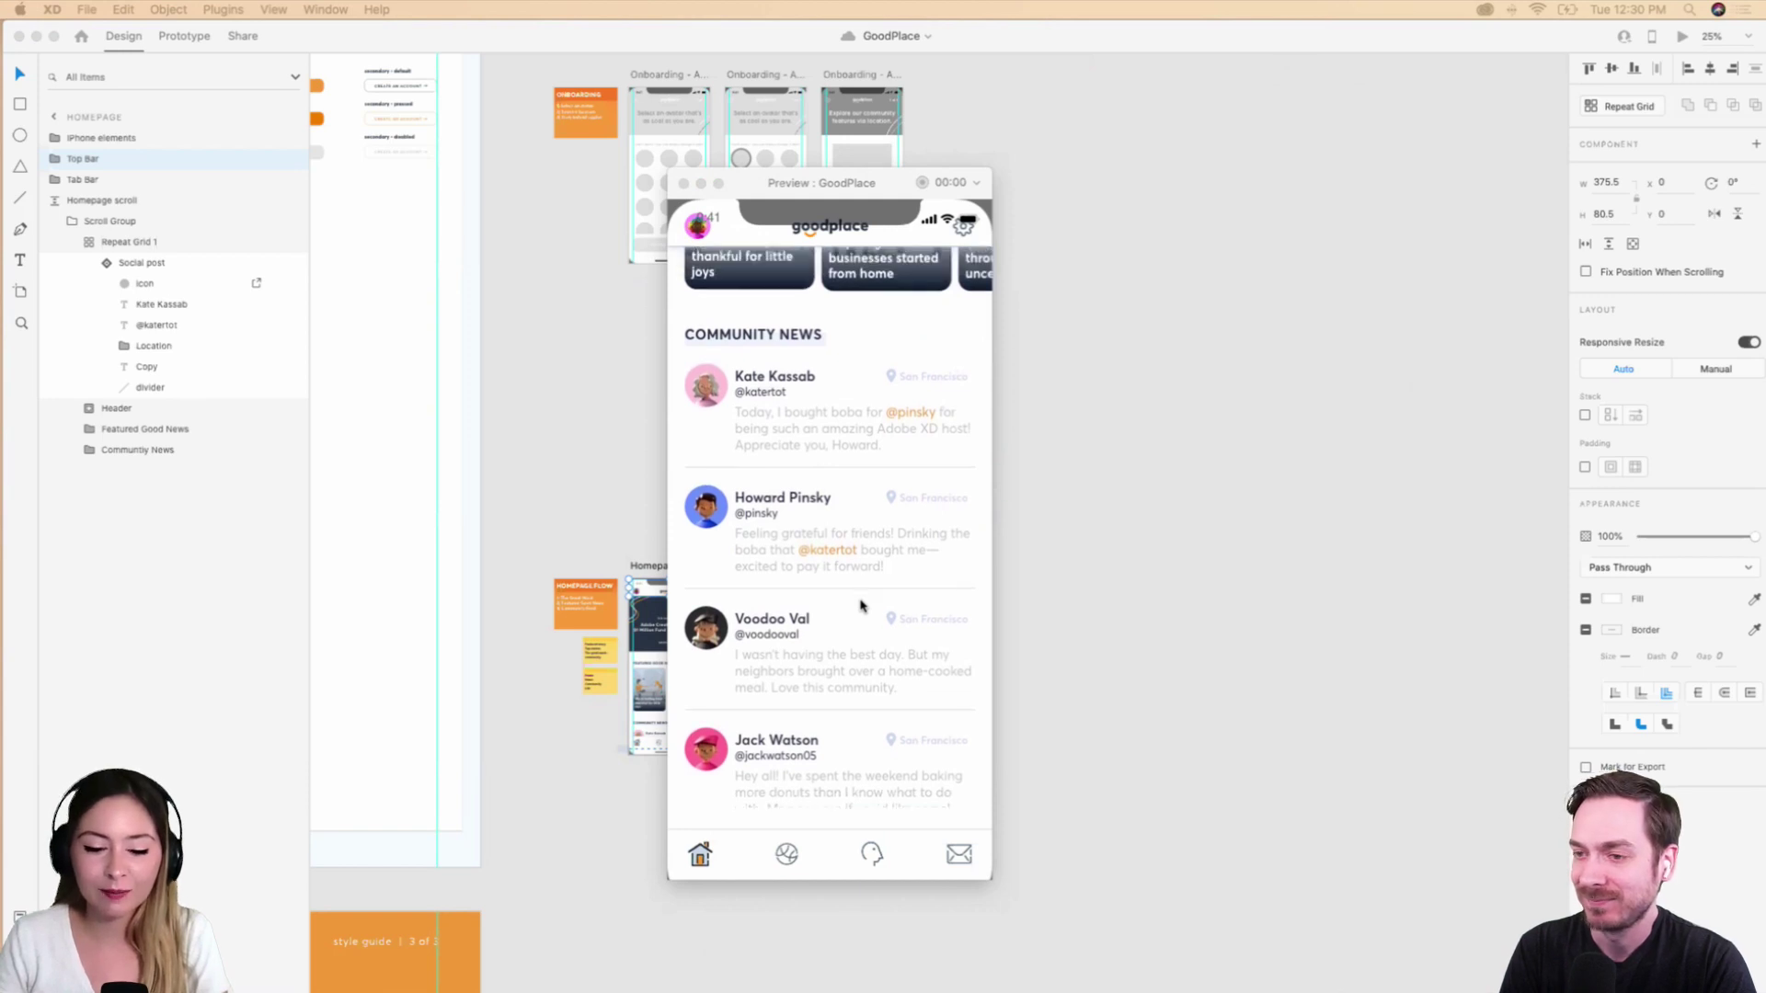
scroll(862, 605, down, 1)
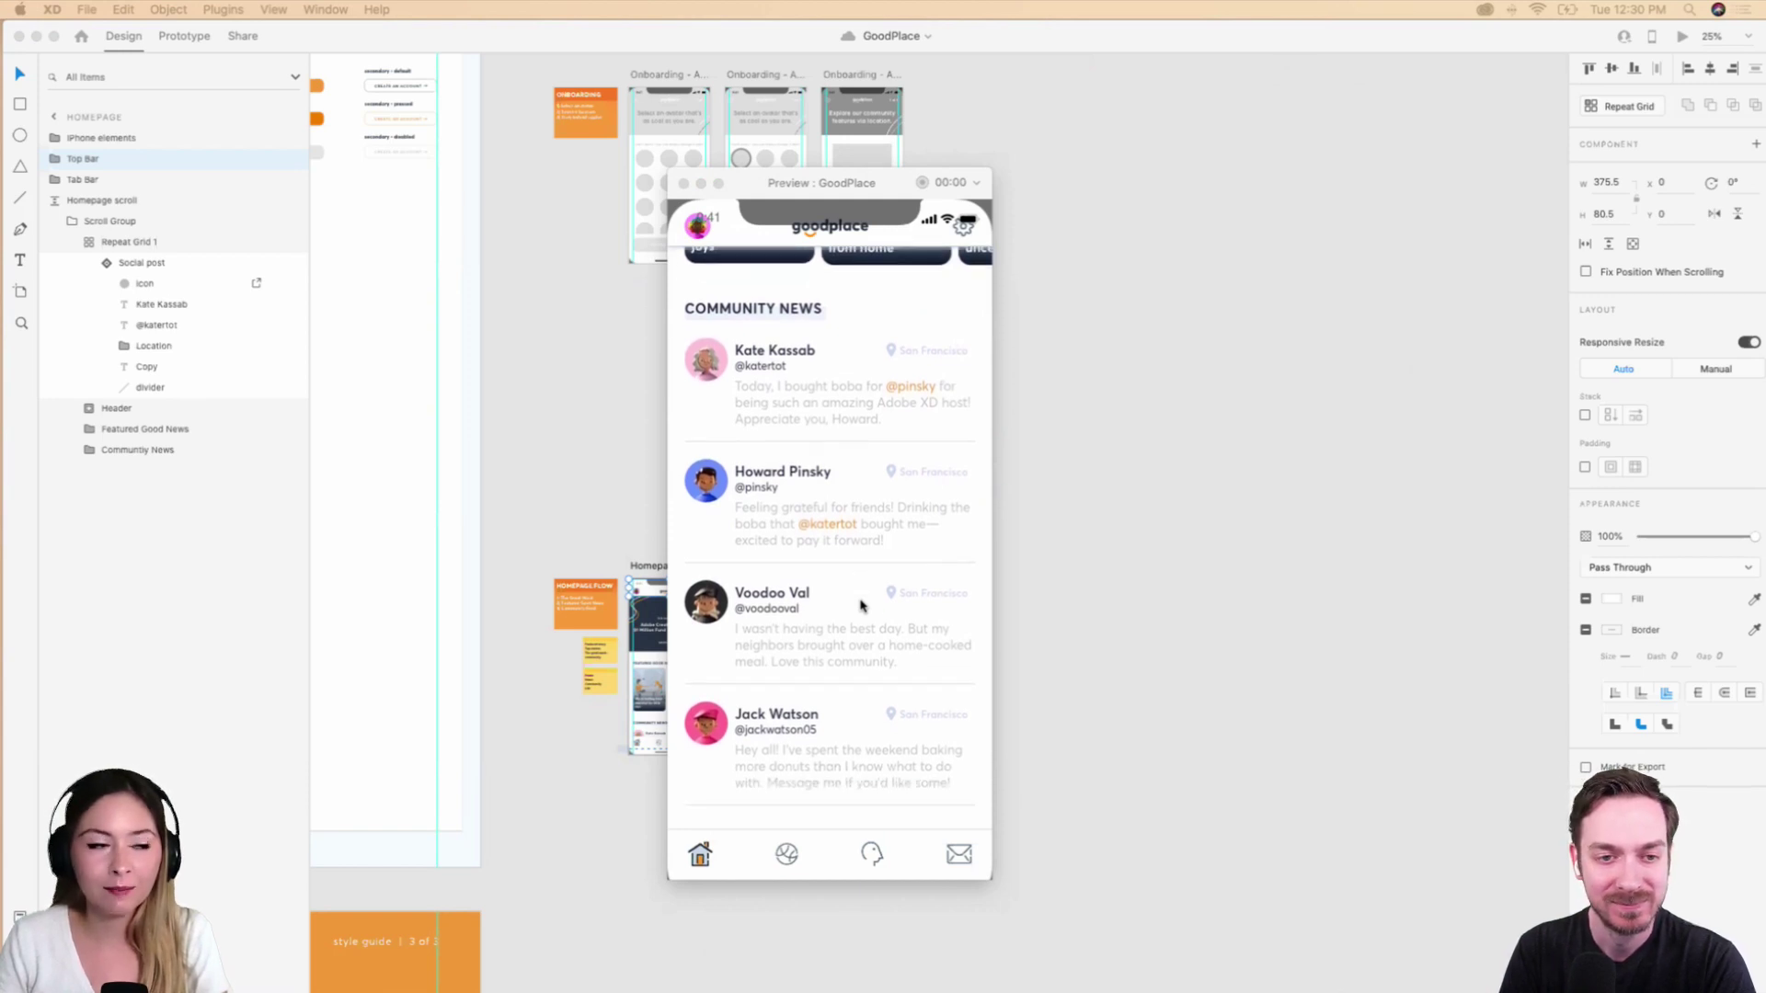
scroll(862, 605, up, 1)
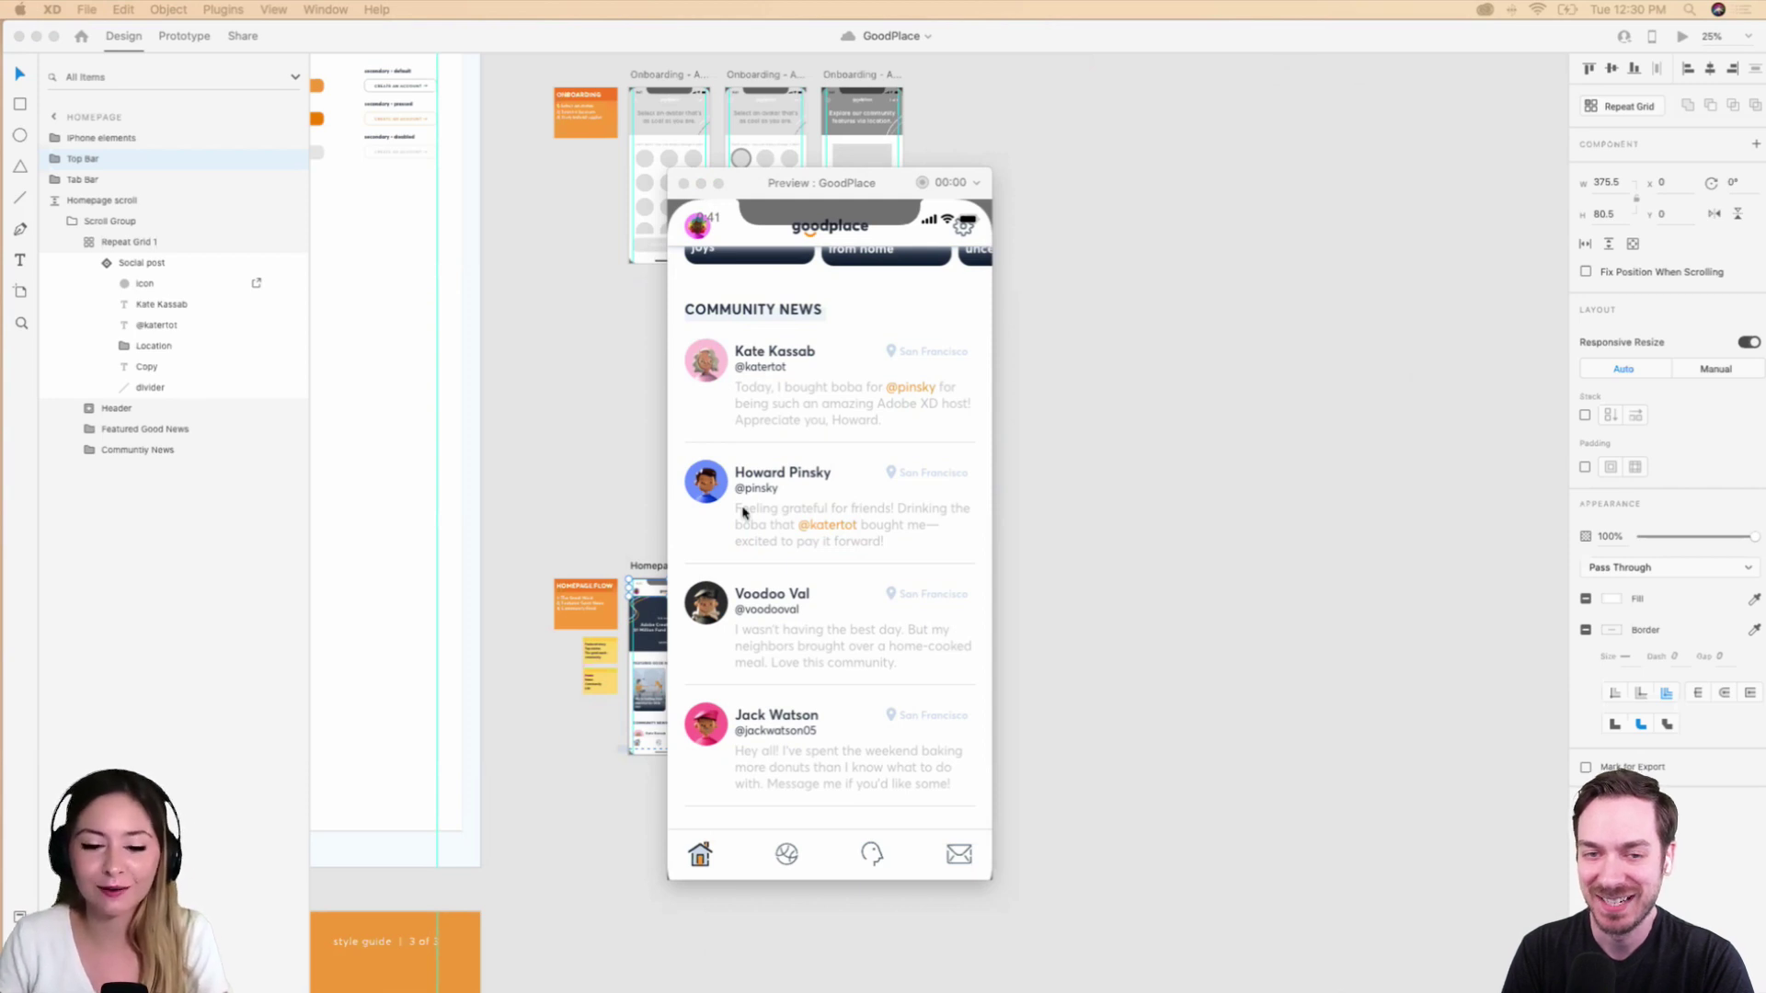
scroll(828, 505, down, 1)
scroll(828, 505, up, 5)
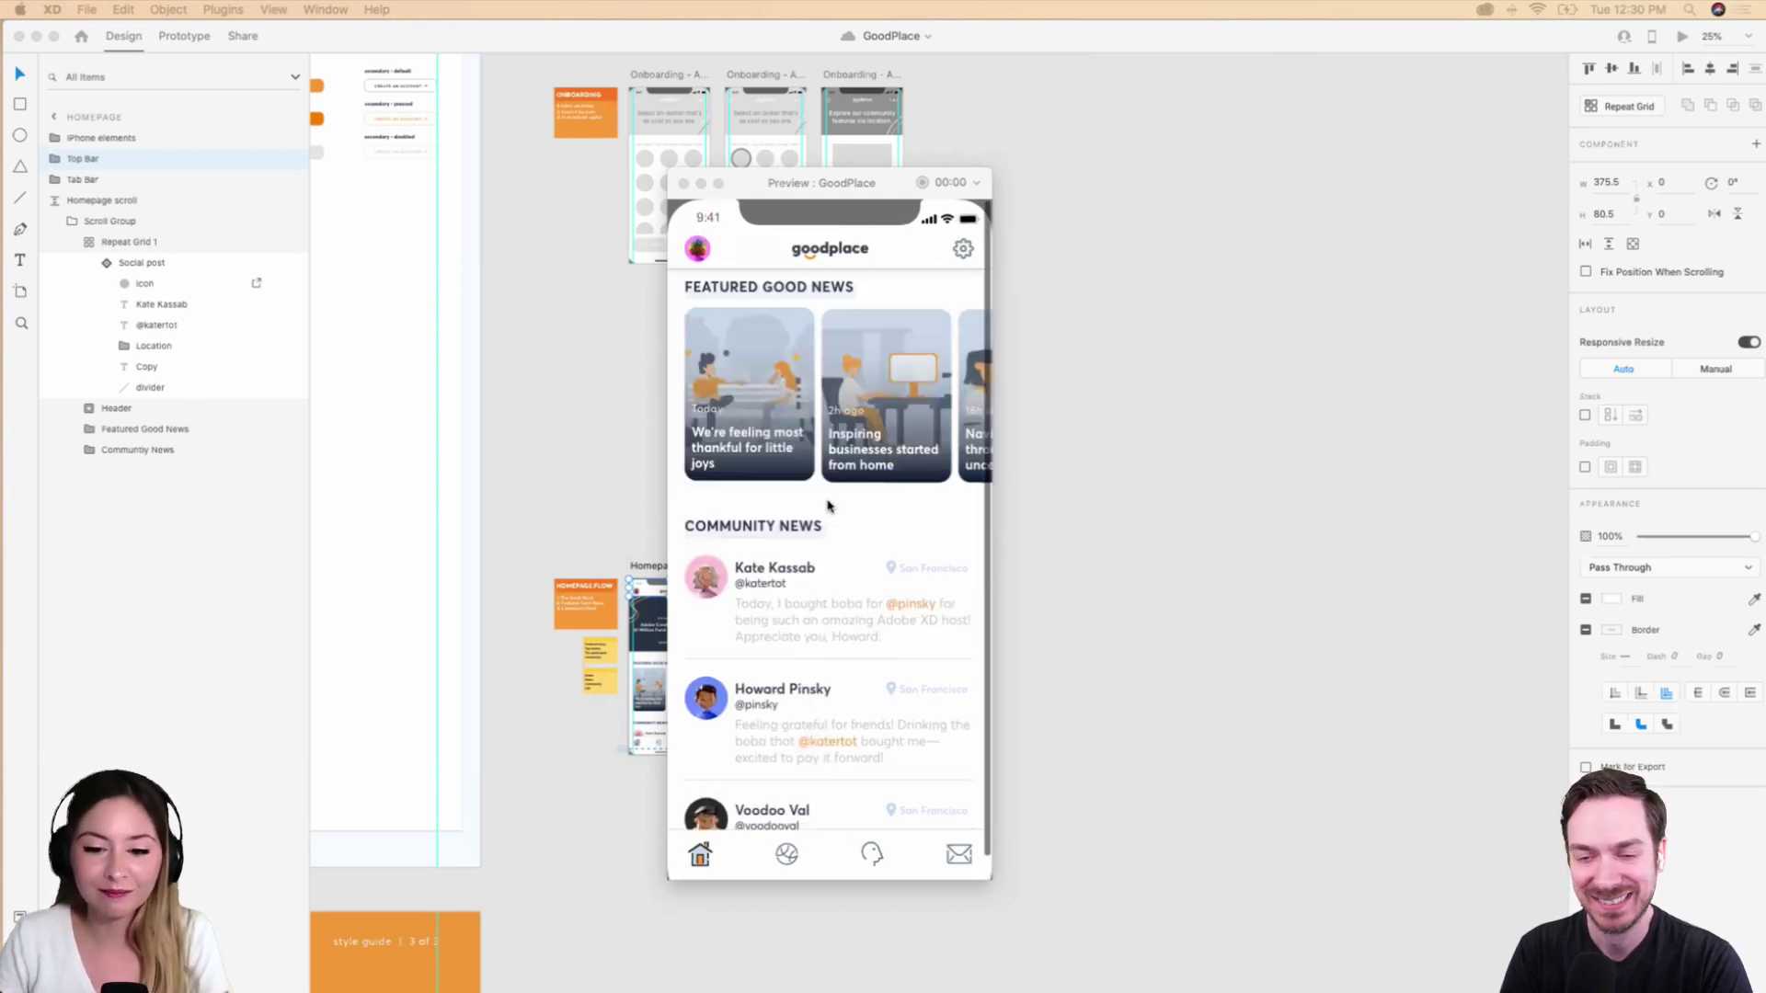
Close the homepage preview and select the Landing Page artboard in the sign-up flow.
click(683, 183)
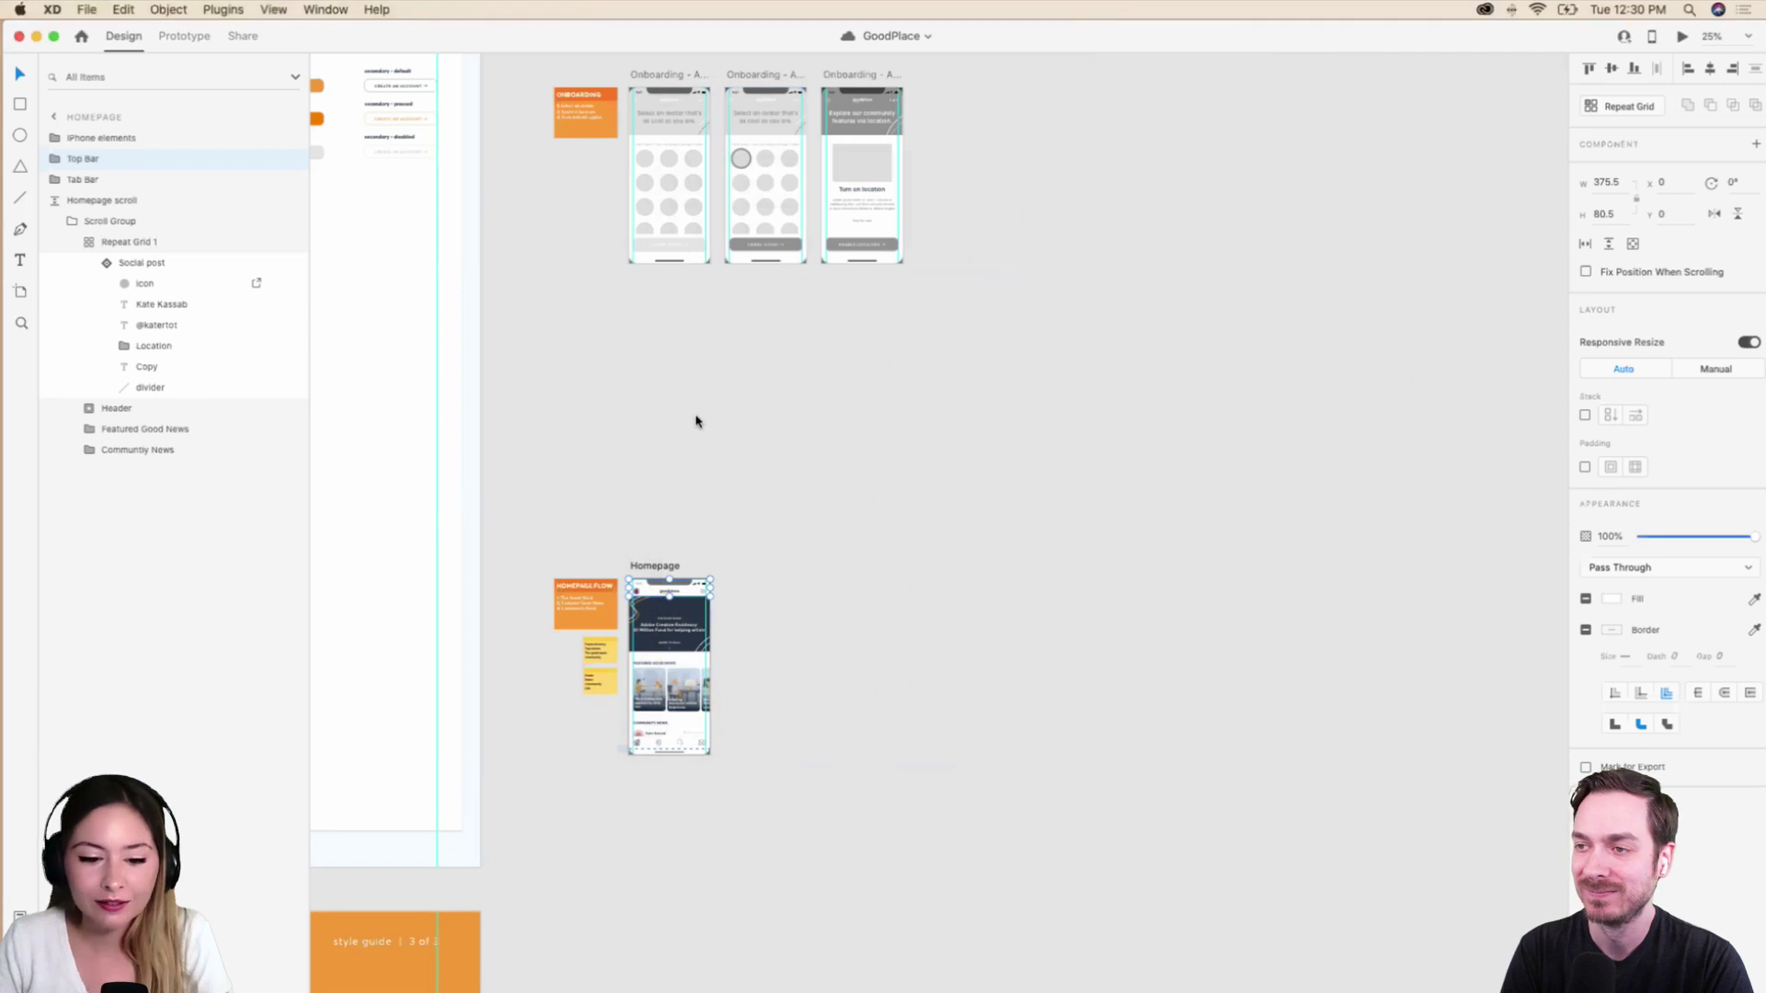
scroll(693, 422, up, 10)
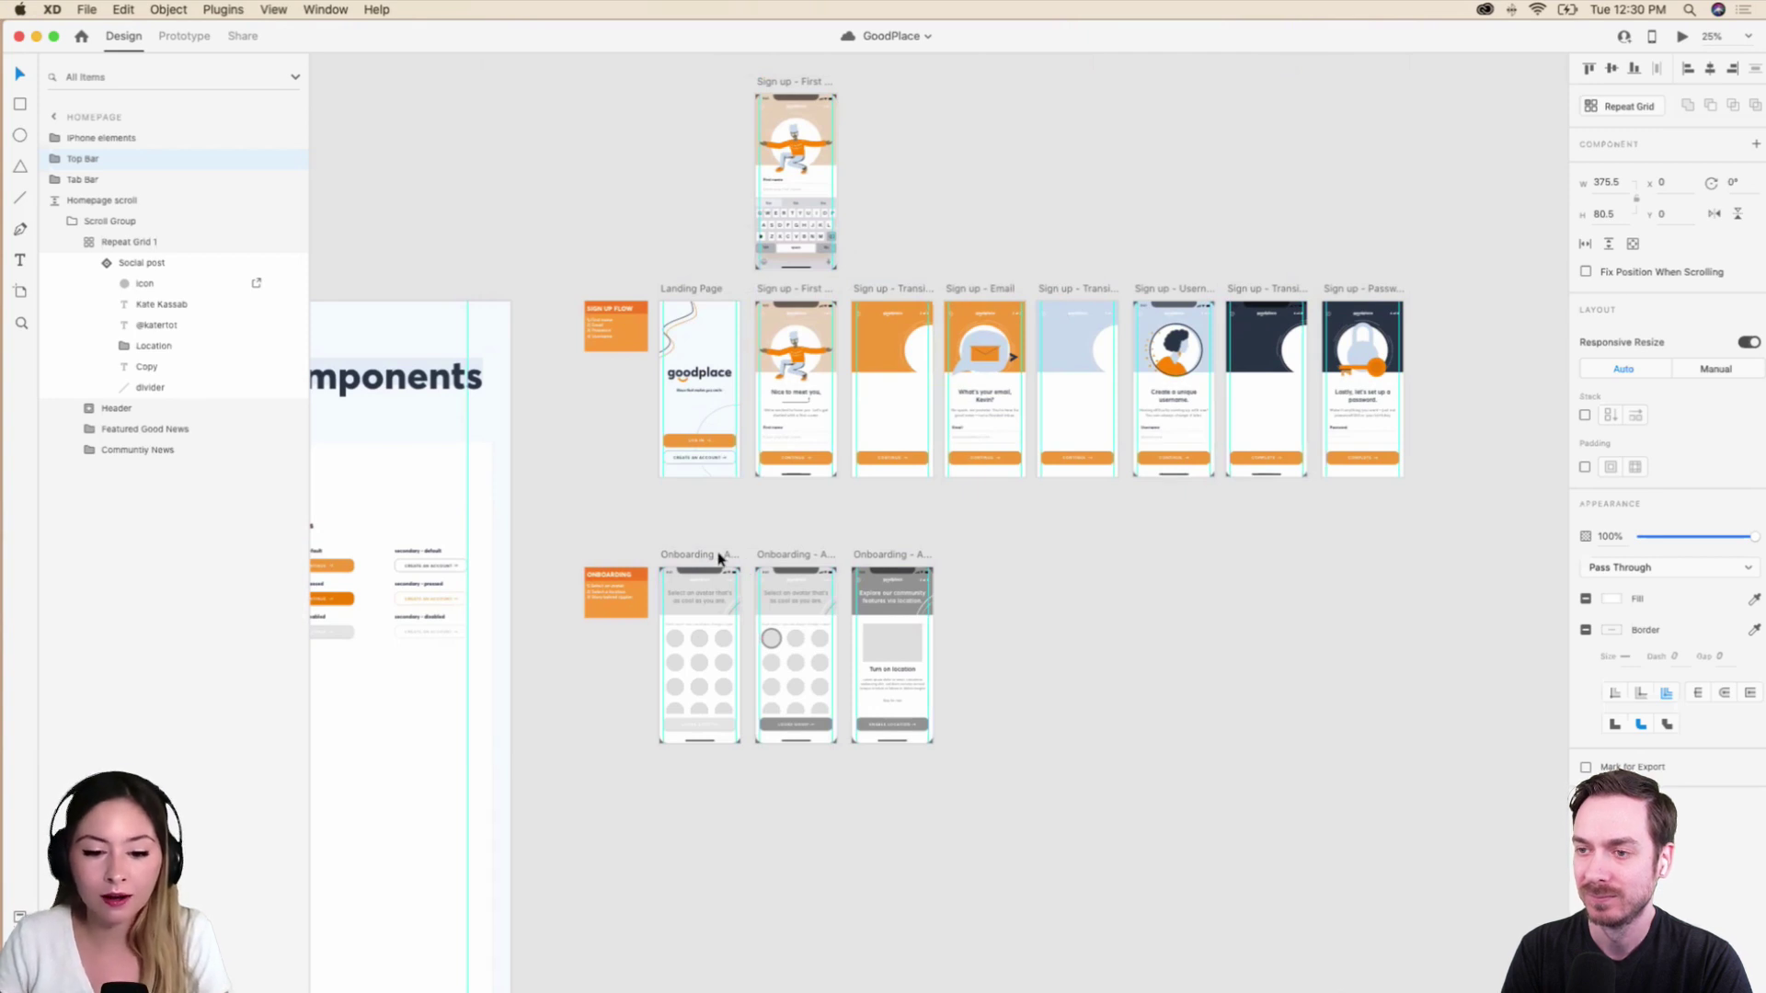
scroll(719, 558, up, 4)
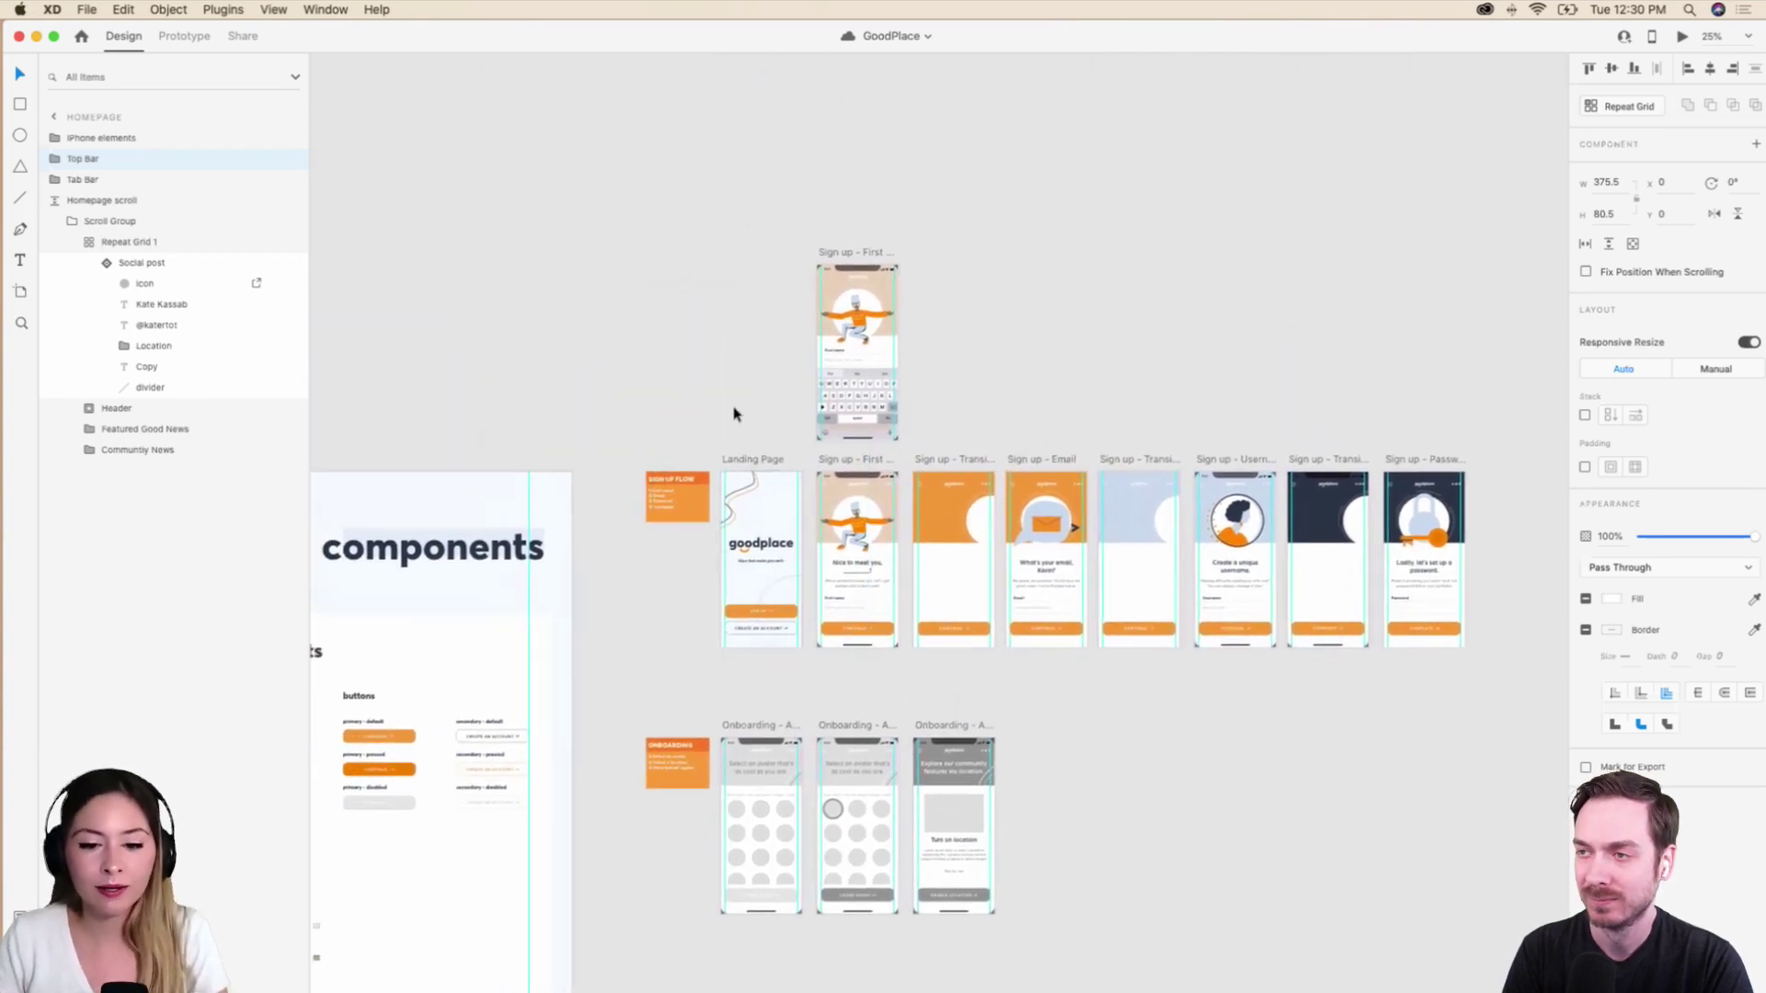
click(760, 442)
click(771, 463)
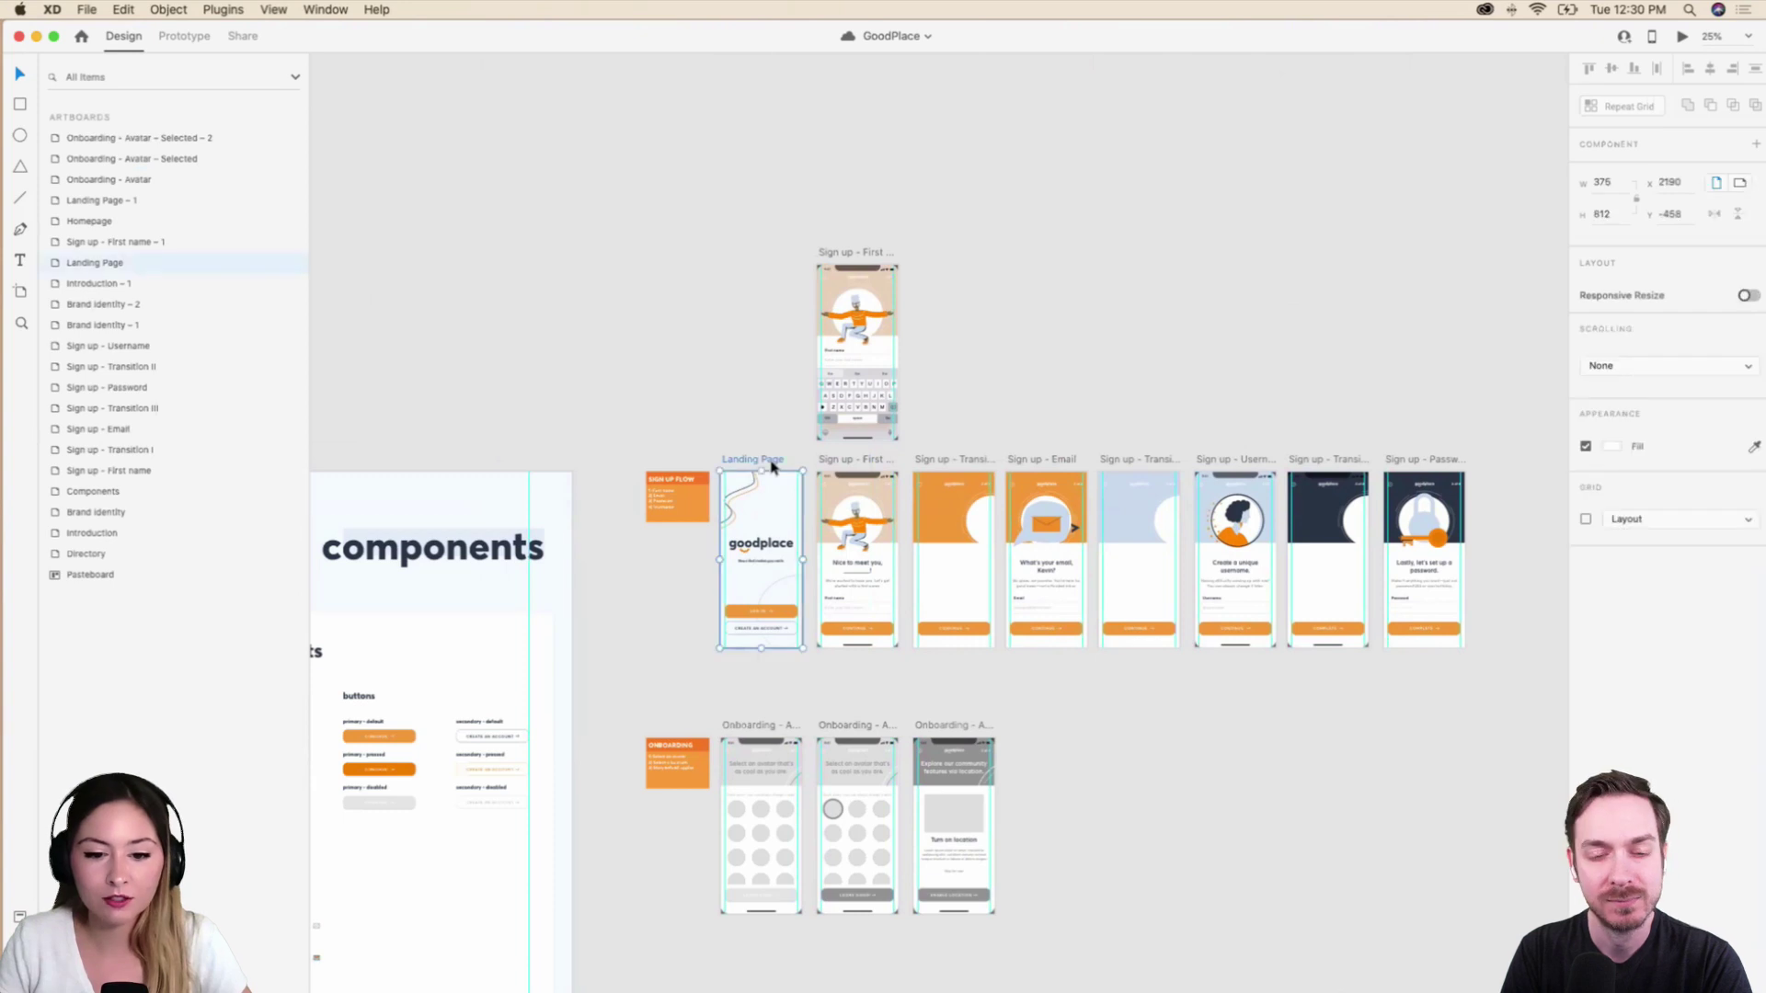
Switch to Prototype mode and show the Landing Page artboard's interaction connections.
key(super+equal)
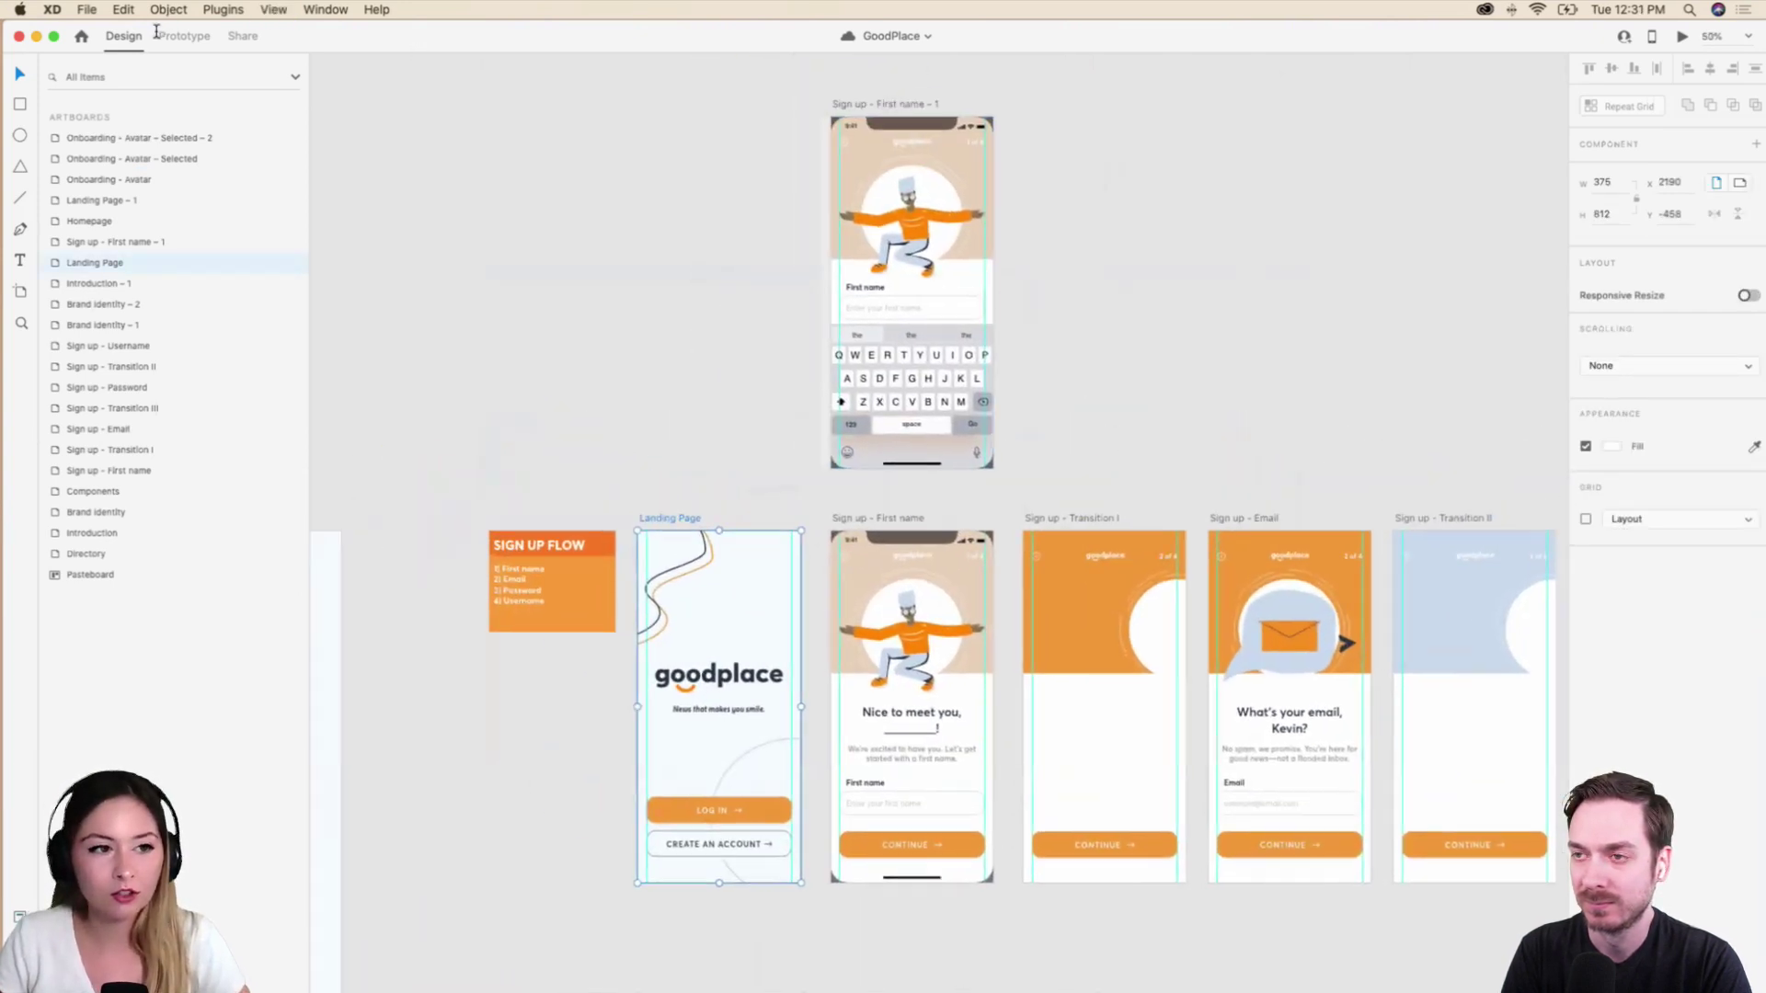
click(196, 38)
click(789, 420)
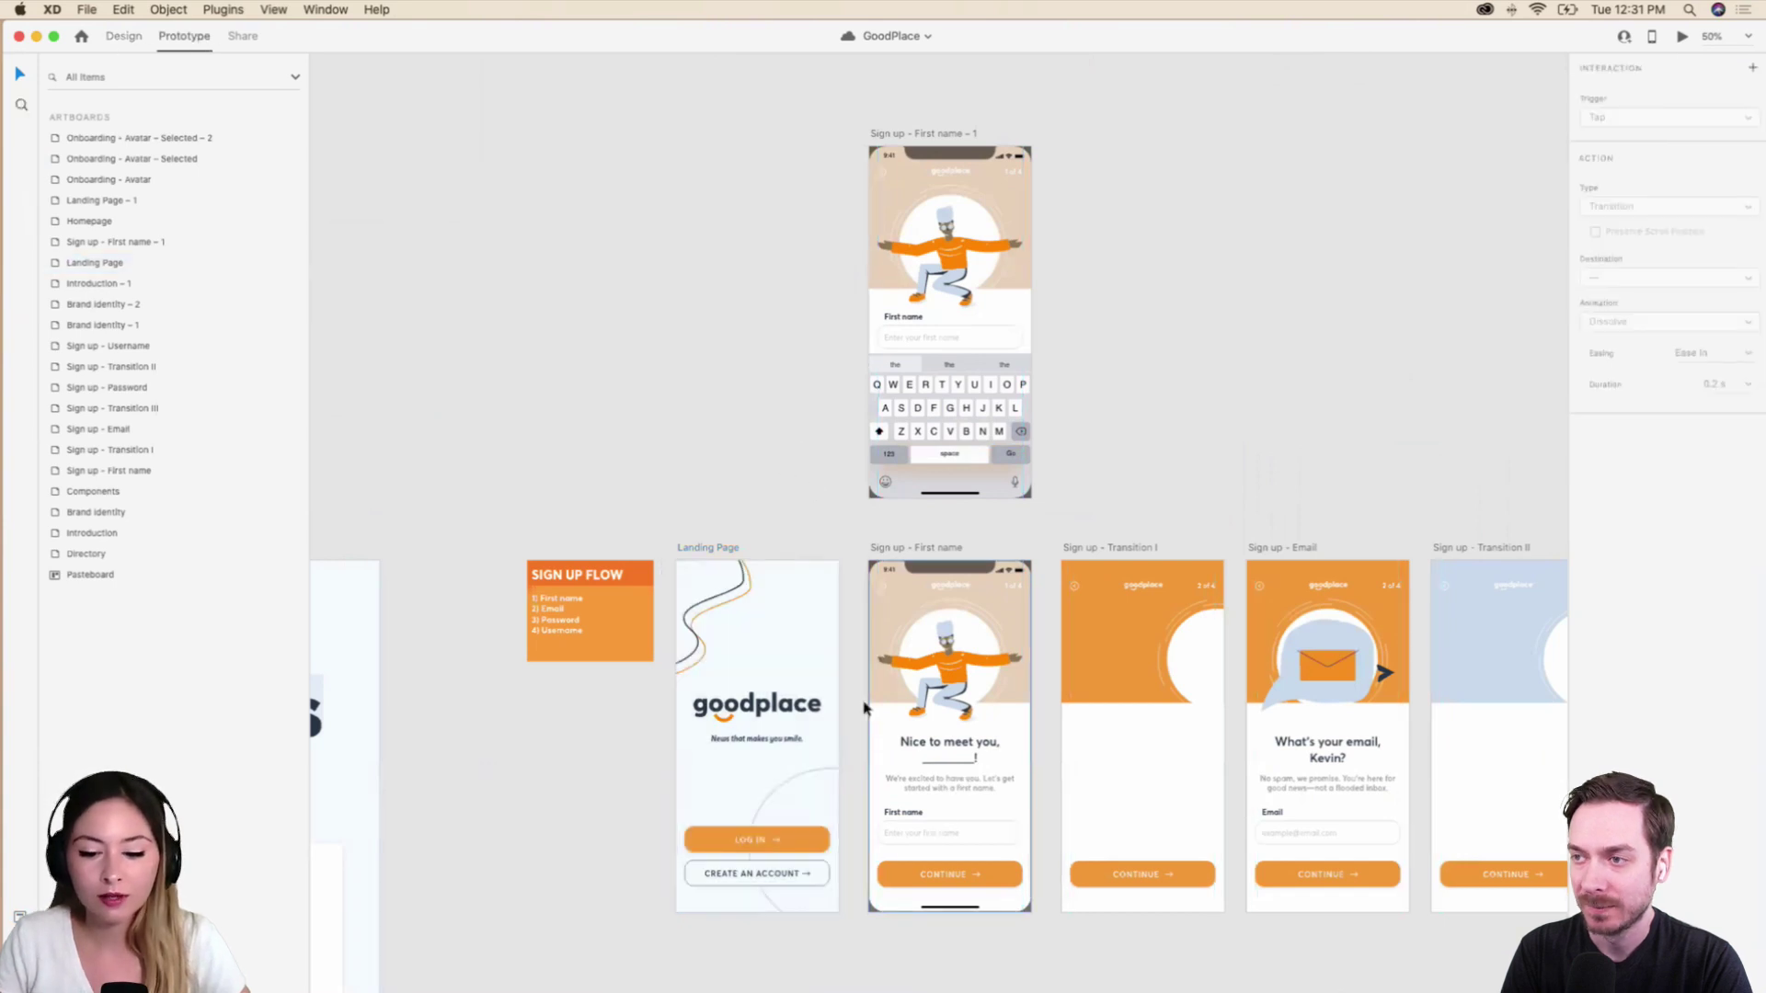
scroll(966, 649, right, 3)
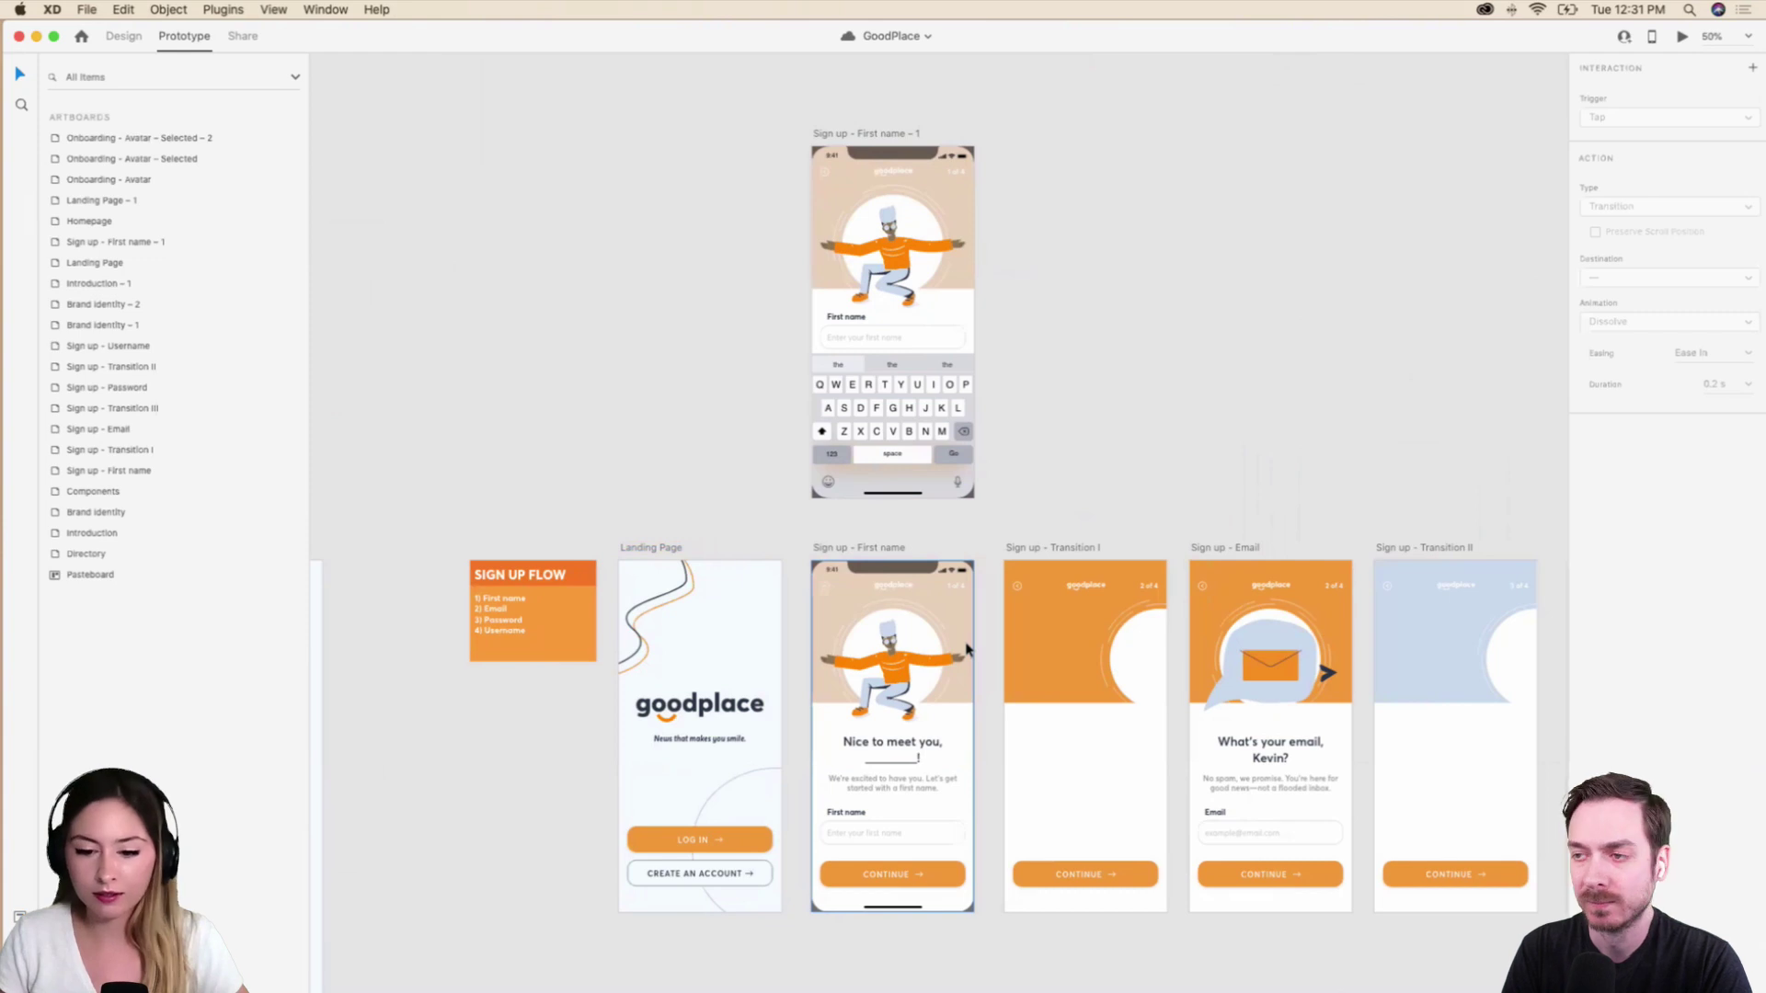
click(658, 552)
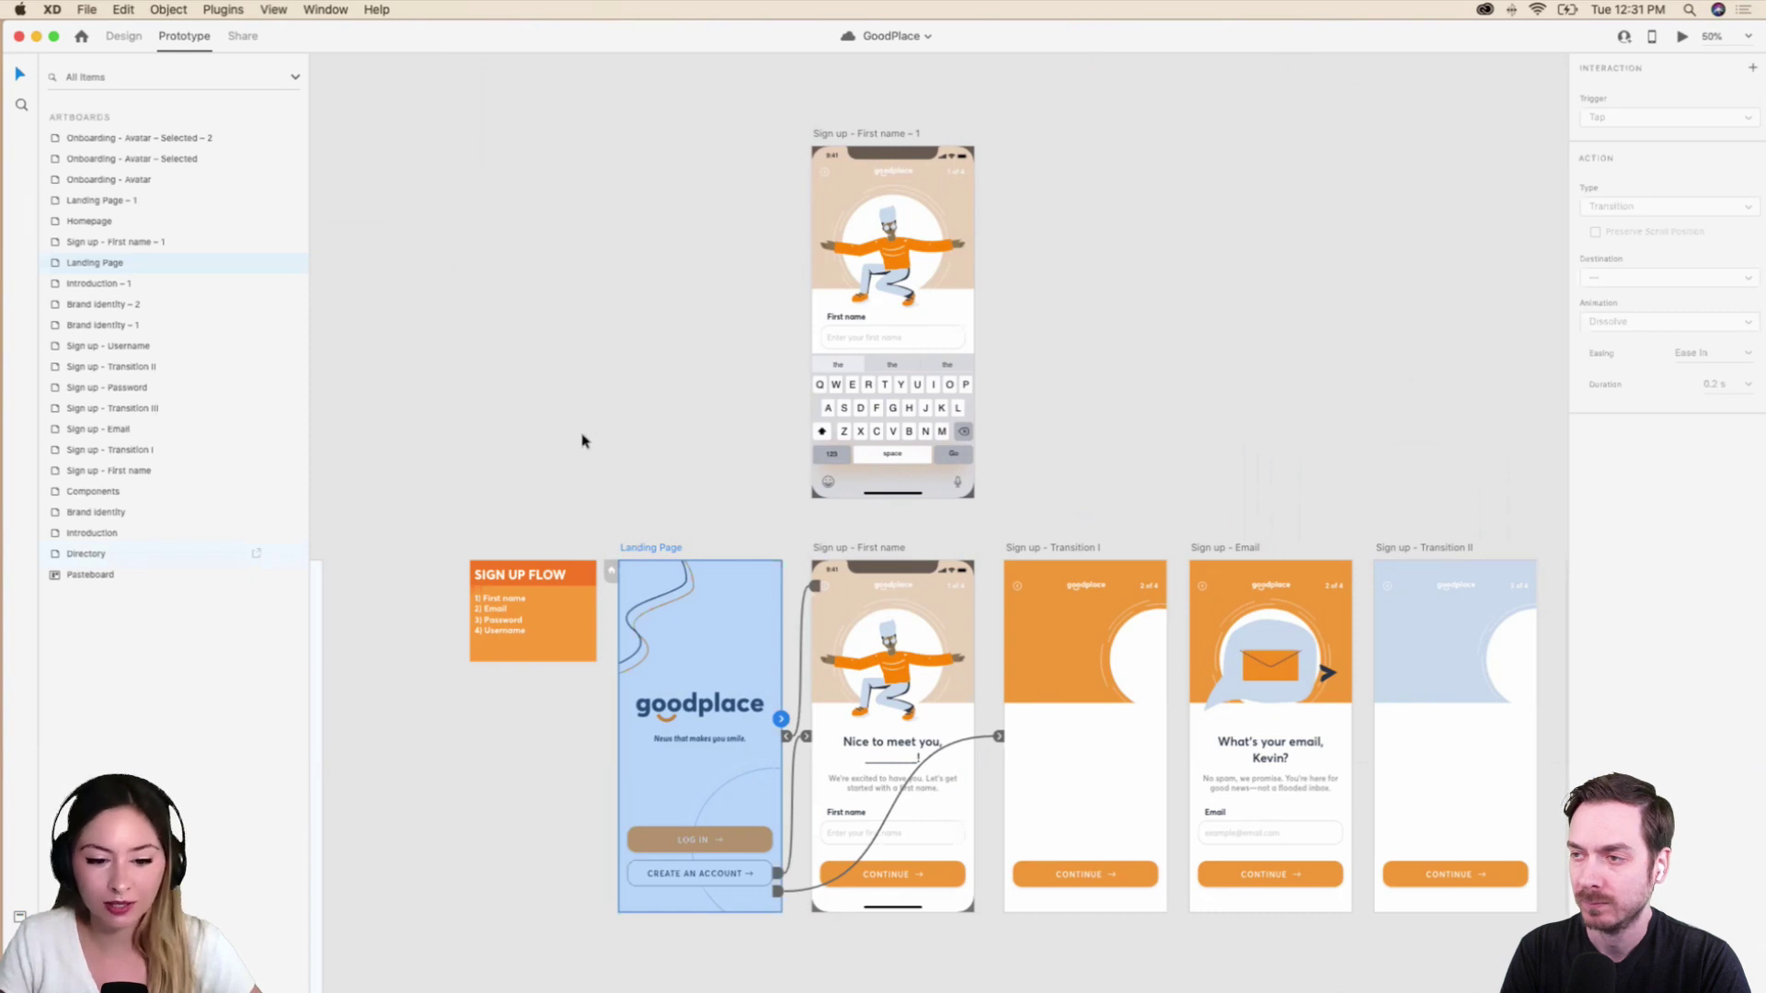
Set the Landing Page artboard as the starting point of a flow and name the flow "Landing Page Flow".
scroll(583, 438, down, 2)
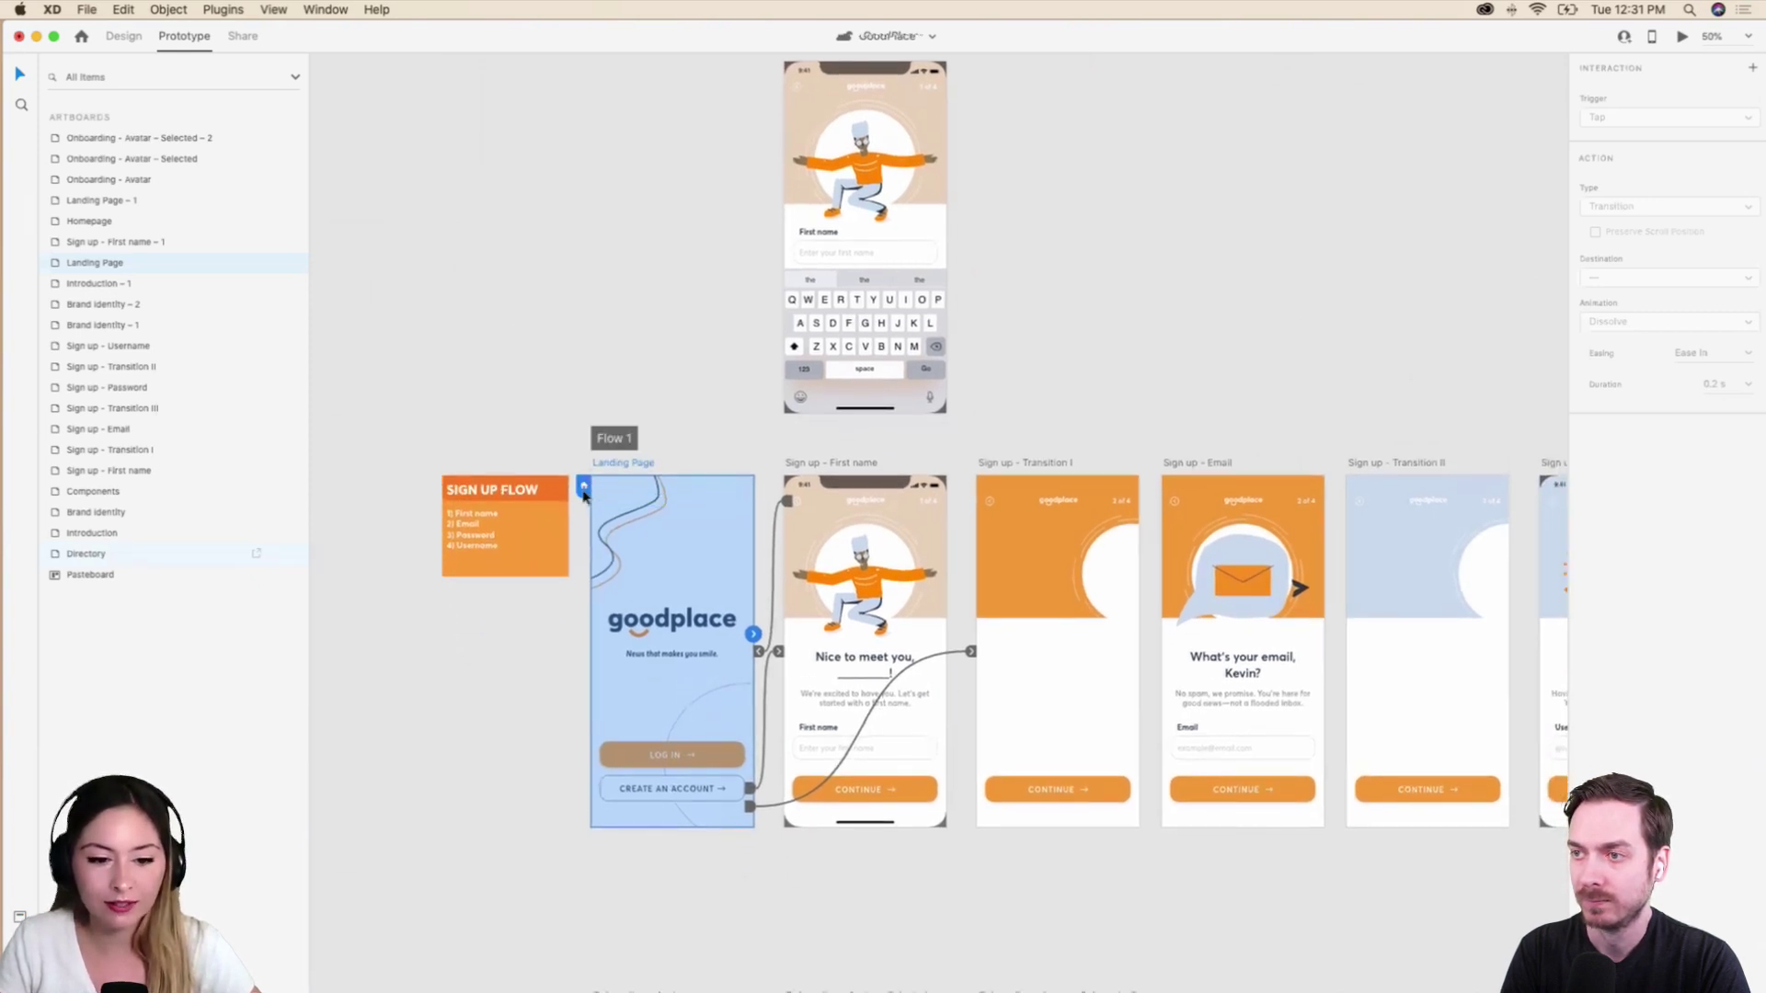
key(super+equal)
key(super+equal)
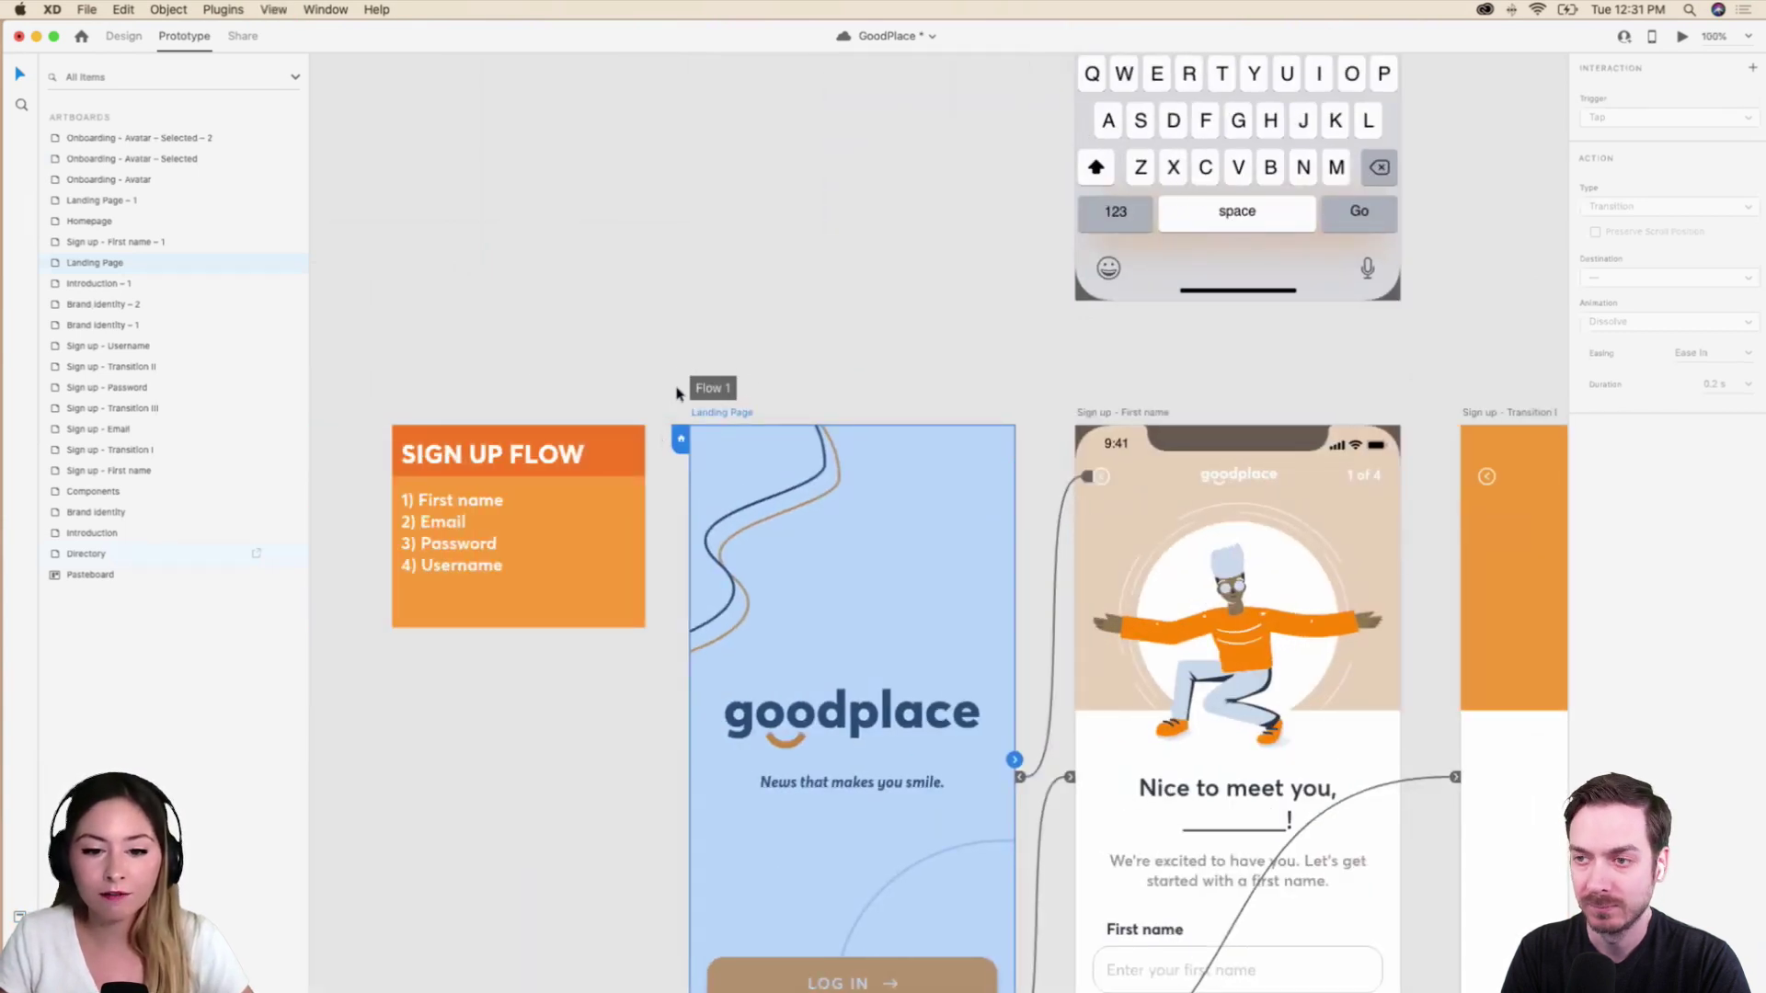
double_click(727, 390)
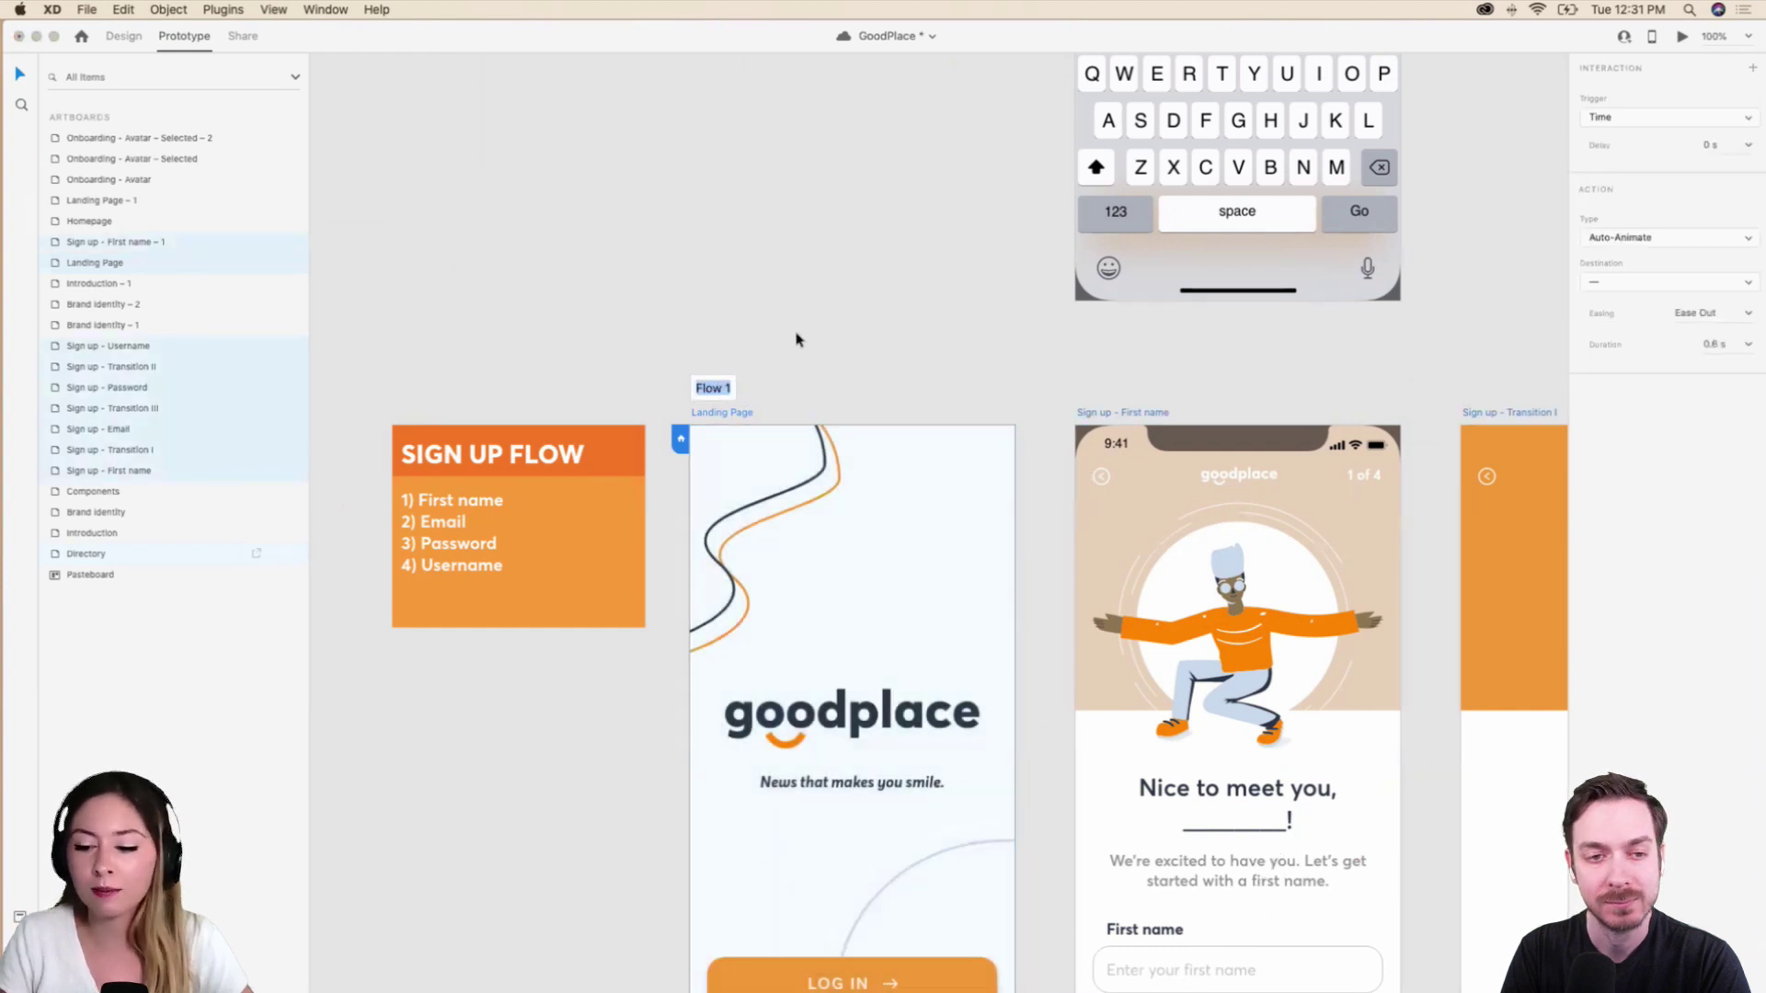
text(Langing)
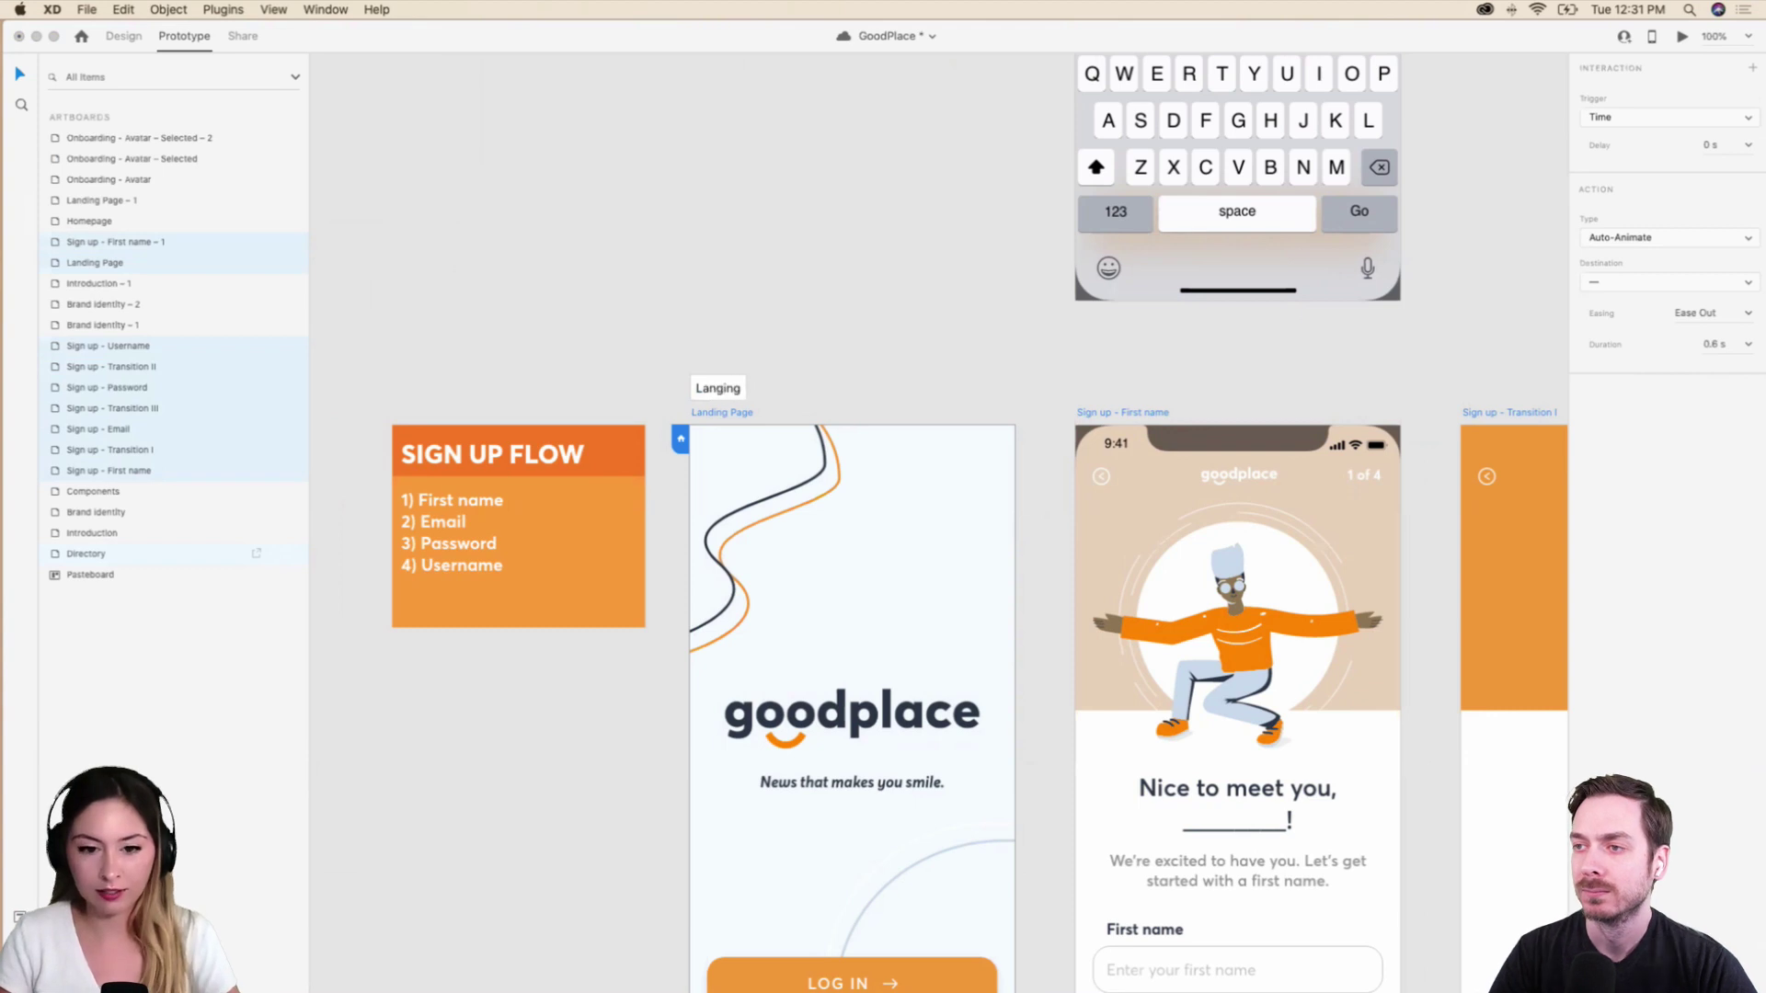
key(BackSpace)
key(BackSpace)
key(BackSpace)
key(BackSpace)
text(ding Pa)
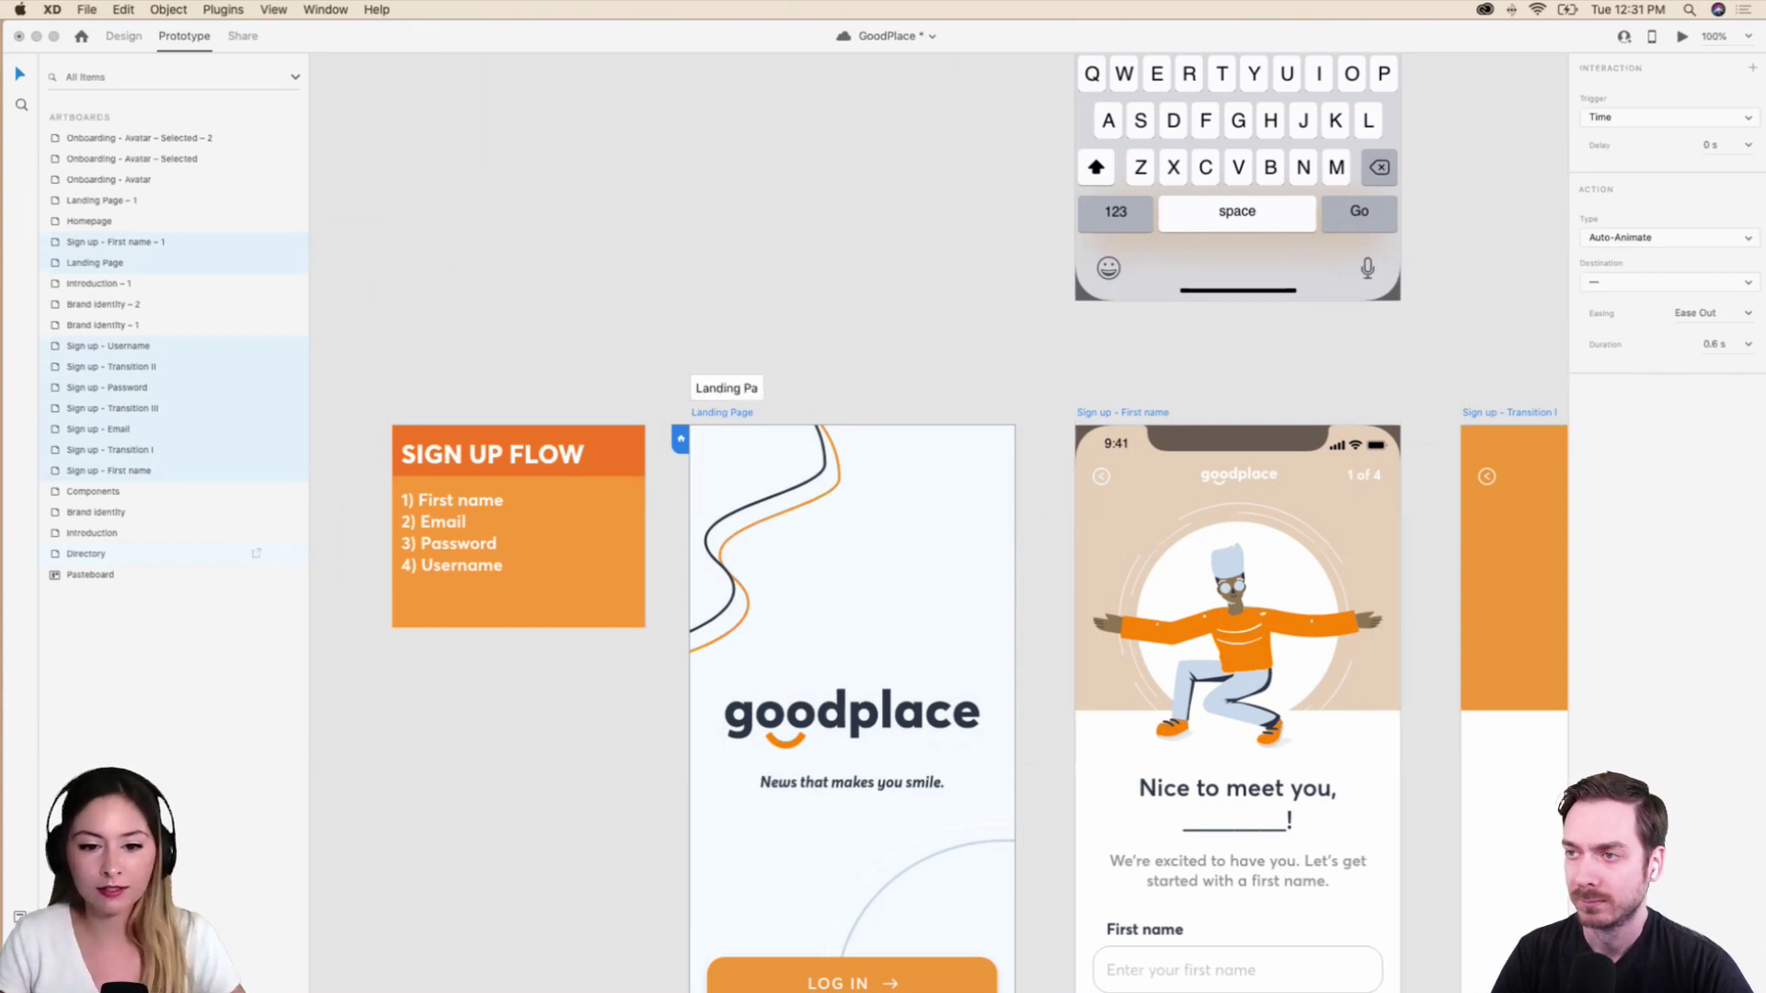
text(ge Flow)
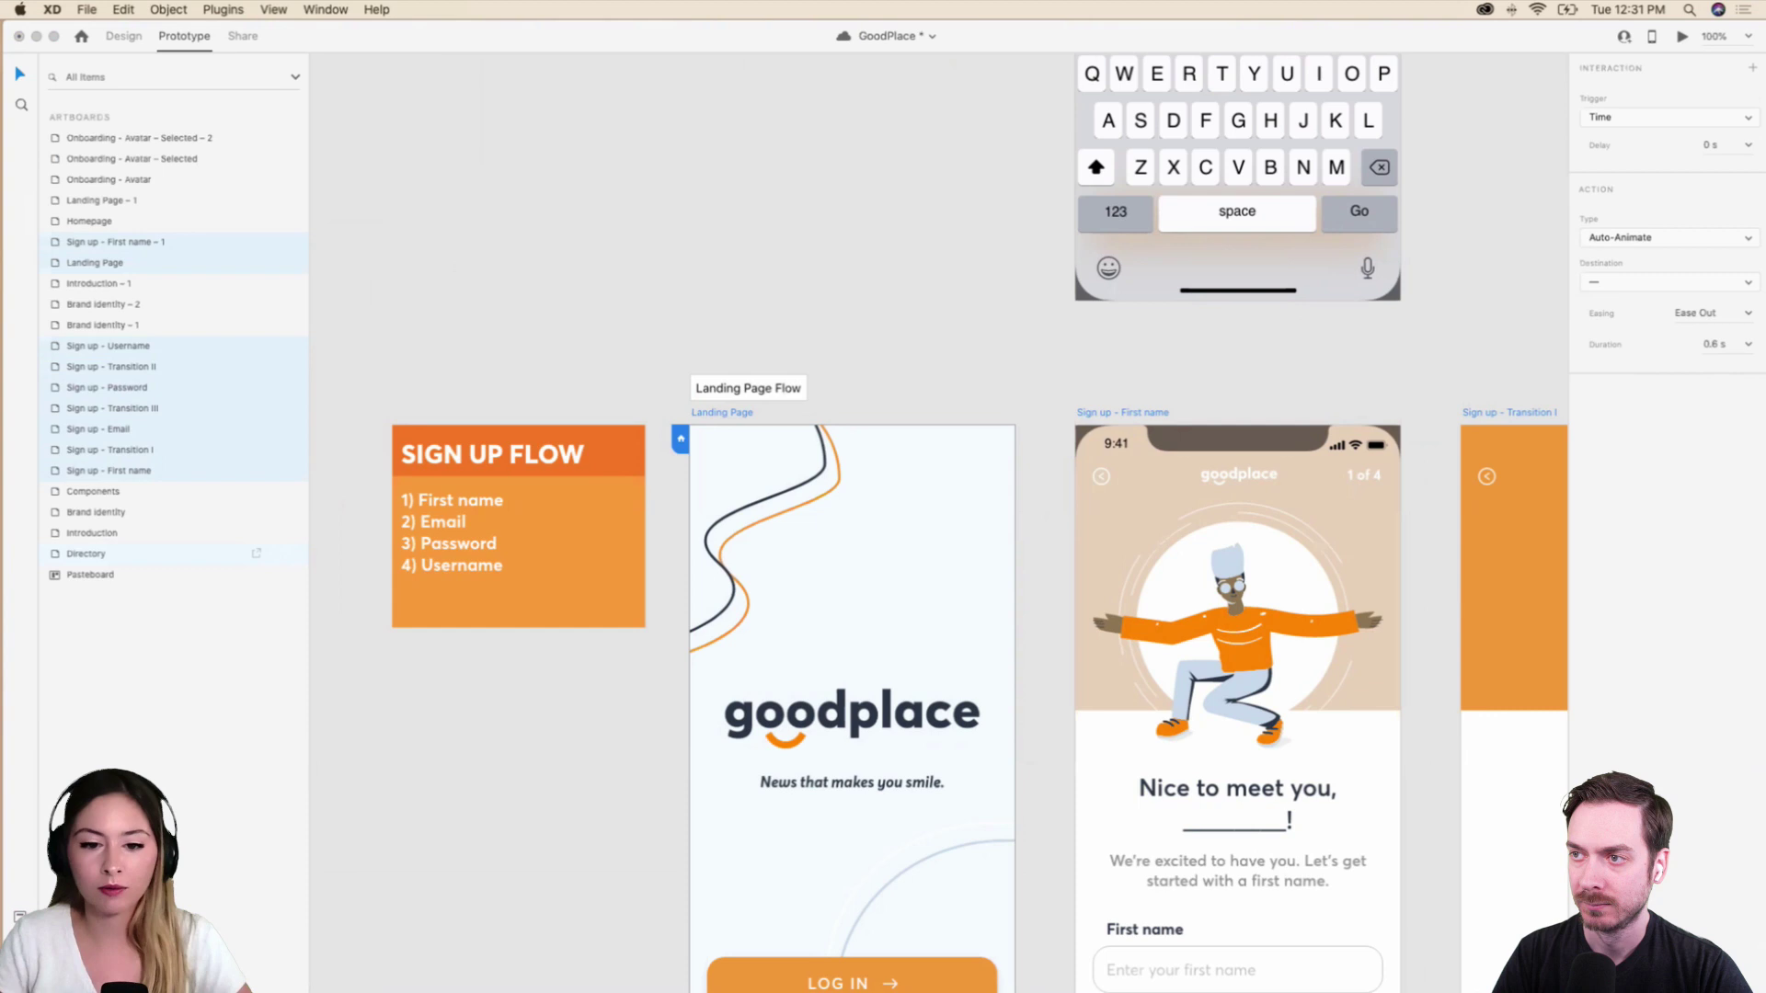
Select the Landing Page Flow and show its link settings in Share mode.
click(815, 276)
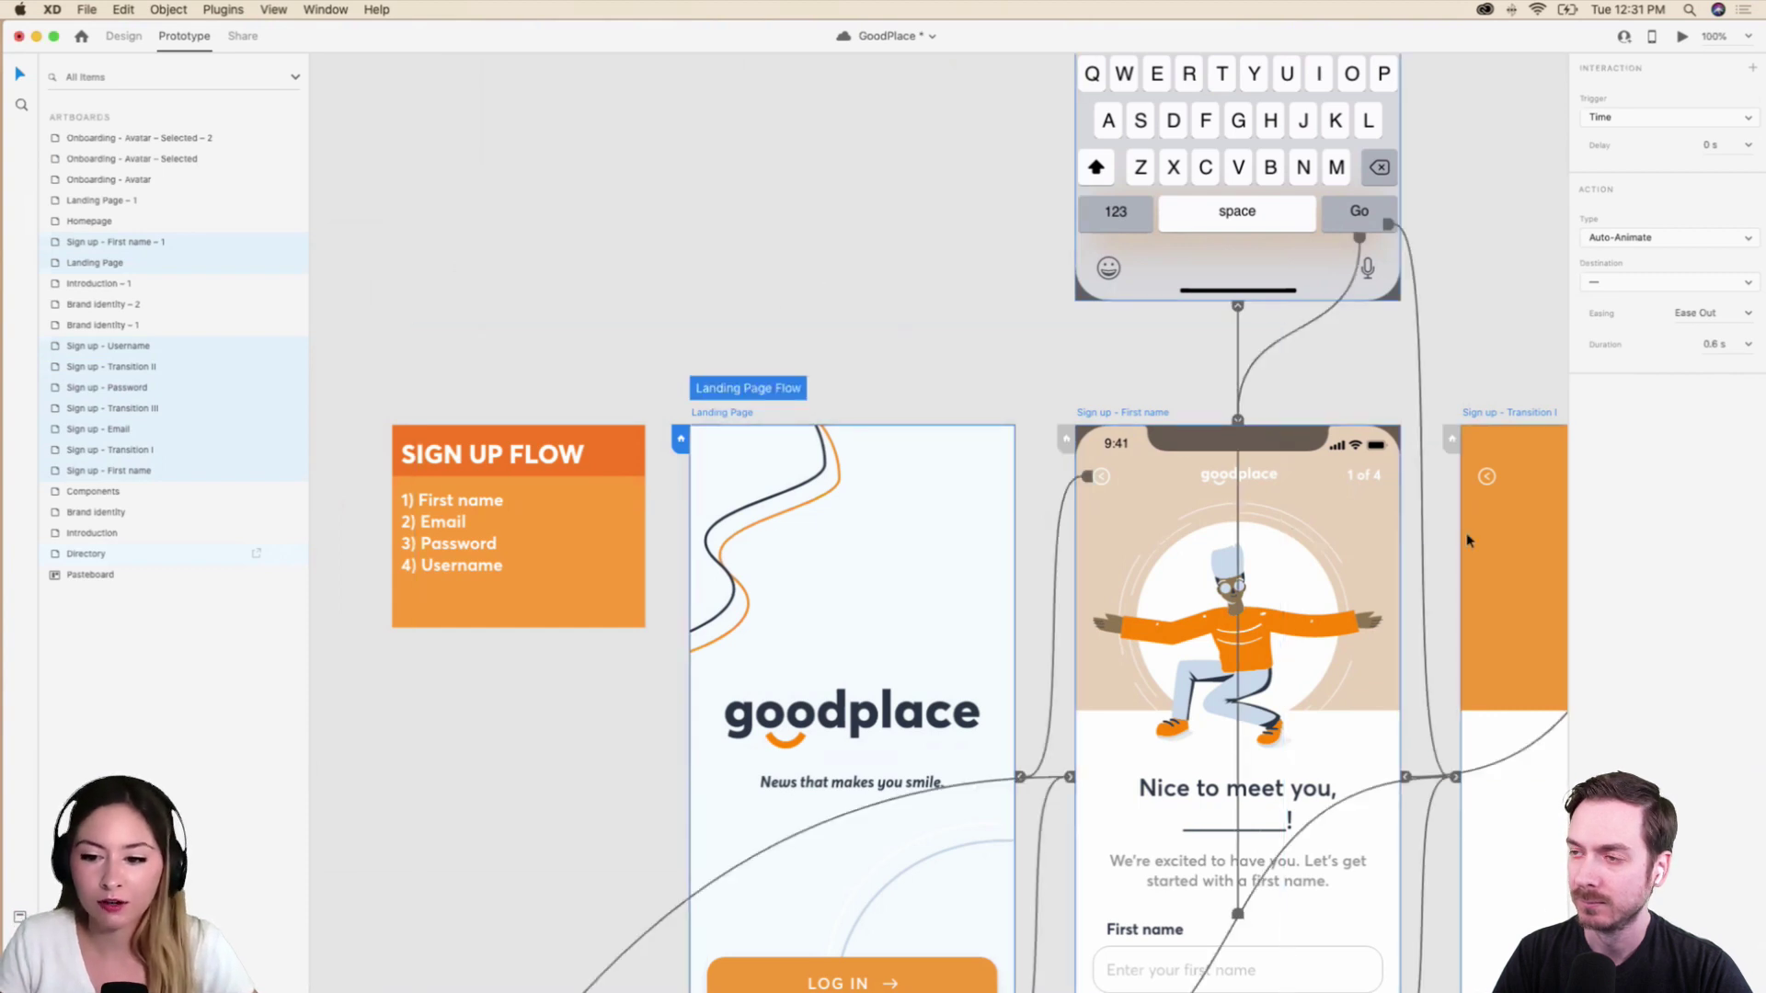
click(756, 390)
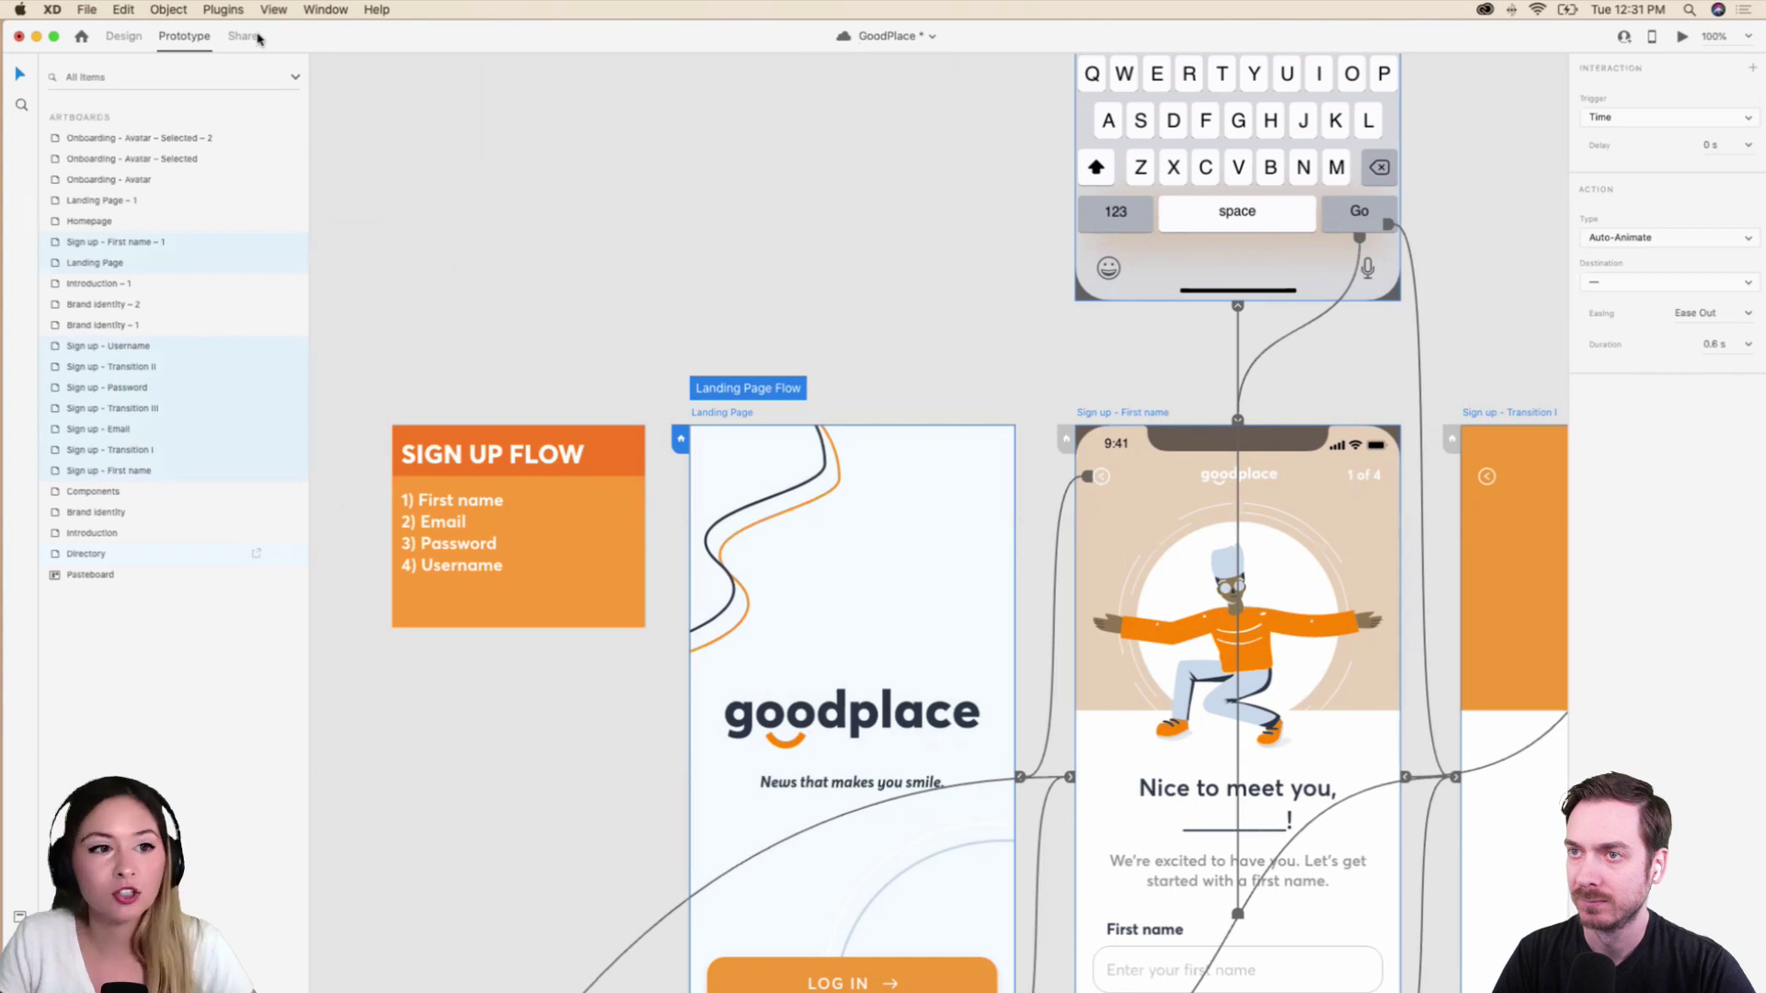
click(244, 37)
key(super+minus)
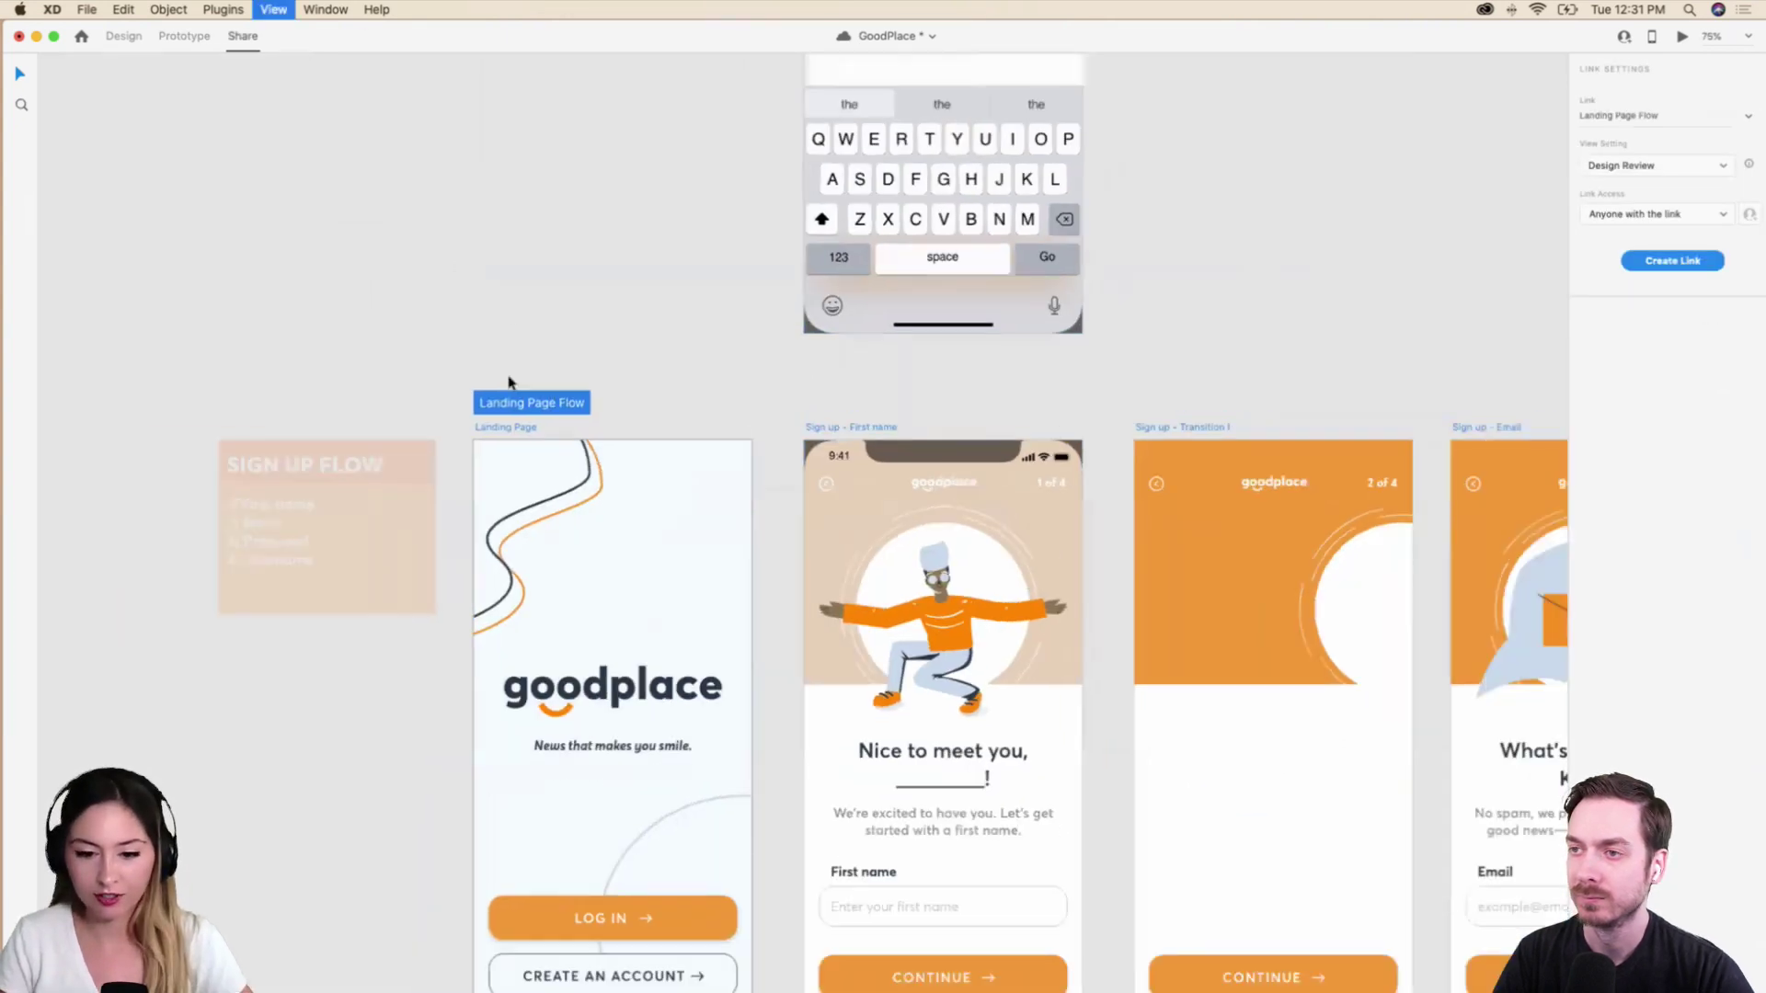
key(super+minus)
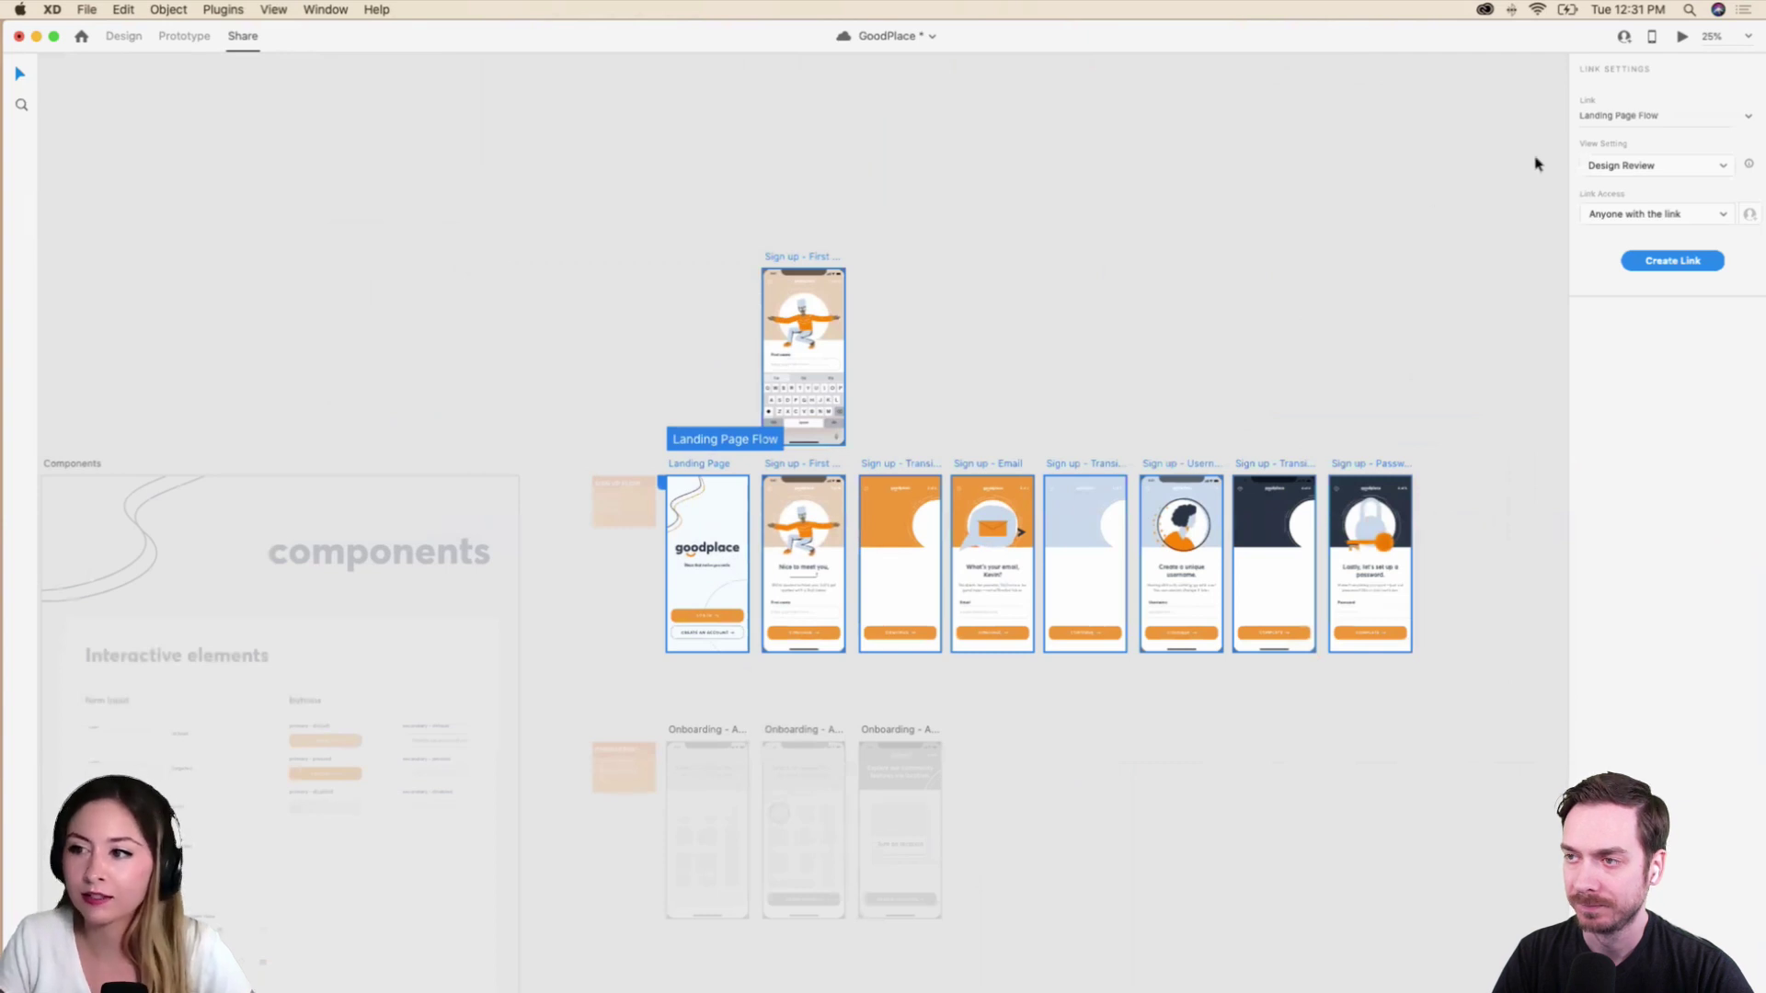
Set the link's view setting to Development with downloadable assets enabled, and save the document.
click(1608, 166)
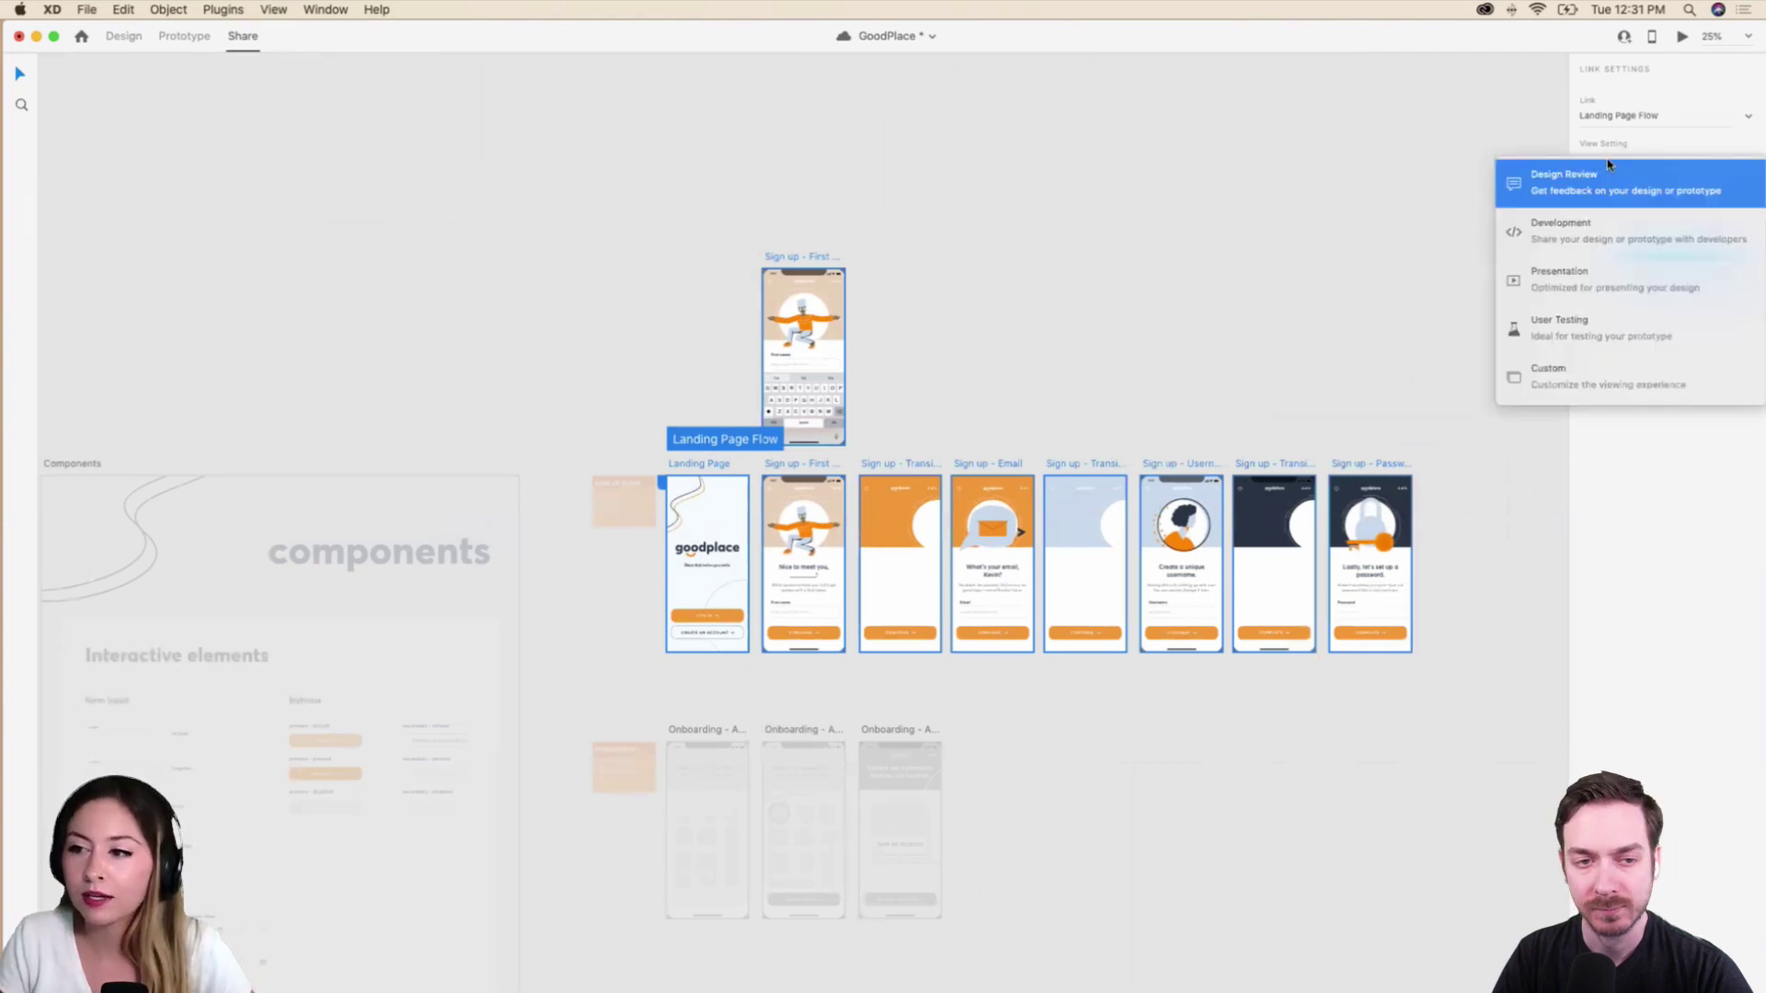
click(1692, 241)
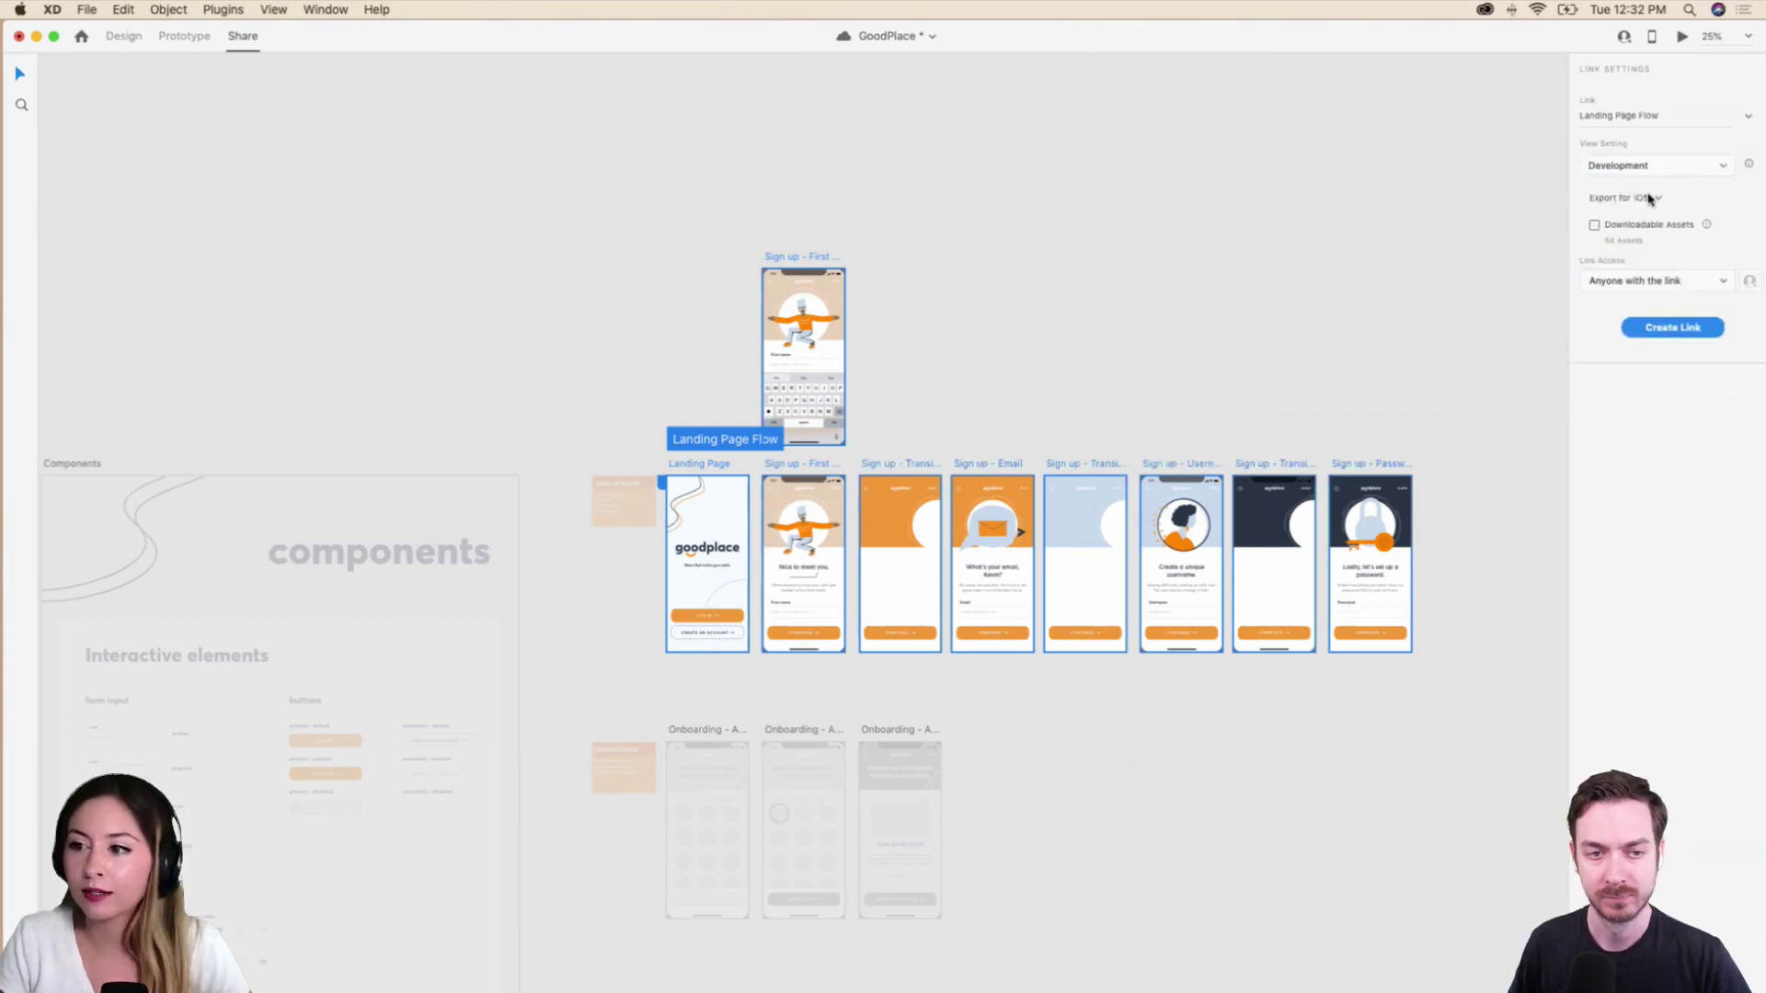
click(1624, 228)
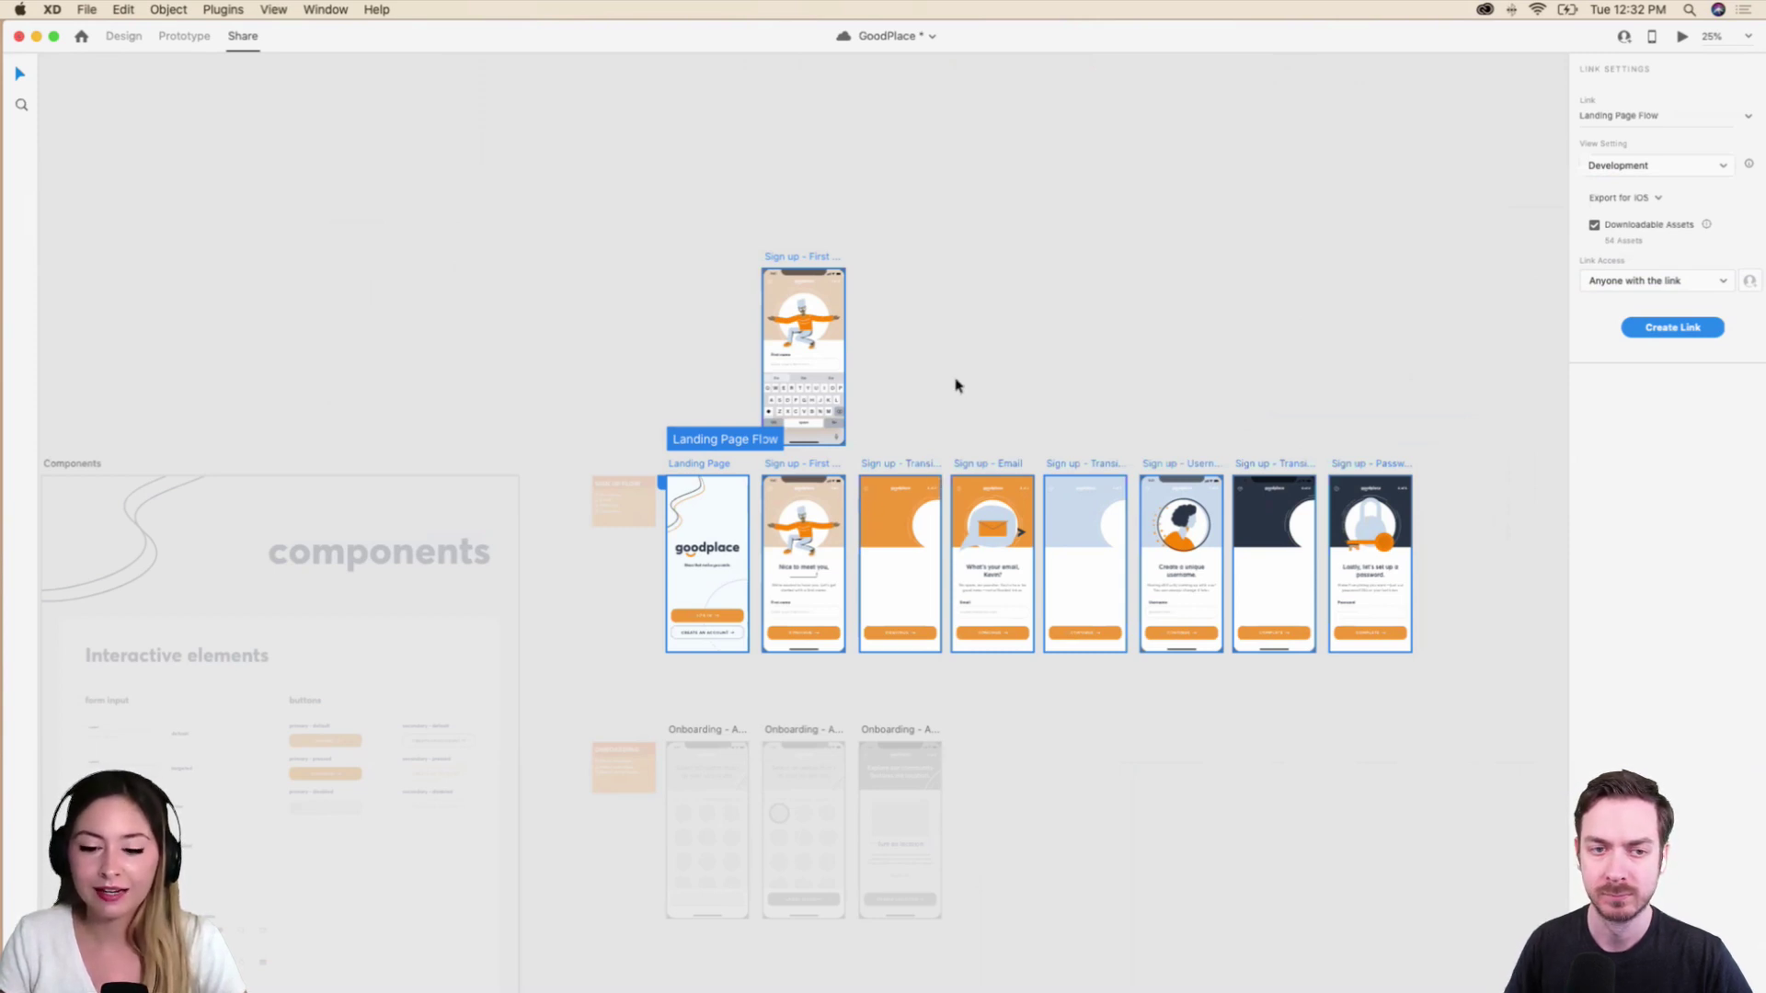
key(super+s)
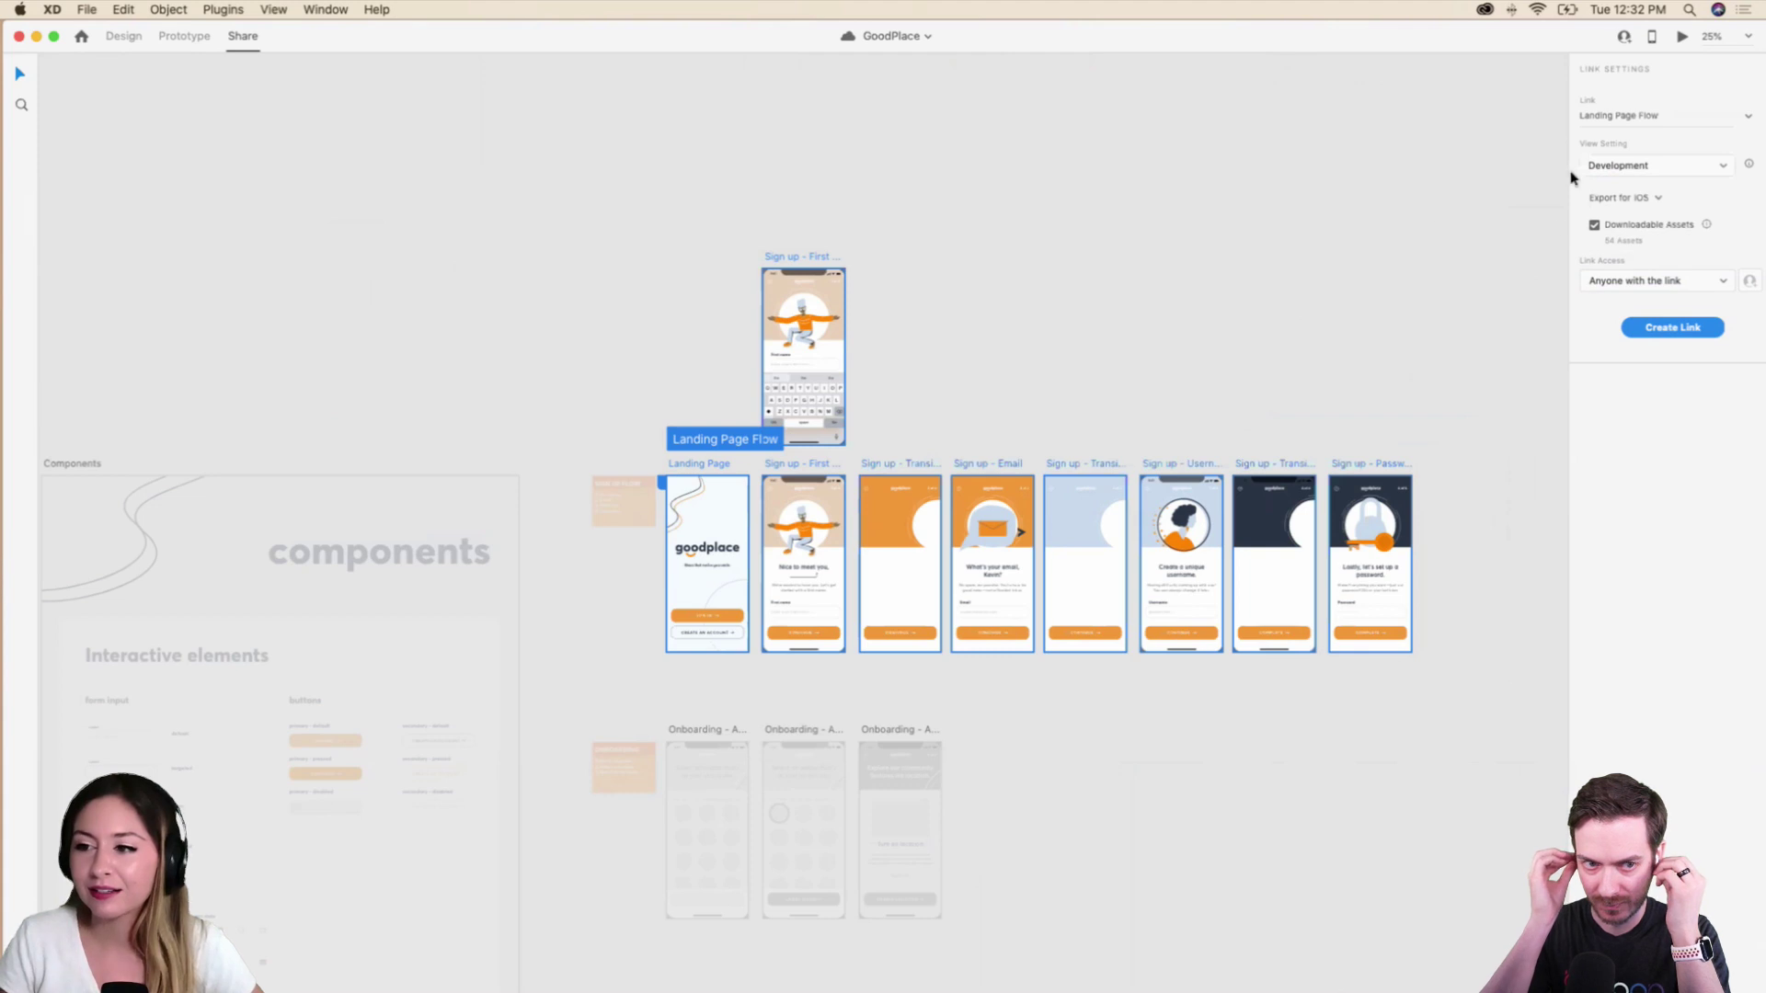
Keep the link open to anyone with the link and exporting for iOS, and create the Landing Page Flow's share link.
click(1708, 281)
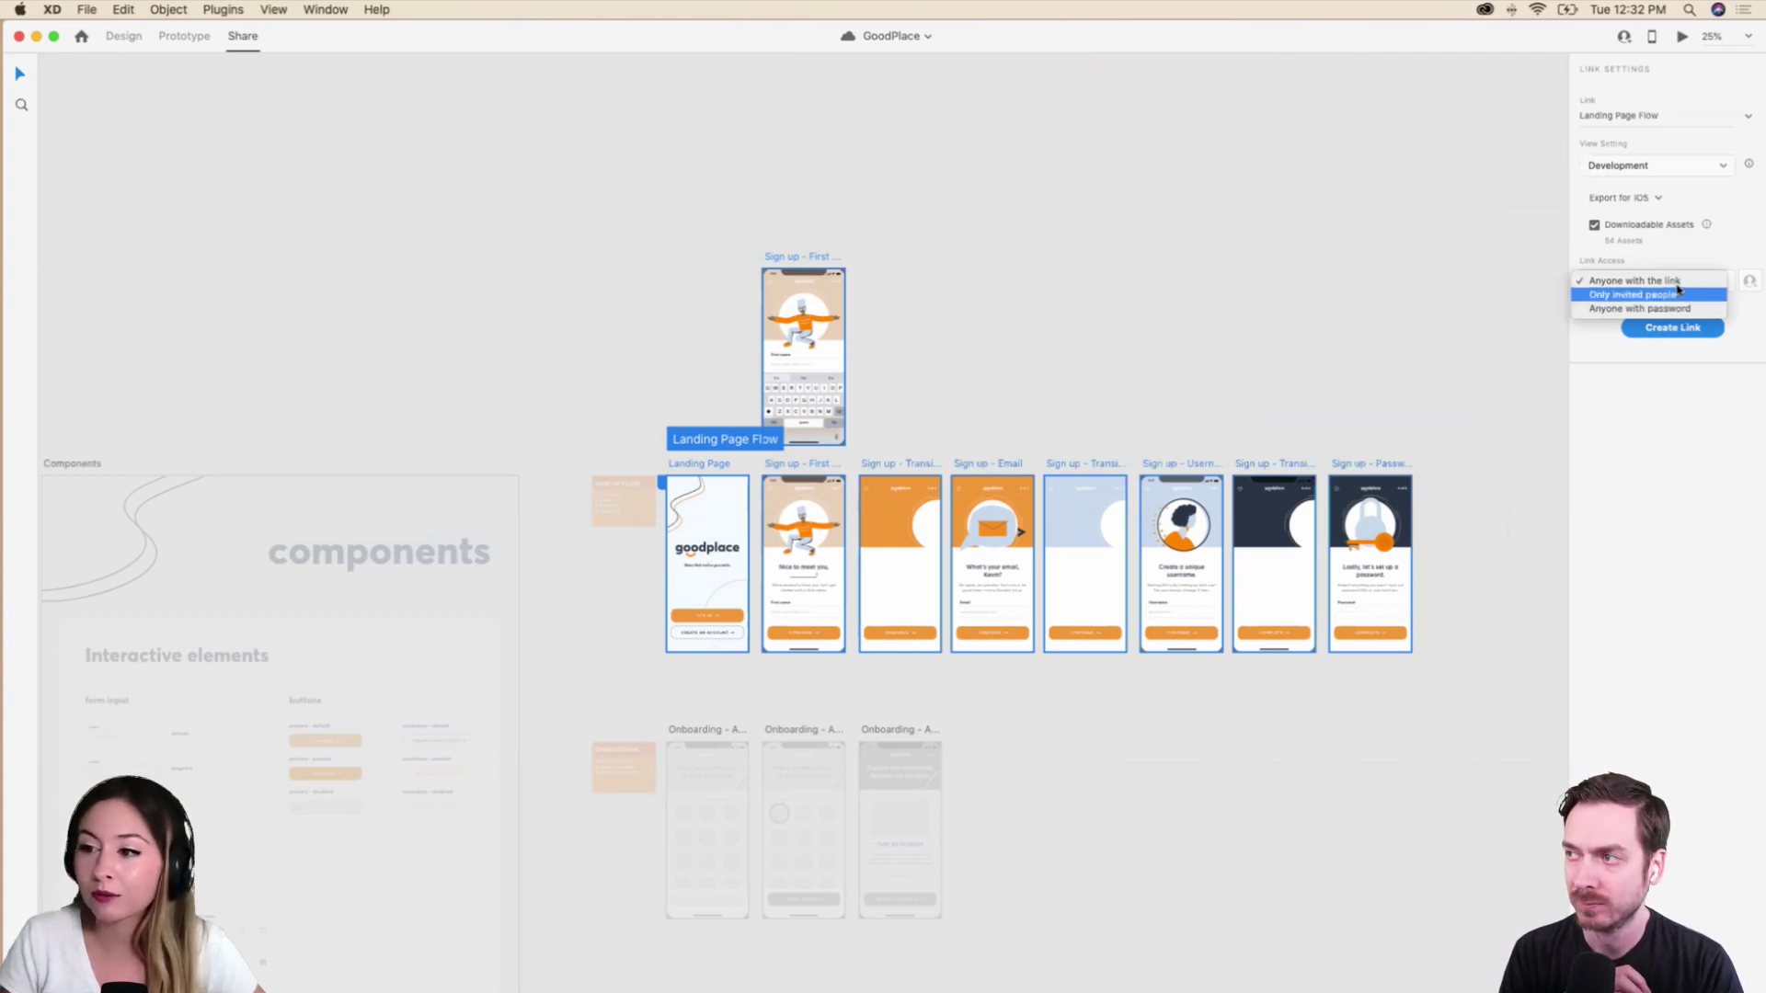
click(1682, 282)
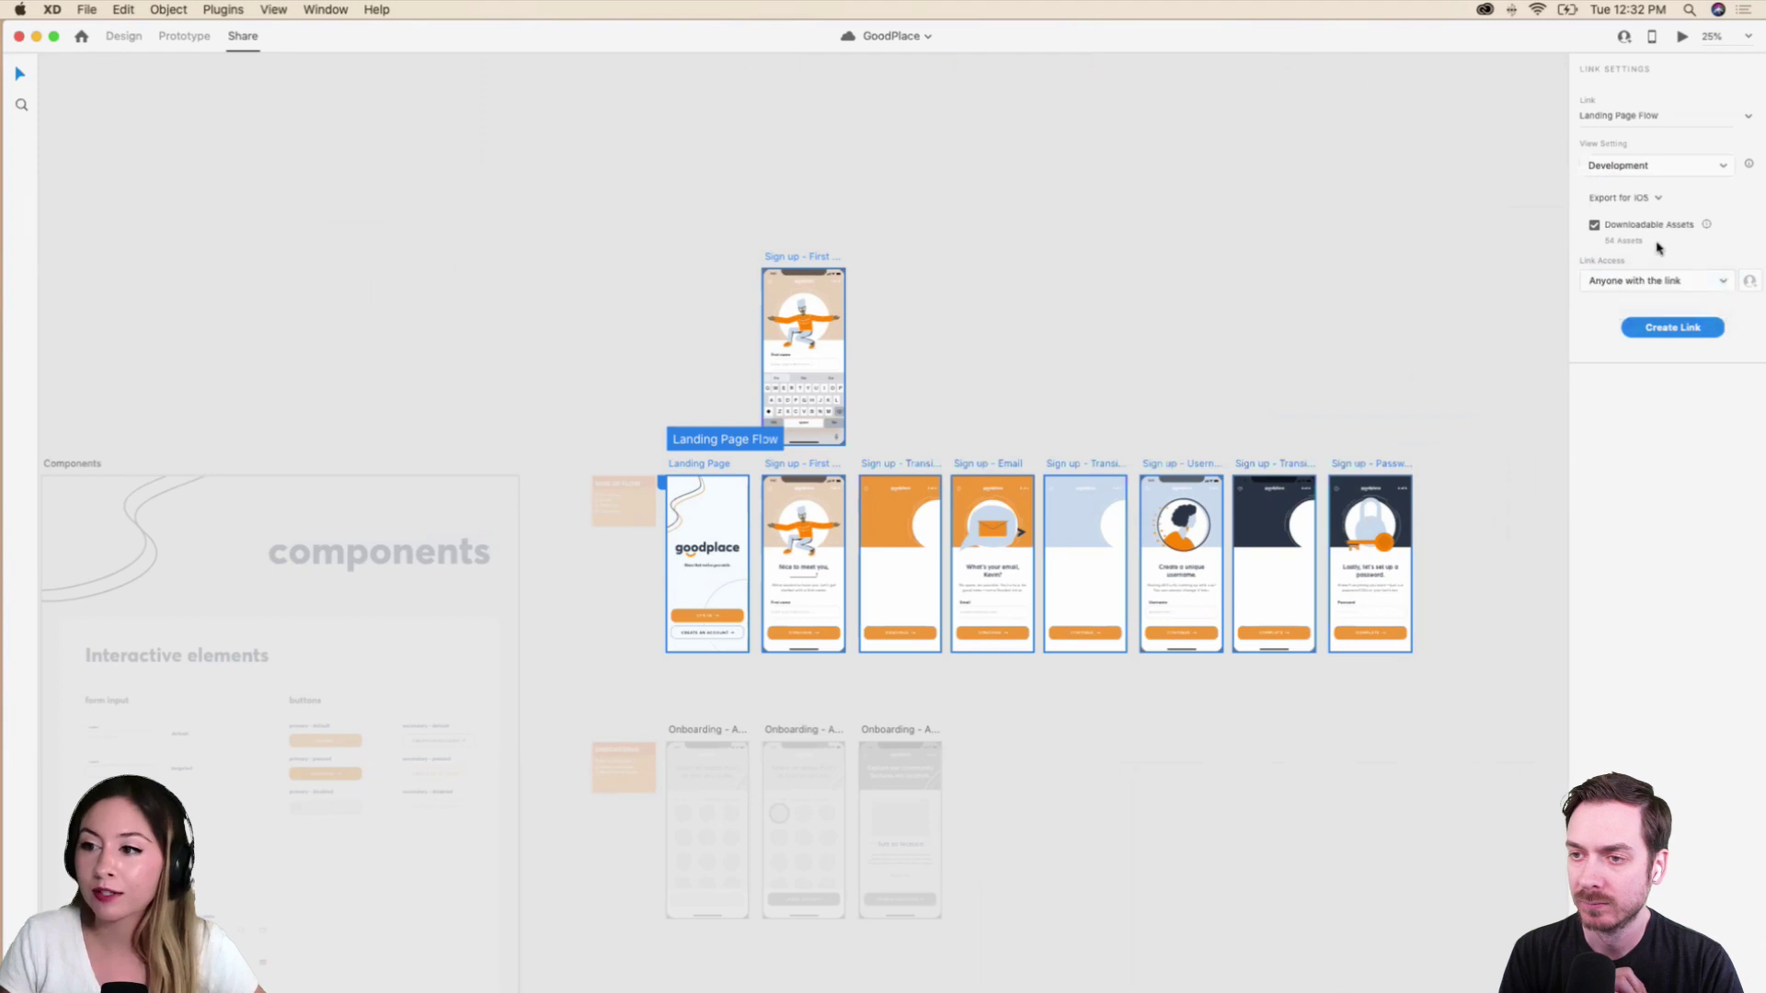
click(1649, 198)
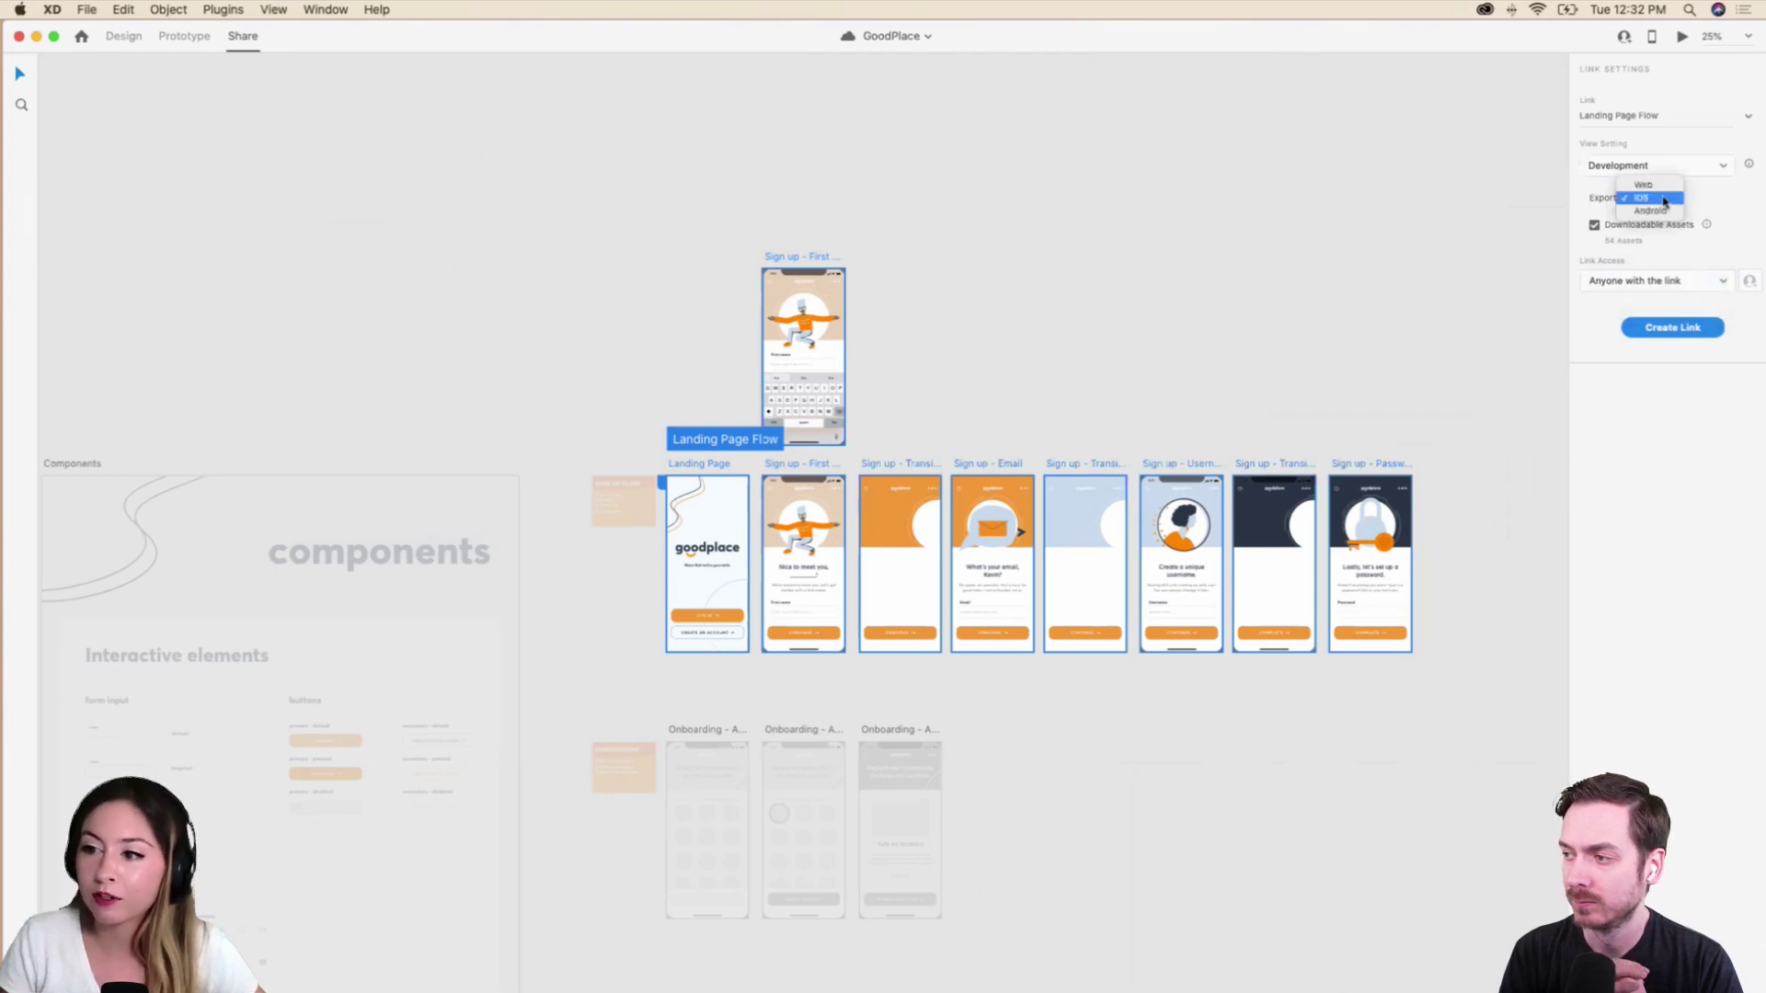
click(1671, 203)
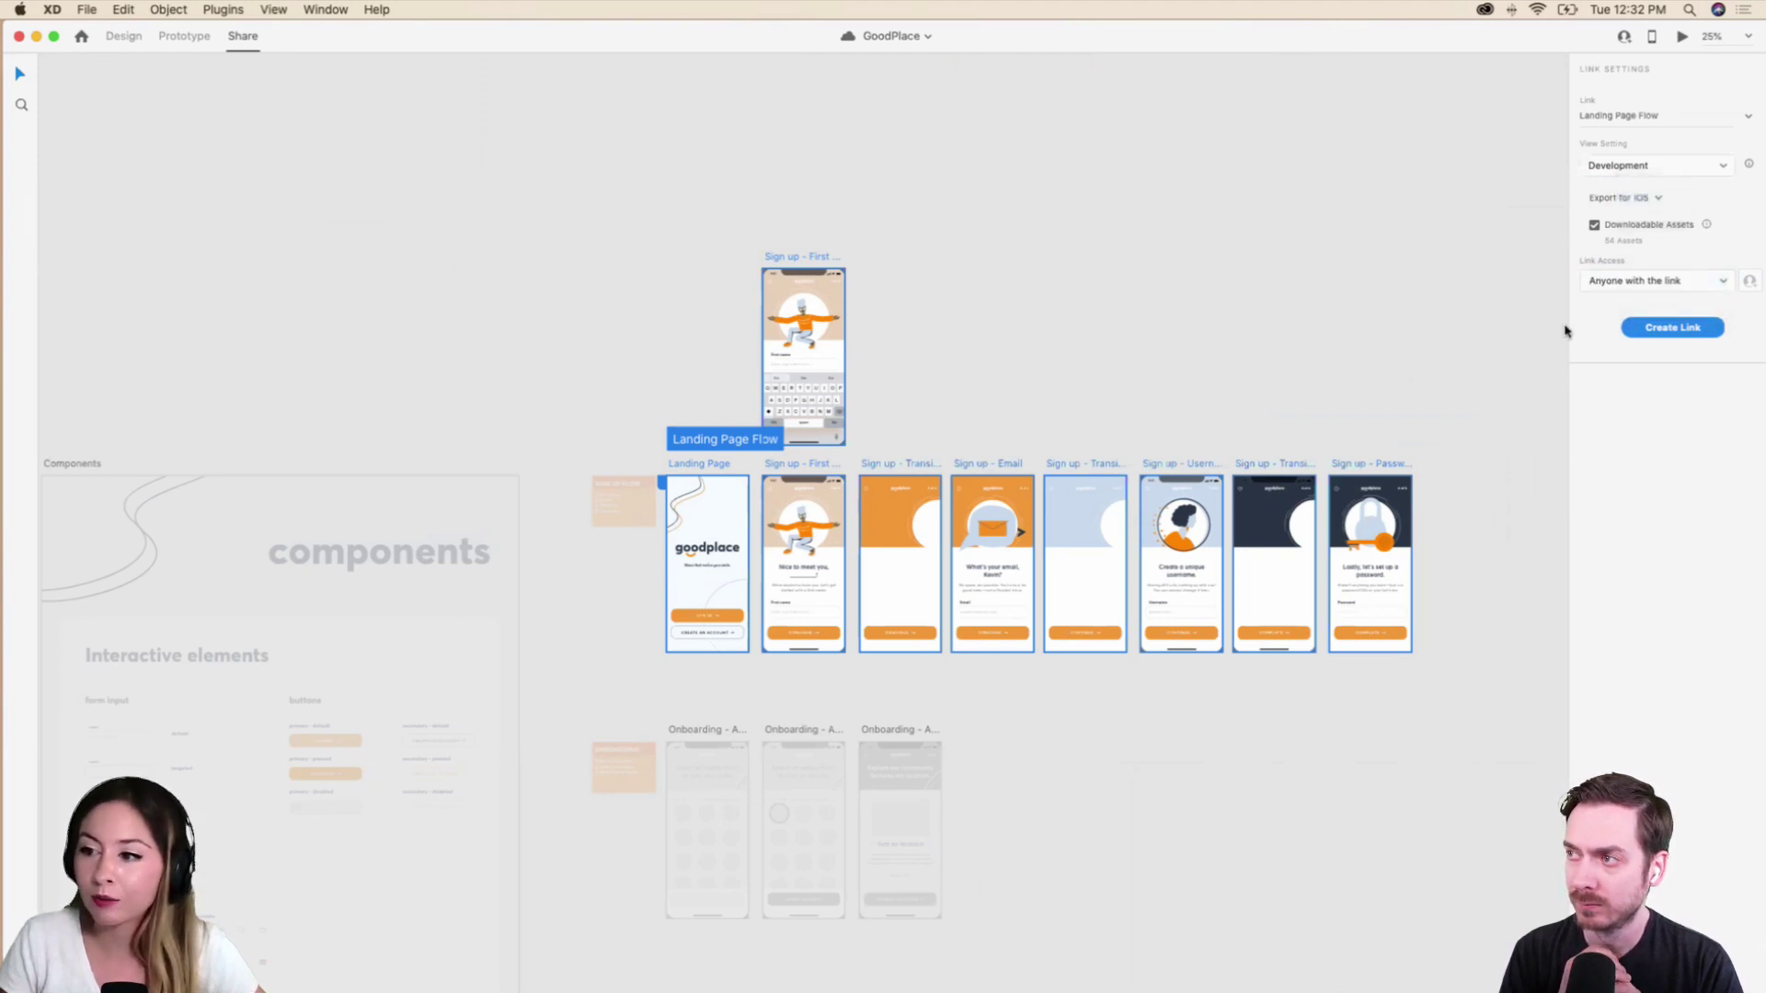
click(1684, 331)
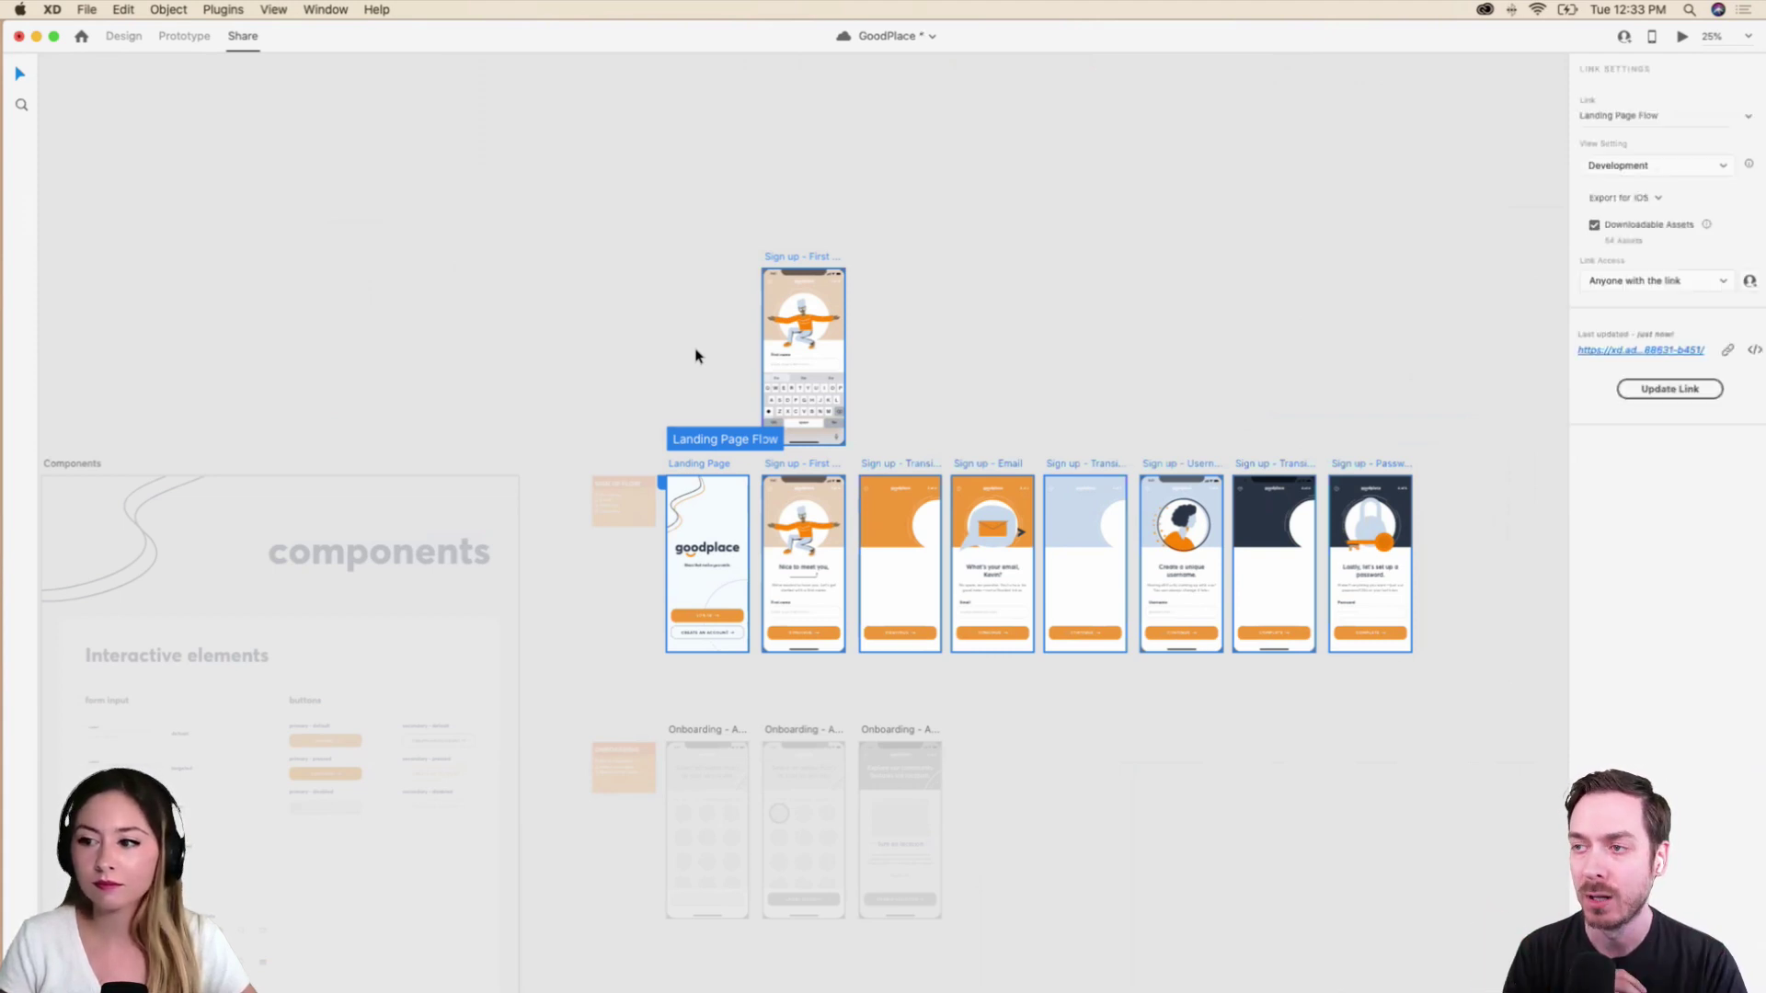
Return to Prototype mode and examine the Onboarding - Avatar artboard's connection within the onboarding row.
click(184, 37)
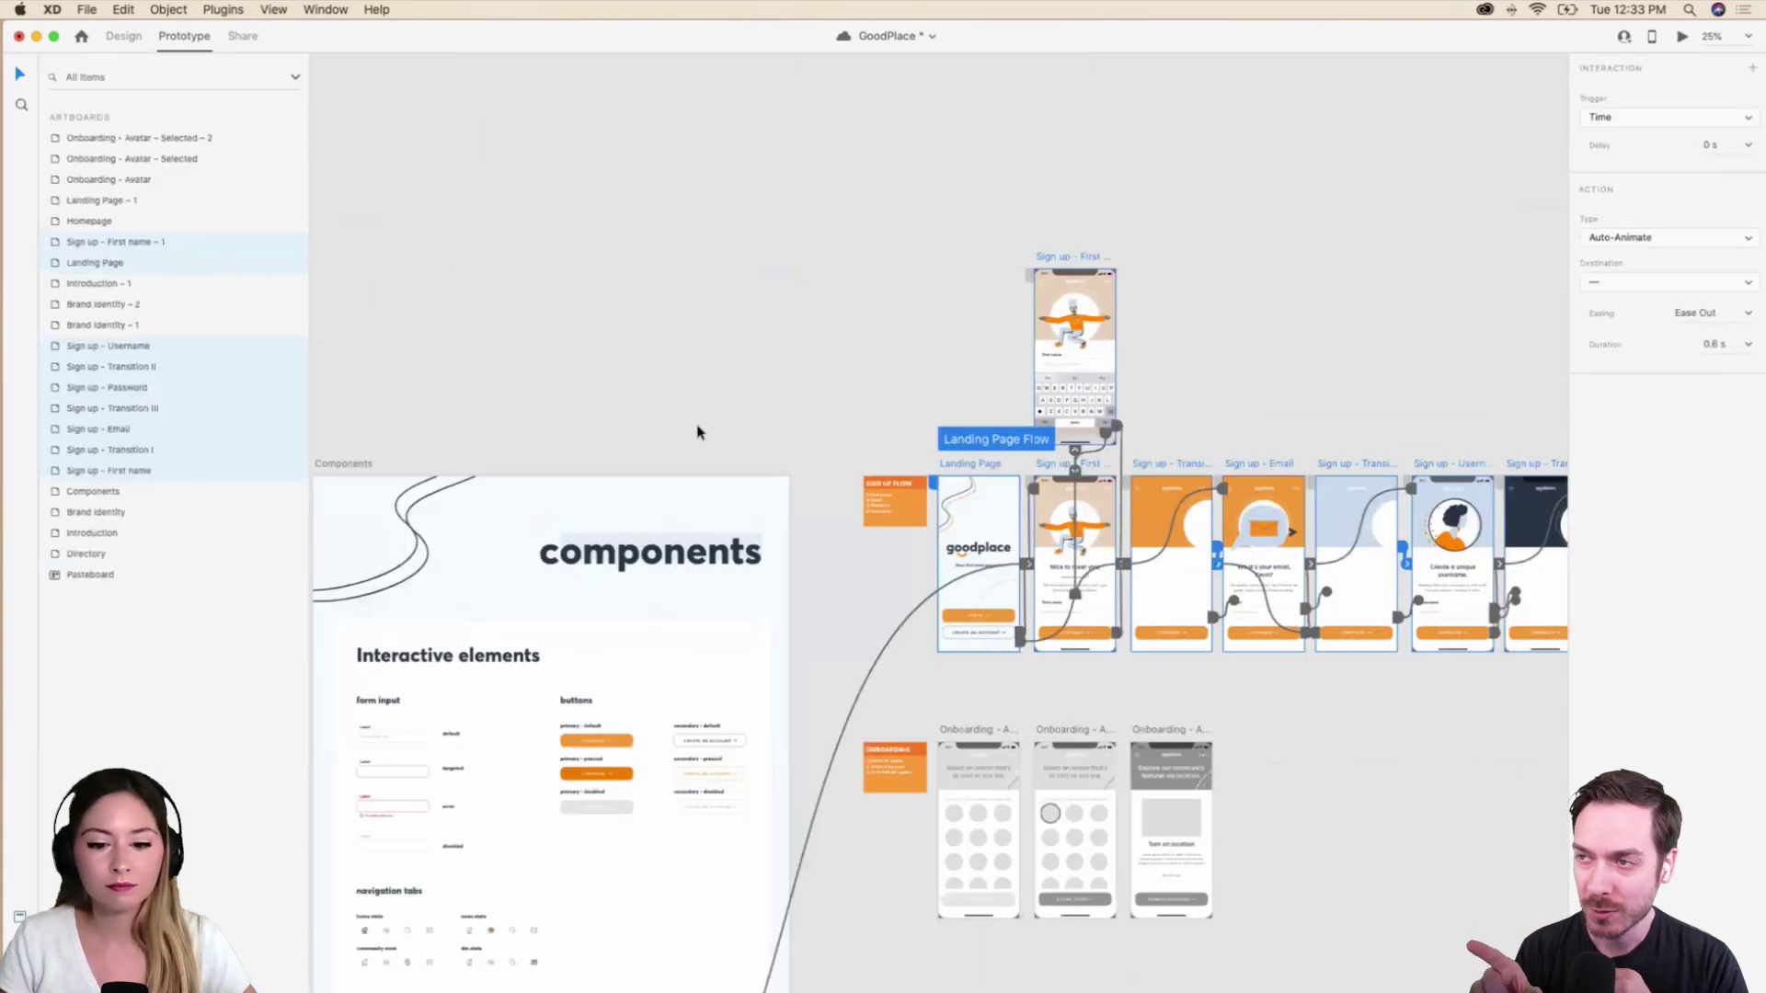
scroll(697, 432, down, 10)
scroll(736, 437, right, 5)
click(793, 451)
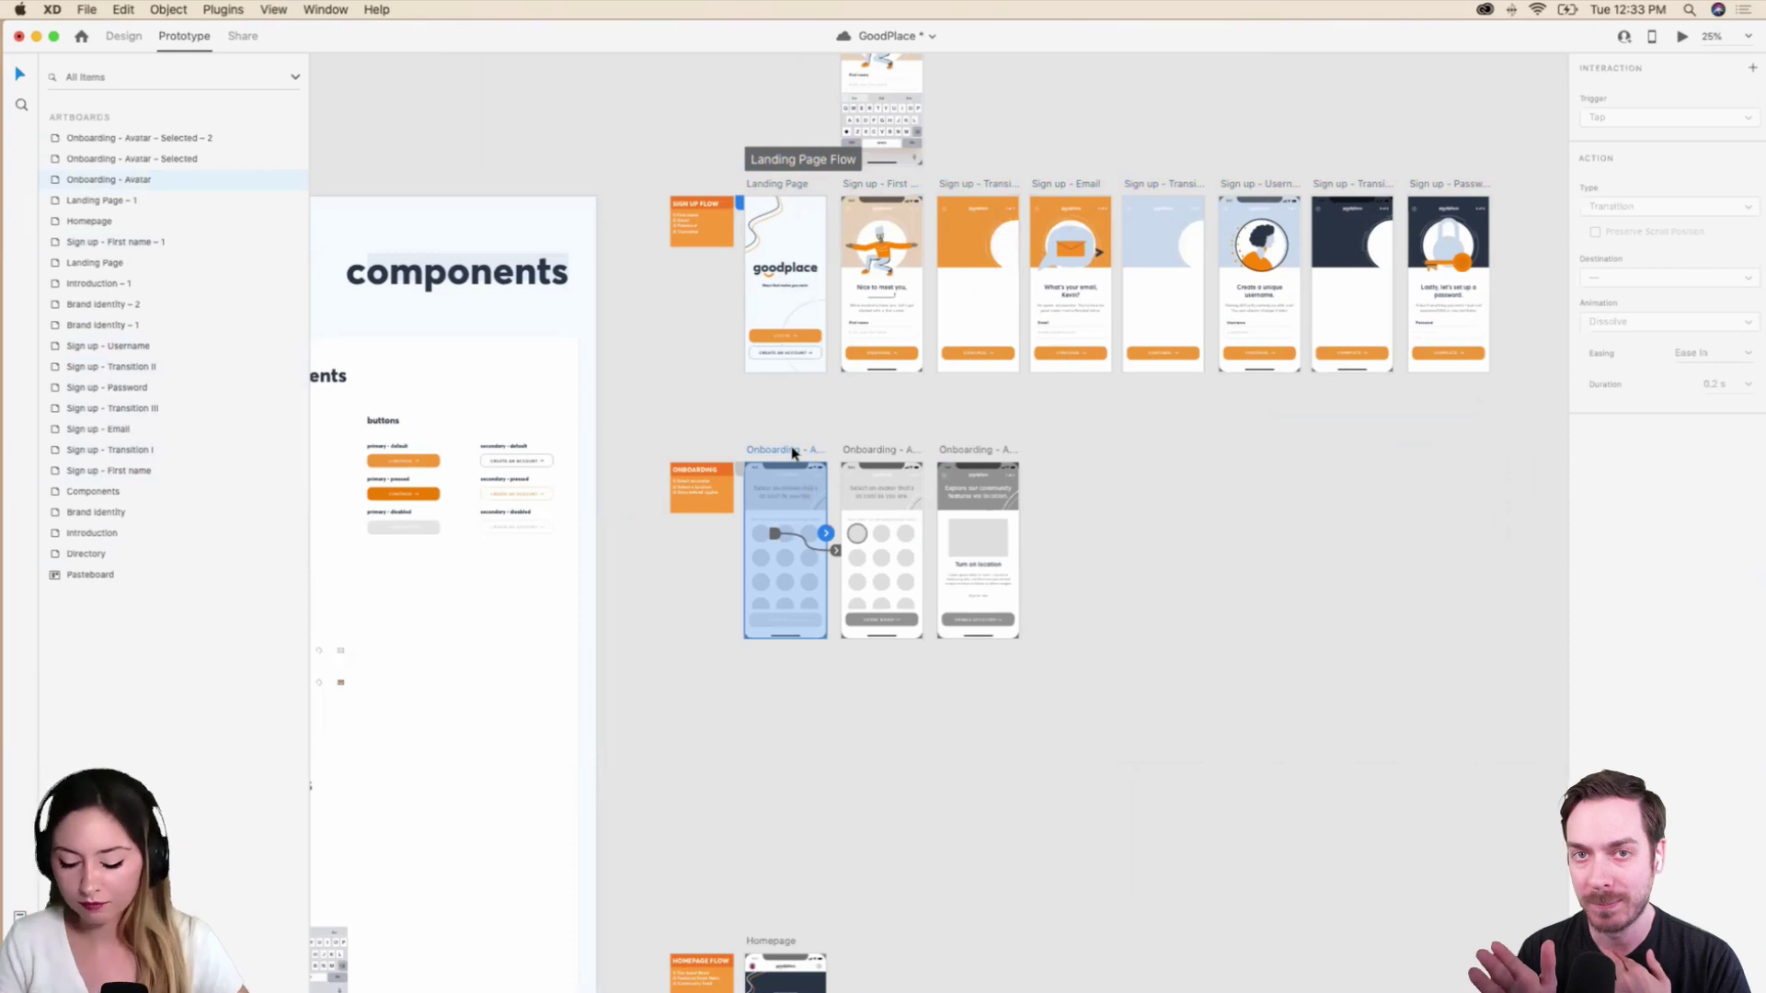
scroll(793, 451, up, 8)
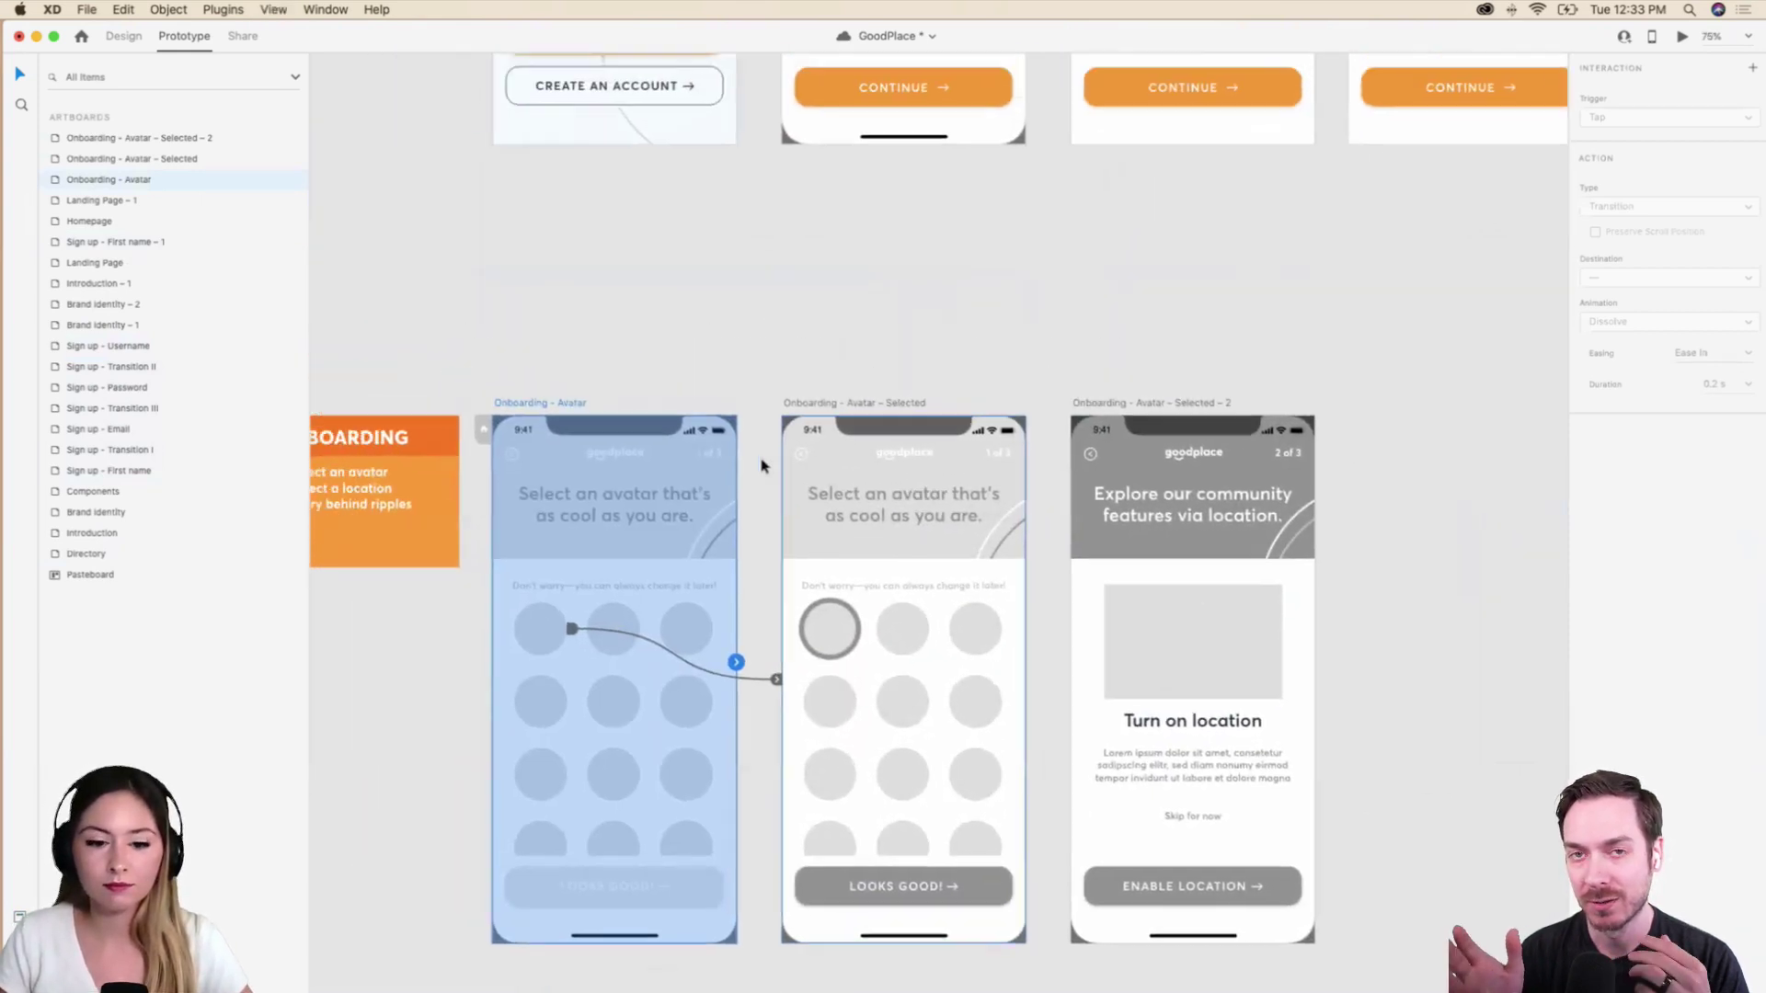
key(super+minus)
key(super+minus)
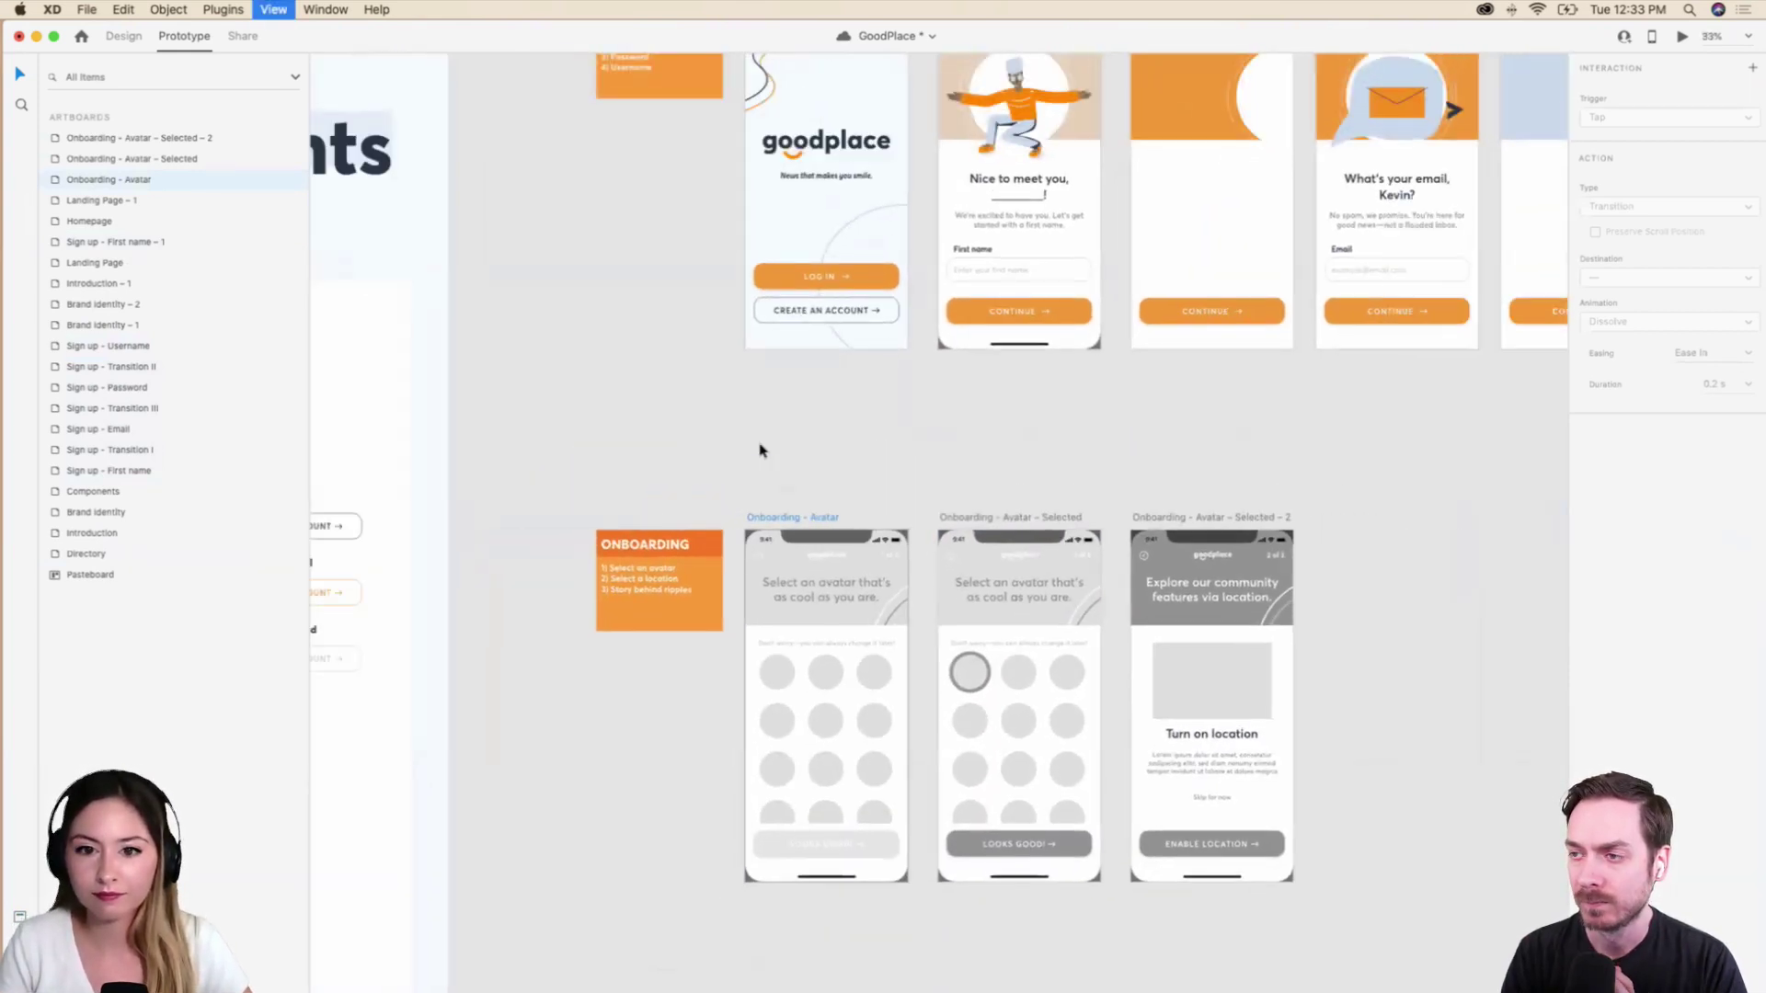
scroll(803, 347, up, 2)
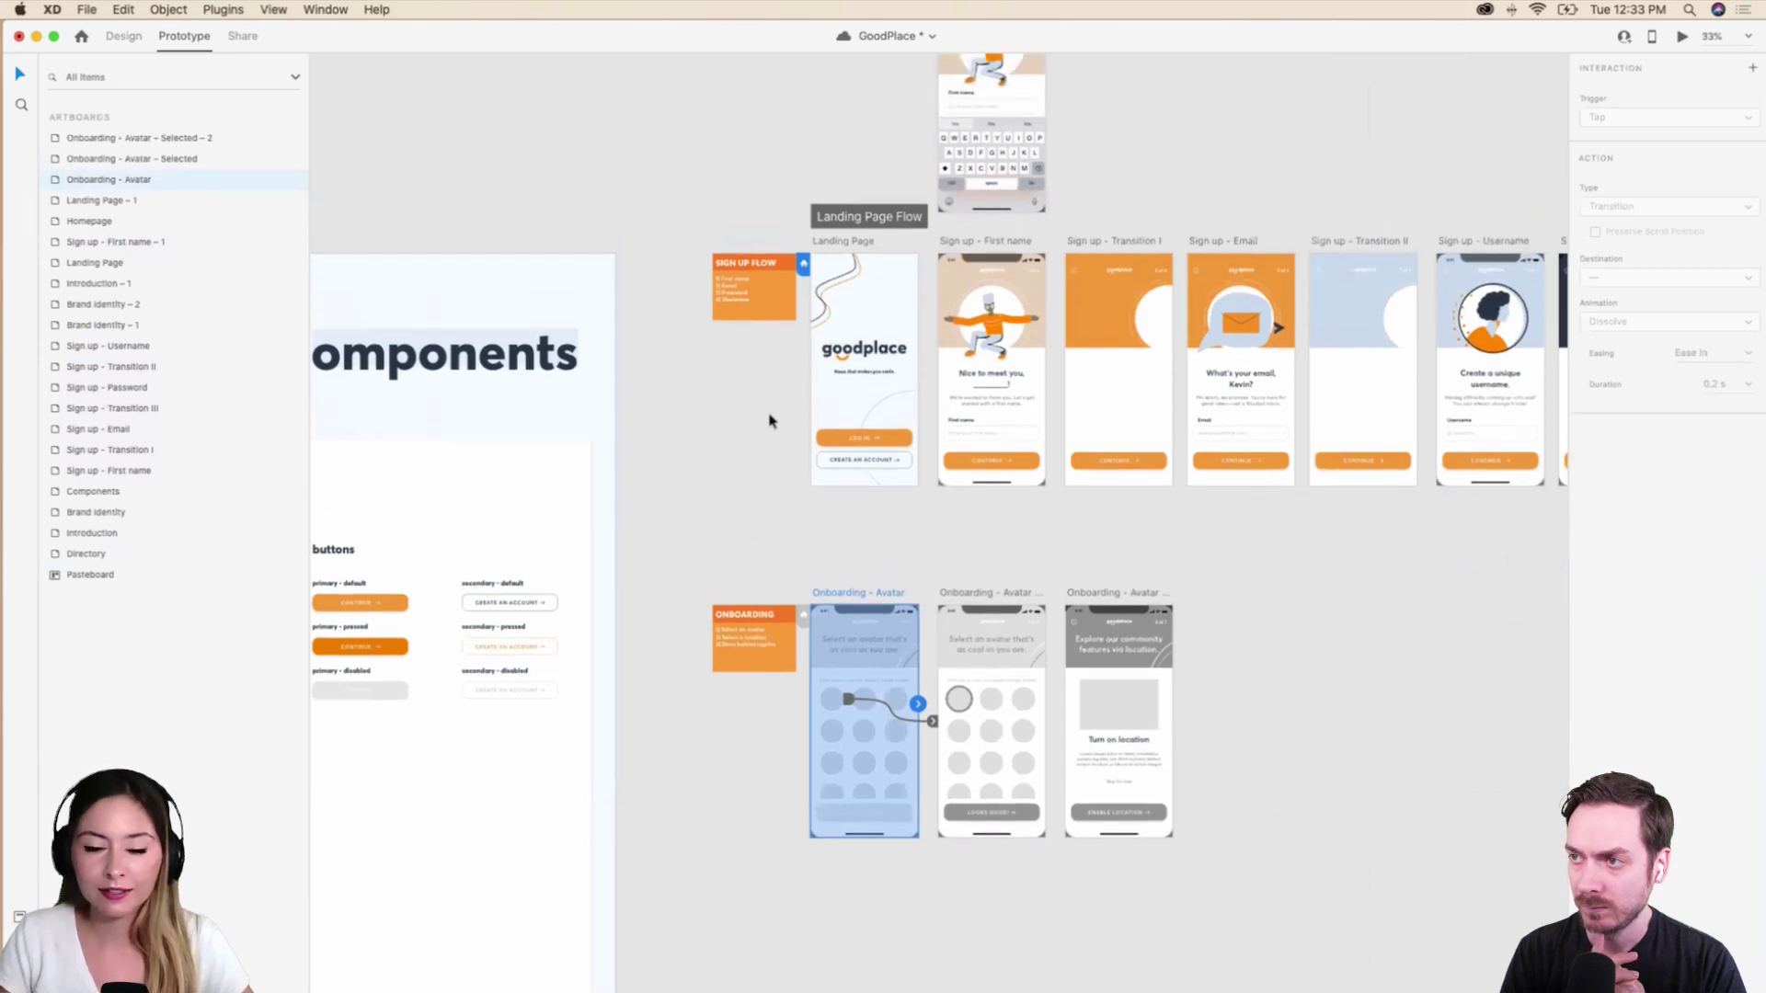
Move all Landing Page Flow artboards together and bring them back in line with the onboarding artboards.
click(875, 216)
scroll(881, 218, right, 4)
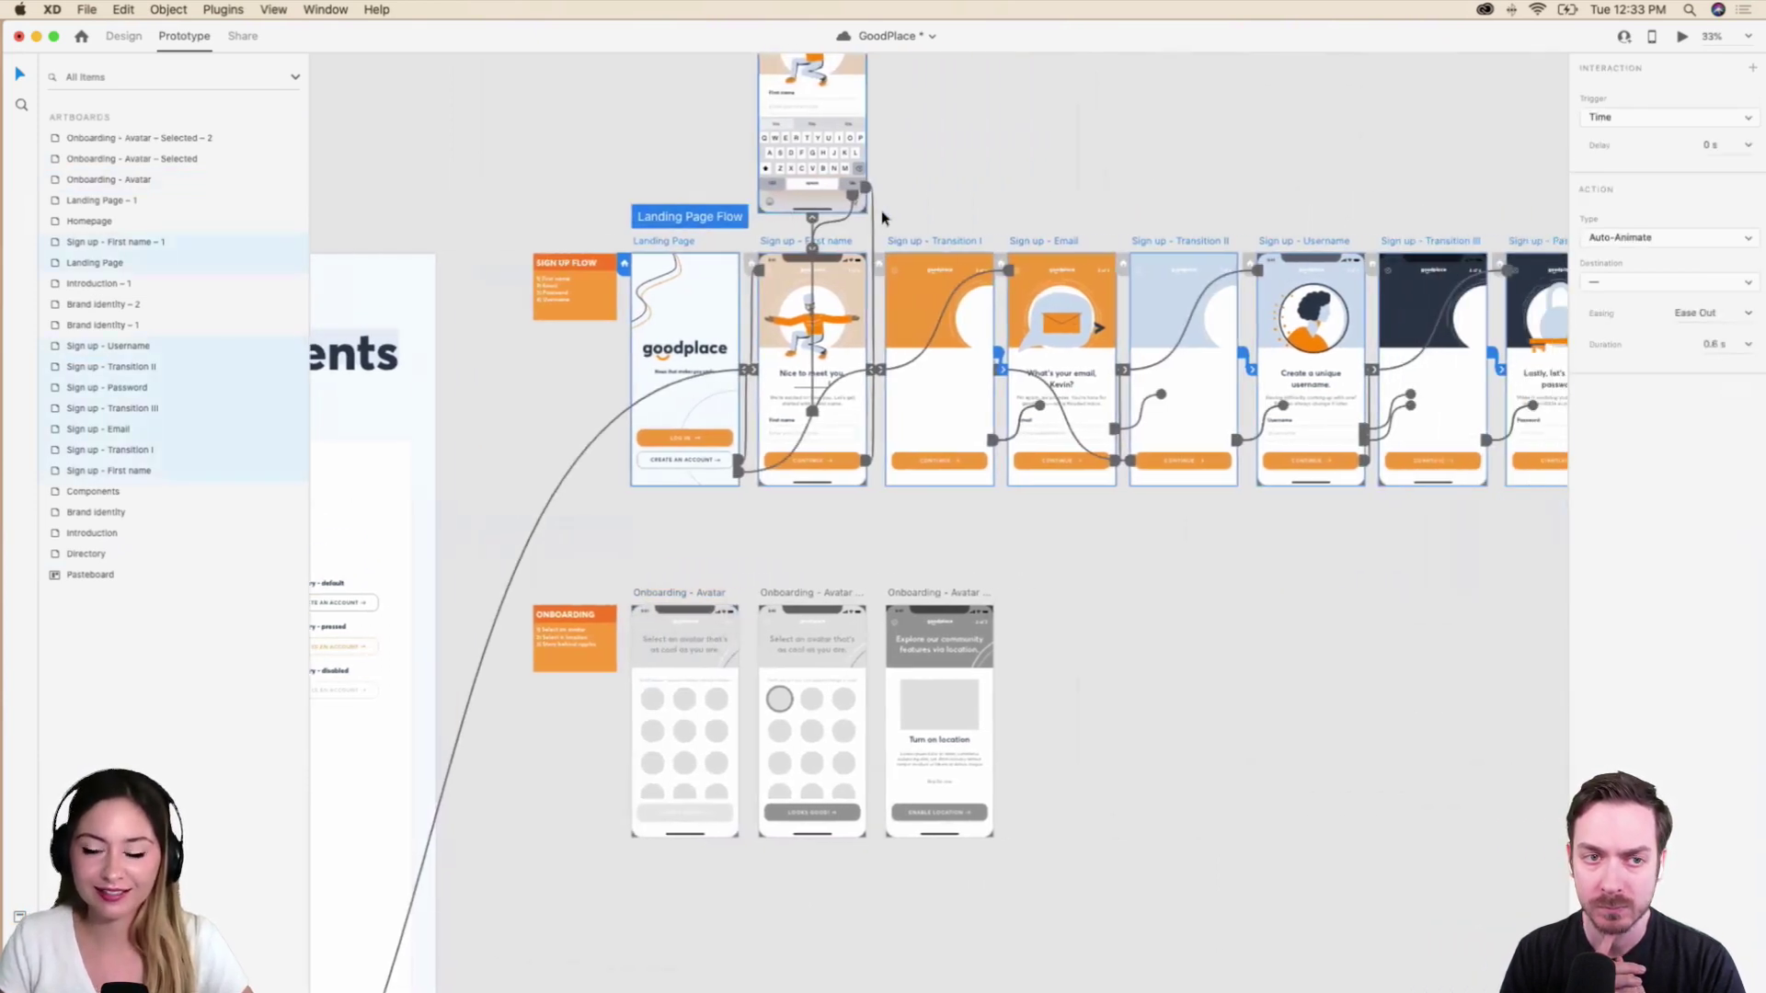
scroll(882, 218, up, 3)
drag(612, 373, 611, 321)
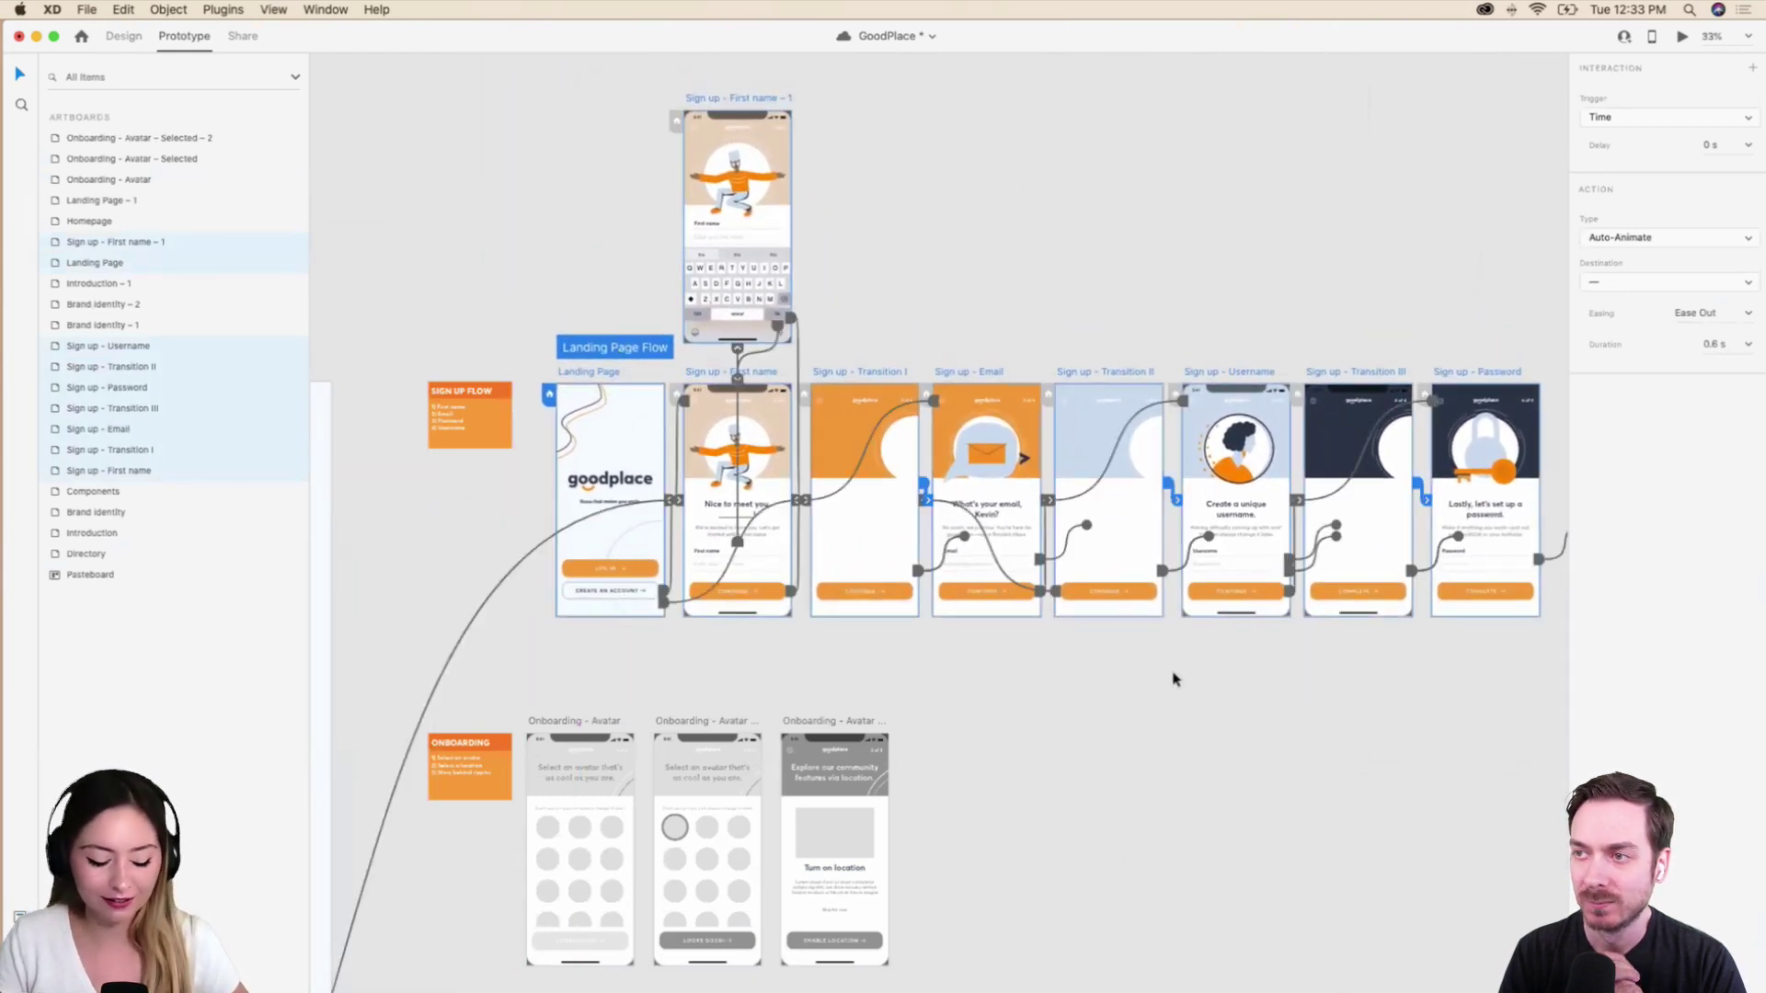
drag(622, 310, 660, 509)
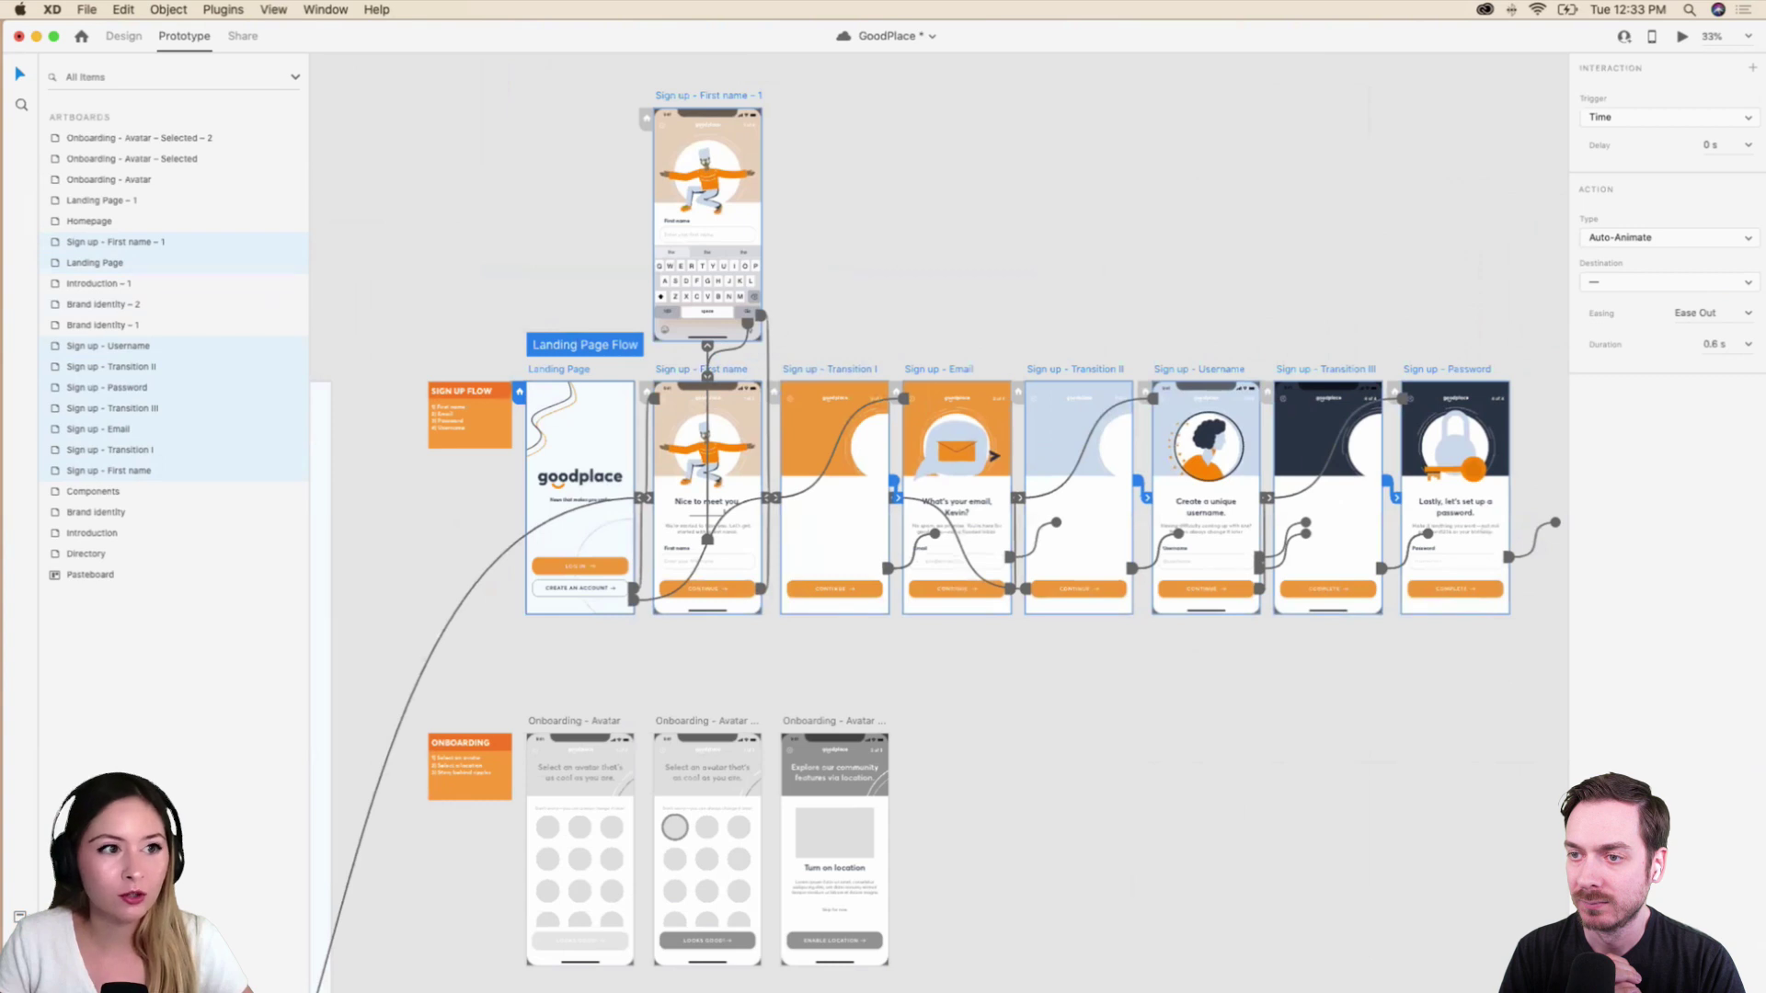
Check the document's available export options without exporting, and clear the artboard selection.
click(86, 10)
mouse_move(142, 265)
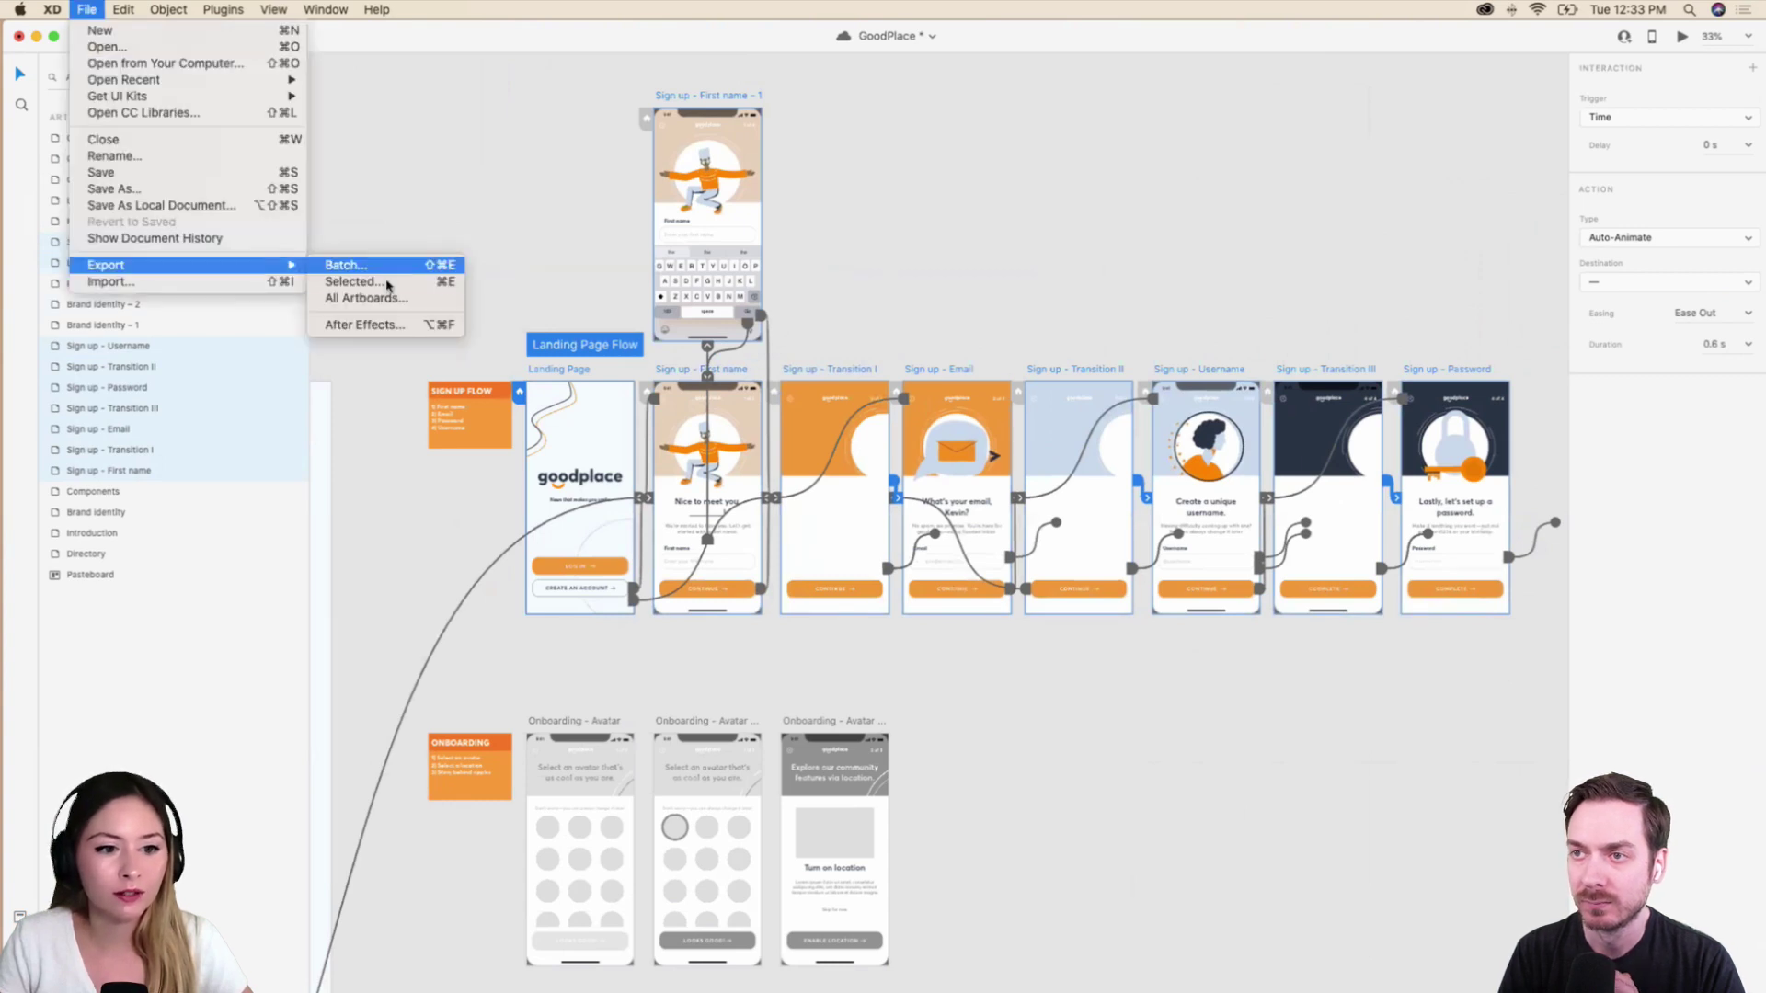
click(433, 186)
Set the Onboarding - Avatar artboard as the starting point of a new flow.
scroll(550, 426, down, 3)
scroll(550, 426, up, 5)
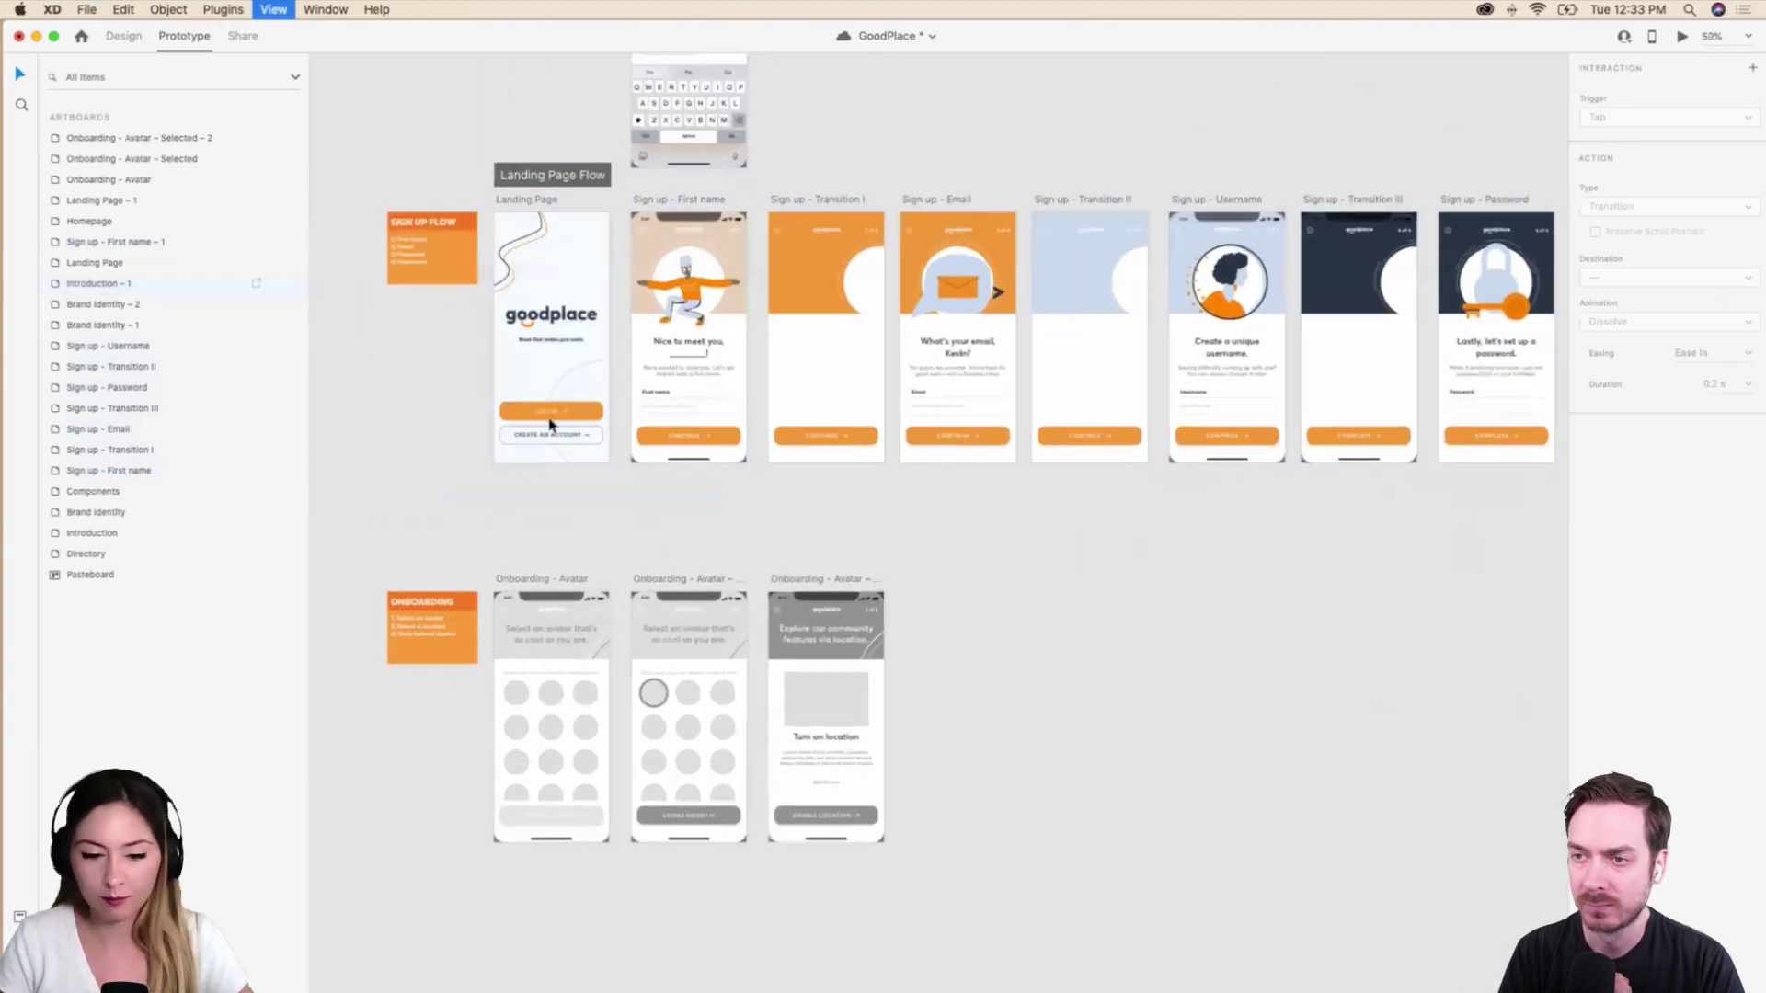
scroll(938, 515, left, 8)
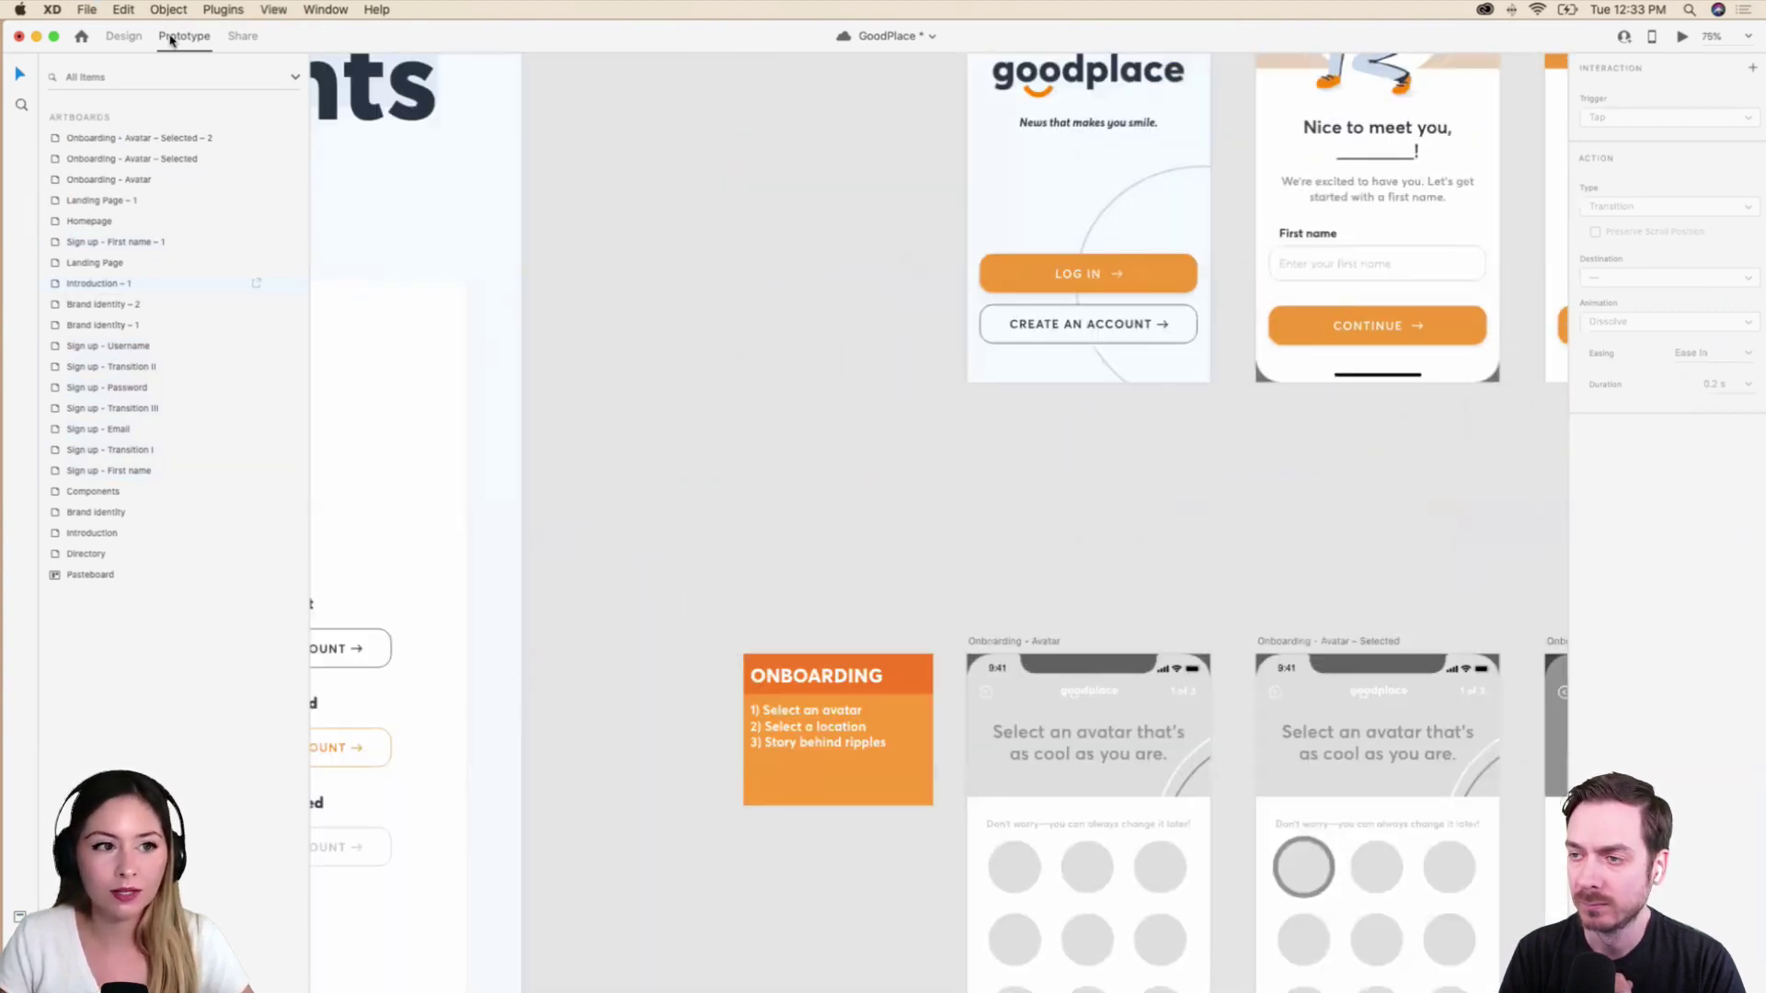
click(995, 644)
scroll(1060, 528, right, 5)
scroll(1061, 528, down, 3)
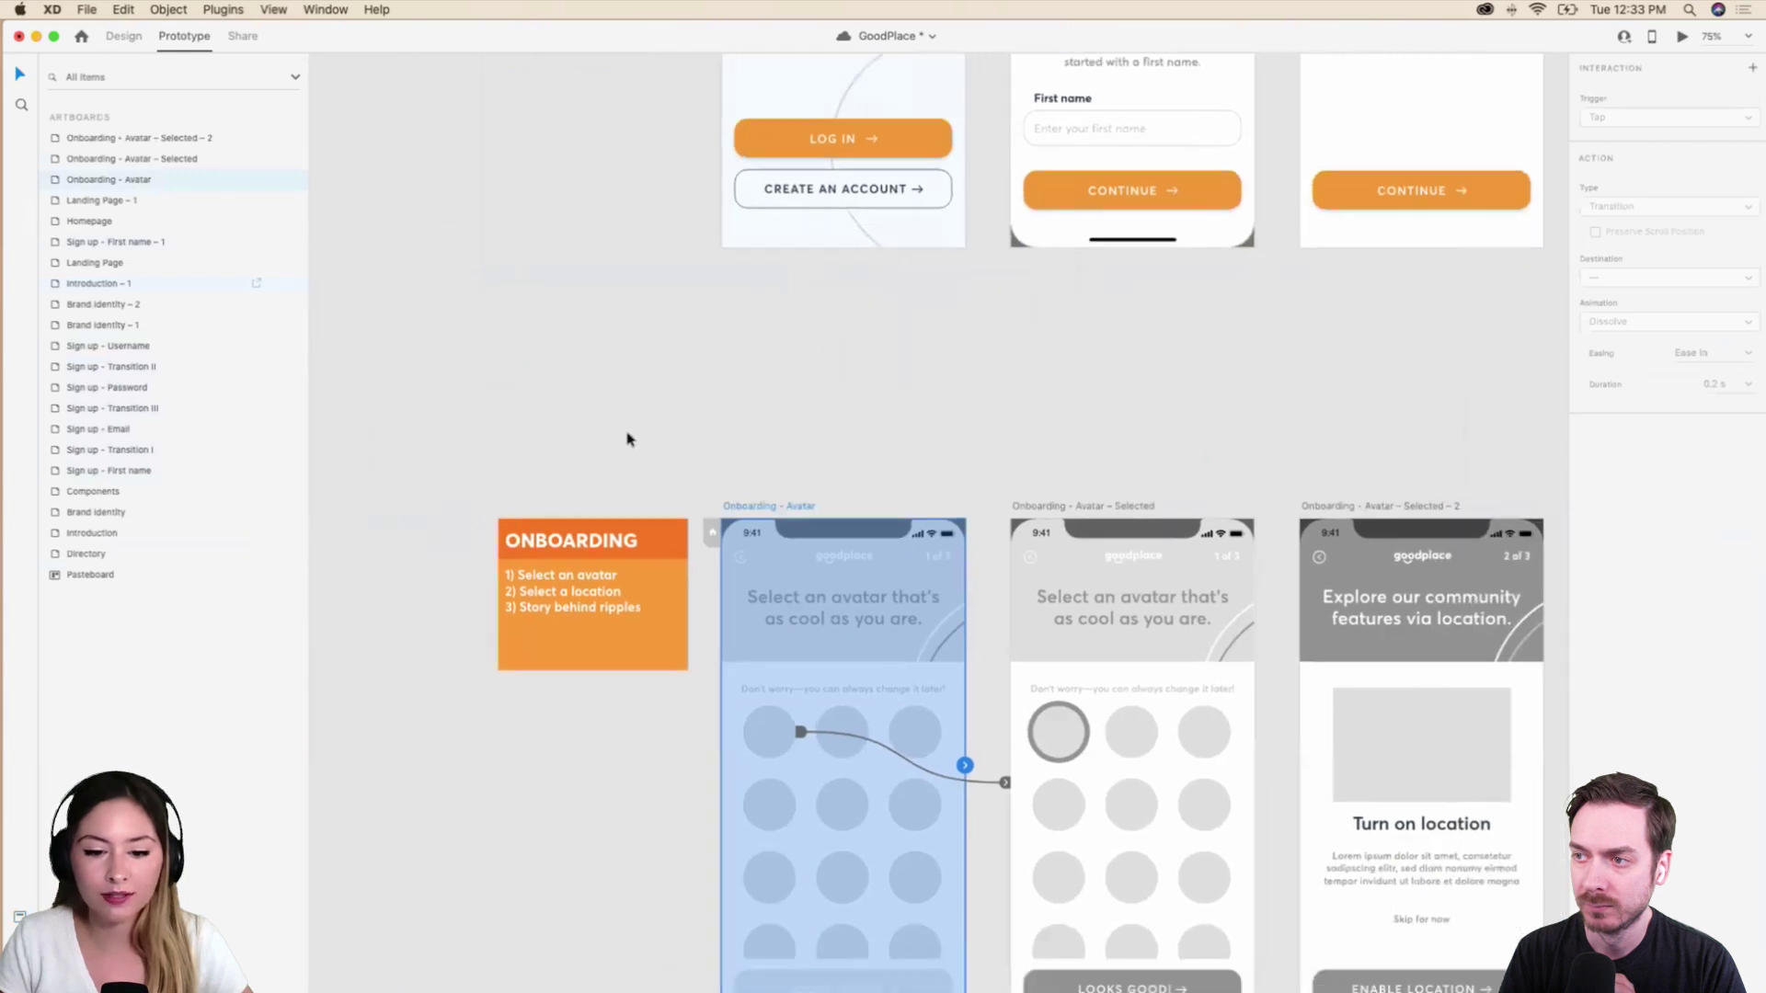
scroll(630, 439, right, 2)
scroll(692, 506, down, 3)
scroll(691, 506, right, 2)
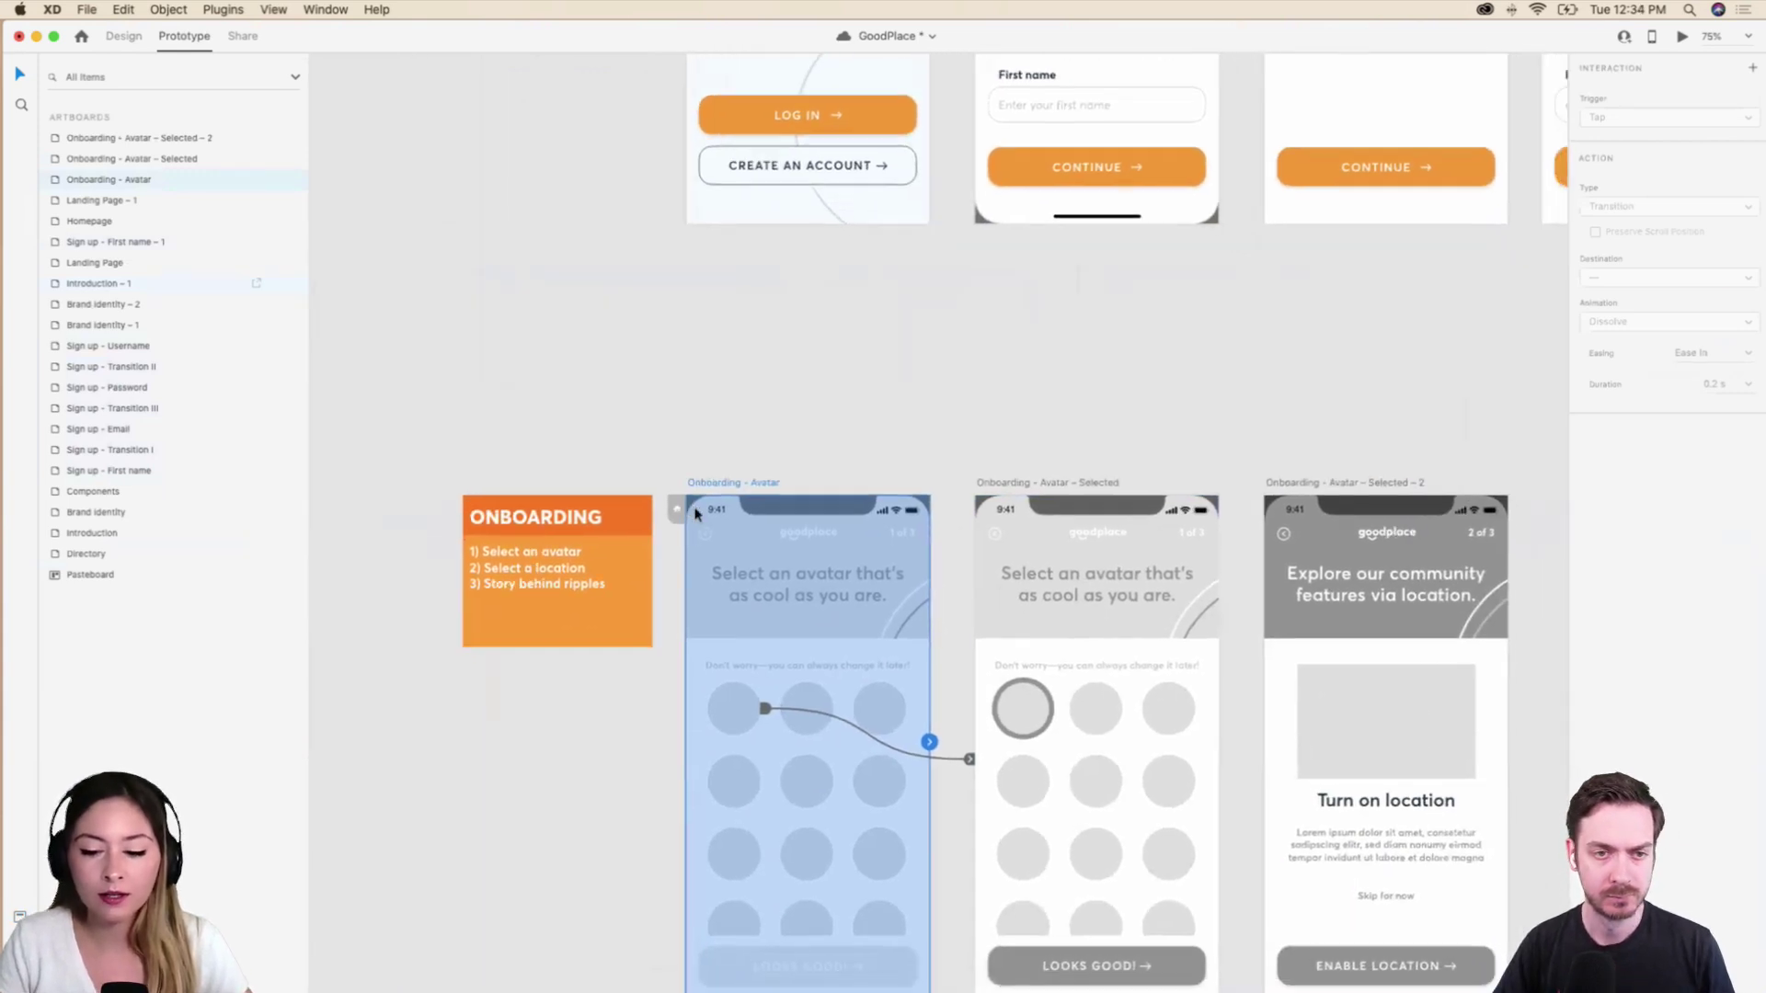
scroll(696, 514, down, 1)
scroll(697, 515, right, 1)
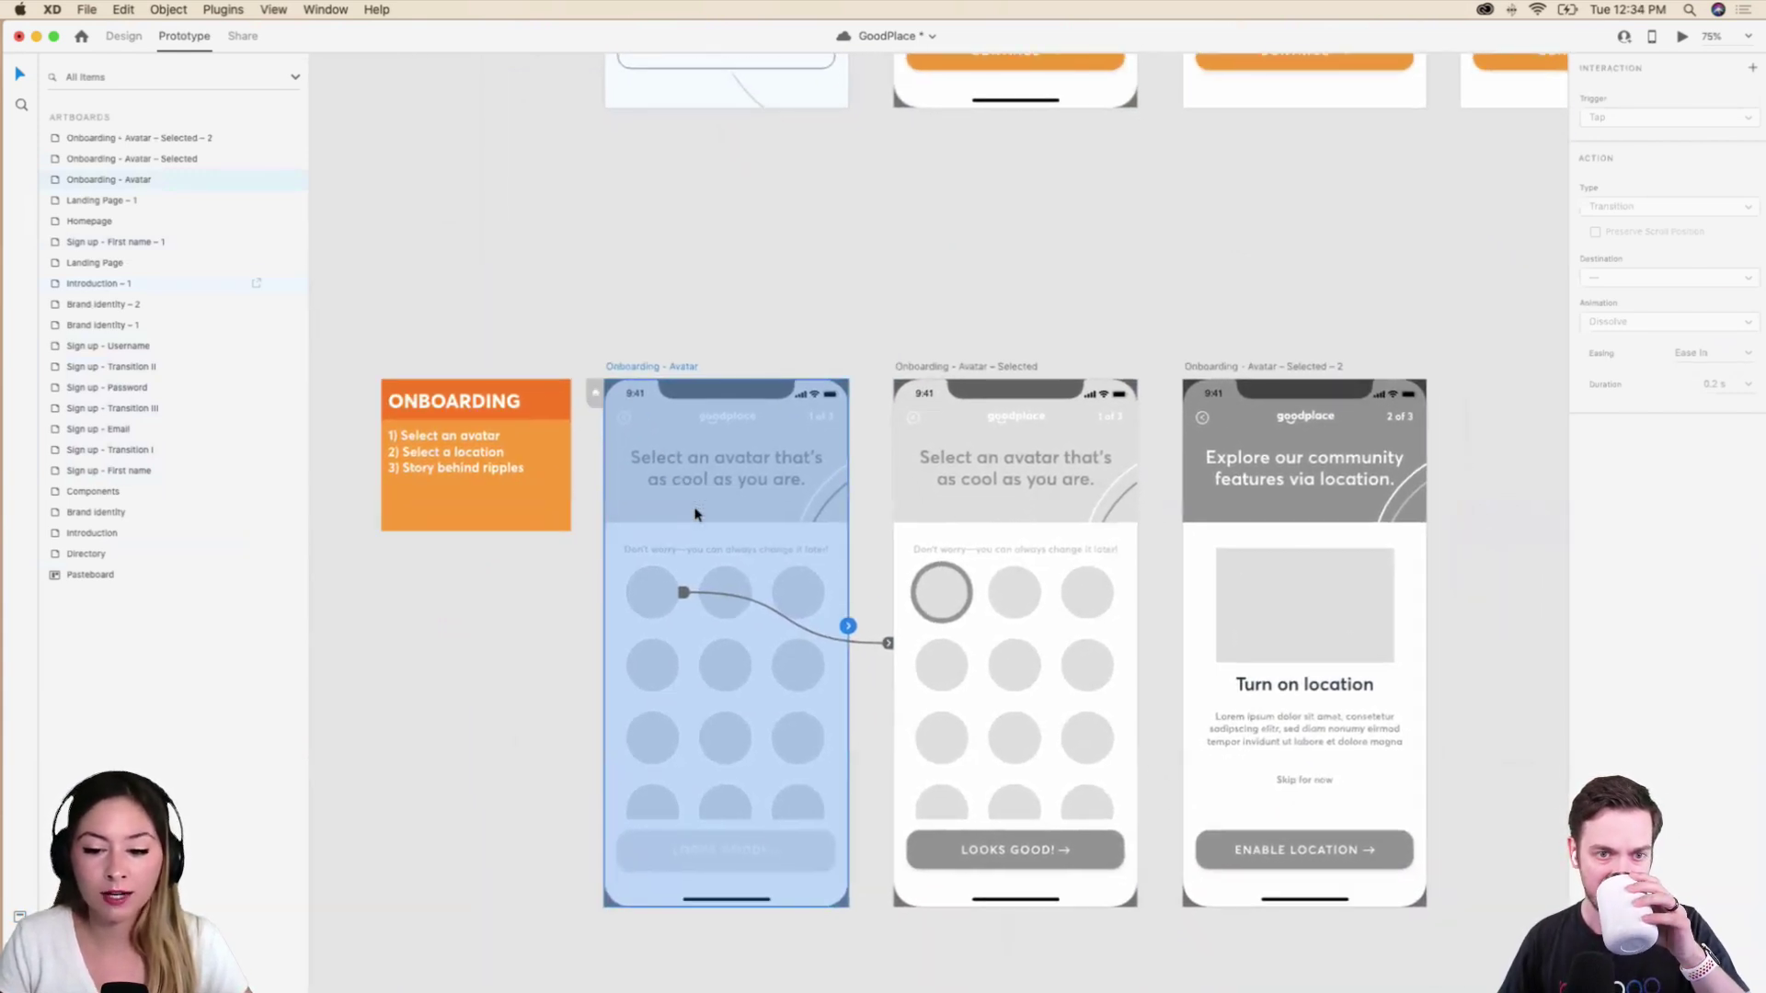
click(595, 396)
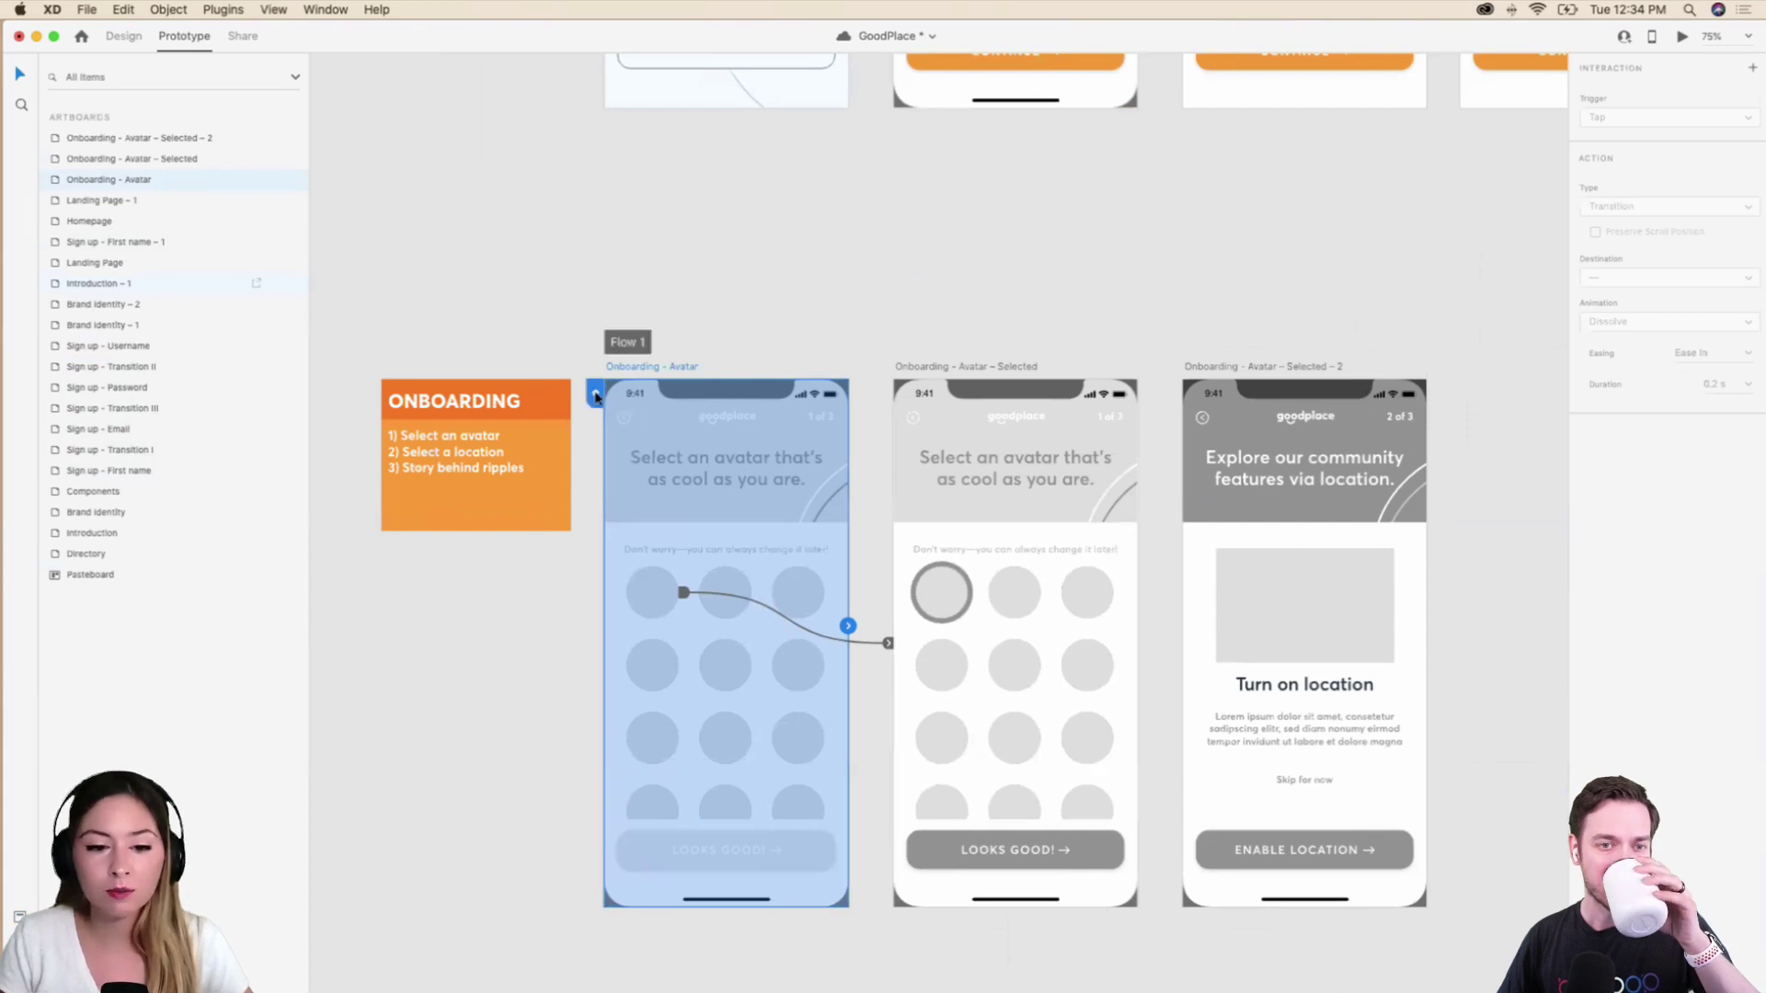
Name the onboarding artboards' flow "Onboarding Flow - Low Fi".
click(647, 338)
double_click(640, 342)
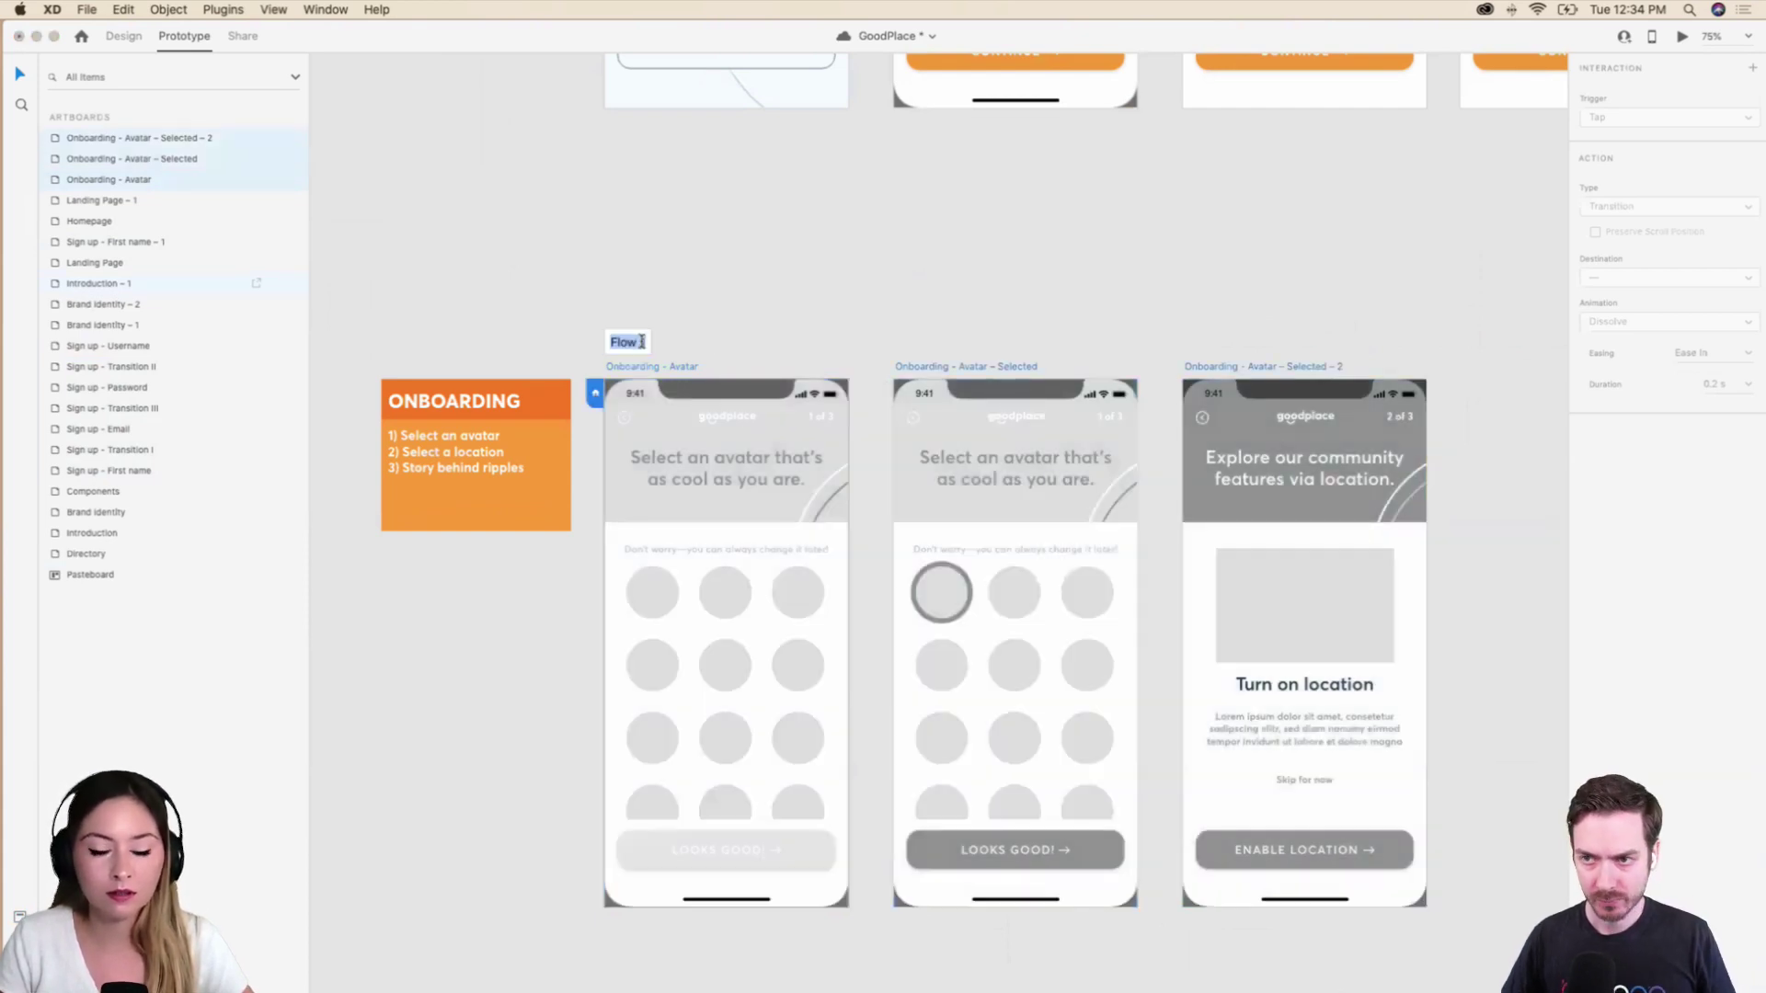
text(PO)
text(On)
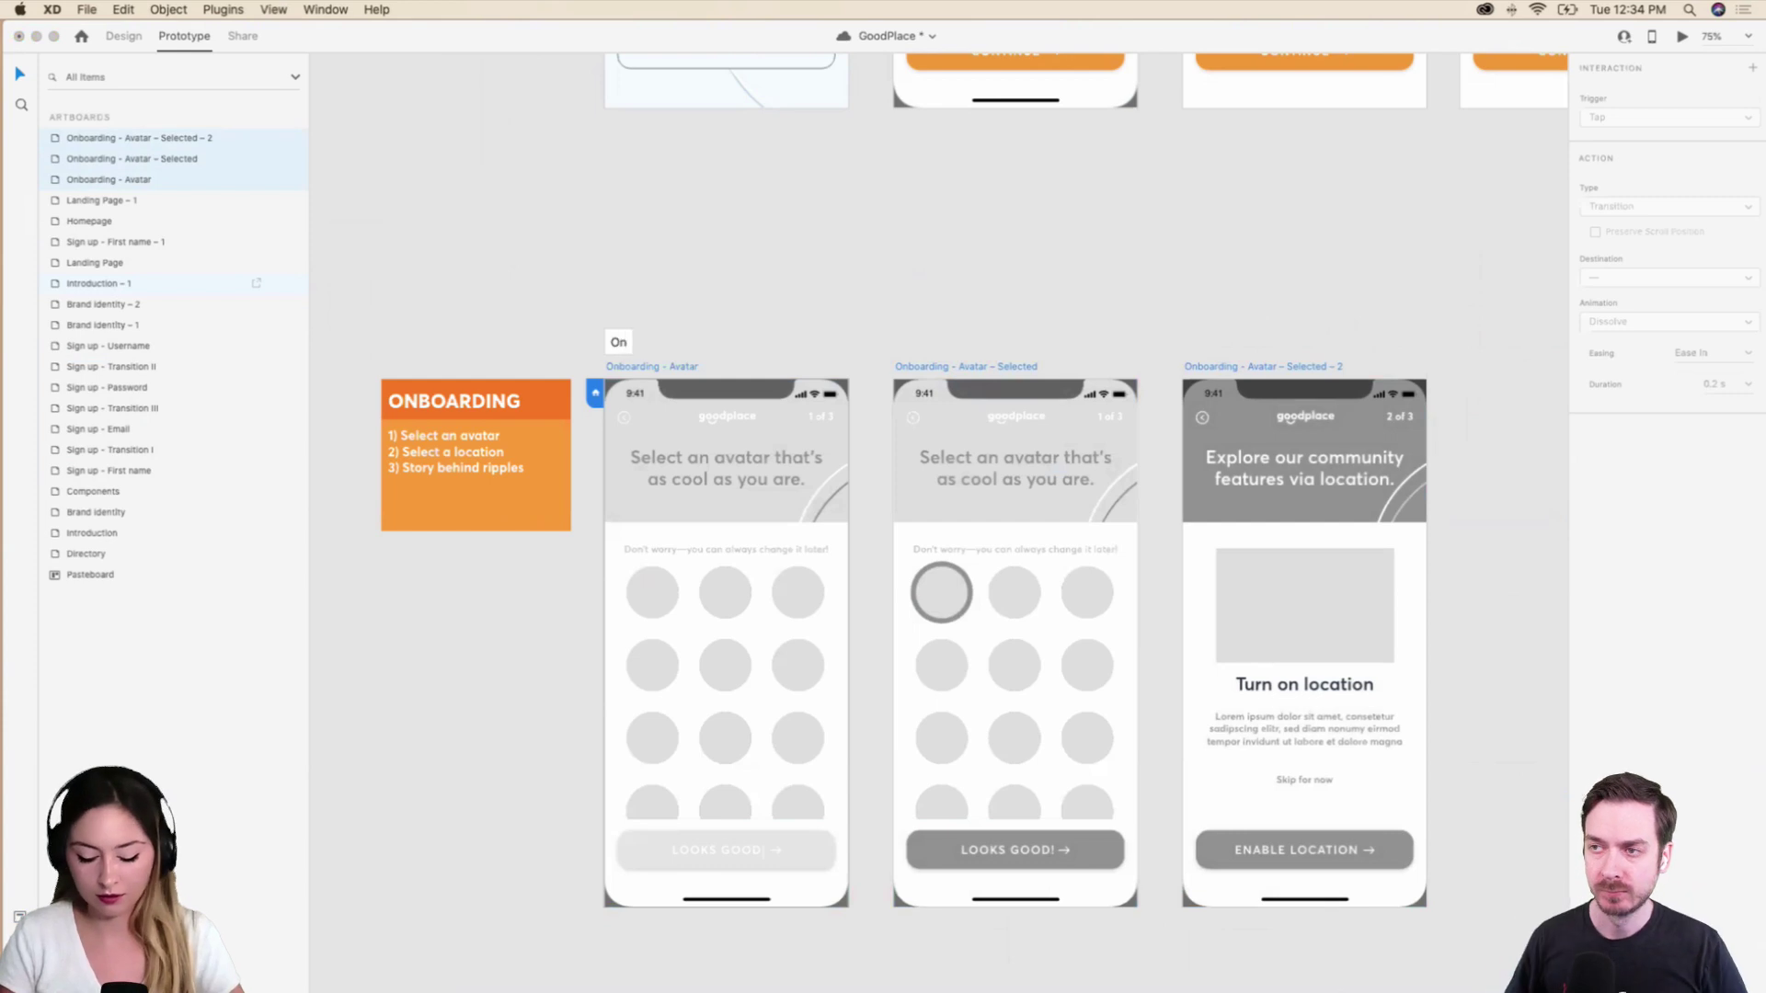
text(boardin)
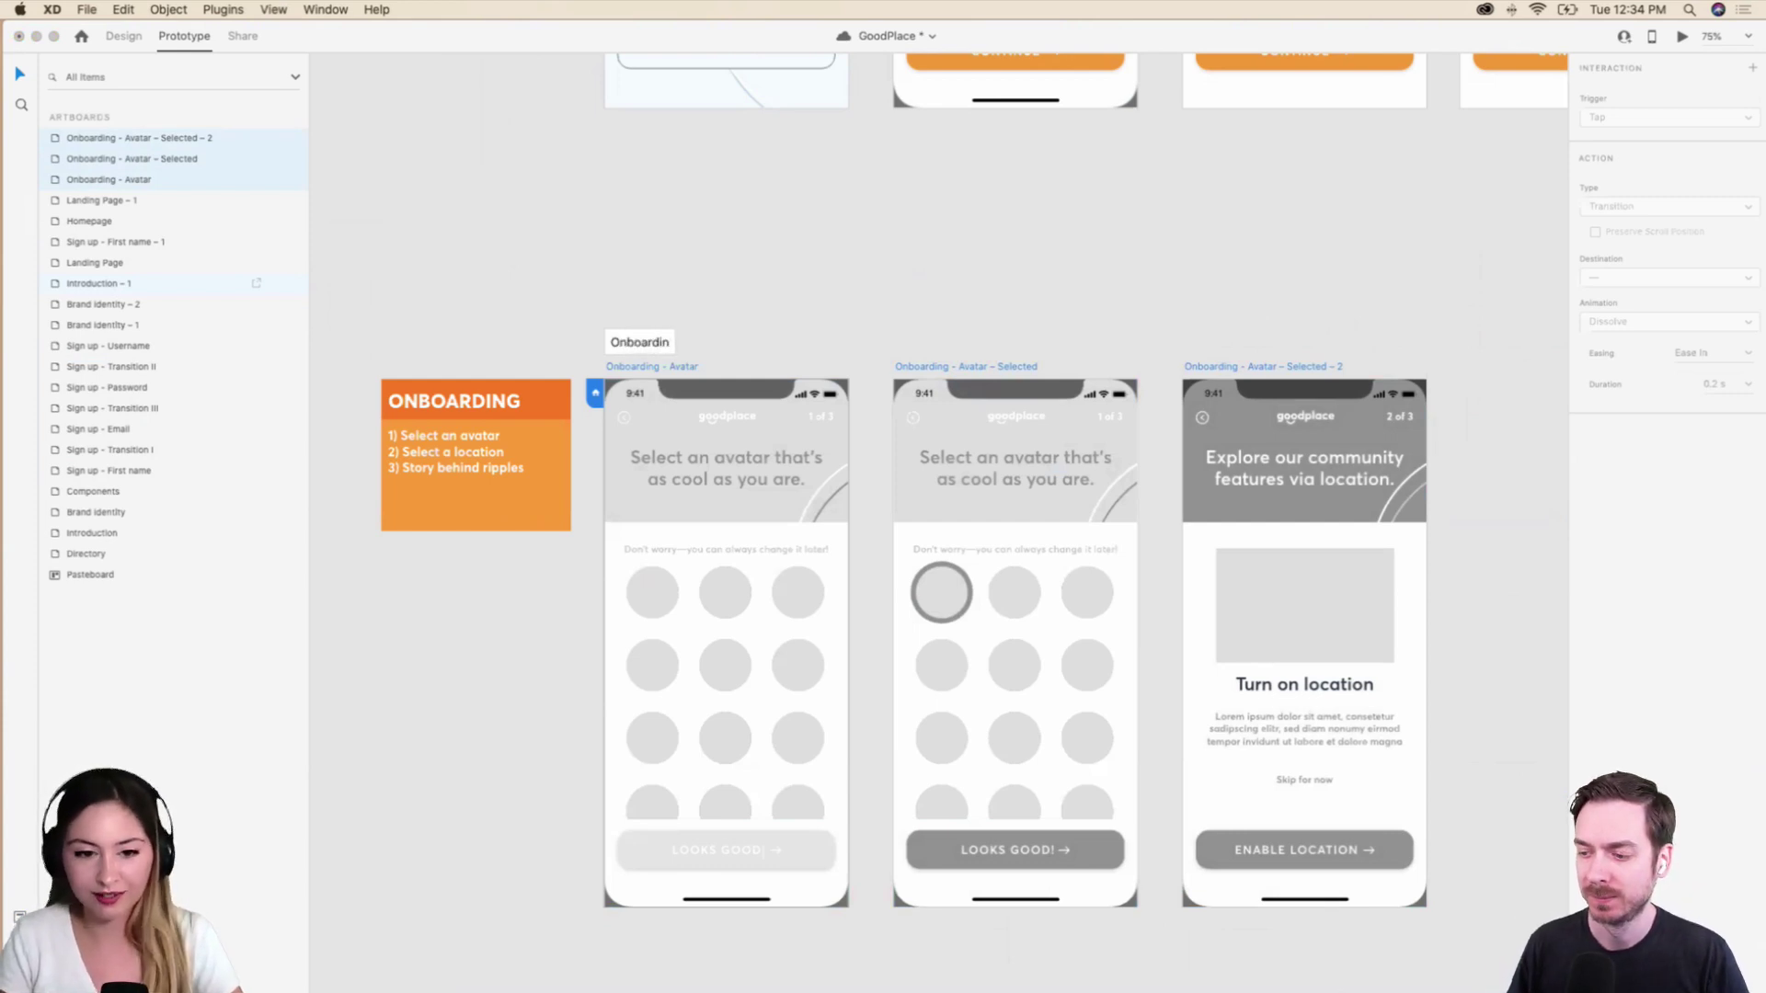
text(g Mixc)
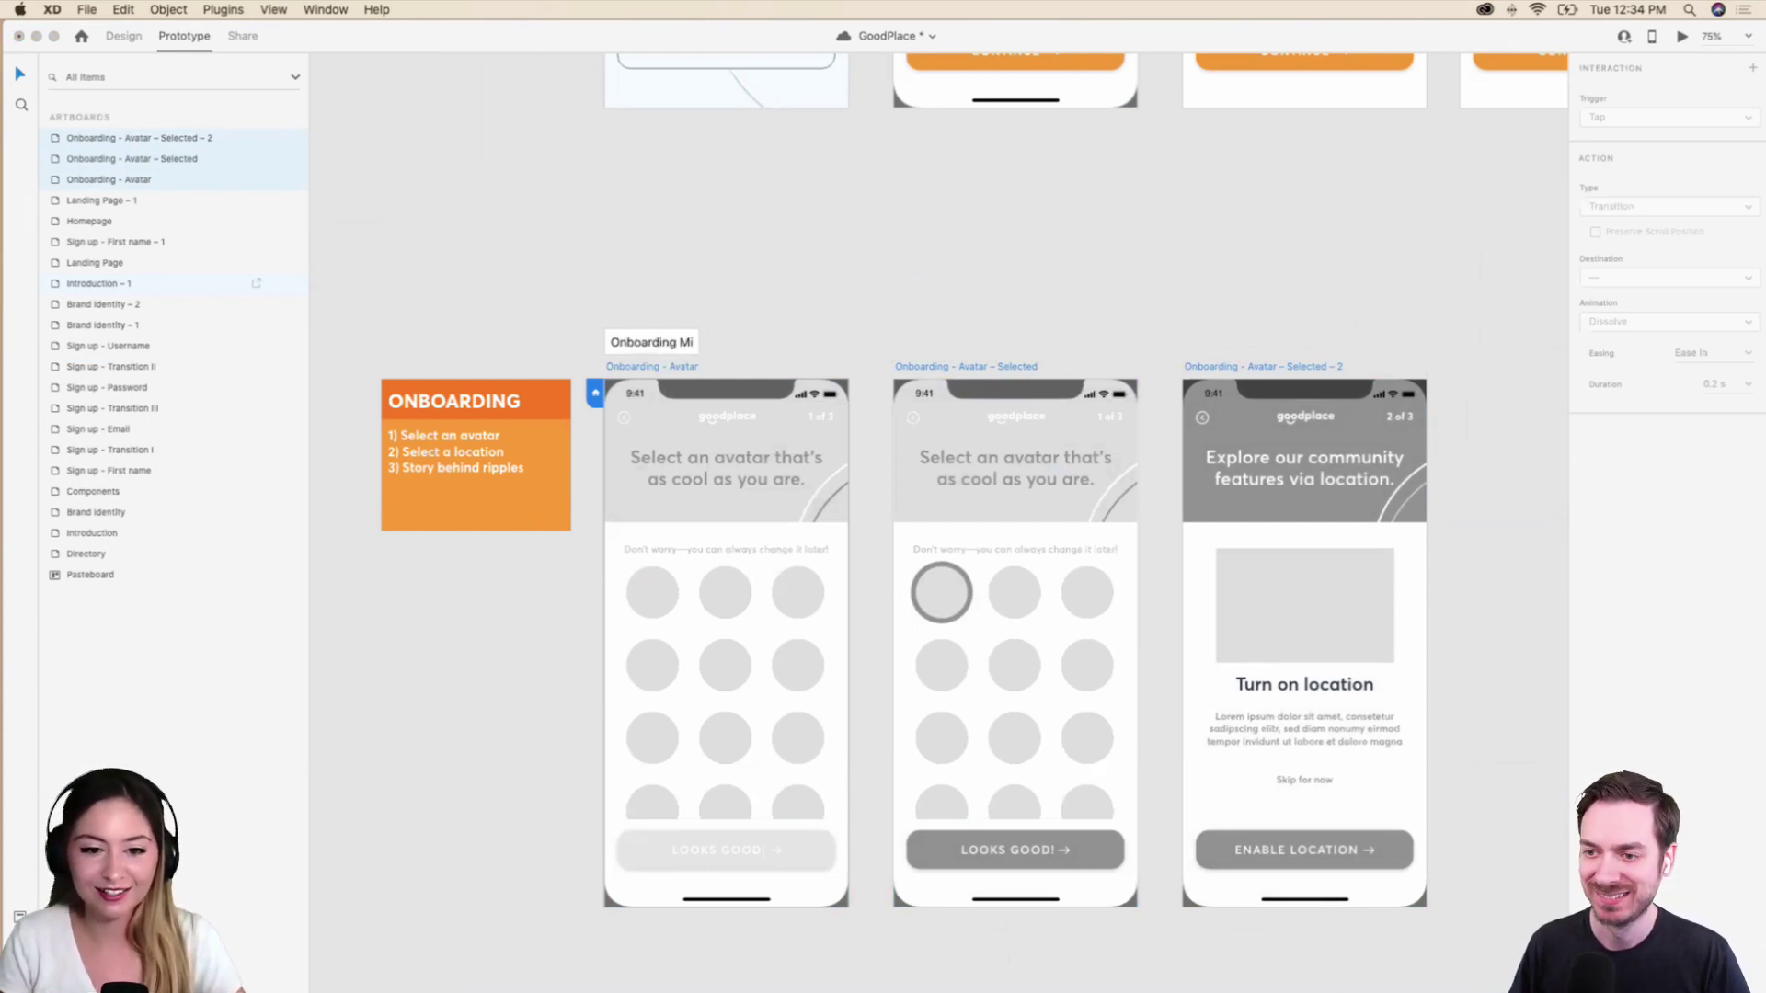
key(BackSpace)
key(BackSpace)
key(BackSpace)
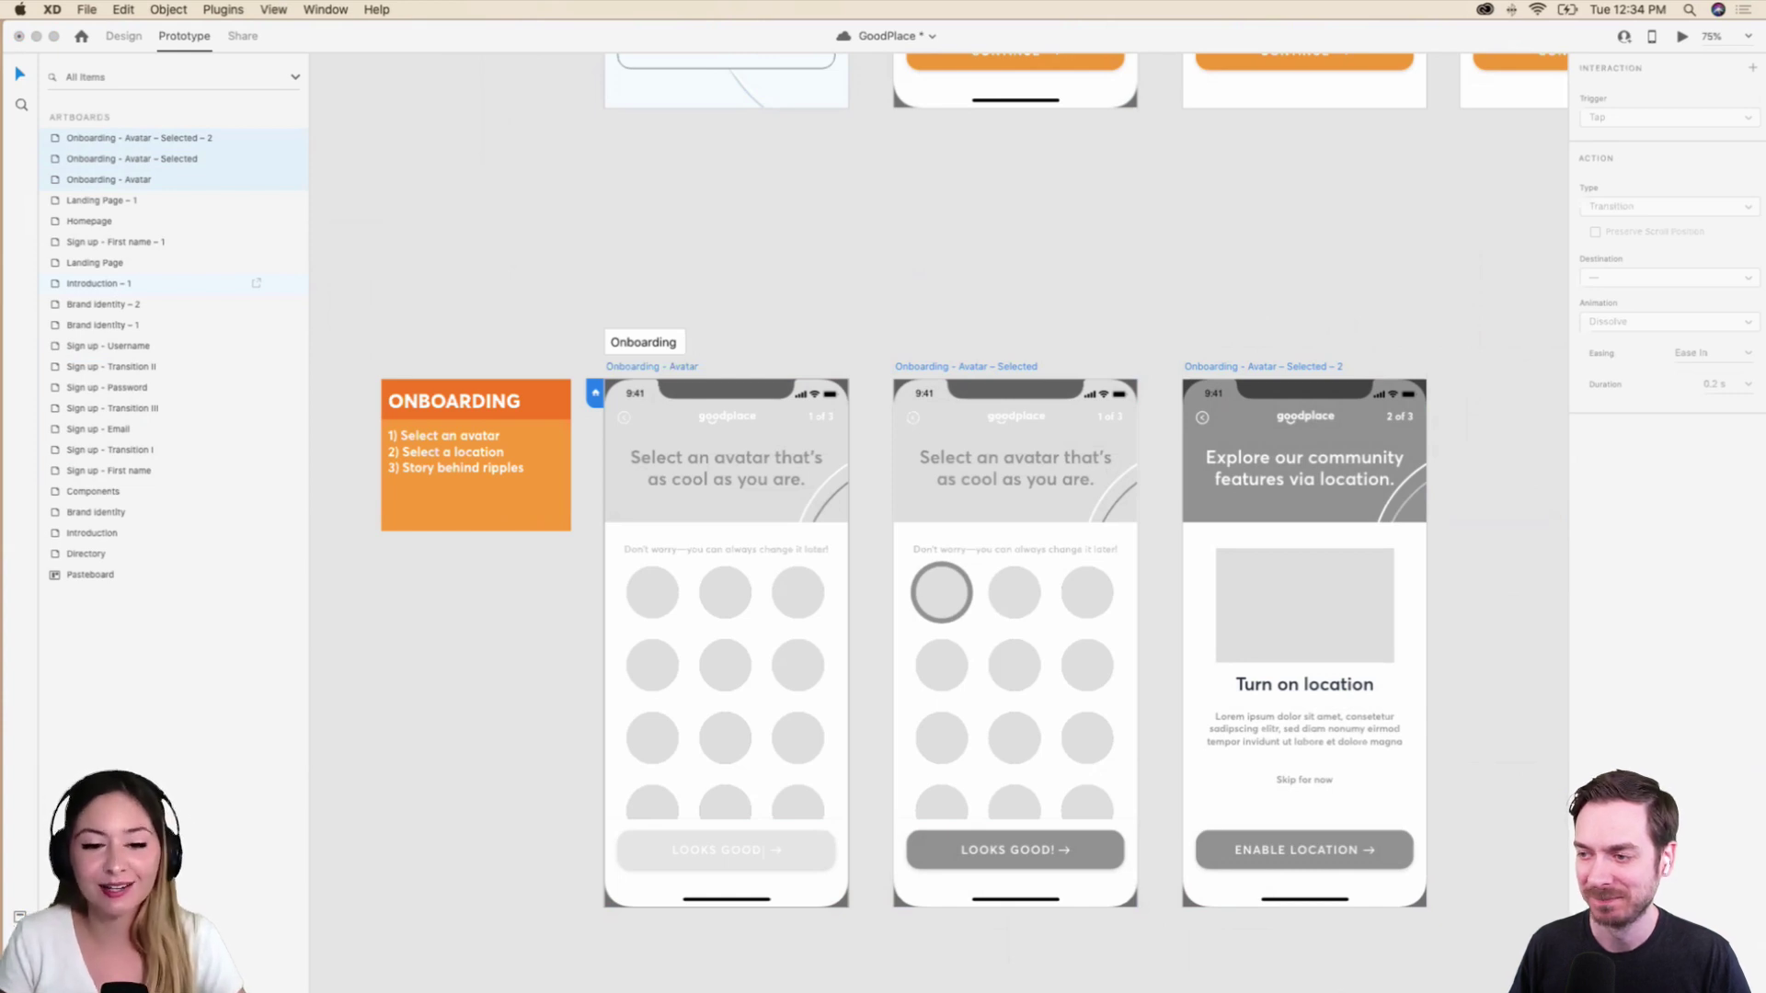
text(F)
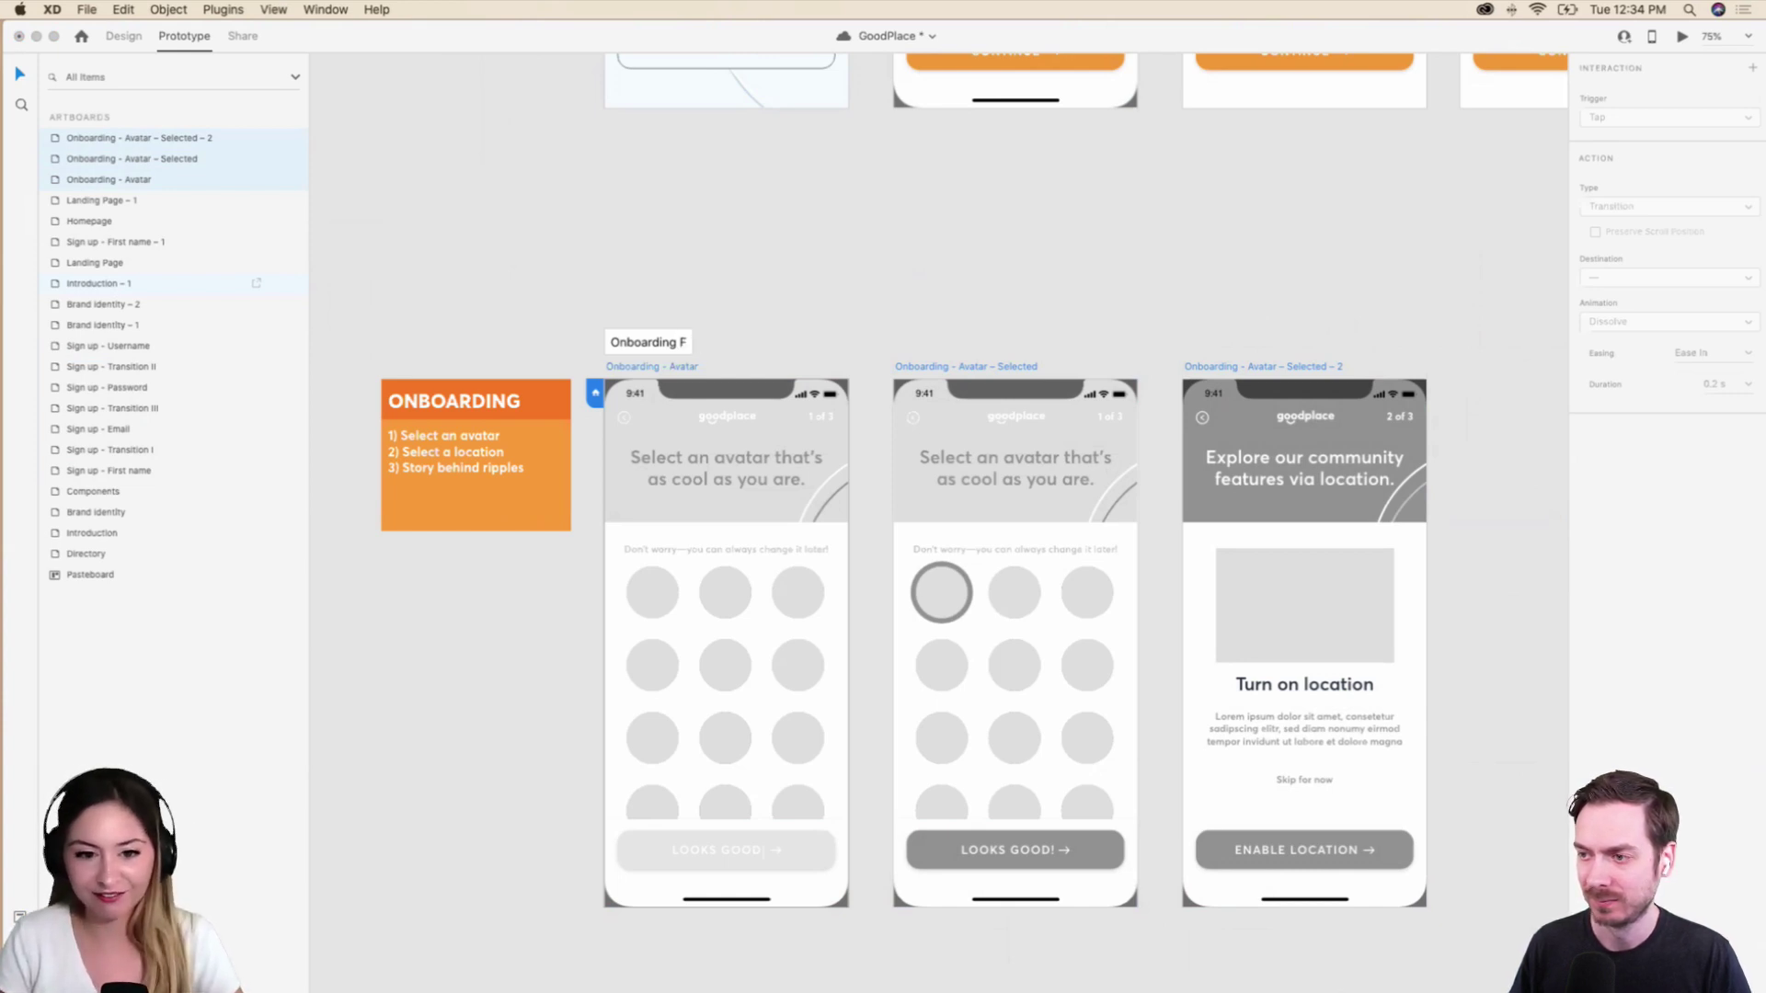
text(low - Low Fi)
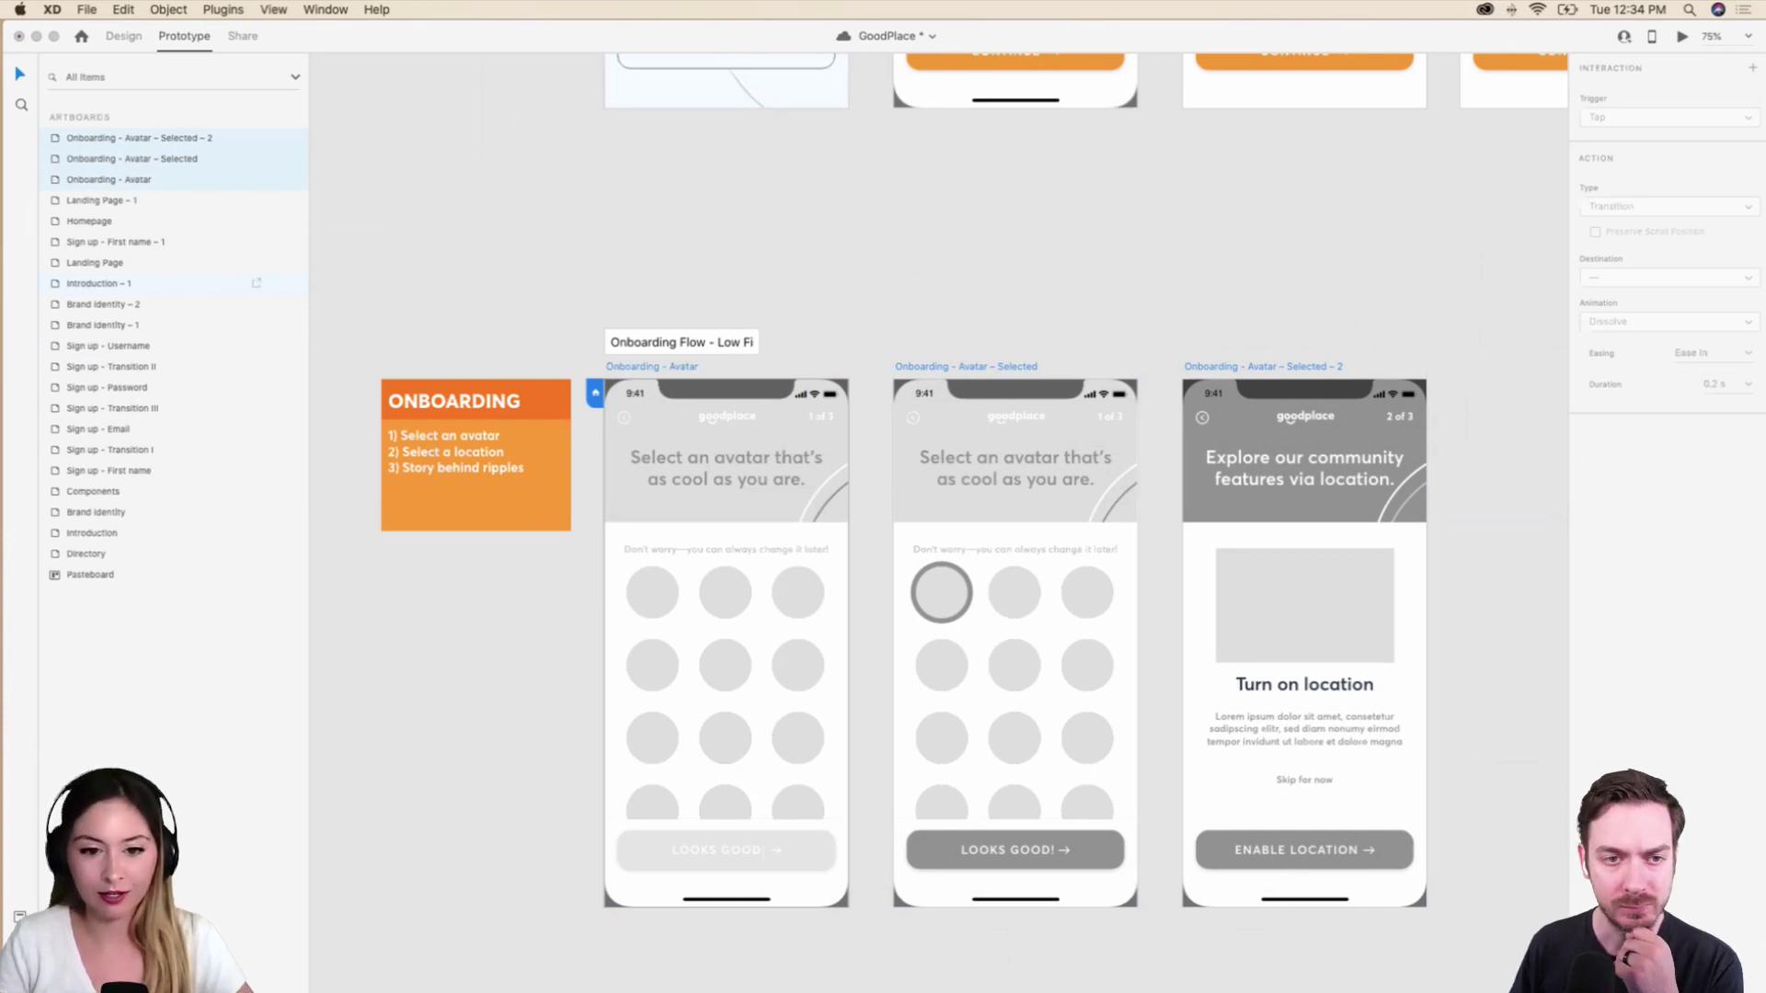
Set the Homepage artboard as the starting point of a new flow.
click(752, 342)
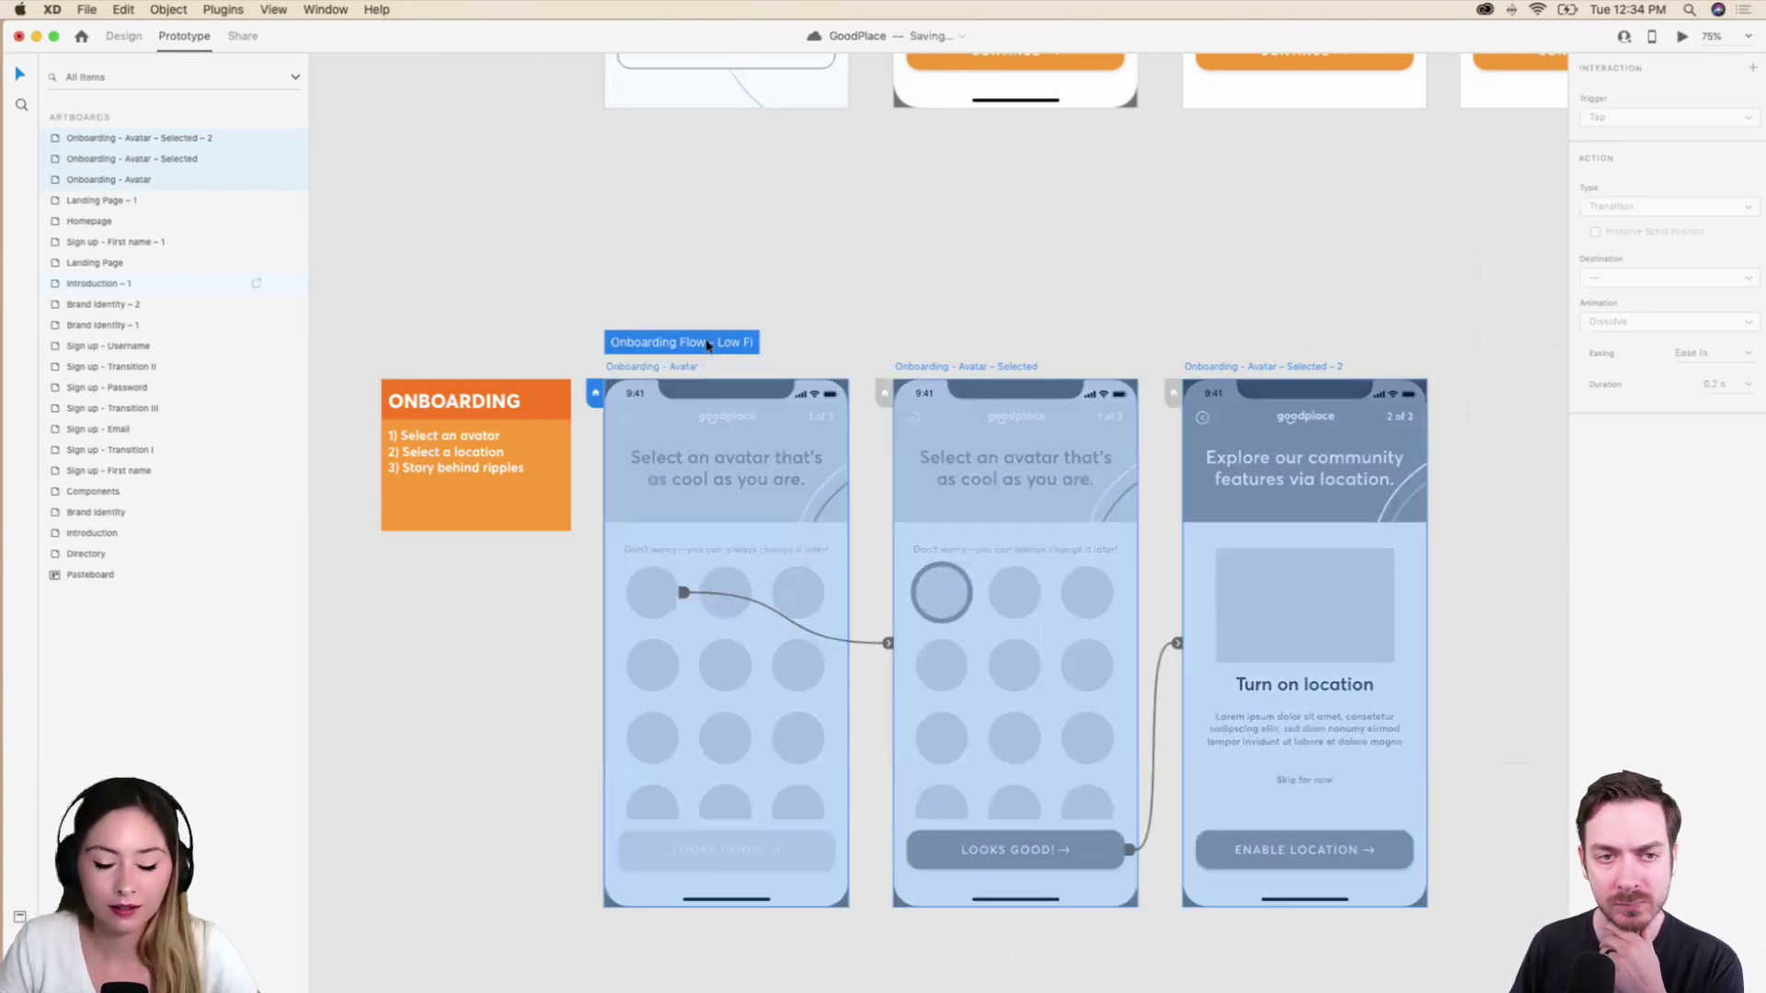
scroll(708, 346, down, 3)
scroll(708, 346, down, 10)
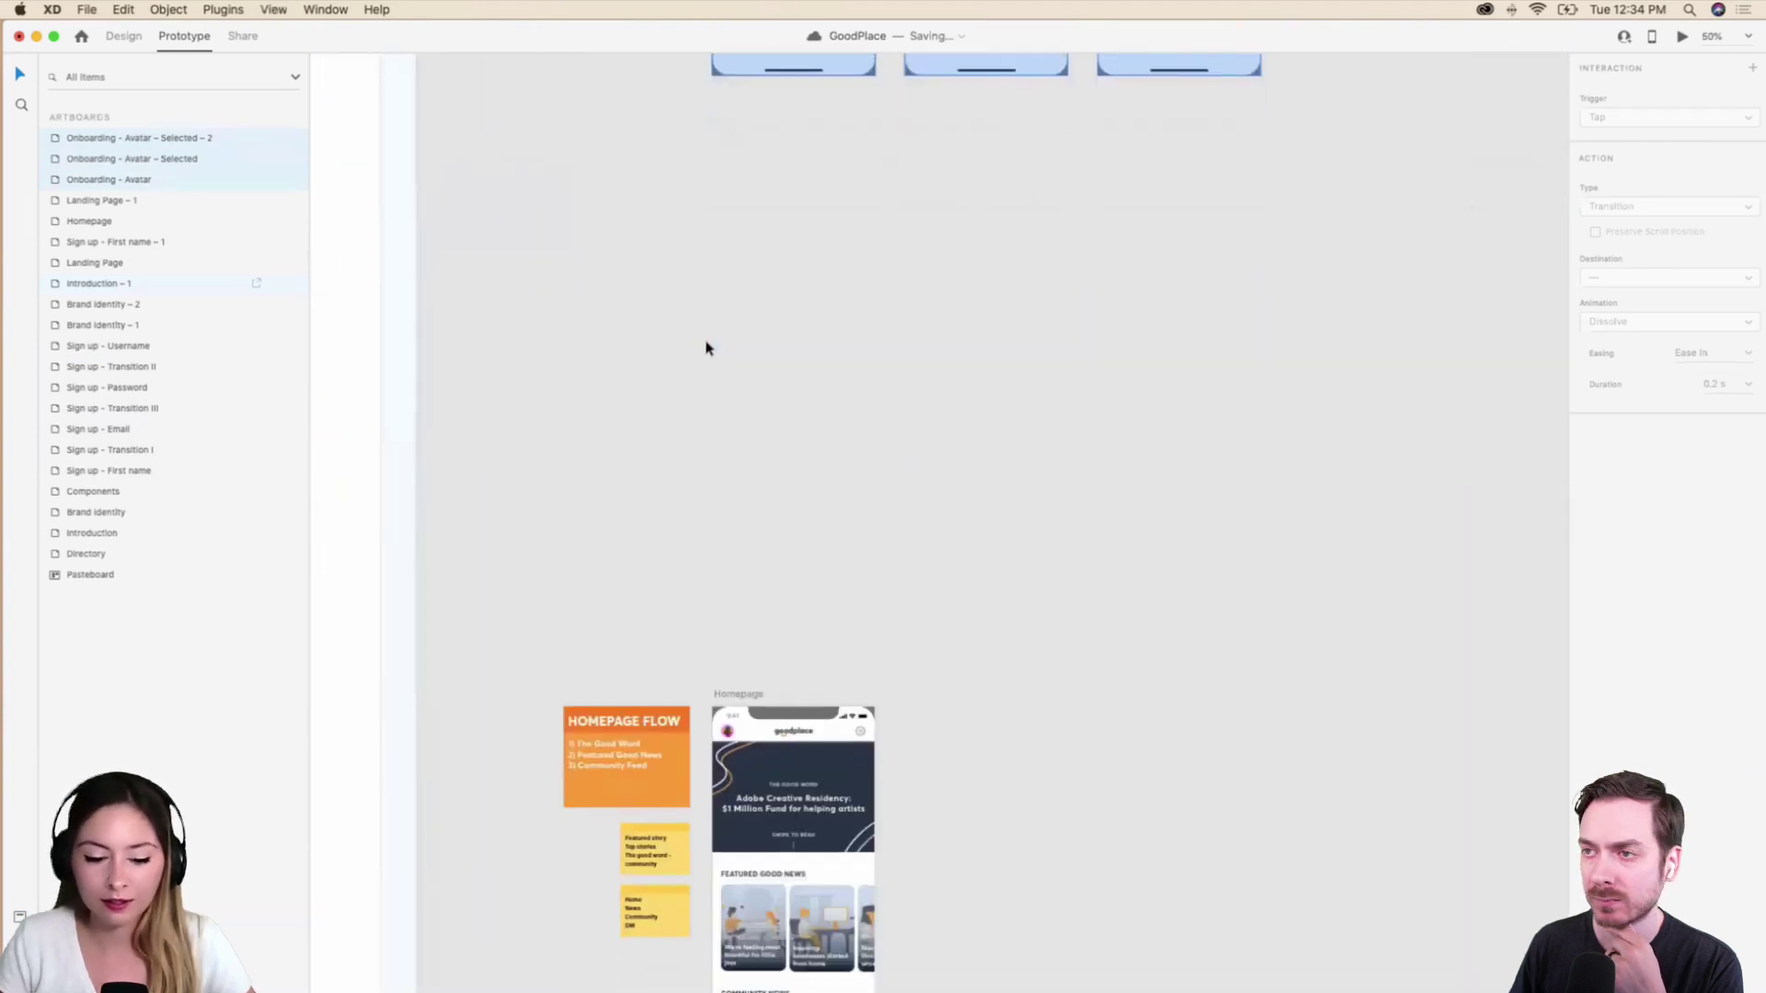
scroll(707, 348, down, 3)
click(749, 528)
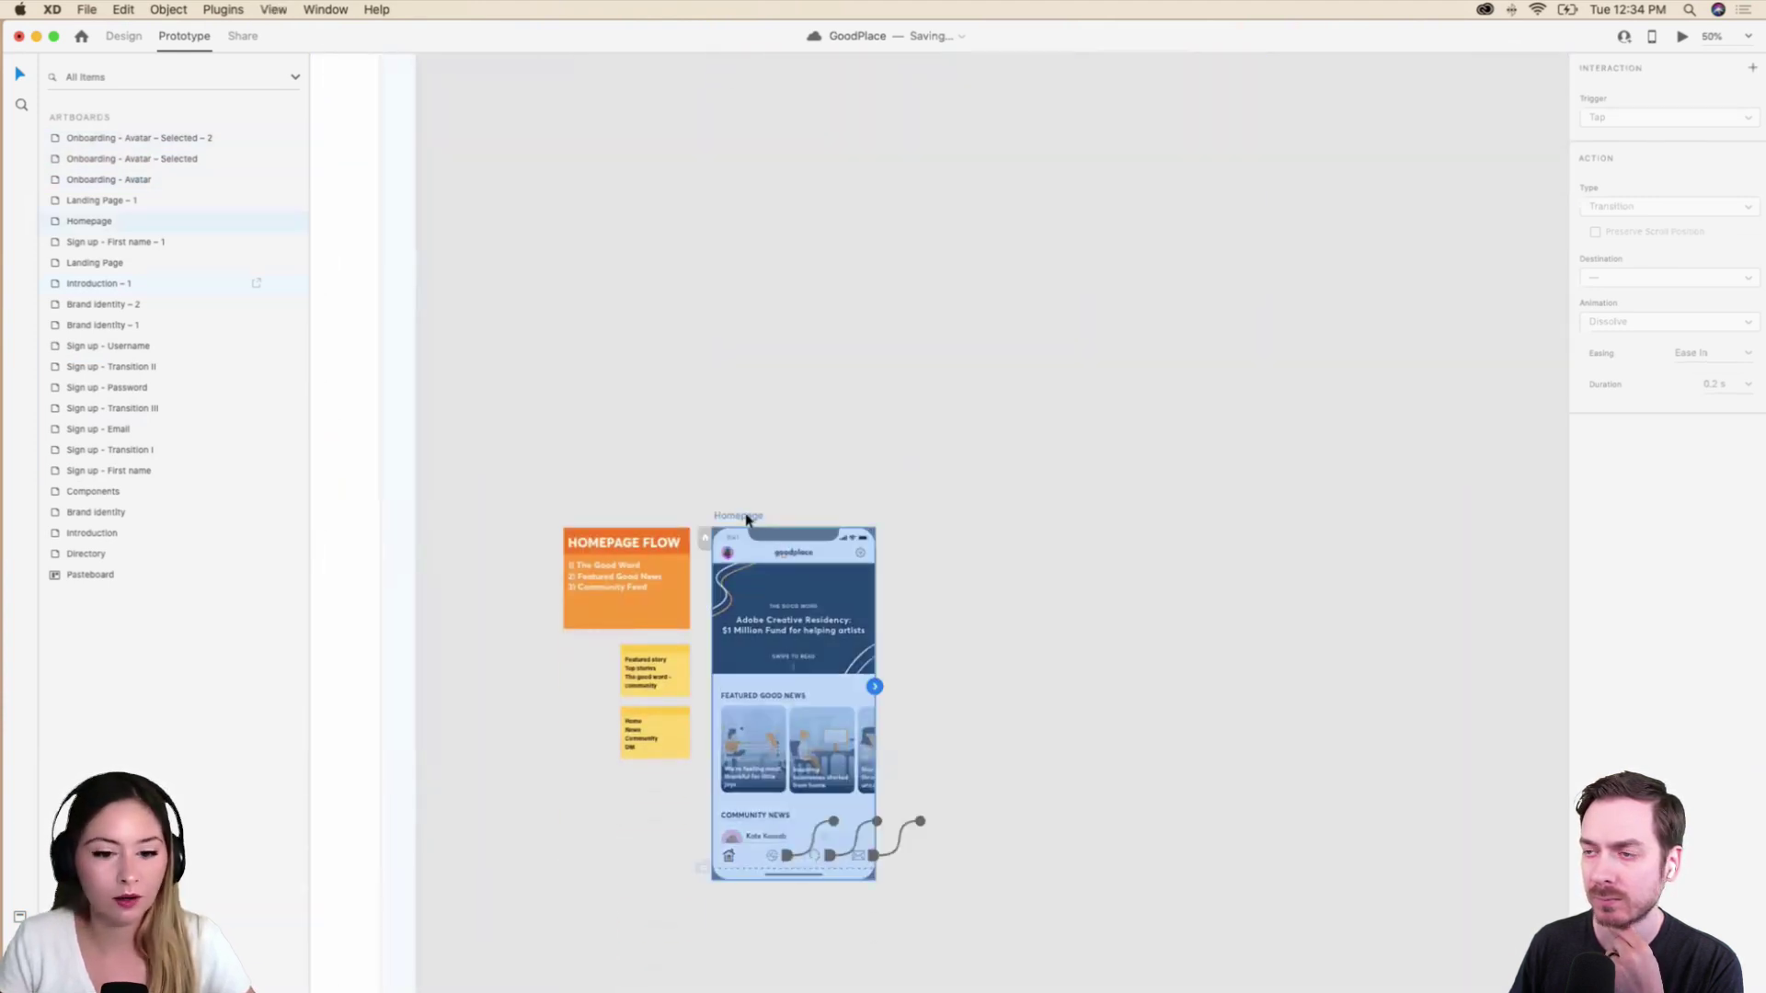
click(714, 542)
click(706, 540)
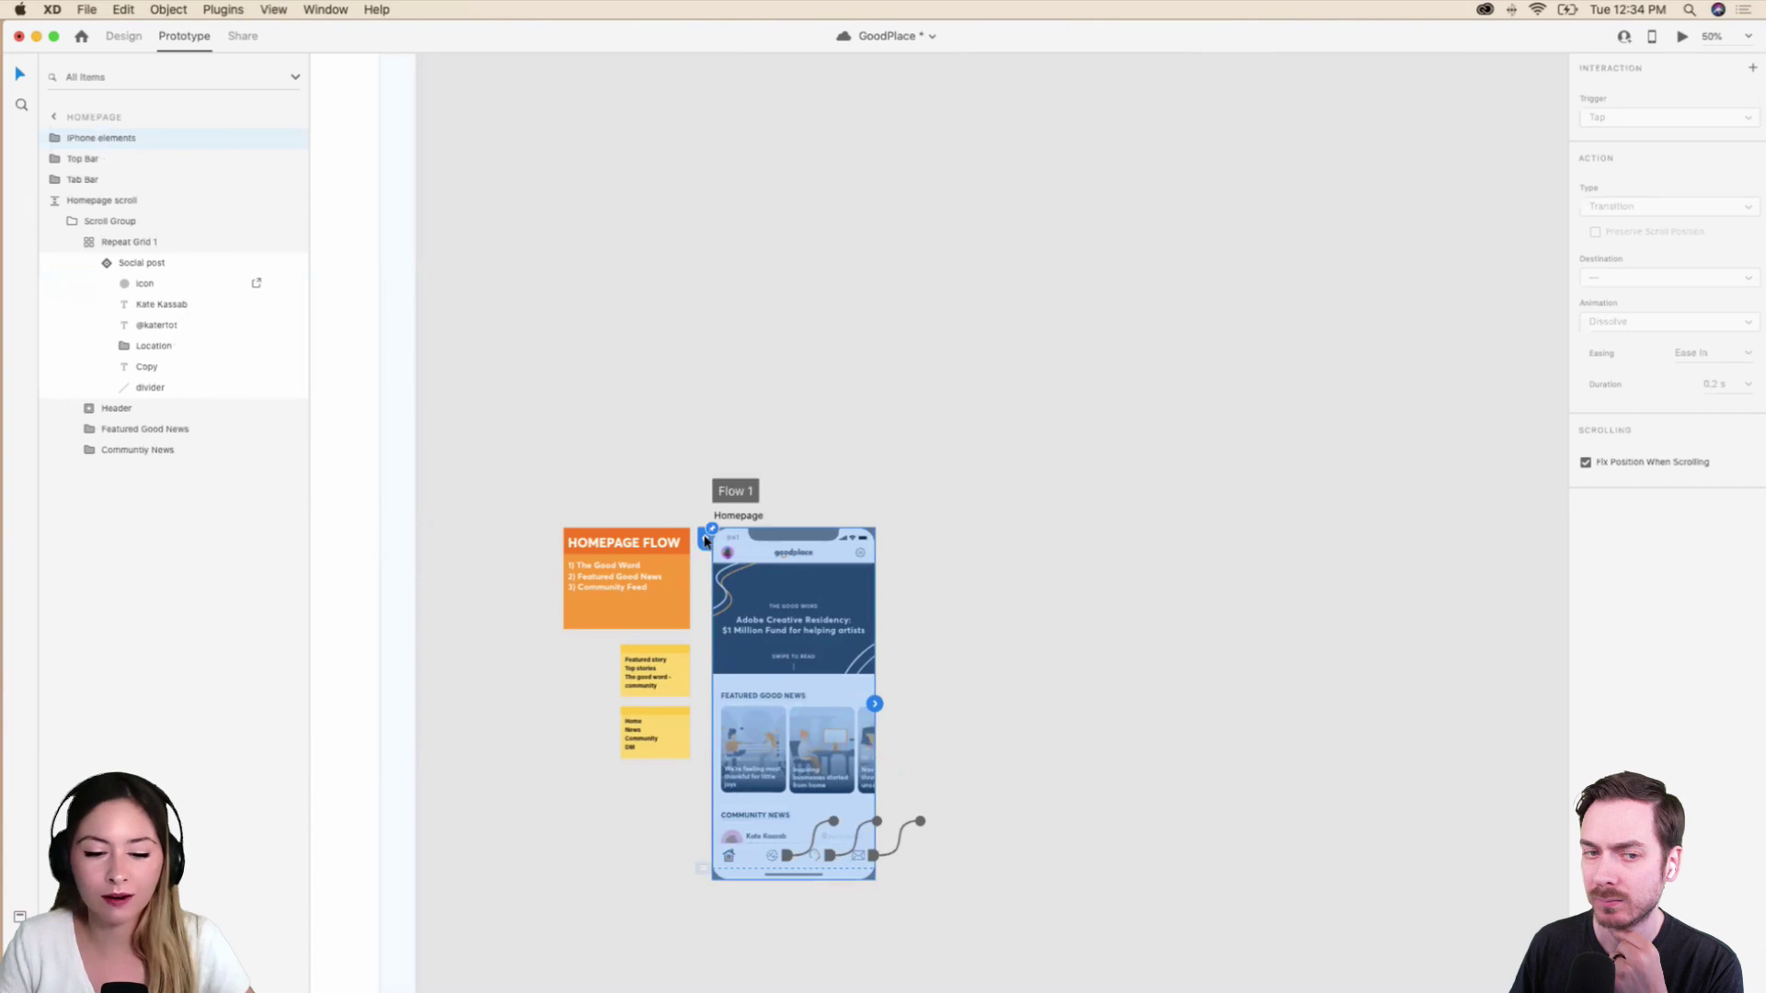
Name the Homepage artboard's flow "Homepage Flow" and clear the selection.
double_click(745, 493)
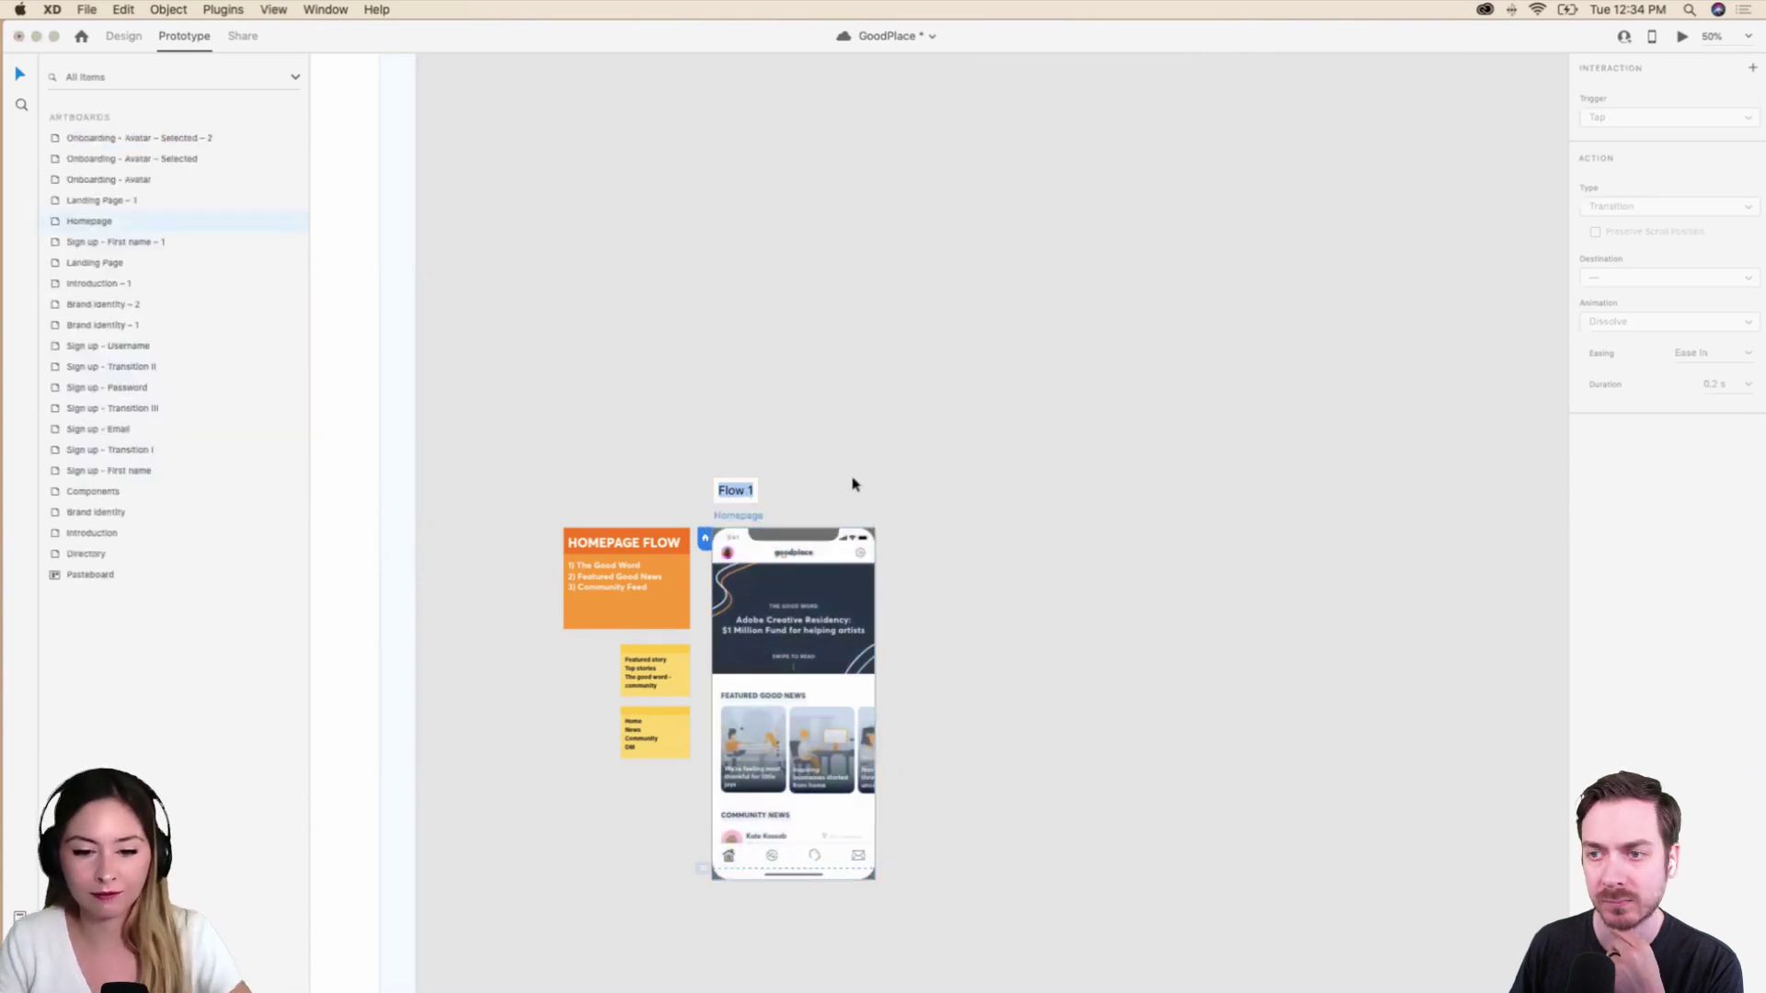
text(Home)
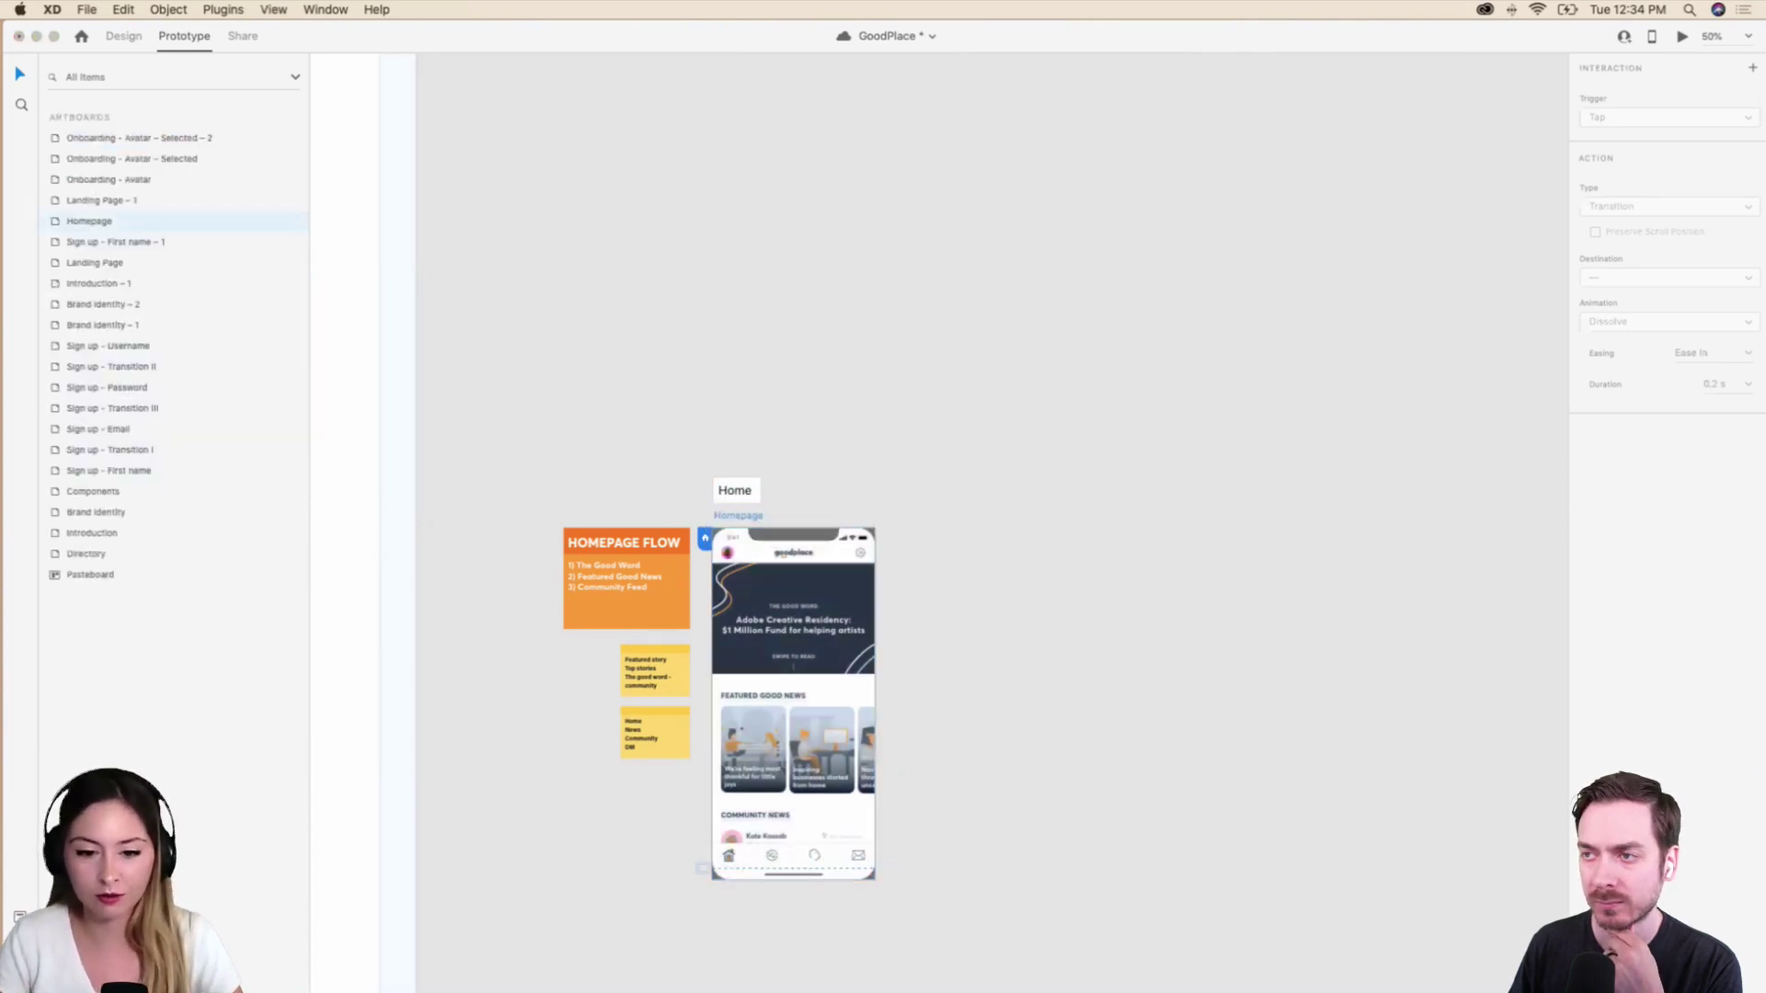
text(page Flow)
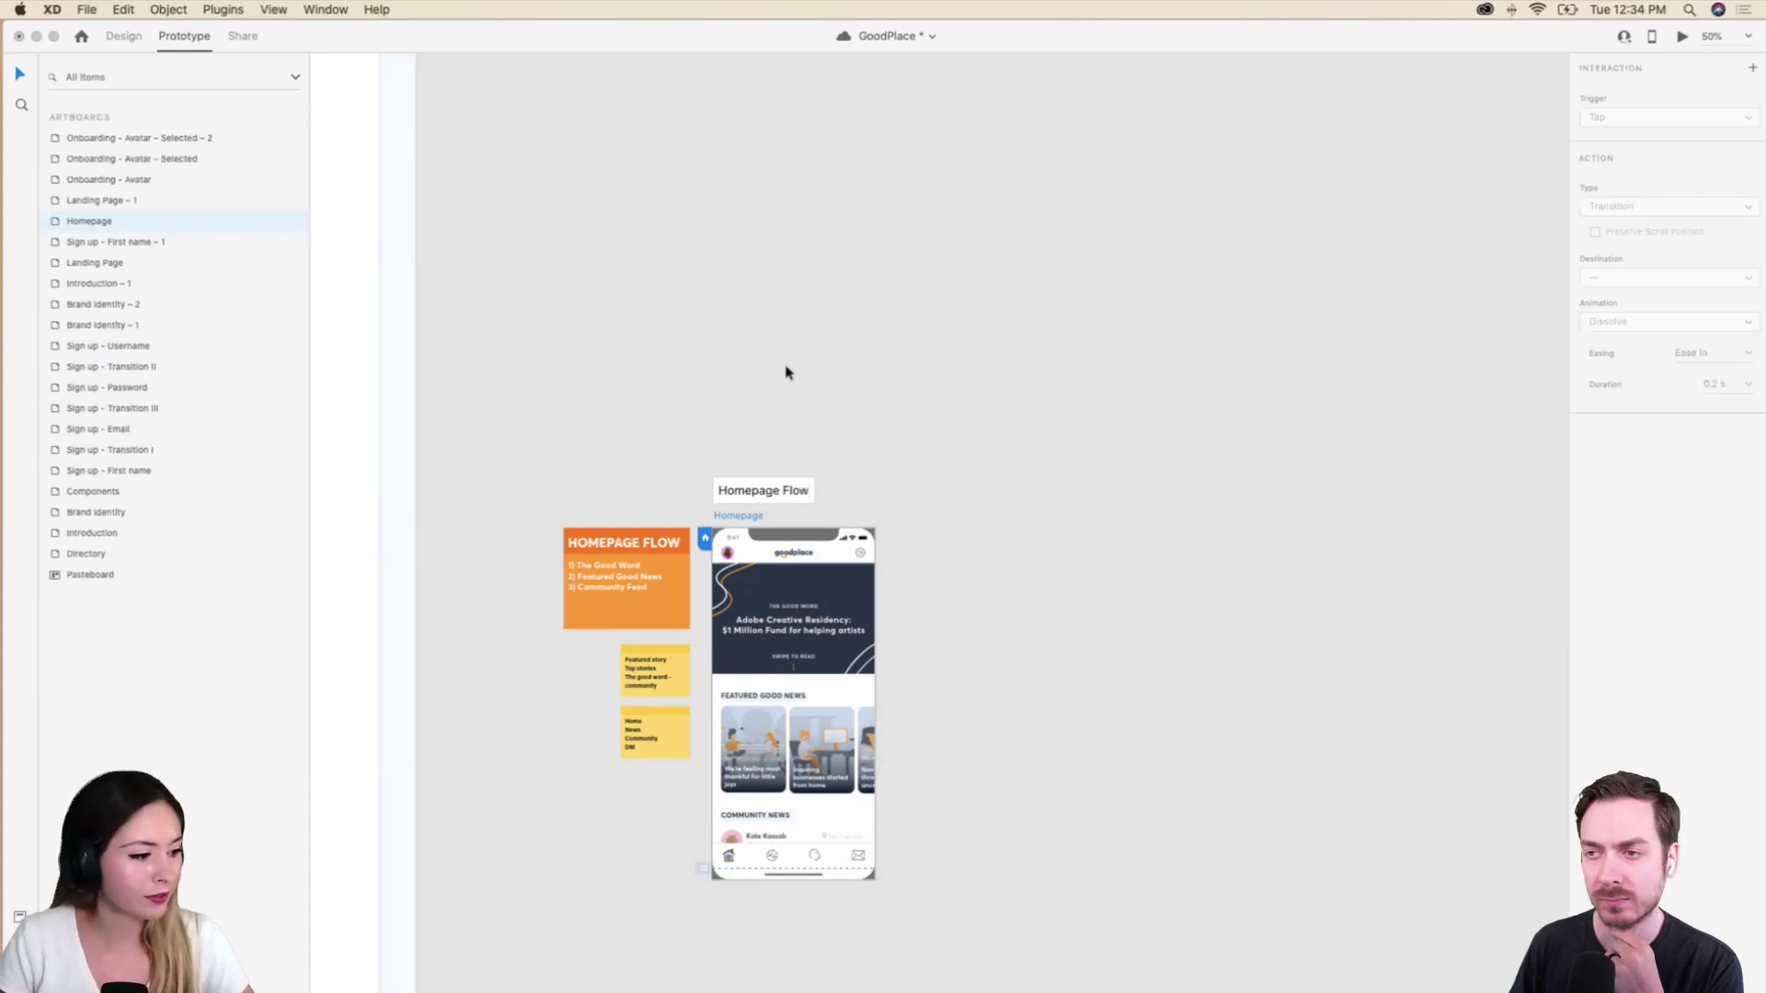
key(Return)
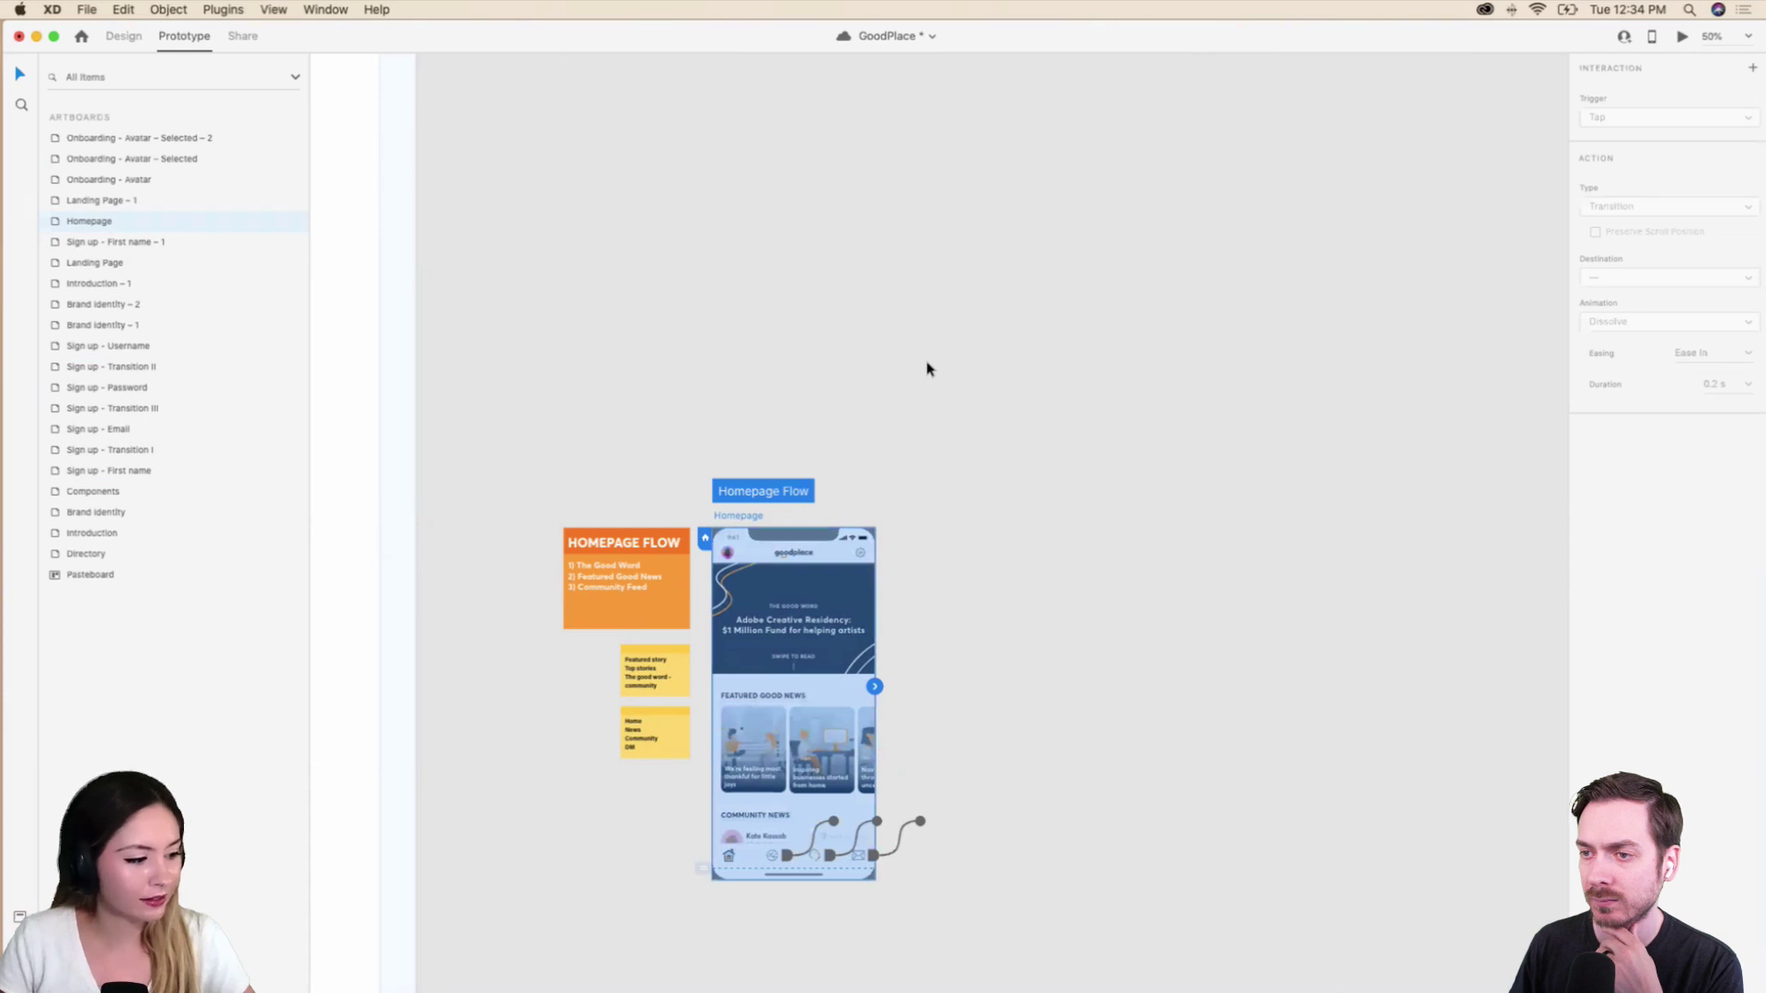
click(909, 357)
Set the Directory artboard as the starting point of a new flow.
key(super+minus)
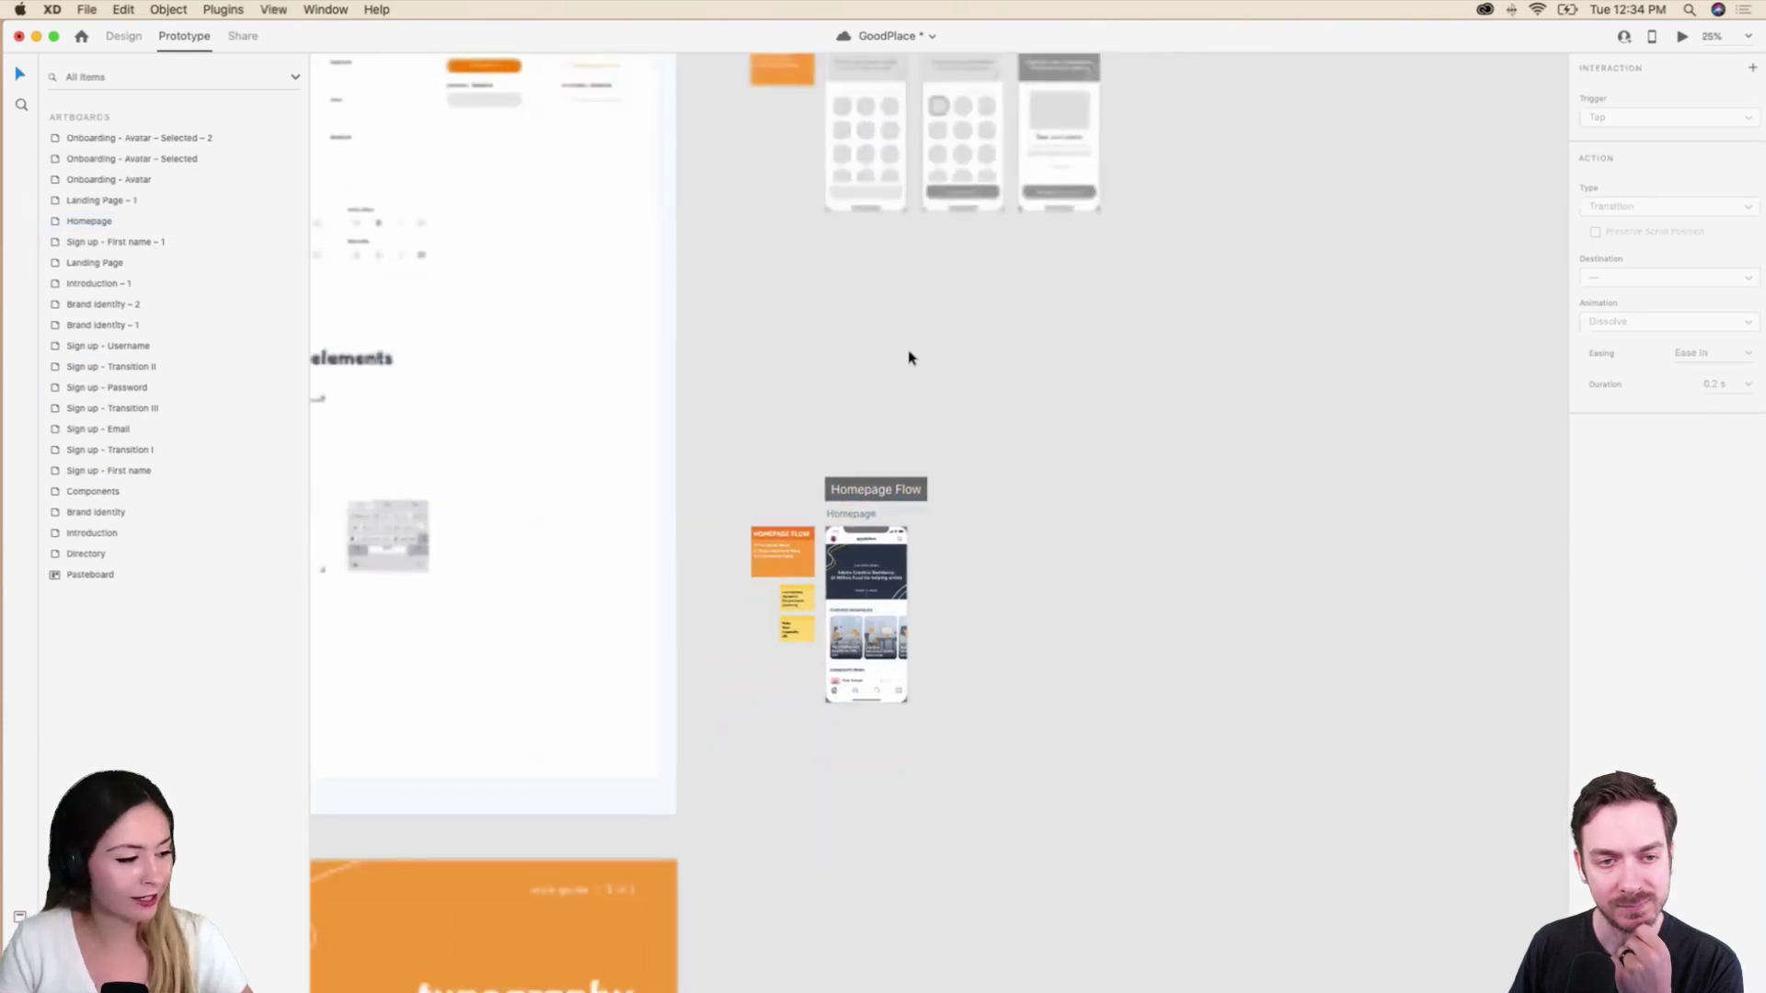
scroll(909, 358, up, 5)
scroll(909, 357, left, 3)
scroll(909, 358, up, 5)
scroll(909, 357, left, 3)
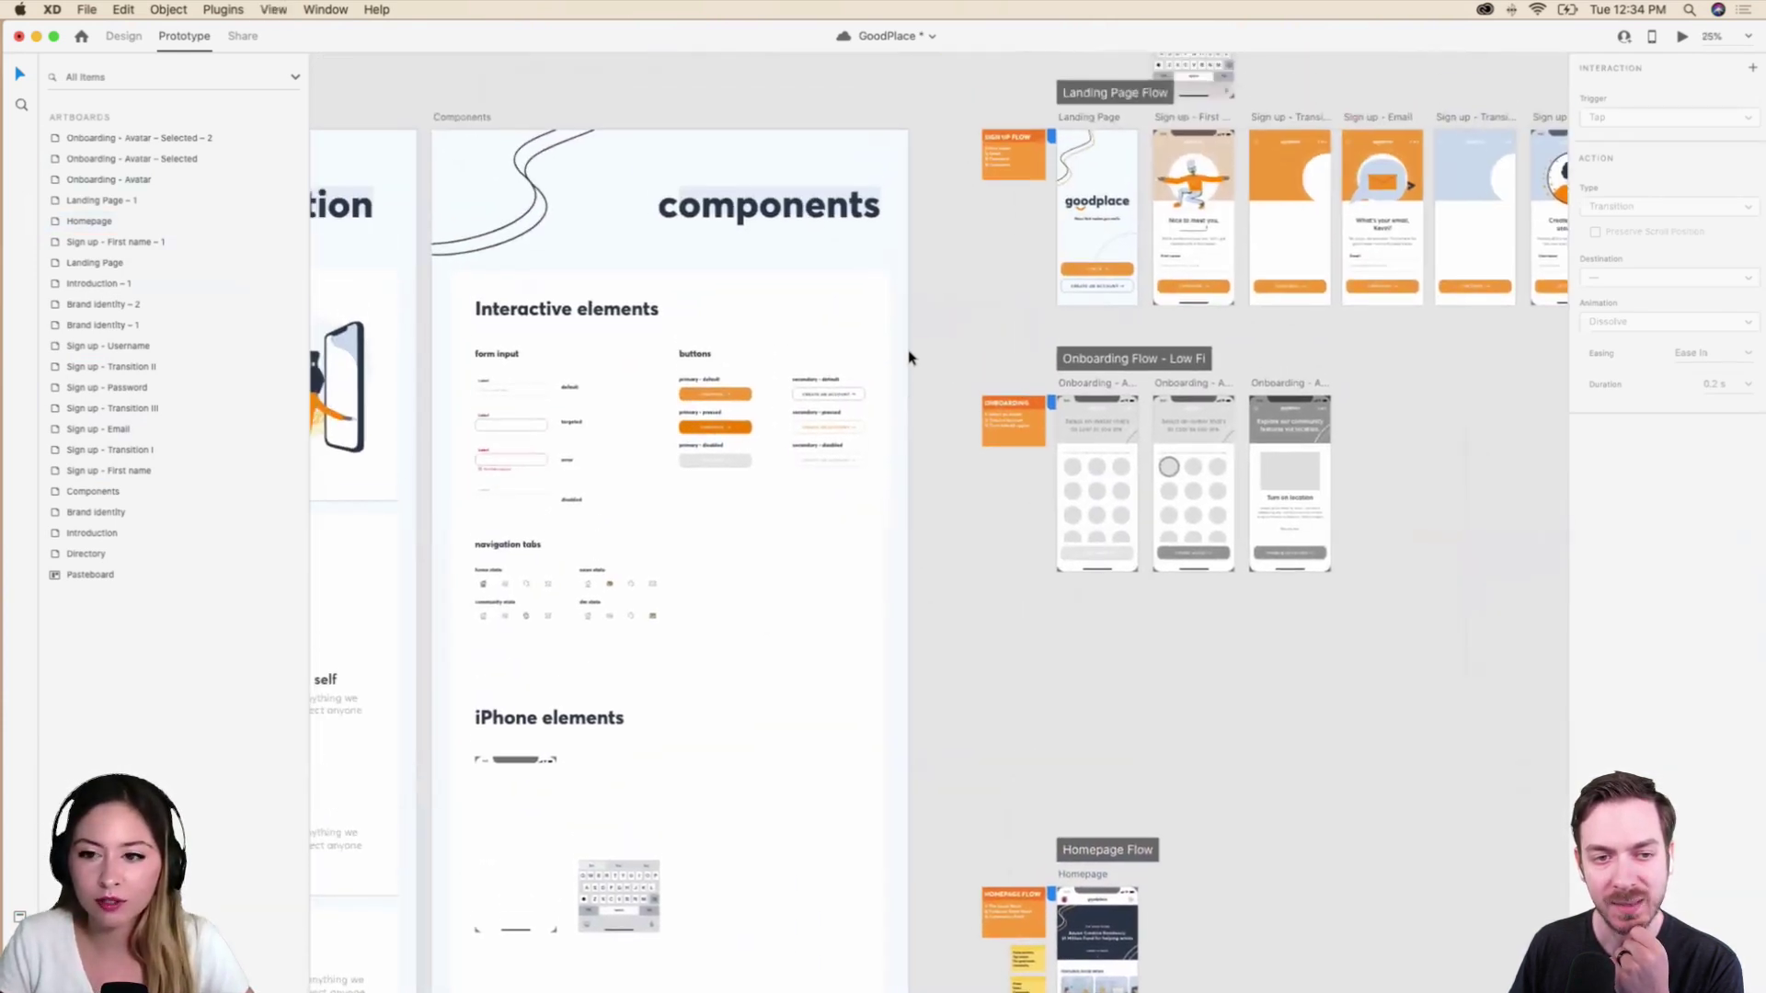
scroll(909, 358, left, 5)
scroll(909, 357, up, 3)
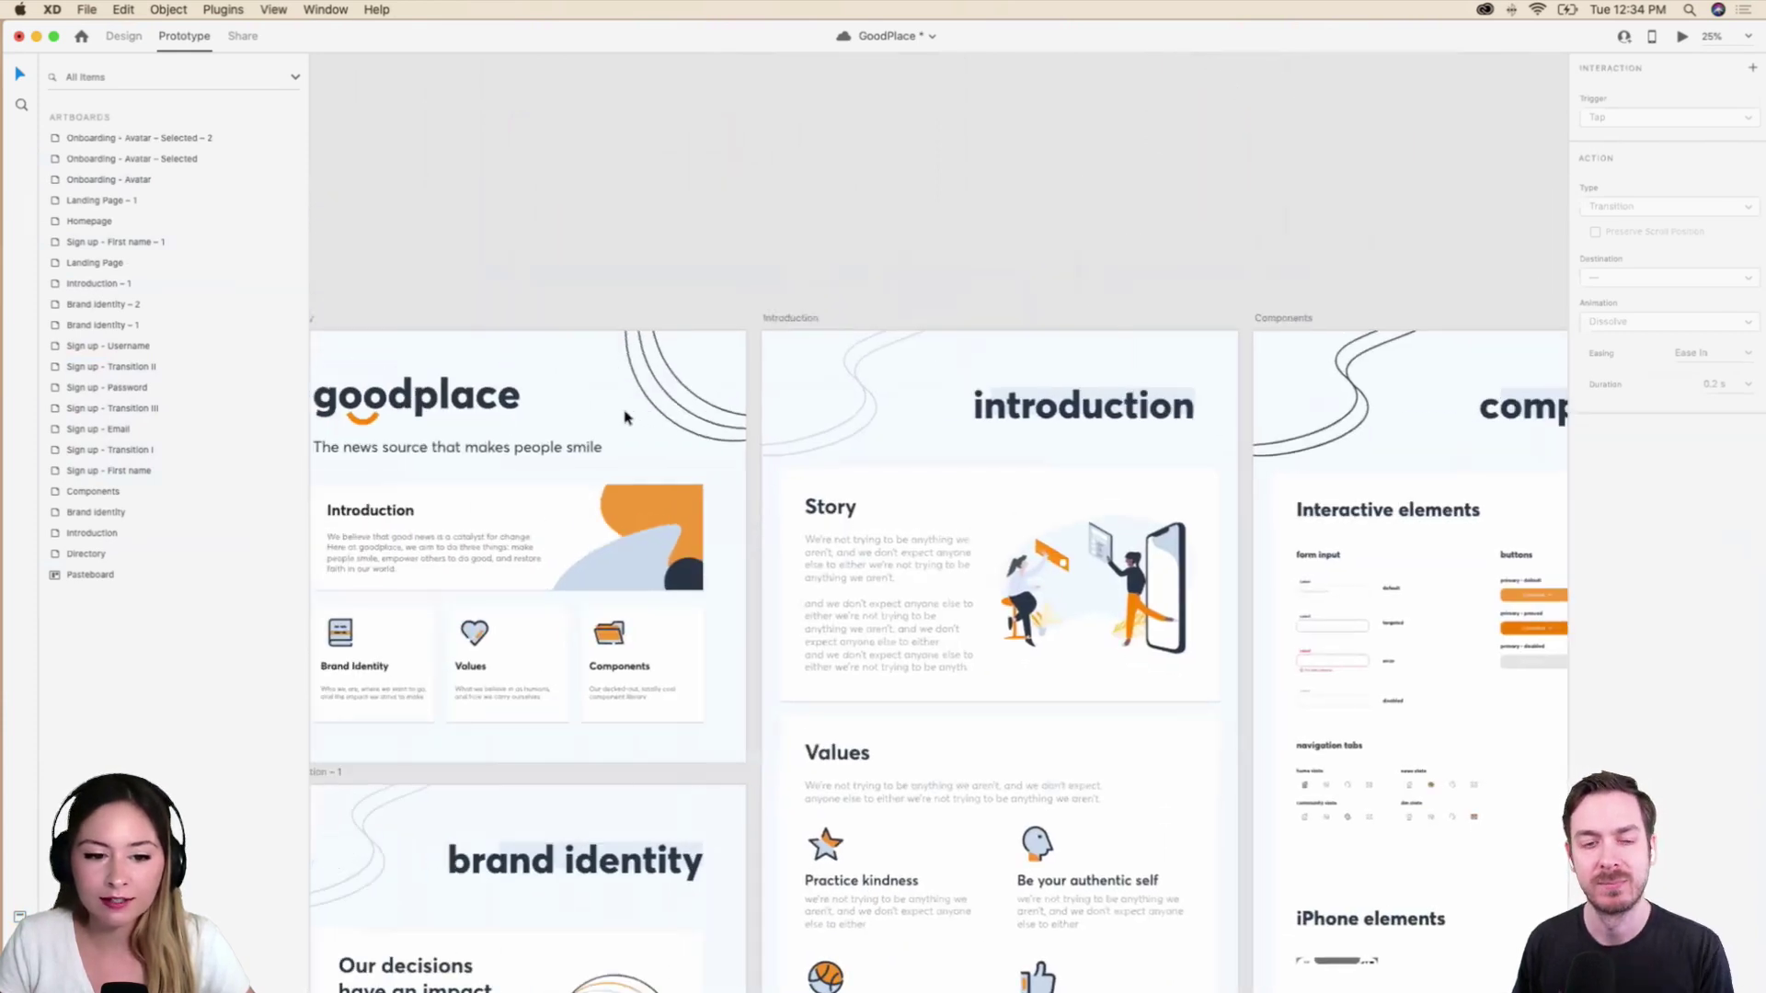
click(598, 415)
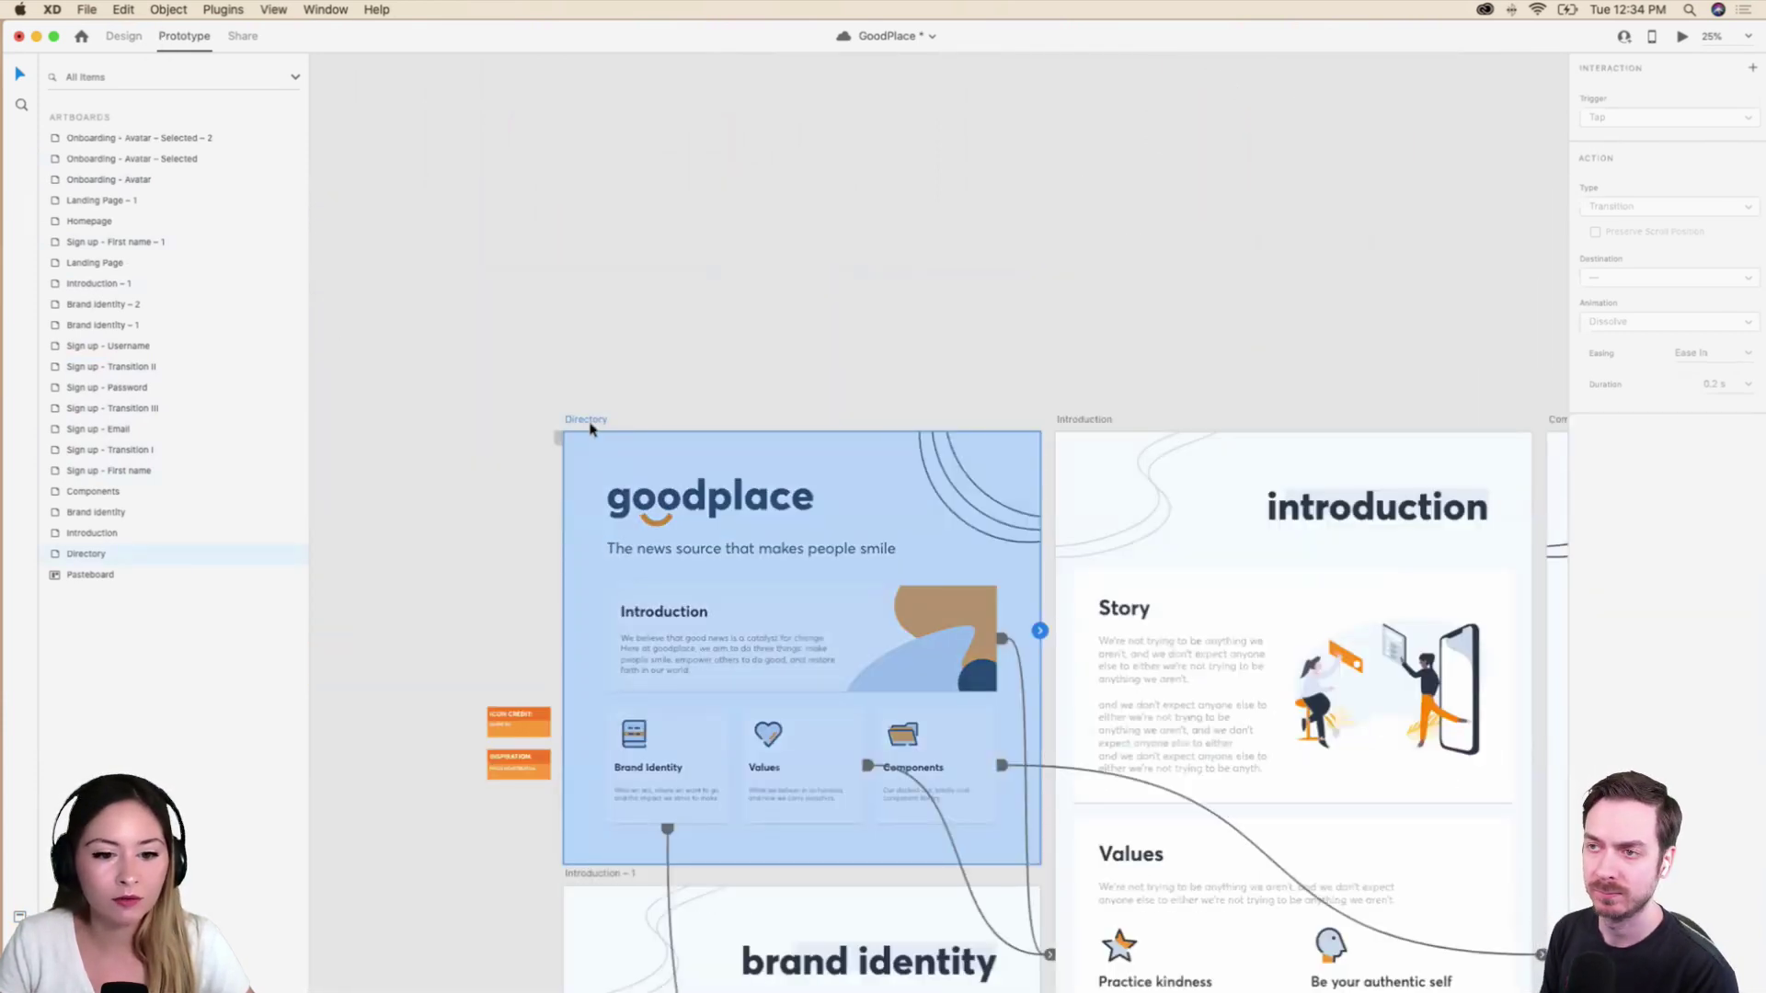
click(563, 442)
click(570, 427)
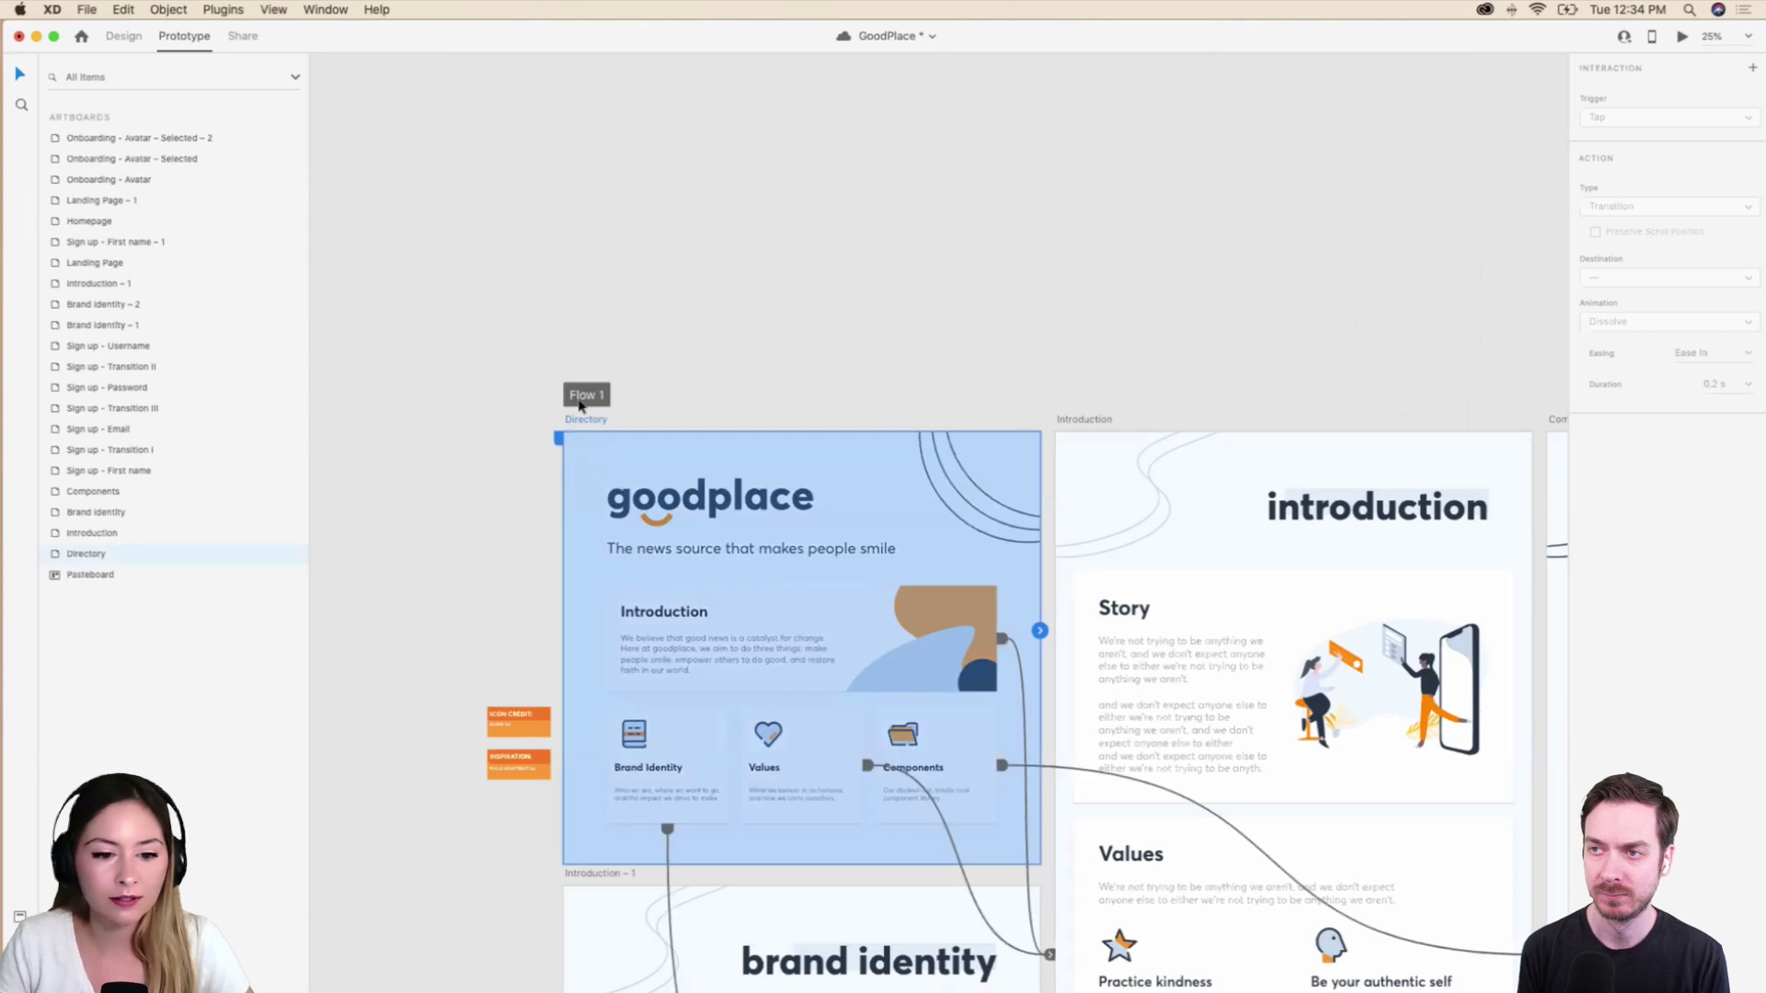
click(561, 434)
Name the Directory artboard's flow "Design System Flow" and clear the selection.
double_click(630, 393)
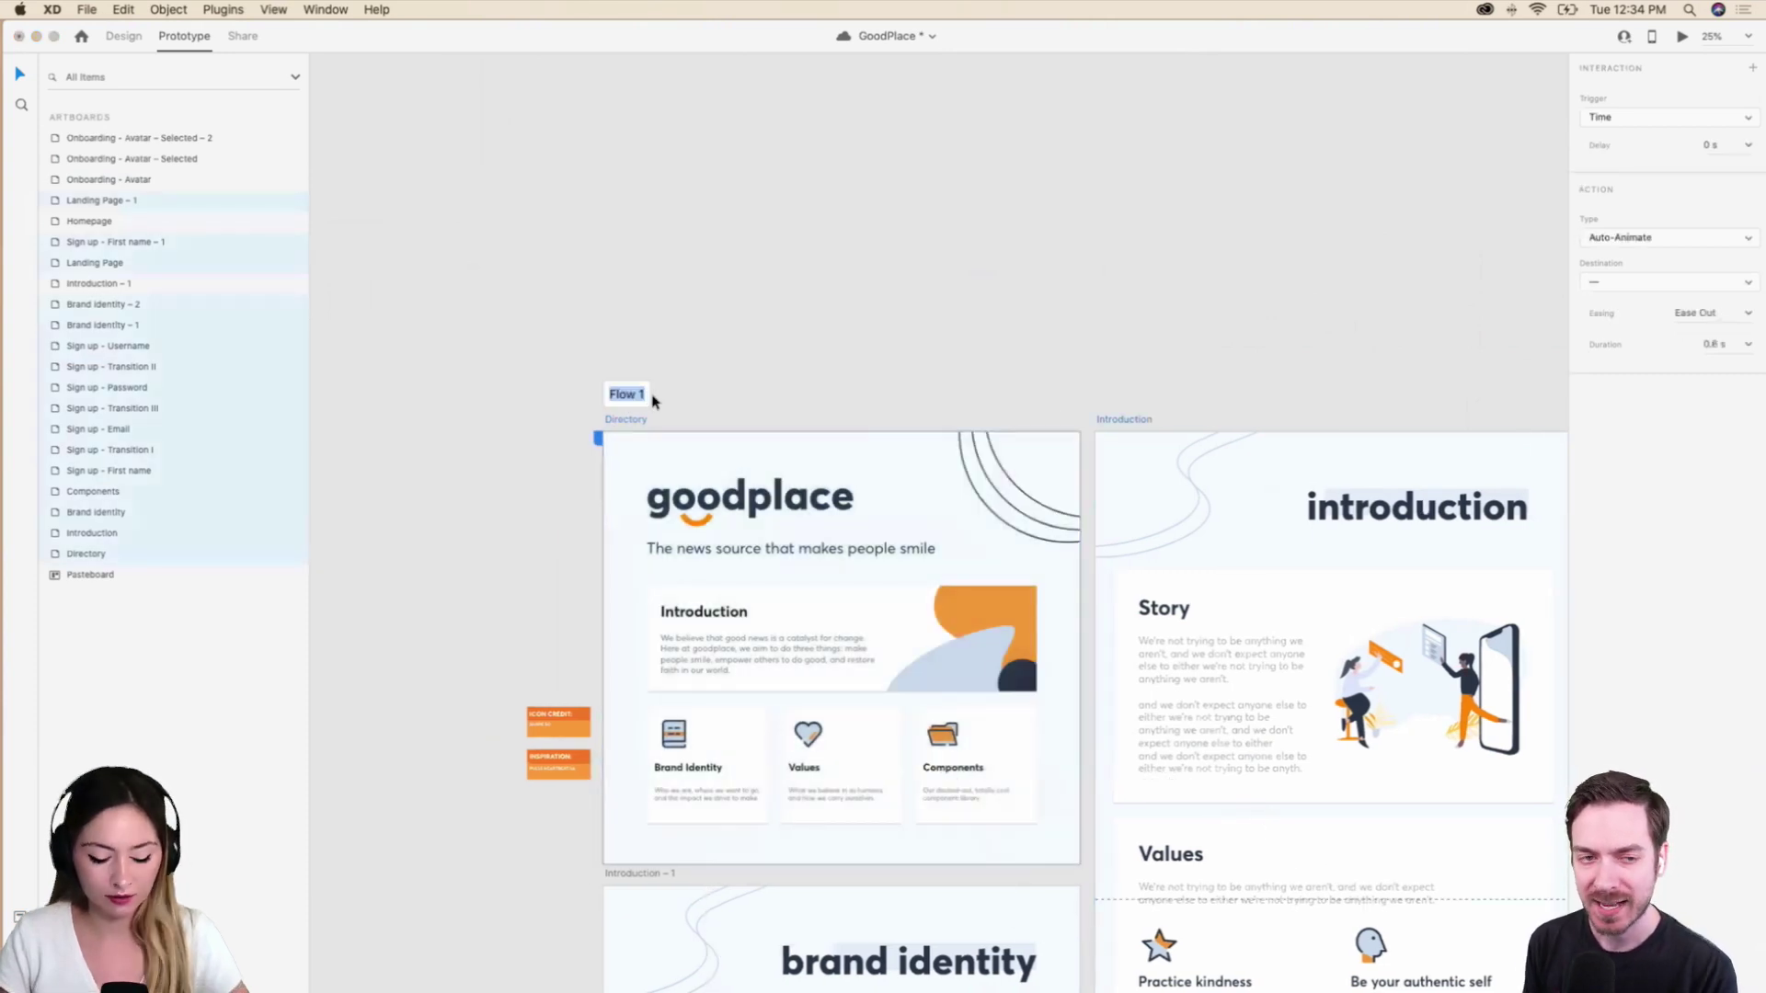
text(Design S)
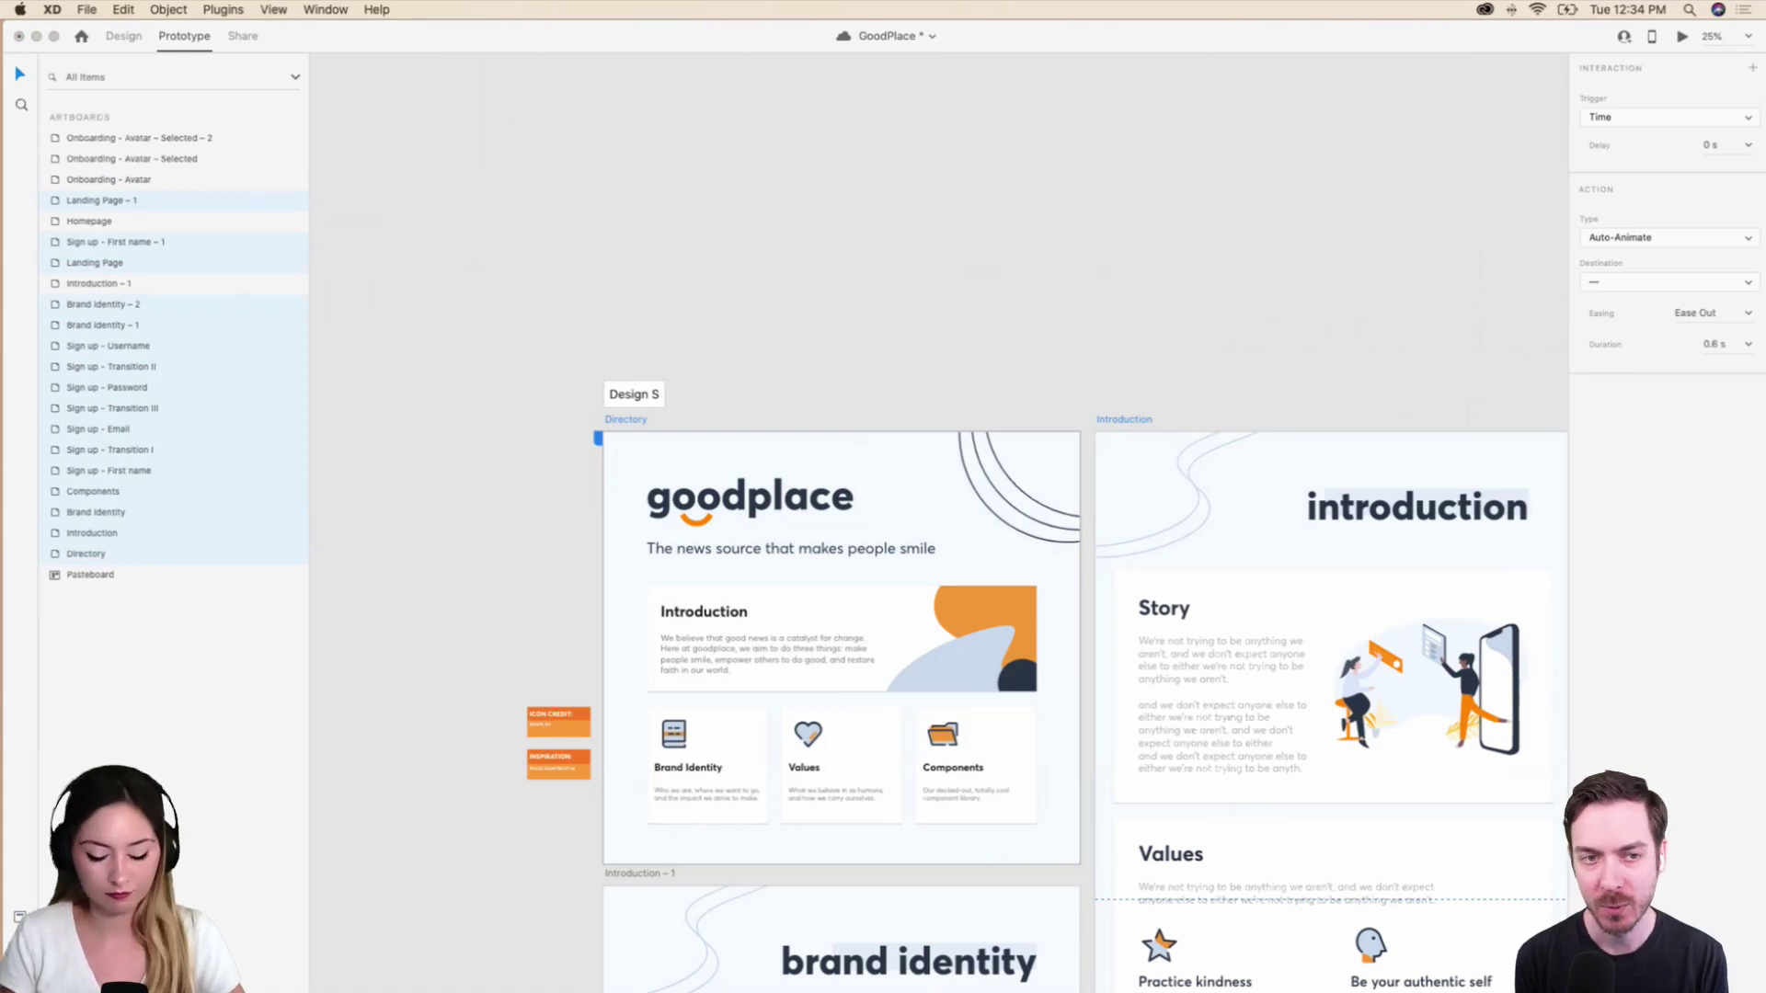
text(ustem Flow)
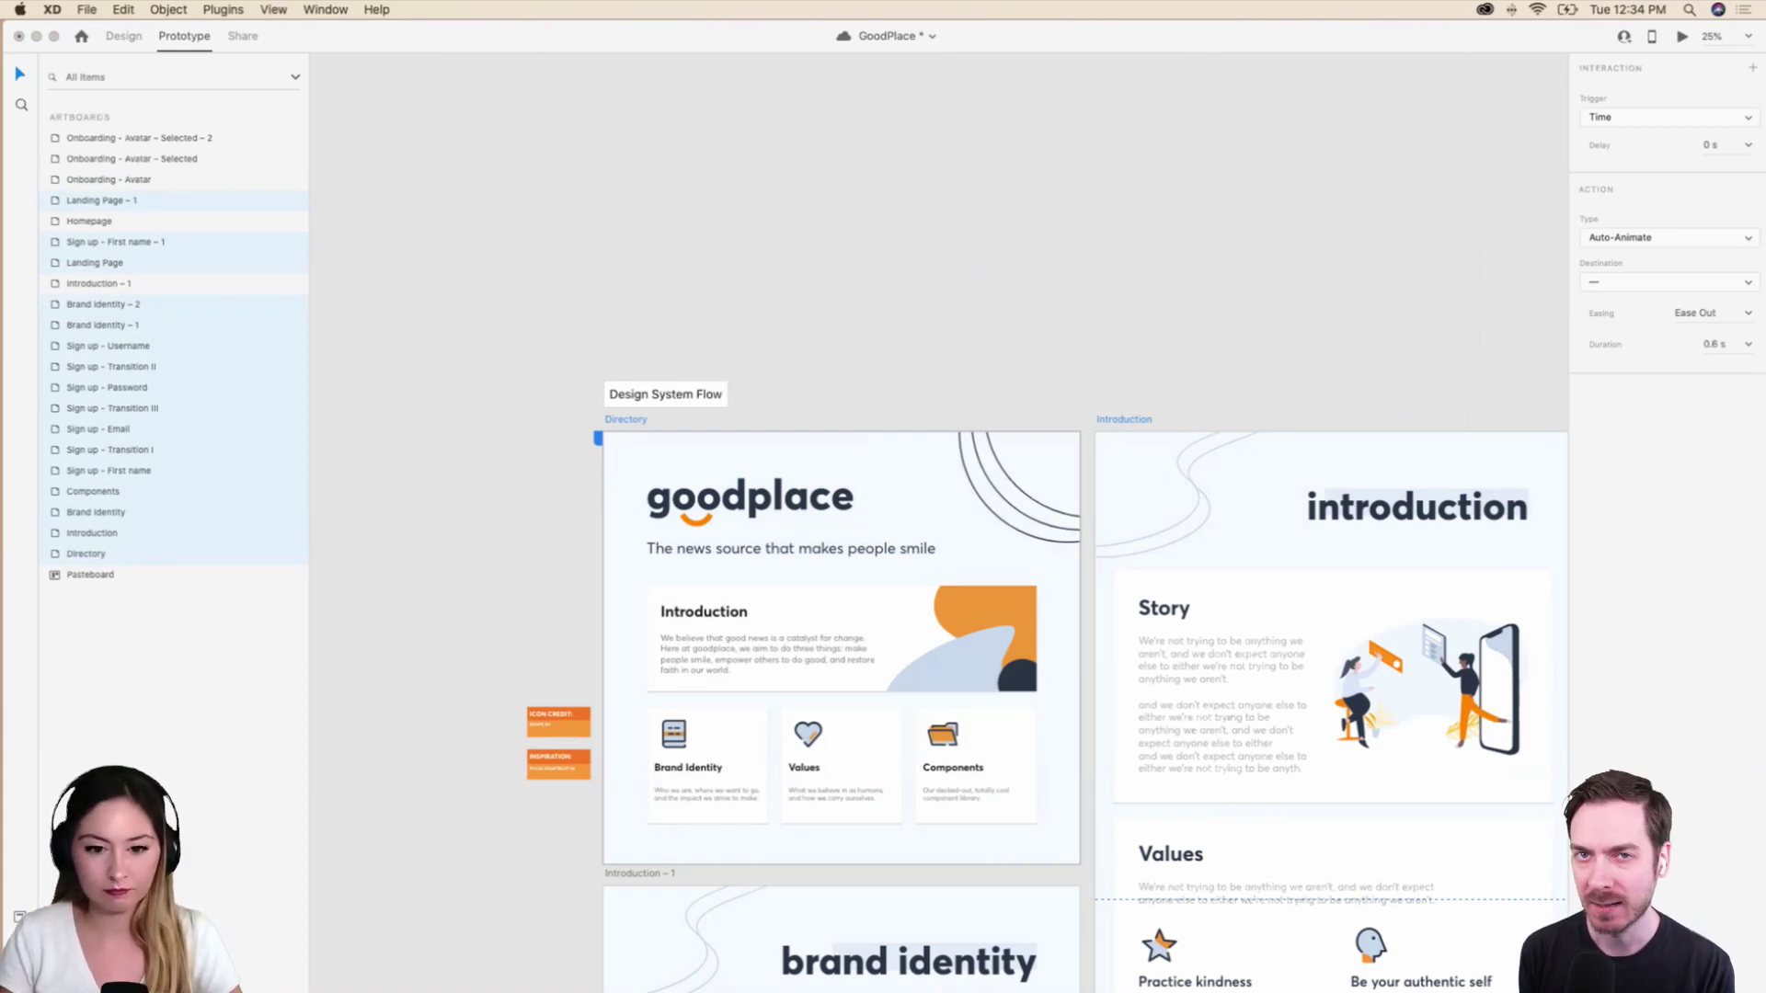
key(Return)
click(978, 311)
Examine the named flows across the canvas and highlight the artboards belonging to Onboarding Flow - Low Fi.
scroll(978, 311, right, 10)
scroll(978, 311, down, 5)
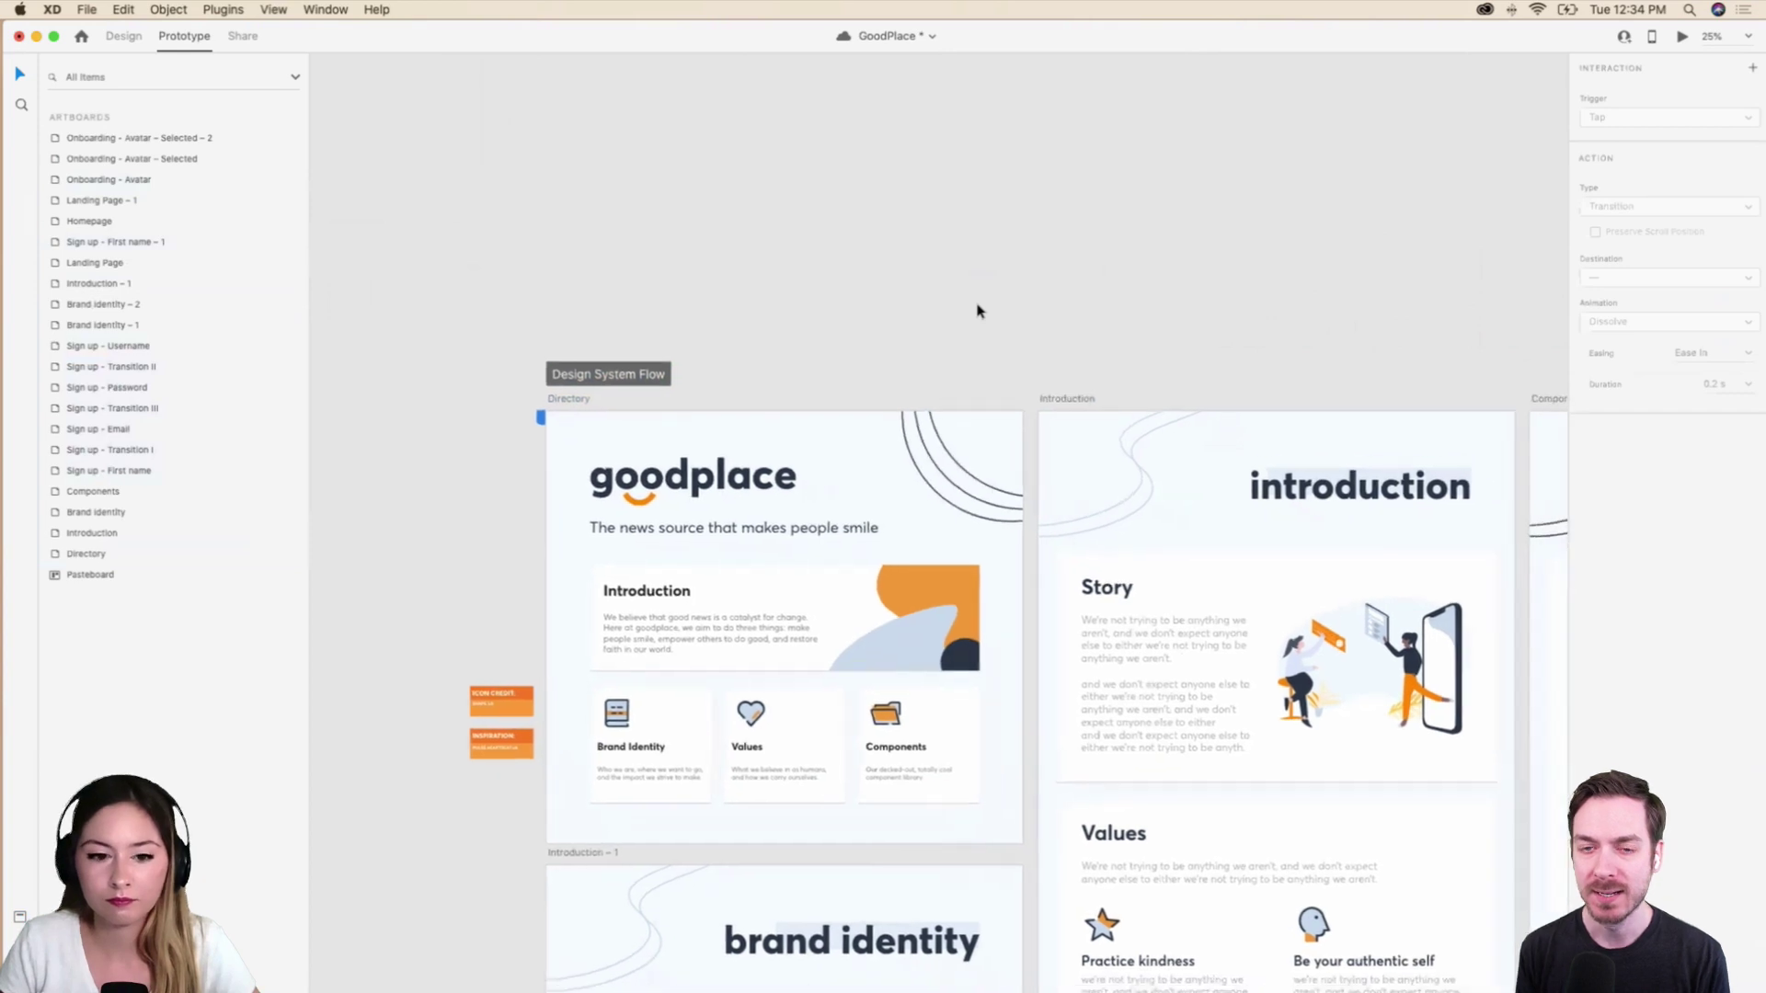
scroll(978, 311, right, 10)
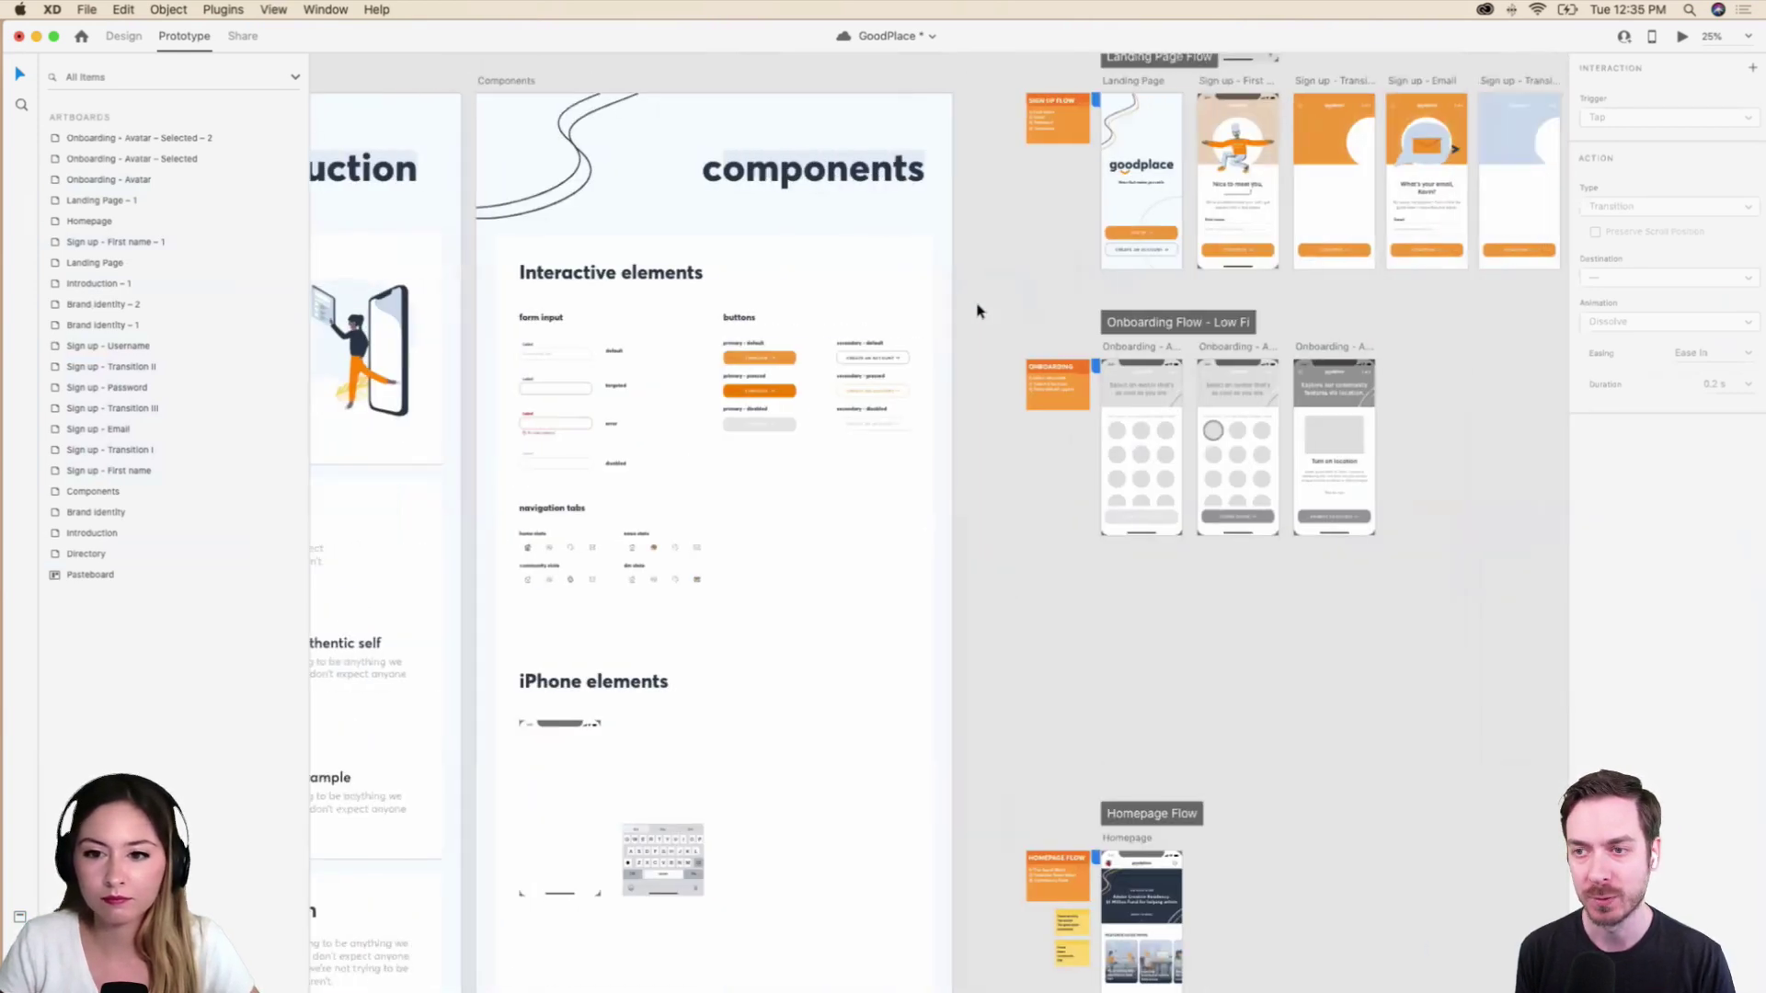
scroll(977, 311, up, 3)
scroll(978, 311, right, 5)
scroll(978, 311, up, 5)
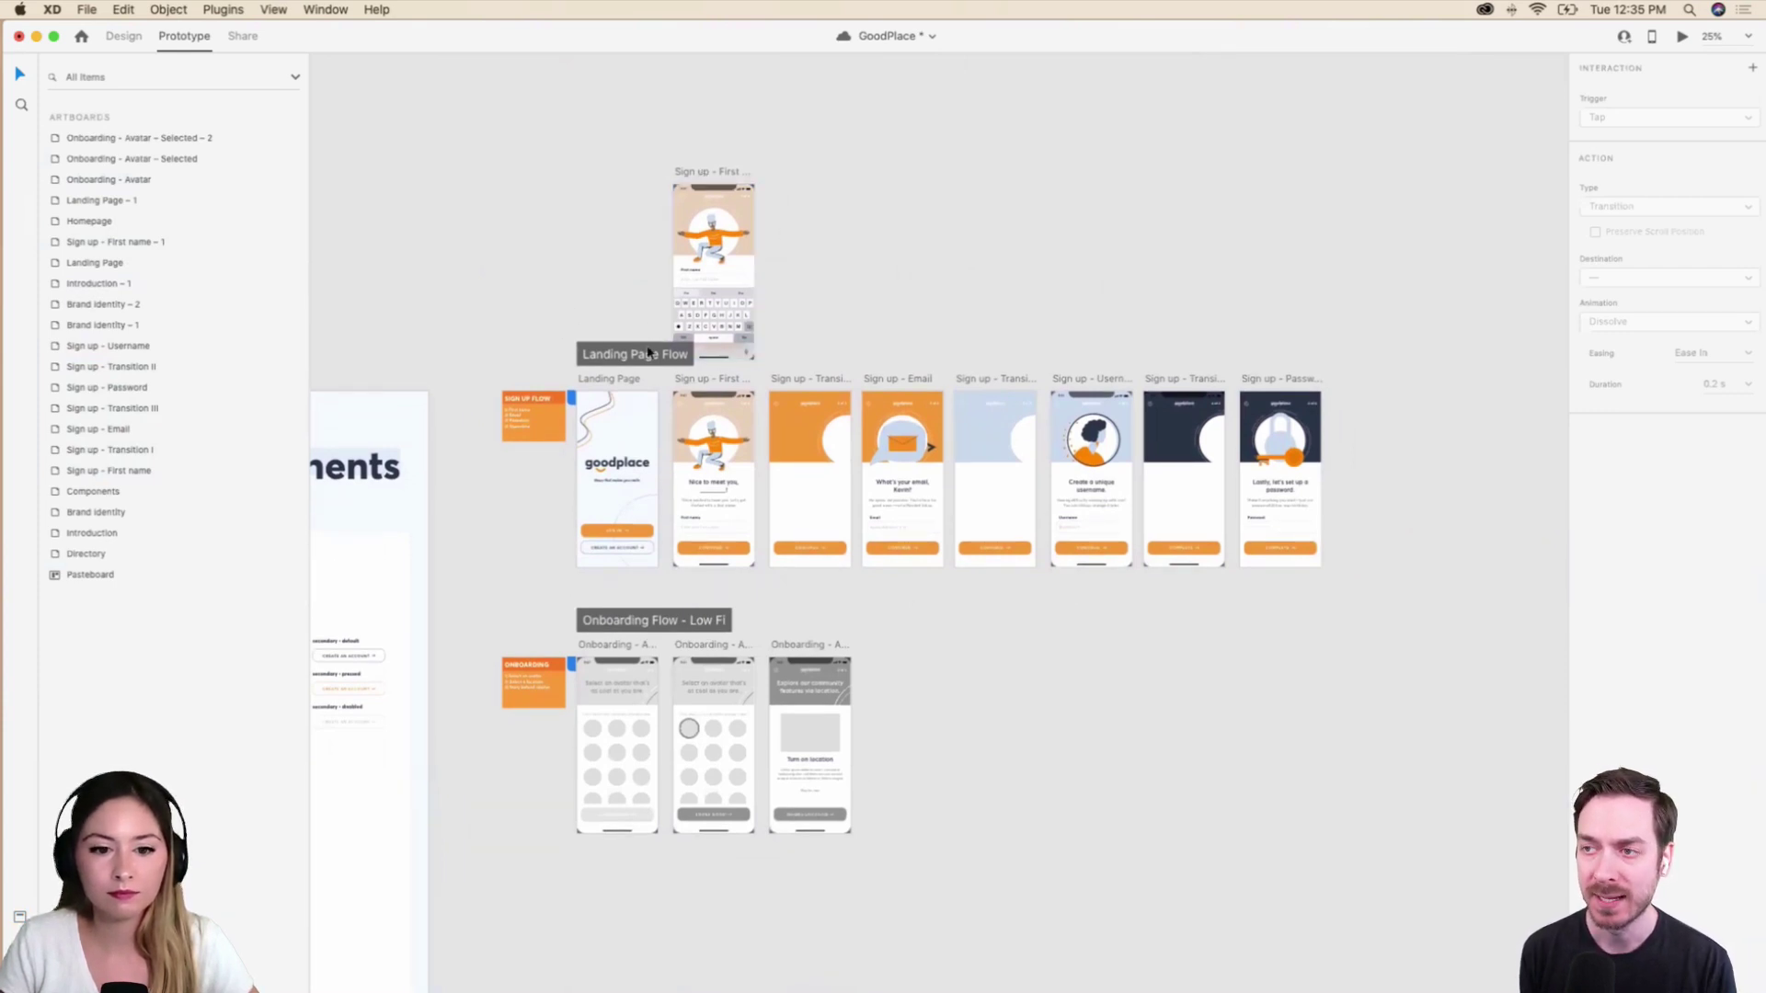
scroll(736, 598, down, 3)
click(704, 494)
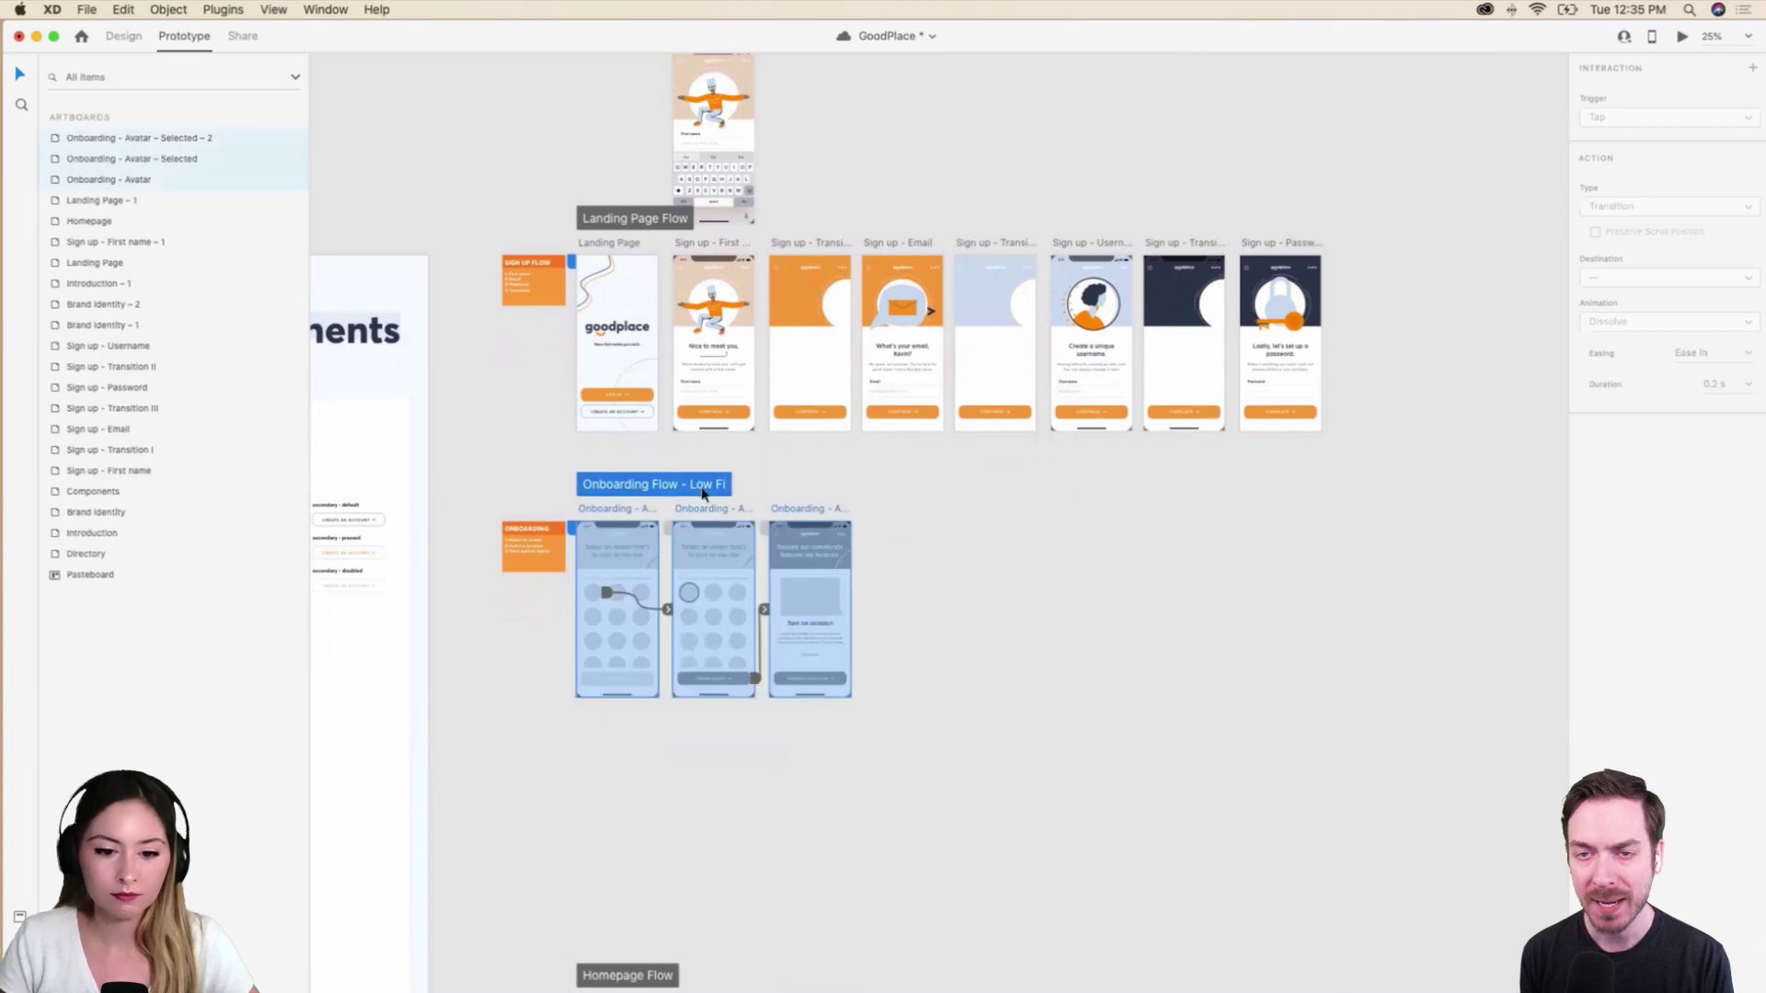
scroll(916, 602, left, 2)
scroll(916, 603, down, 1)
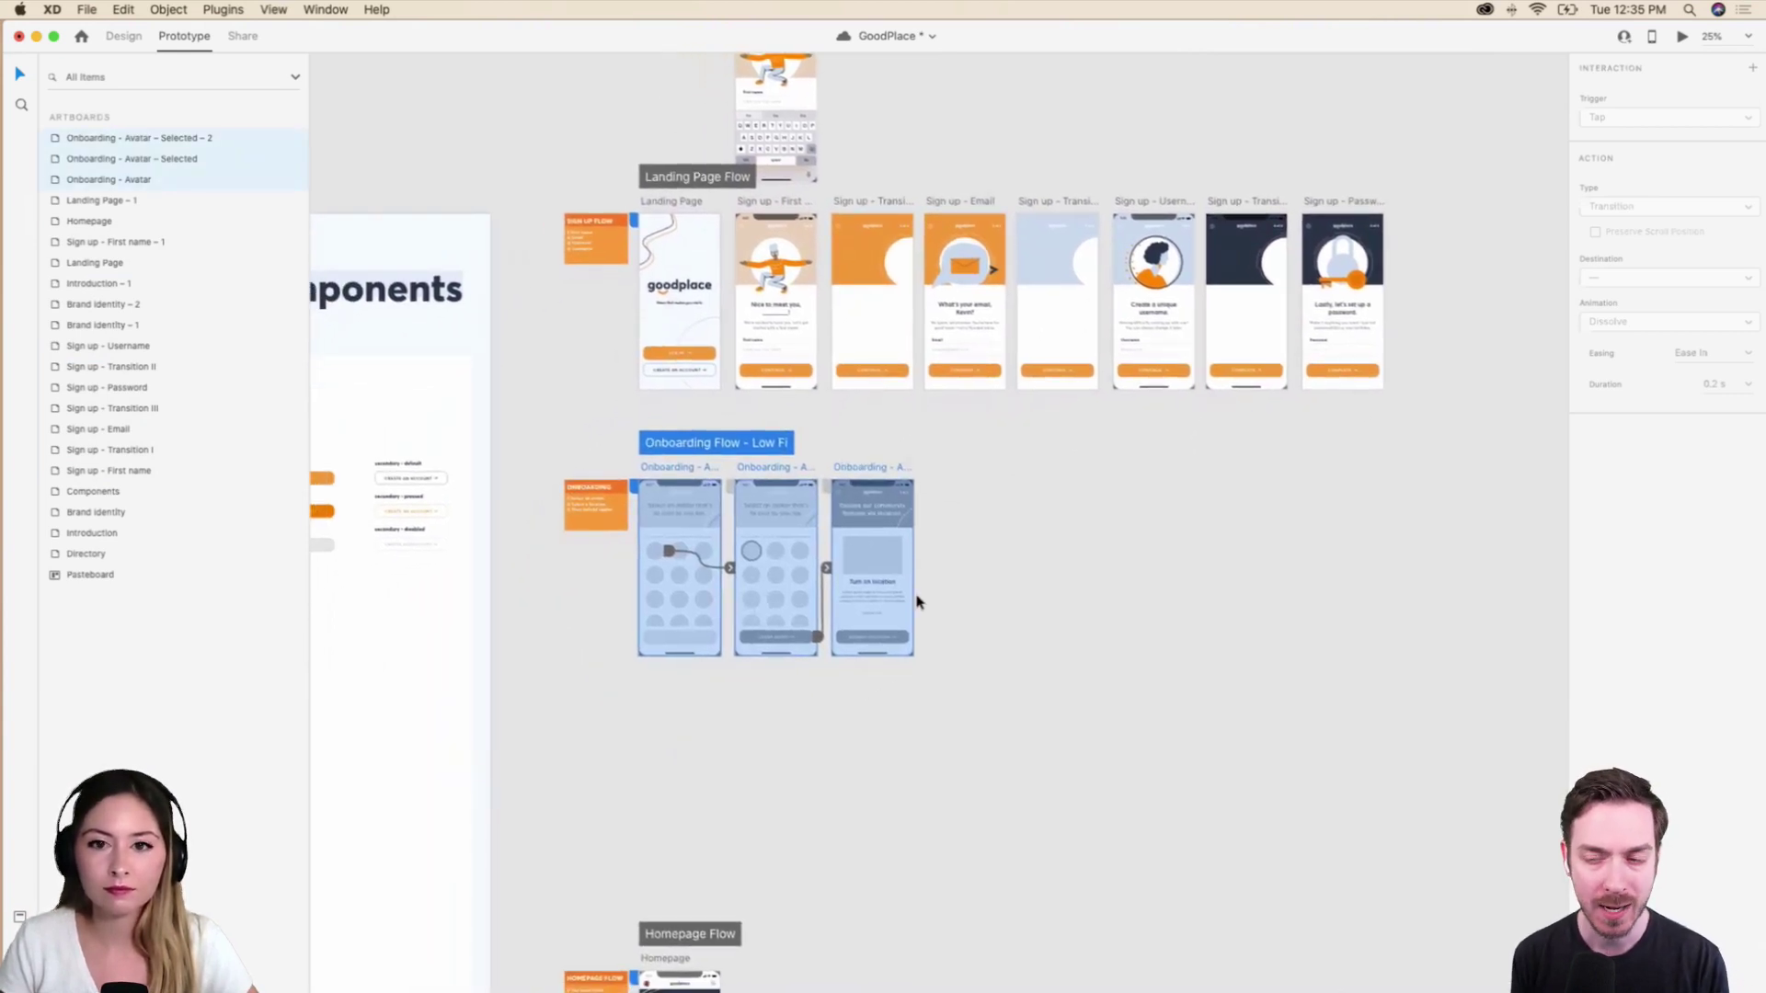
Link the primary button on Sign up - Password to the Onboarding - Avatar artboard, using the Transition action type.
click(905, 641)
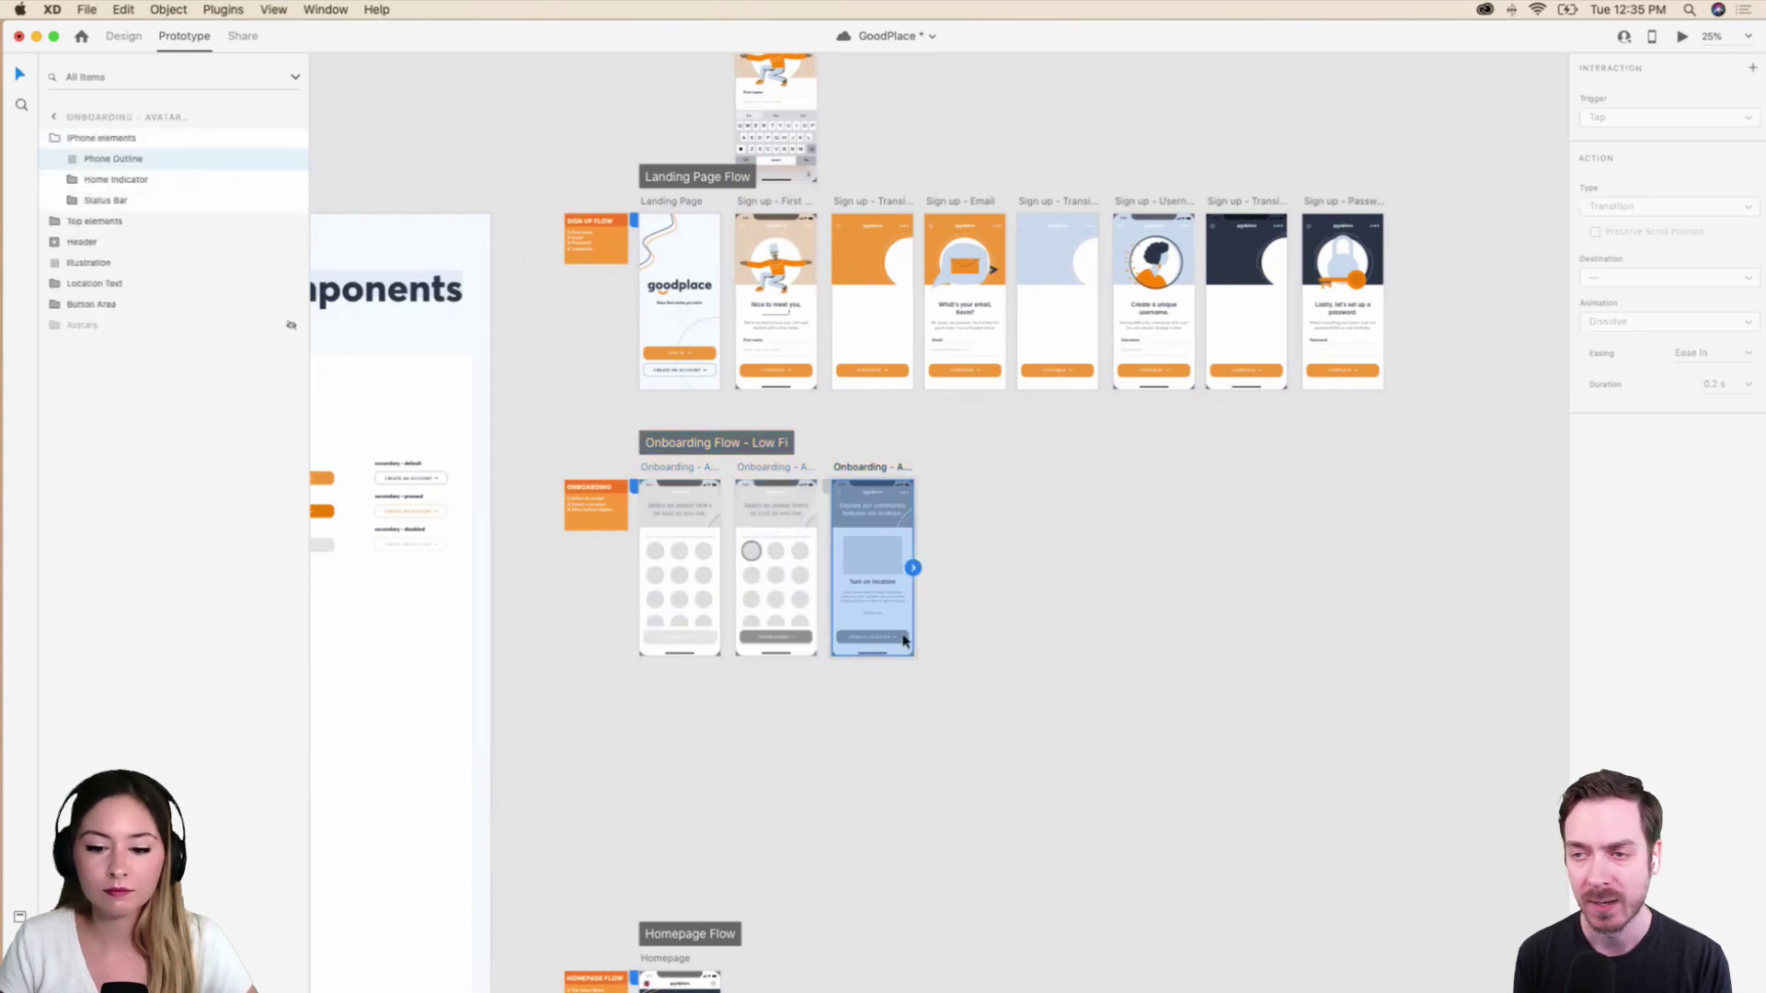
click(123, 37)
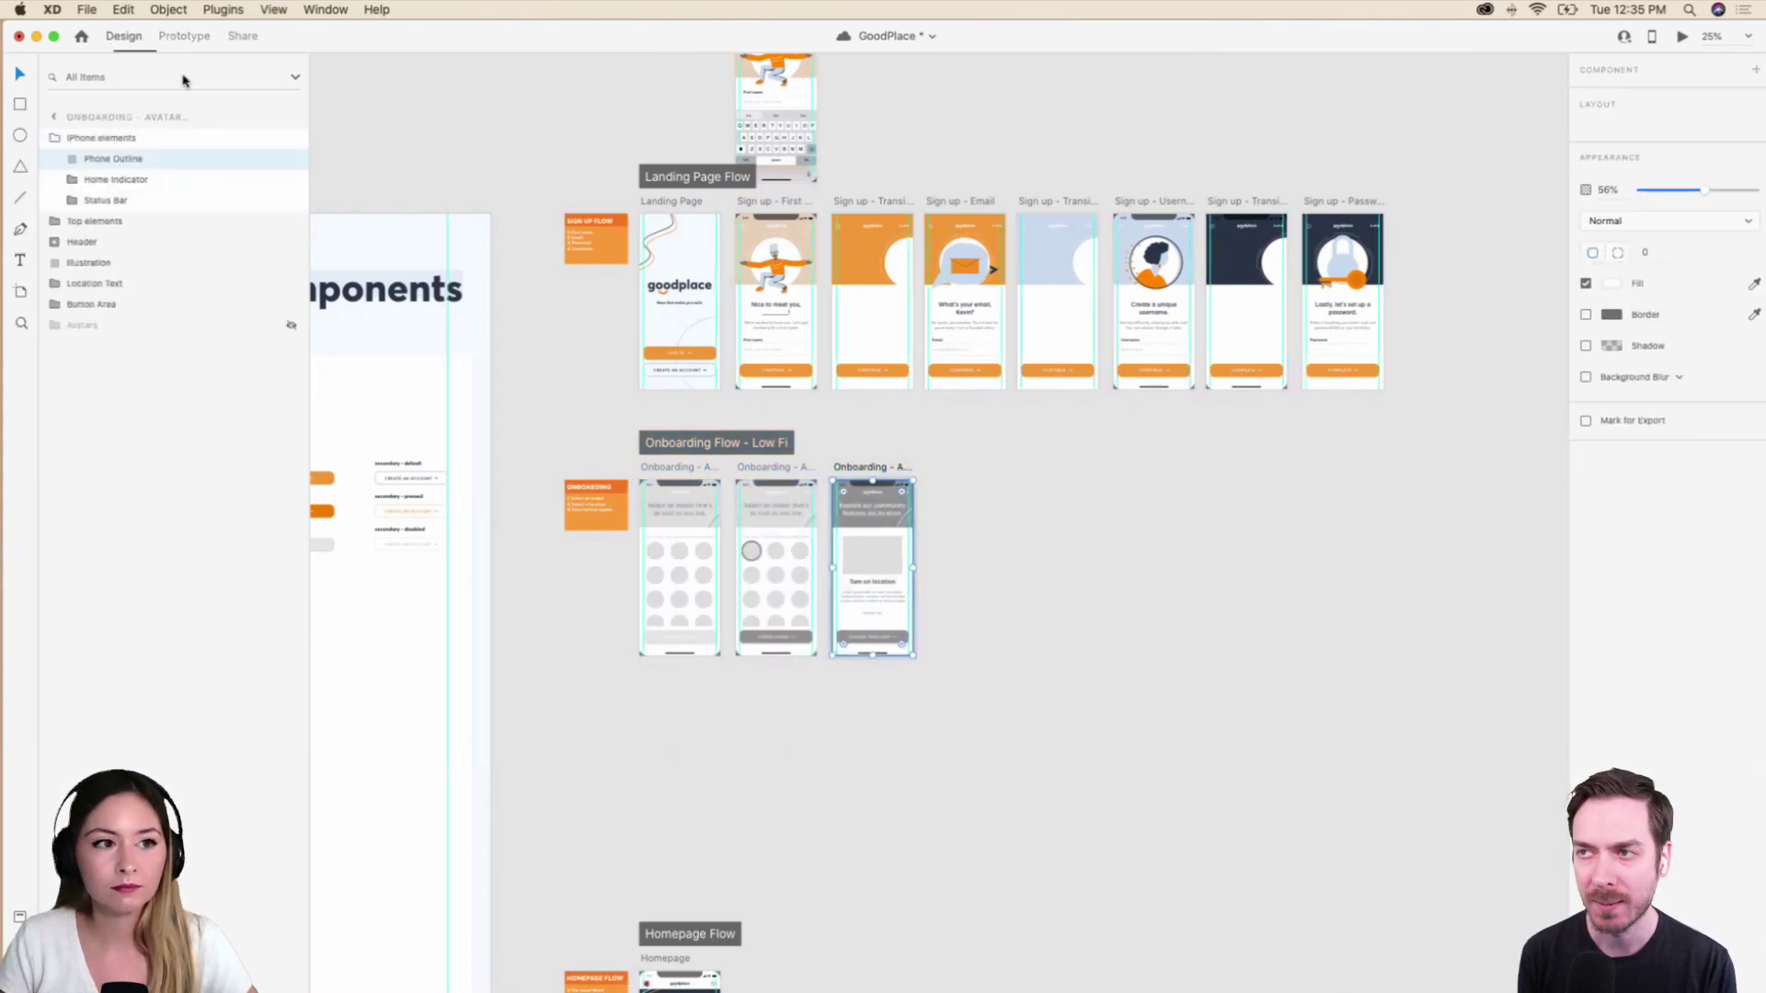
click(977, 512)
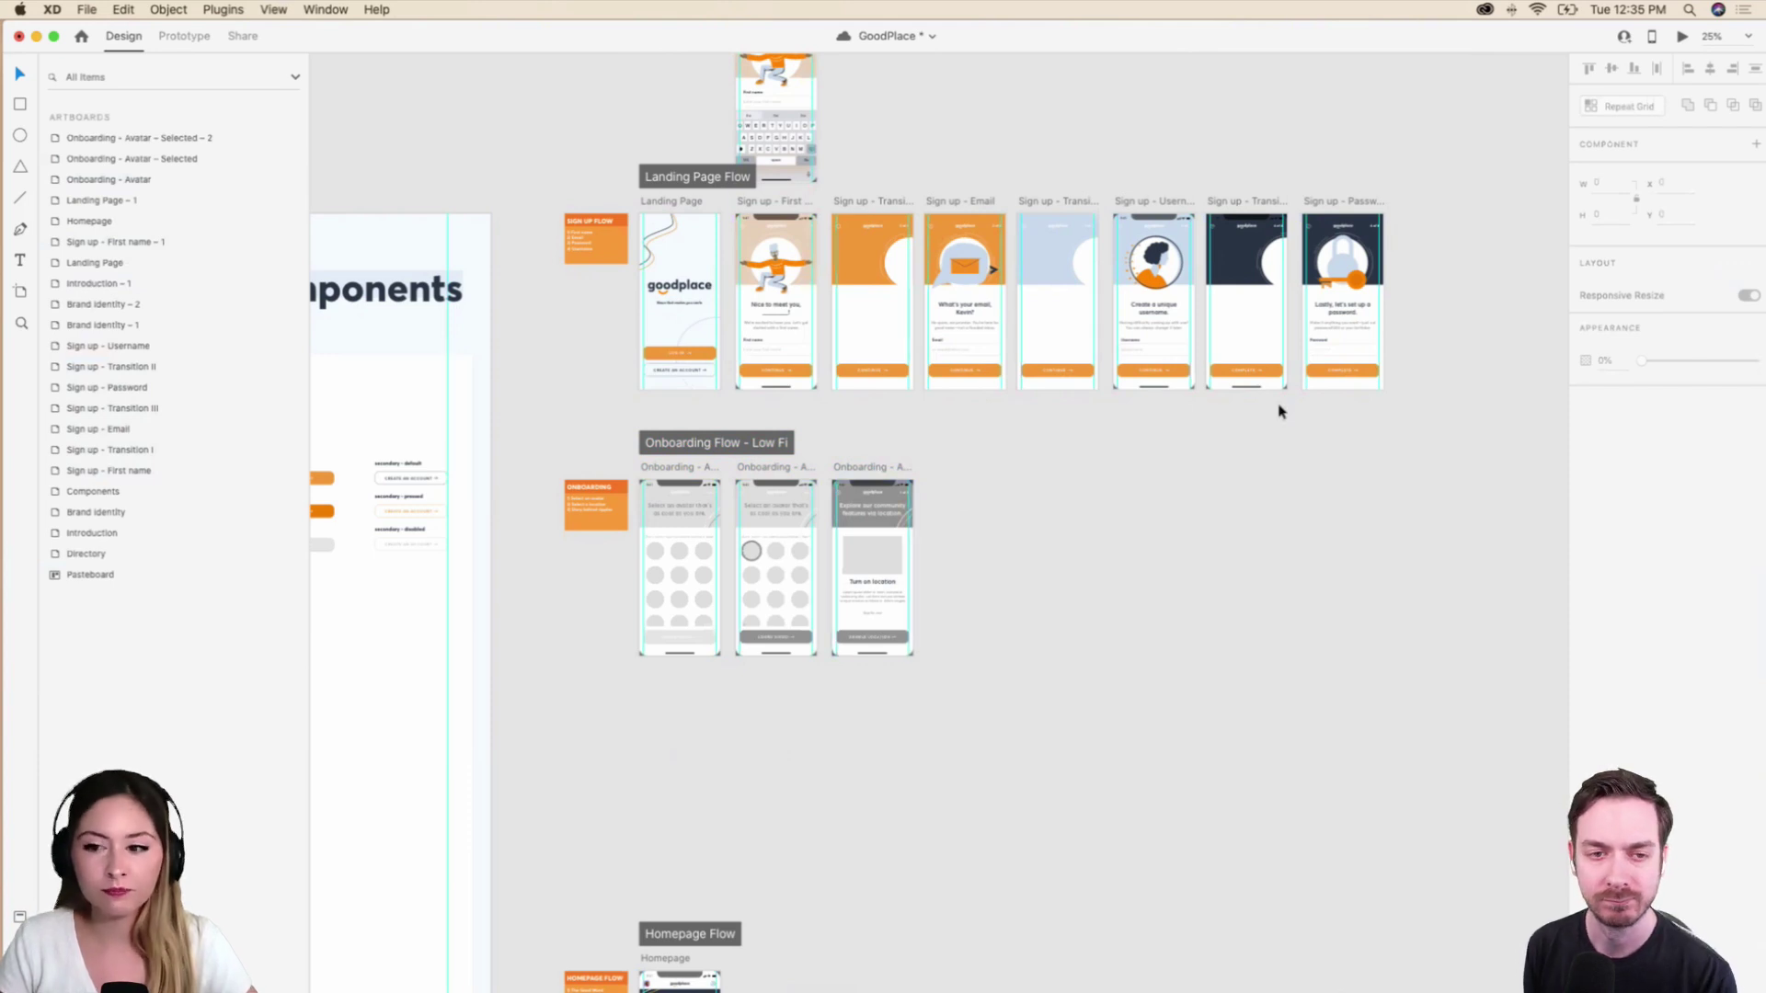
click(1378, 373)
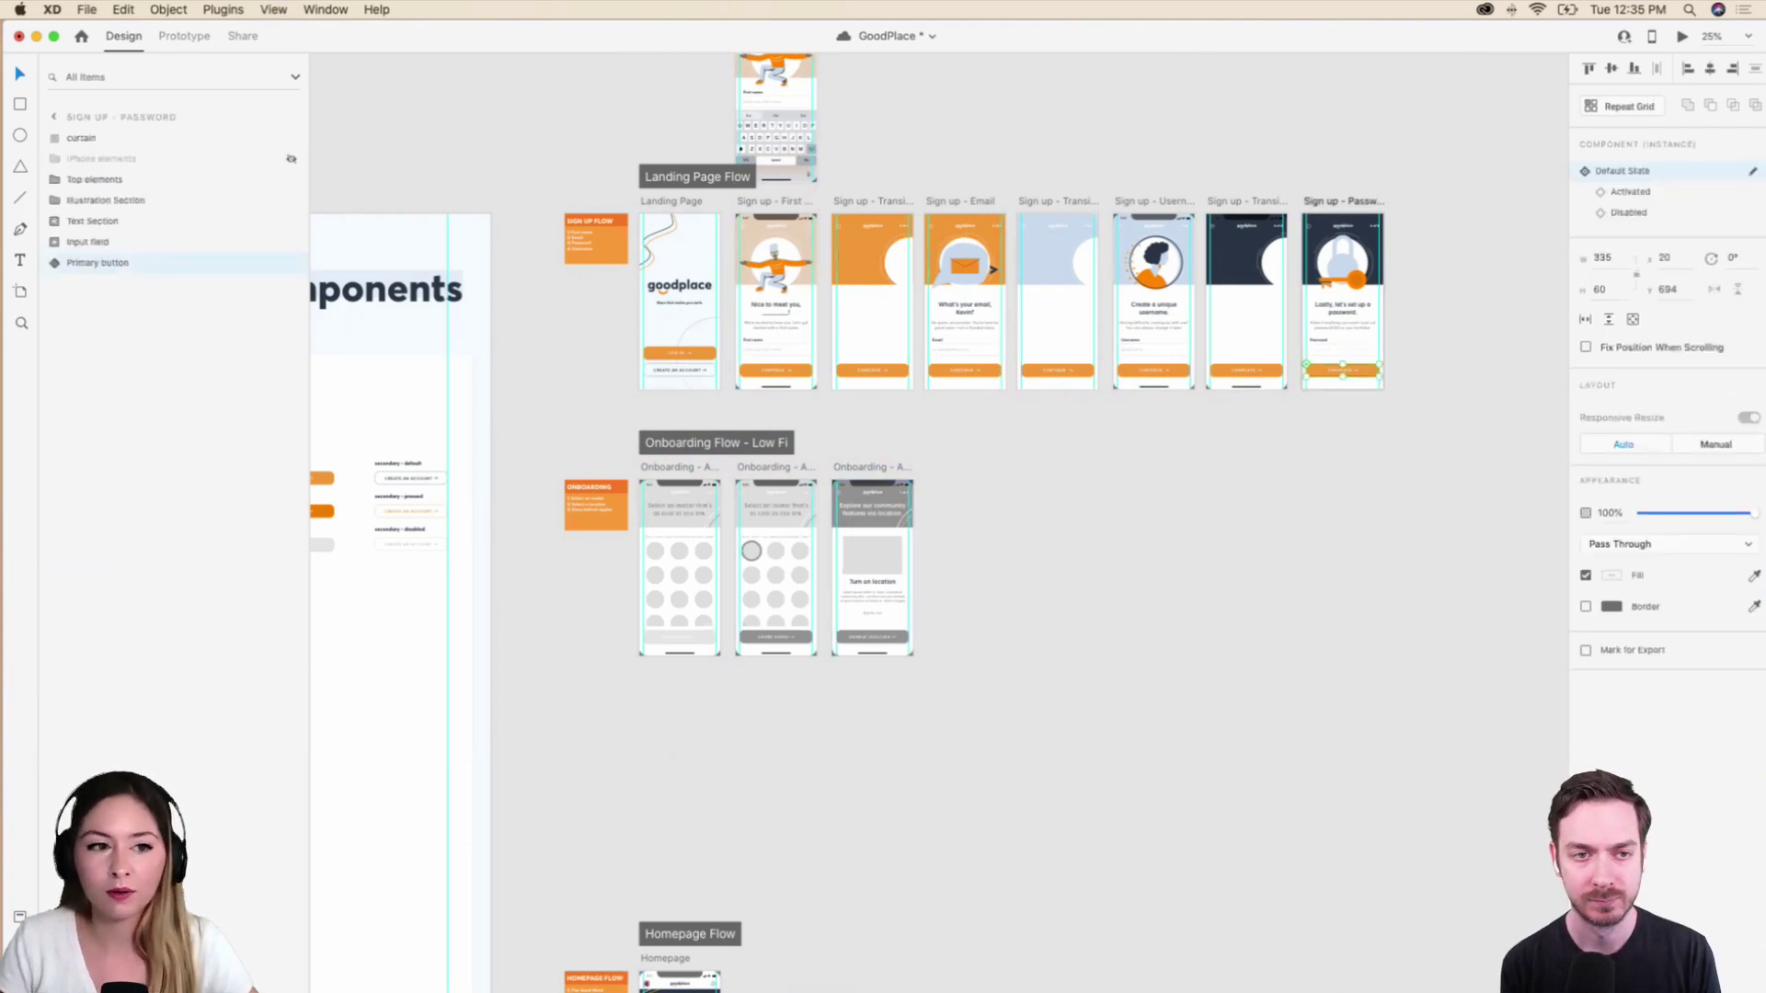
click(201, 36)
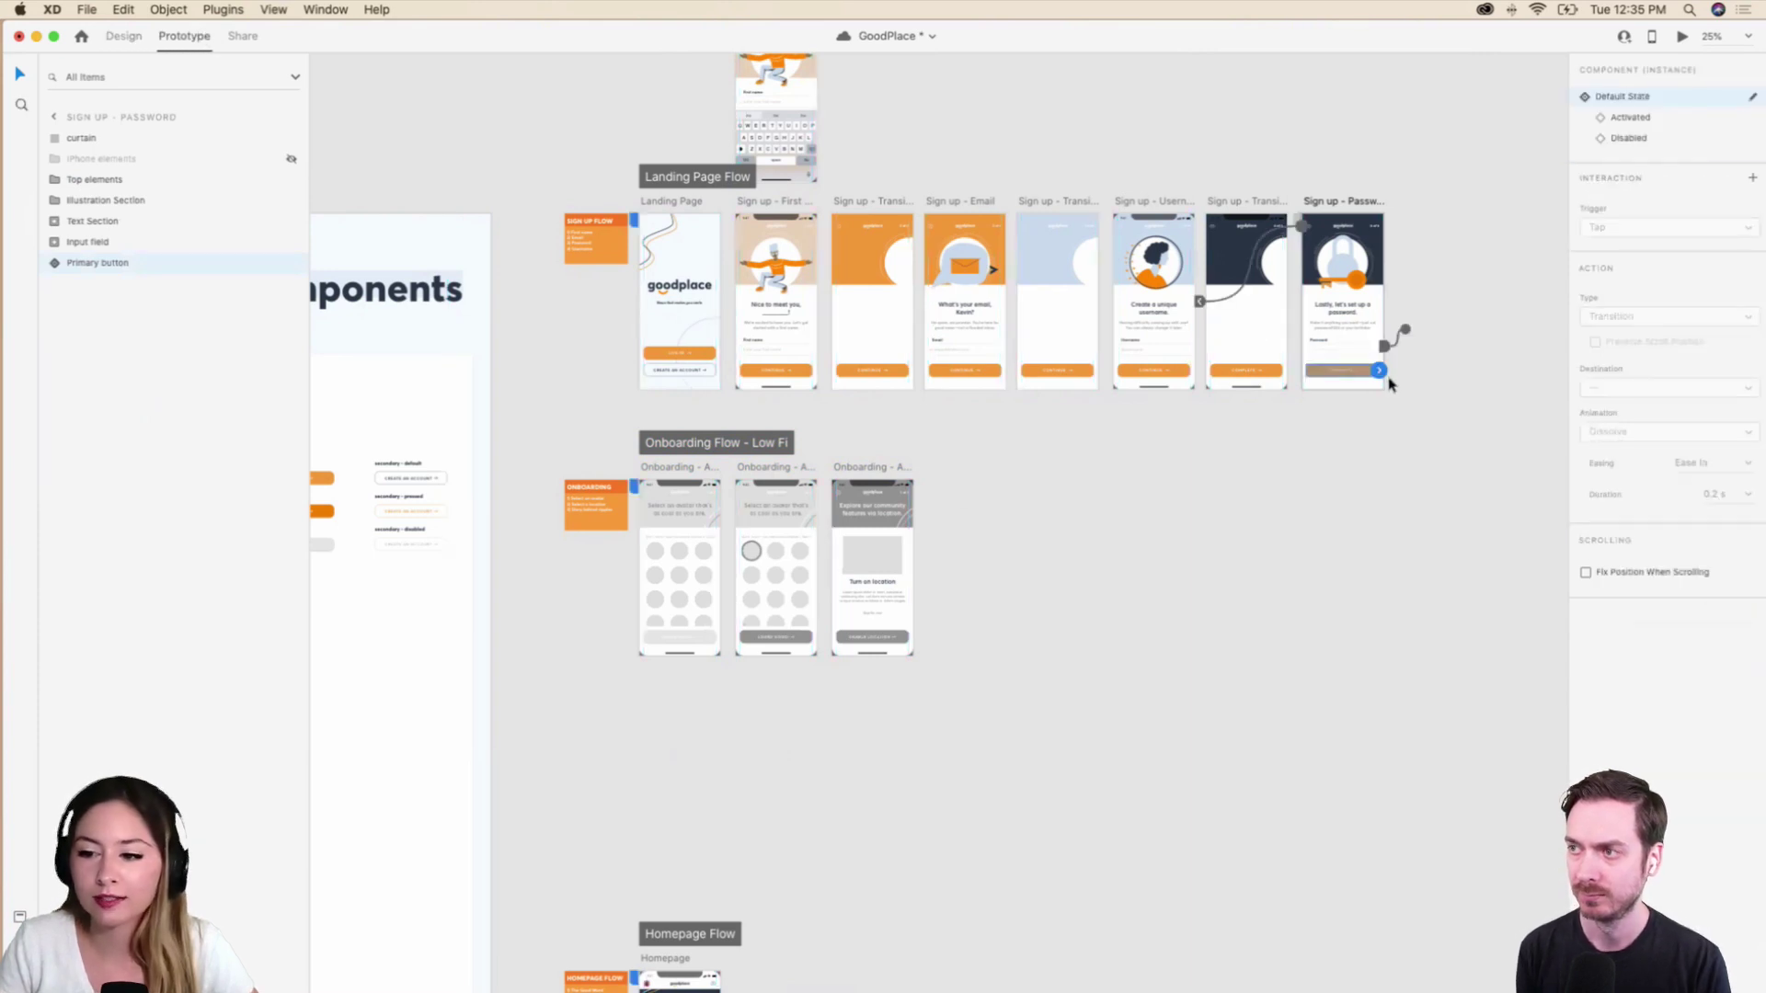
drag(1380, 372, 727, 568)
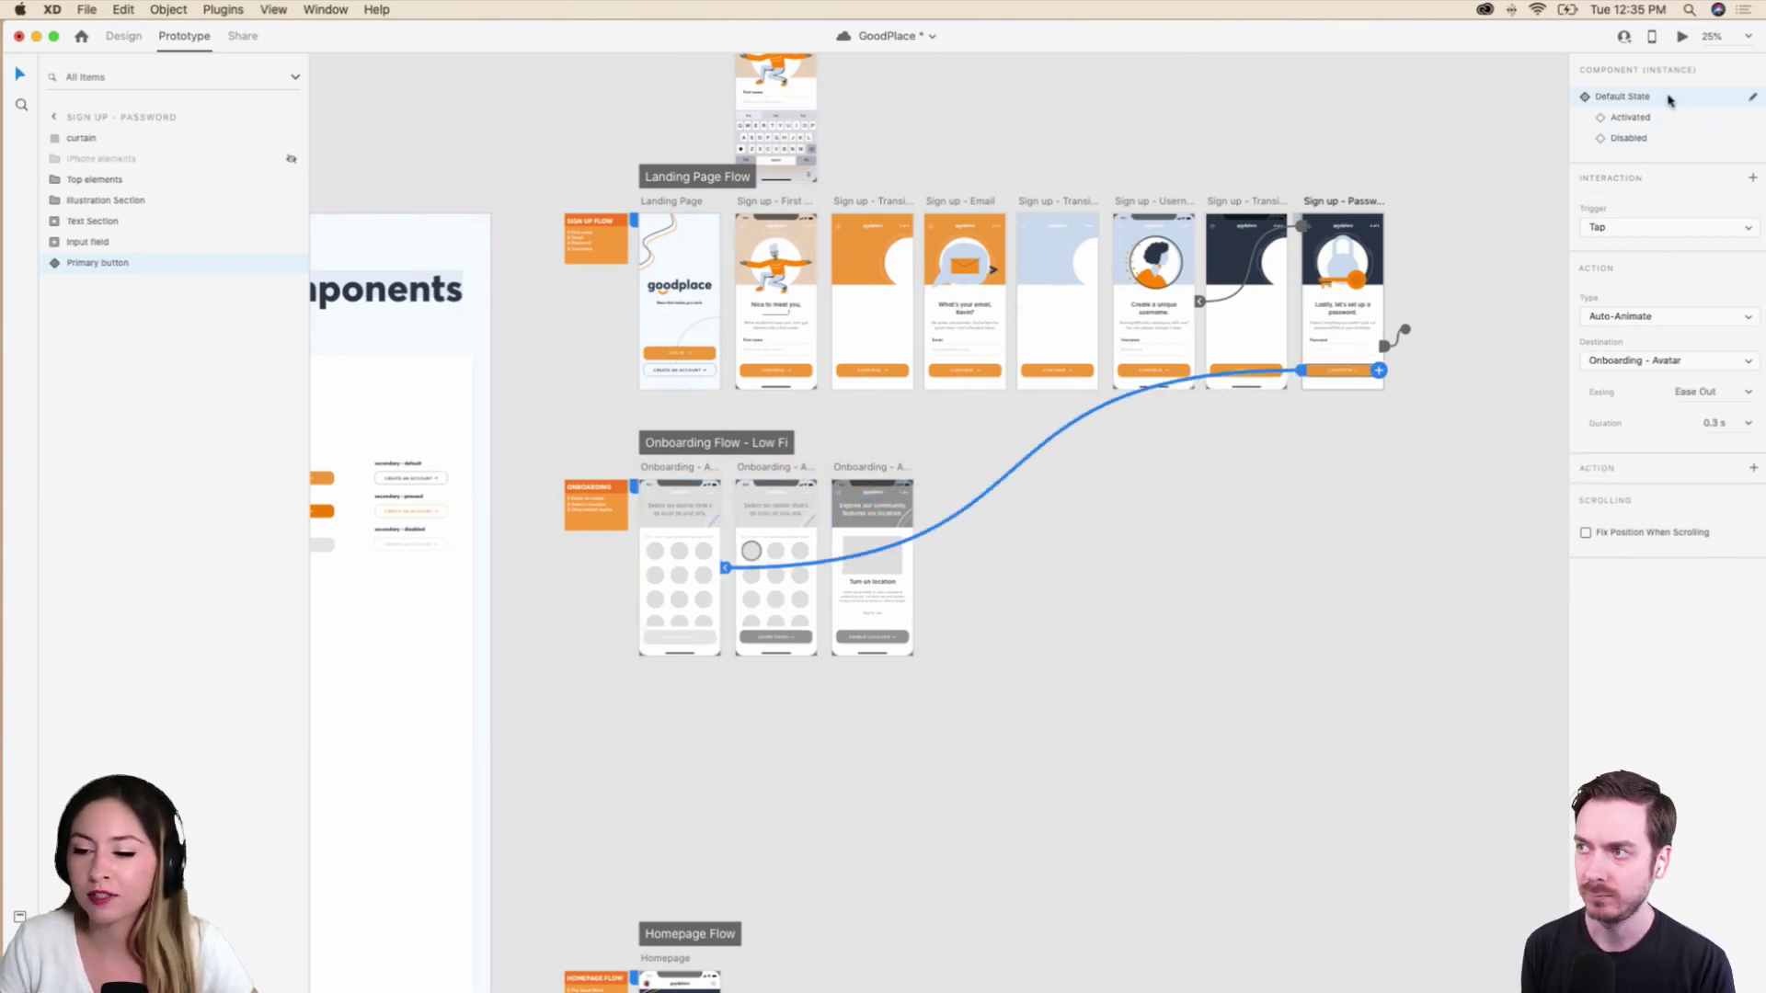
click(1662, 322)
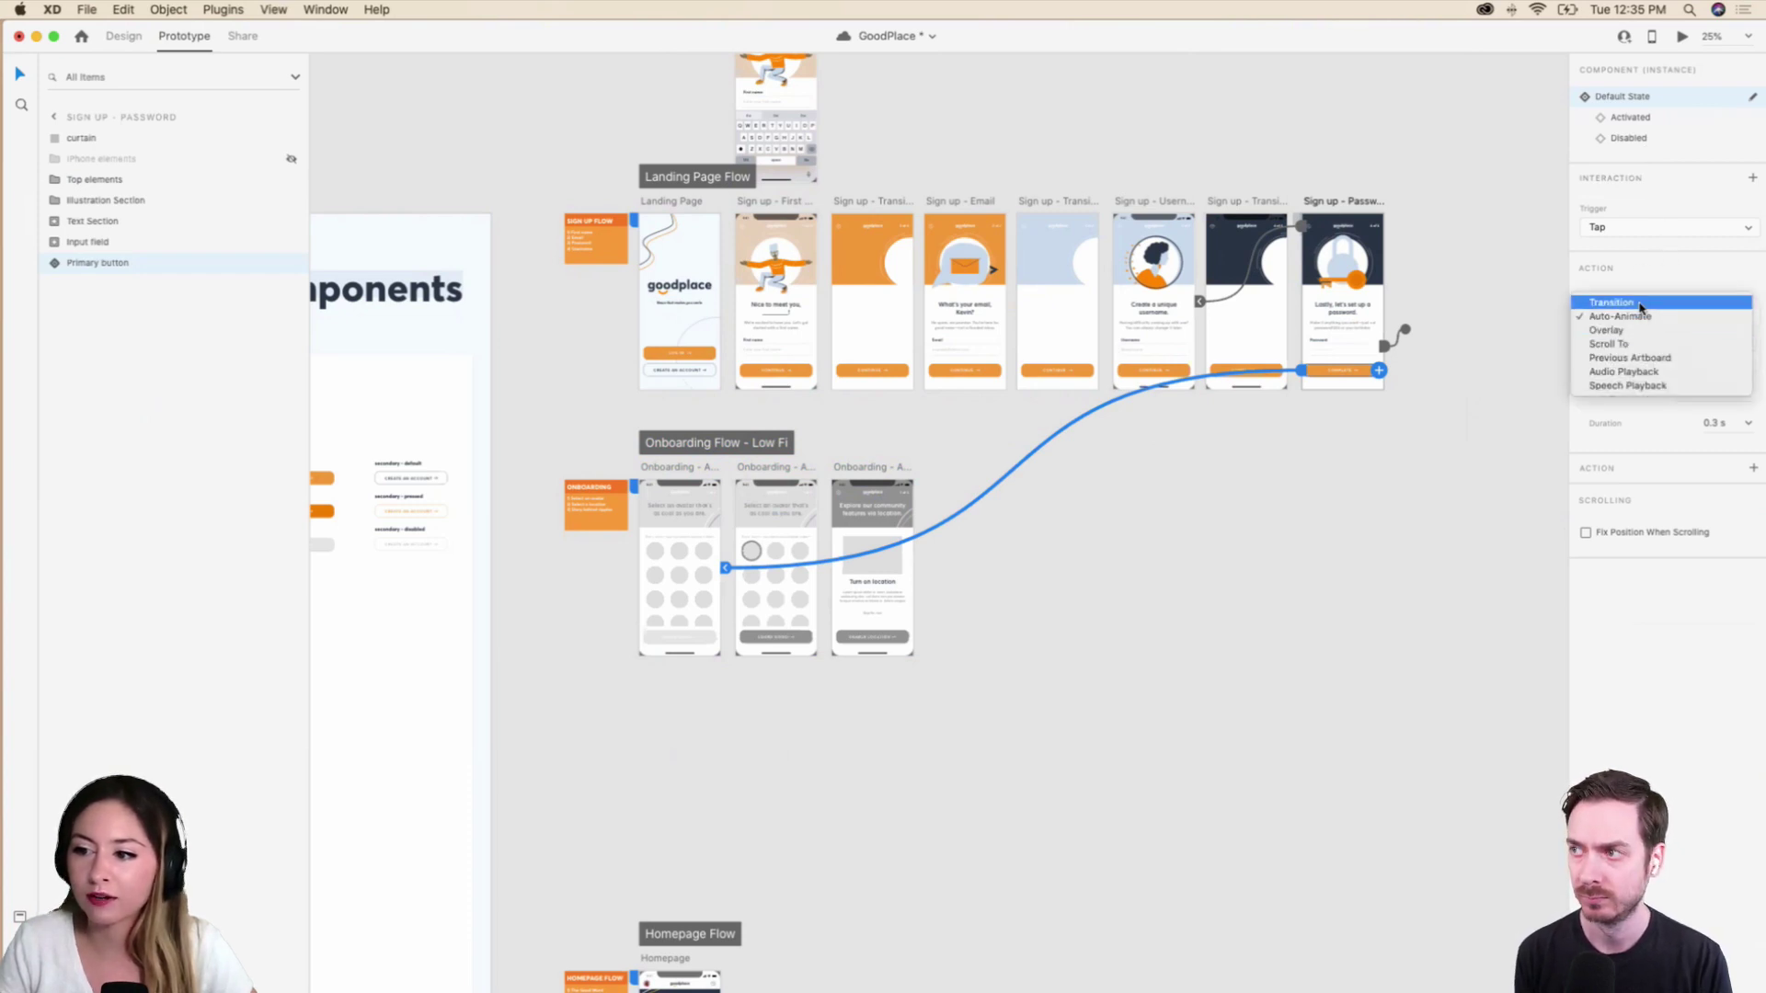
click(1640, 304)
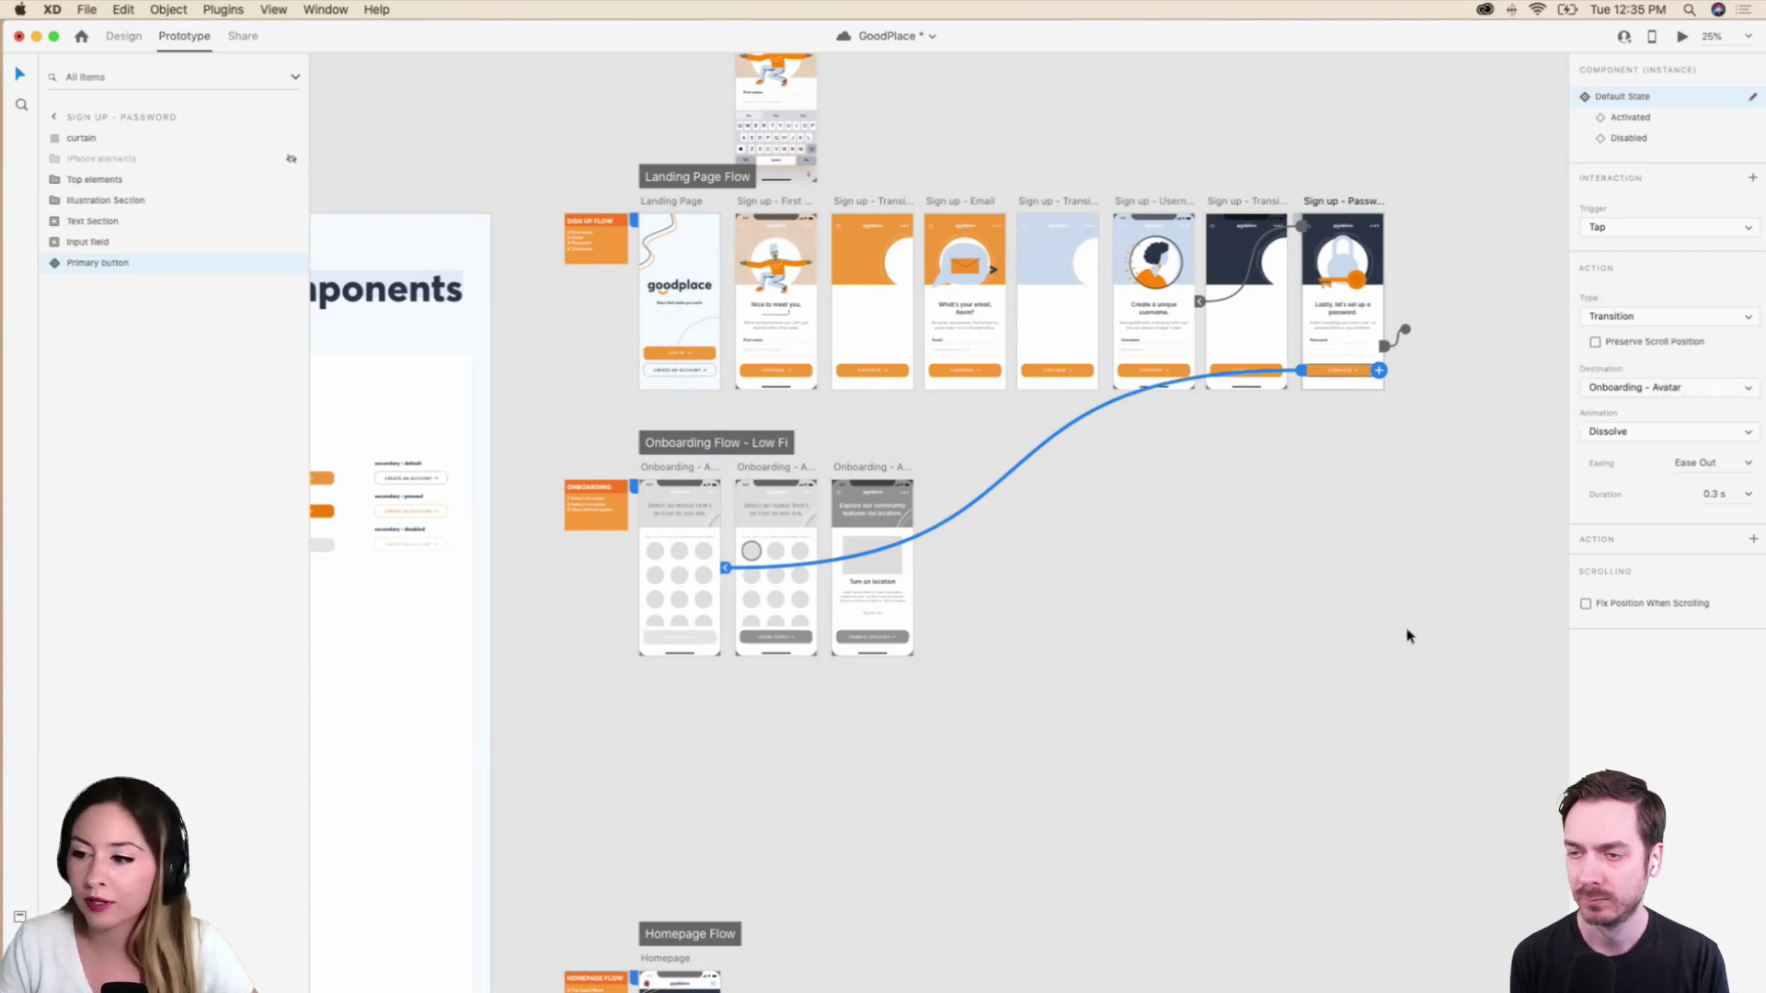
Highlight all artboards and connections in the Landing Page Flow to check its extent, and clear the selection.
click(679, 178)
scroll(679, 189, up, 1)
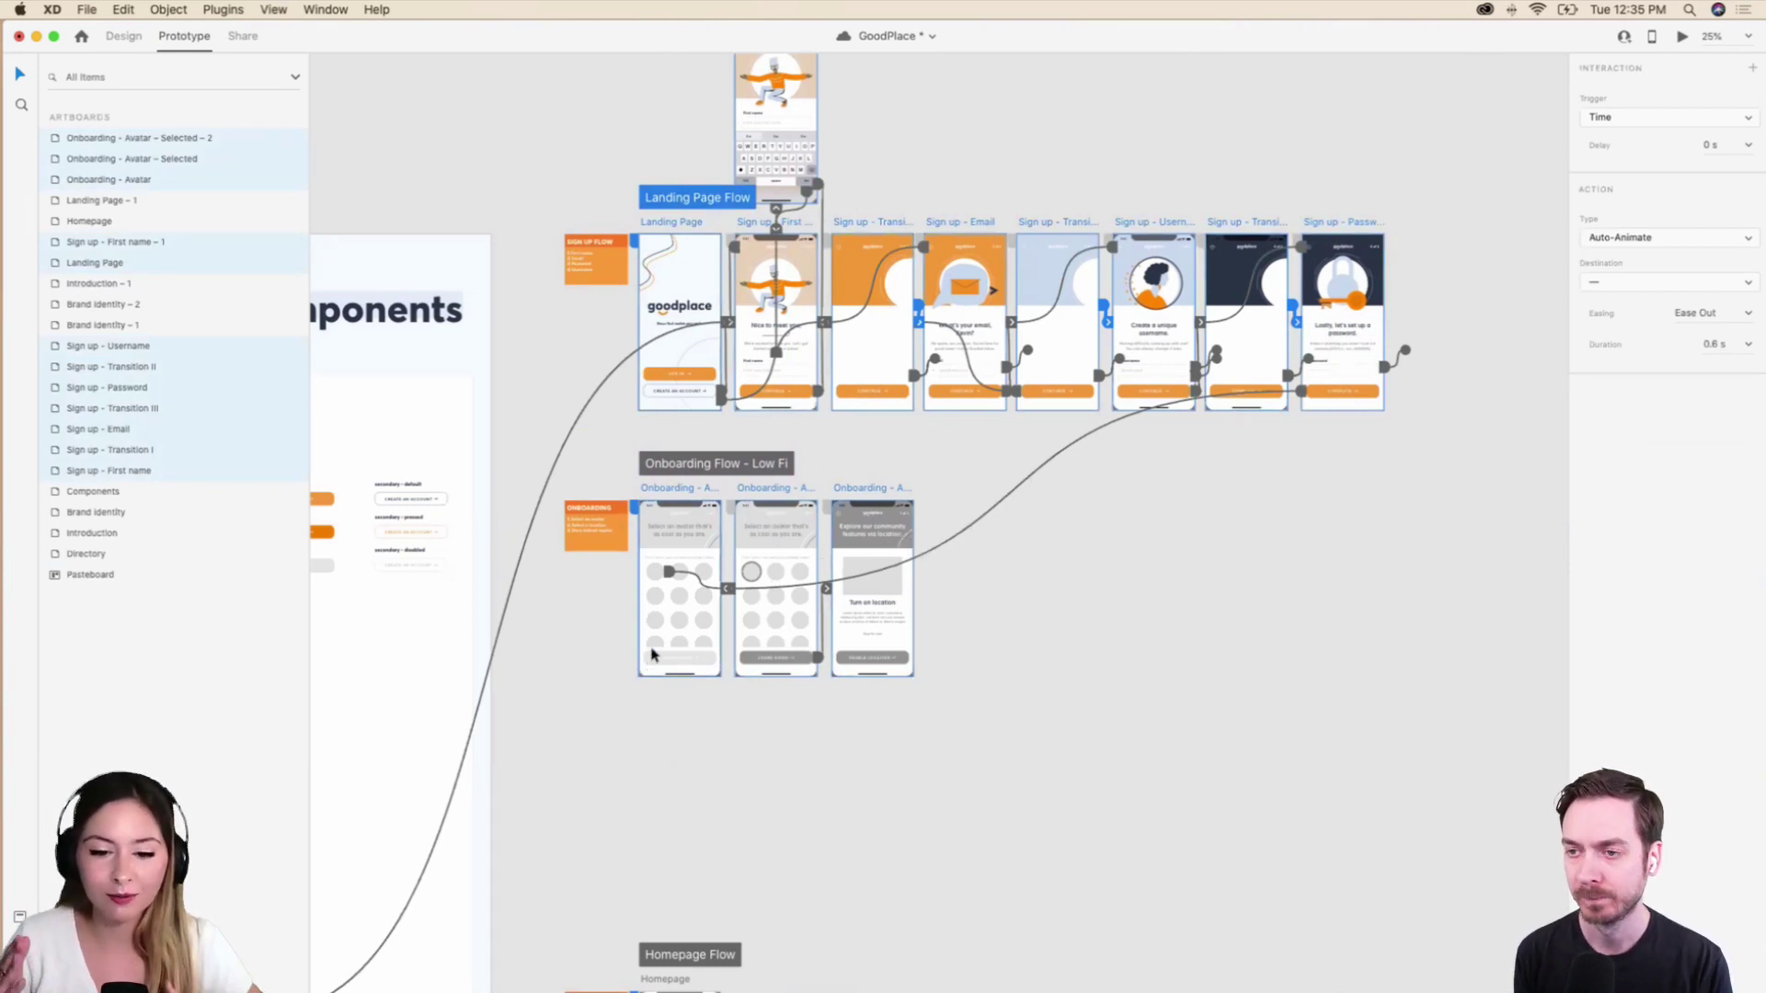
click(1002, 702)
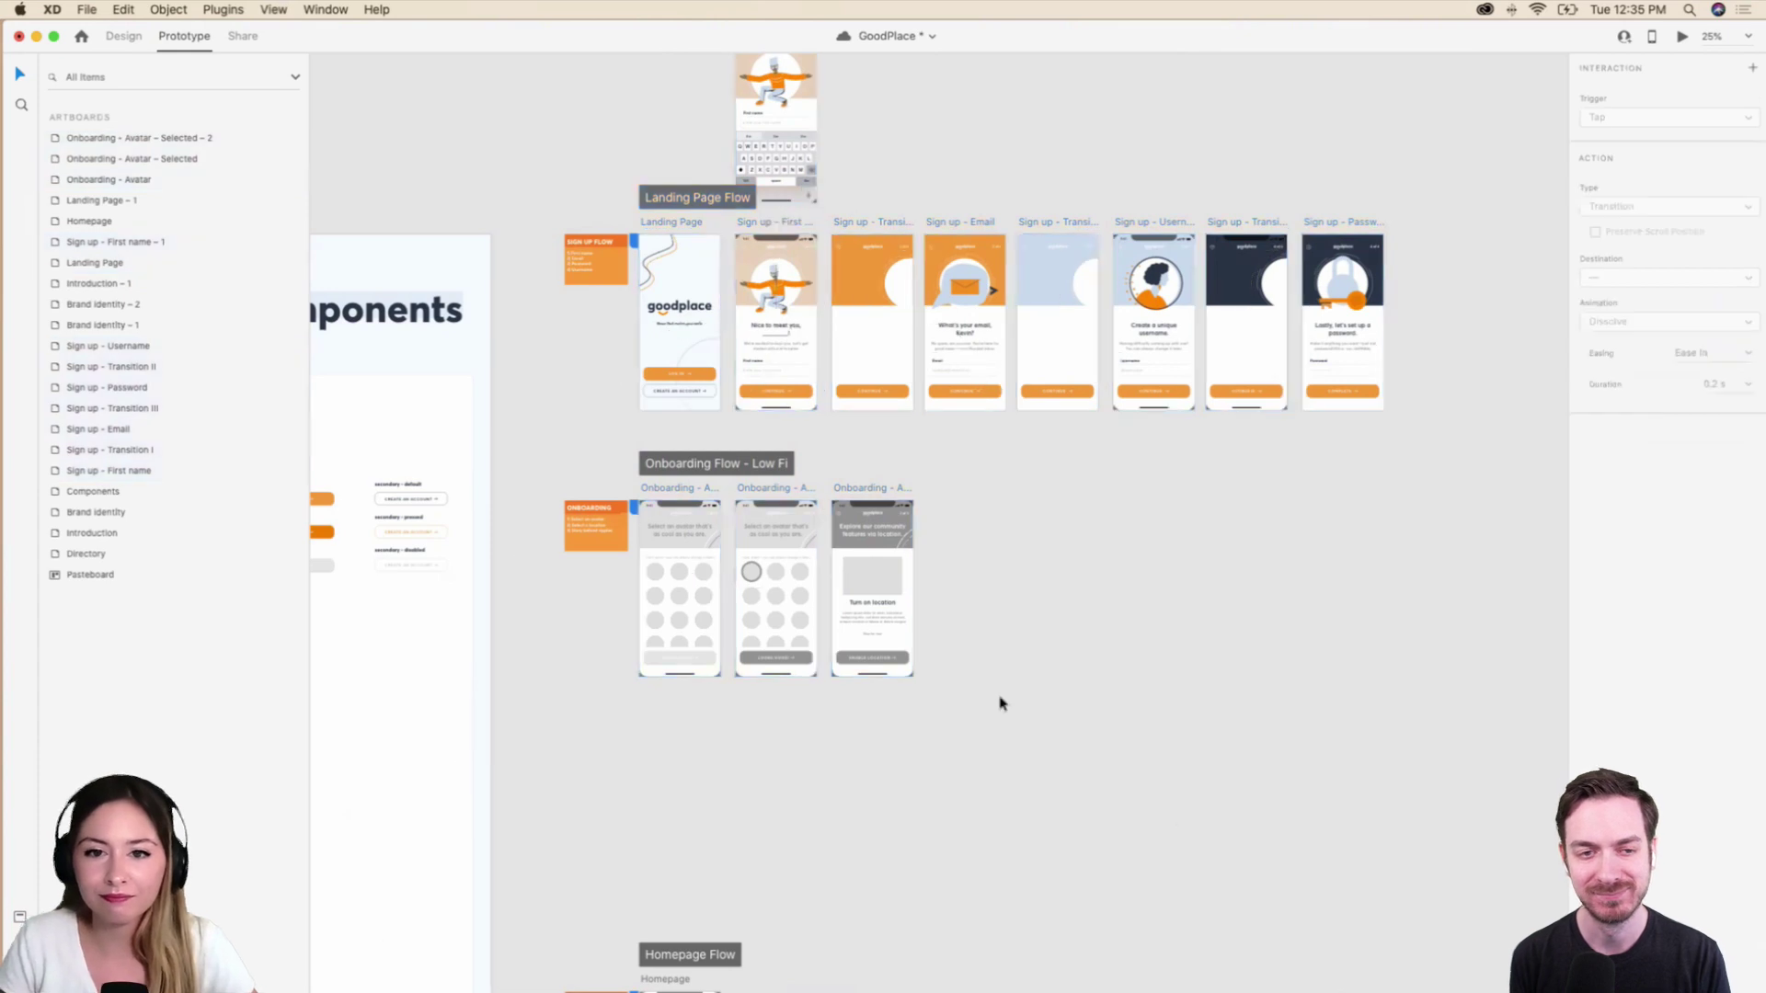
Return to design mode and examine the three low-fidelity onboarding artboards up close.
scroll(494, 199, up, 2)
scroll(494, 199, left, 2)
click(113, 41)
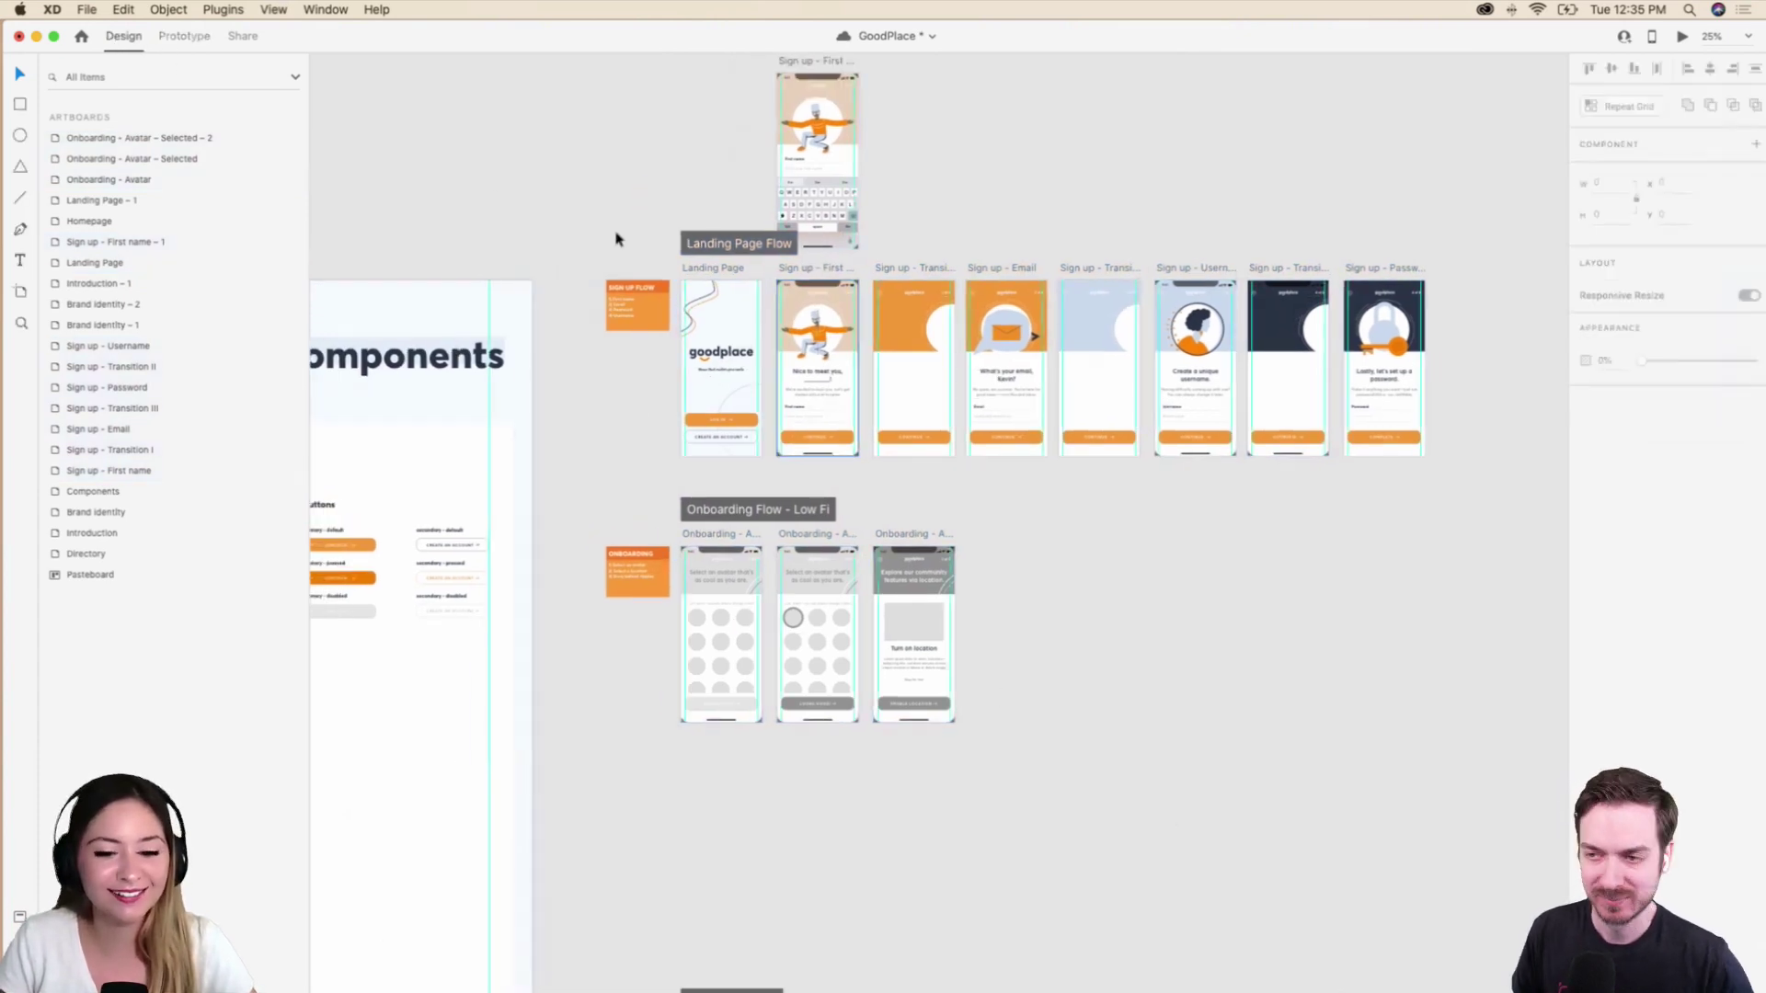
scroll(957, 497, down, 2)
scroll(957, 496, left, 1)
scroll(956, 496, down, 2)
scroll(957, 497, left, 2)
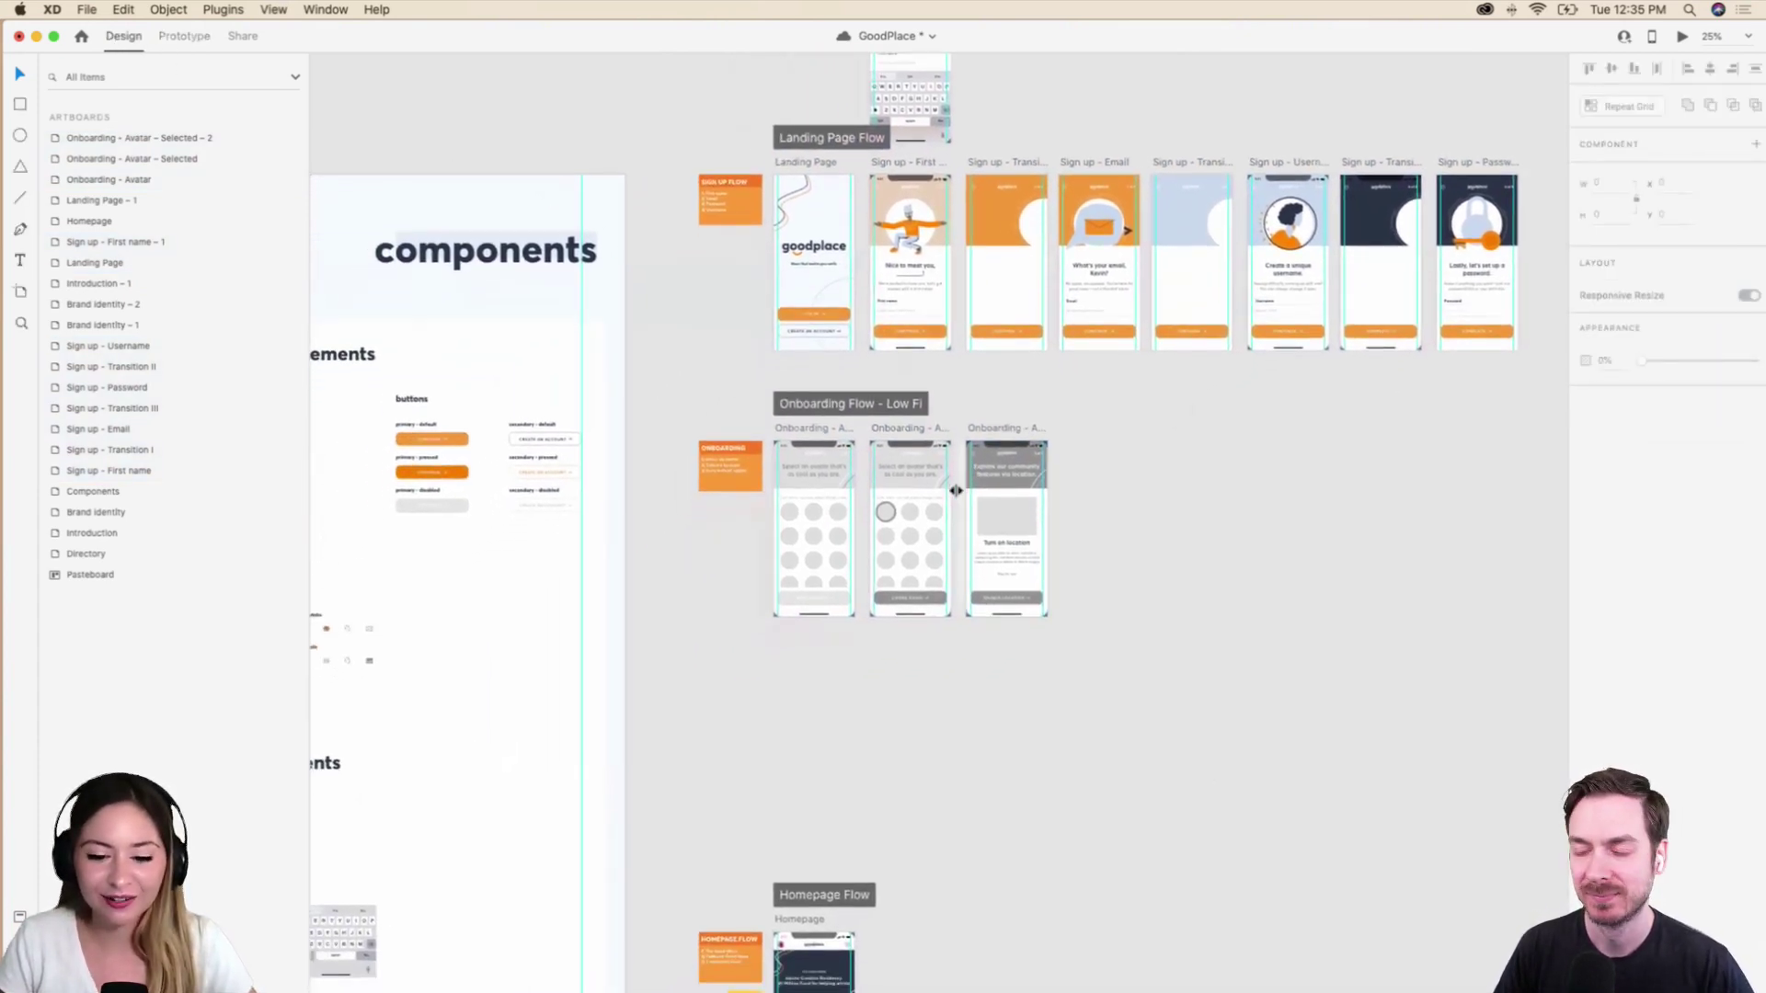
scroll(956, 497, down, 1)
scroll(957, 497, right, 1)
key(super+equal)
scroll(956, 496, down, 1)
scroll(956, 497, right, 1)
key(super+equal)
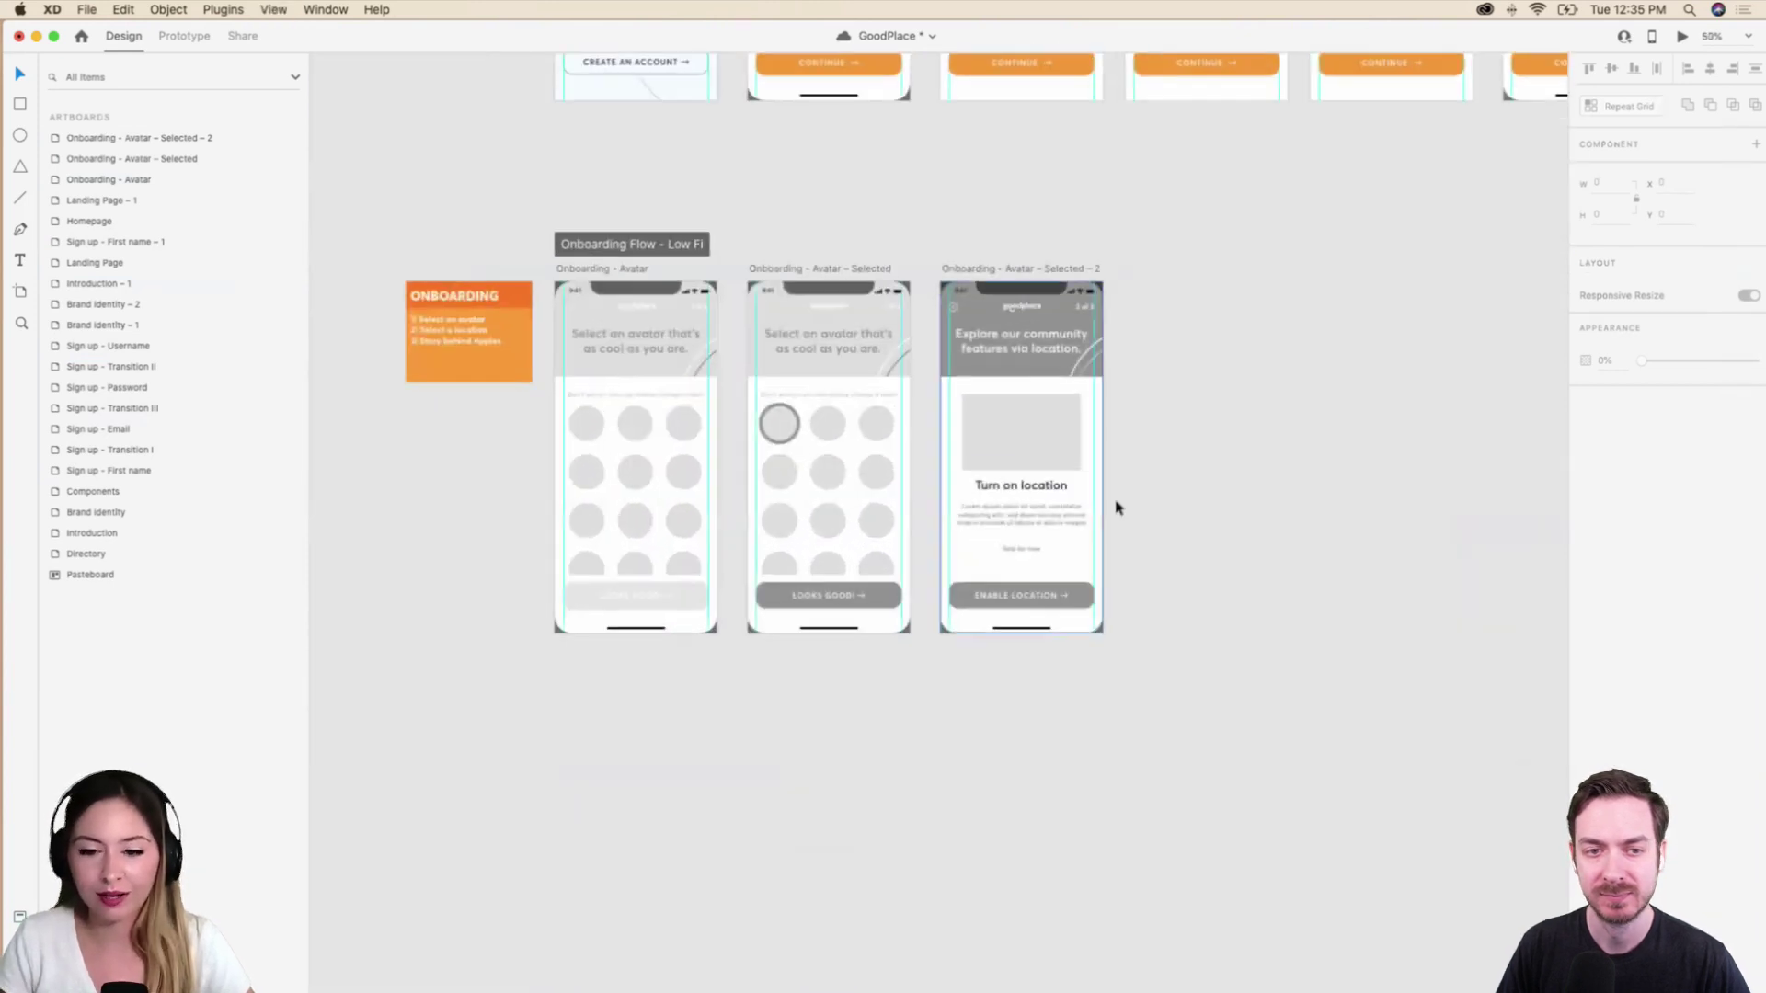
scroll(1155, 507, down, 1)
scroll(1155, 507, left, 1)
scroll(1154, 506, up, 1)
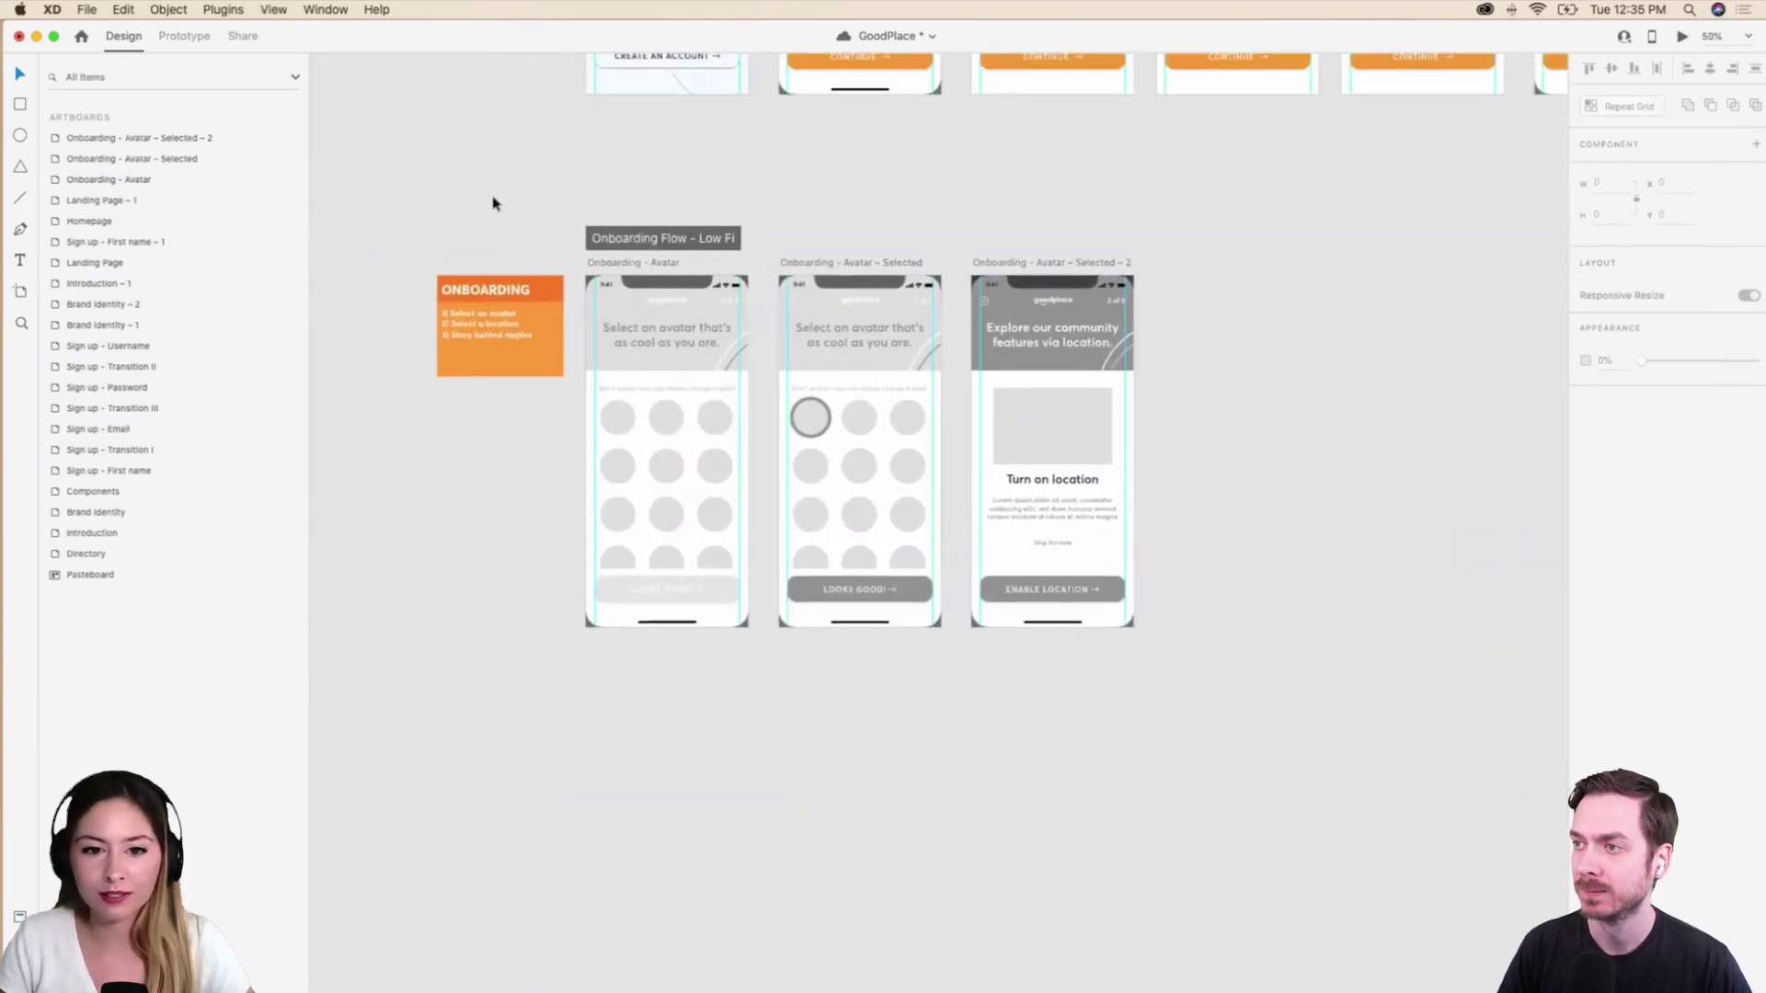
Preview the Onboarding - Avatar artboard as a prototype, move the preview window aside and close it.
scroll(702, 347, up, 1)
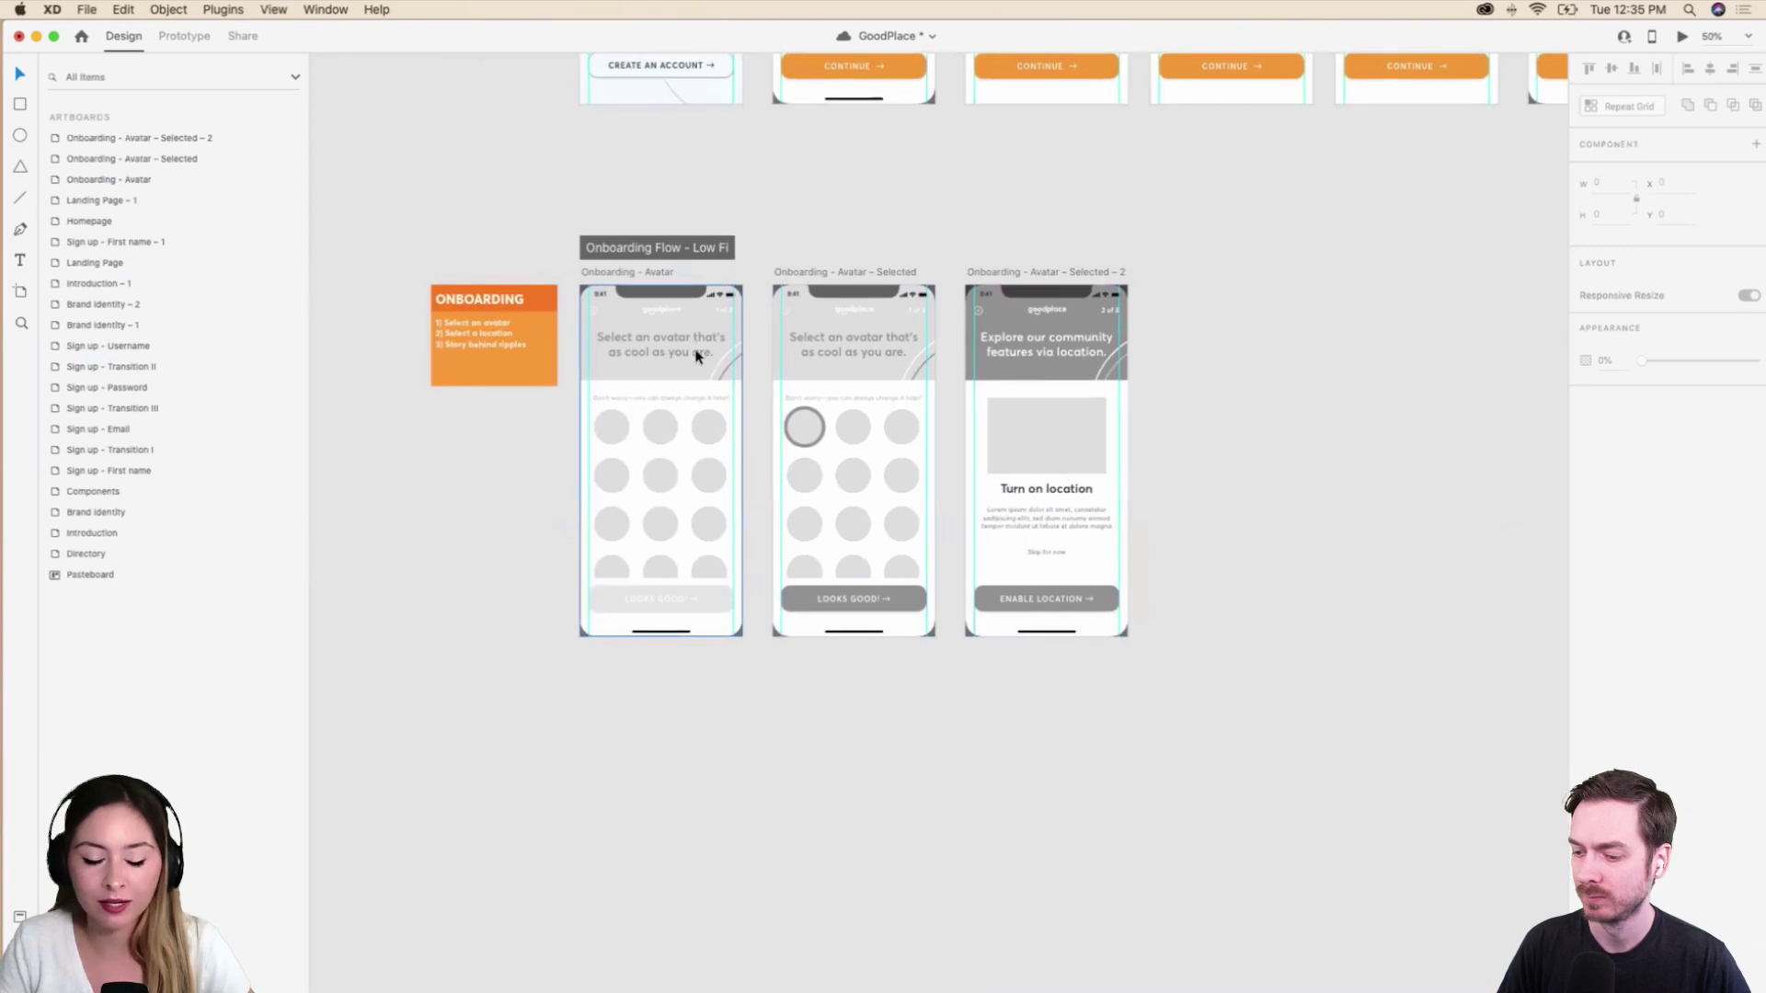
scroll(696, 357, left, 1)
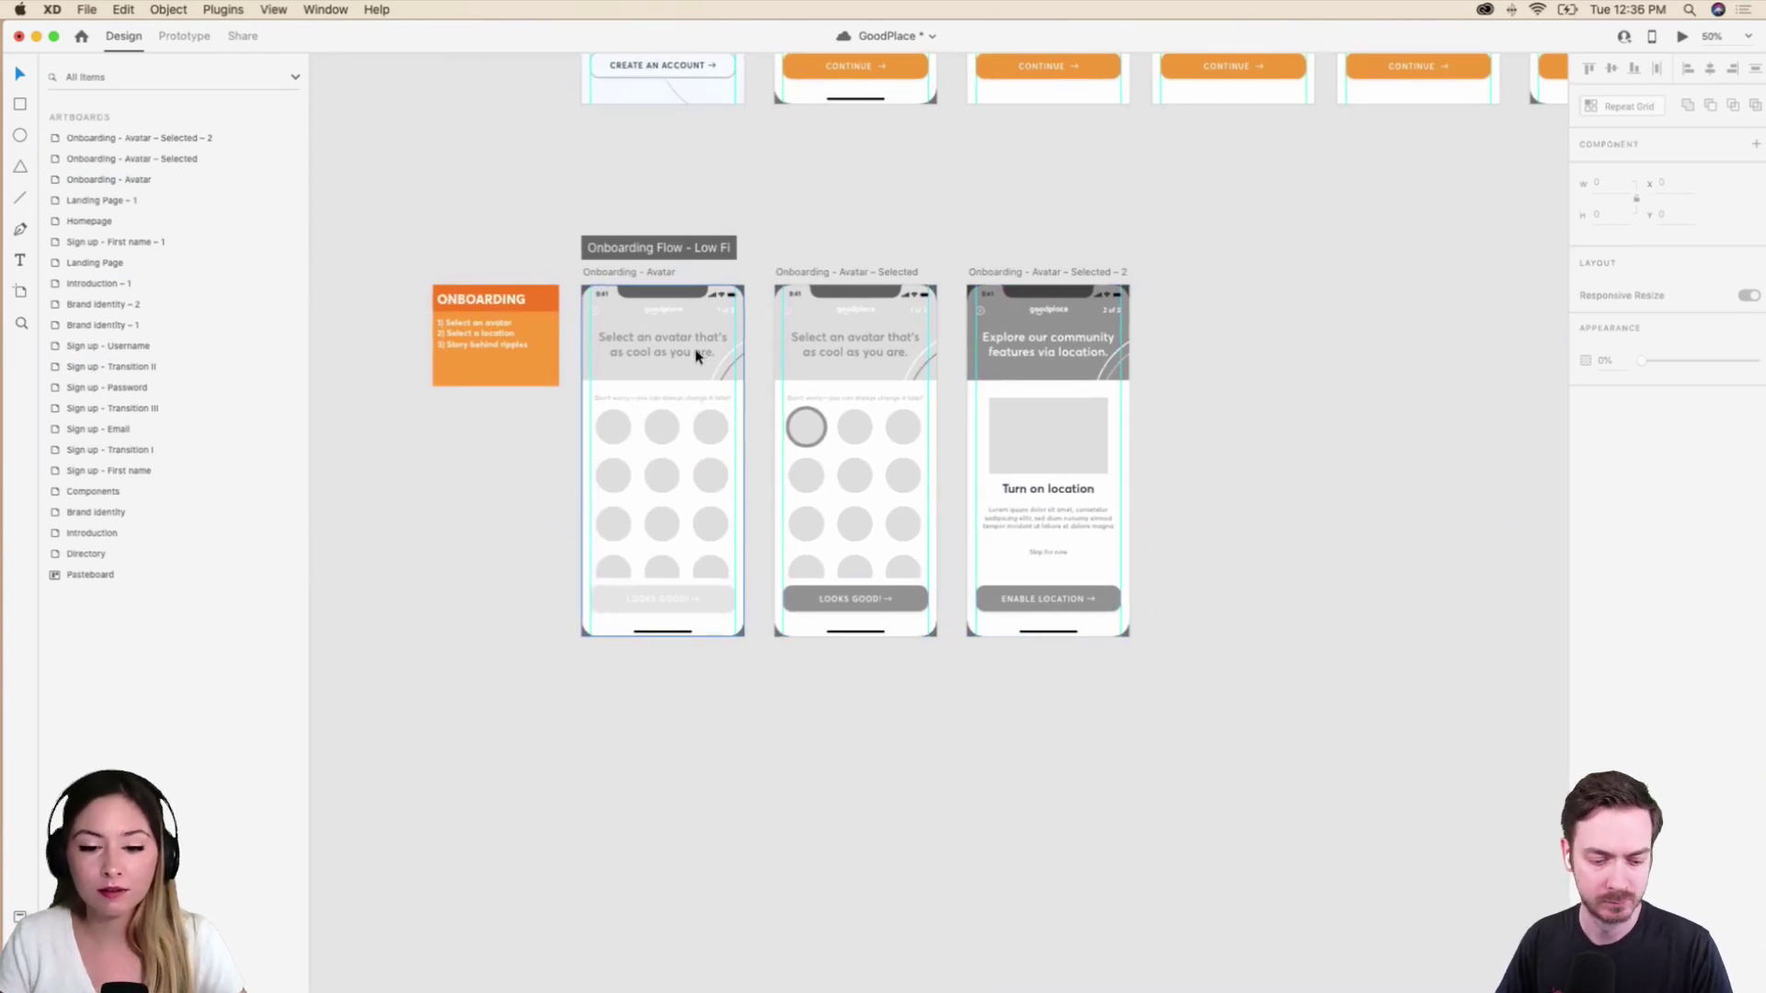
click(696, 357)
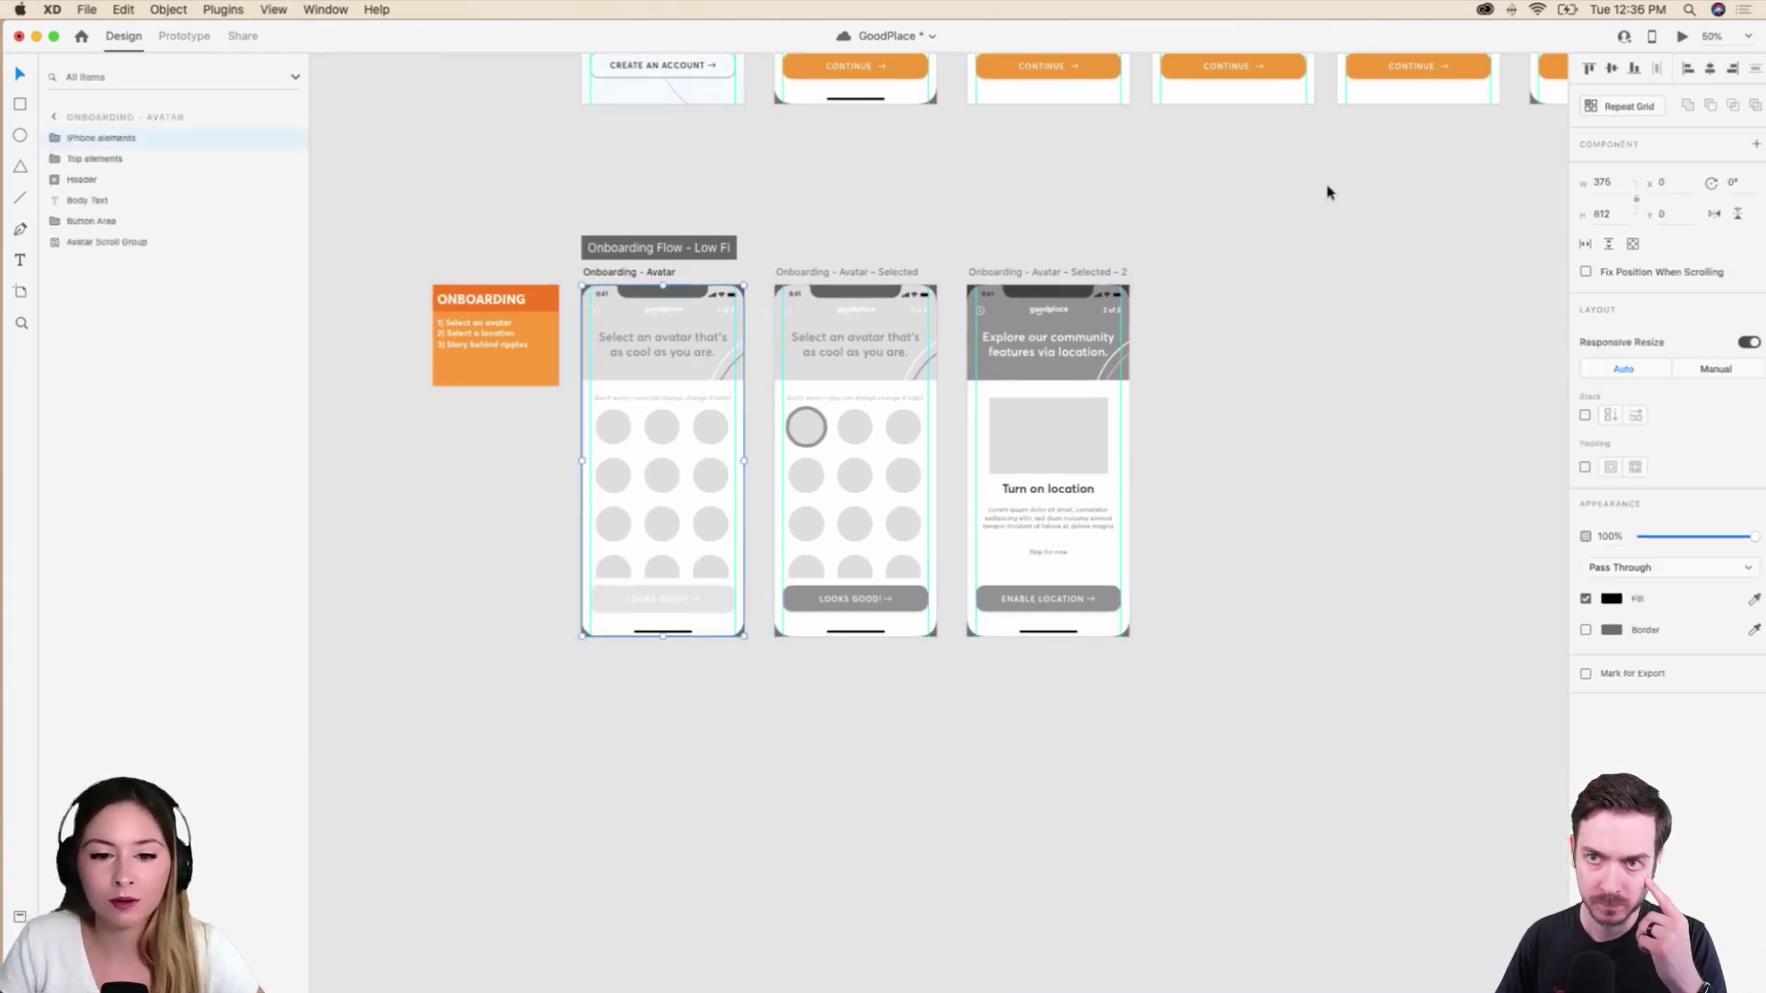
click(1682, 37)
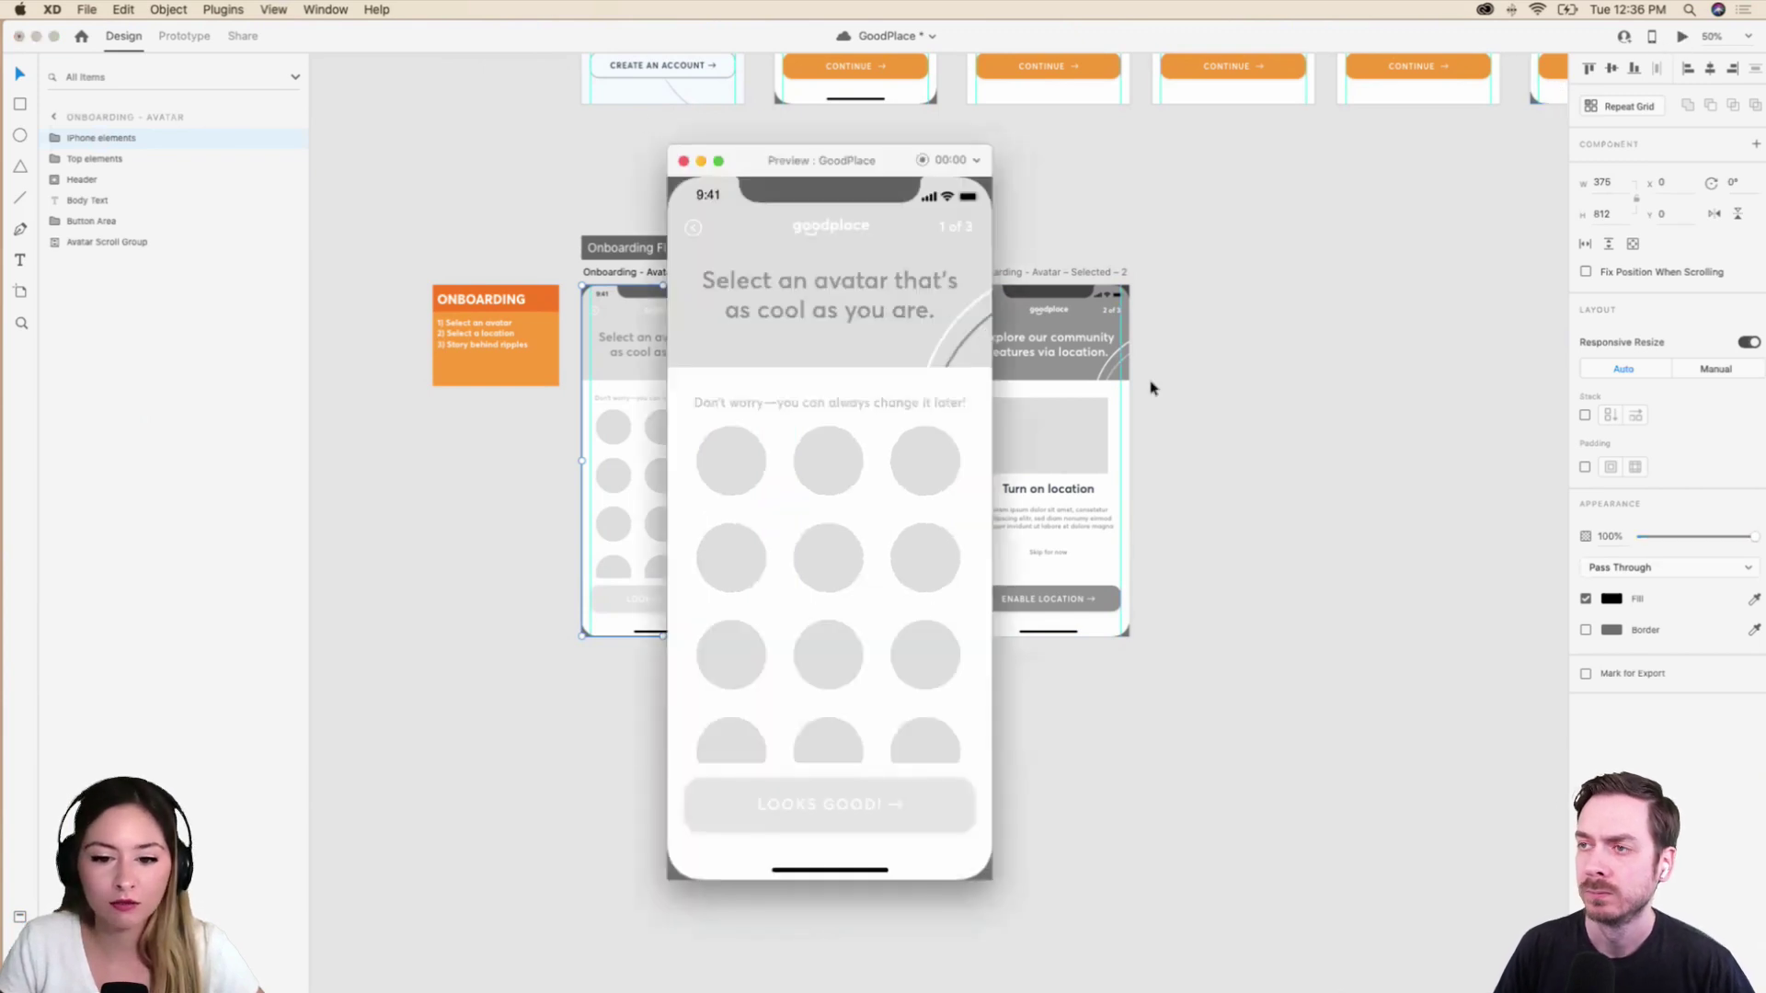
drag(891, 153, 982, 148)
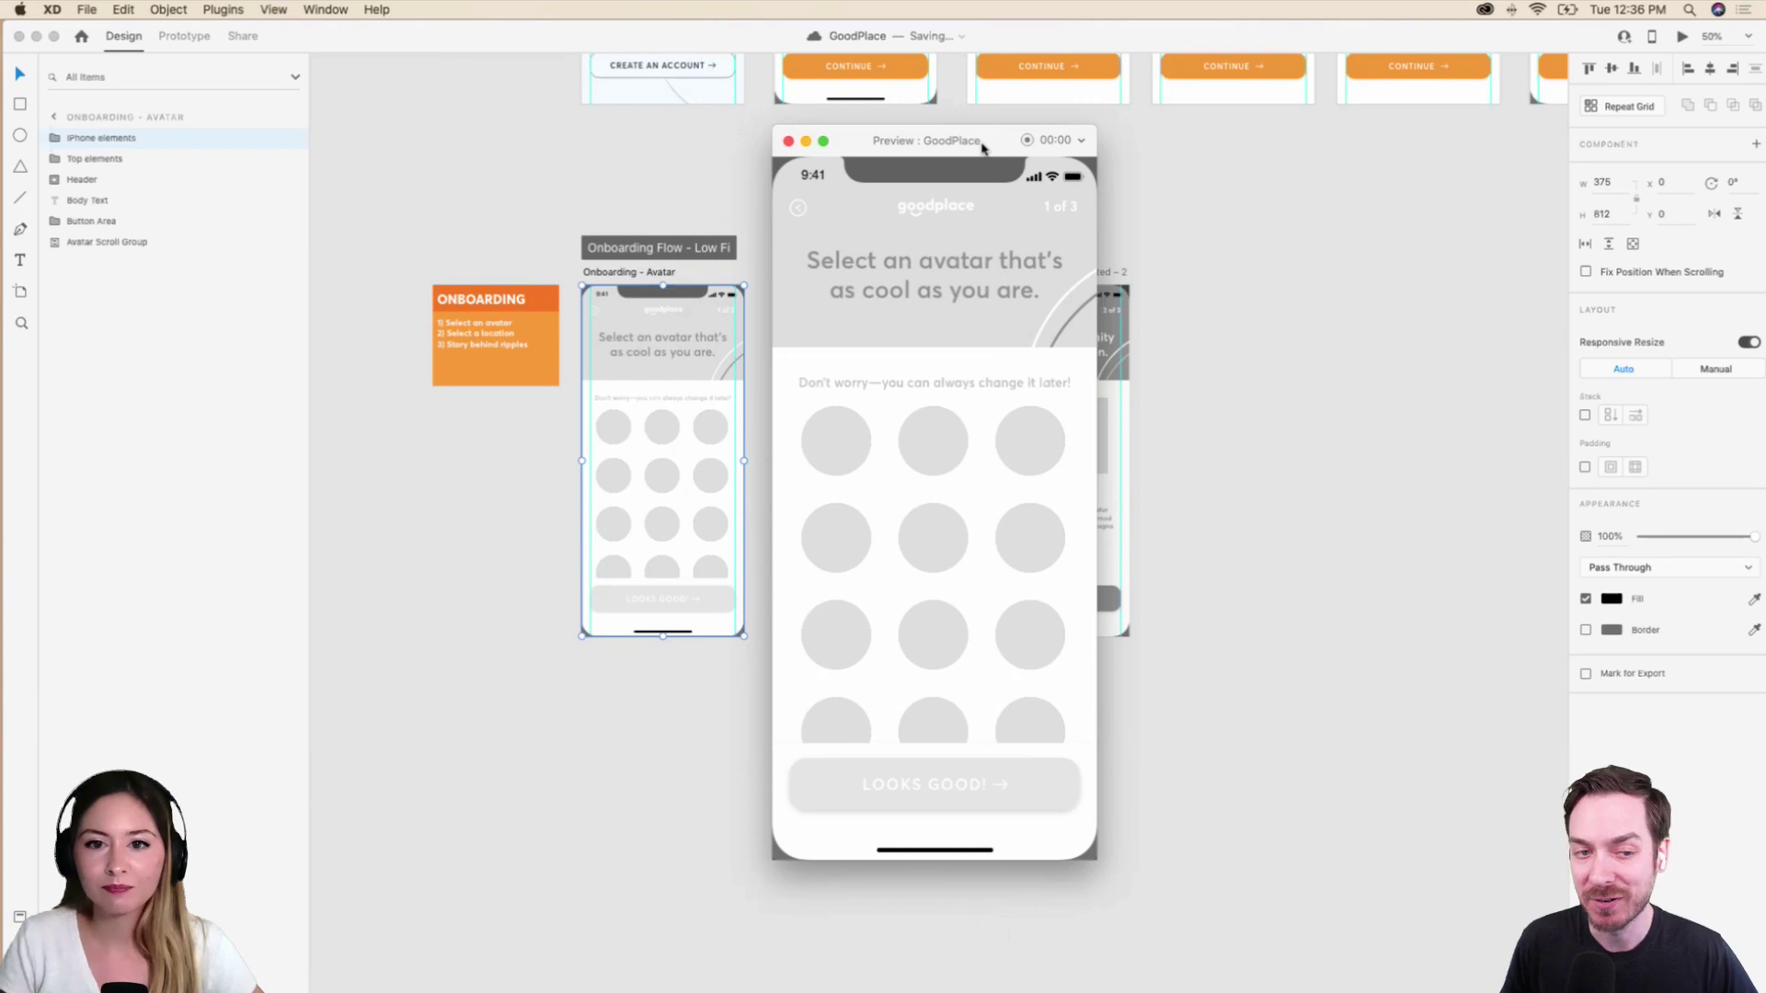
click(787, 141)
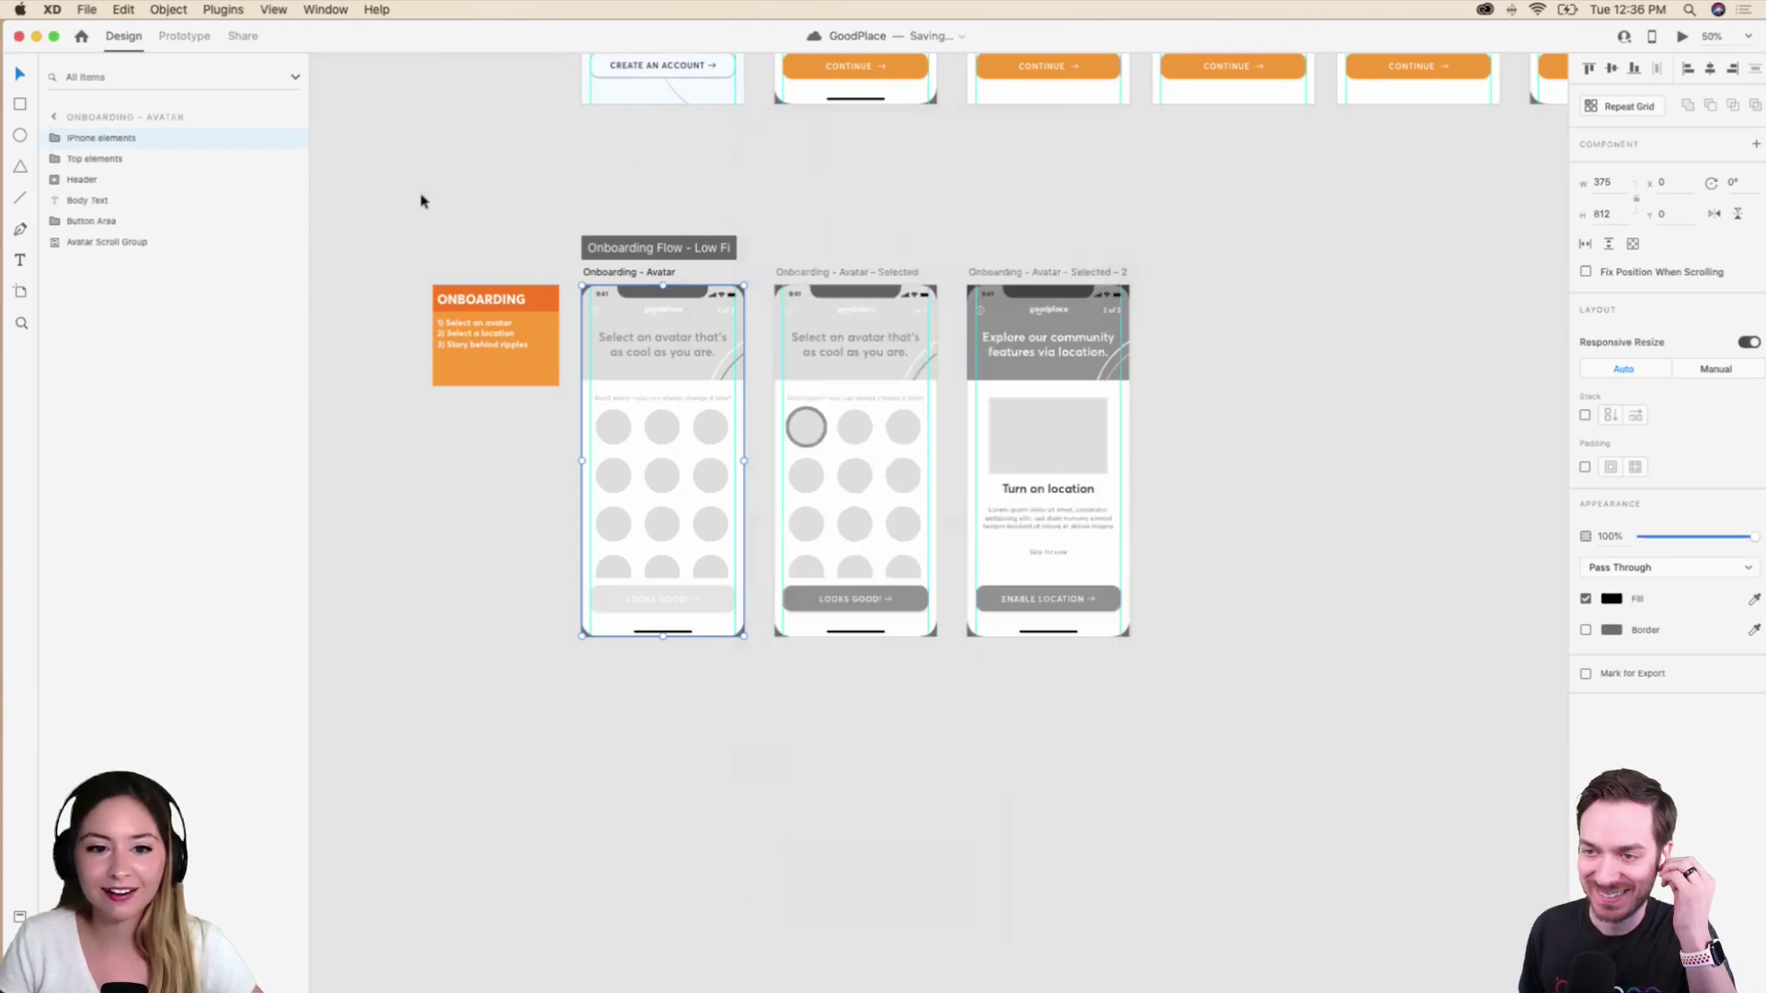
Return to prototype mode and undo the link from the Sign up - Password primary button to Onboarding - Avatar.
click(204, 36)
click(691, 252)
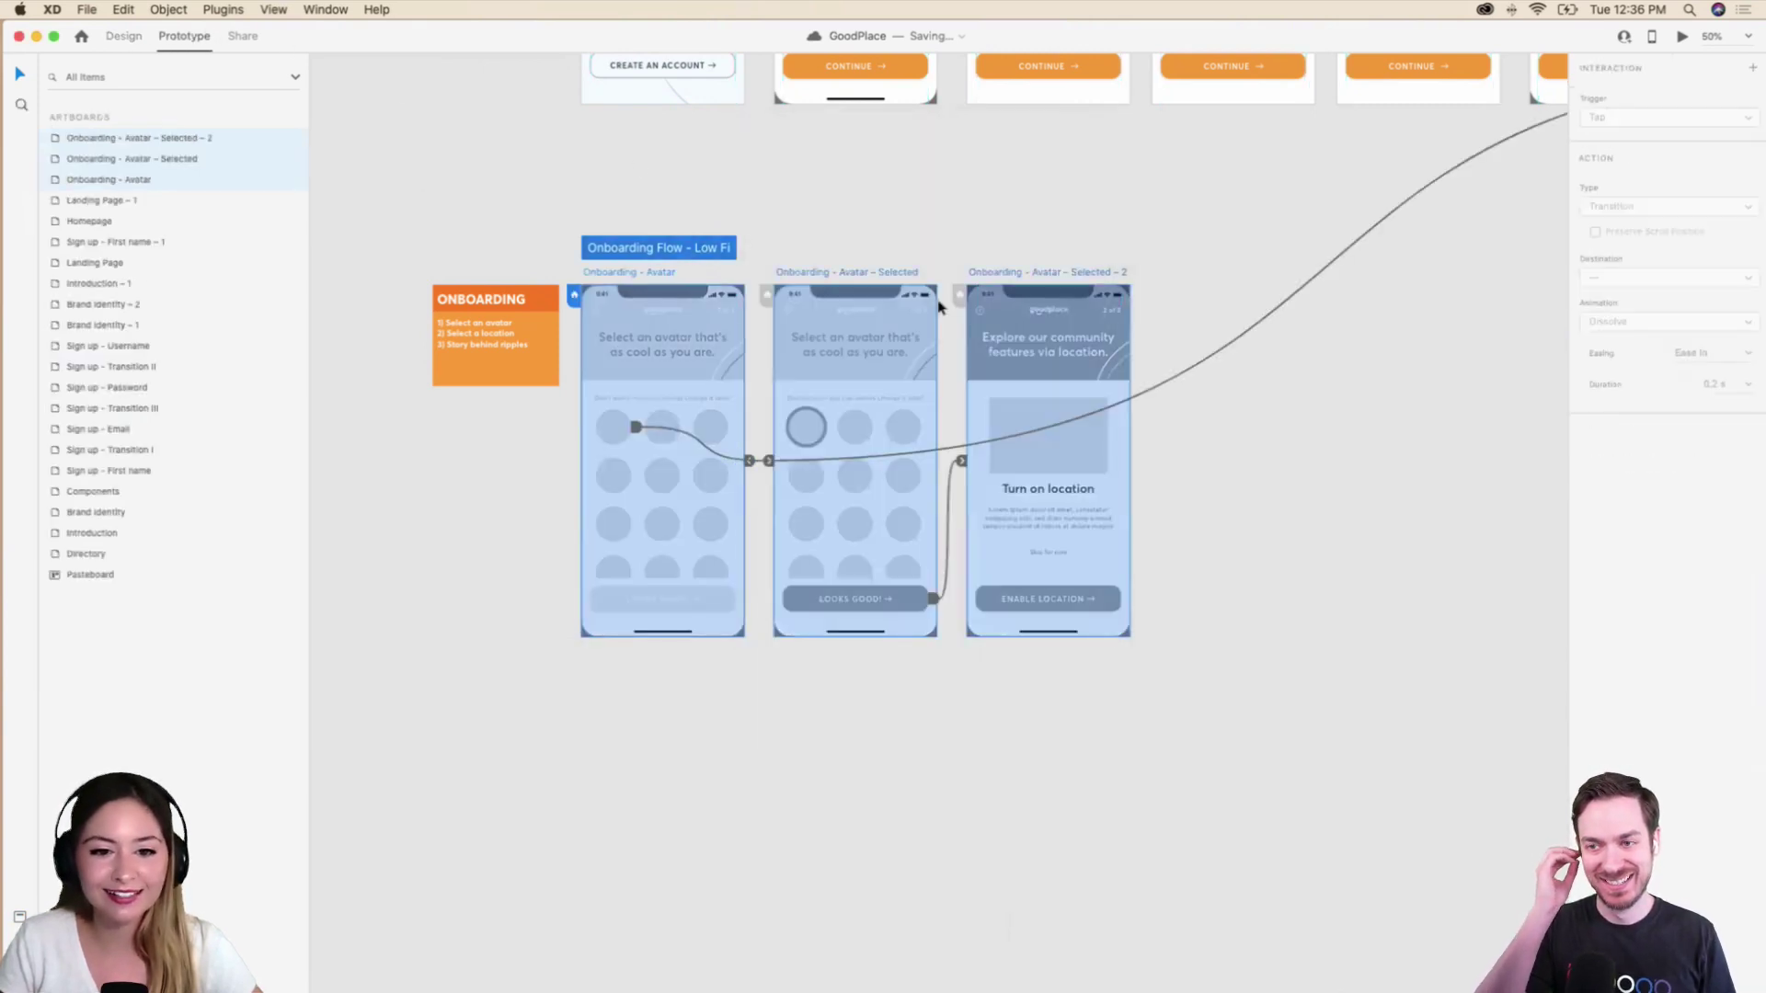
scroll(1090, 347, right, 10)
scroll(1090, 347, up, 5)
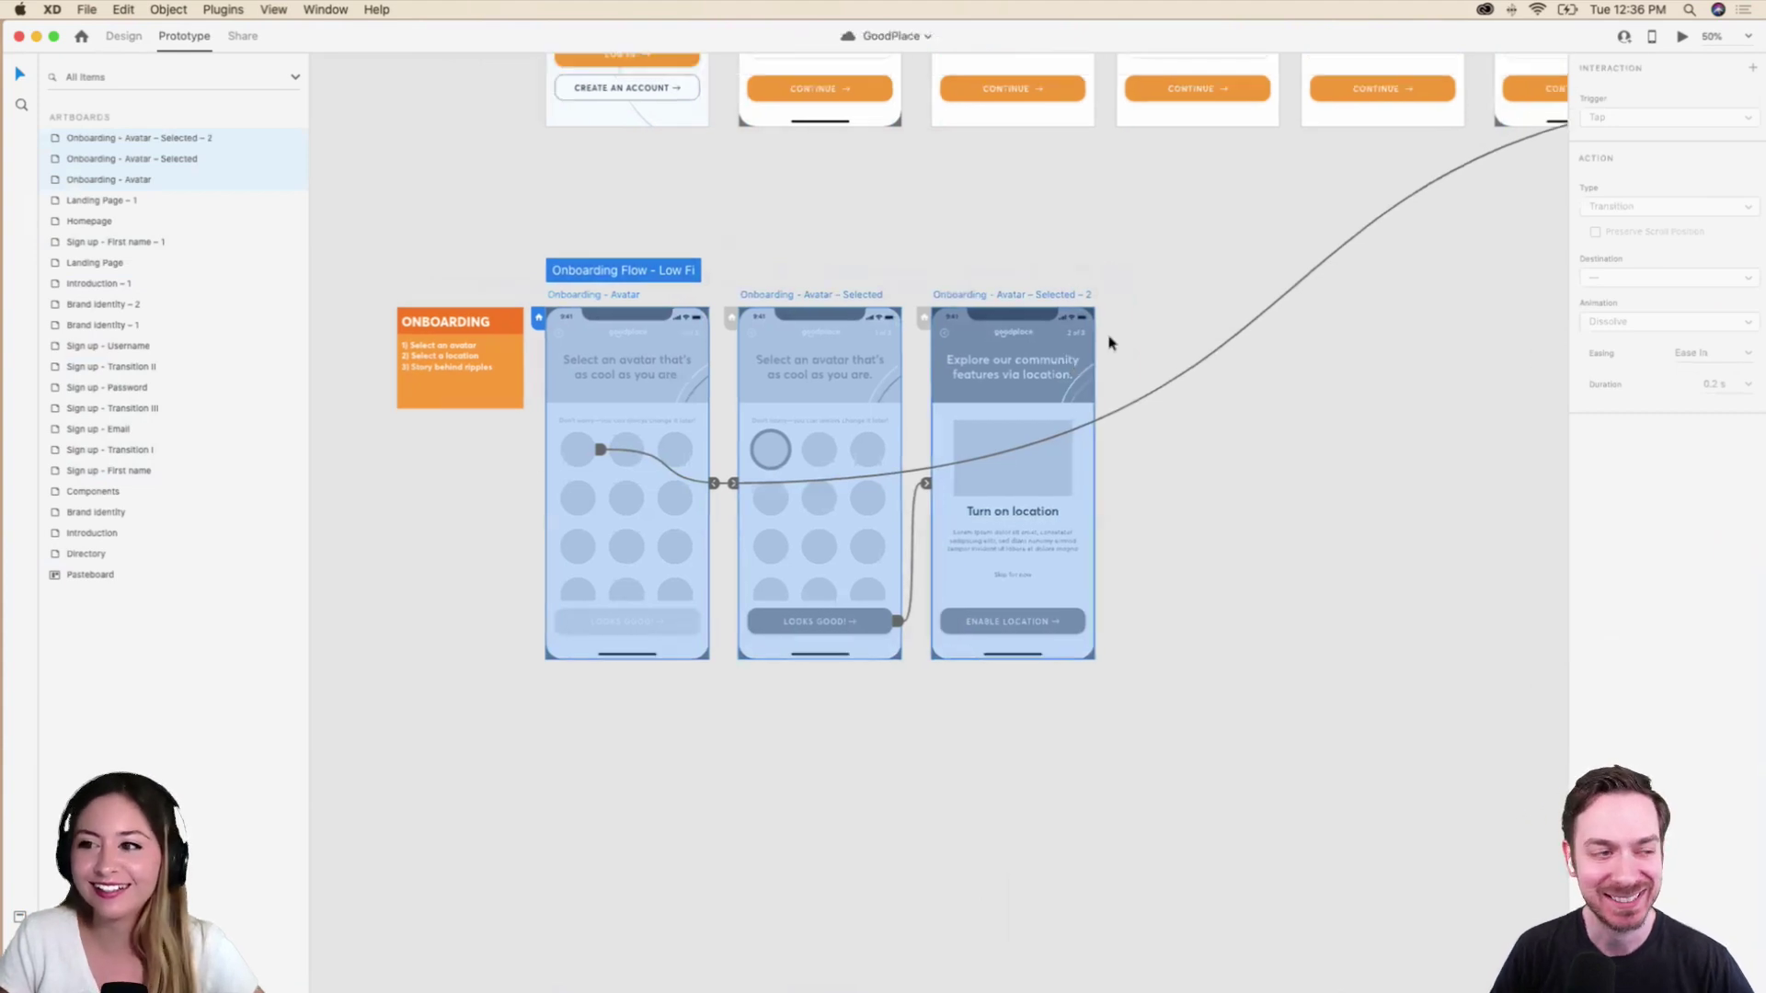
key(super+z)
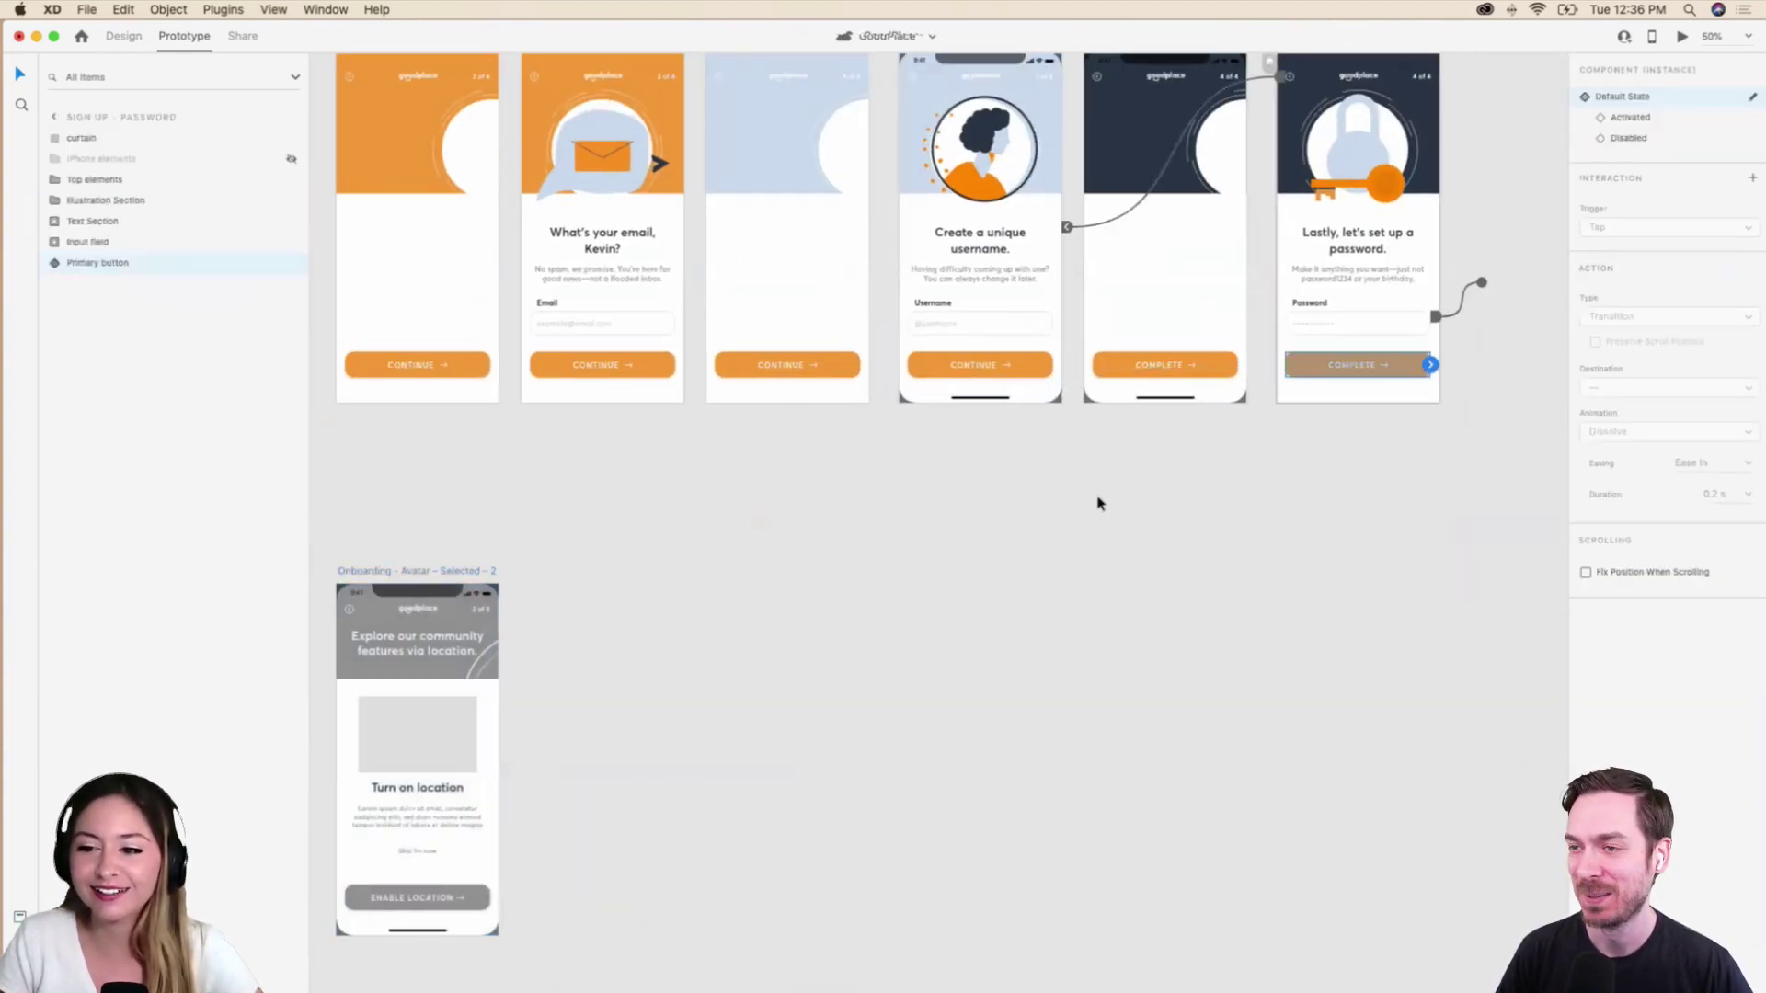
Create a share link for Onboarding Flow - Low Fi with the Design Review view setting and access for anyone with the link.
scroll(860, 496, left, 8)
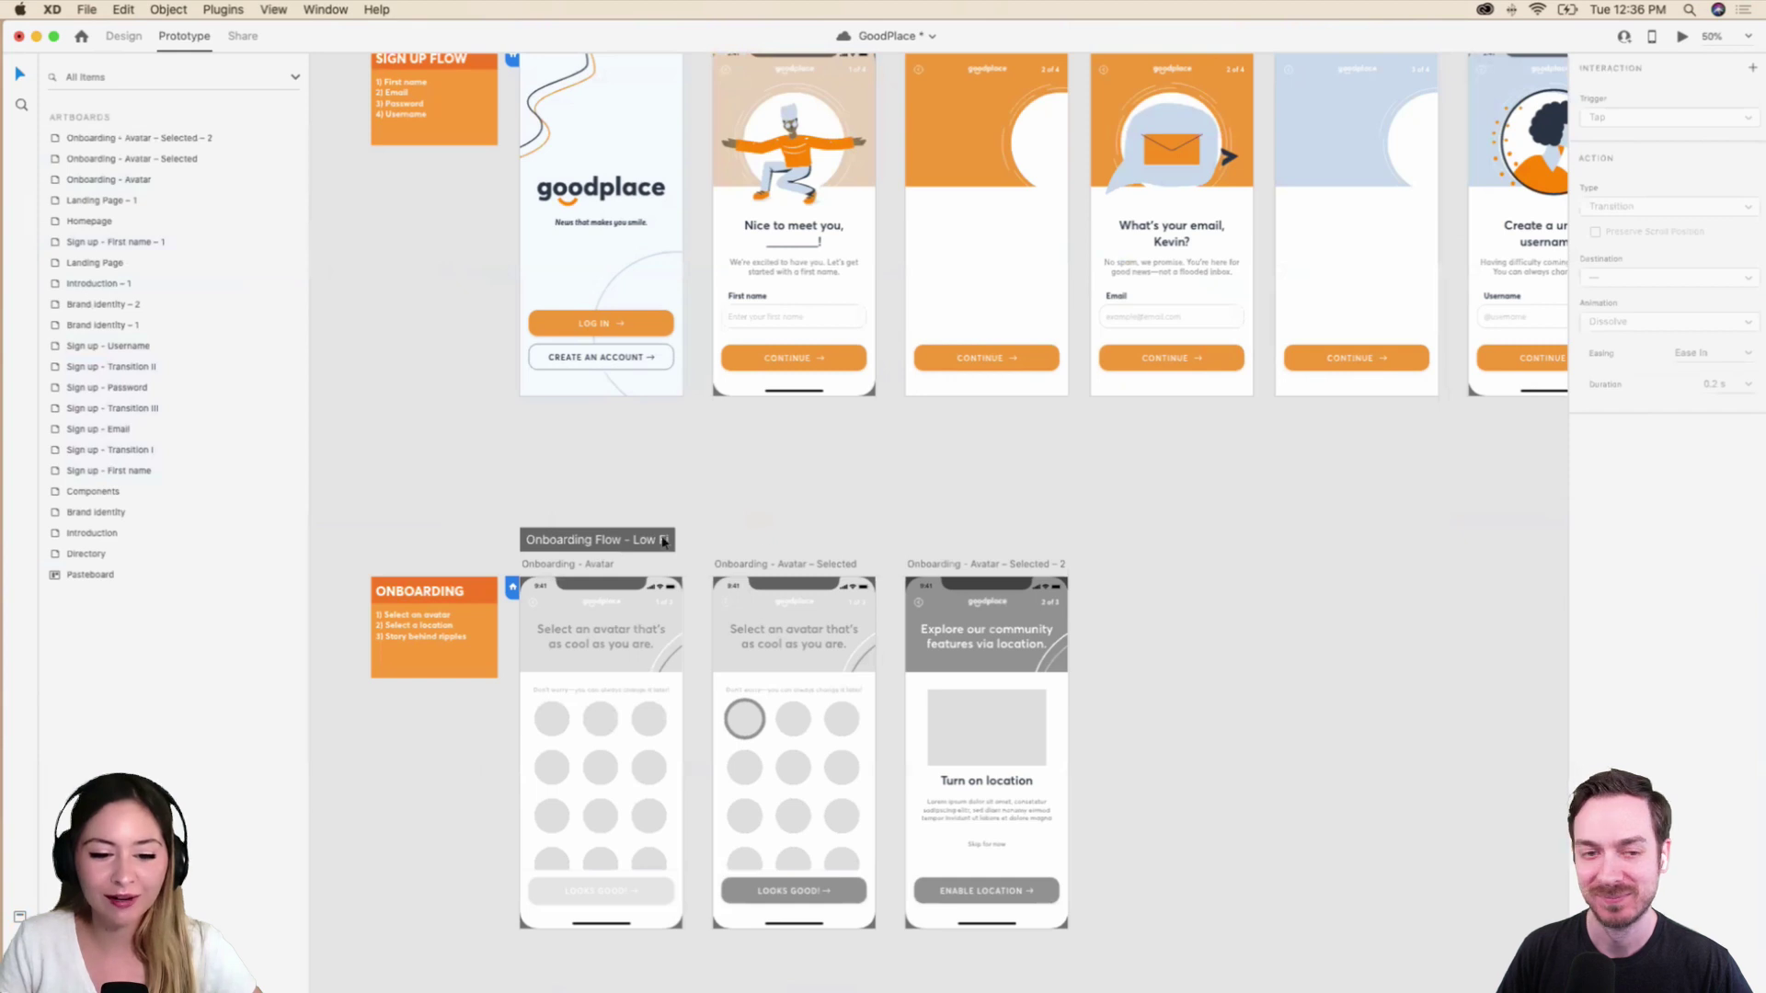
click(664, 541)
scroll(718, 520, down, 2)
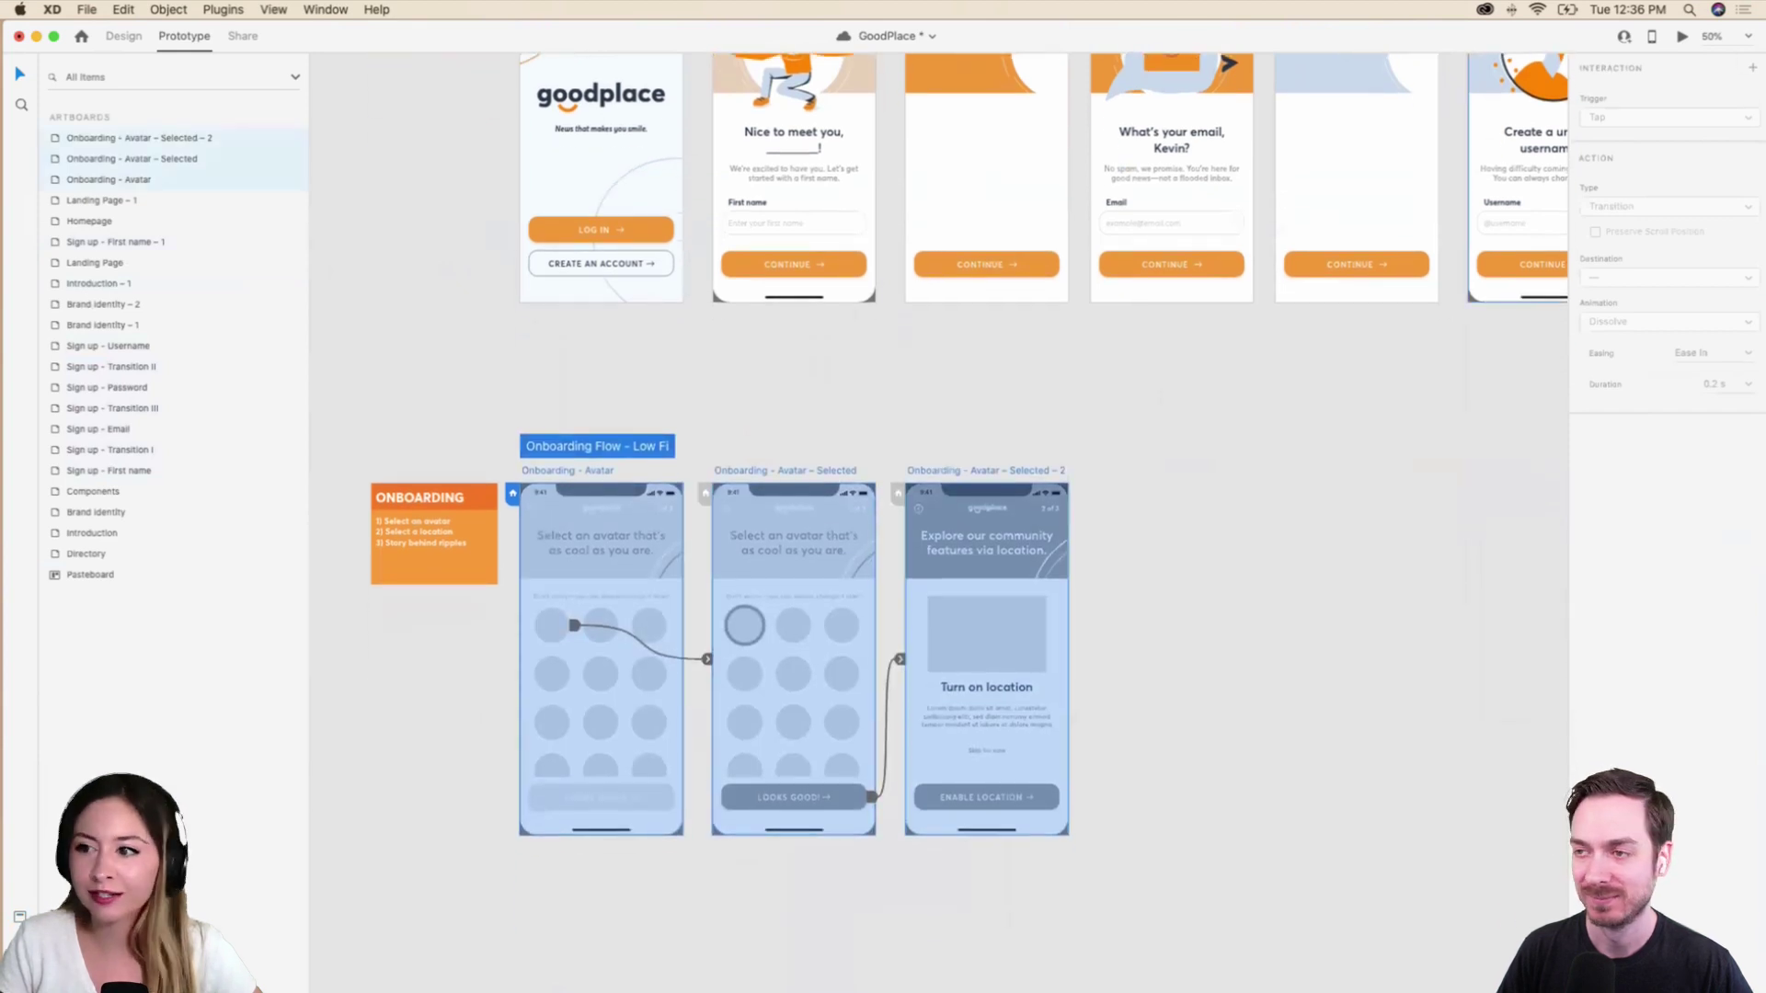
click(242, 37)
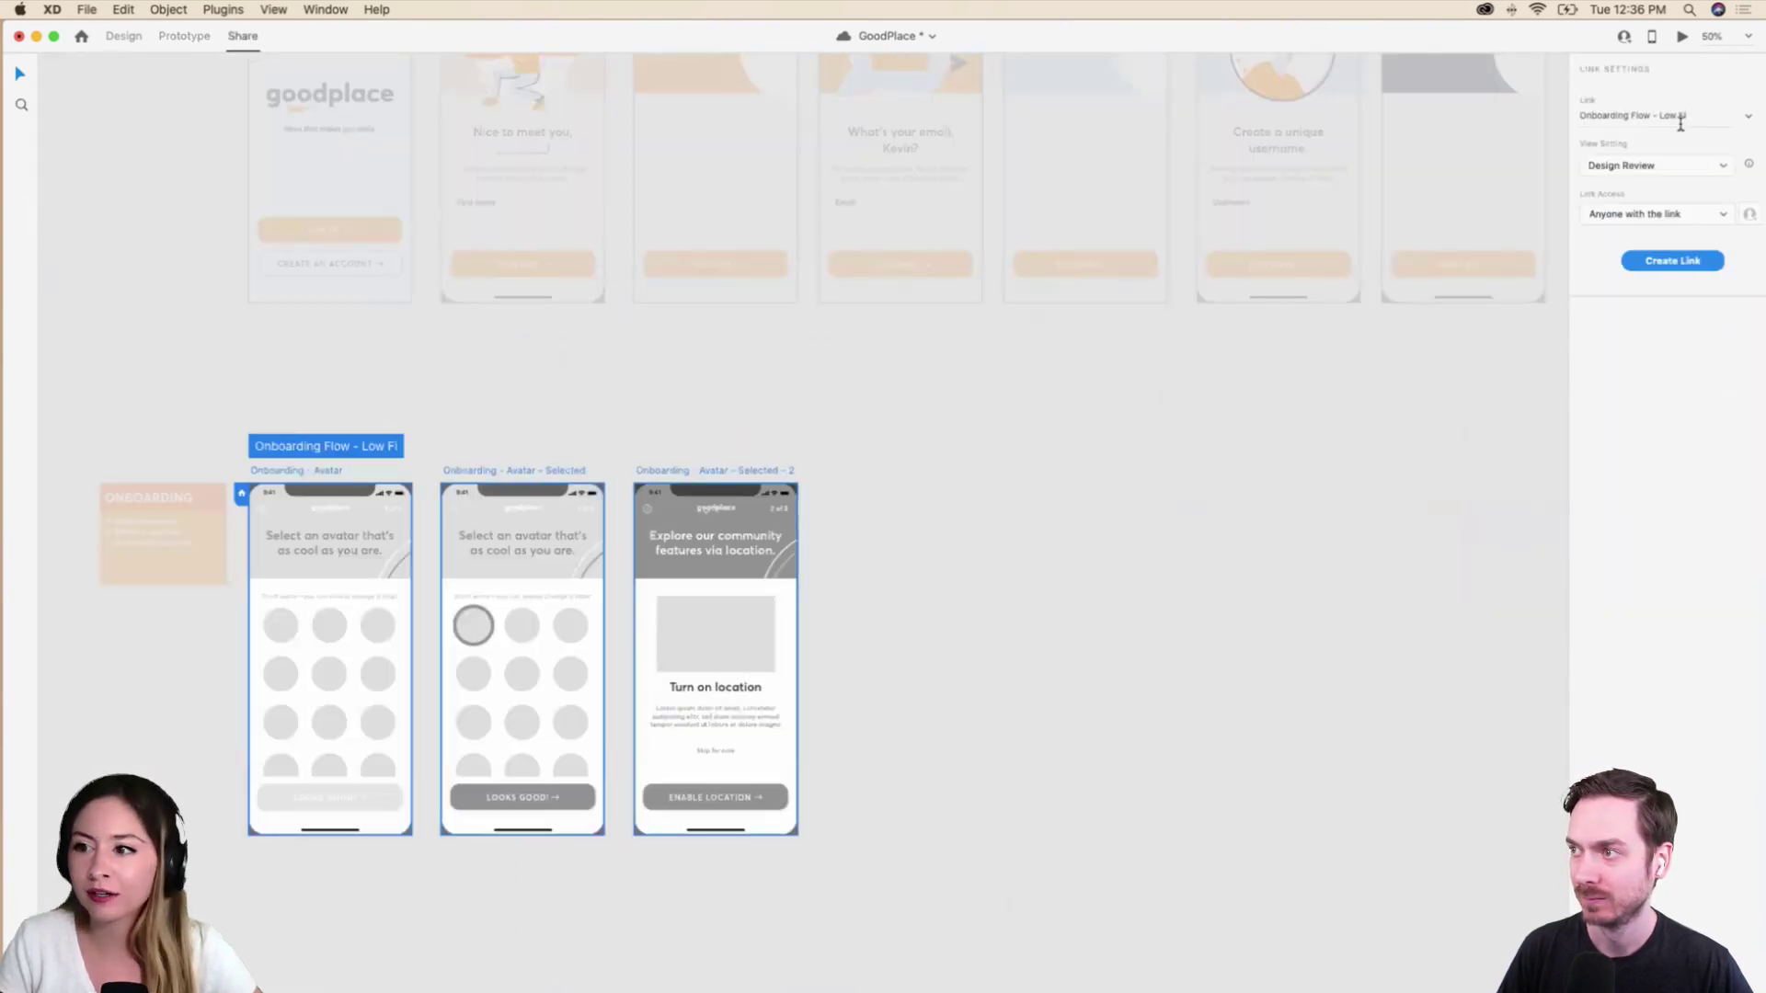
click(1686, 177)
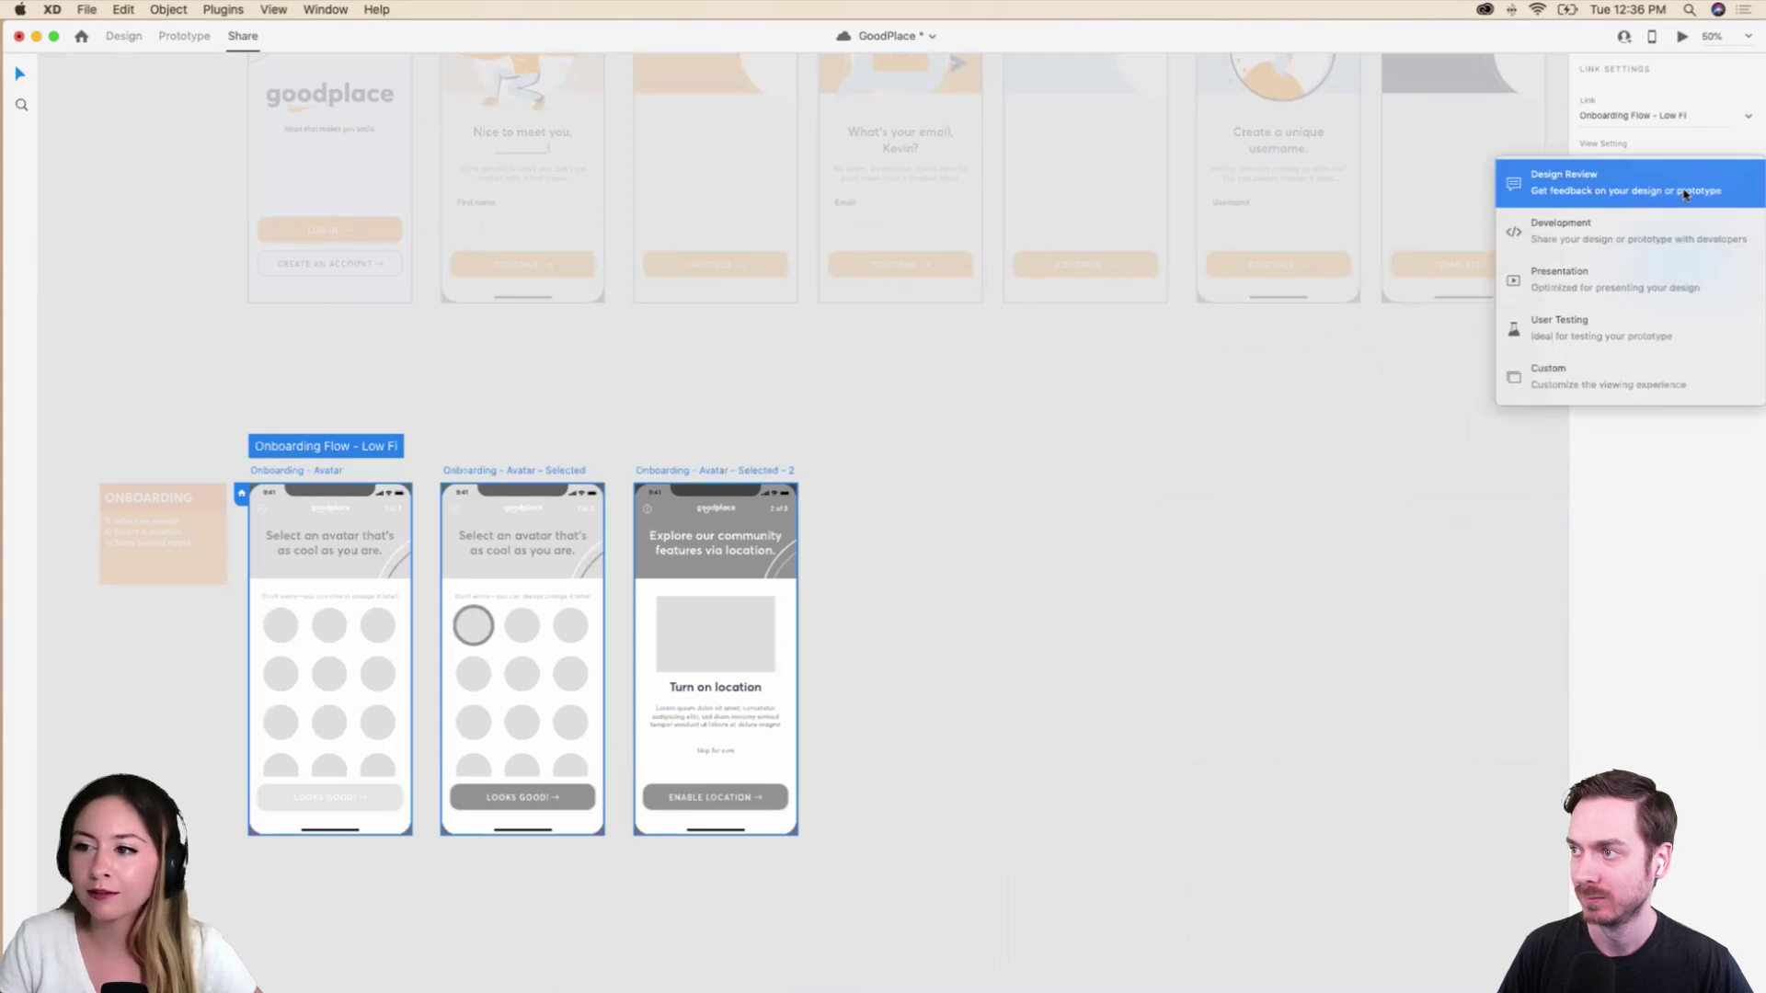
click(1686, 194)
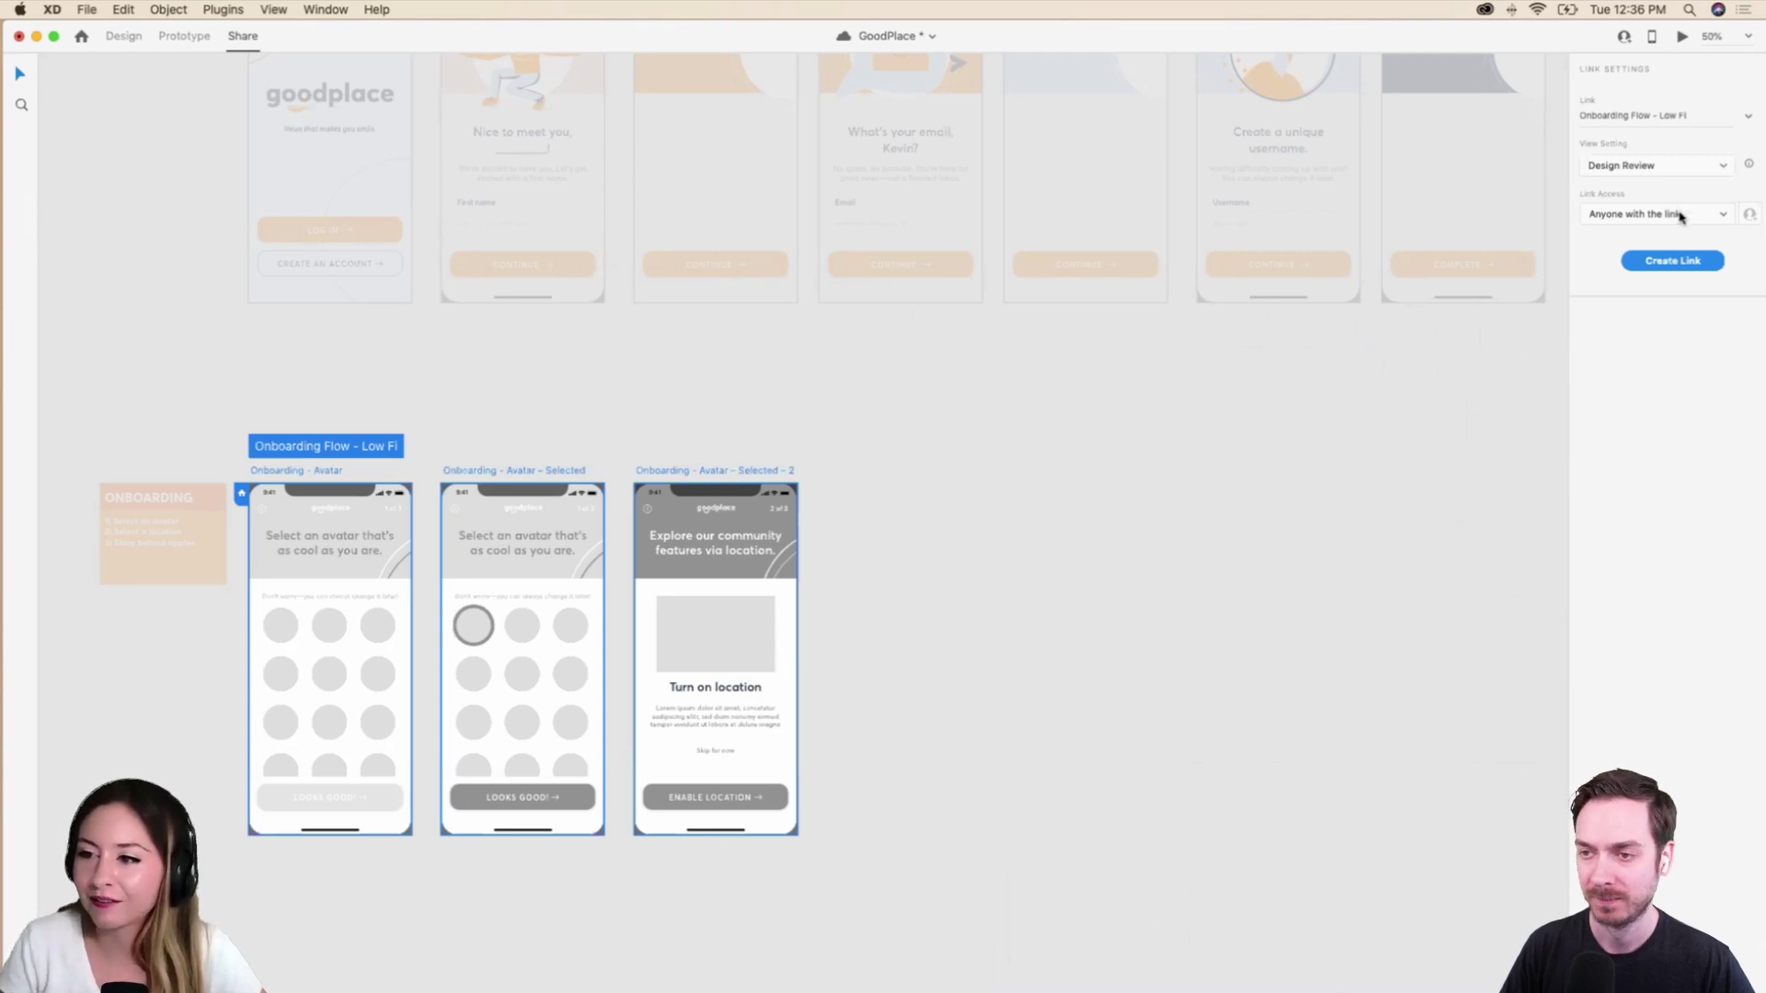
click(1679, 213)
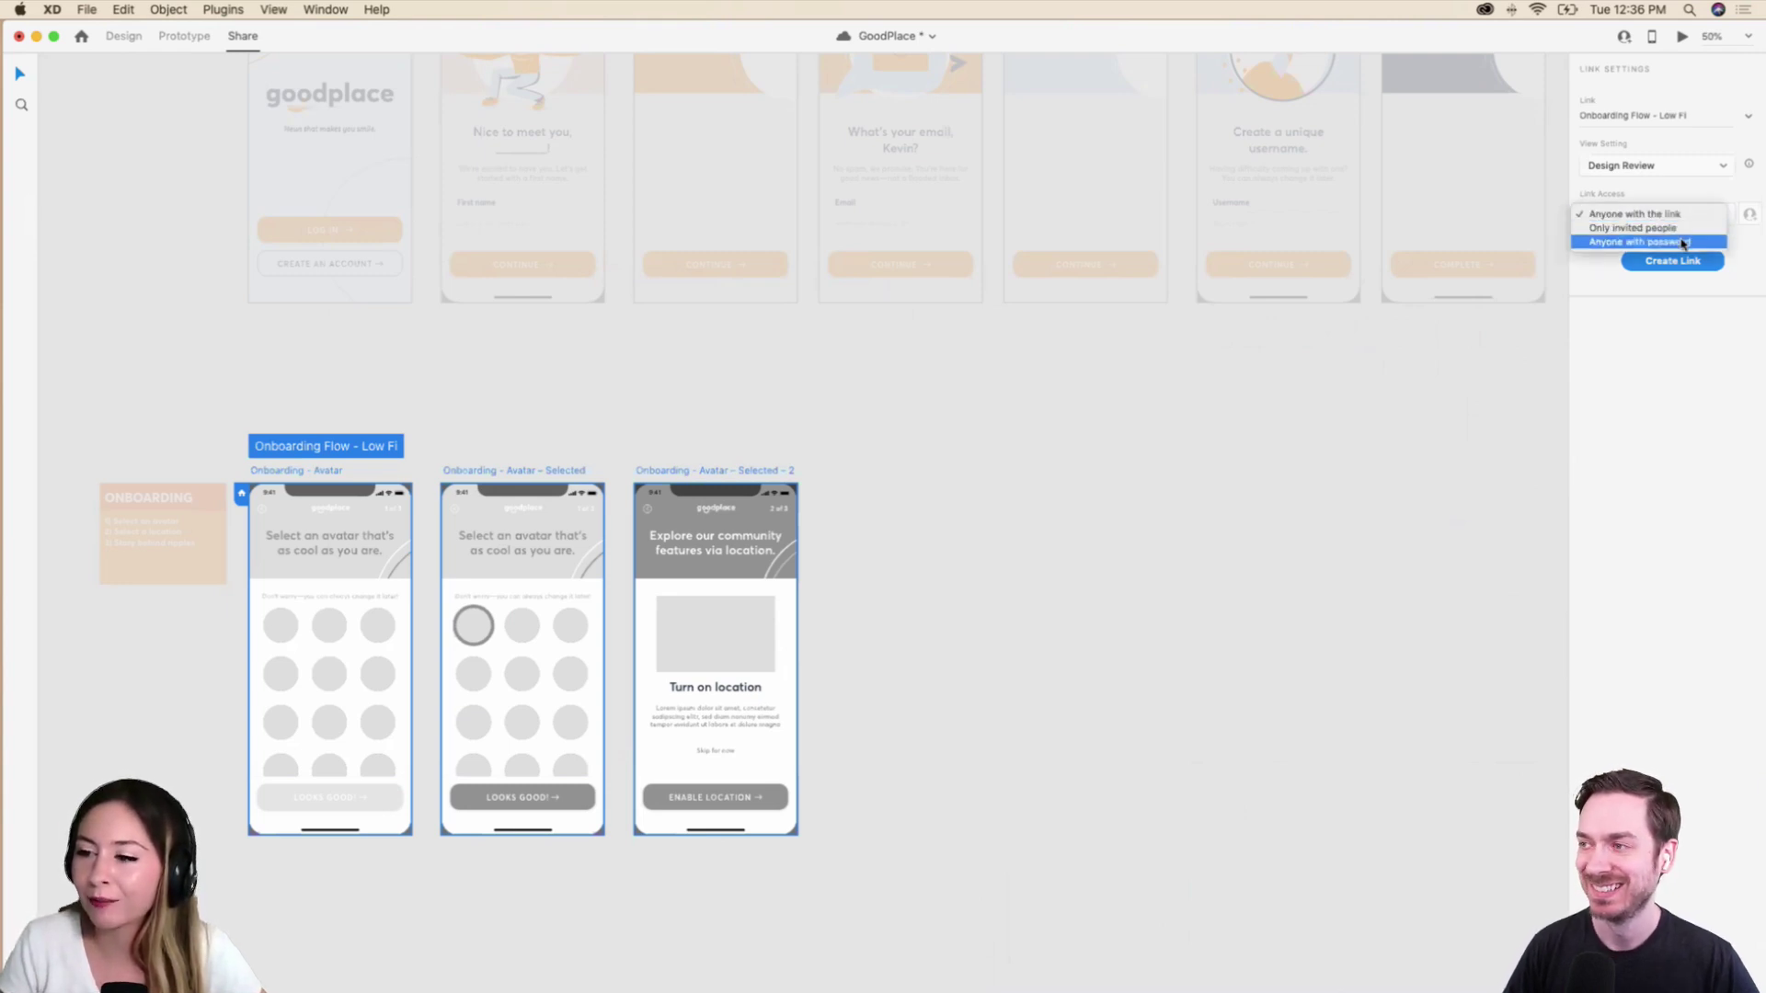
click(1697, 213)
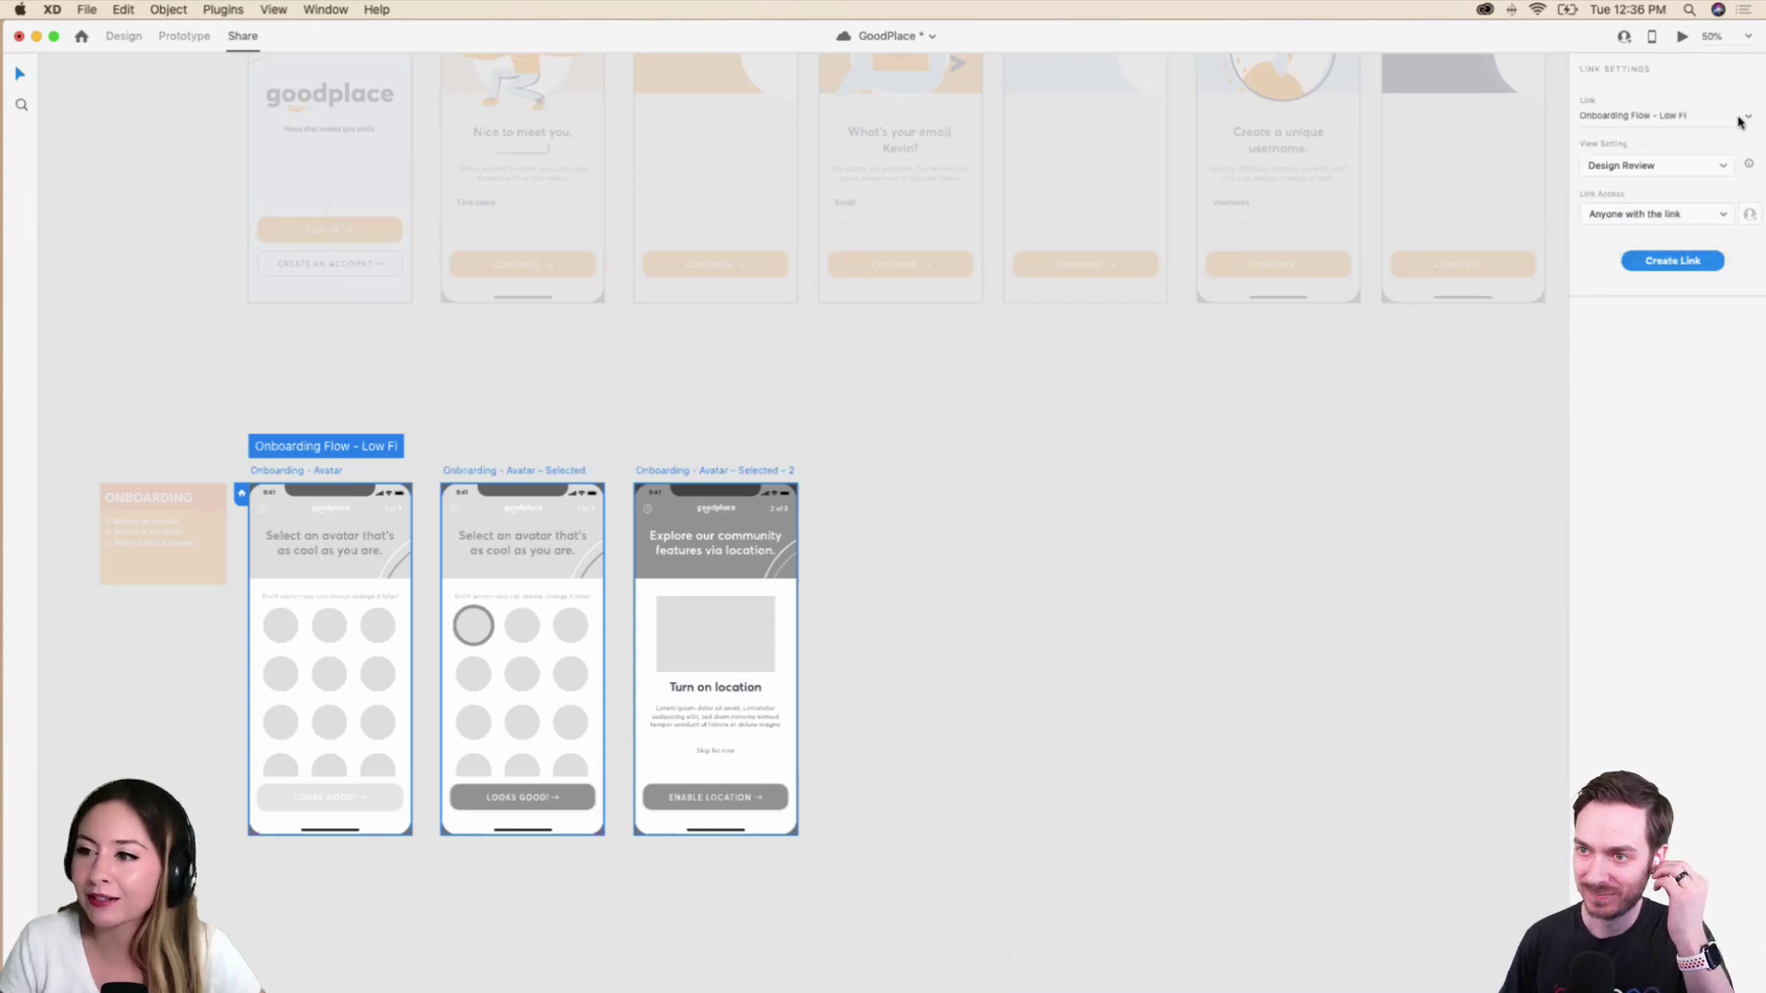
click(1670, 261)
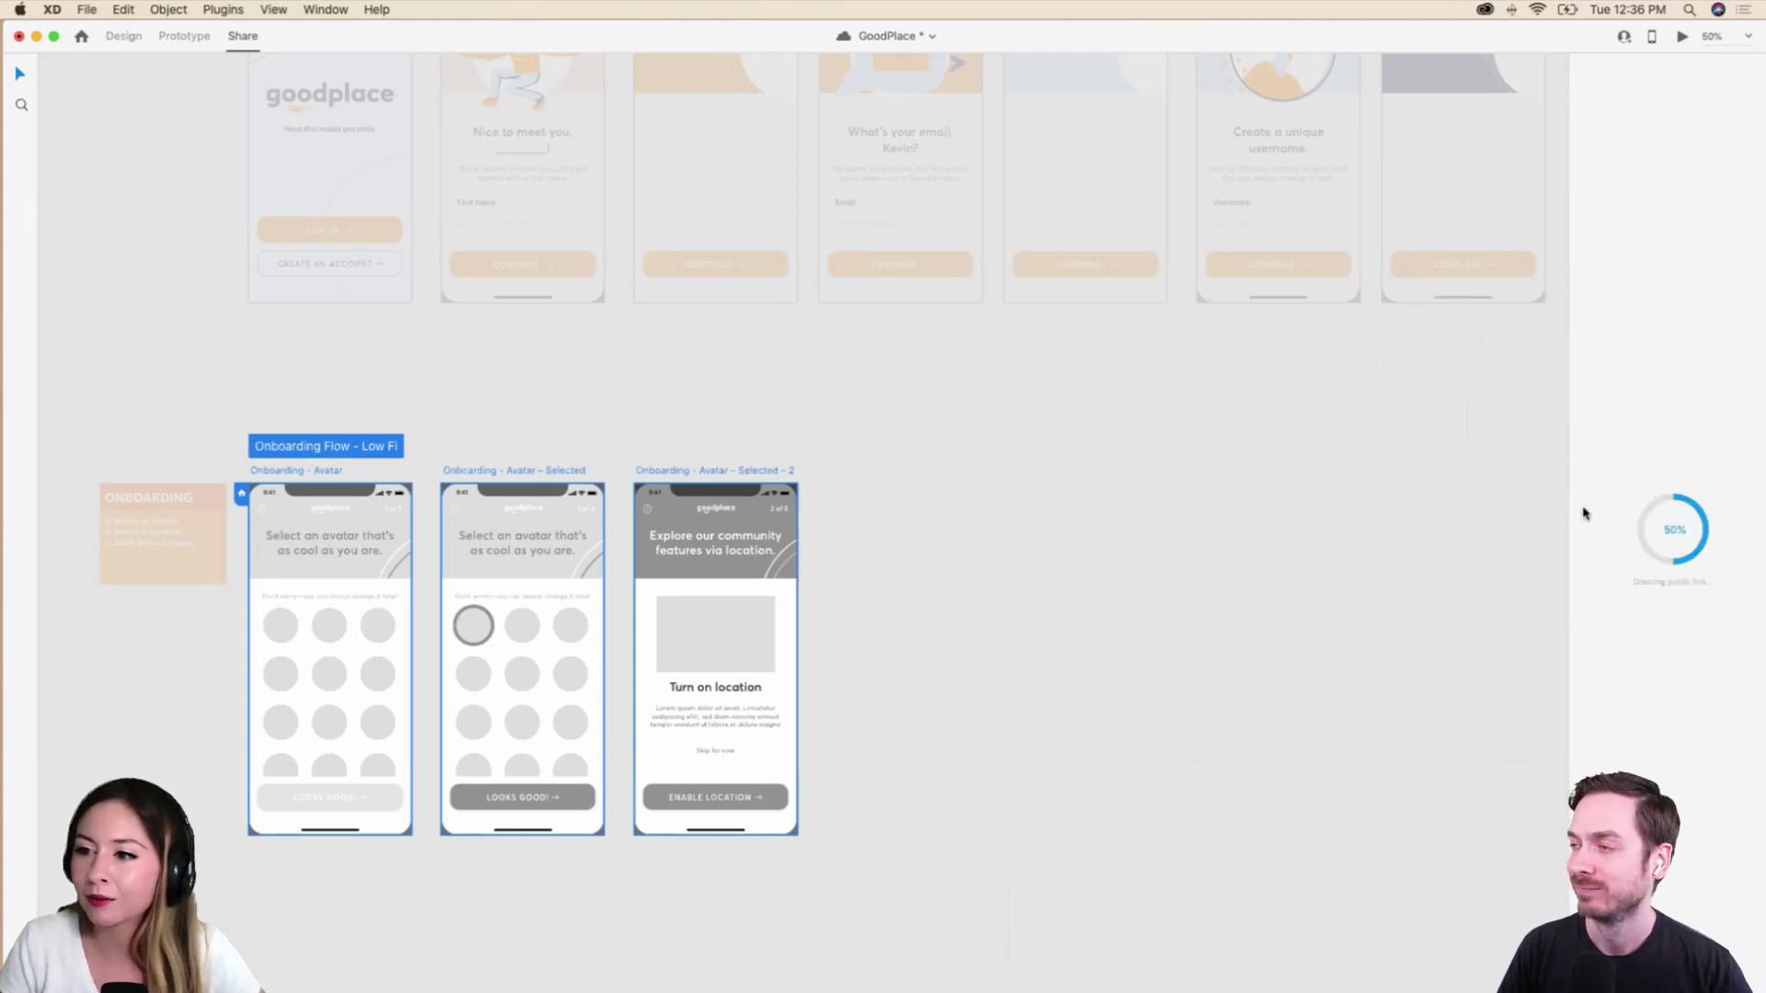
Save the GoodPlace document.
scroll(823, 448, left, 1)
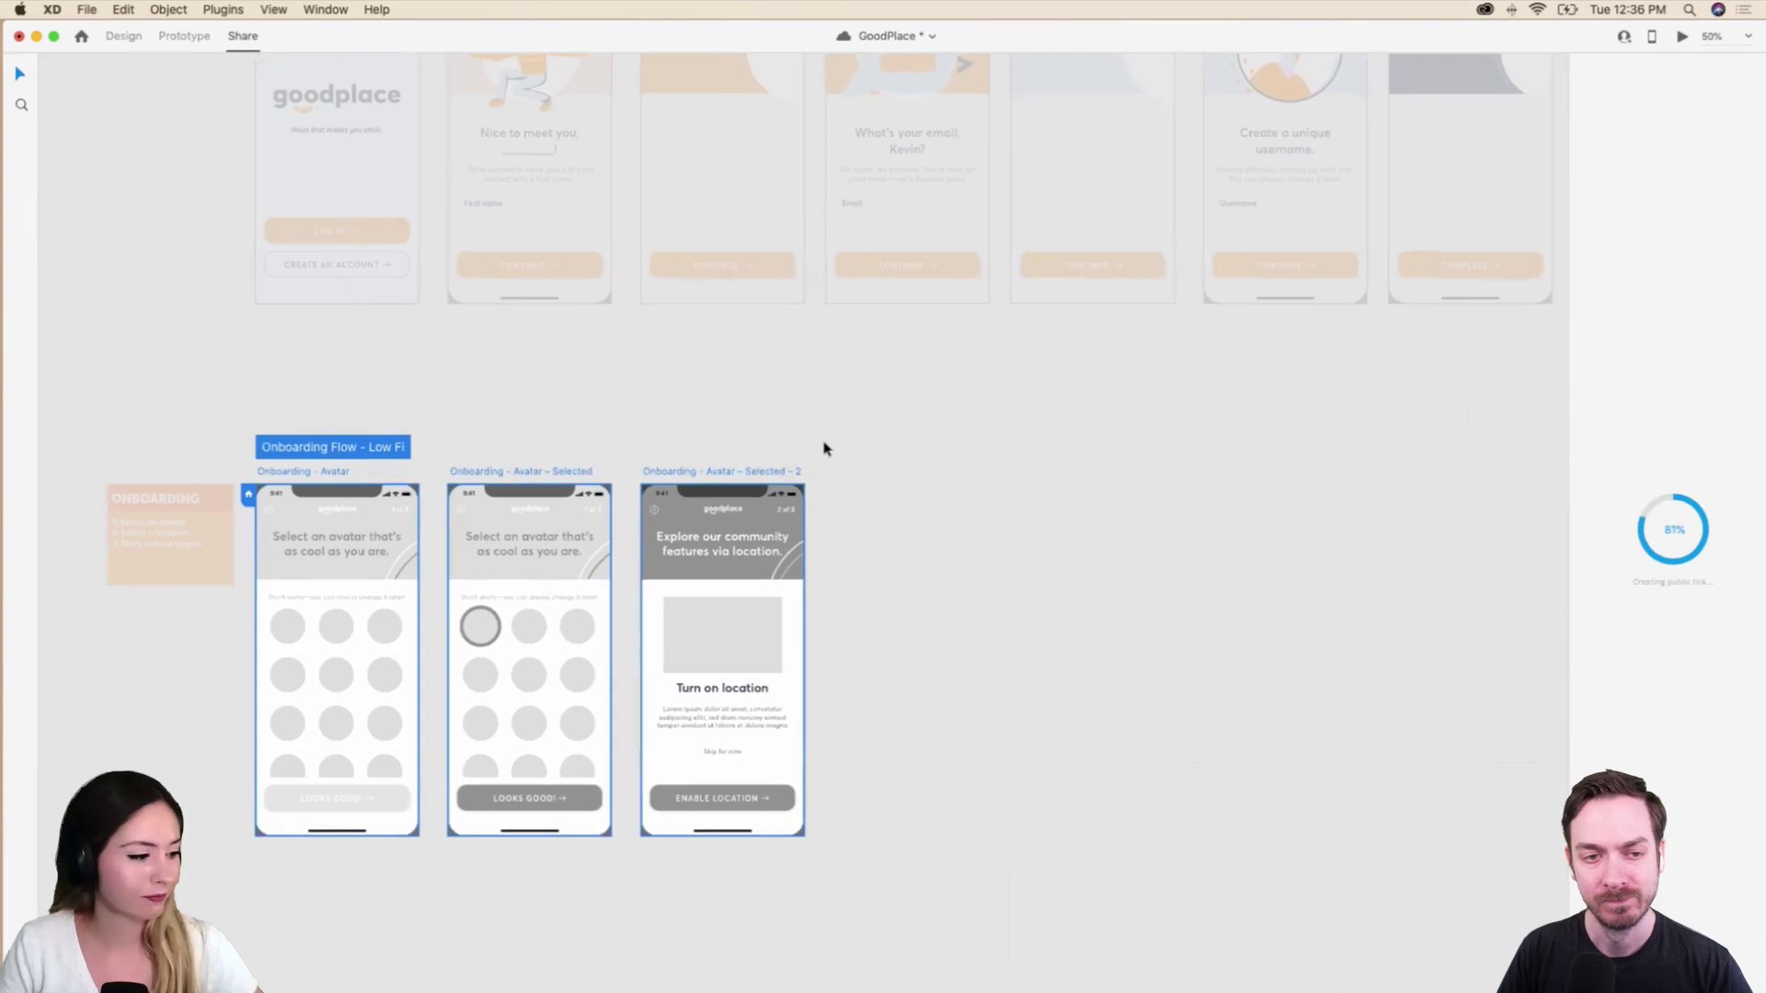
scroll(823, 448, left, 3)
scroll(824, 448, down, 2)
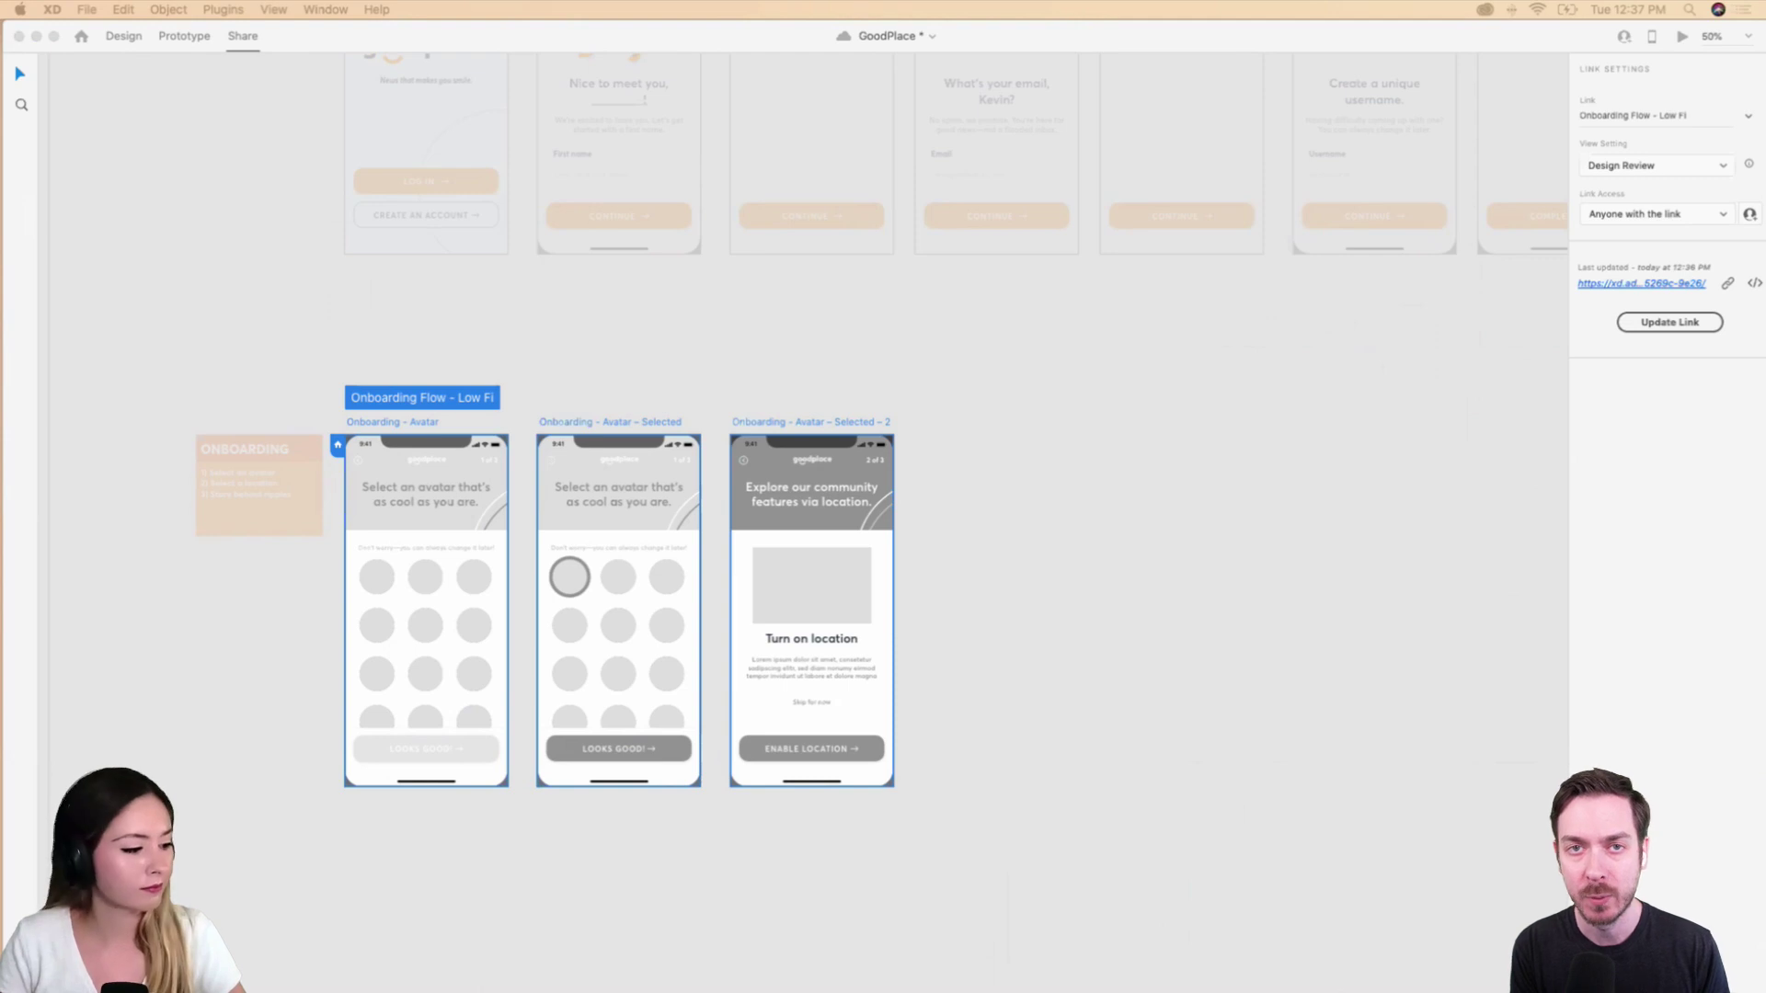
key(super+s)
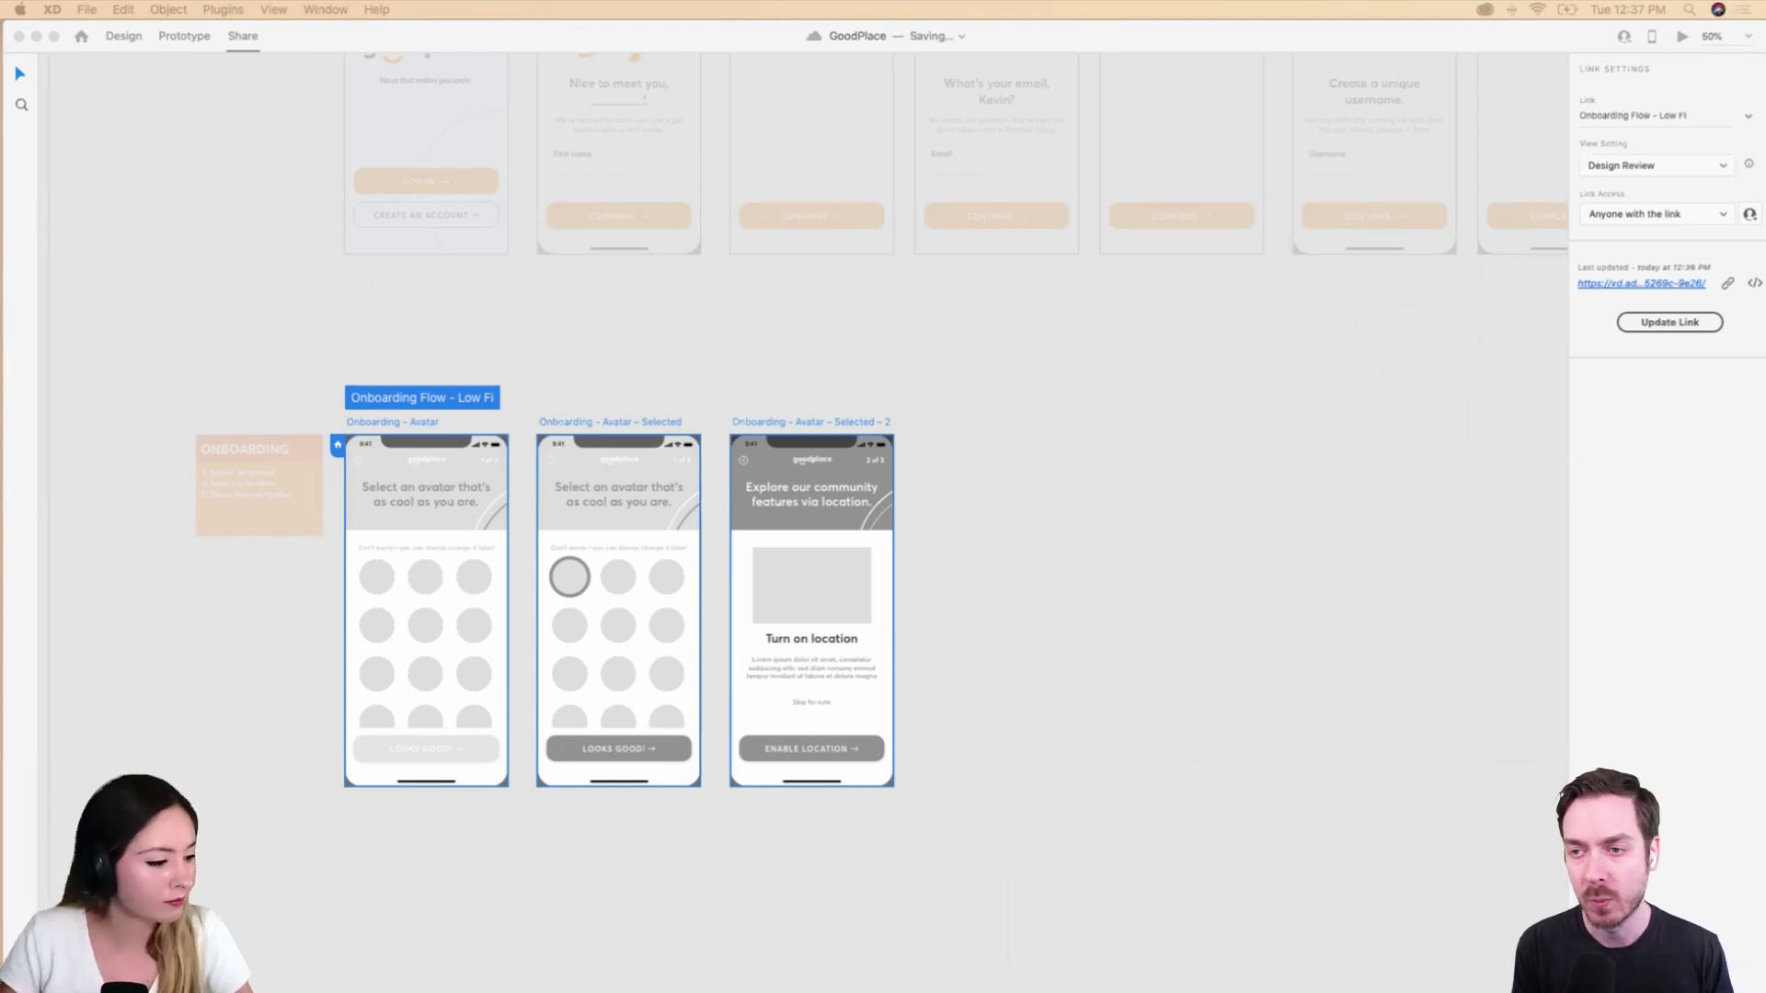
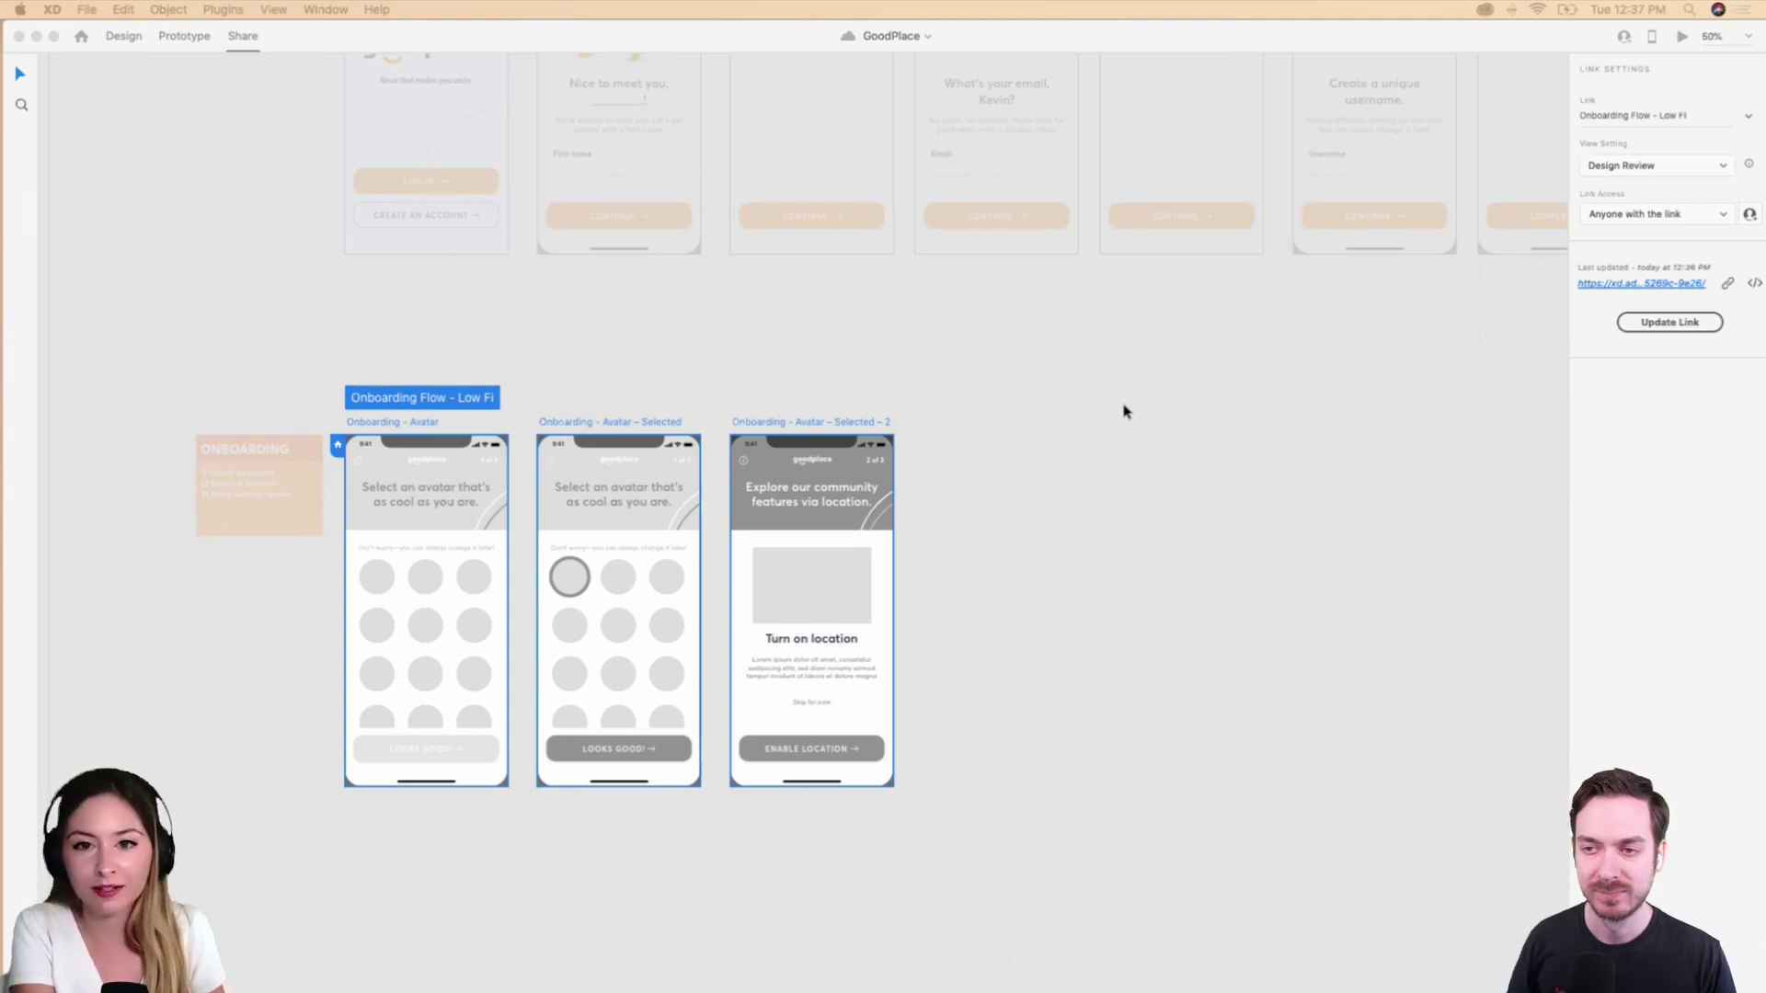
Return to design mode, clear the selection and examine the onboarding artboards in relation to the neighbouring flows.
click(1124, 410)
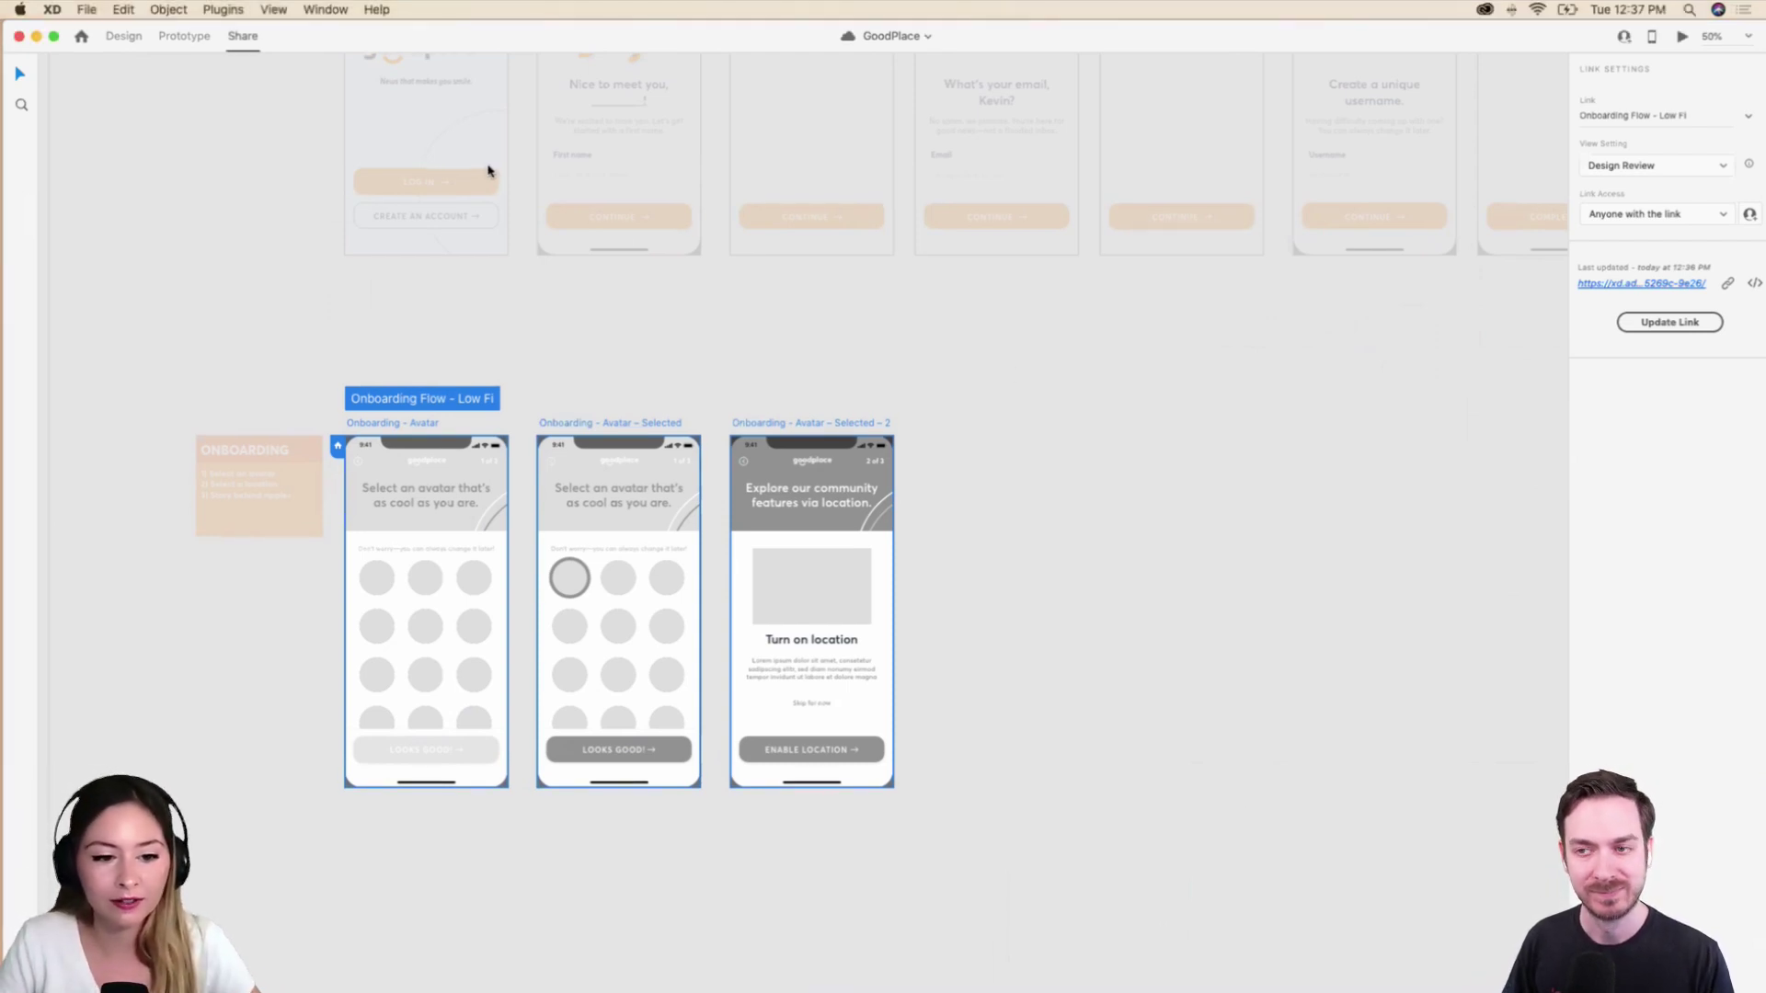
key(ctrl+Tab)
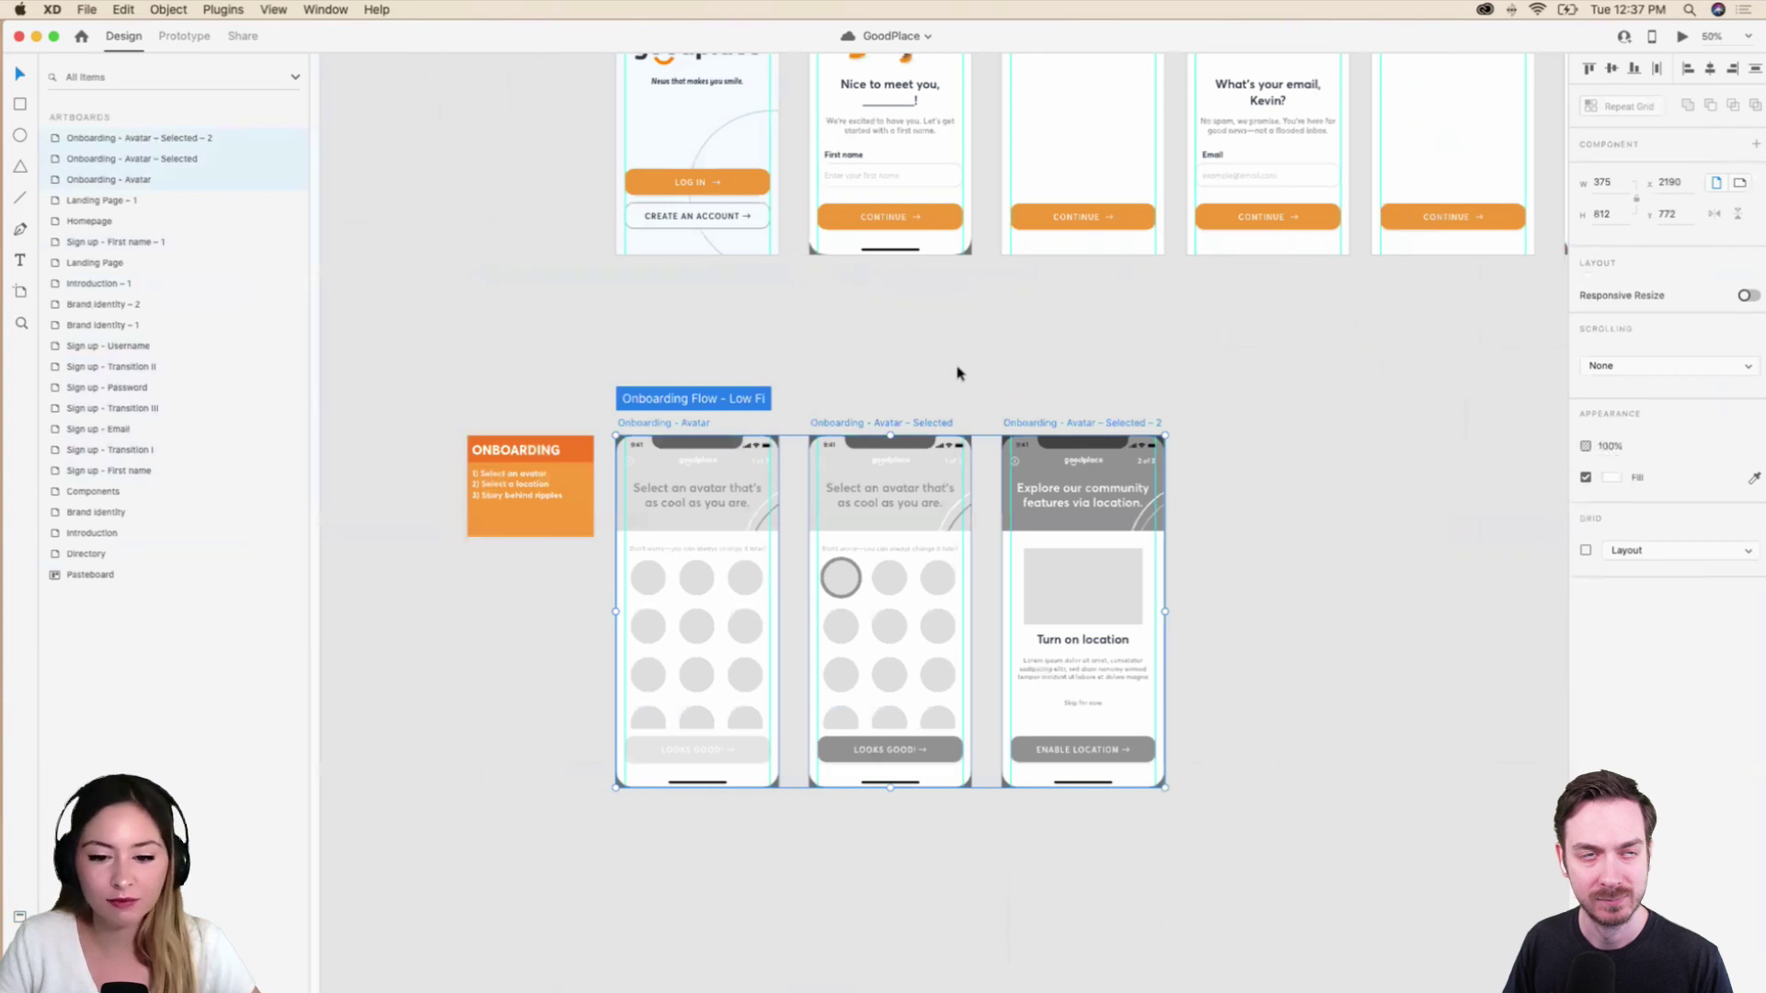
click(958, 373)
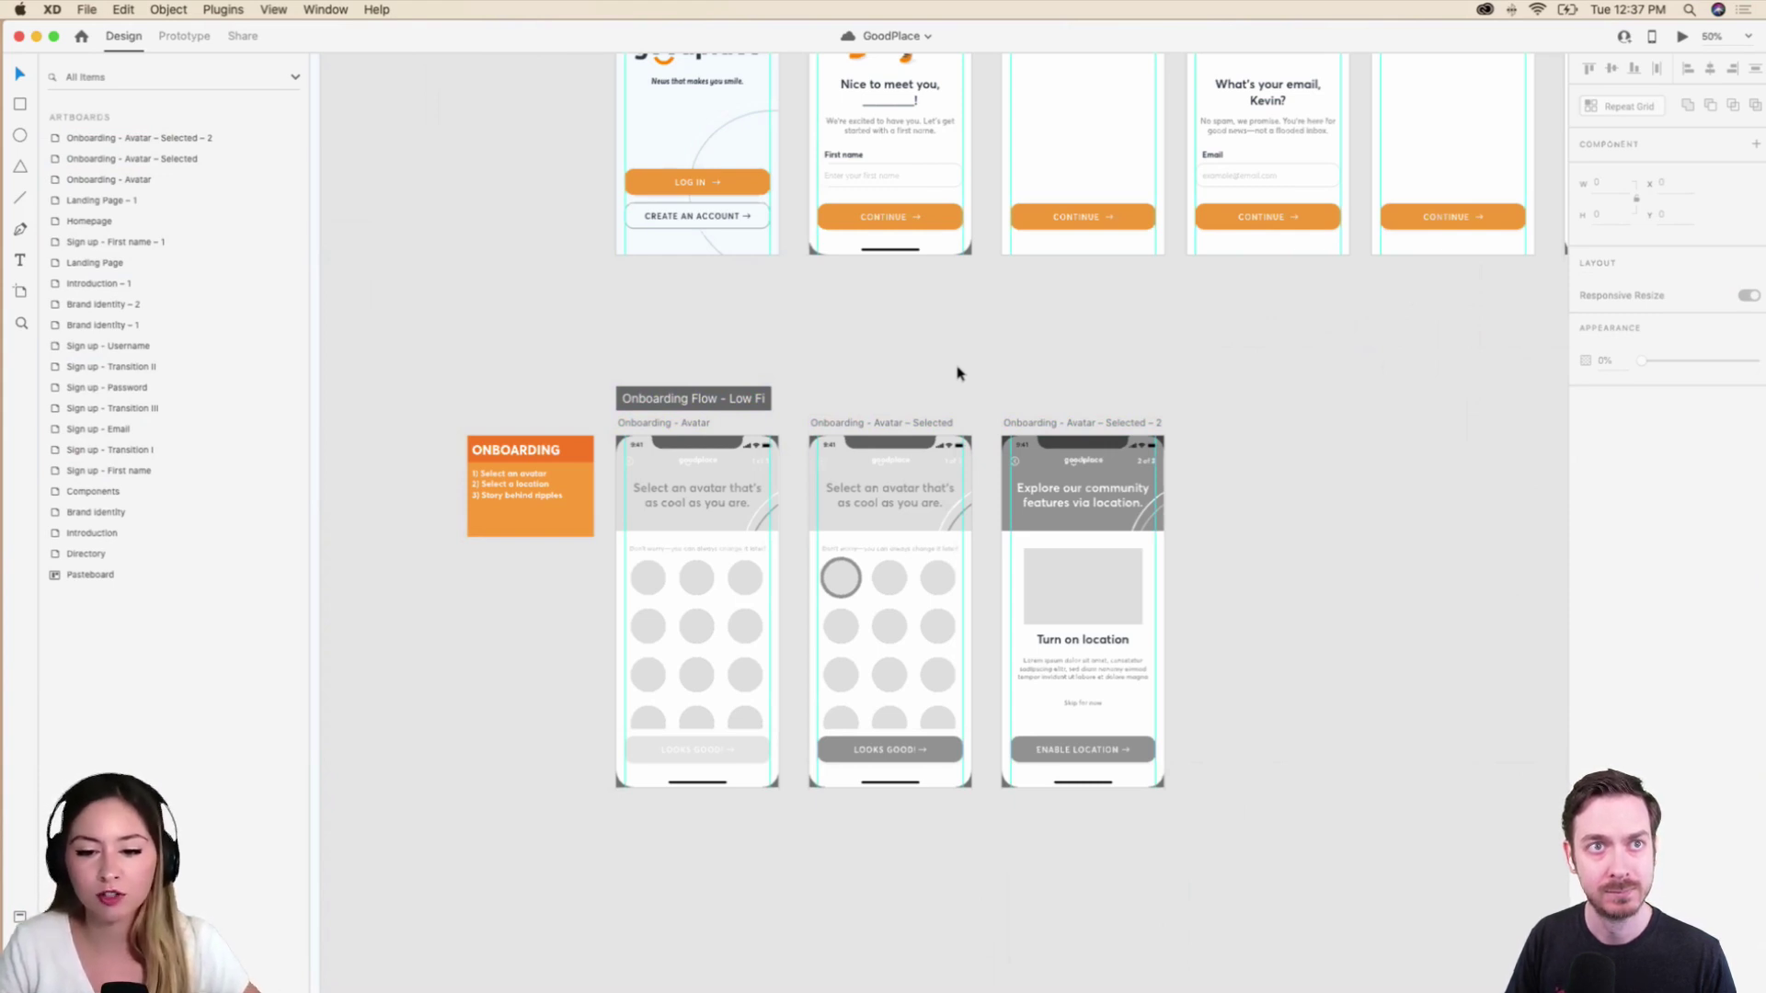
scroll(966, 504, down, 3)
scroll(966, 504, left, 1)
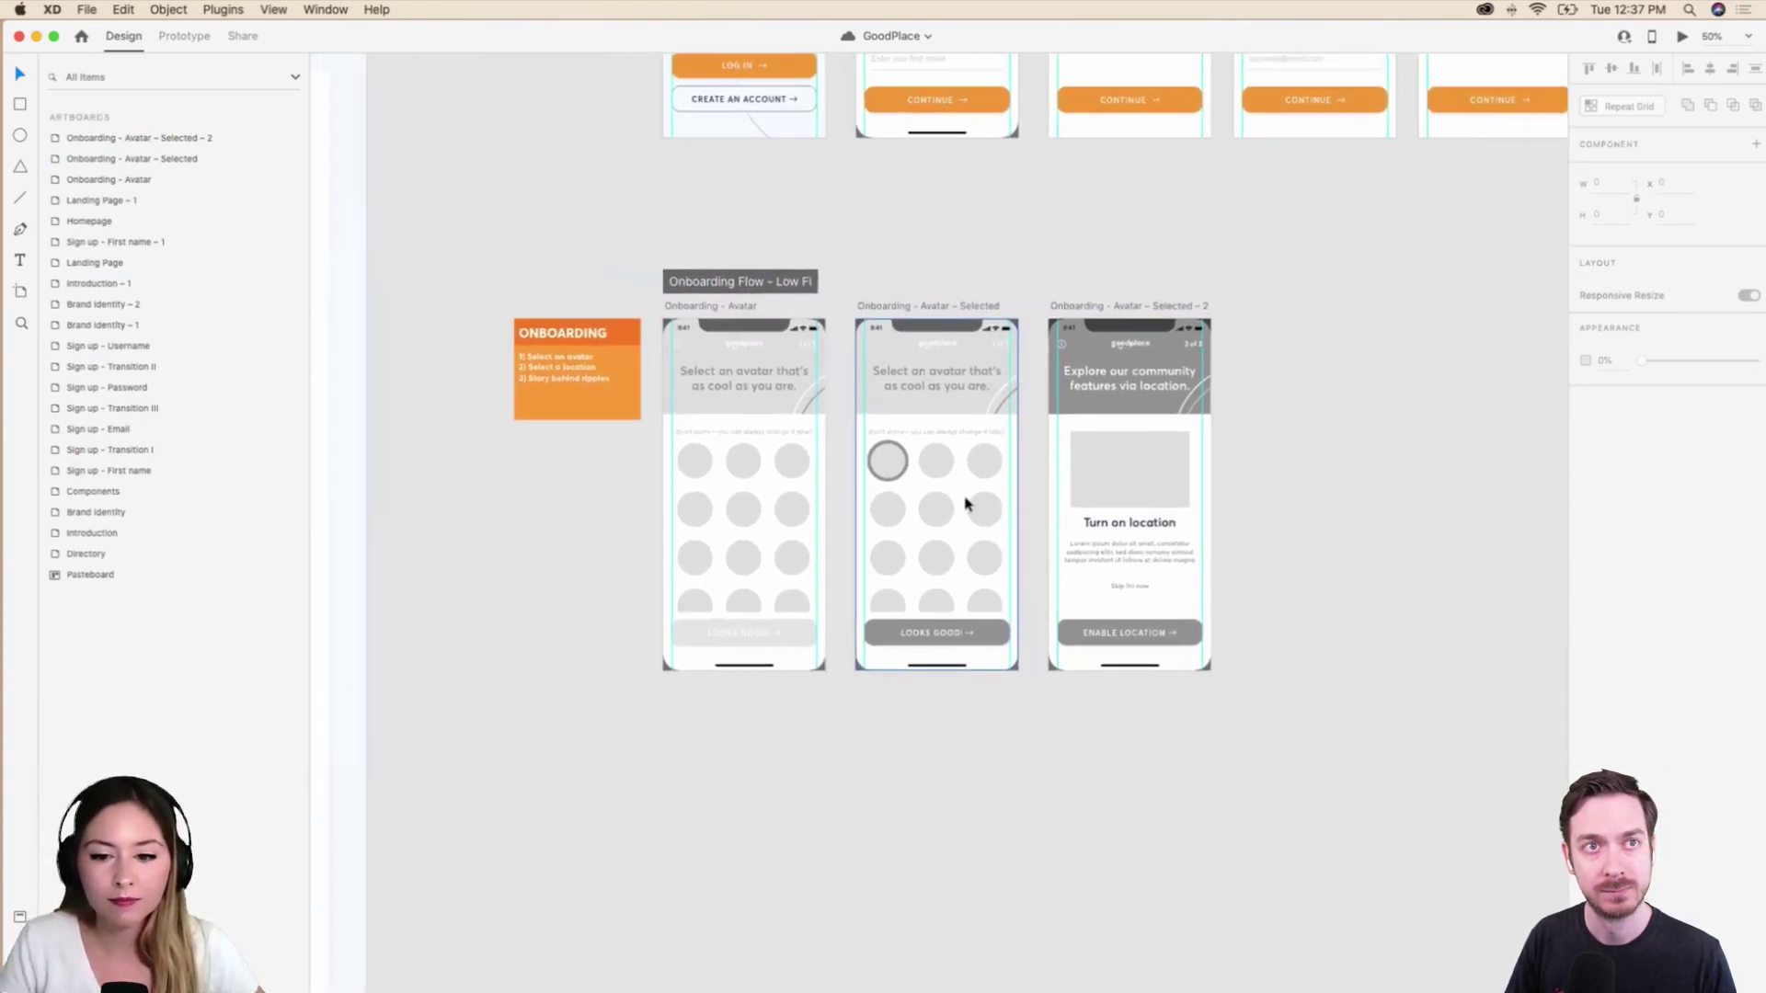
scroll(966, 504, left, 2)
scroll(966, 504, right, 3)
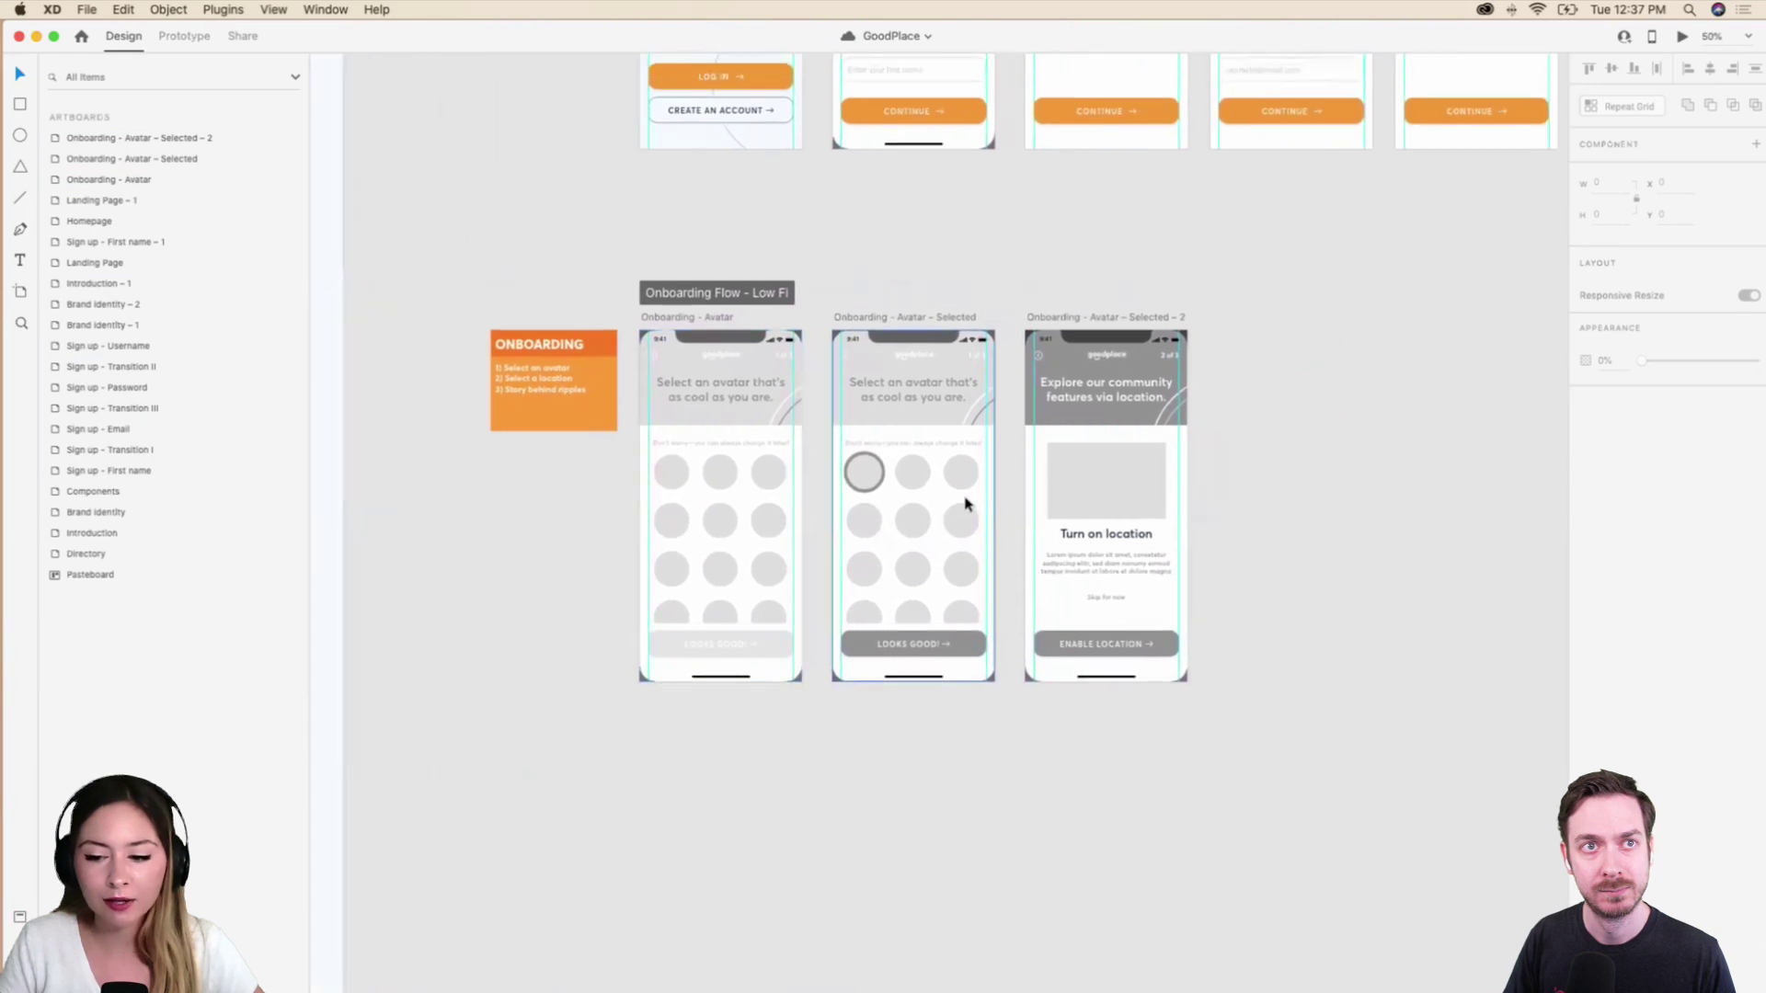
scroll(966, 504, up, 4)
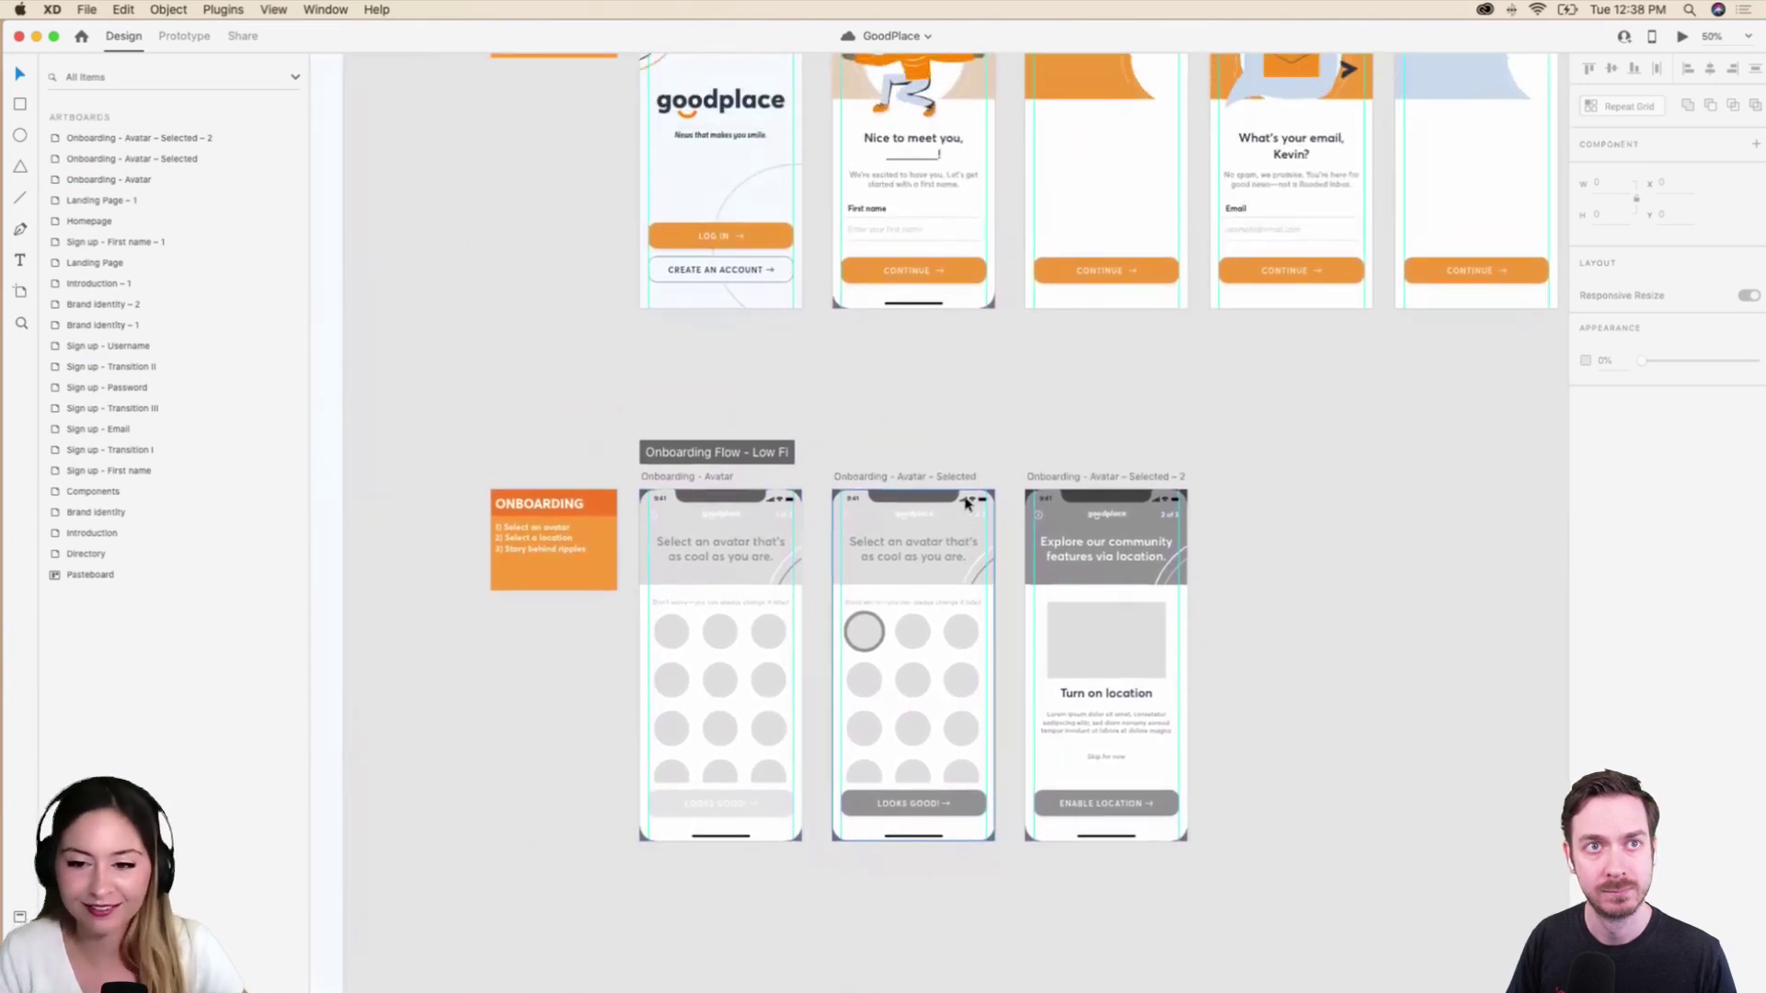
key(super+minus)
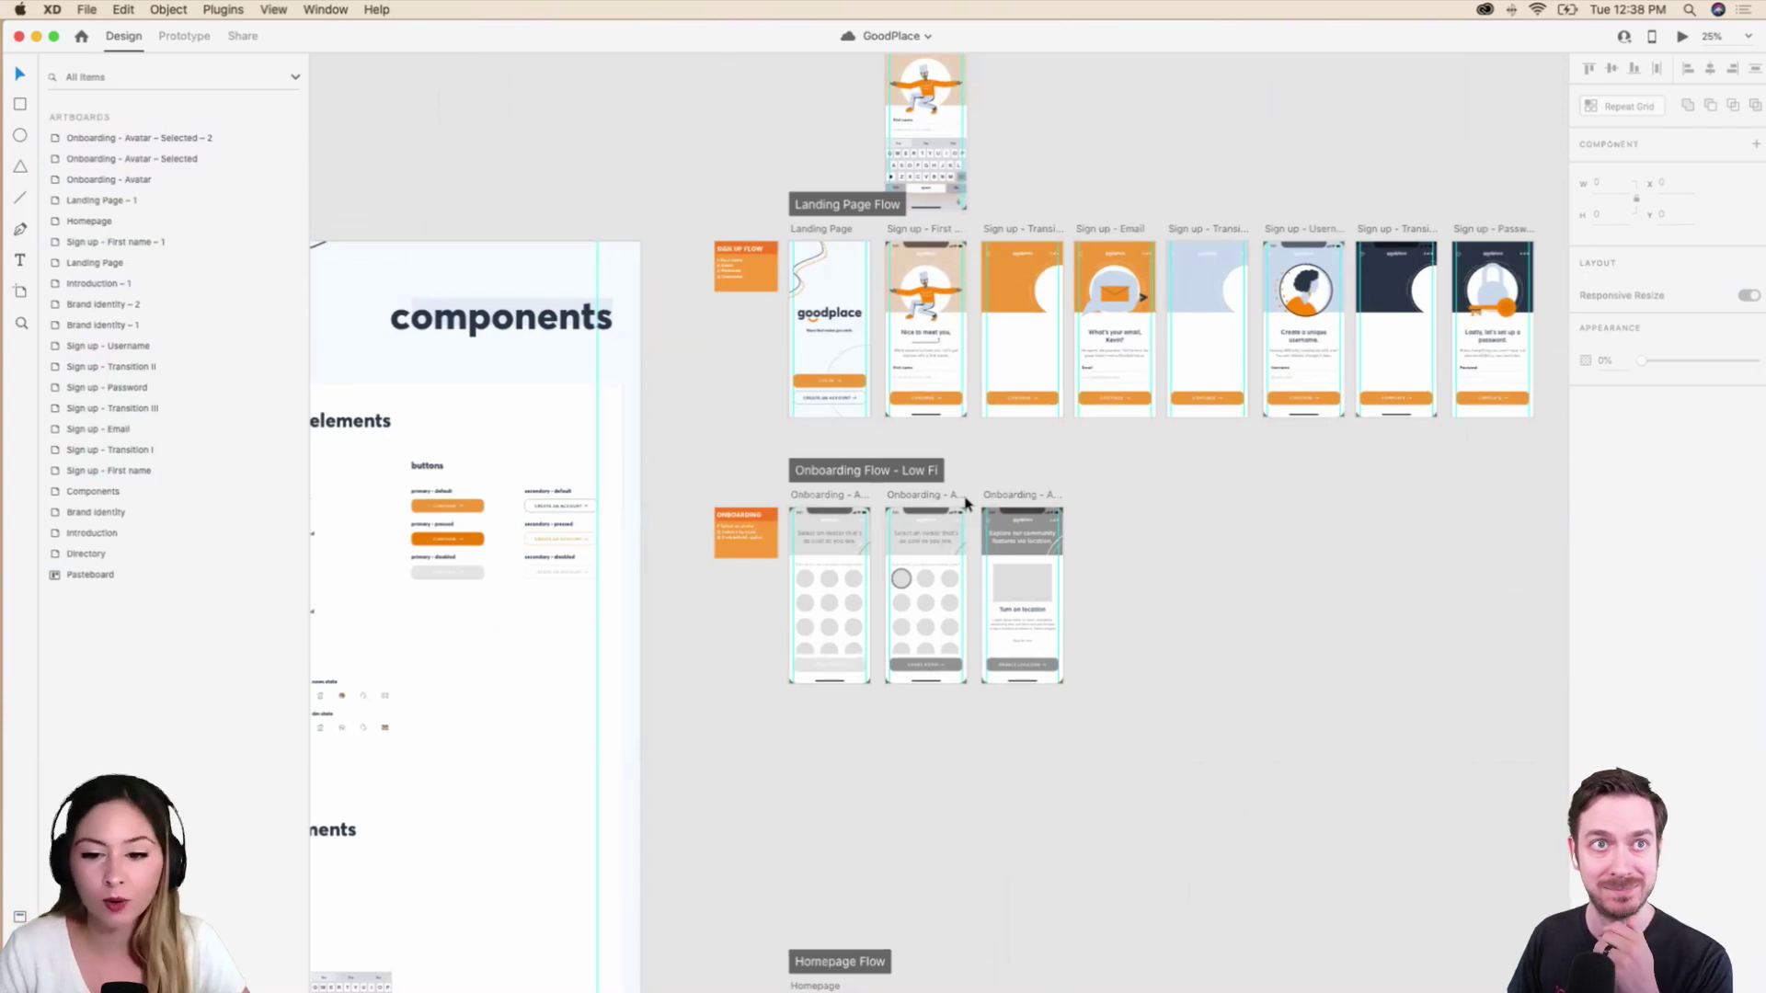
key(super+equal)
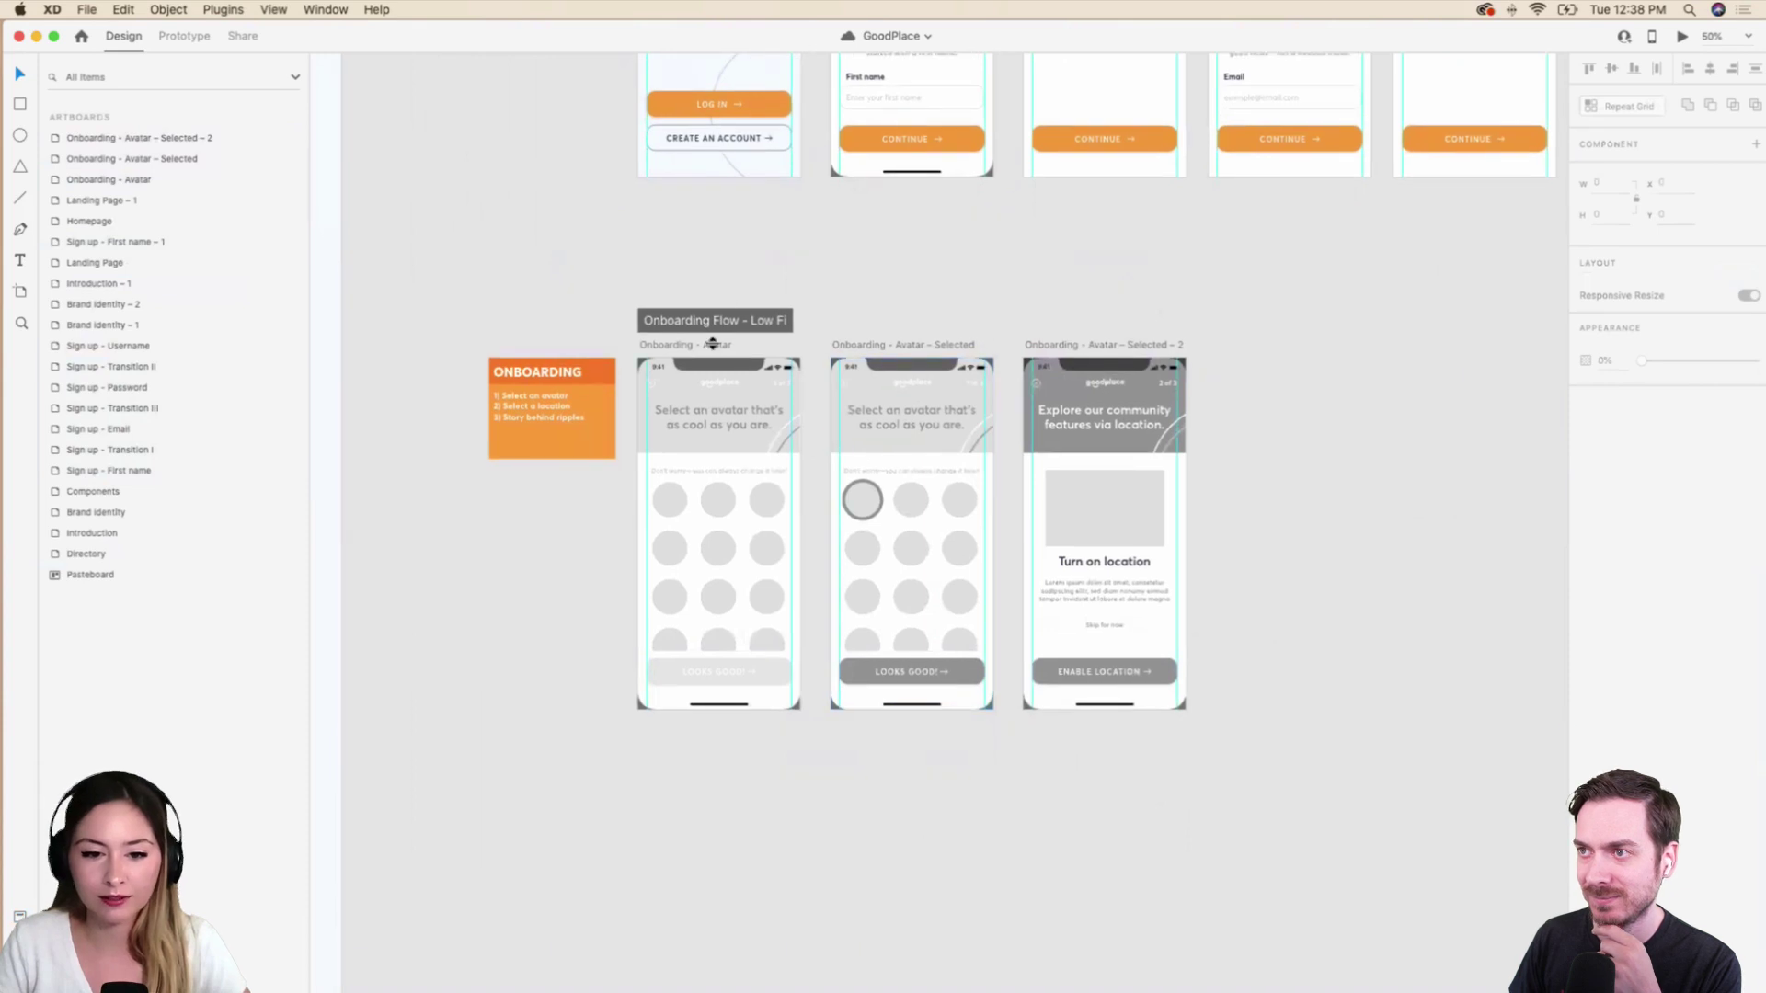
Duplicate the Onboarding - Avatar artboard and place the copy directly below the original, aligned at X 2190.
click(714, 345)
scroll(820, 513, down, 3)
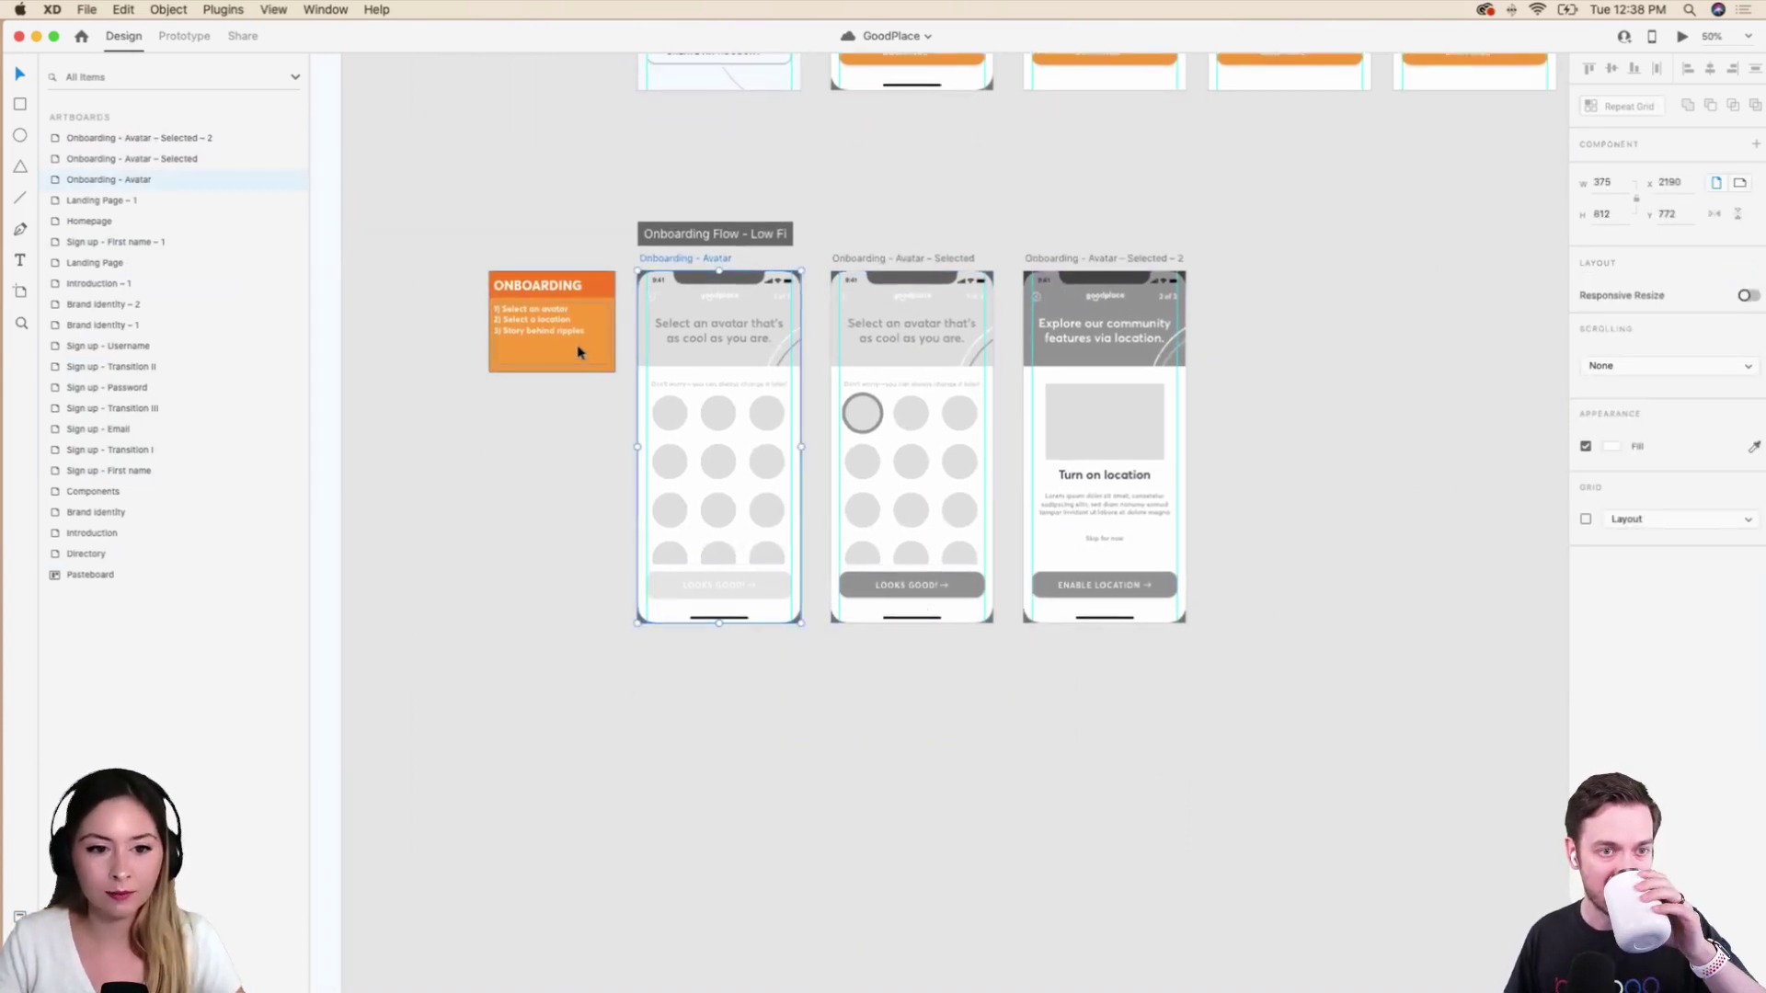
key(super+d)
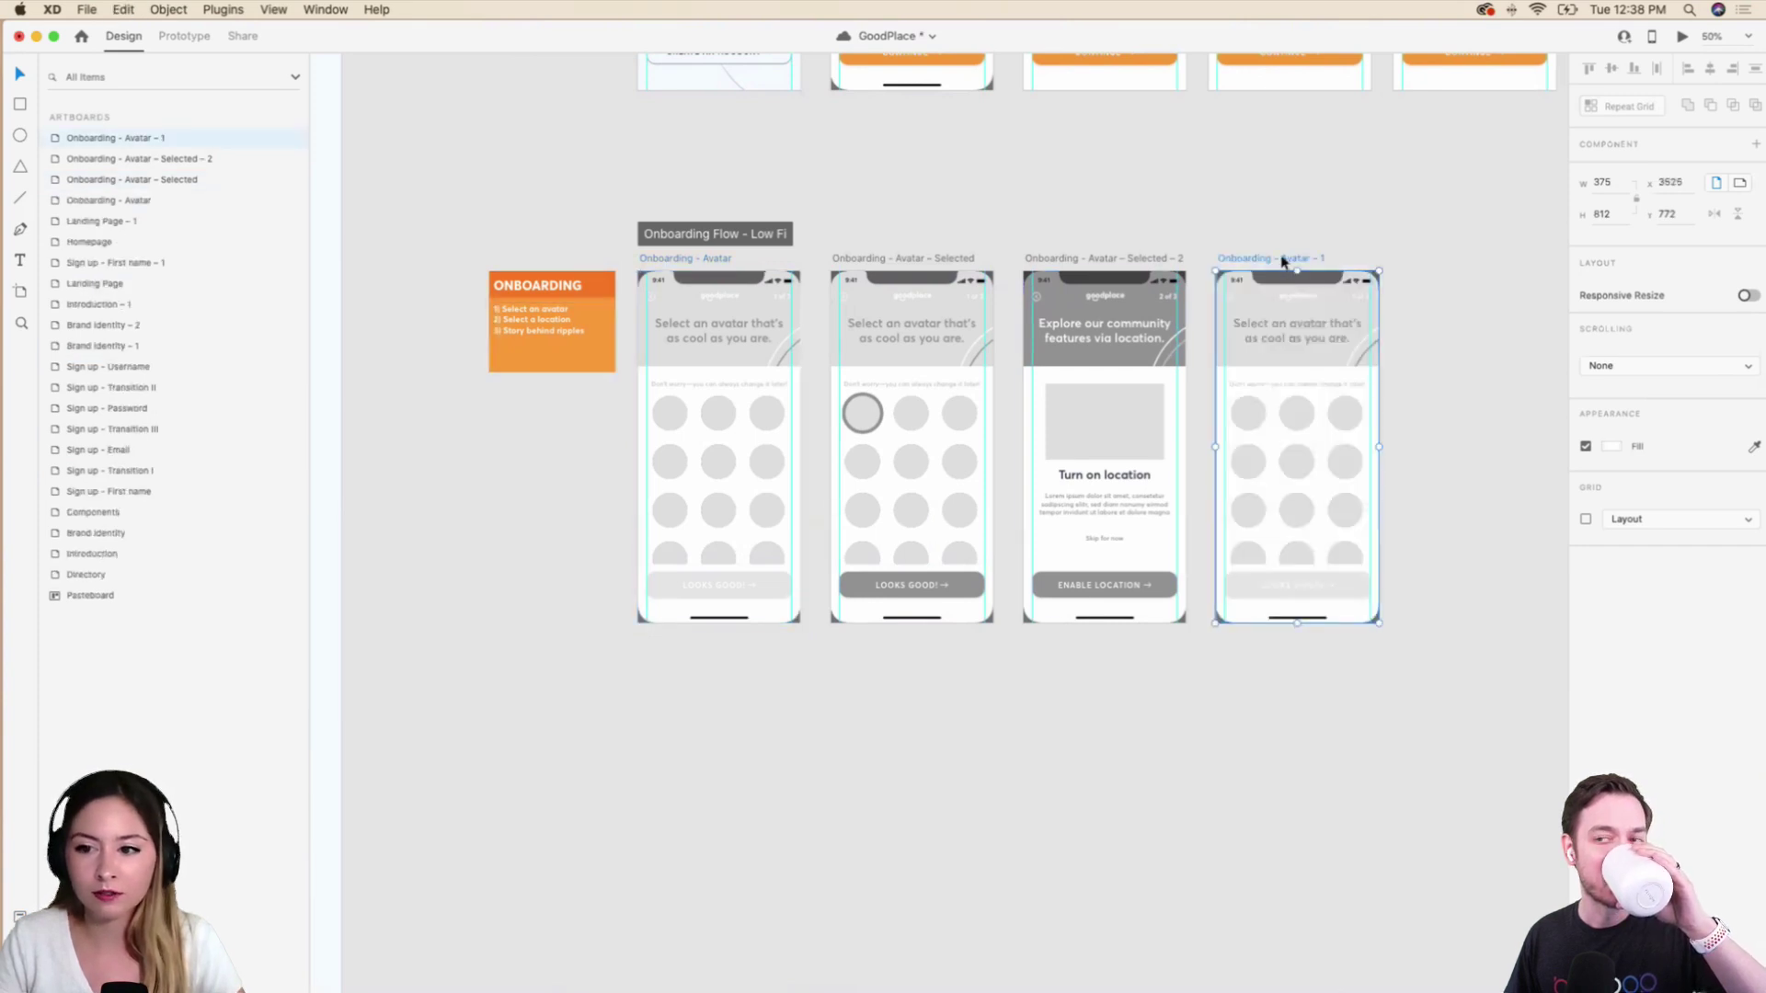
drag(1281, 258, 706, 736)
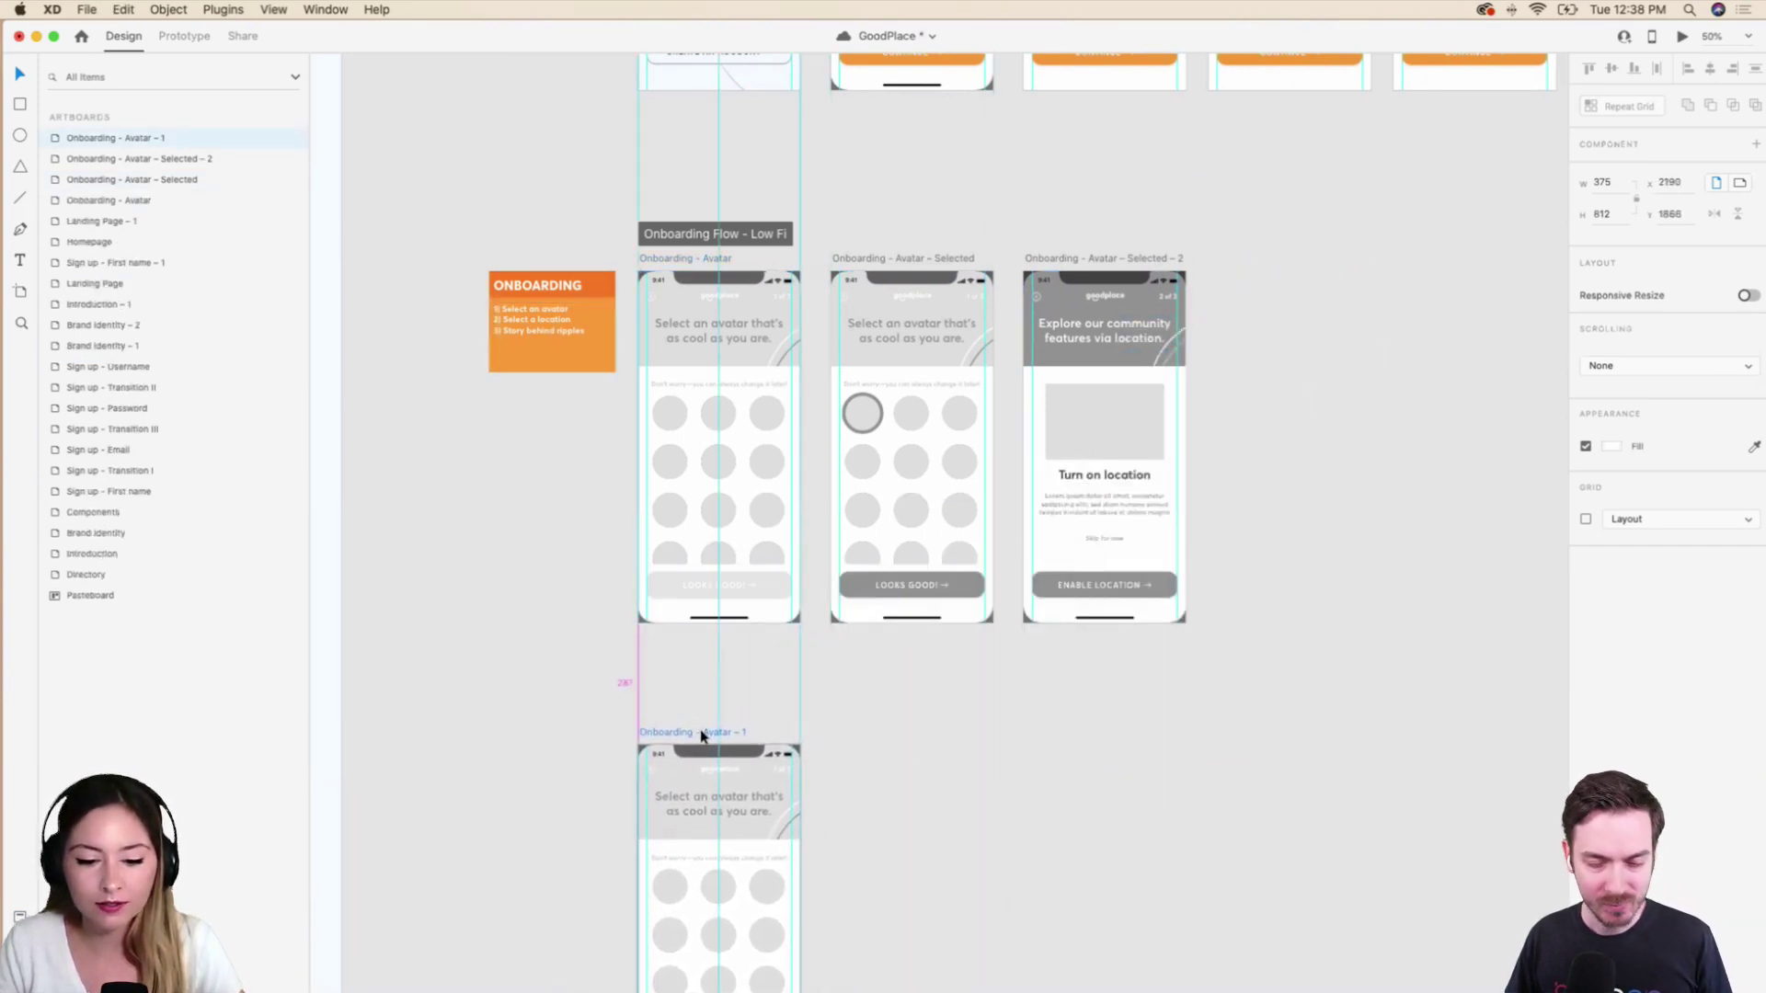
click(789, 670)
Select the iPhone elements group in the Onboarding - Avatar – 1 artboard and examine the matching section of the Components artboard.
scroll(792, 709, down, 5)
scroll(793, 741, down, 2)
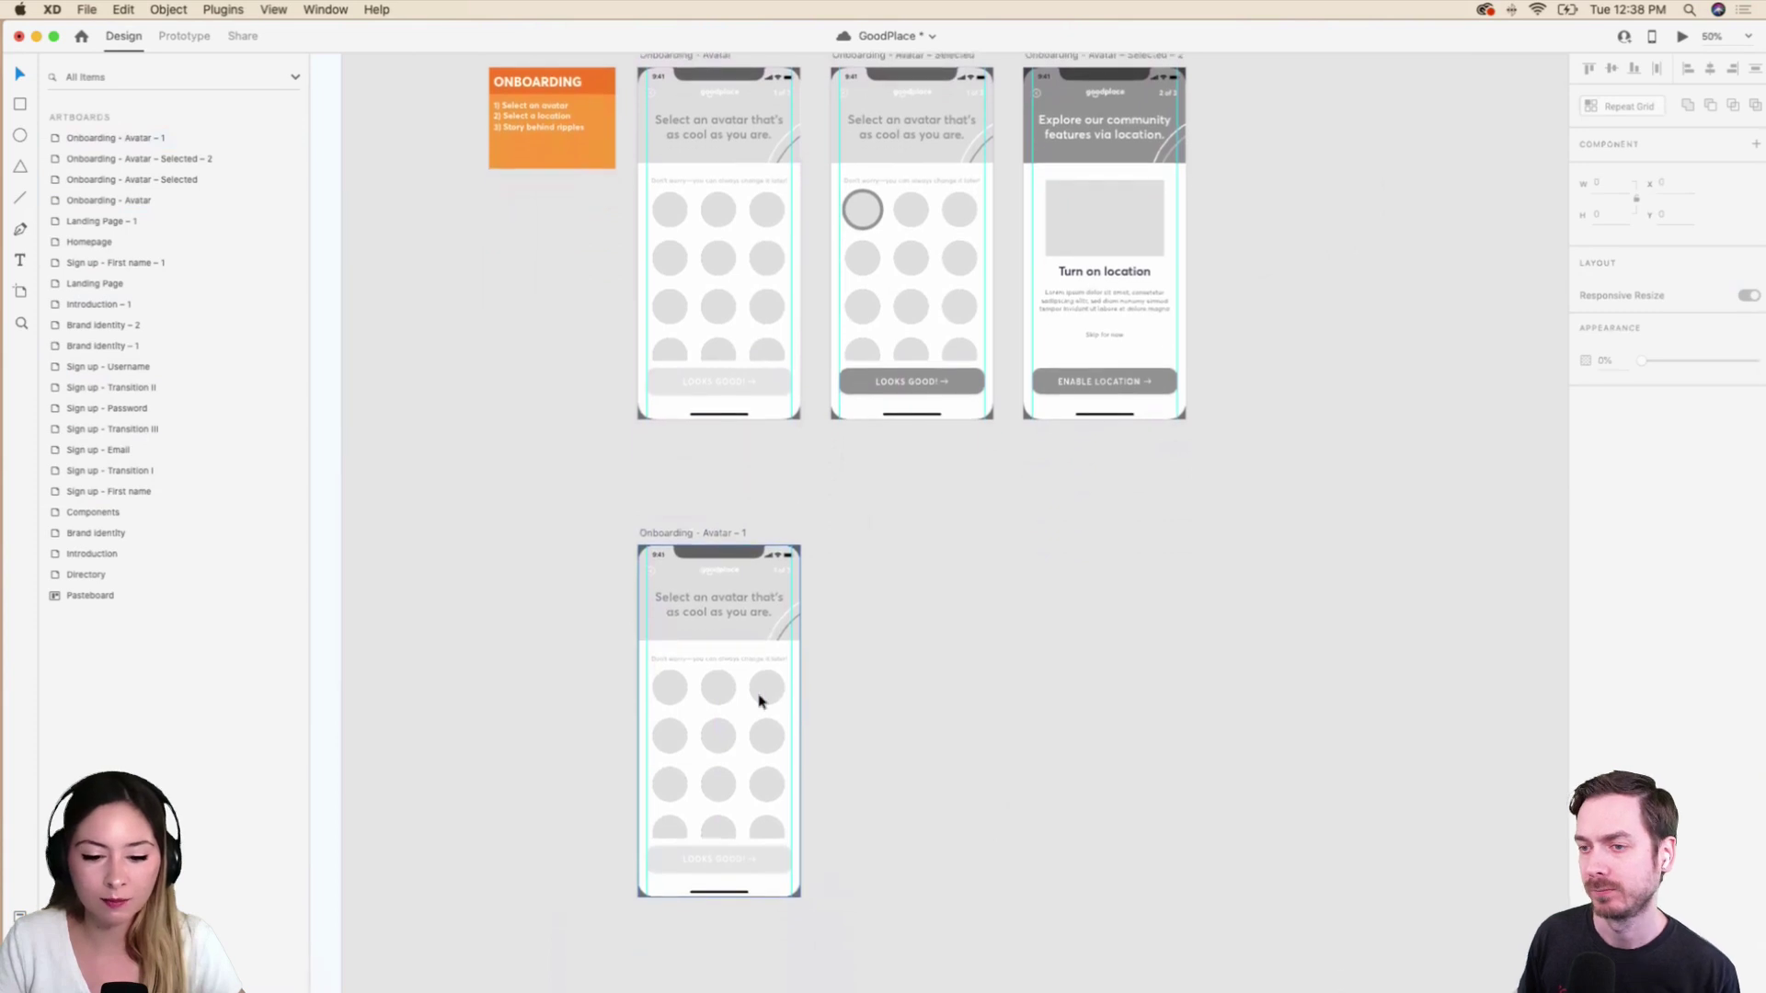
click(762, 703)
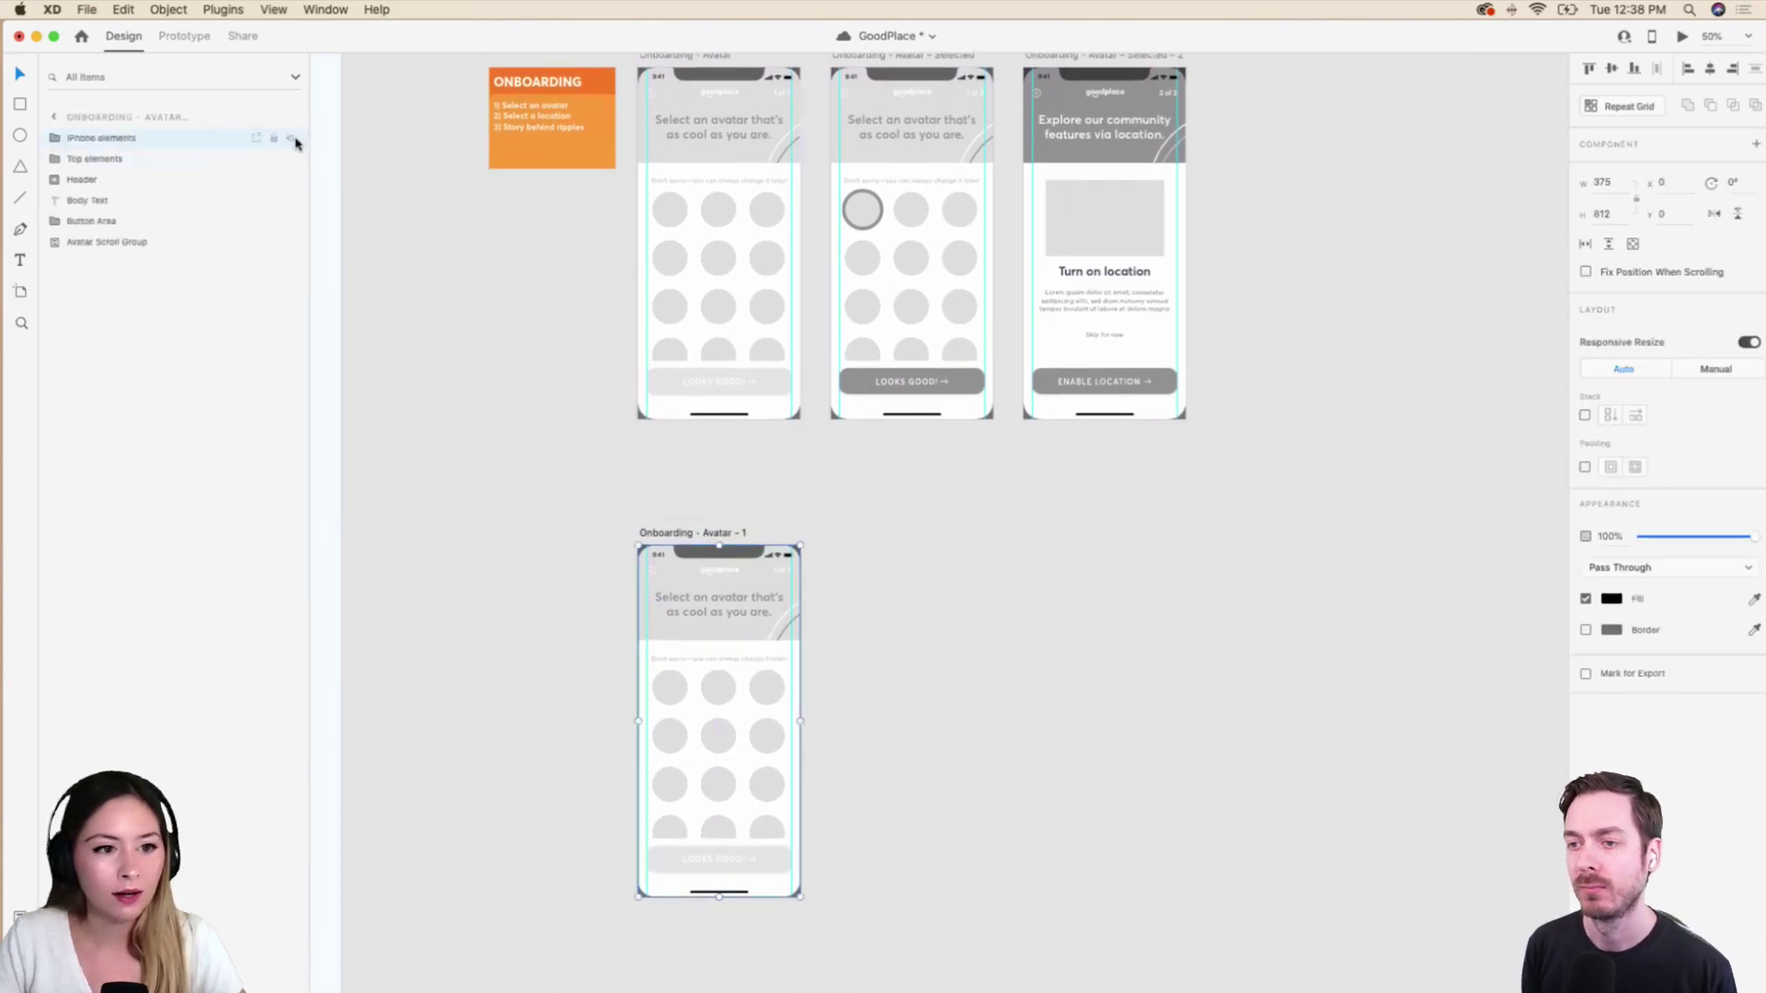
scroll(713, 508, left, 3)
scroll(713, 508, left, 2)
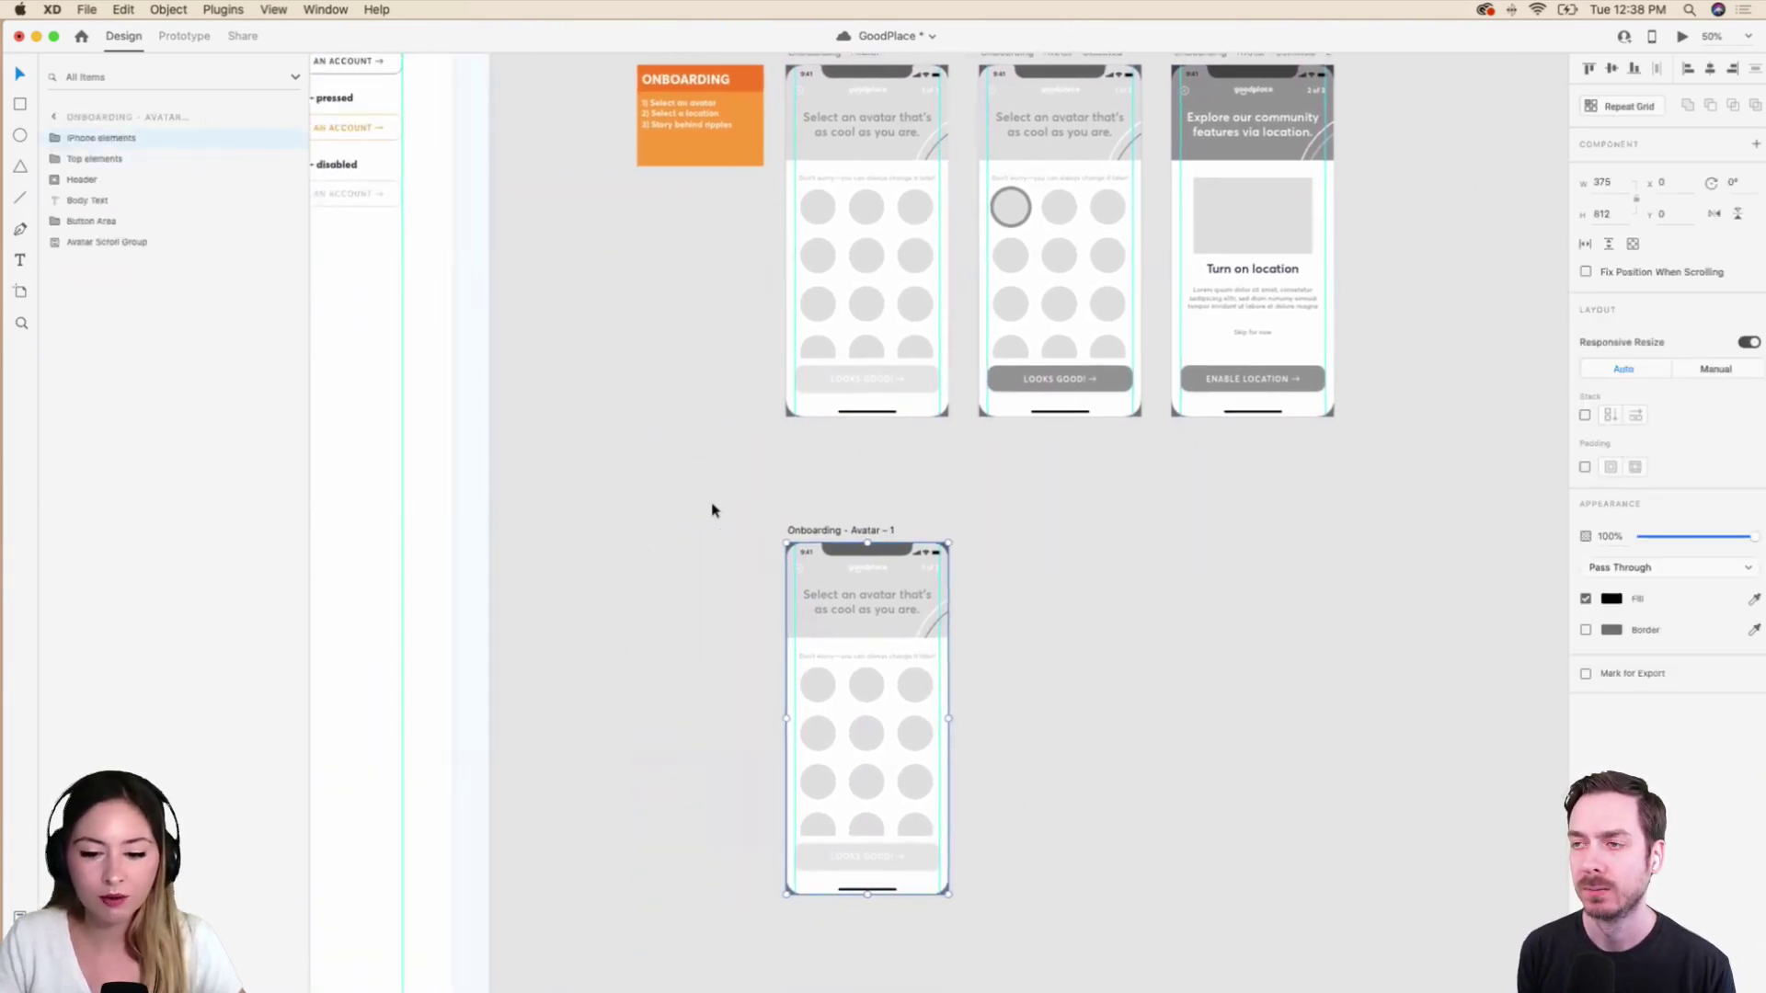
scroll(713, 509, down, 1)
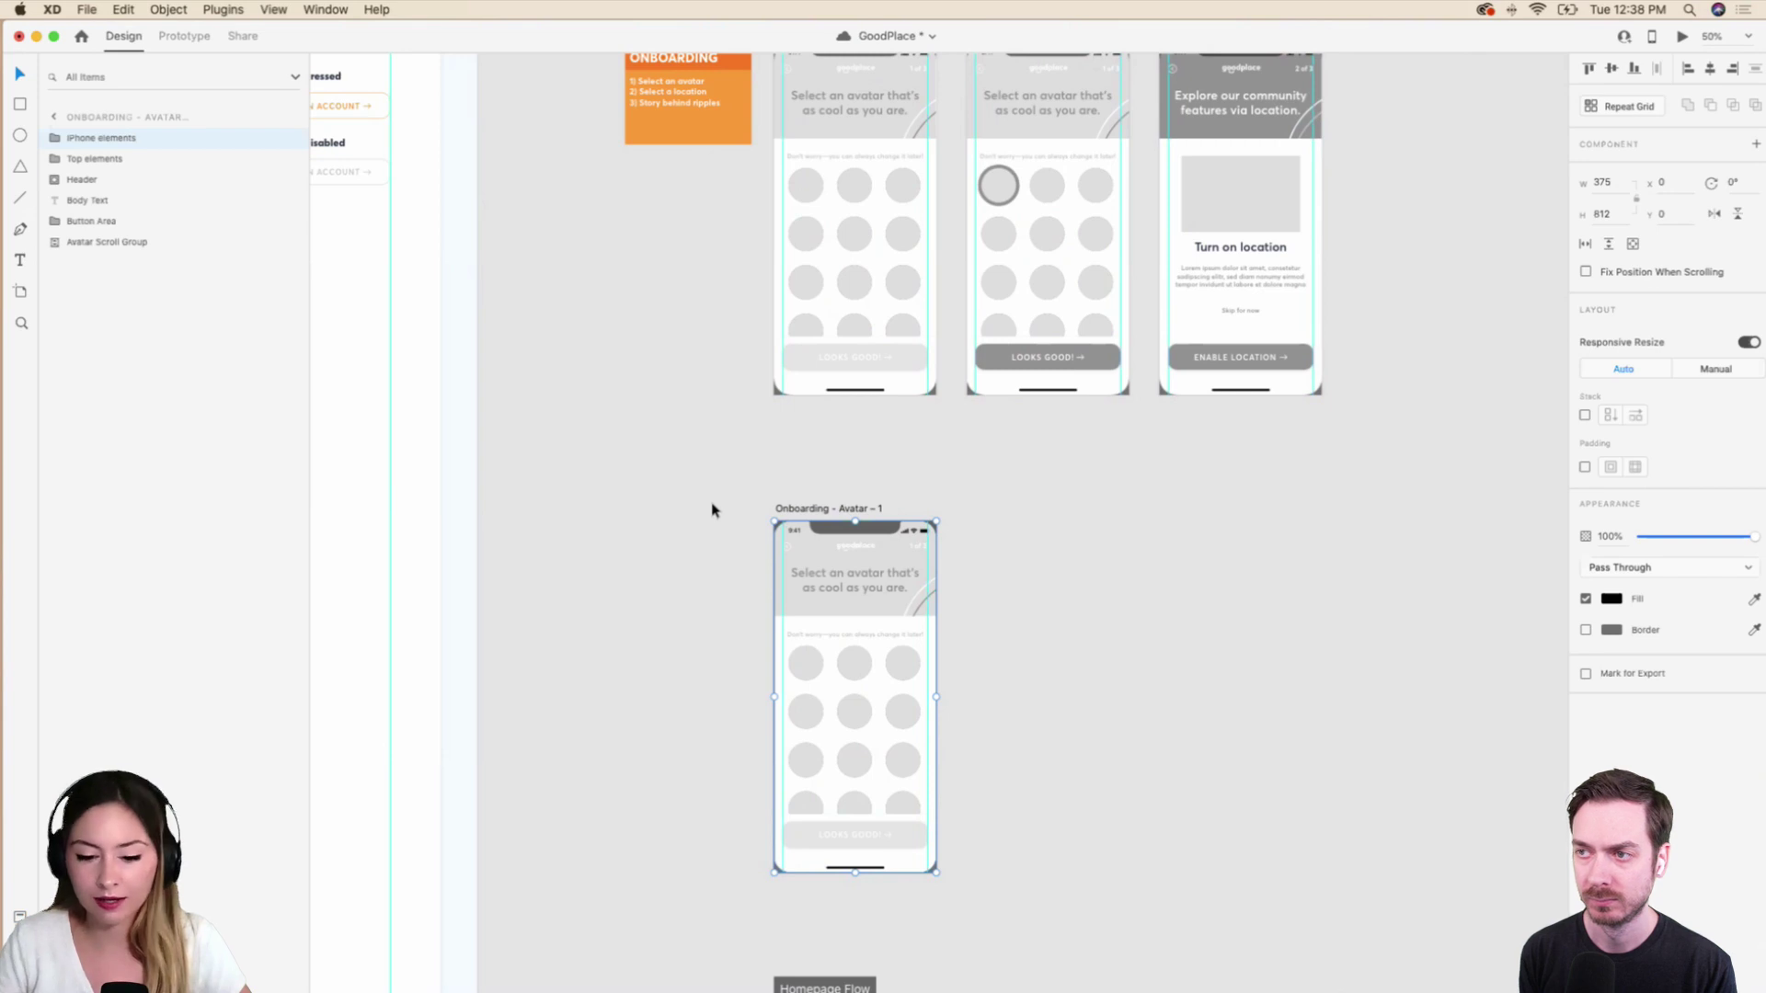
scroll(713, 509, left, 20)
scroll(713, 509, down, 10)
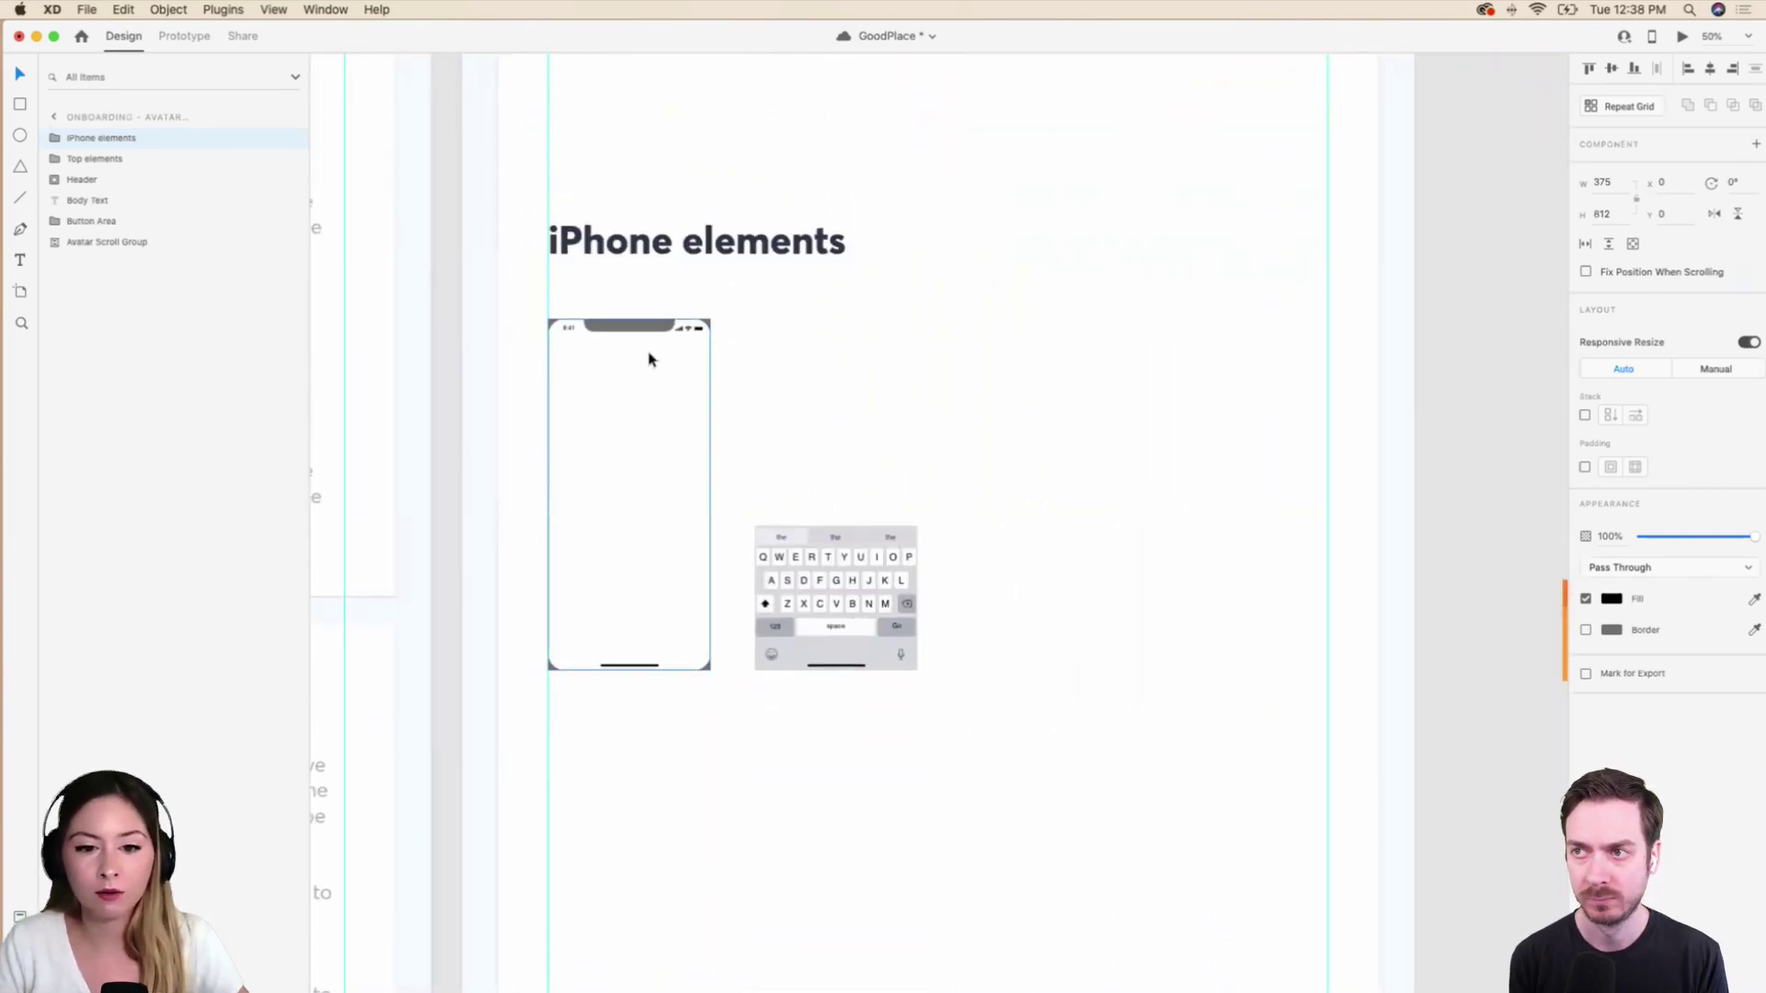
Save the GoodPlace document and reselect the iPhone elements group in the Onboarding - Avatar – 1 artboard.
key(super+s)
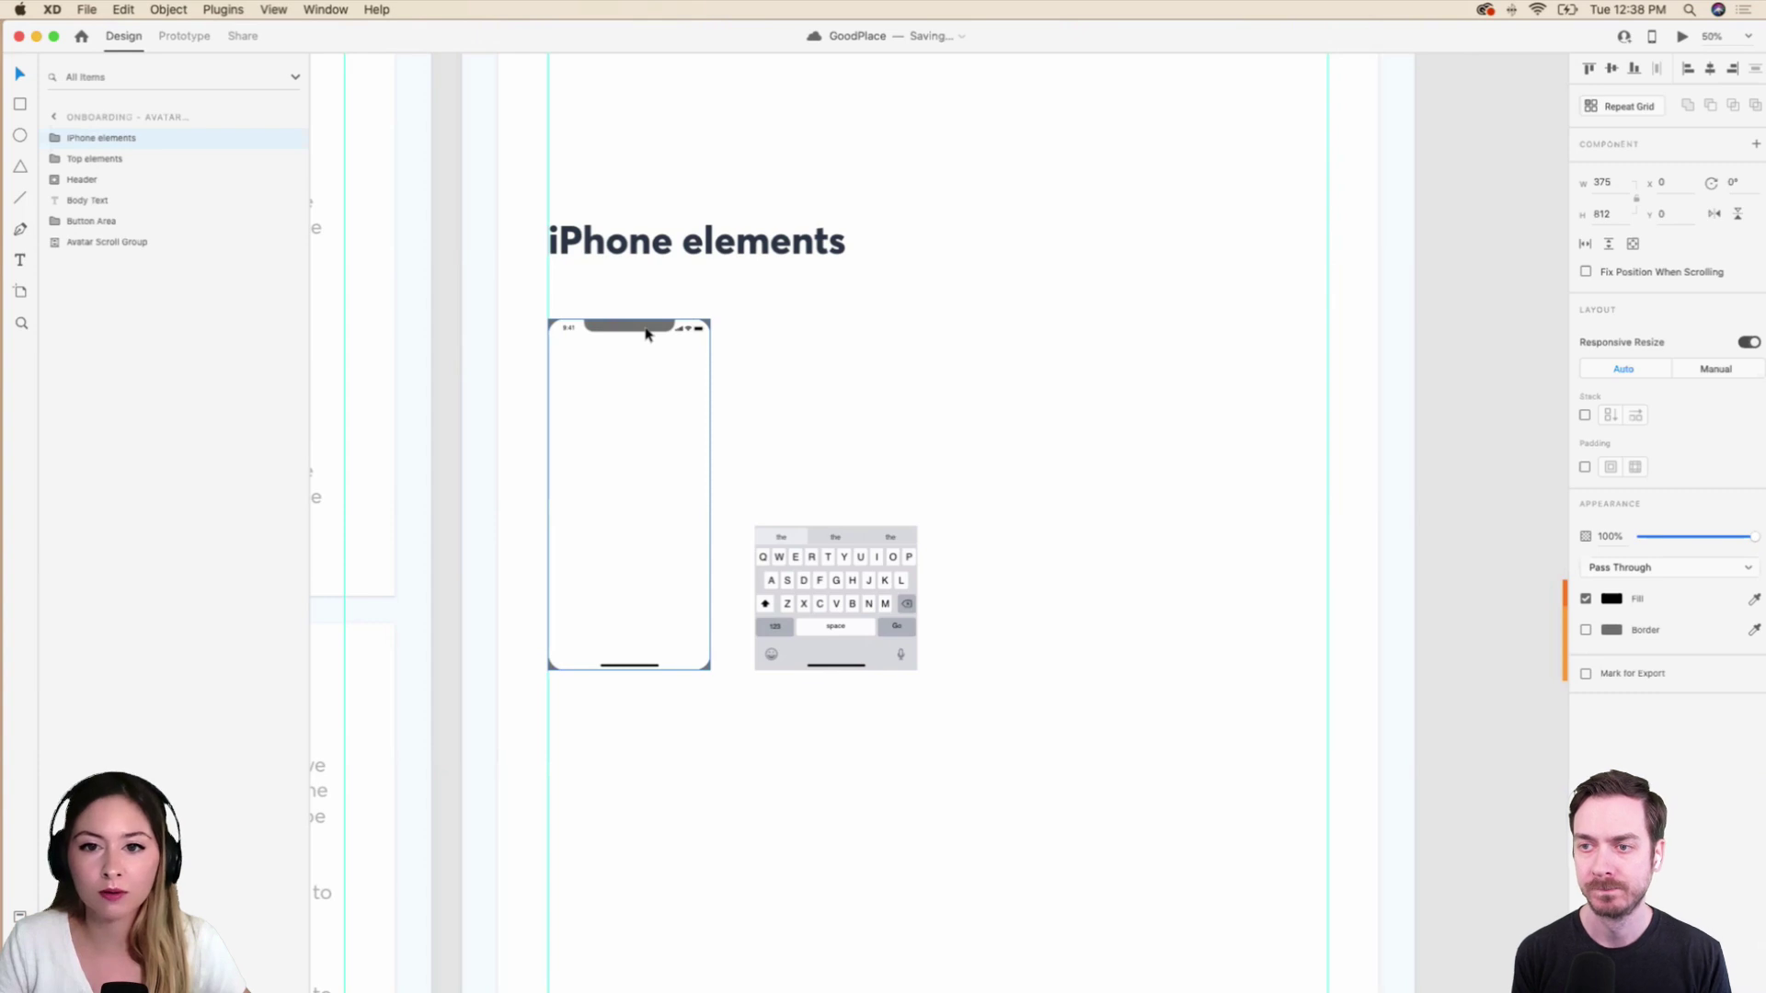
click(910, 612)
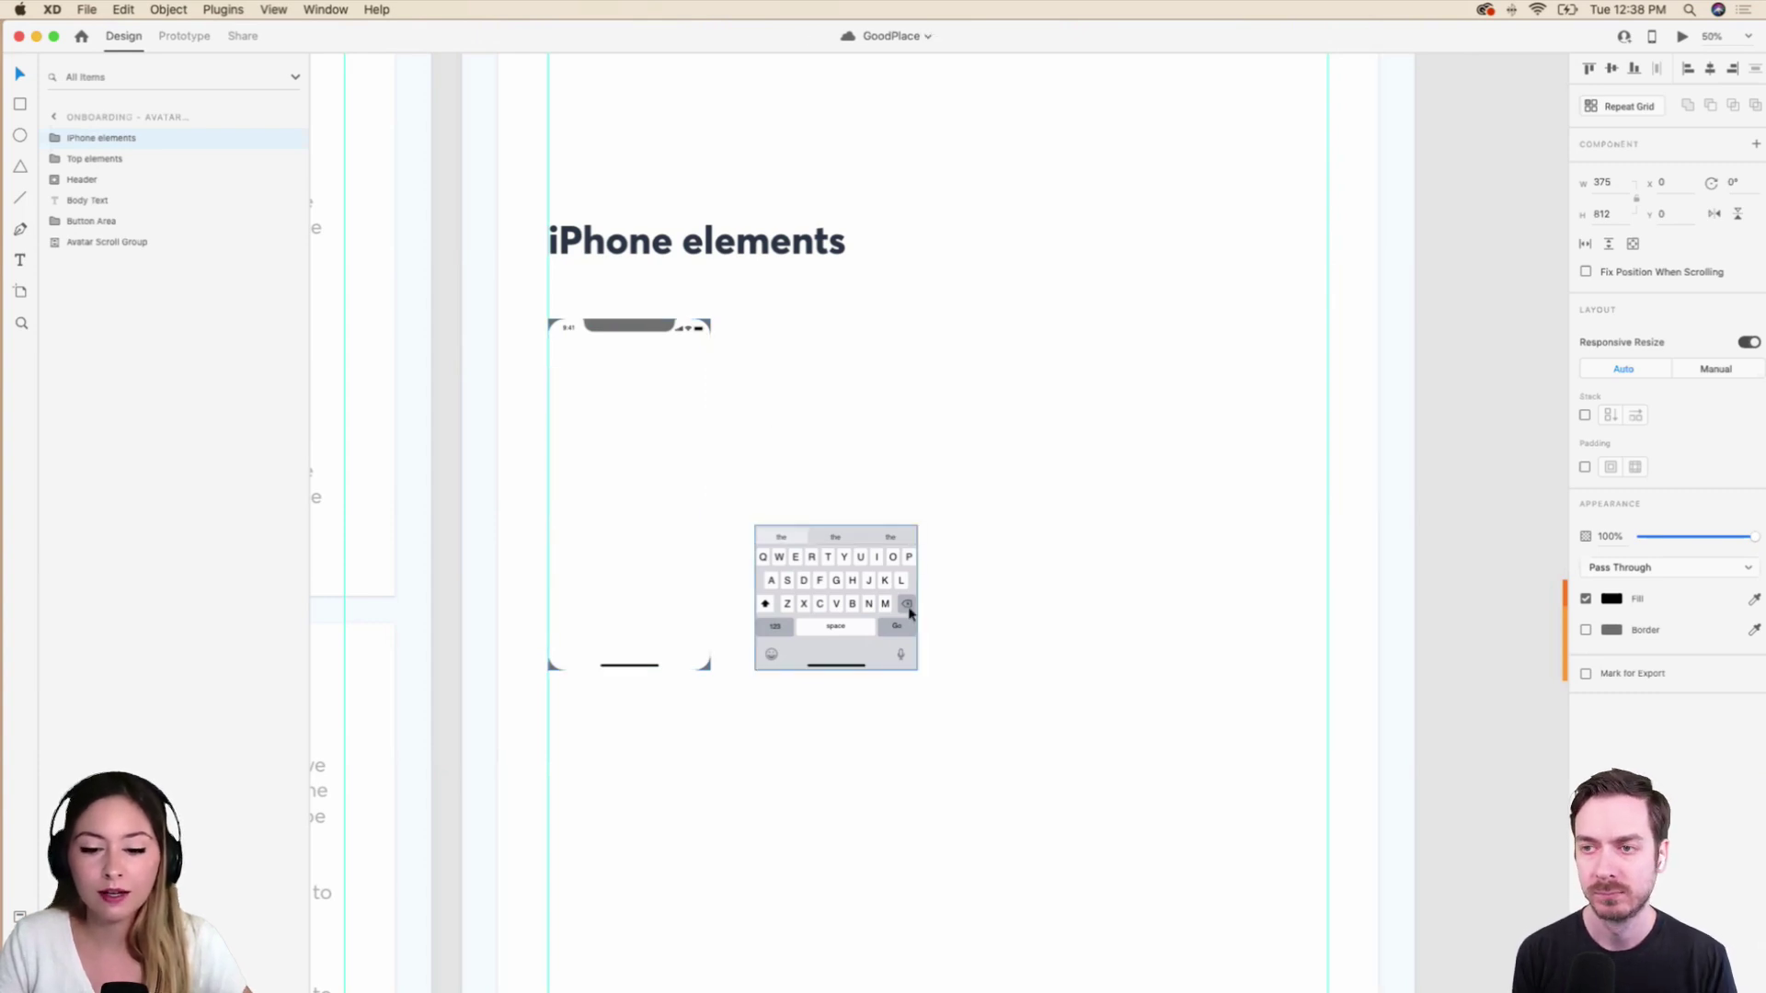
click(788, 386)
scroll(869, 435, up, 5)
scroll(870, 435, right, 4)
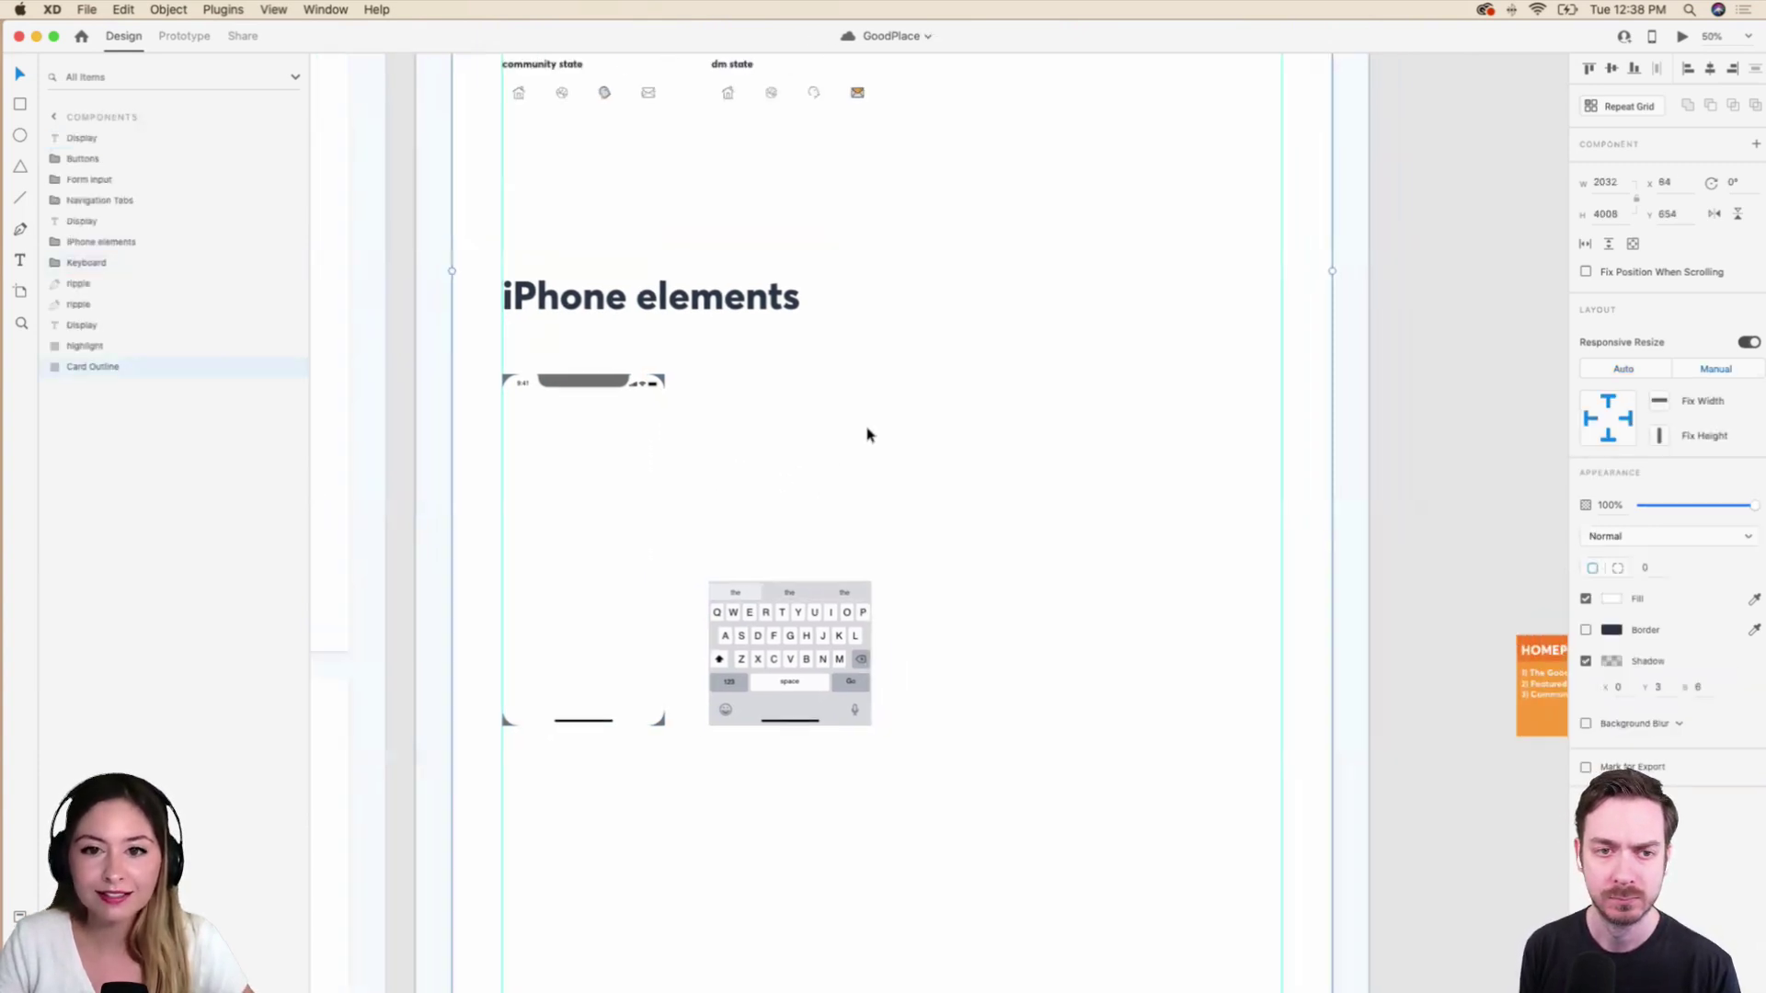
scroll(867, 435, right, 6)
scroll(867, 435, down, 3)
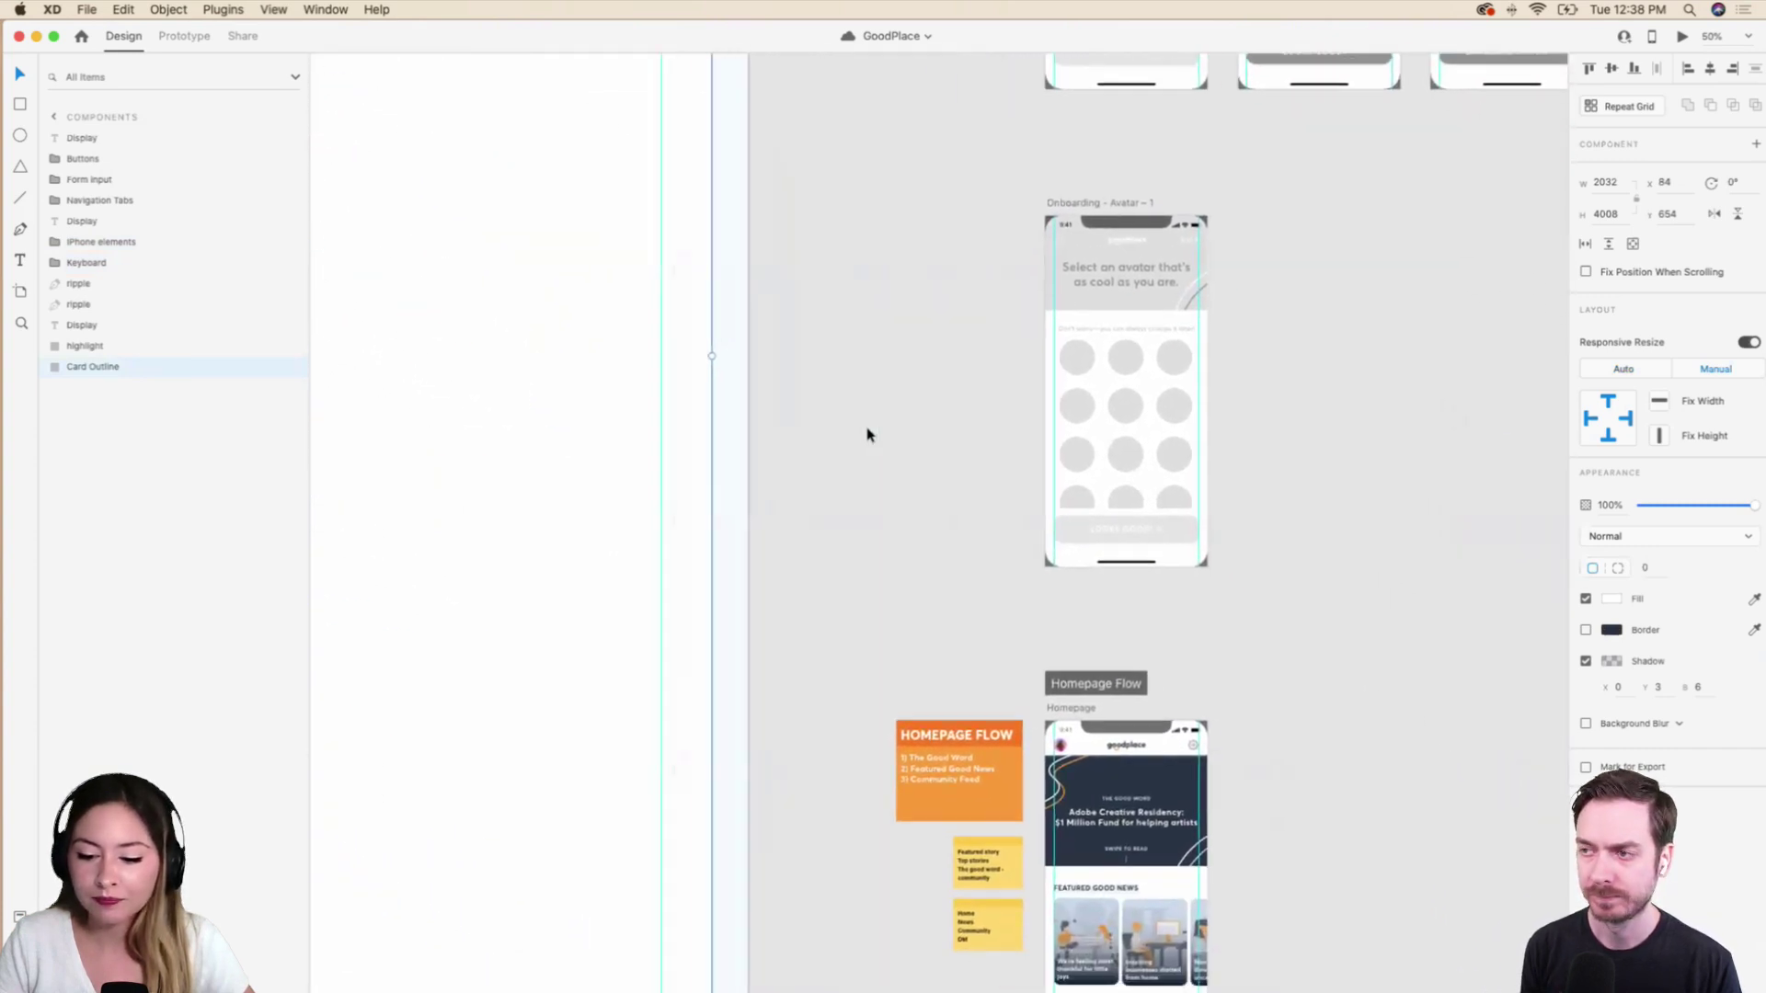
scroll(868, 435, up, 2)
click(867, 435)
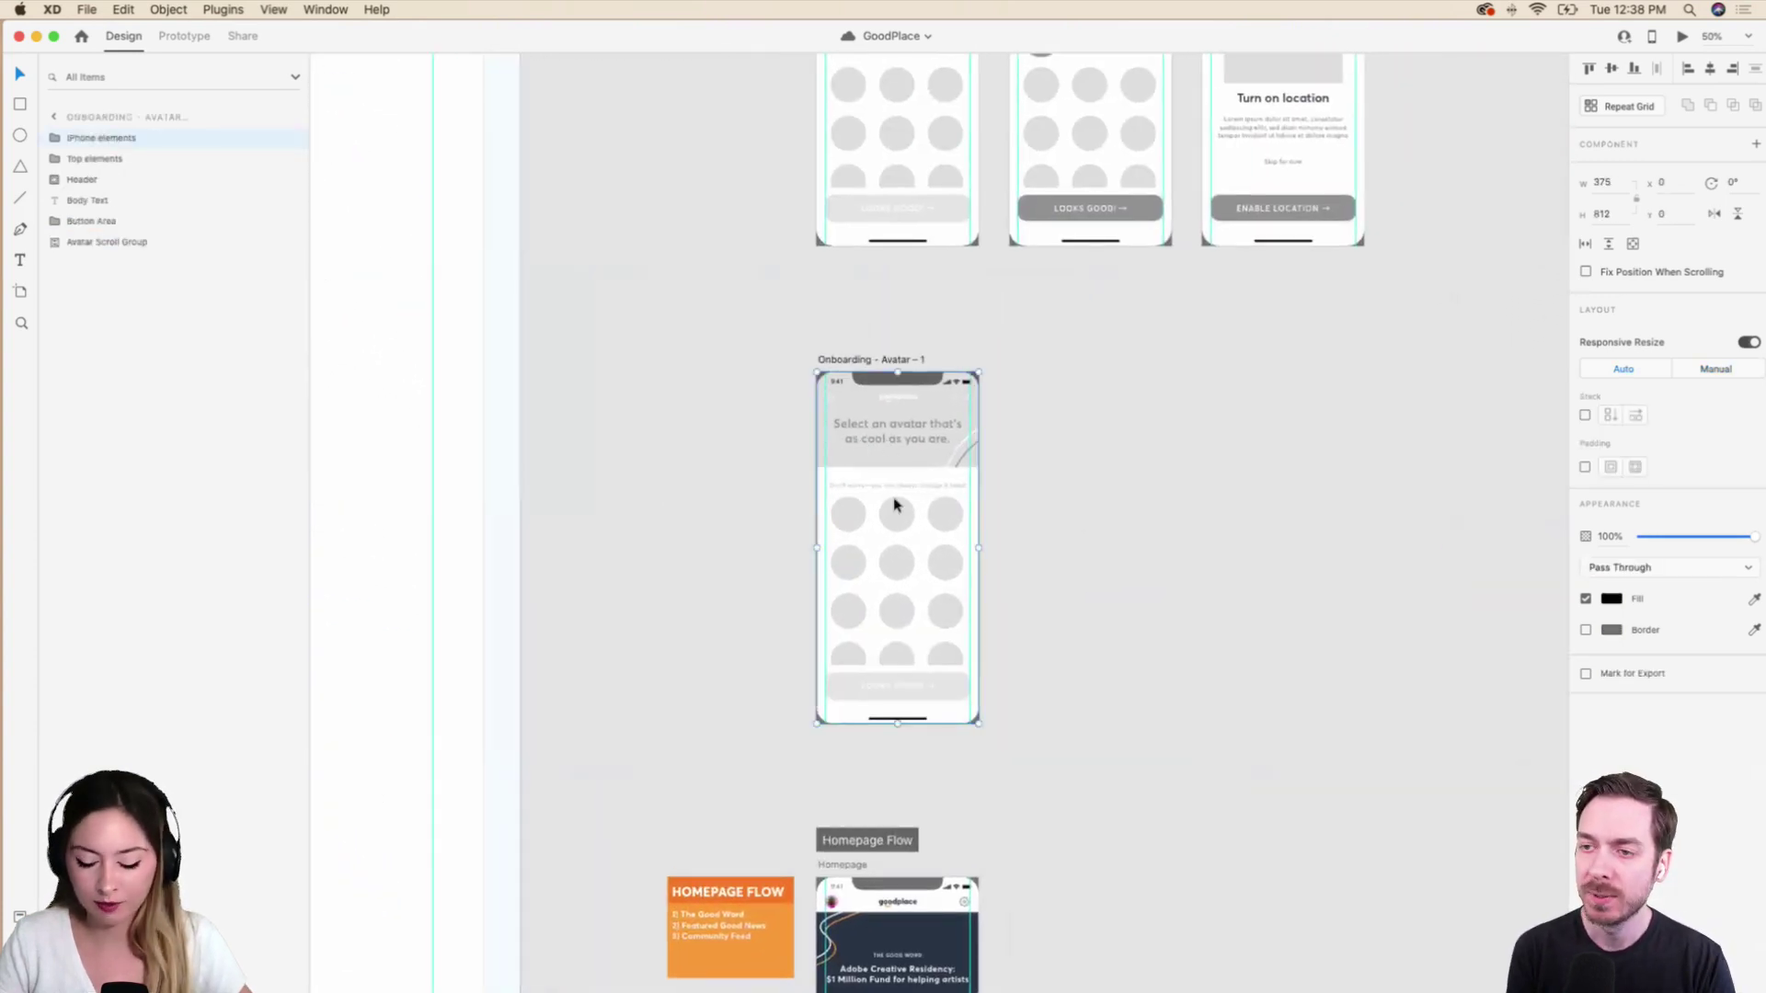
Examine the overall document layout and the copied avatar artboard's place between the onboarding and homepage flows.
key(super+equal)
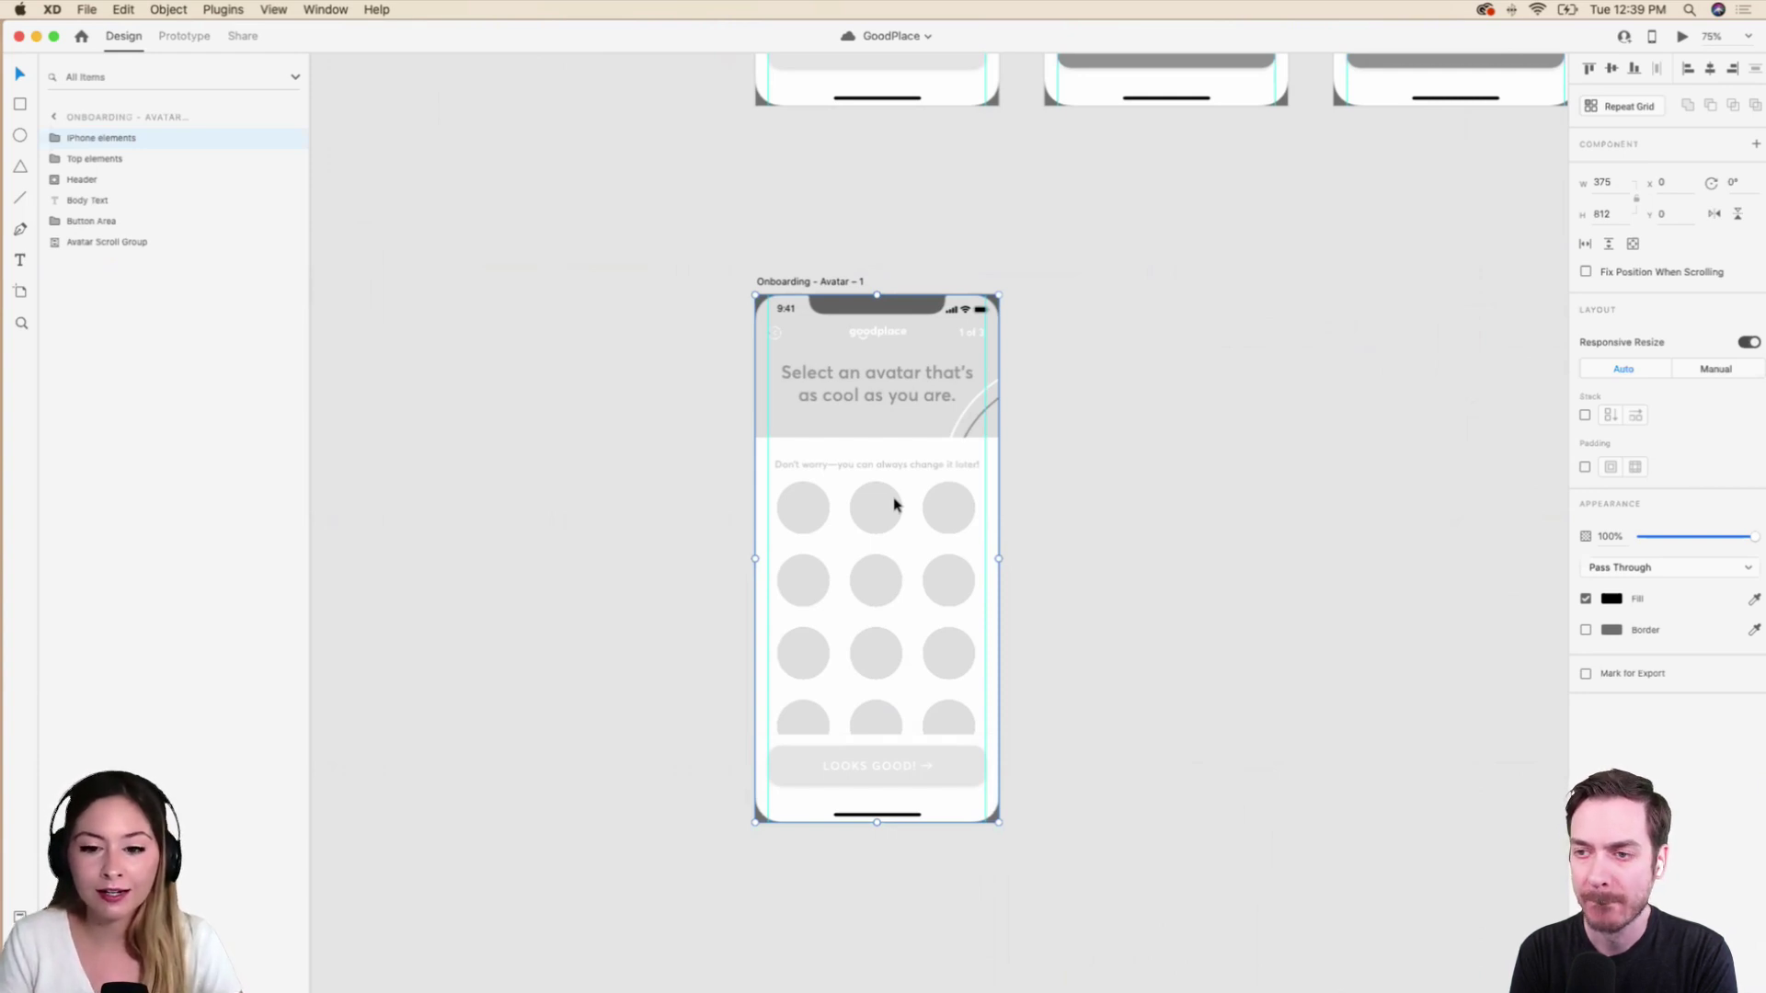
key(super+minus)
key(super+minus)
key(super+minus)
key(super+minus)
key(super+minus)
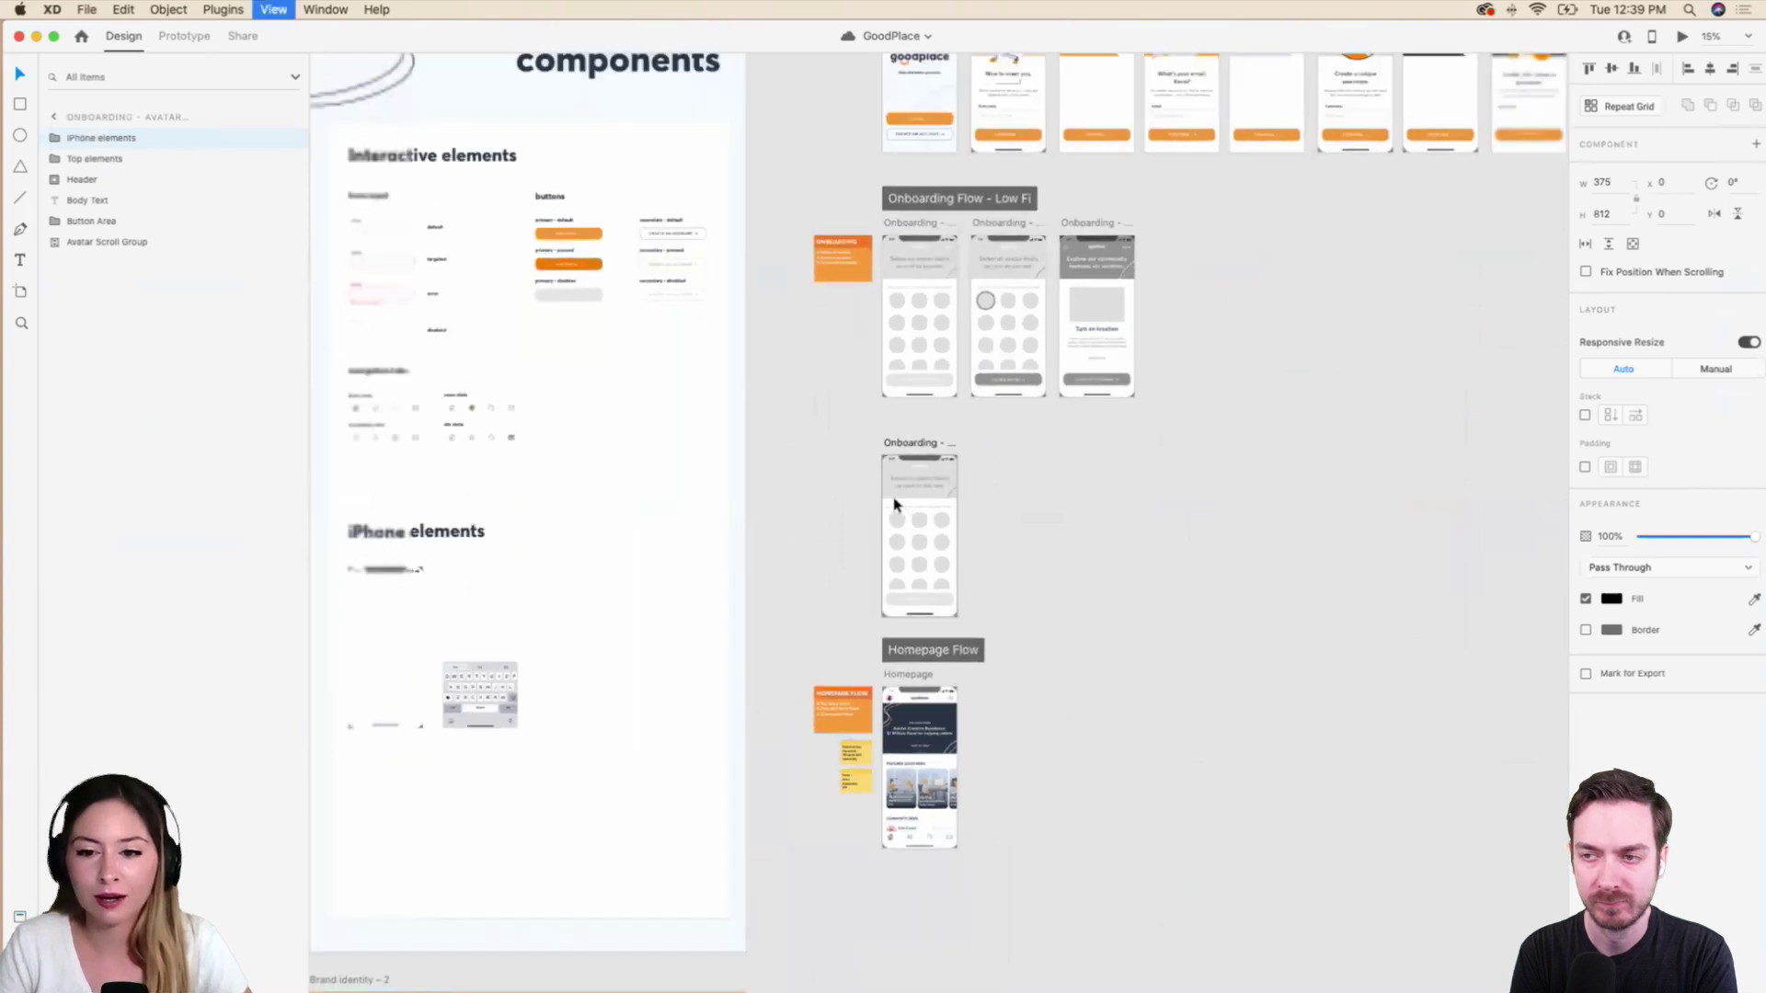
key(super+minus)
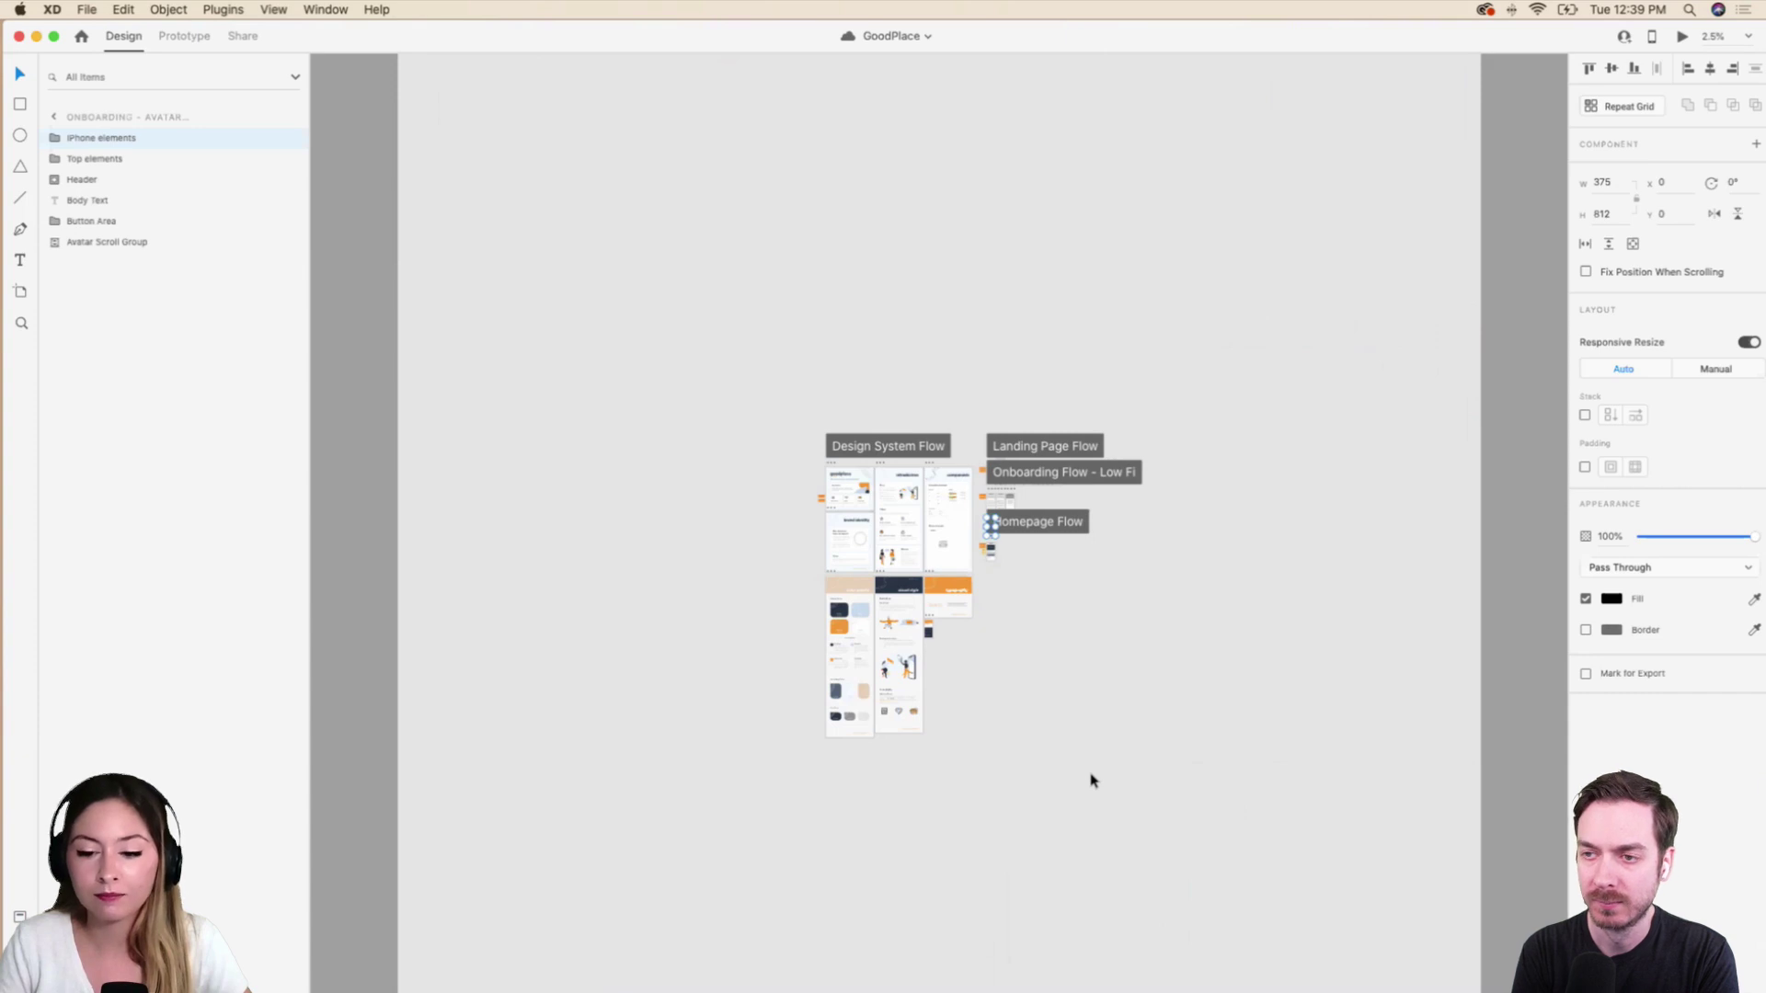
key(super+equal)
key(super+equal)
key(super+equal)
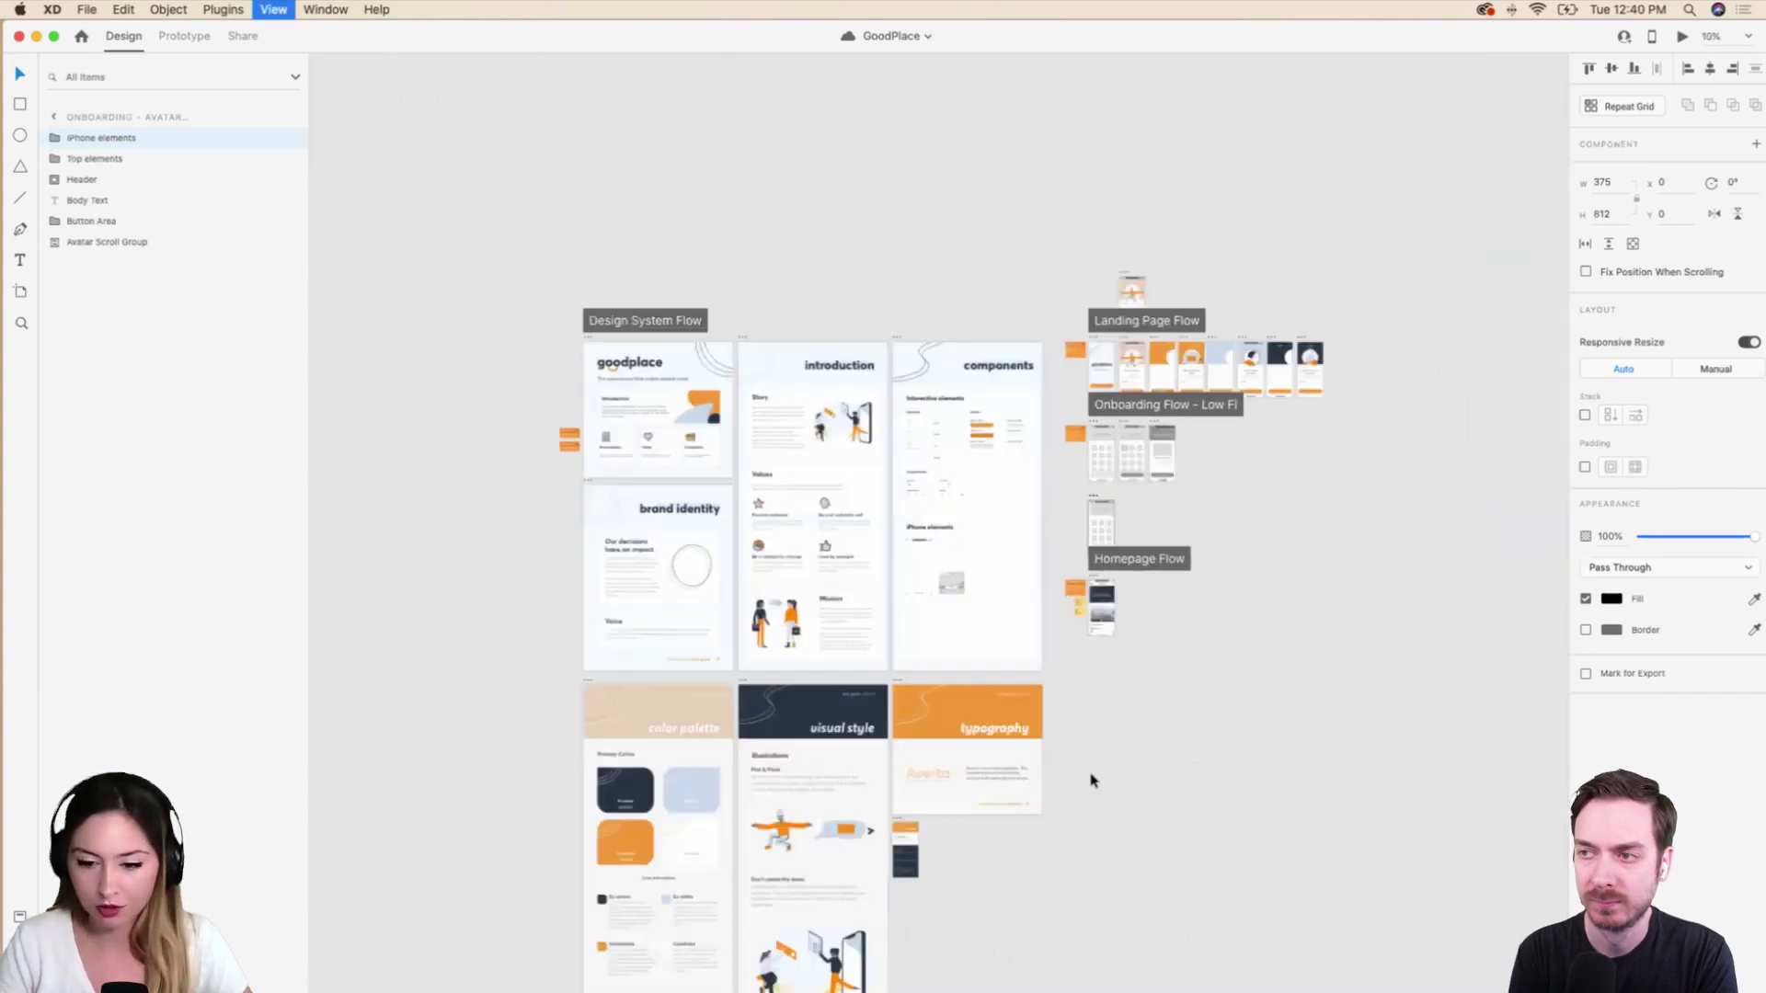
key(super+equal)
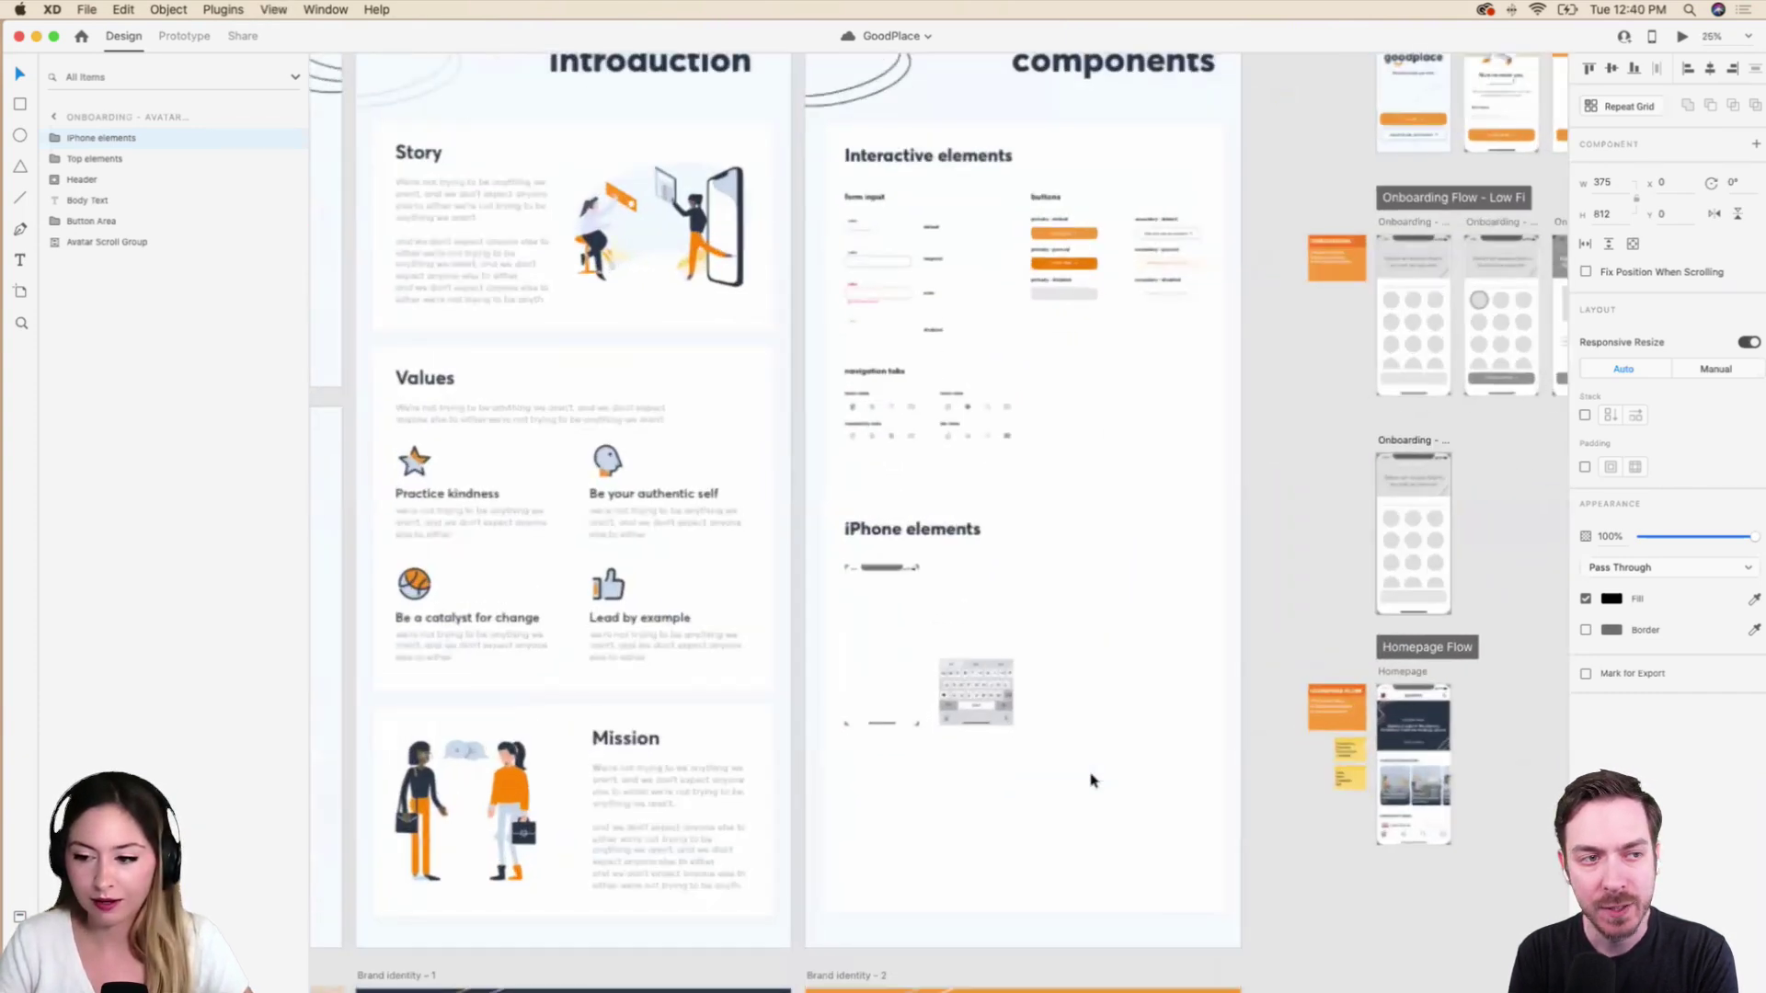
scroll(1445, 599, right, 3)
scroll(1444, 599, right, 6)
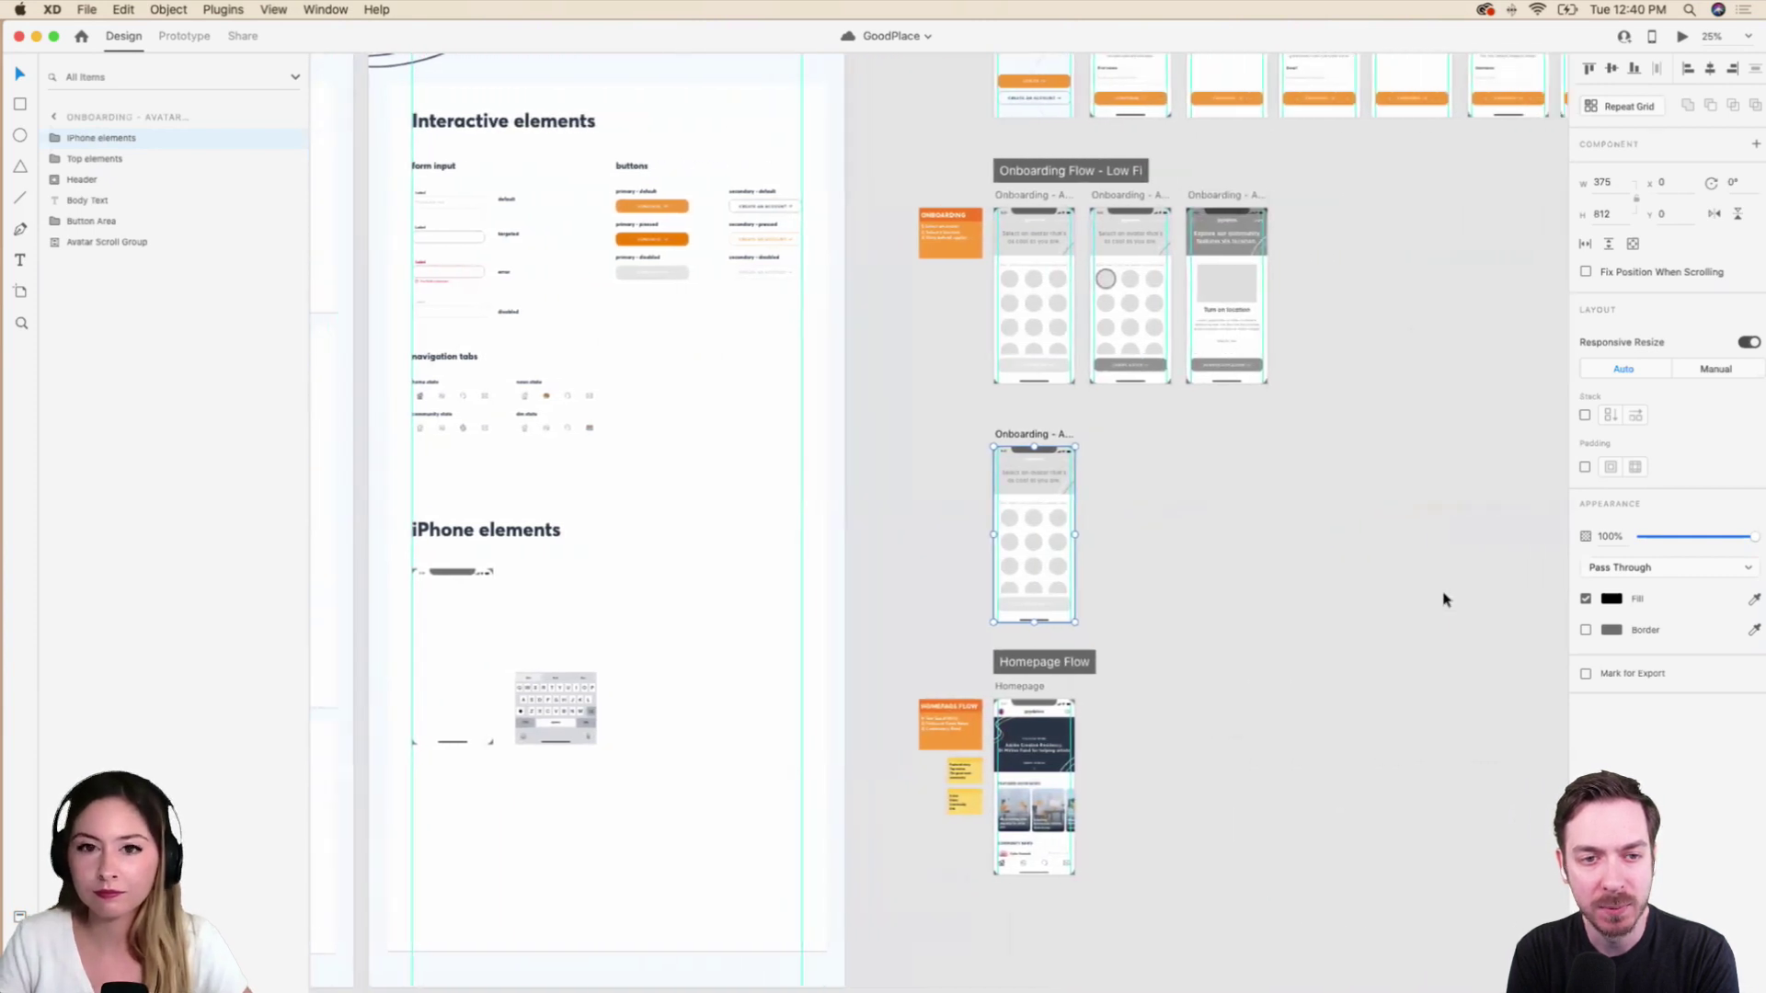
scroll(792, 484, down, 2)
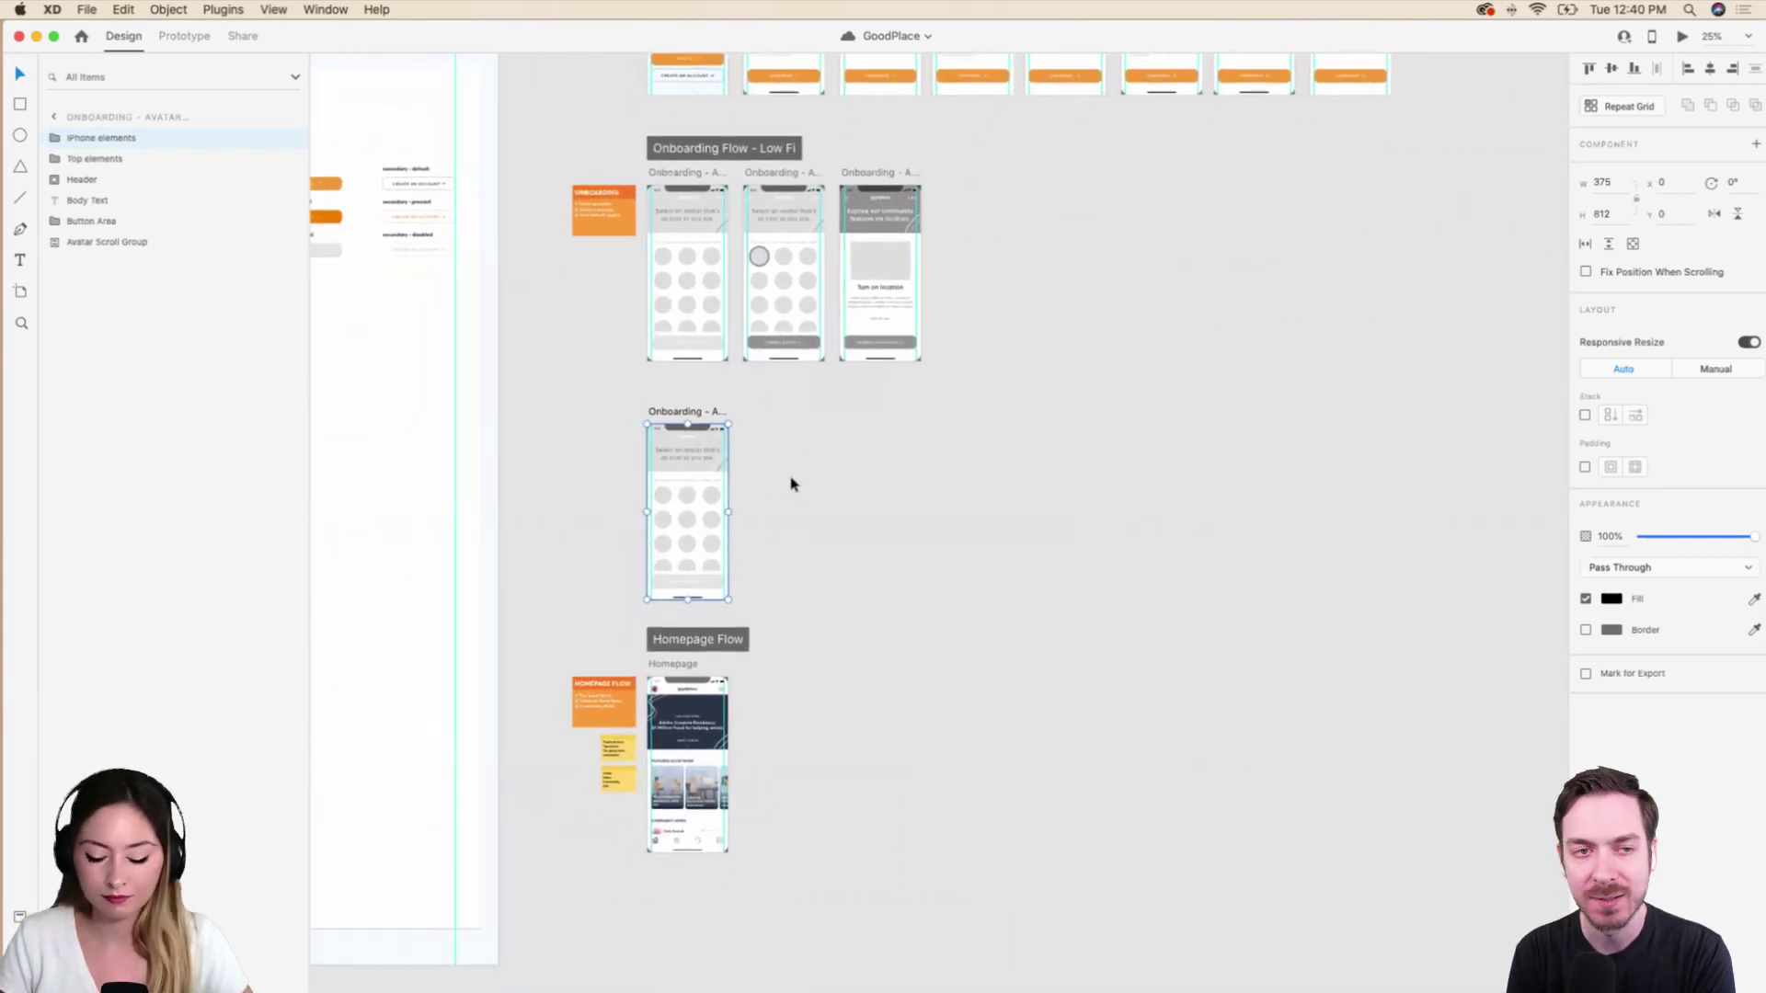
key(super+equal)
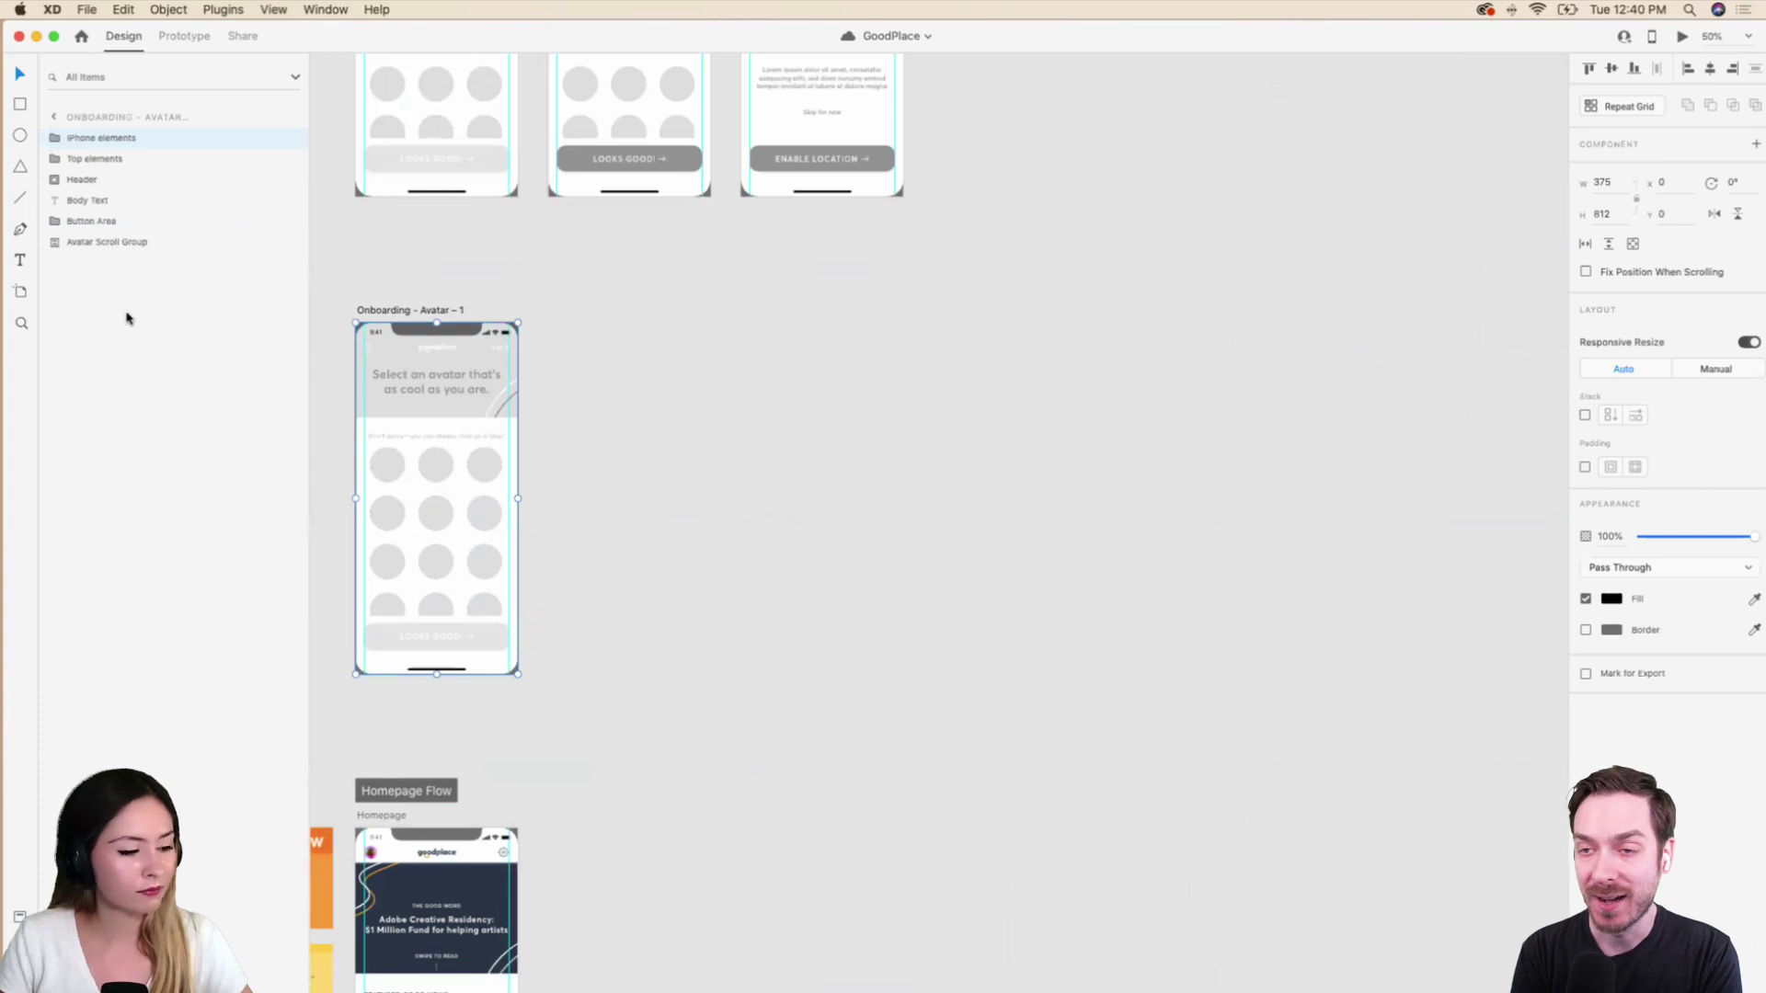
scroll(800, 440, up, 3)
scroll(801, 440, left, 3)
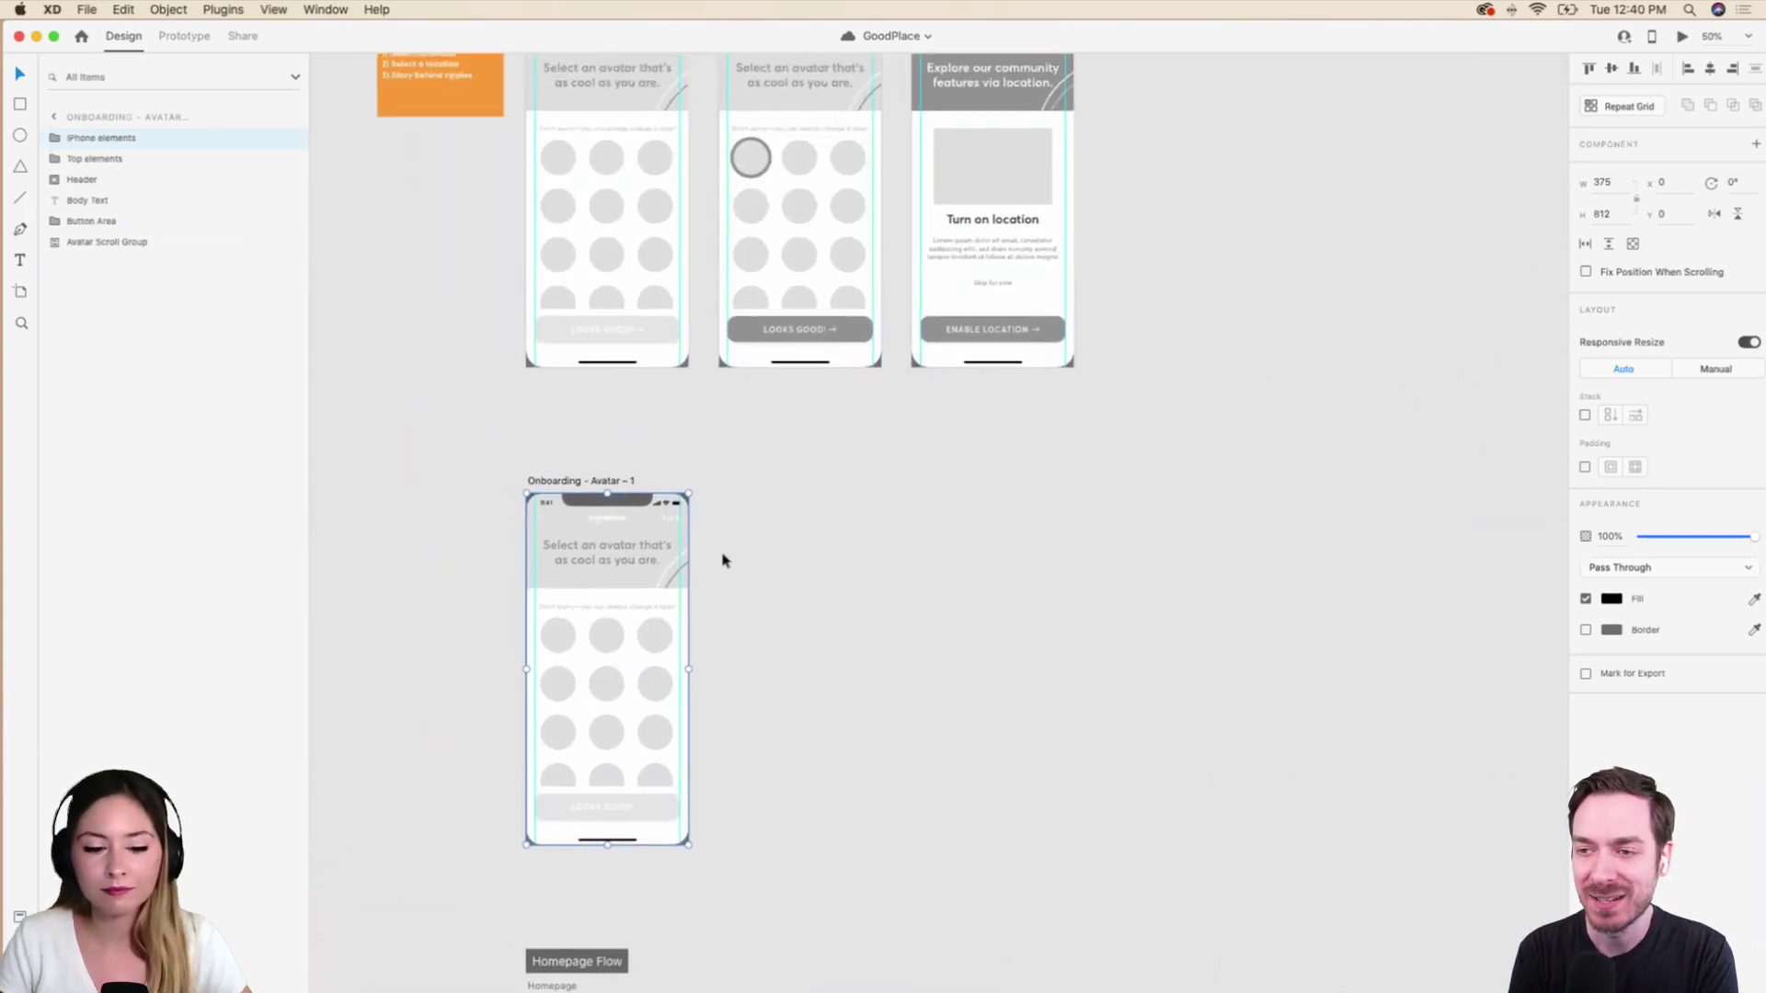
scroll(724, 556, left, 3)
scroll(724, 556, down, 1)
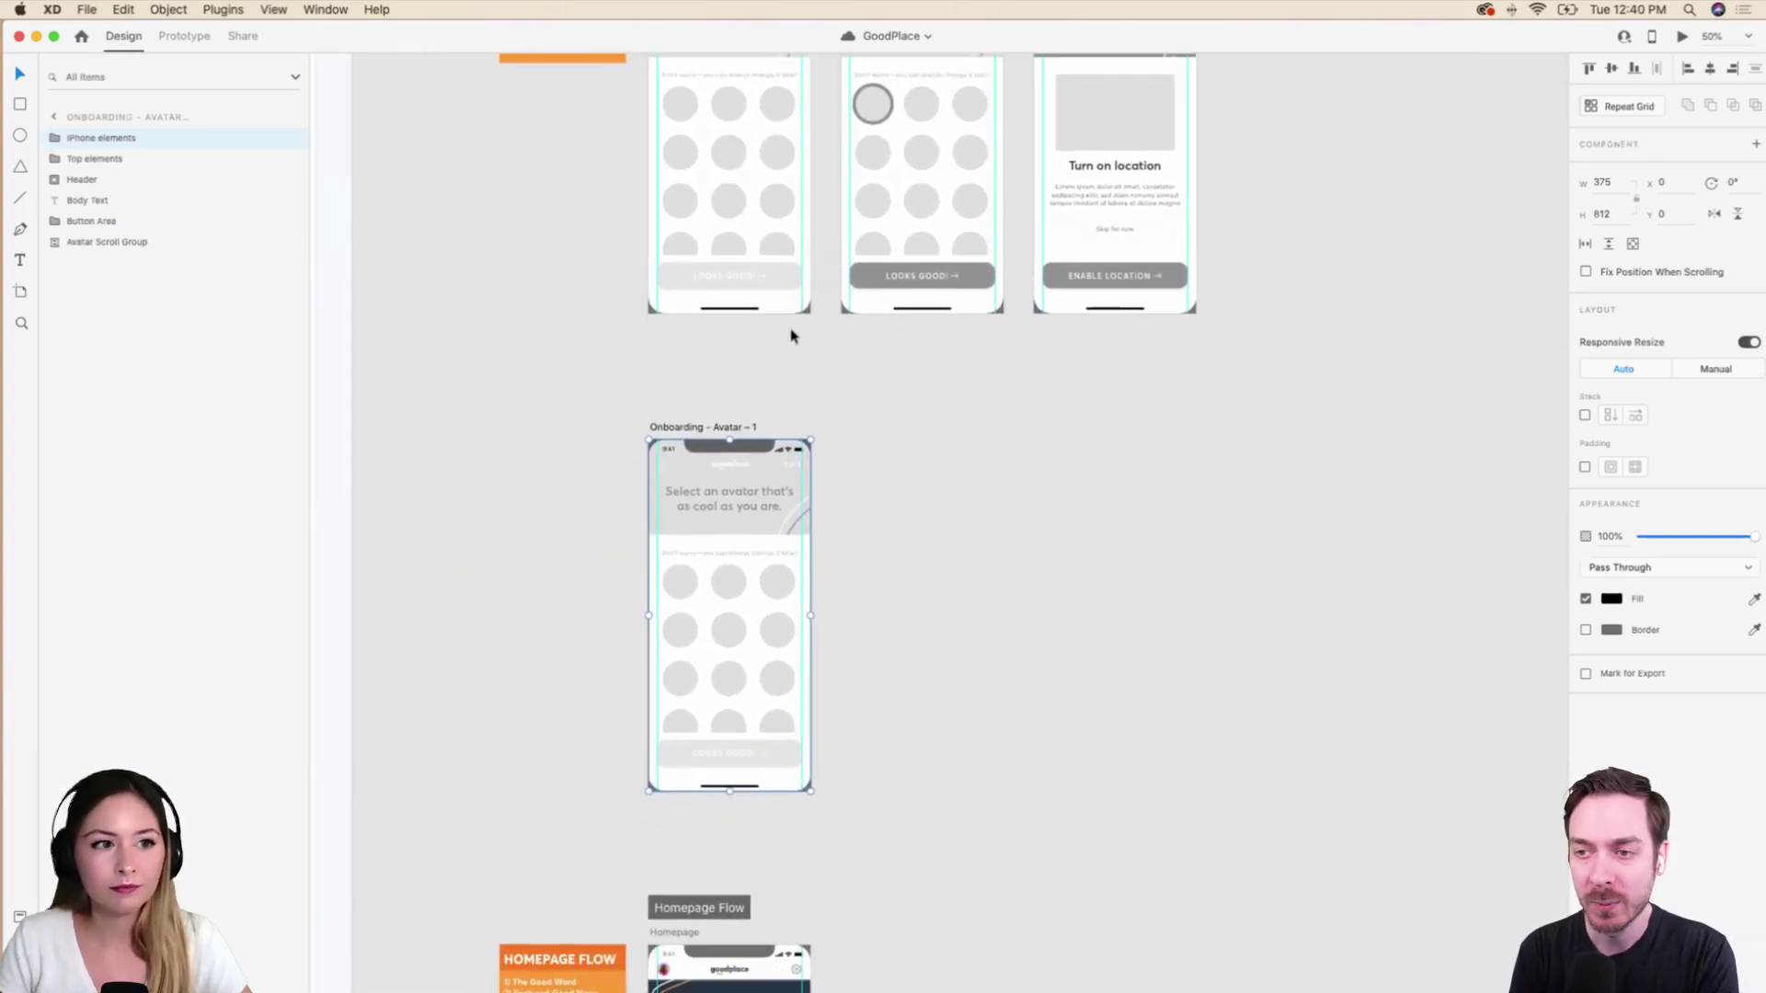
Enter the iPhone elements group of the Onboarding - Avatar – 1 artboard and select its Phone Outline.
click(820, 446)
scroll(820, 445, down, 2)
scroll(819, 445, left, 1)
click(838, 451)
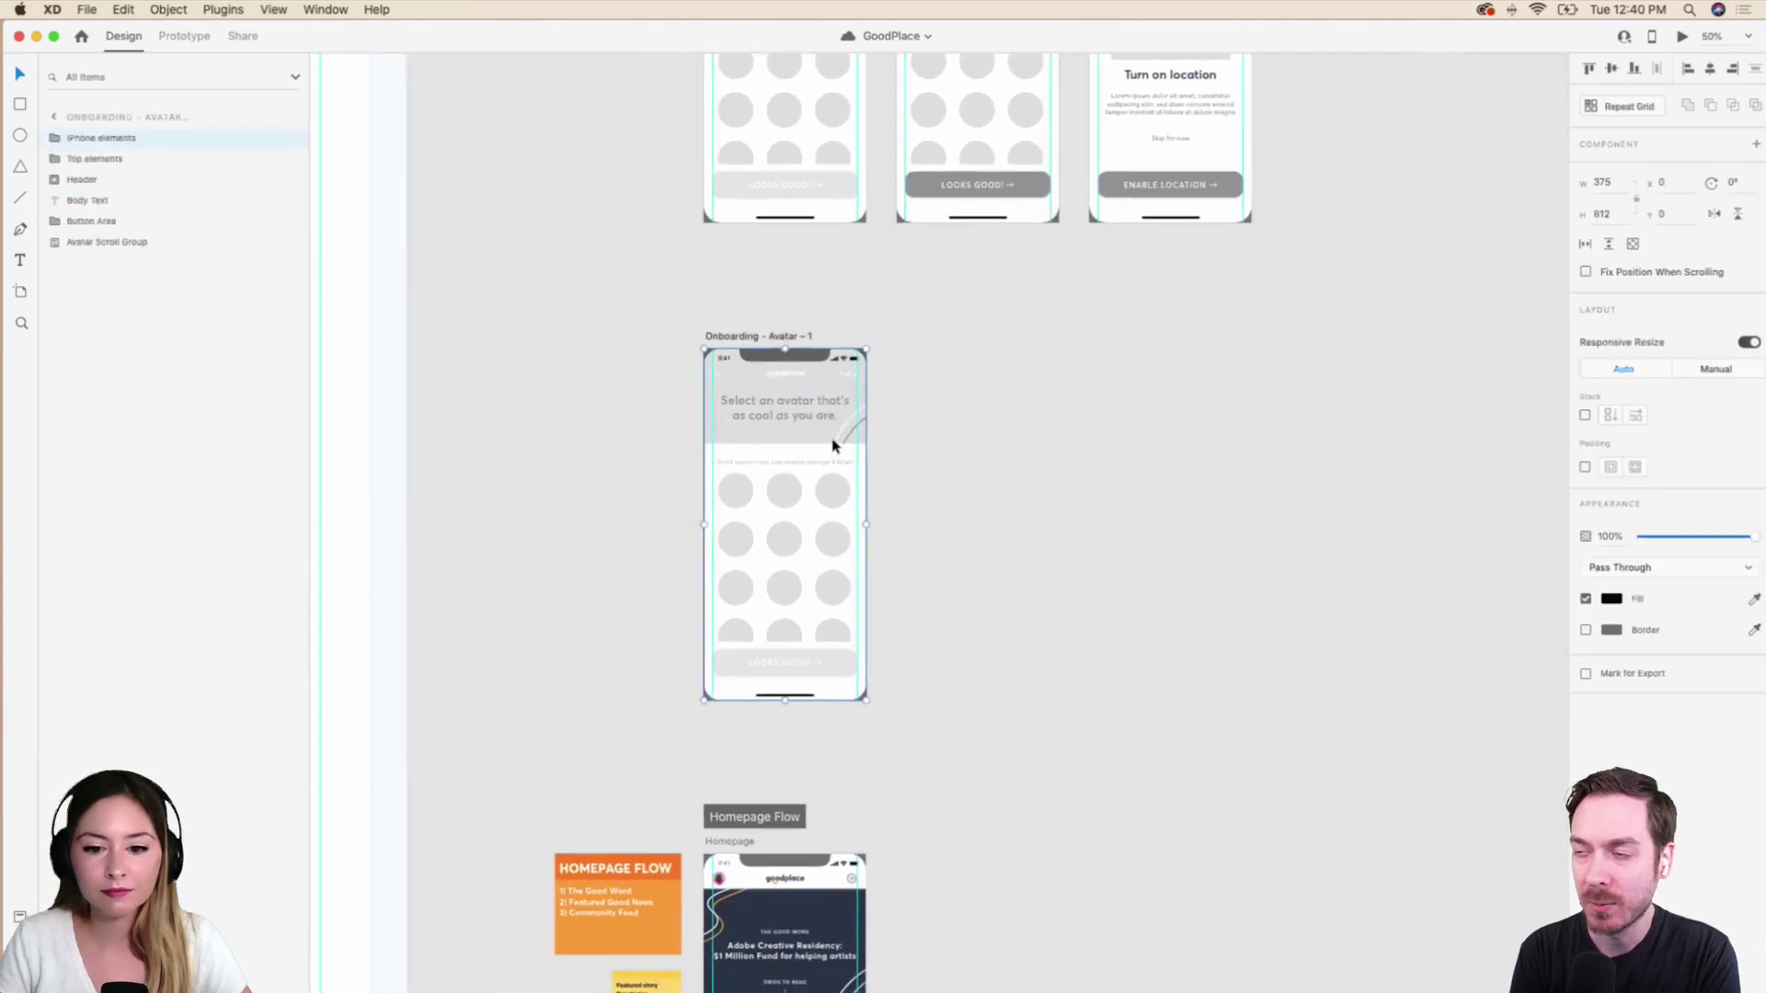
double_click(832, 447)
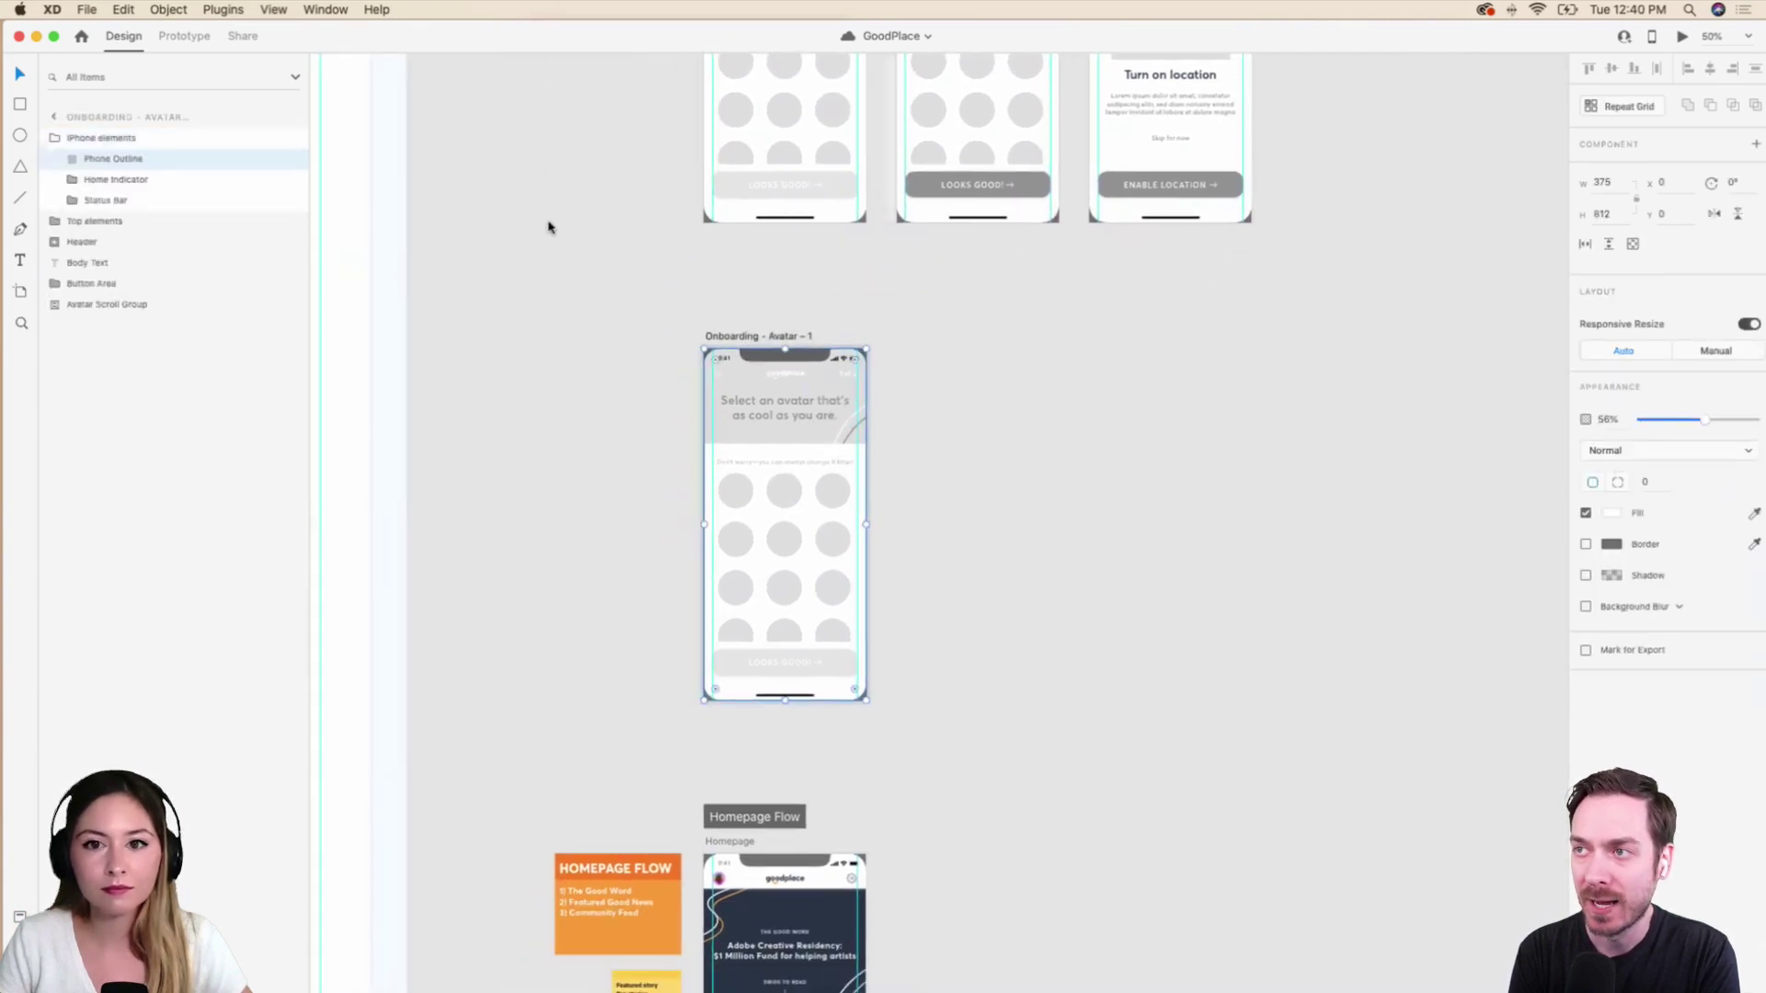
Open the GoodPlace document's version history and look through the marked versions and today's versions.
drag(560, 65, 562, 99)
click(929, 96)
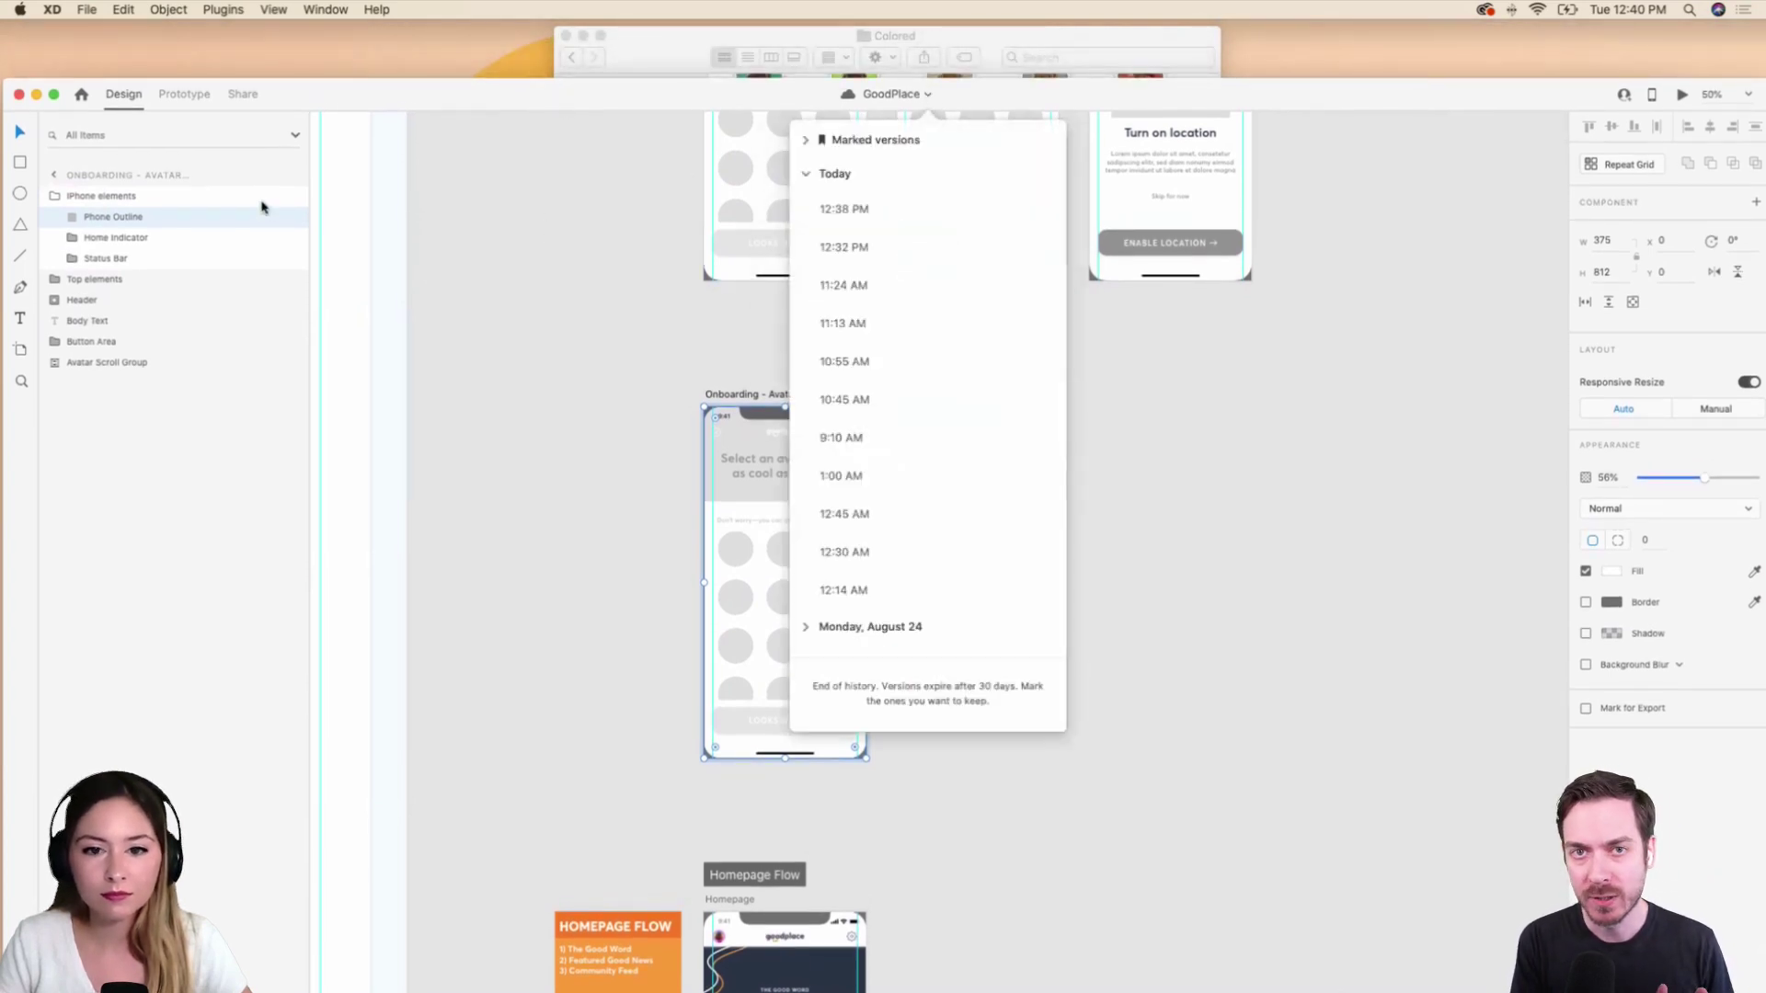
click(807, 175)
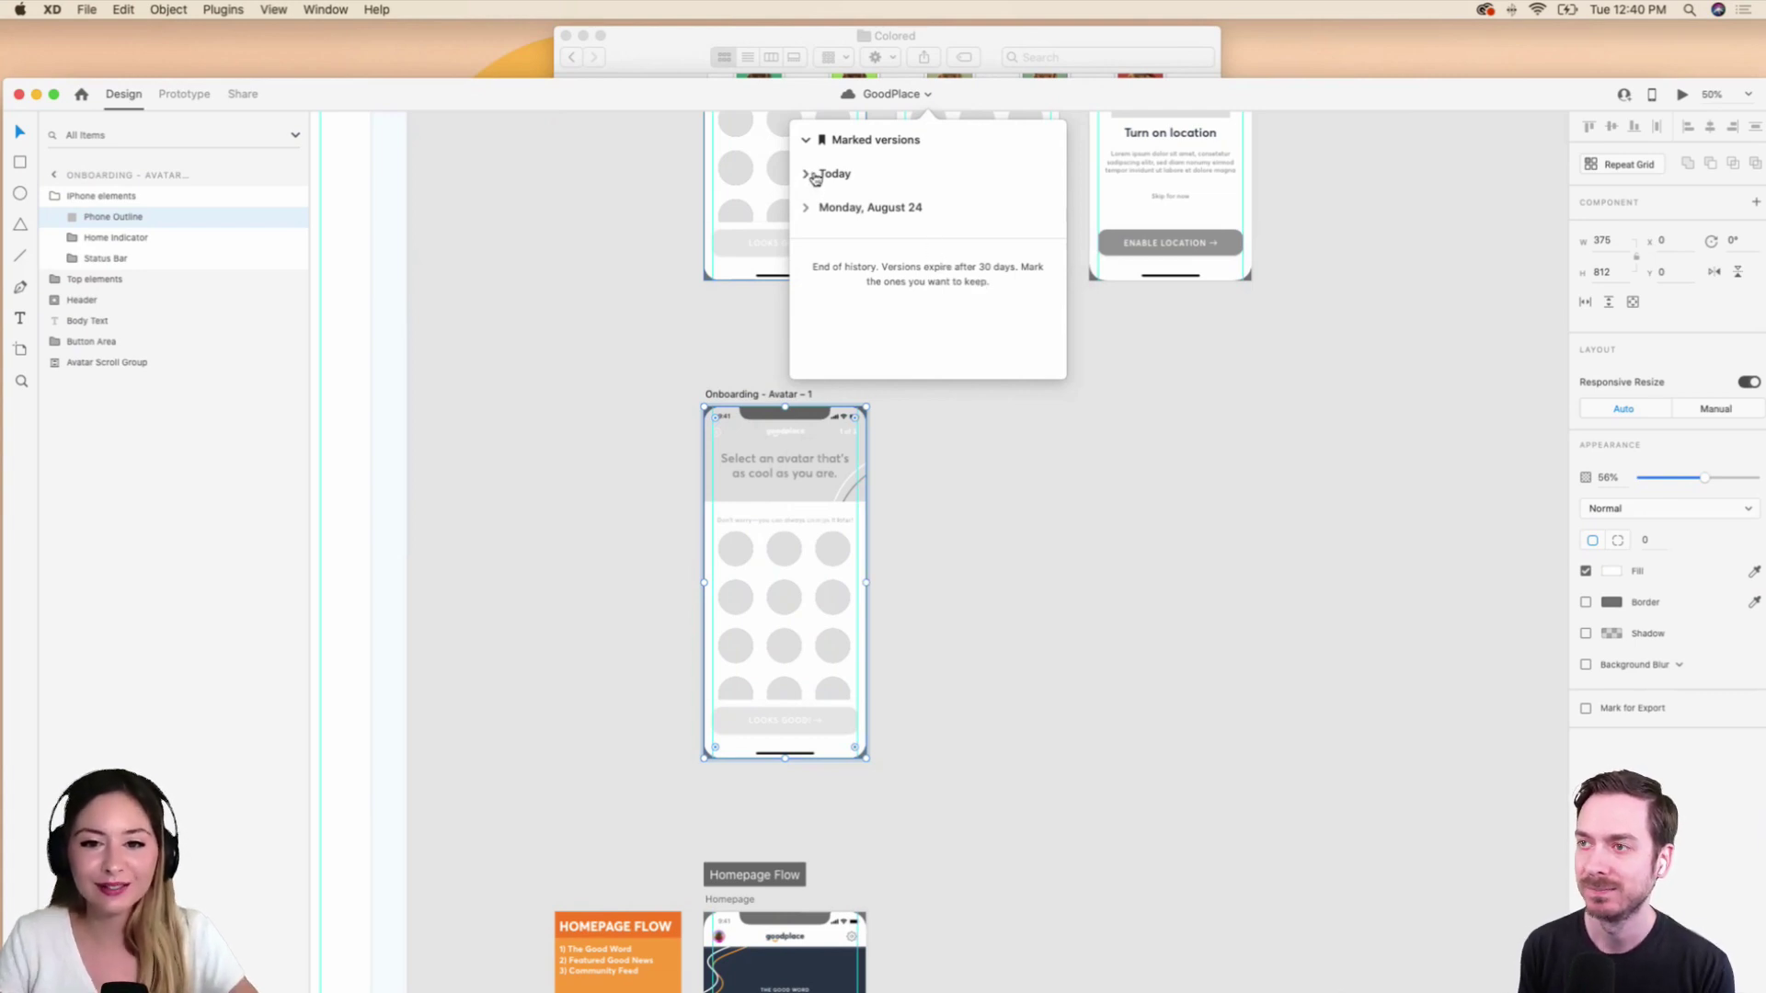
click(869, 145)
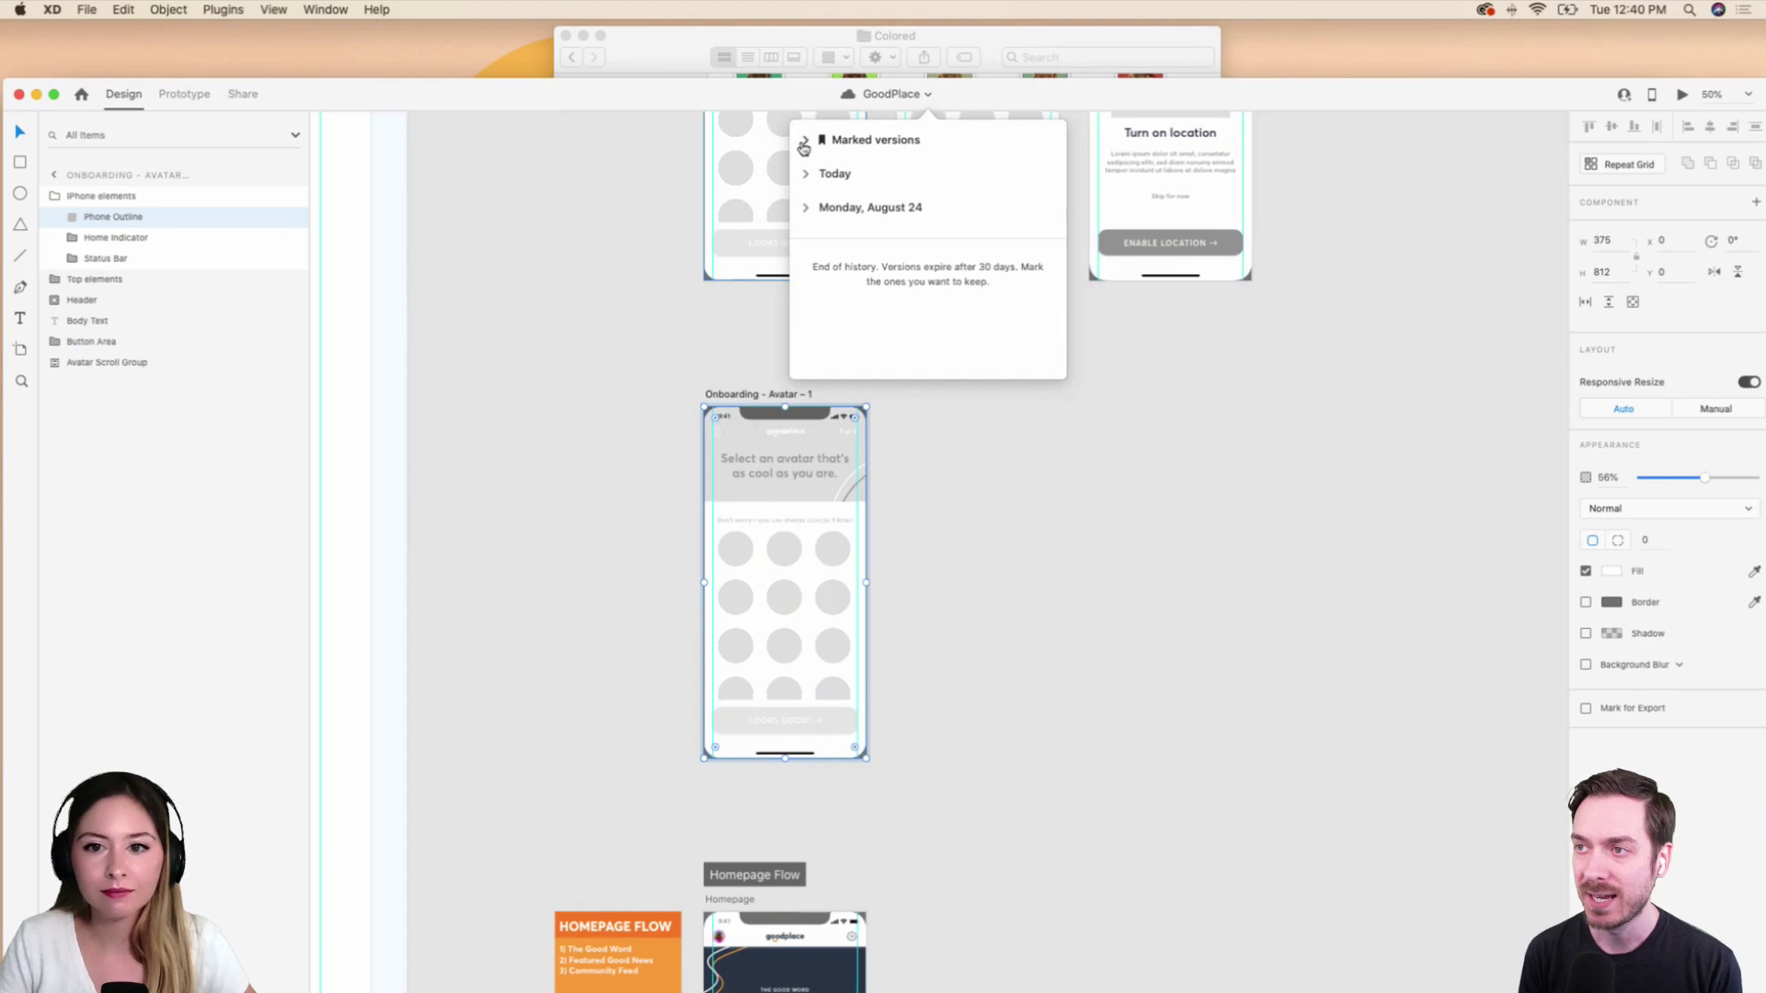
click(807, 175)
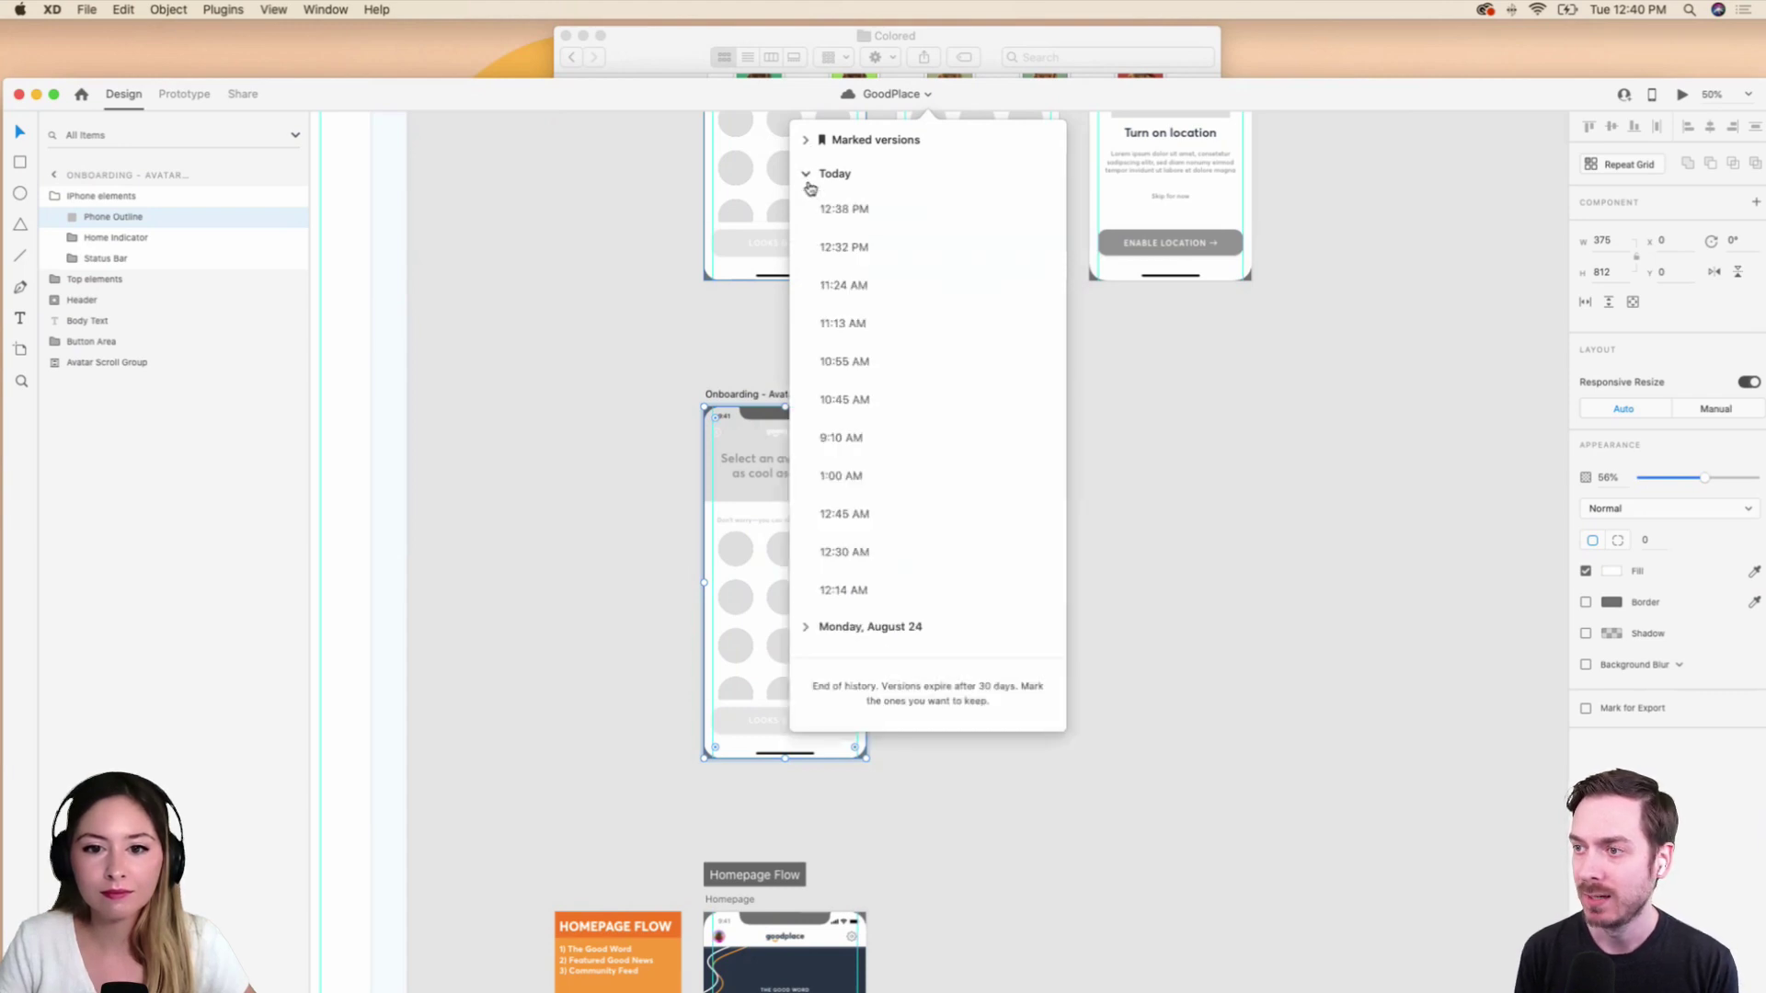
Mark the 12:38 PM version in the document history and name it R1.
mouse_move(899, 216)
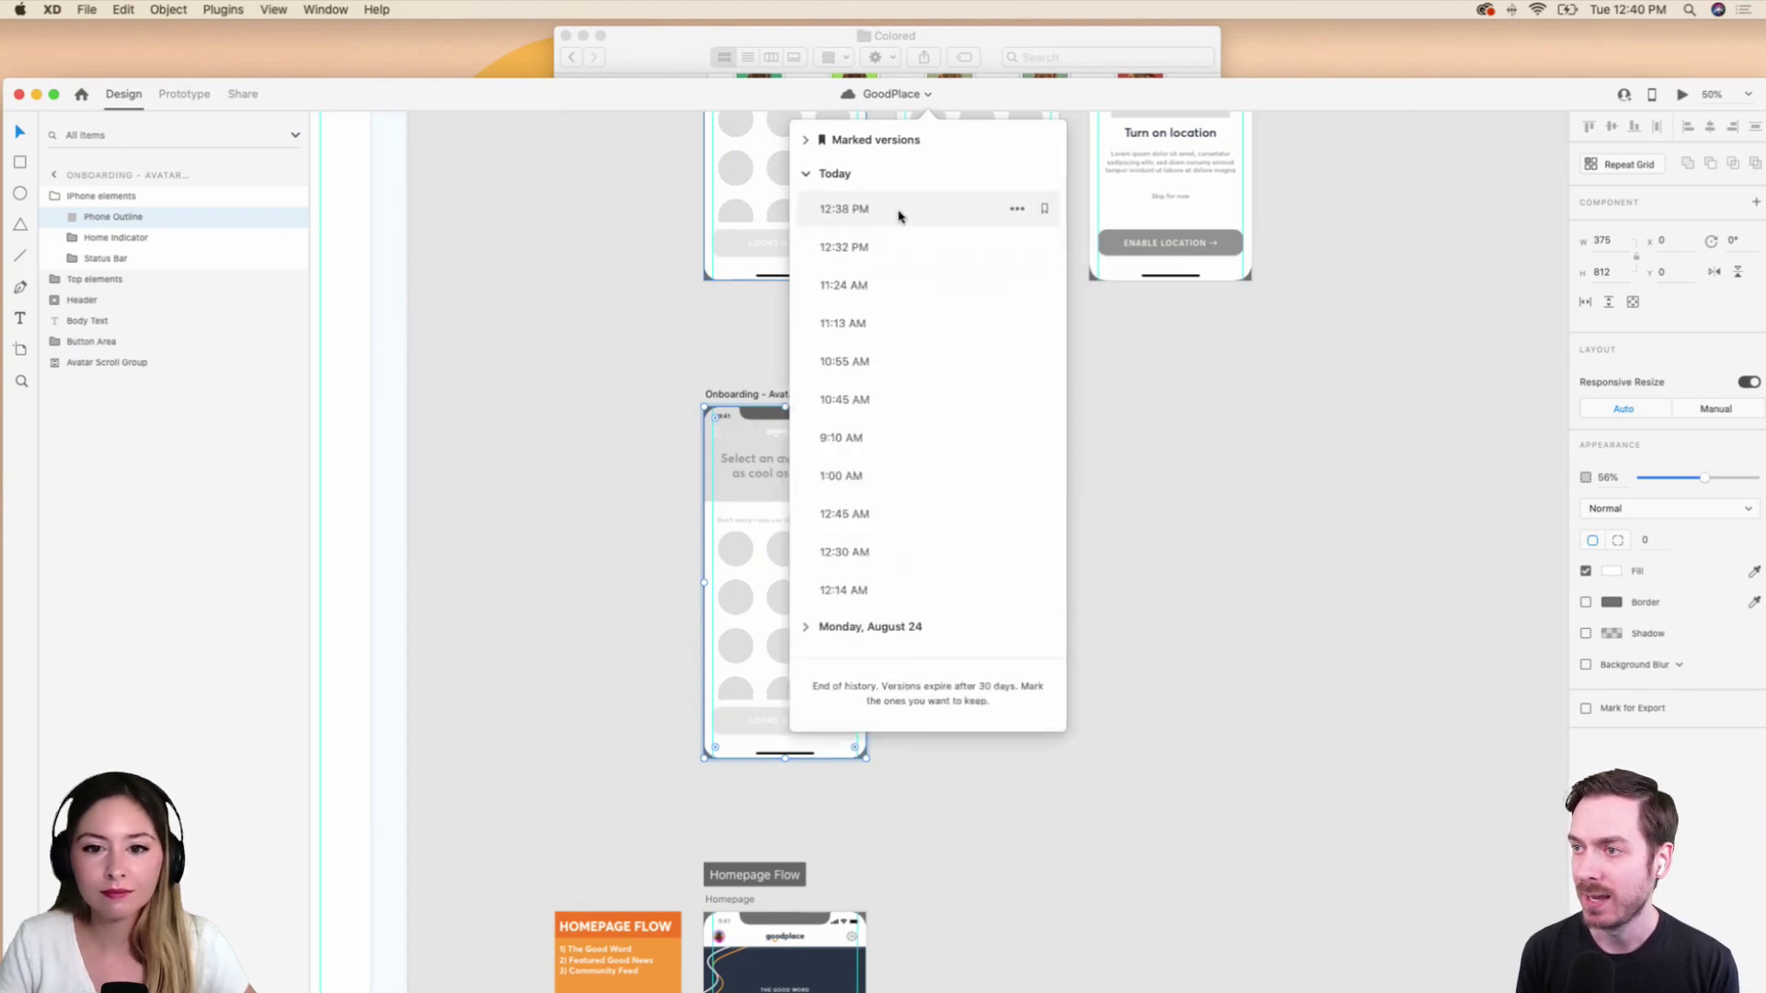
click(1044, 215)
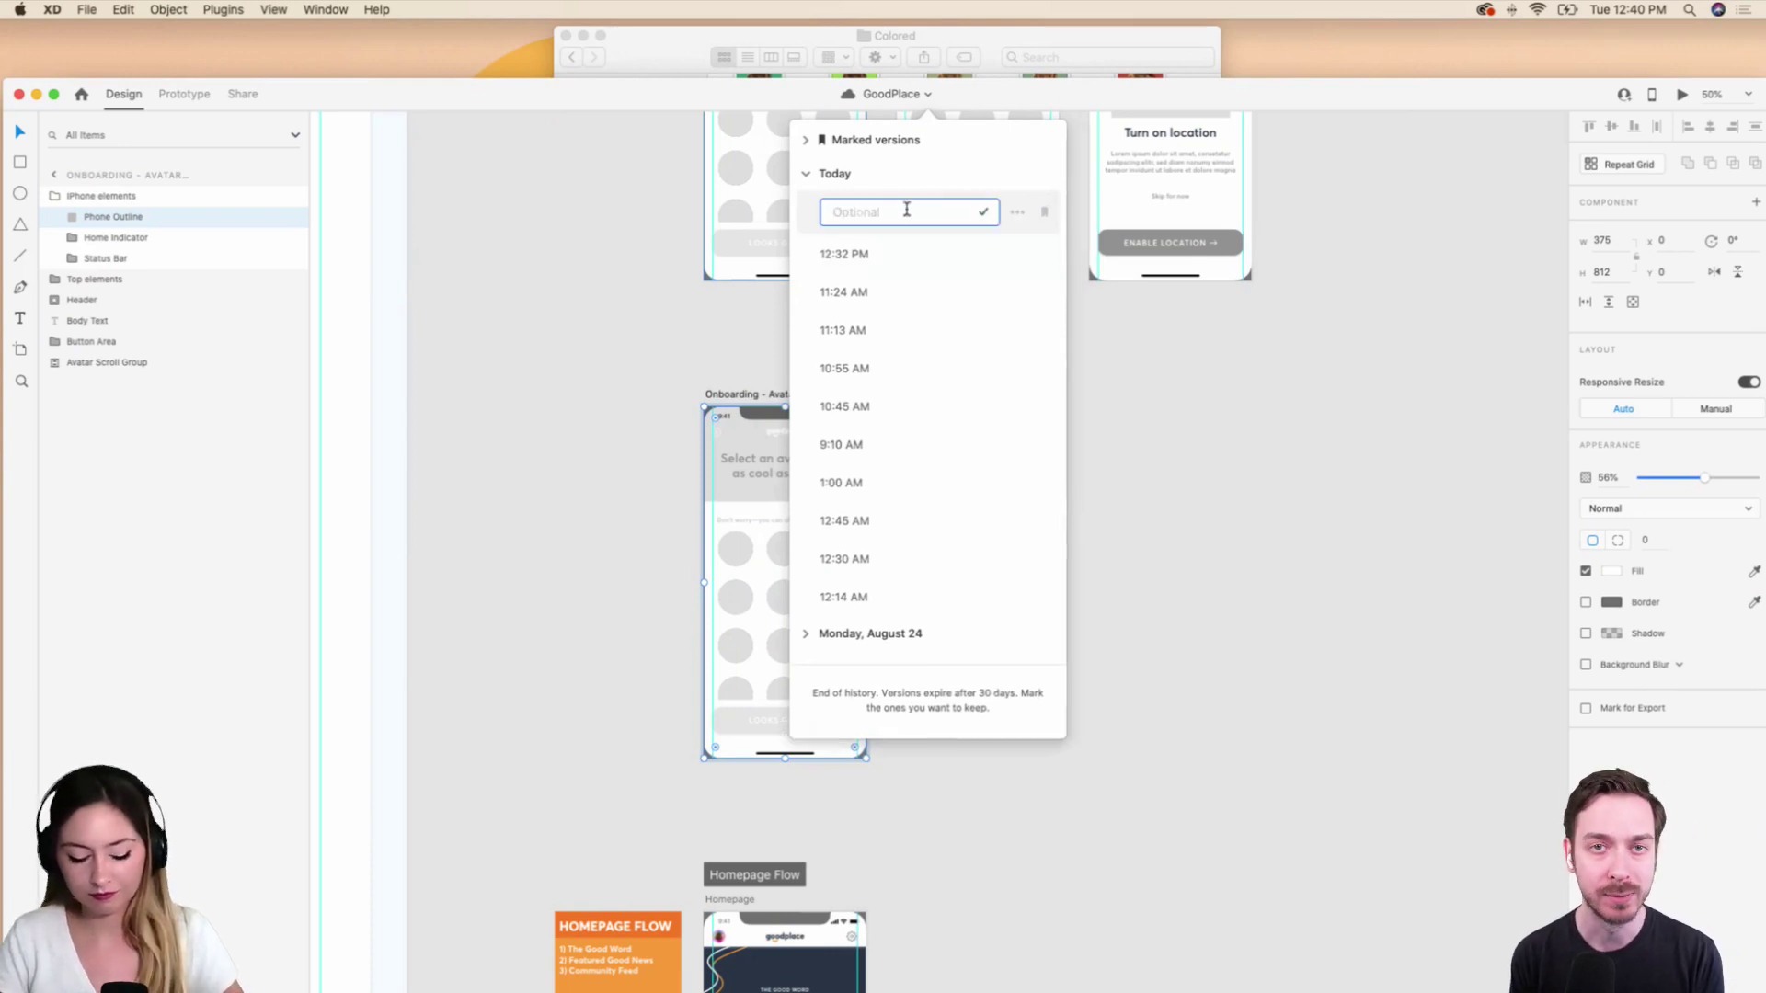
text(R1)
key(Return)
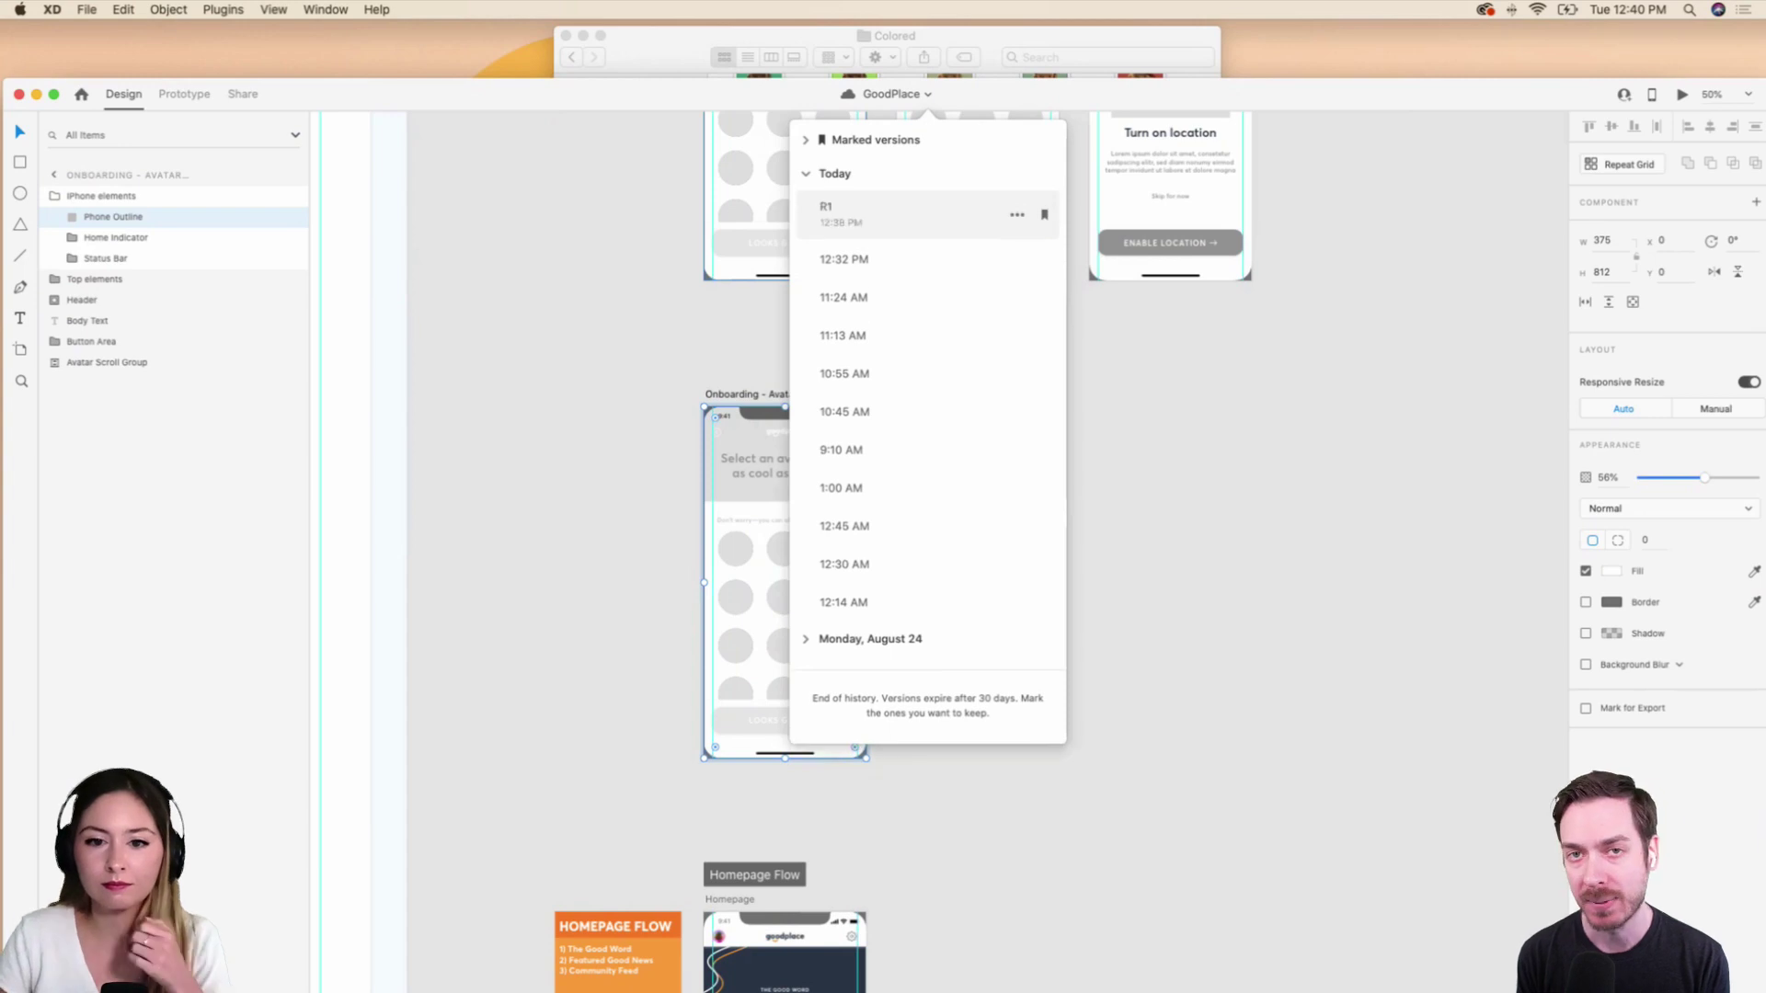
Check the marked versions in the document history, then collapse the version lists and close the history.
click(807, 141)
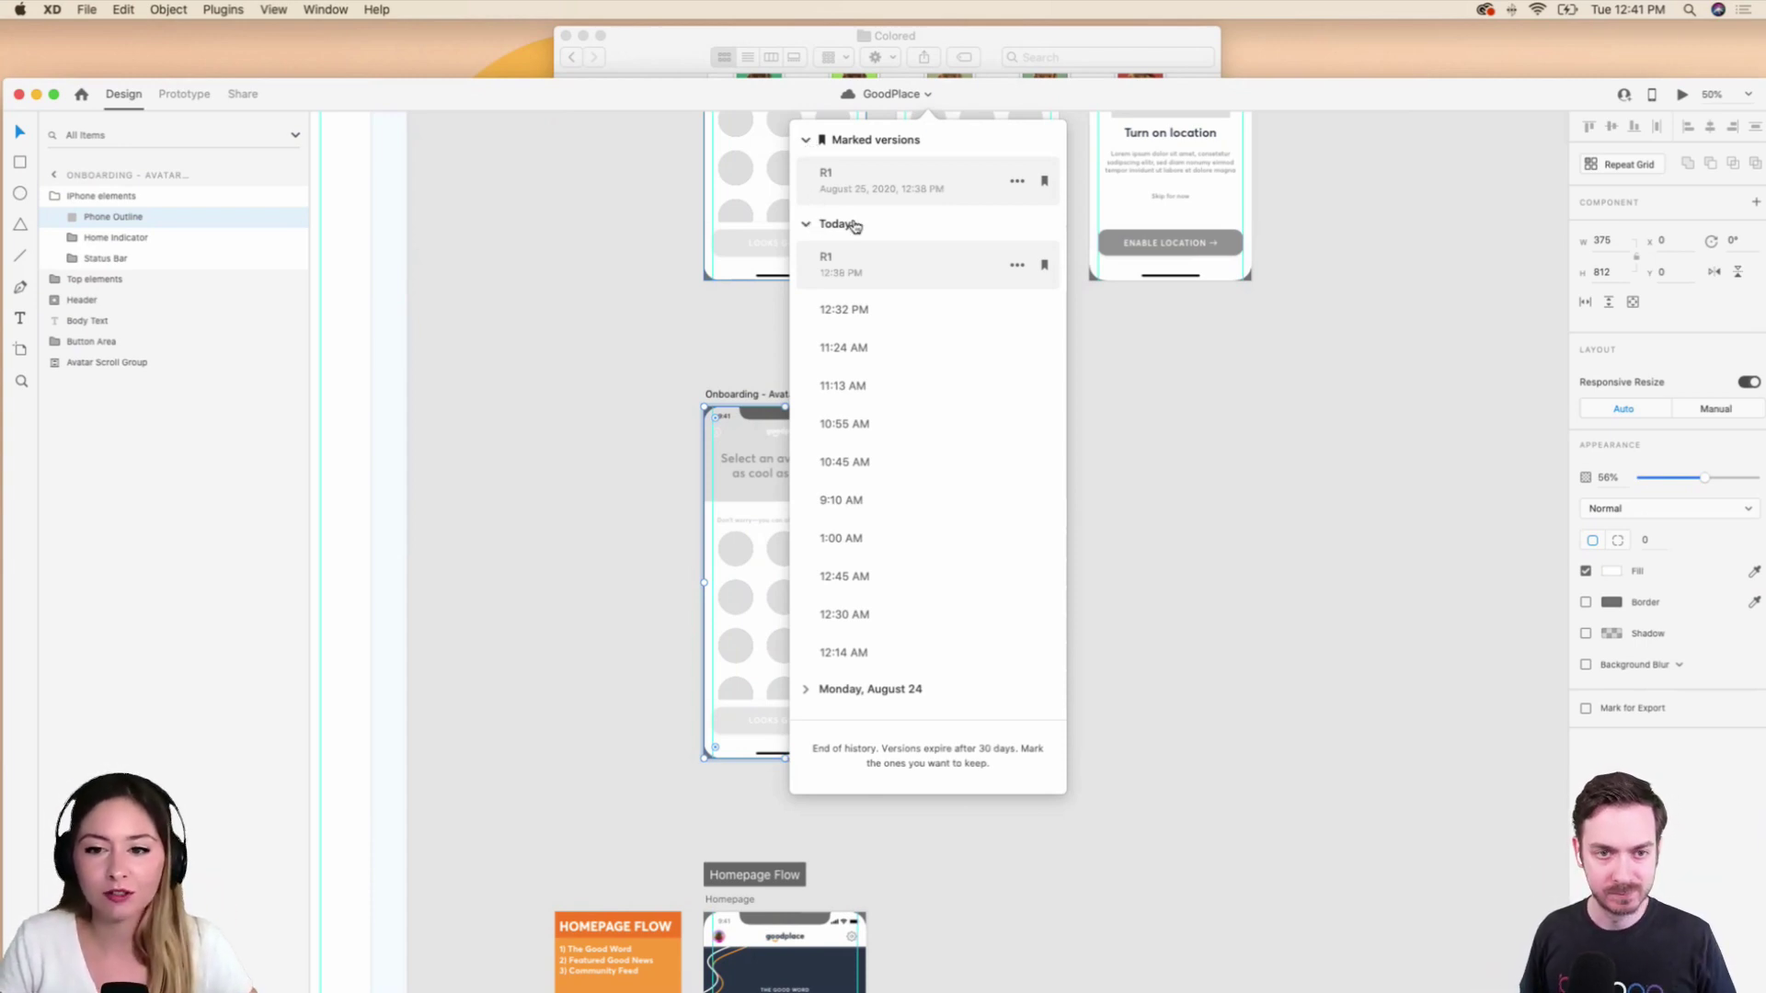
click(805, 225)
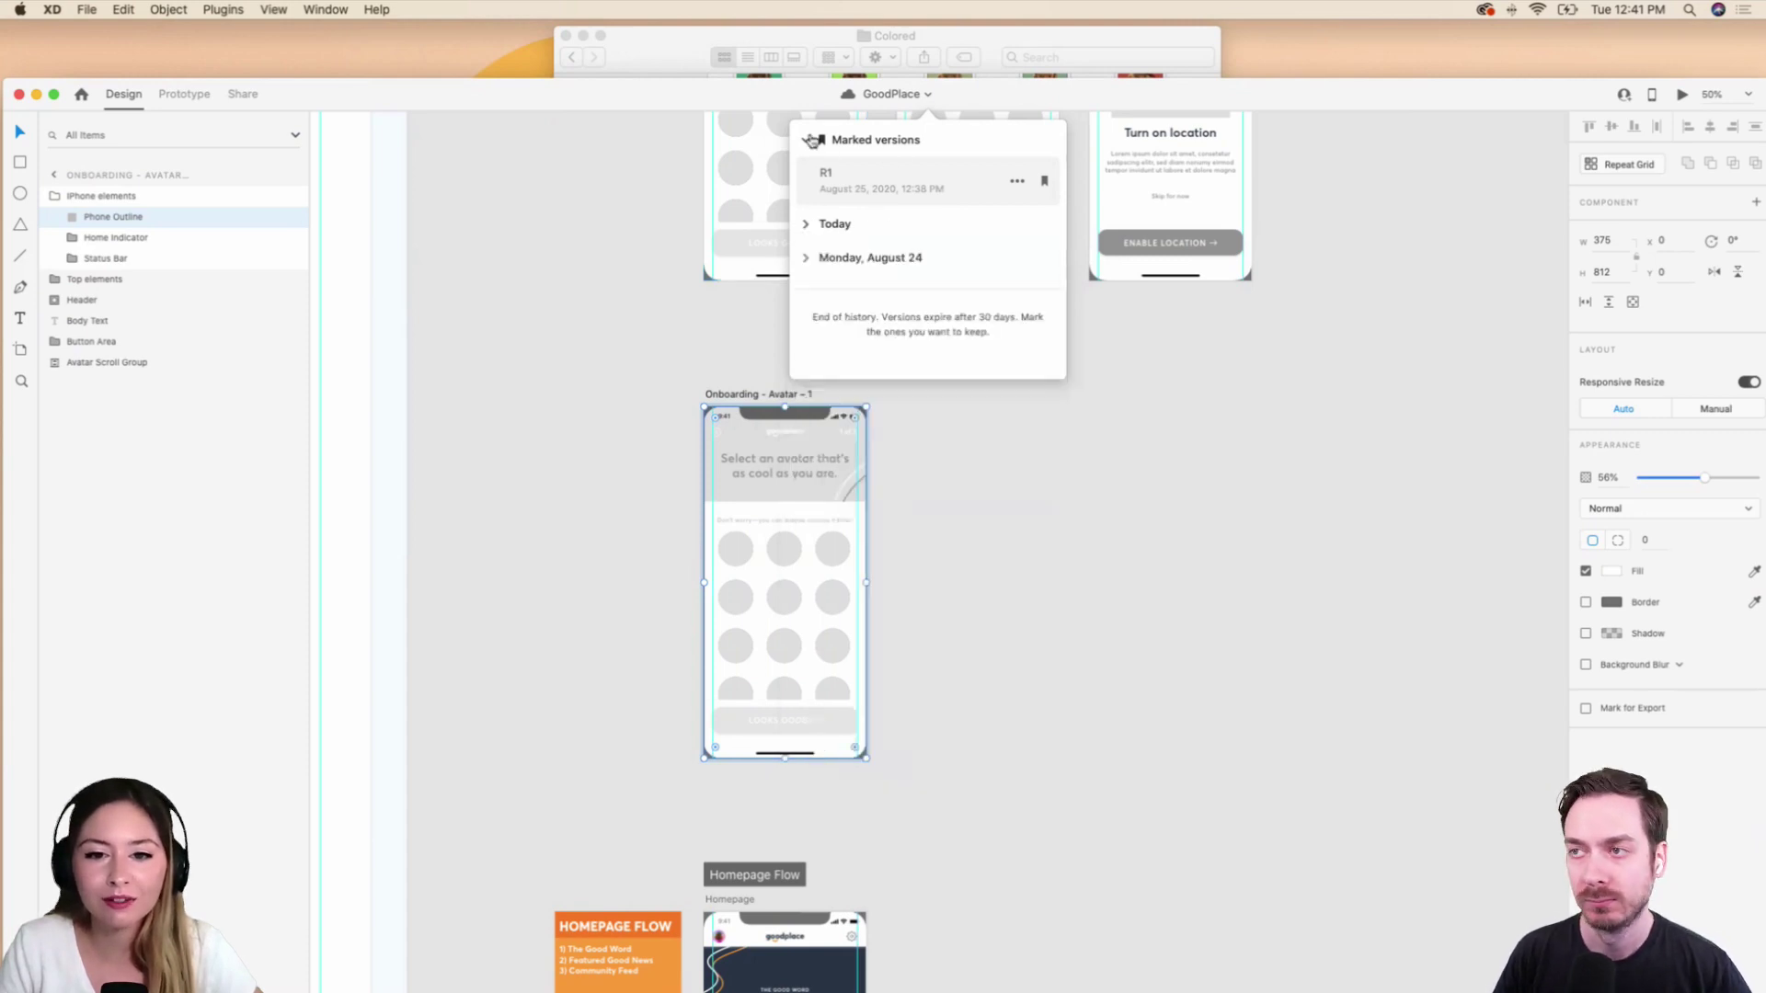
click(806, 140)
click(1036, 579)
scroll(979, 489, up, 3)
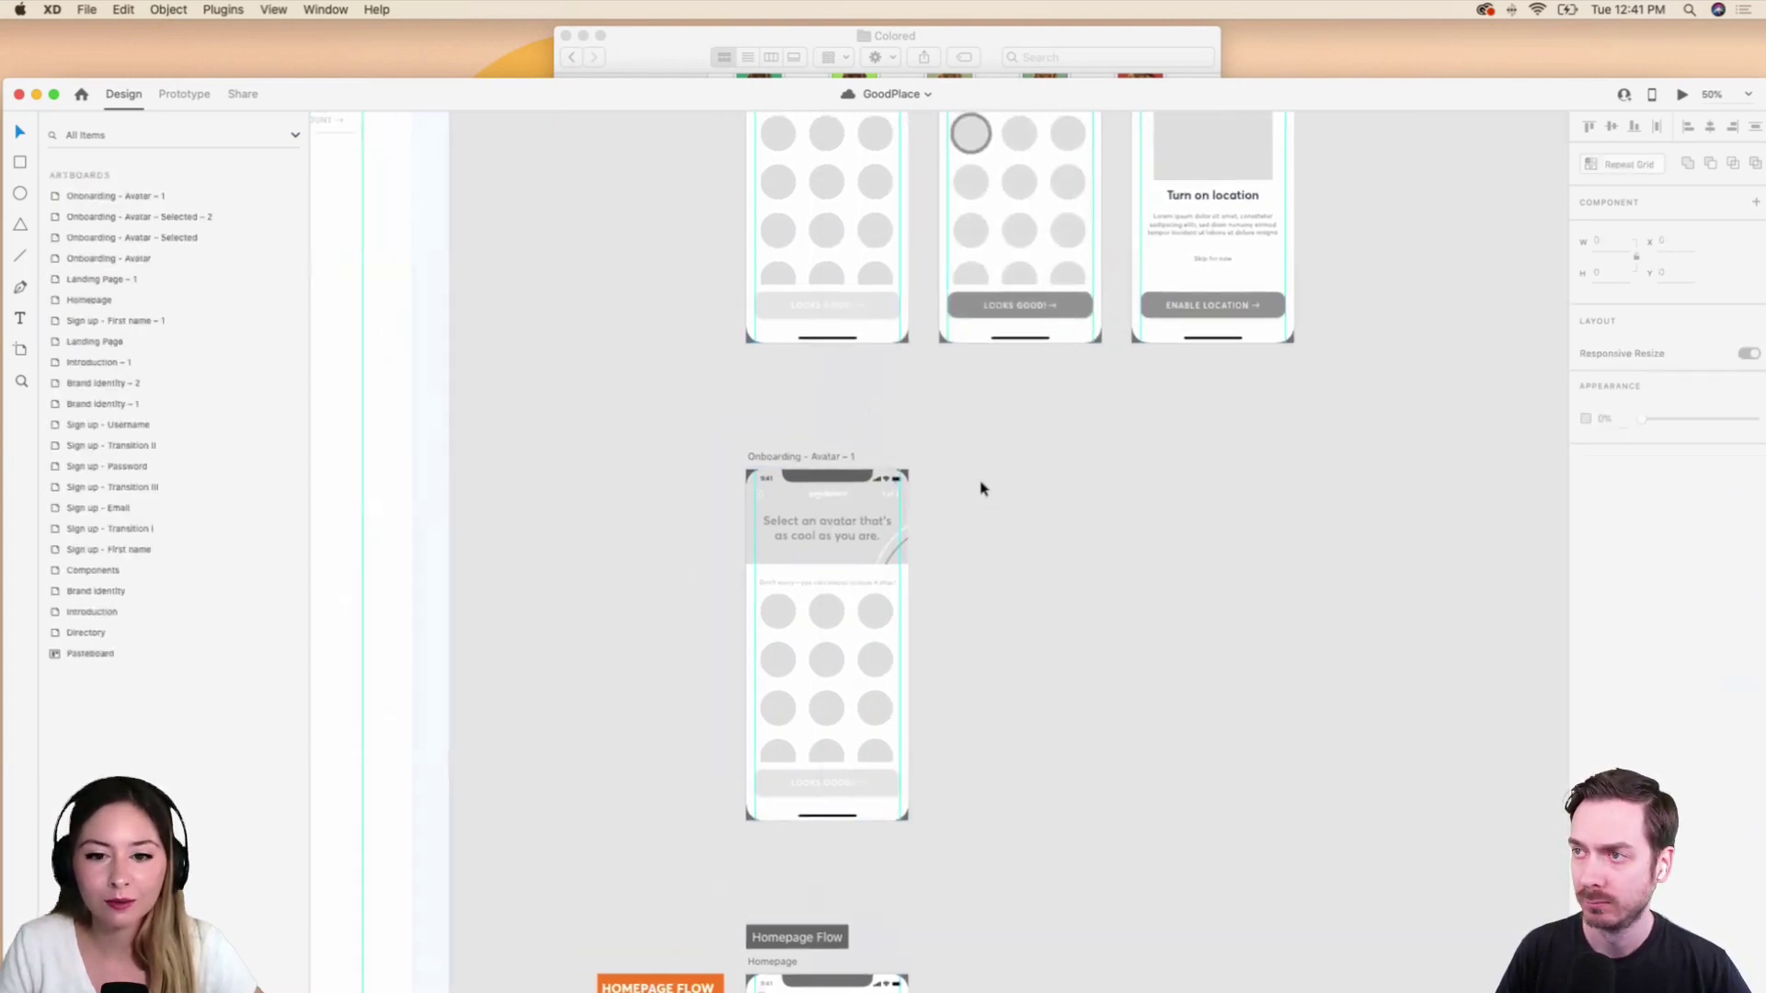
Switch to prototype mode, check the links of the copied avatar artboard and select the Onboarding Flow - Low Fi flow.
mouse_move(489, 982)
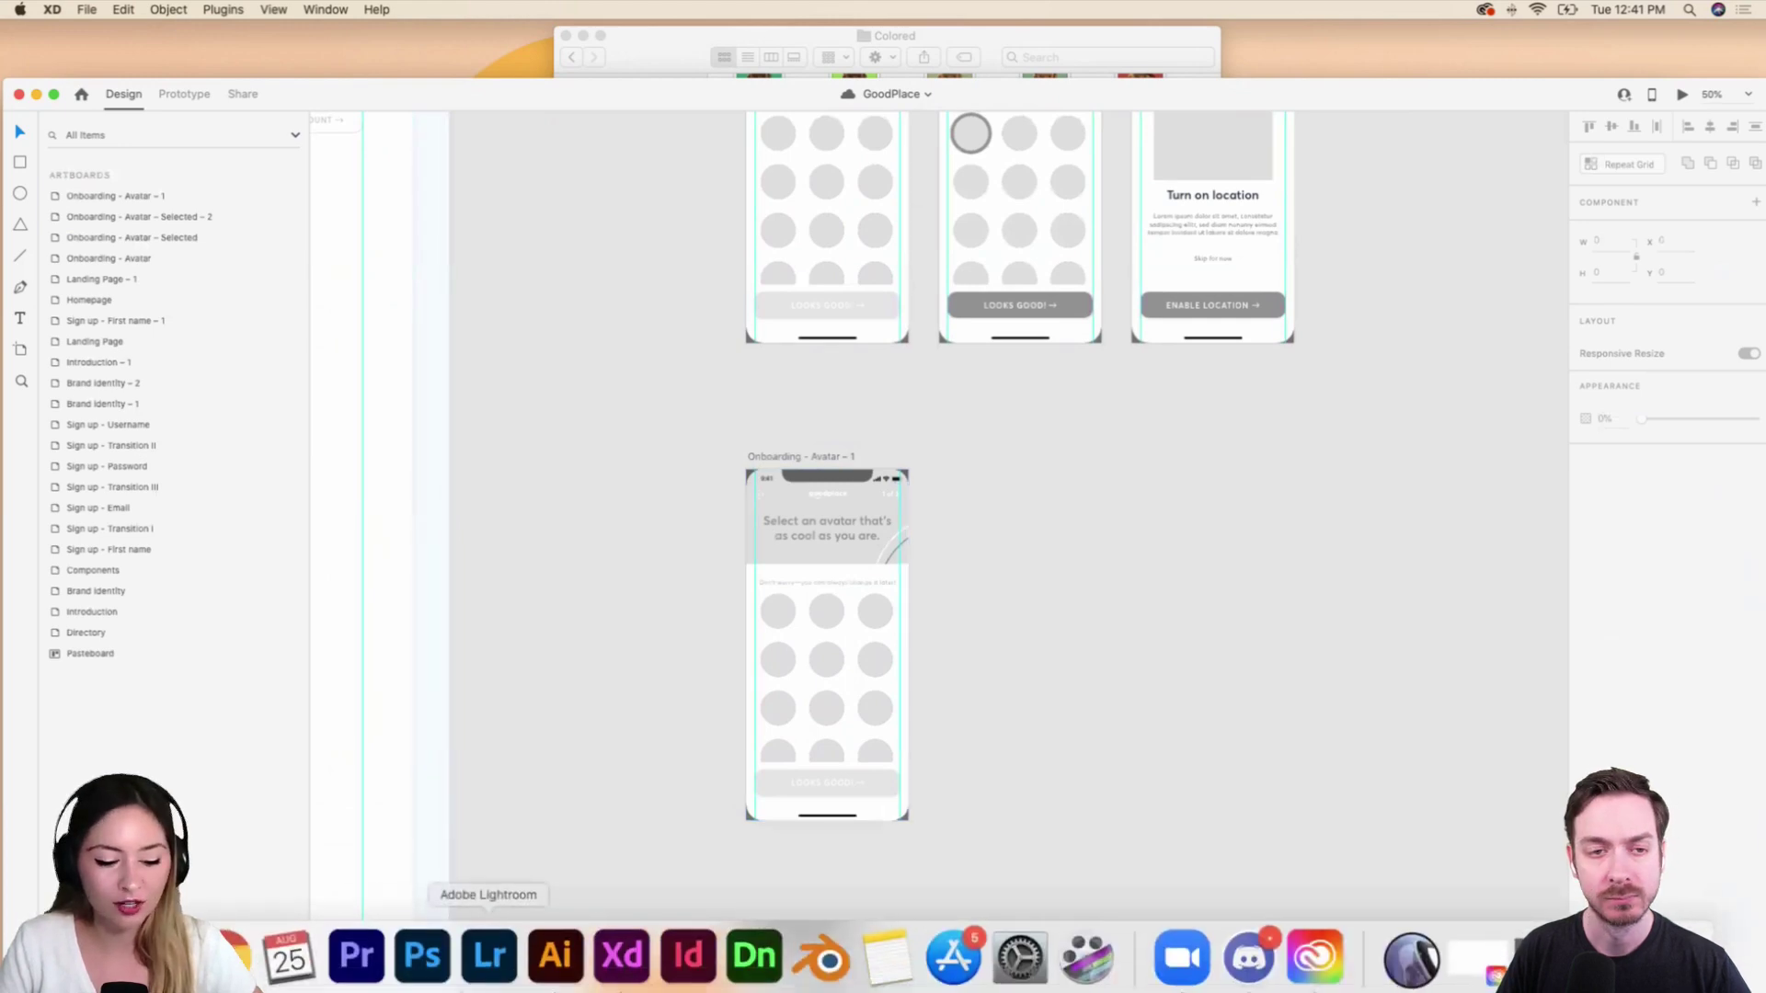
click(184, 93)
click(860, 457)
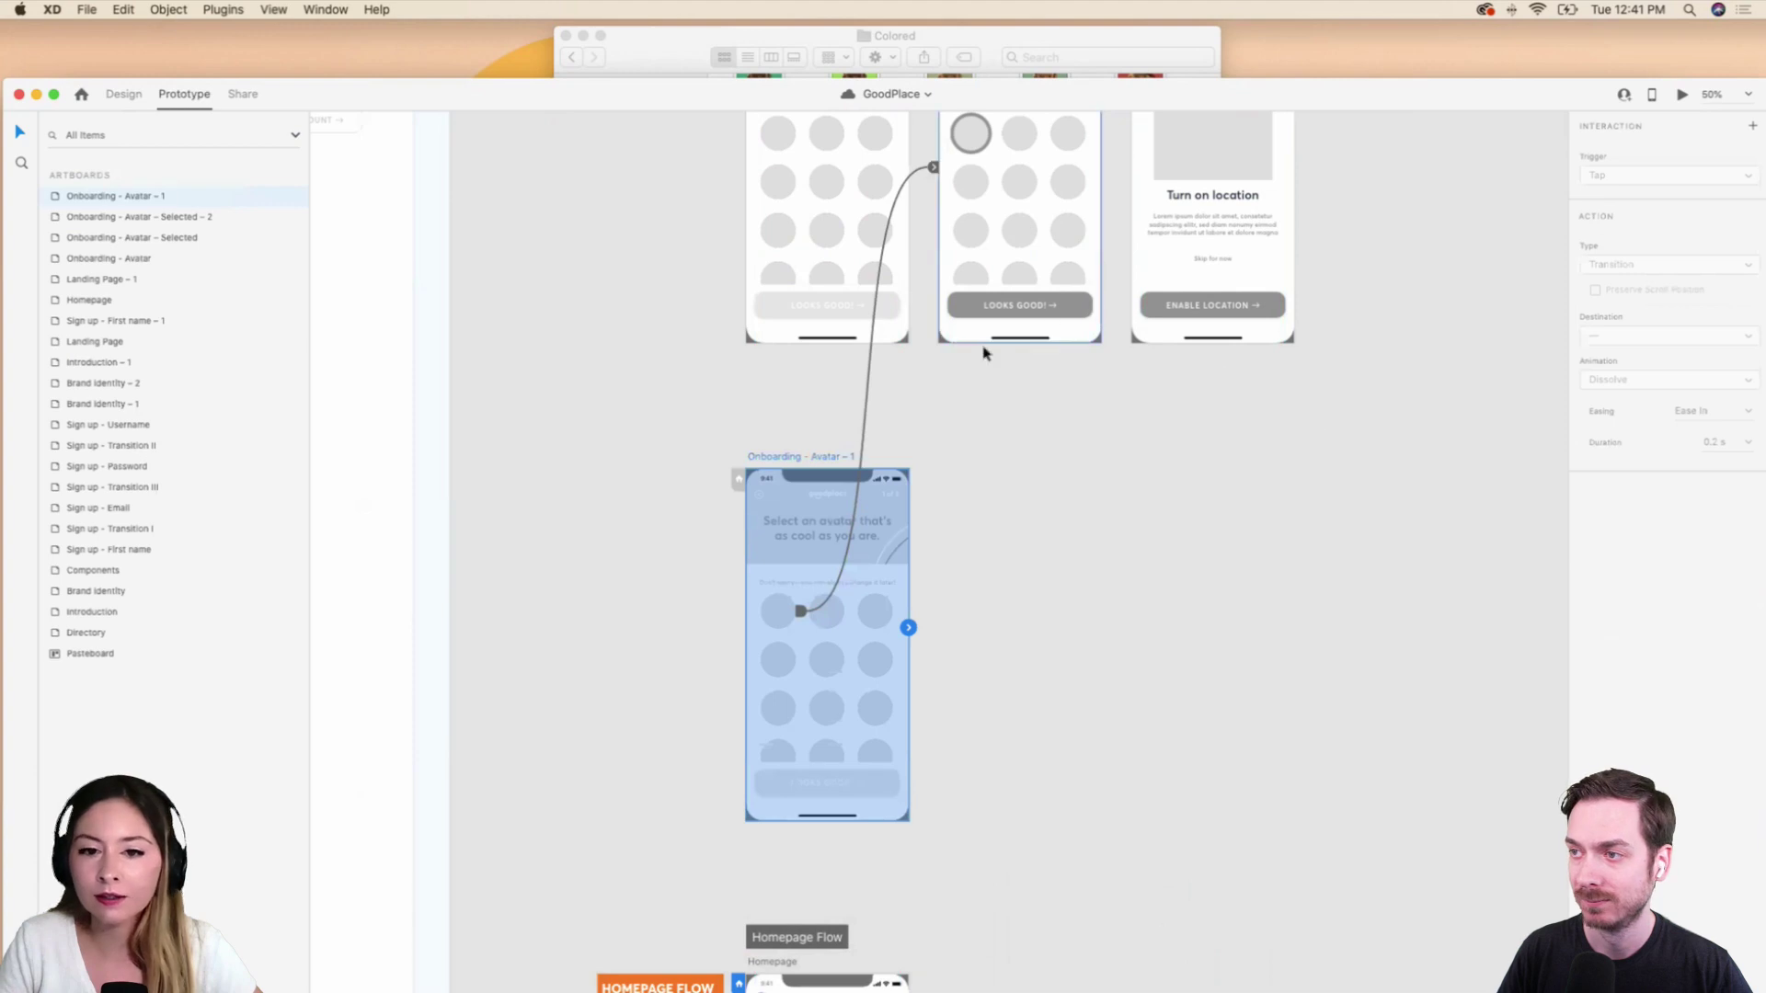
scroll(985, 347, up, 5)
click(847, 274)
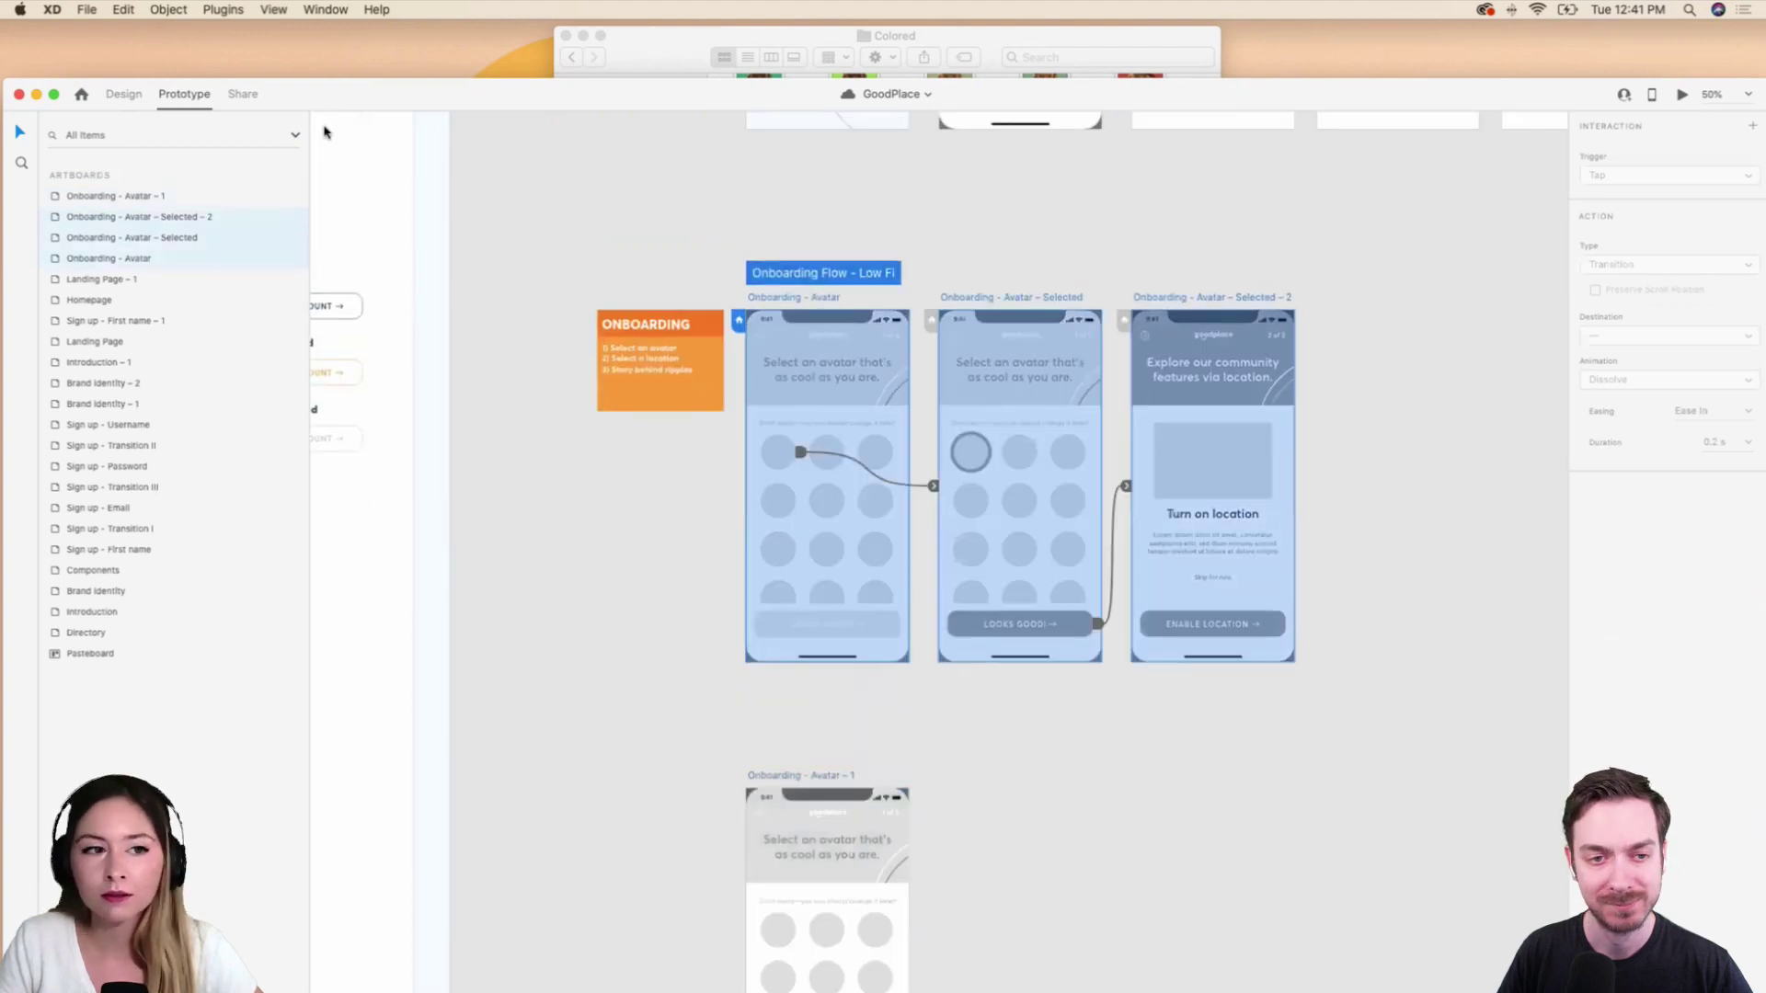
Open the Onboarding Flow - Low Fi flow's shared link in Chrome and move the browser window up.
click(259, 96)
click(1657, 342)
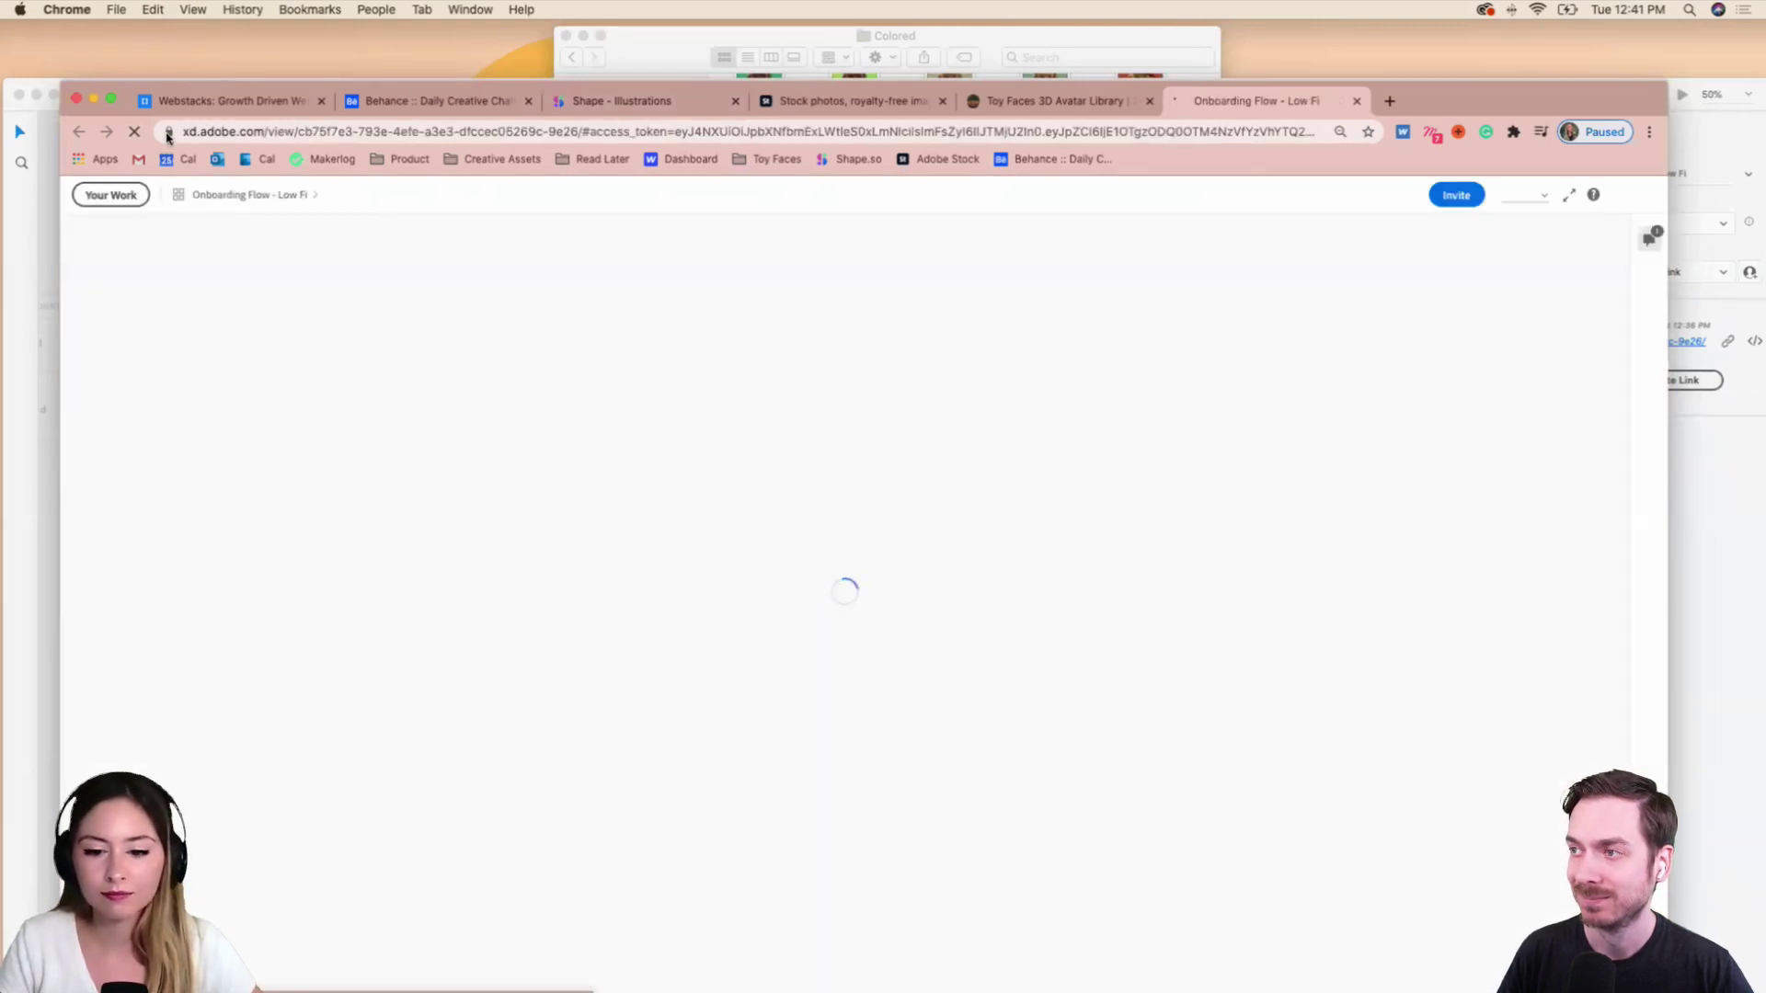
drag(1526, 93, 1518, 35)
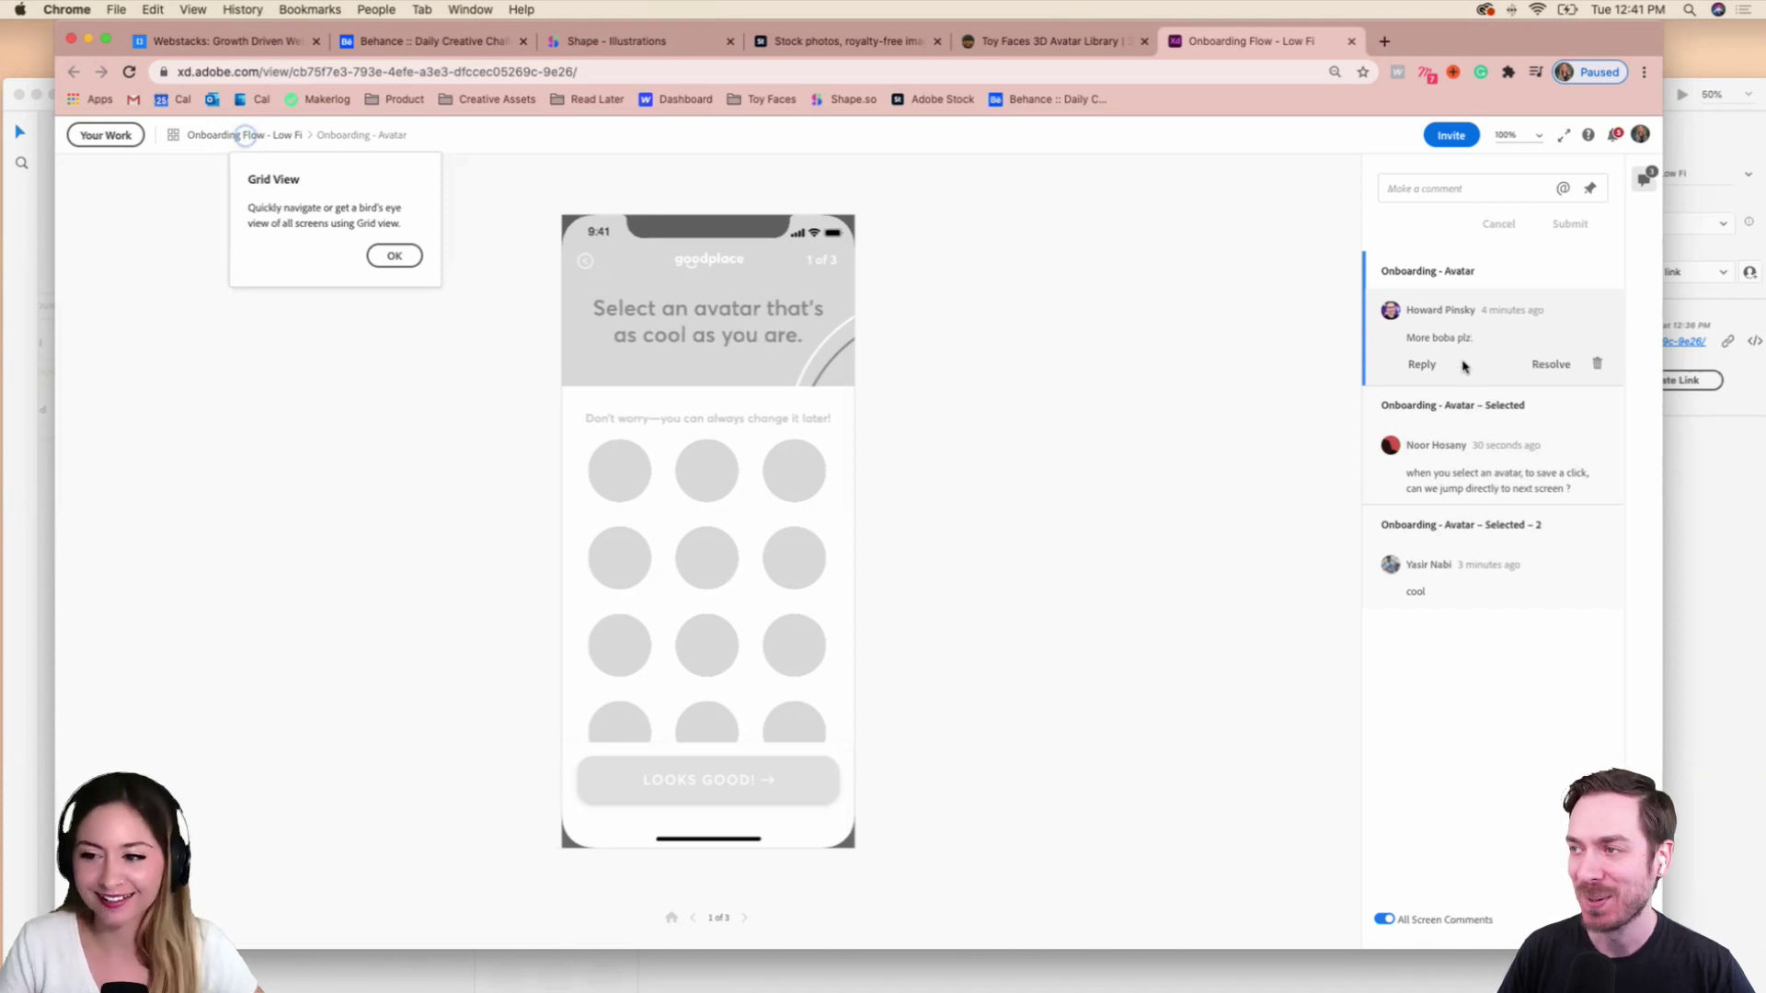
Reply "very important thank u" to the "More boba plz." comment on the Onboarding - Avatar screen.
click(1427, 365)
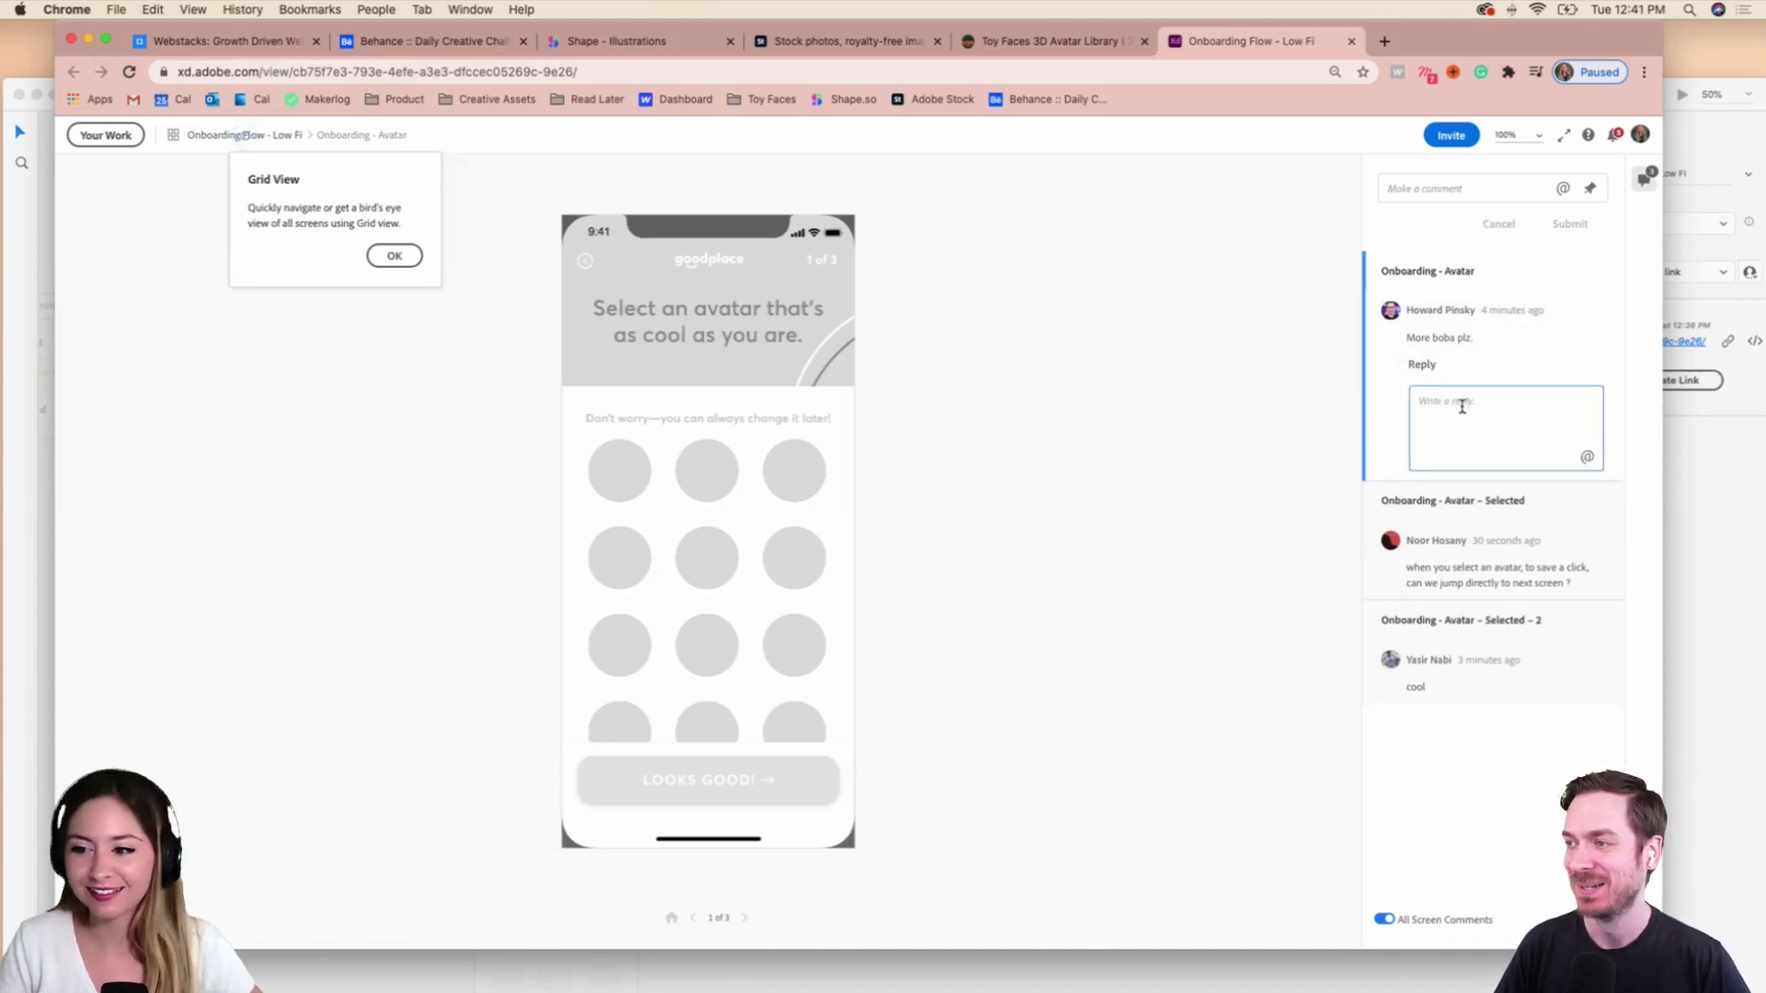
text(verty)
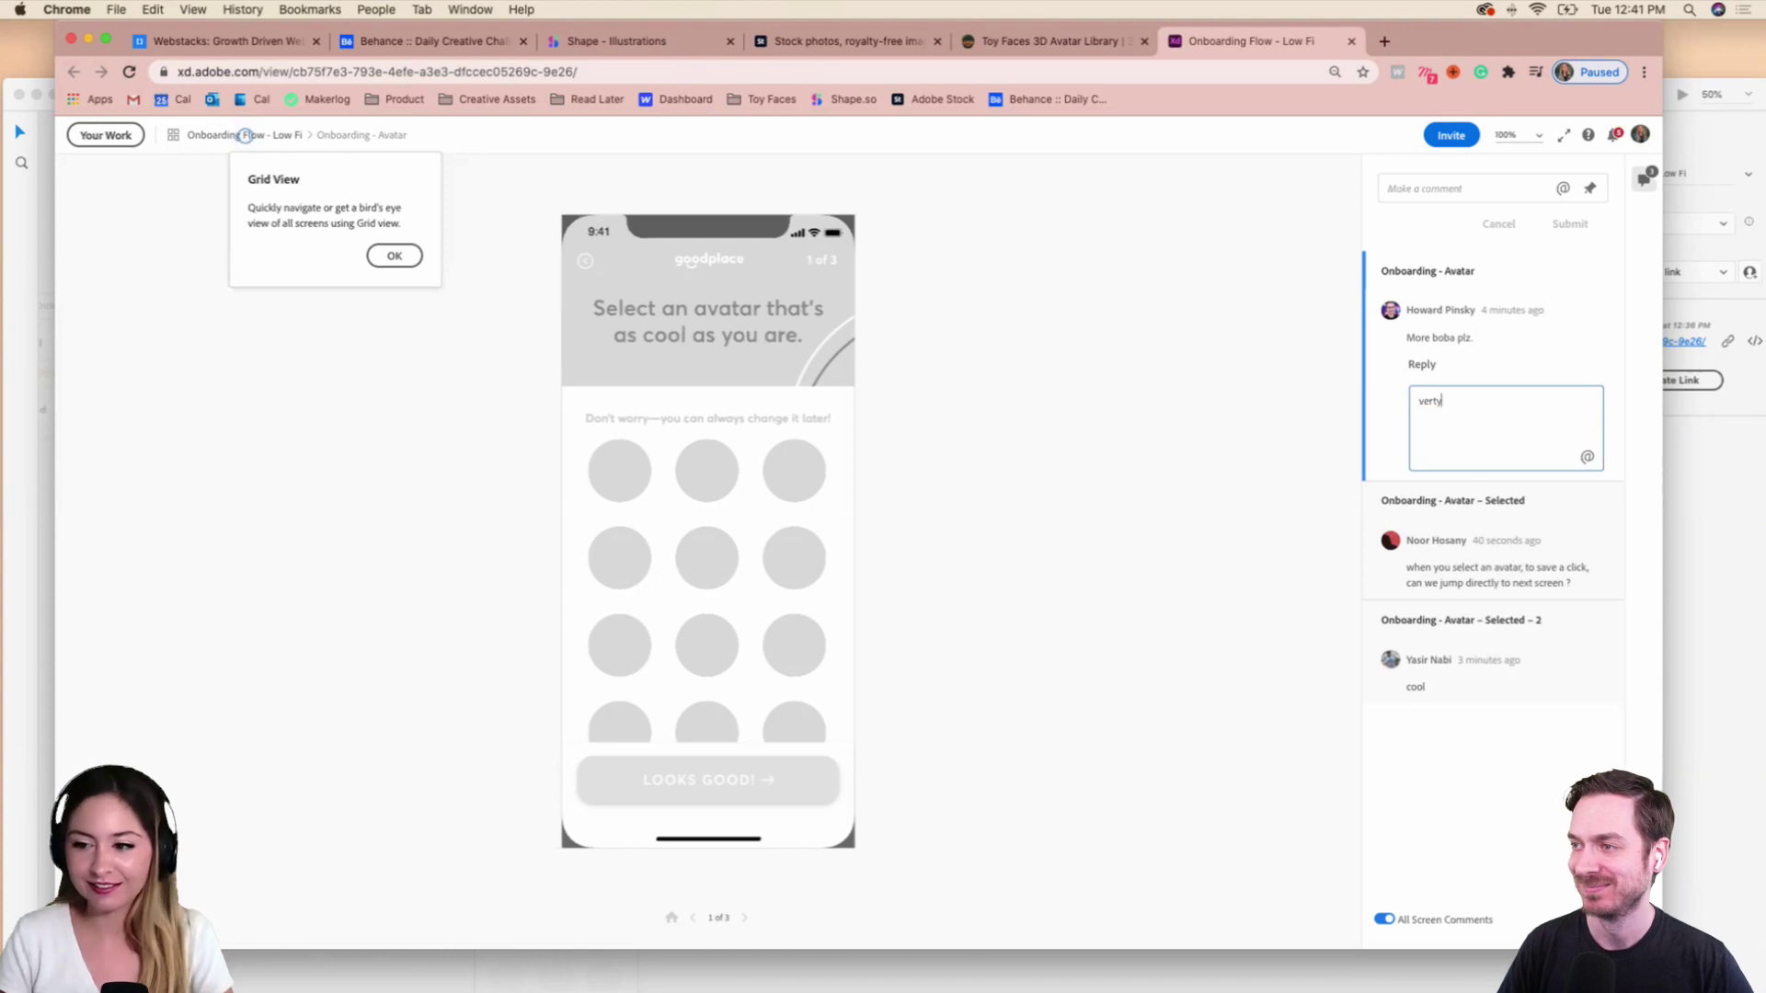
text( u)
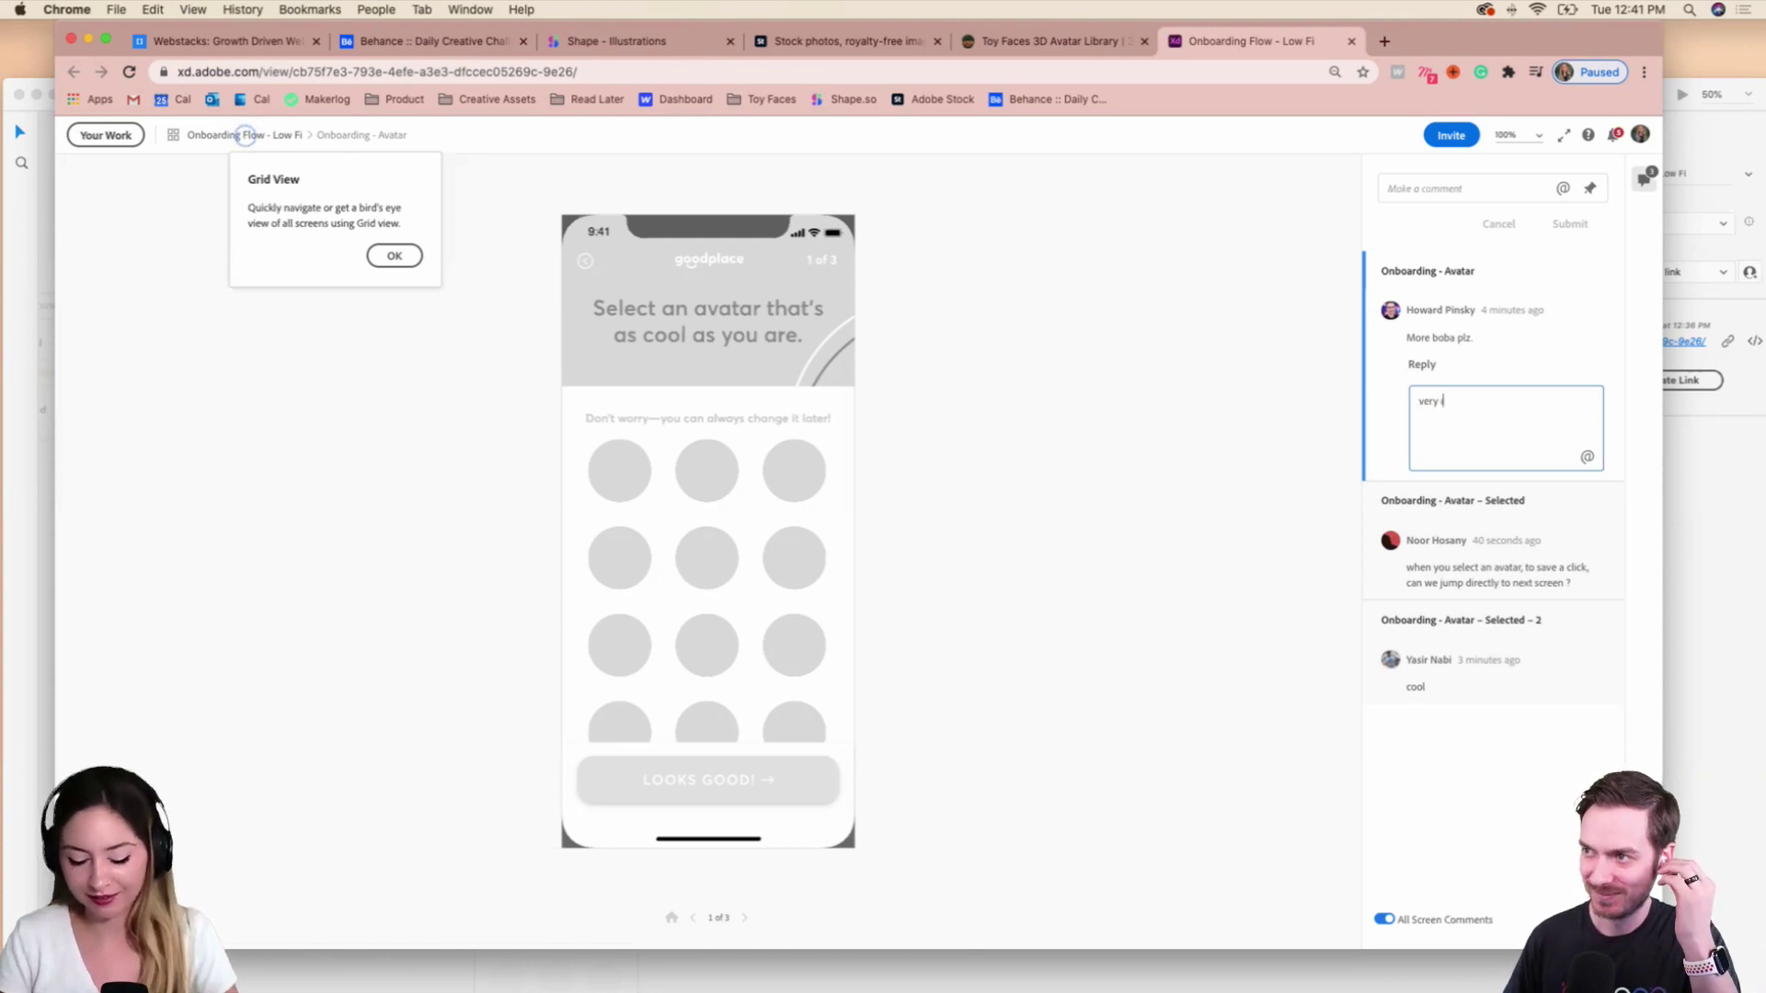
text(mportant thank u)
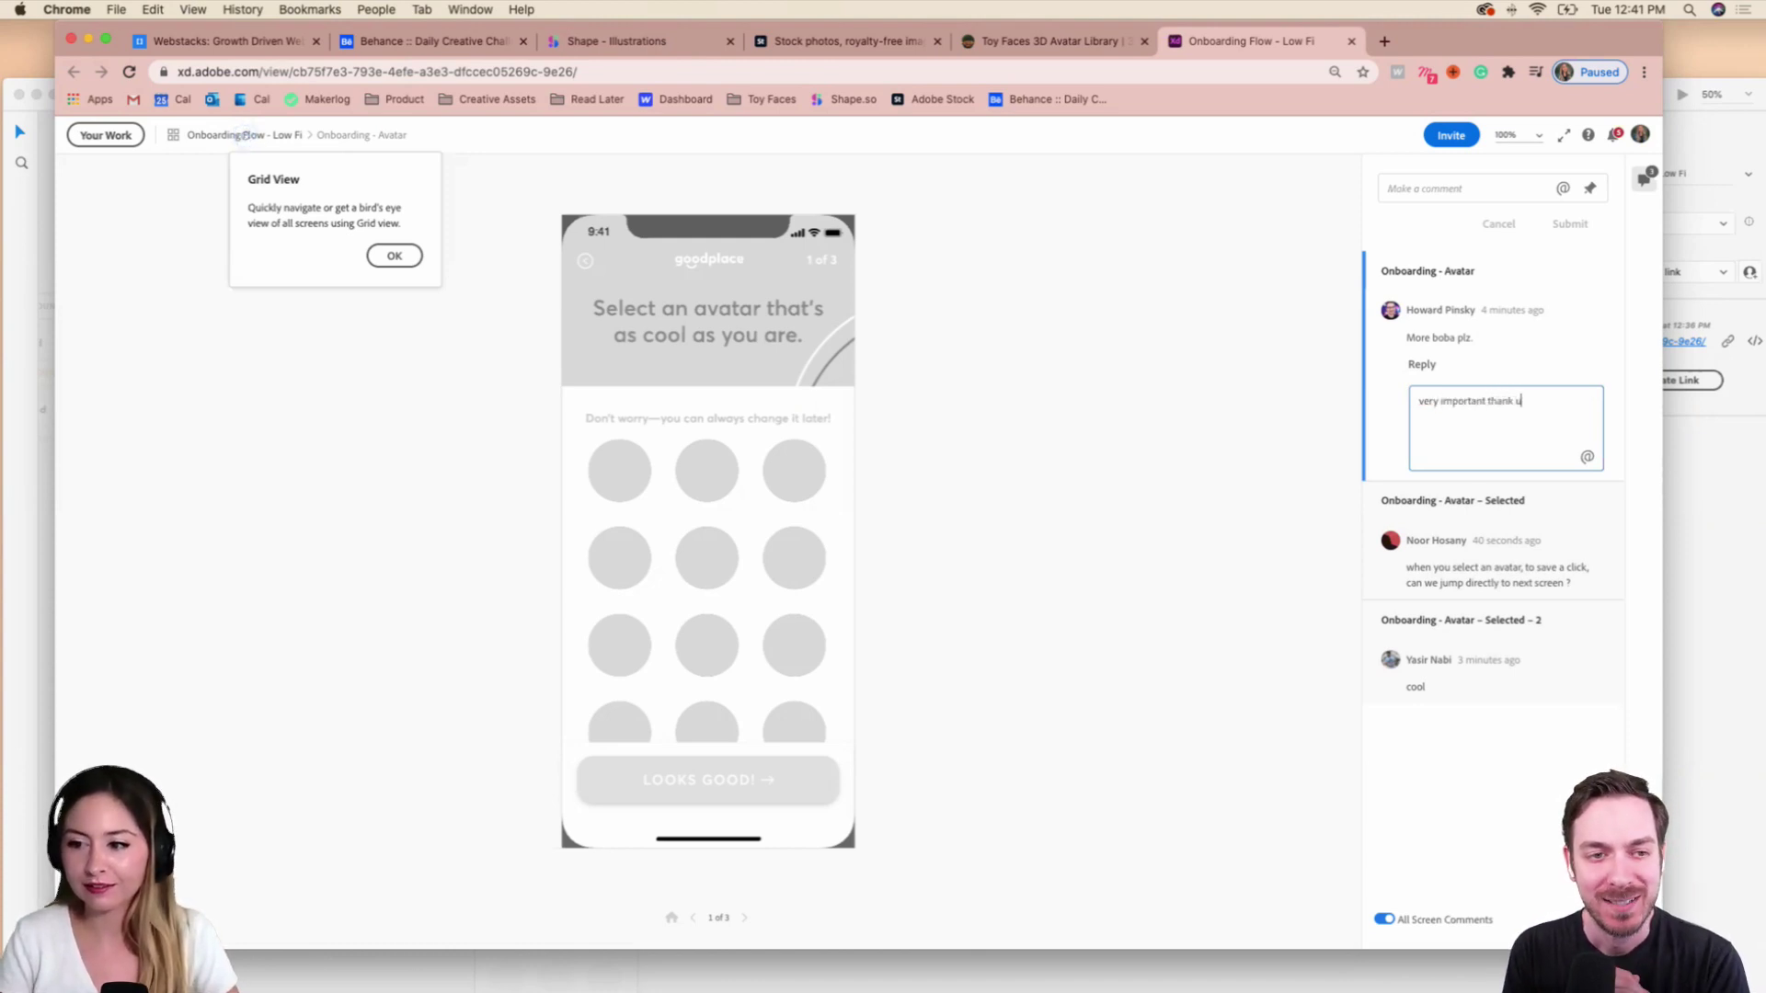
key(Return)
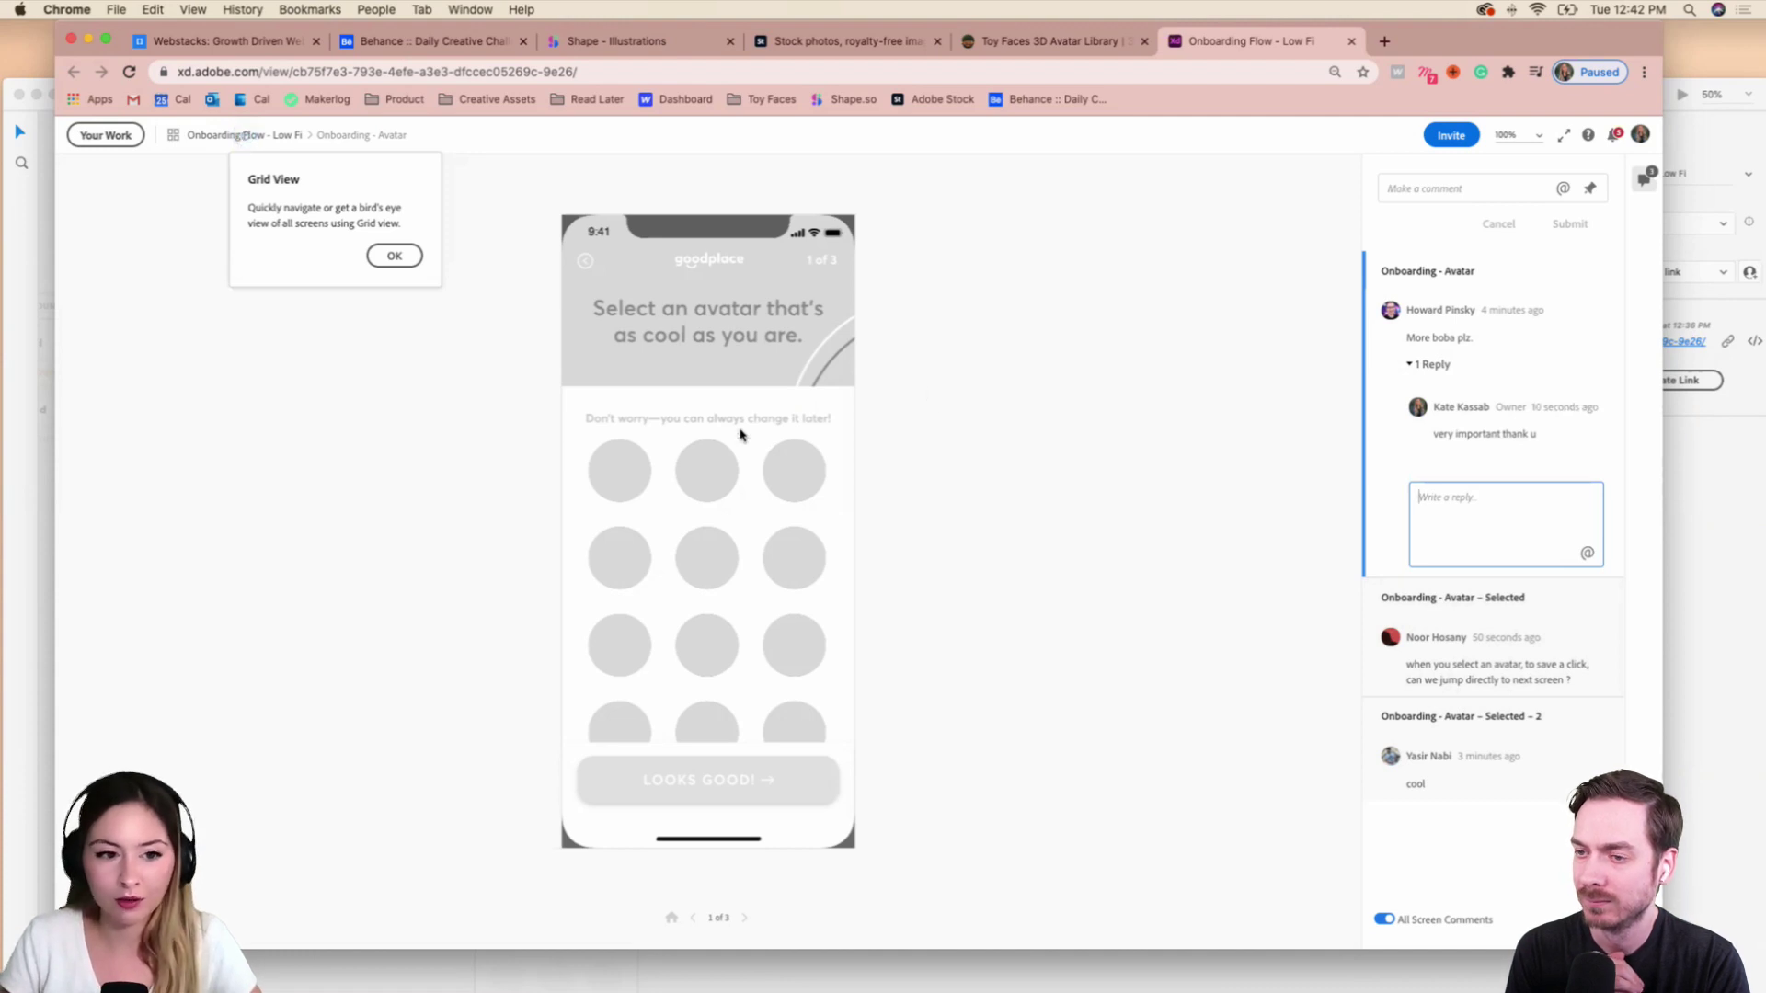
Dismiss the Grid View tip and play through the shared prototype from avatar selection to the location screen and back.
click(397, 256)
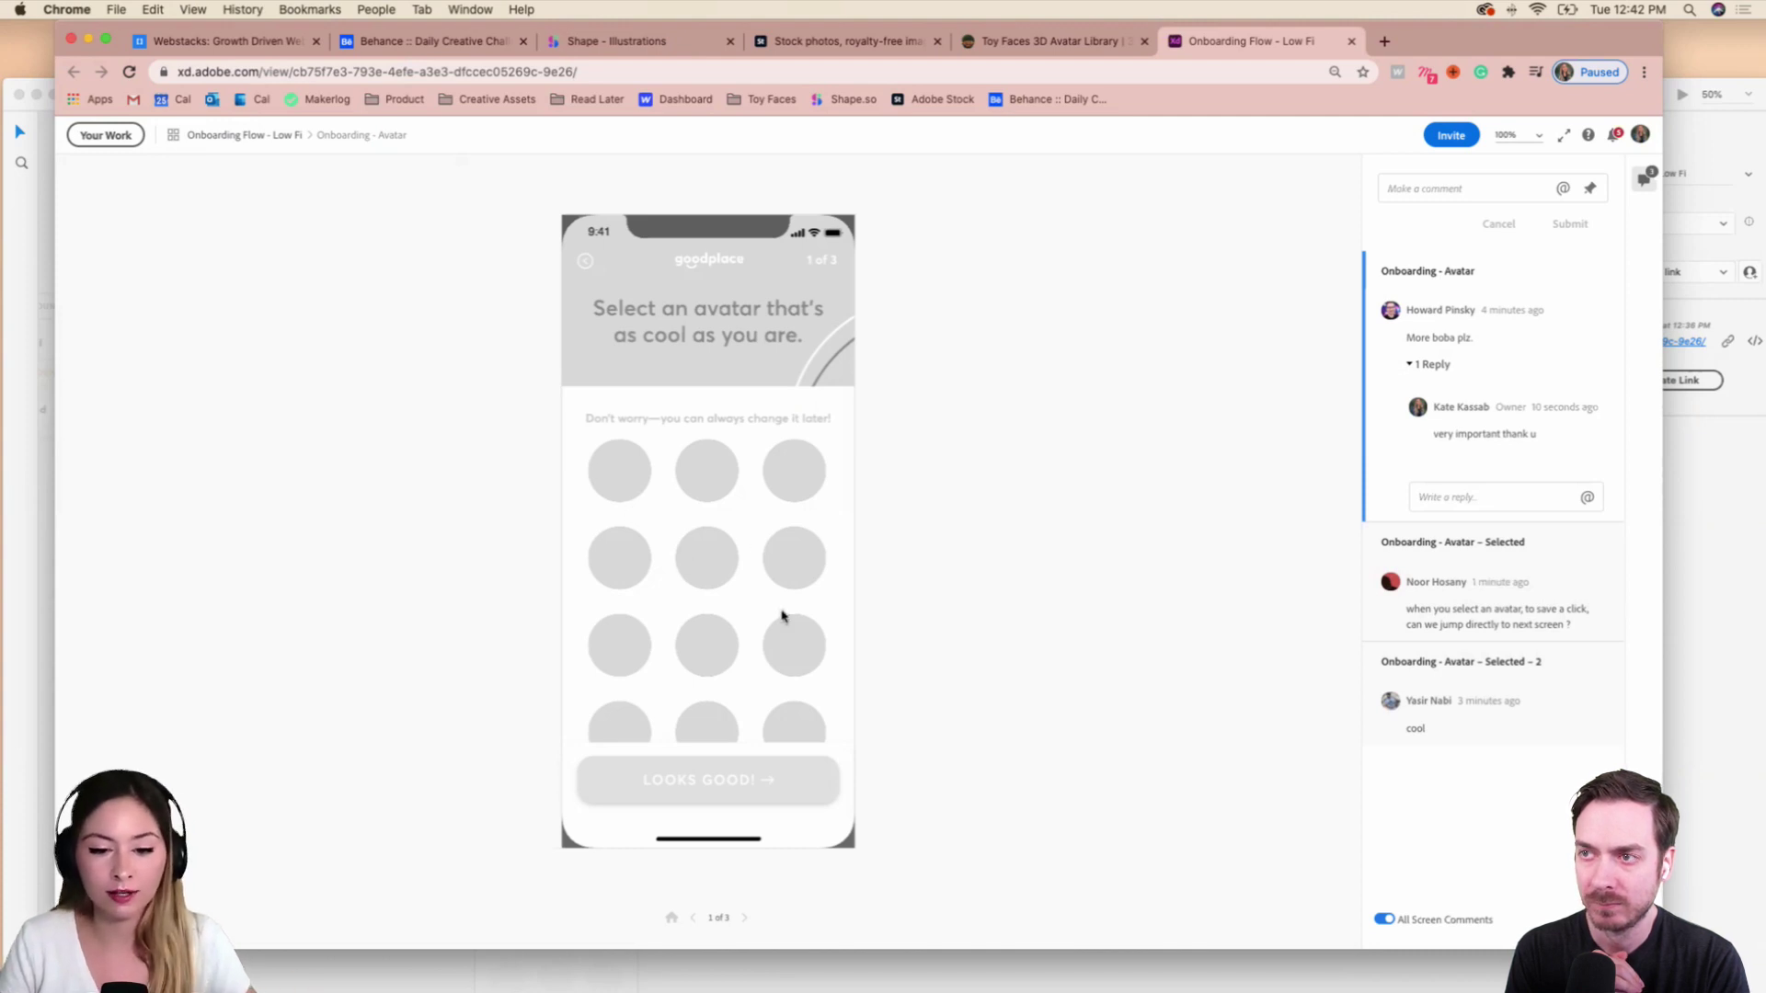
click(628, 469)
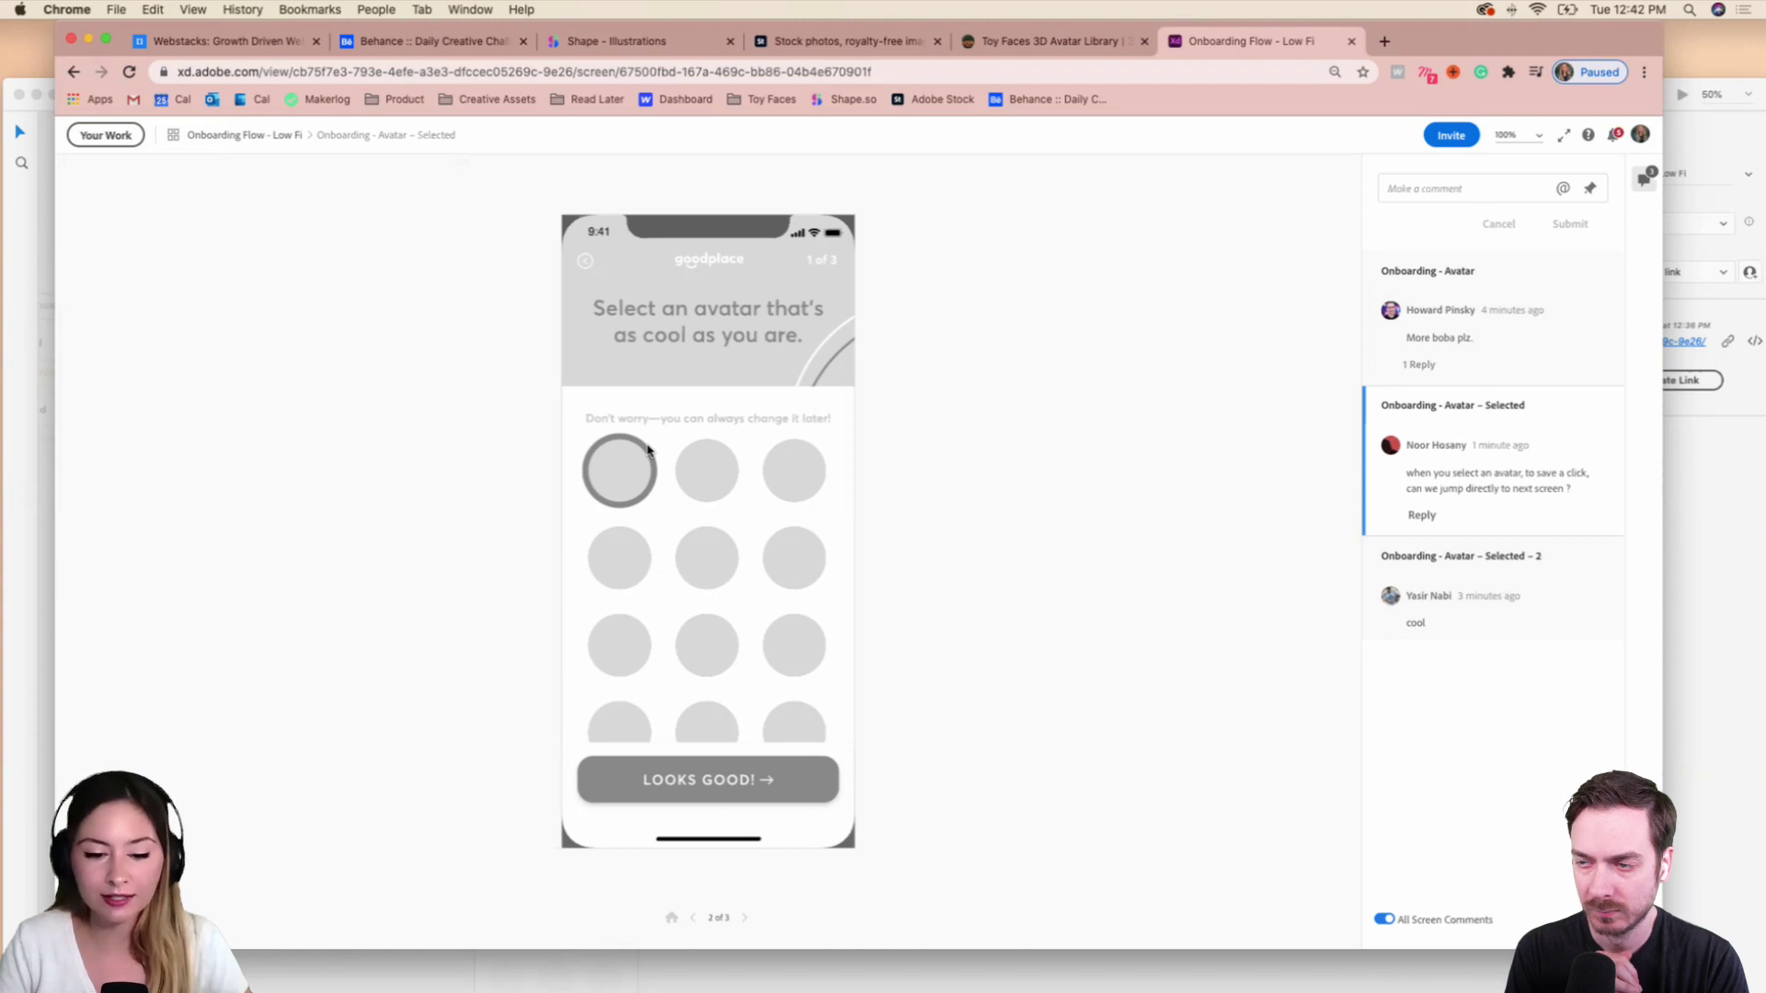
click(753, 784)
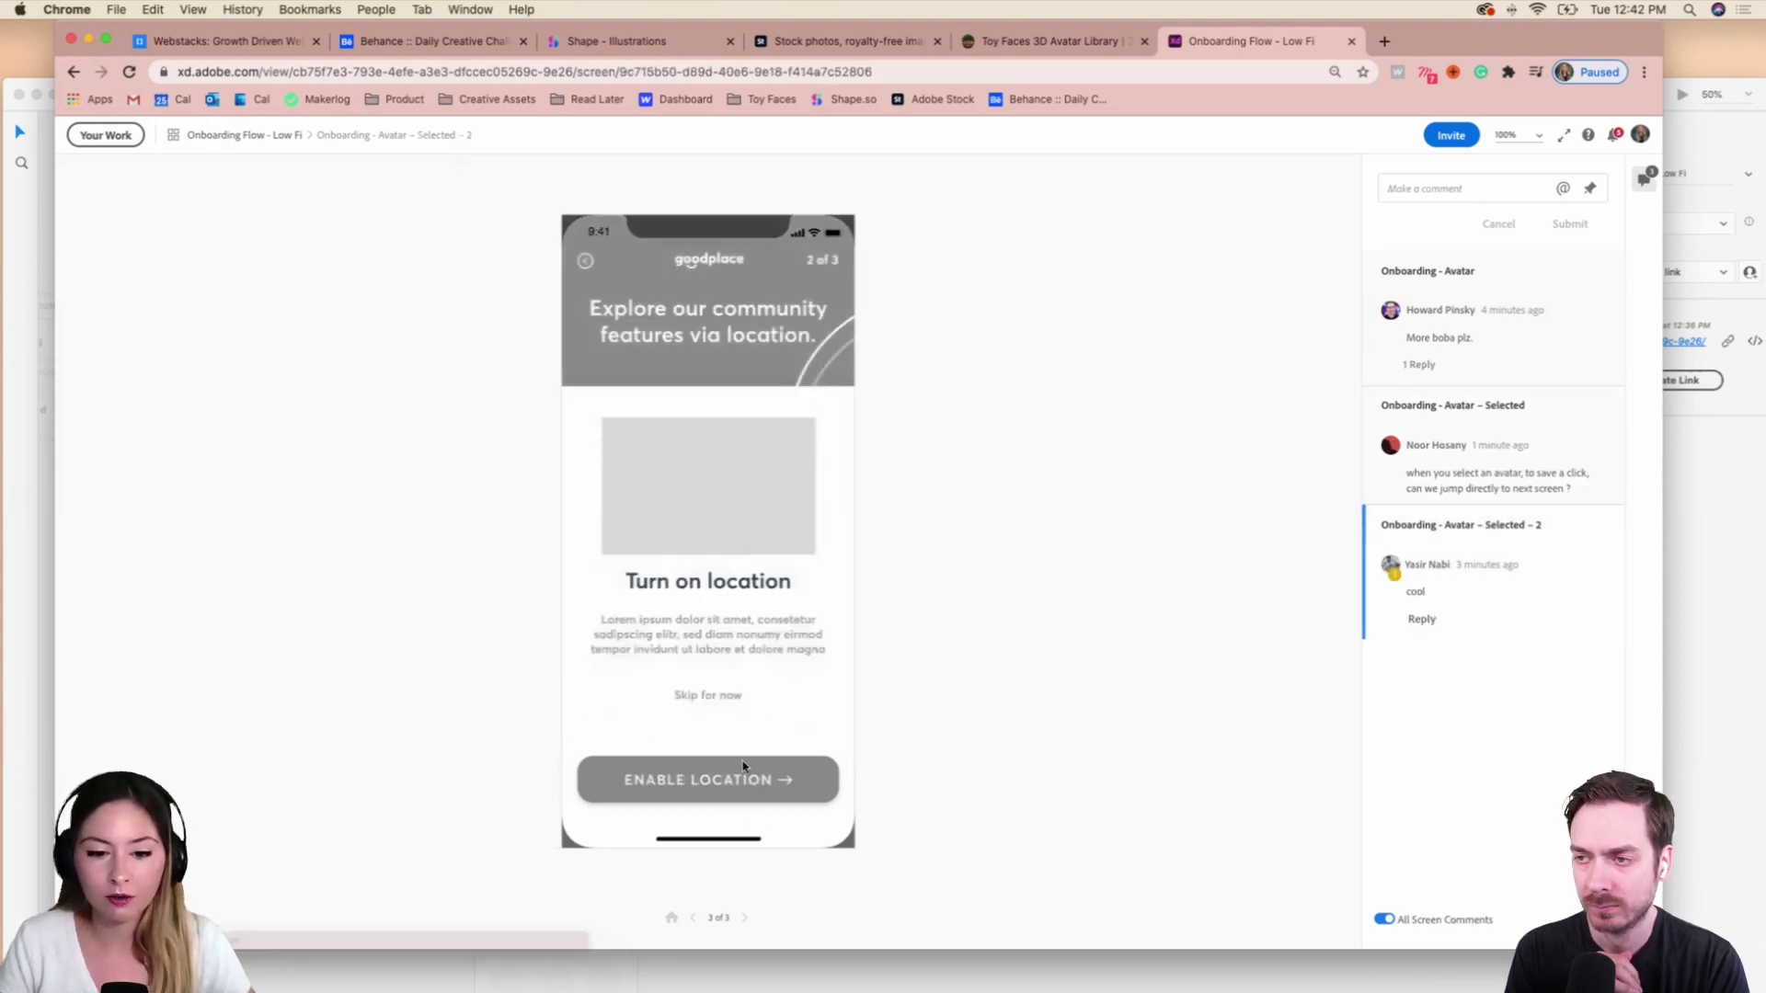
click(585, 262)
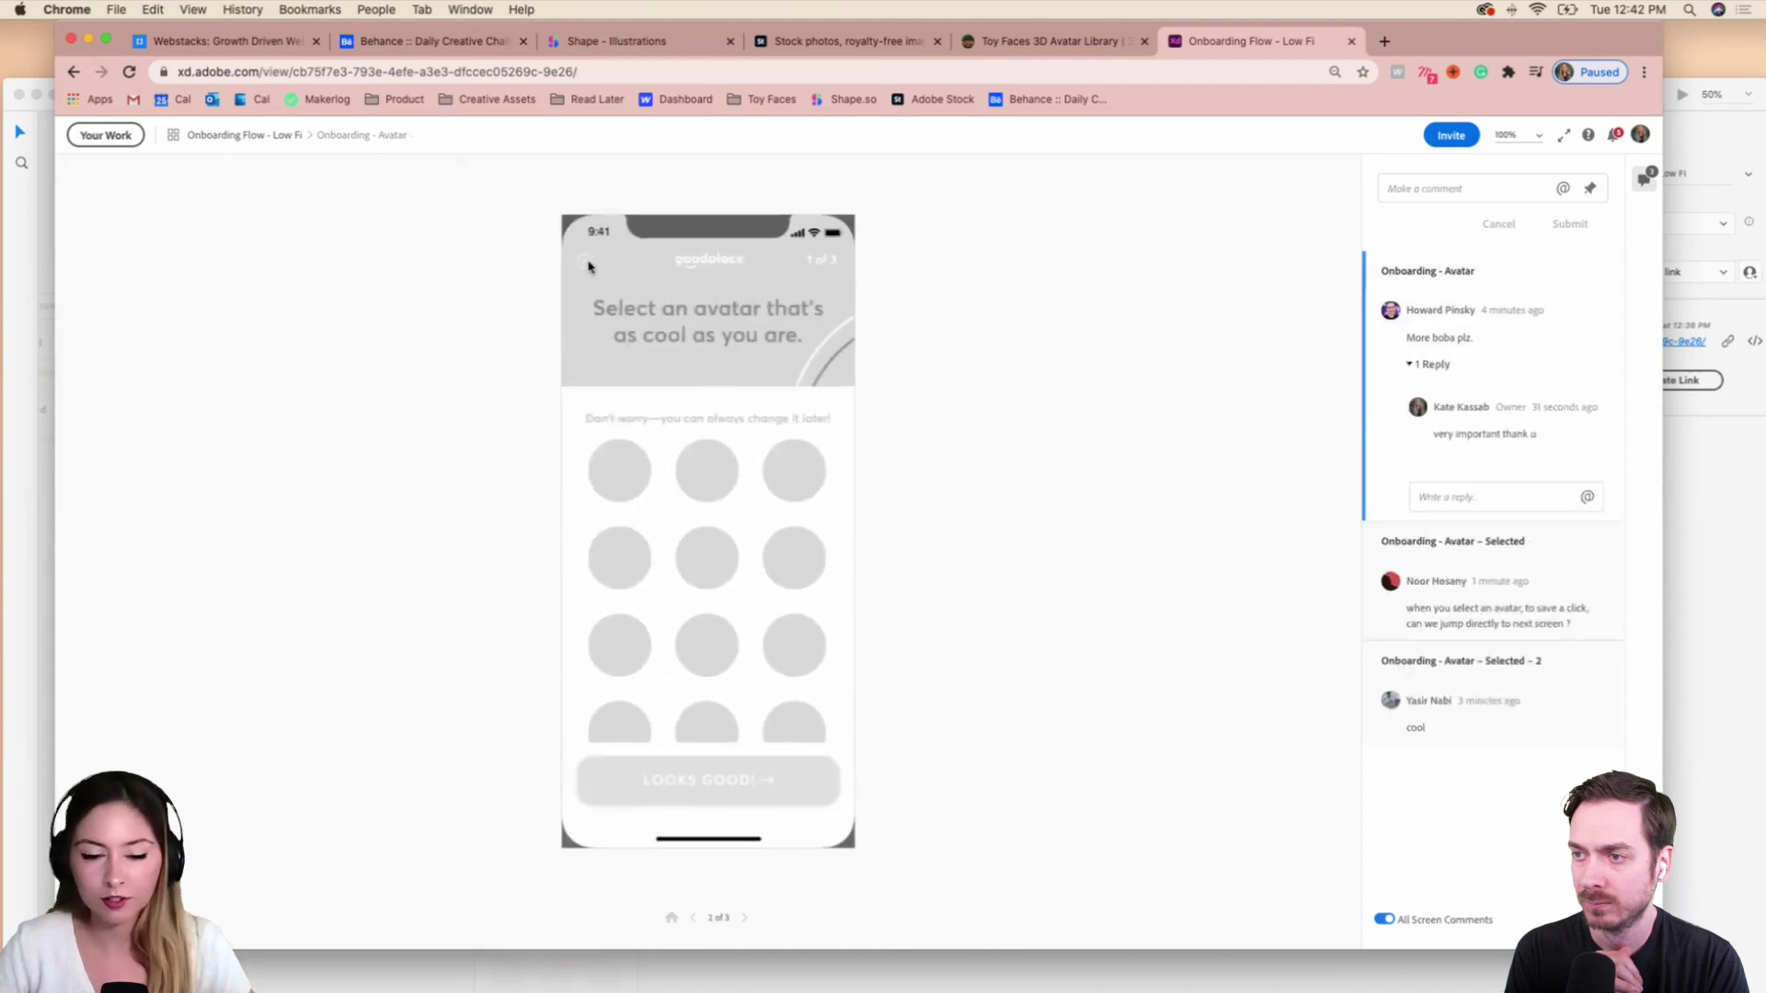
click(639, 485)
click(762, 781)
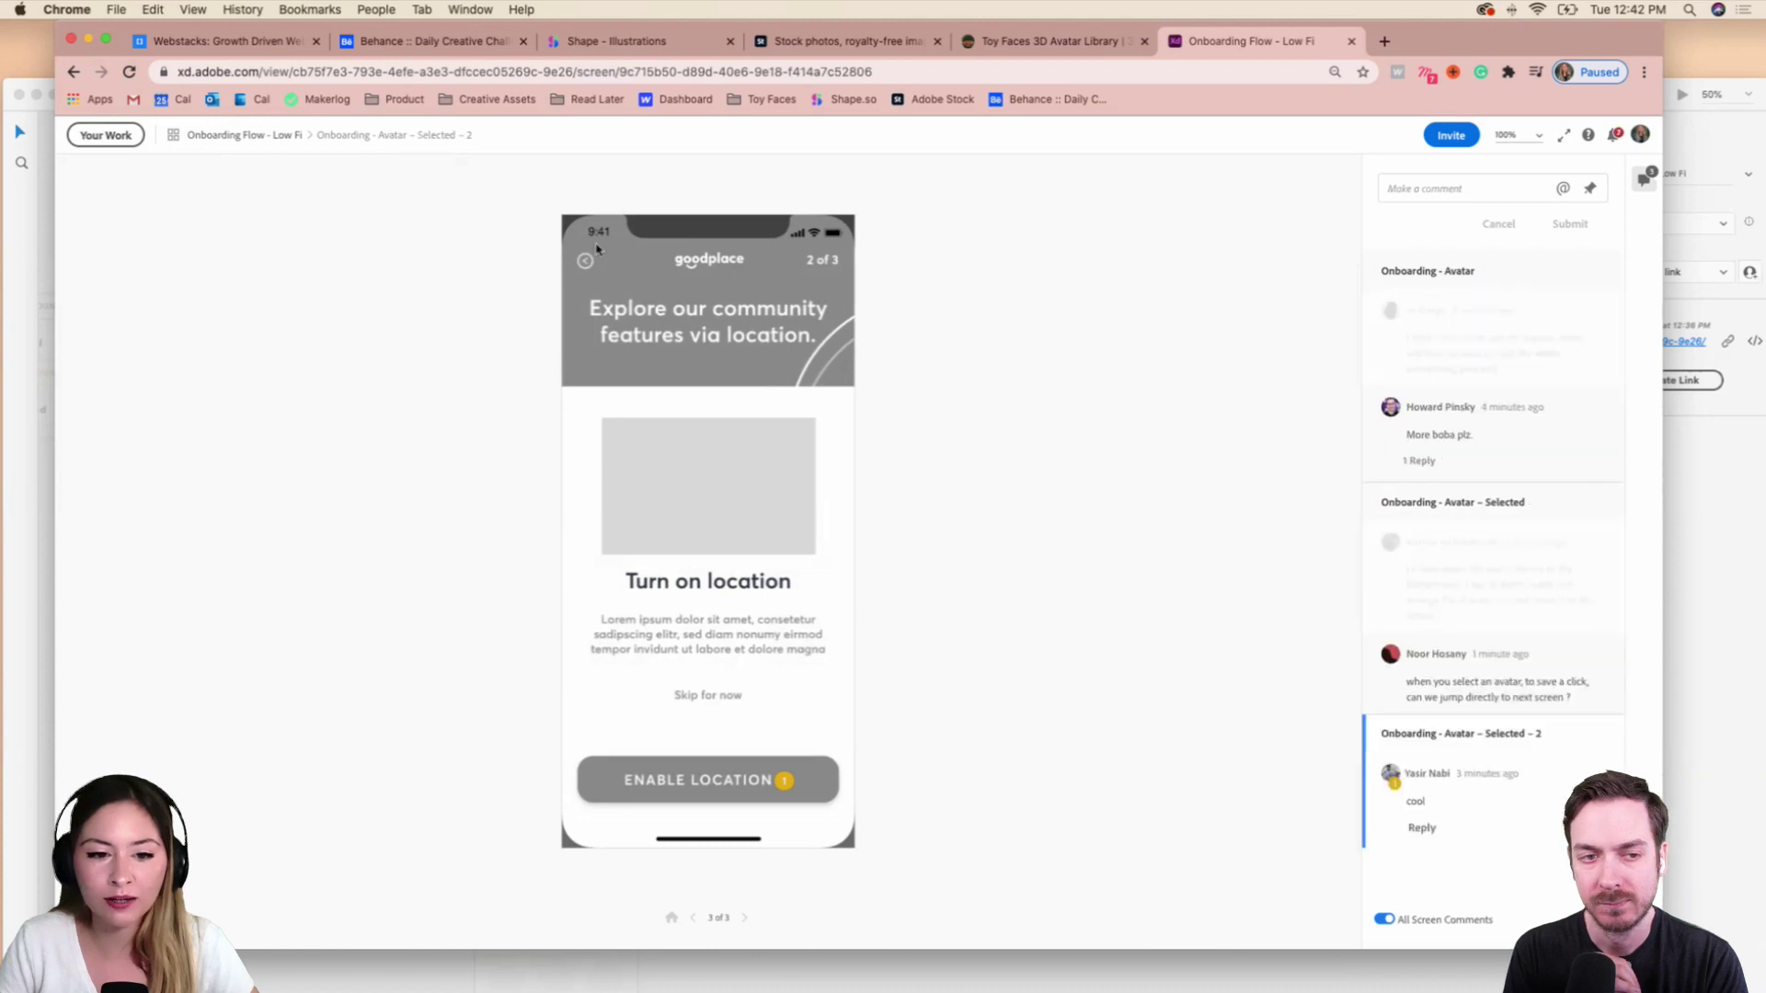
click(717, 767)
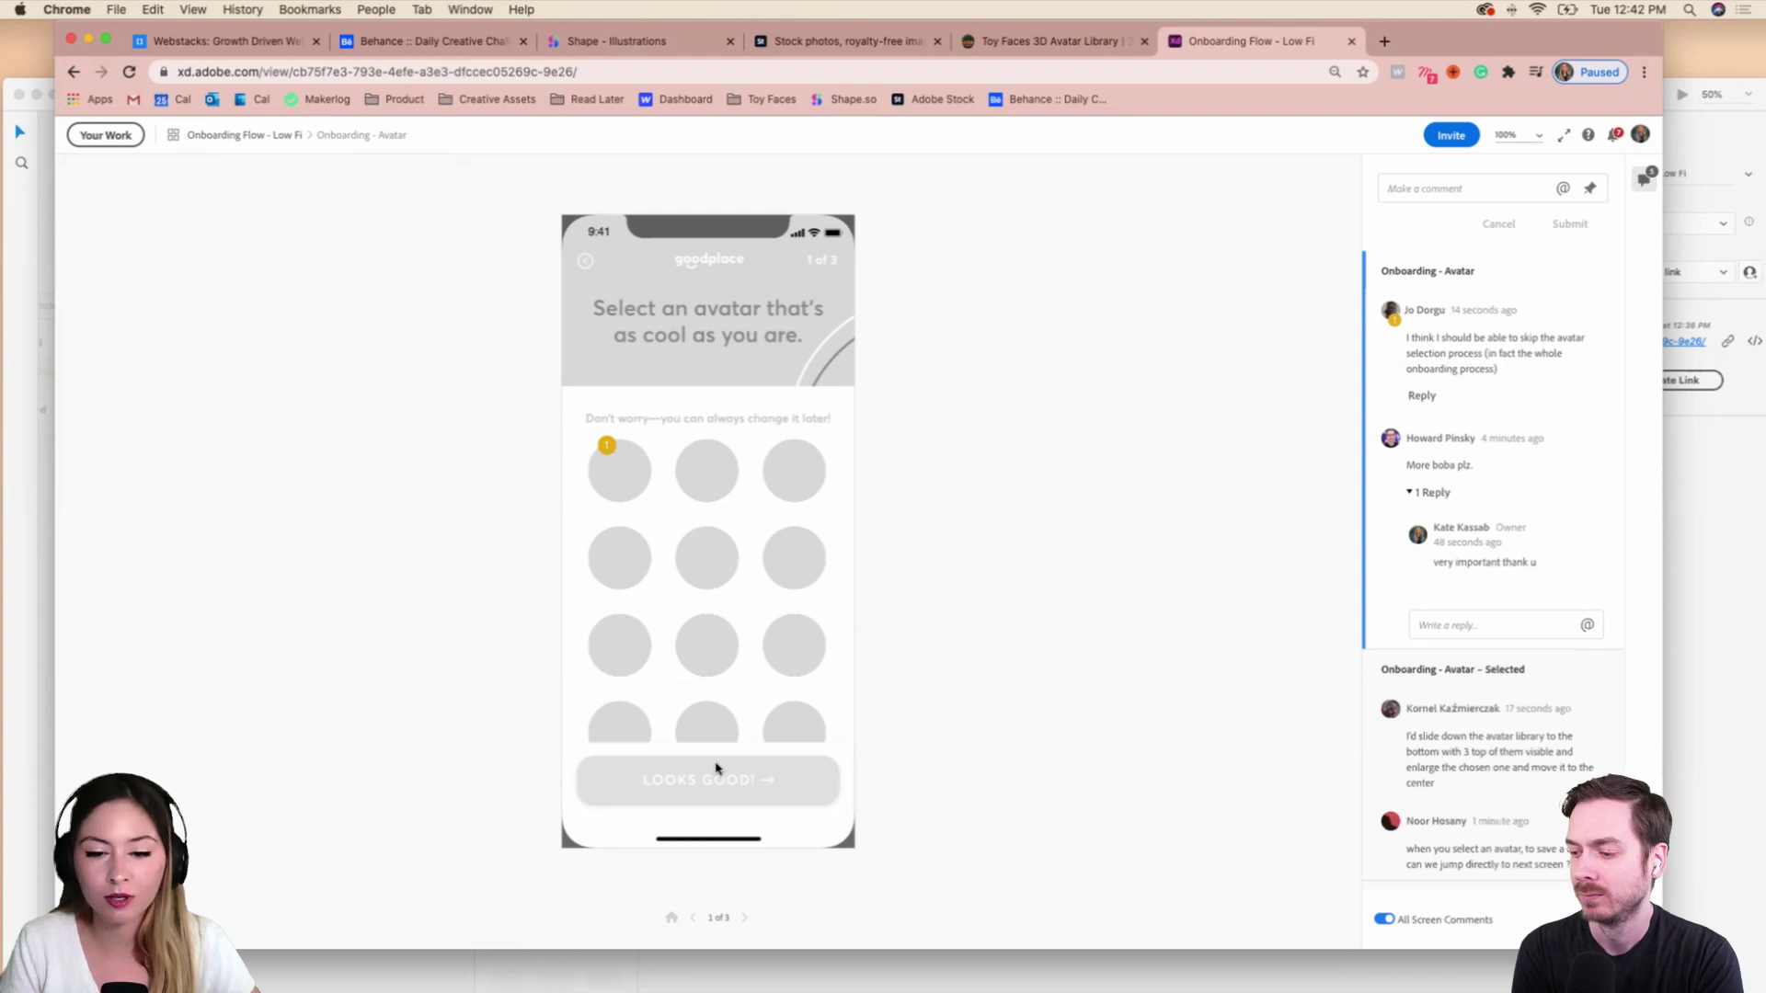
click(639, 464)
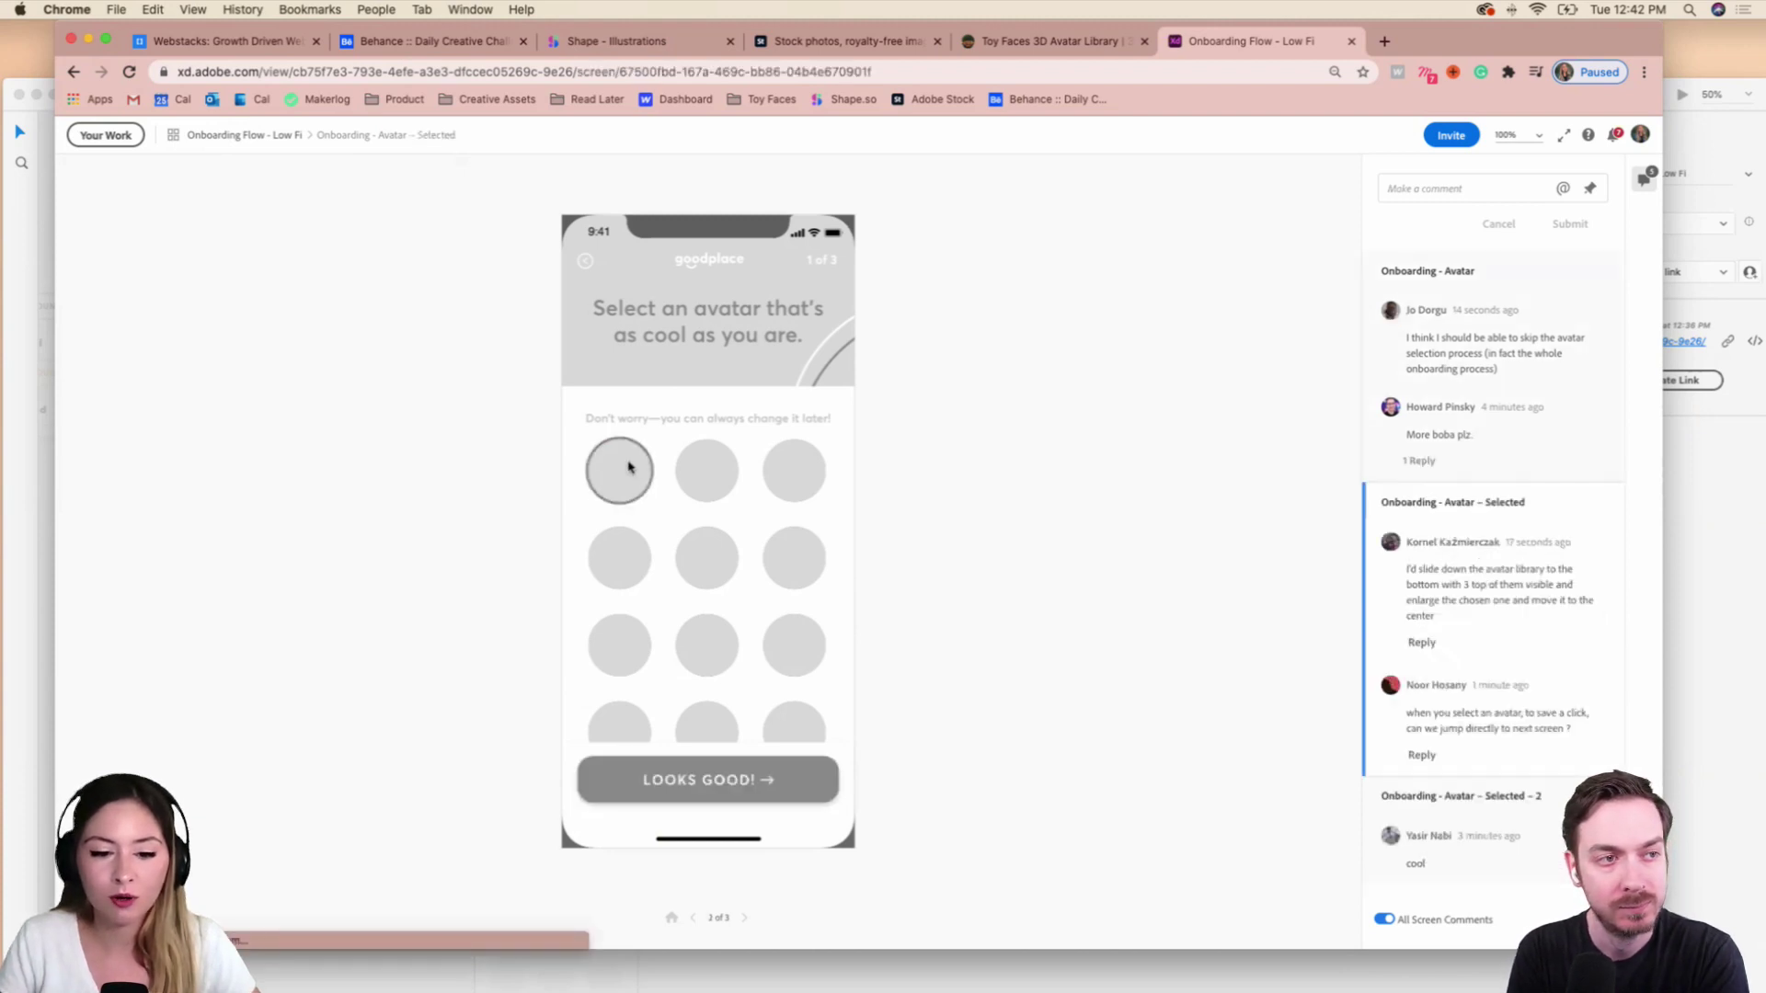
click(768, 789)
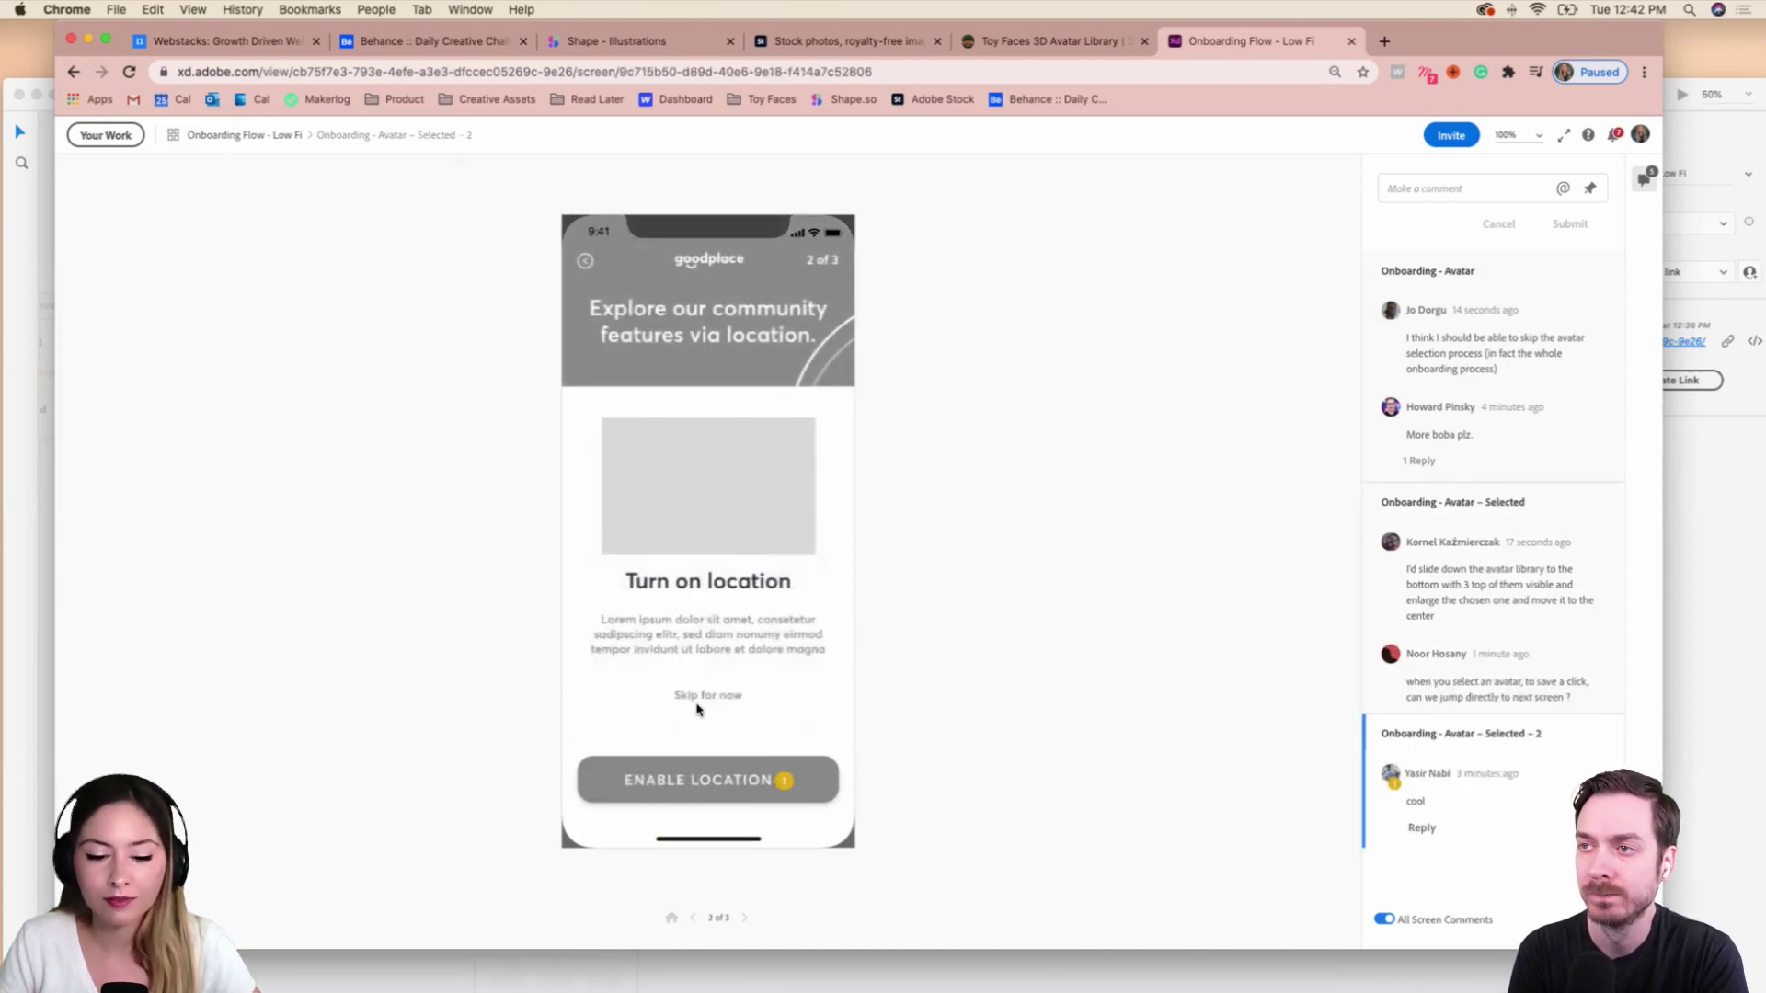
click(584, 262)
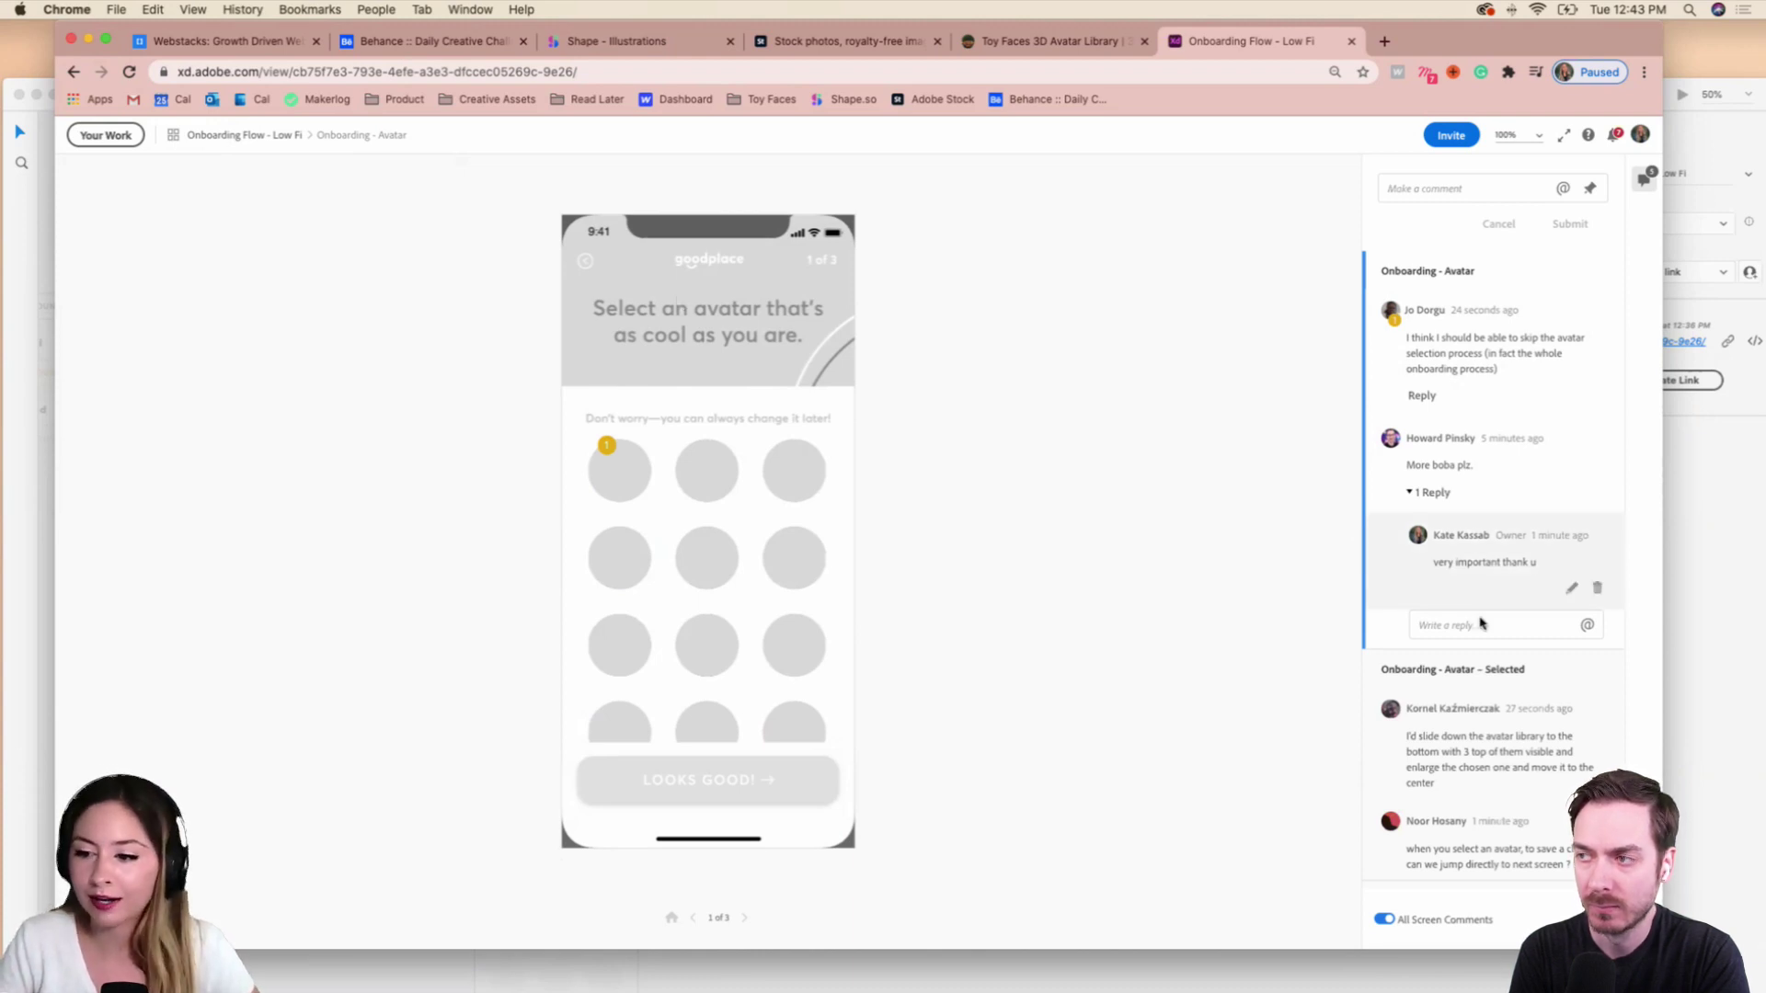
Reply "i appreciate you thank y" to the comment about jumping directly to the next screen after selecting an avatar.
scroll(1472, 735, down, 2)
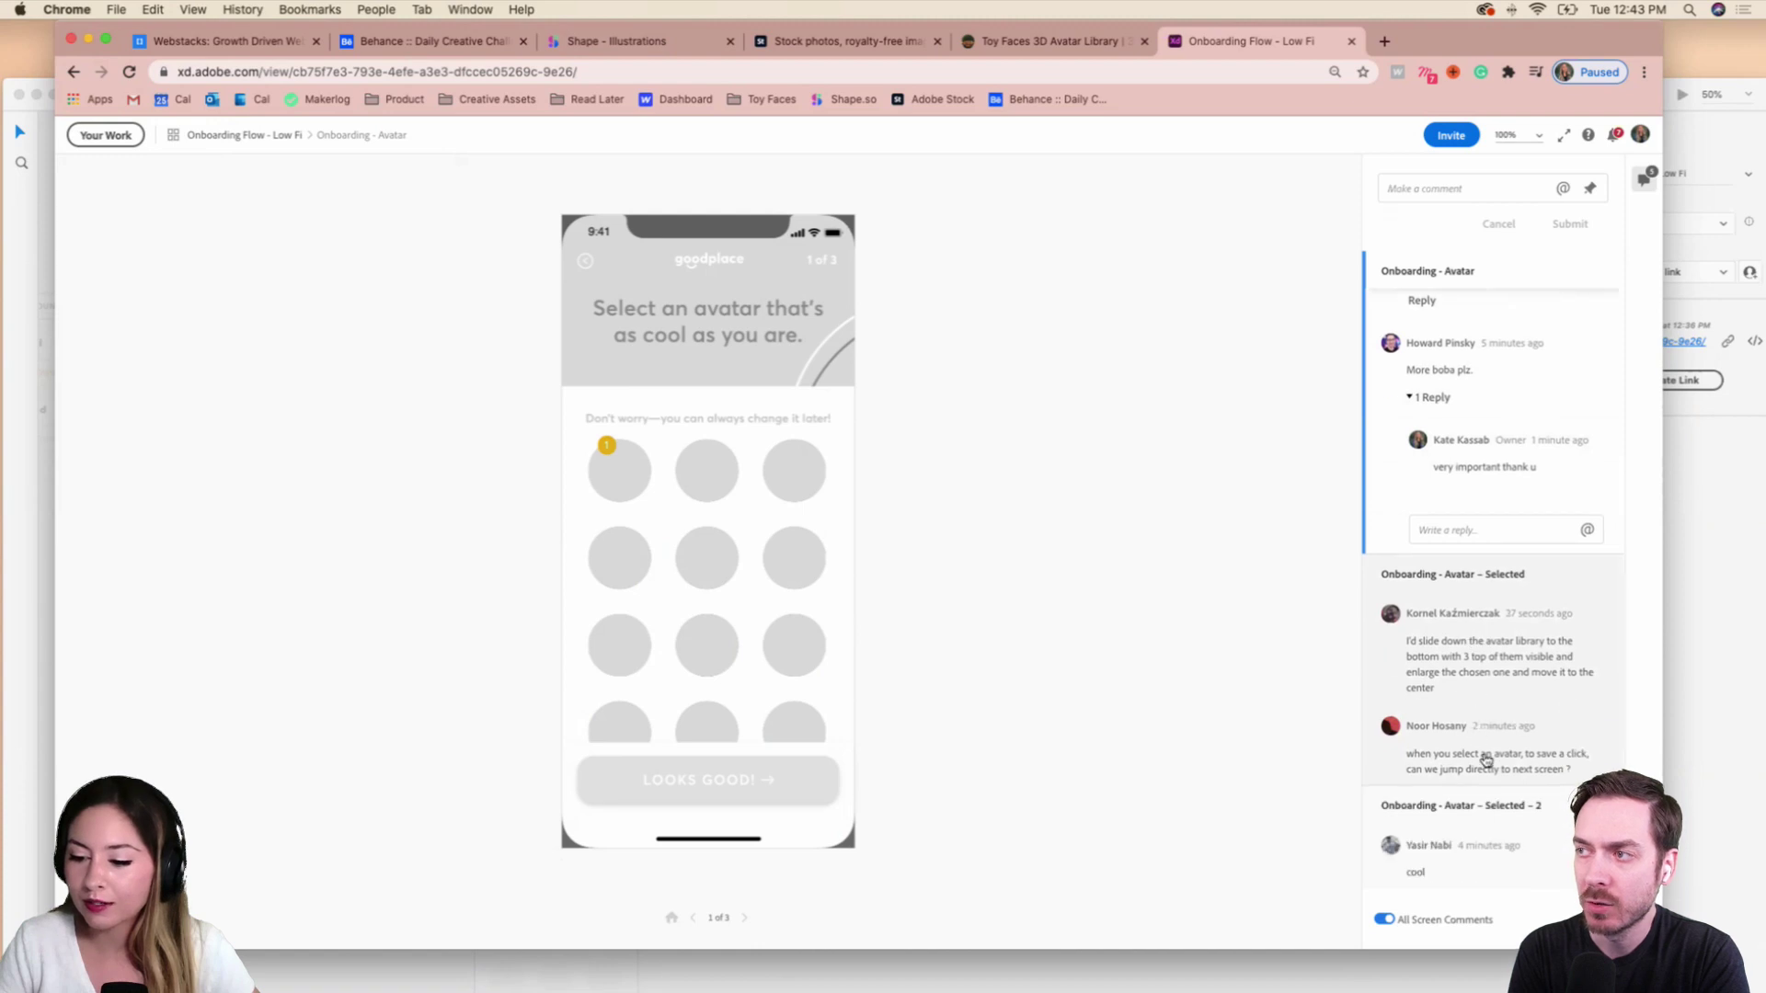
click(1486, 760)
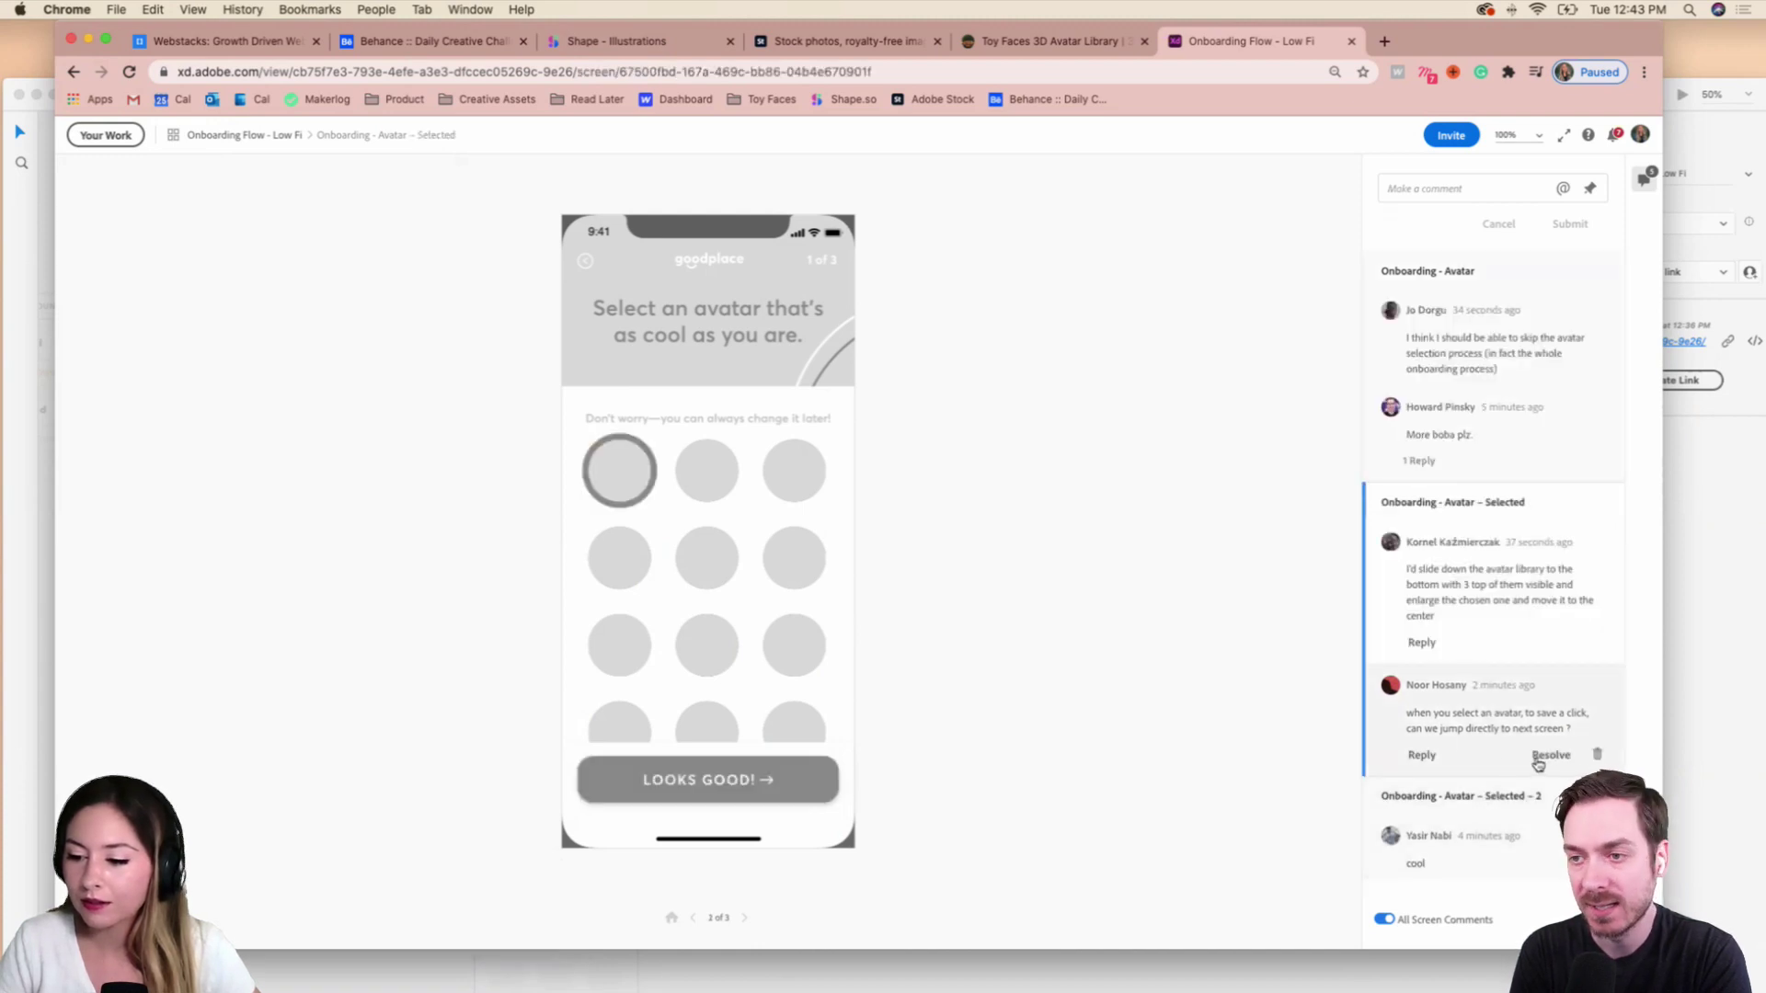
click(1422, 755)
text(i)
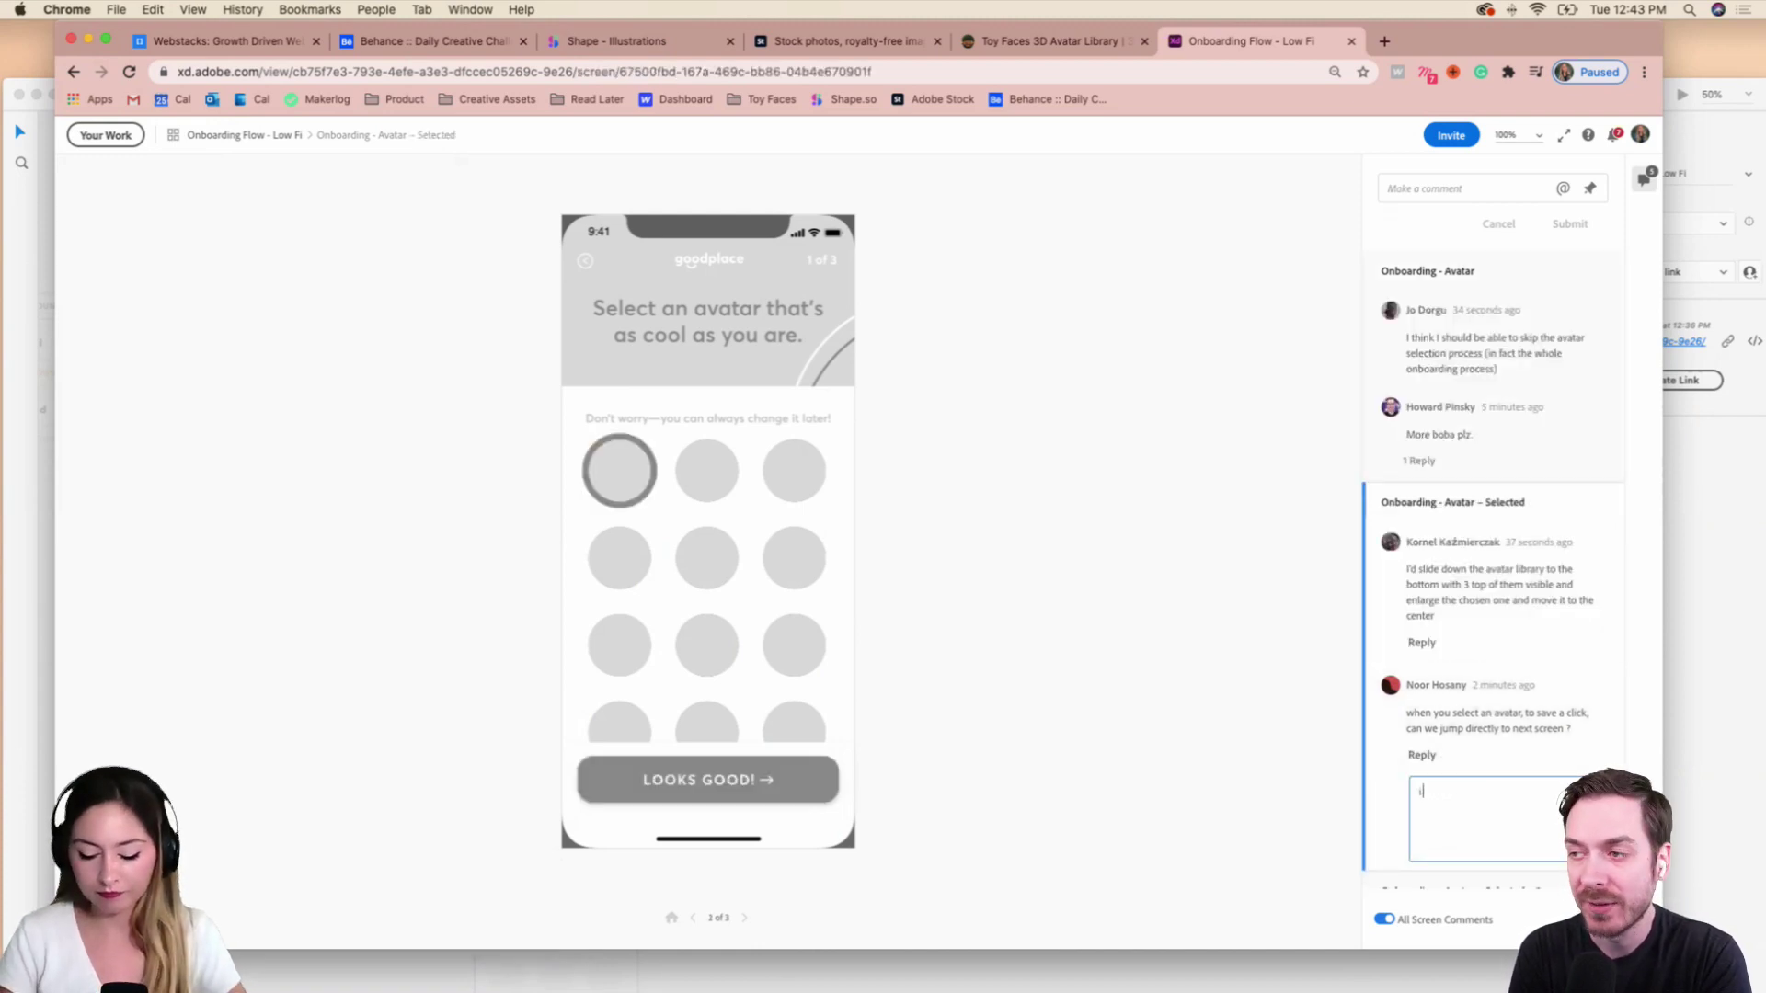
text( appreciate you)
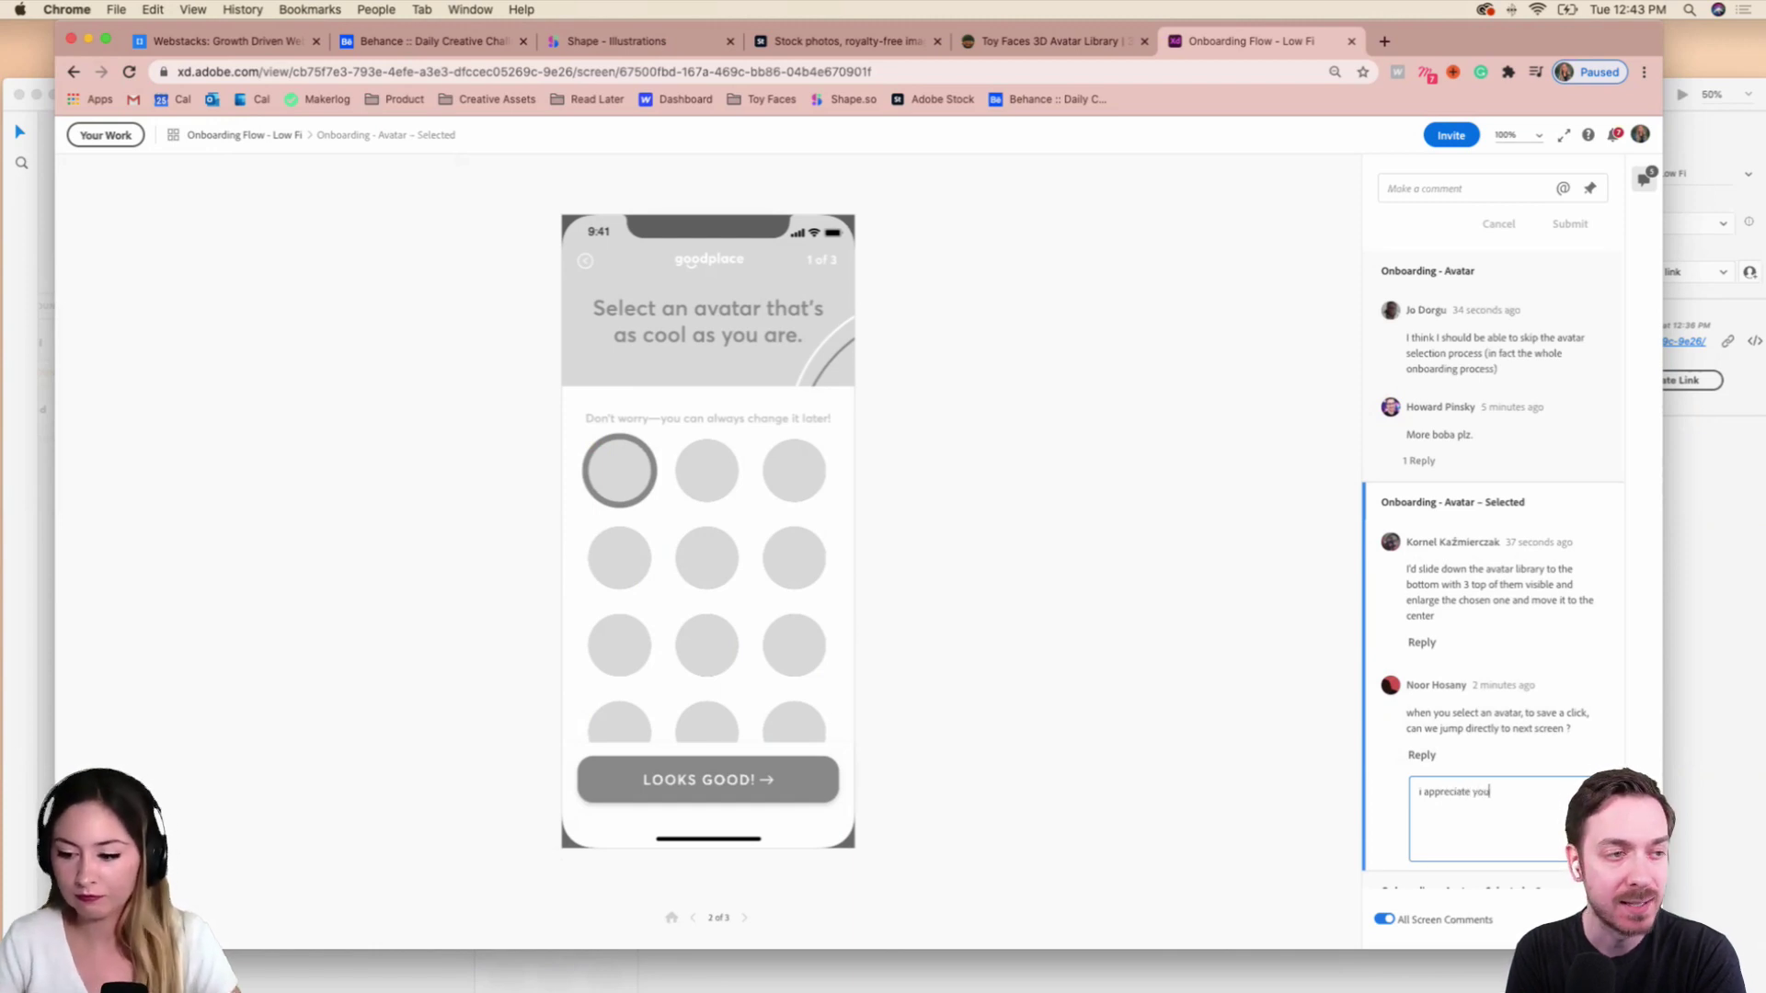
text( thank y)
key(Return)
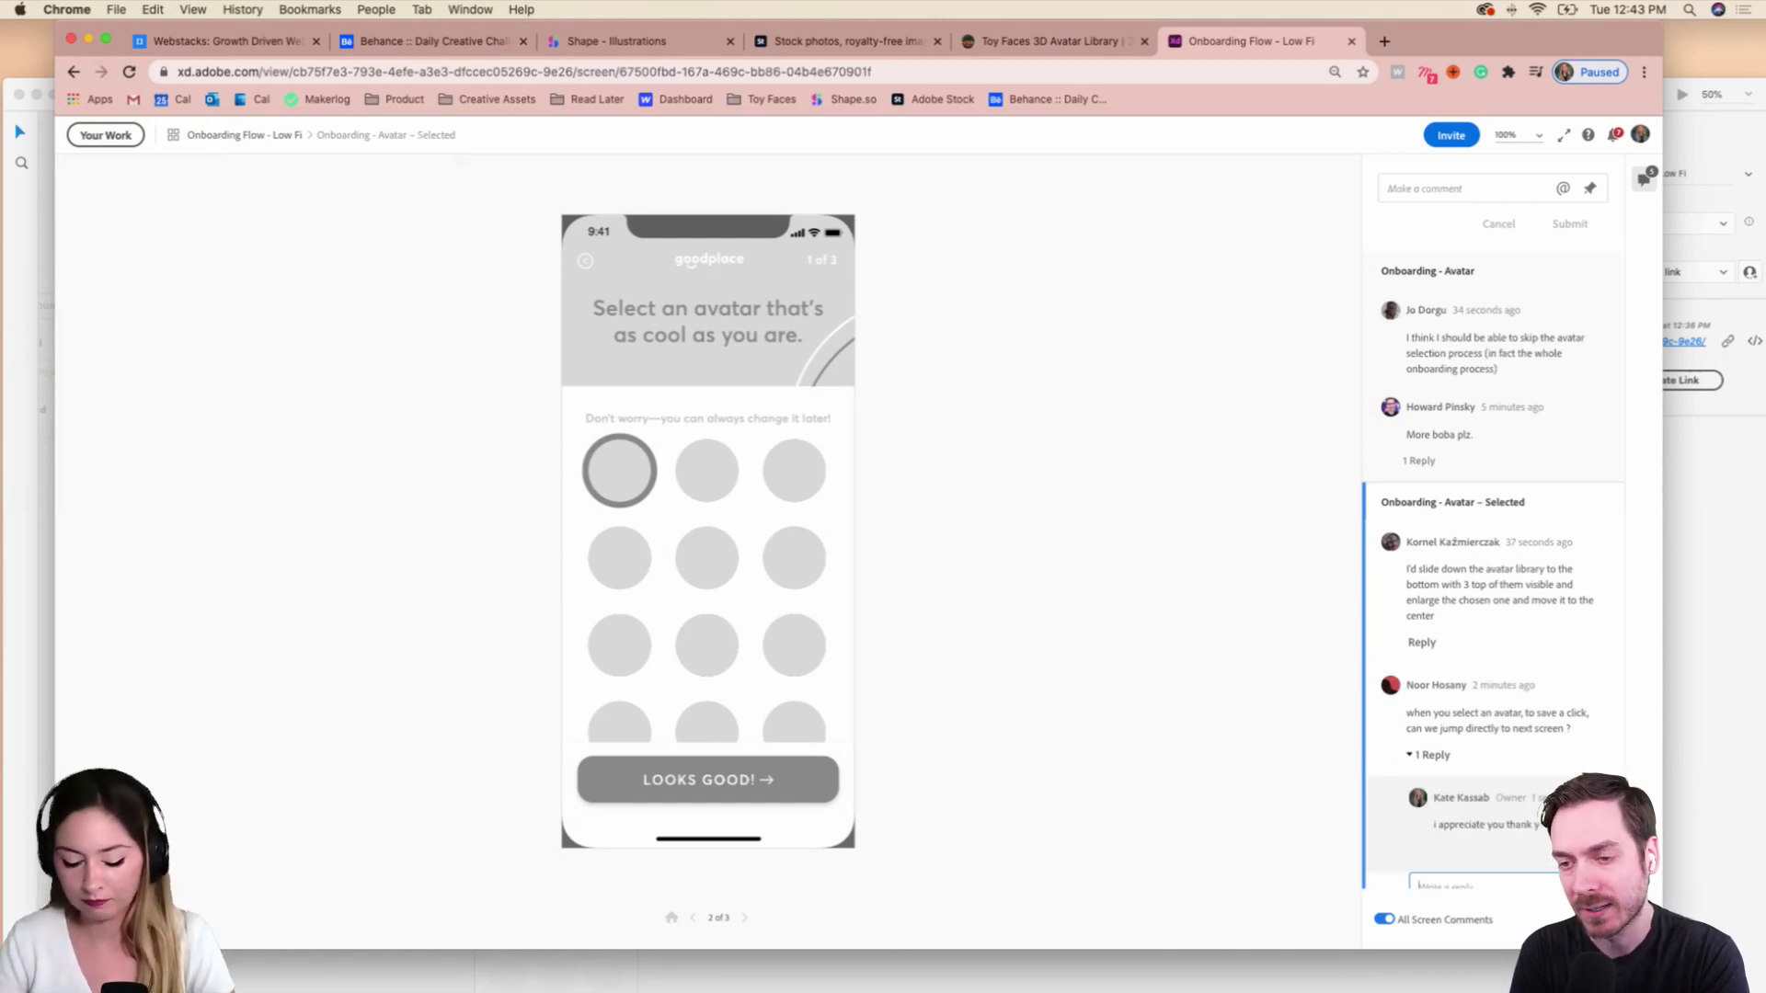
Correct the posted reply to "i appreciate you thank u" and clear the stray letter from the empty reply field.
text(u)
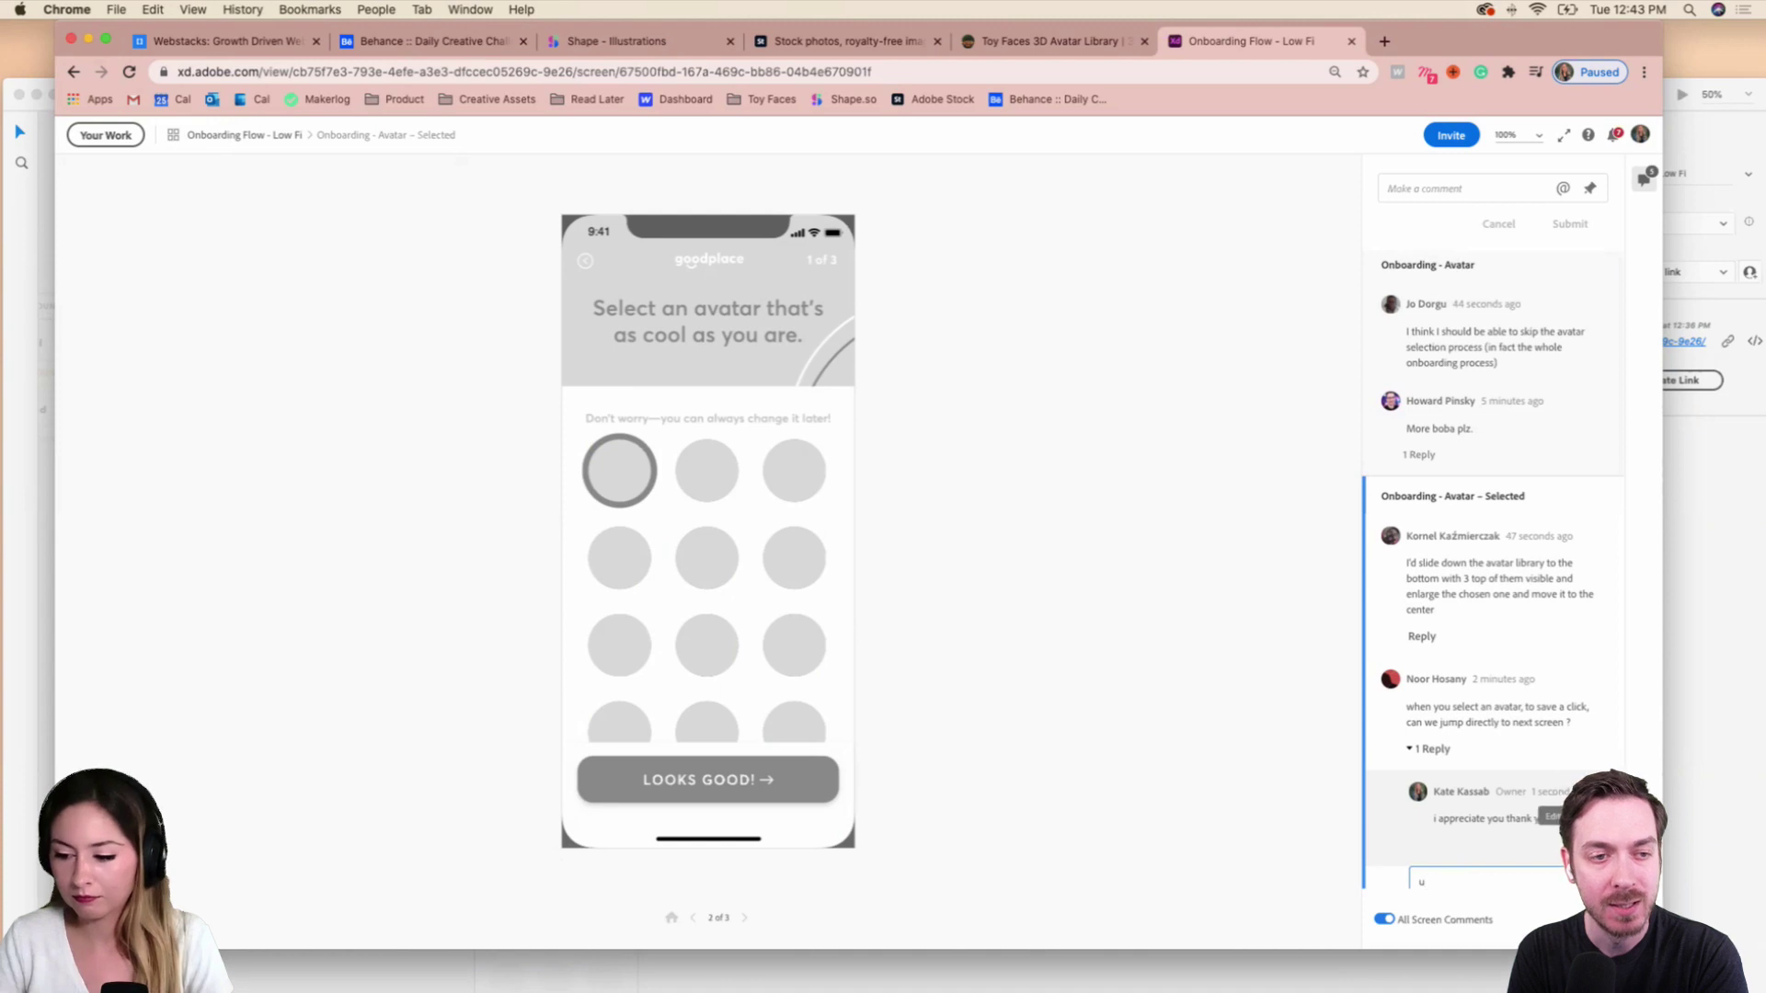
click(1552, 816)
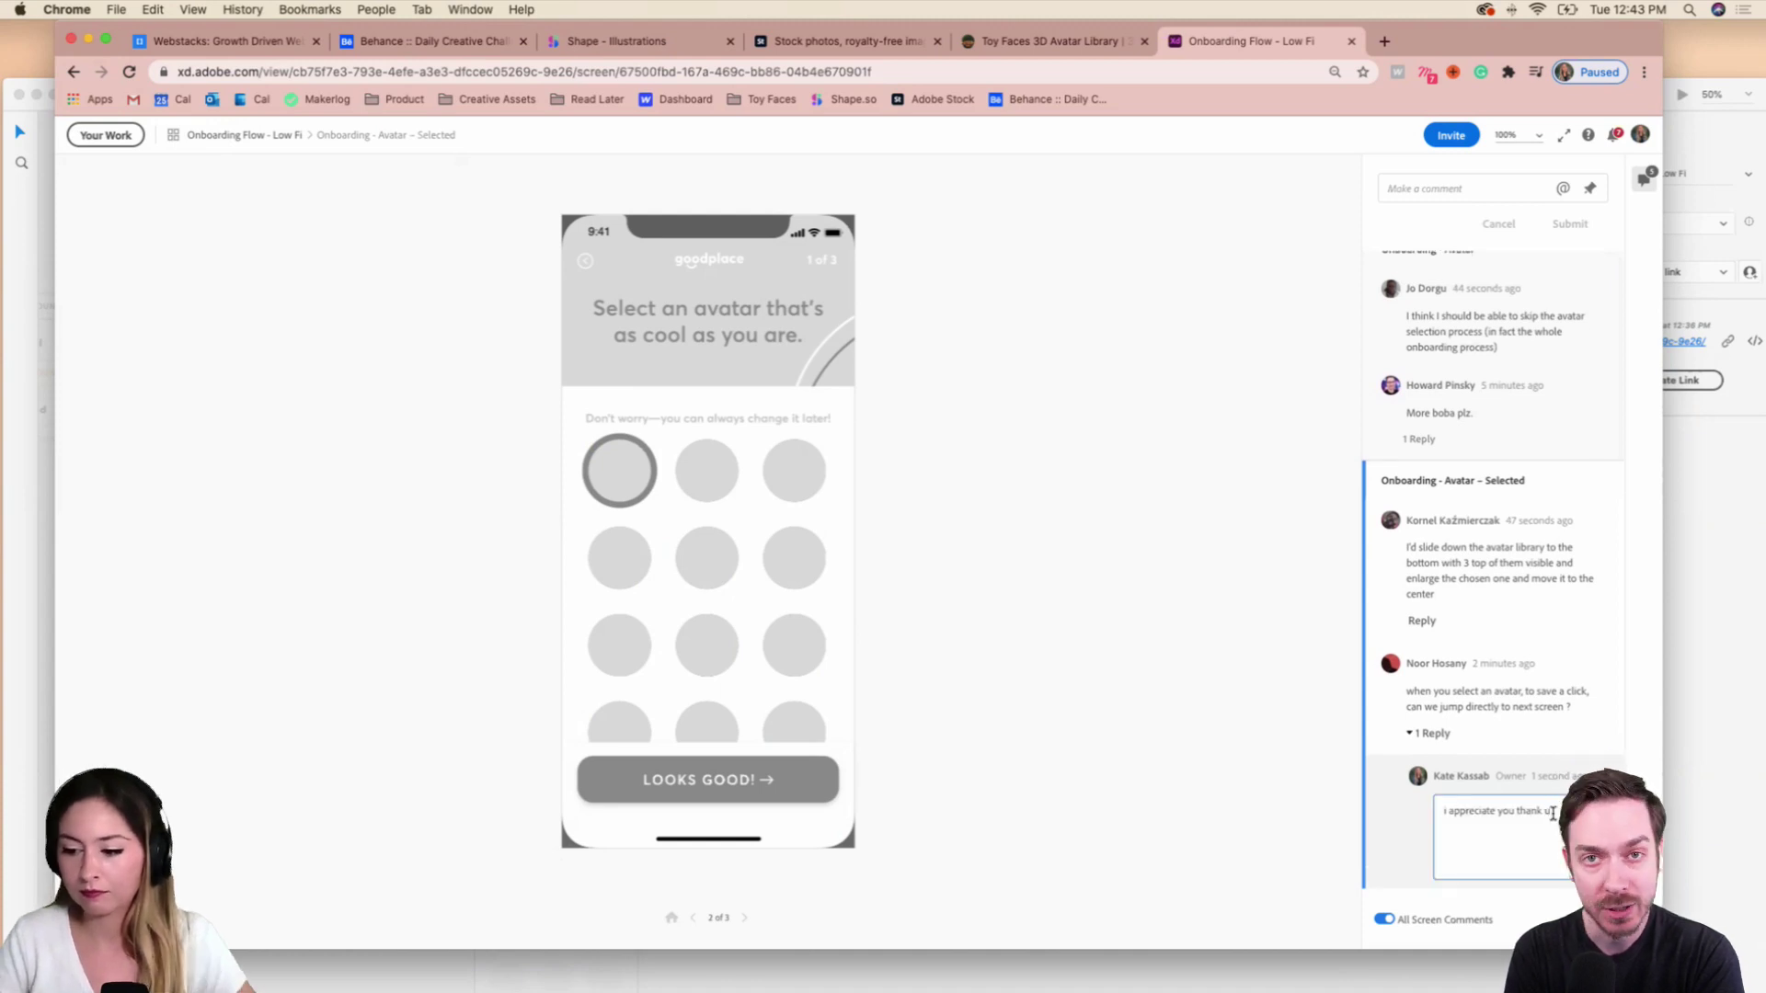
key(Return)
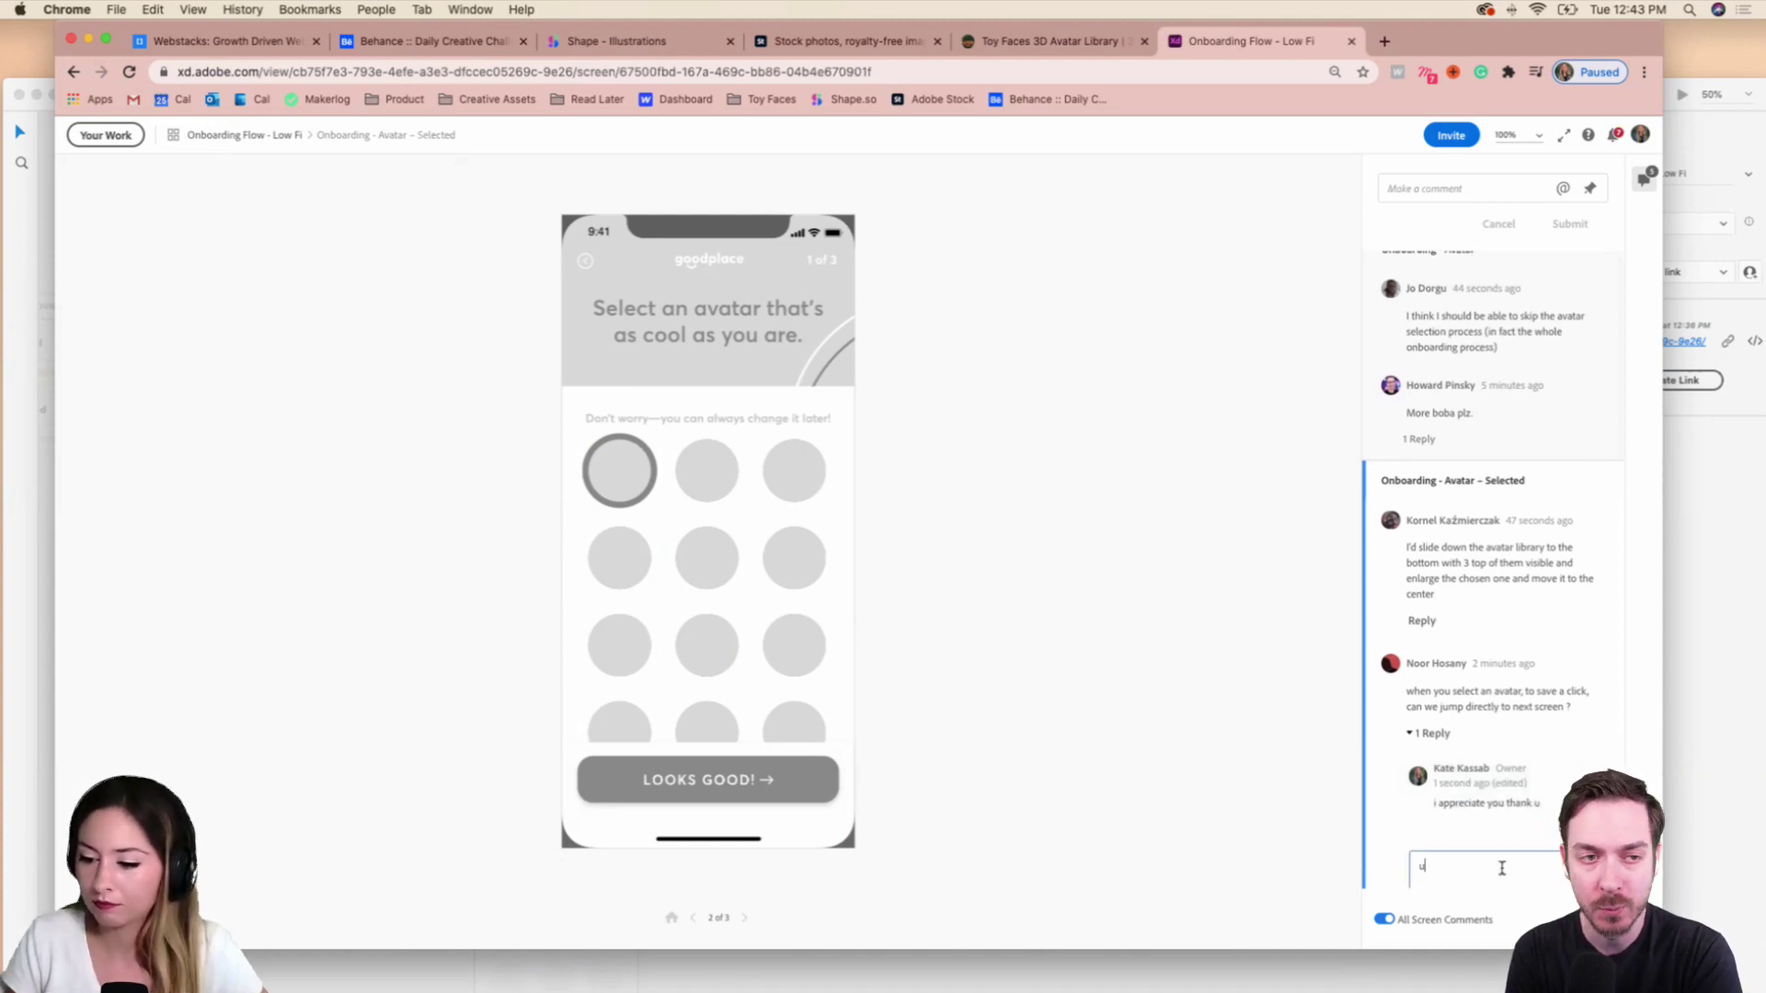
key(BackSpace)
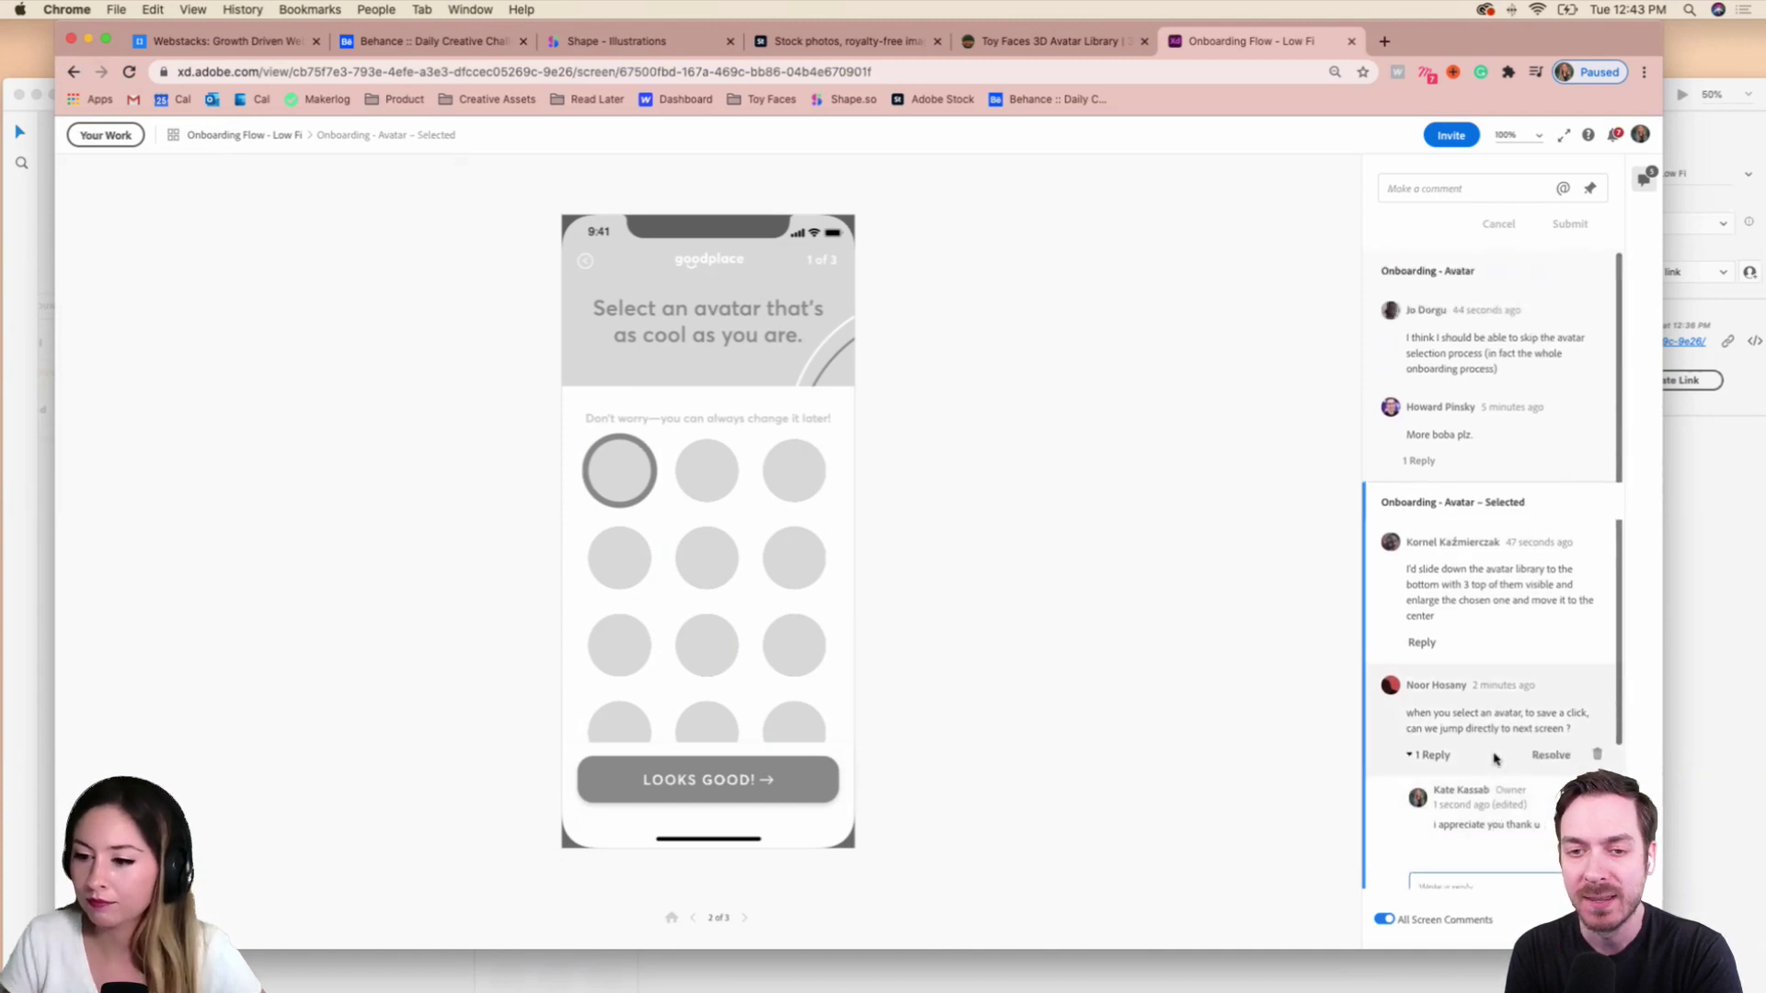
Collapse the reply under "More boba plz." and answer the comment about sliding down the avatar library with "oooh interesting idea!".
click(1497, 350)
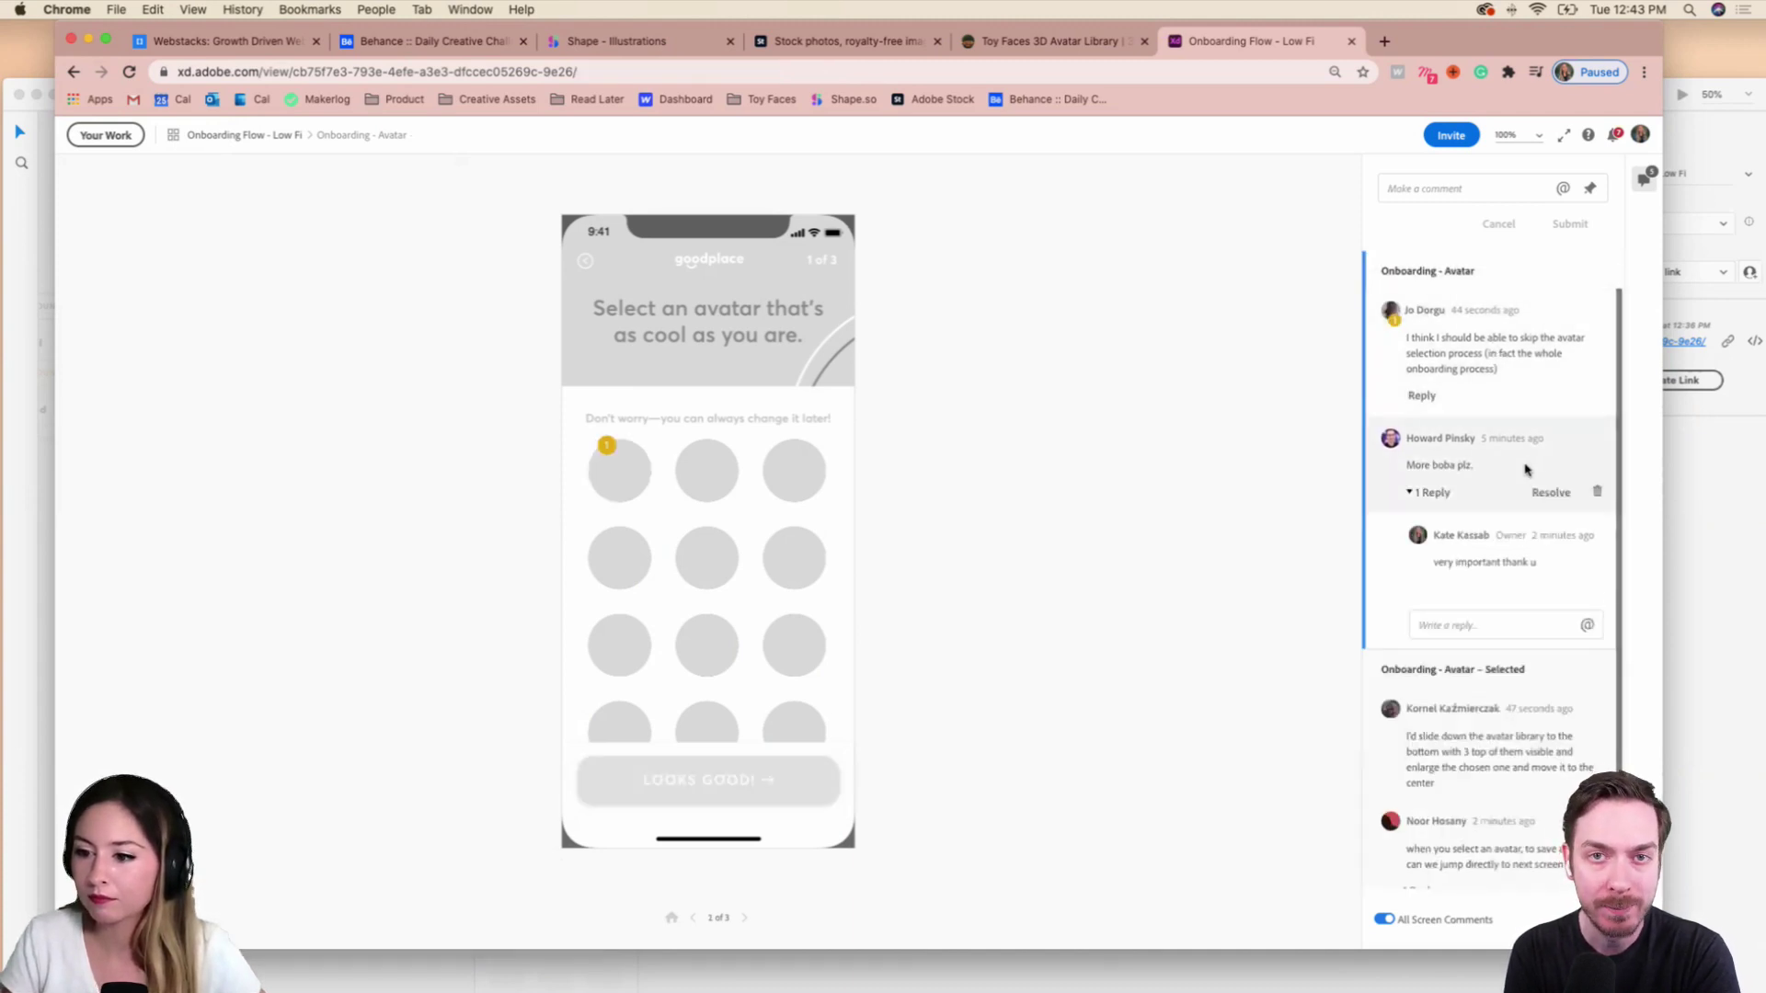
click(1429, 492)
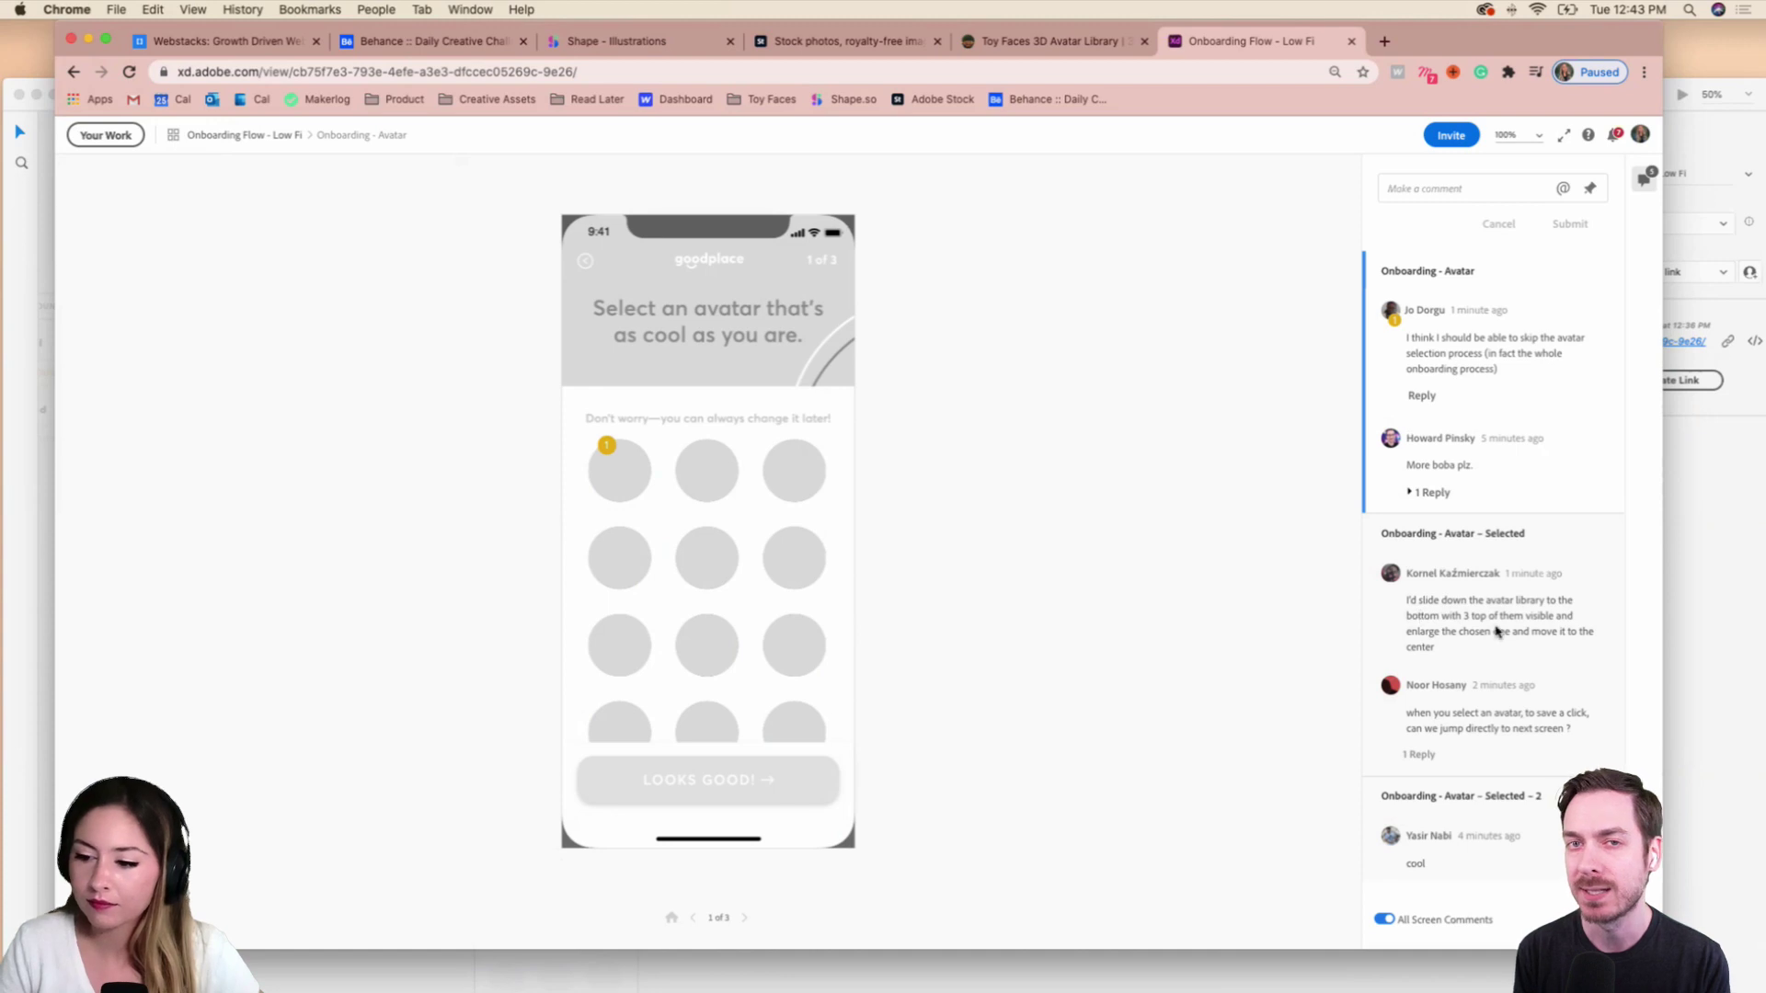
click(1498, 631)
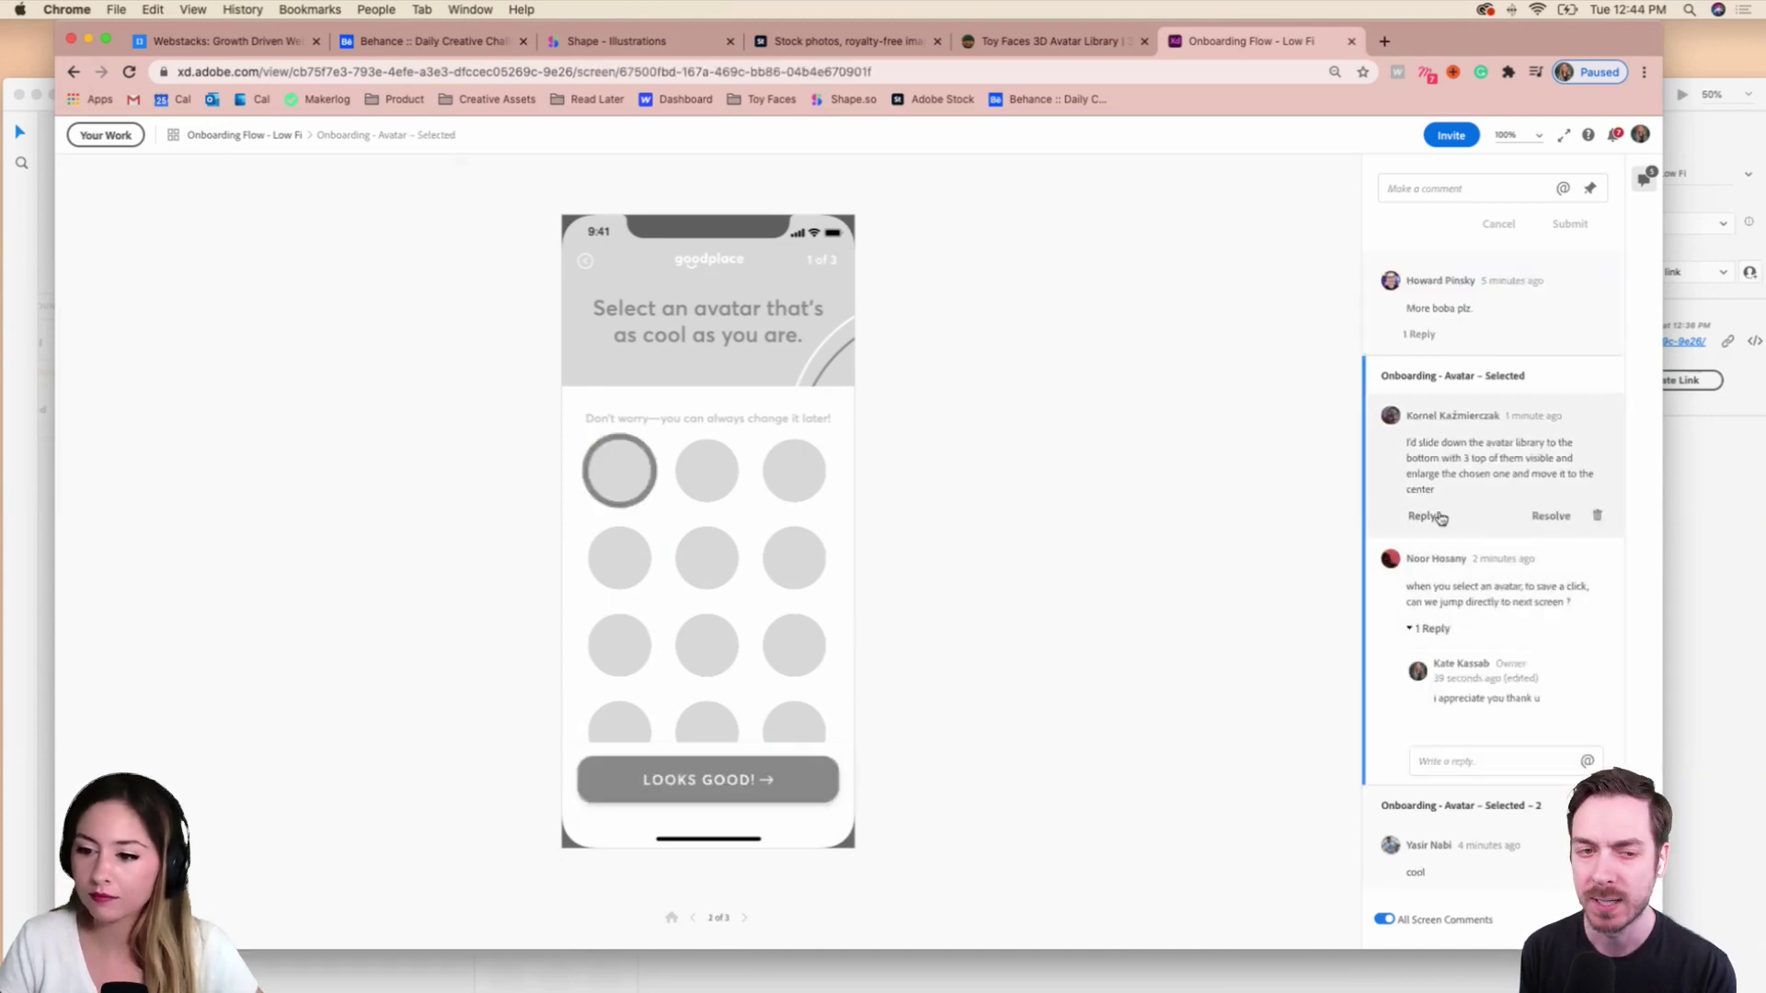
click(1435, 516)
text(oooh)
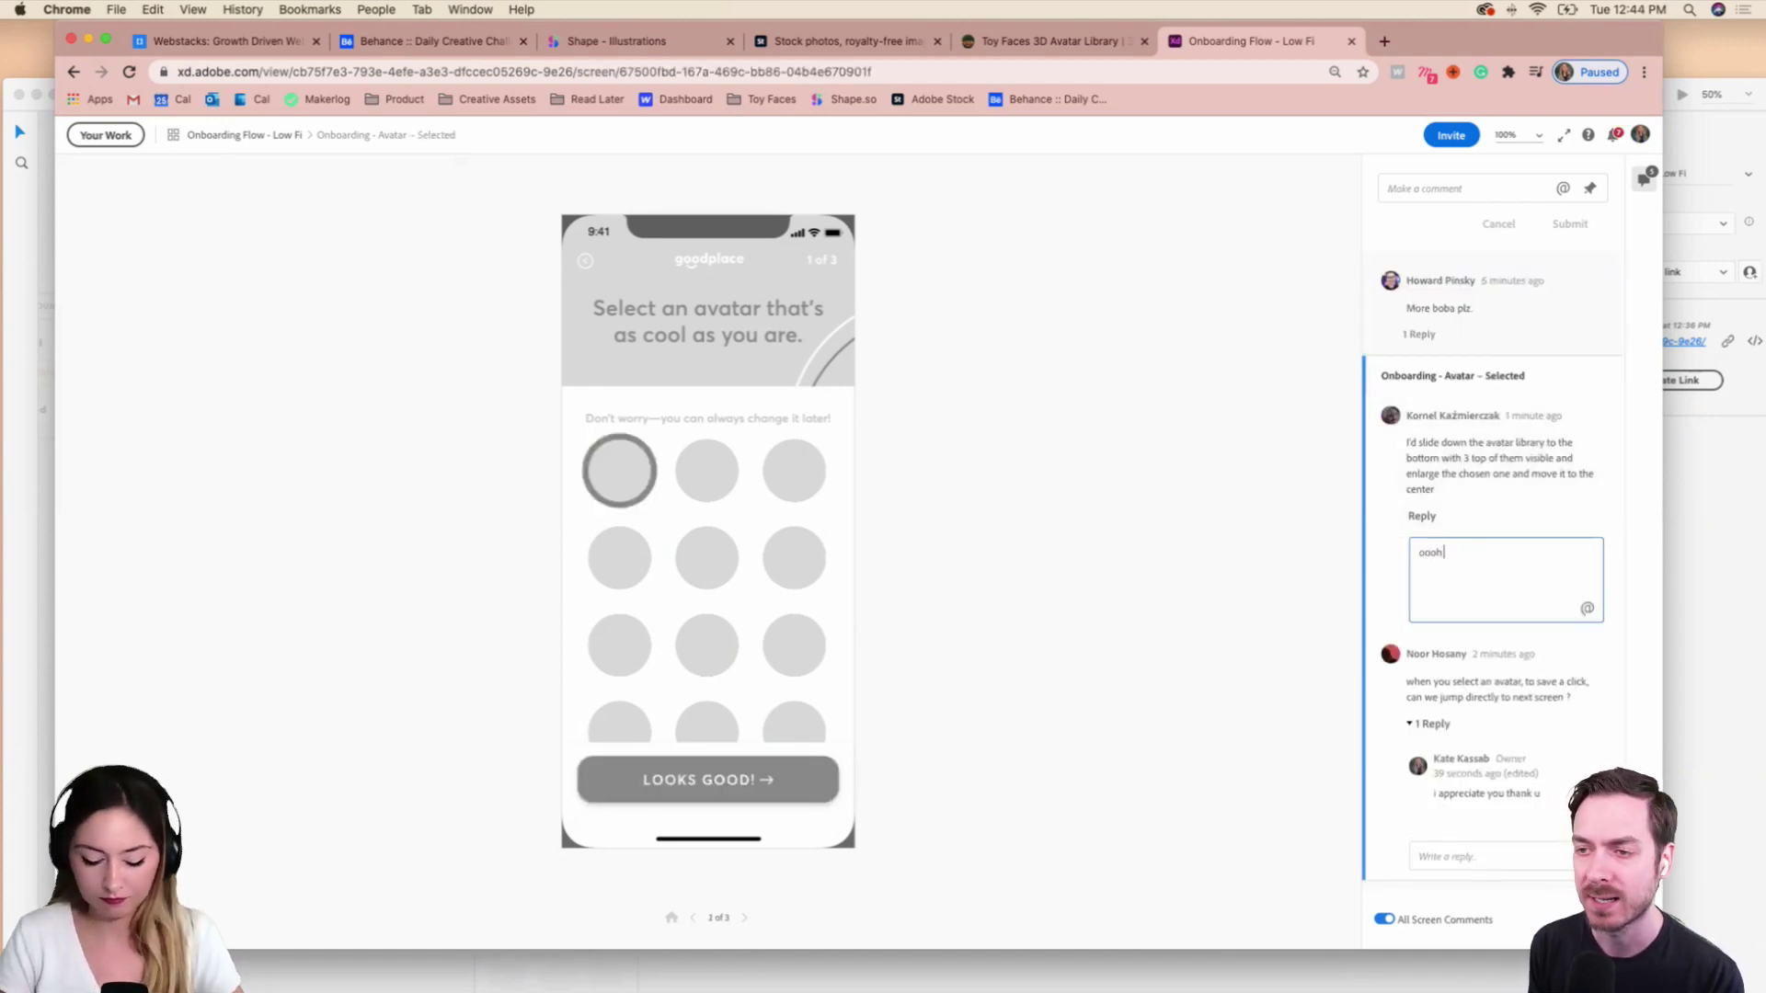
text( interestting)
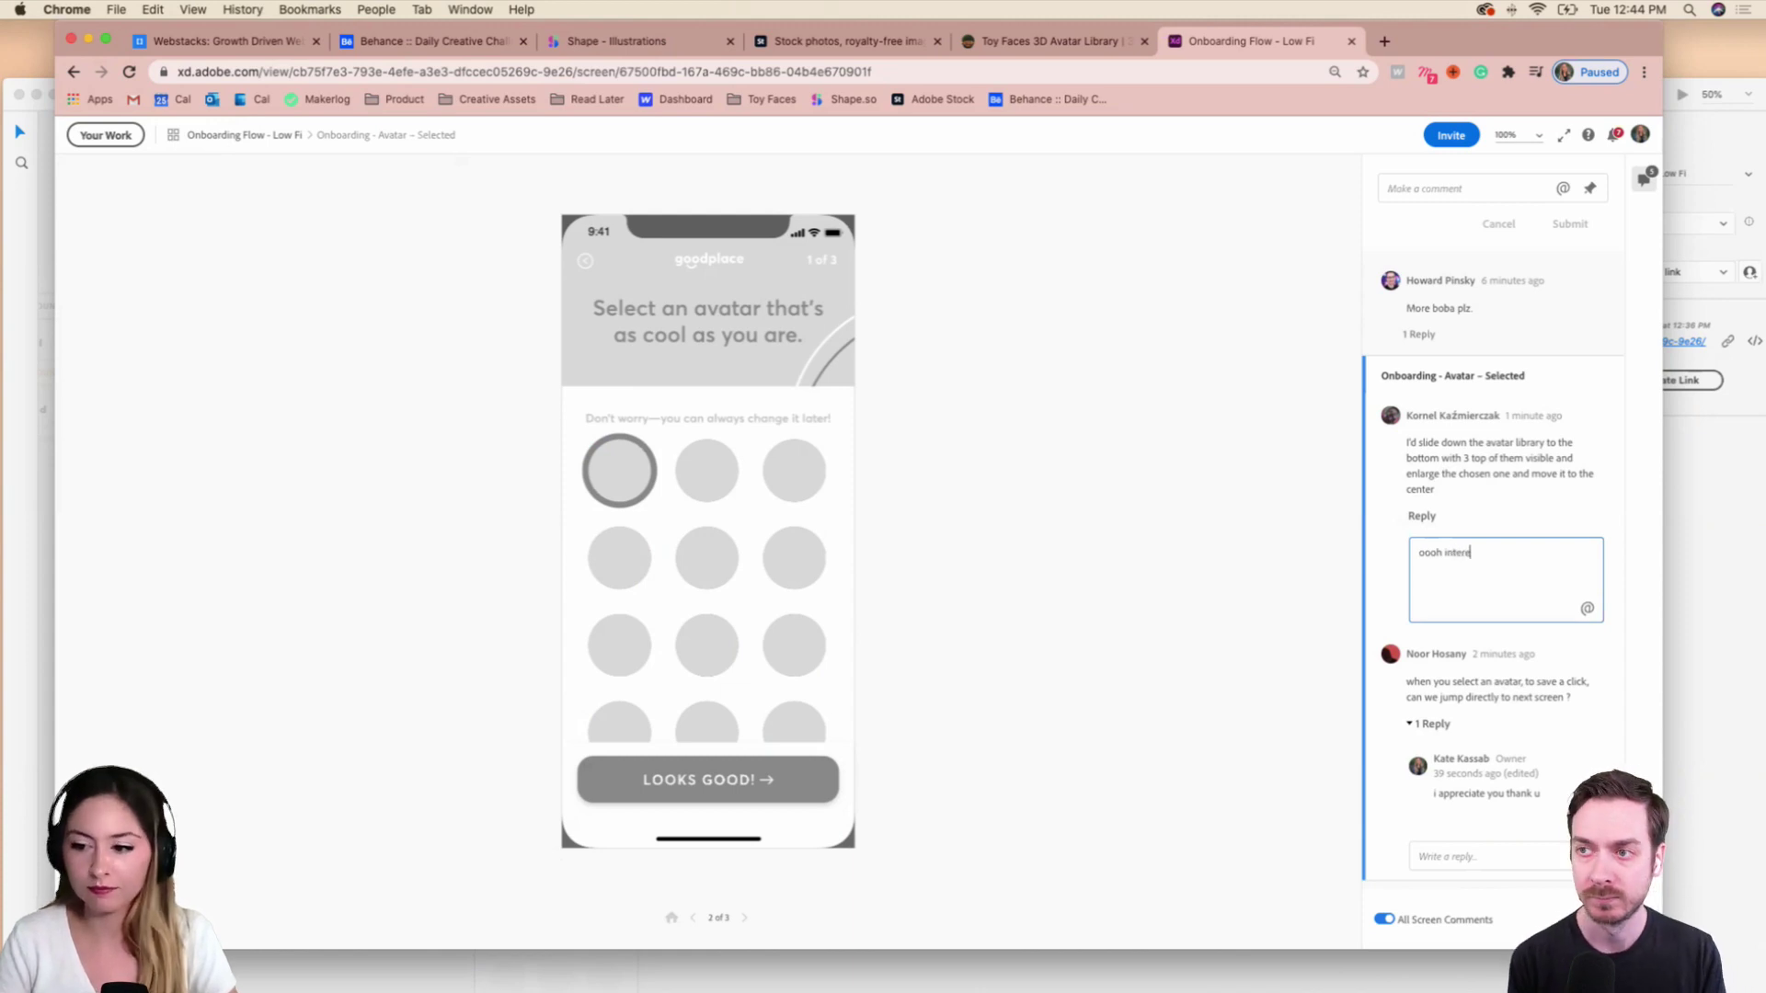
key(BackSpace)
key(BackSpace)
key(BackSpace)
key(BackSpace)
text(in)
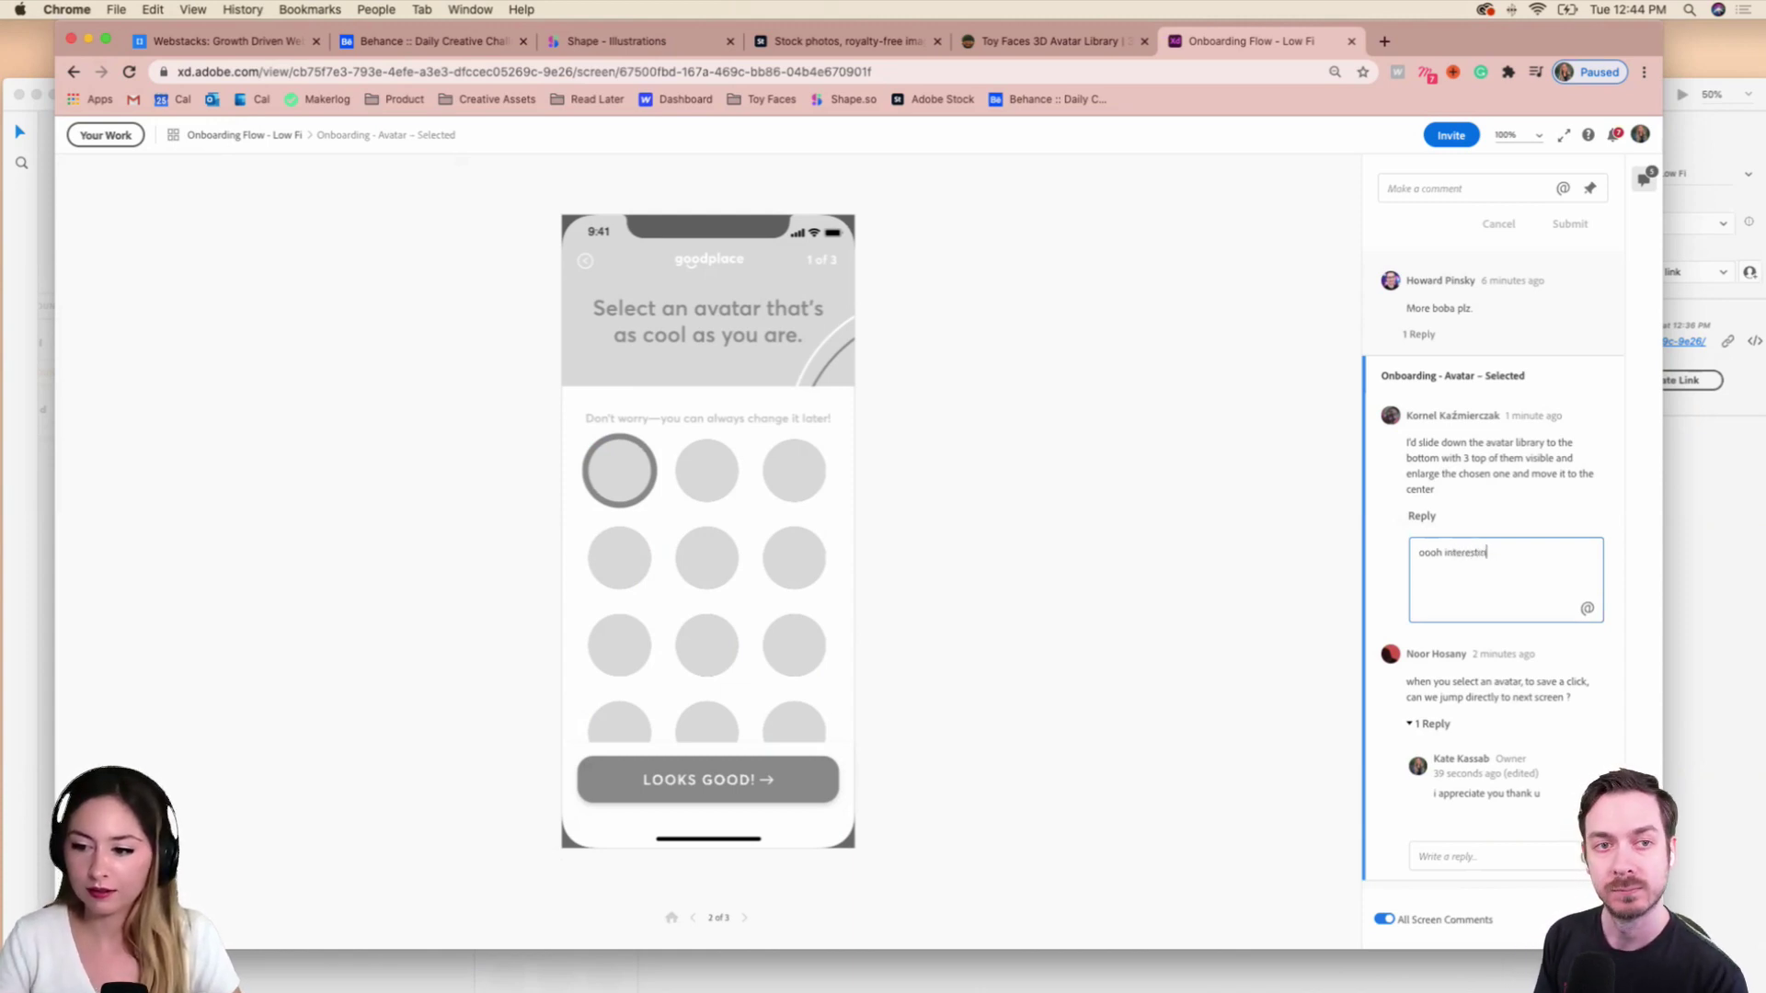
text(g idea)
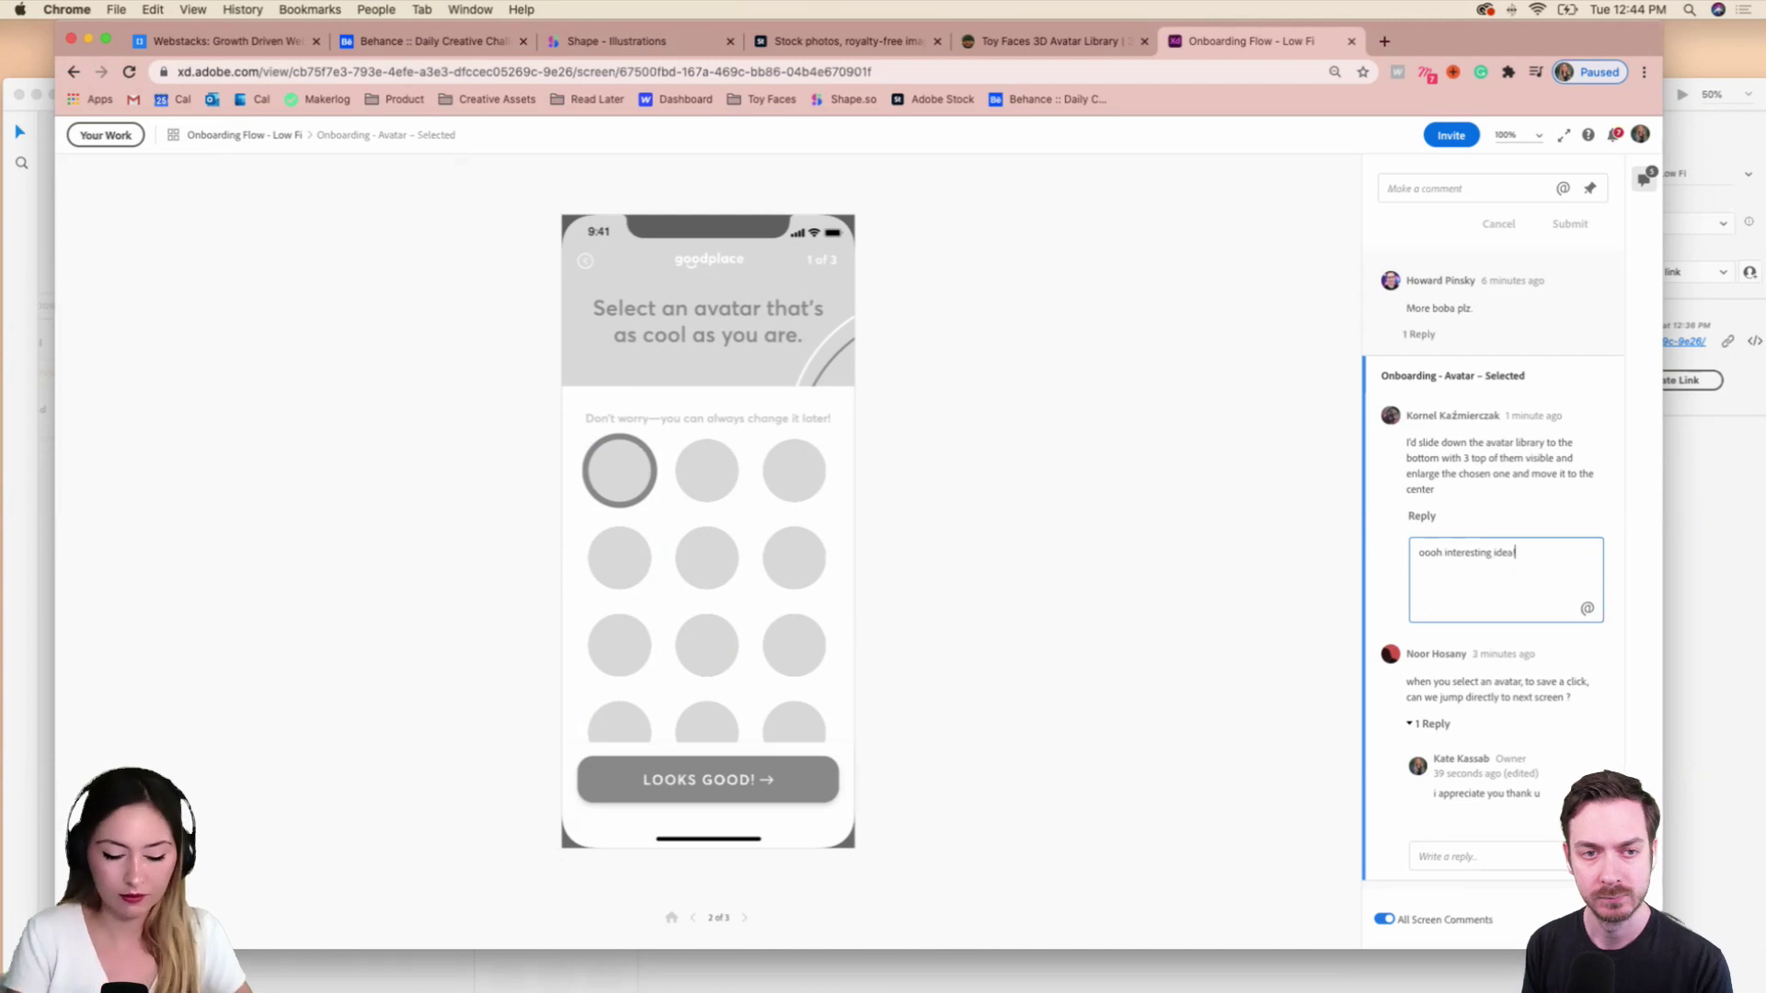
key(Return)
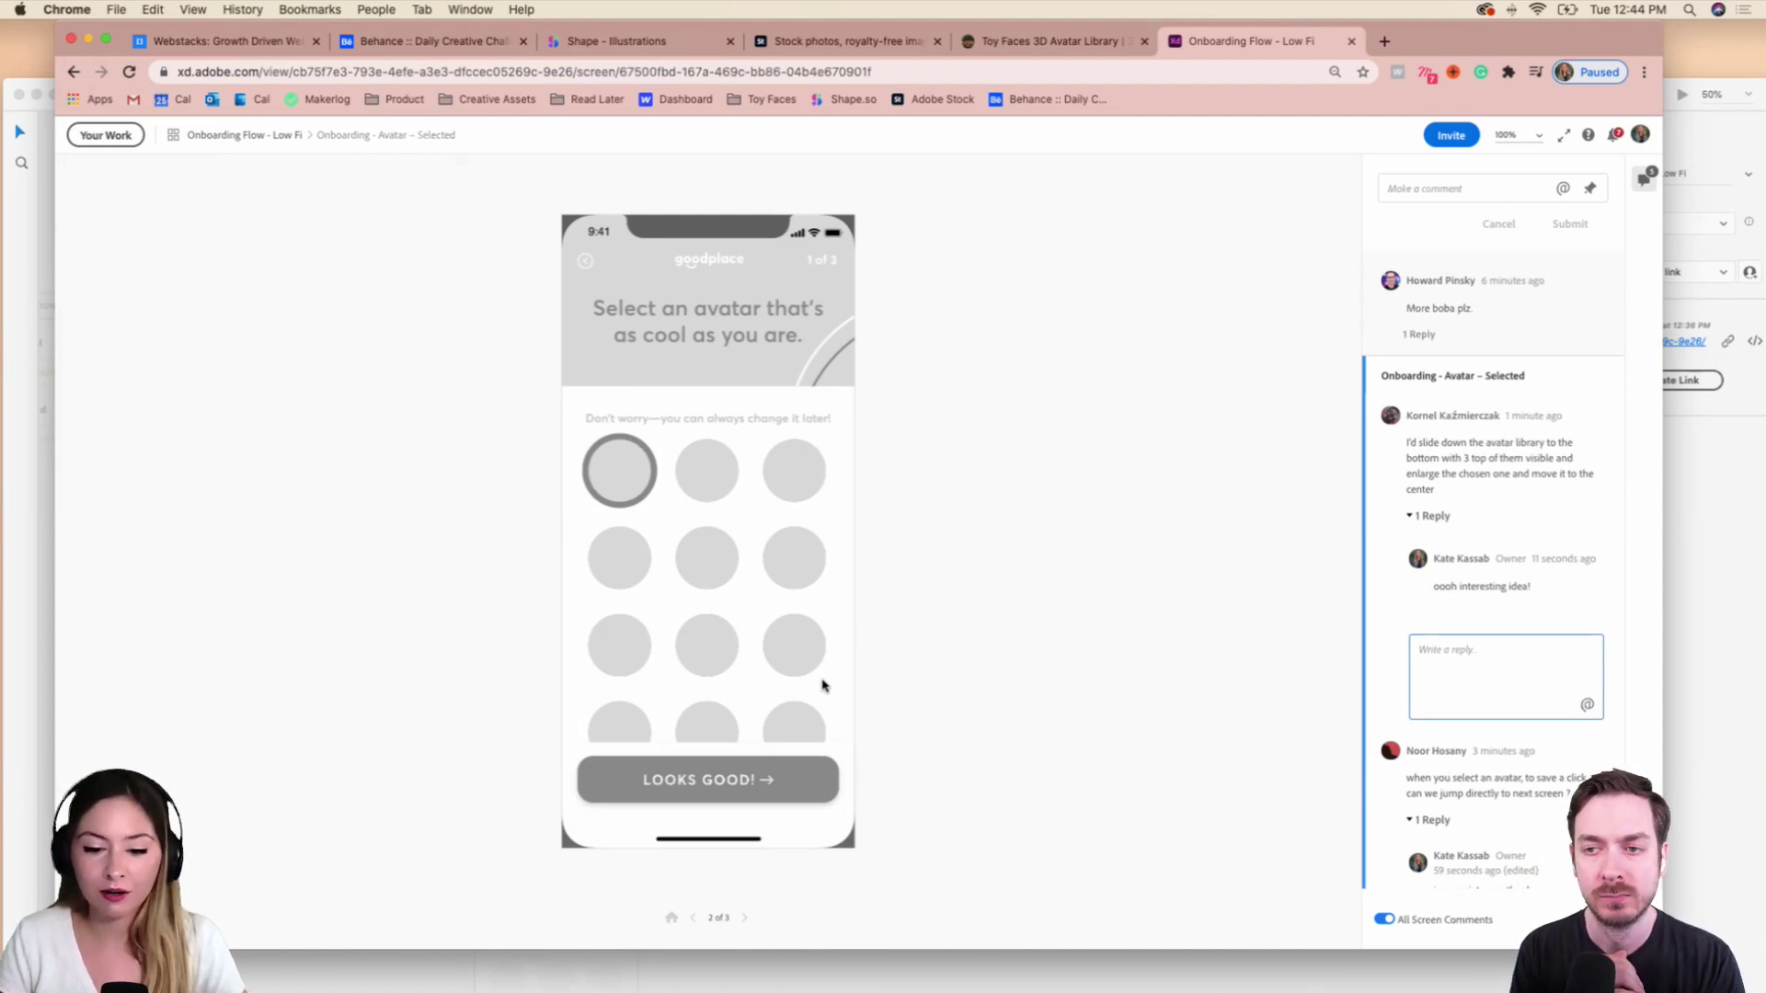
Examine the avatar grid in the preview and read back through the comments on the onboarding avatar screens.
scroll(698, 591, down, 3)
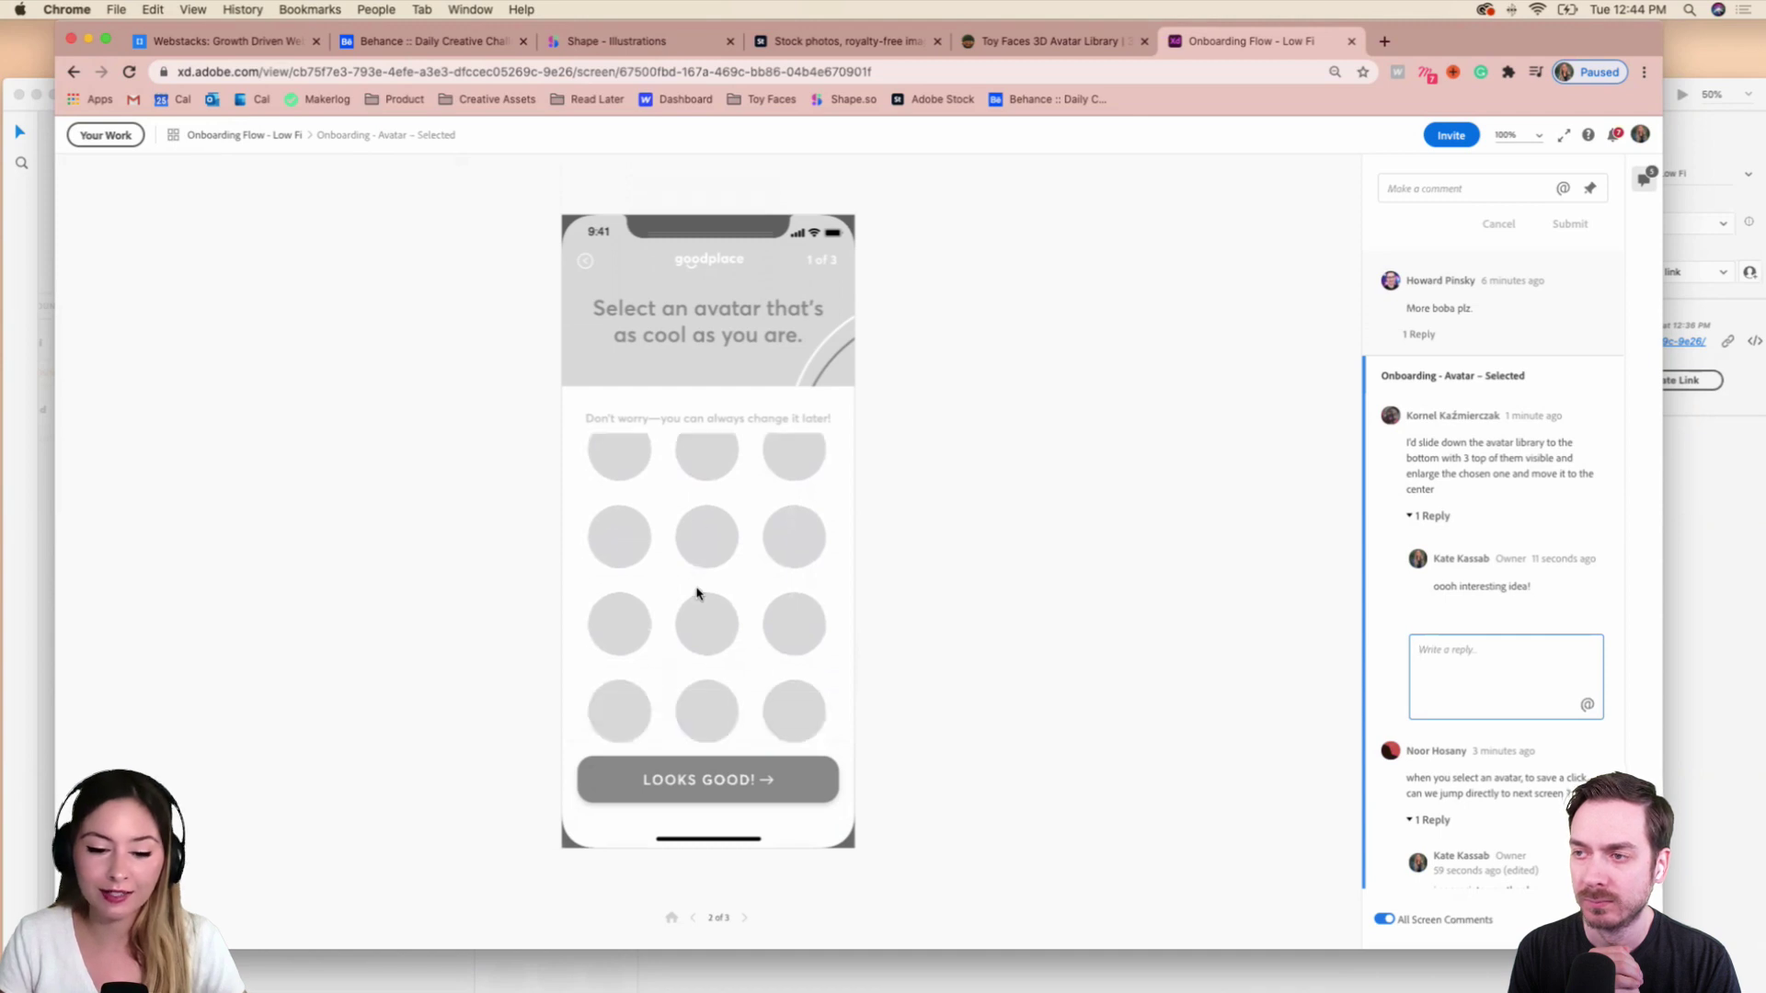
scroll(696, 596, up, 2)
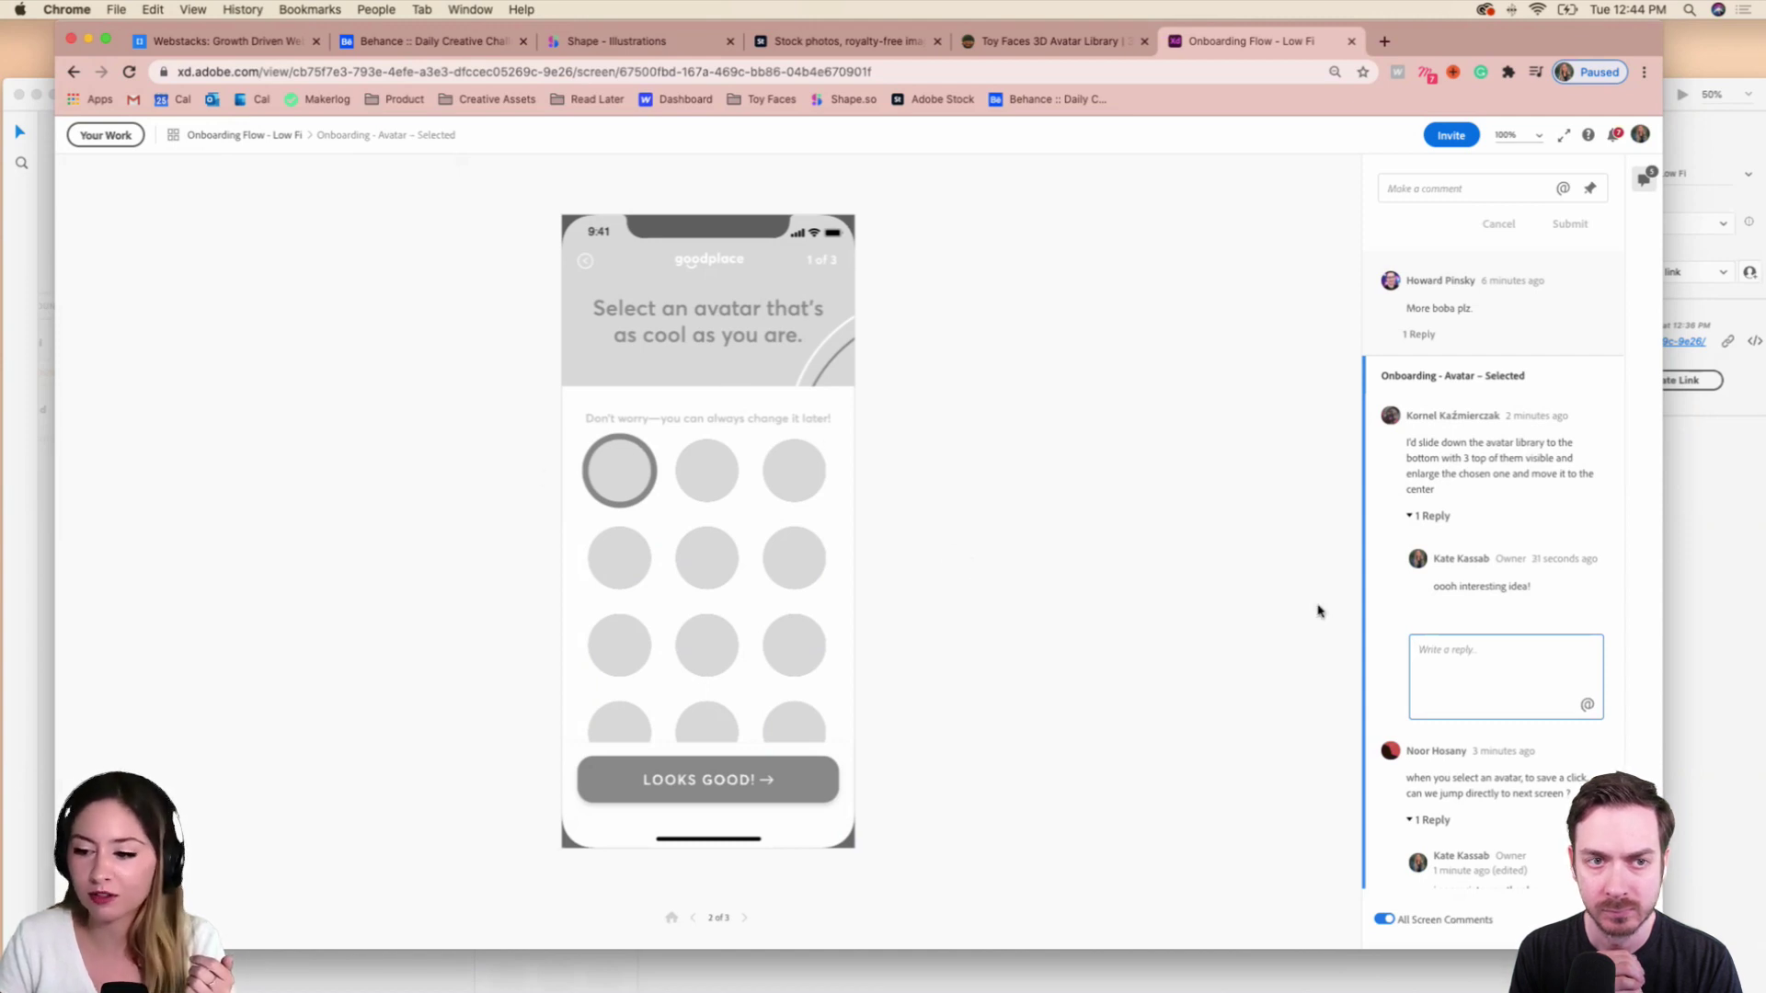
click(1520, 672)
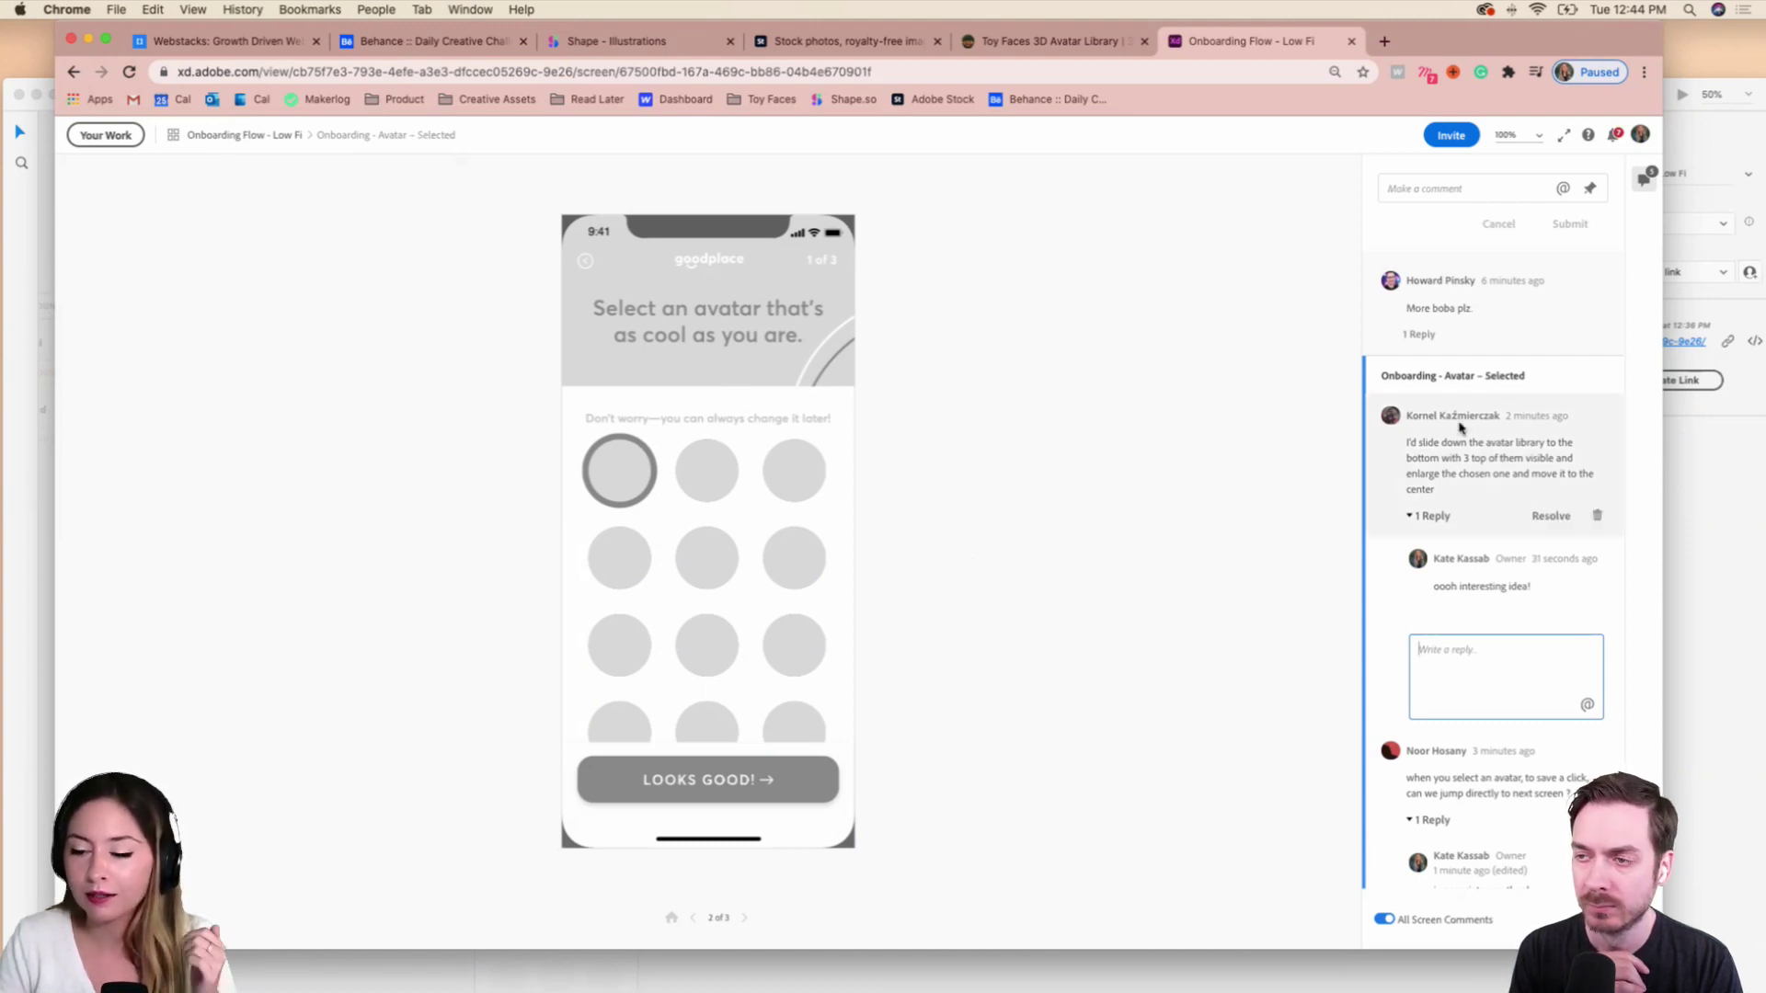
click(1407, 438)
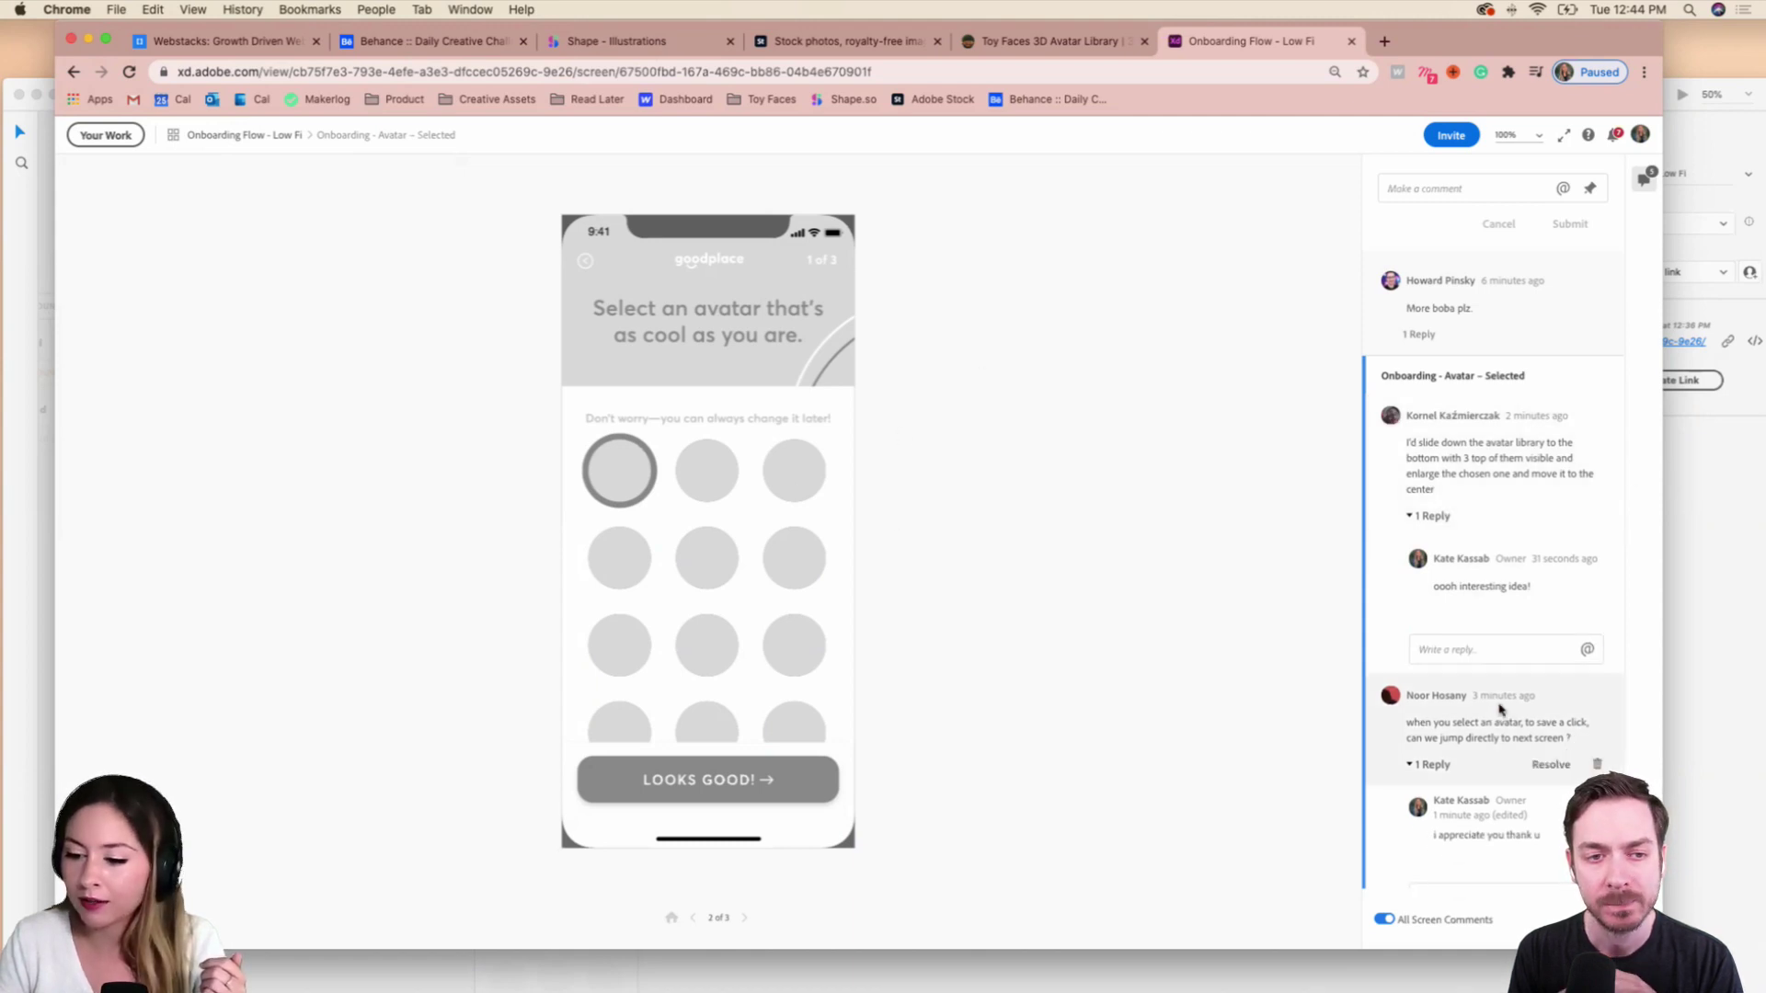
scroll(1533, 721, down, 3)
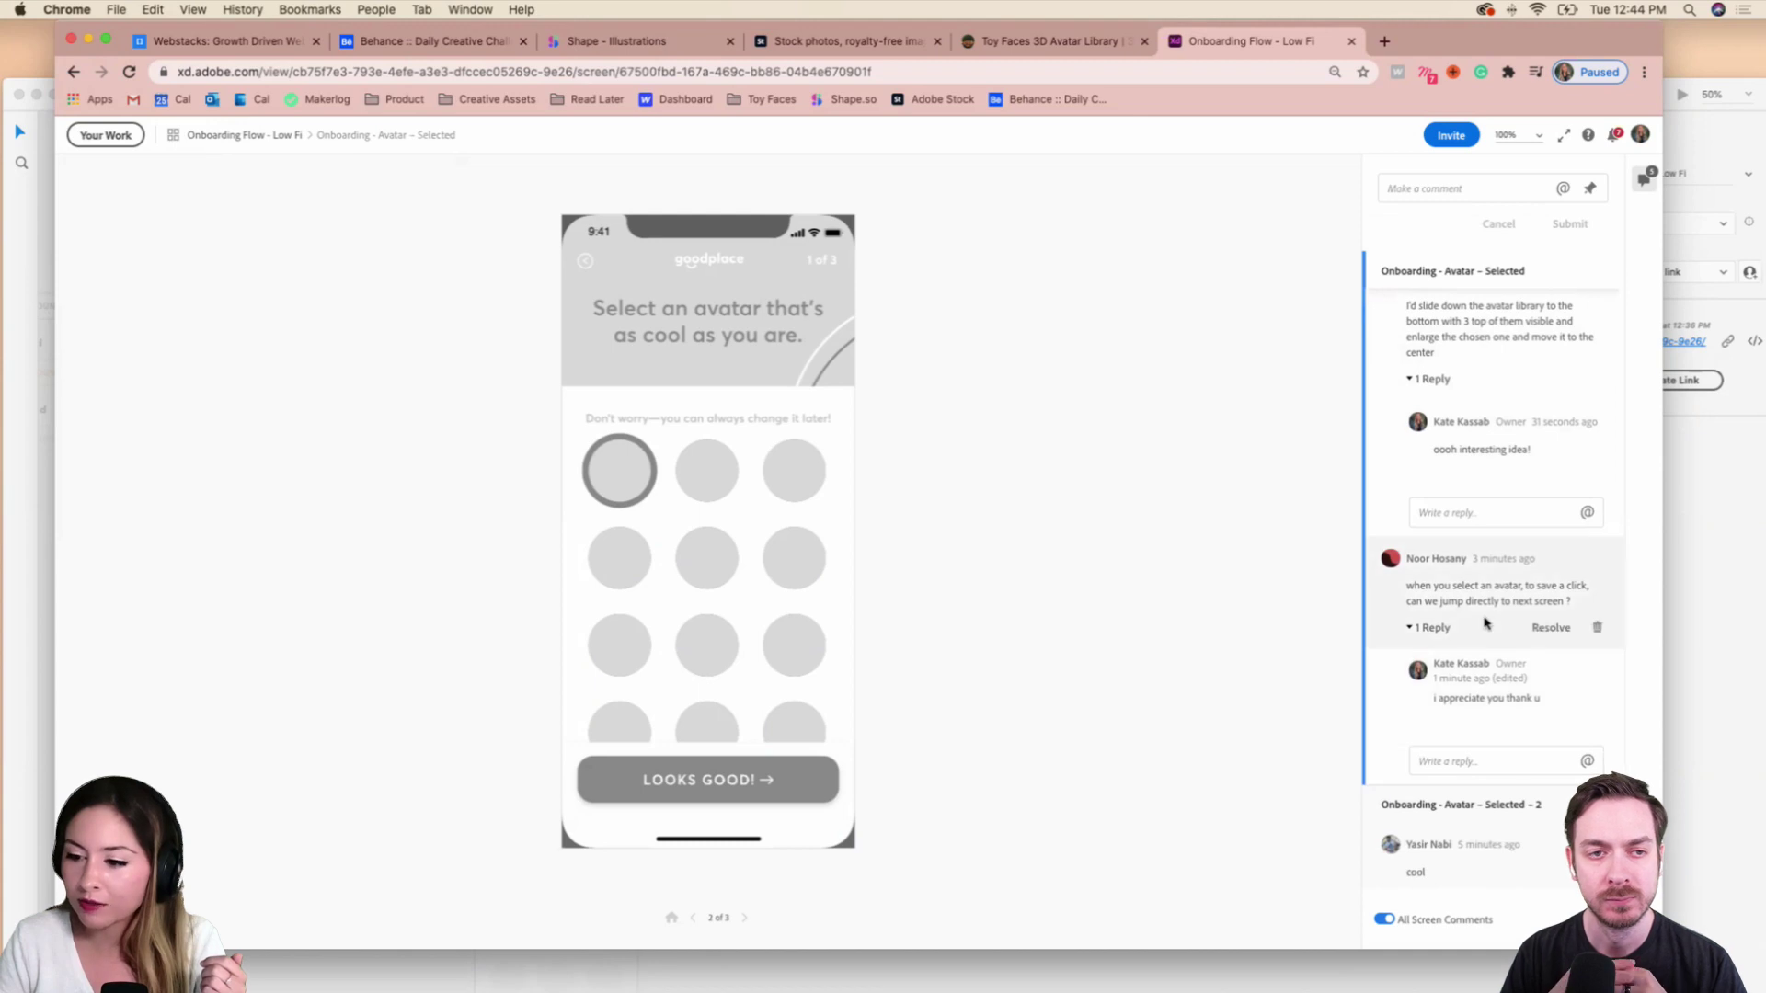
scroll(1486, 619, up, 5)
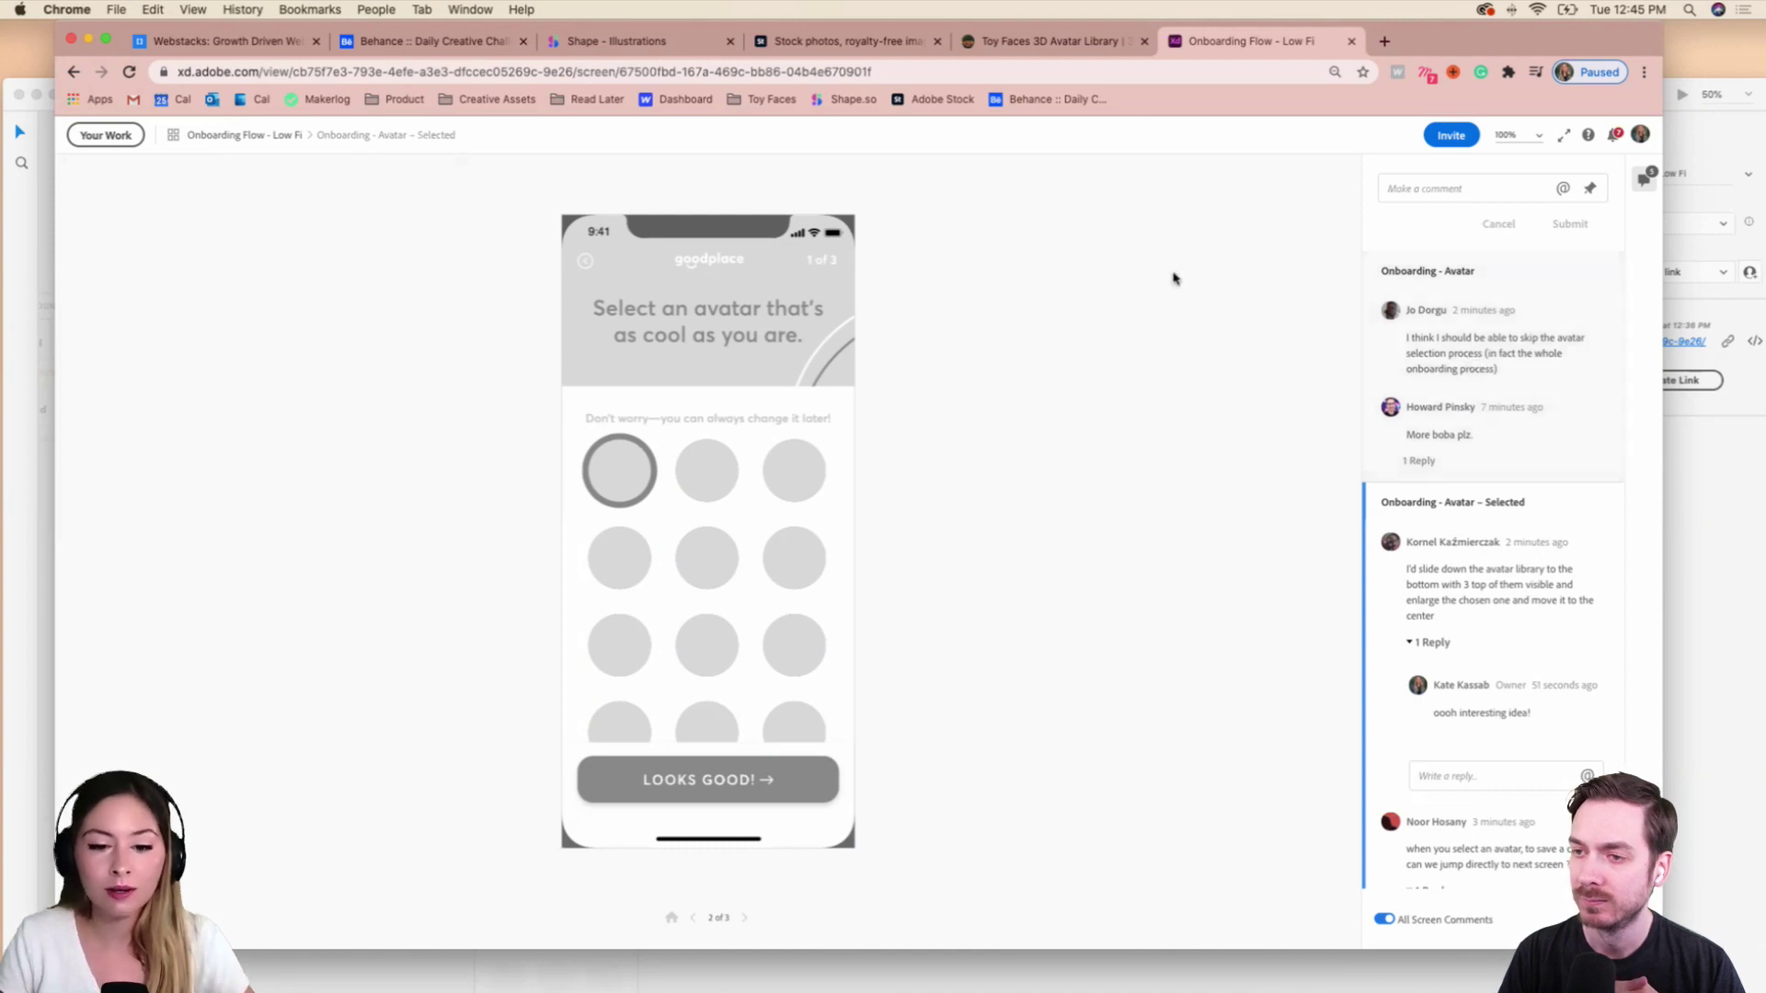
Walk through the shared low-fi onboarding prototype from avatar selection to the location screen and review the comments.
click(676, 461)
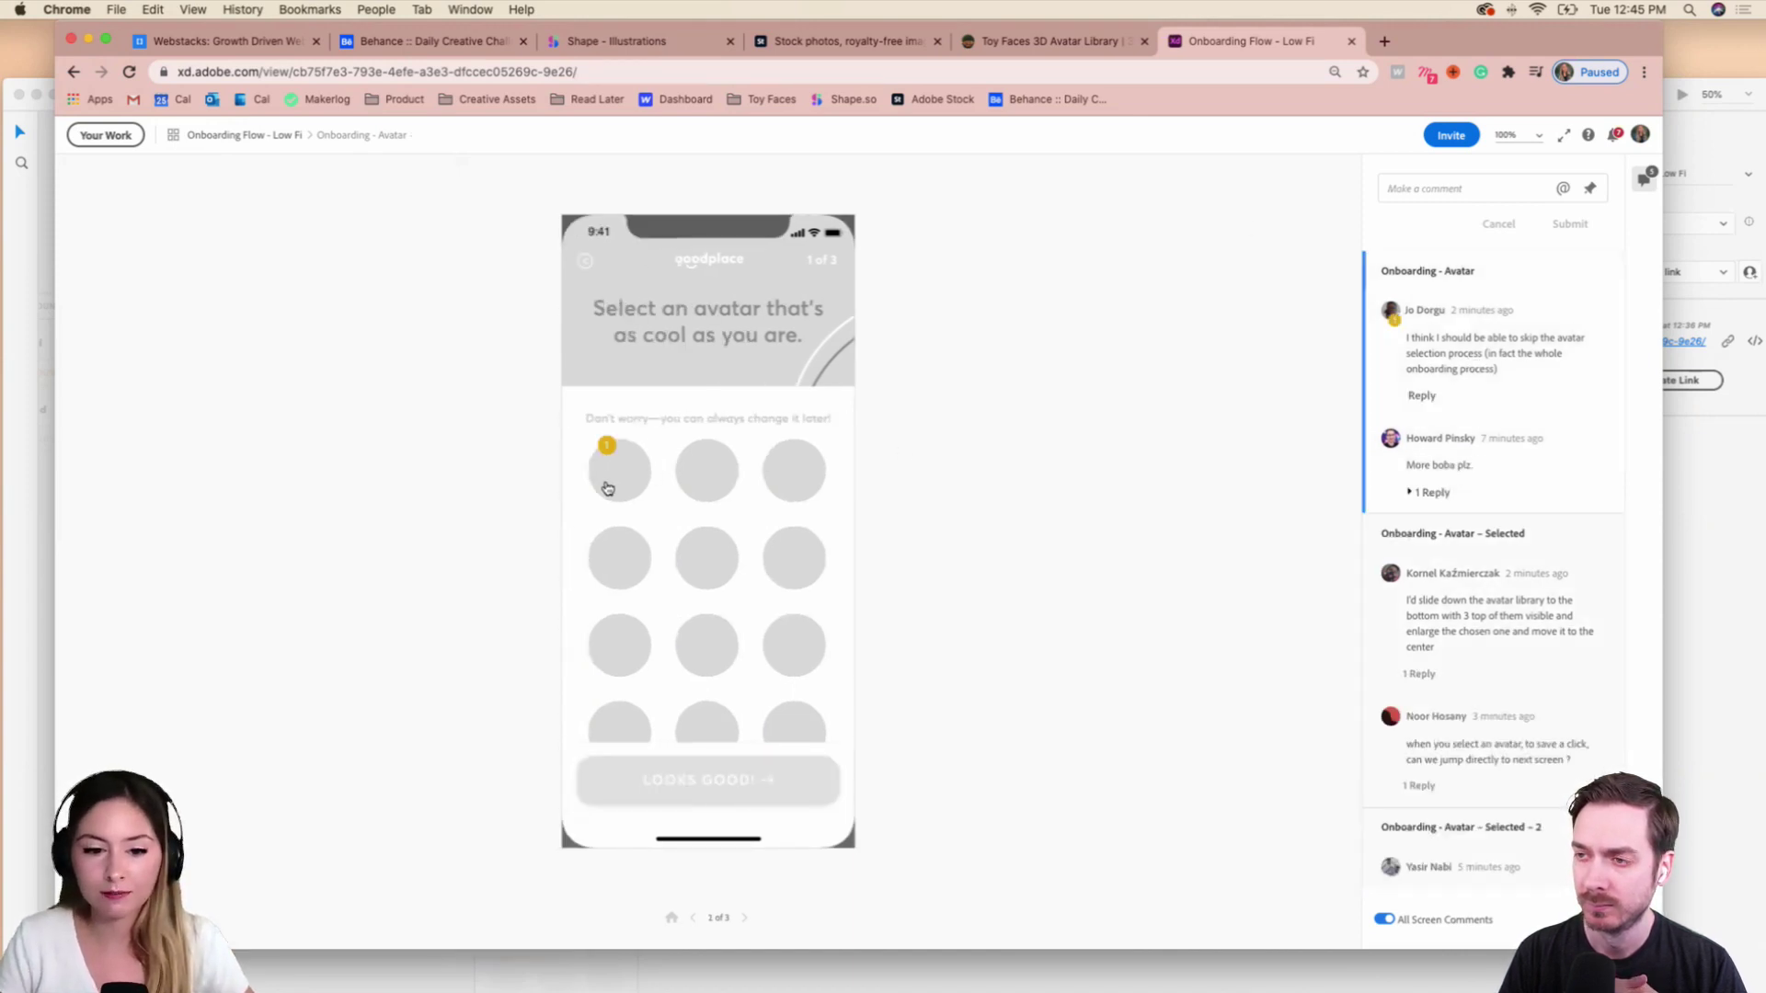
click(604, 484)
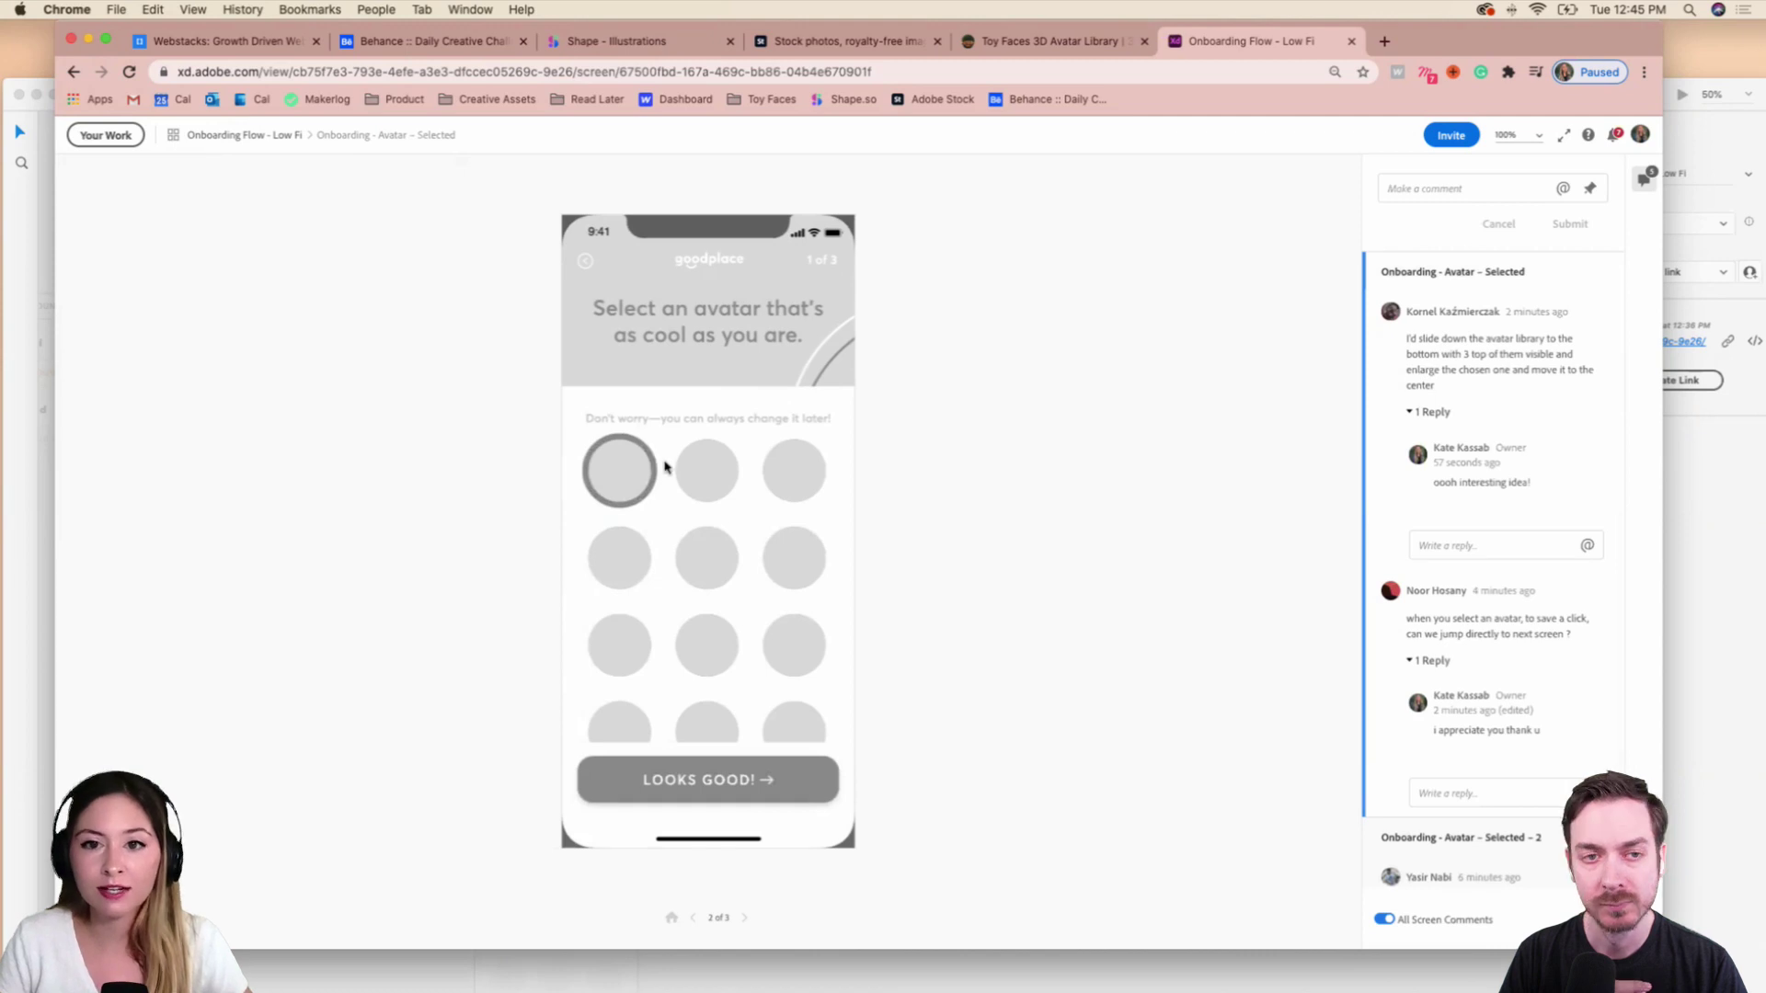
click(793, 787)
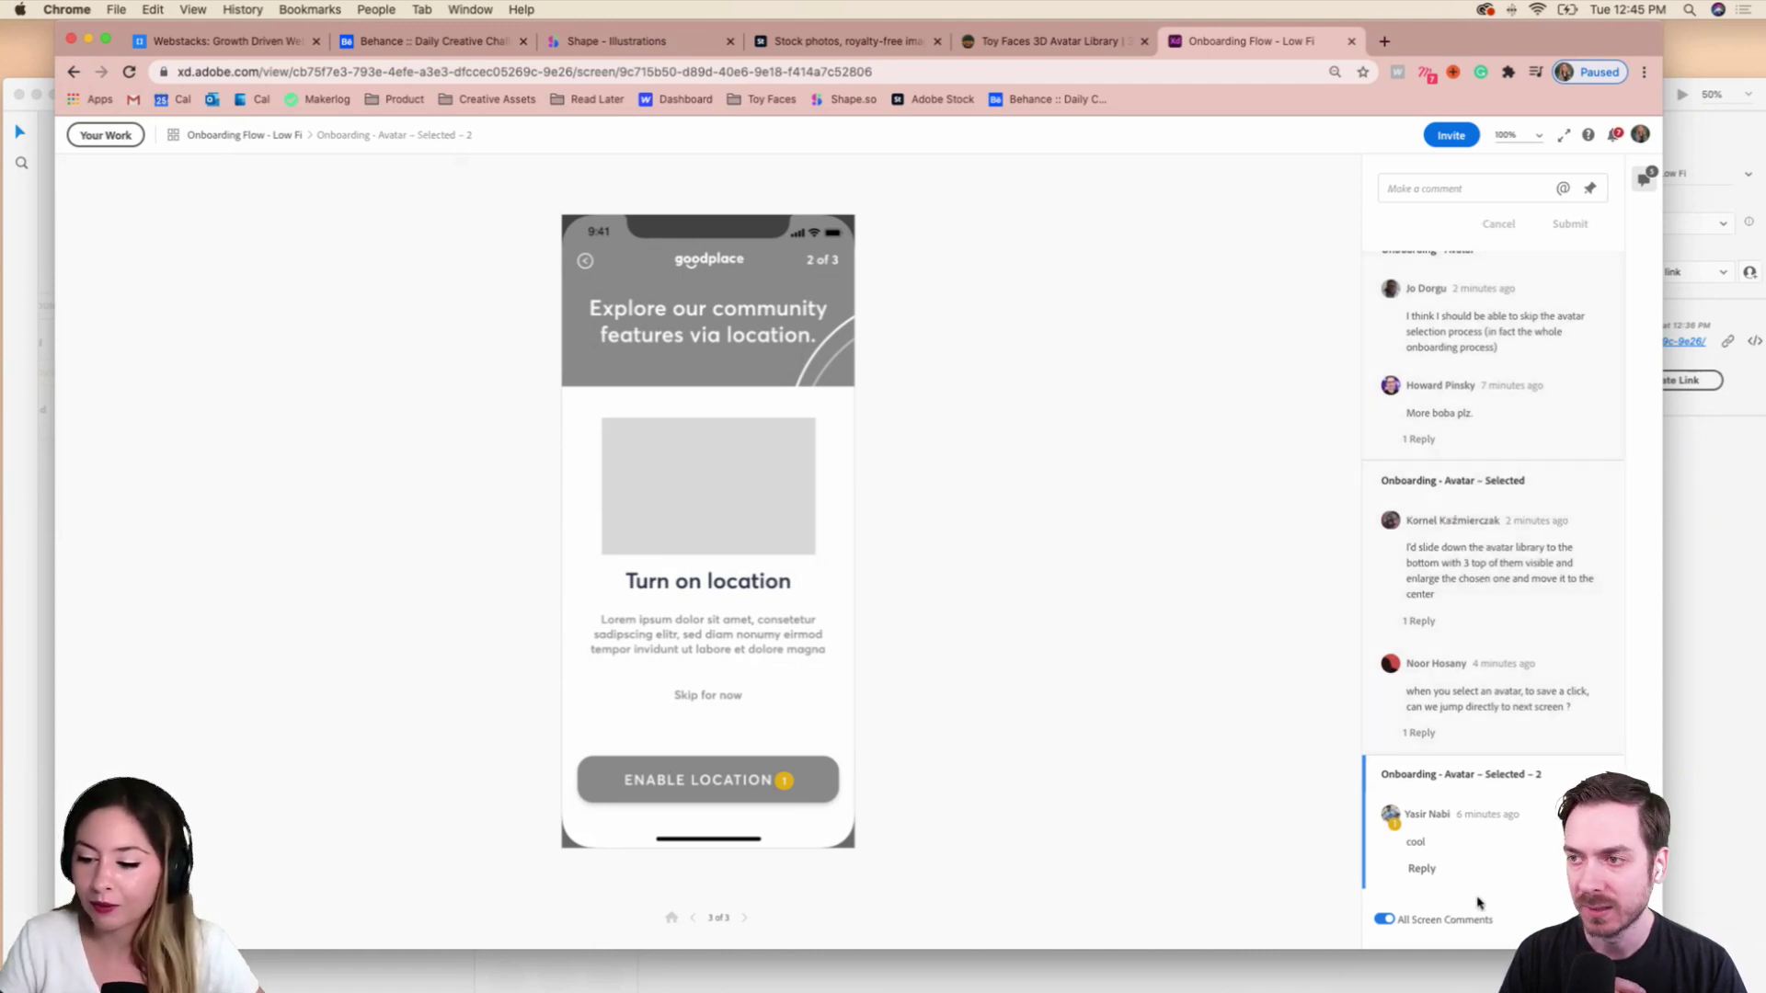
click(1447, 795)
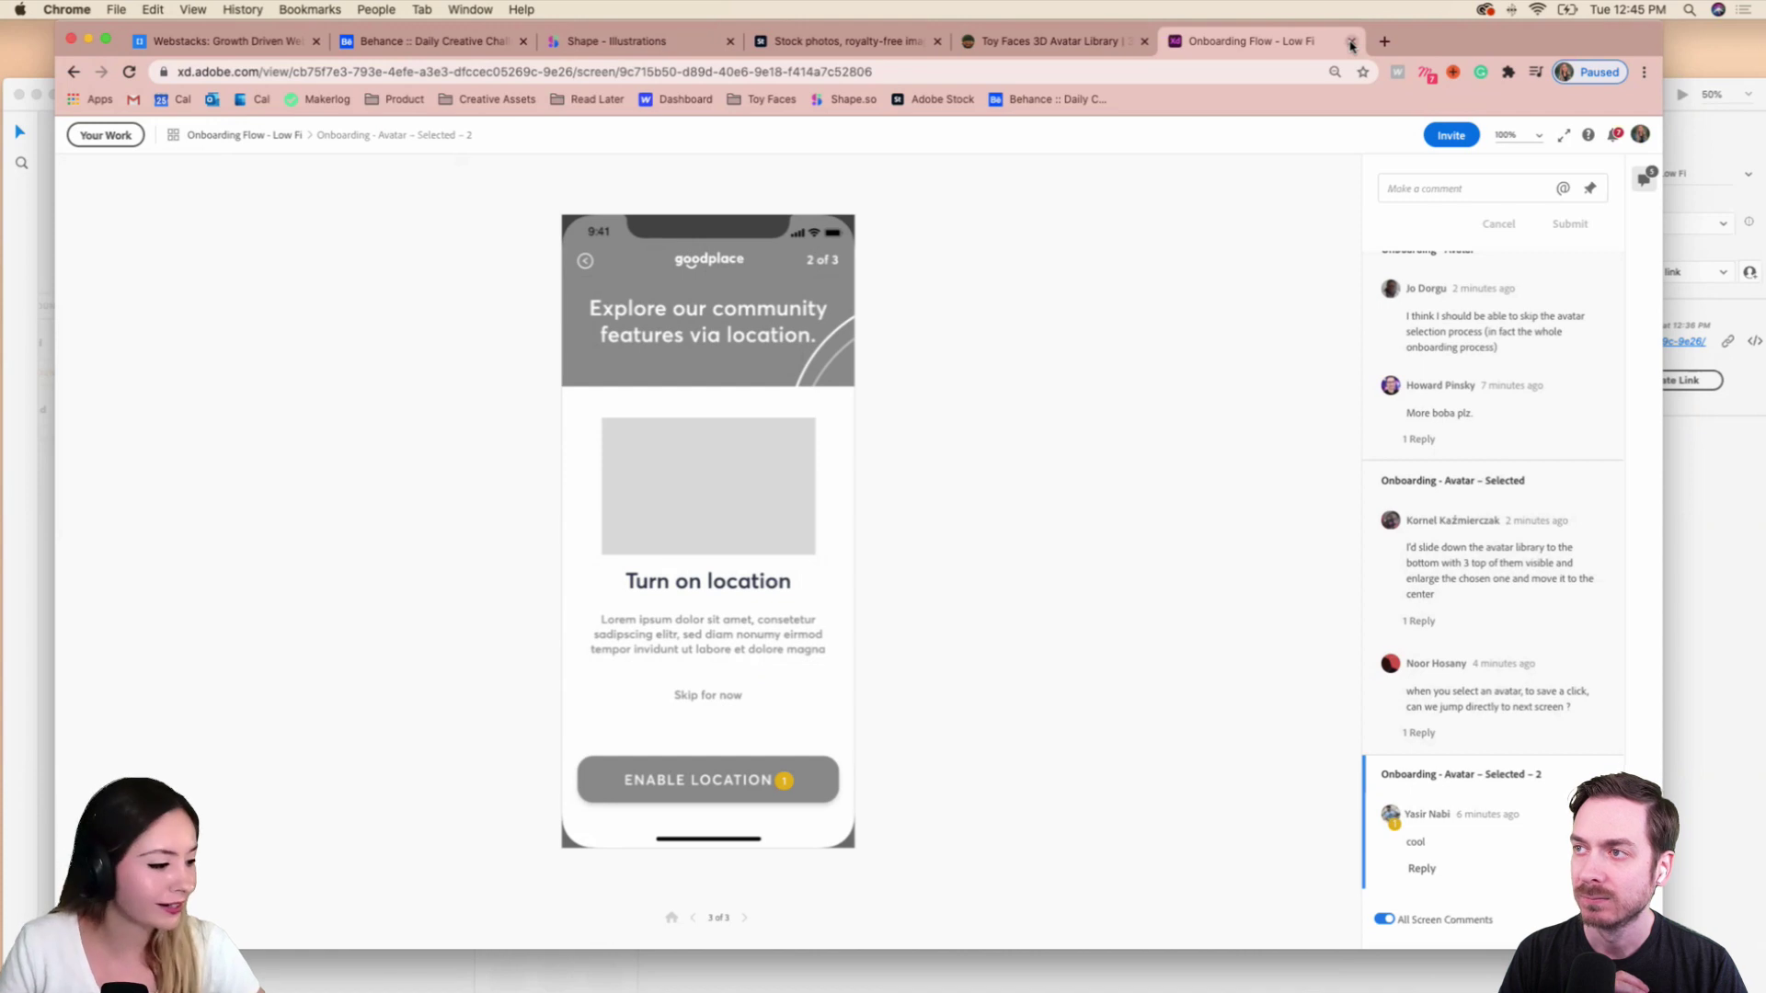
Close the prototype review page and return to the GoodPlace document in Adobe XD, switching it to Design mode.
click(1352, 42)
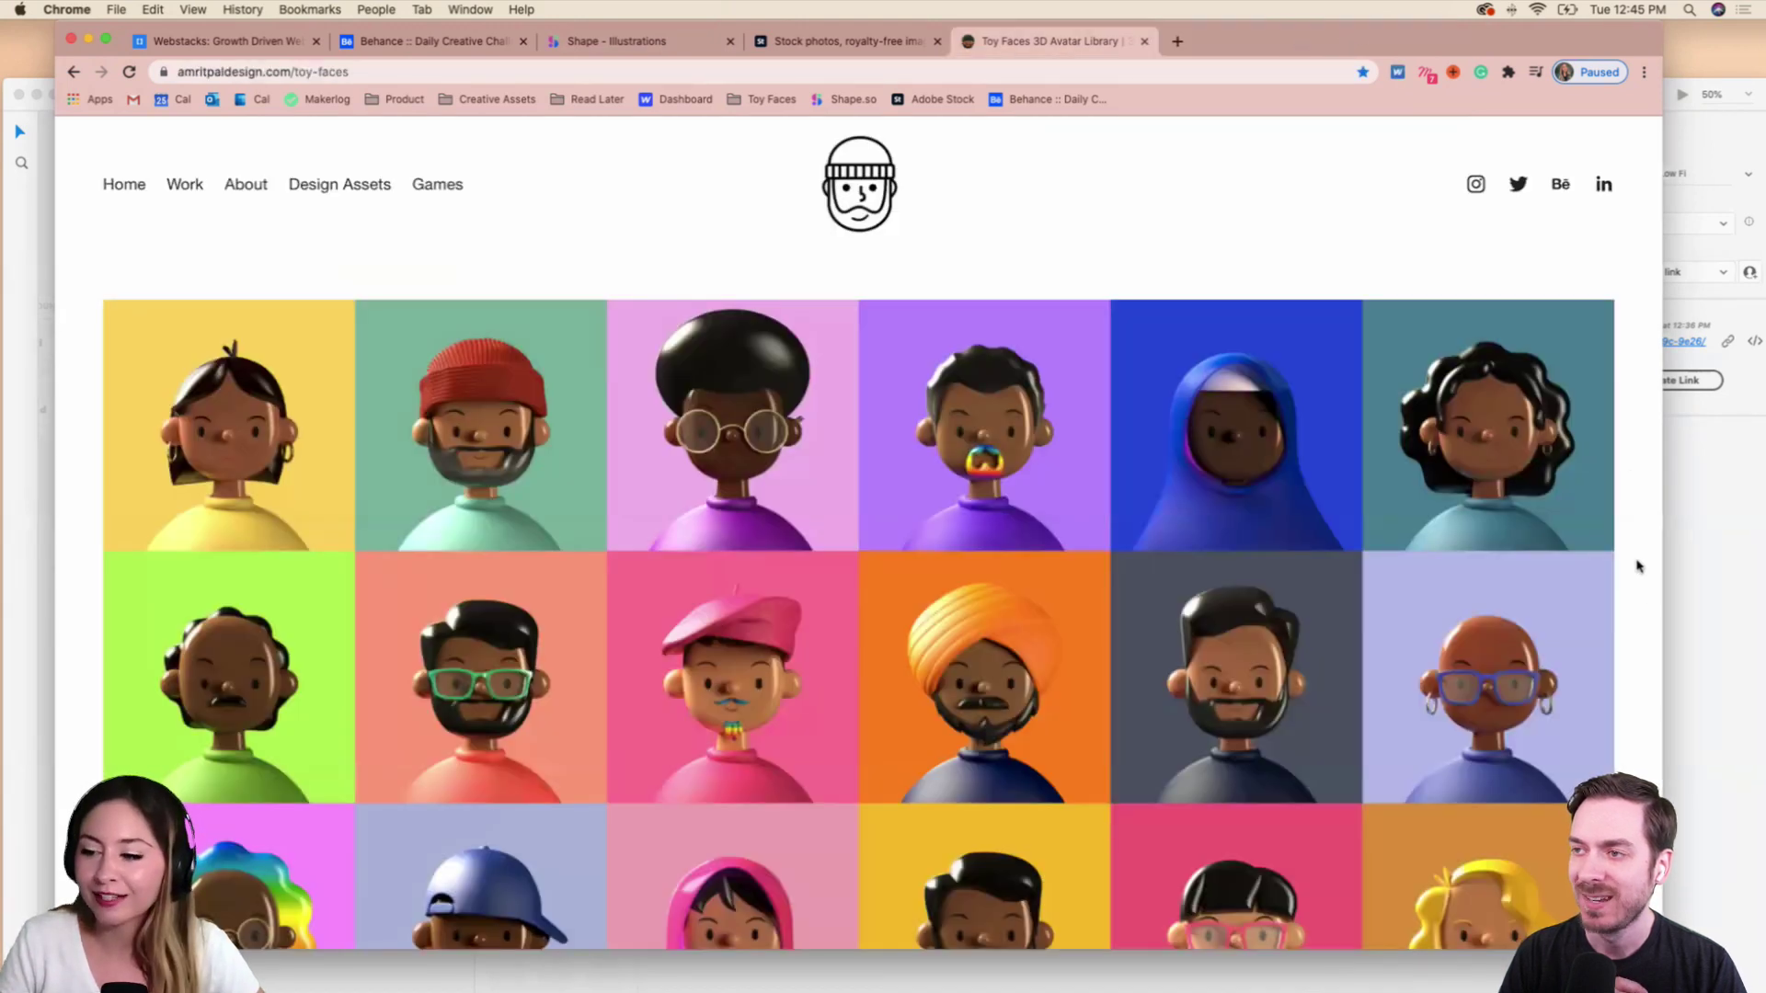
click(1723, 533)
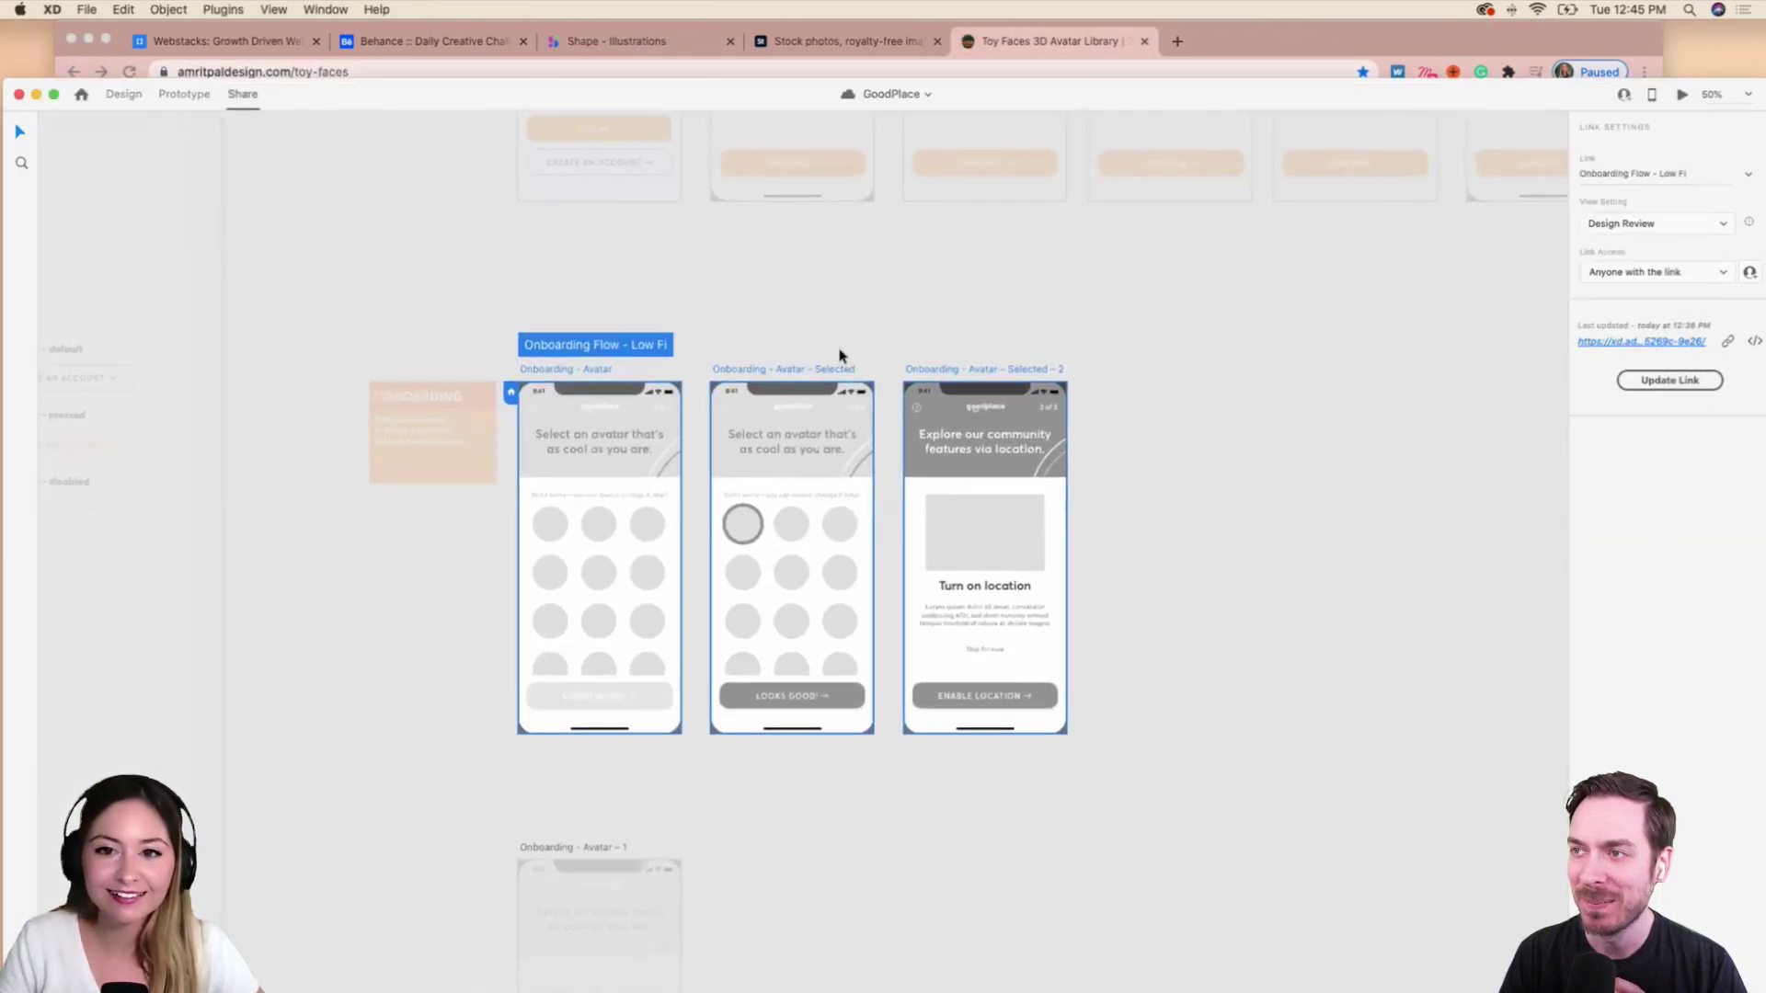
scroll(840, 356, down, 3)
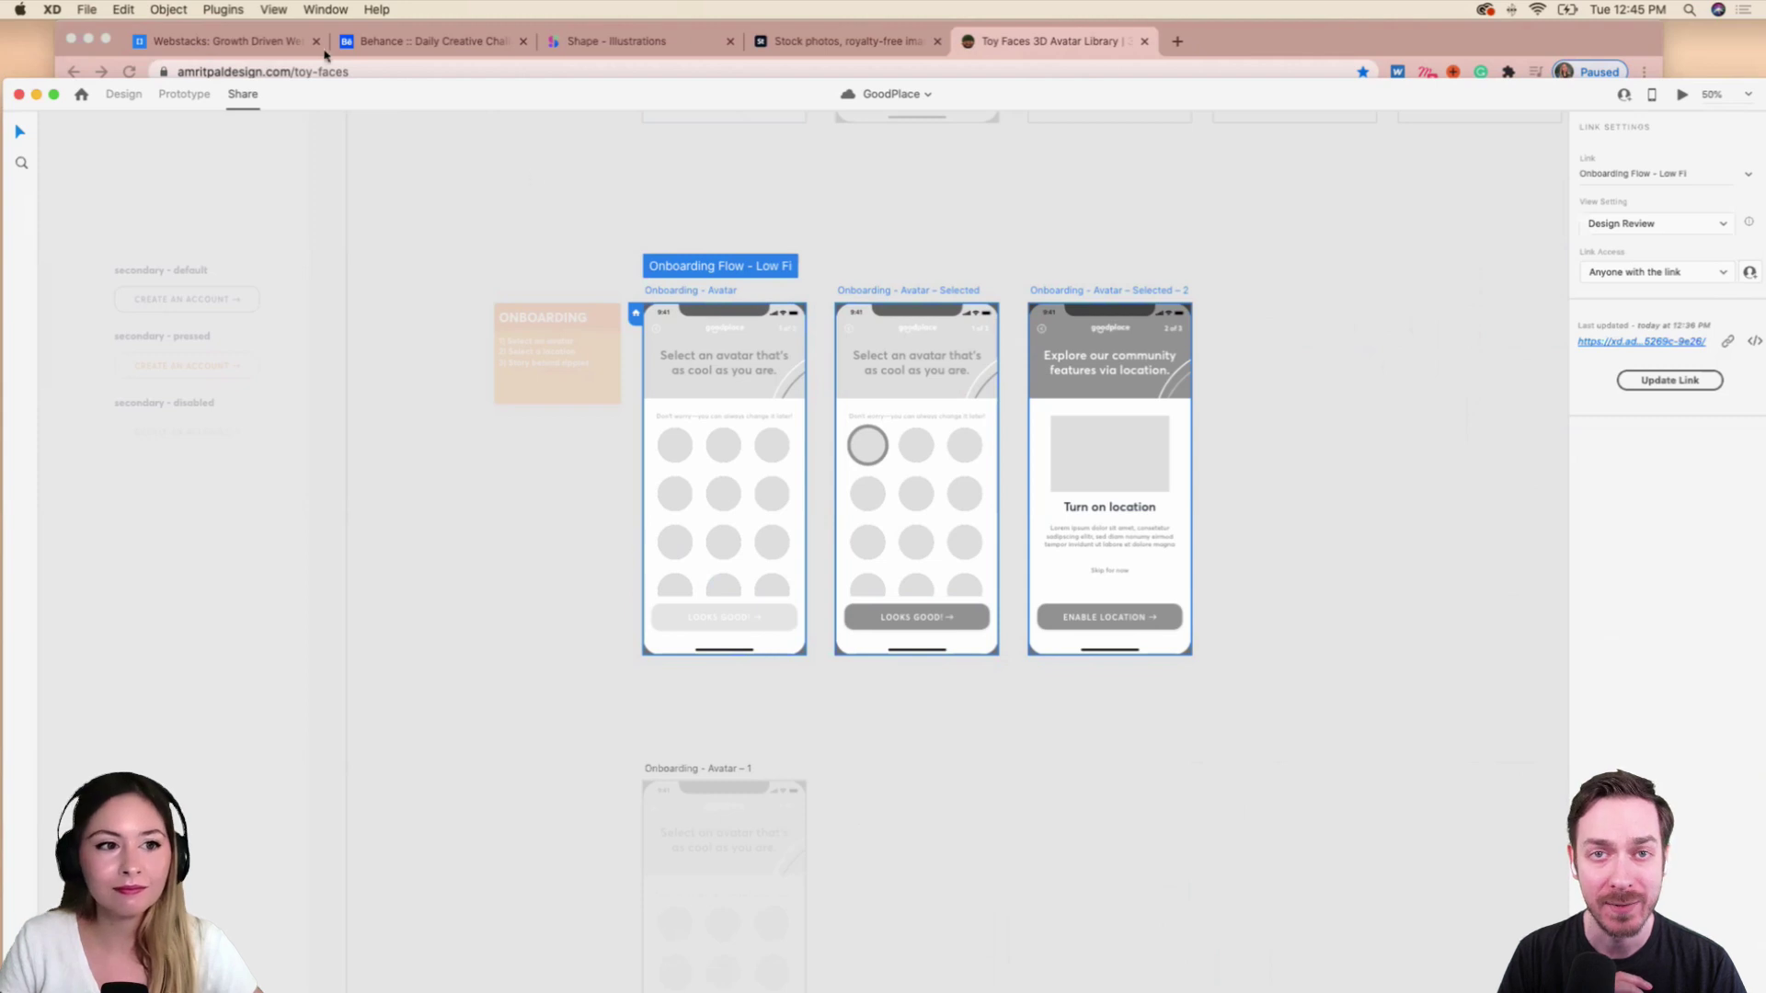
drag(375, 97, 393, 39)
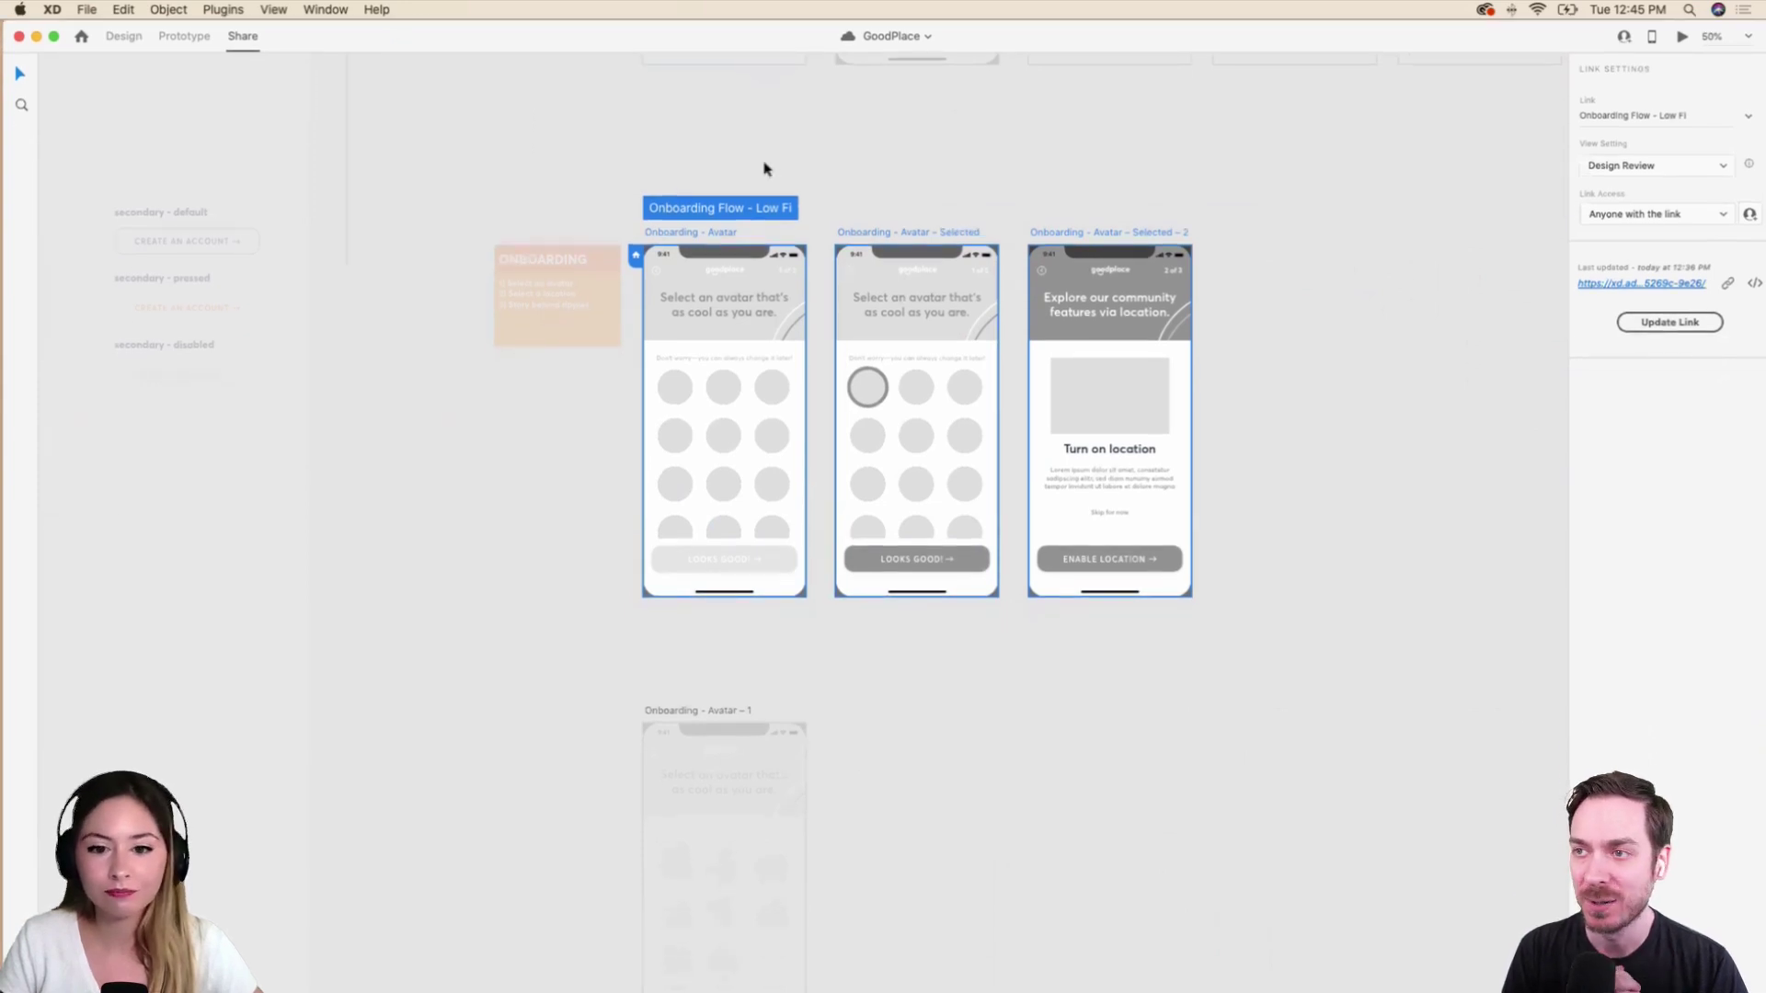
scroll(864, 635, down, 5)
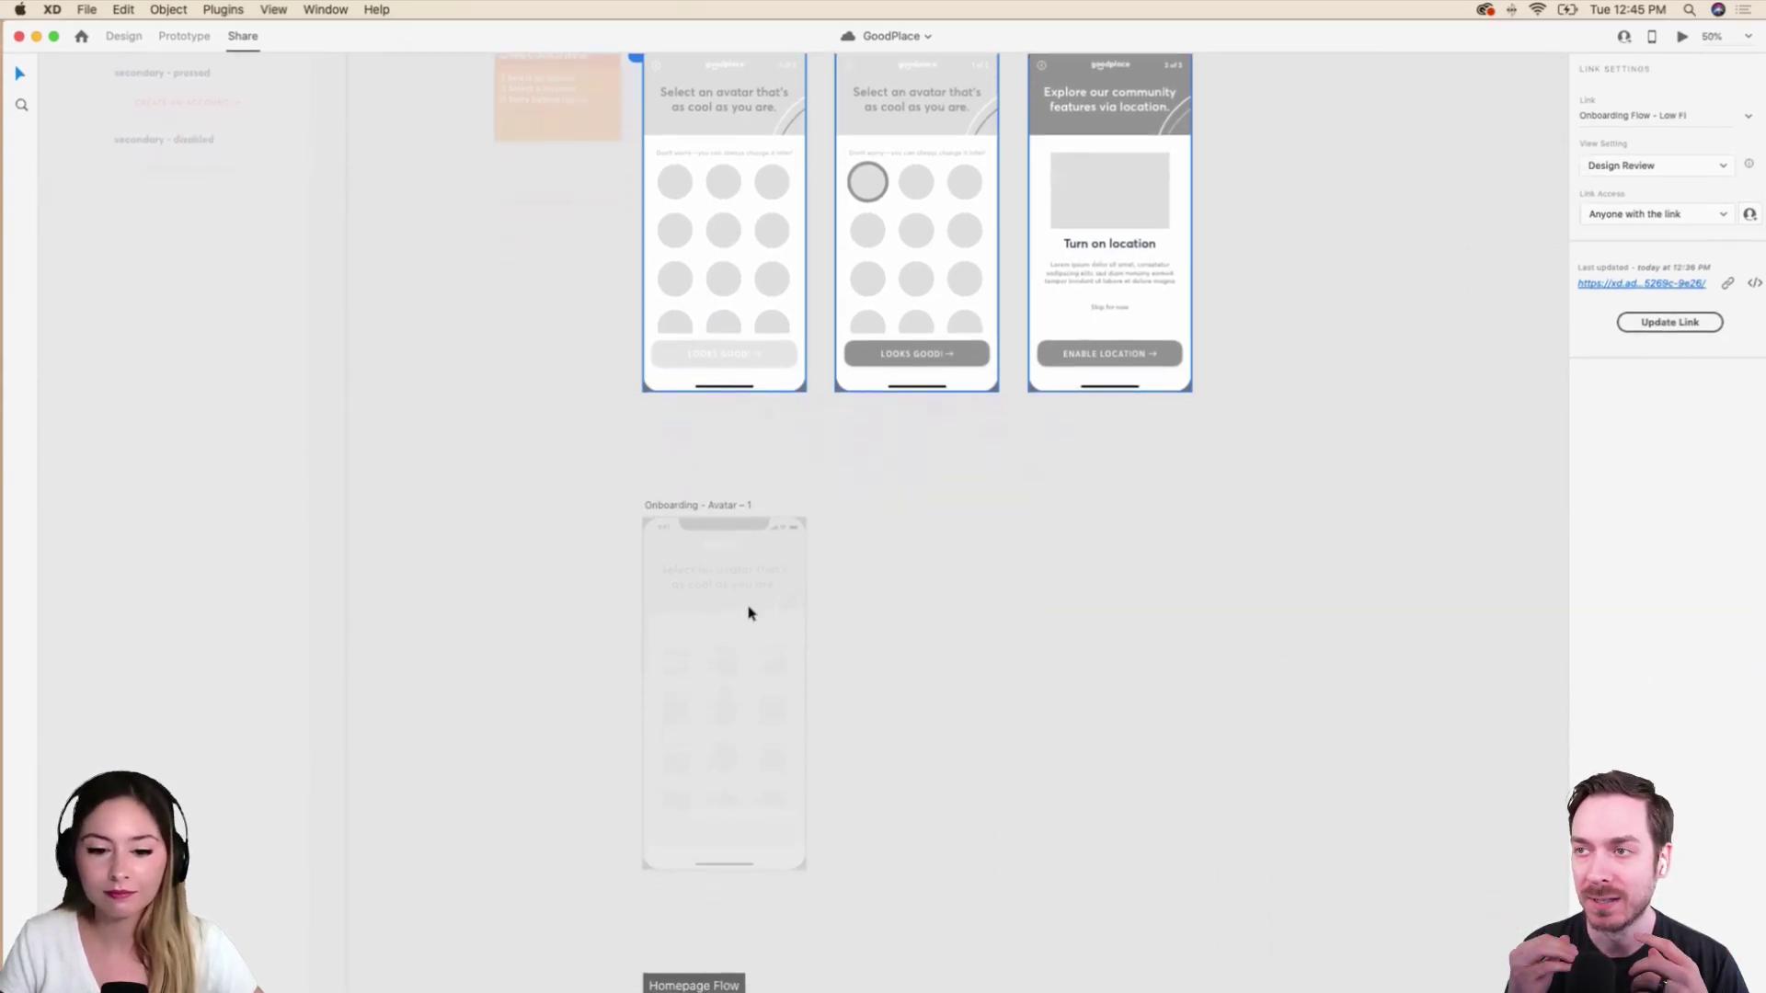
click(129, 41)
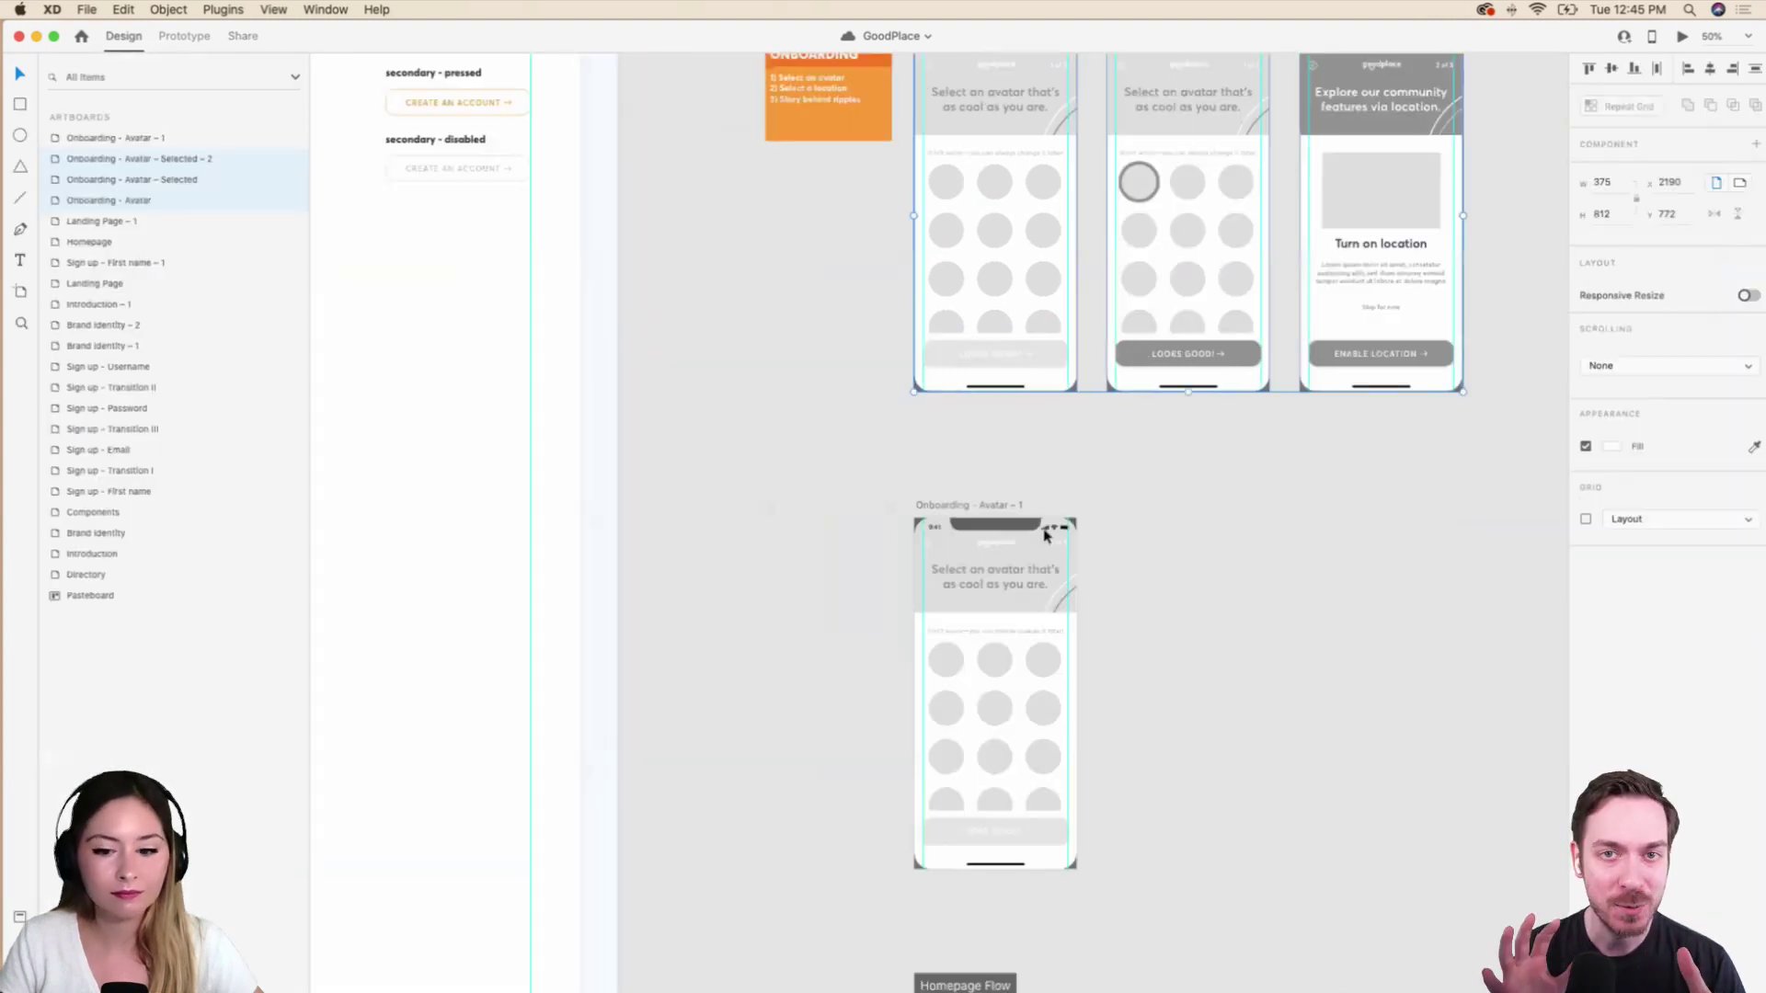
Examine the Onboarding - Avatar – 1 artboard below the low-fi onboarding flow, selecting its phone outline.
click(1013, 500)
scroll(1012, 504, right, 5)
scroll(1012, 504, up, 1)
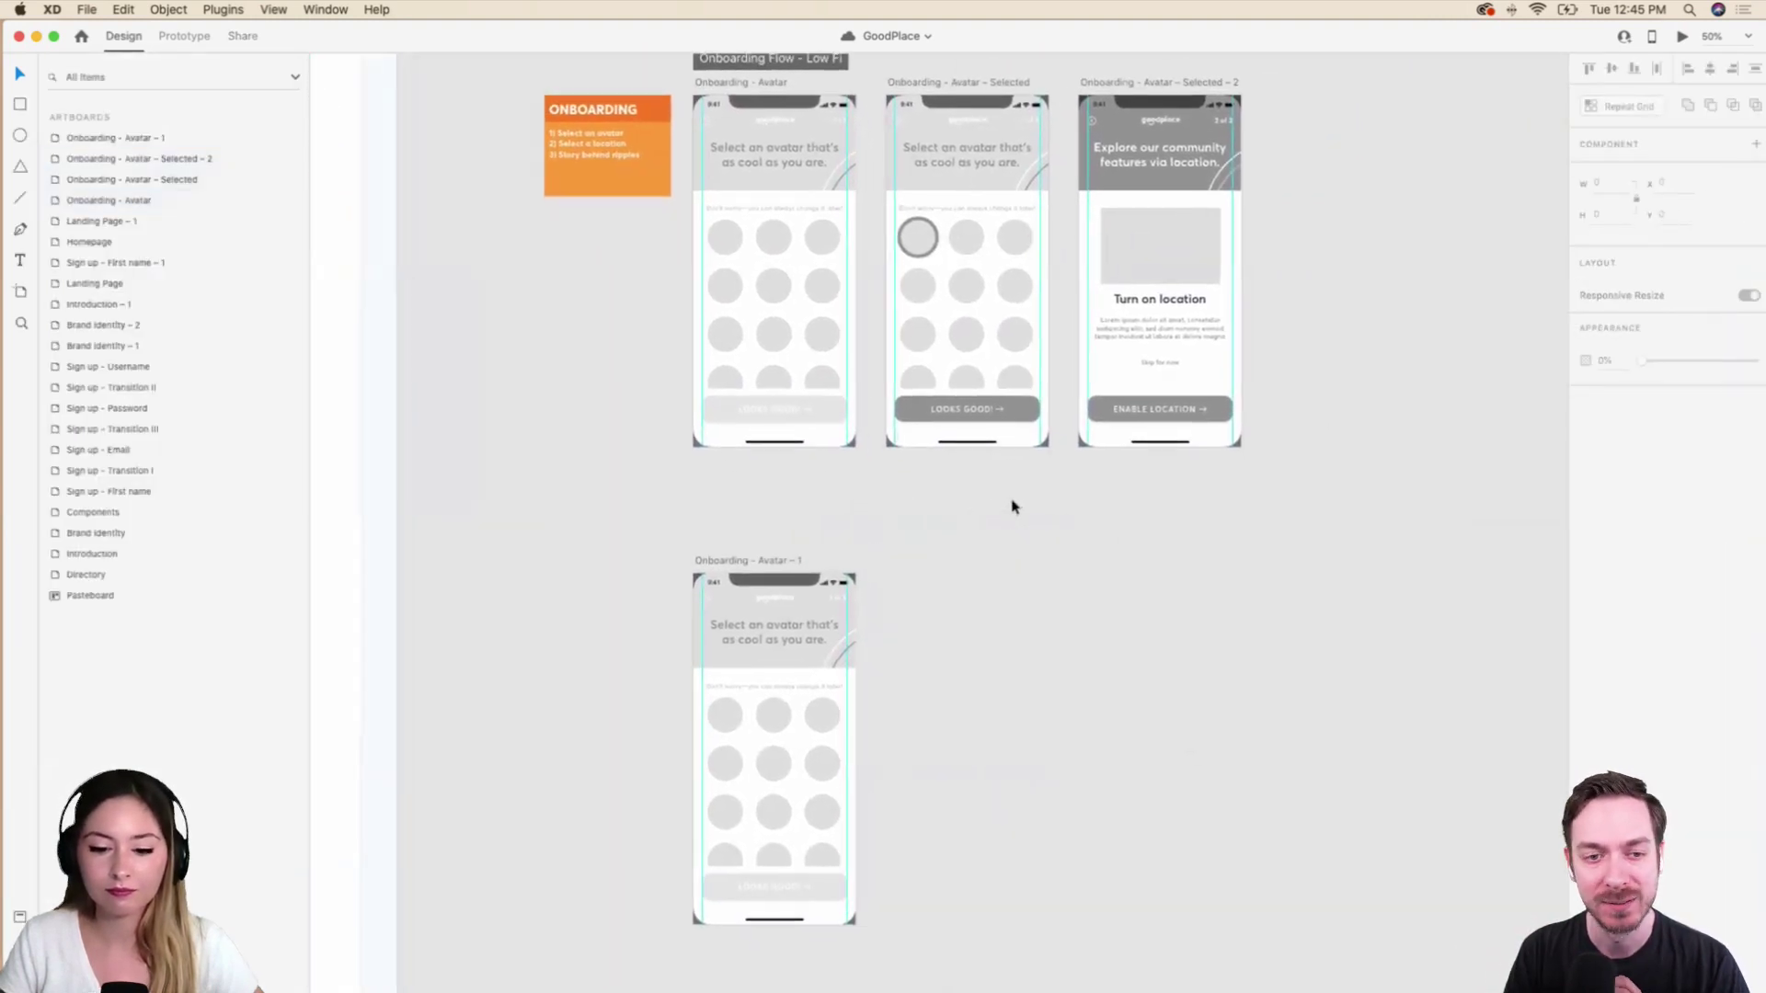
scroll(1011, 506, down, 1)
click(743, 693)
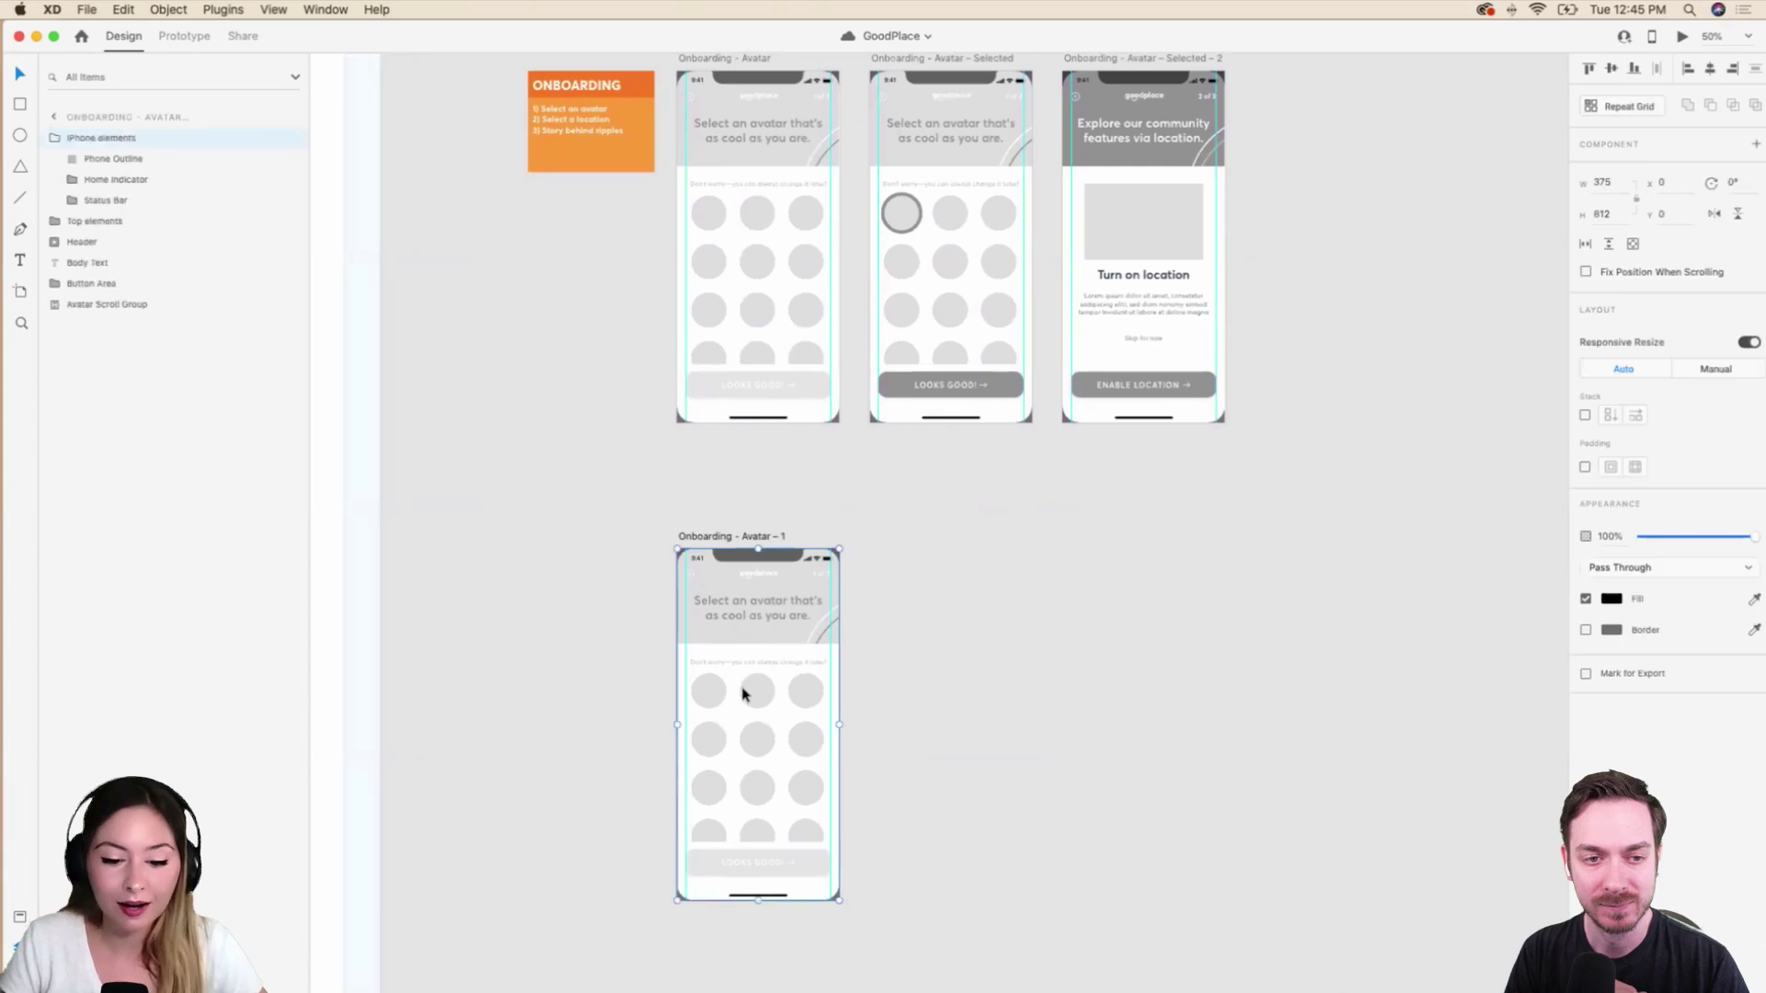
double_click(743, 693)
scroll(791, 709, up, 3)
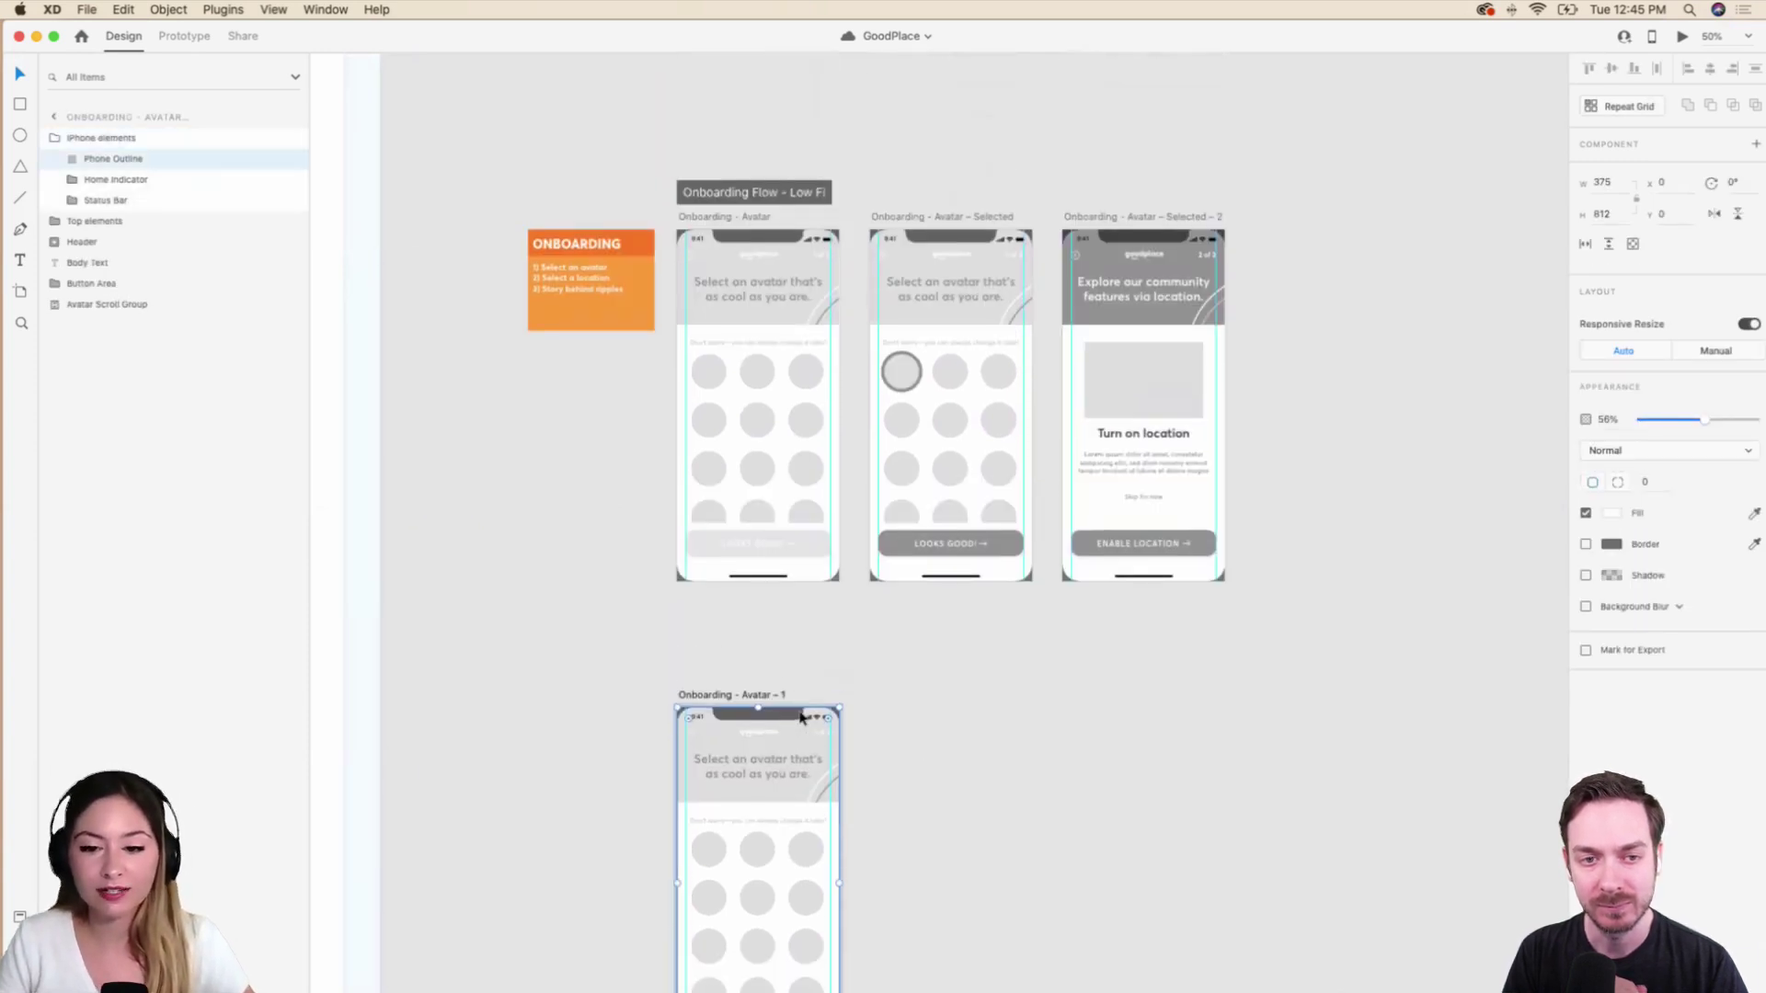
scroll(800, 718, up, 1)
scroll(801, 718, down, 6)
scroll(801, 718, up, 1)
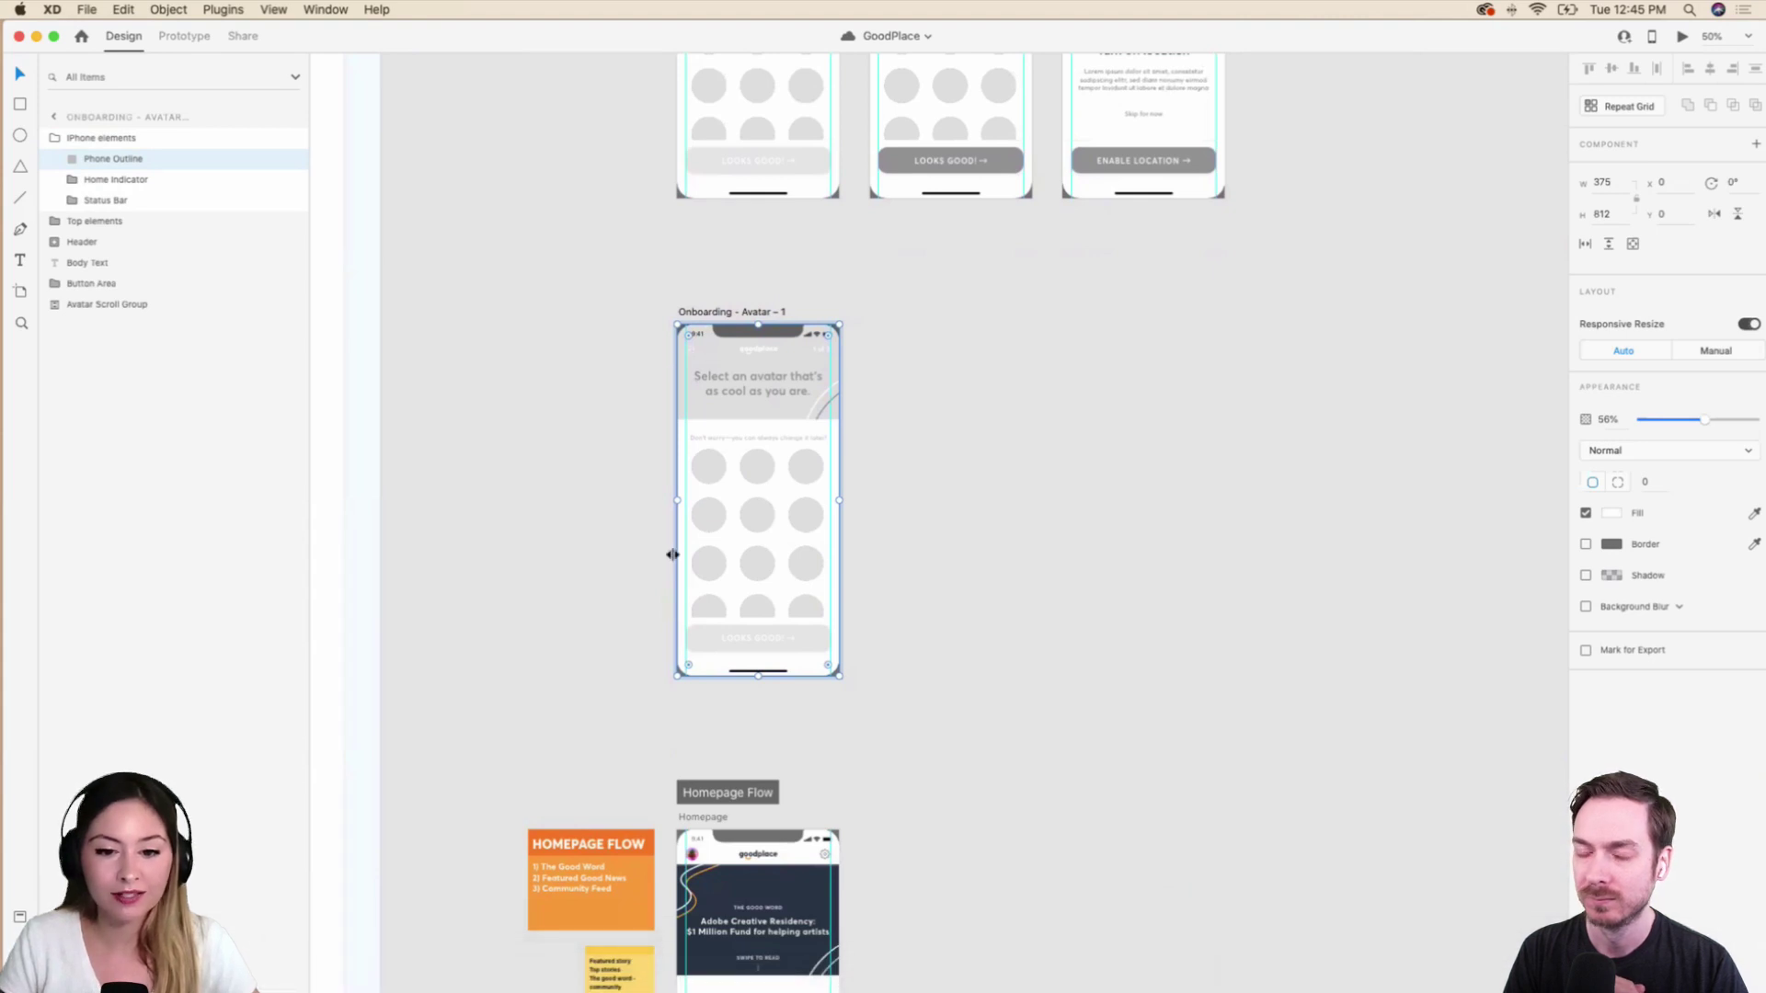
Switch to Finder's Colored folder and enlarge and reposition its window to show the ToyFaces images from the first file.
mouse_move(225, 966)
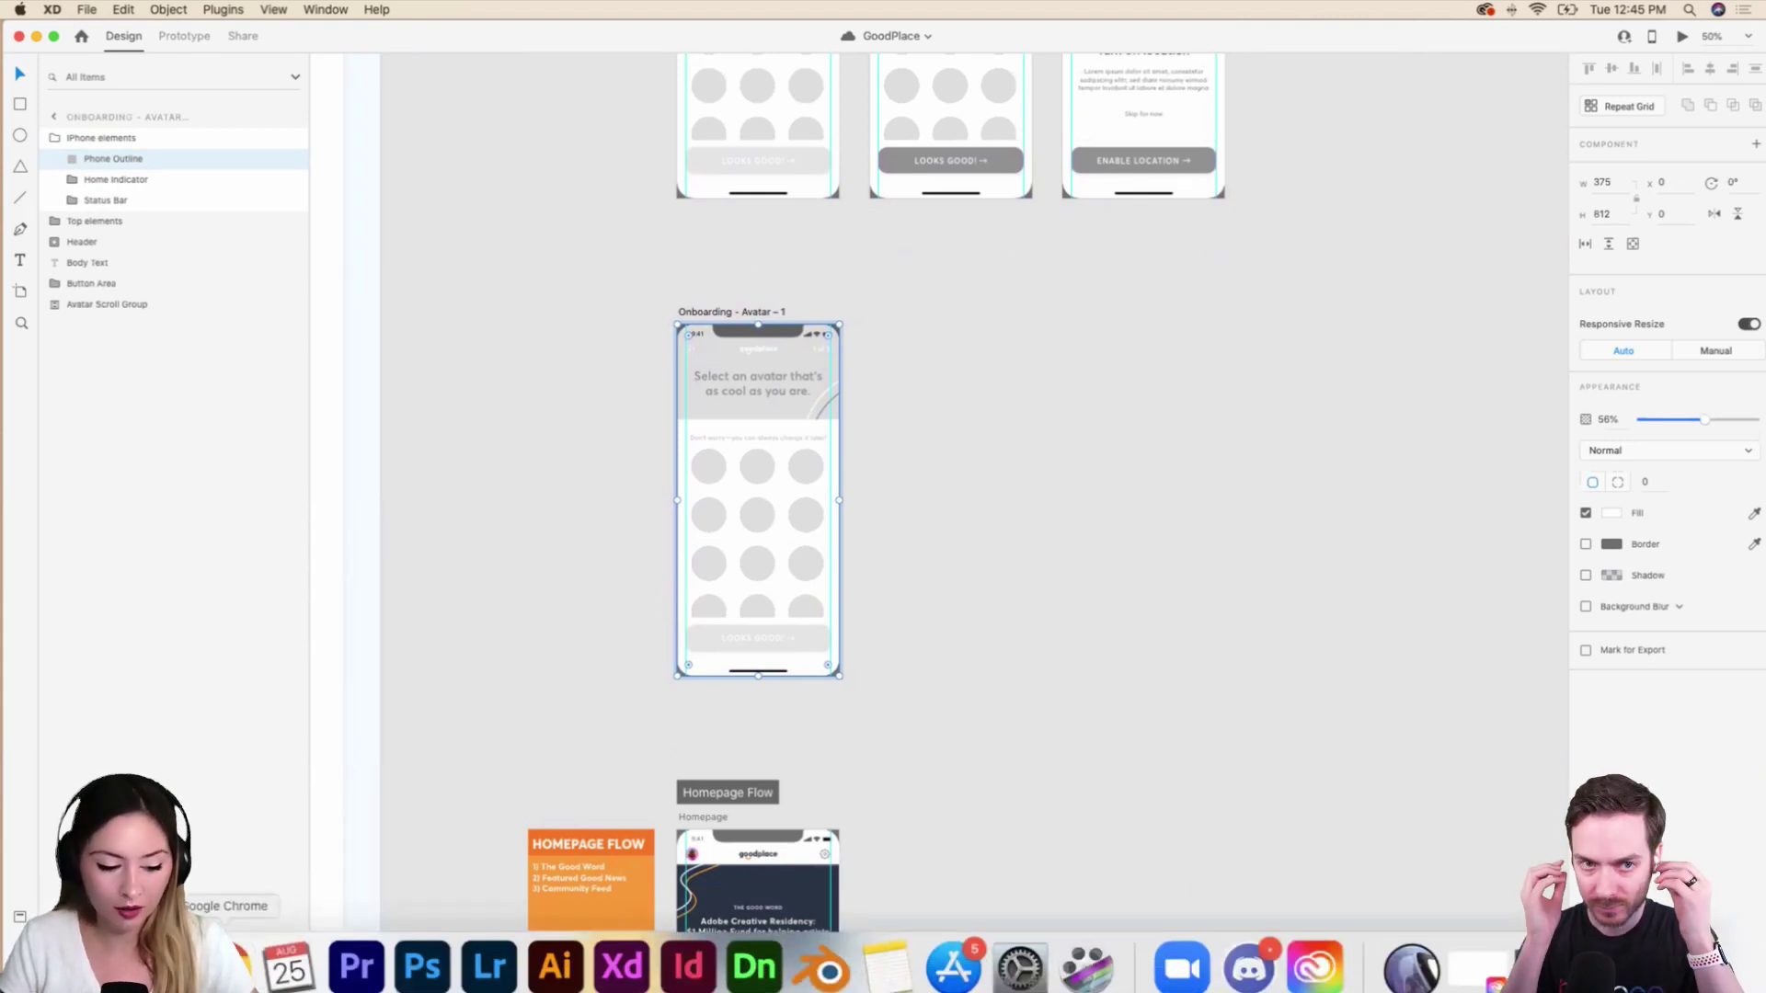
click(161, 966)
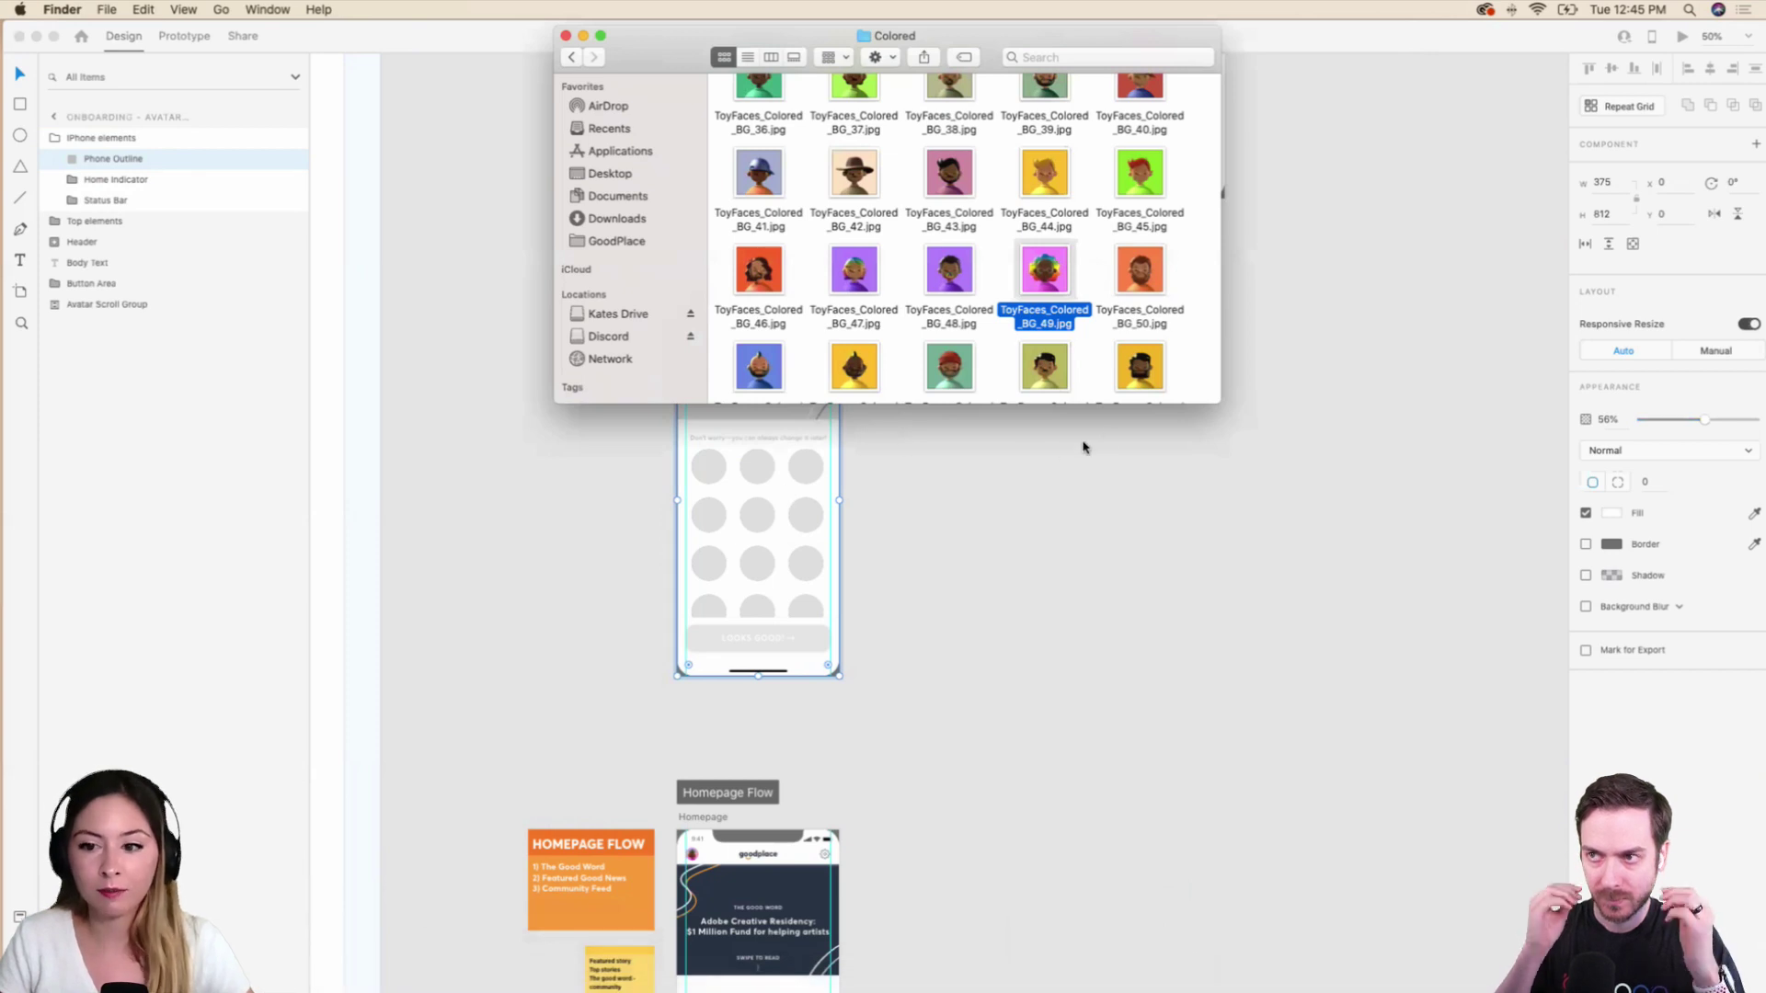
drag(1216, 397, 1210, 992)
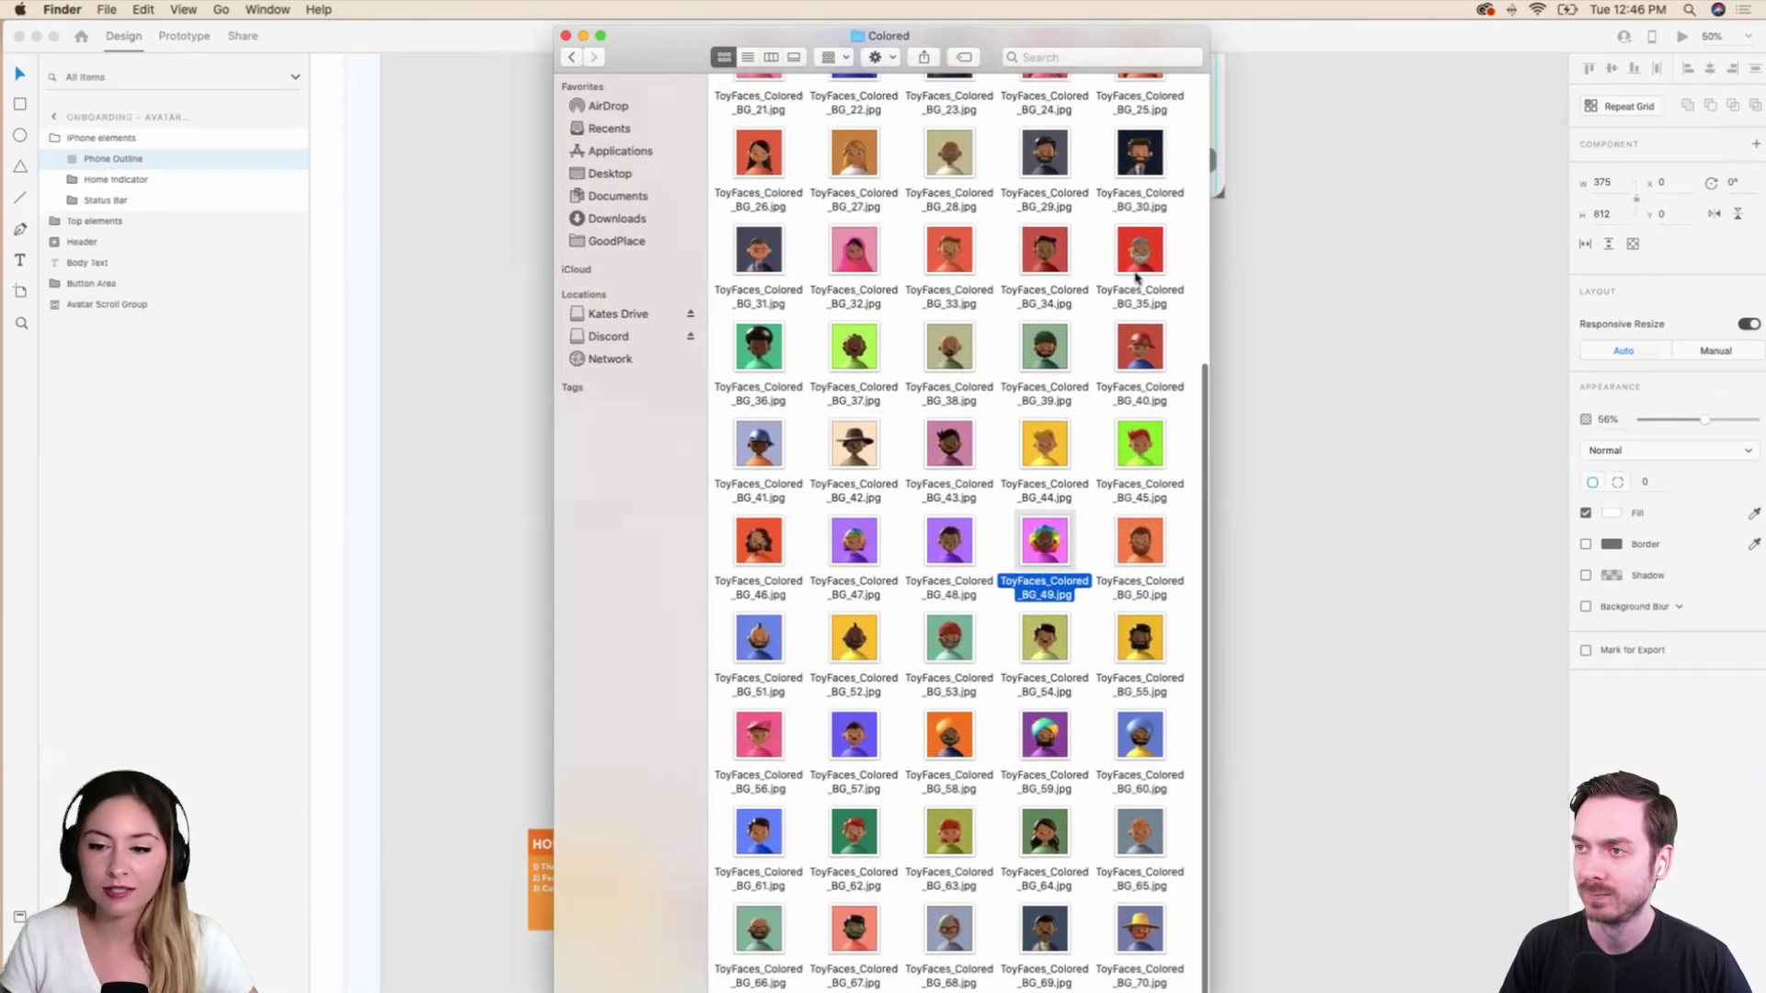
drag(1140, 39, 1054, 39)
scroll(1021, 419, up, 10)
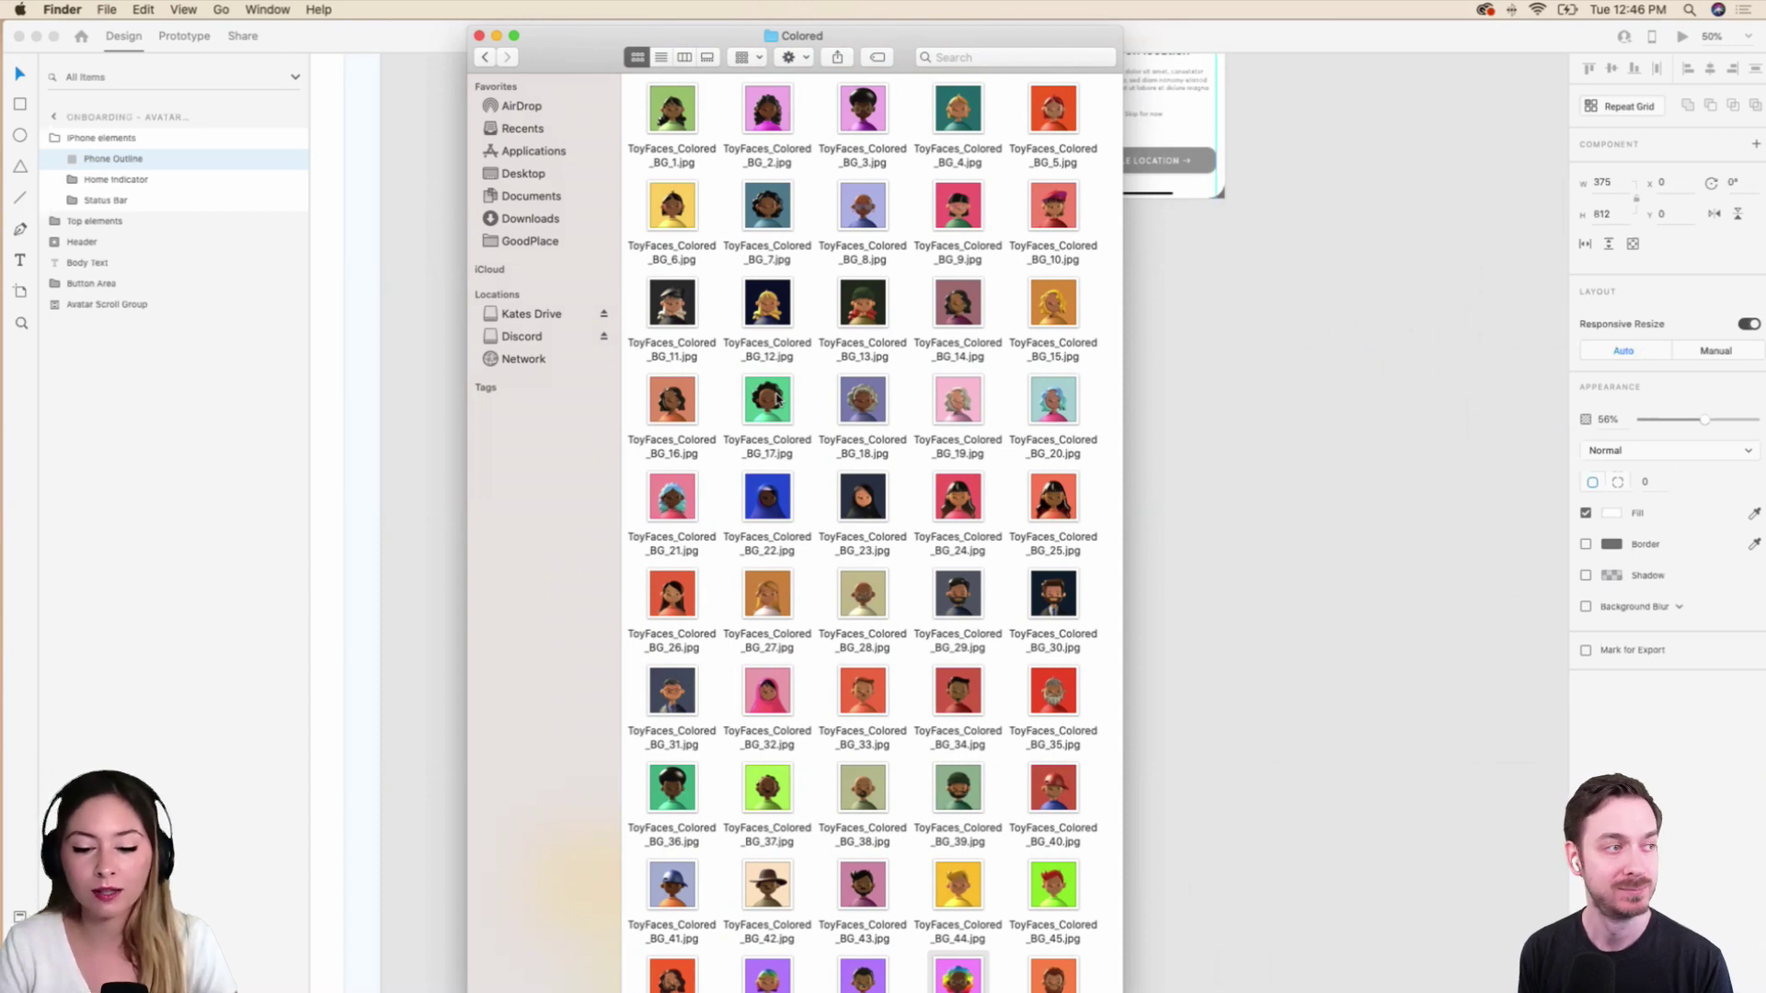
Preview the Homepage artboard from Adobe XD, examine the avatars in the Community News feed, and close the preview.
click(1193, 406)
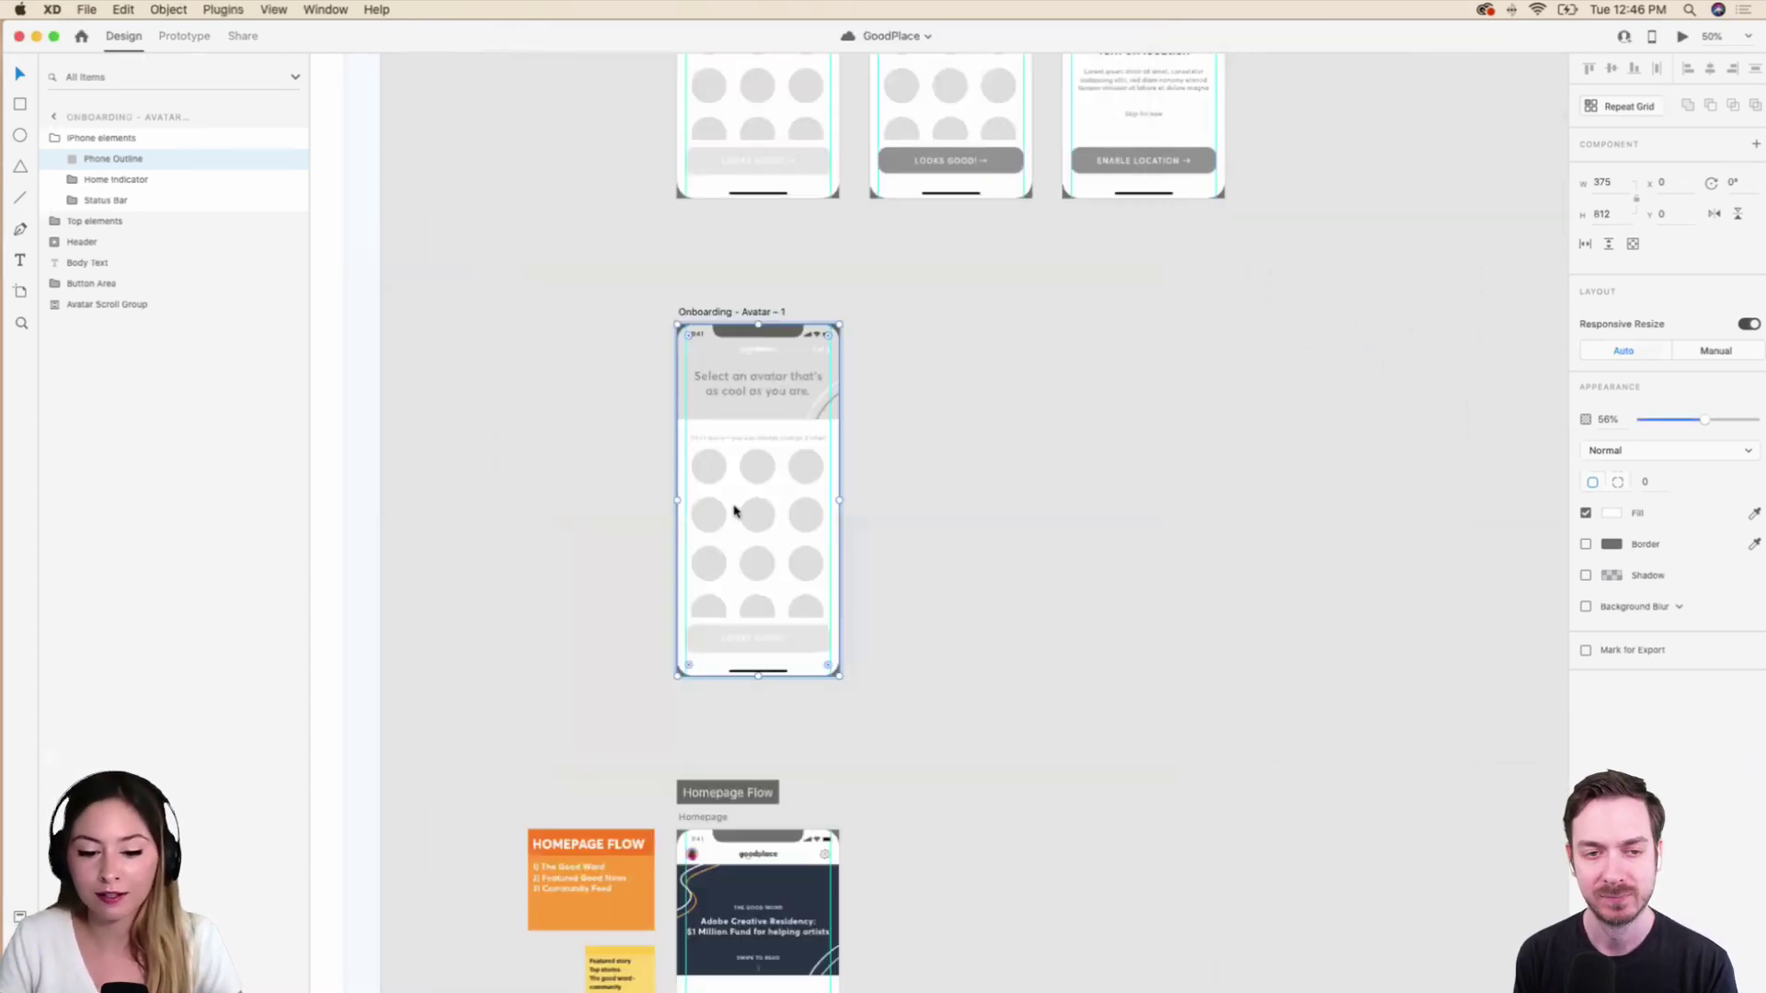
scroll(736, 506, left, 5)
scroll(744, 505, down, 8)
scroll(744, 506, up, 3)
click(1104, 387)
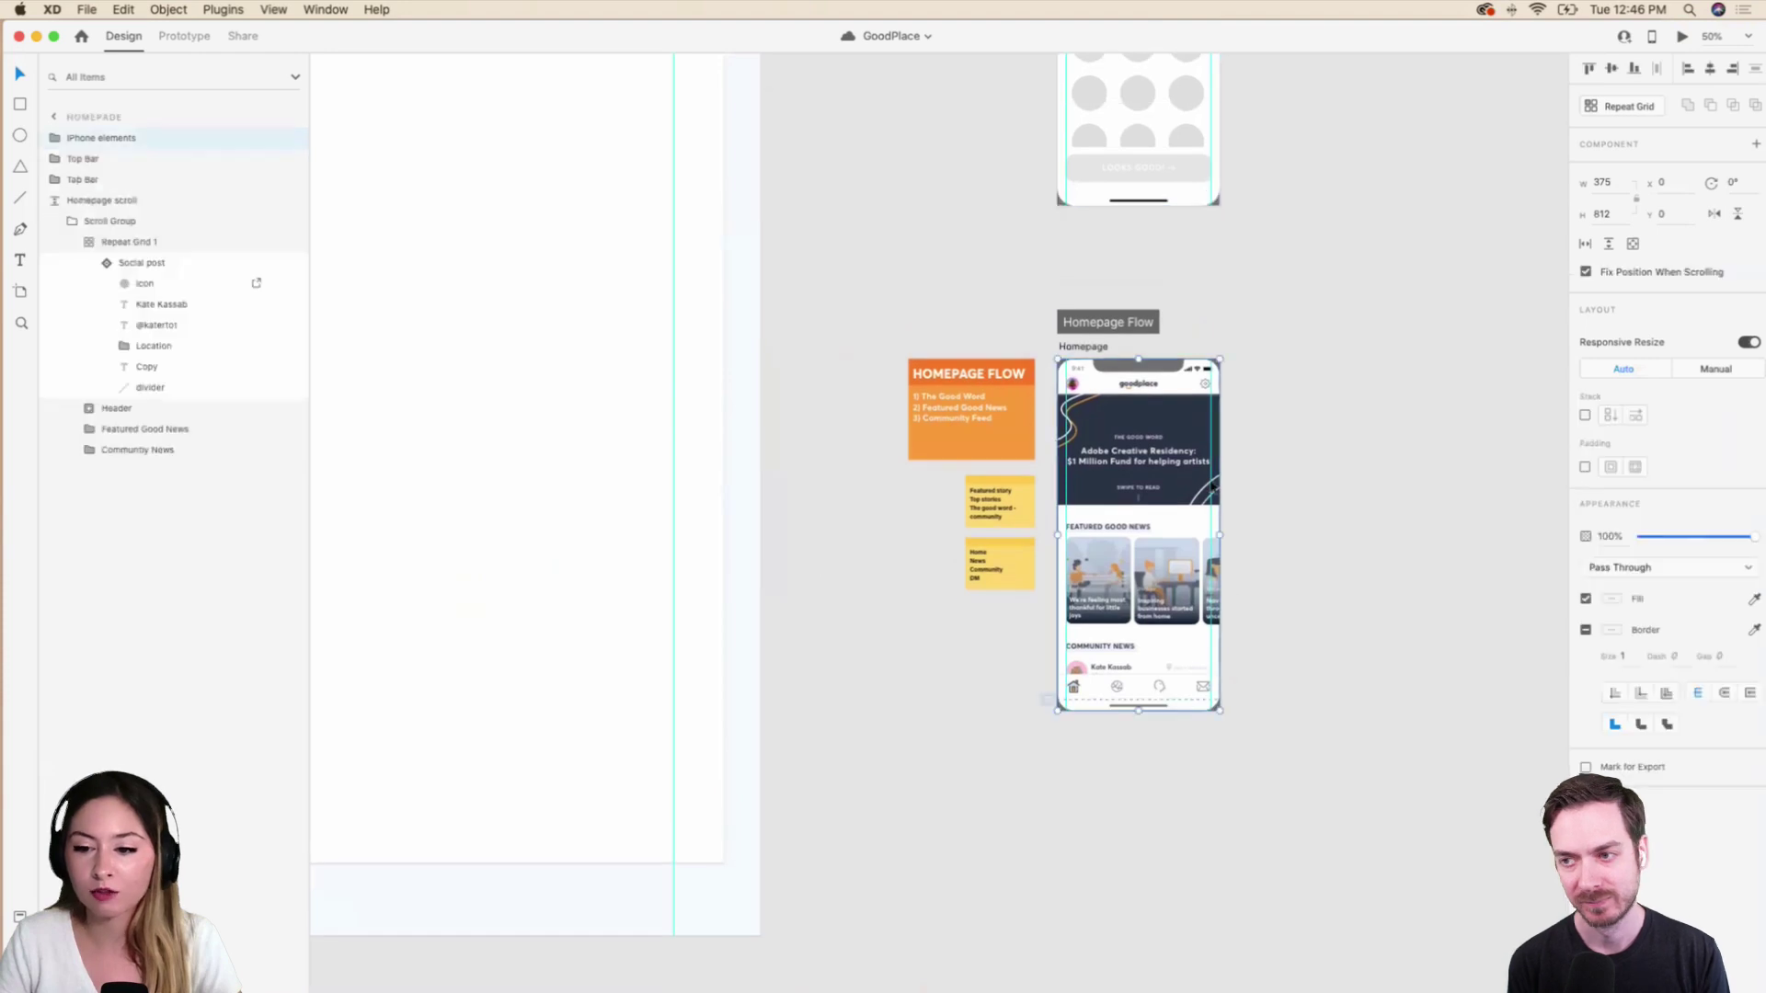
click(1685, 35)
scroll(938, 516, down, 8)
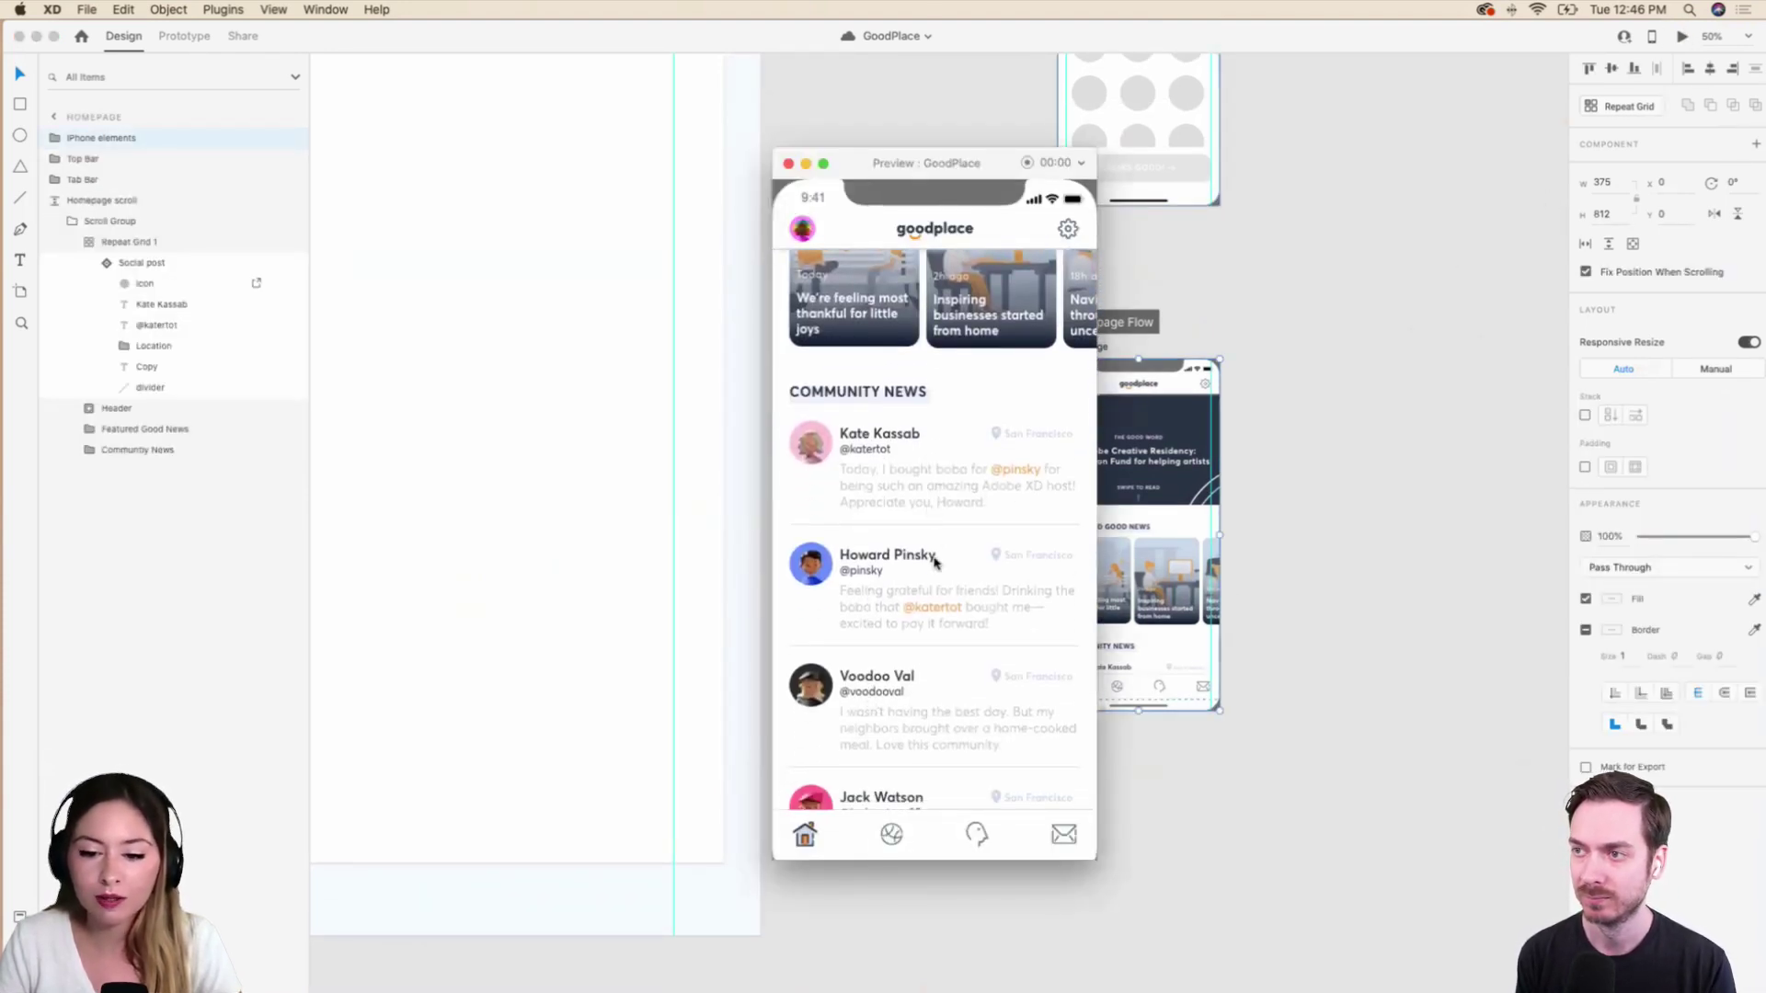
scroll(935, 561, down, 1)
scroll(937, 579, up, 1)
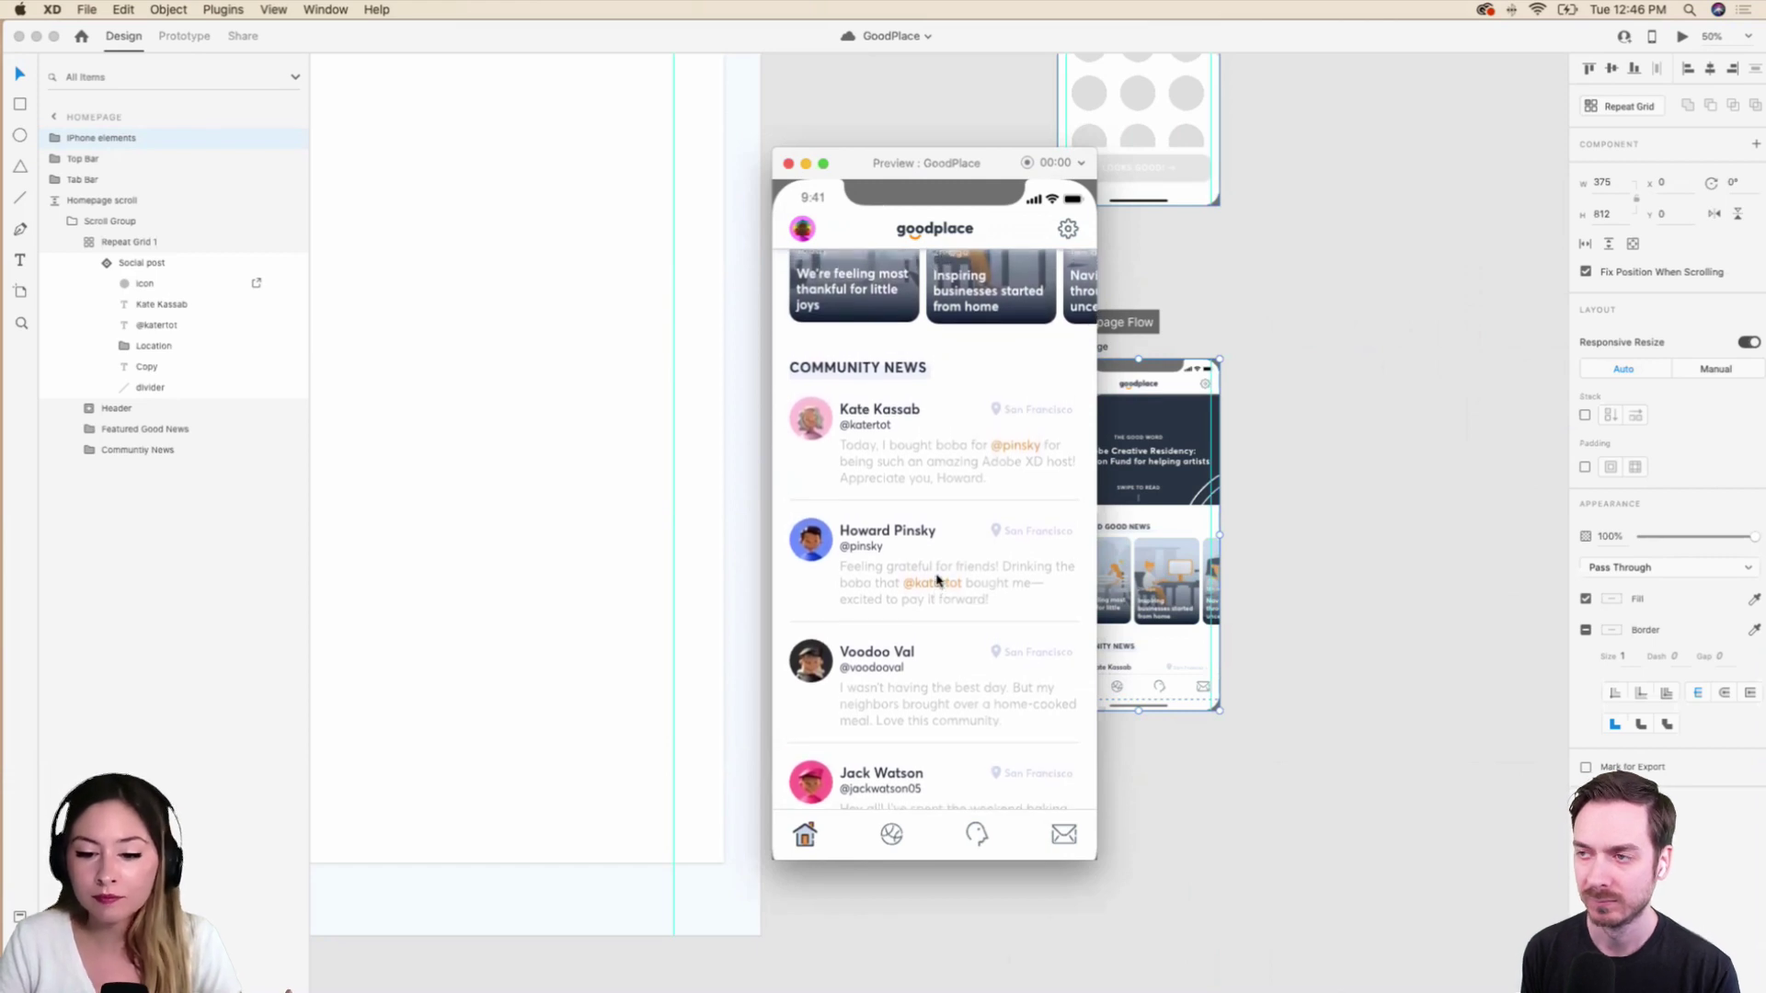
scroll(937, 579, down, 2)
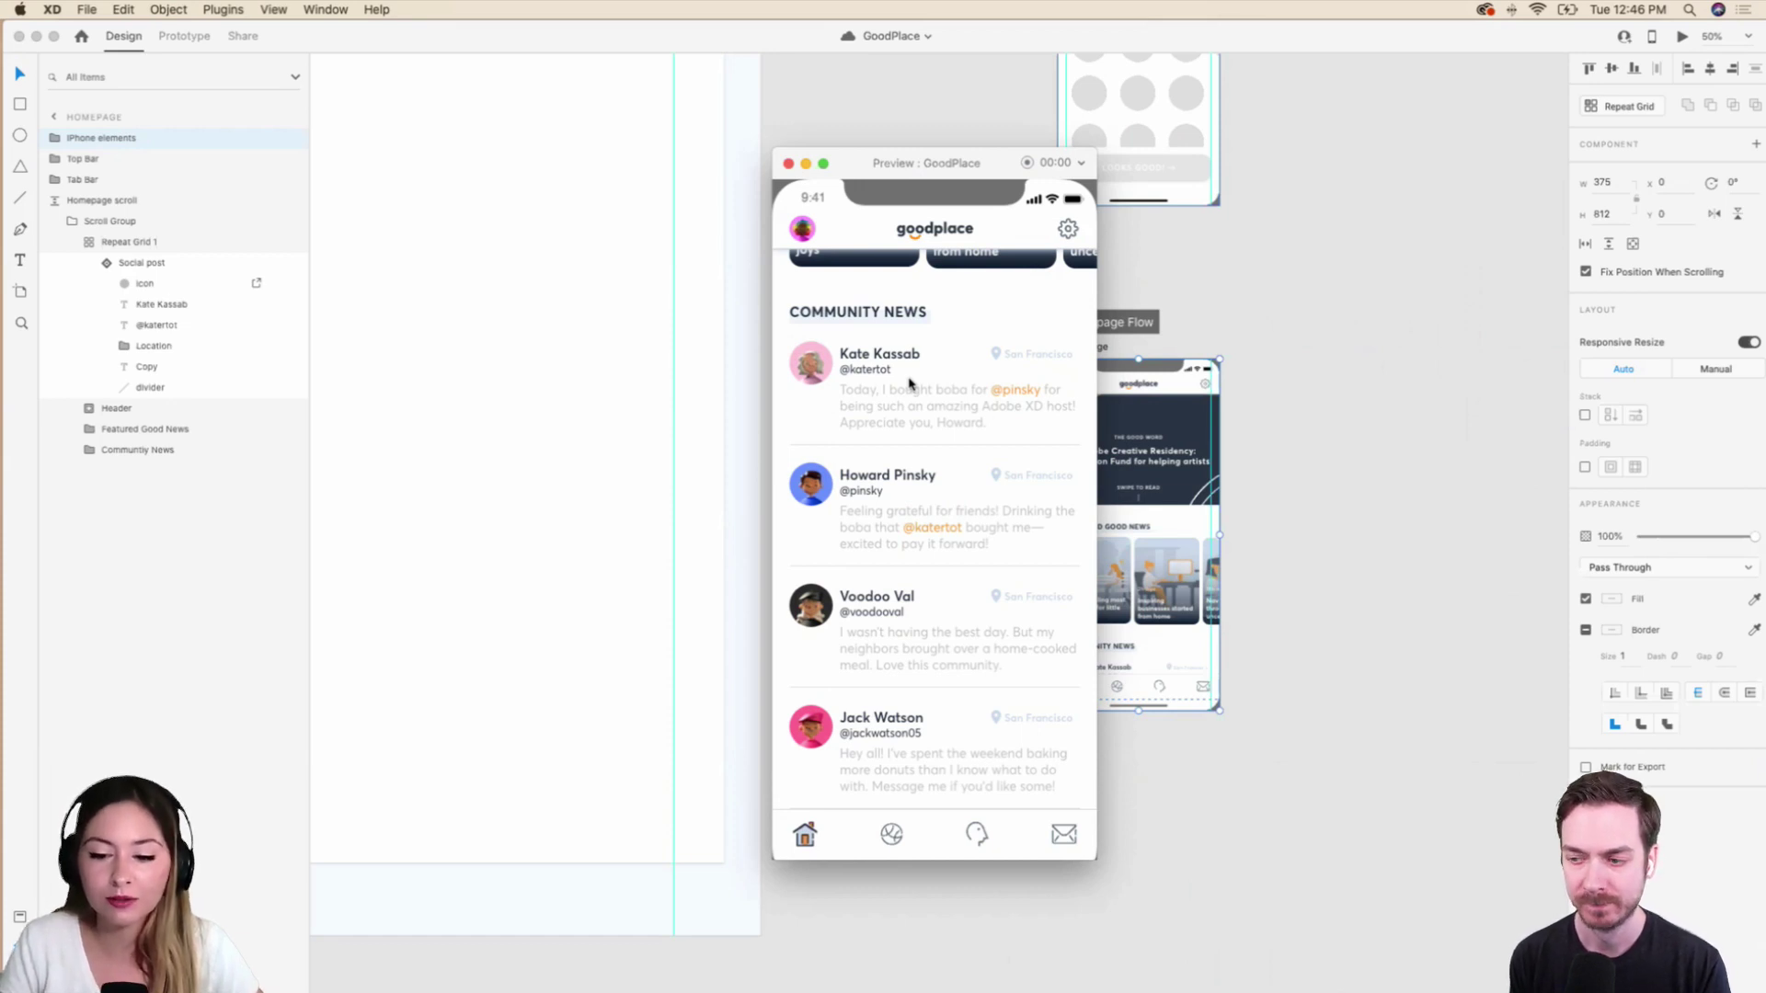
click(789, 163)
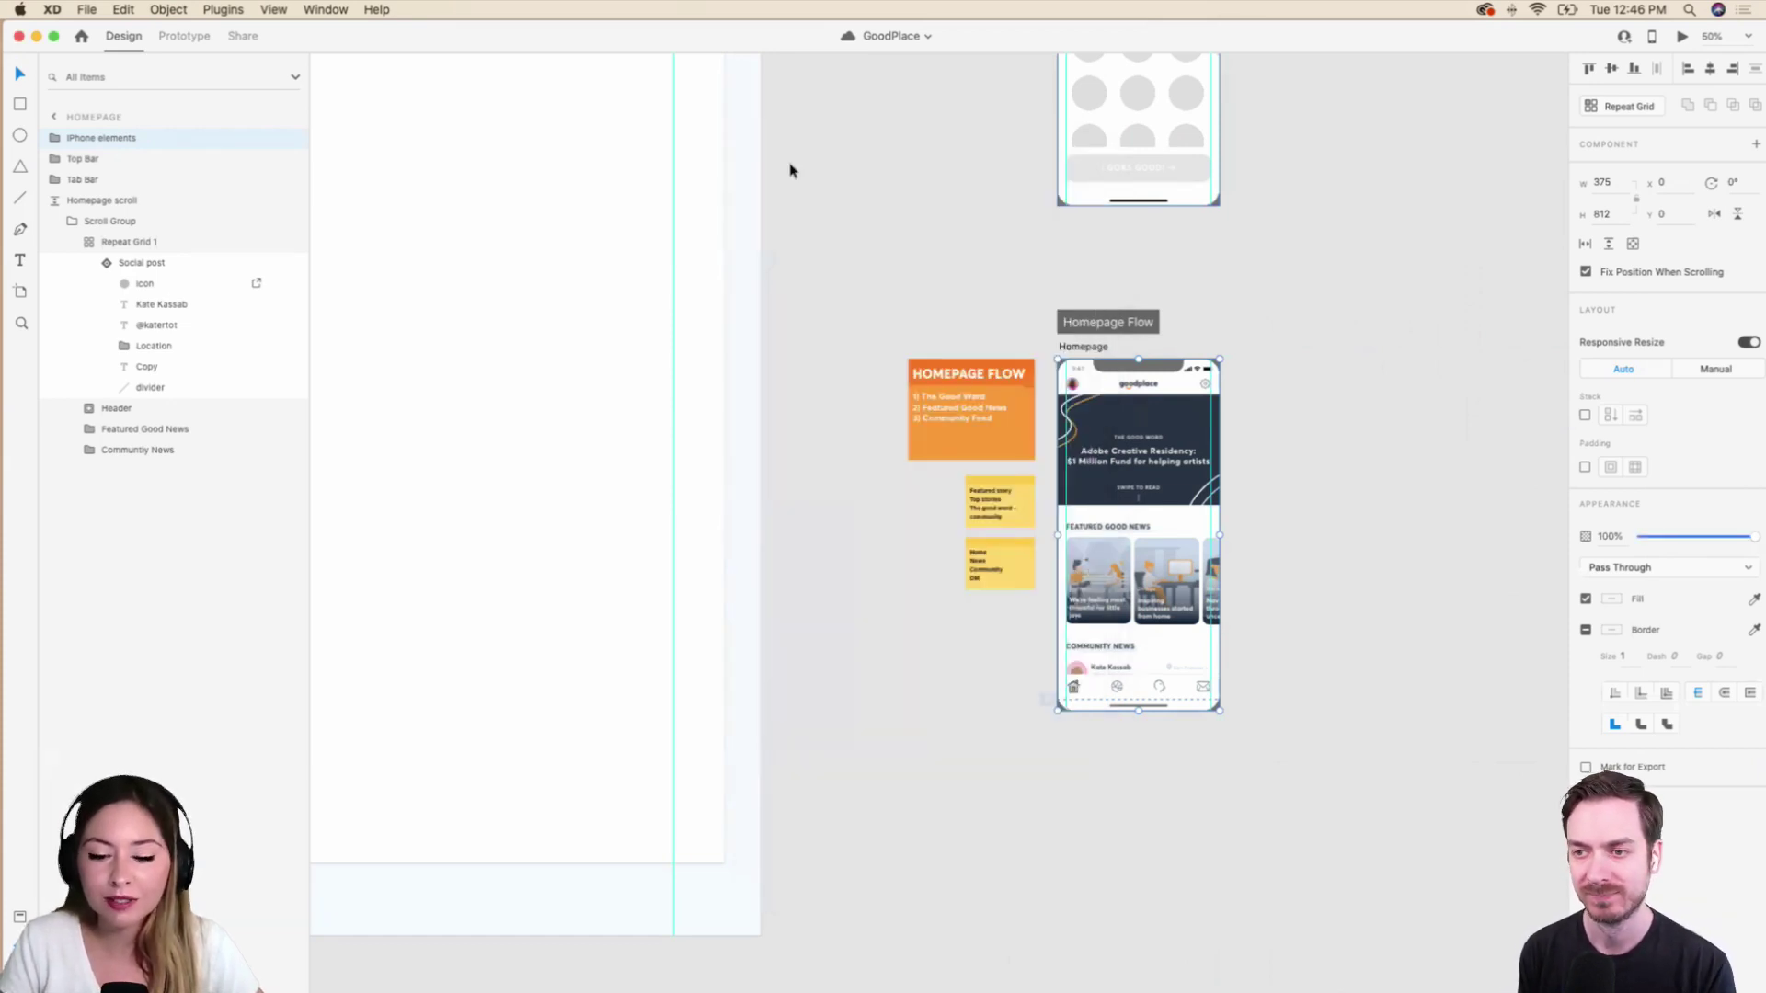
click(930, 488)
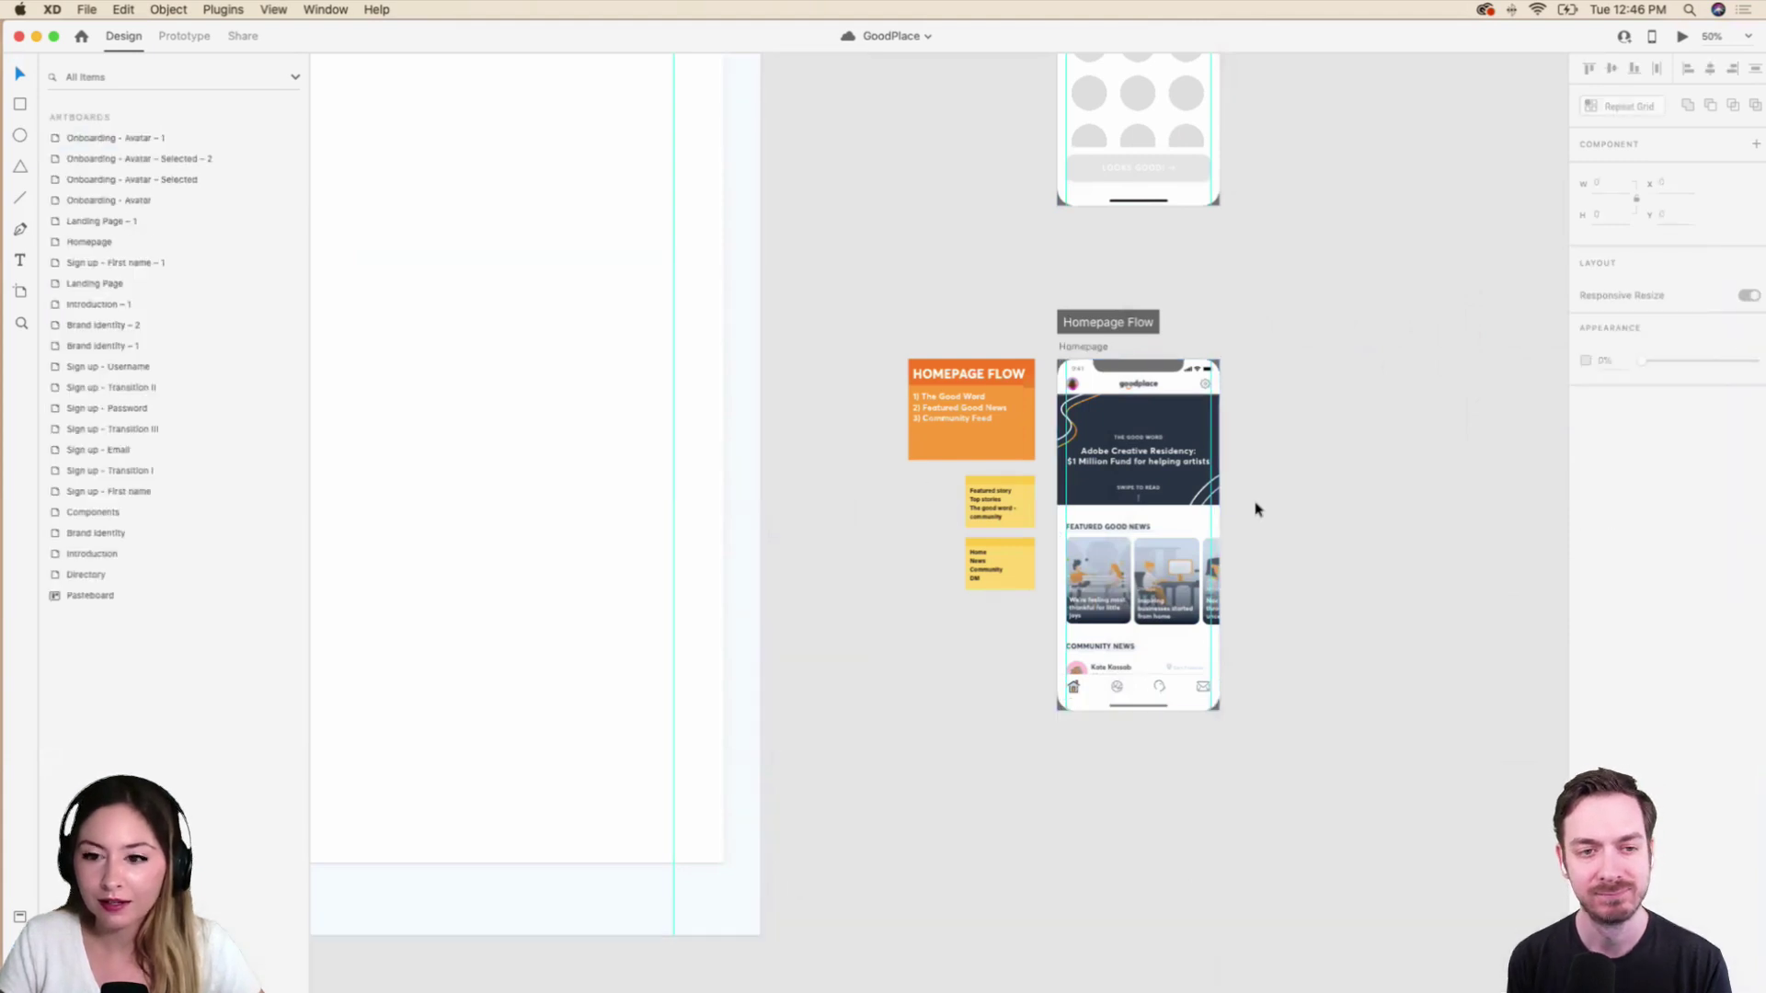
Switch back to Finder's Colored folder and look through the ToyFaces avatar images, including ToyFaces_Colored_BG_49.jpg.
scroll(681, 920, up, 5)
mouse_move(683, 990)
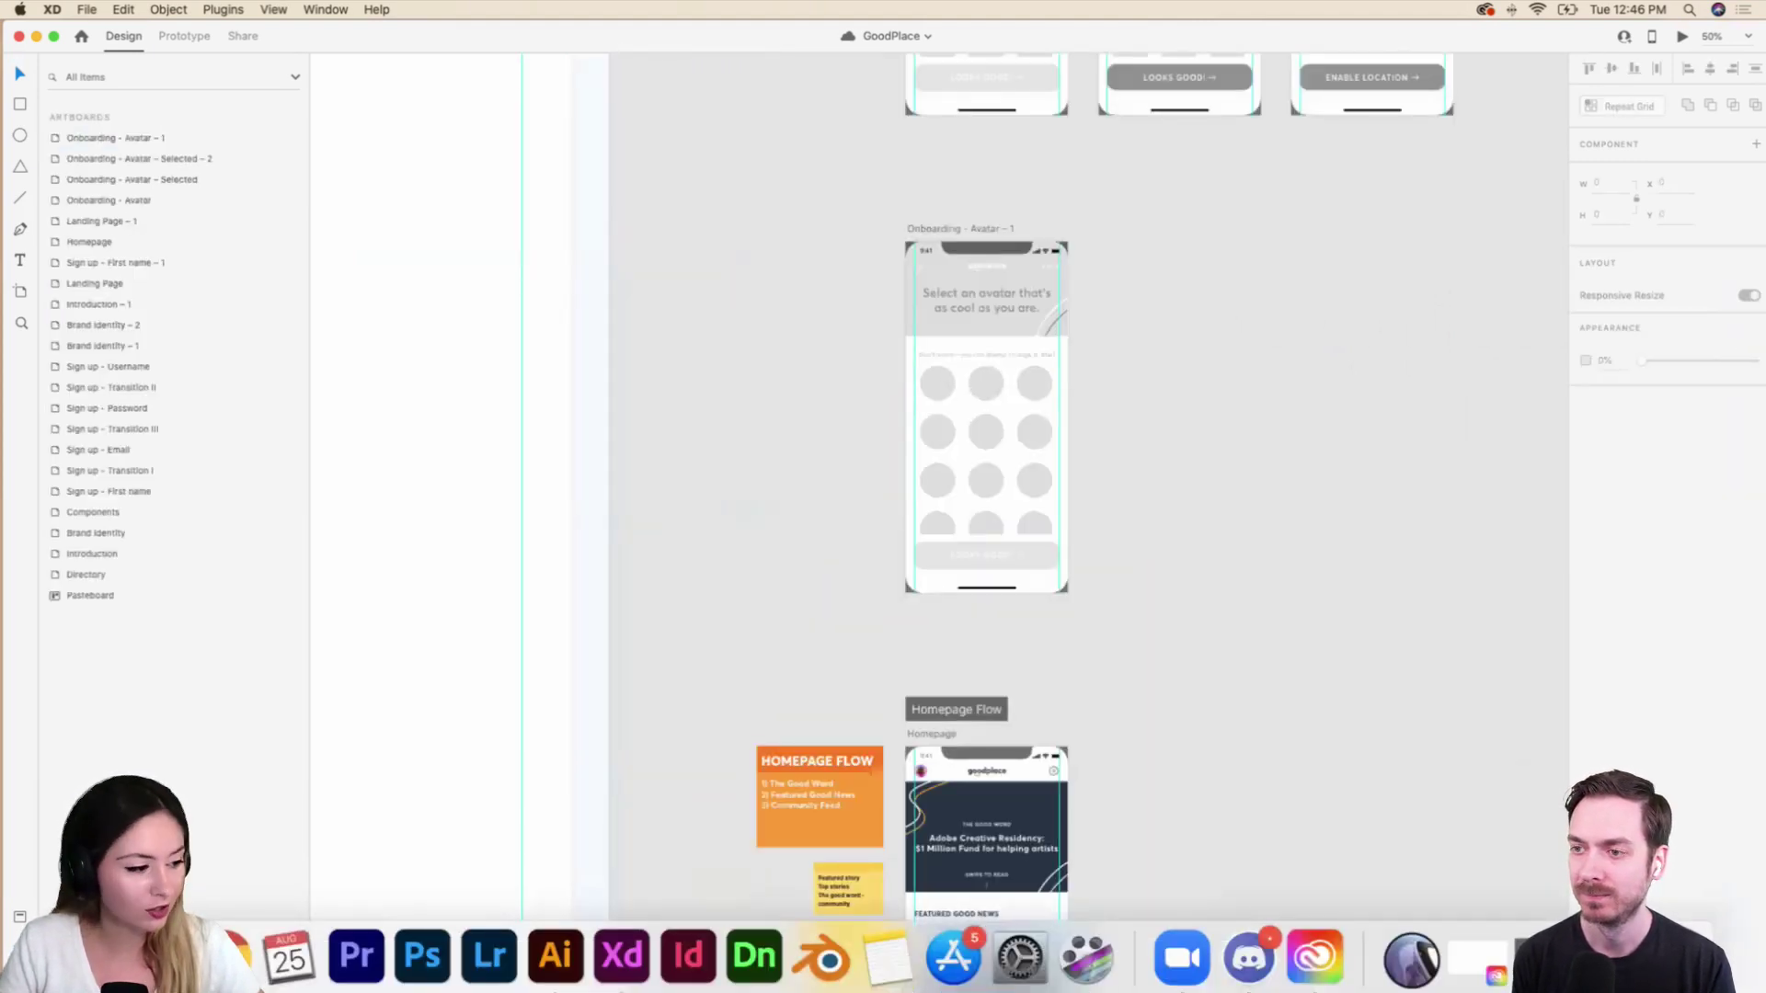
click(1476, 961)
scroll(980, 512, down, 5)
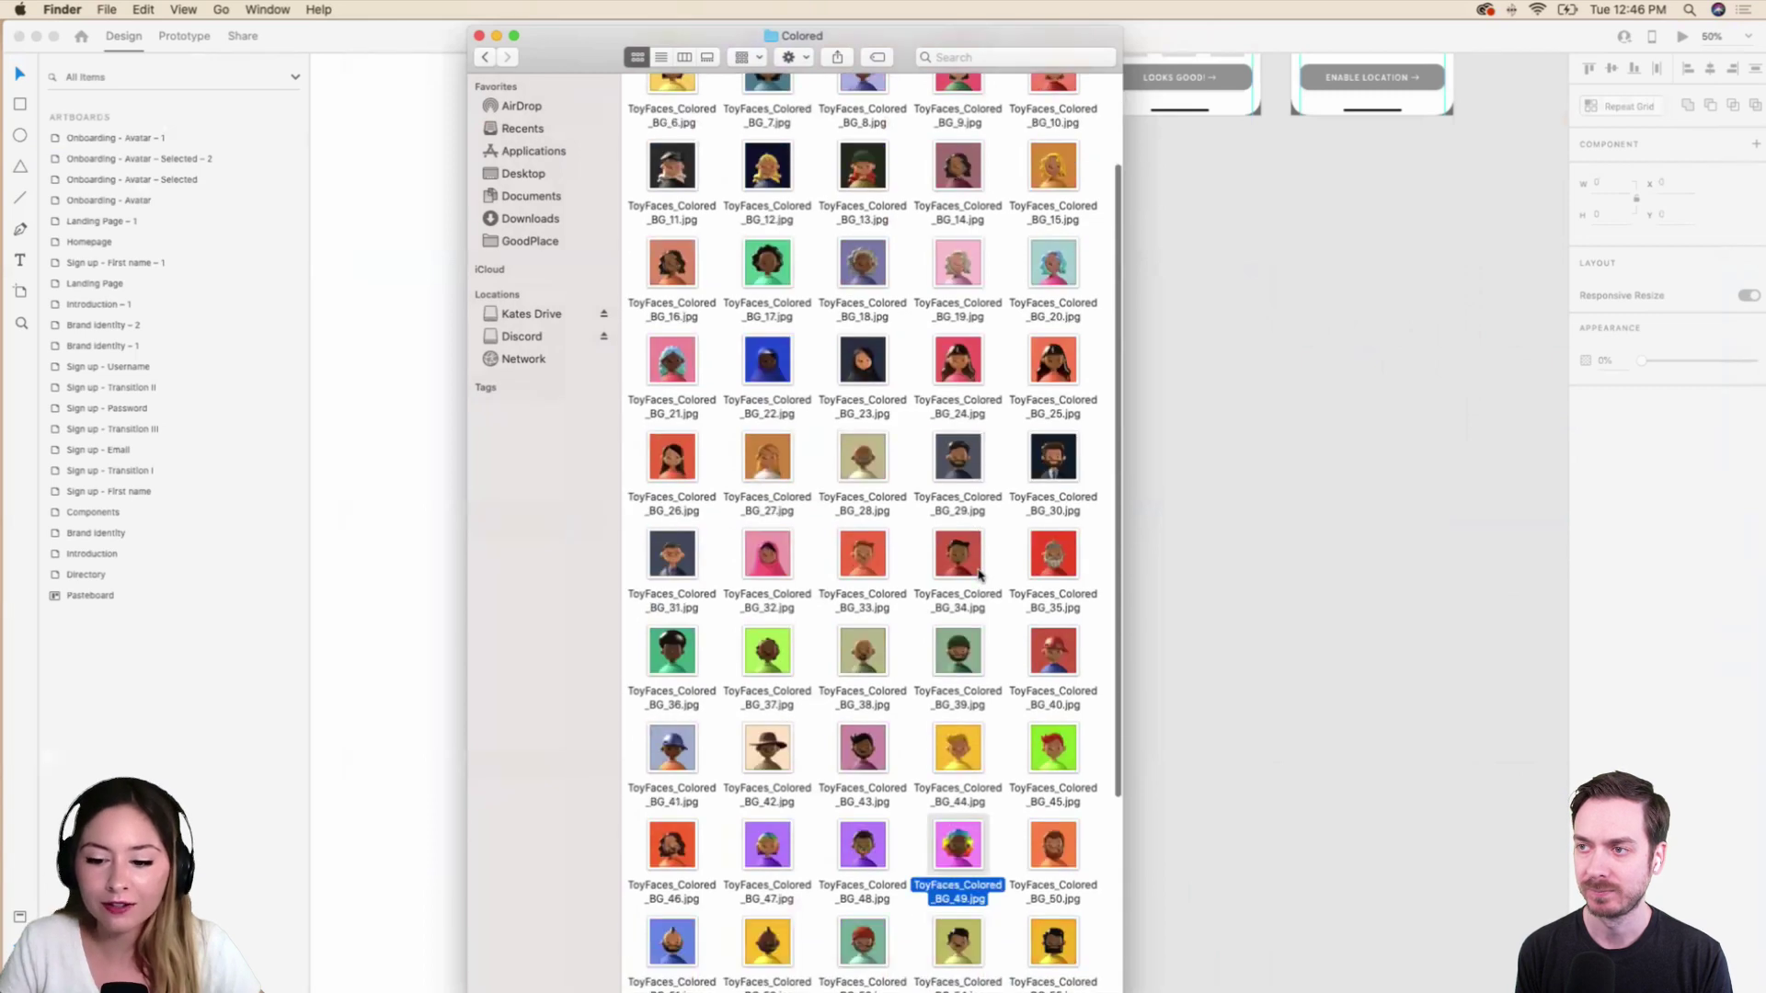
scroll(980, 575, up, 4)
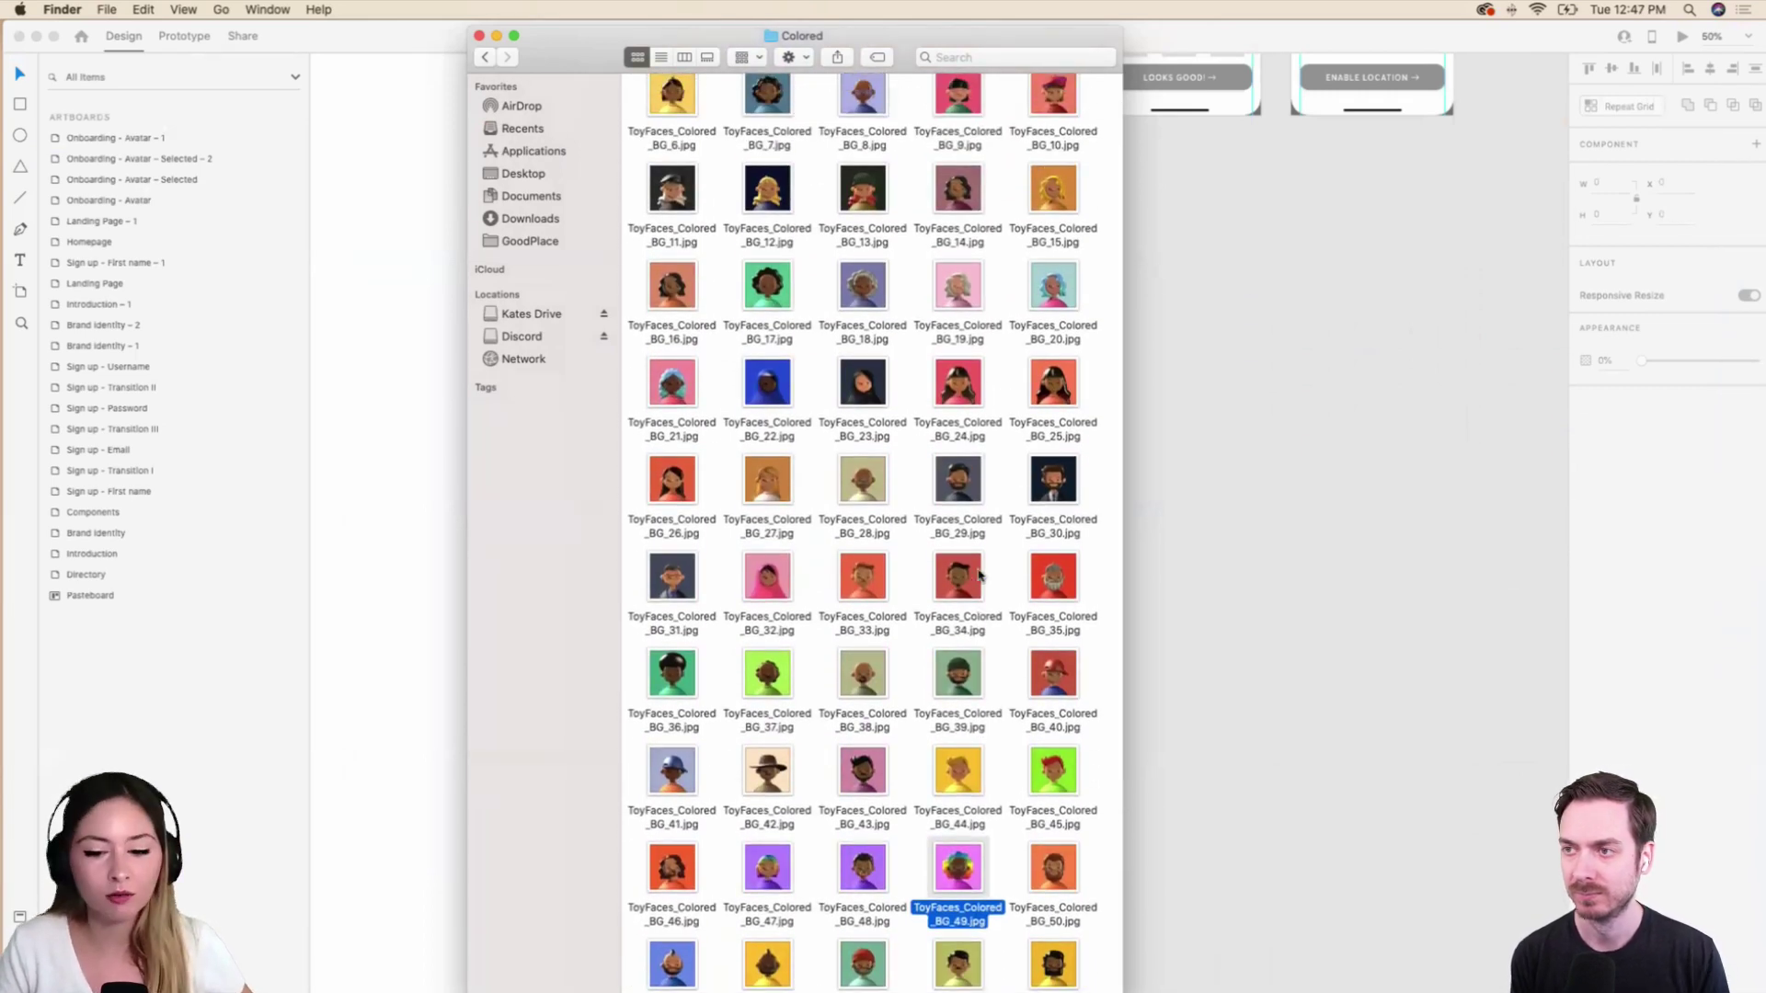
scroll(979, 575, down, 4)
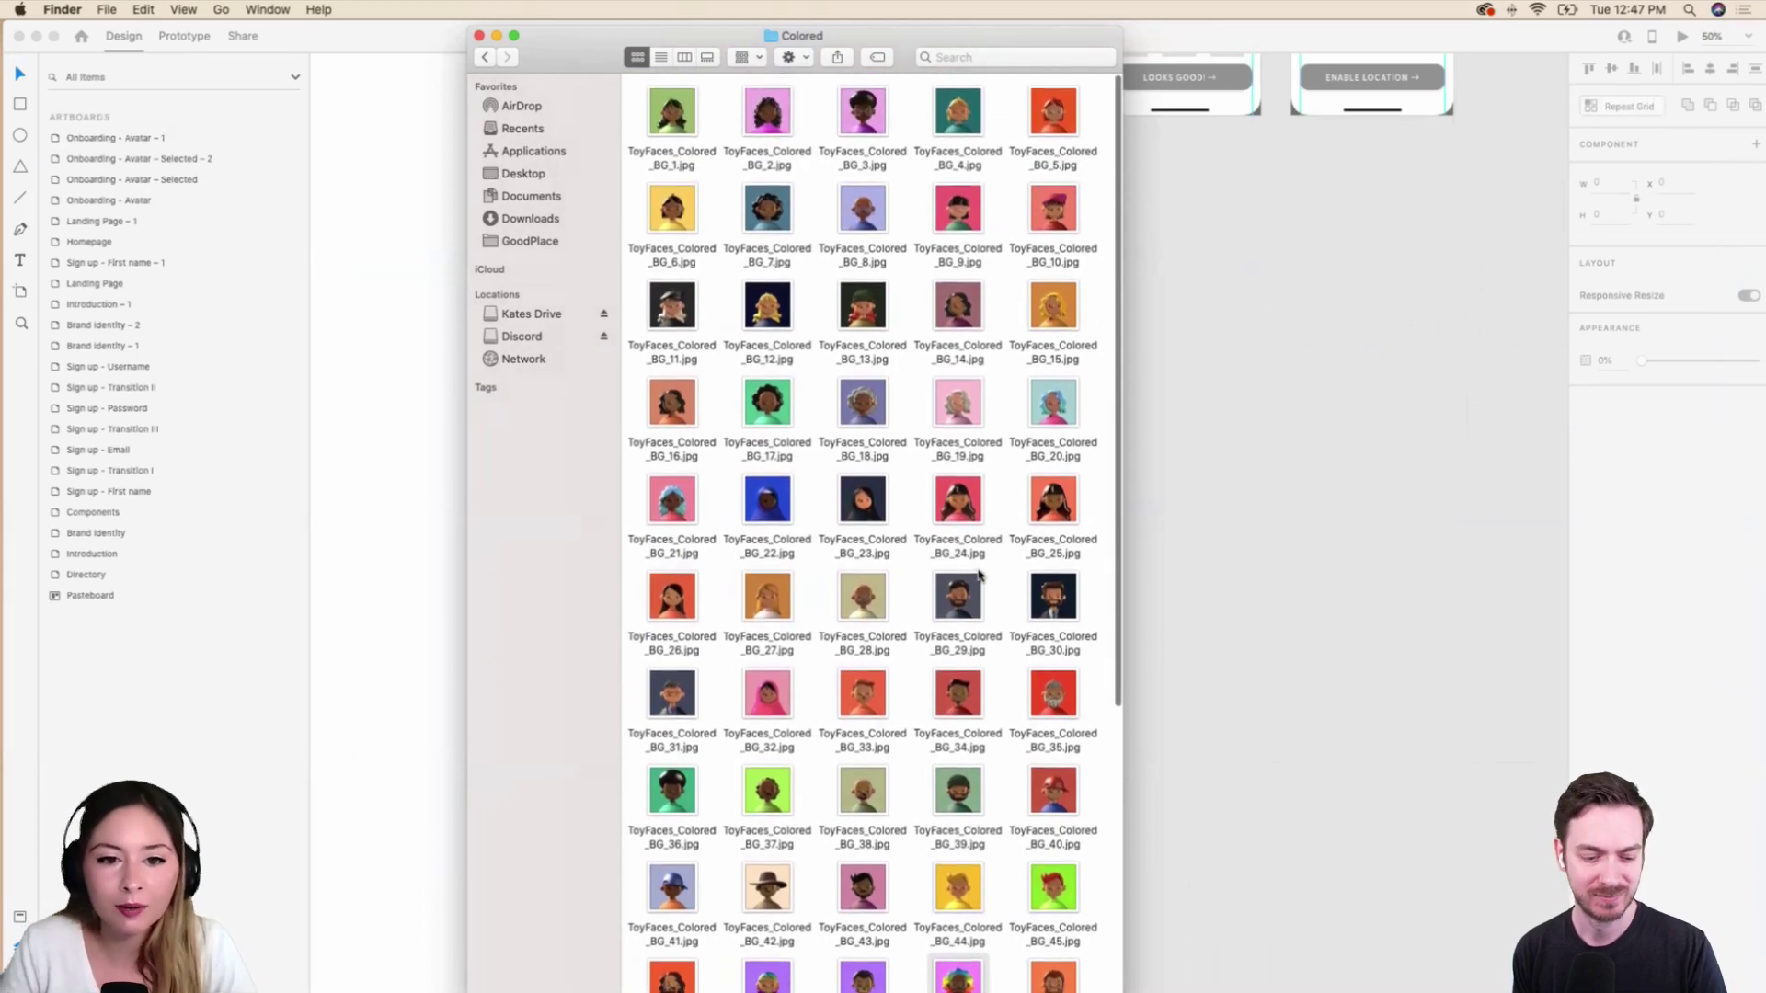
scroll(979, 575, up, 5)
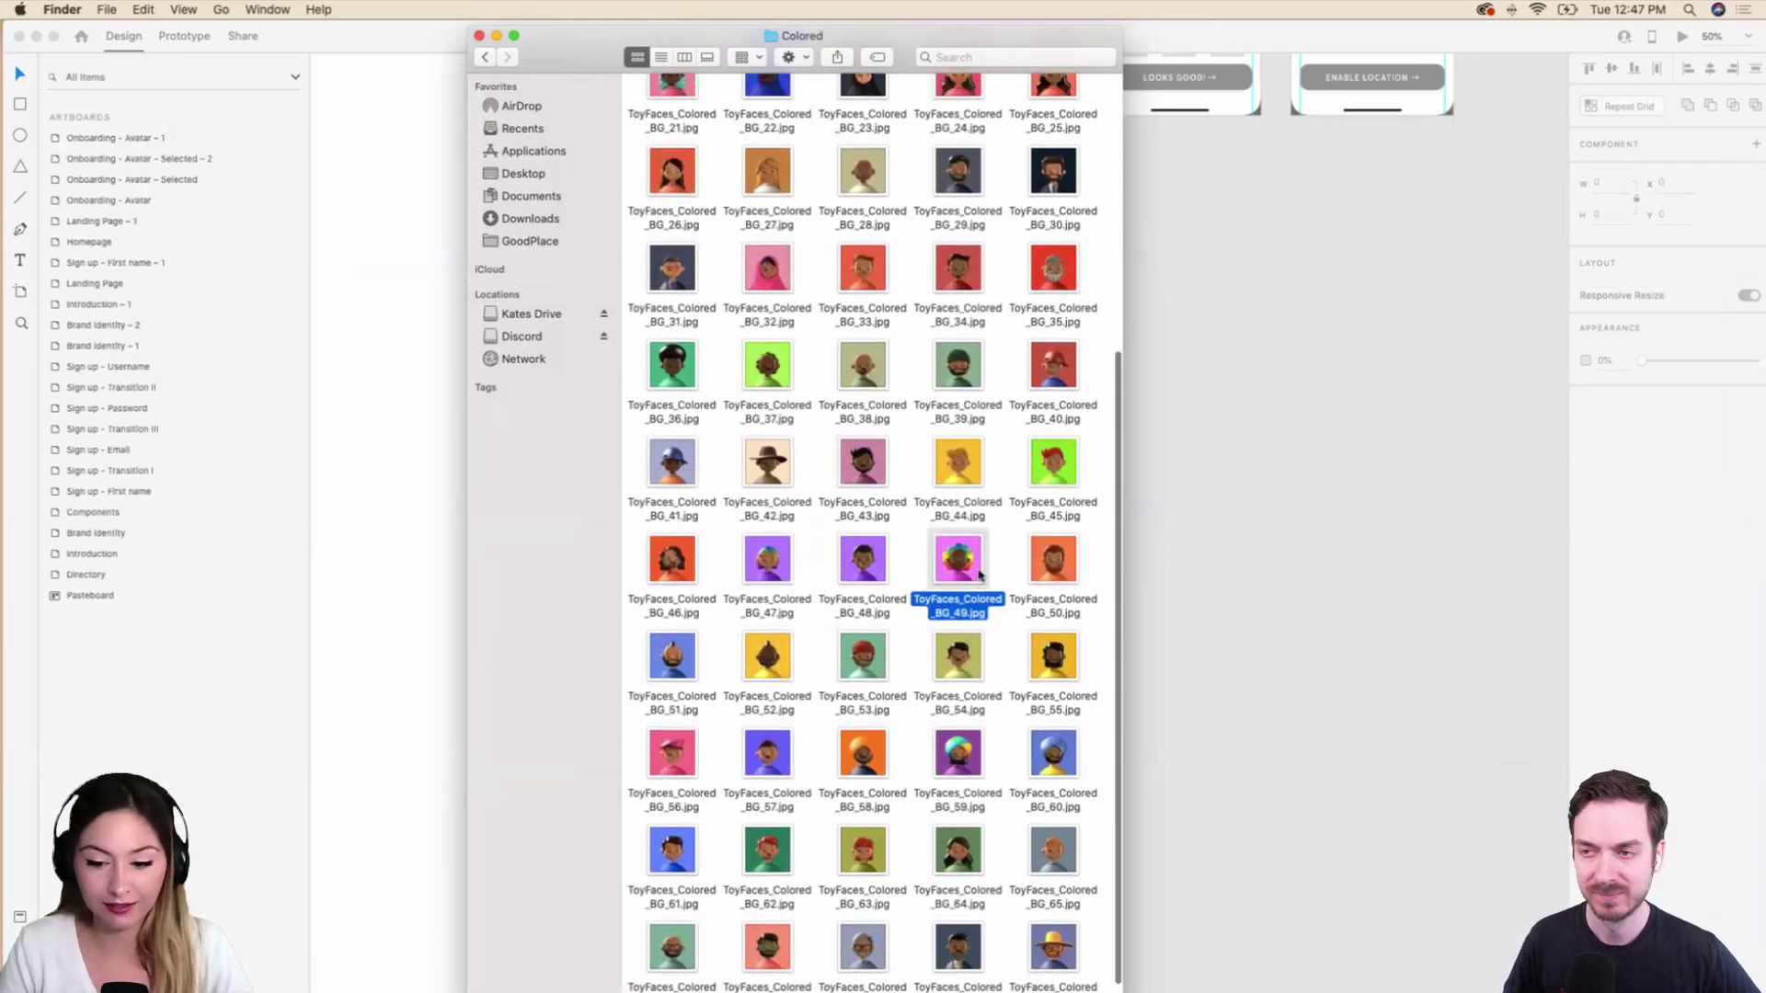
scroll(979, 575, up, 1)
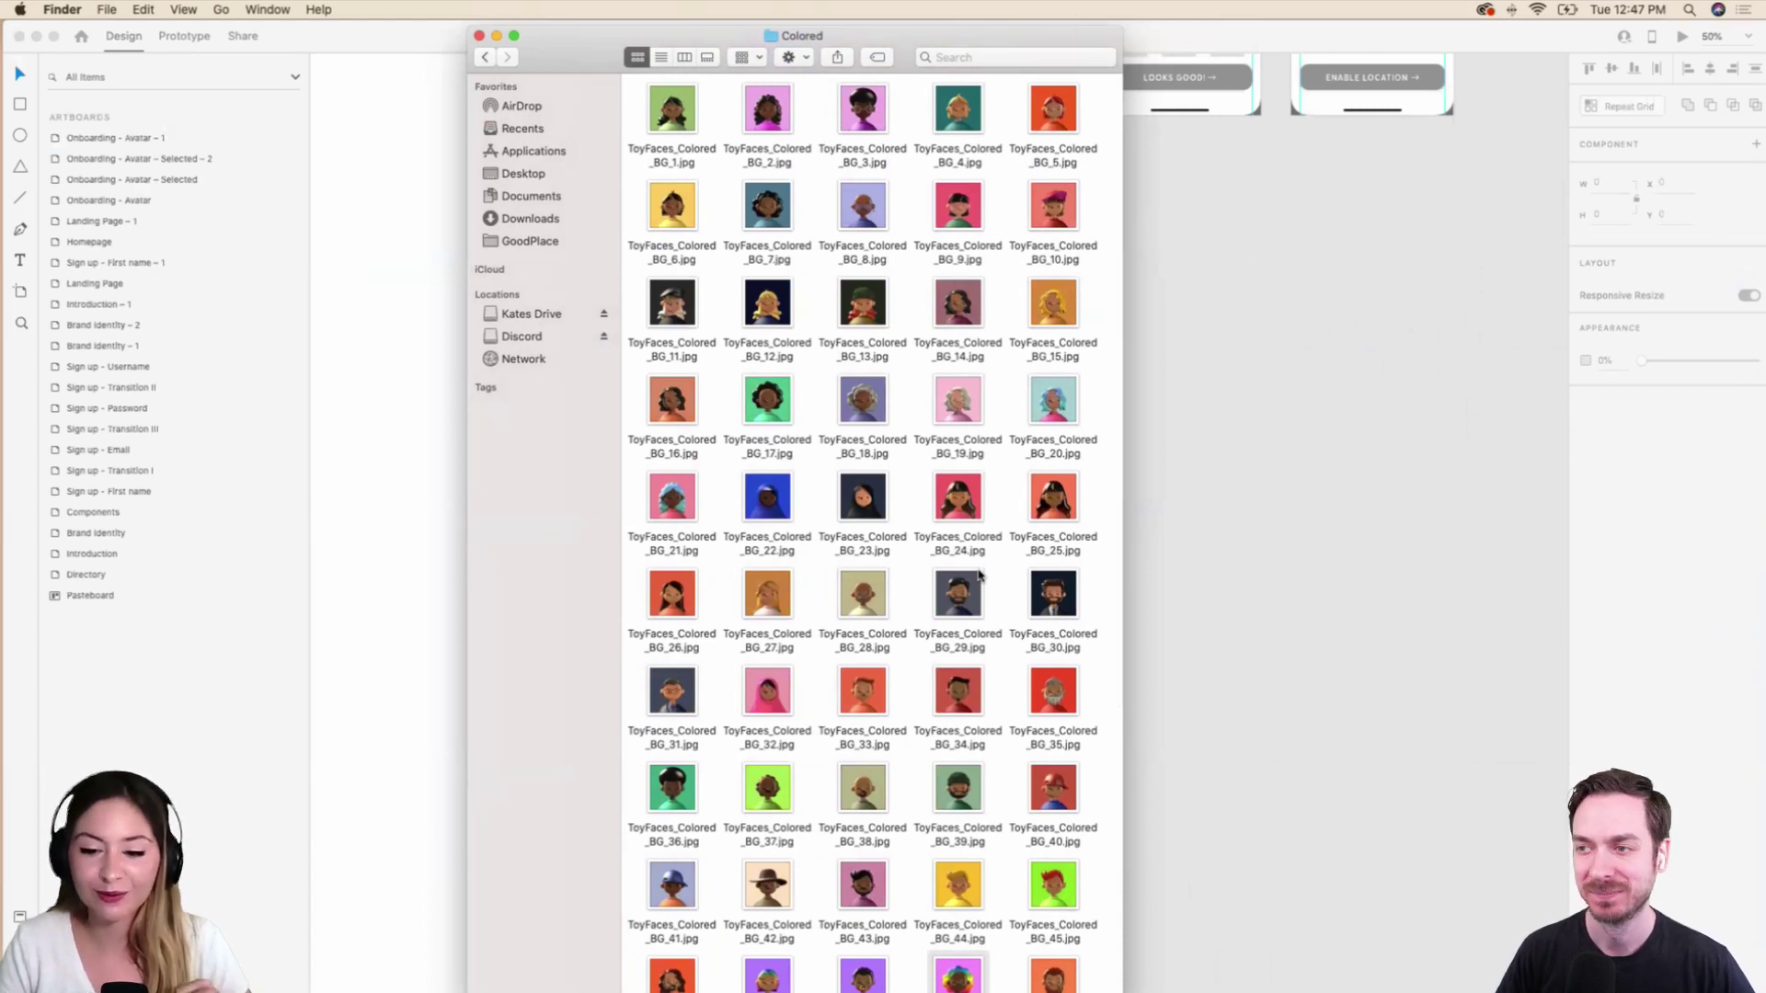
scroll(980, 575, up, 1)
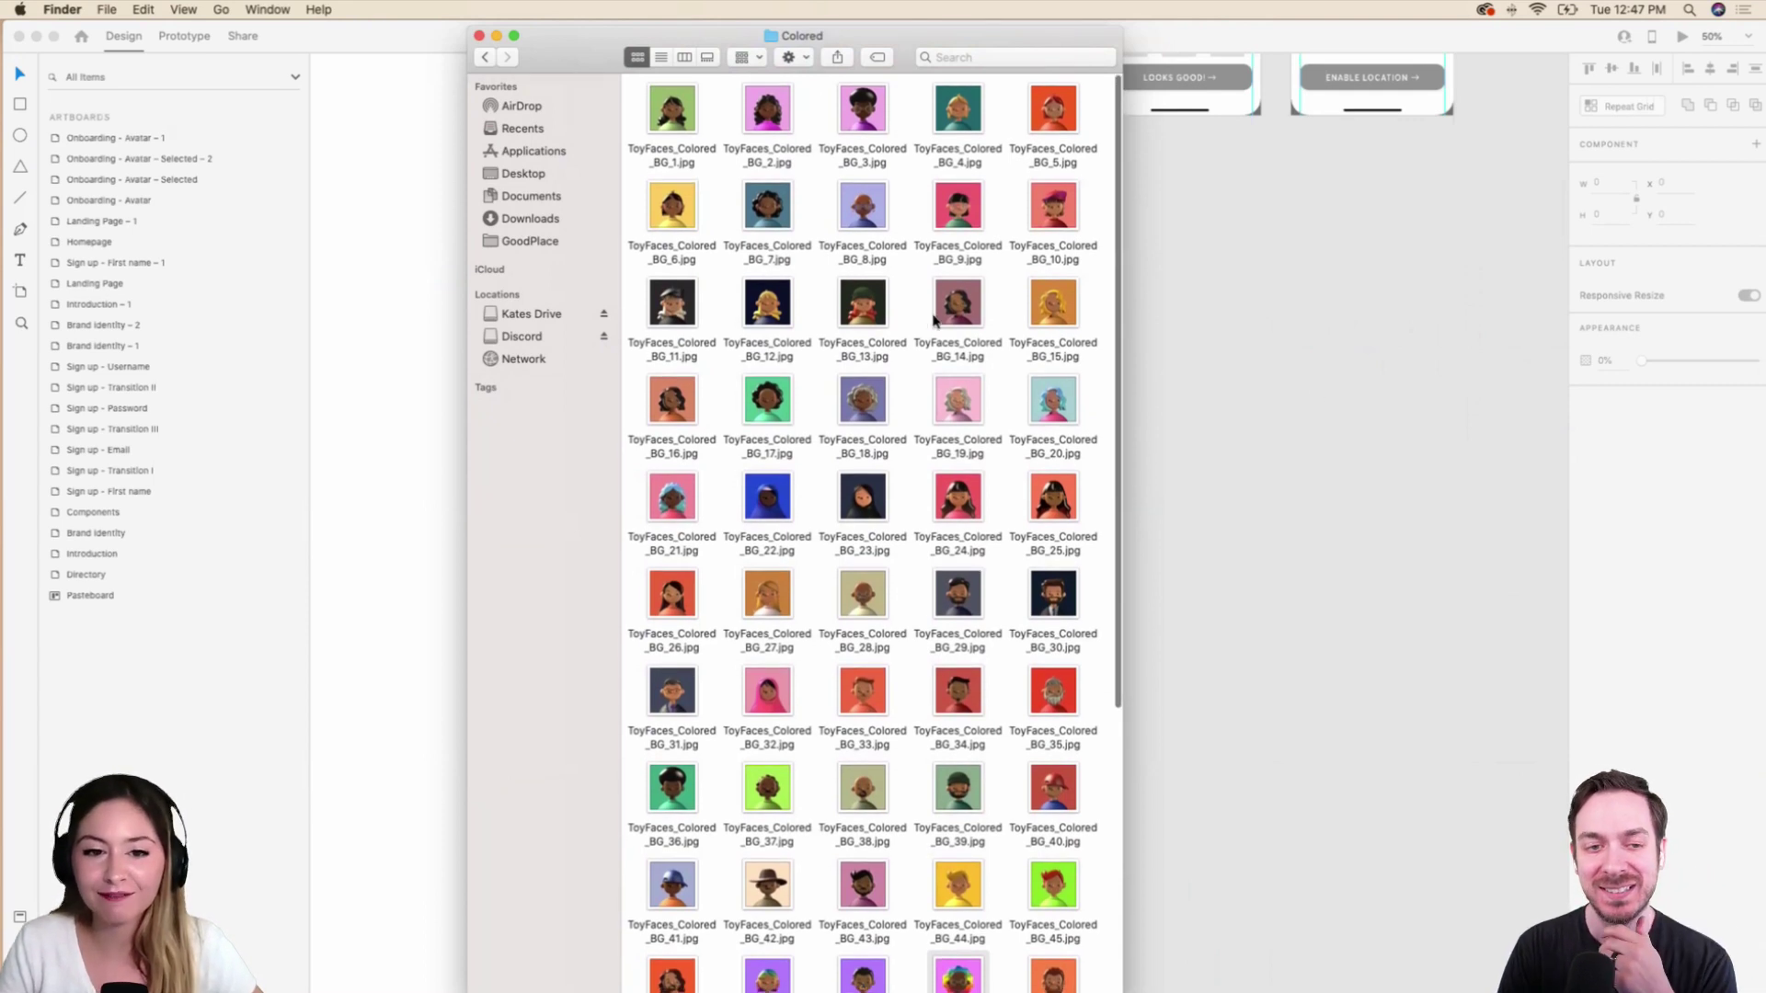
scroll(1052, 402, up, 1)
scroll(1011, 515, down, 4)
click(976, 635)
scroll(981, 598, down, 1)
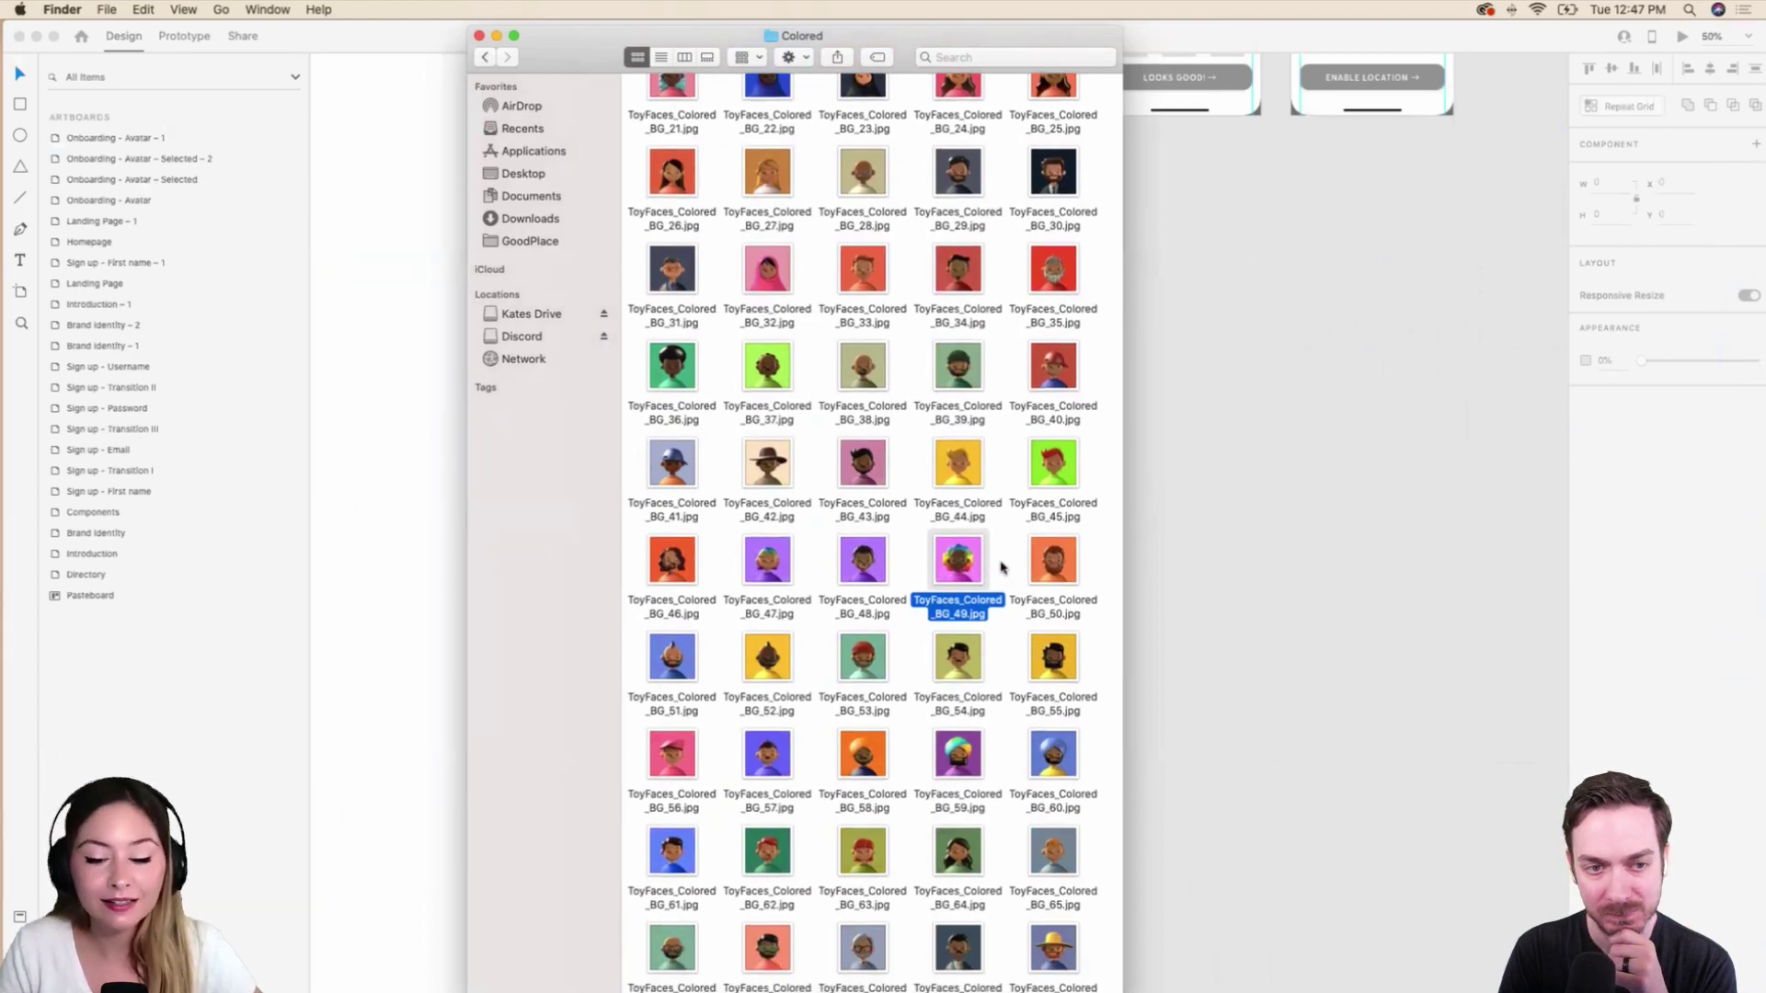
click(1003, 568)
click(957, 566)
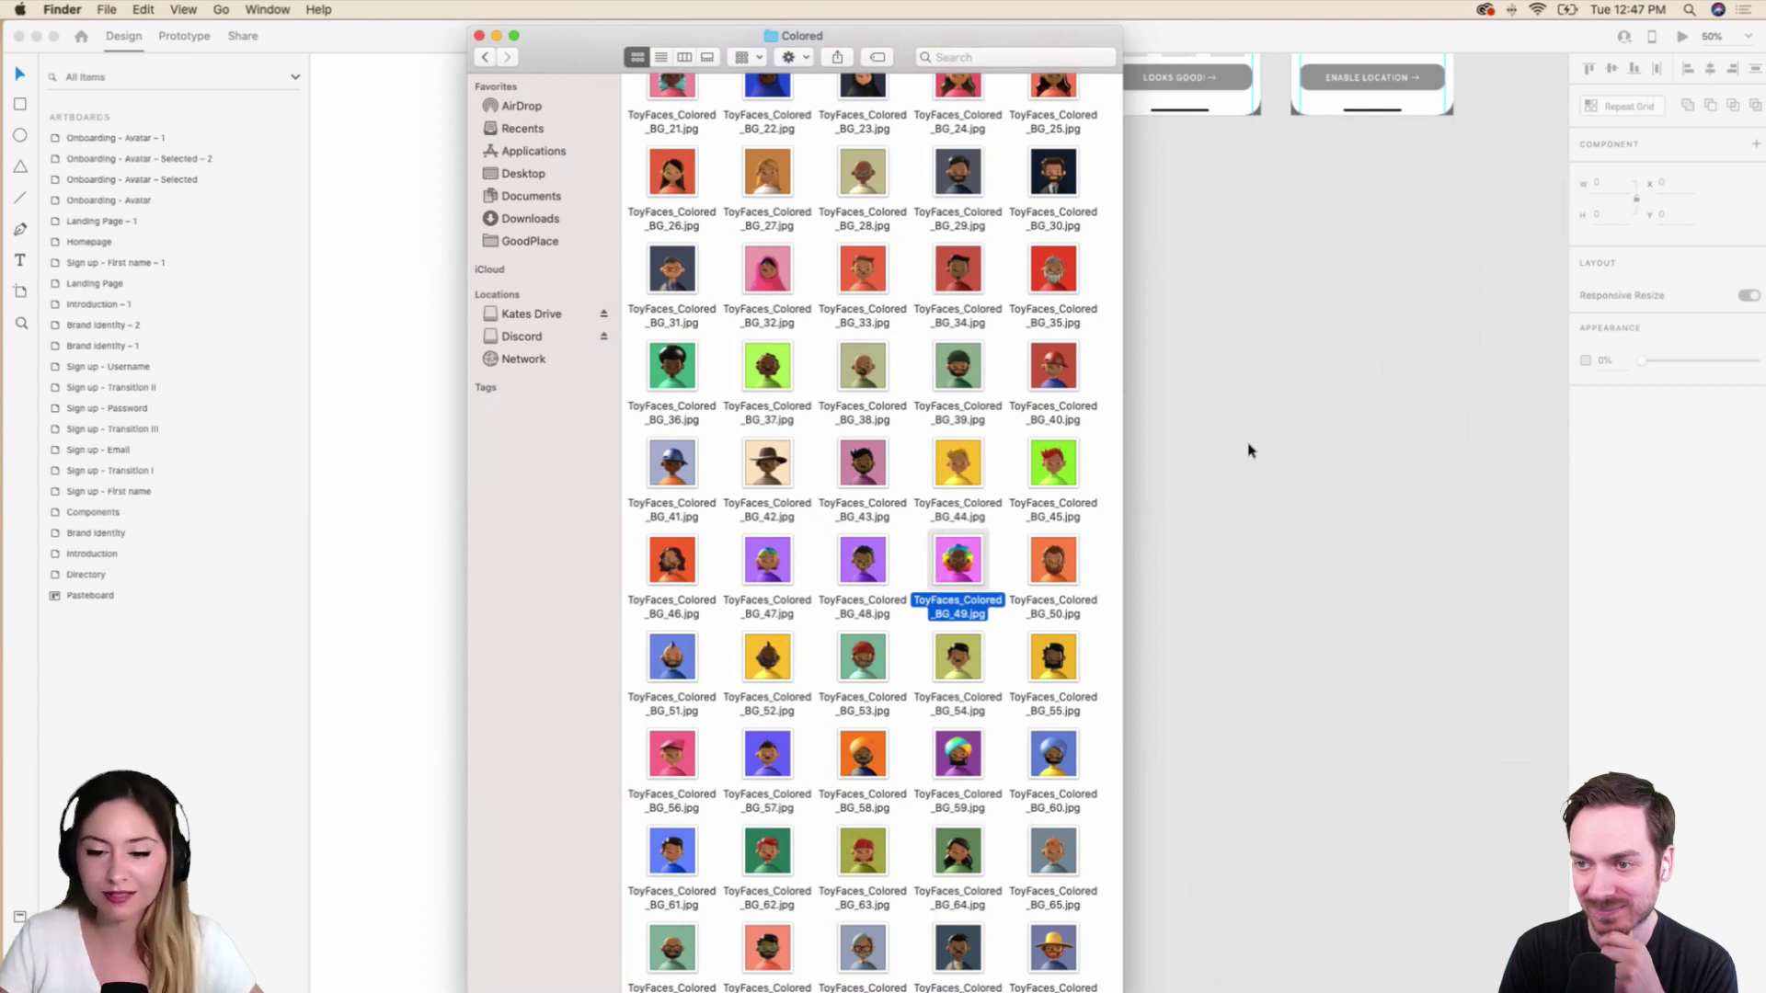
scroll(803, 402, up, 4)
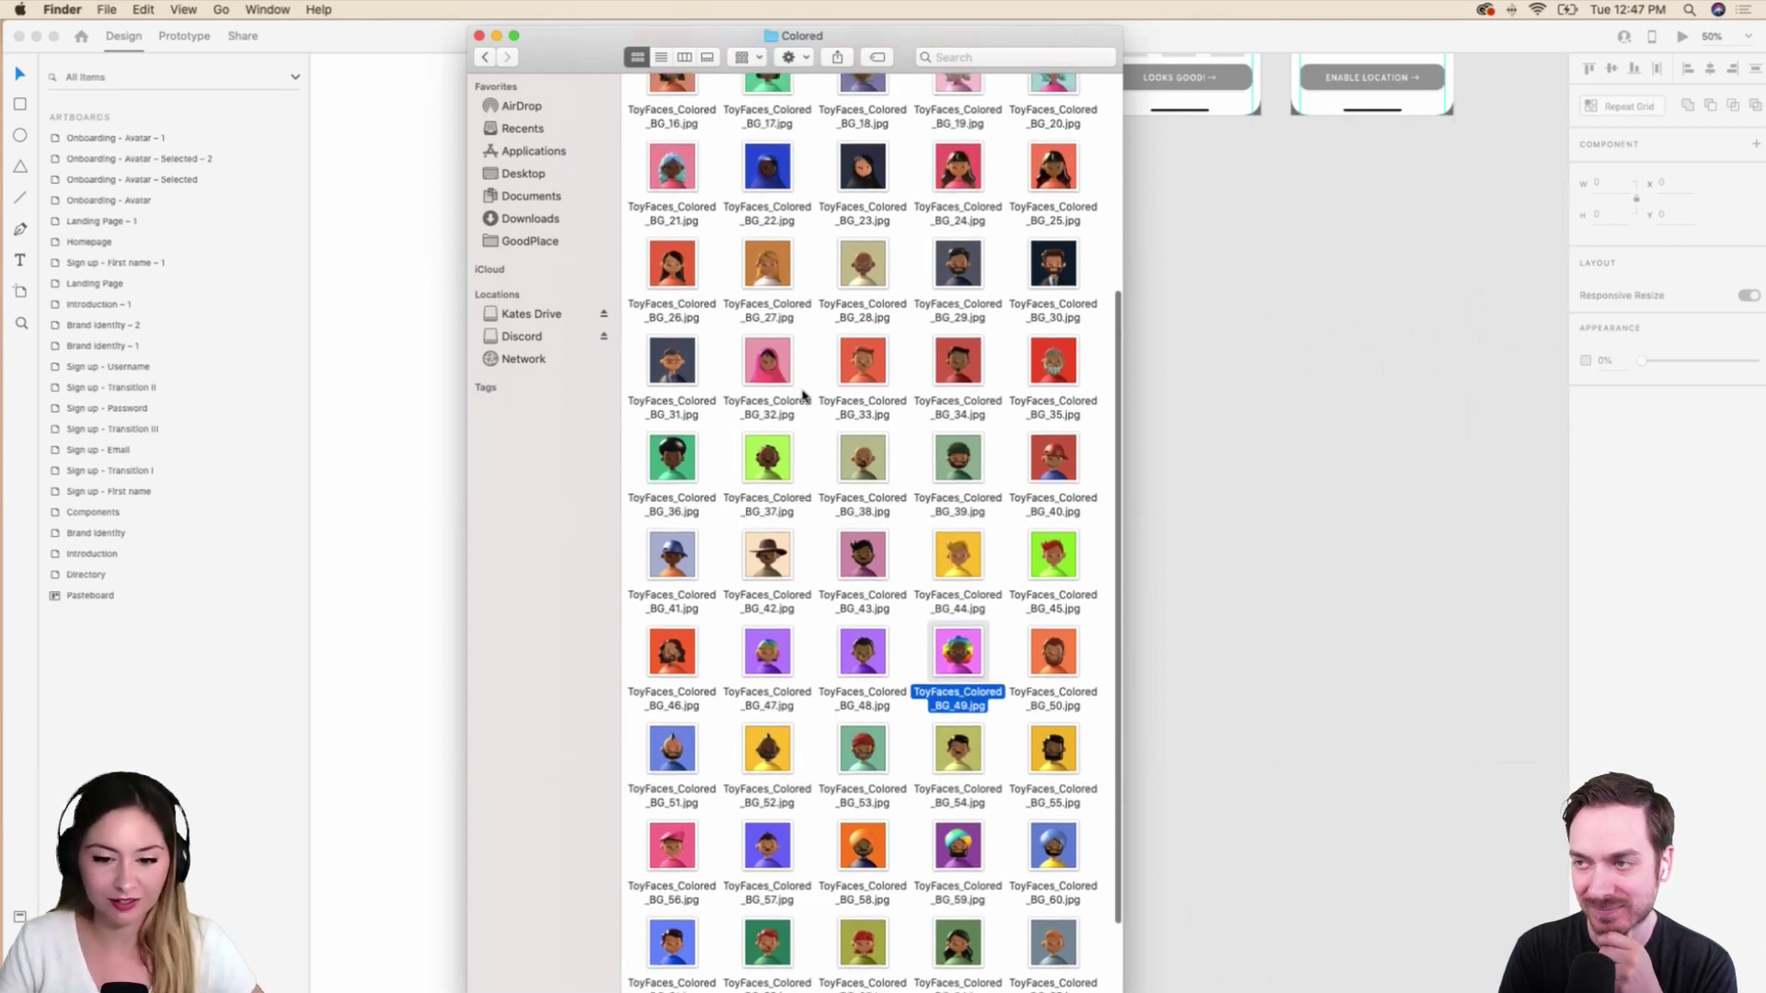
Switch back to Adobe XD, view the Onboarding - Avatar – 1 artboard at 100%, and select it.
key(cmd+tab)
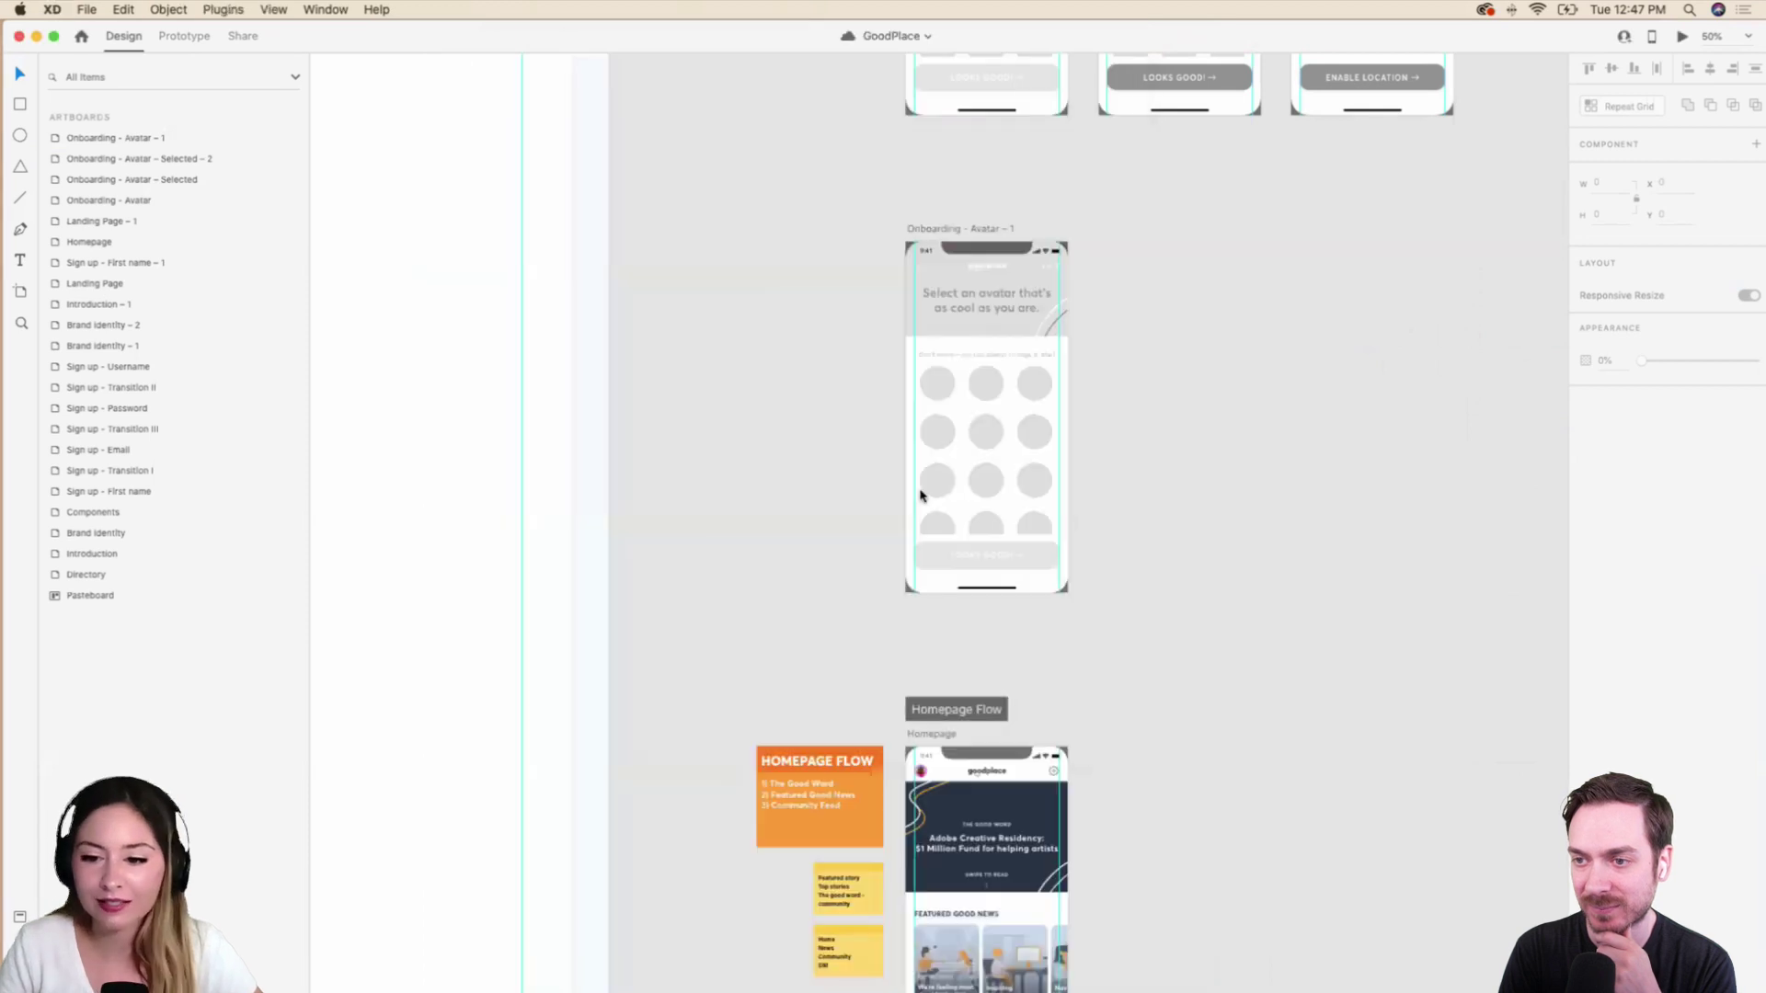
scroll(923, 496, up, 4)
scroll(923, 497, right, 2)
key(super+space)
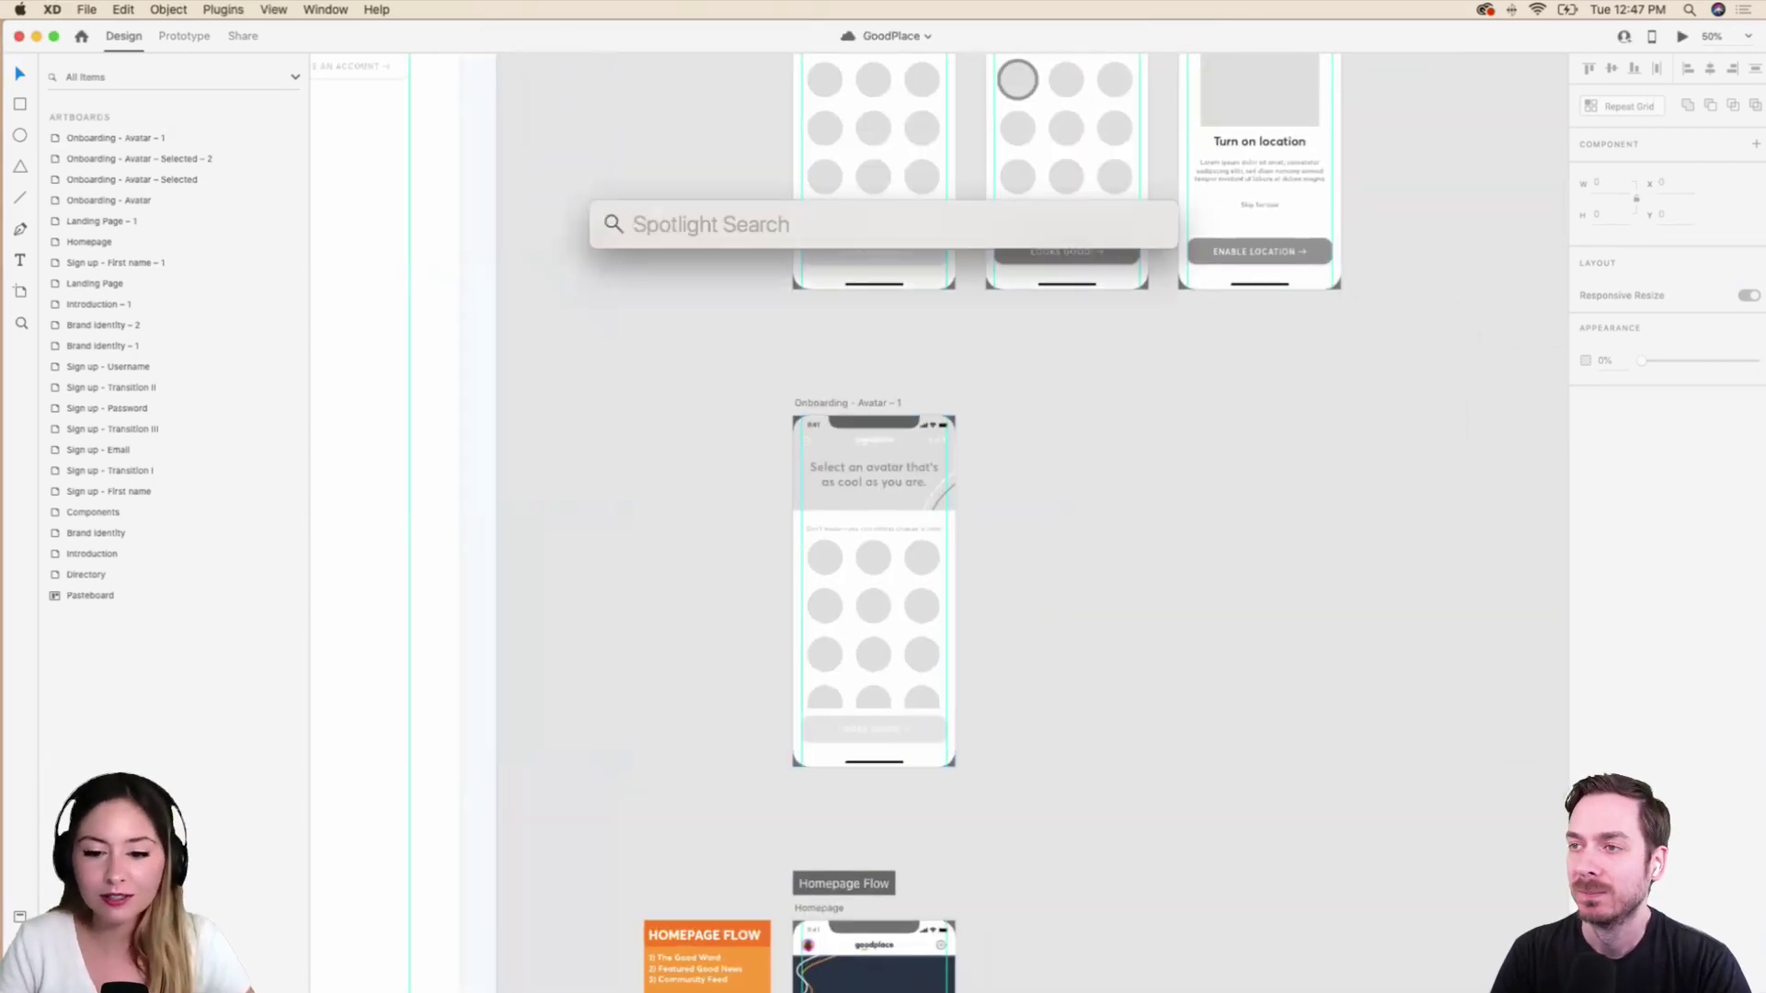
key(Escape)
key(super+1)
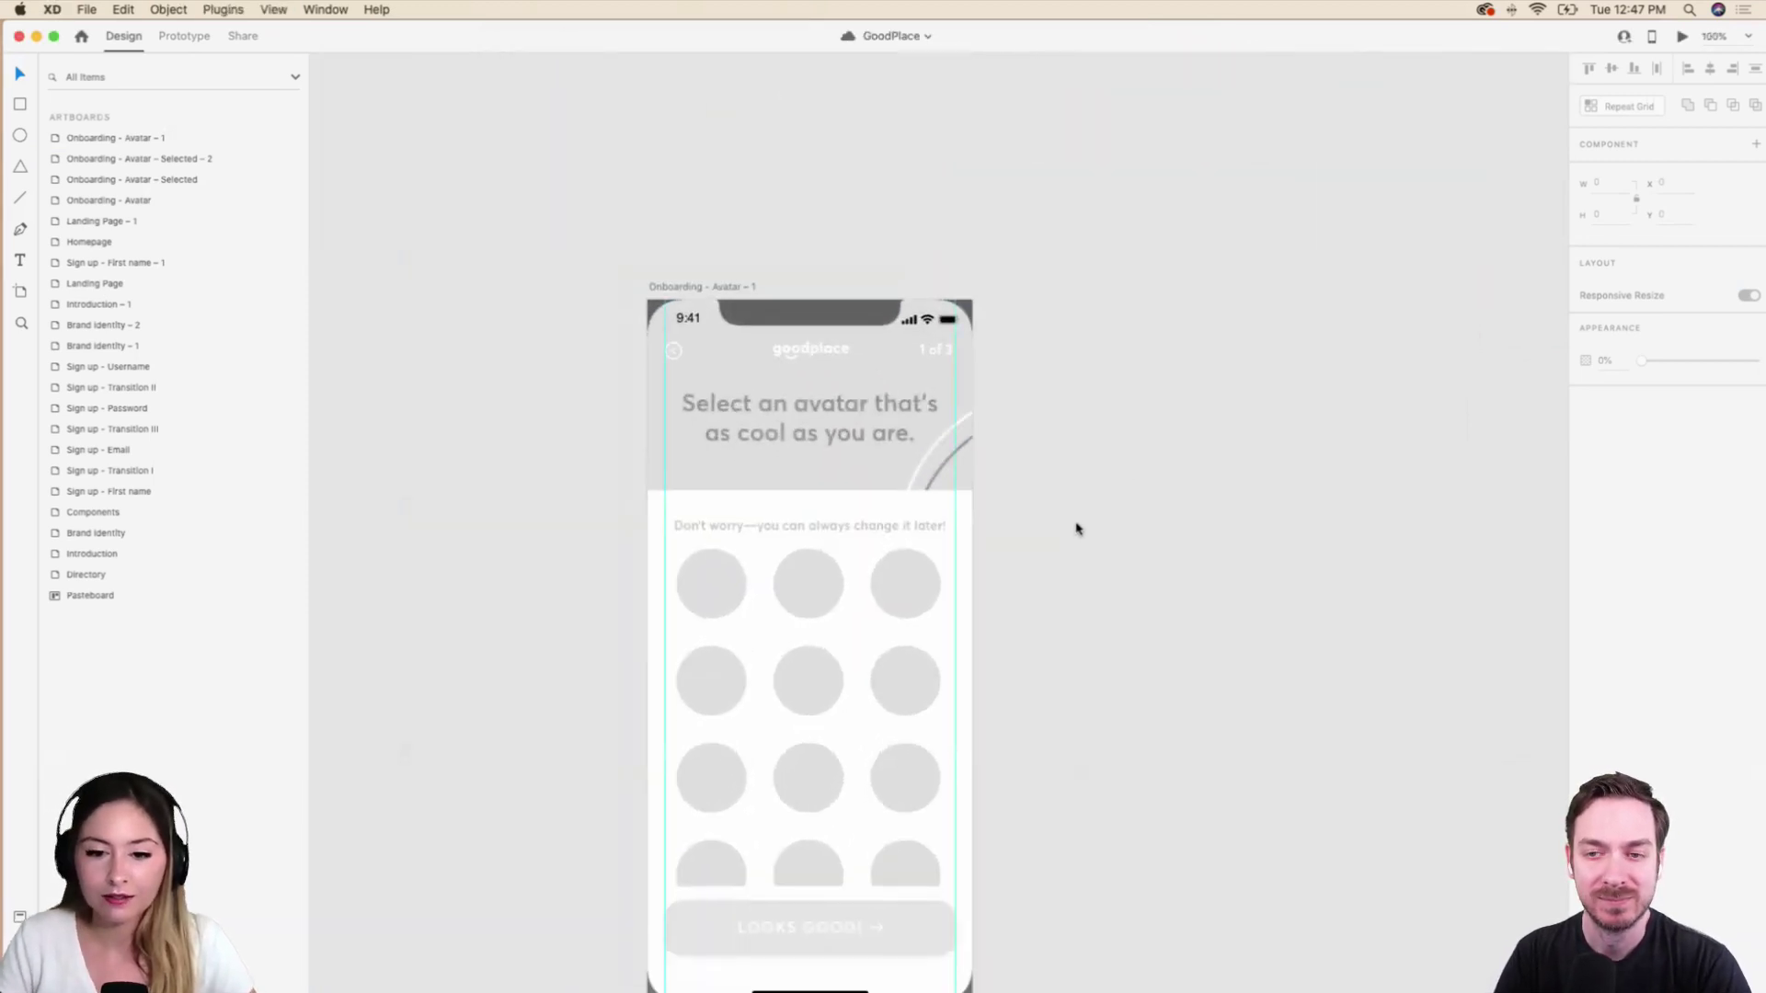
click(749, 367)
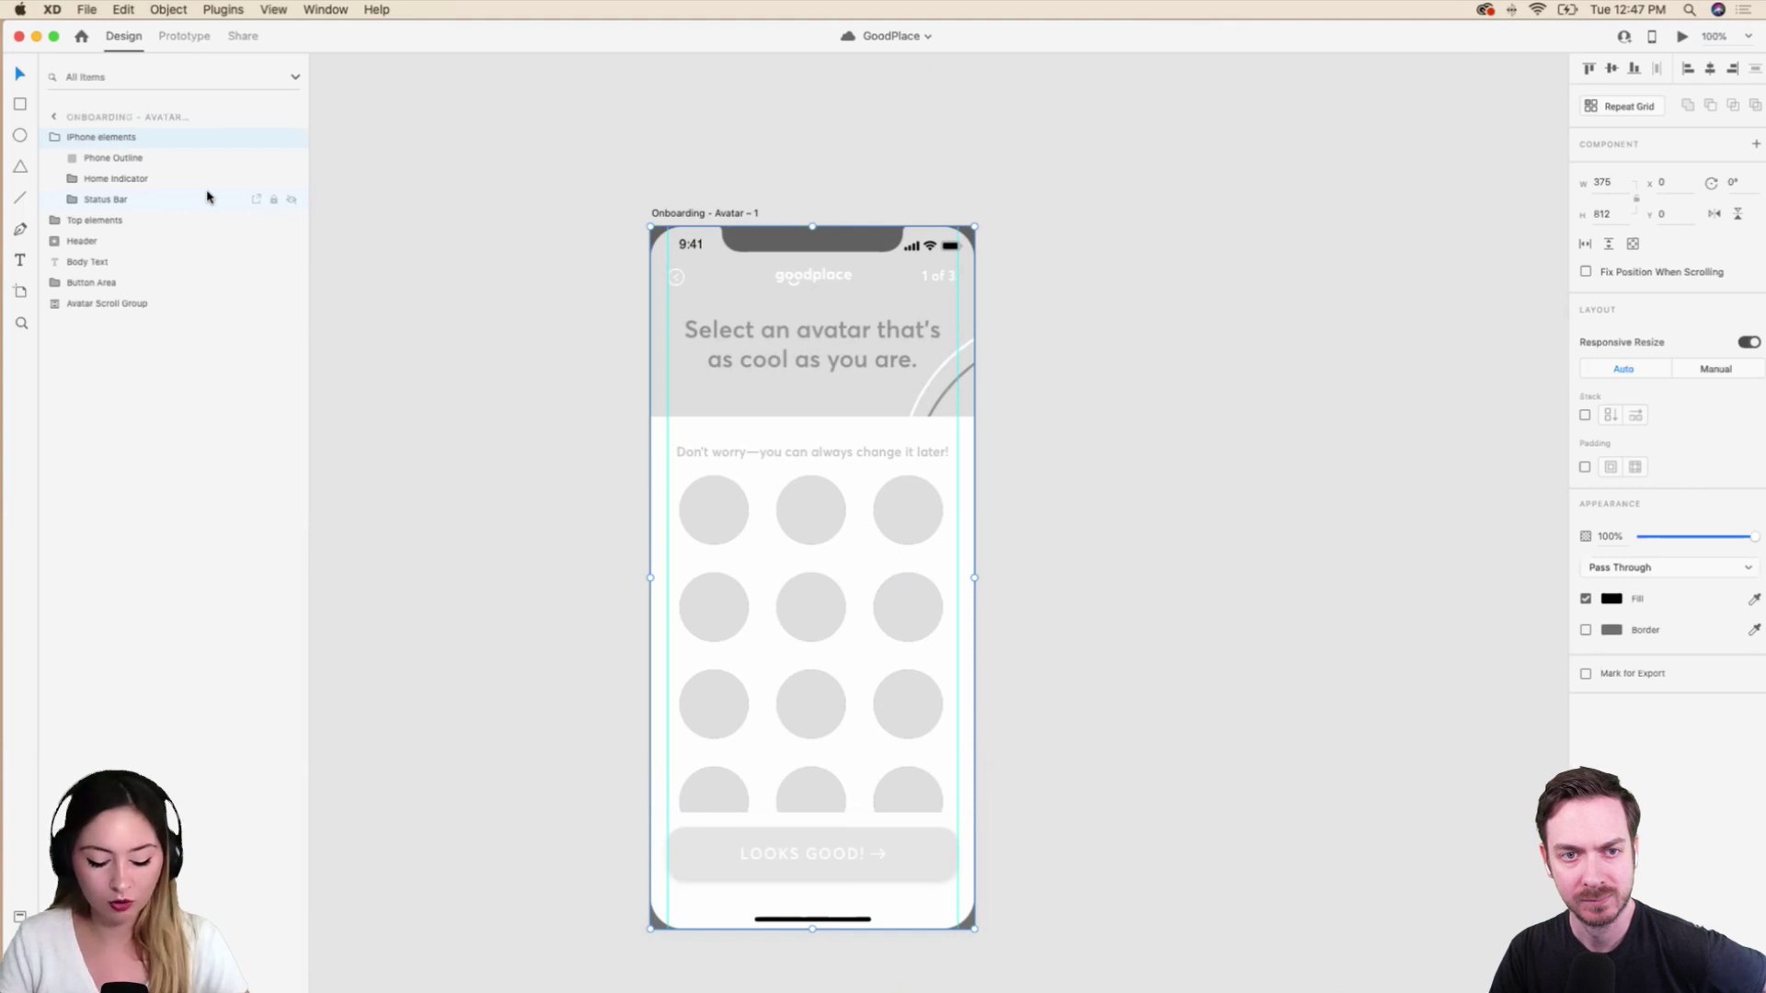
click(727, 214)
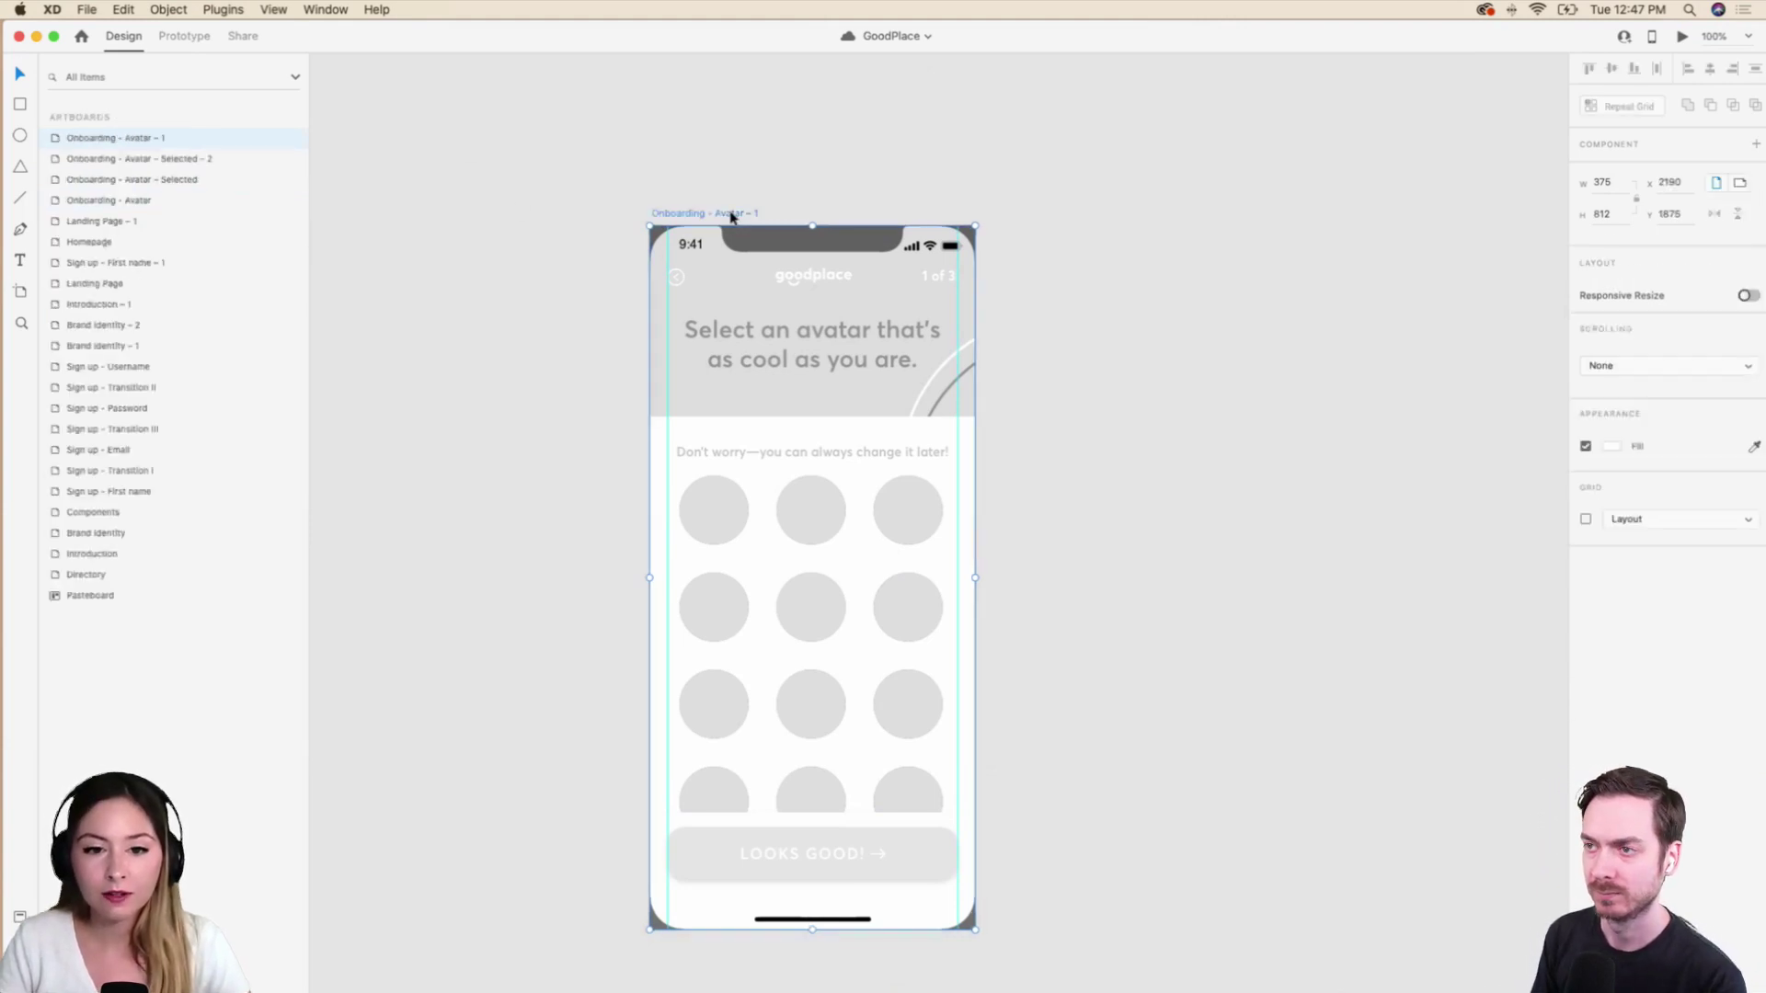
key(super+d)
key(super+z)
click(742, 276)
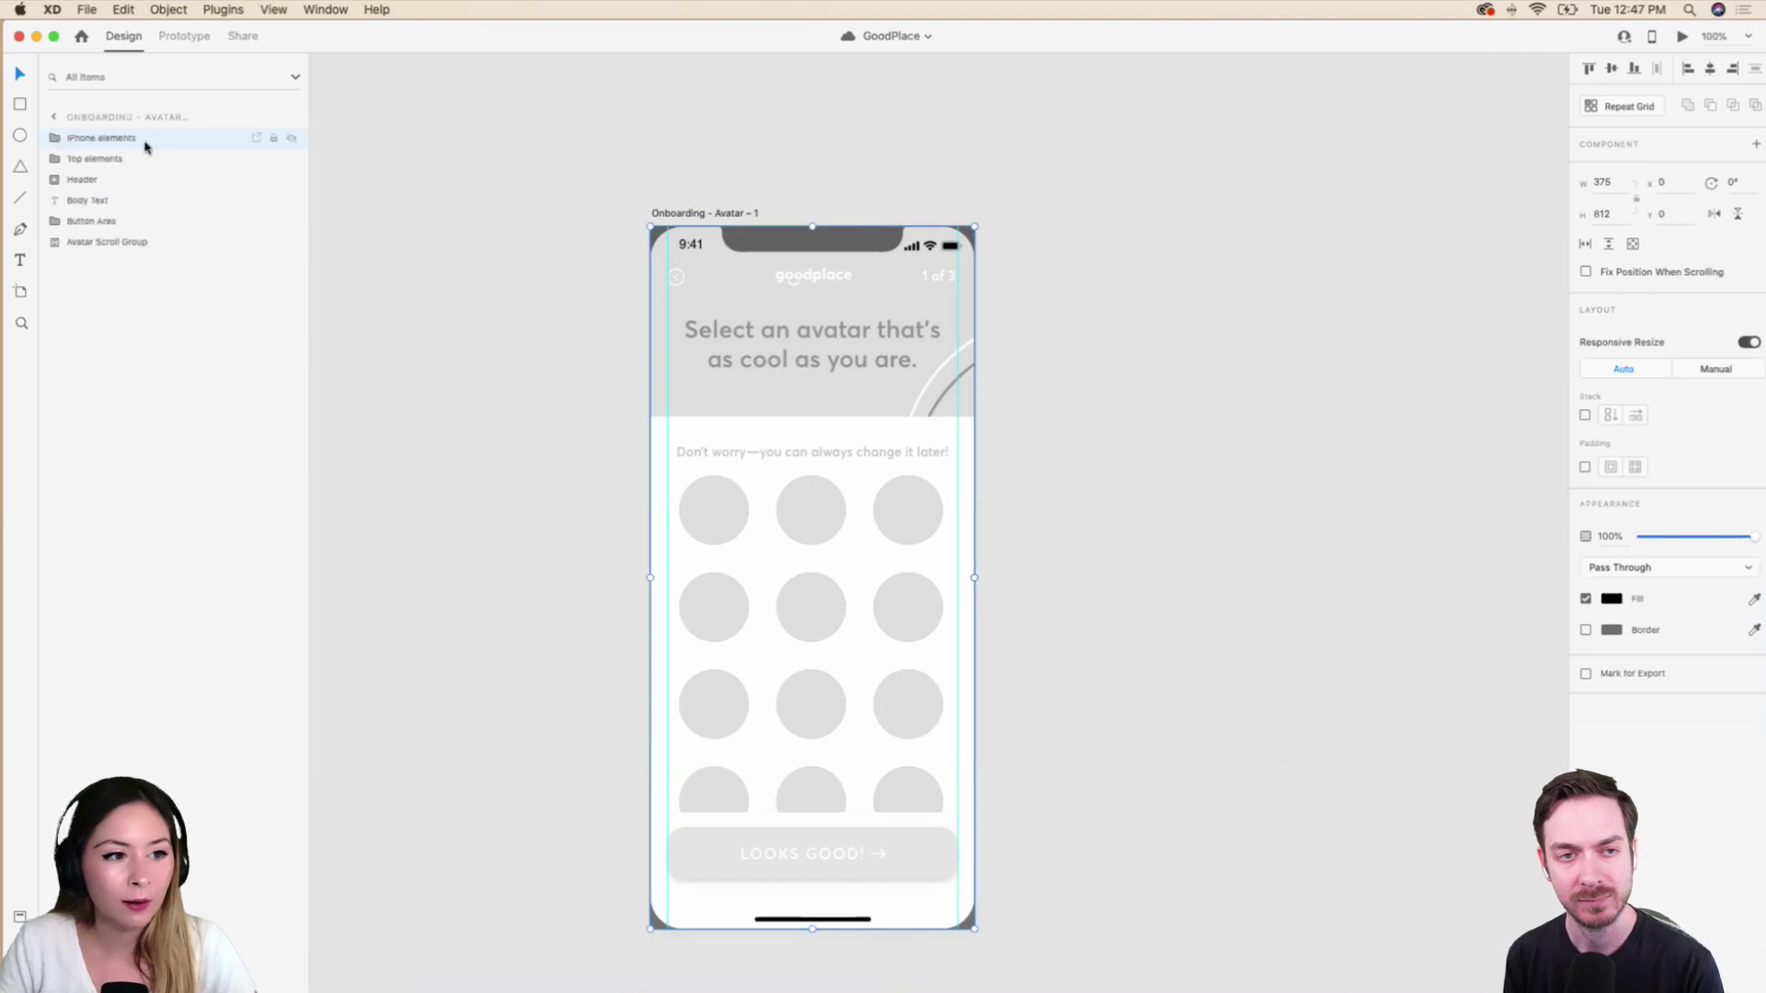
click(291, 138)
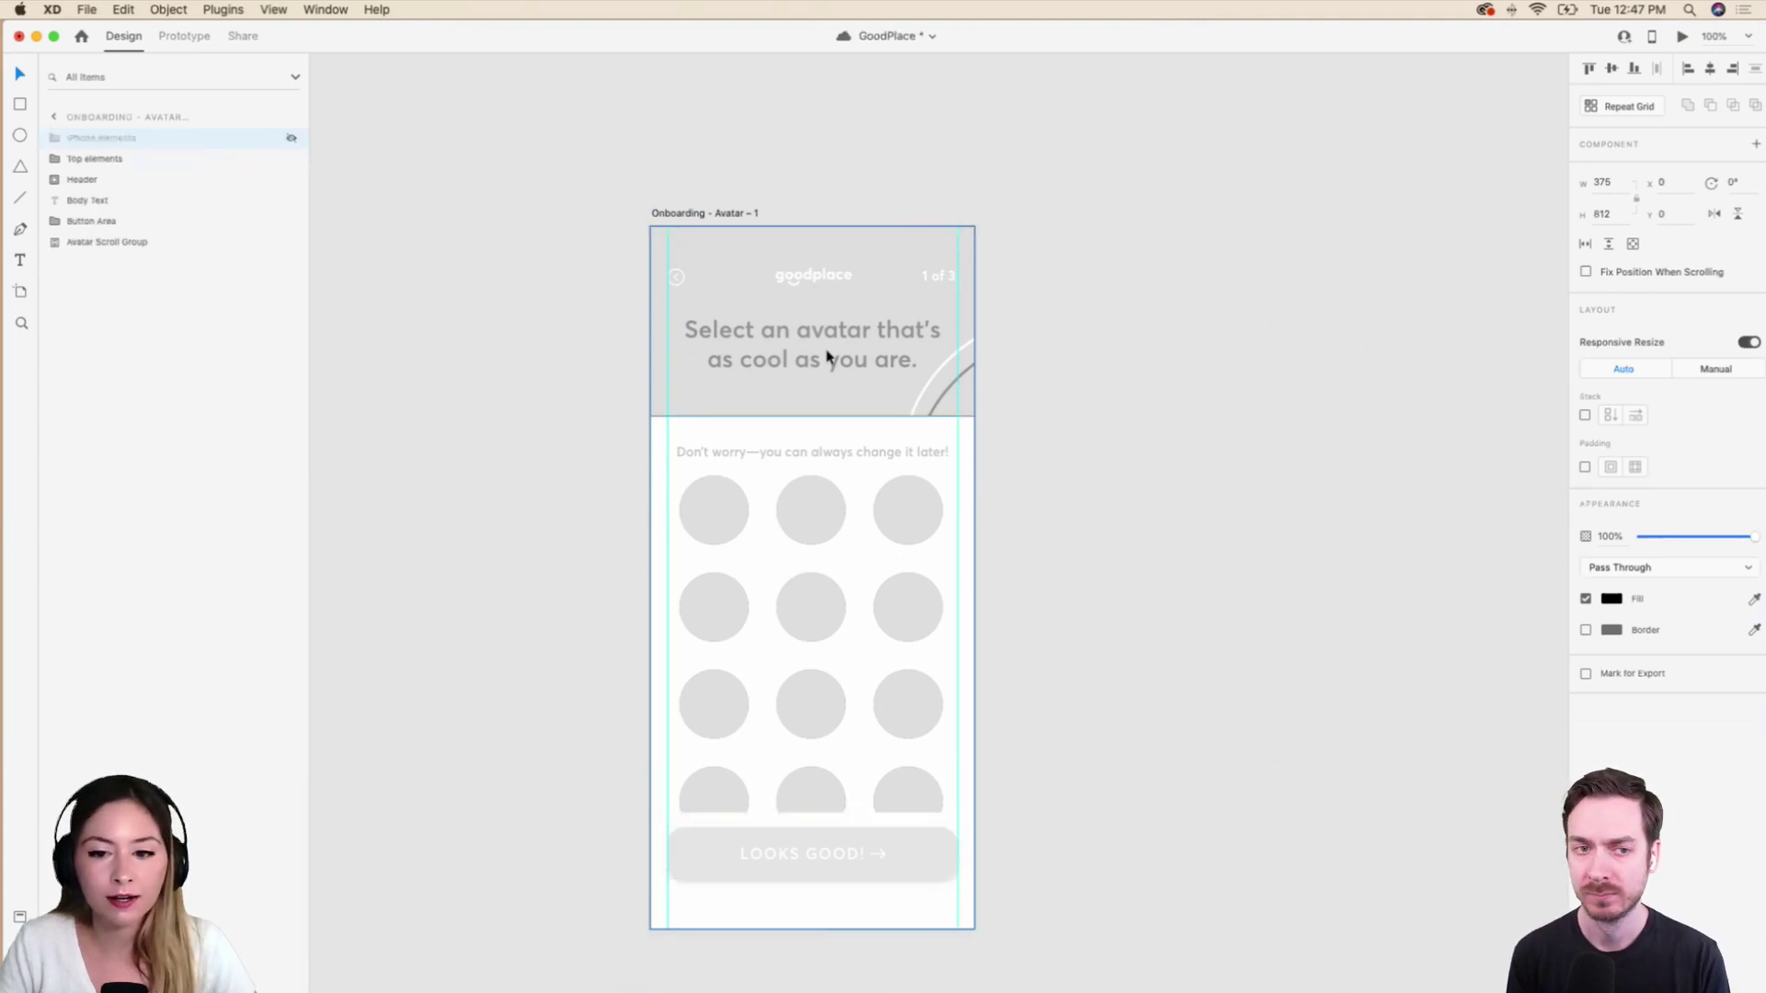
click(291, 138)
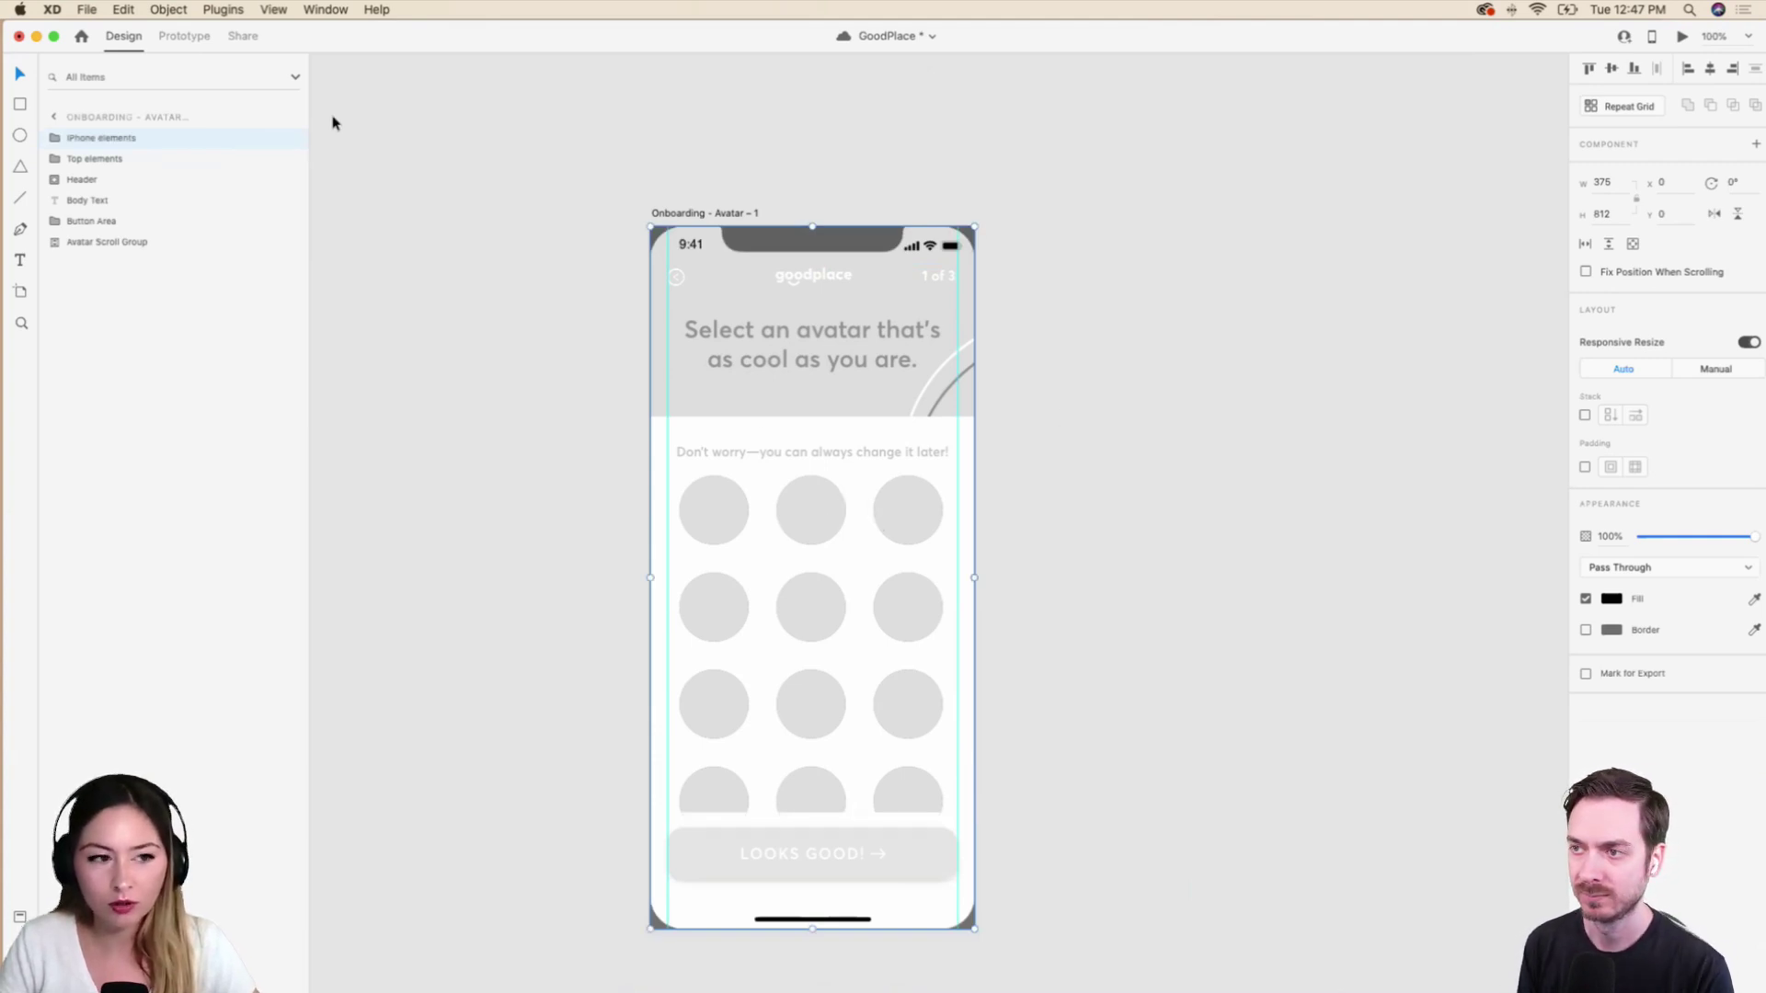
Examine the second and third avatar circles in the grid's first row by selecting their nested layers.
double_click(822, 538)
double_click(821, 538)
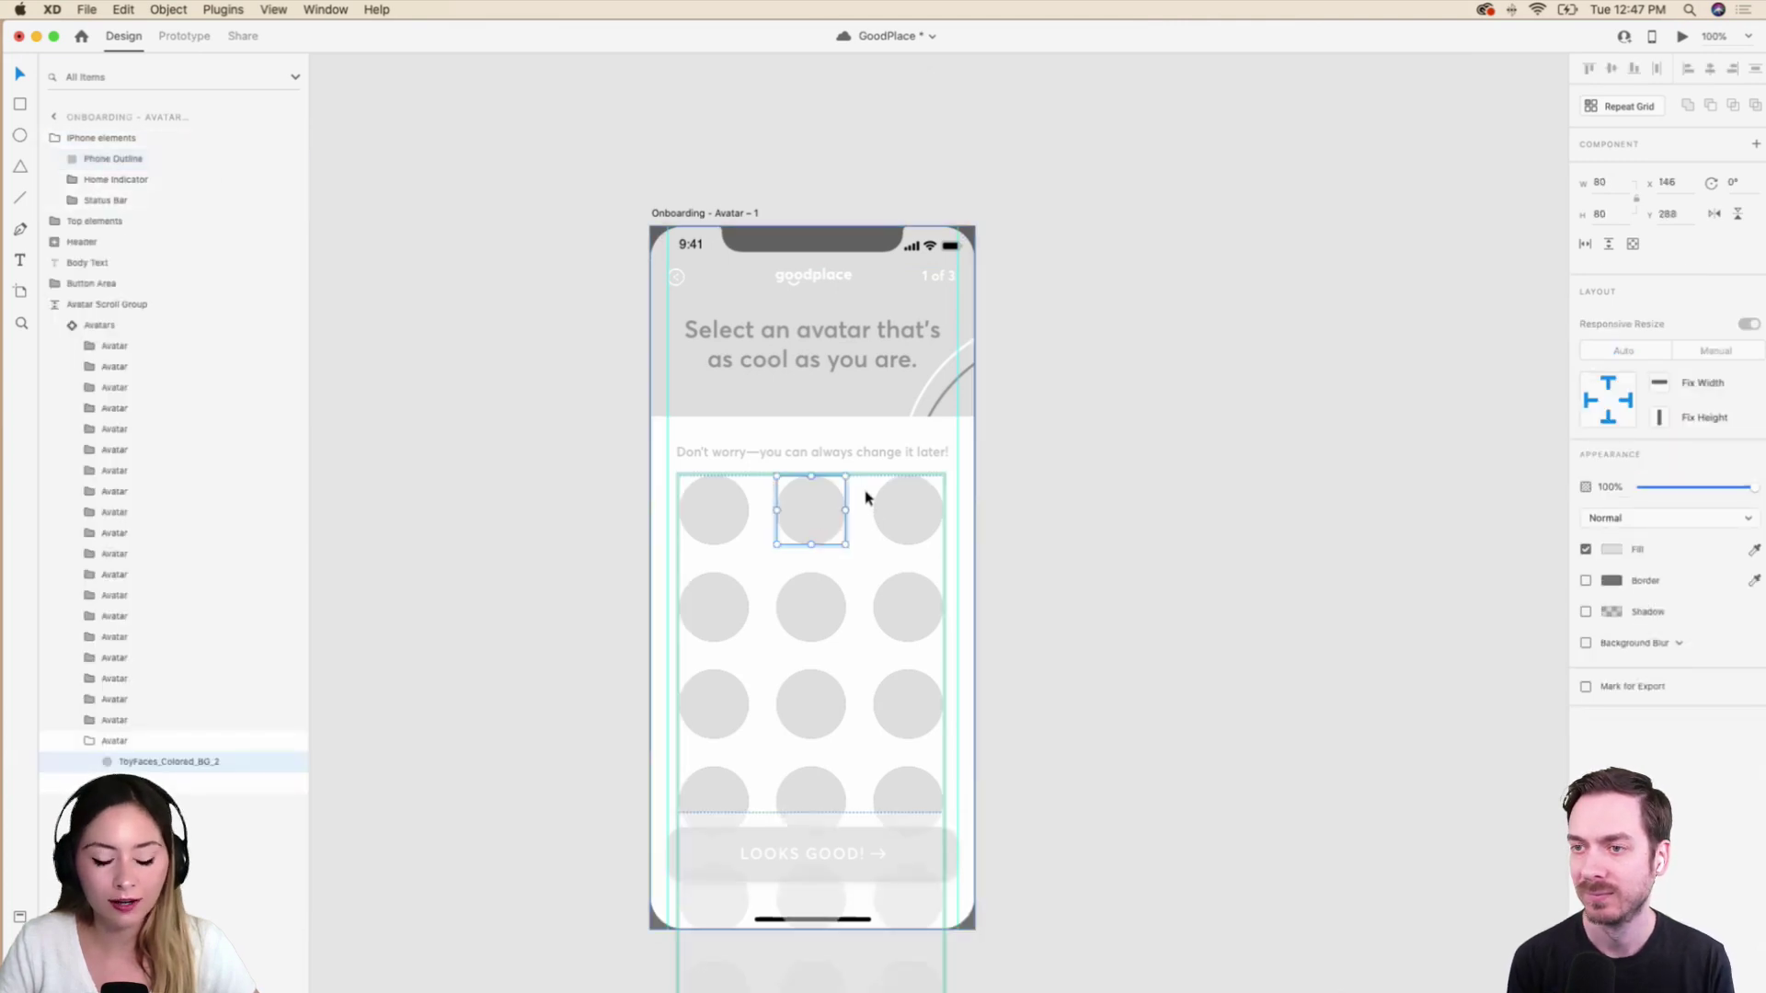
click(1086, 659)
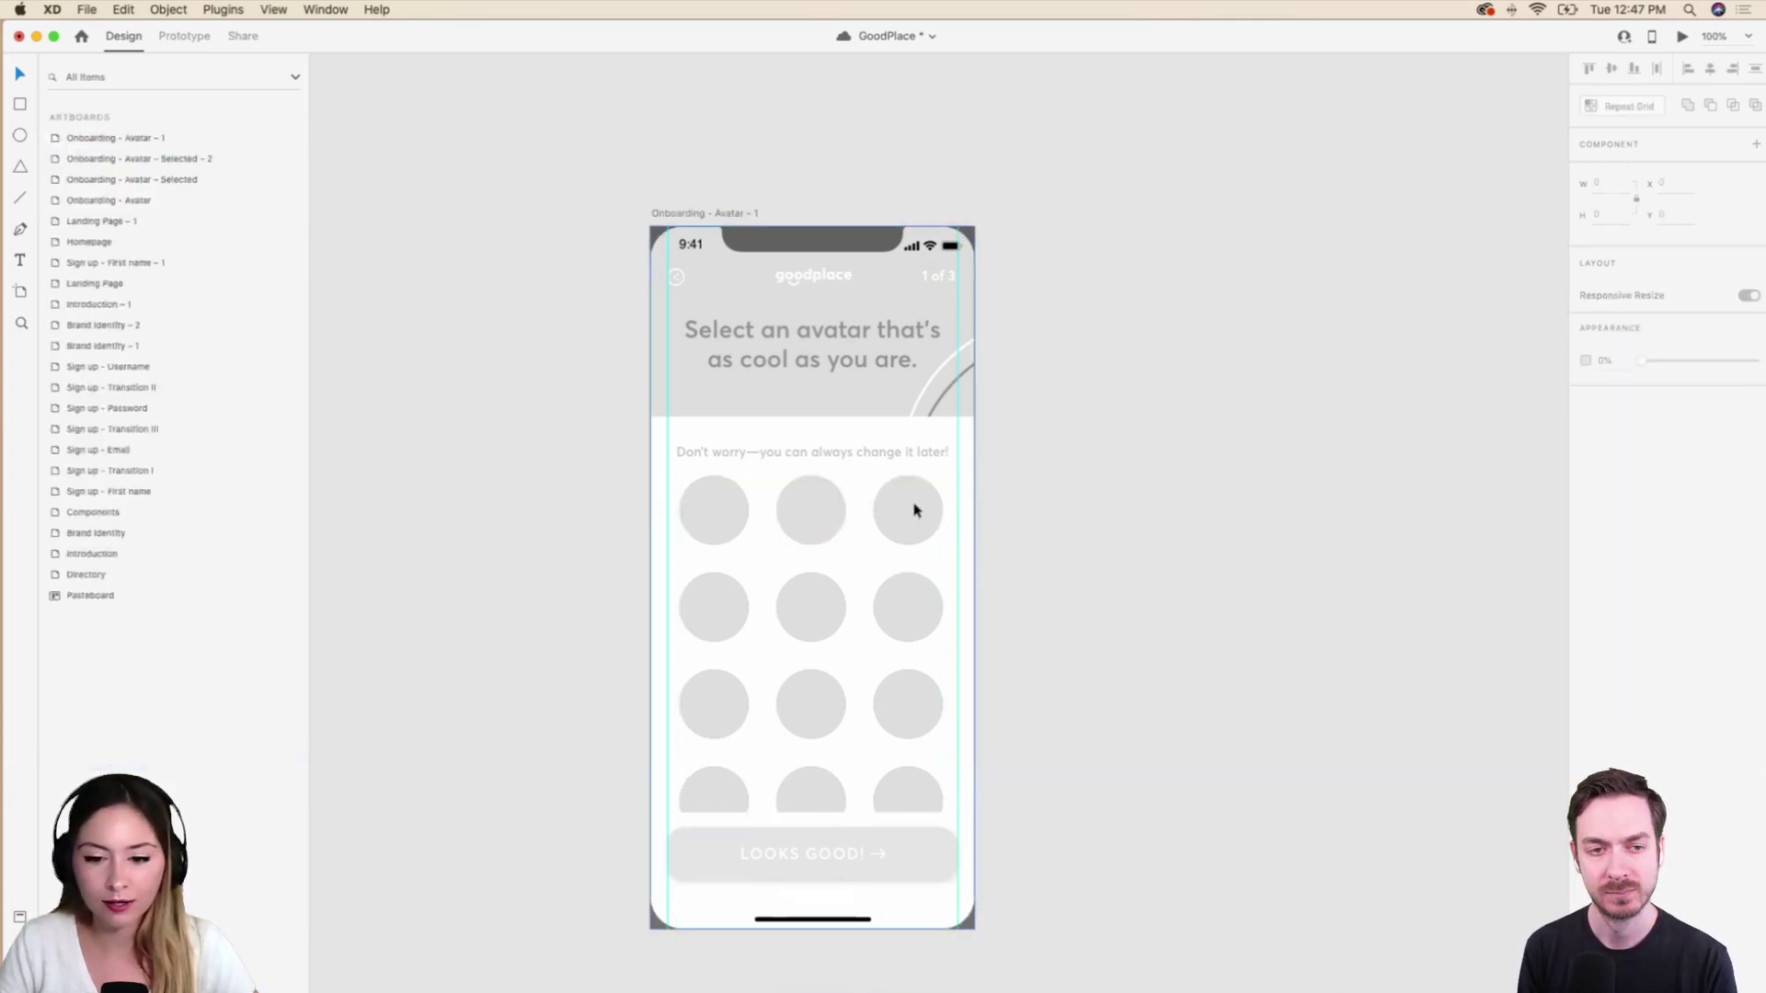
click(916, 511)
double_click(915, 505)
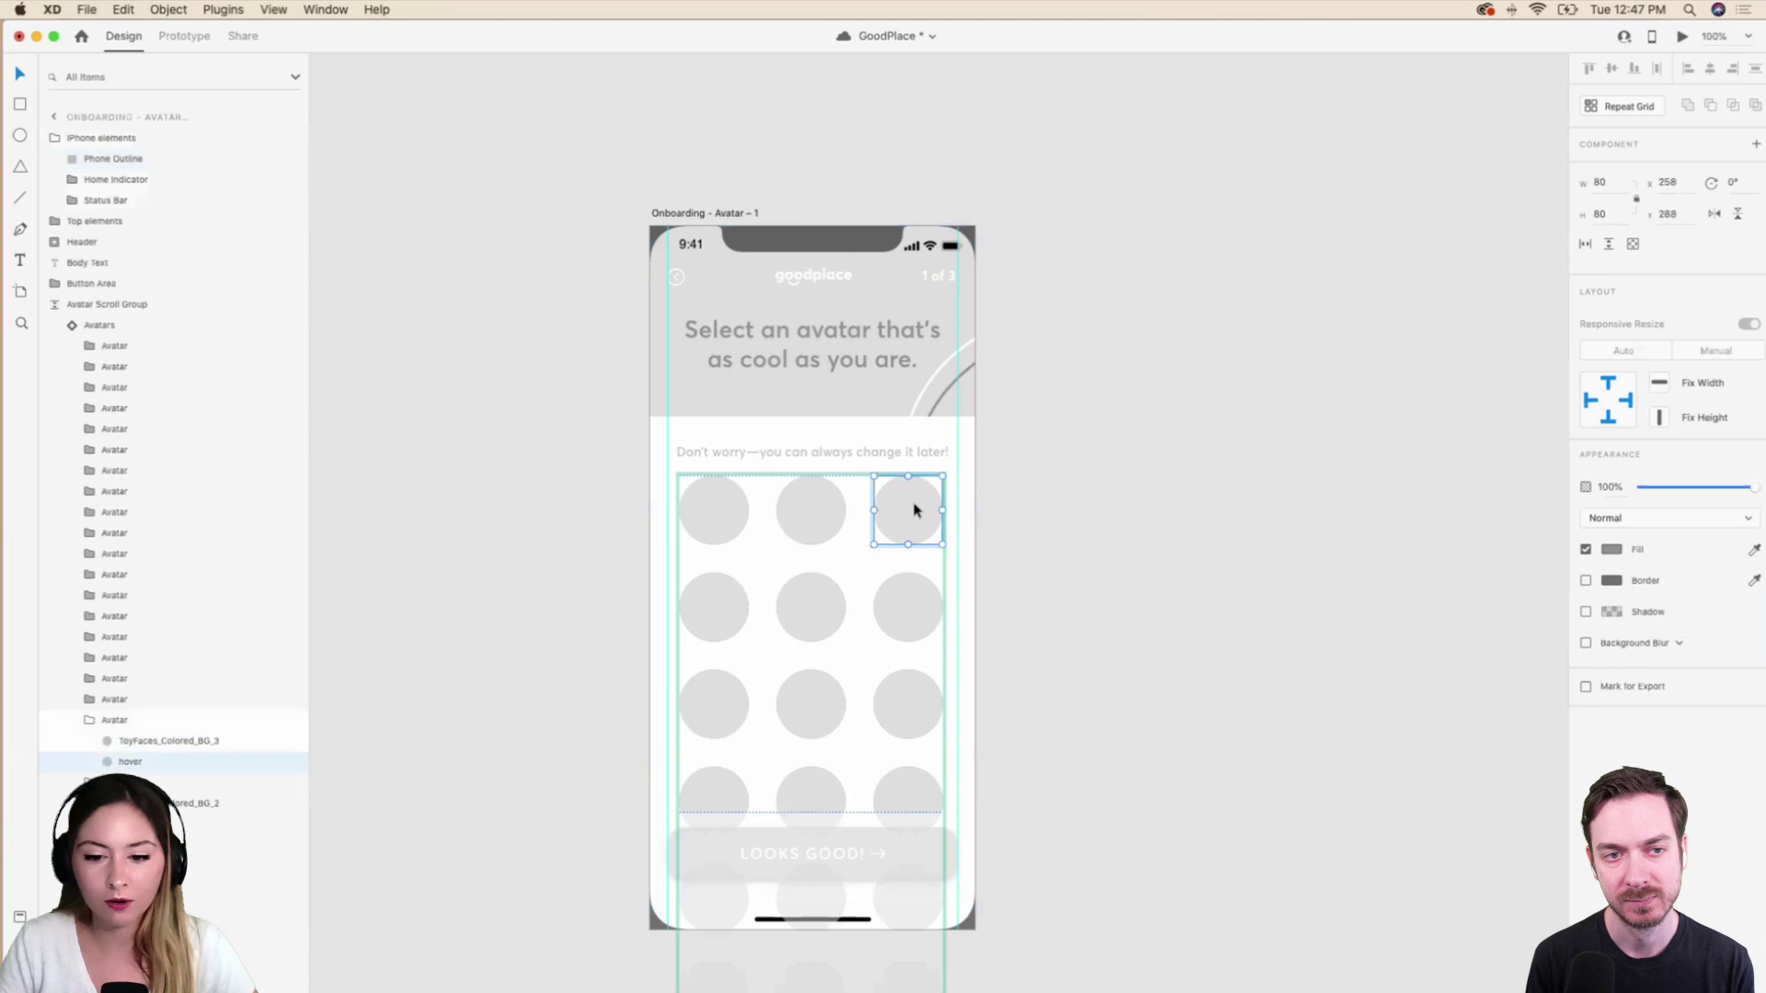
click(789, 515)
double_click(808, 522)
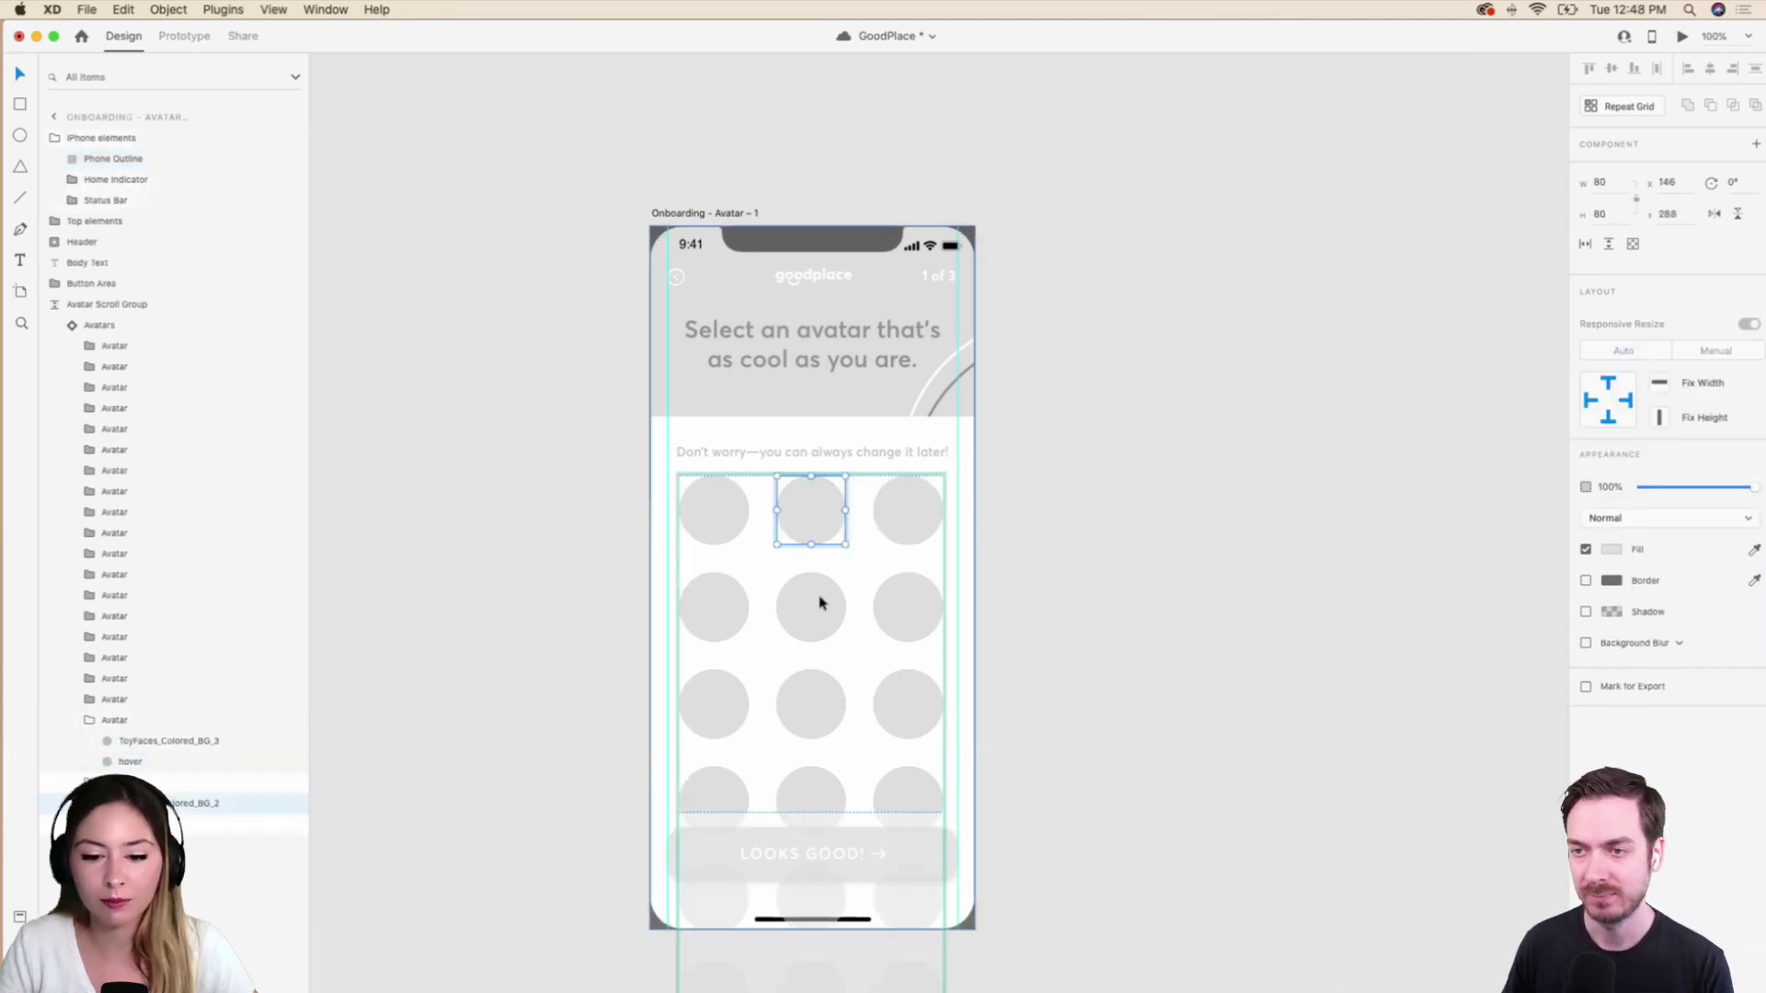
Collapse the iPhone elements group of the Onboarding - Avatar – 1 artboard and hide it.
click(148, 138)
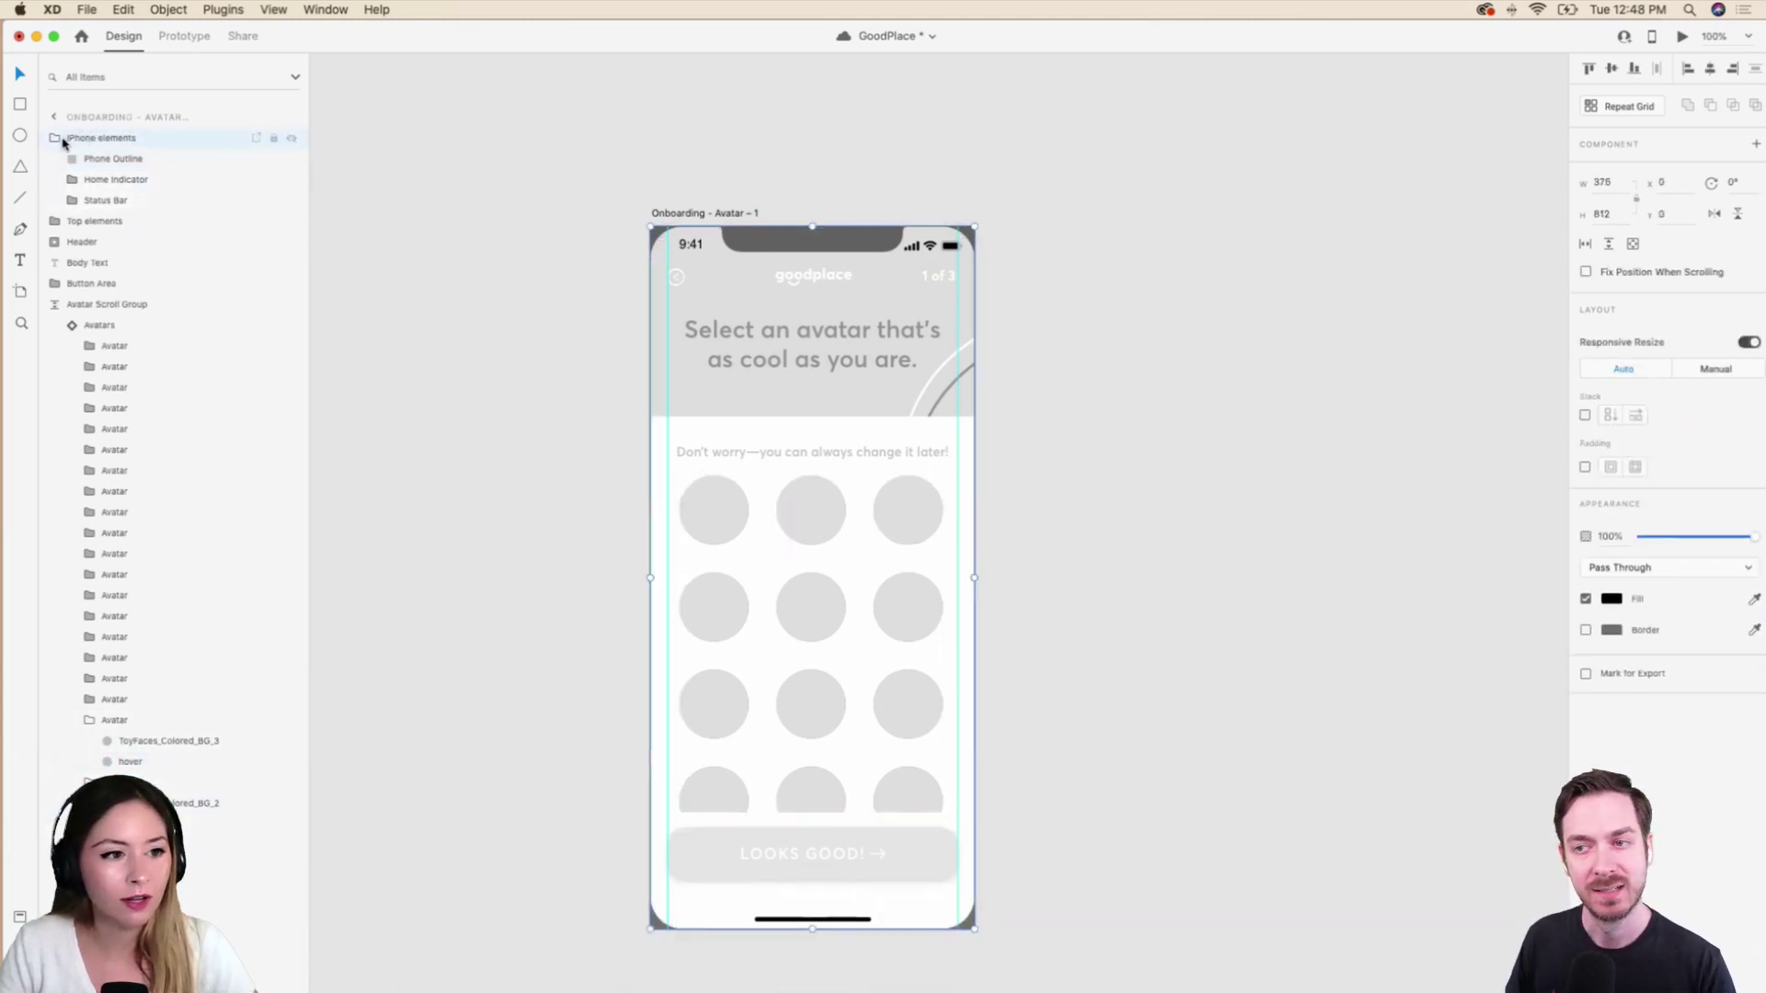
click(57, 138)
click(292, 138)
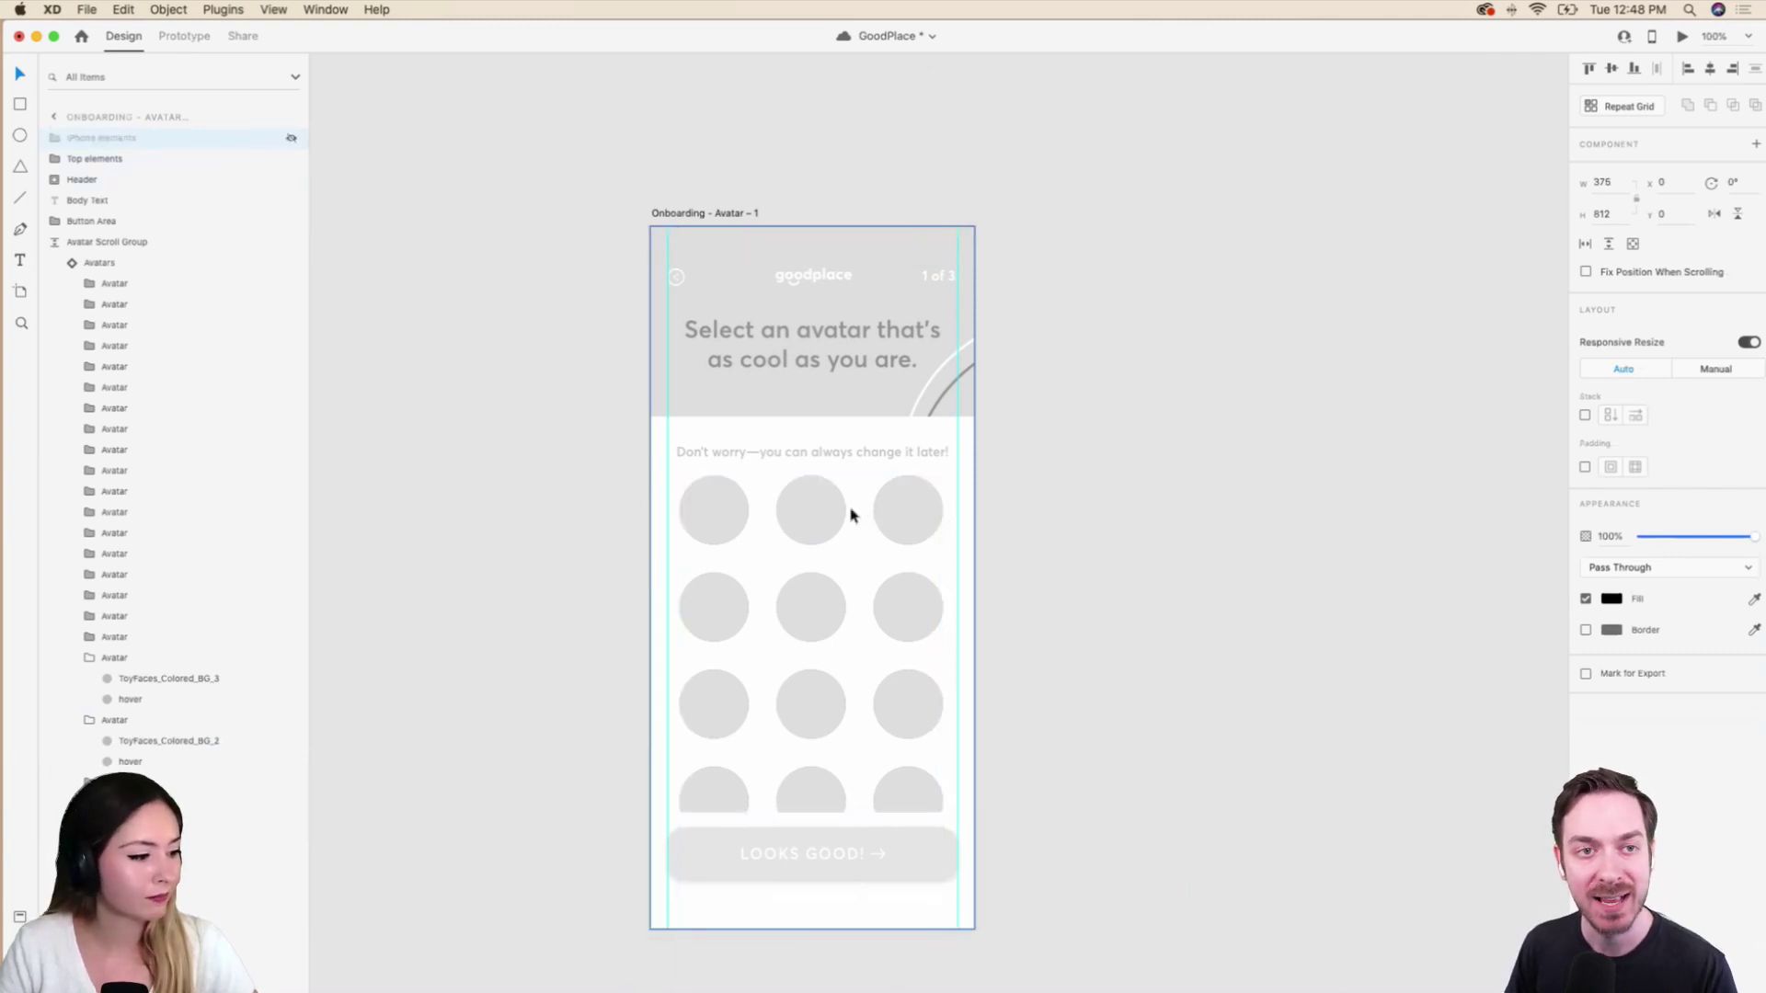
Set the fill of the header's bg rectangle to the saved light blue color.
scroll(742, 410, up, 1)
click(702, 390)
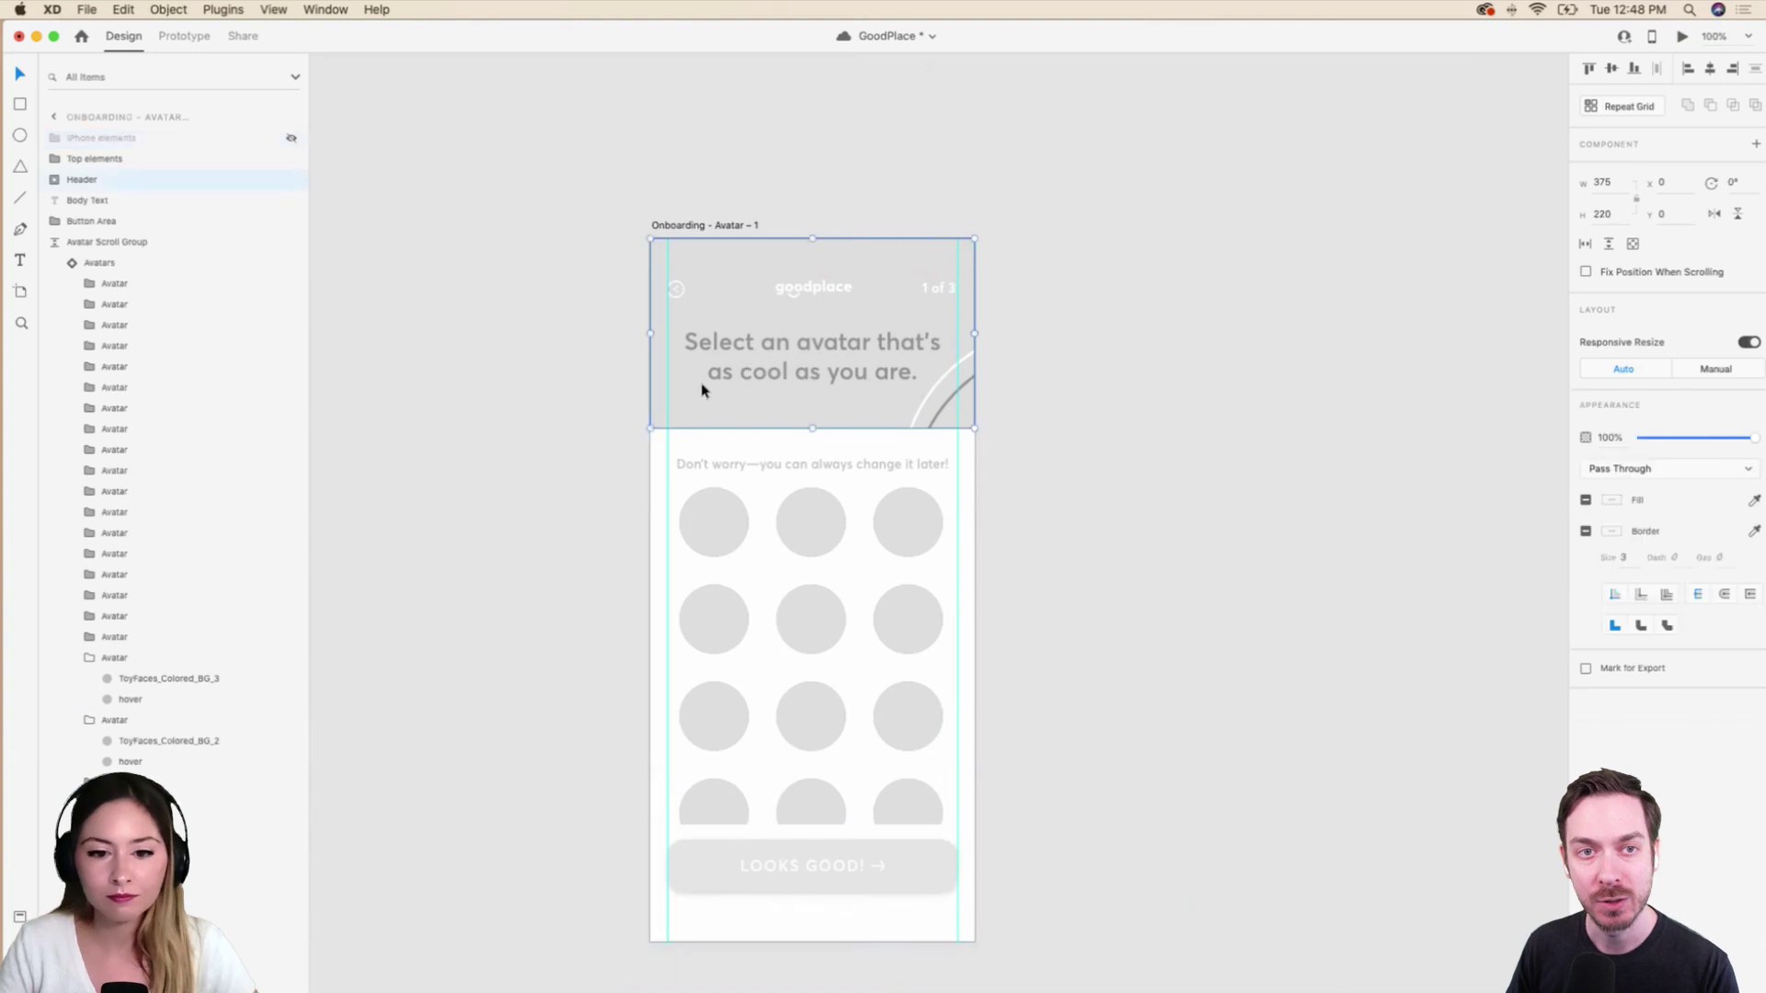
double_click(701, 395)
click(703, 407)
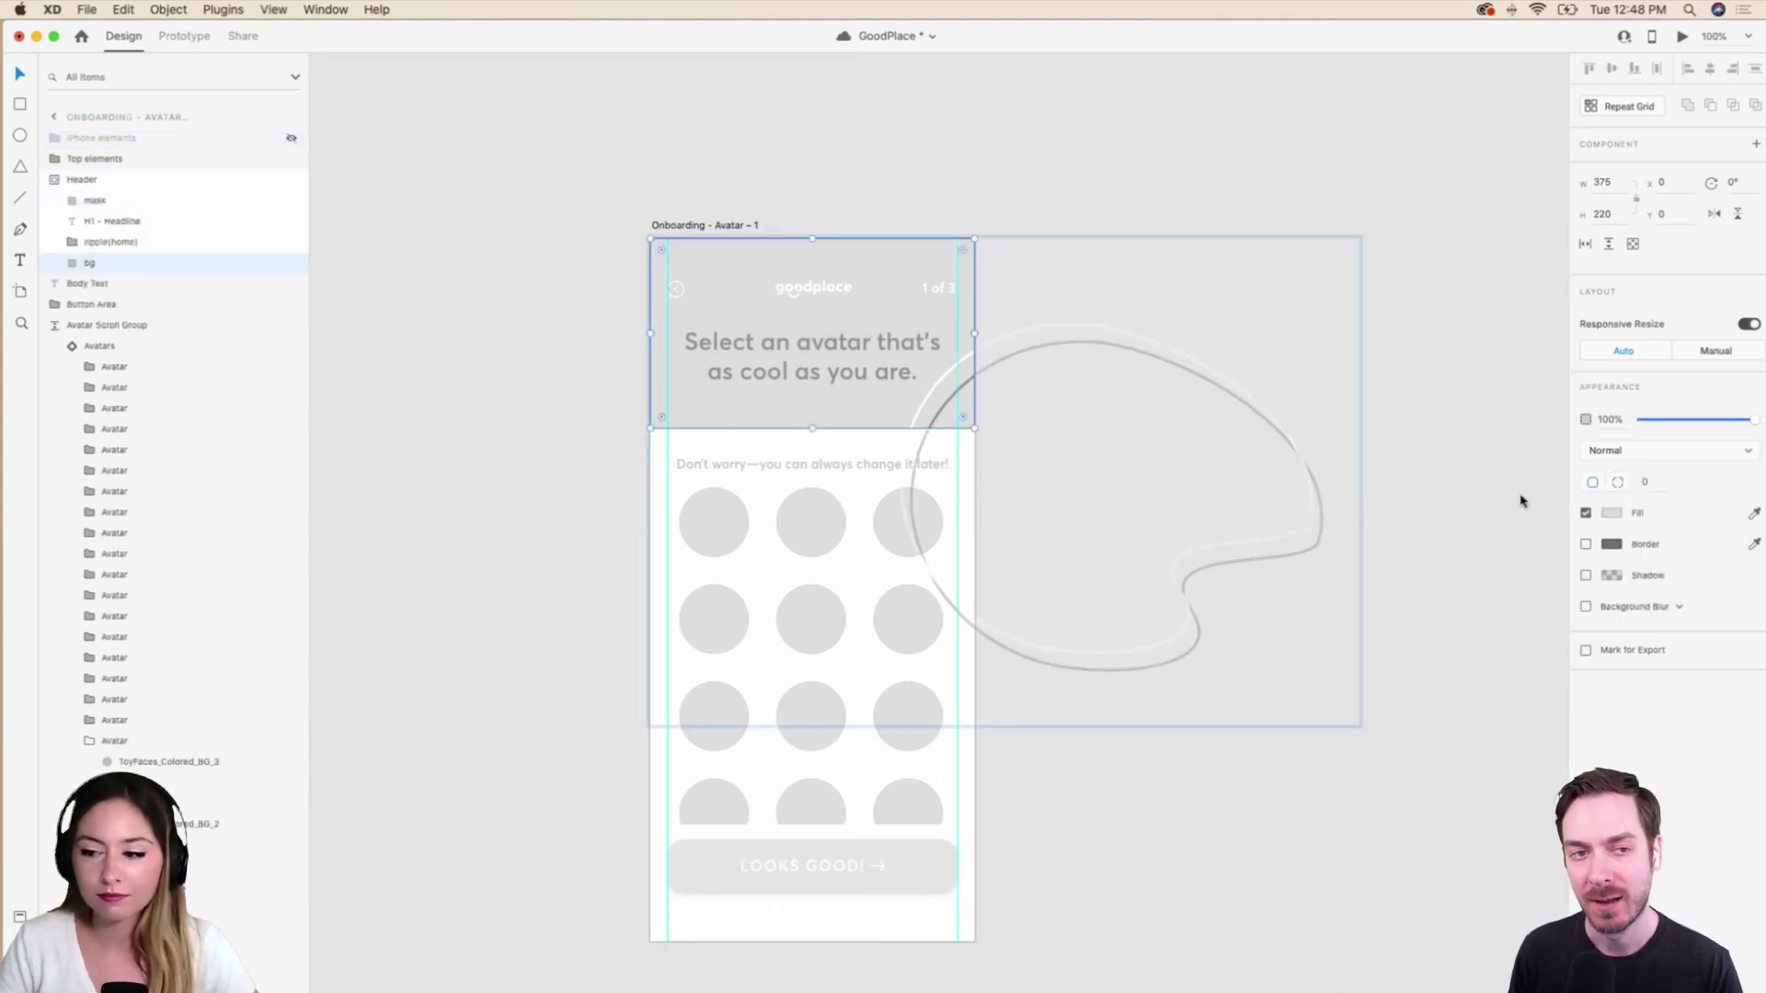
click(1612, 514)
click(1441, 614)
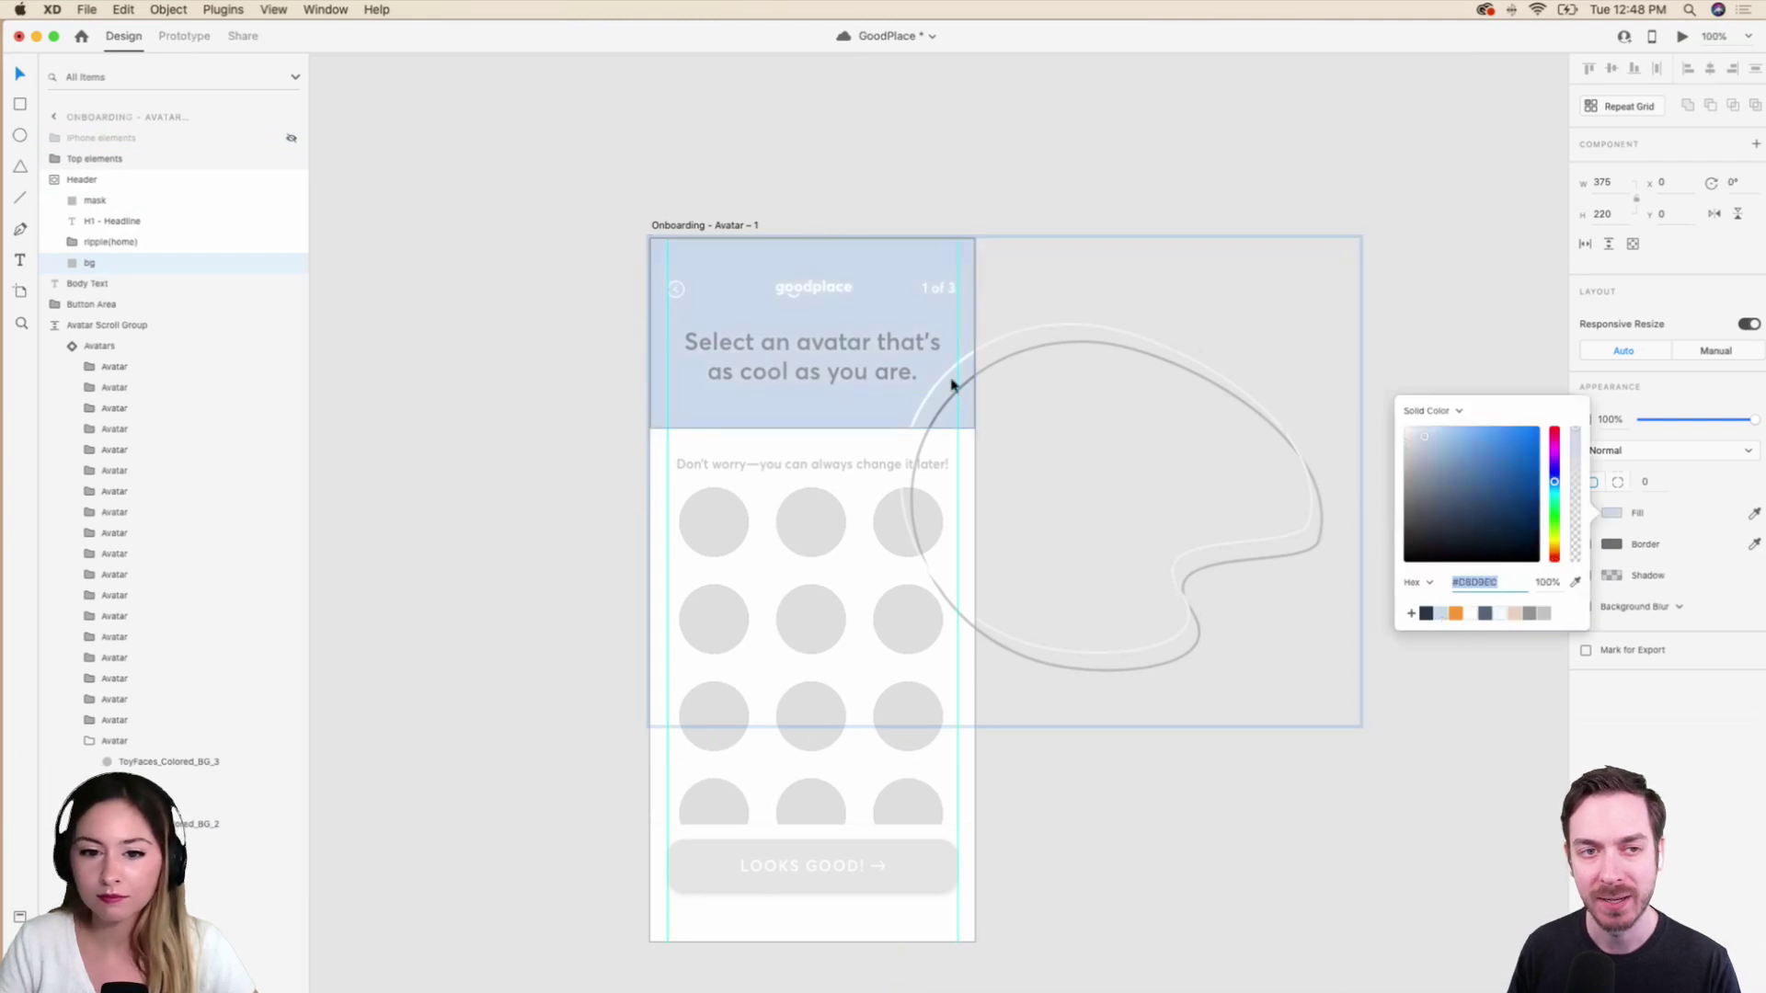
Set the fill of the header headline "Select an avatar that's as cool as you are." to the saved dark navy color.
click(878, 359)
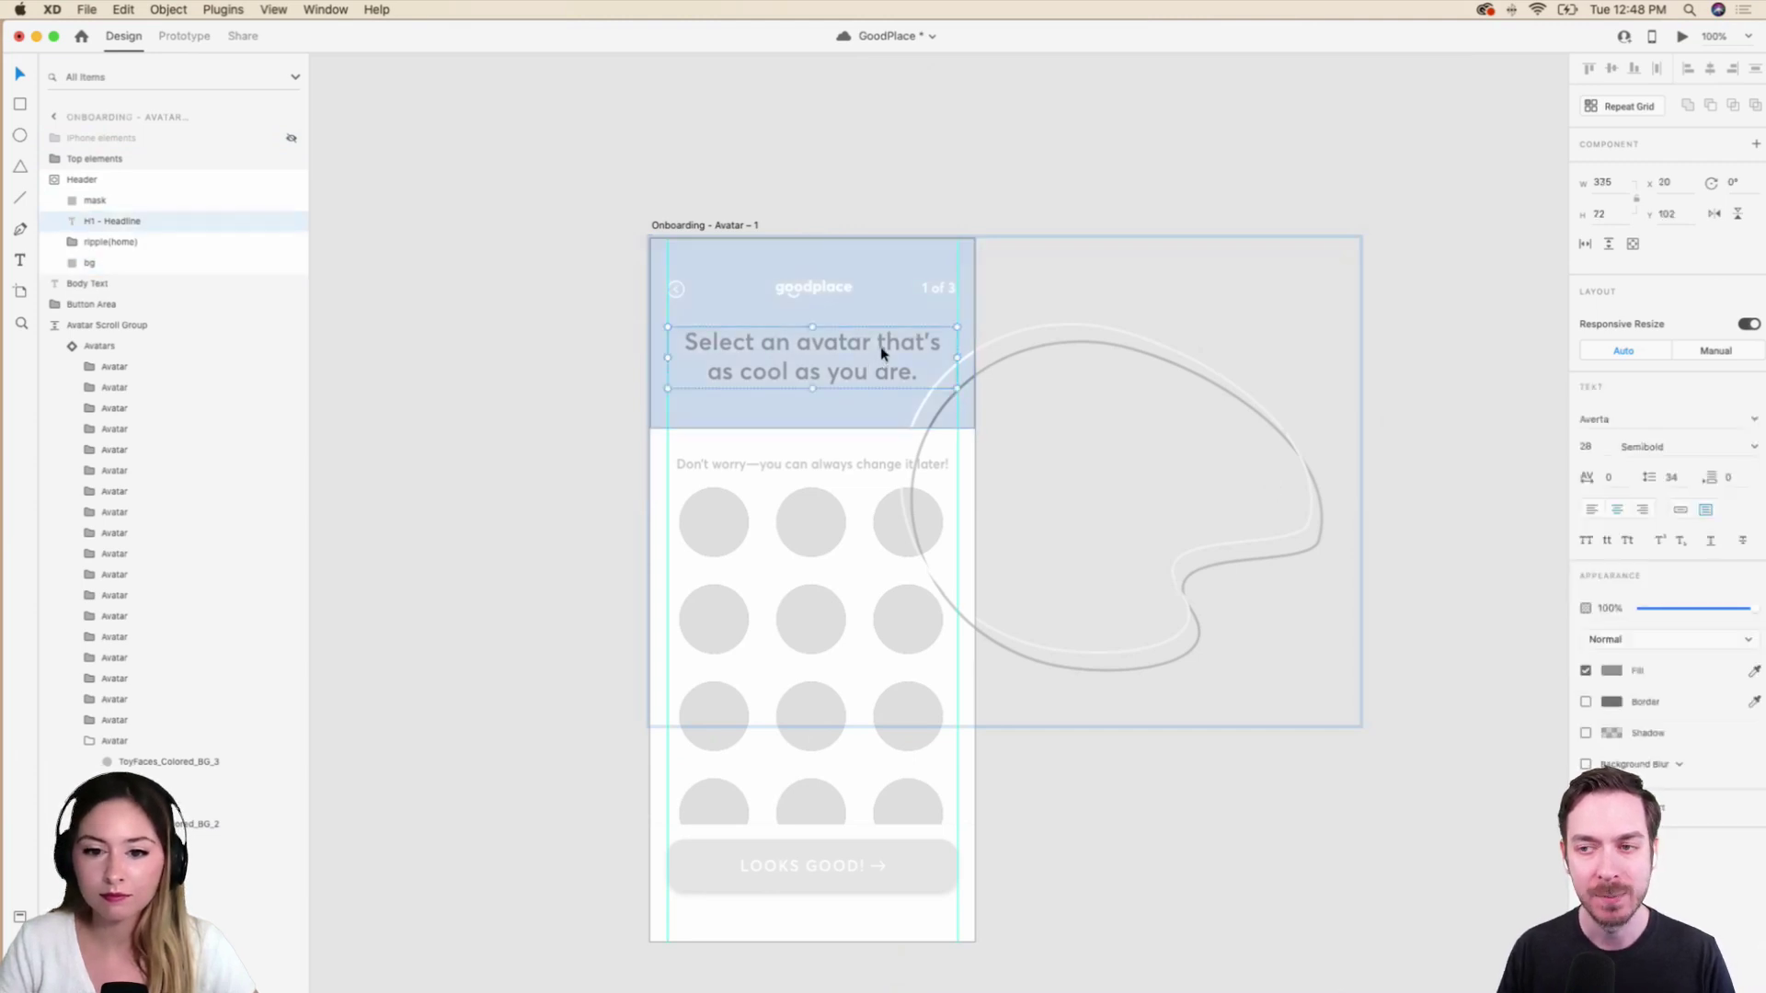
click(1612, 672)
click(1428, 763)
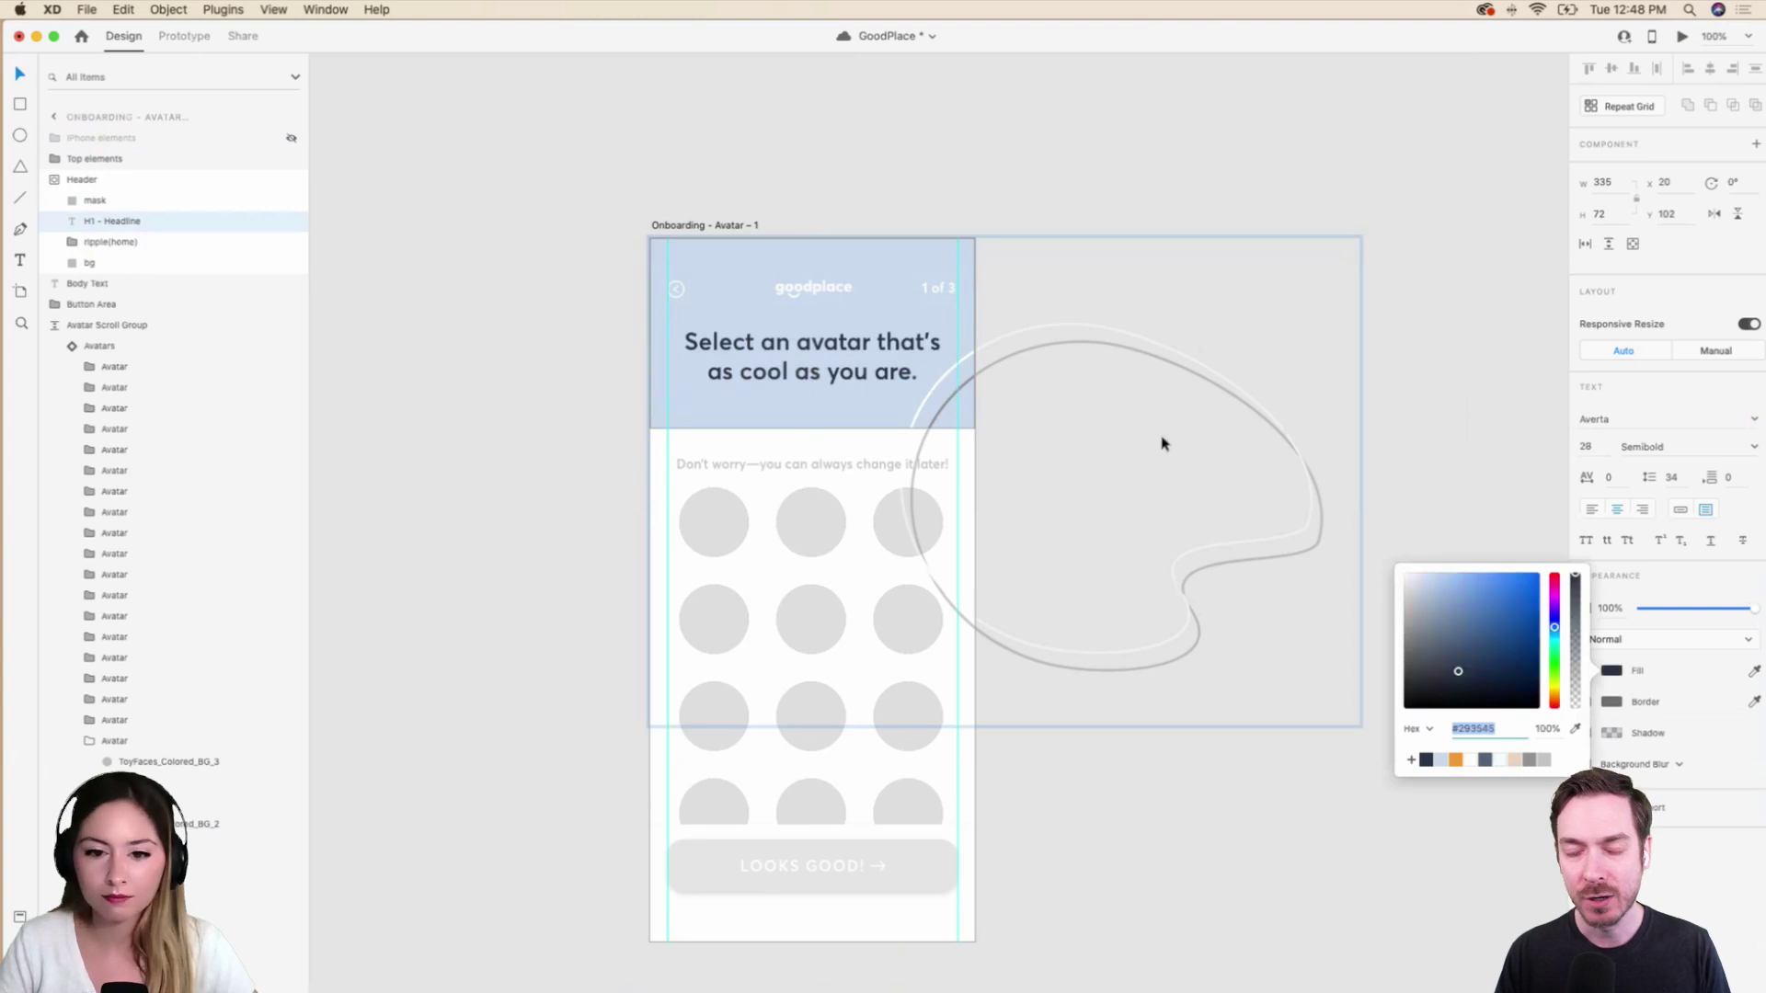
click(1077, 301)
Change the border color of Path 3 in the header's ripple(home) group to the saved orange.
double_click(942, 413)
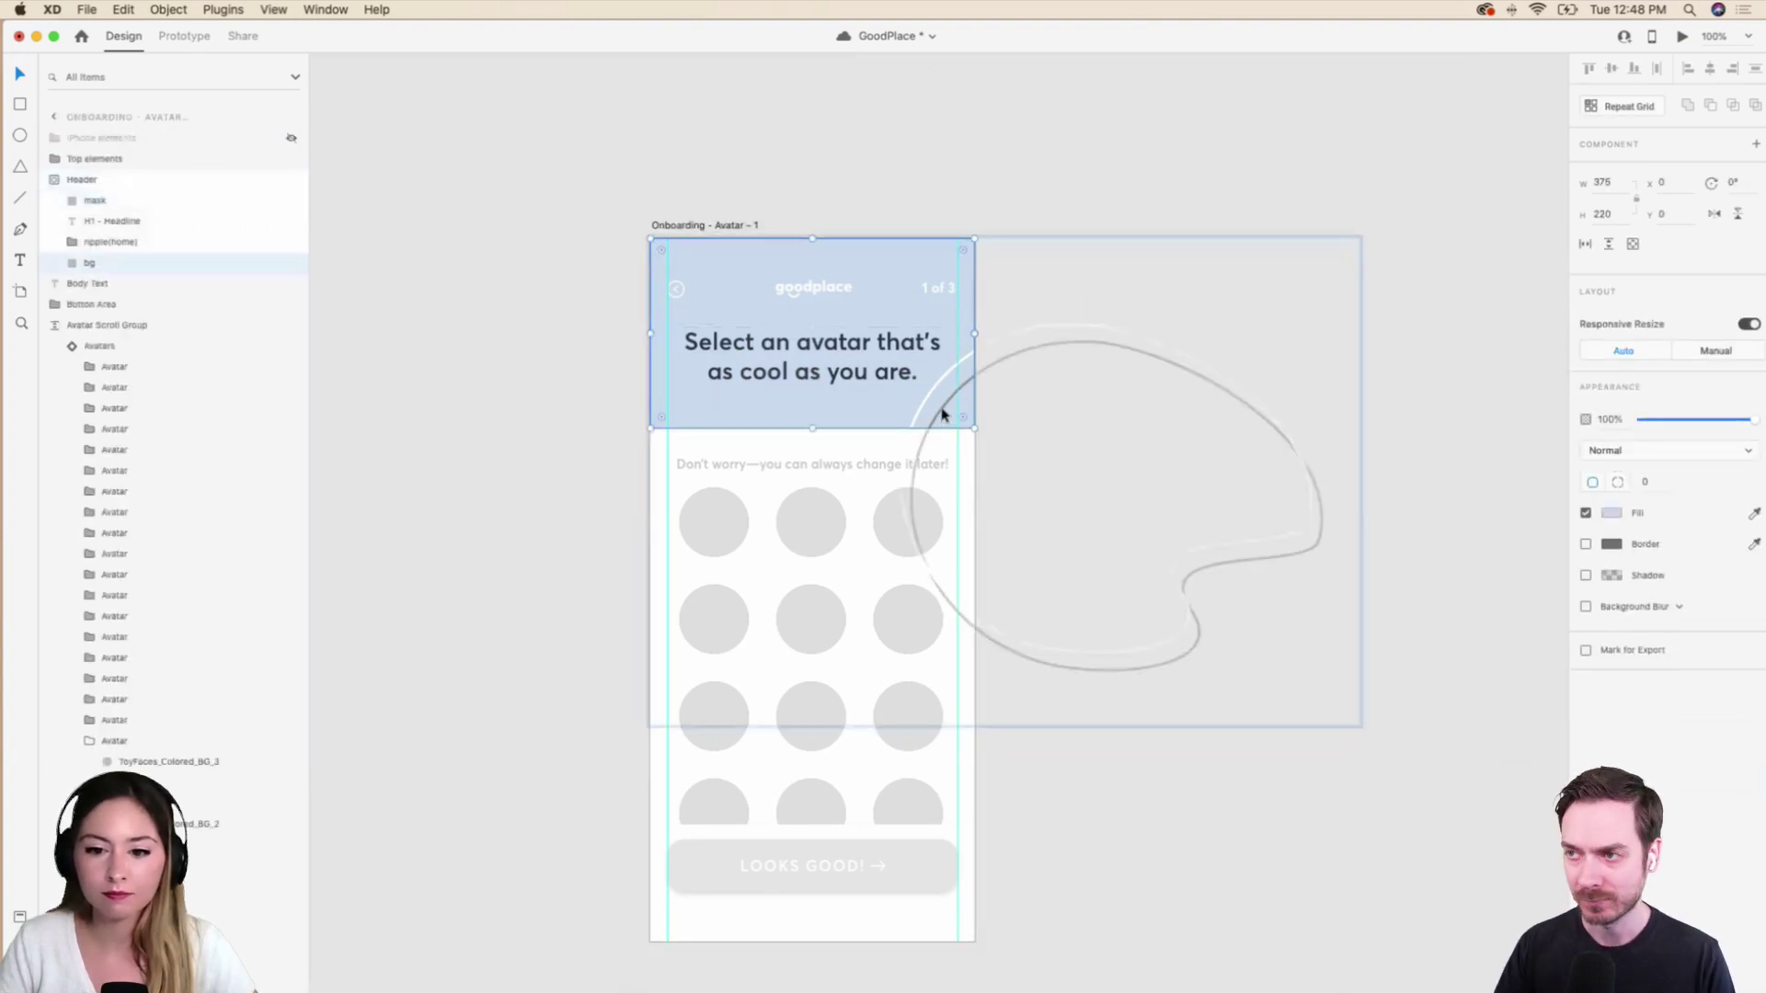
double_click(942, 413)
key(Escape)
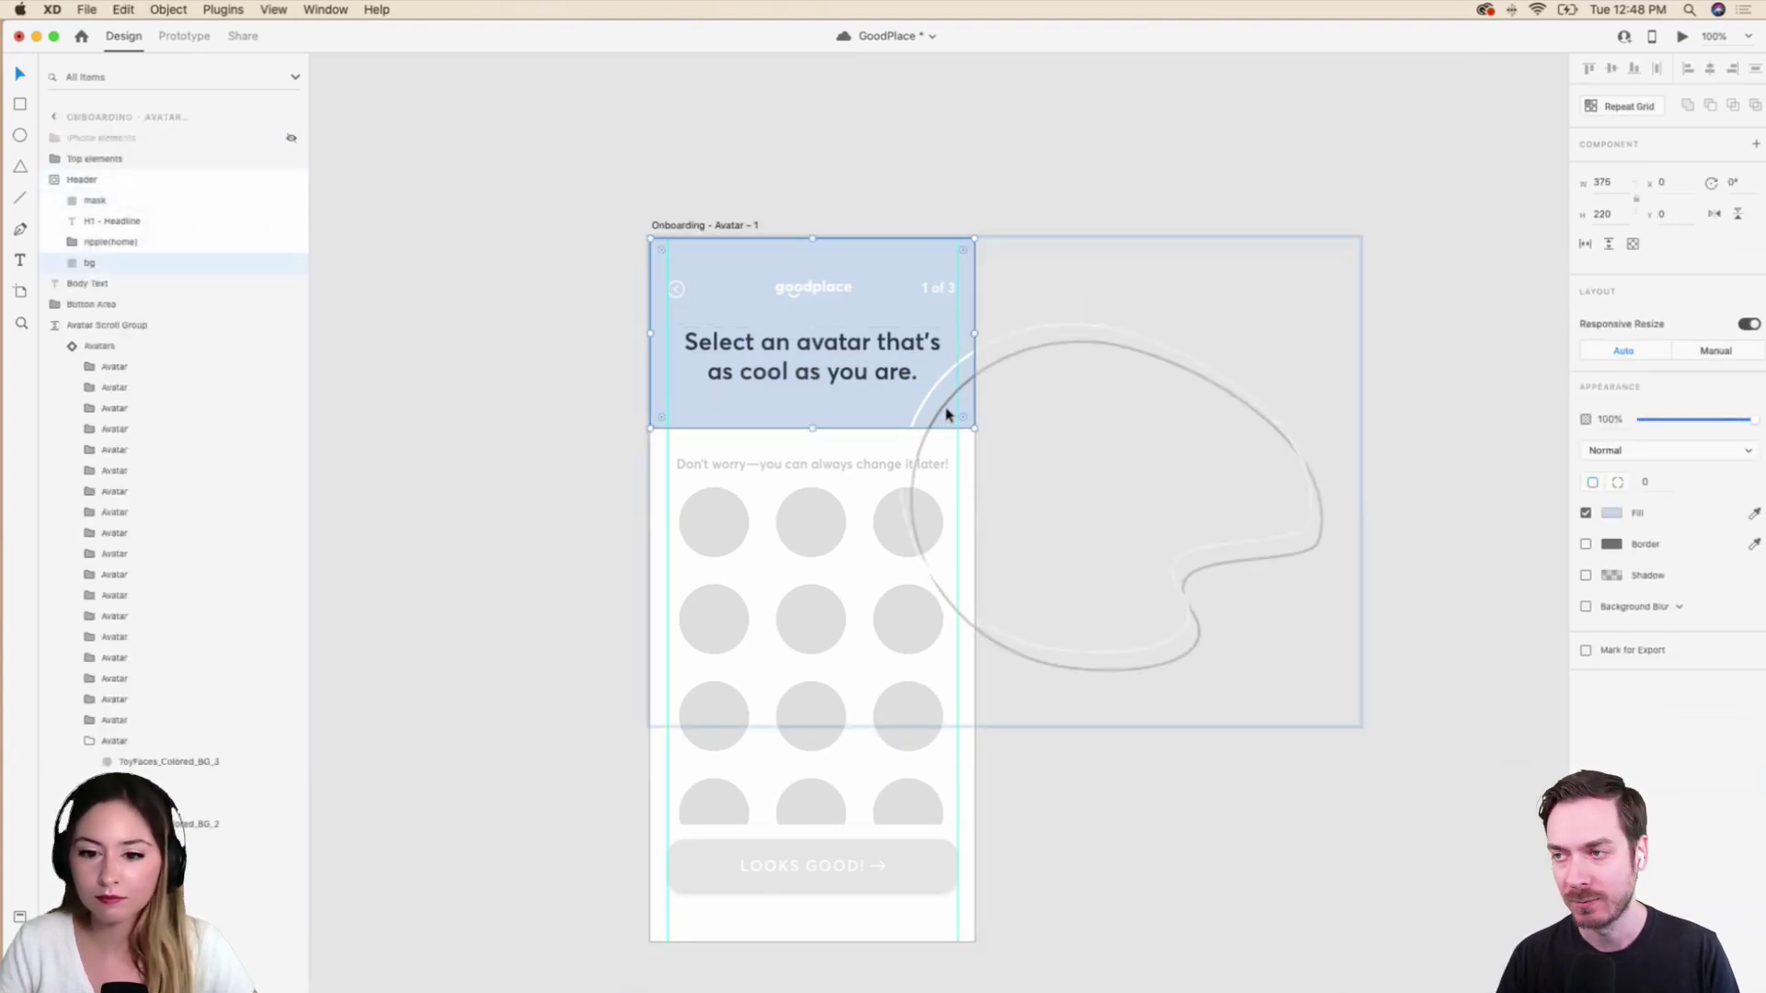
click(1029, 354)
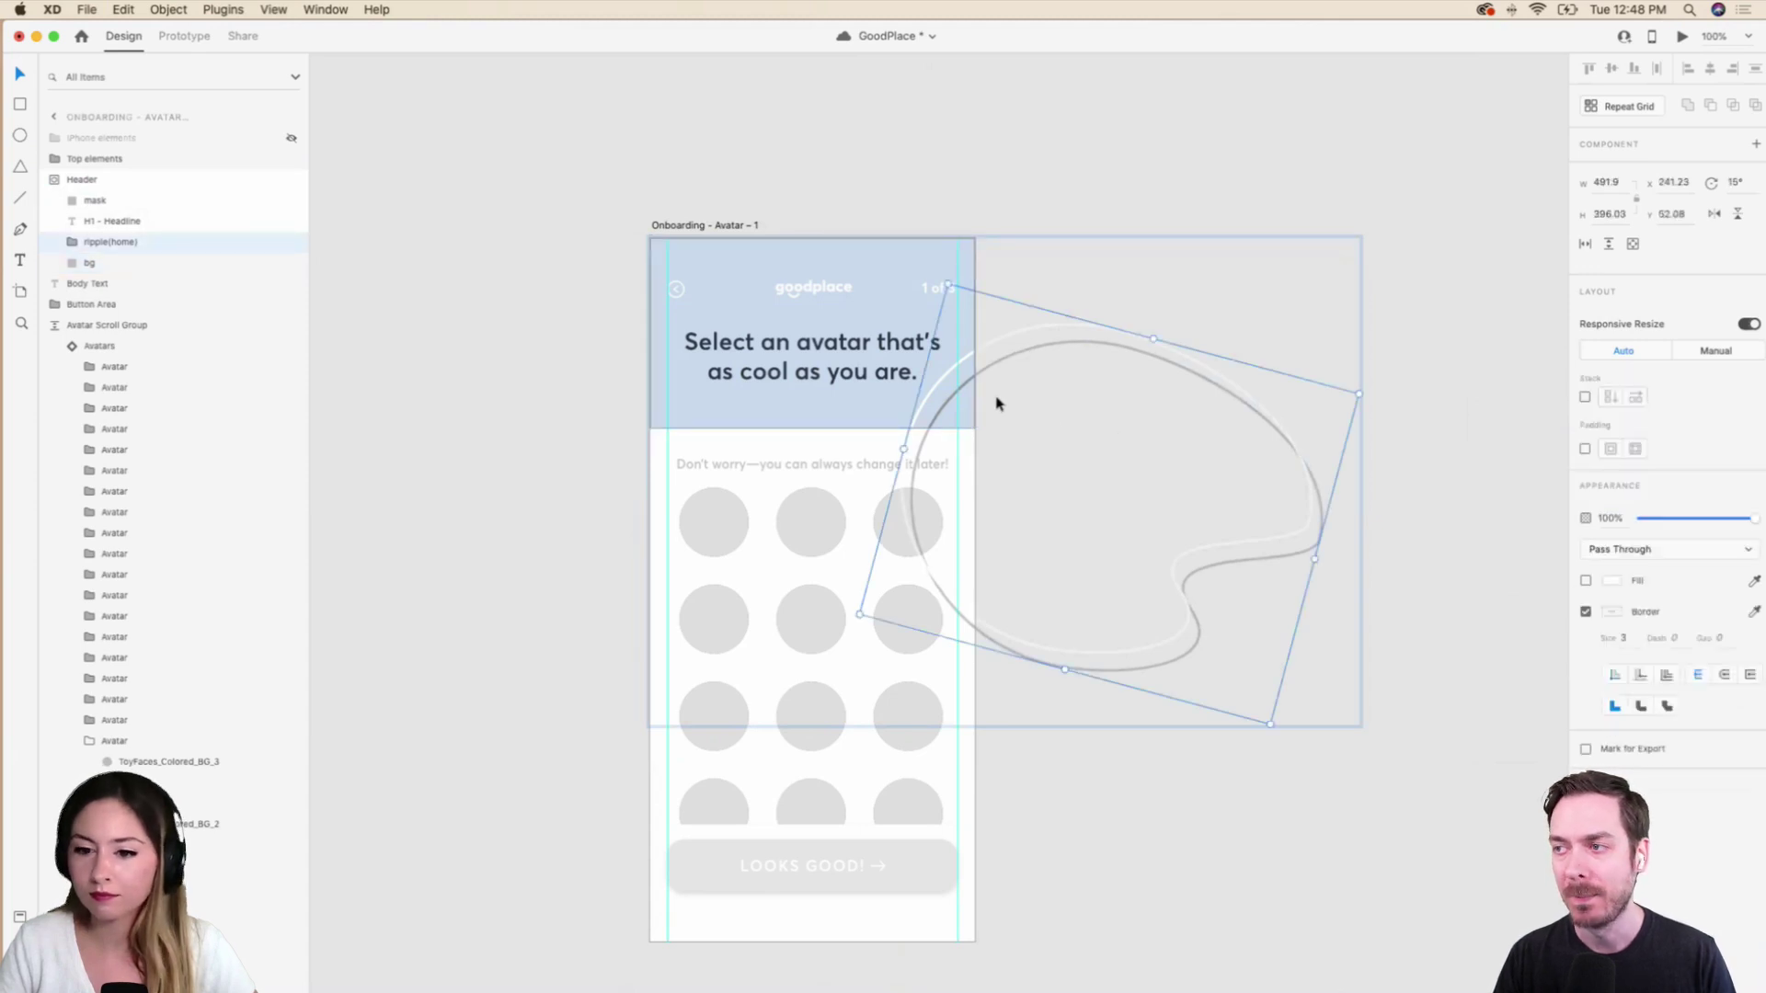
double_click(975, 380)
key(super+z)
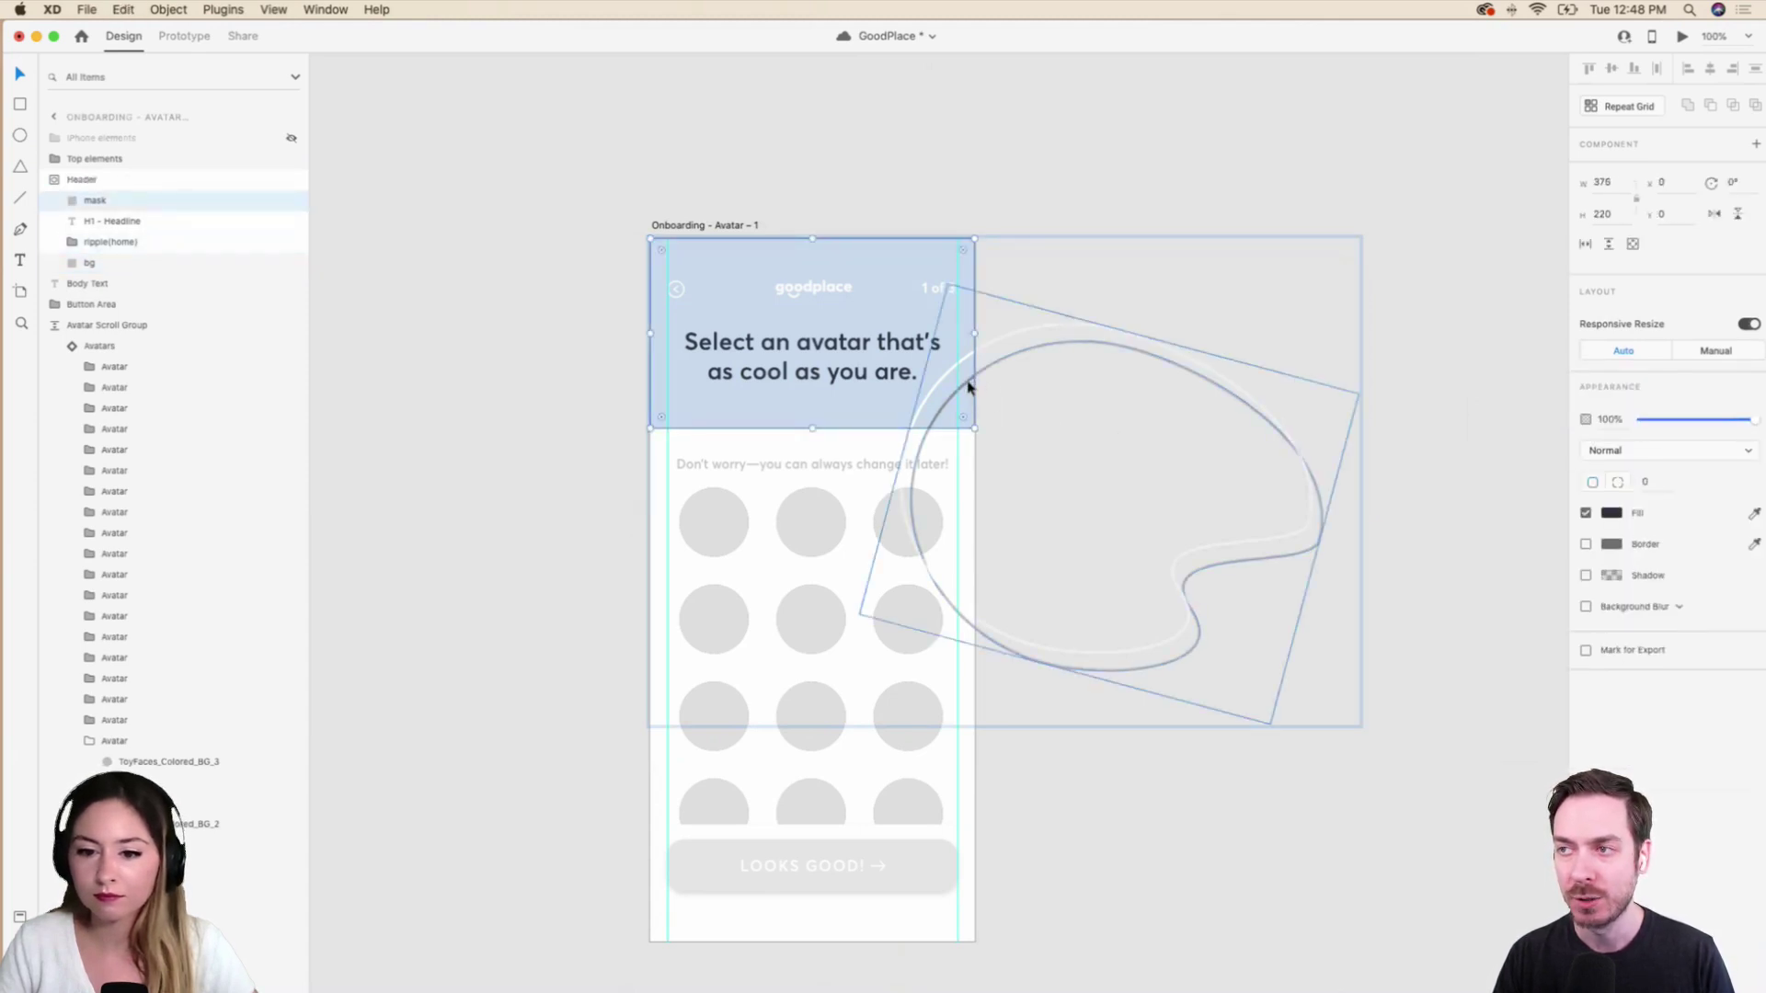
click(57, 239)
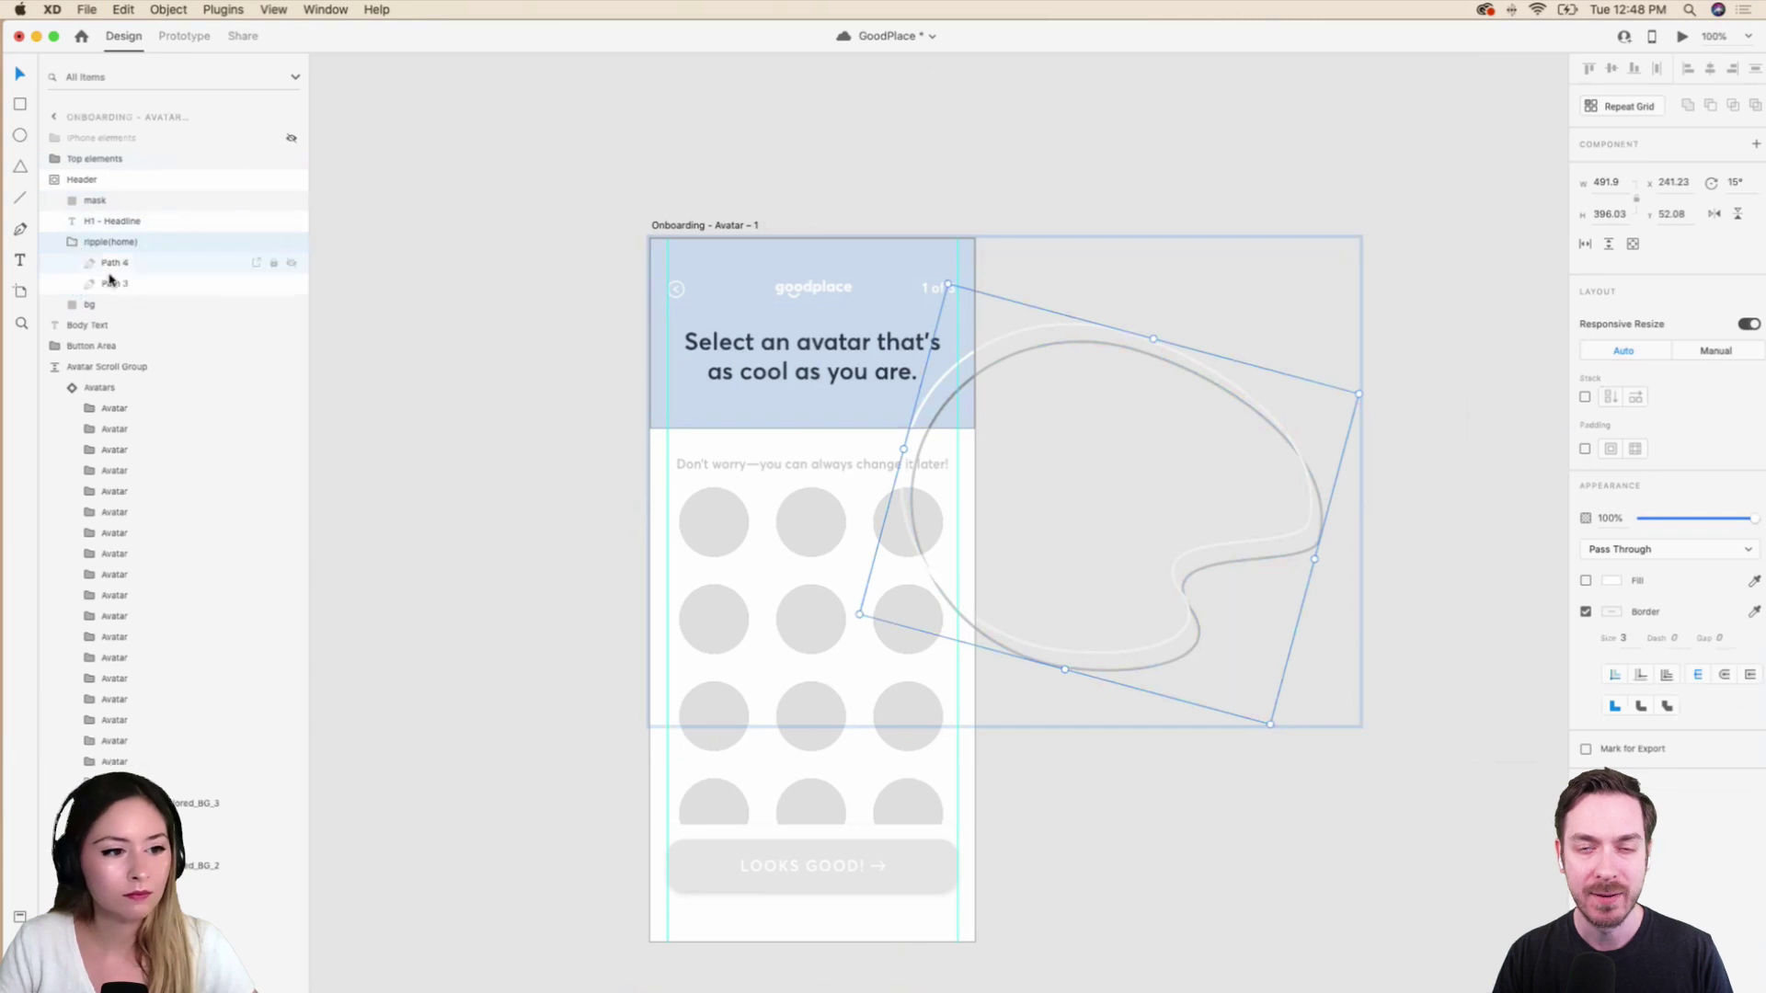
click(111, 282)
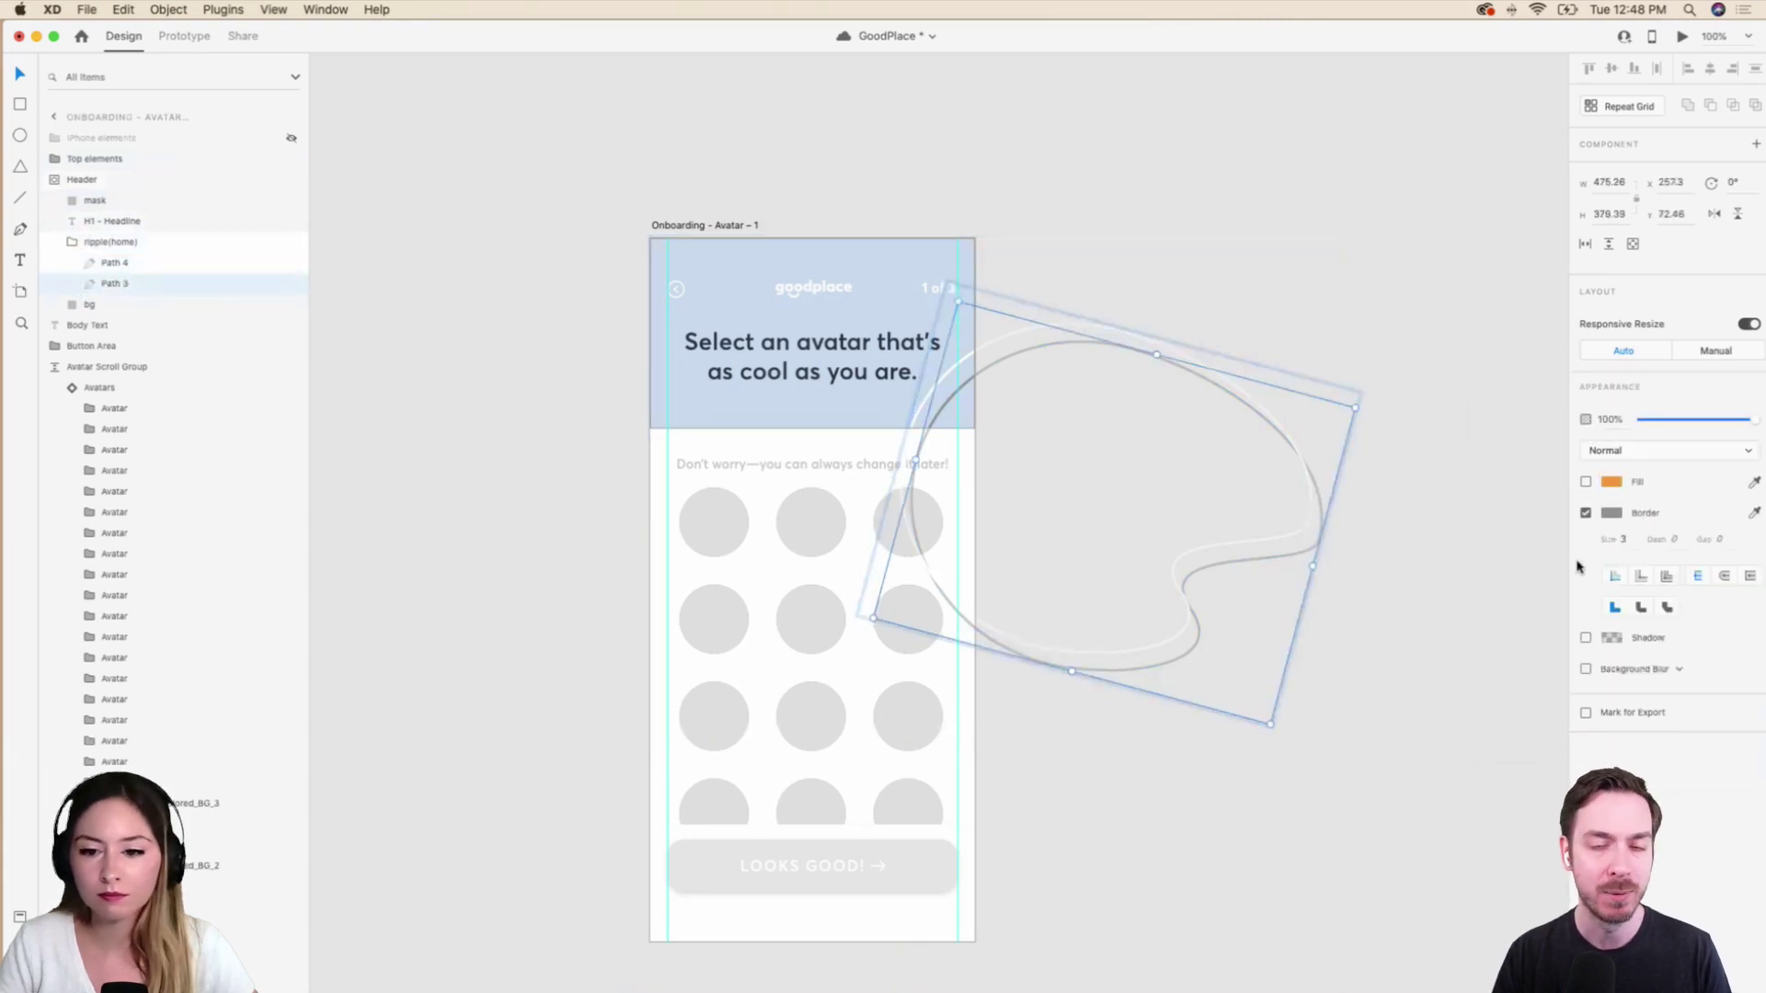
click(1610, 513)
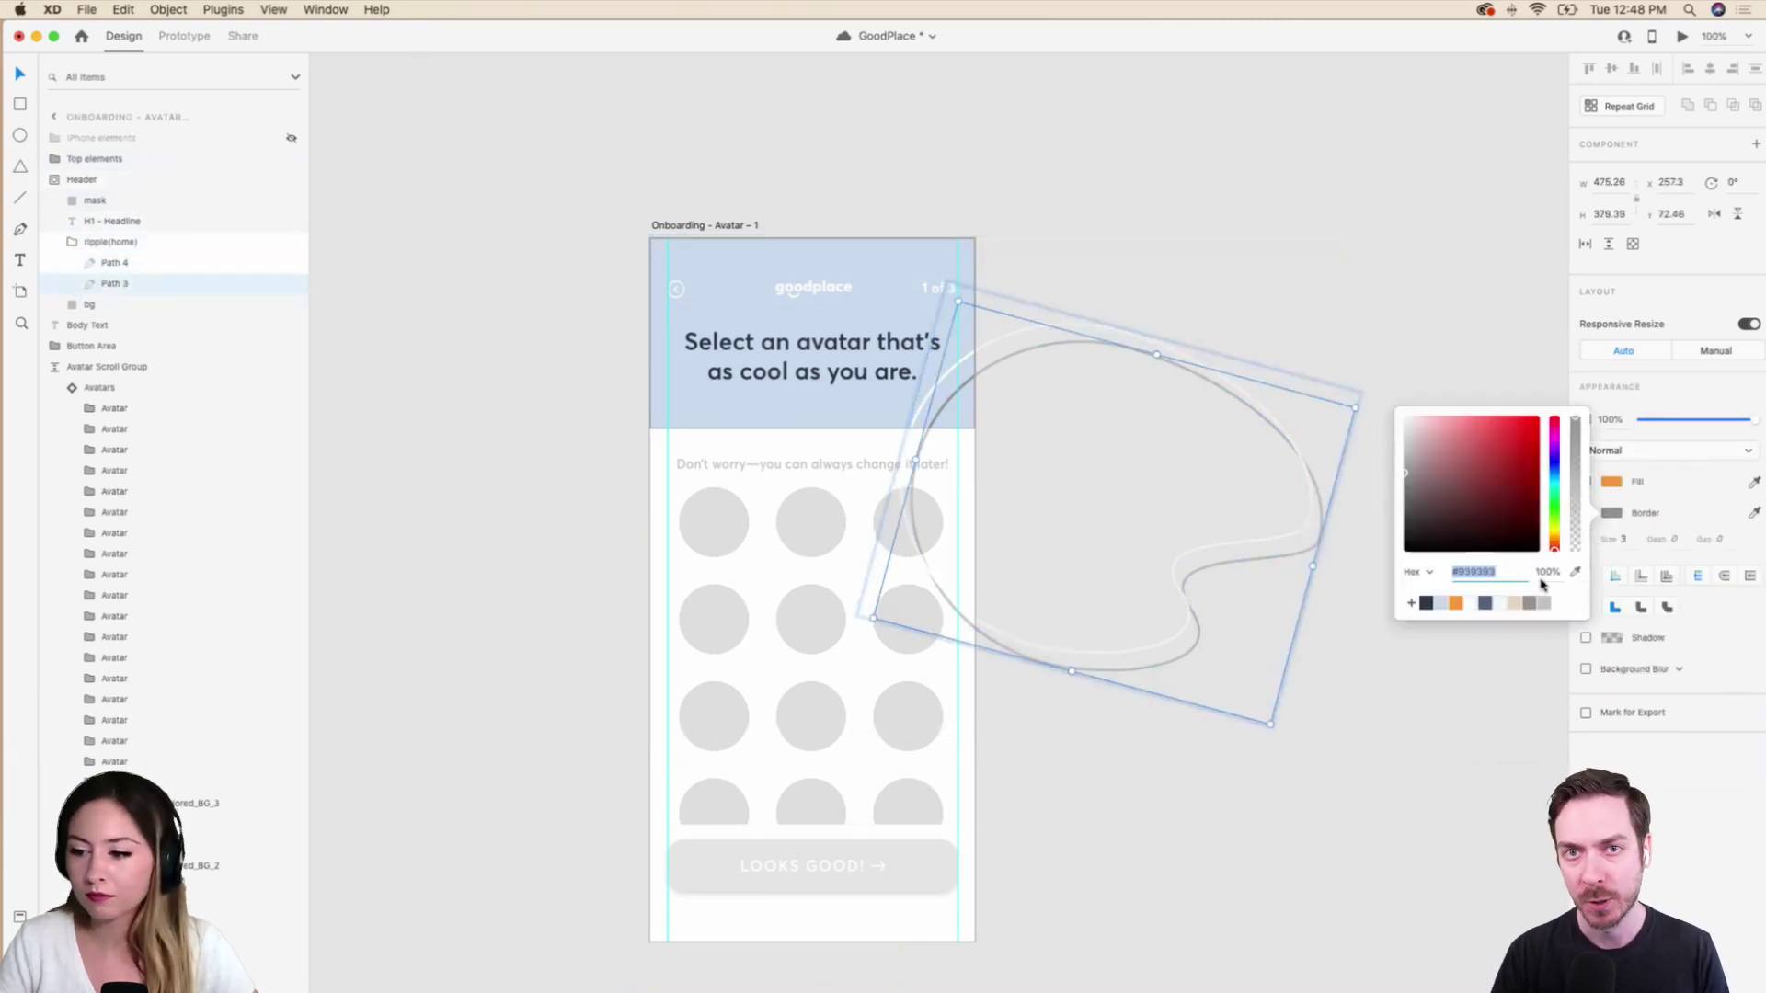
click(1455, 604)
click(1194, 268)
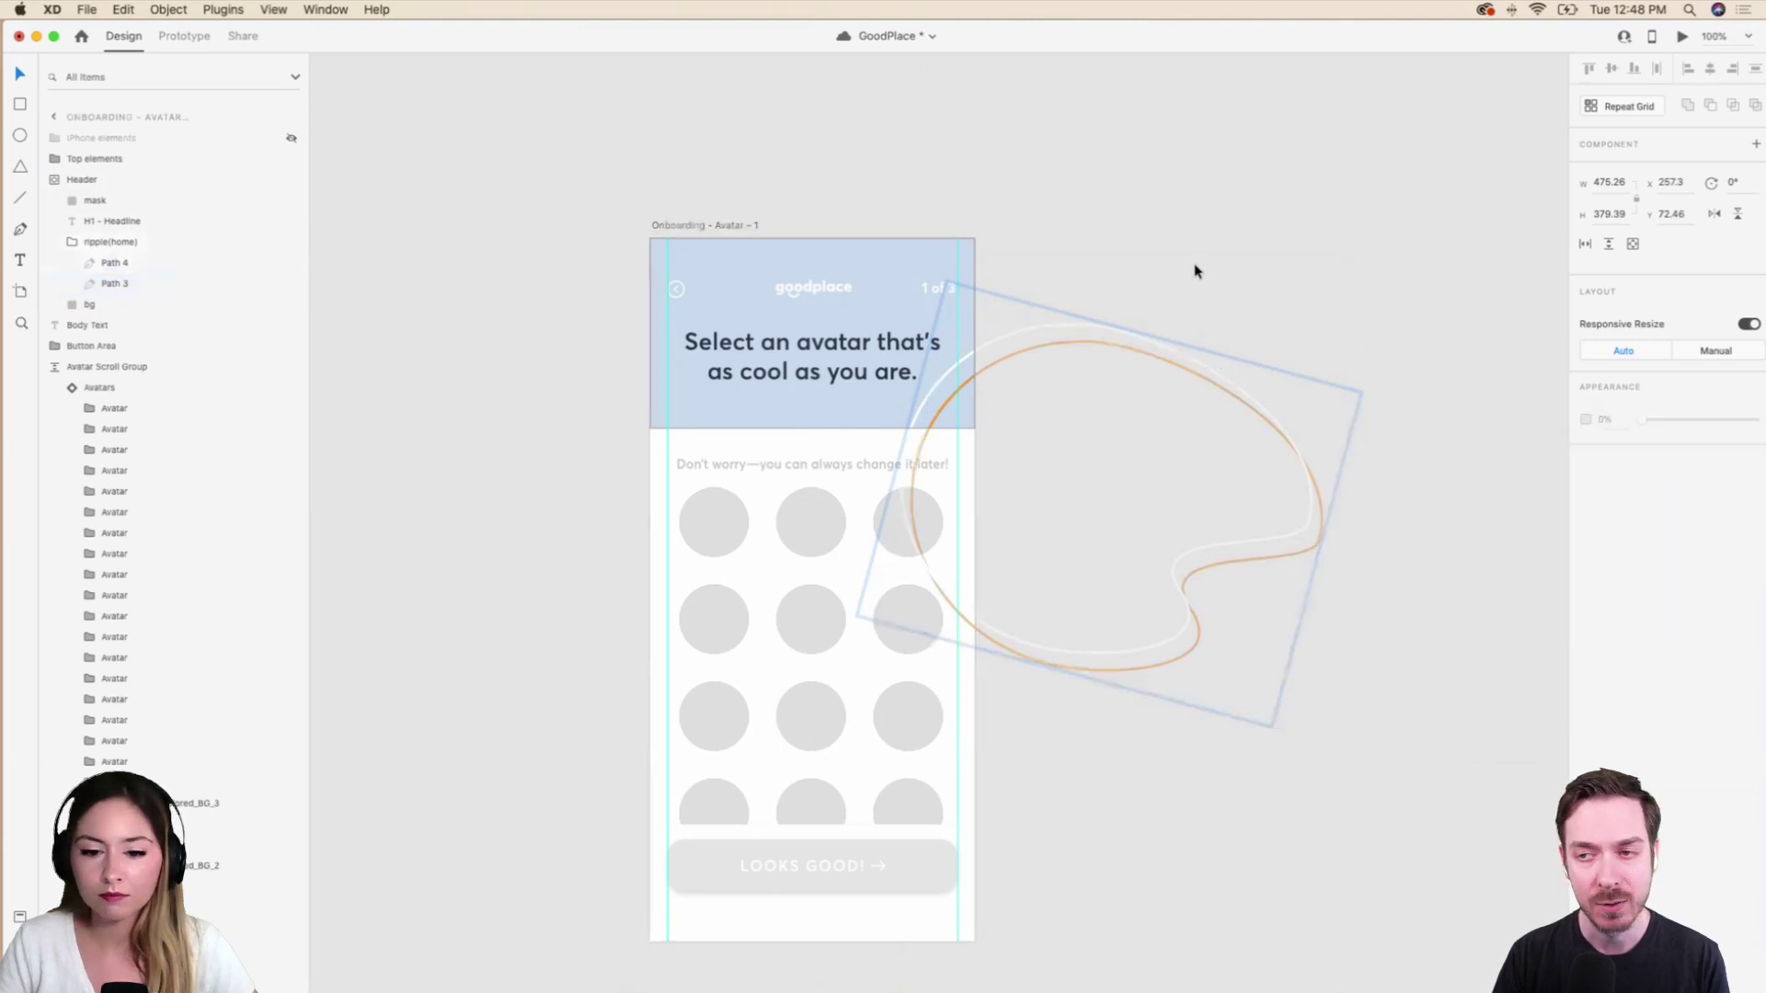
Check the Avatars component inside the Avatar Scroll Group and delete the whole scroll group from the artboard.
click(825, 513)
scroll(757, 500, down, 3)
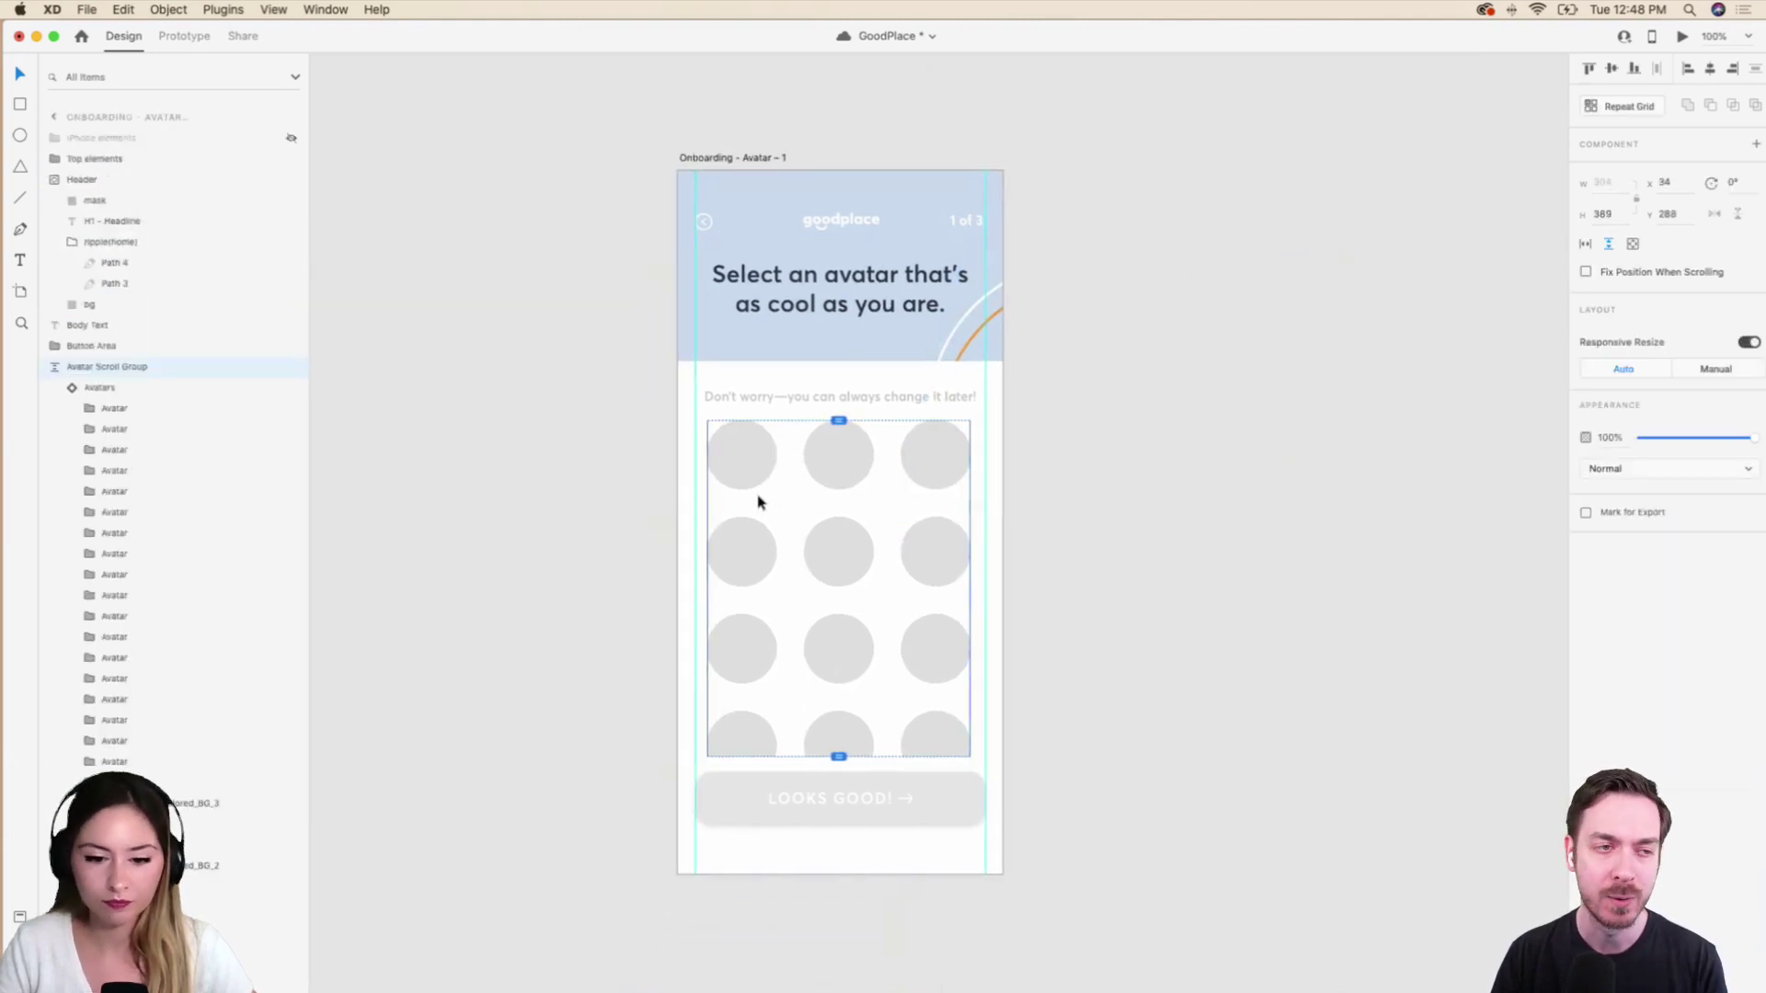
click(105, 388)
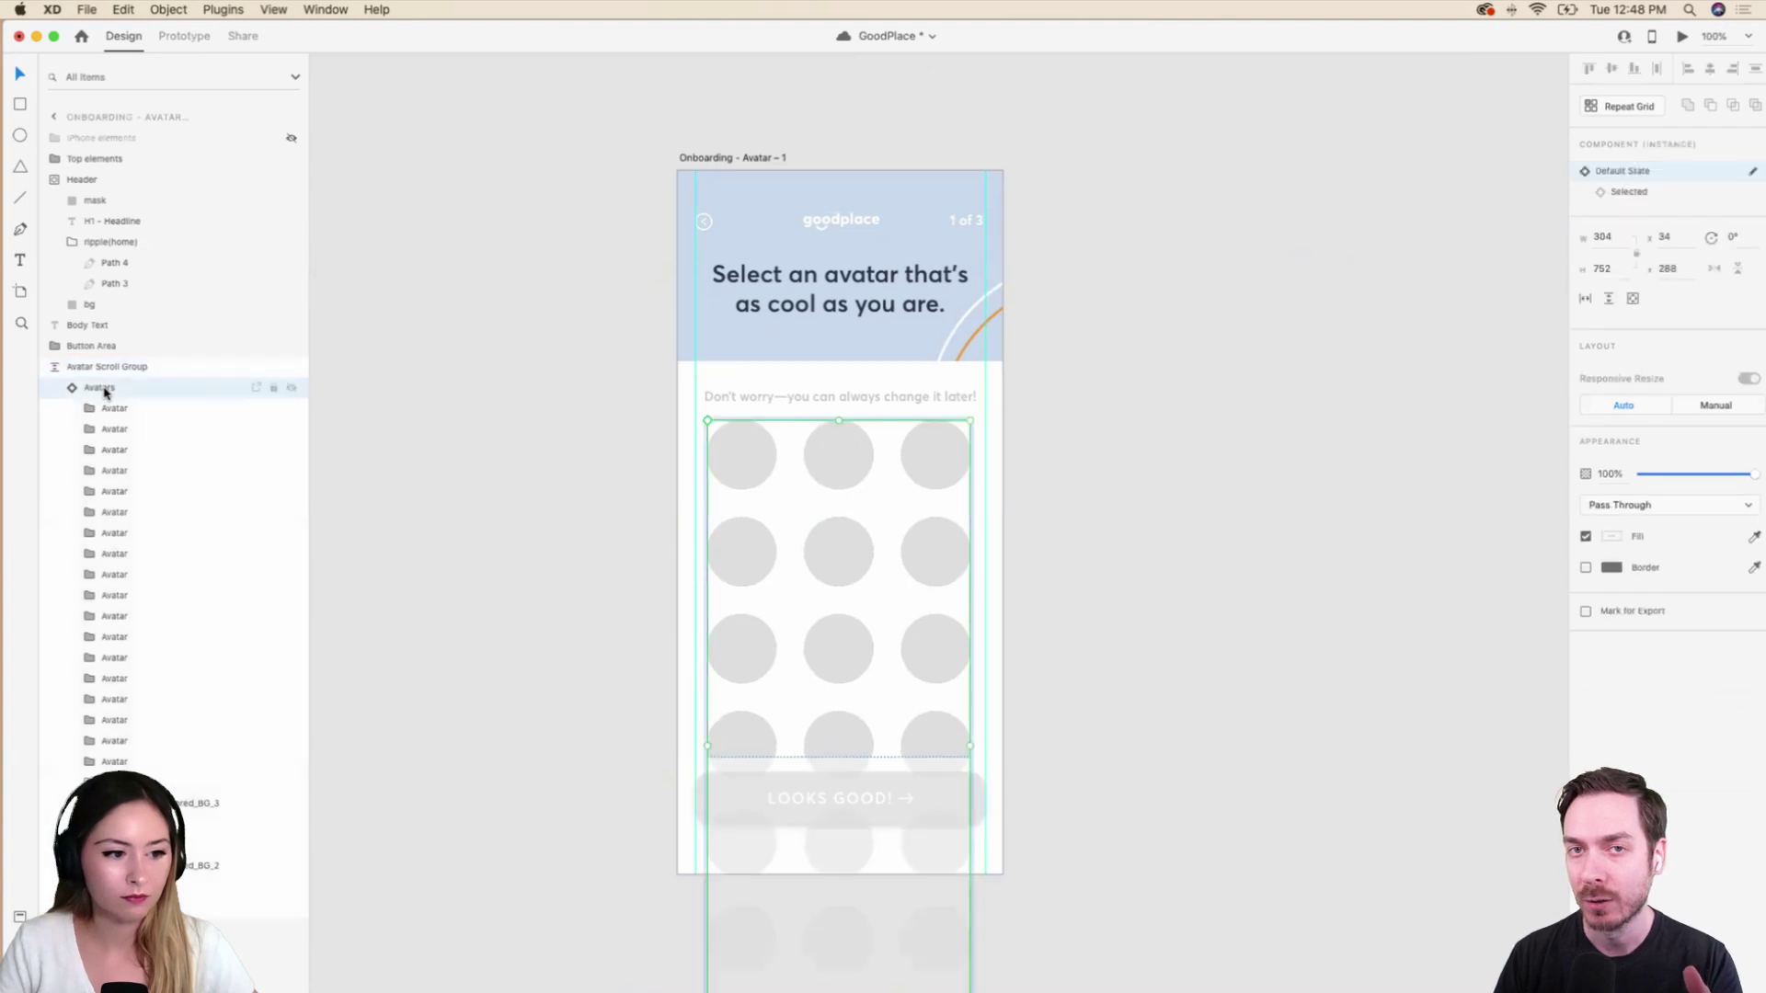
click(118, 366)
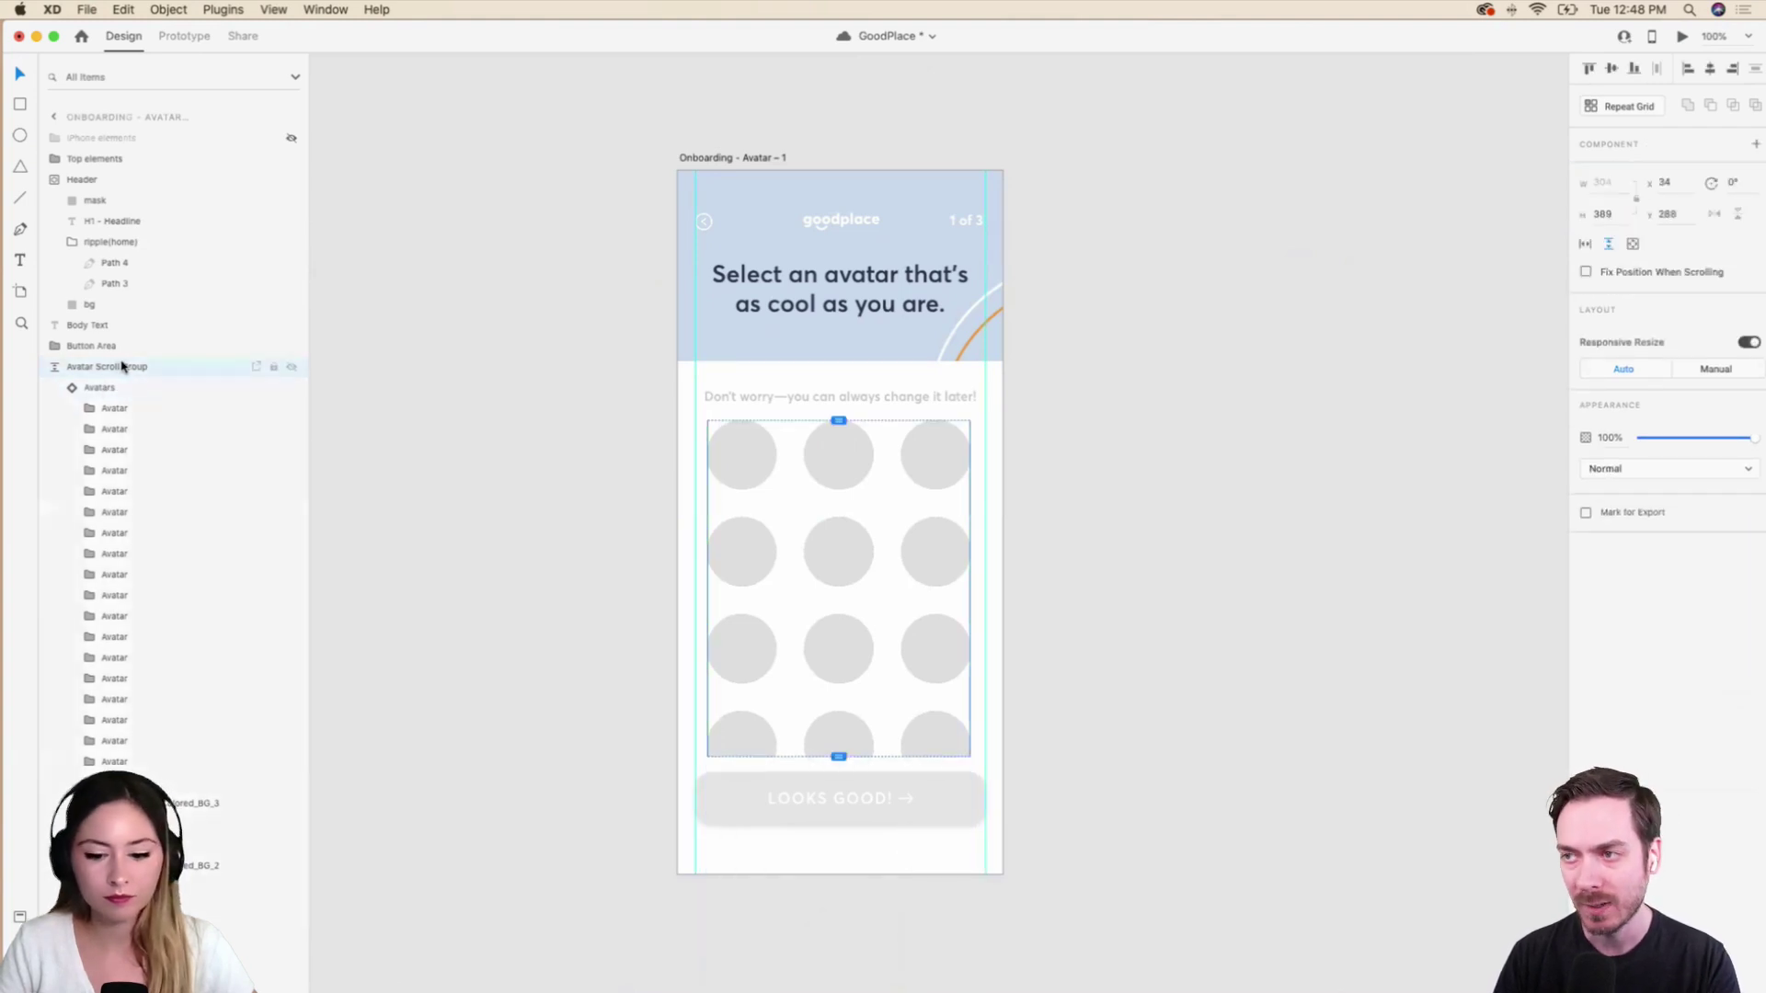
click(117, 393)
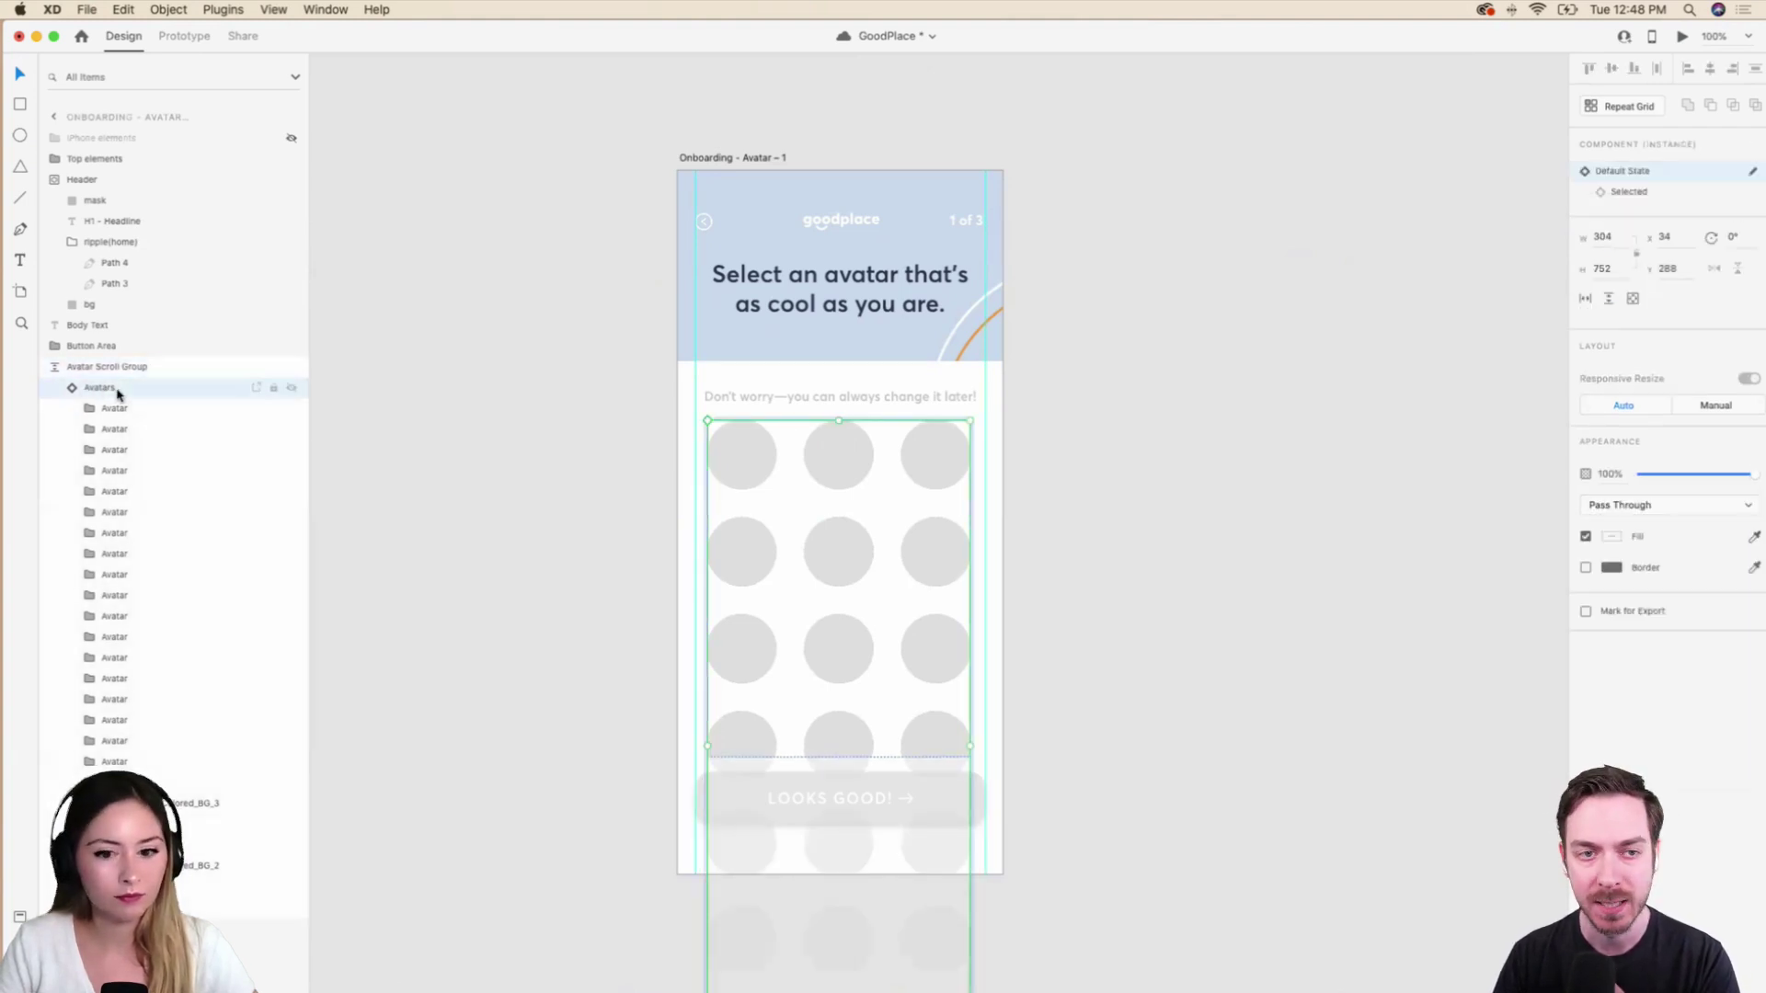
click(122, 374)
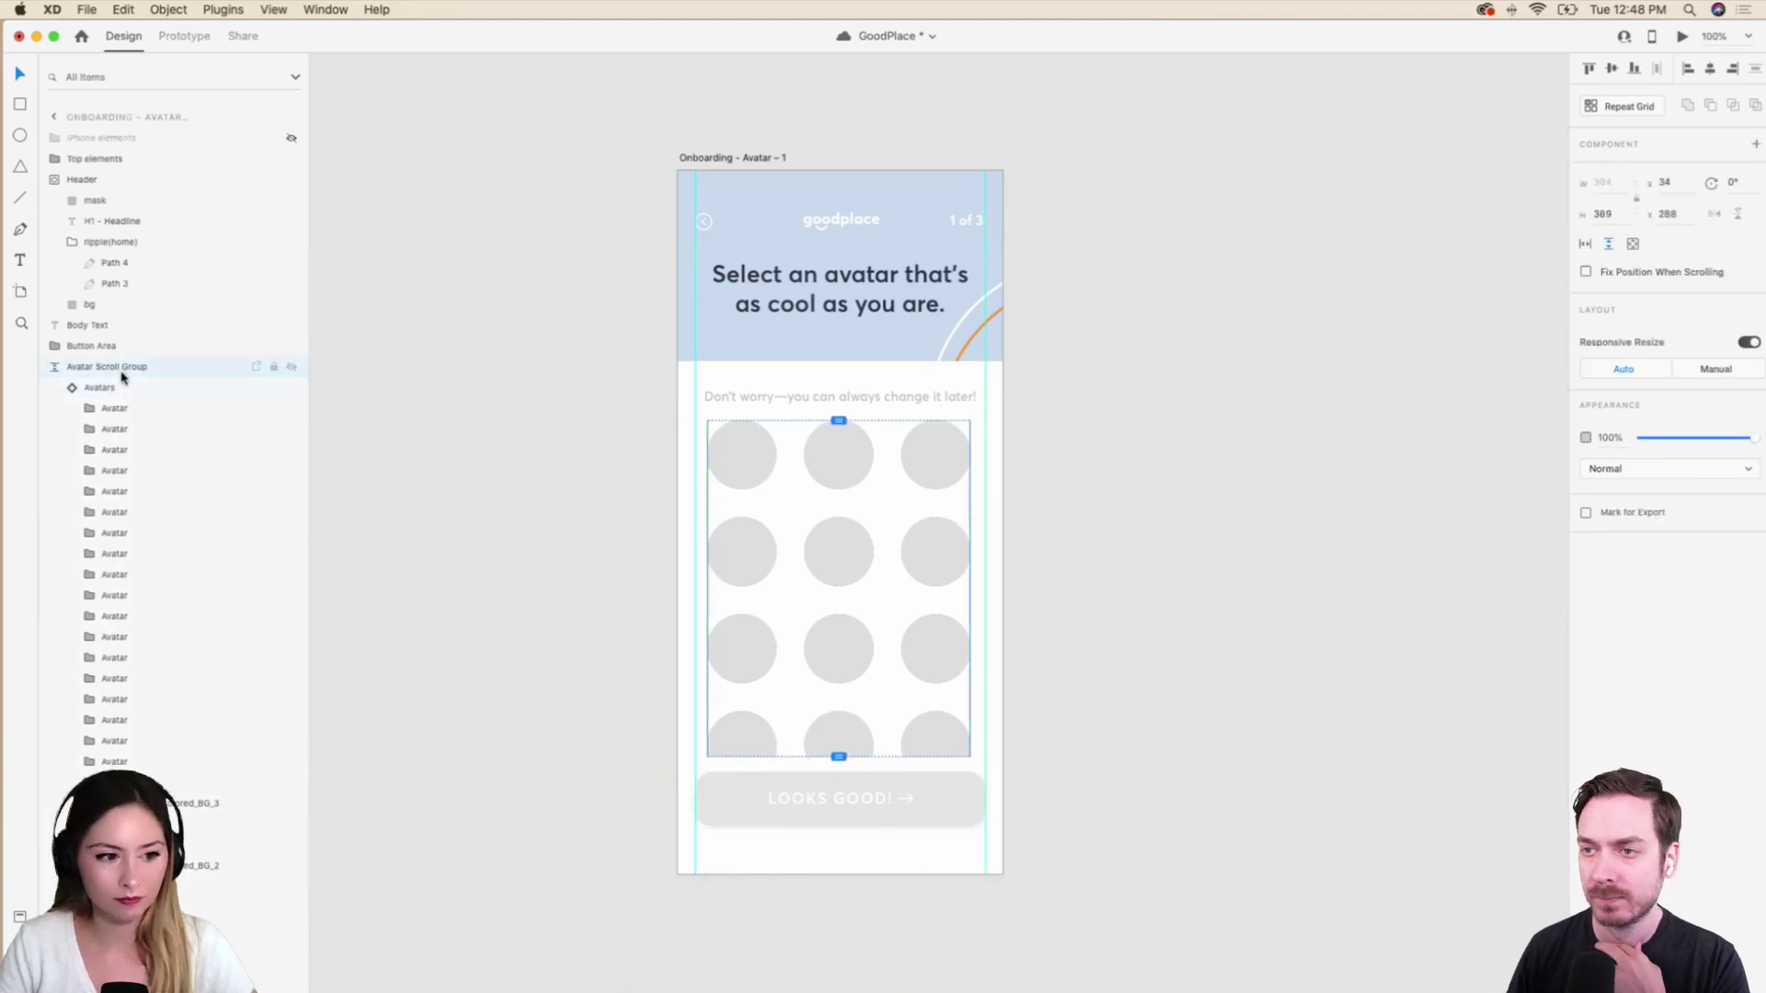
key(Delete)
click(107, 346)
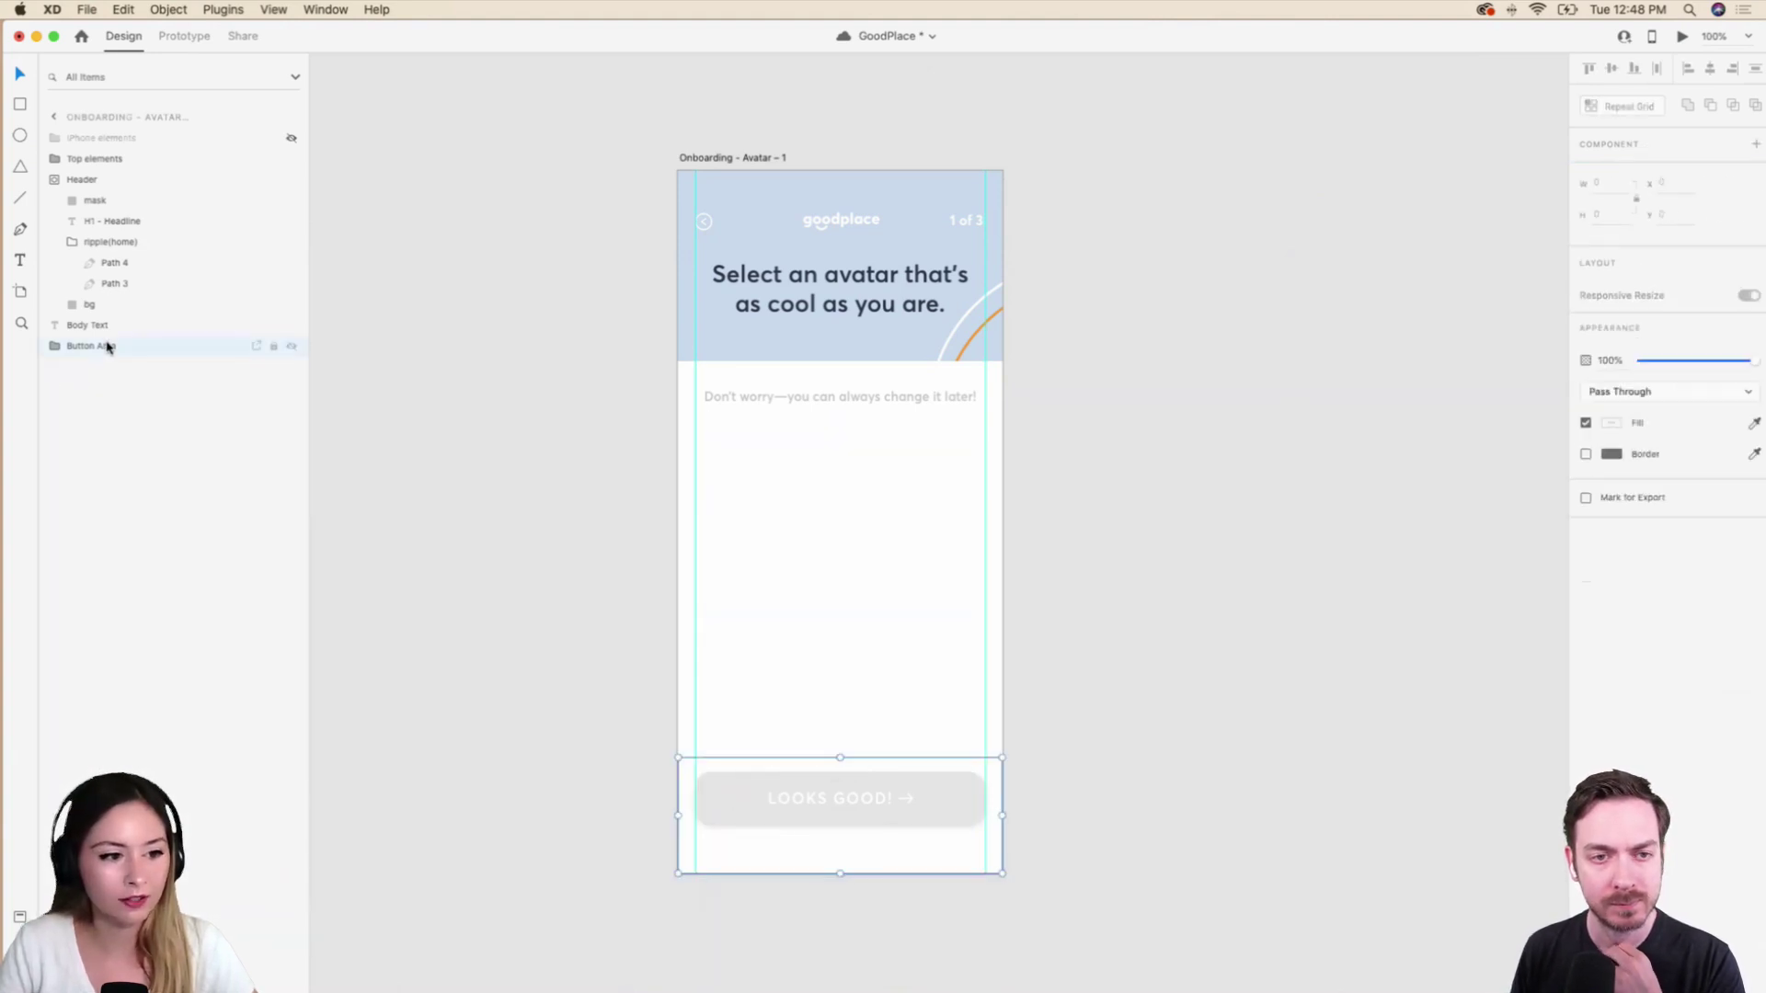
scroll(777, 506, up, 2)
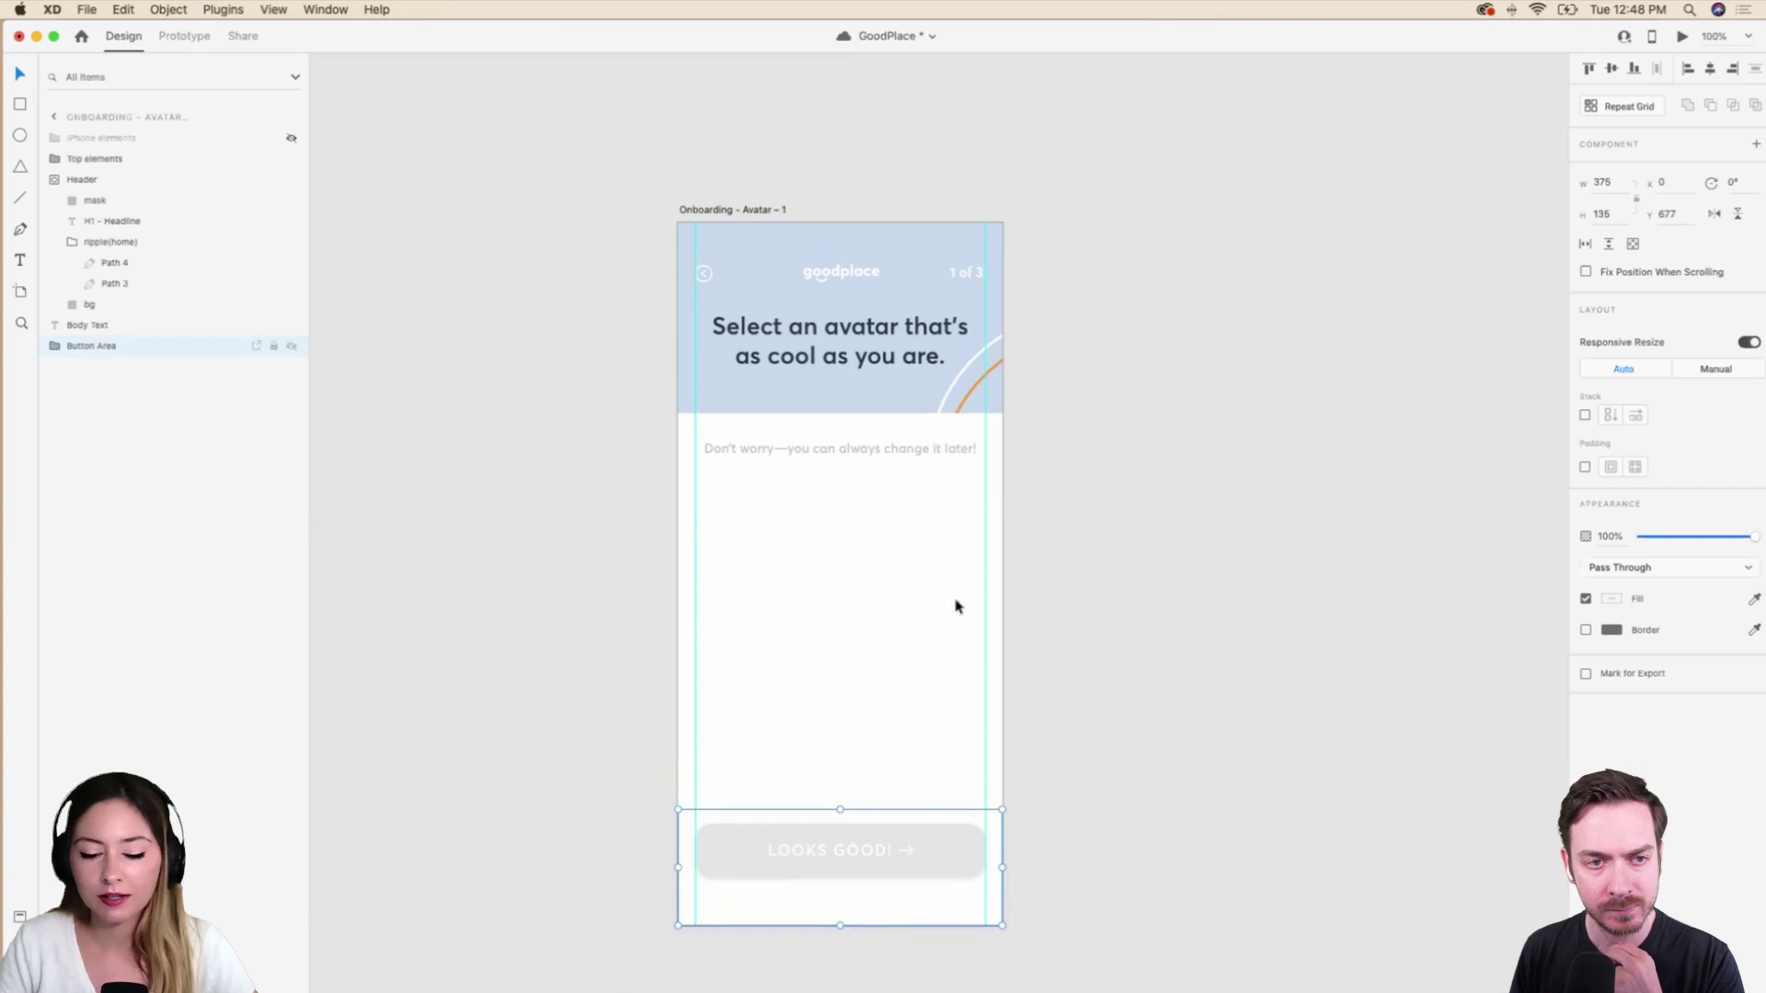
click(916, 605)
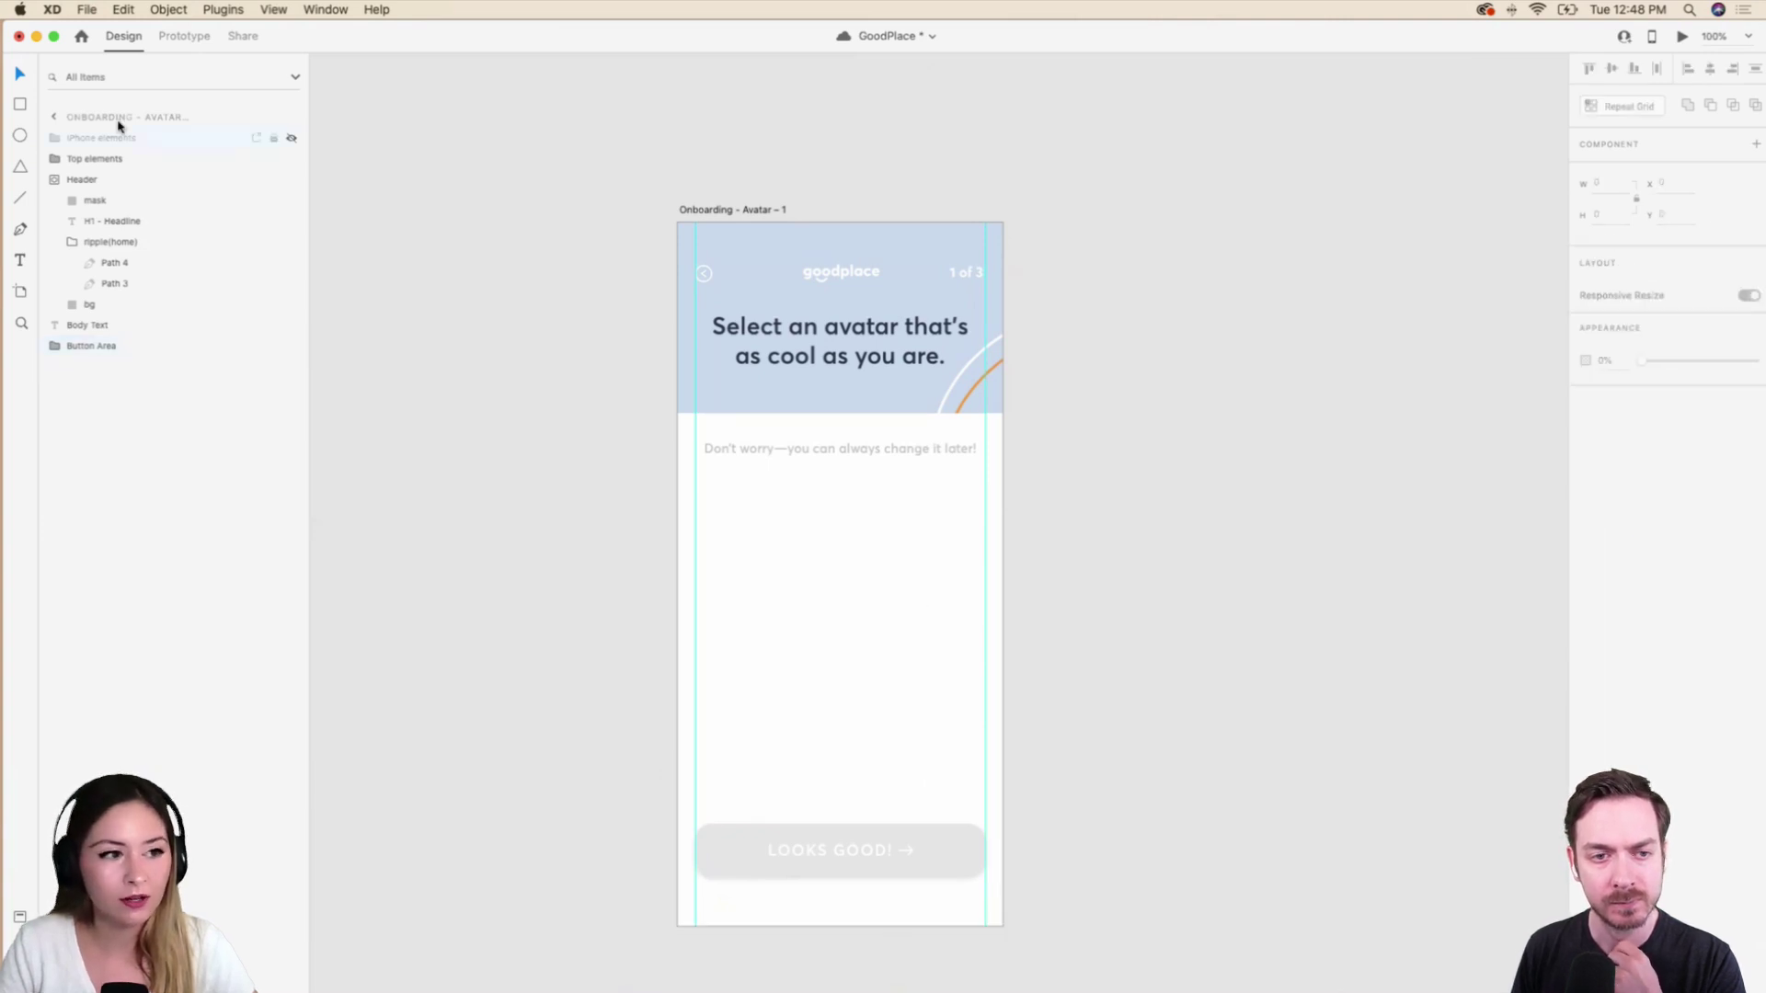
Draw a circle about 62 px in diameter below the body text, near the artboard's left guide.
click(20, 138)
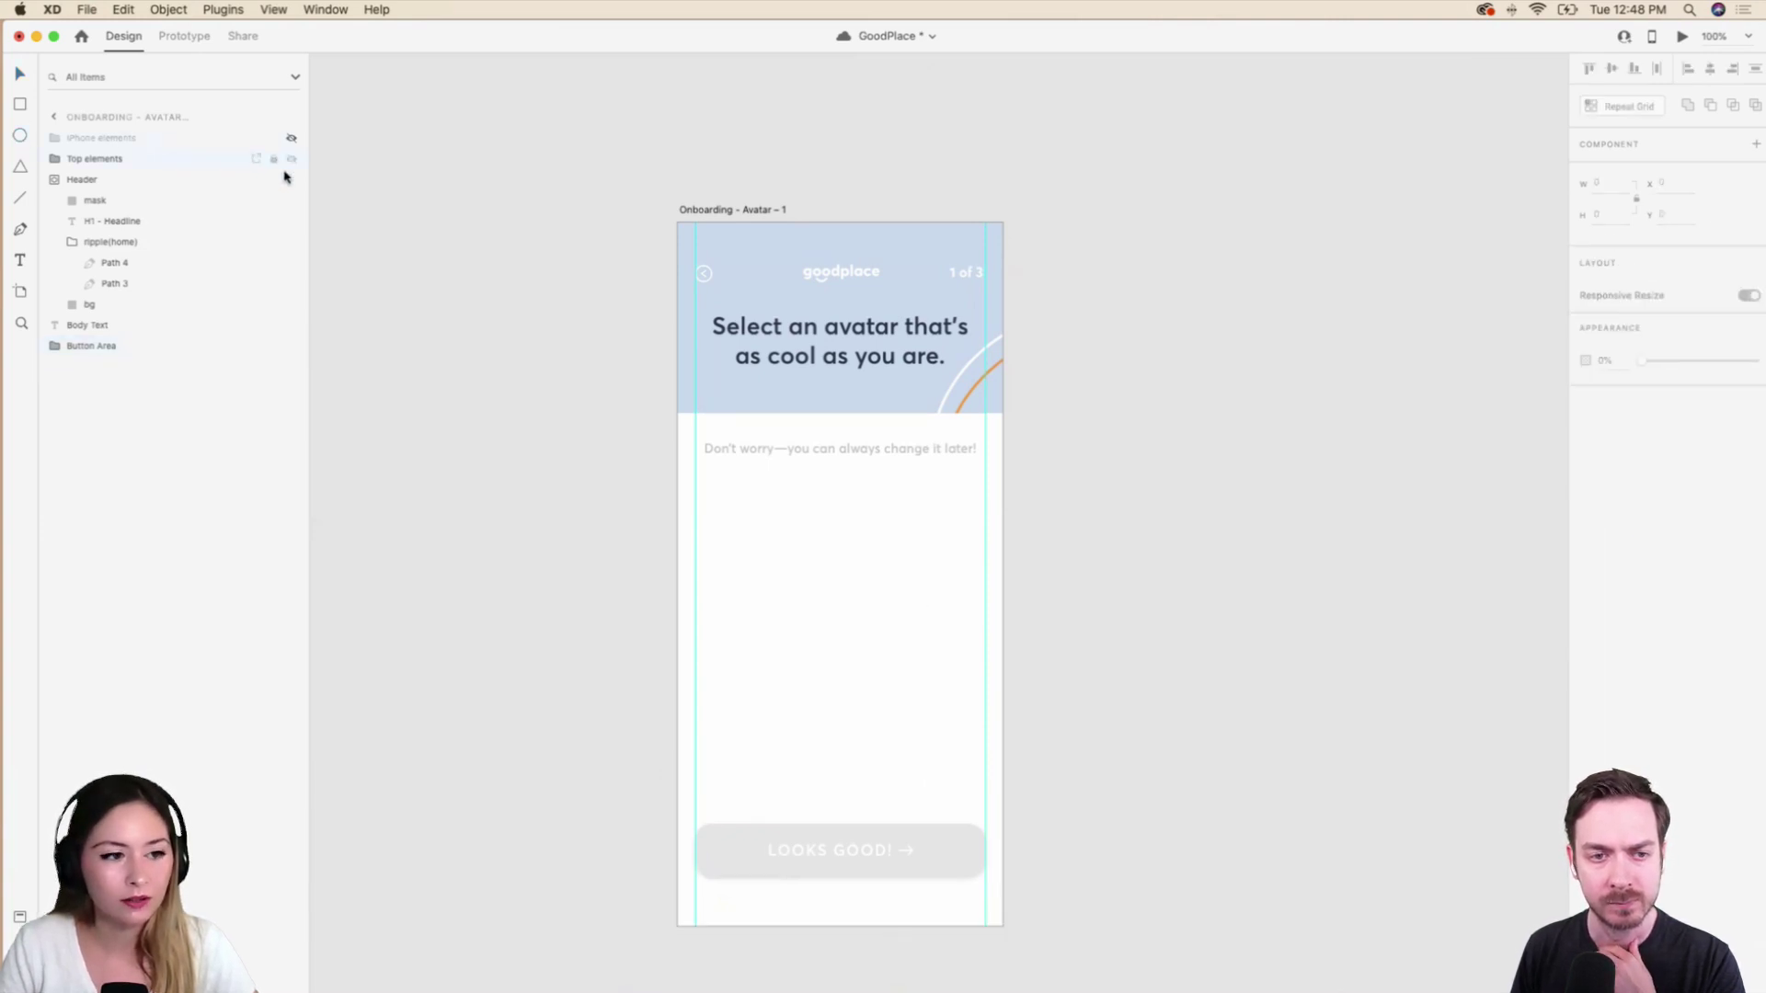
key(super+equal)
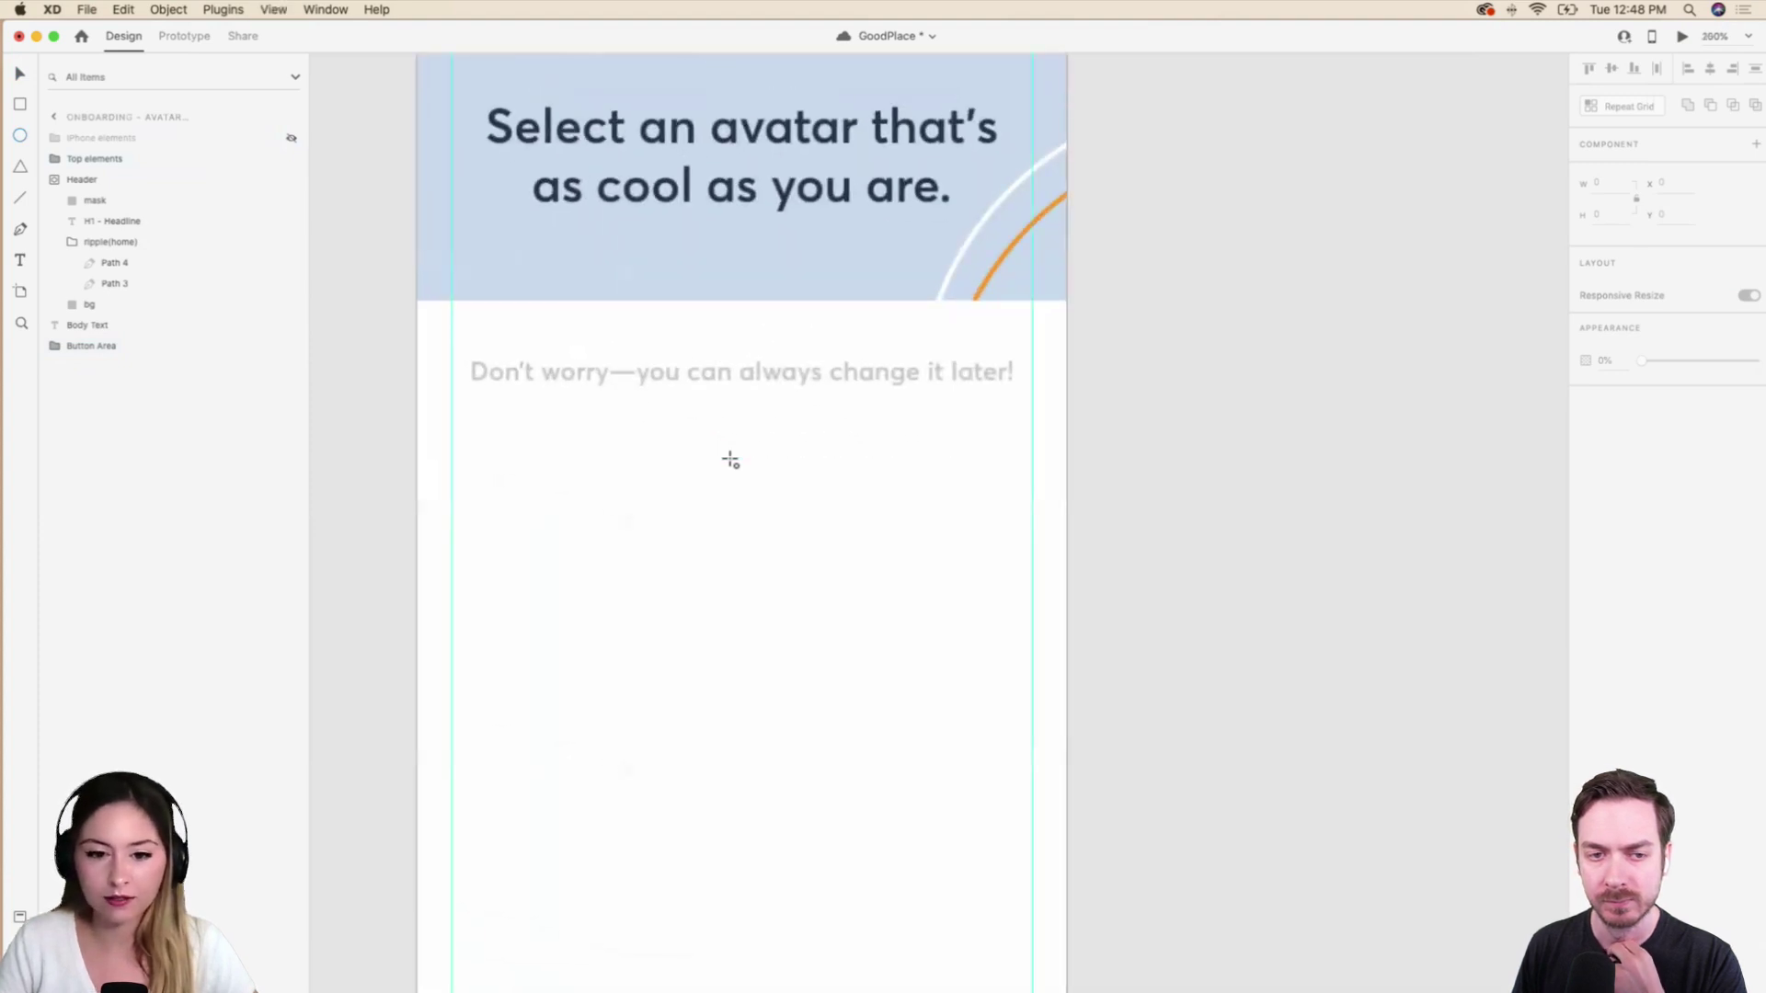
scroll(730, 461, down, 2)
scroll(730, 461, left, 1)
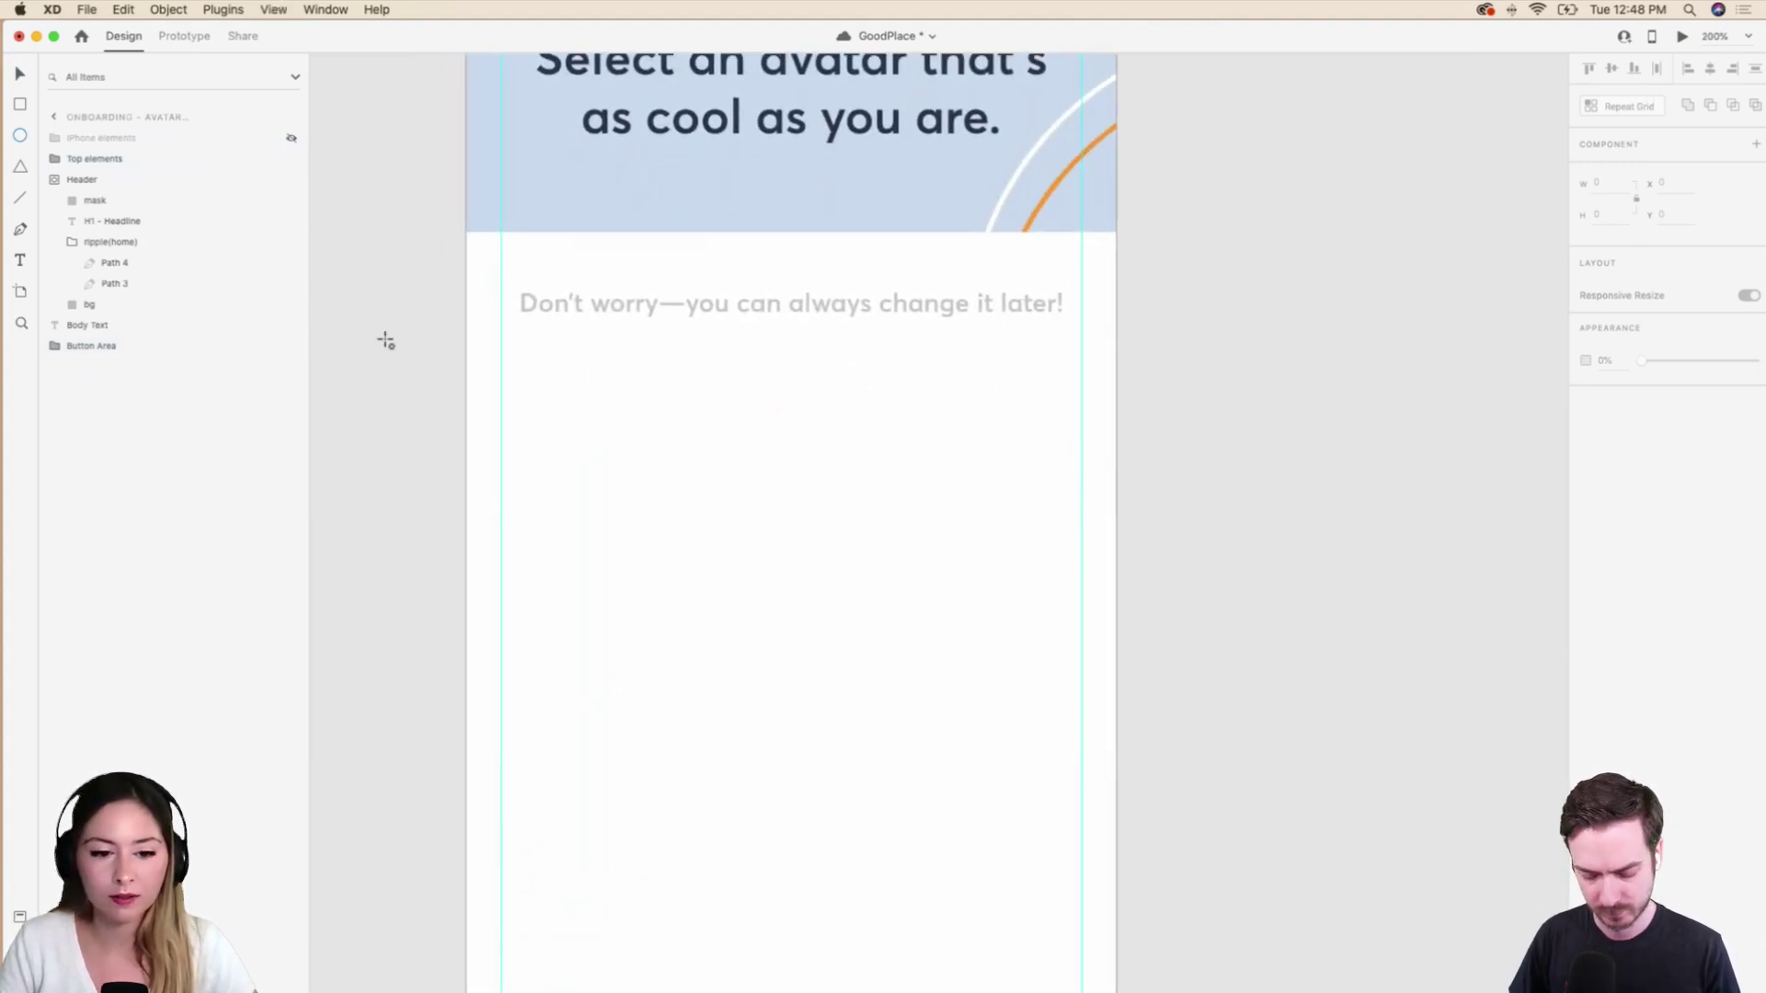
click(102, 347)
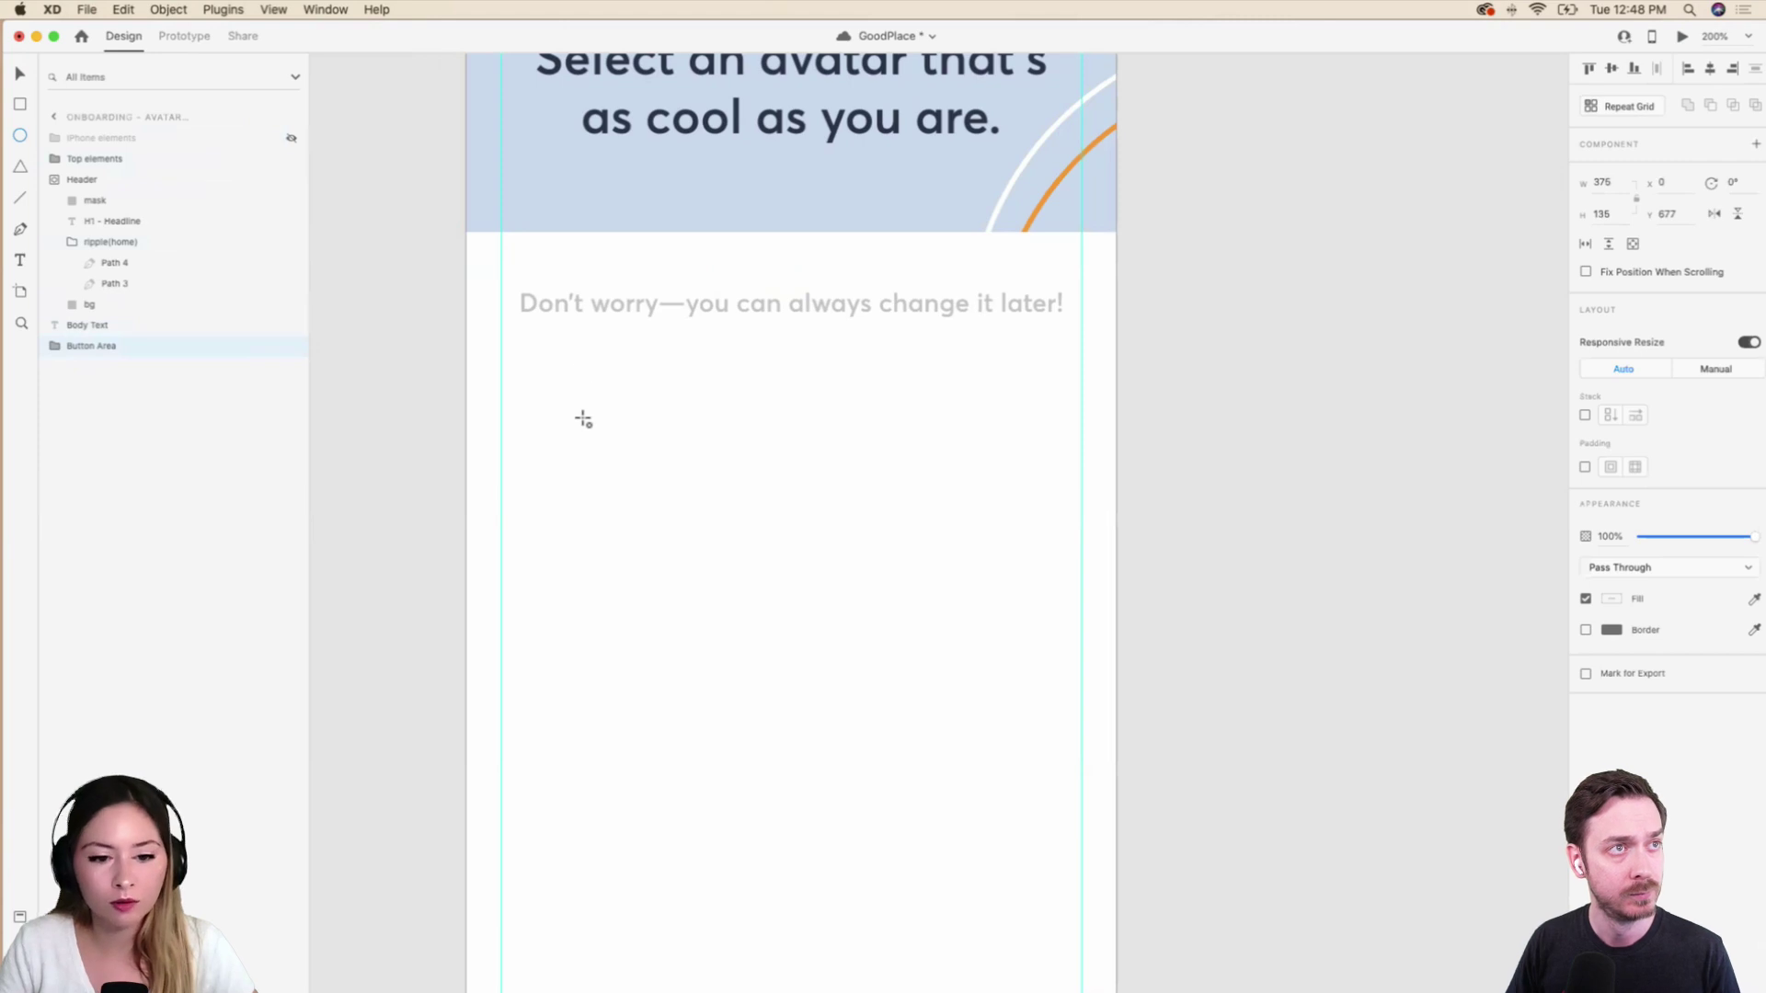
drag(578, 421, 522, 347)
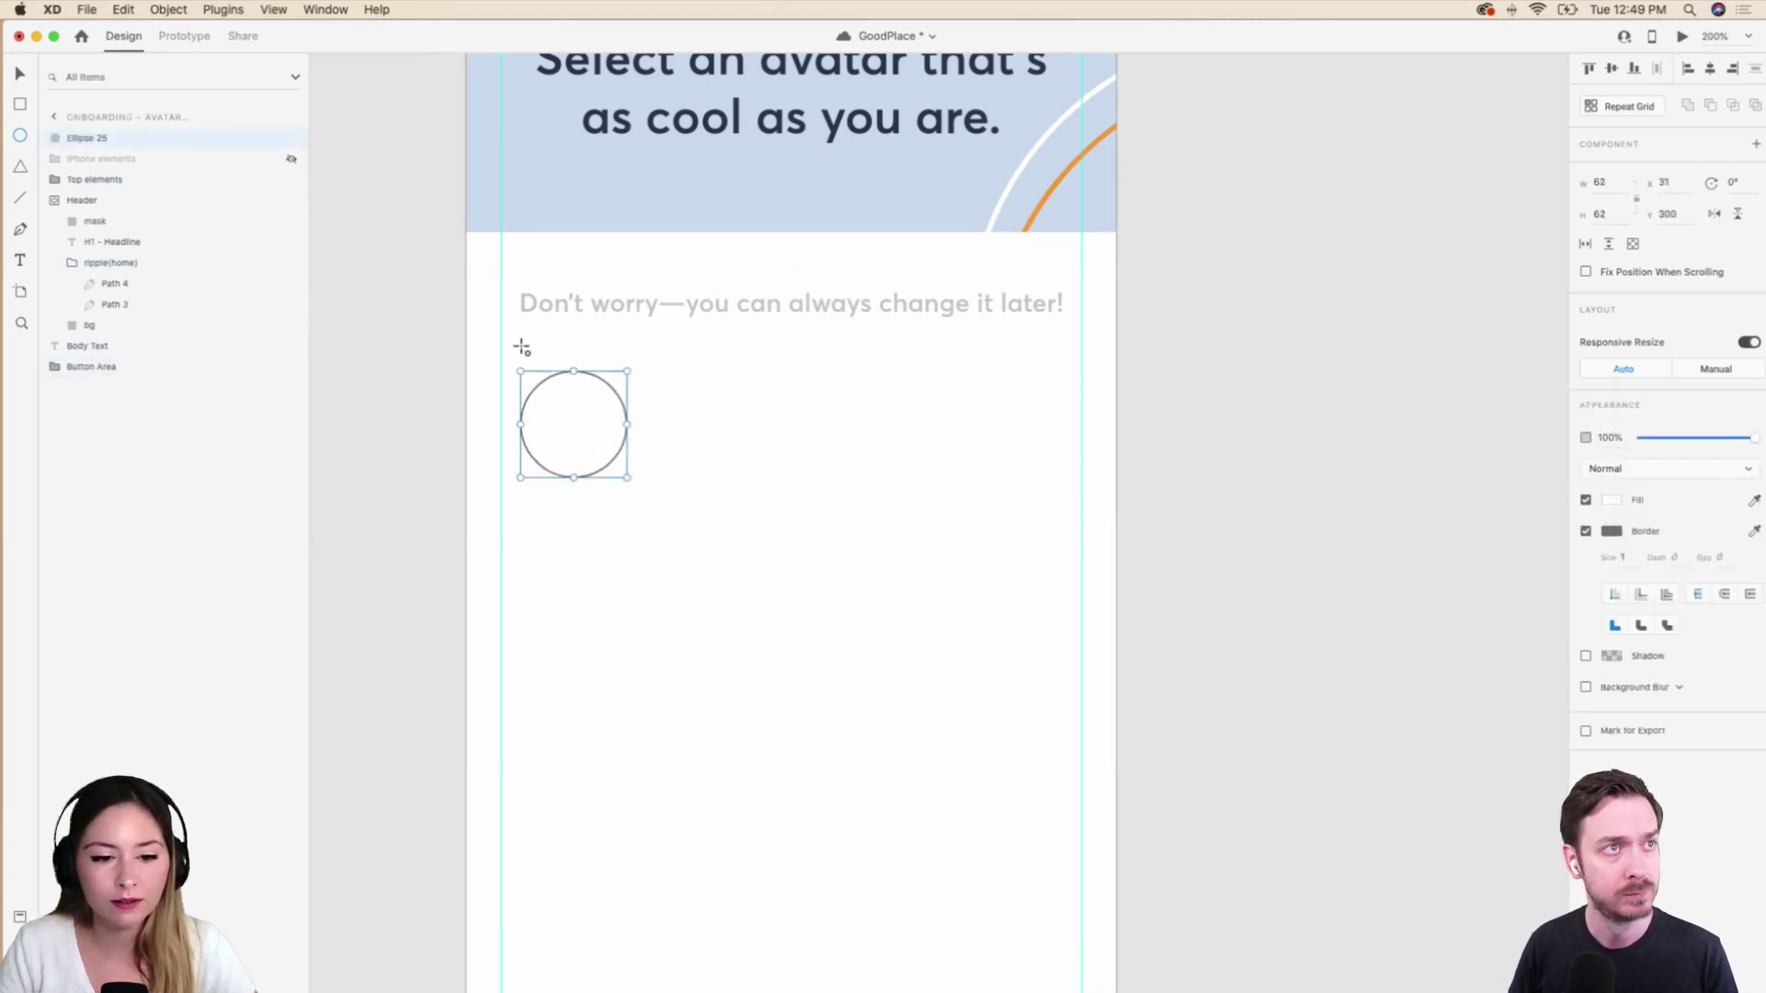
Remove the circle's border and fill it with the saved orange.
click(1586, 532)
click(1612, 501)
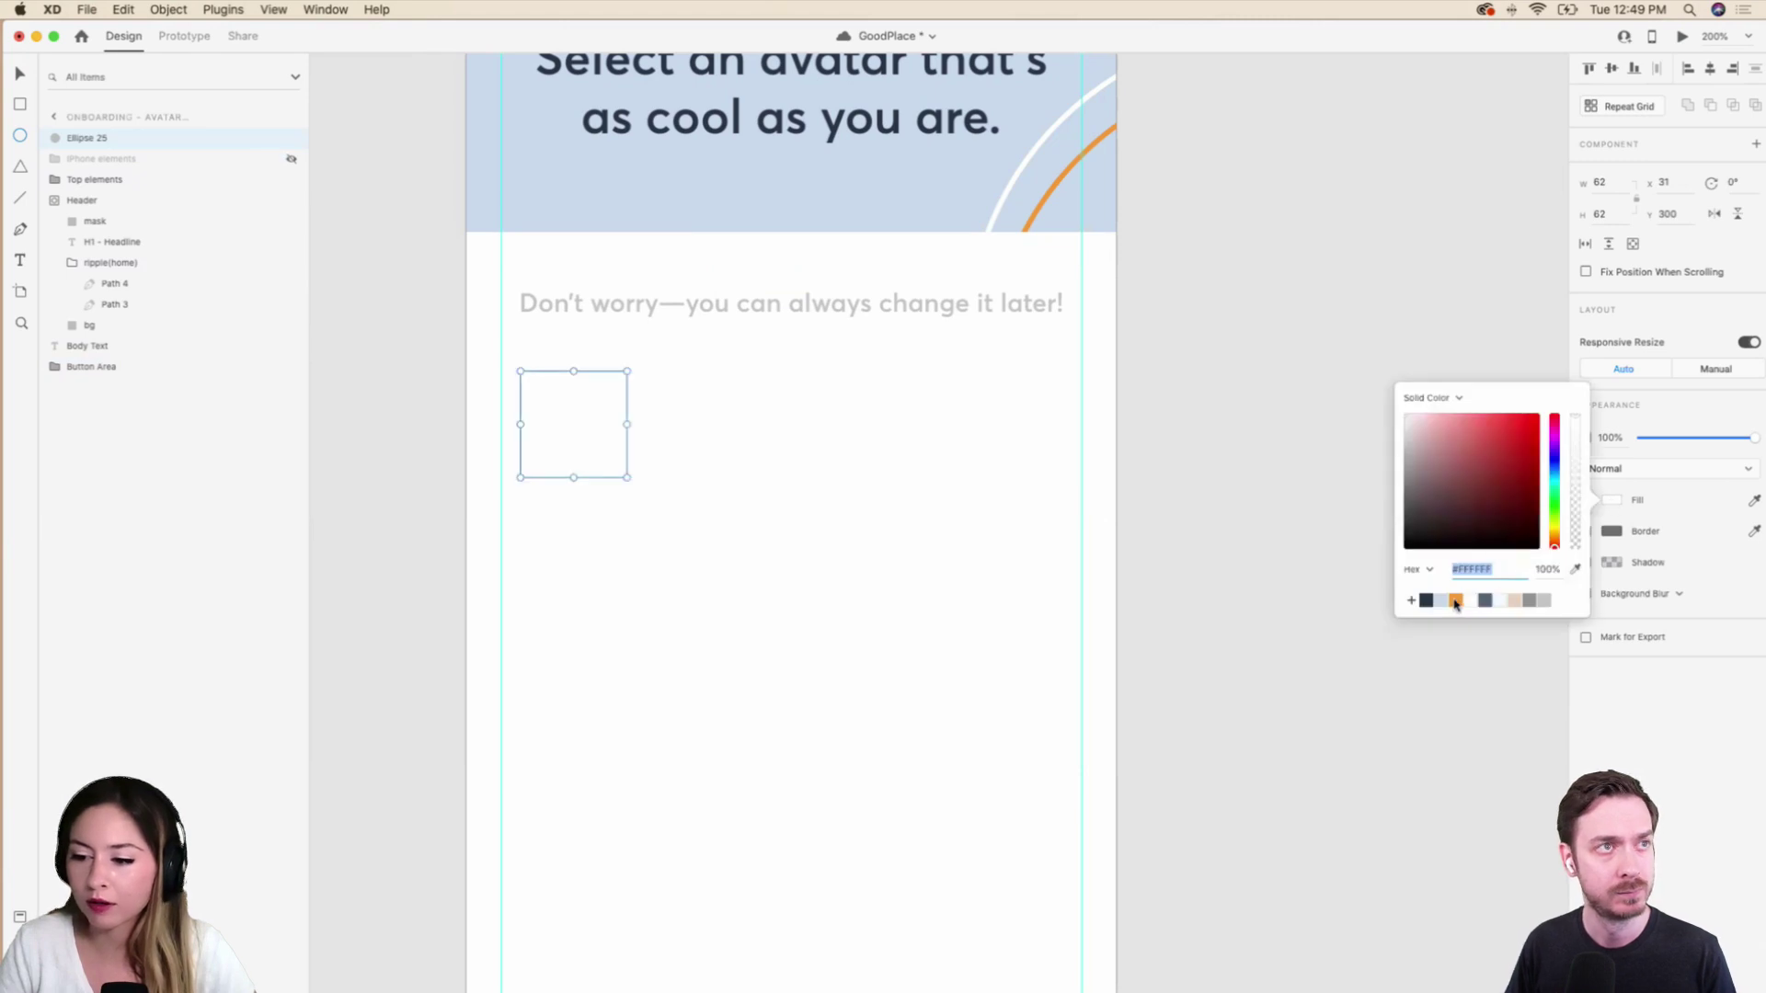
click(1456, 602)
click(80, 136)
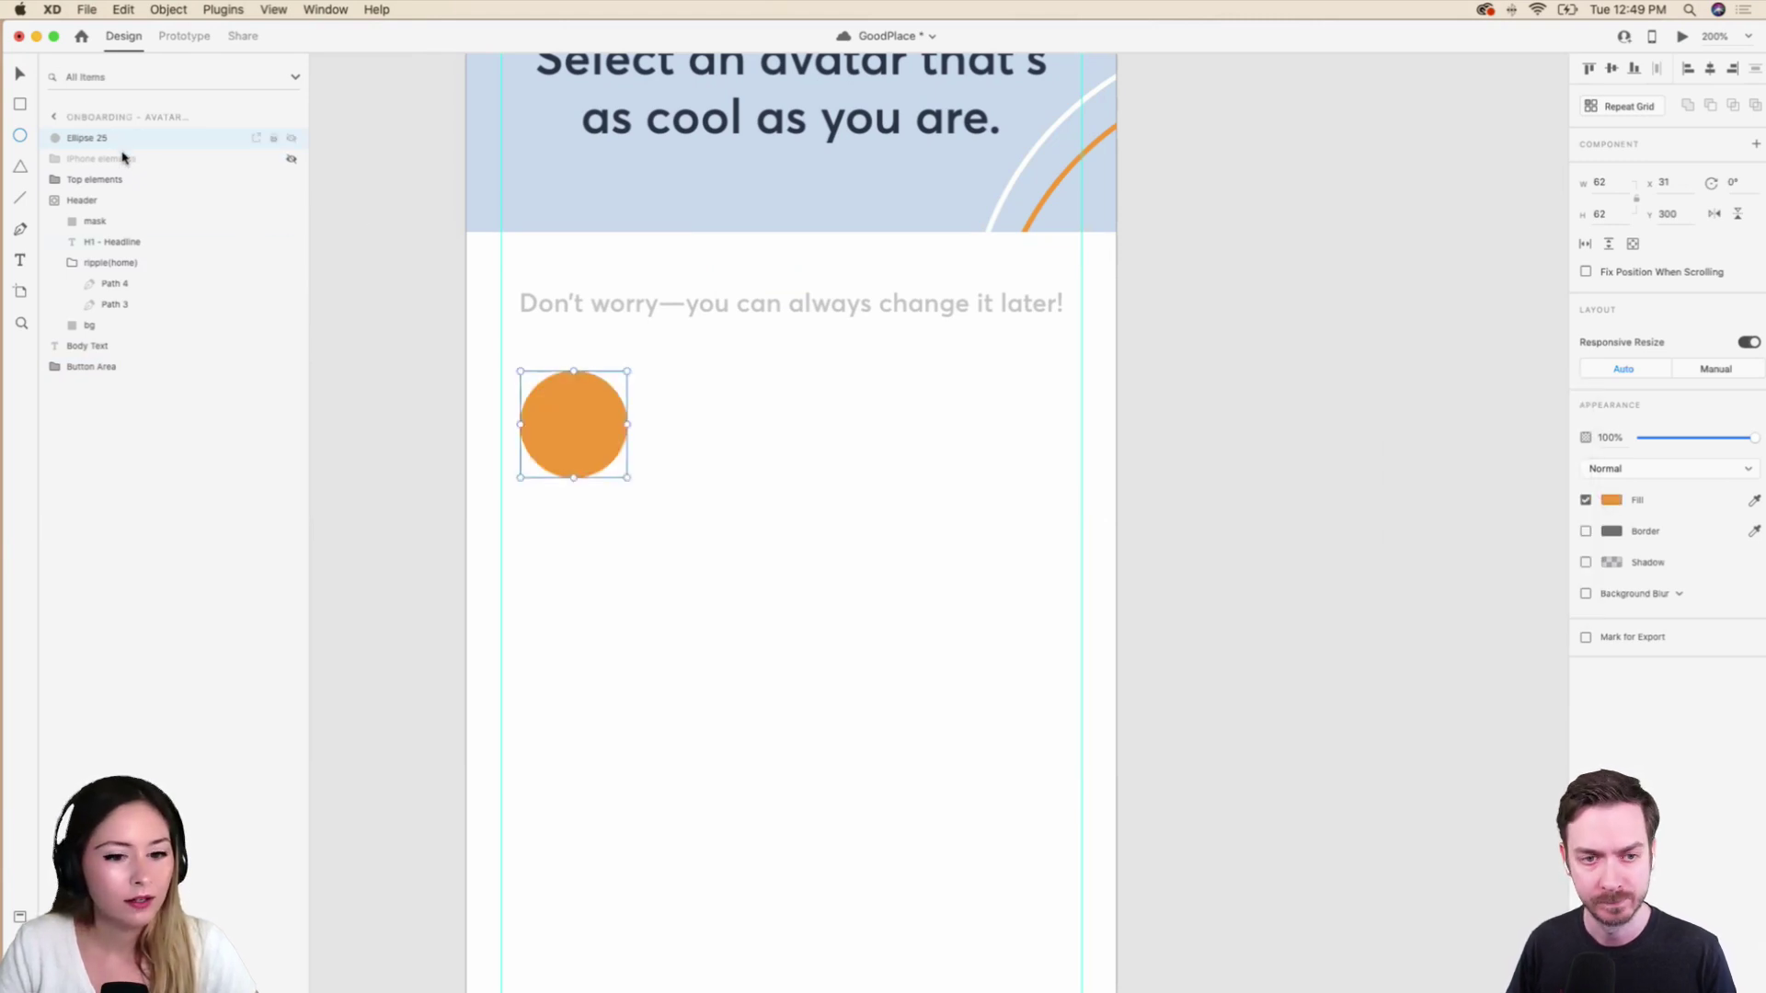
Set the circle's width and height to 80.
click(1605, 184)
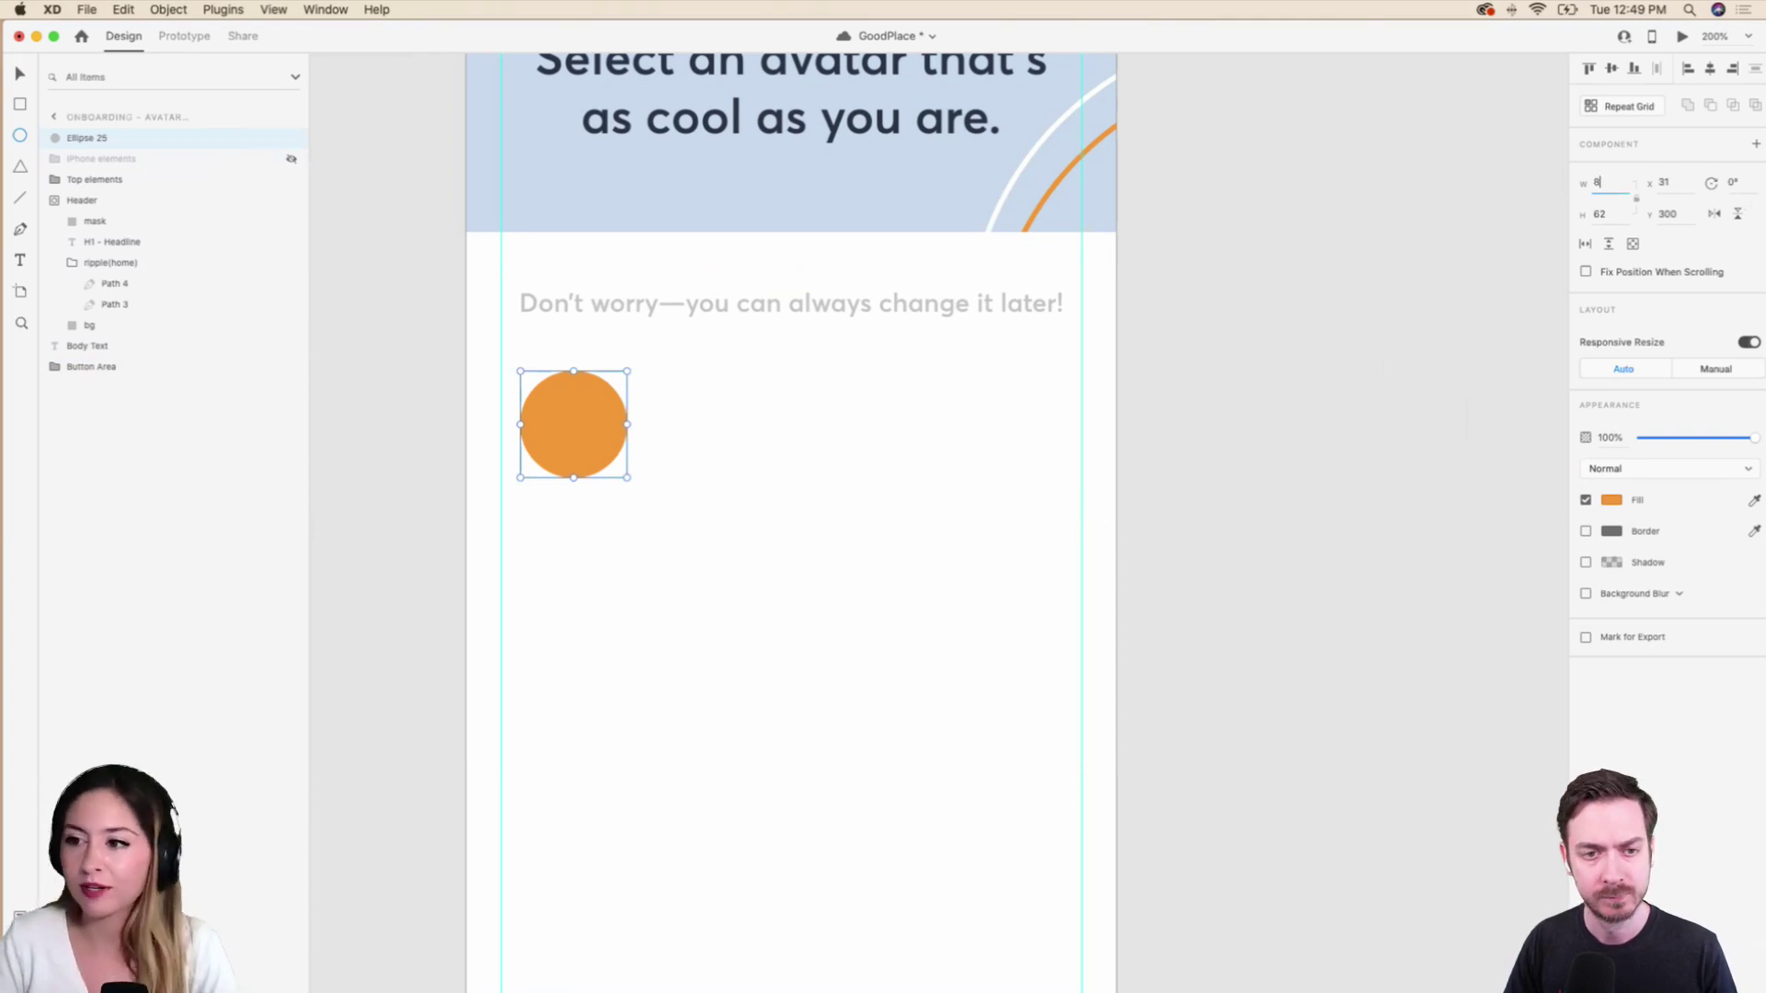
text(80)
key(Return)
click(1628, 219)
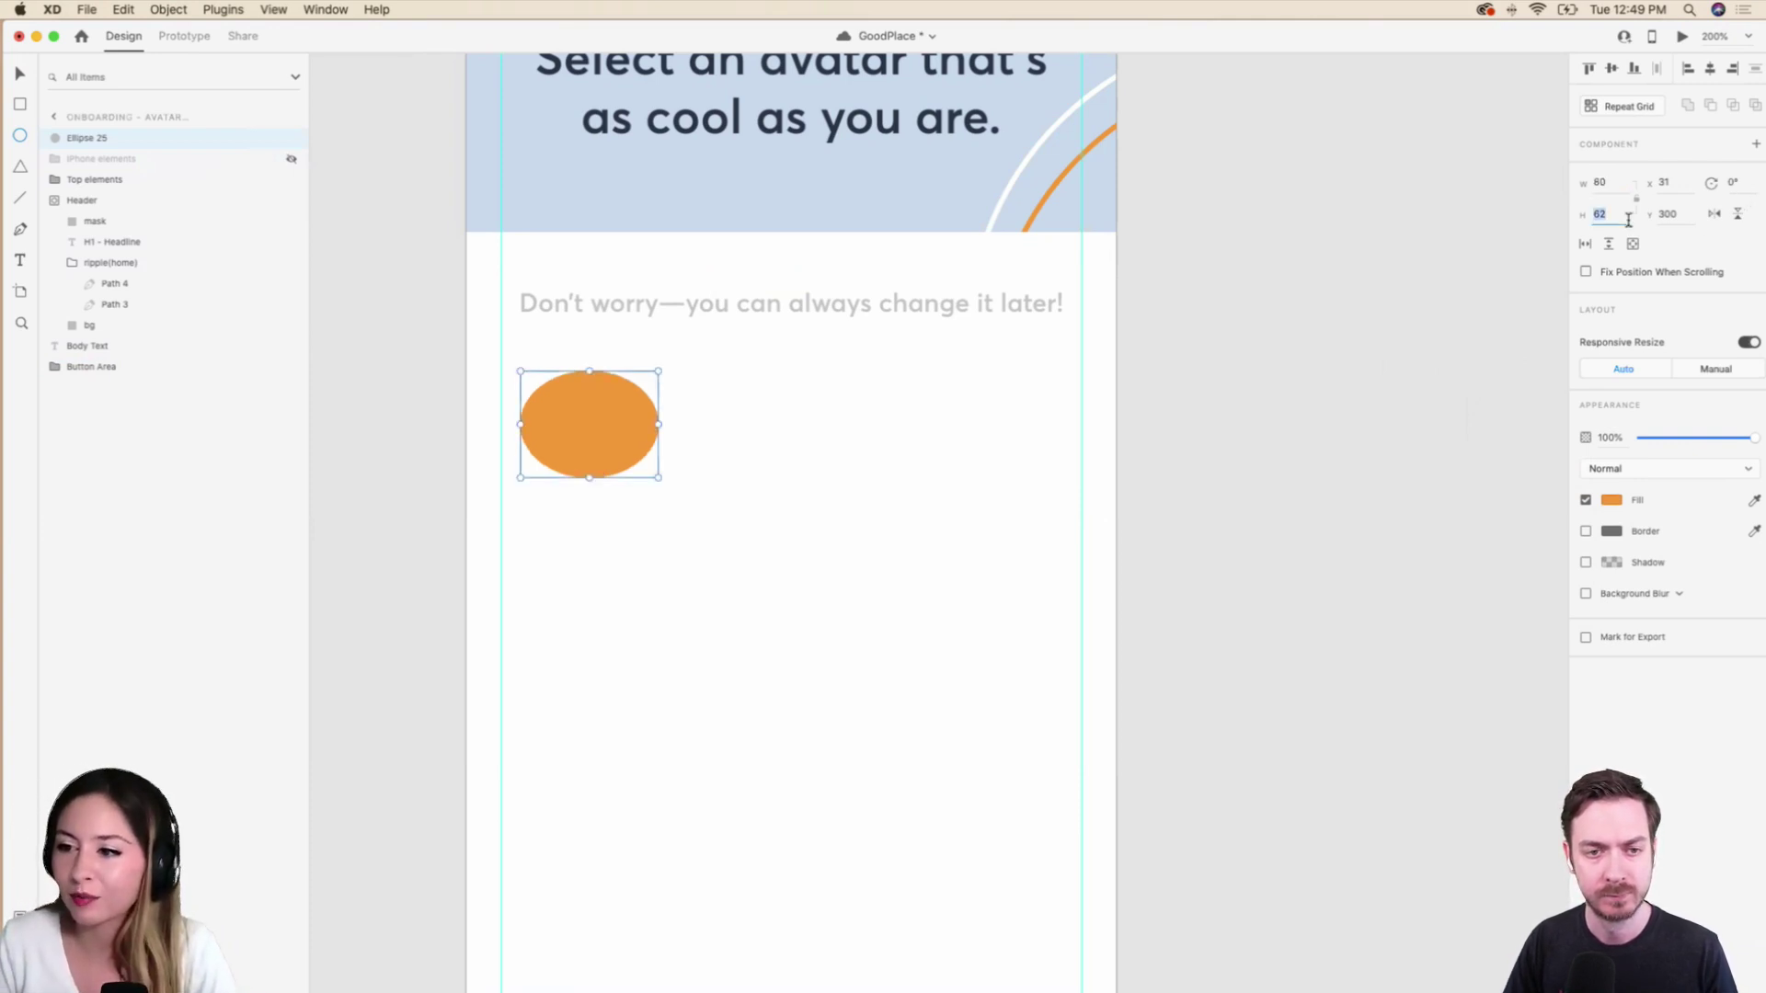
text(80)
key(Return)
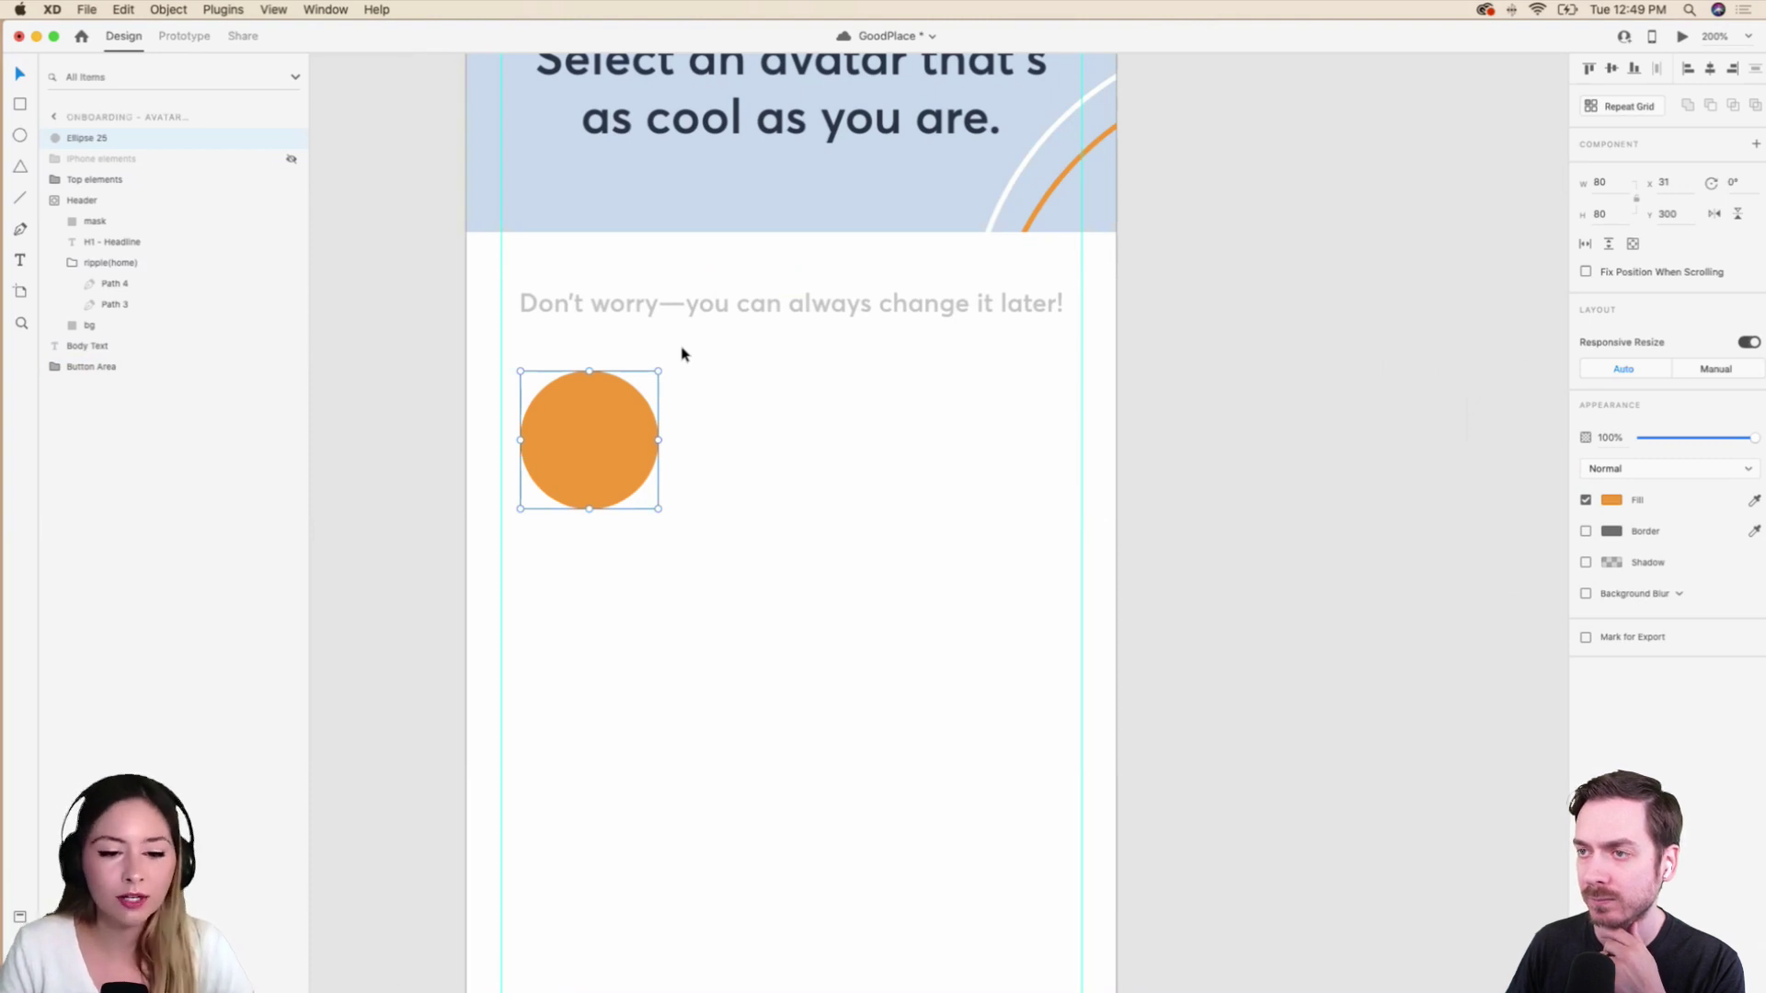
Move the orange circle's layer to the very bottom of the layer order, below Button Area.
key(super+minus)
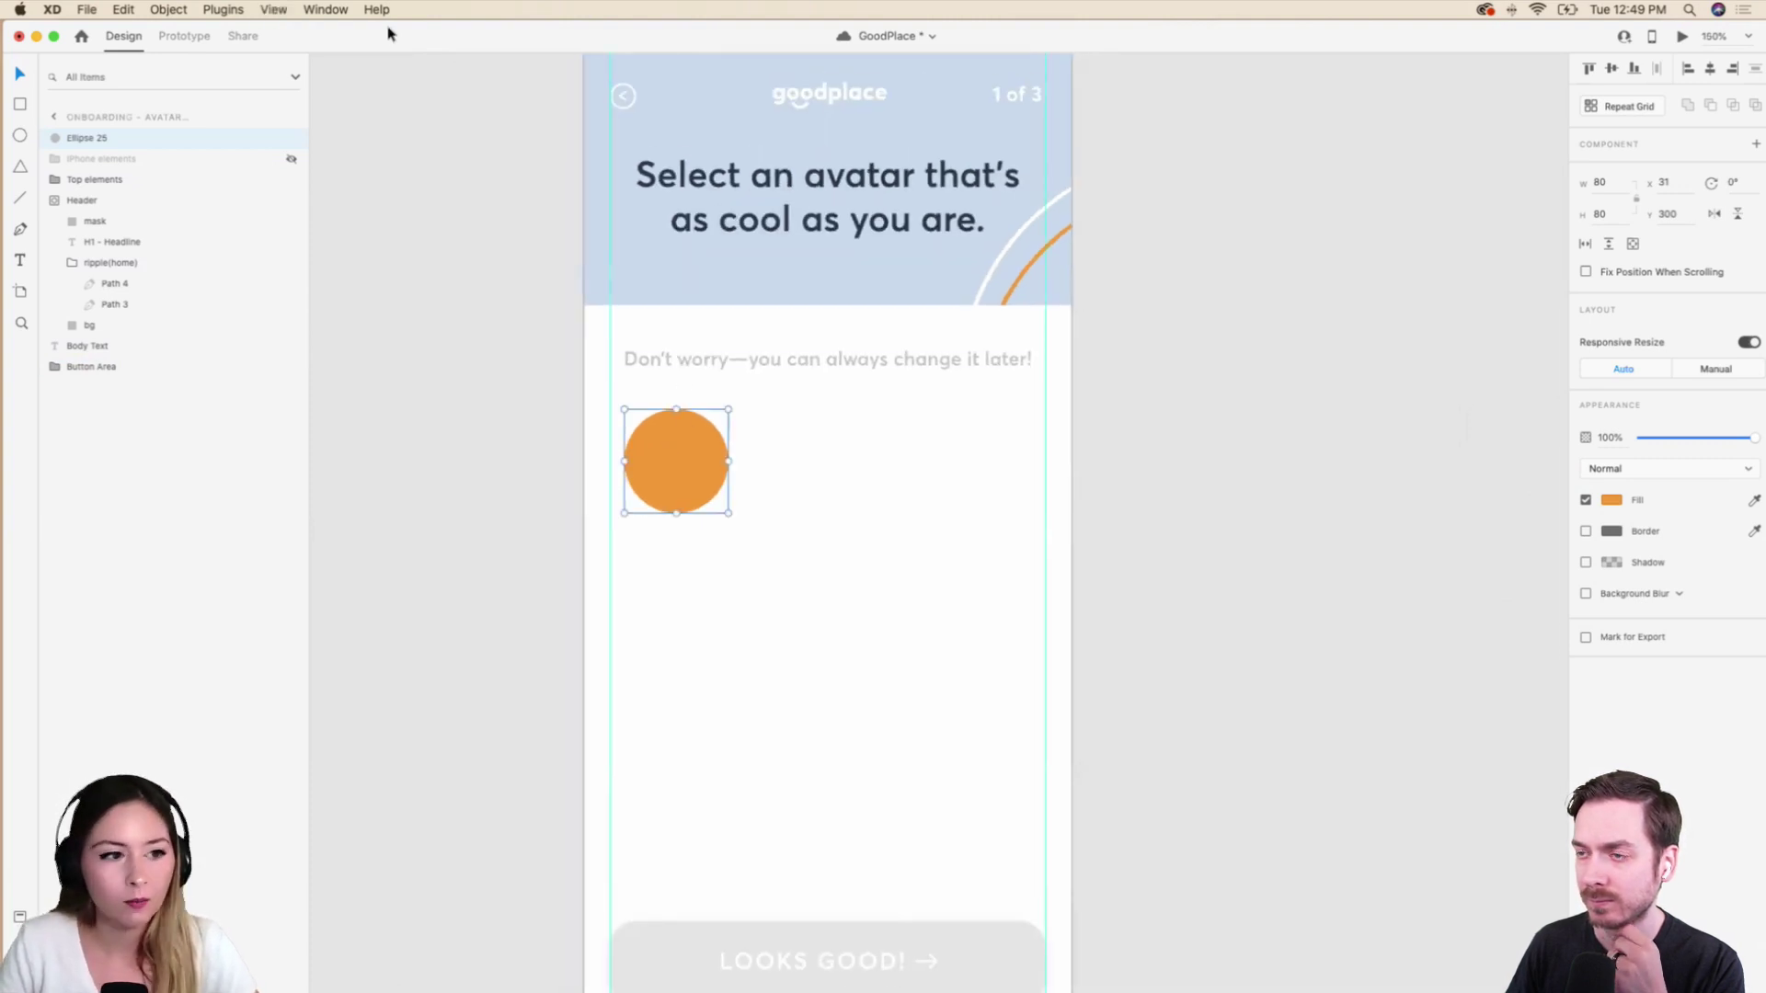
click(57, 201)
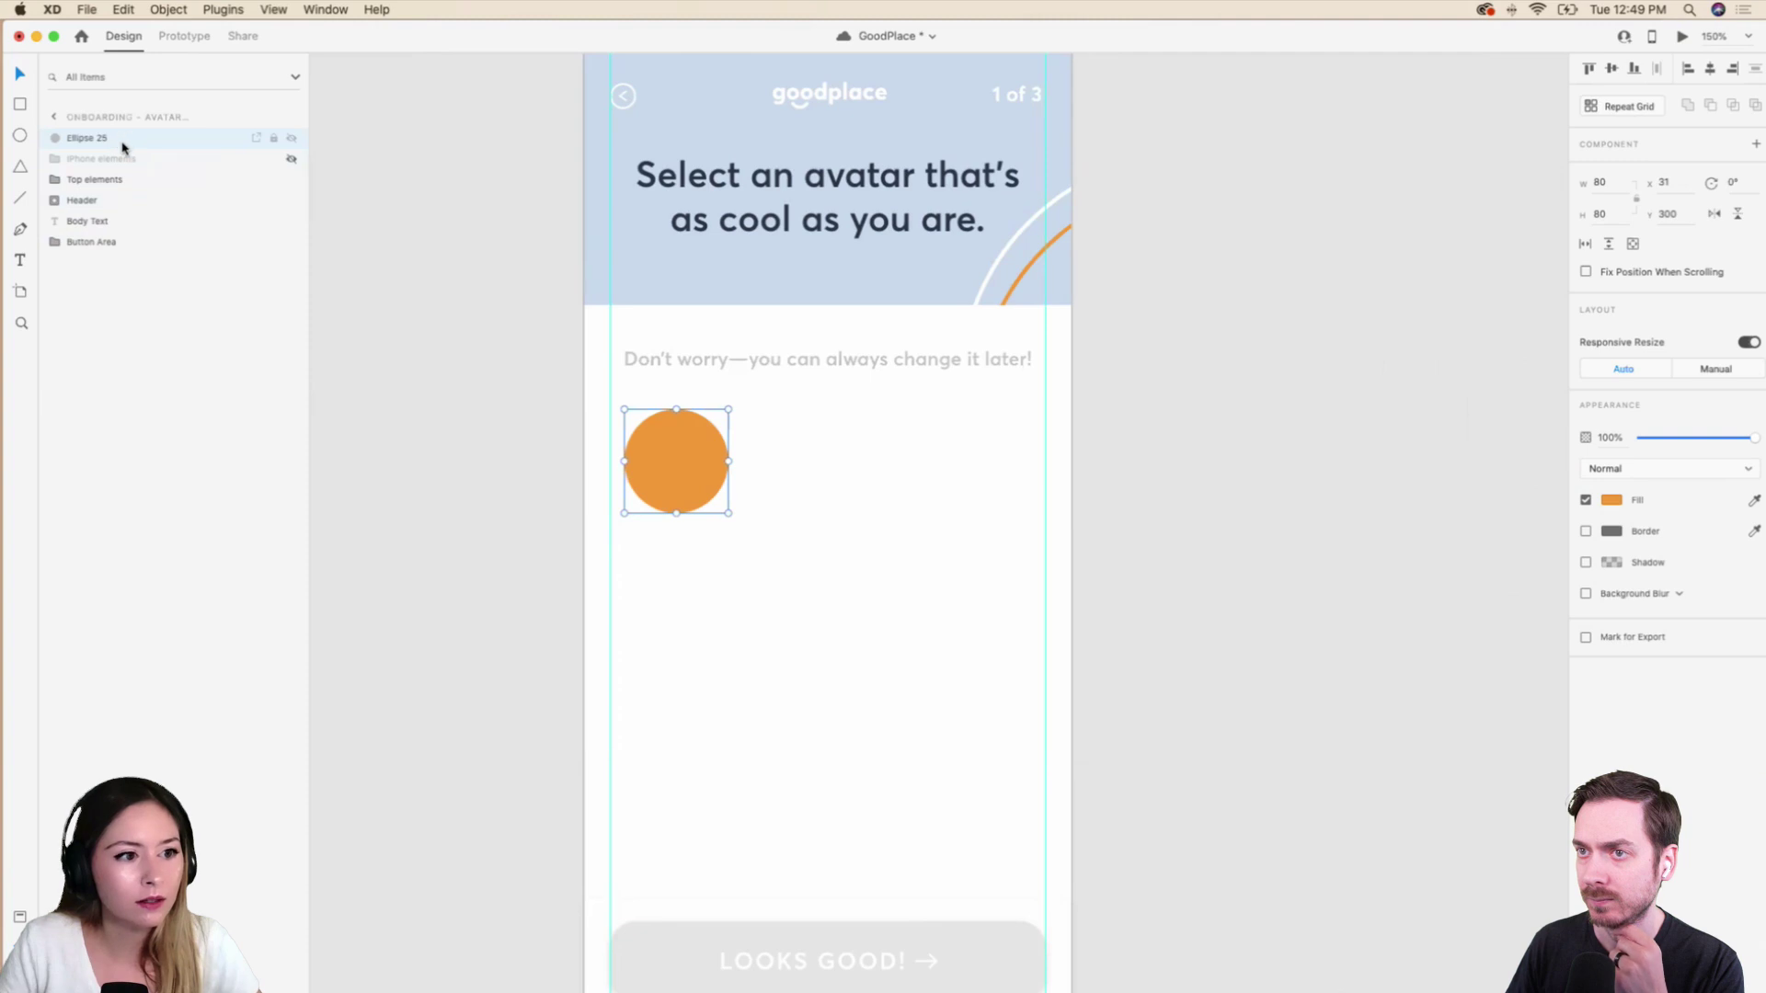
drag(122, 143, 117, 305)
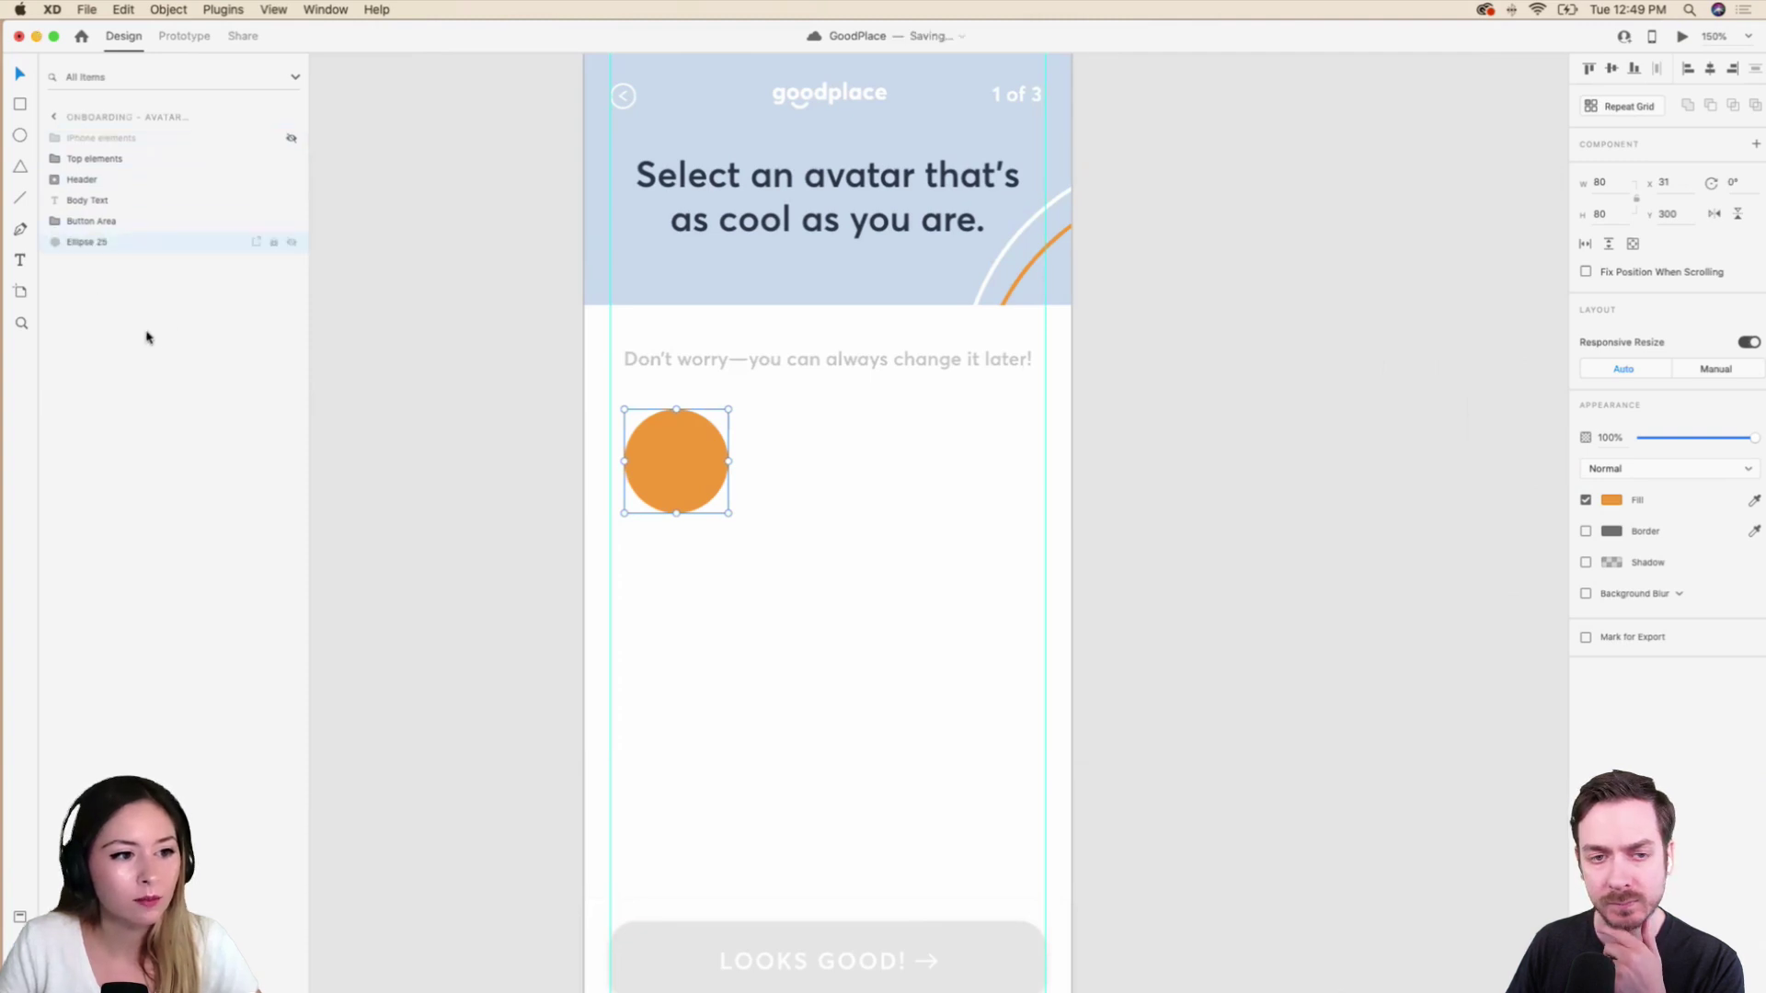
Compare the circle with the low-fi avatar screens and align its left edge to the left guide at X 20.
key(super+minus)
scroll(731, 424, up, 5)
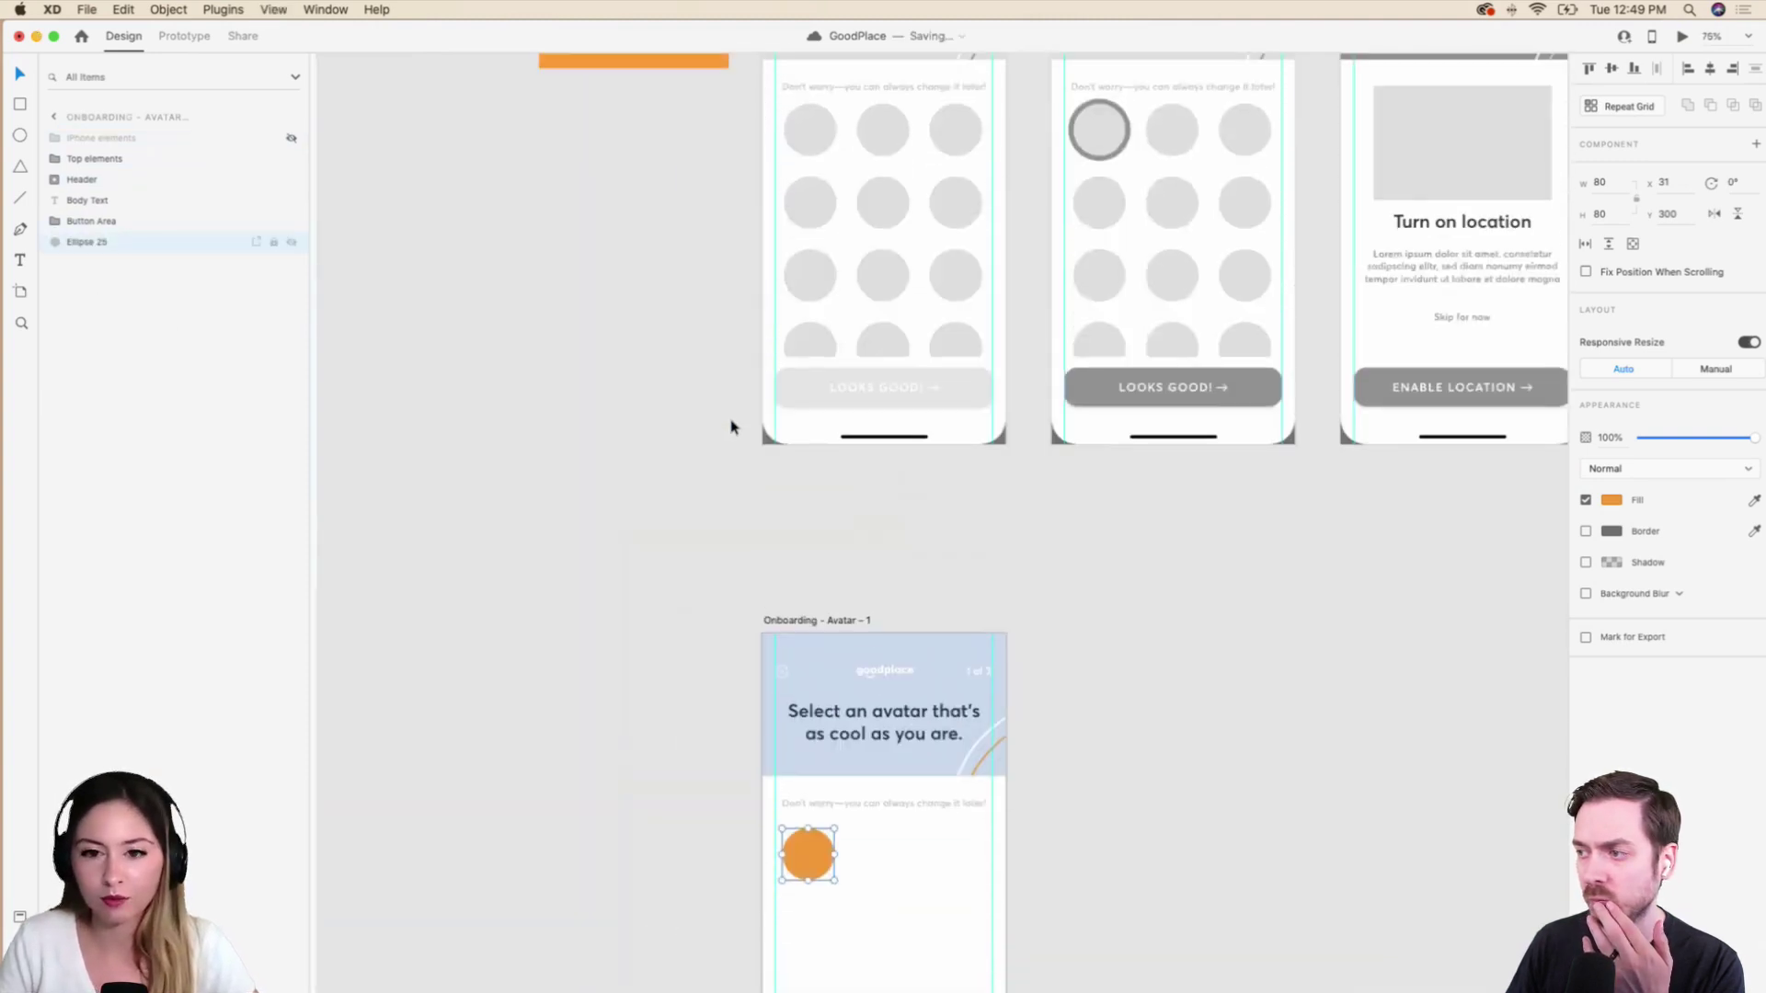
scroll(874, 368, down, 6)
key(super+plus)
key(super+plus)
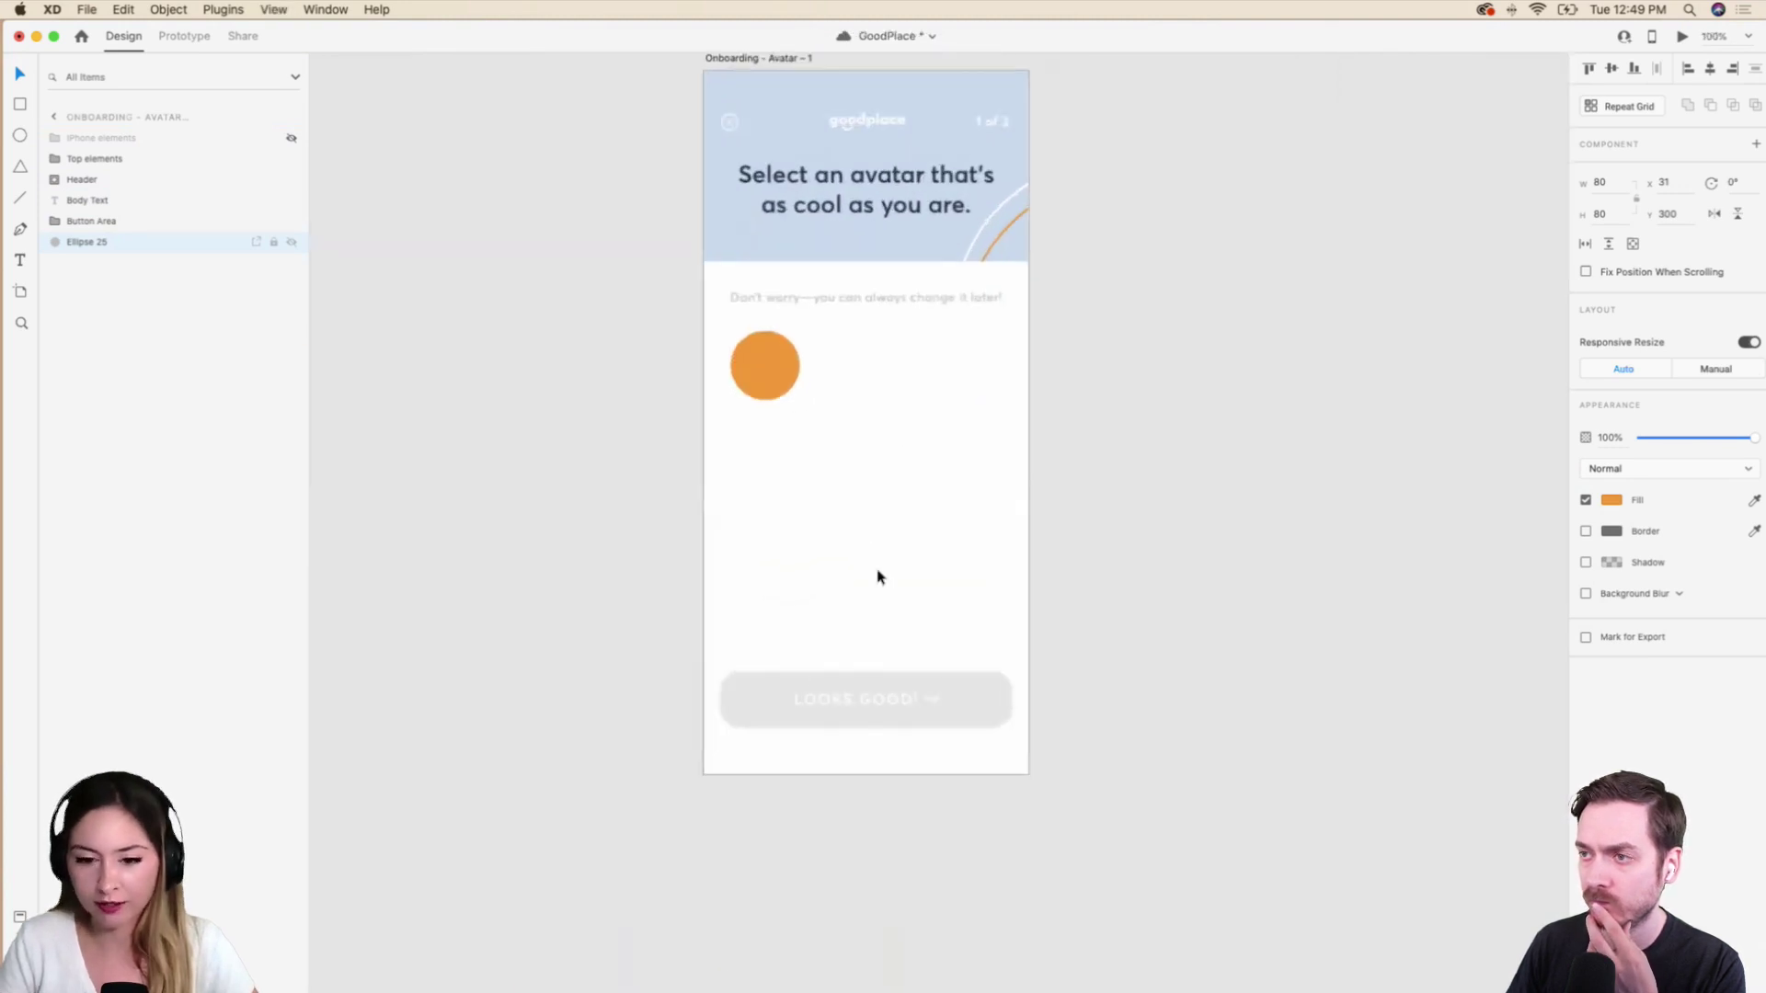
drag(695, 295, 680, 294)
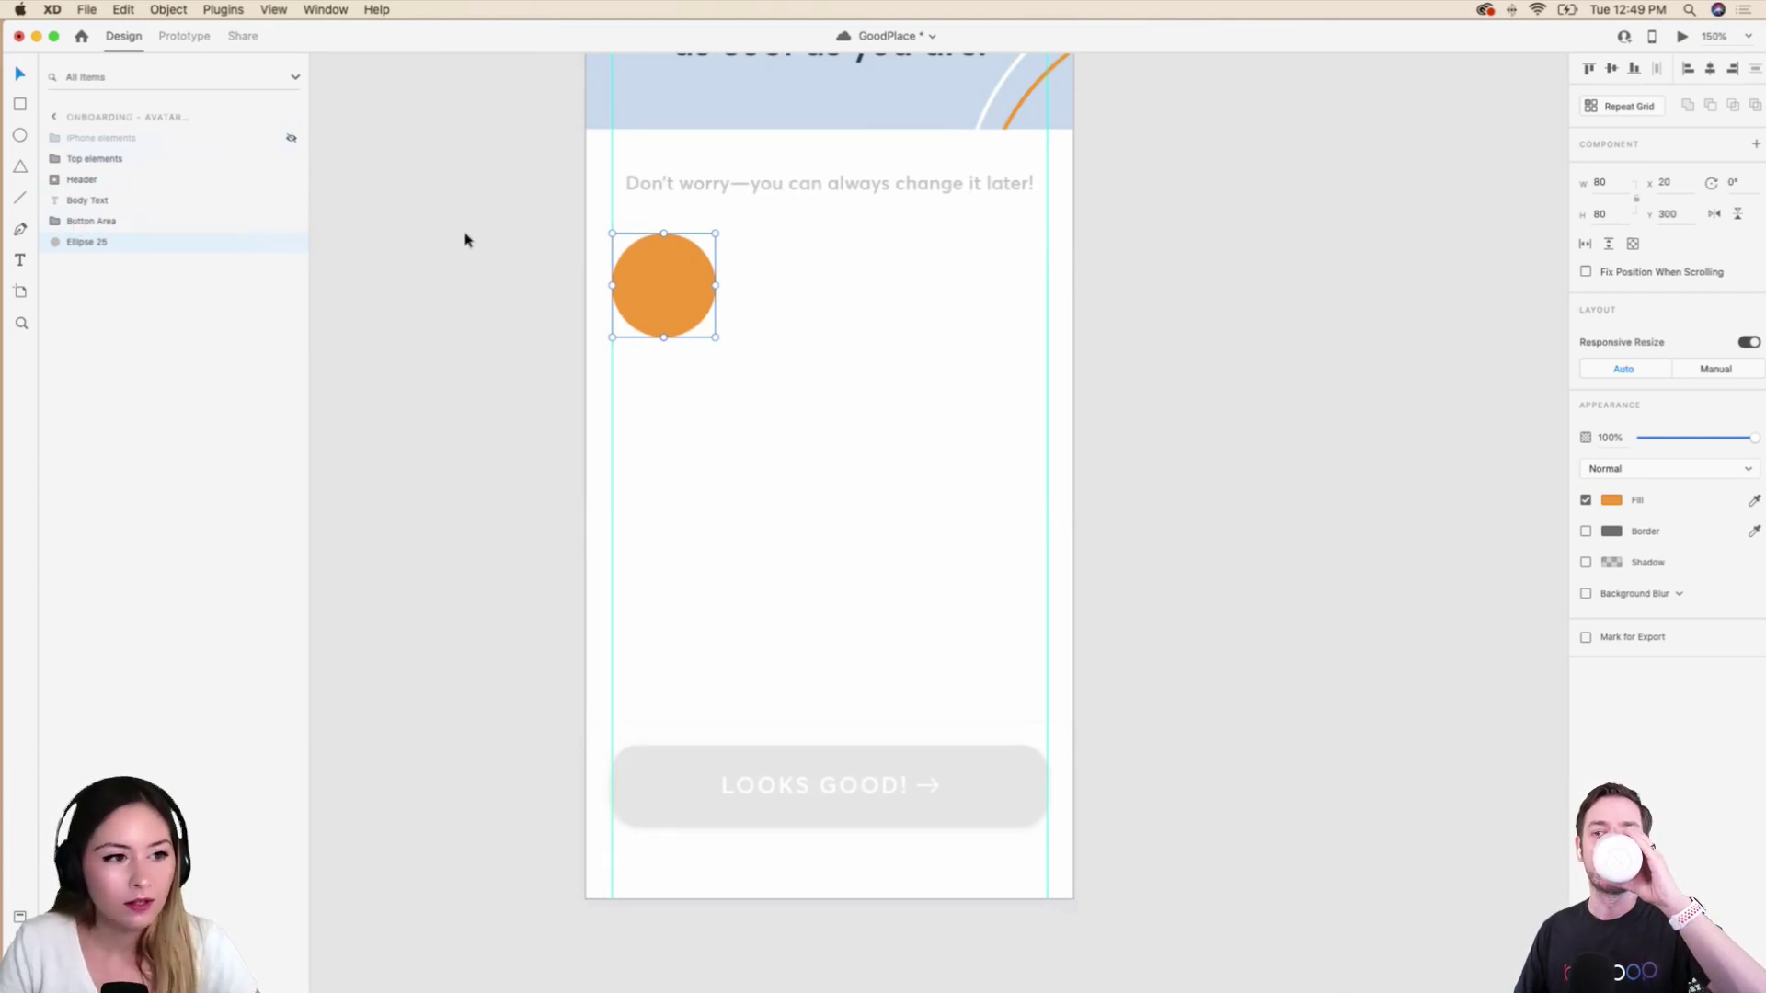
Rename the orange circle's layer to Avatar.
double_click(100, 241)
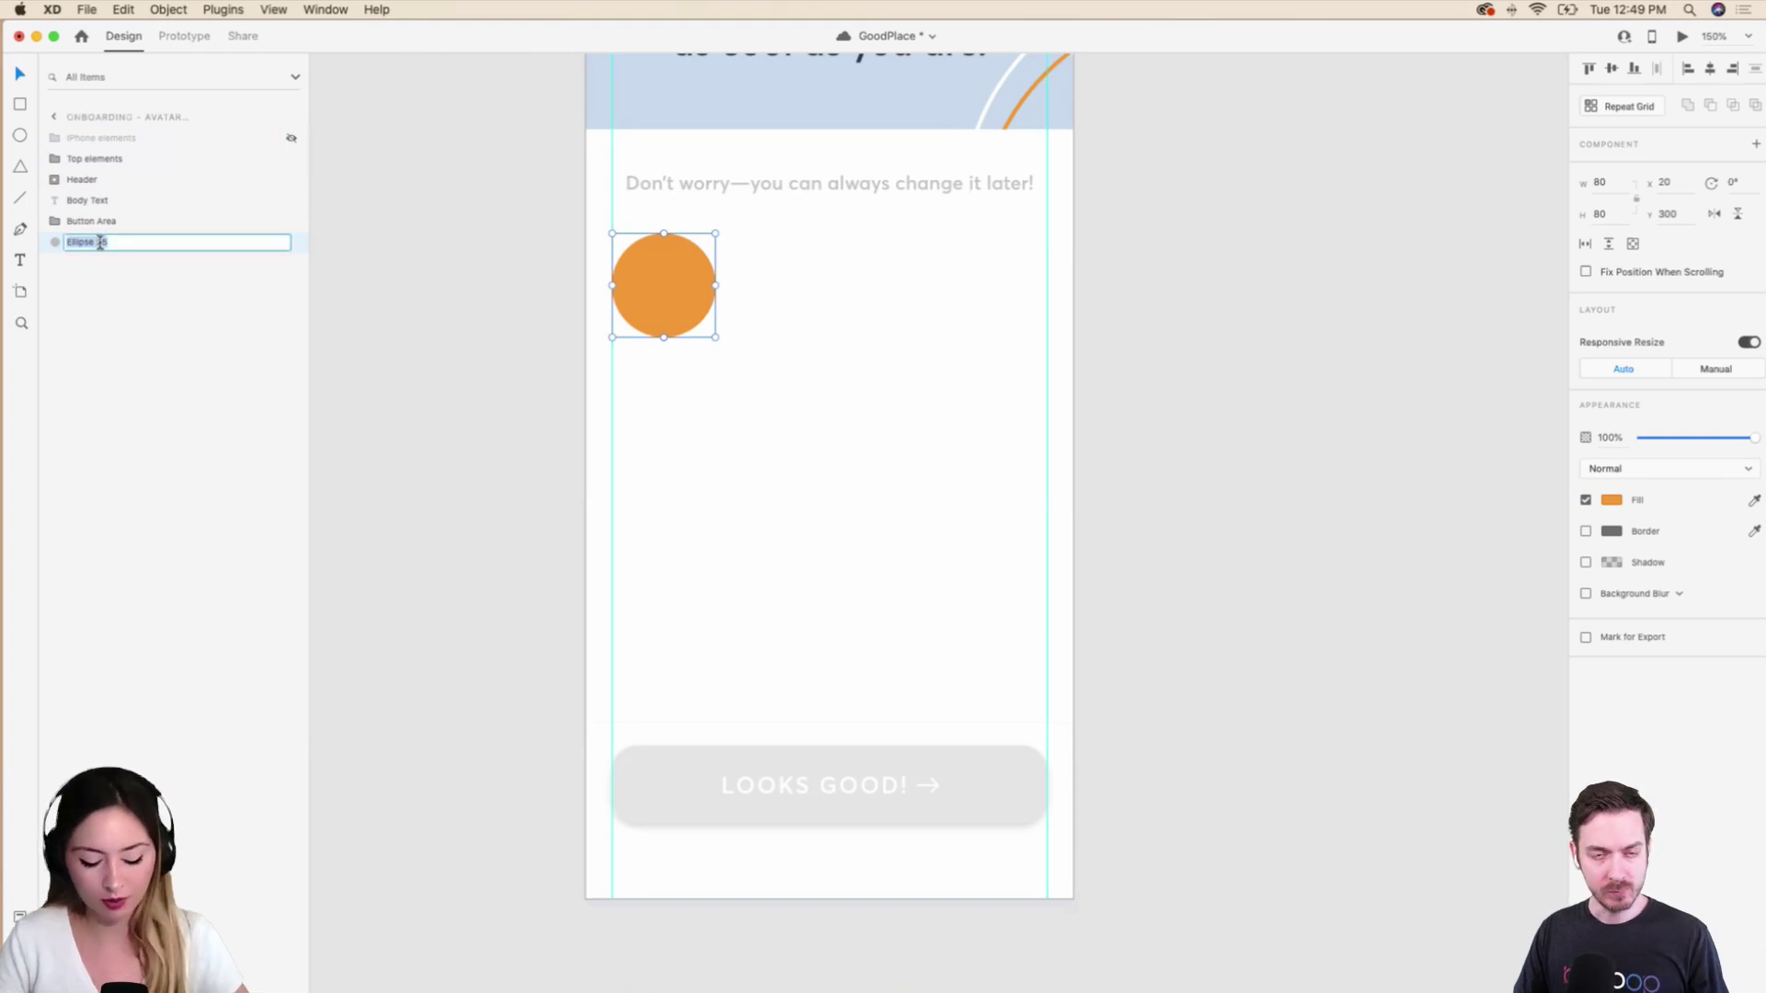
text(Avatar)
key(Return)
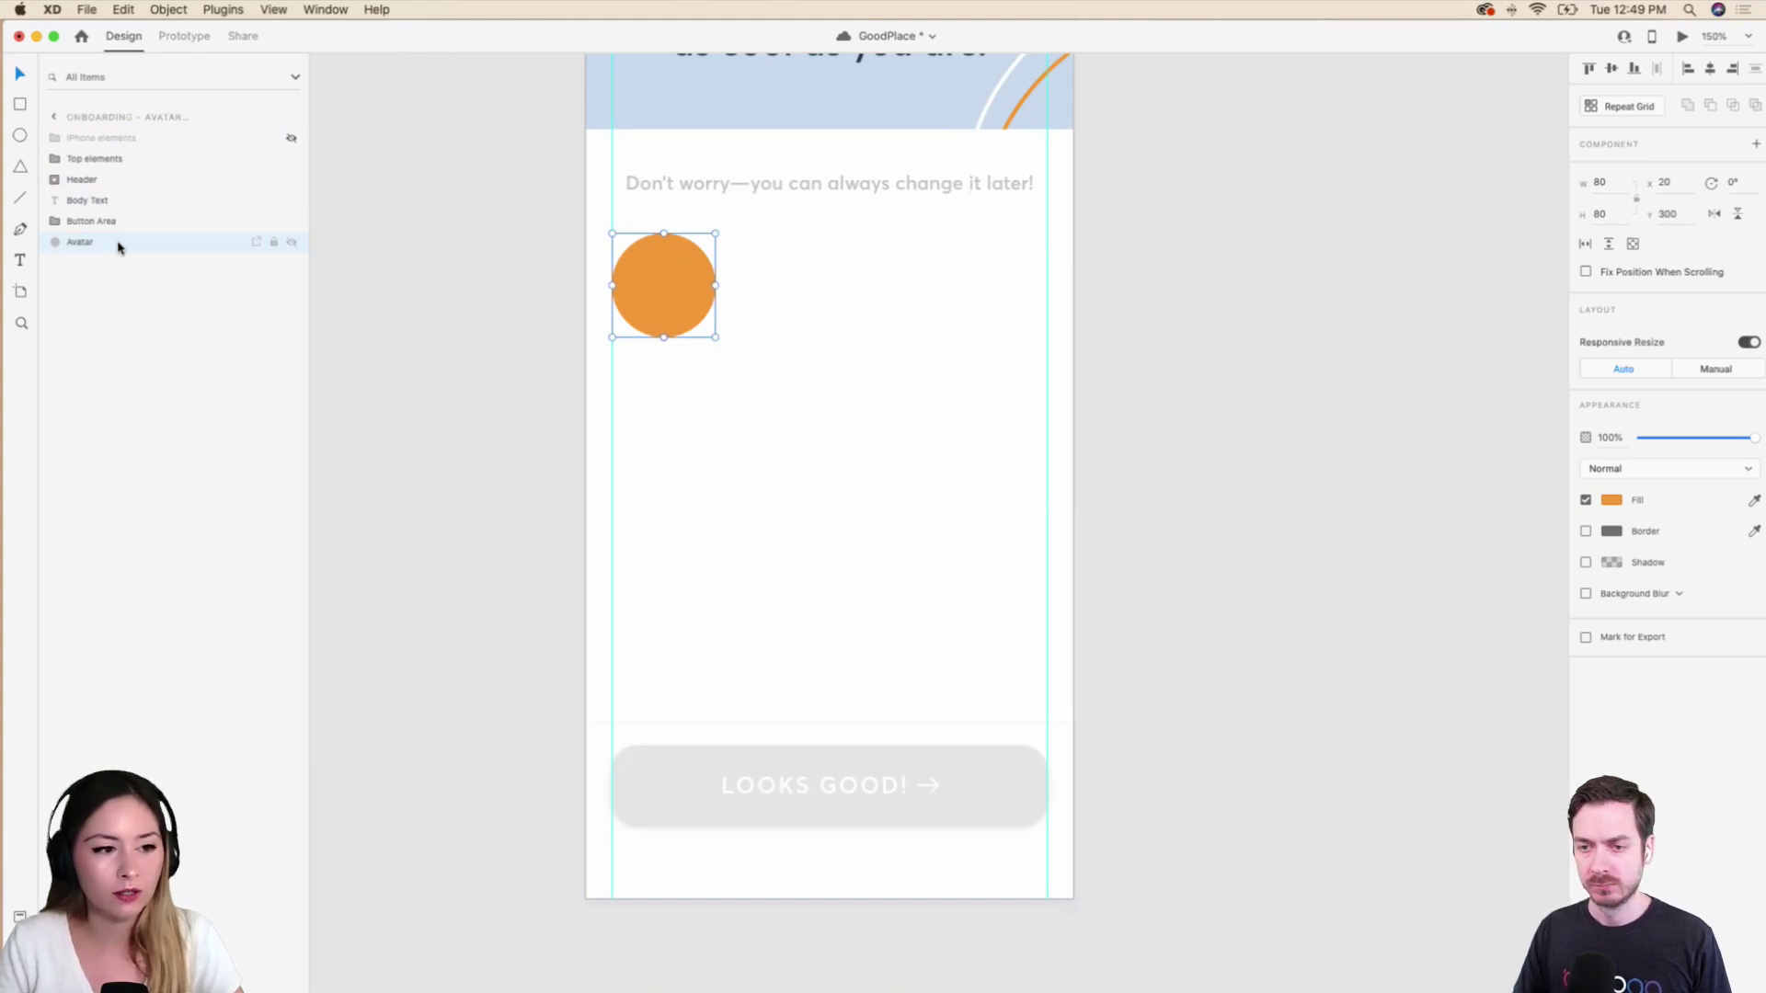
Paste a copy of the Avatar circle in place and move it beneath the original in the layer order.
key(super+v)
key(super+z)
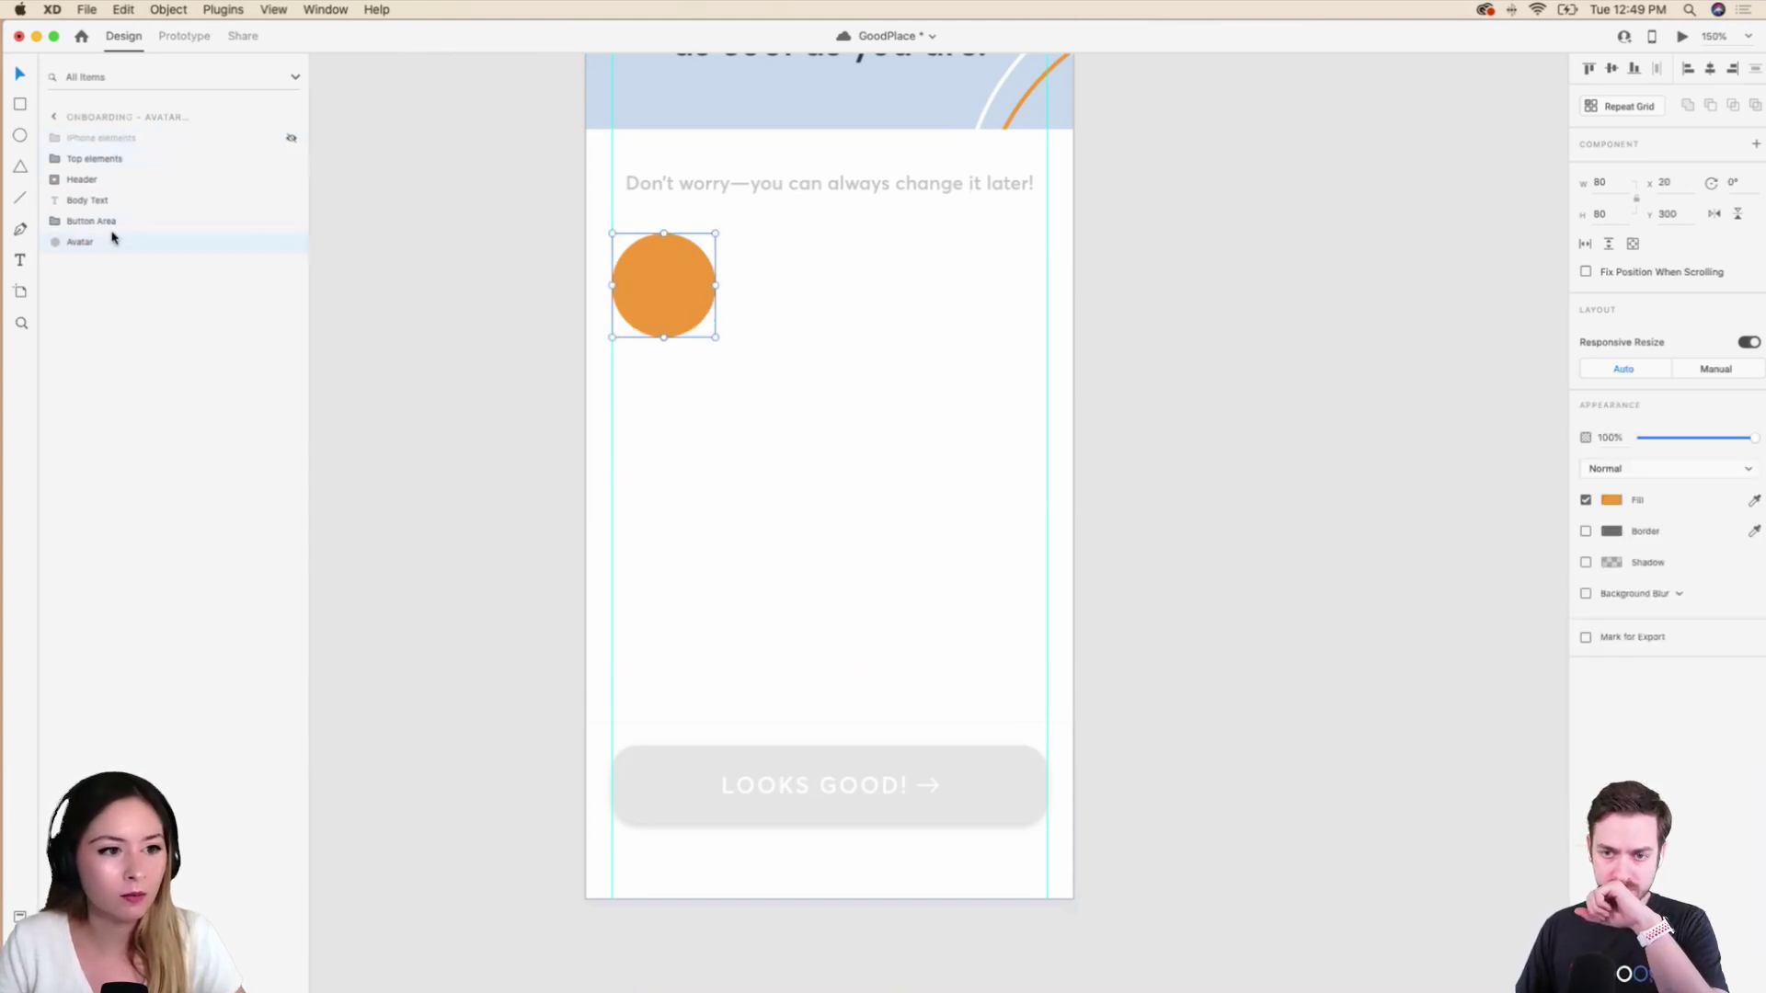
key(super+v)
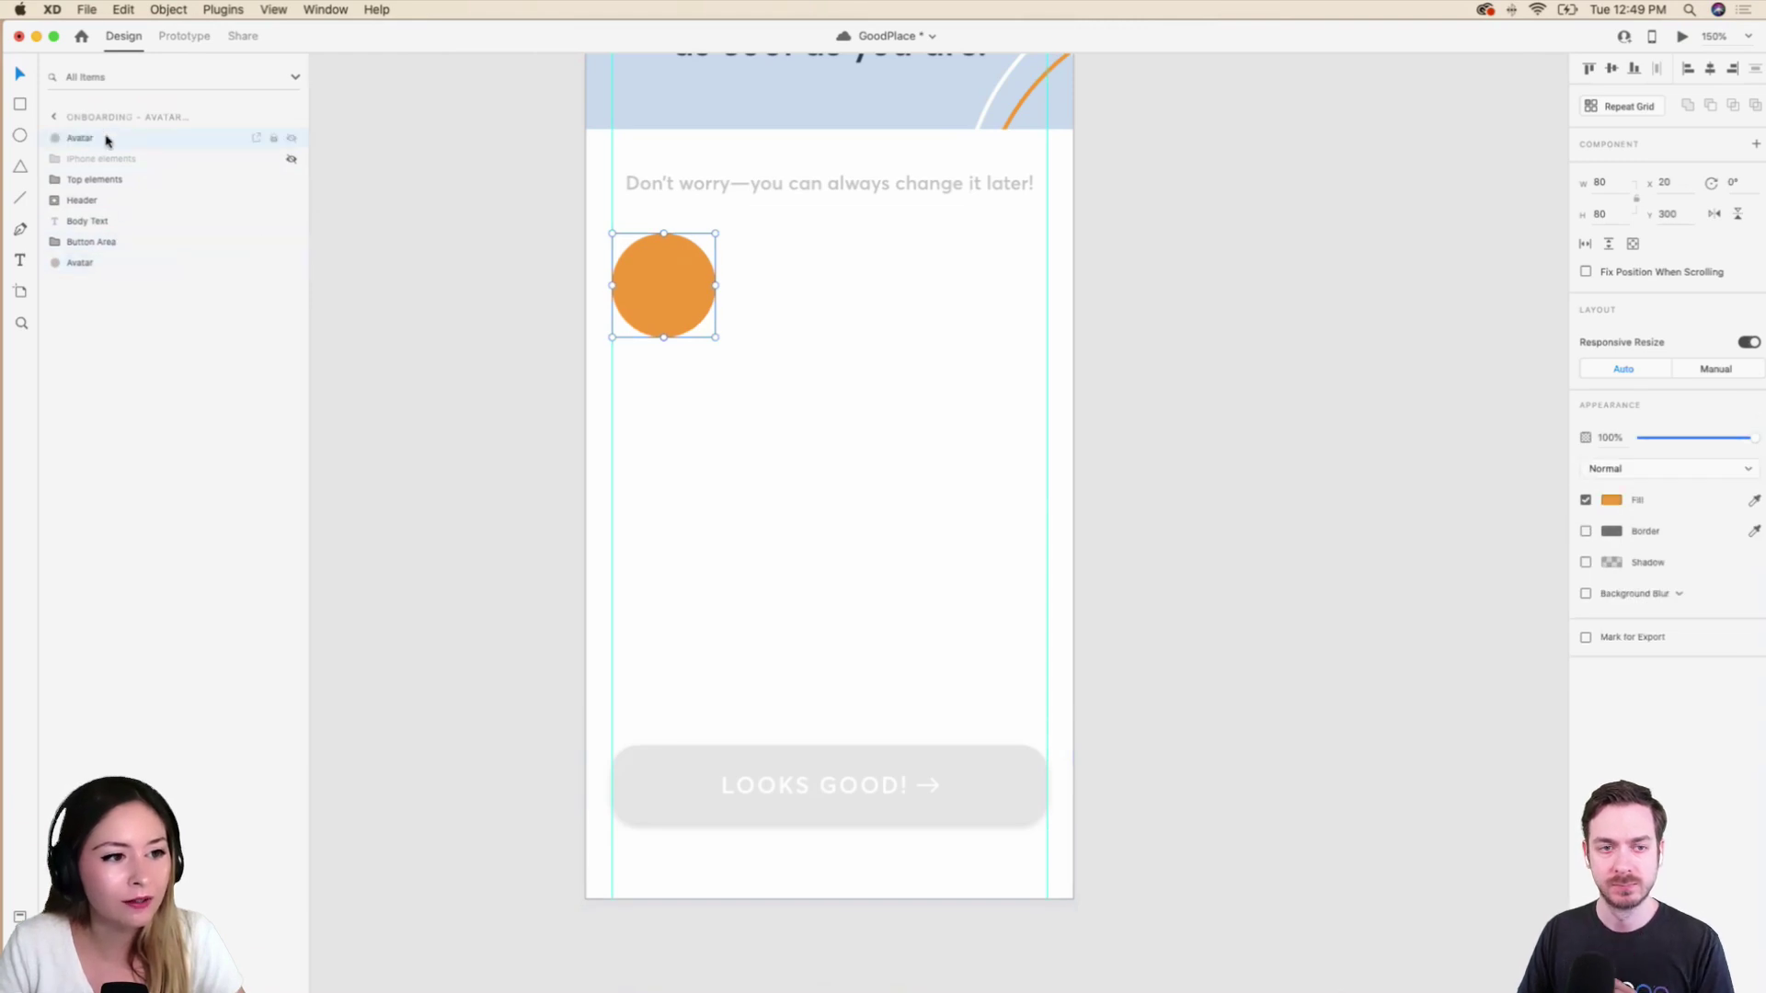
drag(107, 138, 87, 262)
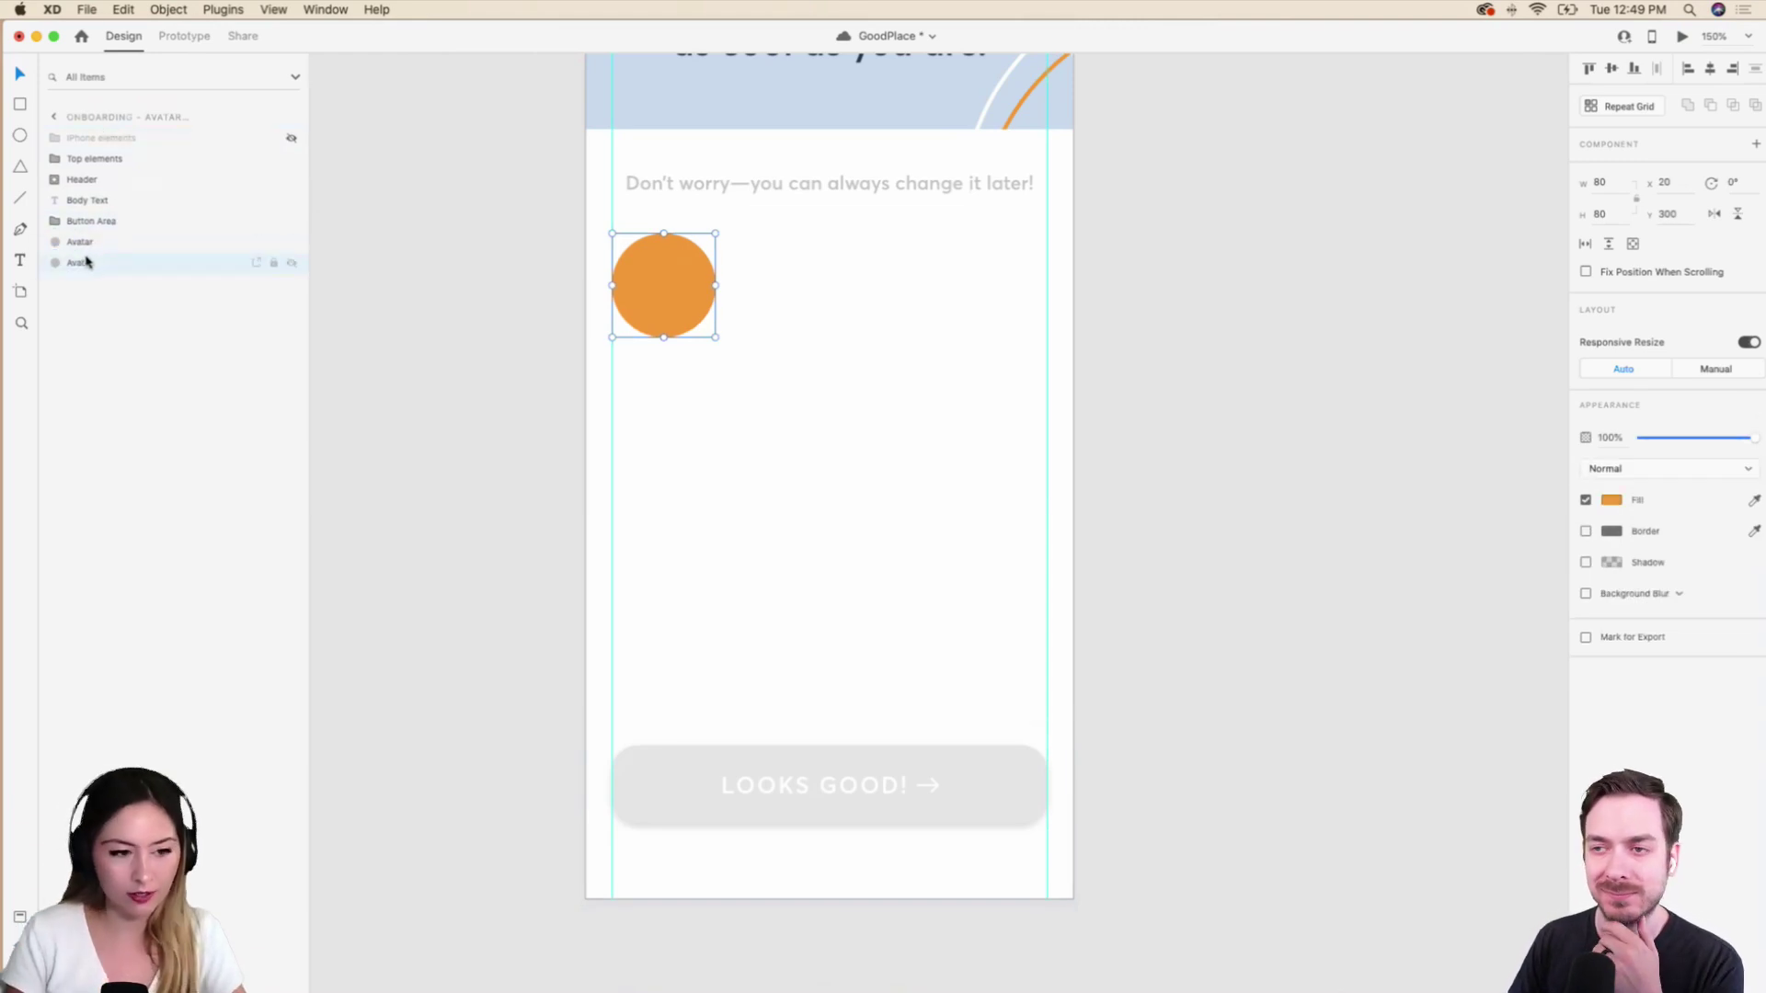
Rename the lower Avatar circle's layer to Gradient.
double_click(79, 263)
text(Gi)
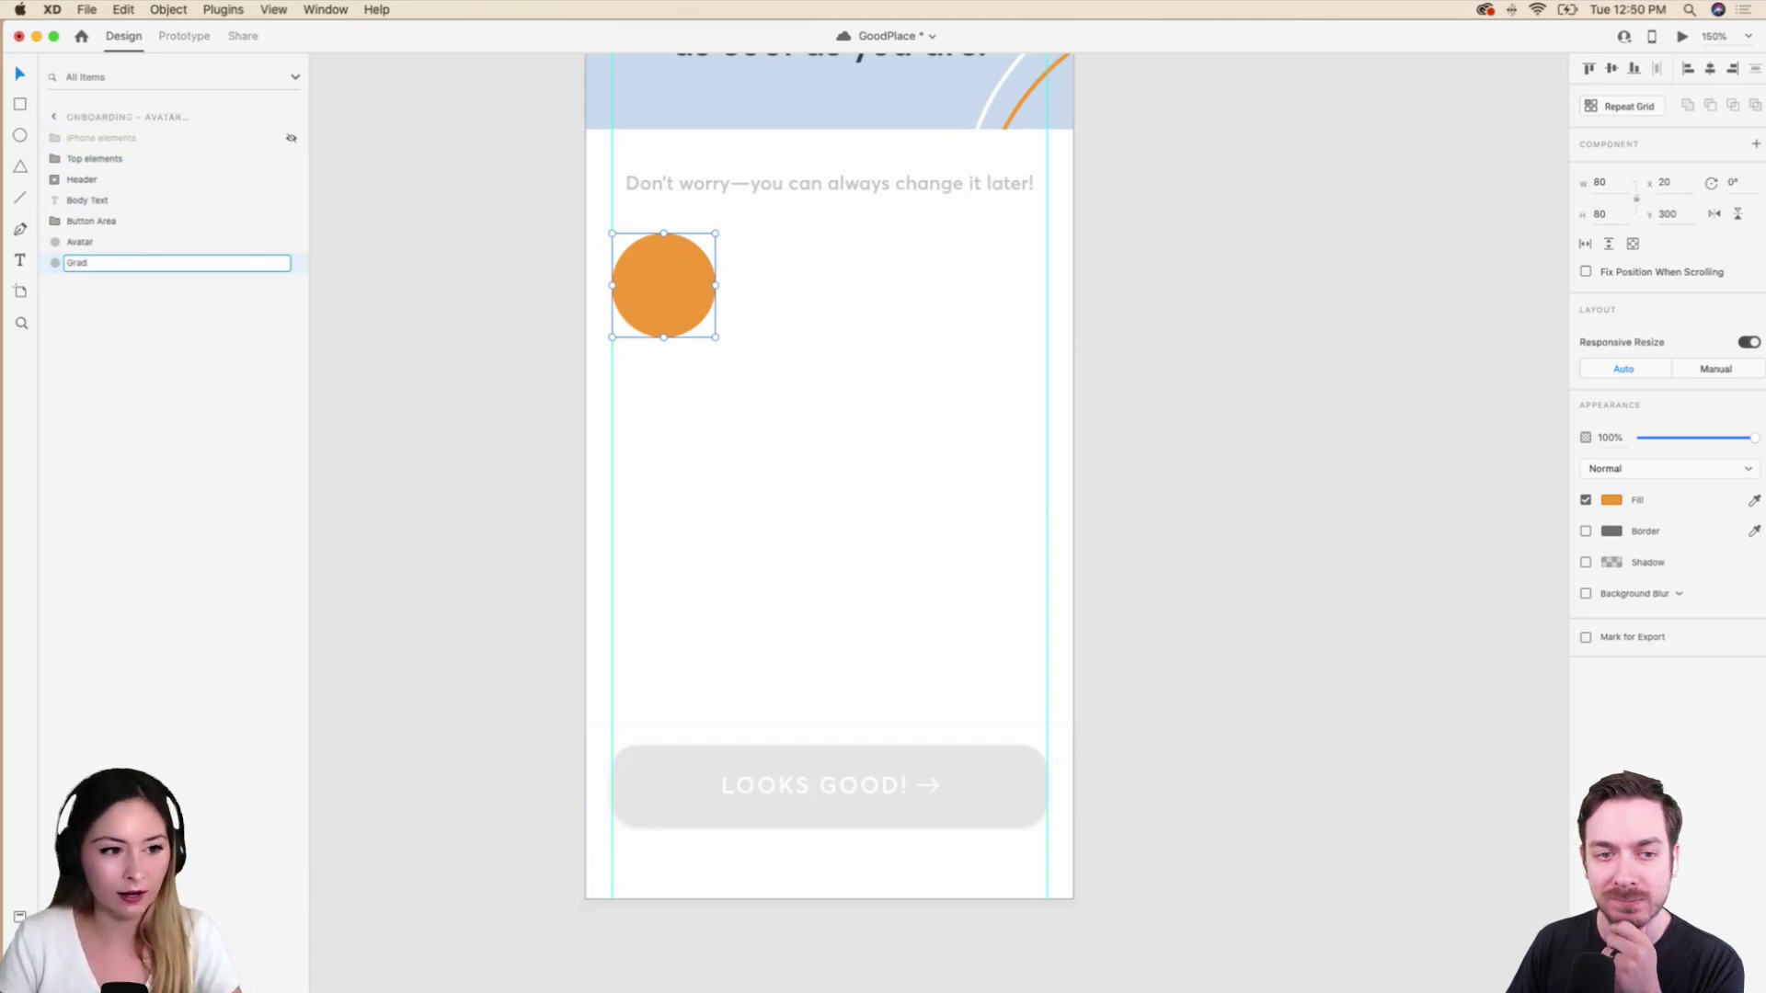
text(adient)
key(Return)
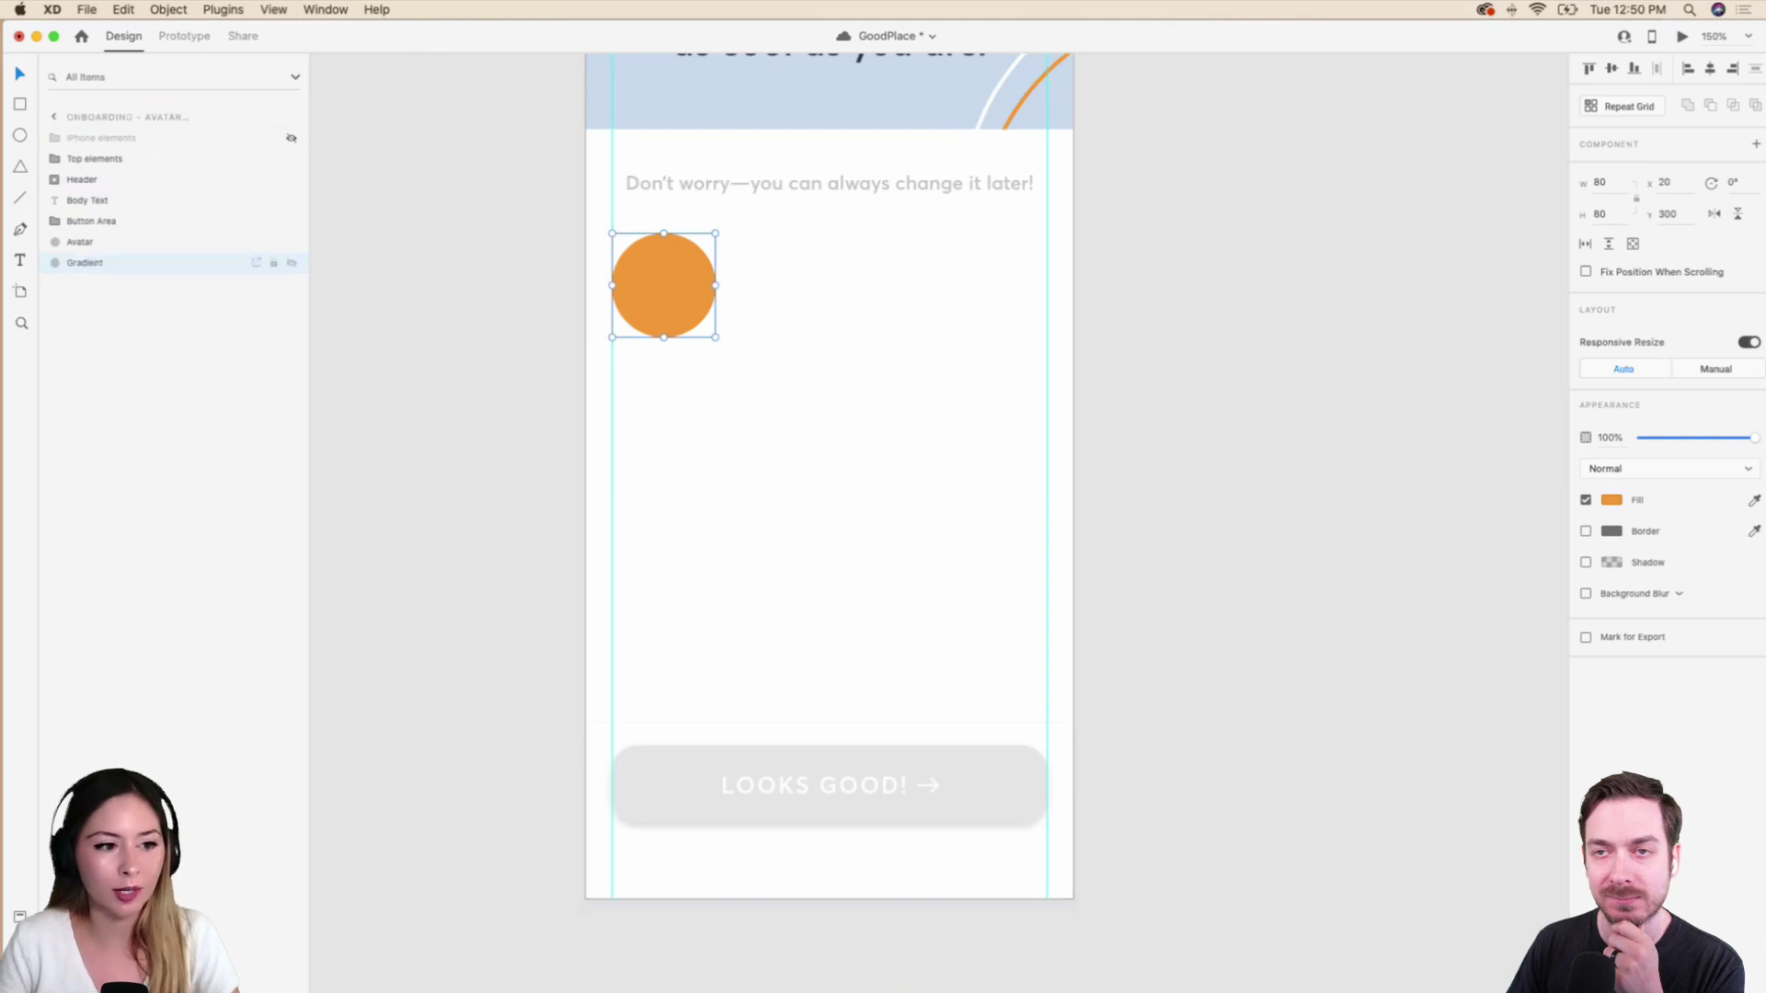
Group the Avatar and Gradient circles and name the group Avatar.
shift+click(80, 242)
key(super+g)
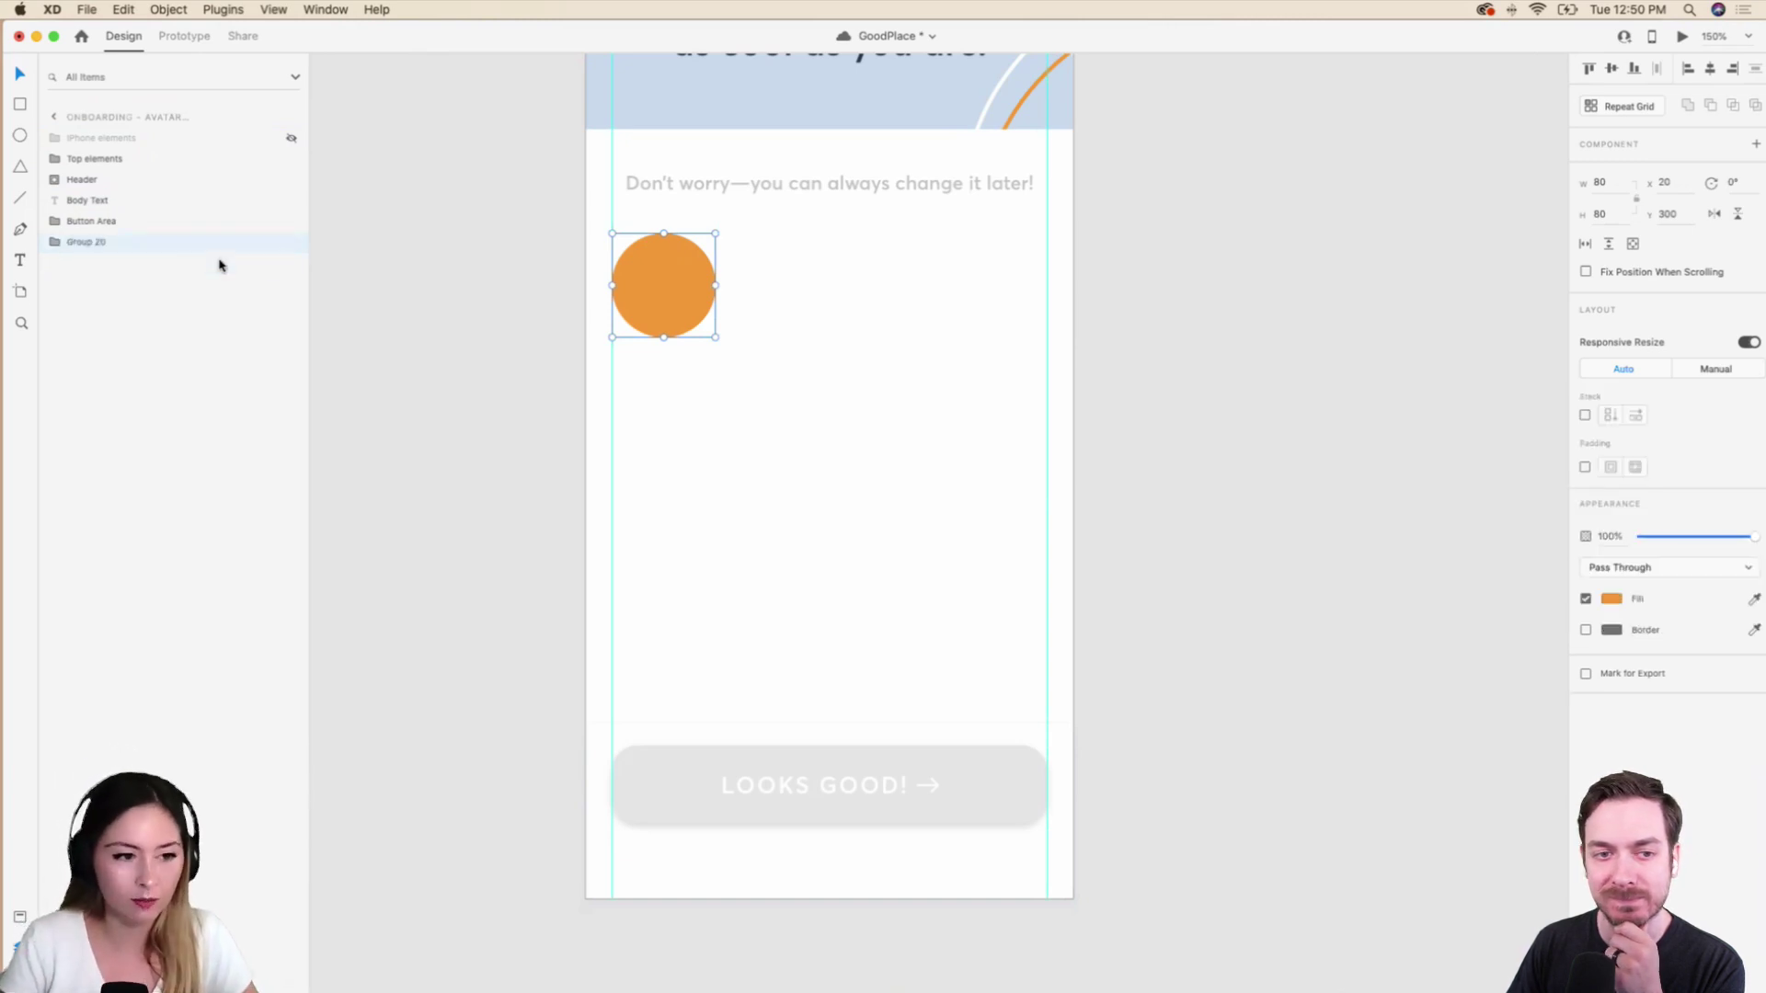
double_click(82, 241)
text(Ava)
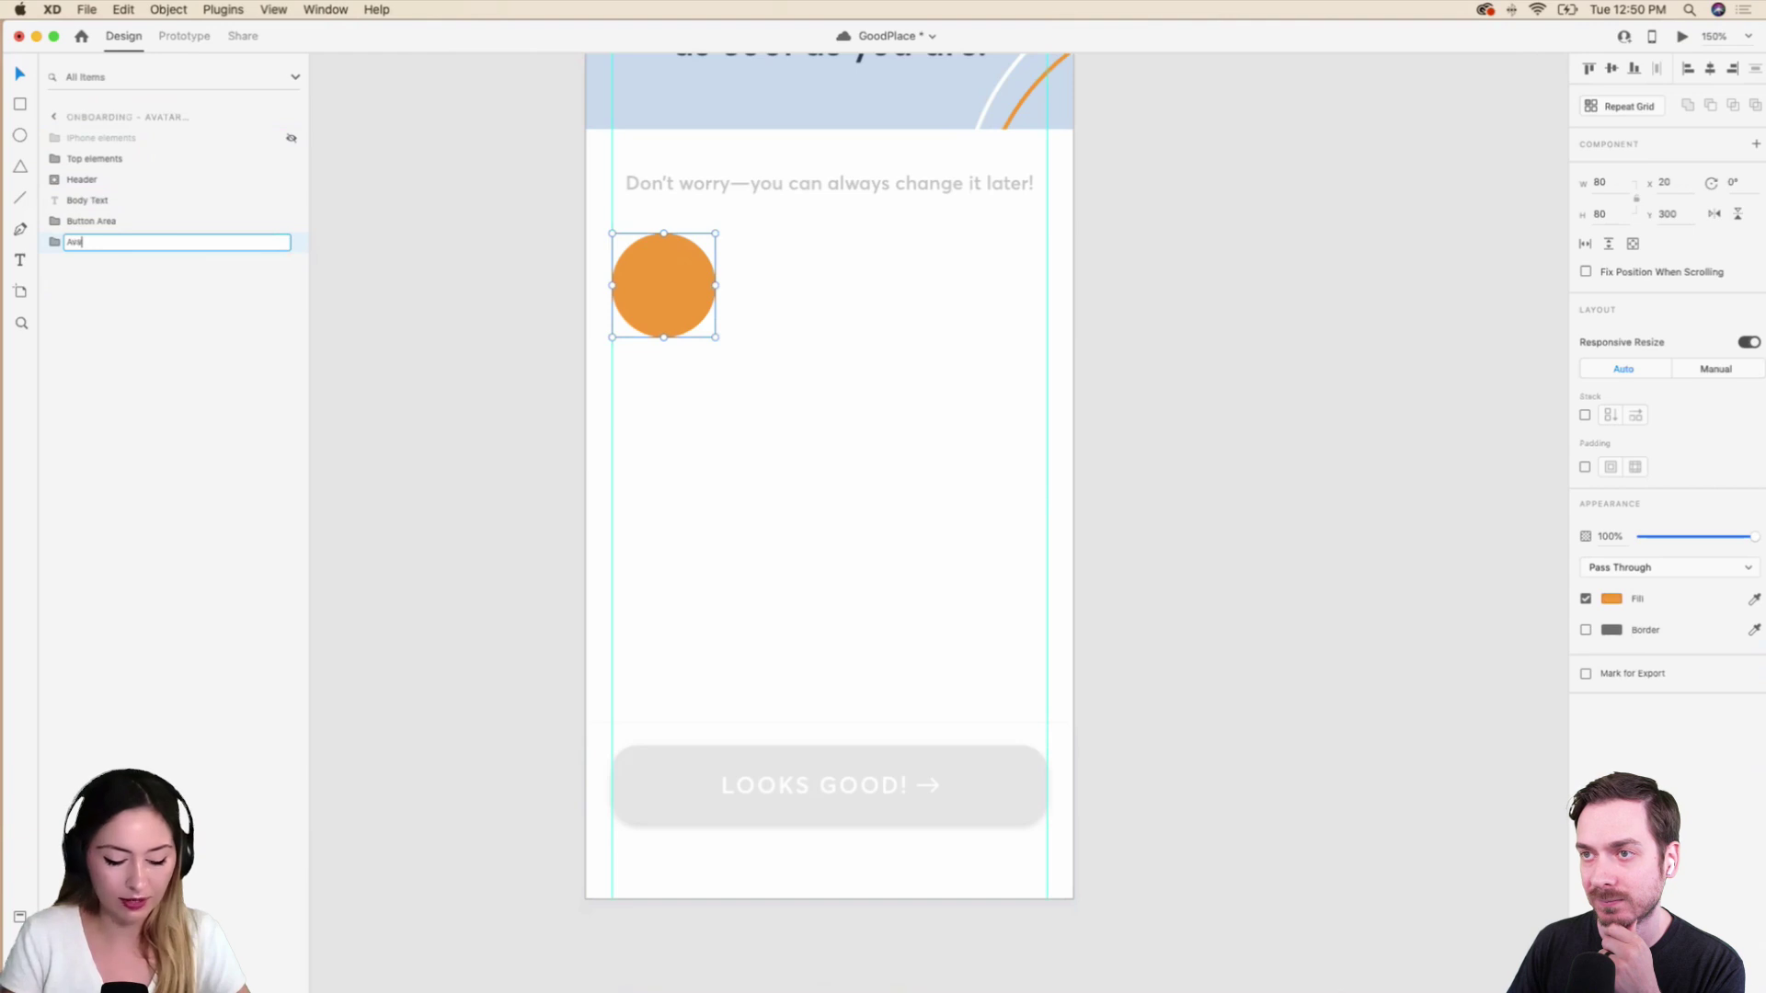
text(tar)
key(Return)
click(90, 257)
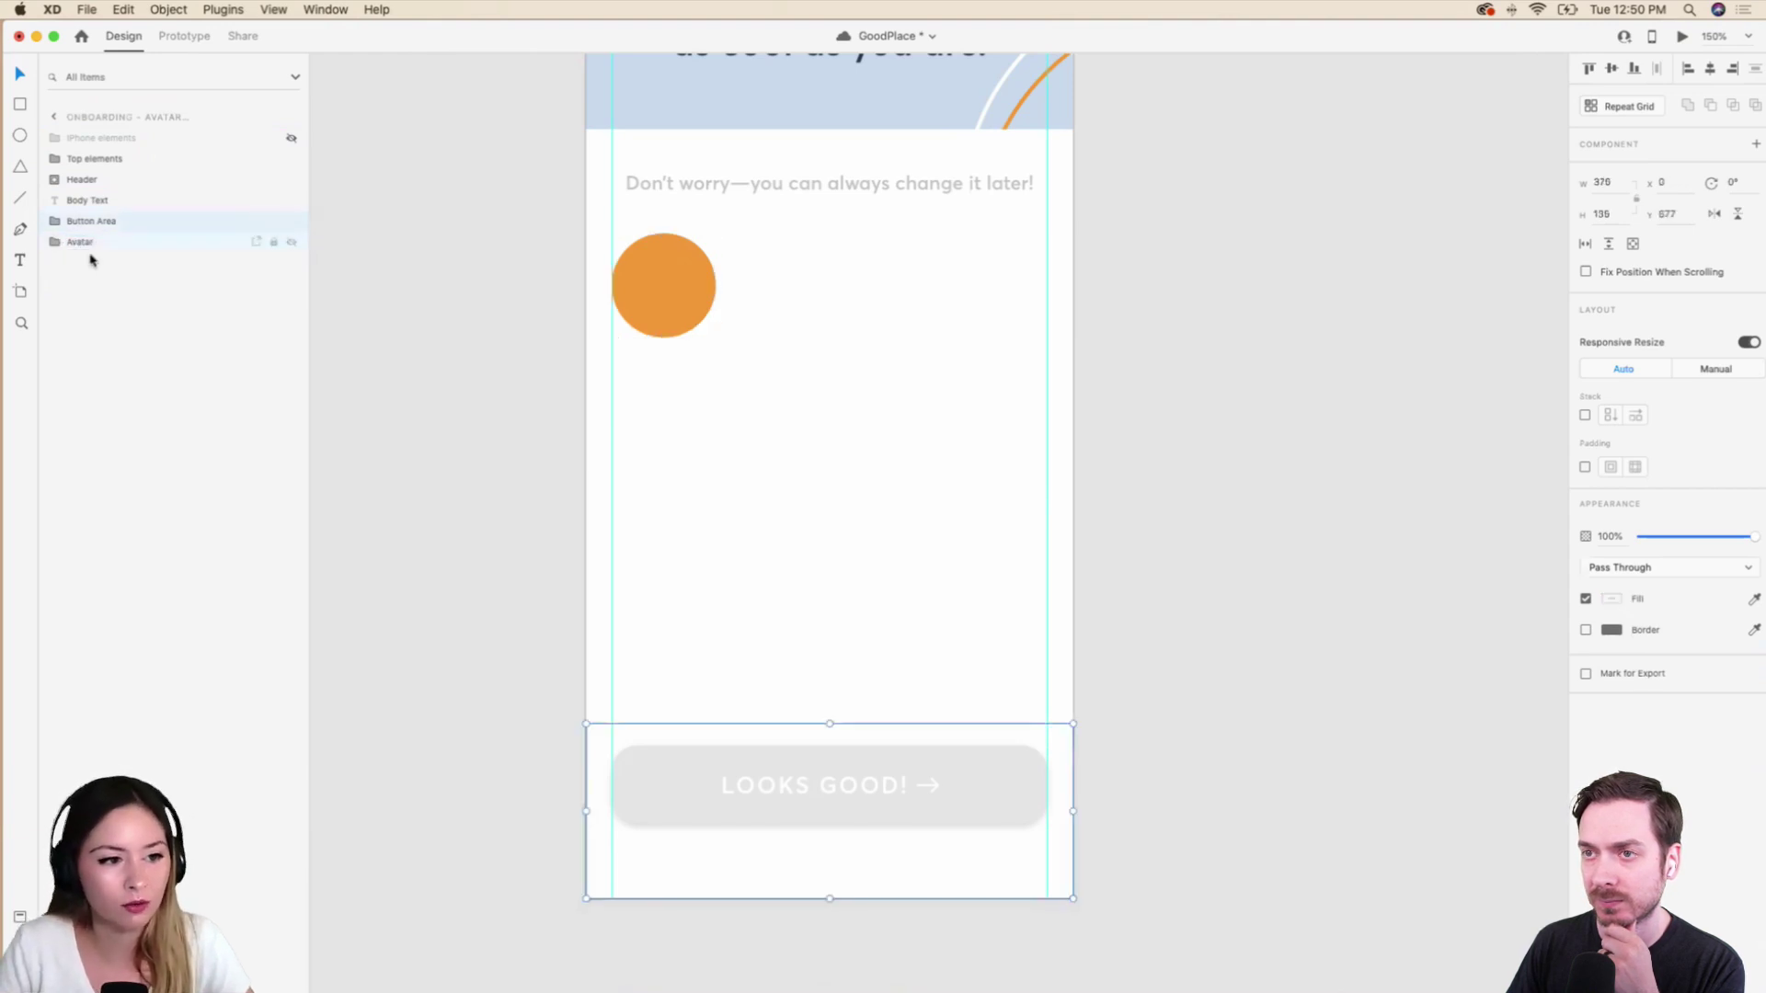
Turn the Avatar group into a repeat grid and extend it horizontally to one row of three circles.
click(98, 240)
scroll(693, 418, up, 3)
scroll(694, 422, up, 2)
scroll(694, 421, right, 2)
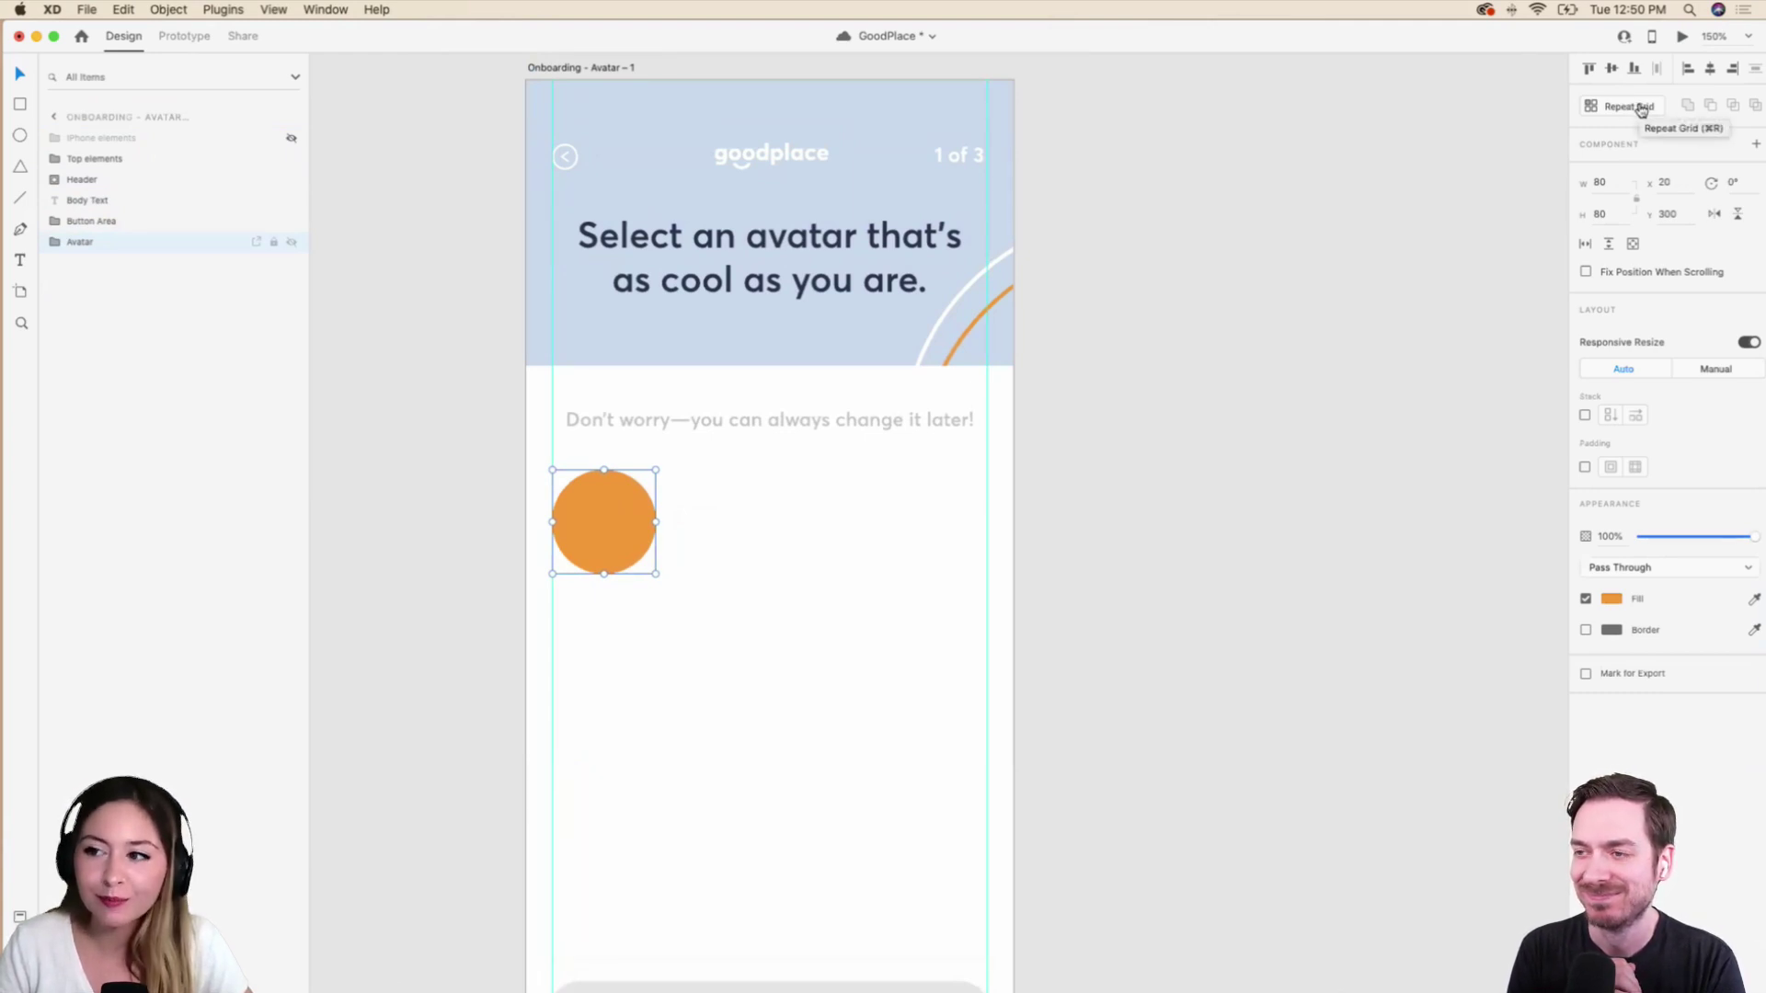
click(1641, 110)
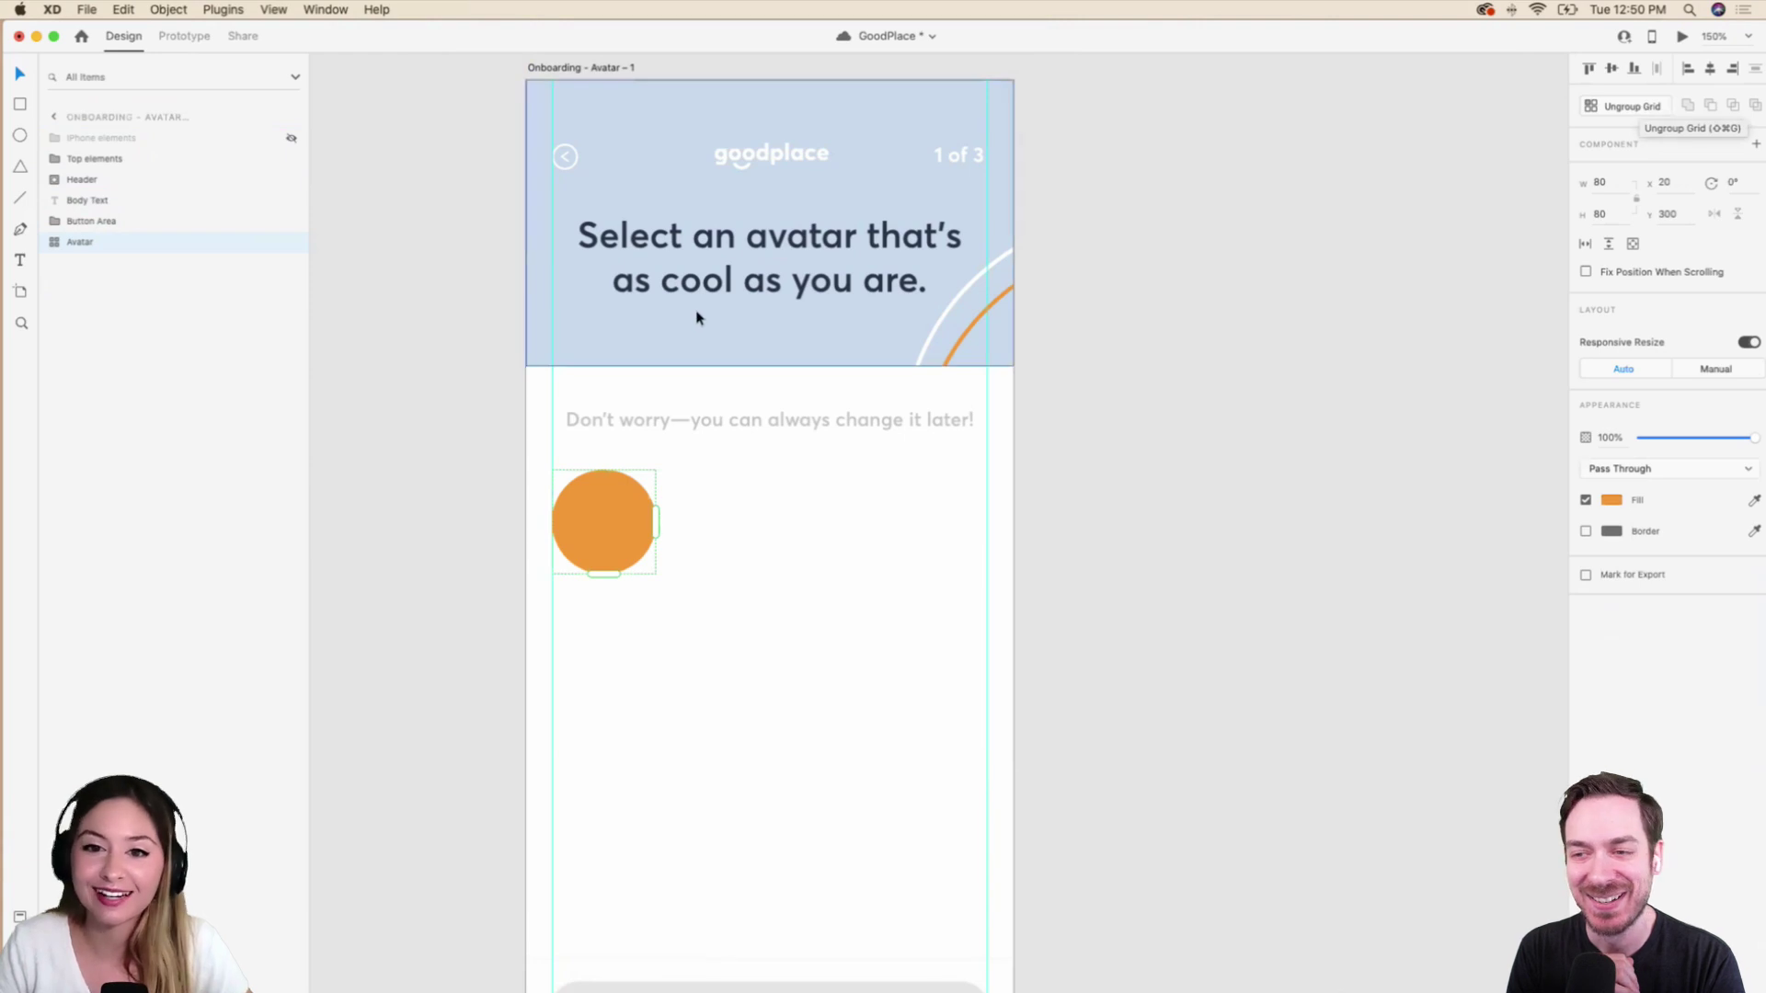
drag(665, 521, 919, 543)
scroll(805, 511, up, 2)
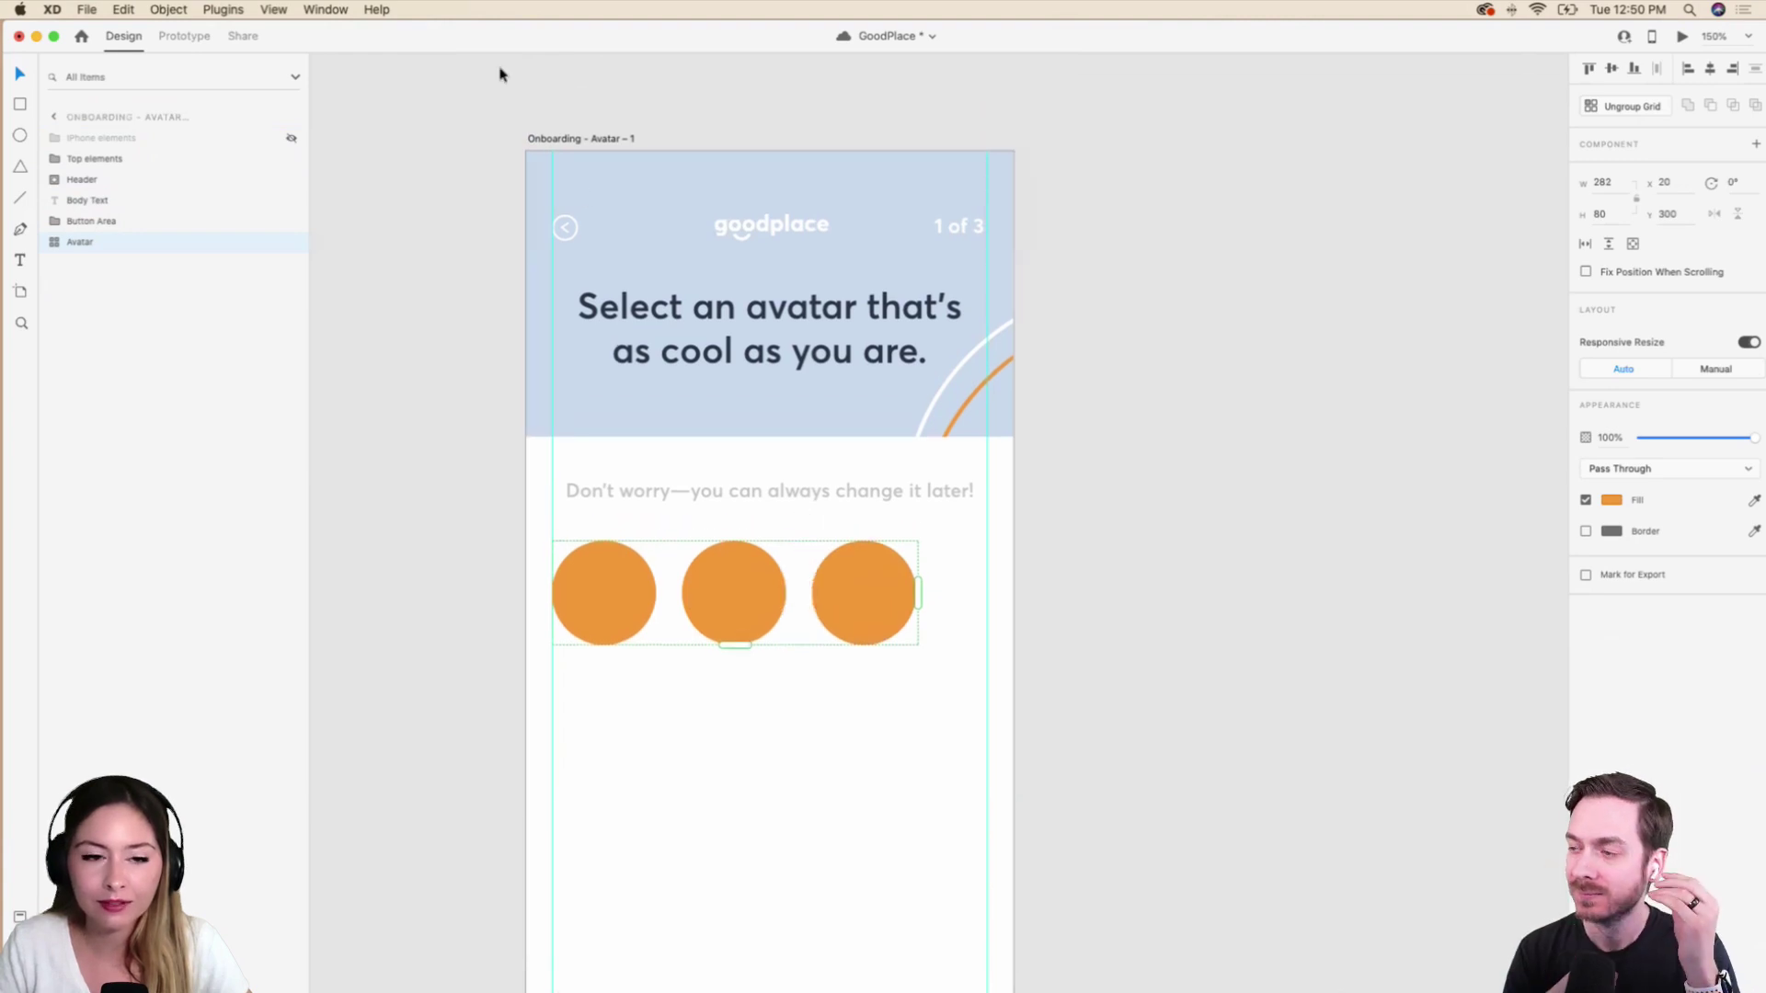
Show the artboard's layout grid and adjust the gaps between the circles until the row is about 290 wide.
click(567, 138)
click(1586, 520)
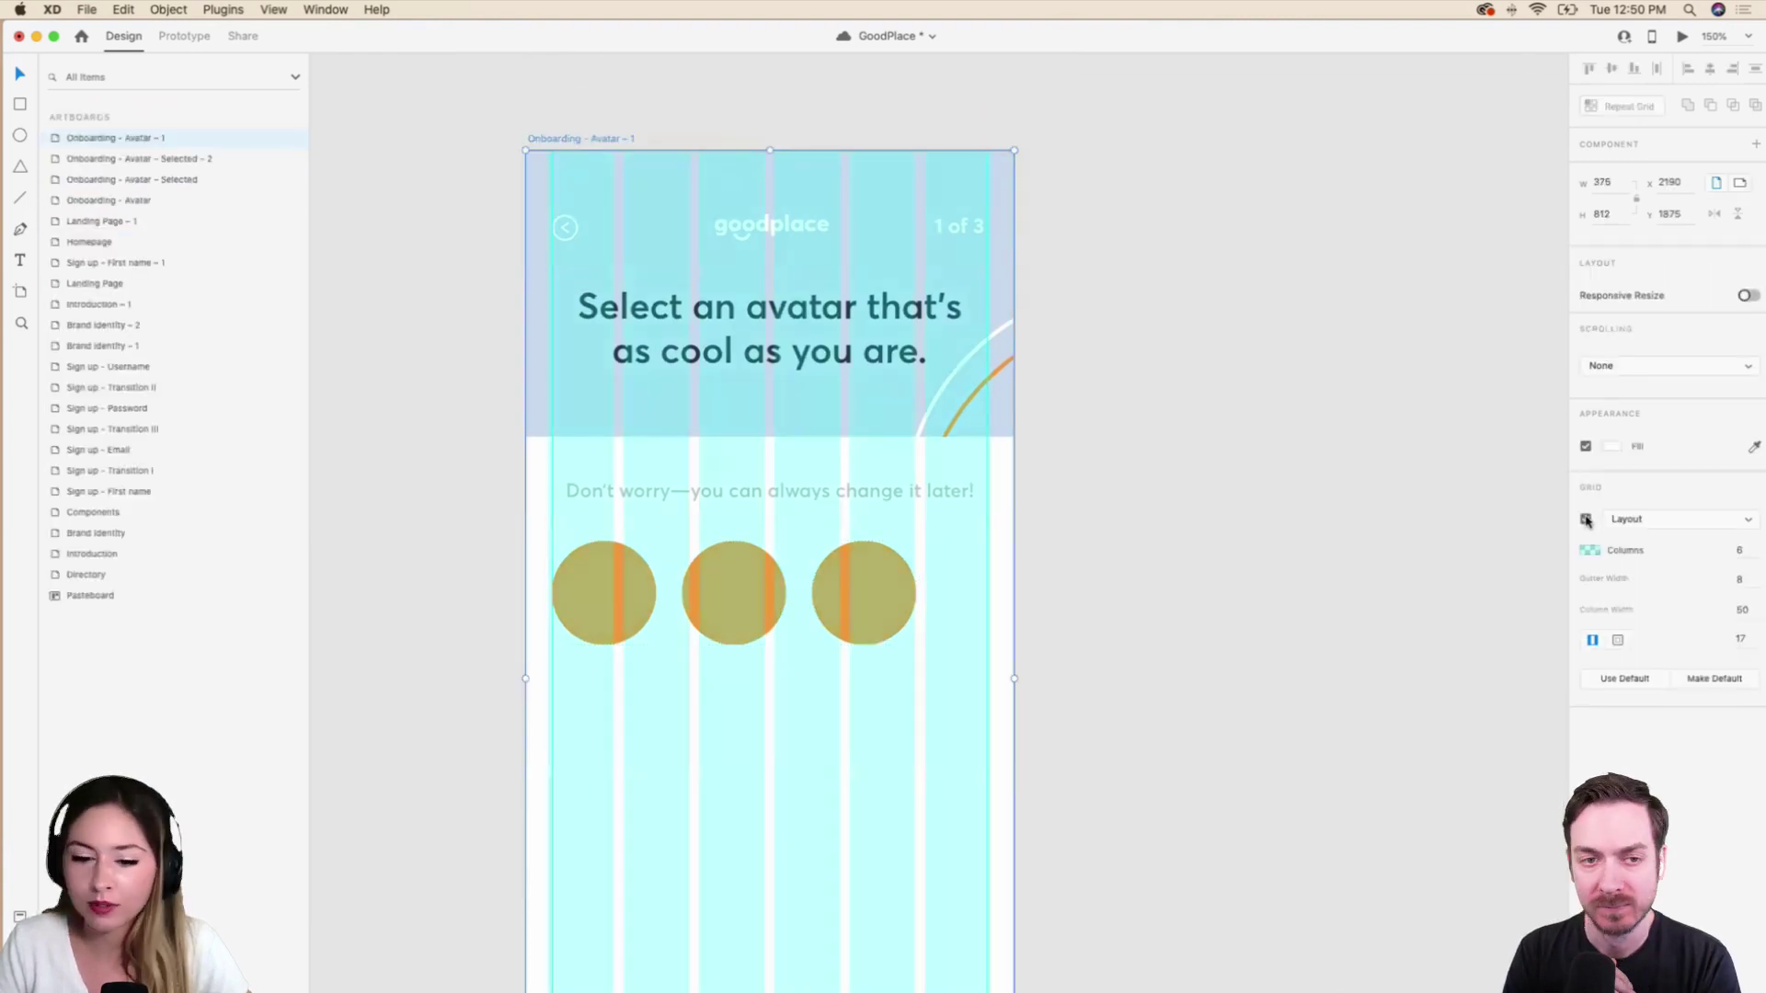
click(730, 611)
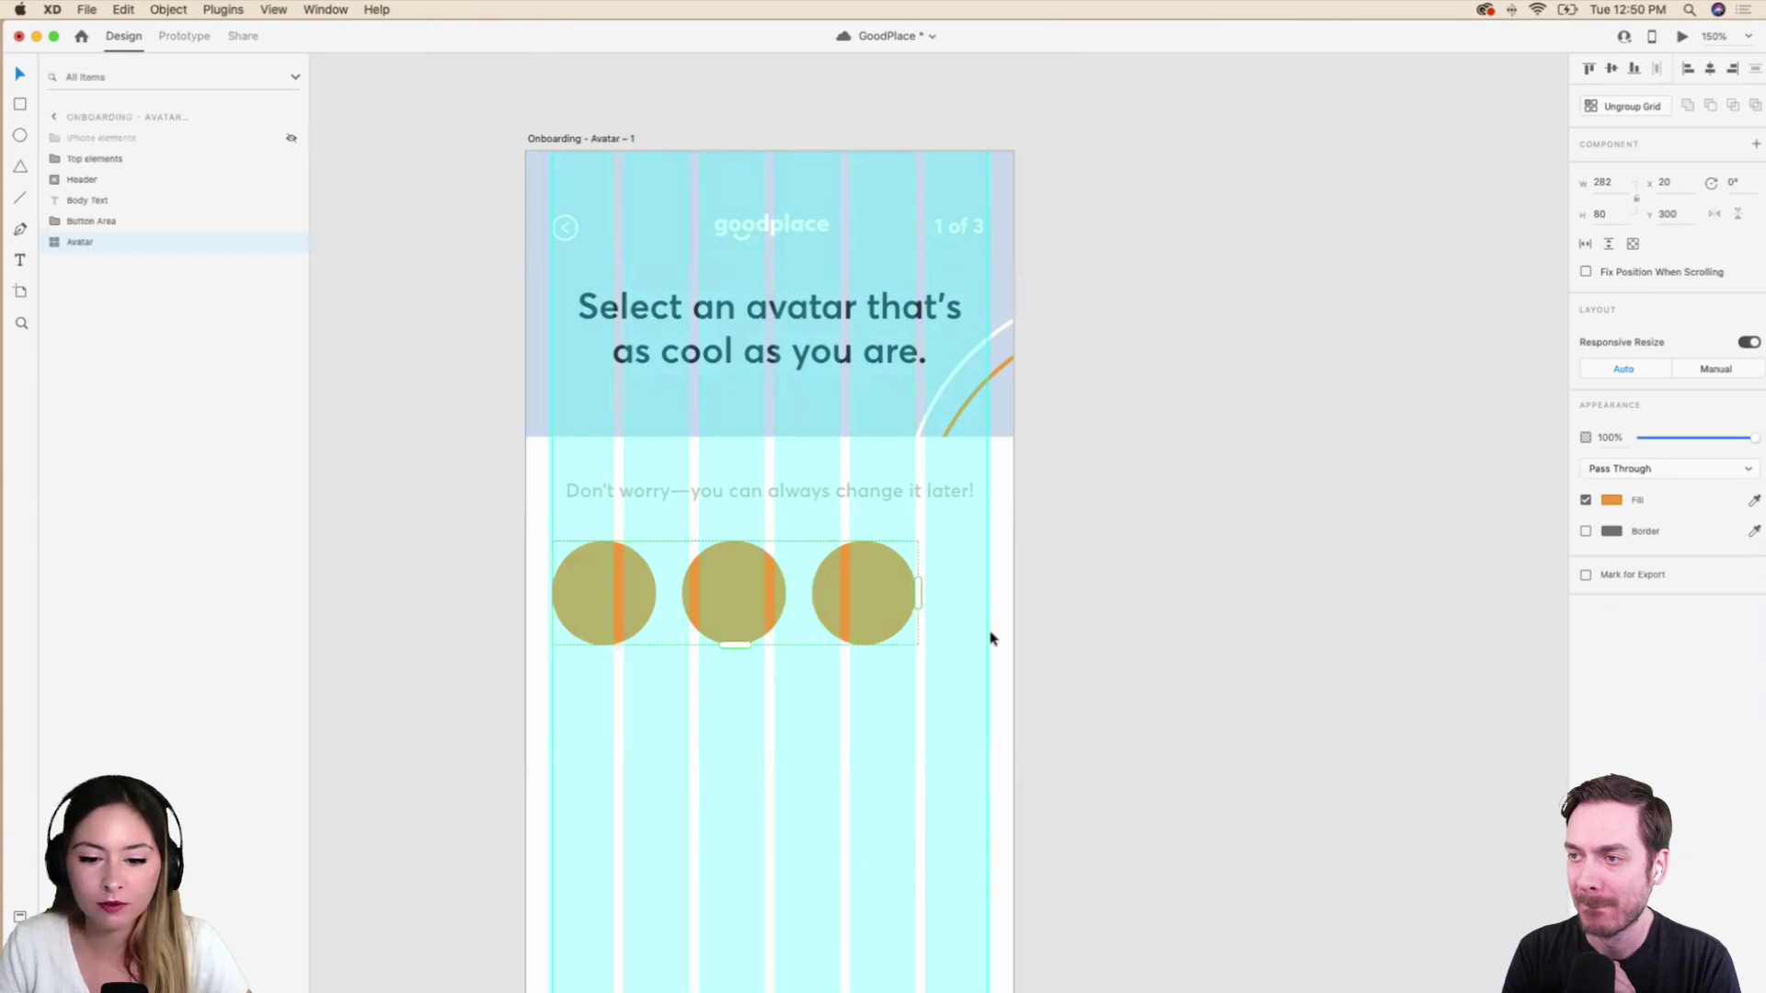
drag(797, 589, 788, 589)
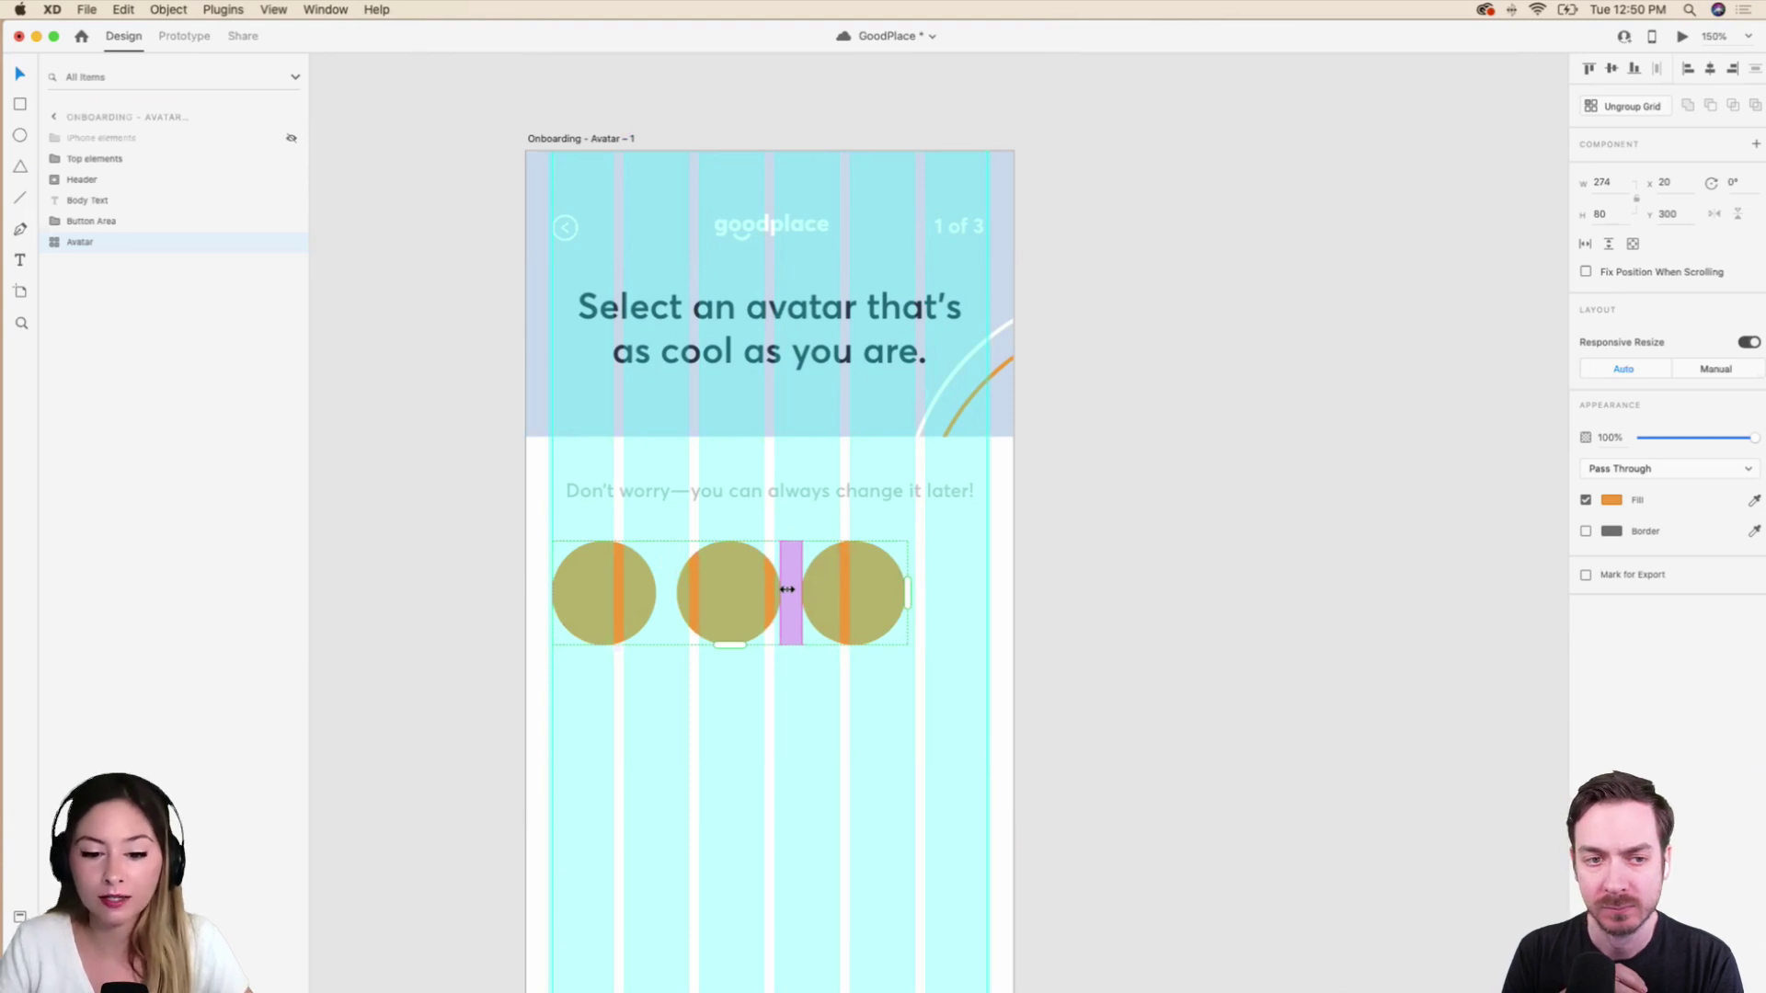
drag(788, 589, 807, 587)
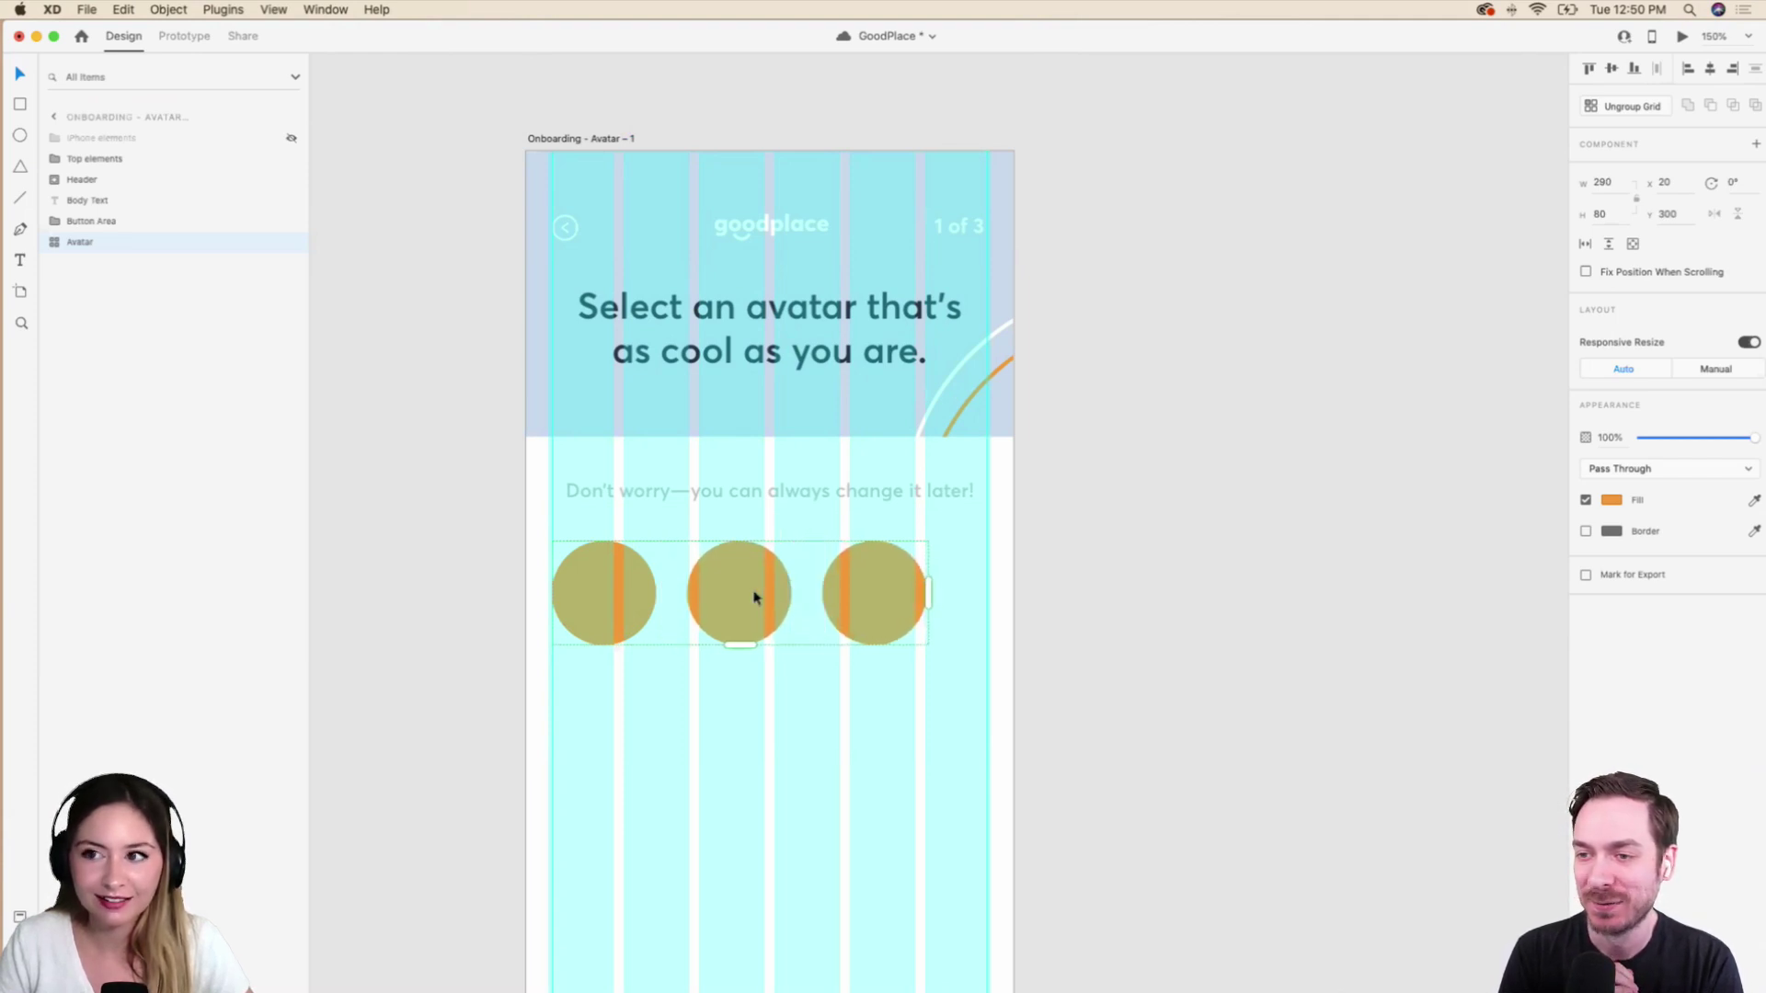
Widen the row of circles to about 306 and center it horizontally on the artboard at X 34.5.
drag(754, 596, 810, 605)
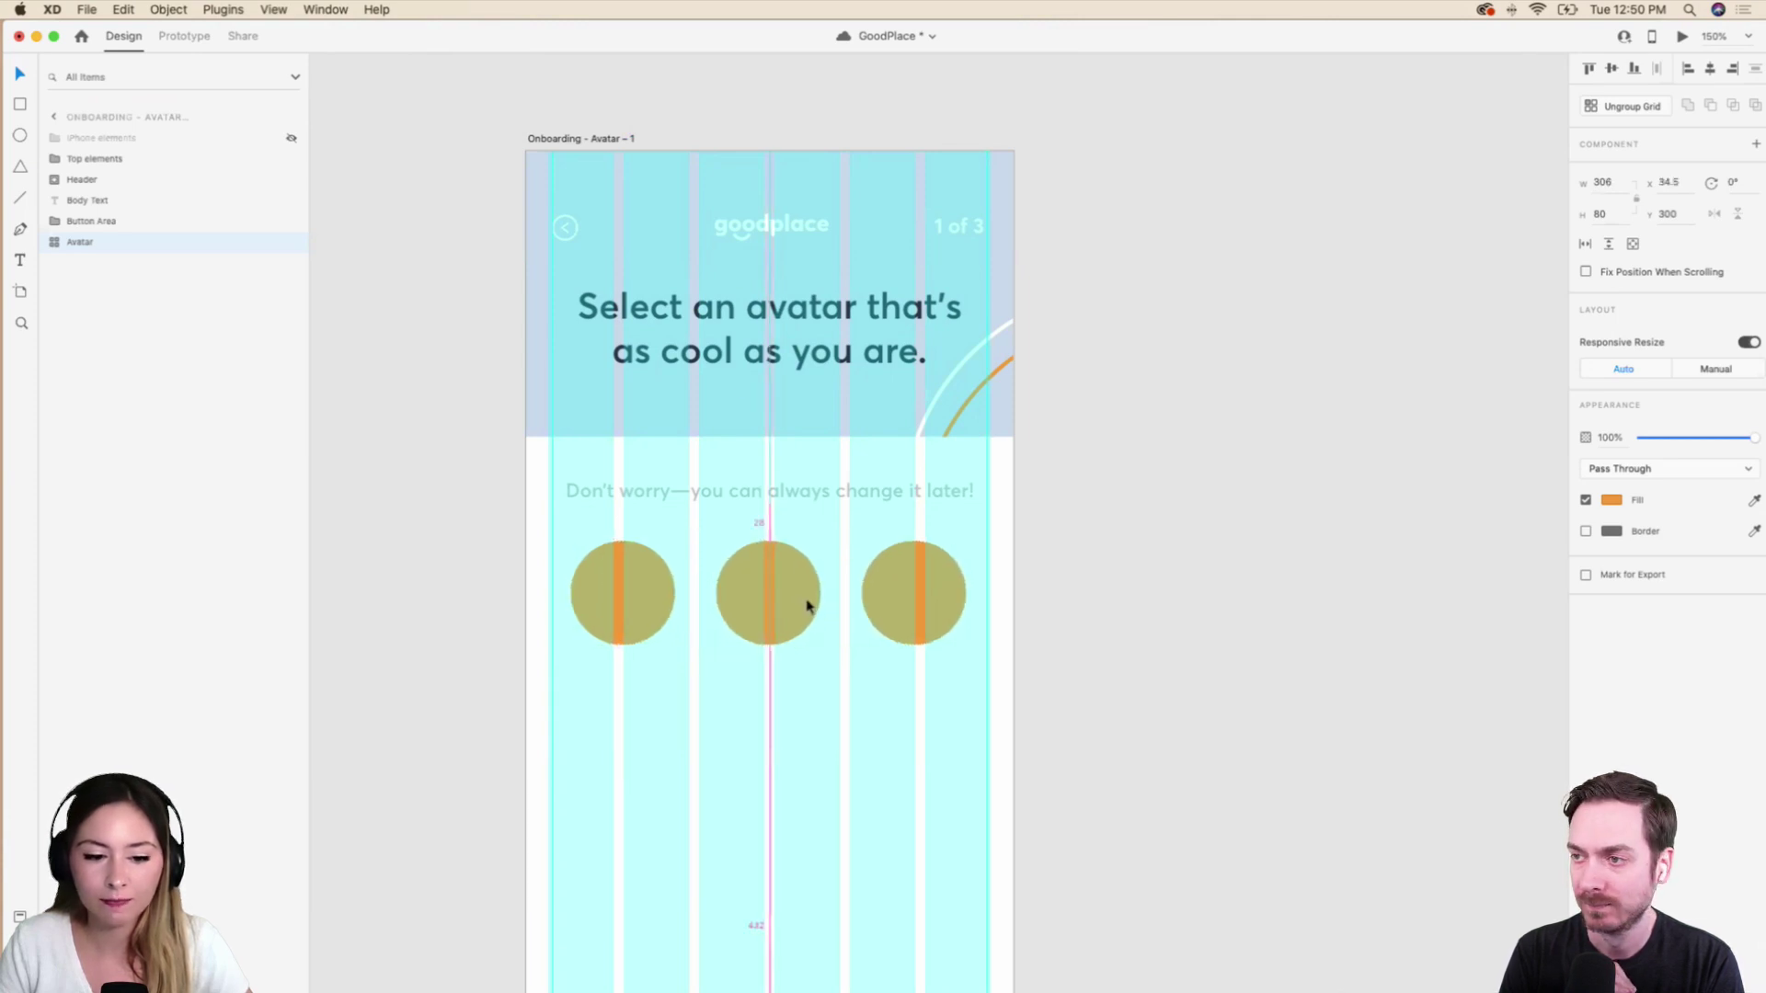
drag(807, 606, 806, 606)
scroll(816, 643, down, 5)
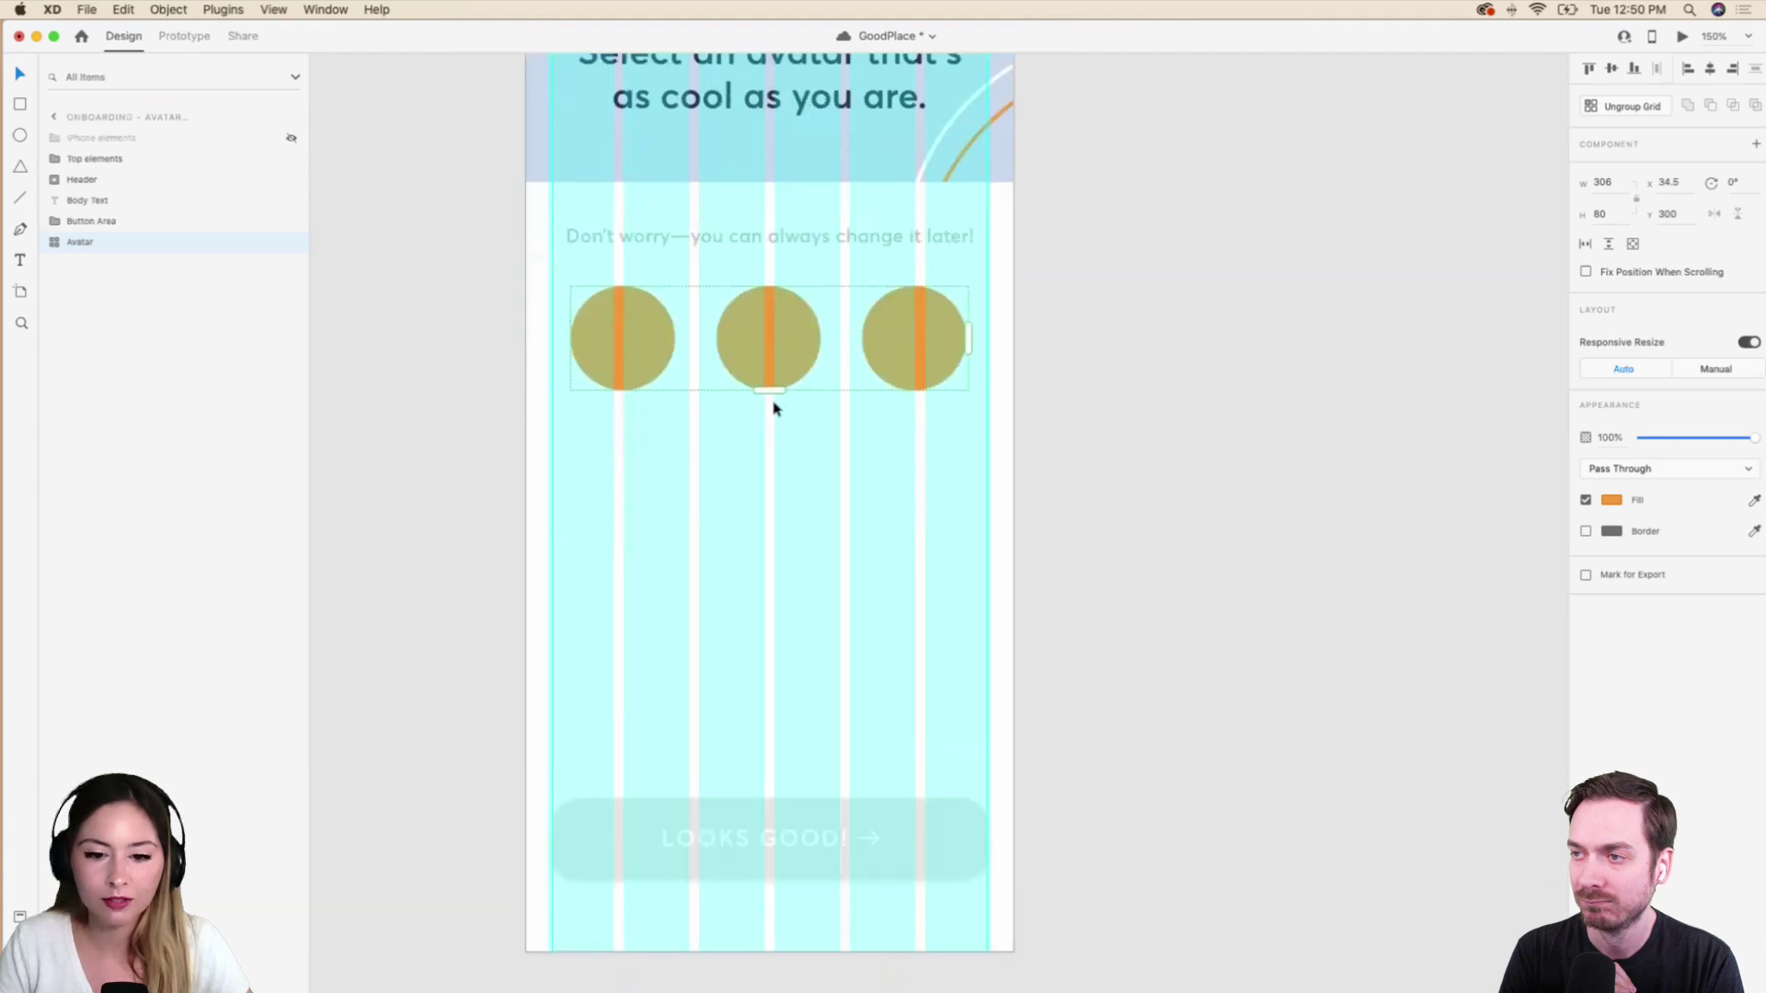
Move the row of circles up to Y 296, just below the body text.
drag(766, 325, 762, 267)
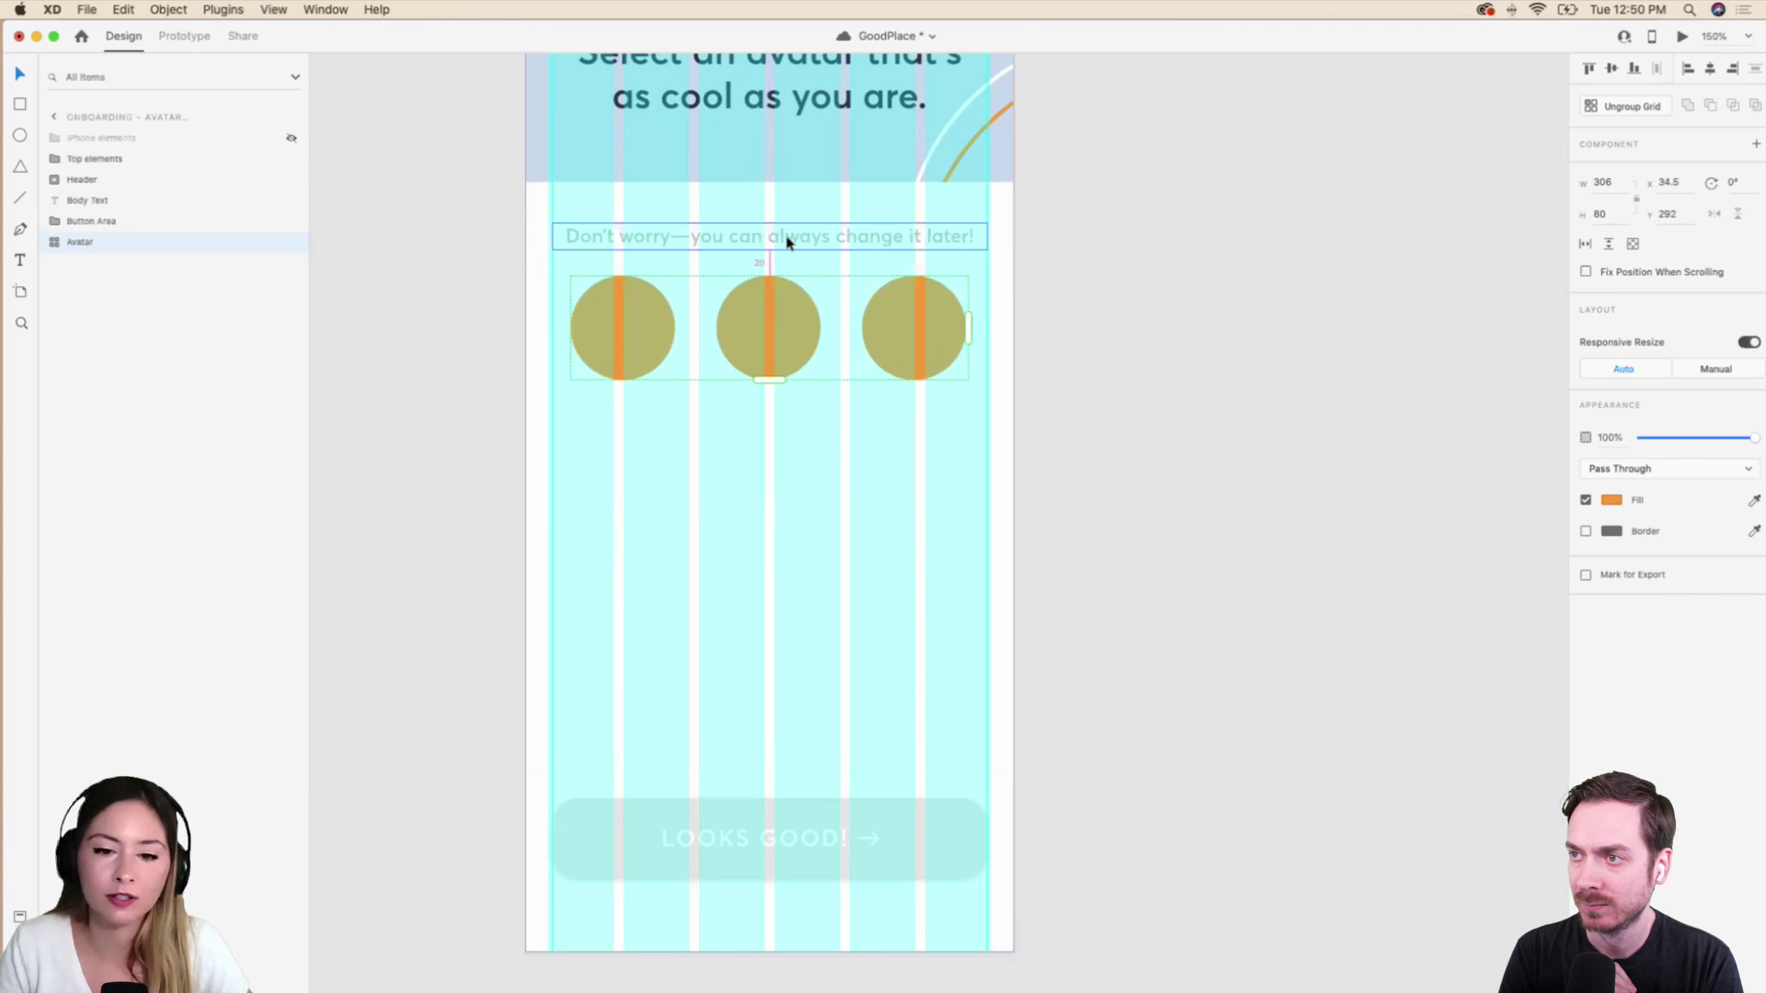
key(Down)
key(Down)
key(Down)
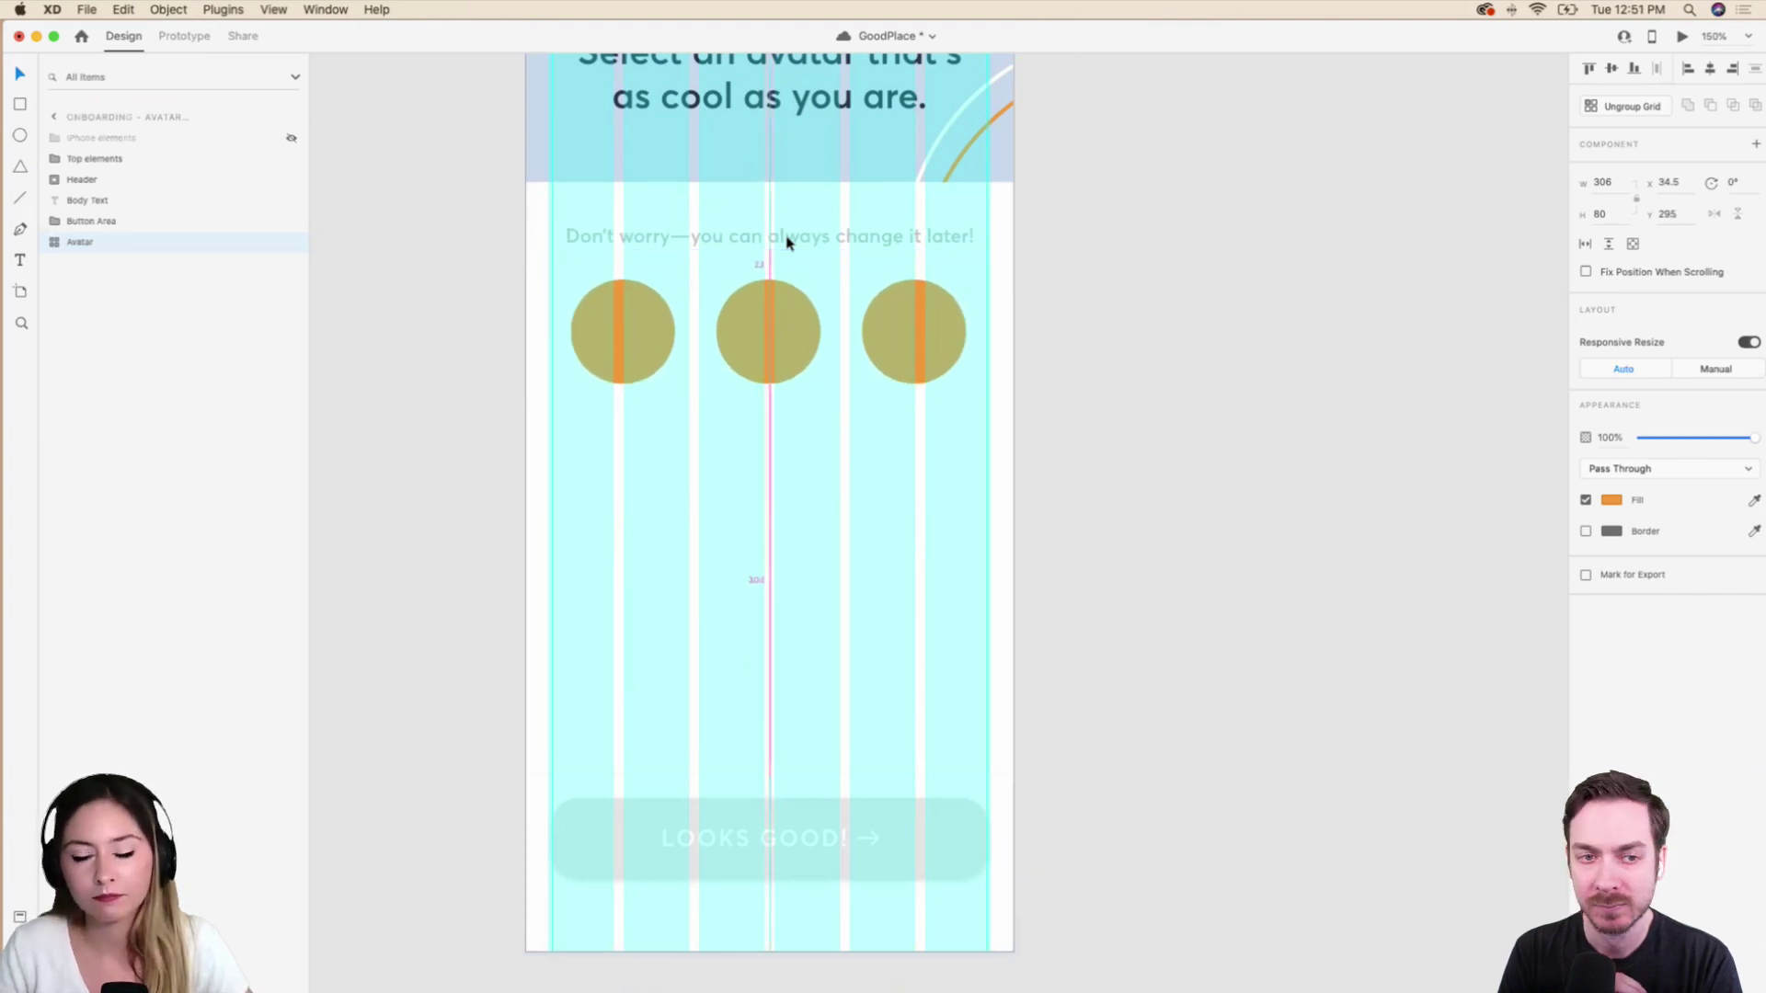
key(Down)
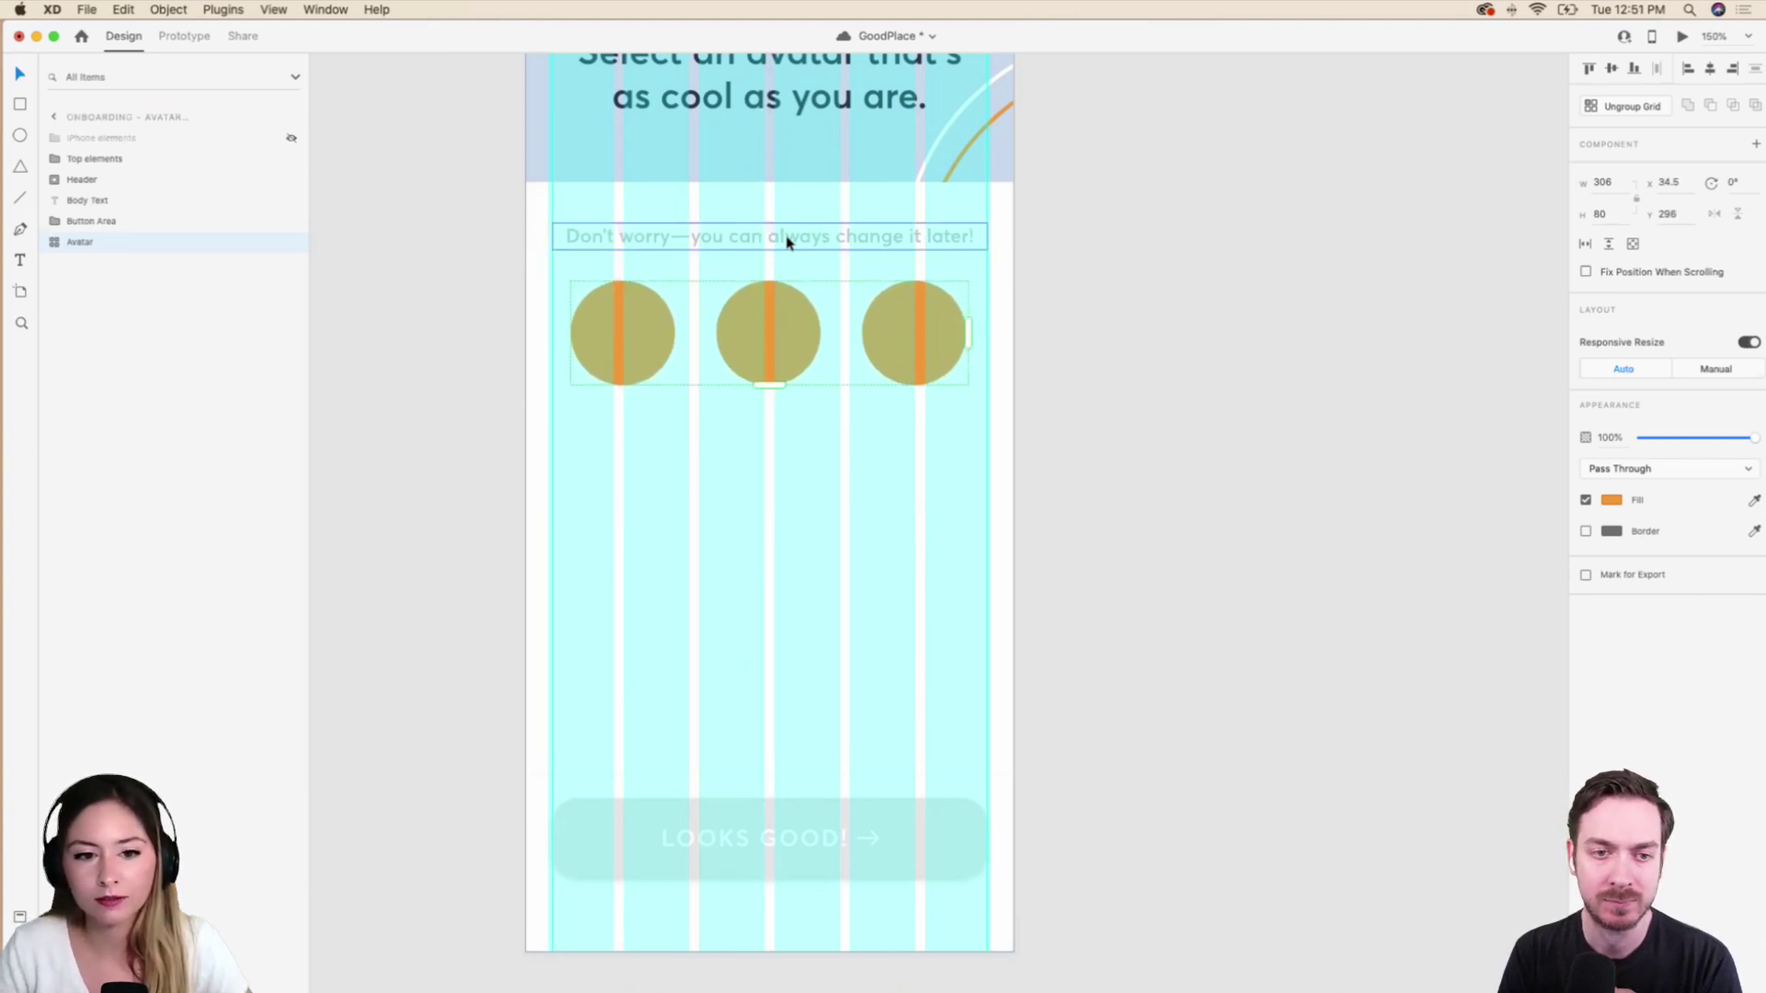
Extend the repeat grid of circles downward past the artboard's lower edge to a height of about 687.
scroll(791, 276, down, 3)
drag(769, 276, 769, 934)
scroll(667, 331, down, 3)
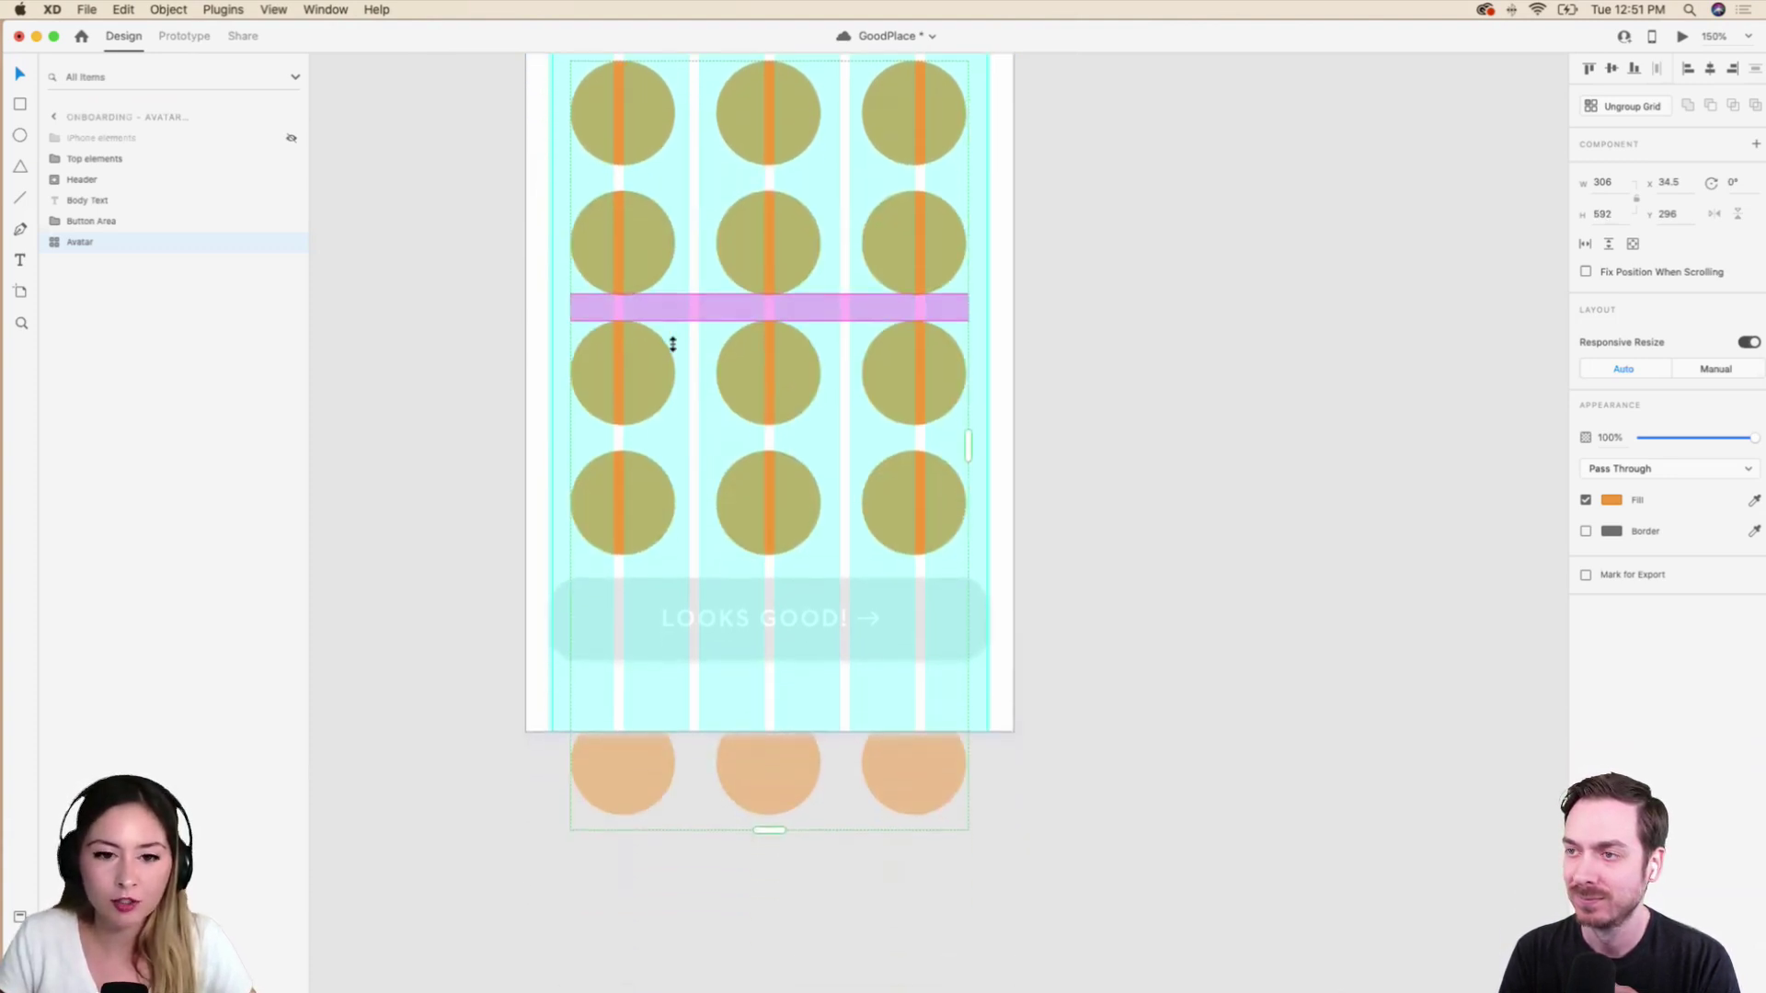
scroll(672, 344, up, 3)
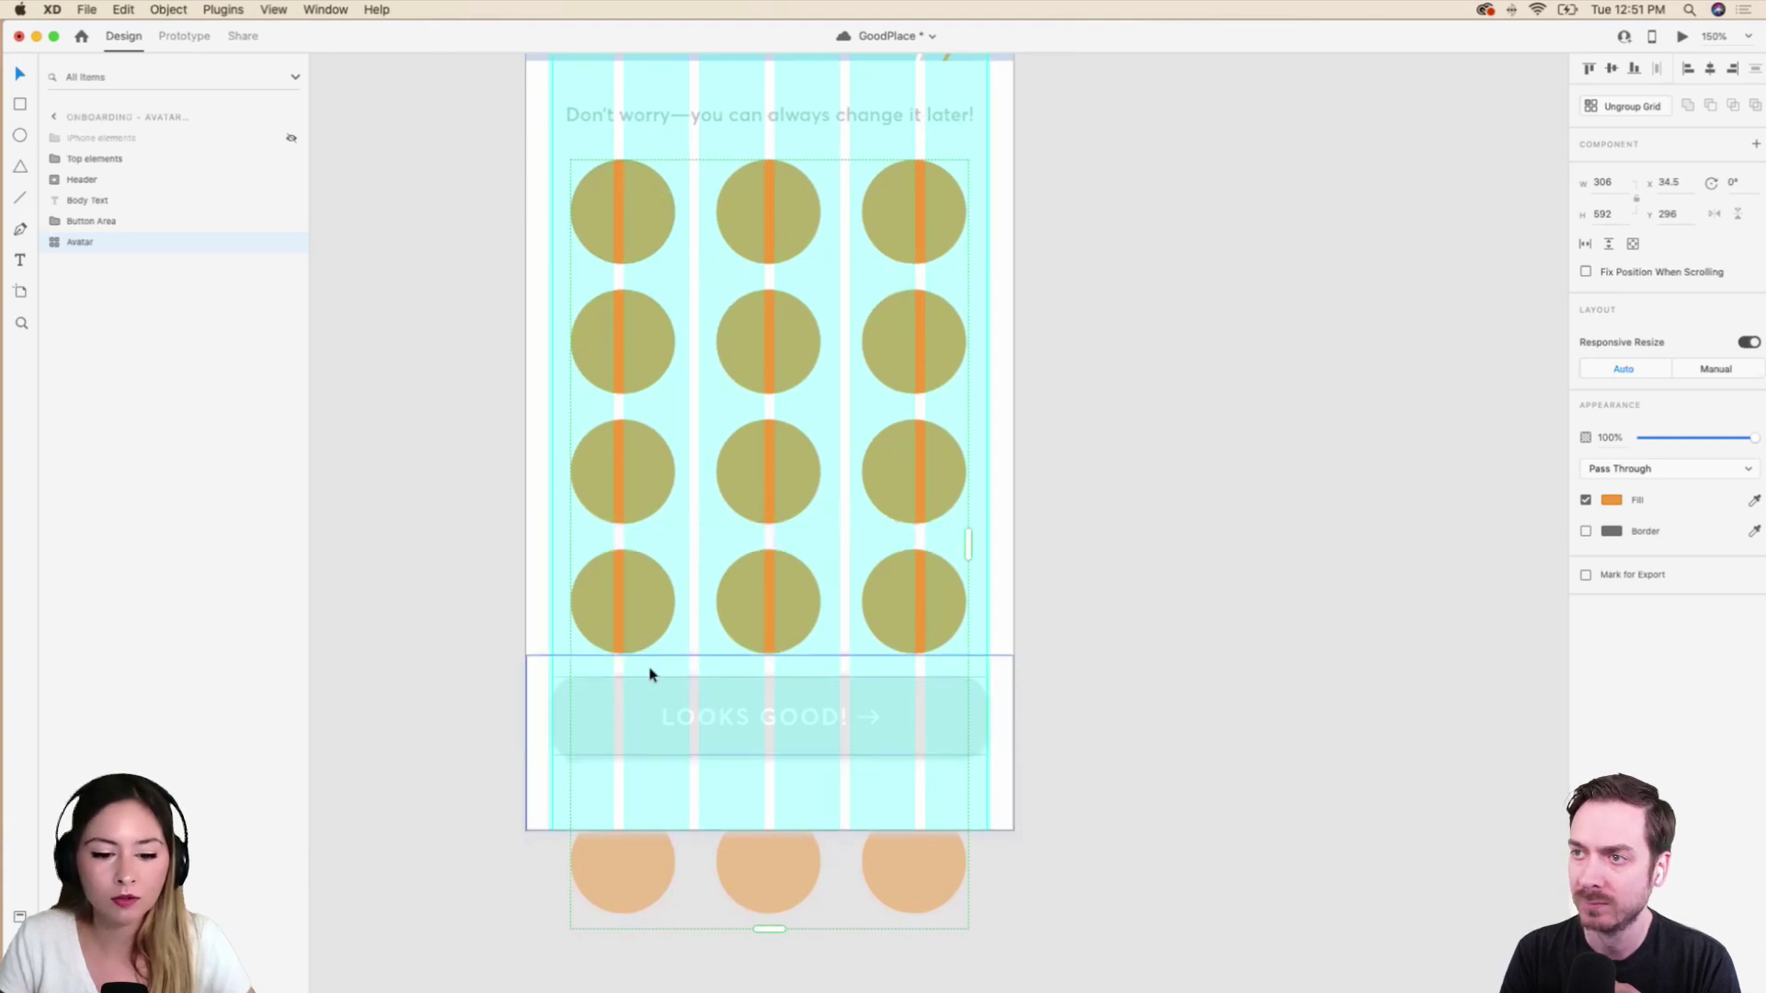
scroll(745, 832, down, 2)
drag(769, 841, 777, 964)
scroll(713, 316, up, 1)
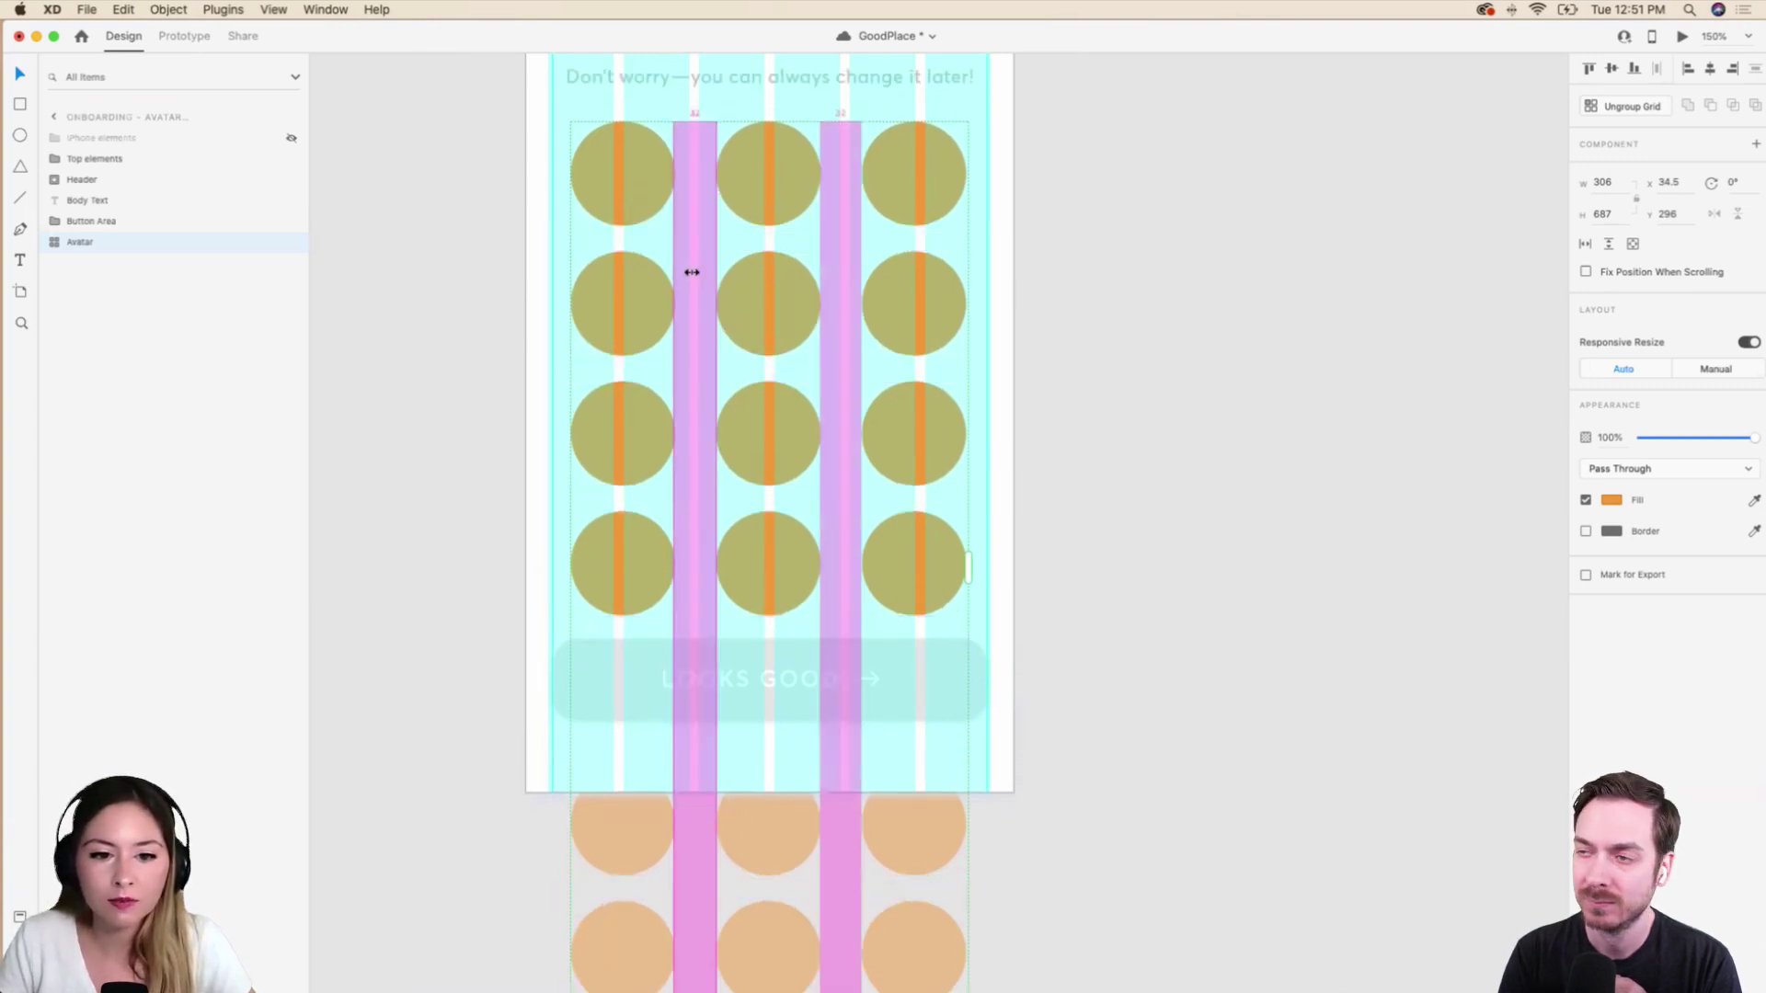
scroll(702, 310, up, 3)
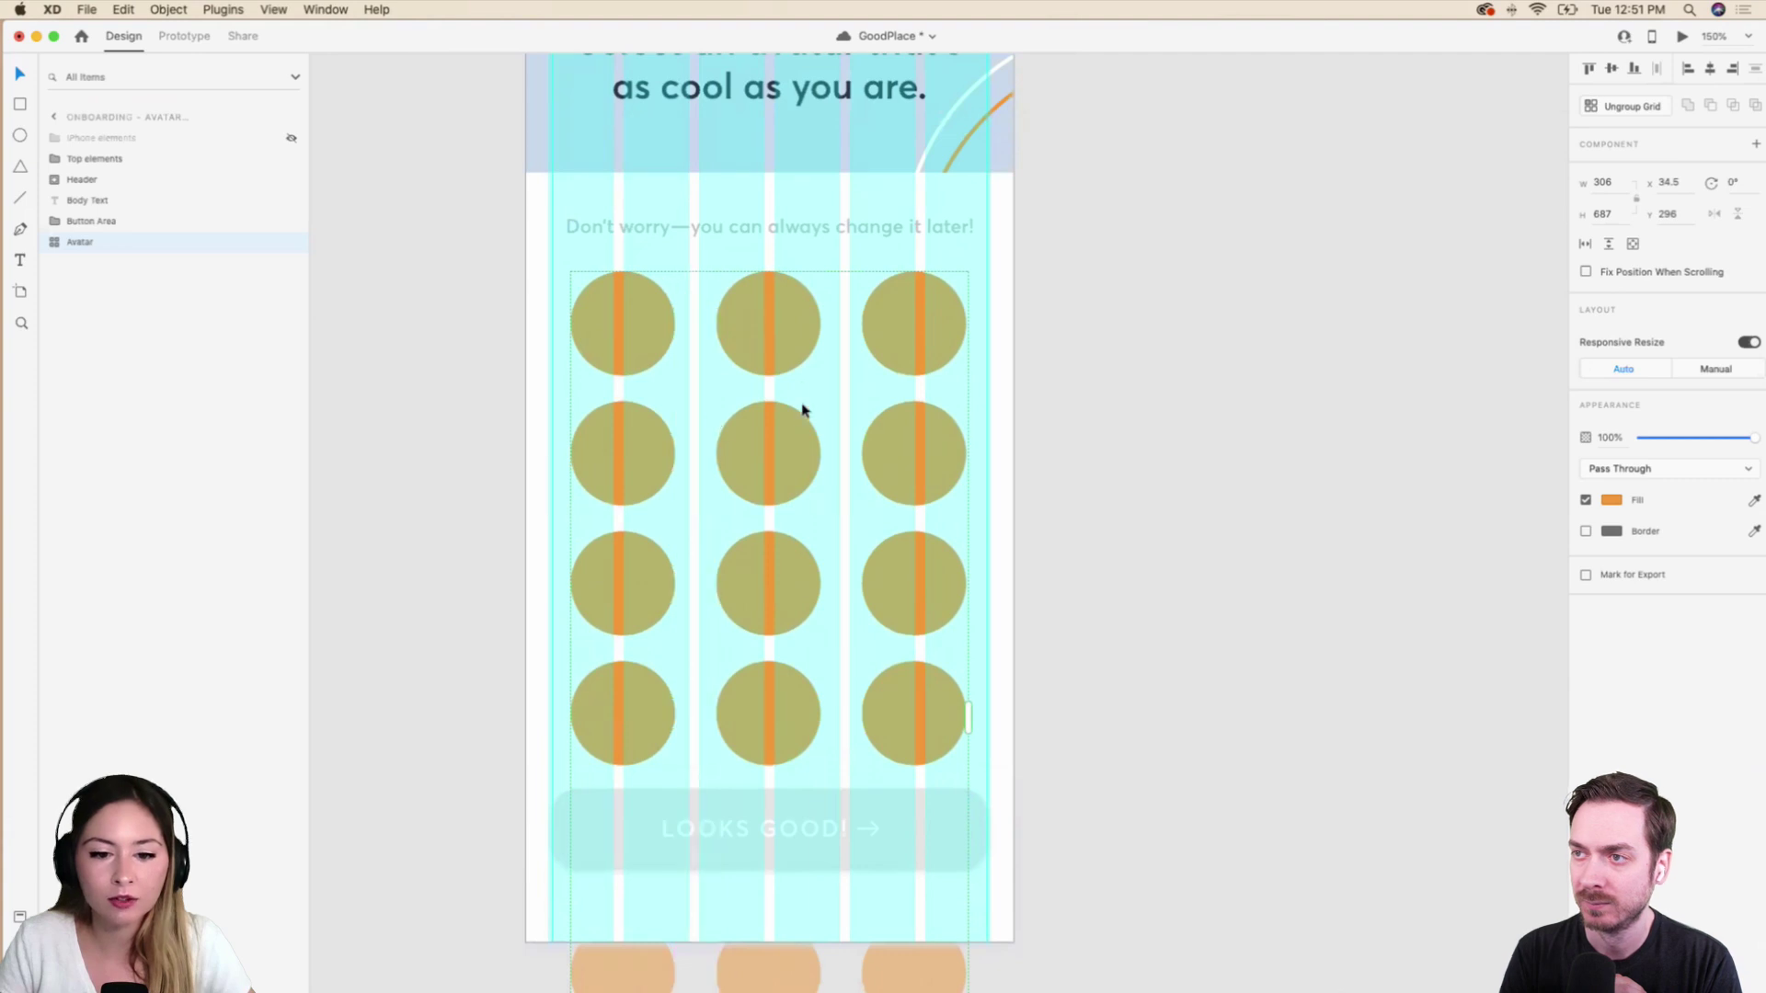
Adjust the row and column gaps so the grid measures about 290 by 711, and center it on the artboard at X 42.5.
drag(800, 390, 803, 401)
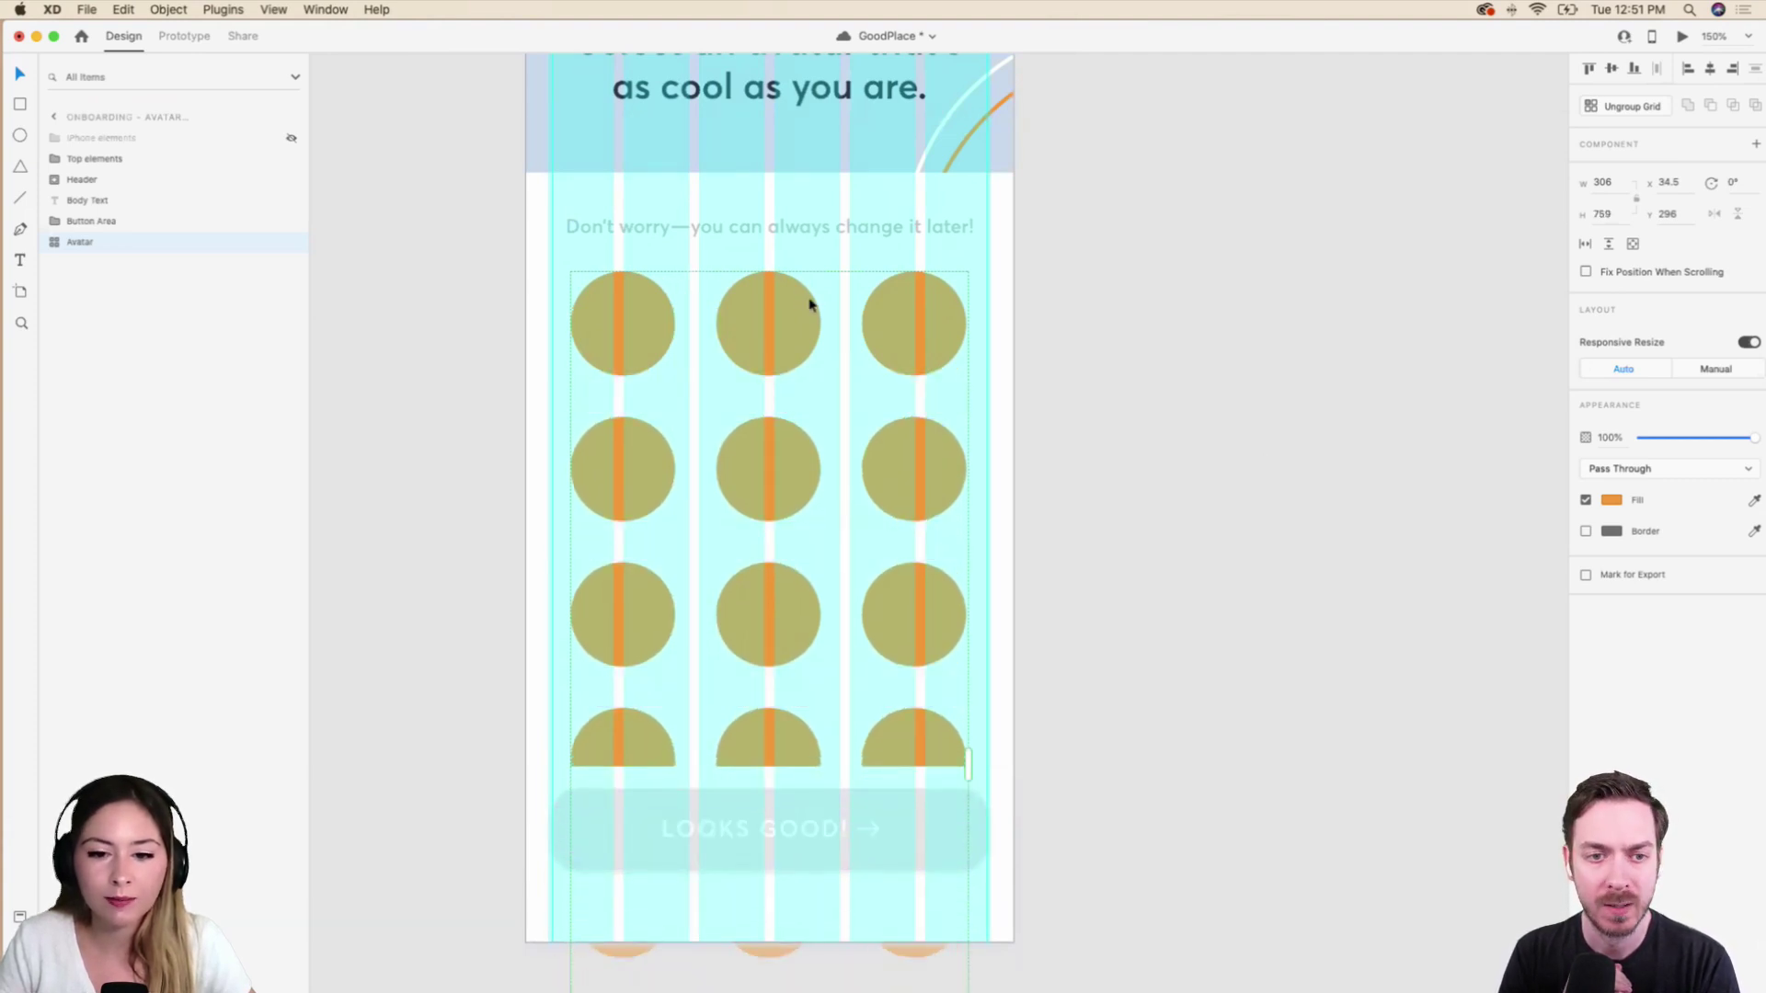
drag(848, 328, 828, 327)
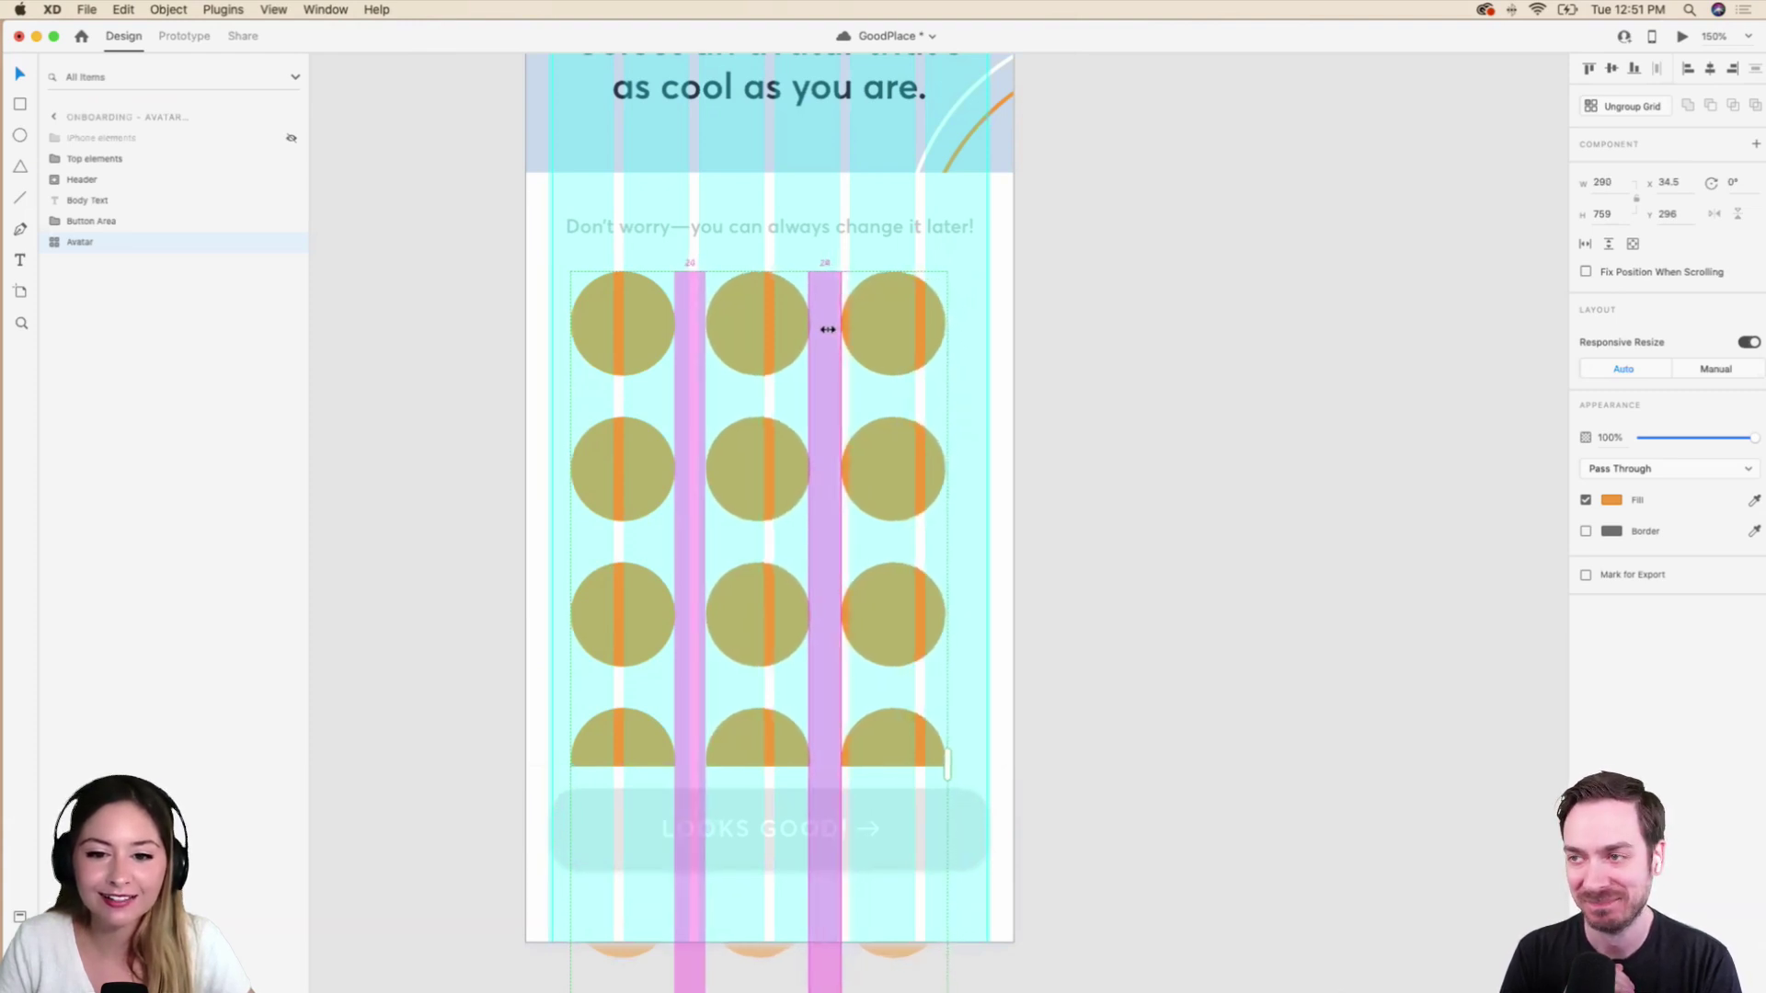
drag(828, 398, 790, 345)
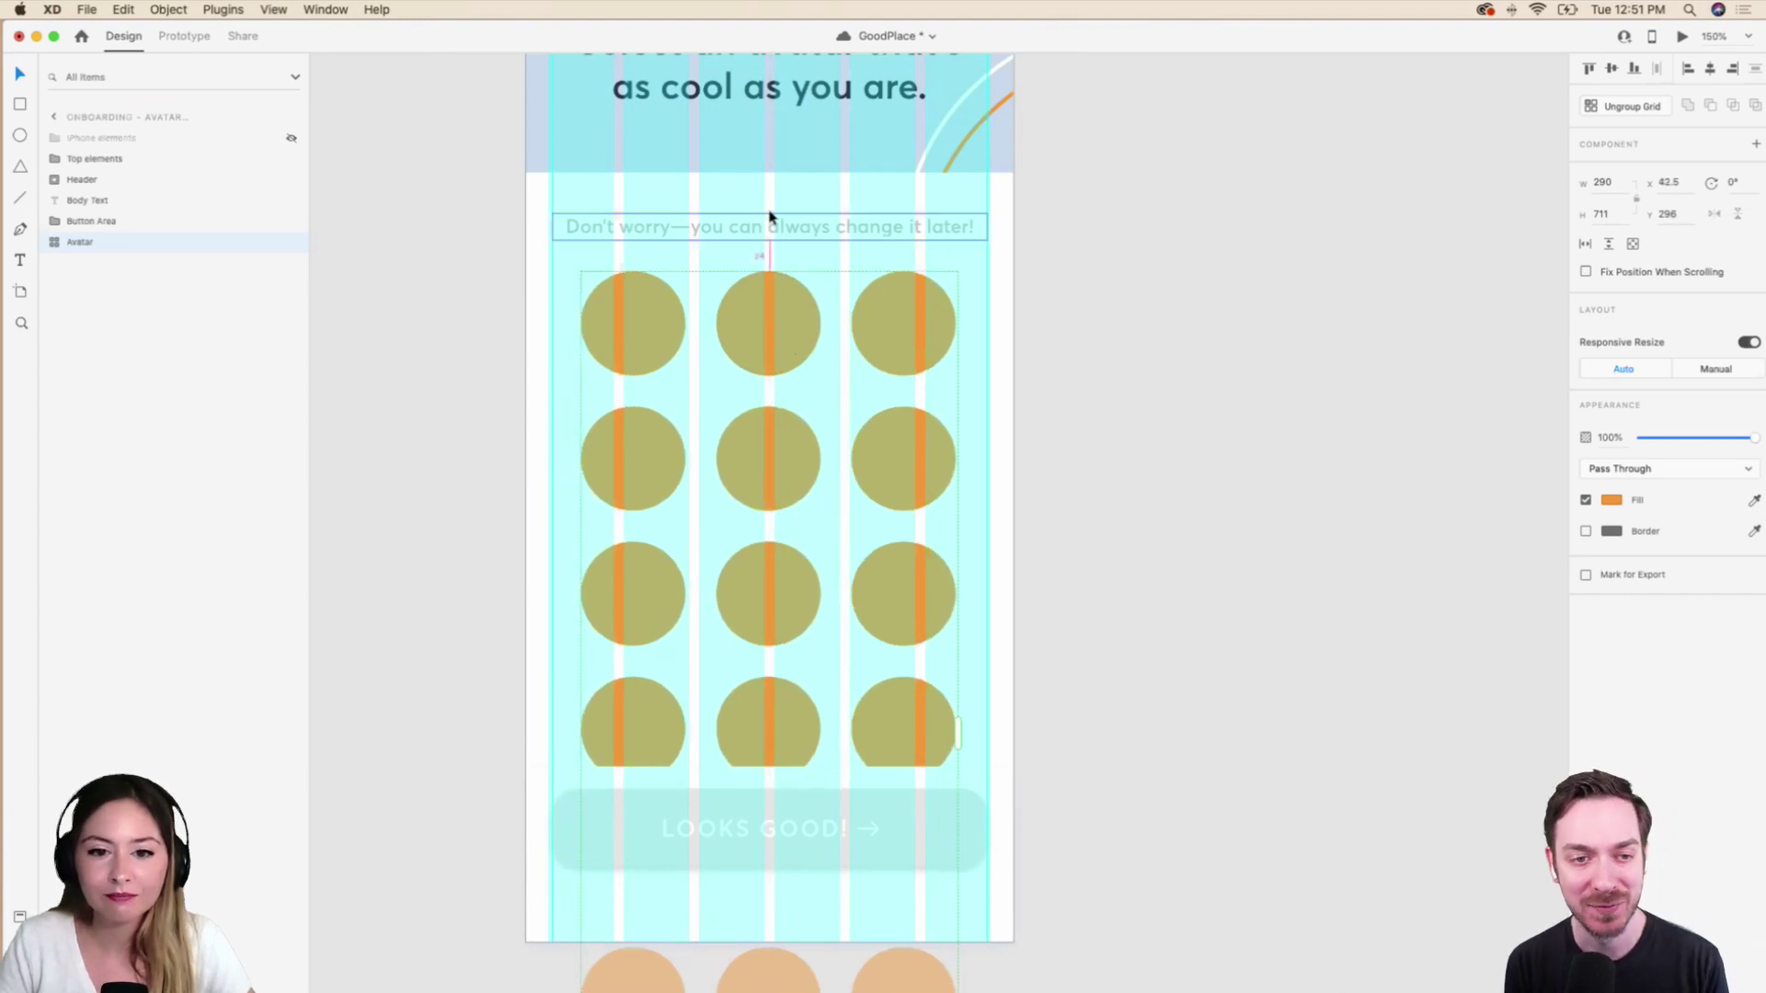
Group the avatar repeat grid and name the group Avatars.
scroll(834, 617, down, 4)
scroll(834, 617, down, 1)
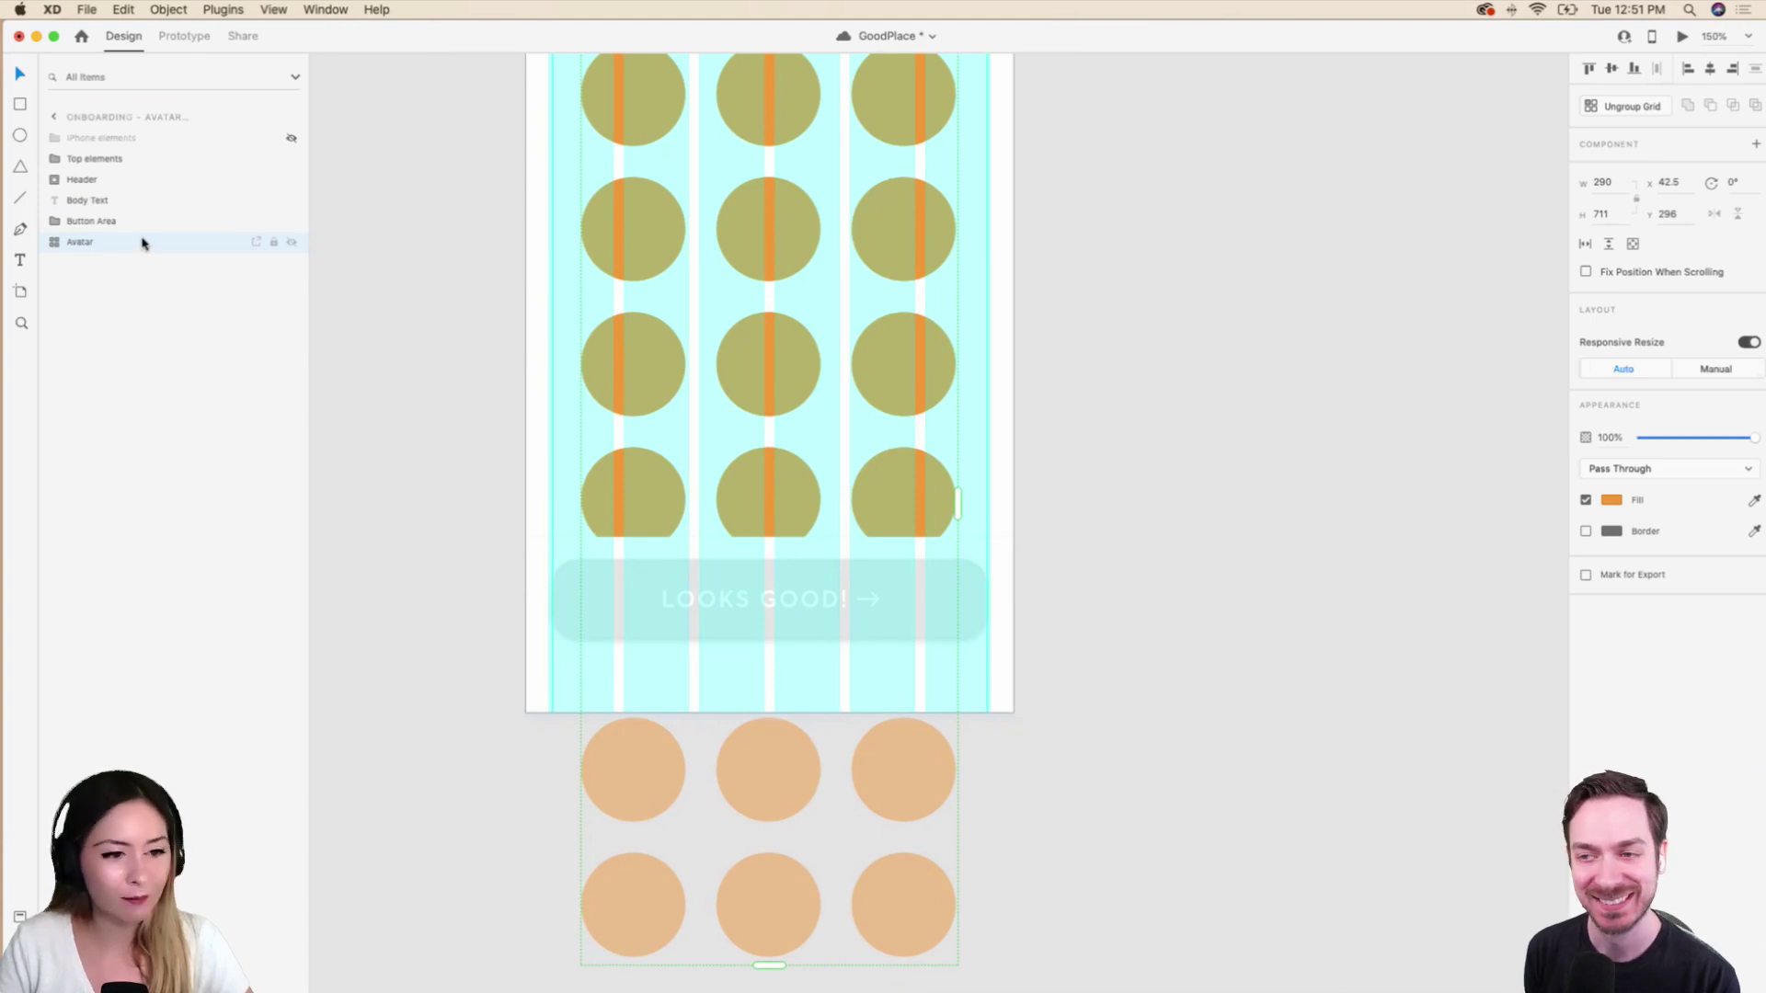
key(super+shift+g)
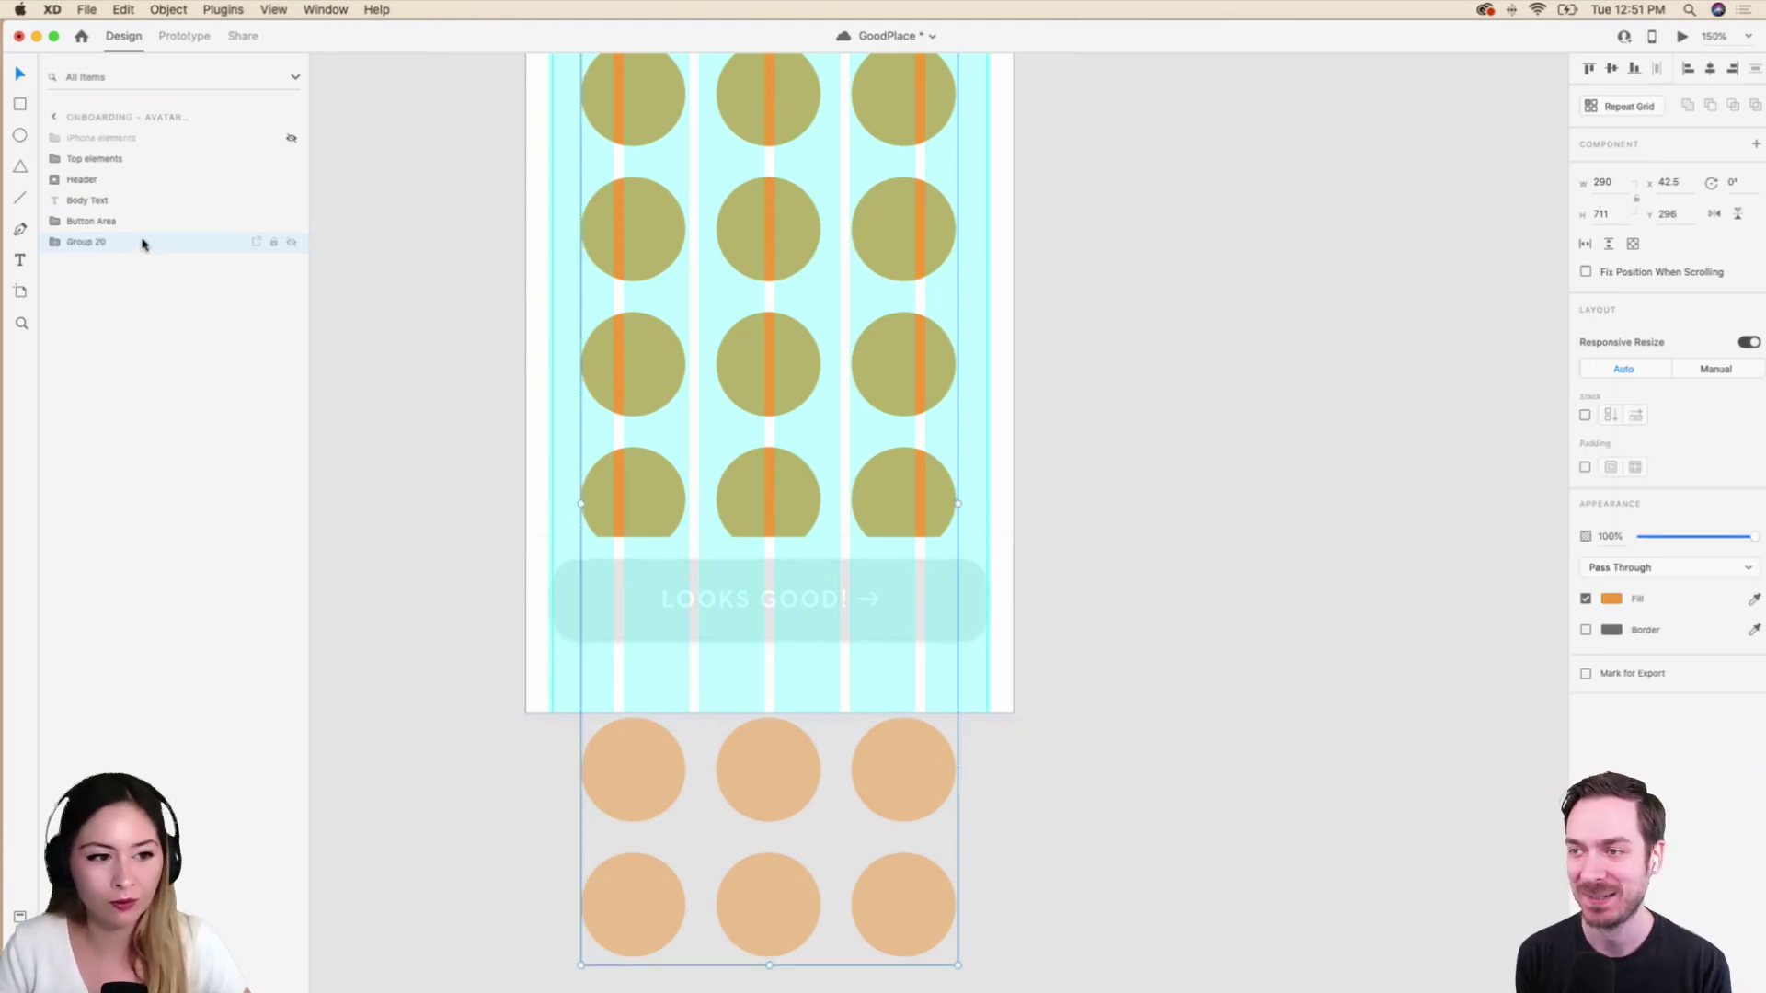
double_click(84, 244)
key(BackSpace)
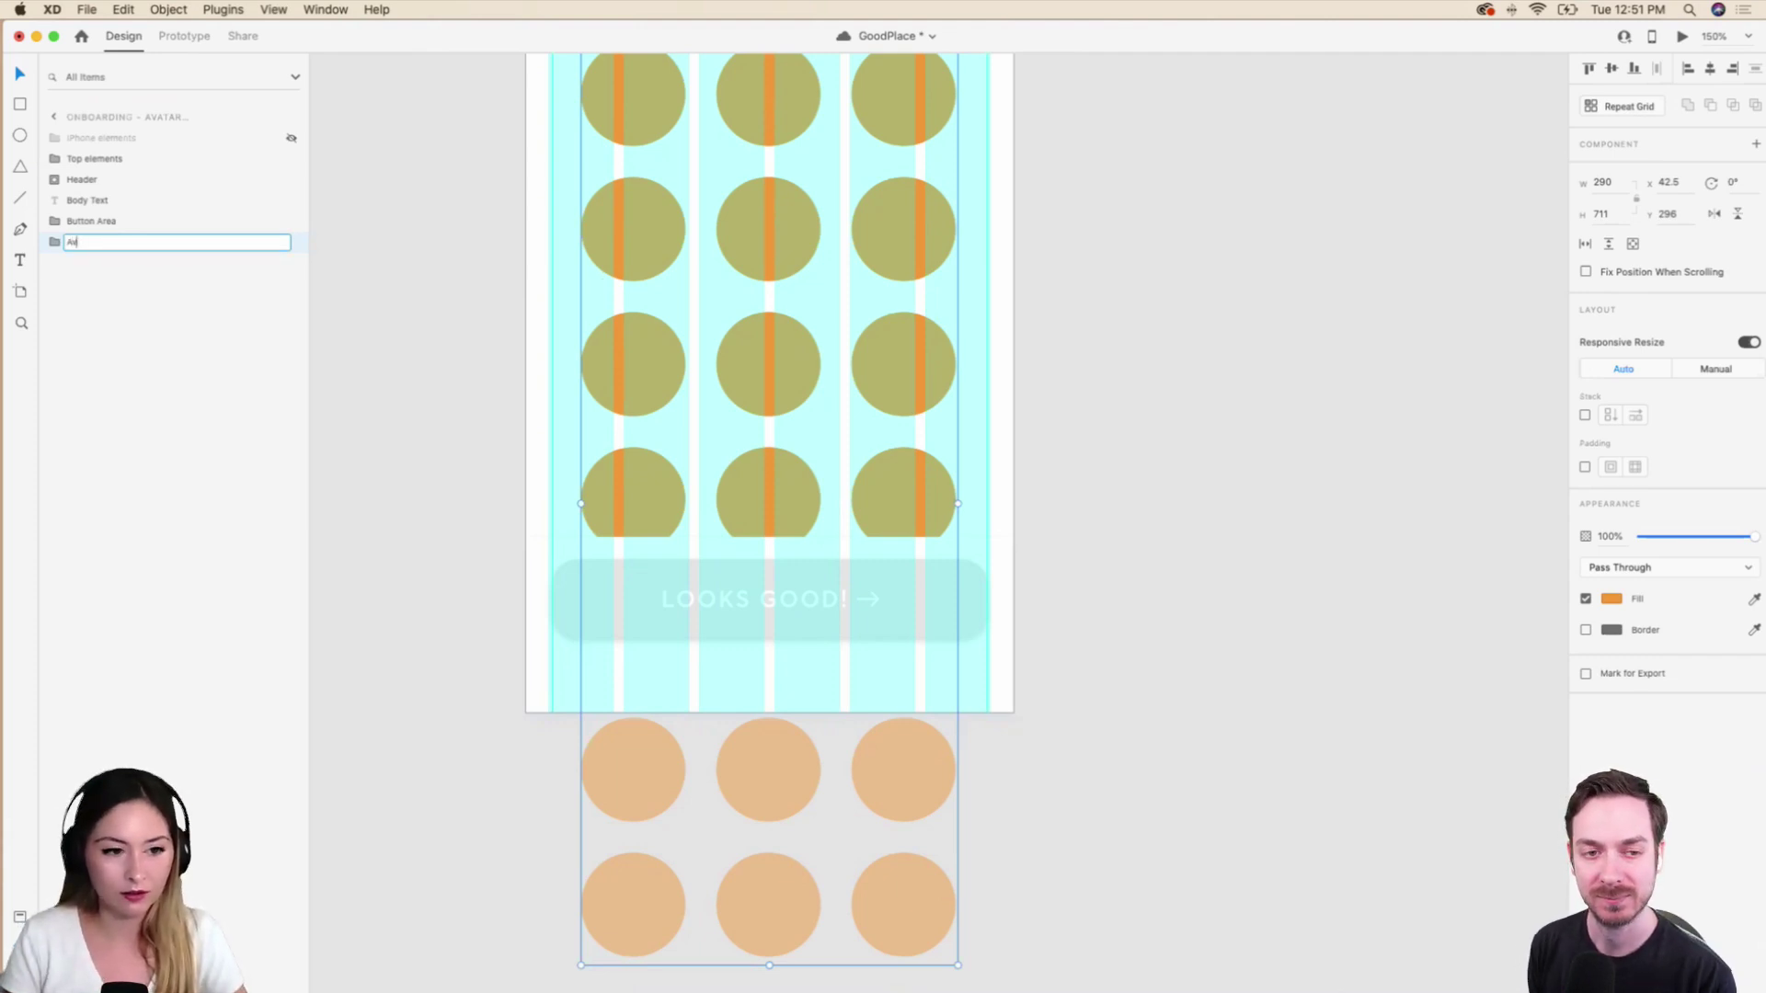
text(Avatar)
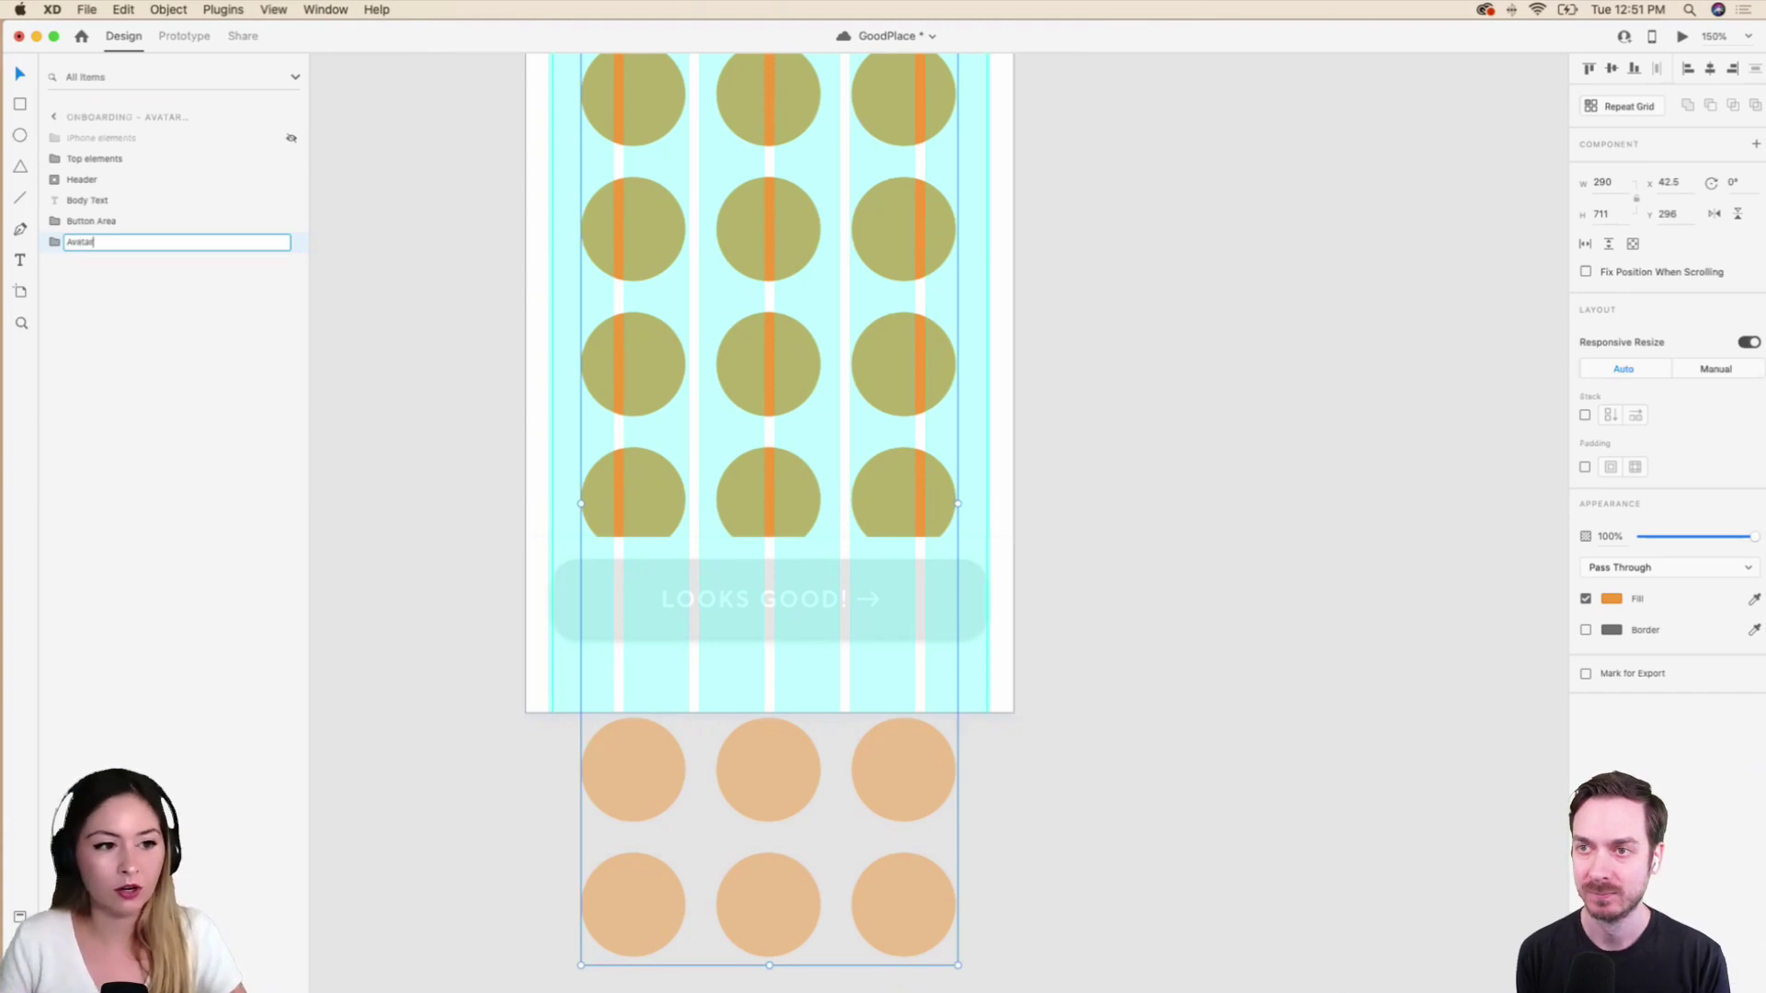
text(s)
key(Return)
Expand the Avatars group and inspect the layers inside its Avatar repeat grid.
click(51, 241)
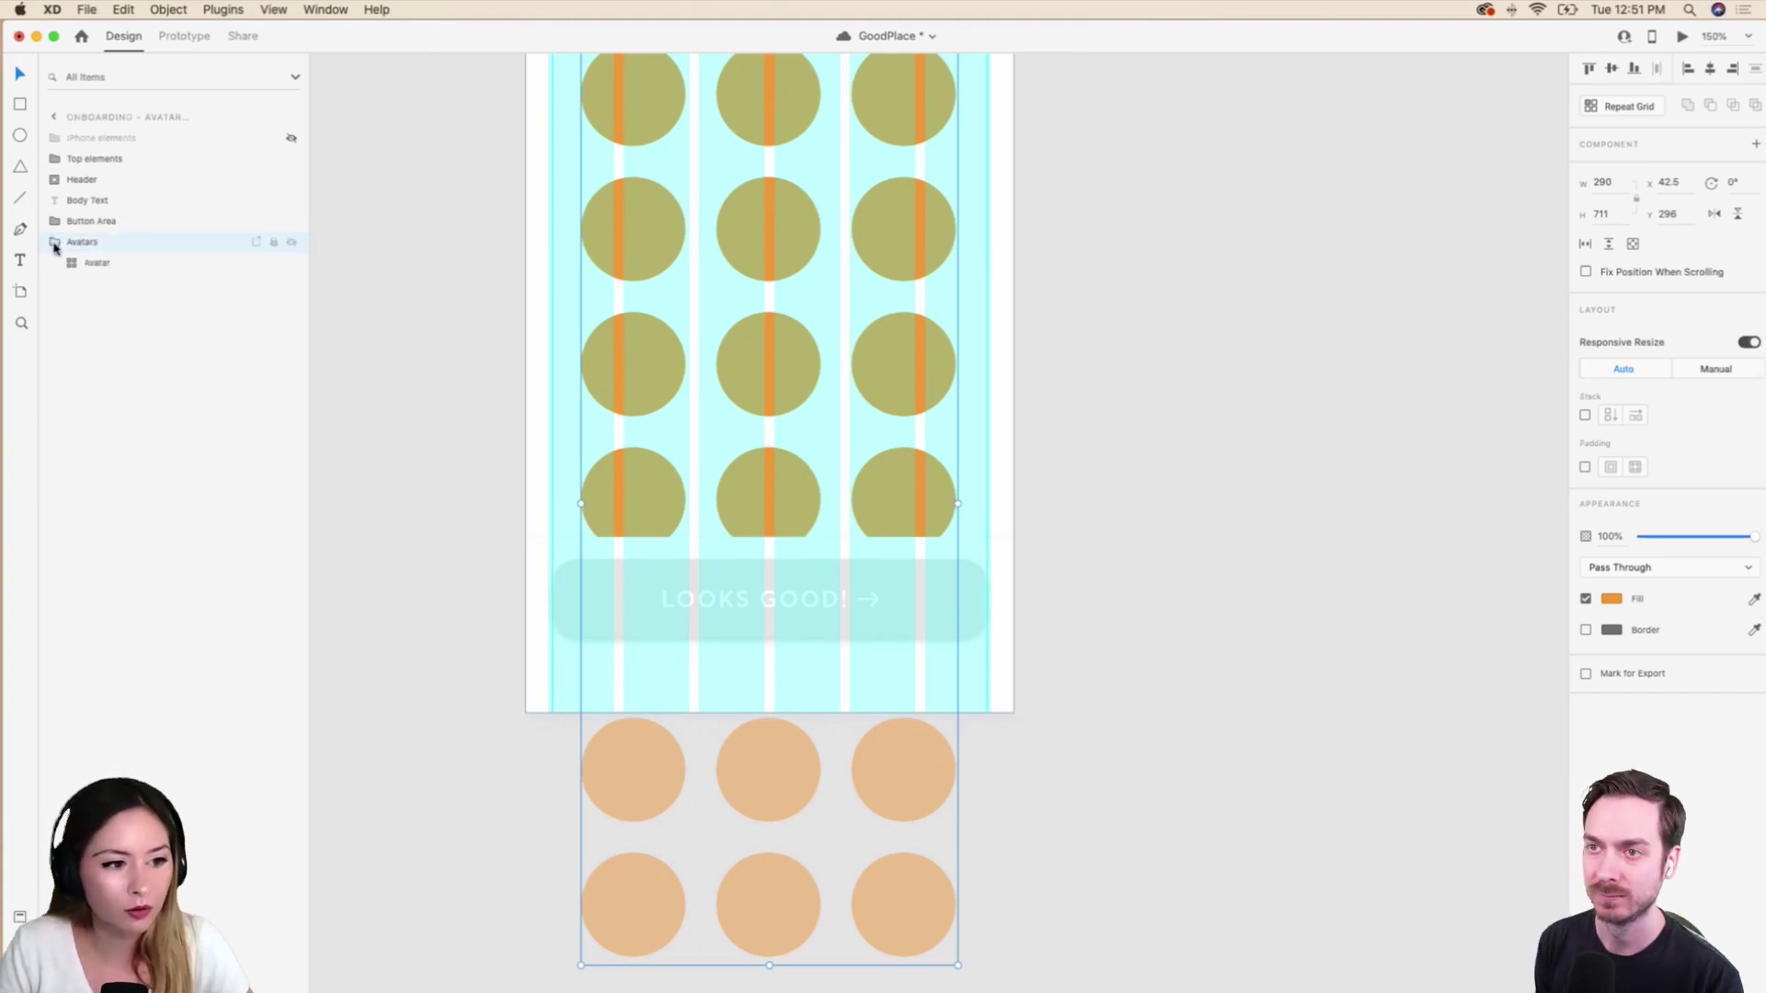
click(75, 263)
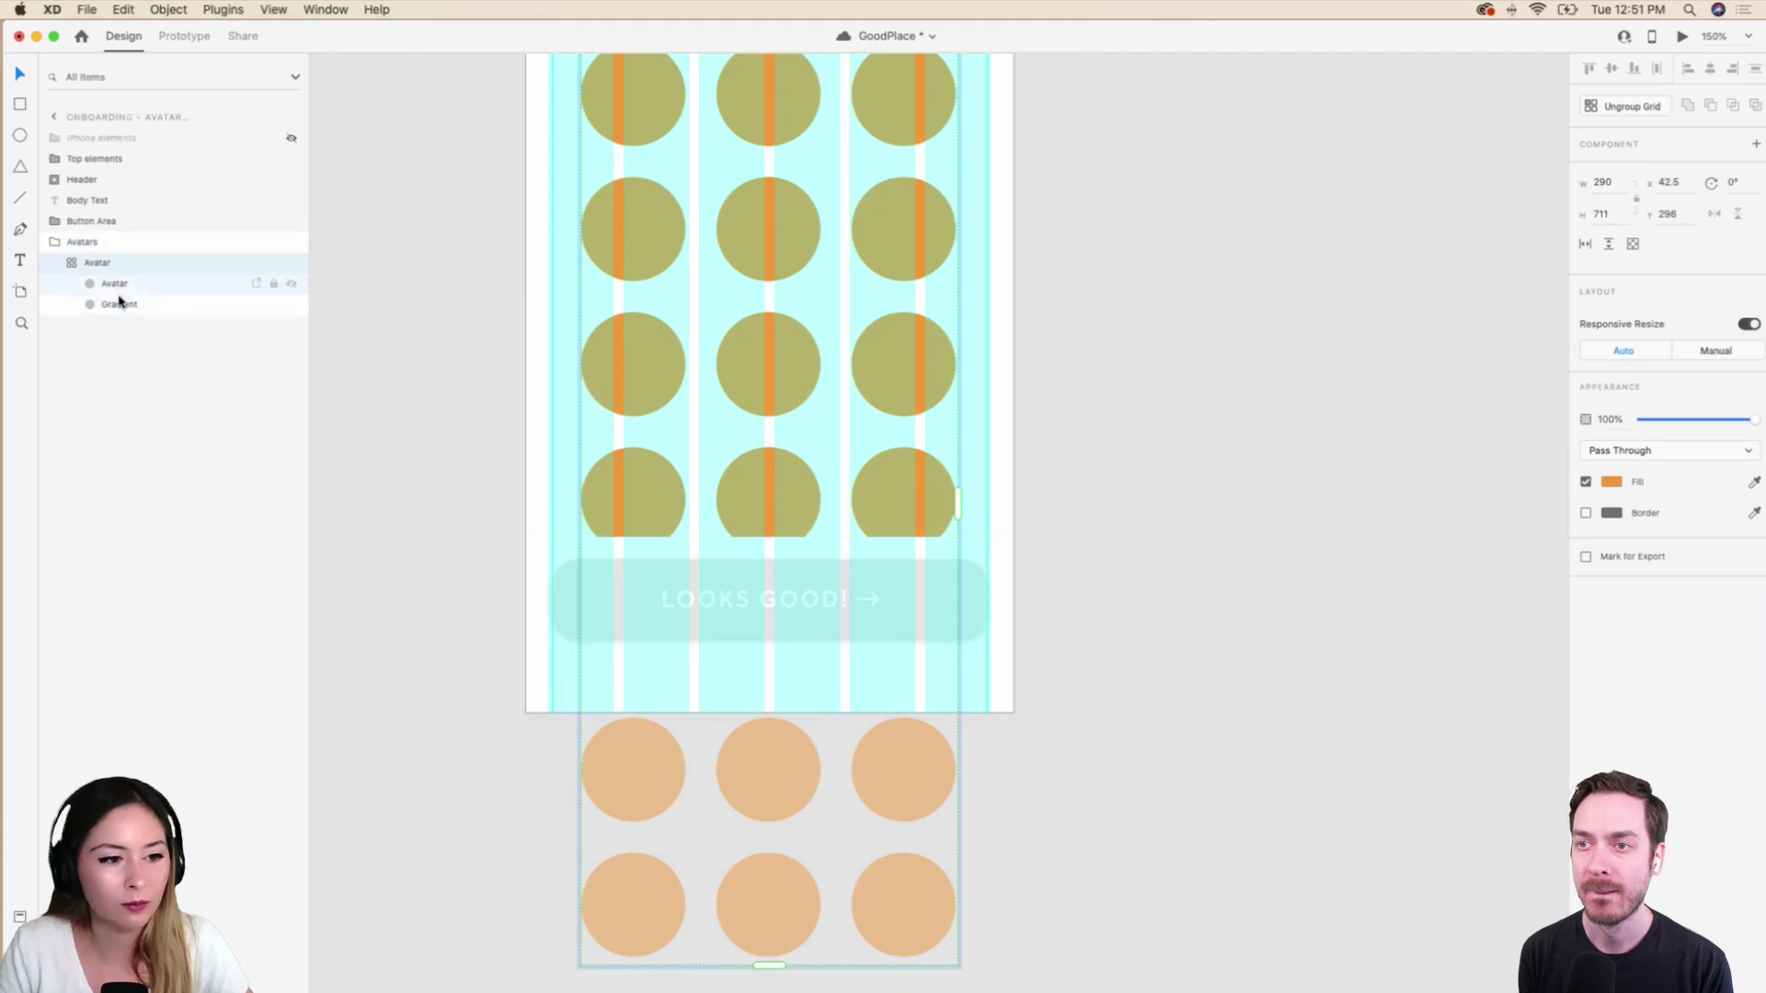
click(74, 265)
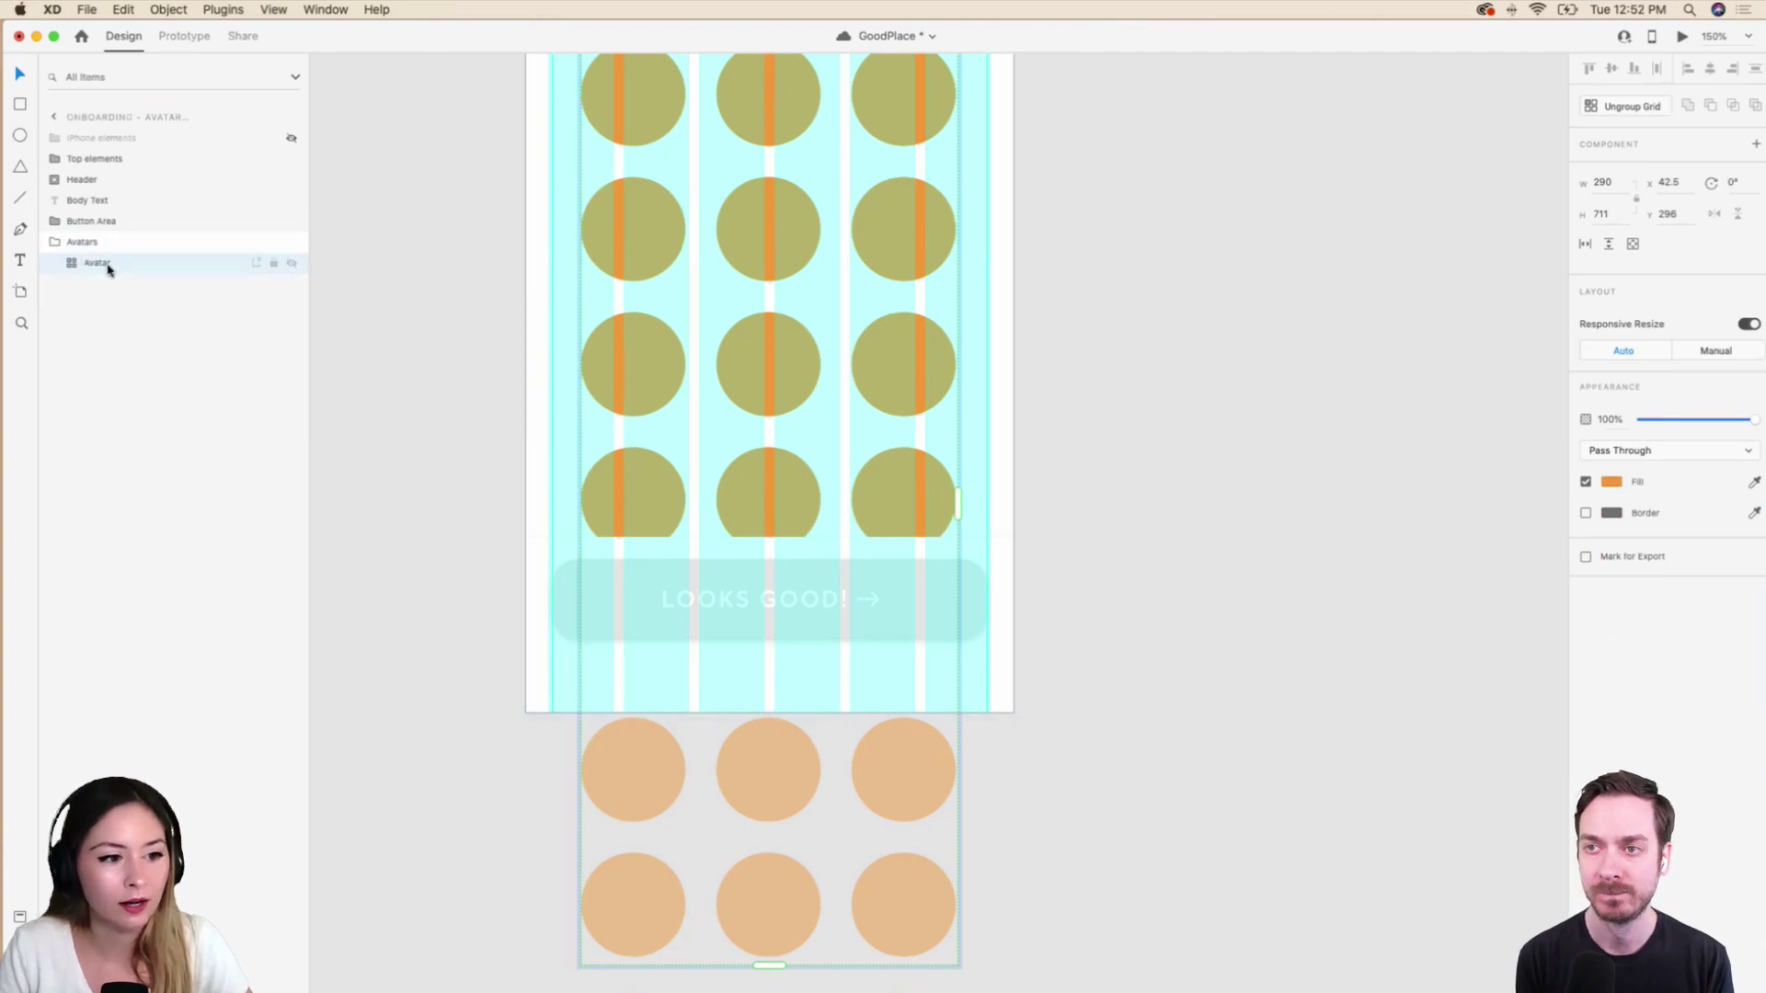
scroll(808, 203, up, 1)
scroll(809, 202, up, 5)
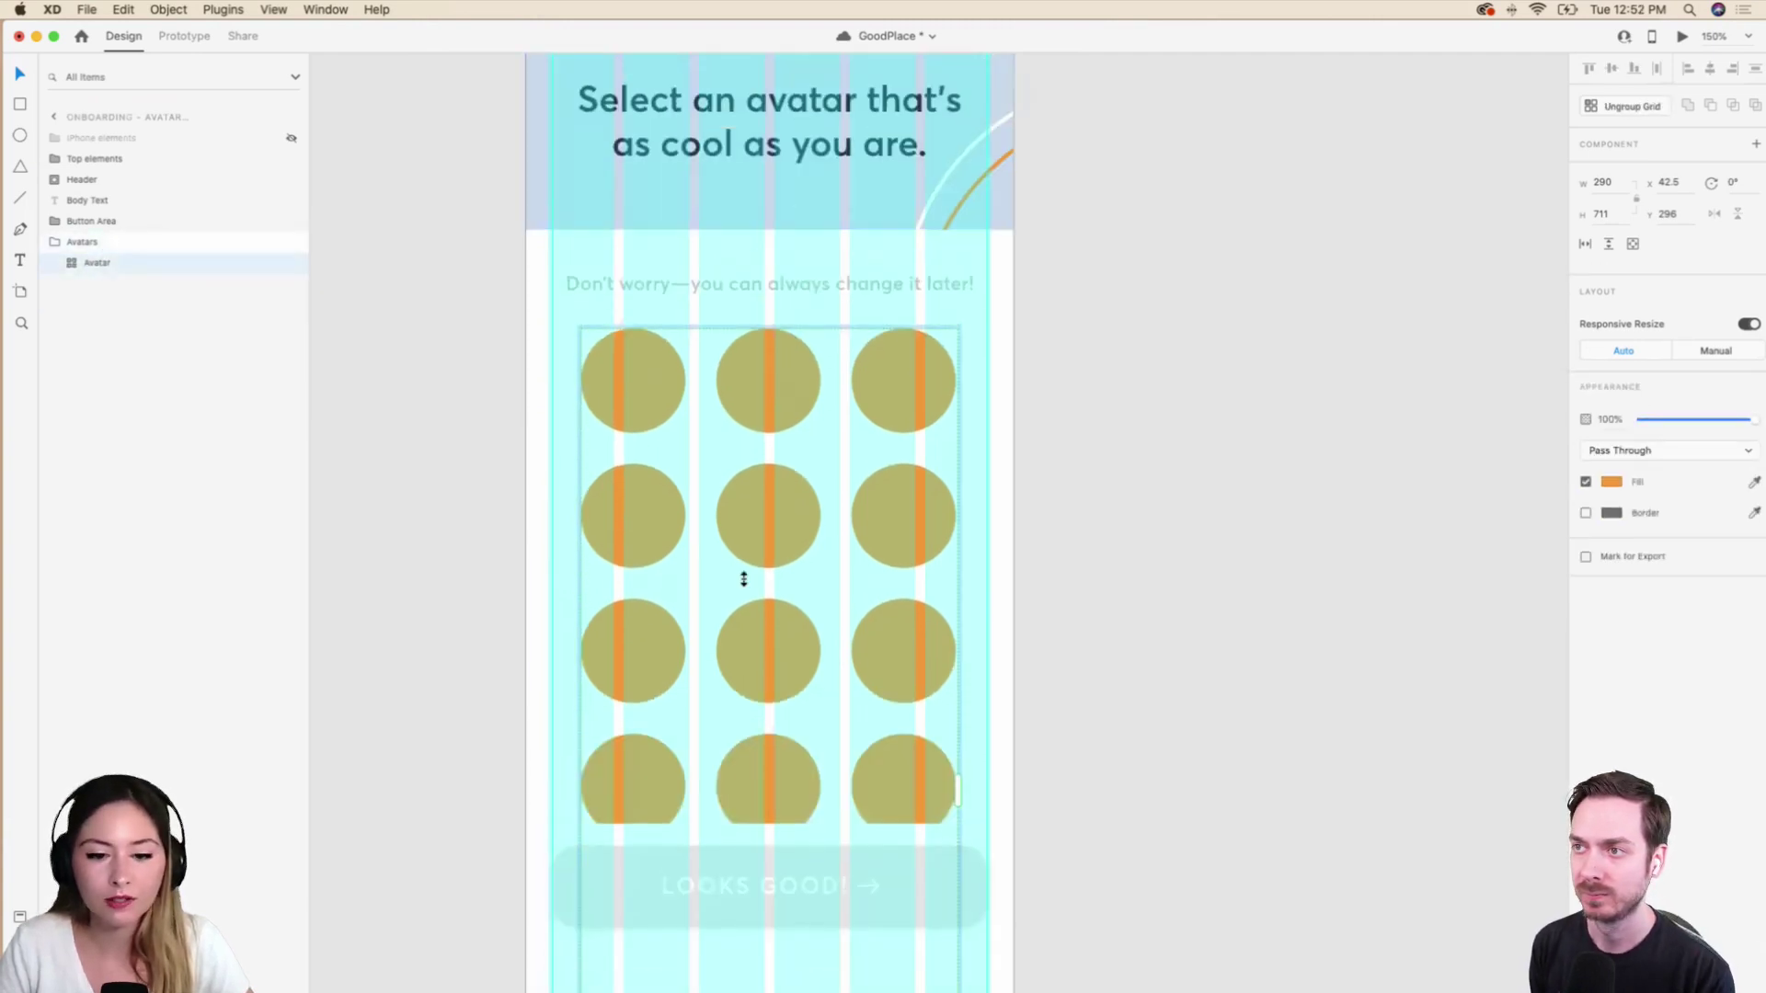
Switch to Finder and bring up the Colored folder of ToyFaces images beside the design.
mouse_move(357, 957)
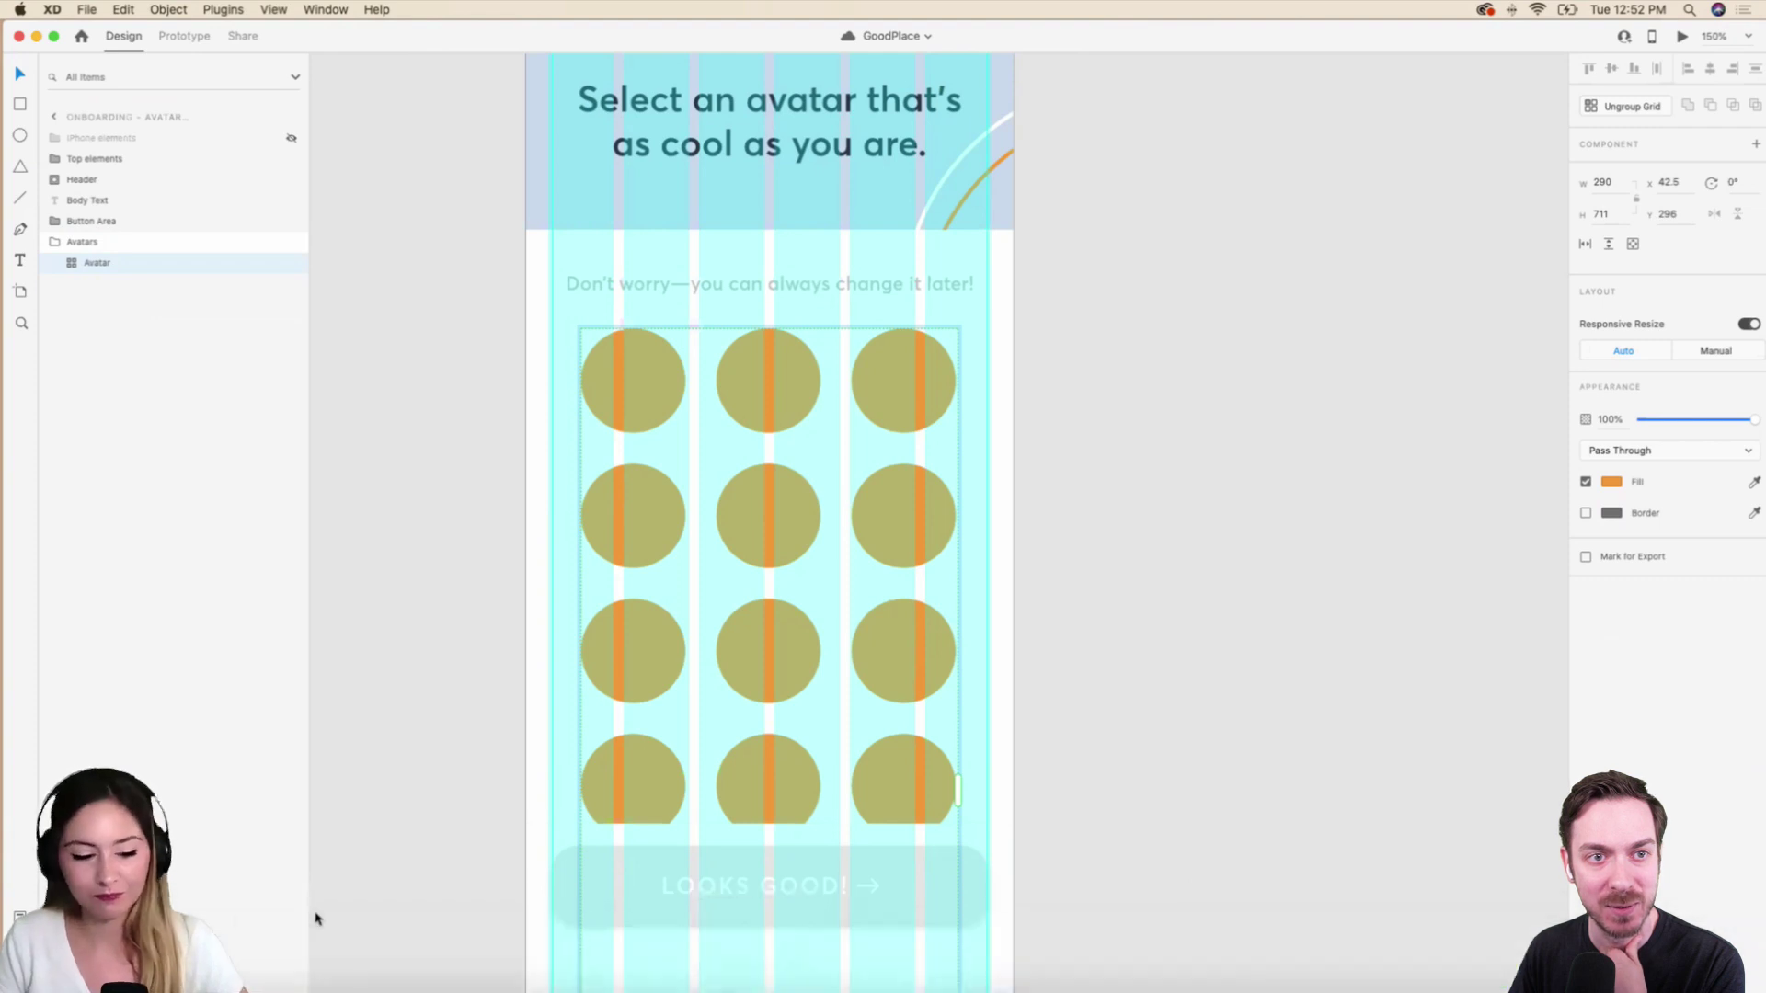
click(230, 977)
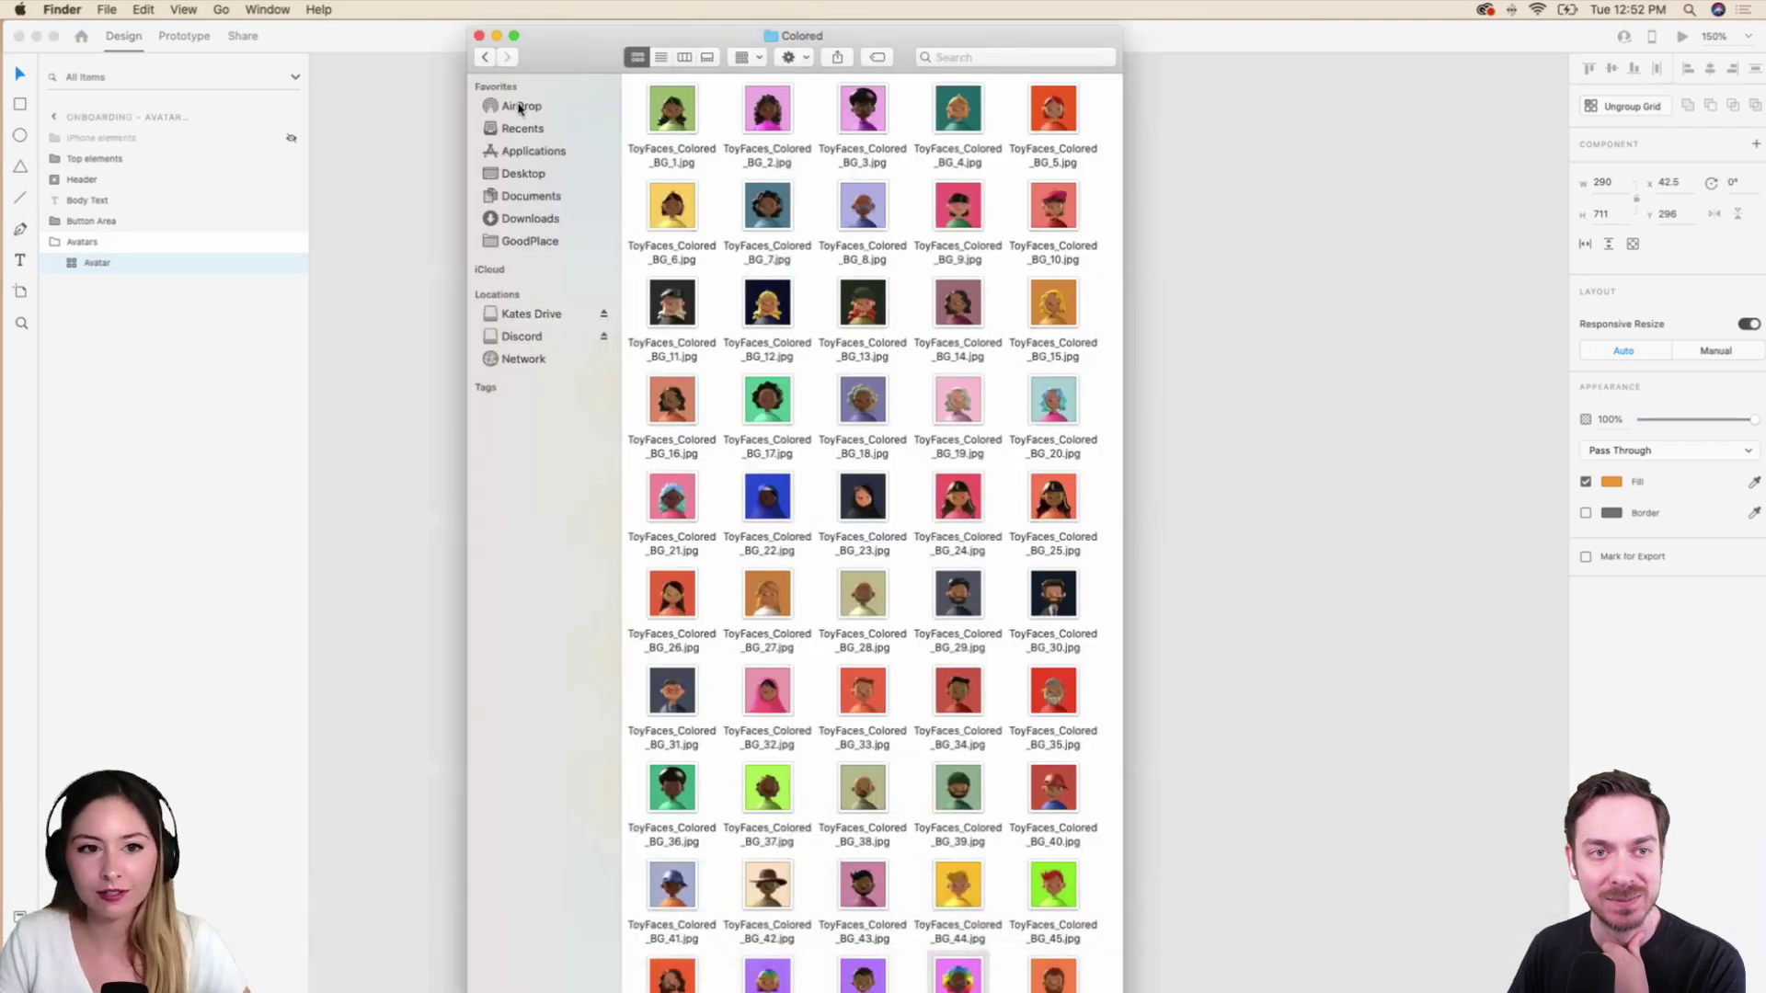
key(ctrl+alt+Right)
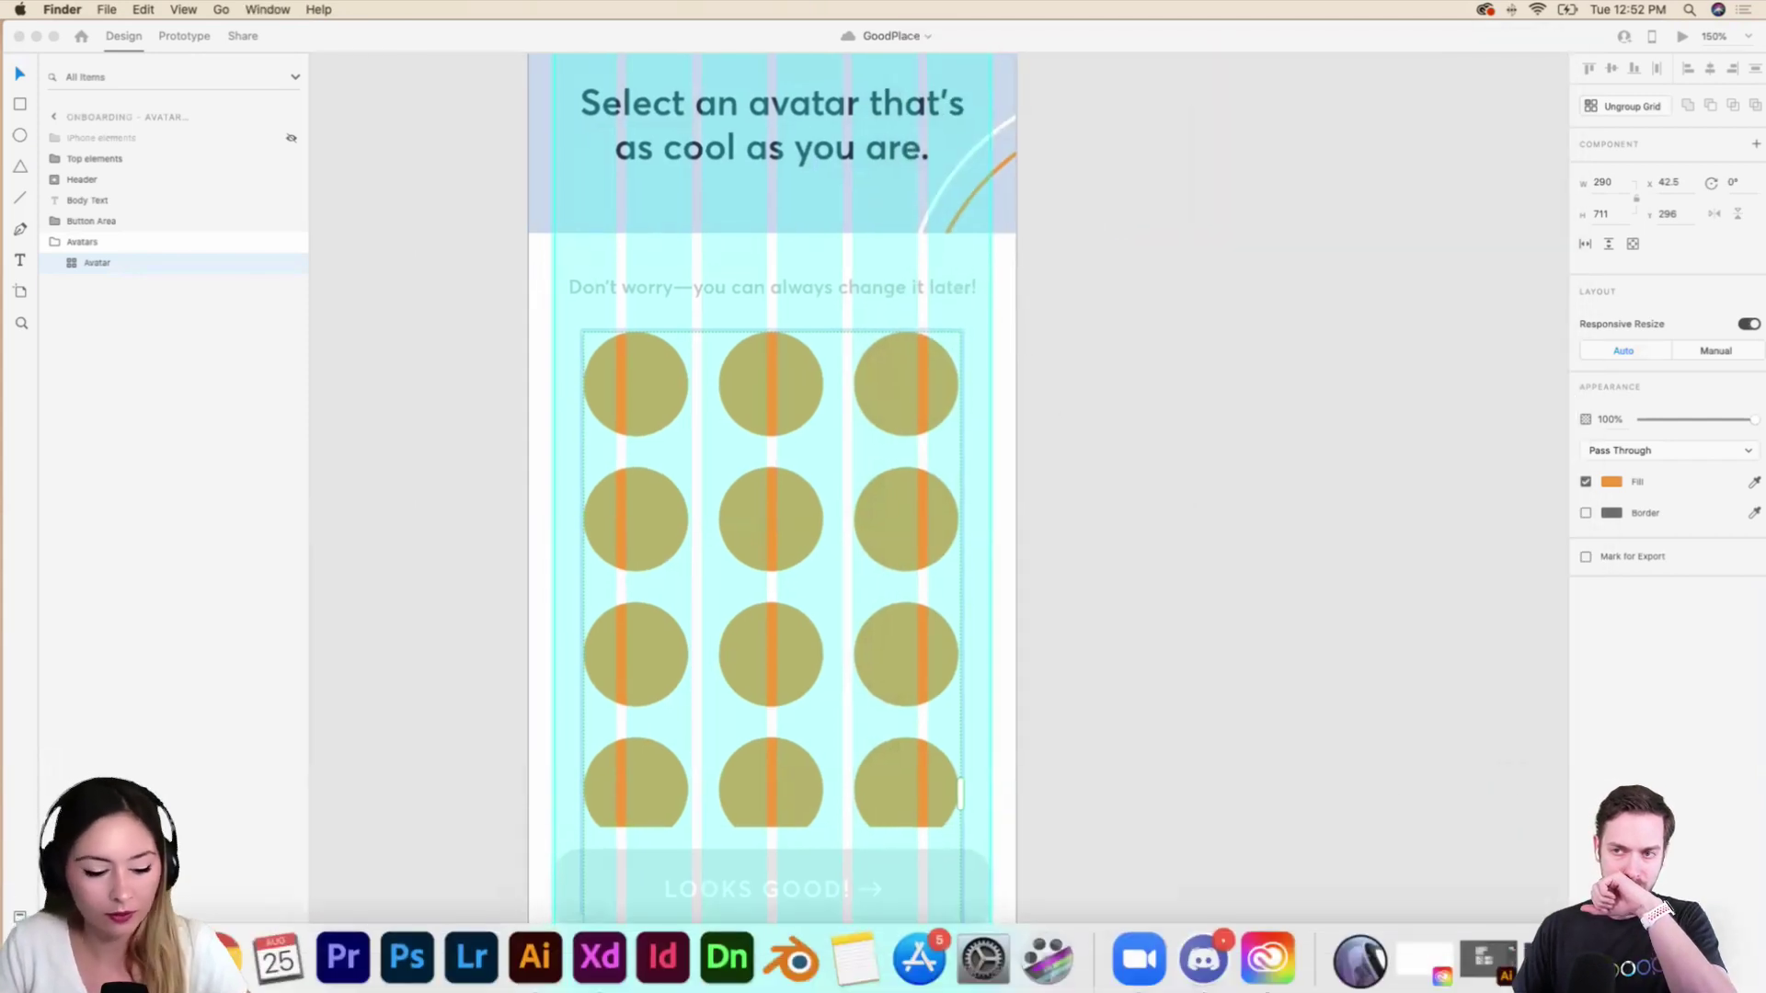
click(1425, 959)
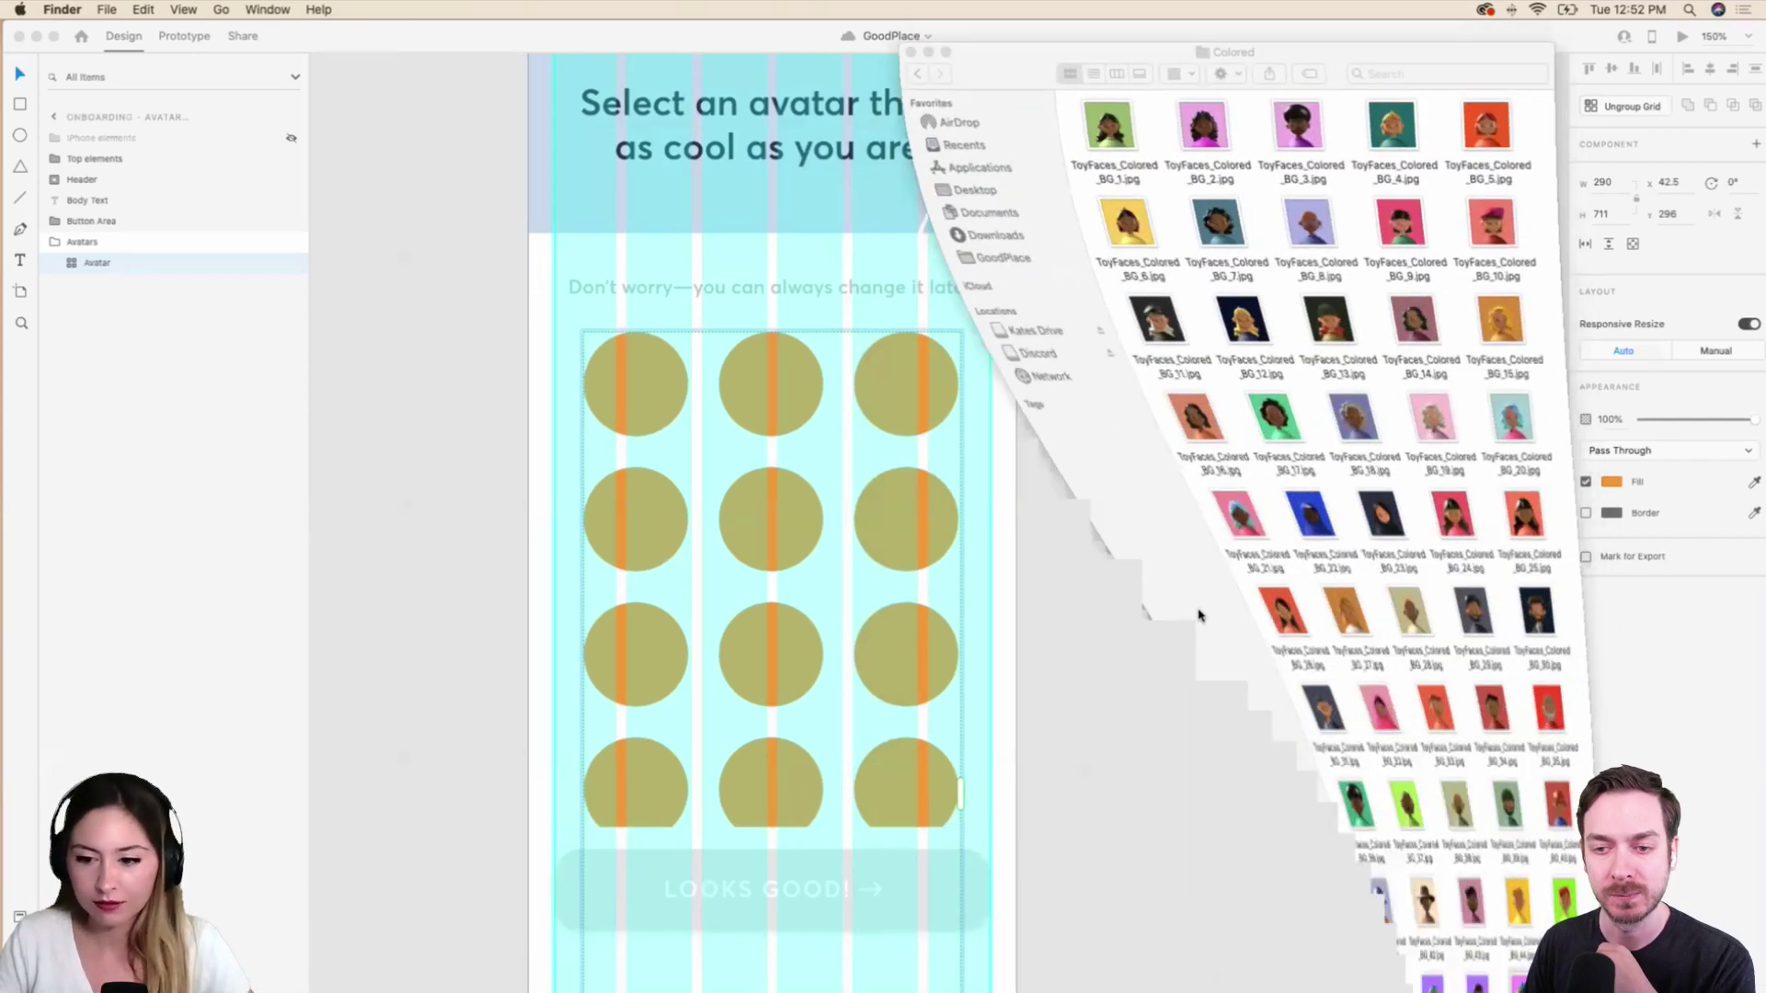
click(1222, 639)
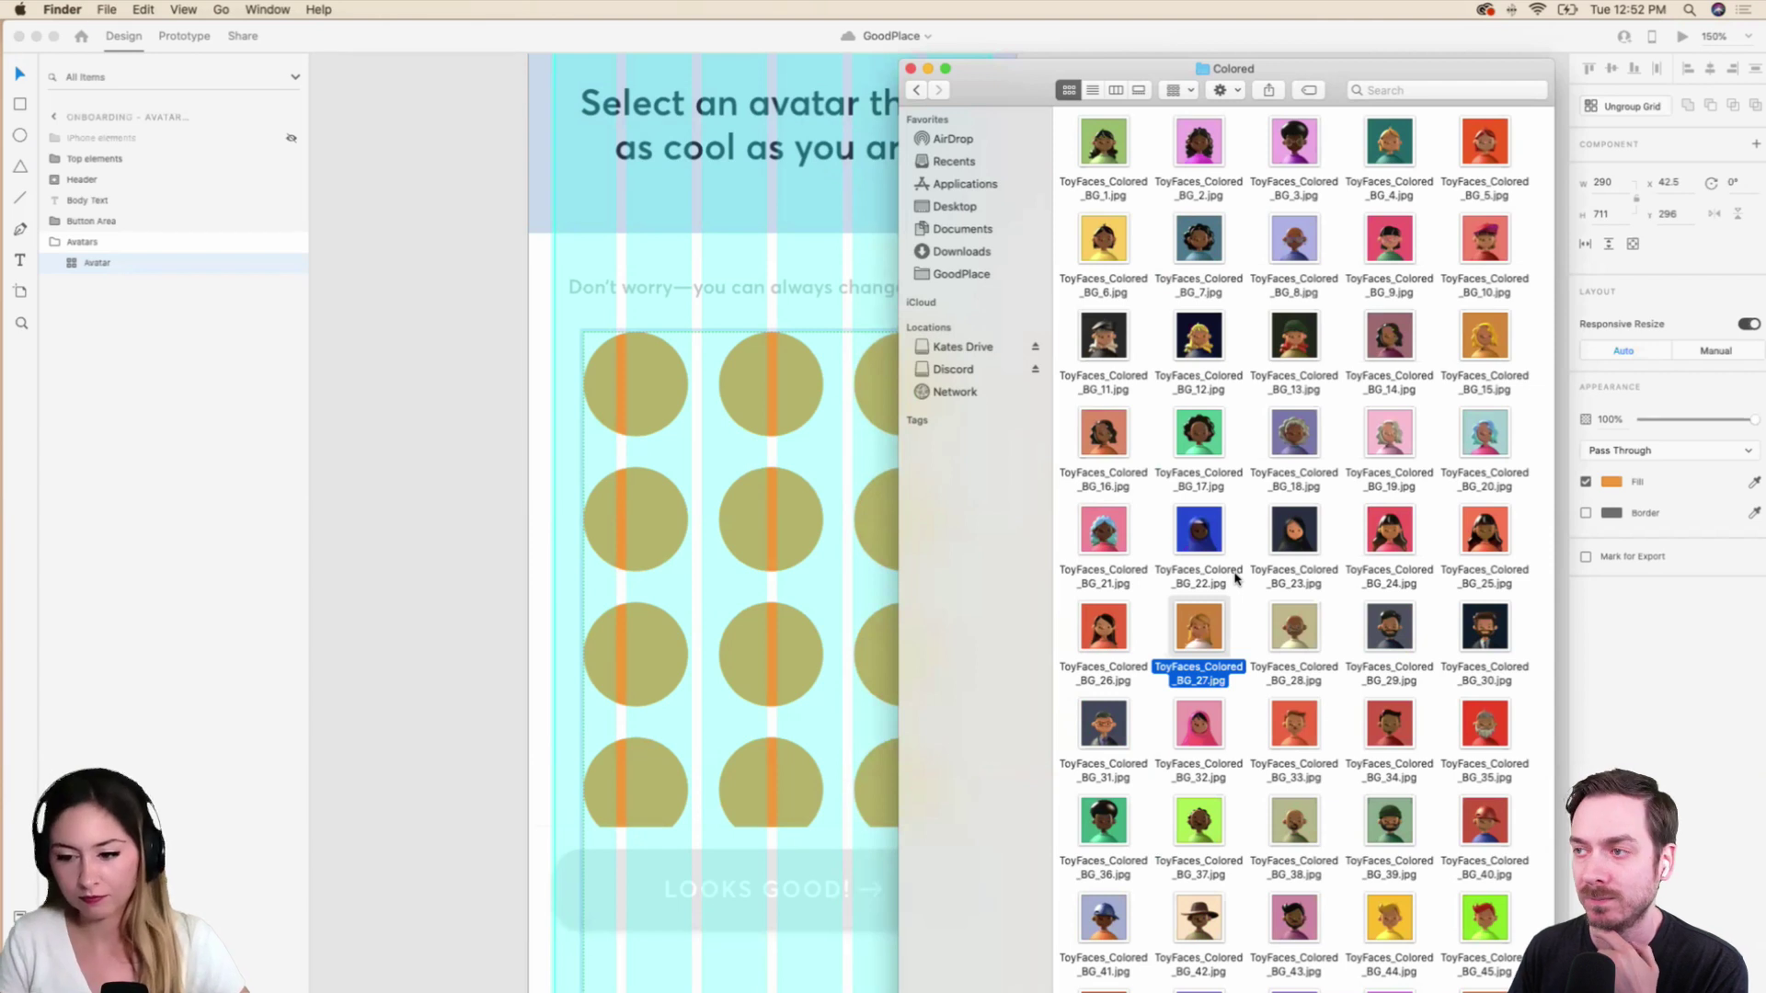
Open a second Finder window and browse to the 03 Onboarding folder inside GoodPlace.
key(super+n)
click(336, 604)
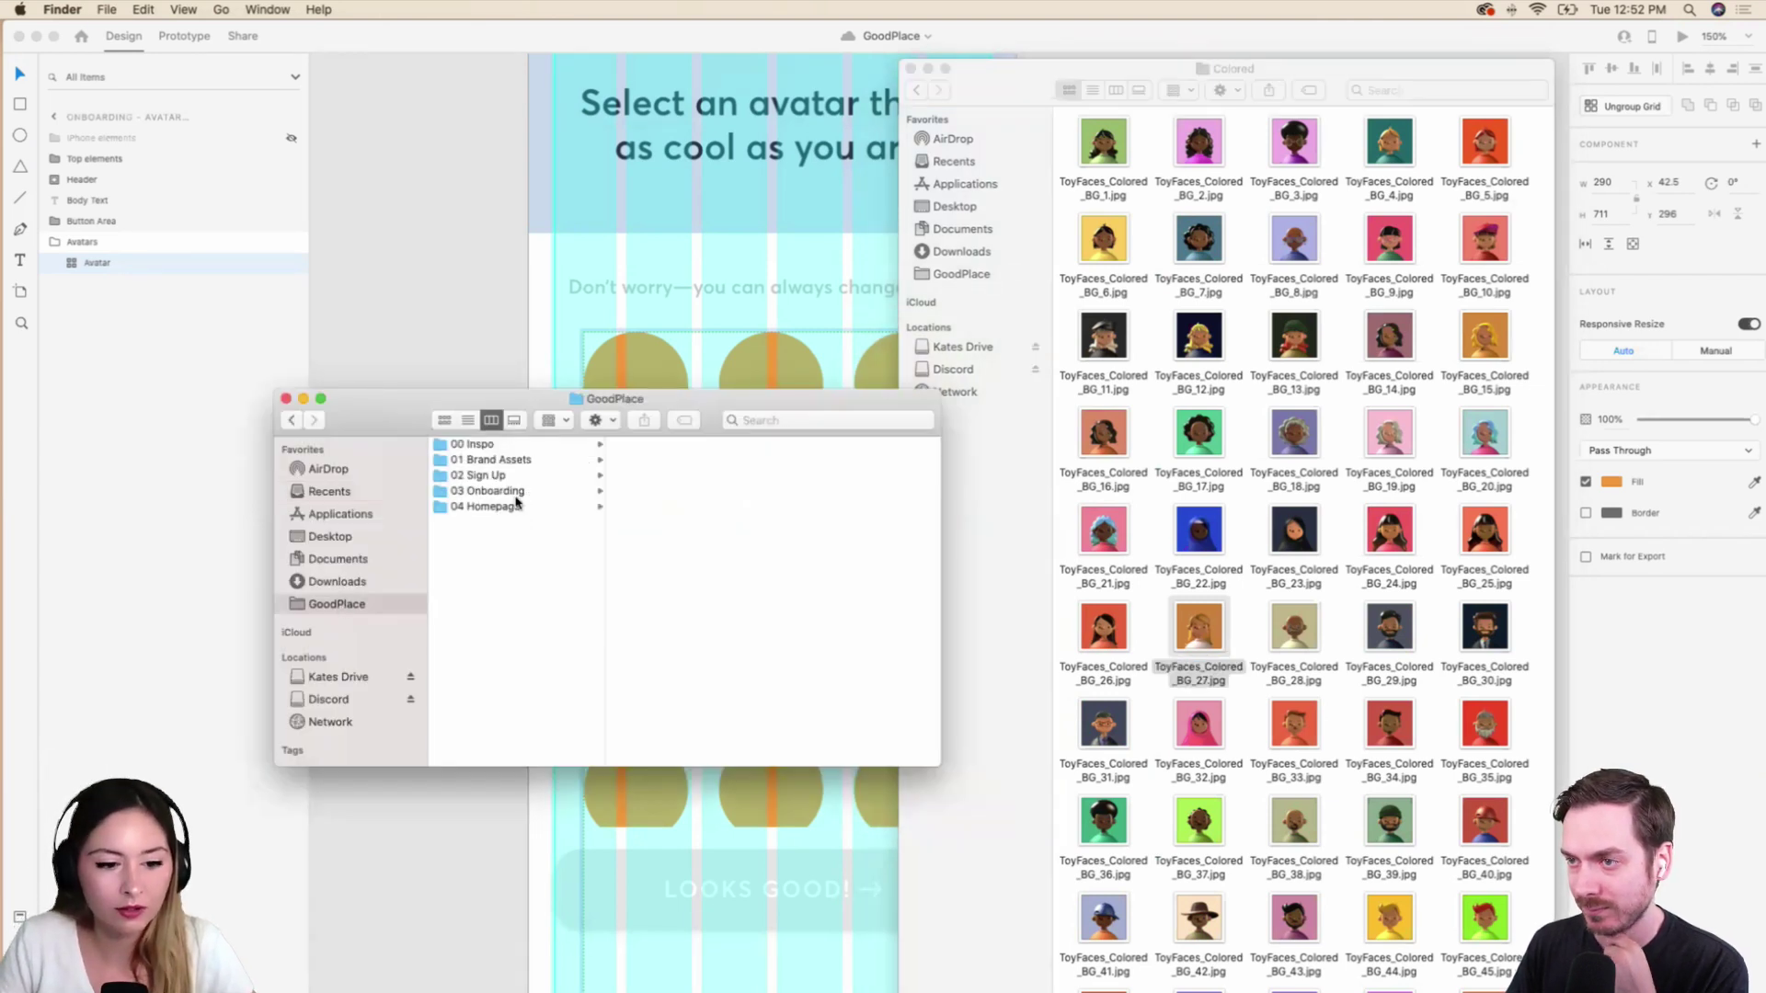
click(517, 506)
click(520, 491)
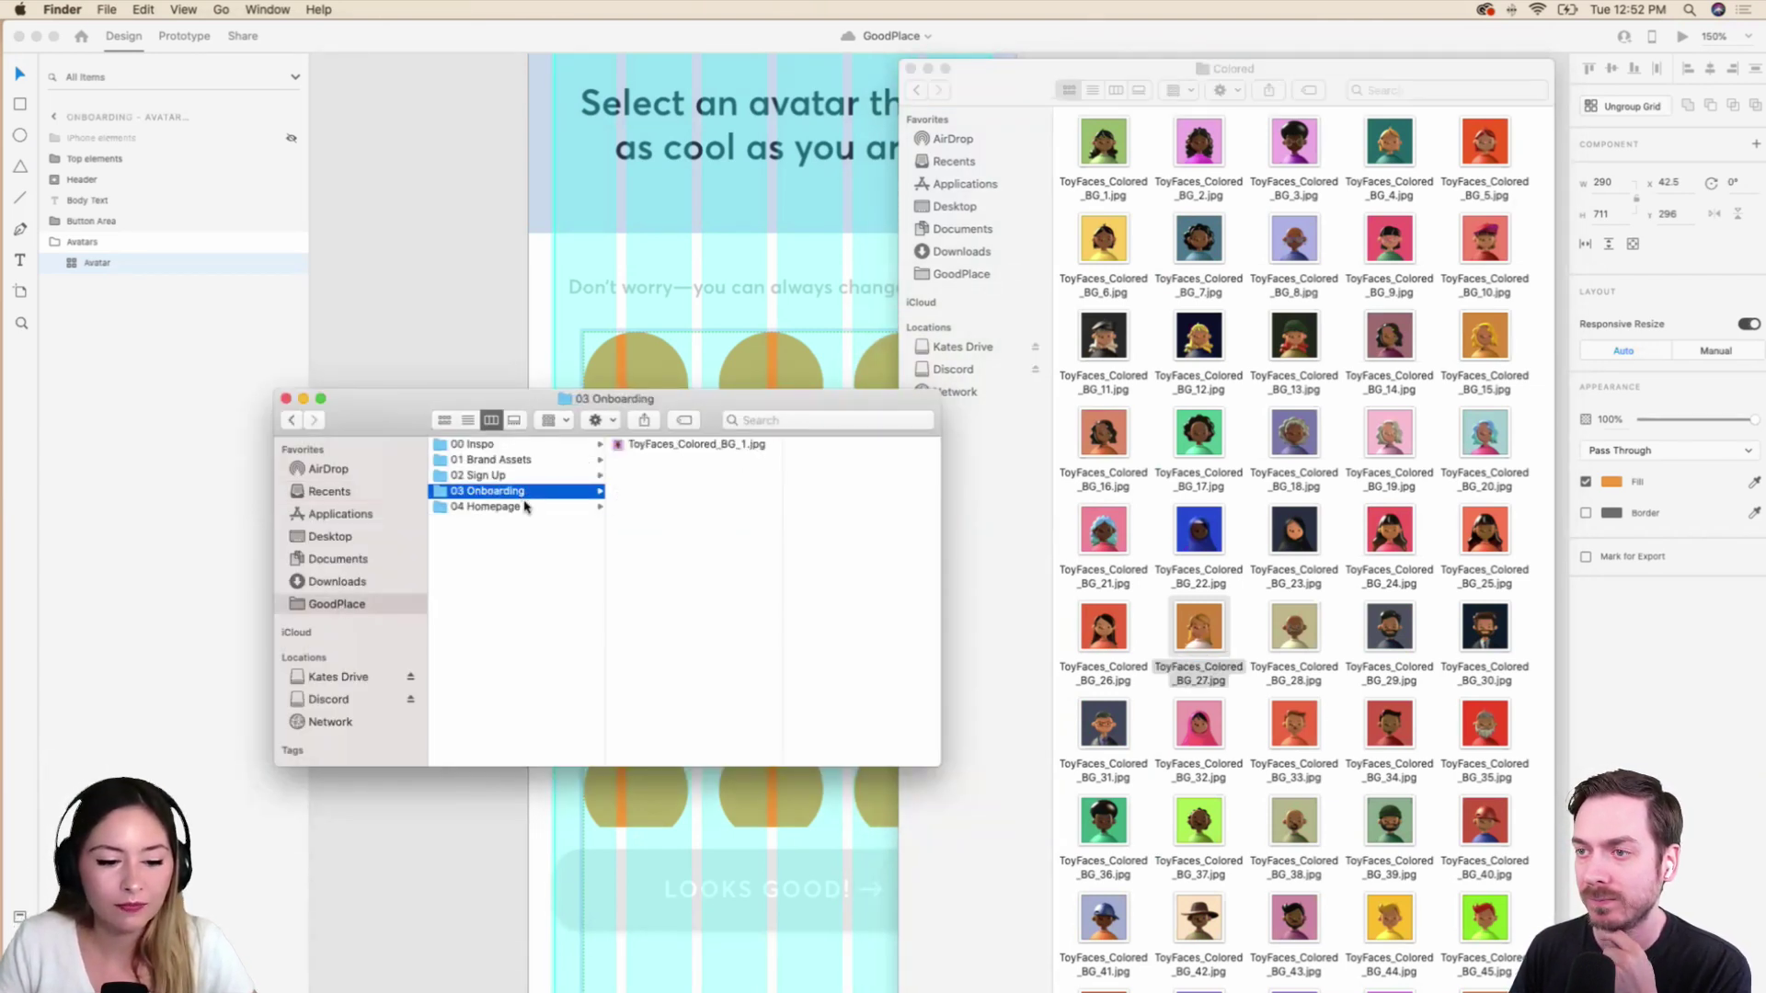
click(527, 506)
click(520, 491)
Position and enlarge the 03 Onboarding window next to the Colored folder, and preview ToyFaces_Colored_BG_1.jpg.
drag(506, 402, 465, 291)
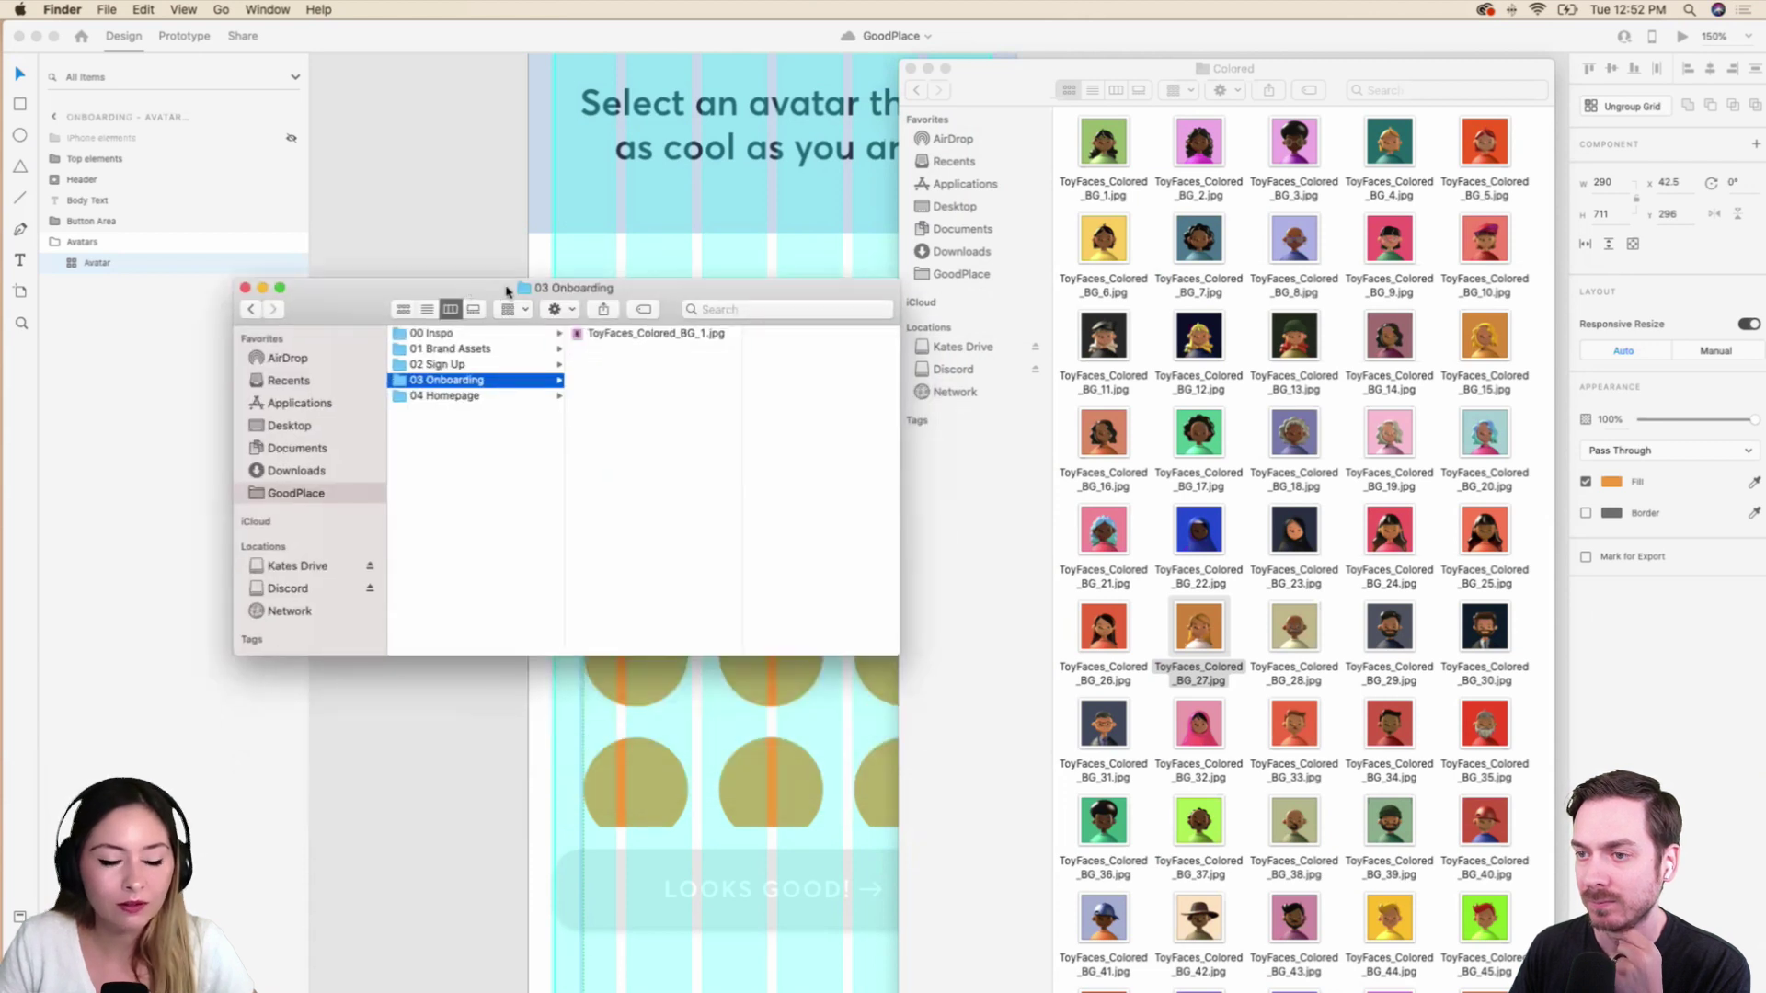
drag(890, 649, 943, 911)
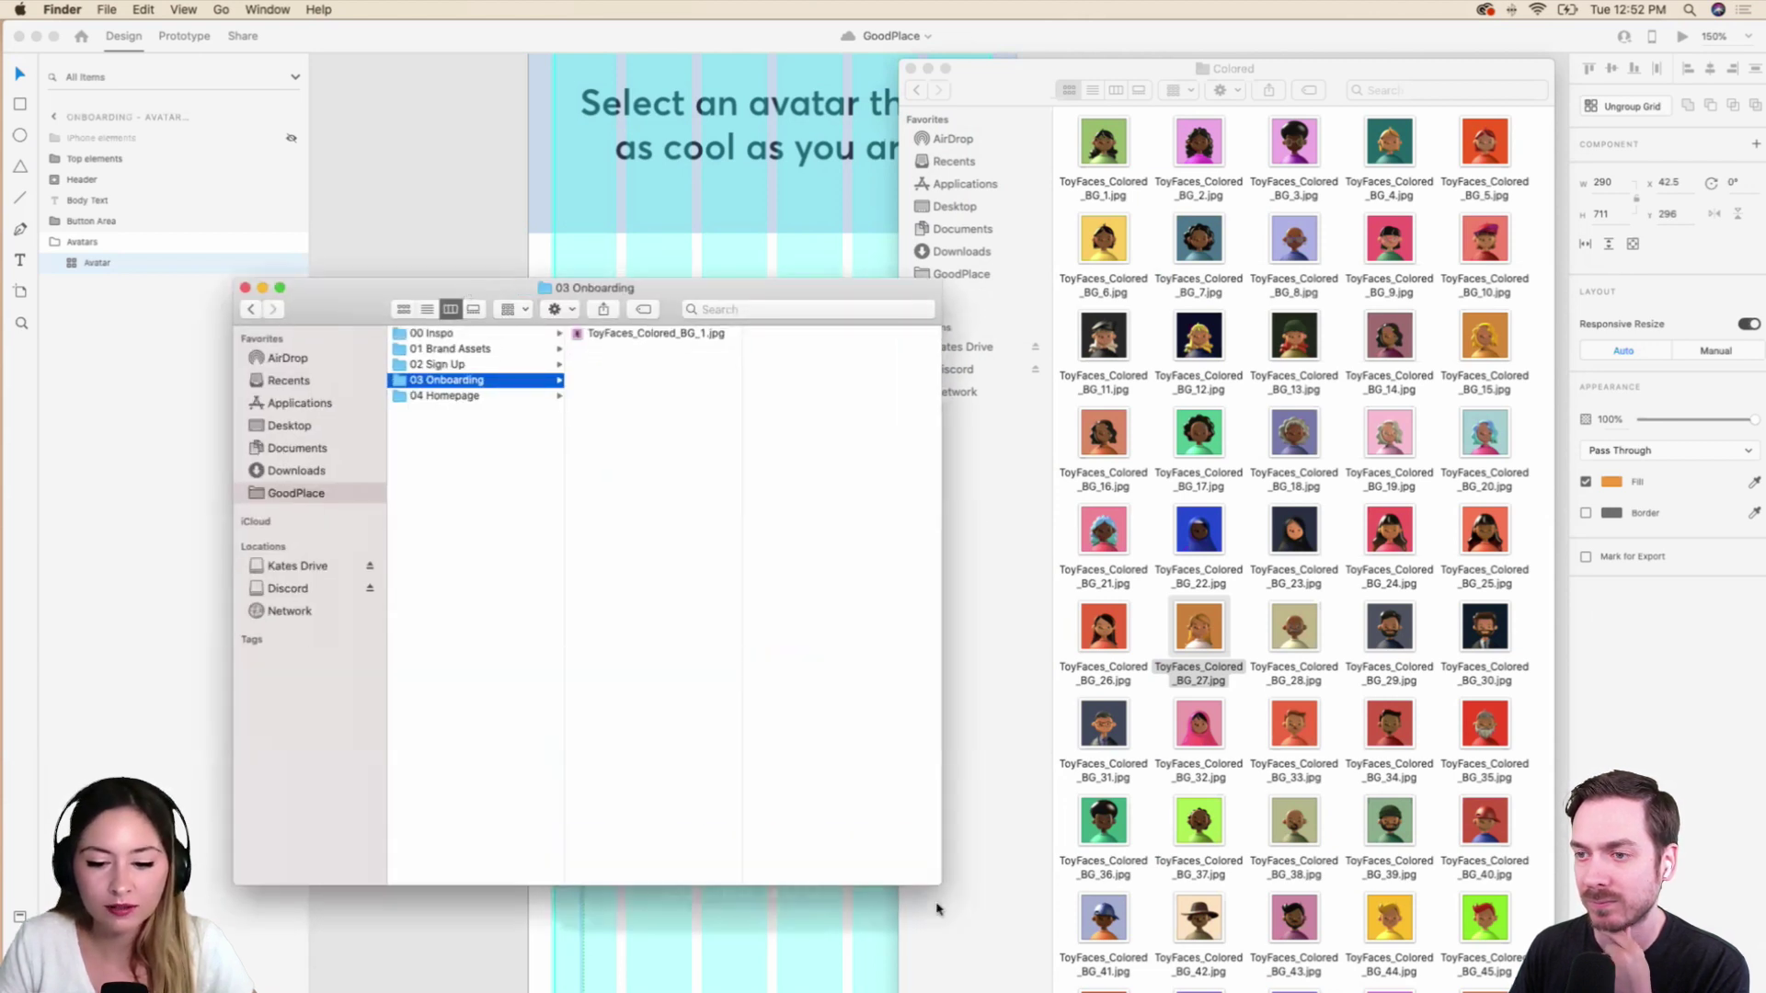
click(705, 341)
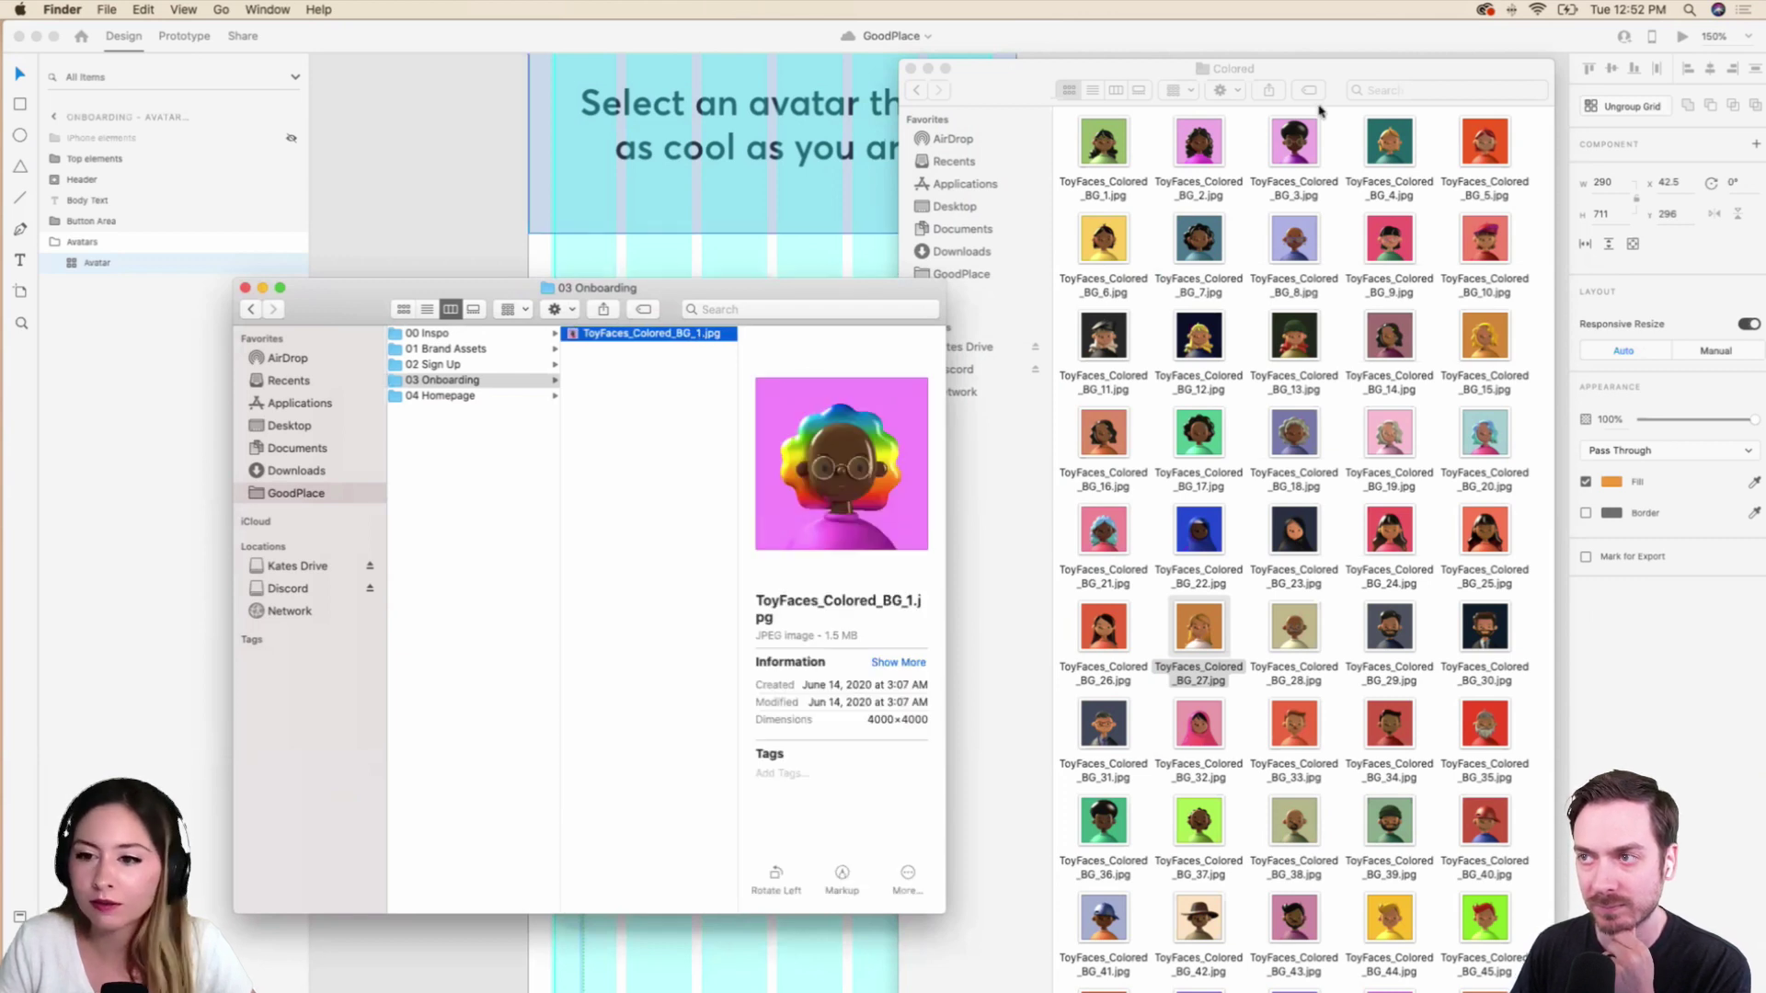
Undo moving ToyFaces_Colored_BG_14.jpg out of the Colored folder and paste a copy of it into 03 Onboarding instead.
drag(1369, 347, 649, 425)
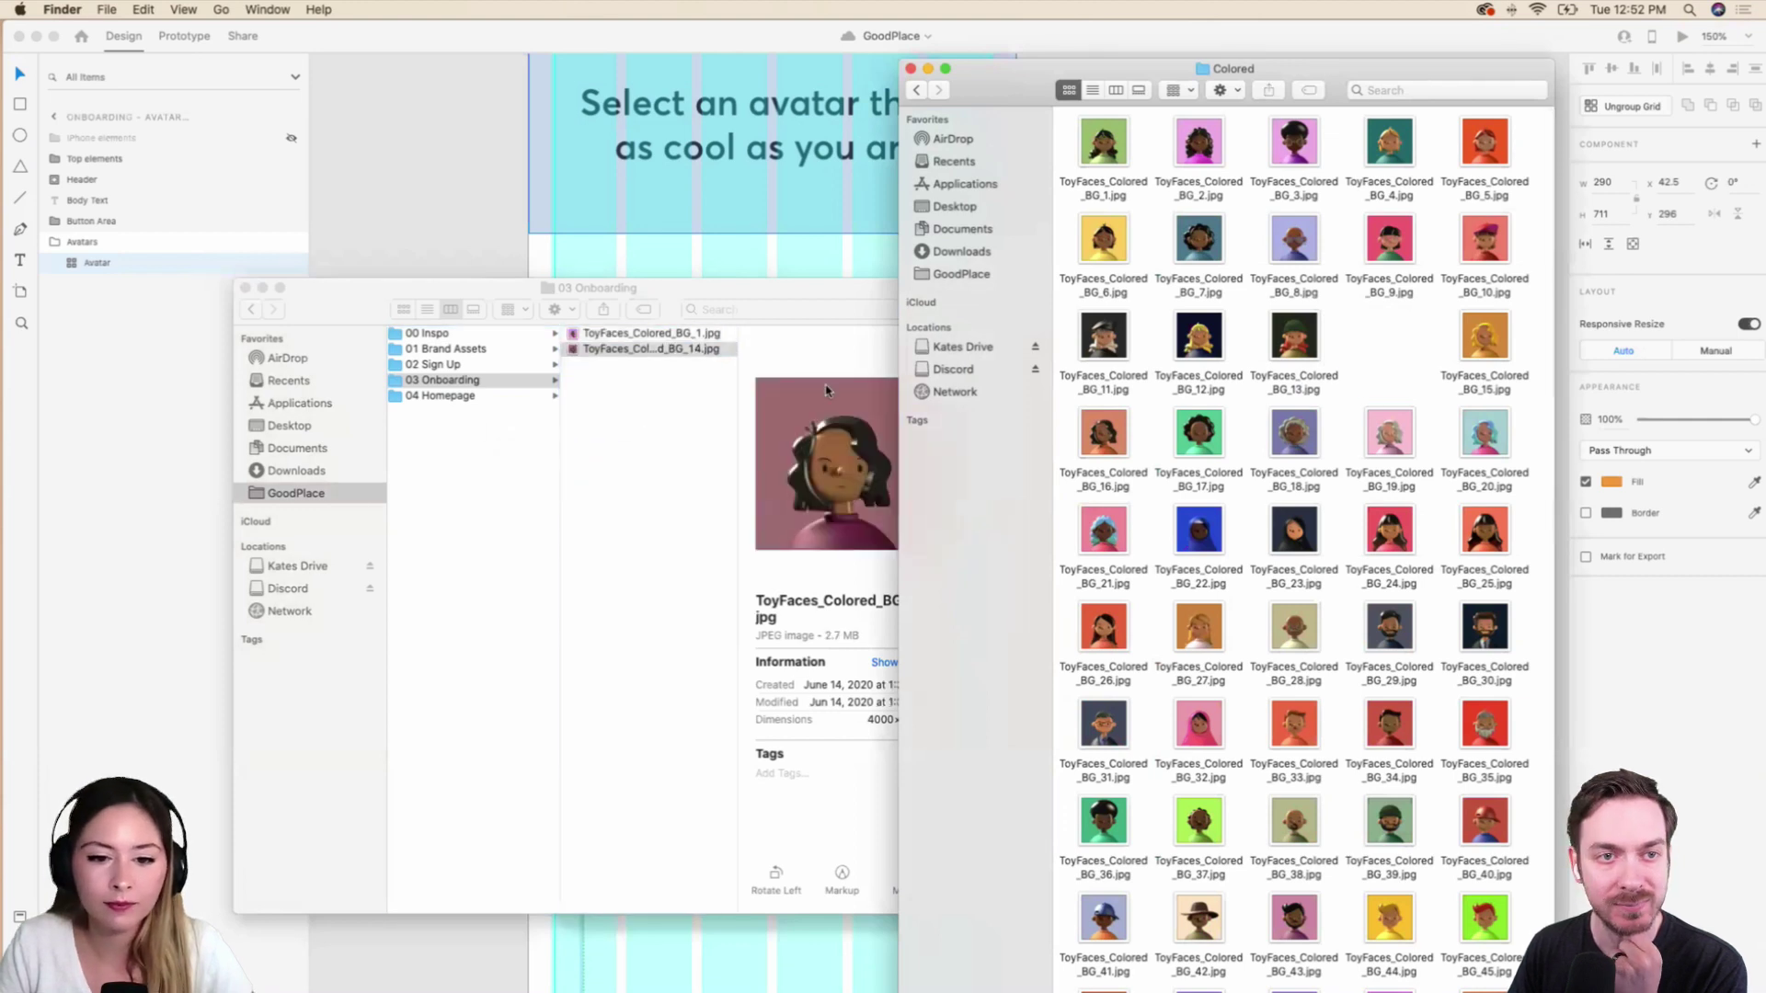
key(super+z)
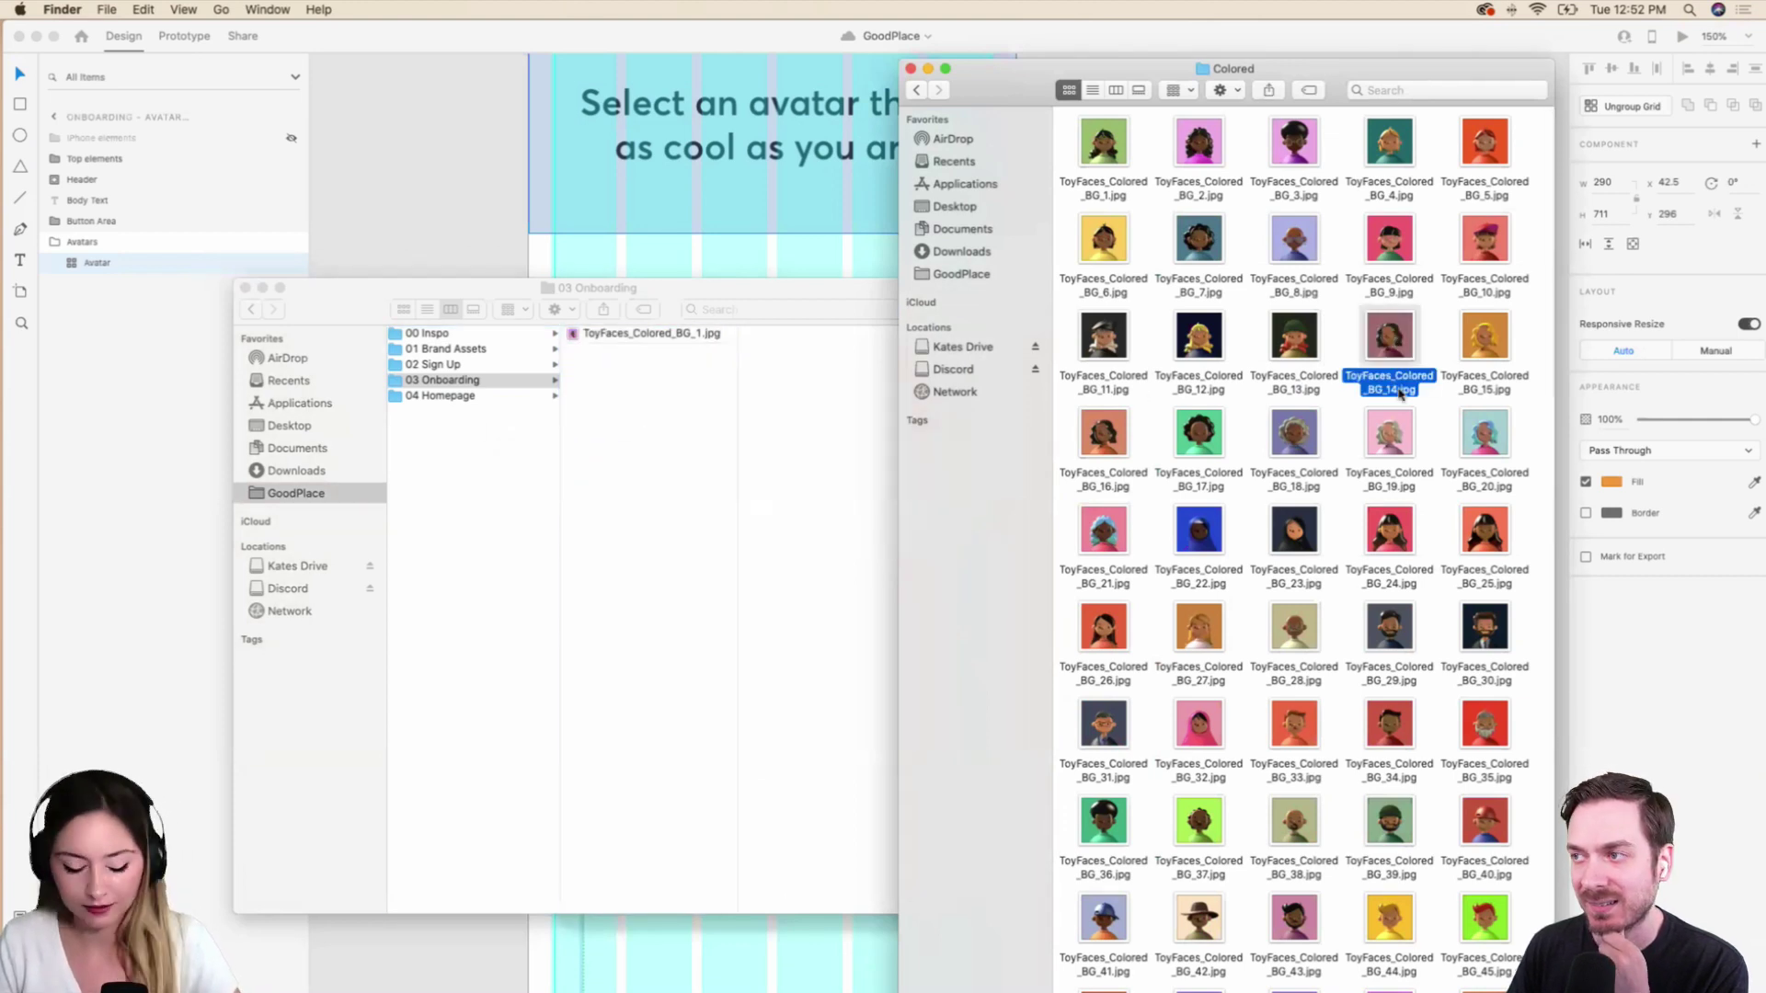
click(688, 386)
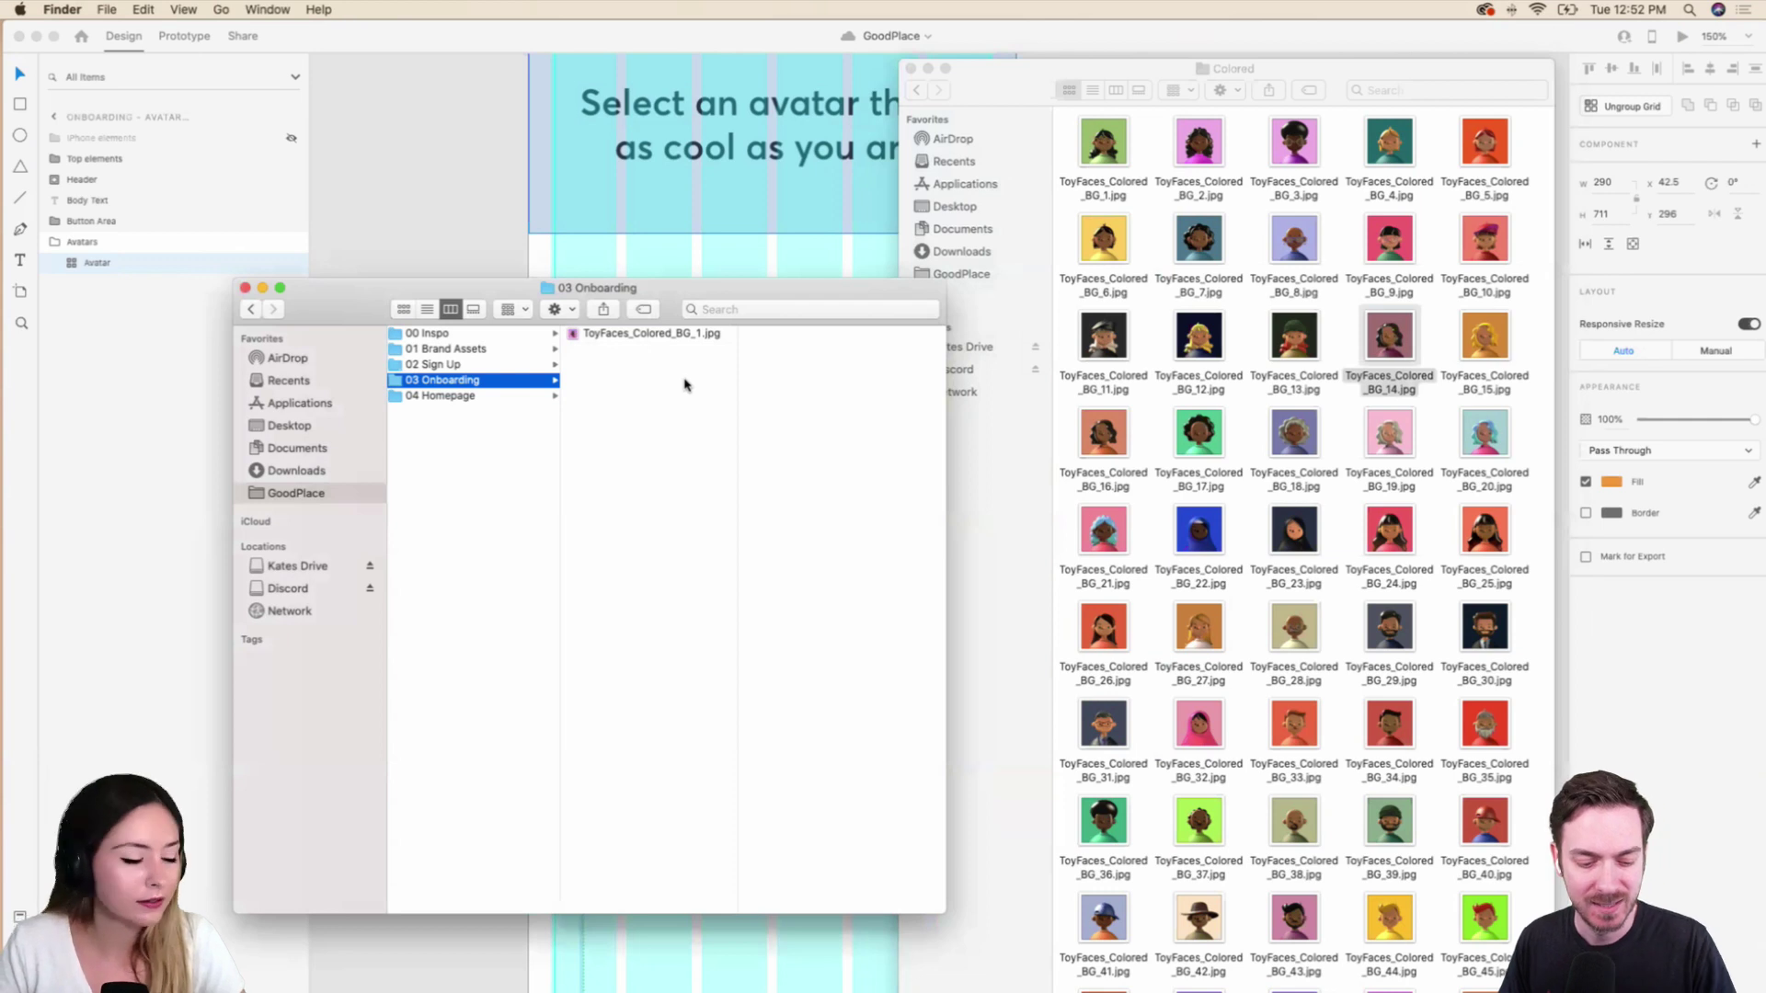
key(super+v)
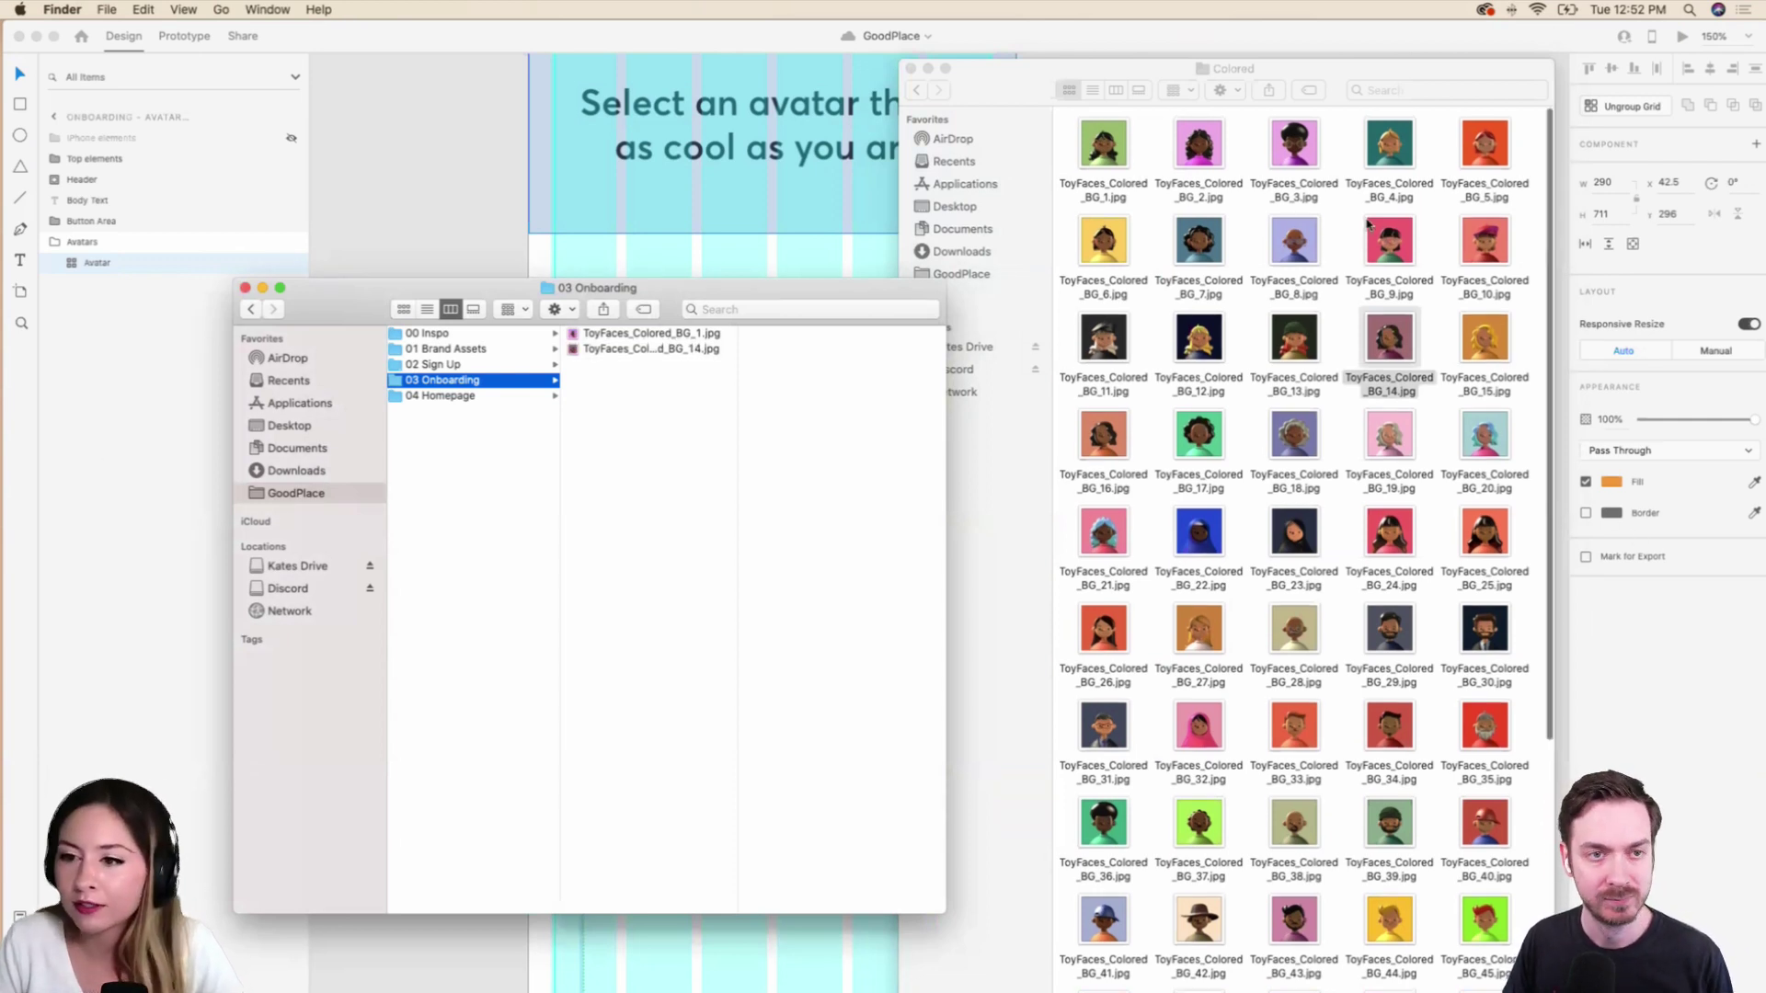
Move ToyFaces_Colored_BG_7.jpg from the Colored folder into 03 Onboarding and paste a copy of ToyFaces_Colored_BG_43.jpg there.
drag(1201, 244, 693, 434)
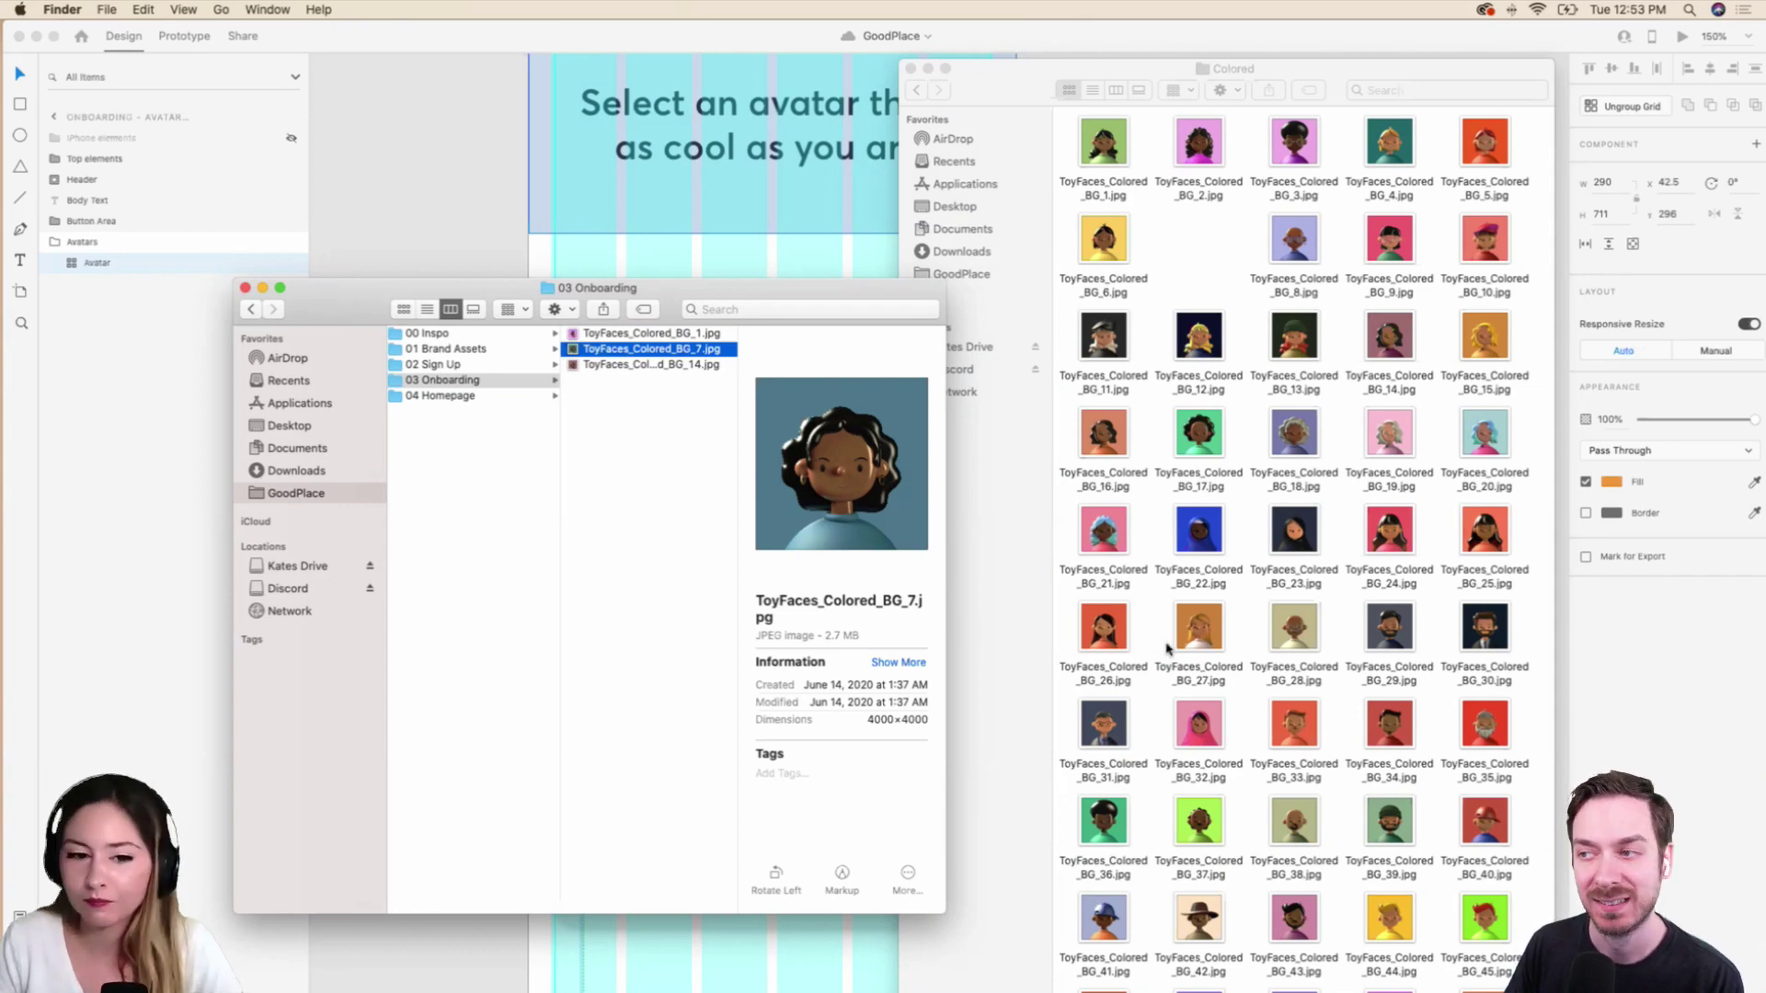
scroll(1166, 649, down, 4)
click(1294, 605)
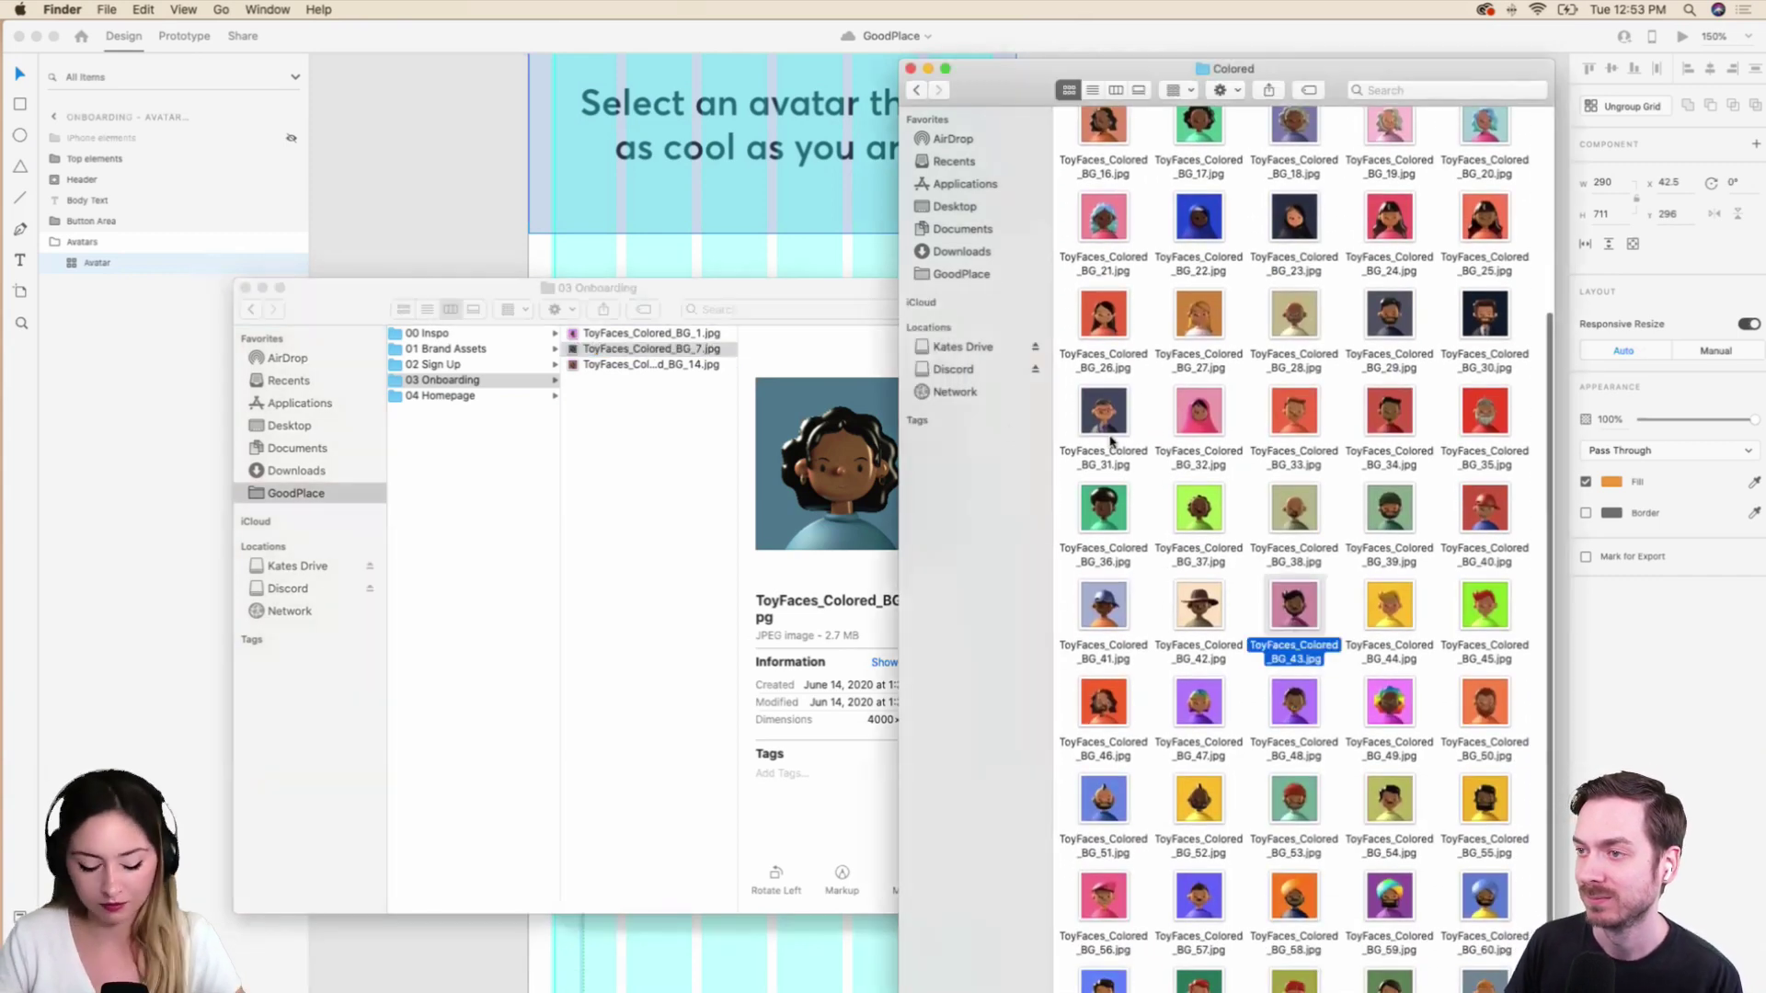
click(659, 464)
key(super+v)
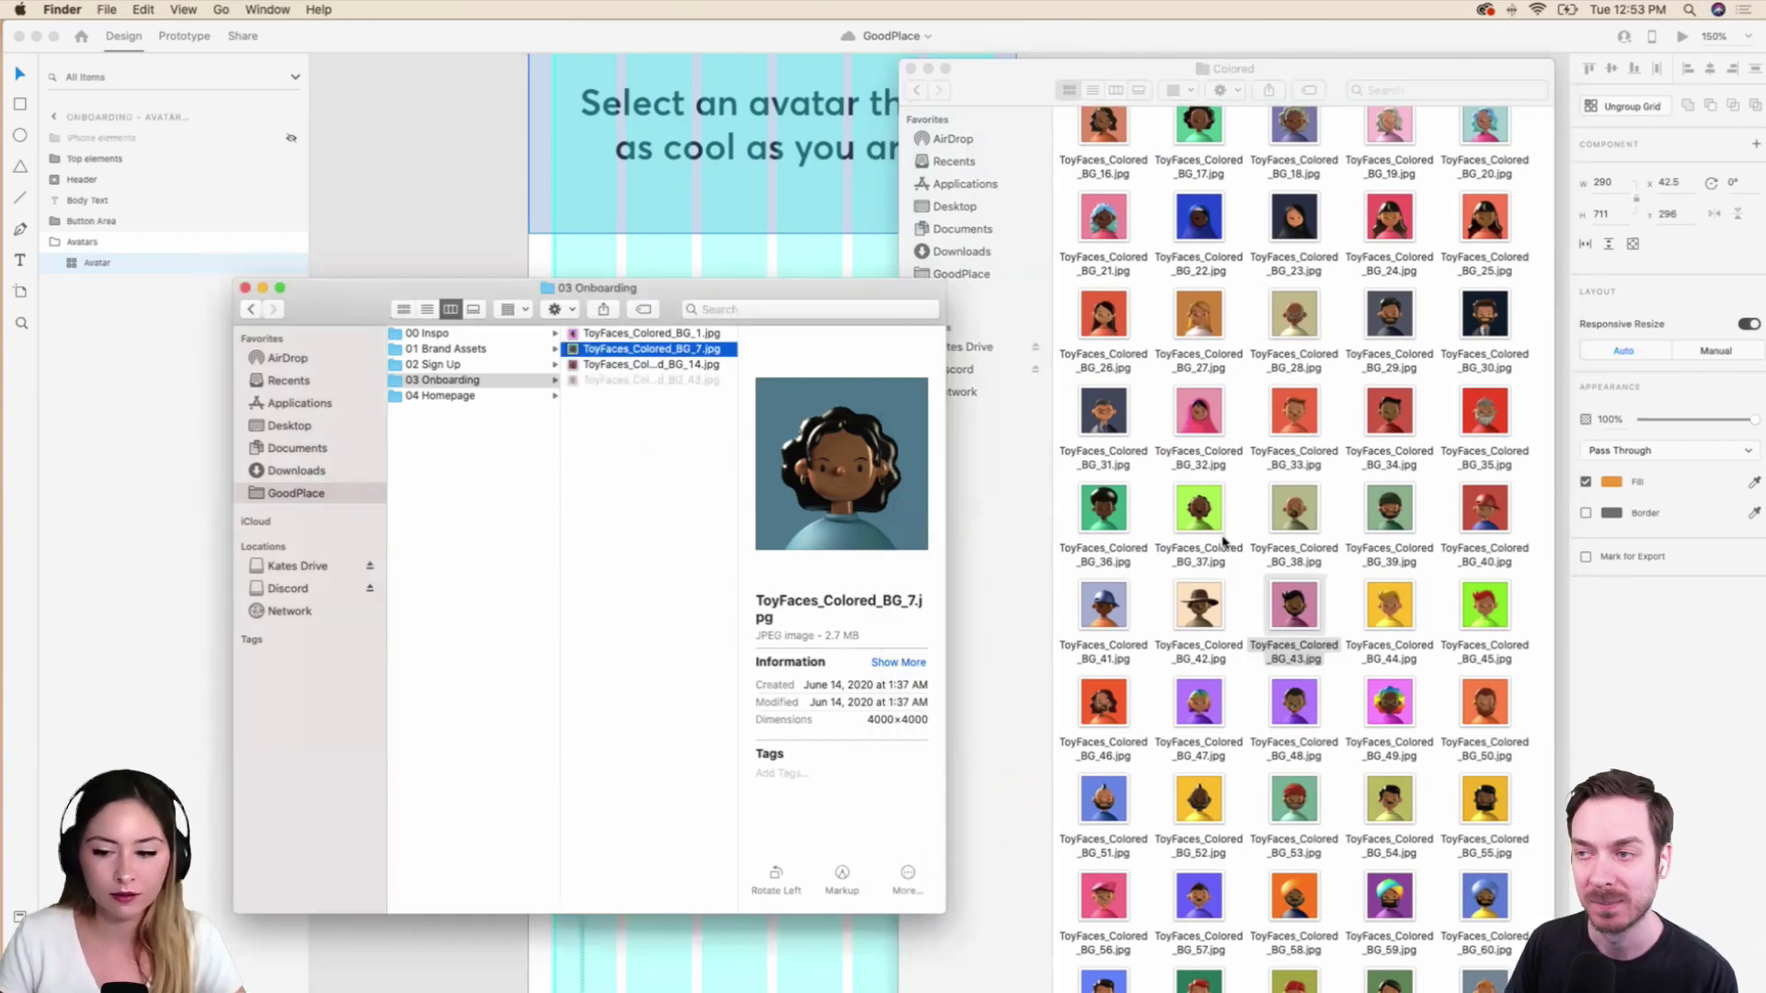
Try pasting a copy of ToyFaces_Colored_BG_59.jpg from the Colored folder into 03 Onboarding, and undo the paste.
scroll(1223, 543, down, 2)
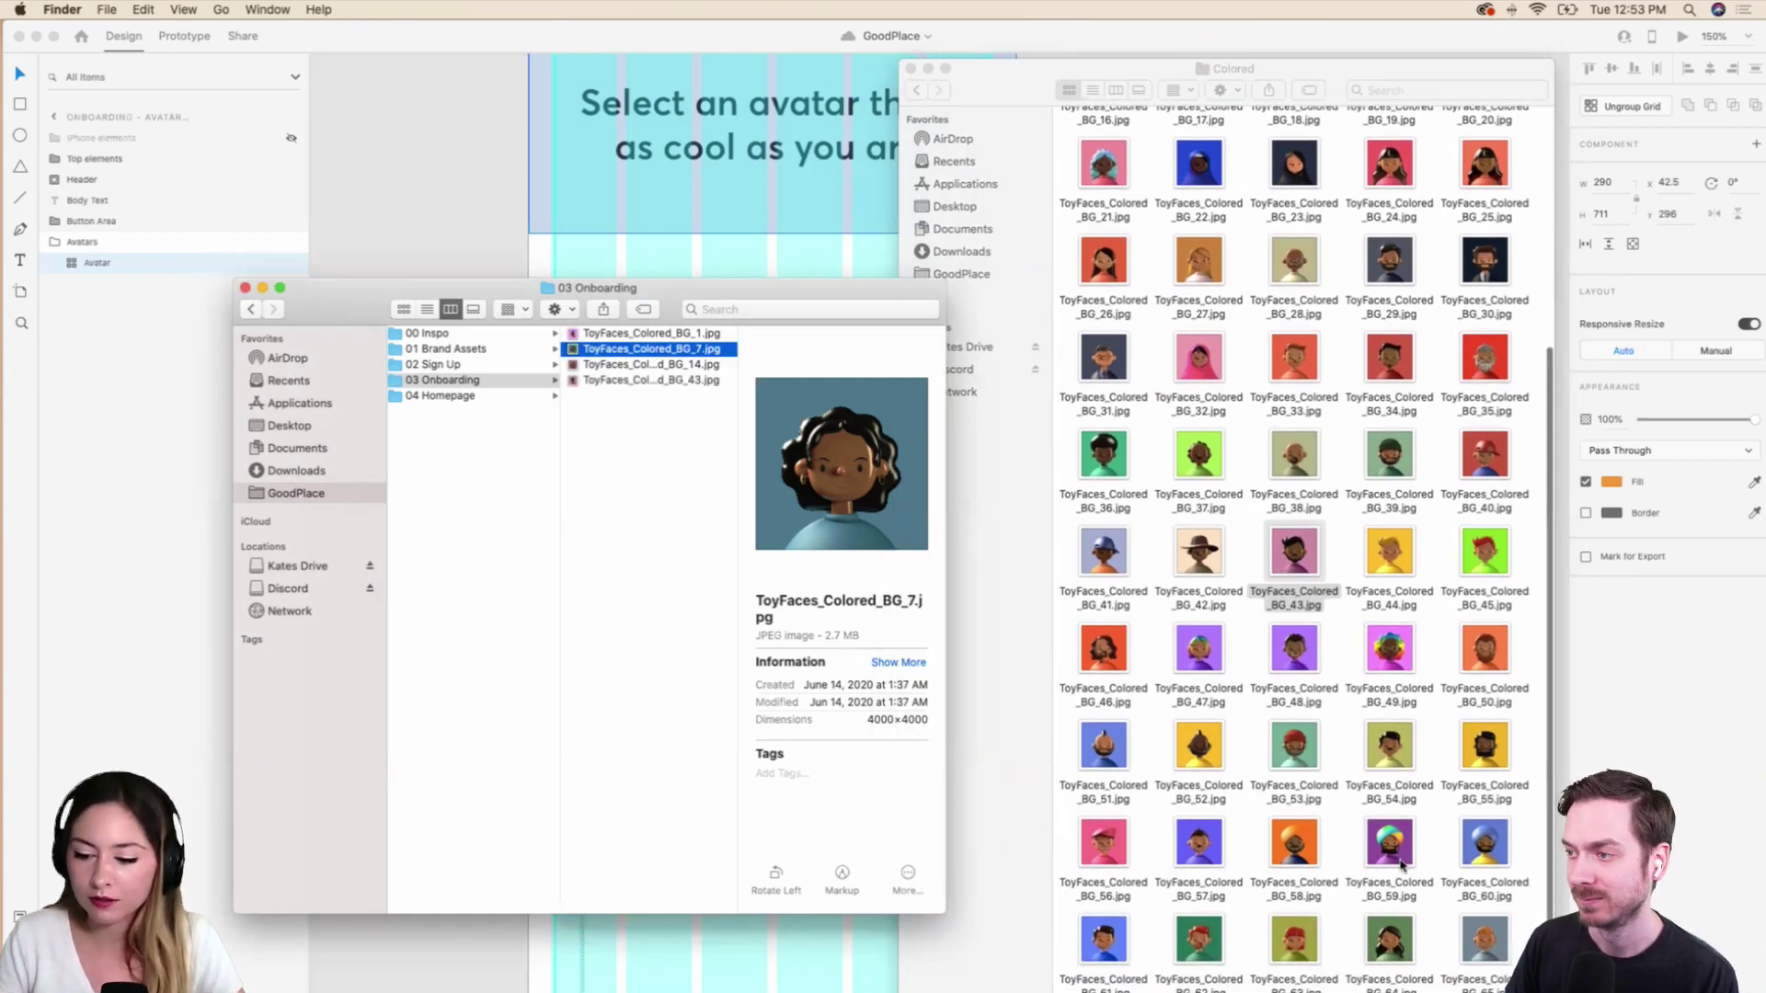
click(1390, 841)
click(684, 557)
key(super+v)
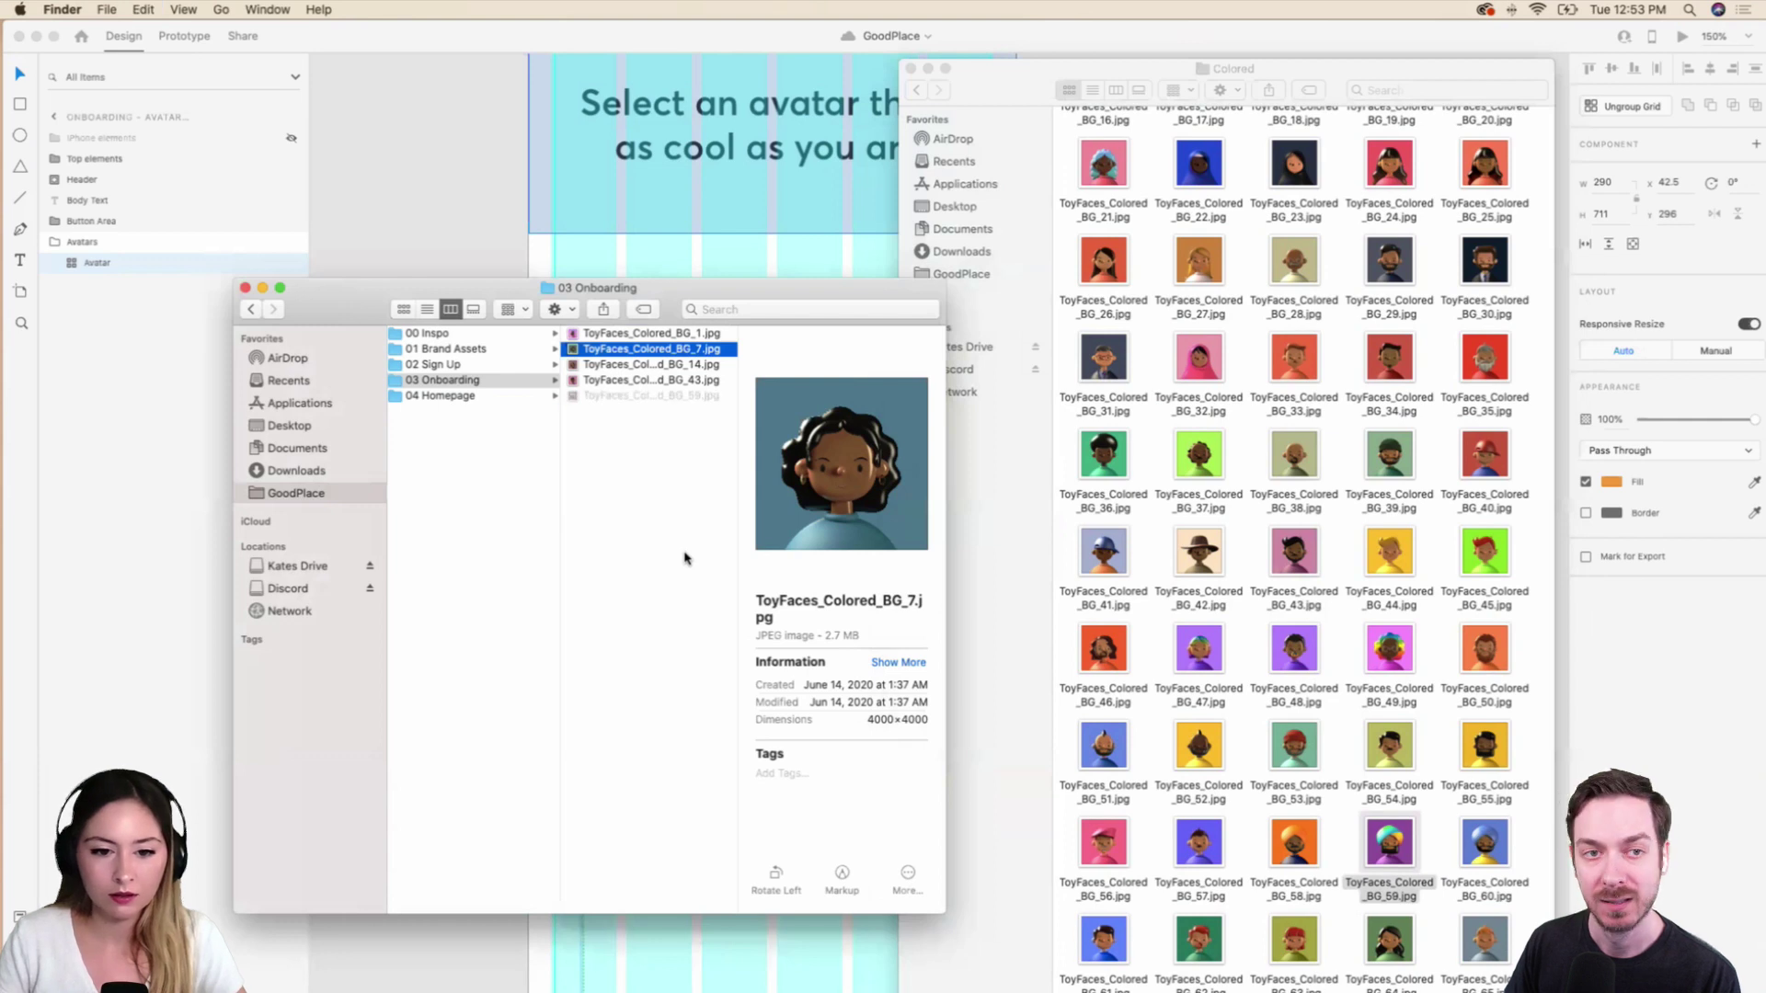
key(super+z)
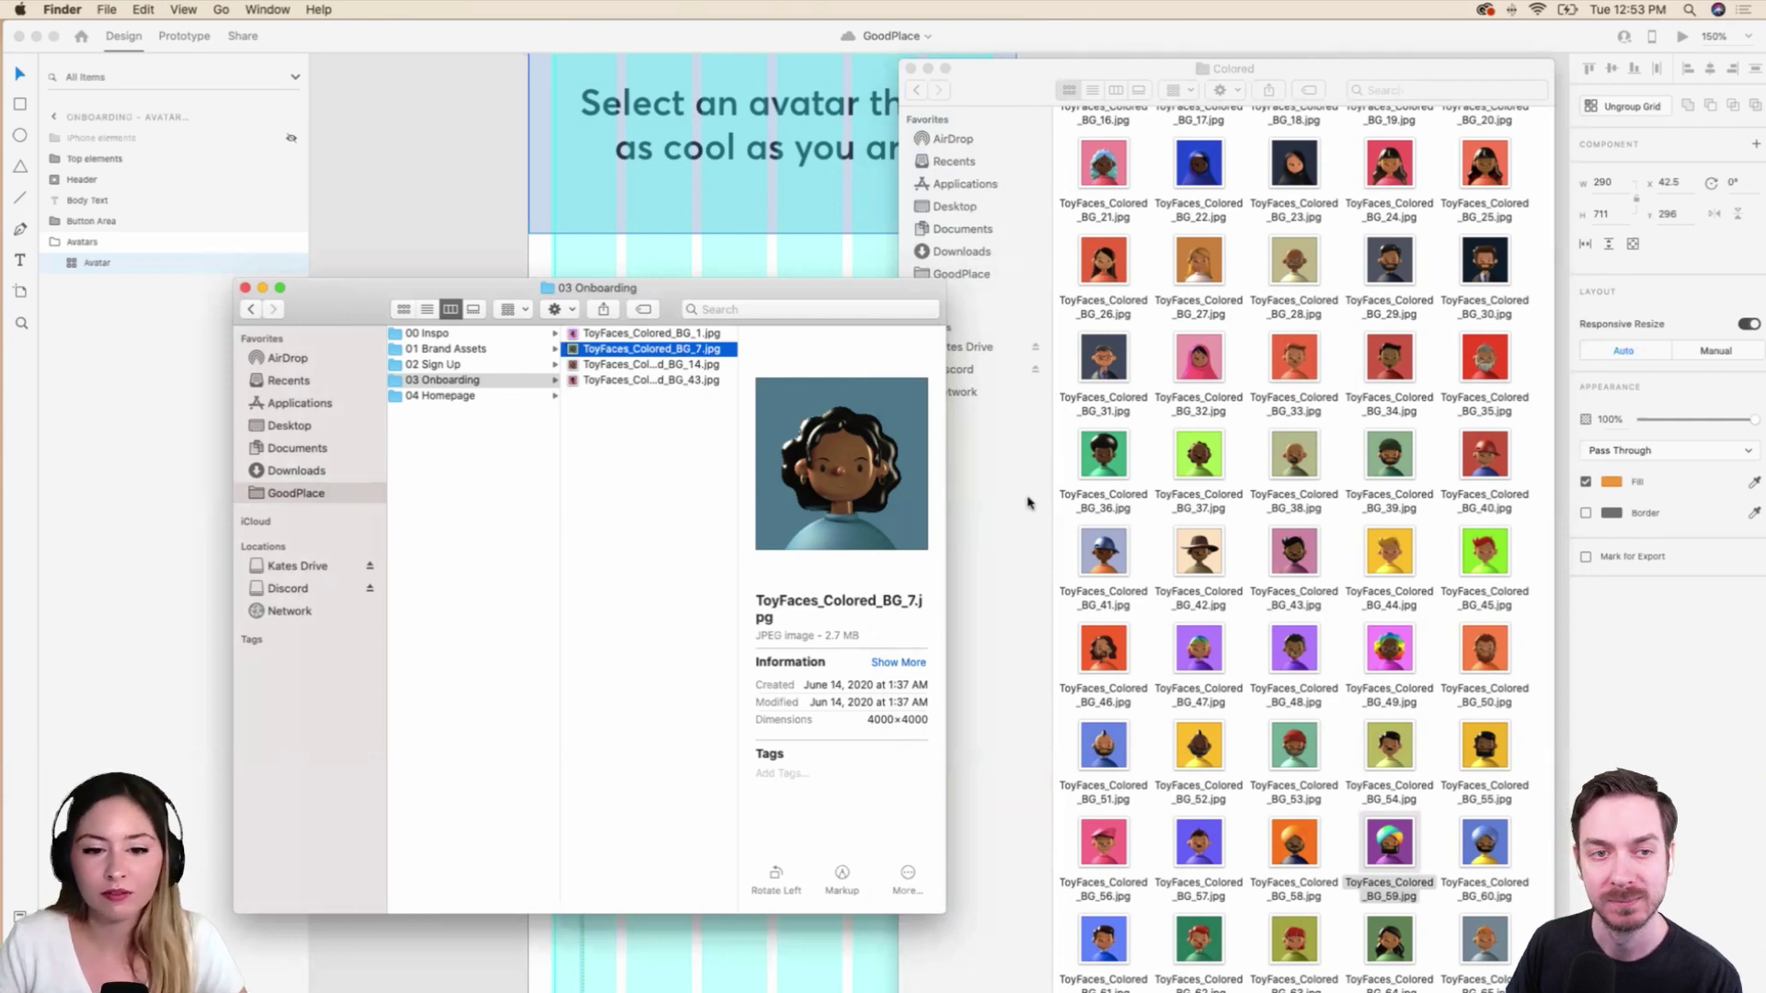
Copy ToyFaces_Colored_BG_56.jpg and ToyFaces_Colored_BG_22.jpg from the Colored folder into 03 Onboarding.
click(1100, 854)
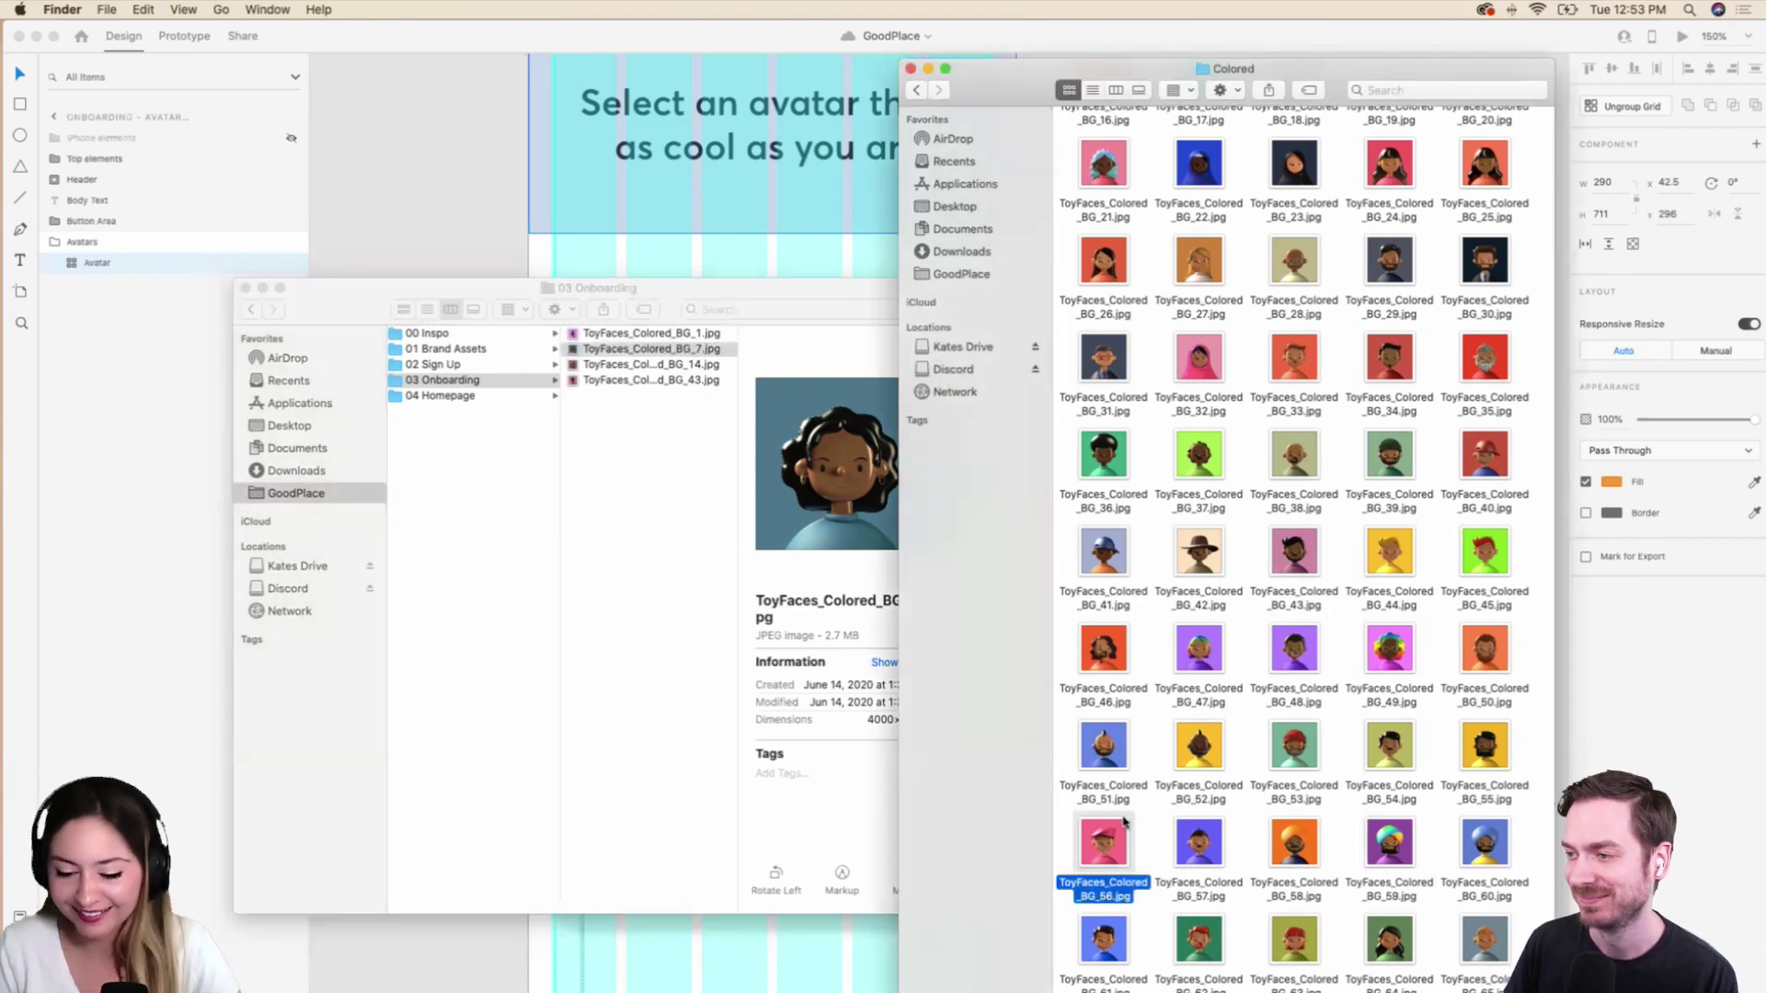
click(678, 559)
key(super+v)
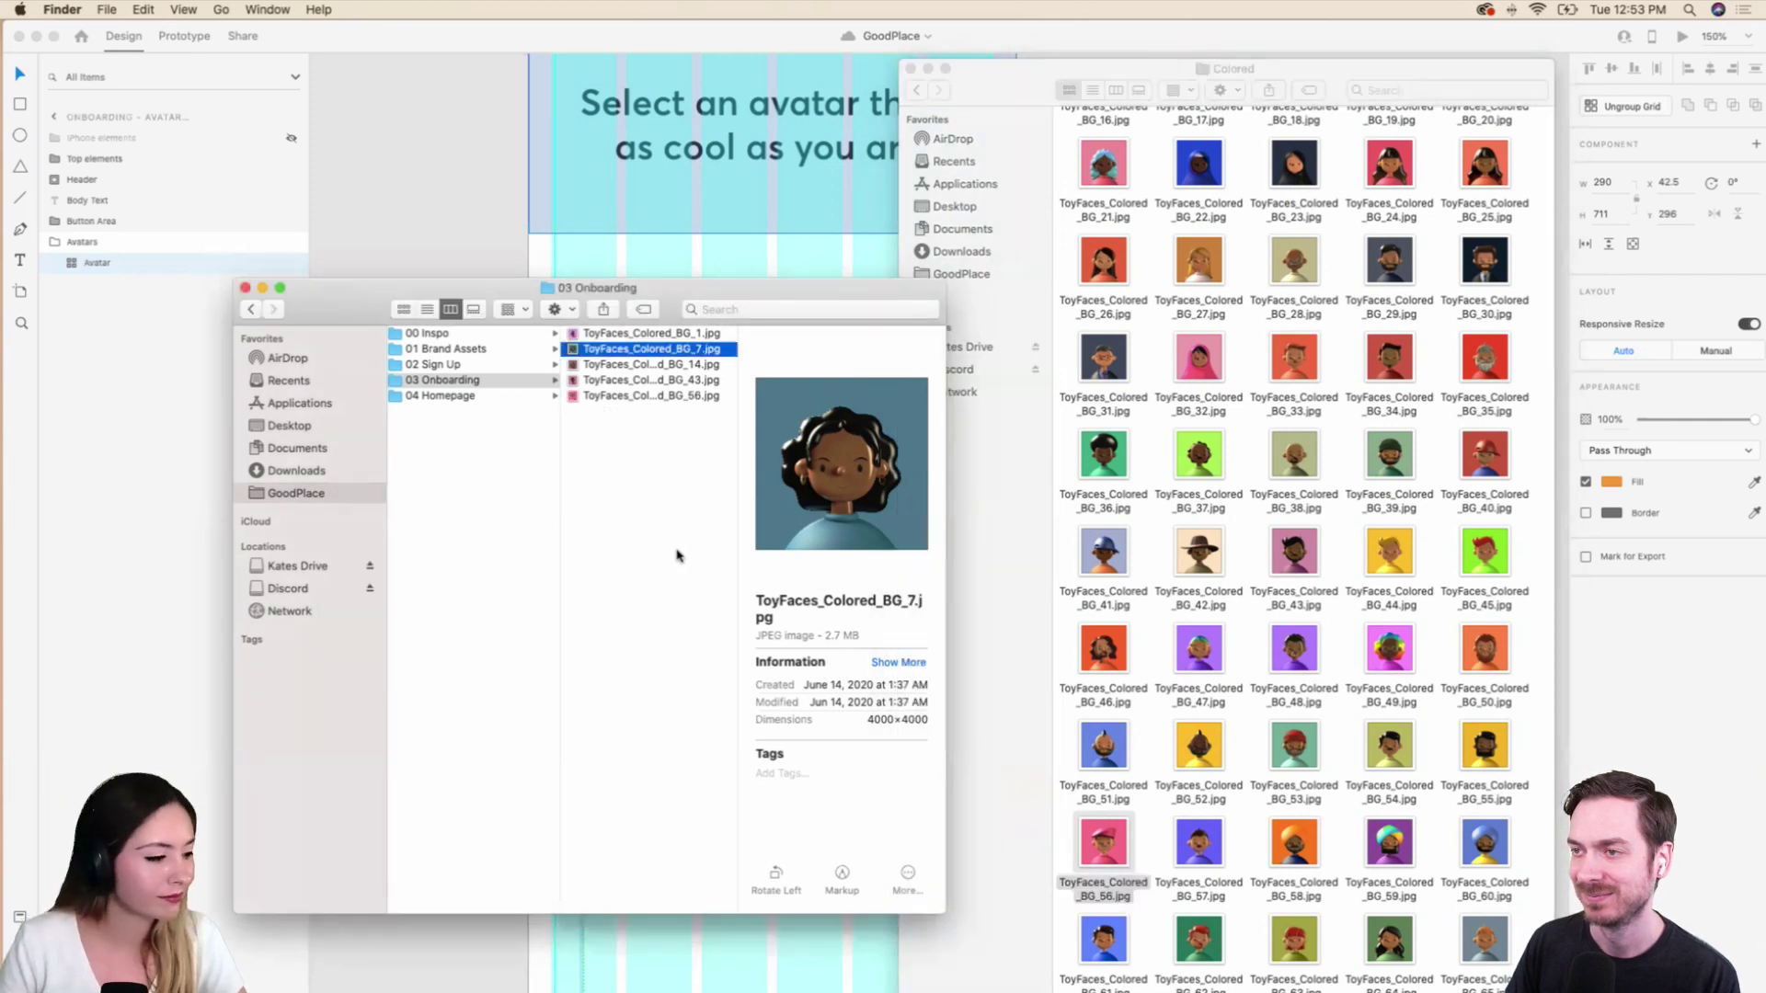
scroll(1447, 553, up, 2)
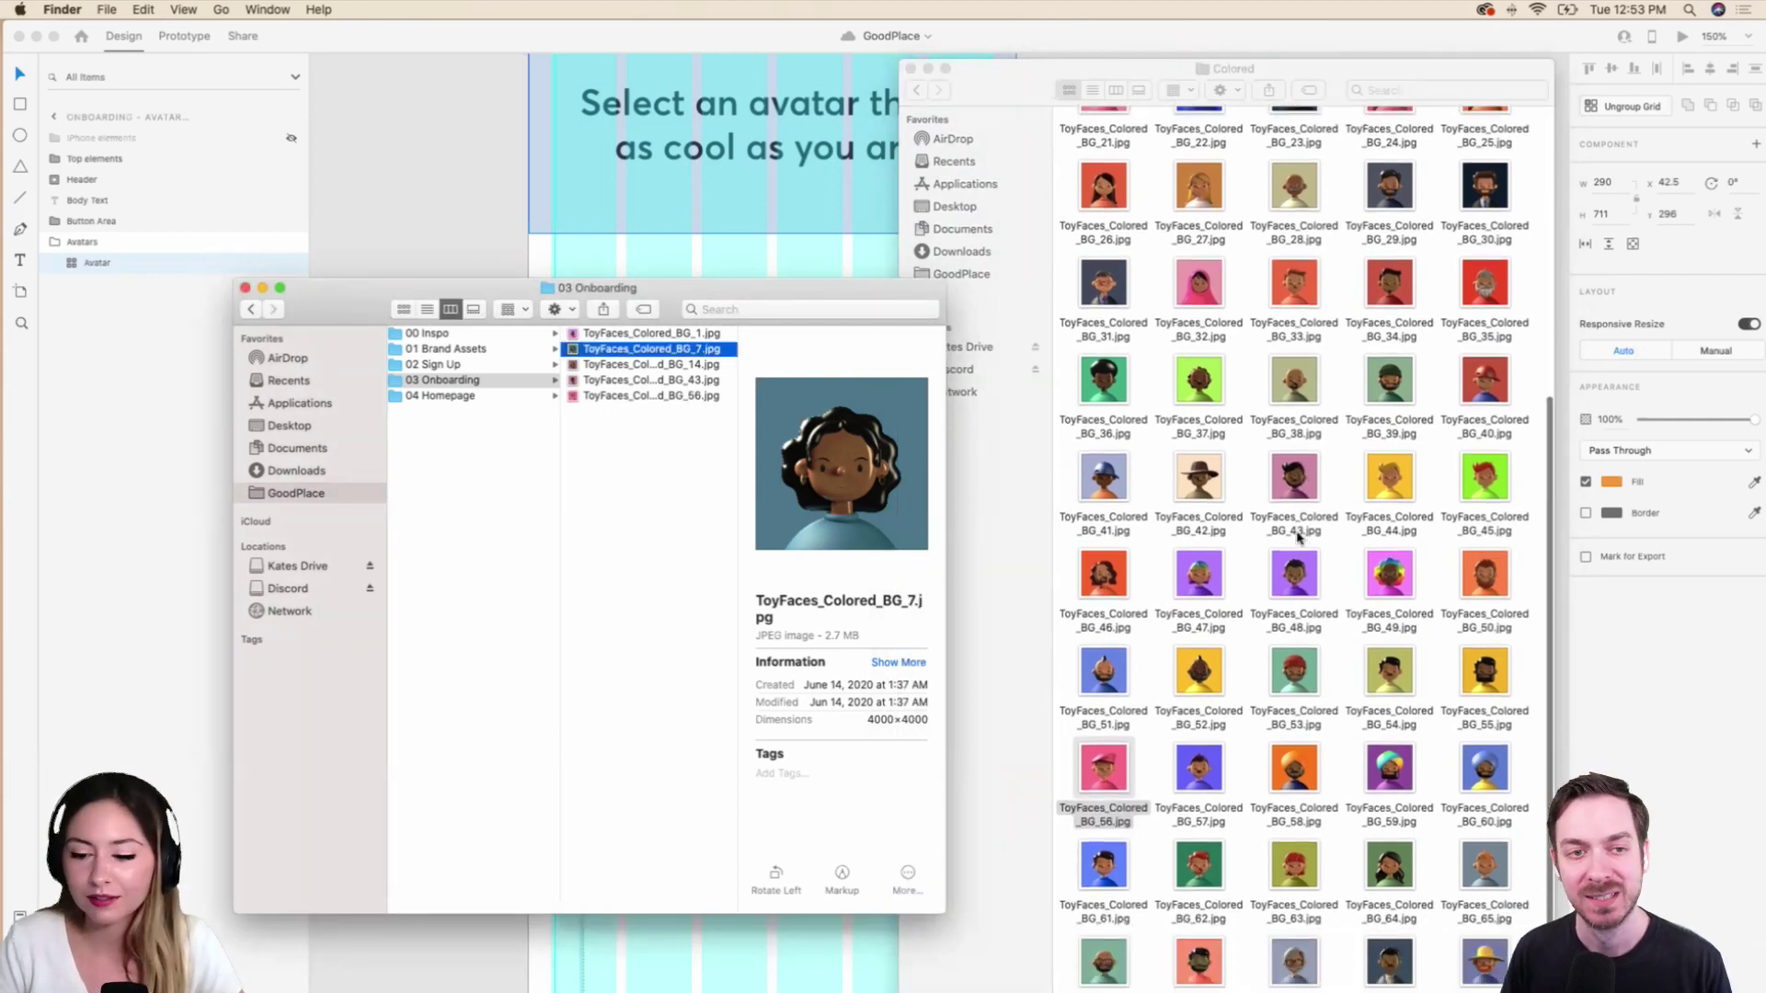
scroll(1234, 301, up, 3)
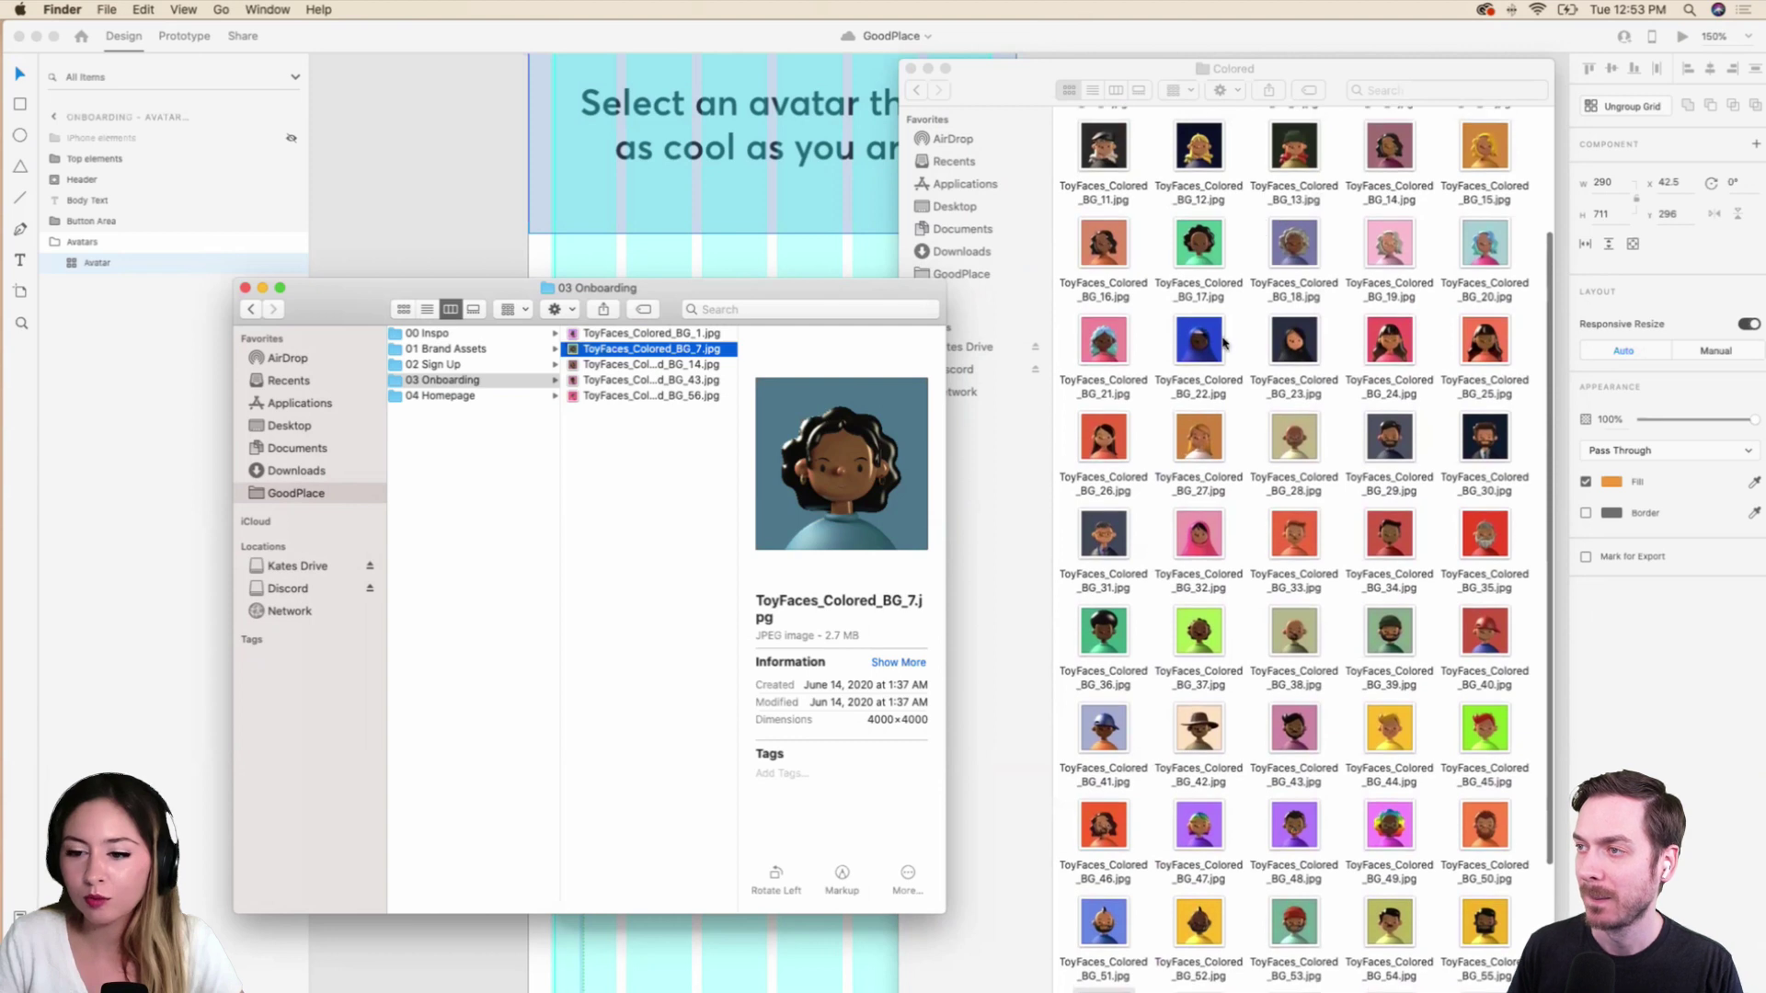
click(1213, 357)
drag(1213, 357, 699, 497)
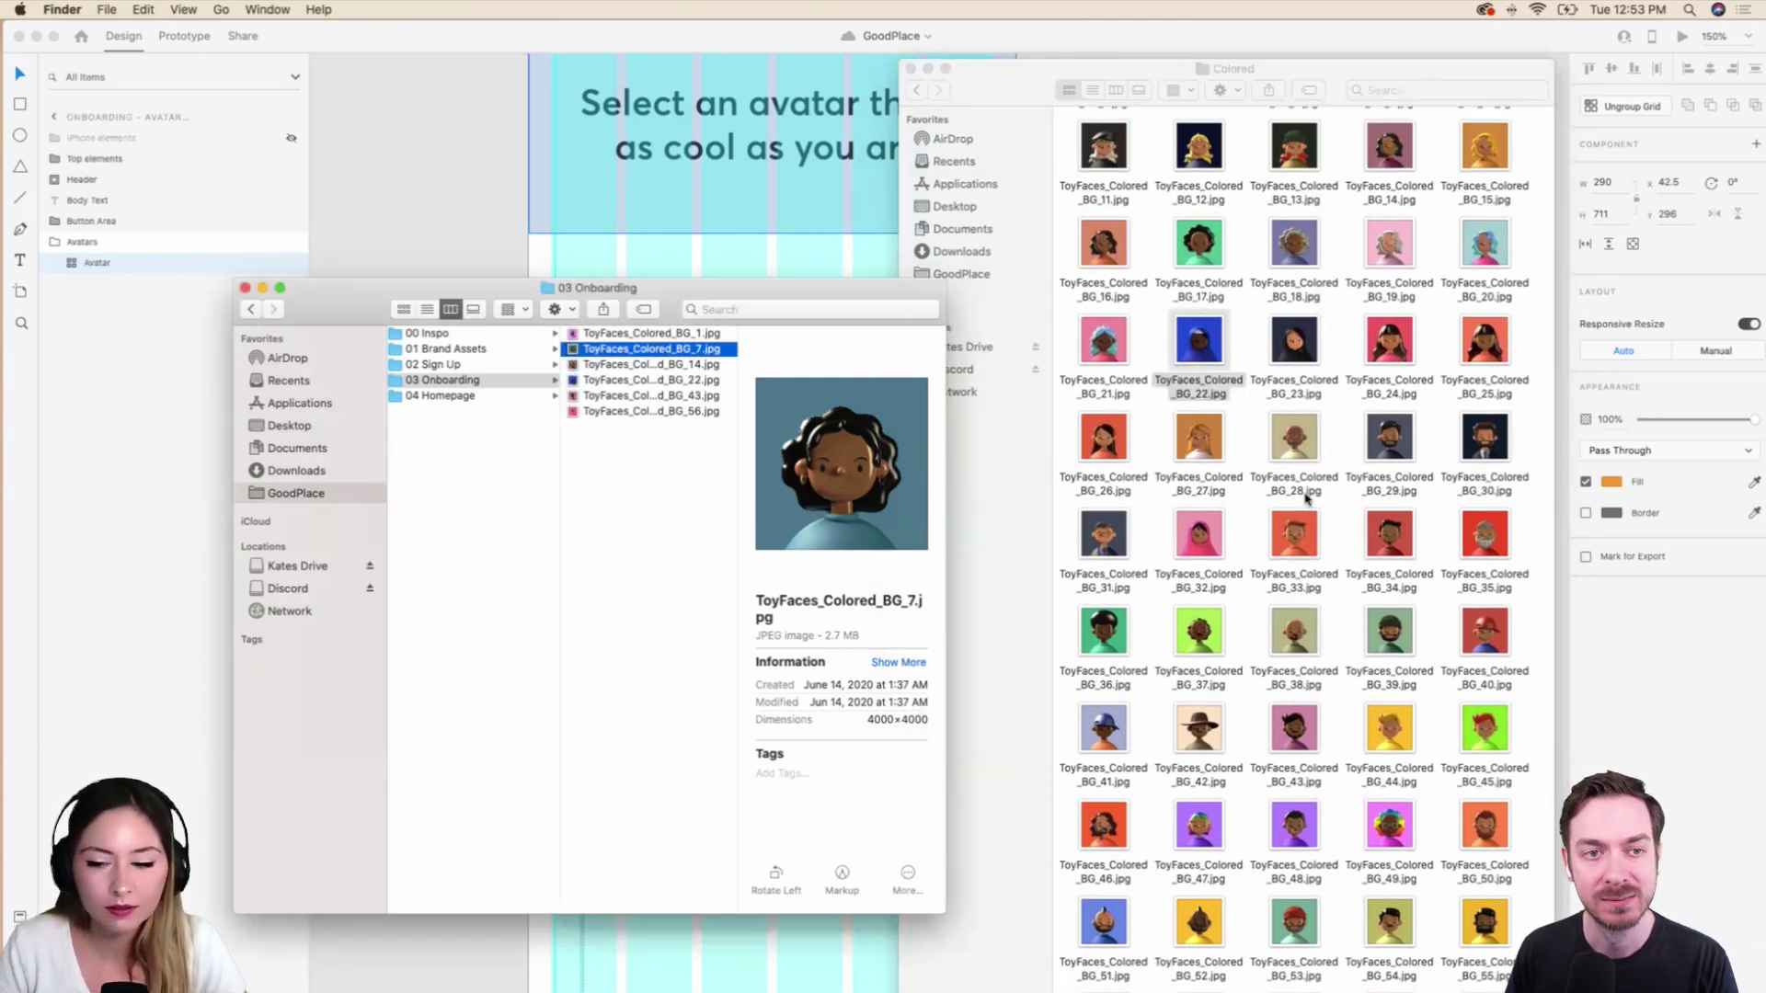
Copy ToyFaces_Colored_BG_8.jpg from the Colored folder into 03 Onboarding.
scroll(1306, 309, up, 4)
click(1300, 241)
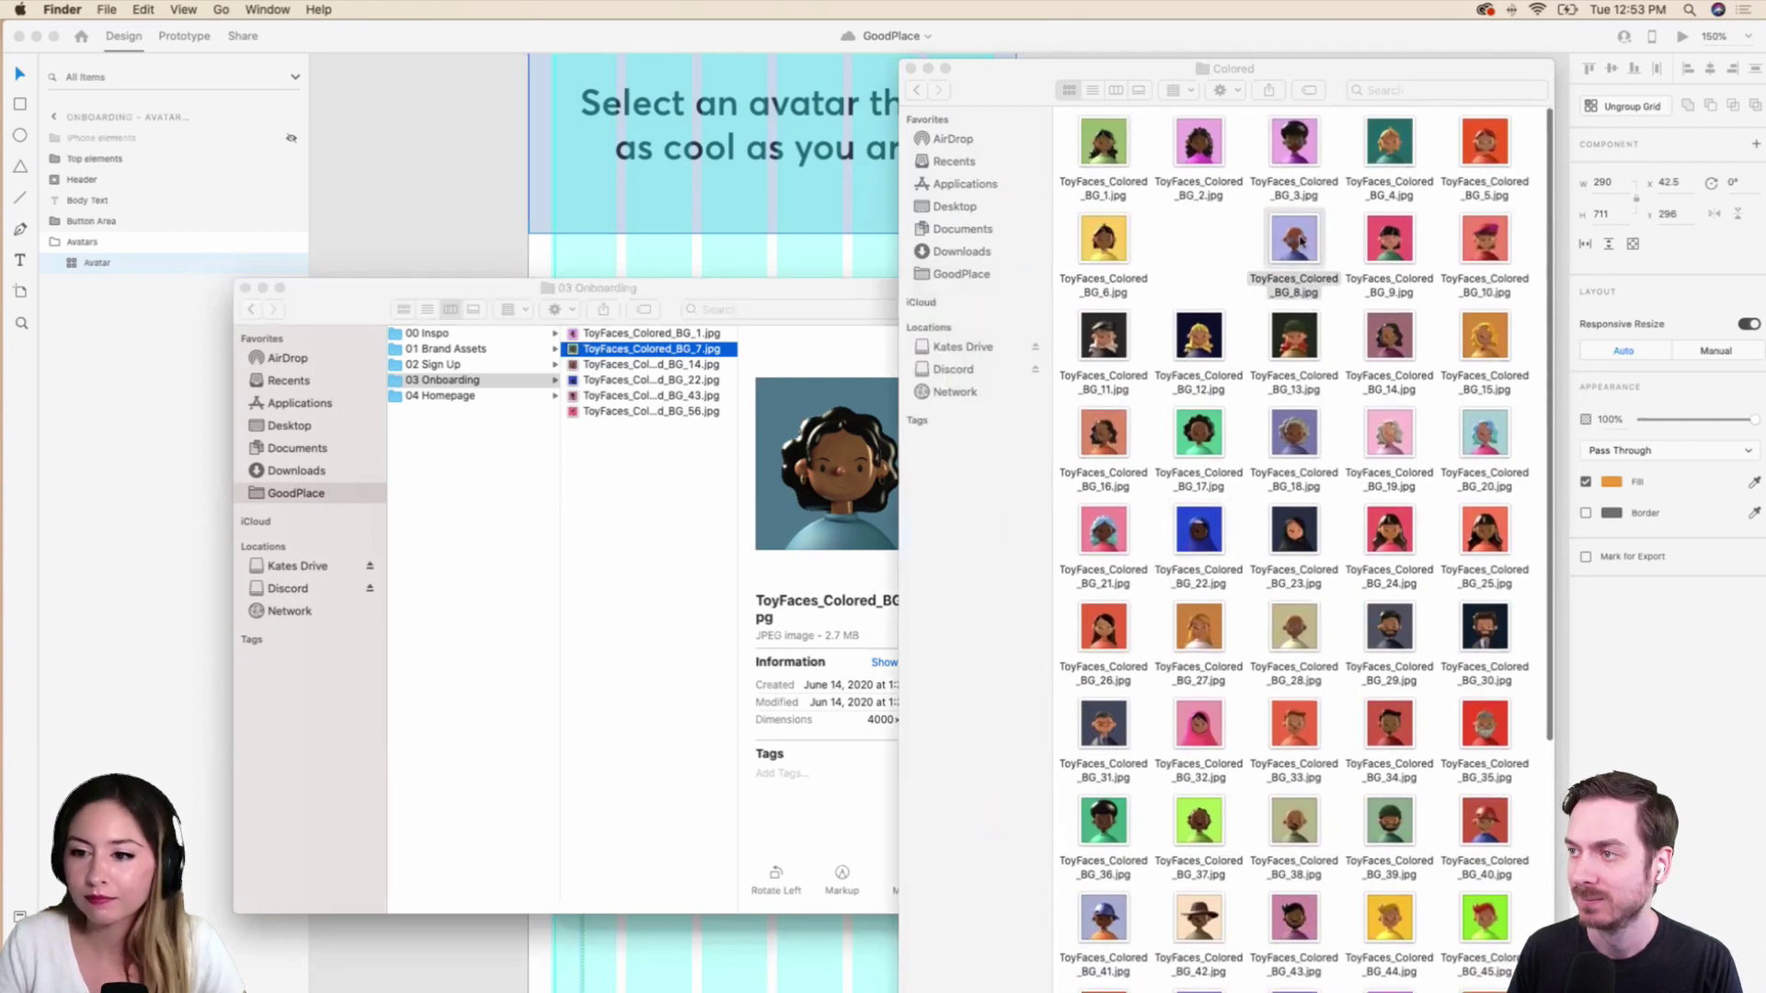
key(super+c)
click(596, 639)
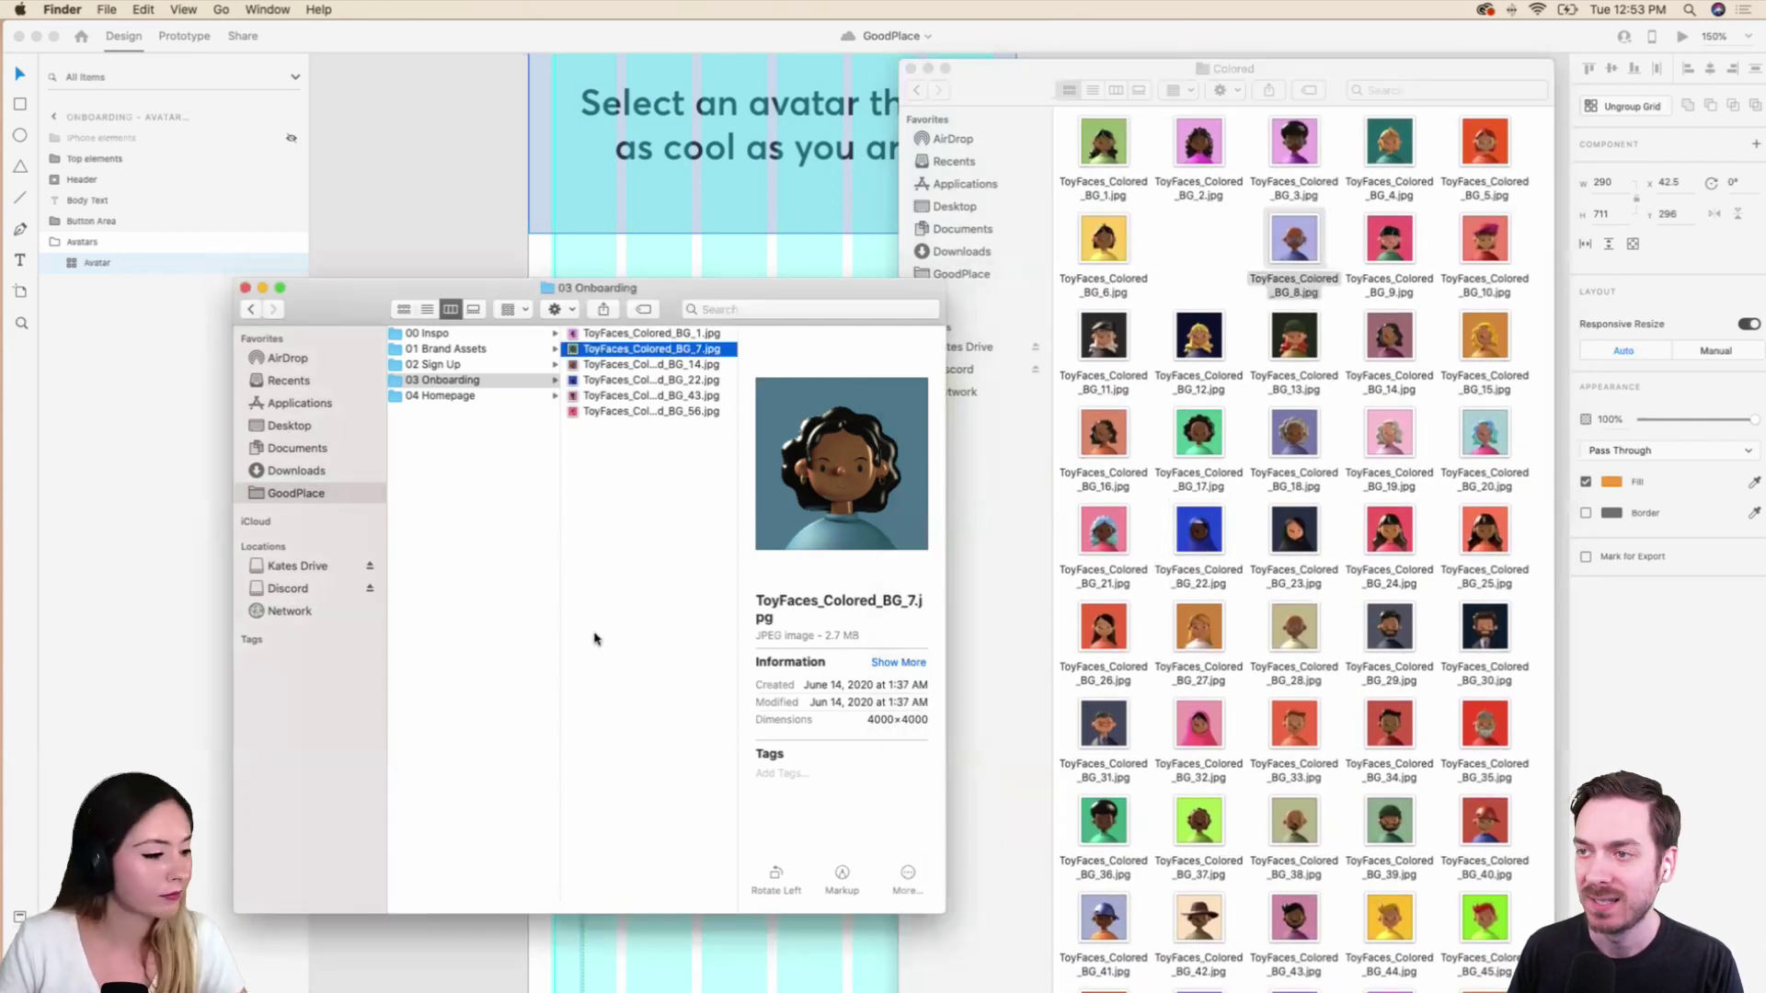
click(644, 582)
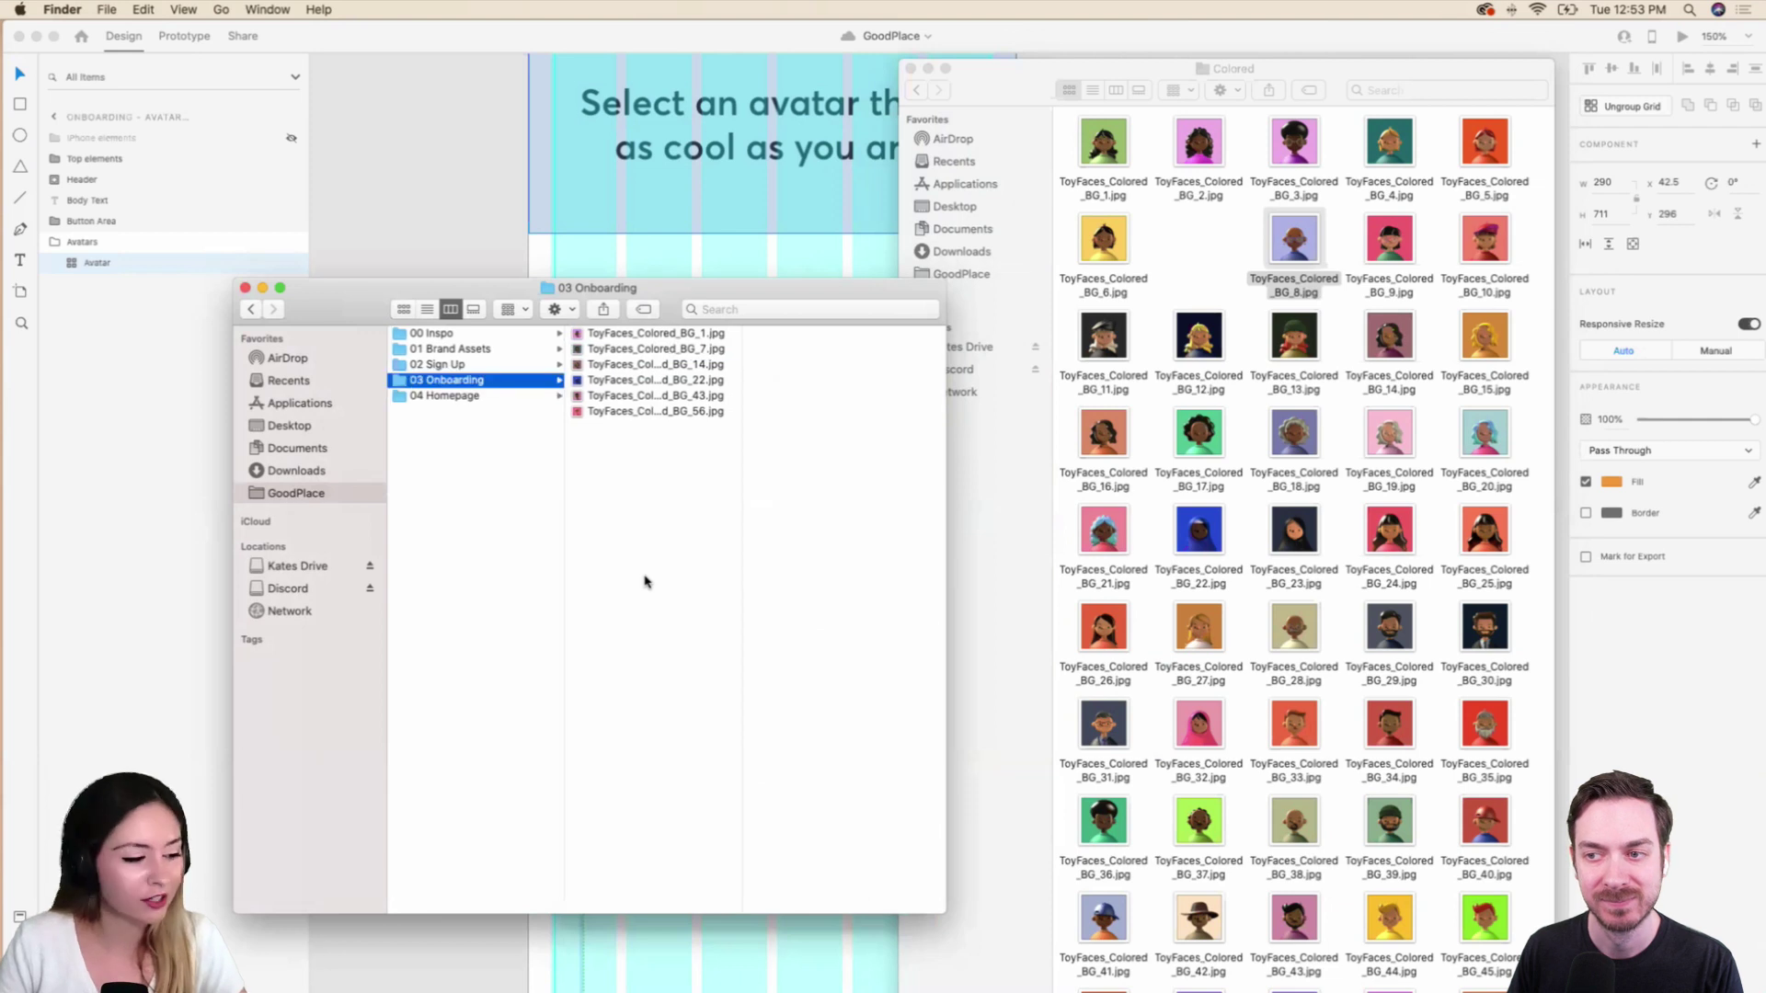
key(super+v)
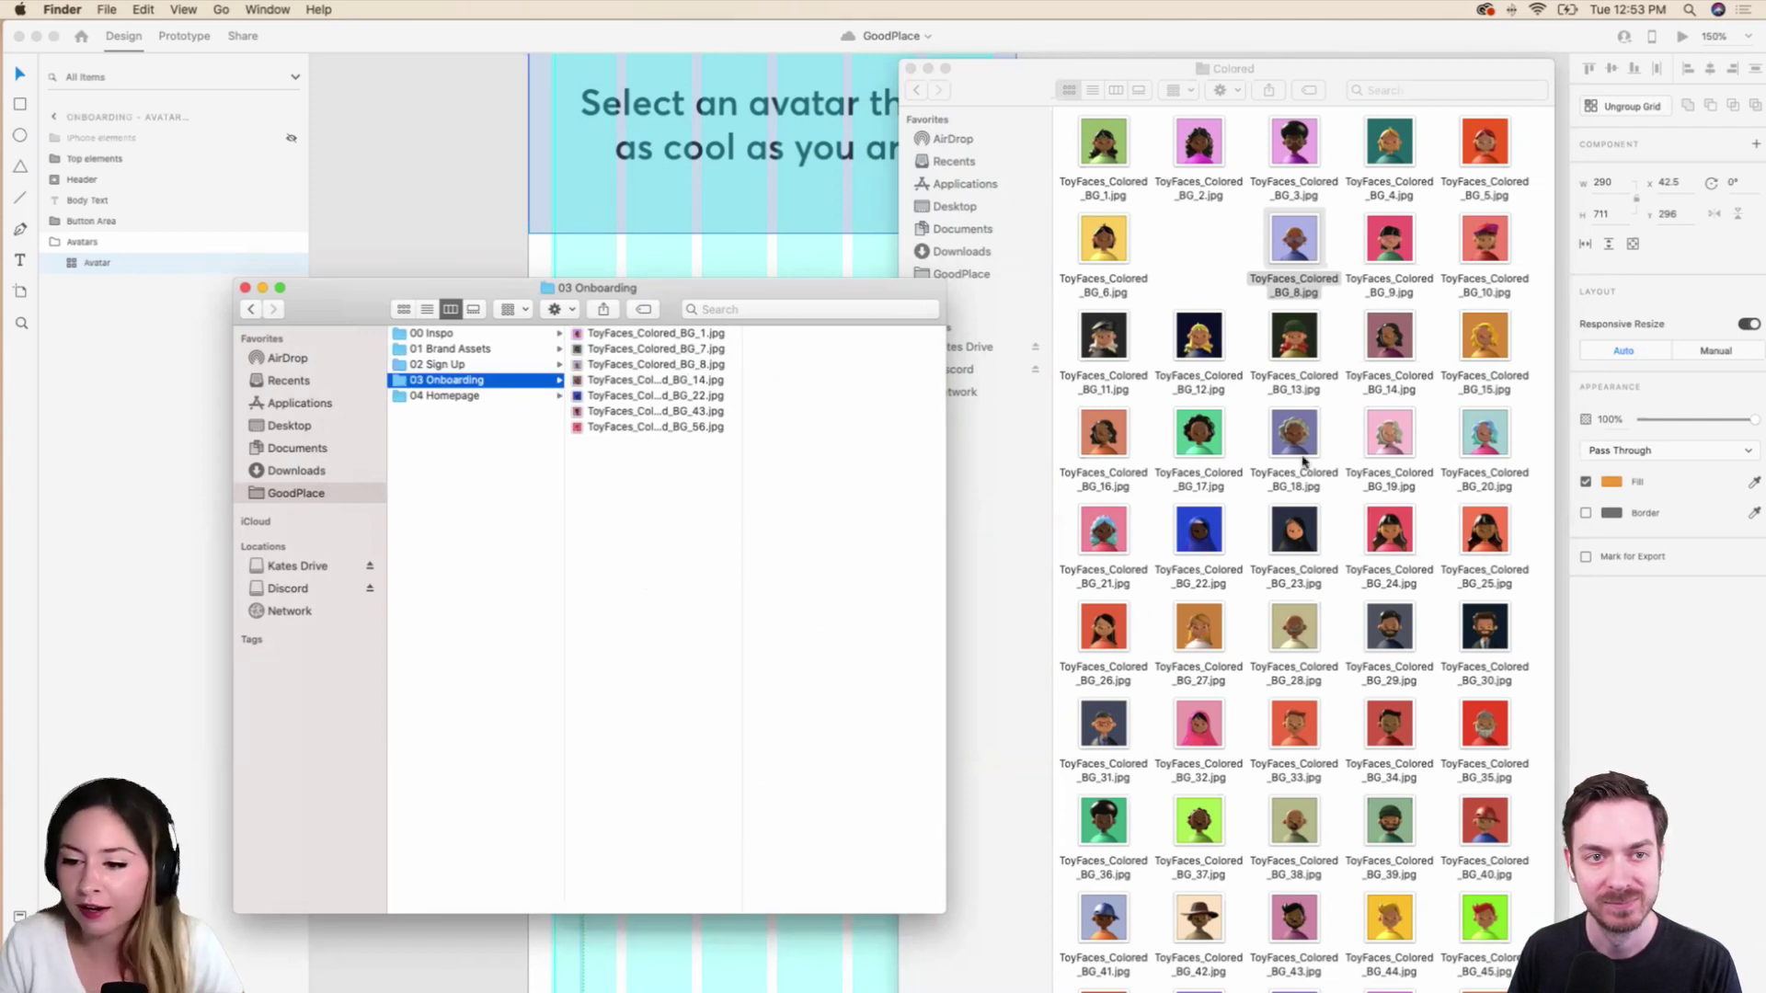
Copy ToyFaces_Colored_BG_65.jpg and ToyFaces_Colored_BG_15.jpg from the Colored folder into 03 Onboarding.
scroll(1320, 563, down, 5)
scroll(1317, 560, down, 2)
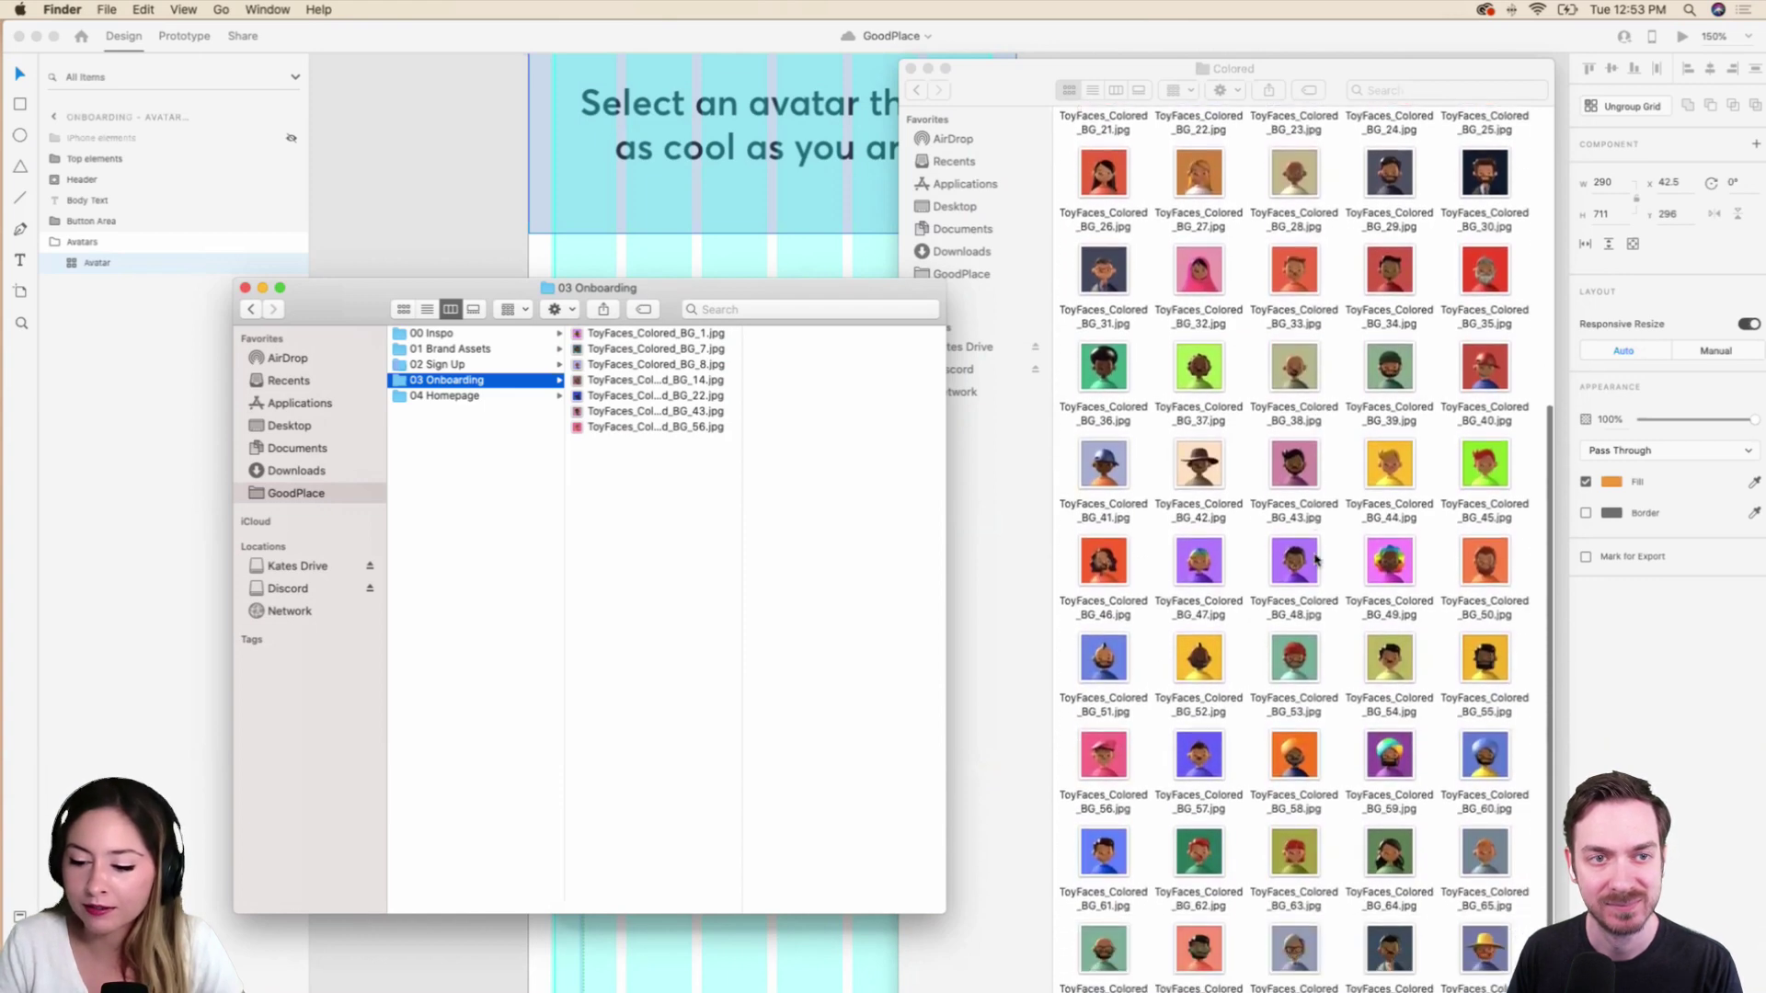
click(1484, 869)
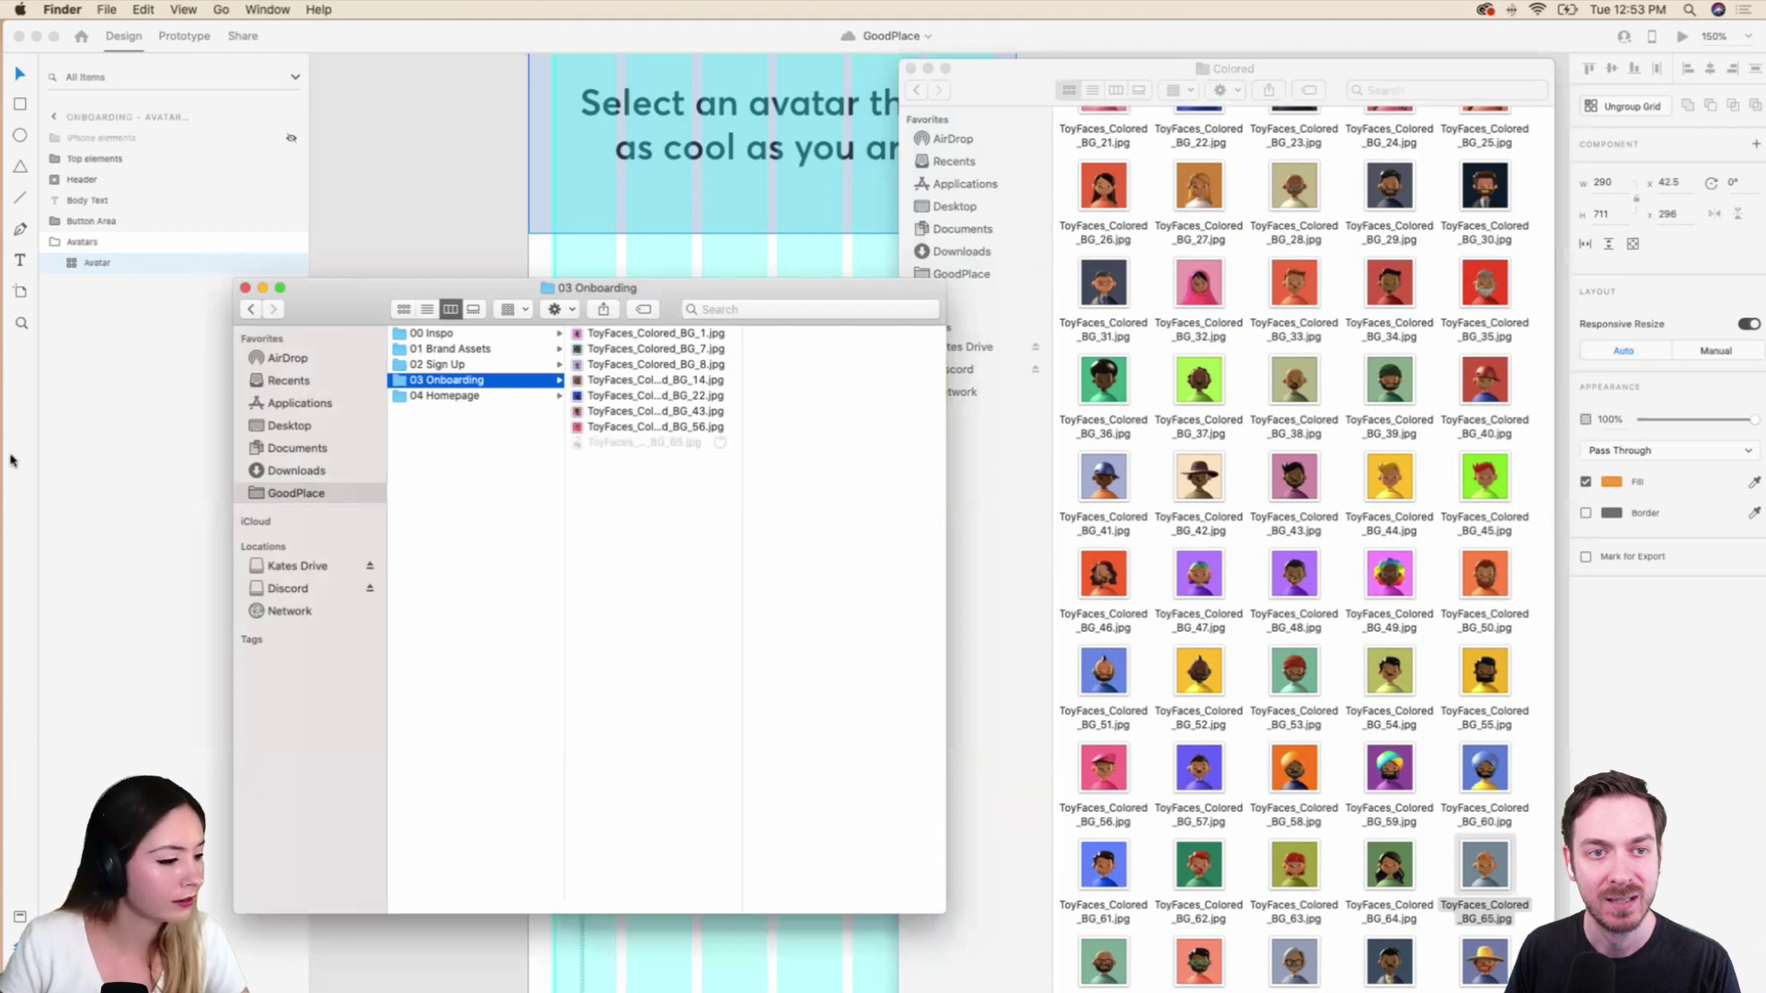
scroll(1327, 425, up, 5)
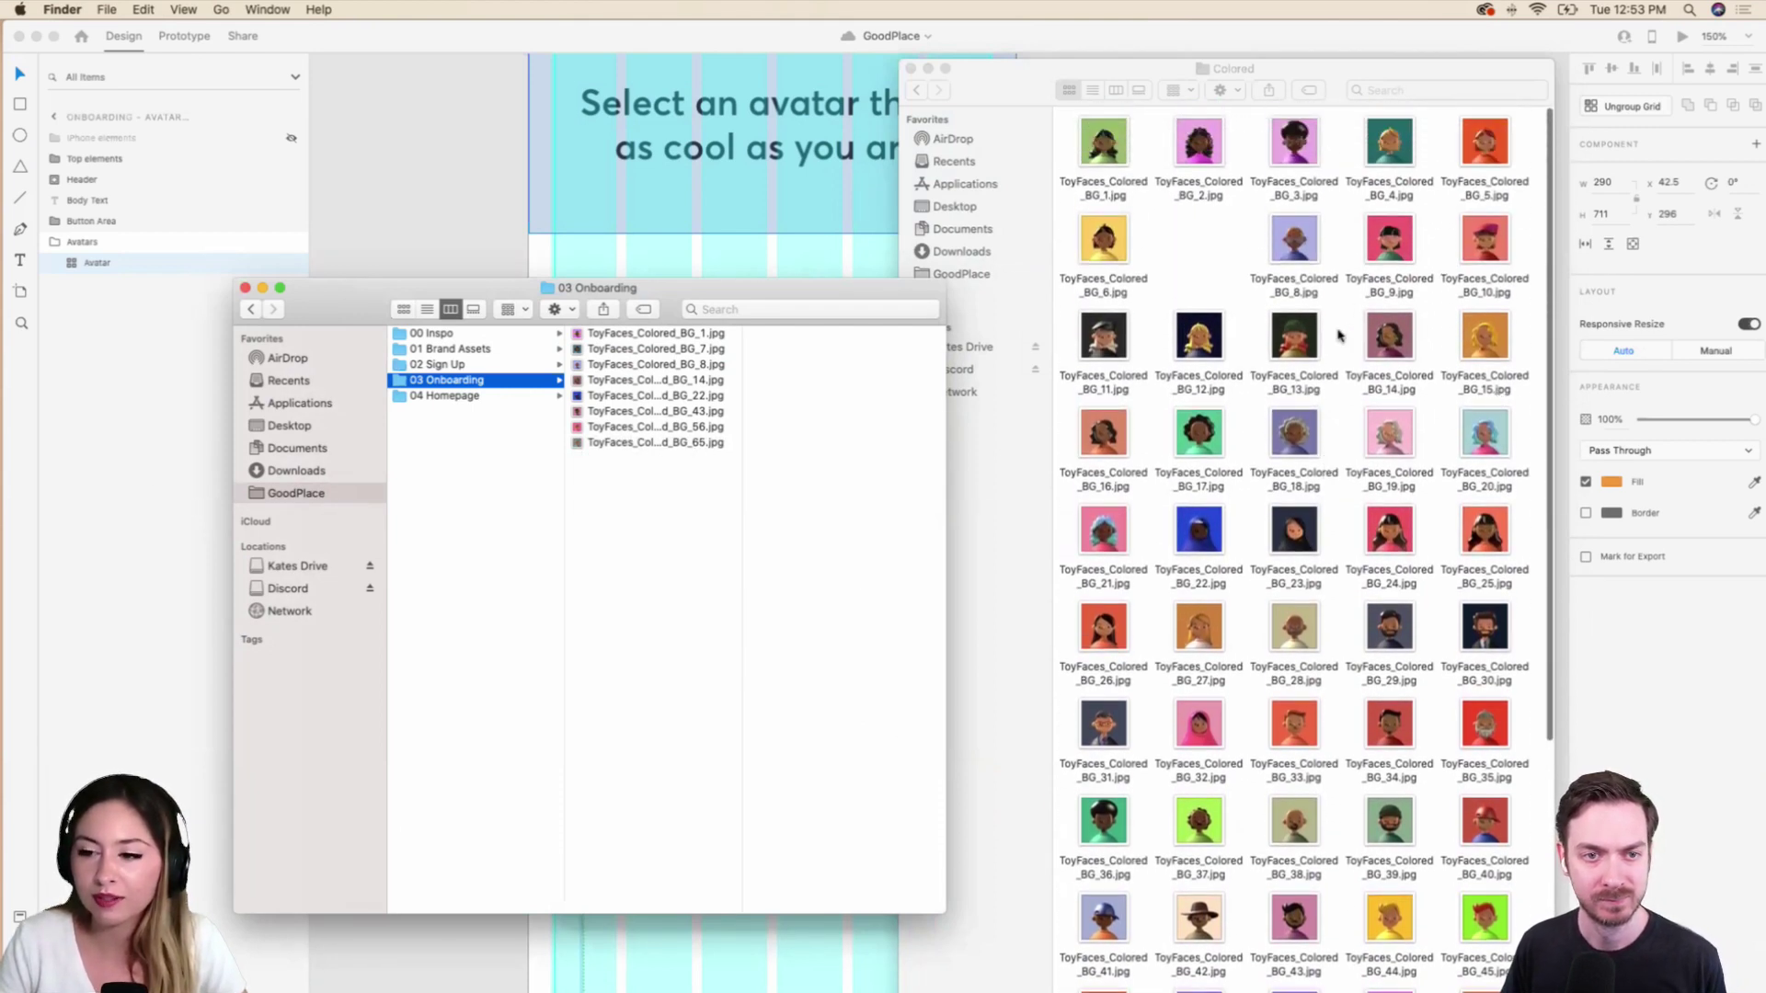
click(1469, 340)
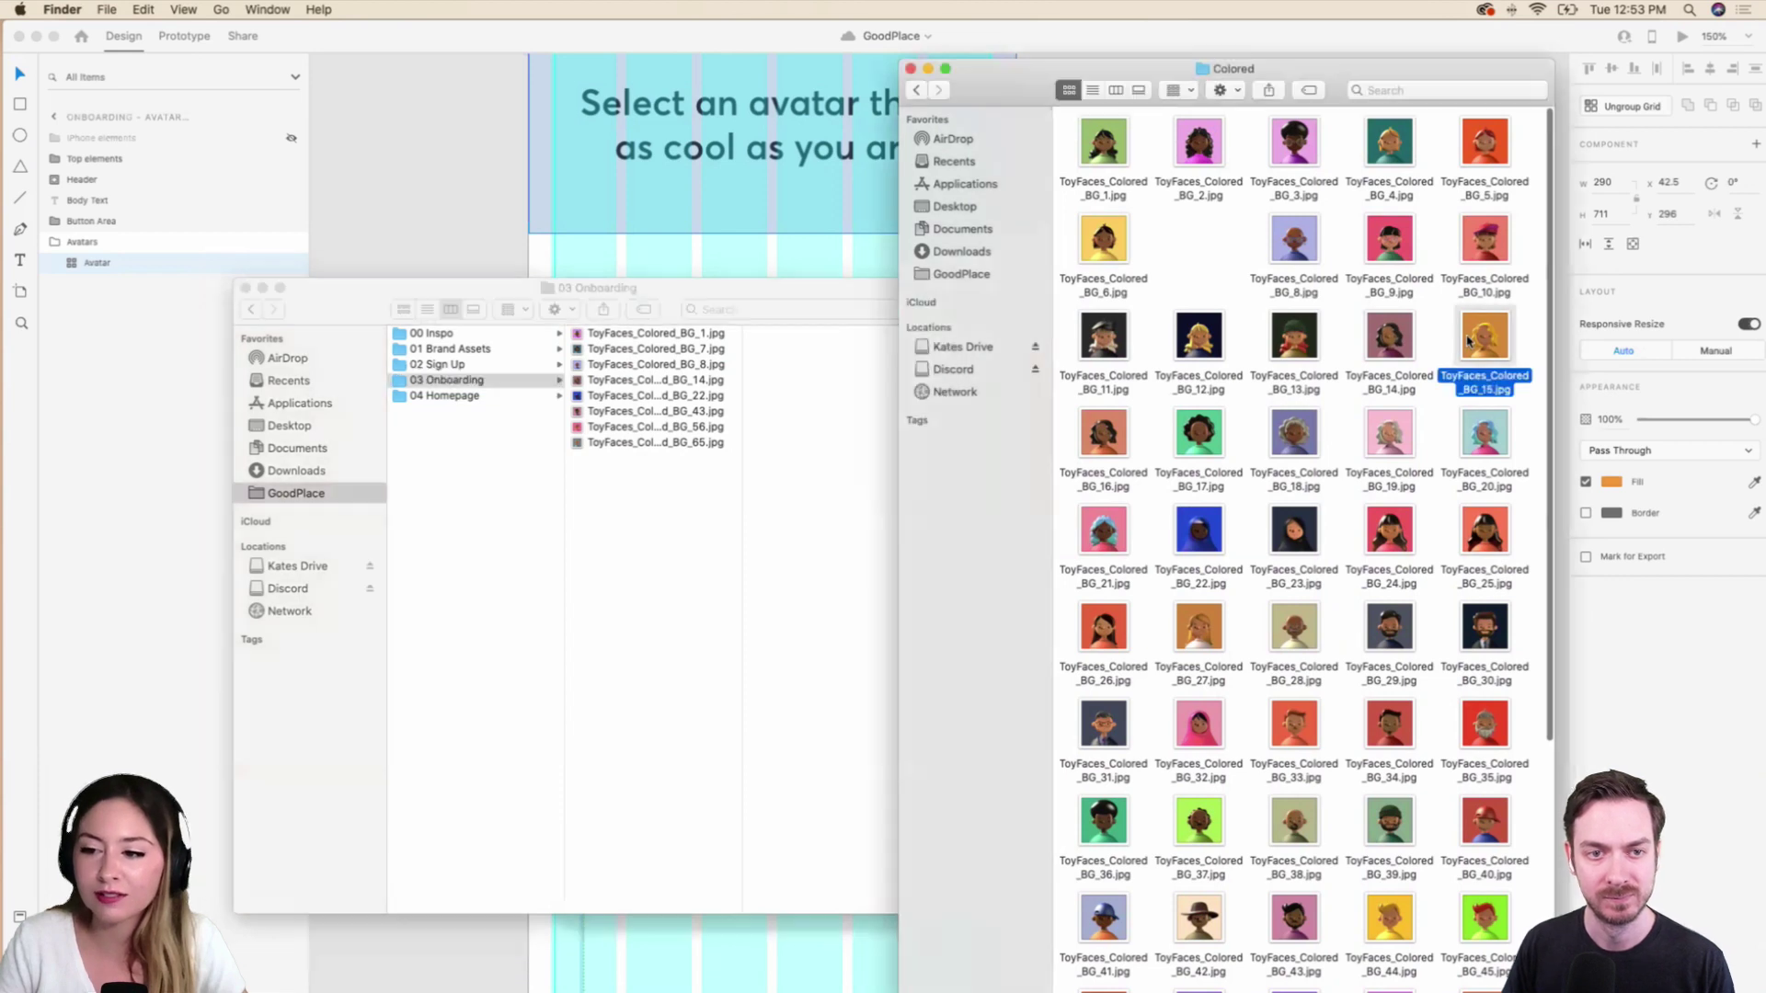
click(659, 493)
key(super+v)
Preview the collected avatars in 03 Onboarding one by one, from ToyFaces_Colored_BG_1.jpg to ToyFaces_Colored_BG_65.jpg.
click(696, 334)
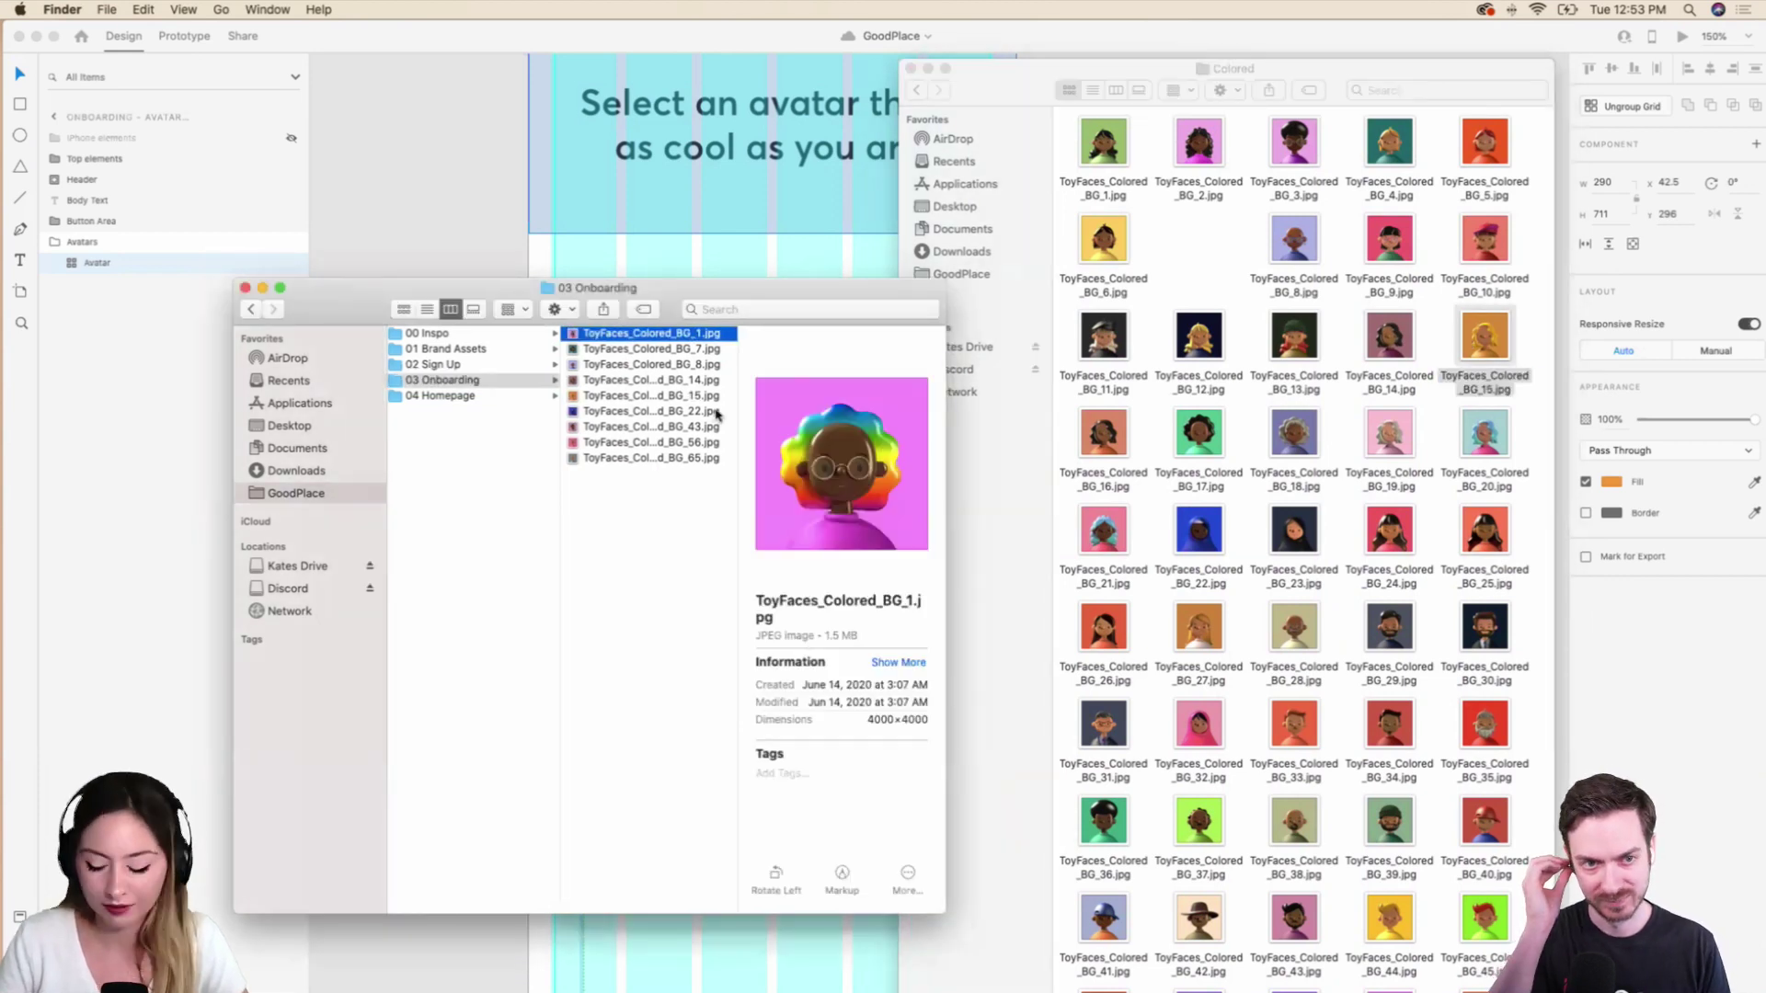
key(Down)
key(Down)
key(Down)
key(Down)
key(Down)
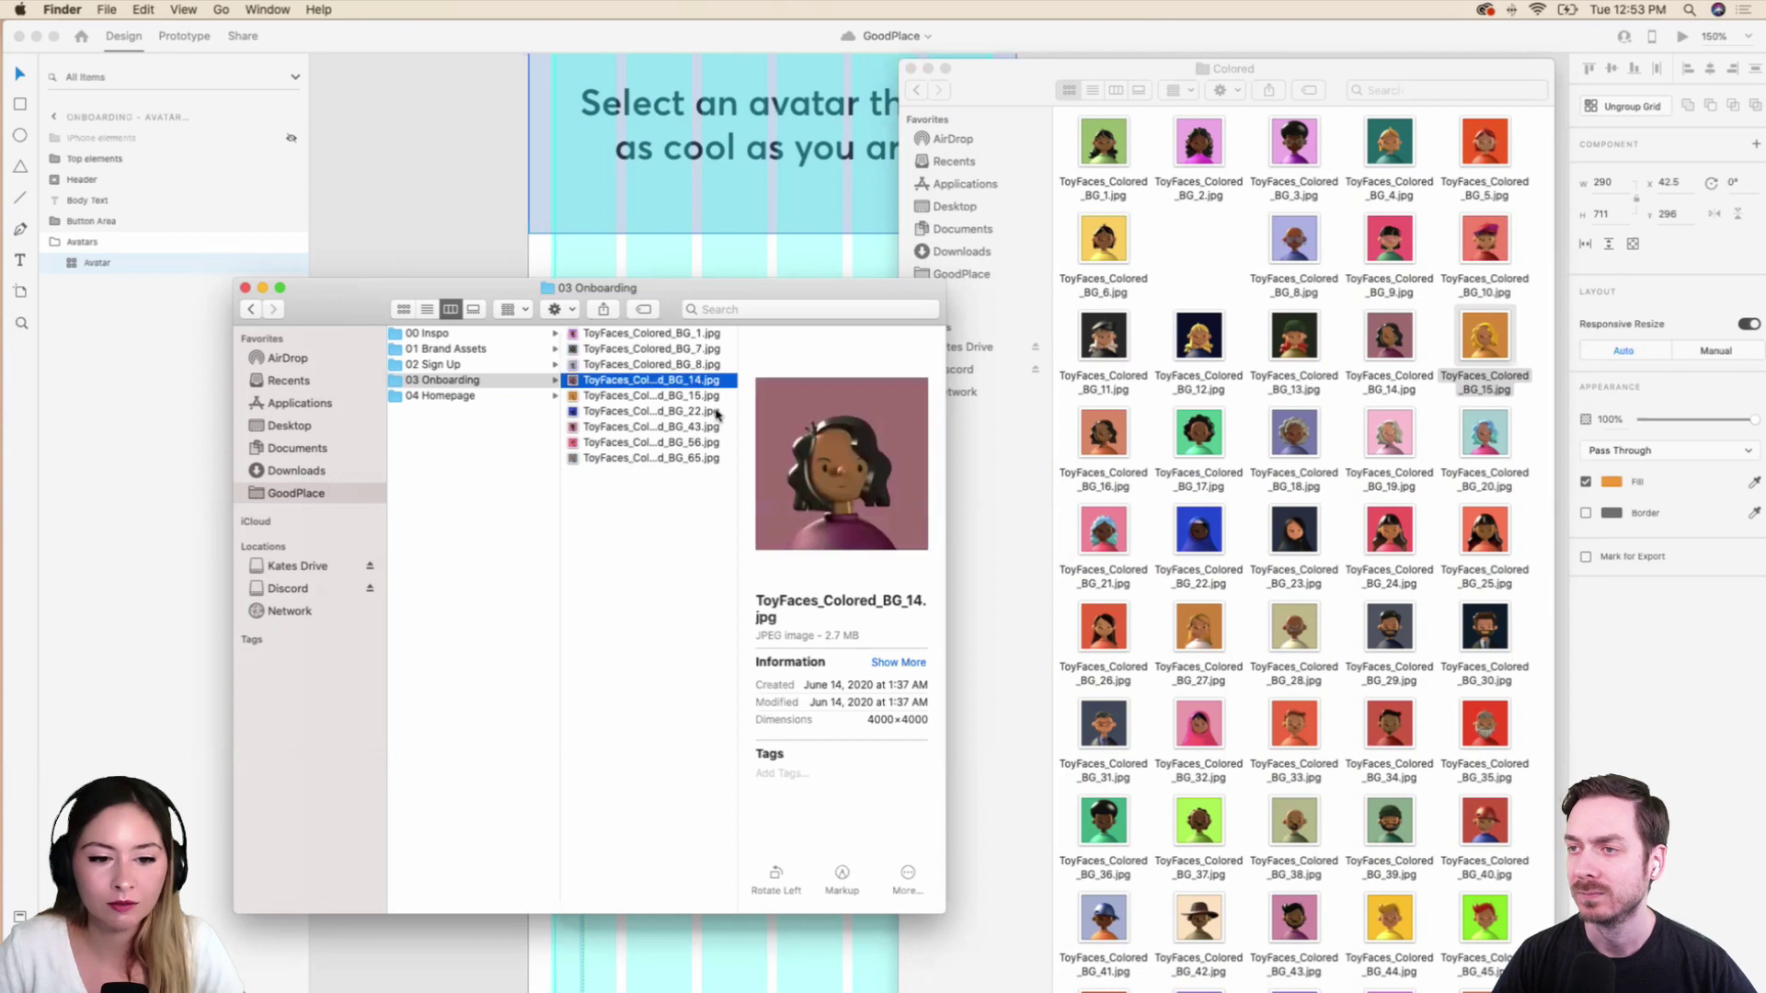
key(Down)
key(Down)
key(Down)
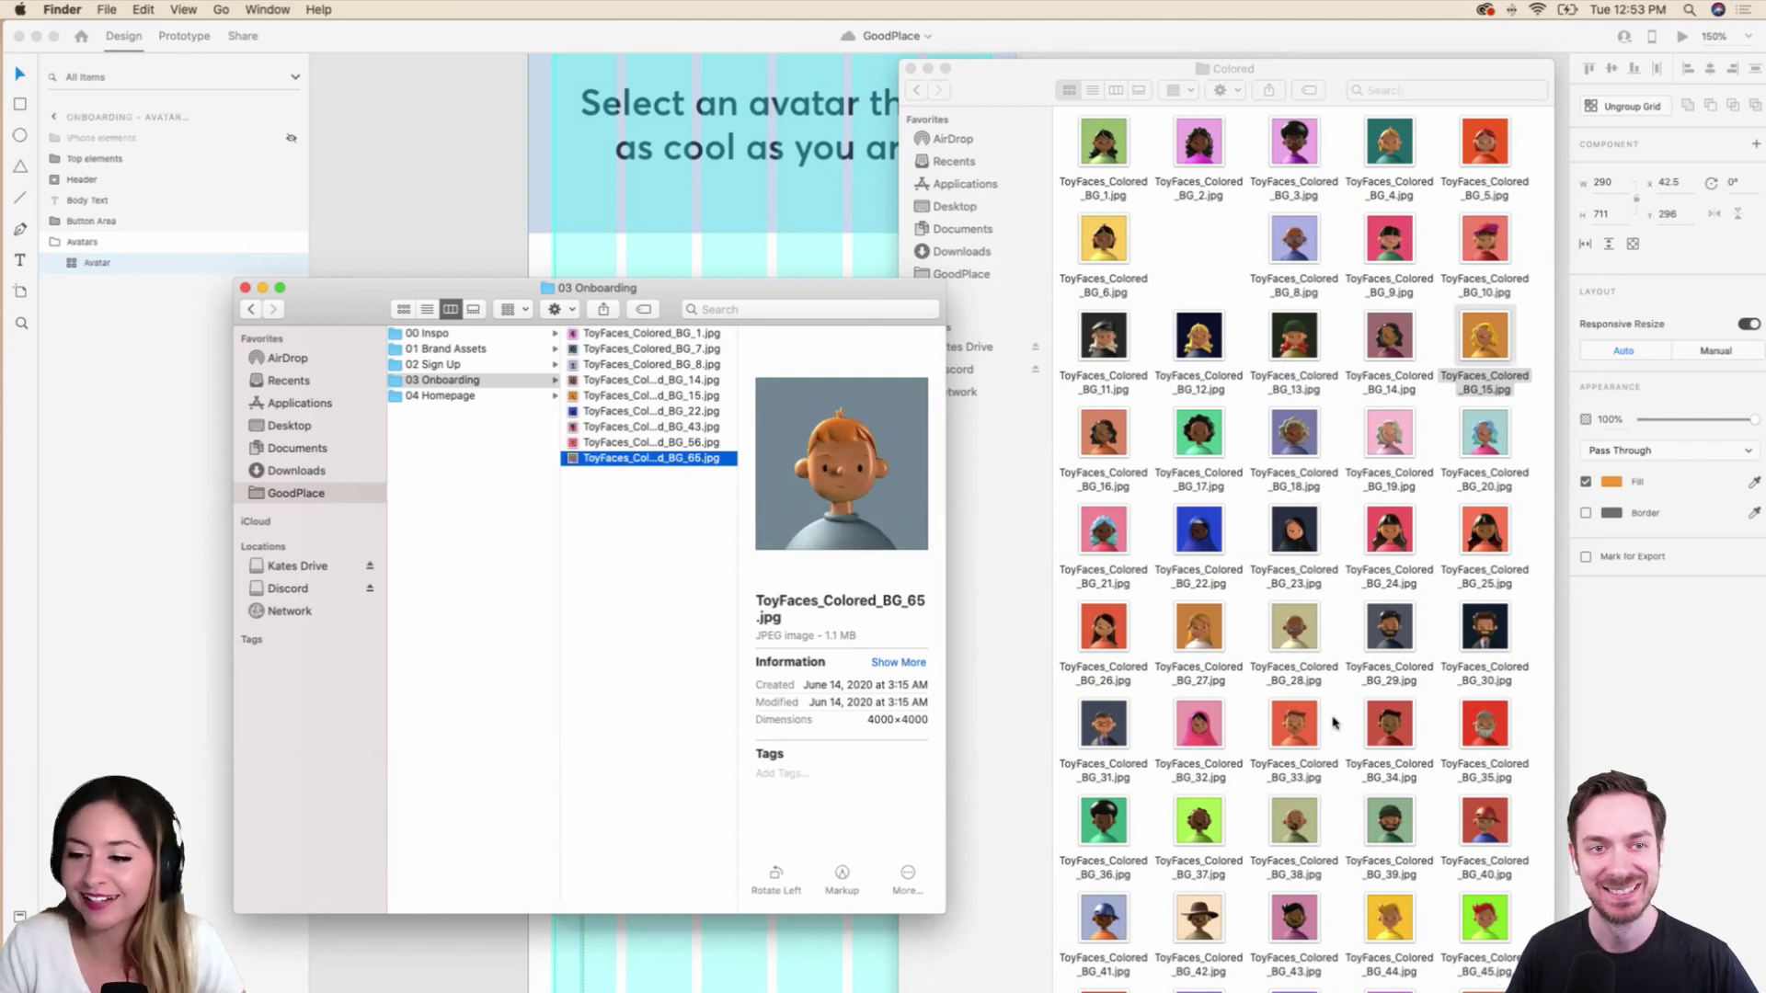
Compare ToyFaces_Colored_BG_22.jpg with ToyFaces_Colored_BG_23.jpg in the Colored folder.
scroll(1376, 718, down, 2)
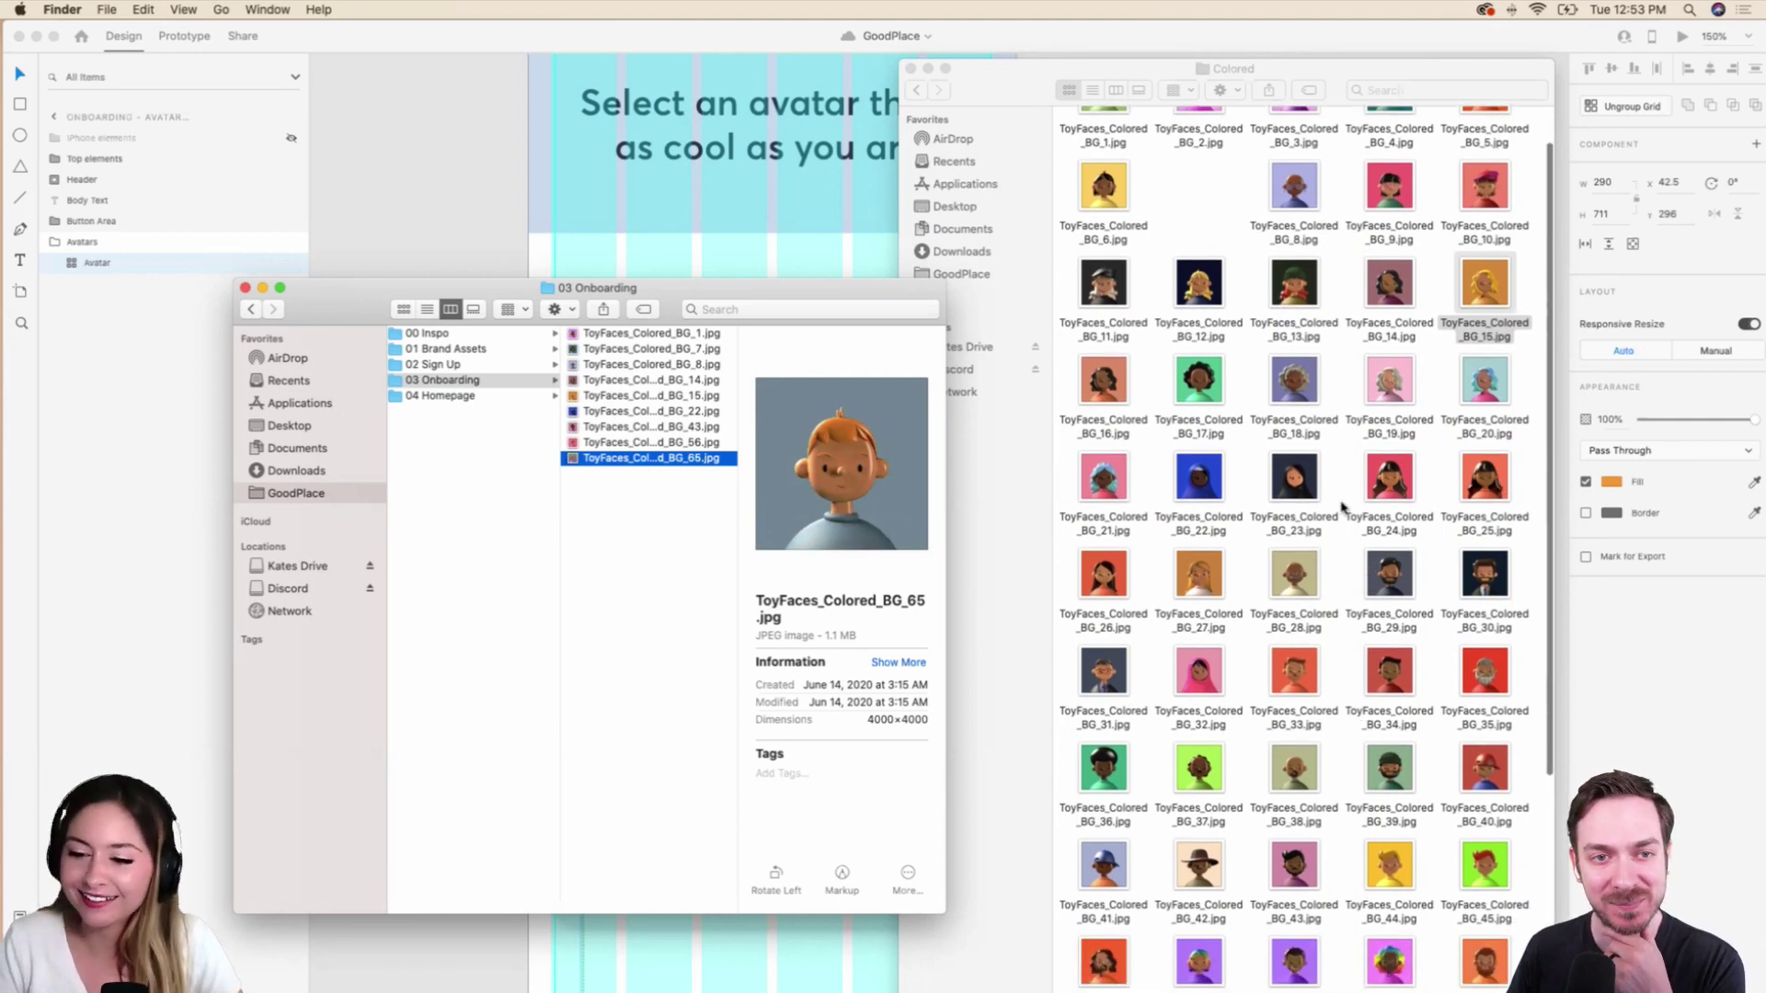
click(1201, 491)
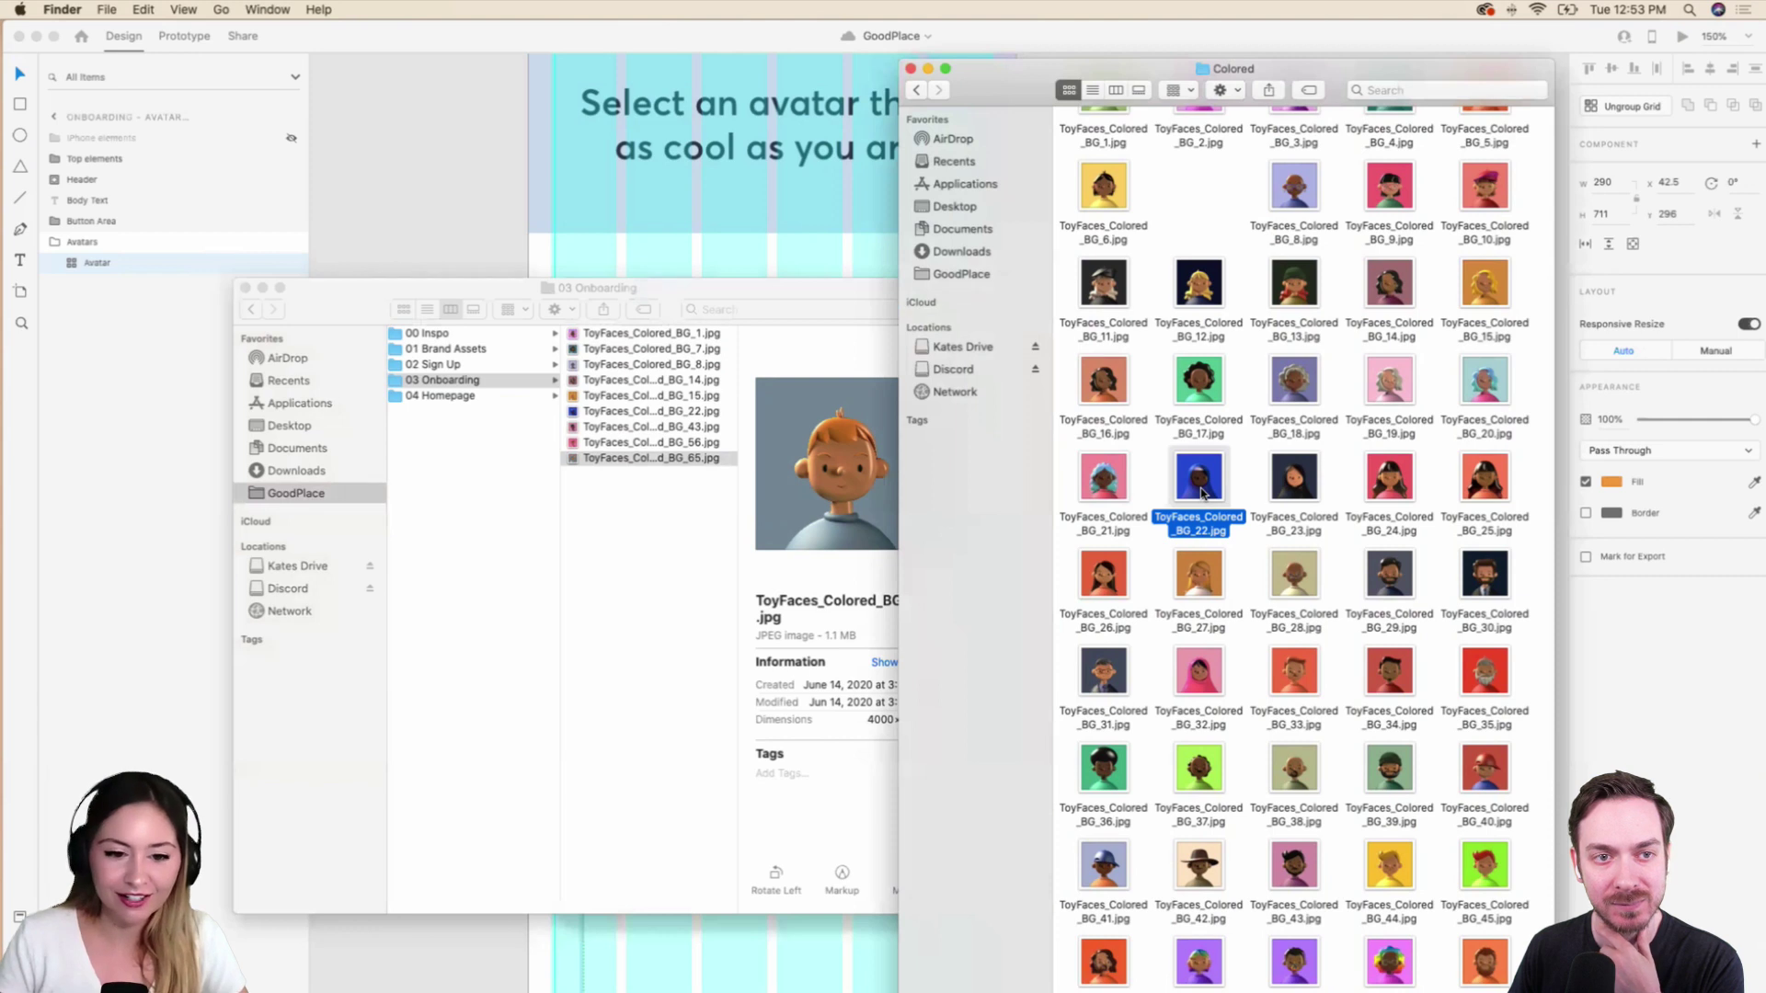
key(super+grave)
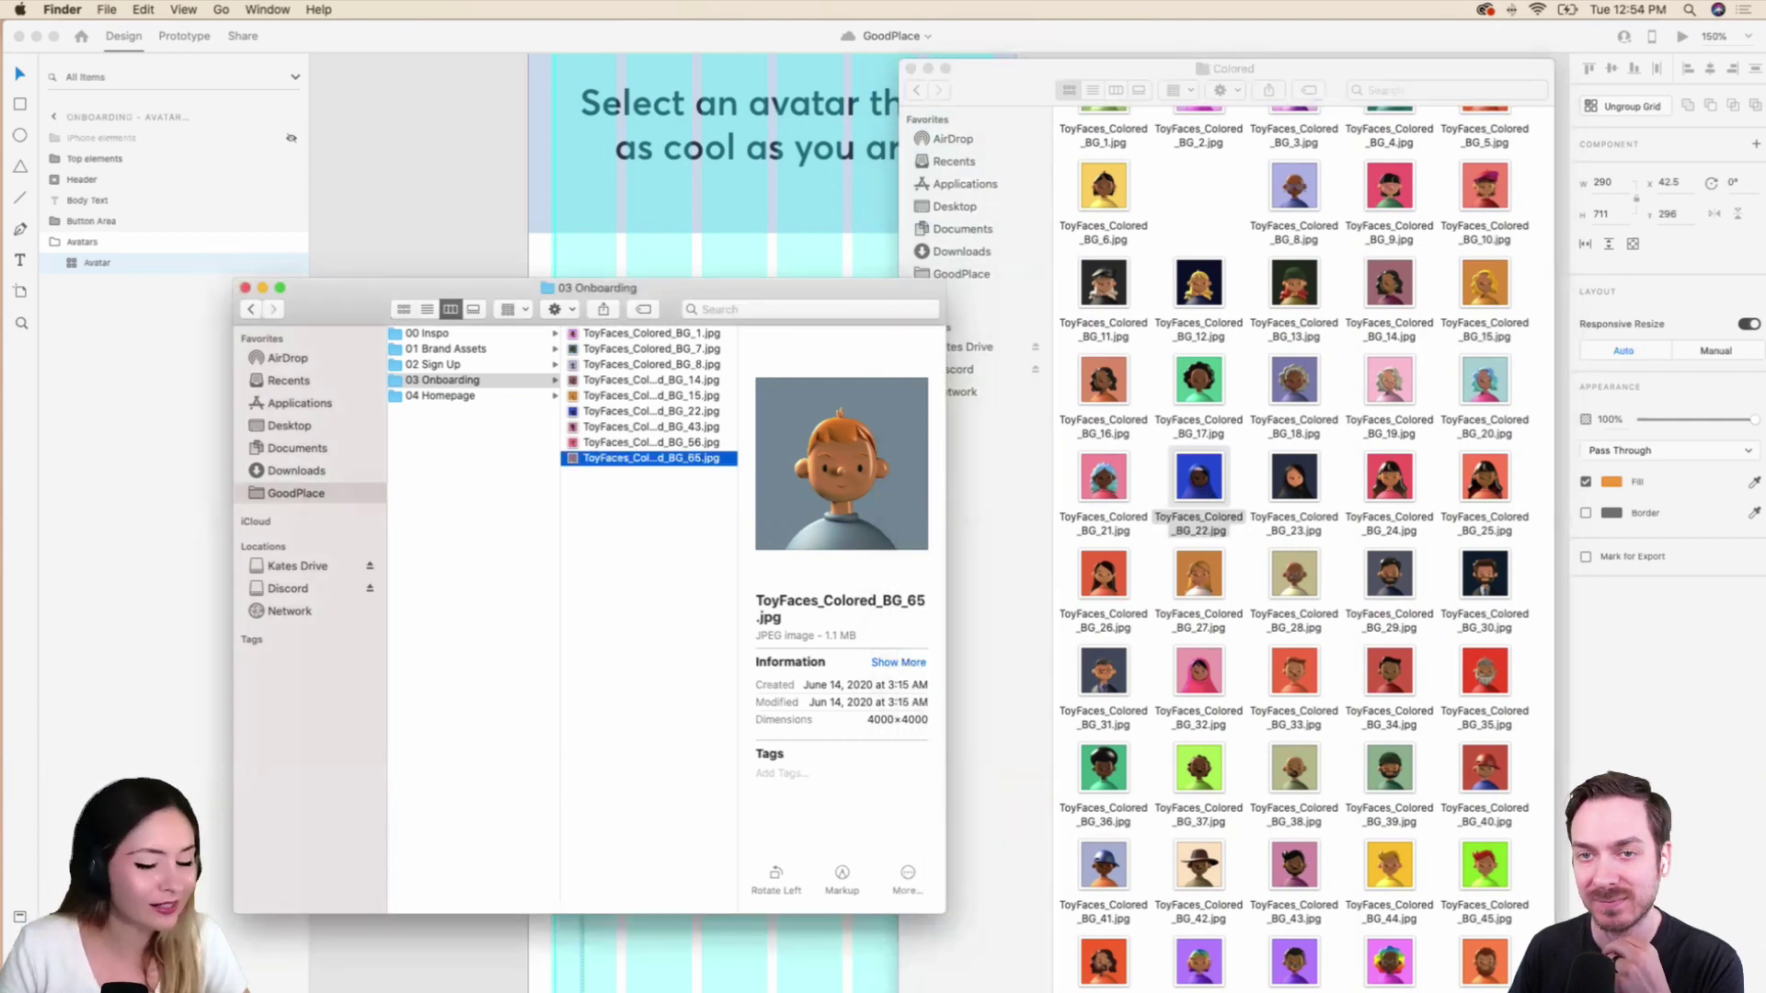
click(1317, 494)
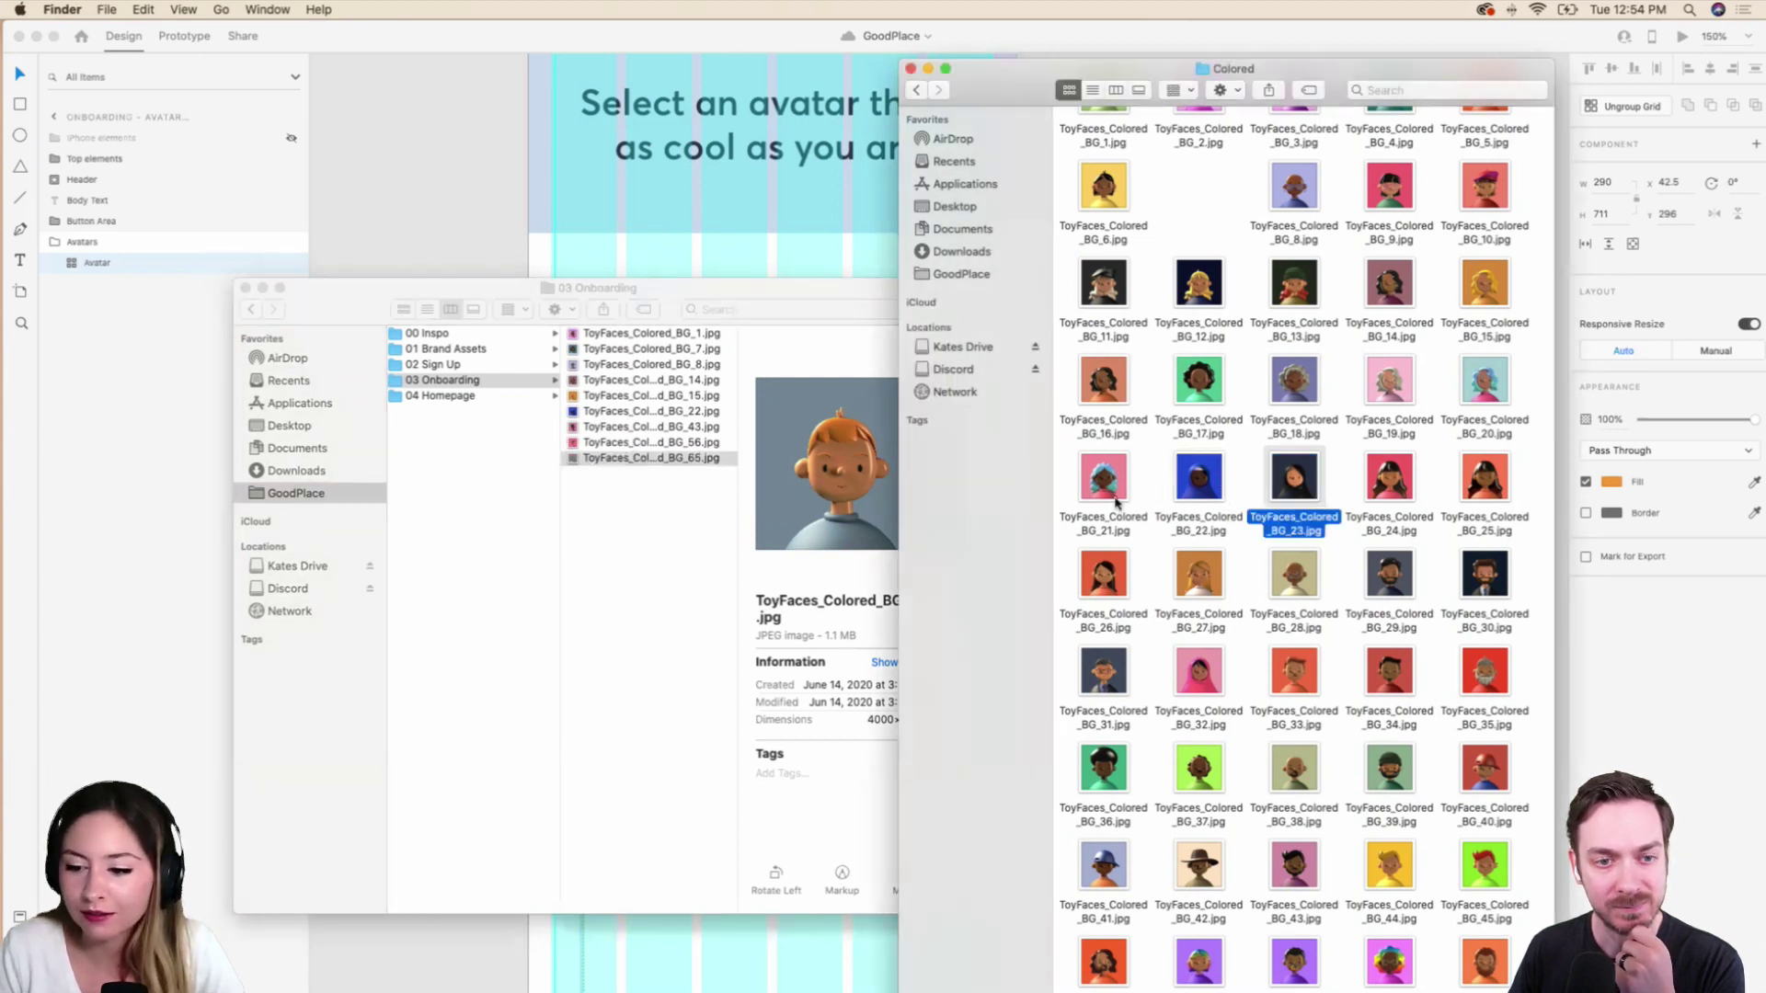
click(1201, 487)
click(1259, 469)
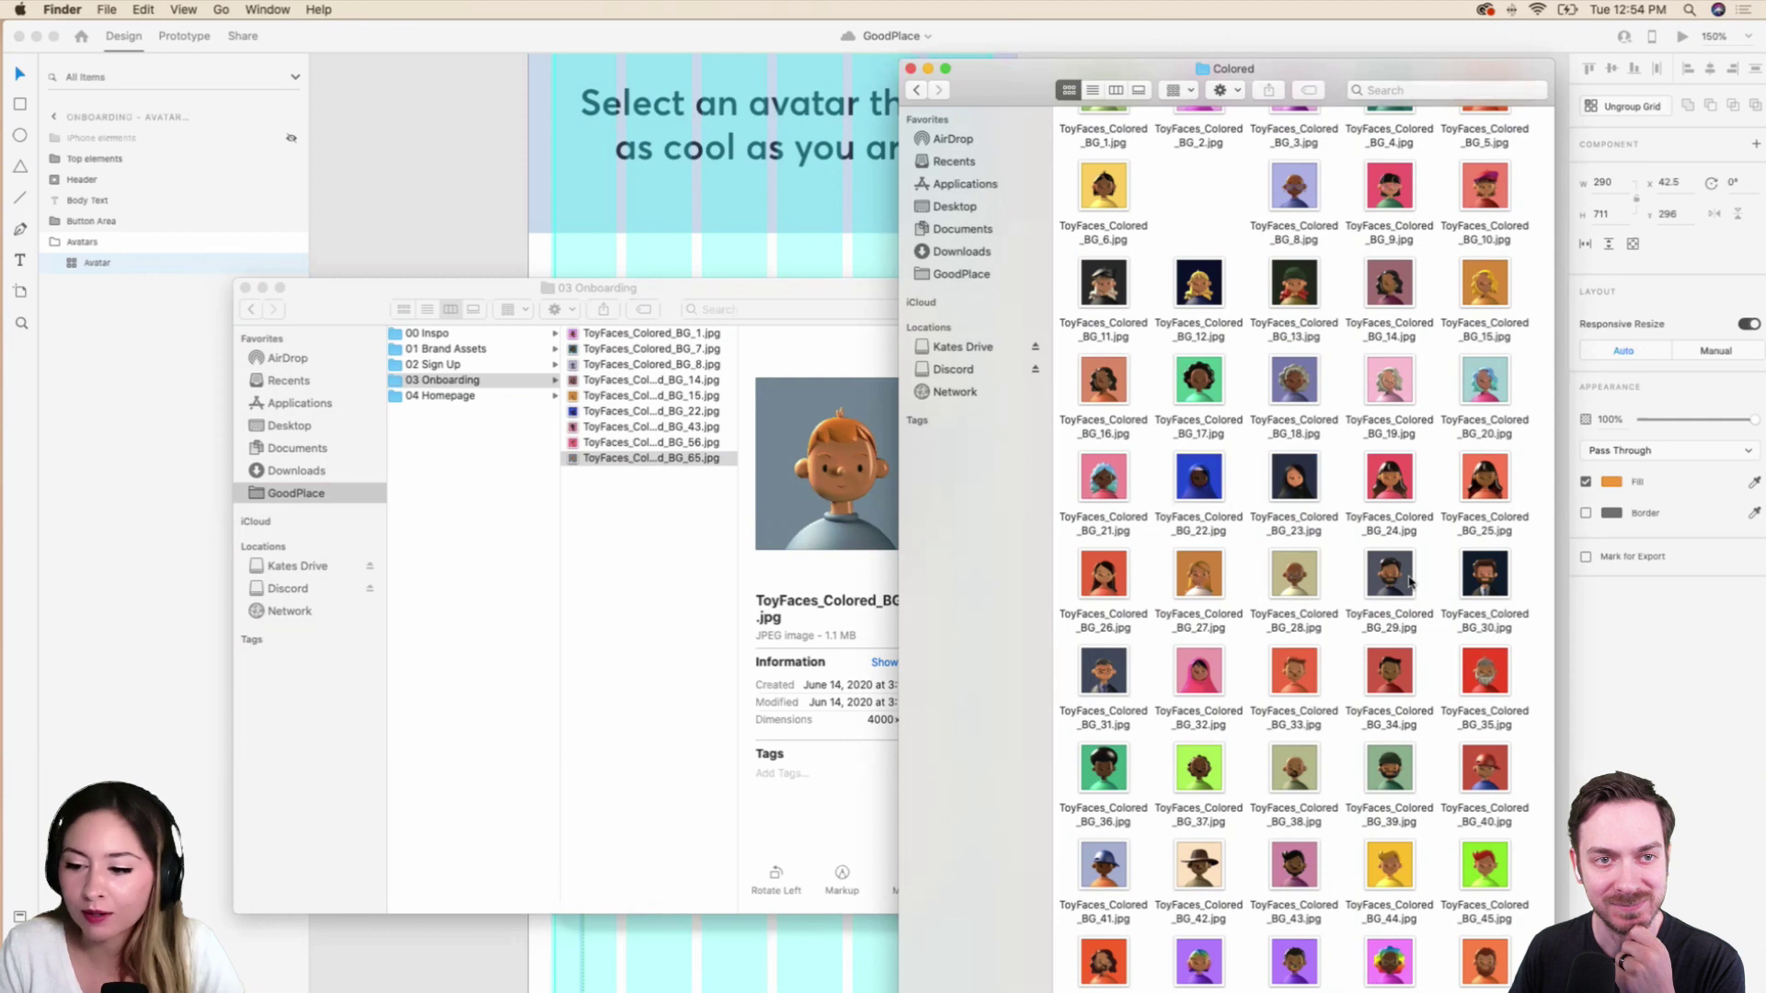
scroll(1368, 577, down, 1)
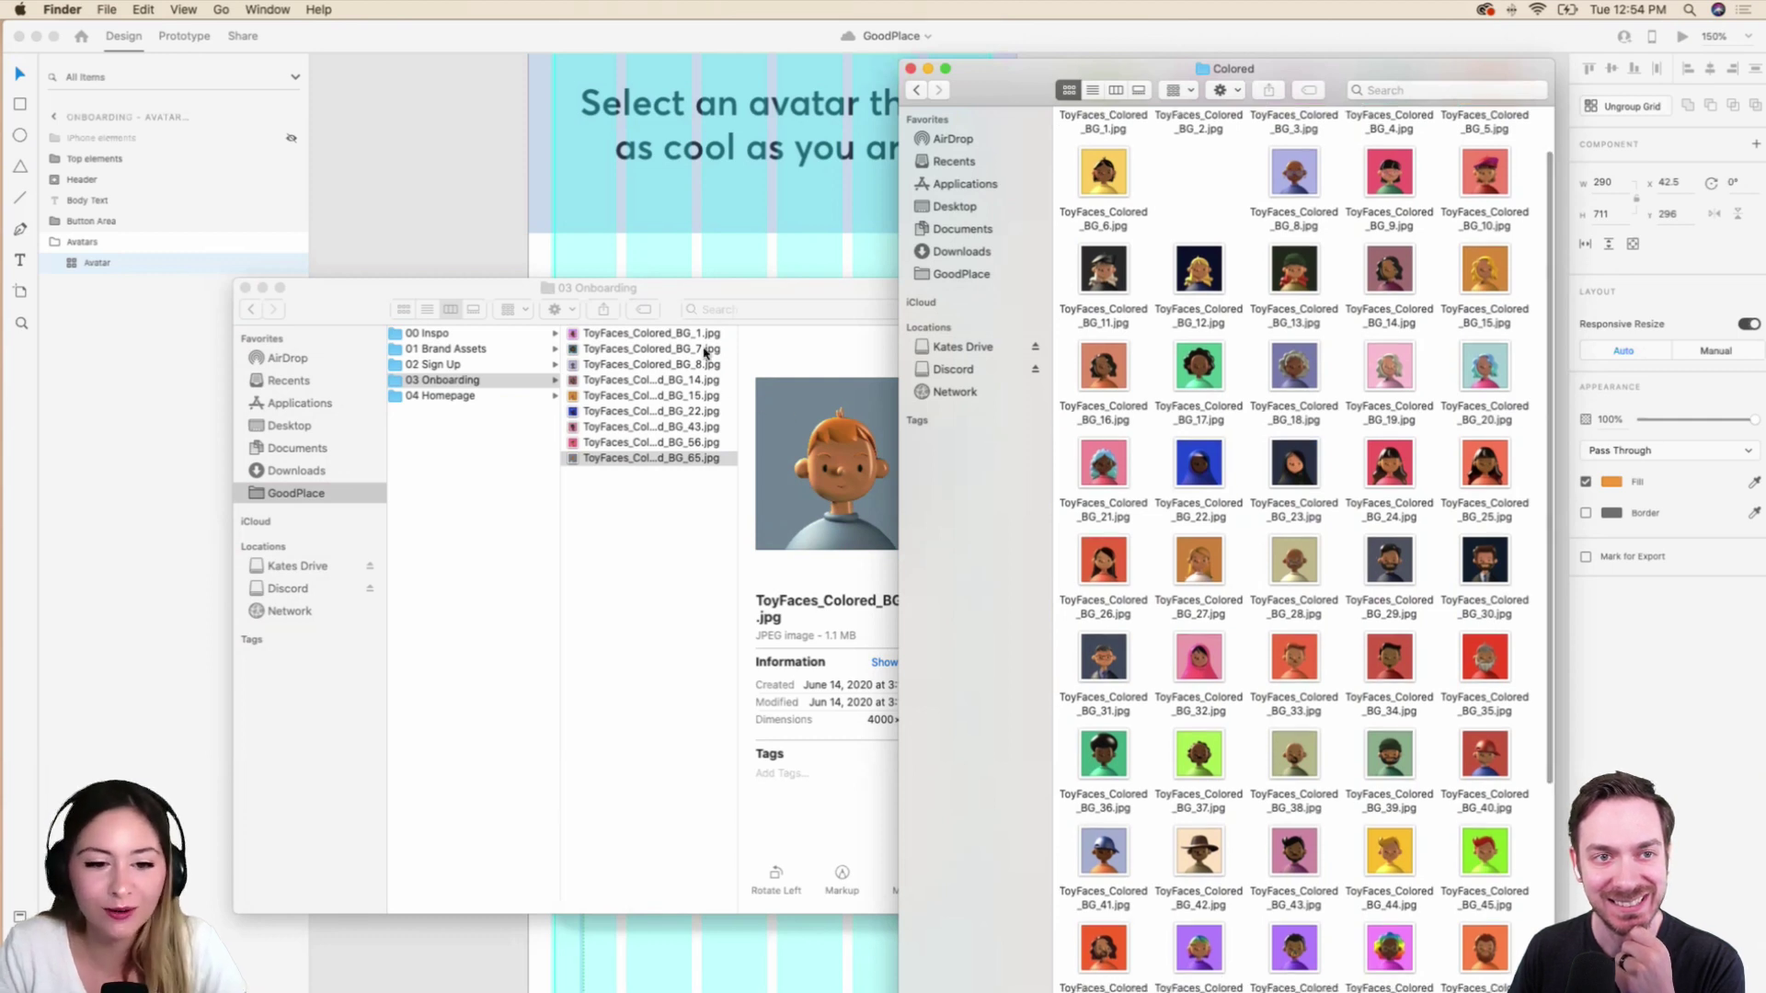
Show the 03 Onboarding folder as icons and paste a copy of ToyFaces_Colored_BG_70.jpg from the Colored folder into it.
click(544, 296)
click(403, 309)
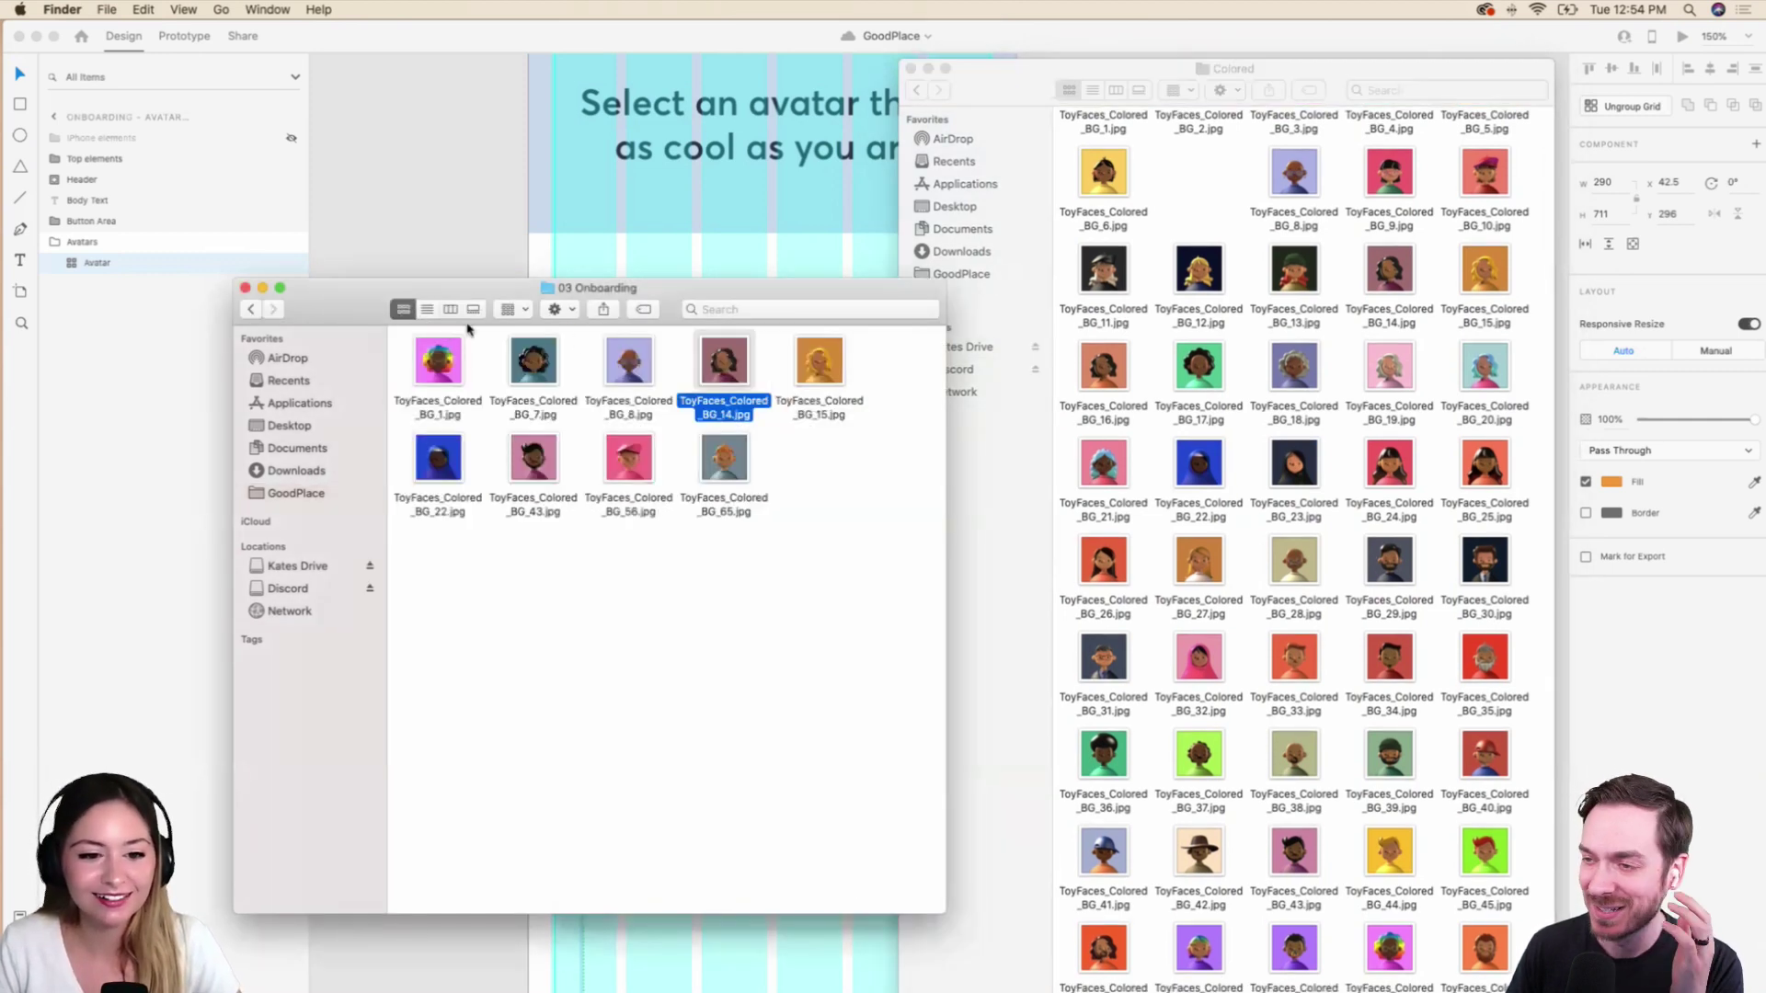
scroll(1370, 722, down, 3)
scroll(1368, 717, down, 20)
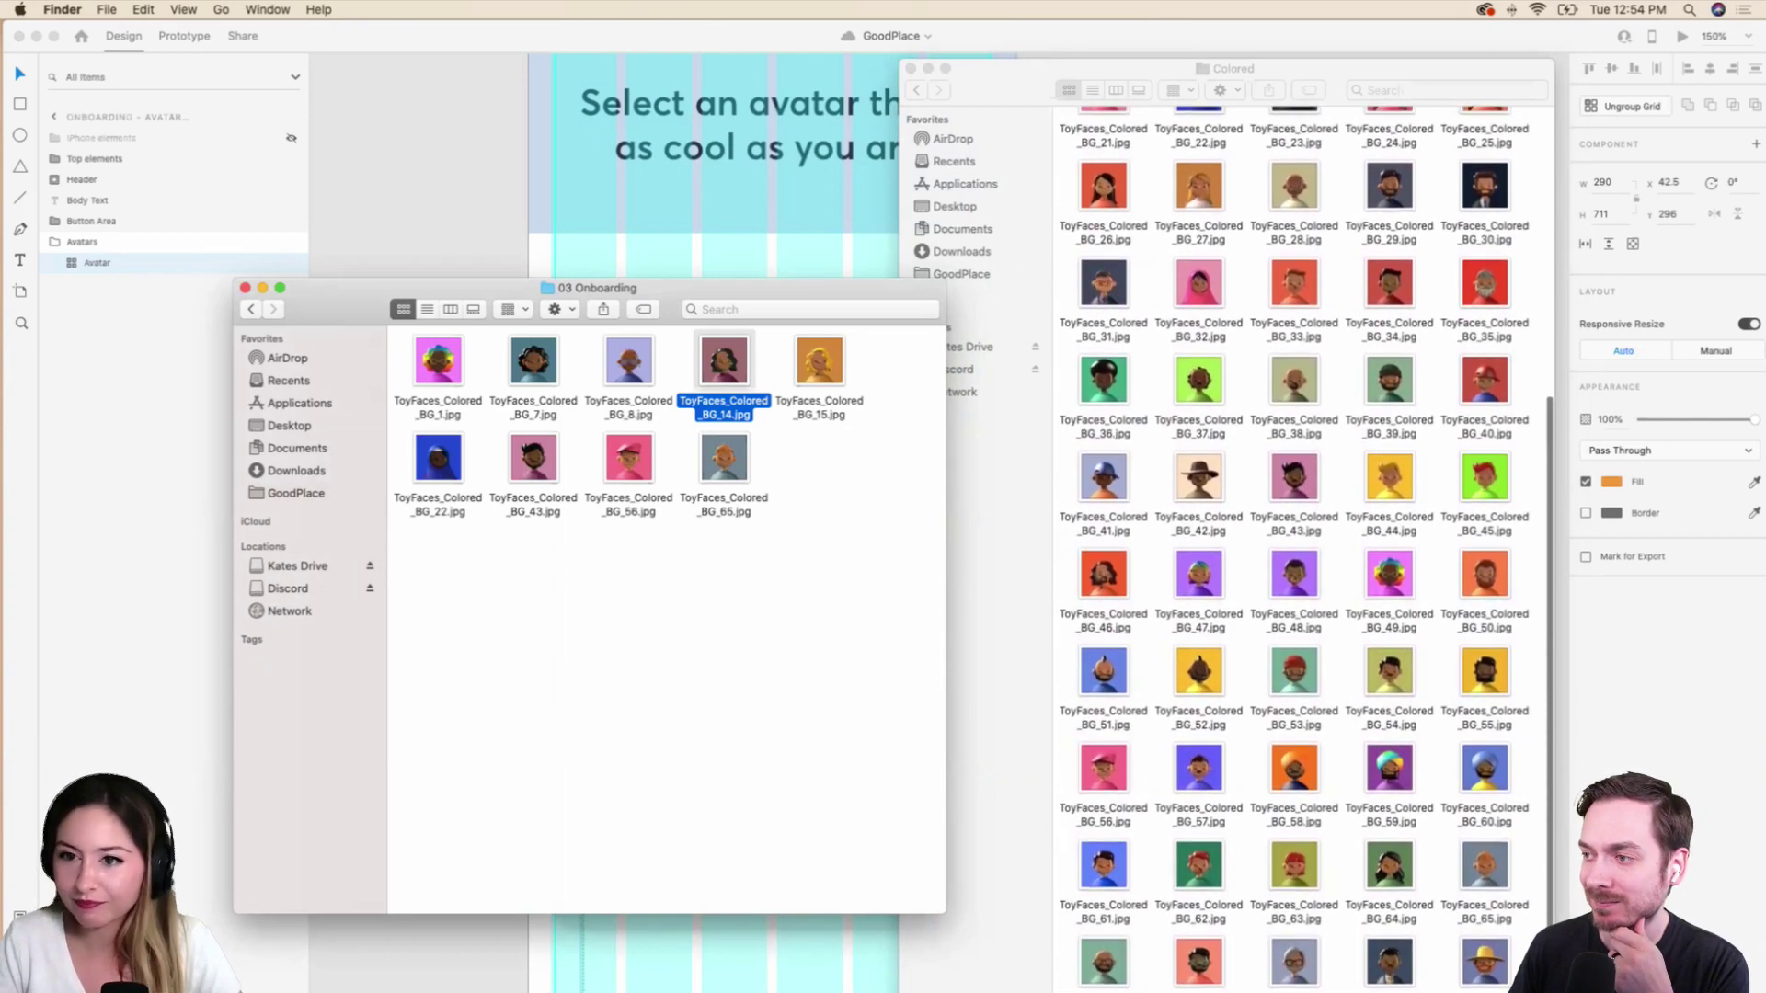
drag(1279, 68, 1288, 15)
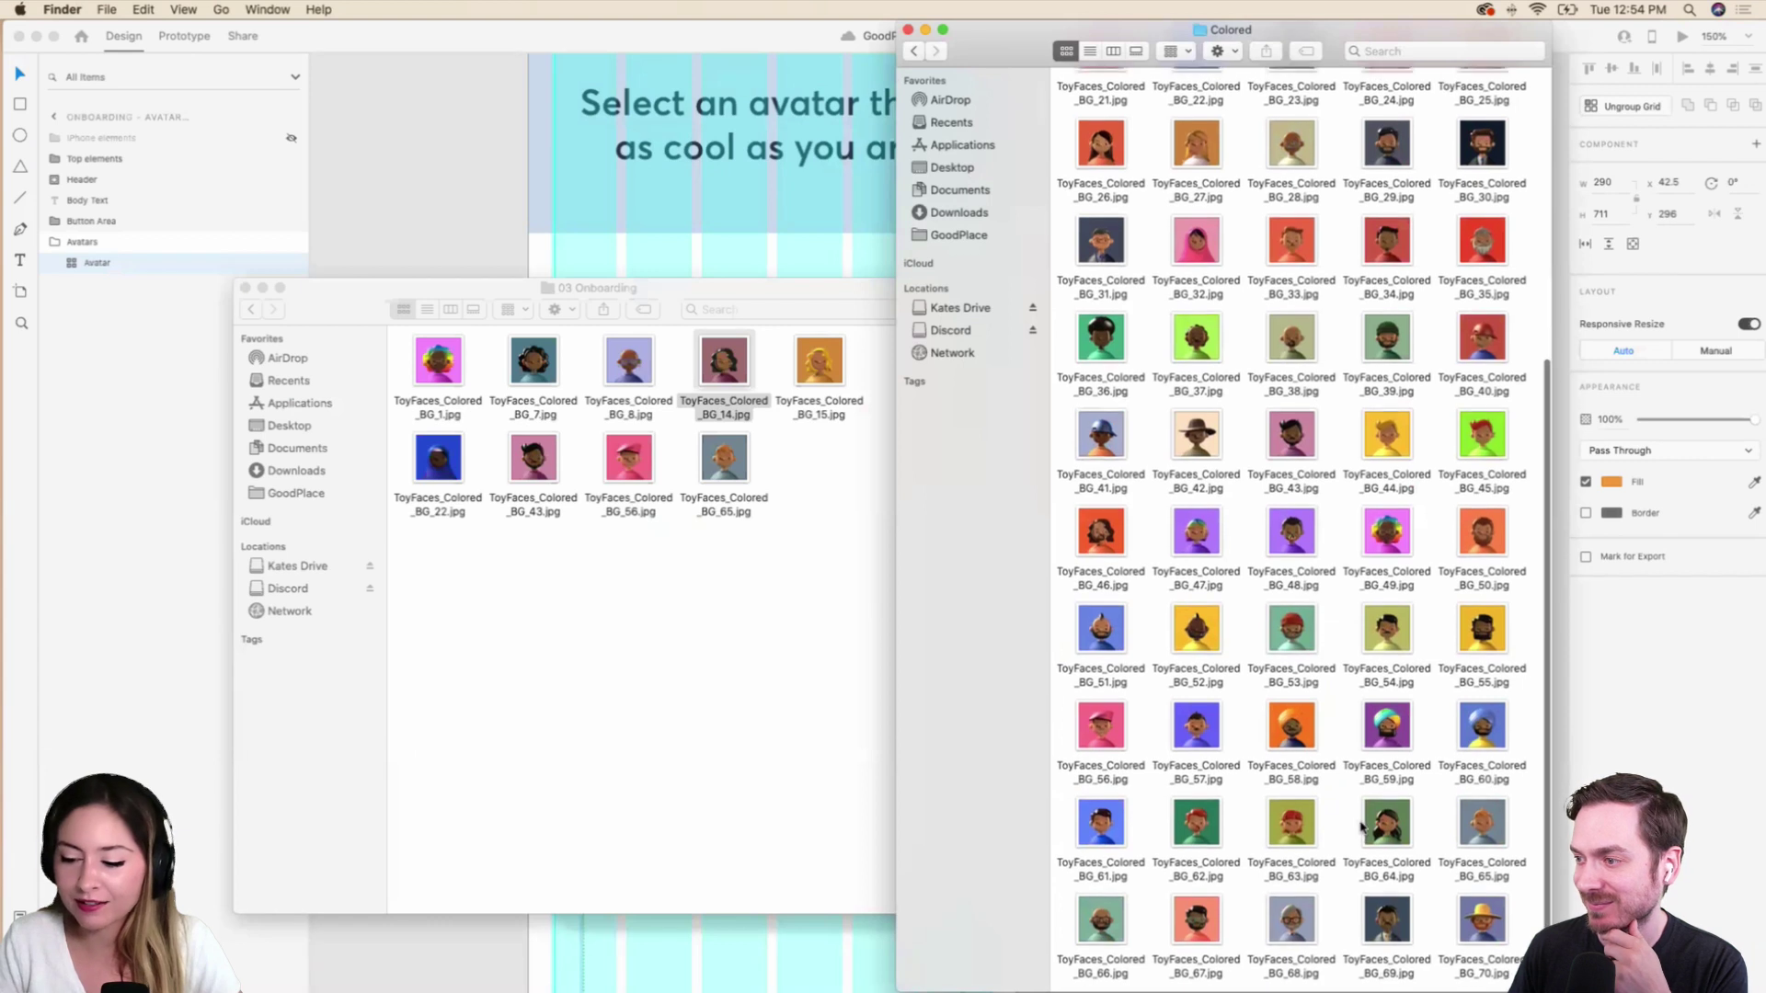
click(1483, 923)
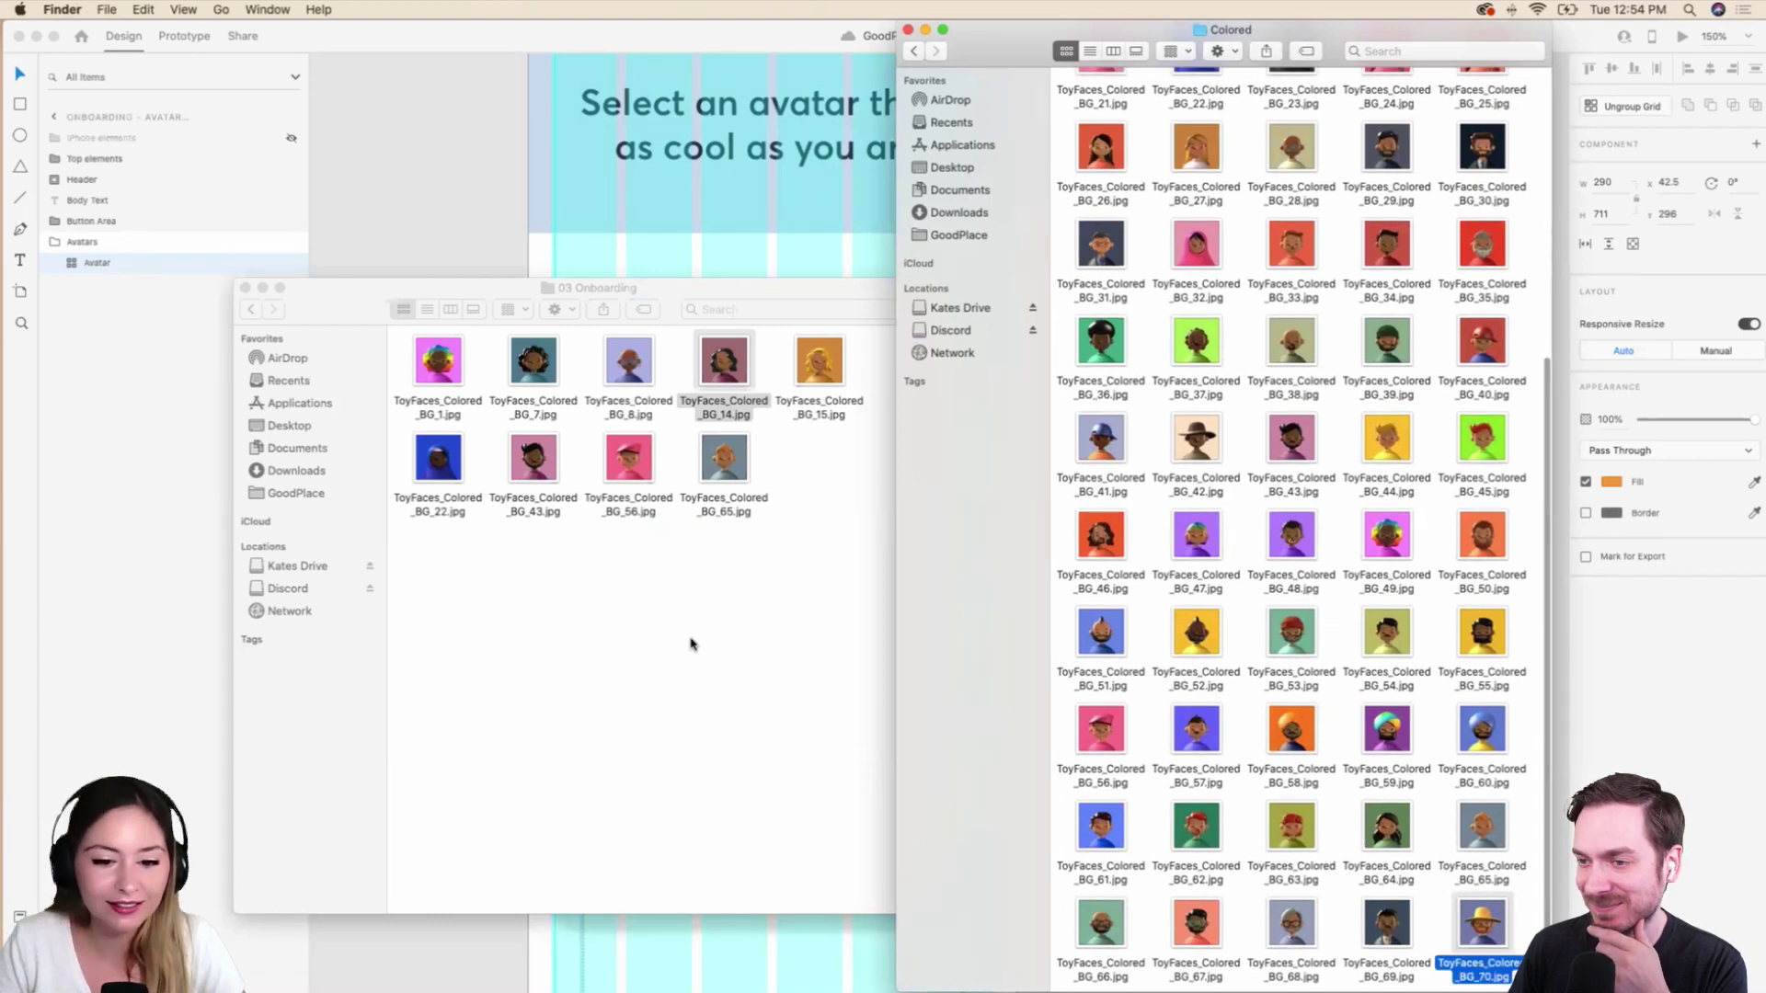
click(687, 657)
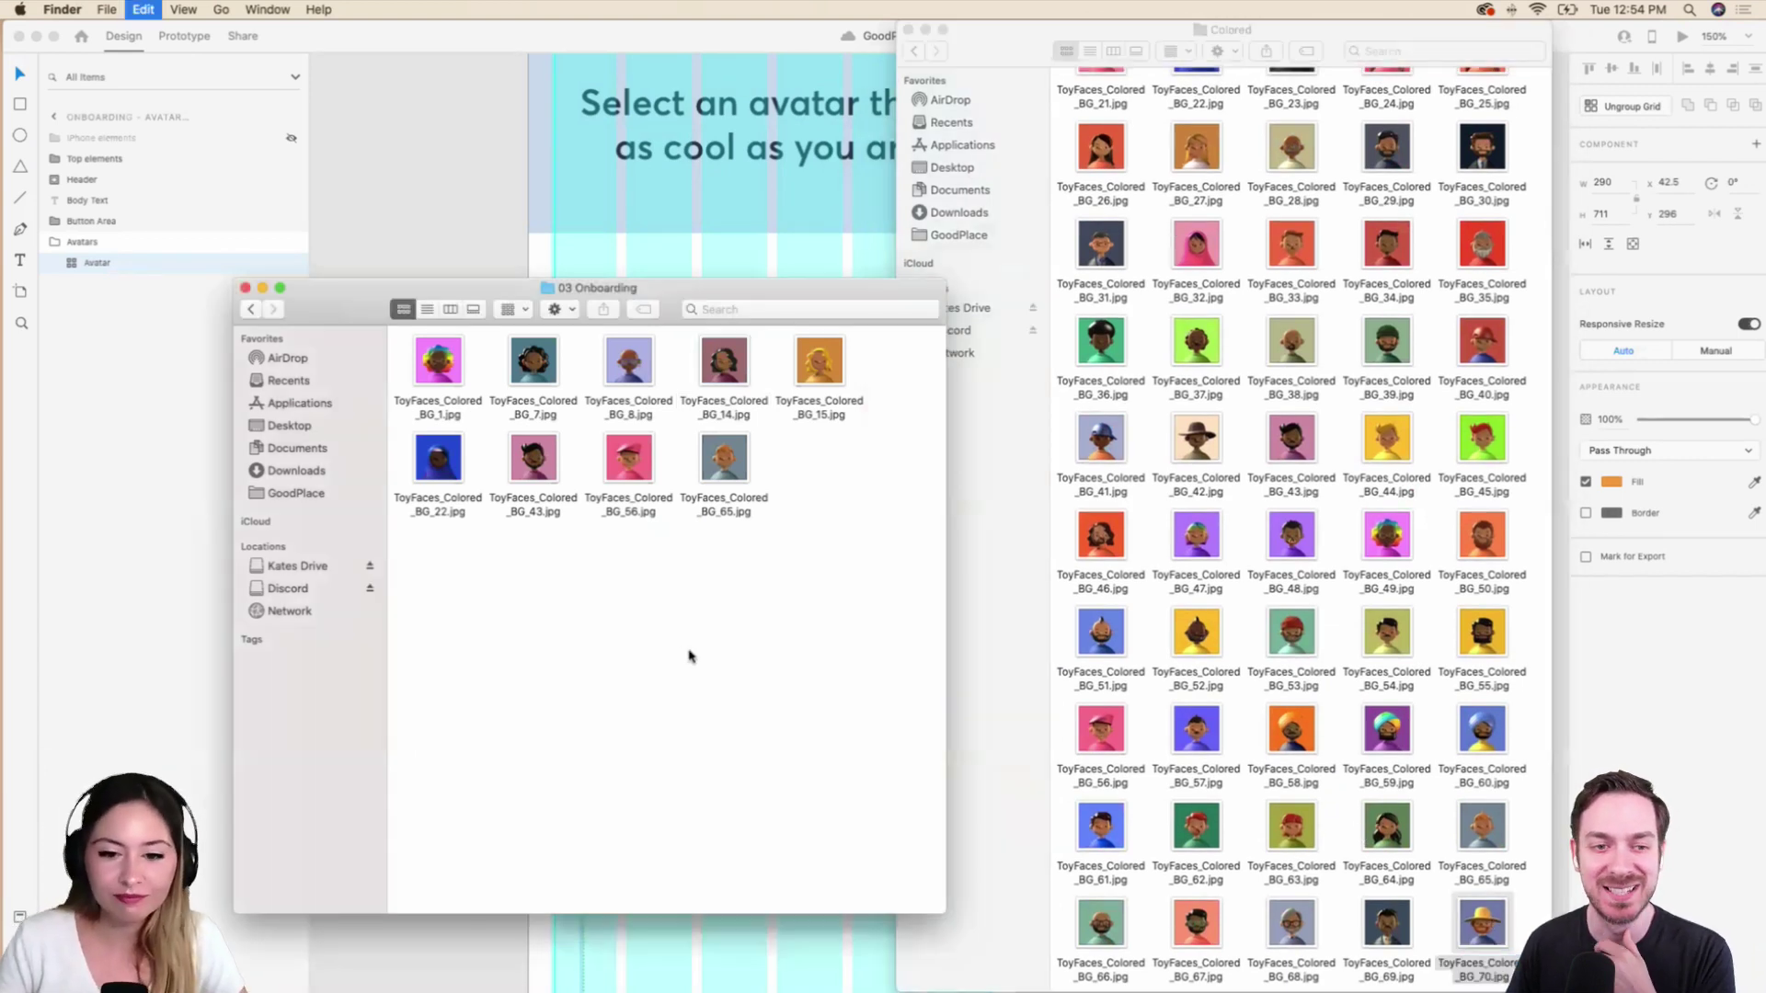
key(super+v)
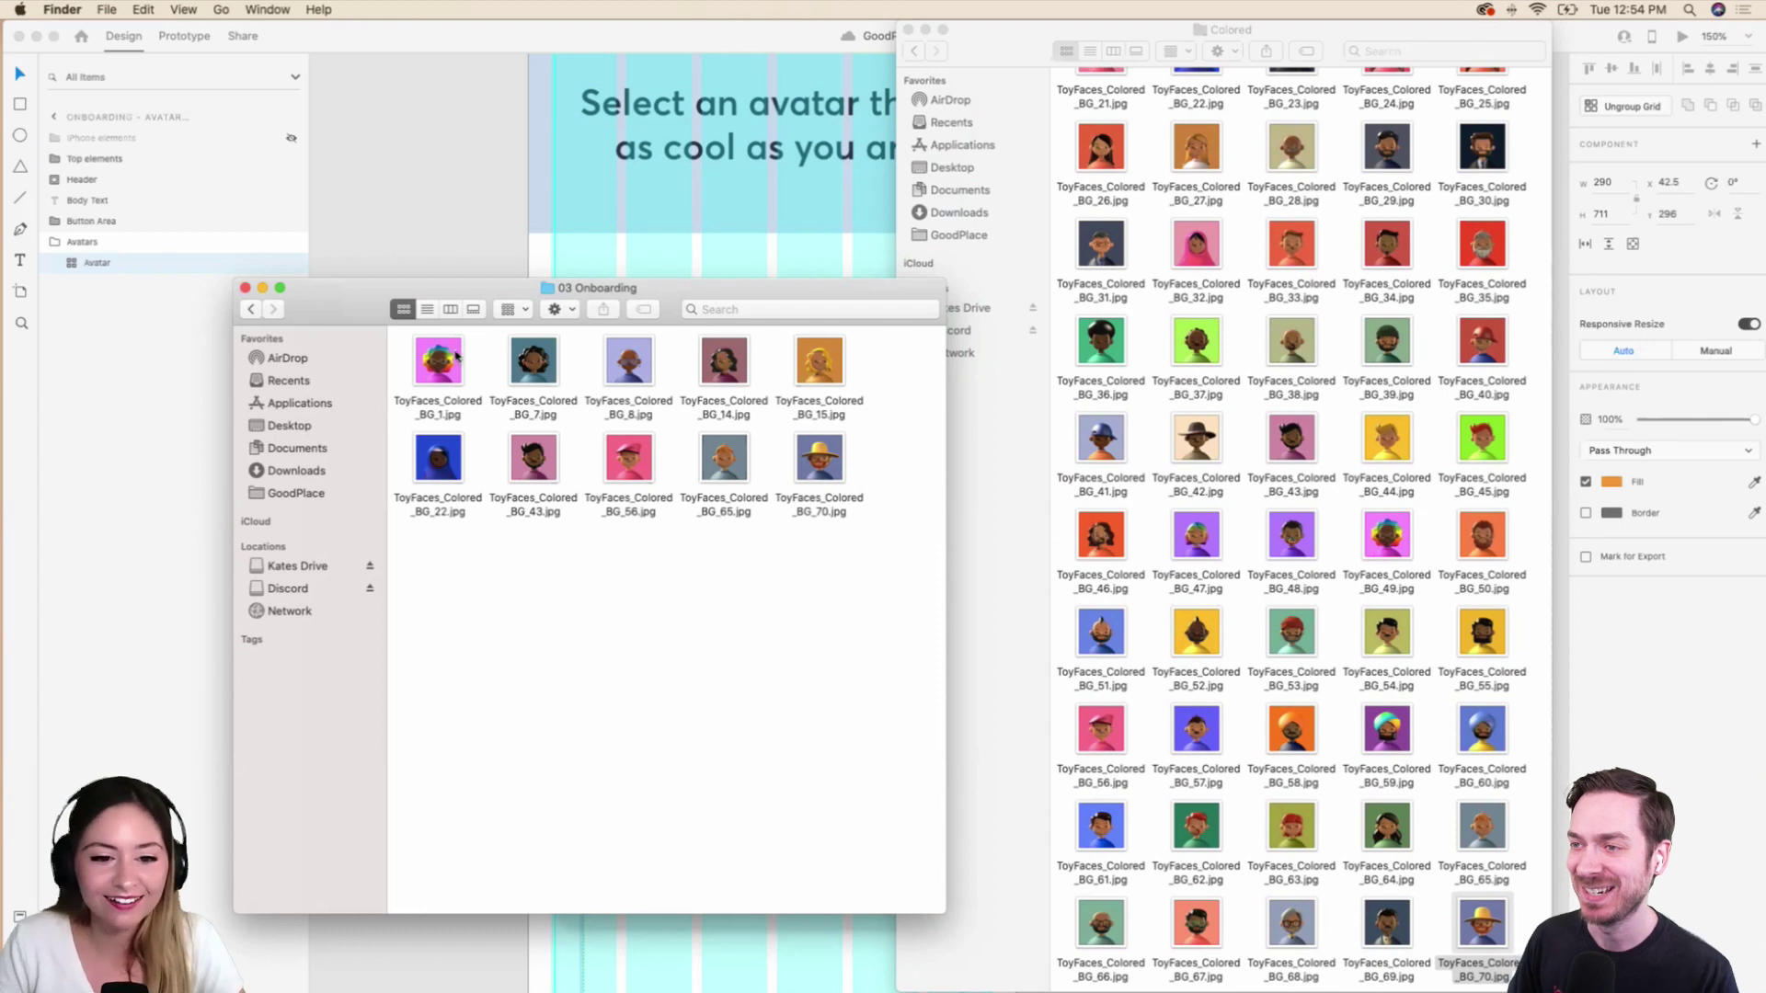
drag(939, 593, 391, 331)
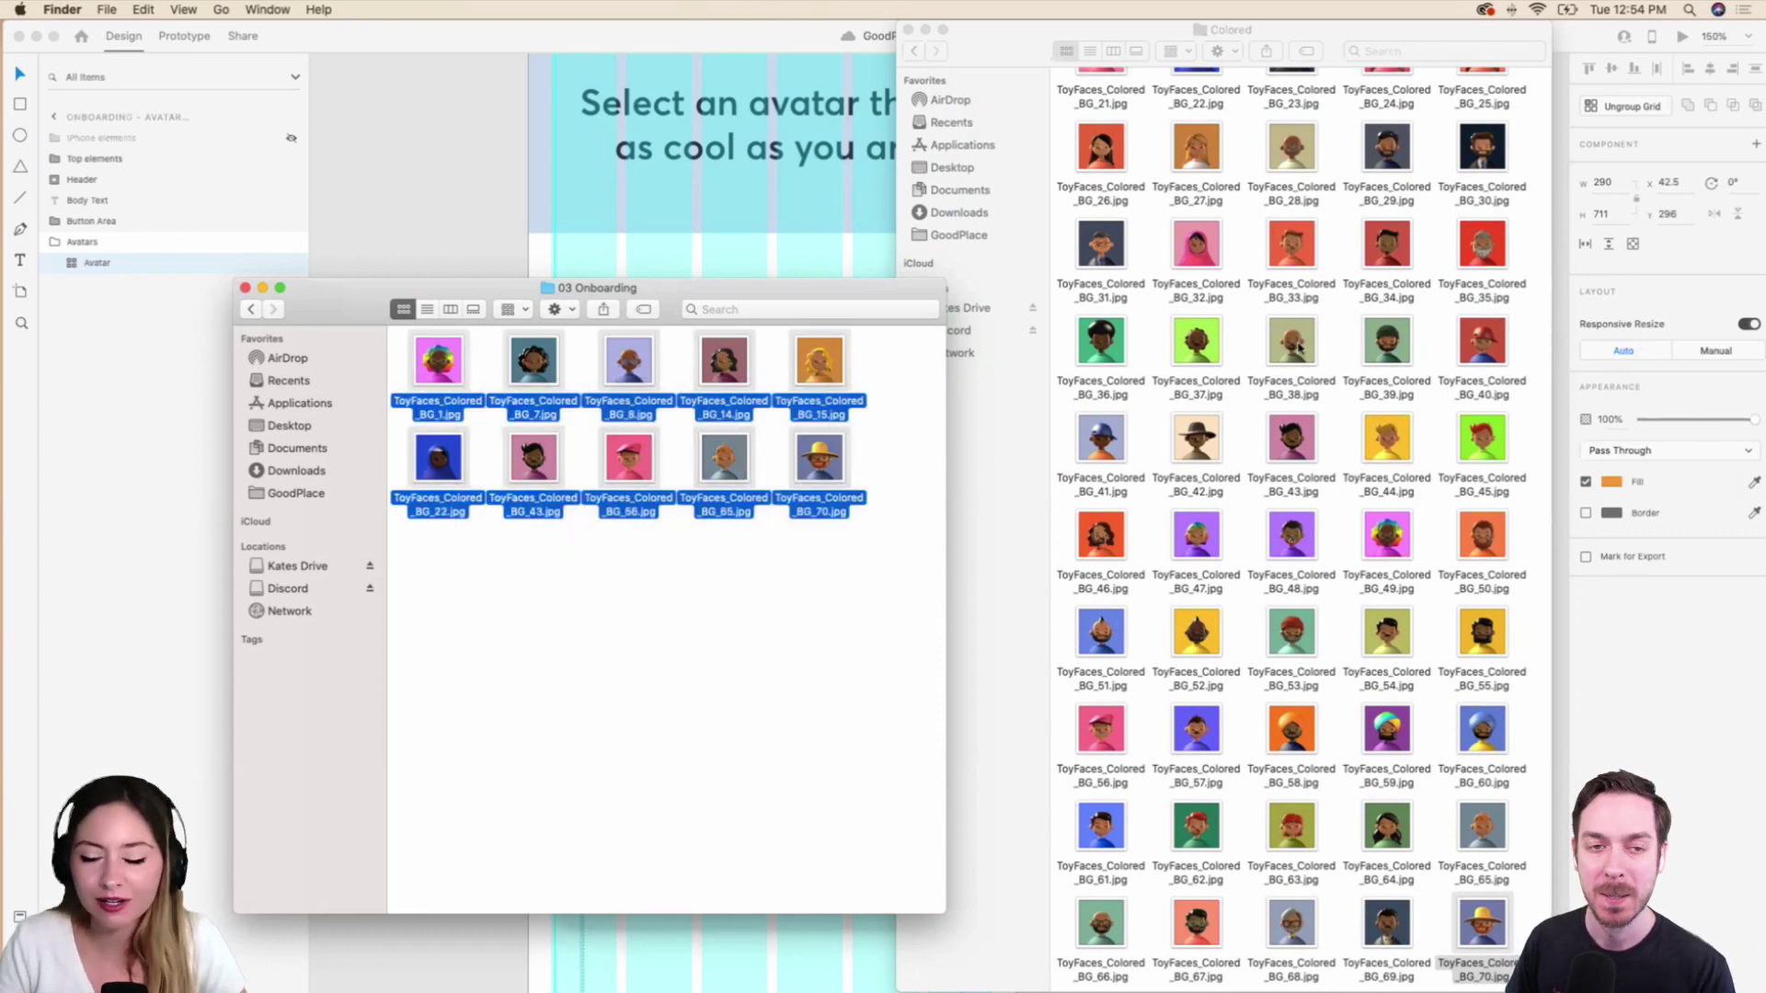
scroll(1460, 681, down, 1)
scroll(1460, 681, up, 1)
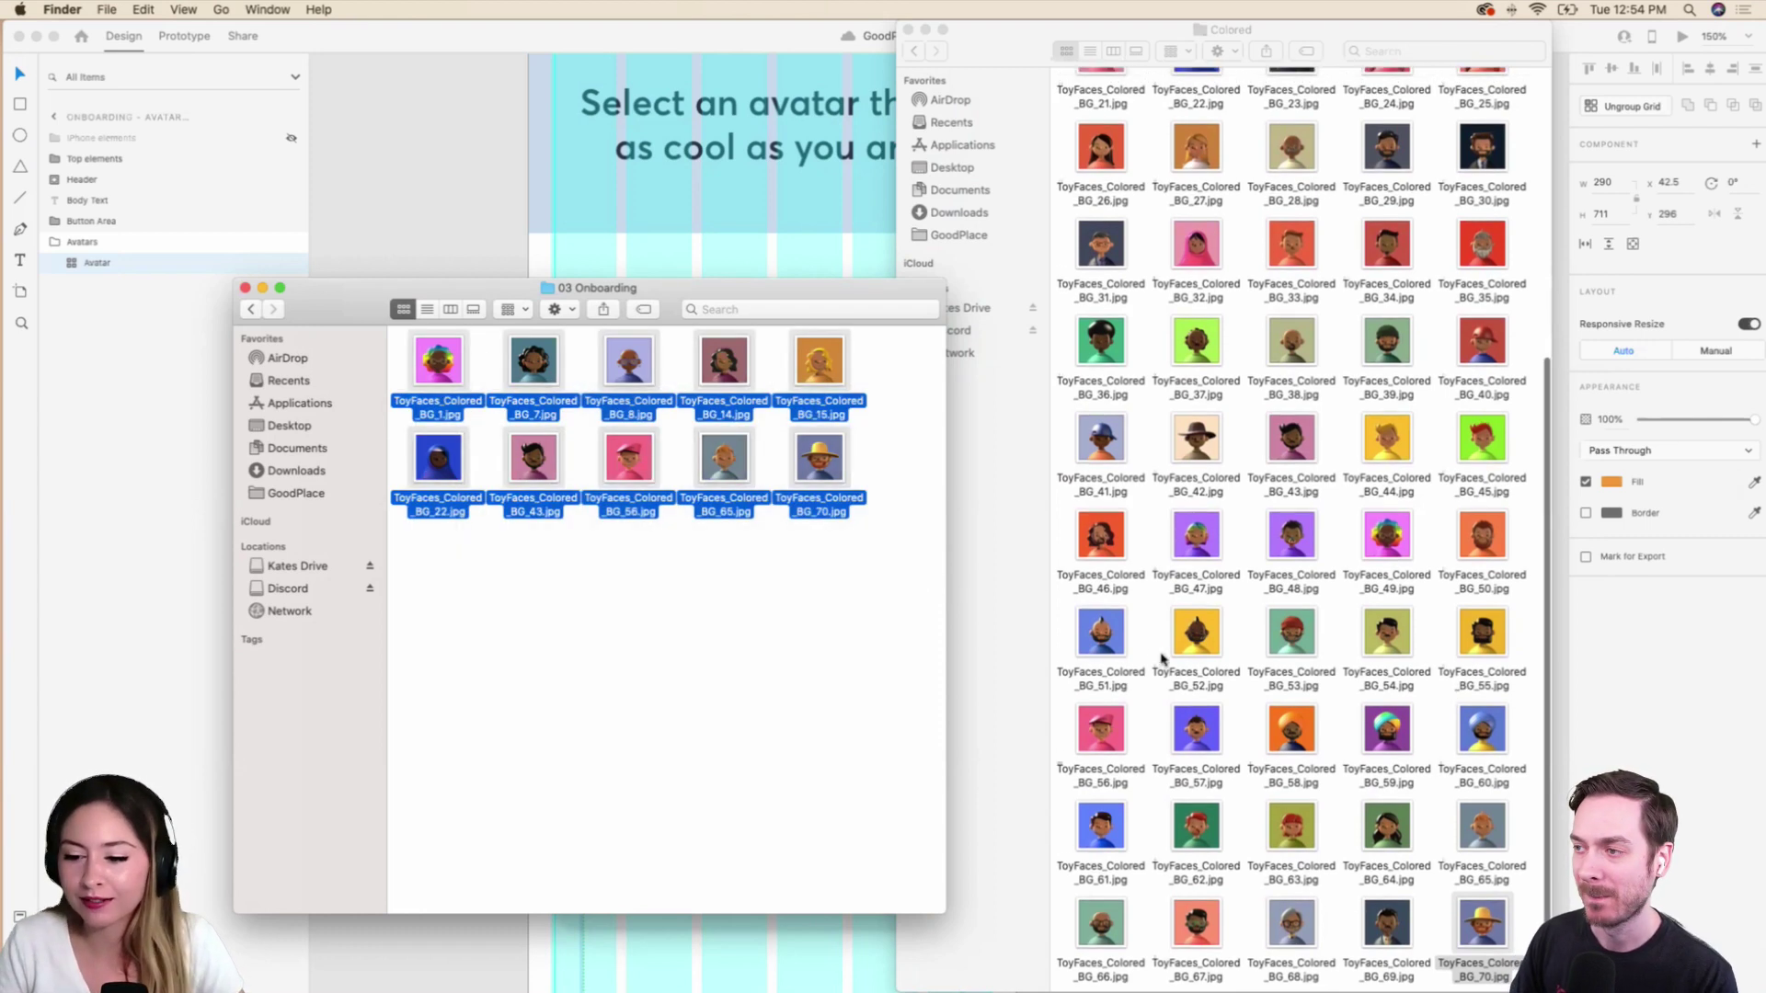
click(1103, 644)
scroll(1118, 608, up, 3)
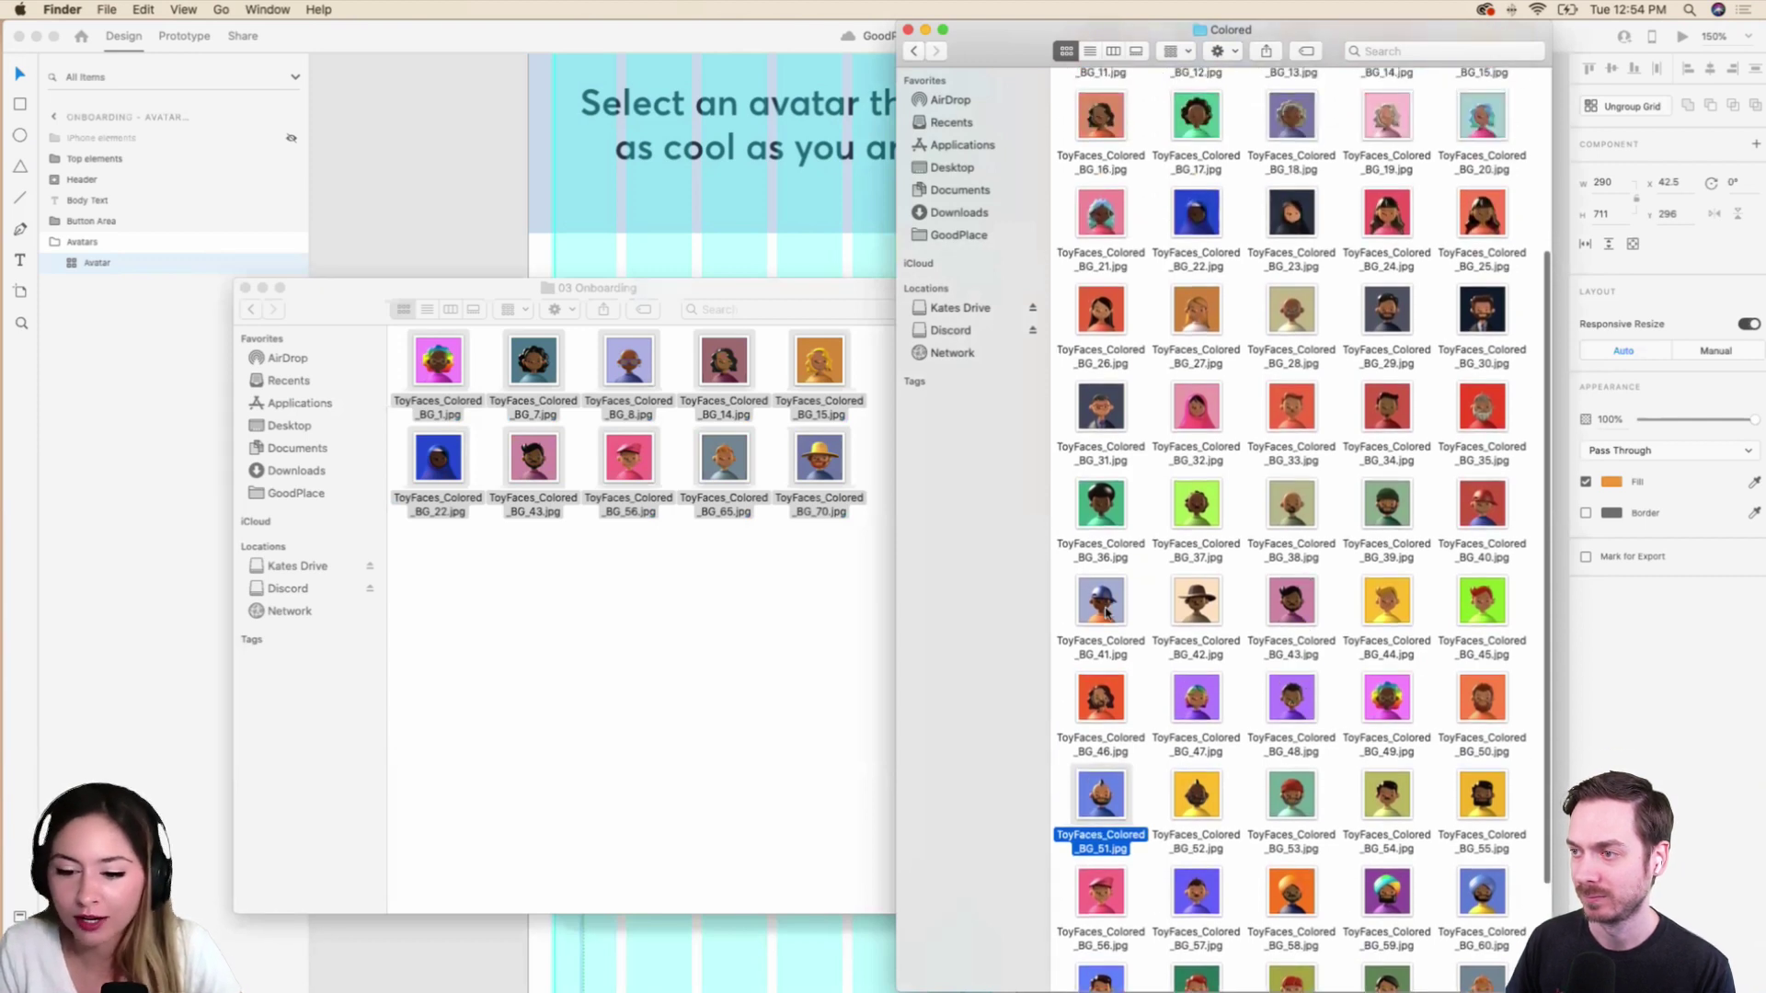
click(1106, 611)
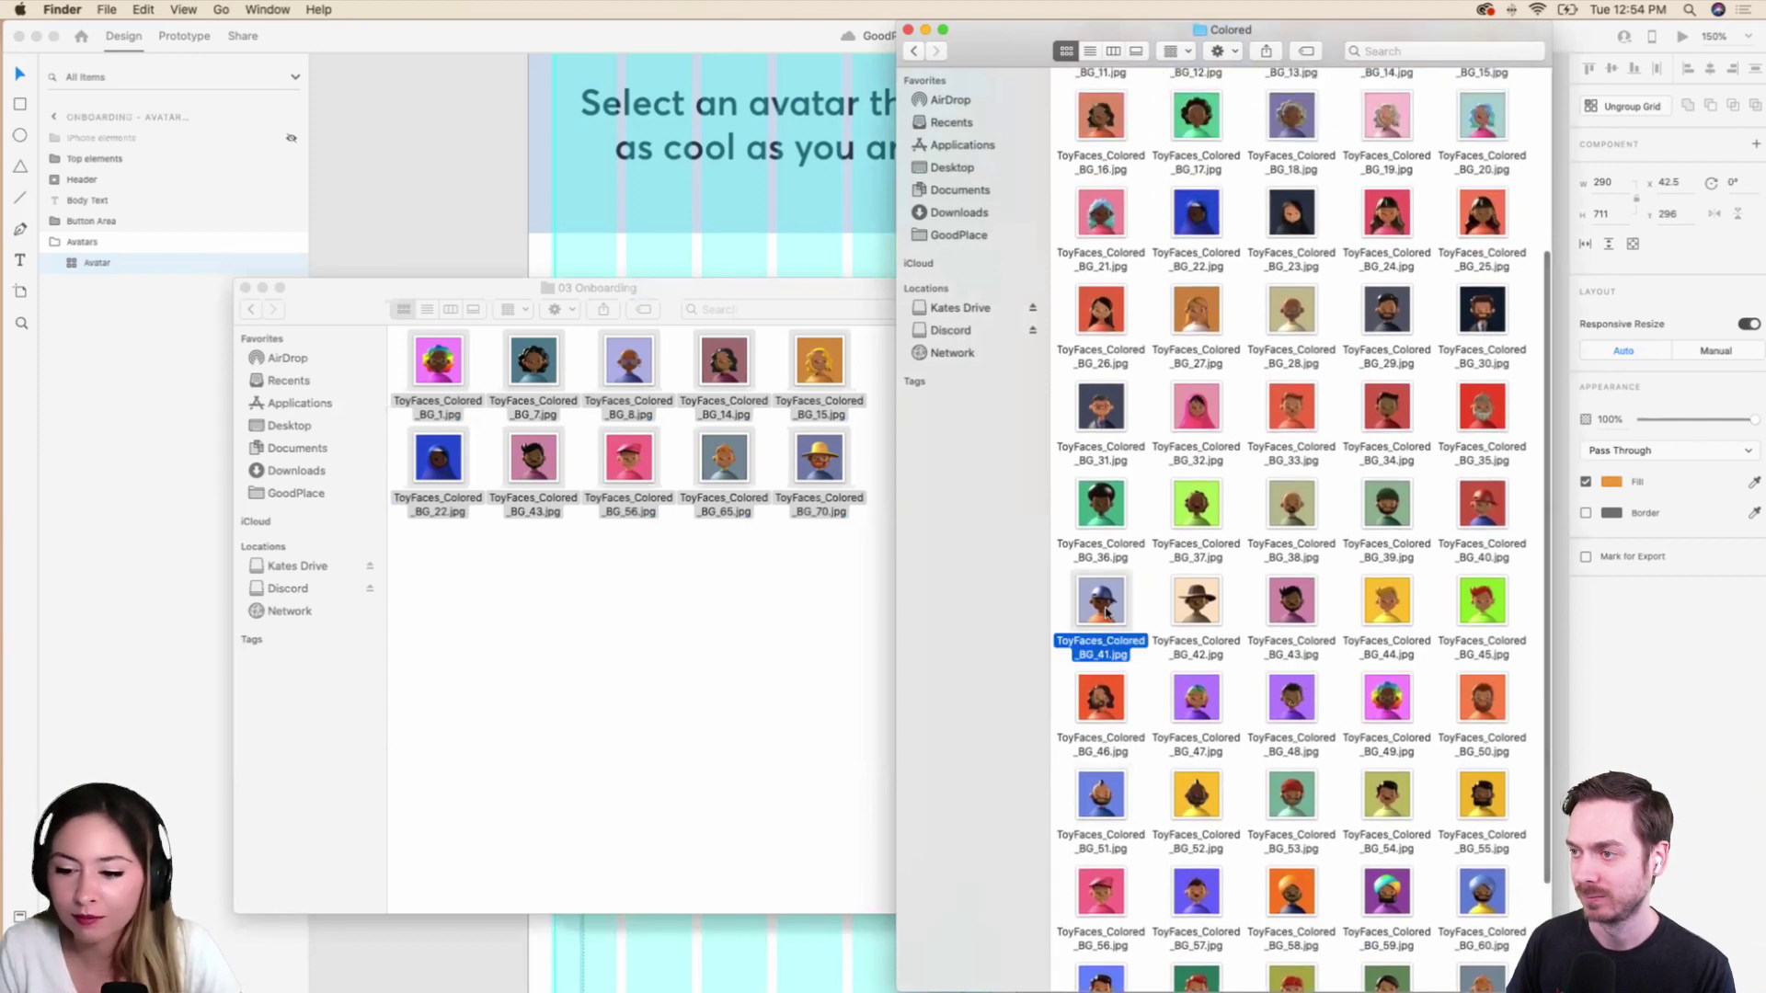
super+click(1473, 624)
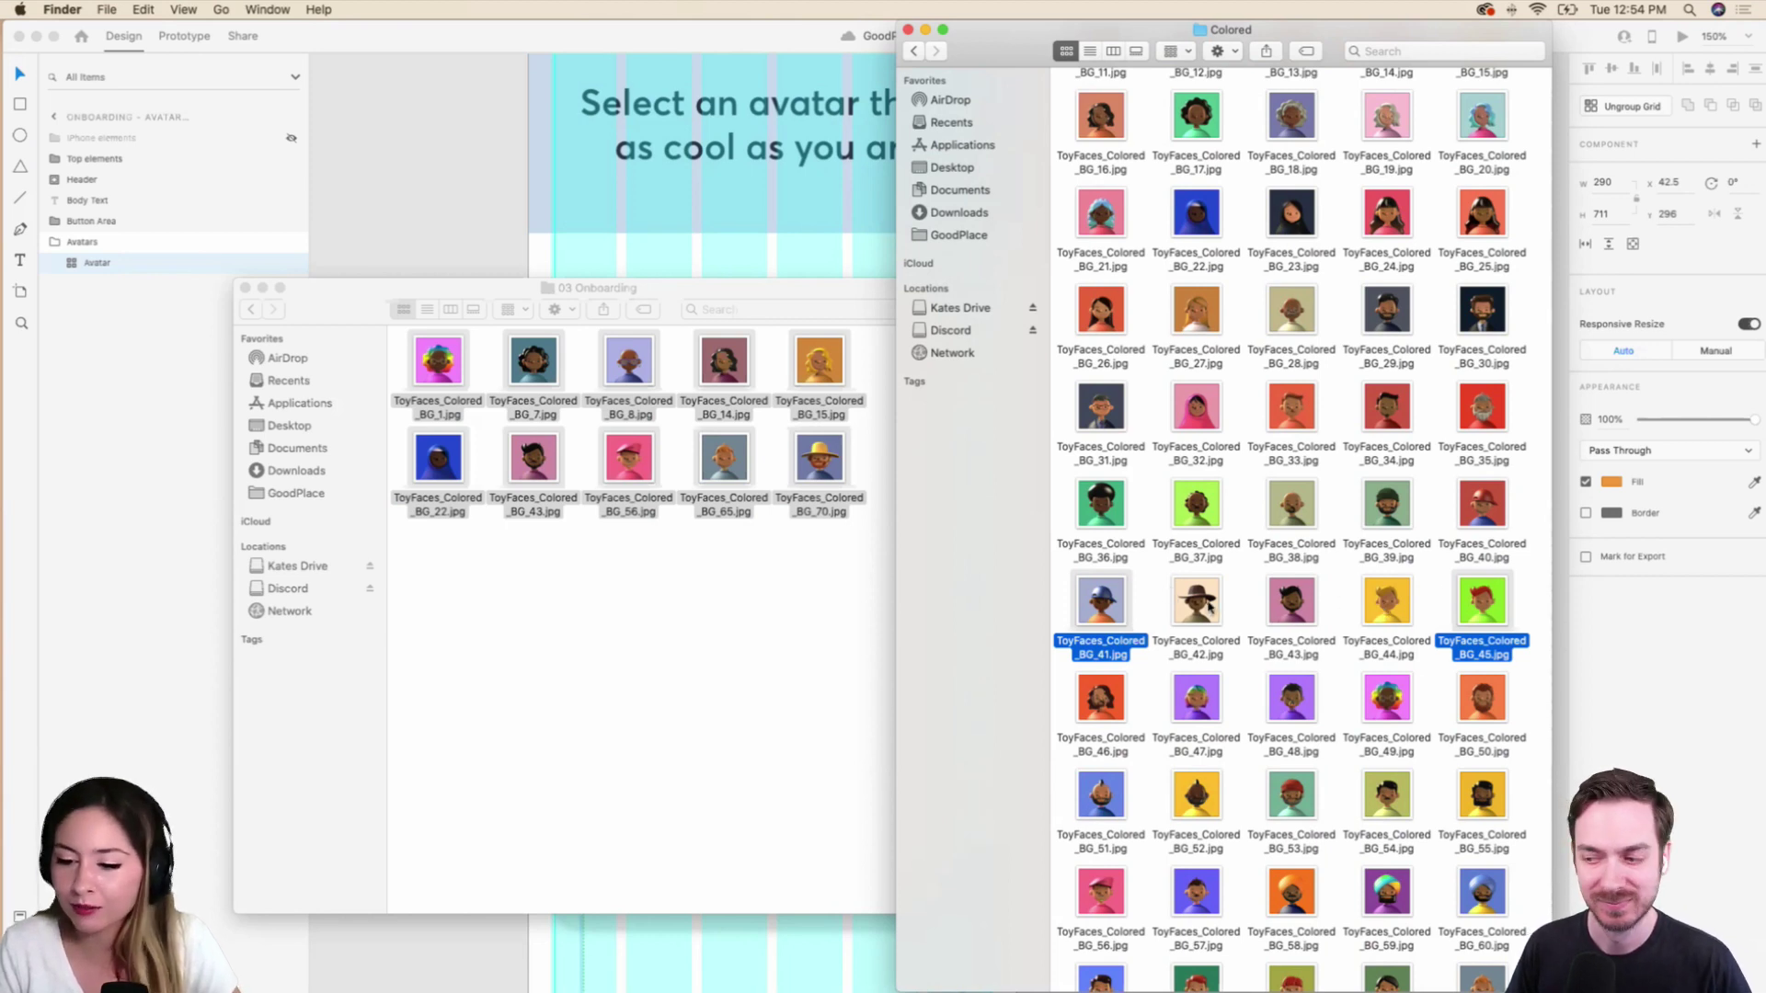
click(1311, 609)
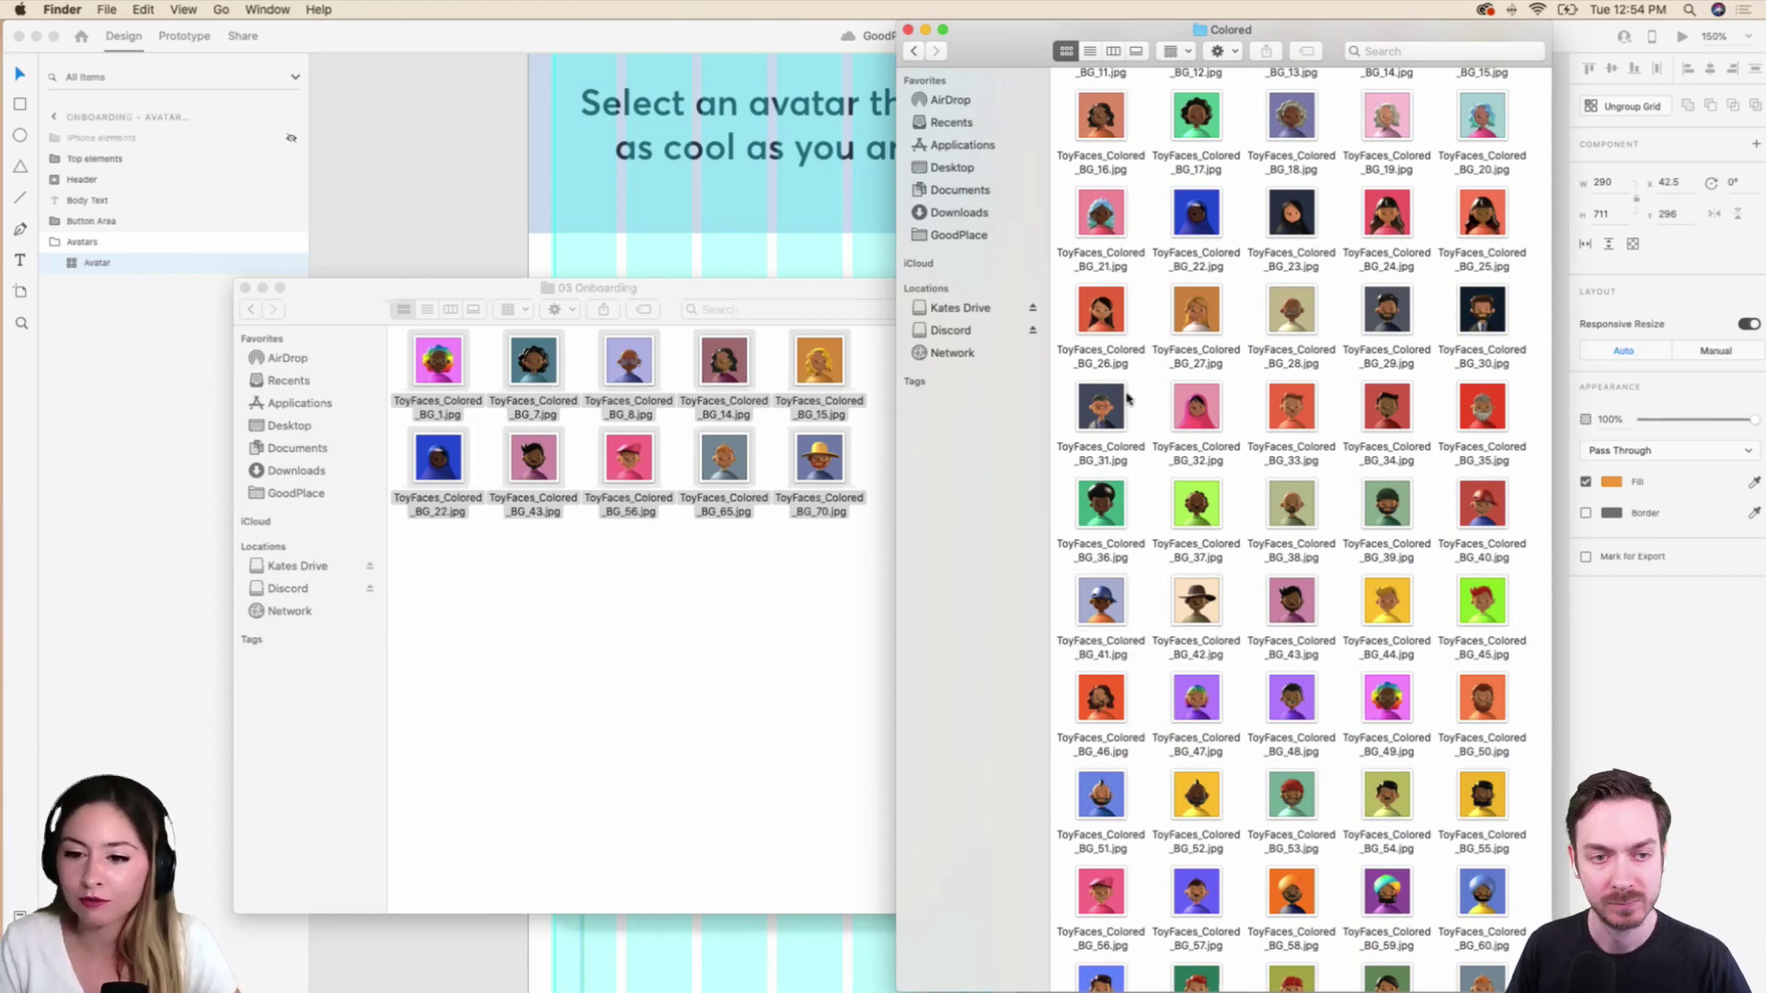
Move ToyFaces_Colored_BG_36.jpg through ToyFaces_Colored_BG_46.jpg from the Colored folder into 03 Onboarding, skipping the duplicate ToyFaces_Colored_BG_43.jpg.
super+click(1115, 520)
super+click(1208, 512)
super+click(1320, 516)
super+click(1396, 513)
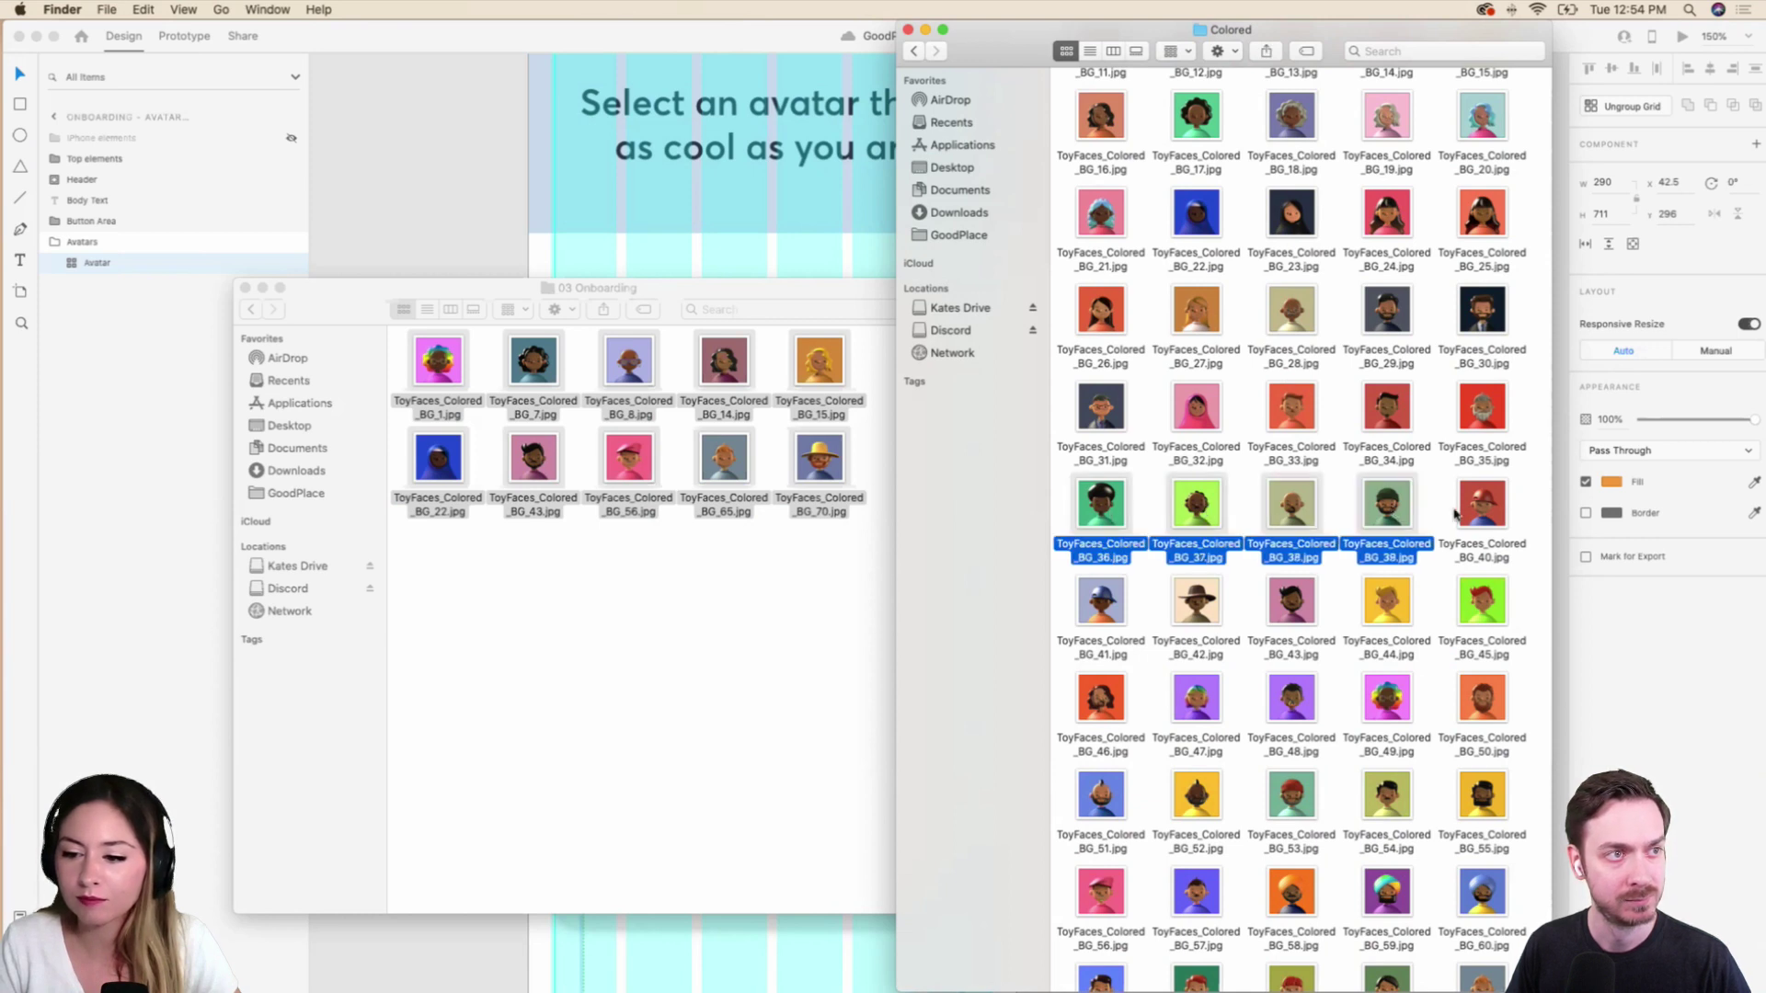
super+click(1457, 515)
super+click(1060, 618)
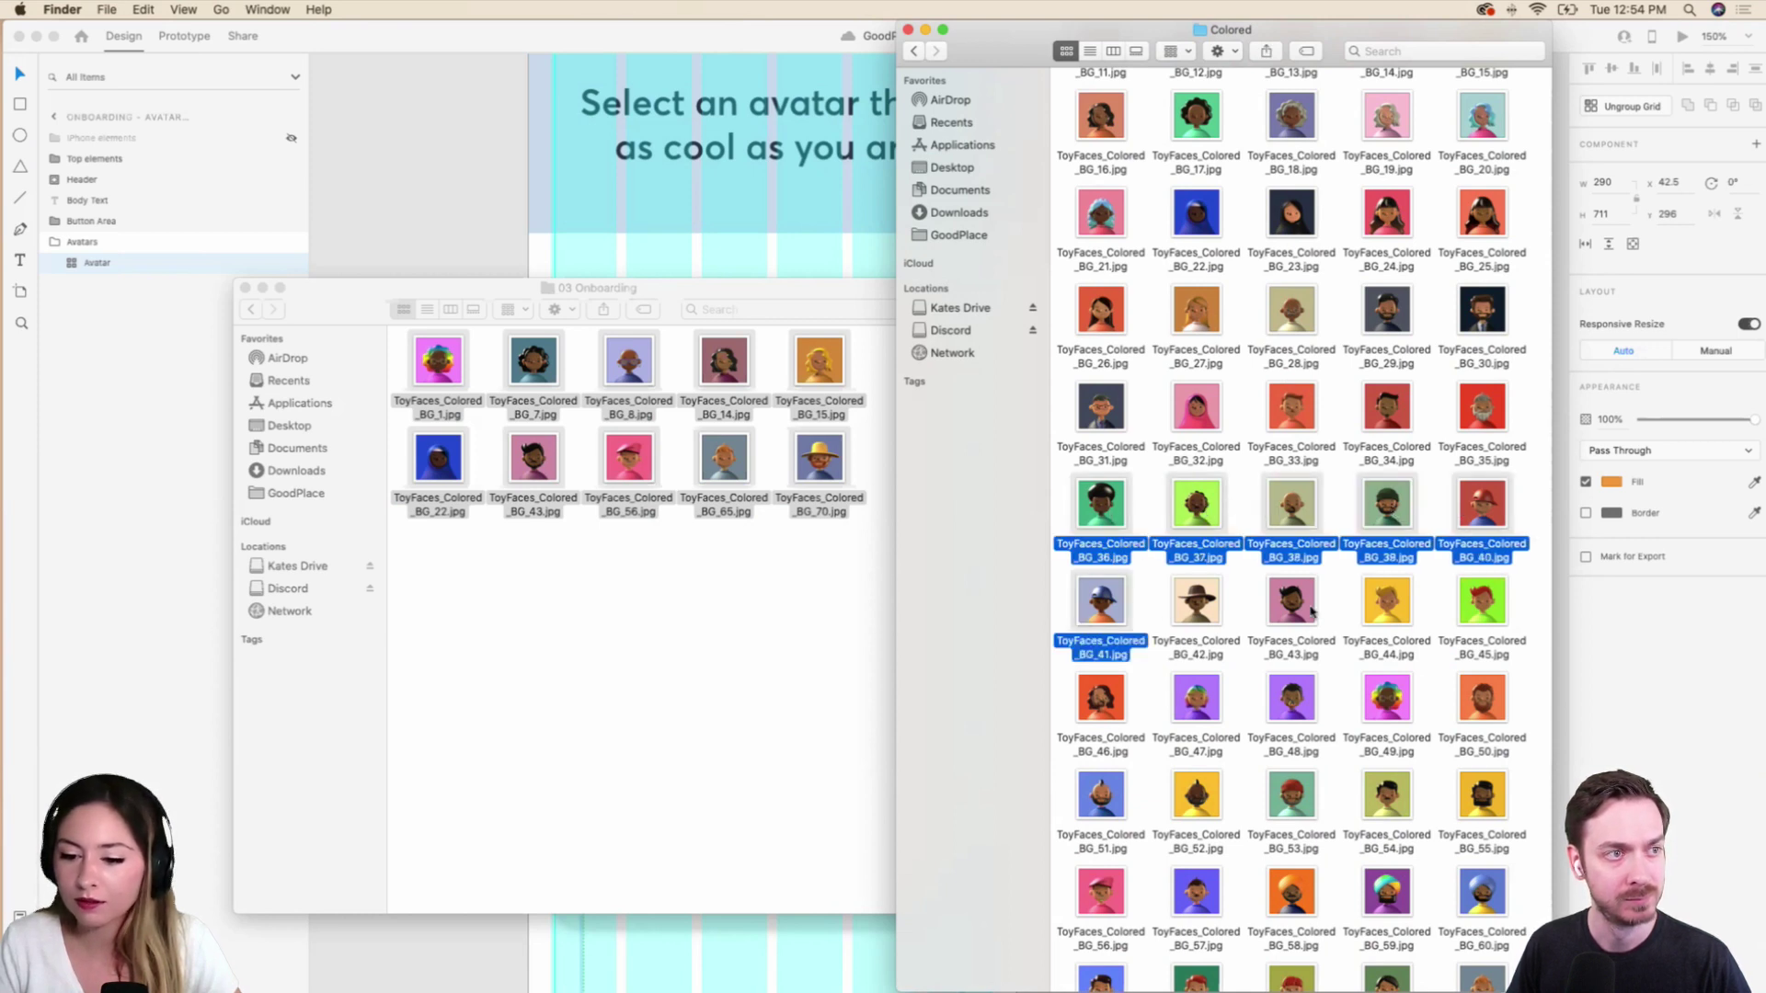
super+click(1184, 607)
super+click(1312, 612)
super+click(1482, 613)
super+click(1391, 613)
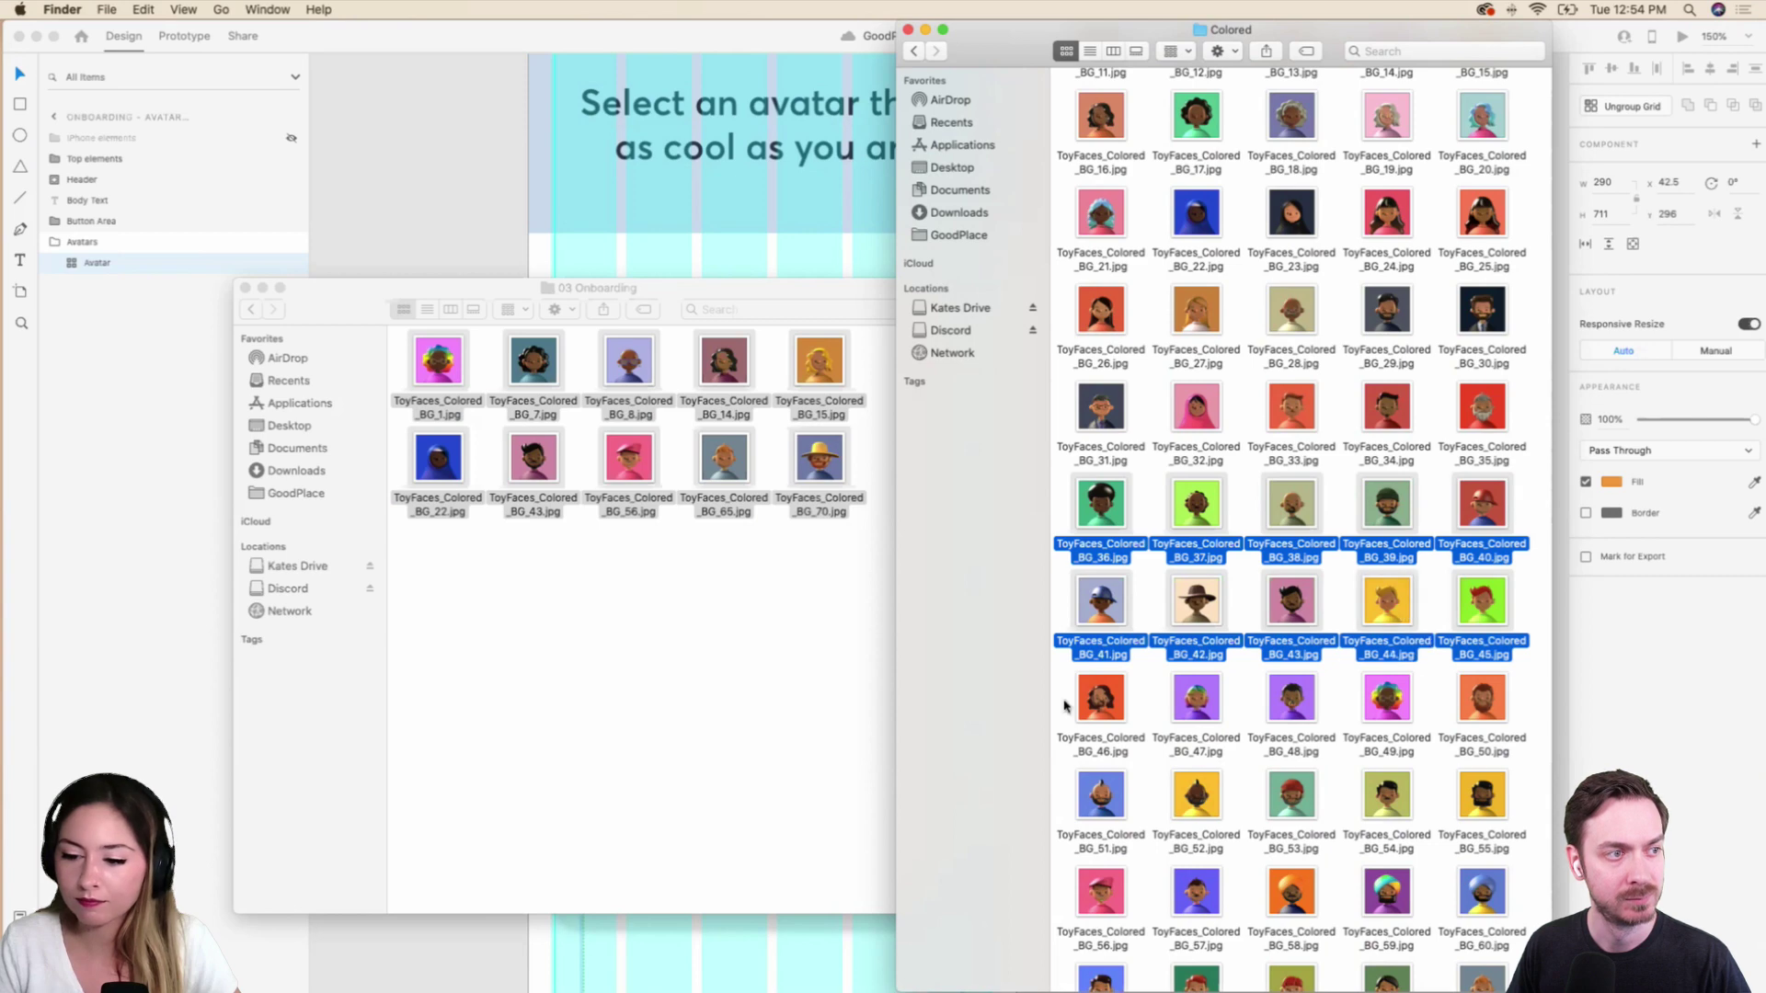
super+click(1068, 709)
drag(750, 657, 755, 638)
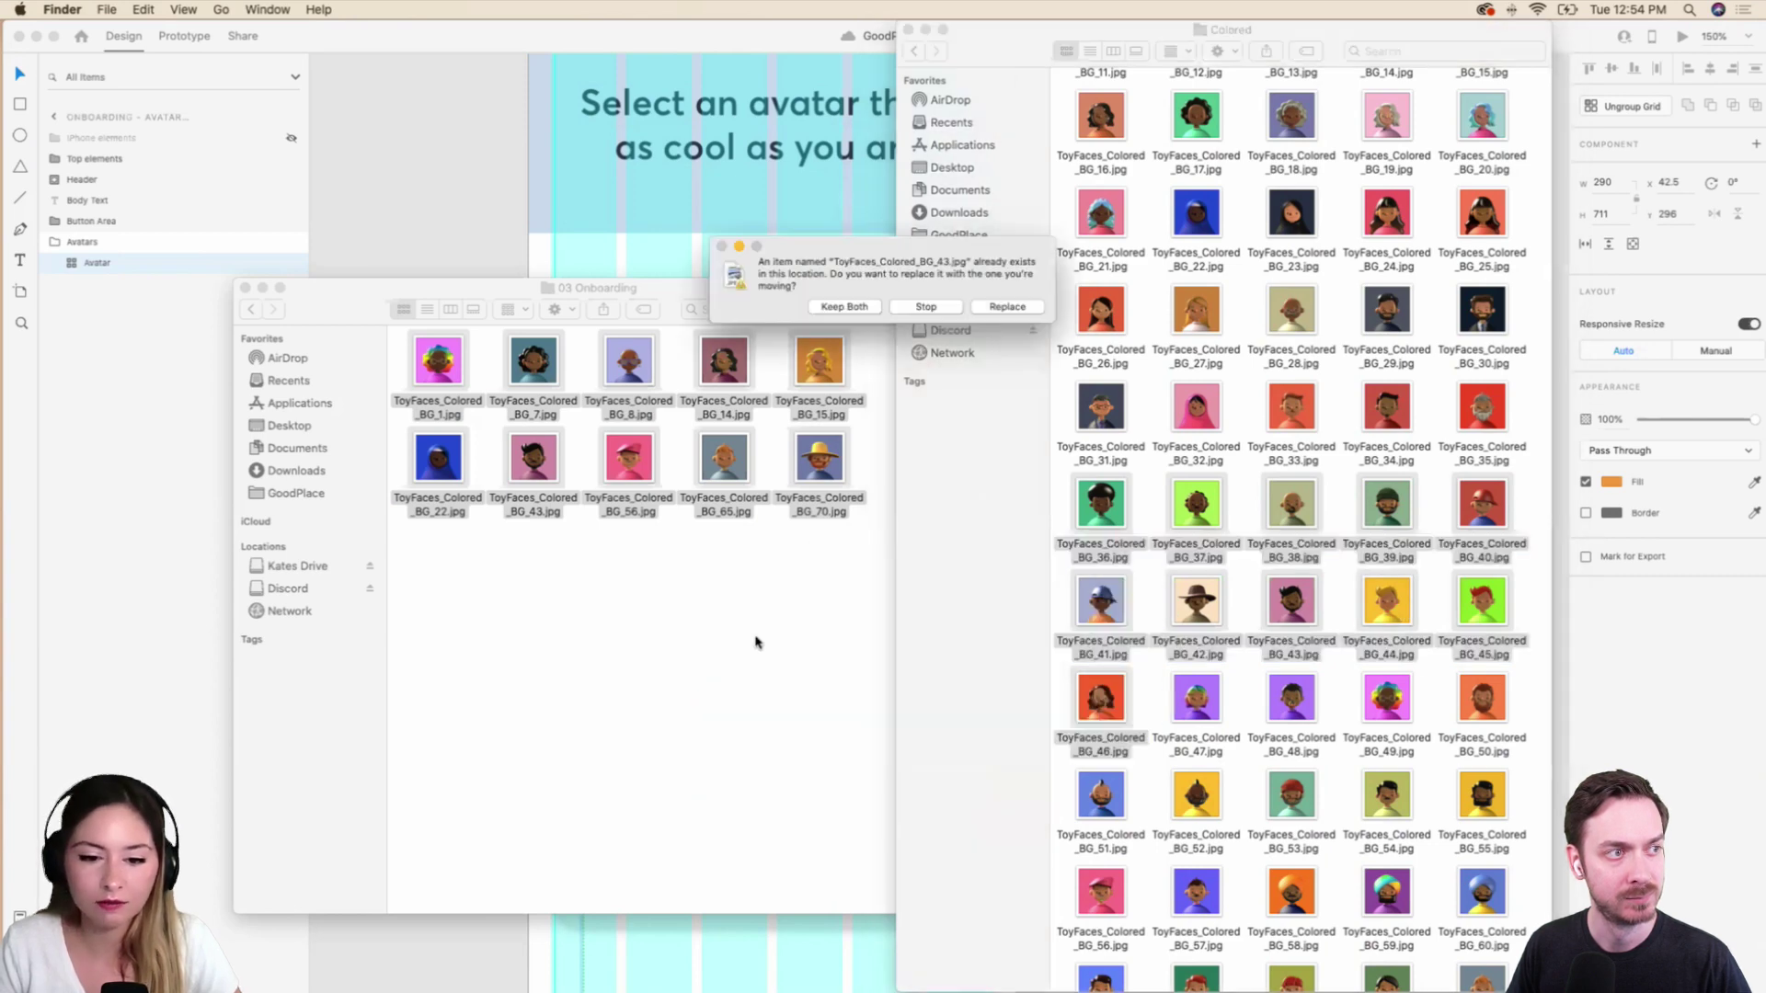
click(931, 306)
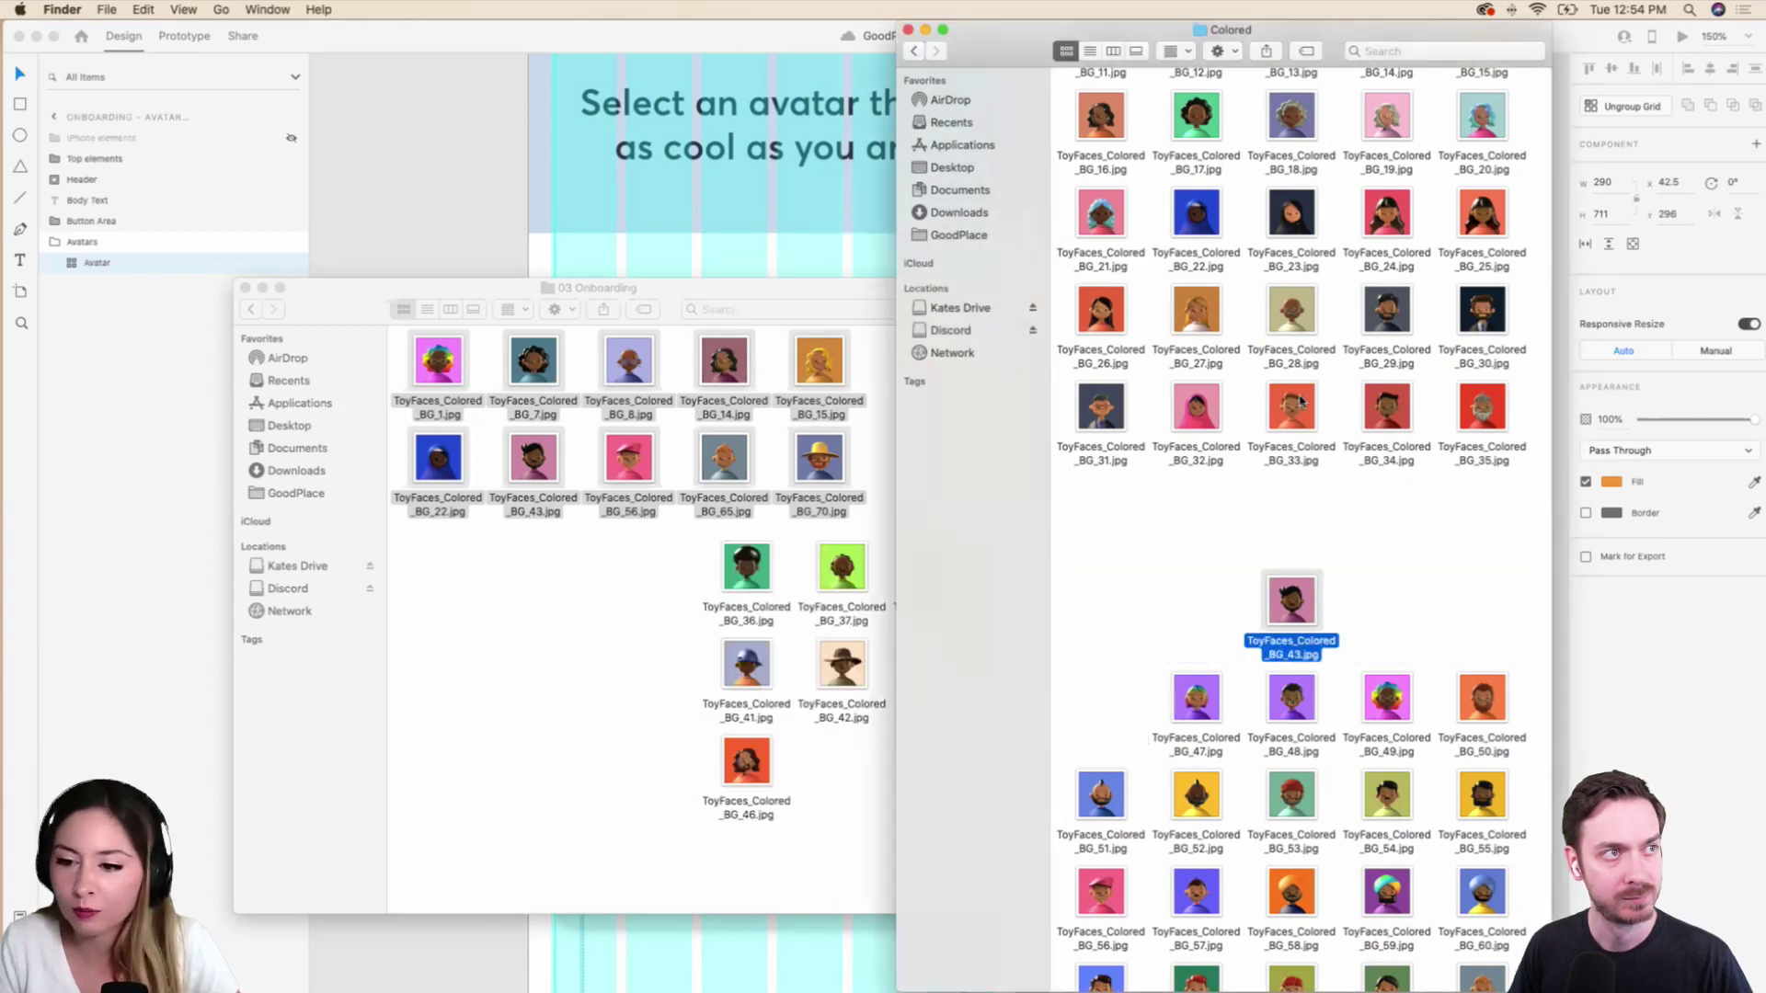
Move ToyFaces_Colored_BG_33.jpg from the Colored folder into 03 Onboarding and show that folder in column view.
drag(1304, 396, 630, 662)
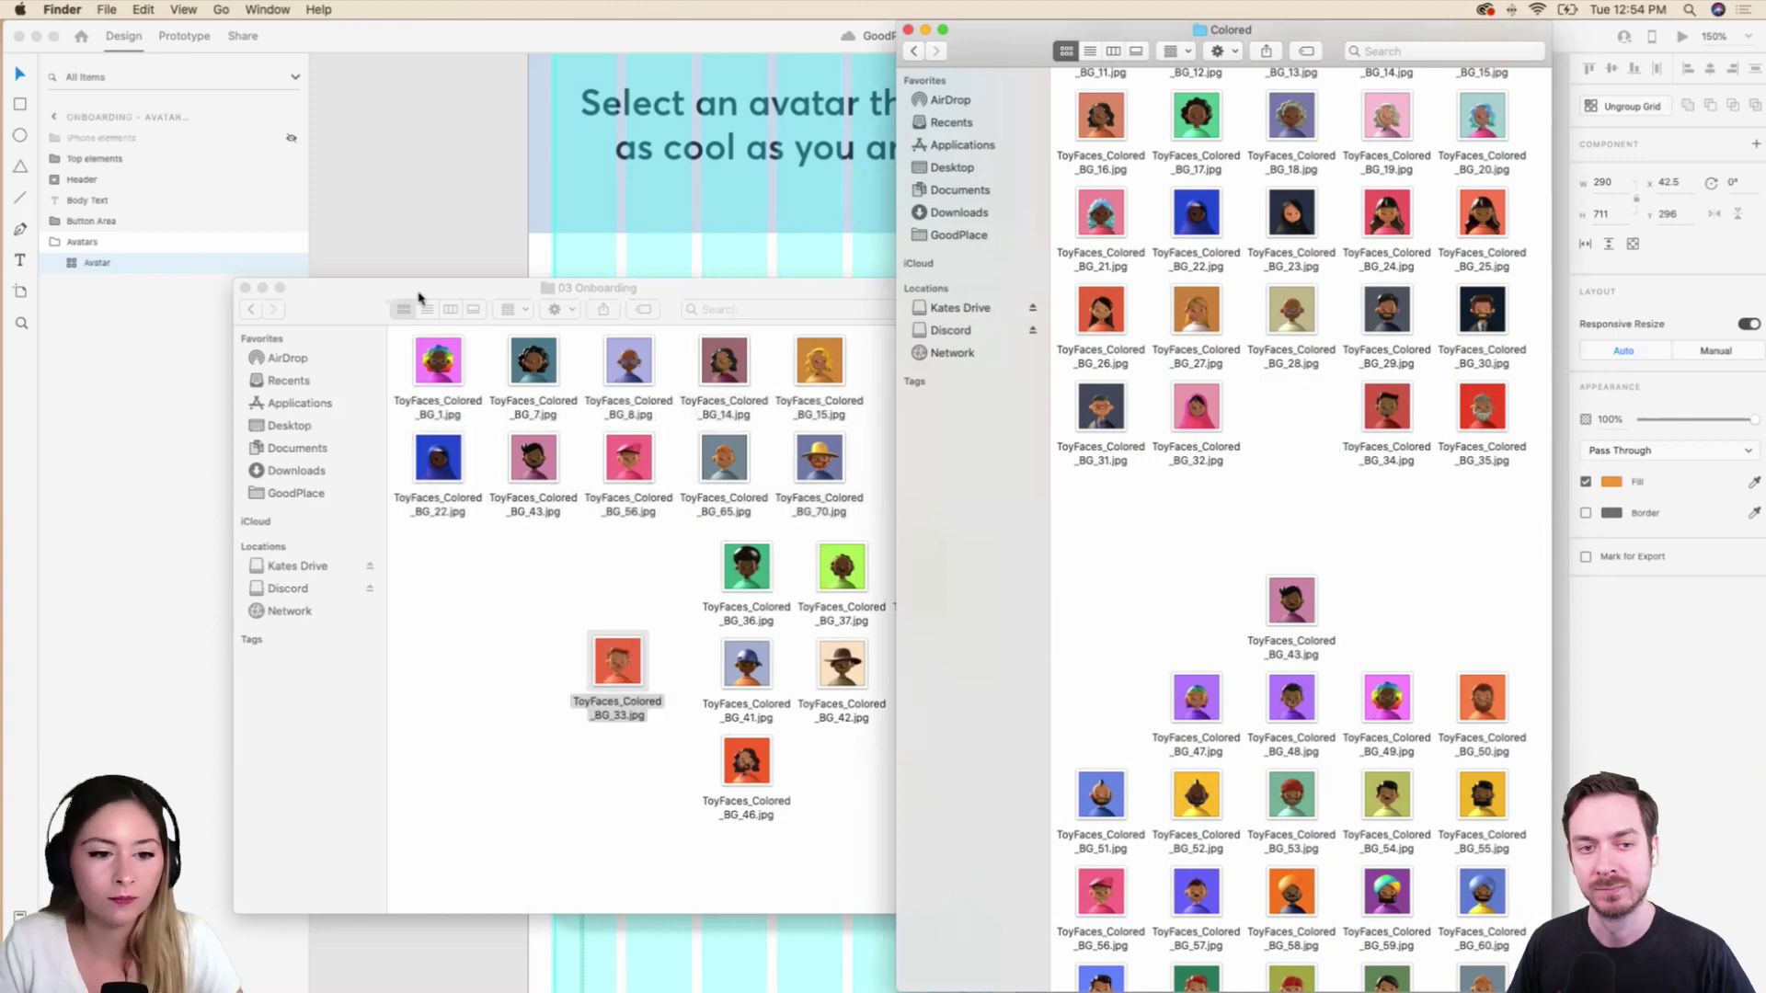
click(450, 311)
click(450, 311)
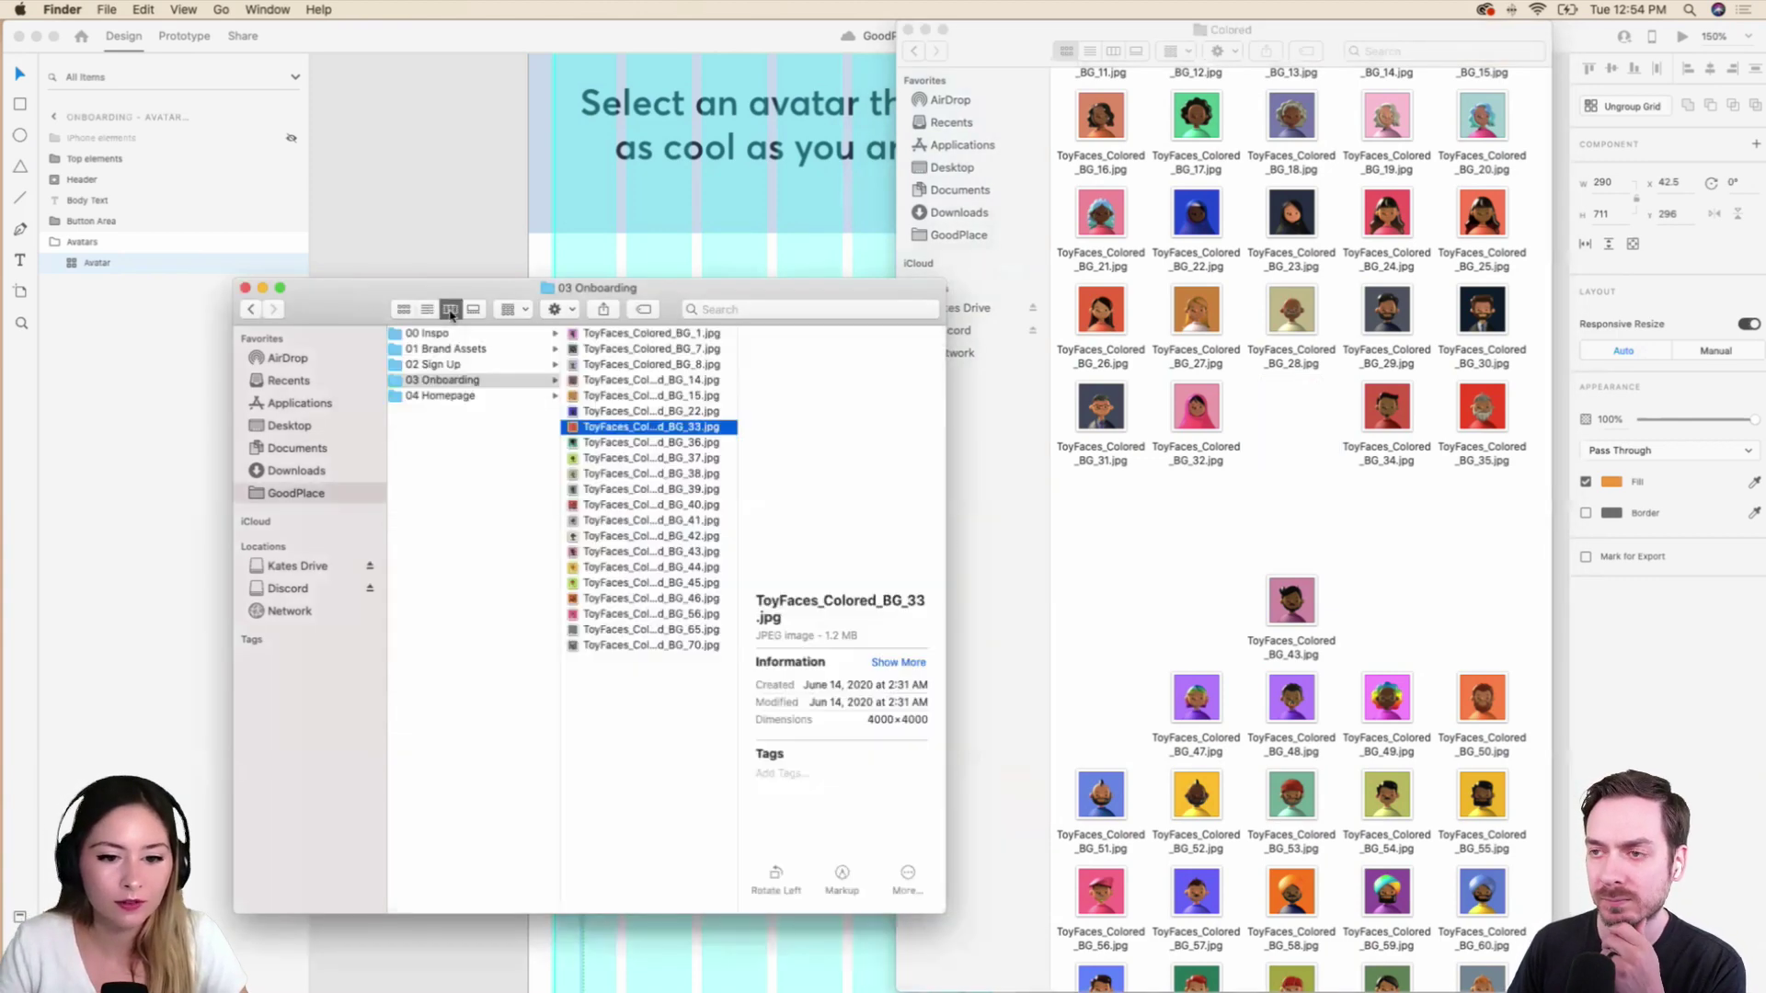
click(621, 333)
Select the first circle inside the avatar repeat grid, and leave only the 03 Onboarding Finder window open beside the artboard.
click(684, 259)
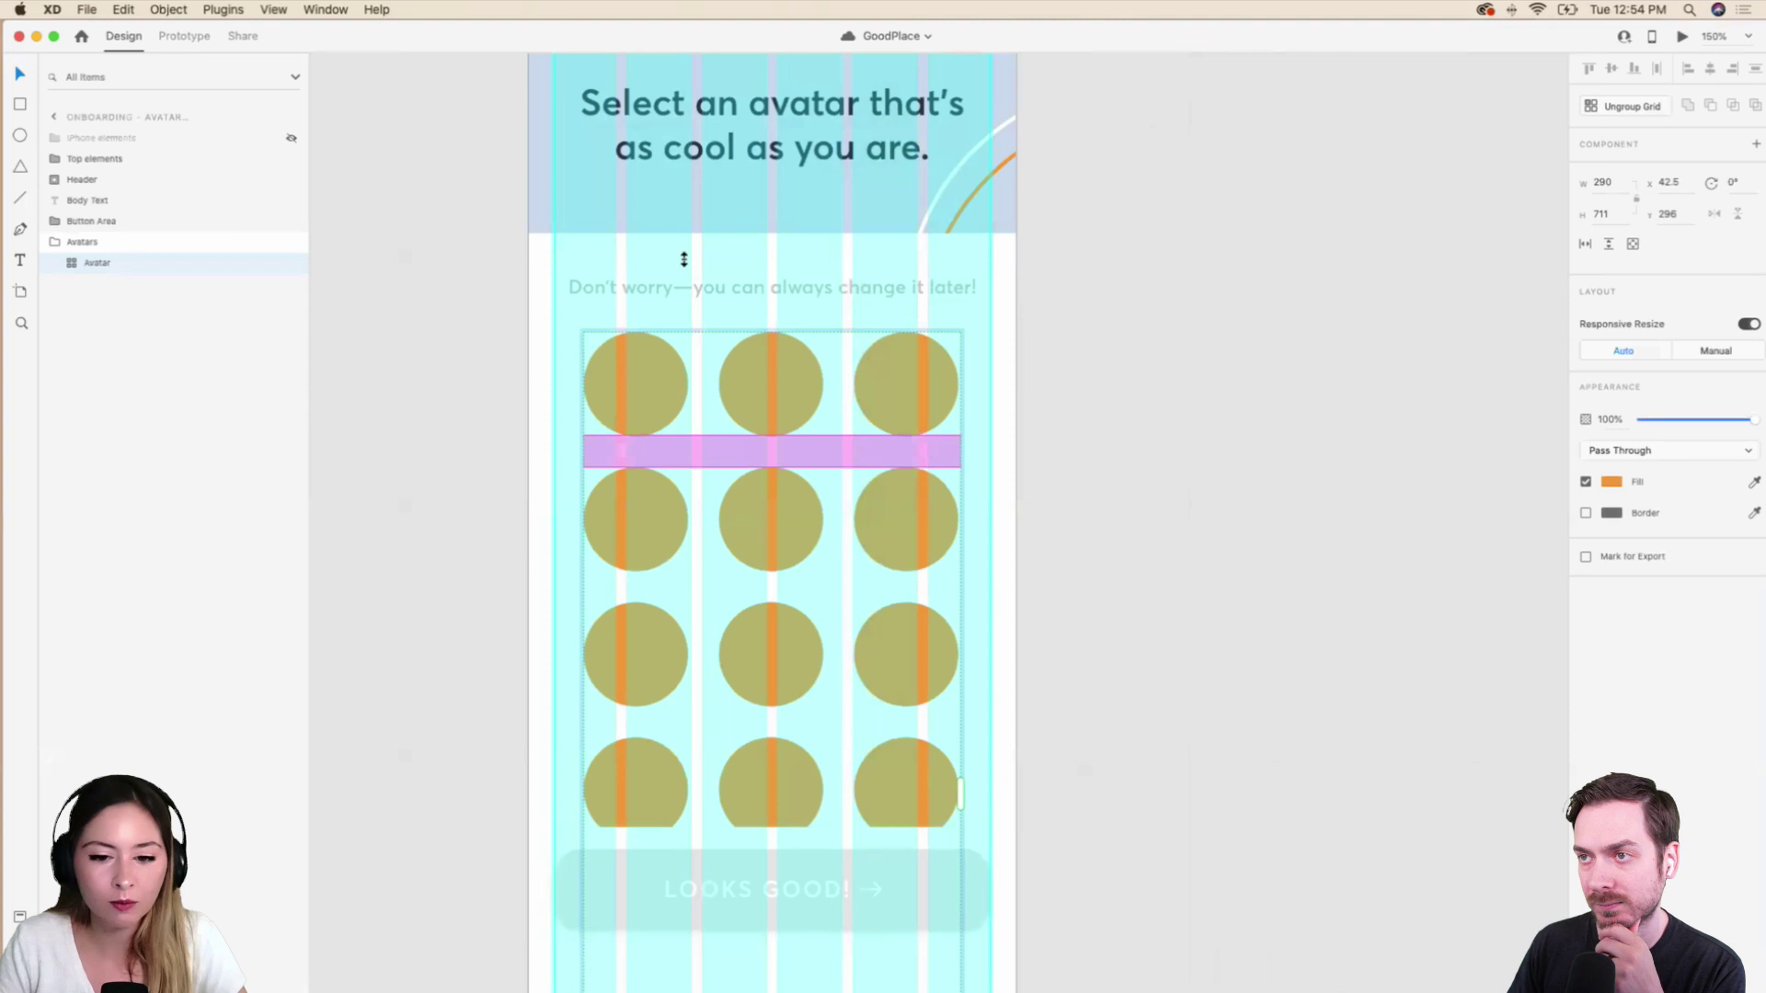
double_click(673, 395)
mouse_move(359, 992)
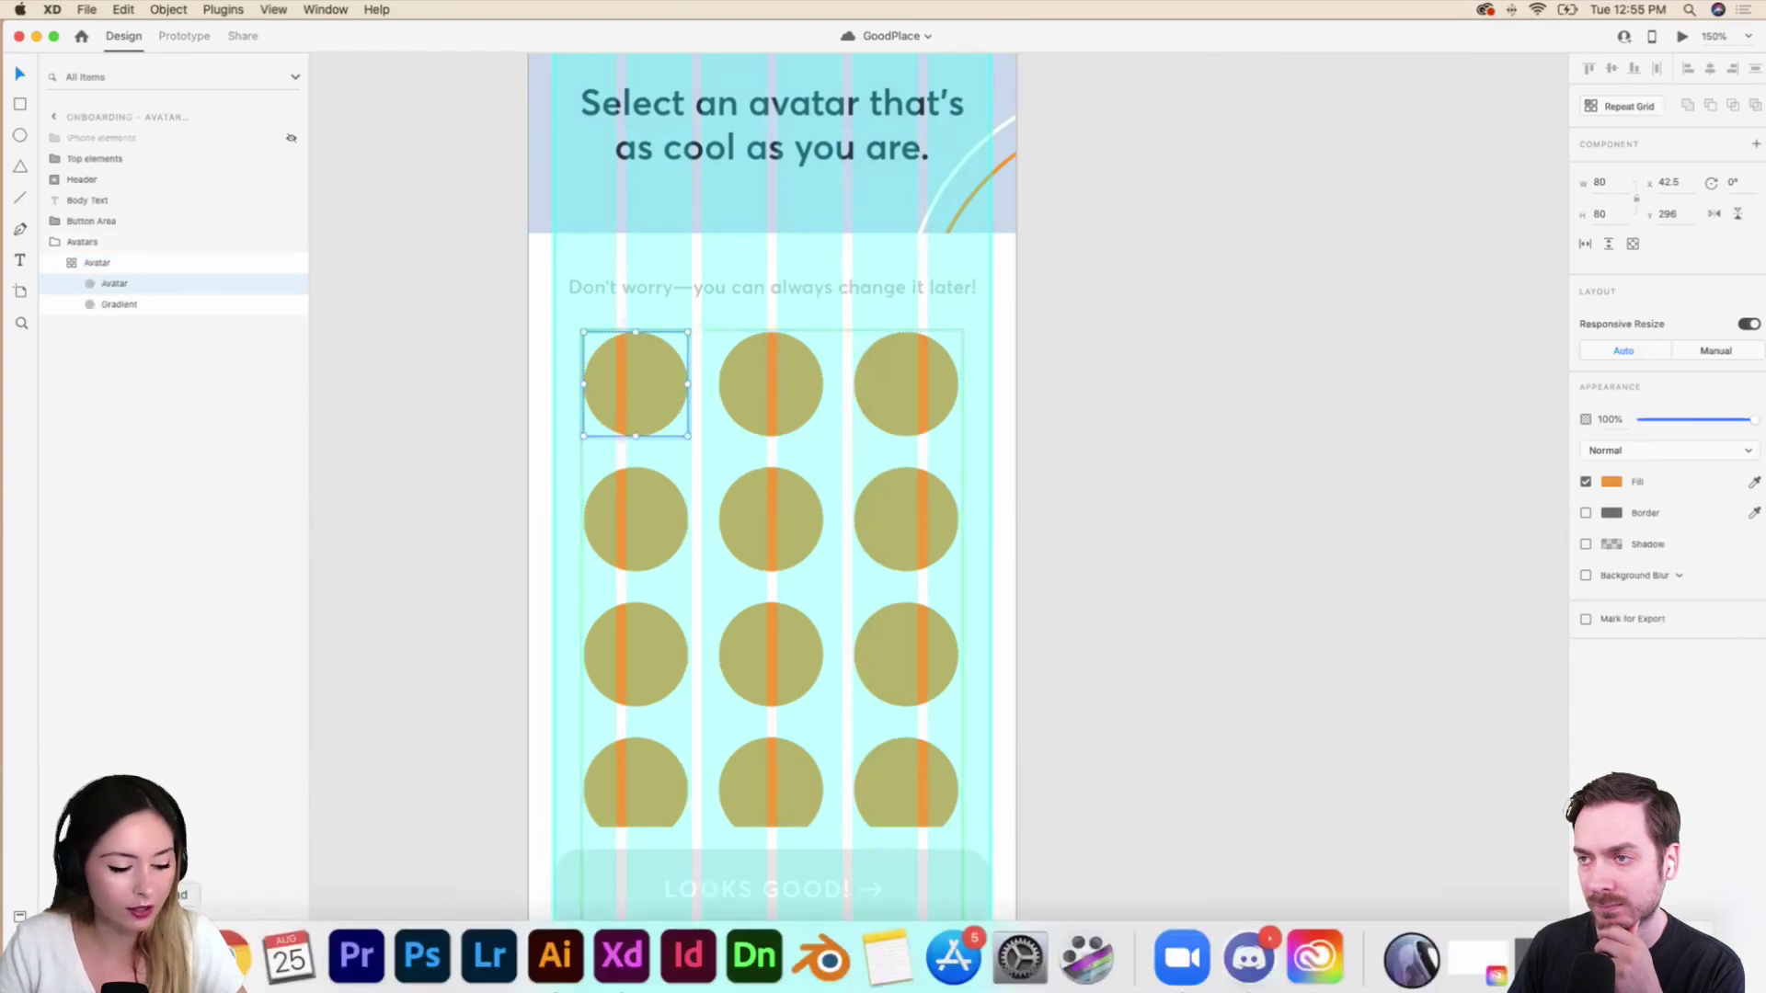
key(super+Tab)
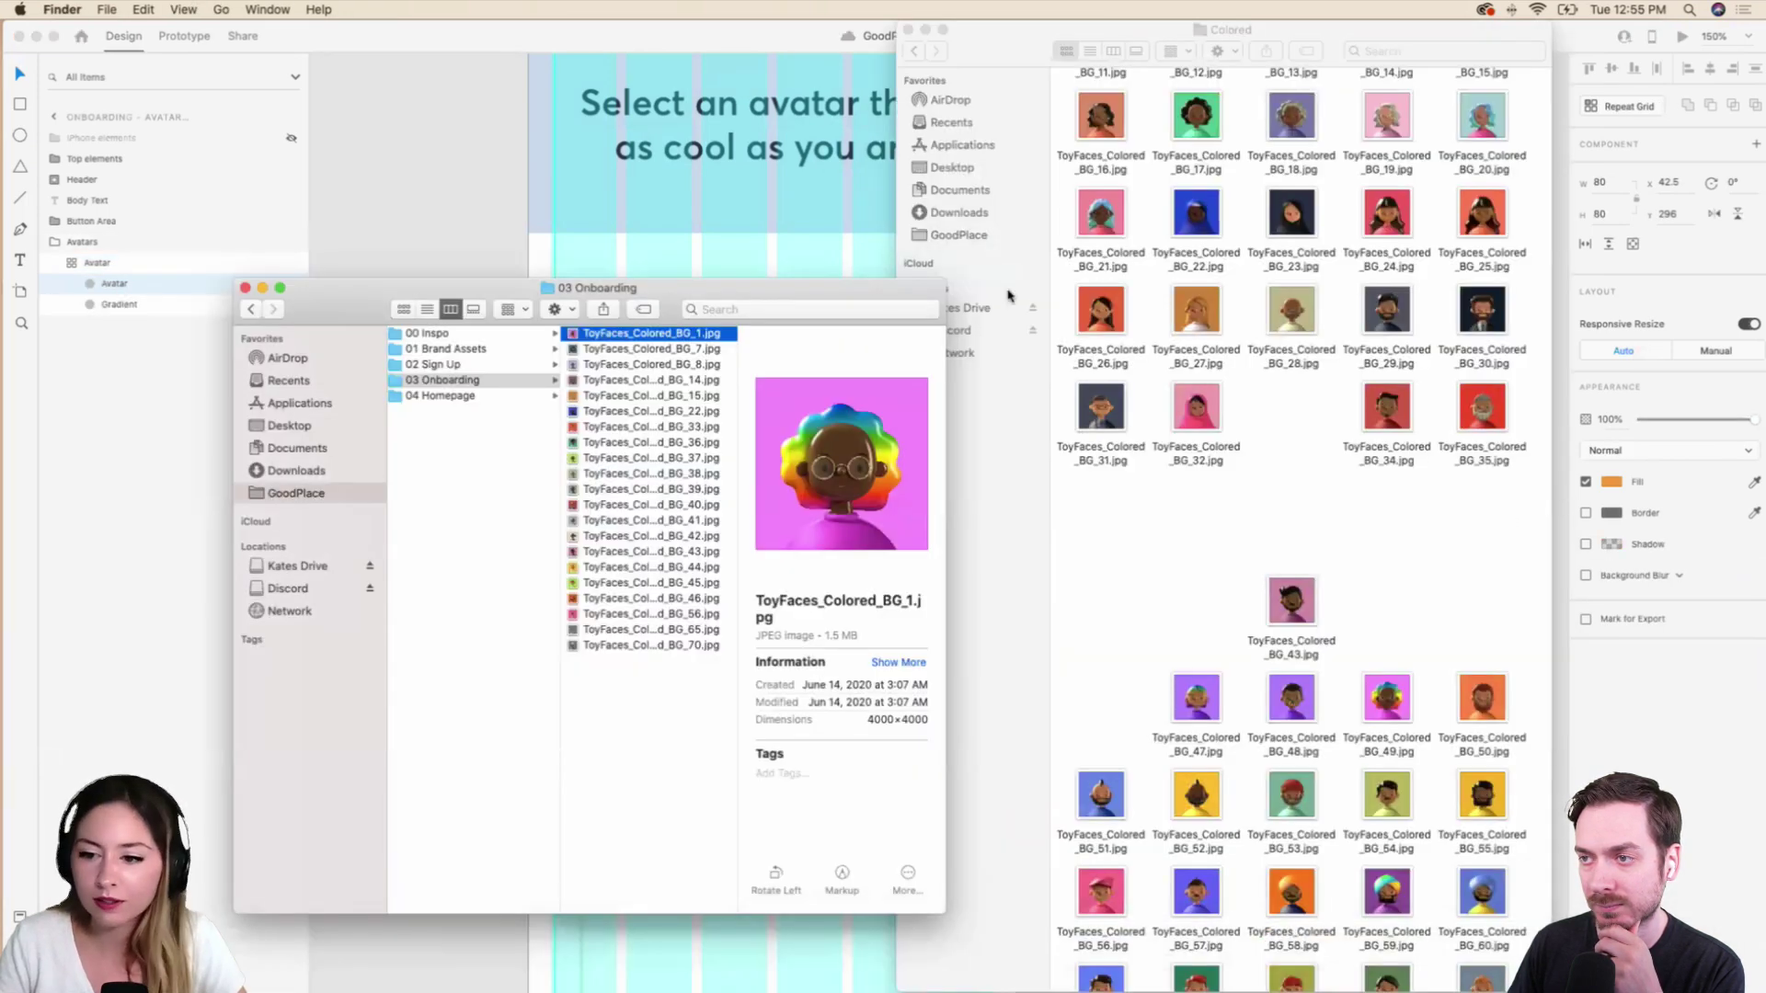
drag(1057, 32, 1107, 46)
click(1061, 30)
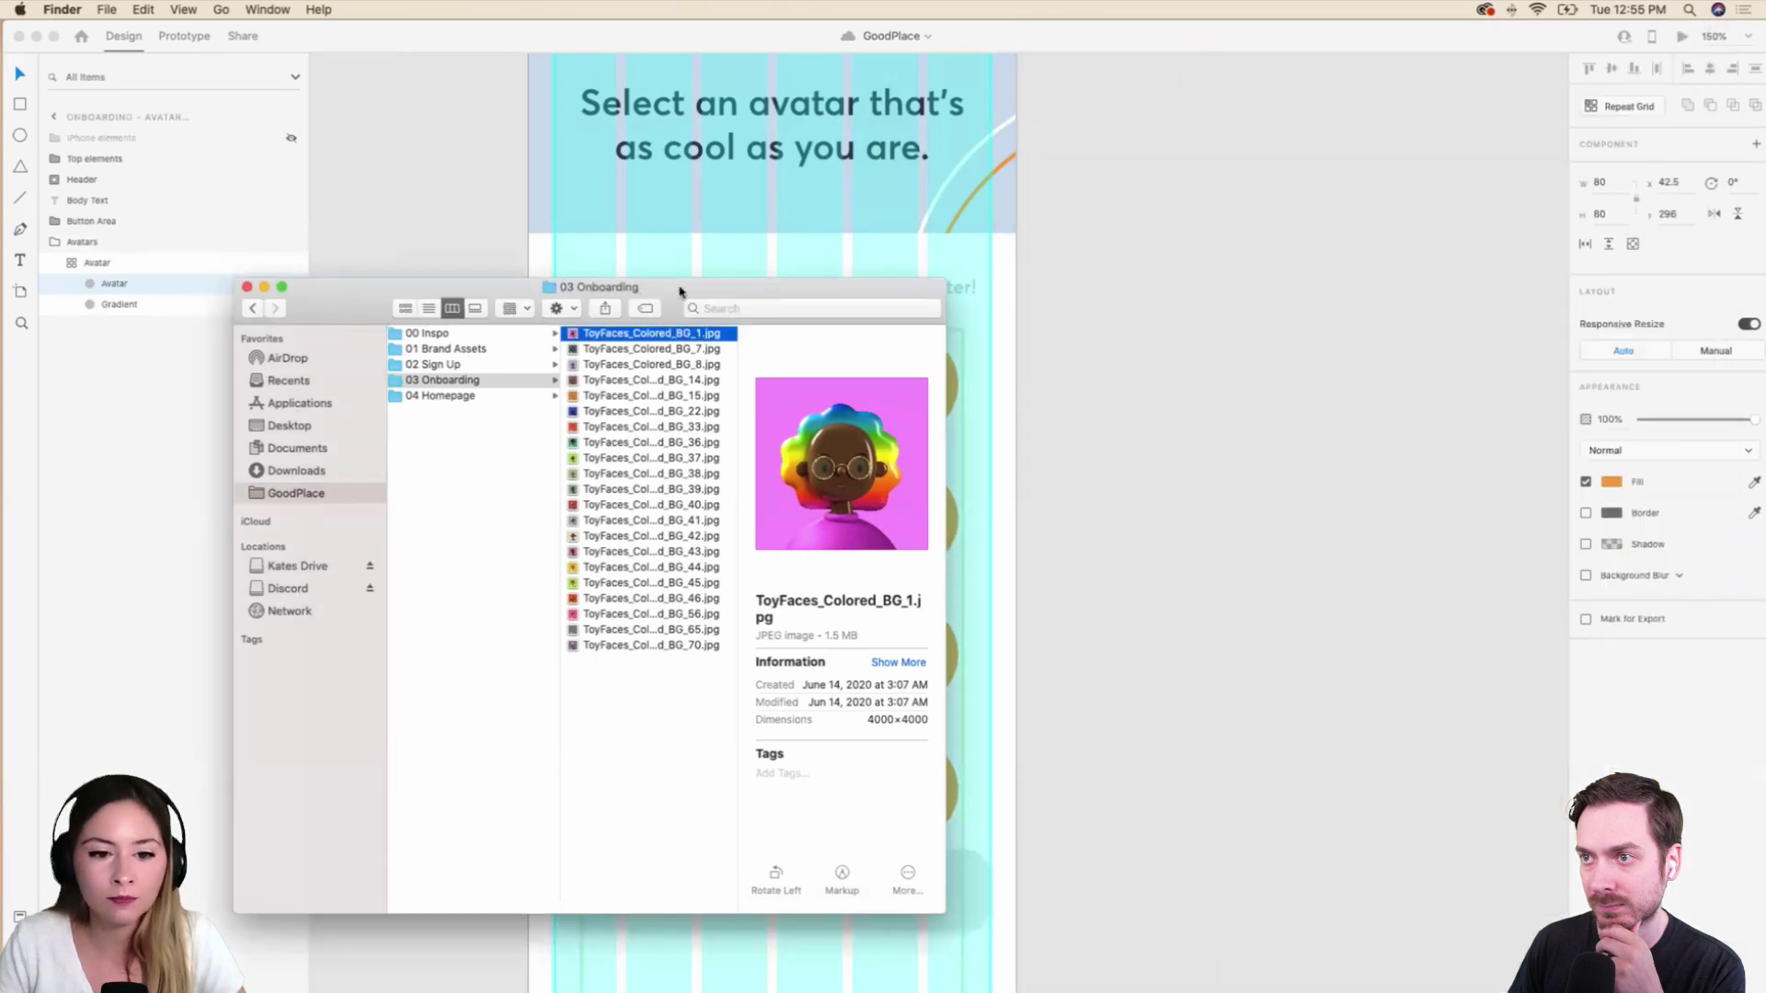
drag(678, 288, 1483, 164)
Fill the repeat grid's avatar circles with all the ToyFaces images from 03 Onboarding, ToyFaces_Colored_BG_1.jpg through ToyFaces_Colored_BG_70.jpg.
click(1461, 521)
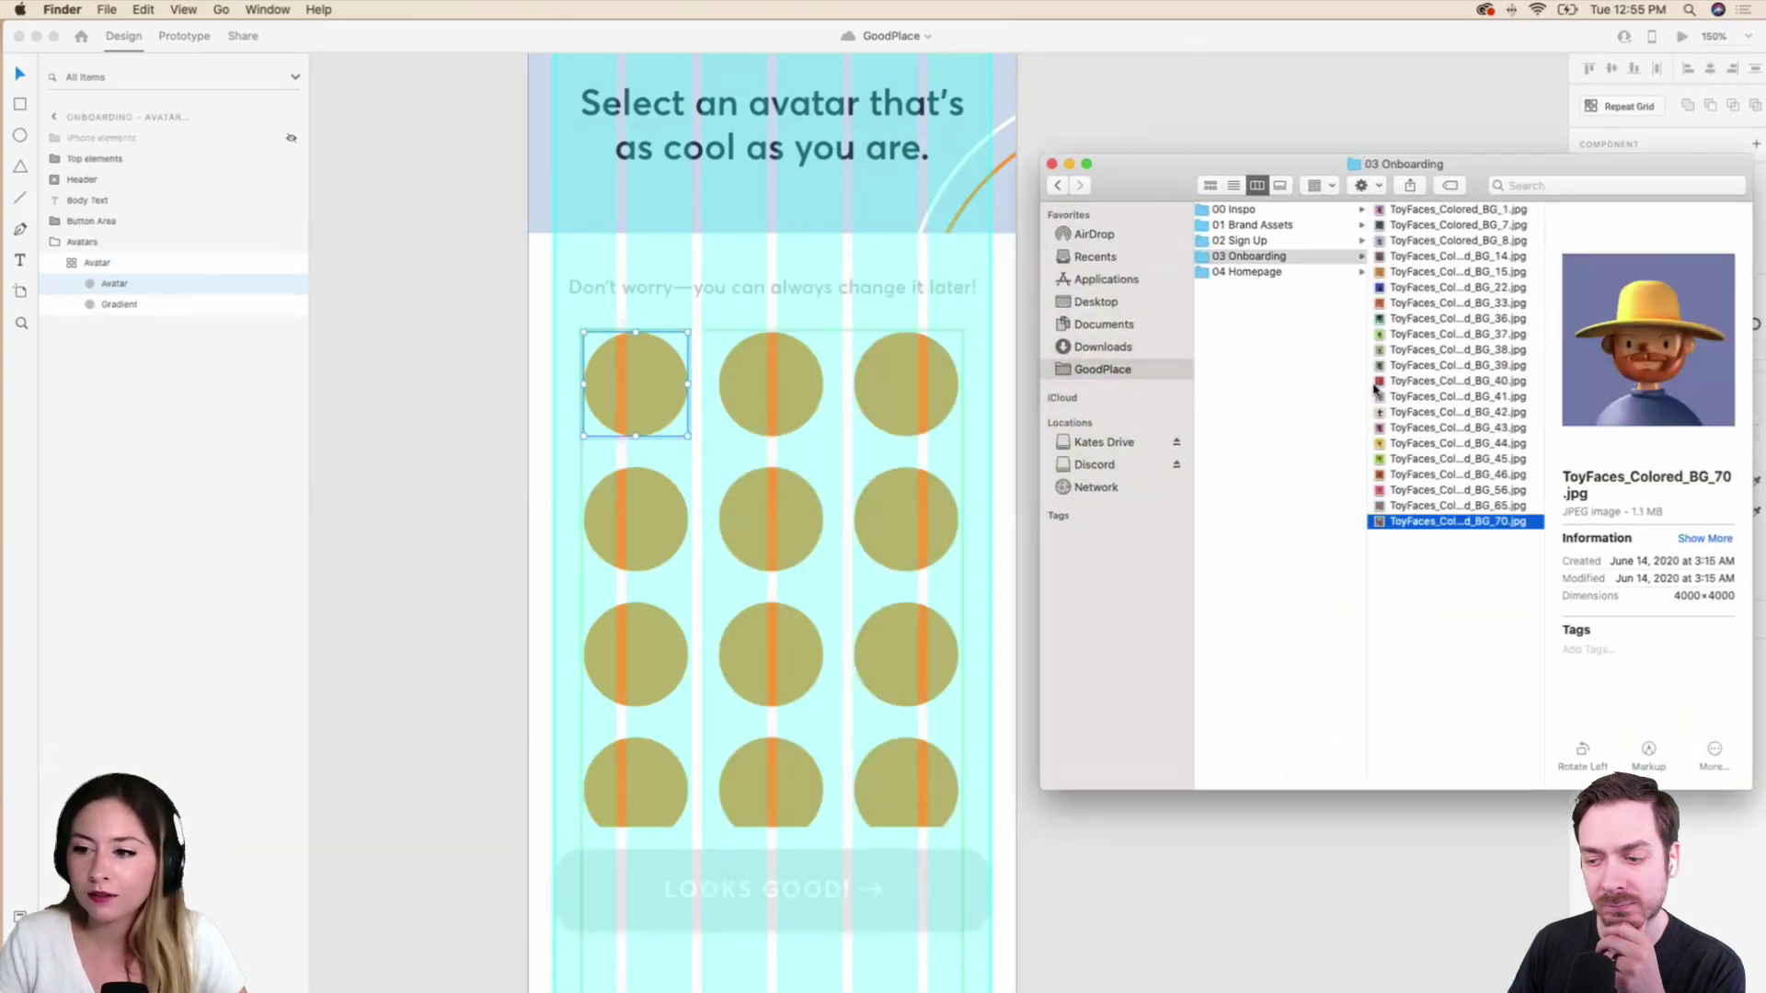
shift+click(1444, 209)
drag(1476, 214, 670, 383)
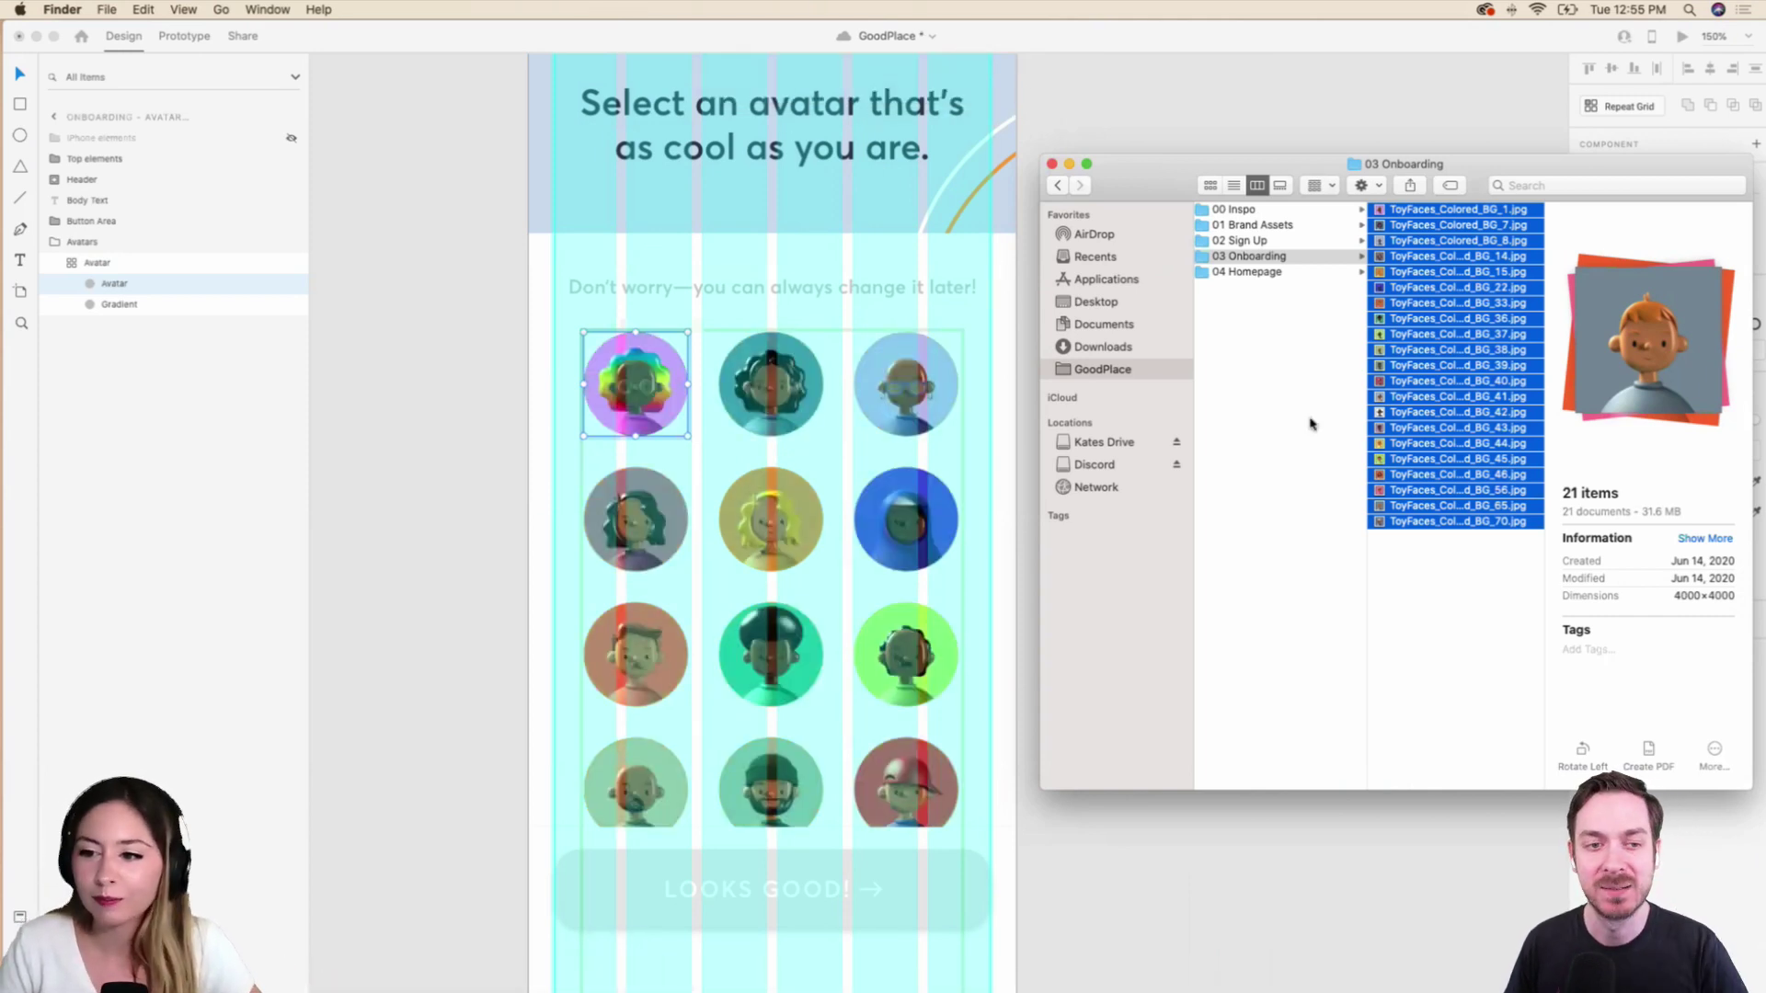
click(1251, 876)
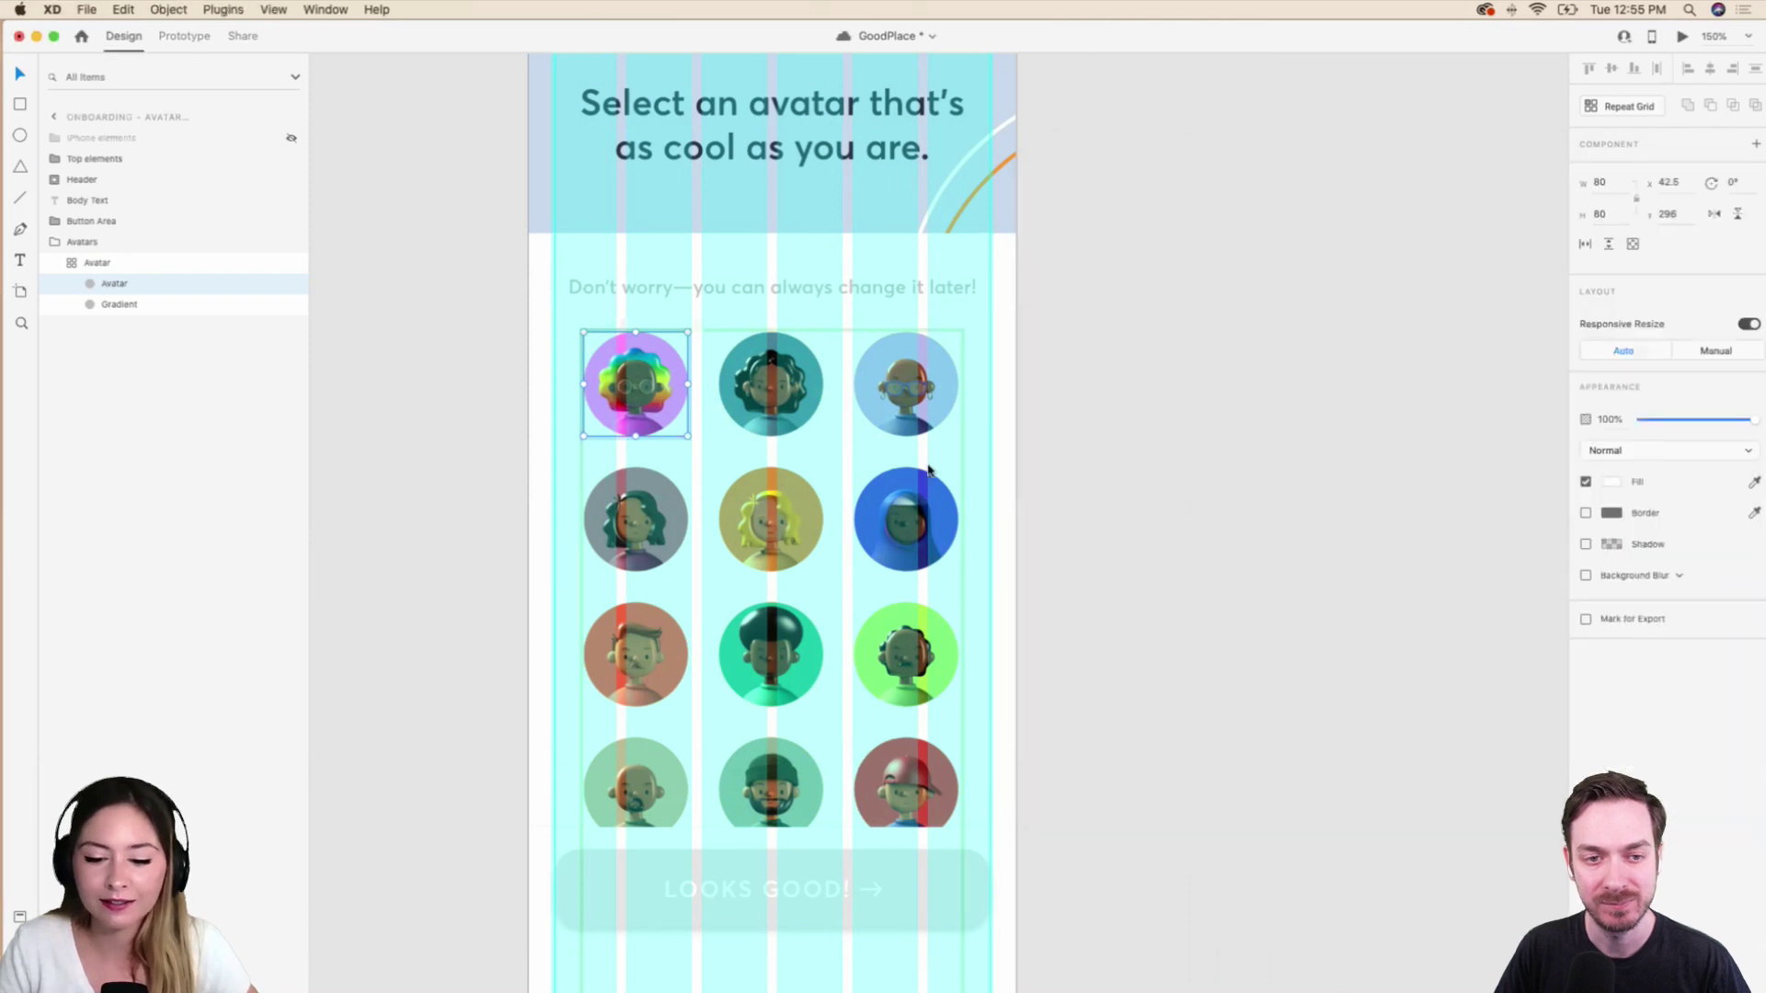
Turn off the column layout grid on the Onboarding - Avatar – 1 artboard.
click(126, 307)
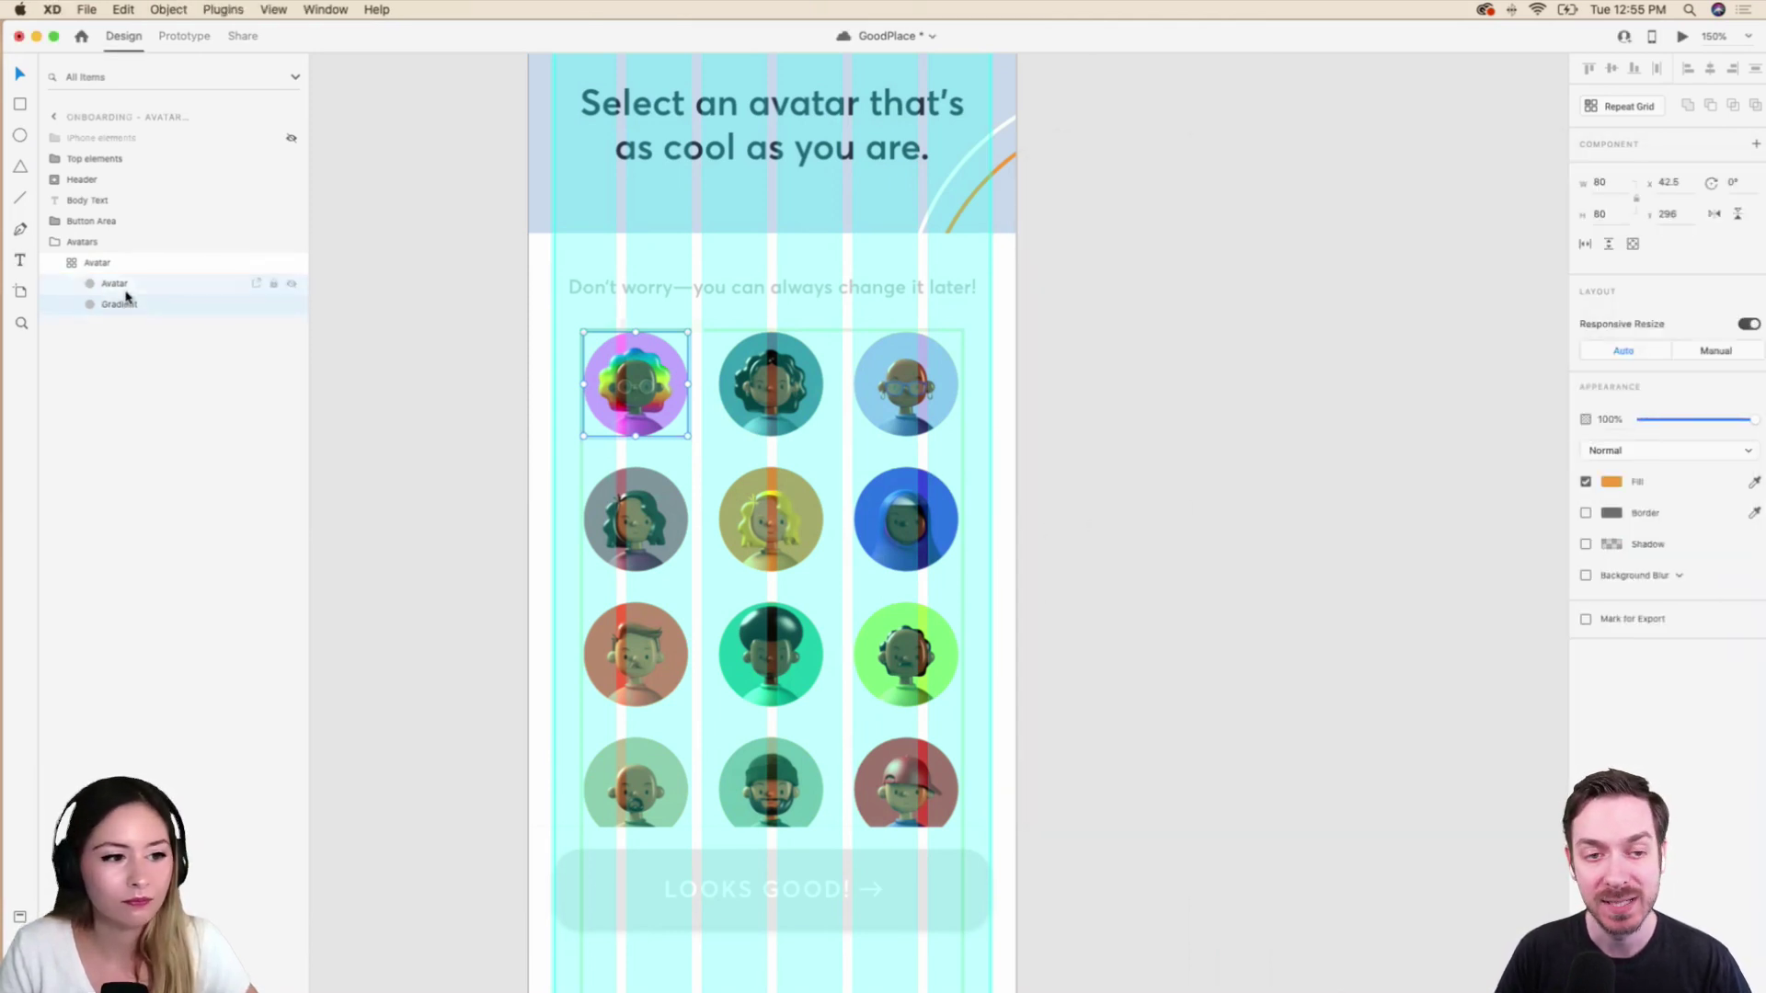
click(126, 294)
click(127, 265)
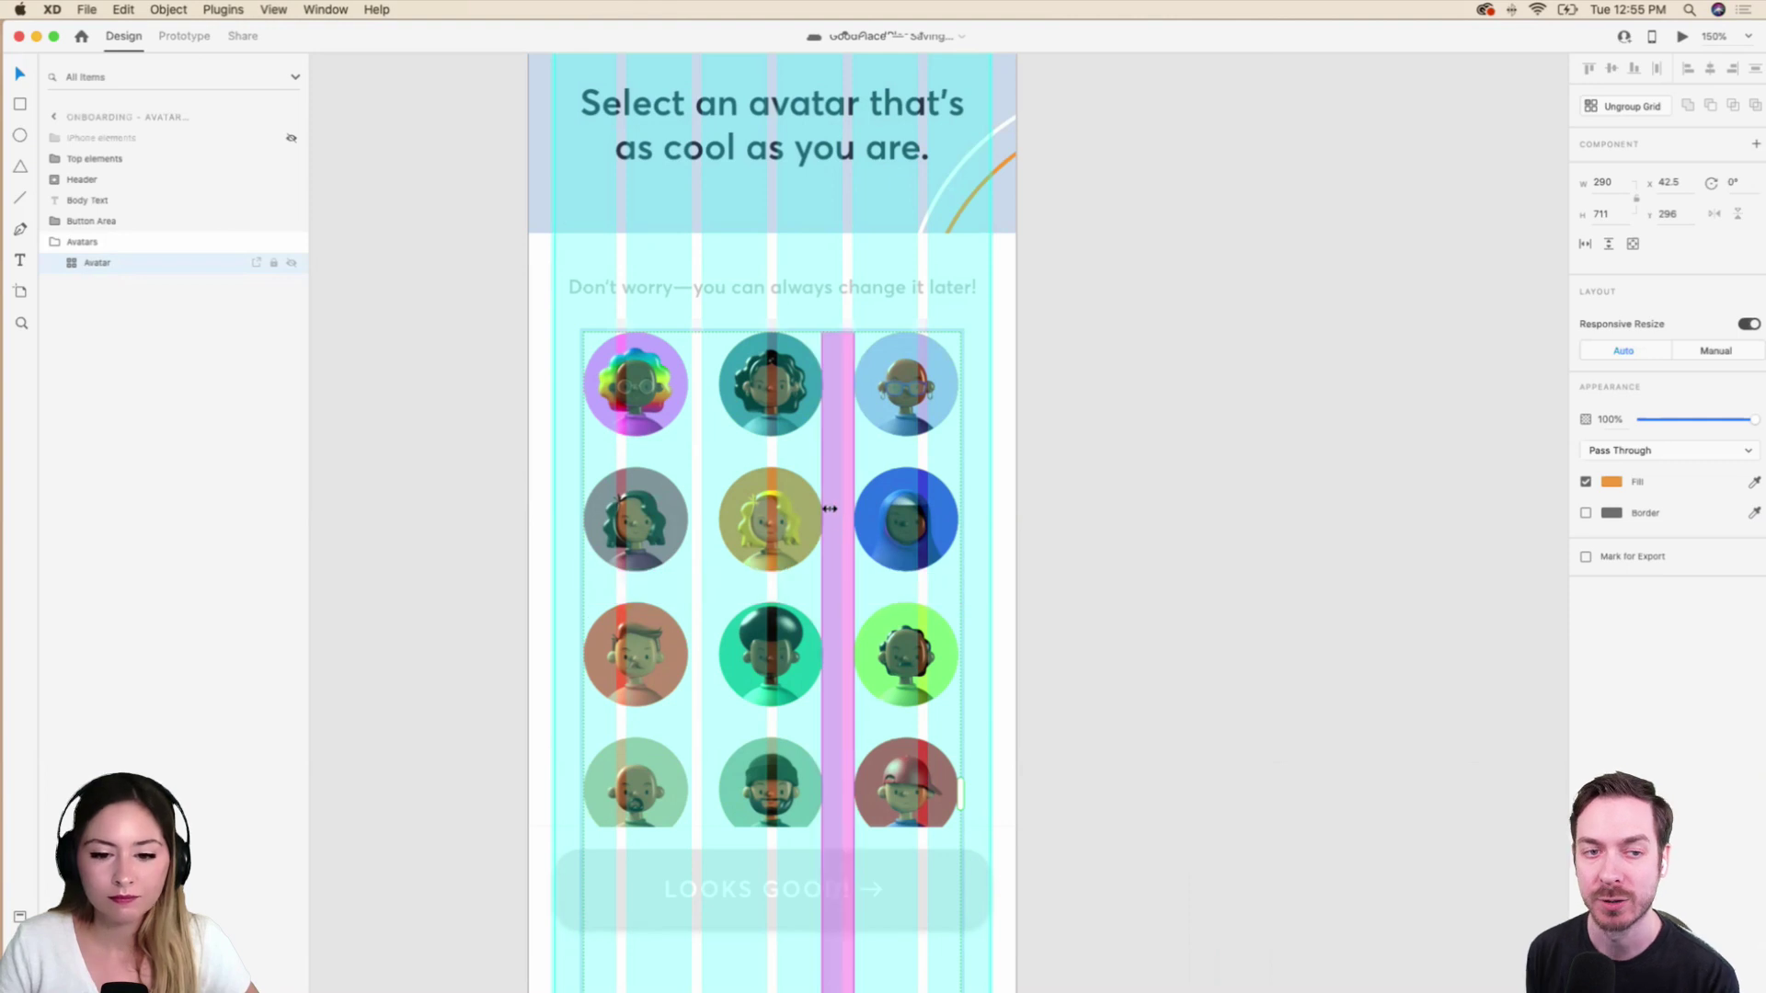
scroll(830, 508, up, 5)
click(564, 167)
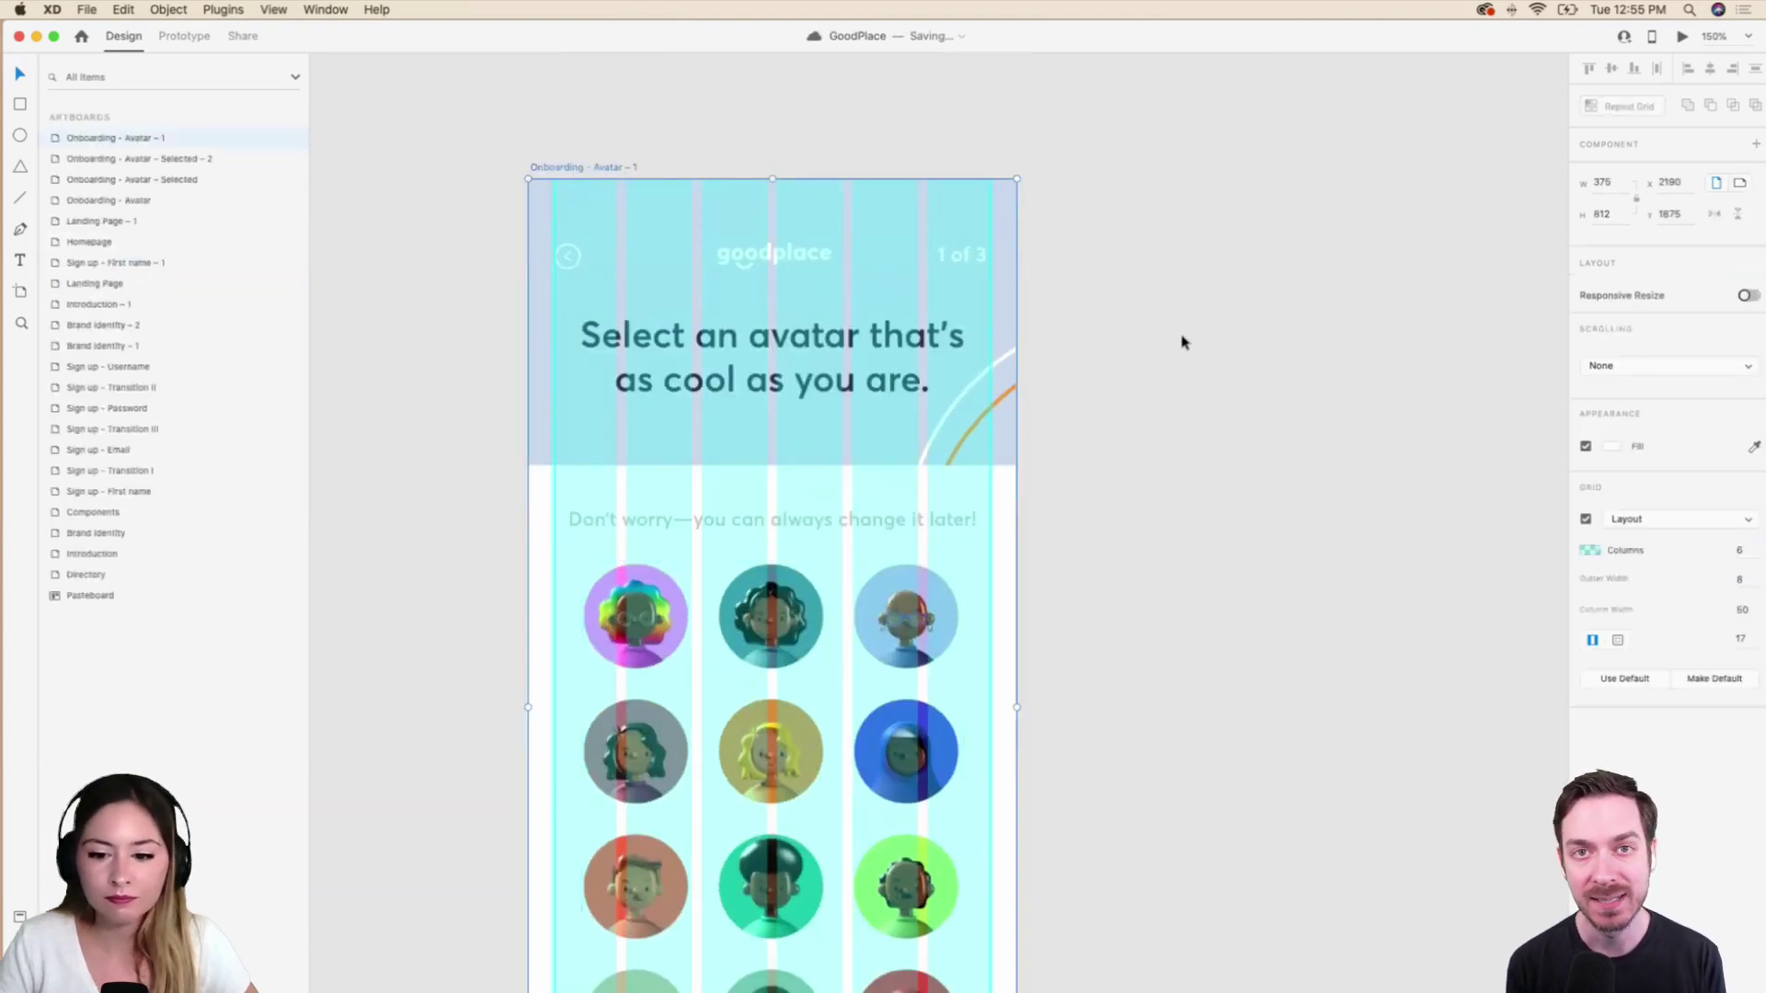
click(1586, 519)
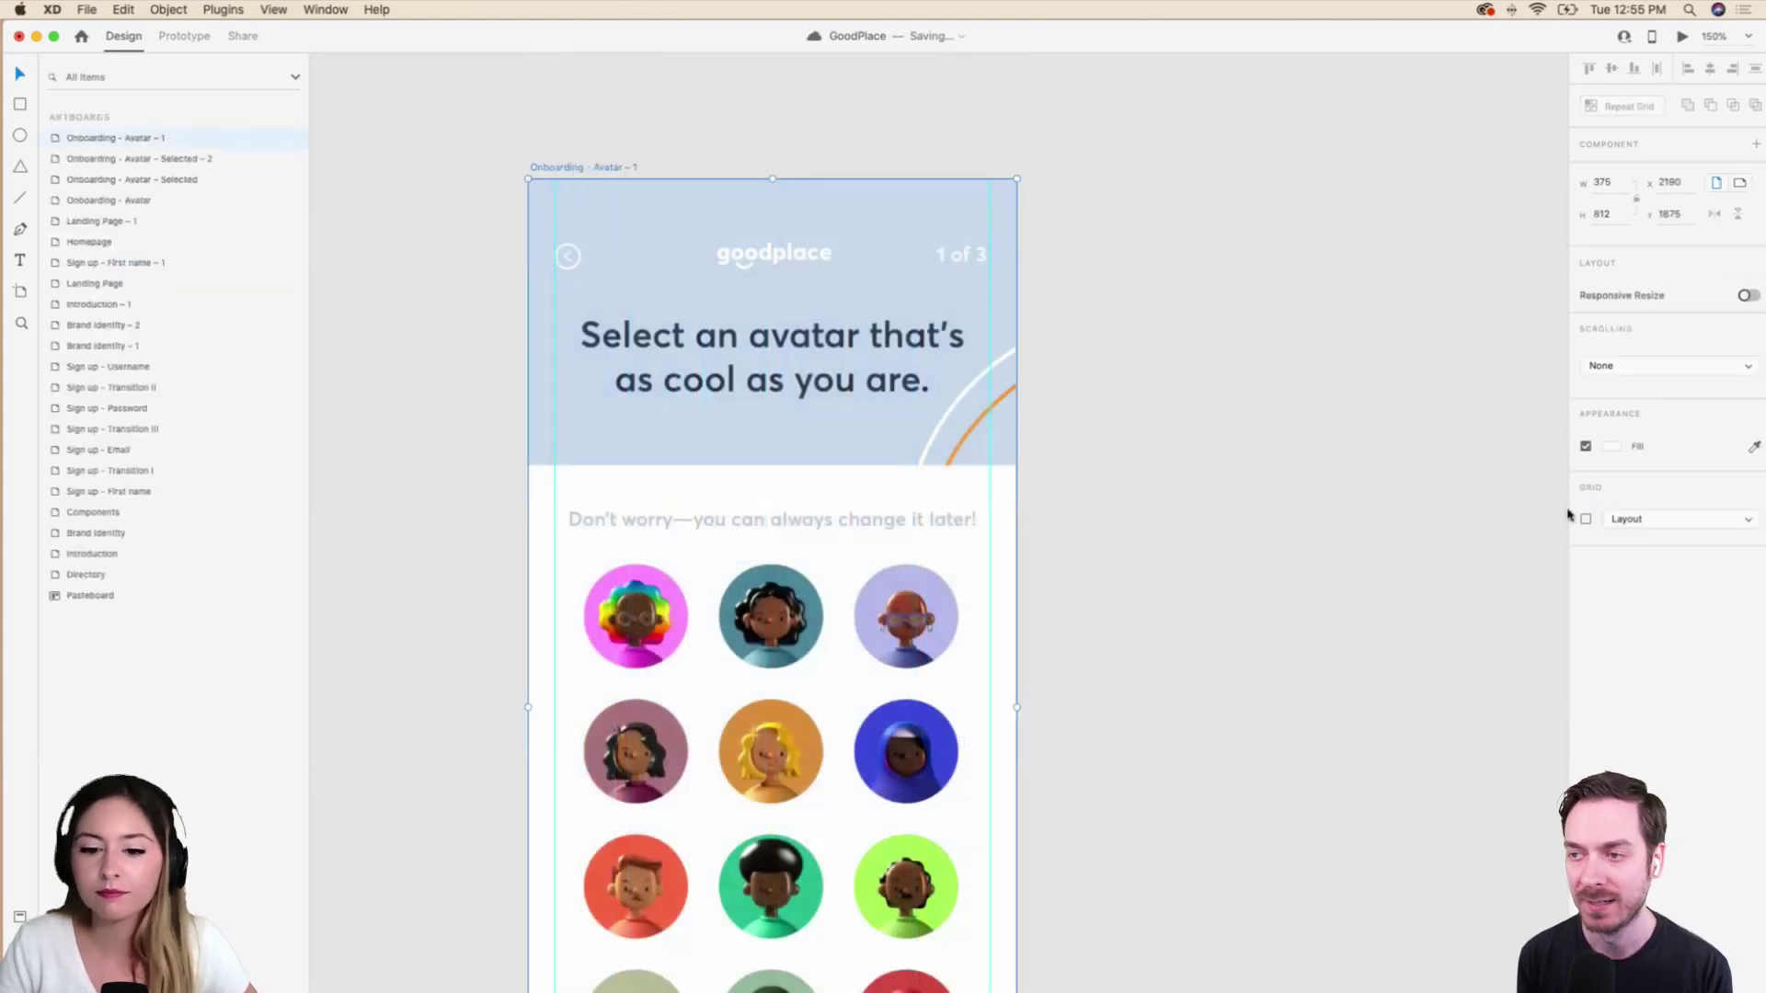
scroll(825, 559, down, 2)
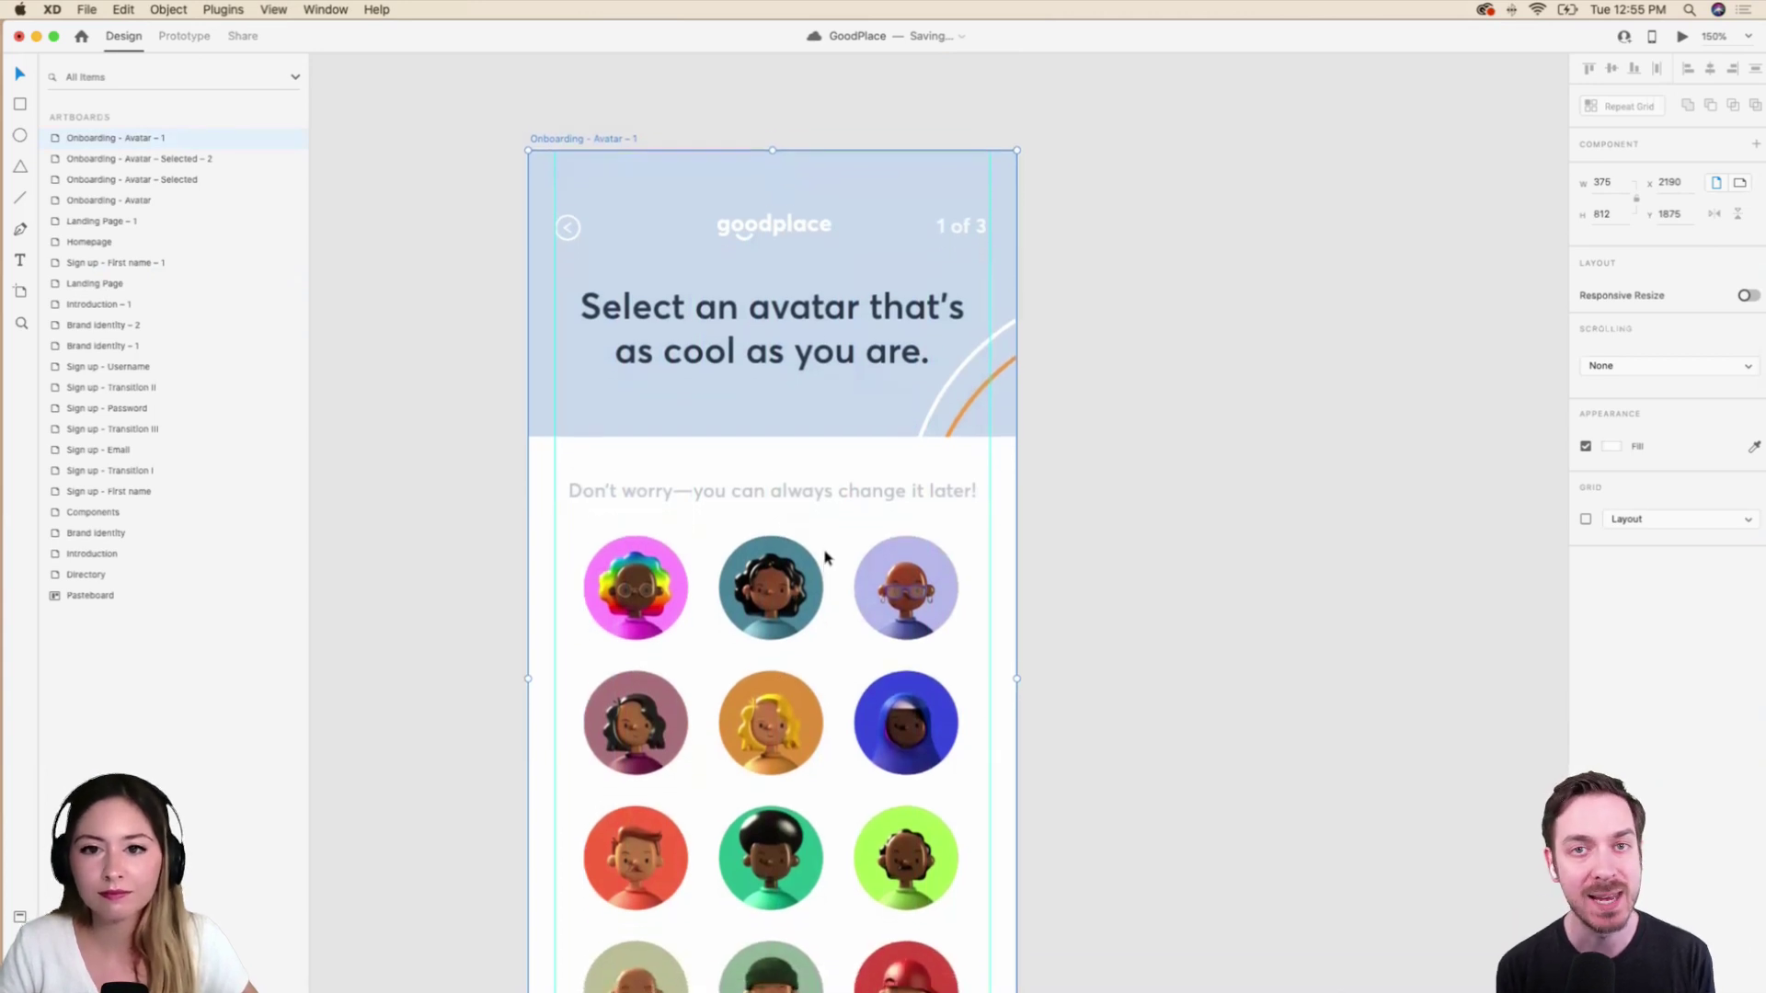
scroll(825, 559, up, 1)
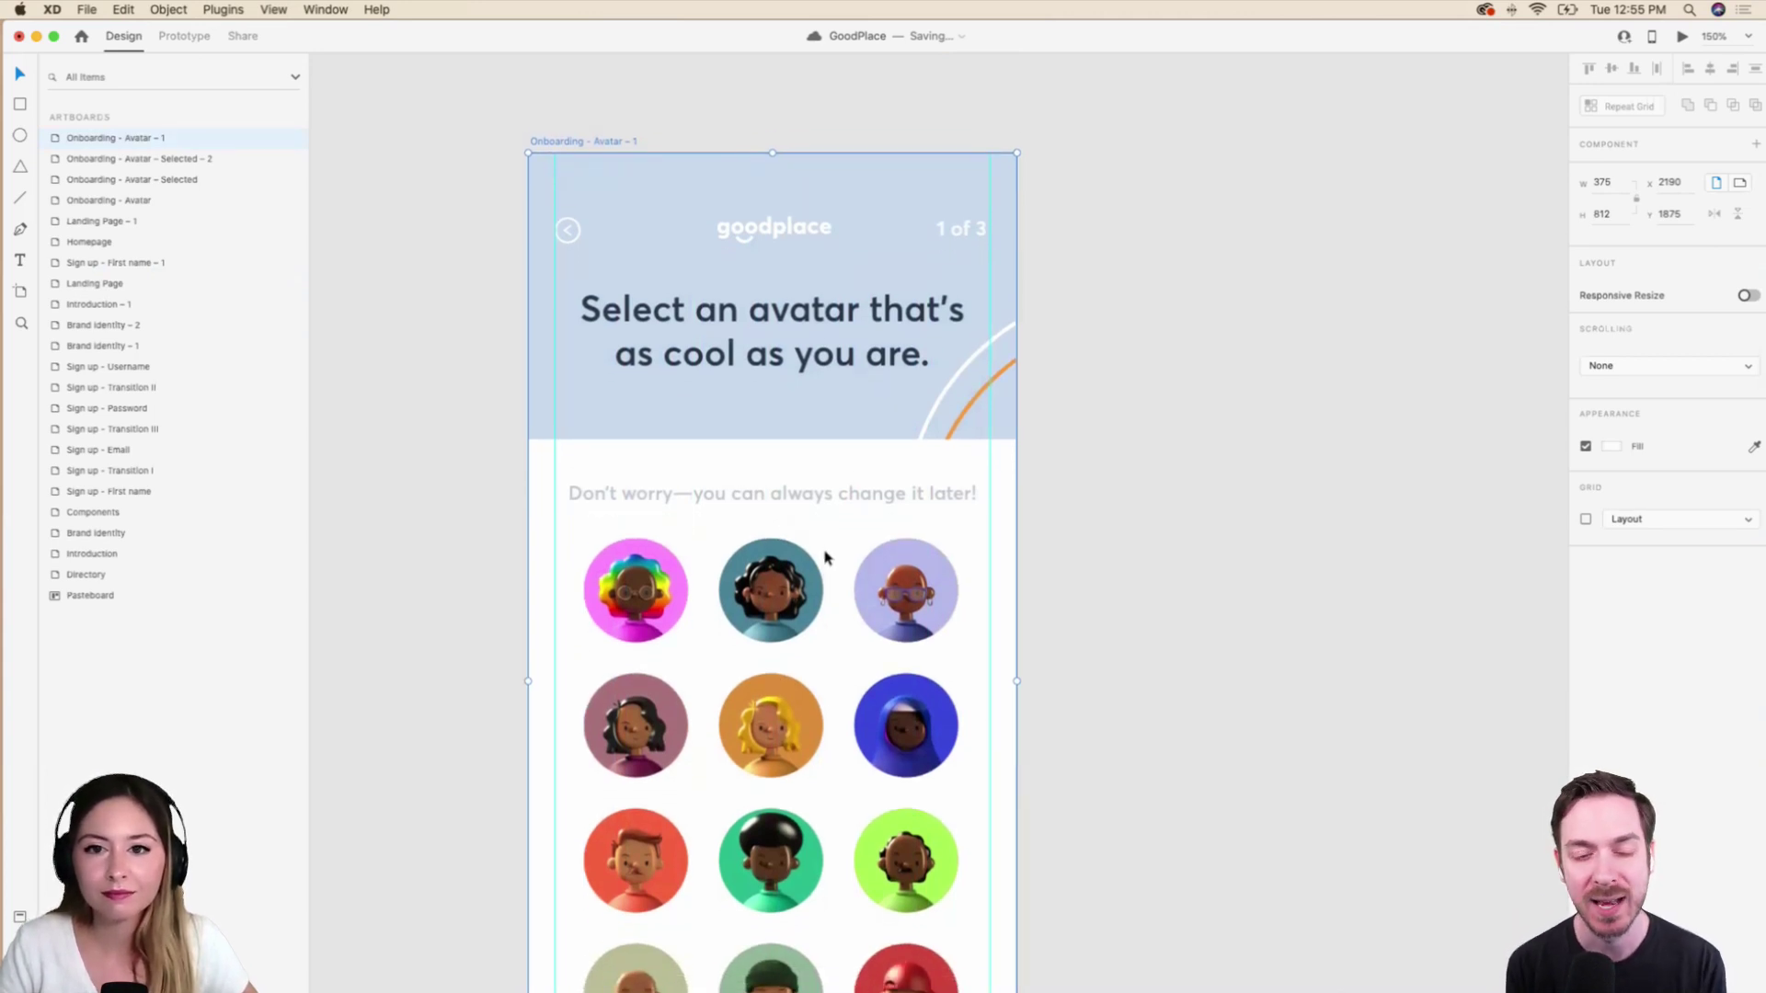
Switch to Finder and preview the Dates and Featured News text files in the 04 Homepage folder.
mouse_move(489, 957)
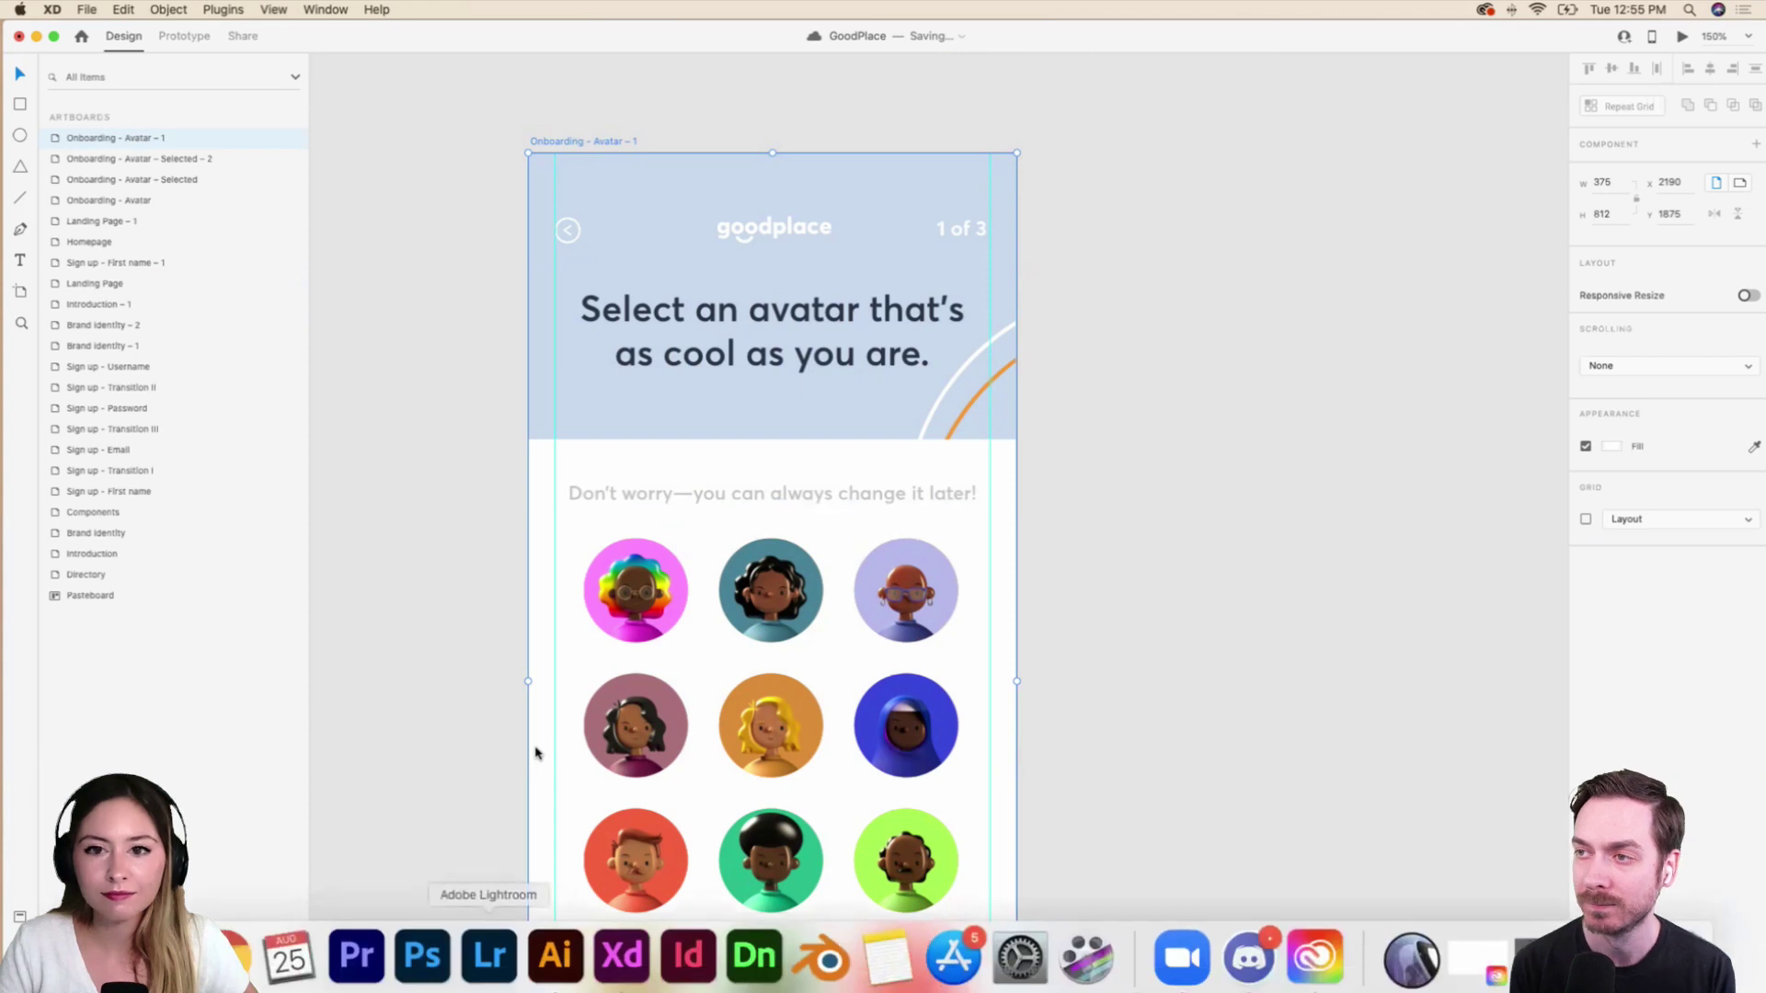
click(171, 957)
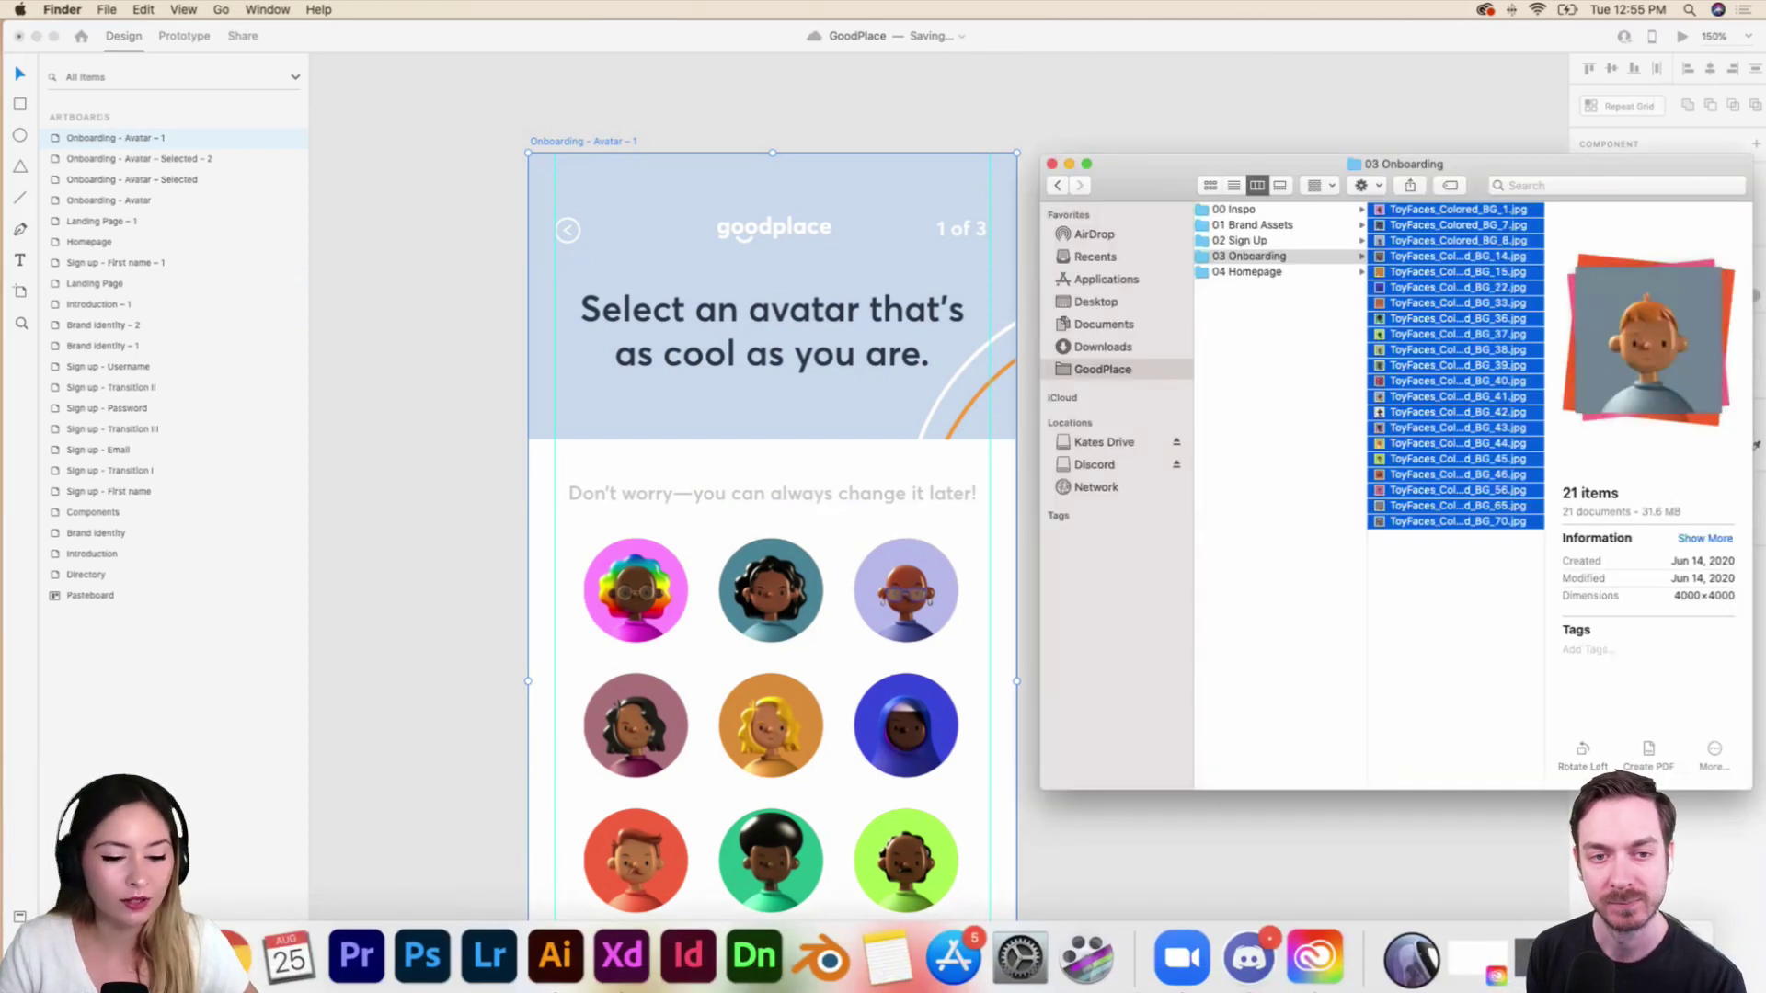
click(1267, 241)
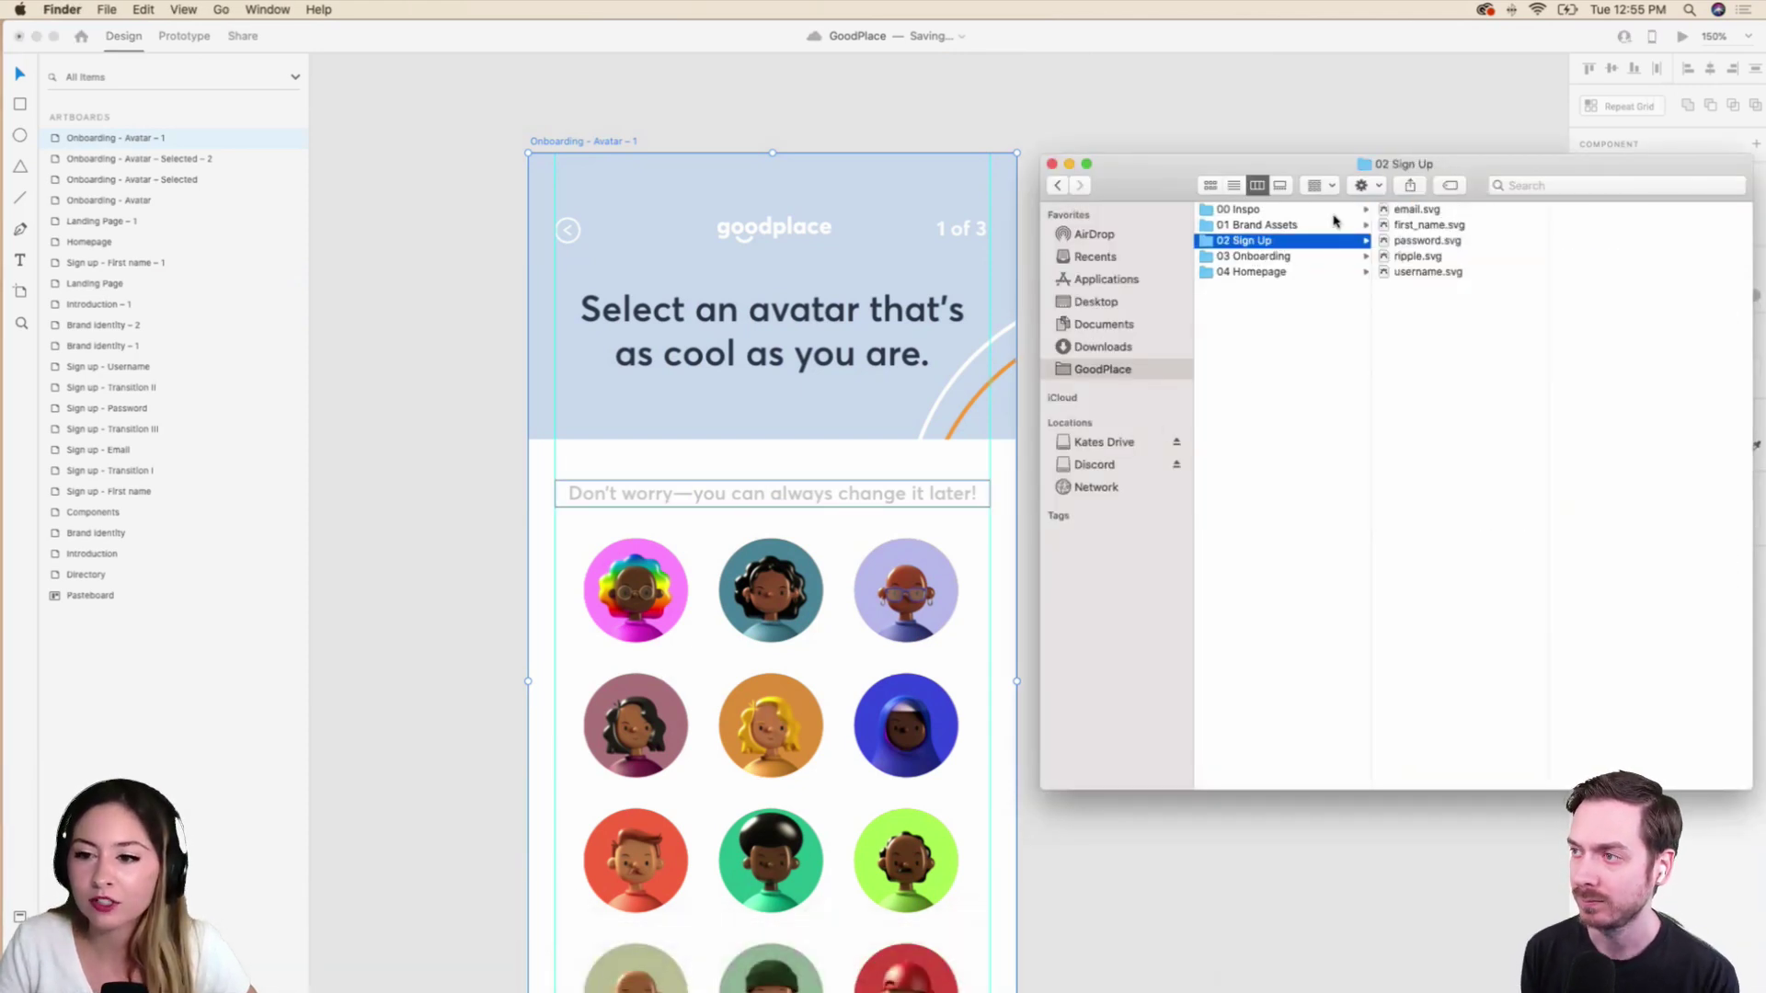
click(1333, 224)
click(1242, 270)
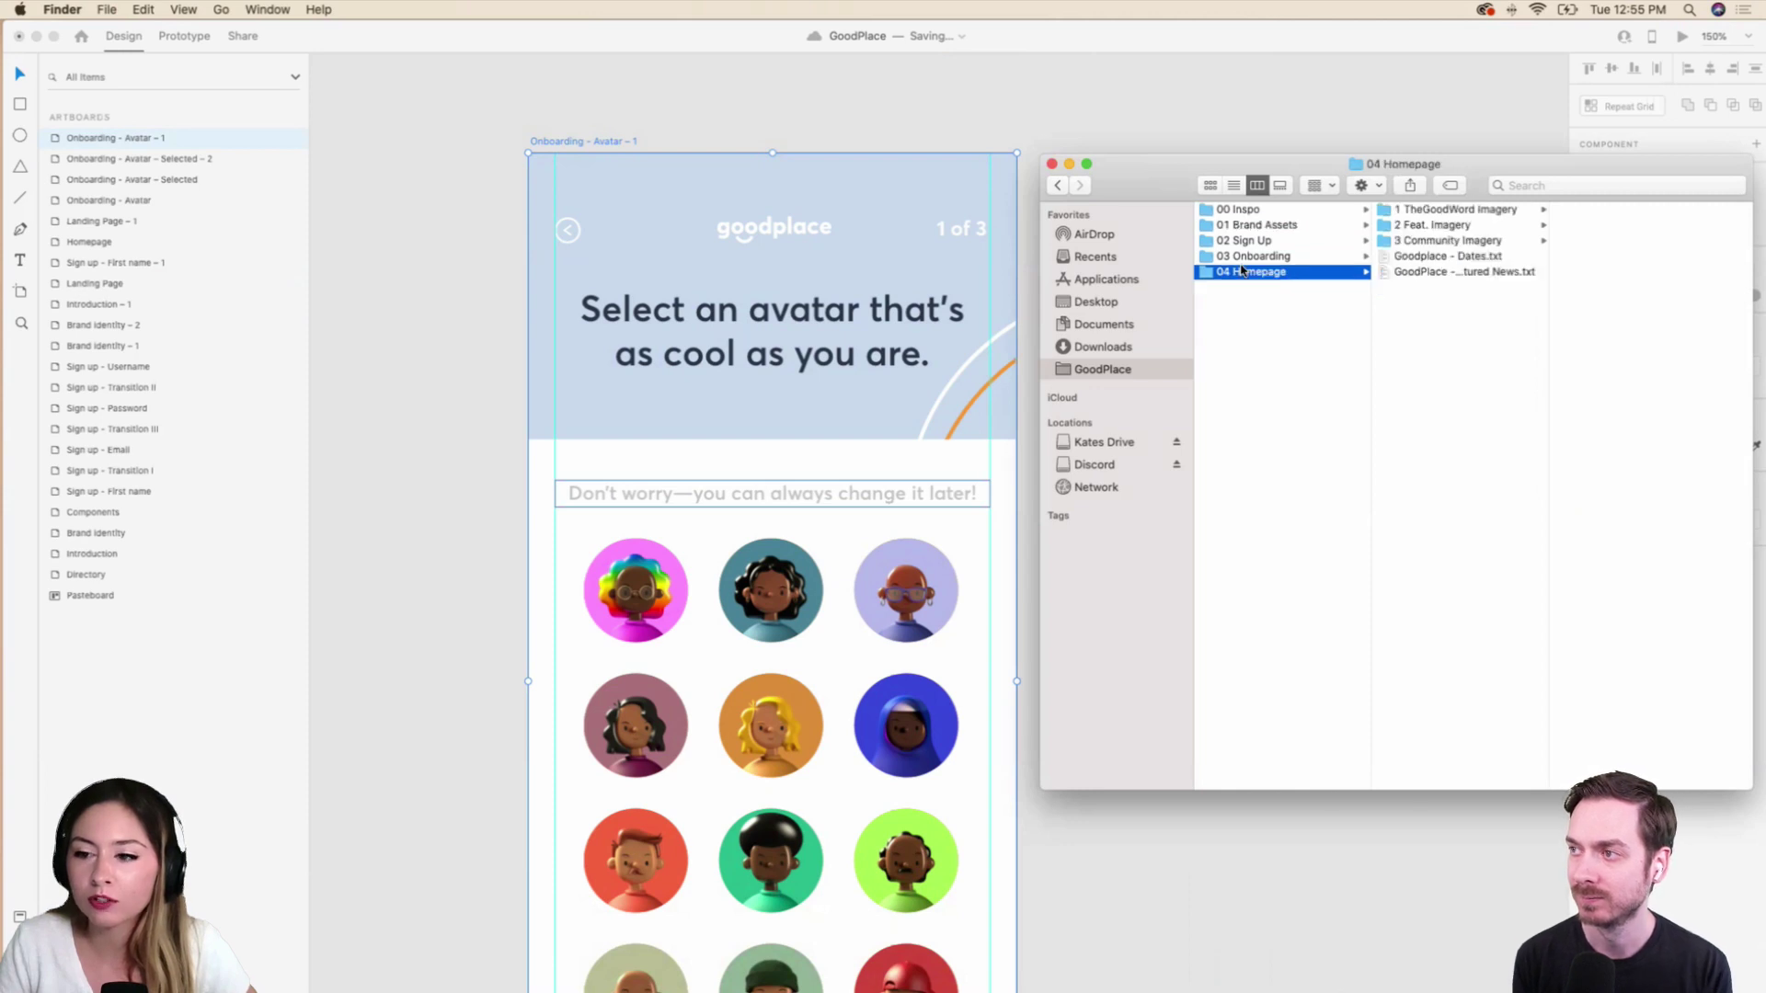
click(1440, 259)
click(1508, 276)
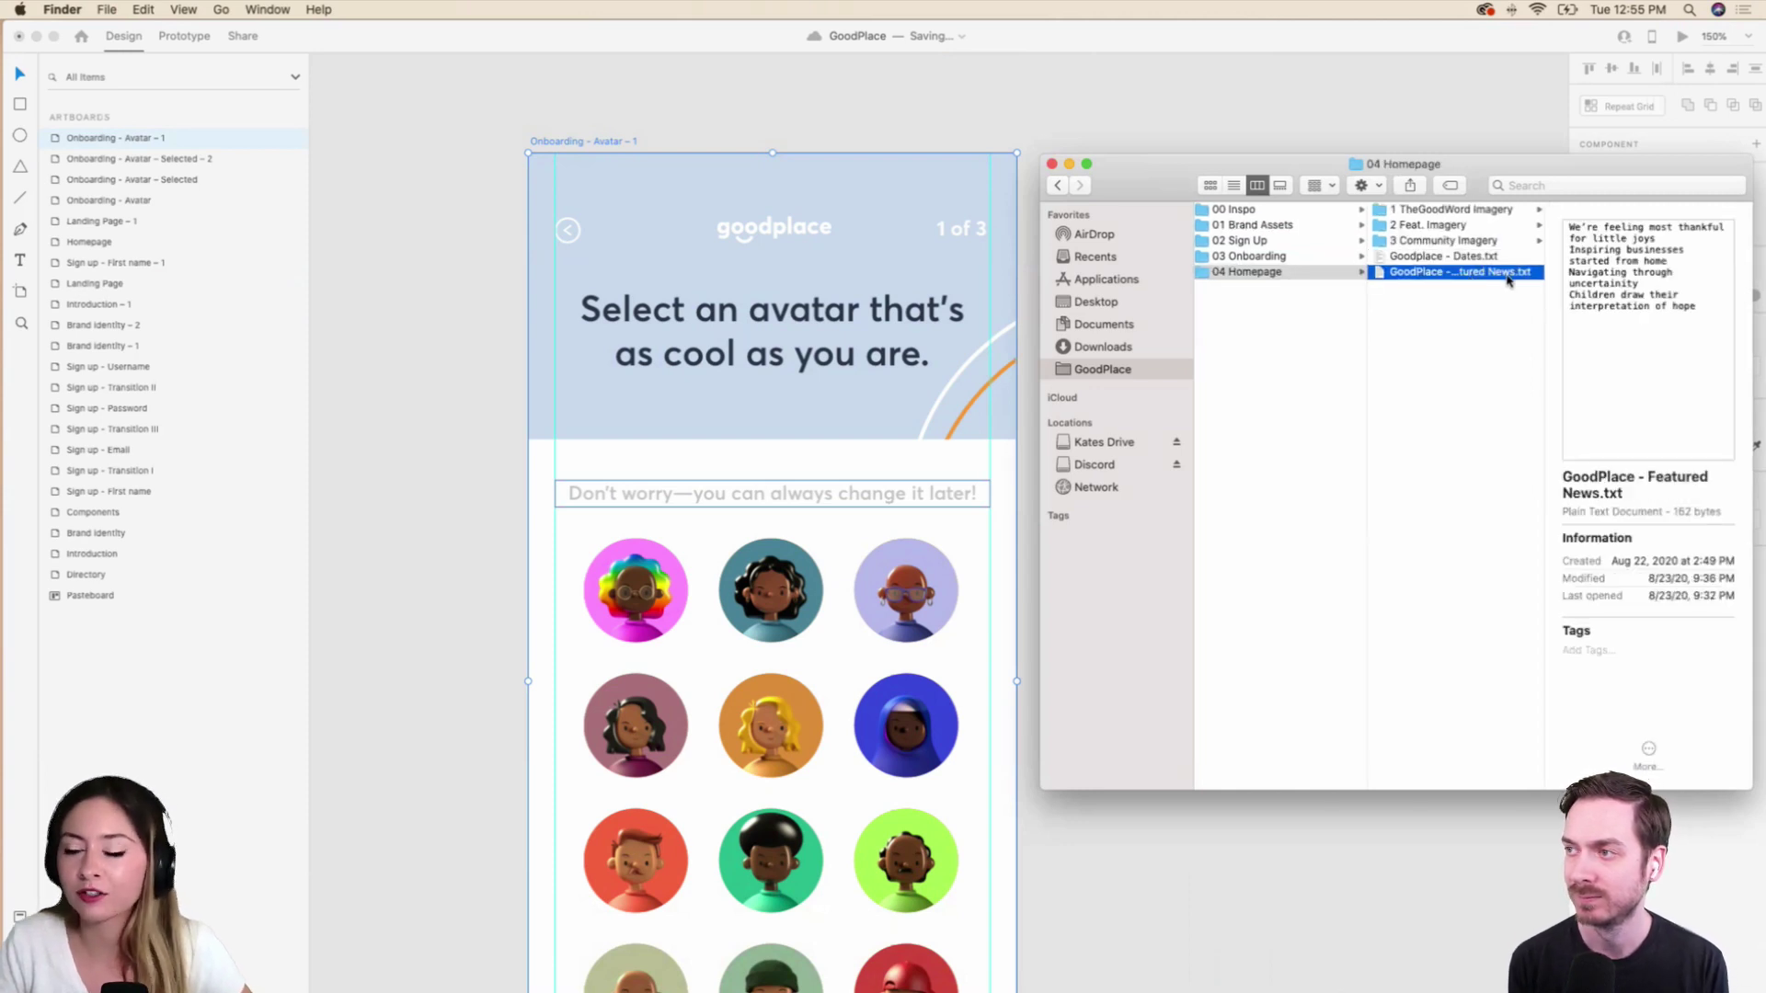
click(1519, 274)
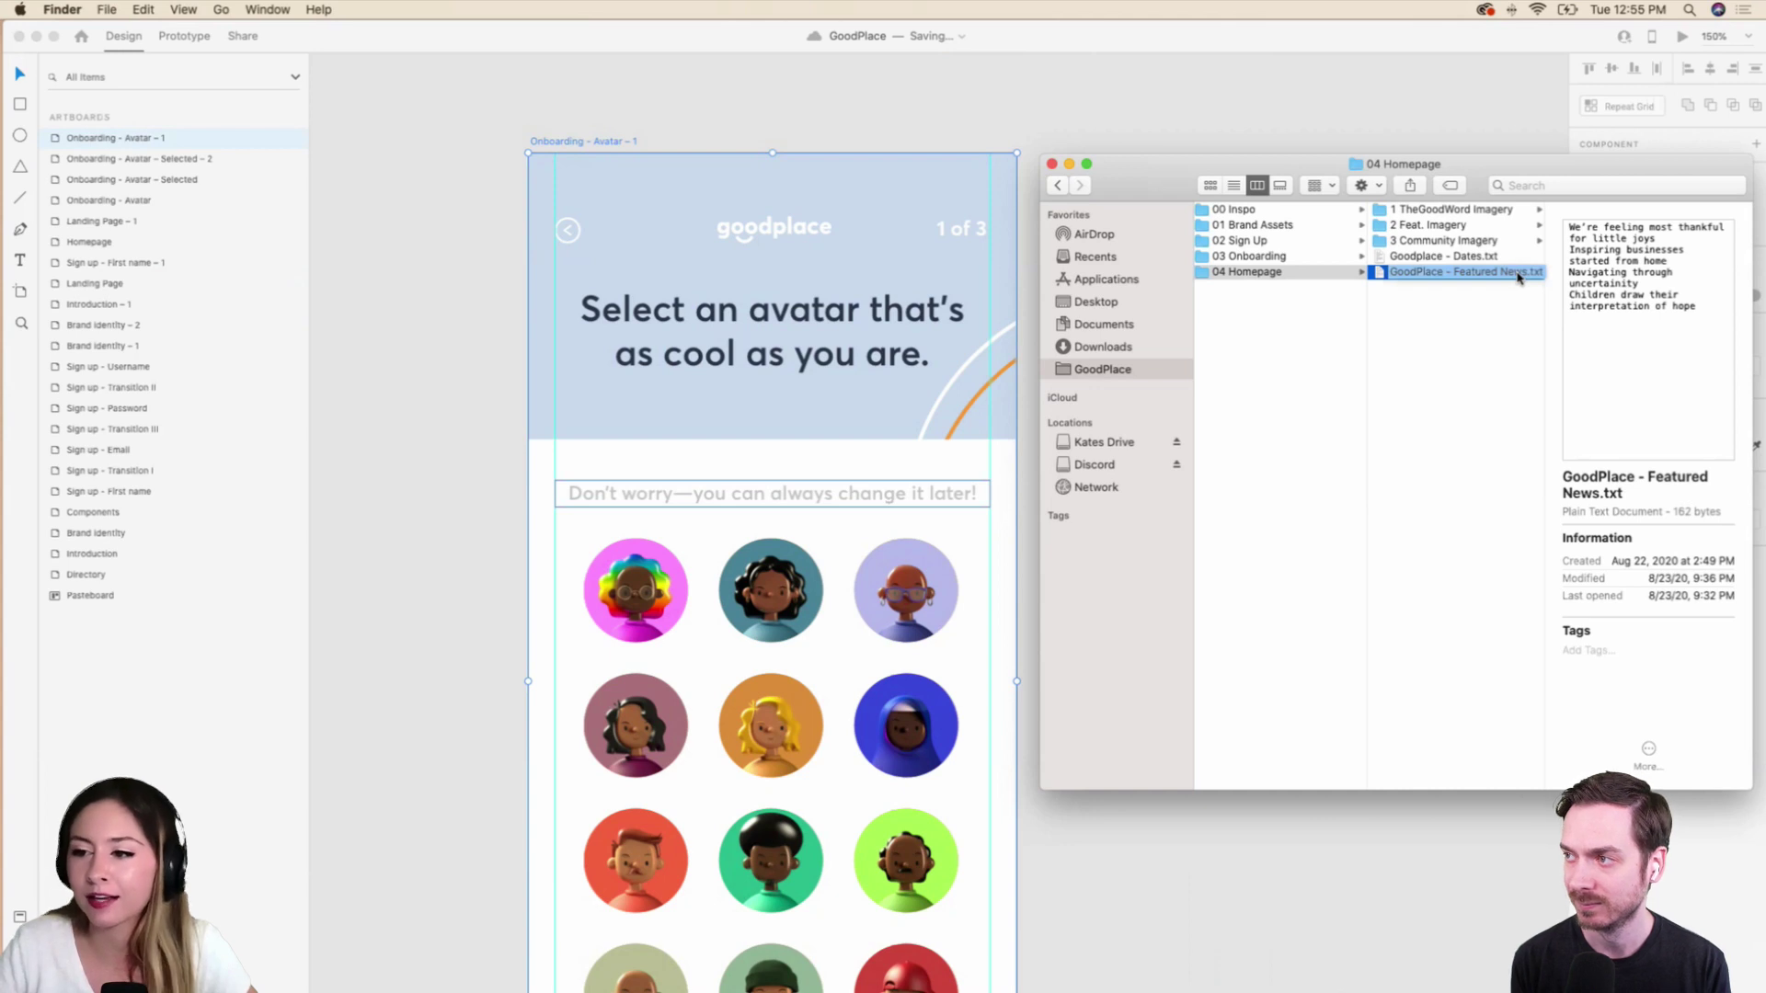
key(Return)
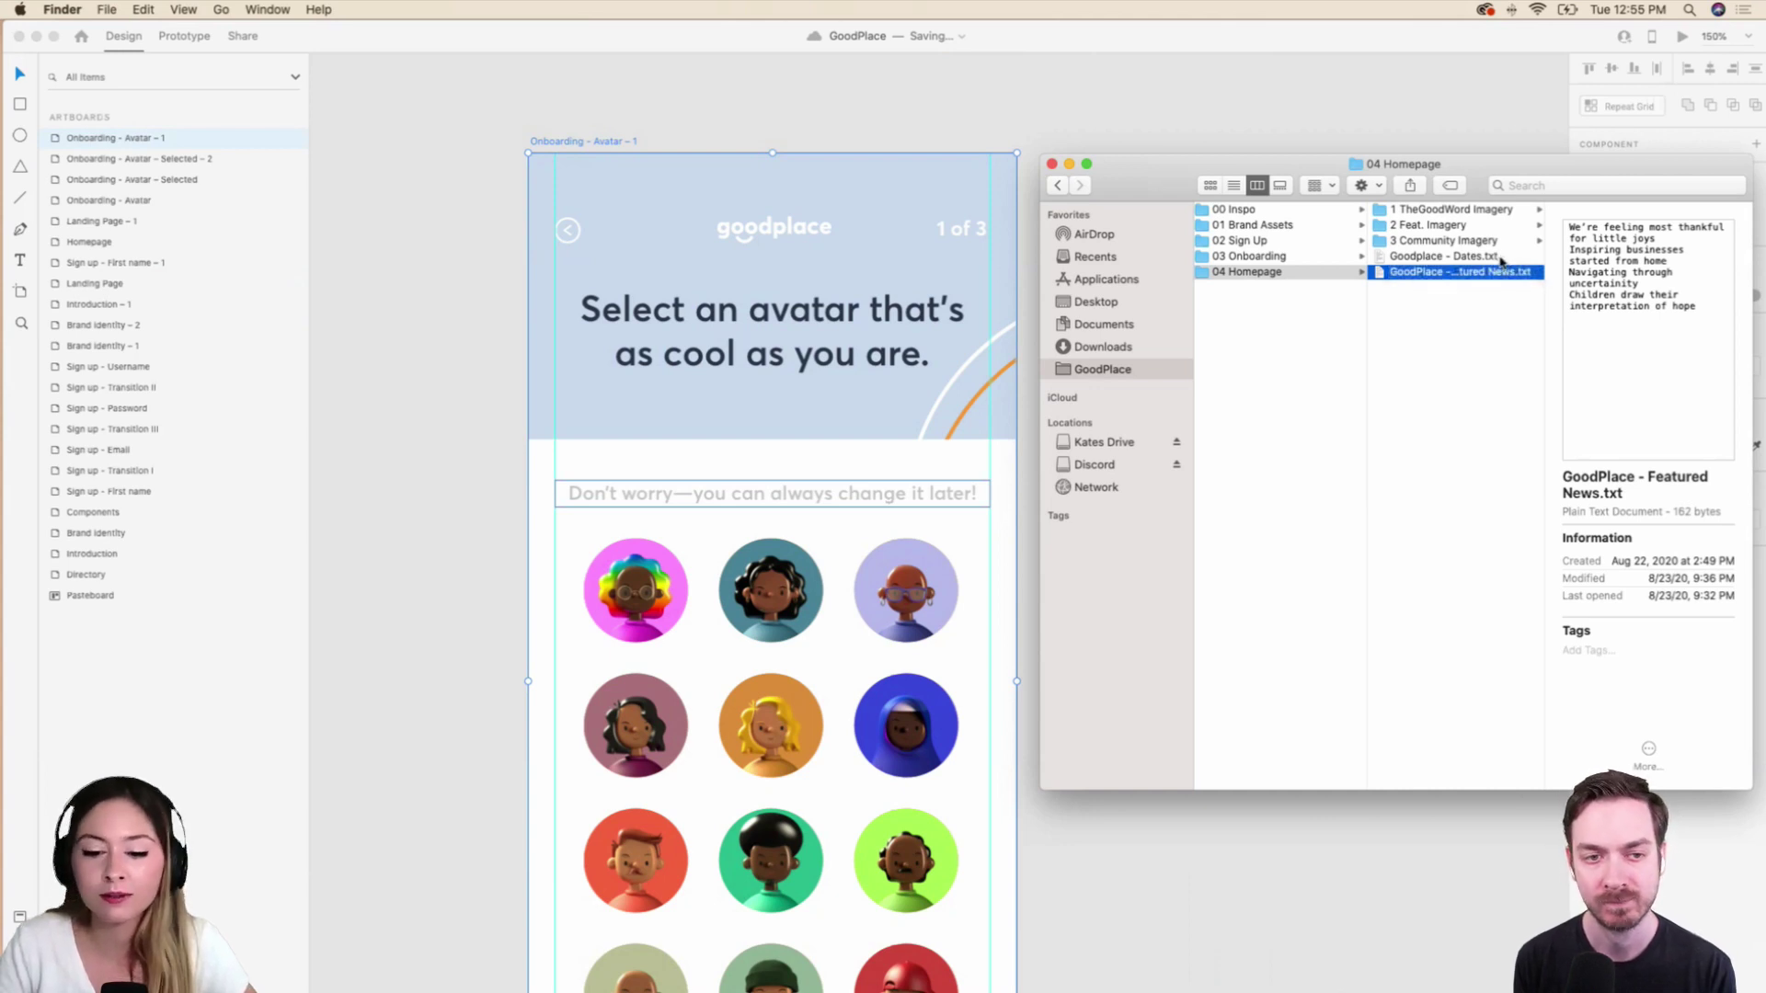
Replace the body text above the avatars with the contents of Goodplace - Dates.txt from 04 Homepage.
click(1500, 258)
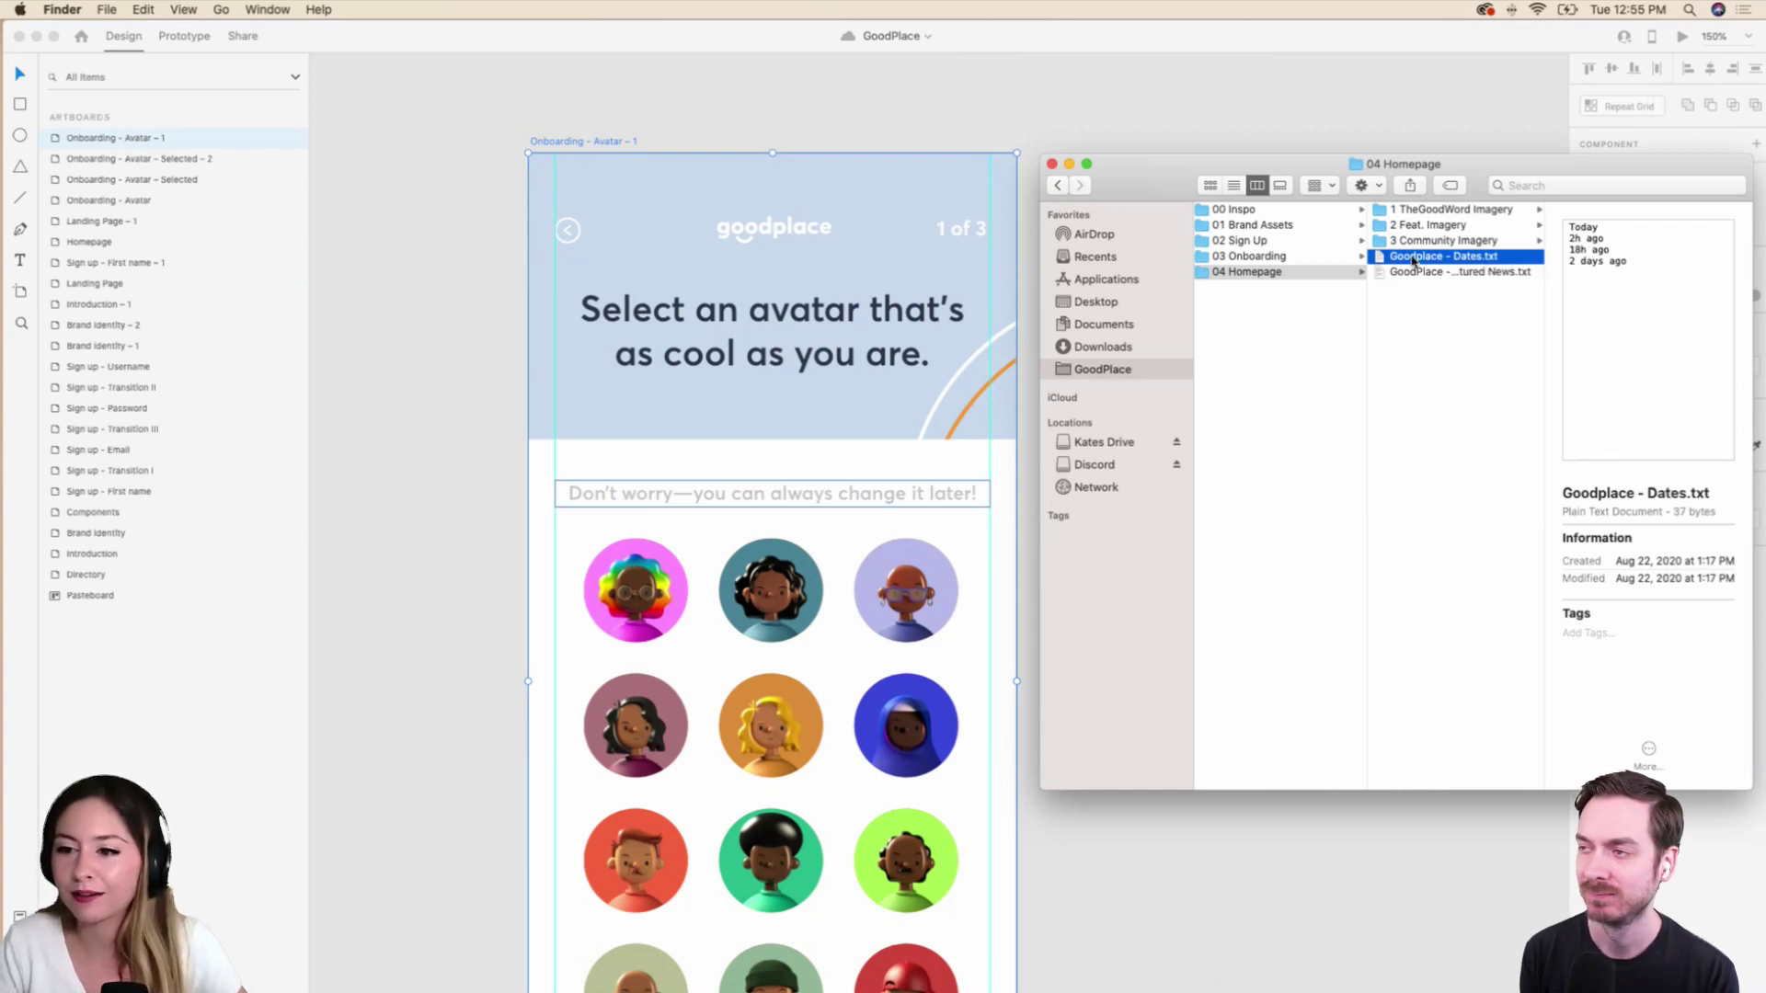
drag(1421, 258, 770, 492)
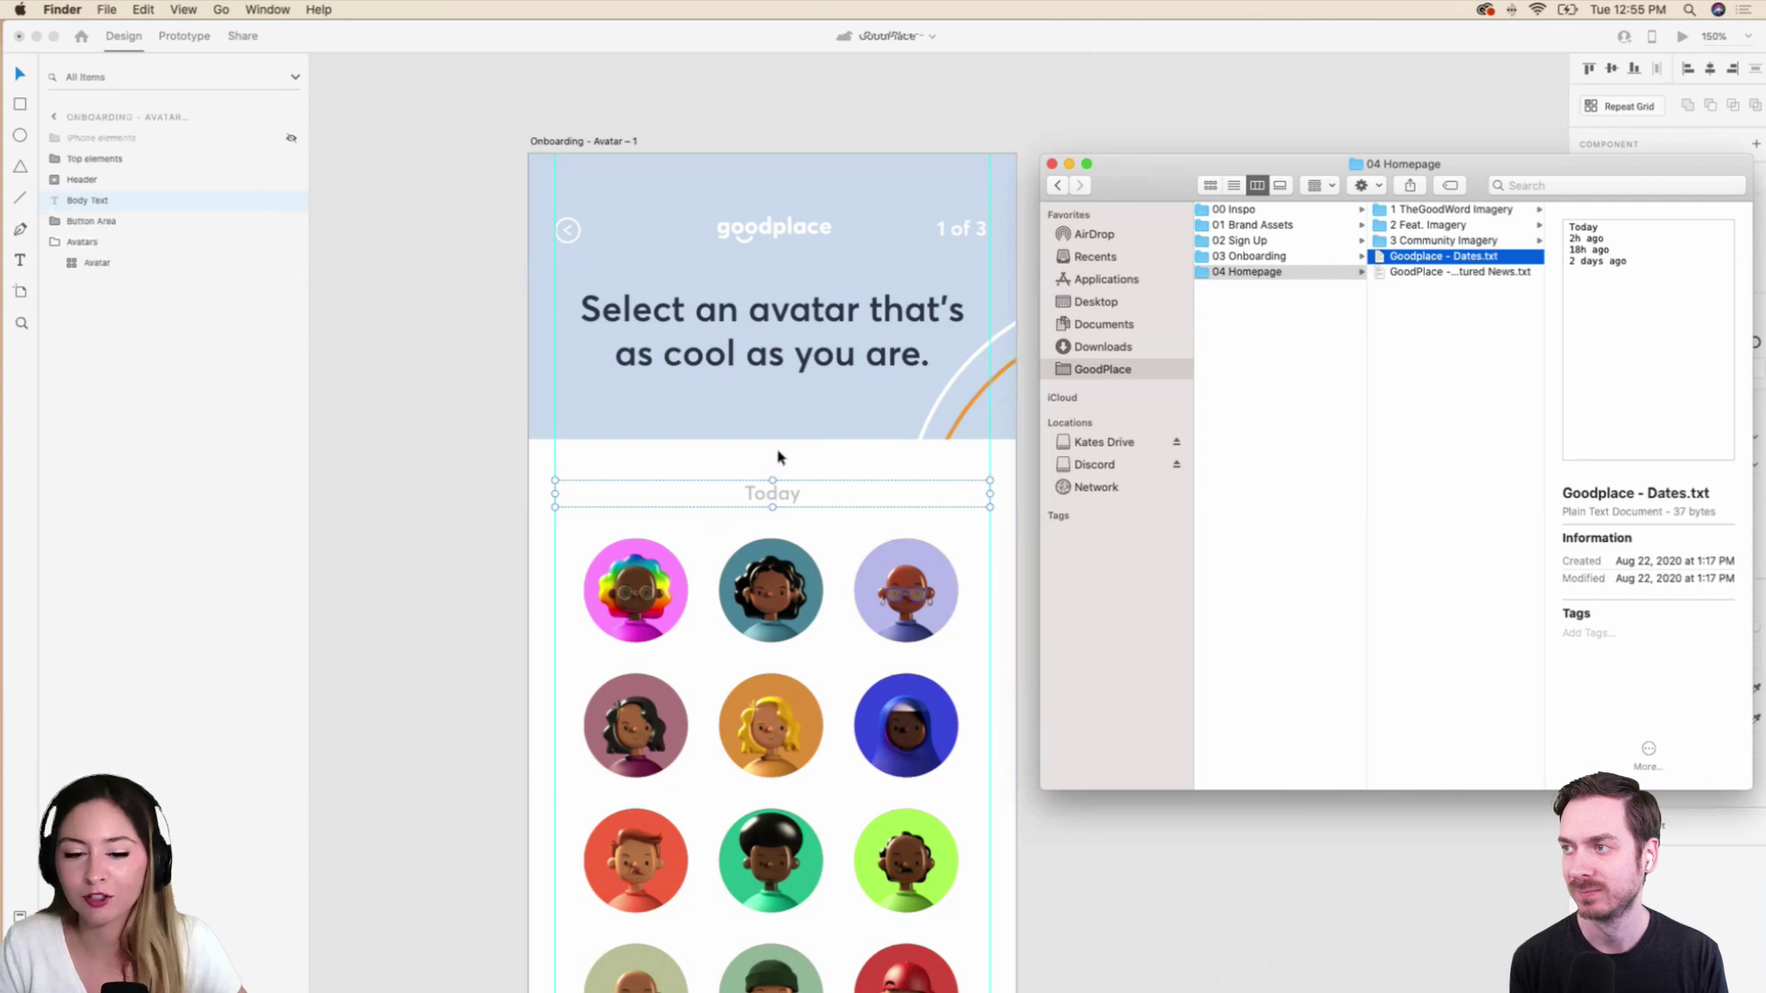
Switch back to Adobe XD and undo the text import into the body text above the avatars.
click(892, 457)
key(super+z)
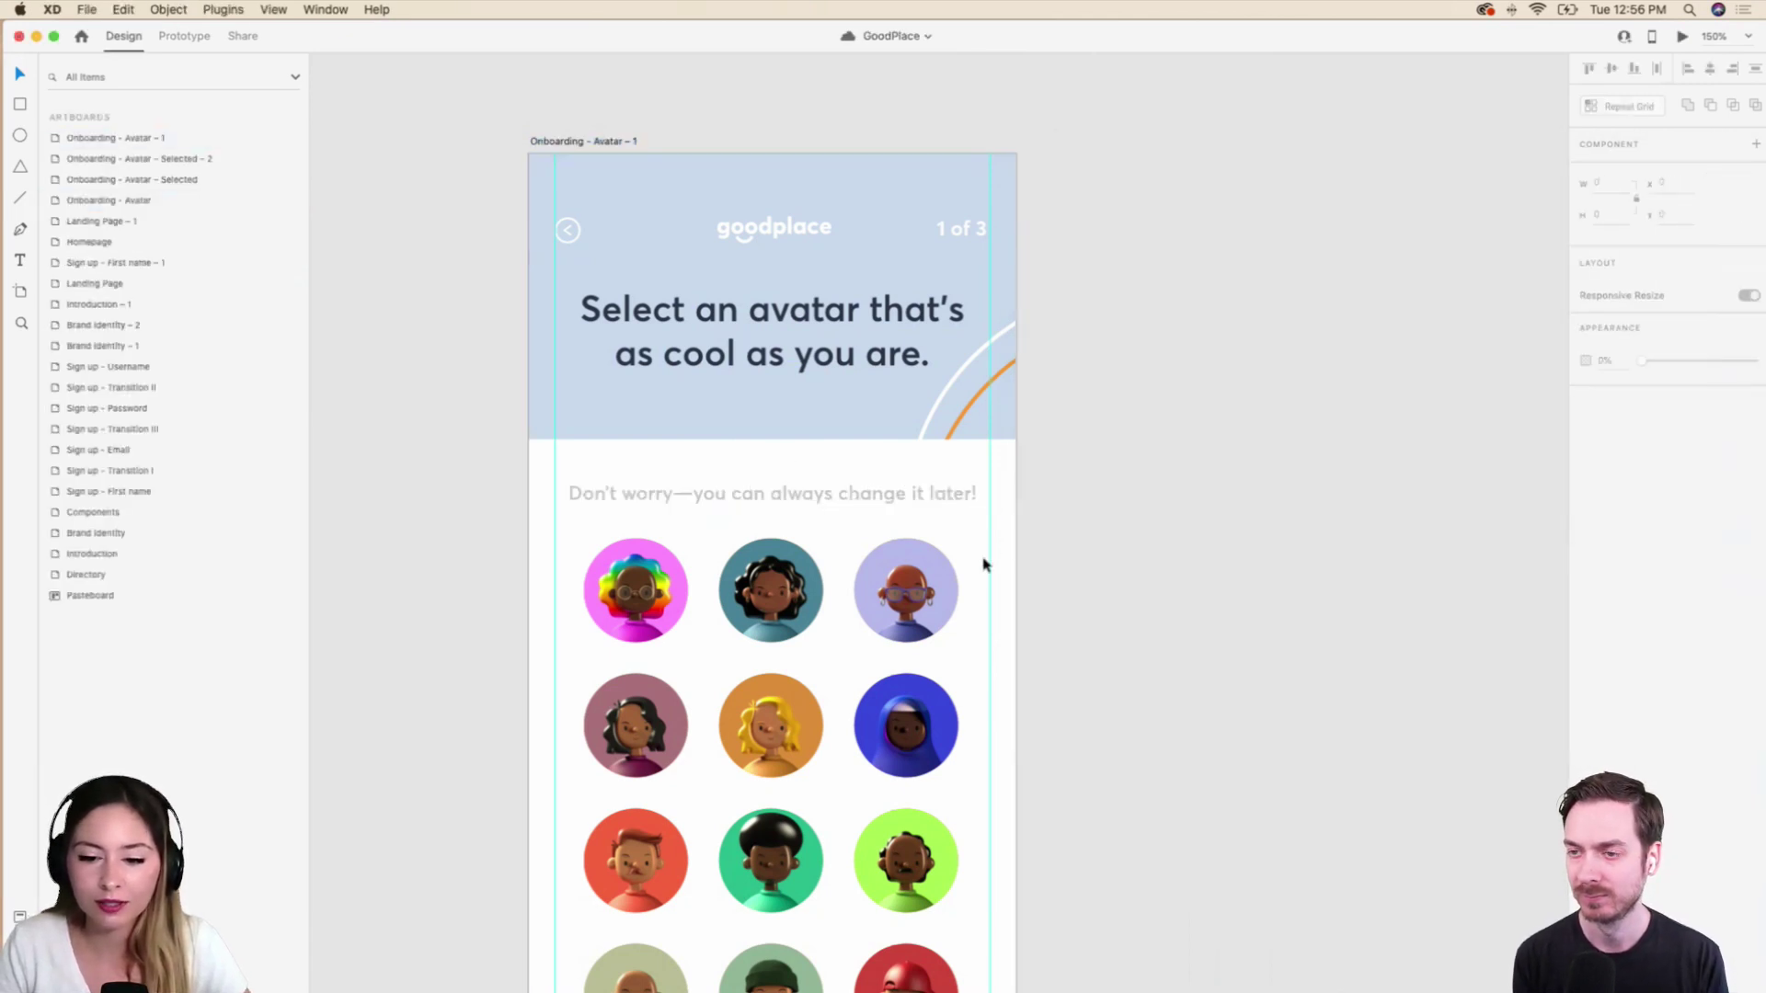
Ungroup the avatar repeat grid and review the separate Avatar groups it produces.
scroll(938, 626, down, 1)
scroll(939, 626, down, 5)
click(831, 619)
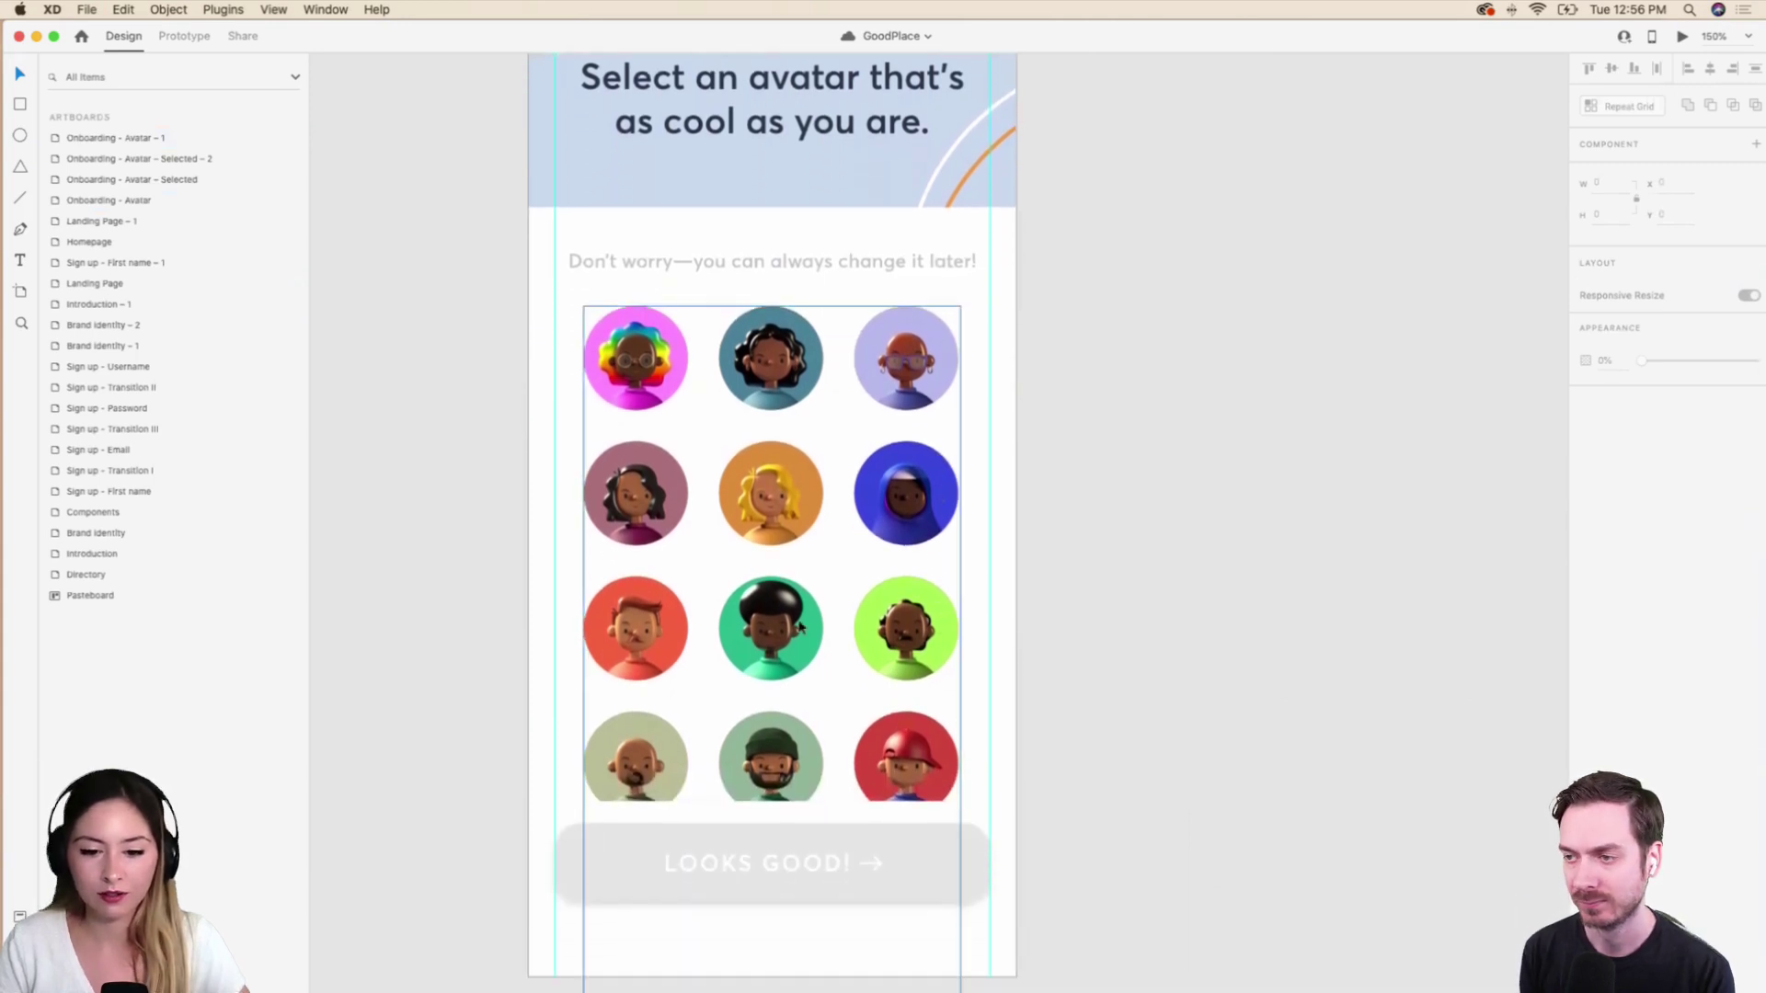
click(106, 265)
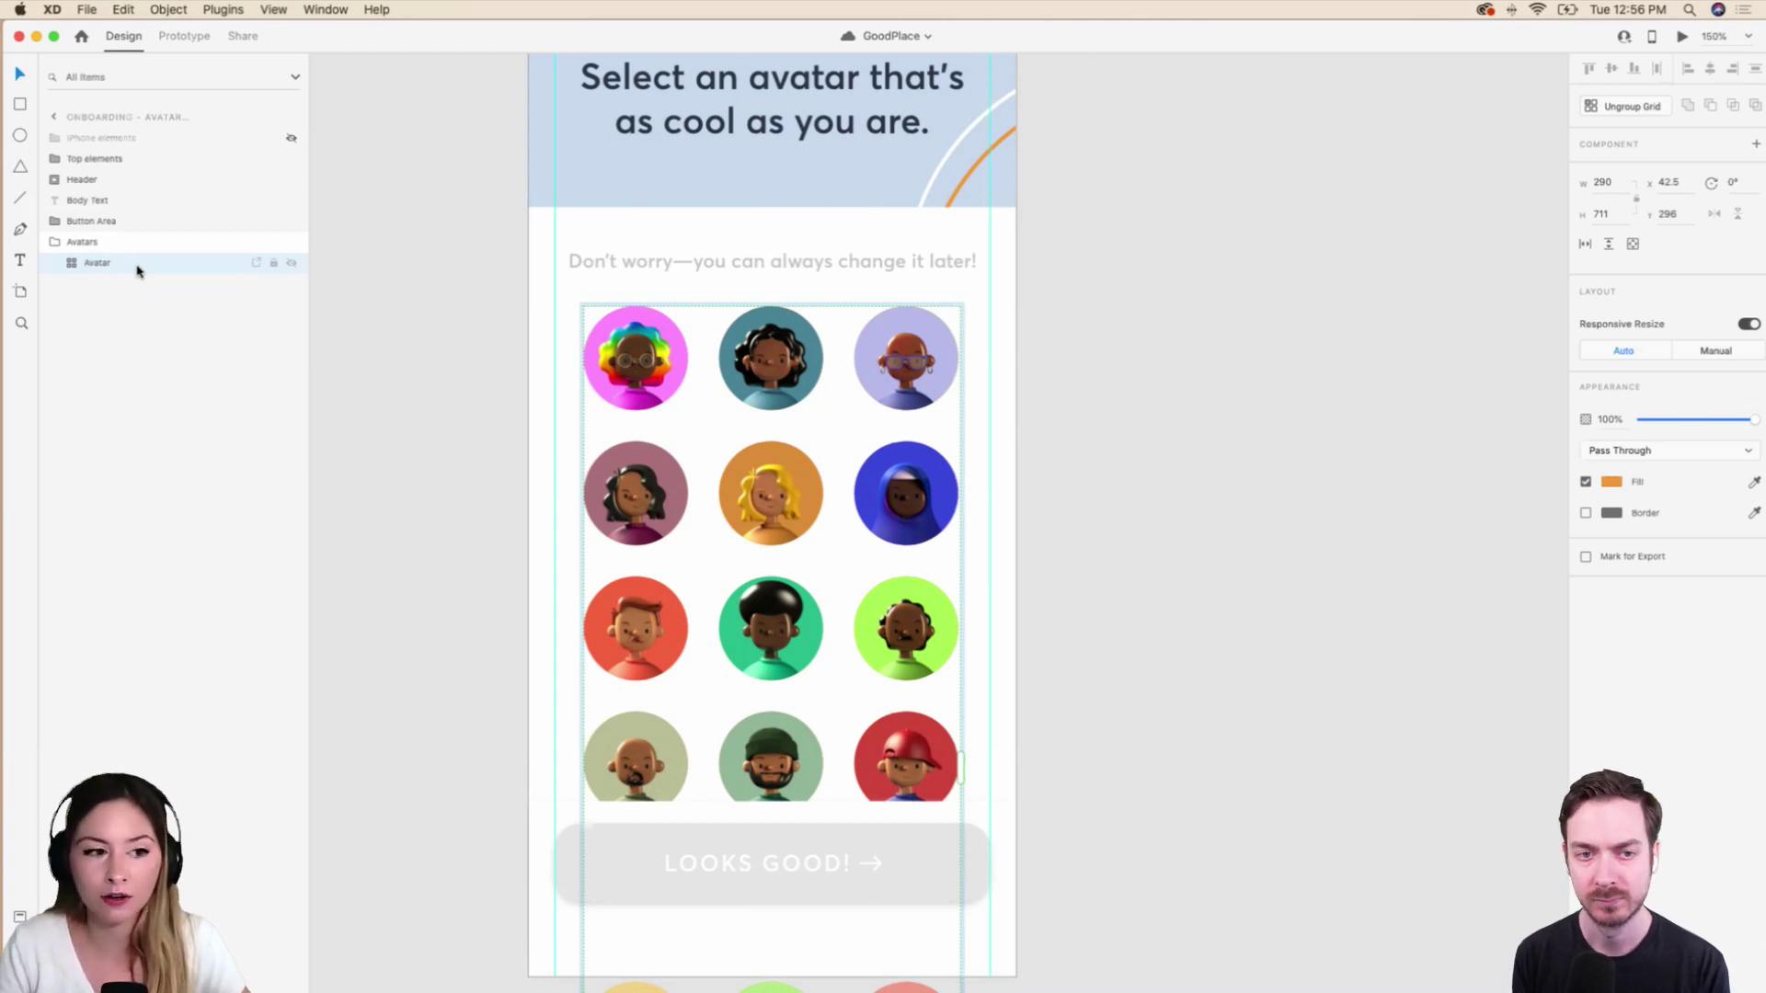
click(75, 266)
click(74, 266)
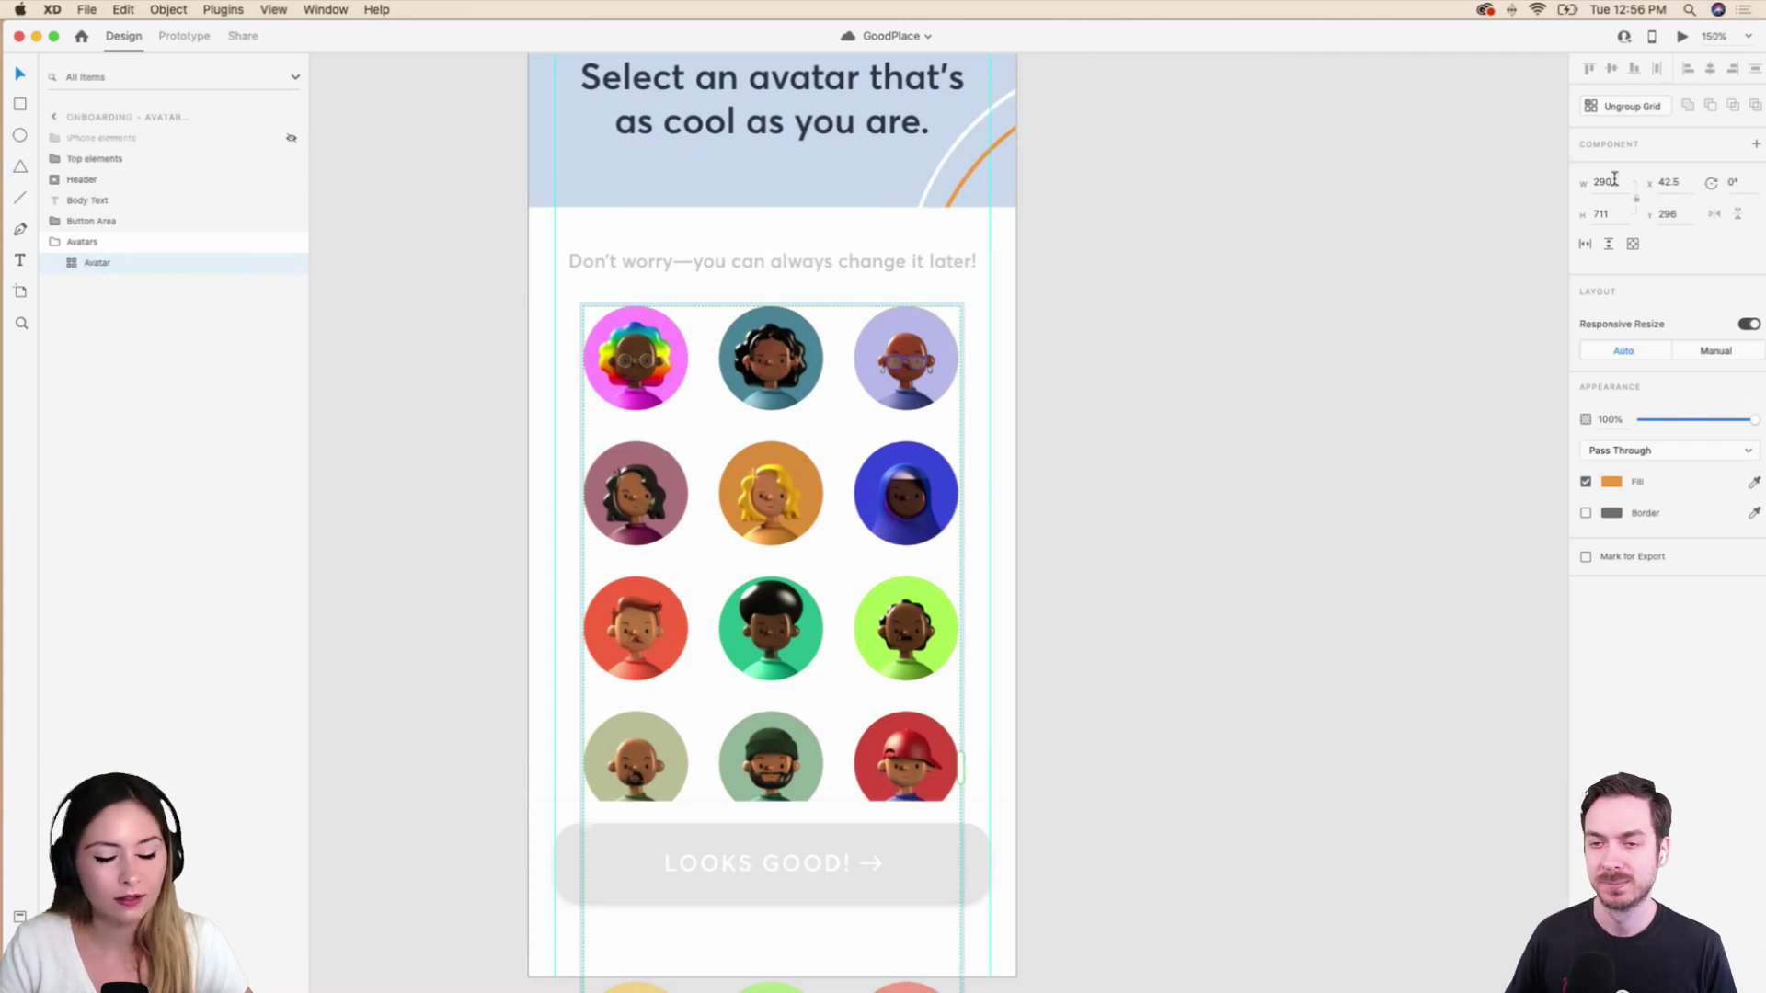
click(1644, 107)
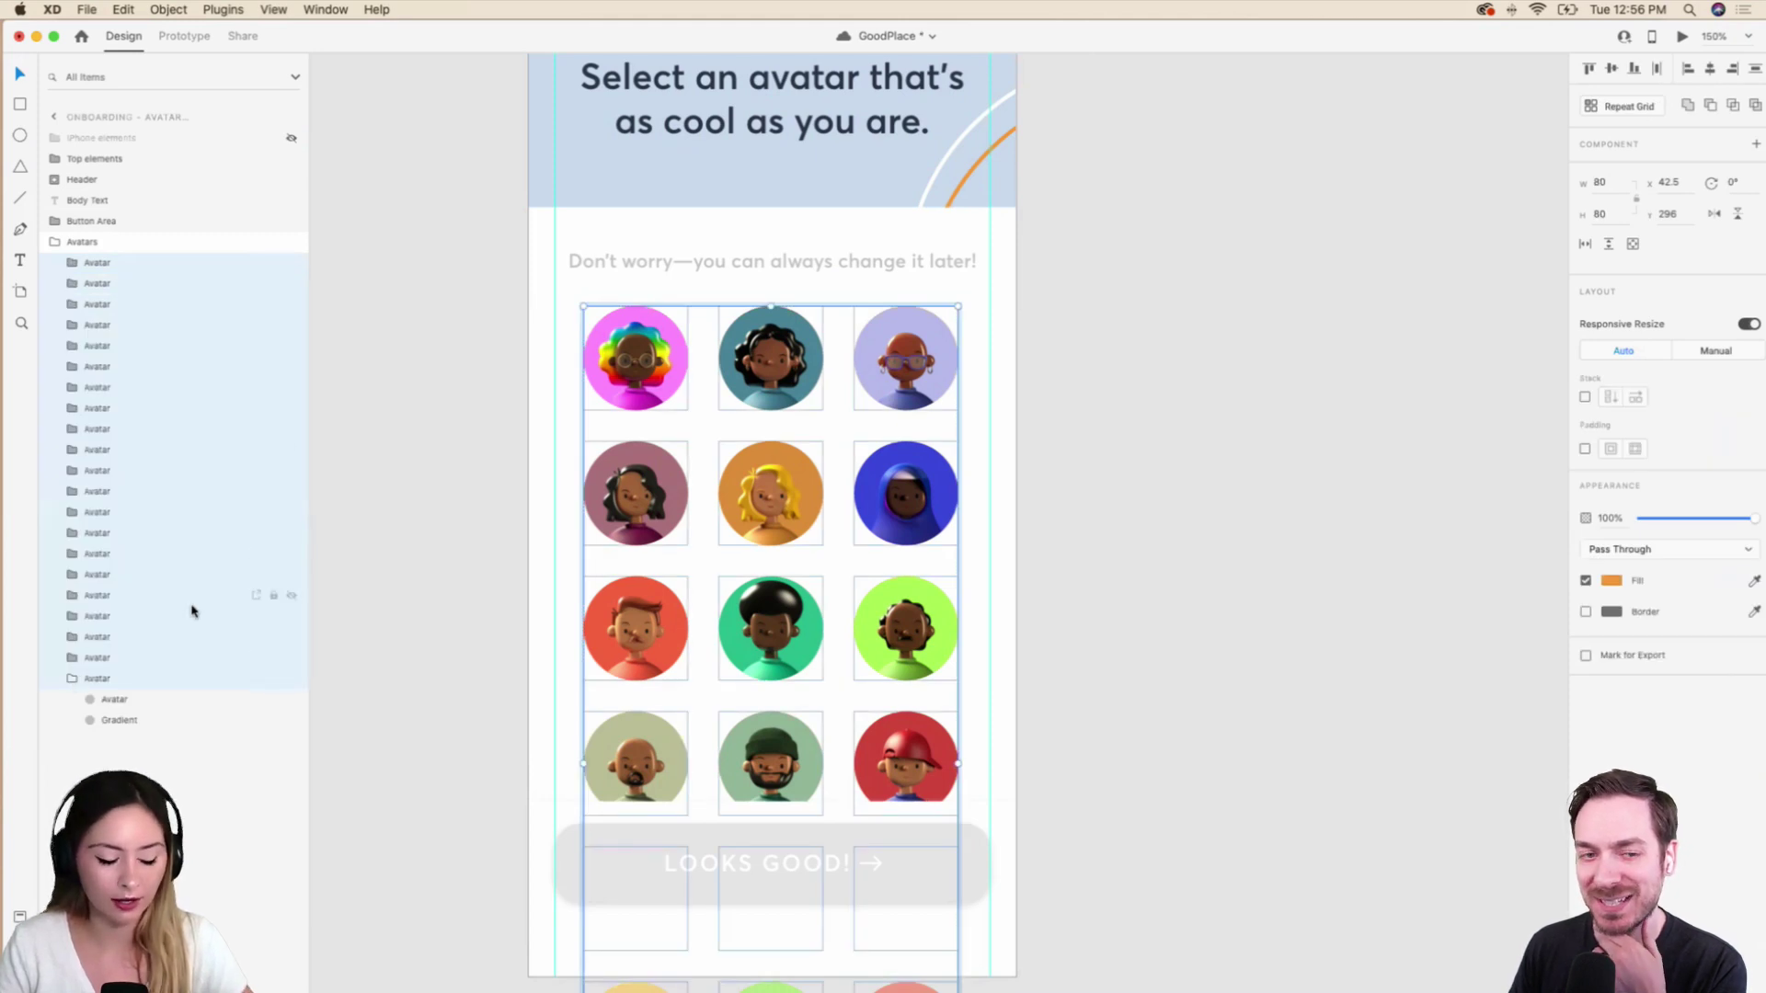
click(94, 679)
click(73, 679)
shift+click(144, 265)
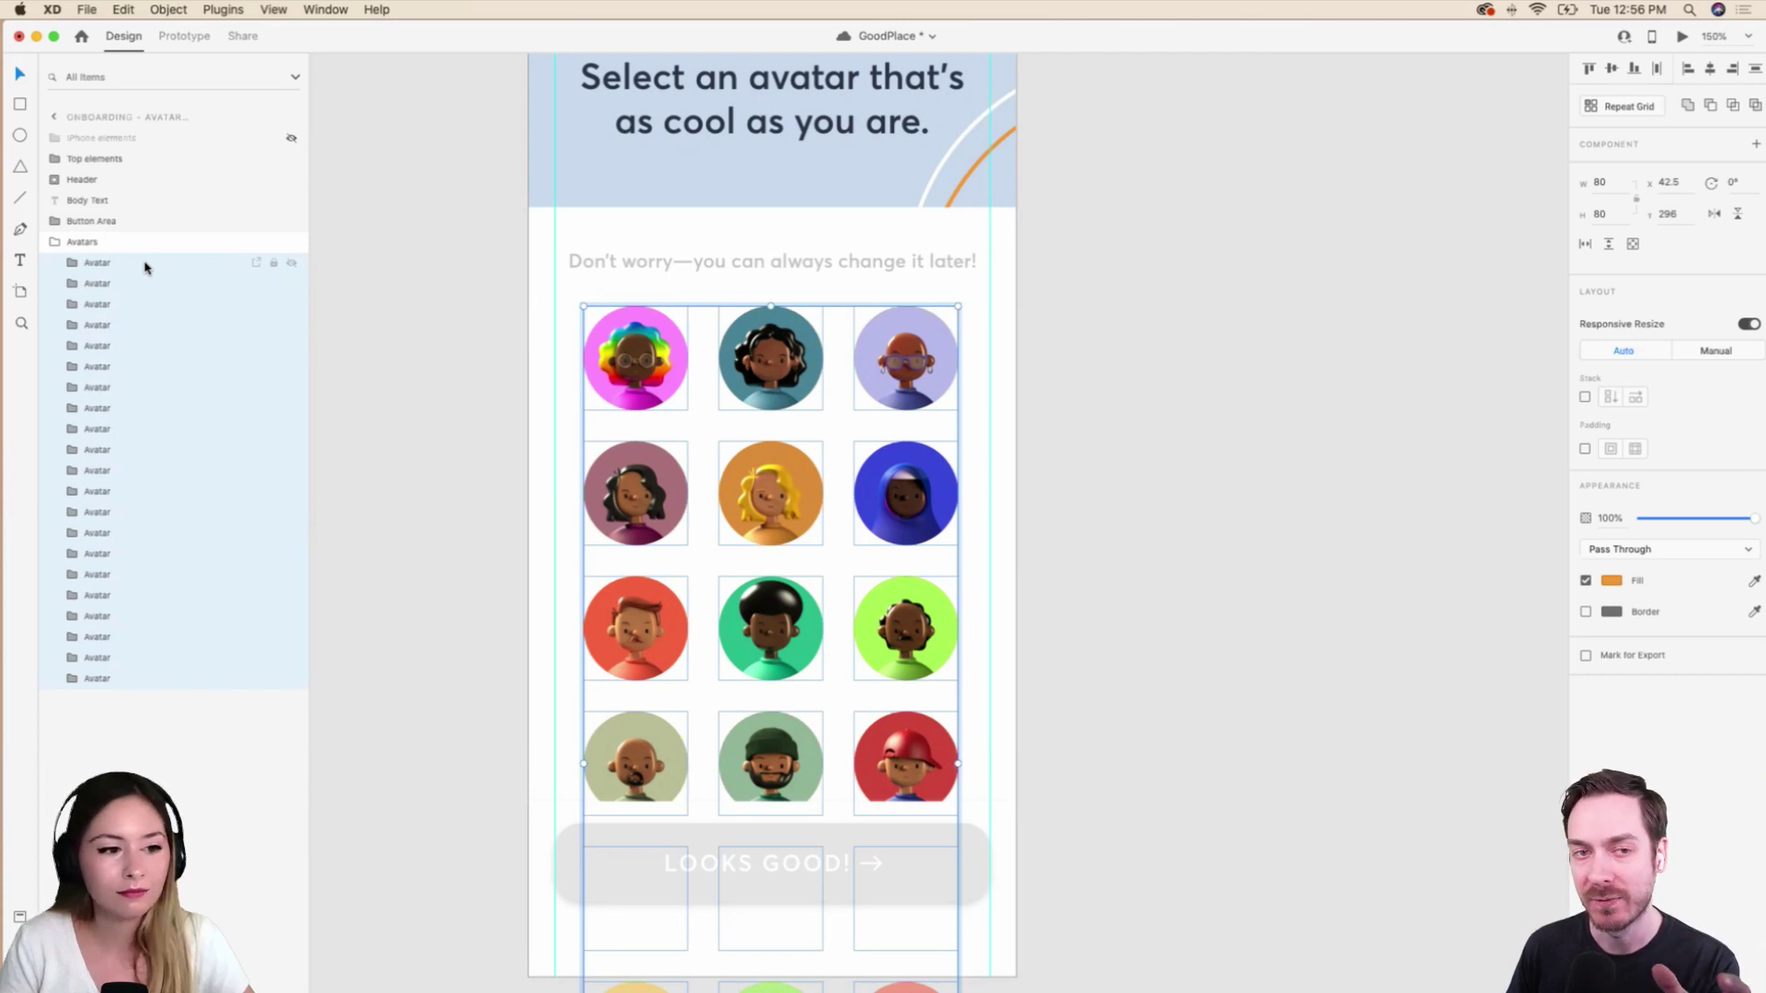
Undo the ungrouping of the avatar repeat grid and select the Gradient layer inside it.
key(super+r)
click(64, 264)
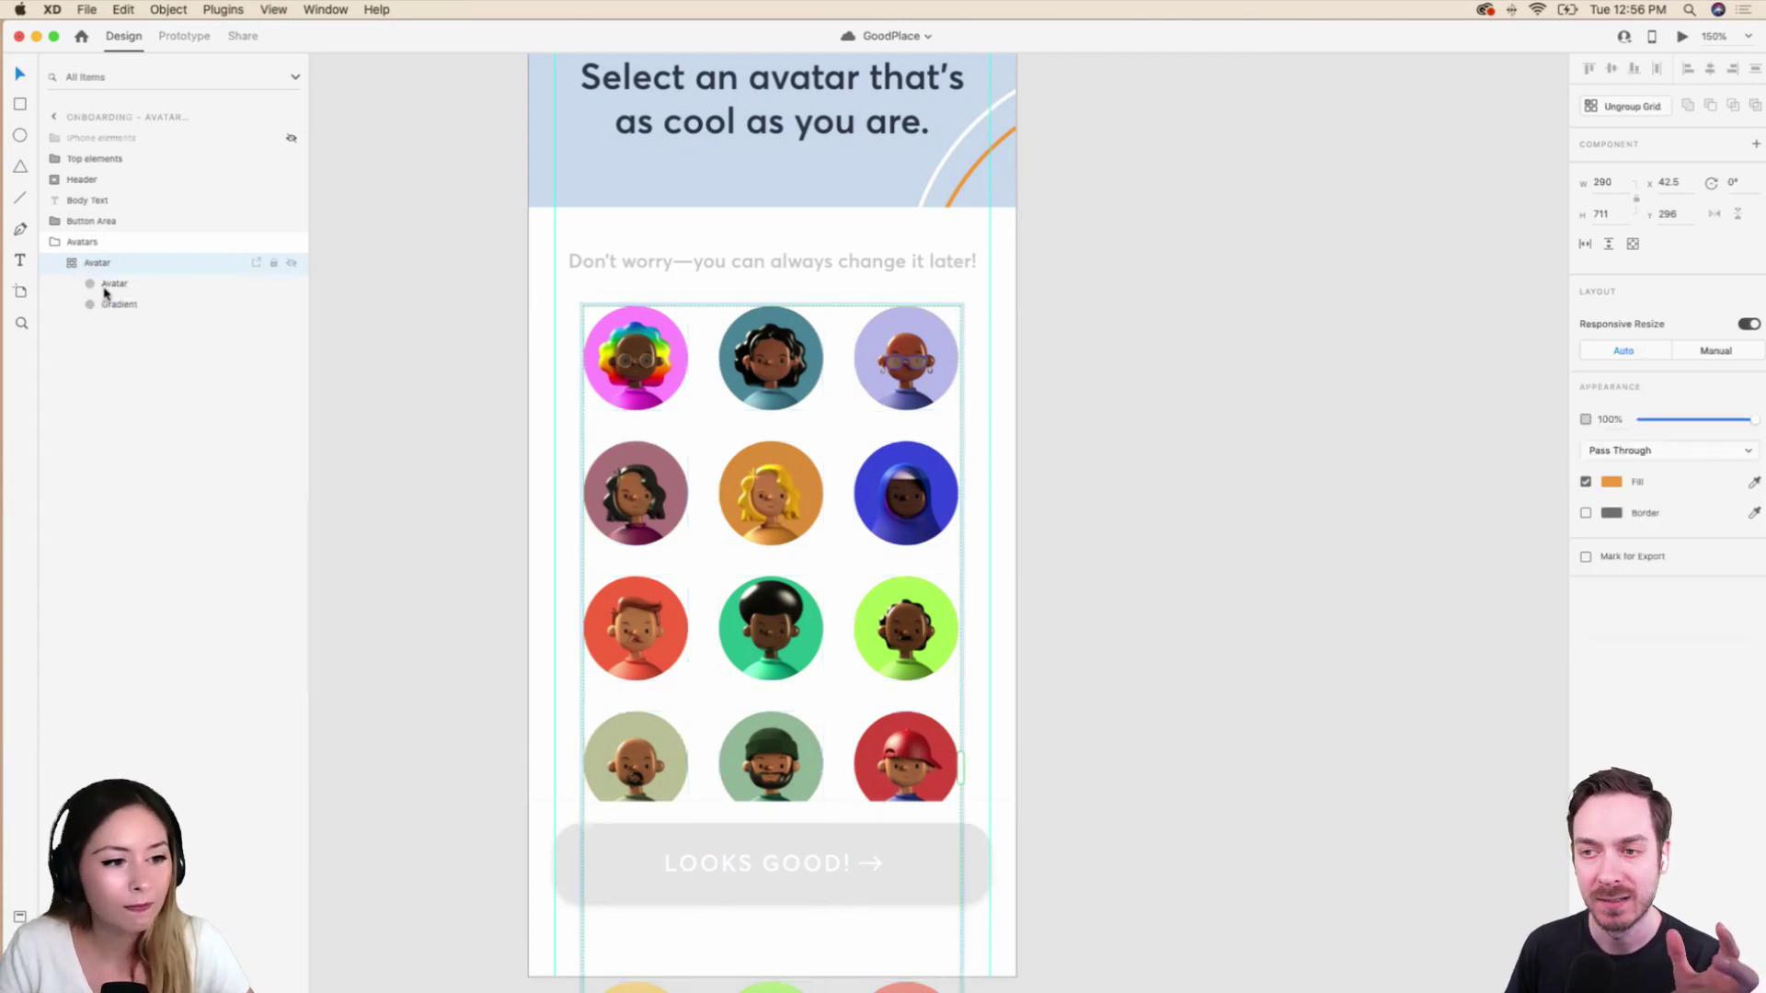
click(123, 304)
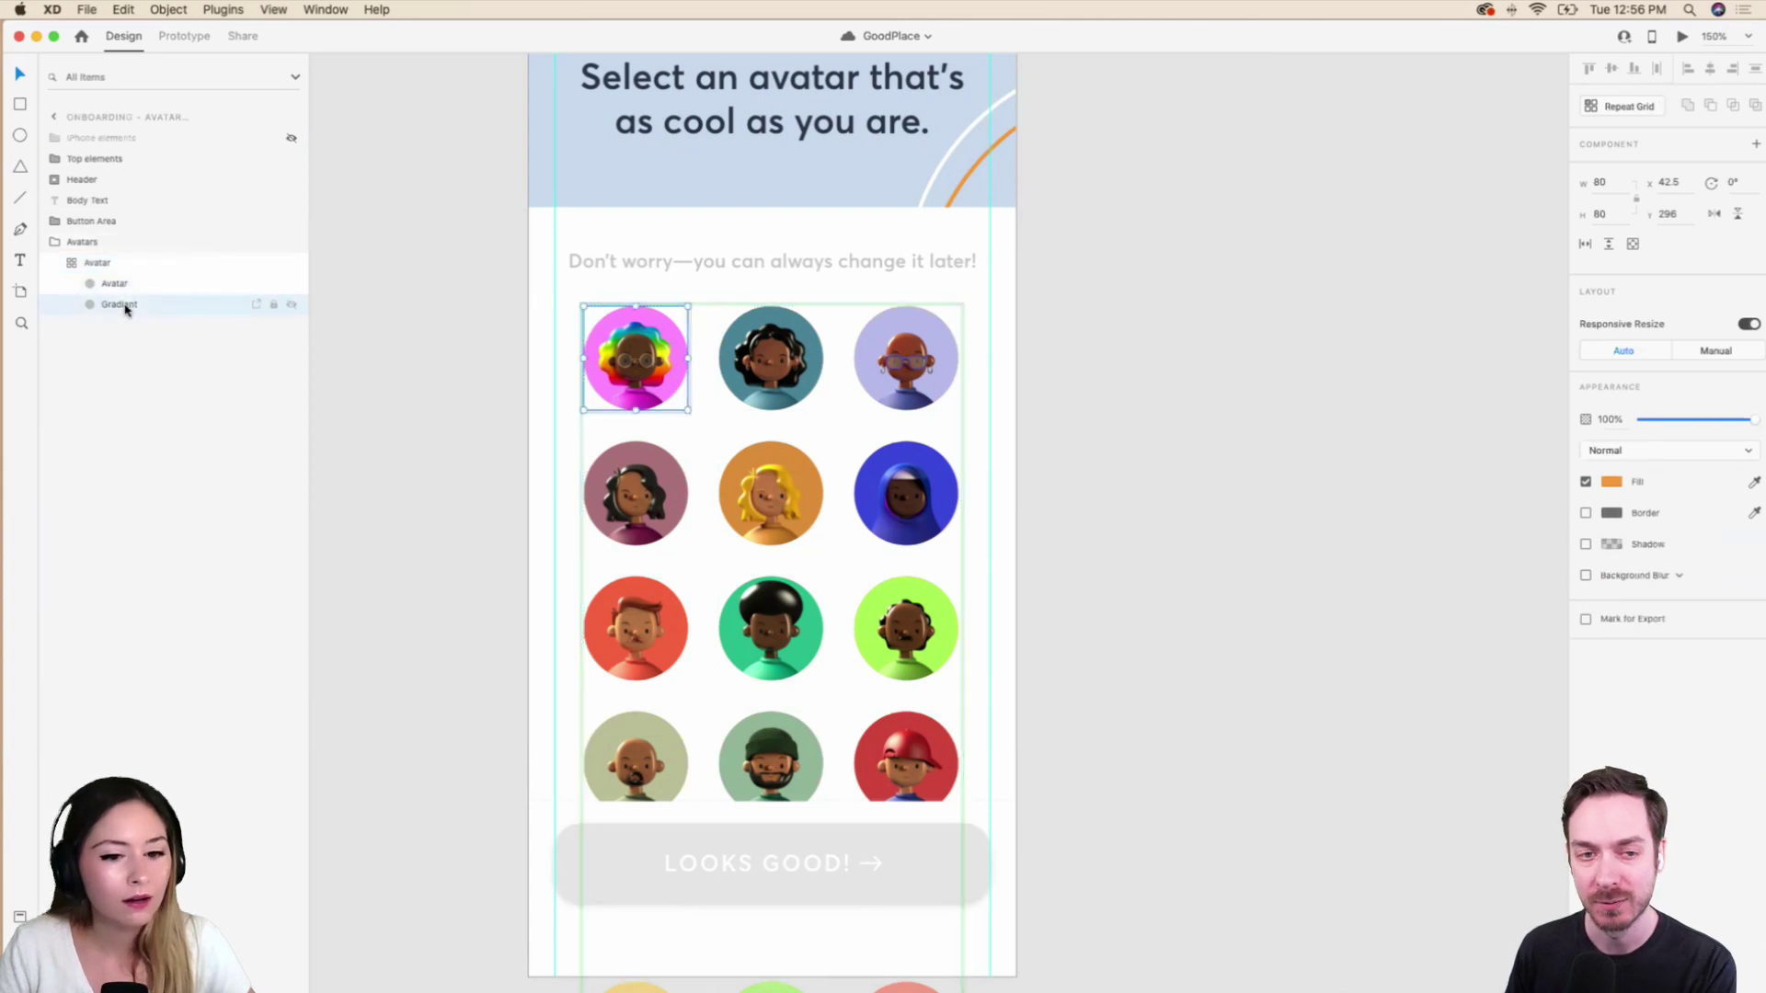
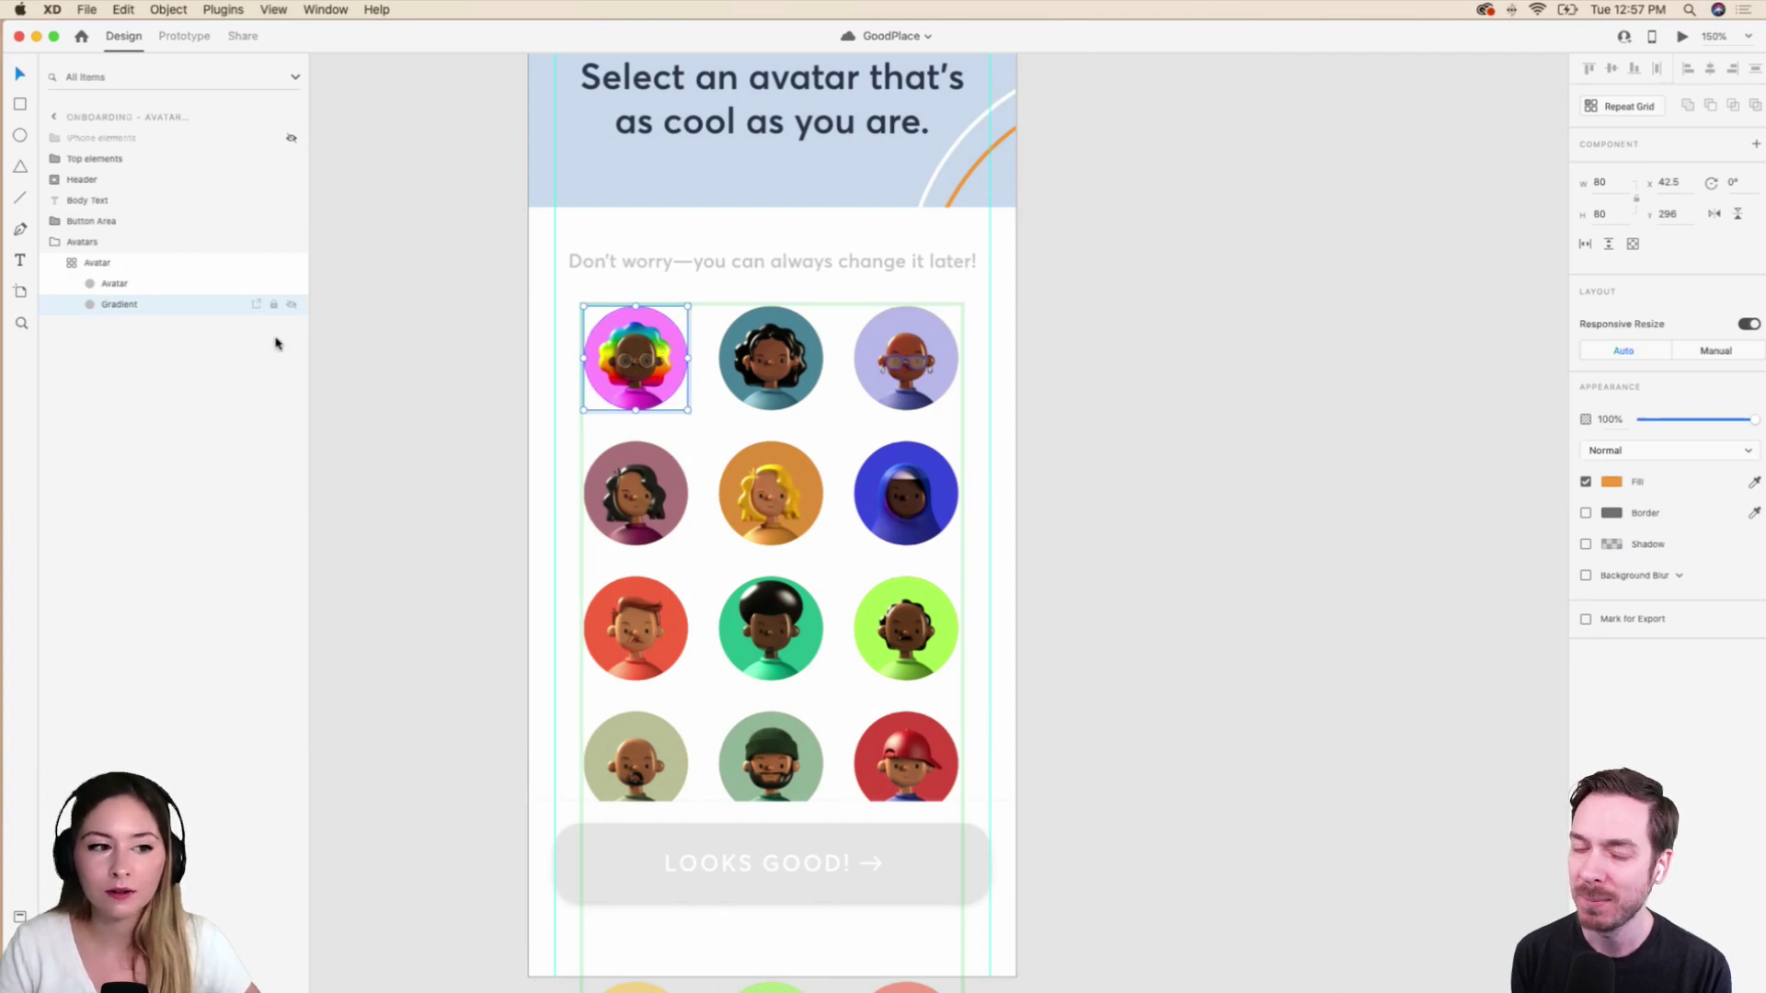
Ungroup the avatar repeat grid into individual Avatar groups.
click(182, 284)
click(140, 261)
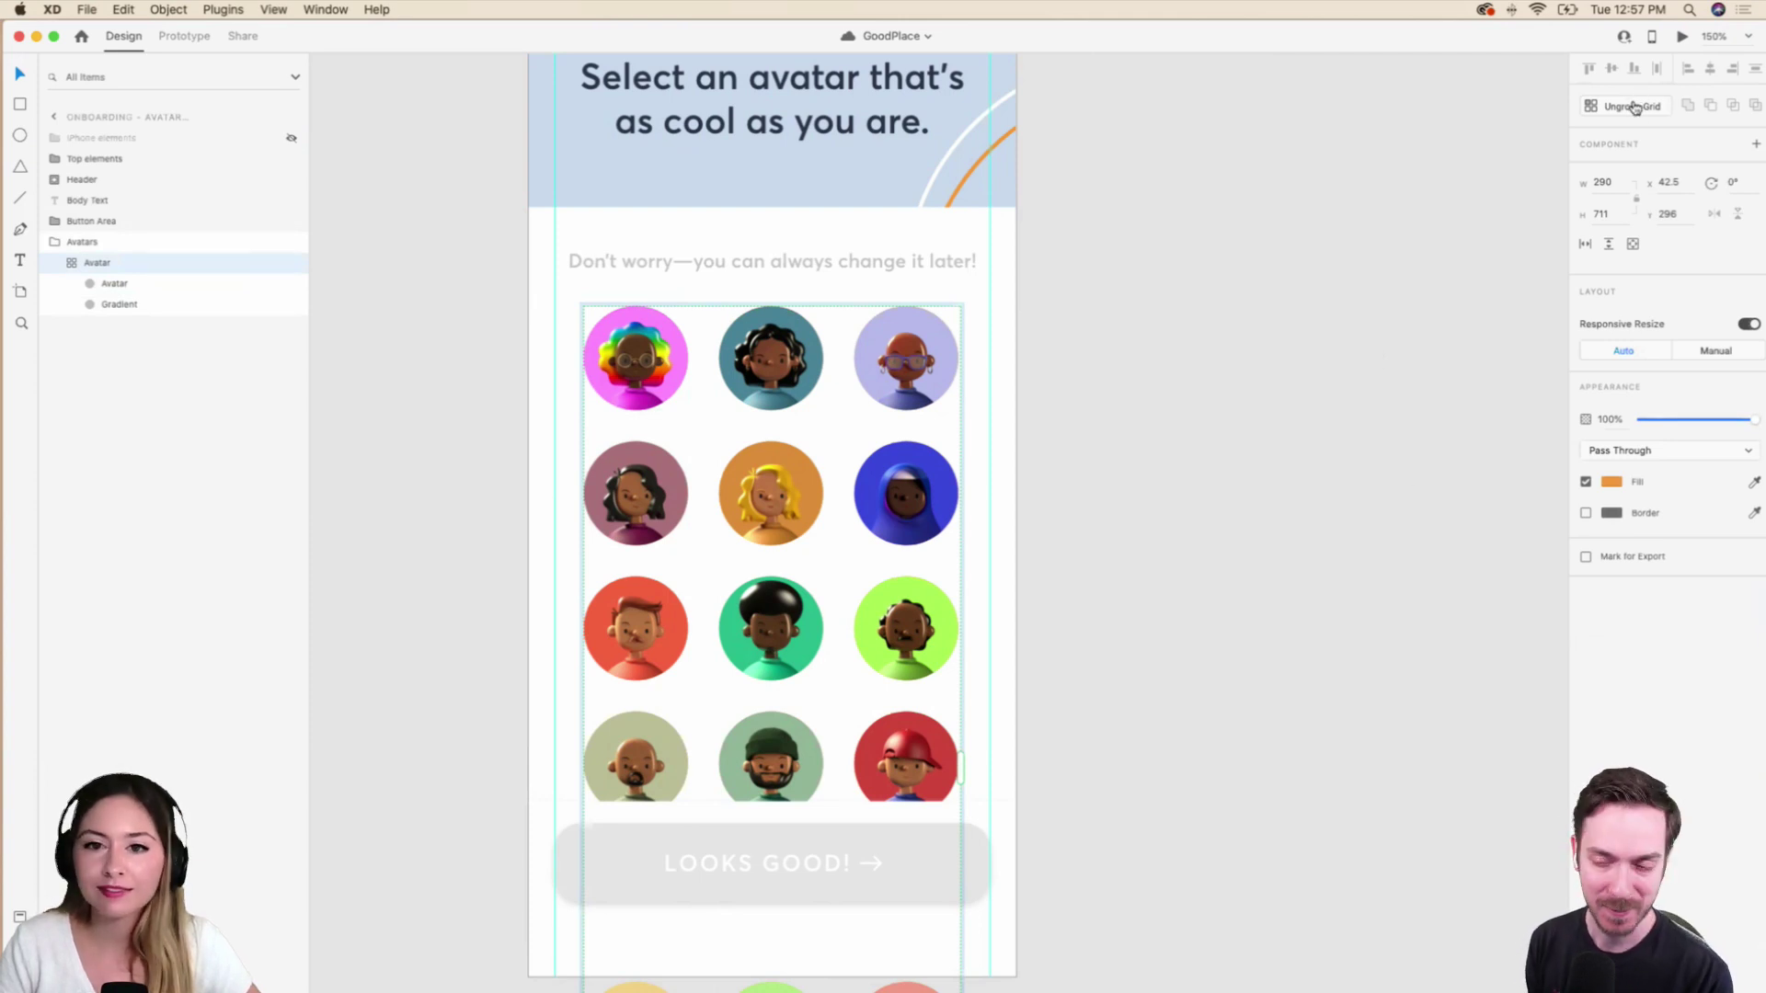
click(1634, 106)
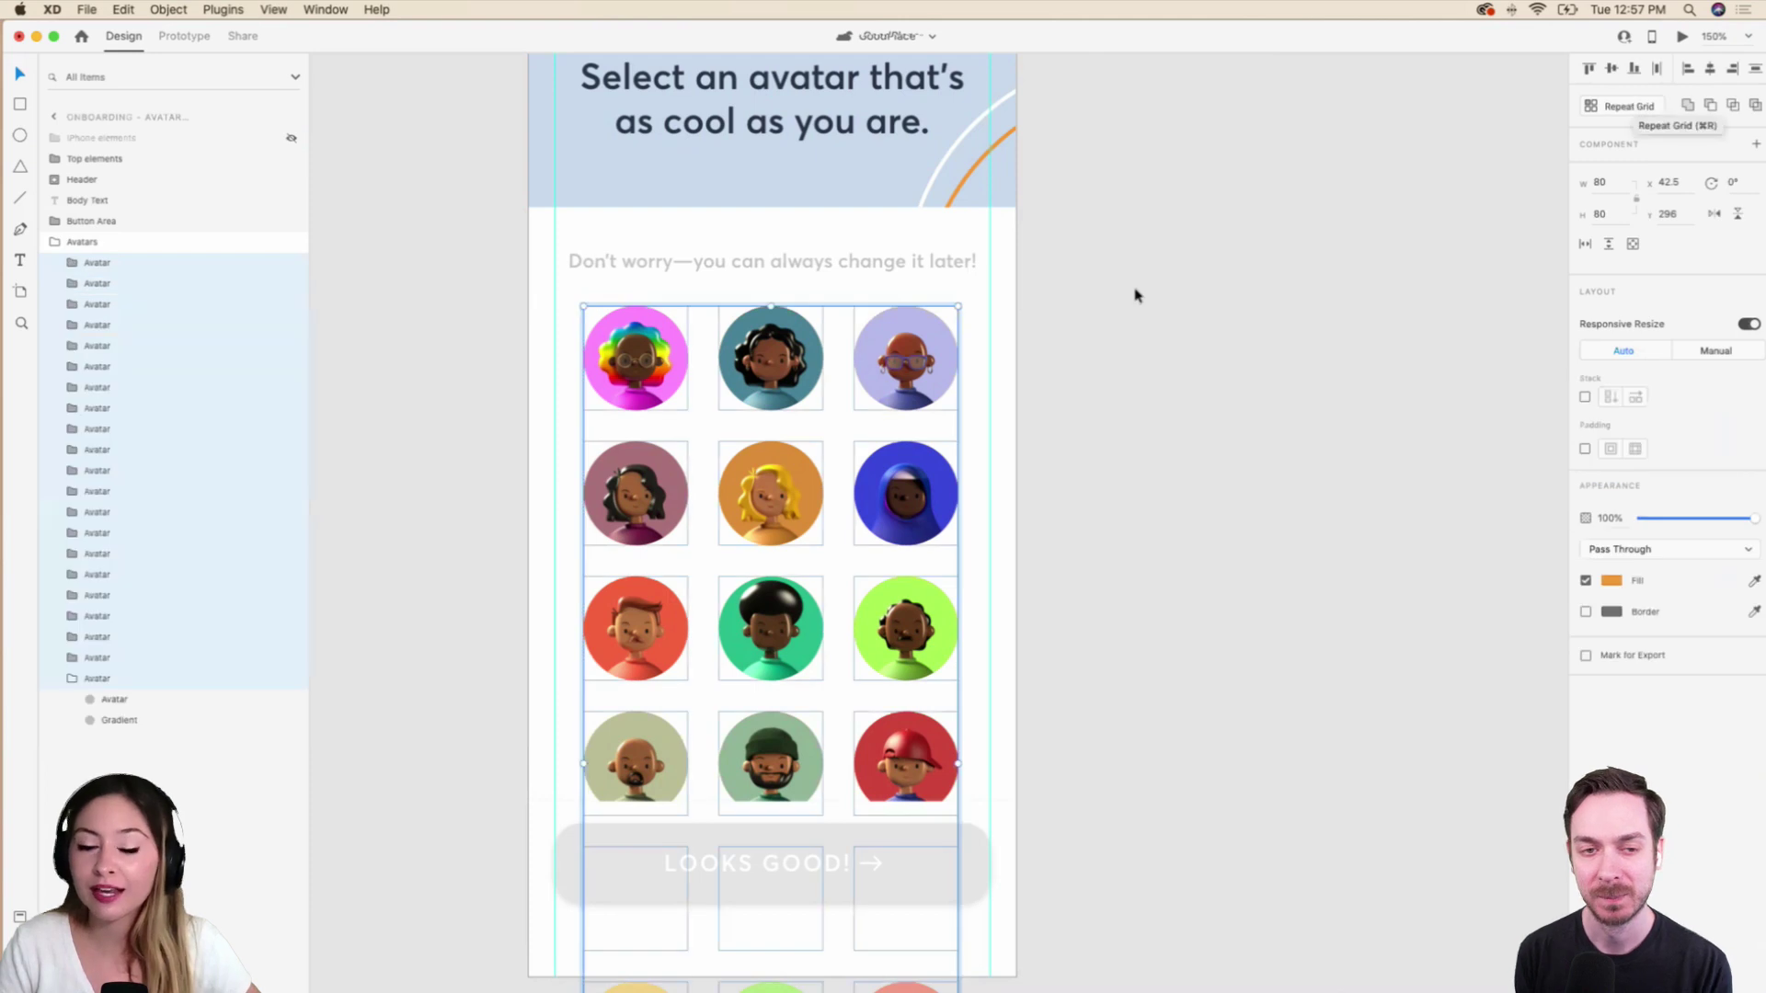
Group all the individual avatars together and name the group Avatars.
key(super+g)
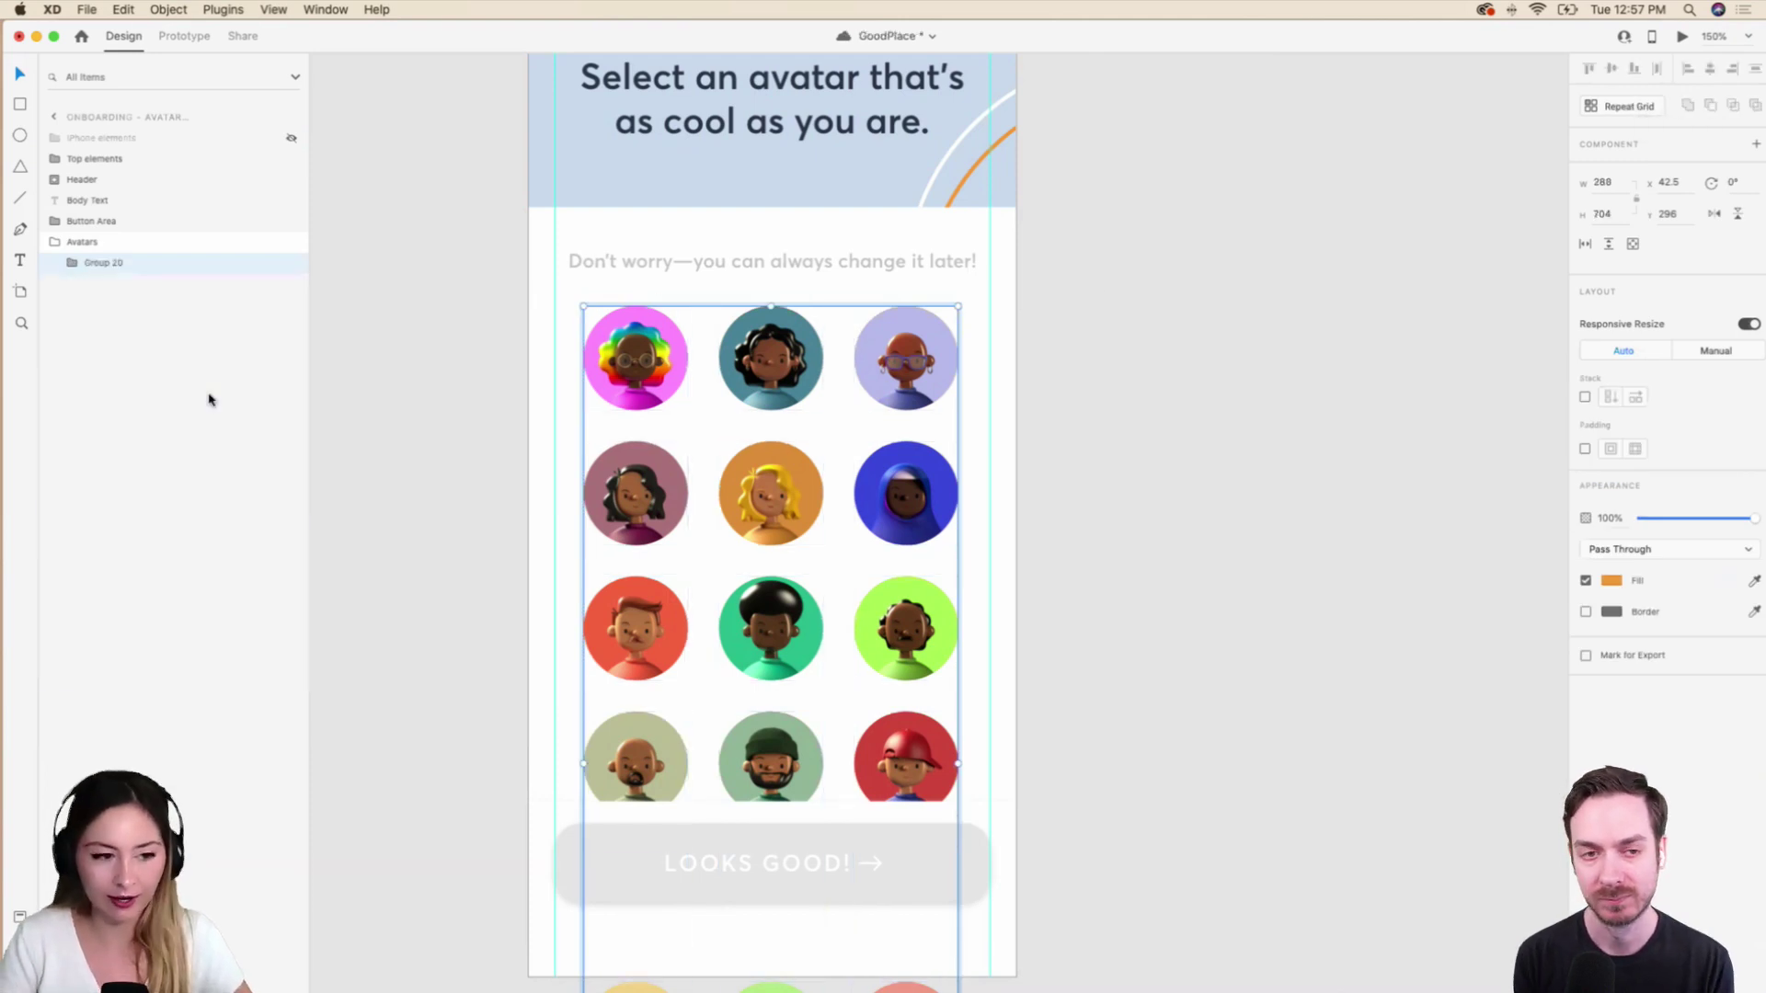
double_click(110, 264)
text(A)
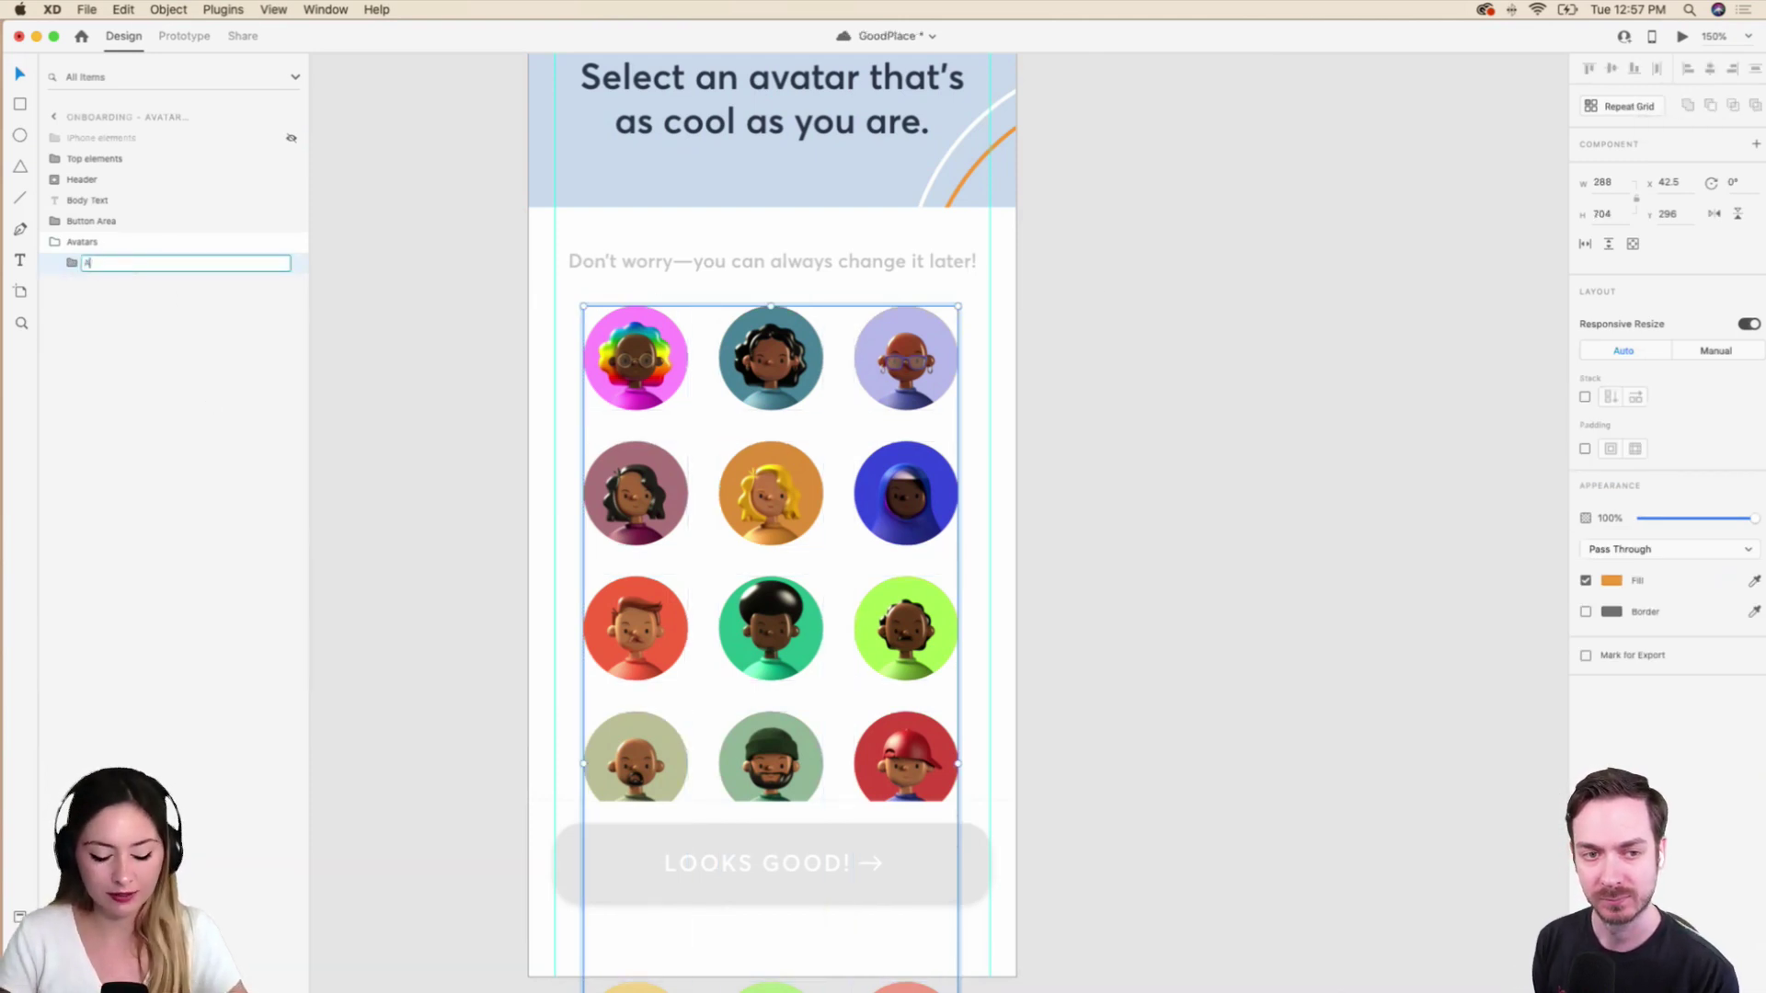
text(vatars)
key(Return)
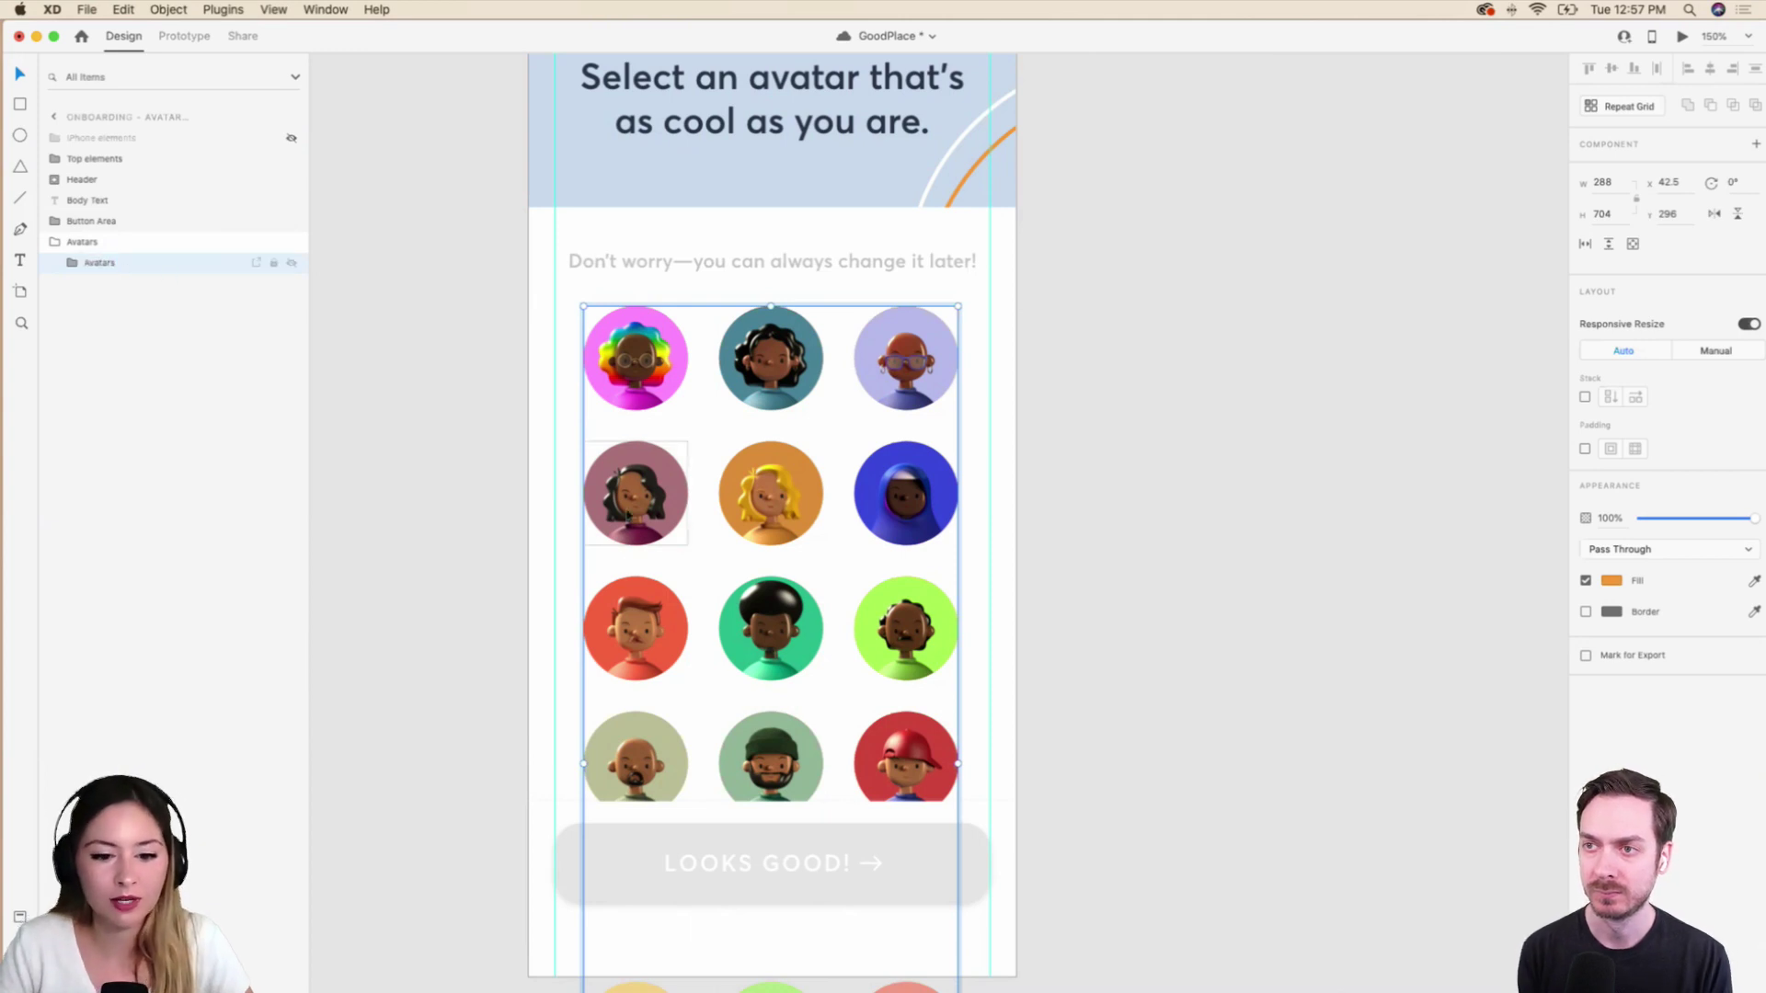
Remove the redundant Avatars nesting level so the individual Avatar groups sit directly inside a single Avatars group.
click(647, 434)
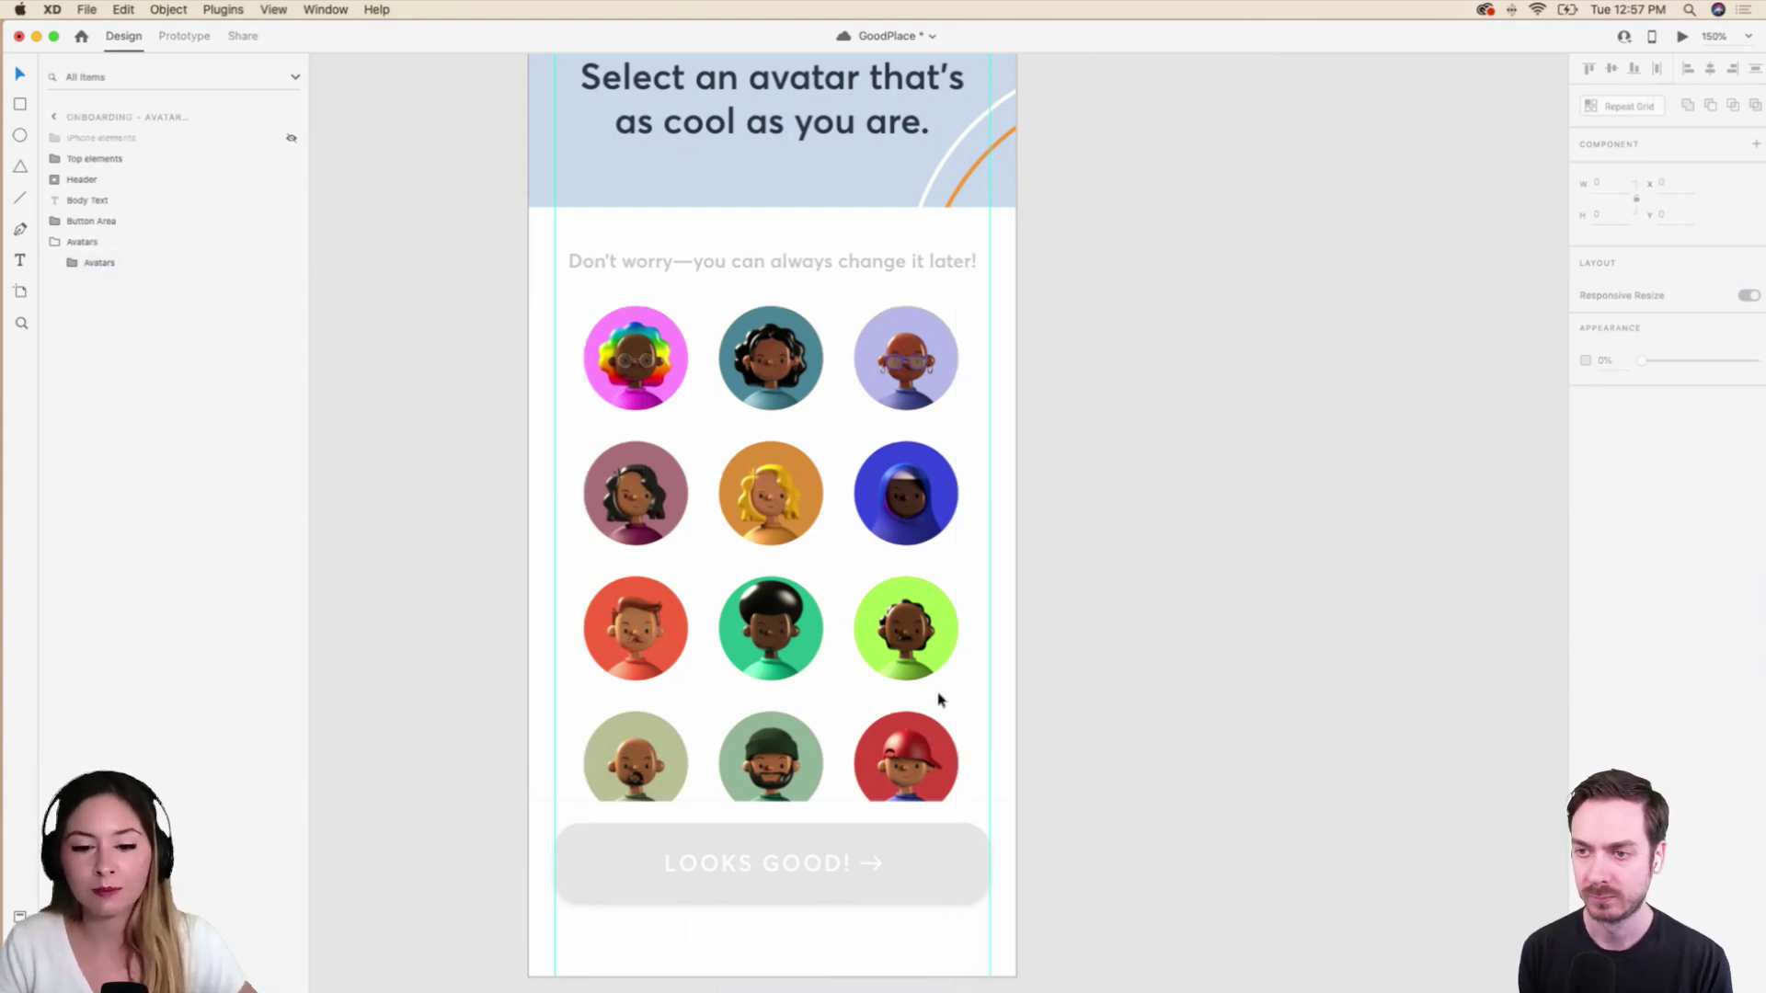
click(813, 520)
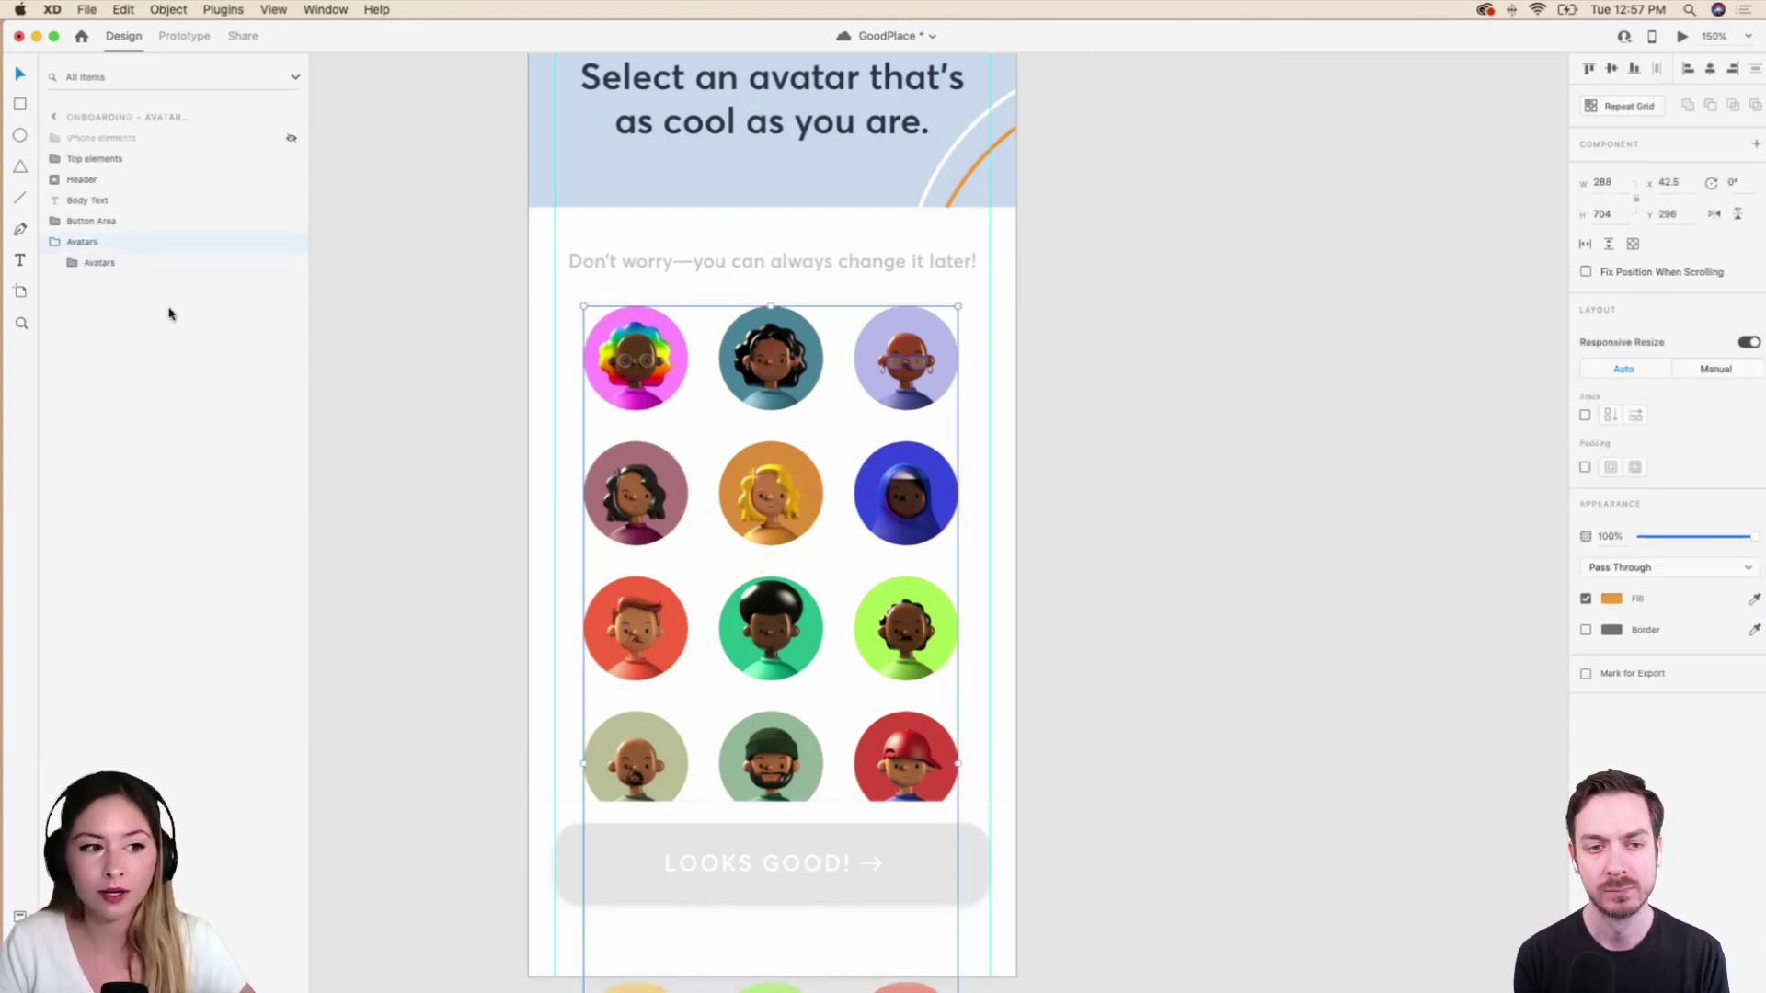
click(129, 265)
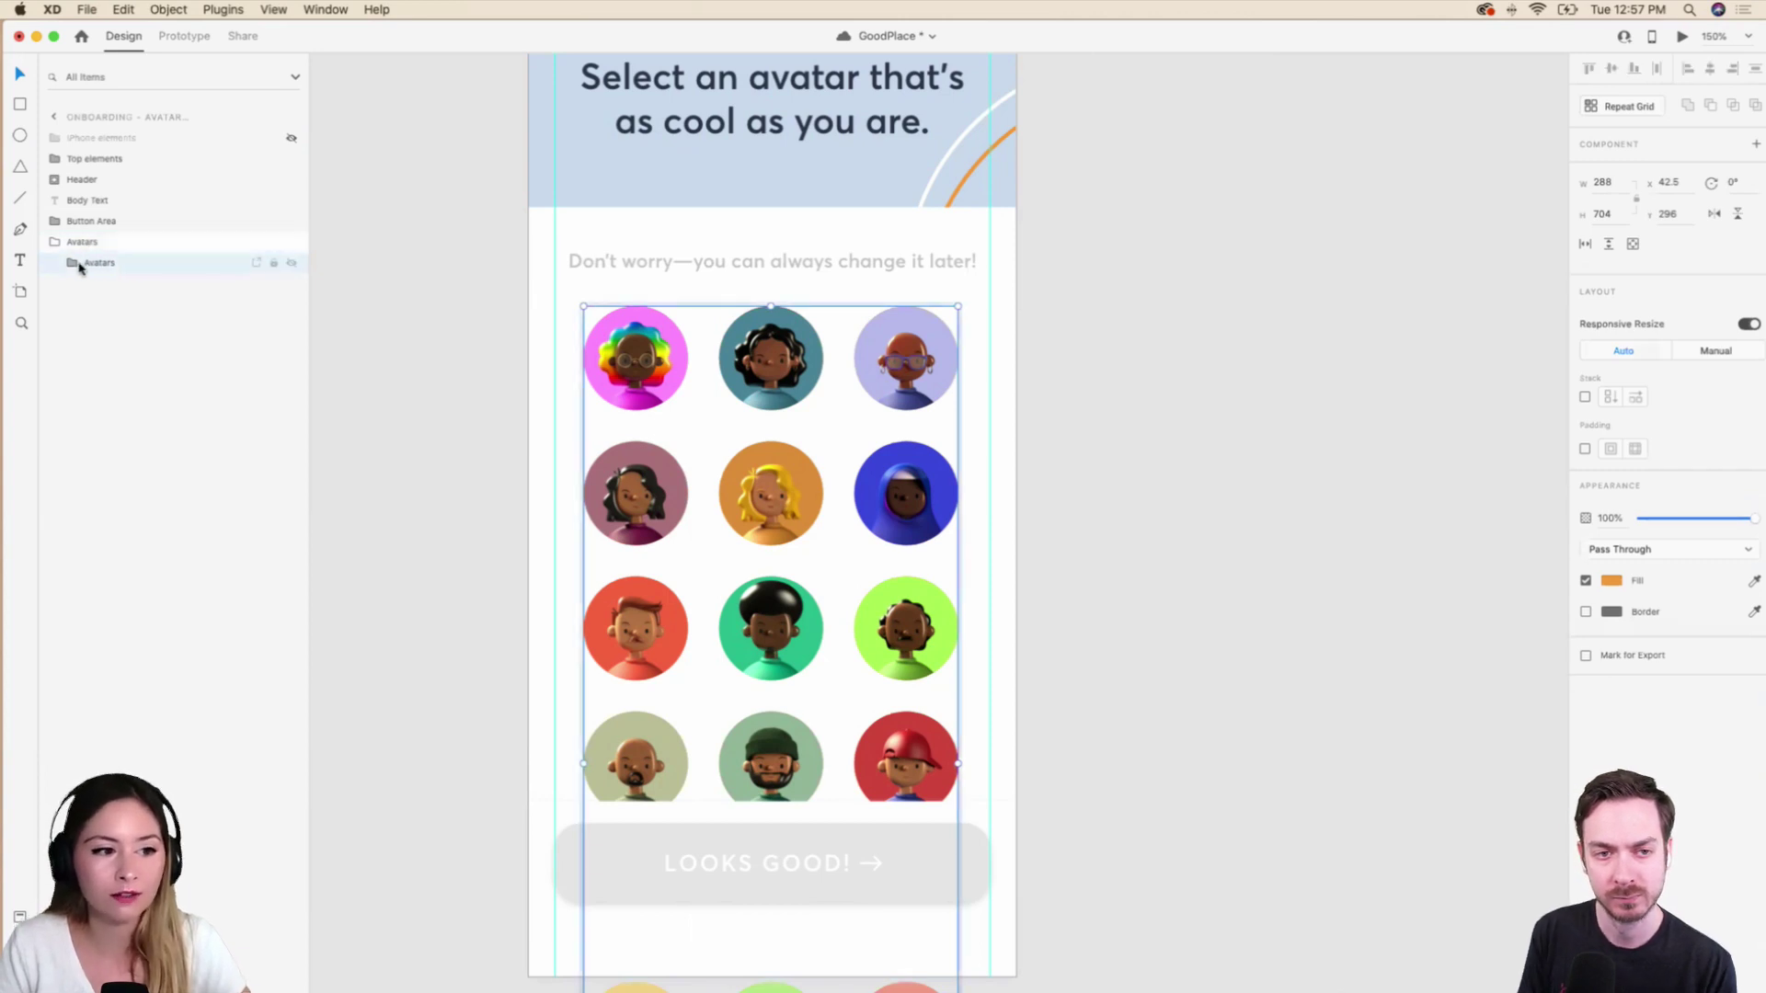
click(71, 262)
click(90, 701)
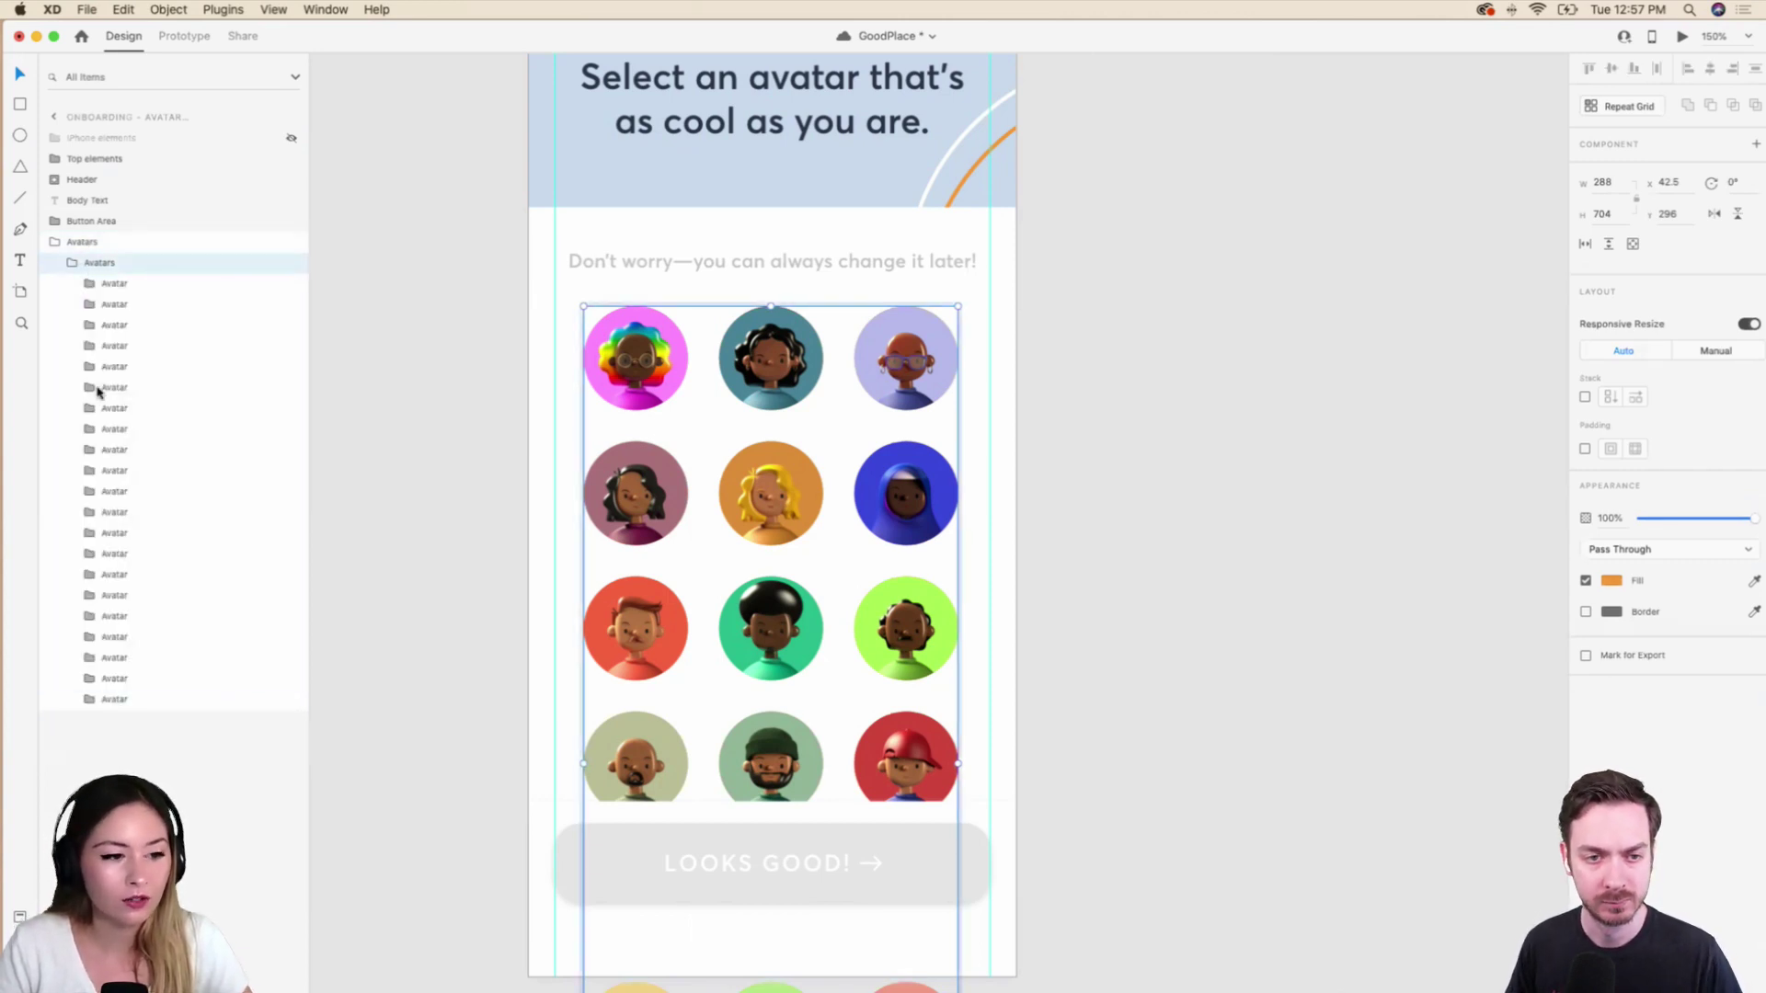
click(72, 265)
key(Escape)
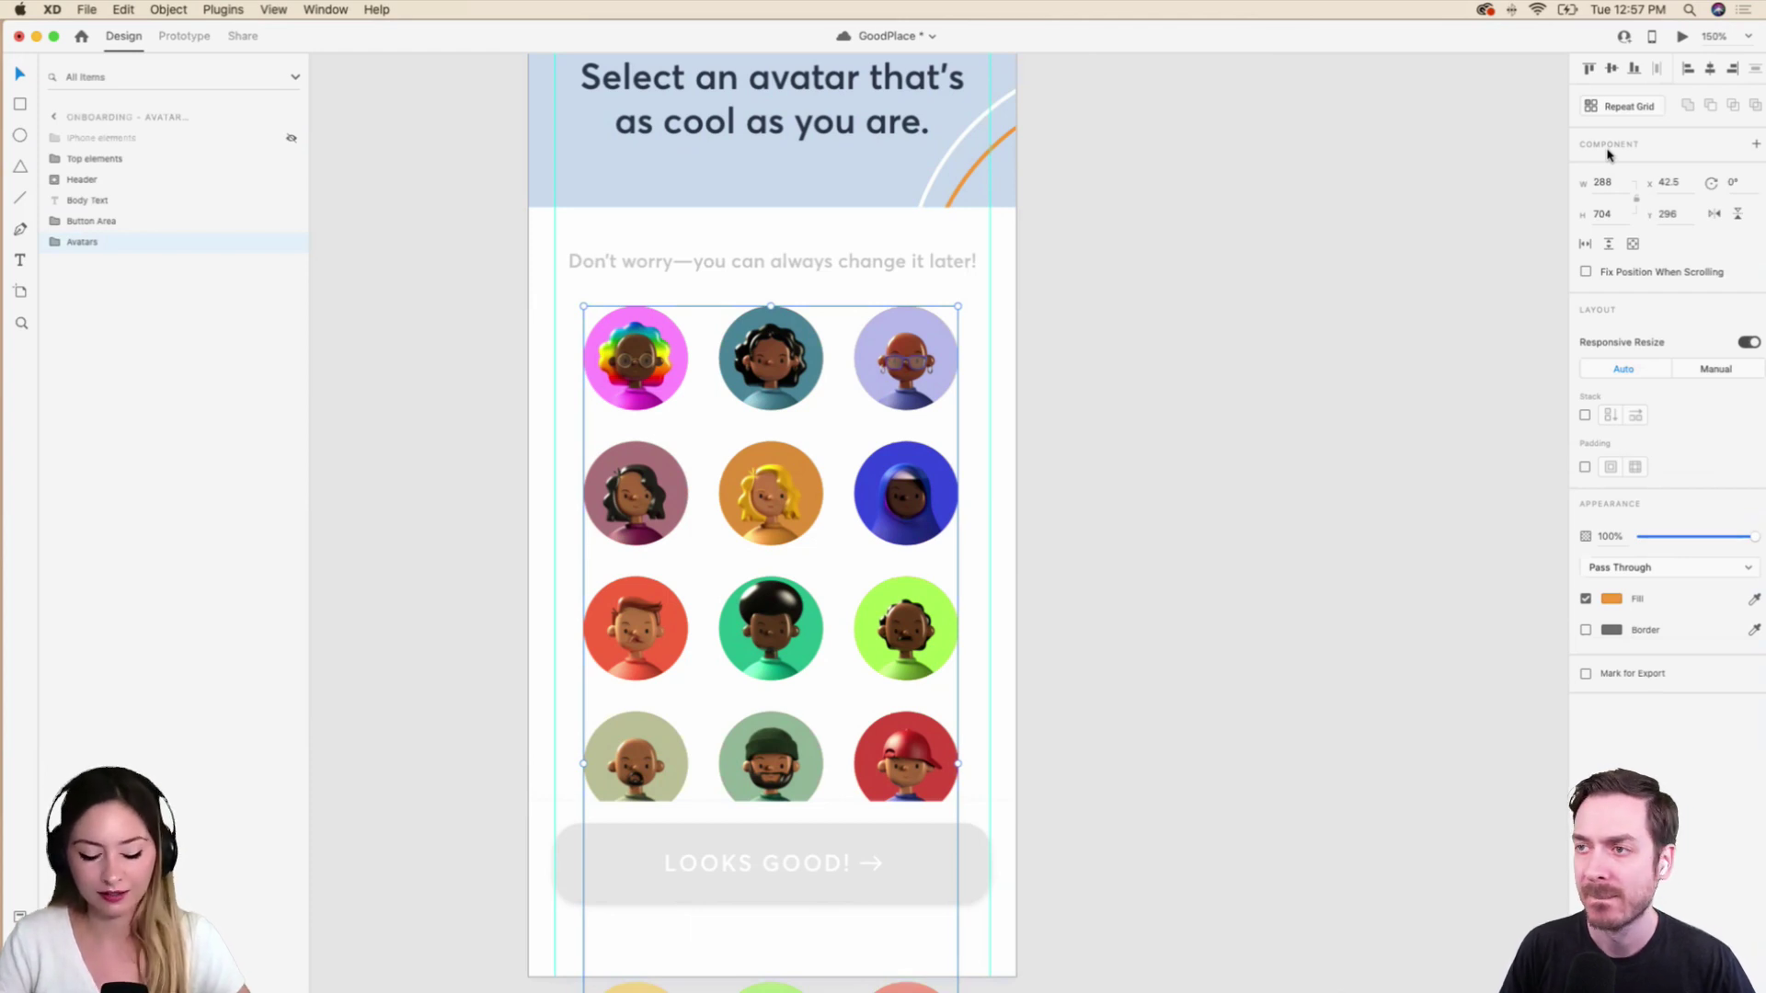
Turn the Avatars group into a component and check the layers it contains.
key(super+k)
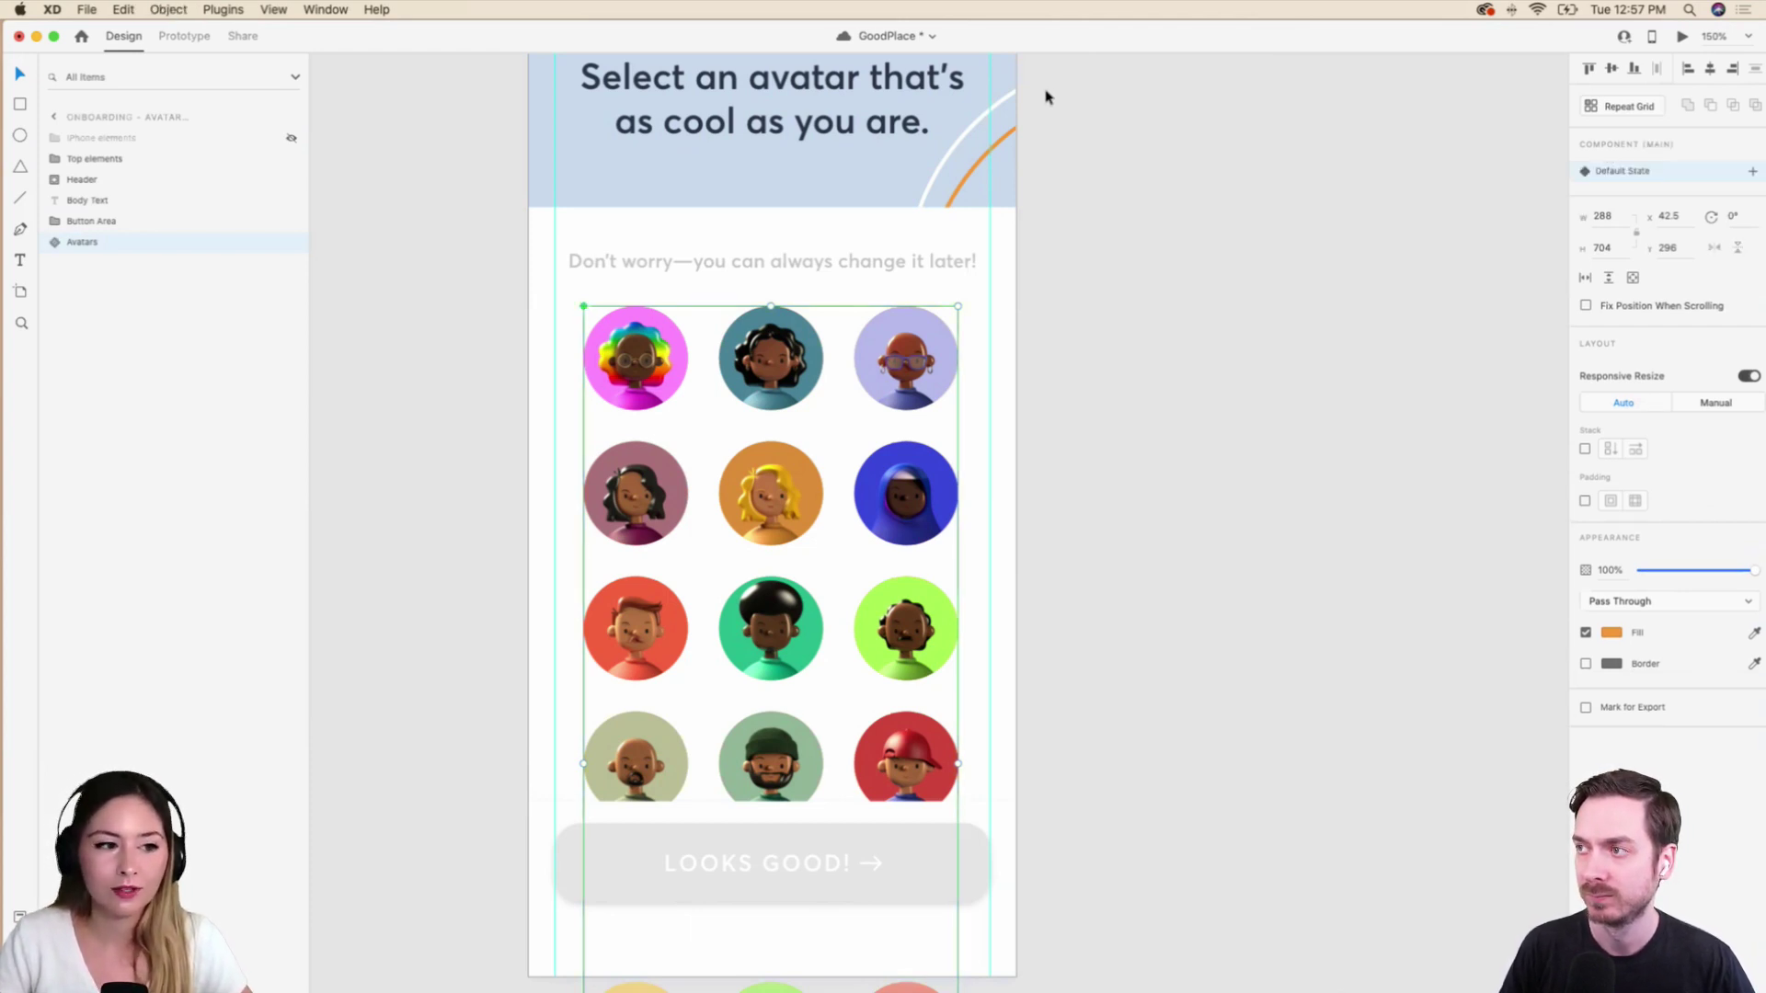
click(53, 241)
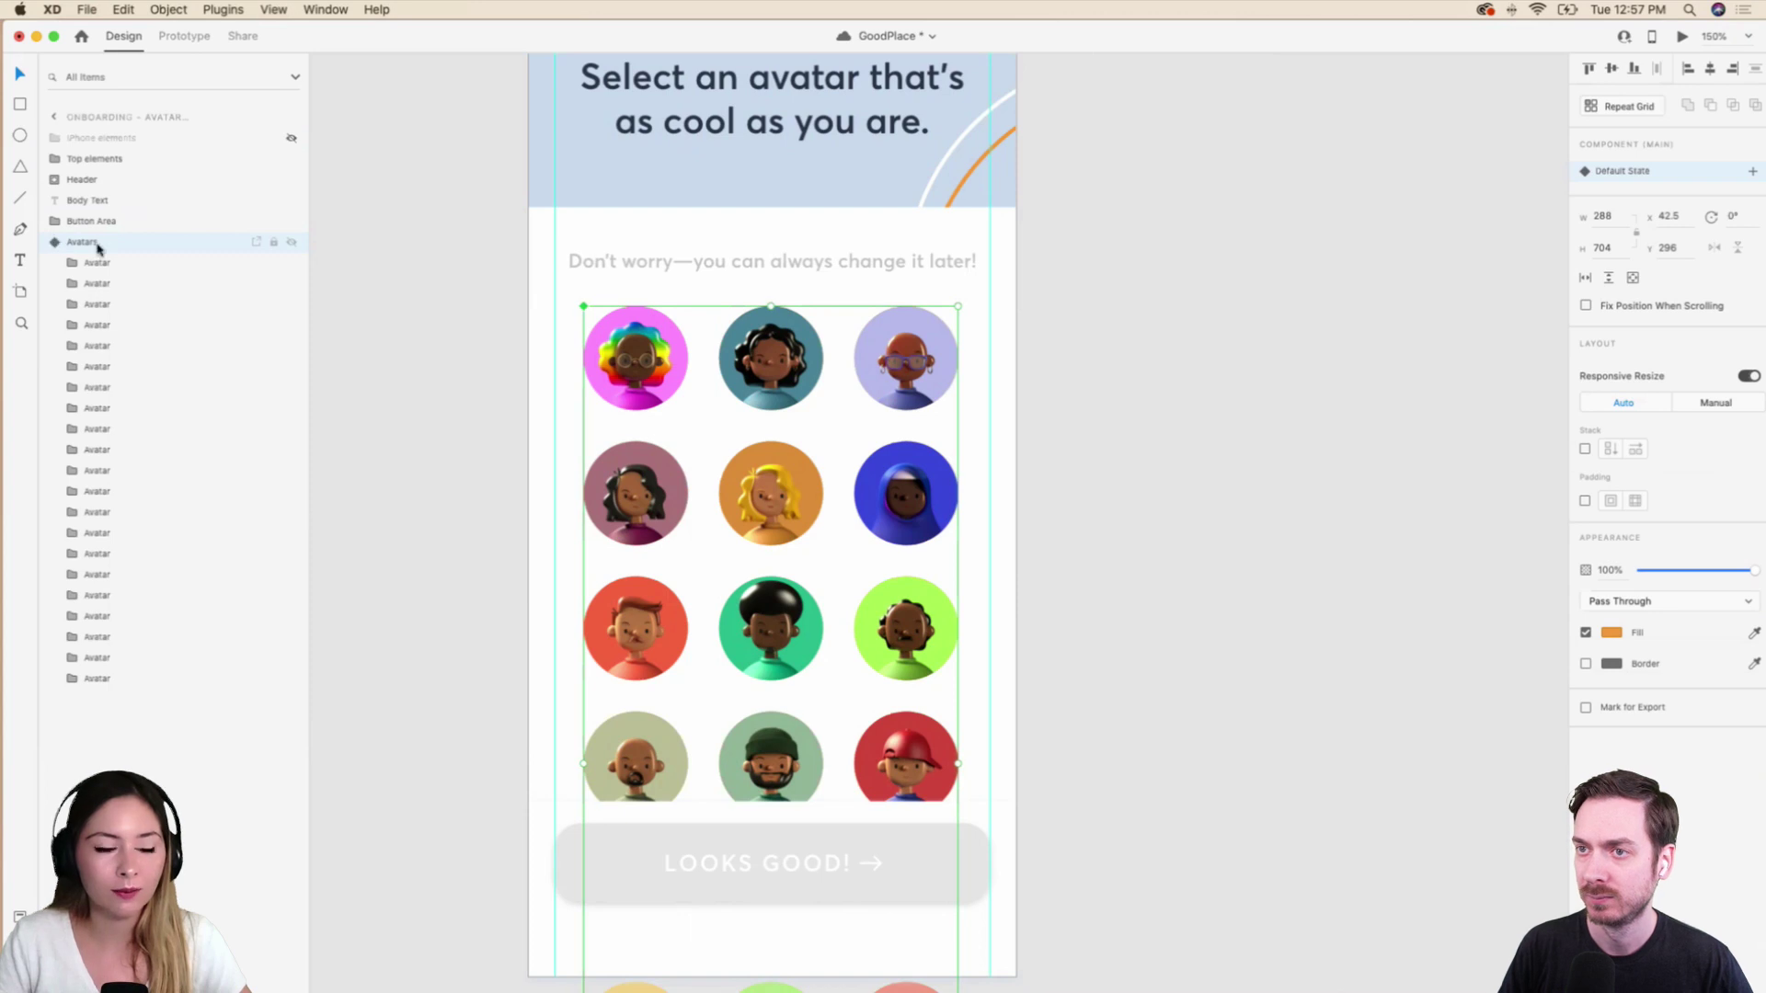
click(54, 242)
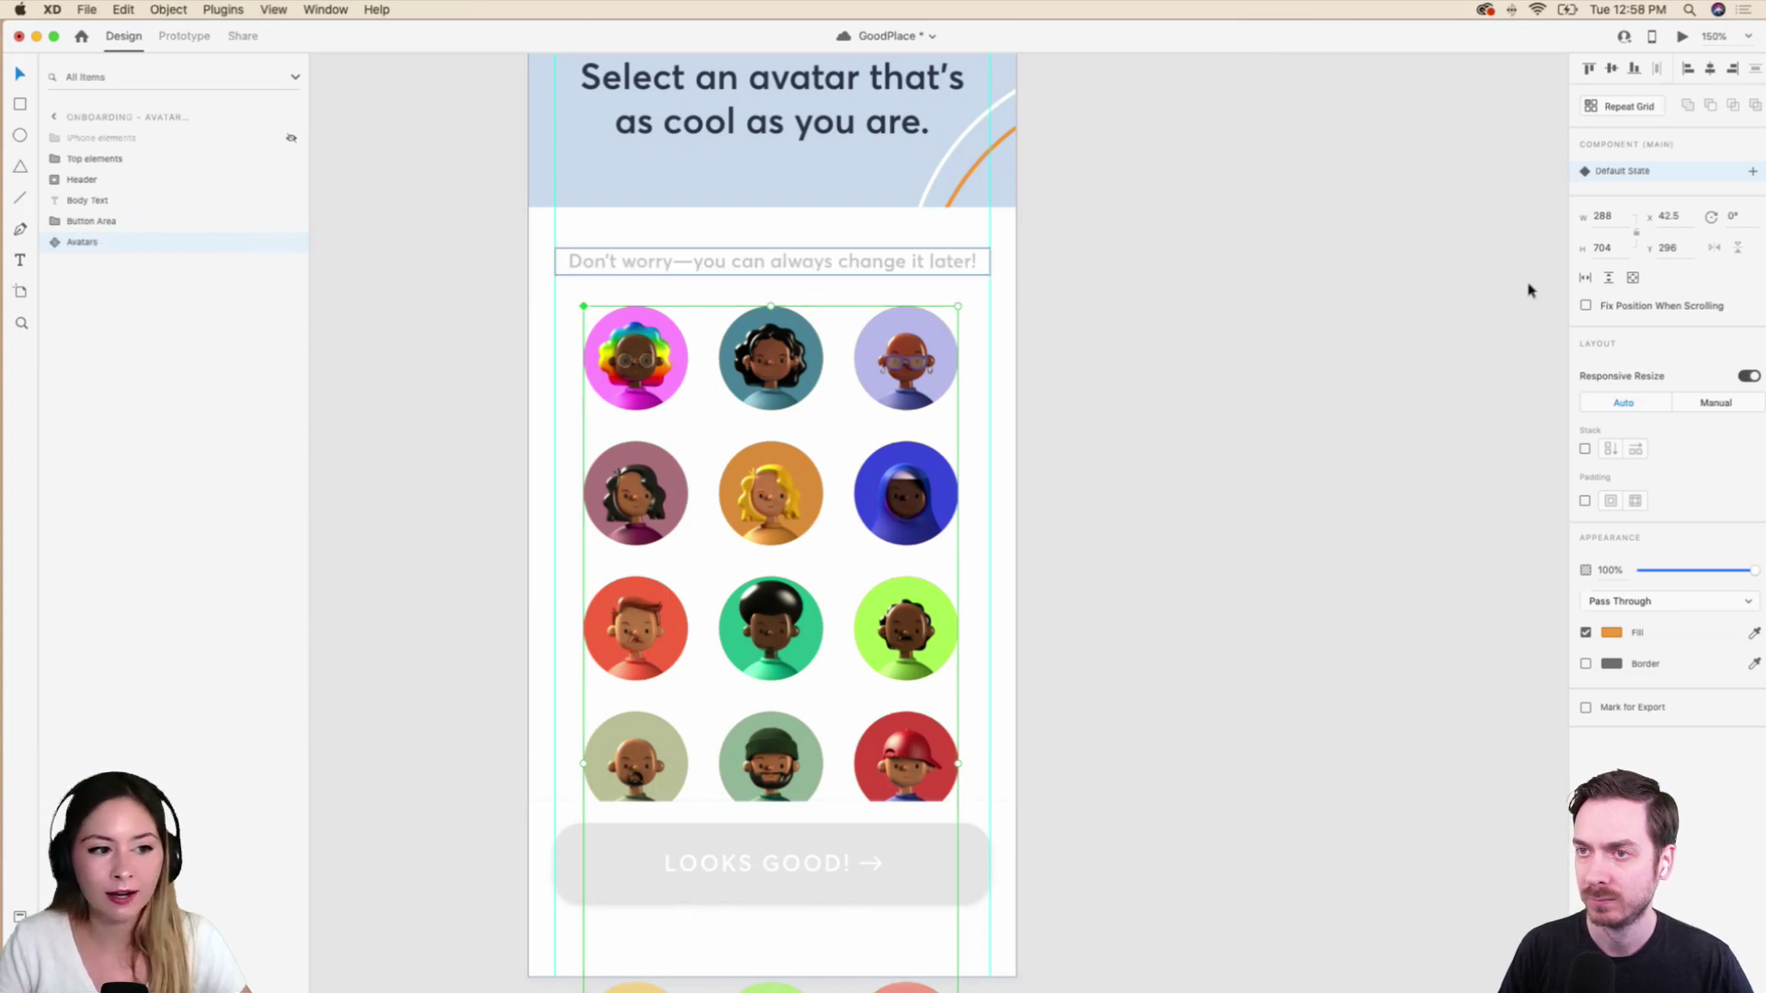
Add a new state named Targeted to the Avatars component.
click(1754, 171)
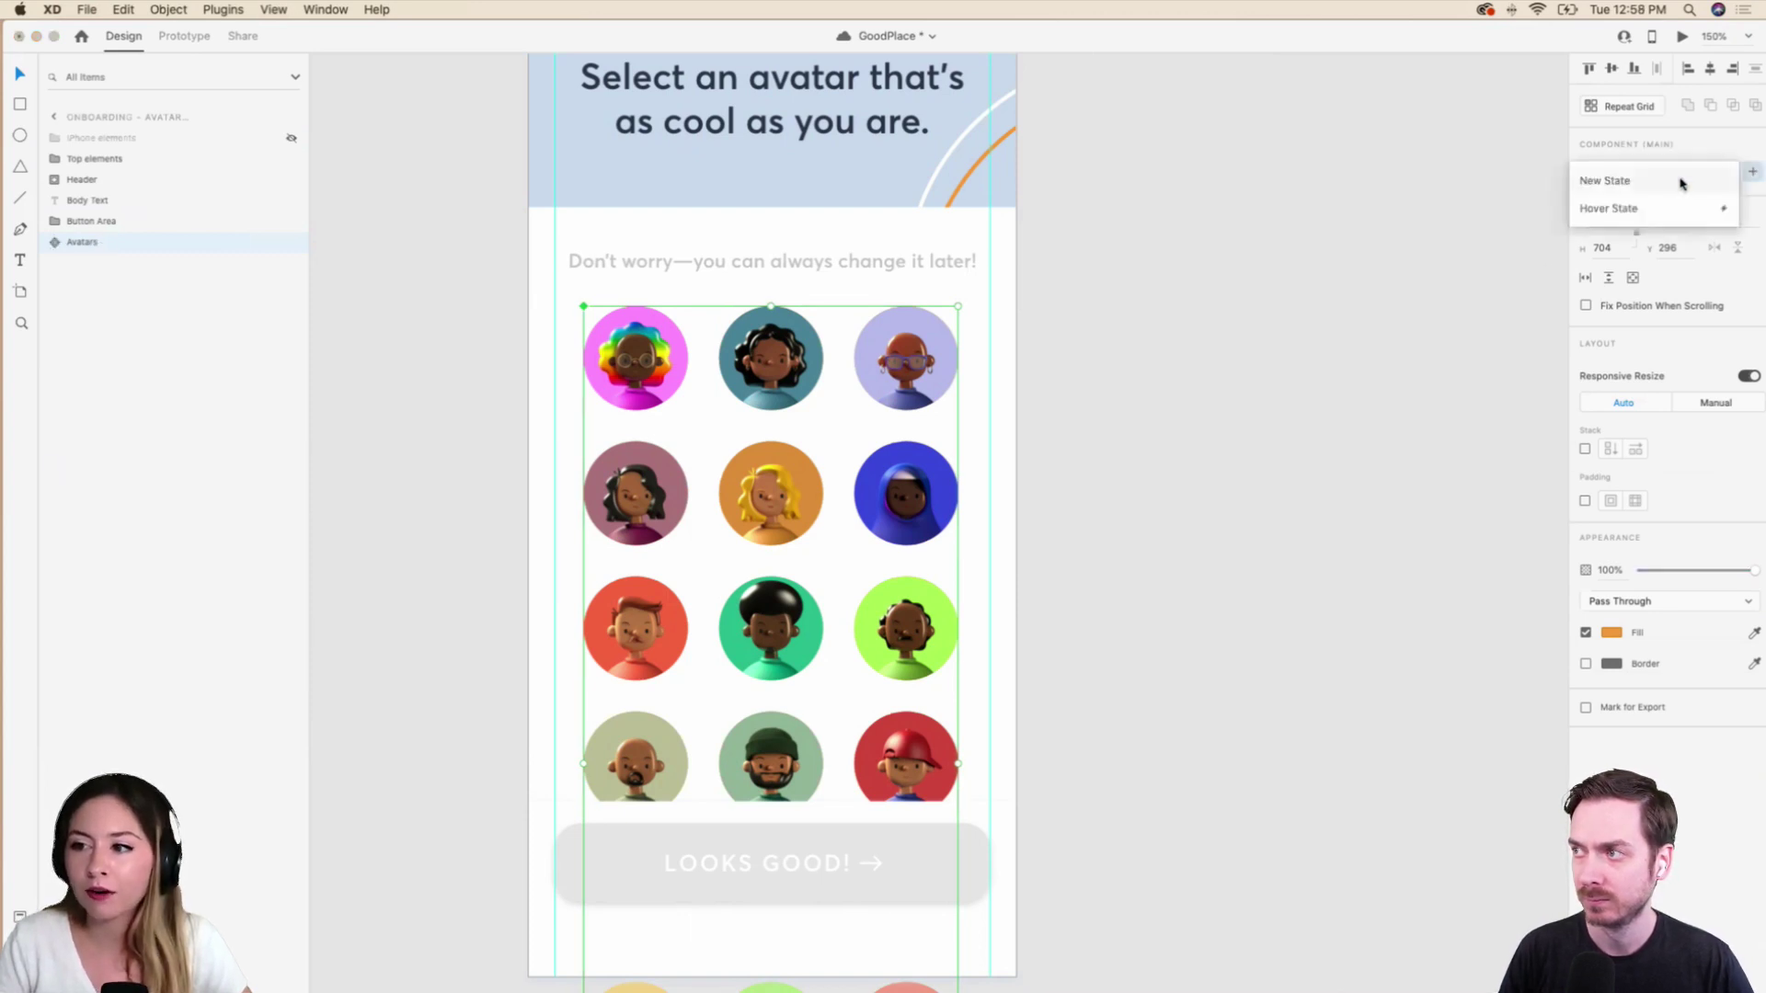
click(1680, 177)
text(Targeted)
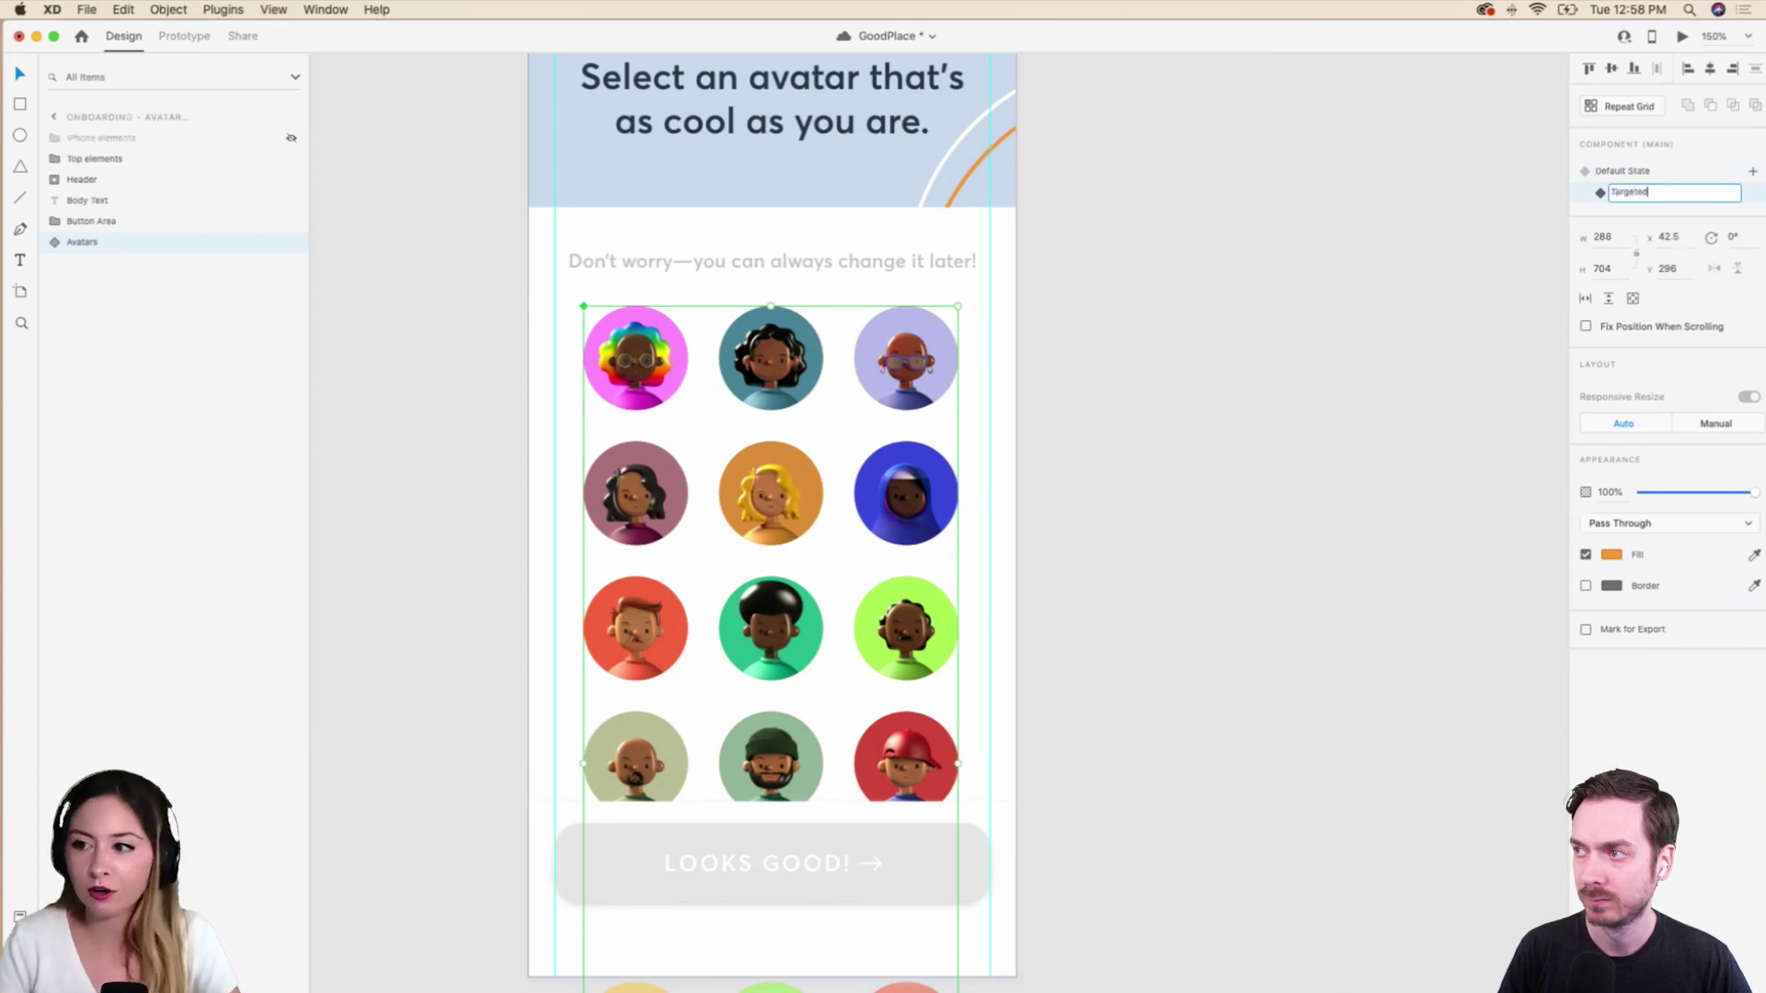
key(Return)
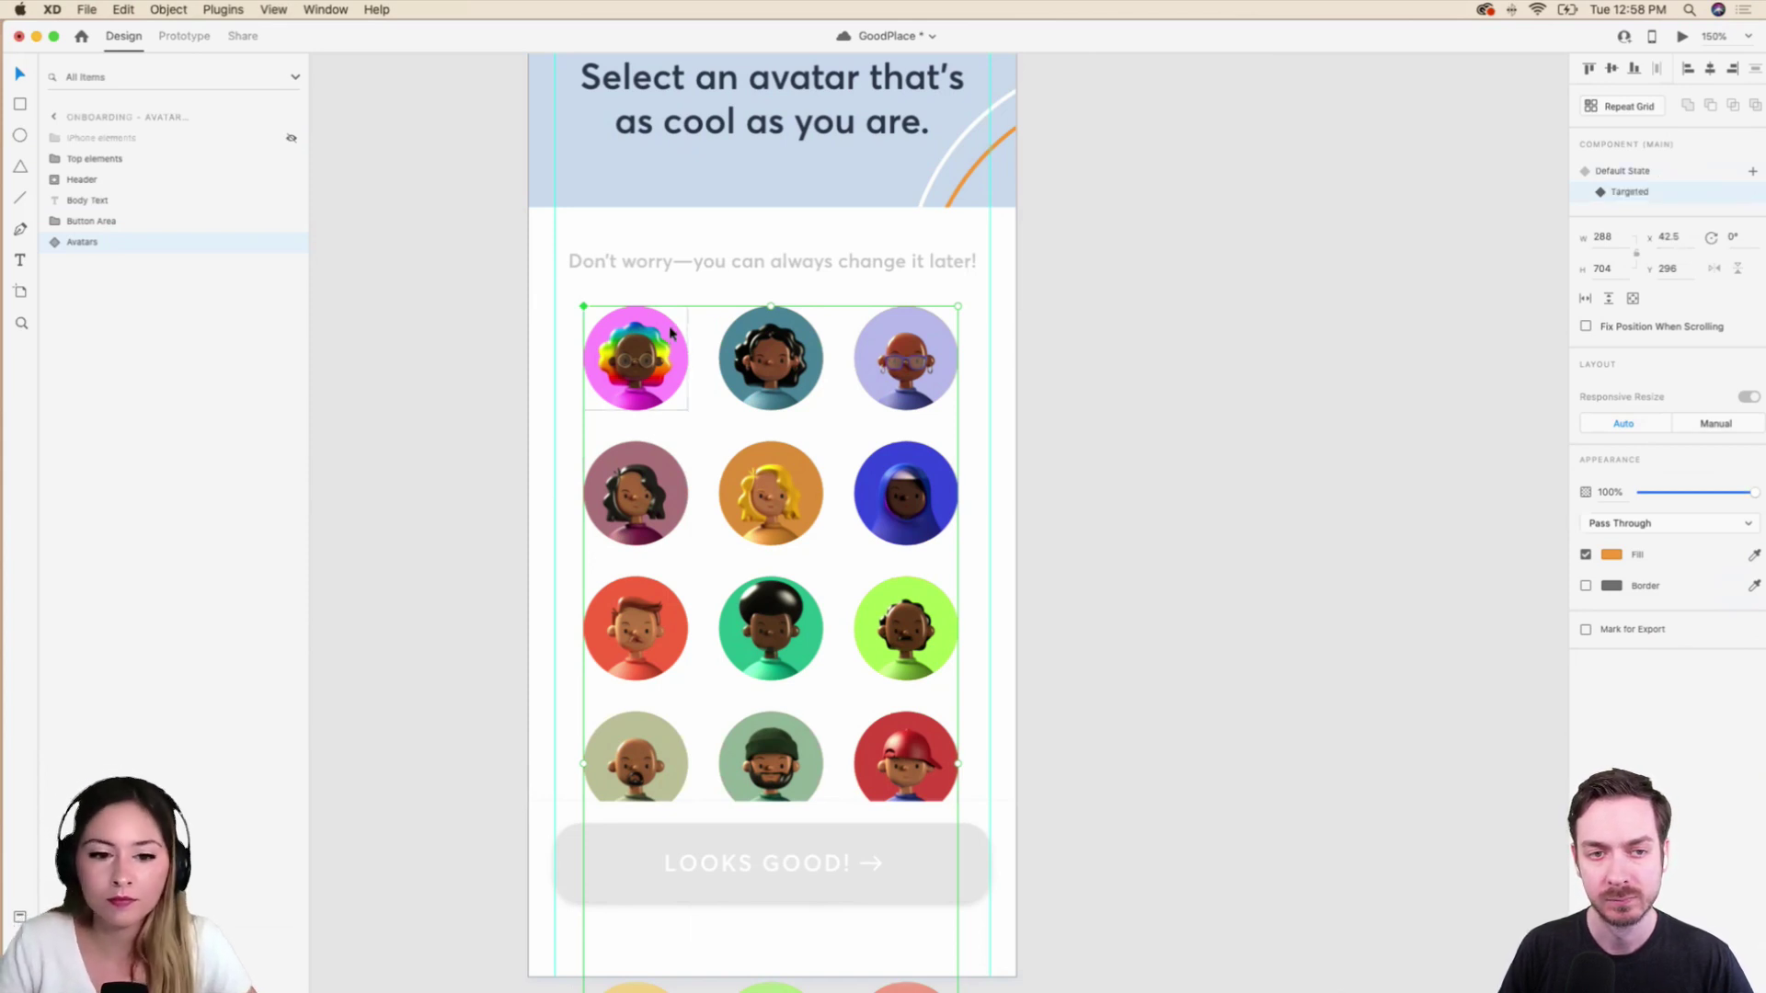
Enlarge the Gradient circle behind the first avatar from its centre to 90 × 90, forming a ring around the image.
double_click(672, 333)
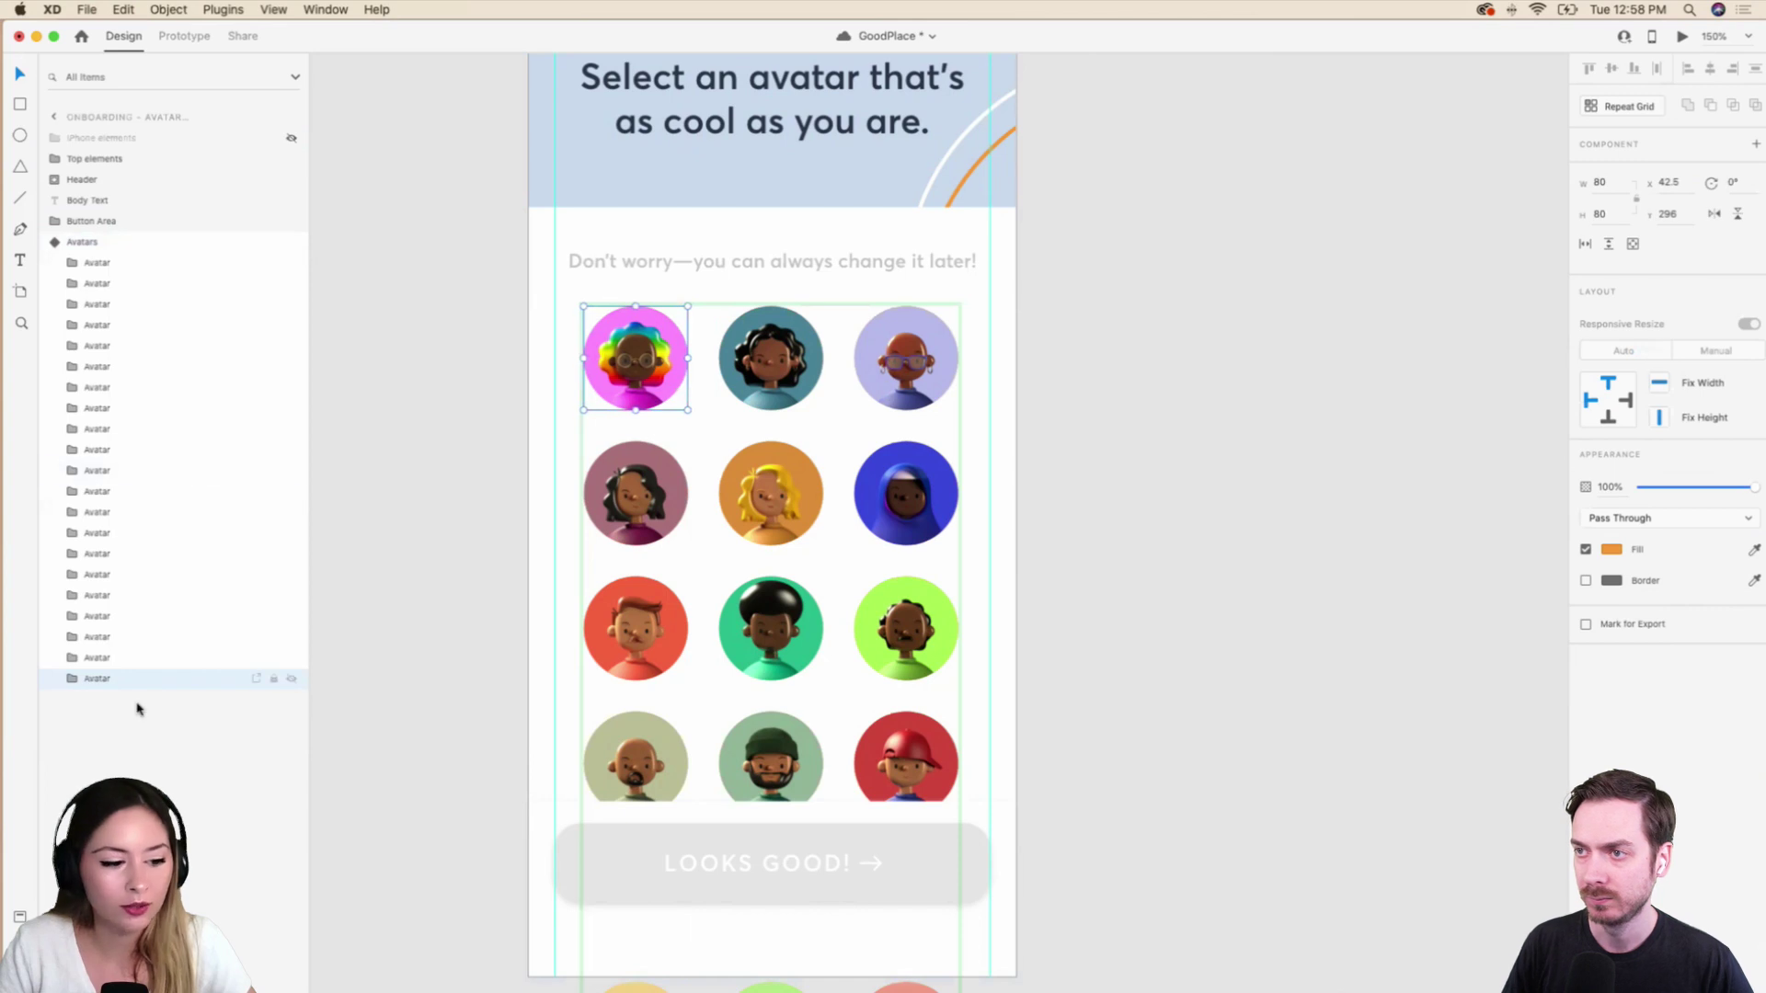
click(69, 683)
click(116, 720)
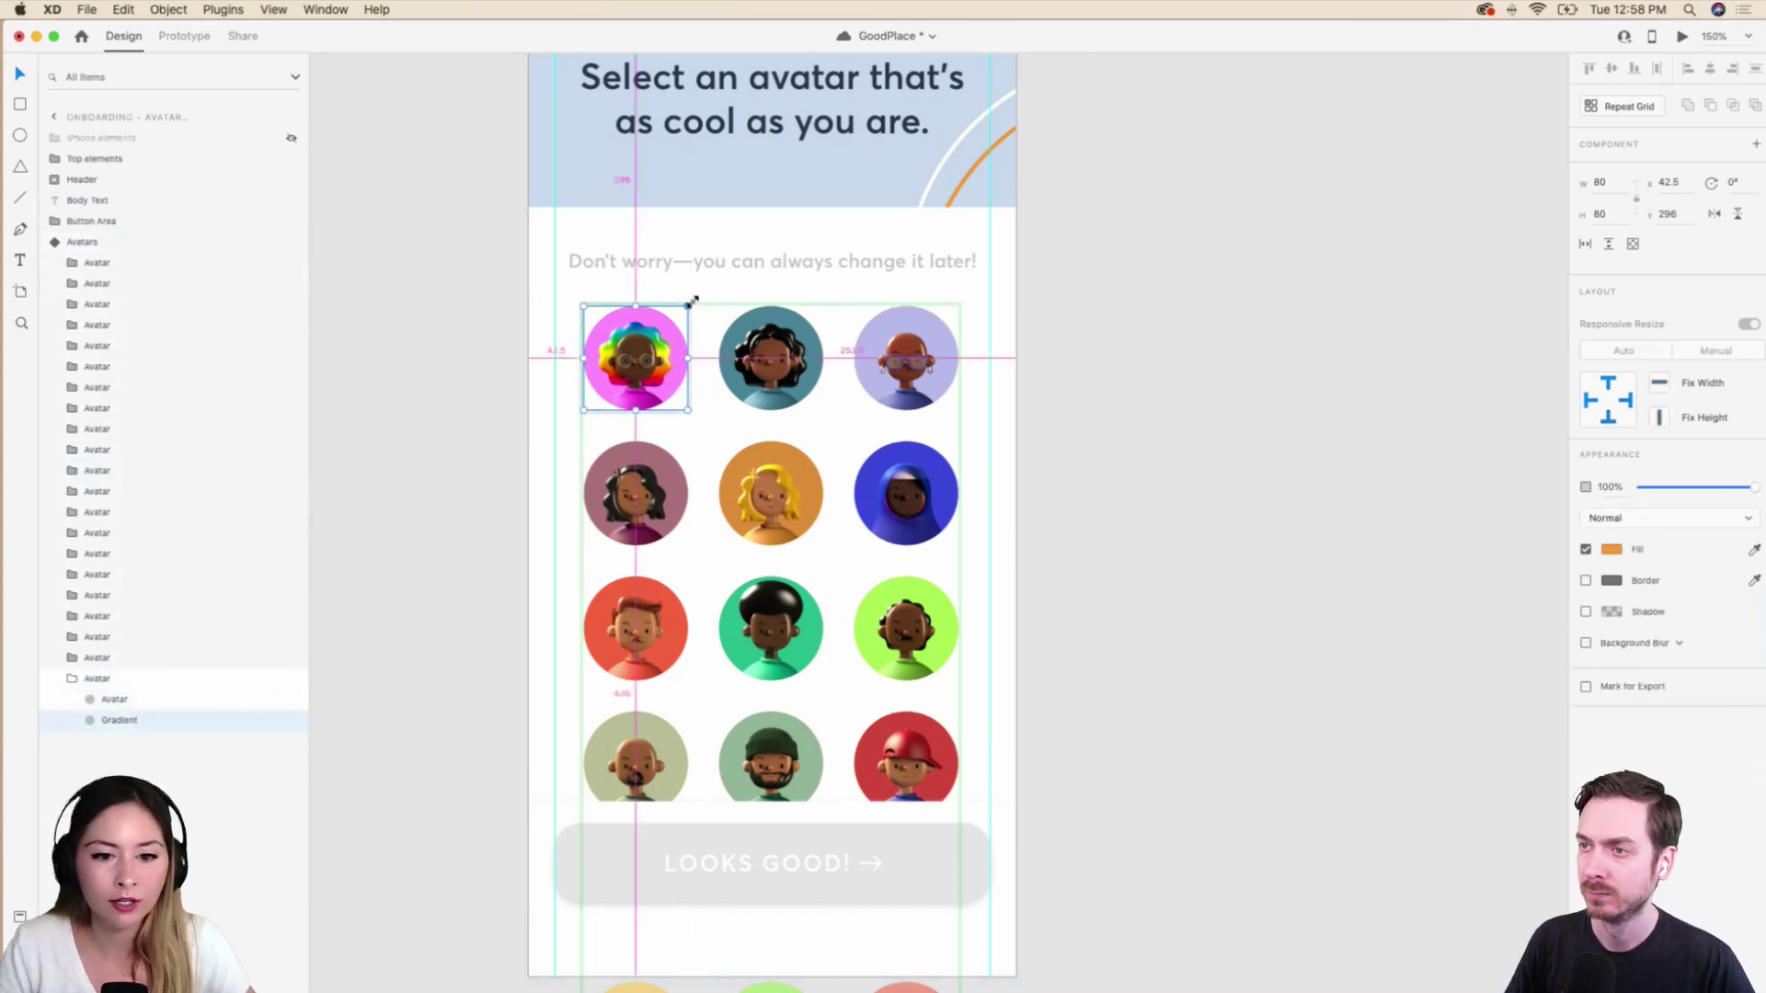
drag(689, 306, 701, 295)
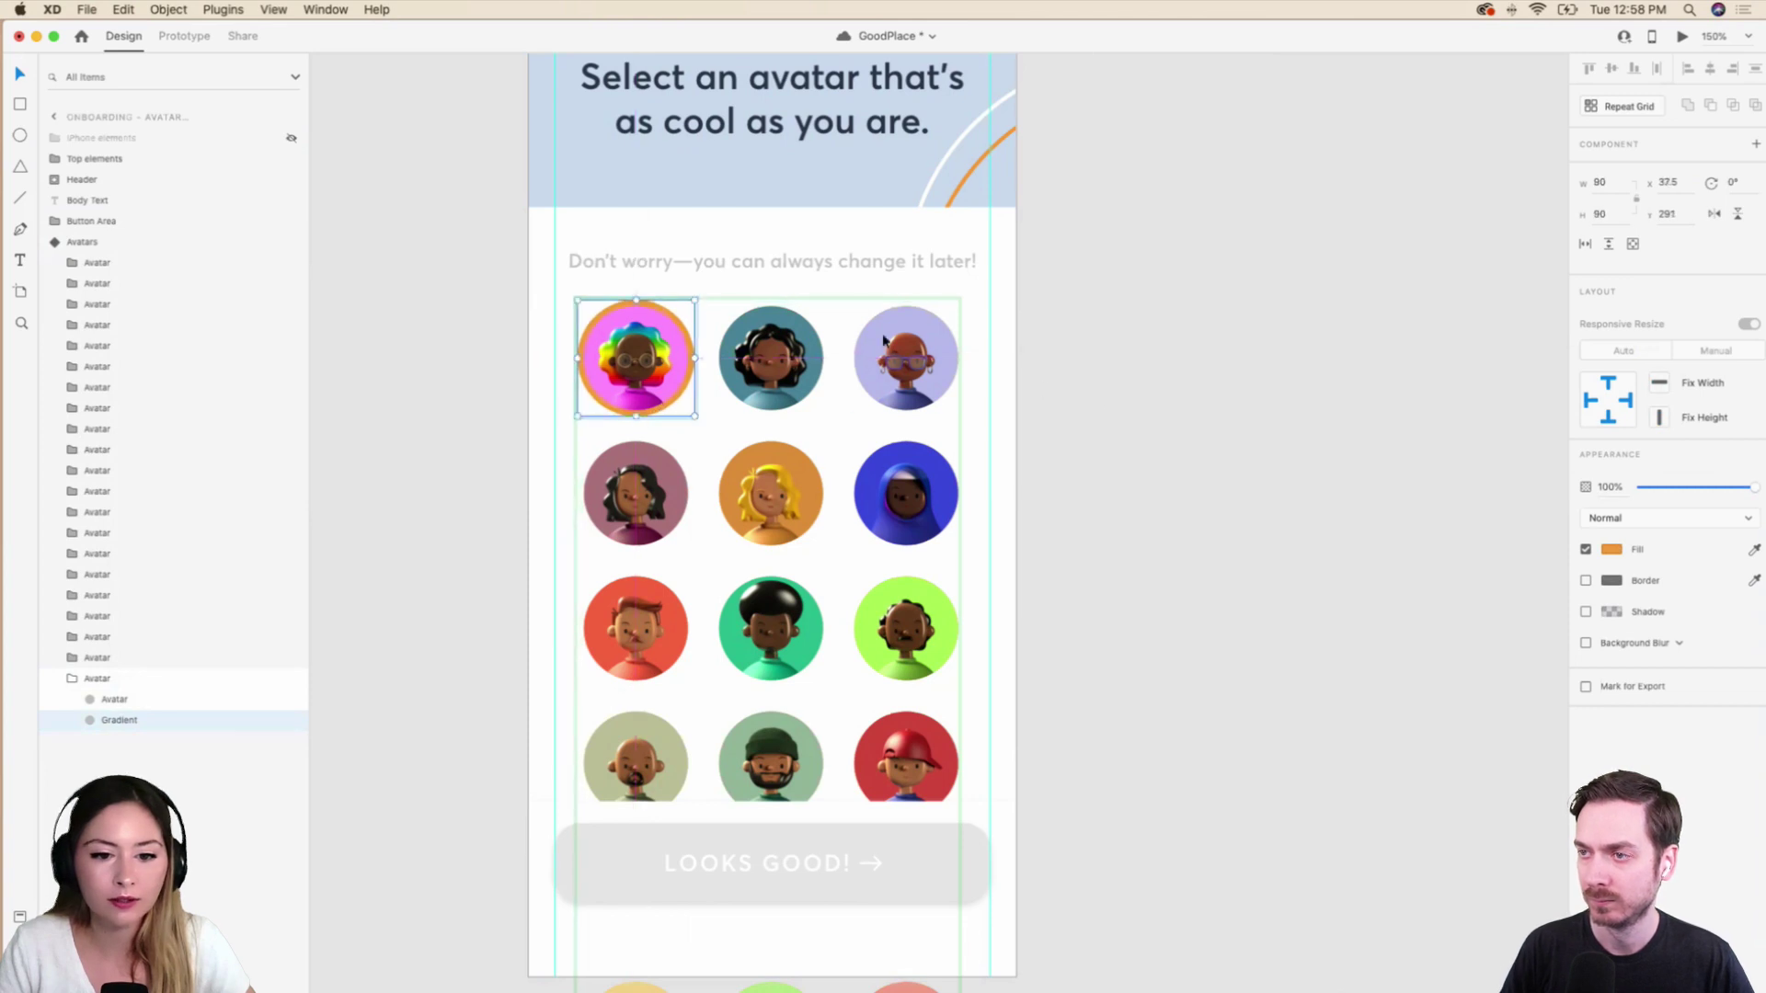
key(super+equal)
scroll(875, 334, up, 5)
scroll(875, 334, left, 3)
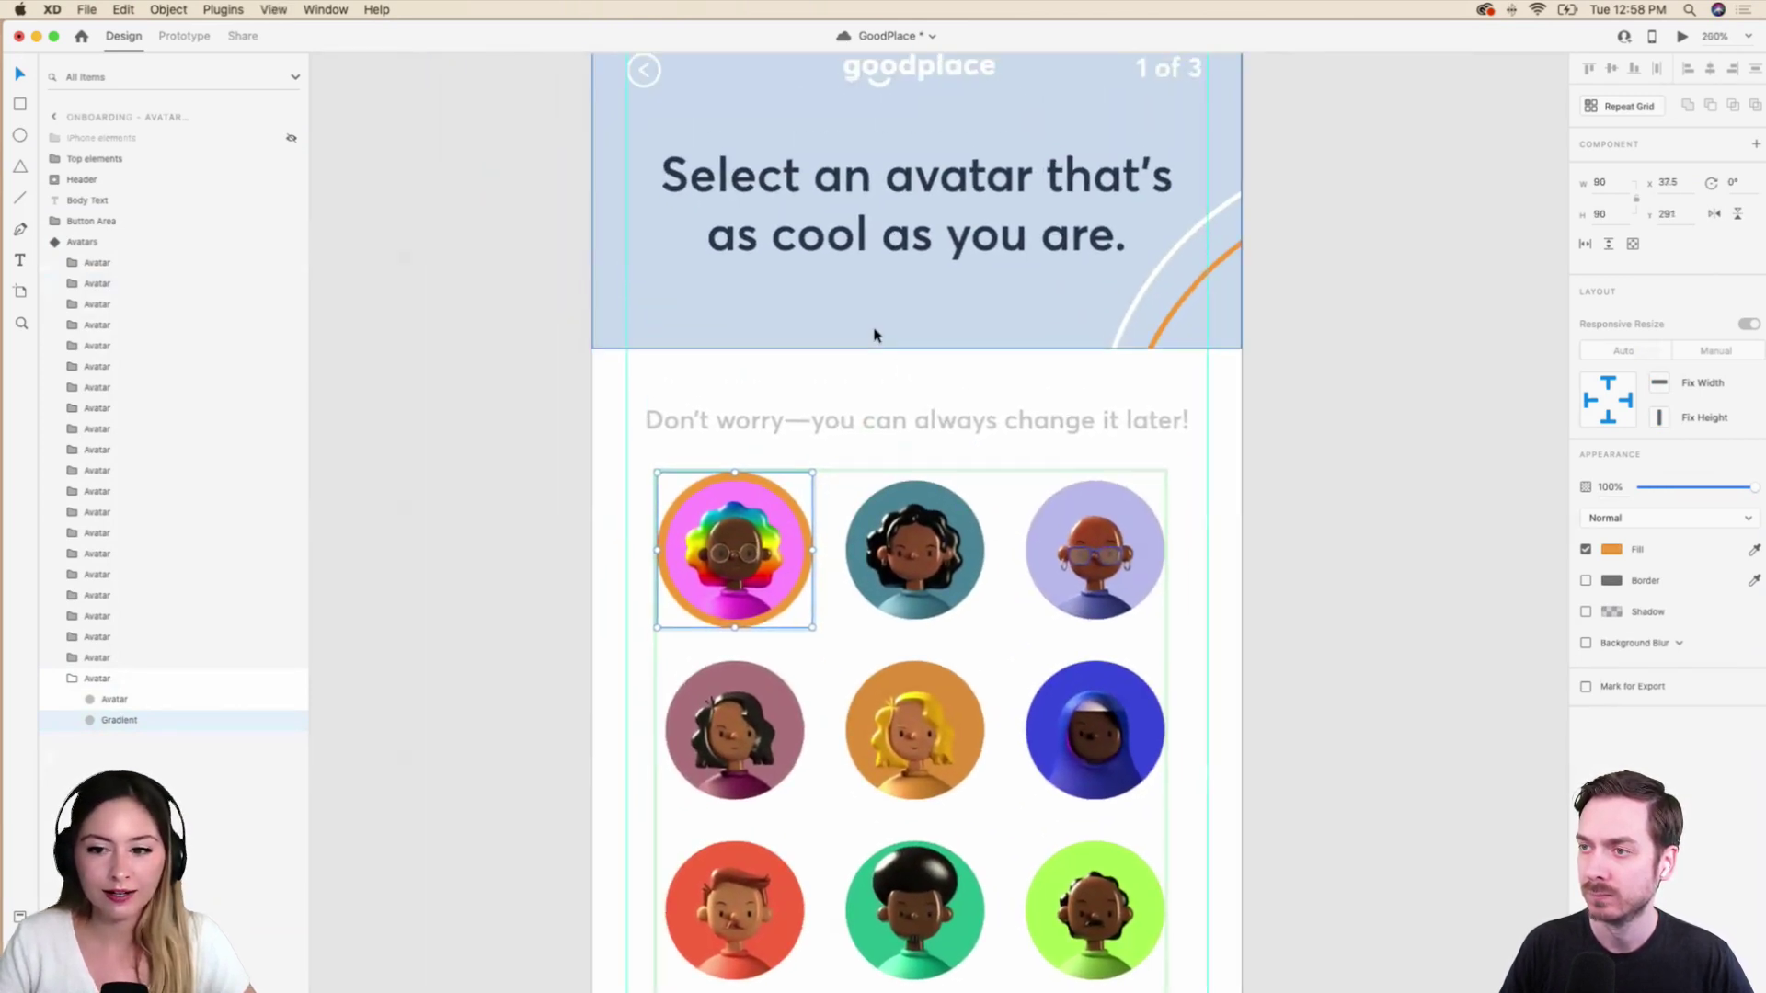
Change the first avatar's Gradient circle fill to a linear gradient and set its first stop to the saved light blue.
key(super+minus)
key(super+minus)
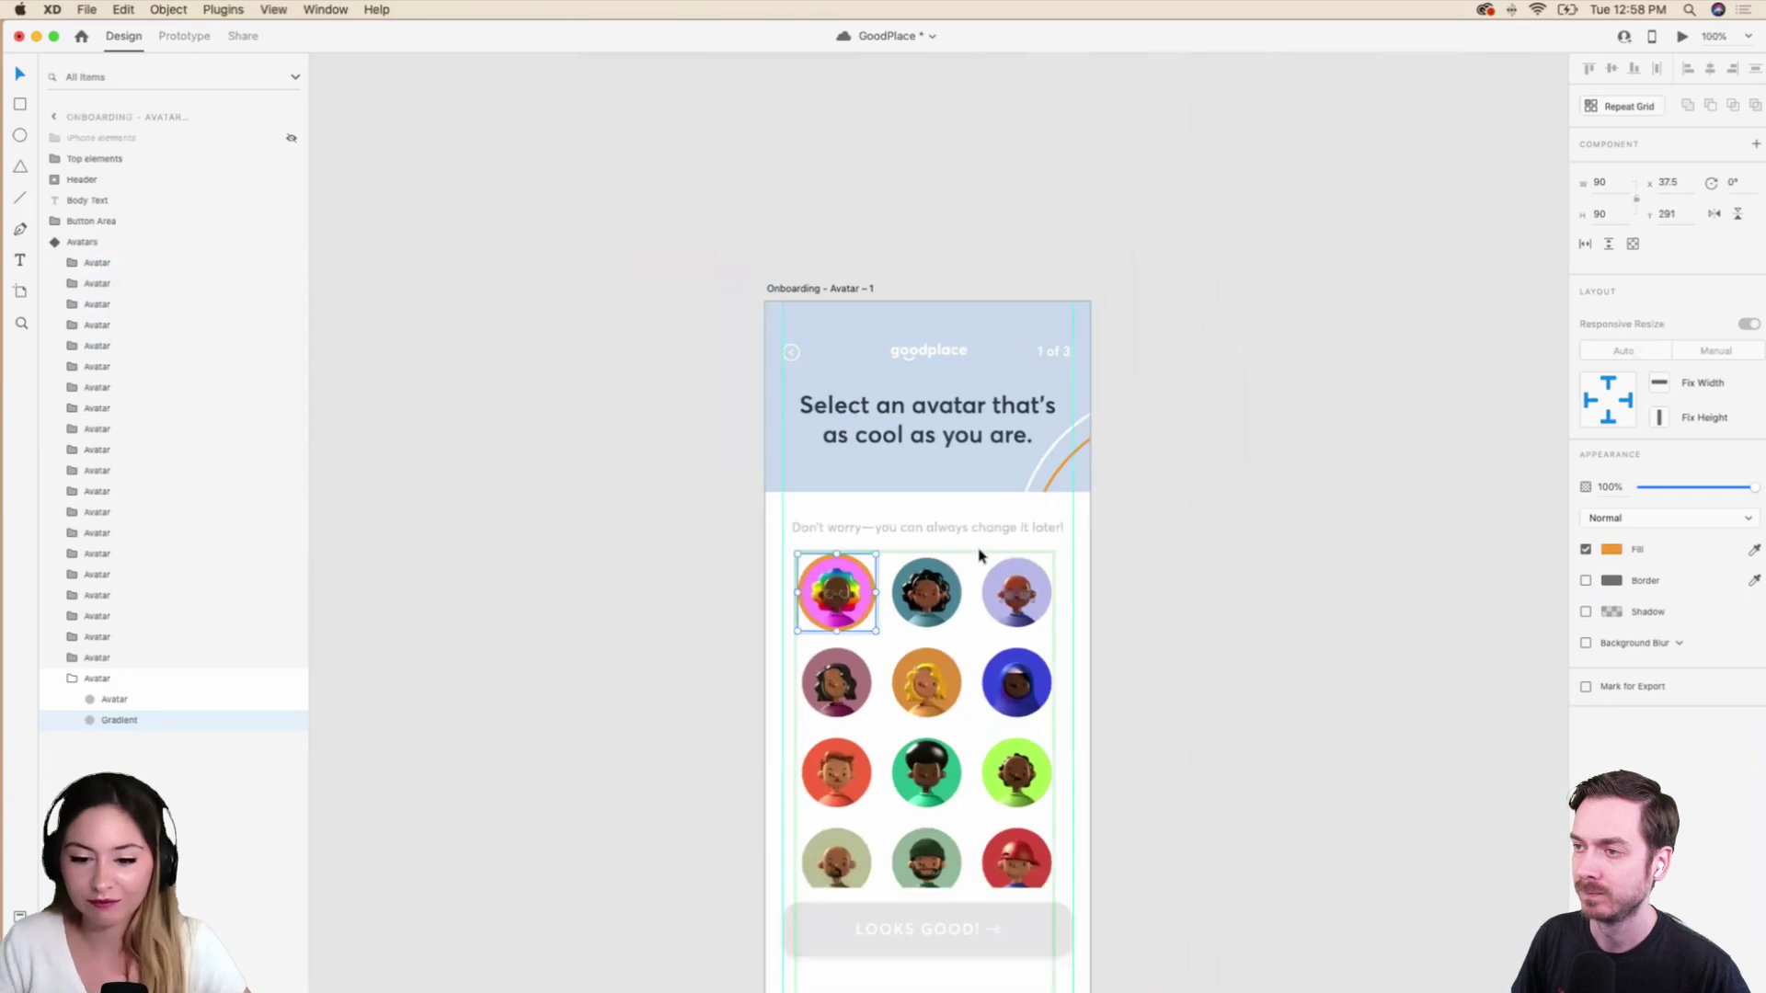
scroll(980, 553, down, 3)
scroll(979, 553, right, 3)
click(1614, 552)
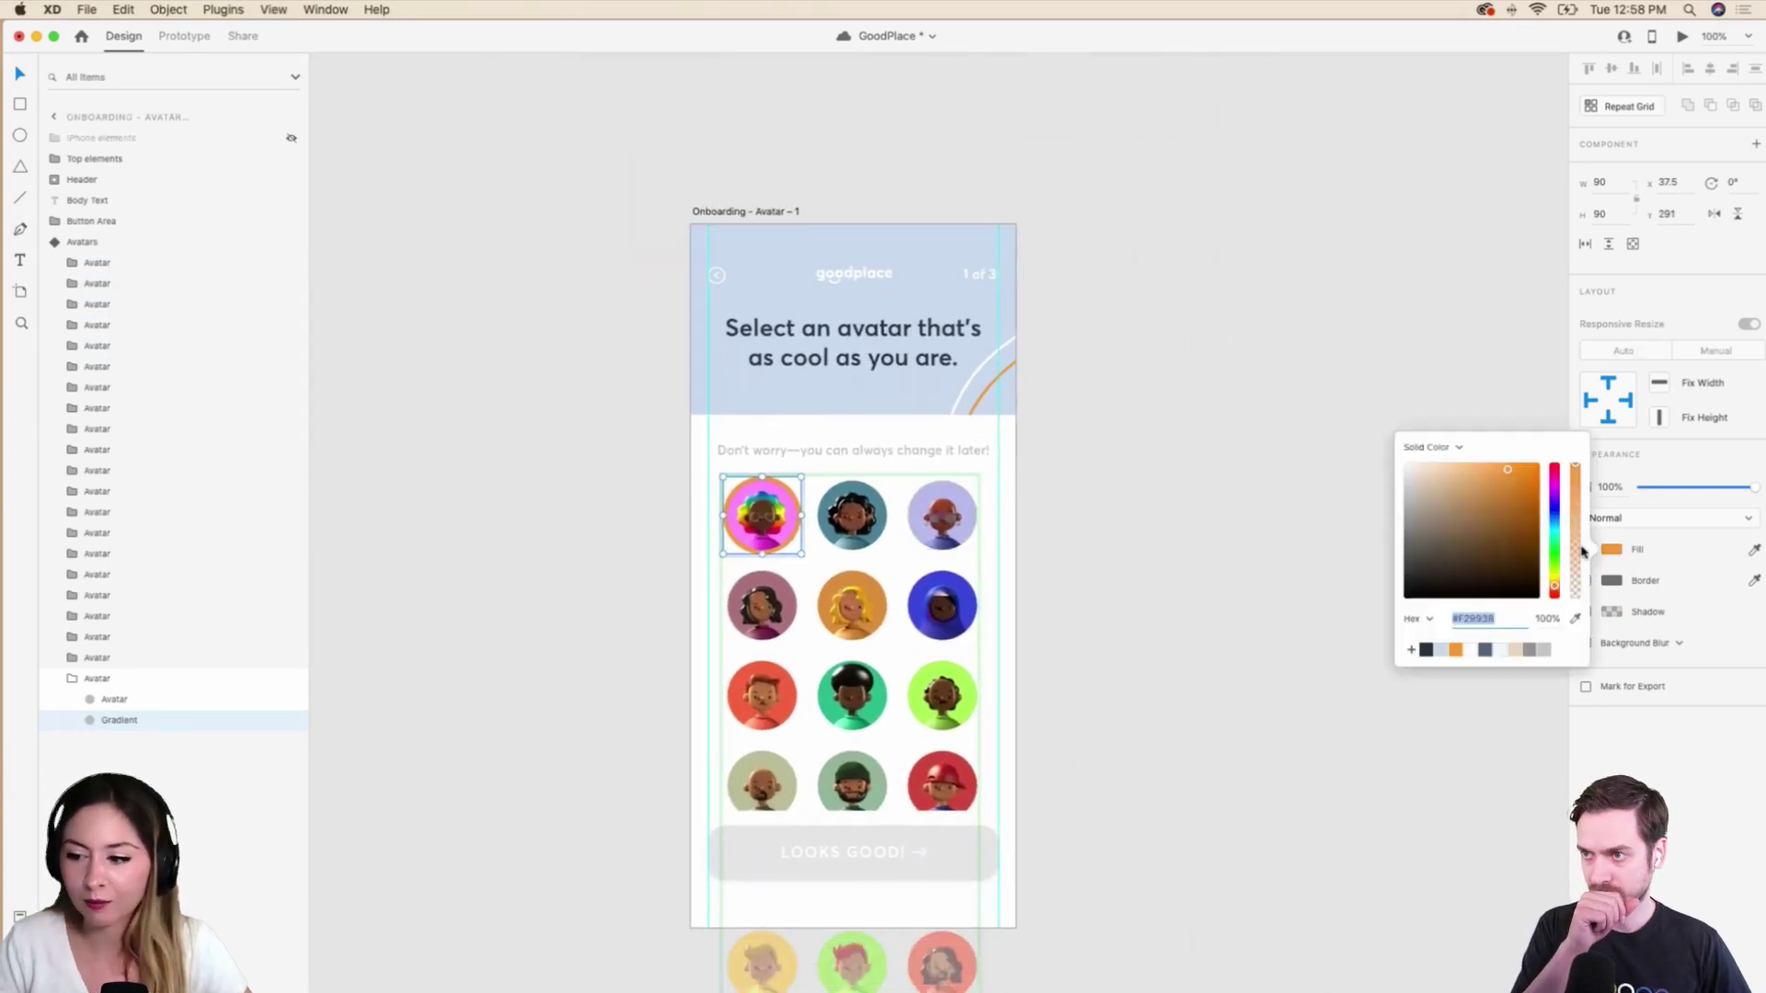
click(1447, 448)
click(1444, 460)
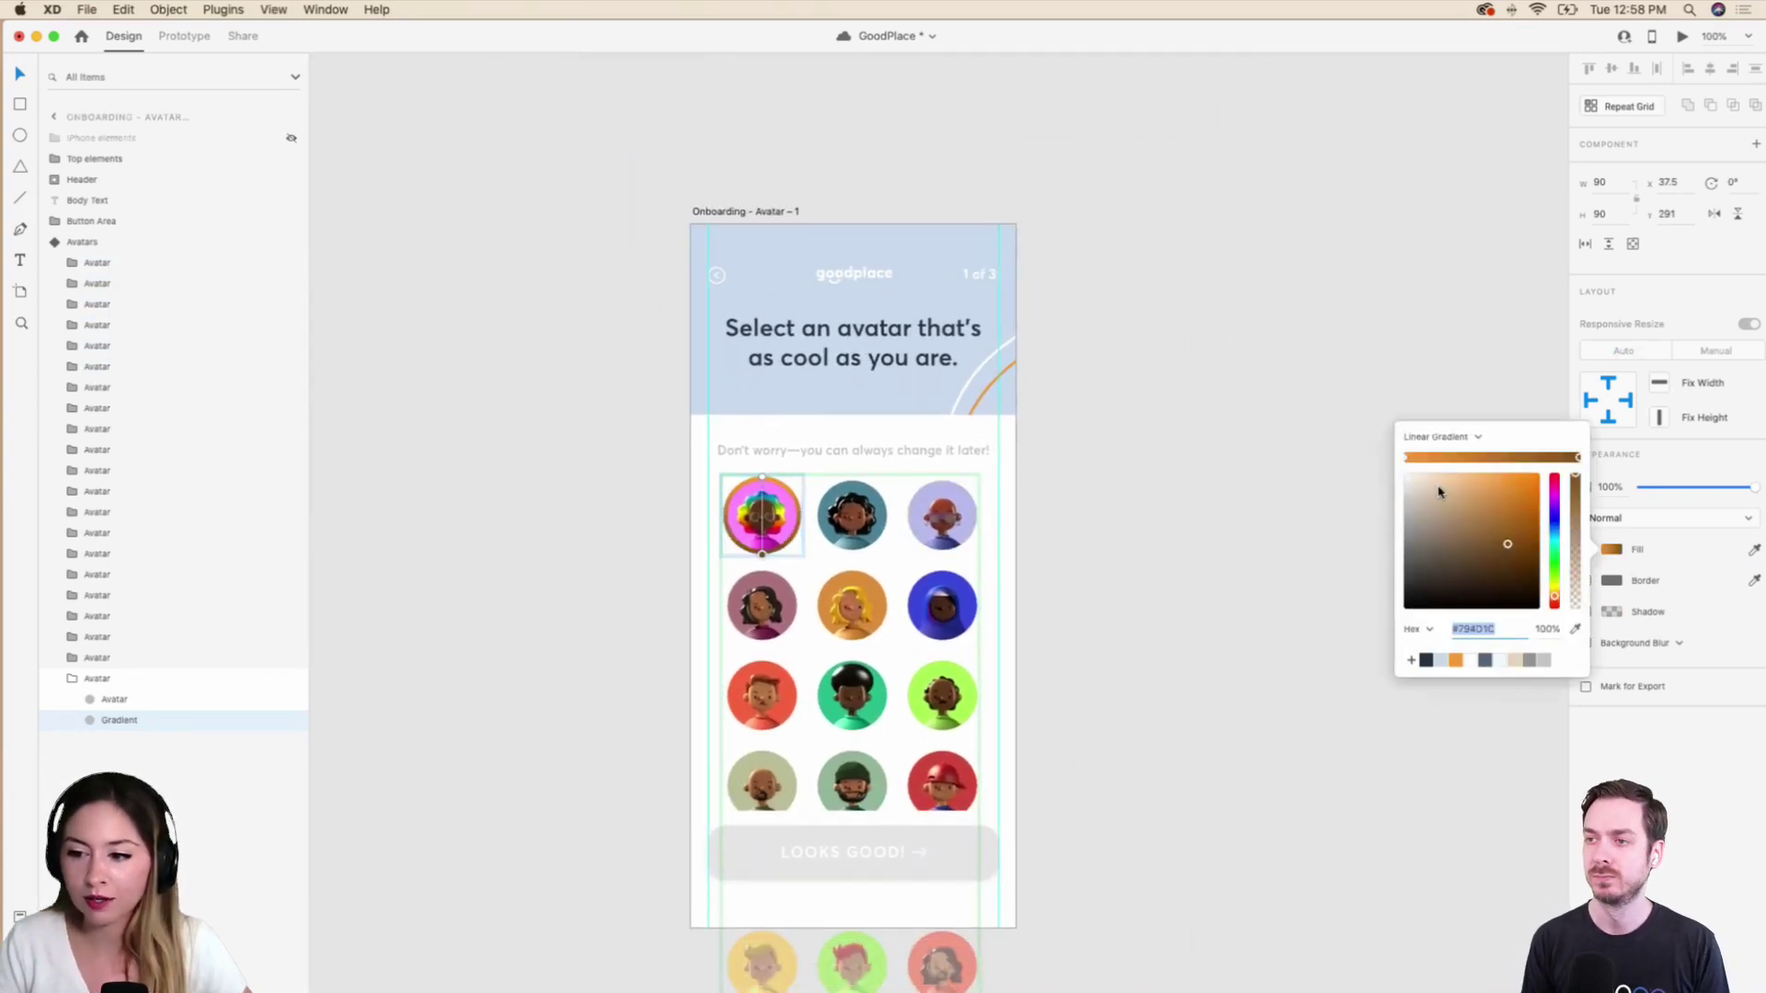
click(1442, 660)
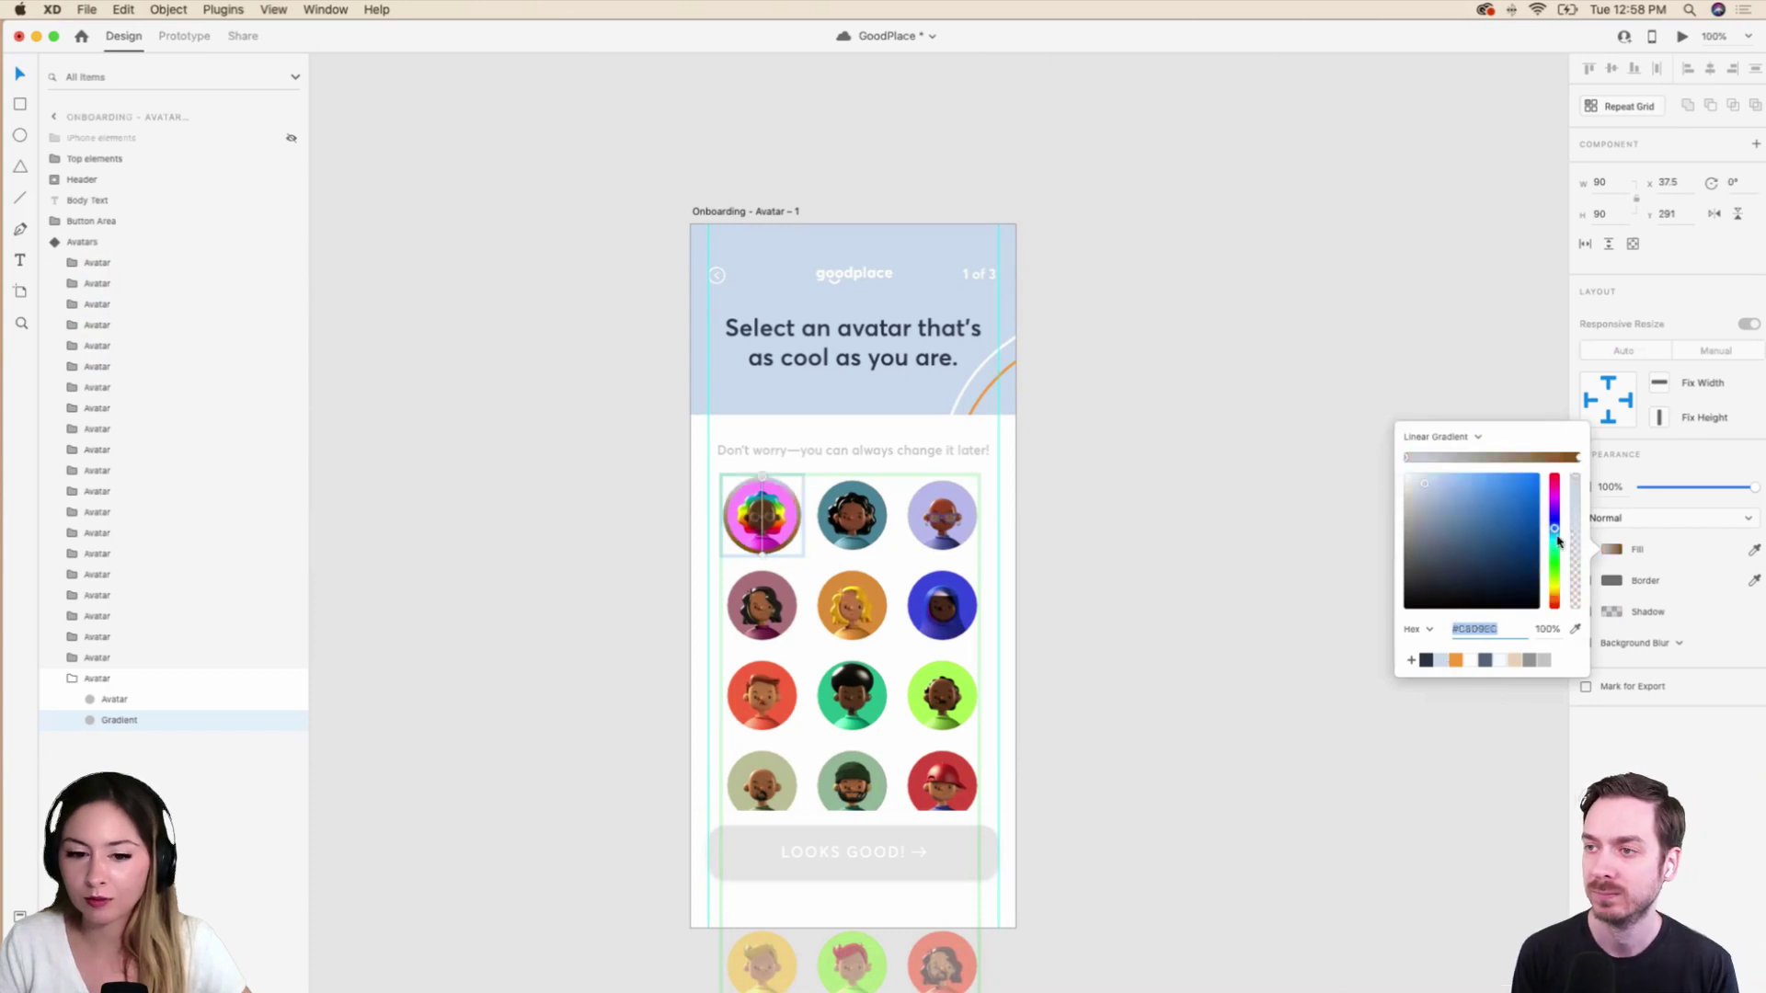
Set the end stop of the Gradient circle's linear fill to a medium blue.
click(1579, 458)
click(1427, 661)
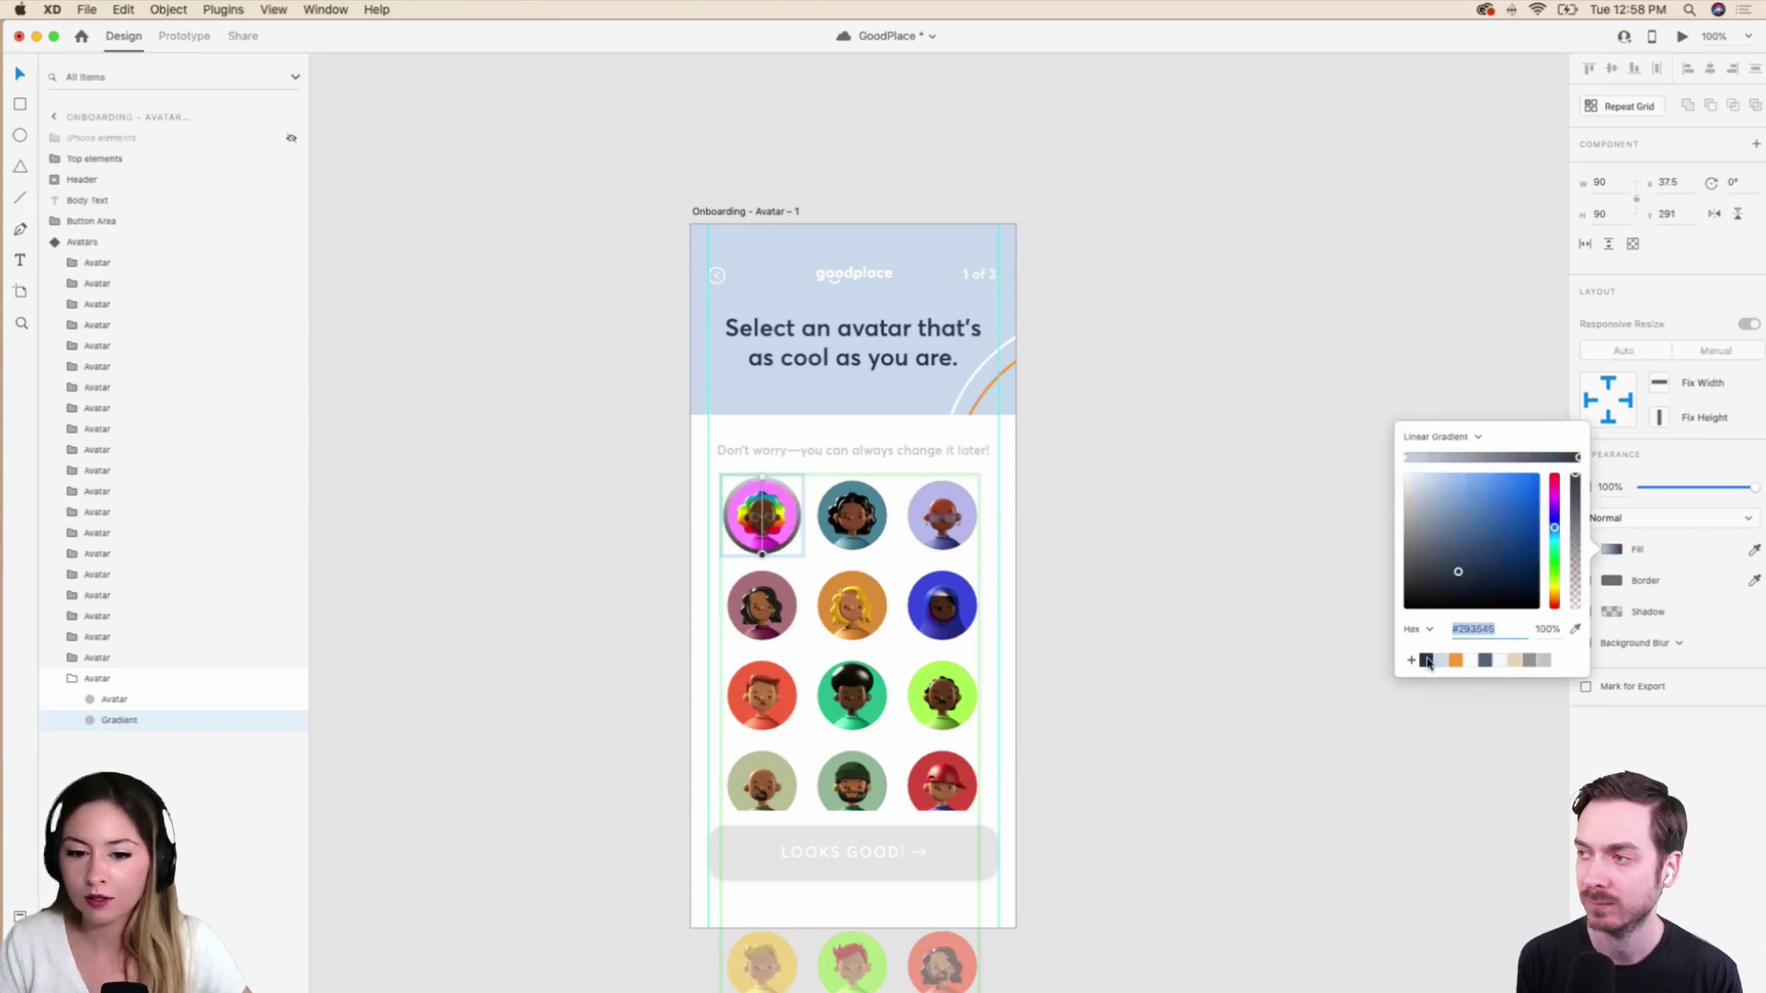
click(1472, 523)
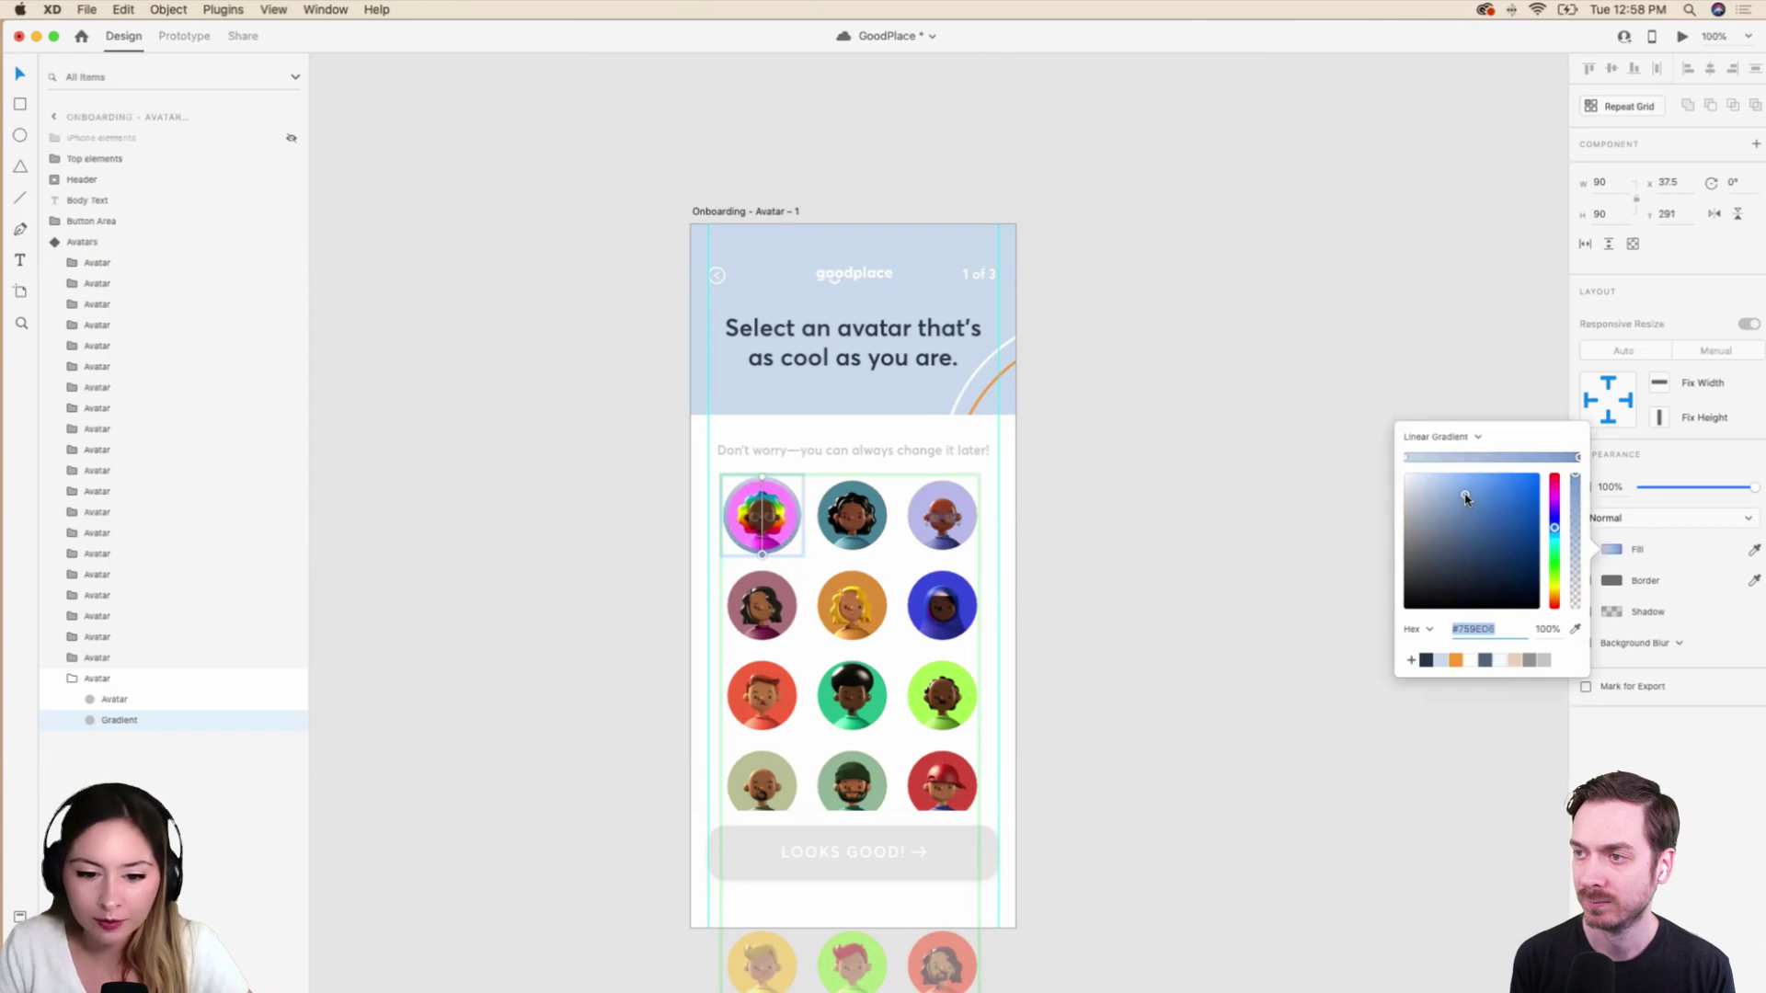
click(984, 453)
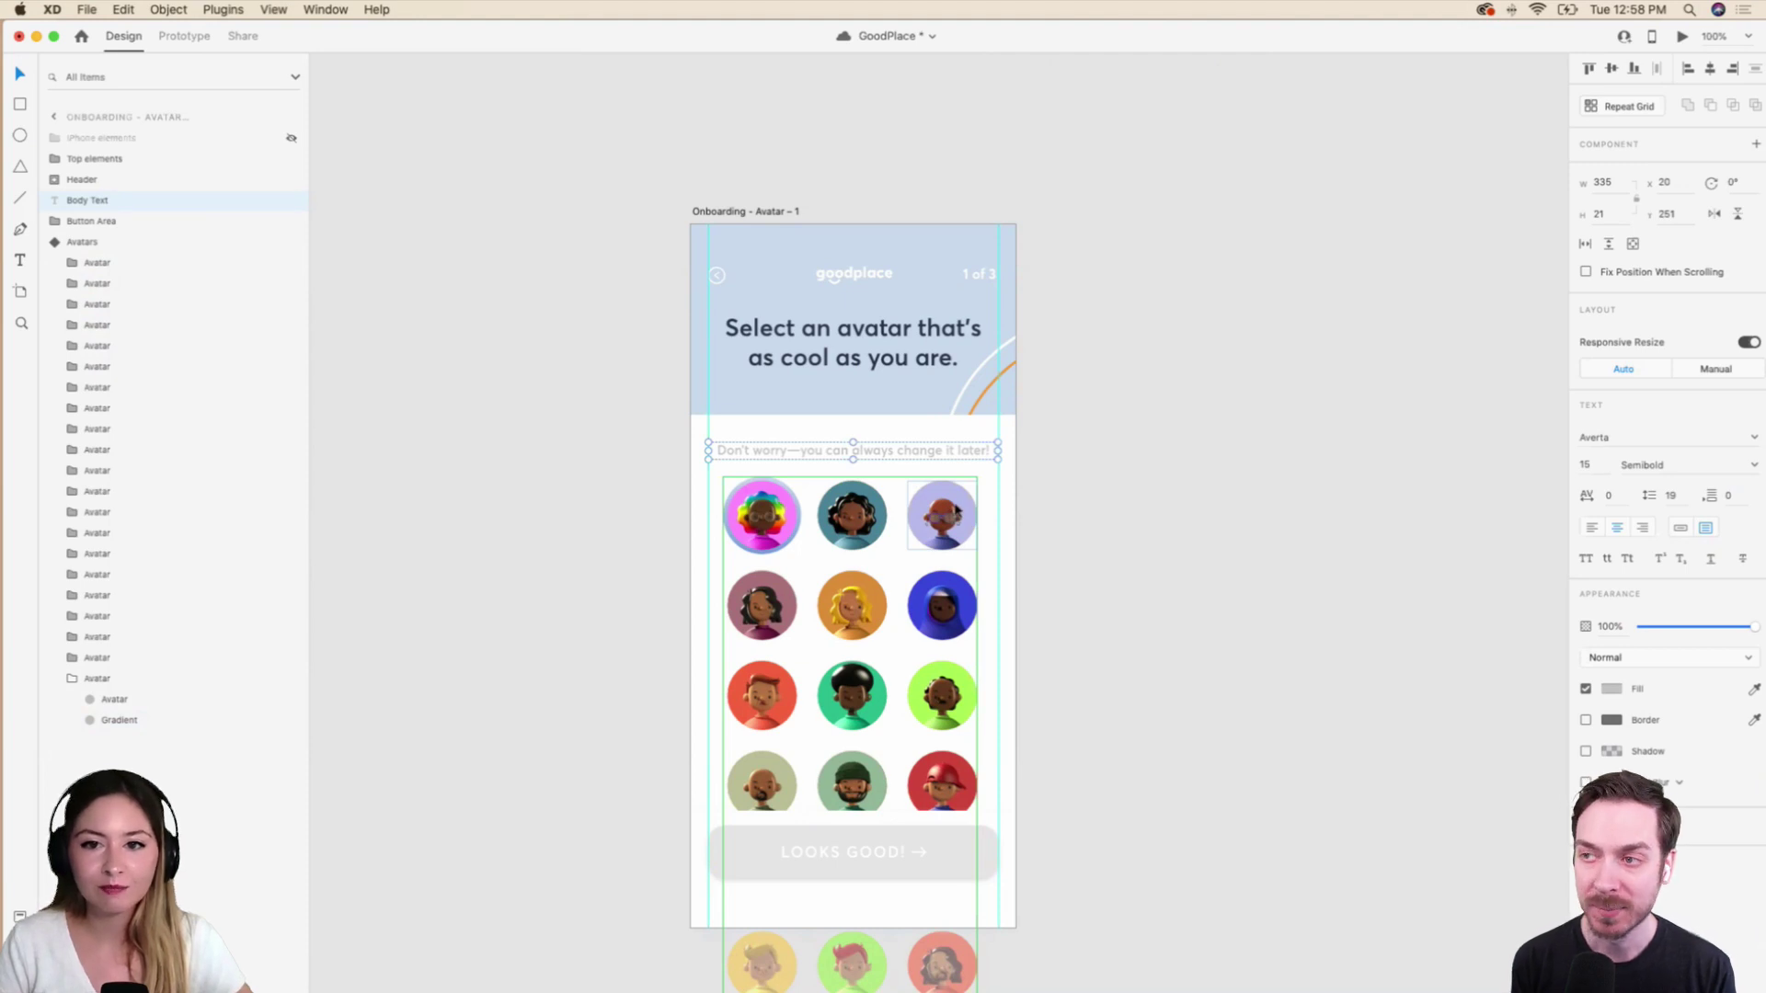
Review the ringed avatar on the artboard and save the document.
scroll(957, 513, down, 1)
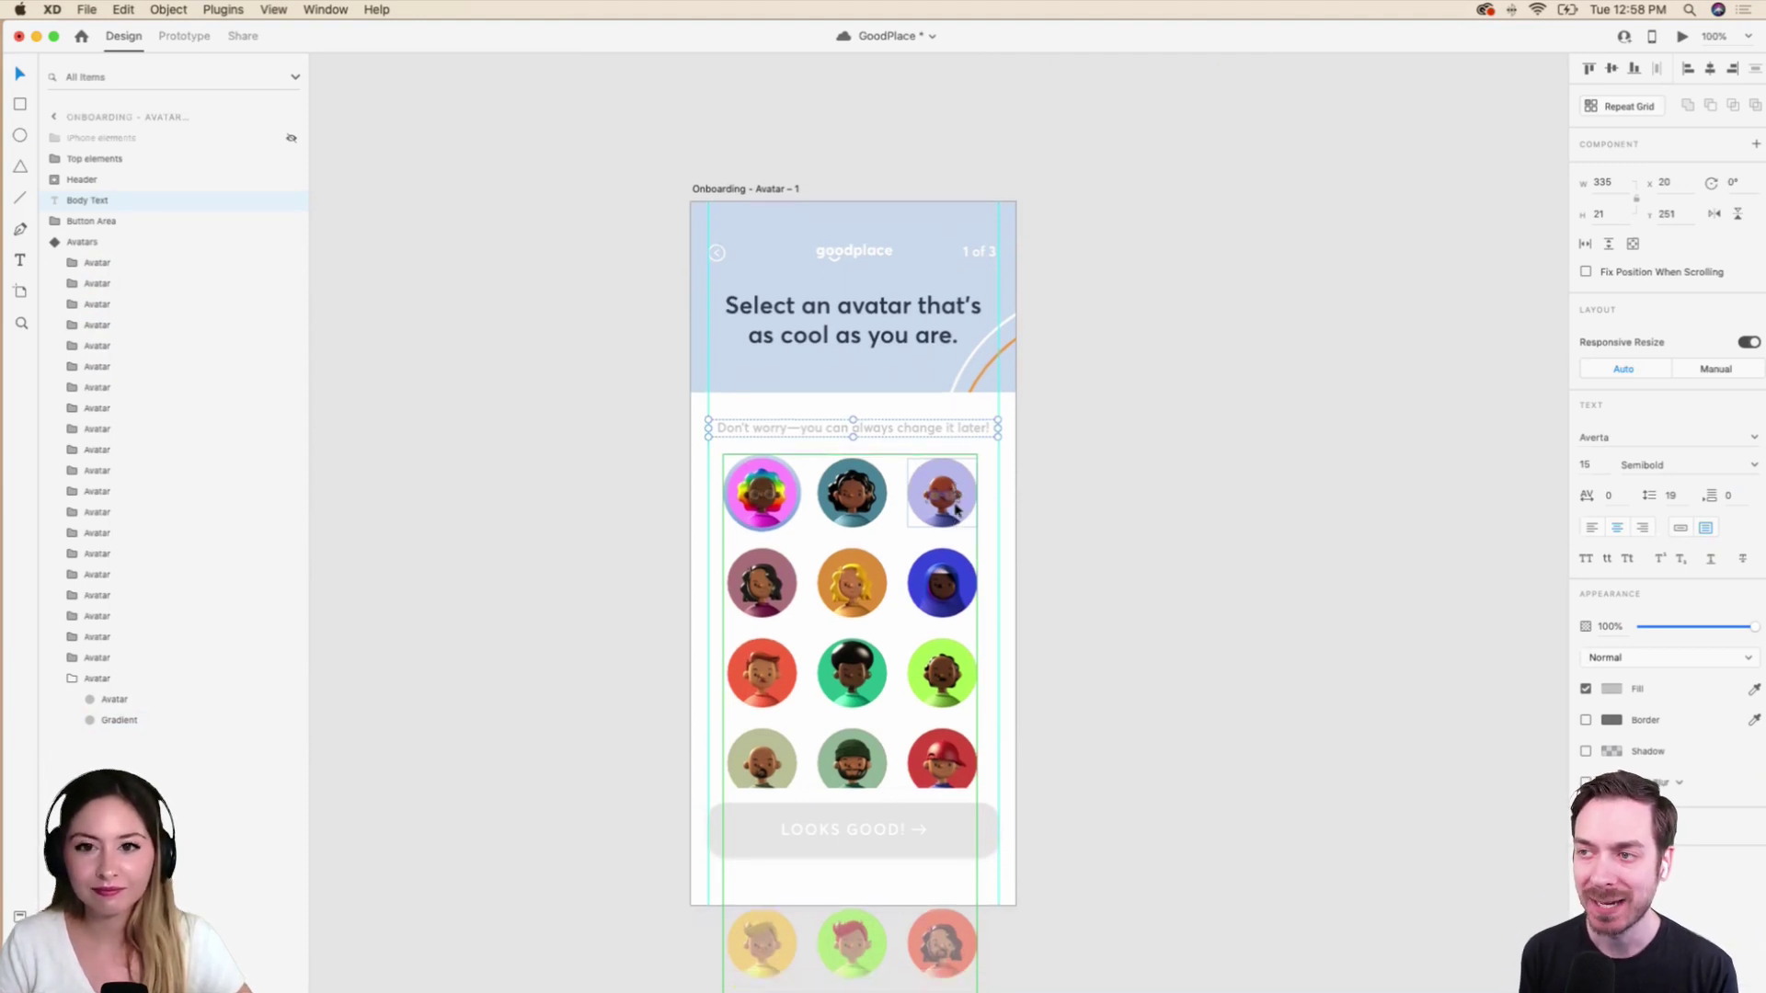
scroll(957, 511, down, 1)
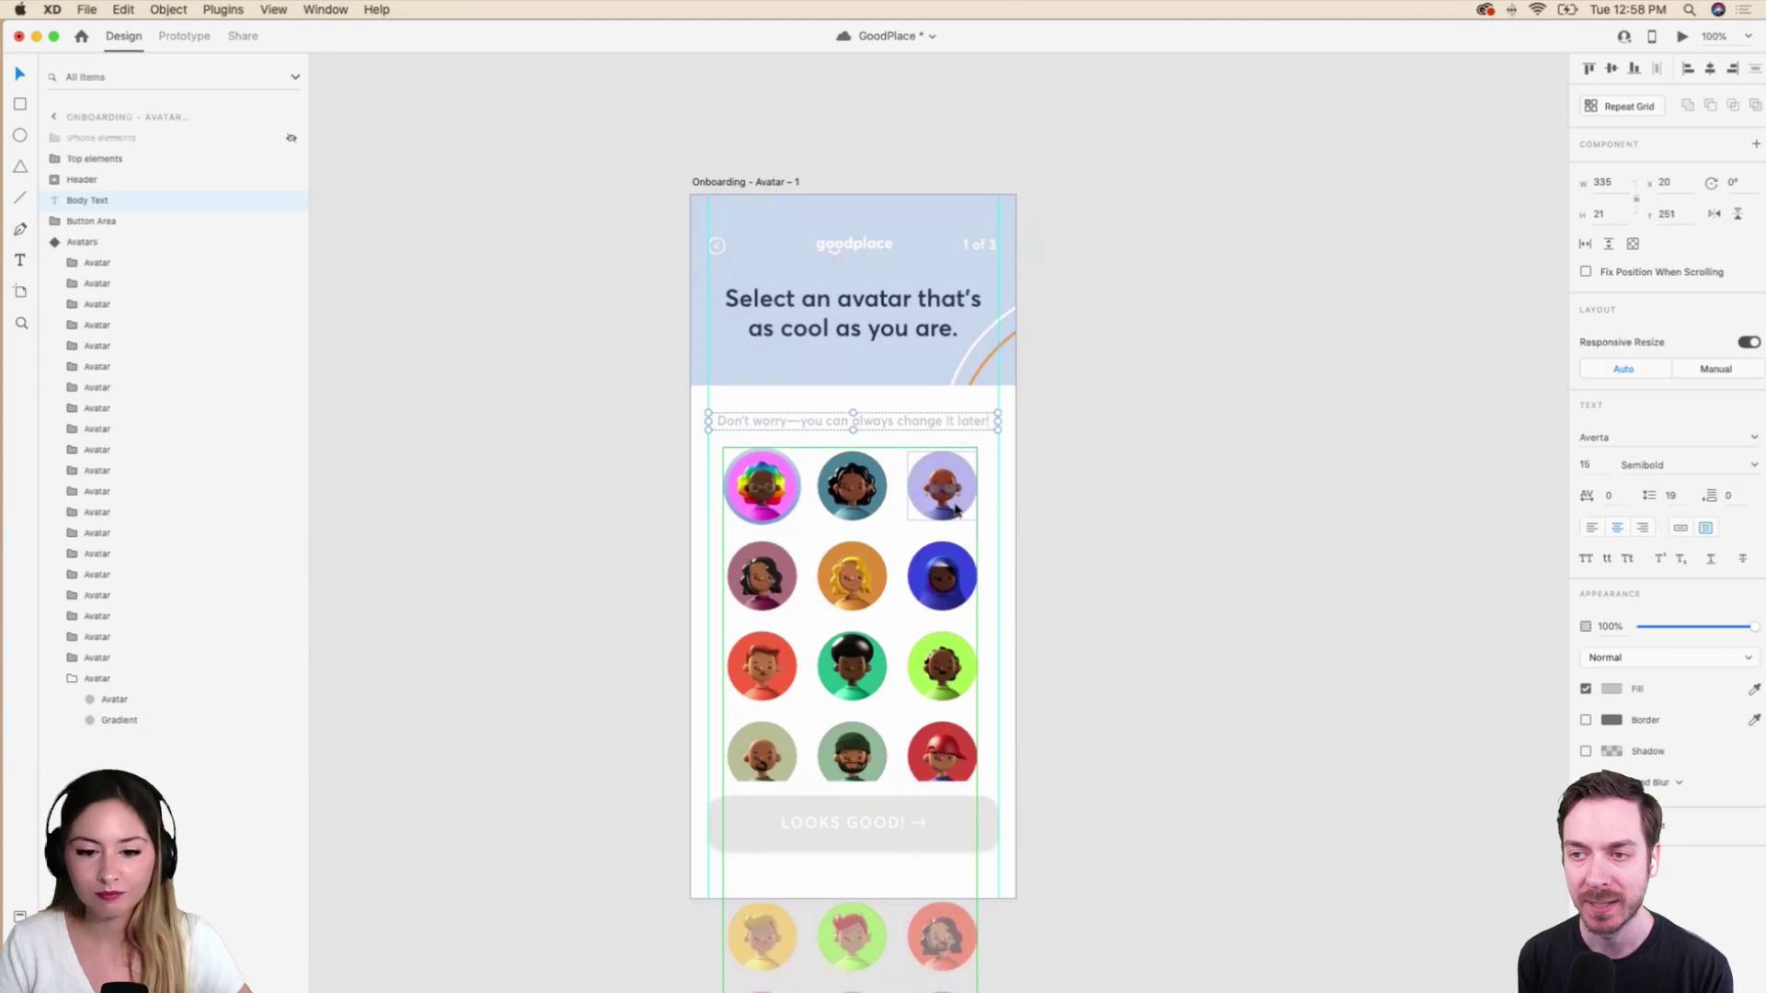
scroll(956, 509, down, 1)
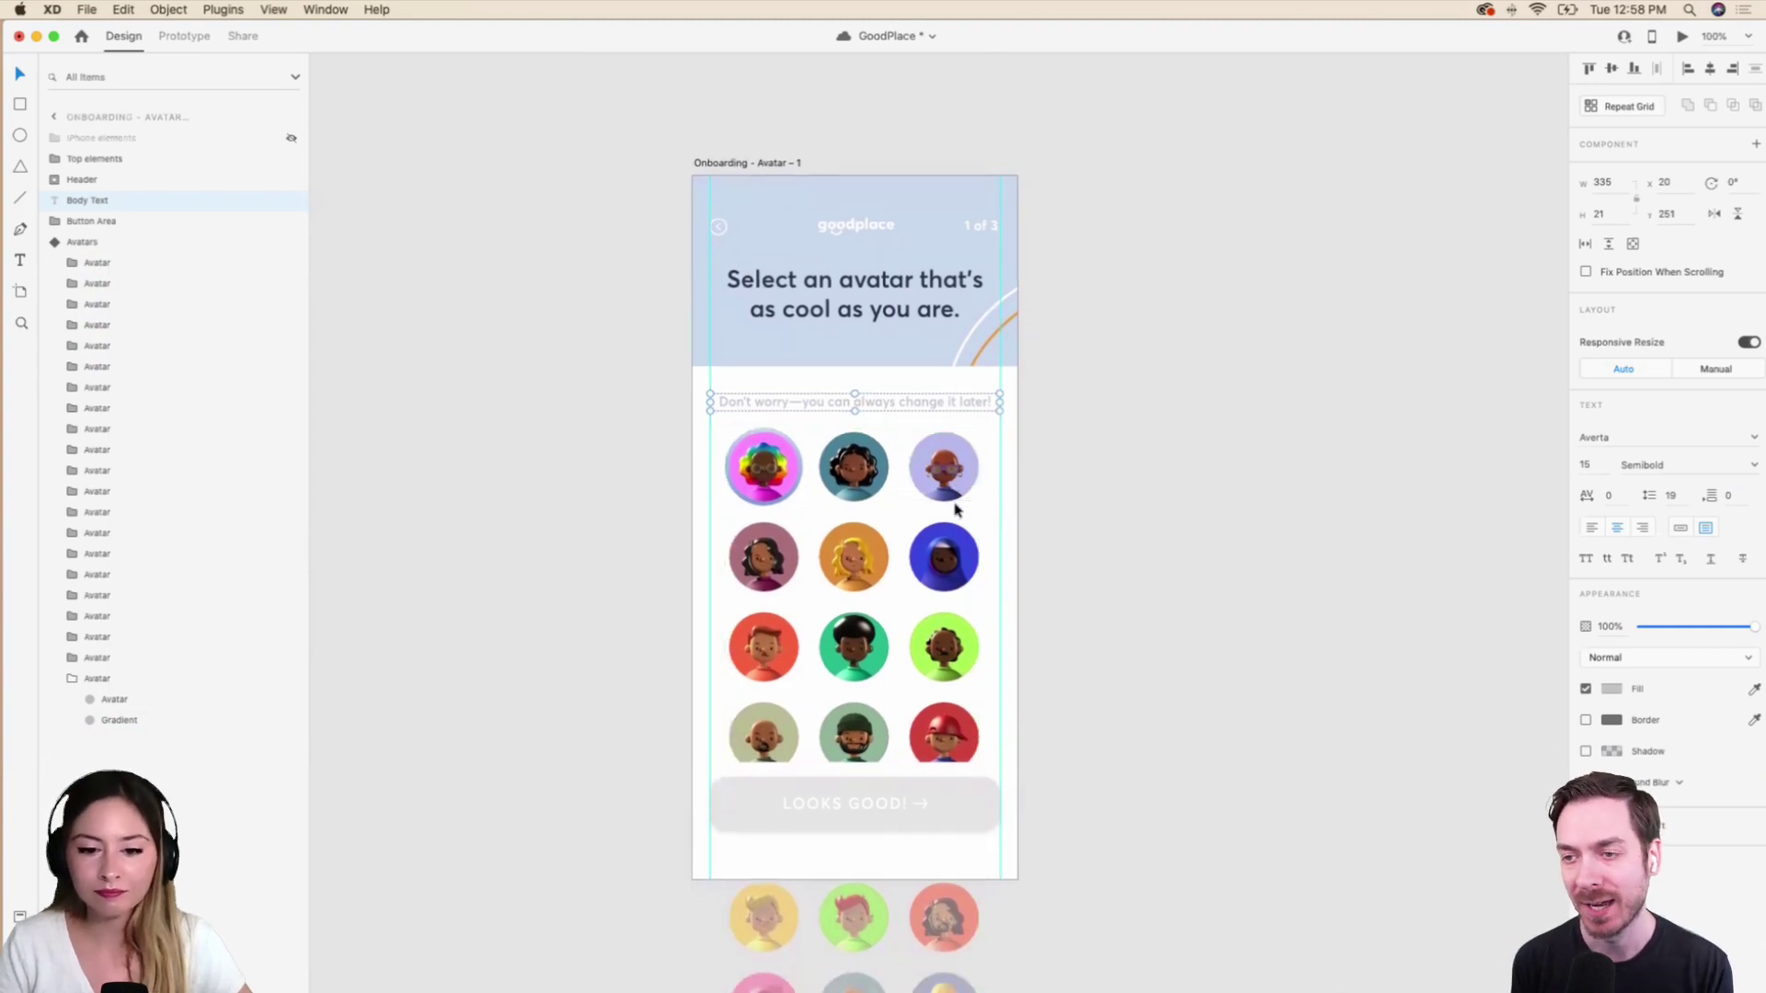
scroll(956, 509, down, 1)
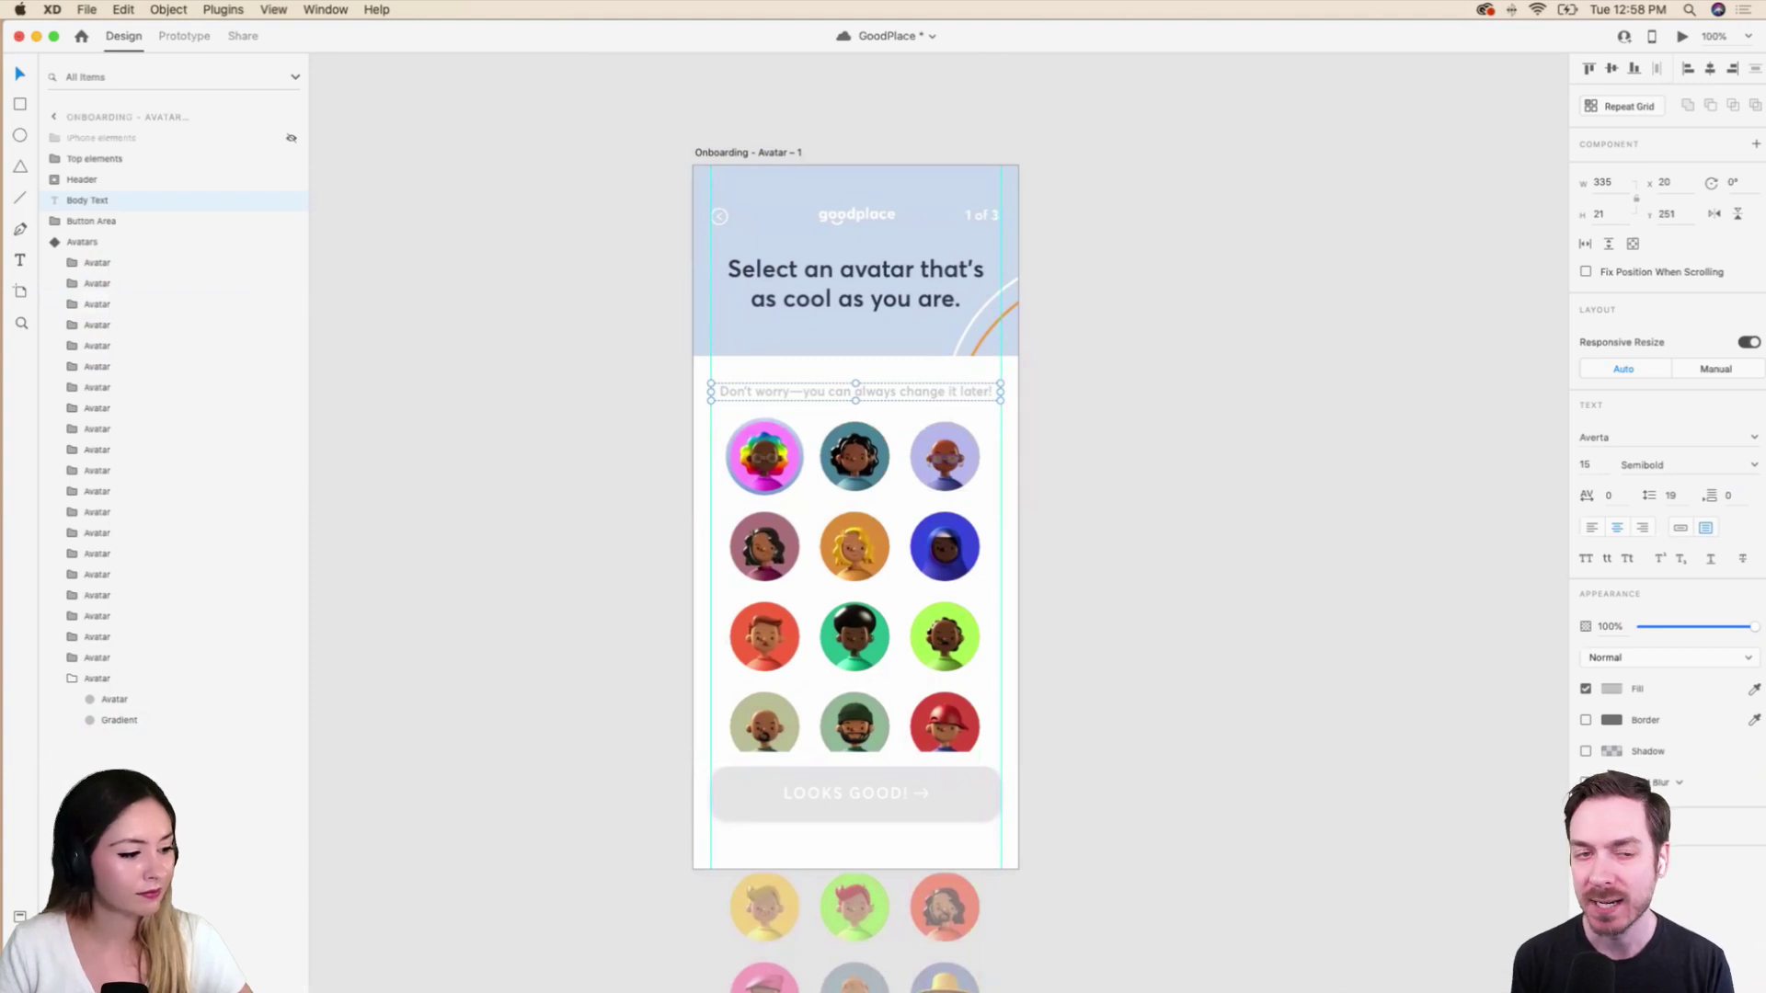
key(super+s)
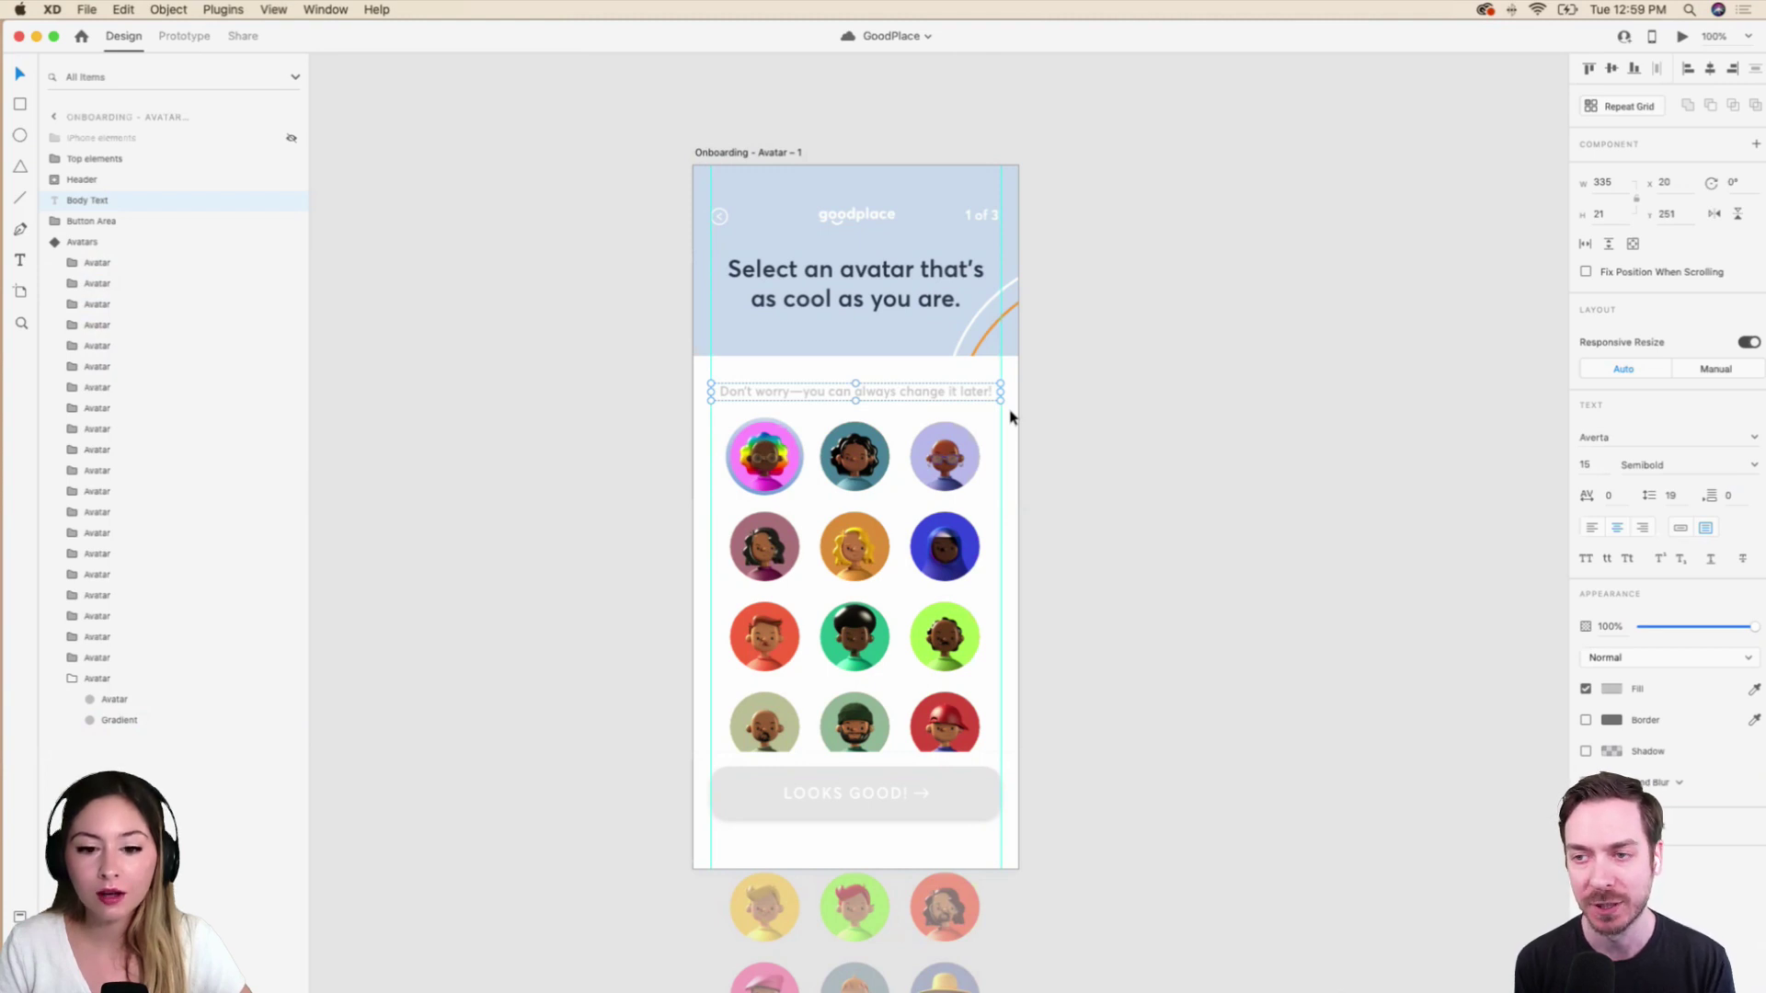
Undo the gradient fill, ring enlargement and Targeted state, returning the Avatars component to its Default State.
click(866, 470)
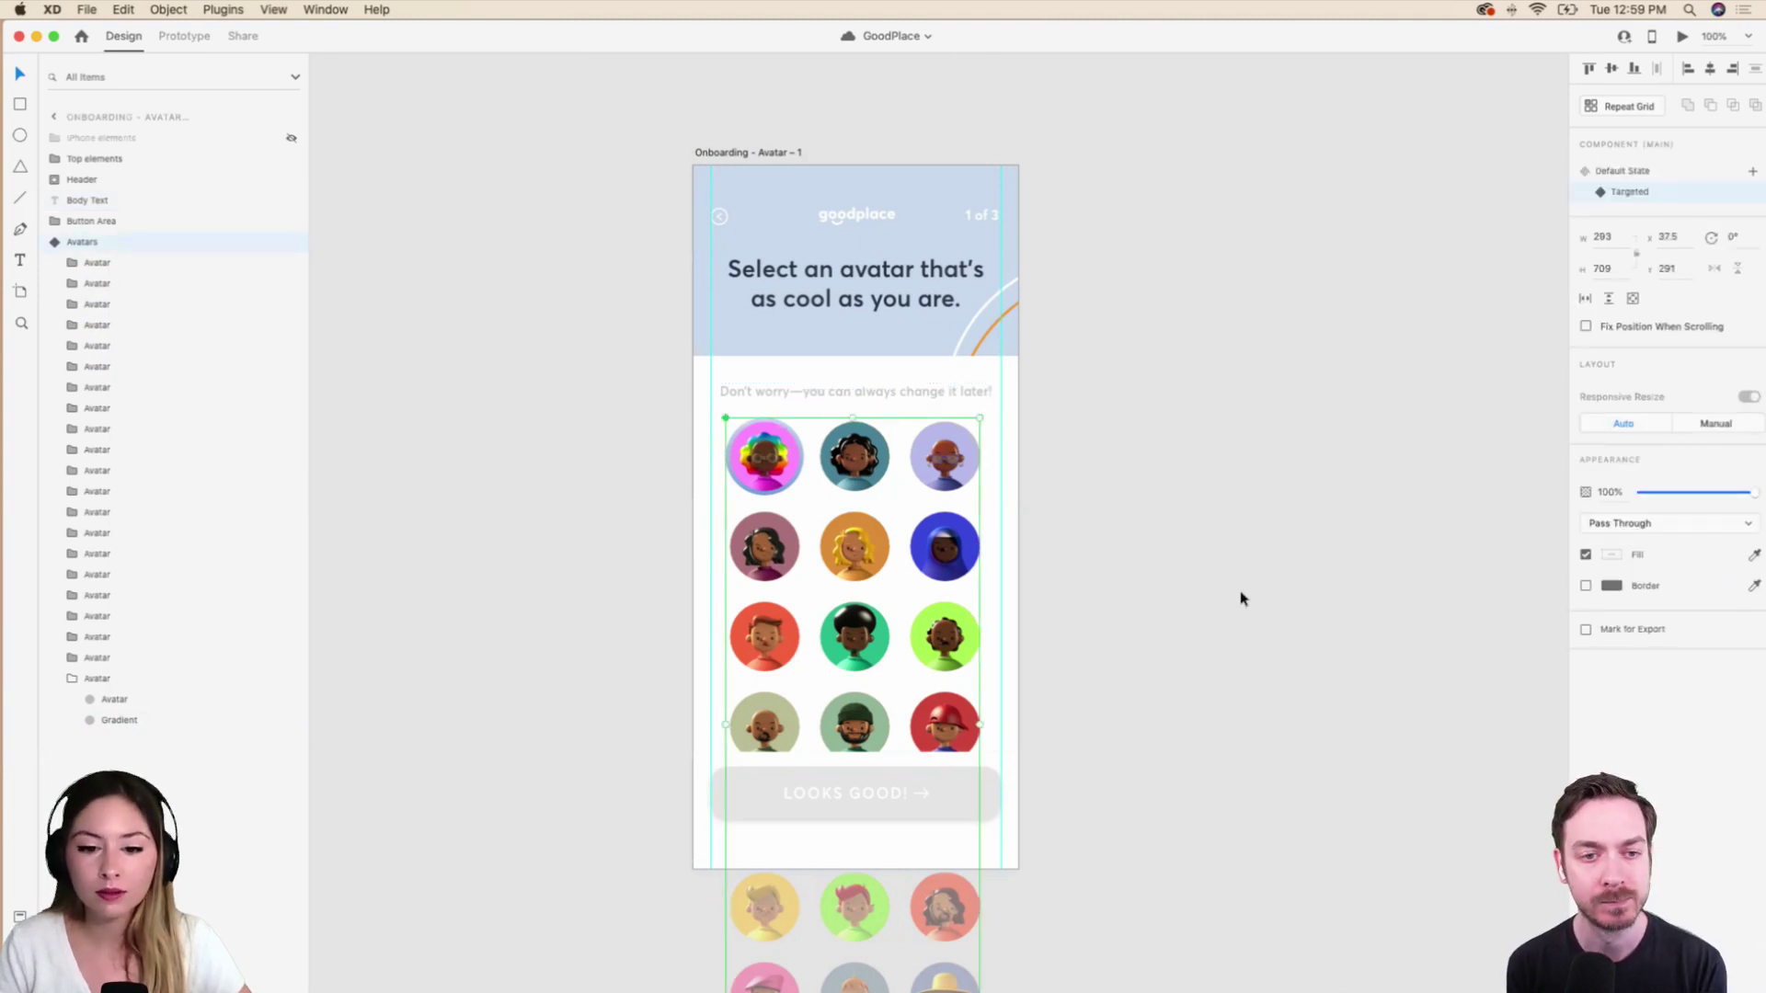
super+click(736, 471)
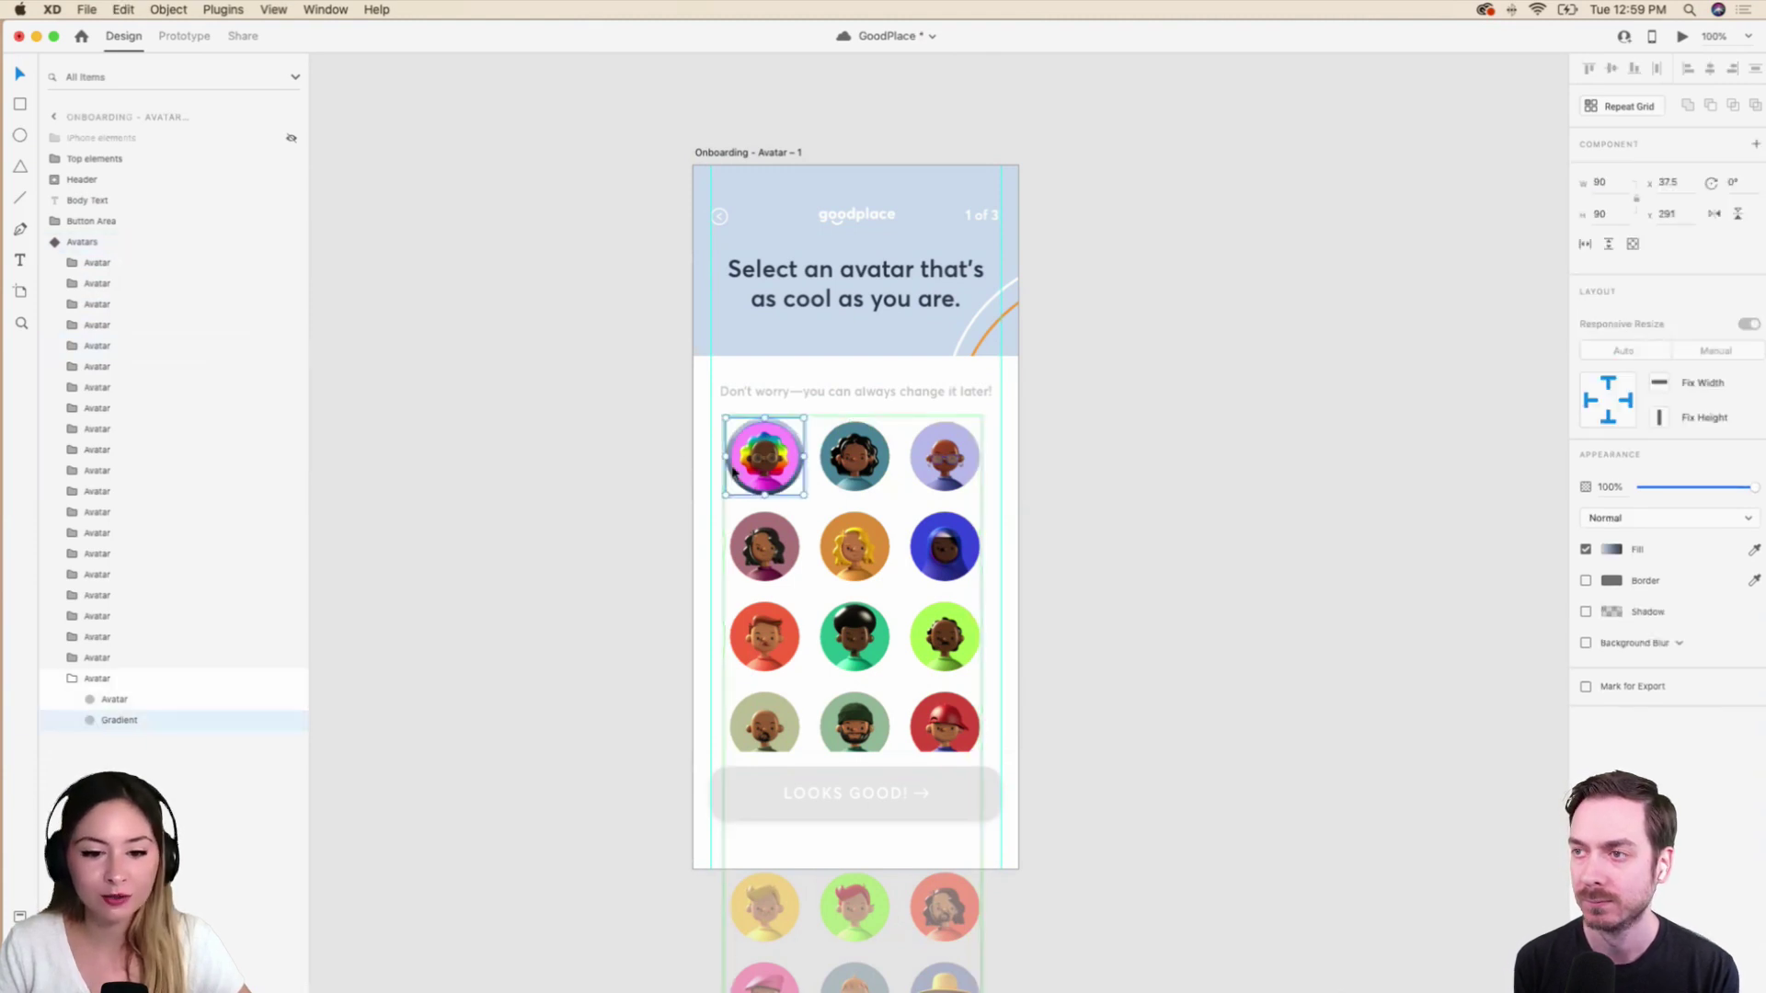
key(super+c)
key(super+shift+v)
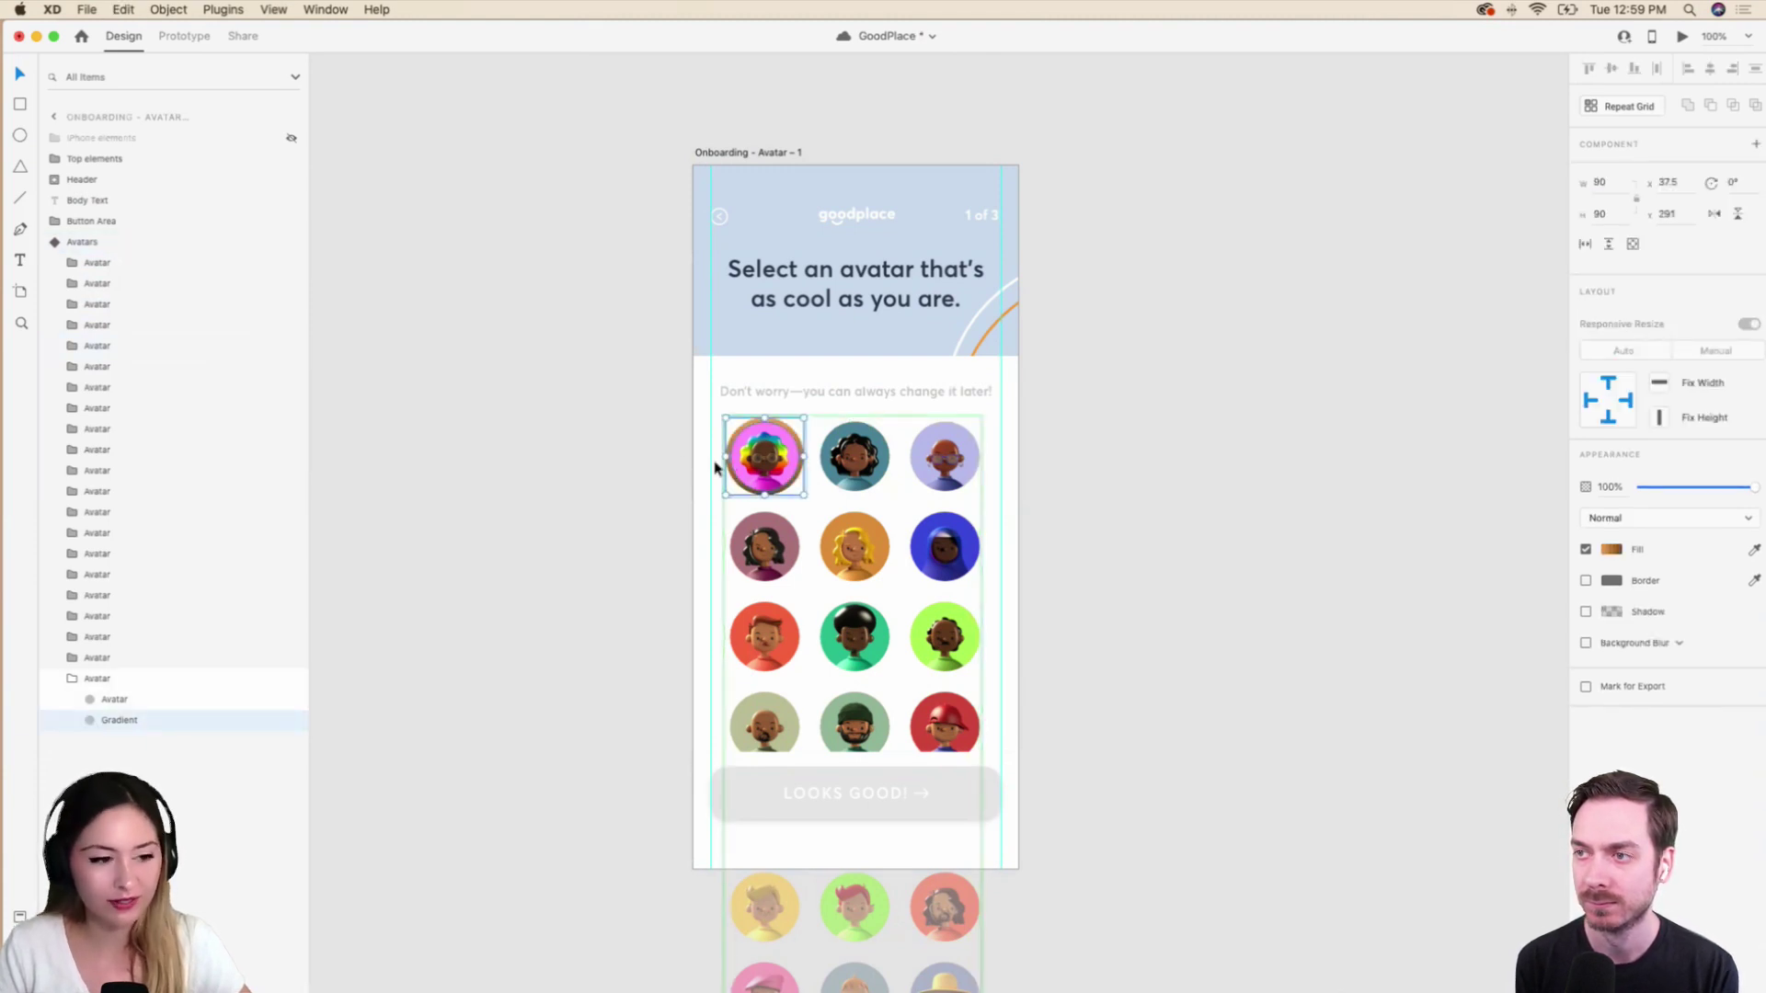
key(super+z)
key(super+z)
key(super+z)
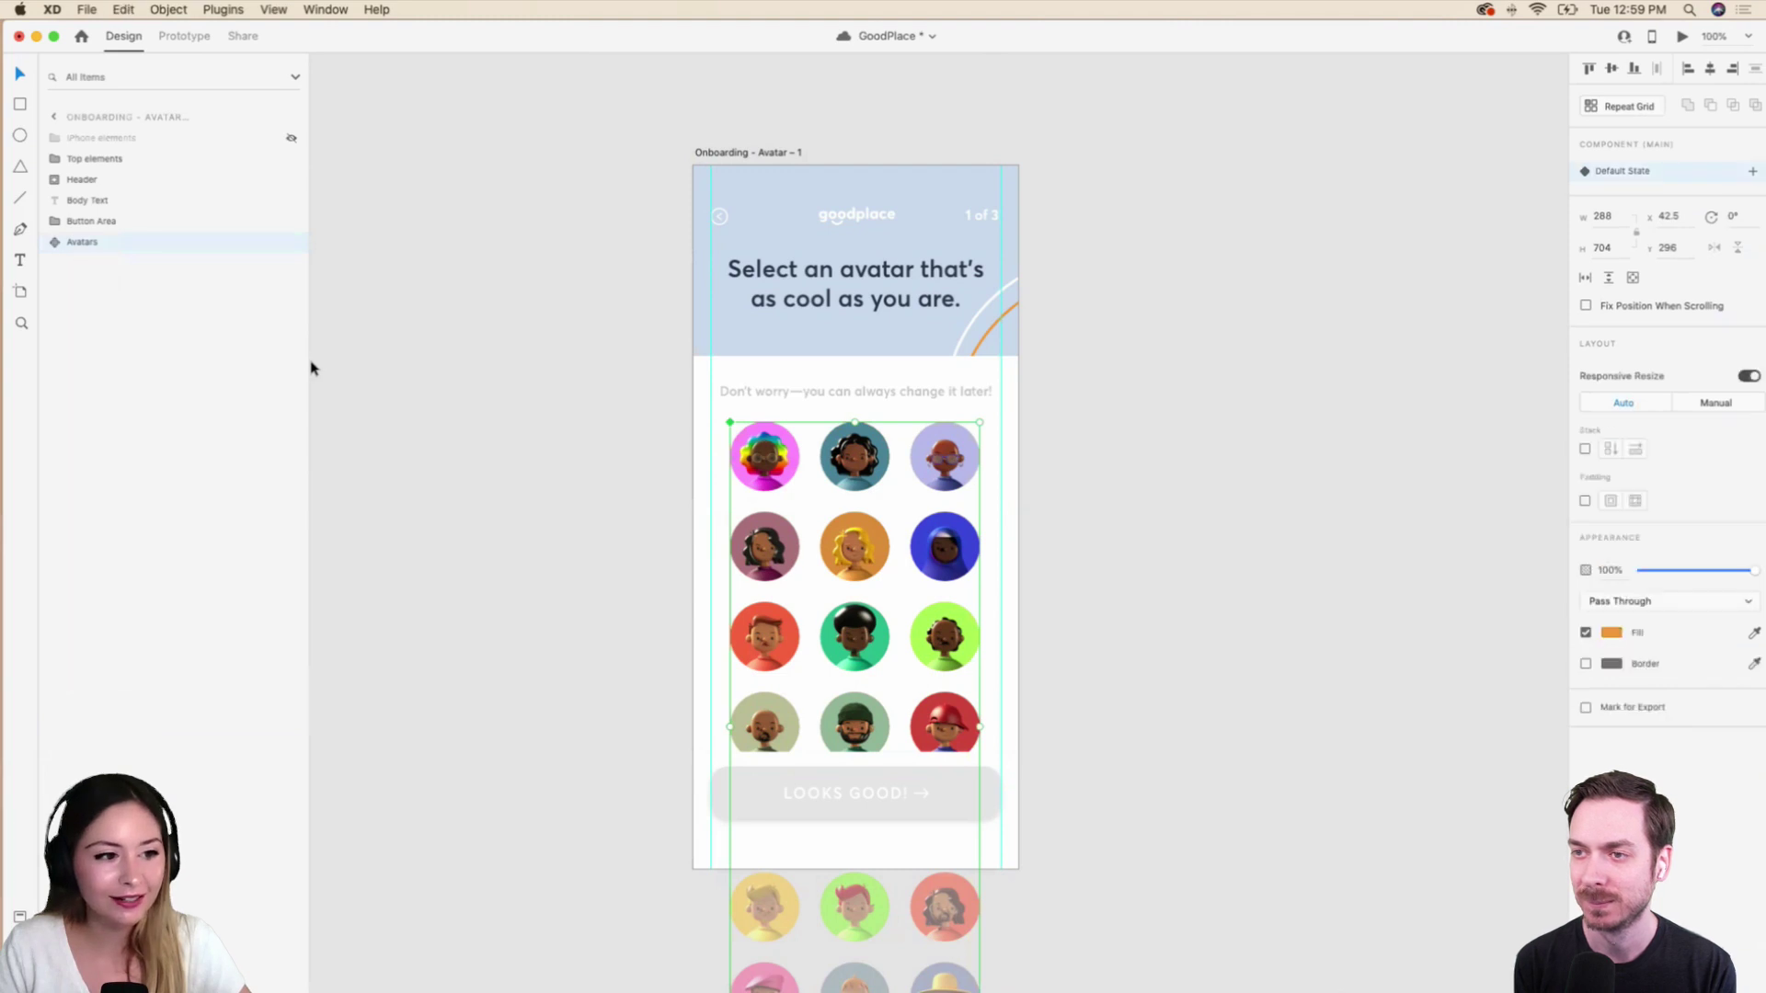
Undo the component and ungrouping edits back to the original Avatar repeat grid, and hide the artboard's layout grid.
click(64, 245)
click(65, 244)
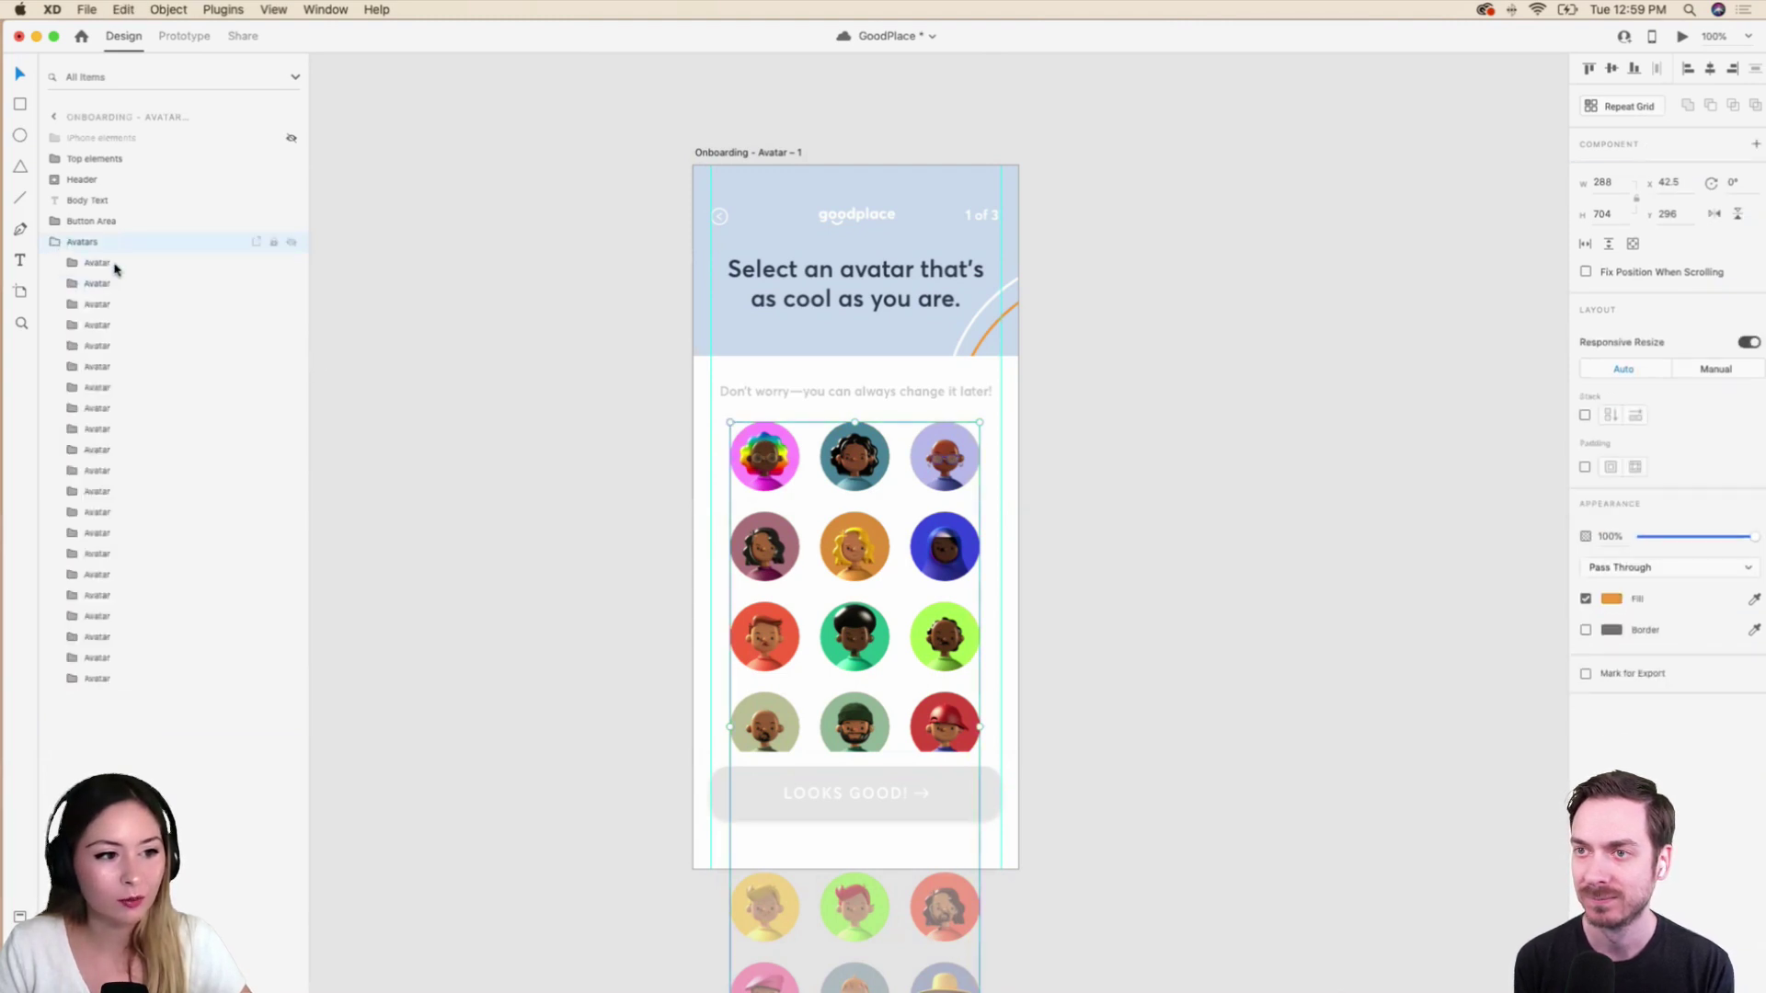
key(super+z)
key(super+z)
key(super+z)
key(super+z)
key(super+z)
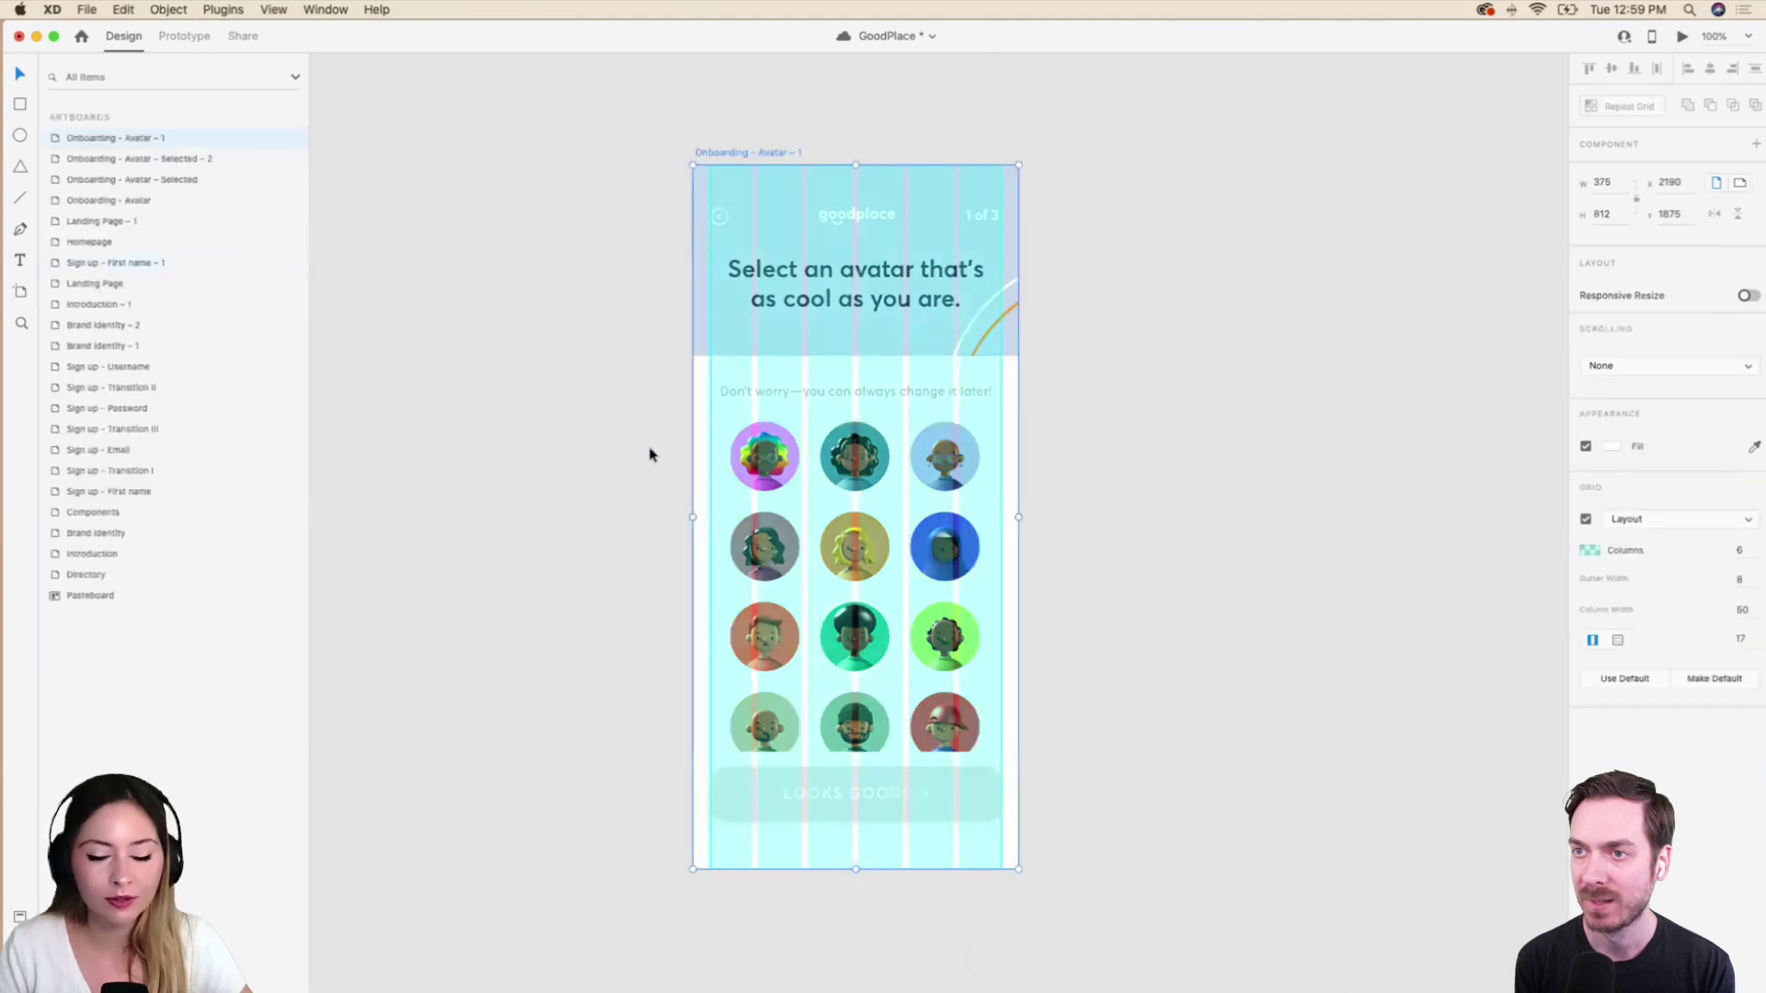
key(super+z)
key(super+z)
key(super+shift+z)
key(super+shift+z)
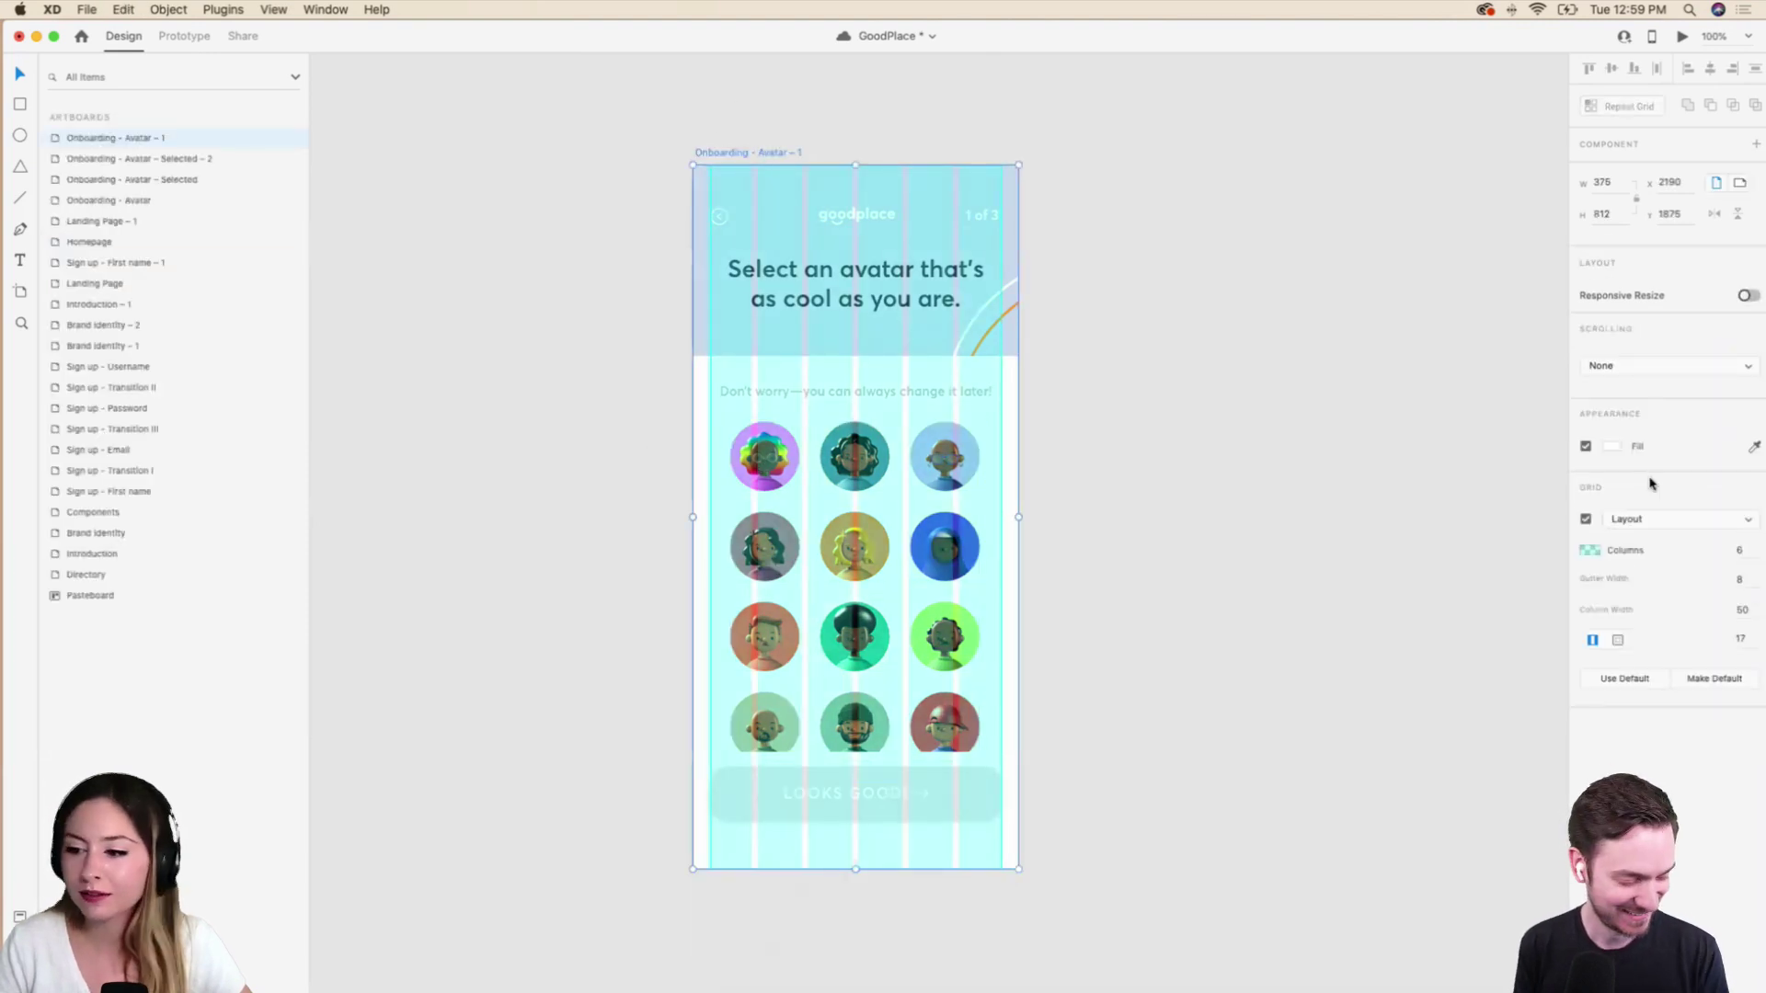
click(1586, 519)
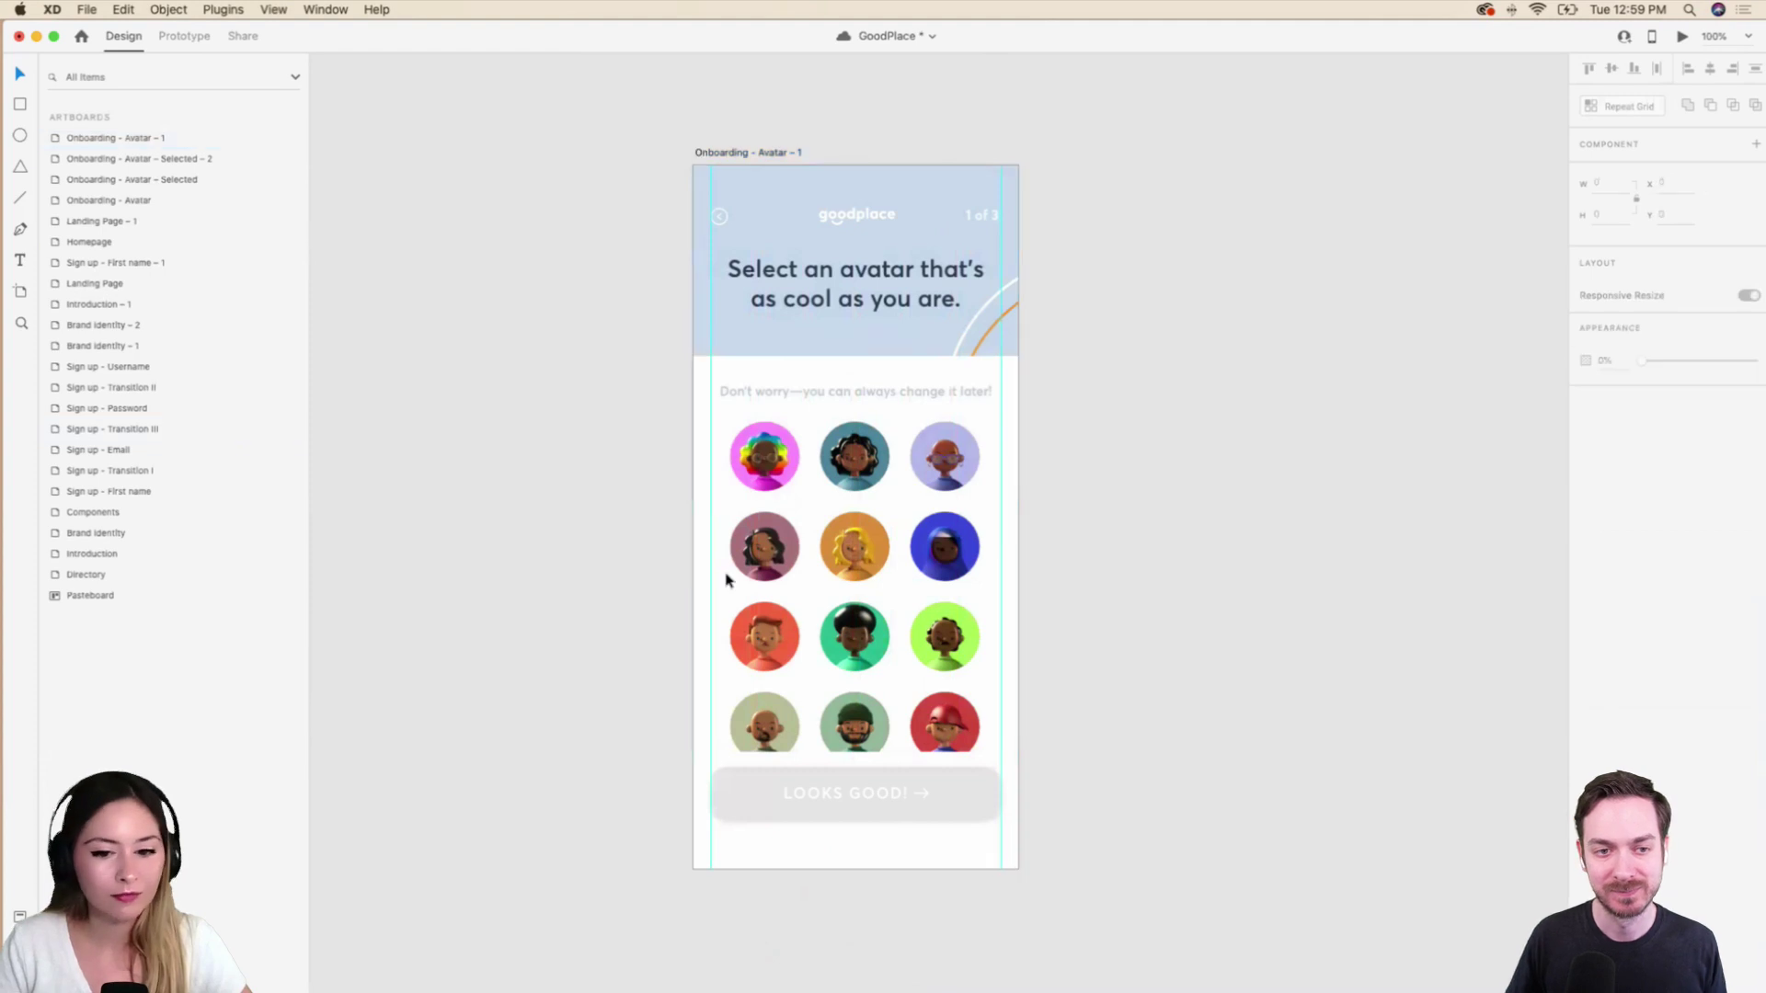
Add a white border to the Avatar image circle inside the repeat grid.
double_click(741, 497)
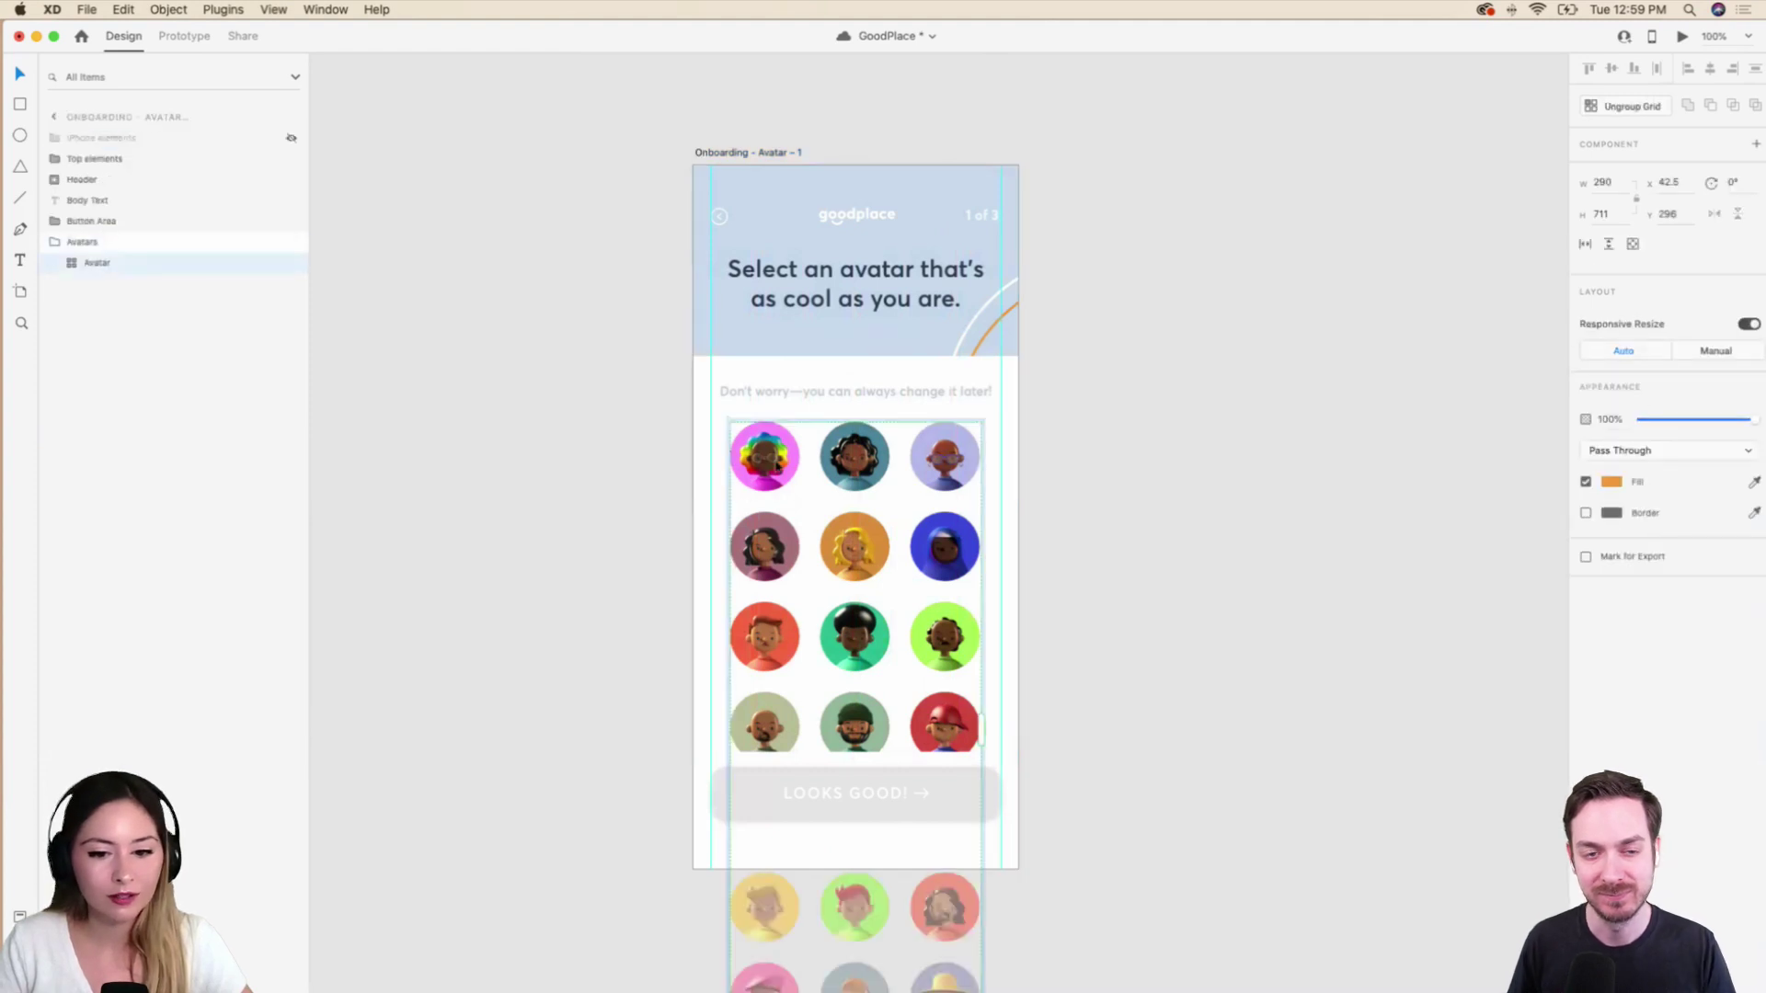
click(72, 263)
click(138, 283)
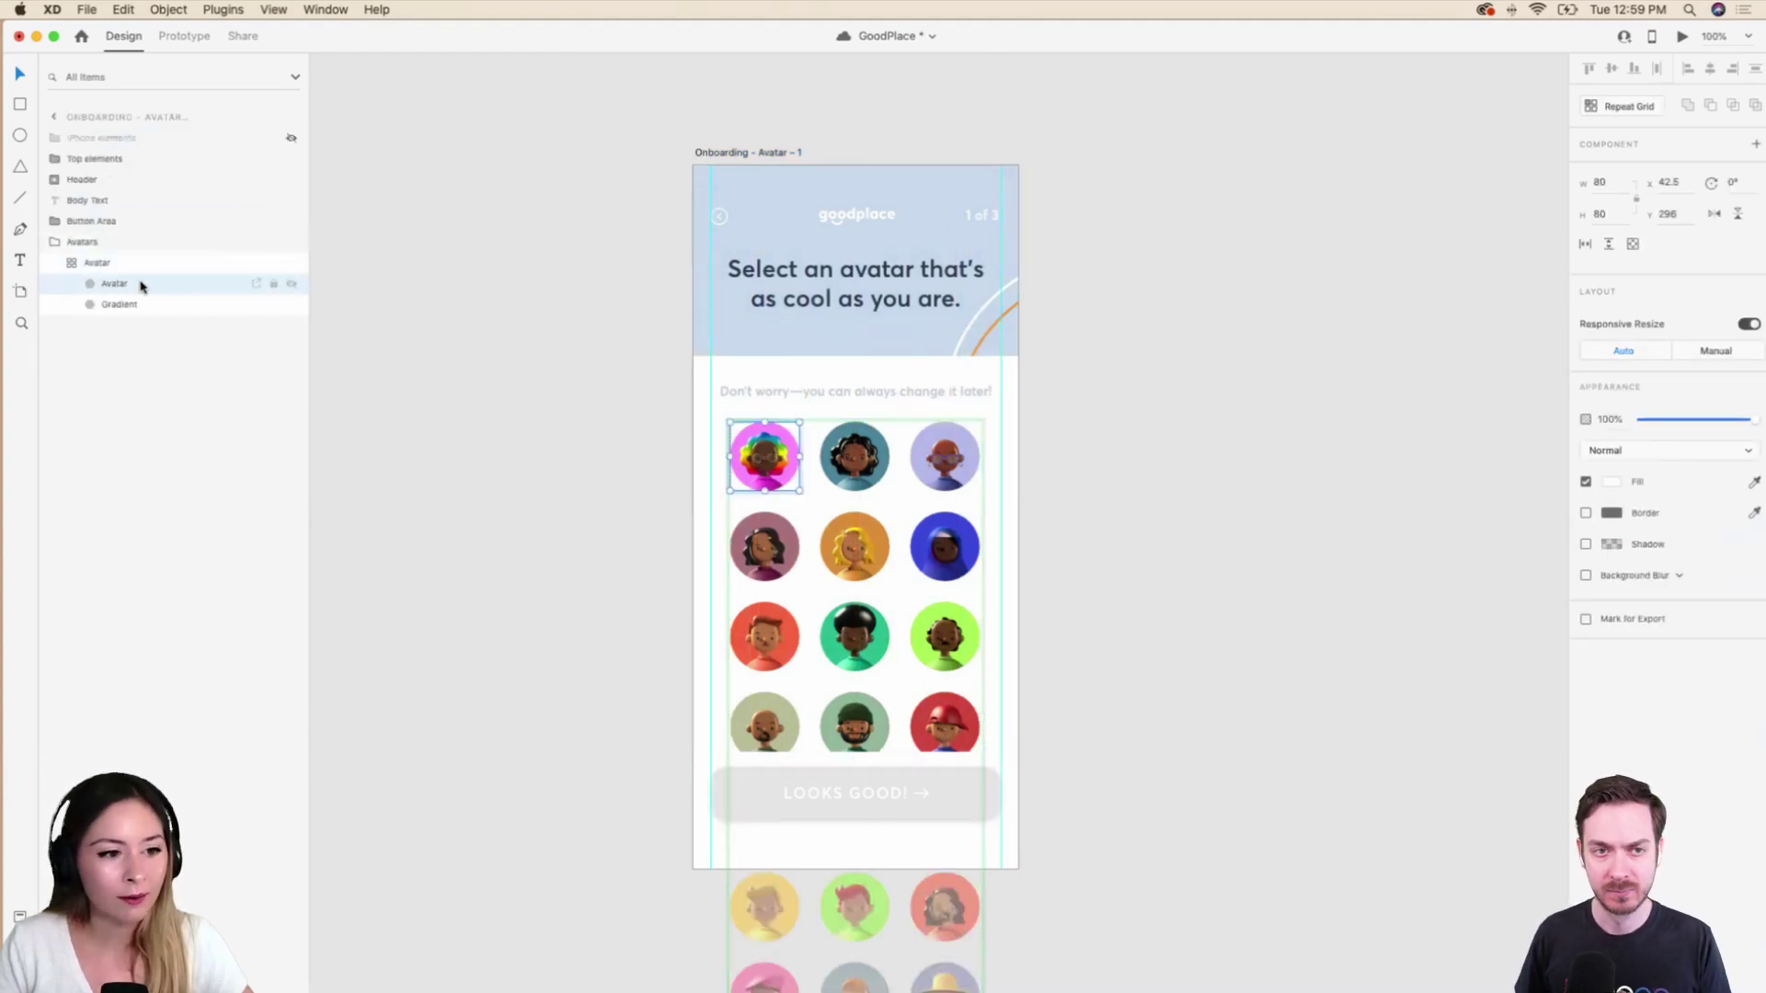
click(1610, 515)
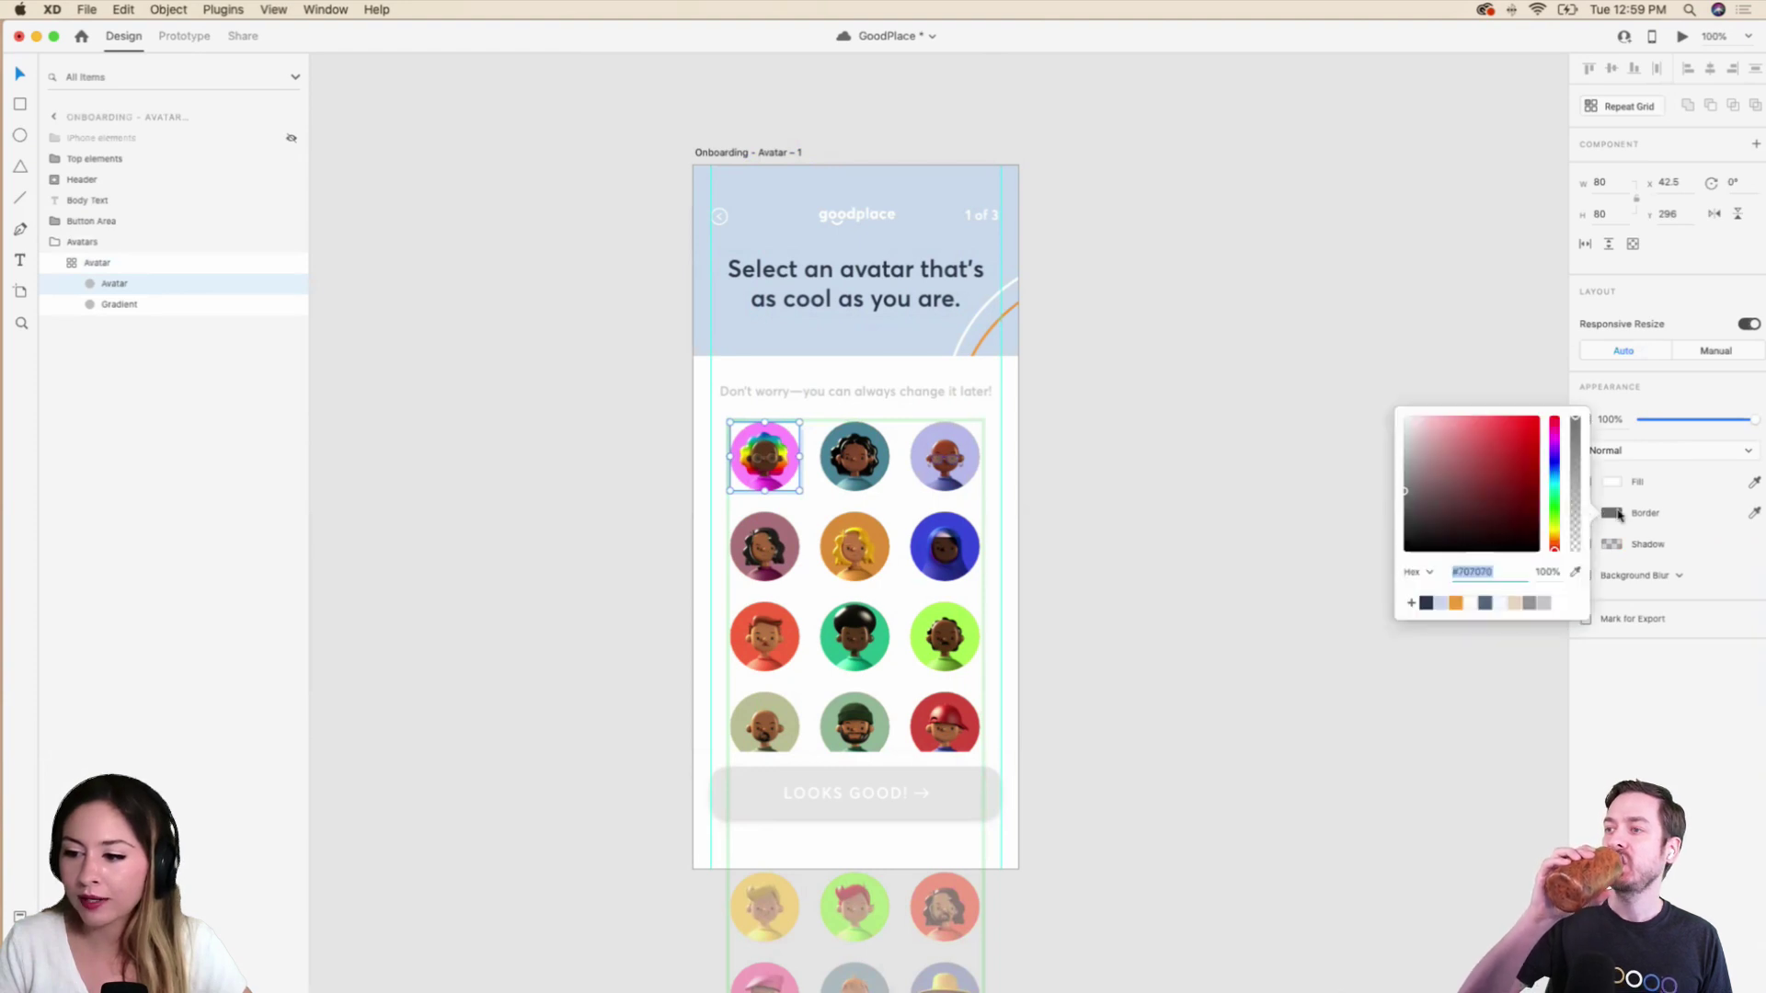
click(1618, 519)
click(1586, 514)
click(1612, 514)
text(FFFFFF)
key(Return)
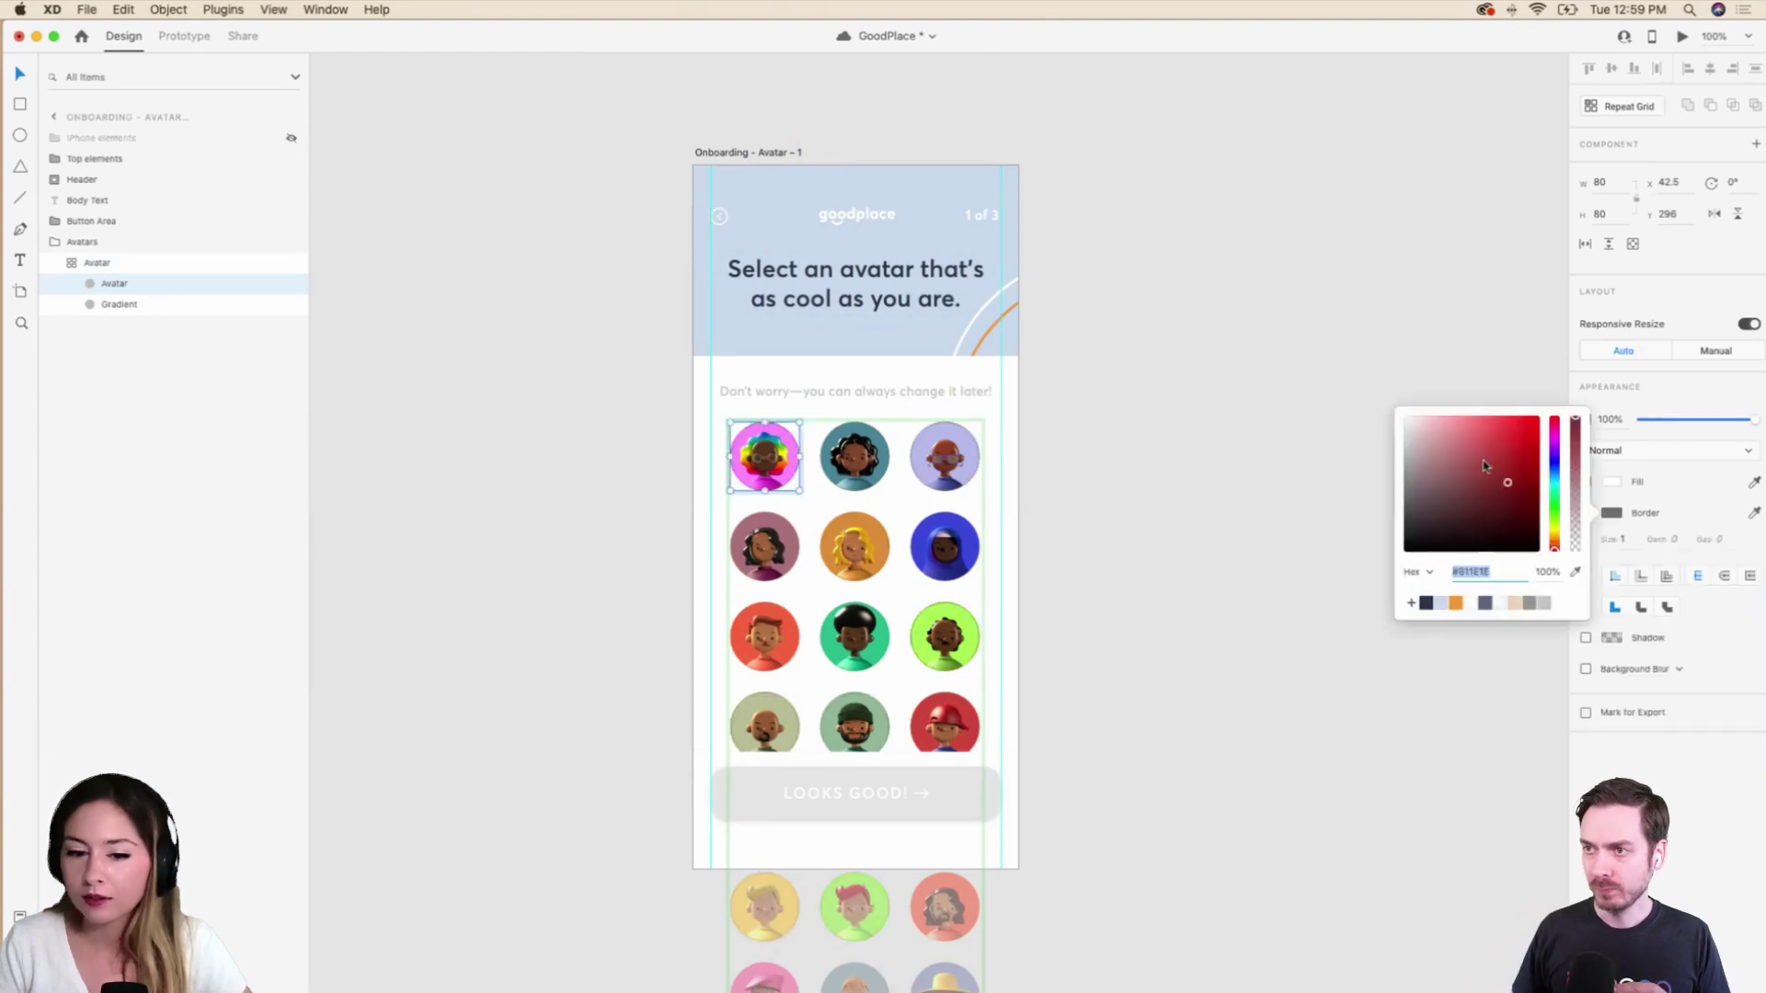
Set the avatar border's size to 2 and select the whole Avatar repeat grid.
click(1625, 541)
text(2)
key(Return)
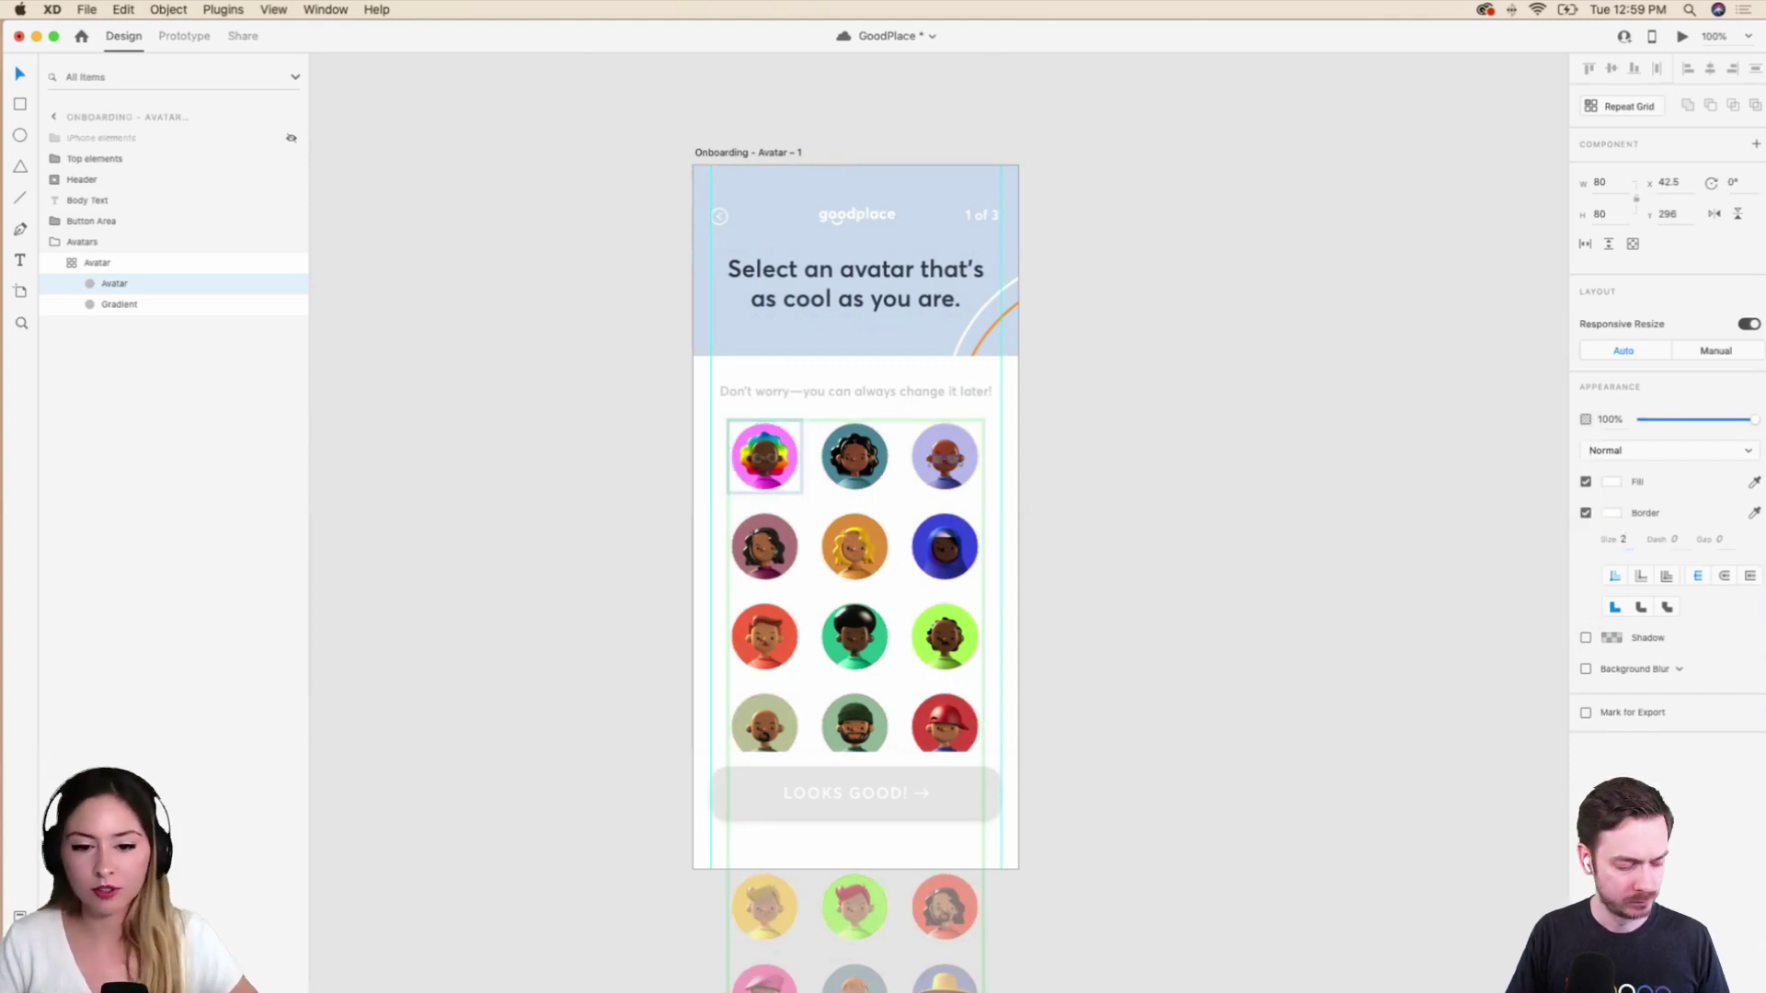
click(106, 264)
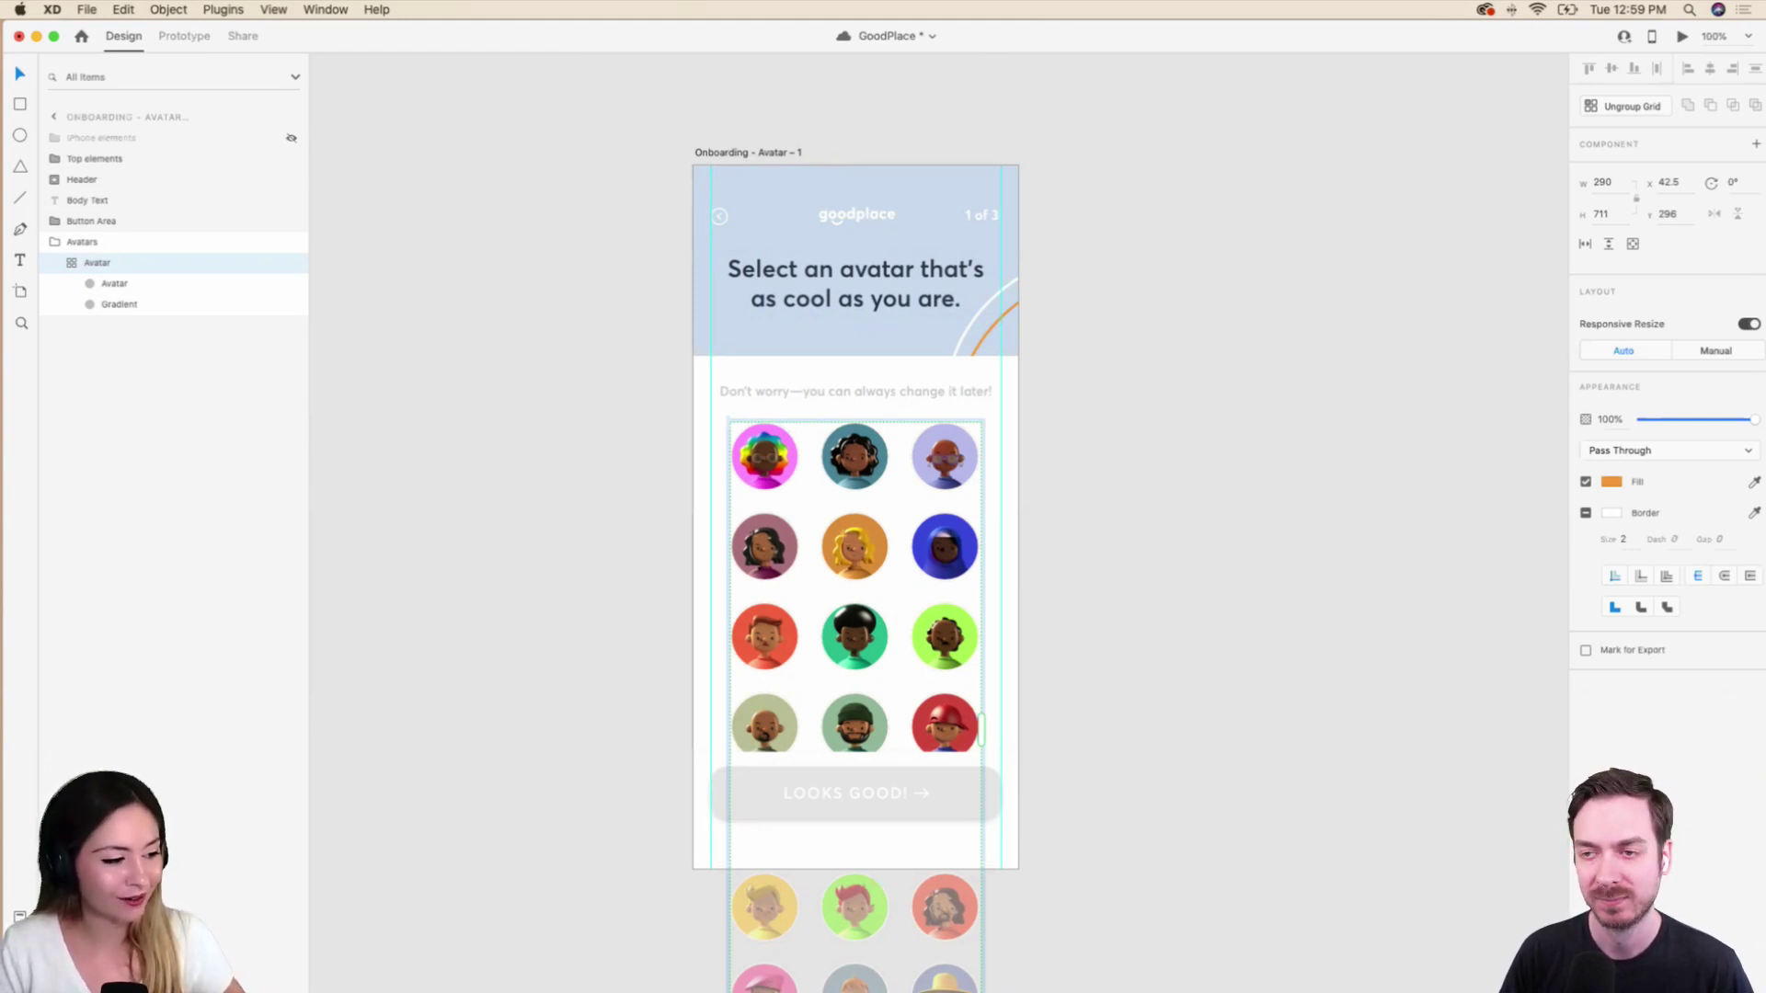
Switch to Chrome and examine the Toy Faces Library page's avatars, license details and example mockups.
mouse_move(556, 957)
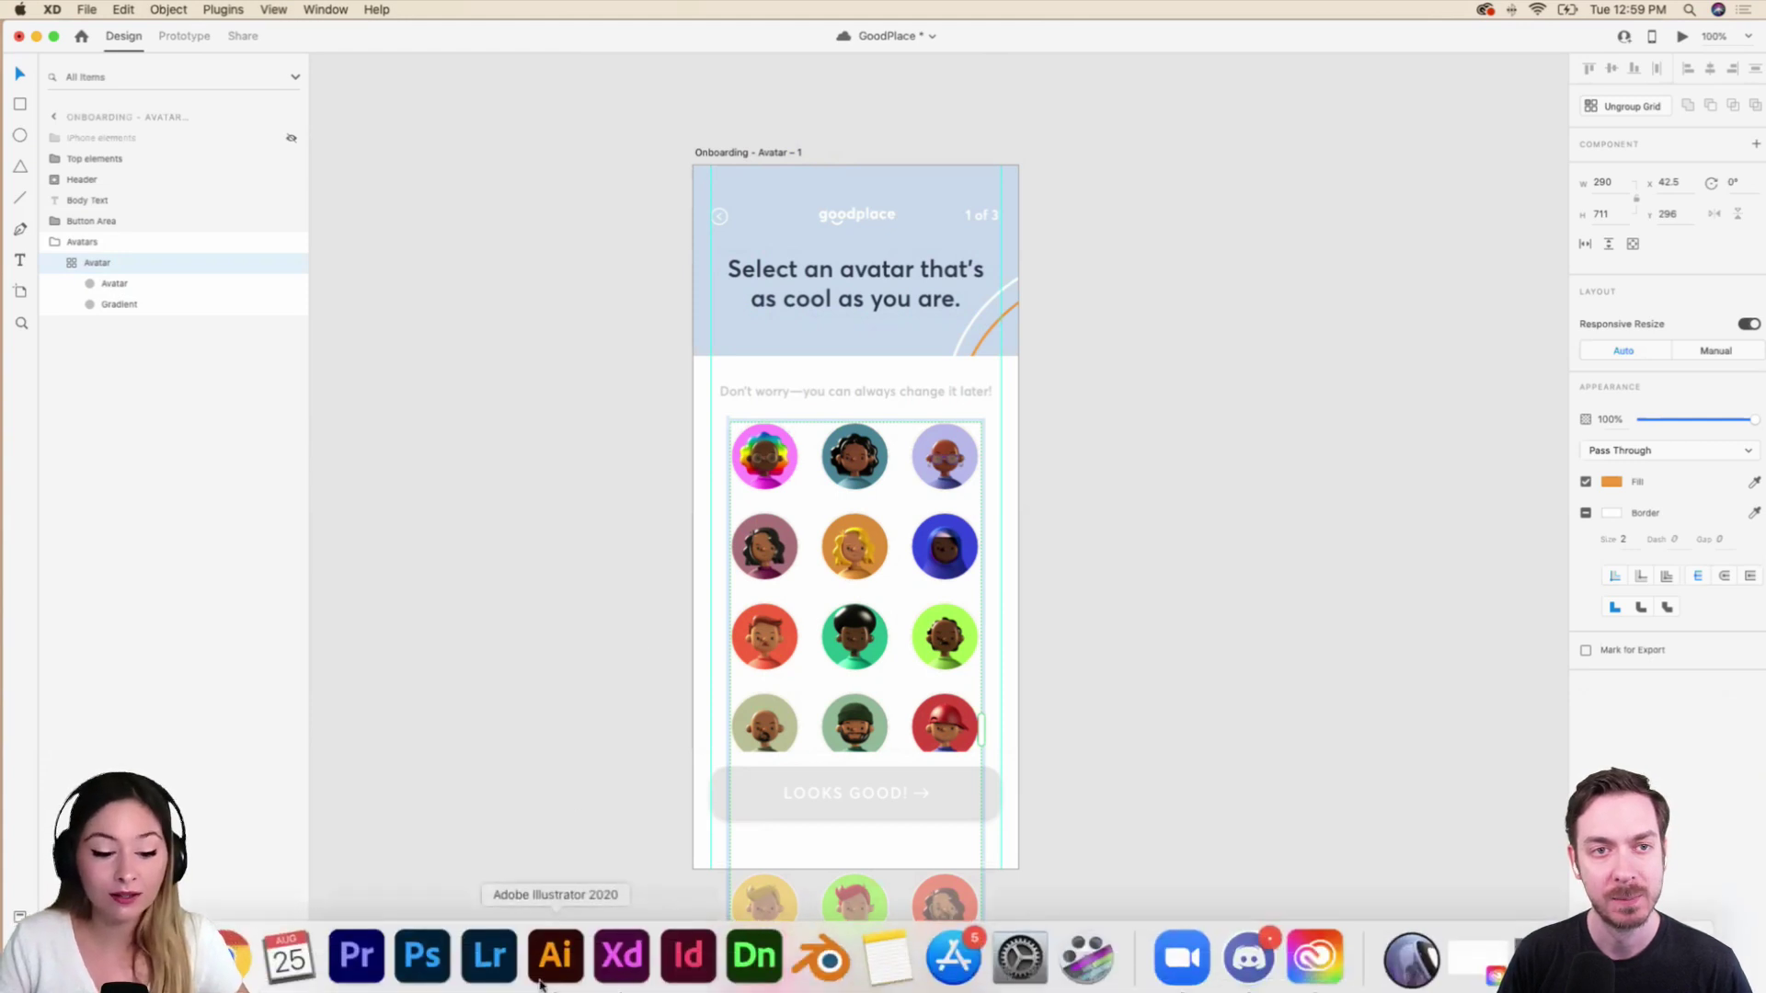
click(232, 957)
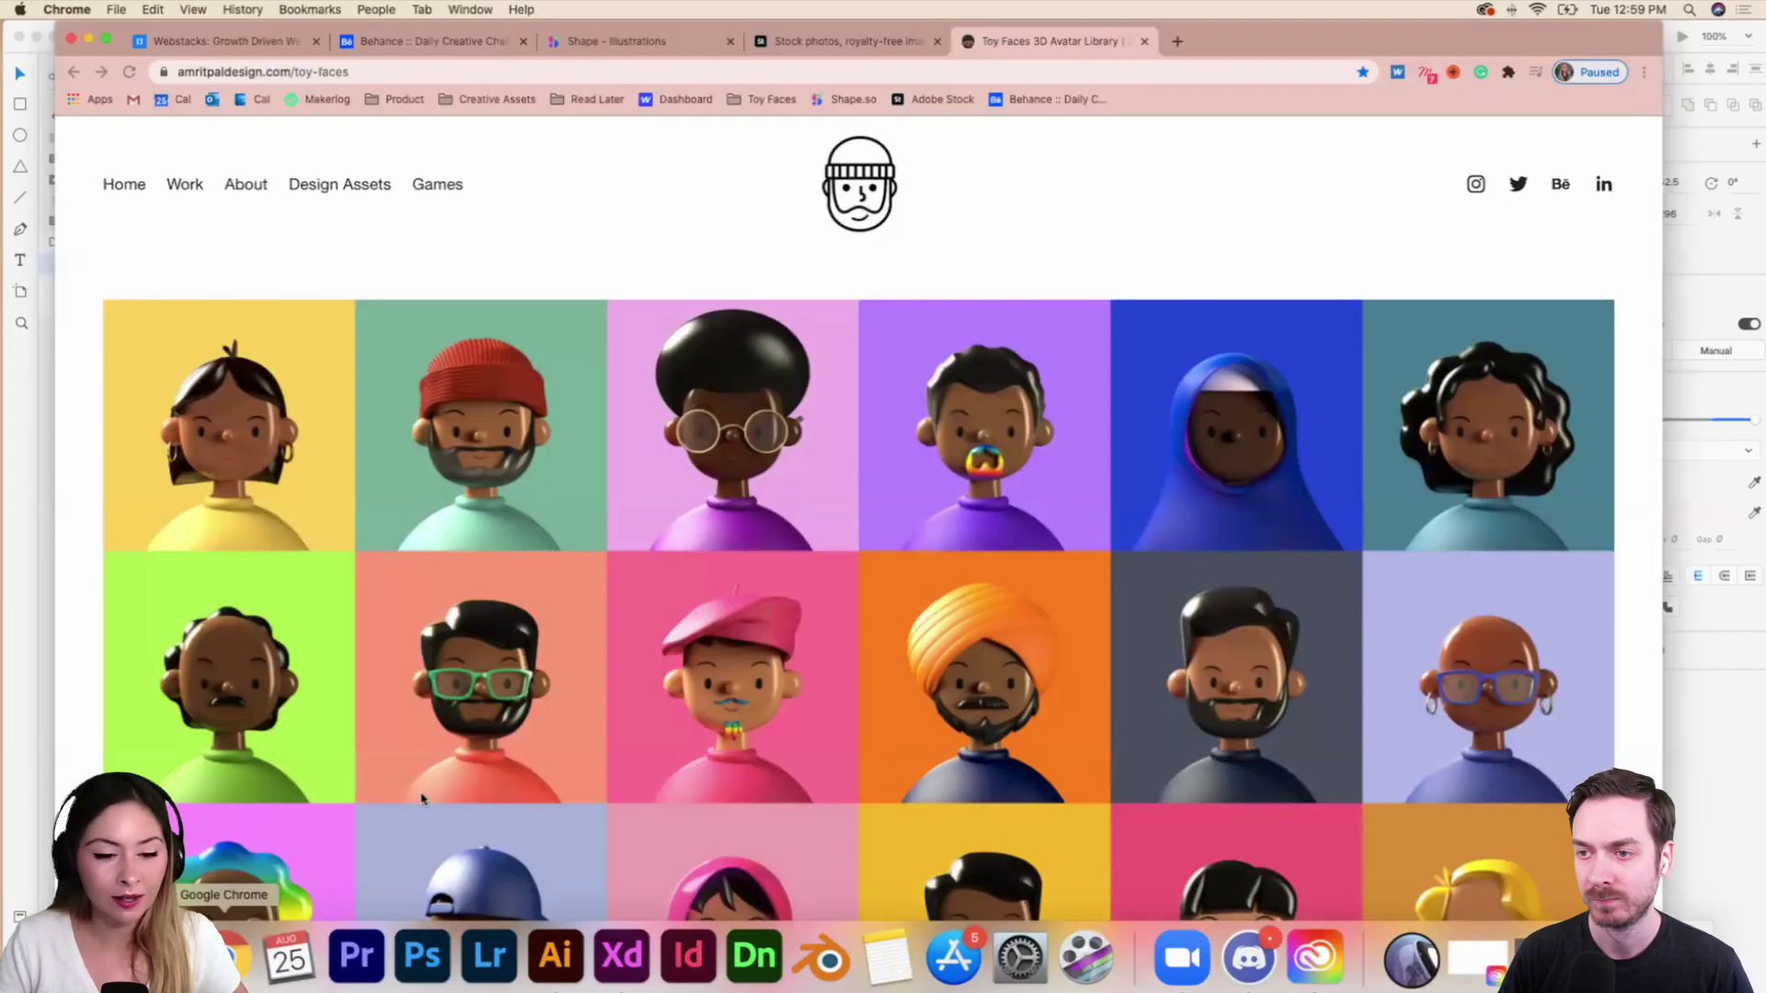
scroll(808, 398, down, 1)
scroll(808, 399, up, 1)
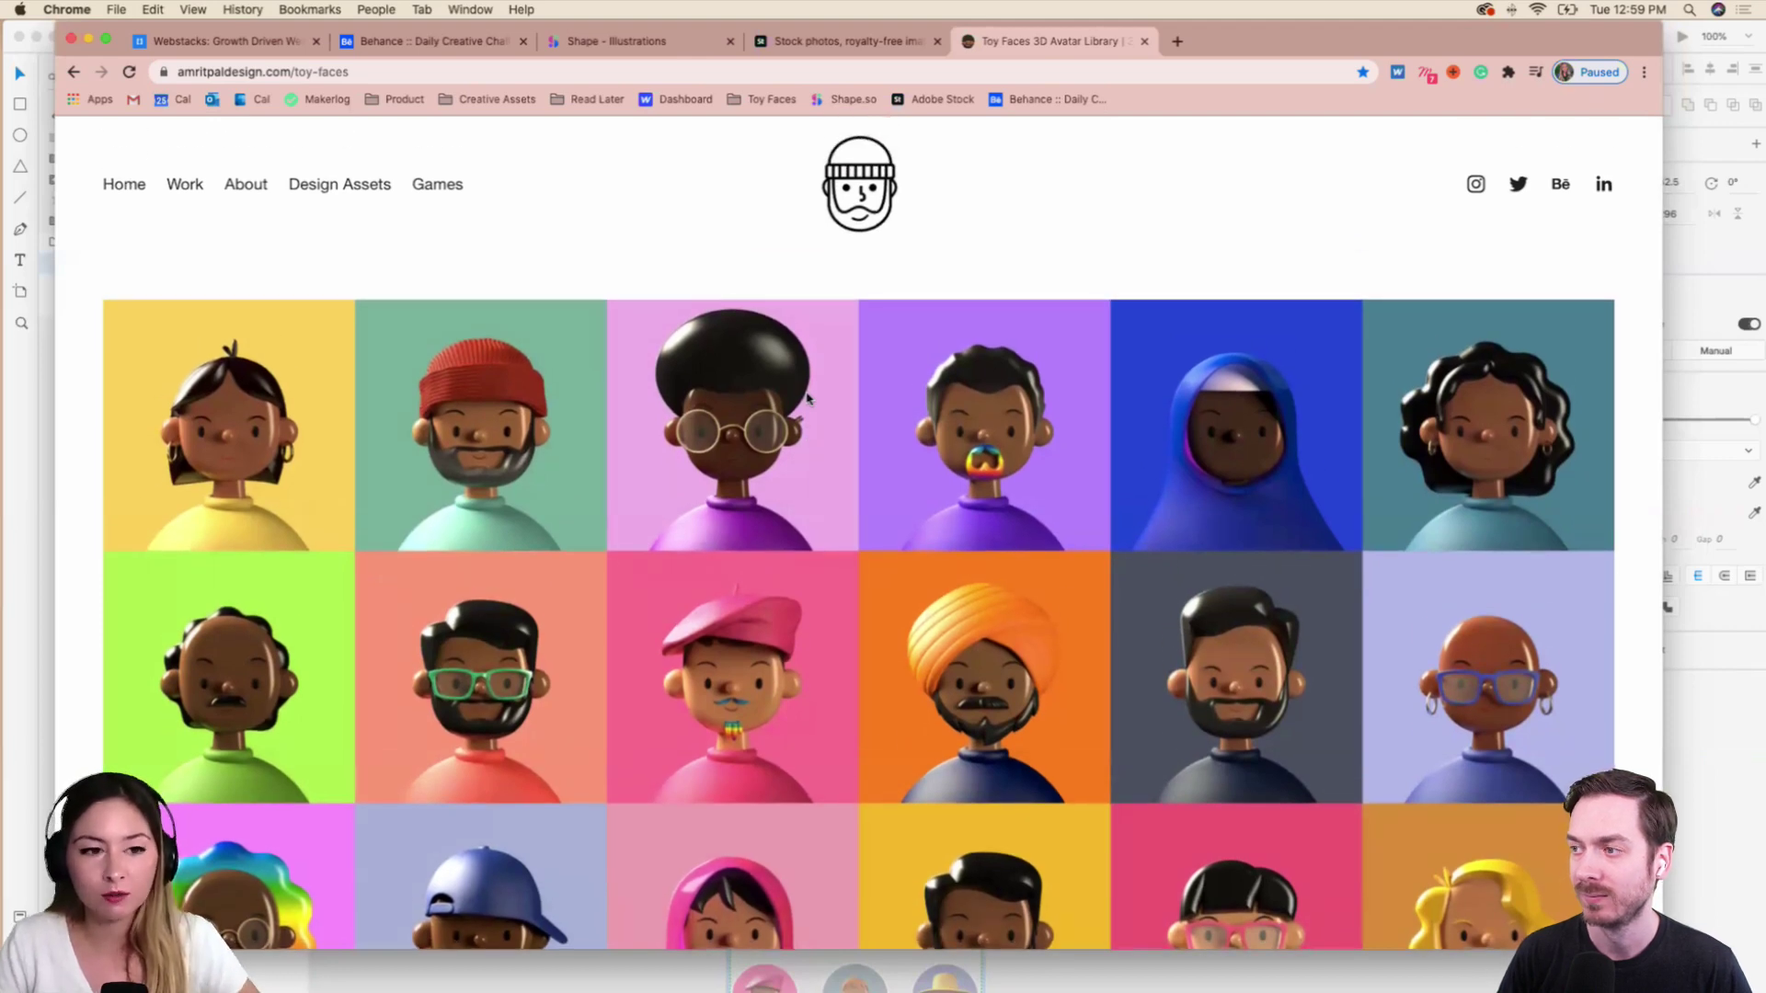
scroll(808, 398, down, 3)
scroll(808, 399, up, 3)
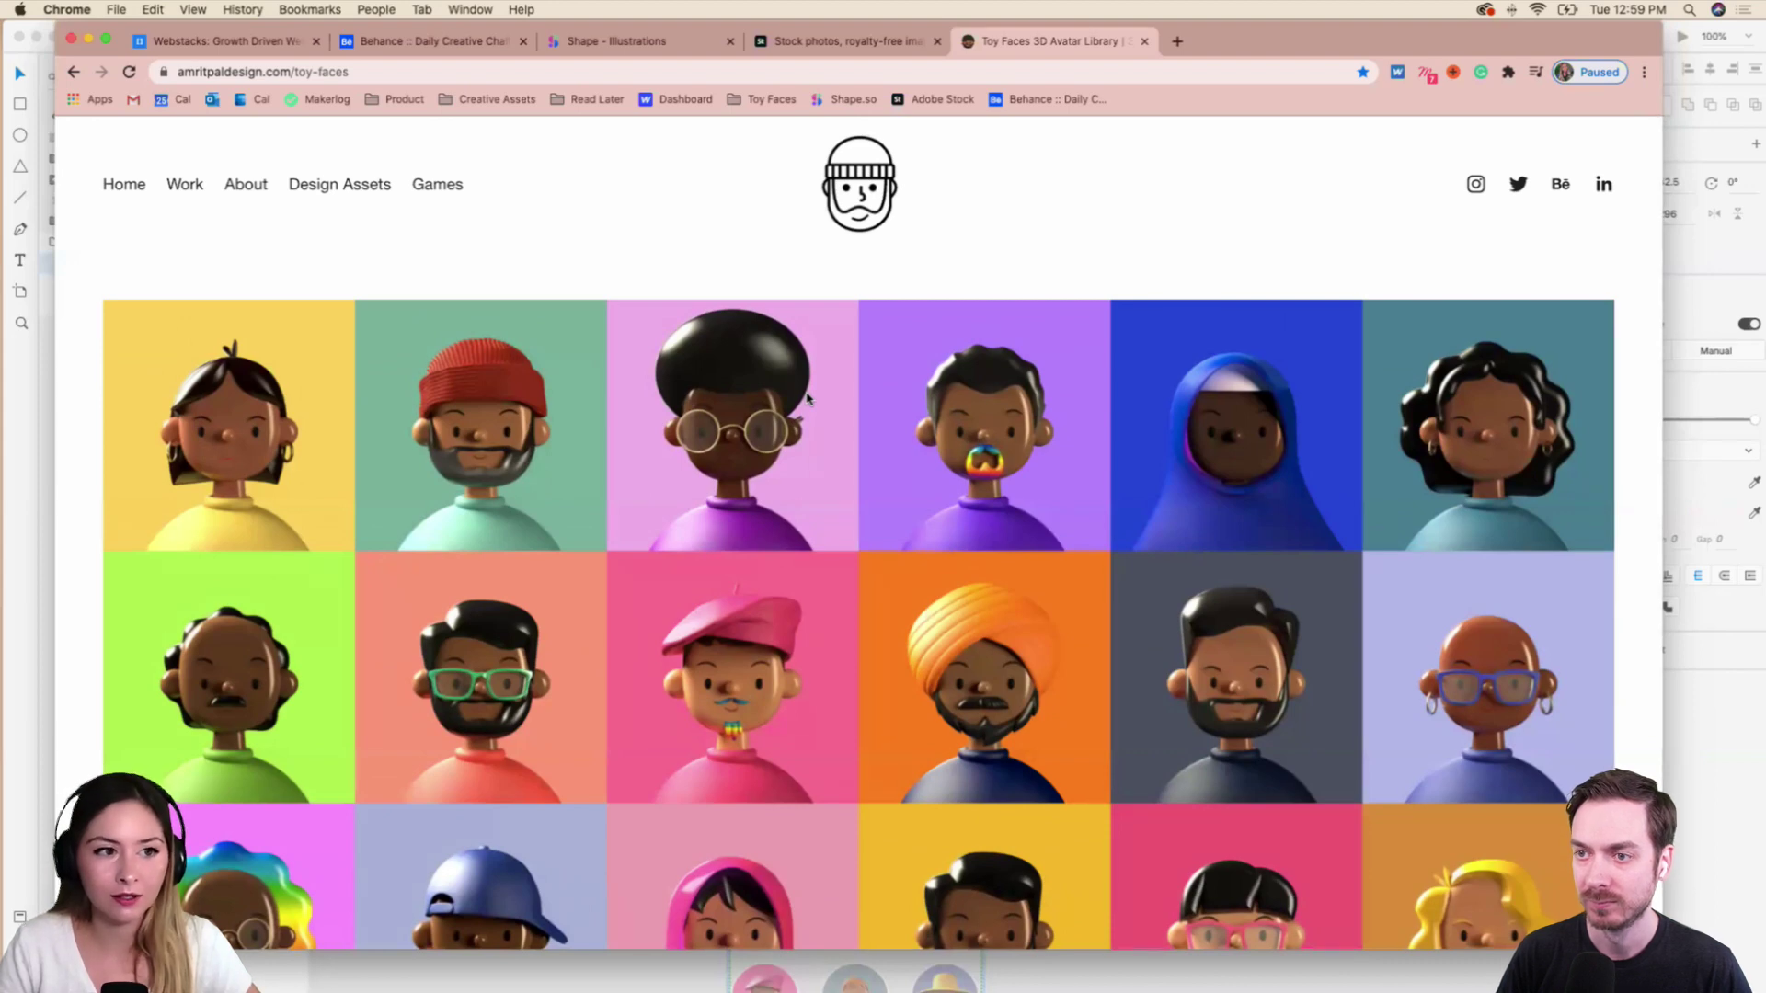
scroll(923, 394, down, 9)
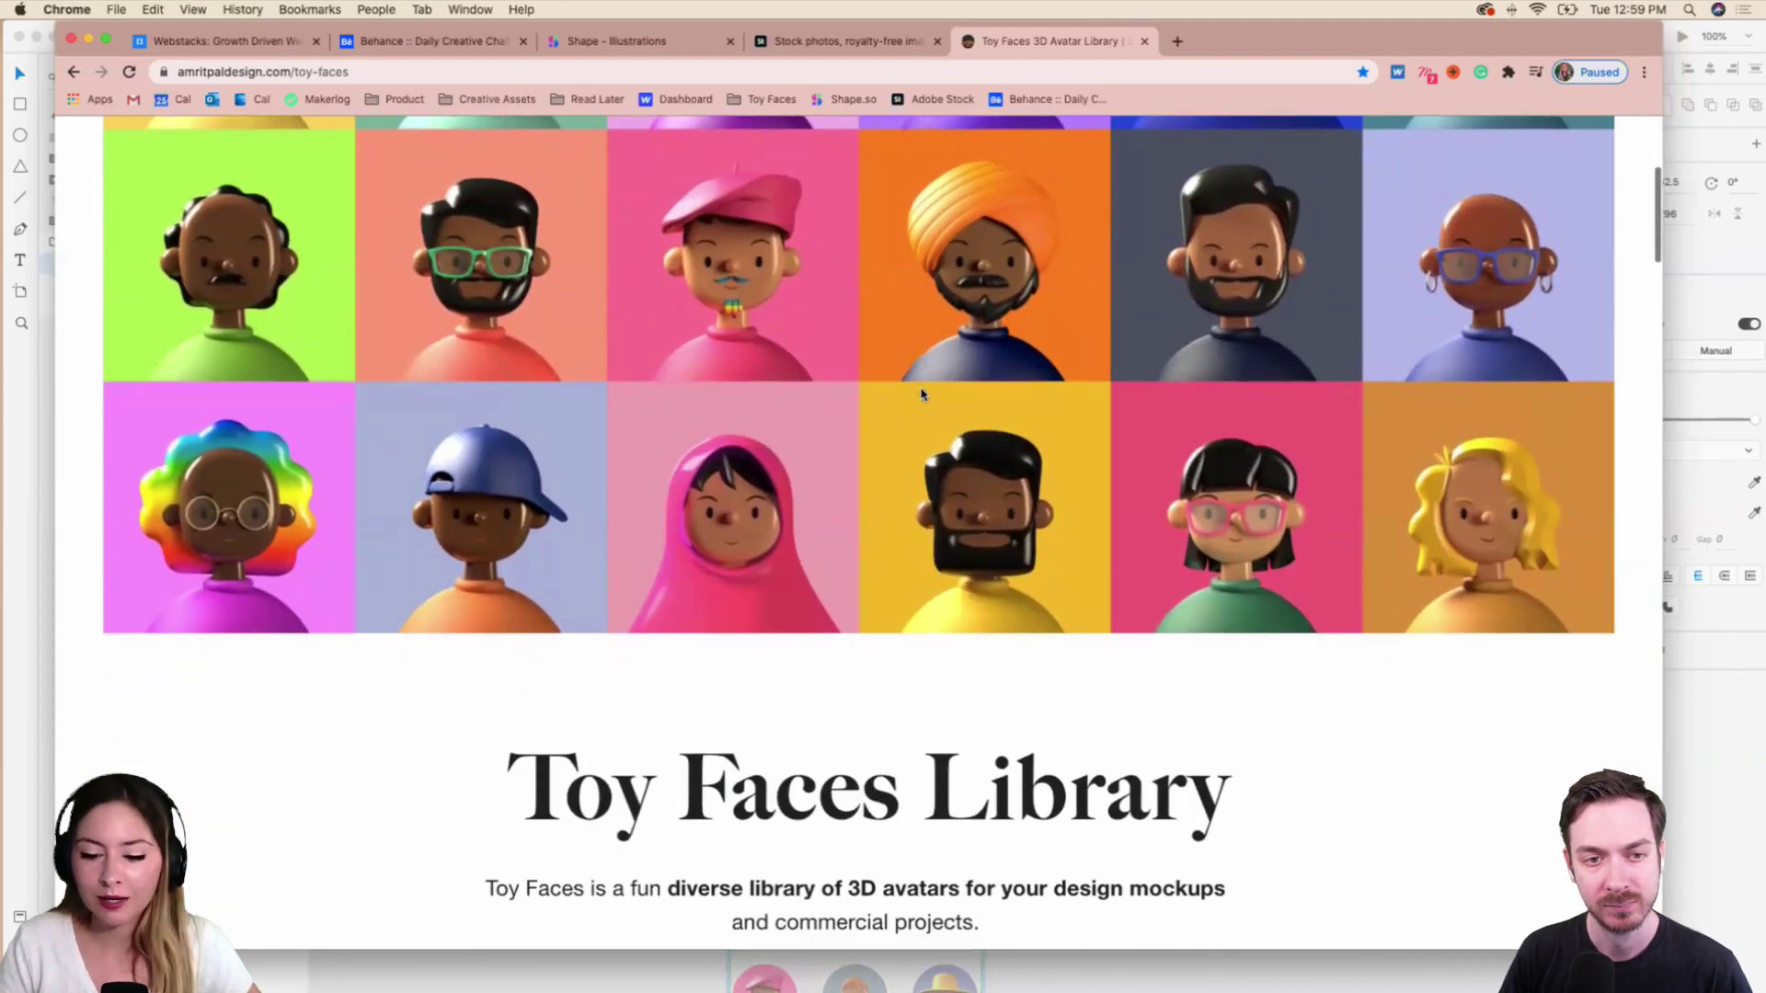
scroll(923, 394, down, 14)
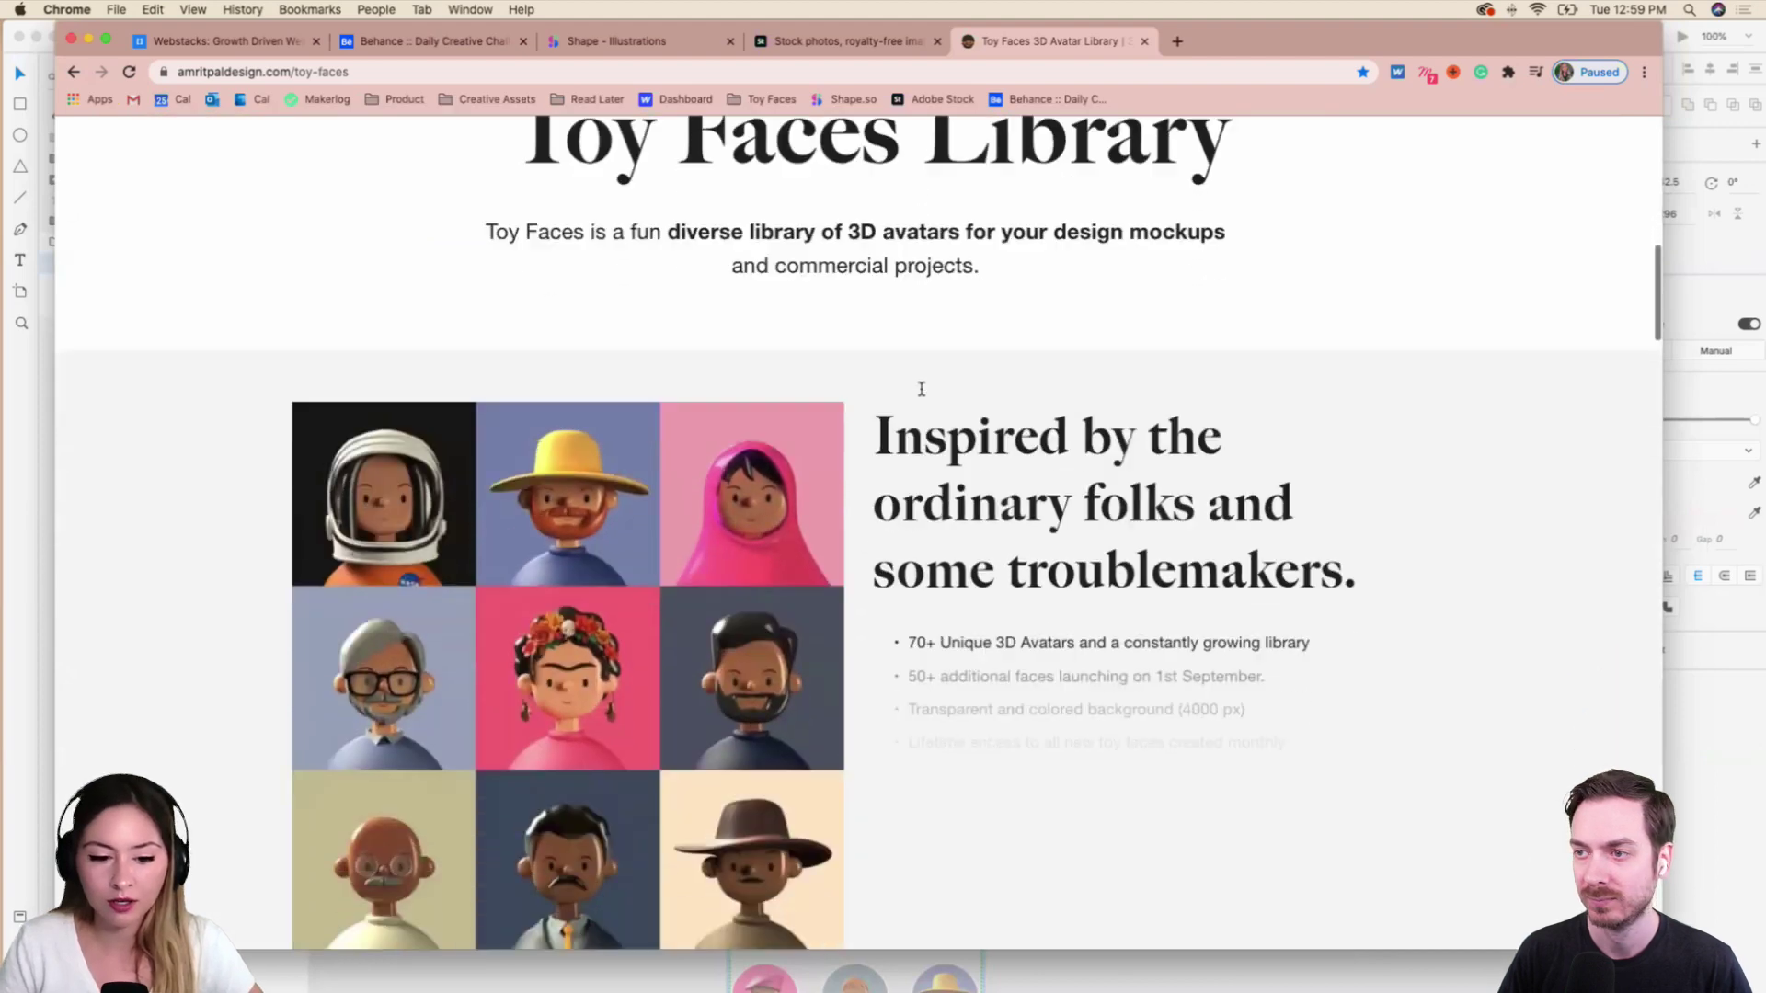
scroll(921, 389, down, 12)
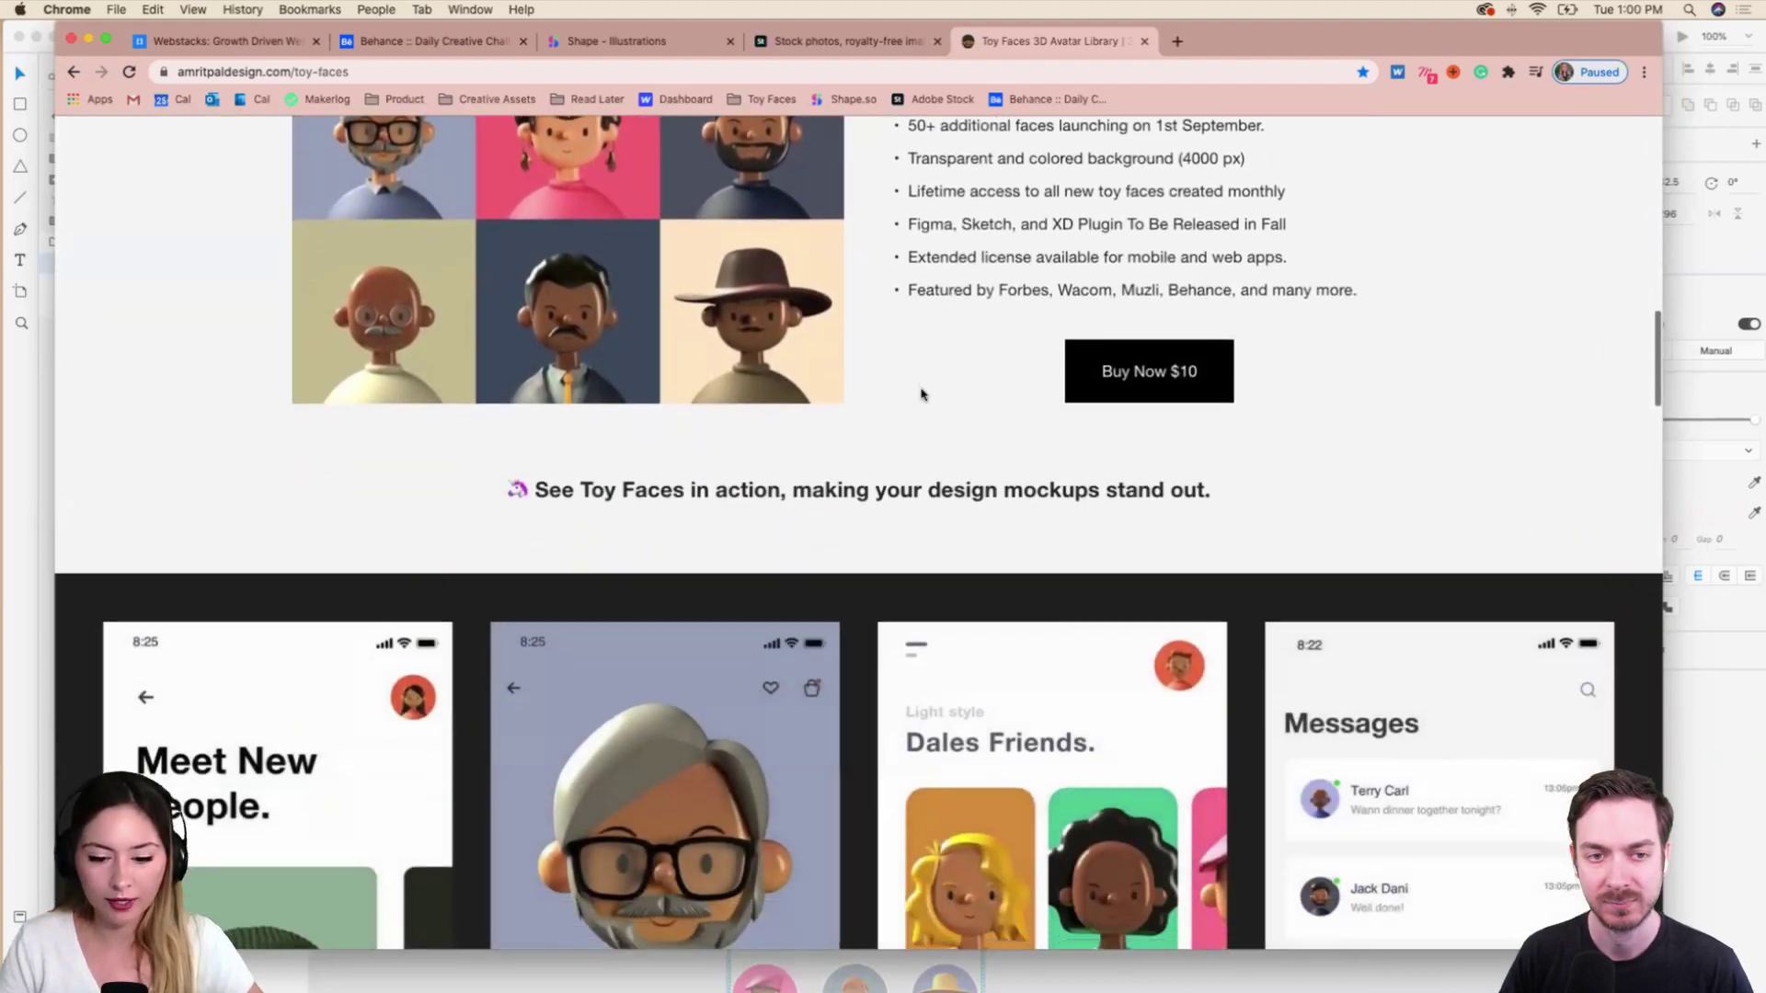
scroll(923, 393, down, 10)
scroll(923, 394, up, 6)
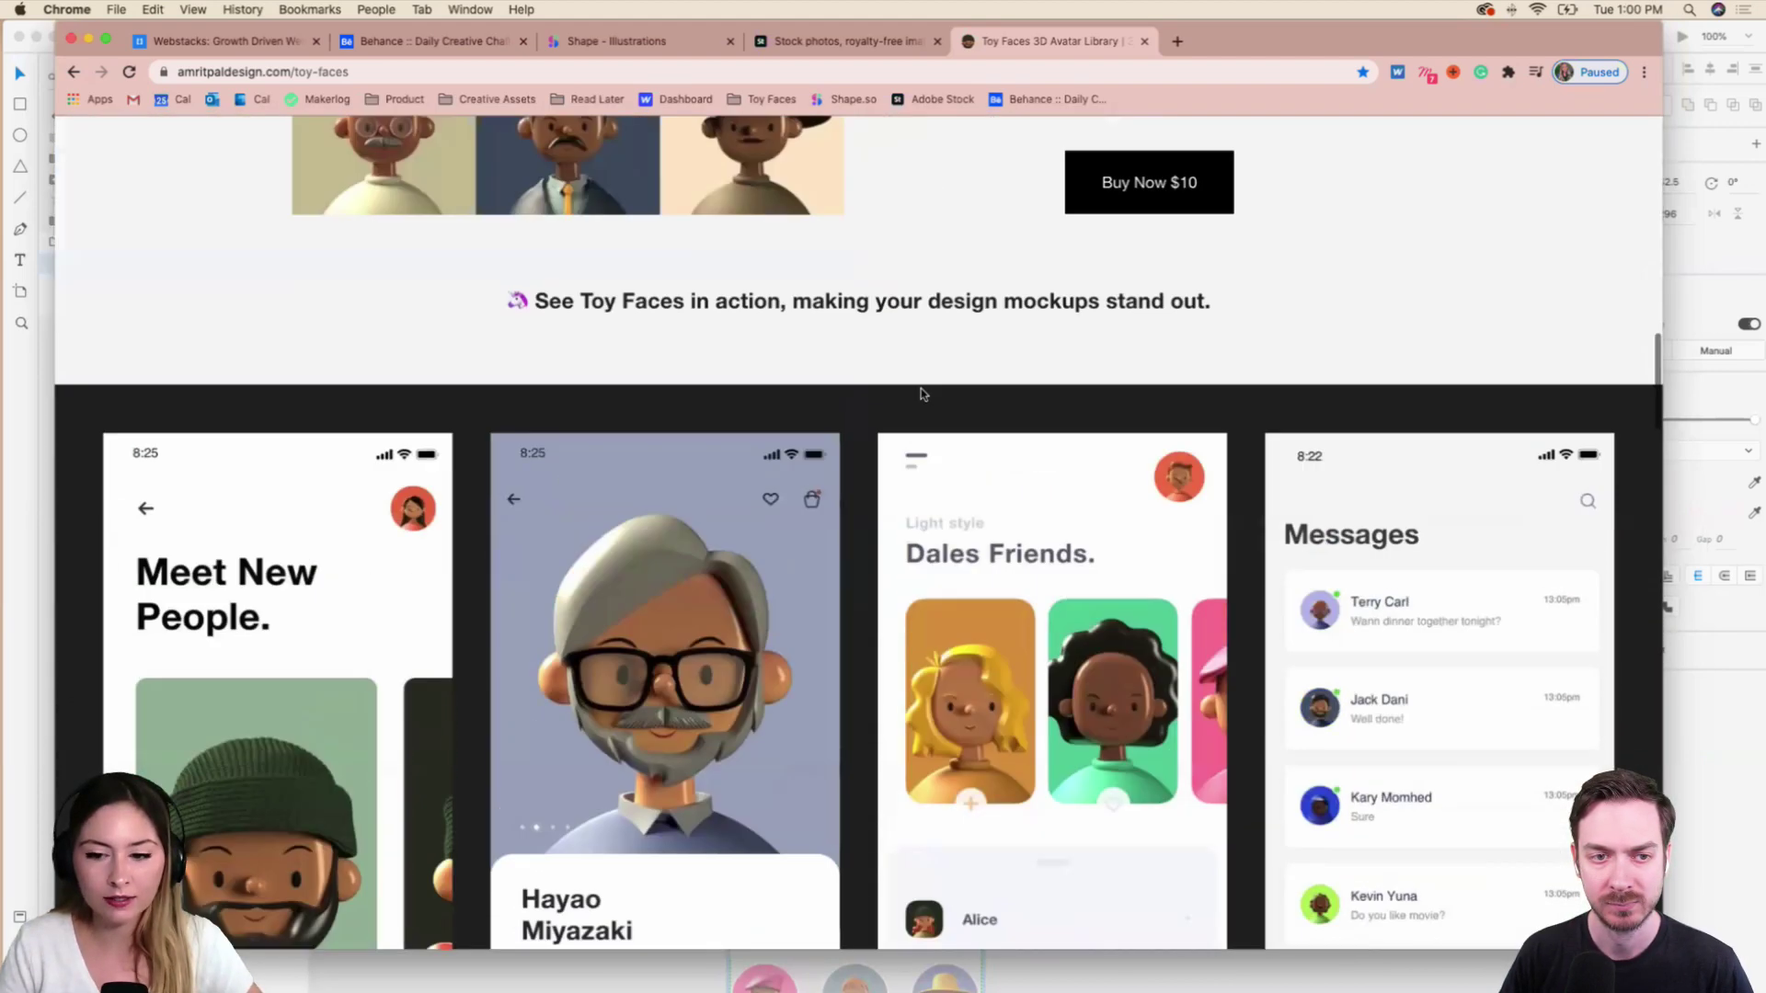
scroll(920, 388, up, 20)
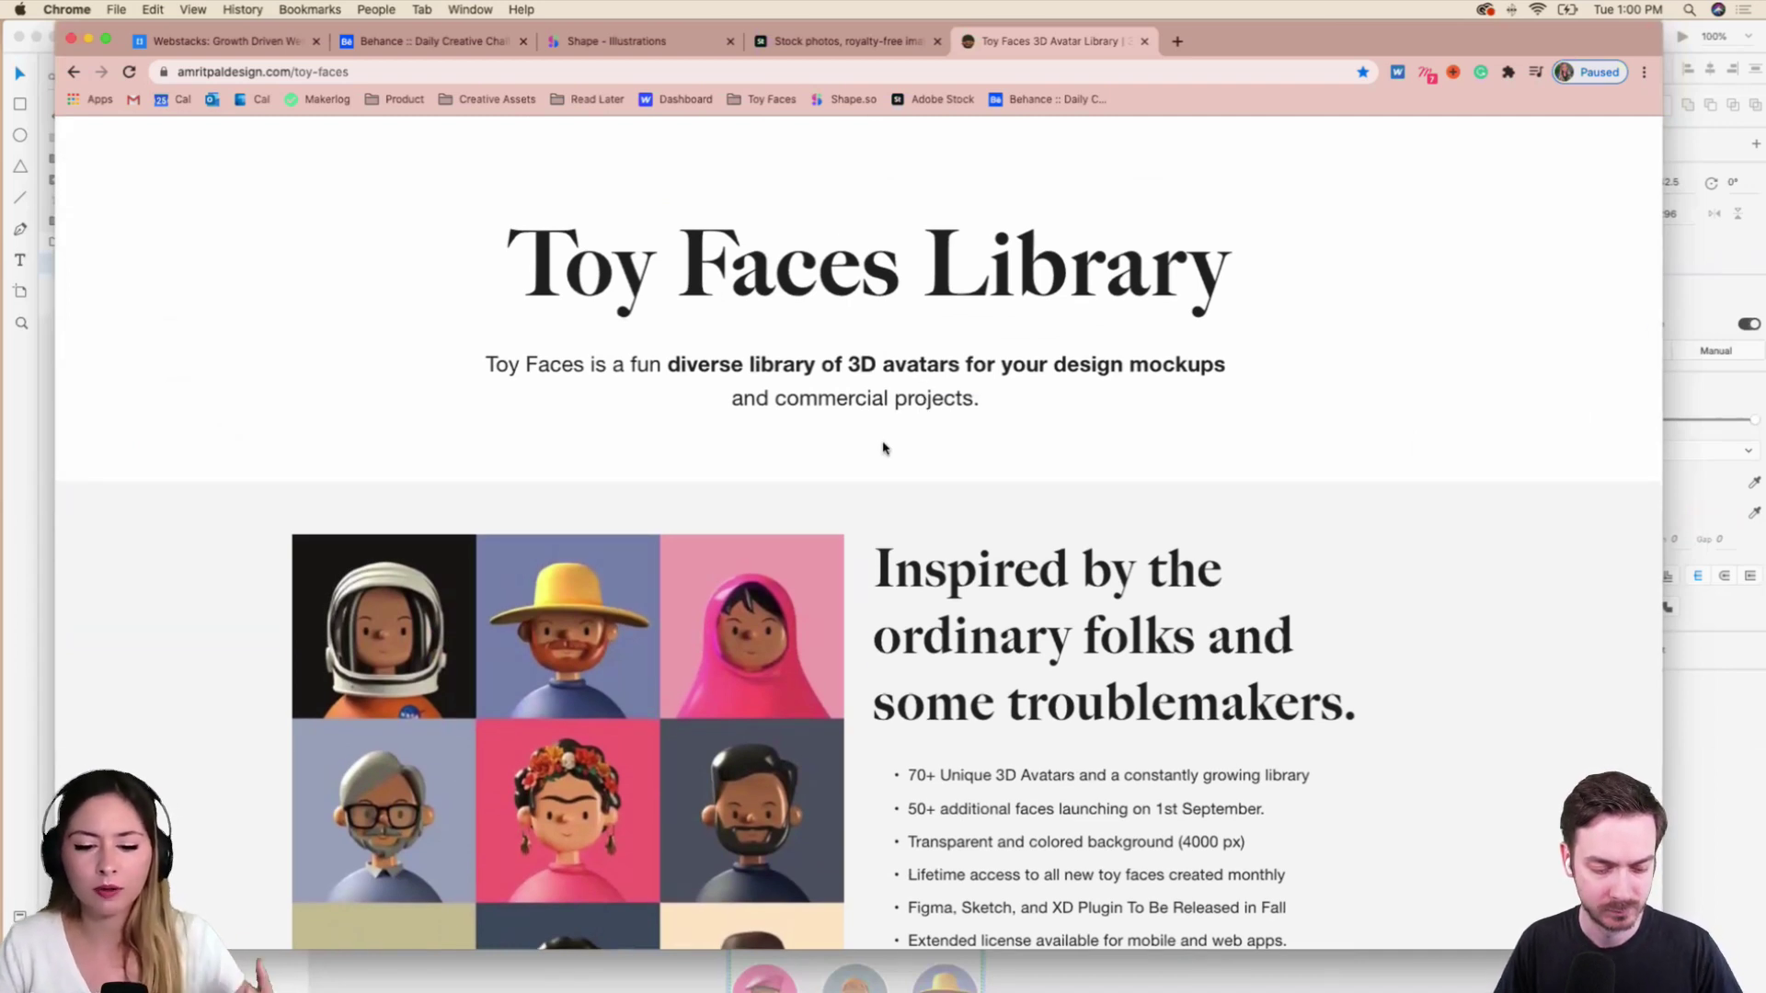
Review the avatar grid at the beginning of the Toy Faces Library page.
scroll(885, 450, up, 10)
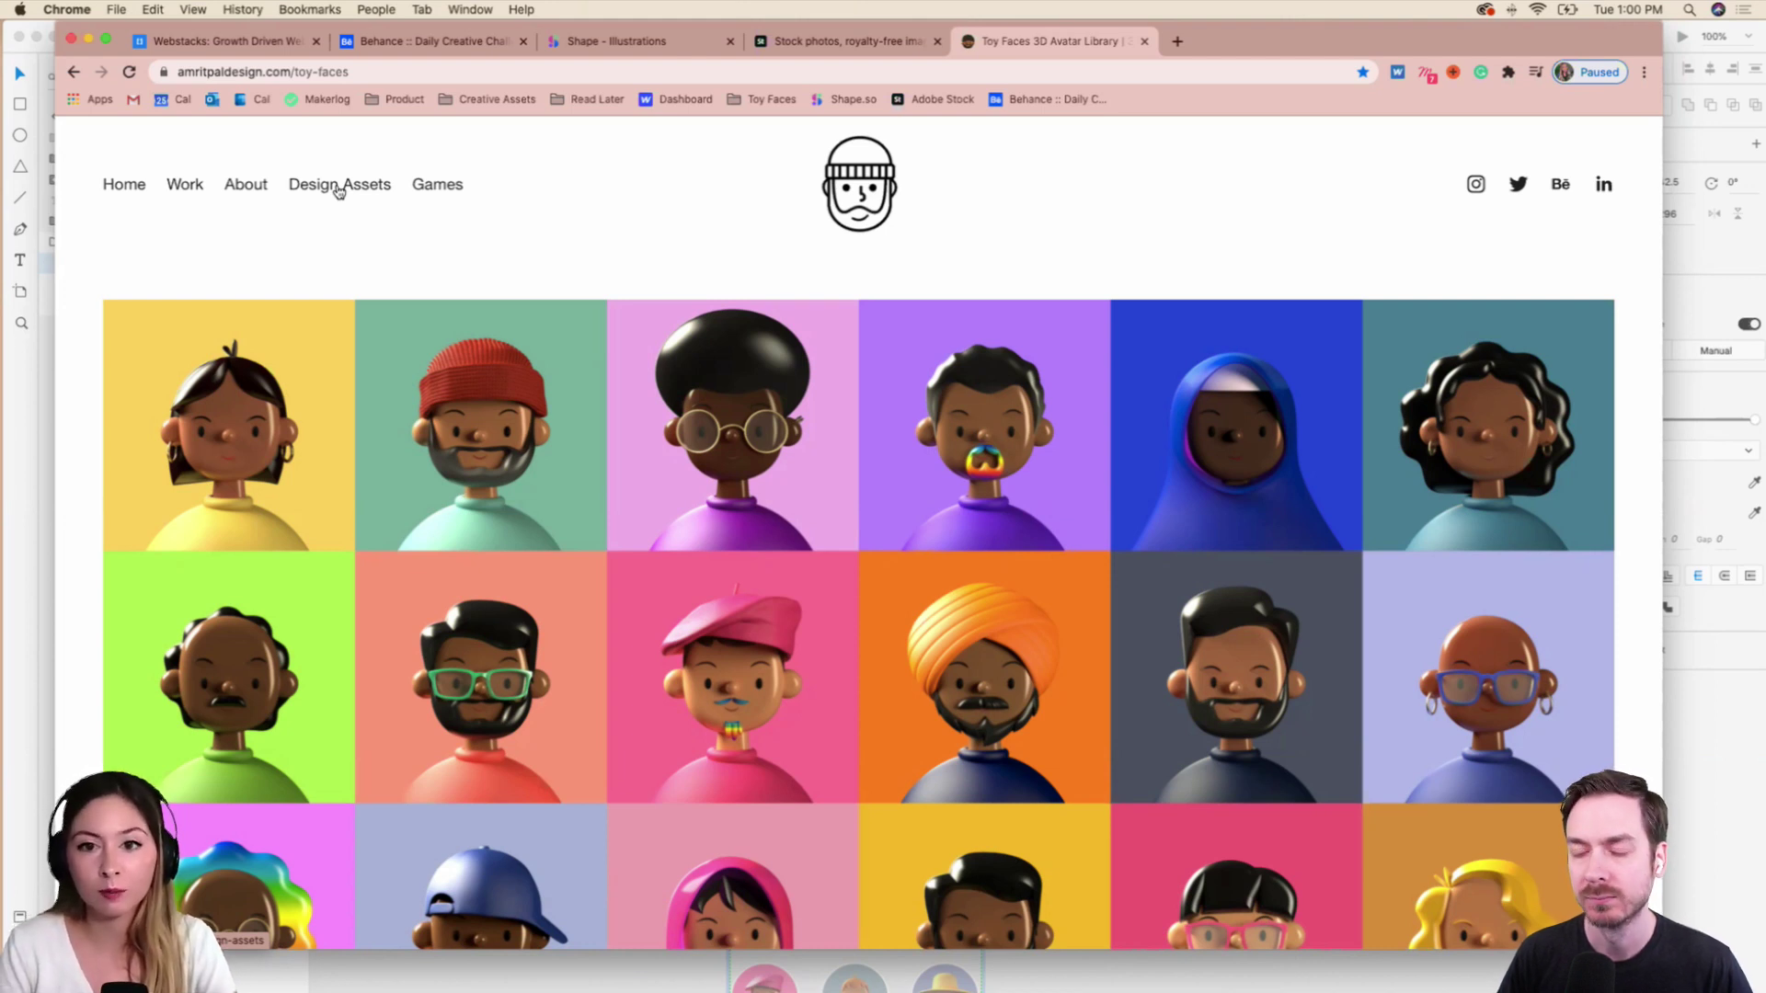
scroll(746, 368, down, 5)
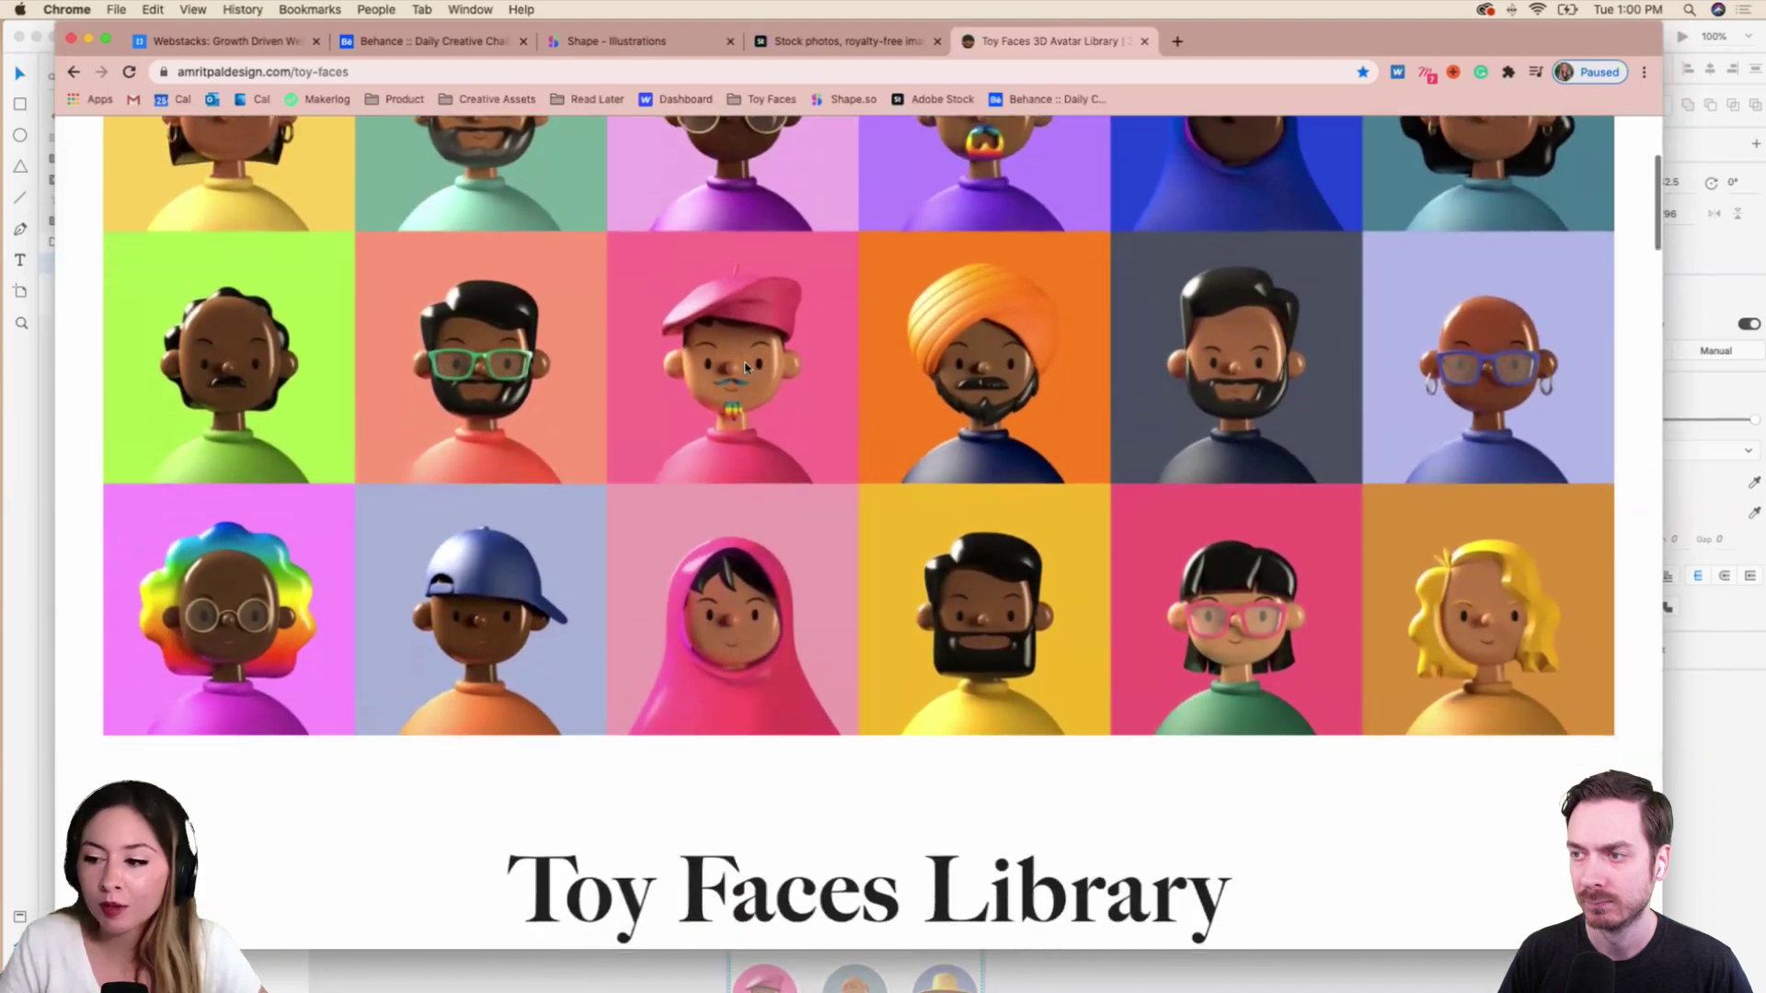
scroll(773, 350, up, 6)
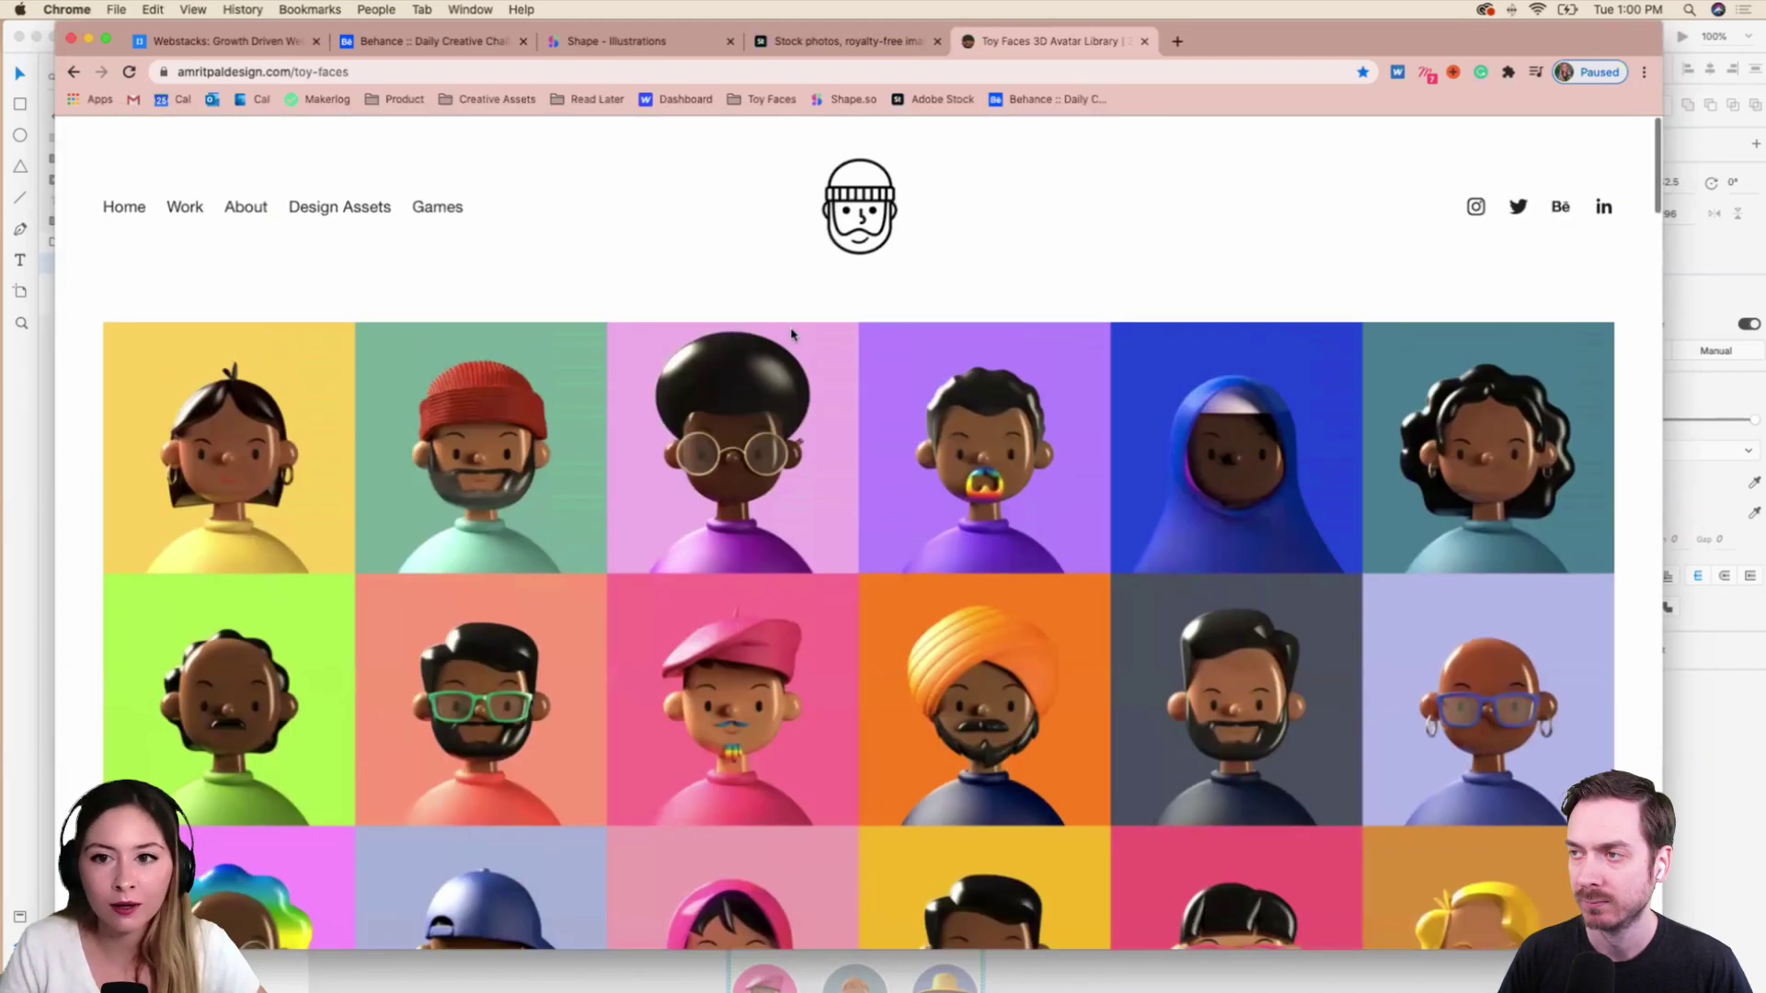
drag(1288, 41, 1294, 133)
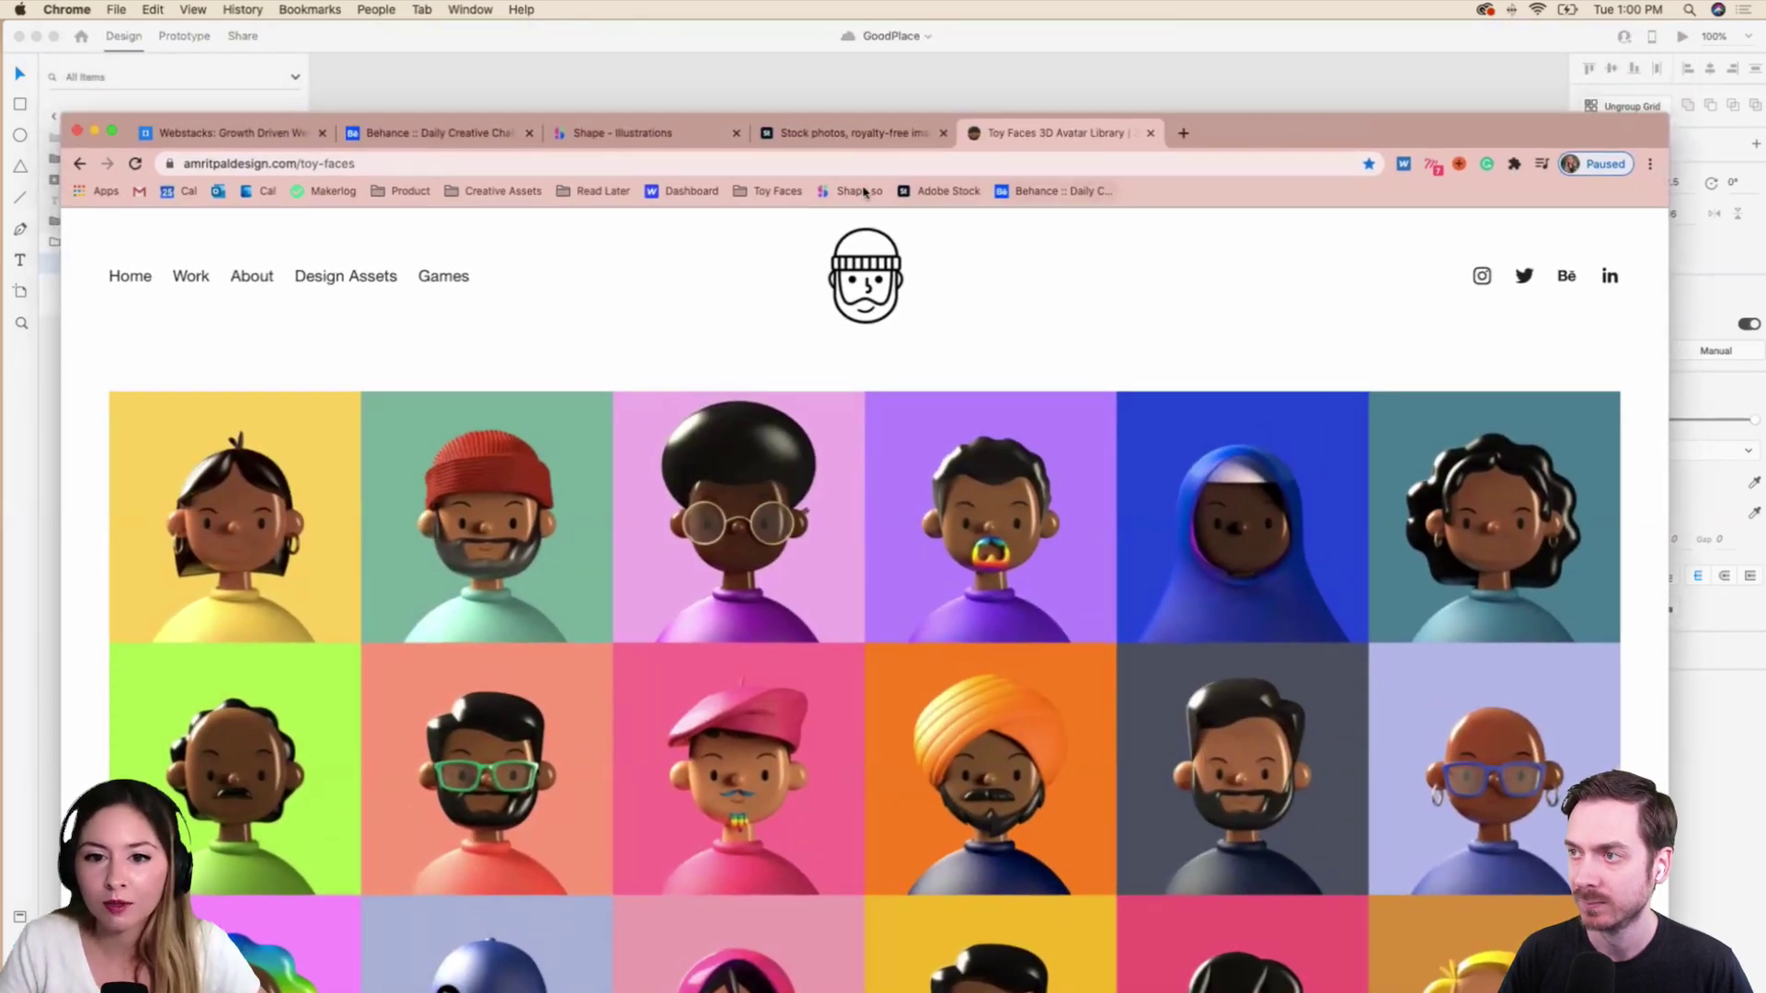
Open the Toy Faces creator's bookmarked Behance profile and browse the avatar, room and illustration projects.
click(789, 191)
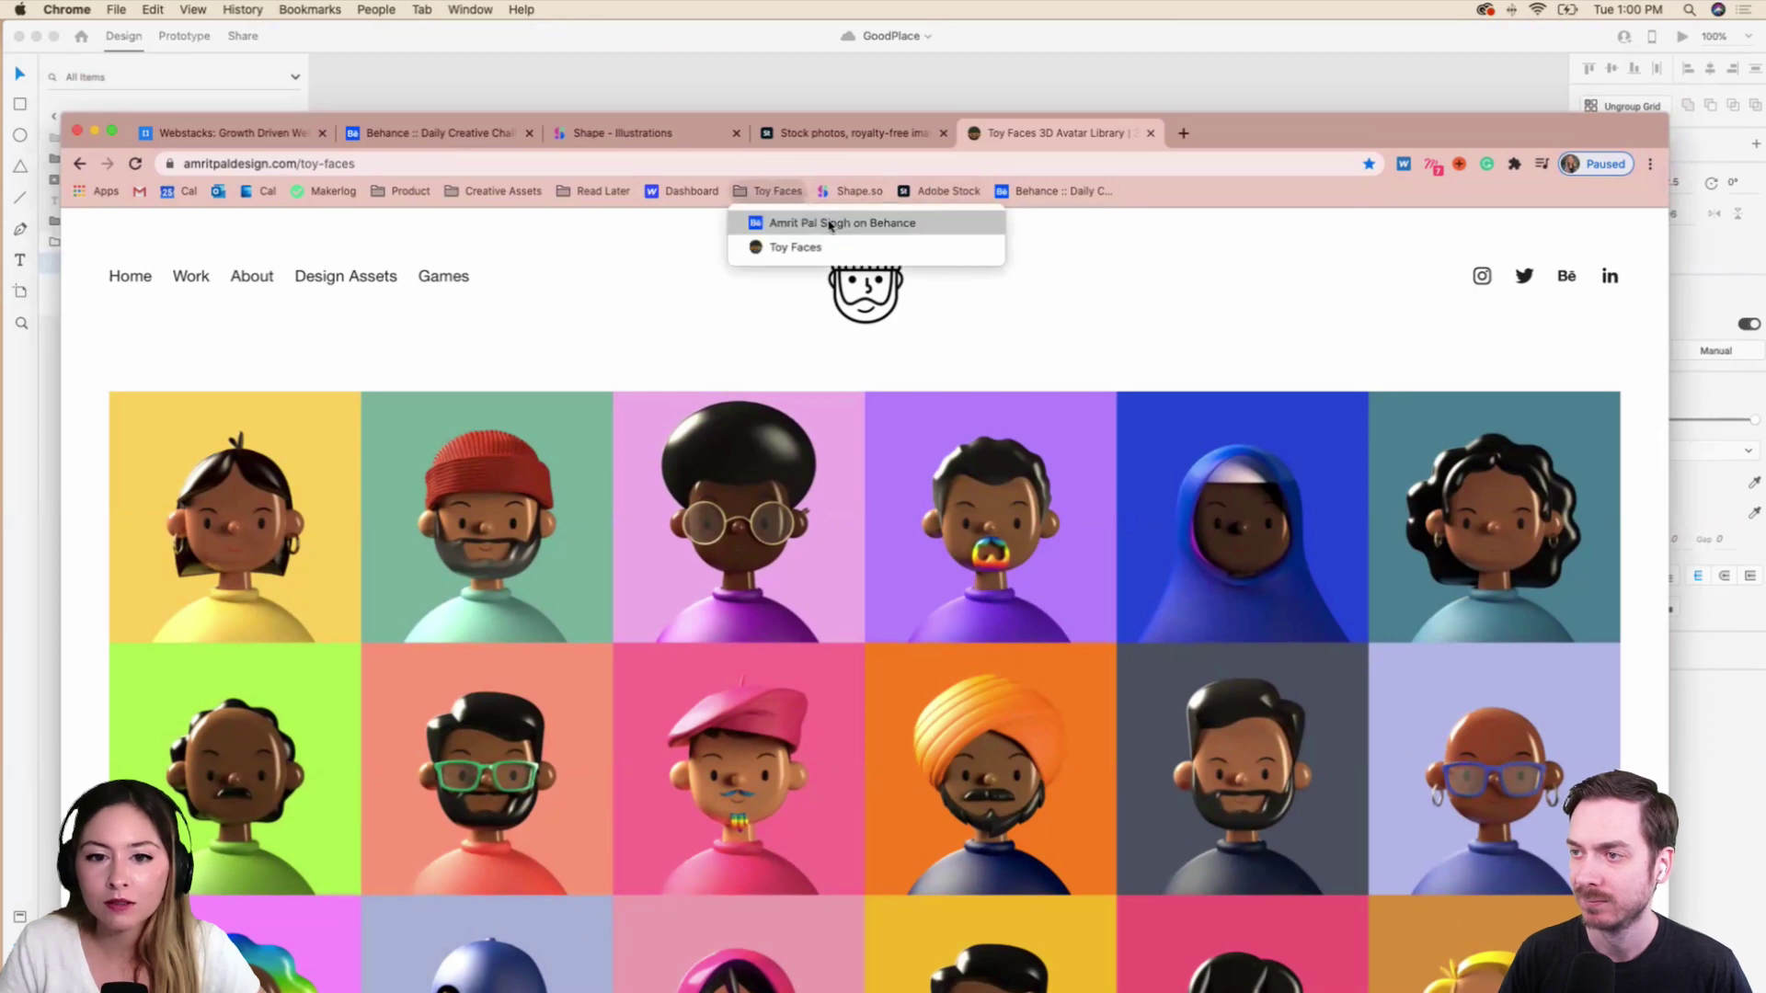
click(831, 224)
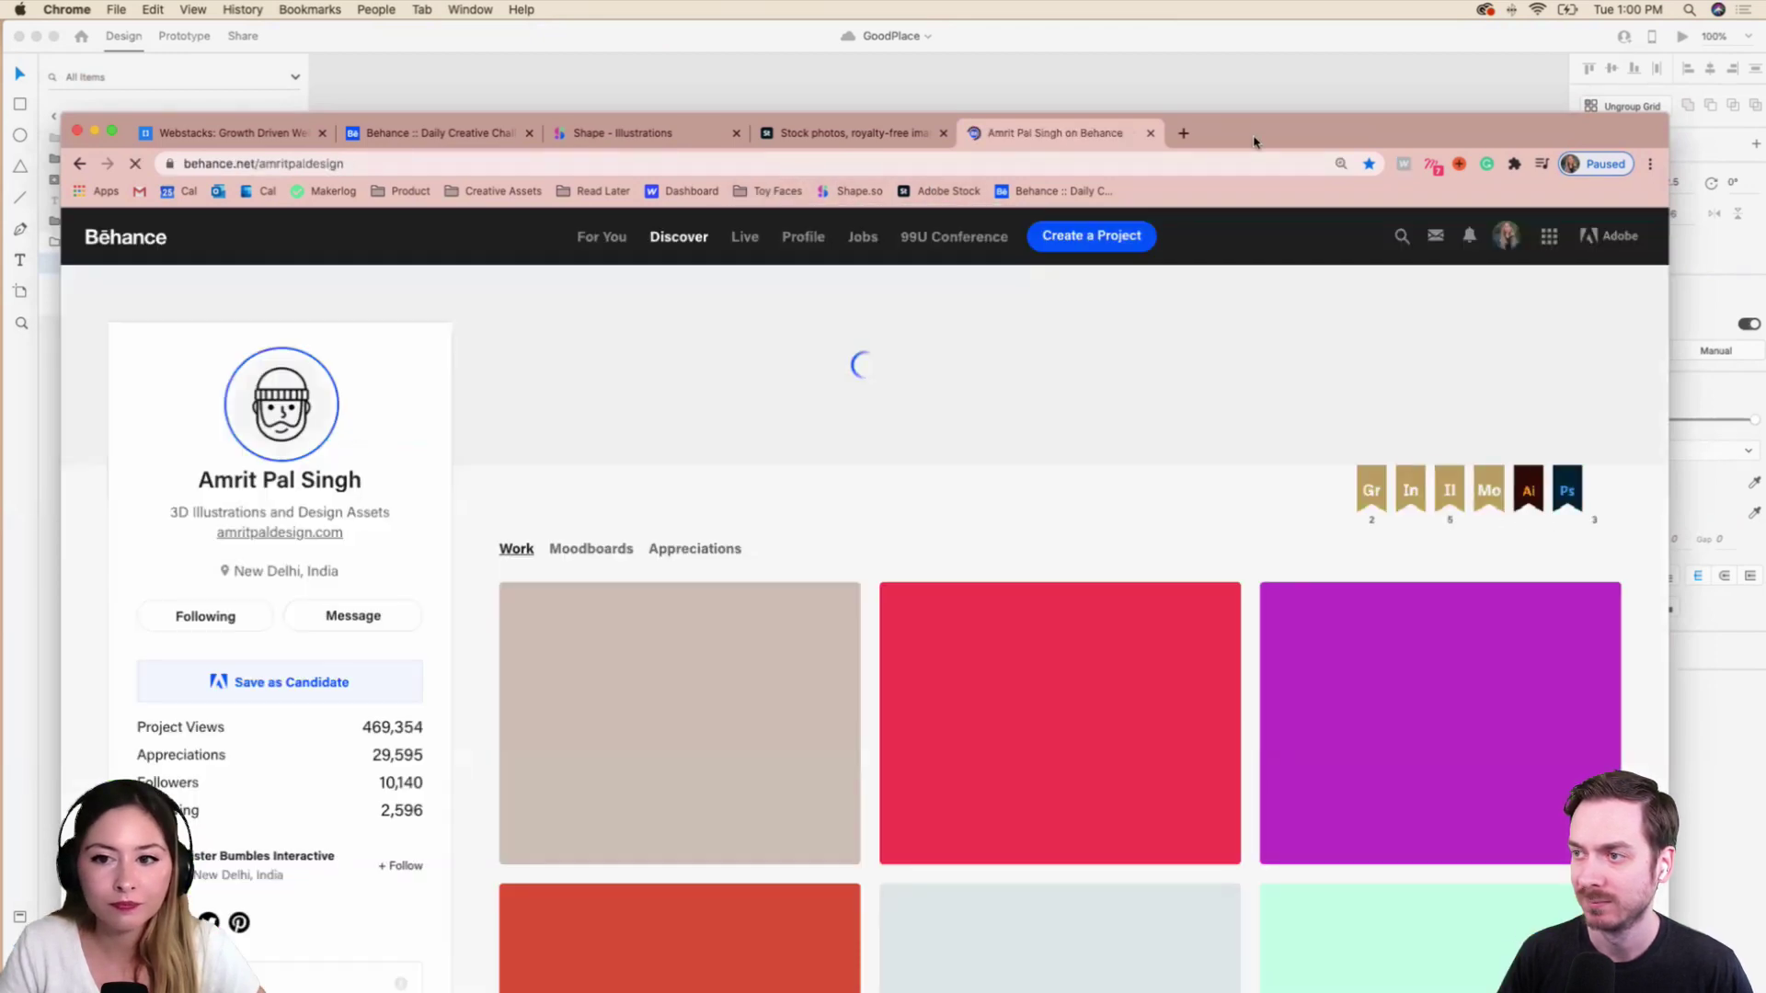
drag(1254, 140, 1249, 49)
scroll(1168, 532, down, 3)
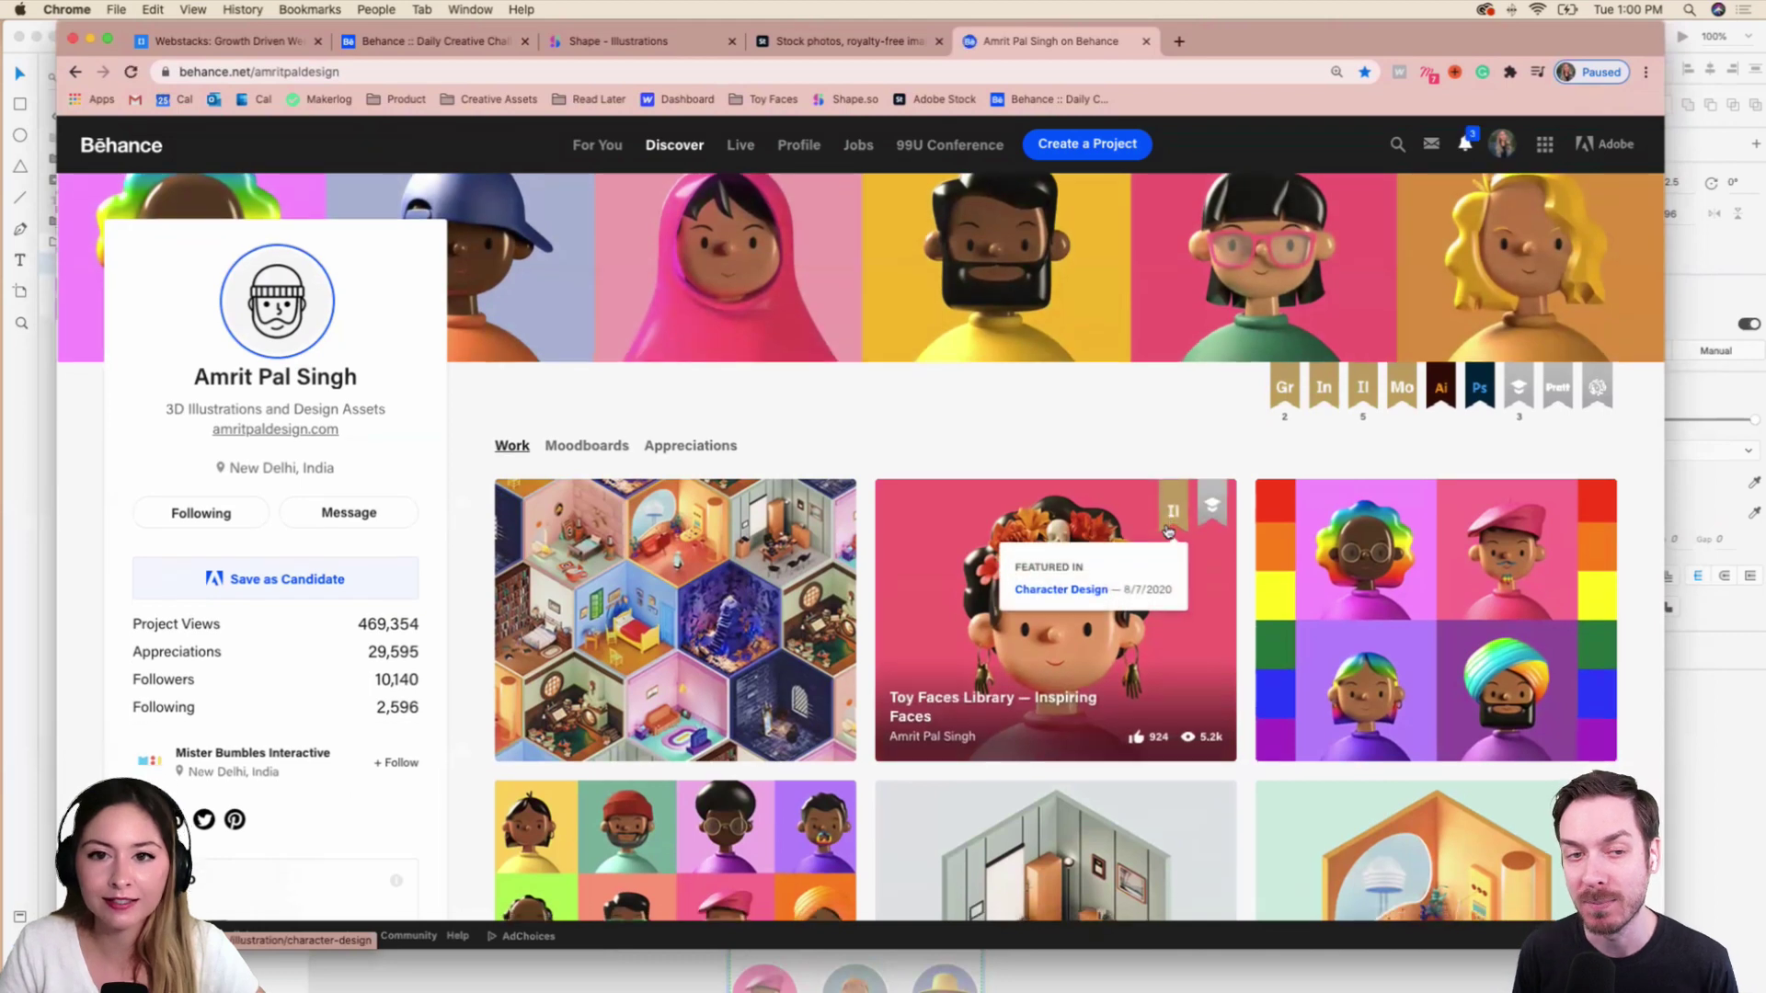
scroll(1169, 532, down, 3)
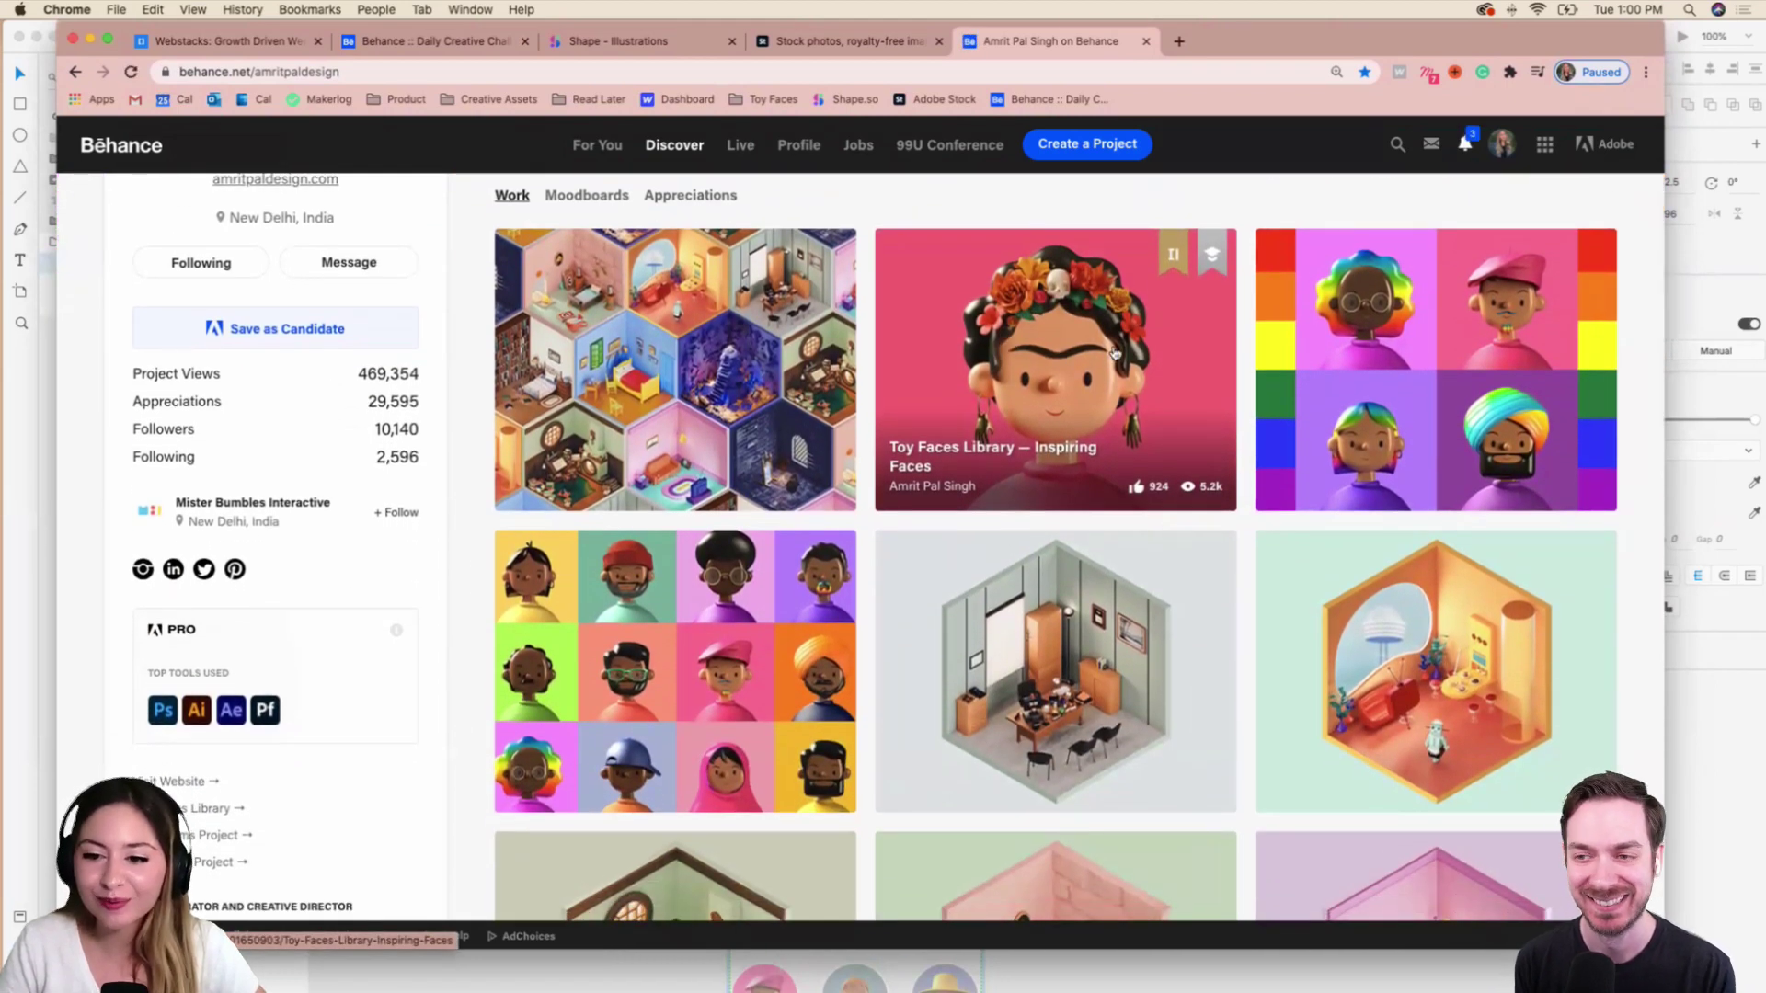
scroll(1288, 504, down, 5)
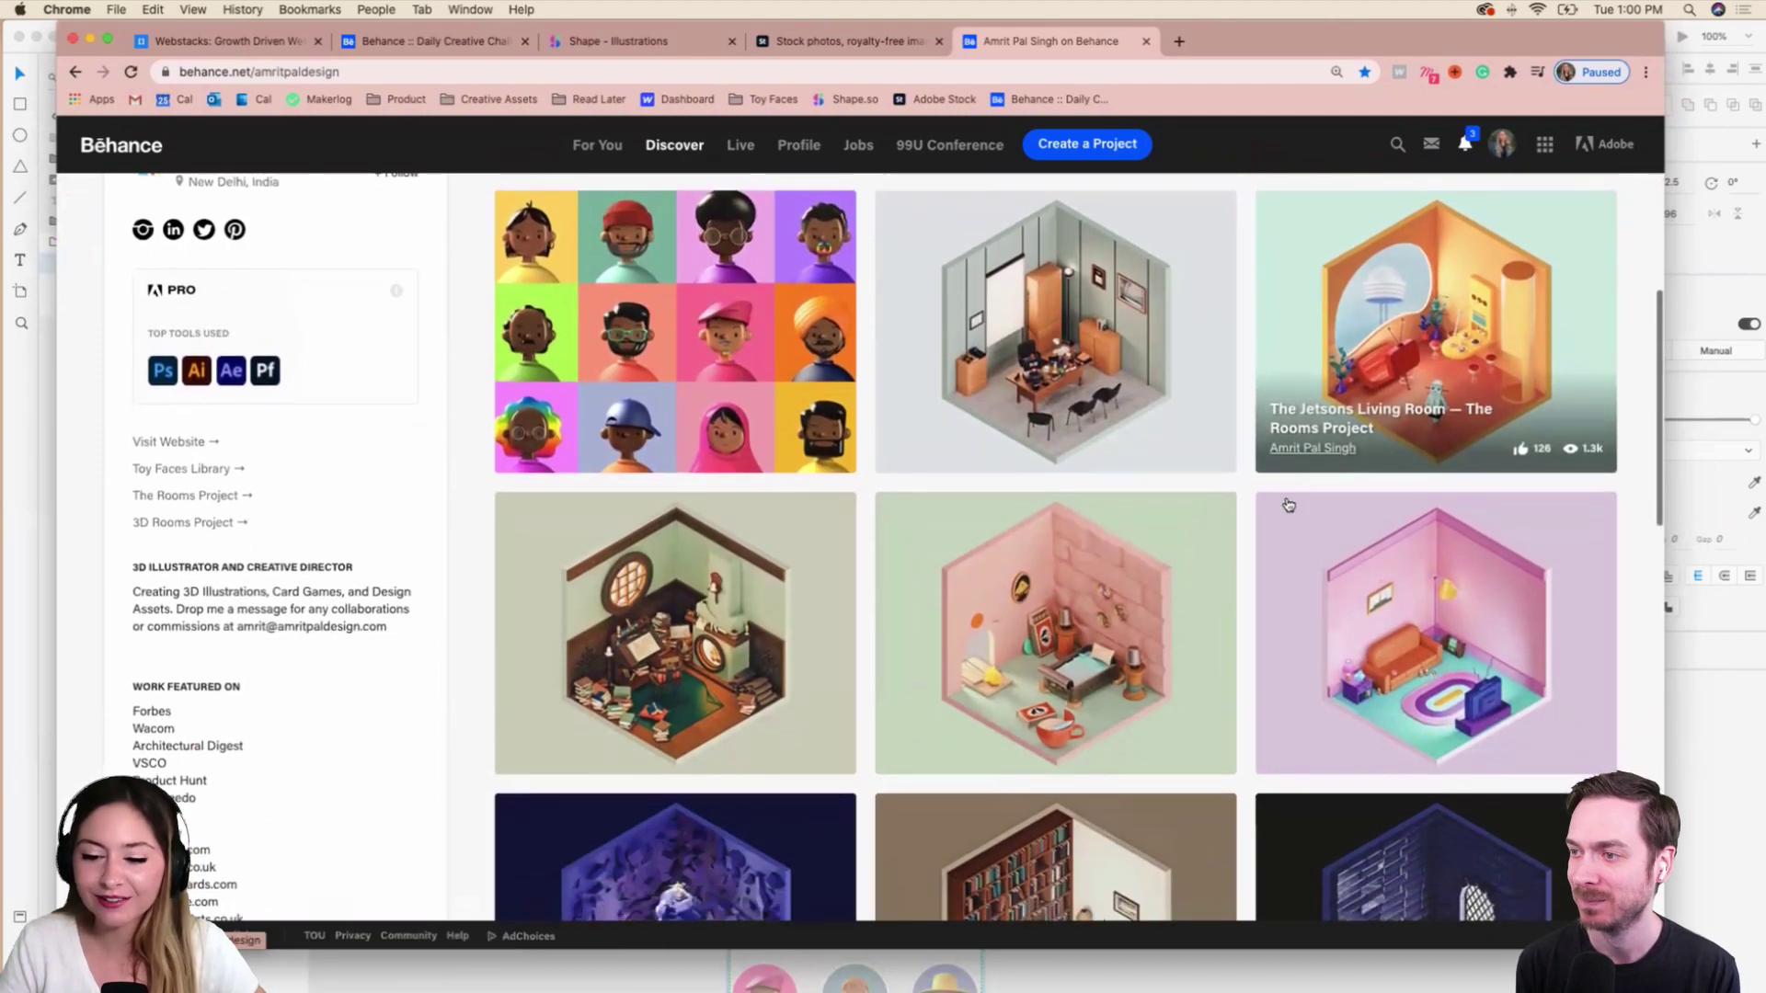
scroll(1289, 504, down, 10)
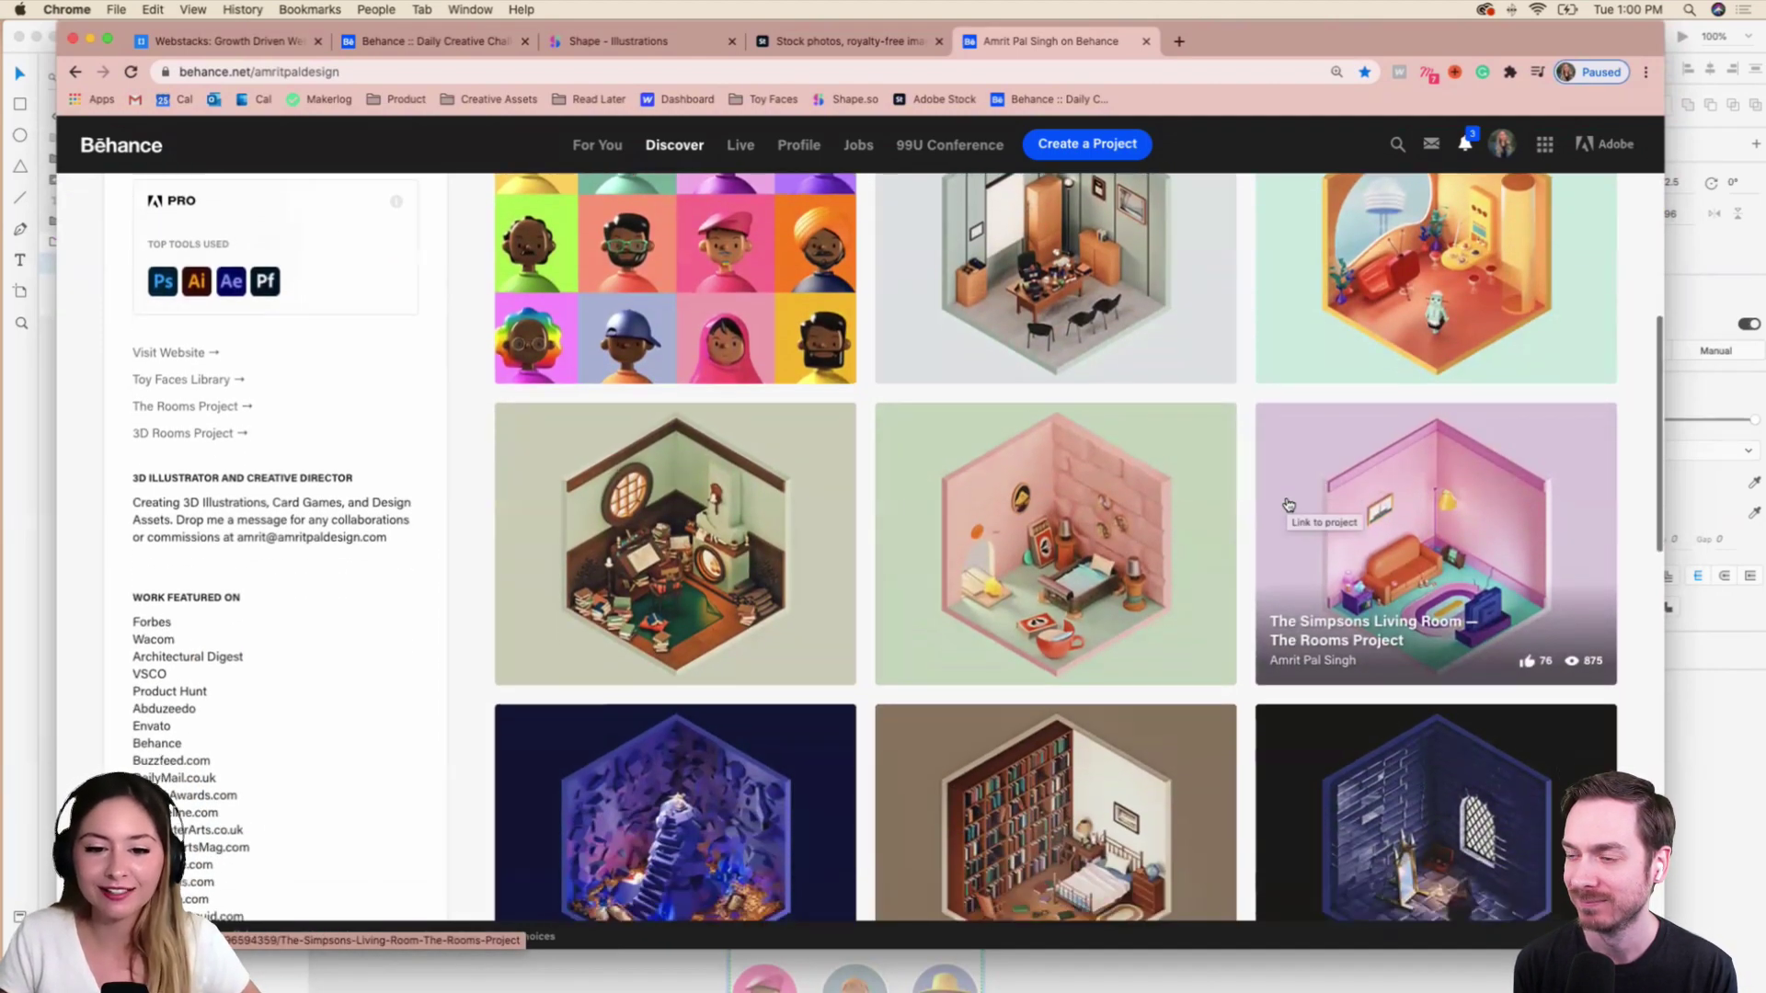
scroll(1156, 399, up, 2)
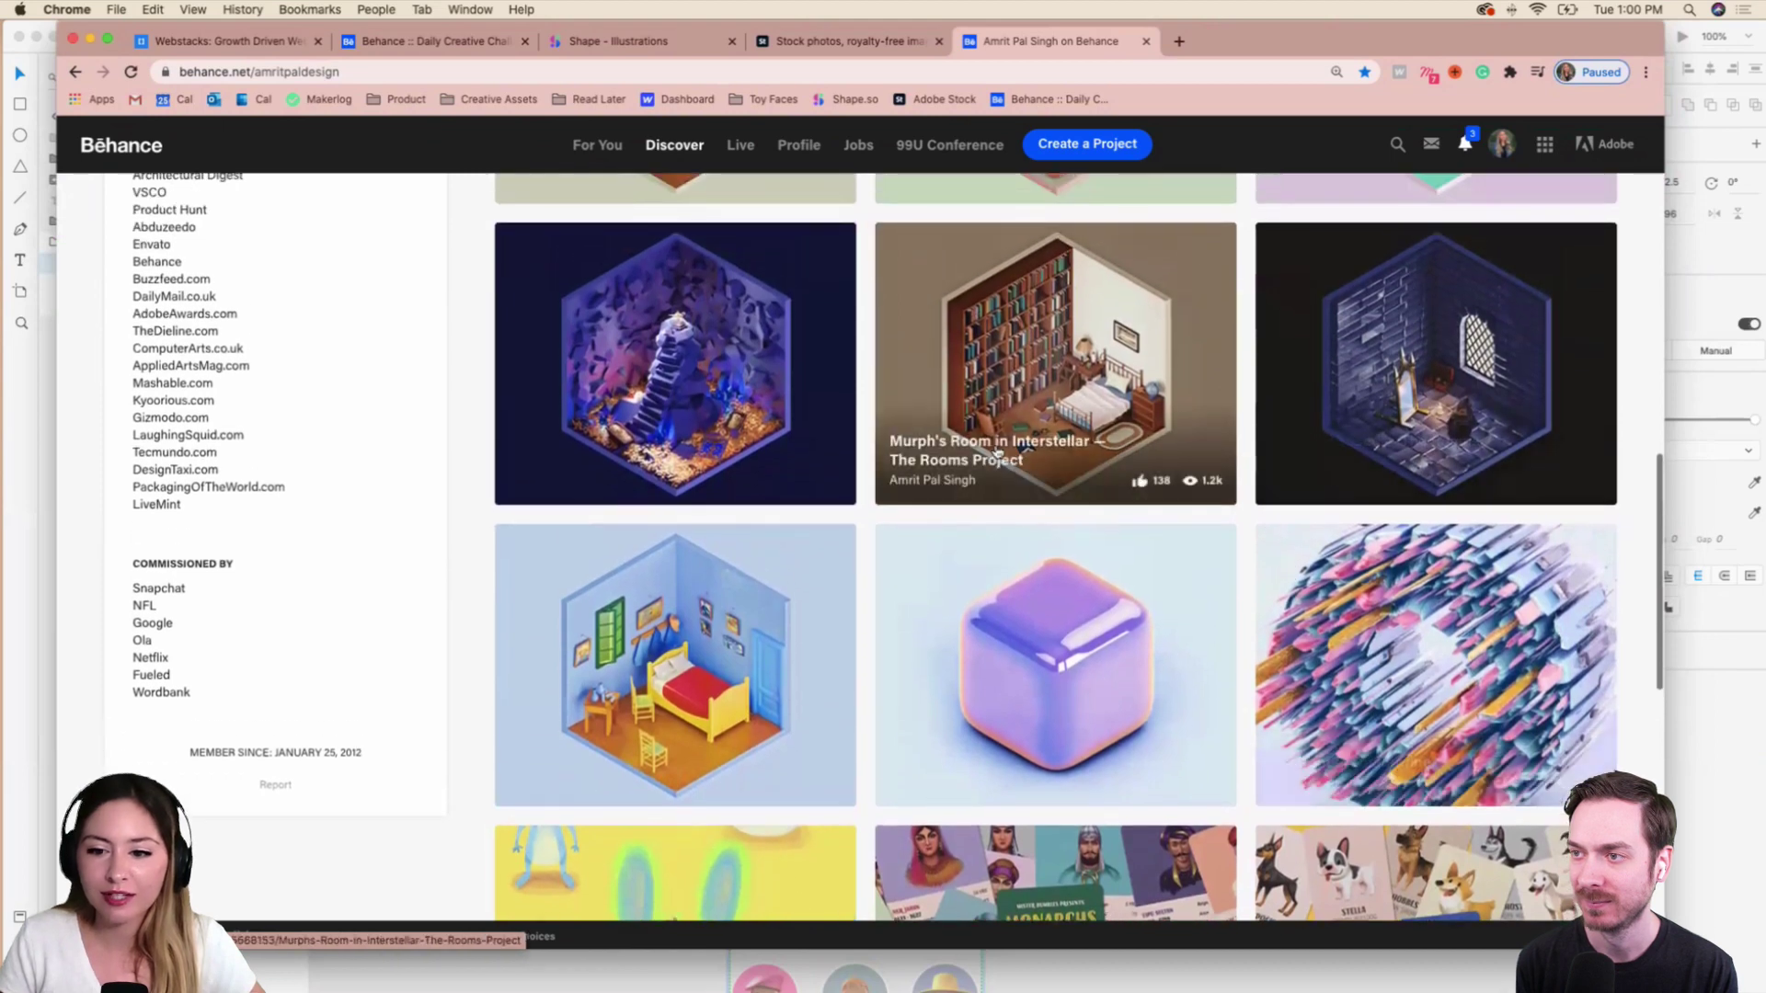
scroll(1175, 474, down, 2)
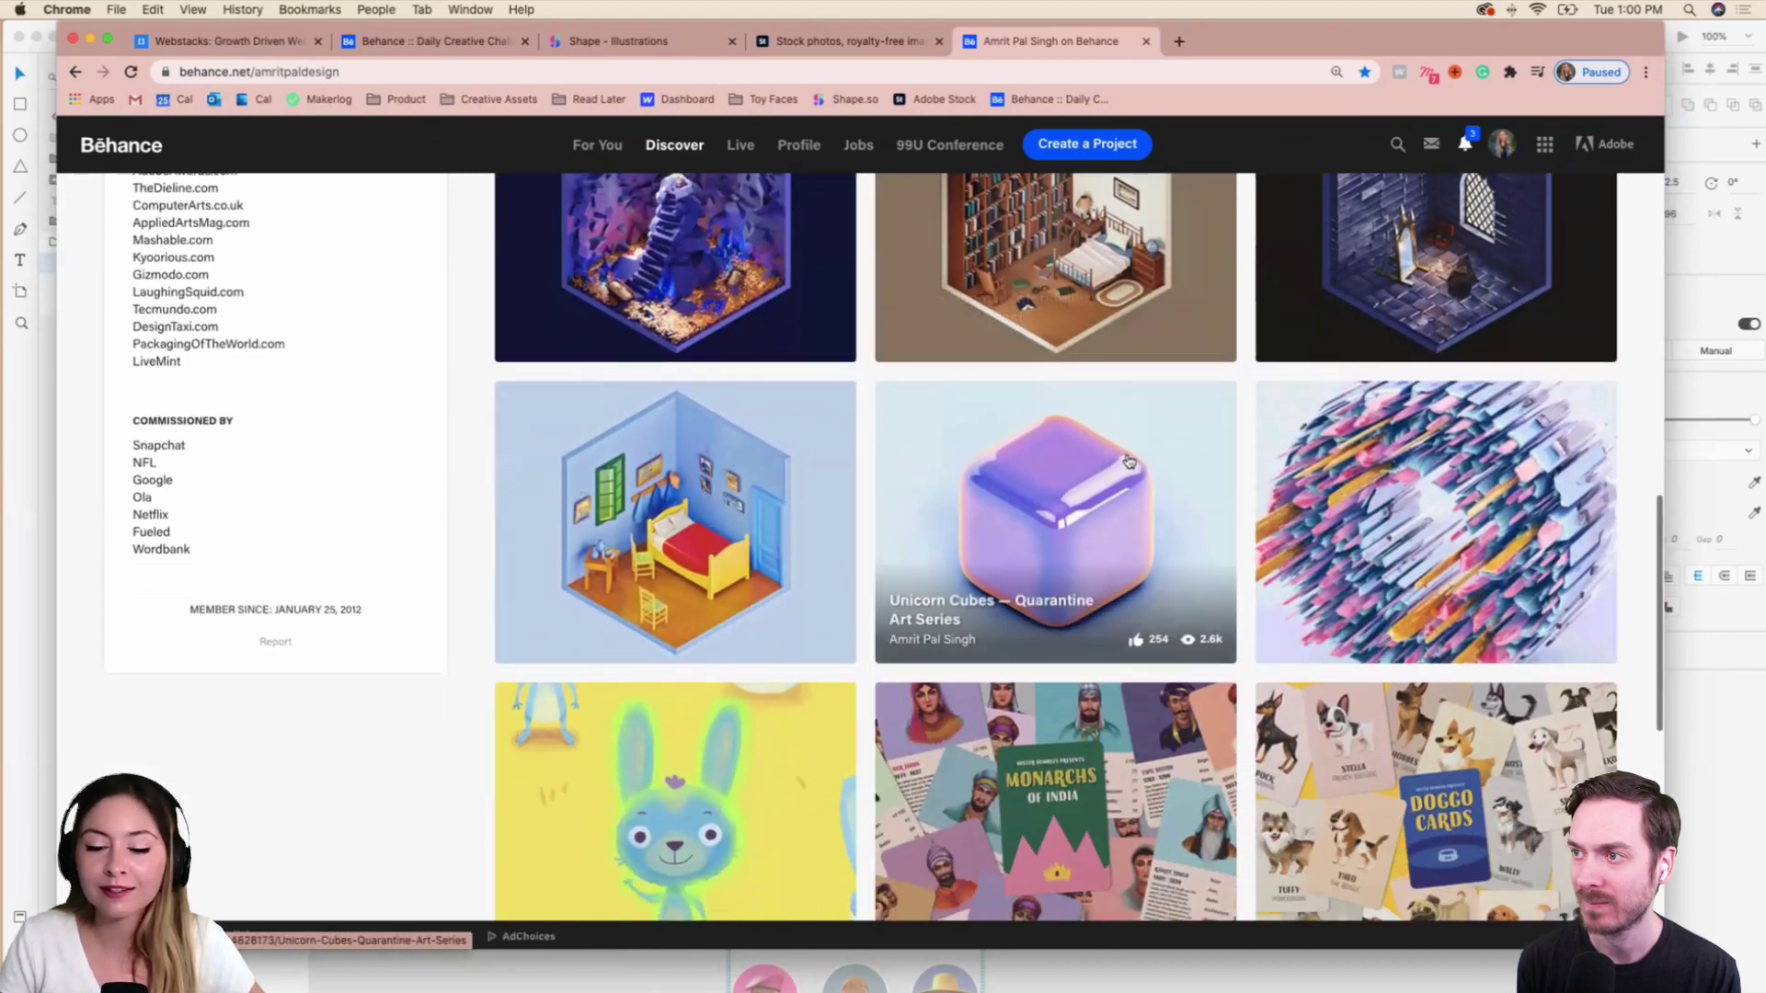
View the Unicorn Cubes — Quarantine Art Series project, close it, and return to the beginning of the creator's profile.
click(1175, 485)
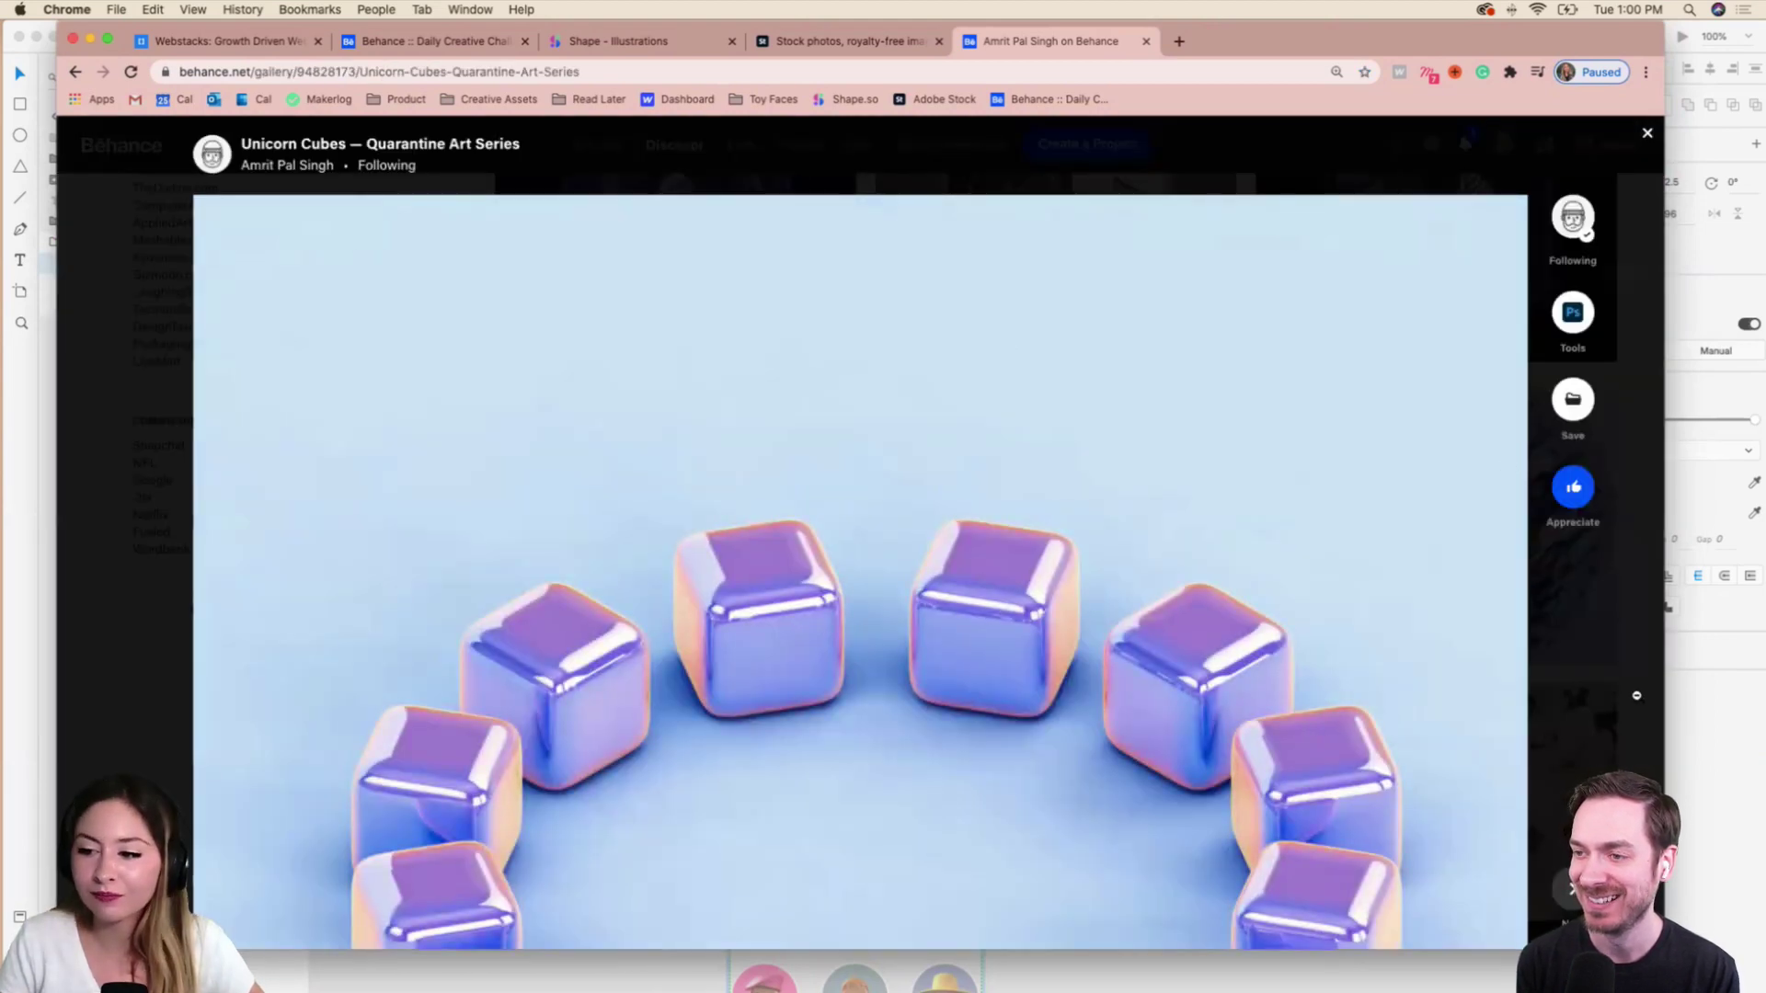
key(Escape)
scroll(982, 618, down, 2)
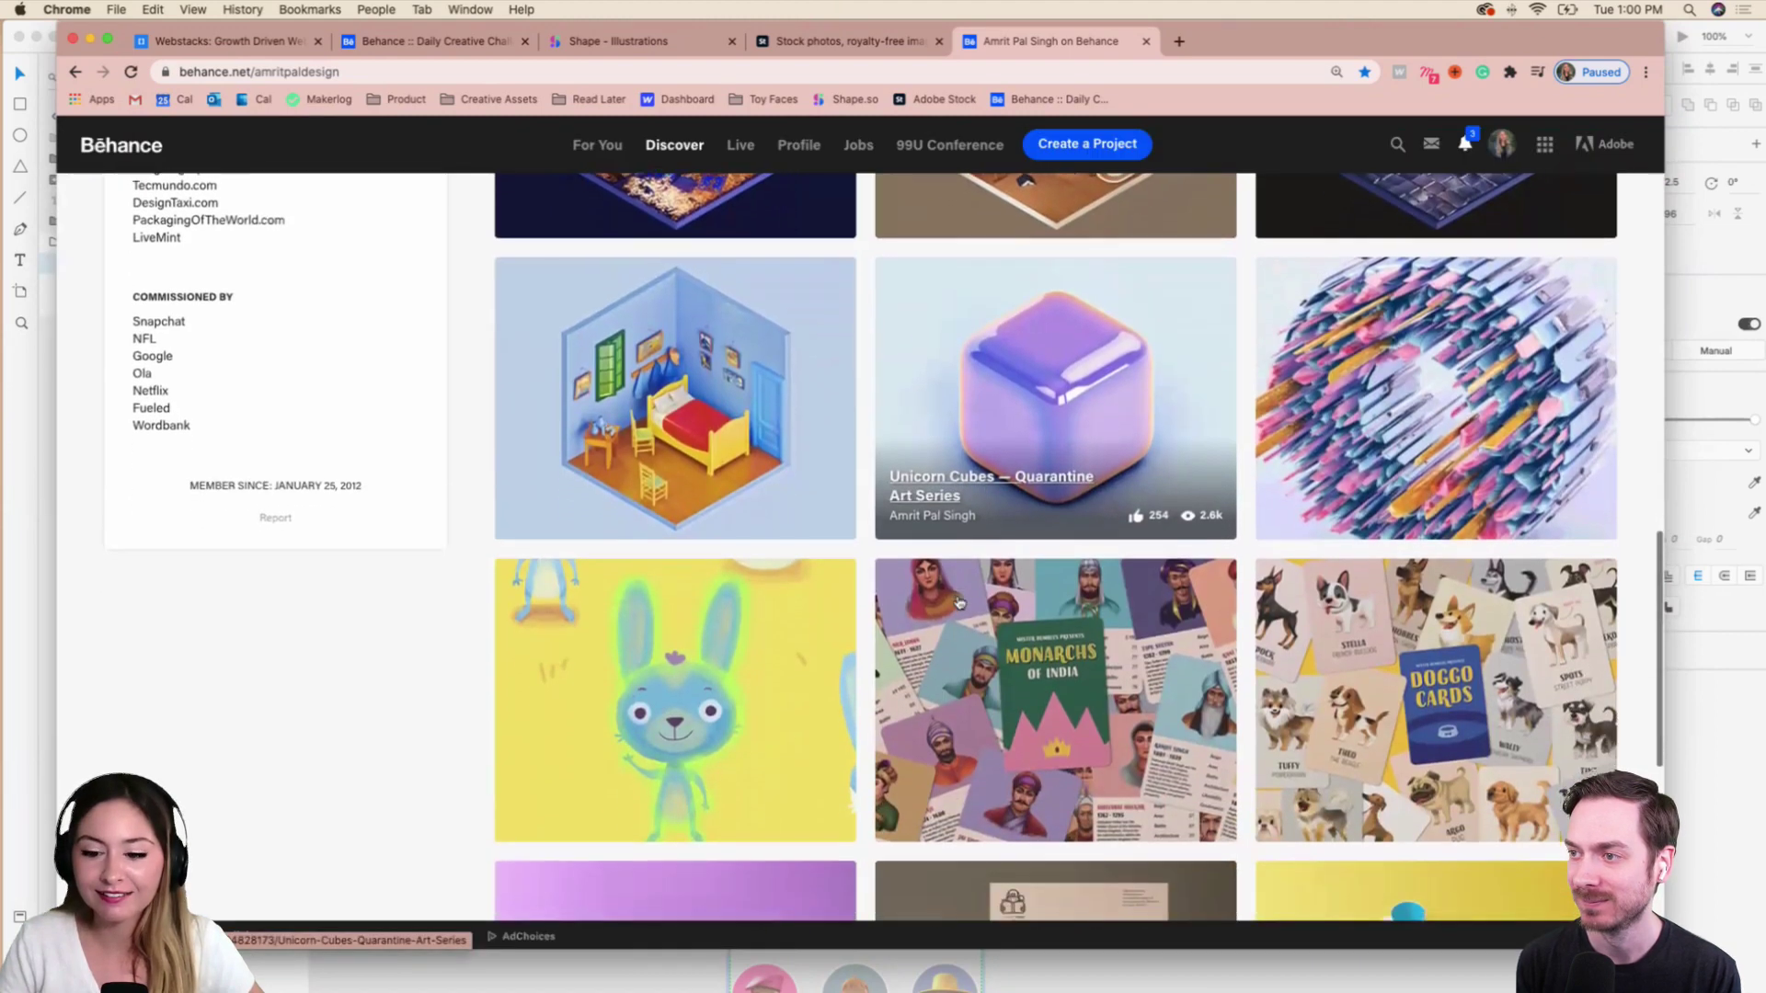
scroll(958, 226, up, 6)
scroll(957, 223, up, 5)
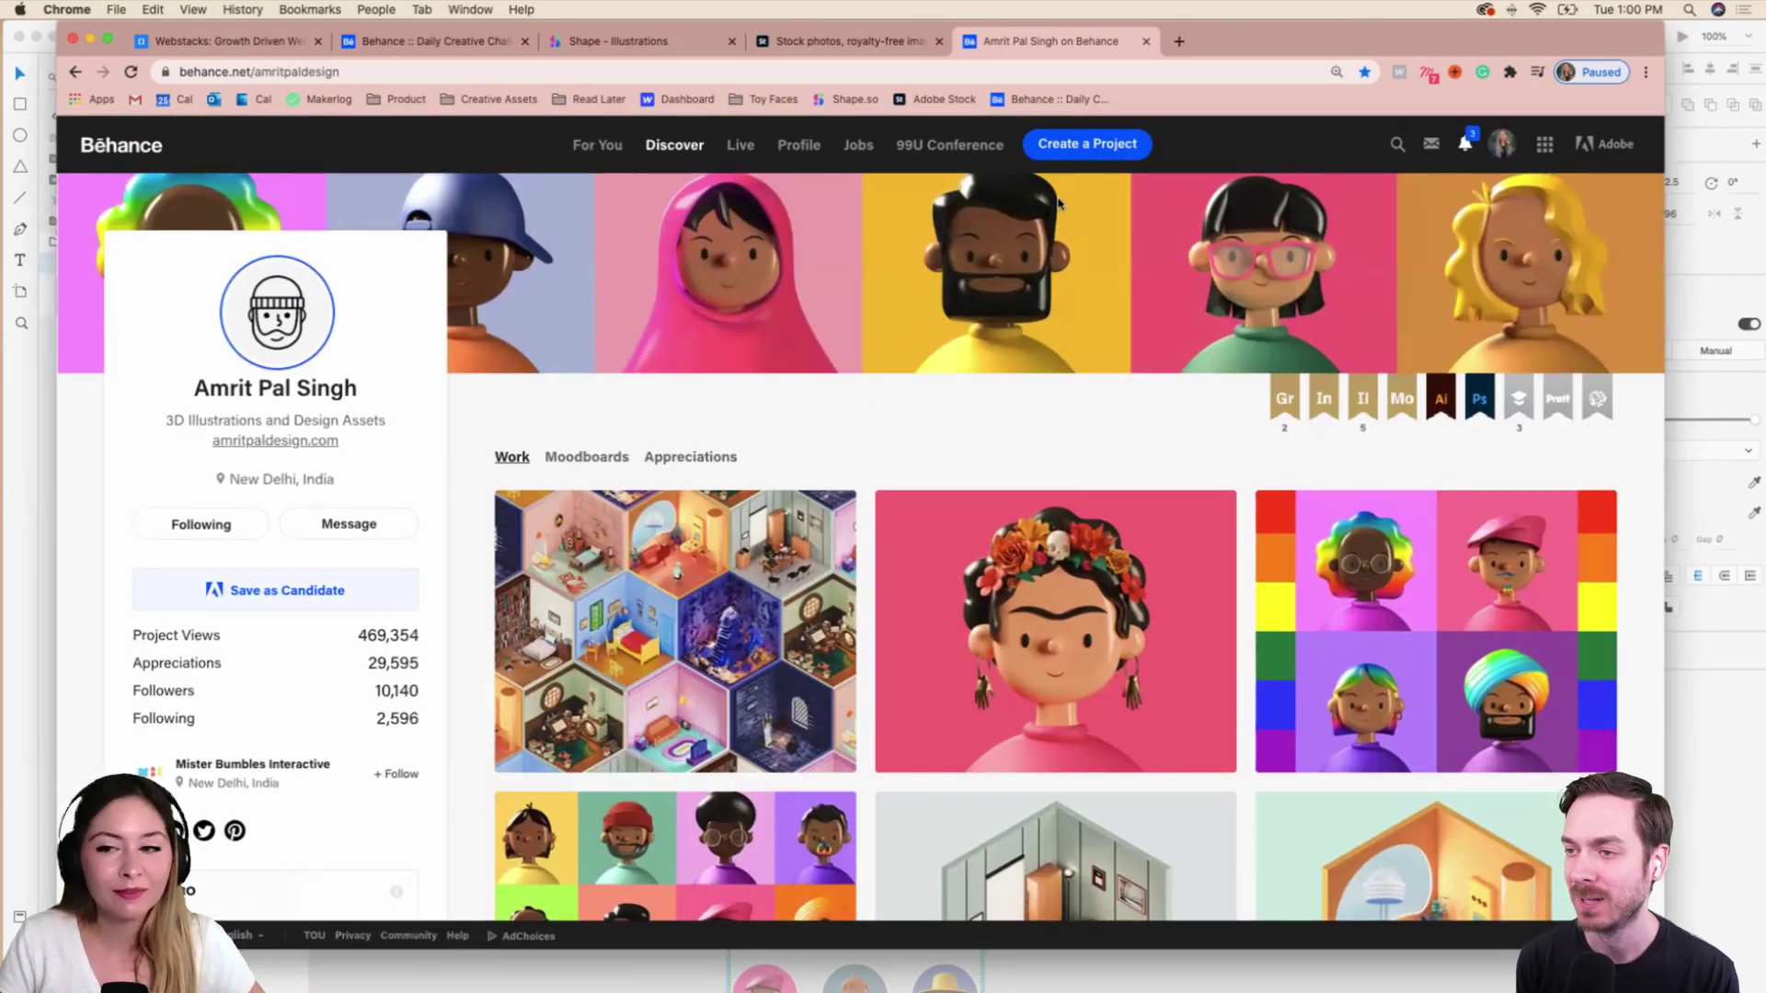
Close the Behance page and switch back to the GoodPlace avatar artboard in Adobe XD.
drag(1211, 49, 1209, 149)
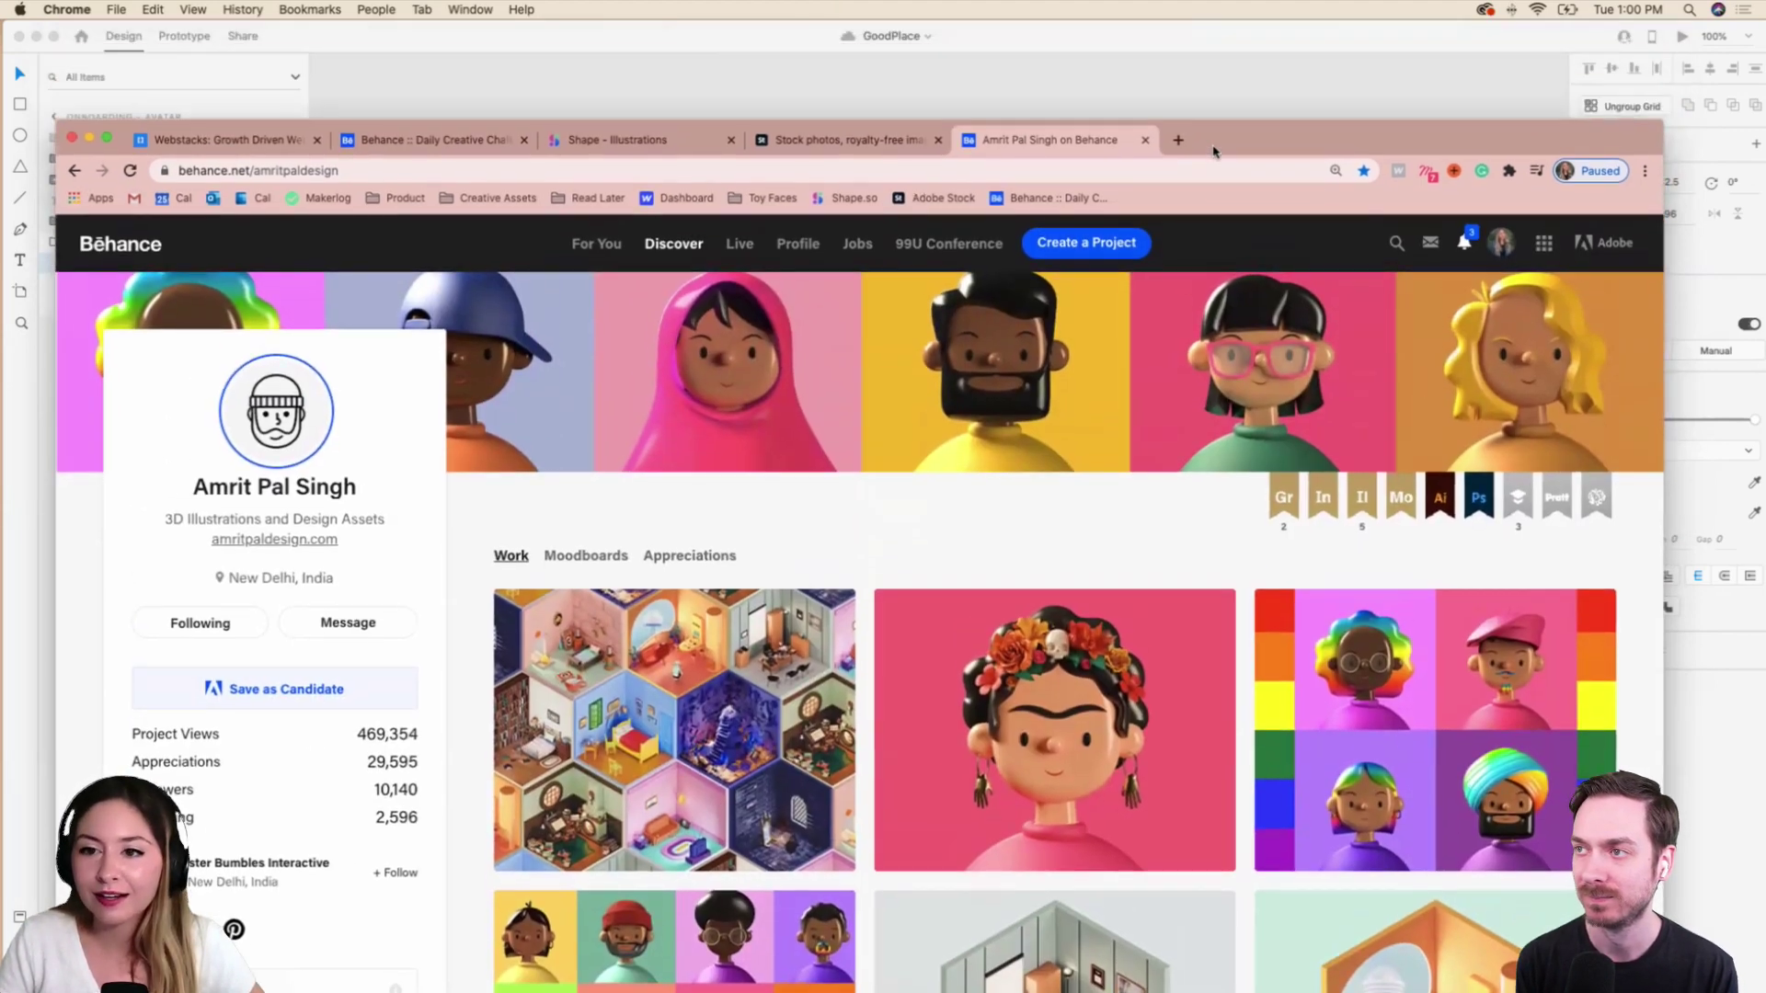
click(1145, 142)
click(1082, 92)
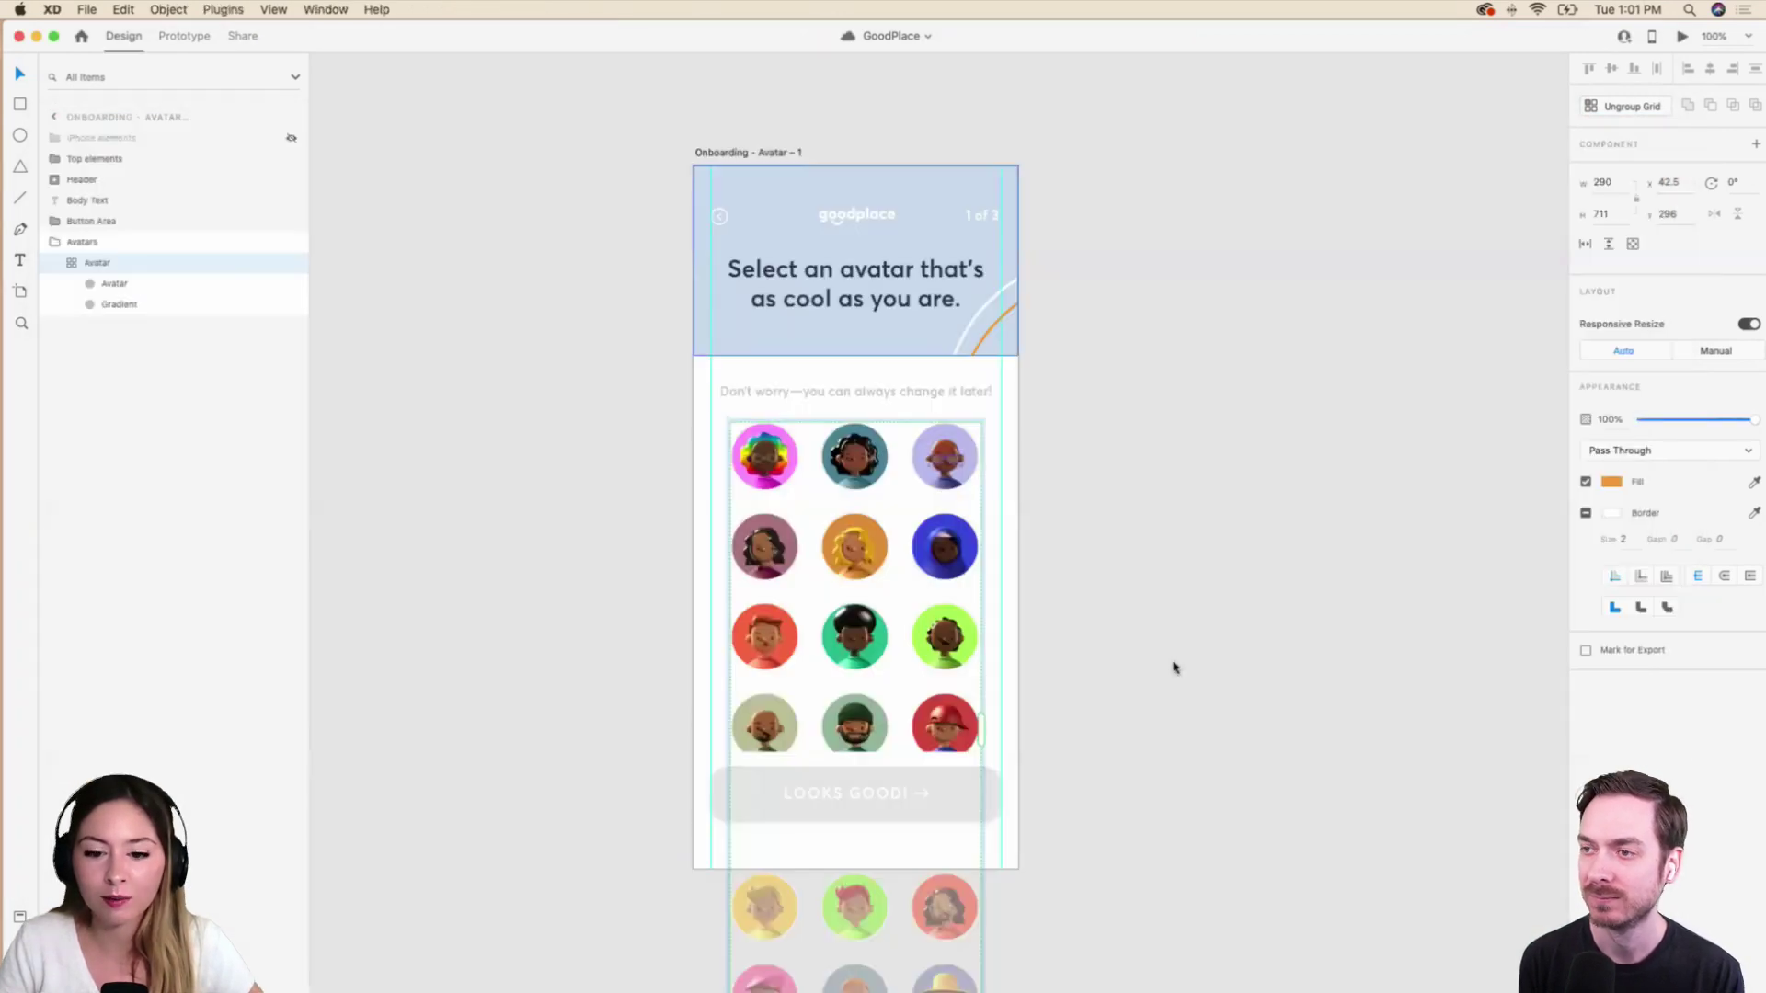
click(1085, 662)
click(841, 701)
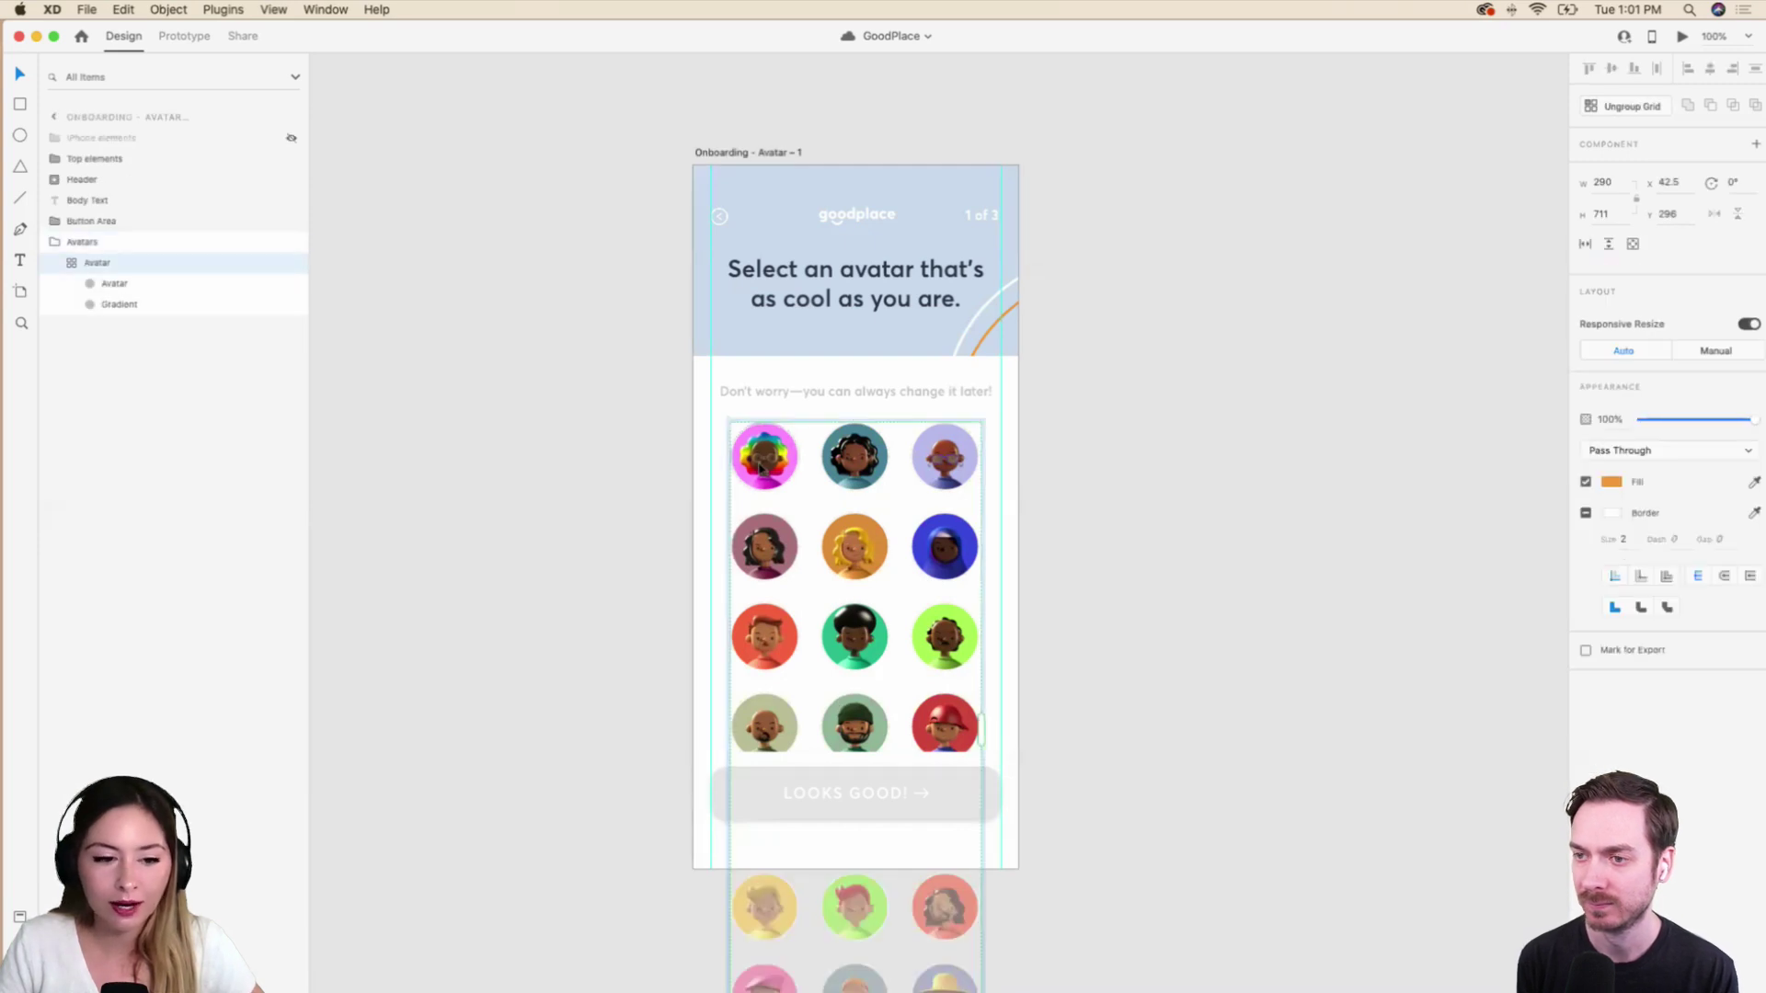
Ungroup the Avatar repeat grid and gather all its avatars into one regular group.
click(124, 284)
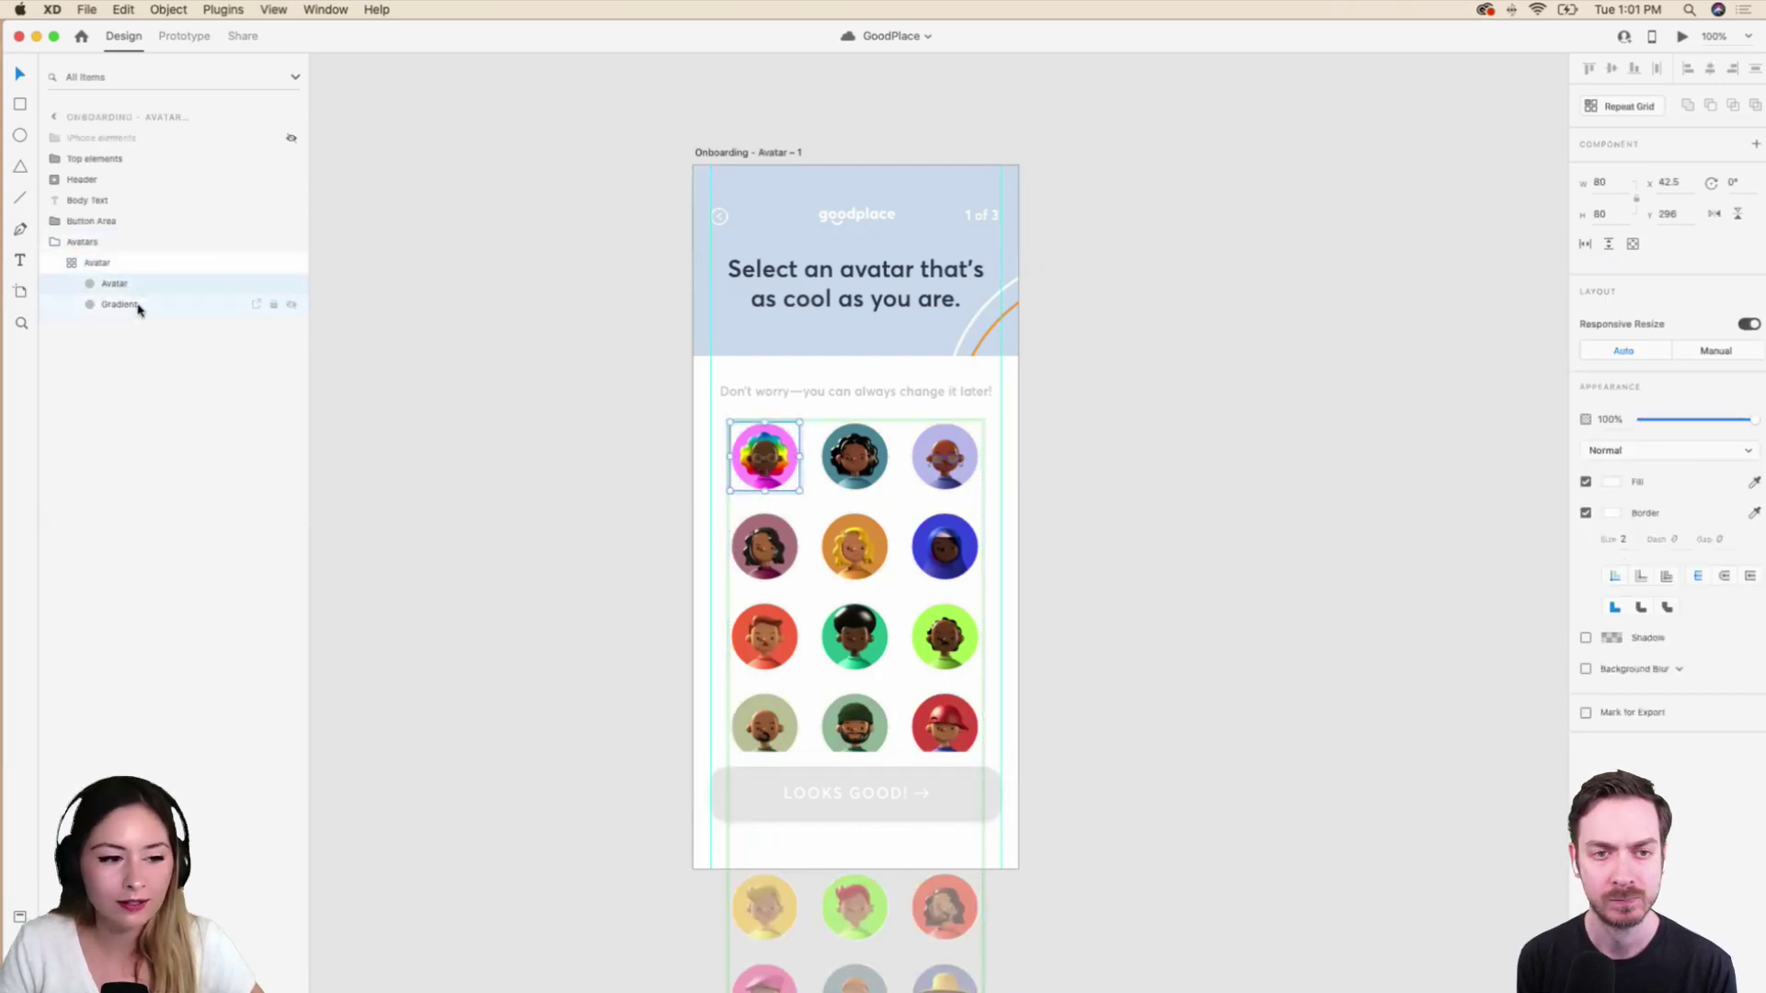
click(138, 305)
click(120, 265)
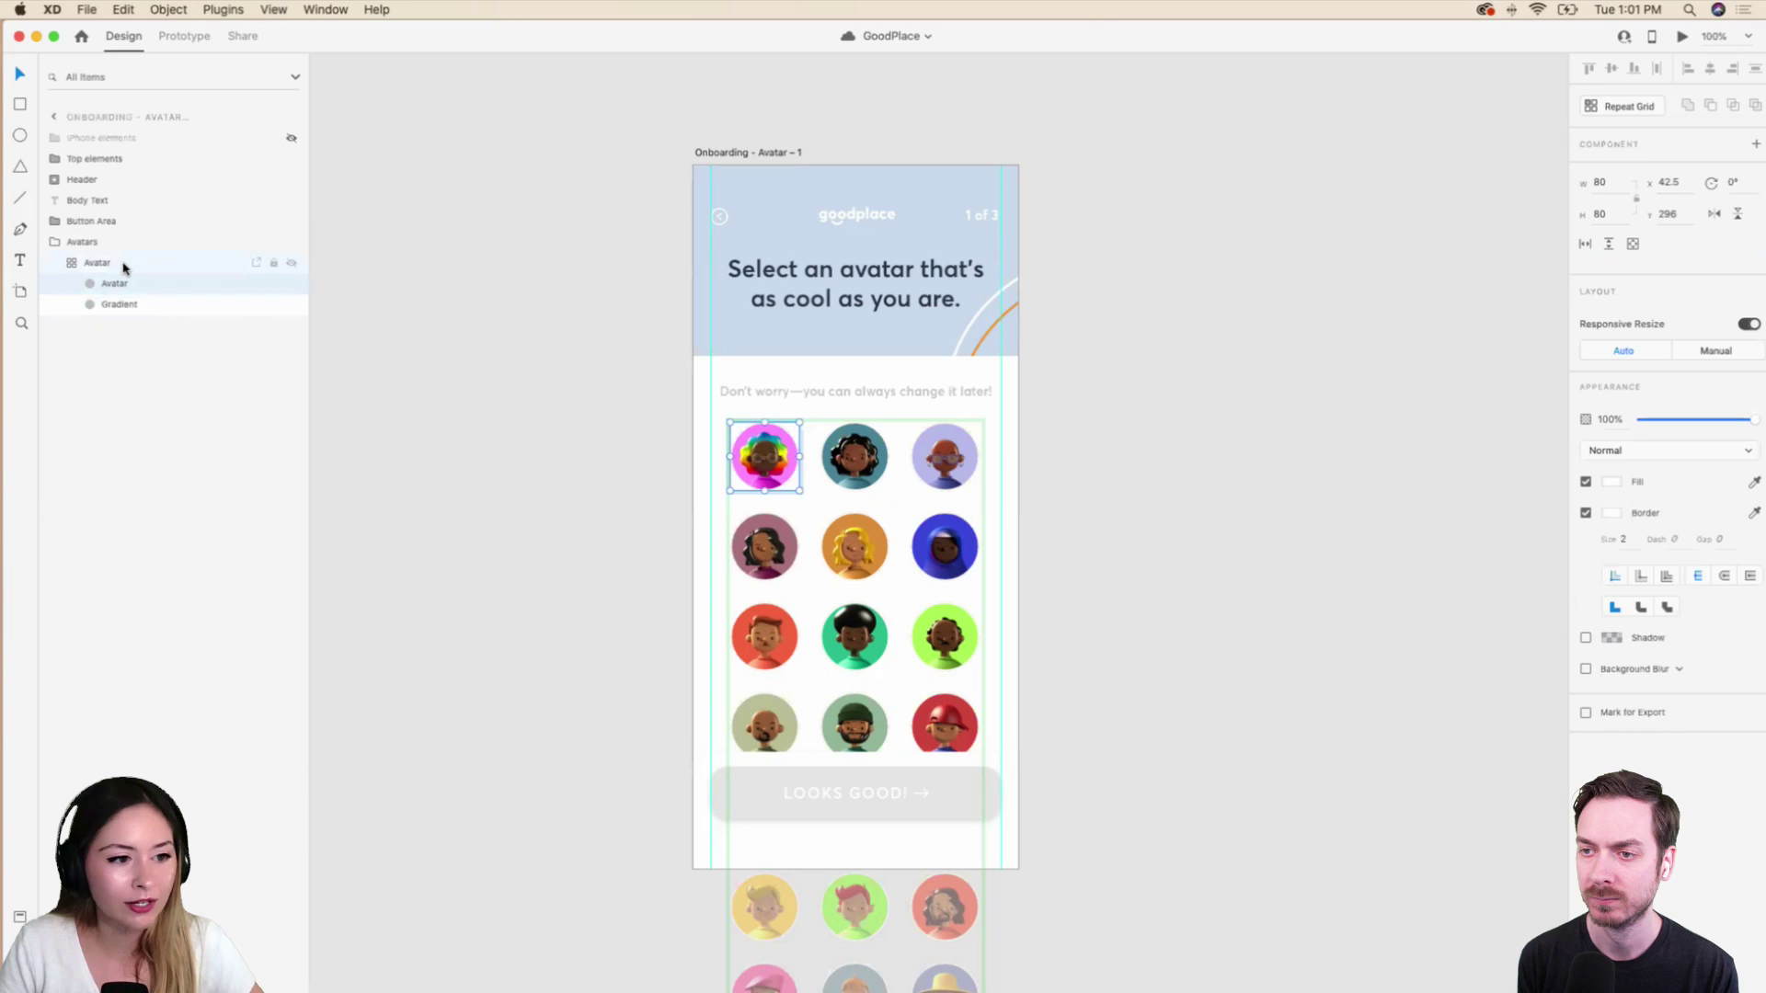
click(77, 267)
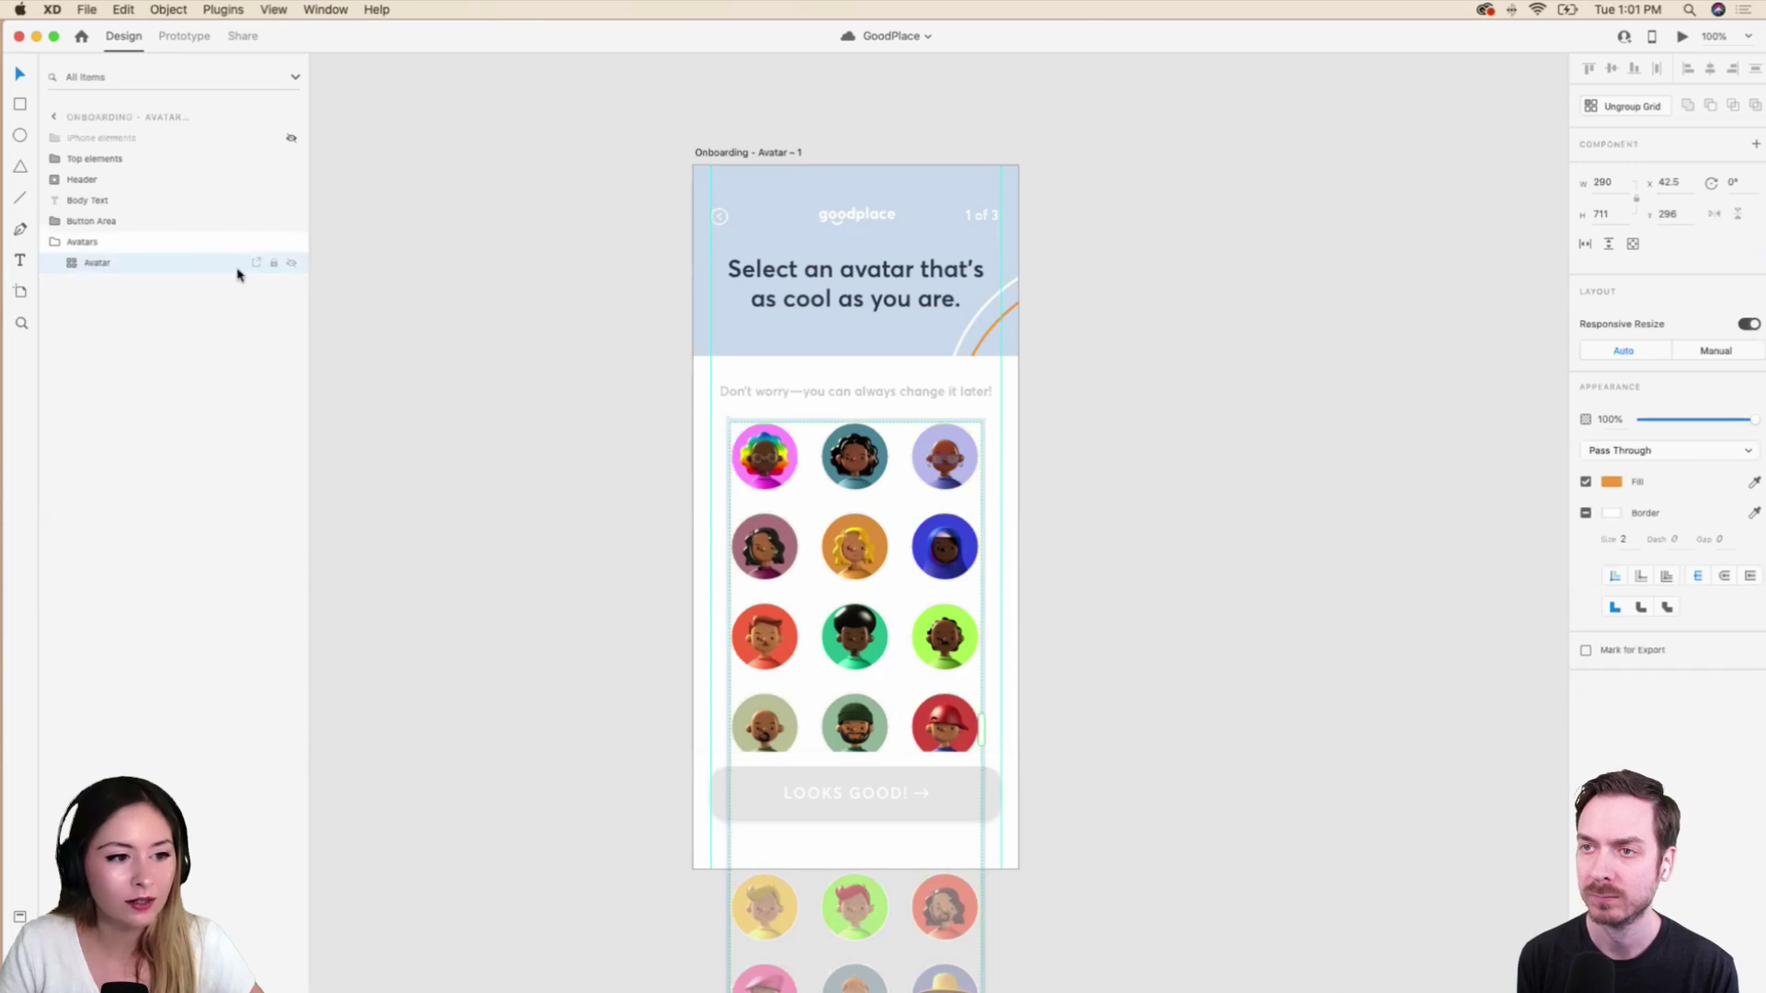
click(1620, 108)
key(super+g)
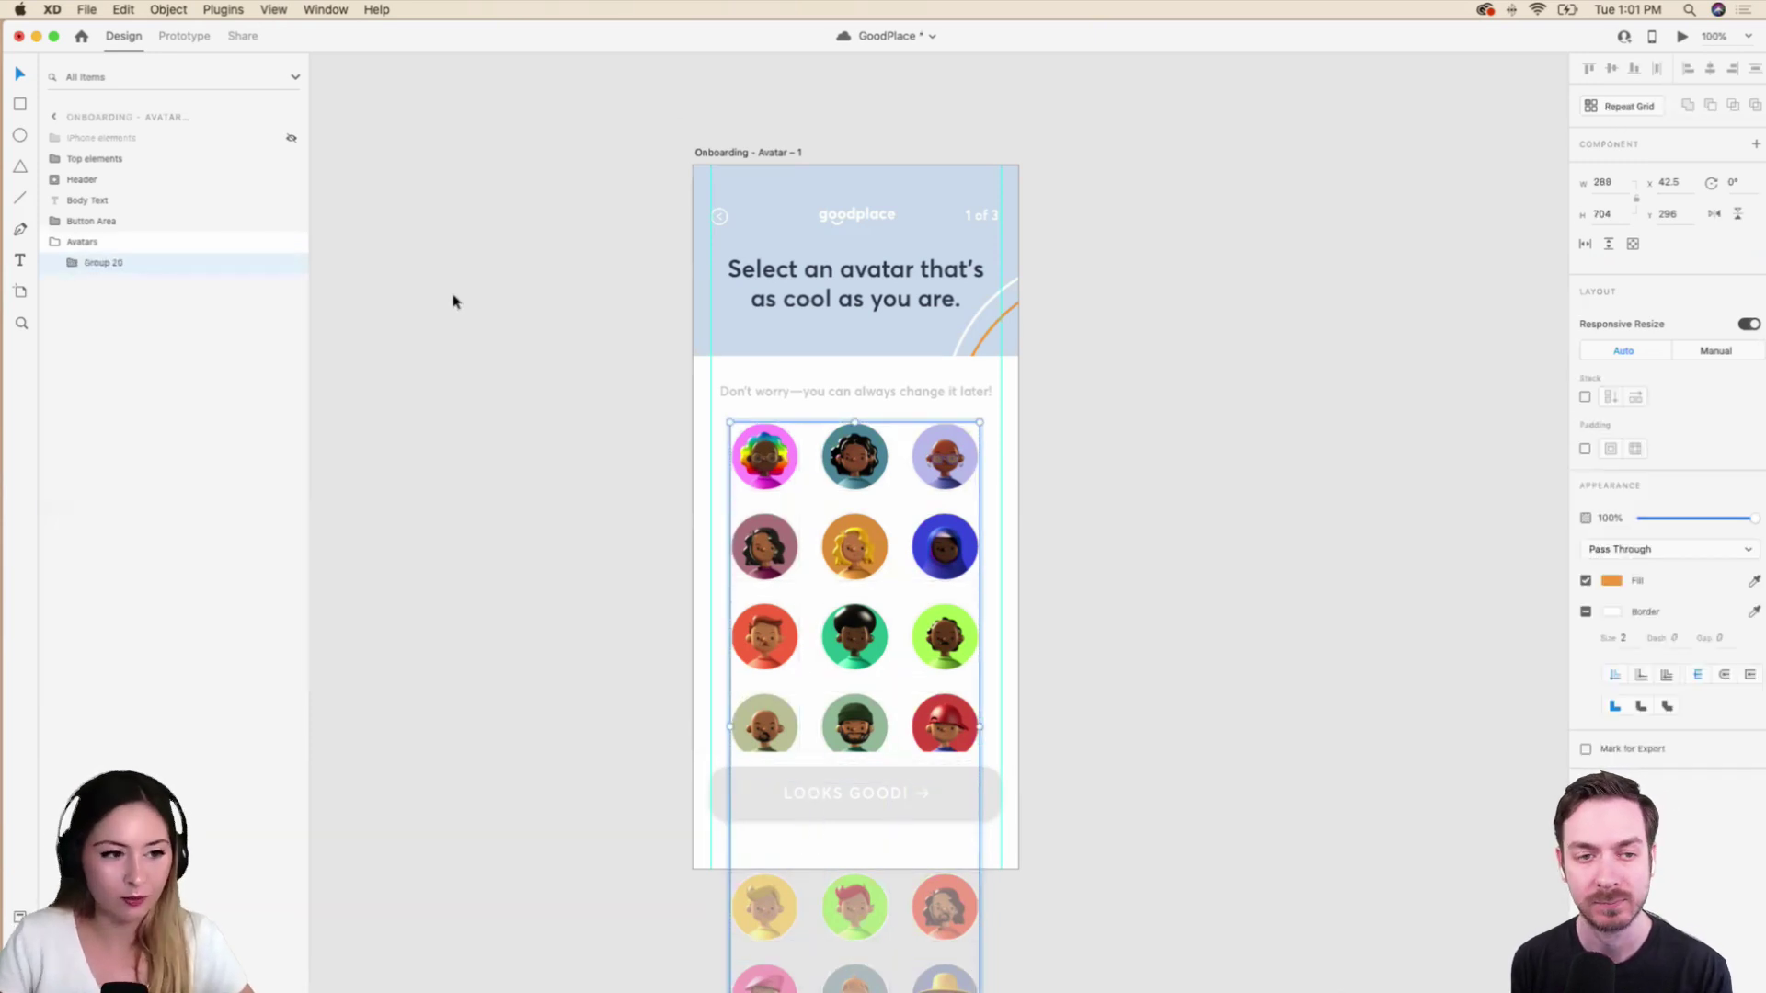
Name the new avatar group Avatars and remove its redundant nesting inside the other Avatars group.
double_click(115, 267)
text(Avatars)
key(Return)
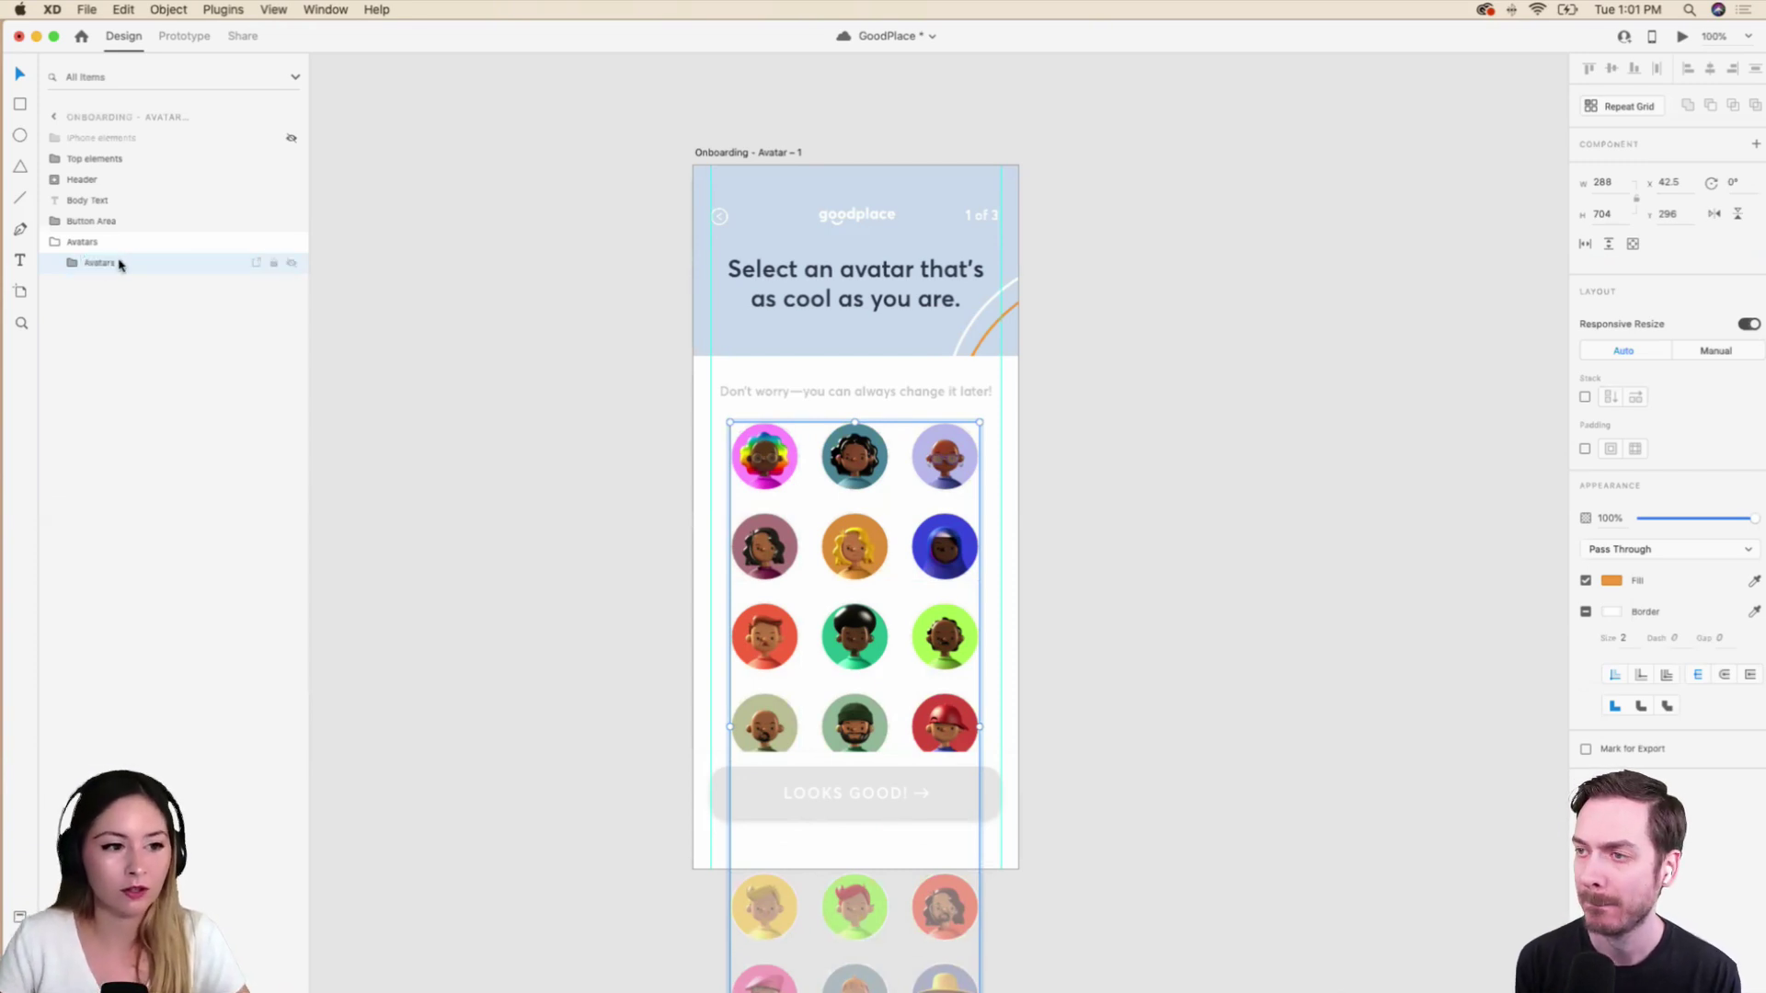
mouse_move(119, 265)
mouse_down()
mouse_move(87, 238)
mouse_move(107, 257)
mouse_up()
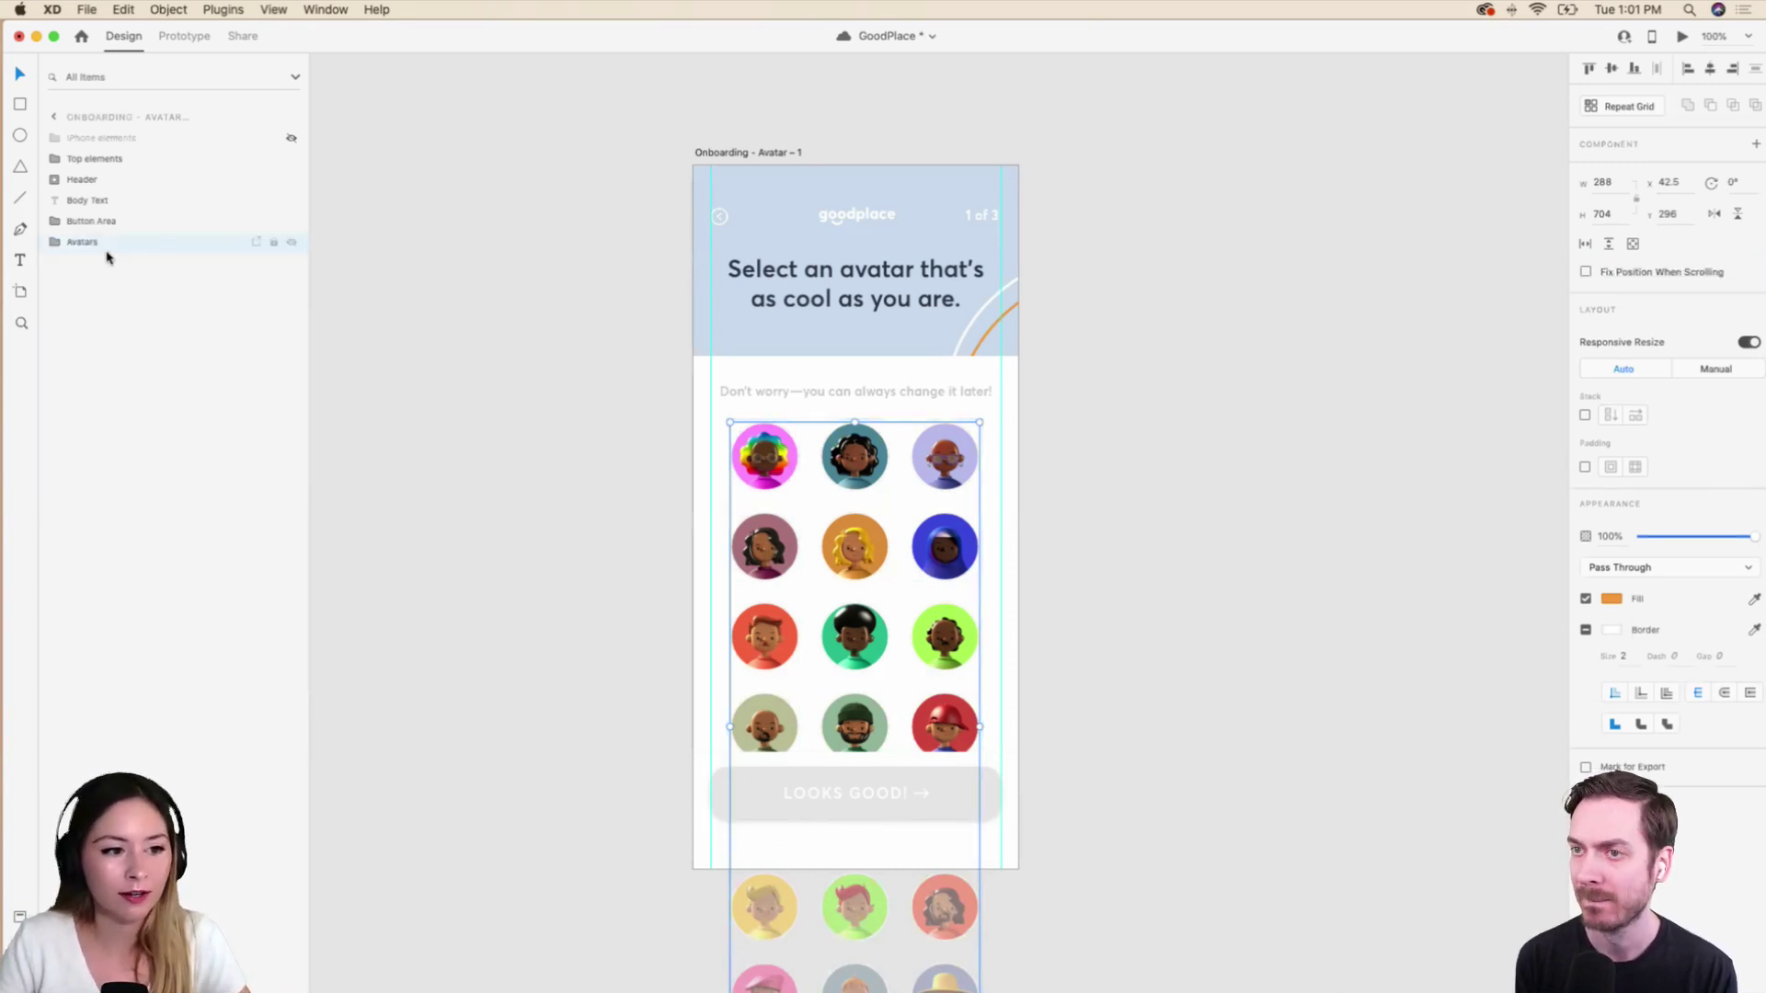
click(55, 242)
click(57, 244)
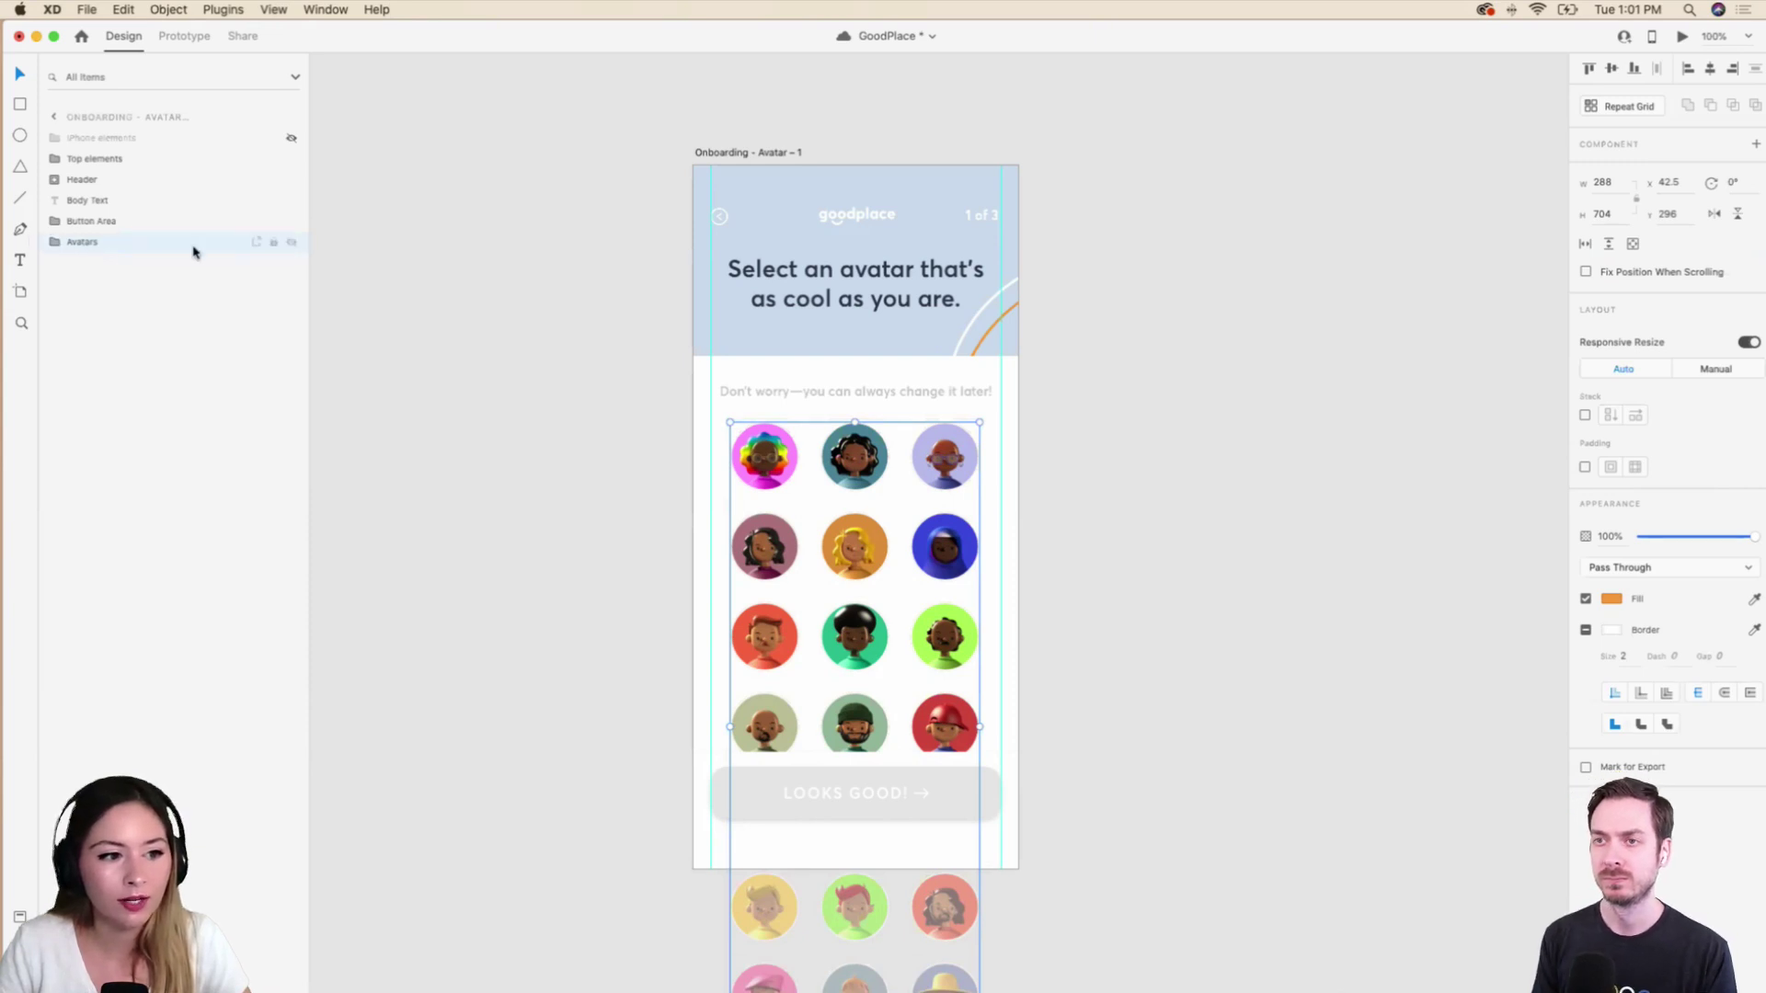
Make the Avatars group a component and add a state named Selected 1.
key(super+k)
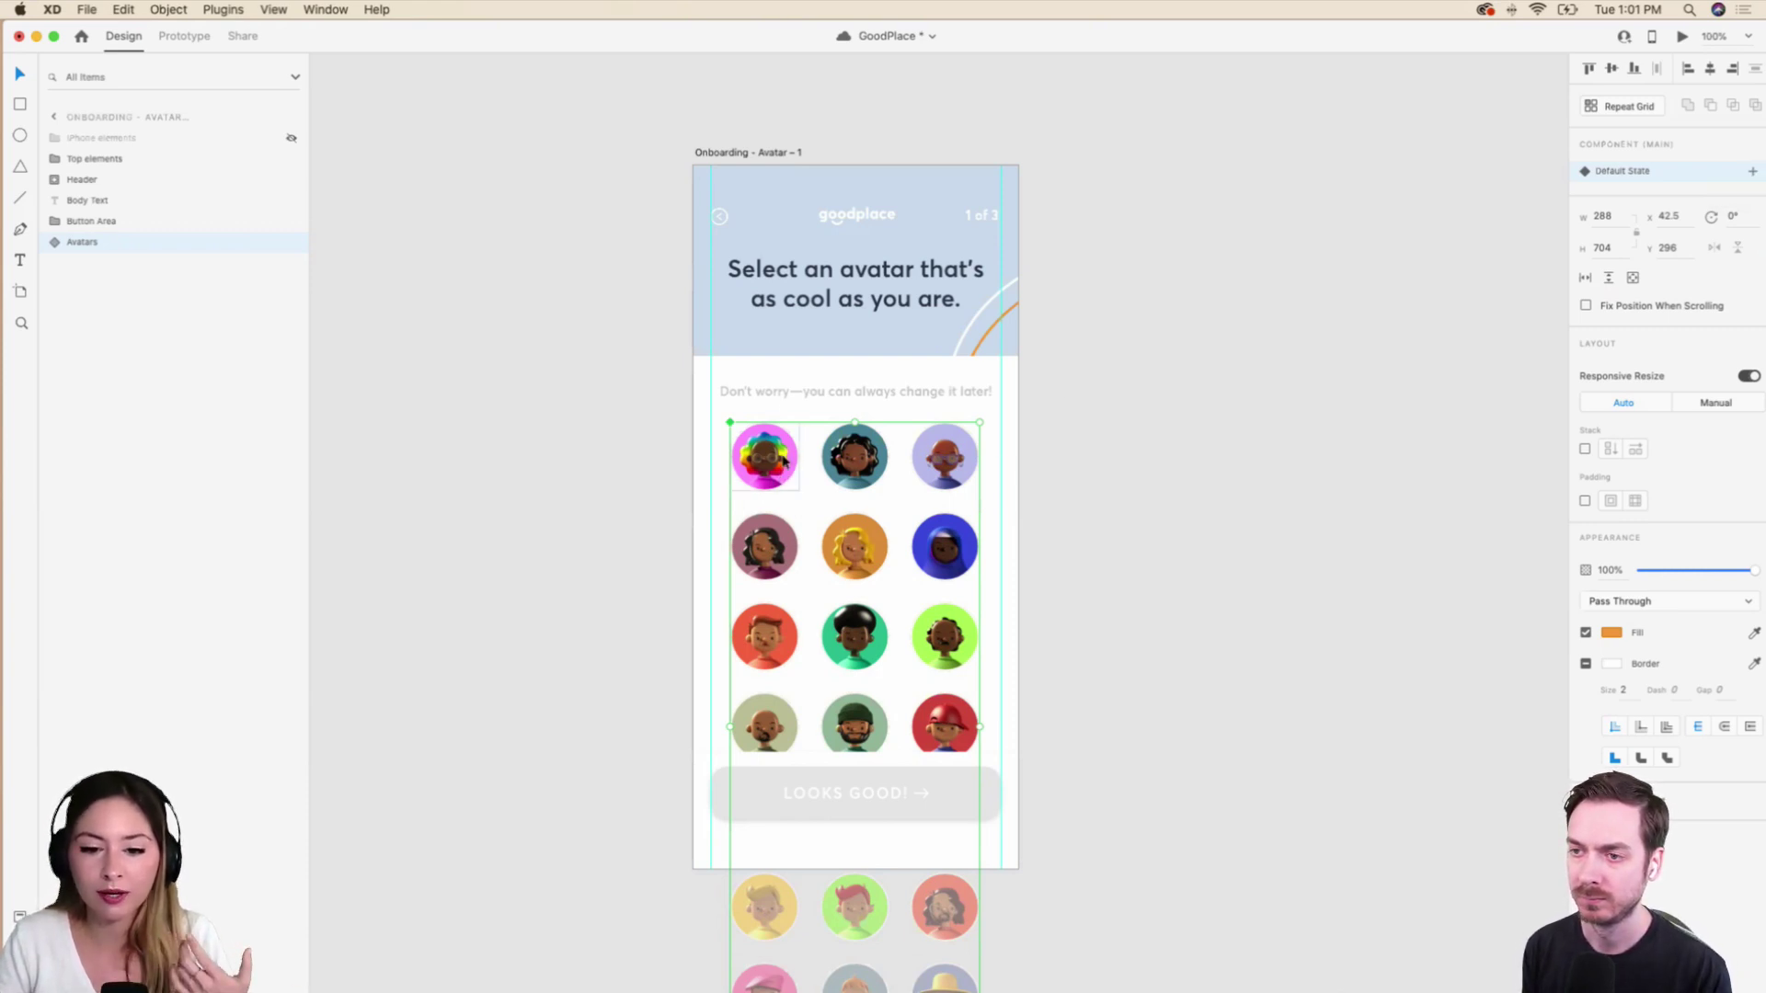
click(1752, 172)
click(1687, 181)
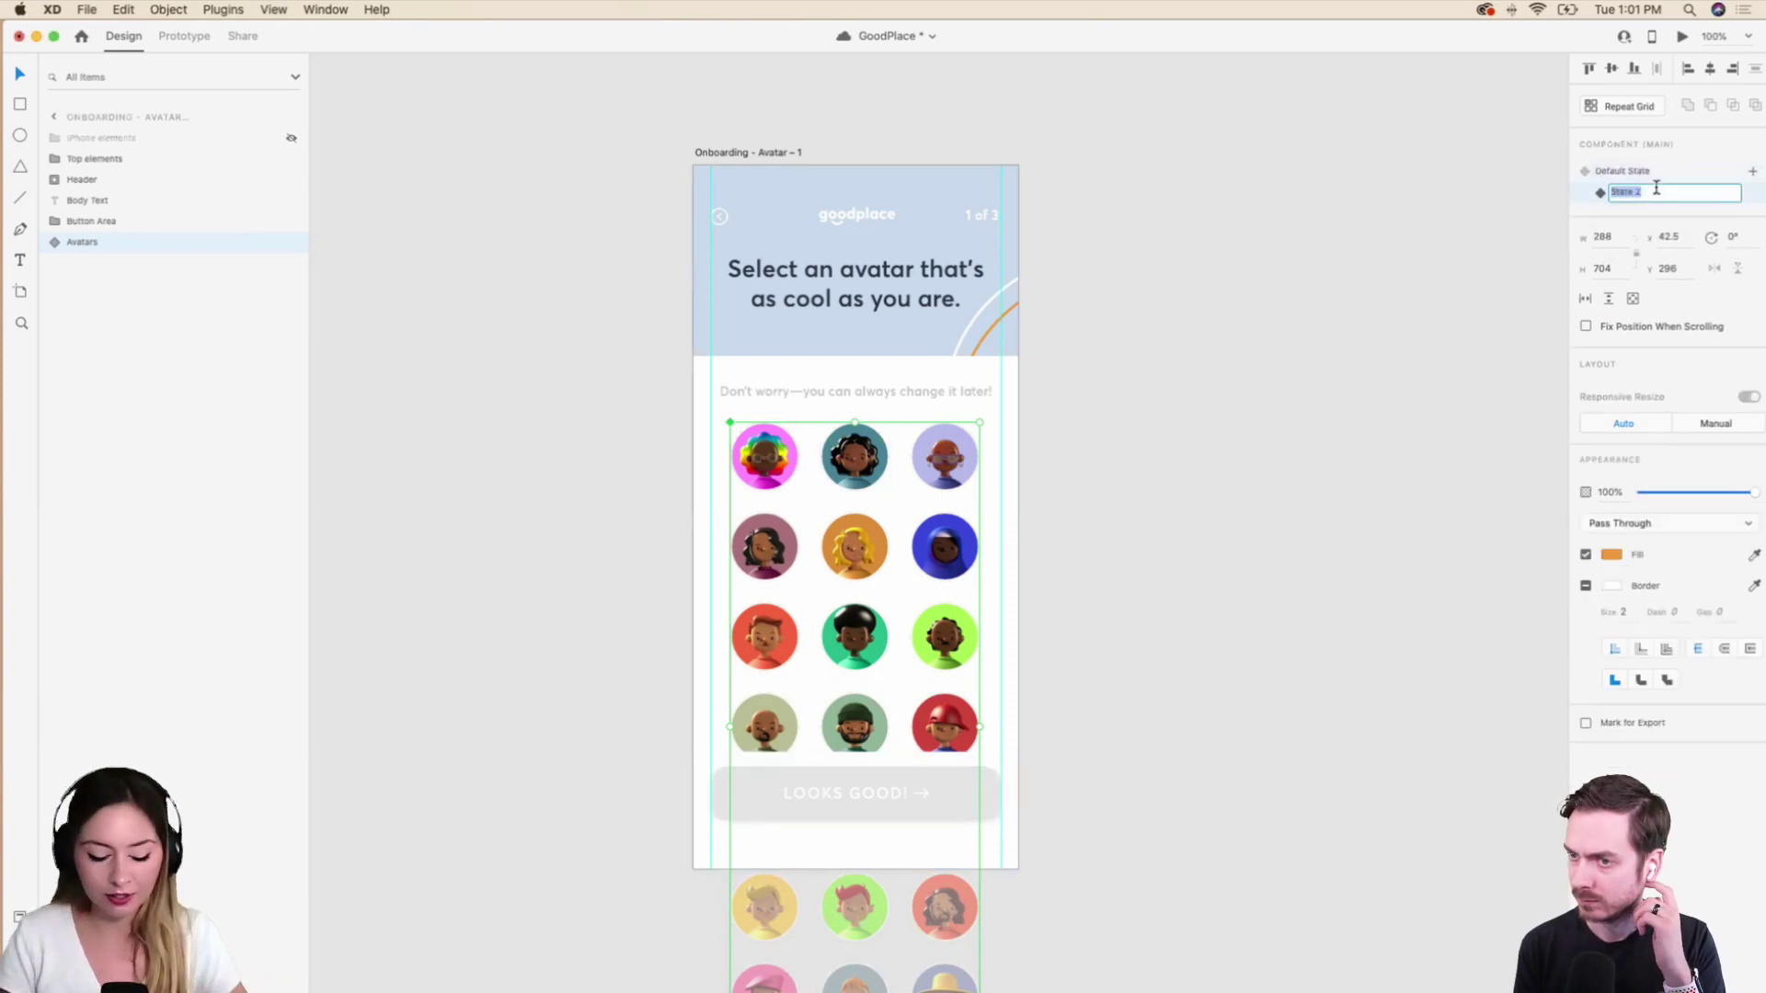
text(T)
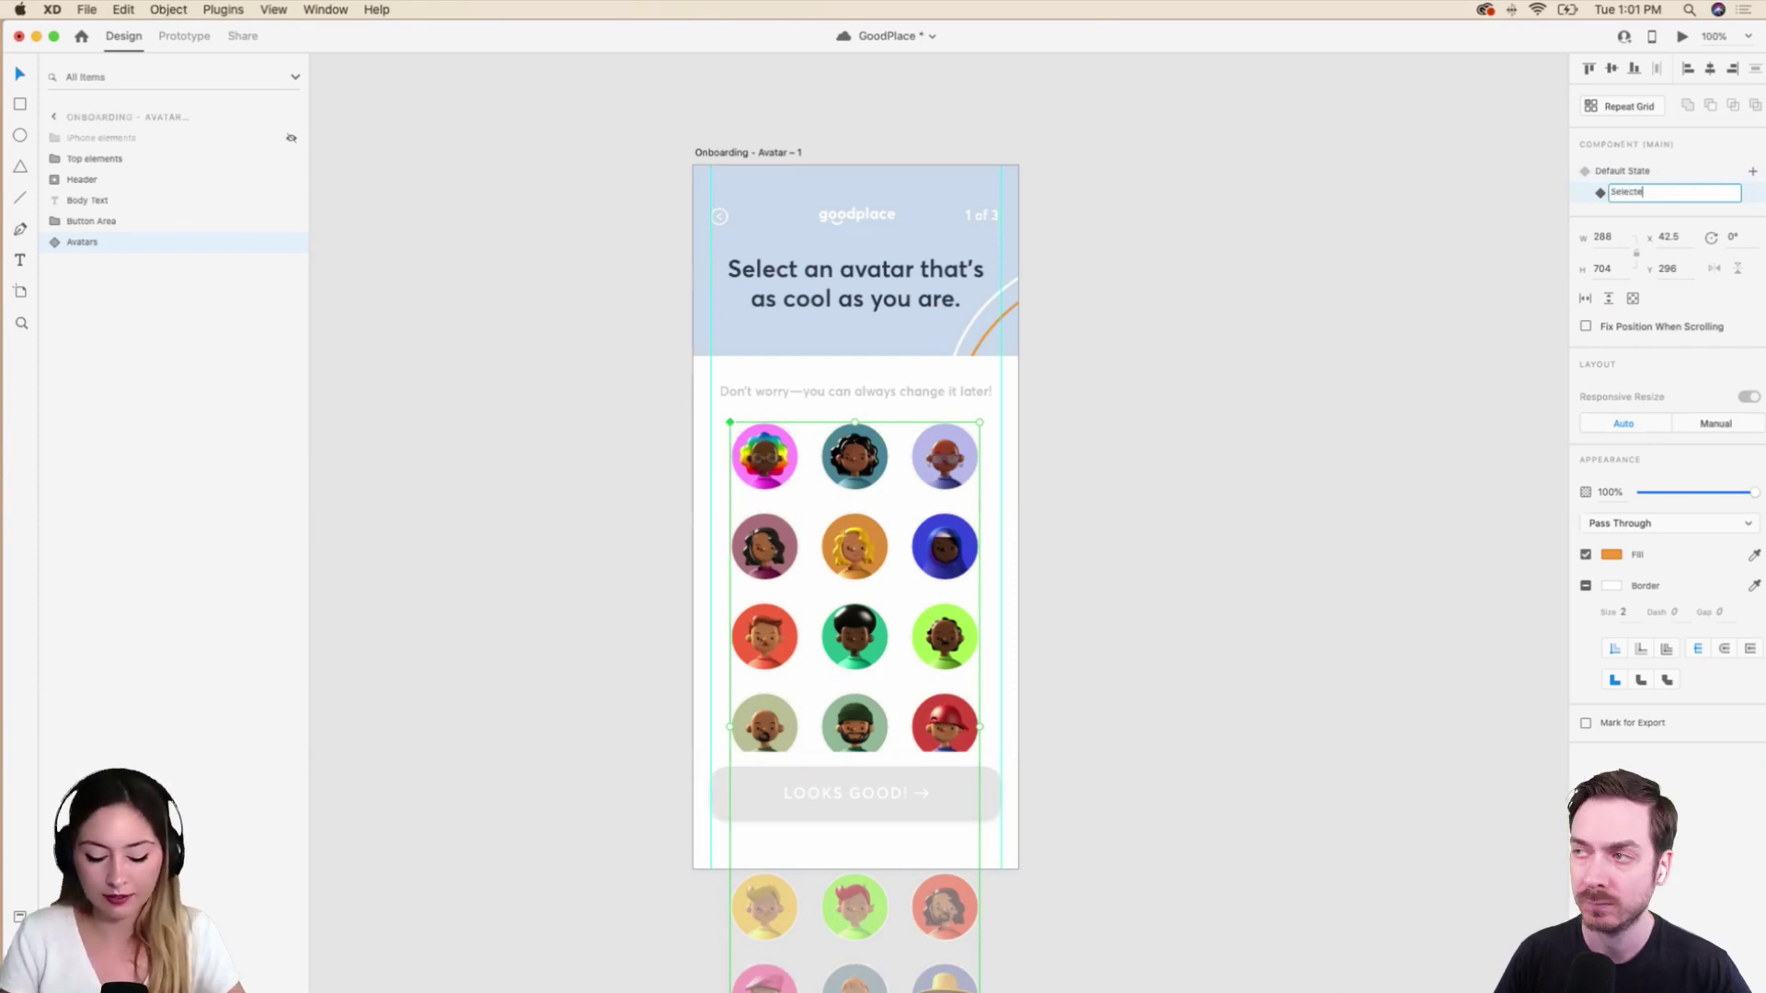
text(elected 1)
key(Return)
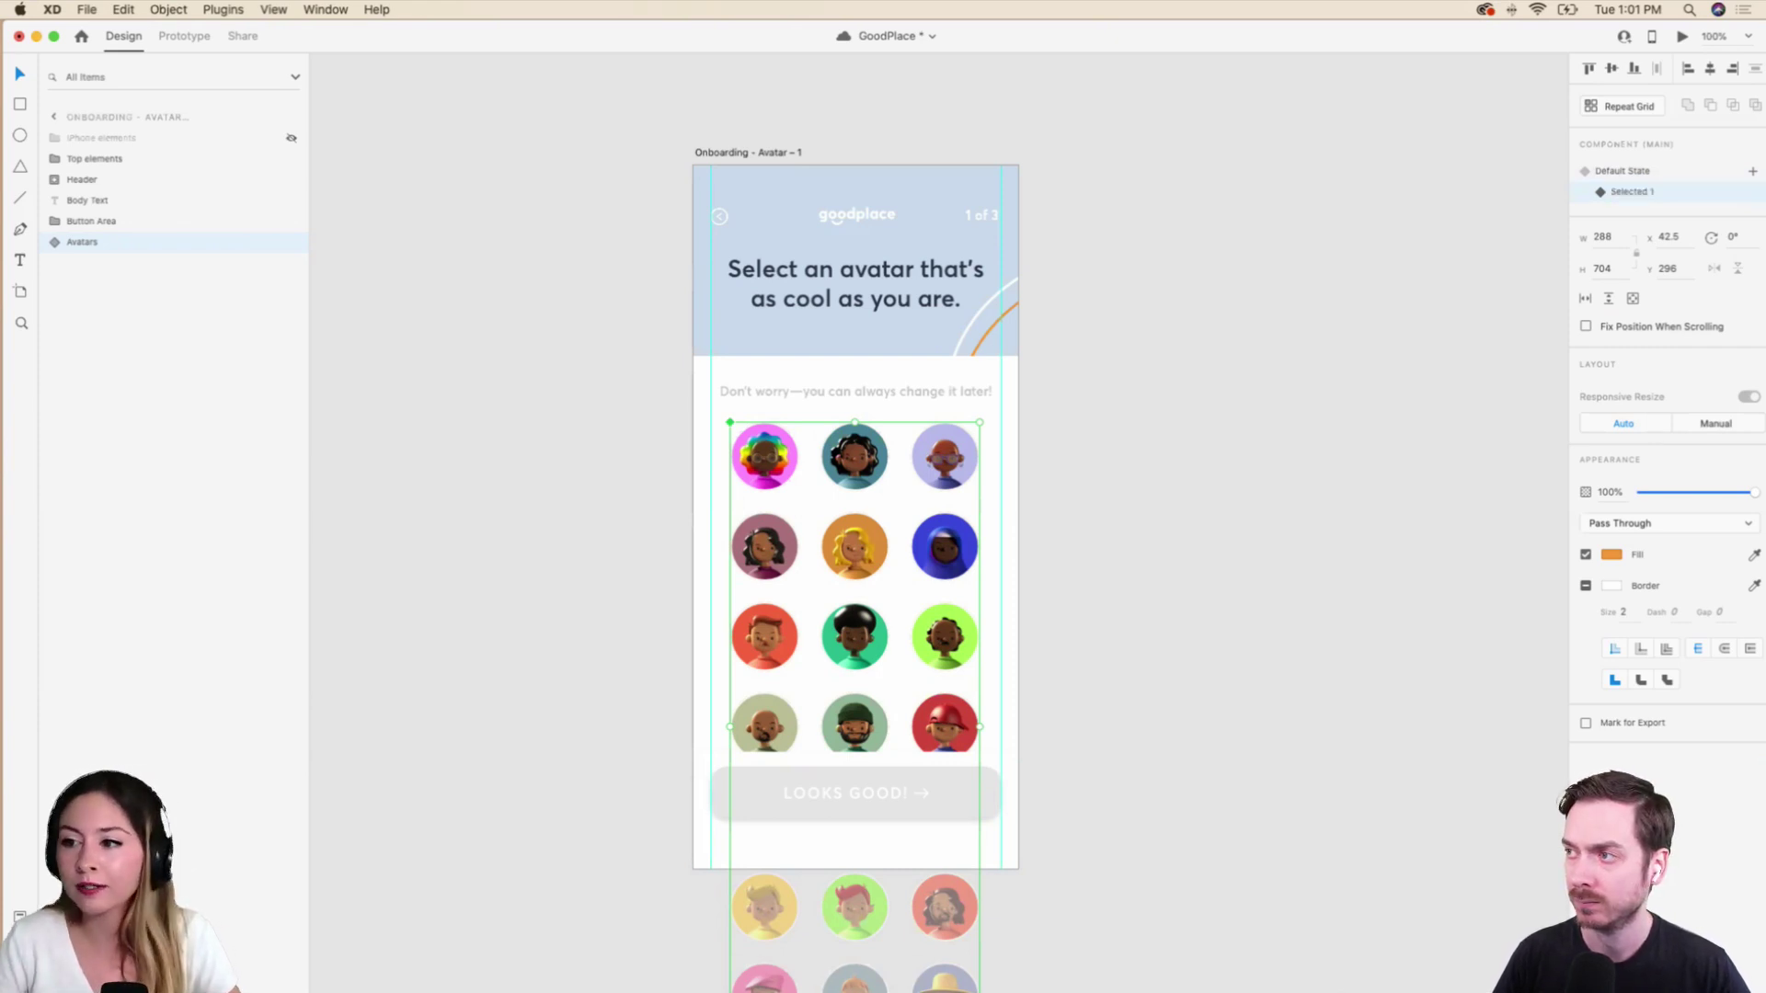
Add another state named Selected 2 to the Avatars component.
click(1749, 173)
click(1665, 180)
text(Selected 2)
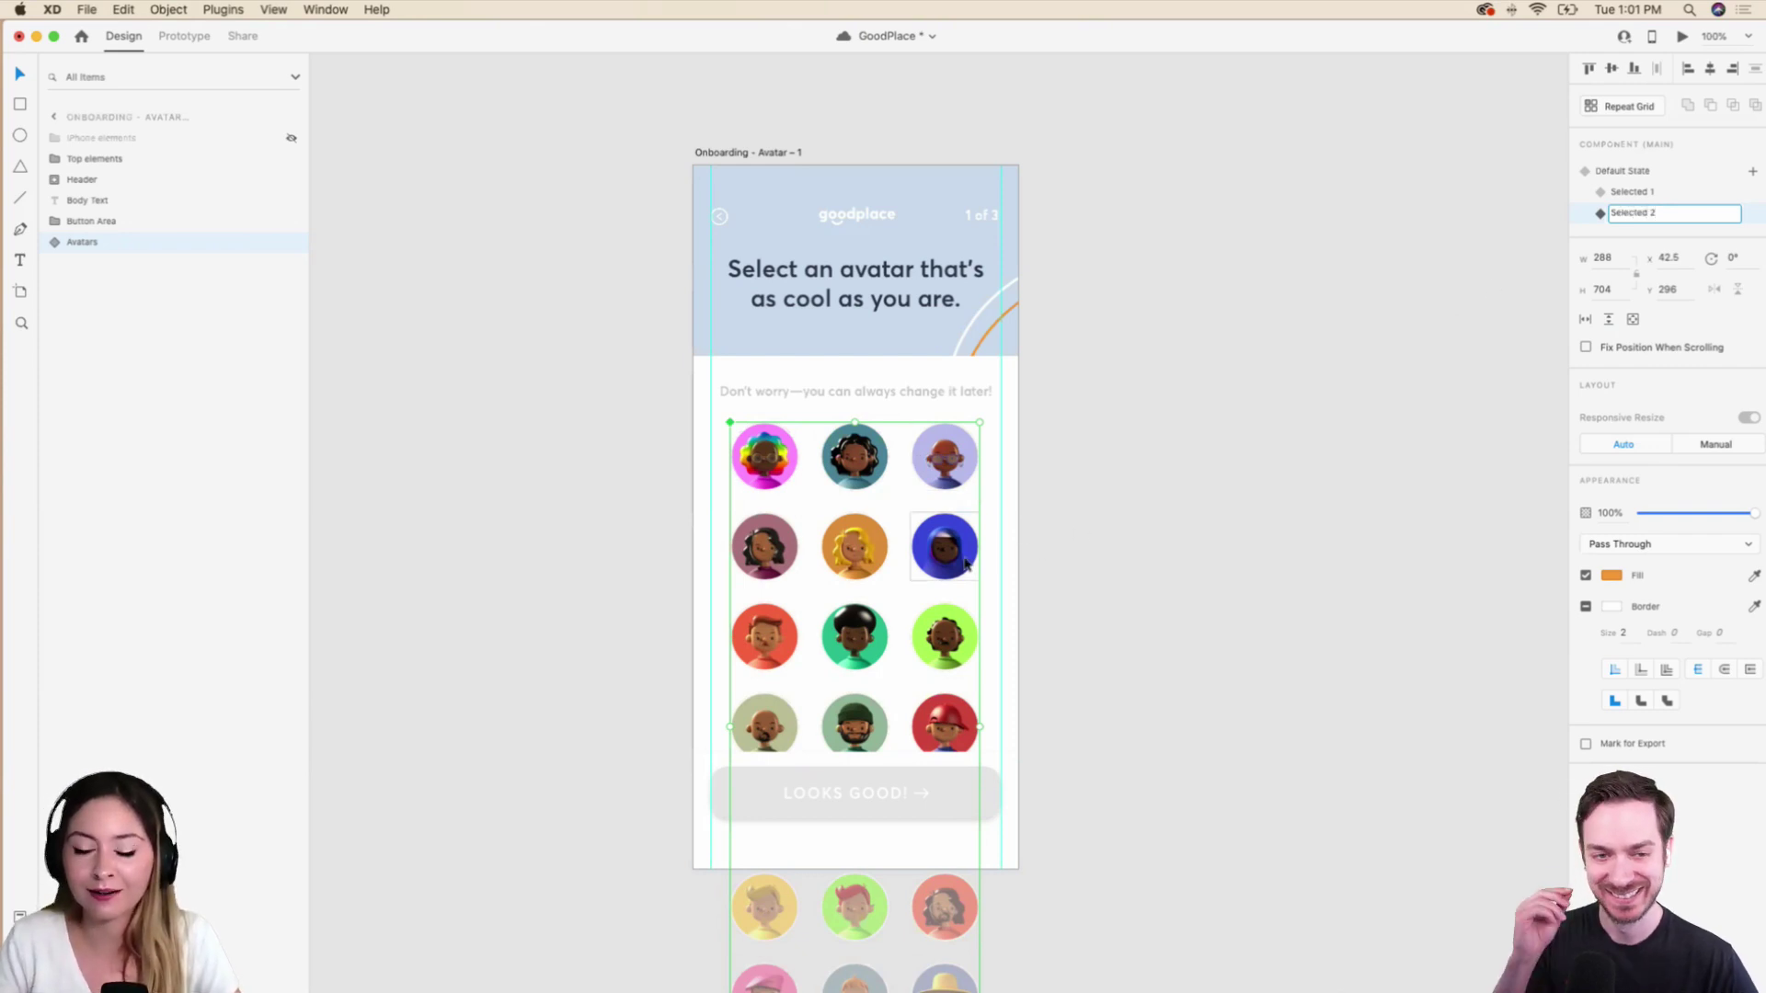
In the Selected 1 state, enlarge the first avatar's Gradient circle from its center to about 86 × 86 as a surrounding ring.
click(1665, 195)
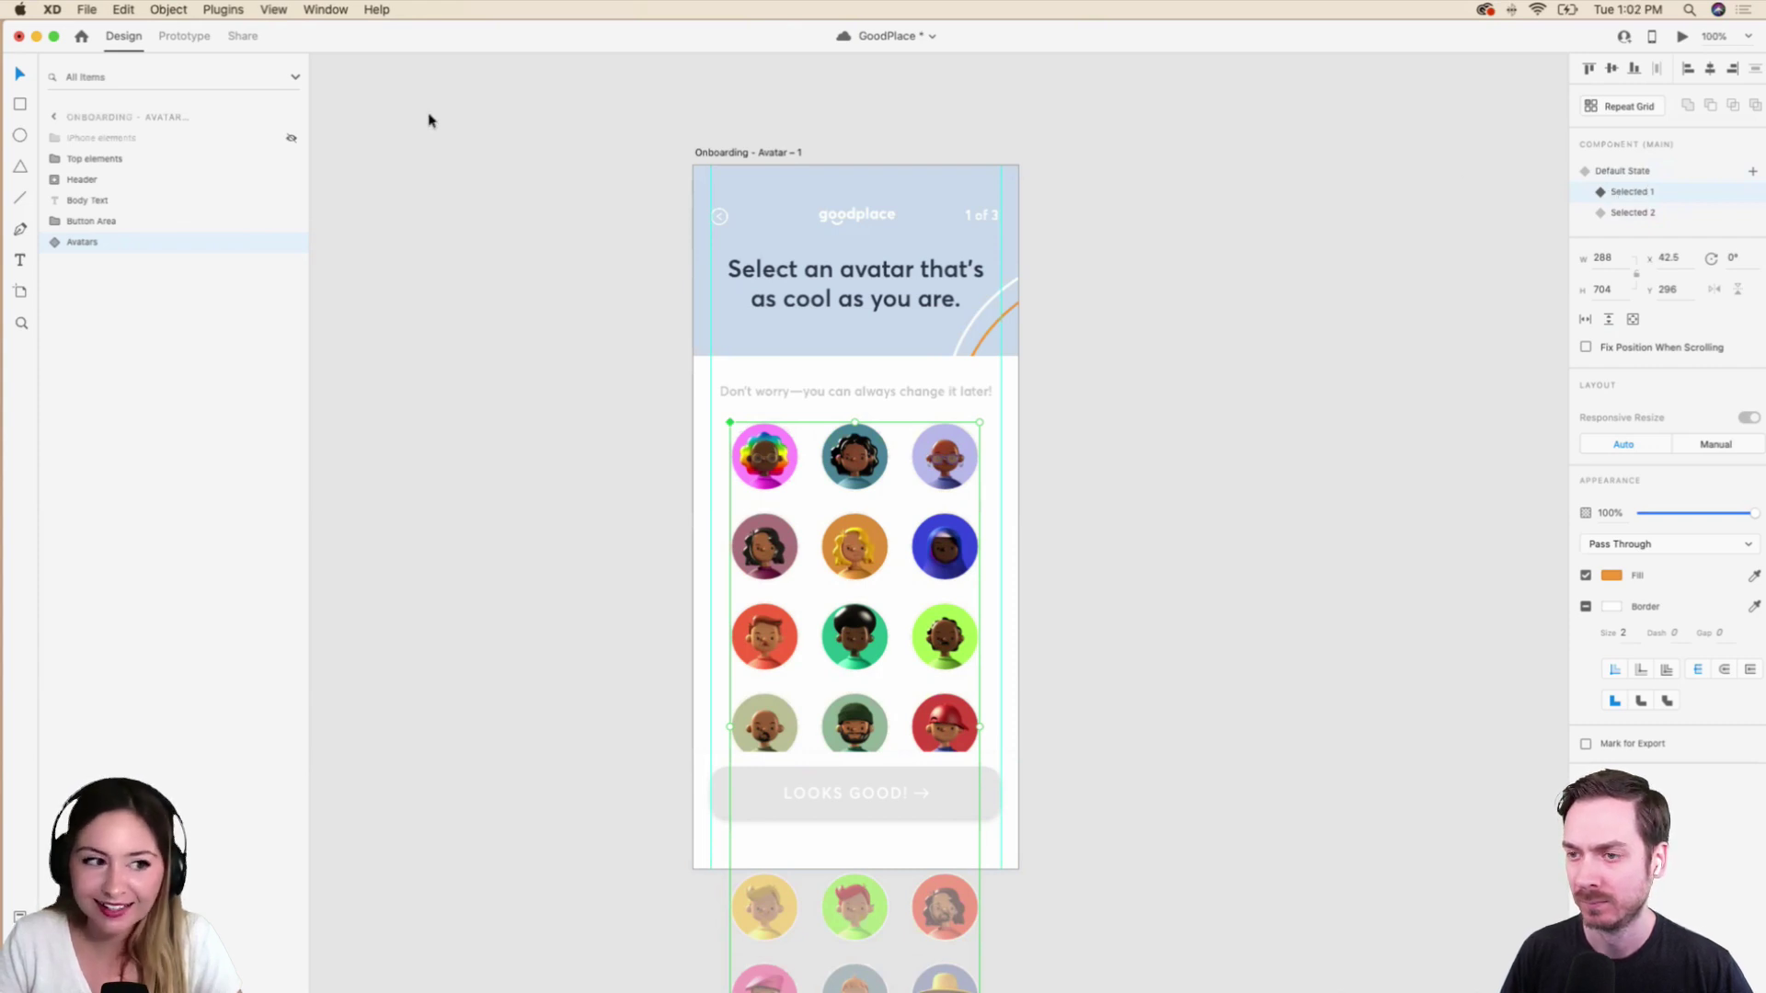
click(57, 246)
click(87, 678)
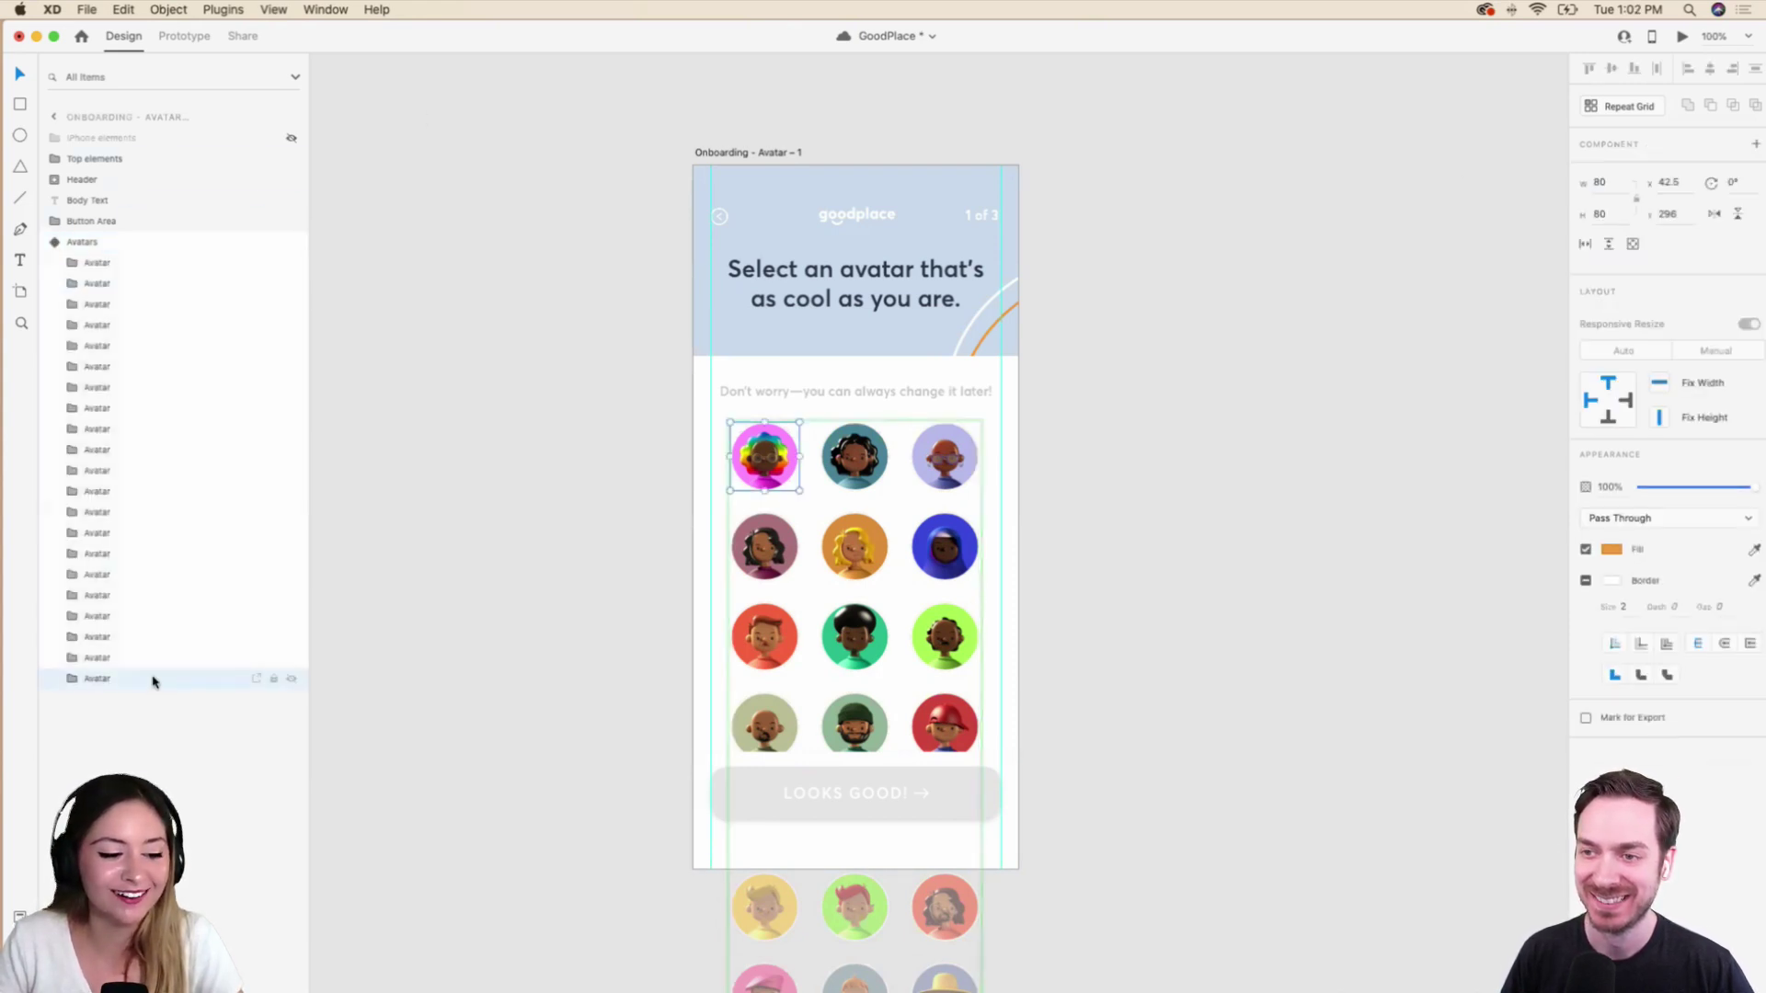
click(69, 685)
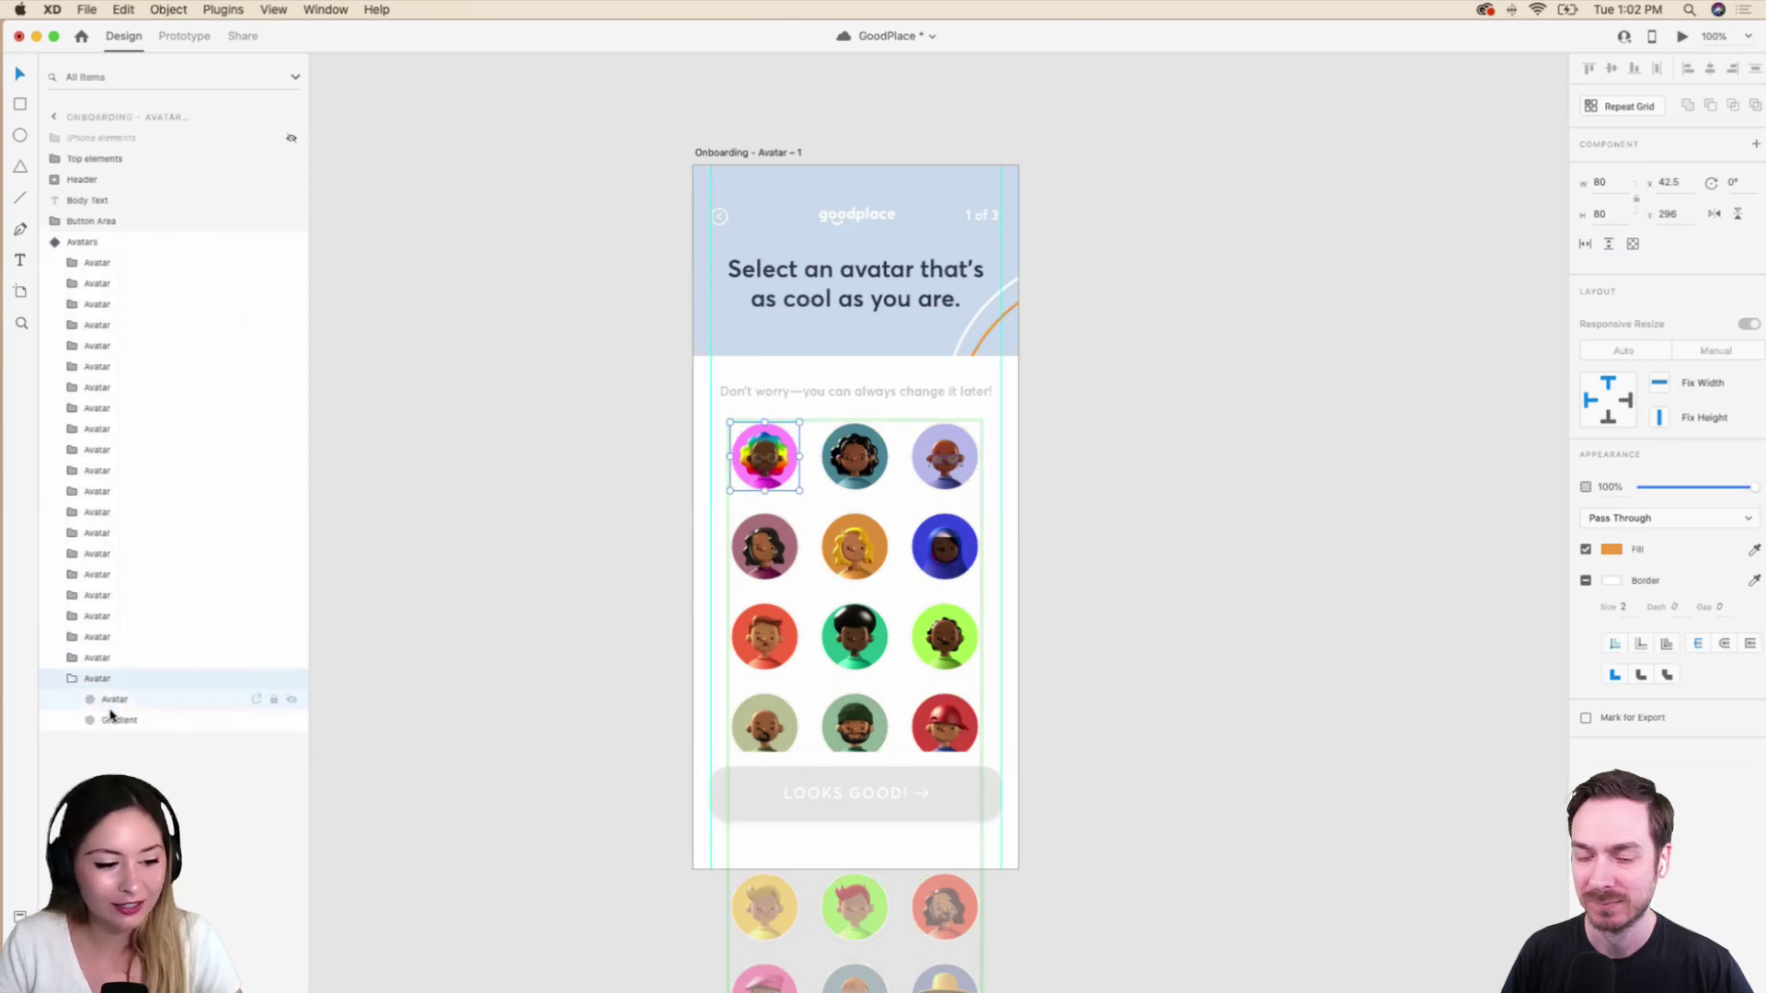
click(115, 719)
scroll(781, 428, up, 5)
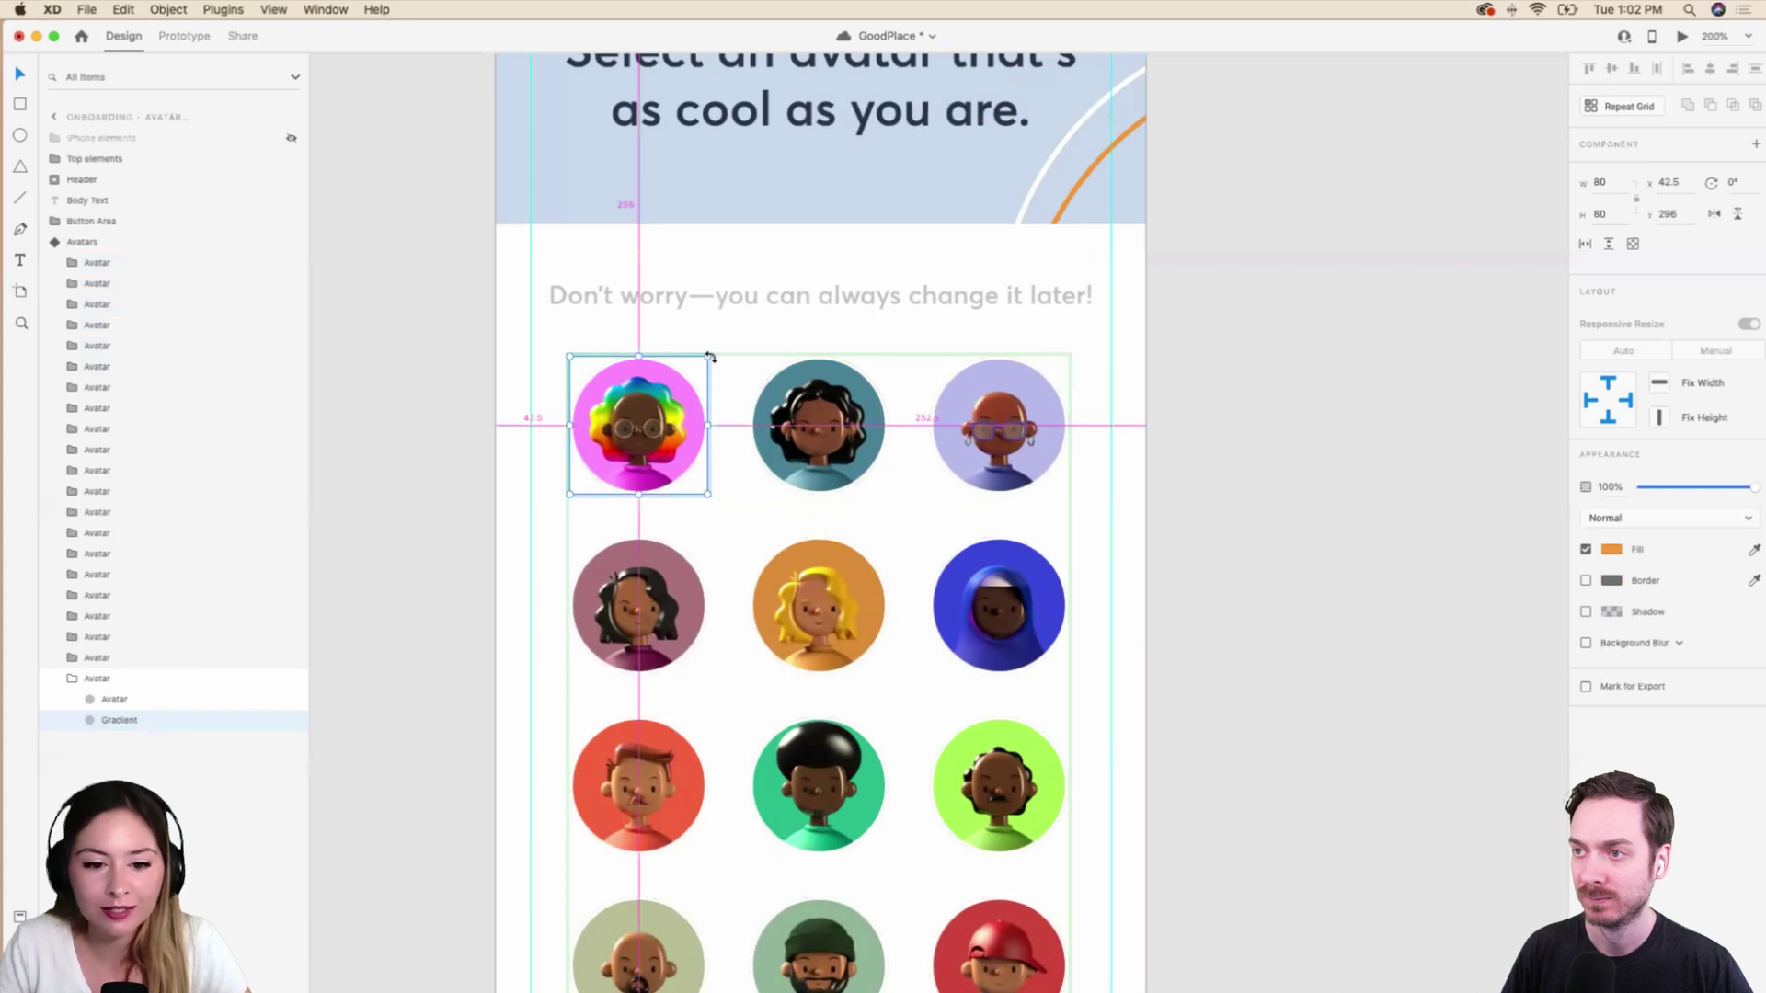
drag(713, 352, 714, 348)
scroll(716, 353, up, 3)
scroll(716, 353, left, 2)
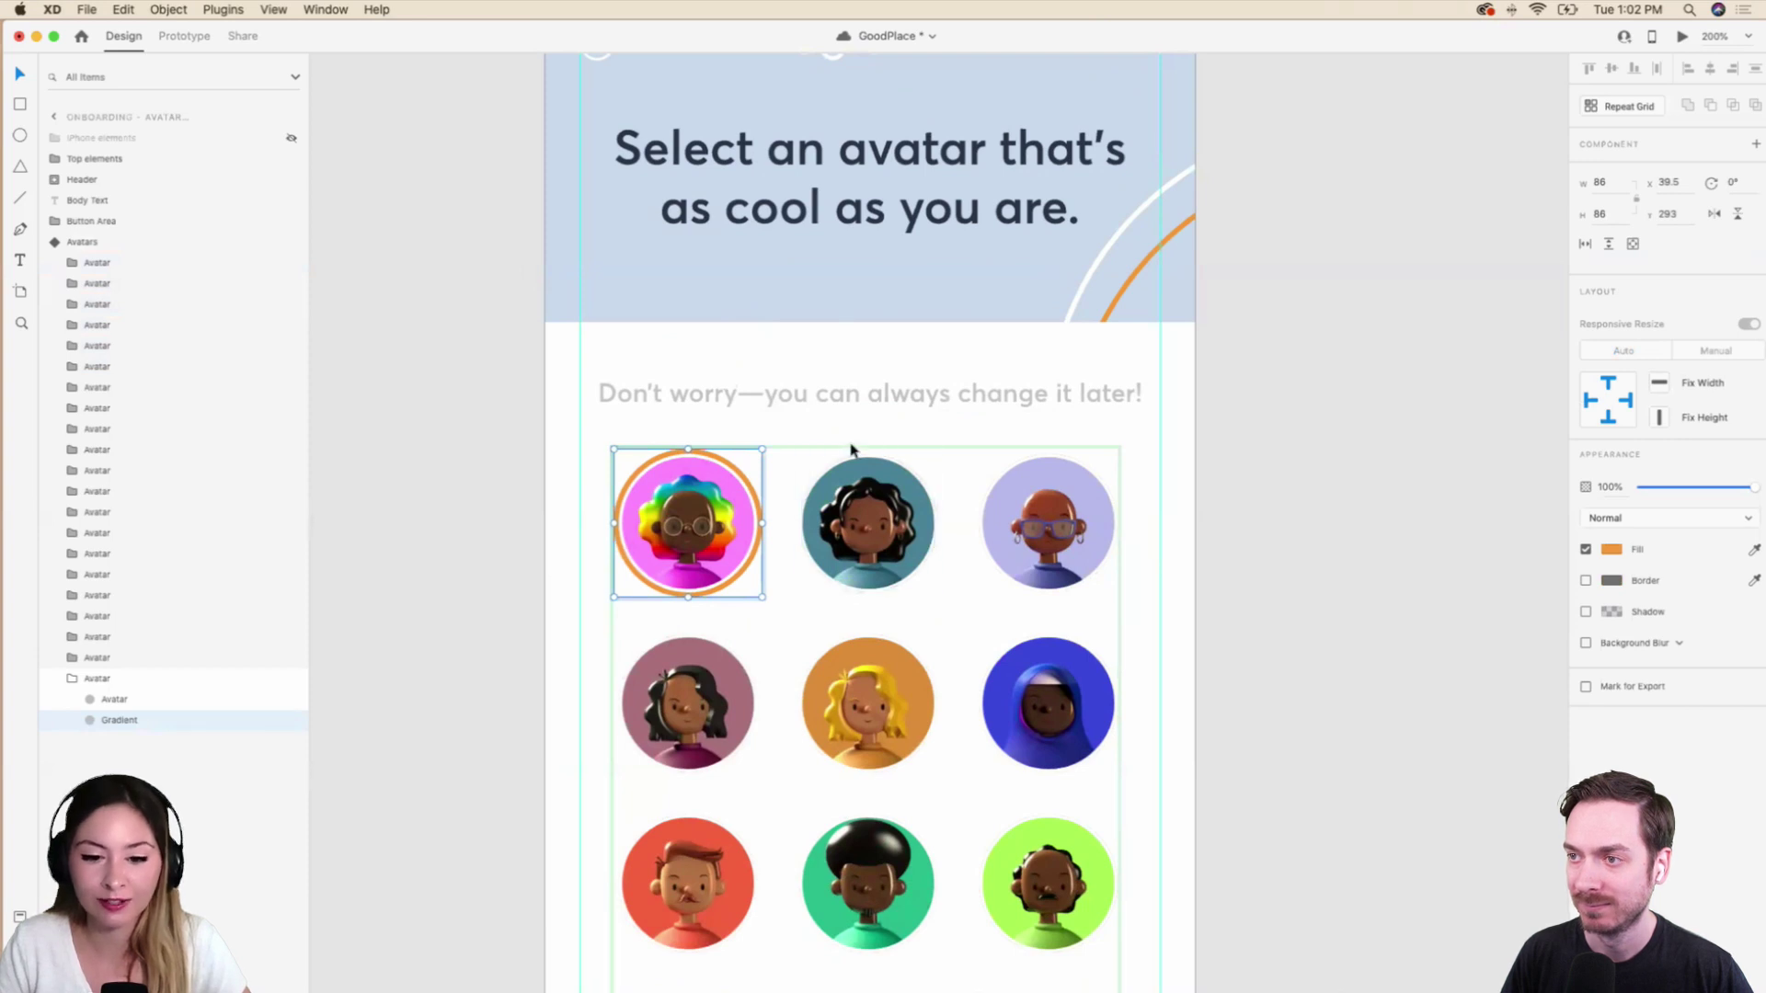
Compare the Avatars component's Default State with its Selected 1 state.
scroll(851, 455, up, 3)
scroll(851, 451, down, 3)
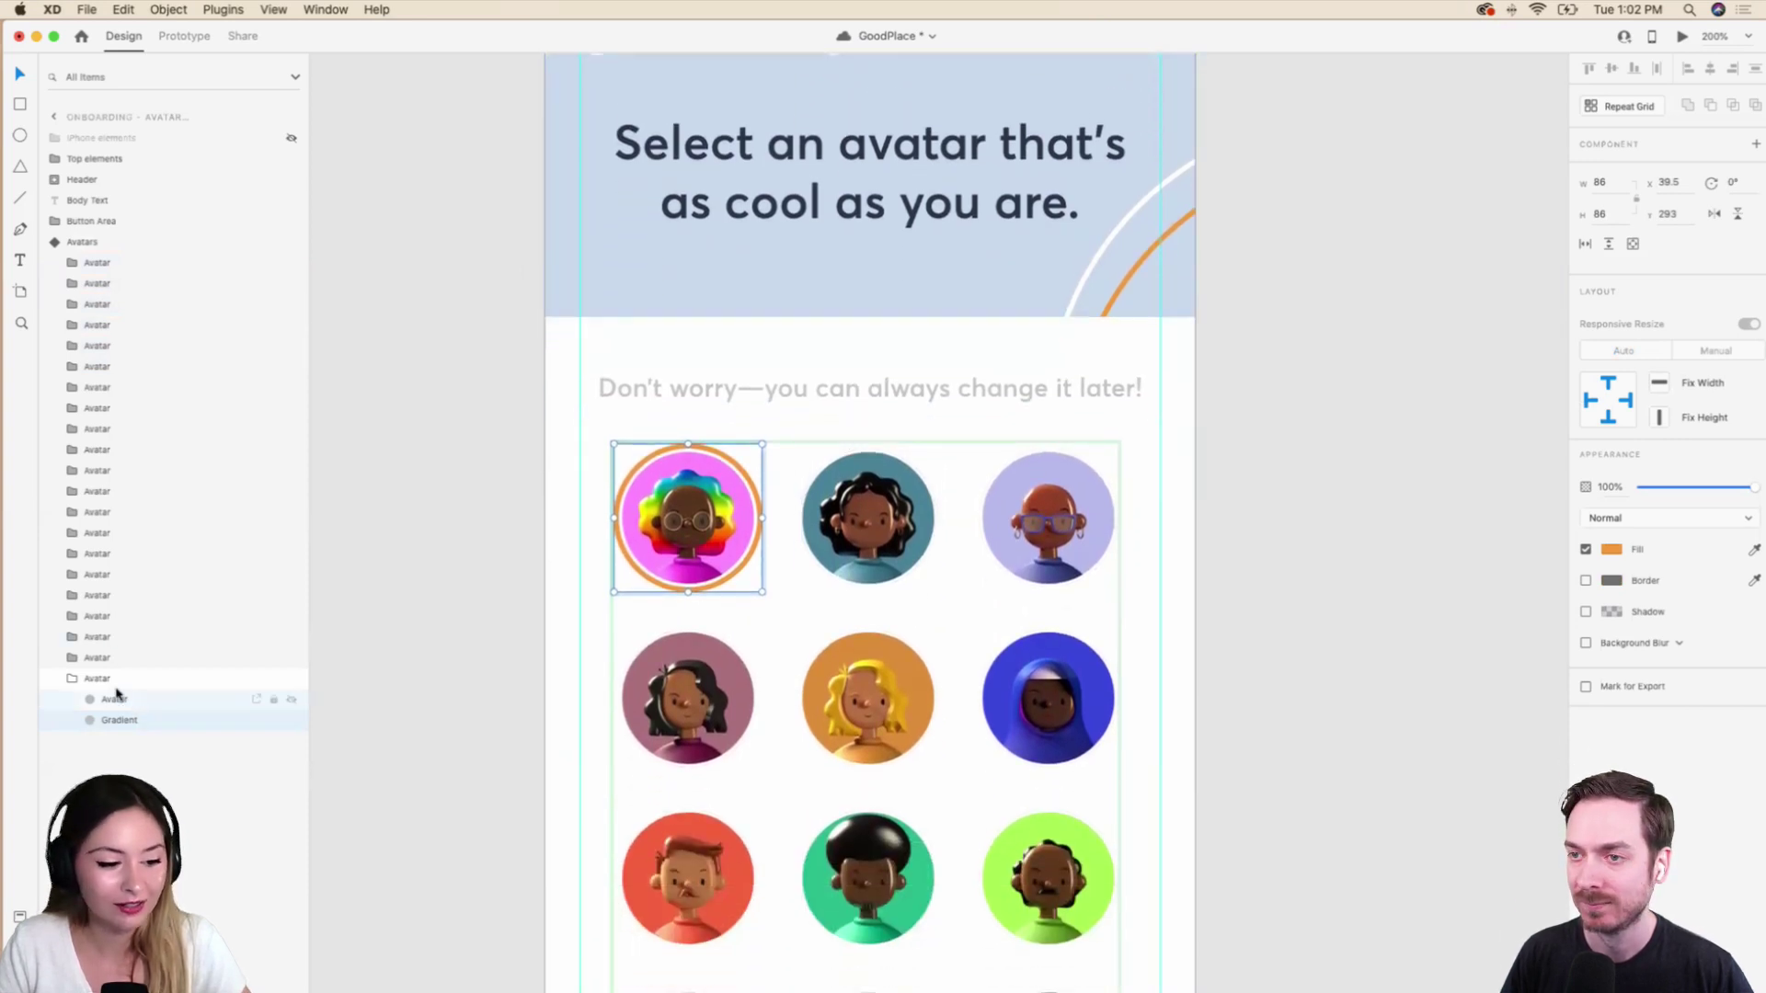
click(68, 681)
click(68, 681)
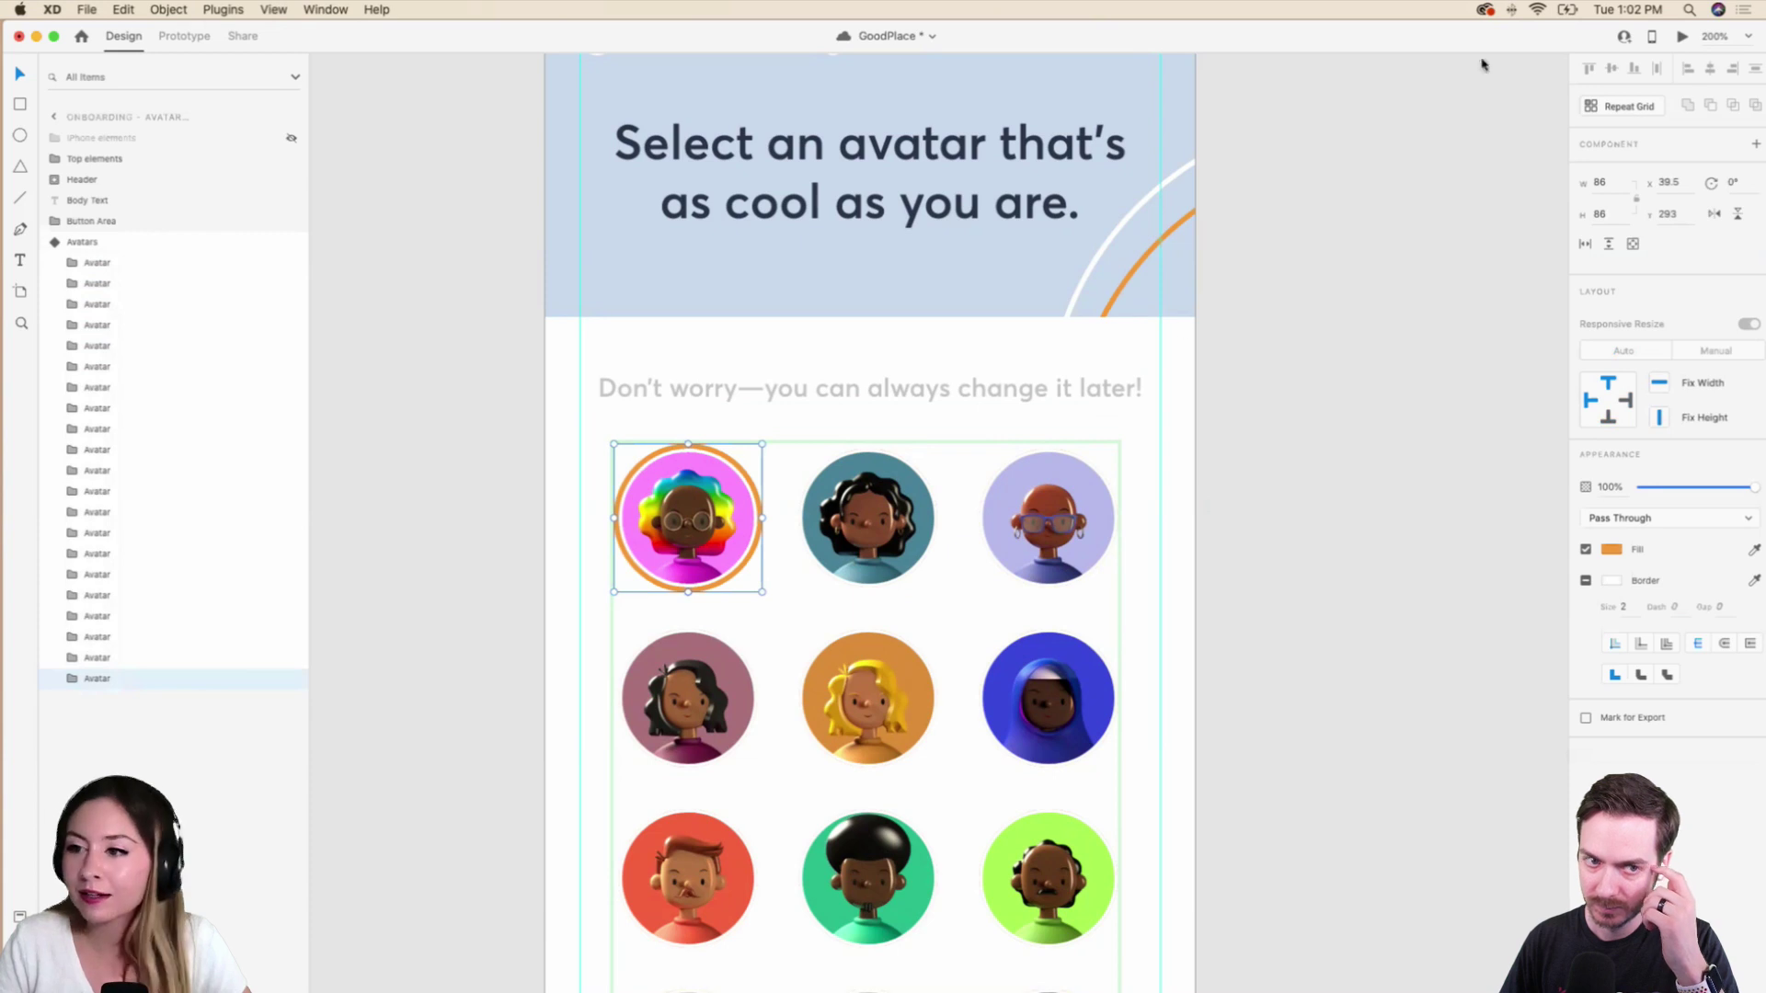
click(101, 242)
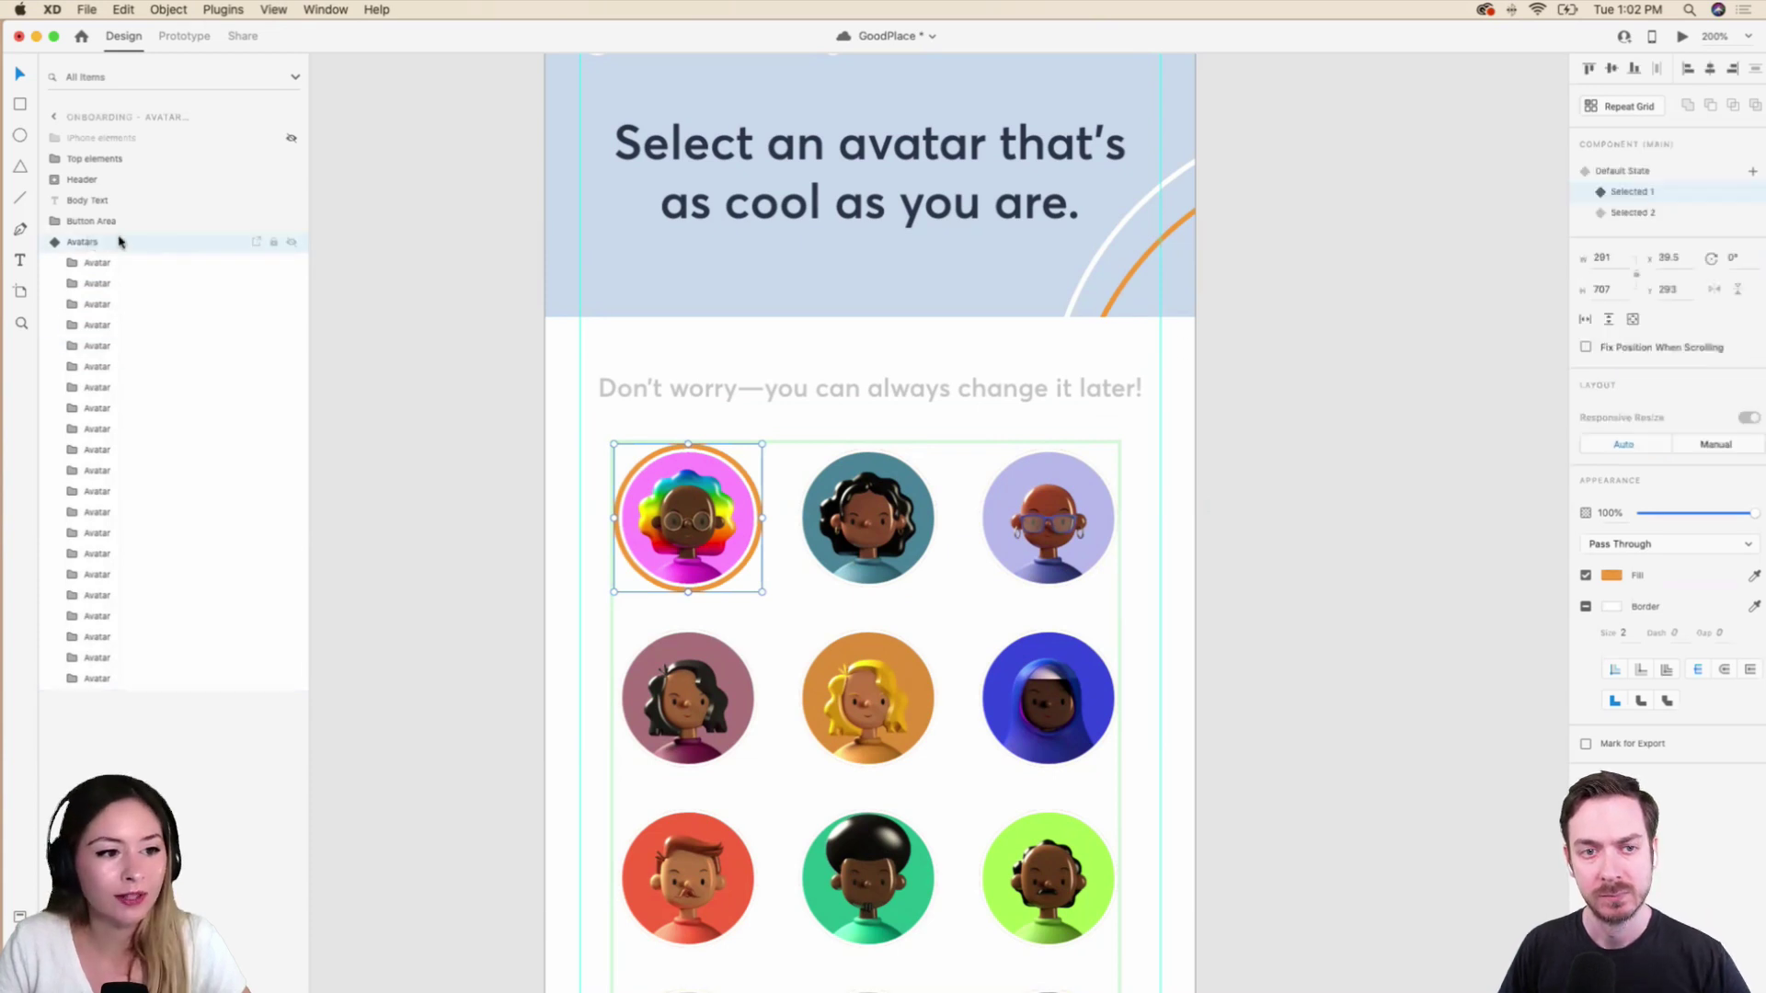
click(1663, 171)
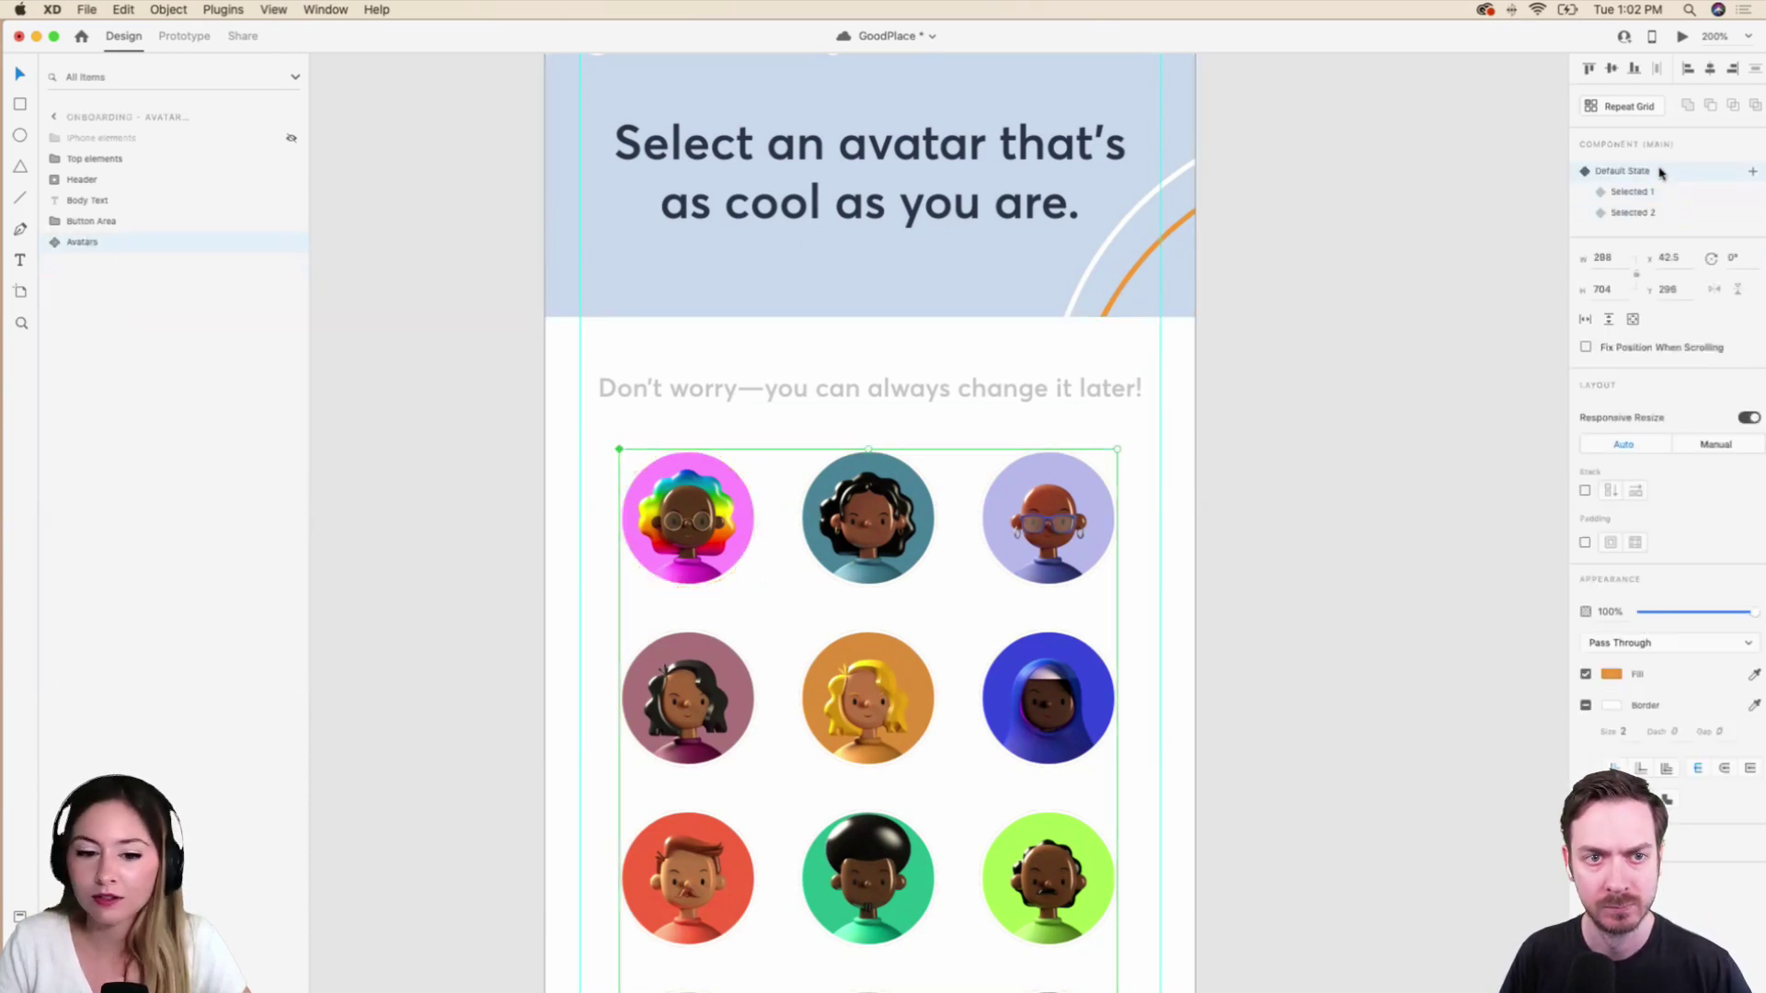
click(1658, 190)
In the Selected 2 state, enlarge the yellow-haired avatar's Gradient circle from its center to about 88 × 88 as a surrounding ring.
click(1659, 213)
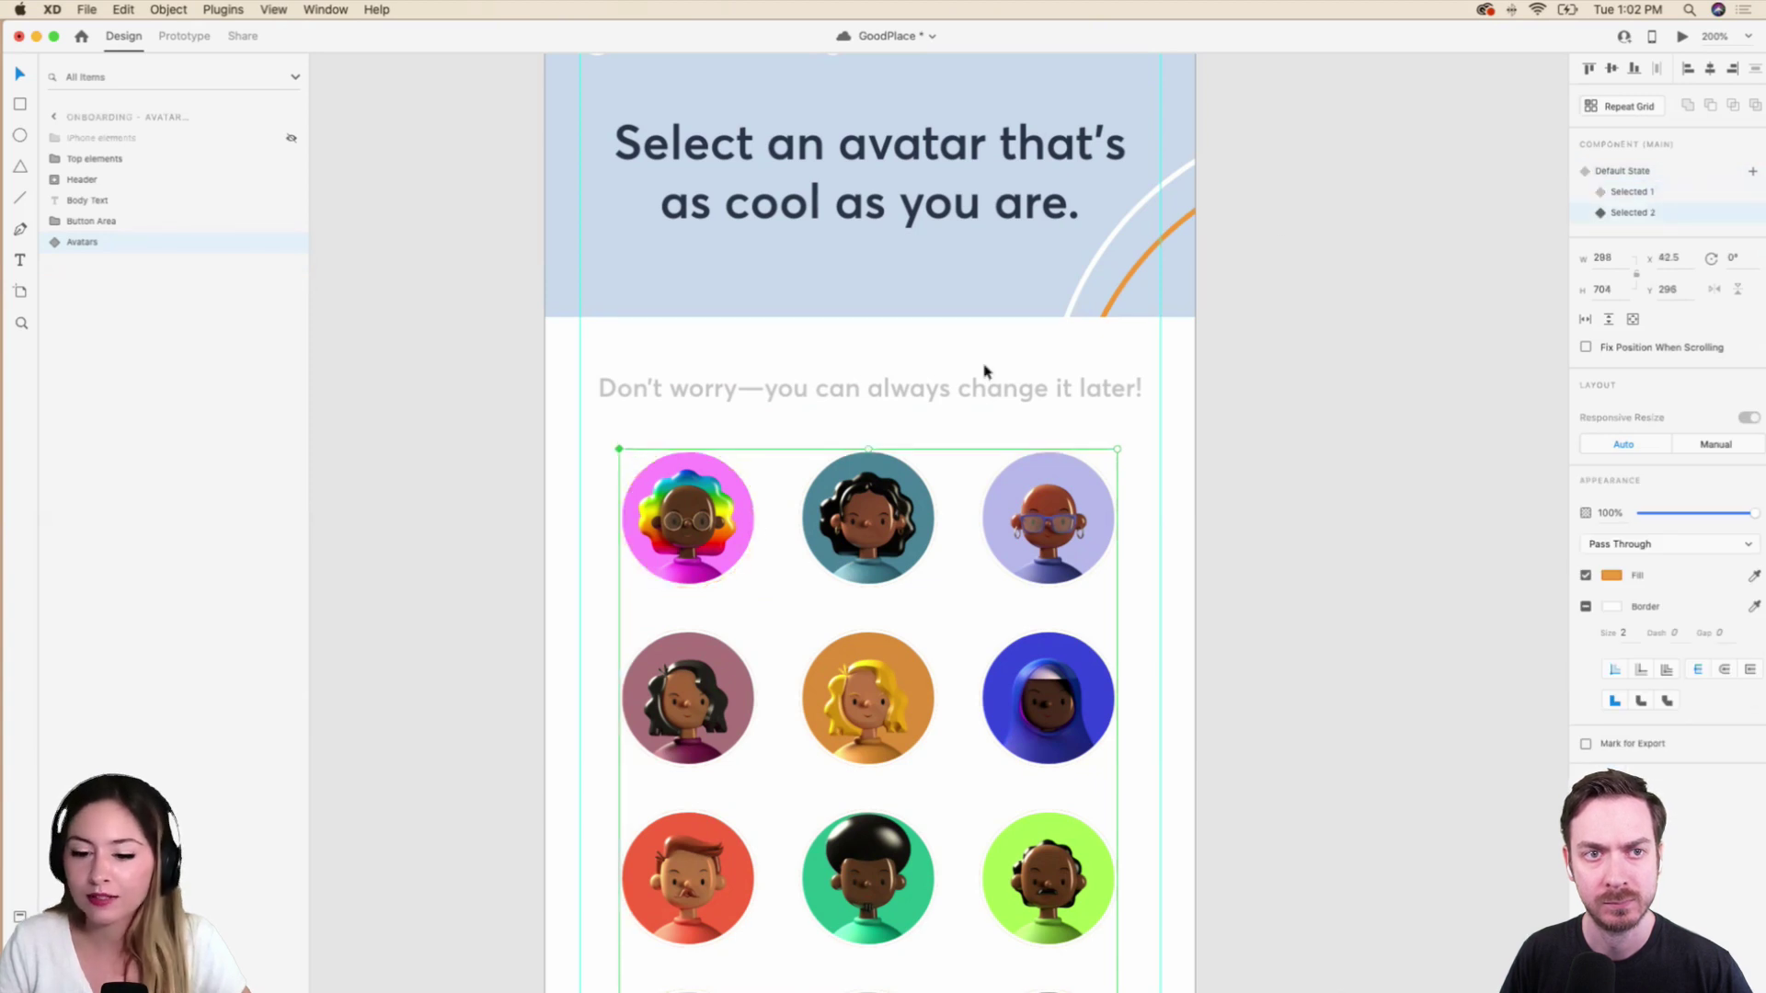
scroll(989, 386, down, 3)
double_click(858, 488)
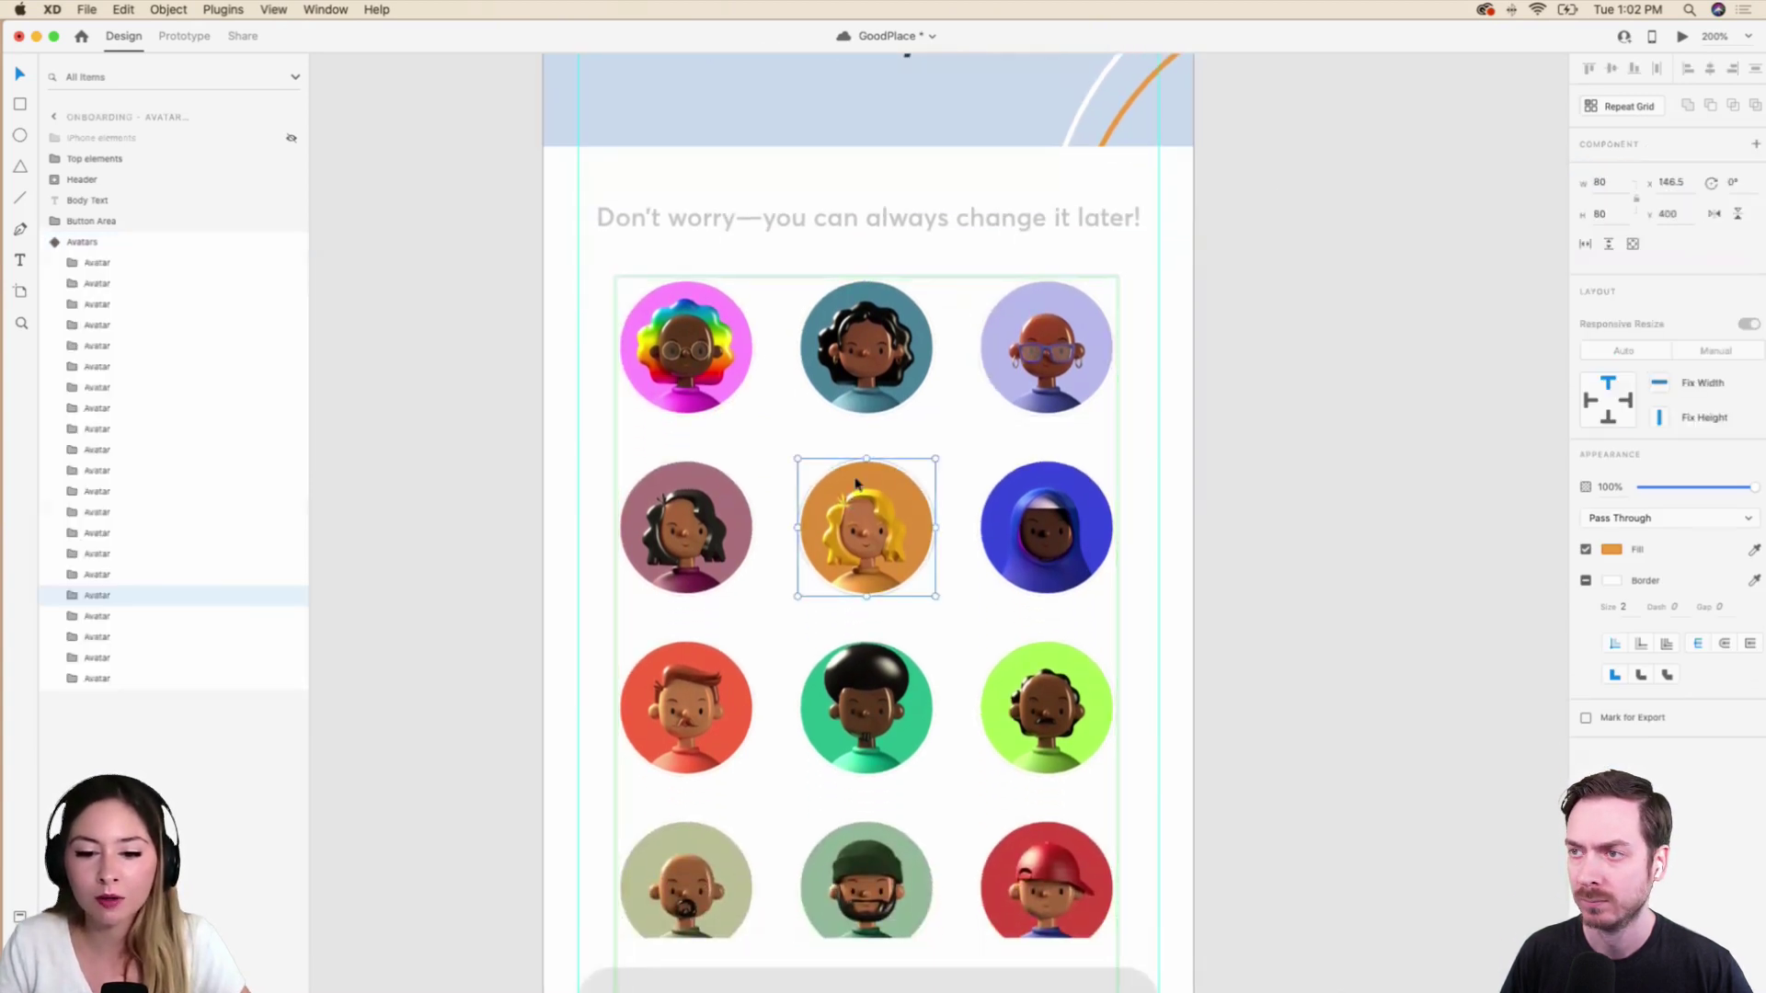
click(78, 598)
click(105, 617)
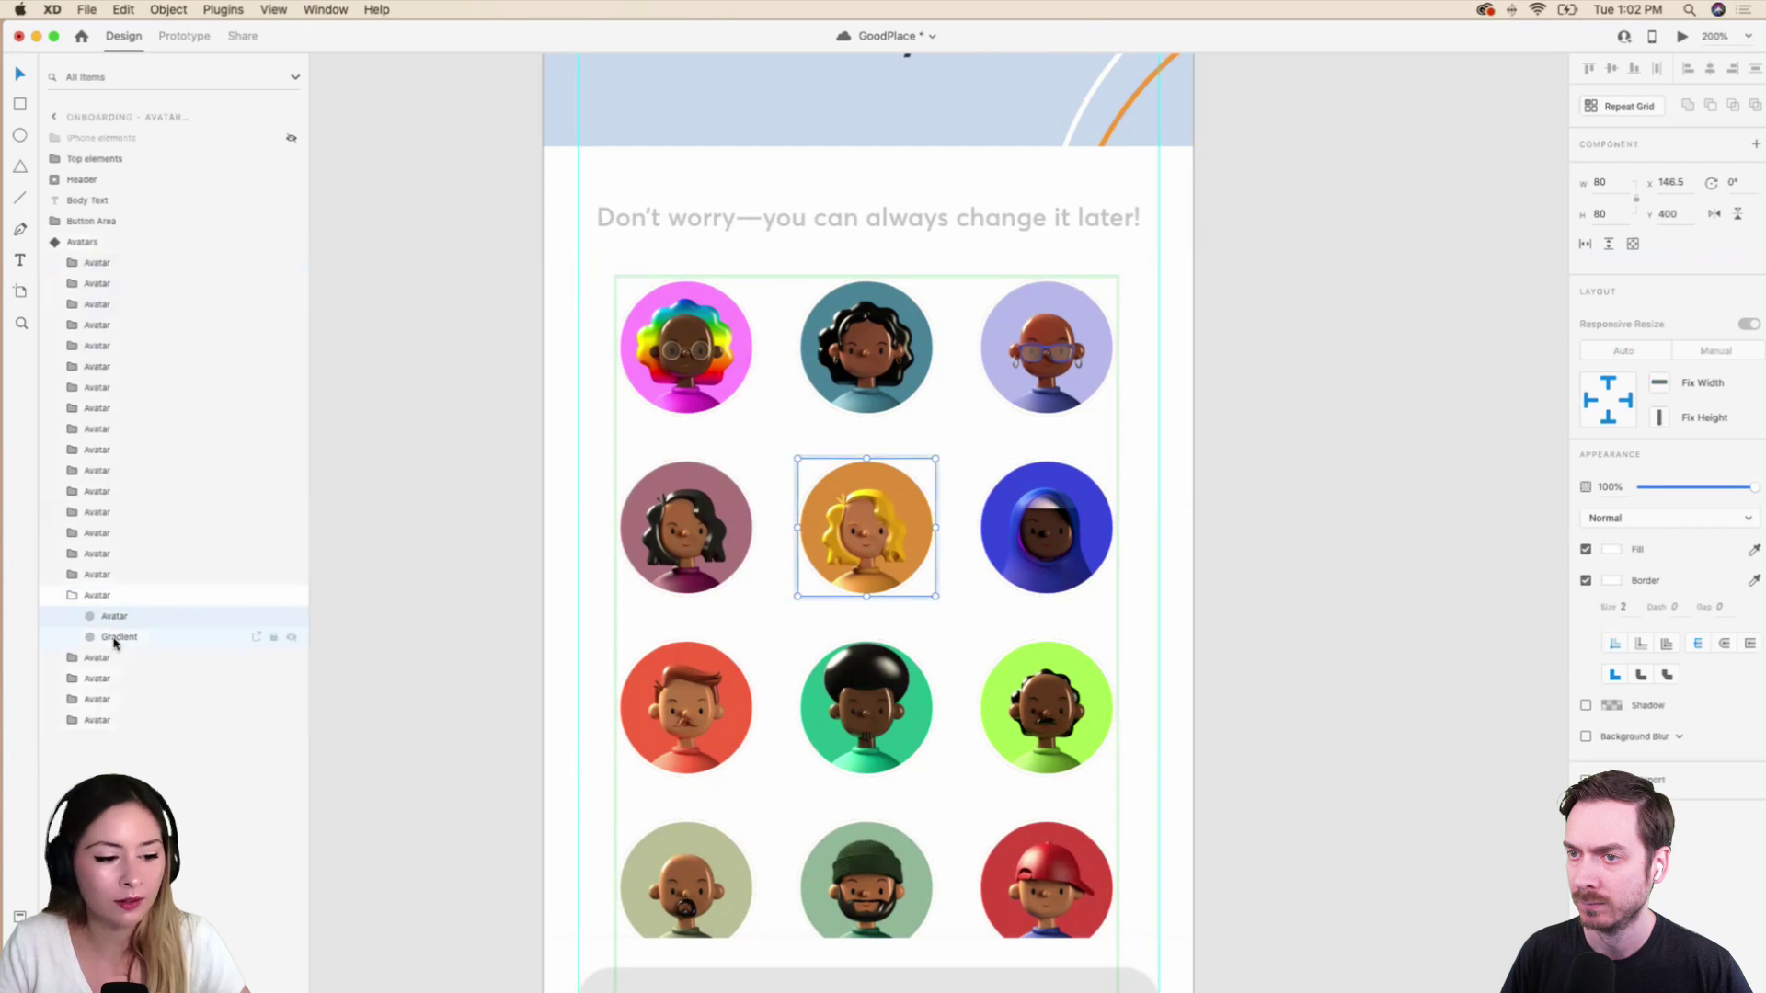
click(114, 638)
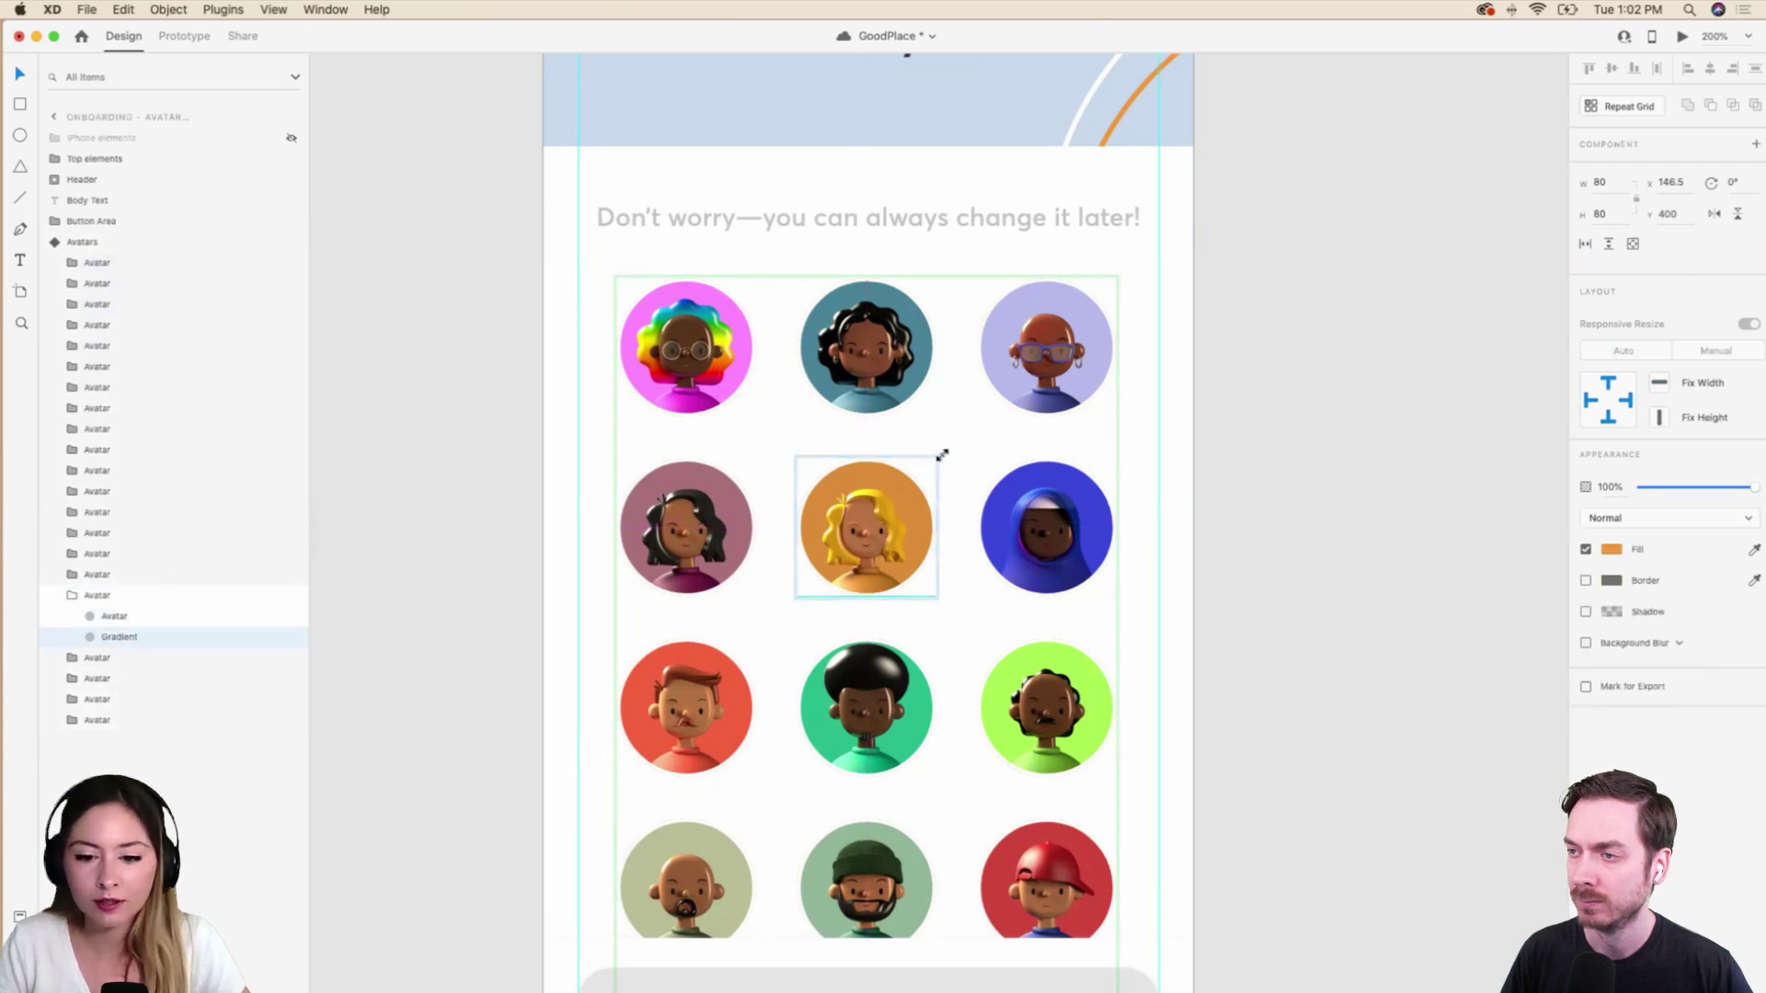
drag(942, 454, 945, 450)
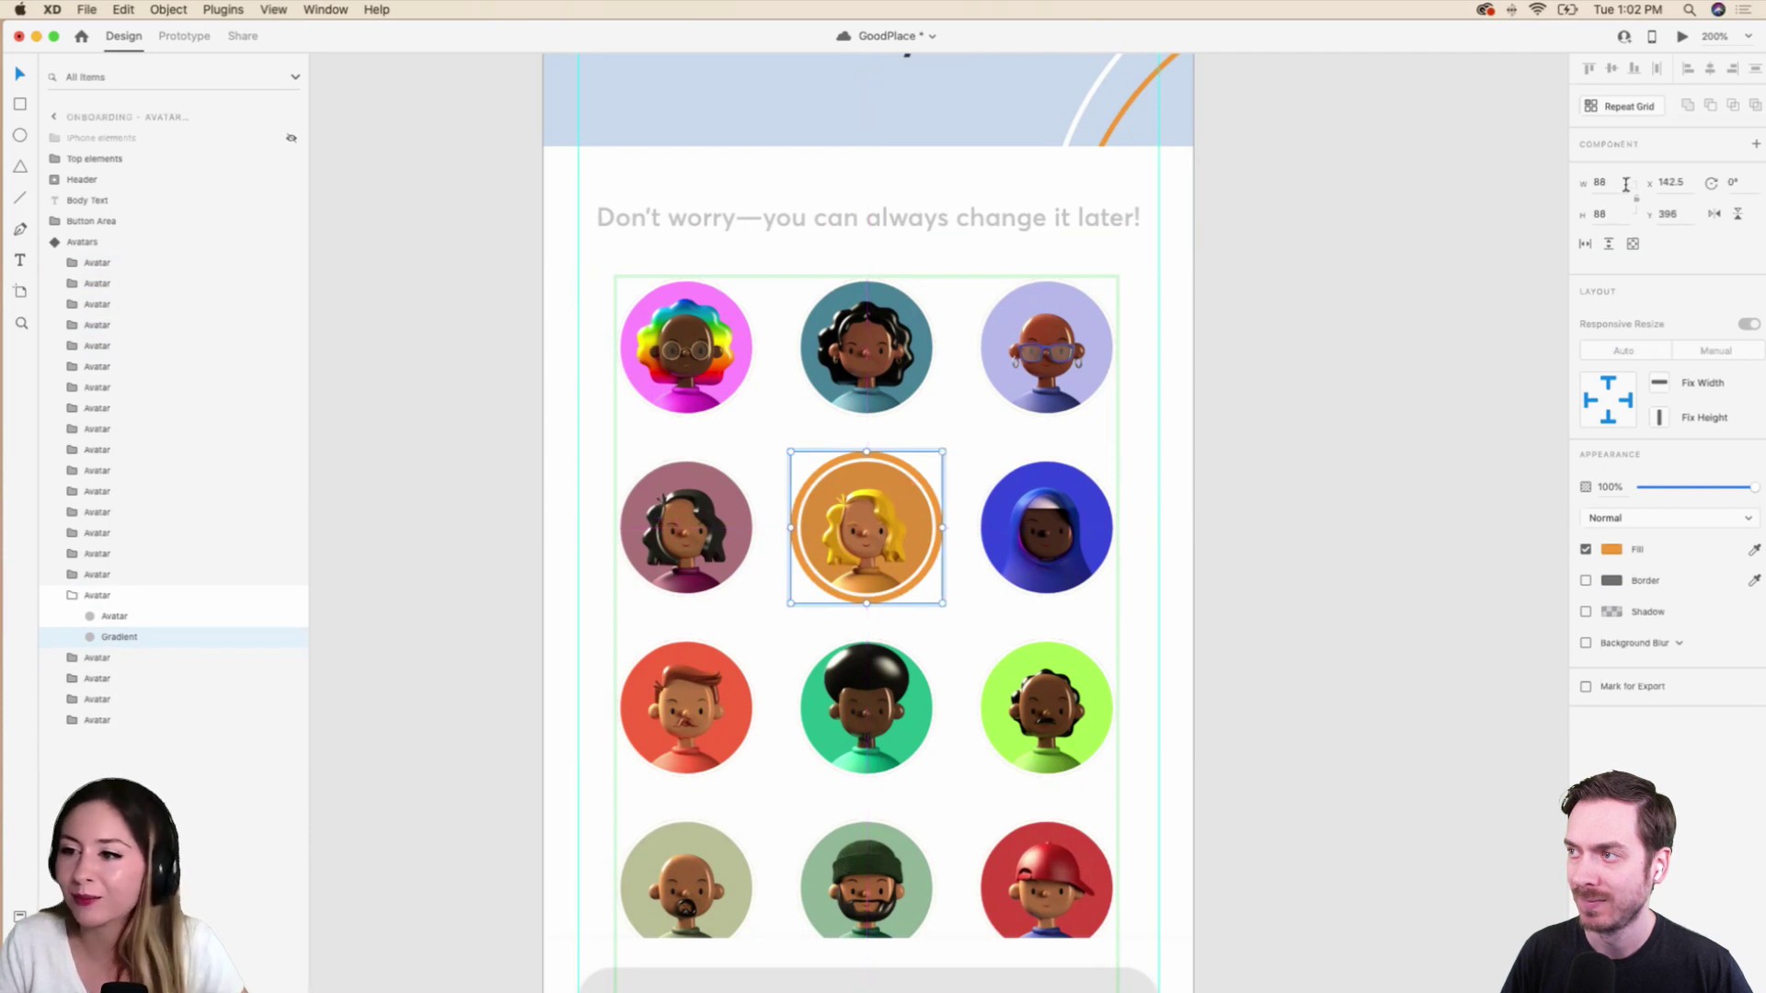
Try setting the width of the yellow-haired avatar's Gradient circle to 80.
click(1622, 185)
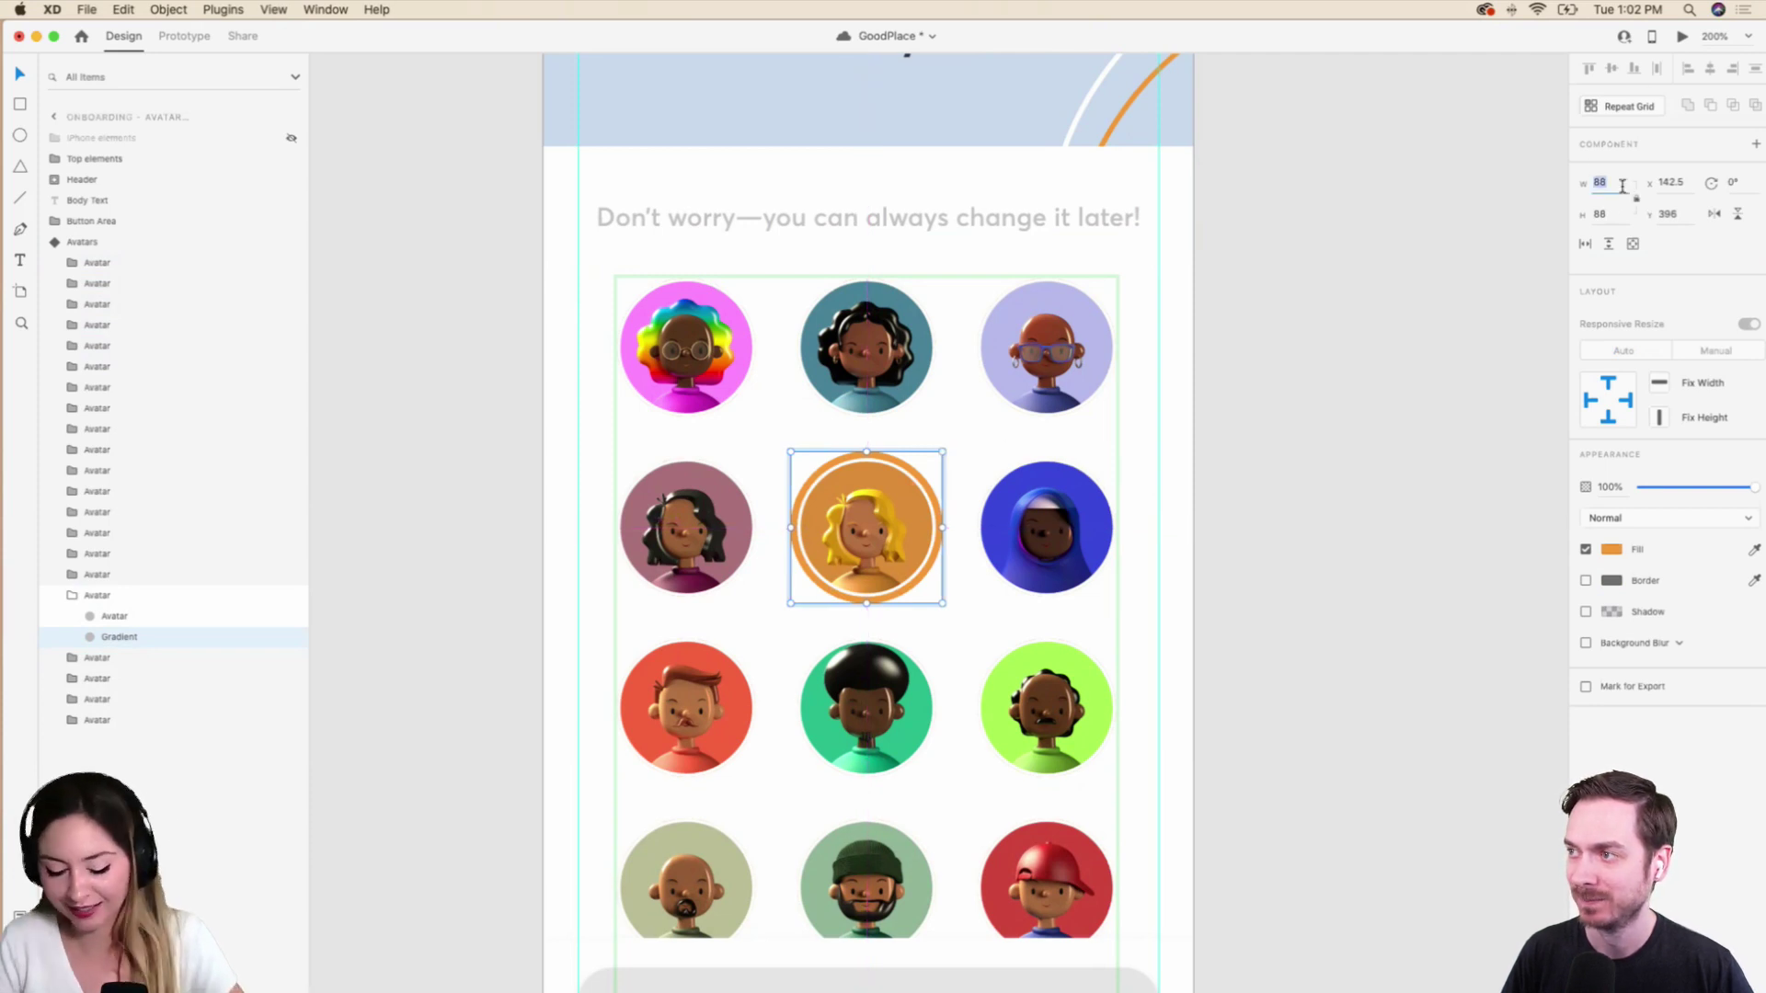
text(80)
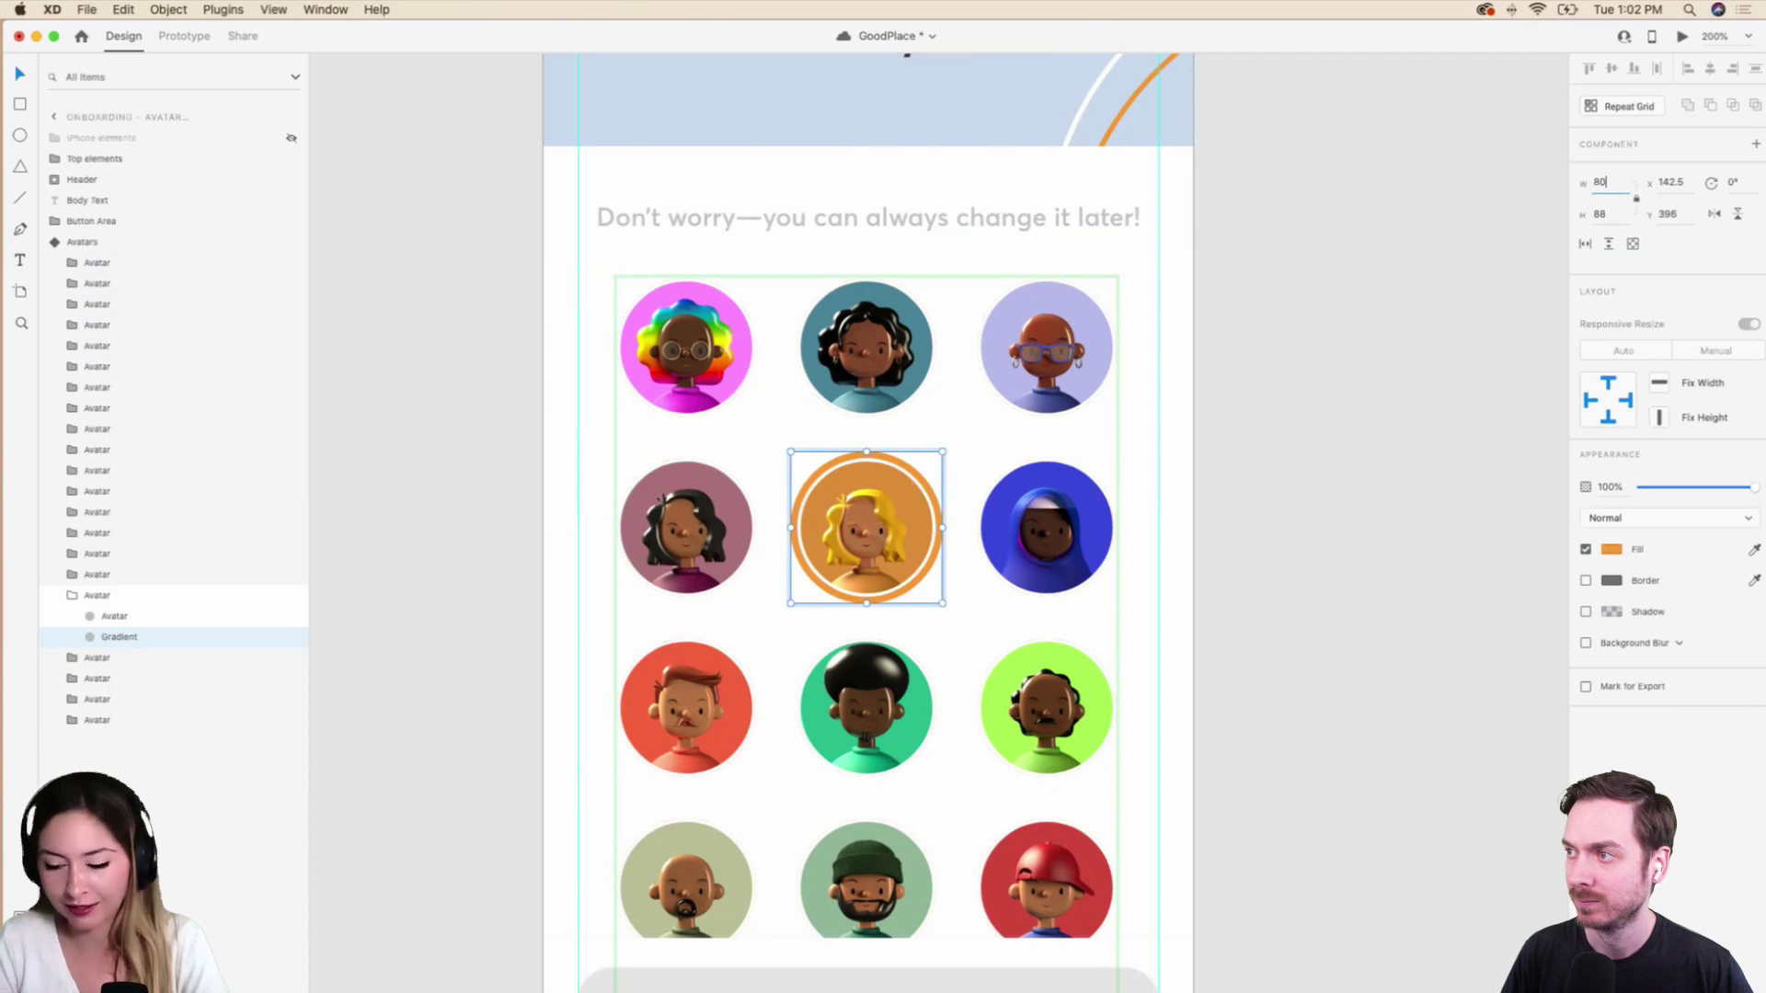
key(Return)
key(cmd+z)
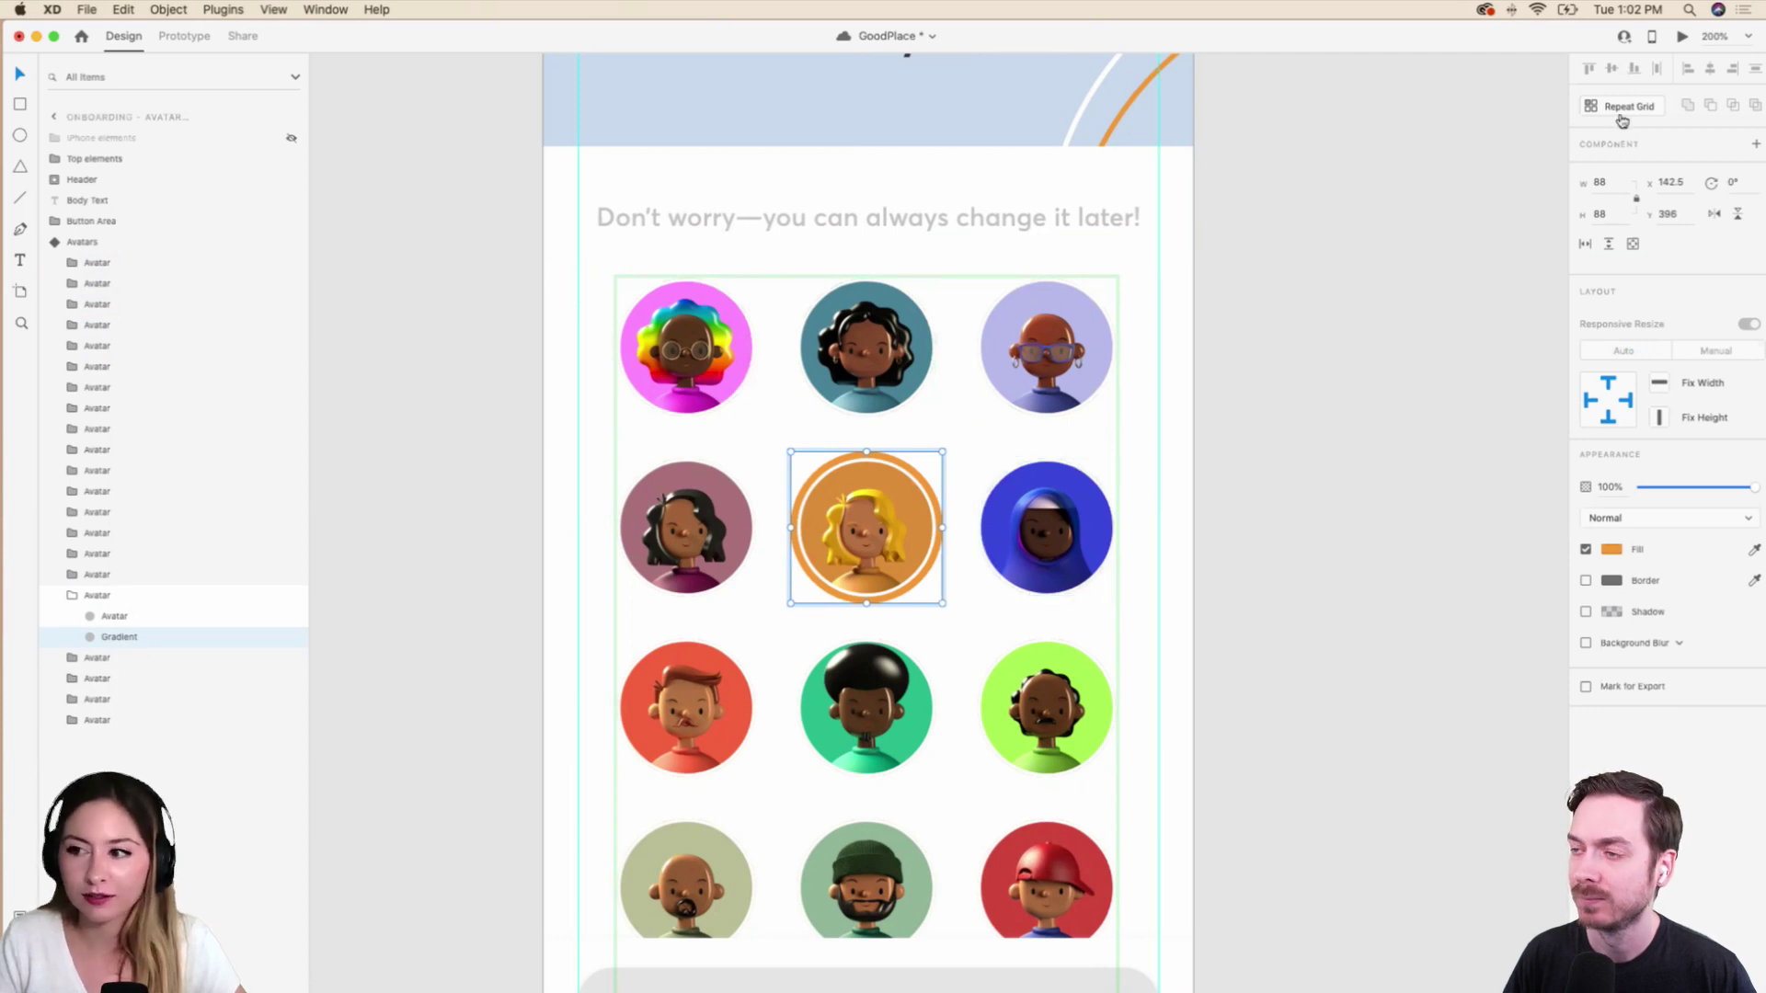
Set the yellow-haired avatar's Gradient circle to 90 × 90 with locked proportions.
click(1614, 180)
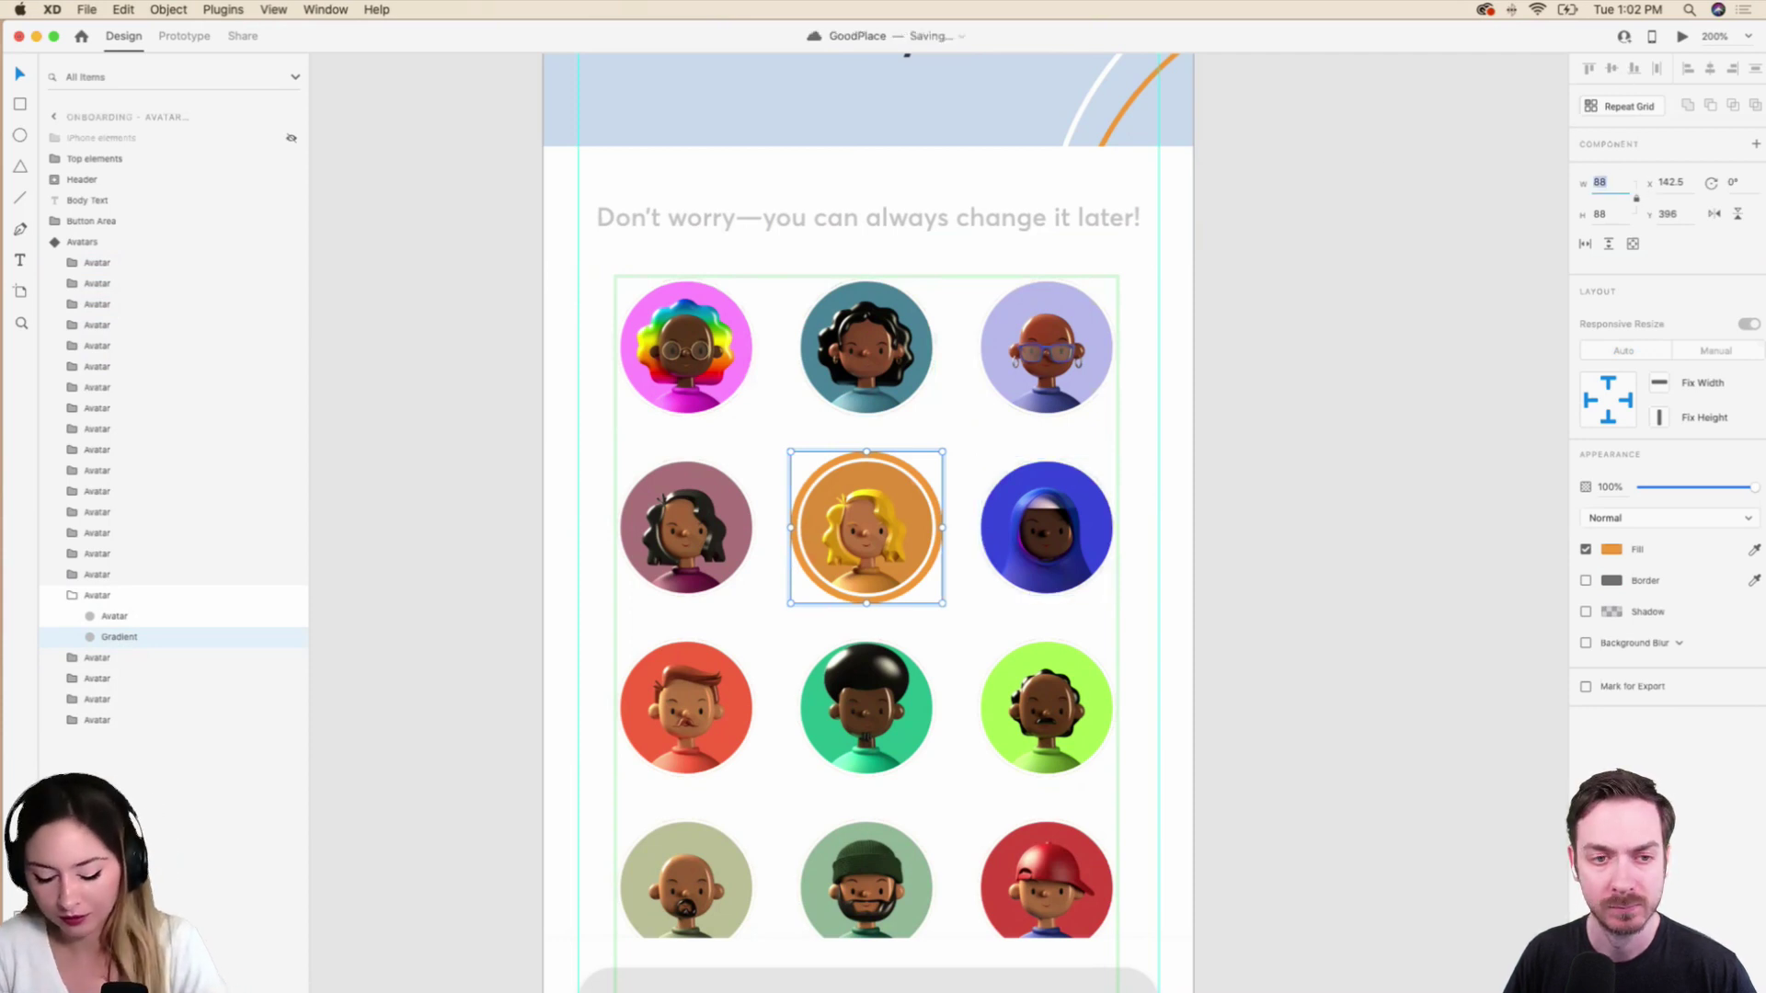
text(90)
key(Return)
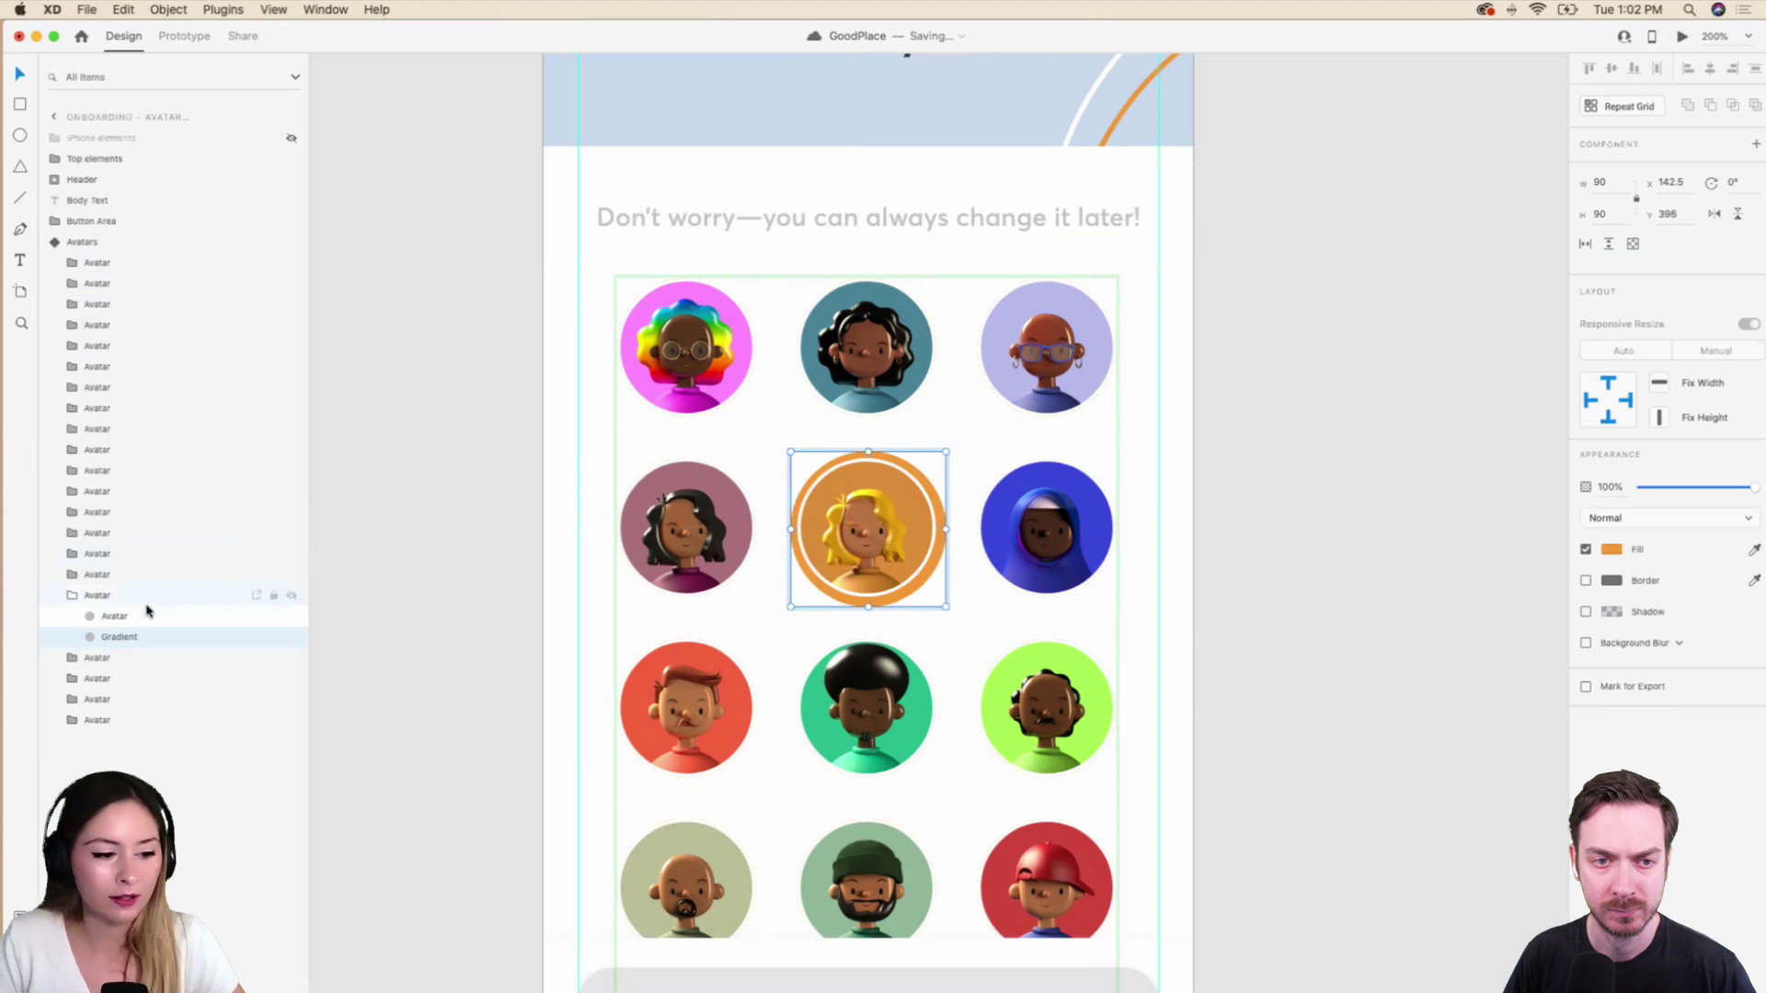
Center the yellow-haired avatar and its Gradient ring on each other vertically and horizontally.
shift+click(145, 615)
click(1612, 70)
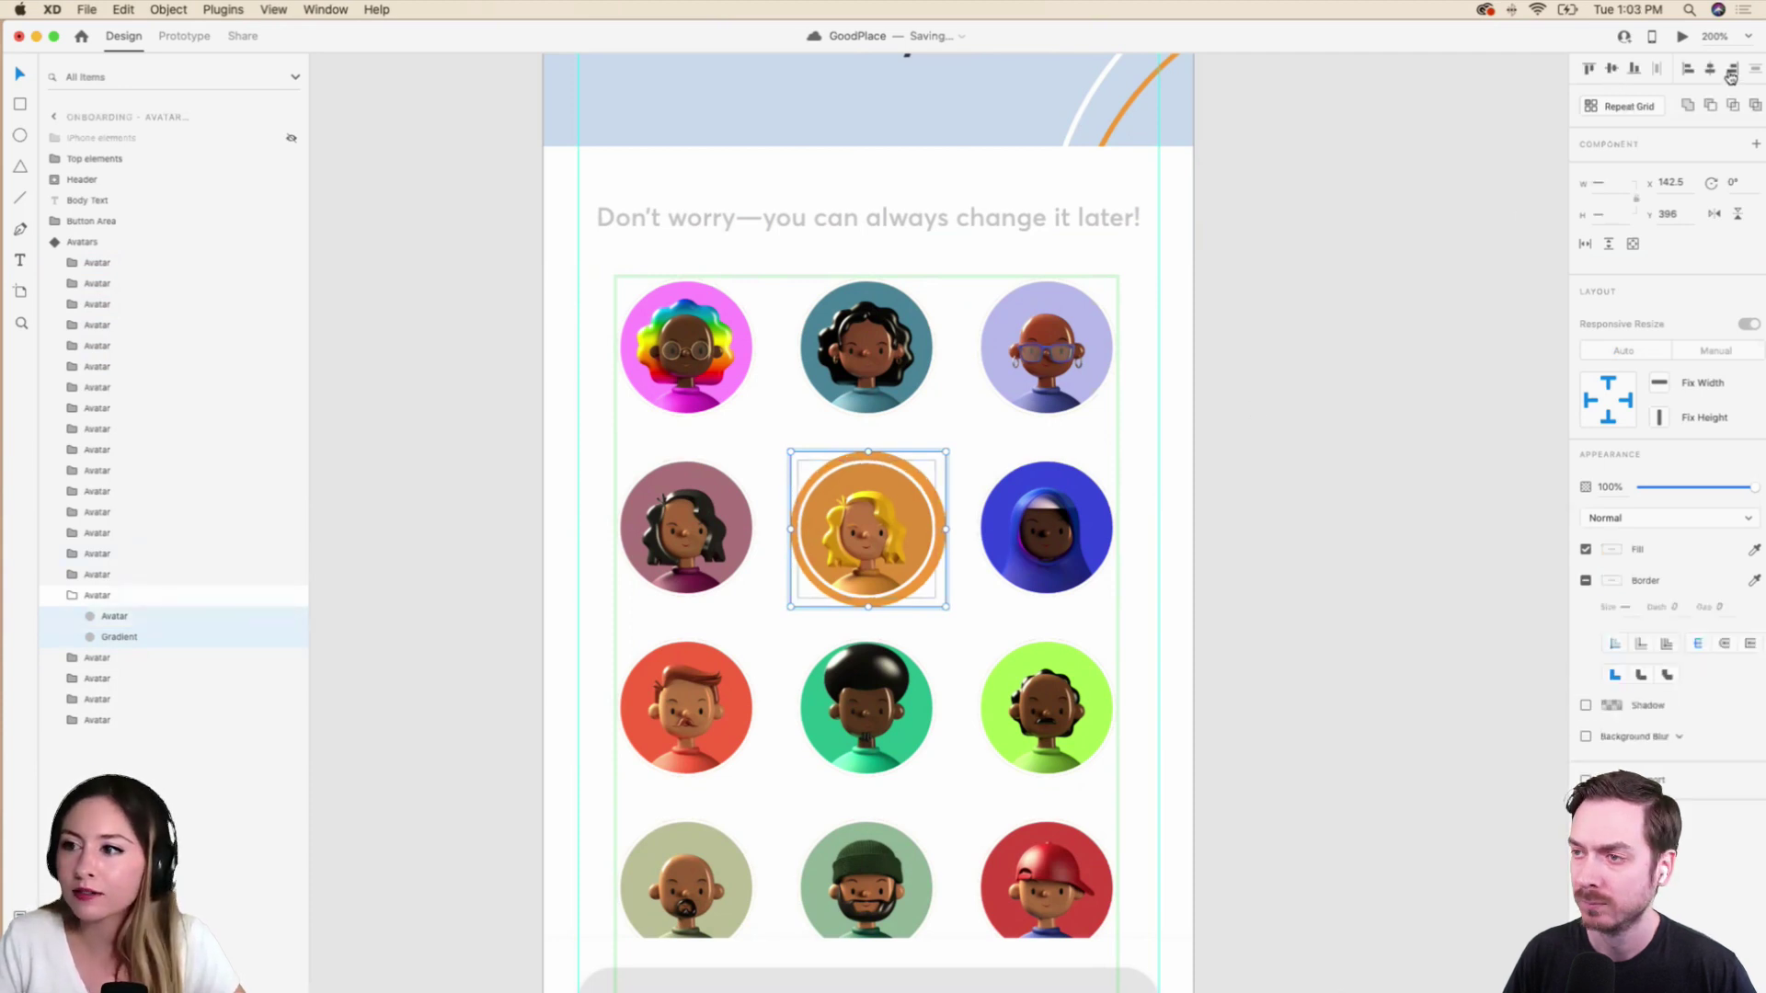
click(1711, 70)
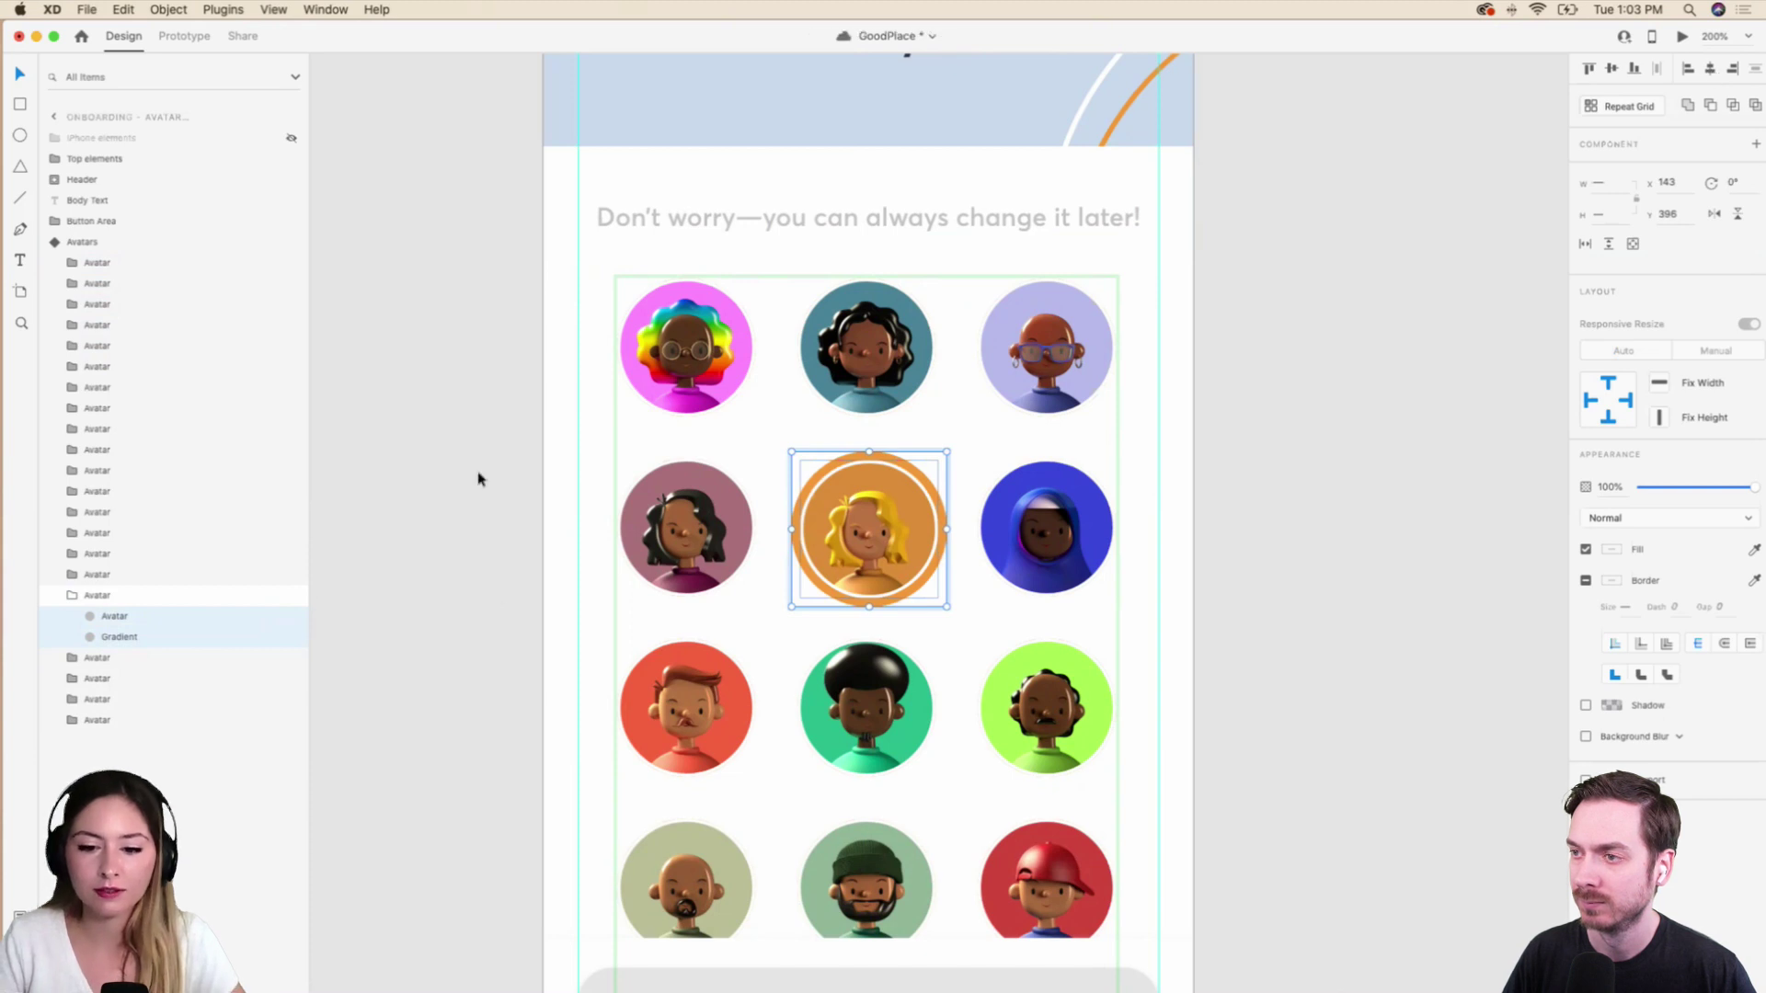
click(74, 596)
key(Escape)
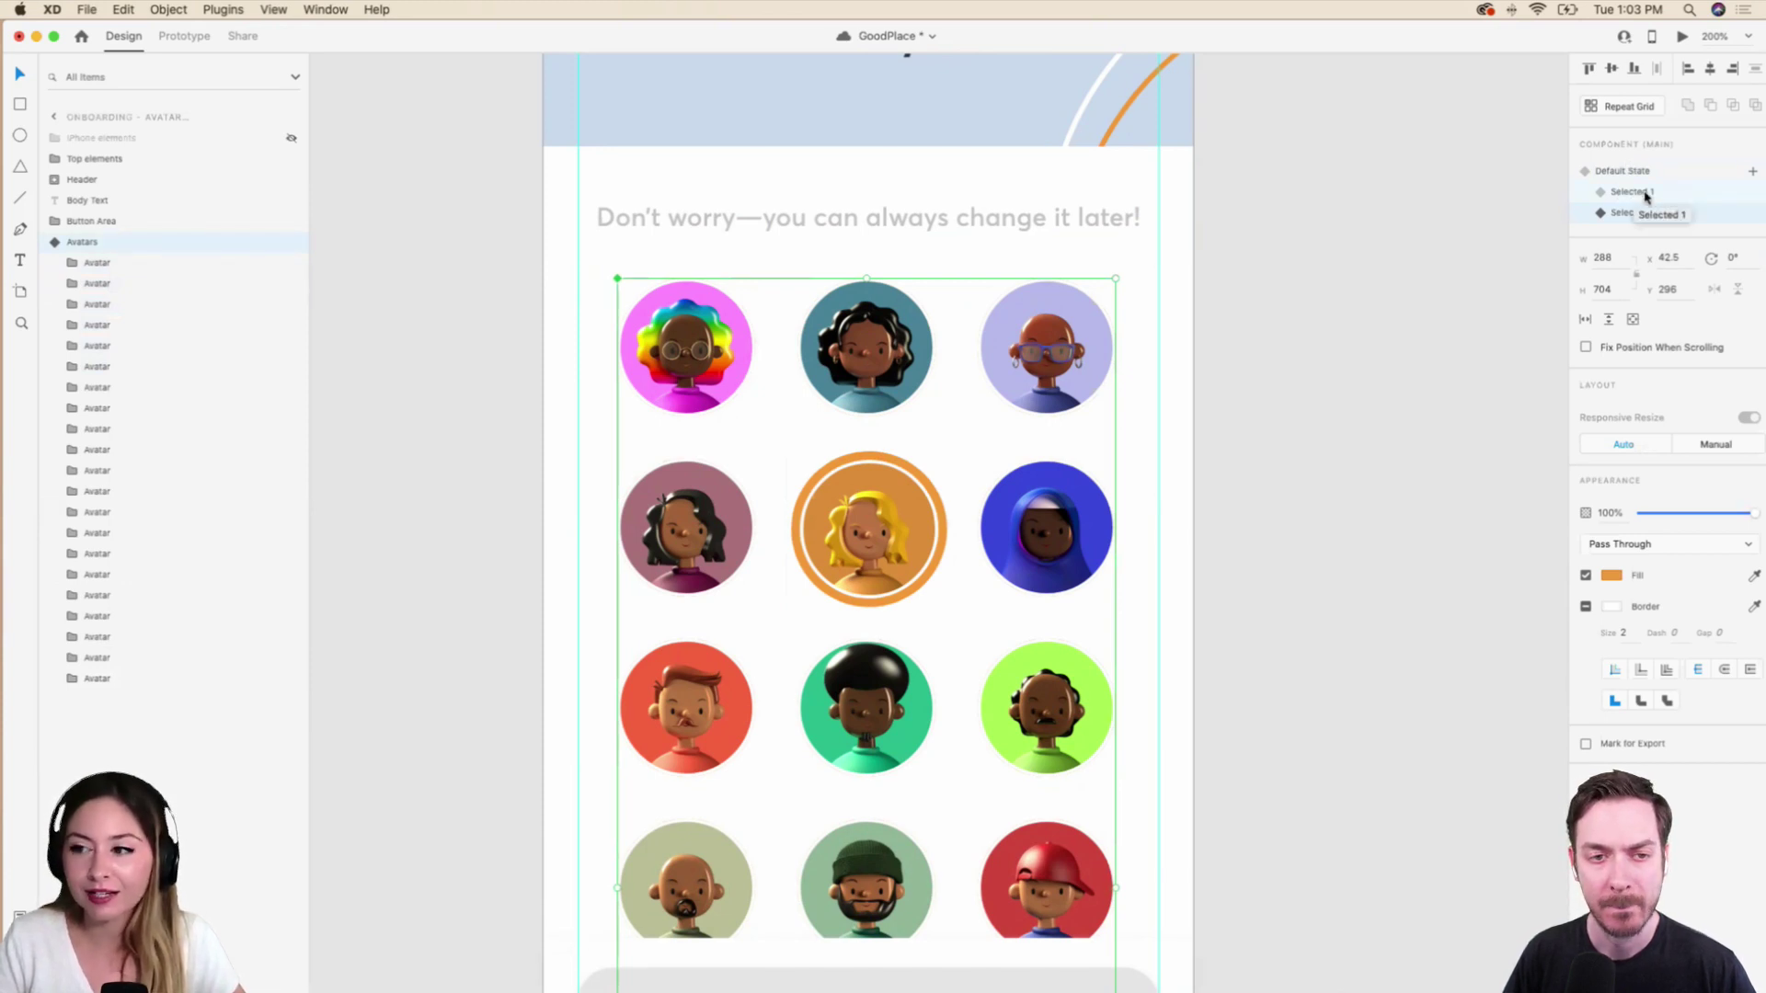
Compare the avatar rings in the Selected 1 and Selected 2 states.
click(1637, 195)
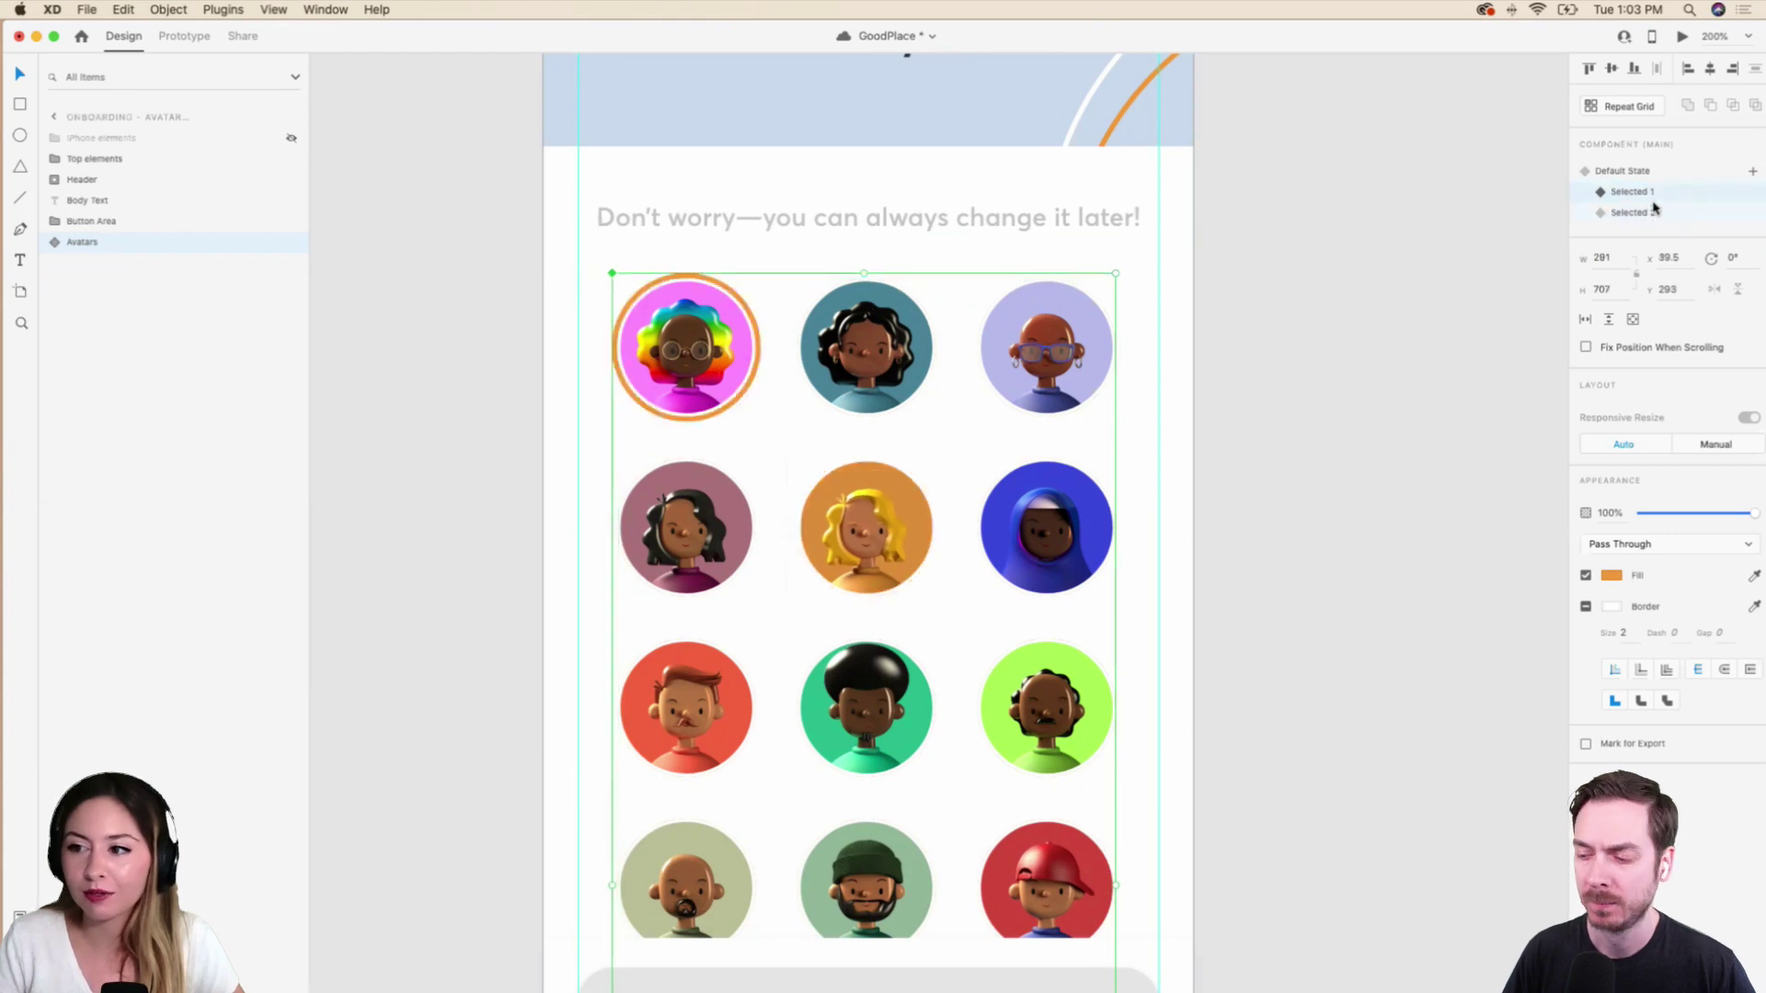
click(1653, 212)
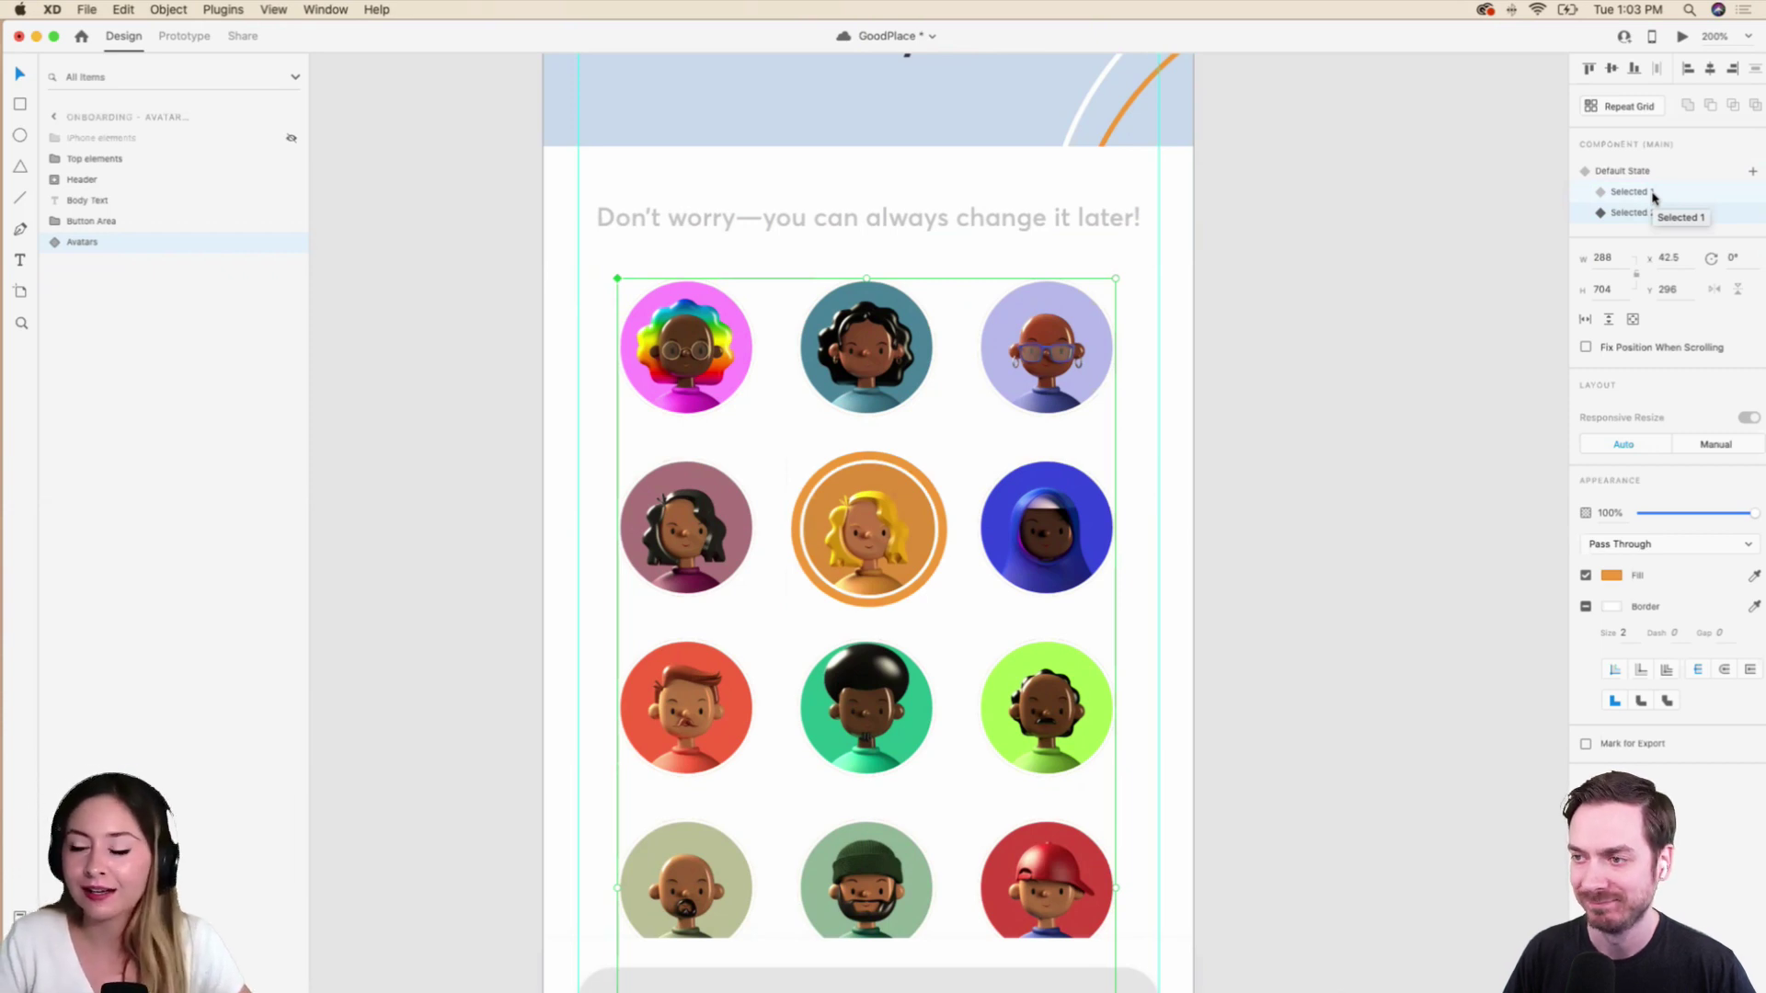
click(1653, 195)
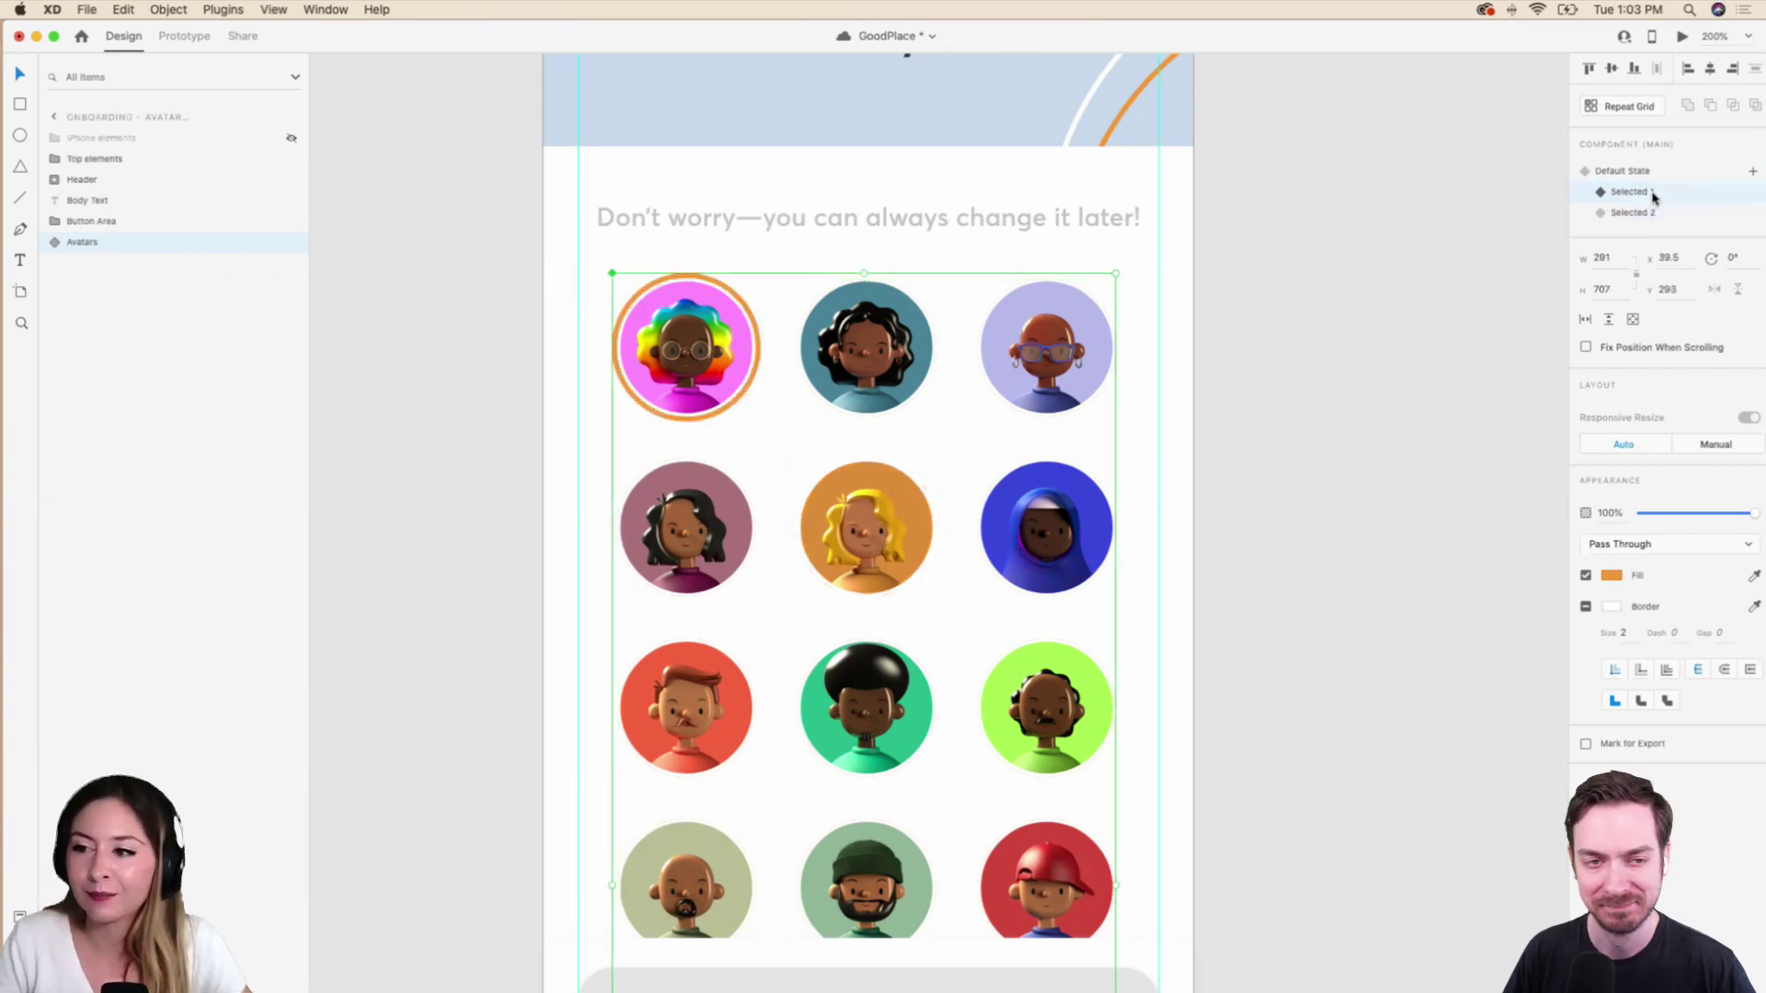
In the Selected 1 state, set the rainbow-haired first avatar's Gradient circle to 90 × 90.
double_click(659, 322)
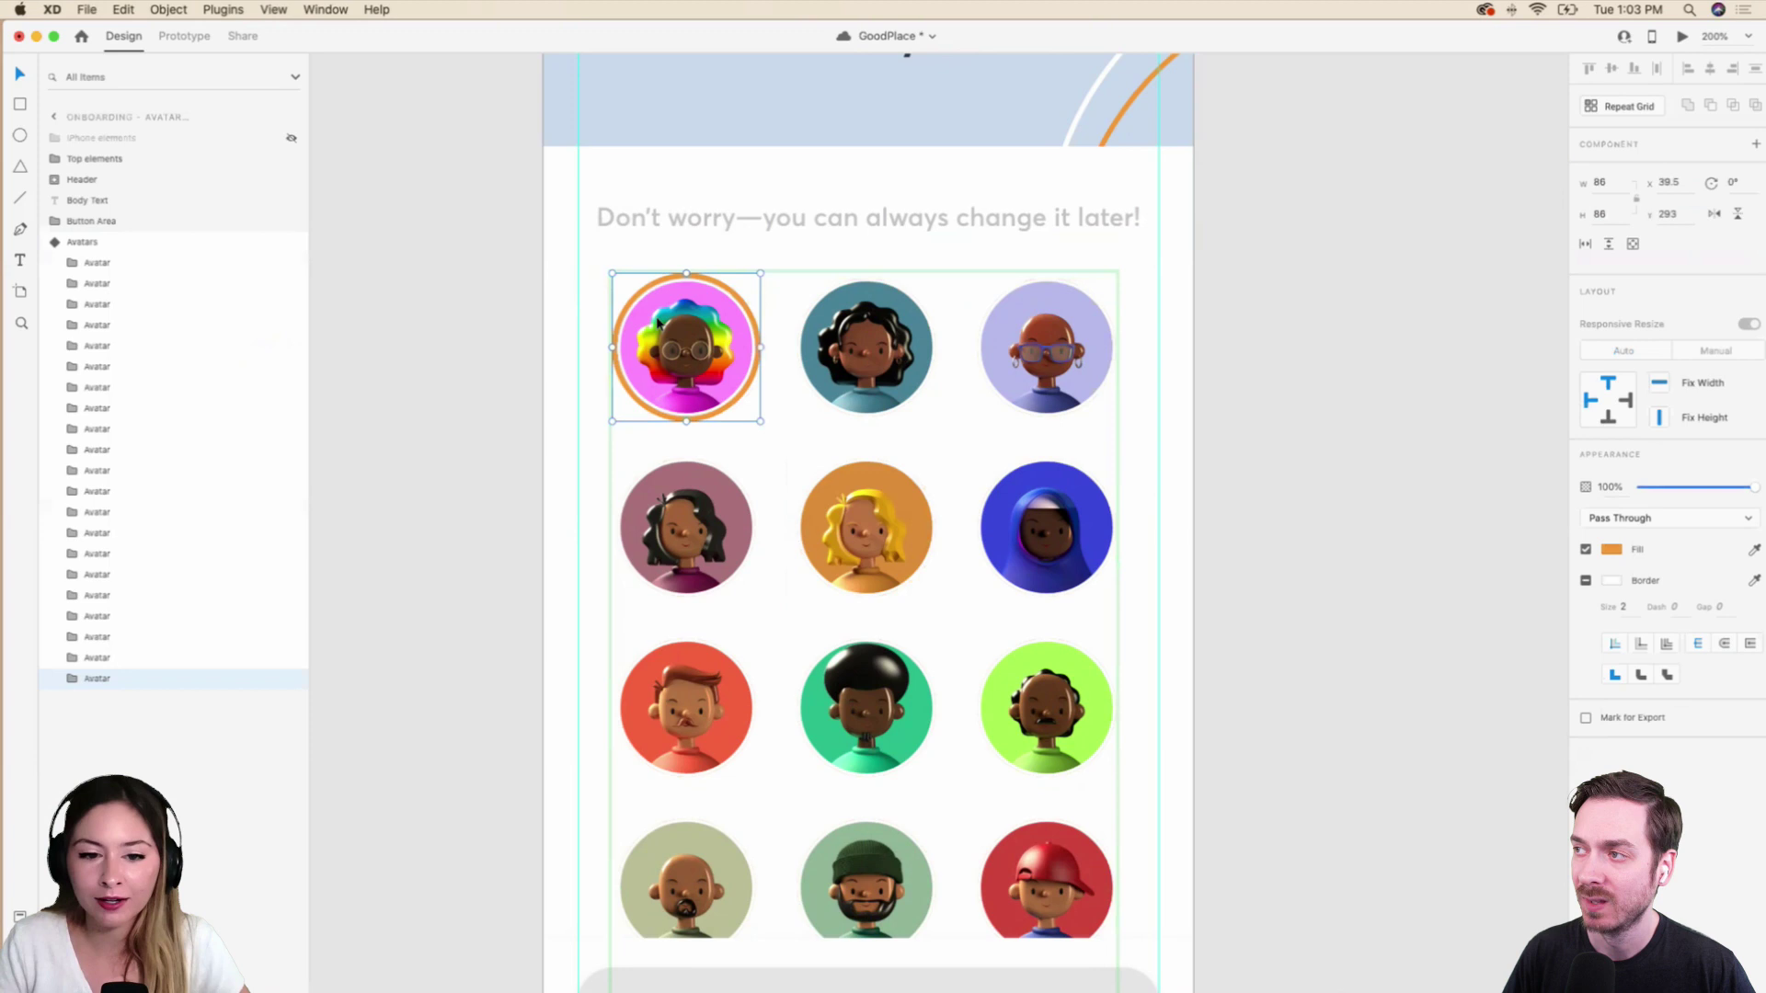
click(73, 683)
click(145, 699)
scroll(678, 493, up, 3)
scroll(678, 493, left, 3)
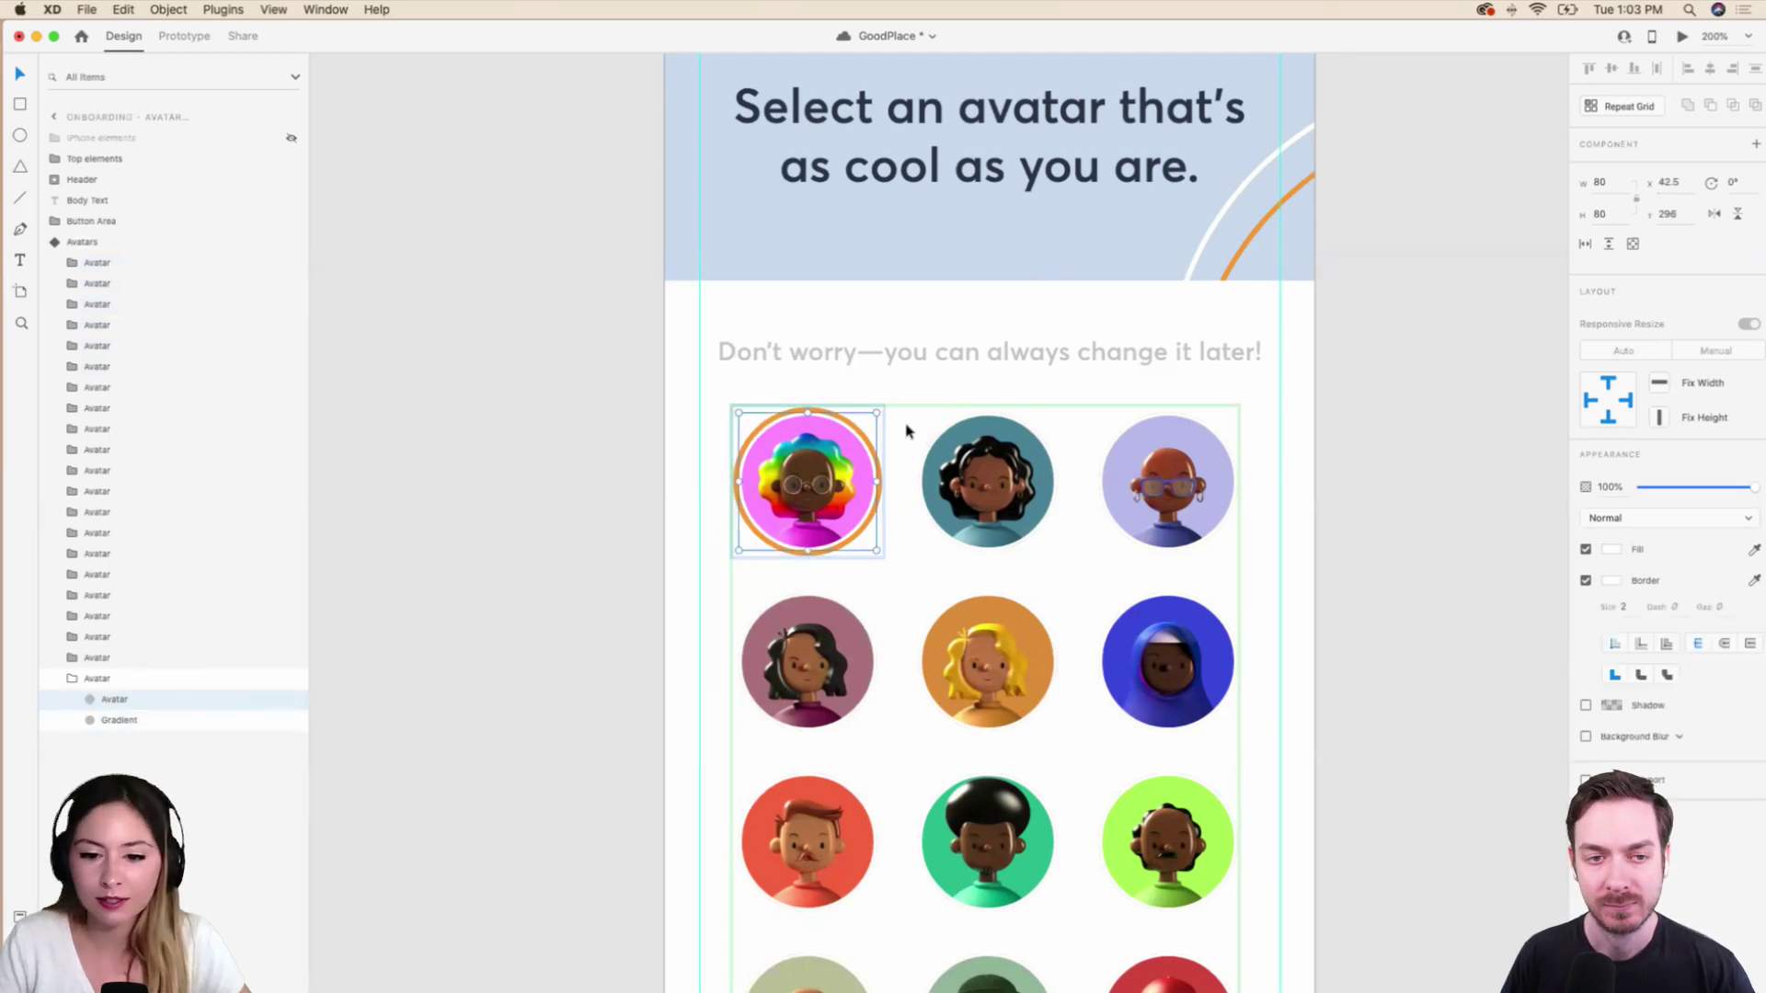
click(124, 721)
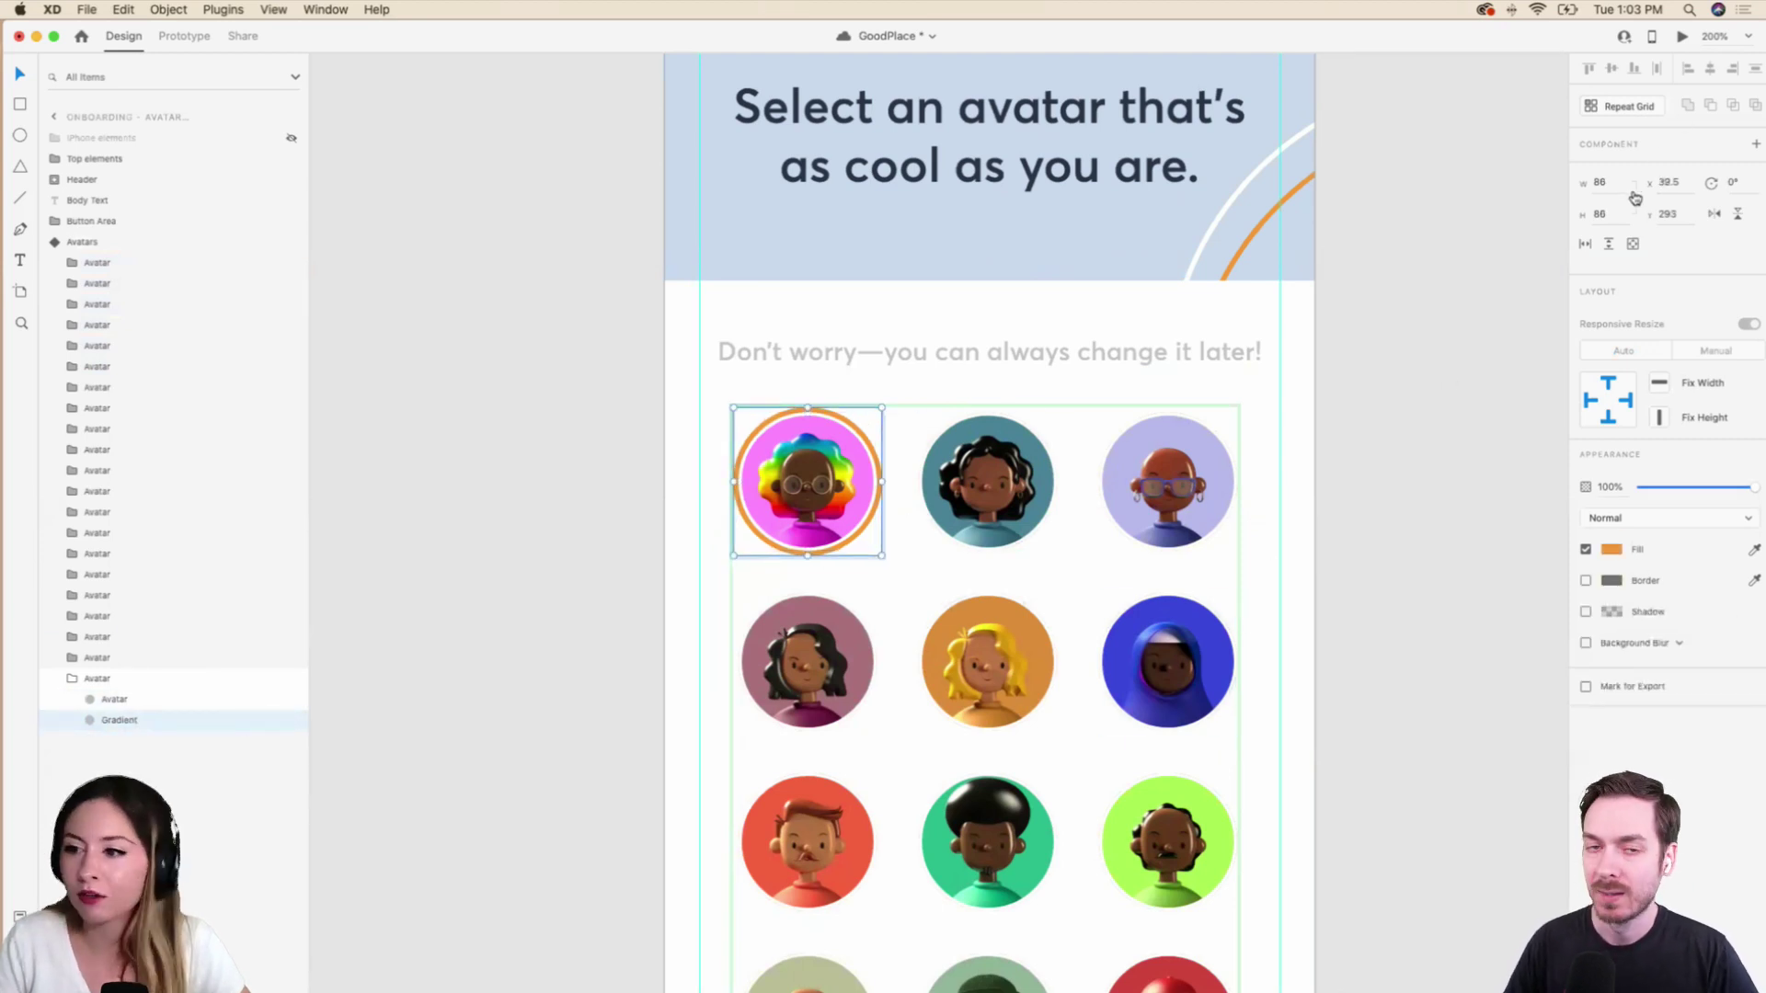
click(1626, 184)
text(90)
key(Return)
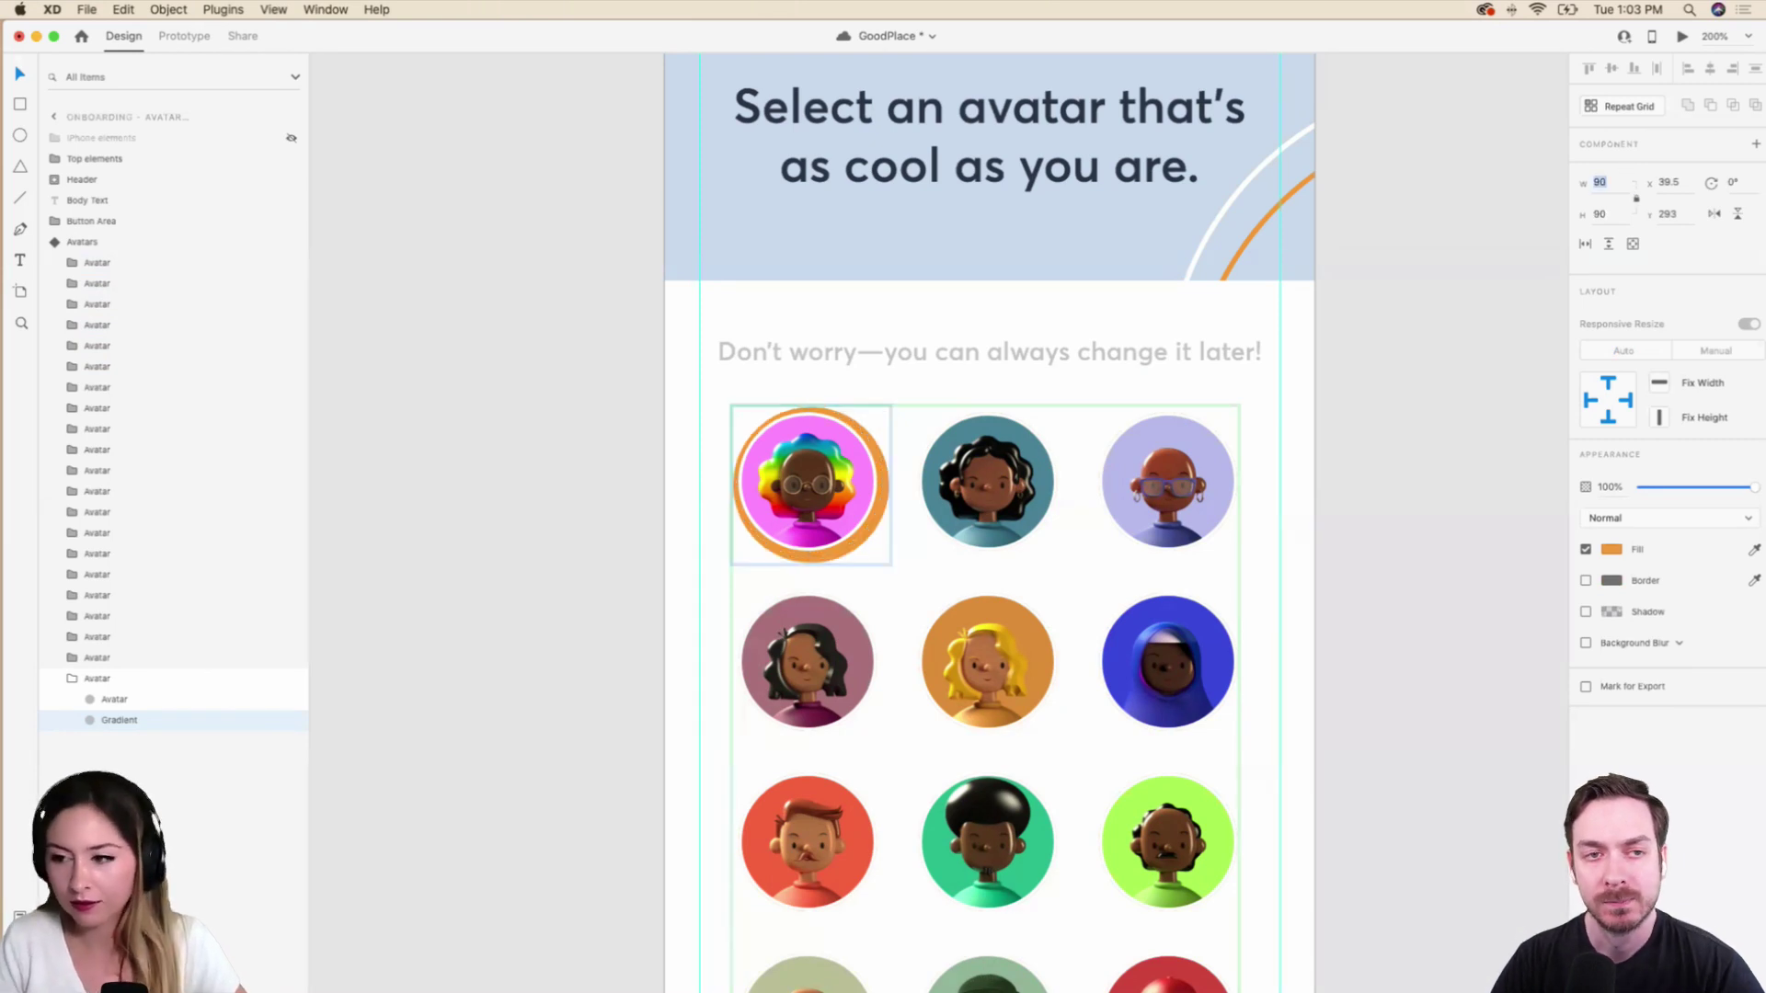
Center the rainbow-haired avatar and its Gradient ring on each other horizontally and vertically.
shift+click(113, 699)
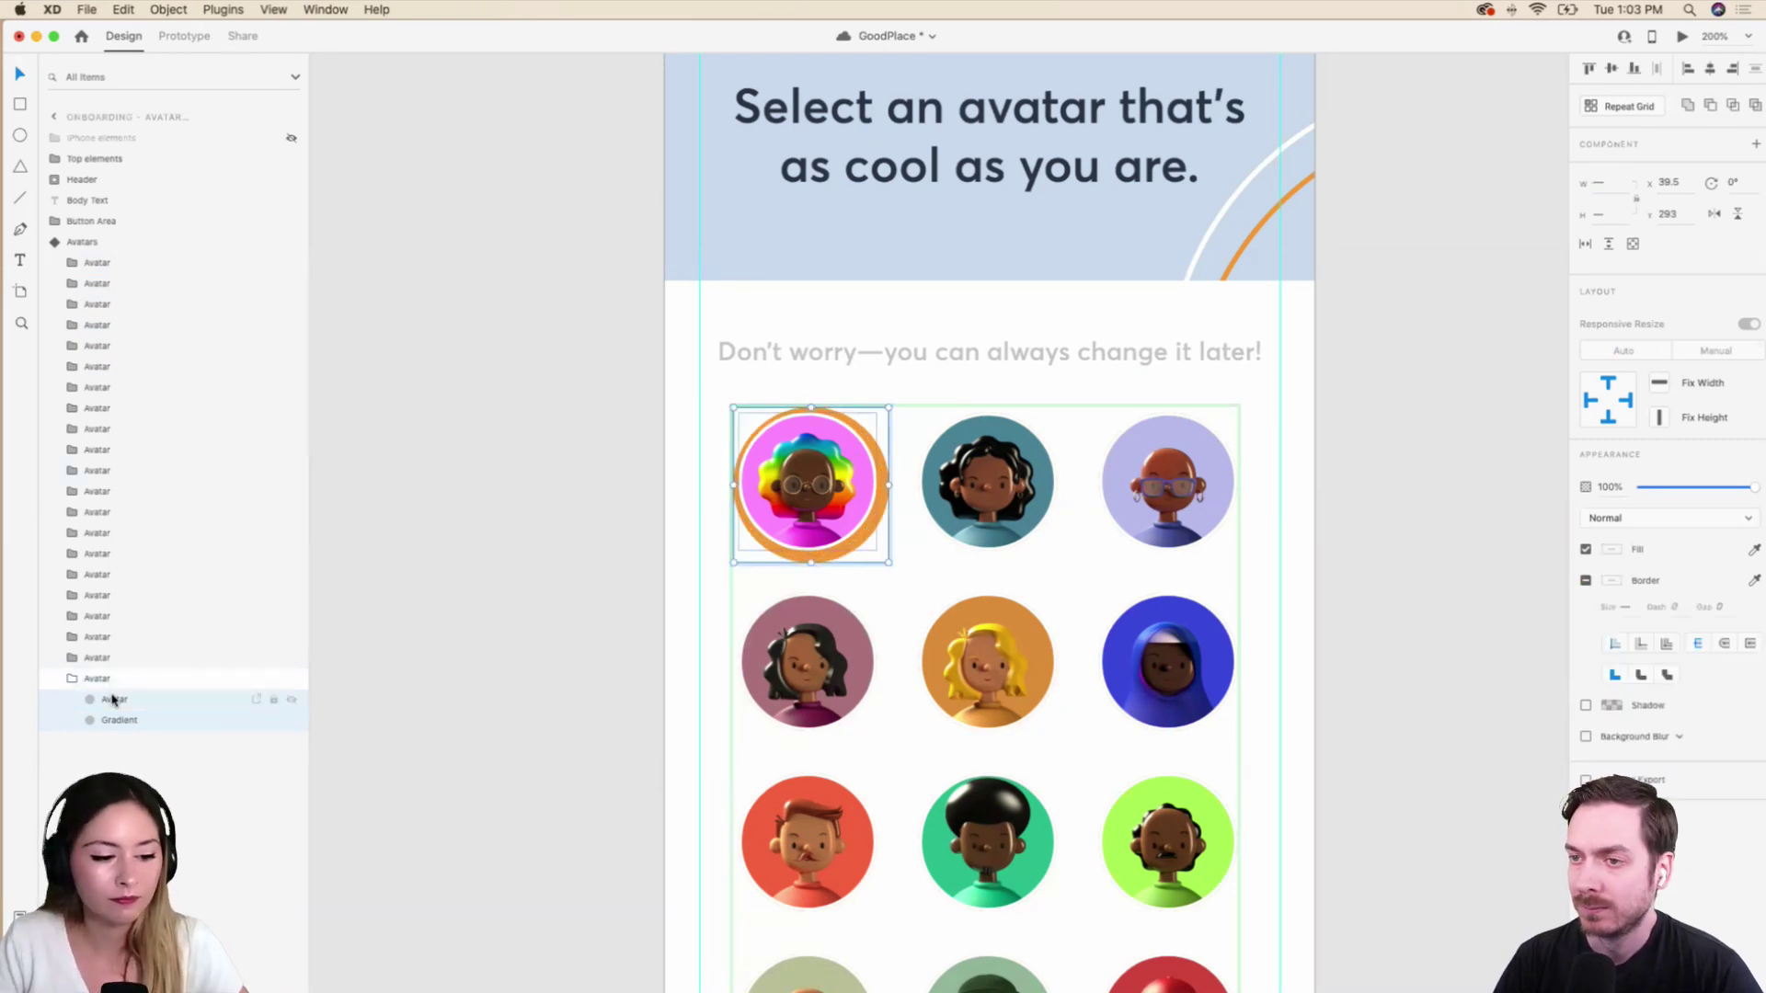
shift+click(120, 721)
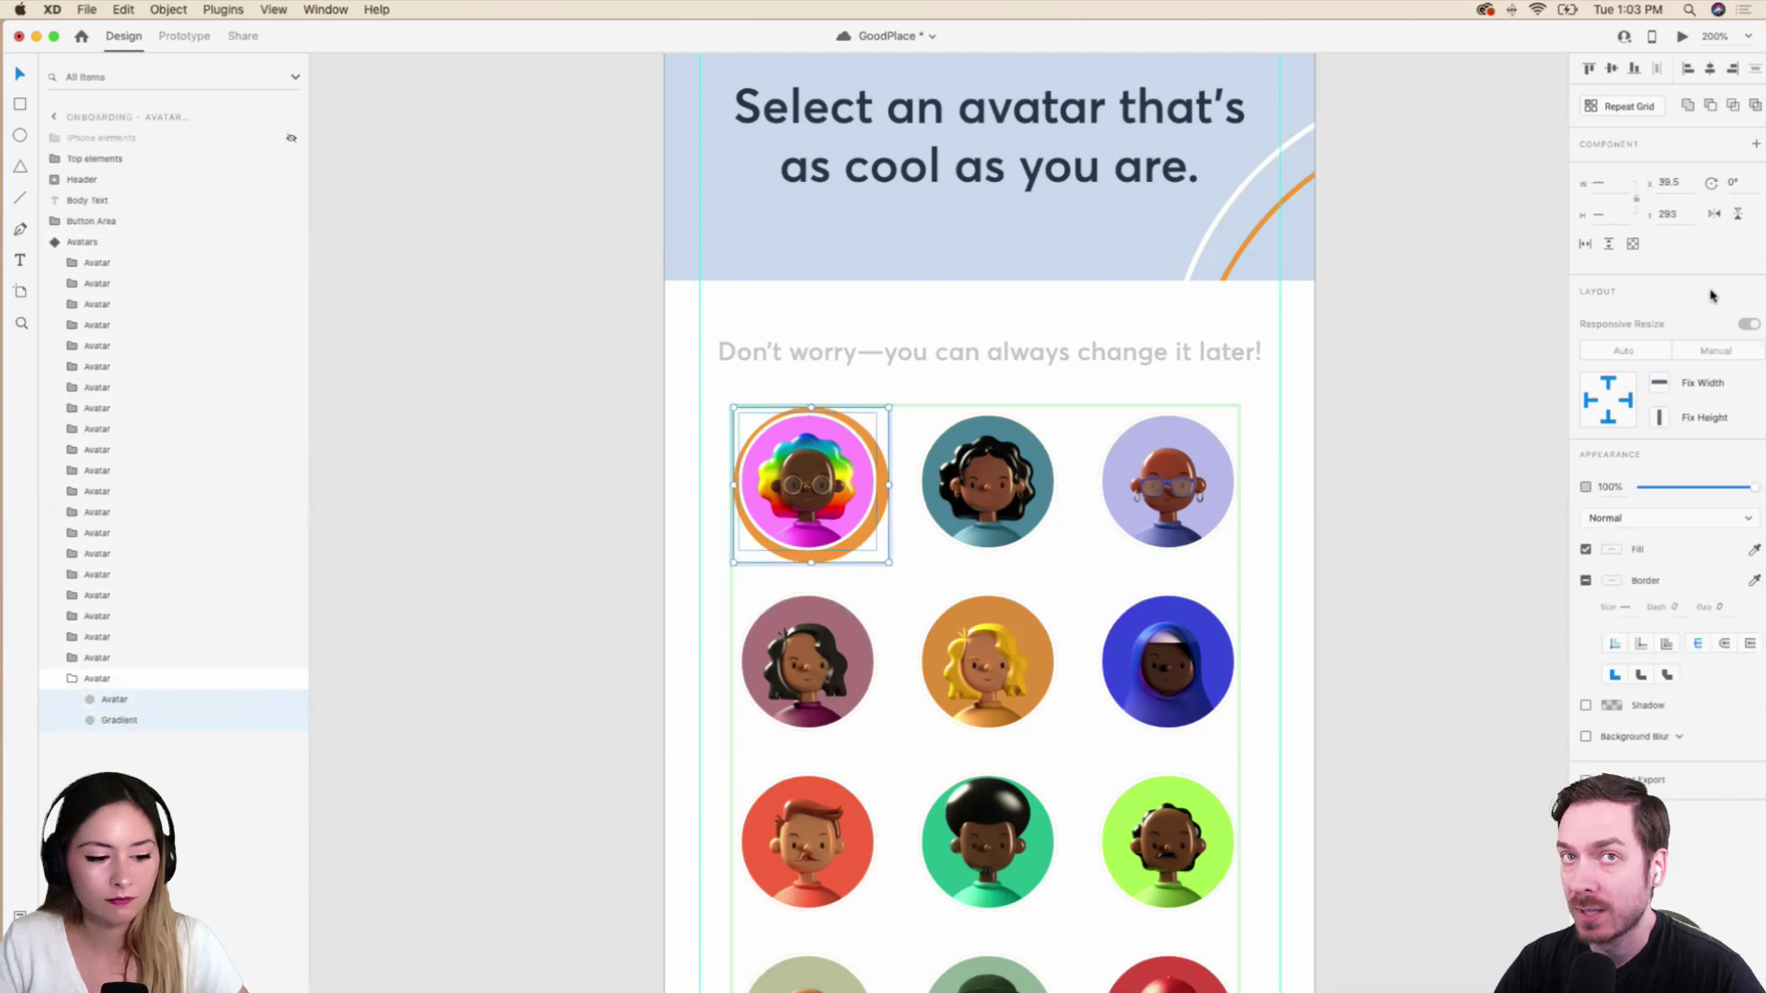
click(1711, 70)
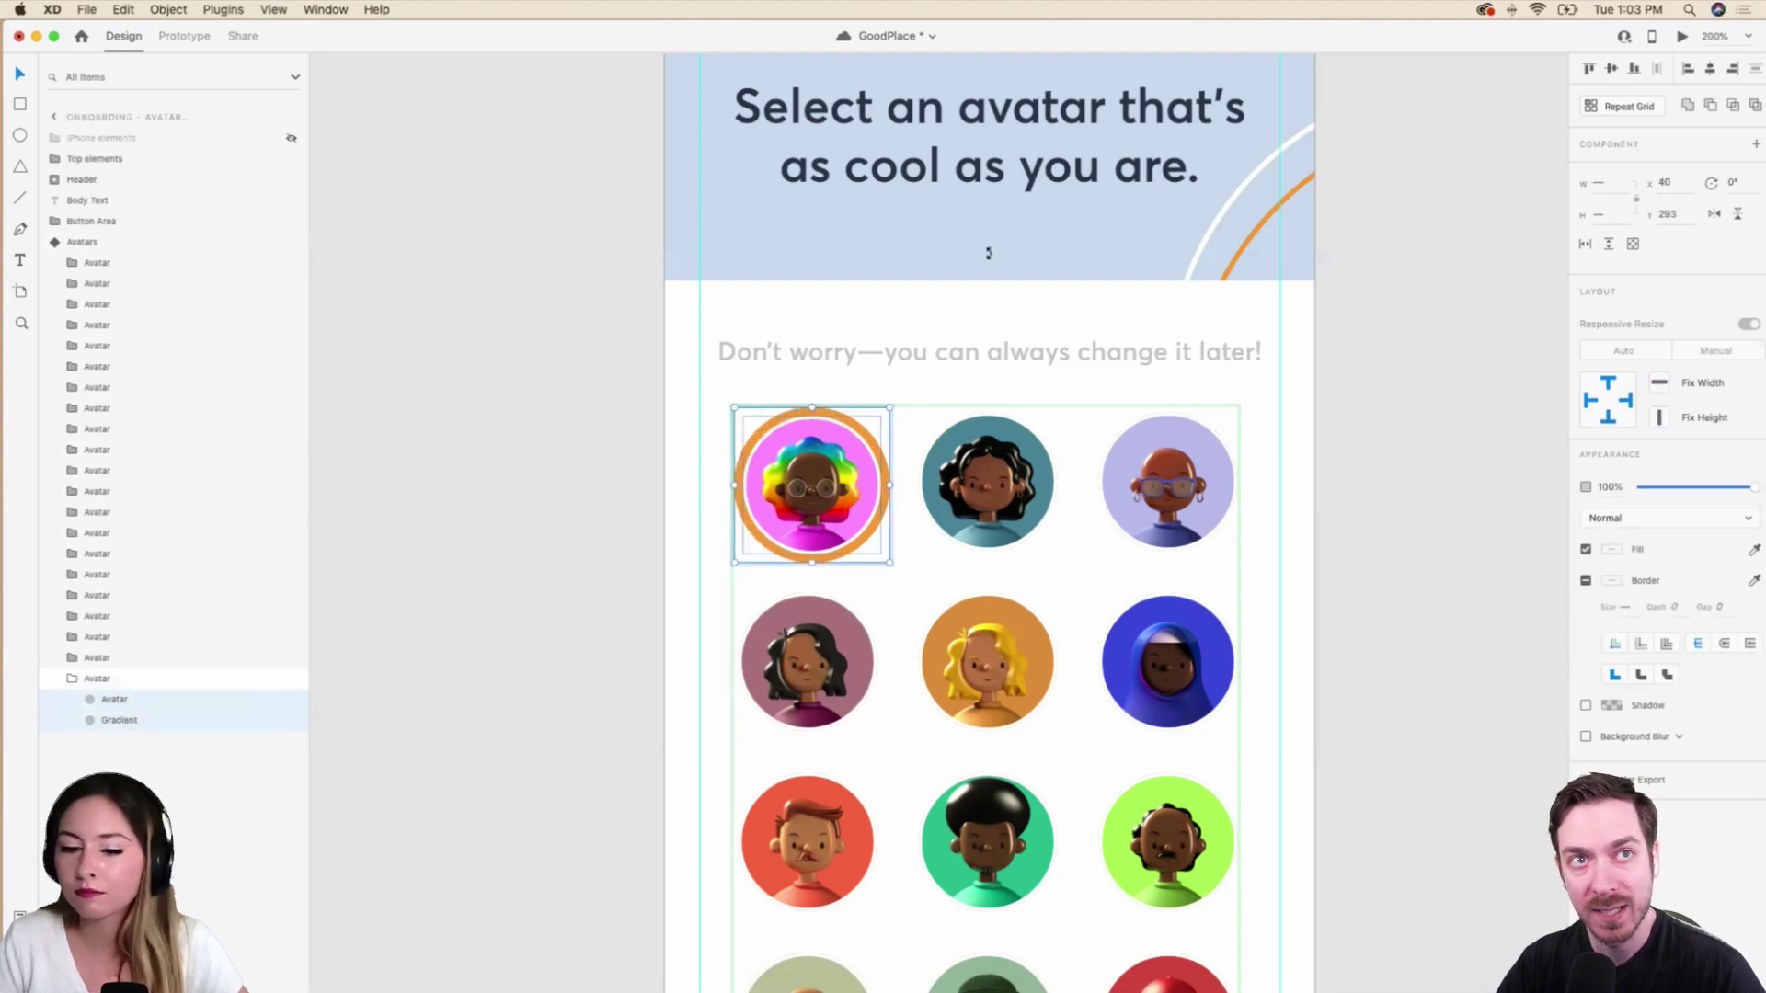
click(1033, 533)
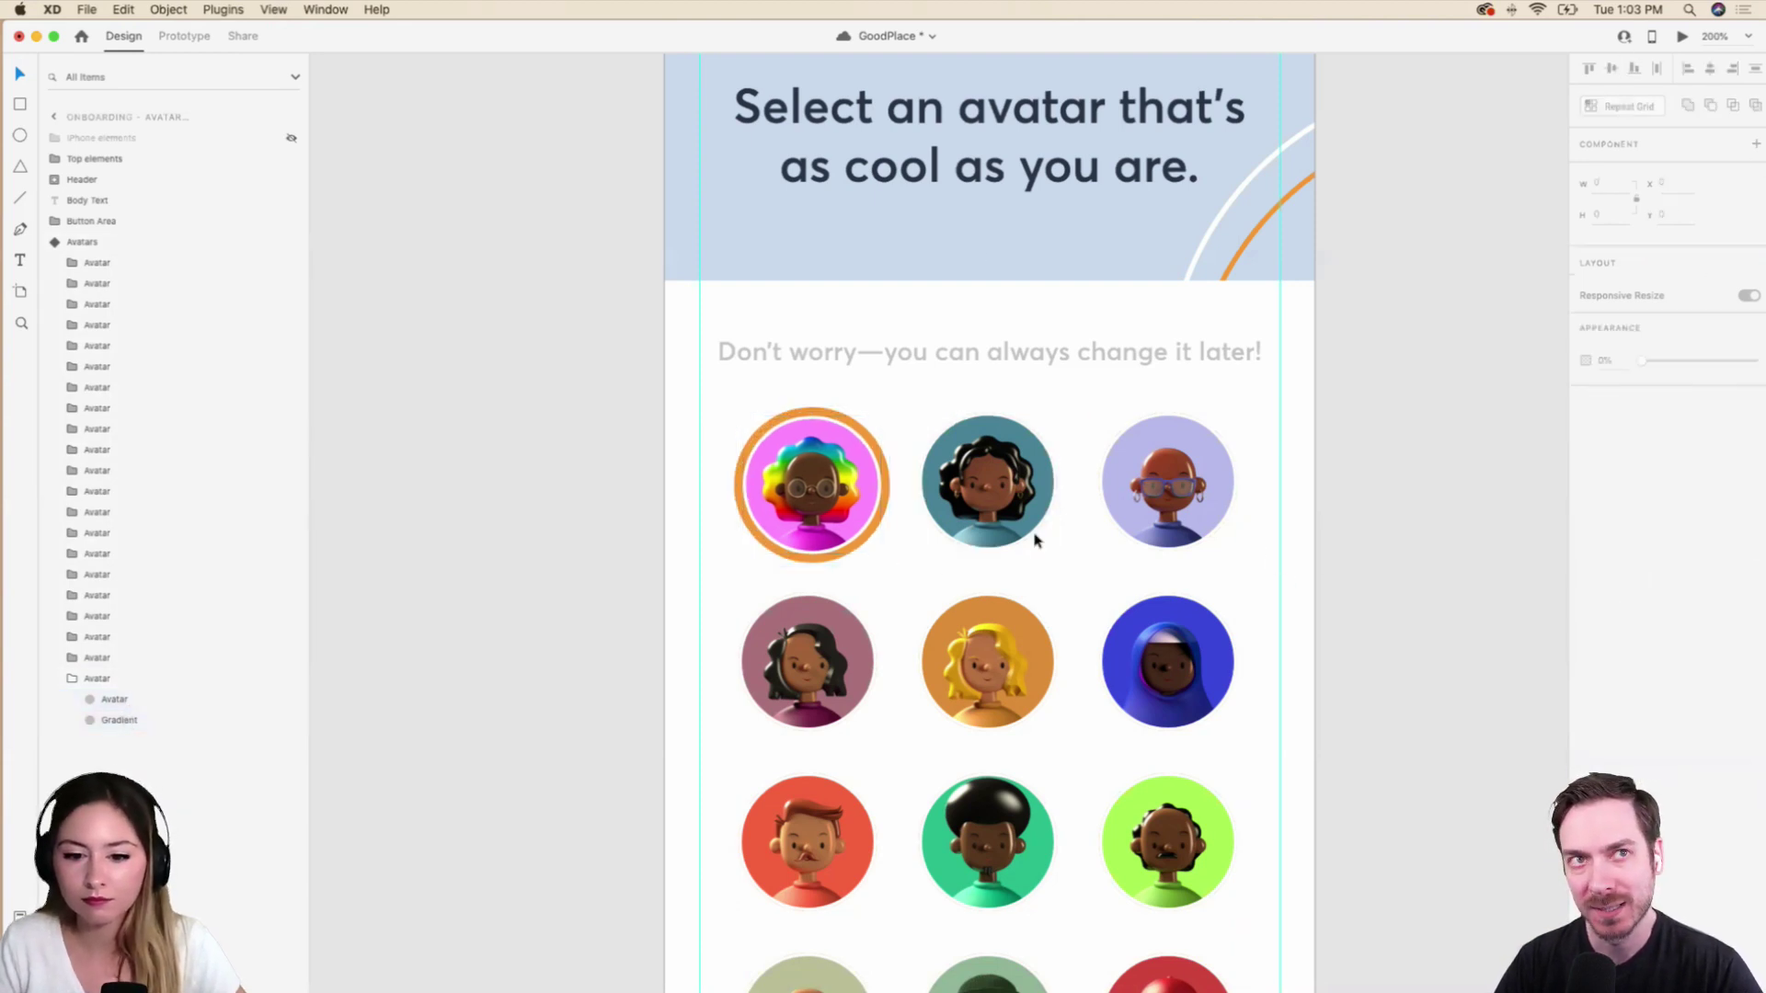
Check how the first avatar changes between the Default State and Selected 1 of the Avatars component.
scroll(920, 506, down, 2)
scroll(919, 506, right, 1)
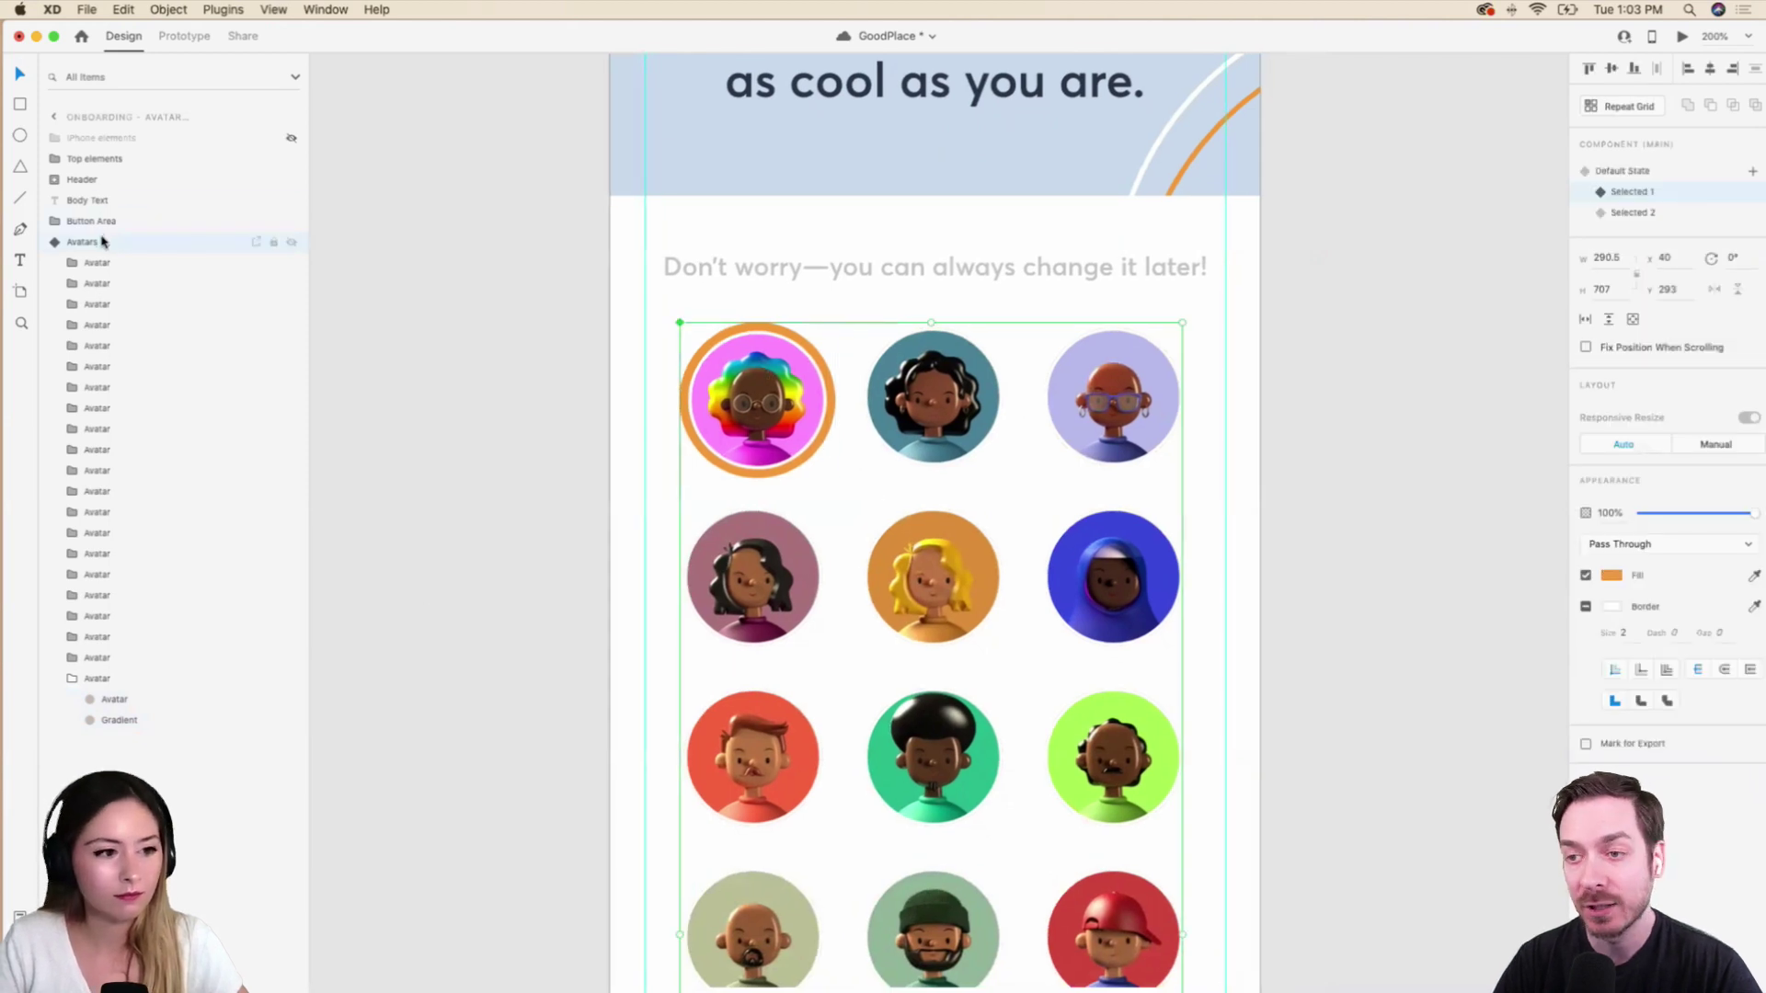
click(1667, 171)
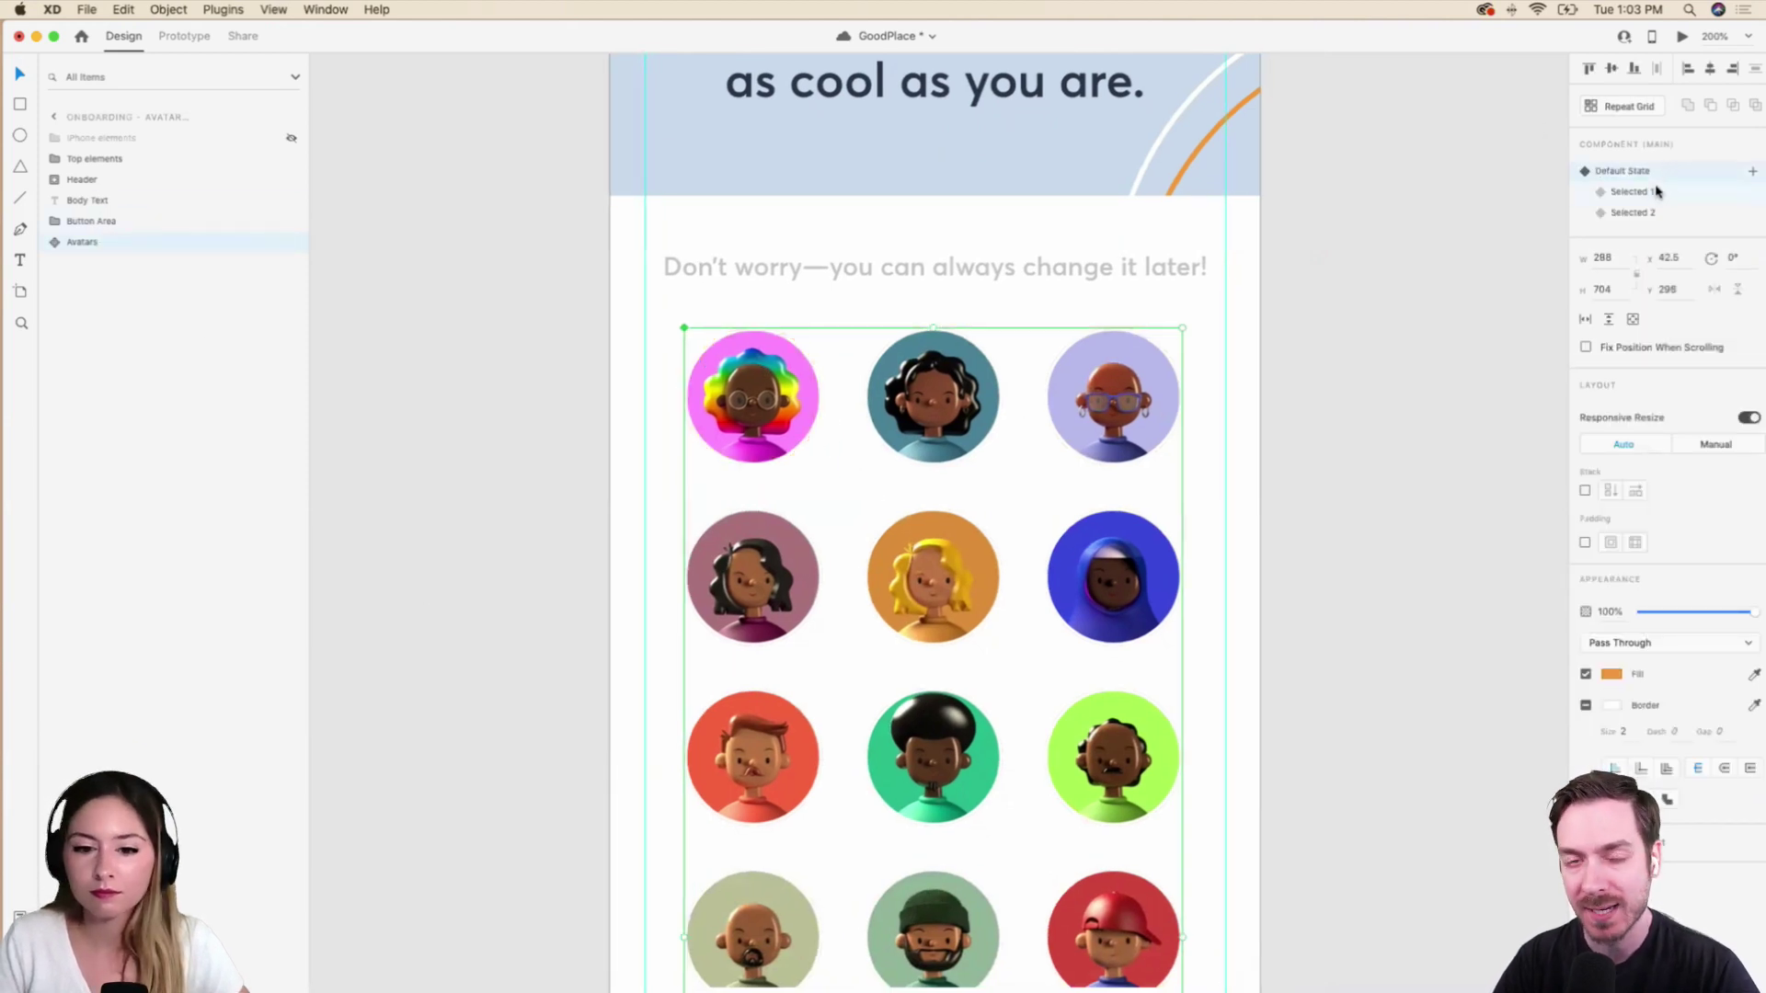
click(1661, 192)
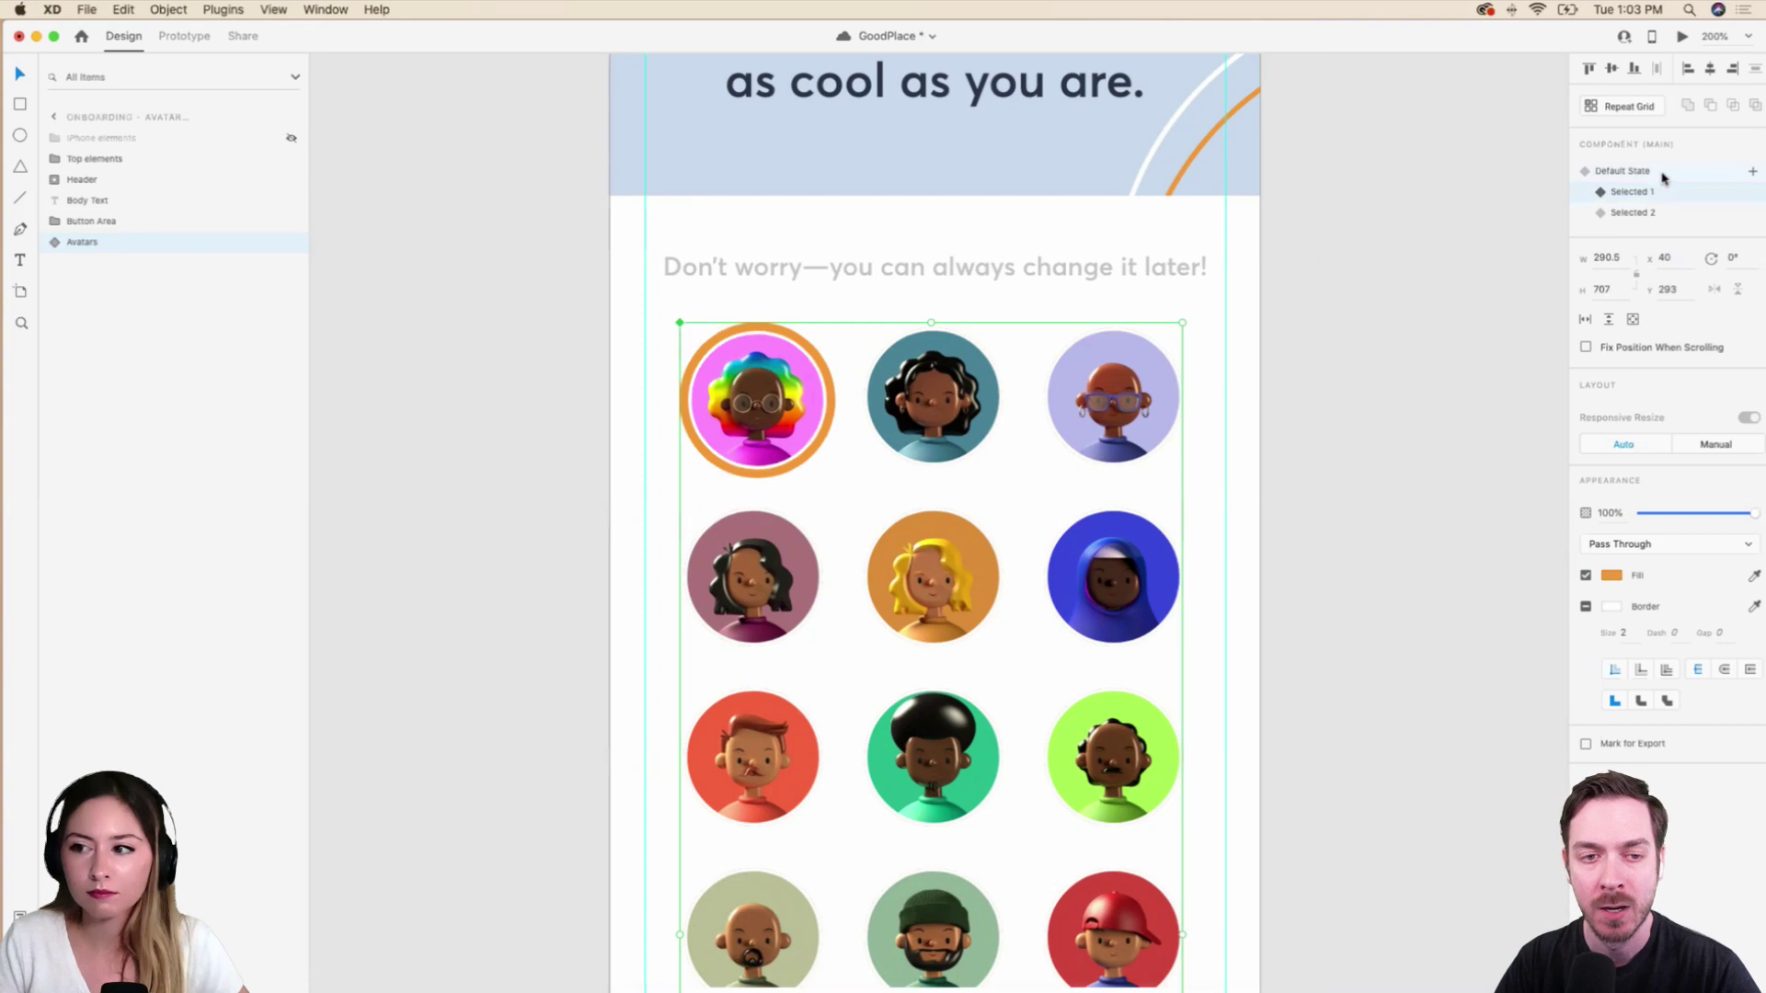
click(1661, 172)
click(1663, 190)
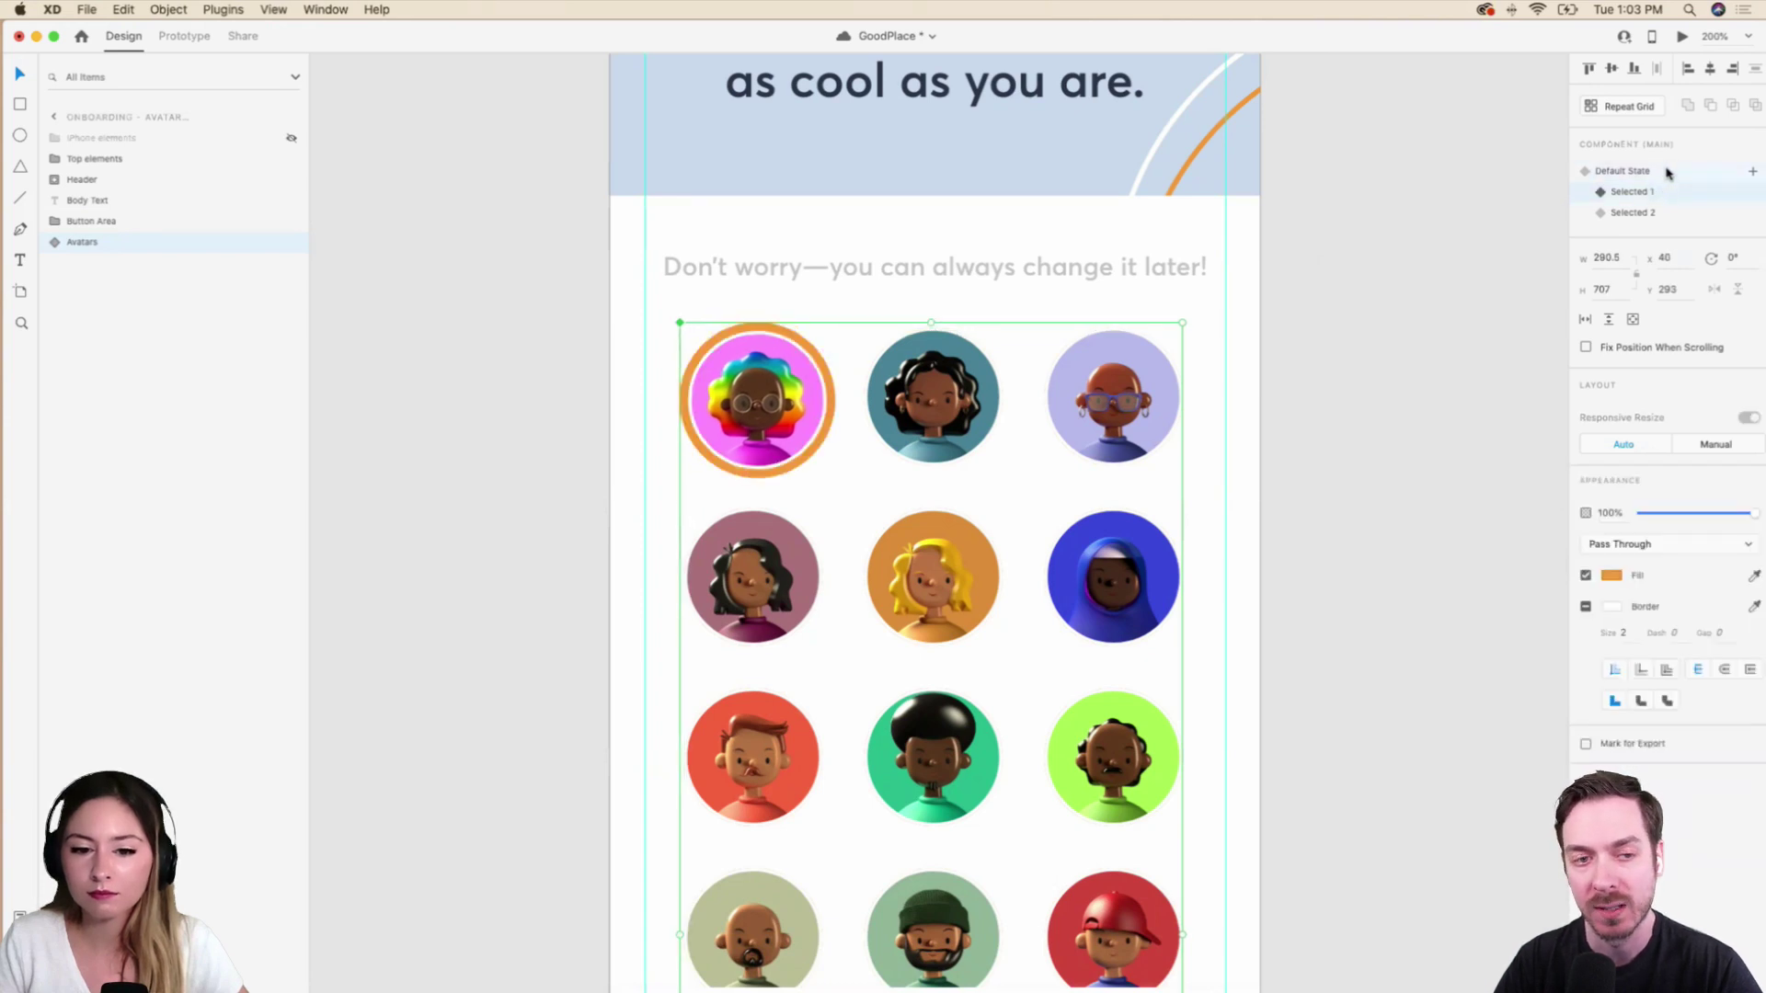
click(1668, 170)
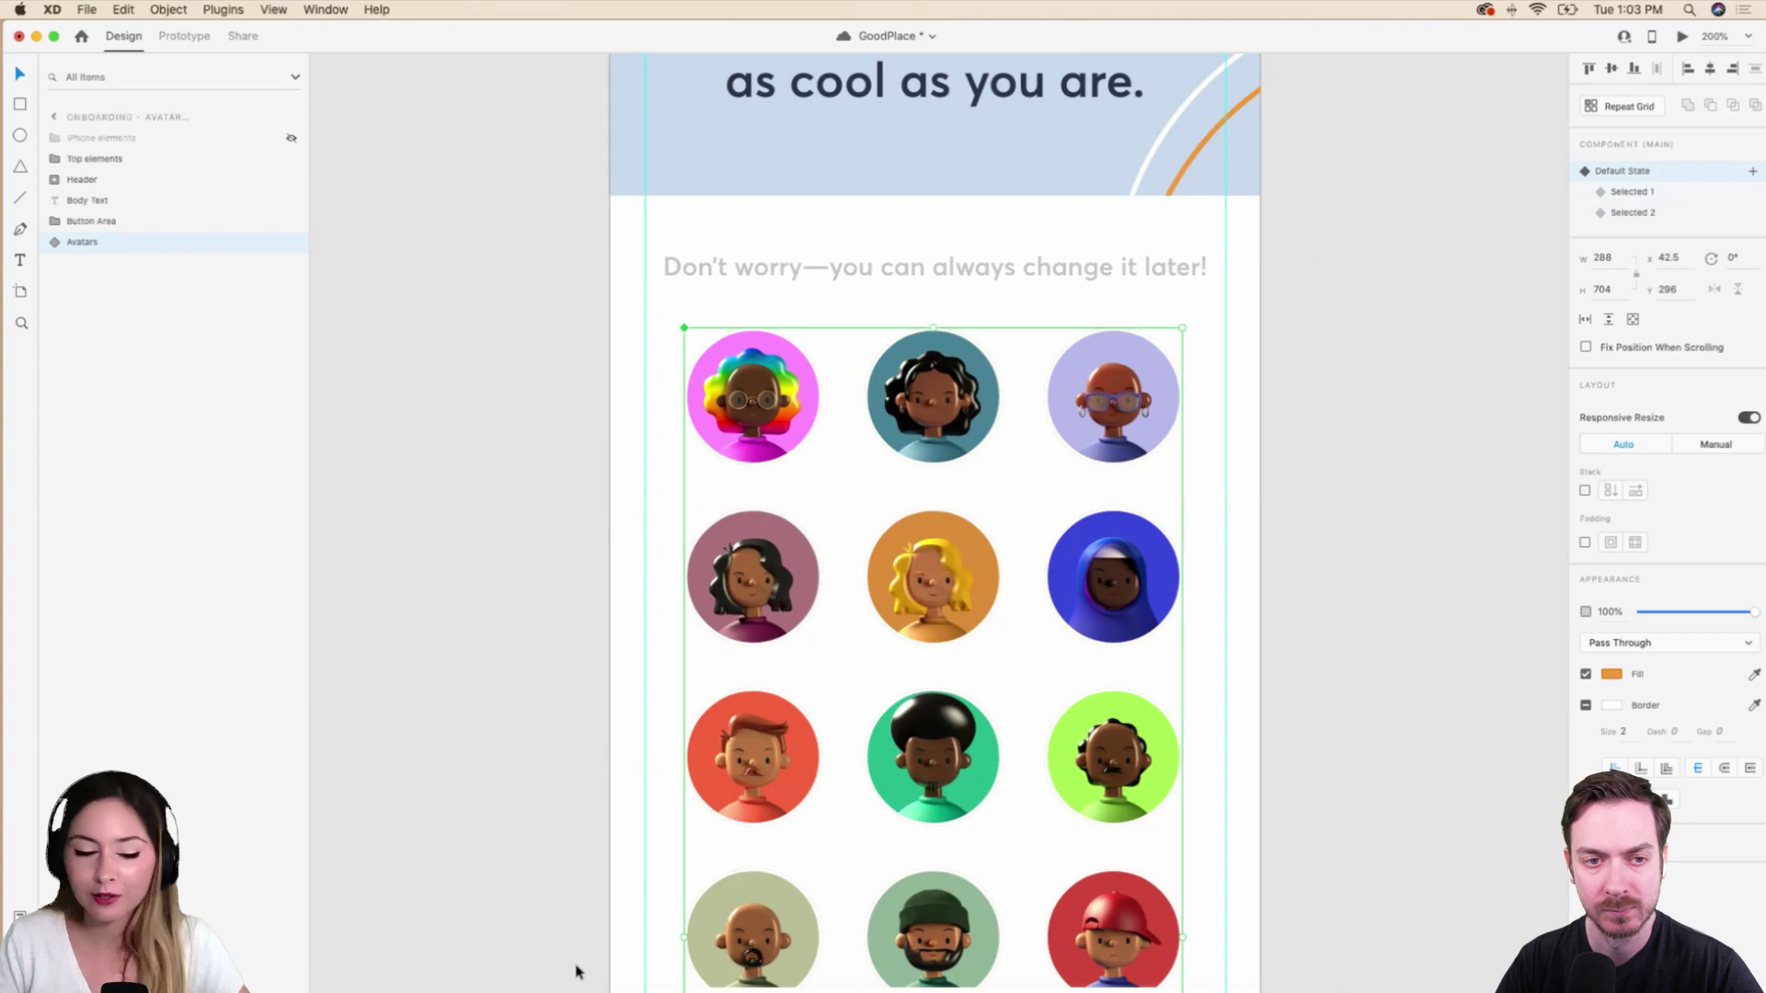
Switch to Chrome and review the Unlock The Challenges section of Behance's XD Daily Creative Challenge page.
click(276, 952)
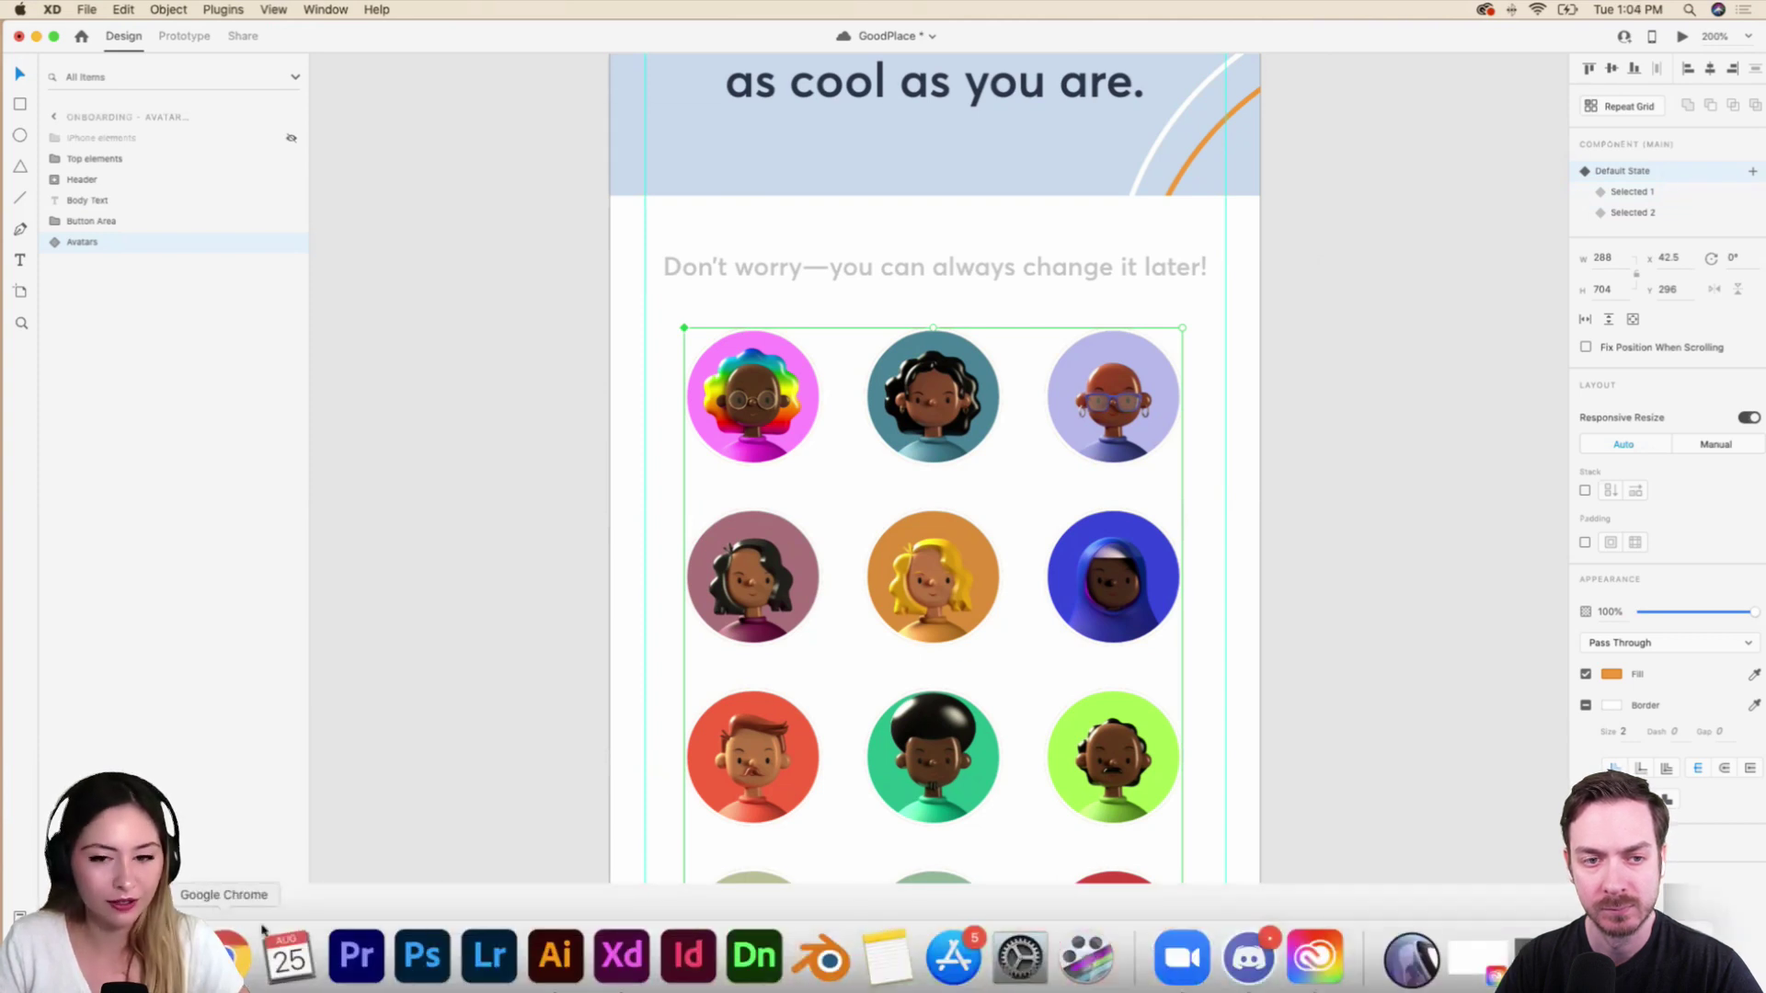
drag(1076, 160, 1120, 167)
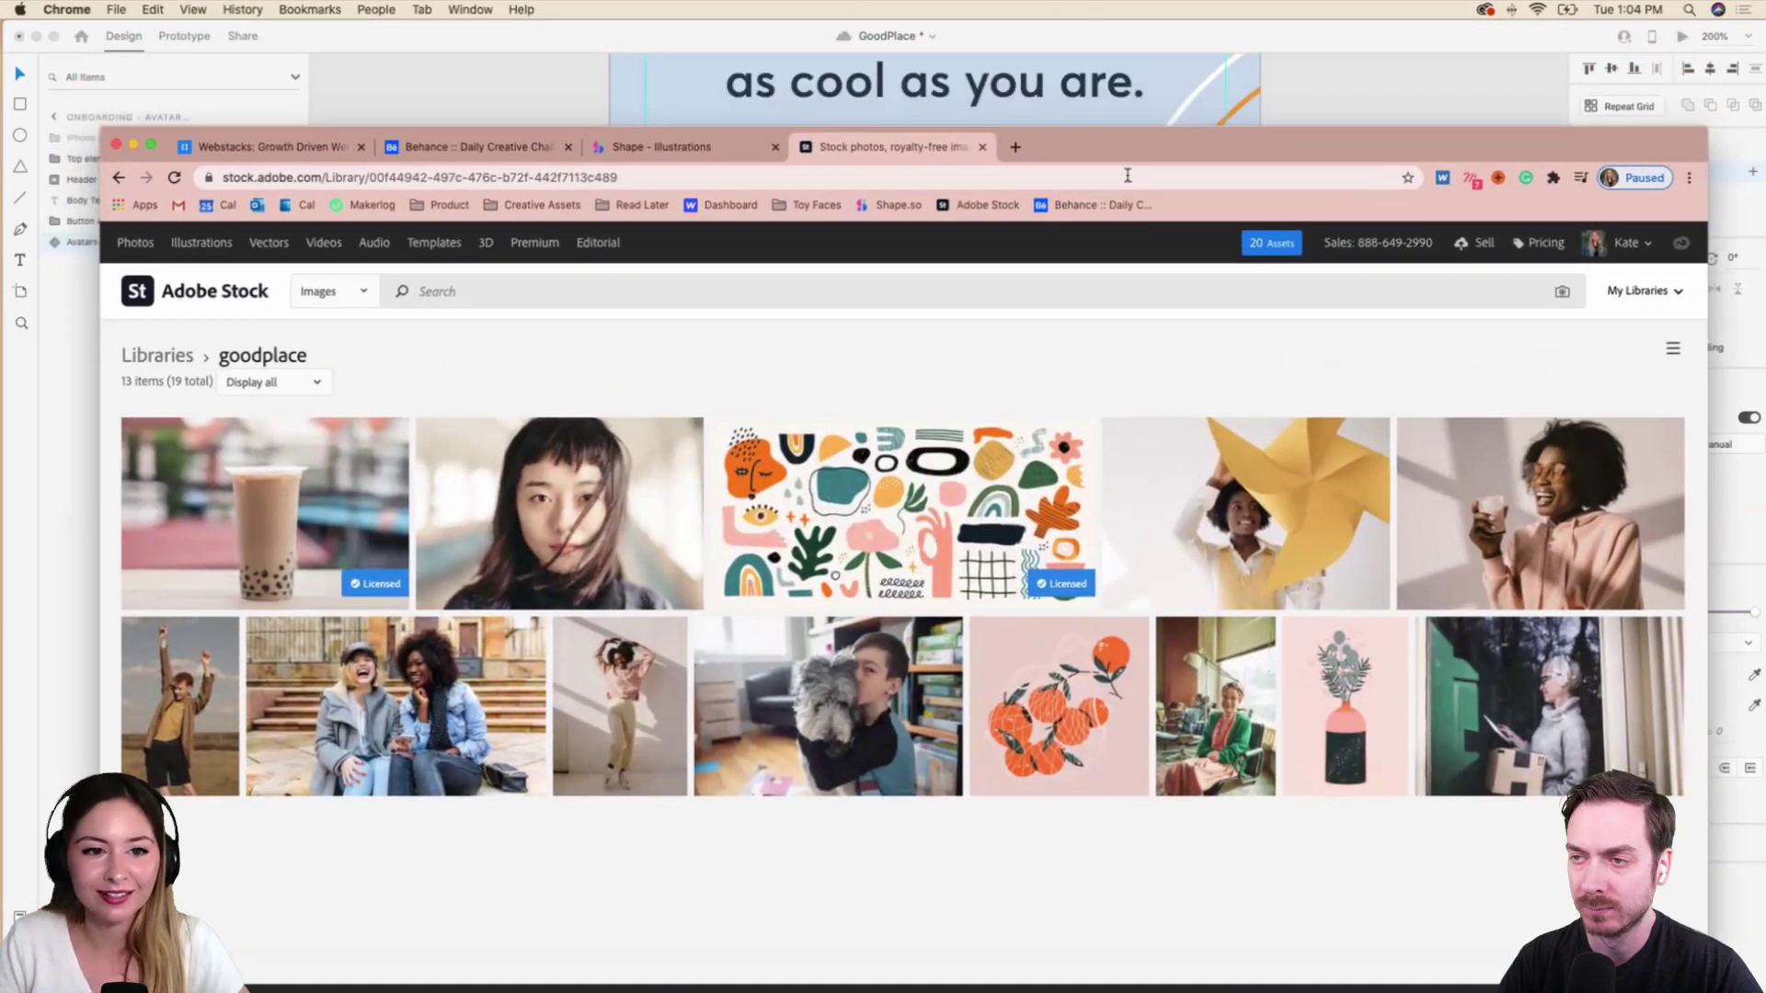
click(520, 160)
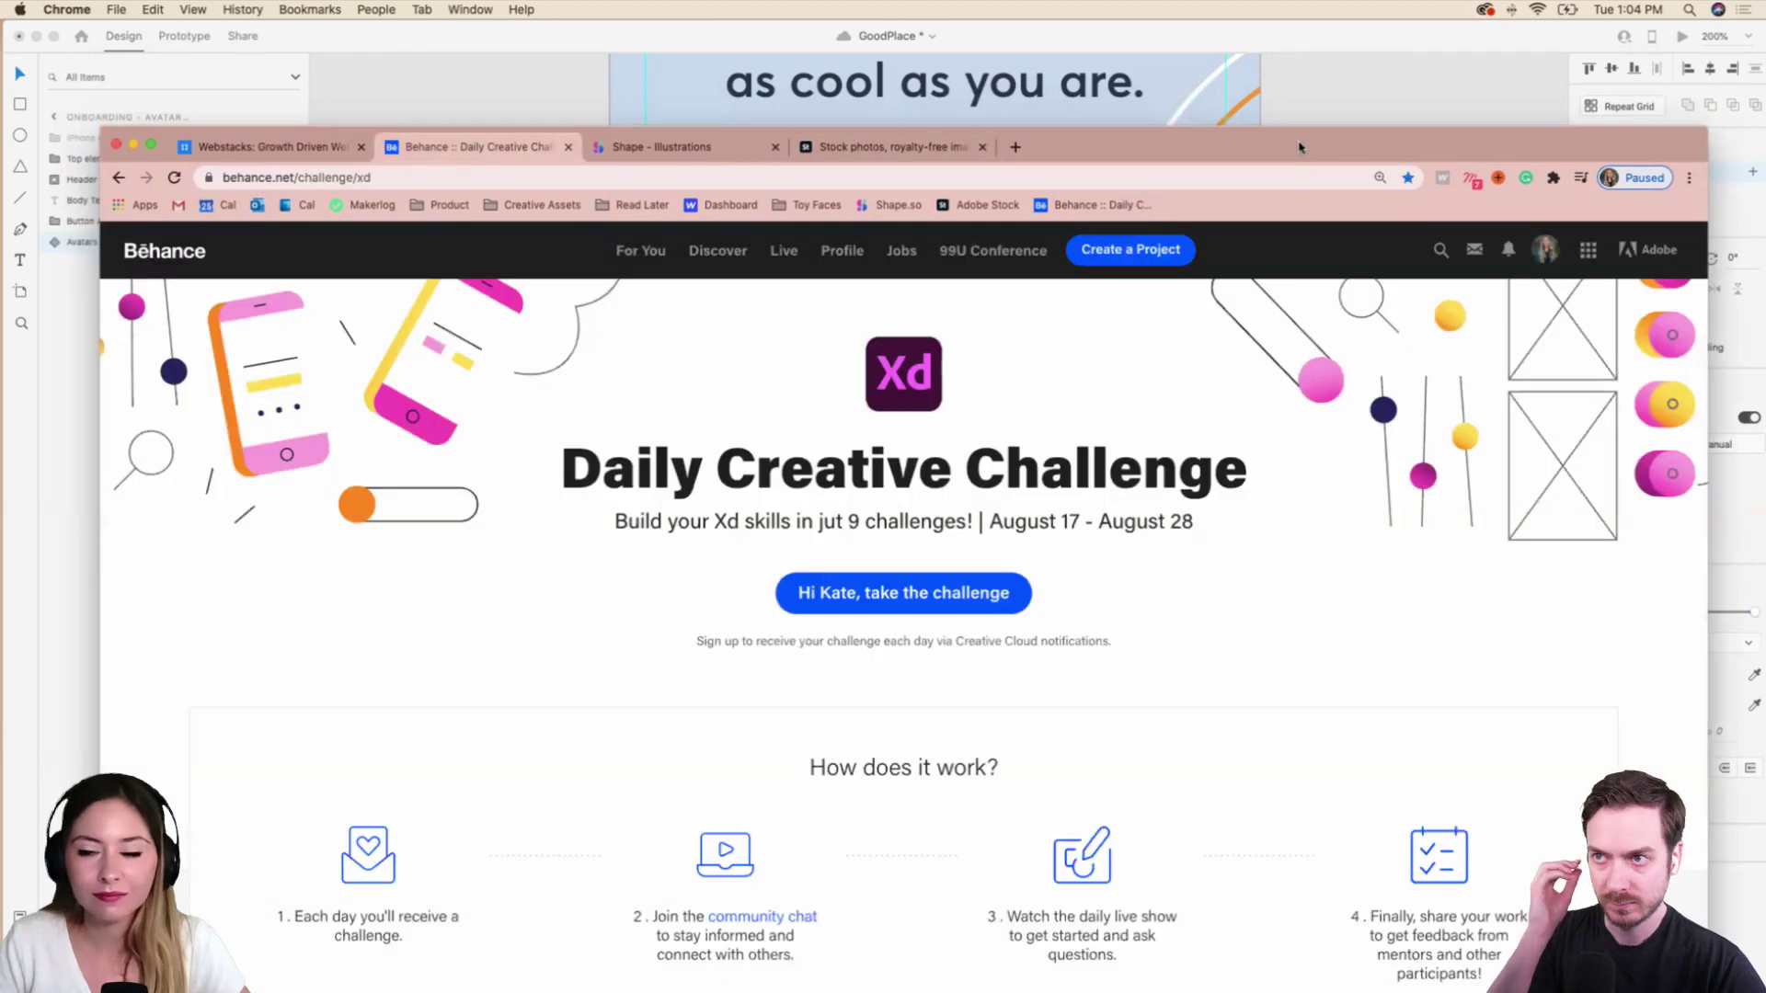
drag(1301, 148, 1300, 54)
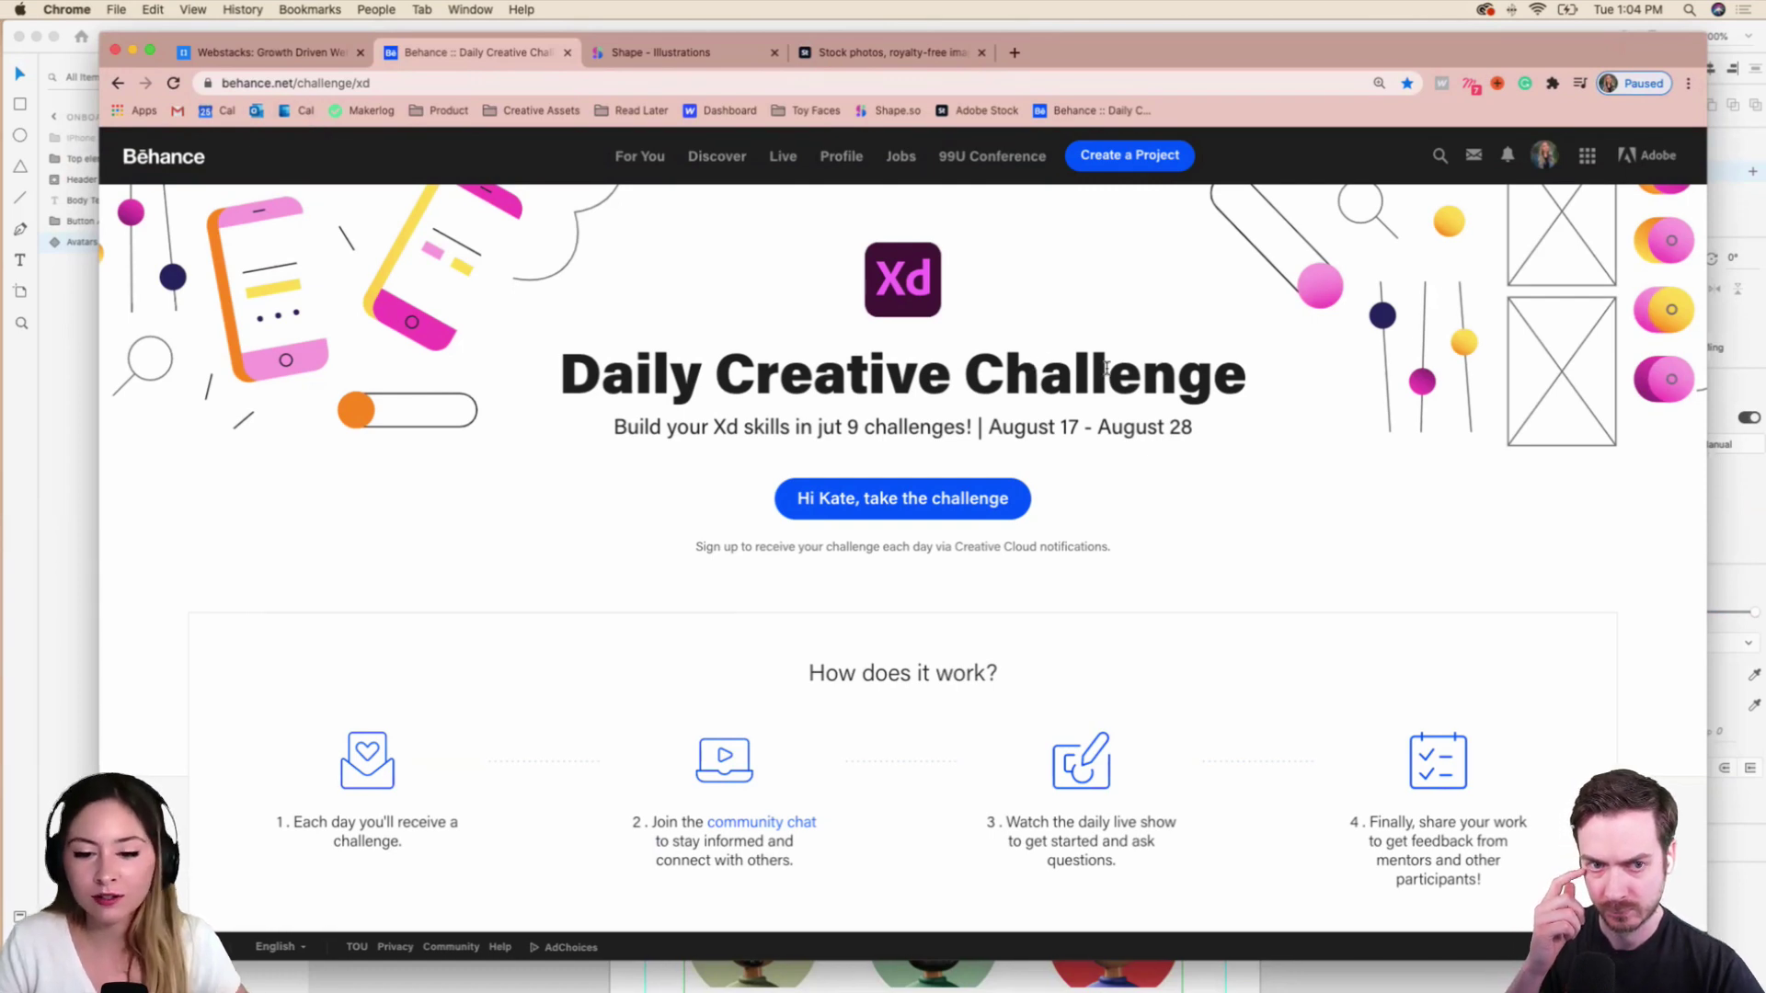
scroll(1088, 560, down, 5)
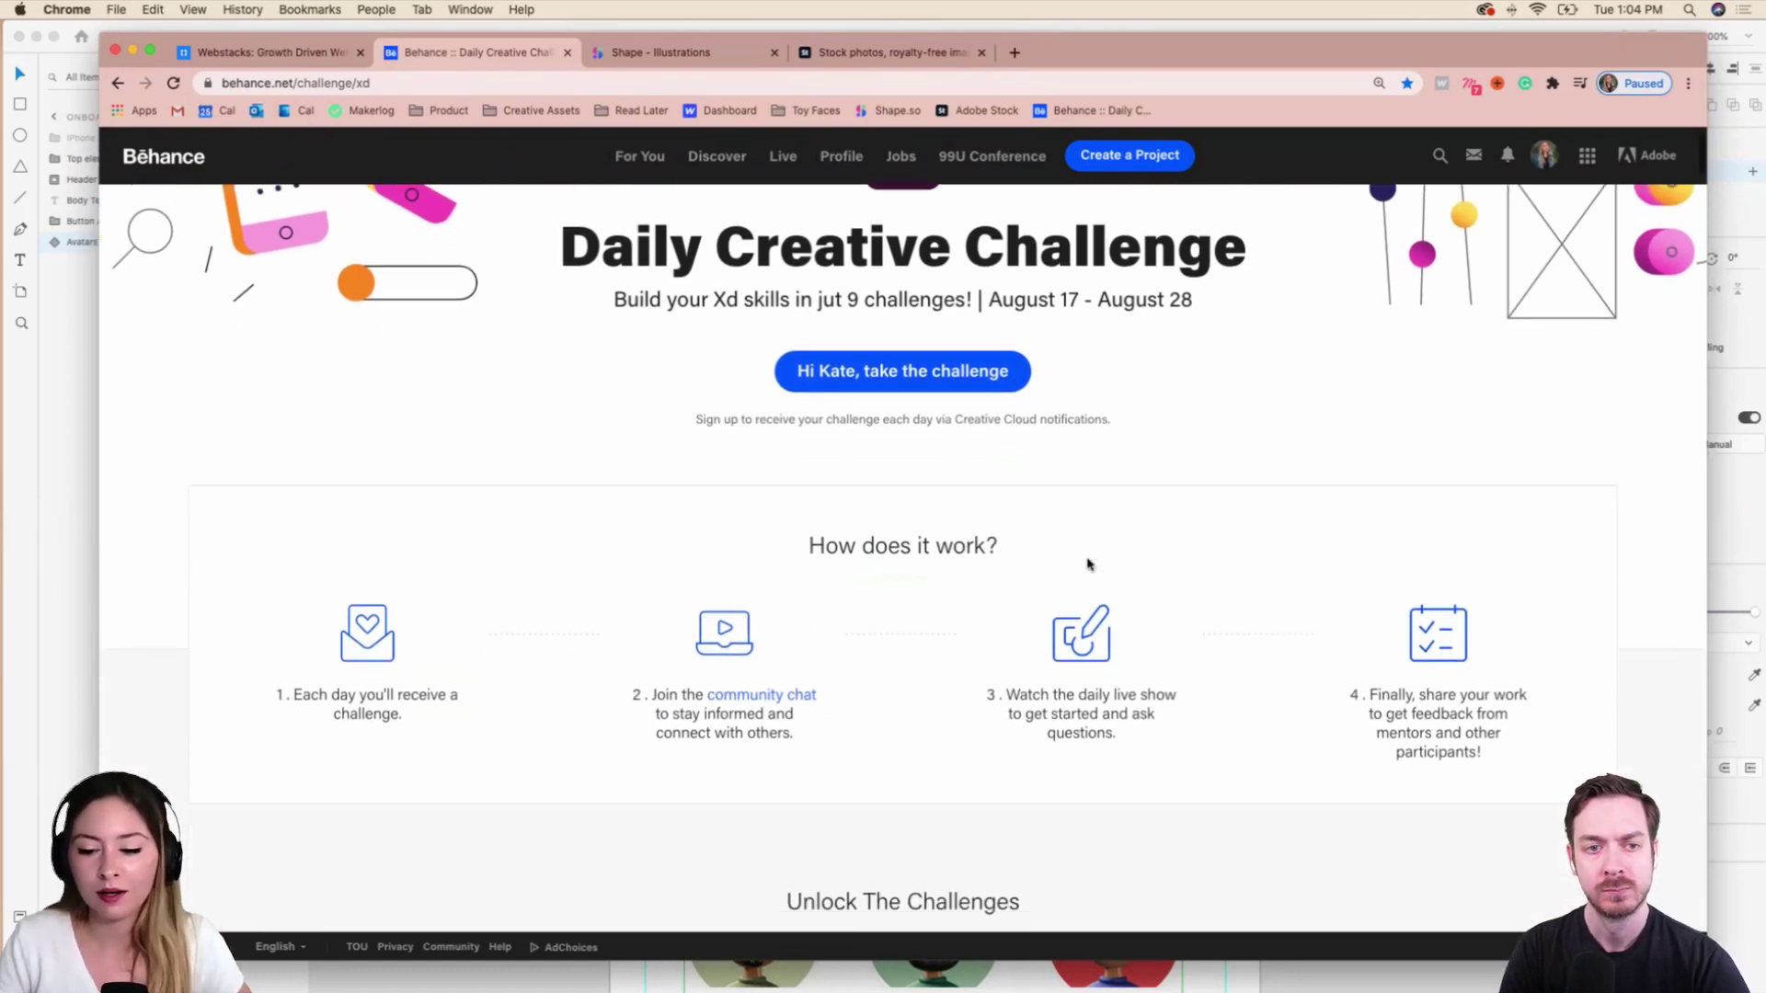
scroll(1088, 559, down, 5)
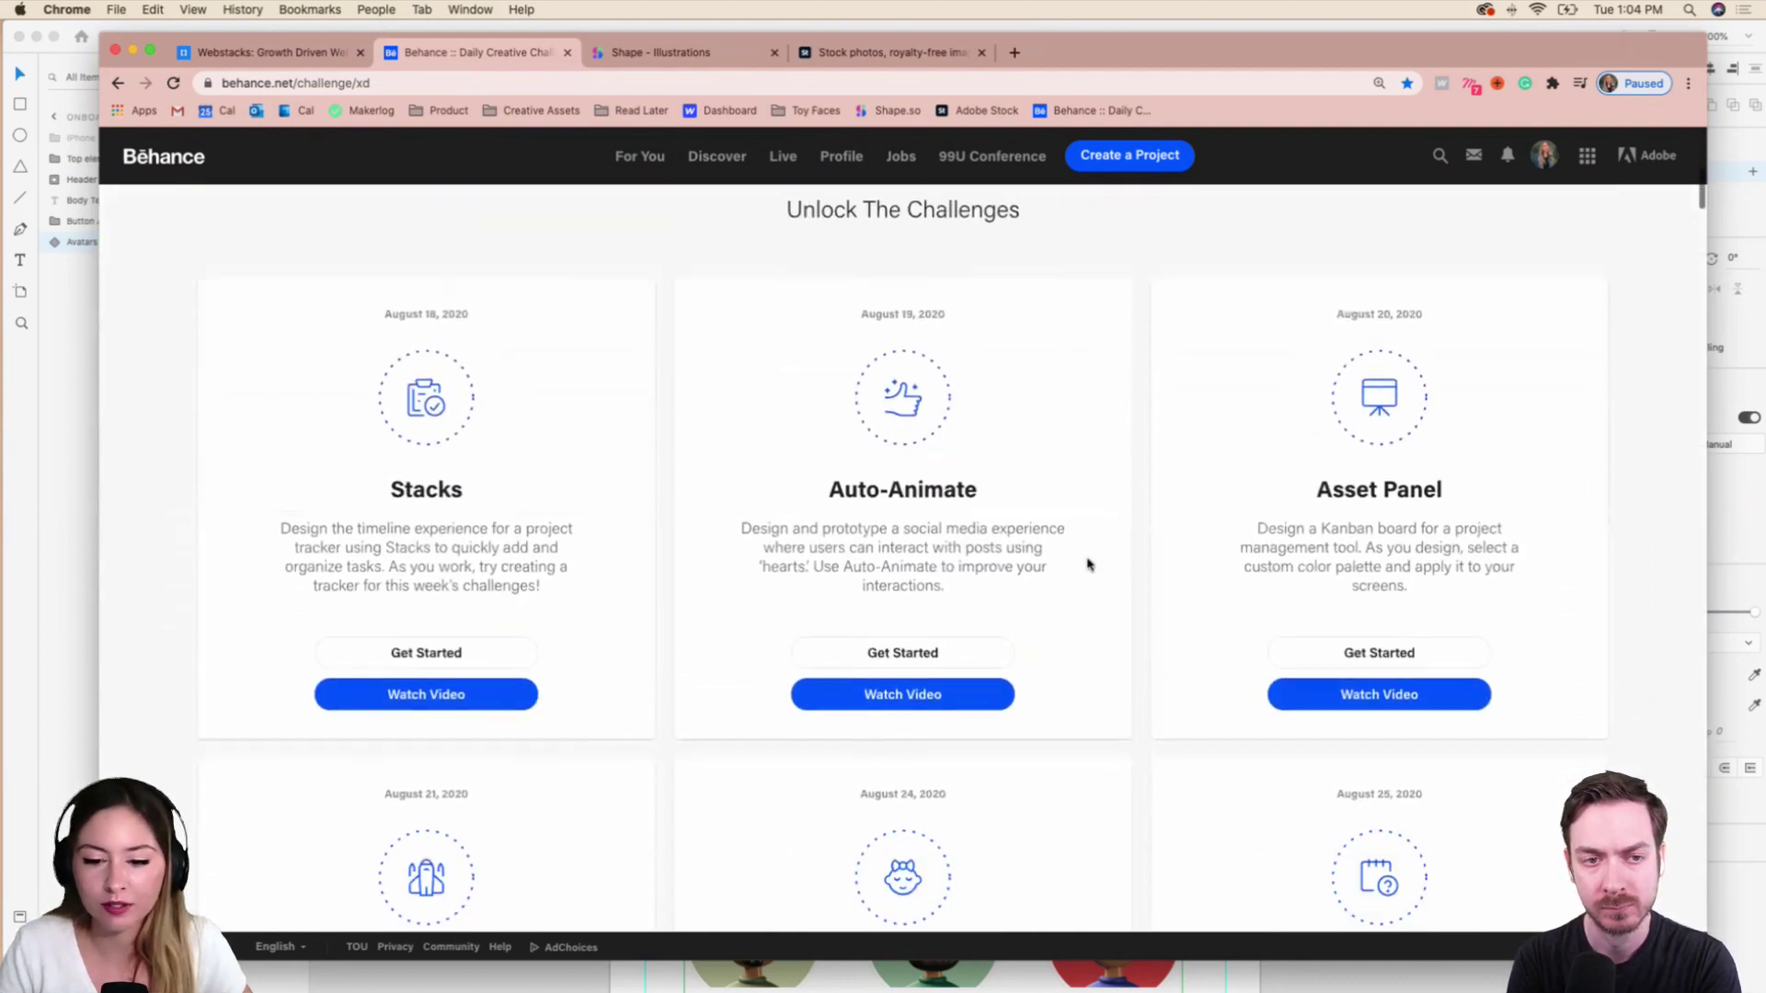
scroll(1088, 563, up, 1)
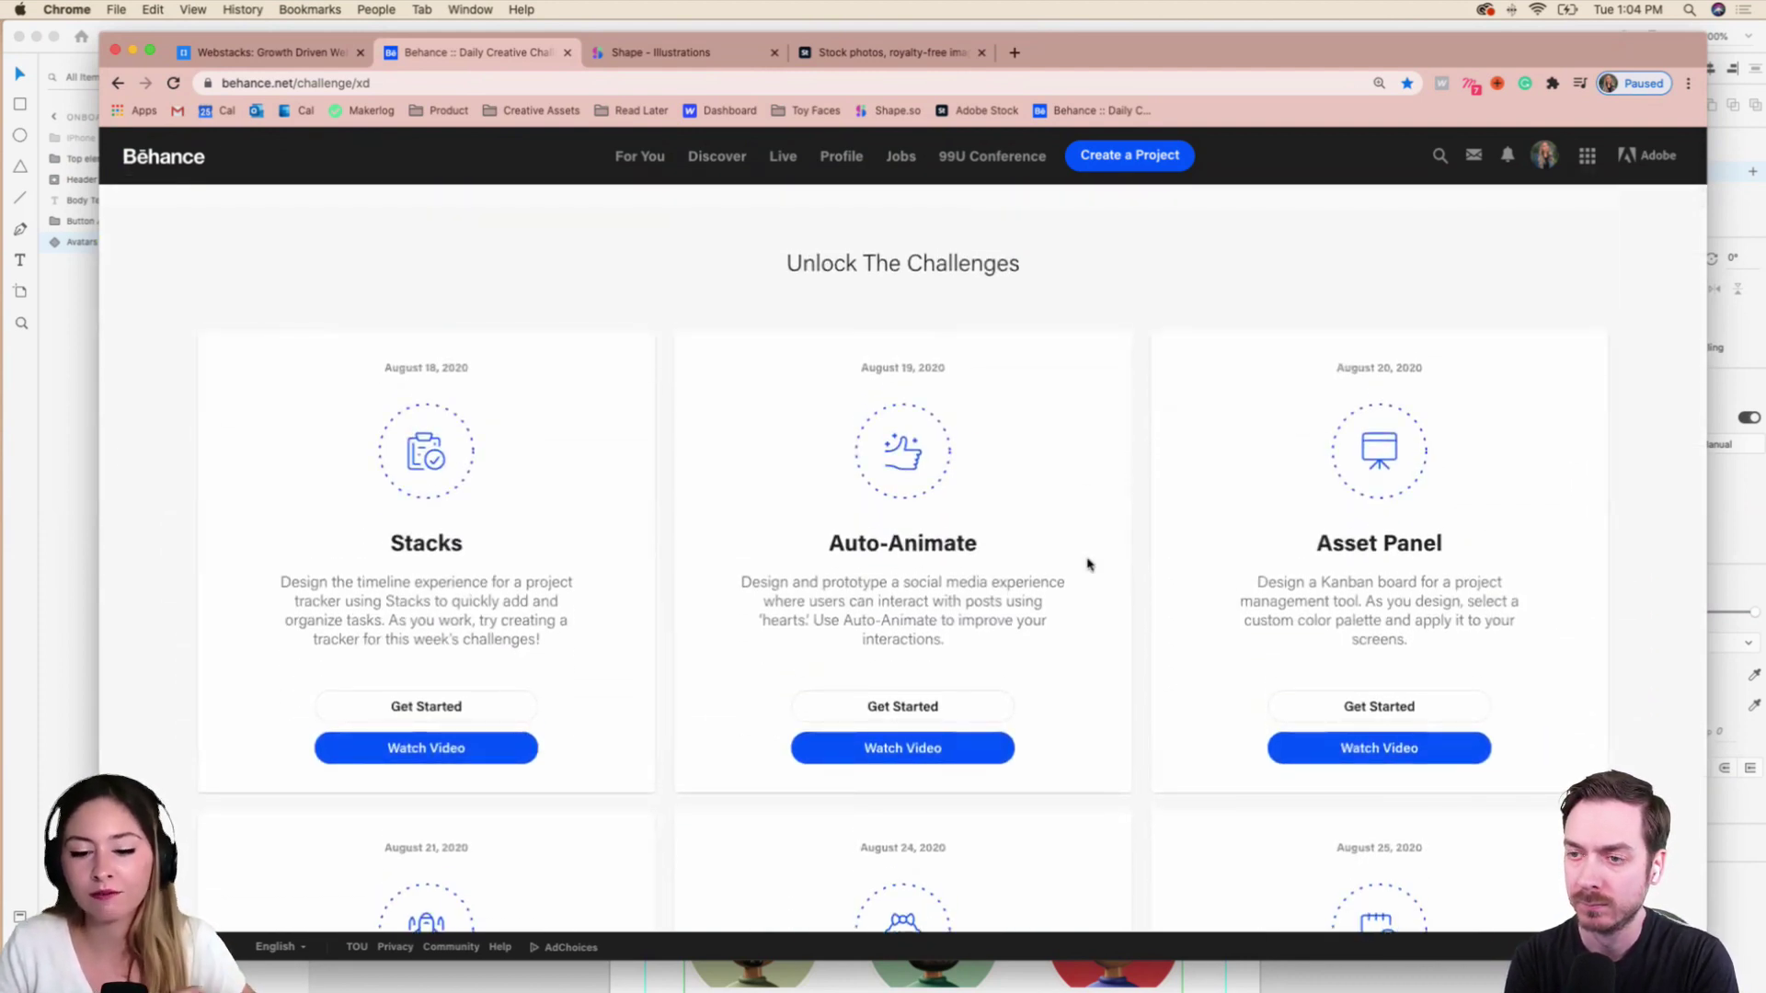
Switch to Discord, look through the Adobe XD server's challenge and feedback channels, and return to the GoodPlace design in Adobe XD.
mouse_move(1216, 990)
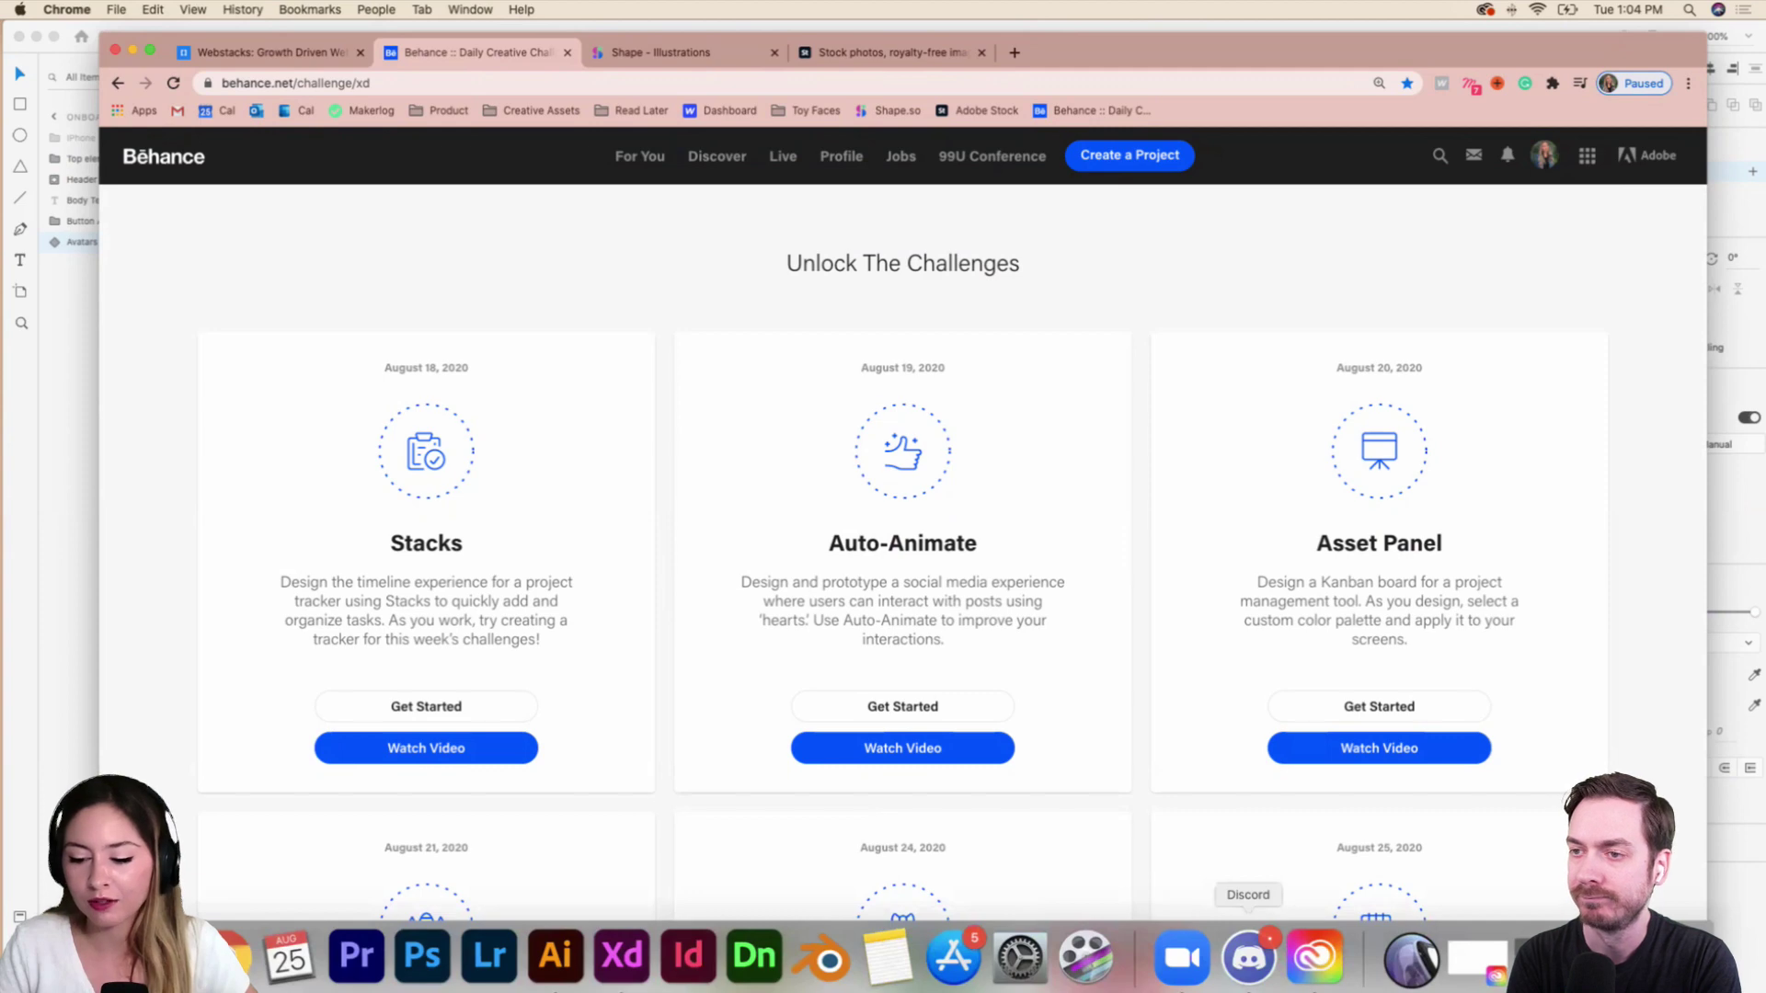
click(1248, 962)
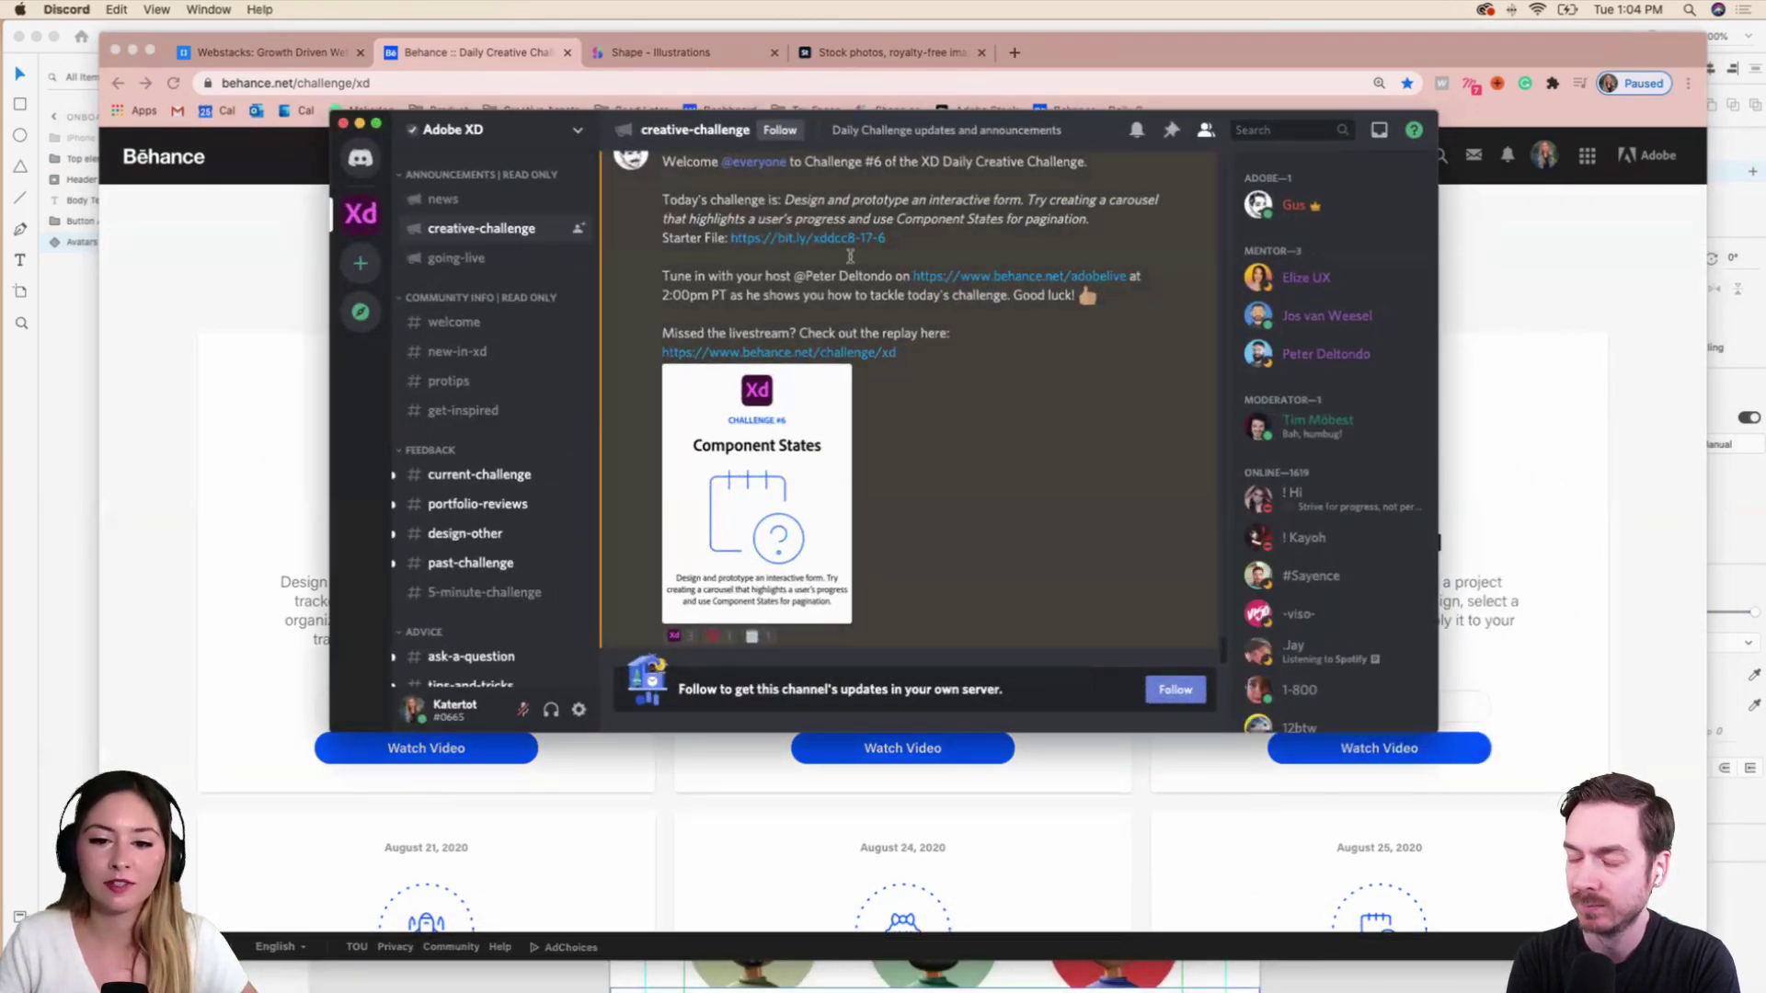
scroll(495, 480, down, 3)
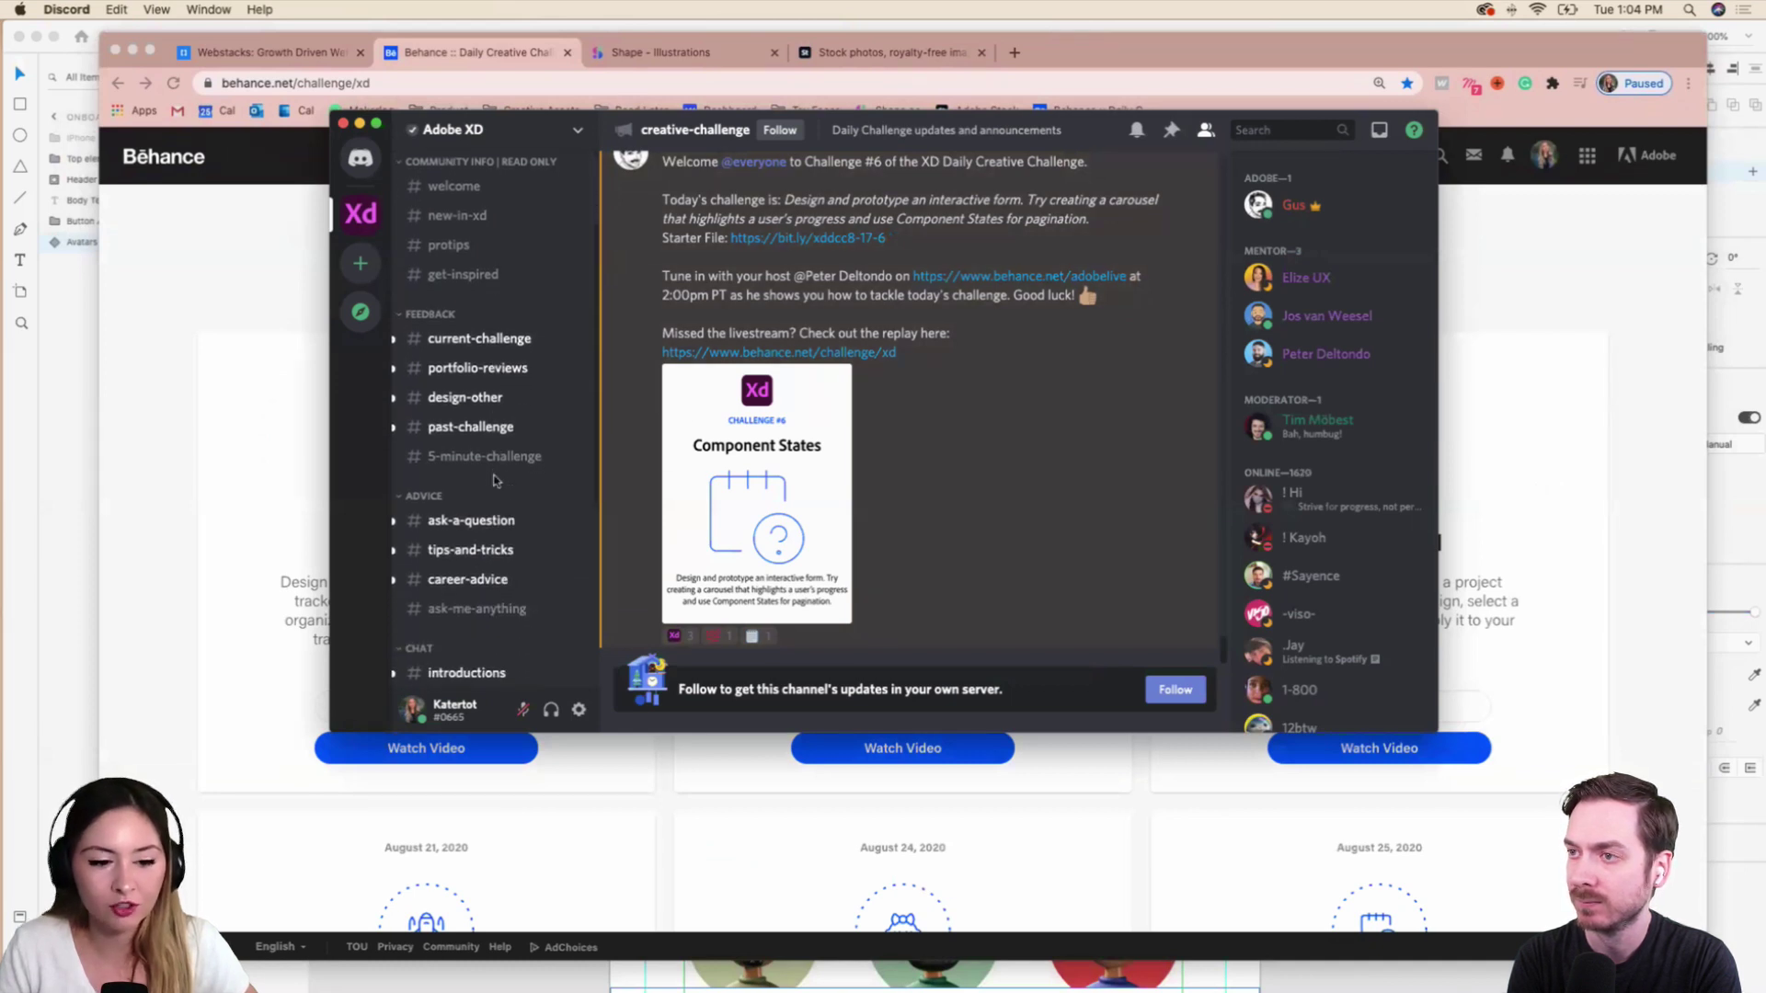
scroll(495, 480, down, 3)
scroll(495, 460, up, 5)
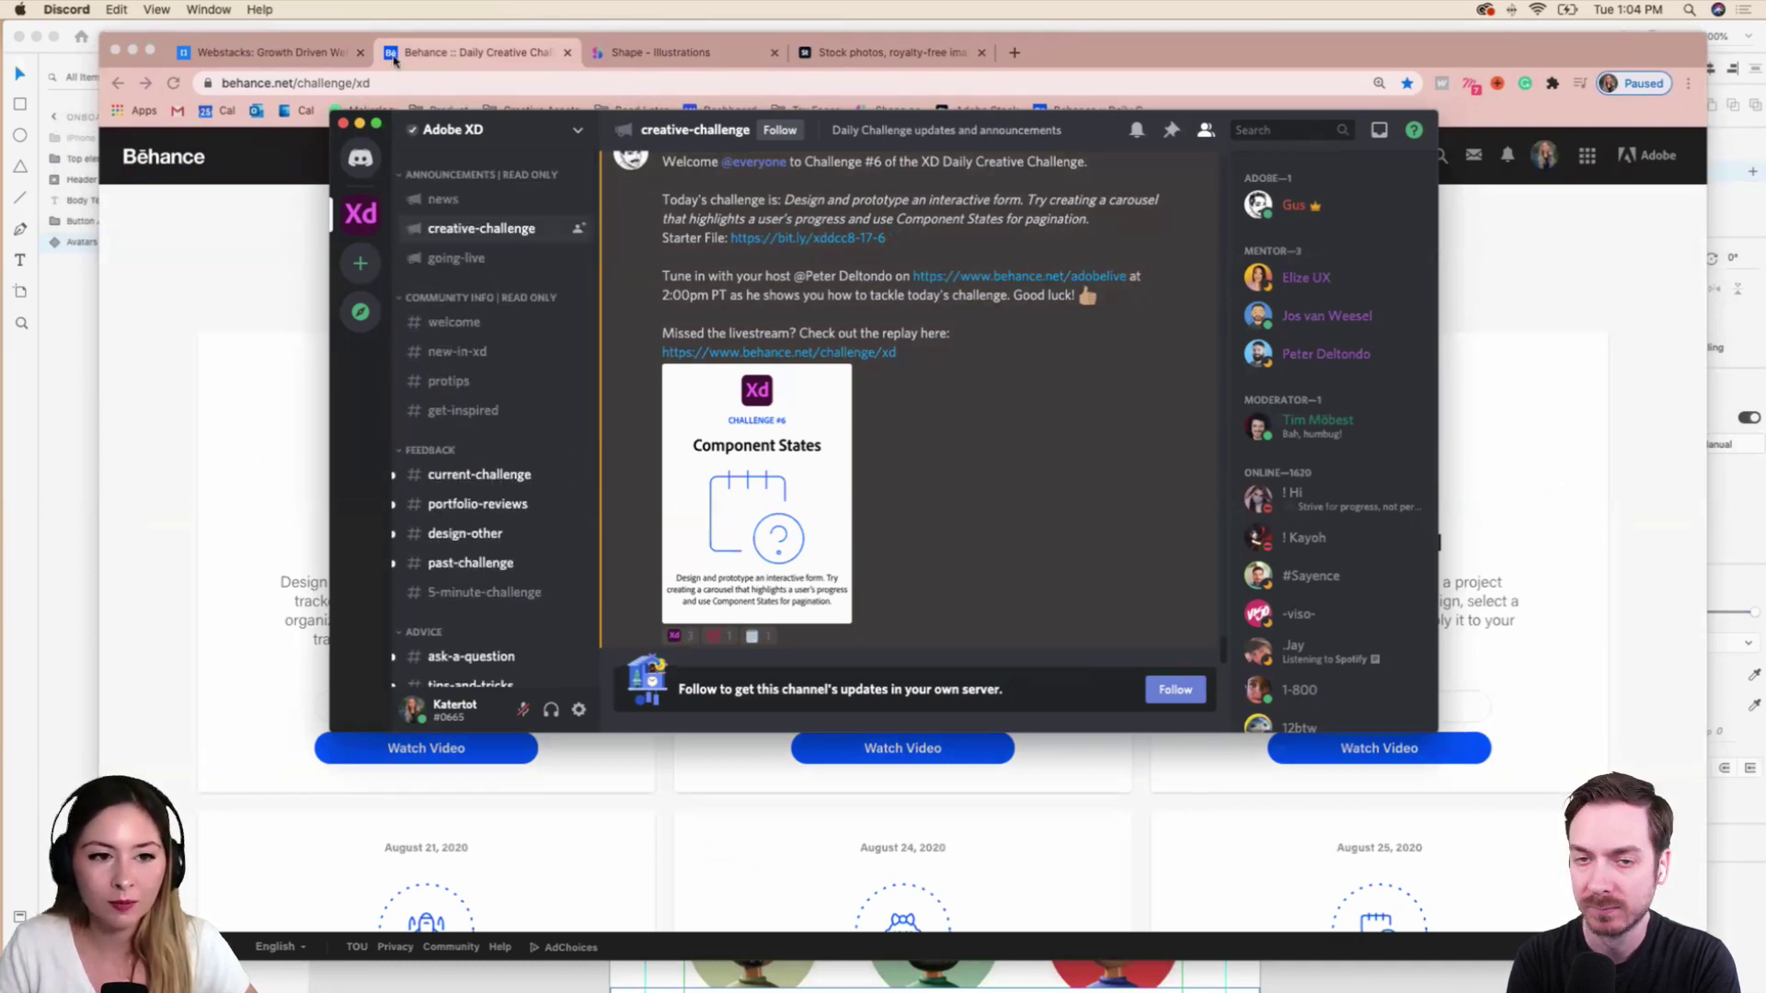
click(359, 124)
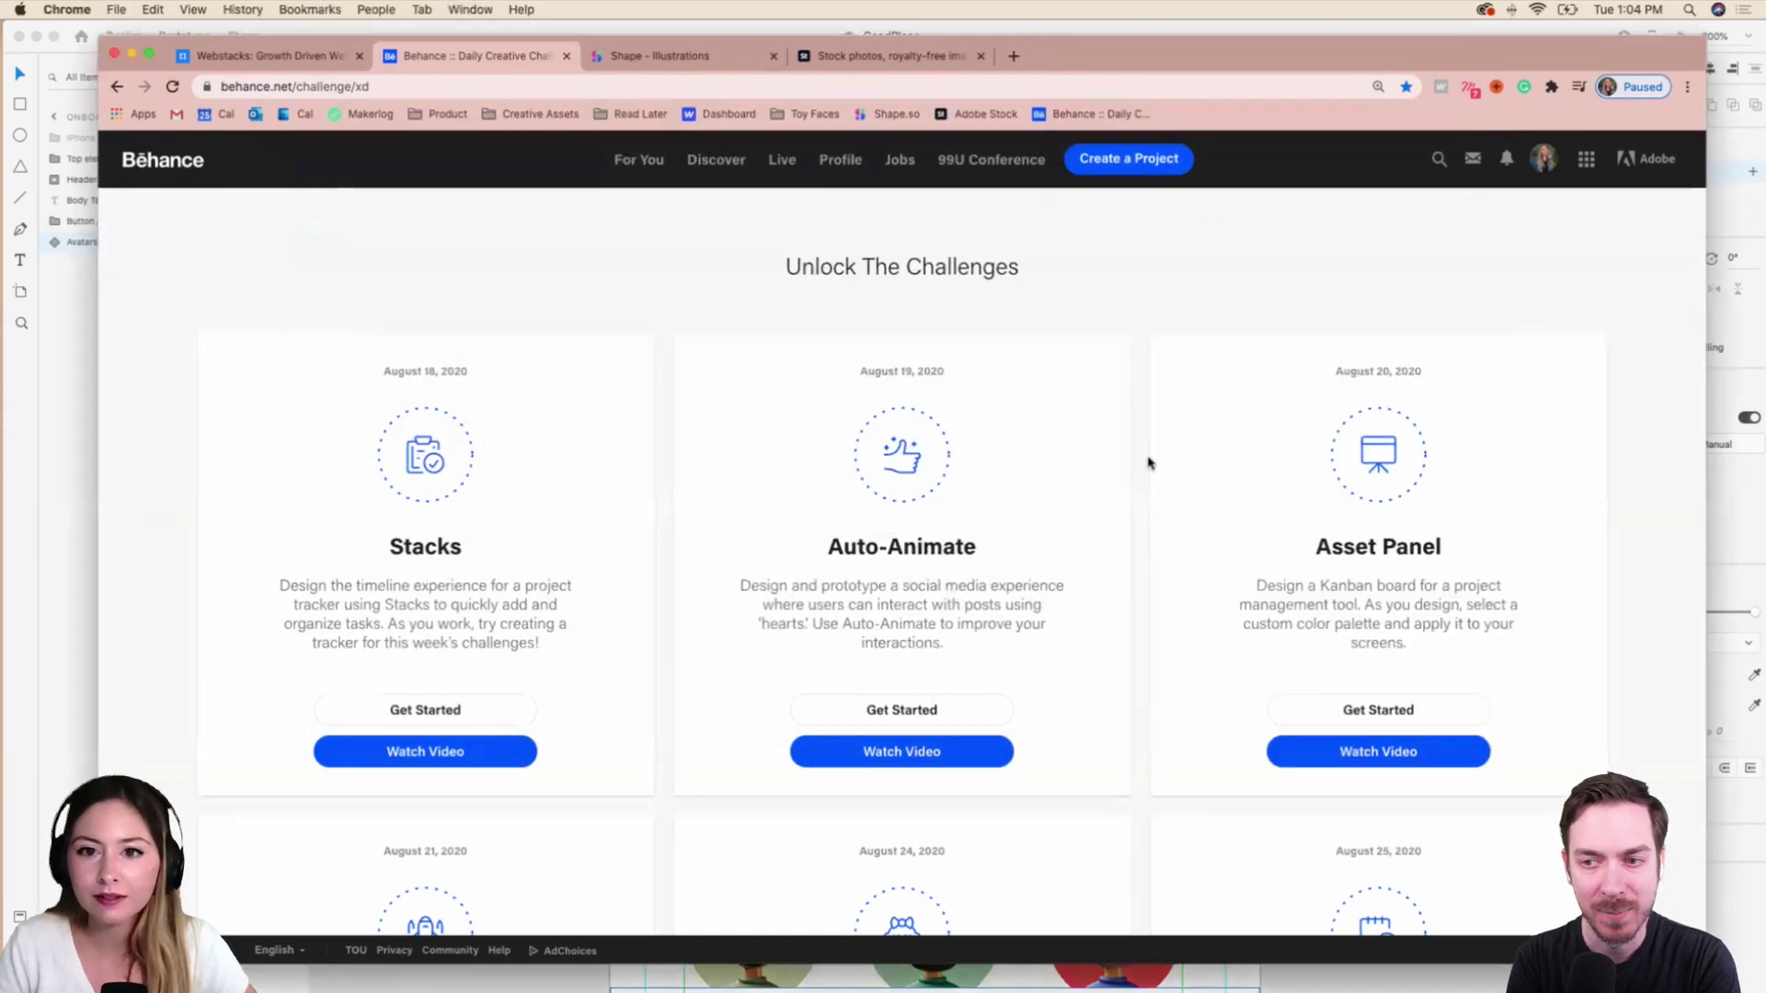
key(super+m)
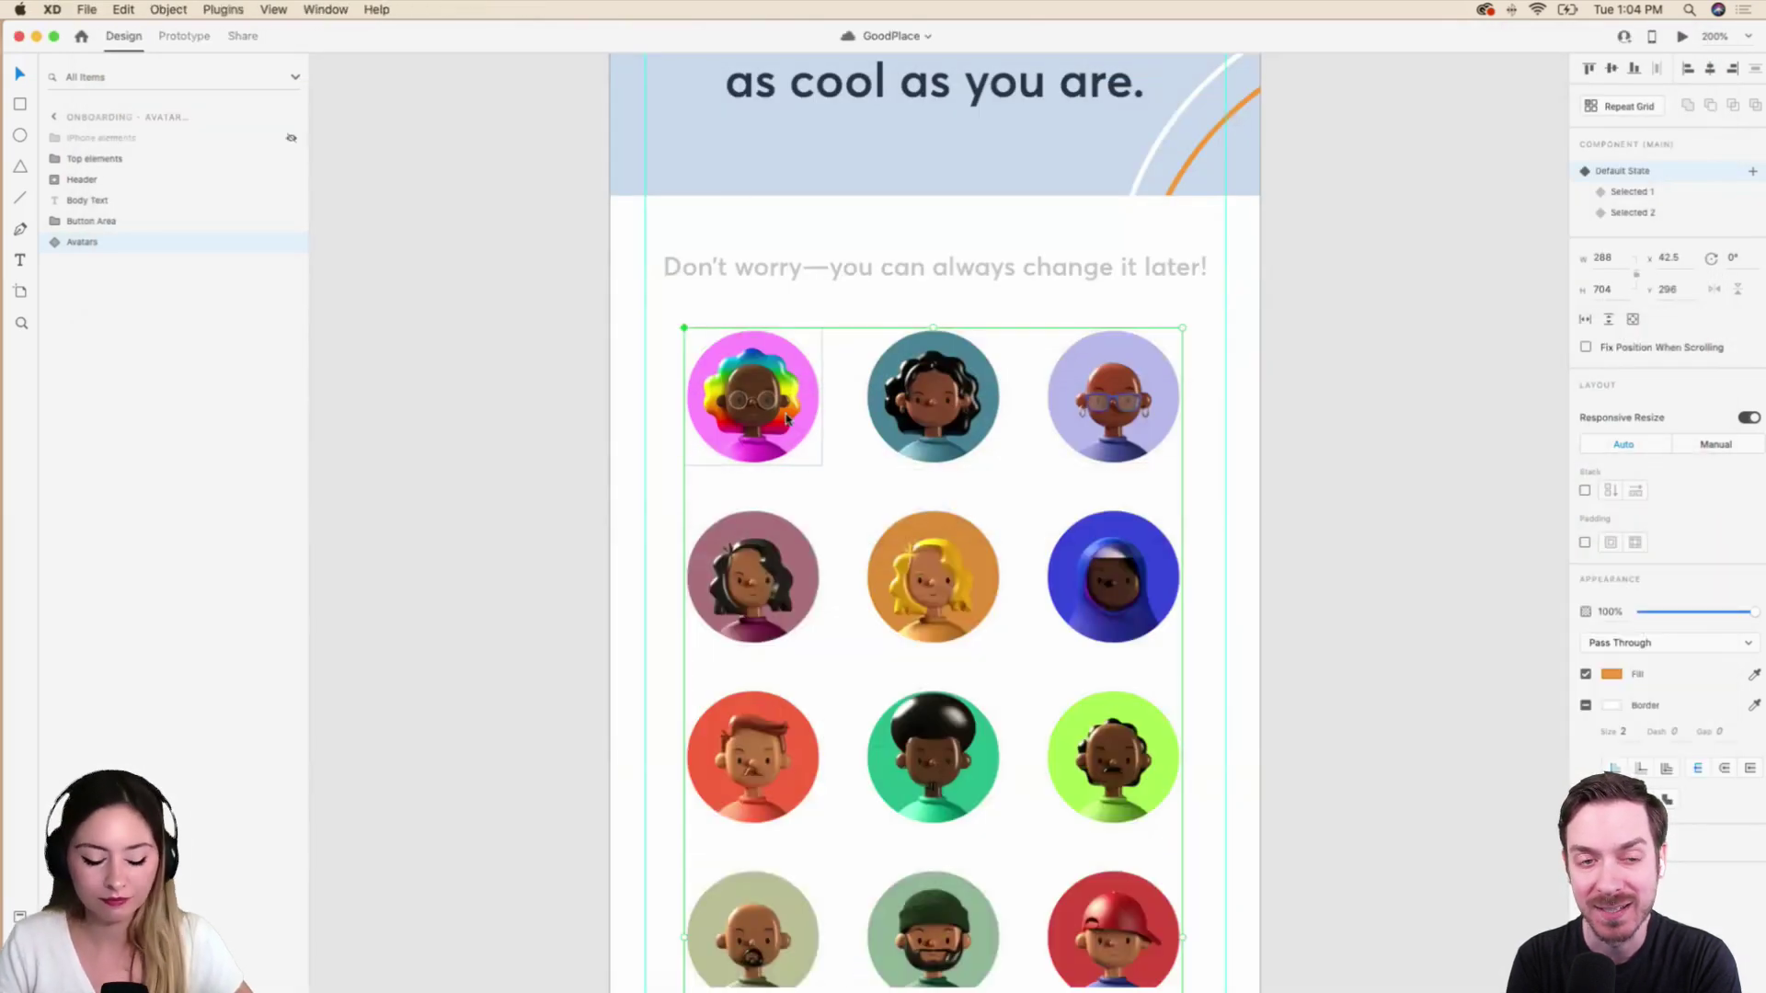
Undo the recent ring edits on the rainbow-haired avatar and the enlargement of the blonde avatar's Gradient circle.
key(super+z)
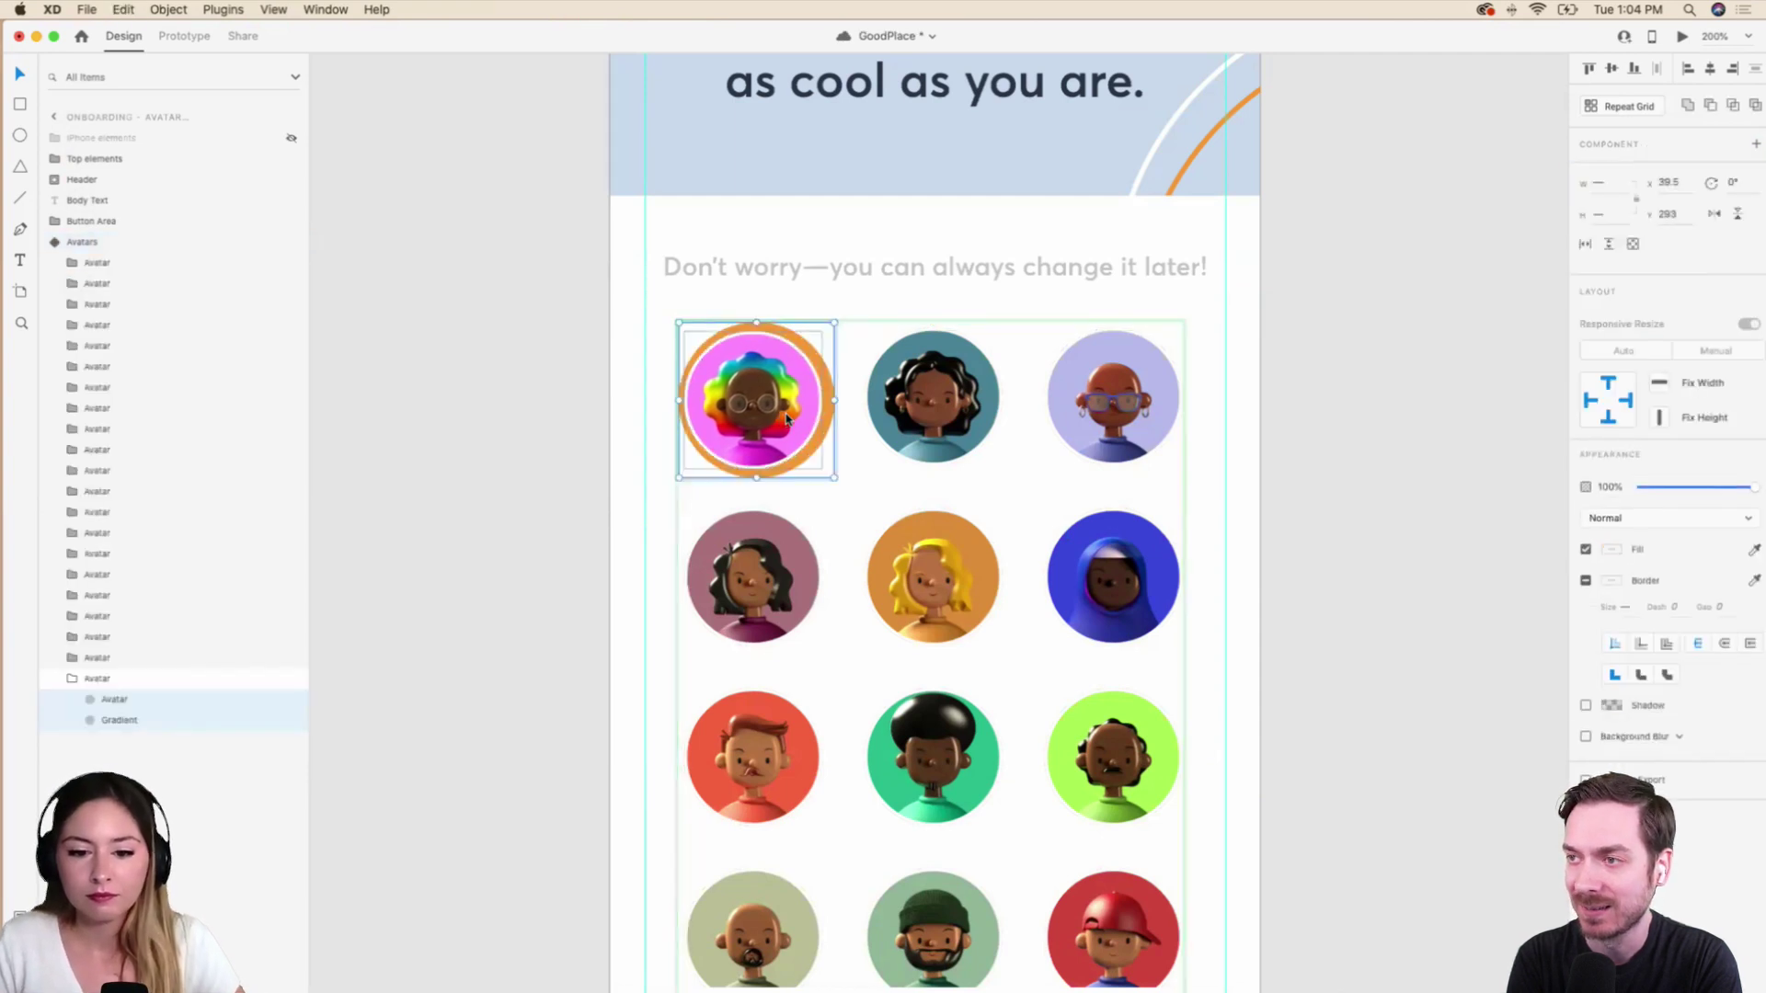
key(super+z)
key(super+z)
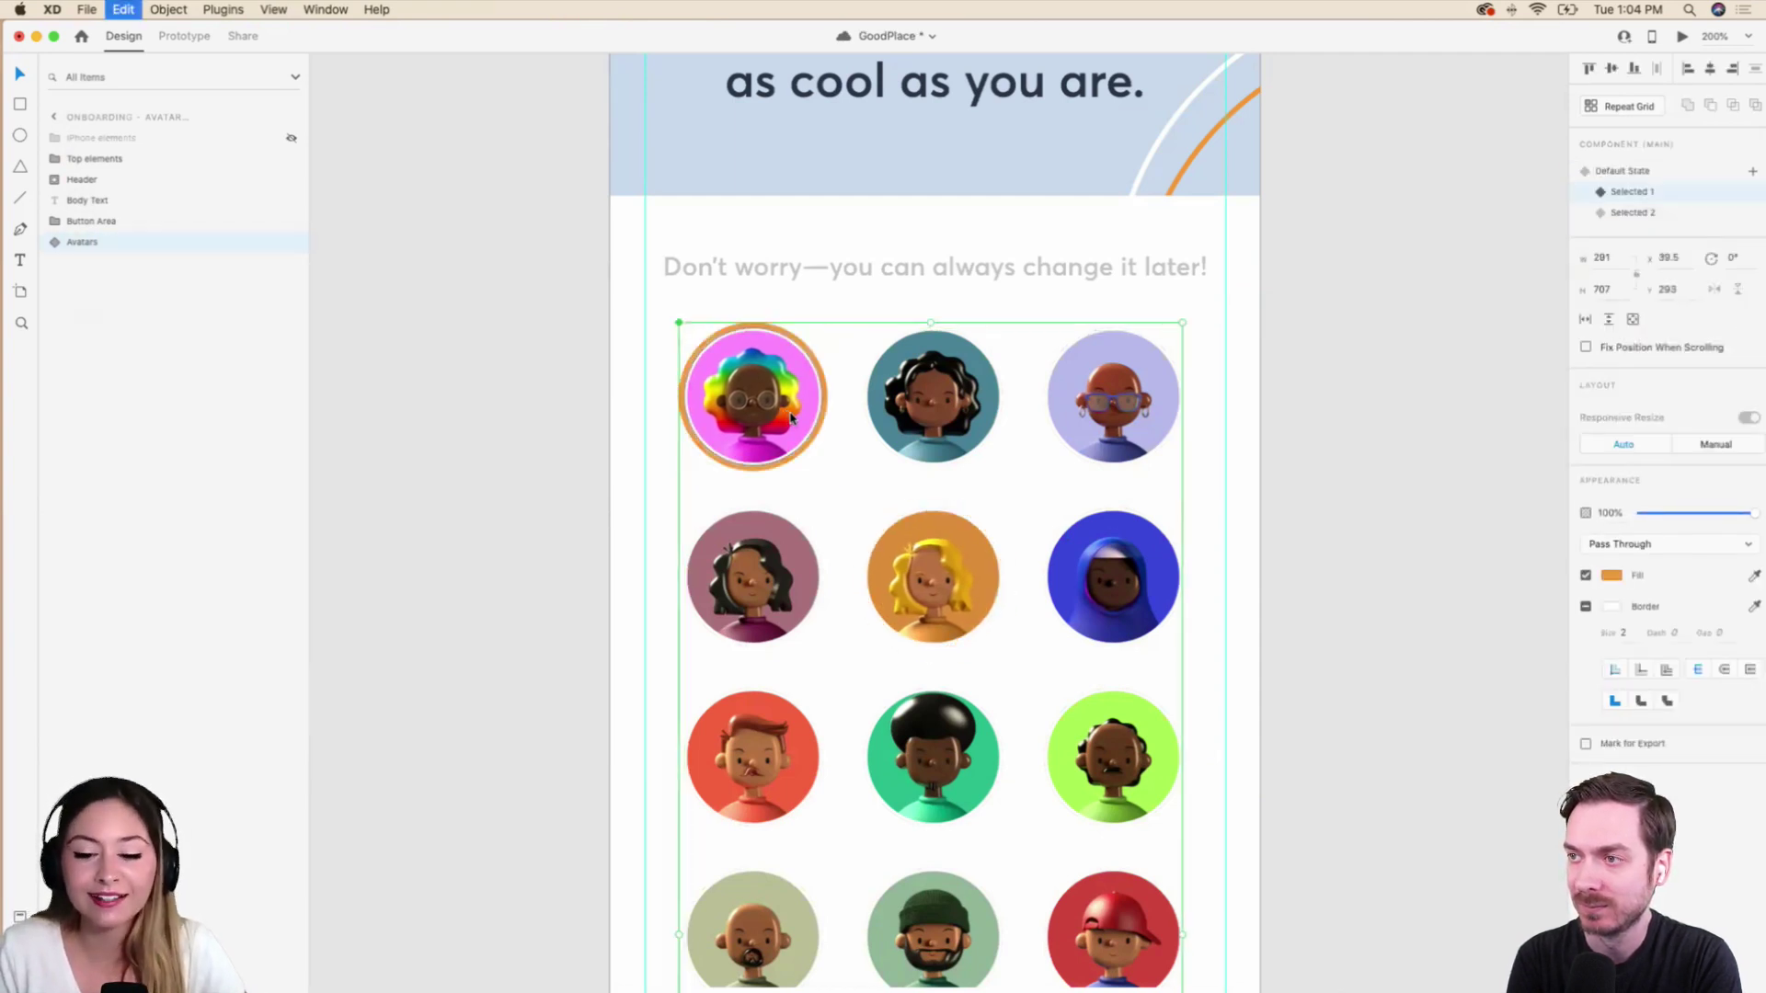
key(super+z)
key(super+z)
key(super+z)
key(super+z)
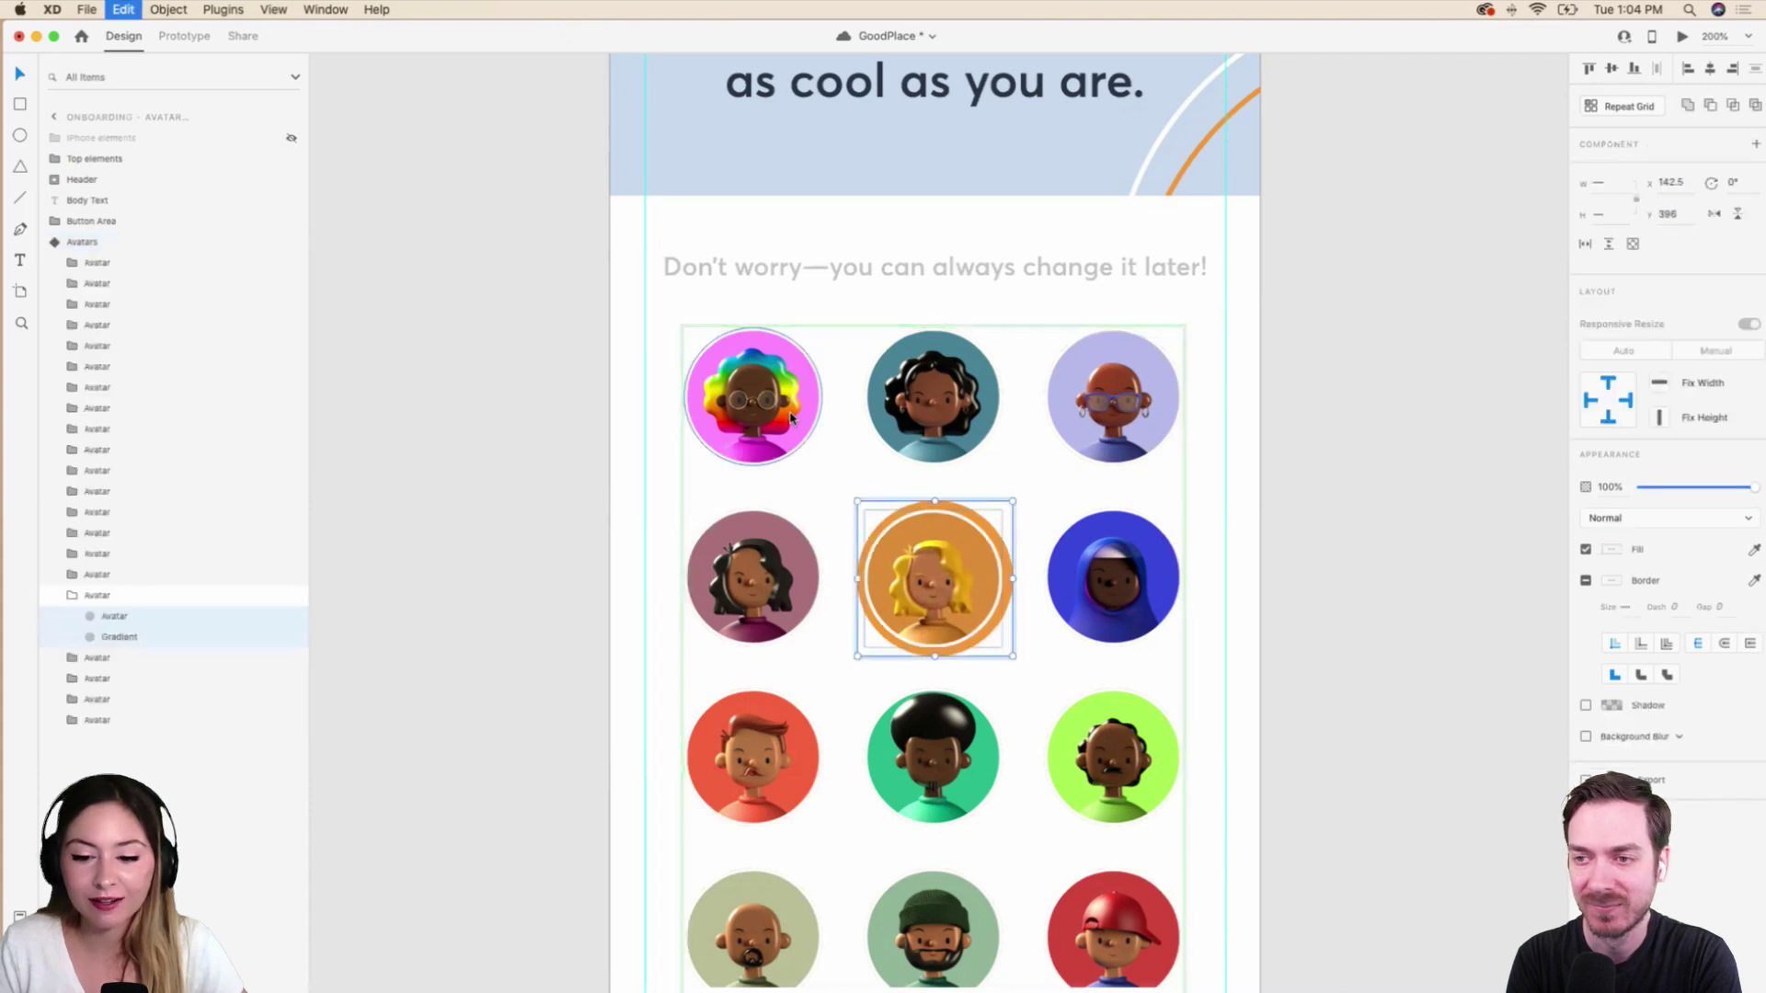
key(super+z)
key(super+z)
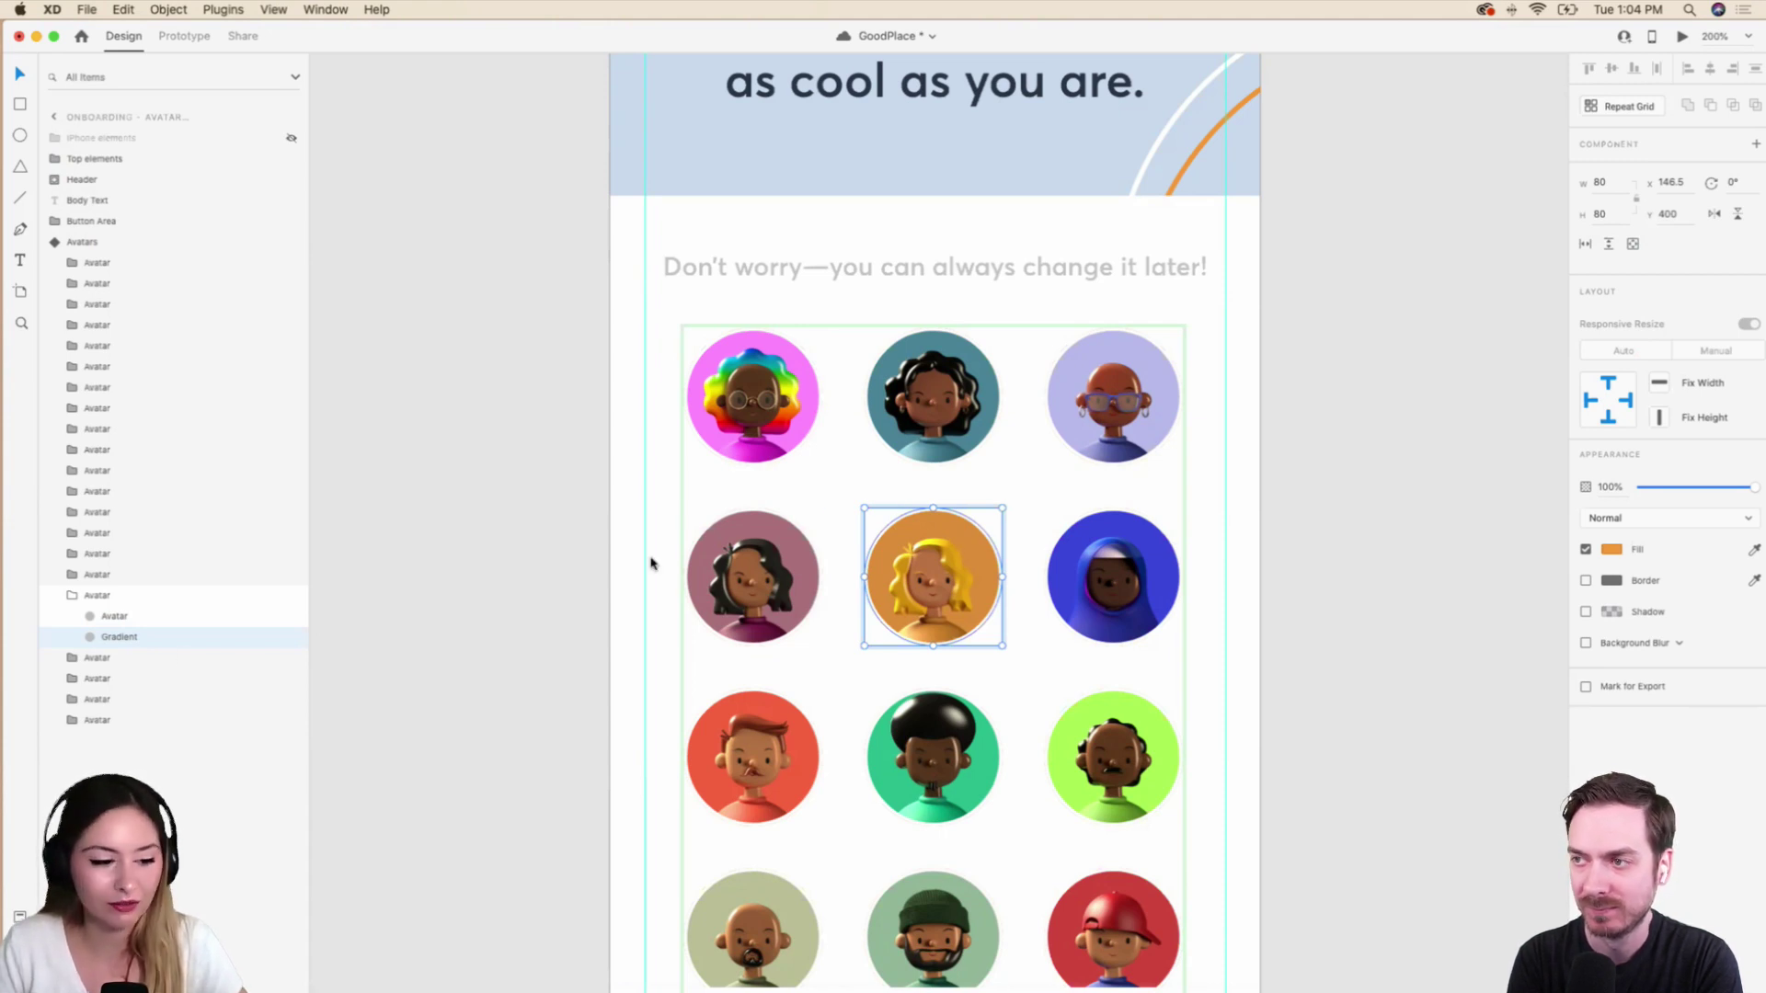
Try to enlarge the Gradient circle behind the rainbow-haired avatar to 90 × 90 in the Selected 2 state, and undo it.
click(121, 598)
click(821, 366)
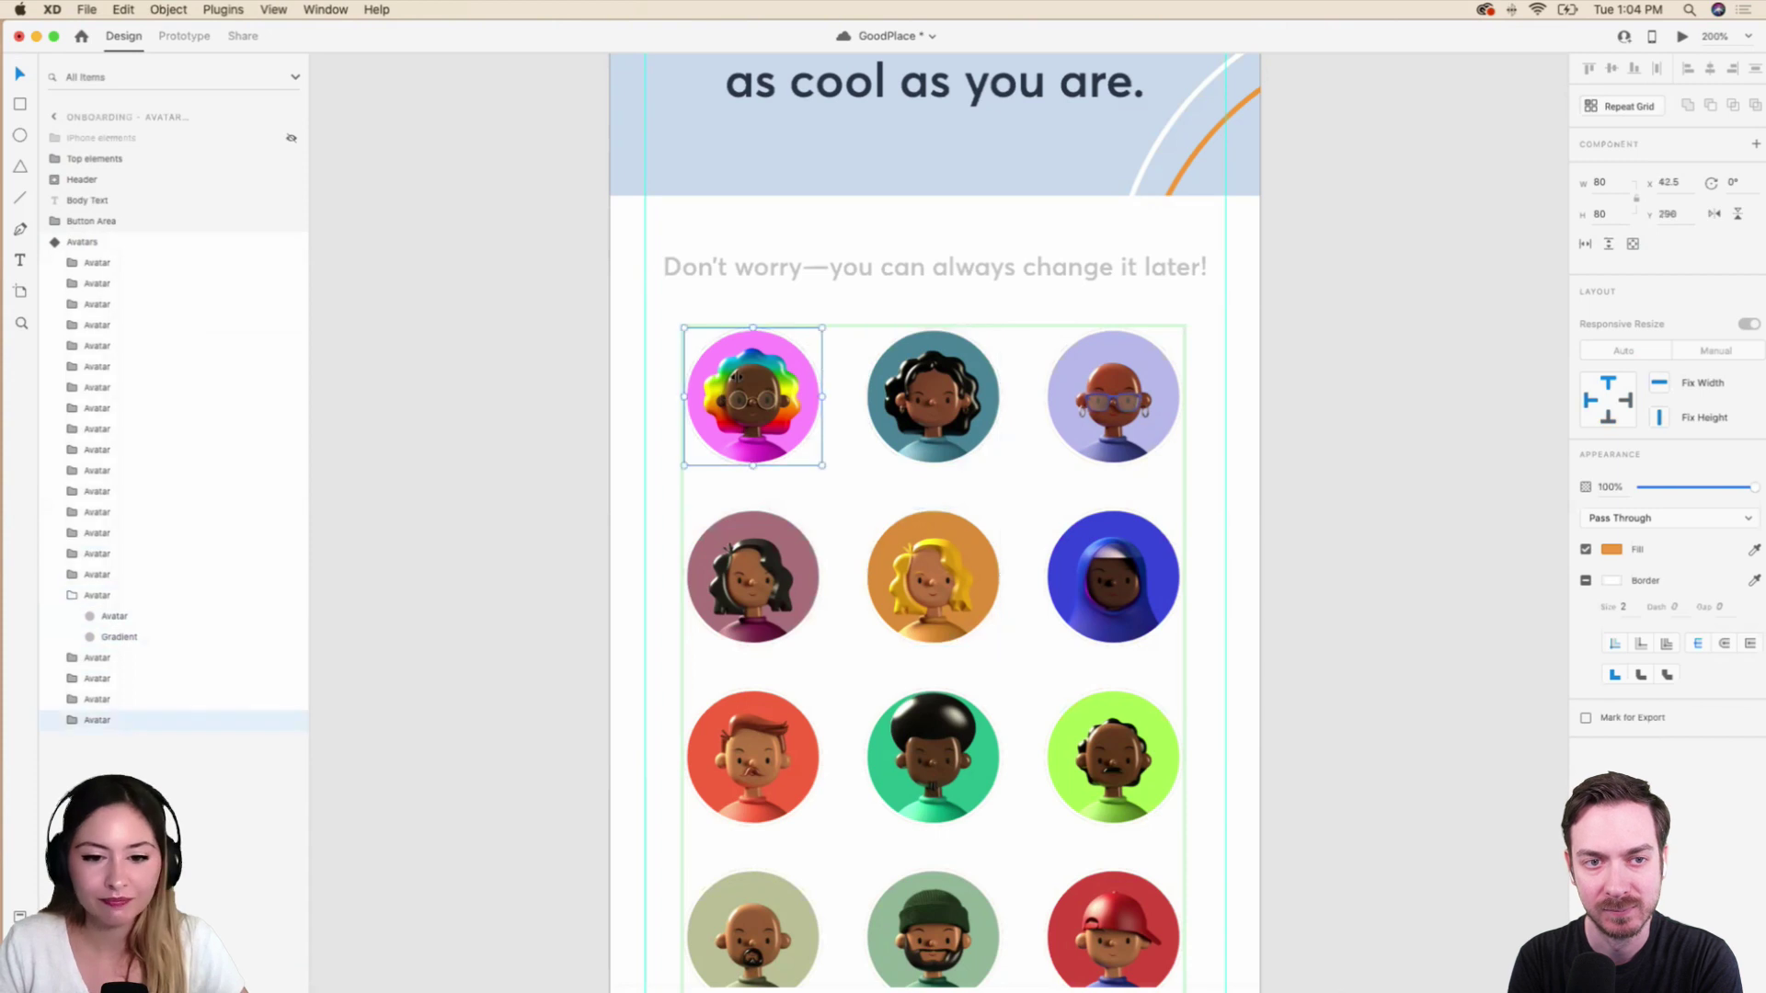
click(71, 722)
click(127, 757)
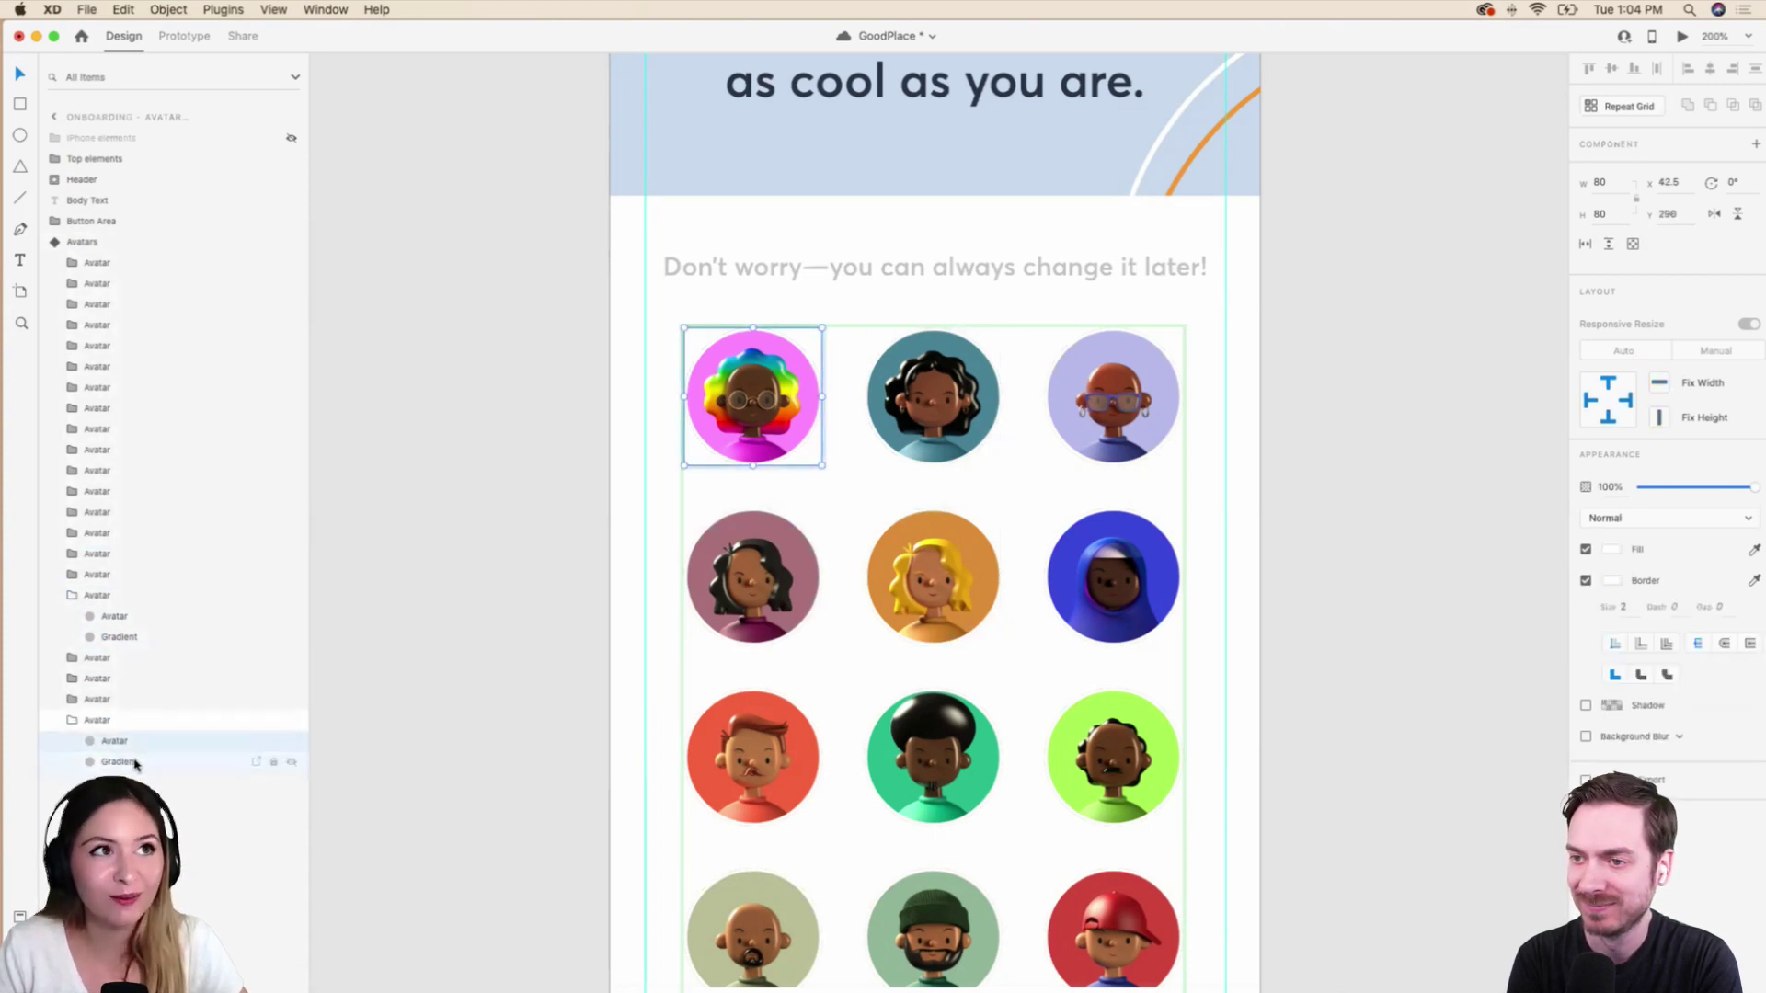
click(135, 764)
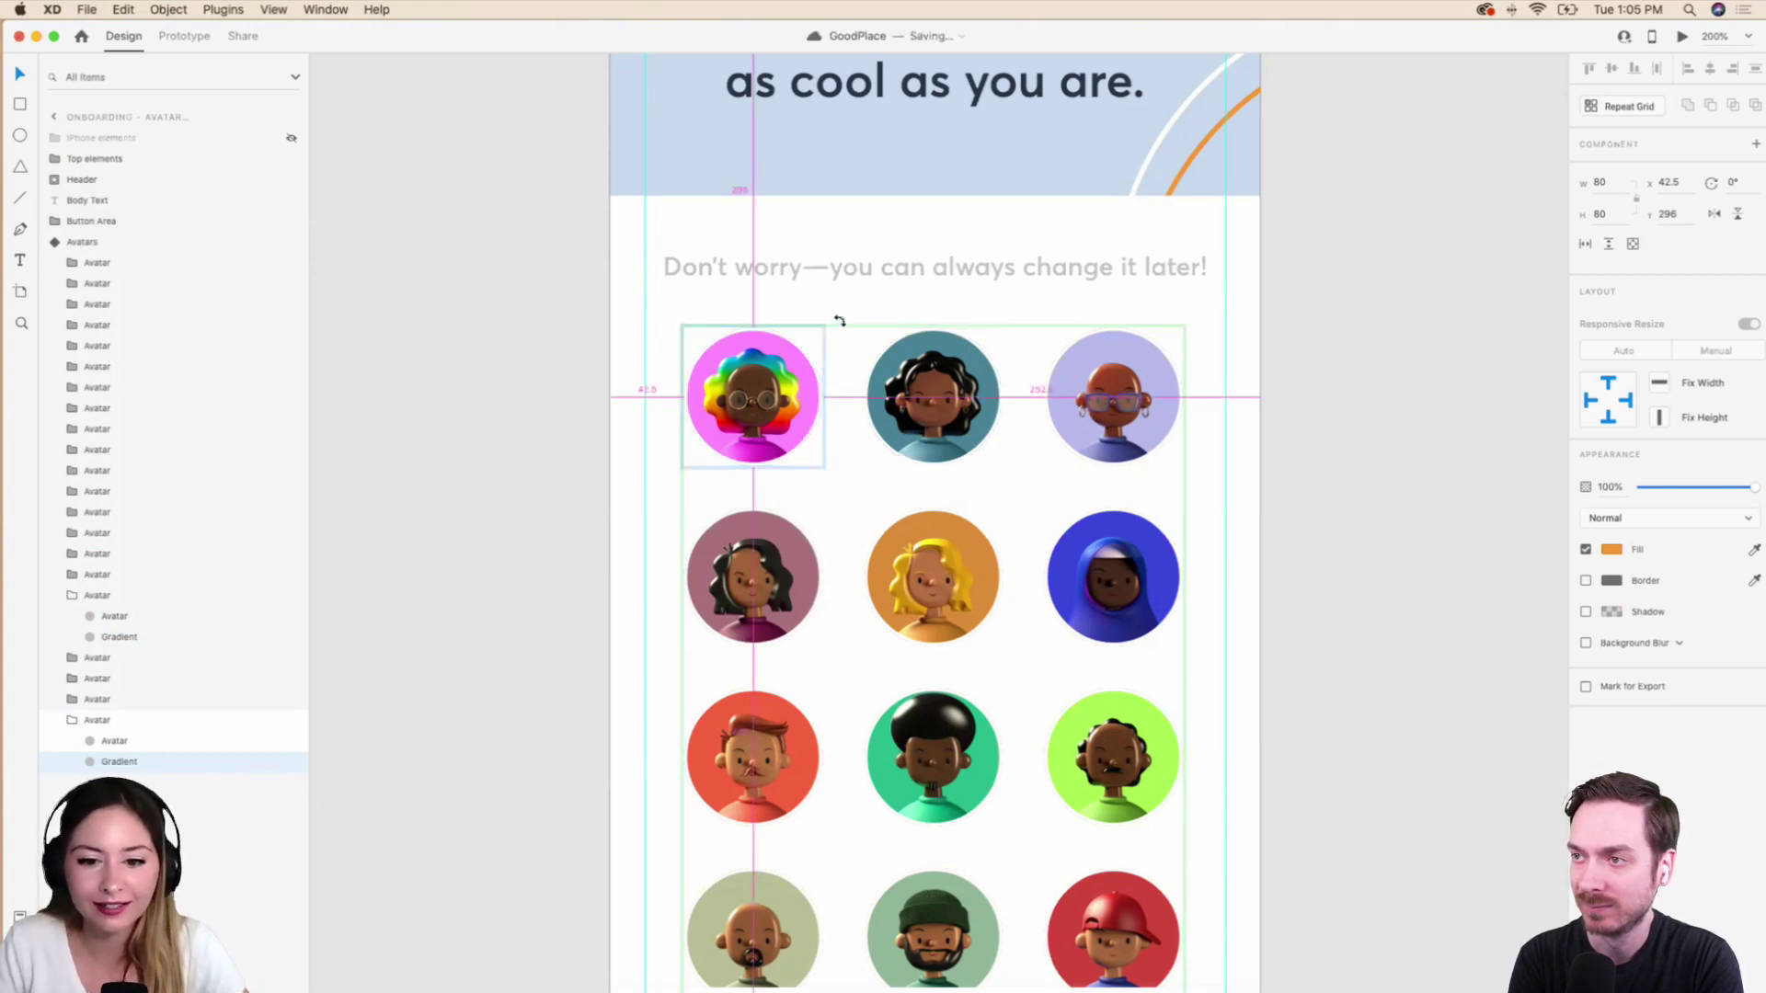
click(196, 760)
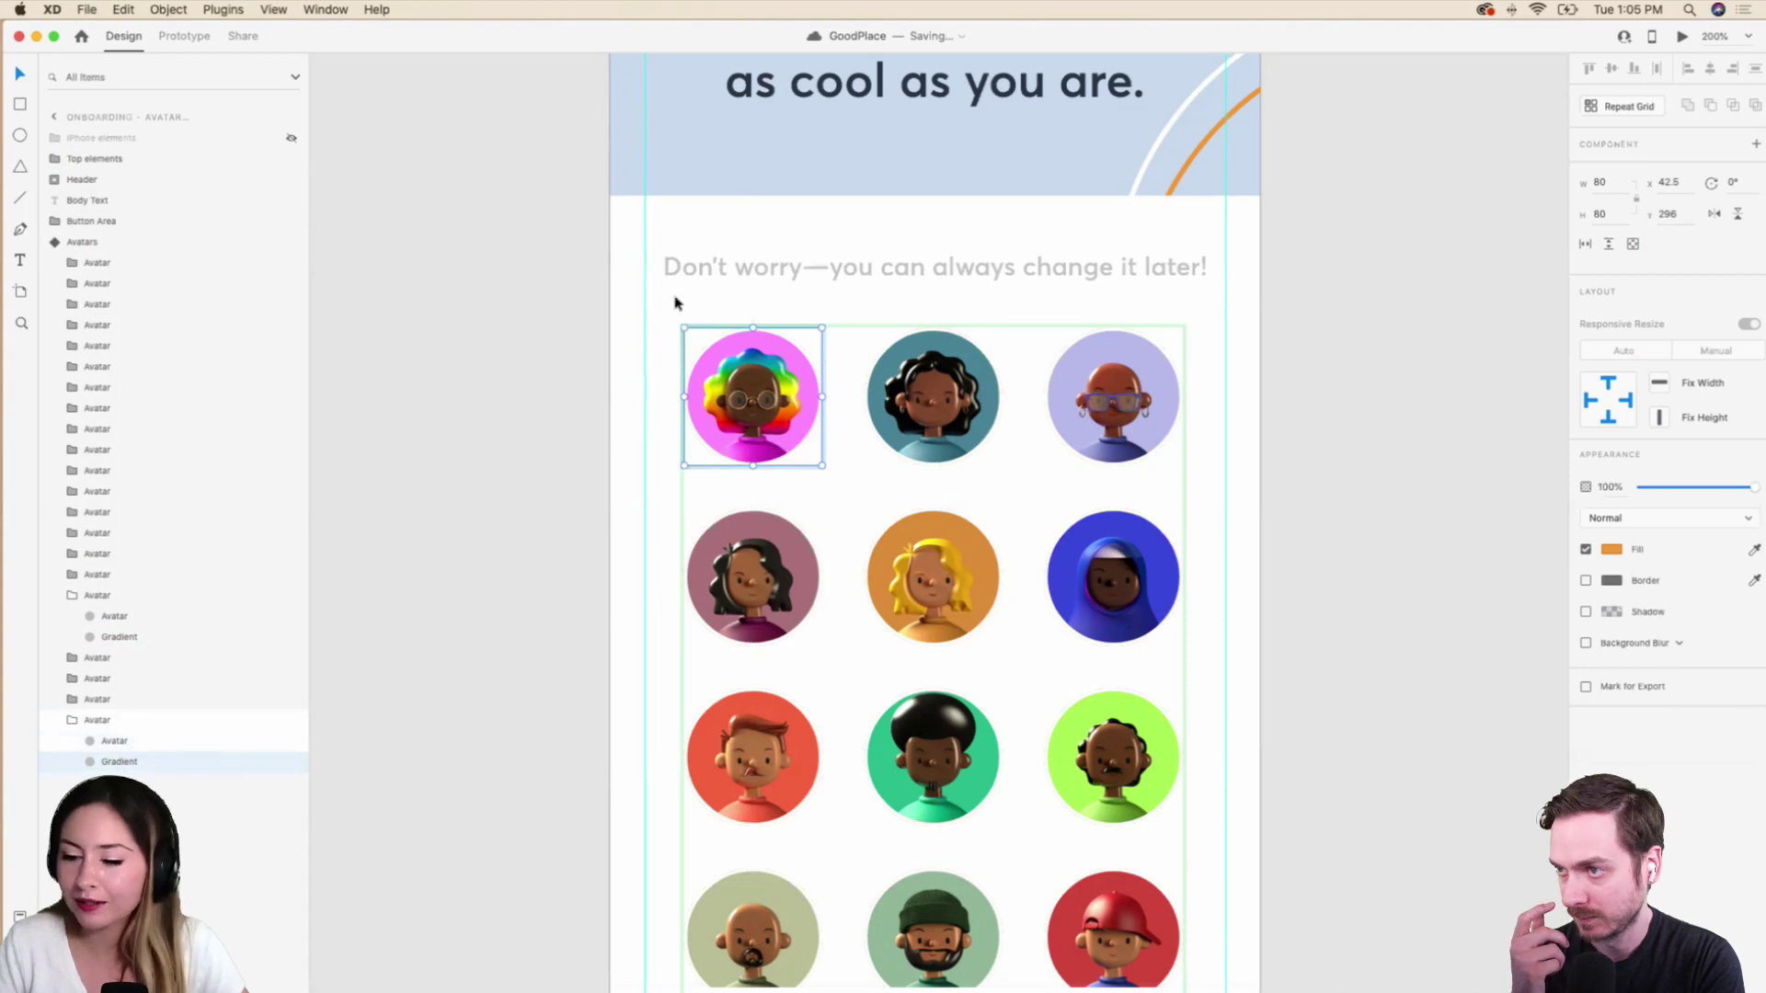
drag(822, 328, 833, 319)
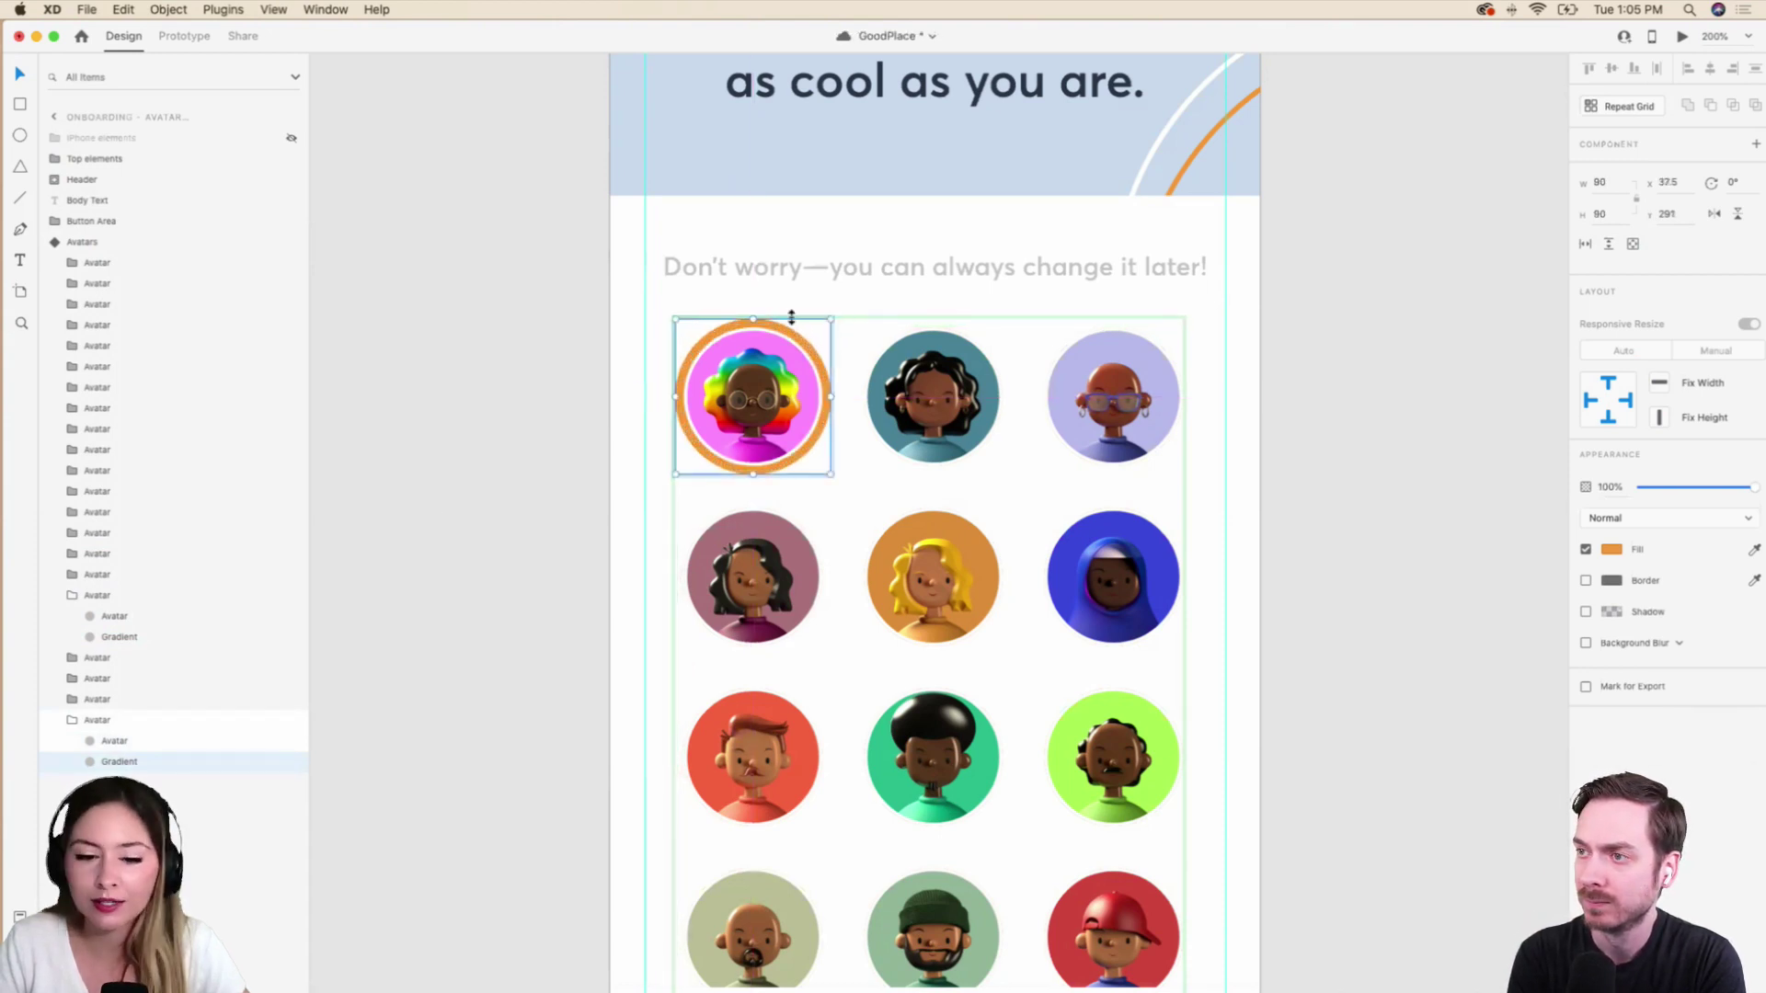
click(704, 415)
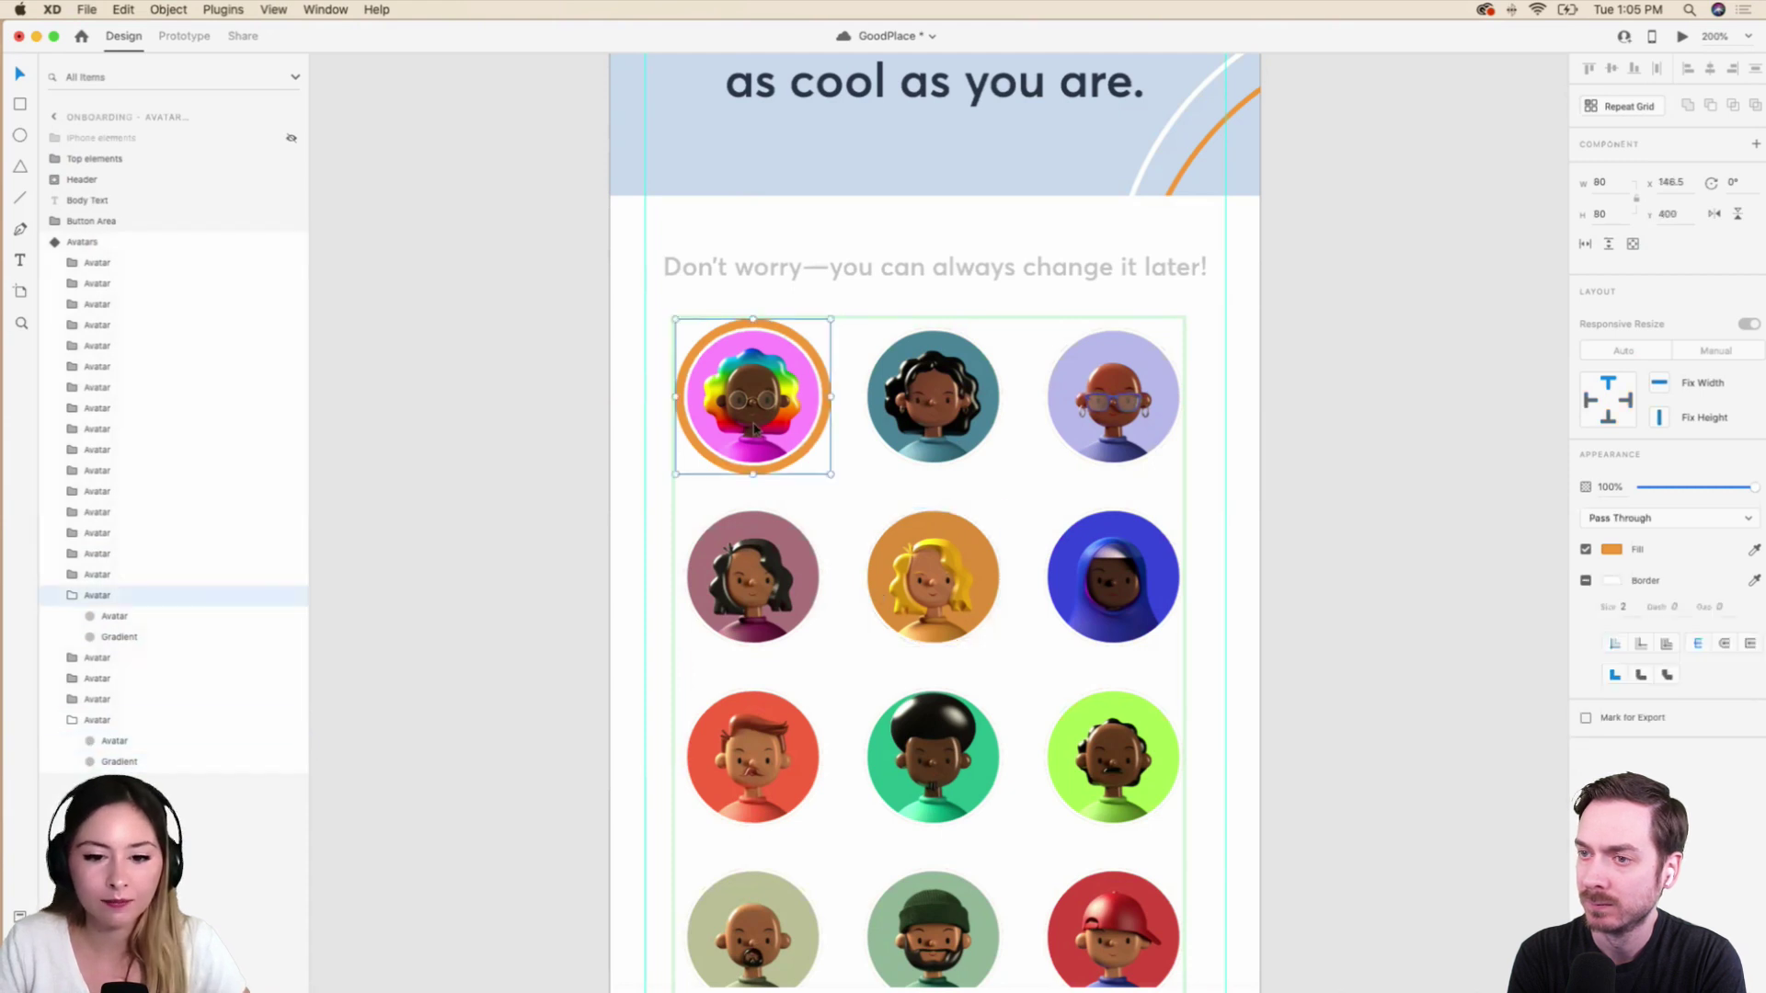
click(100, 243)
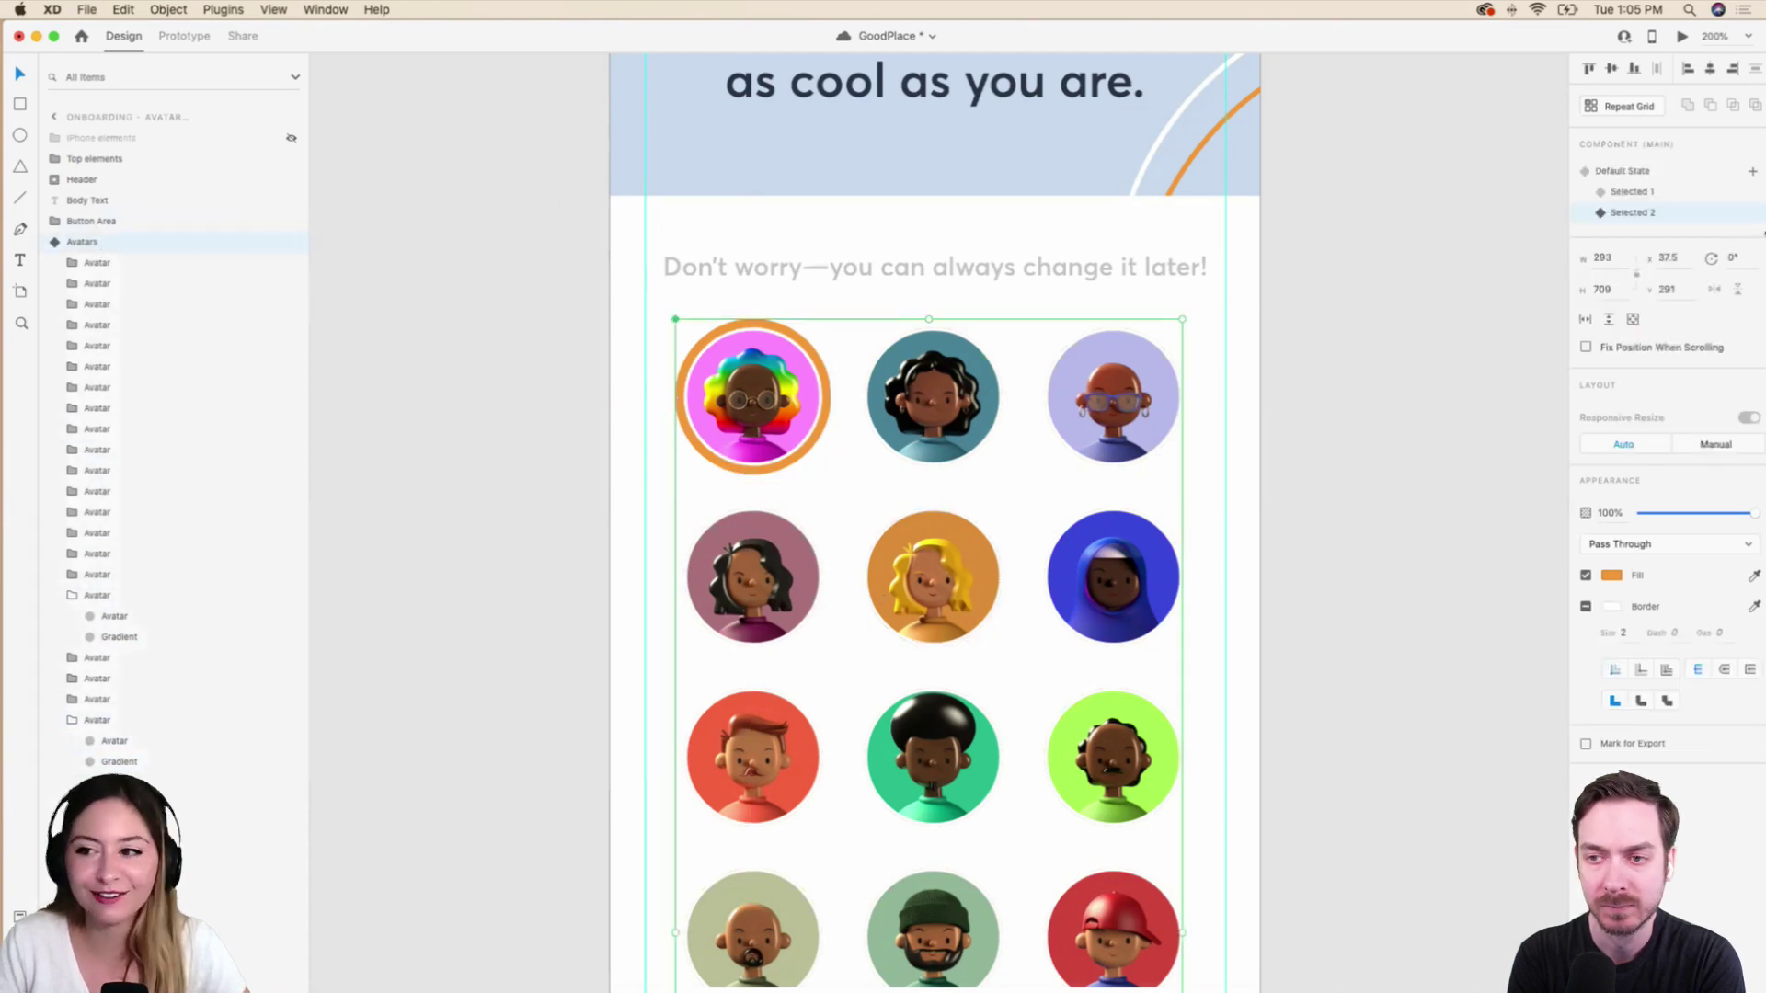
key(super+z)
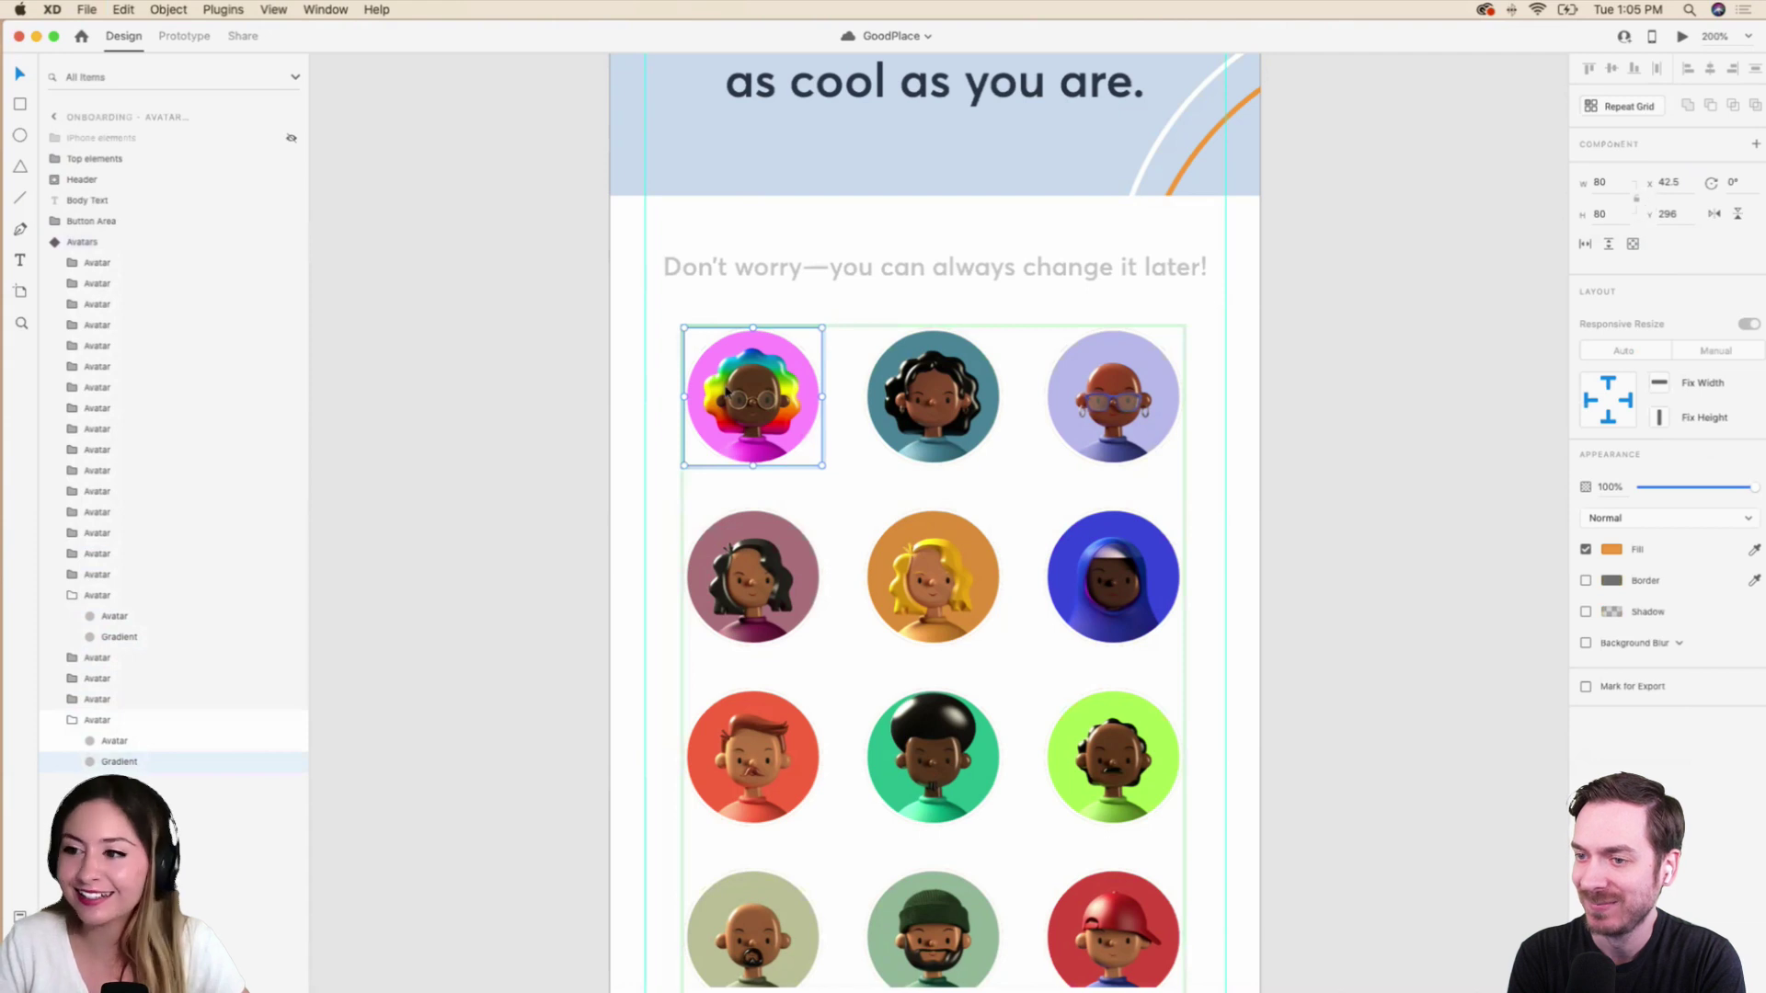
Switch the Avatars component to its Selected 1 state and check the size of the rainbow-haired avatar's Gradient circle.
click(765, 393)
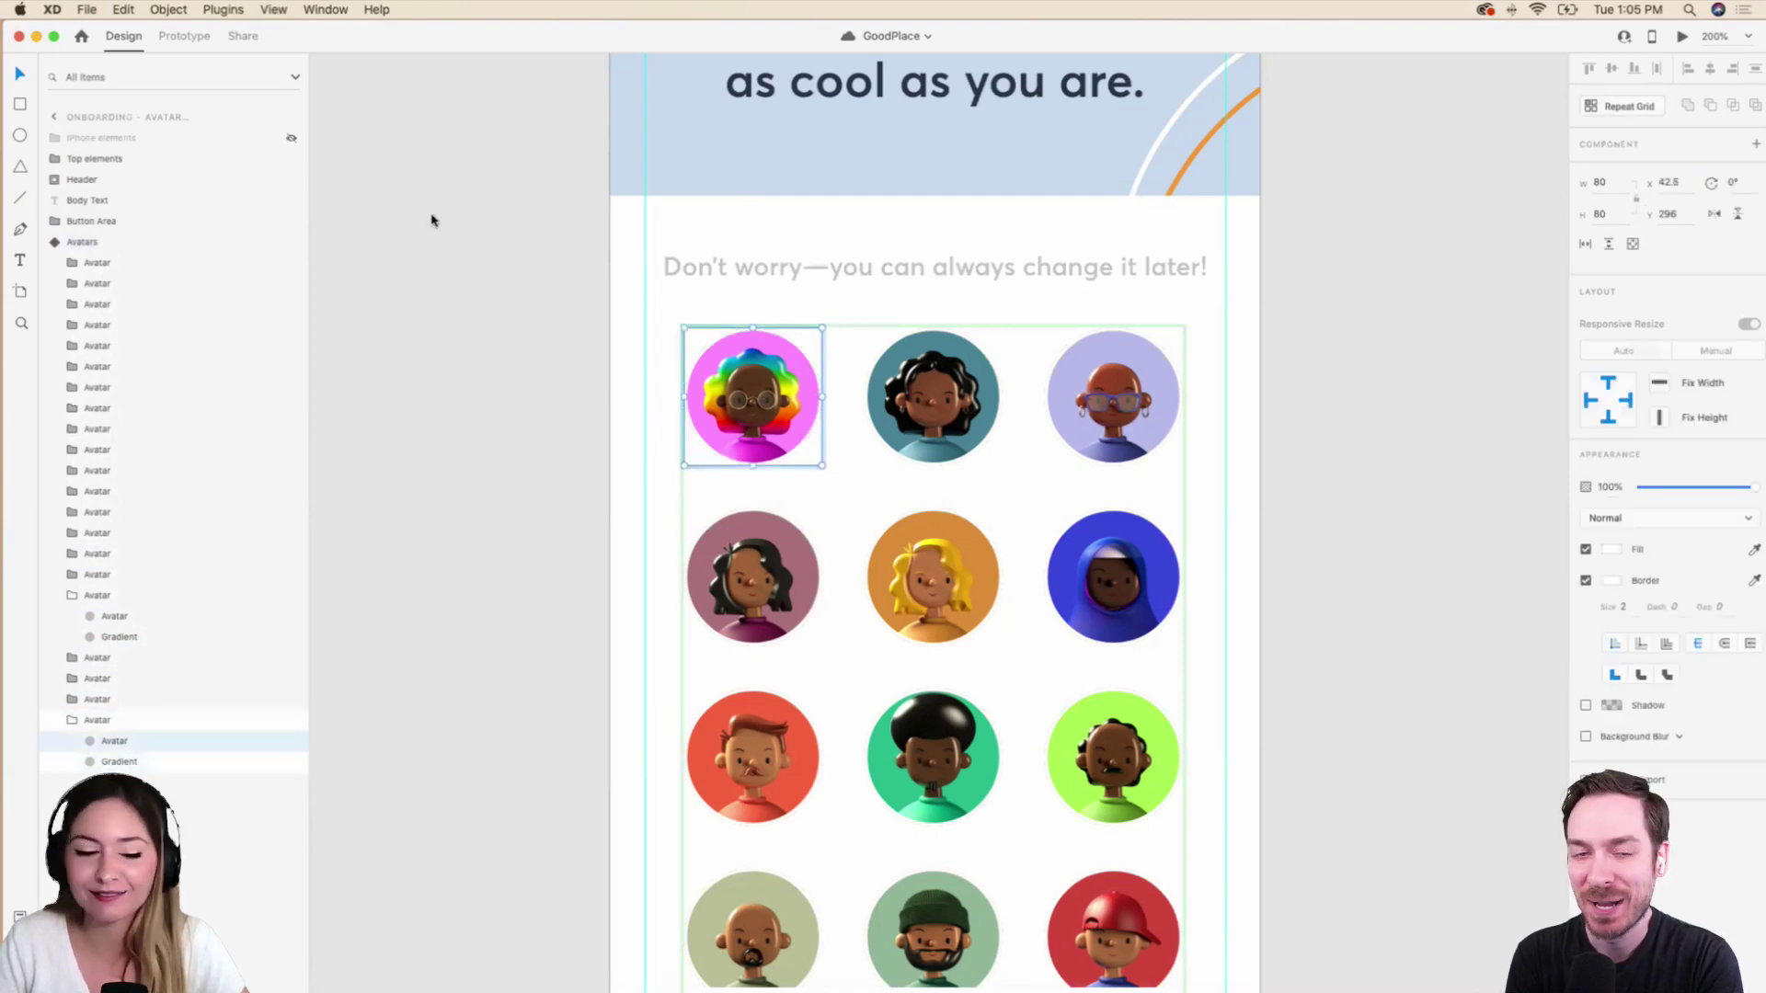
click(153, 241)
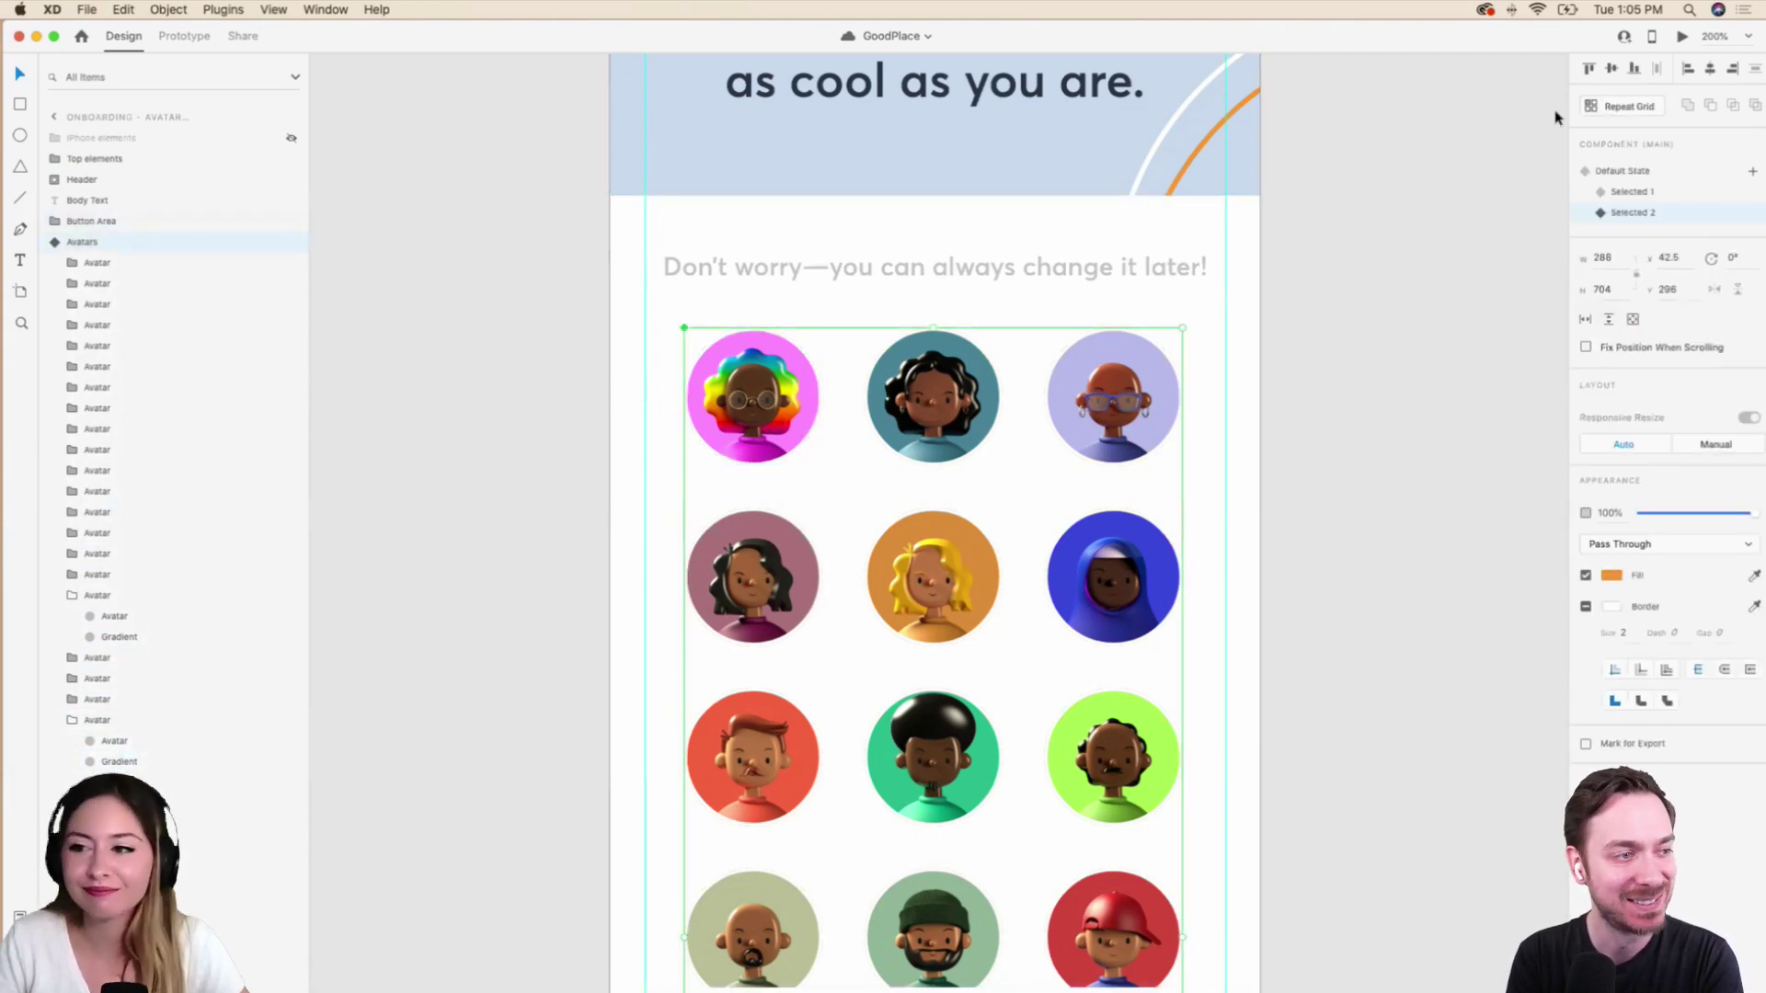
click(1649, 197)
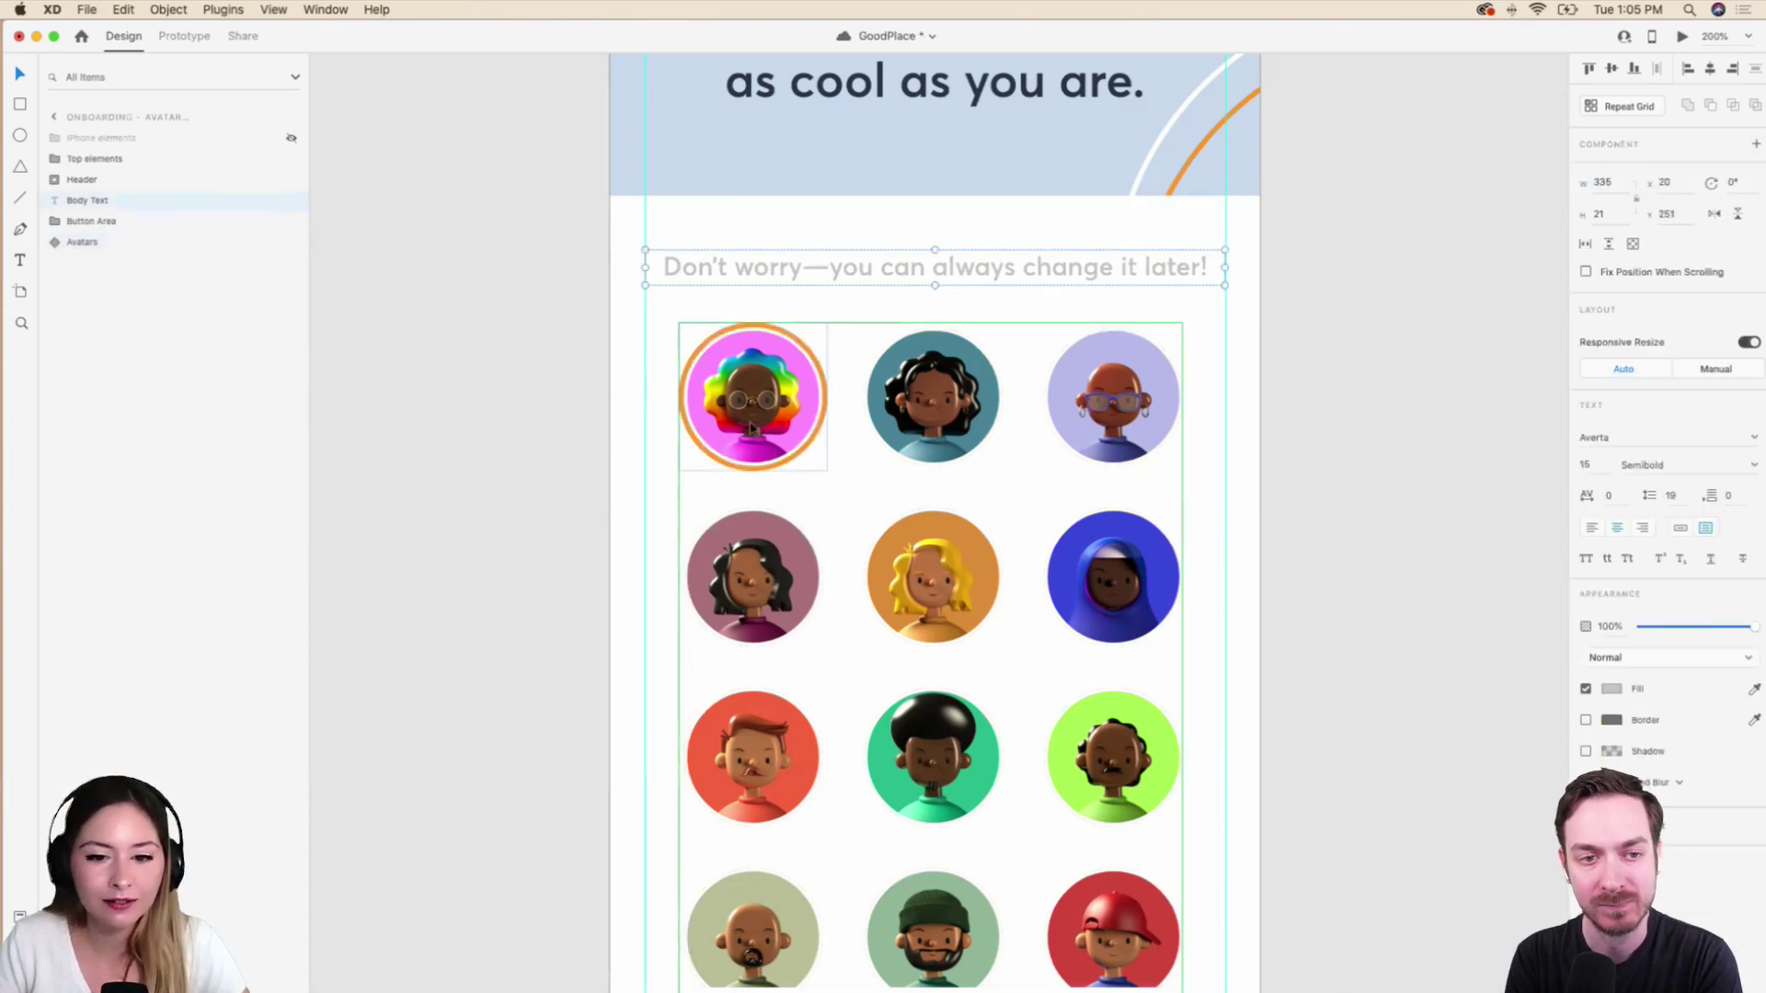
scroll(751, 428, up, 3)
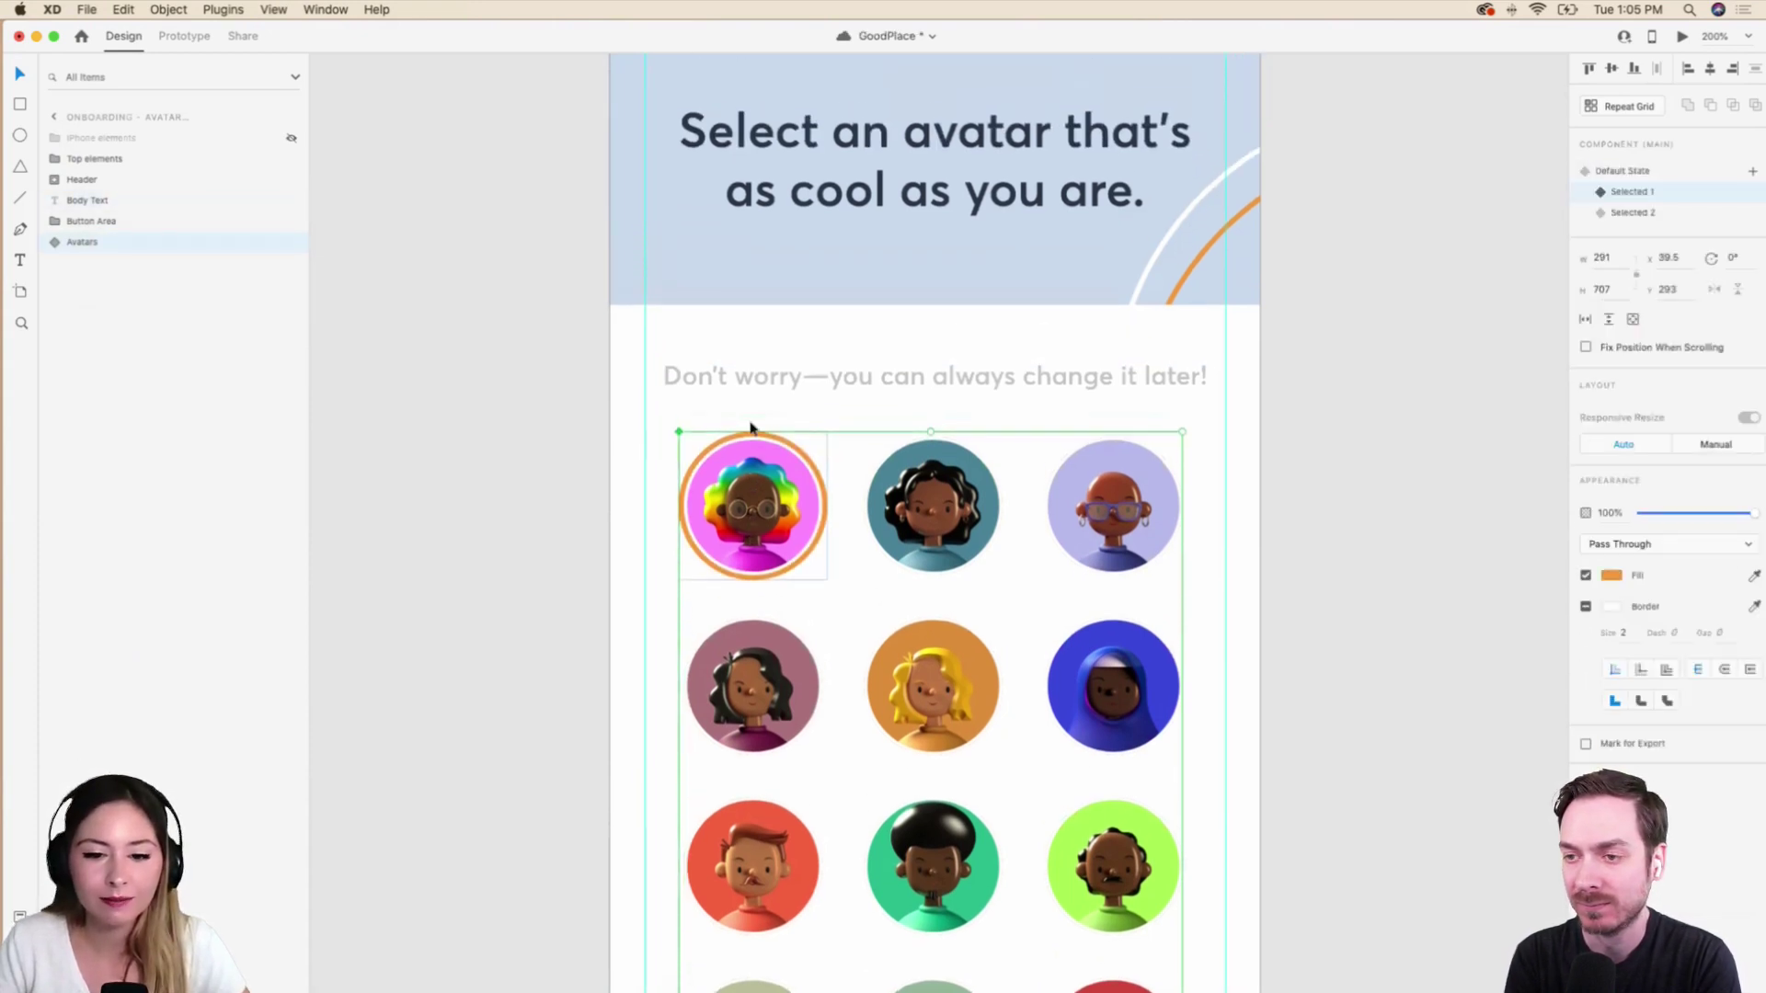
double_click(788, 488)
click(75, 681)
click(230, 719)
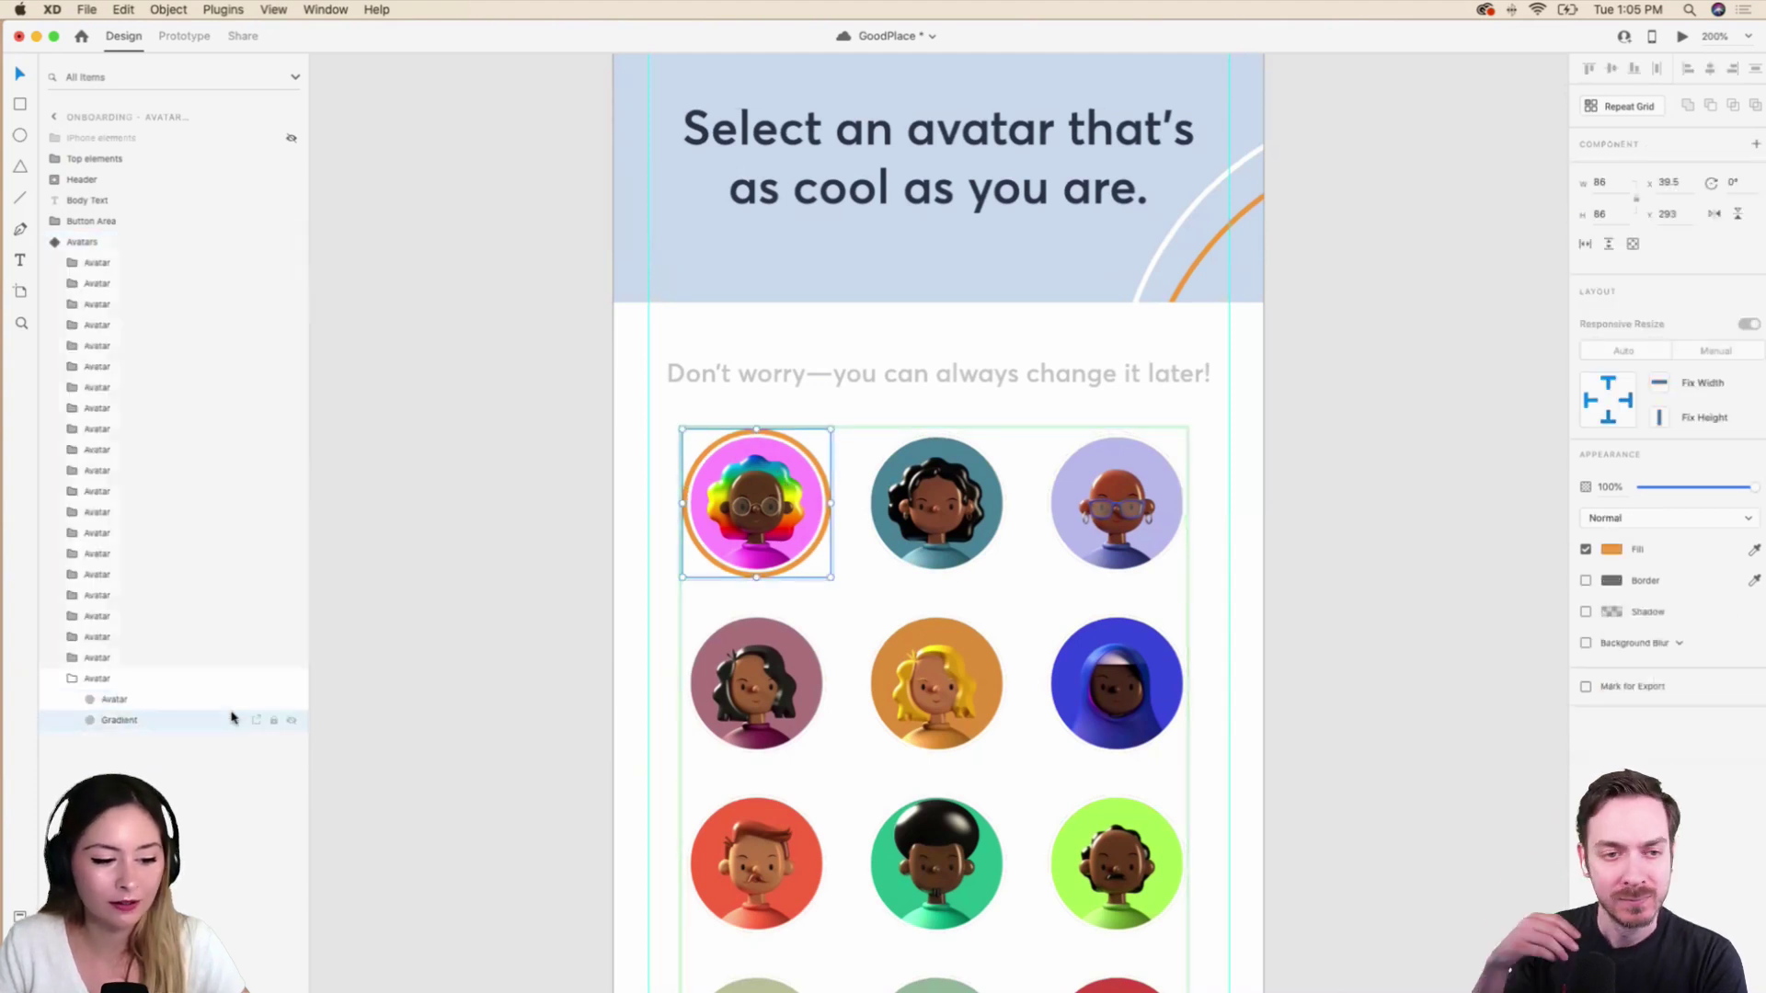
Try to enlarge the blonde avatar's Gradient circle to 86 × 86 in the Selected 1 state, and undo it.
click(937, 683)
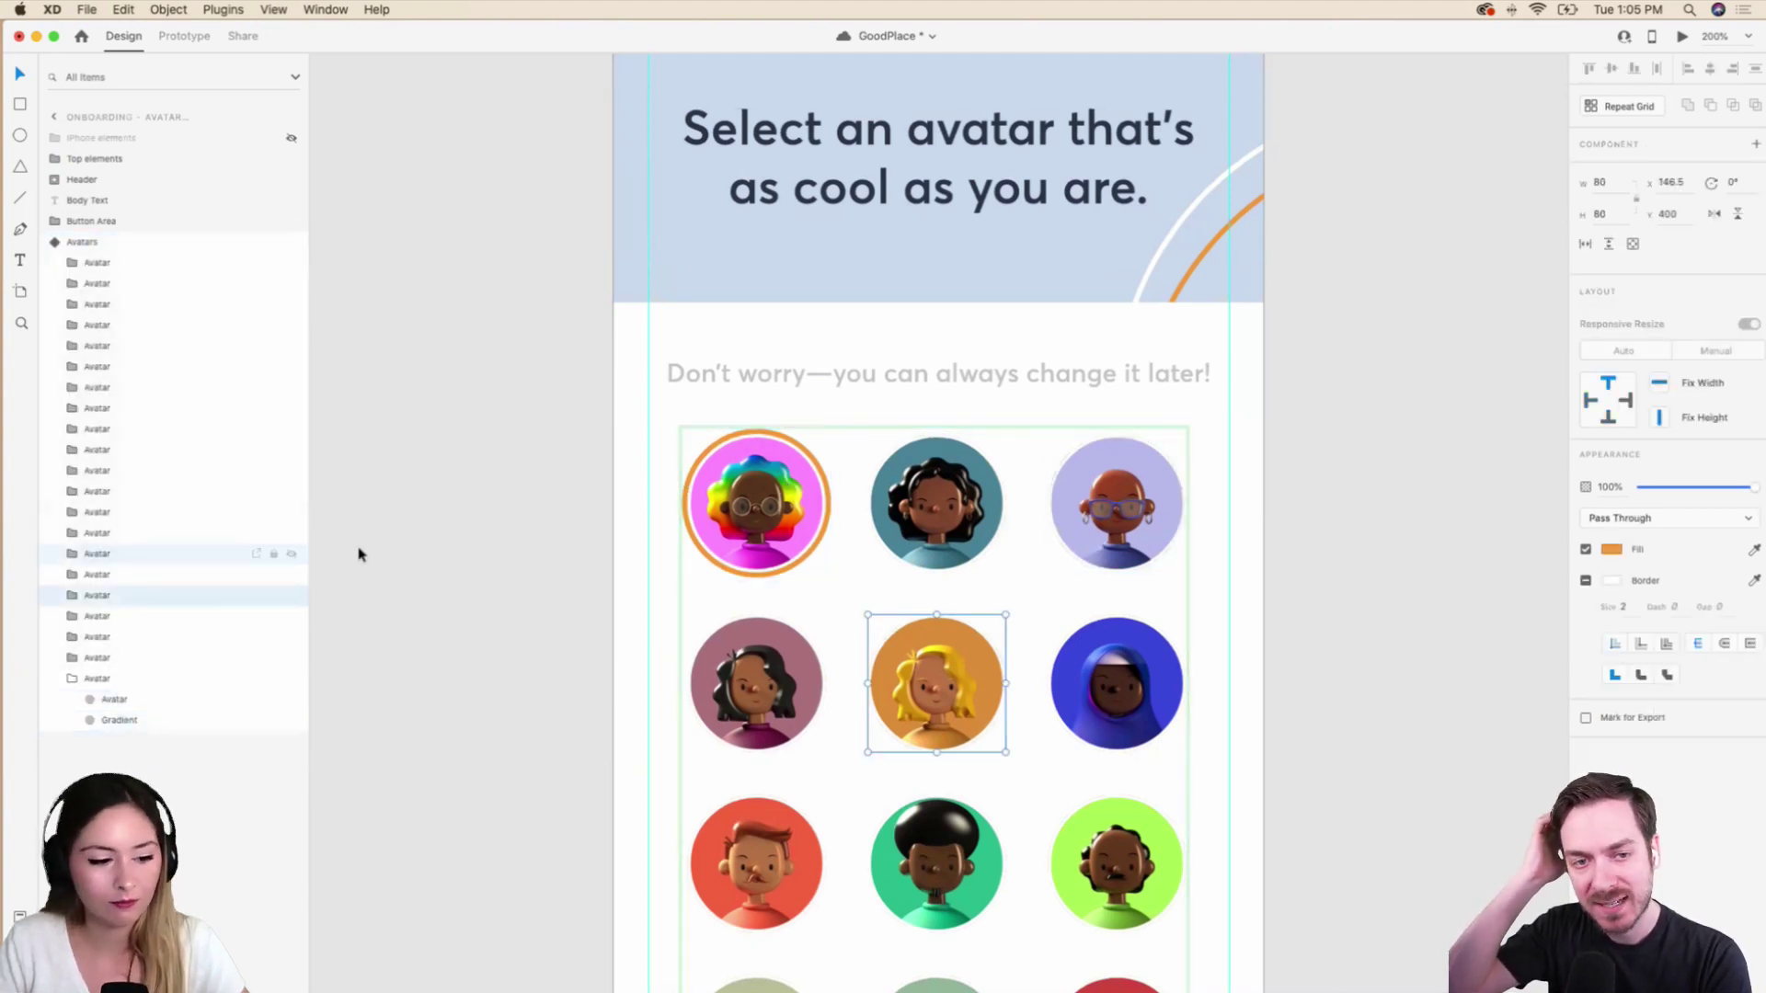
click(71, 595)
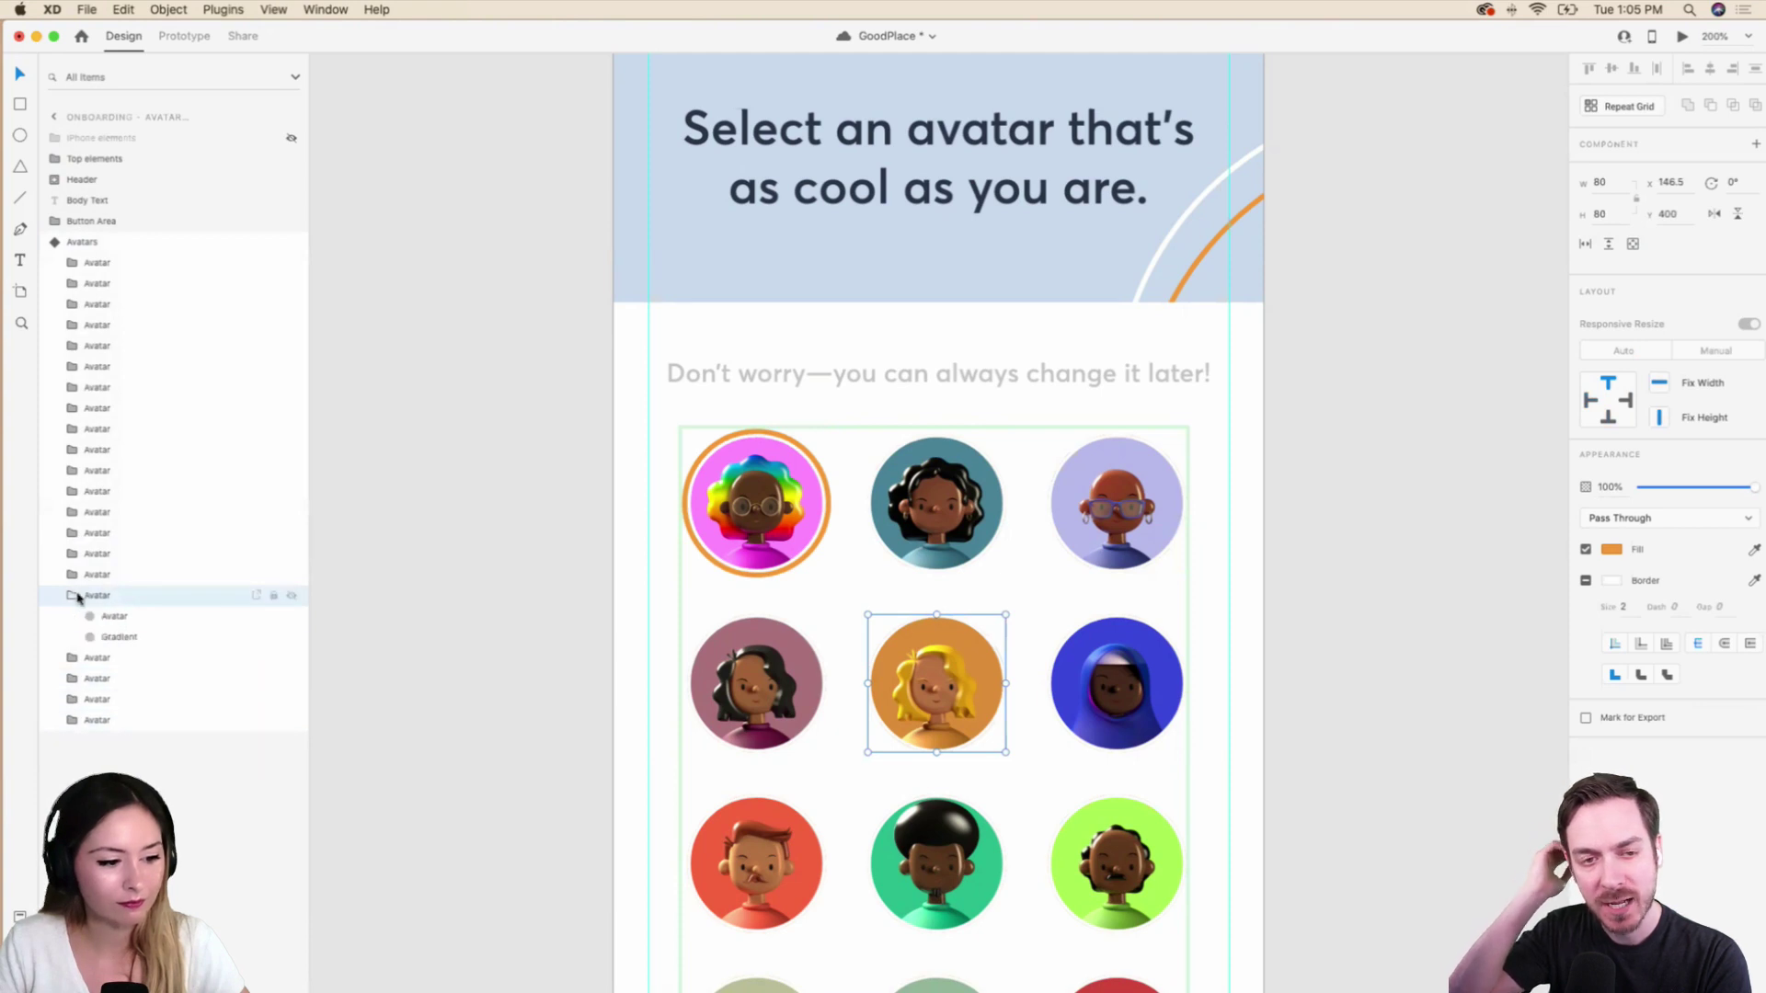
click(120, 636)
drag(1006, 614, 1011, 608)
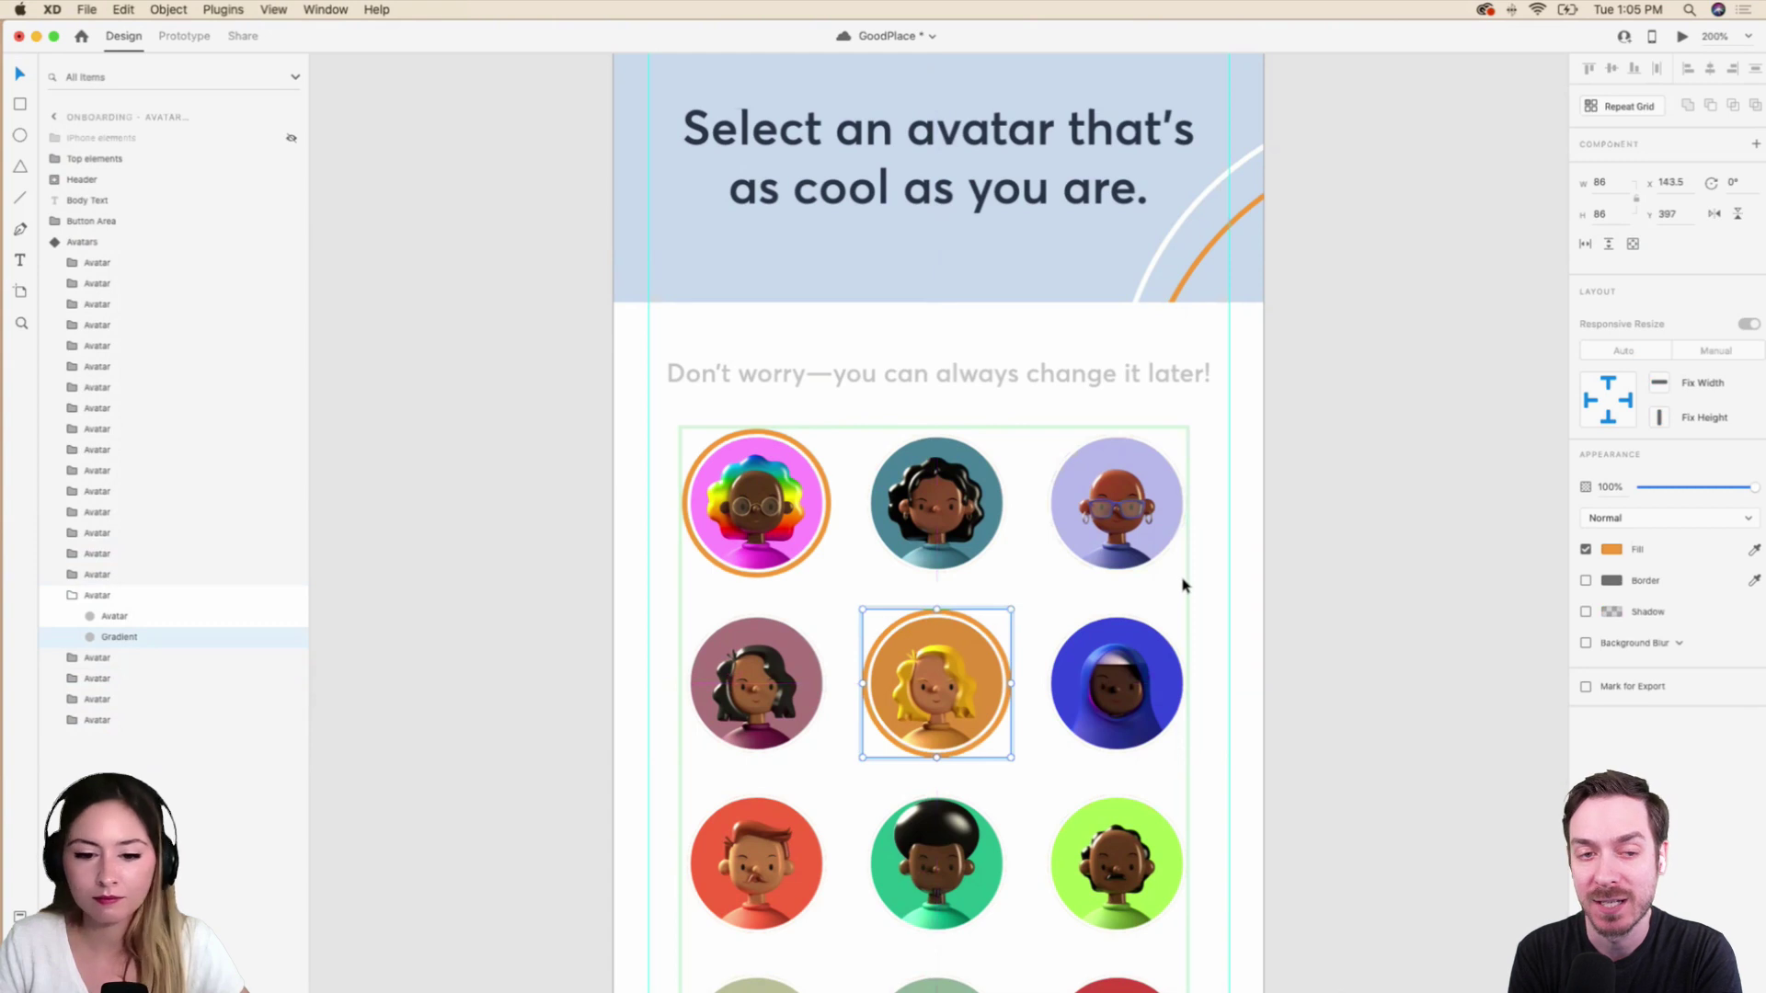
key(super+z)
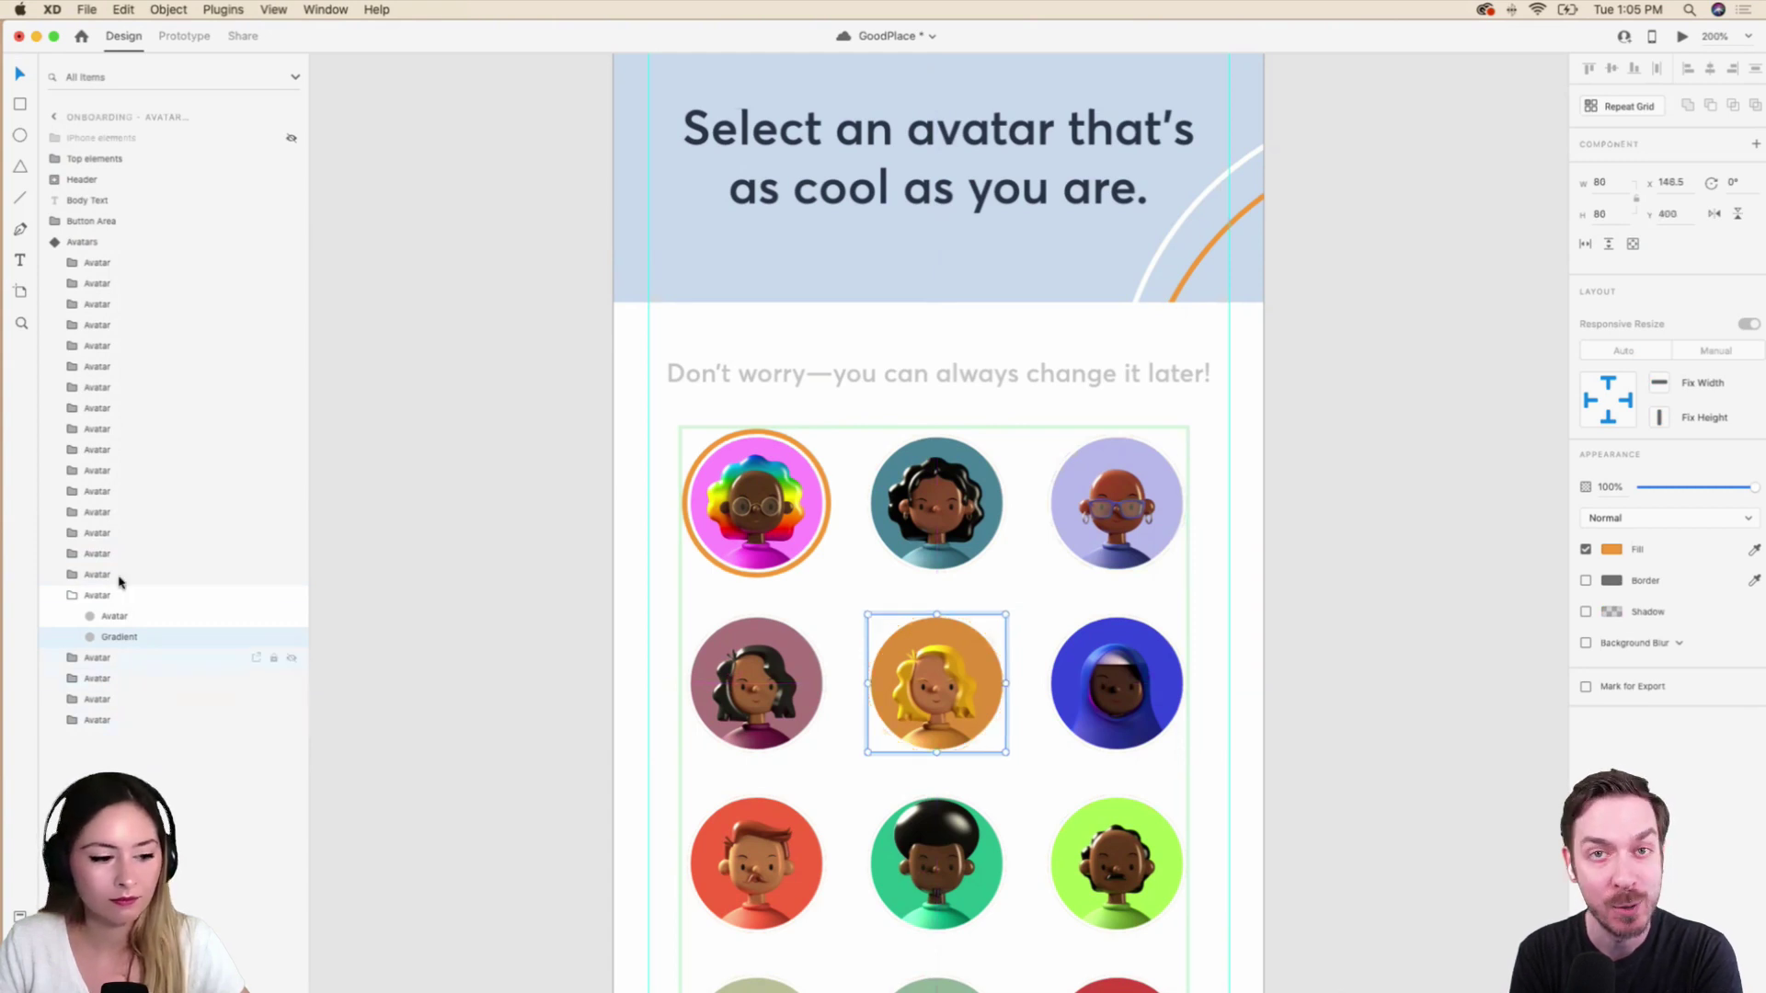
Enlarge the blonde avatar's Gradient circle to 86 × 86 in the Selected 2 state, and return the Avatars component to Default State.
click(115, 247)
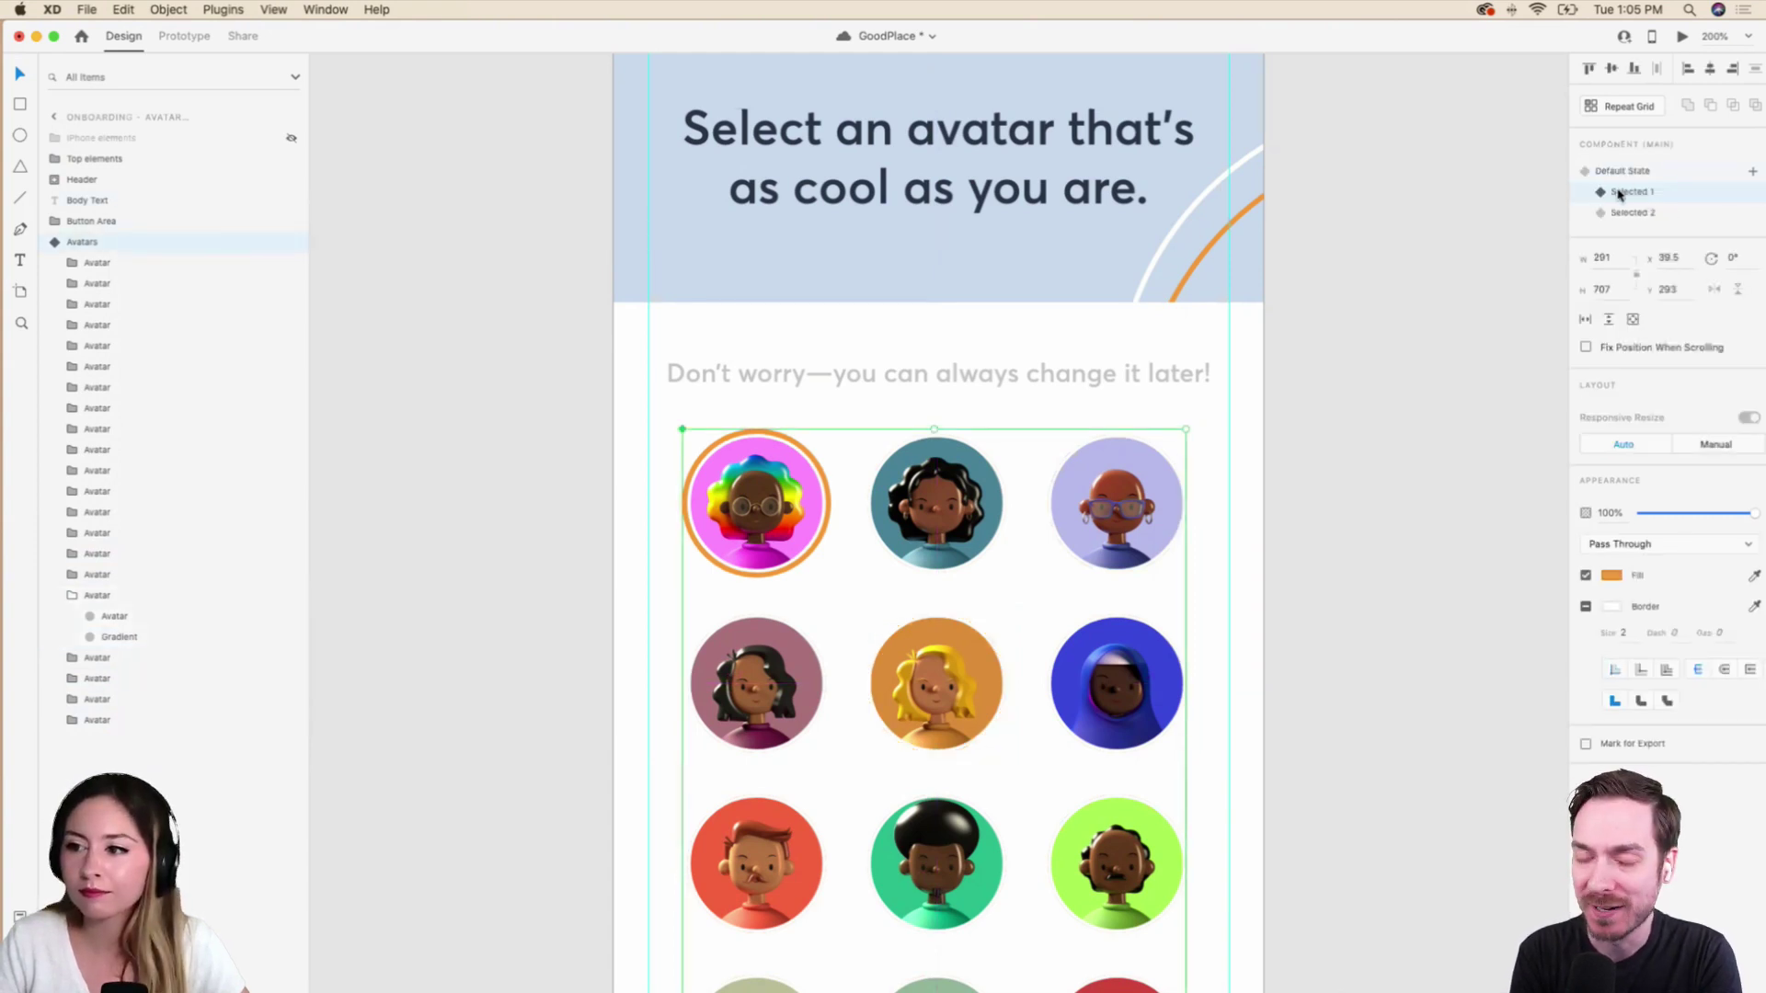
click(1629, 214)
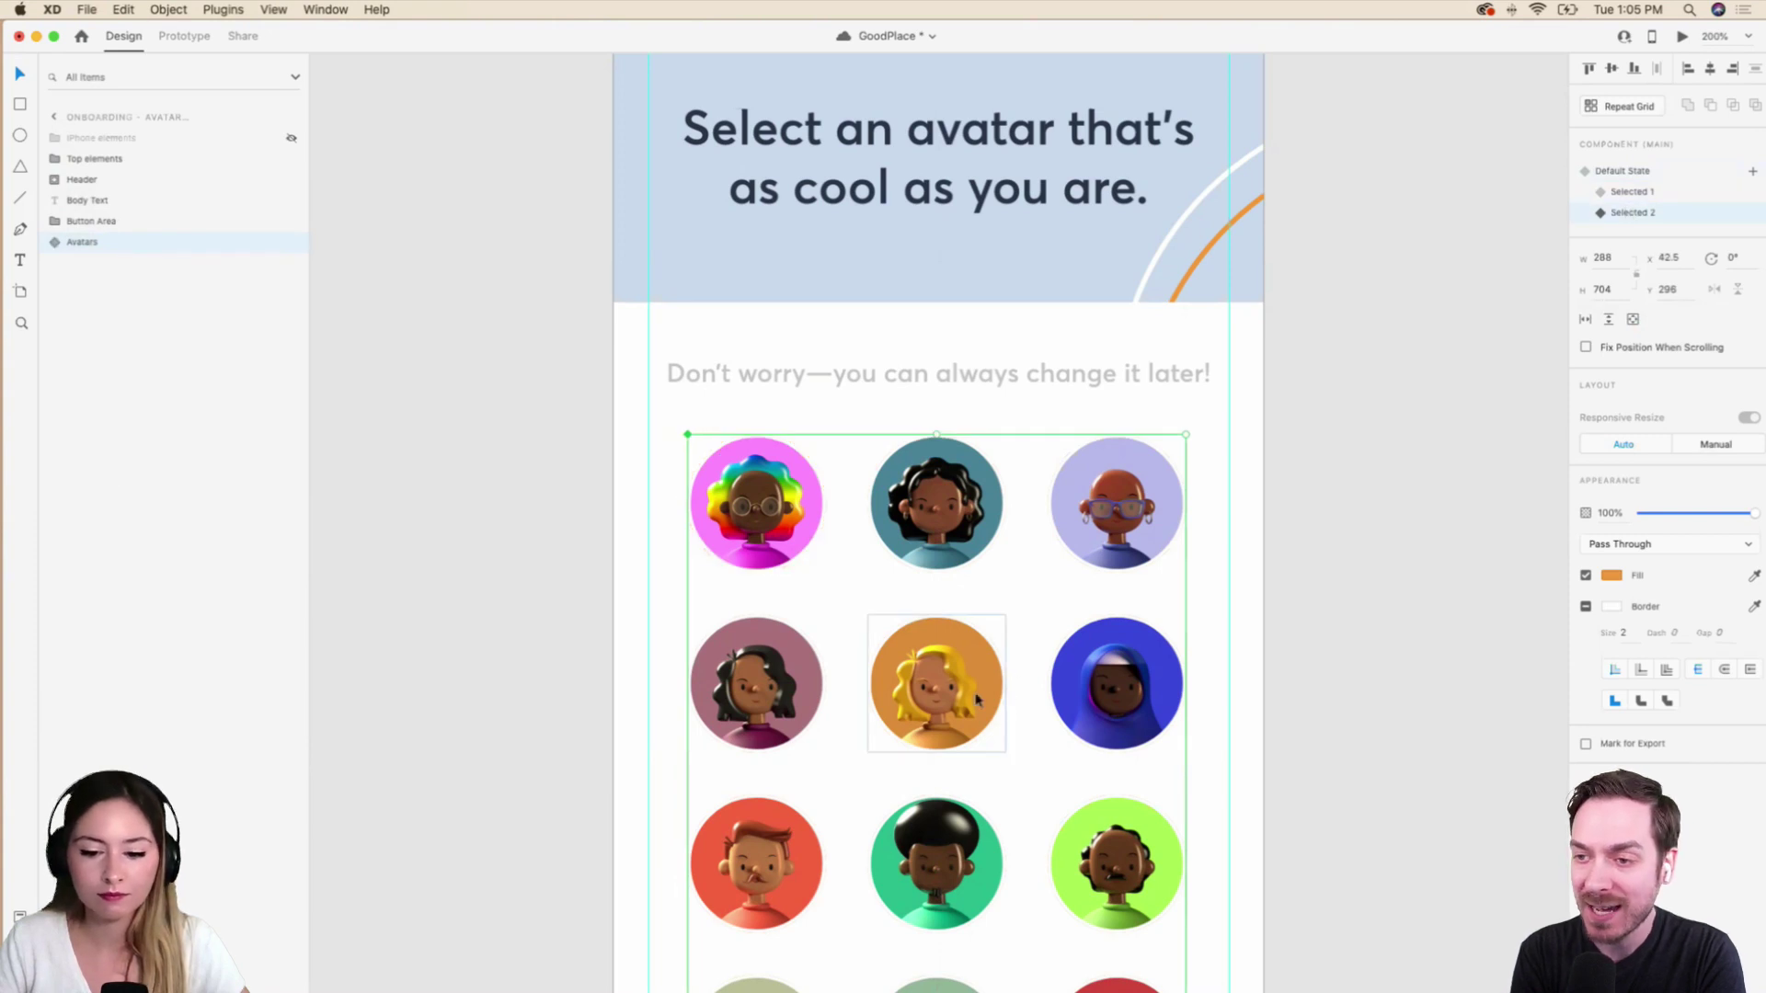
double_click(977, 701)
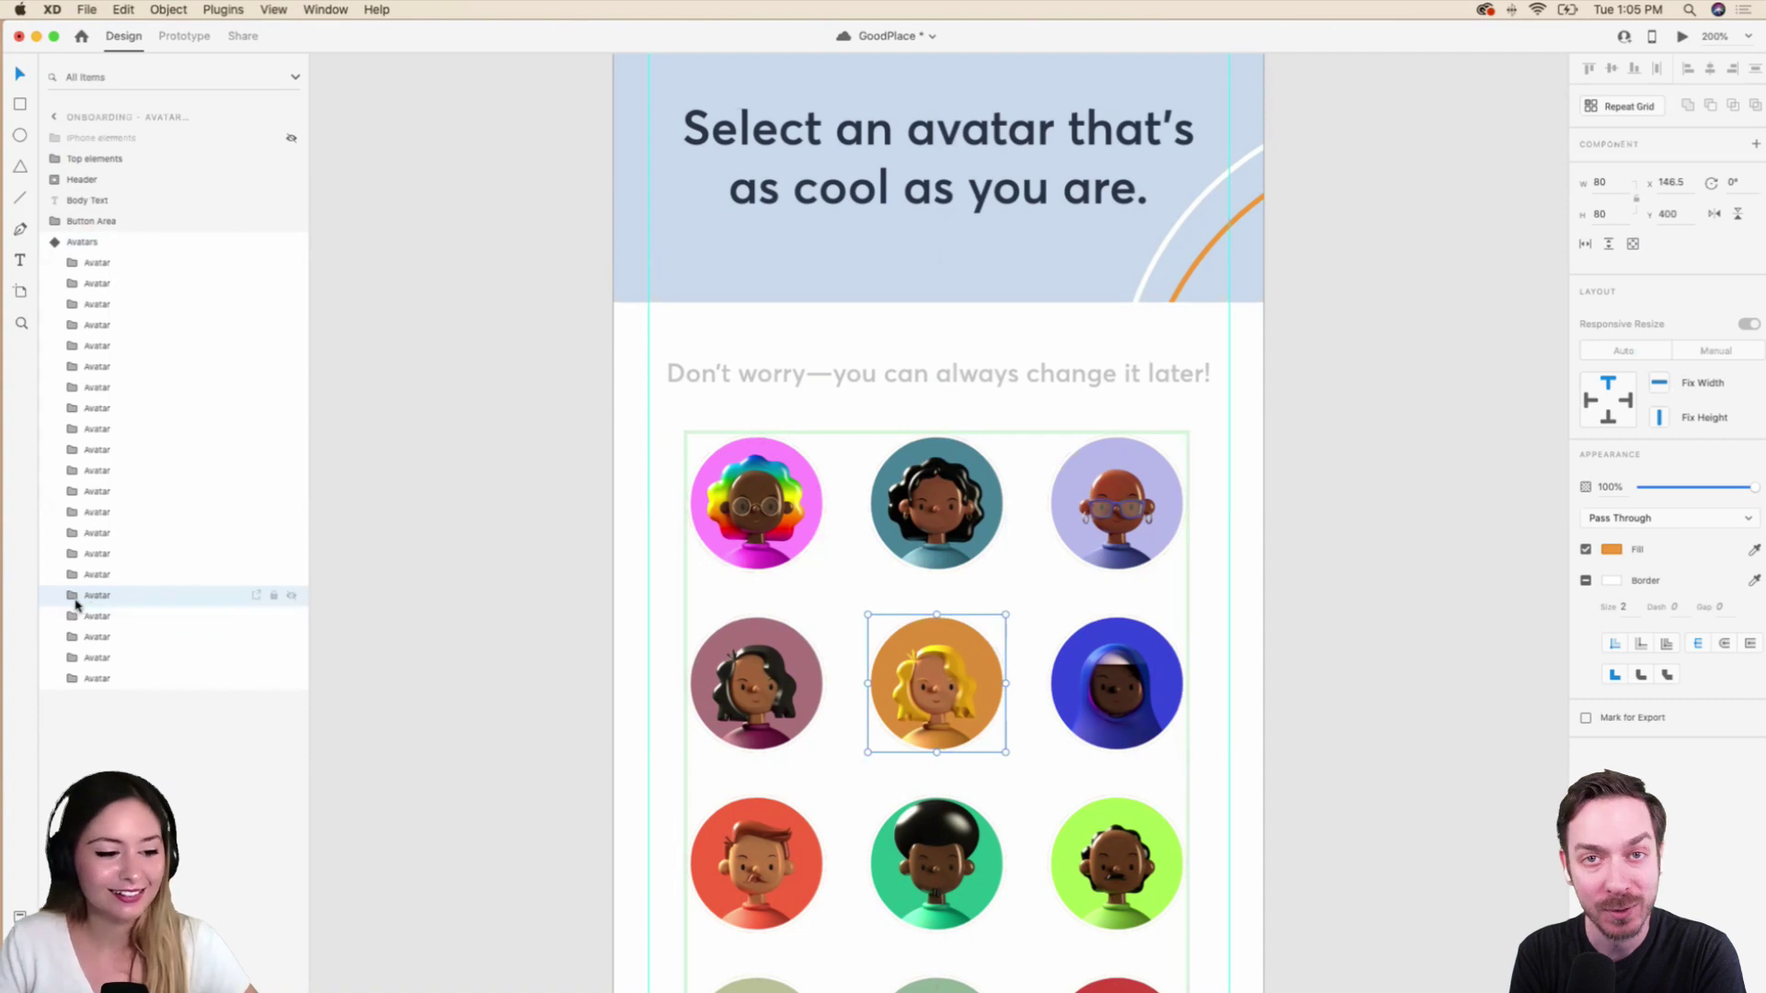
click(74, 598)
click(117, 634)
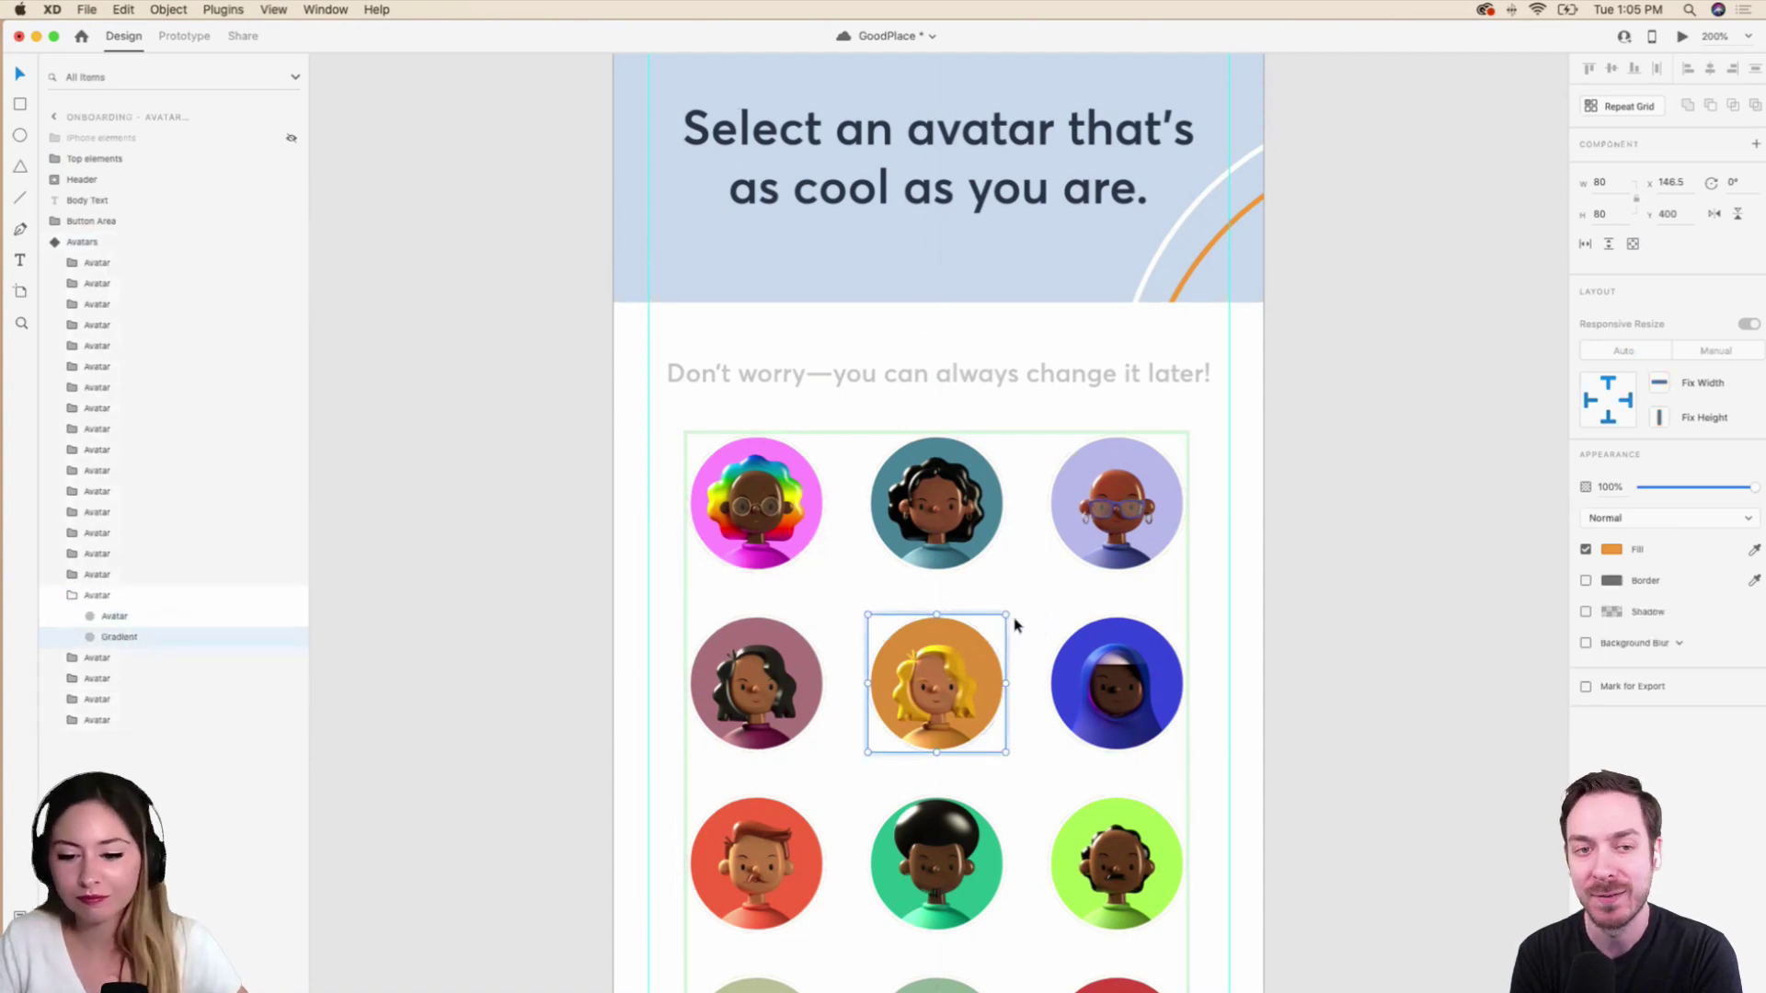
drag(1005, 614, 1016, 609)
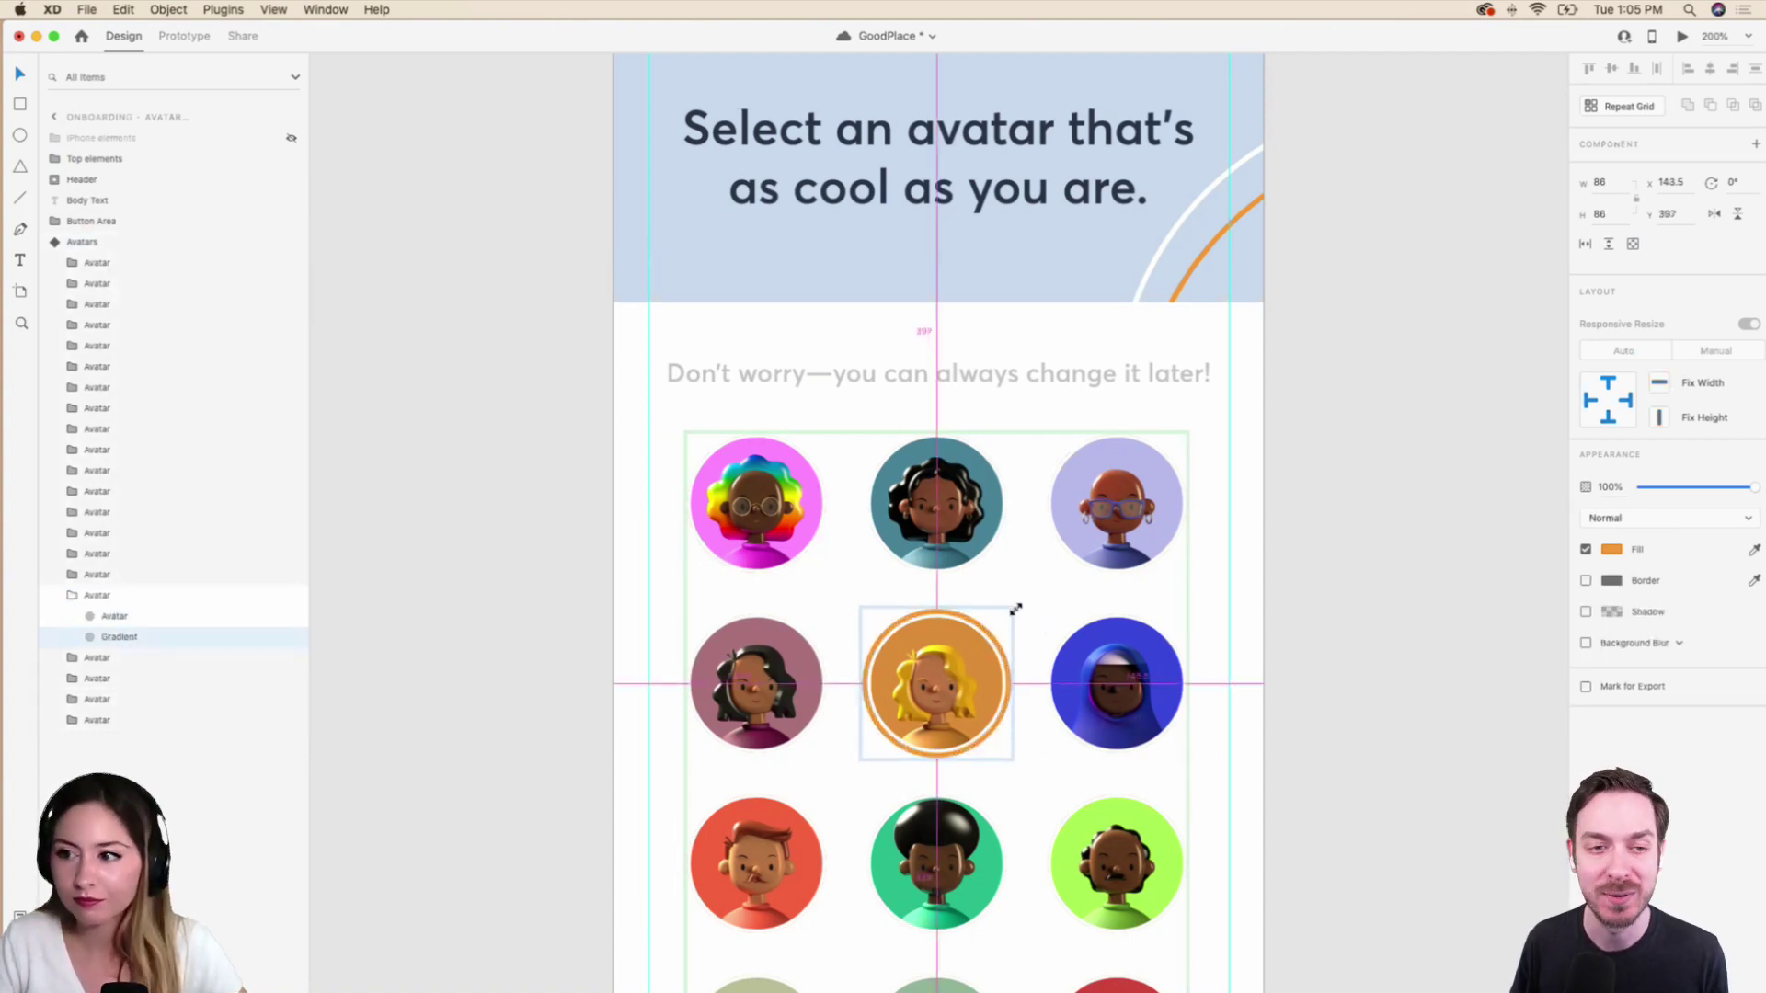
click(1056, 603)
click(843, 512)
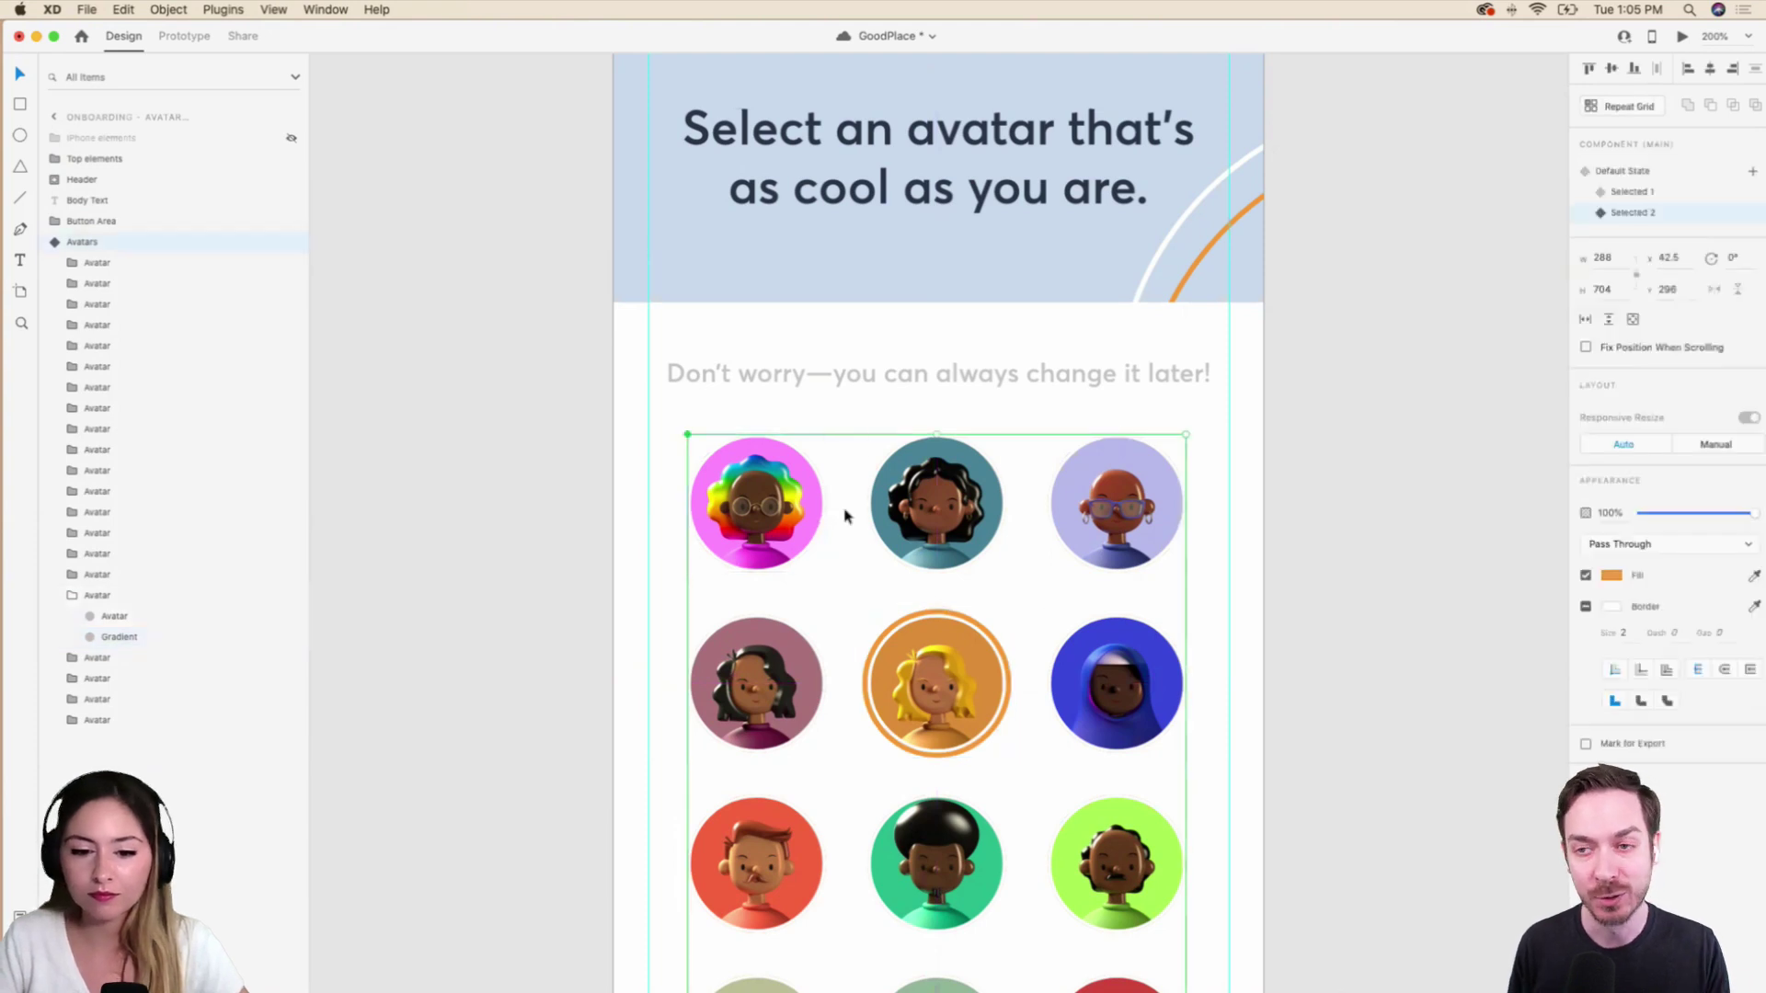
click(1667, 175)
click(1416, 208)
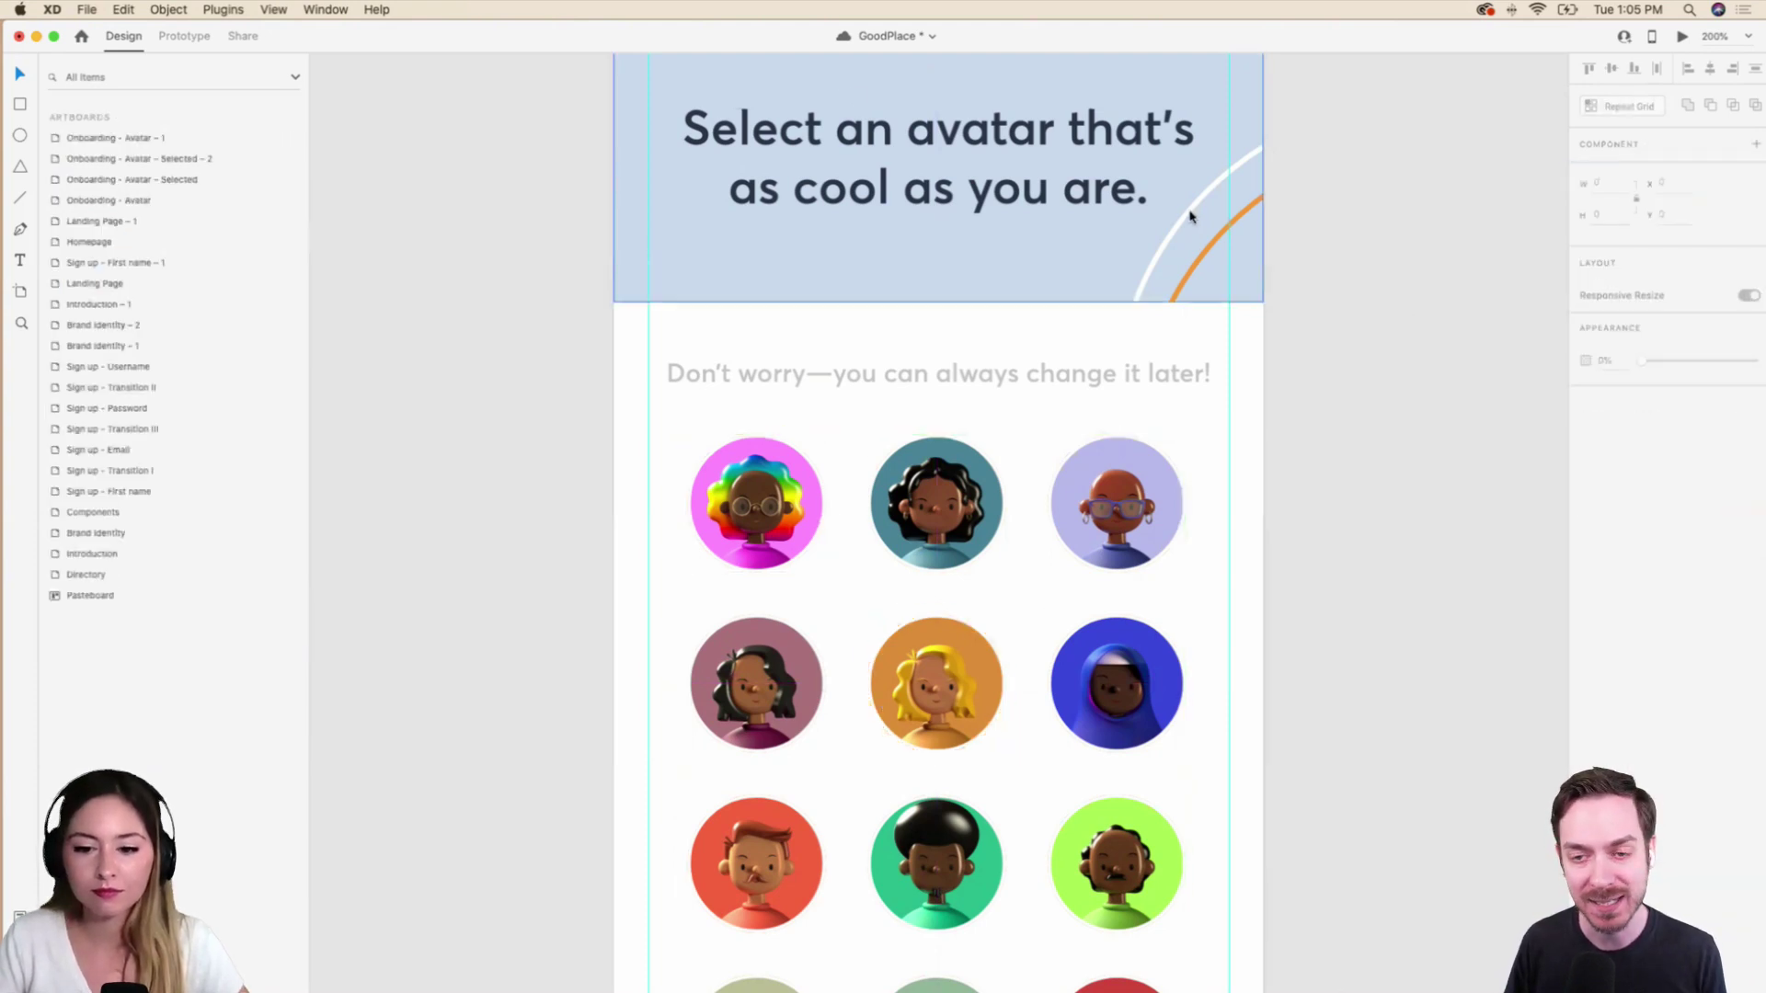
Switch to Prototype mode, select the rainbow-haired avatar inside the Avatars component, and clear the selection.
click(204, 41)
click(764, 501)
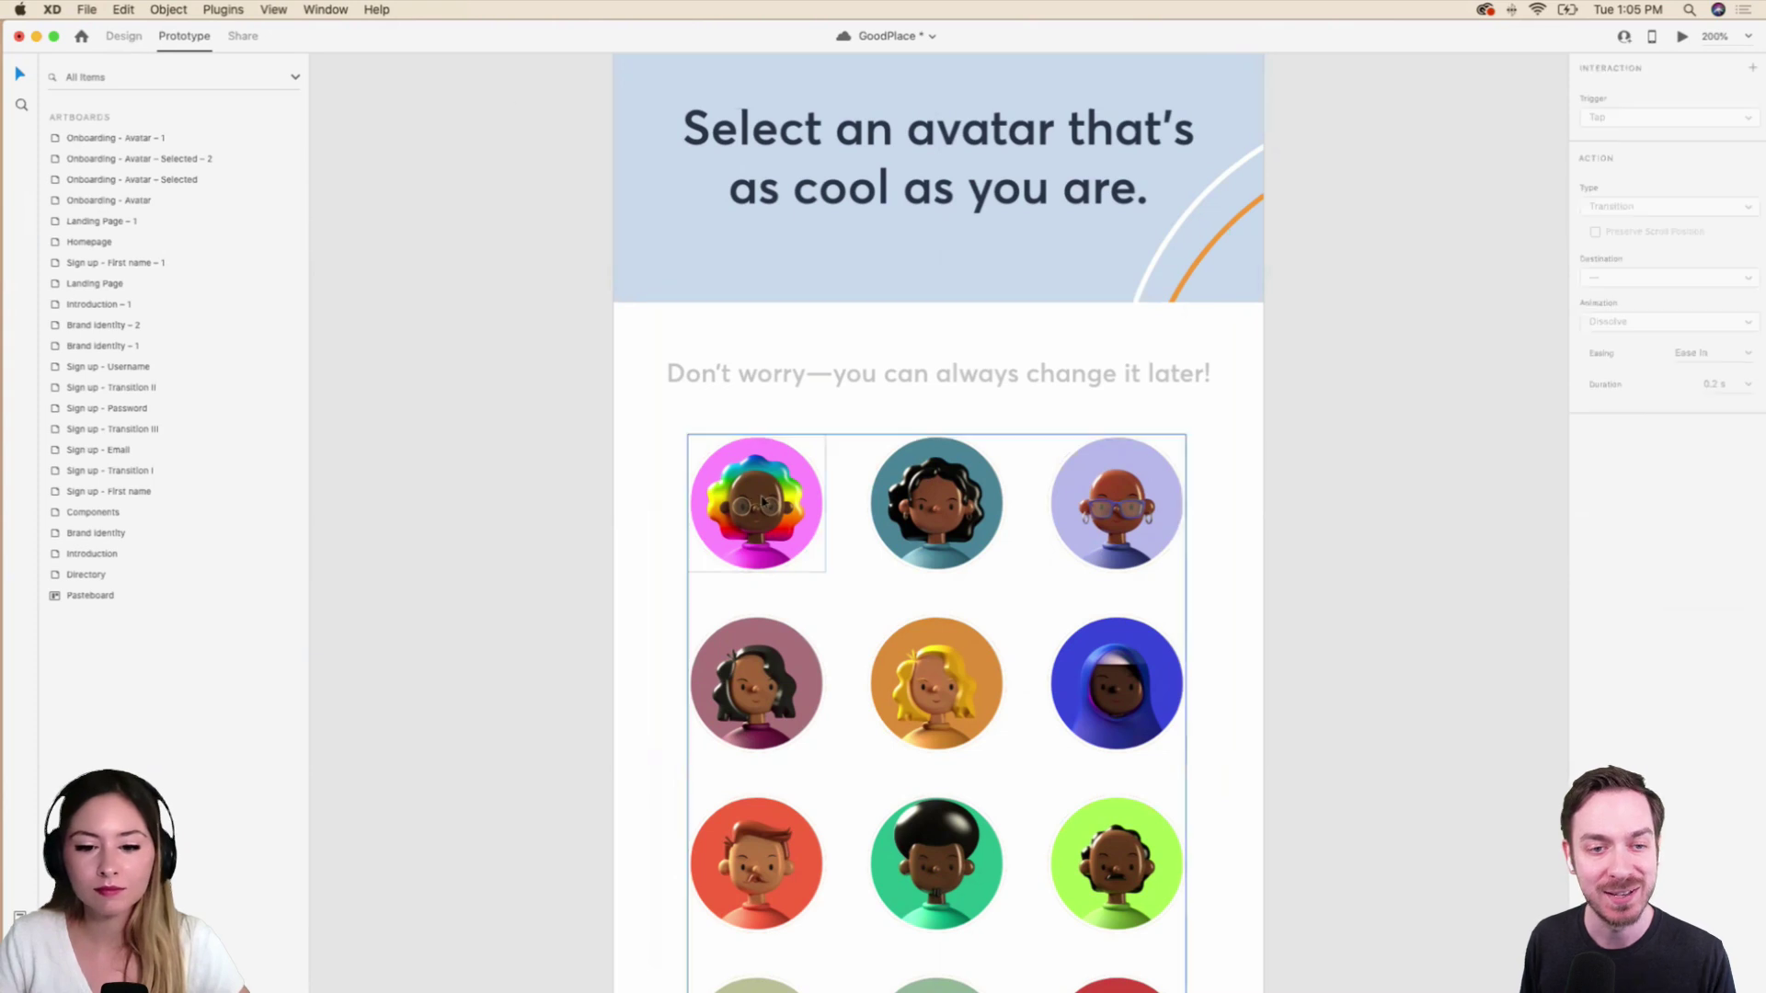
double_click(764, 485)
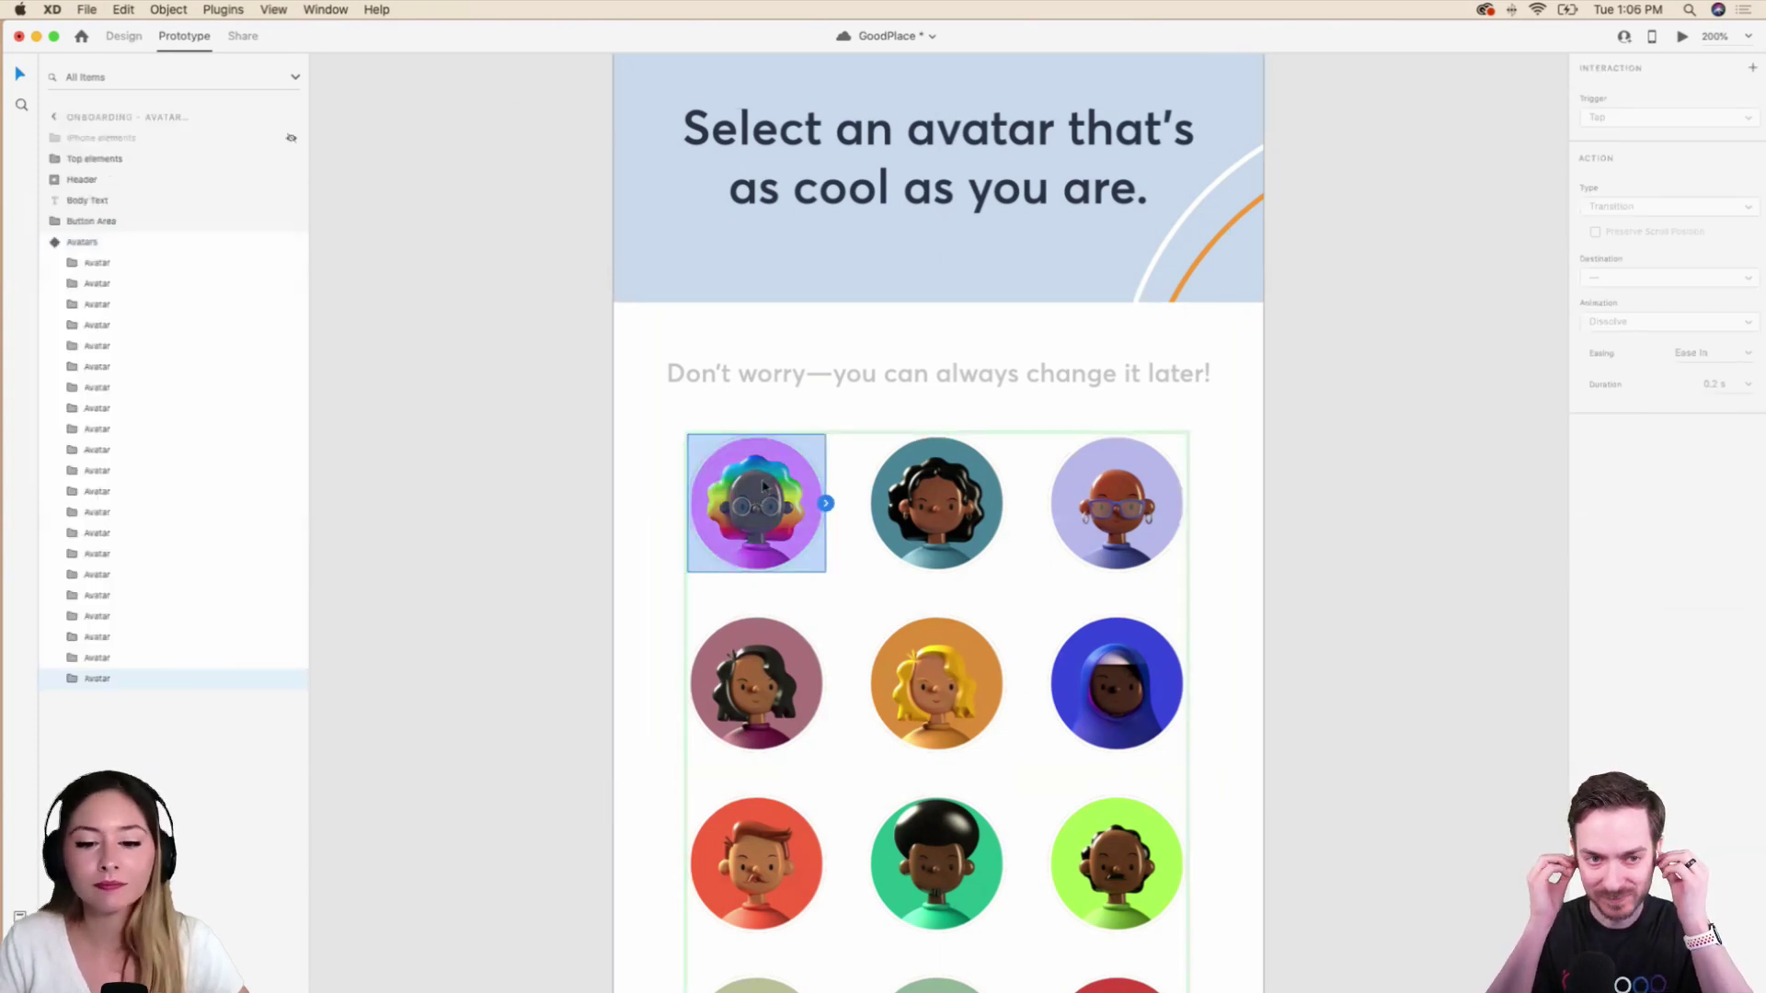
click(670, 500)
click(562, 360)
Save the document and select the header of the Onboarding - Avatar - 1 artboard.
scroll(560, 372, up, 2)
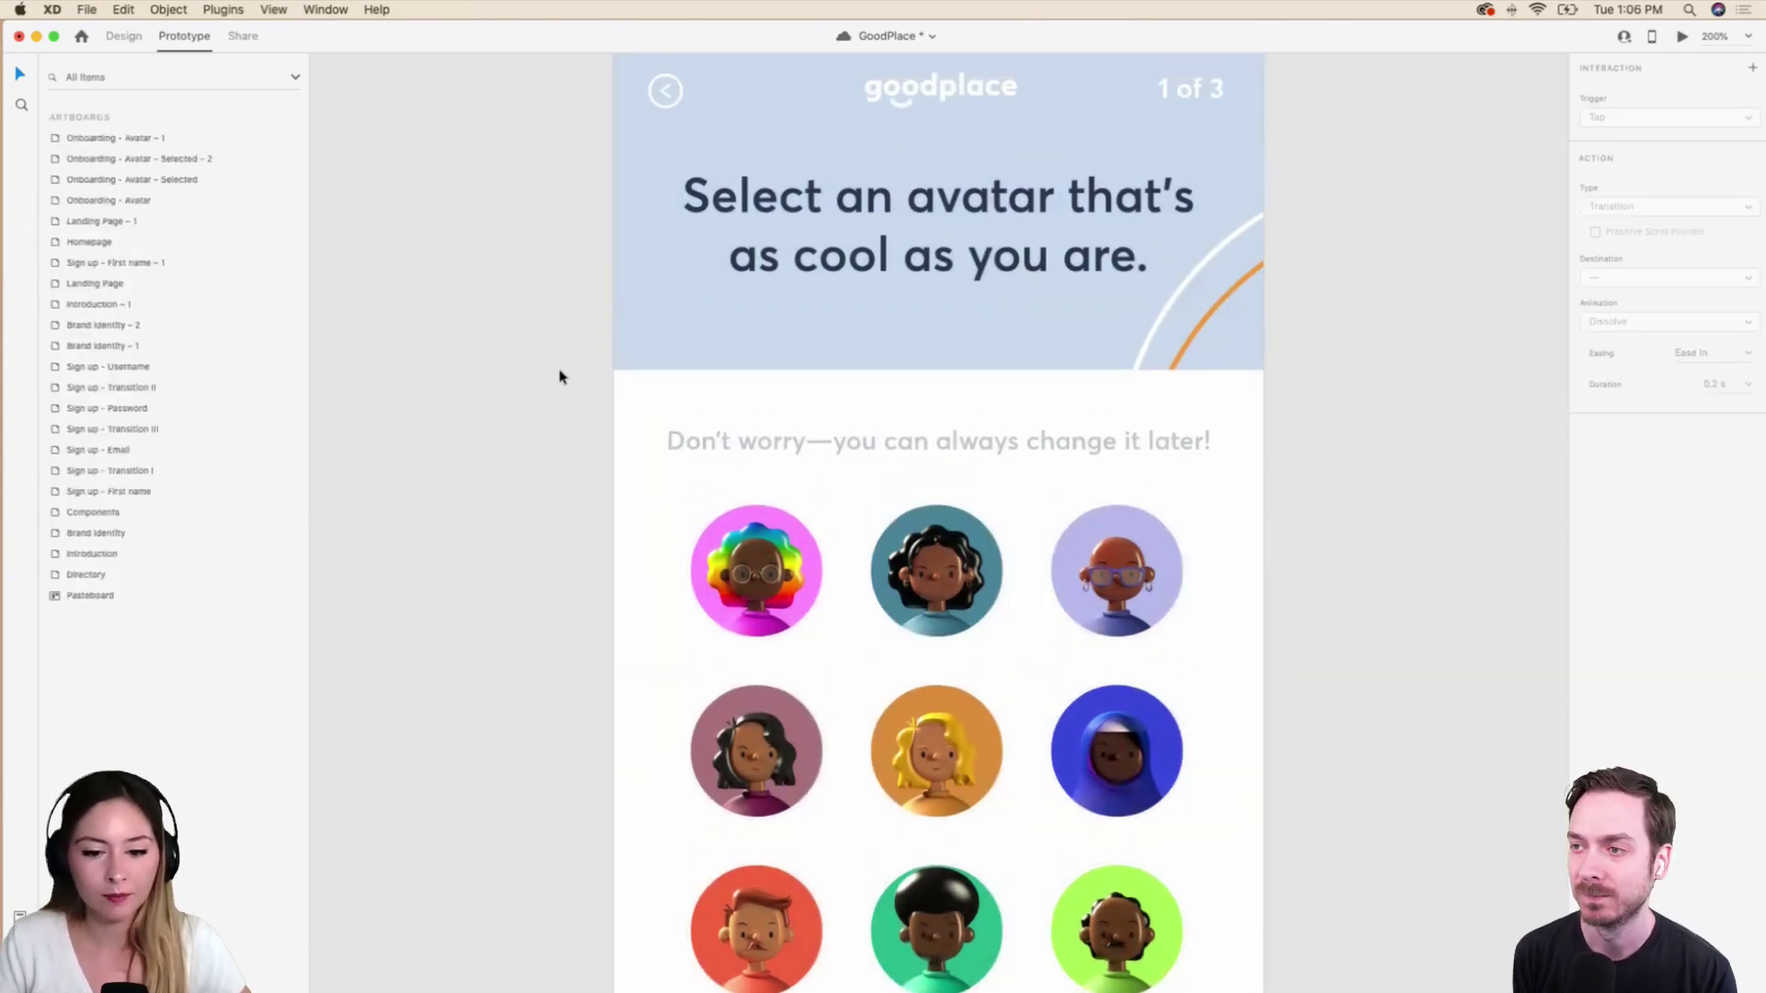
scroll(561, 377, up, 3)
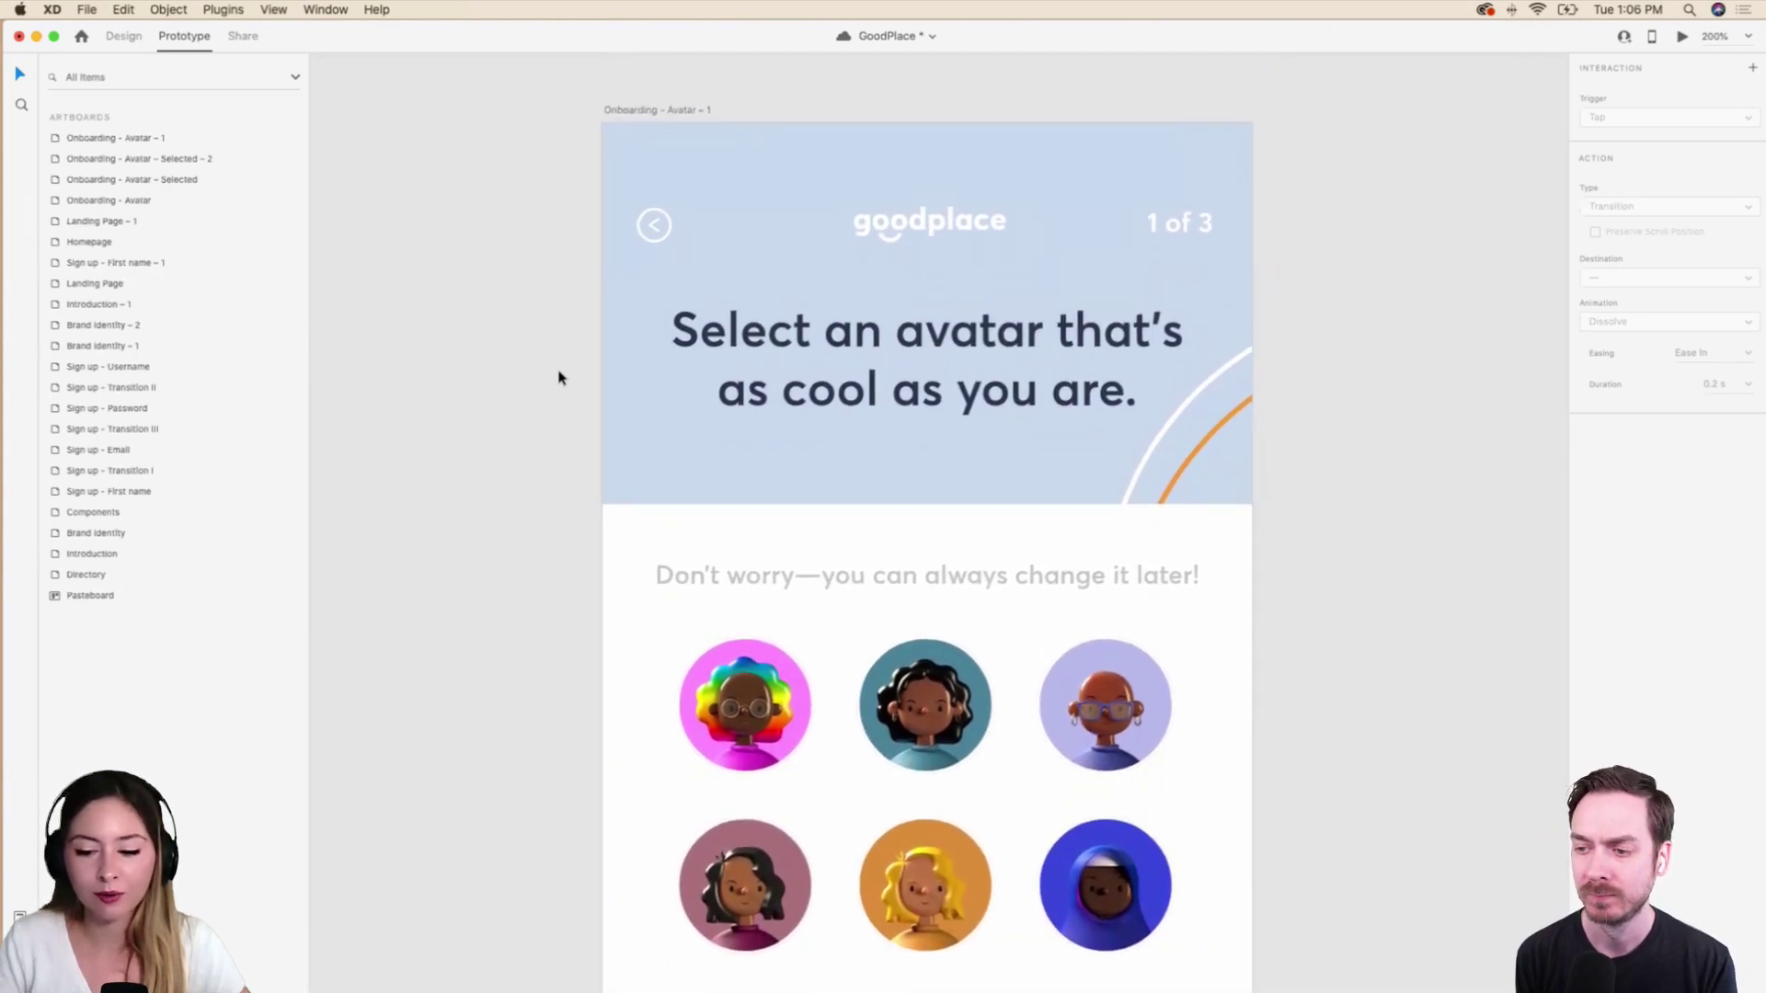
scroll(559, 377, up, 1)
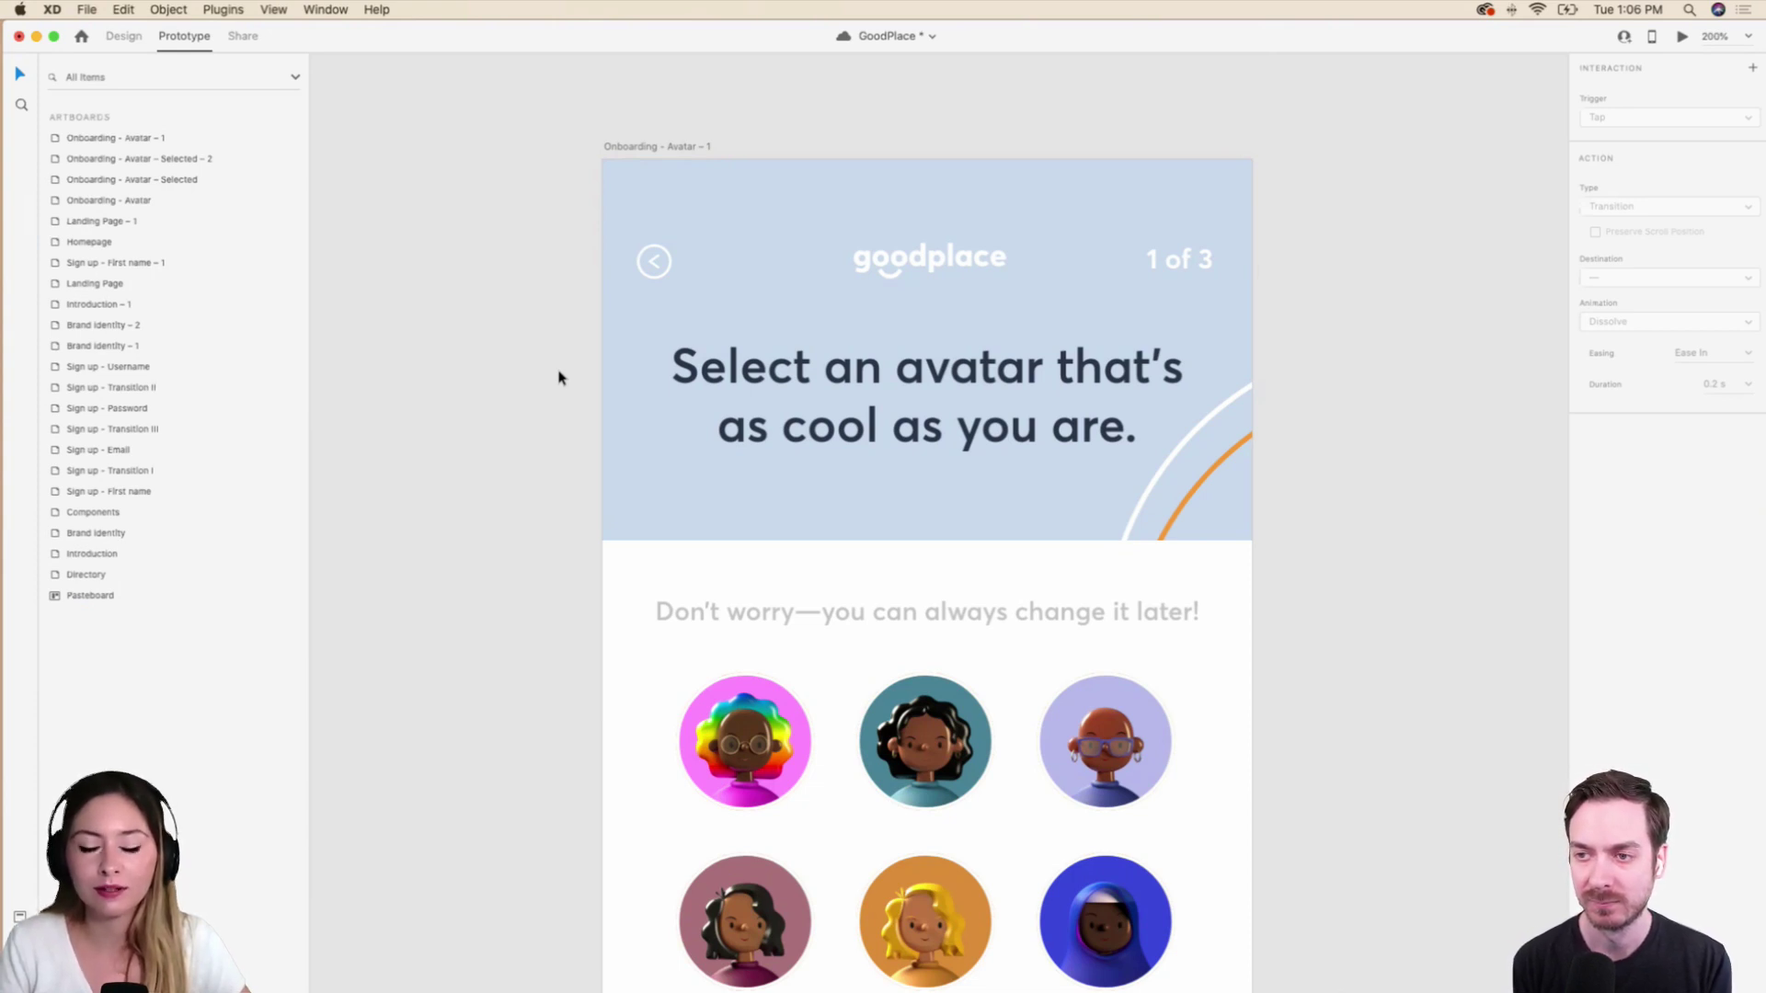
key(super+s)
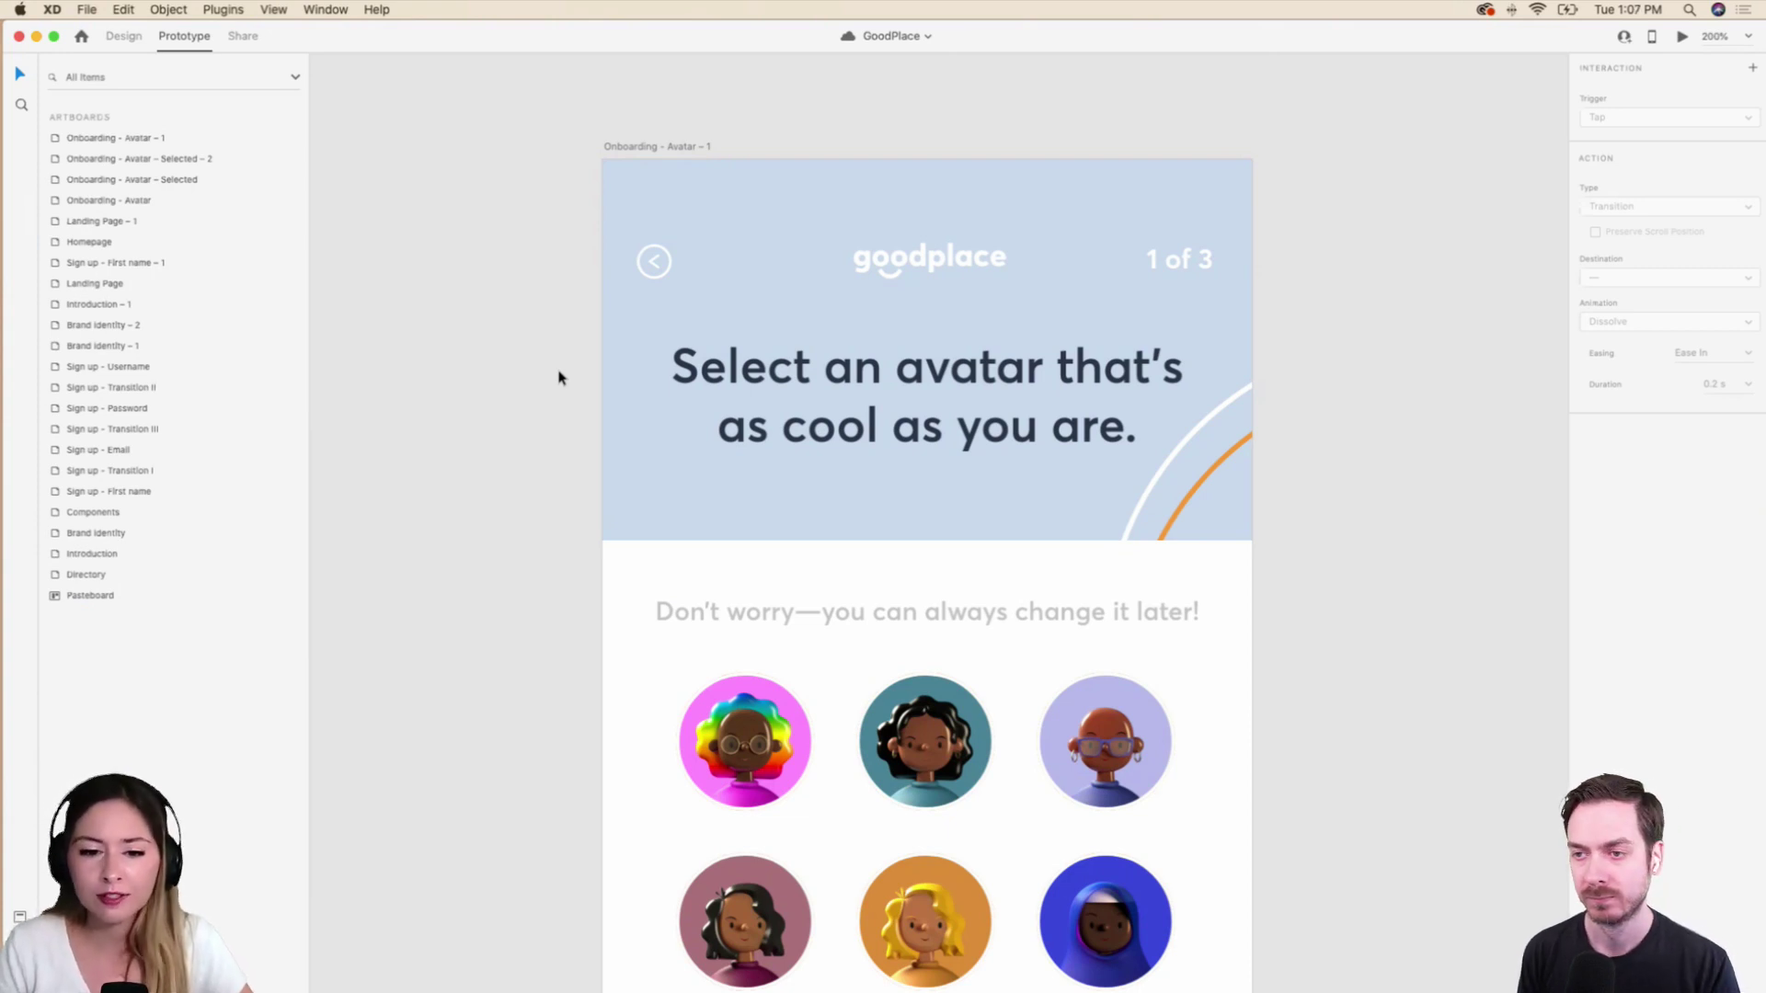
click(1104, 429)
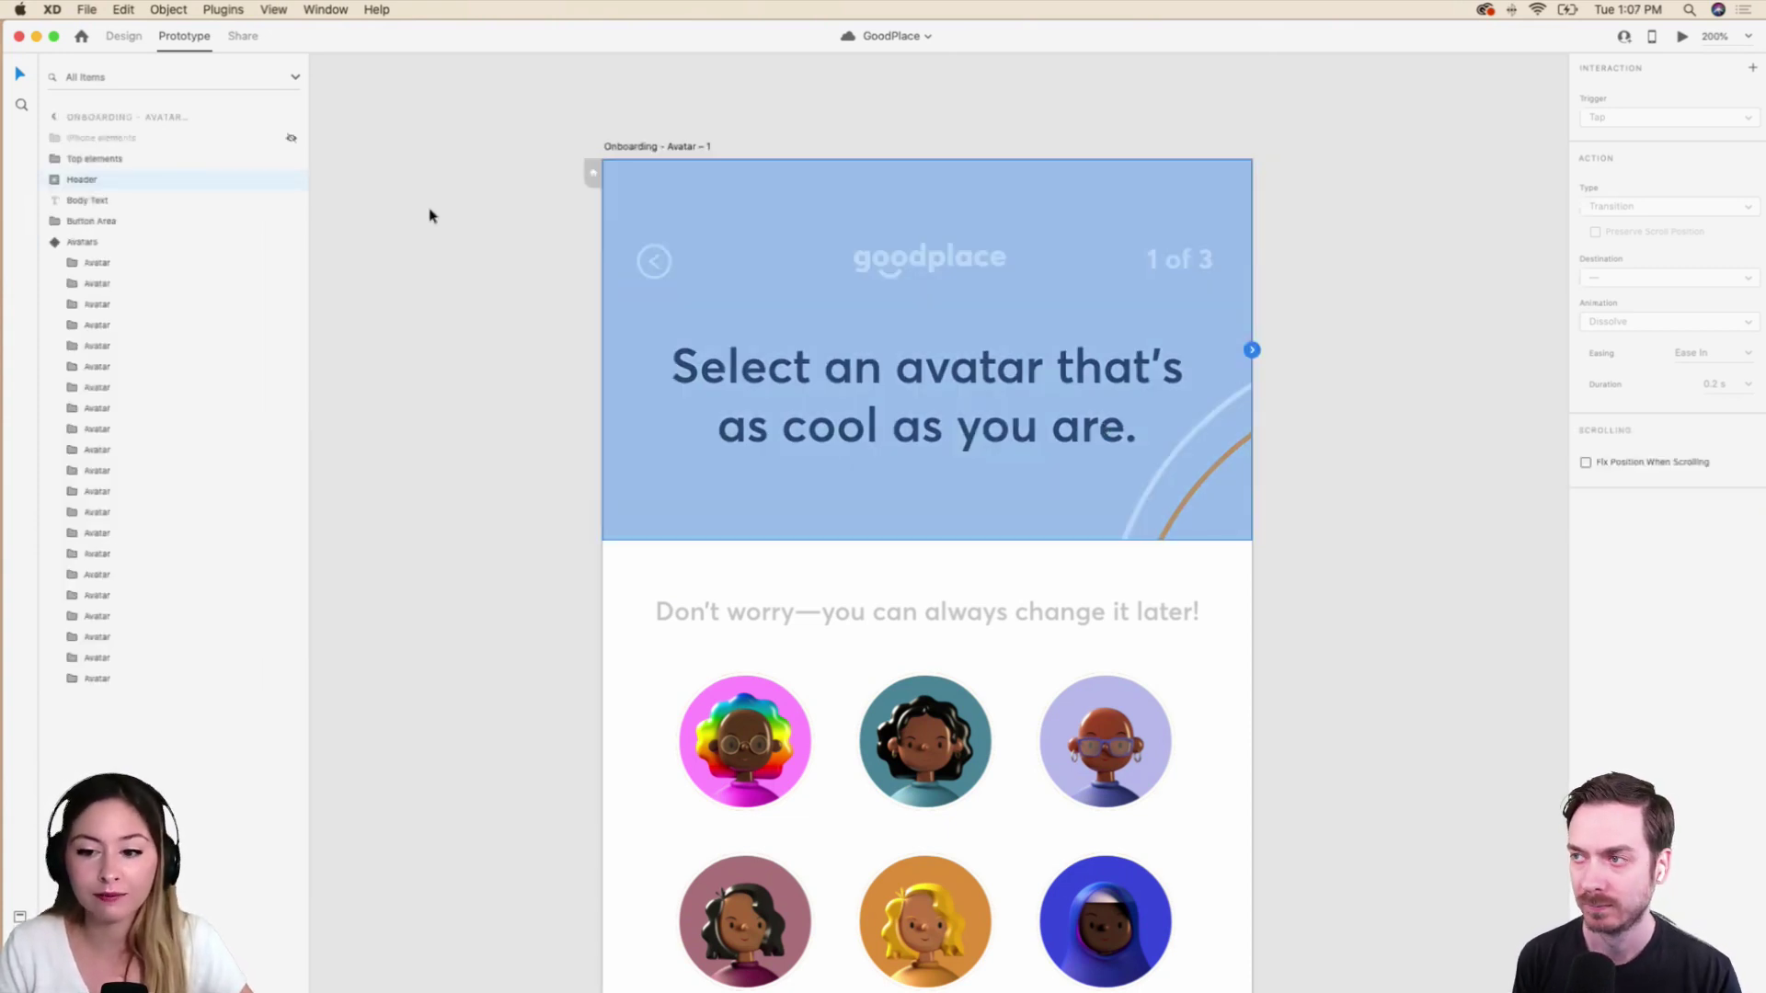
Return to Design mode, select the Avatars component on the Onboarding - Avatar - 1 artboard, and collapse its layer list.
click(137, 35)
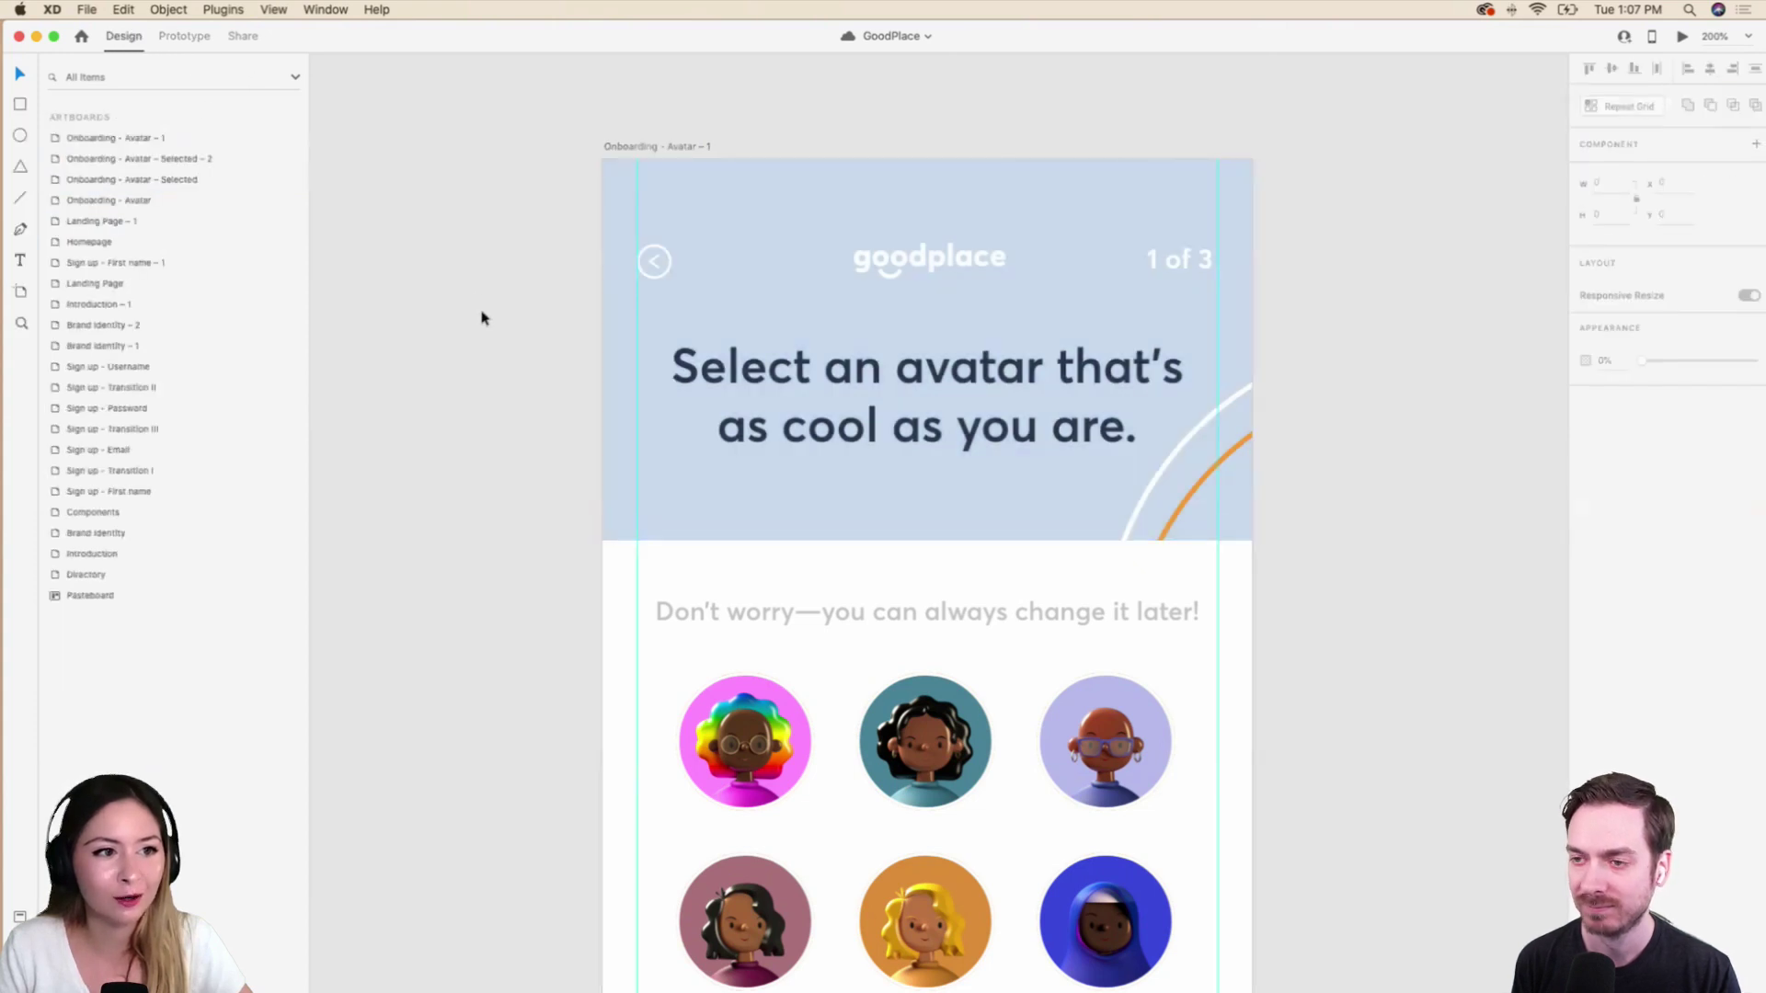
scroll(1110, 580, down, 5)
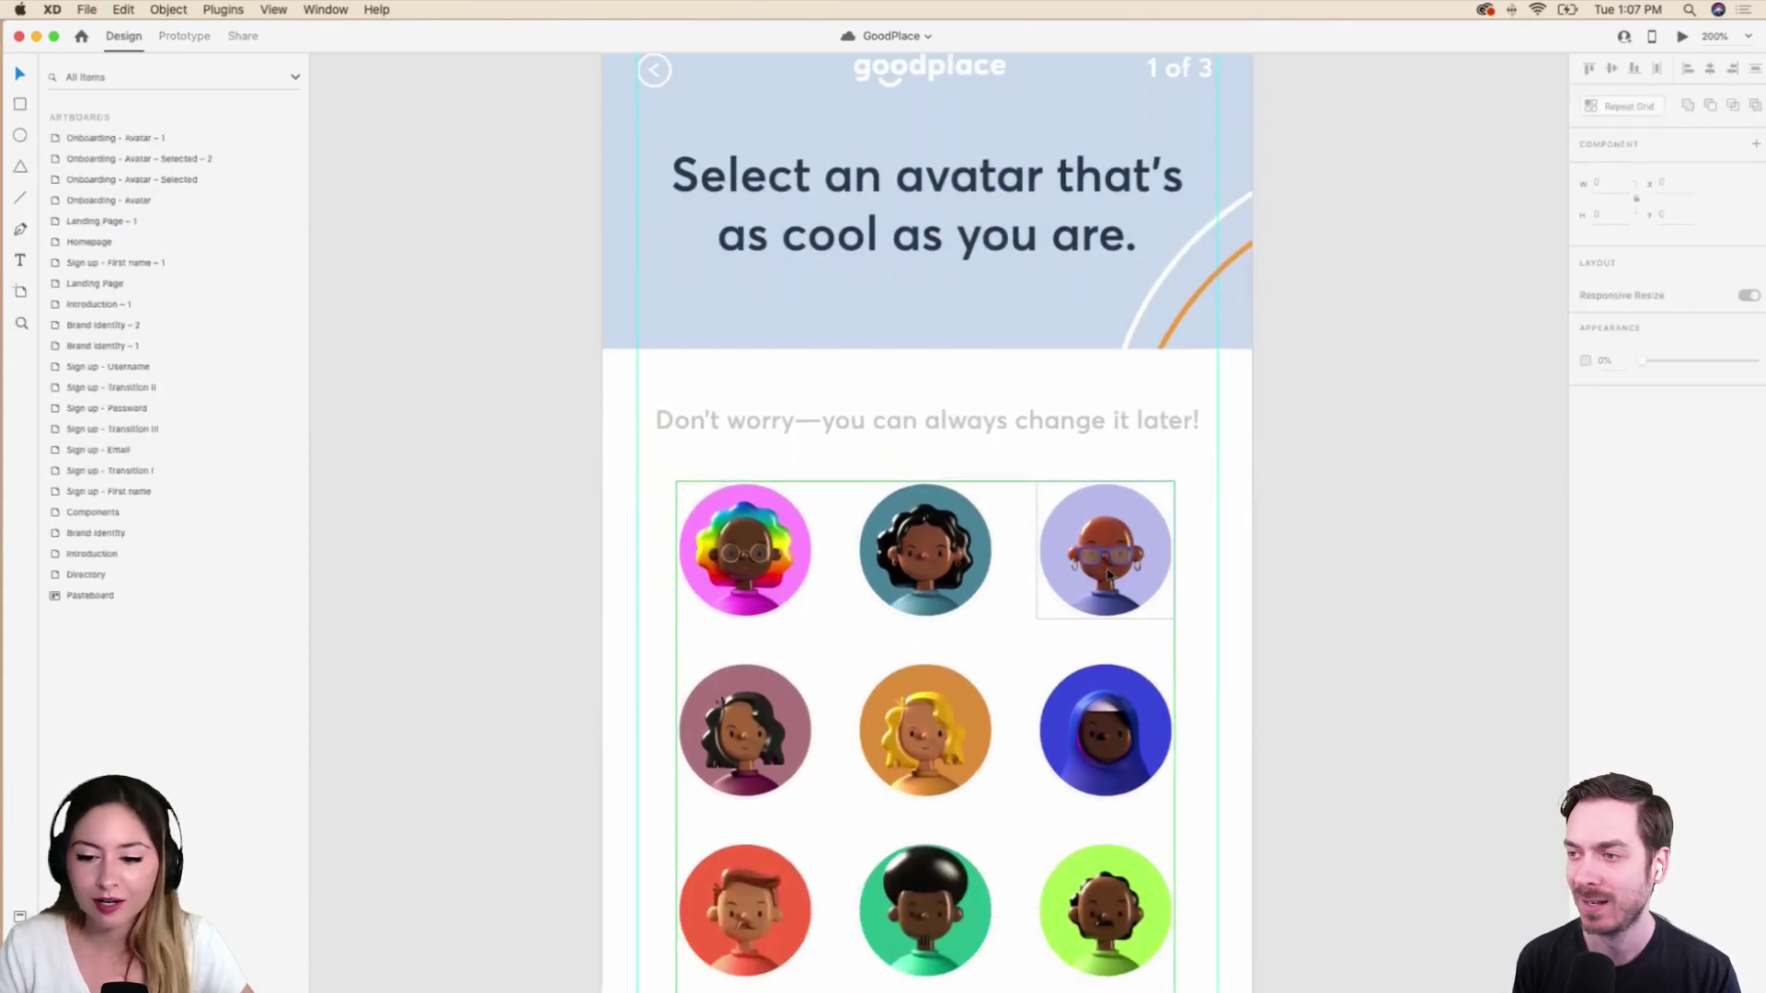
click(1109, 575)
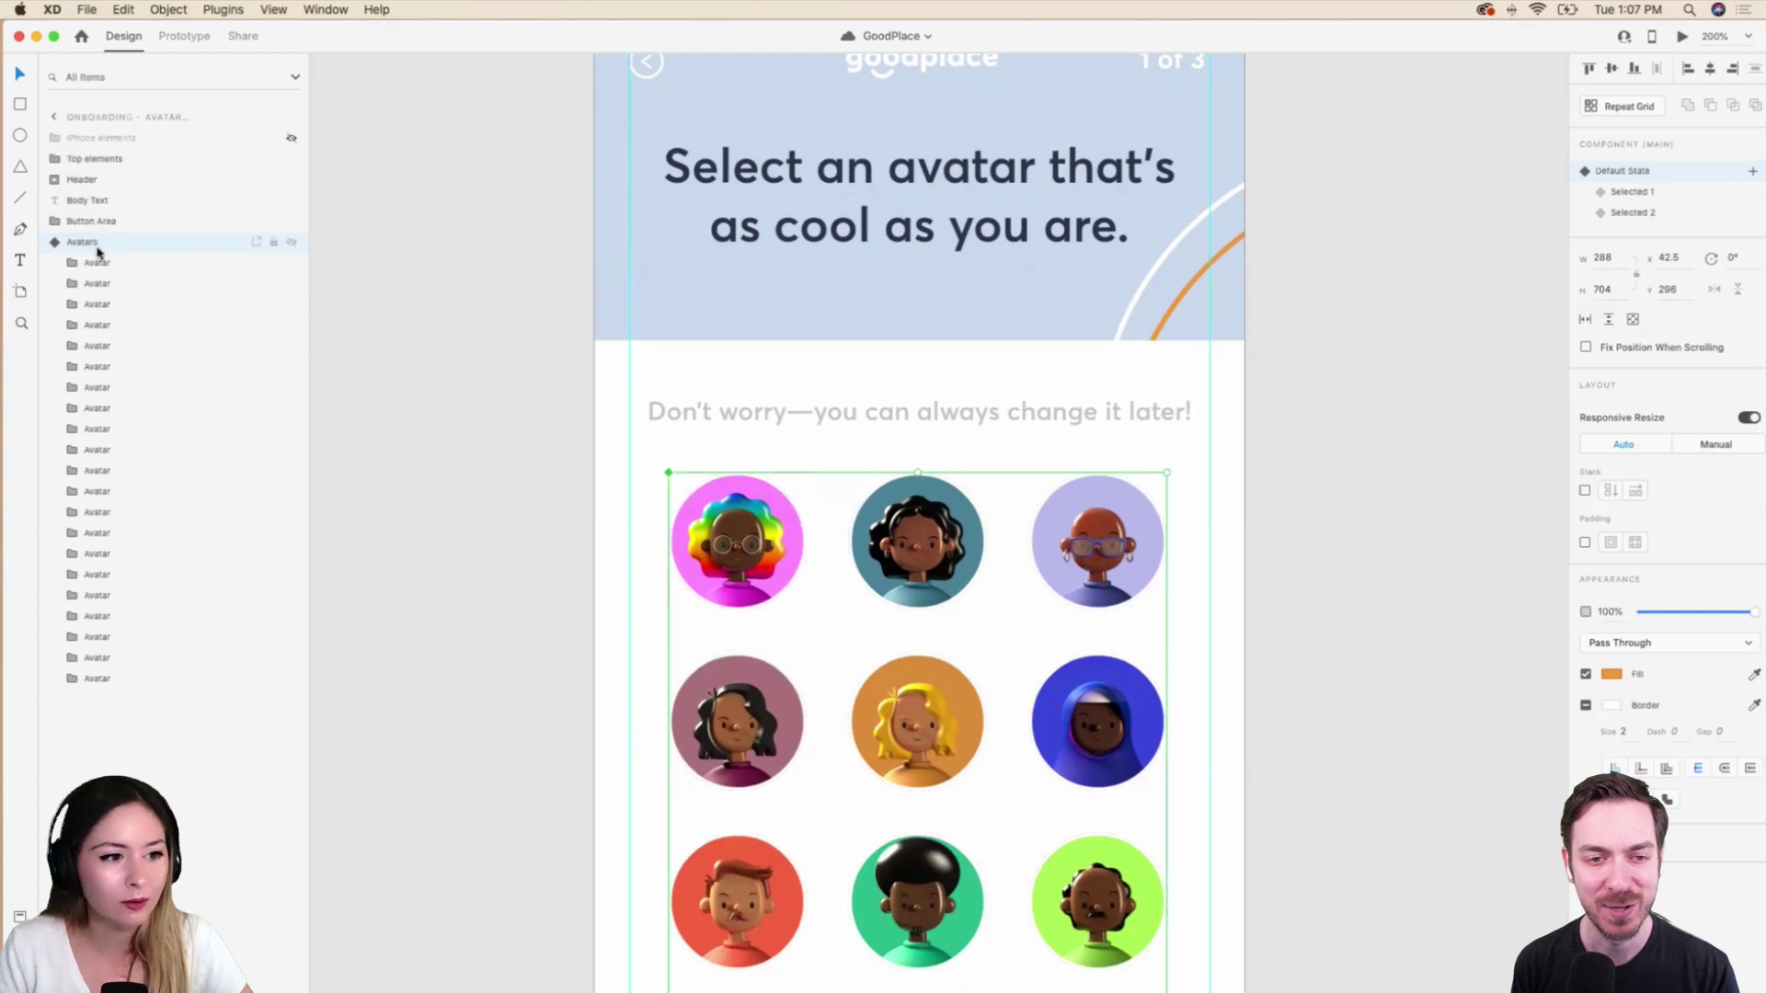
click(54, 243)
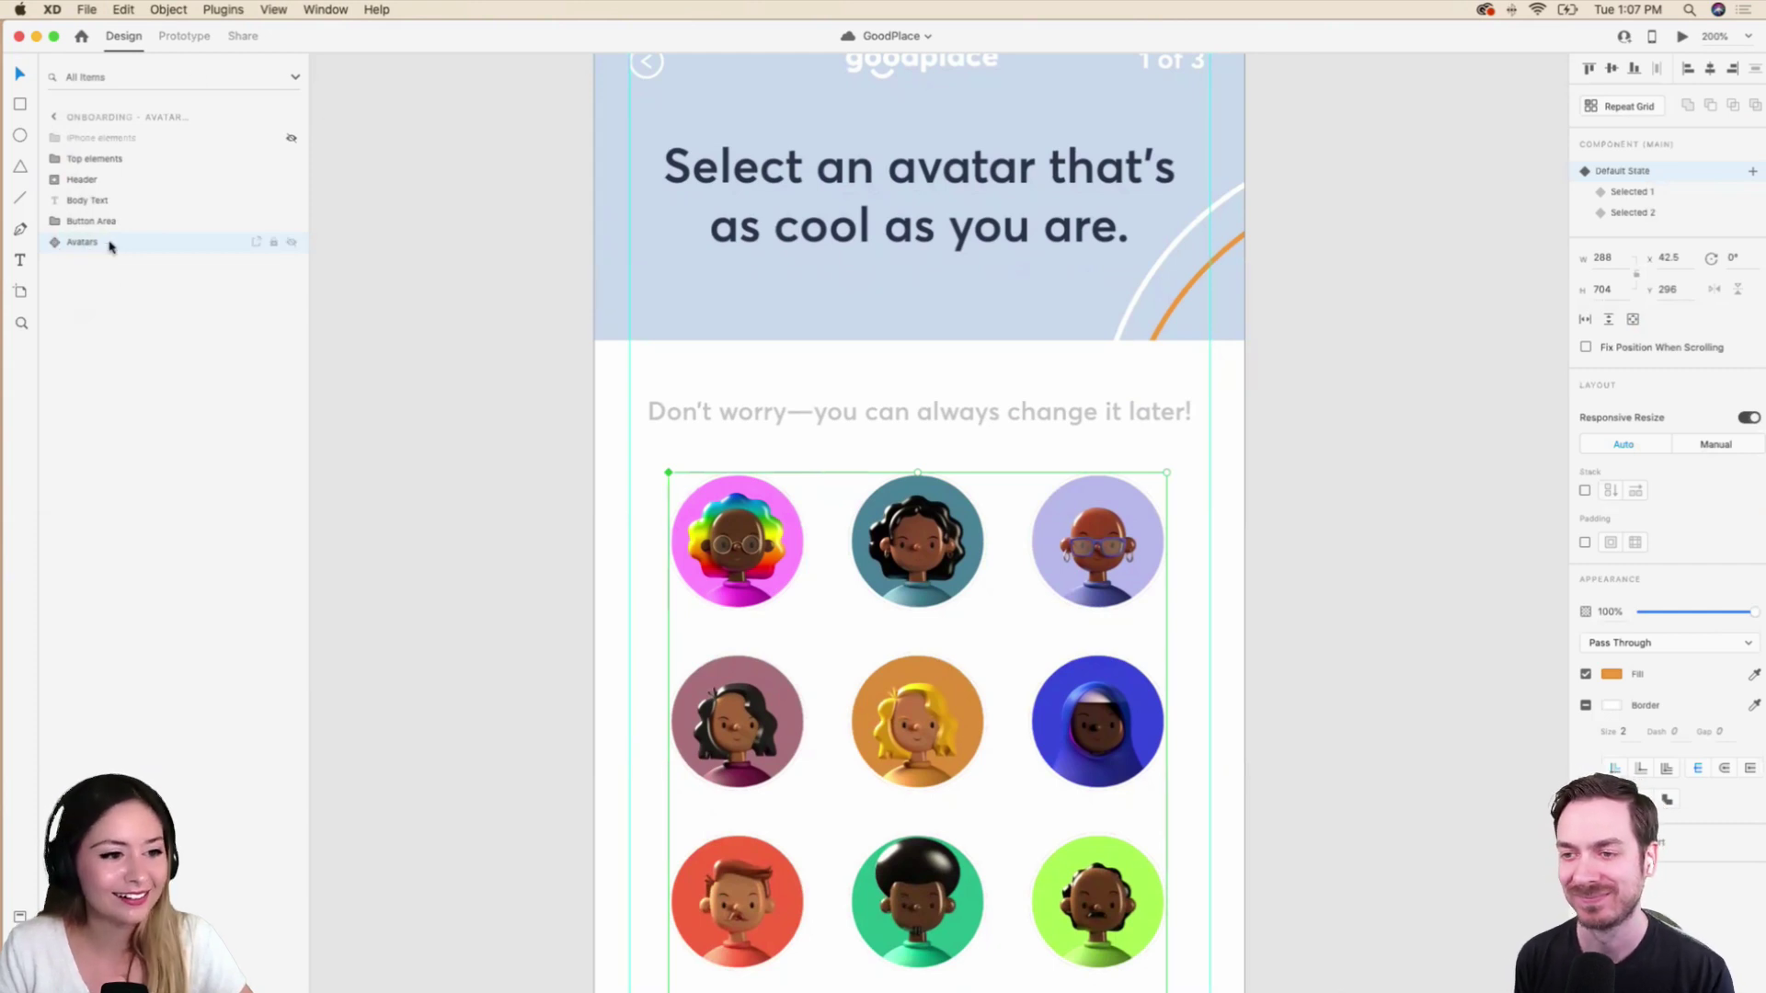
click(54, 243)
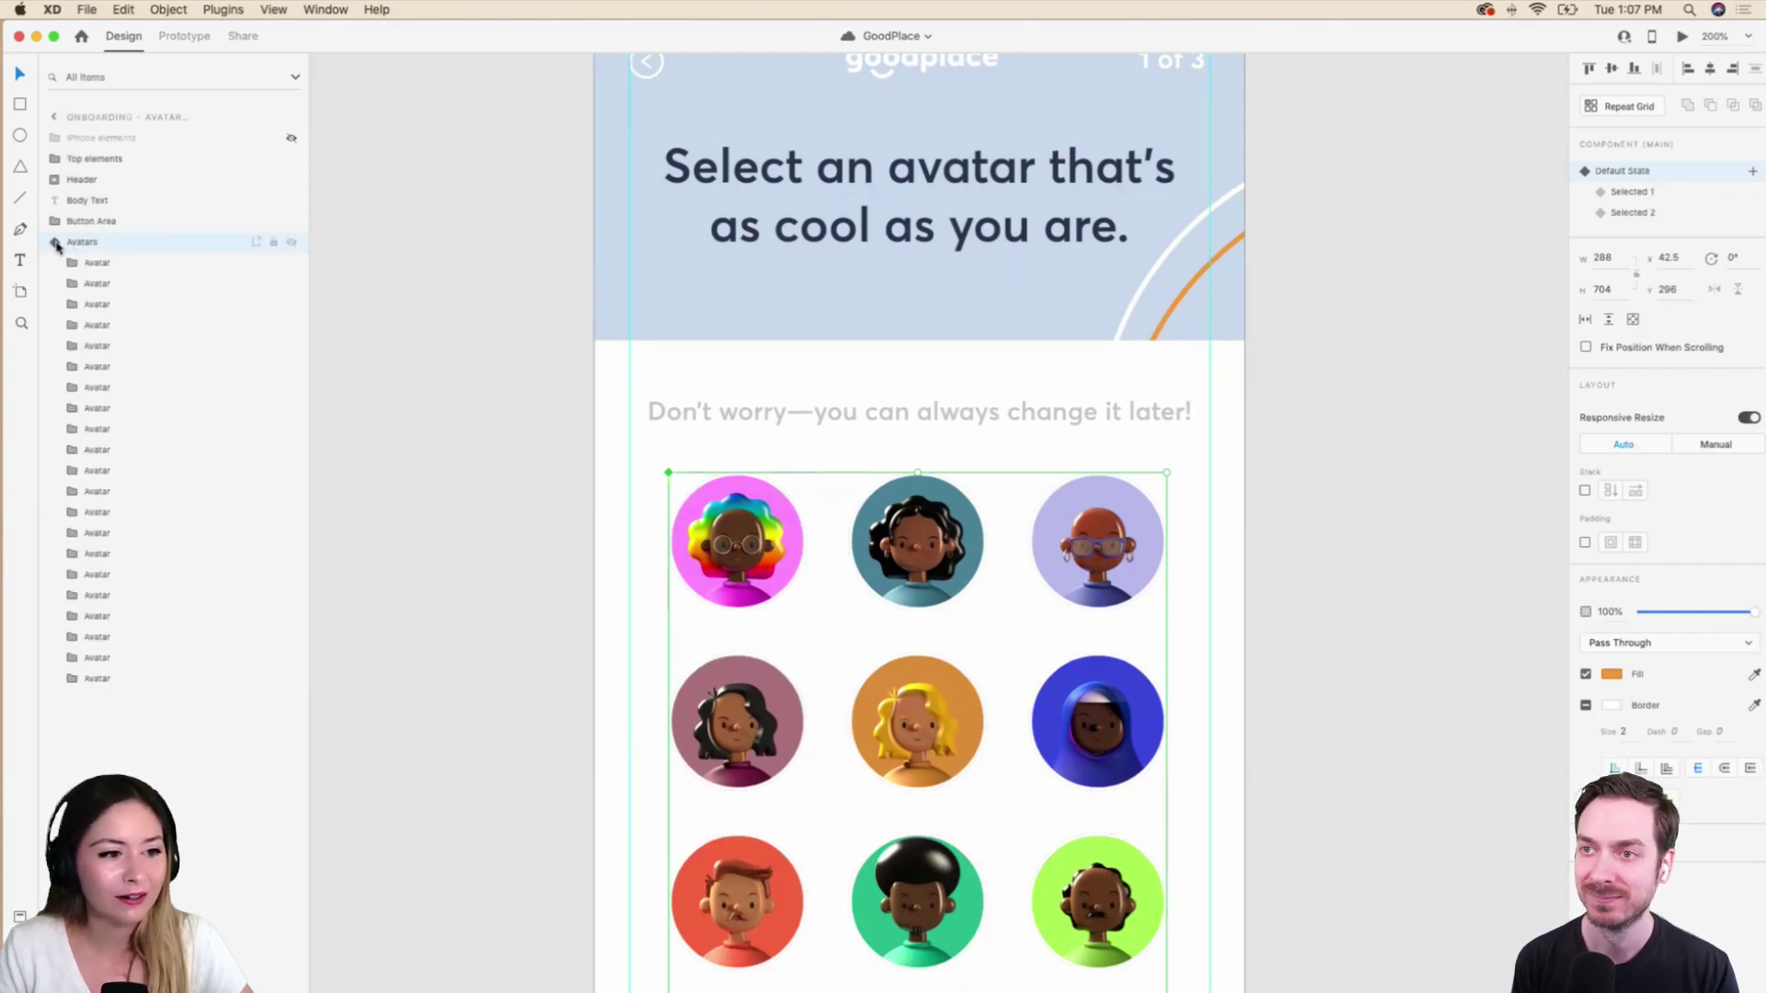
click(56, 243)
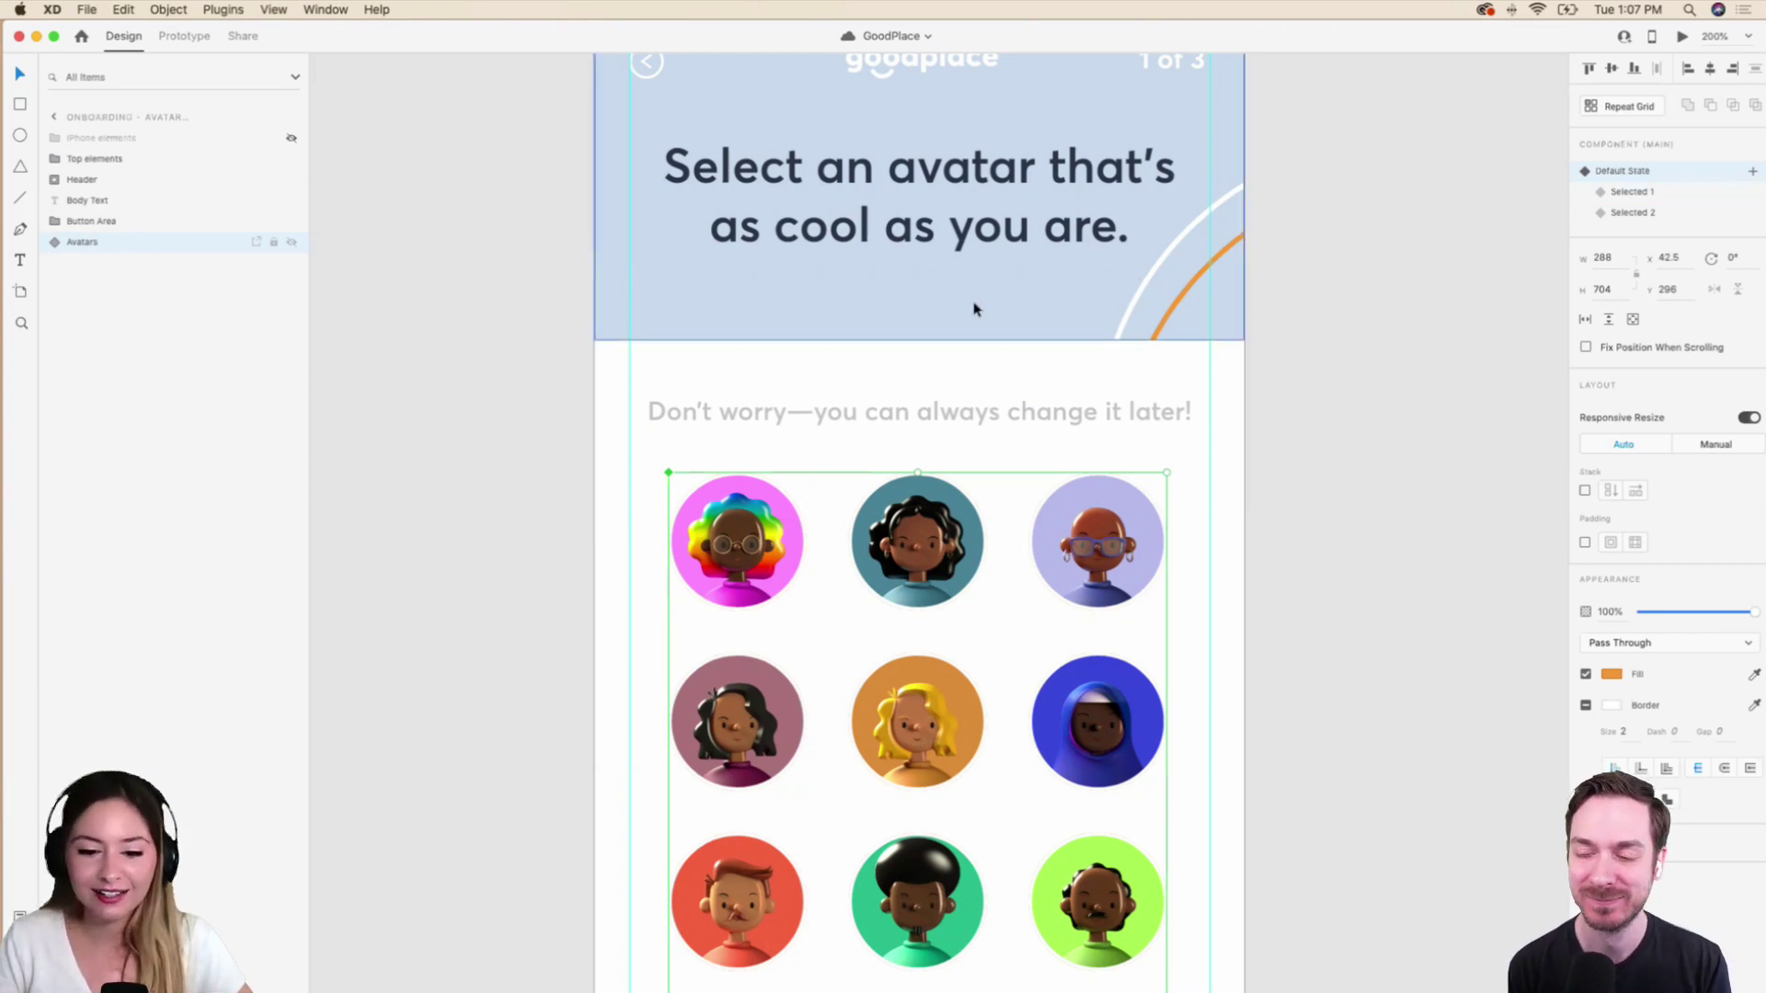
Review the Selected 1 and Selected 2 states of the Avatars component, and return it to Default State.
scroll(974, 308, down, 2)
scroll(973, 307, right, 2)
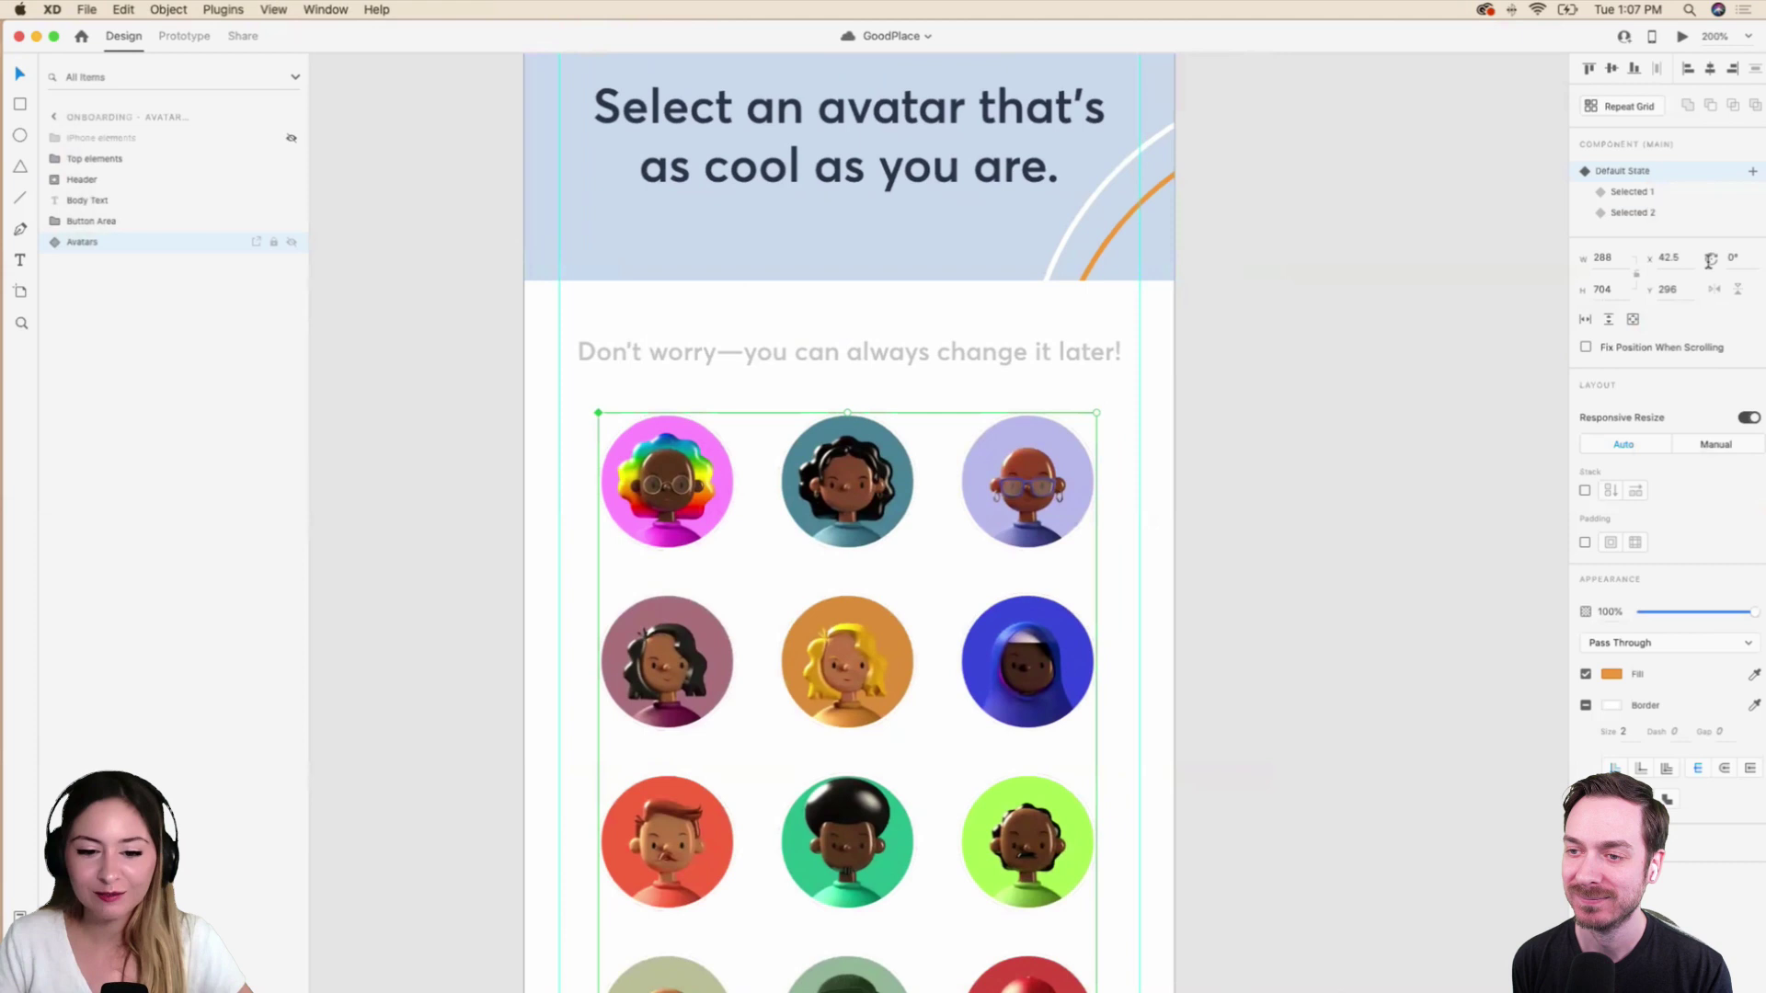
click(1651, 195)
click(1670, 215)
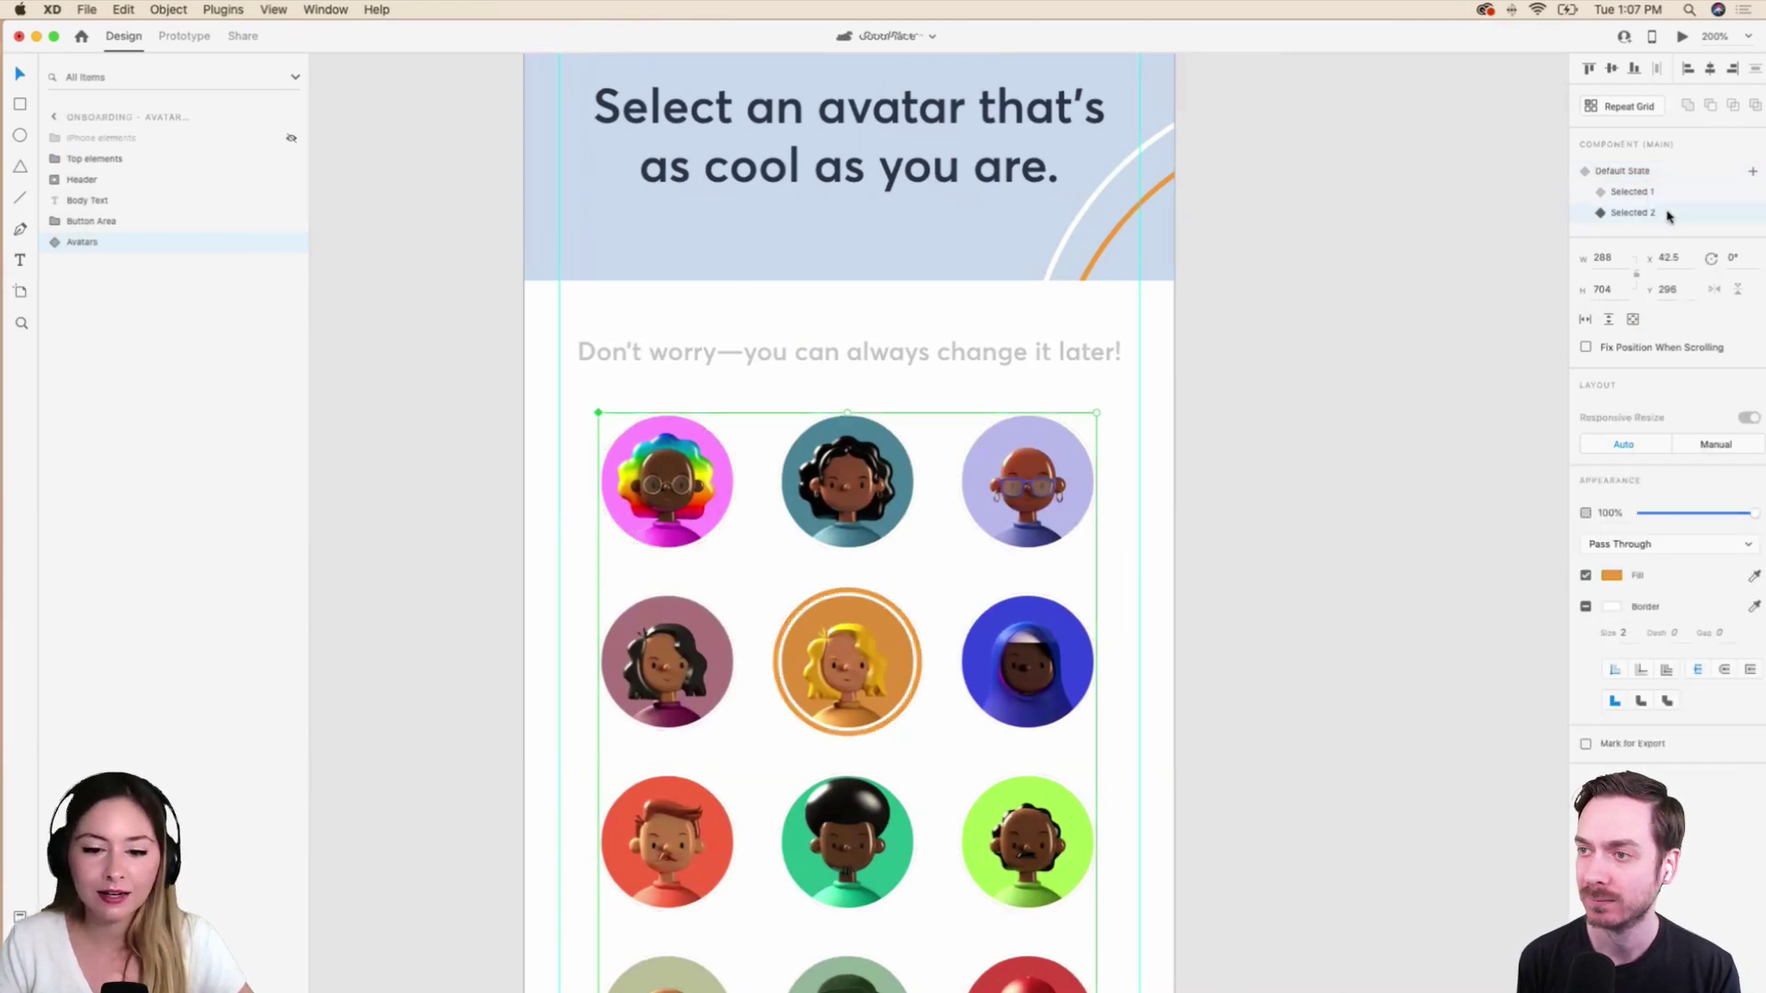
click(1659, 173)
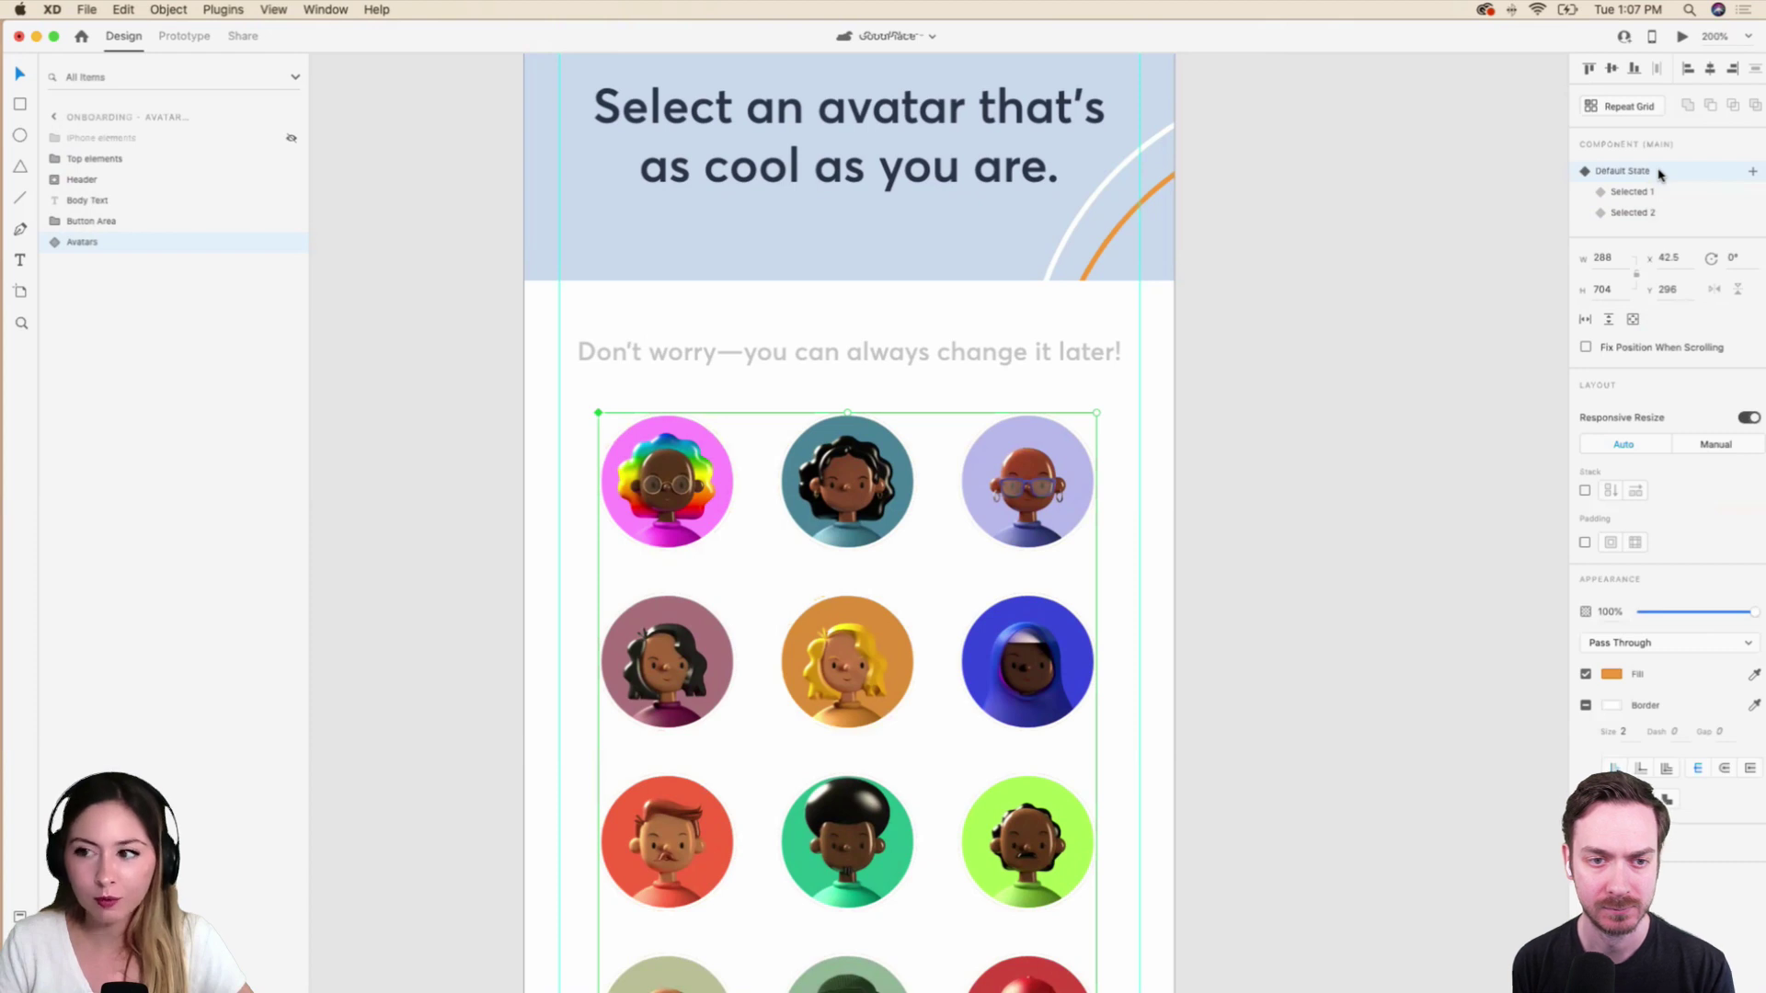
In Prototype mode, give the rainbow-haired avatar a Tap interaction that auto-animates to Selected 1 with Ease Out easing.
click(195, 37)
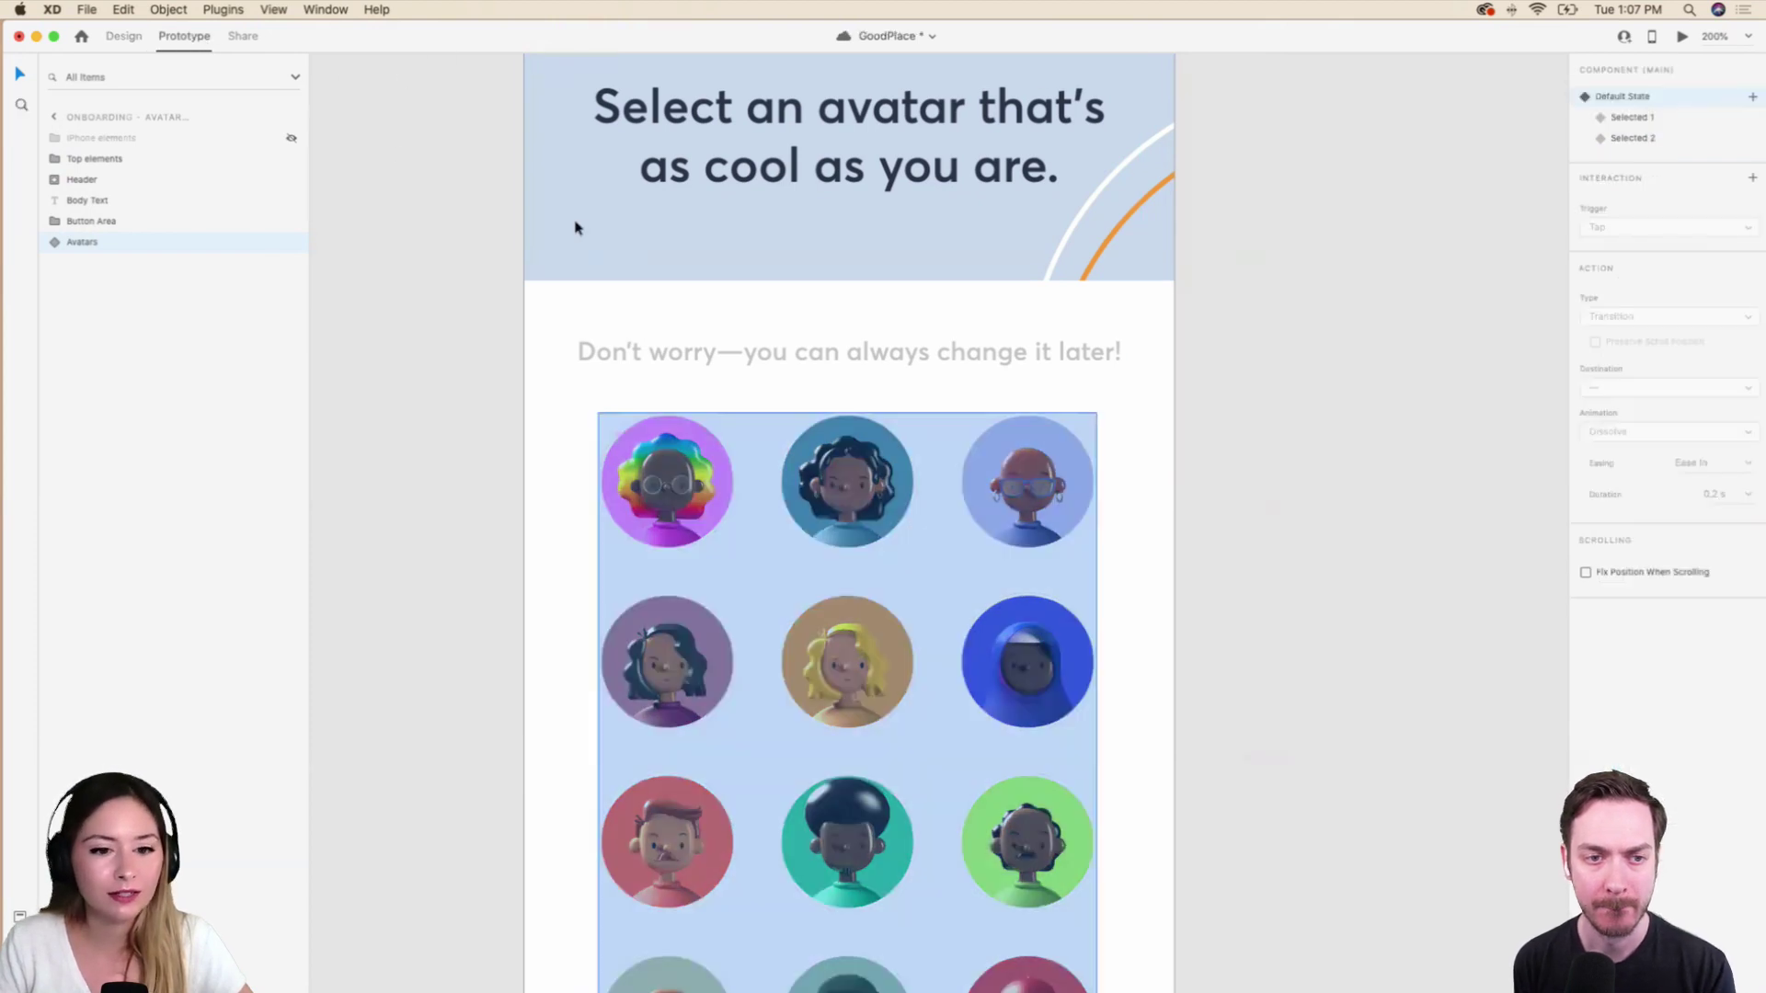
key(super+1)
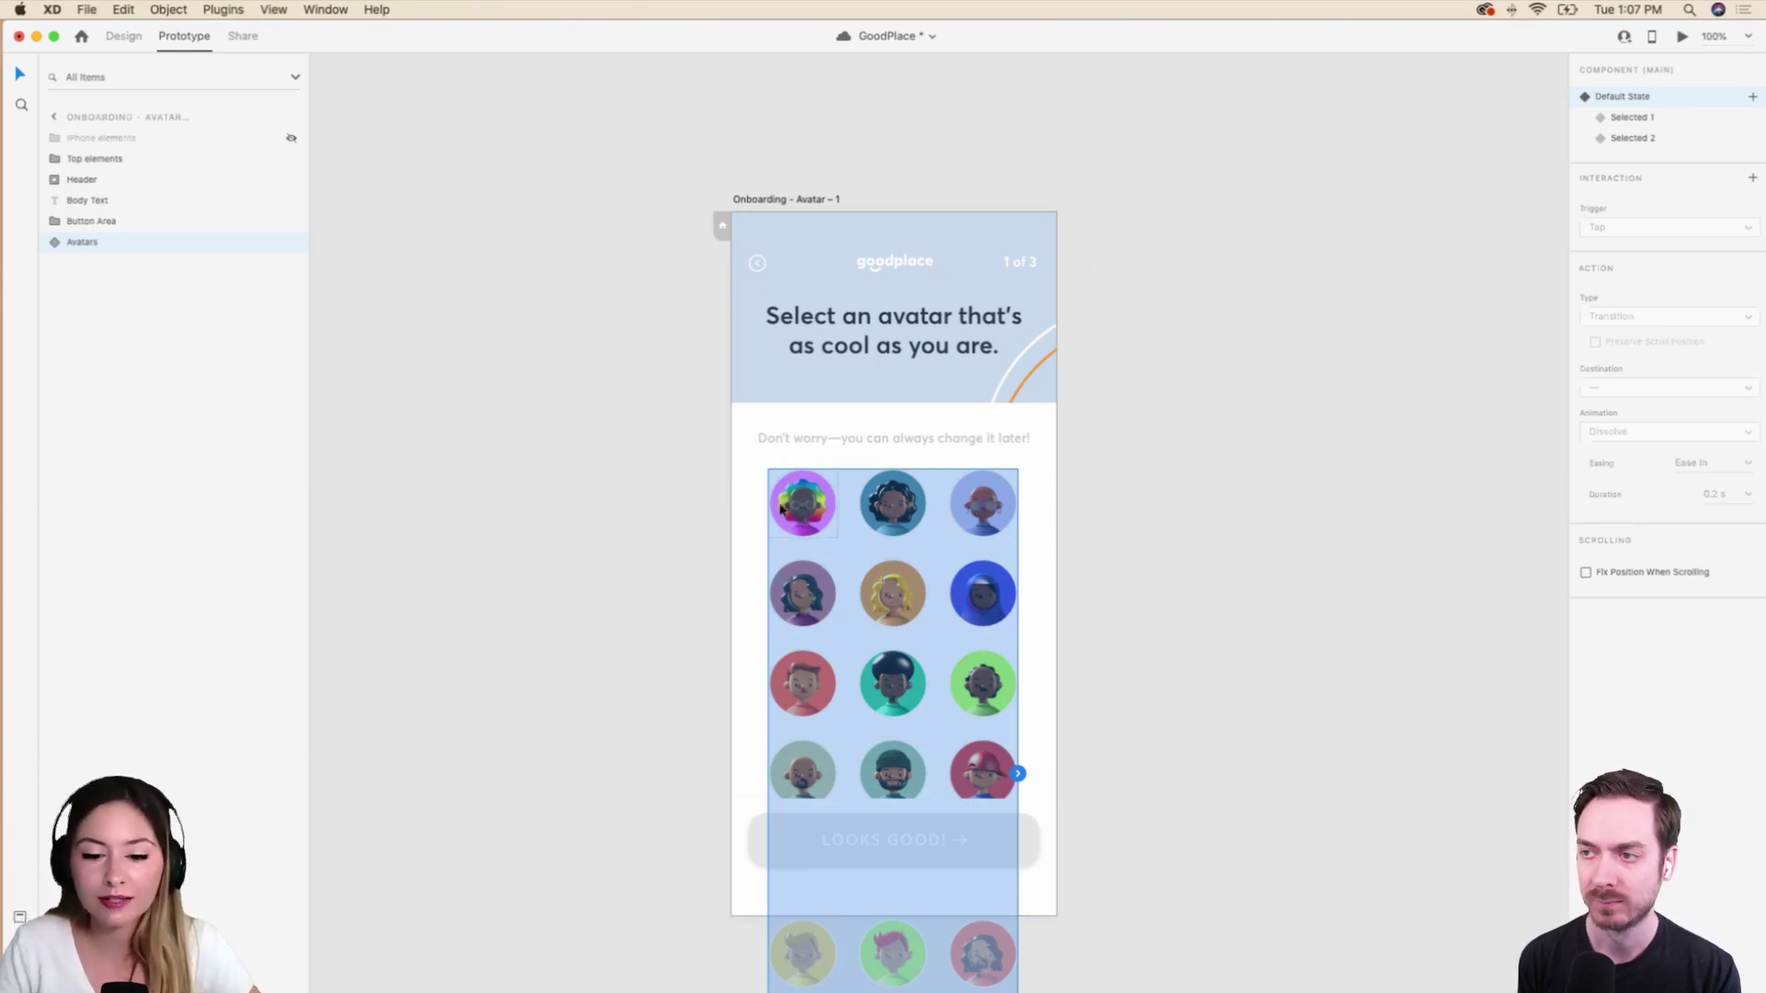
double_click(819, 515)
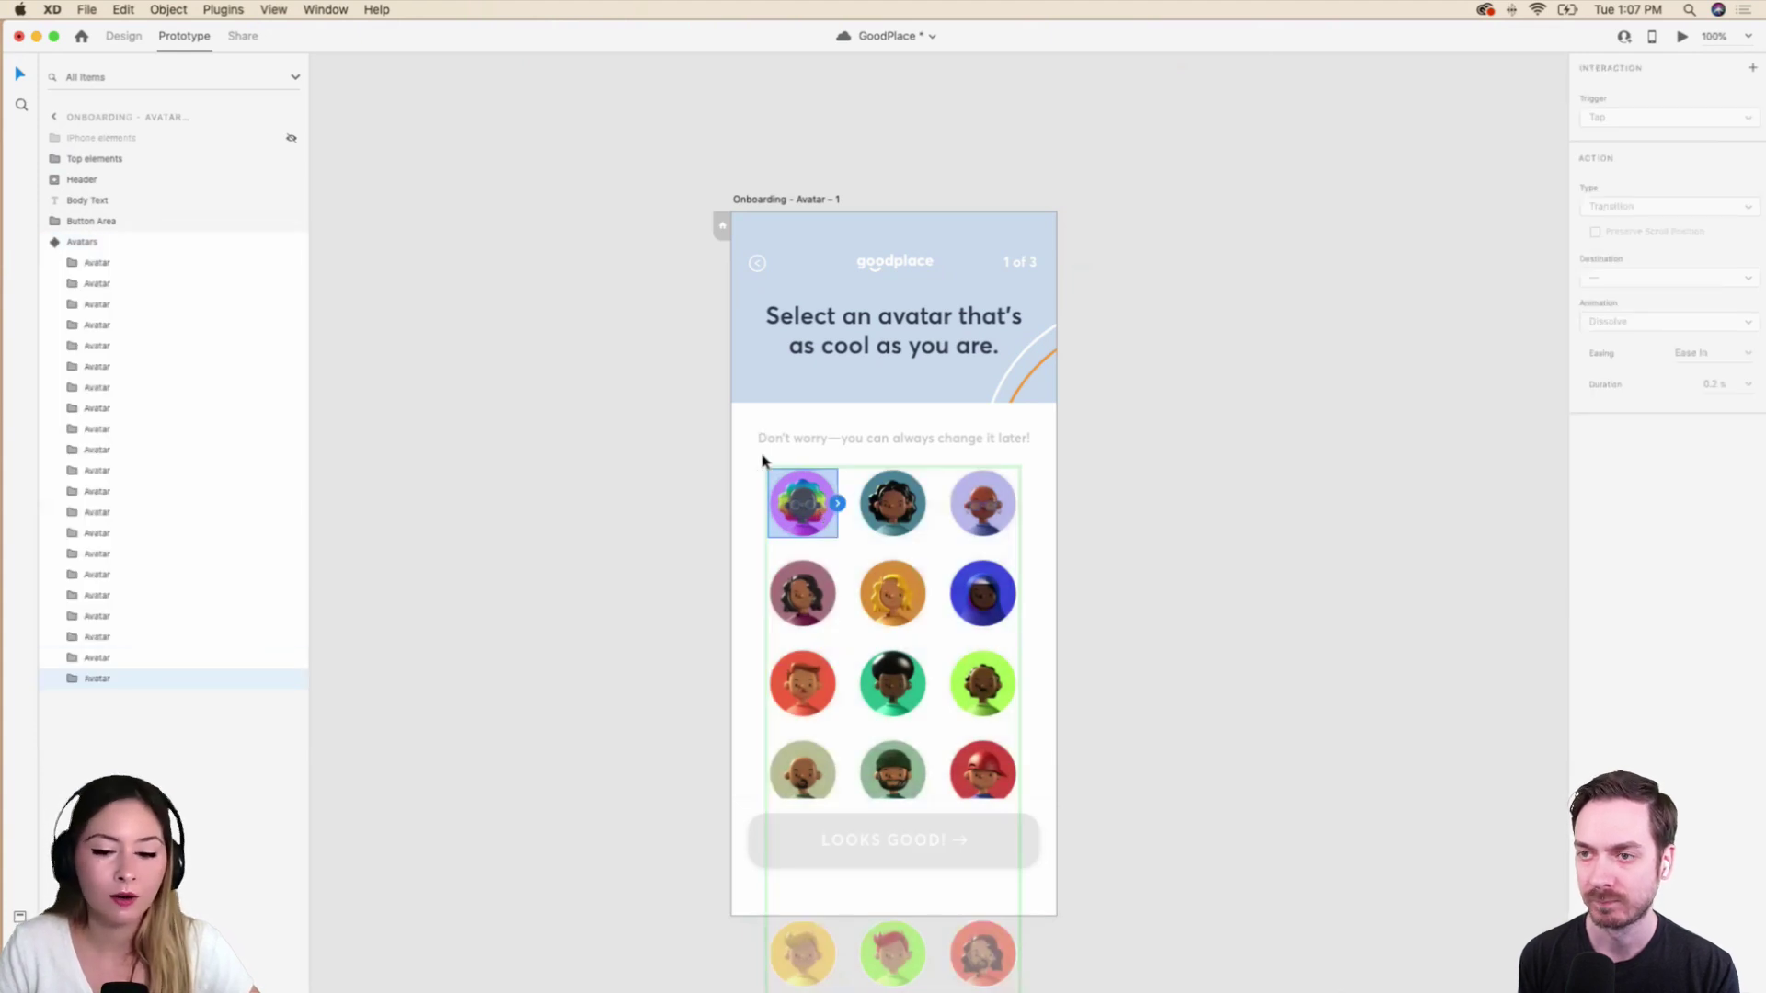
click(838, 504)
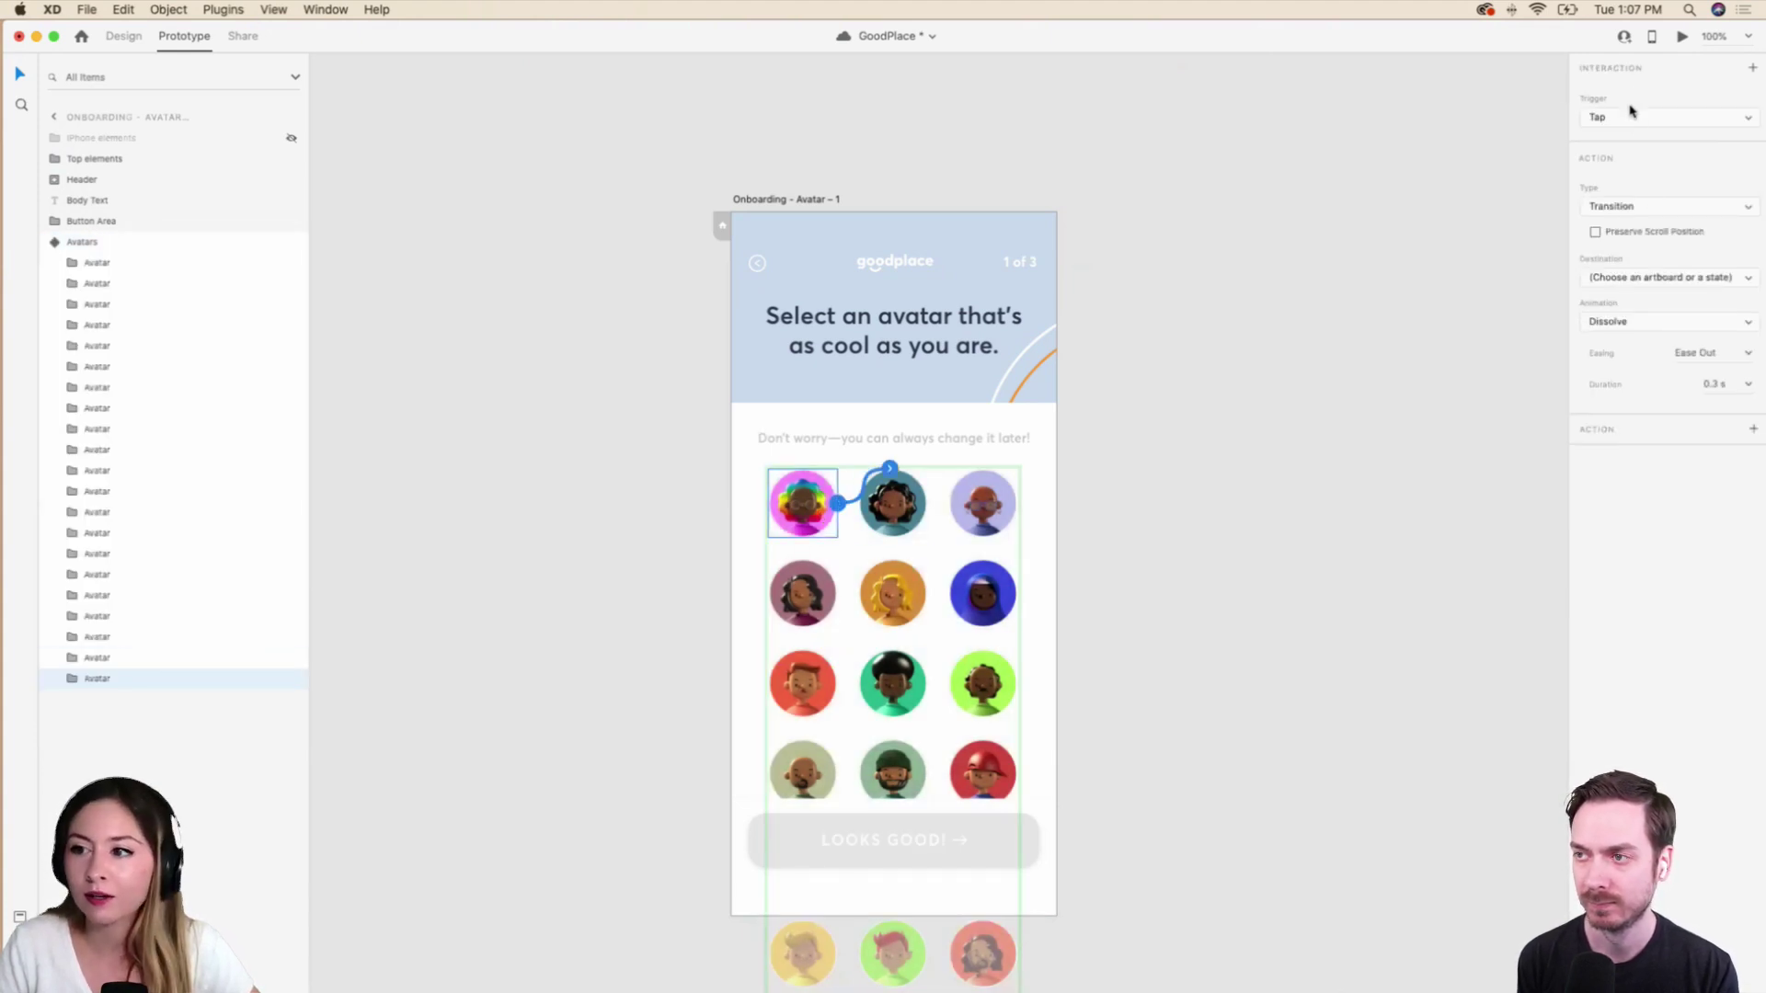
click(1707, 207)
click(1642, 220)
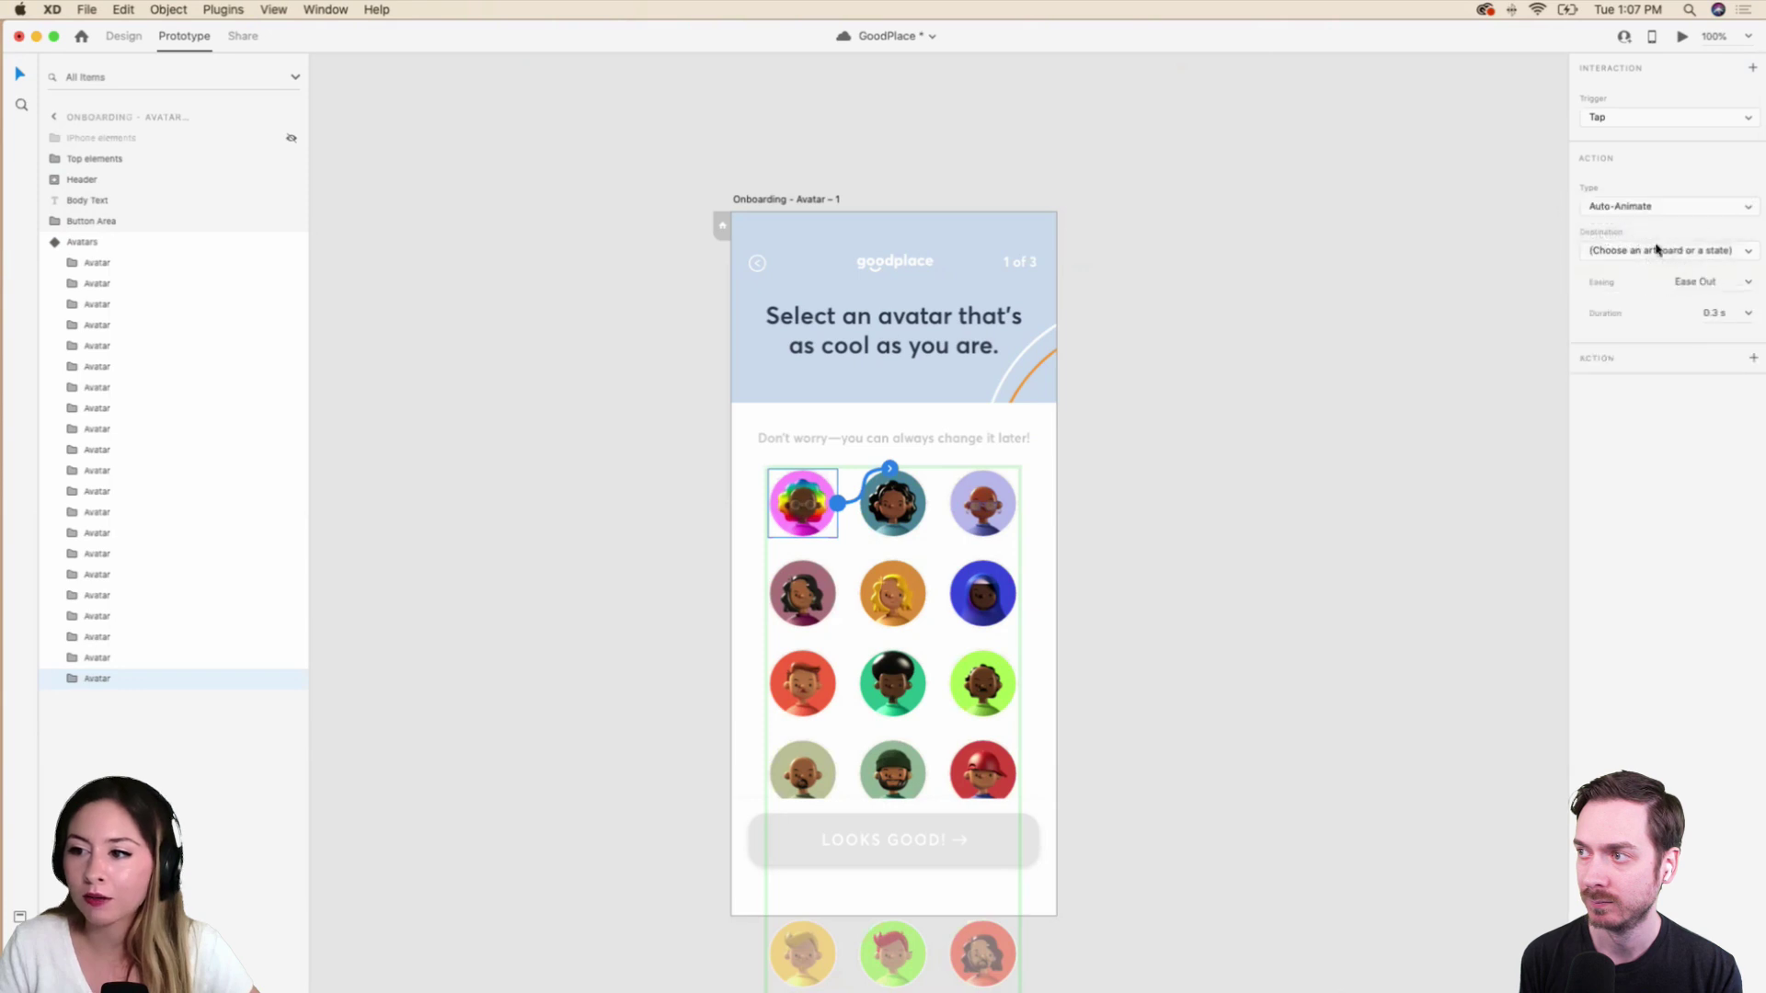
click(1651, 250)
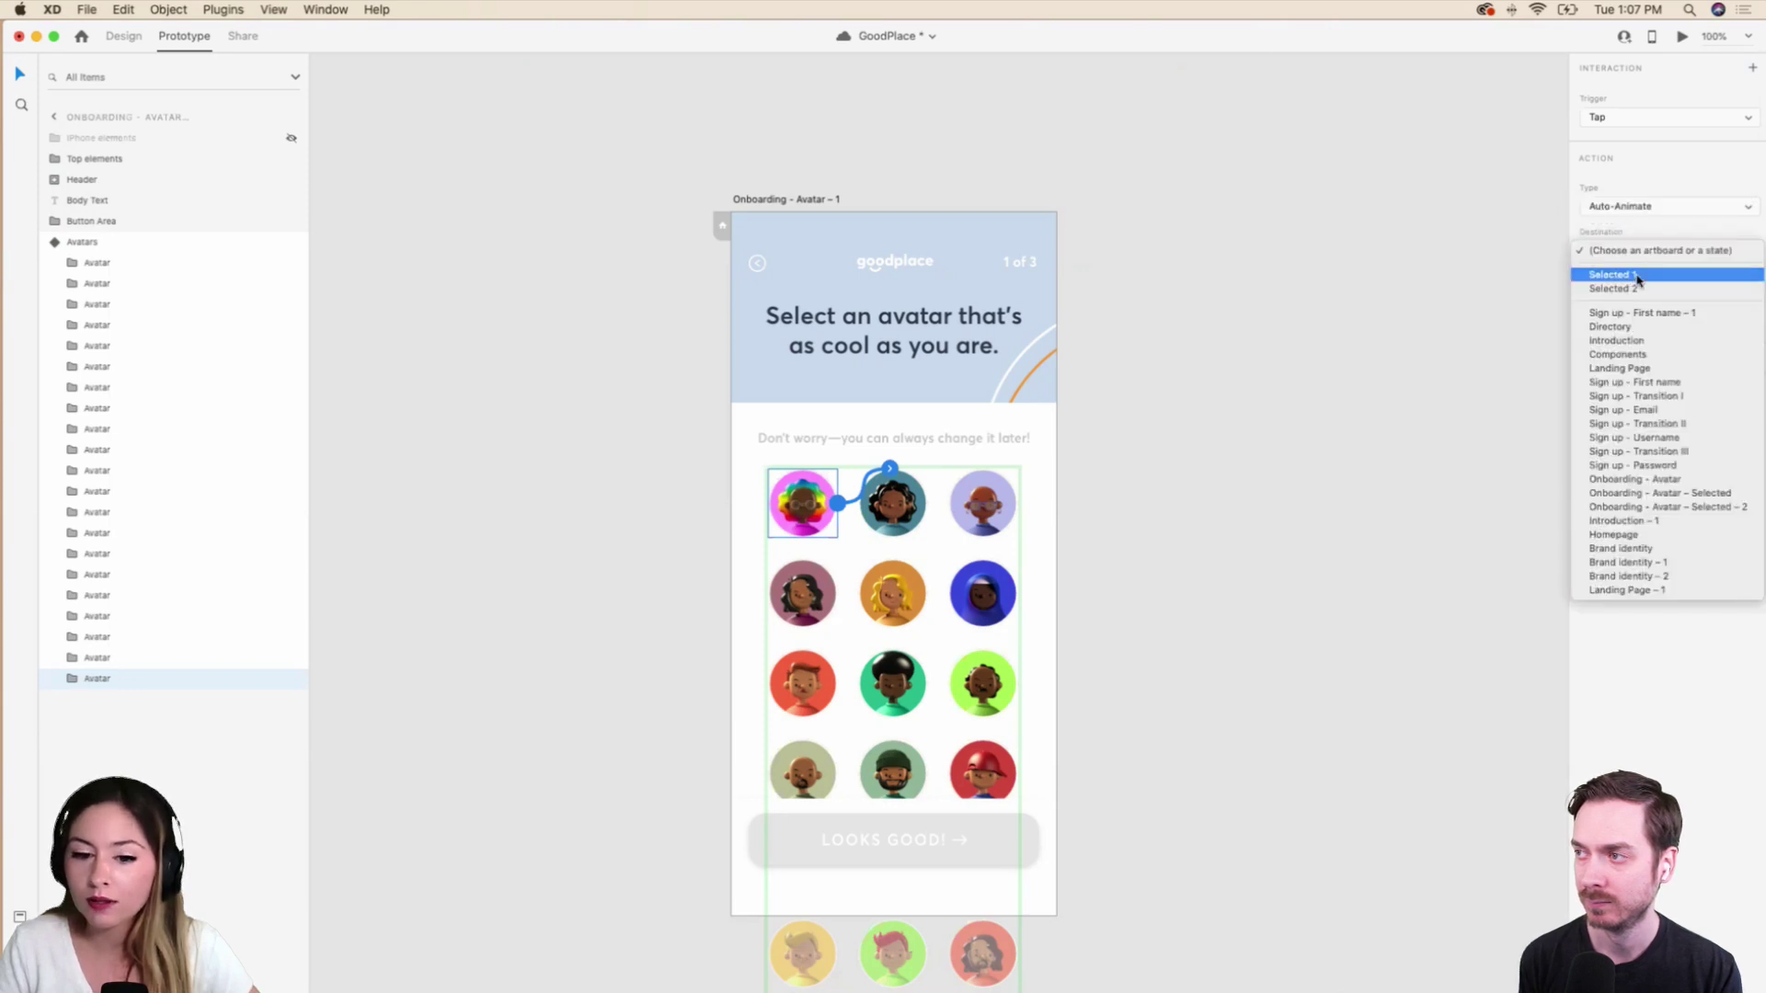
click(1638, 276)
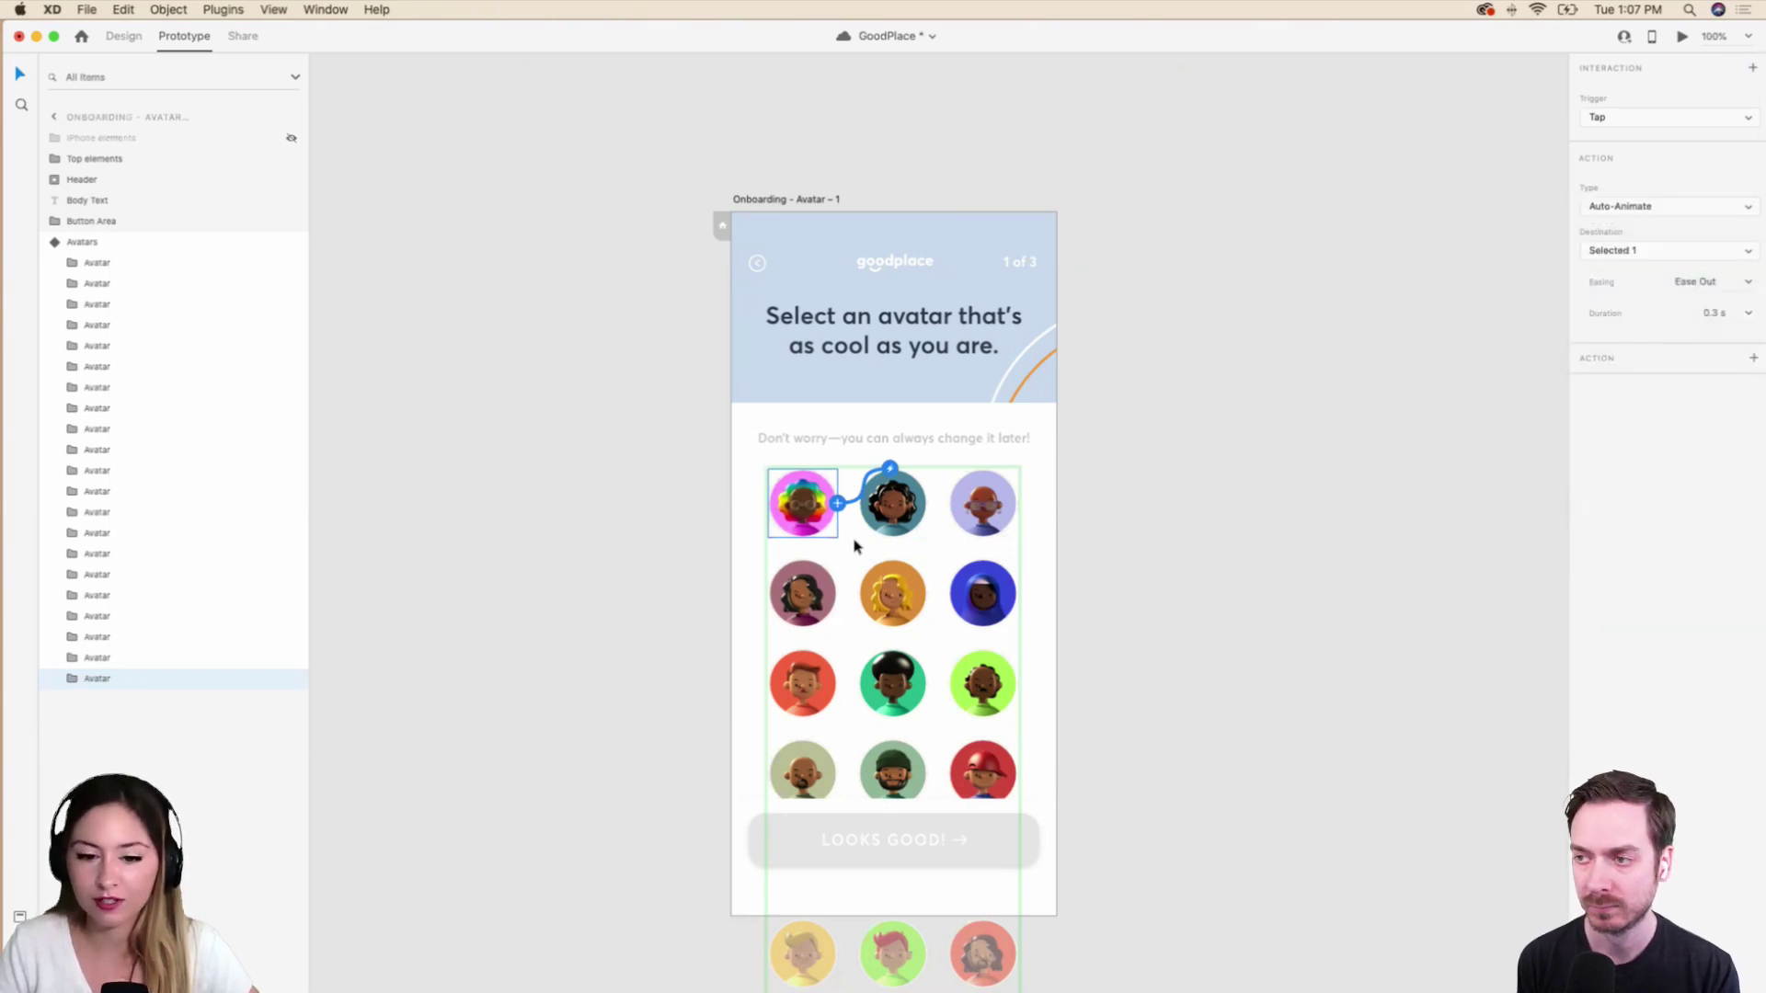
click(1743, 282)
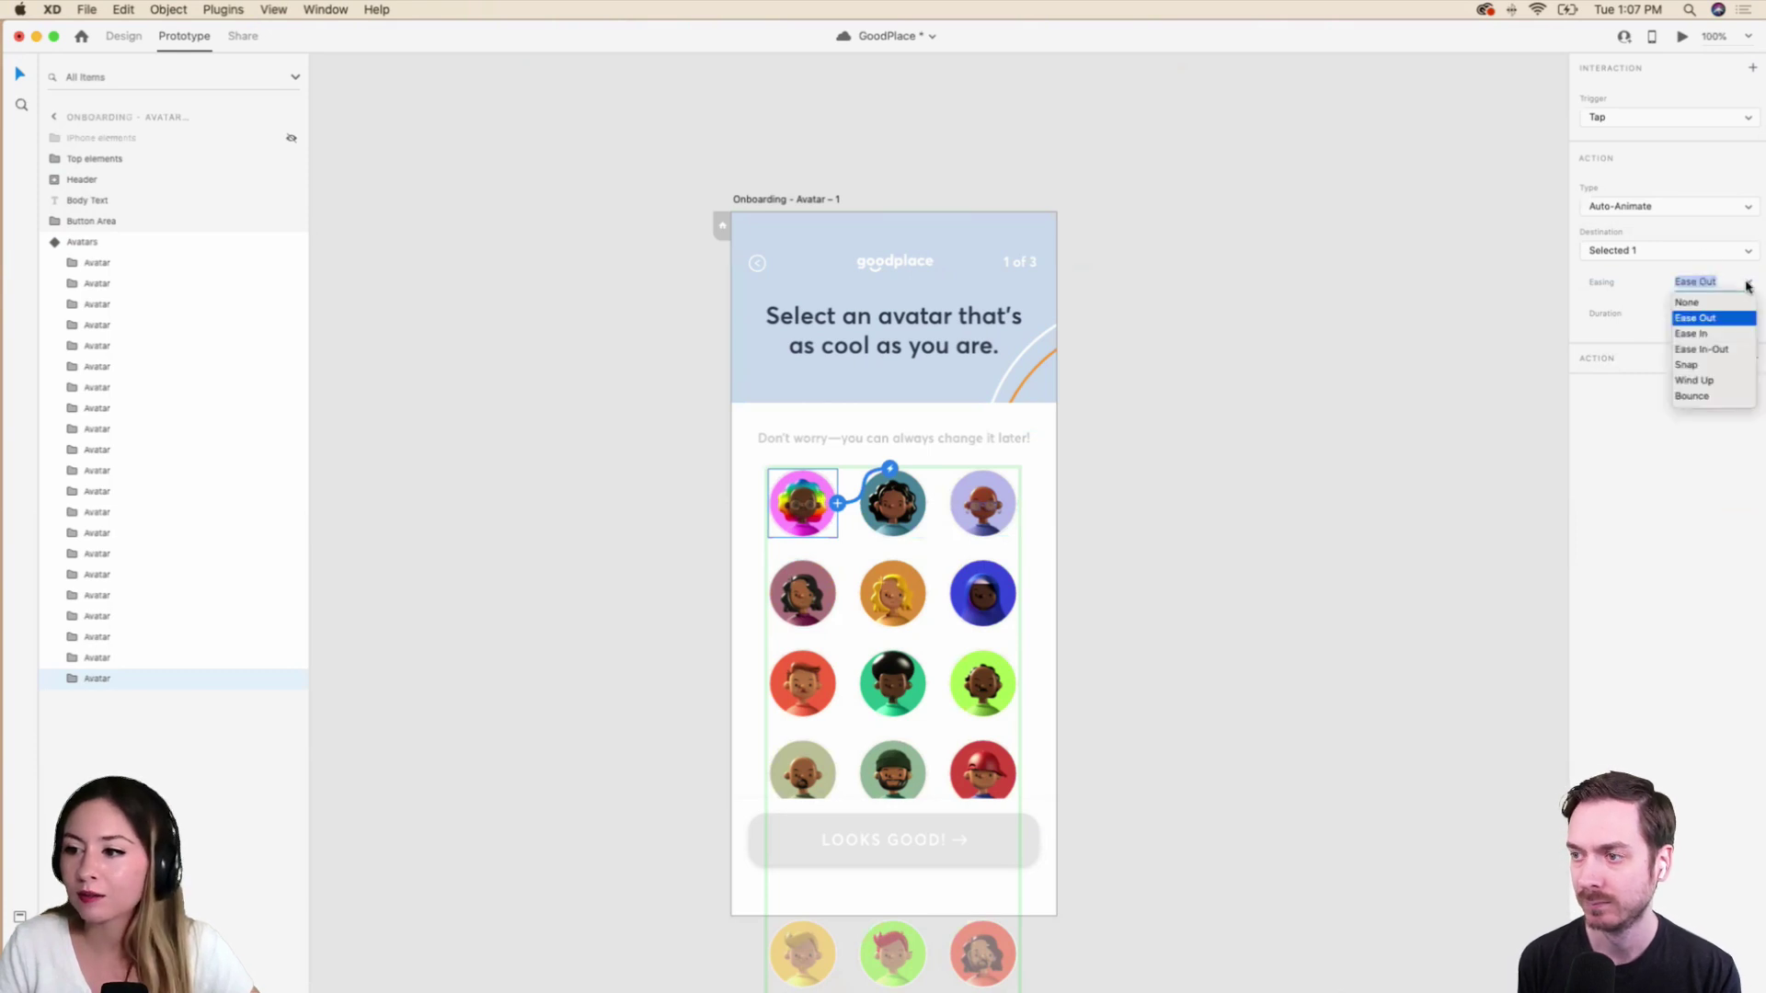
click(1719, 313)
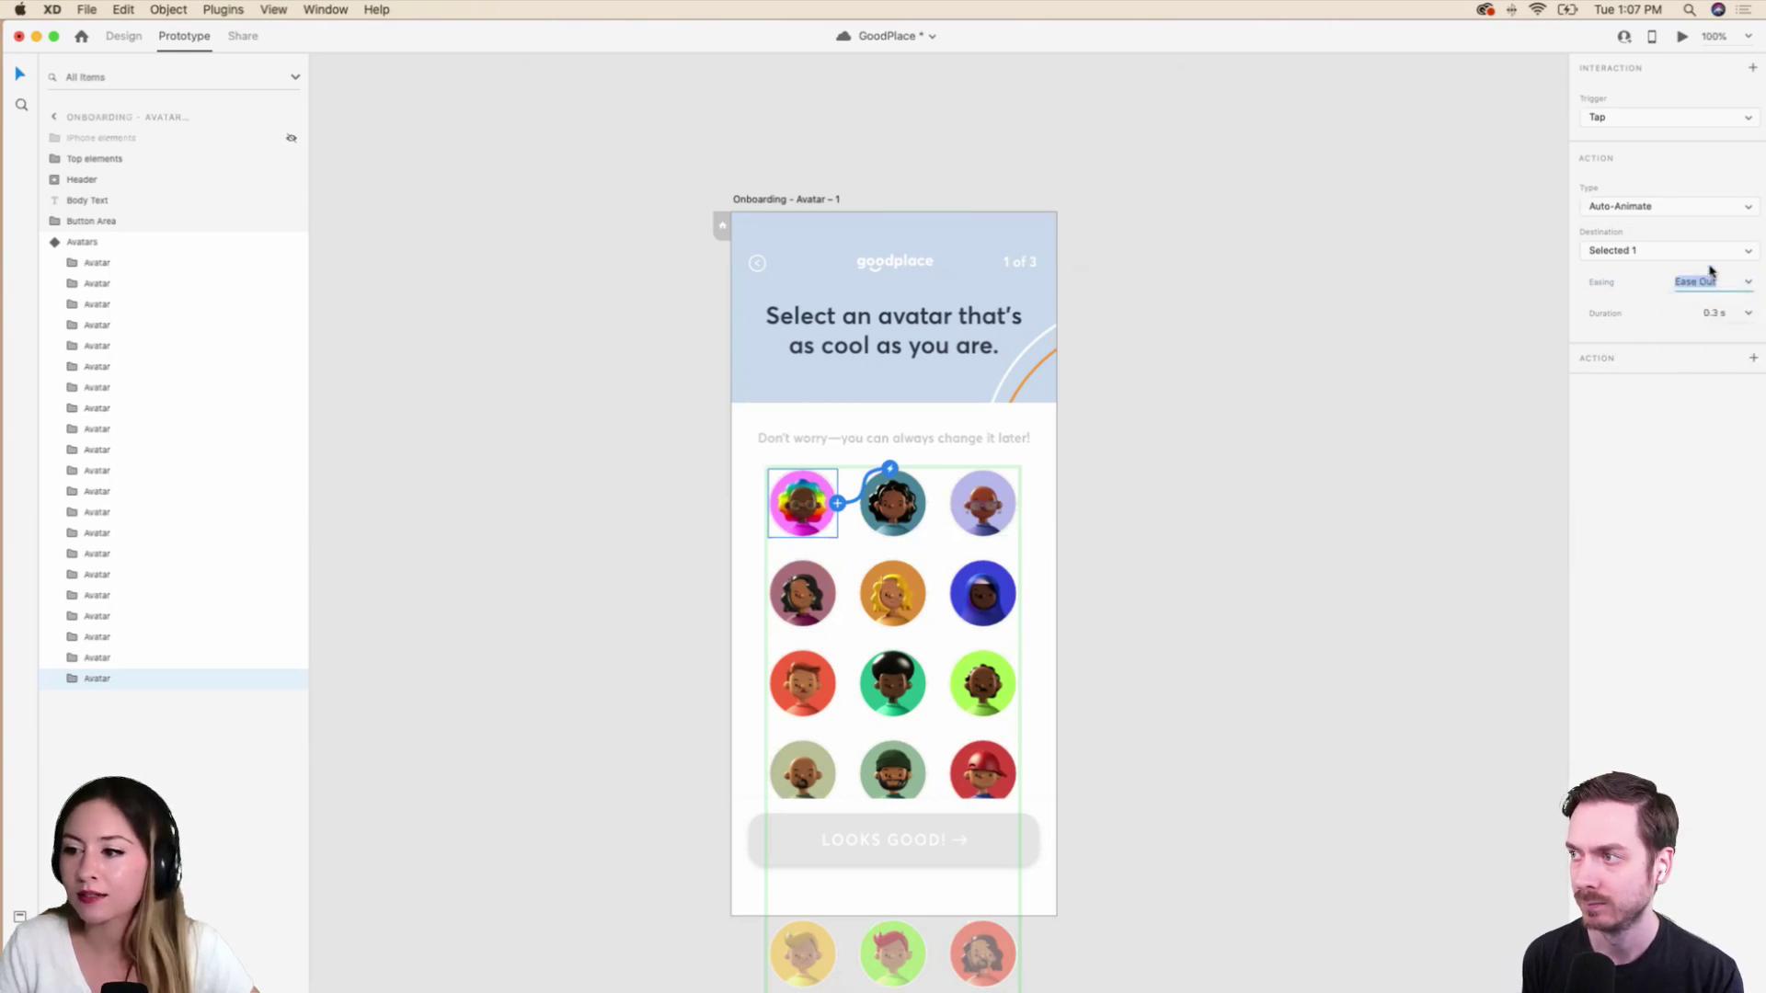
Preview the prototype, test tapping the rainbow-haired avatar, and close the preview.
click(1137, 389)
key(super+z)
click(1680, 35)
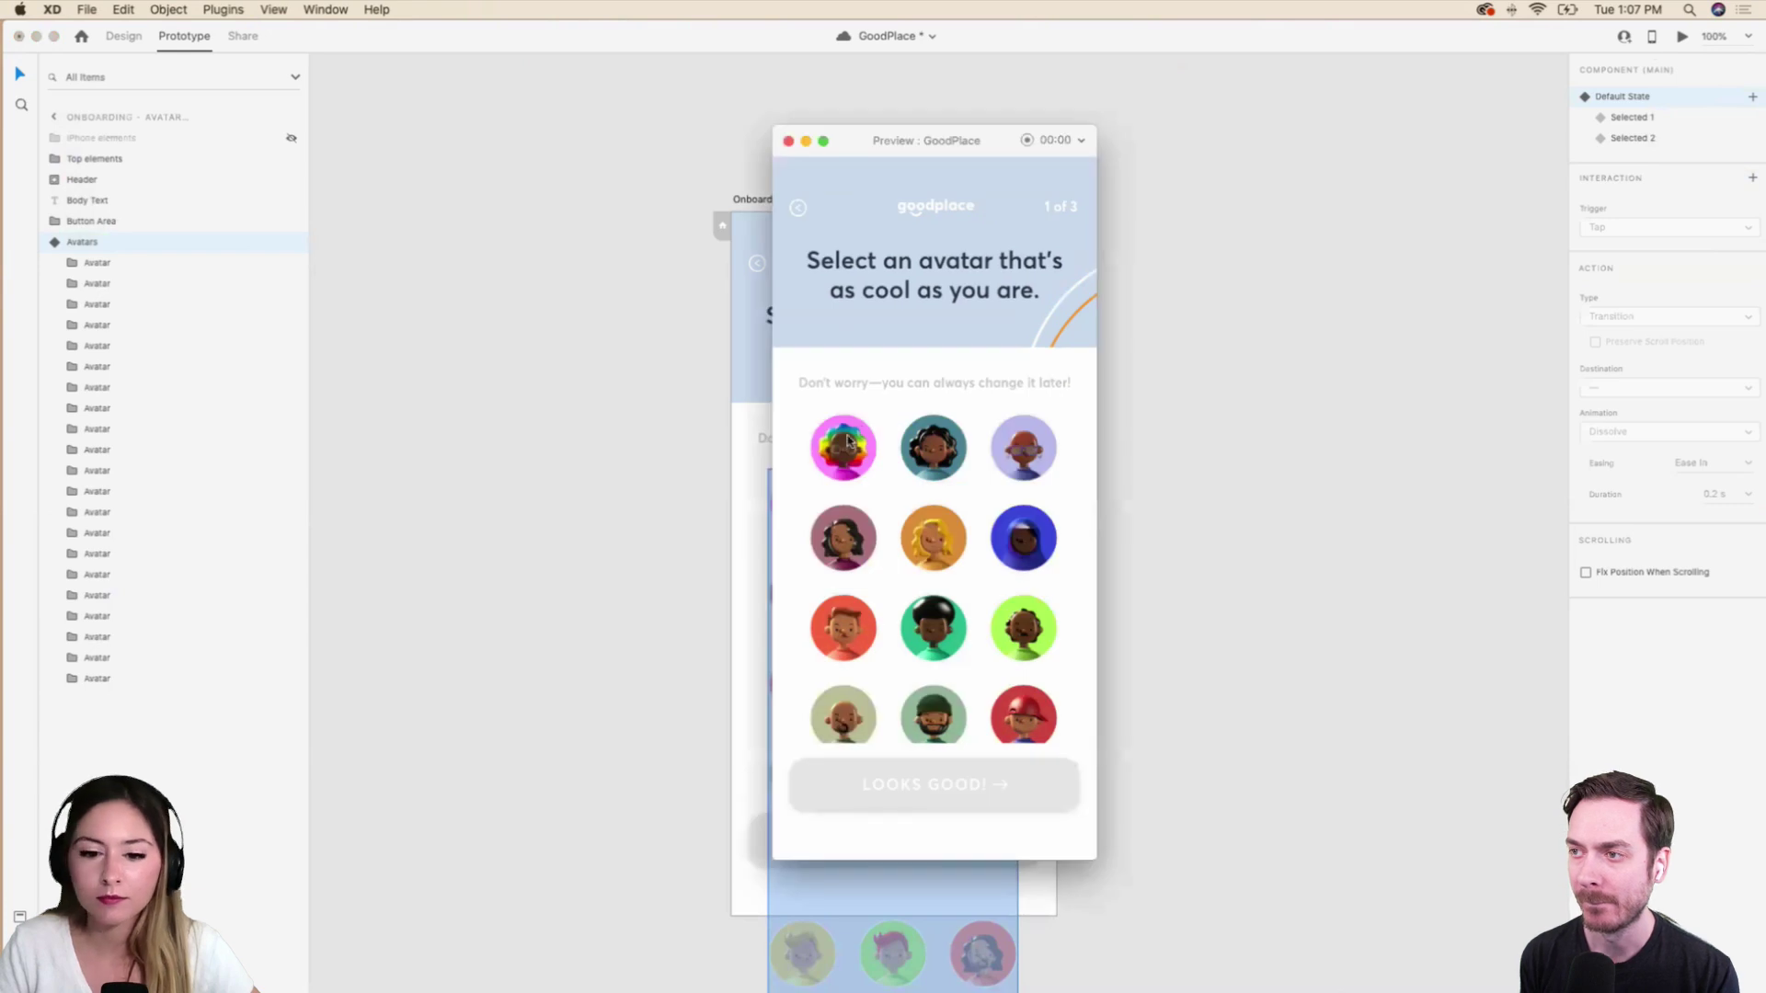
click(844, 444)
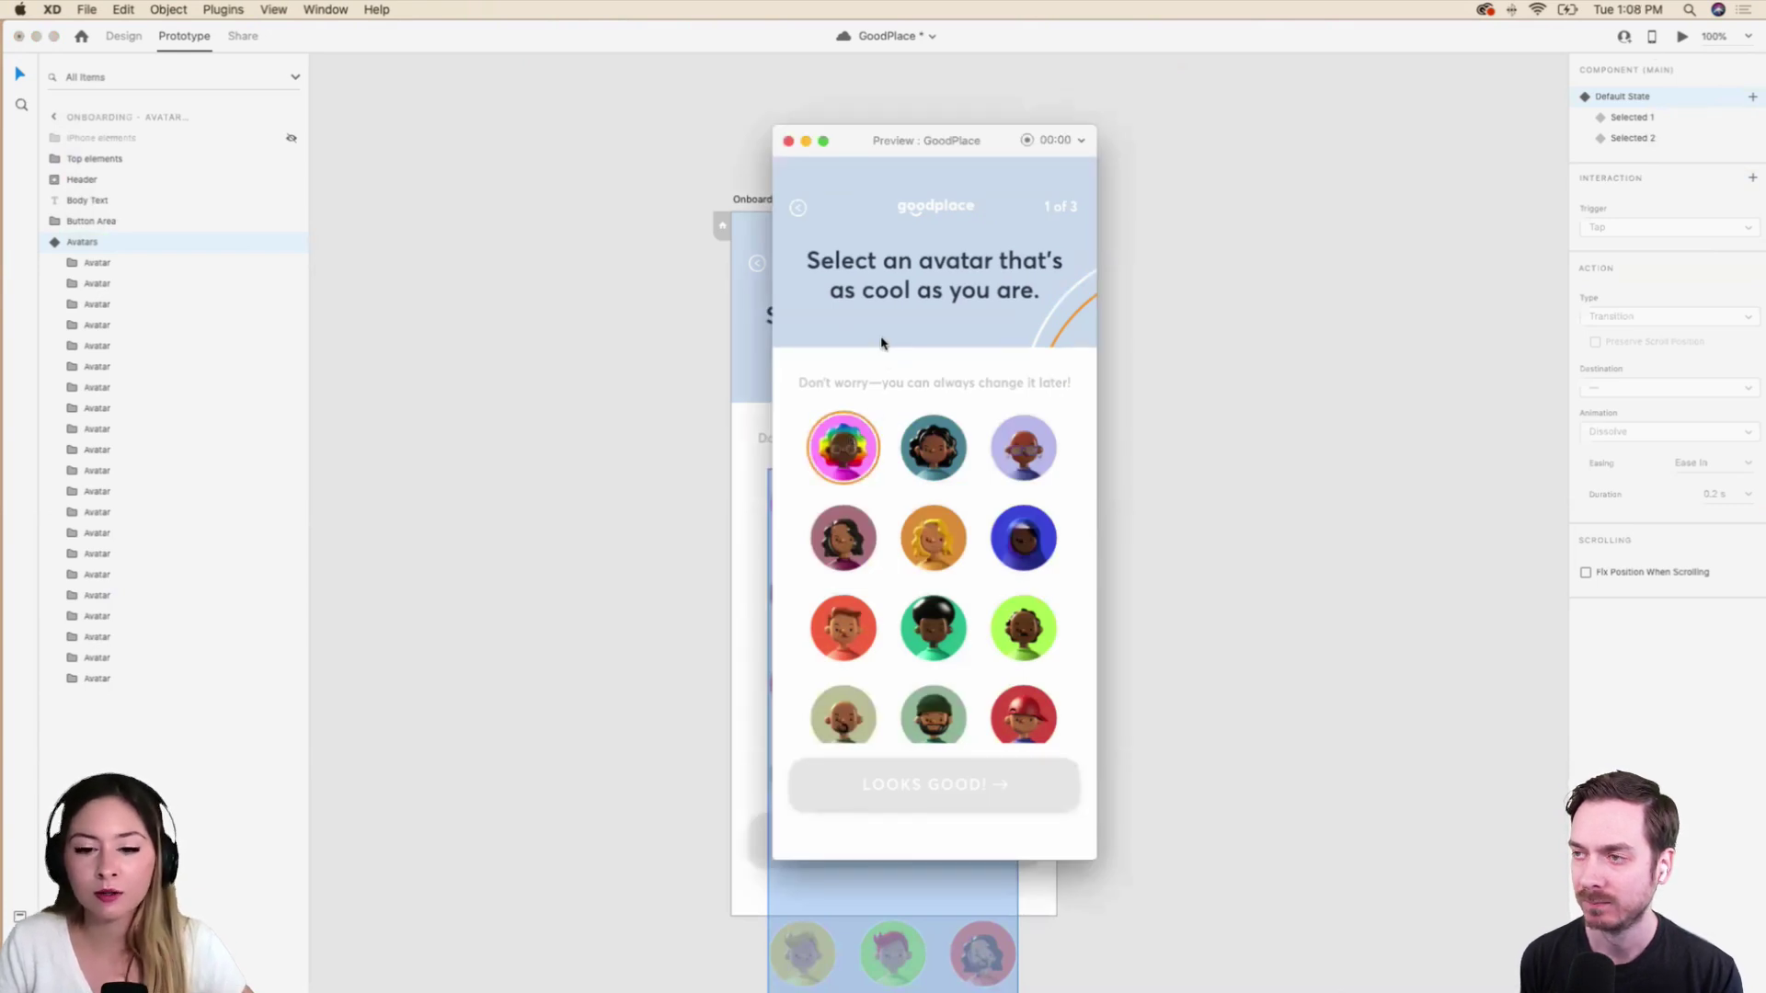
click(788, 141)
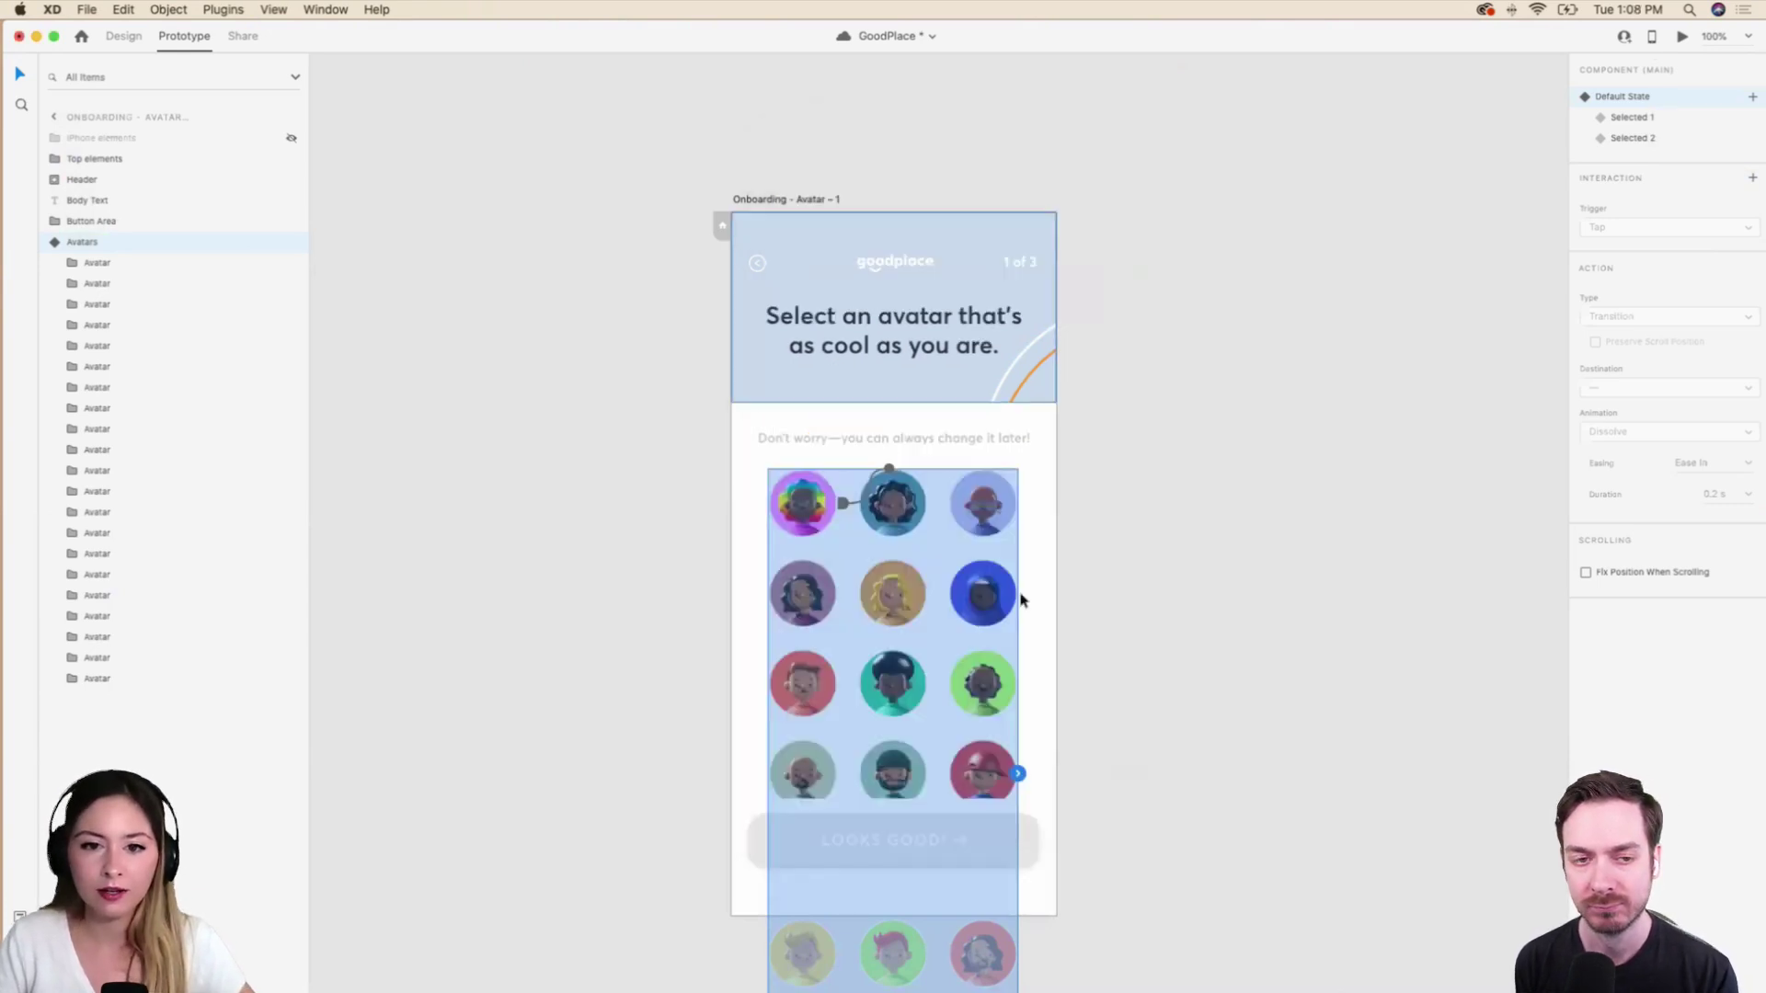
Remove the interaction wire from the rainbow-haired avatar, and select the avatar on the green circle with the black afro.
click(1003, 589)
double_click(828, 501)
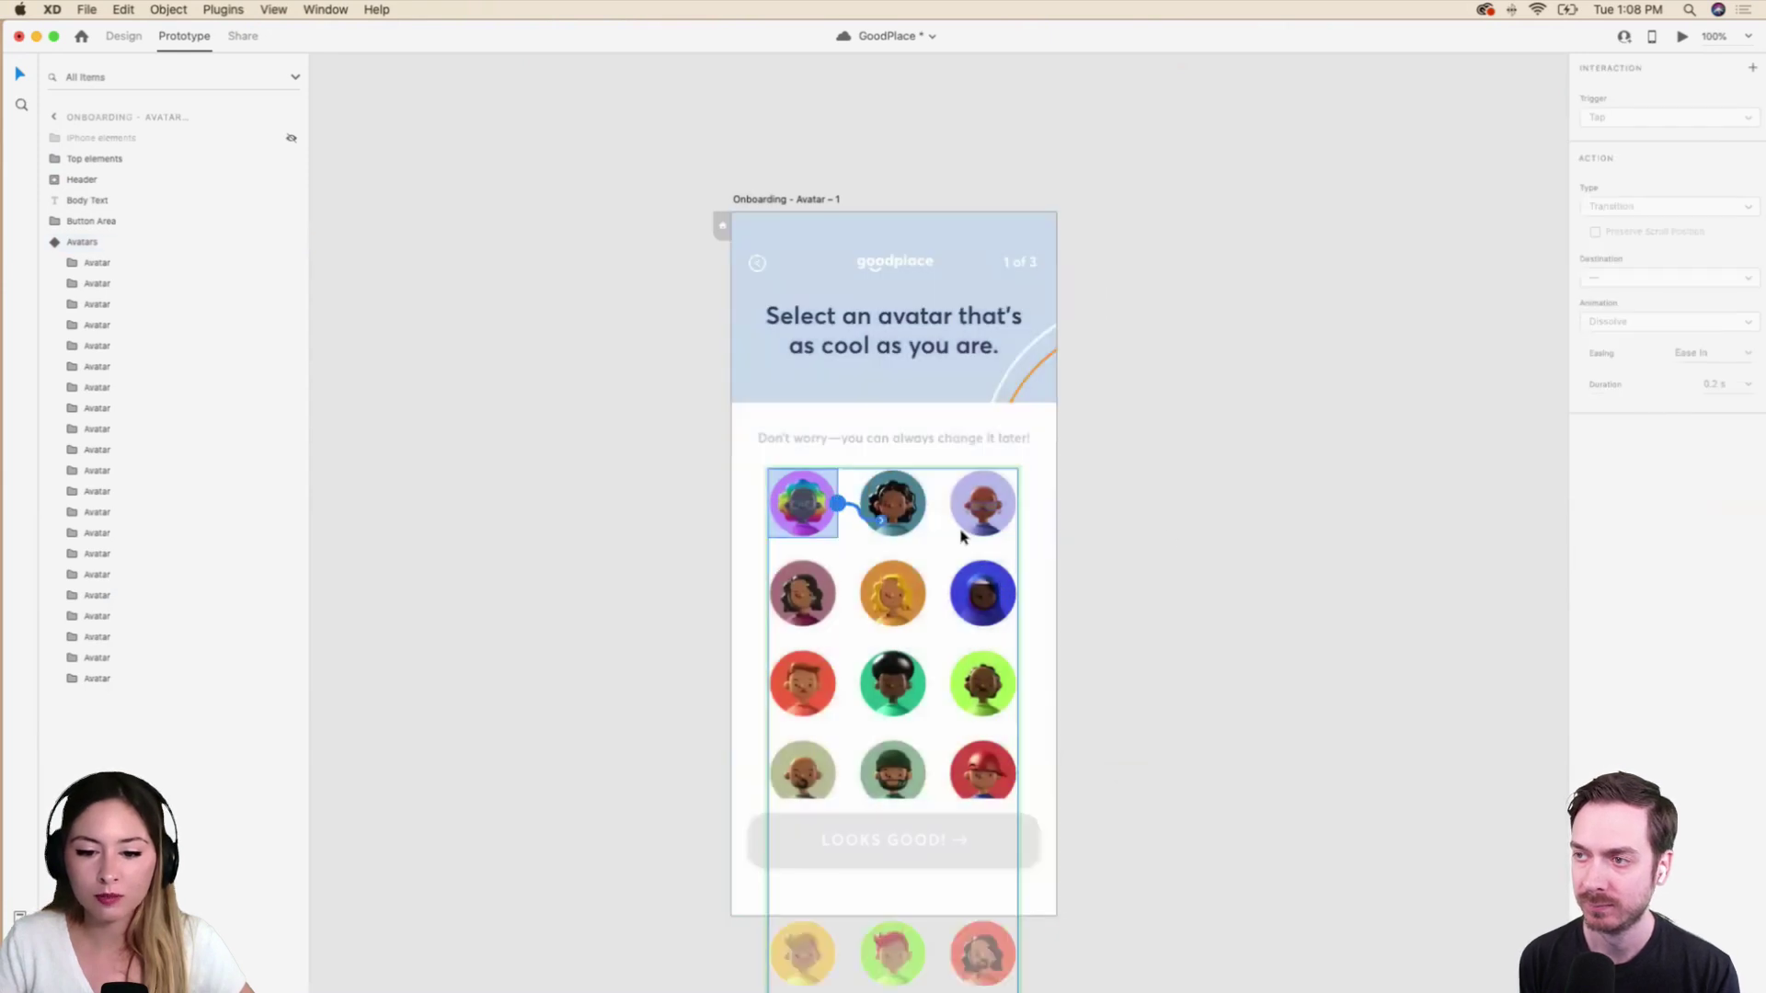
scroll(986, 757, down, 2)
click(906, 631)
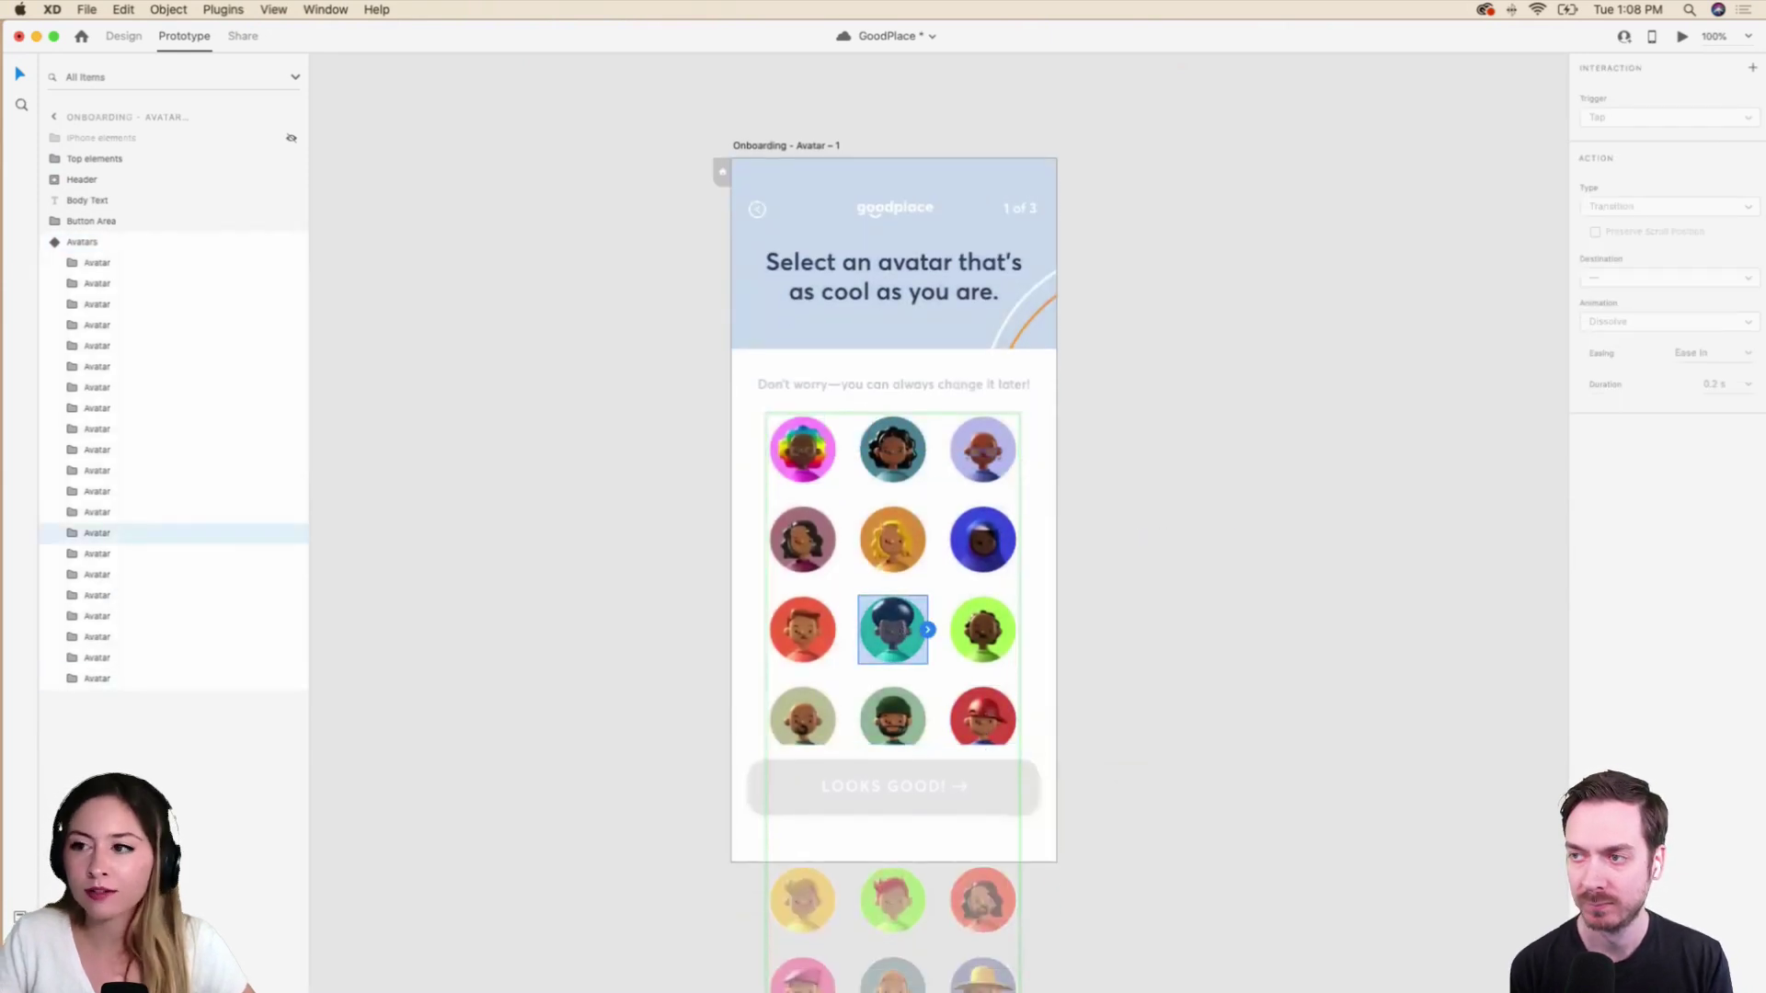
Preview the onboarding screen without the interaction, close the preview, and select the rainbow-haired avatar.
click(1682, 36)
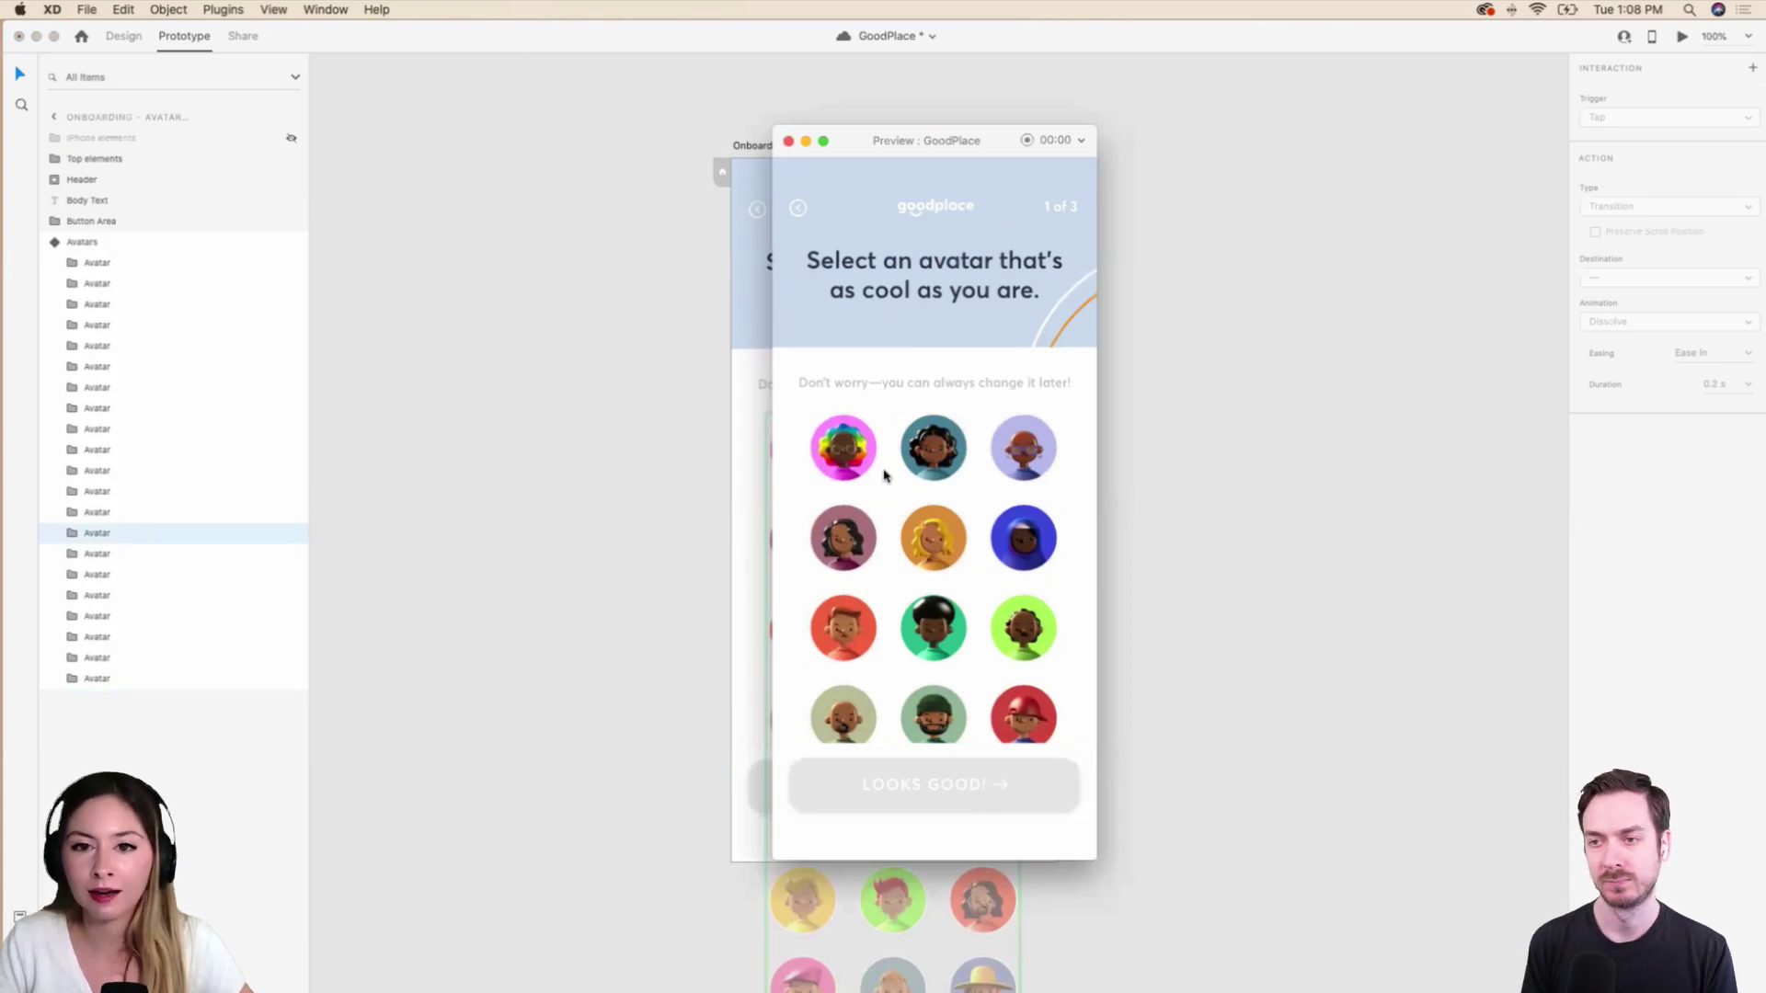
click(788, 141)
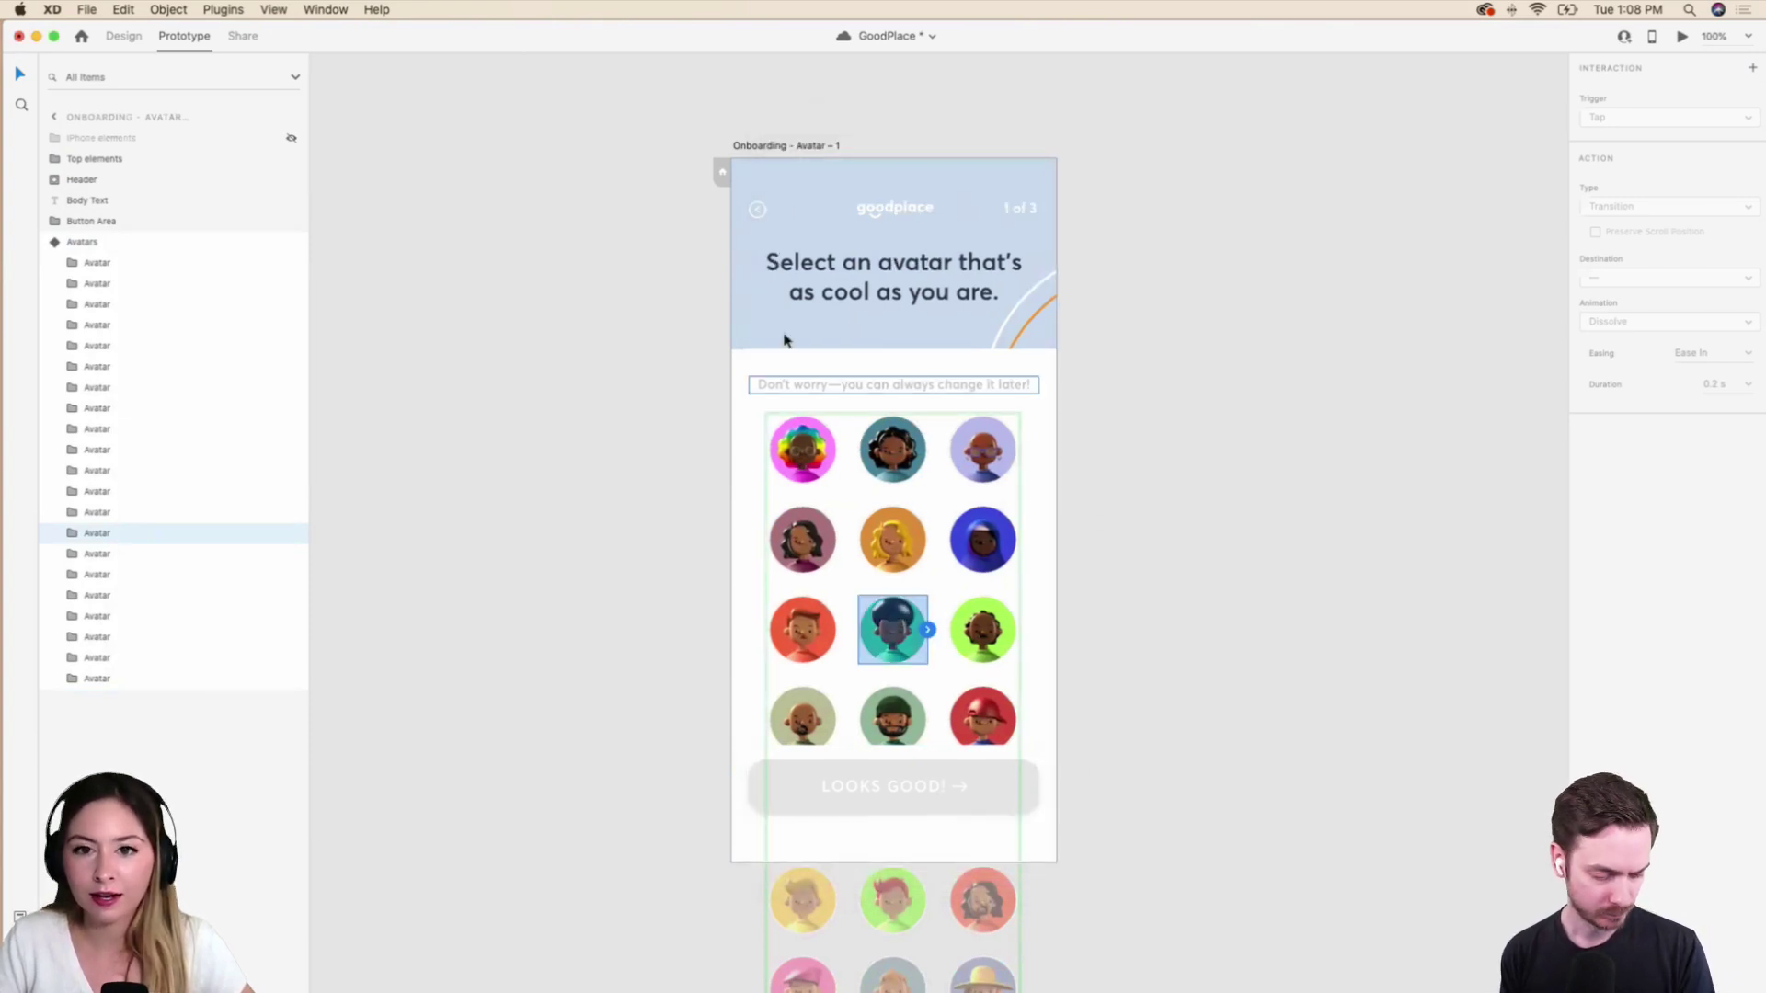
click(821, 458)
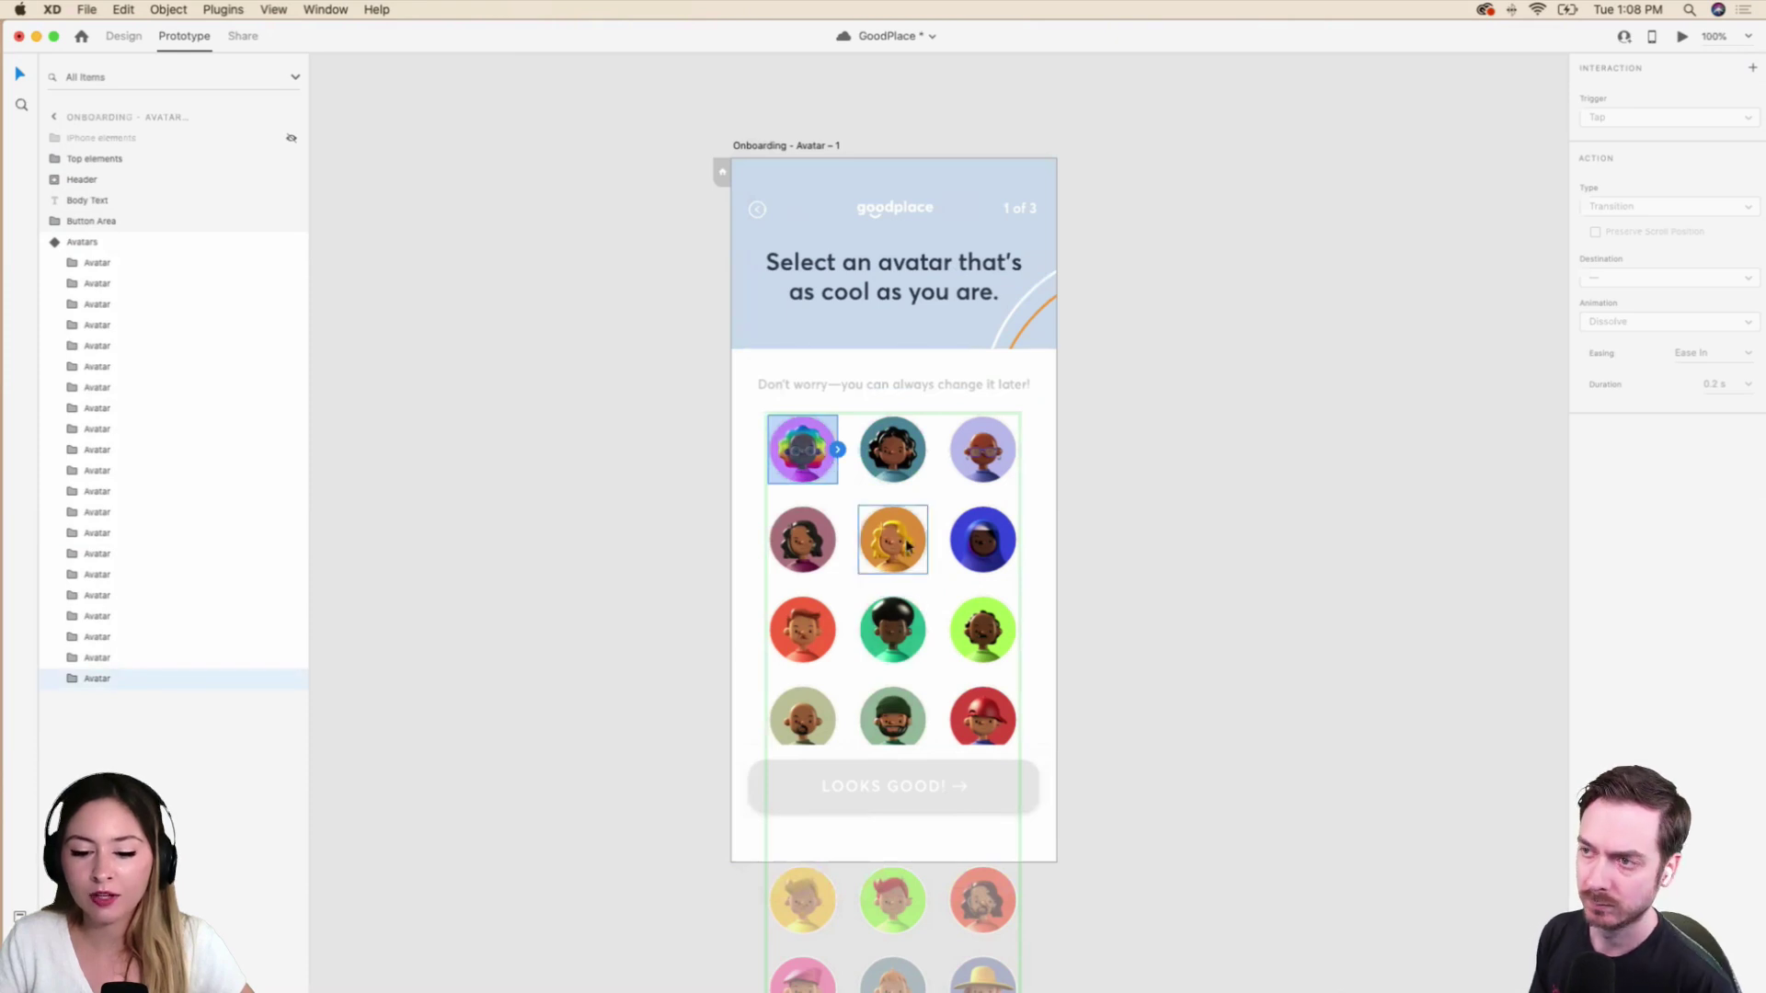
scroll(907, 547, up, 2)
scroll(906, 549, right, 1)
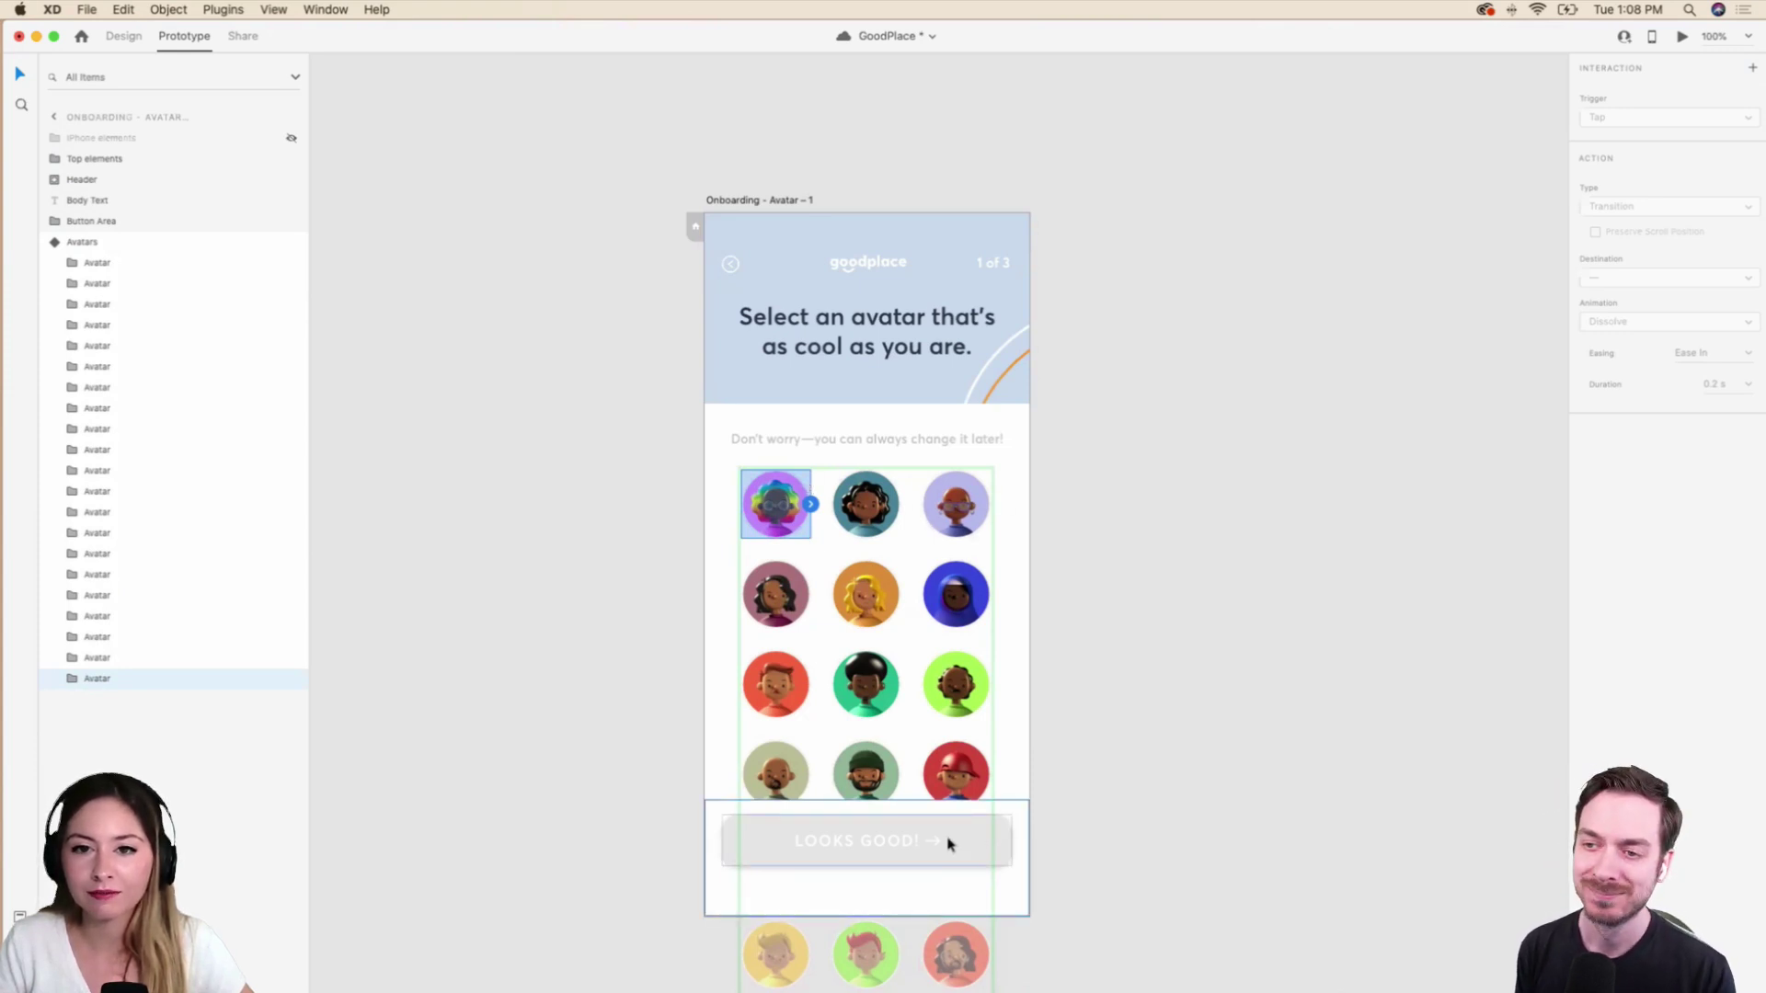
scroll(947, 844, up, 1)
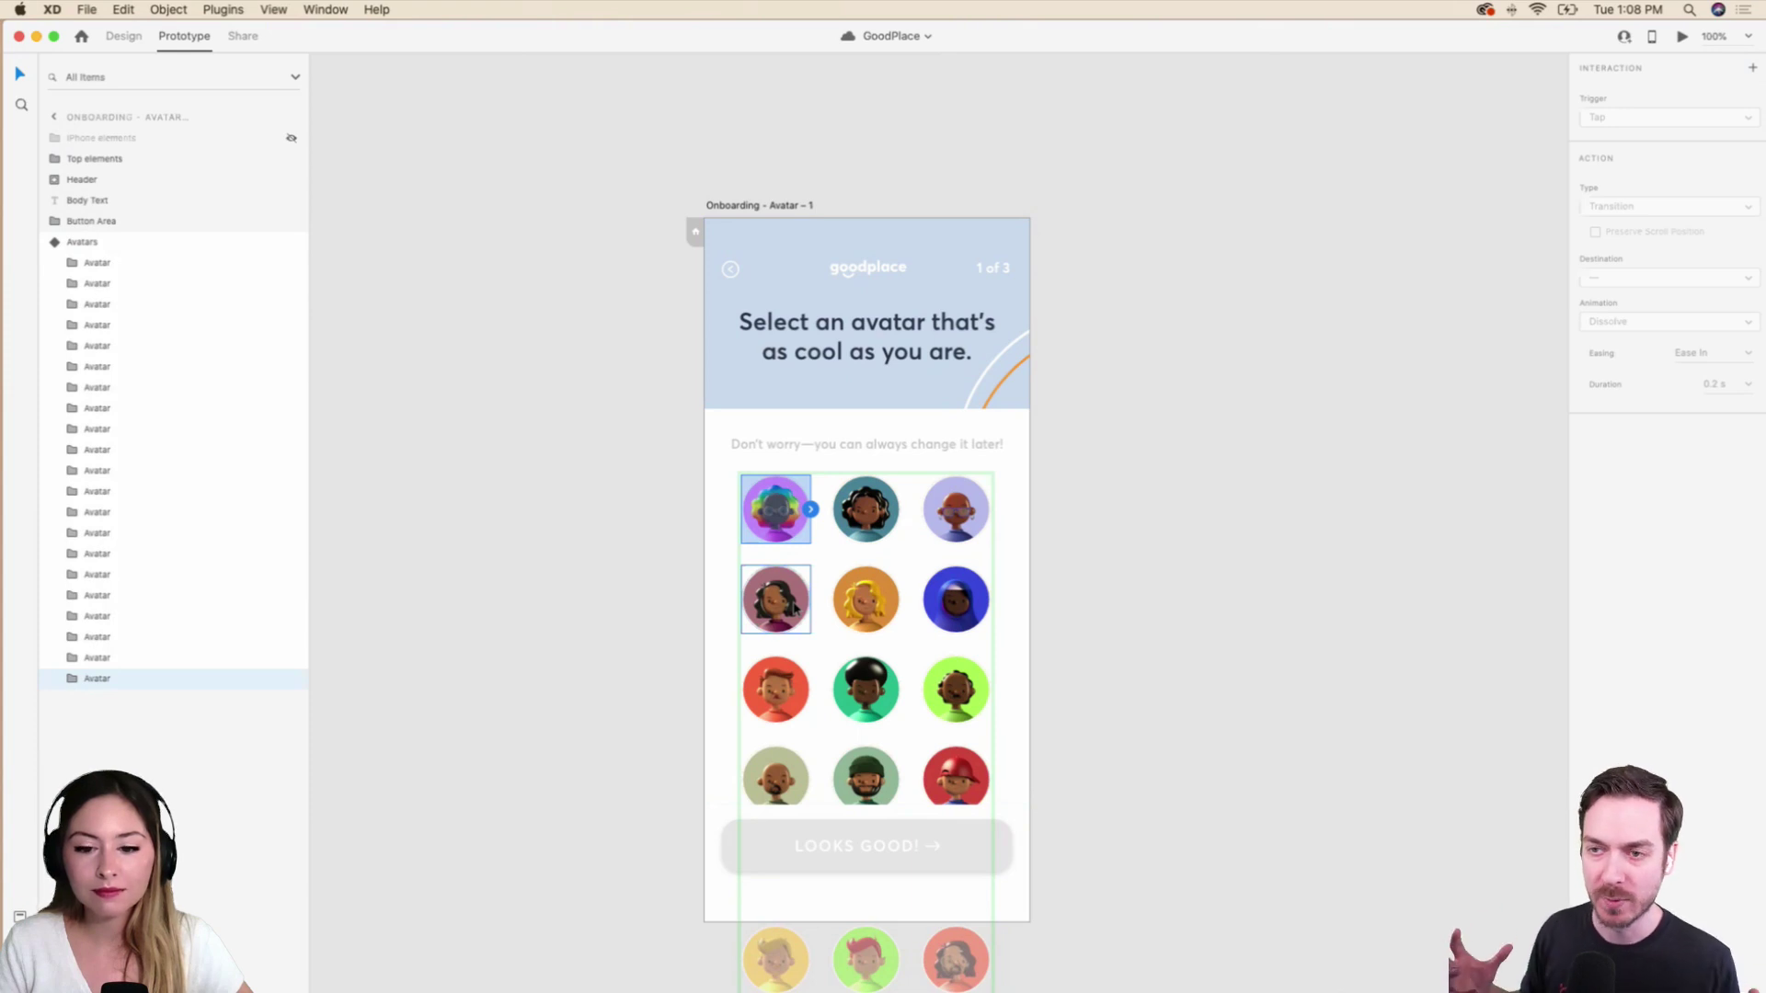
Switch to Design mode and move the Button Area group into the Avatars component, above its first avatar layer.
click(152, 226)
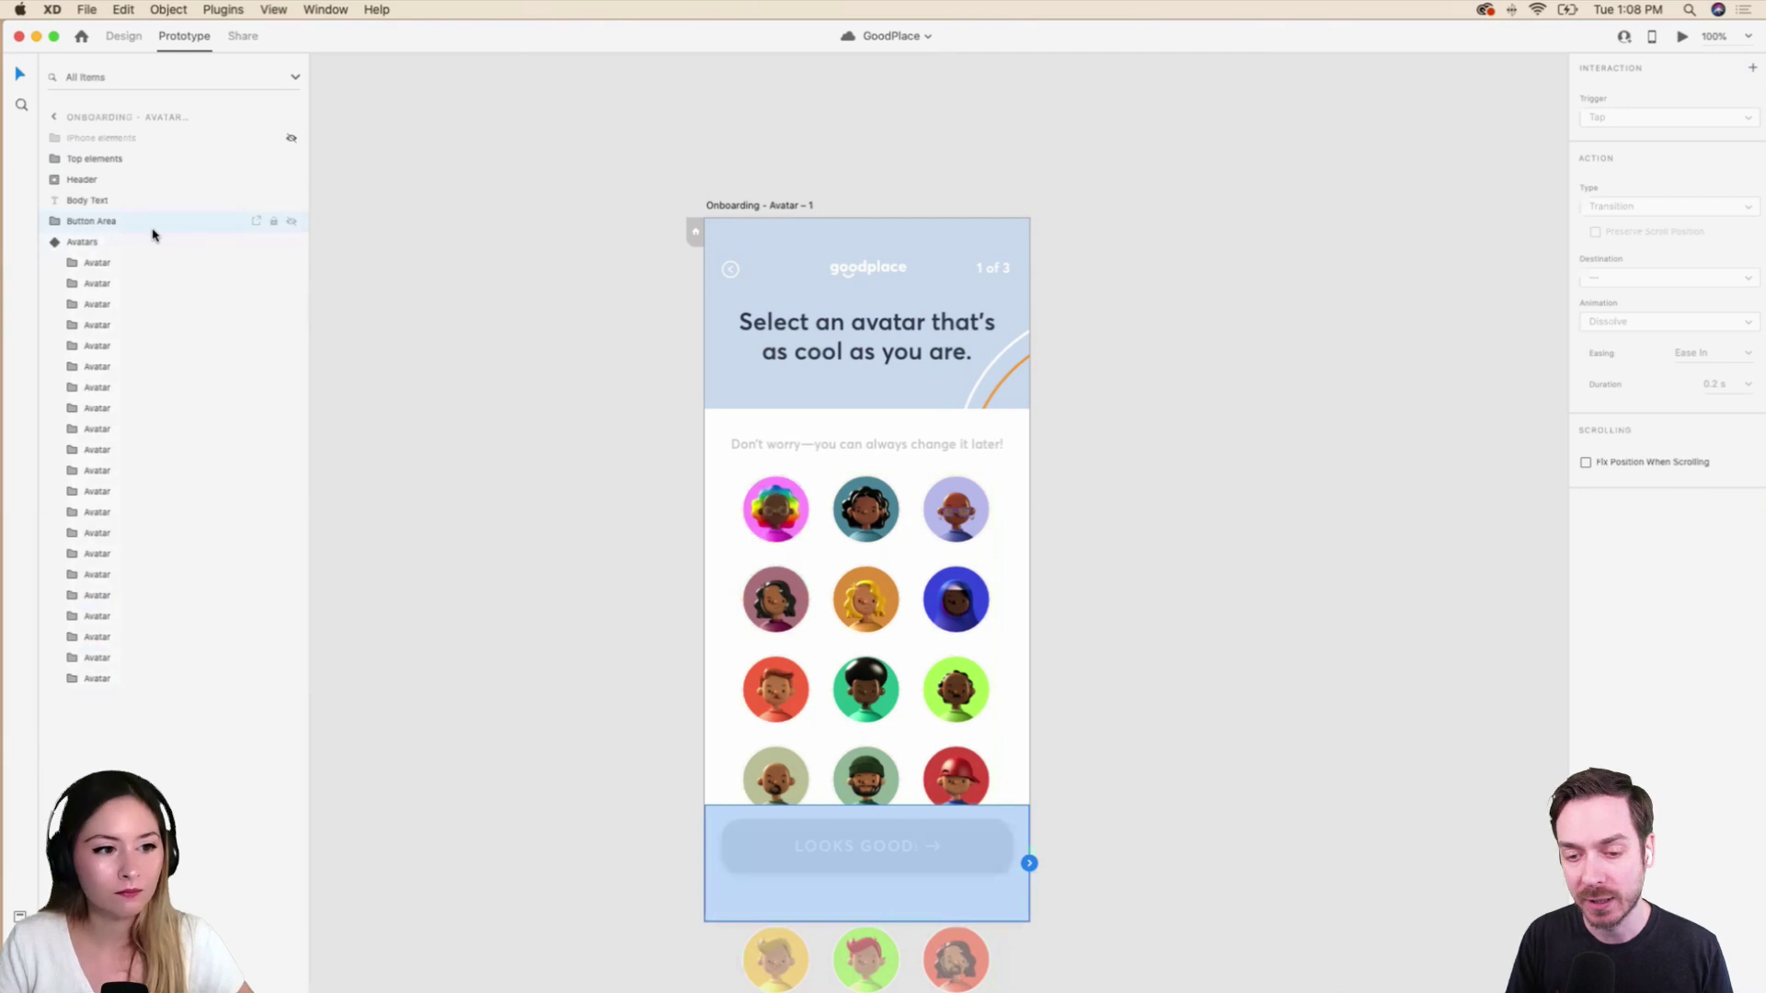
click(123, 36)
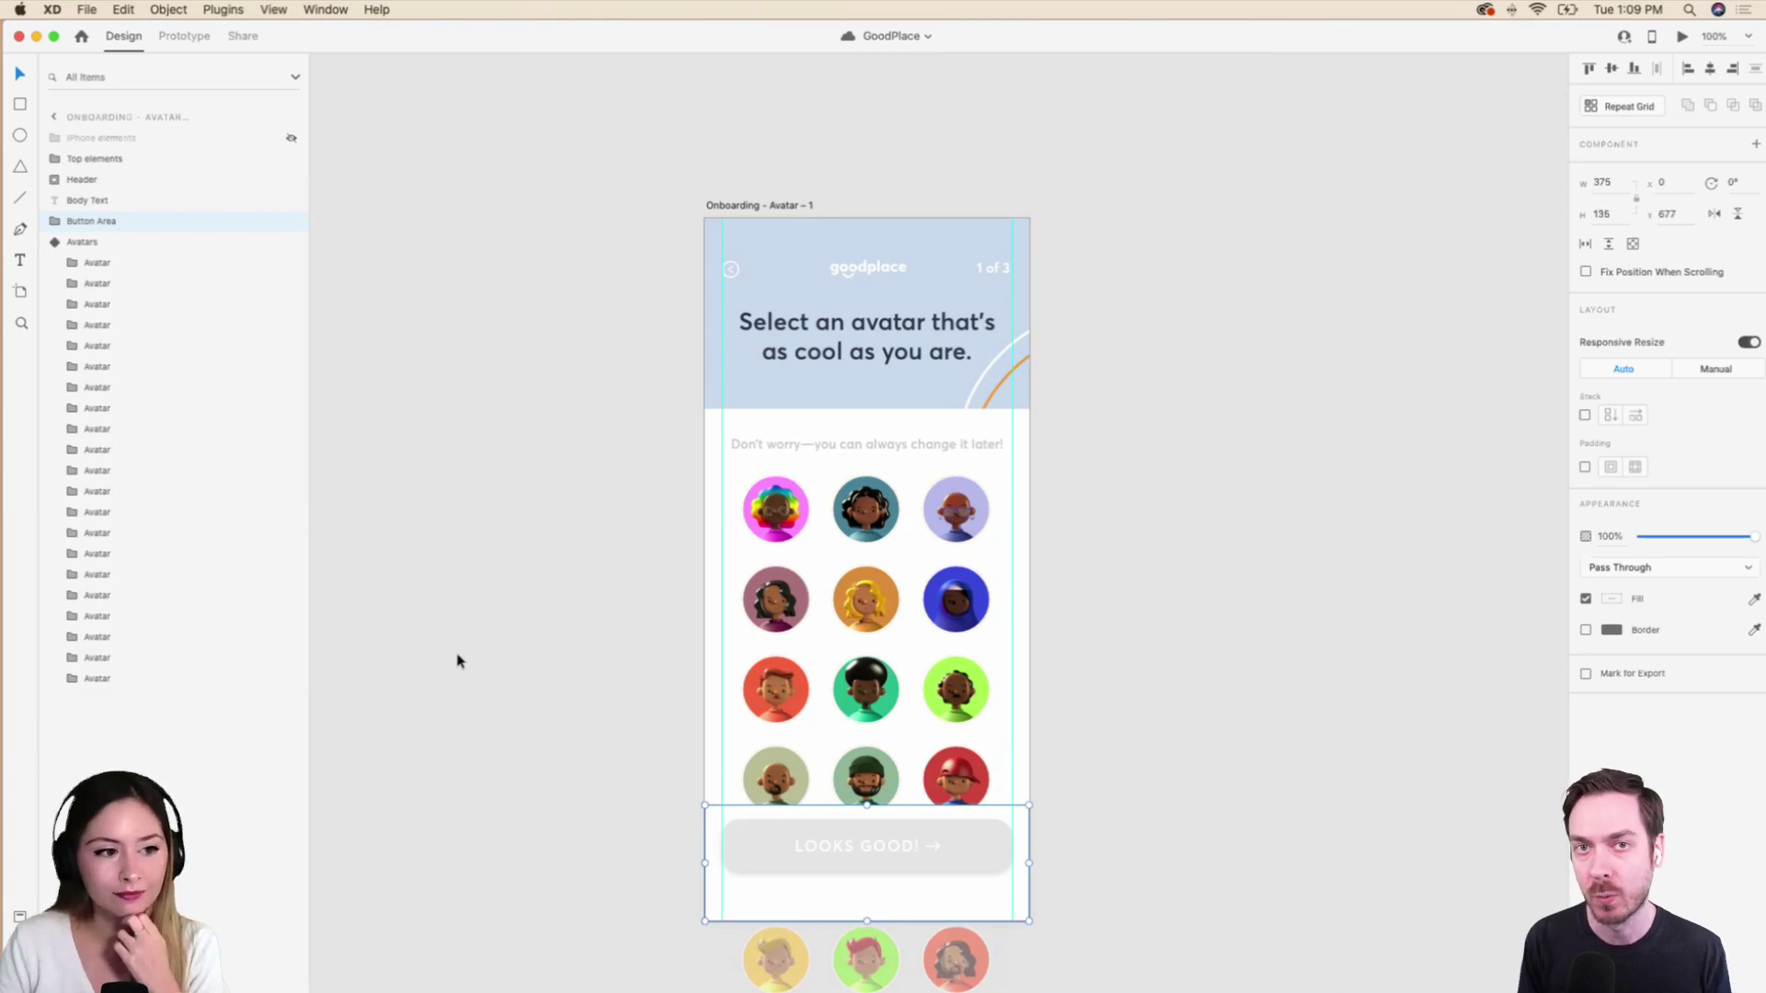
click(58, 222)
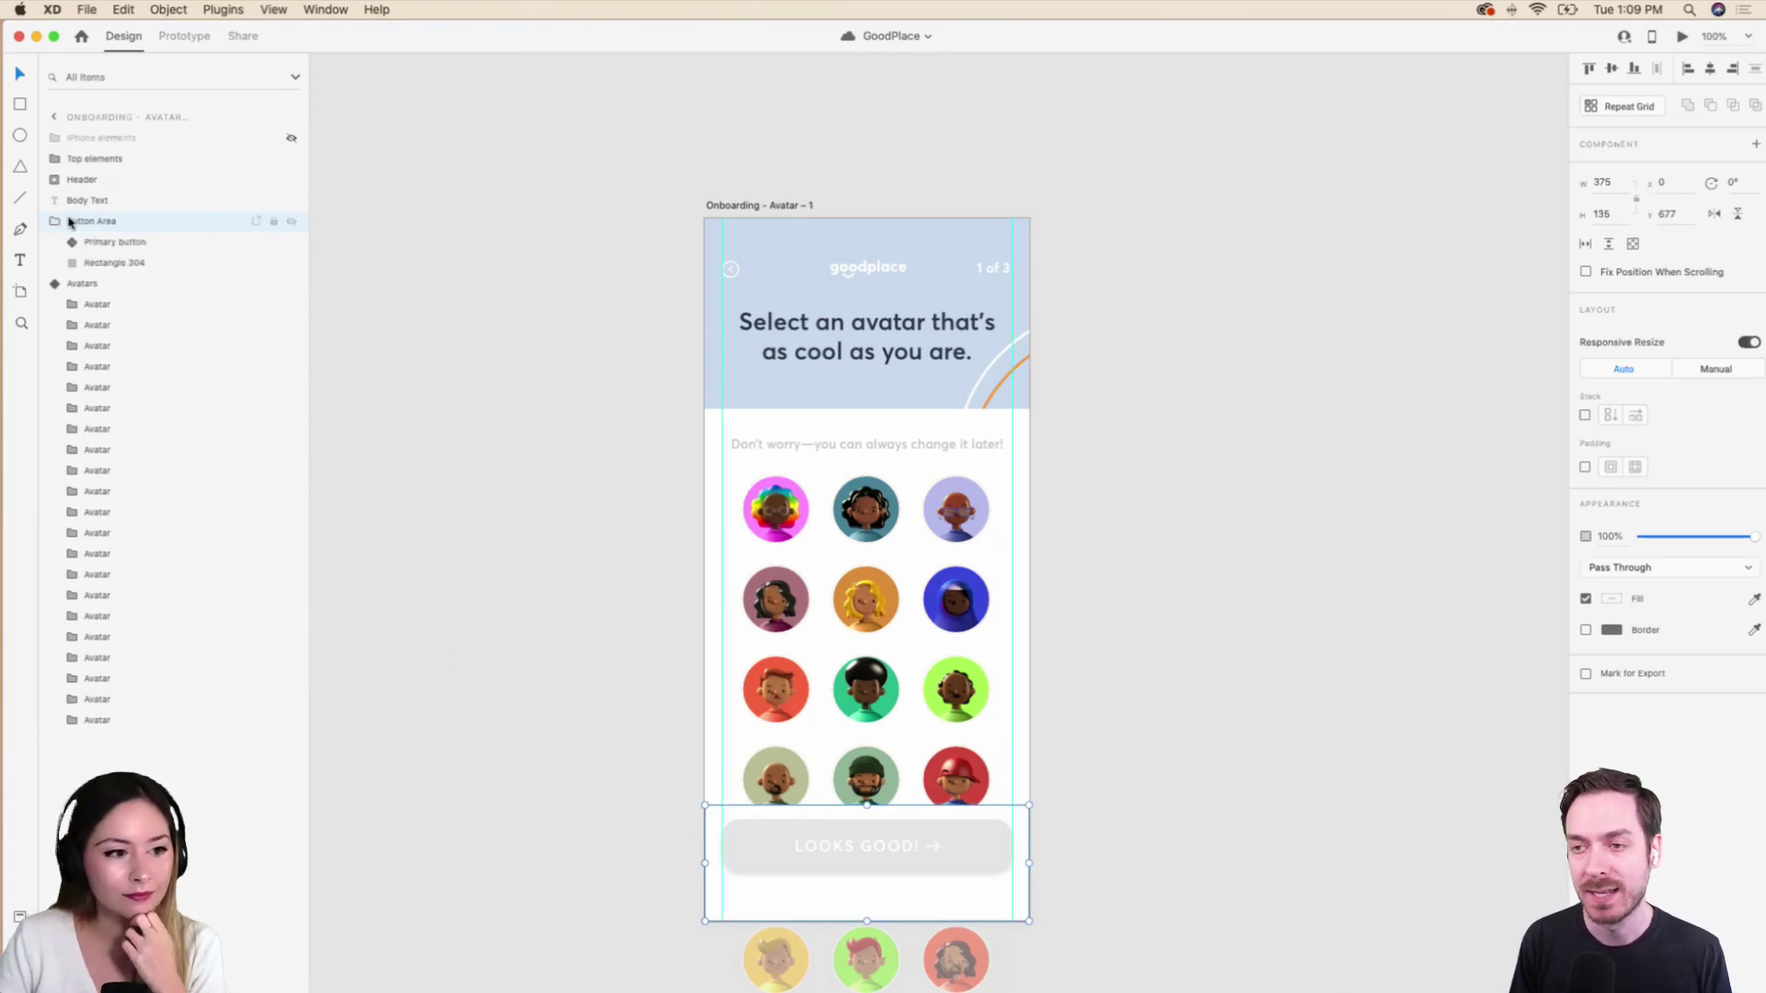
click(119, 243)
click(118, 223)
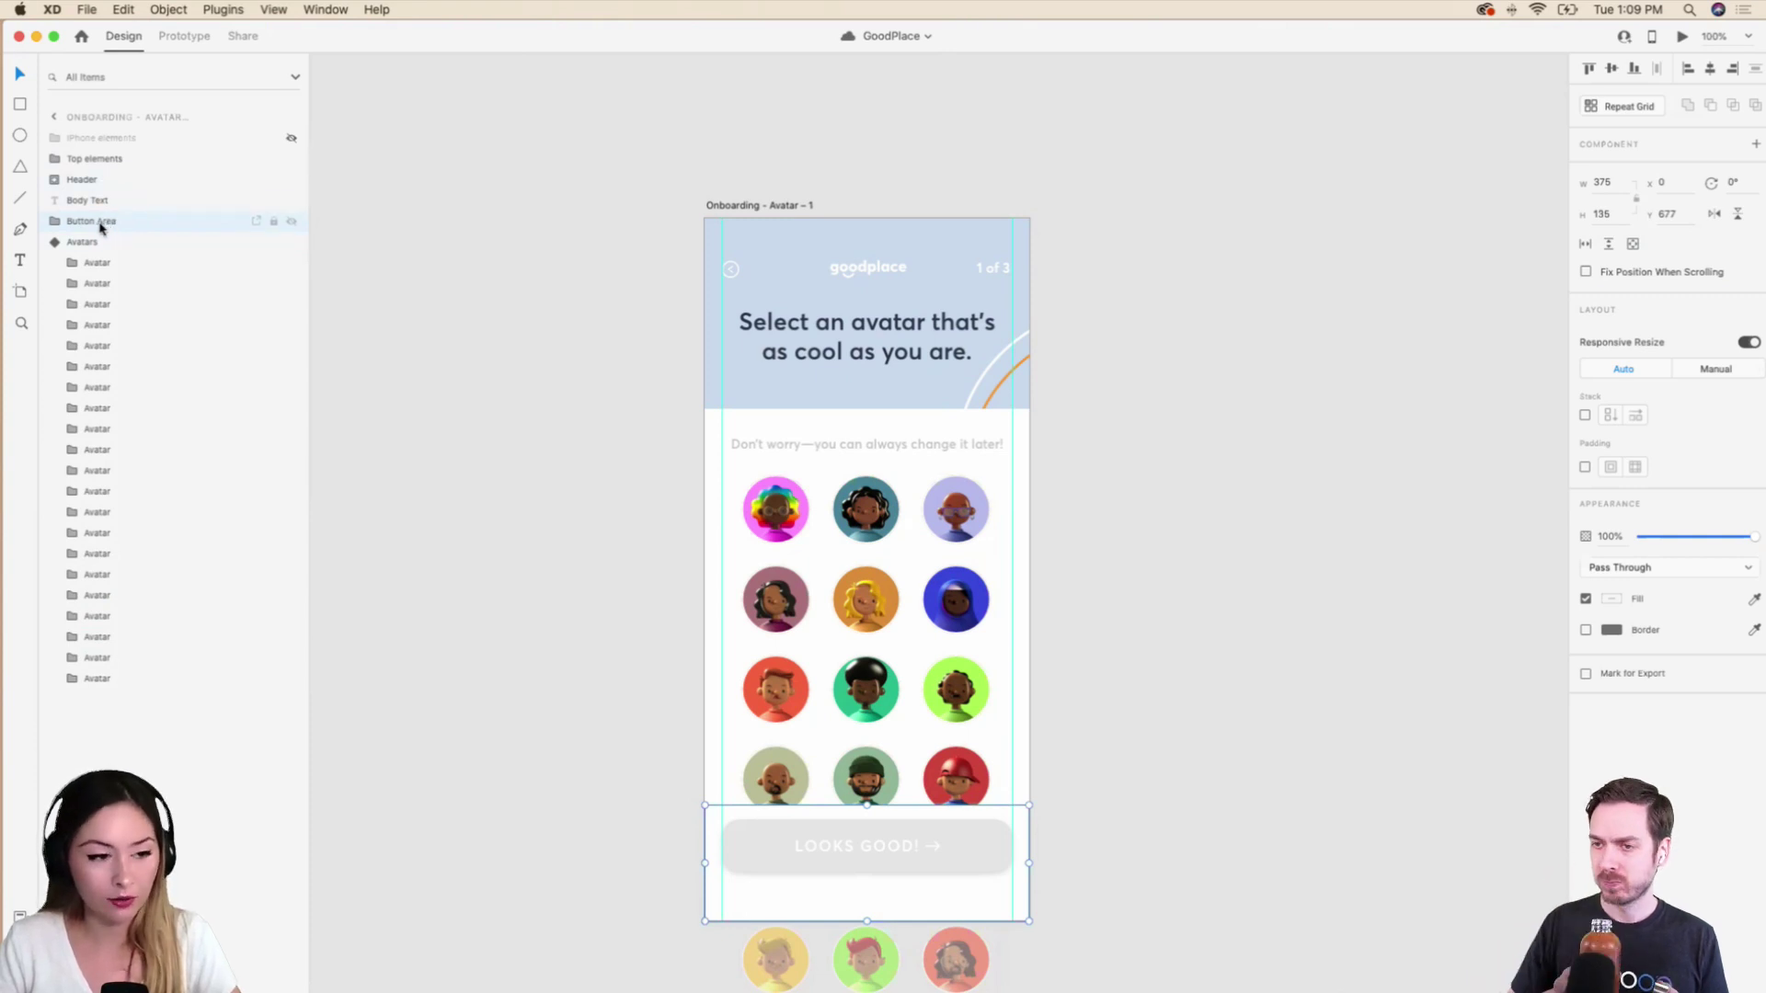
click(96, 267)
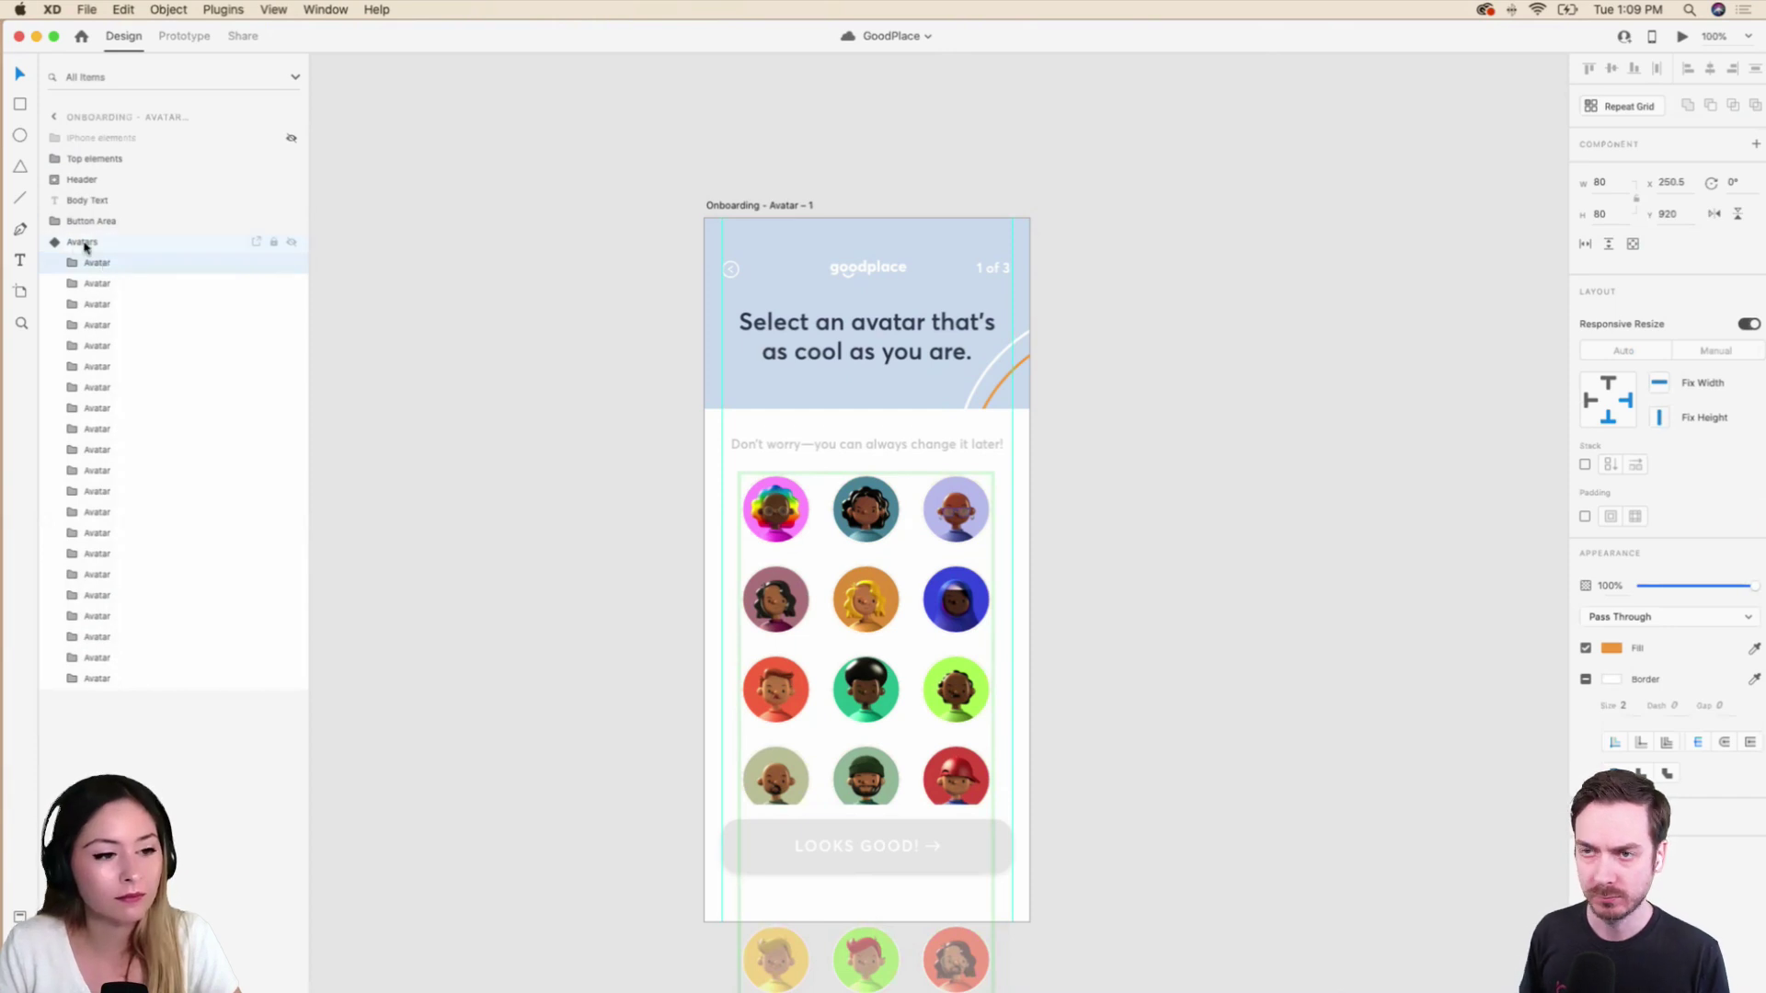
key(super+v)
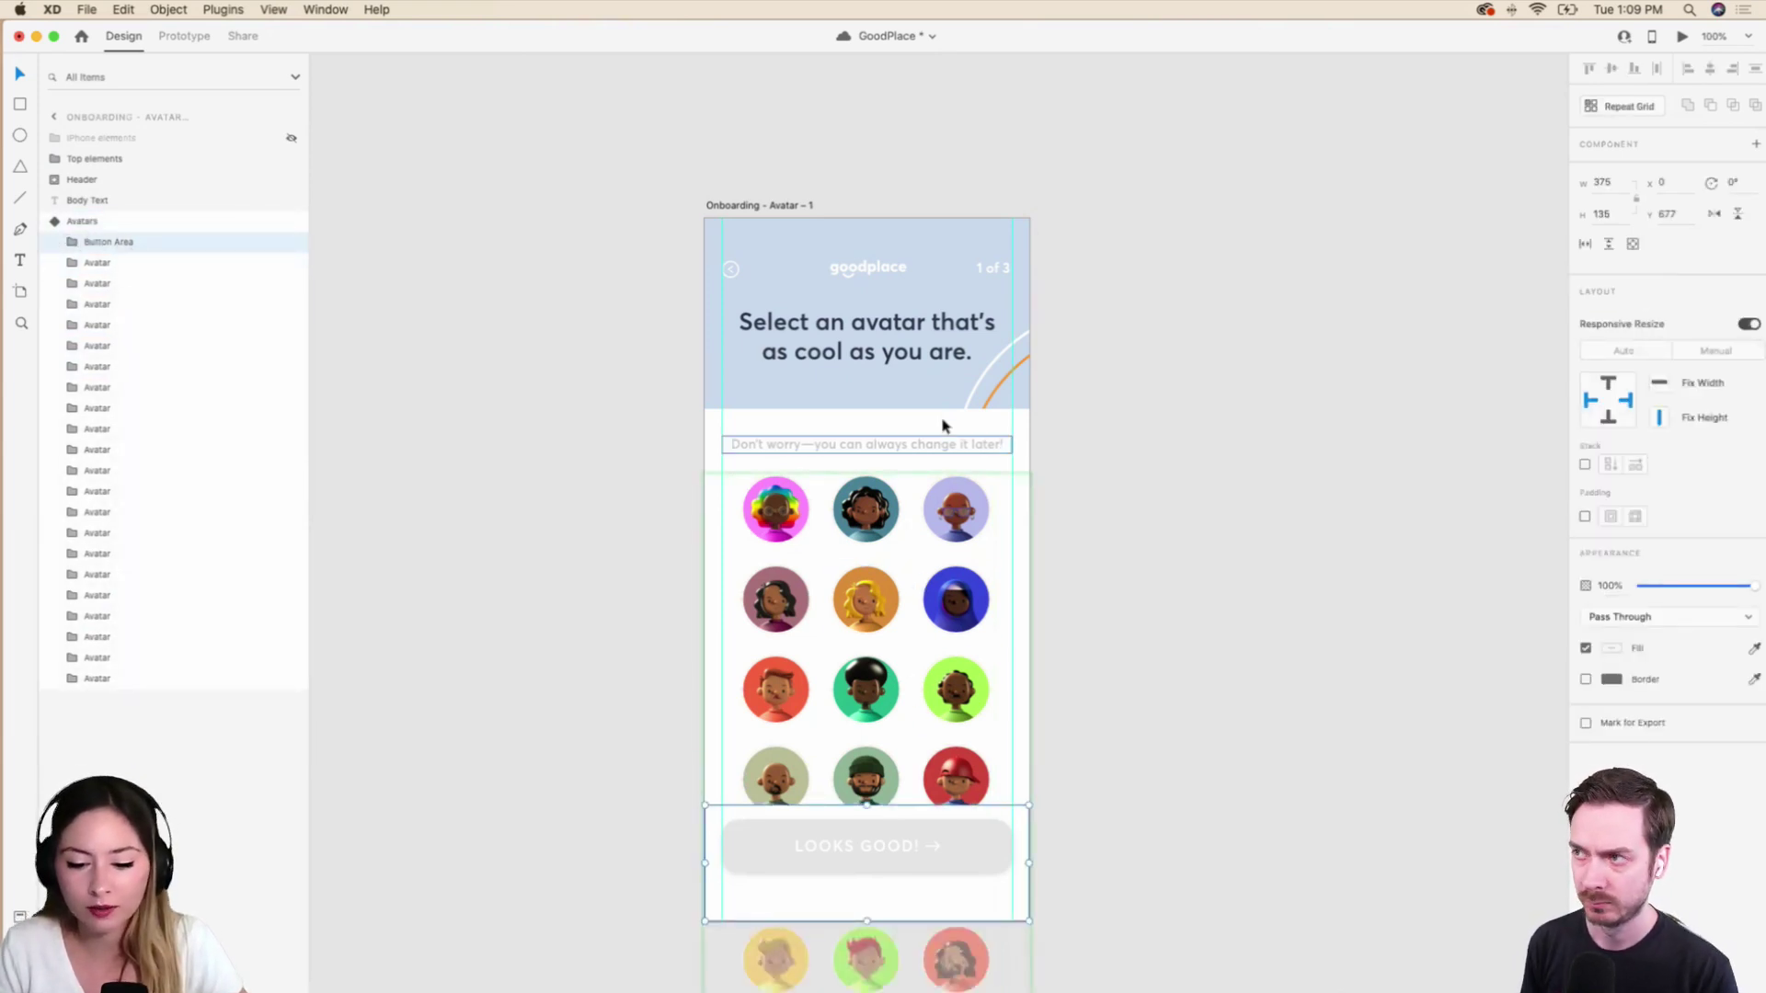
In the Avatars component's Selected 1 state, set the Primary button inside Button Area to its Default State.
click(63, 242)
click(131, 262)
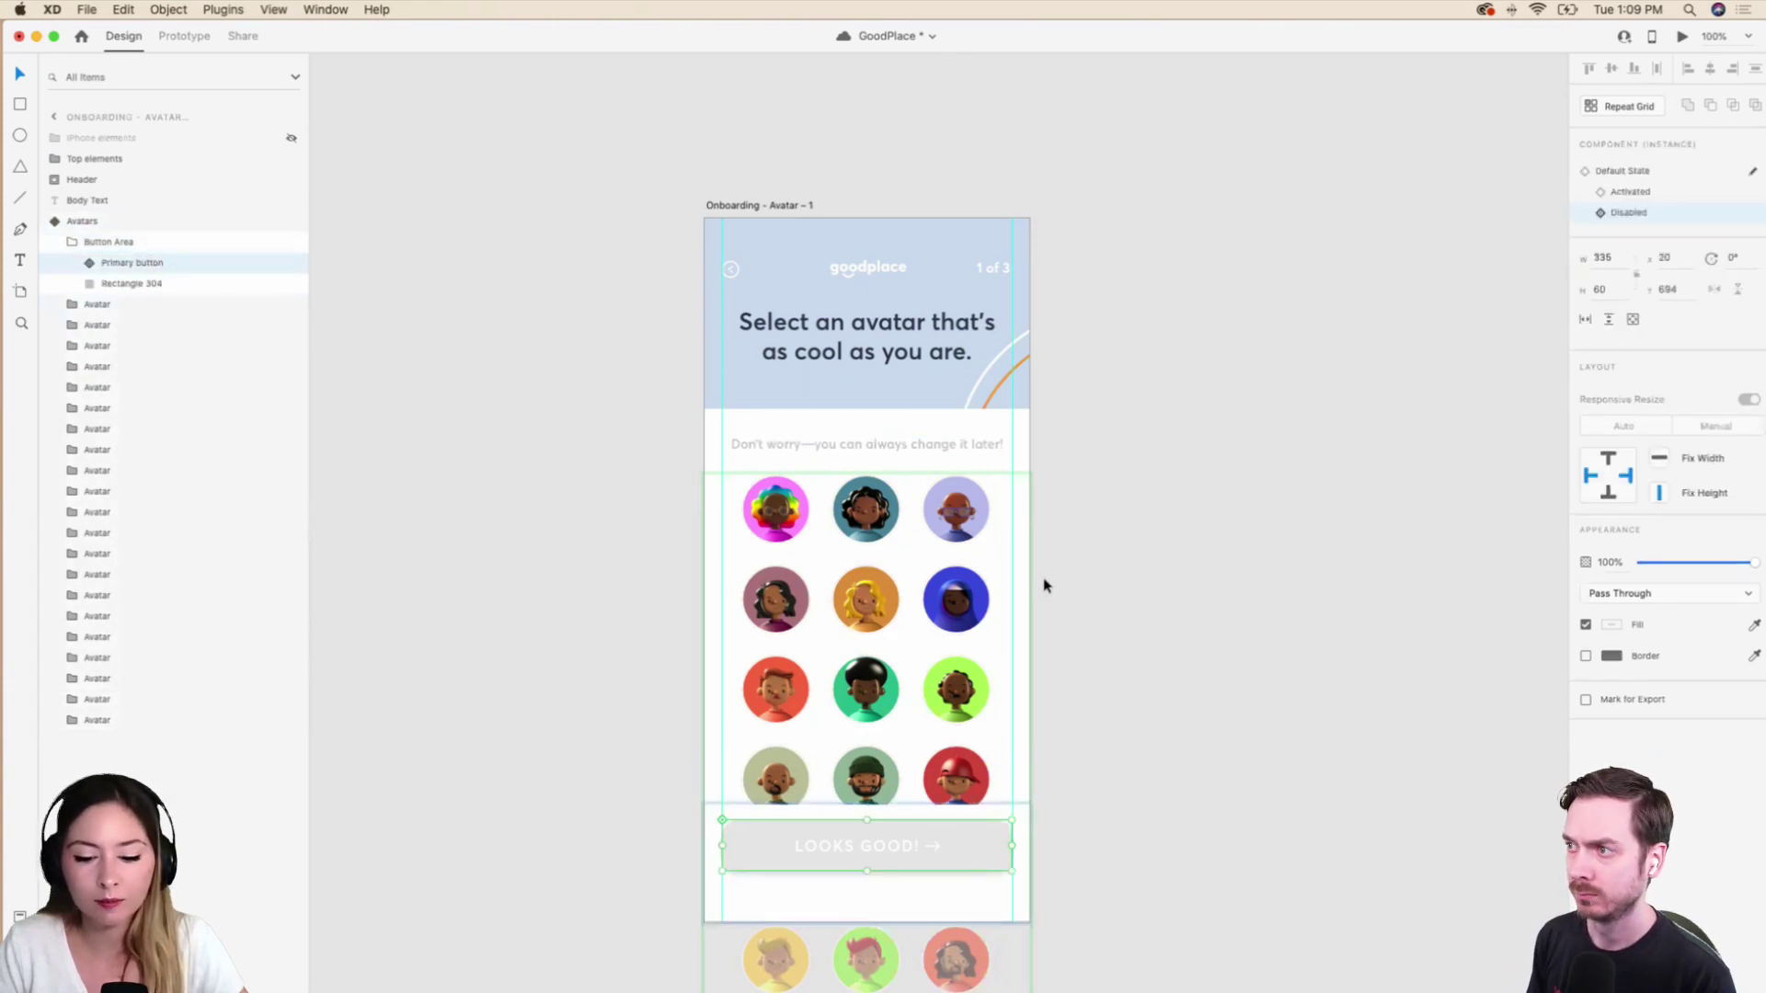
click(108, 221)
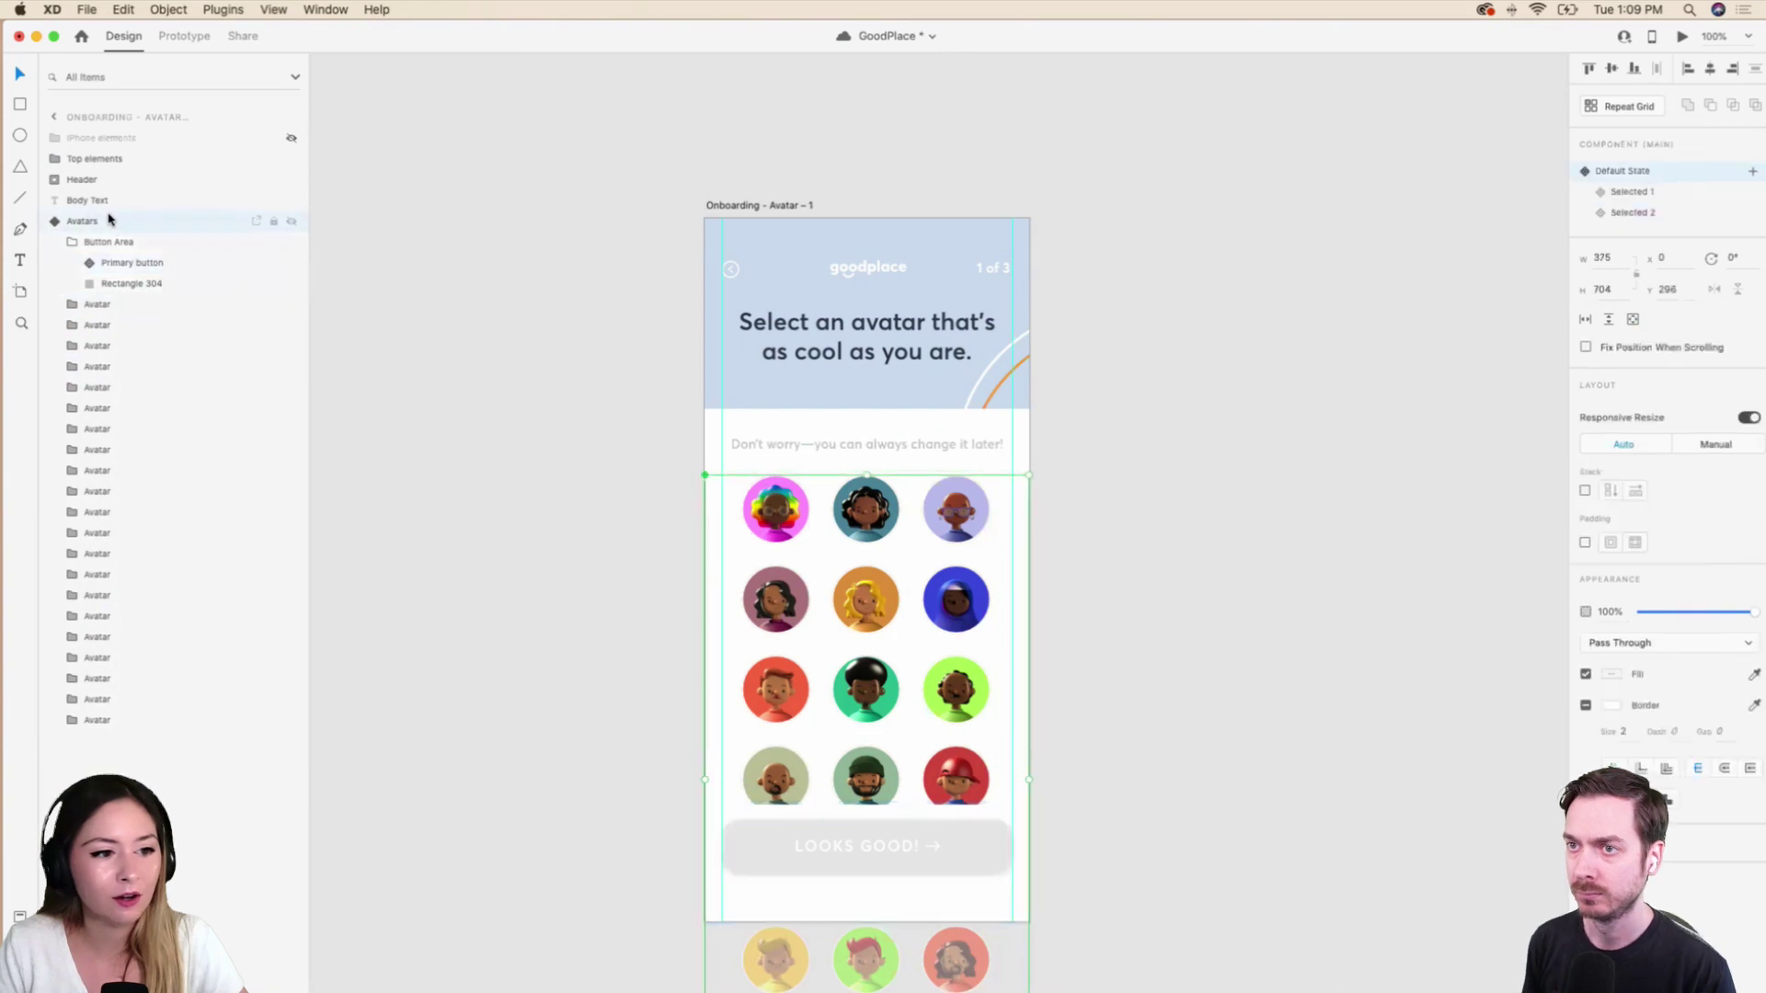
click(1653, 195)
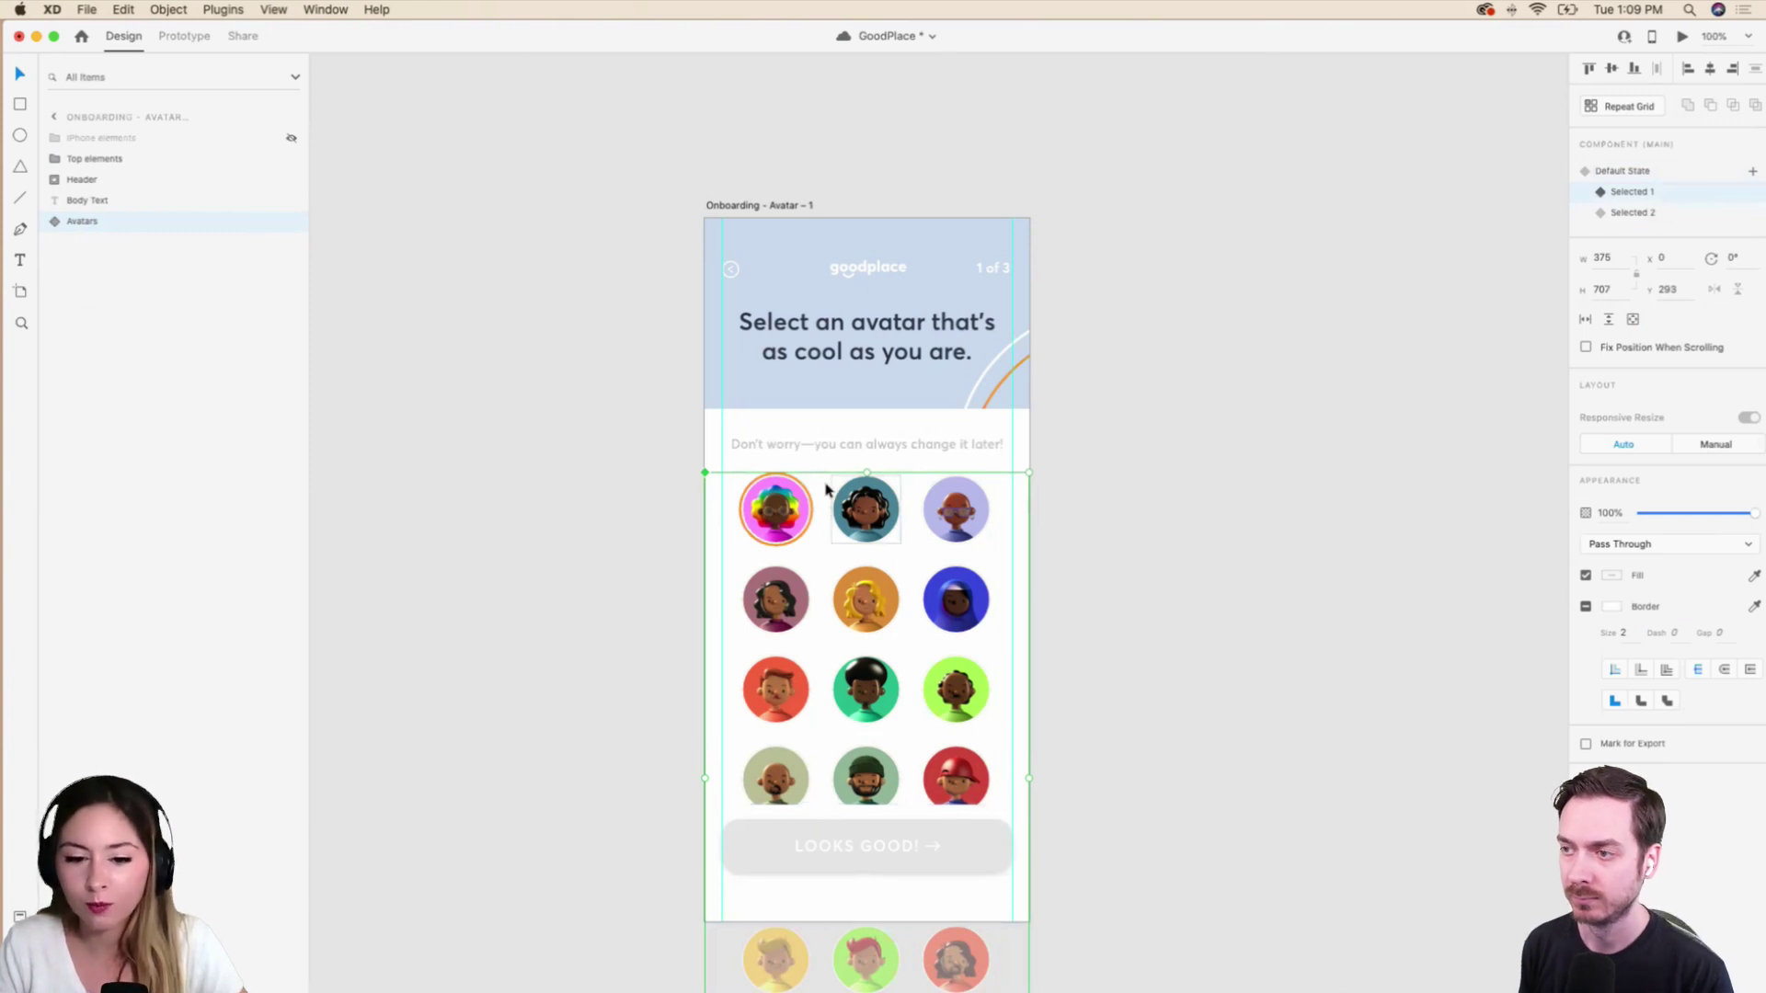
double_click(981, 855)
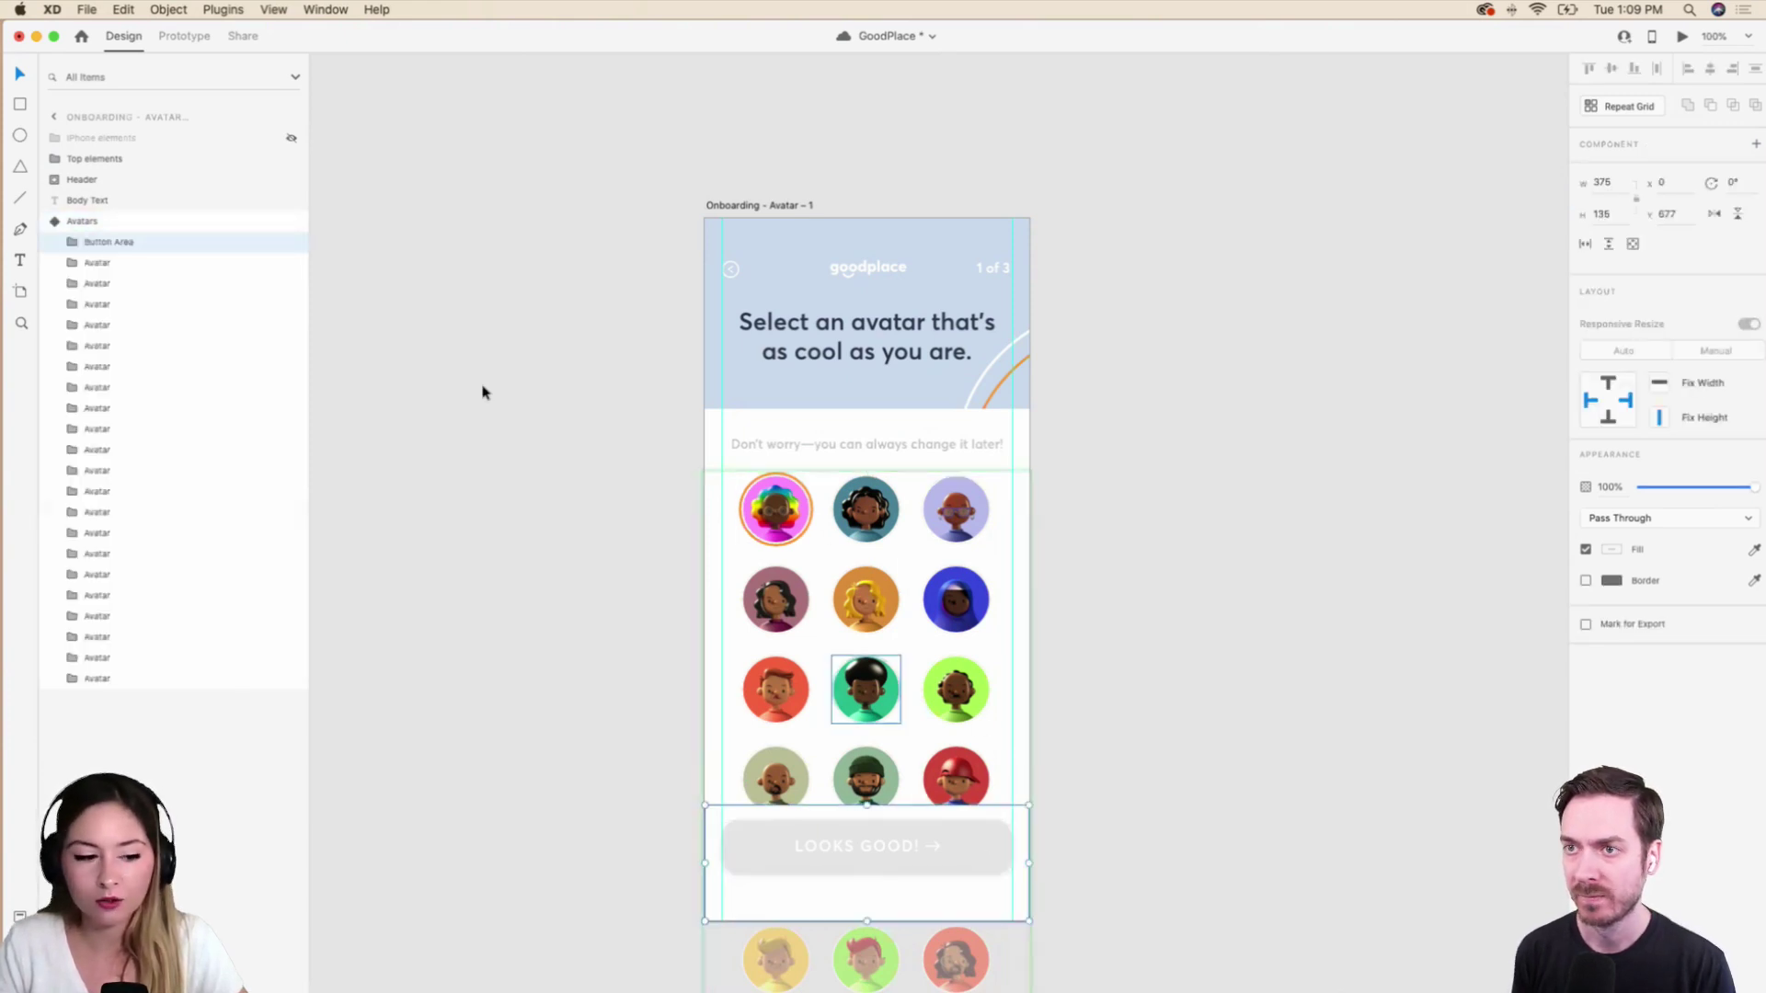
click(69, 241)
click(115, 265)
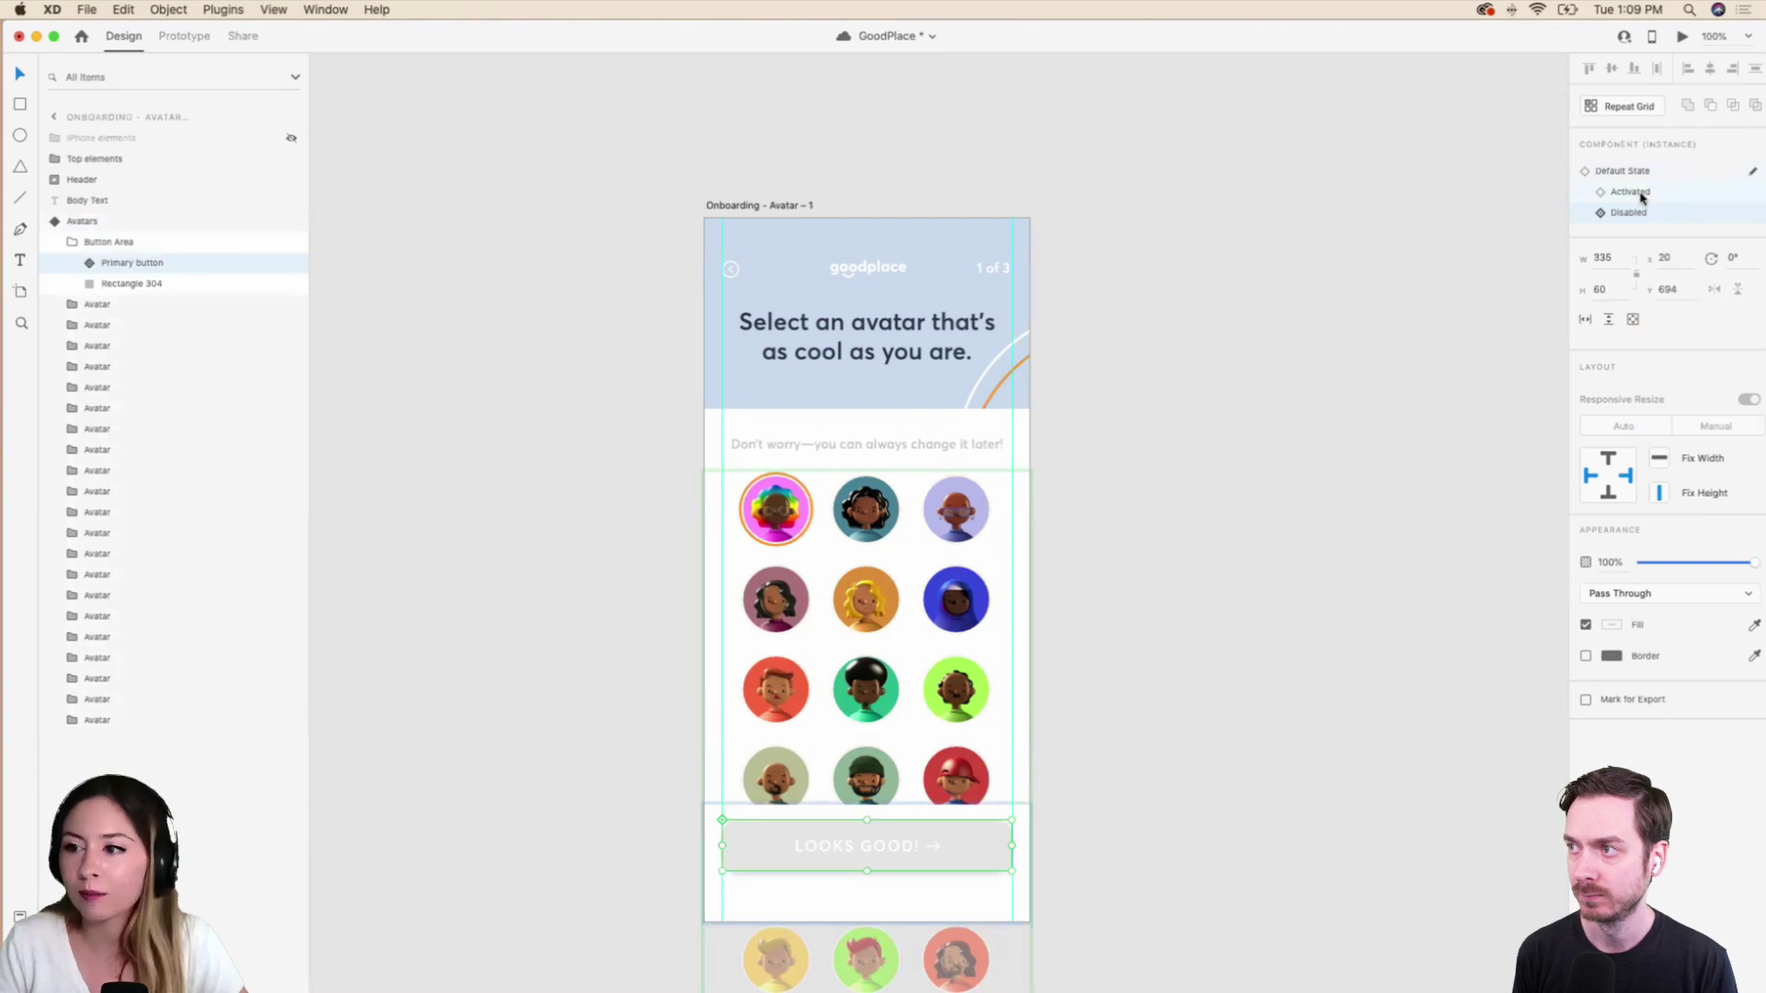
click(1648, 193)
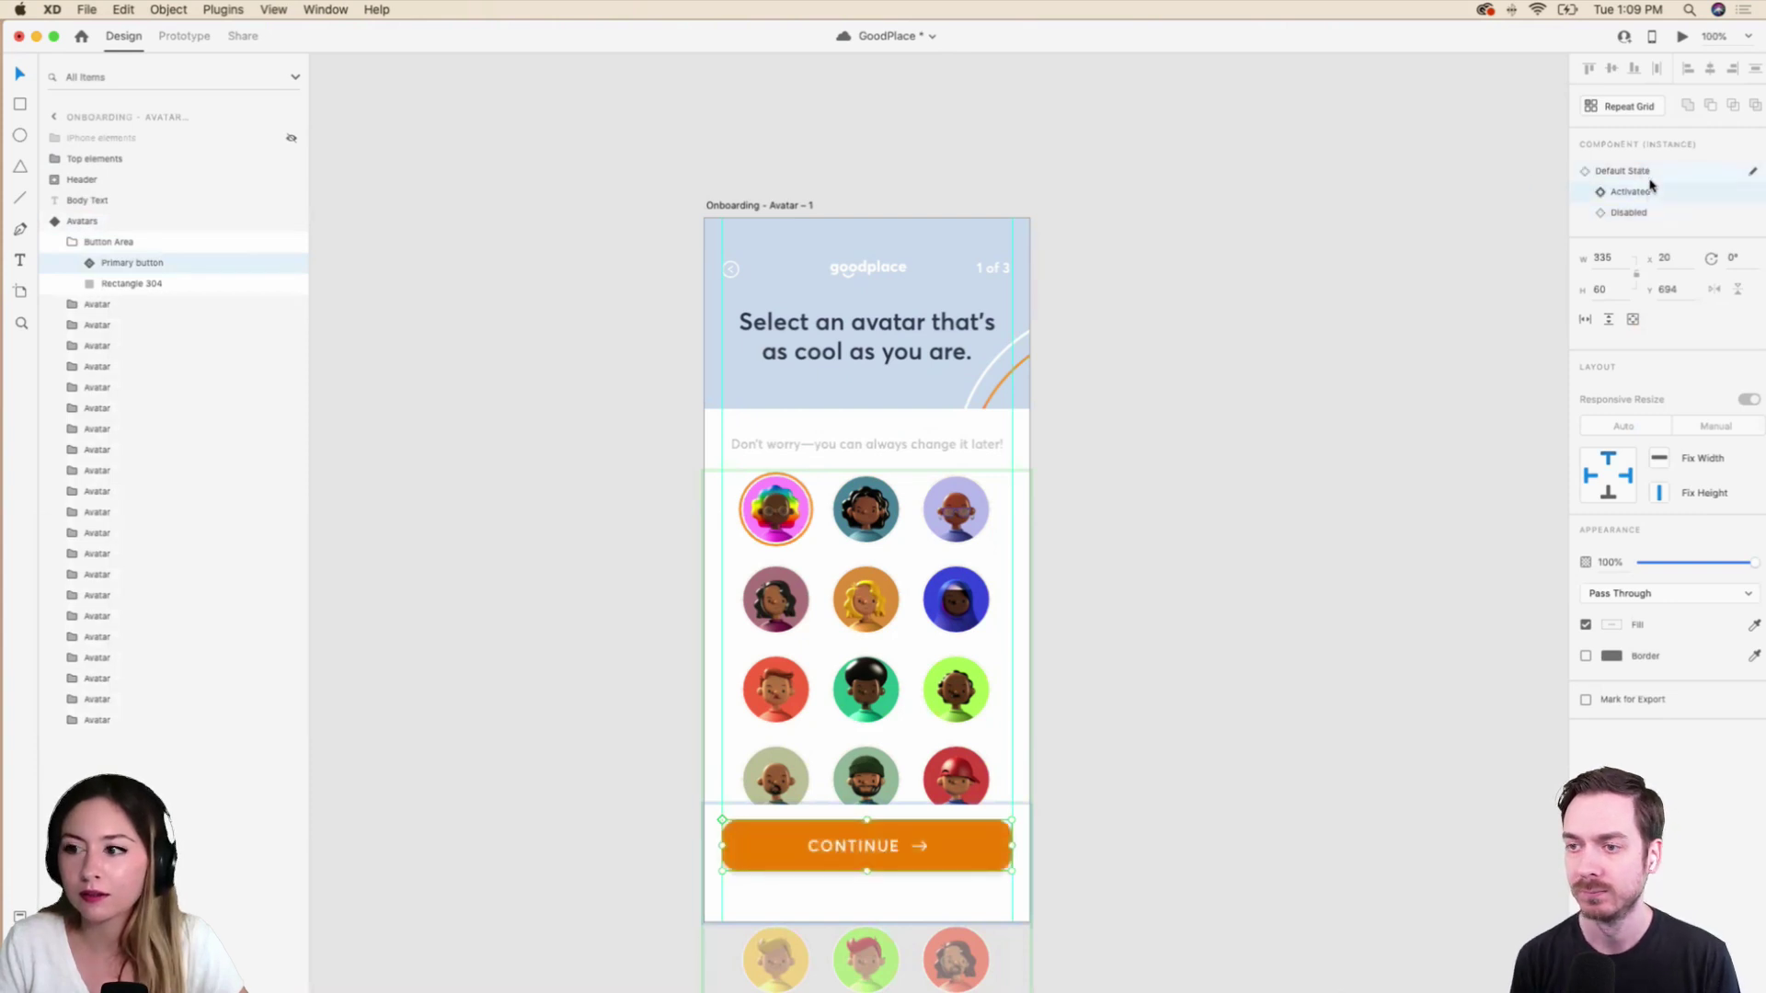
click(1649, 171)
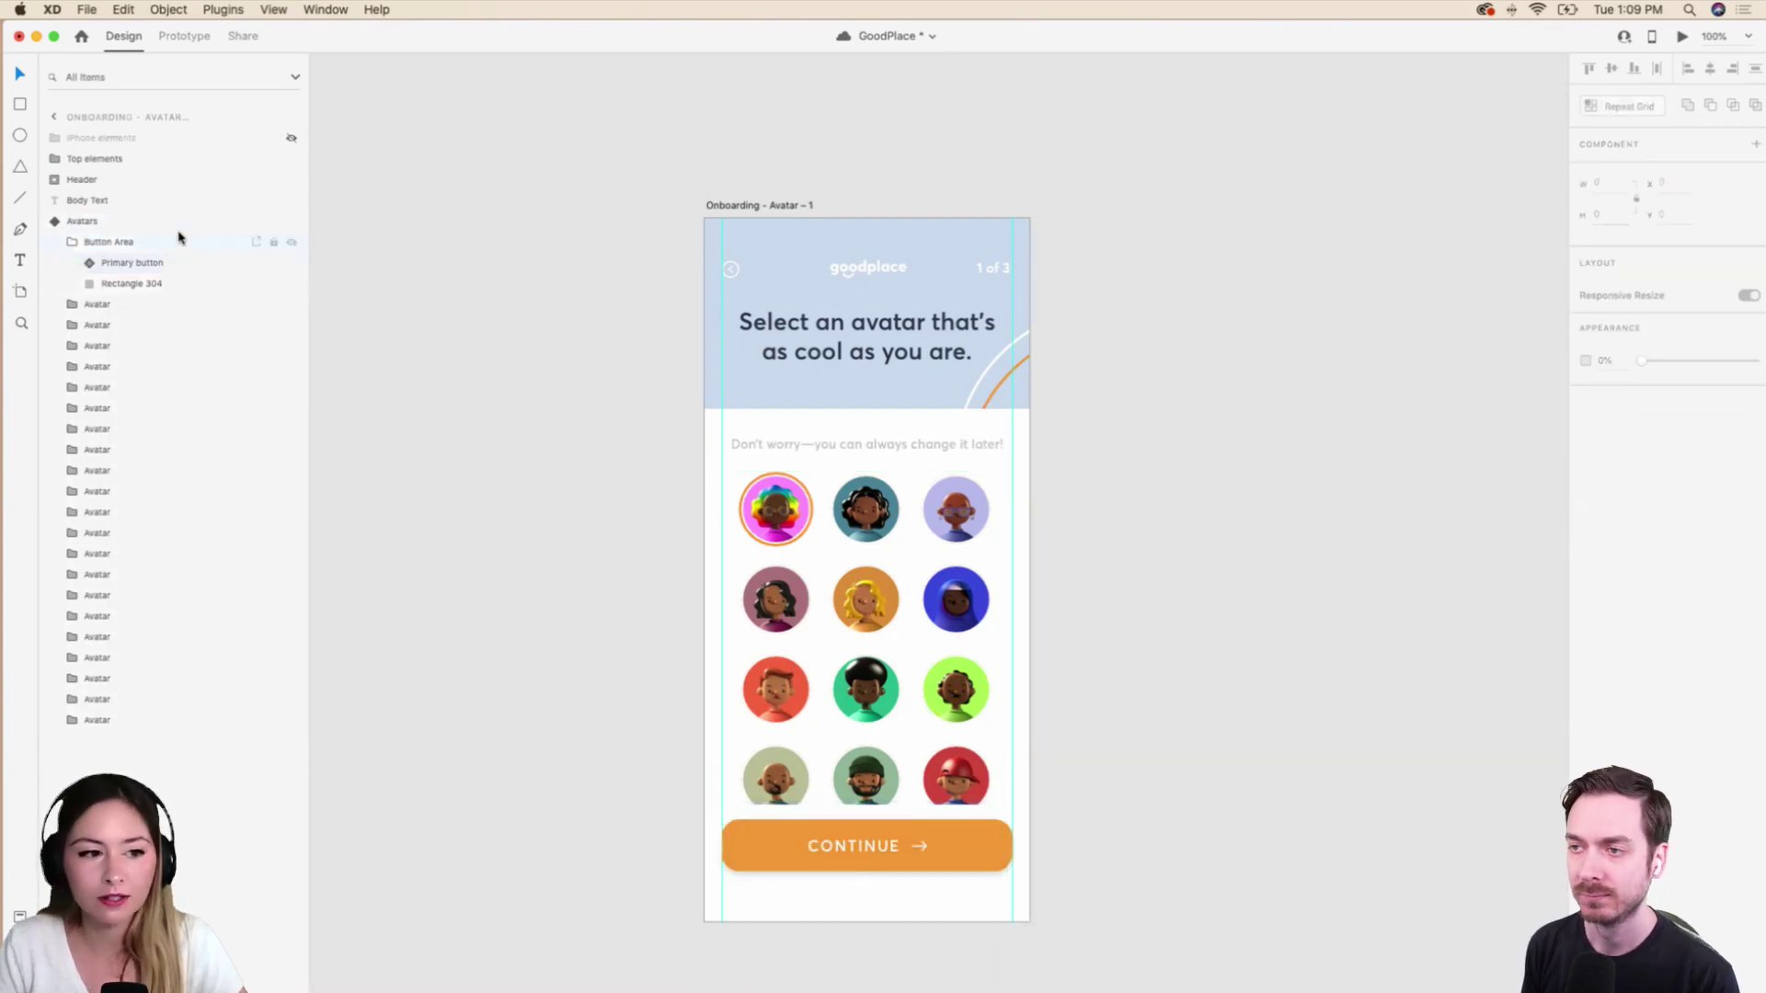
Return the Avatars component to its Default State, preview the onboarding screen, and close the preview.
click(101, 223)
click(1680, 174)
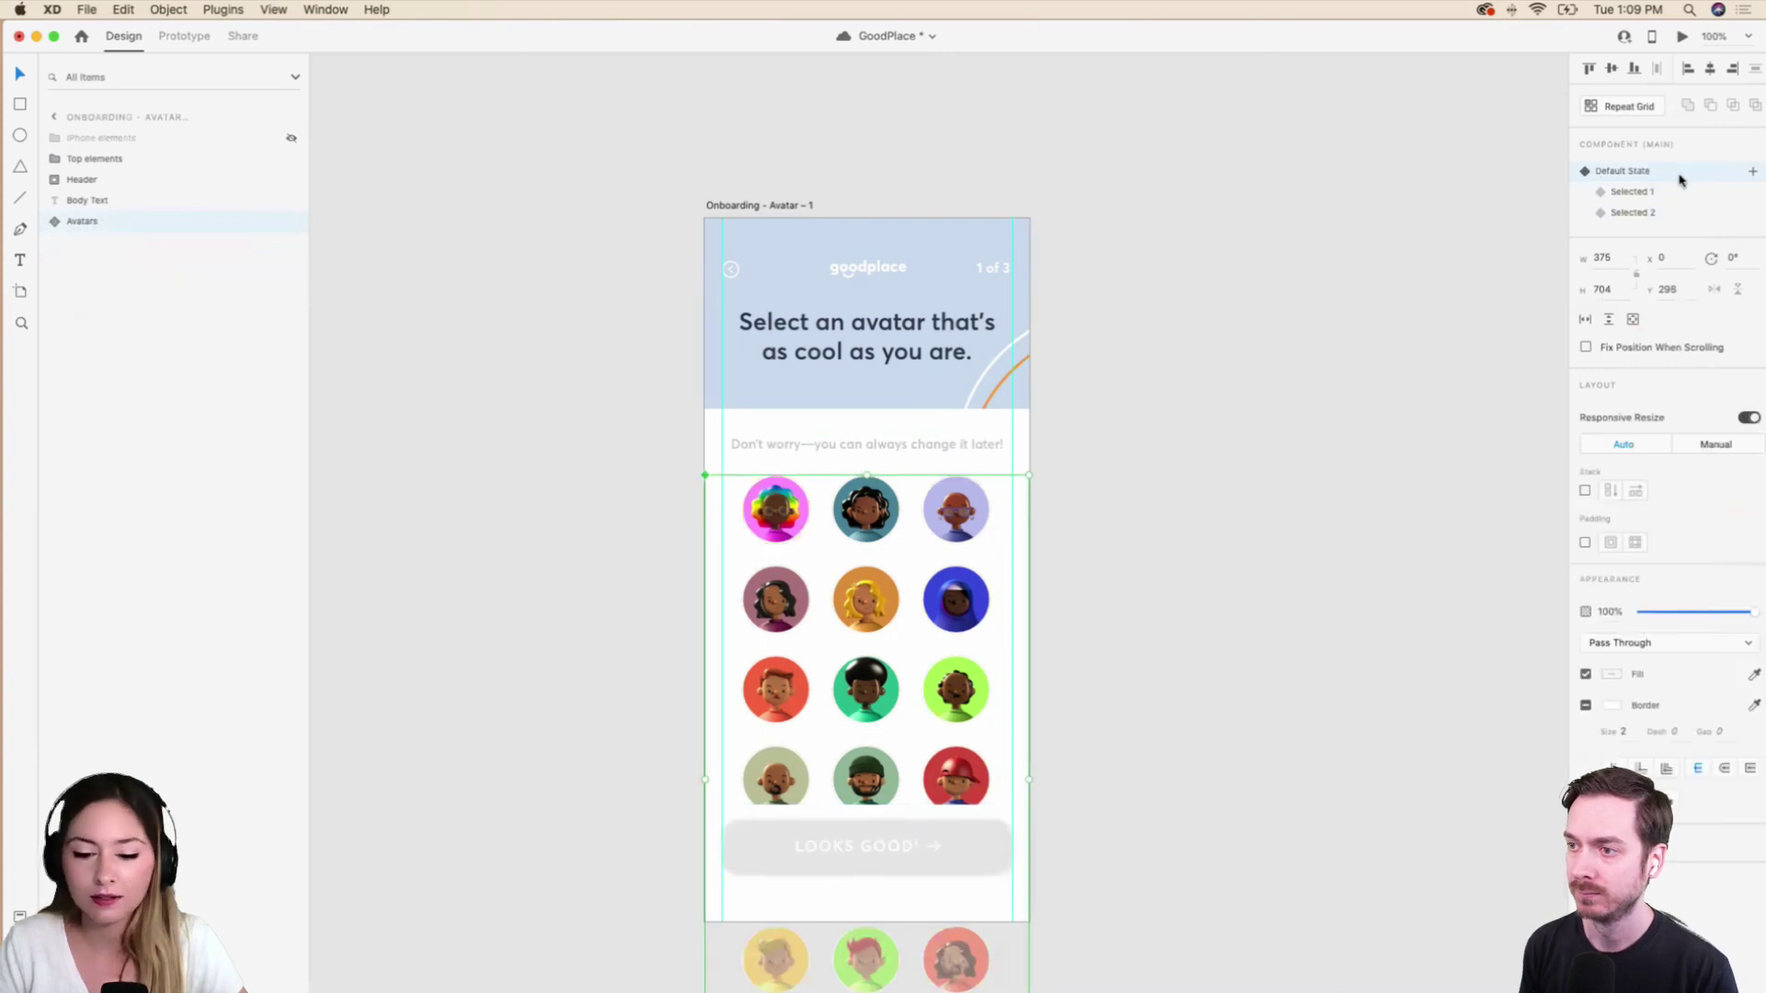
key(super+space)
key(Escape)
click(1682, 41)
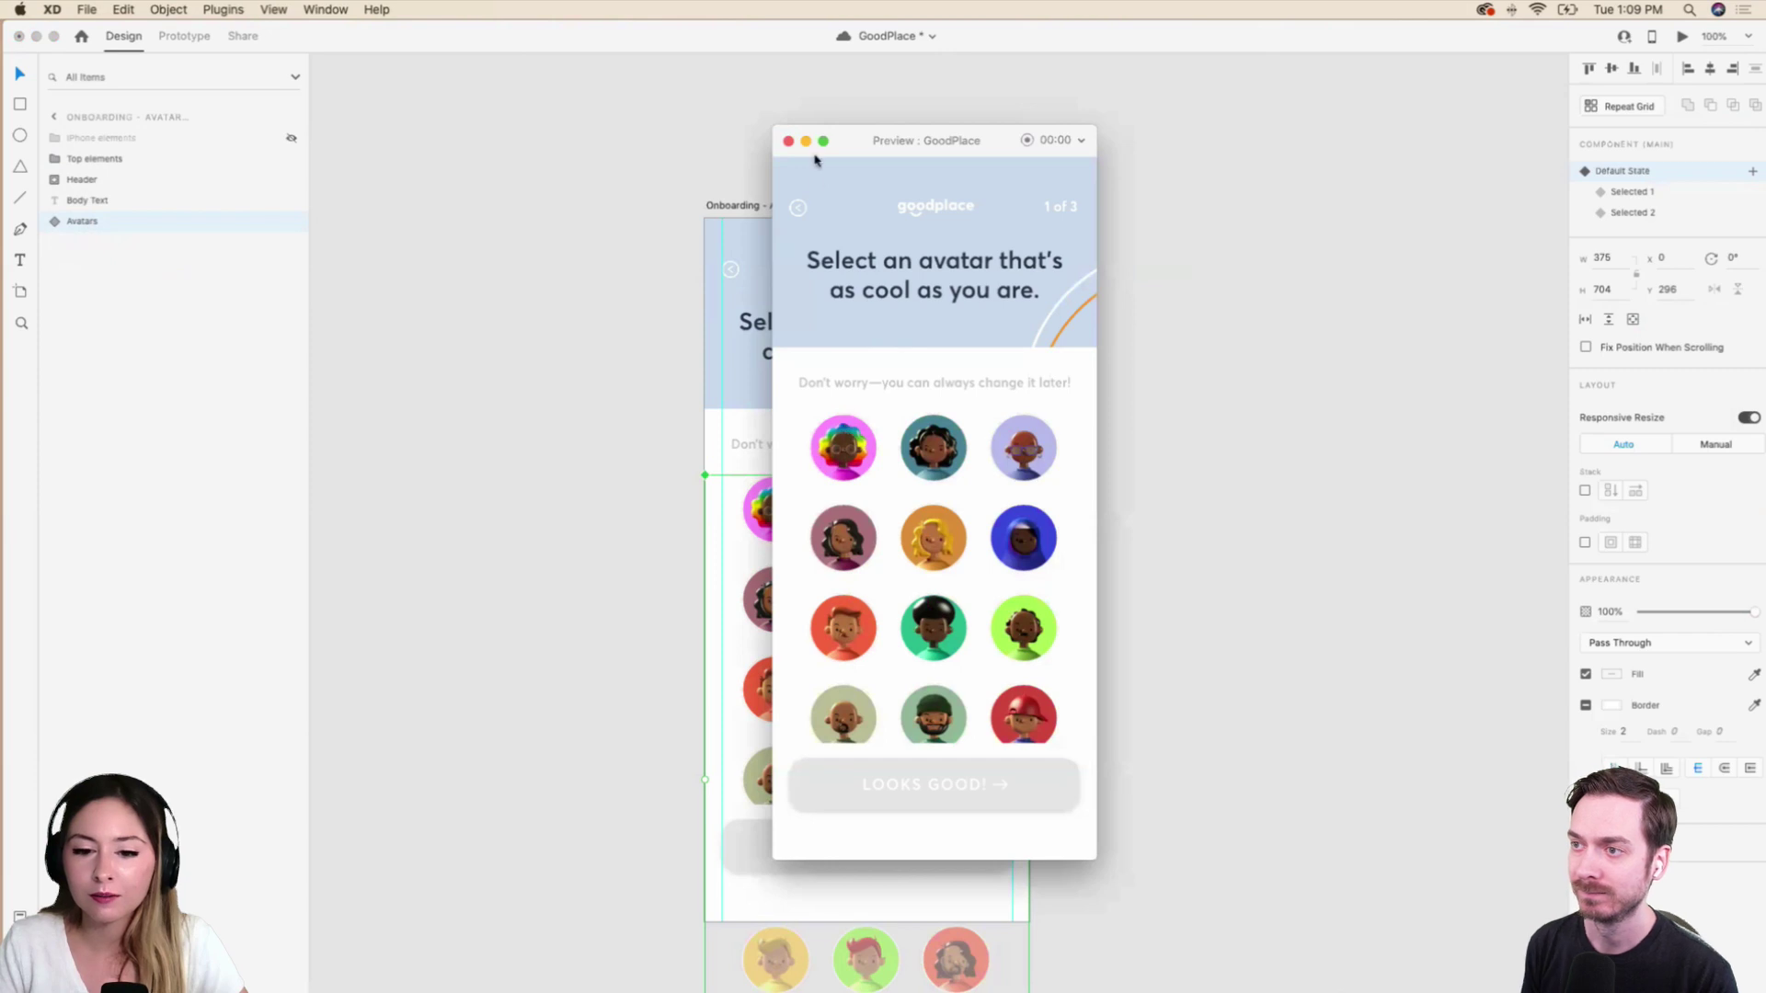
click(790, 141)
click(640, 405)
click(760, 497)
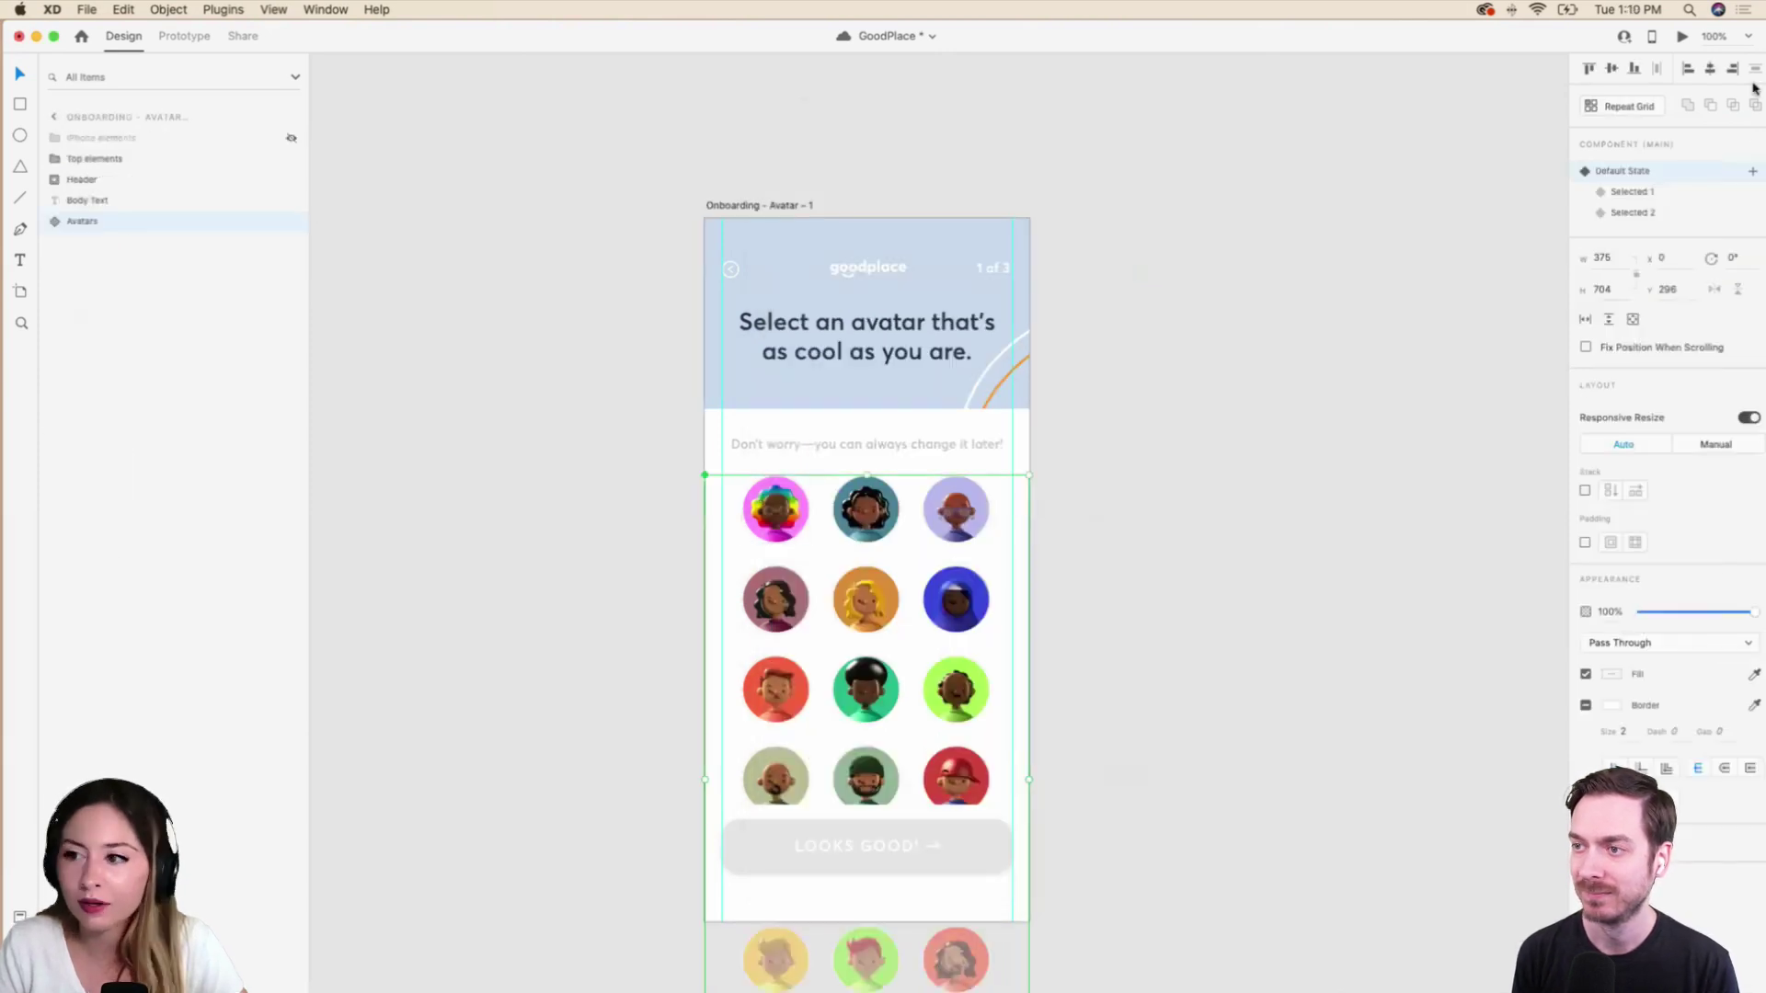
In Prototype mode, add a Tap interaction to the rainbow-haired avatar that auto-animates to Selected 1.
click(187, 37)
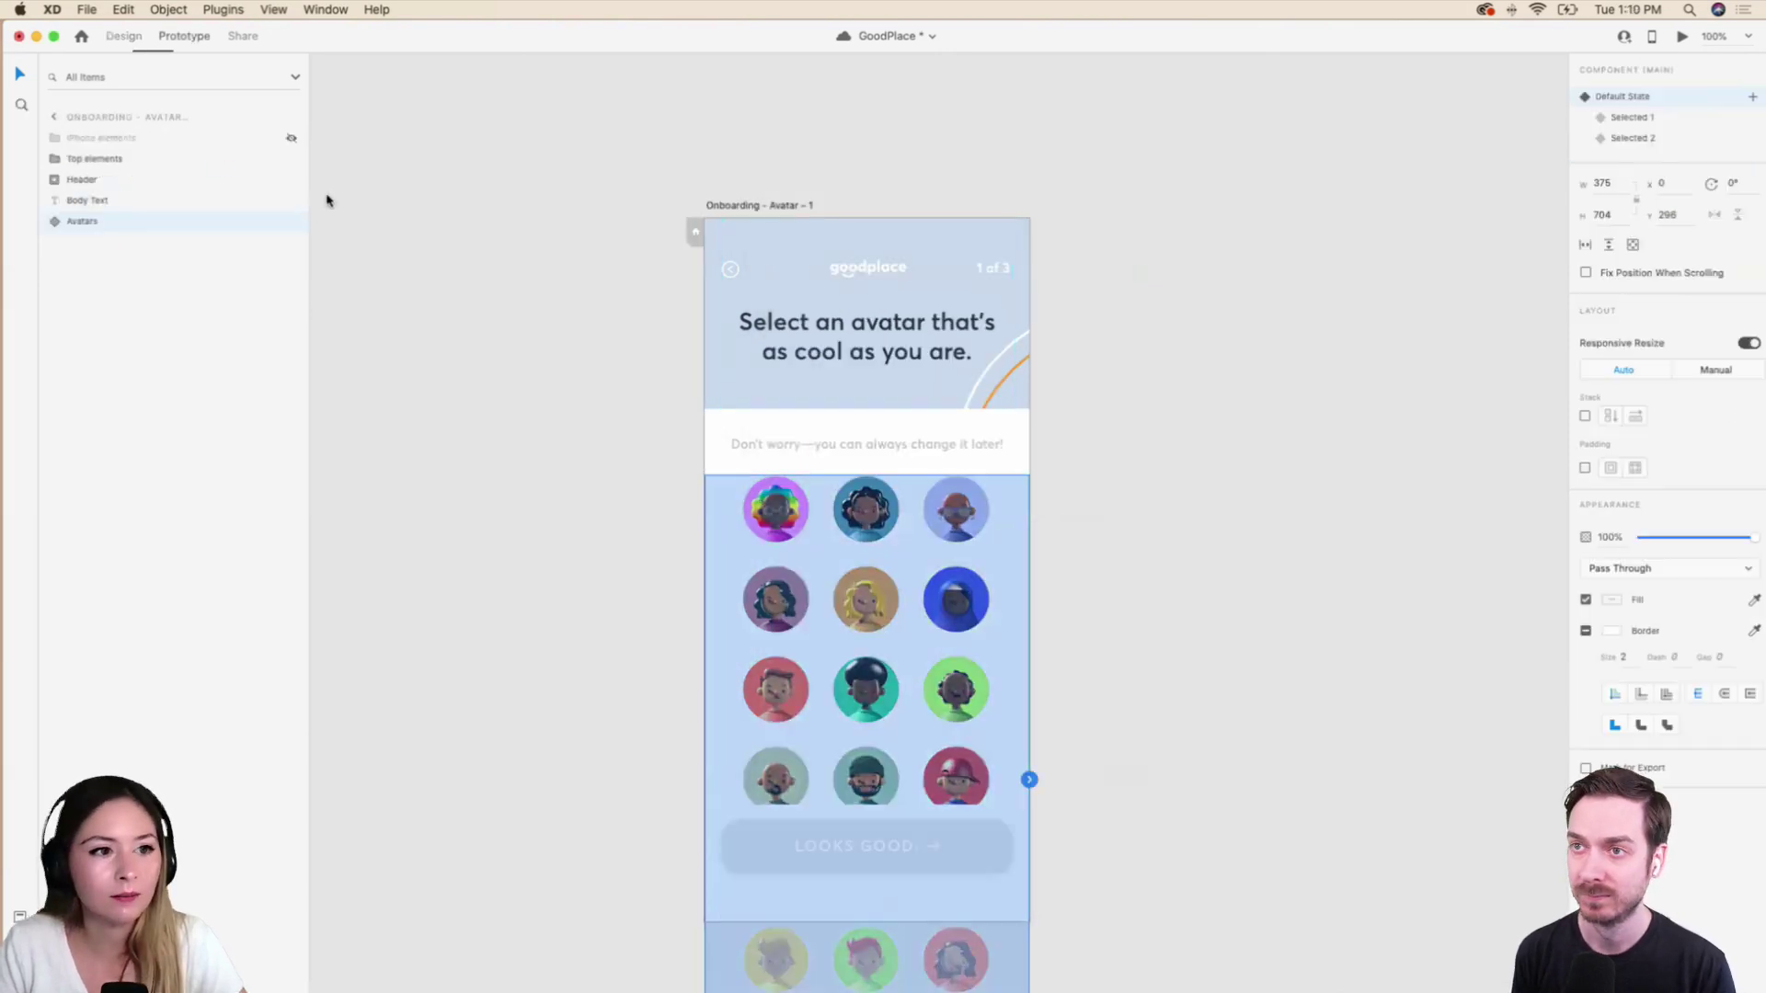
double_click(783, 515)
drag(813, 509, 886, 421)
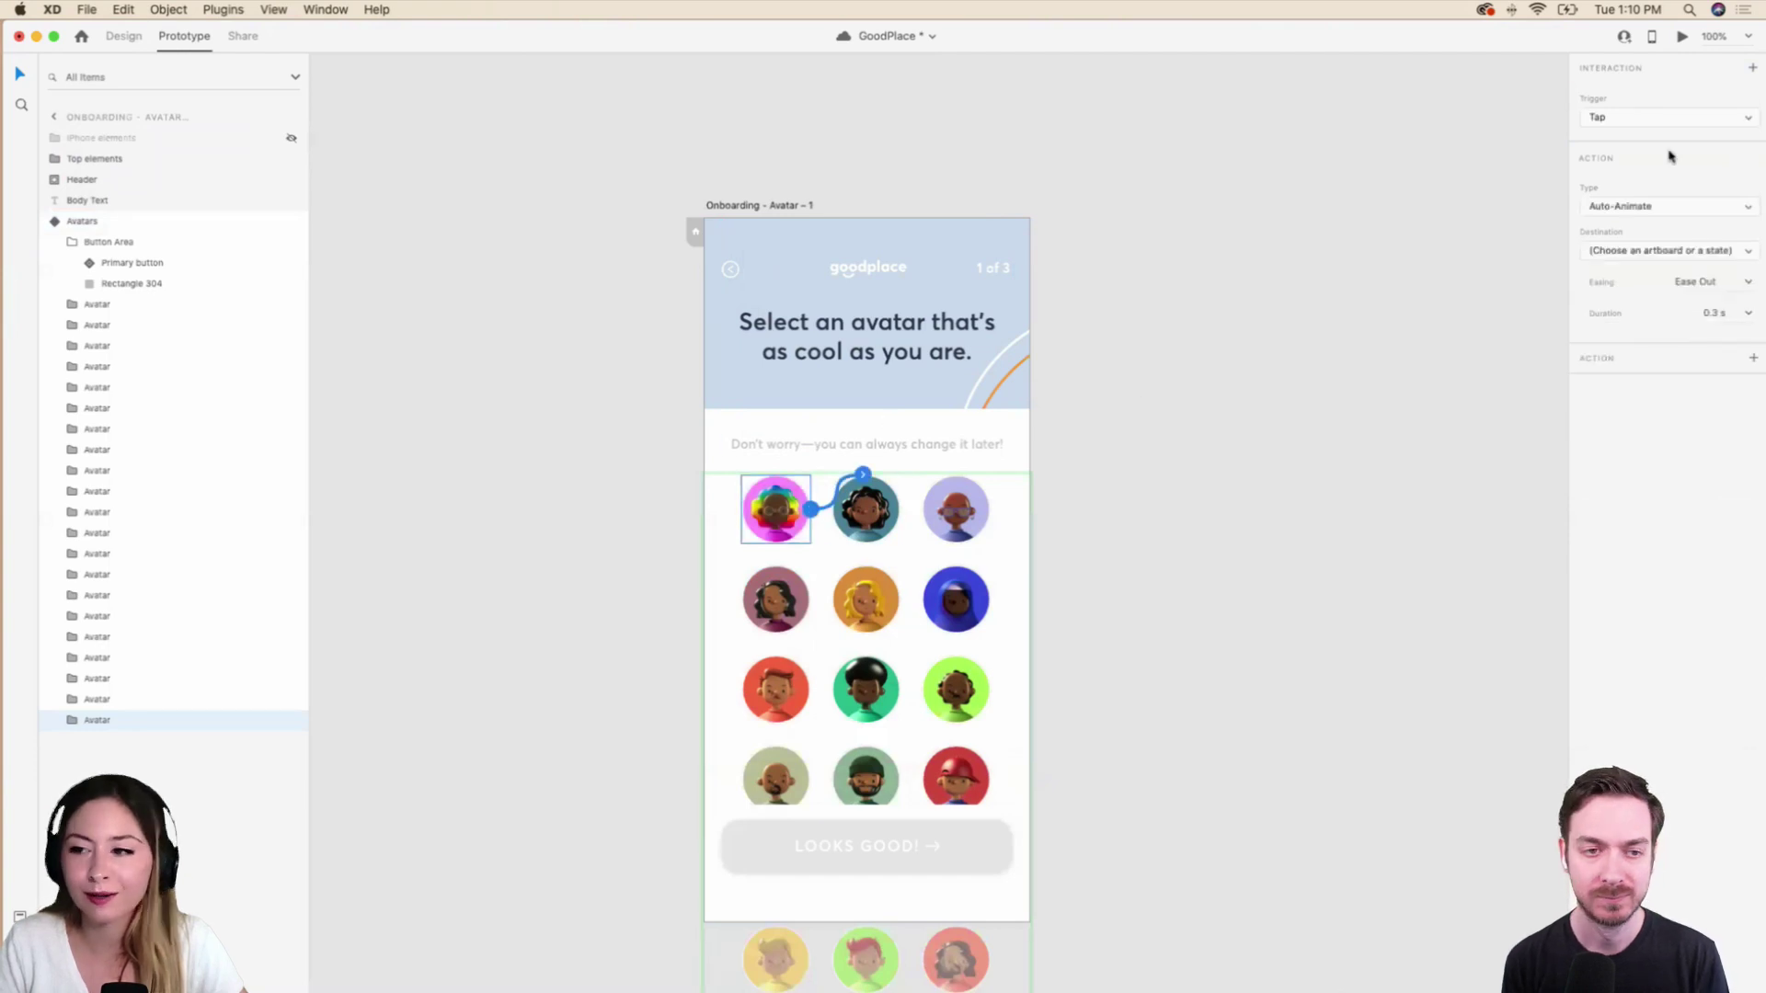
click(1677, 251)
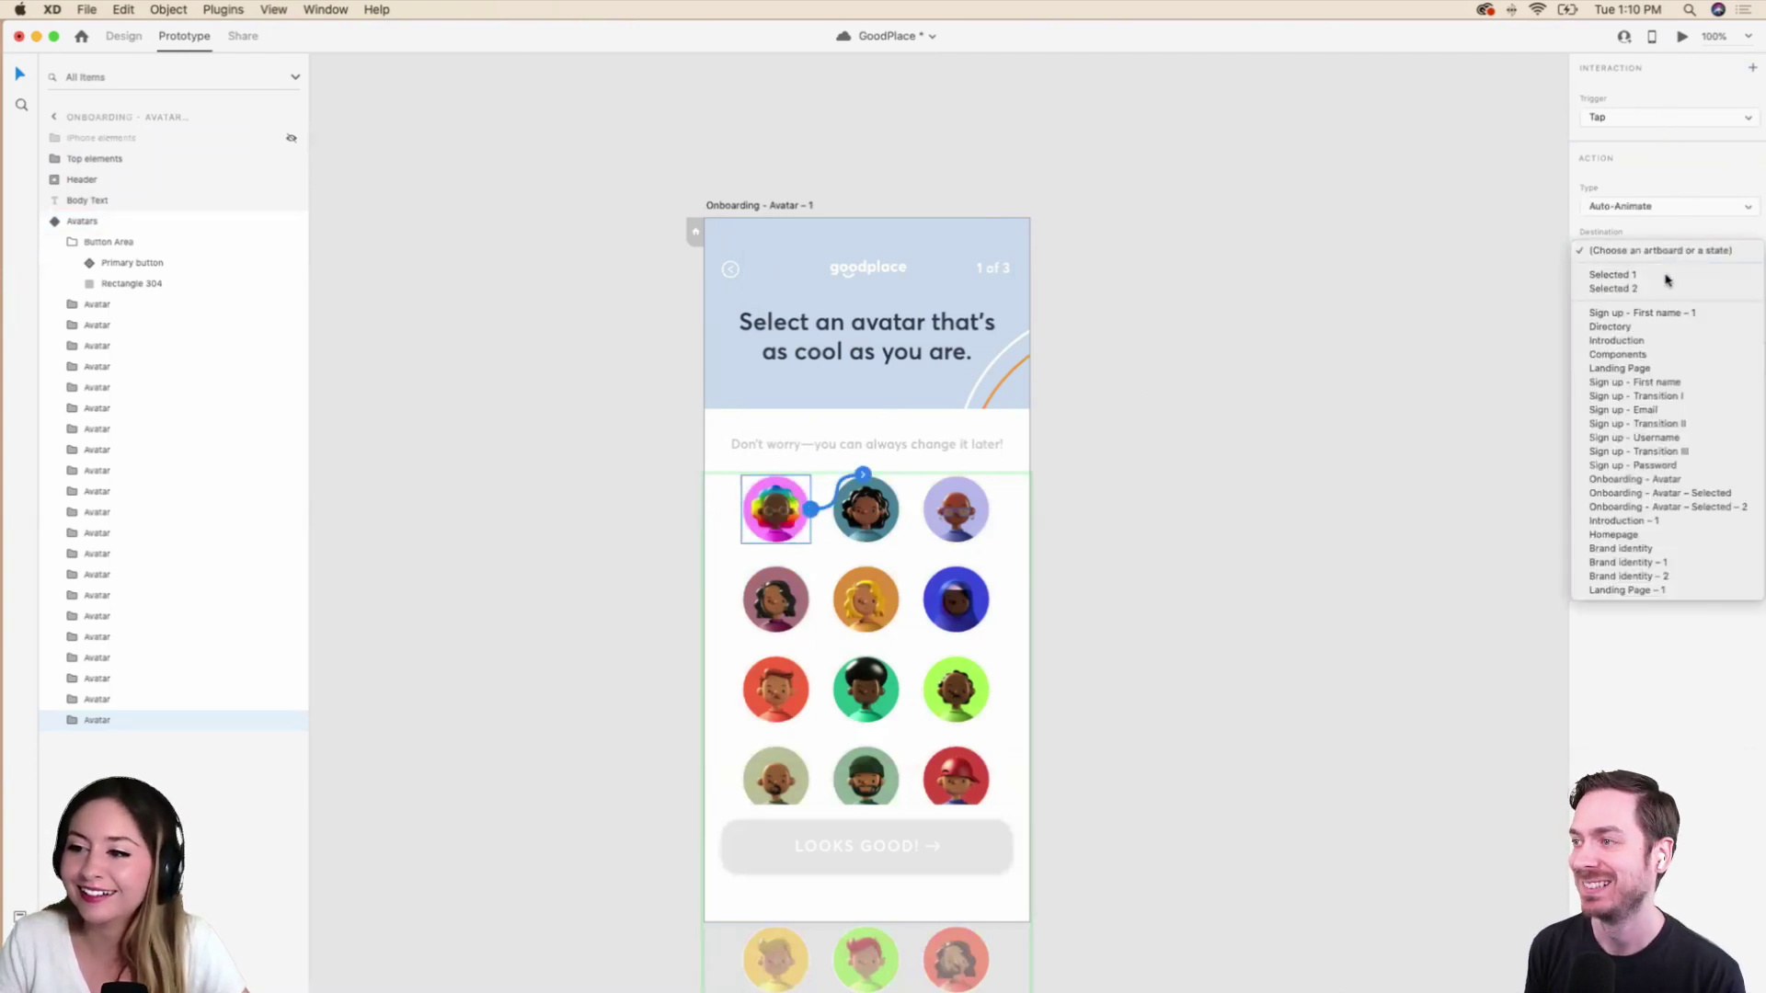
click(1668, 276)
key(Escape)
Preview the onboarding screen, test tapping the rainbow-haired avatar, and close the preview.
click(1681, 37)
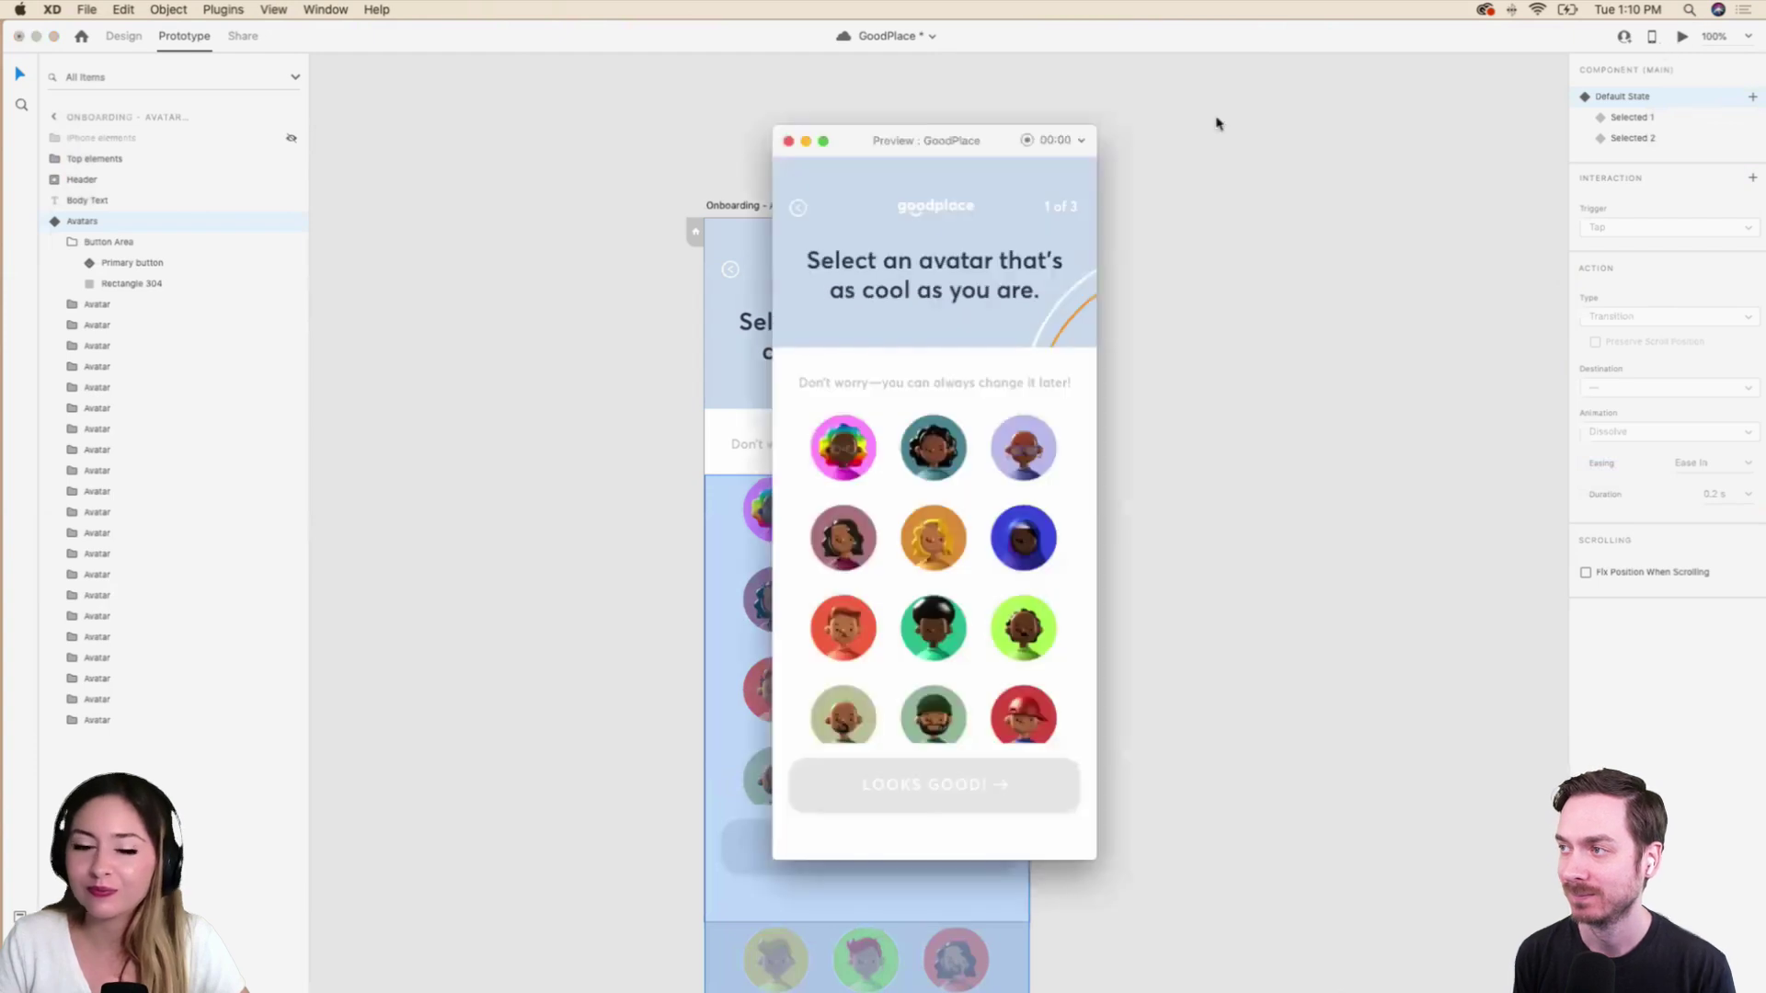
click(843, 462)
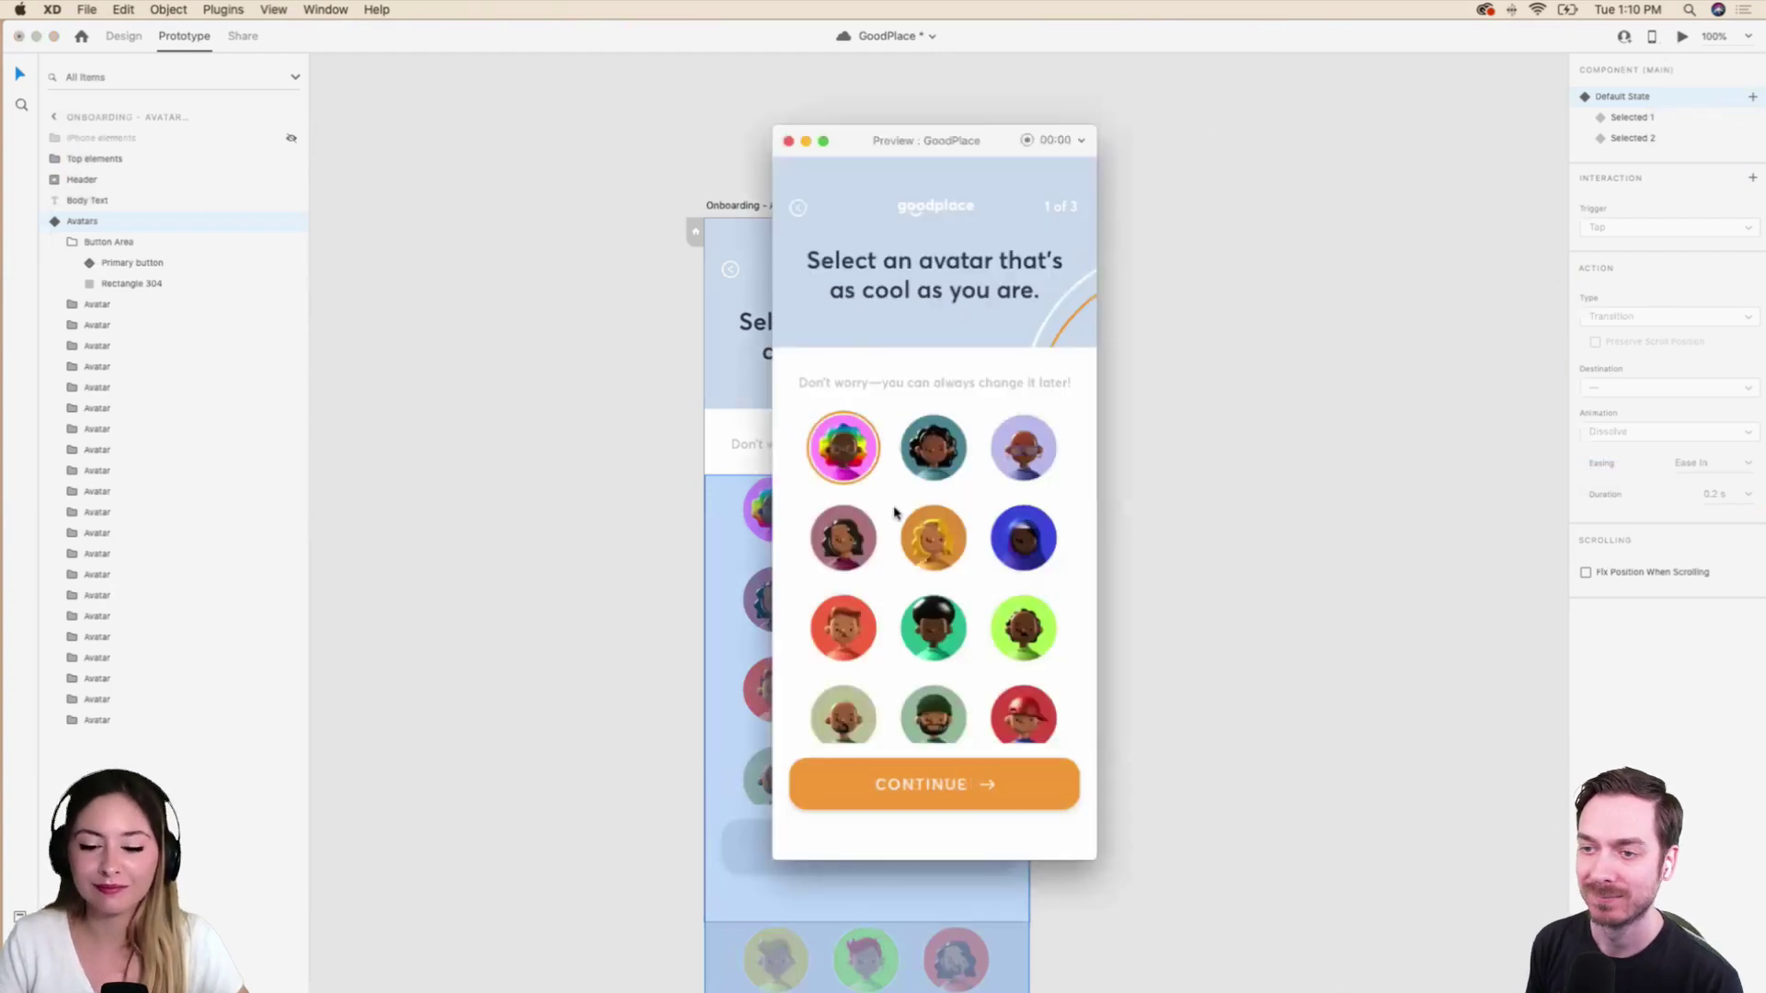
click(788, 140)
Return to Design mode and switch the Avatars component to its Selected 1 state.
scroll(976, 681, down, 2)
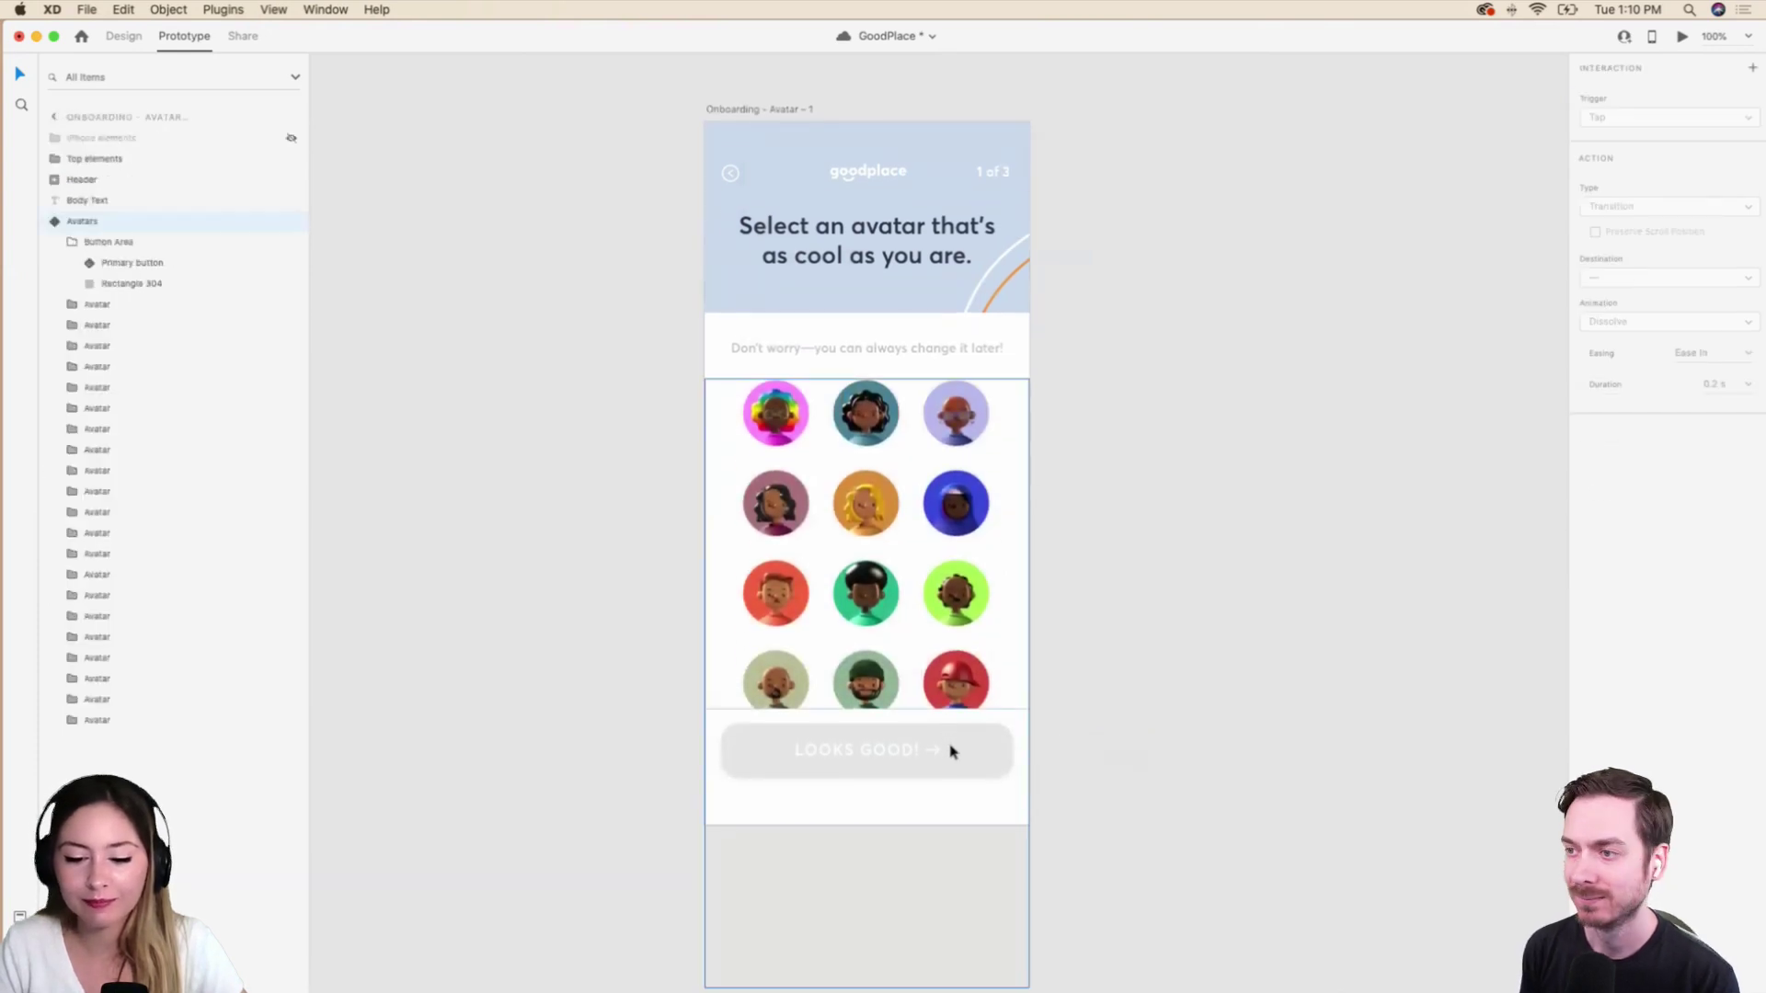
click(409, 273)
click(123, 36)
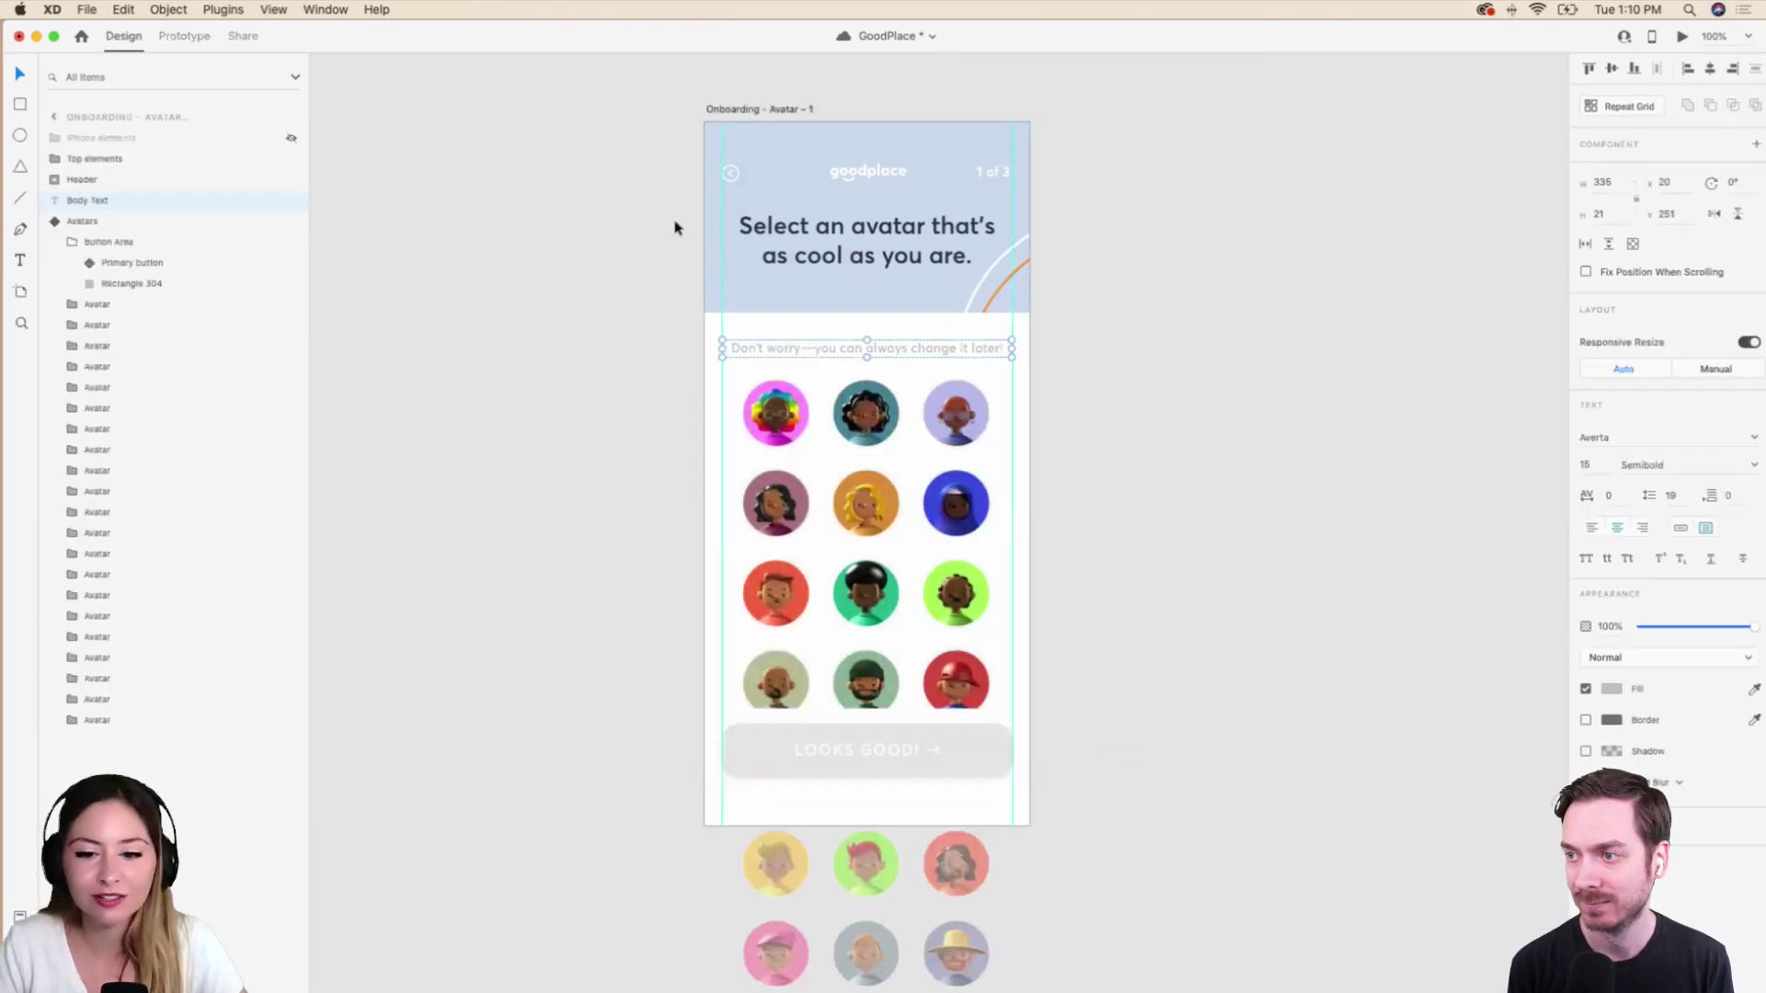
click(961, 671)
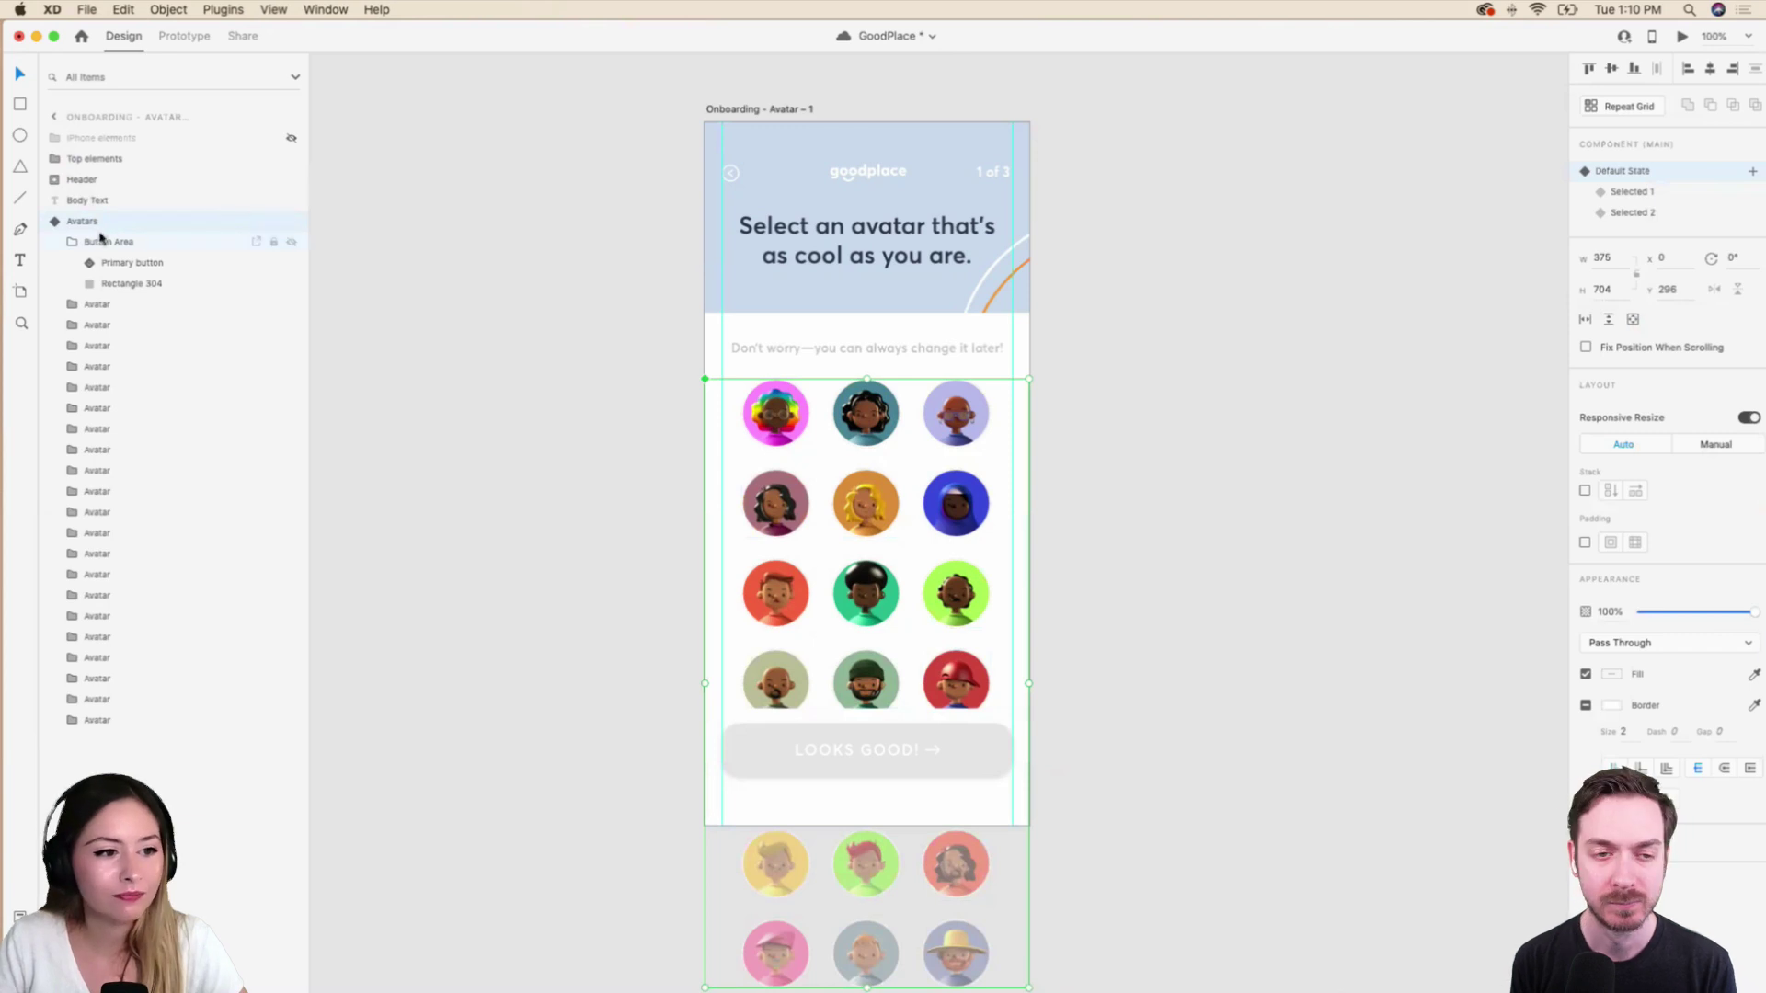
click(134, 263)
click(119, 222)
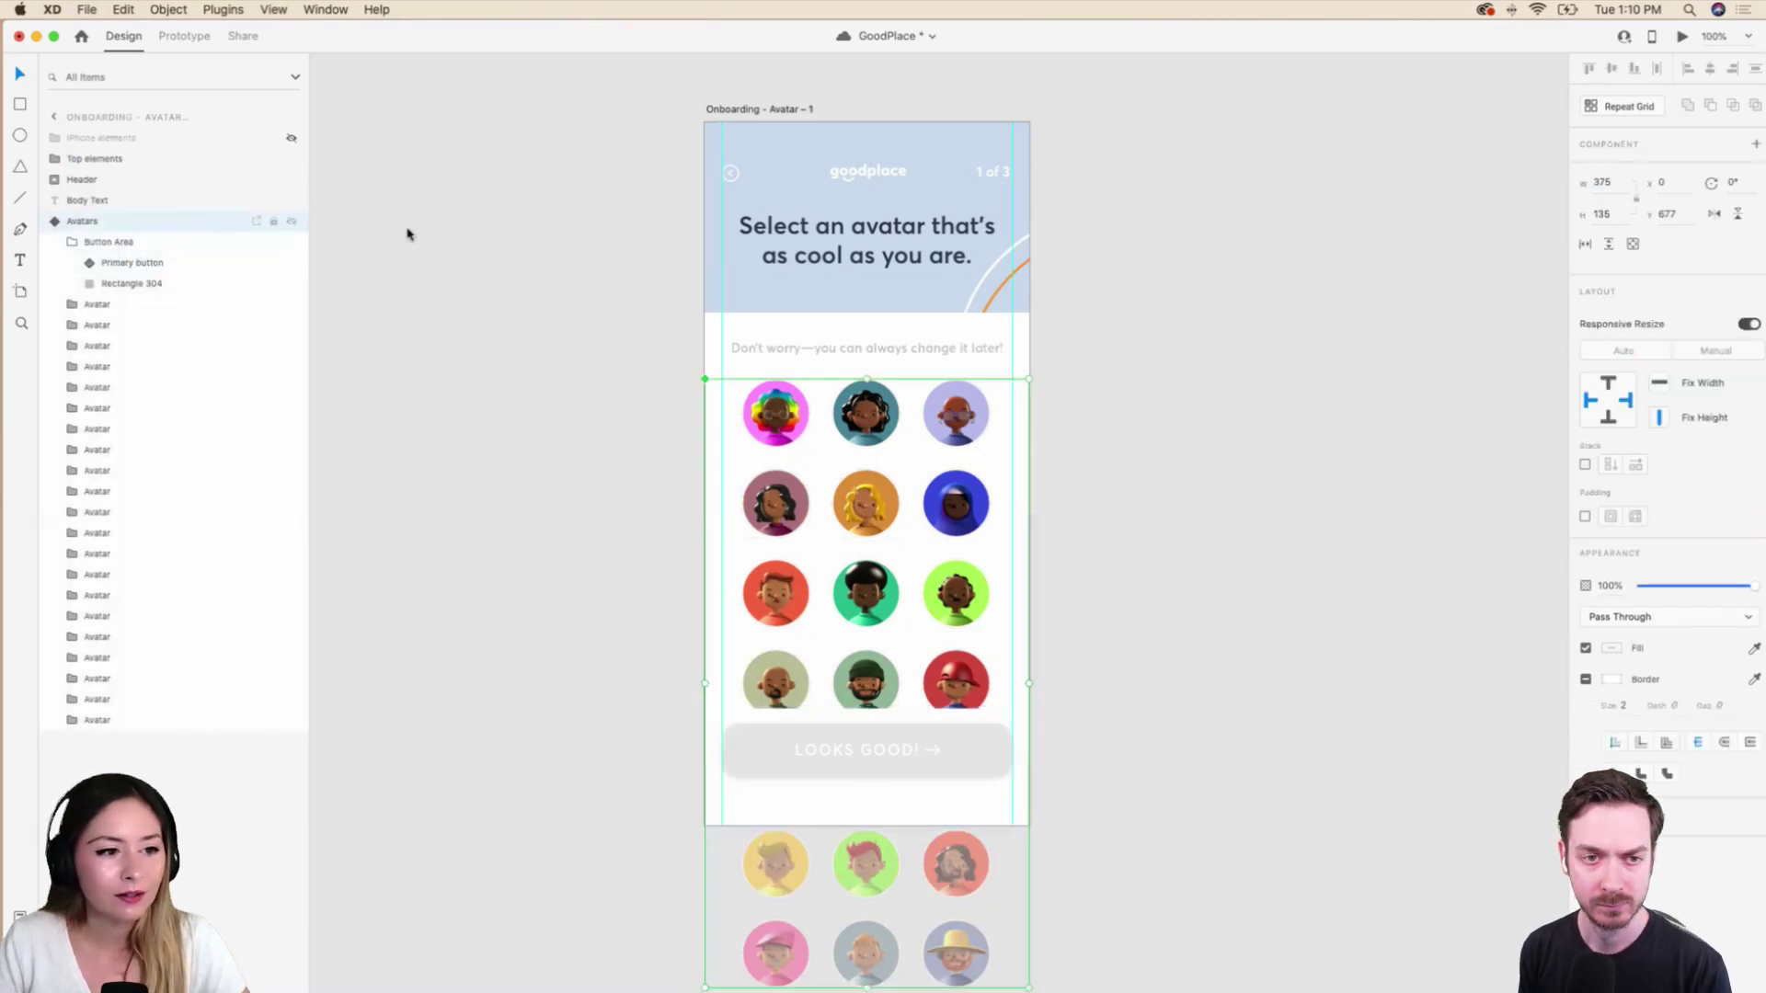
click(1605, 192)
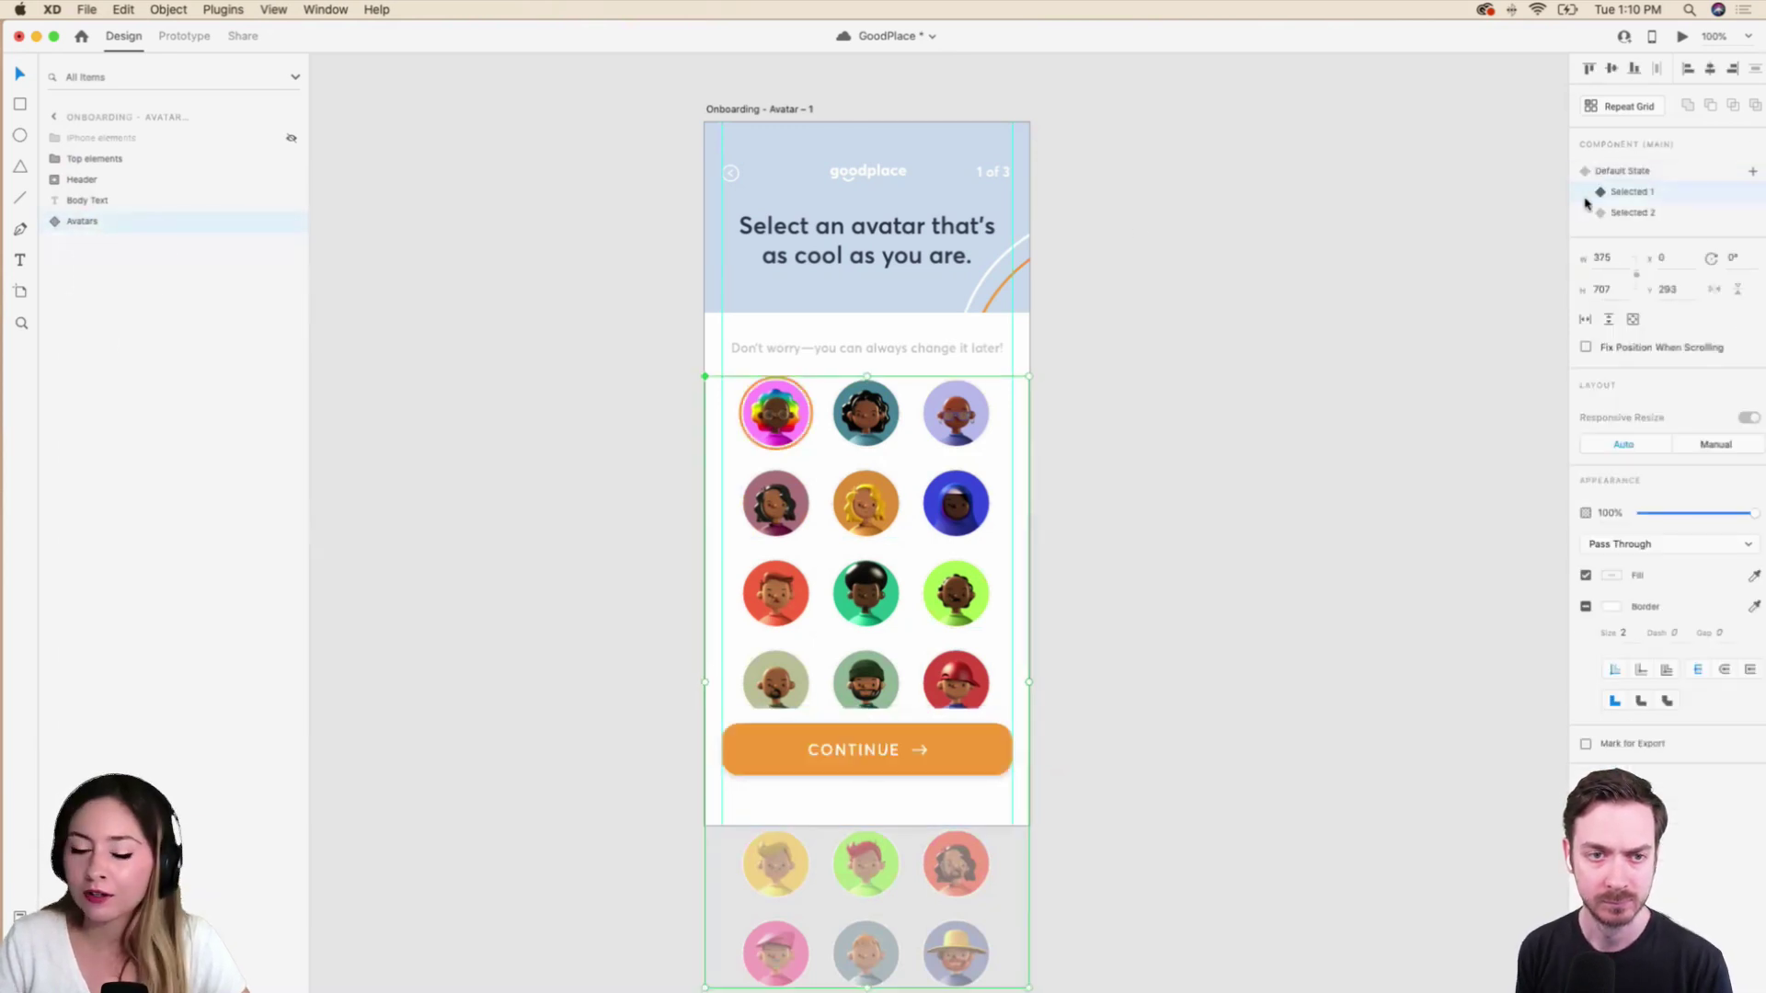
Try to edit the CONTINUE label inside the Selected 1 state's primary button.
double_click(855, 750)
double_click(856, 749)
double_click(856, 750)
double_click(856, 750)
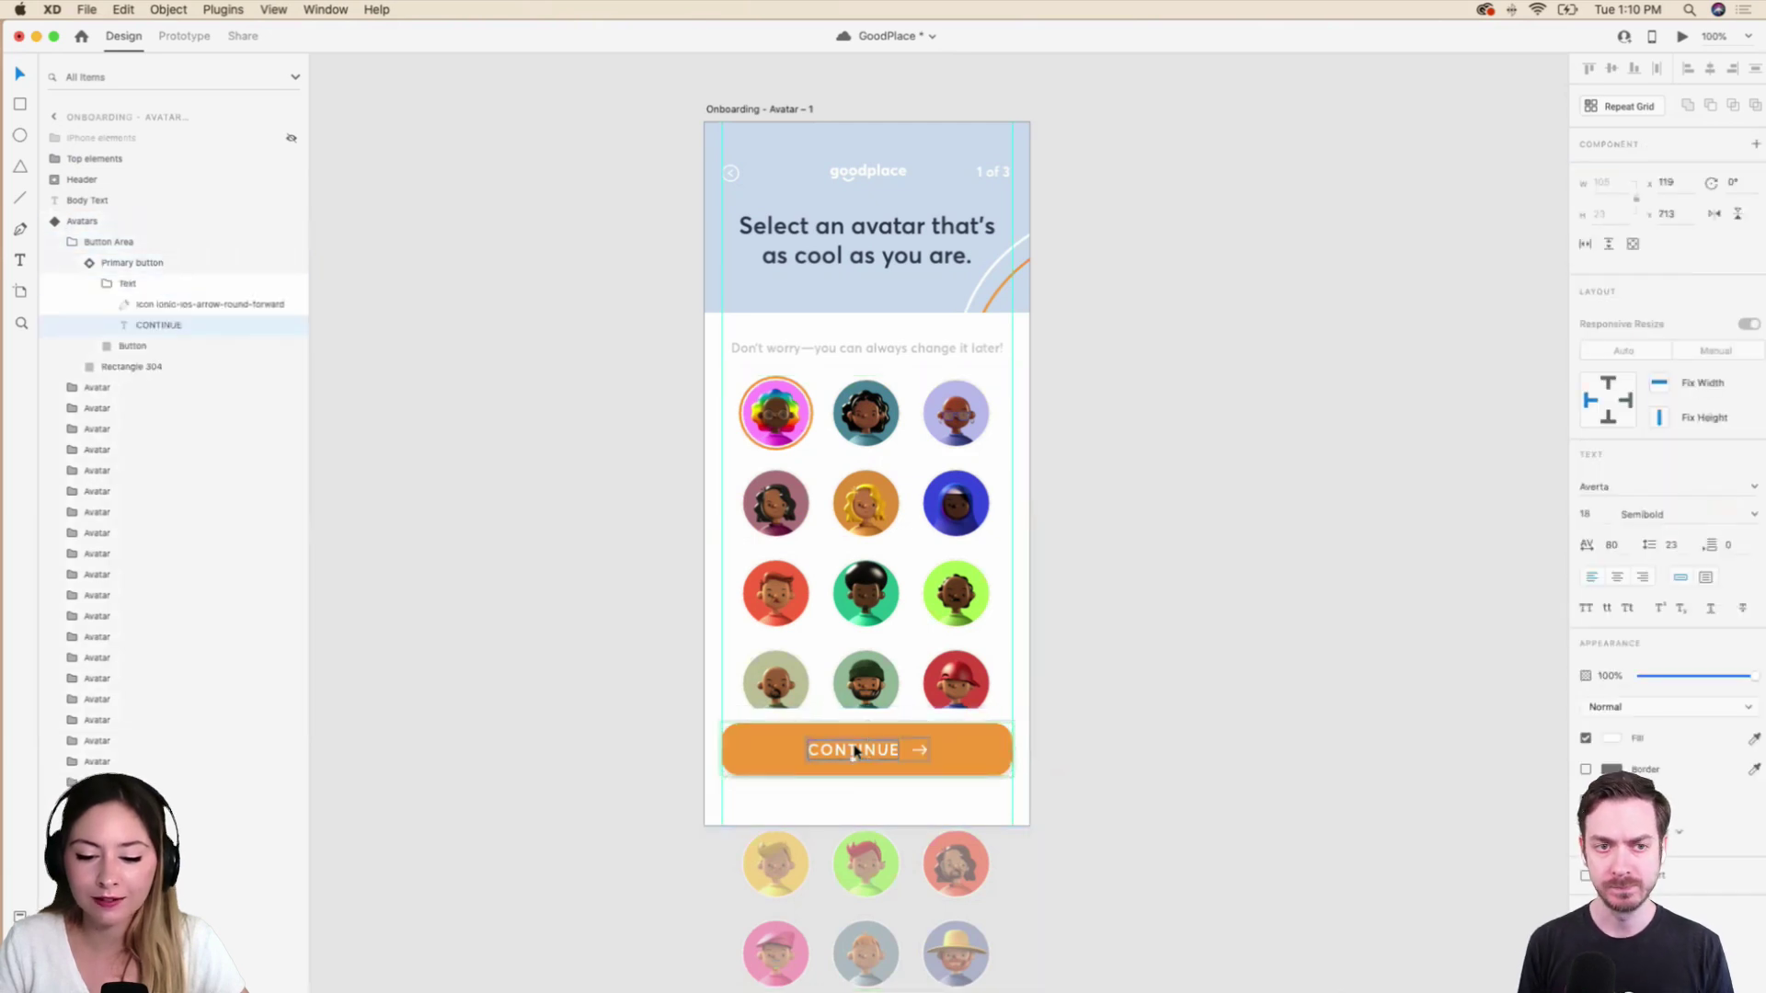
double_click(856, 750)
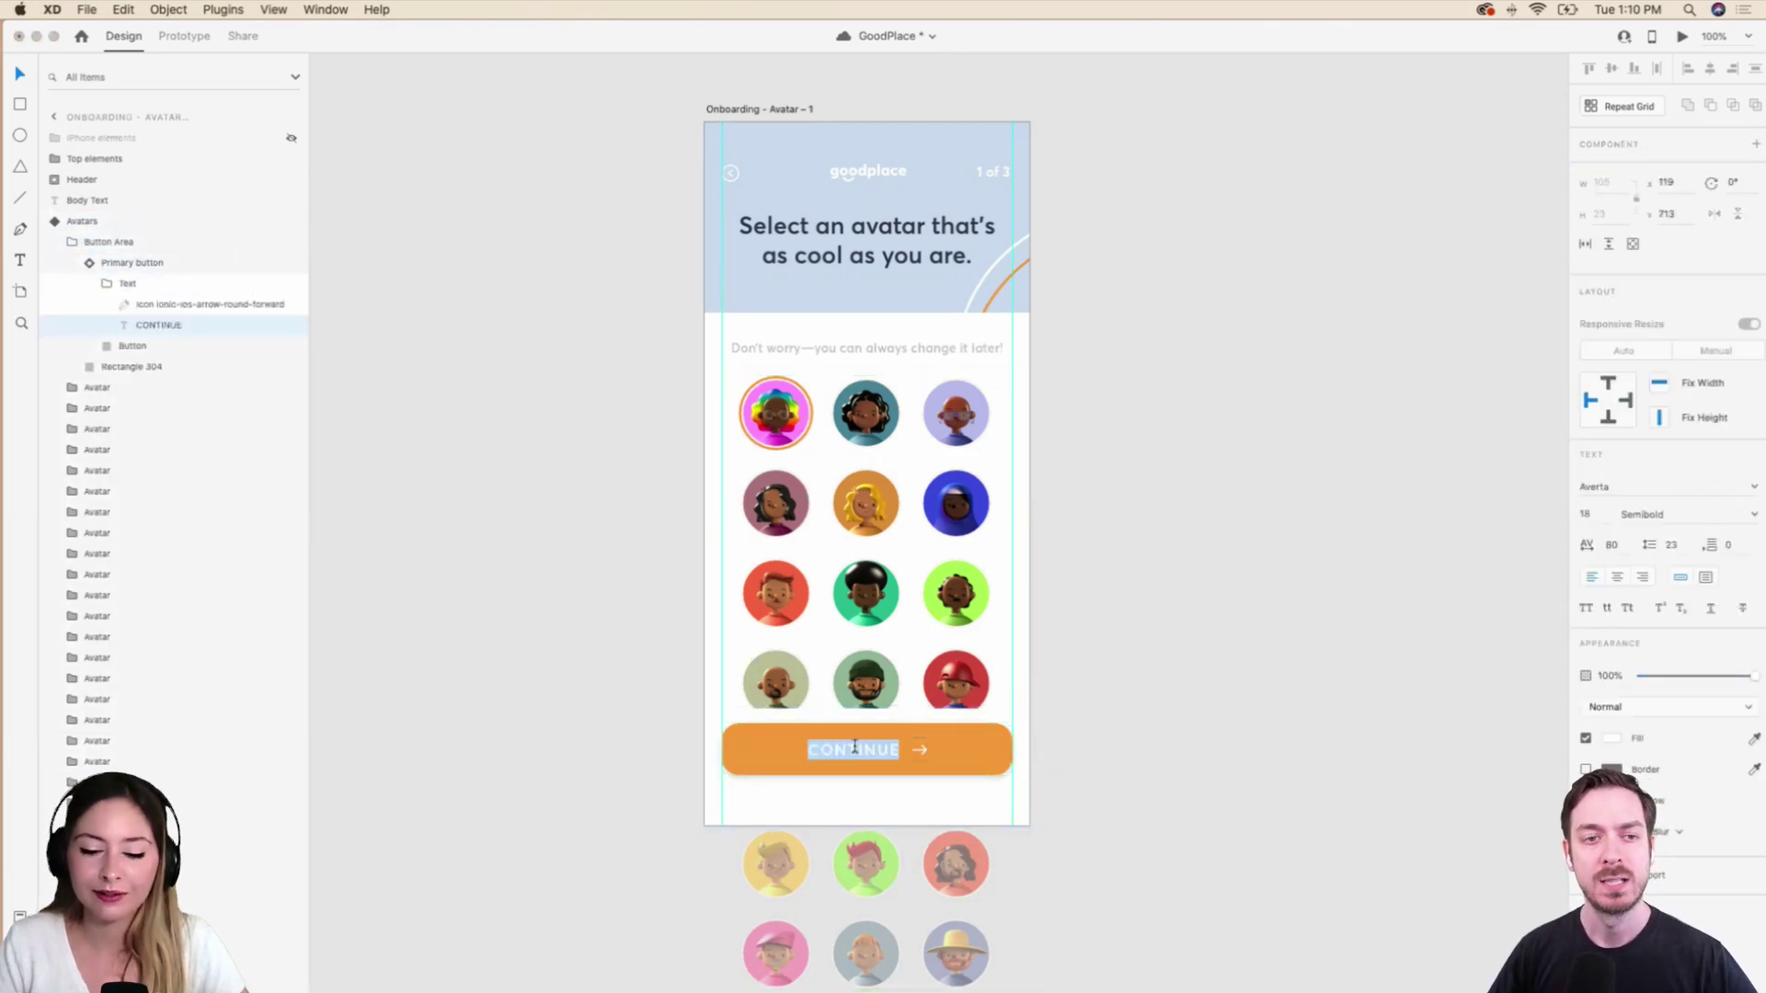
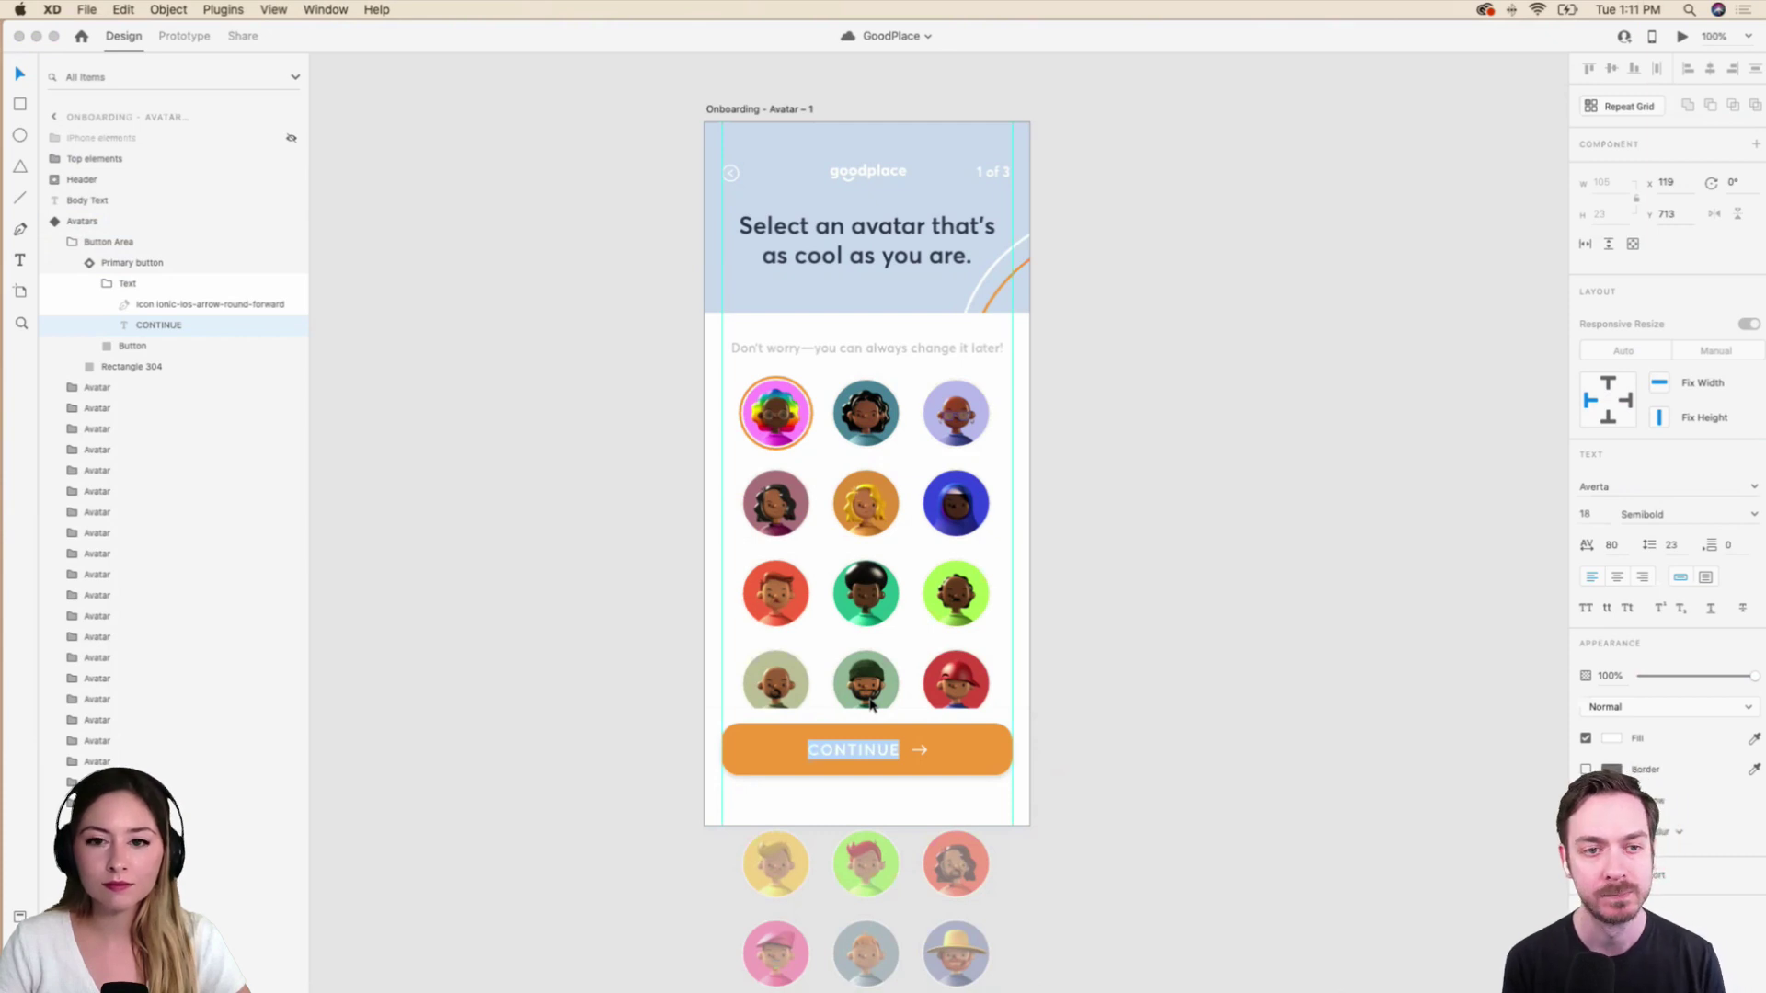
click(990, 749)
double_click(859, 756)
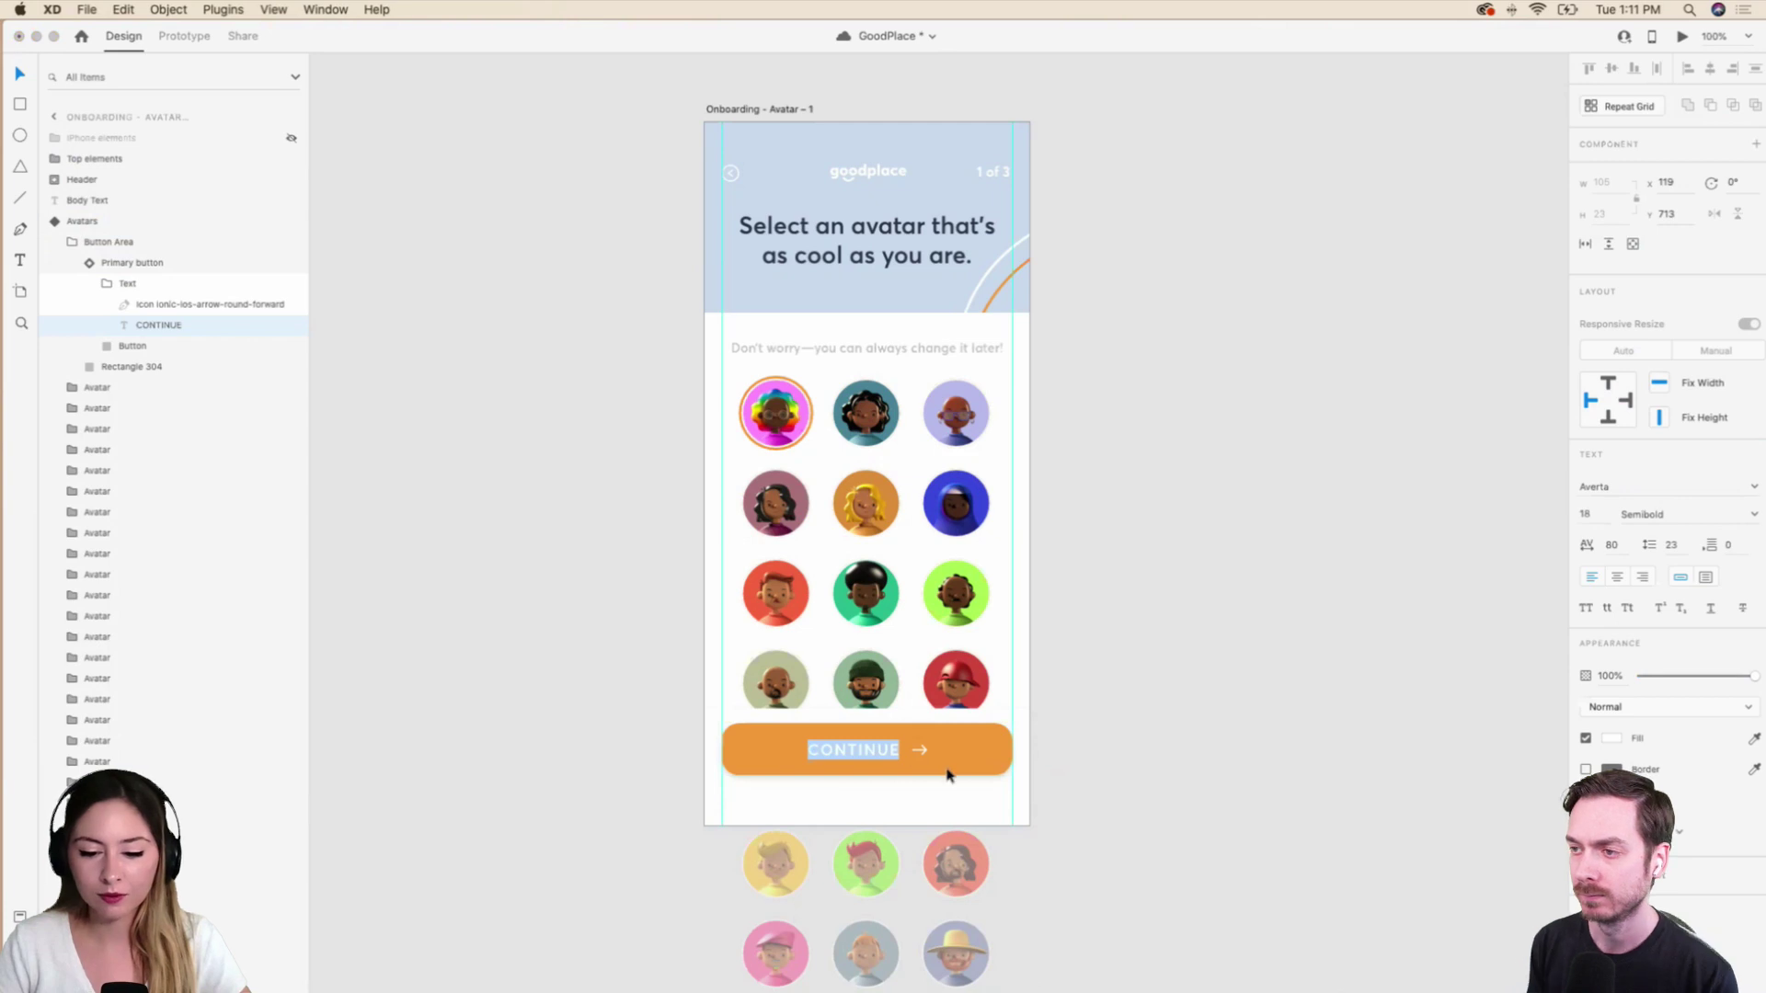
key(Escape)
double_click(883, 754)
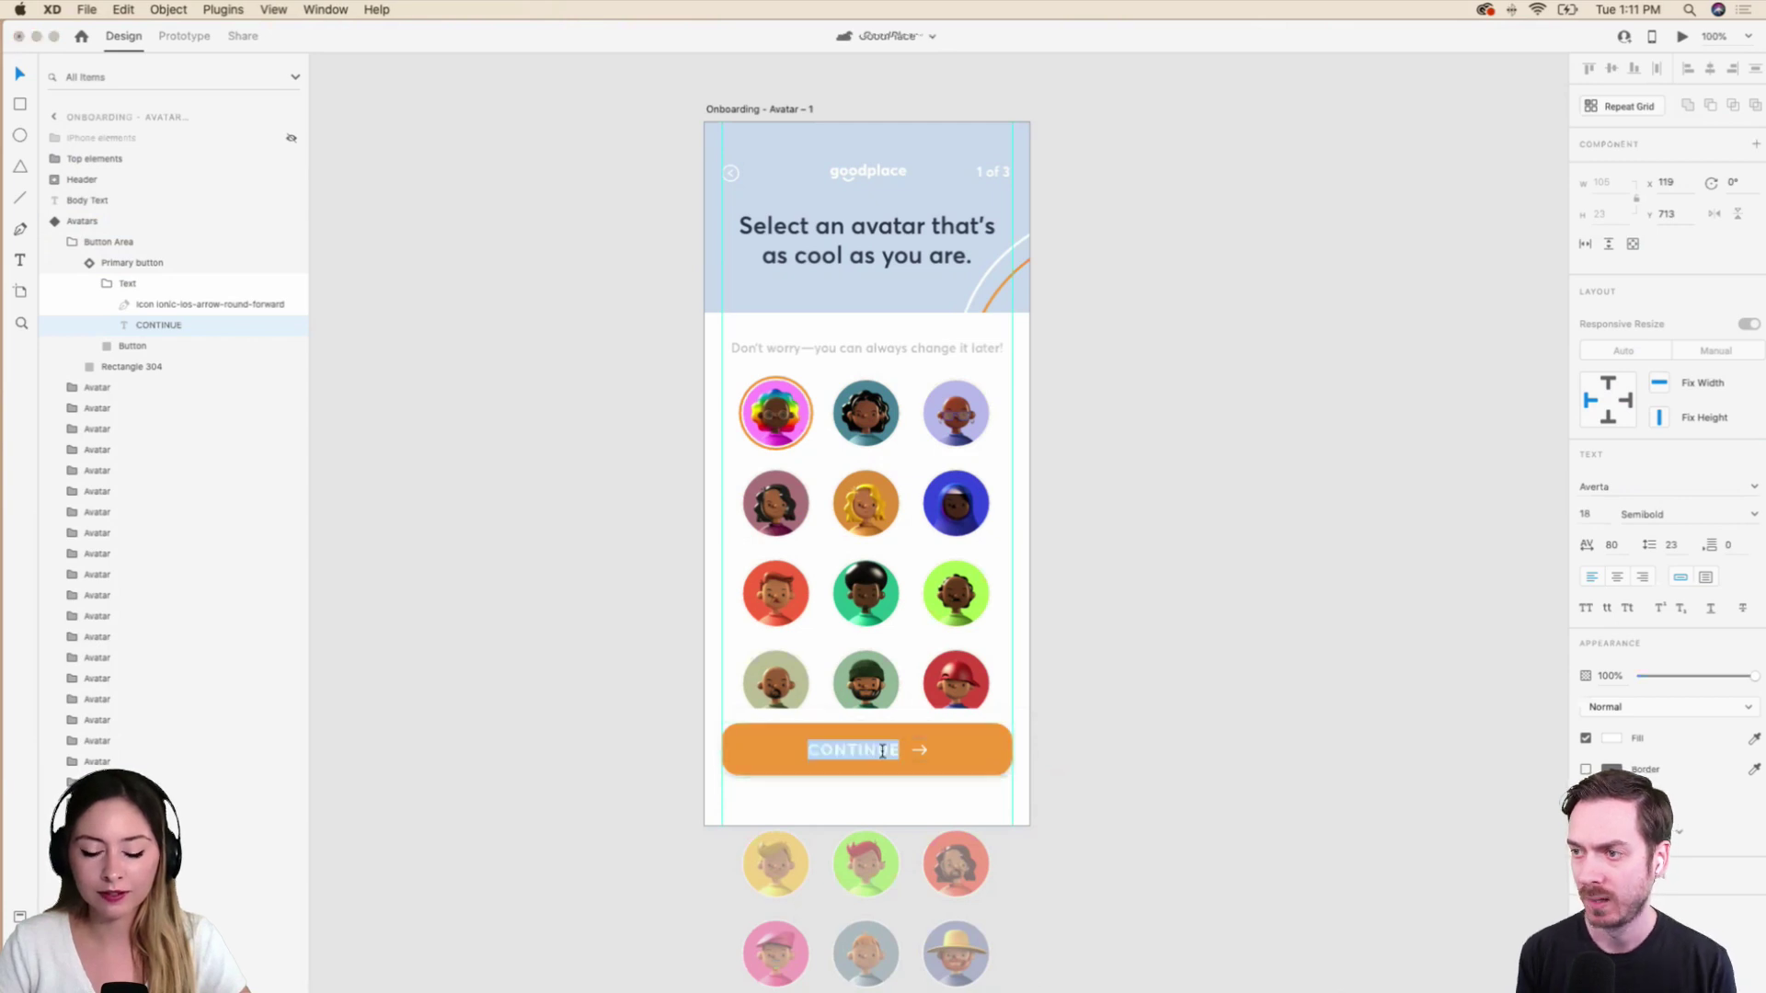
key(Escape)
Reopen the button's CONTINUE label for editing, leave it, and select the group holding the label and arrow.
click(982, 793)
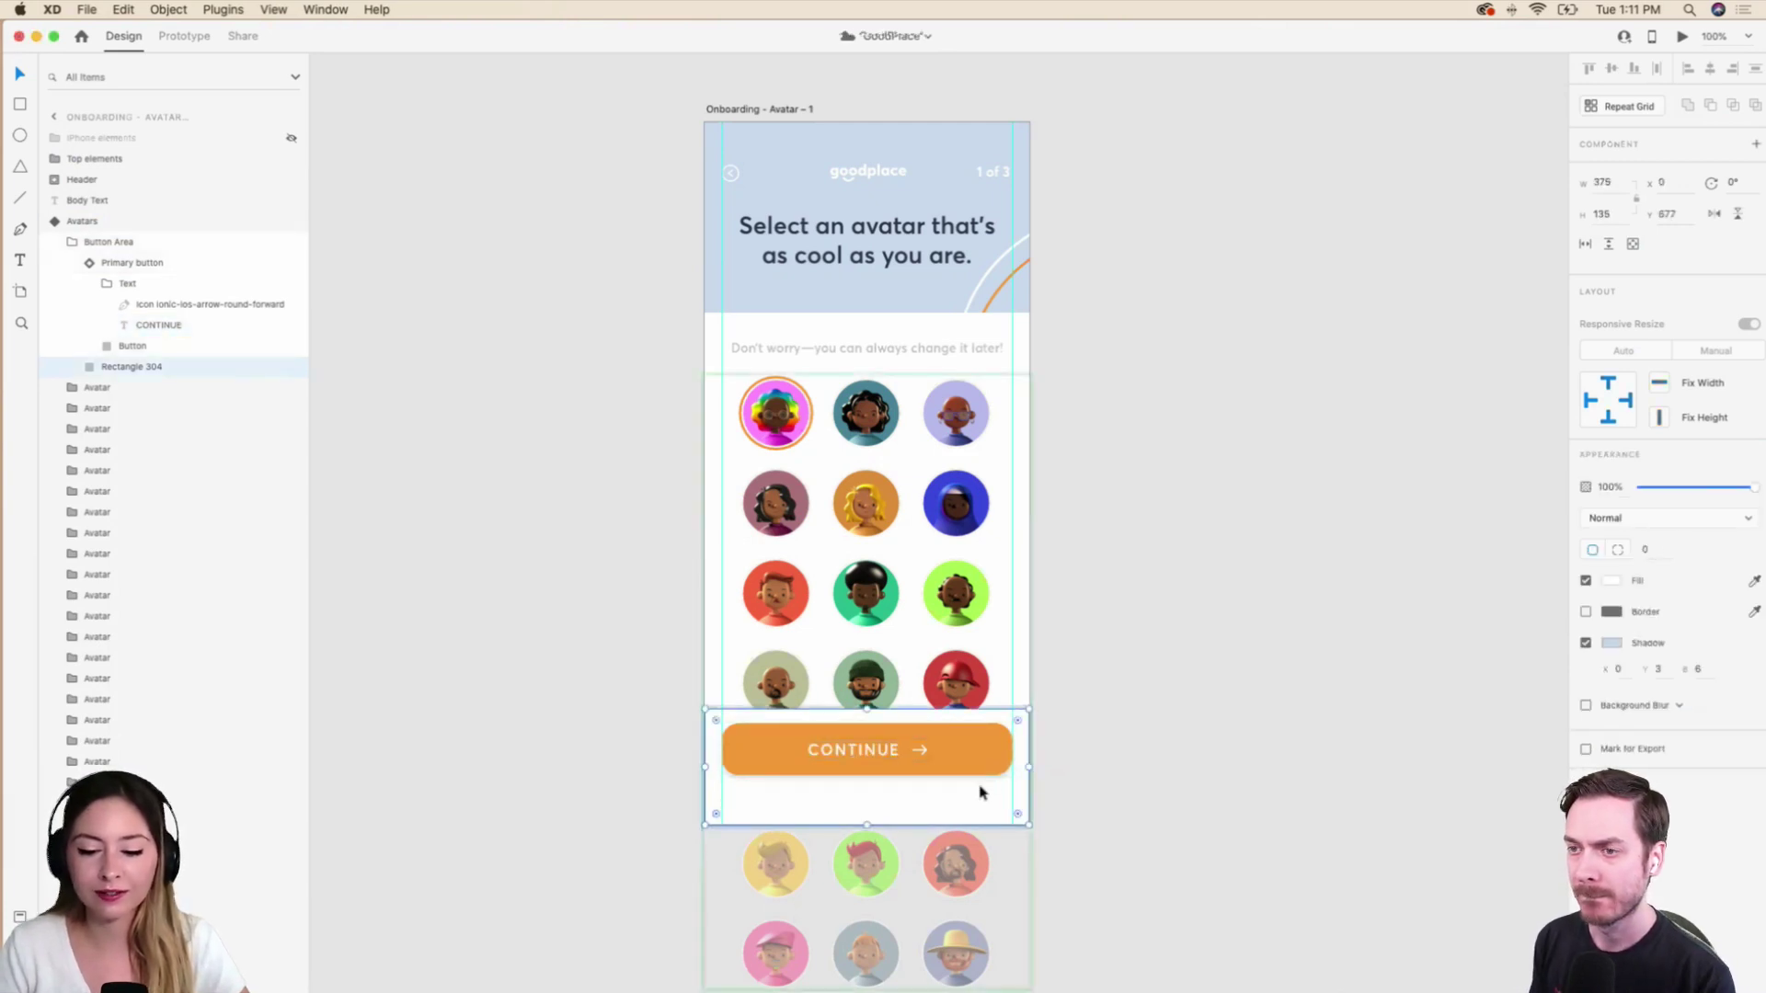
double_click(880, 752)
double_click(880, 753)
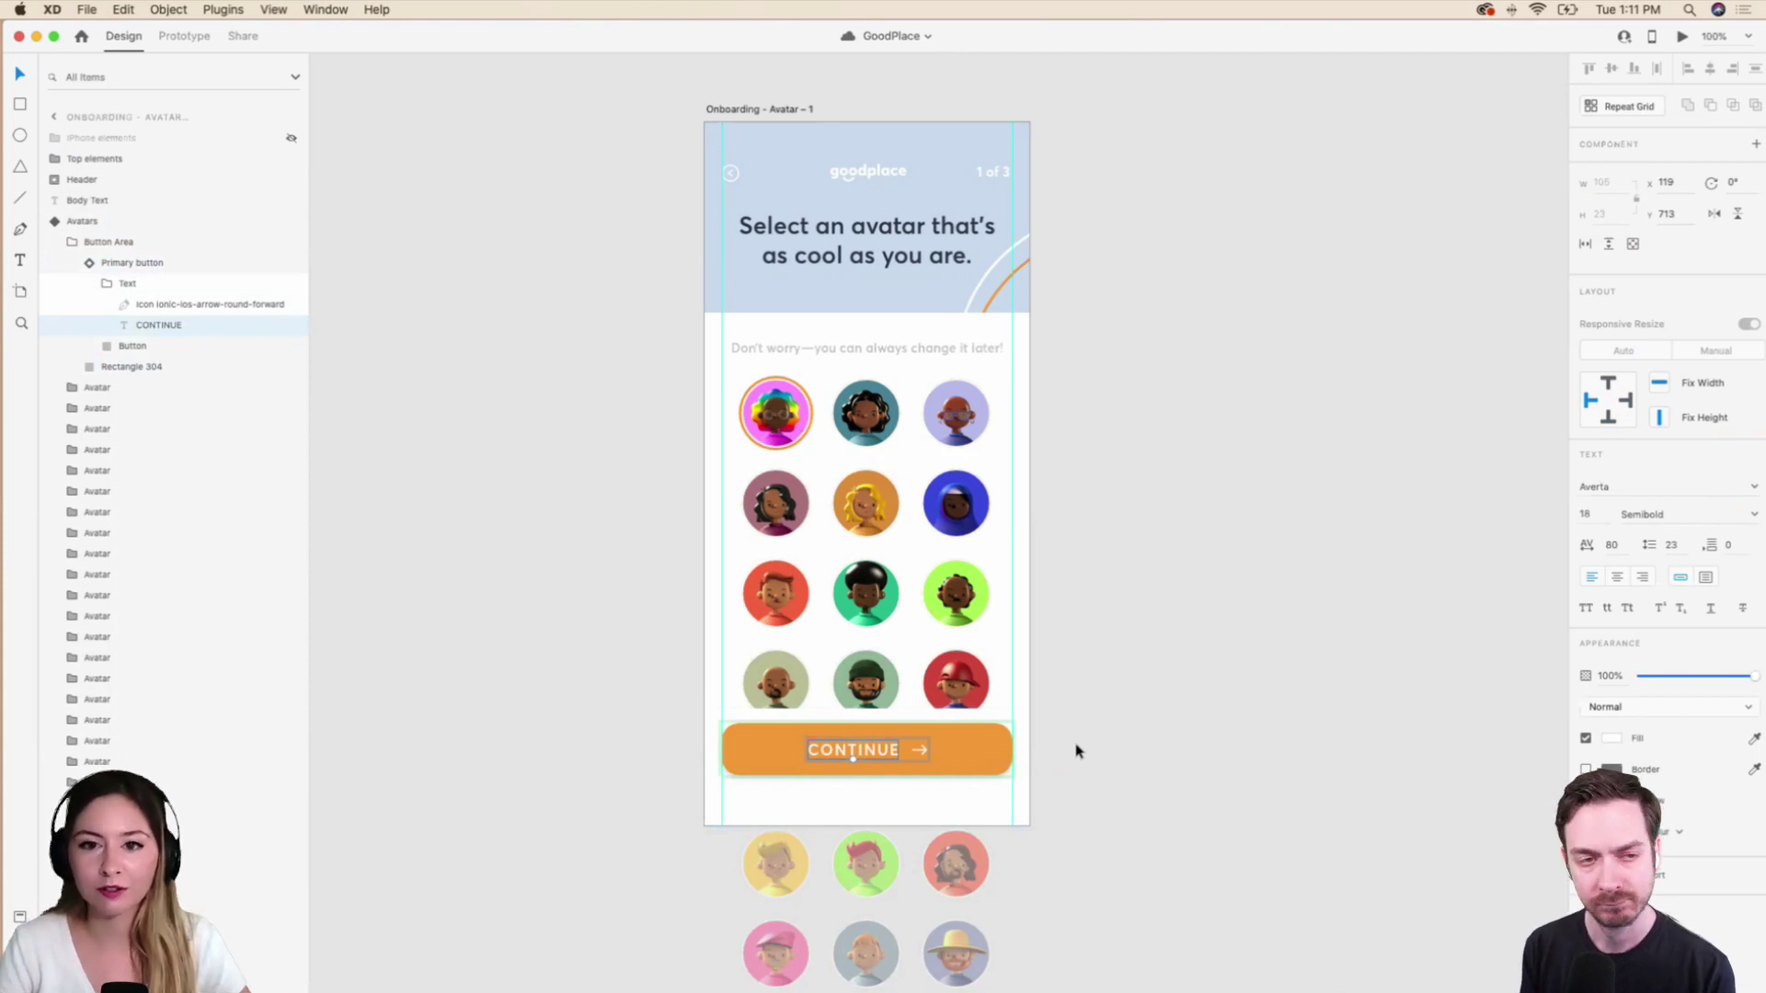
double_click(871, 753)
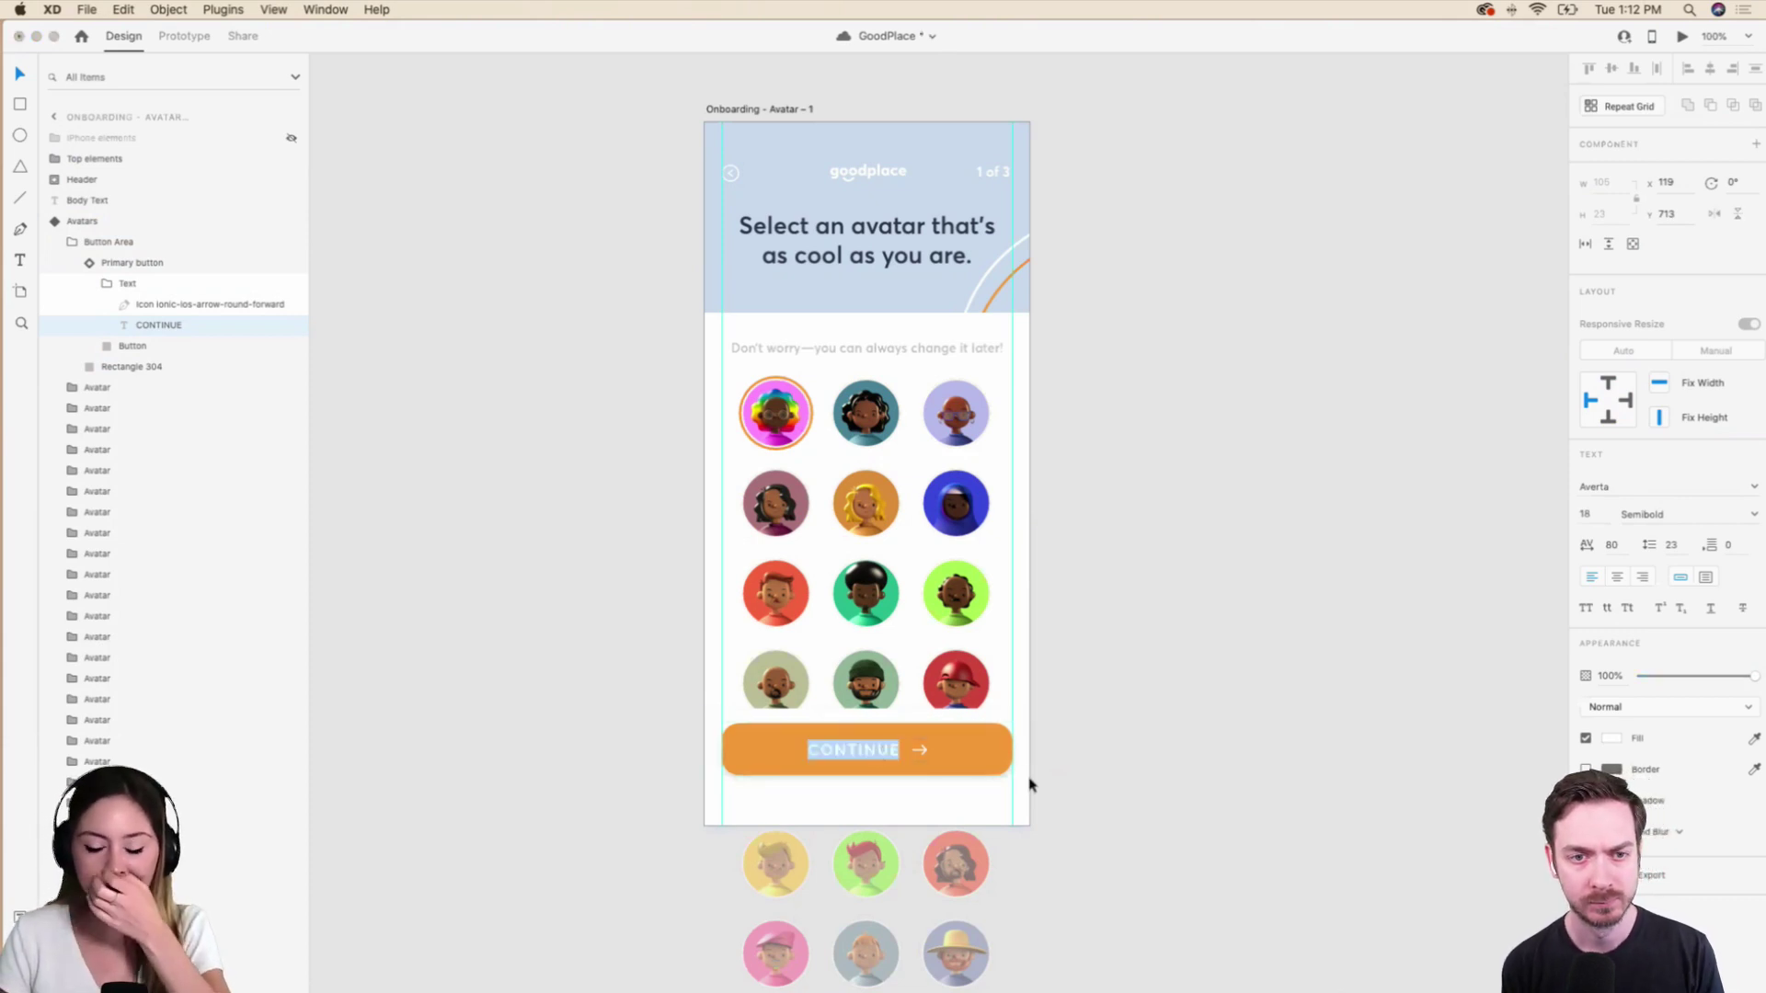
key(Escape)
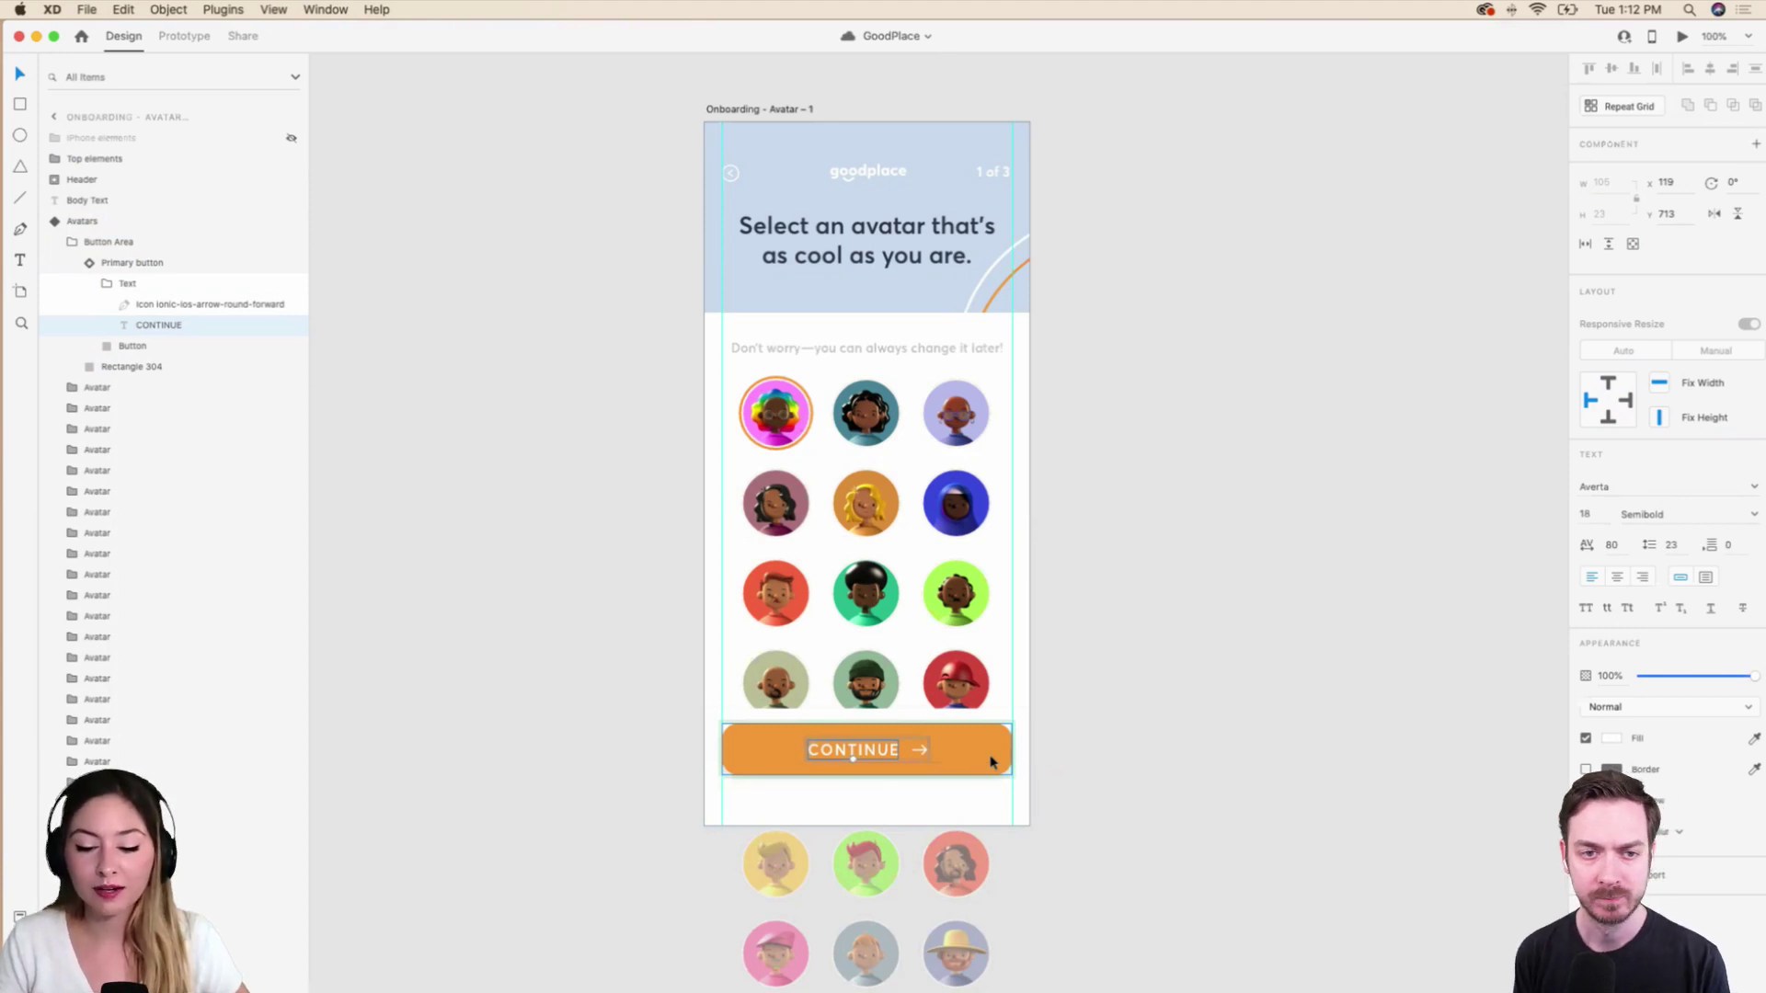
click(918, 751)
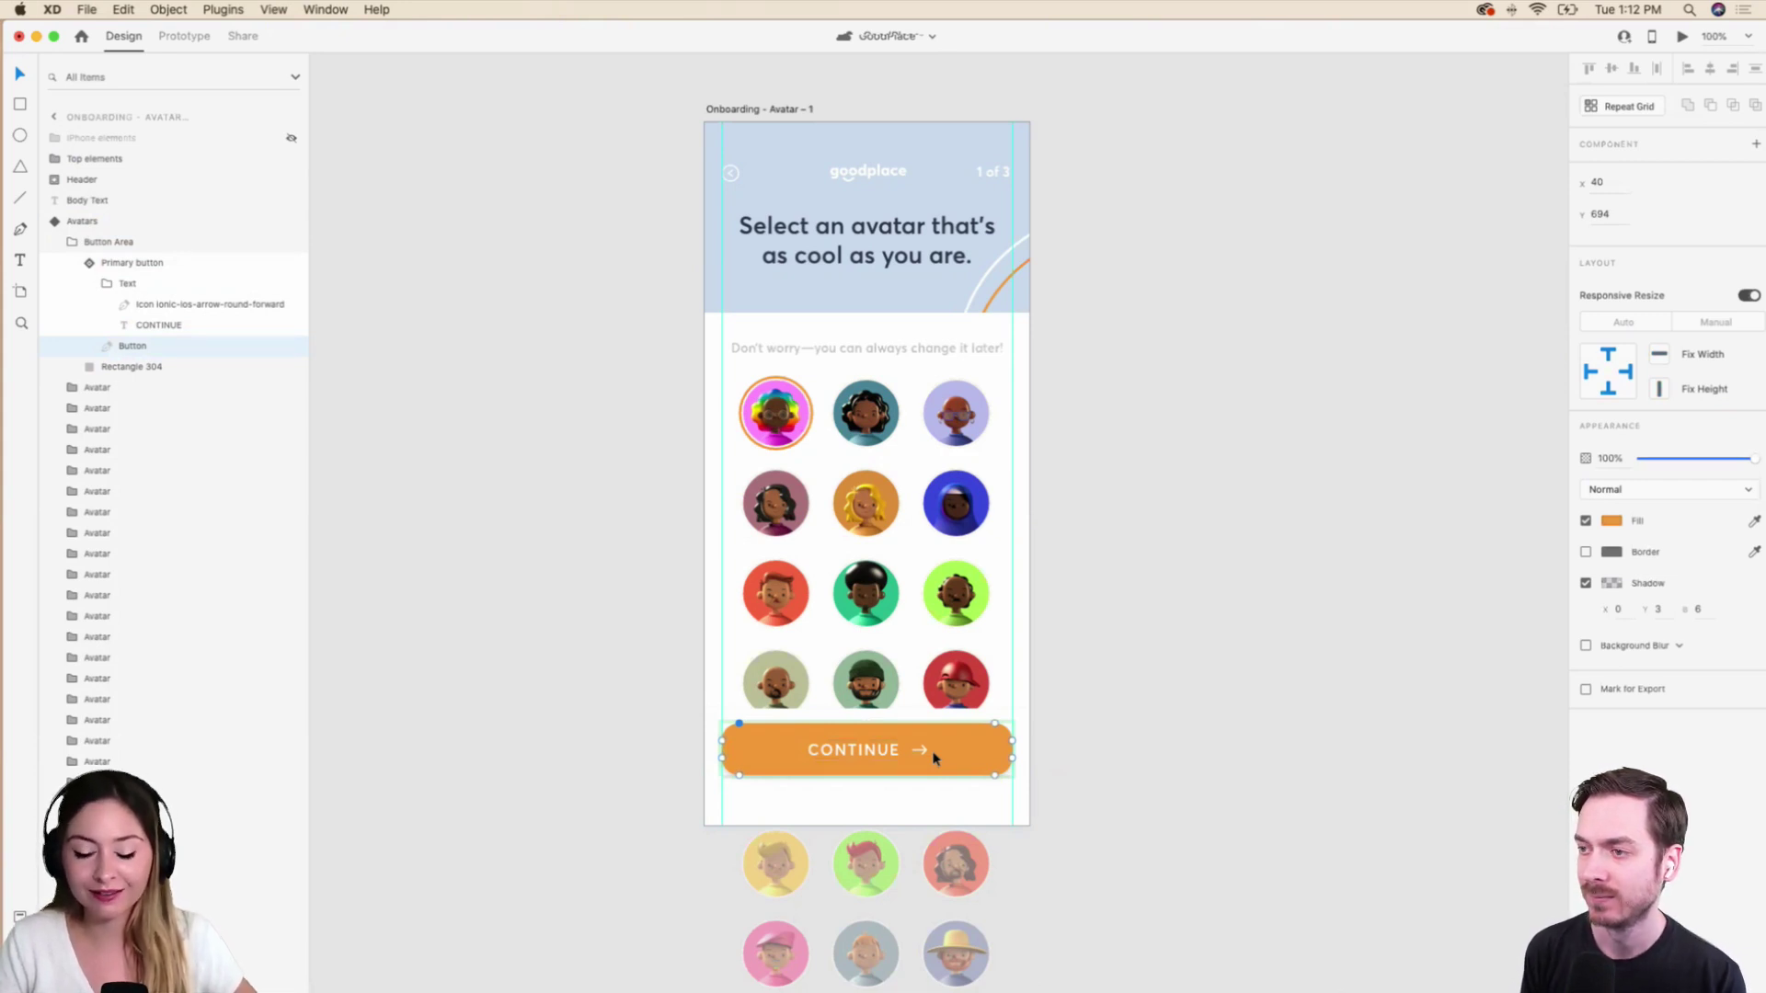
click(881, 763)
double_click(881, 762)
scroll(1175, 681, right, 10)
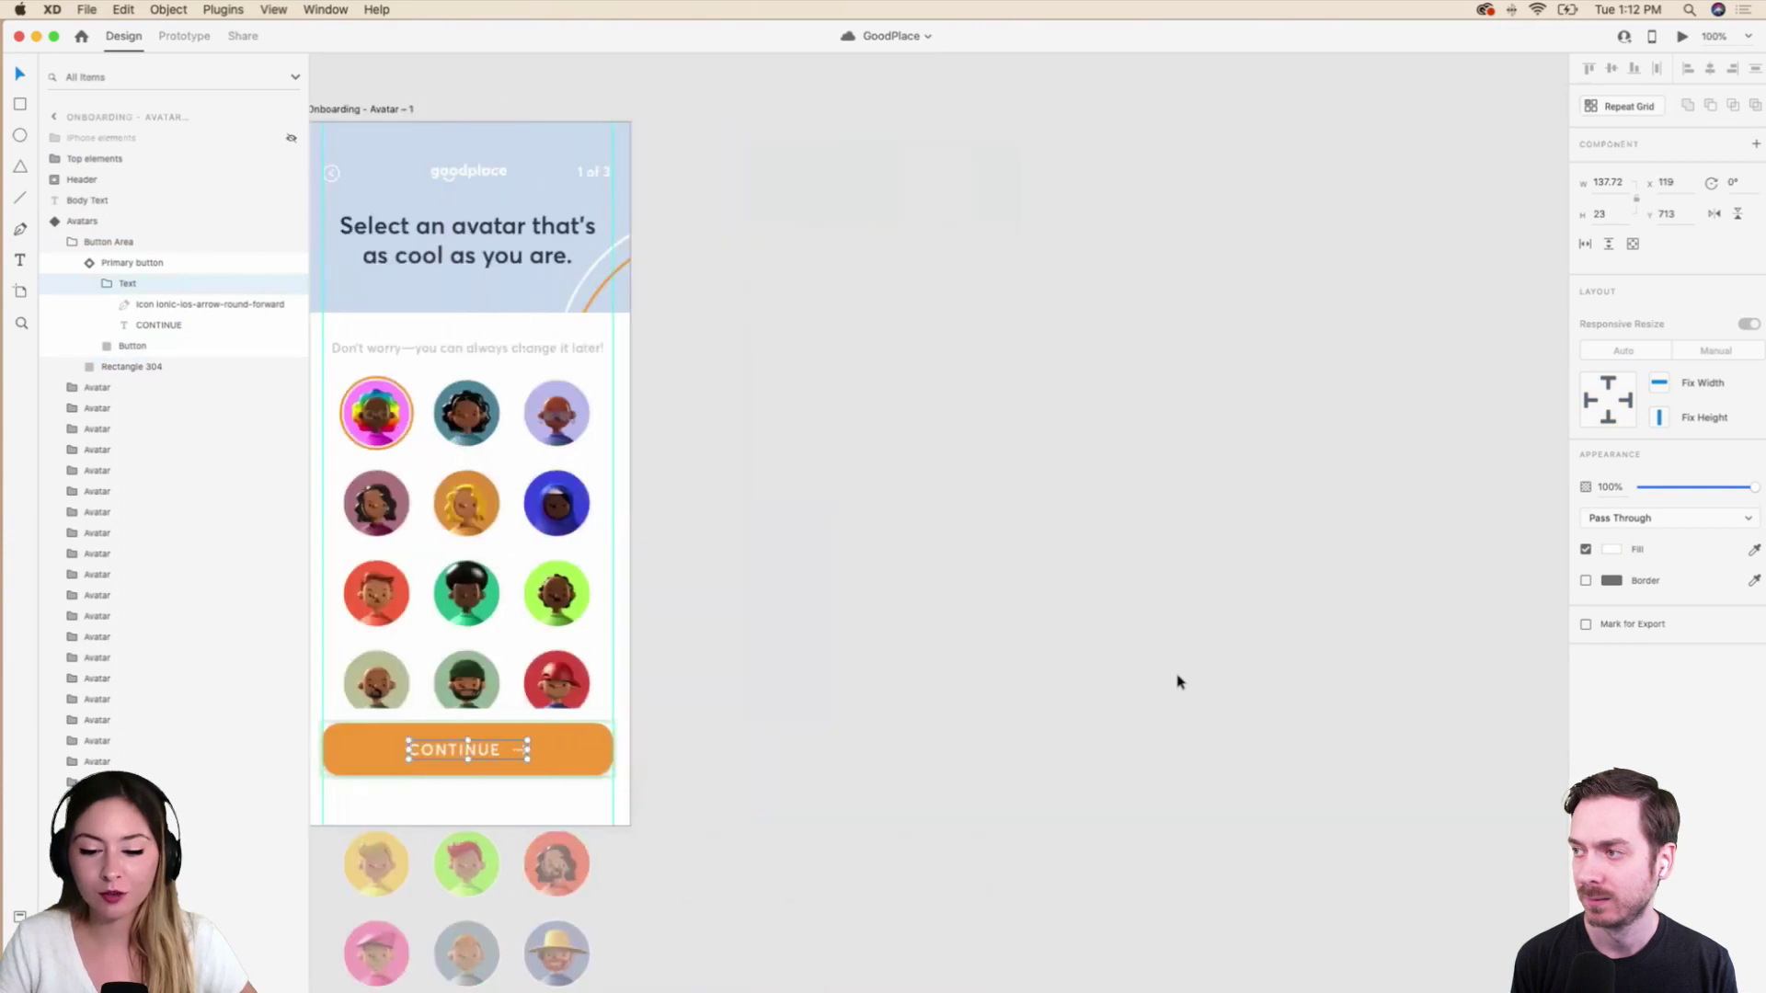
click(20, 104)
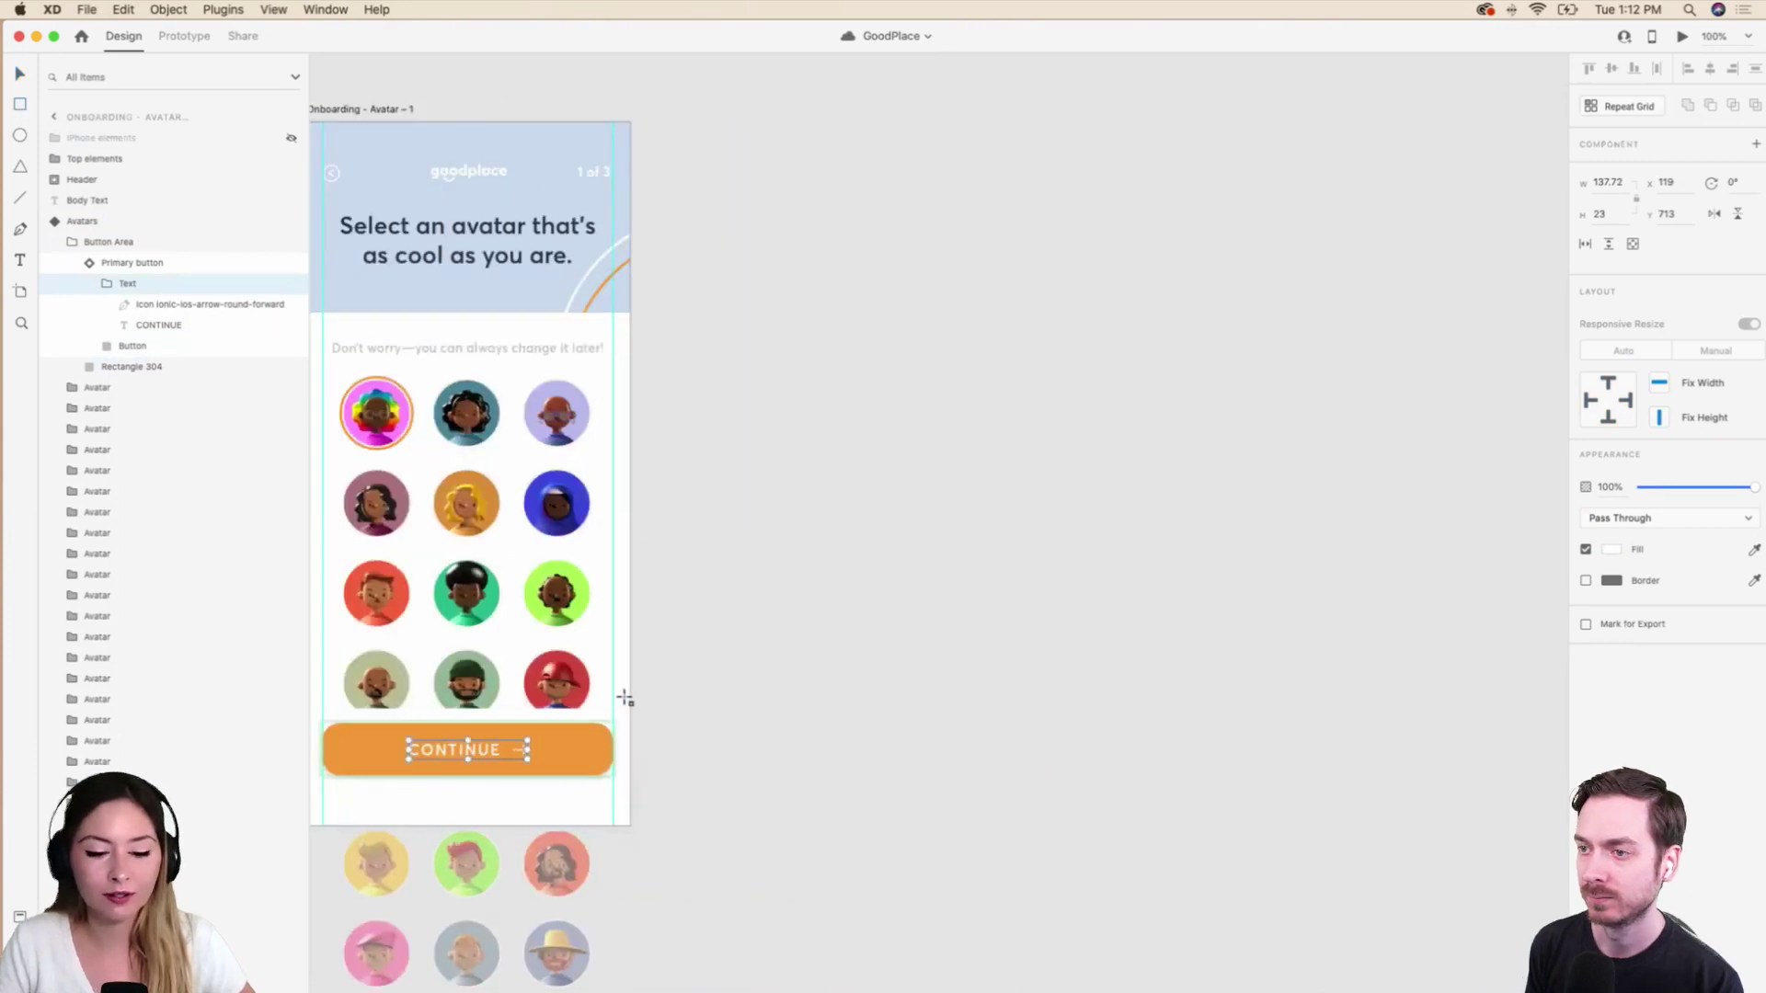
mouse_move(647, 724)
mouse_down()
mouse_move(695, 772)
mouse_move(960, 784)
mouse_up()
key(super+x)
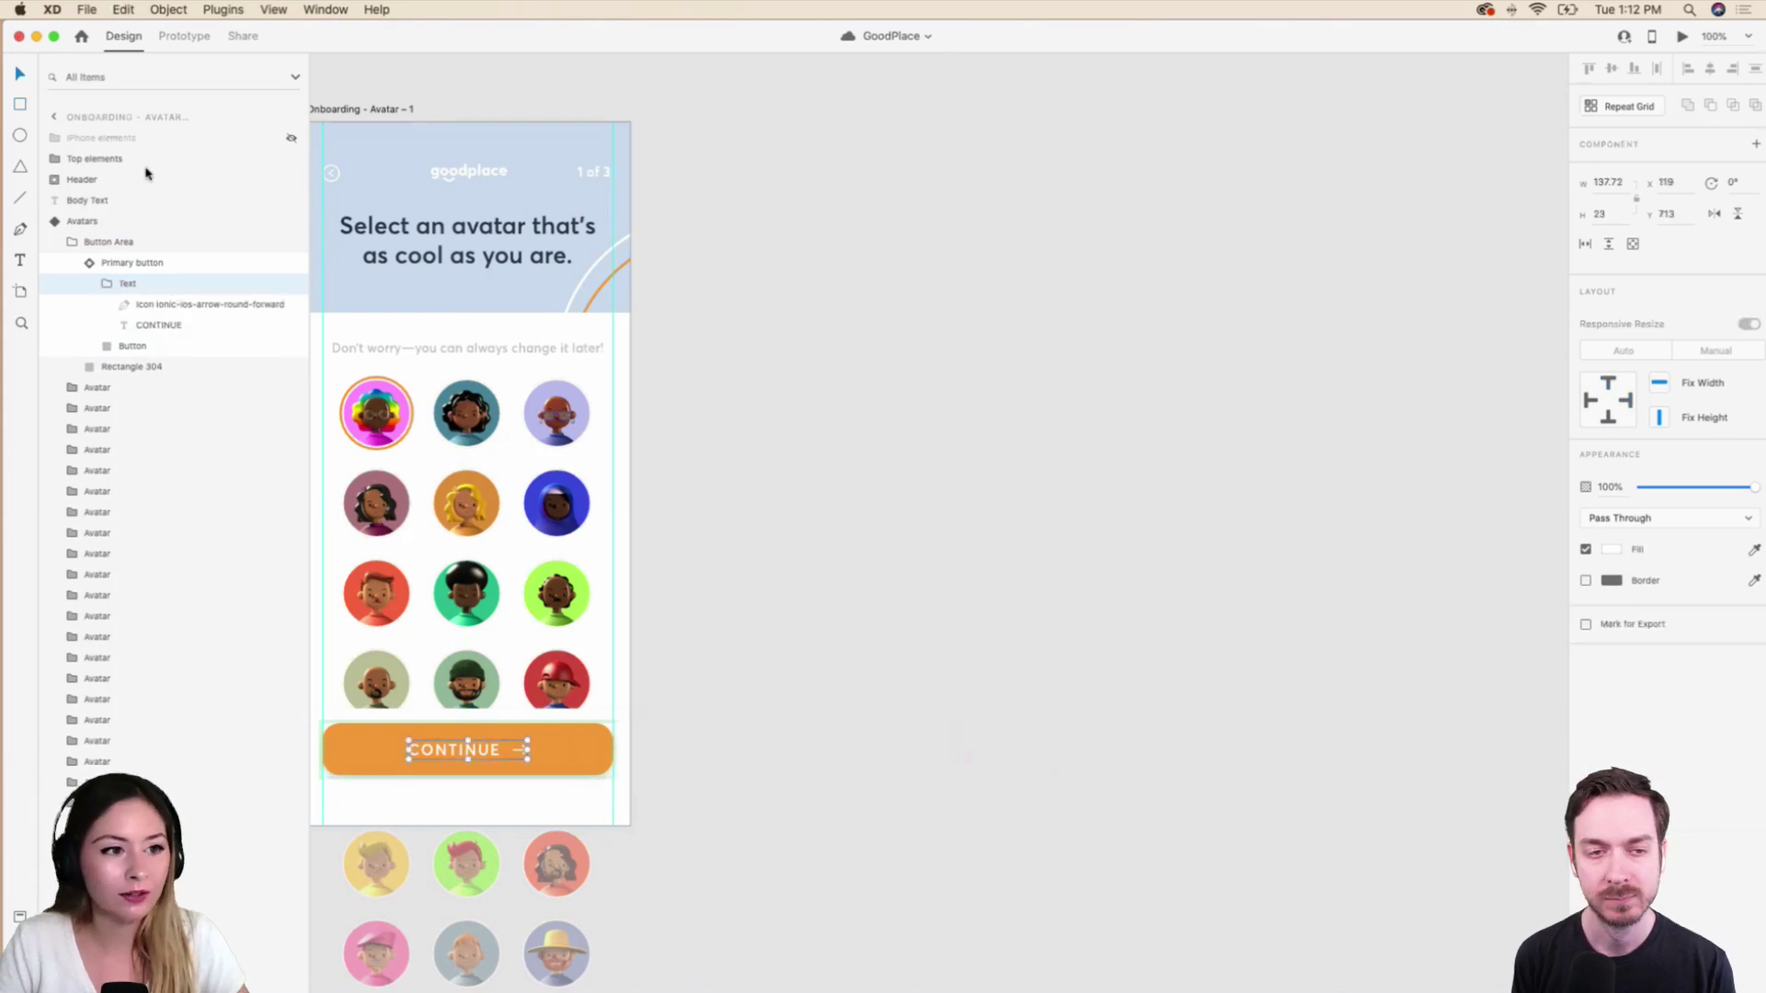
Draw a rectangle about 274 by 67 on the pasteboard, just right of the artboard and level with the CONTINUE button.
click(129, 138)
click(16, 107)
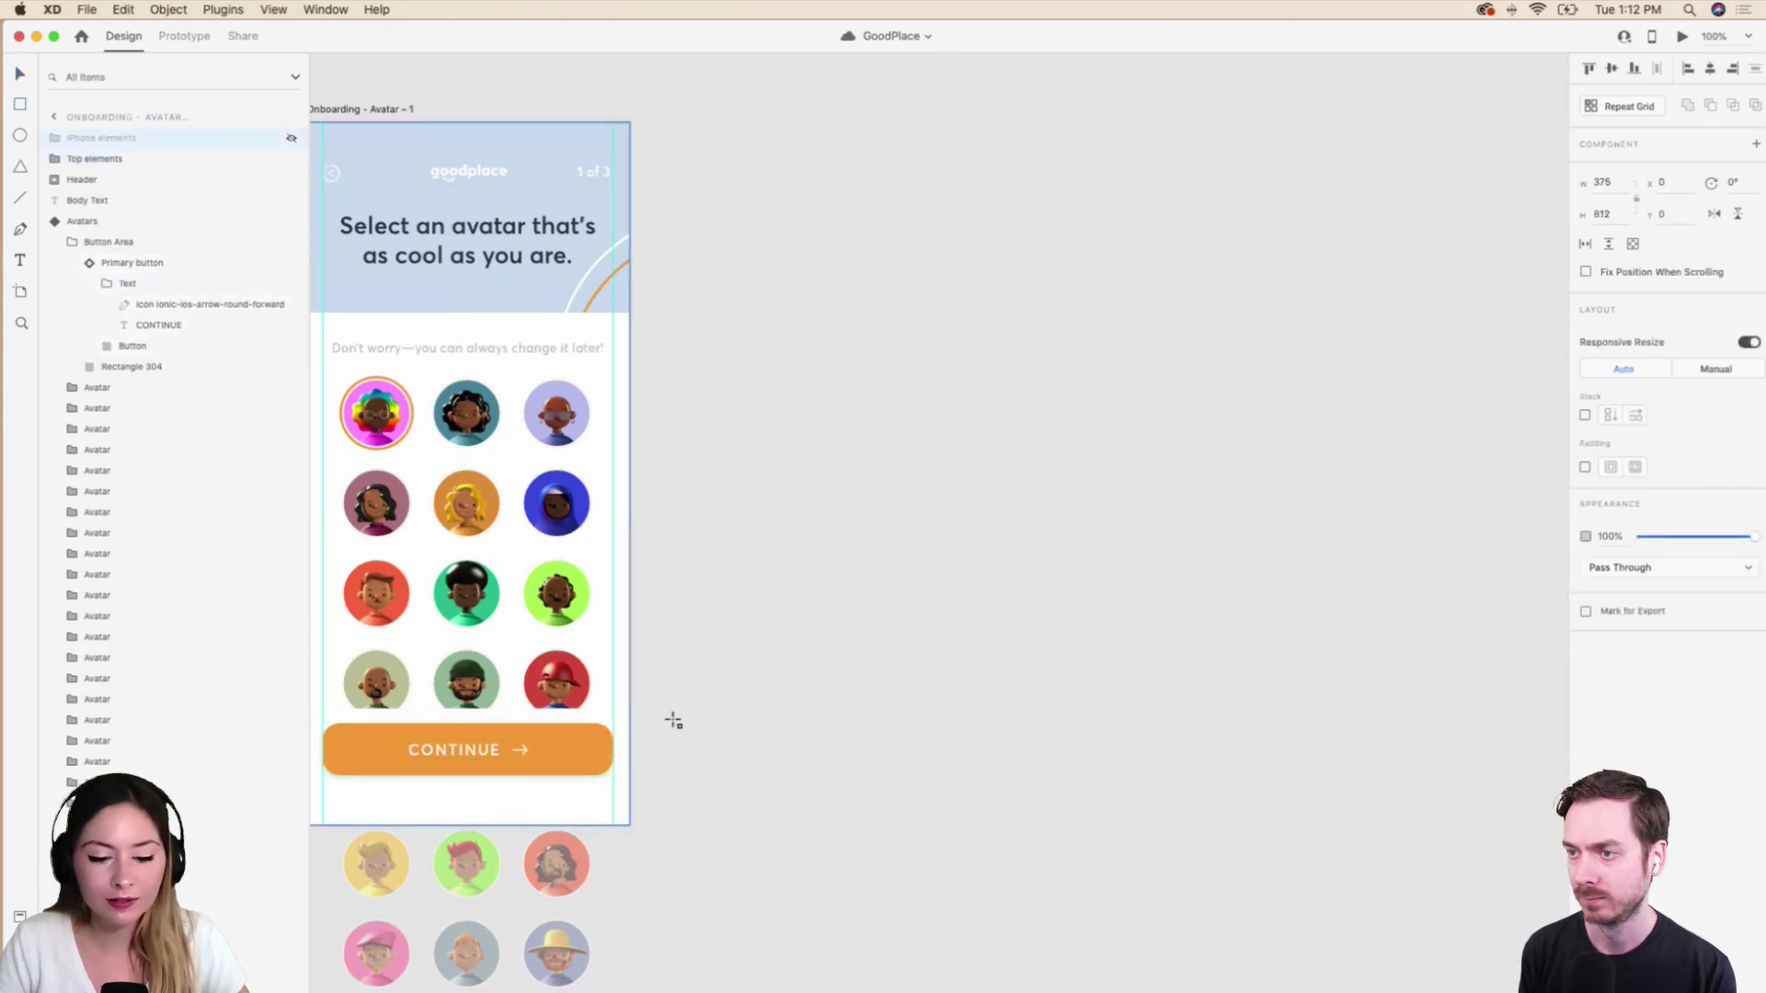
mouse_move(662, 724)
mouse_down()
mouse_move(714, 775)
mouse_move(899, 781)
mouse_up()
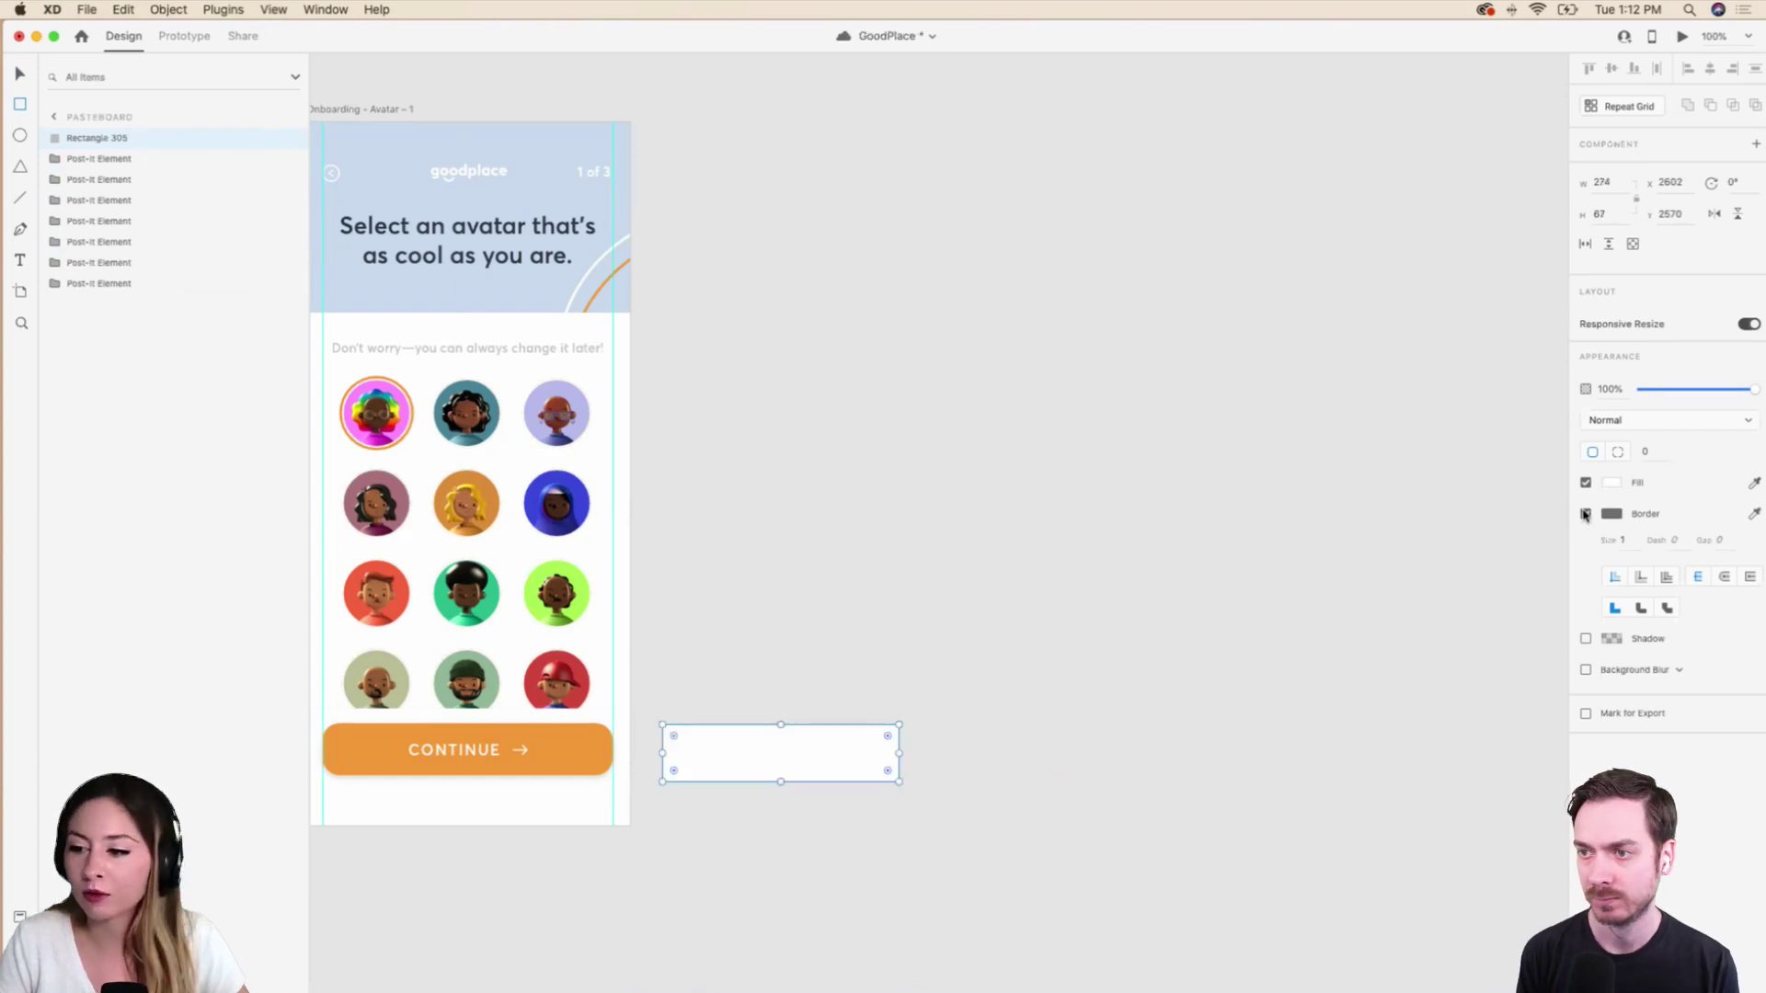
Fill the pasteboard rectangle with the orange brand swatch and rename its layer as button.
click(1612, 483)
click(1456, 583)
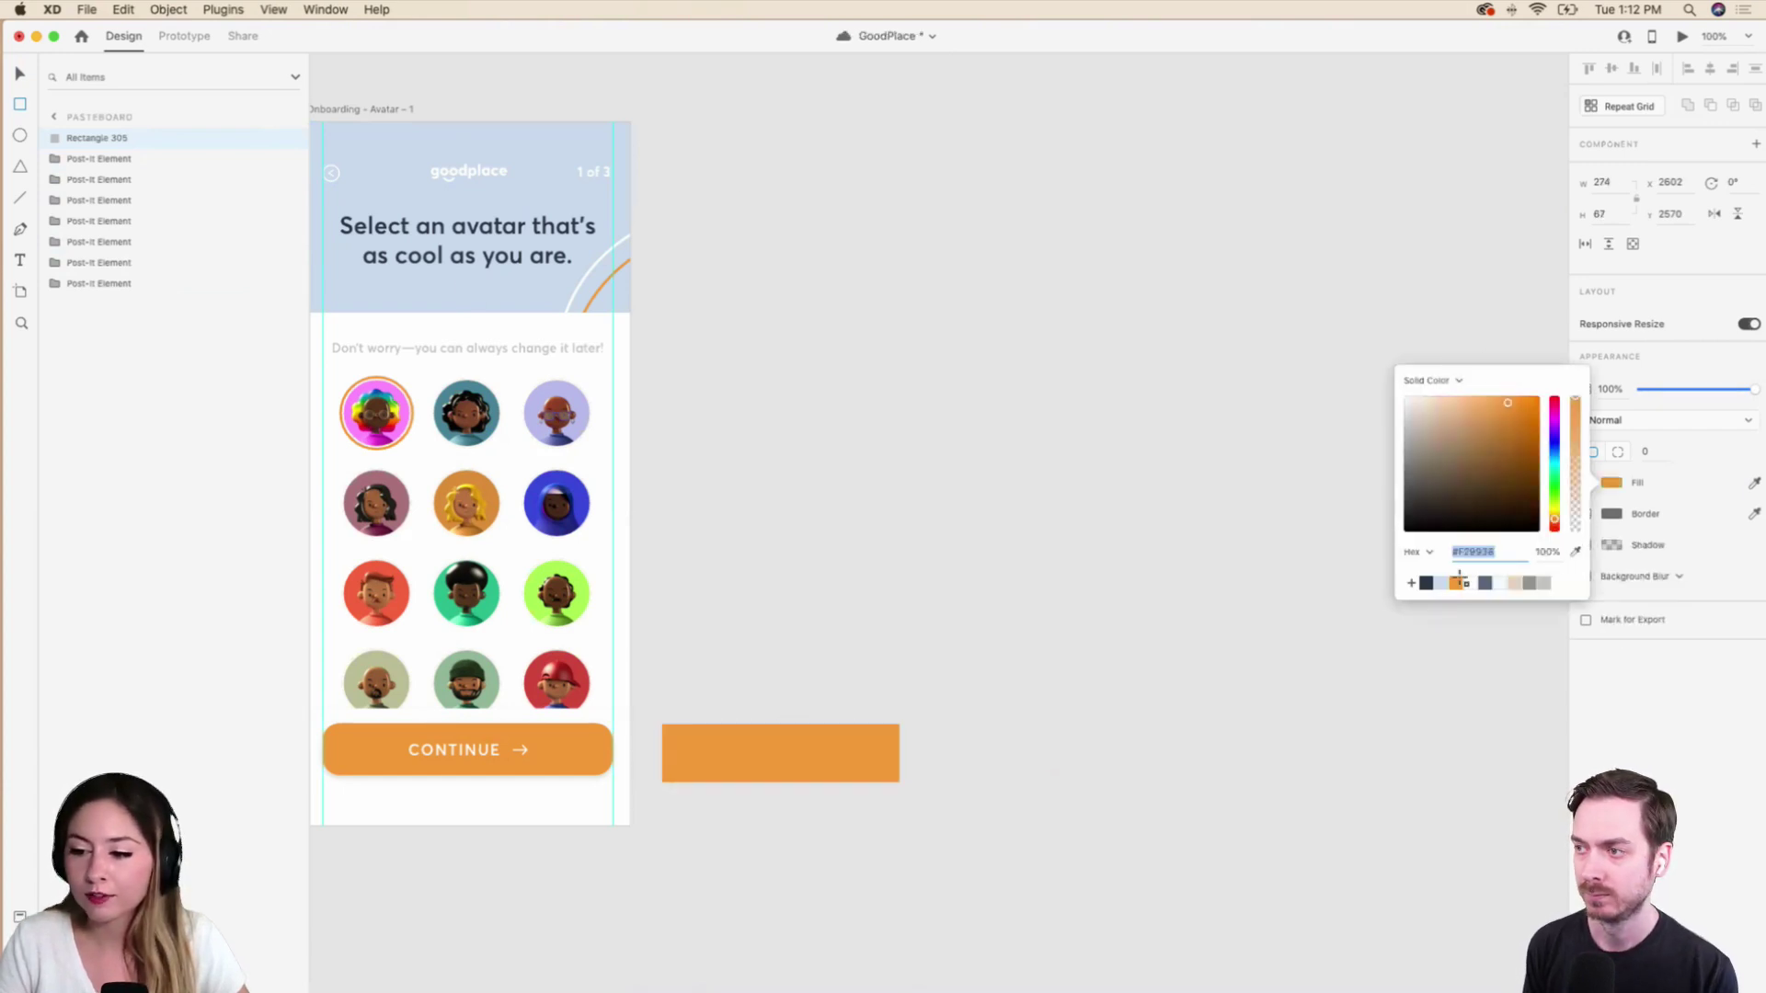
click(123, 138)
double_click(122, 138)
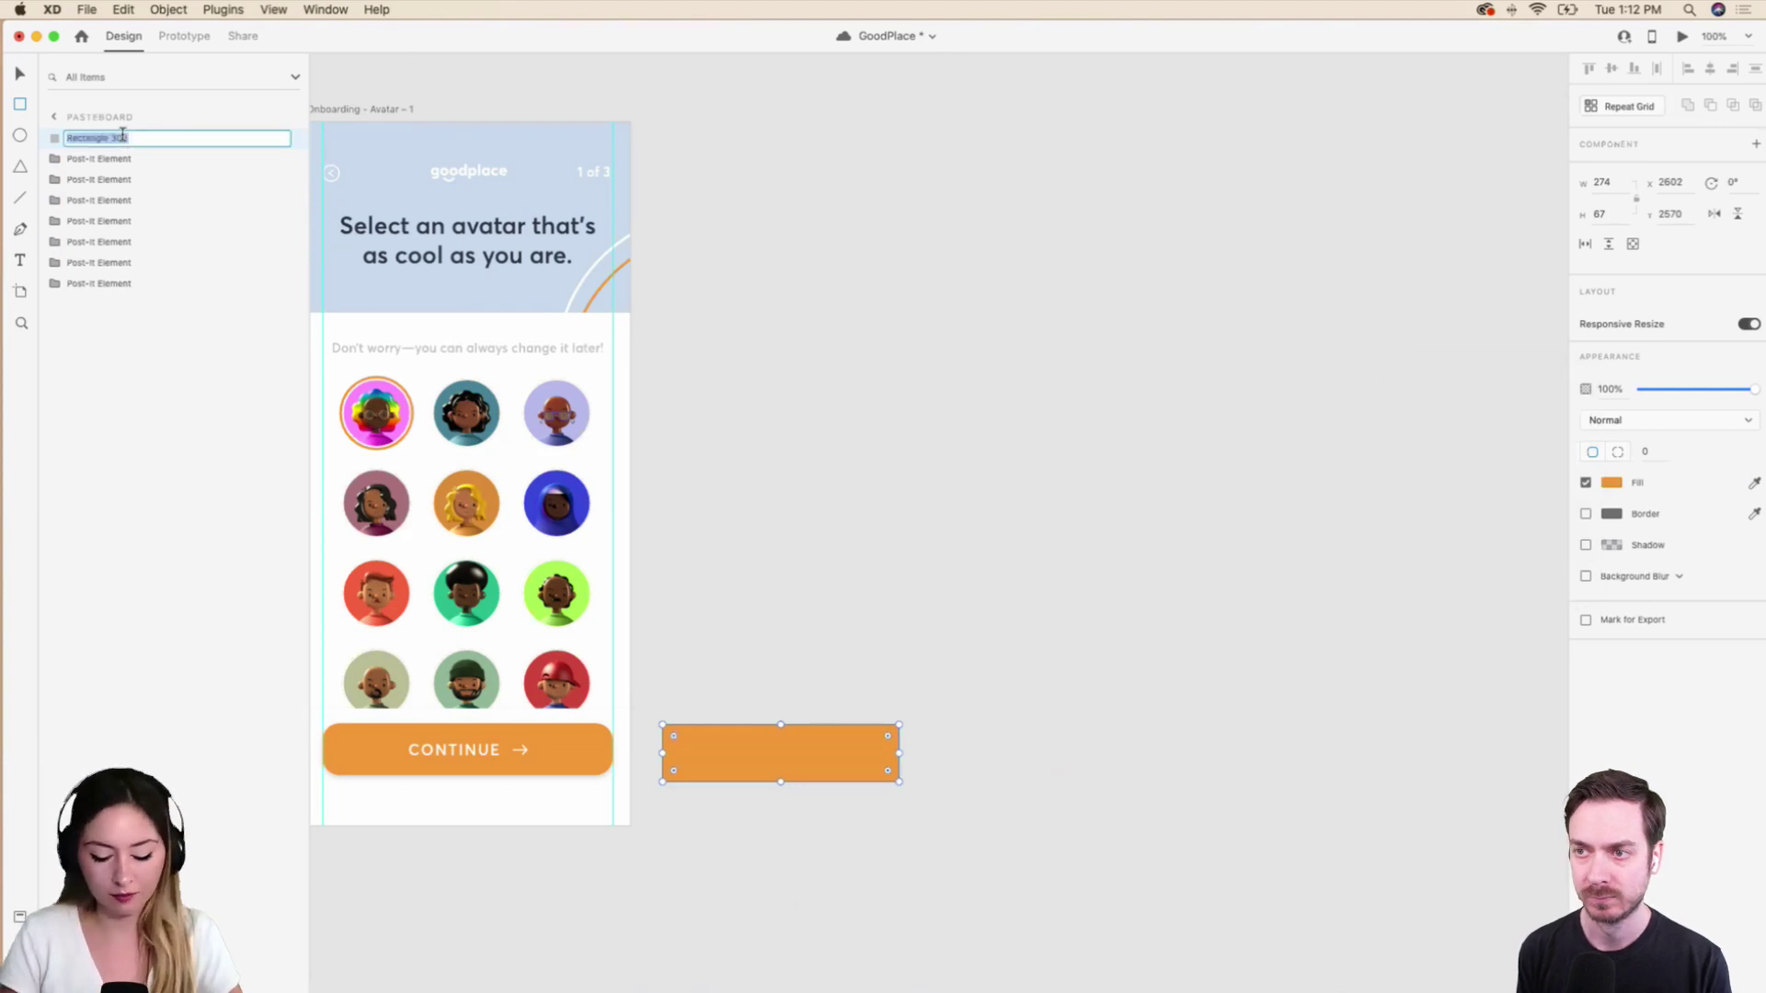
text(button)
key(Return)
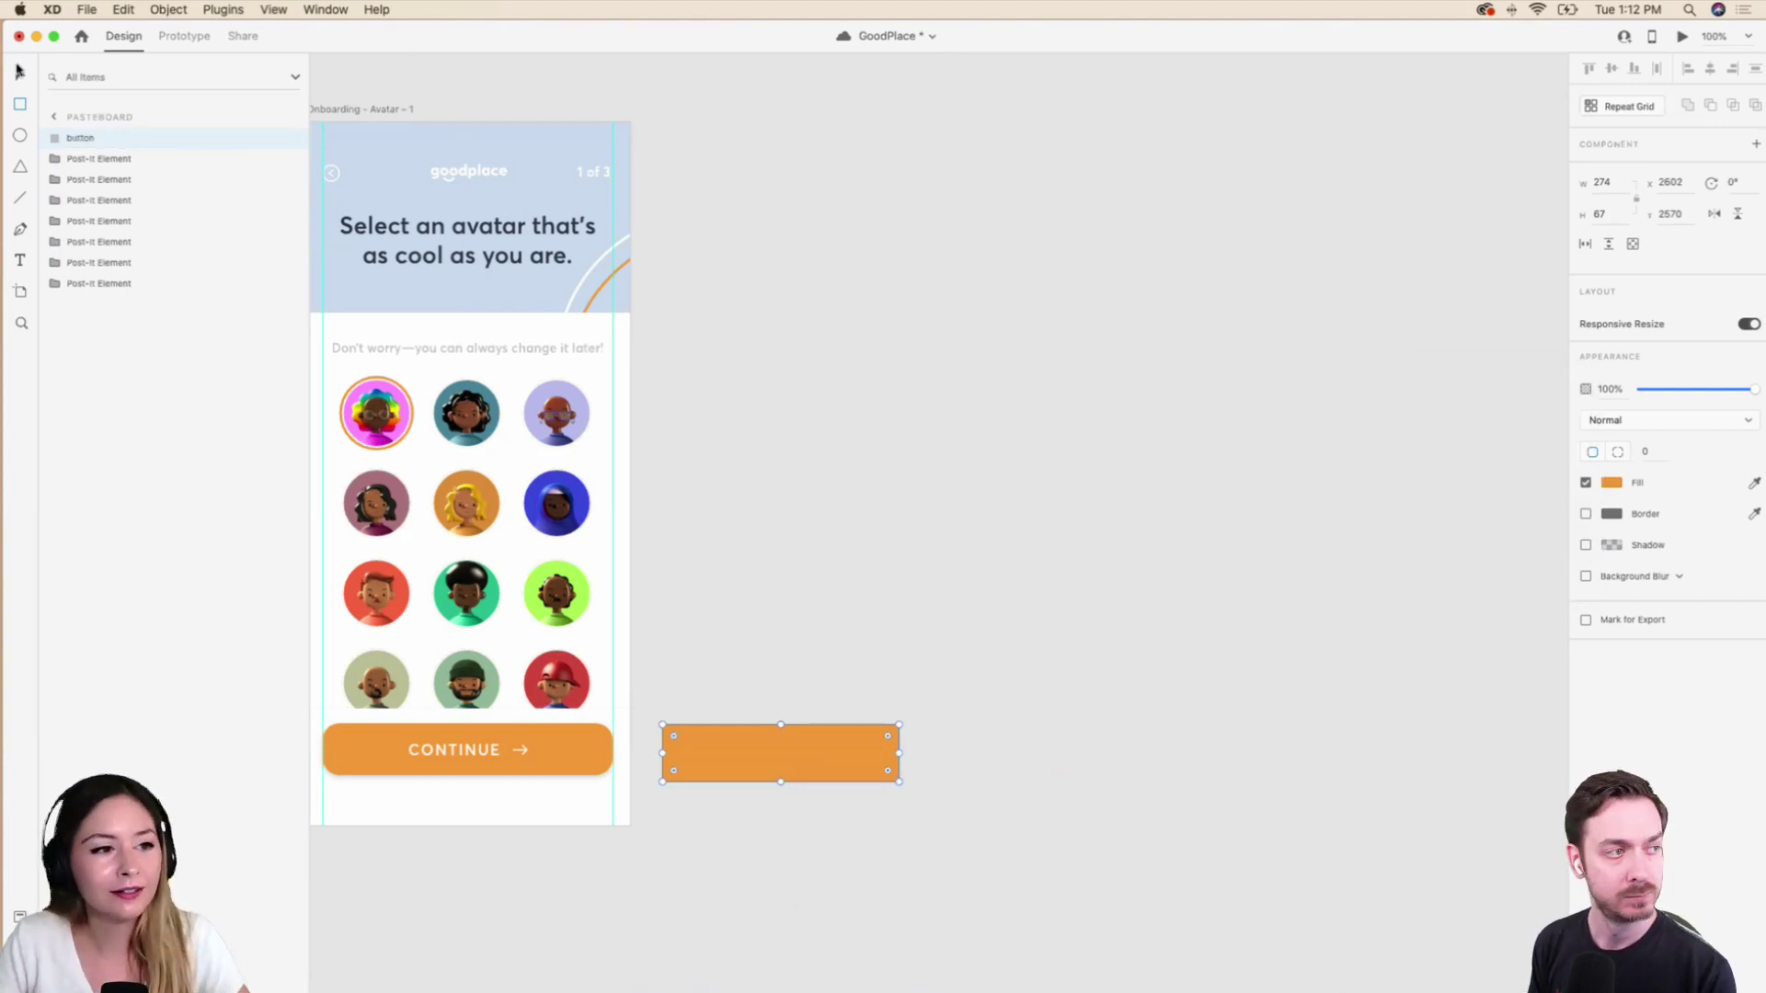
Add a white text label reading "Button" on top of the orange rectangle.
click(20, 261)
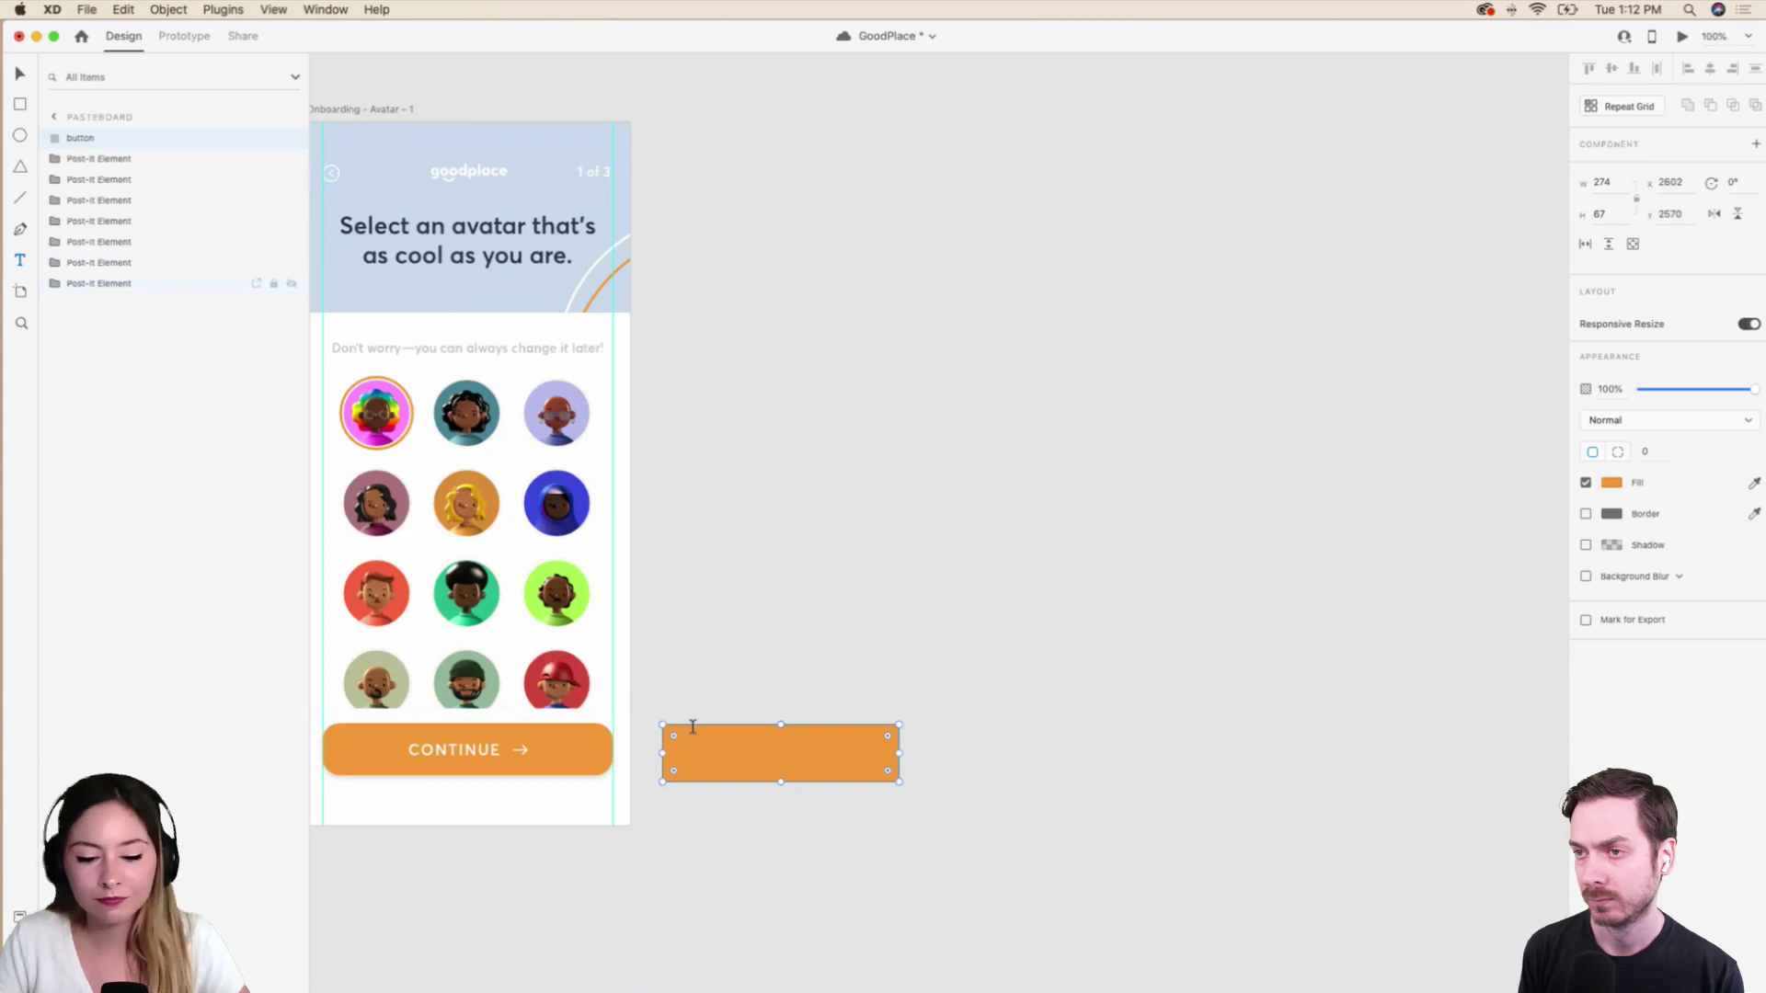
click(739, 755)
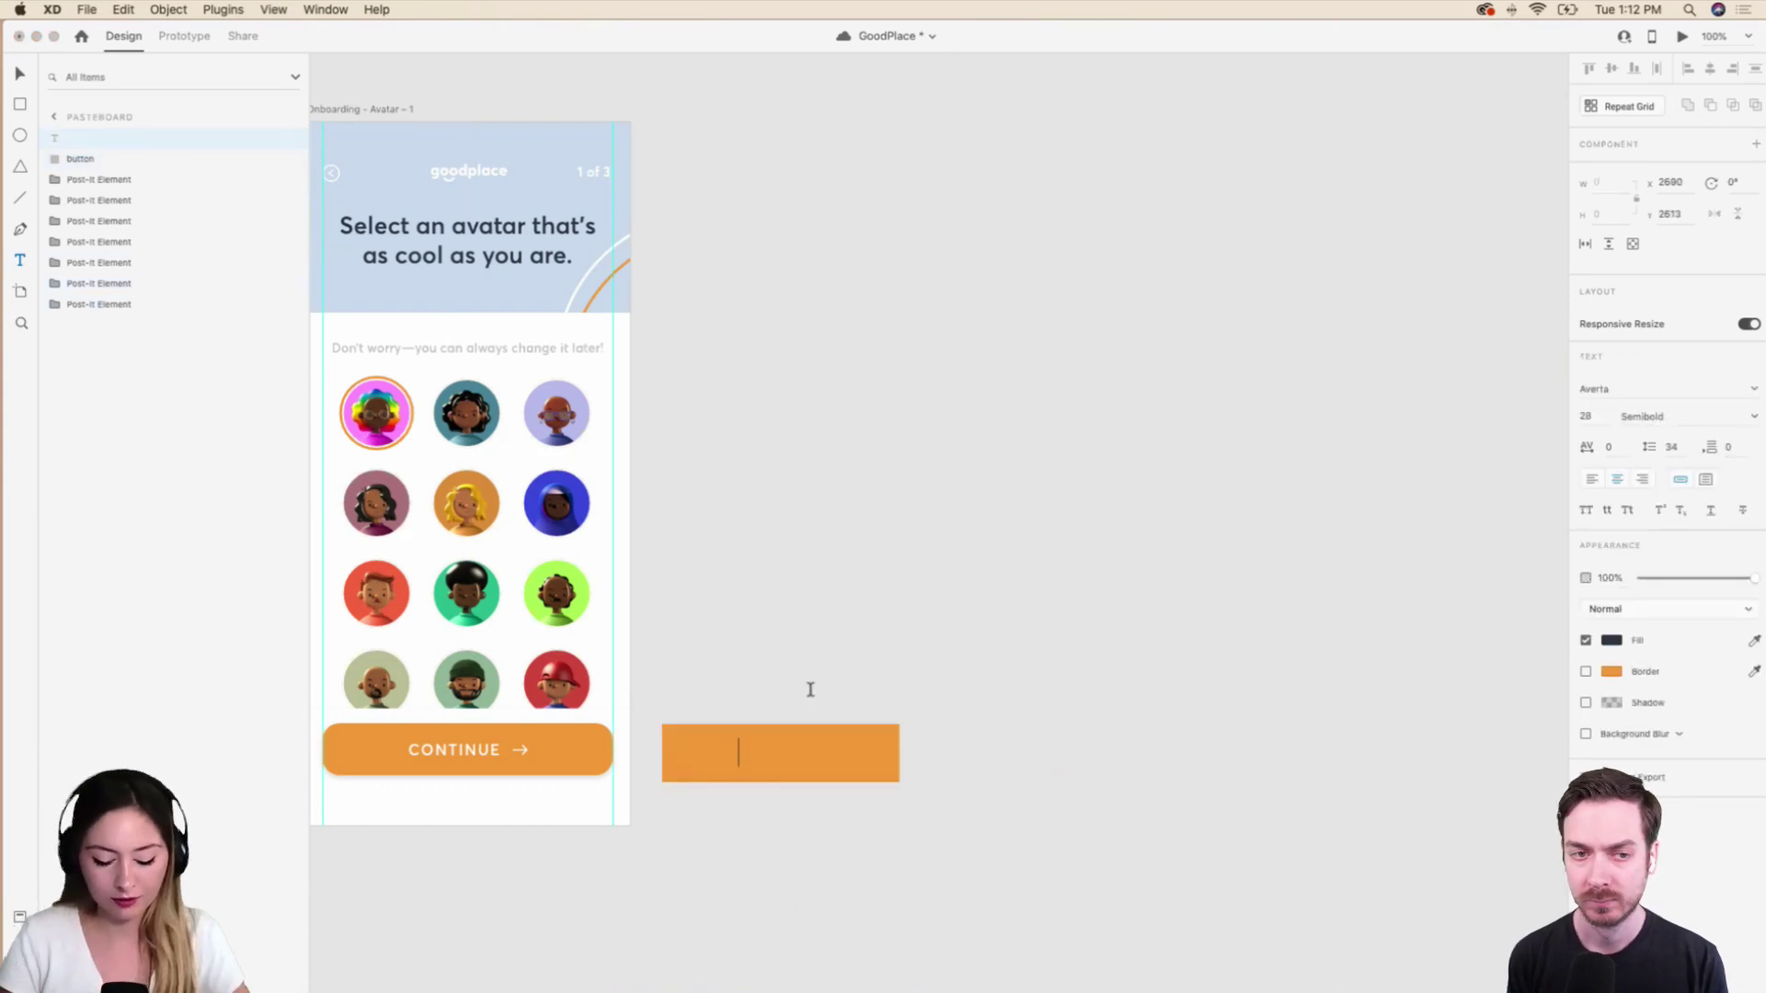
text(Button)
key(super+a)
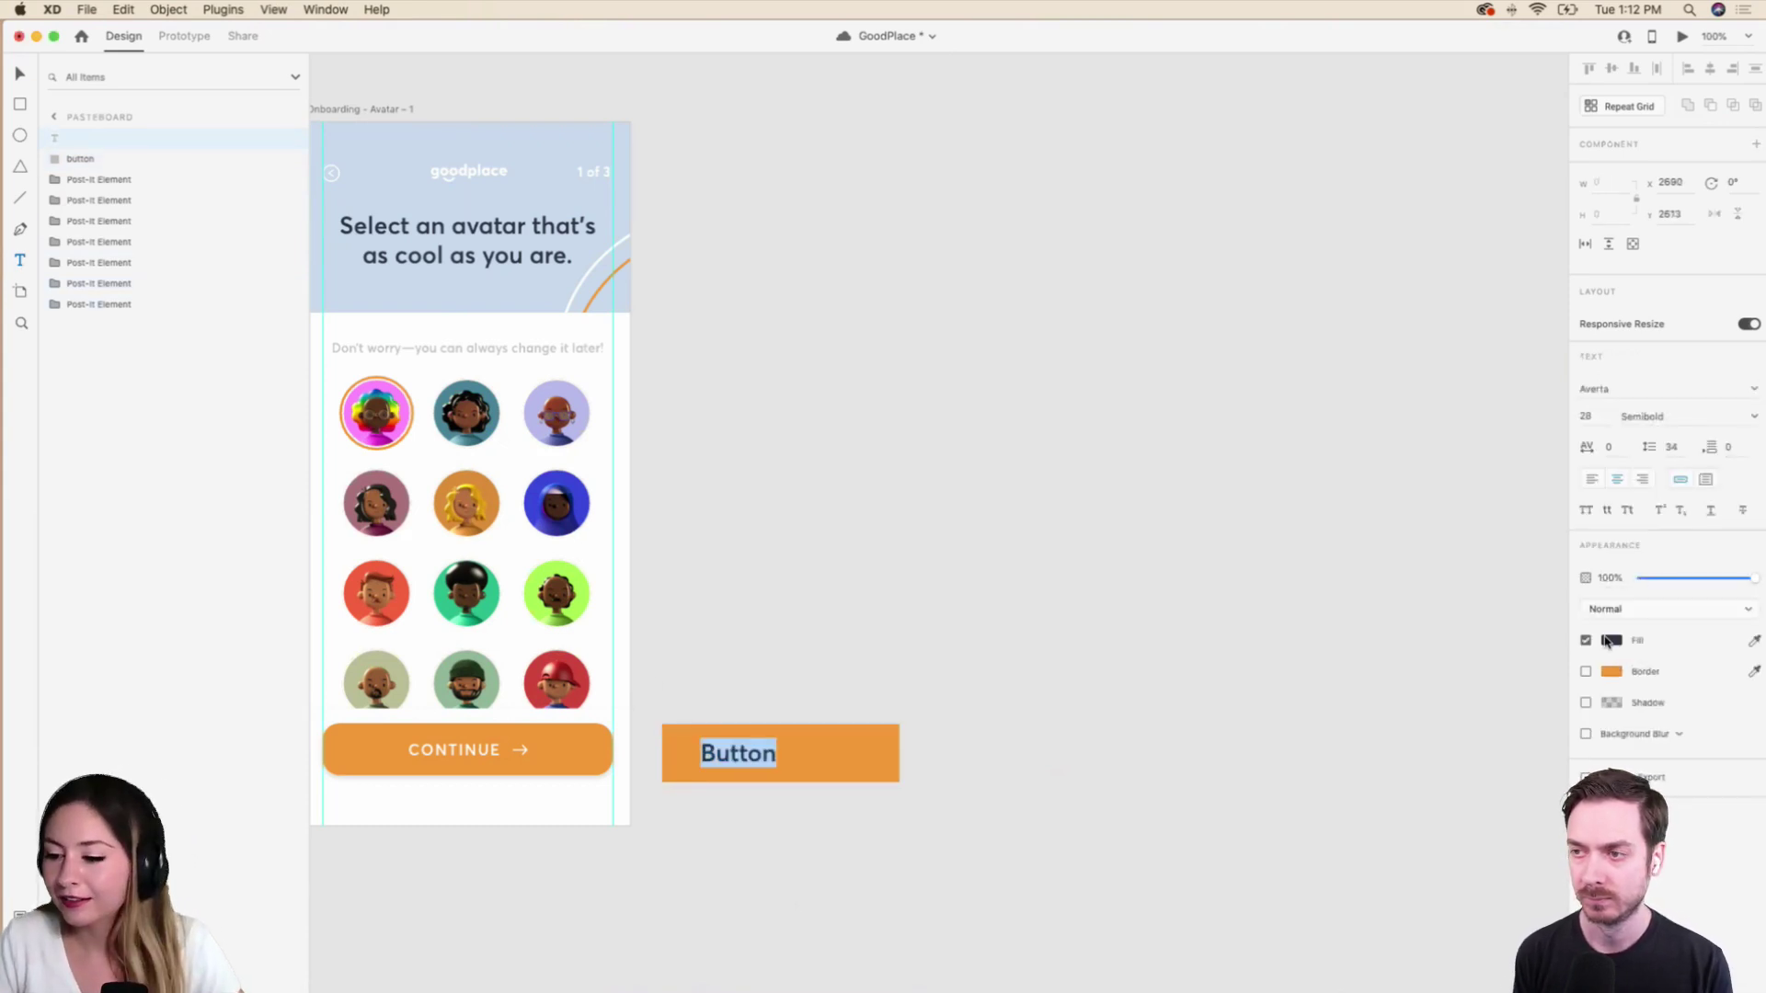
click(1609, 641)
click(1409, 543)
click(20, 73)
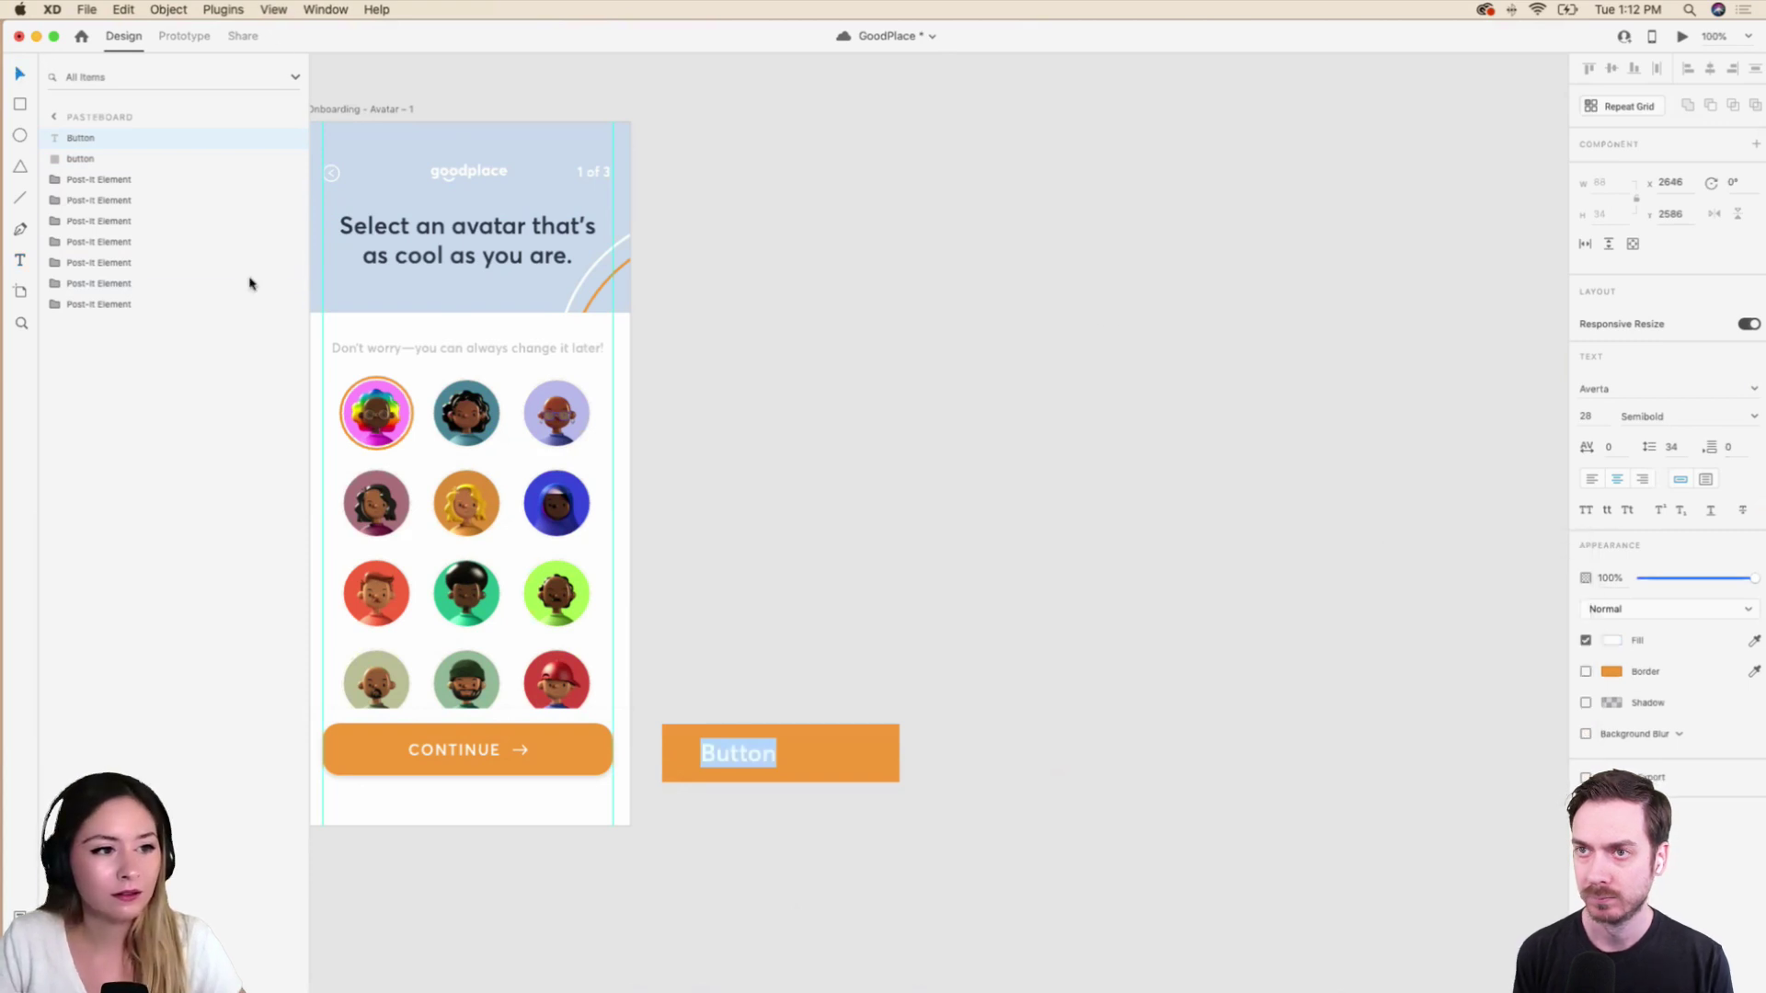
Centre the label horizontally on the orange rectangle and group the two under the name Button.
click(757, 773)
shift+click(775, 771)
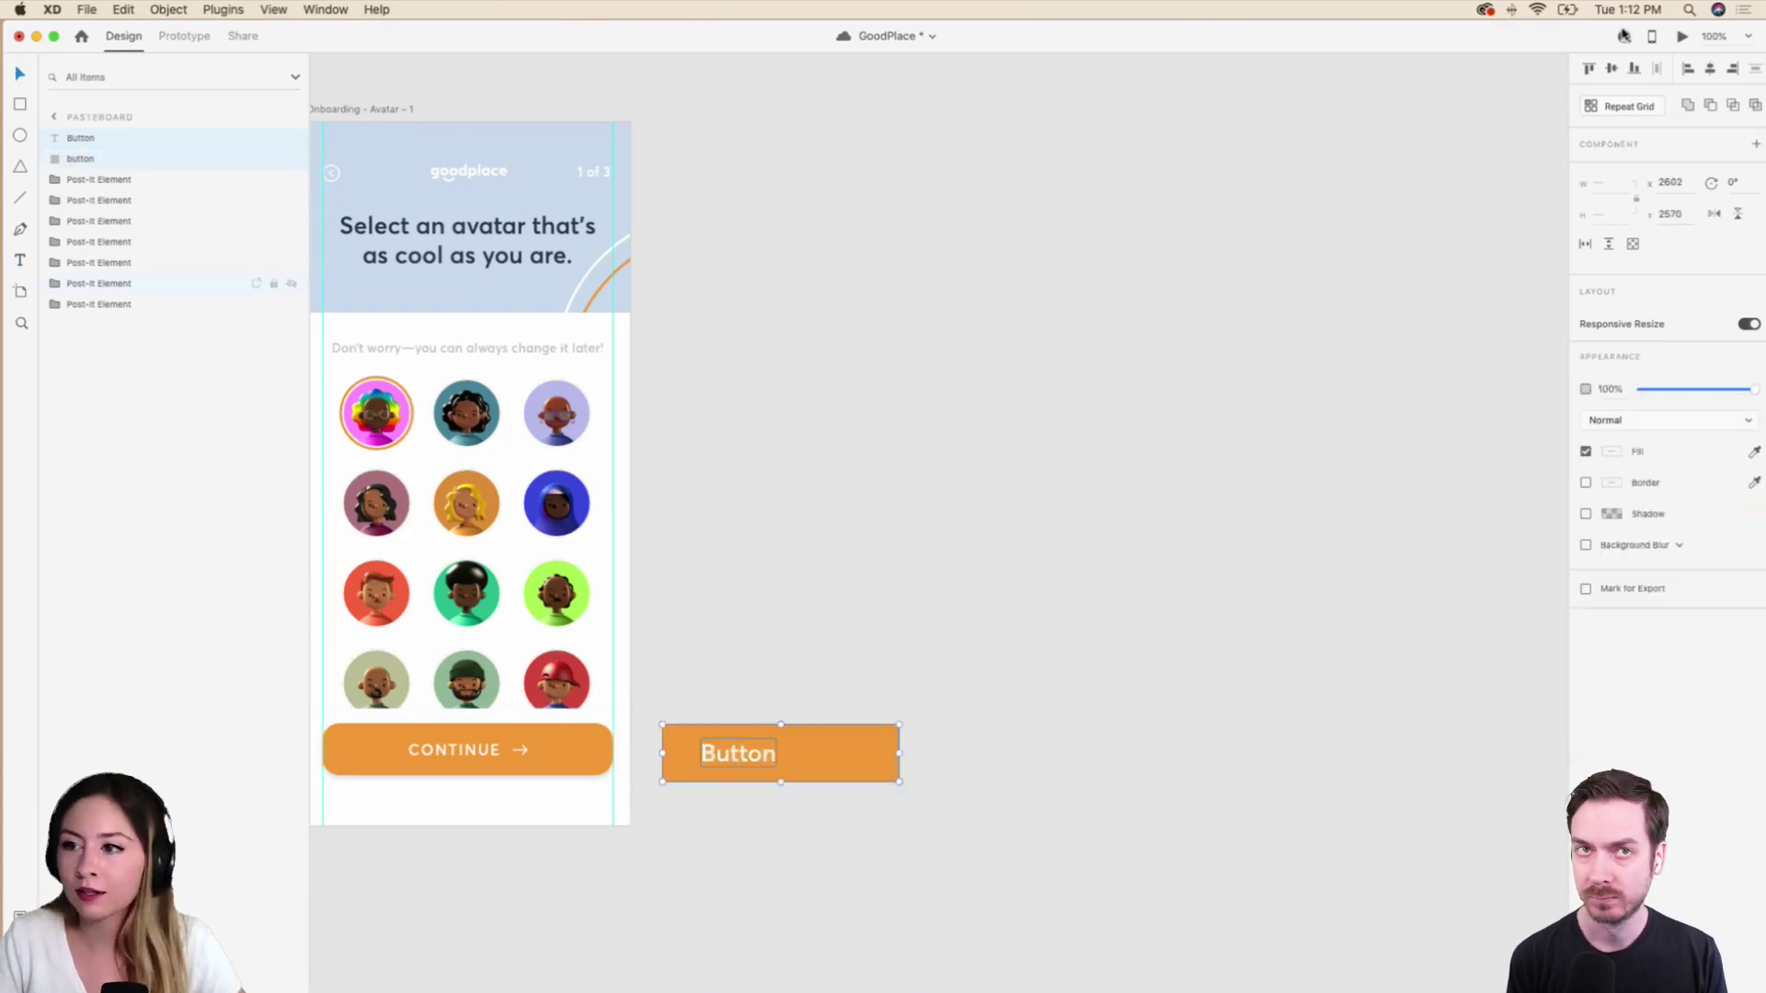
click(1710, 68)
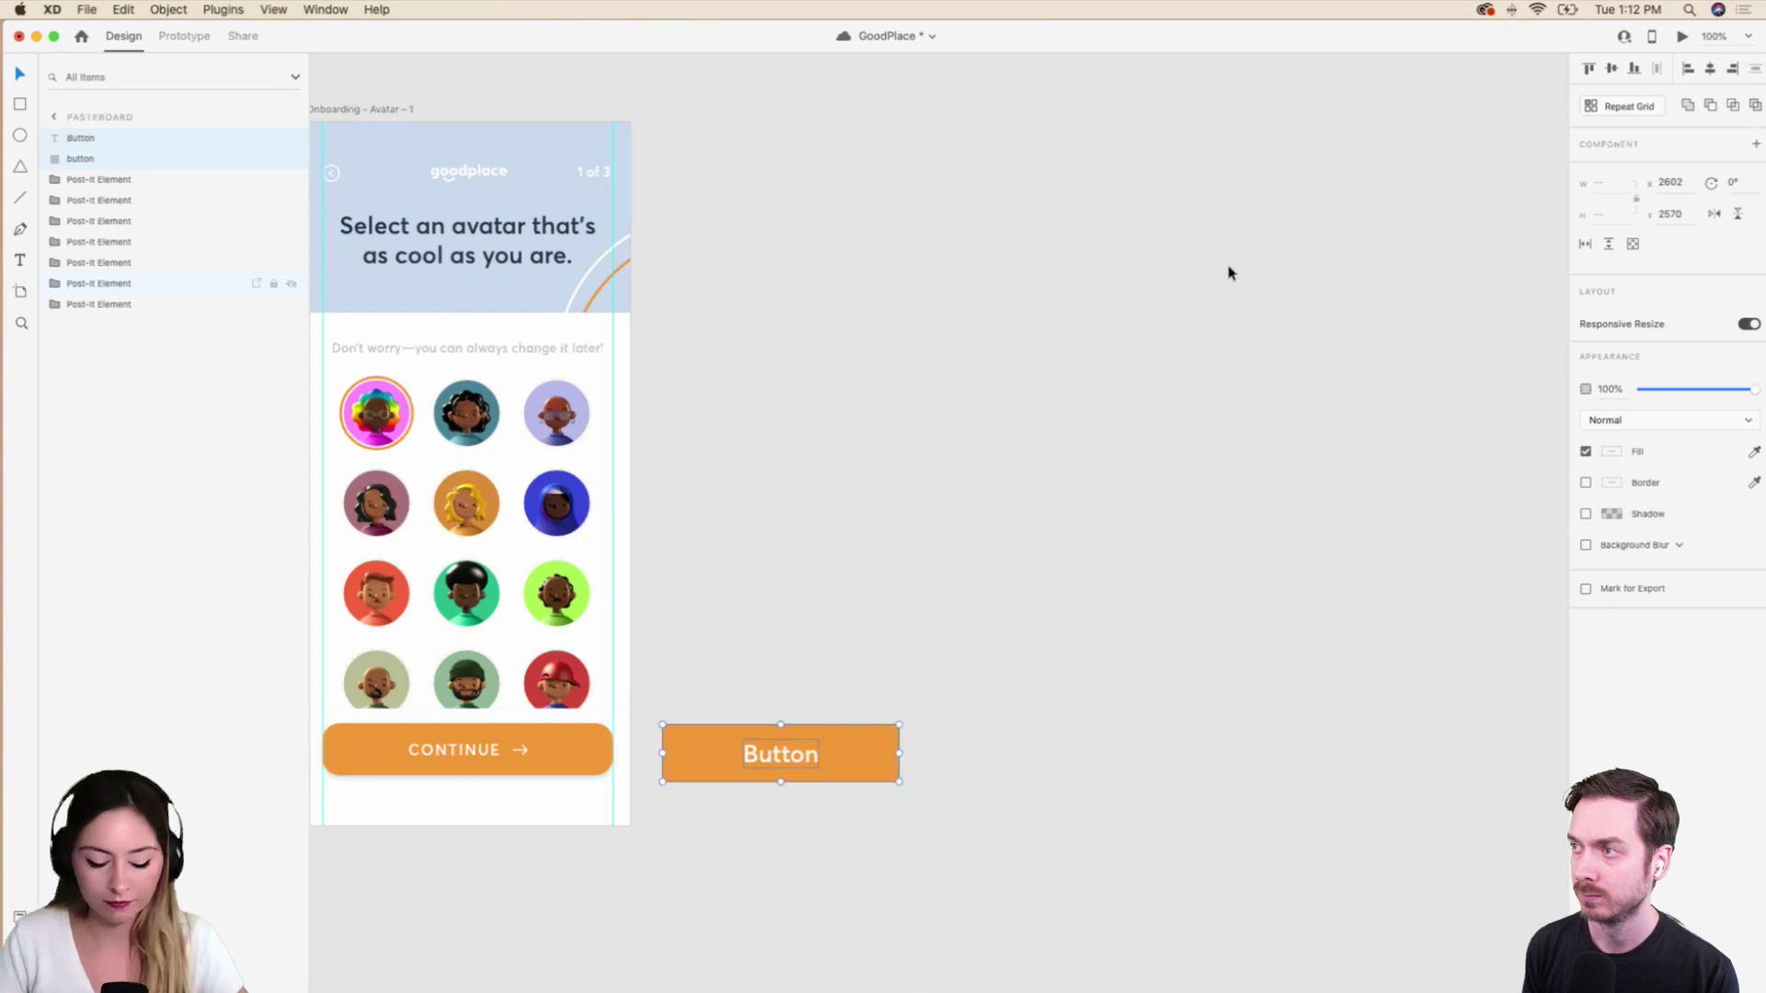
key(super+g)
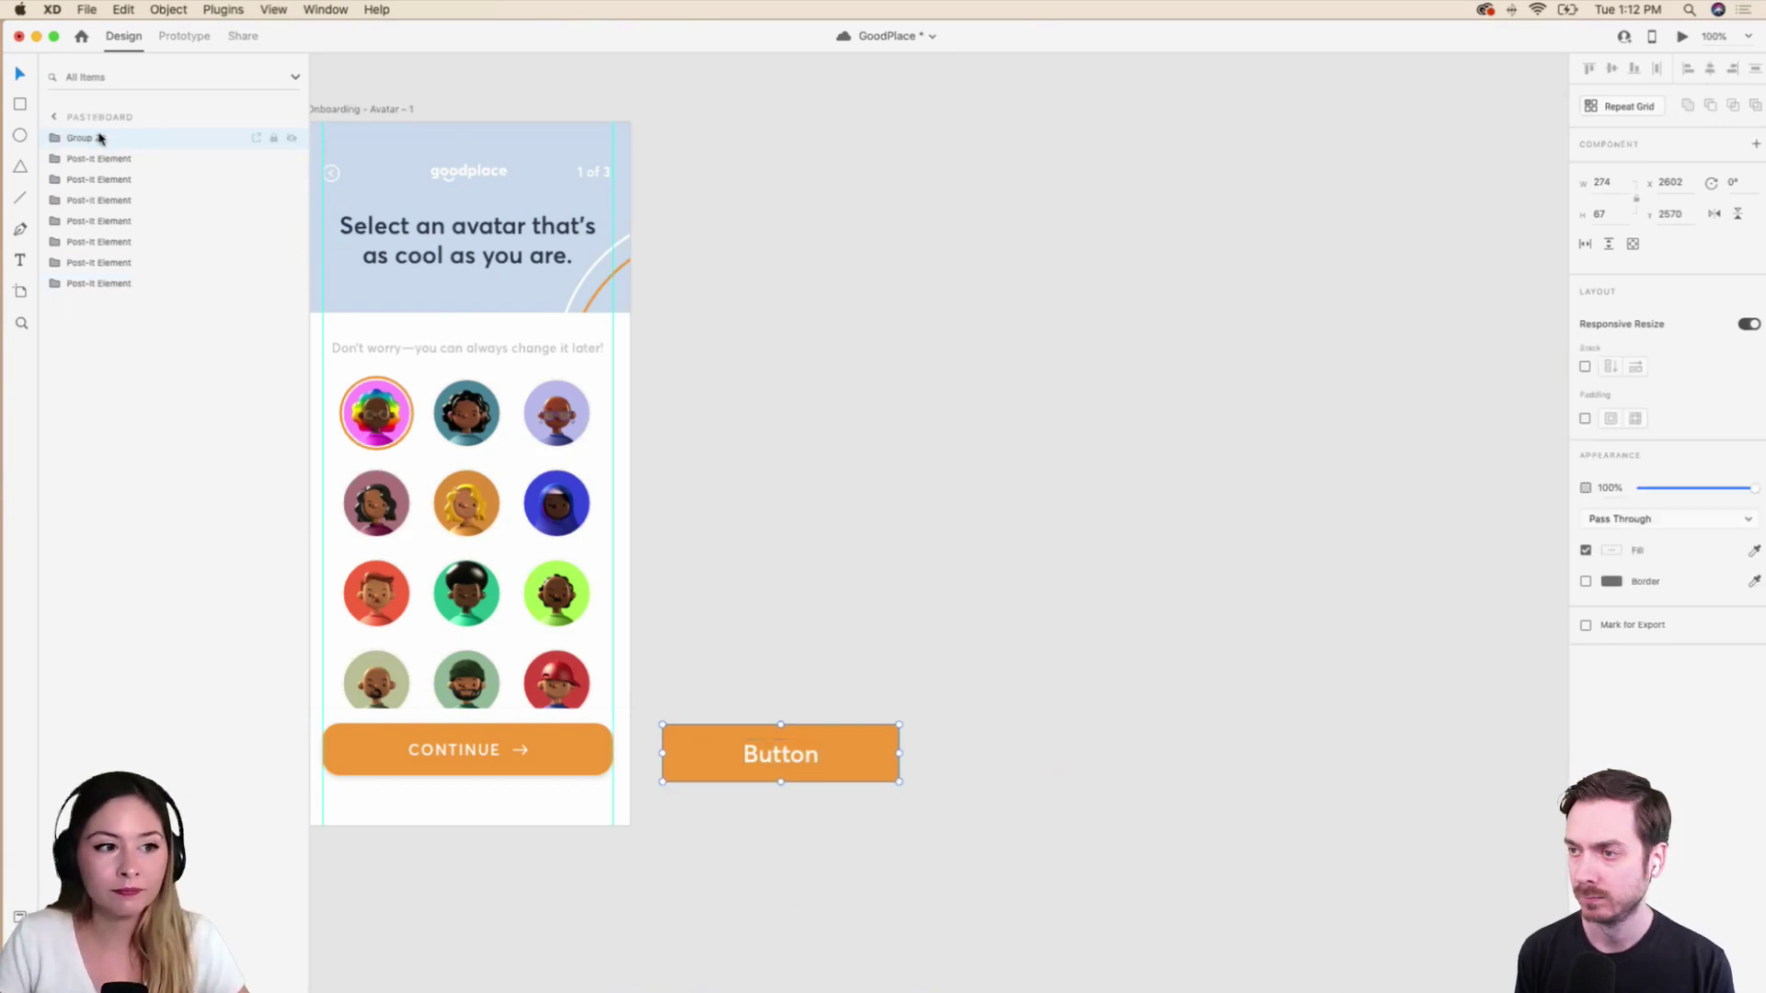
double_click(100, 137)
text(Button)
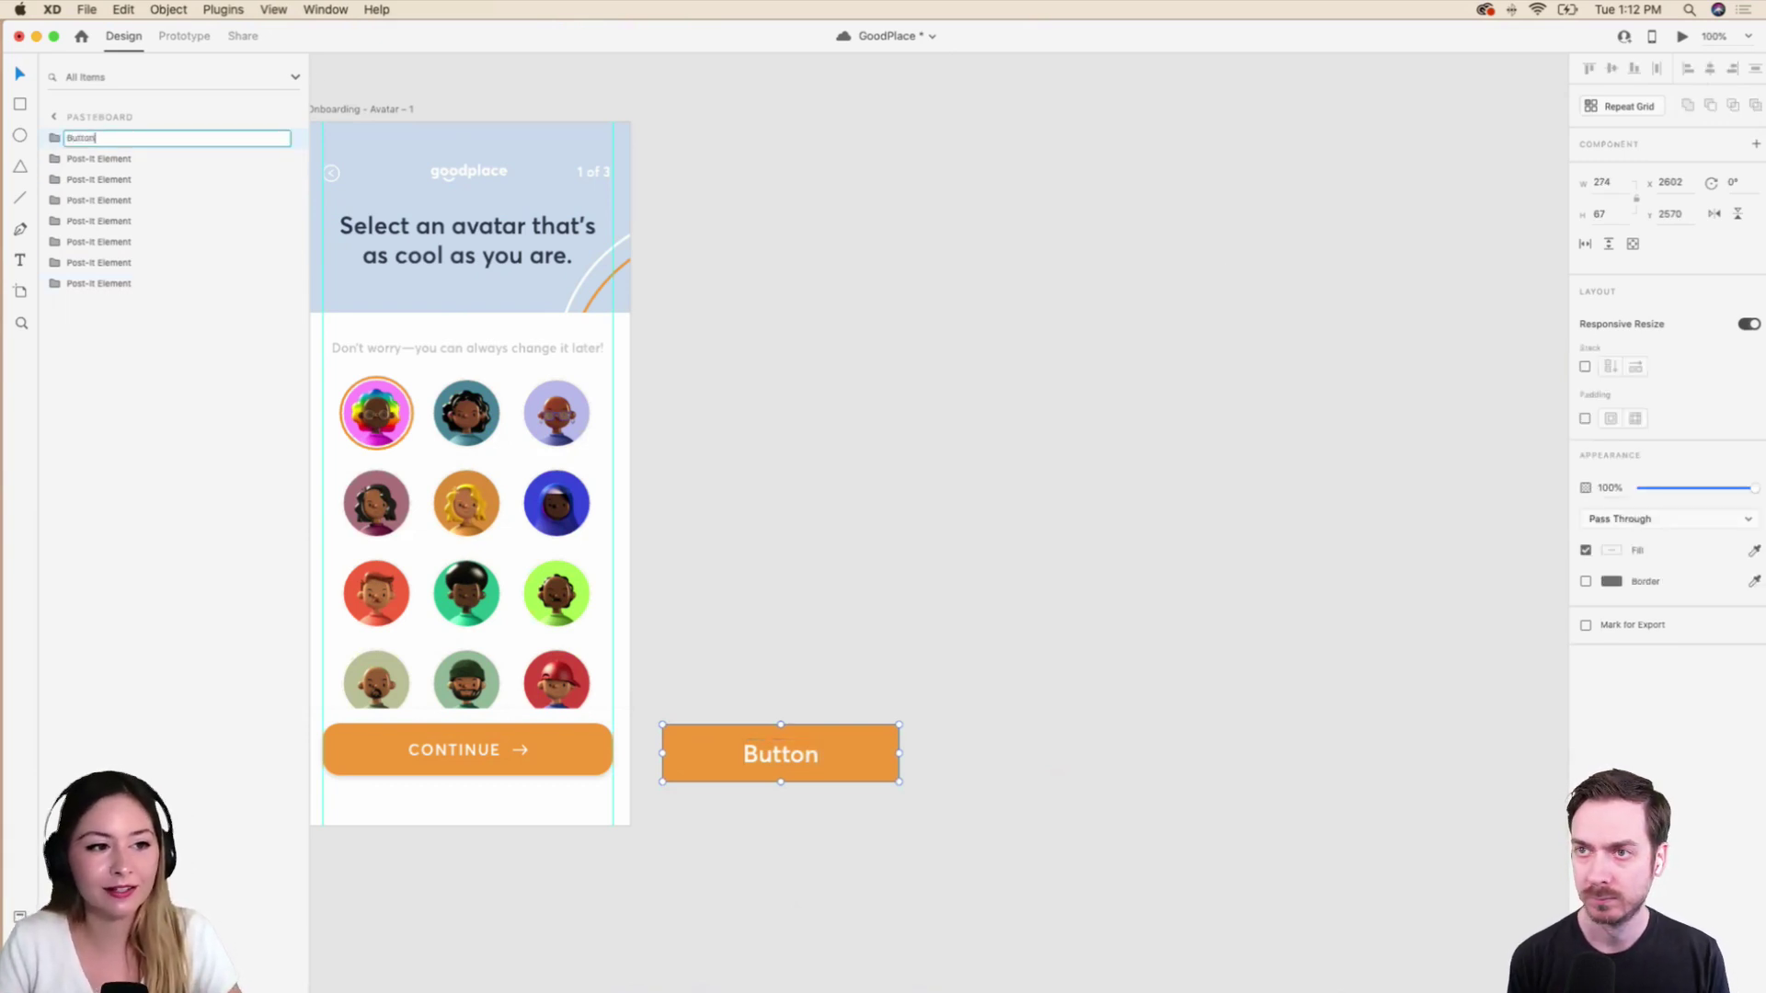
key(Return)
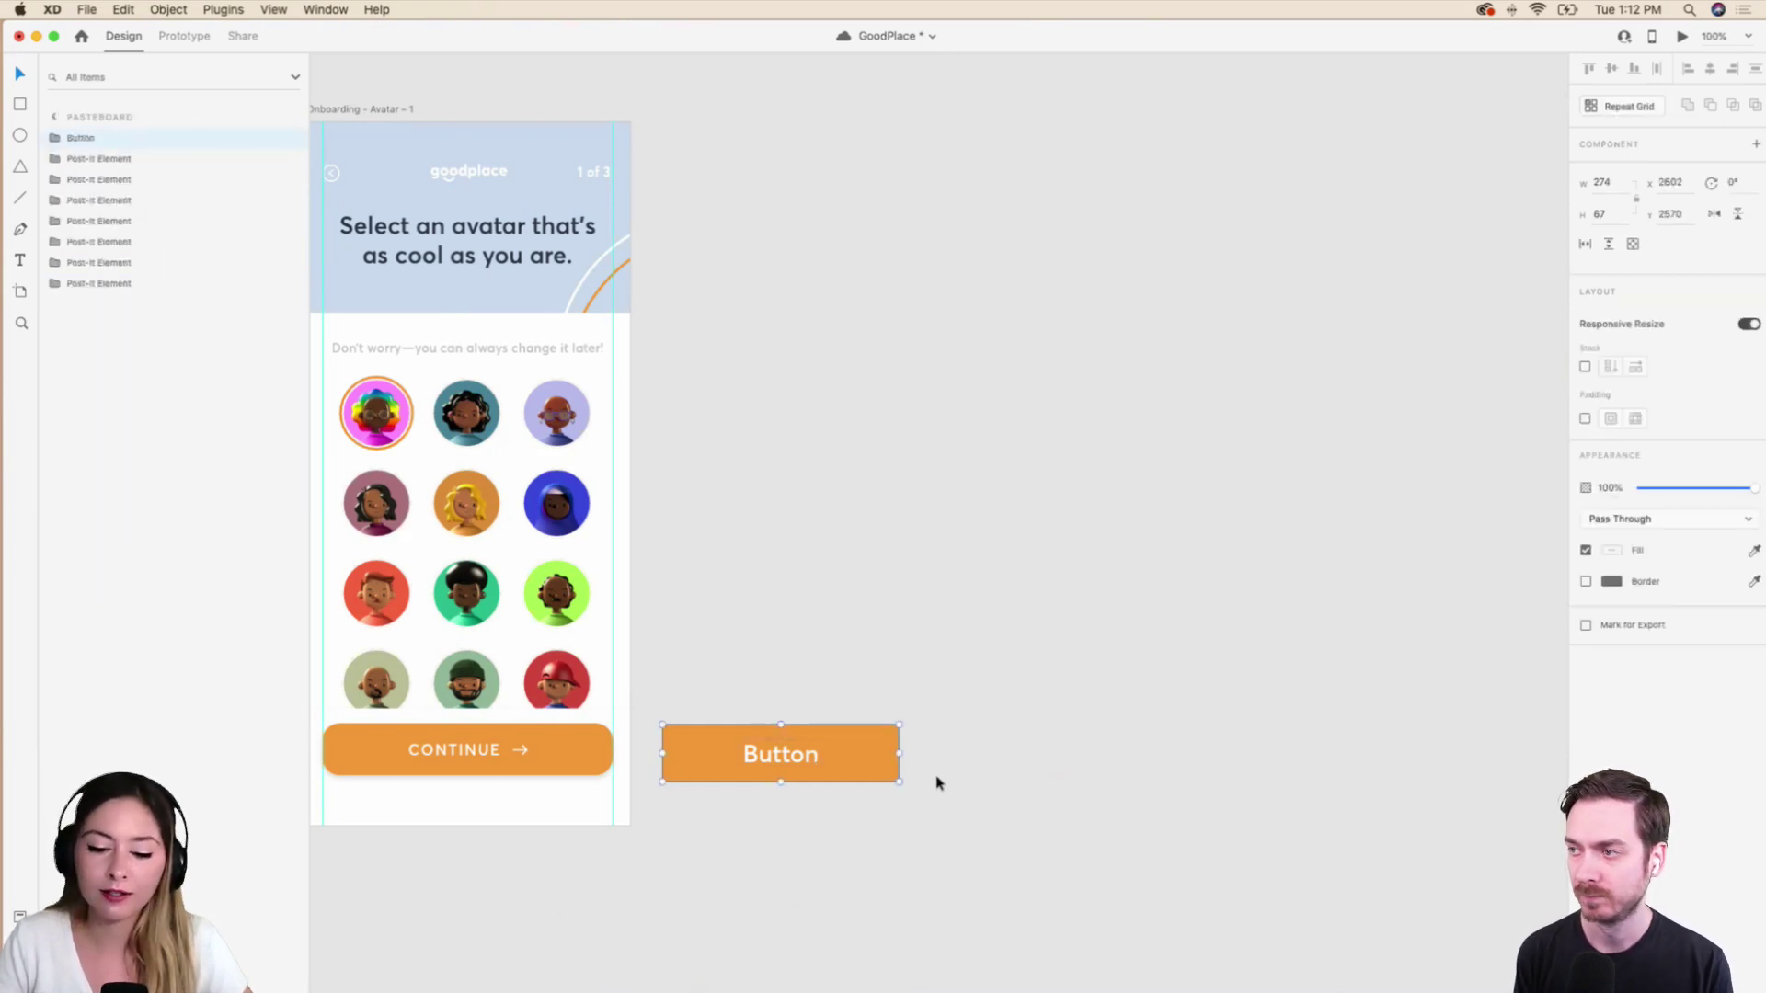
Change the label inside the Button group to "Click me please".
double_click(792, 769)
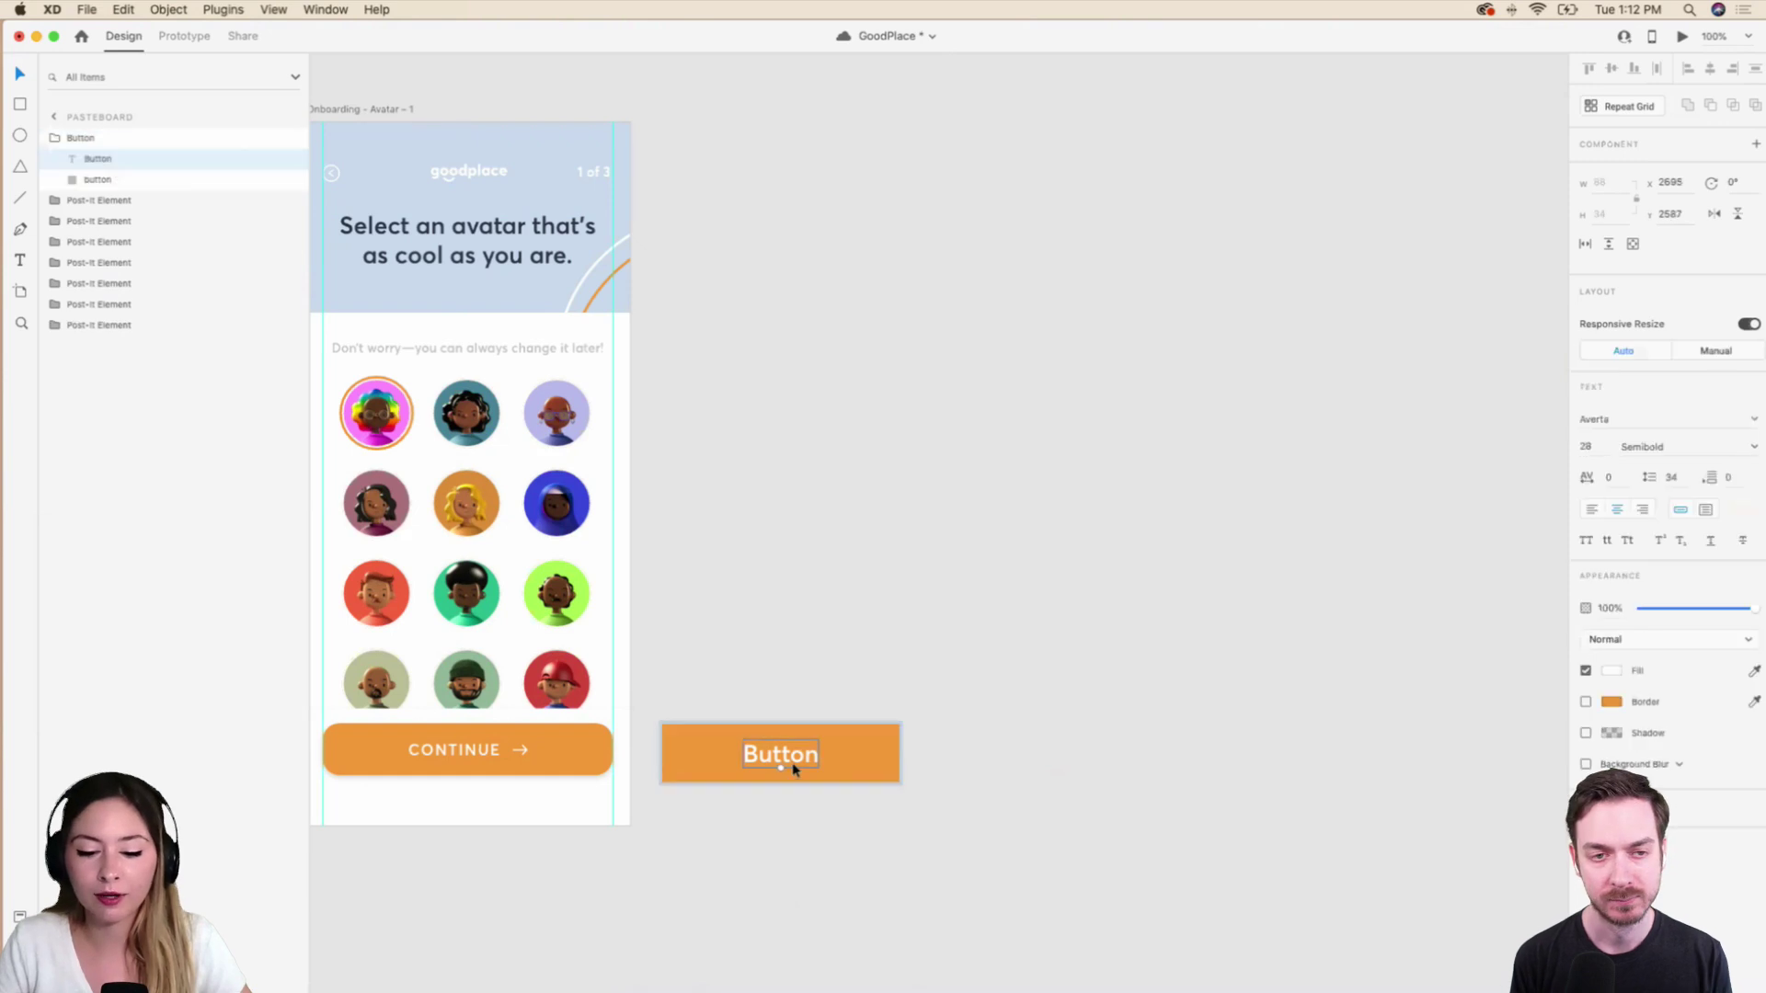
double_click(797, 761)
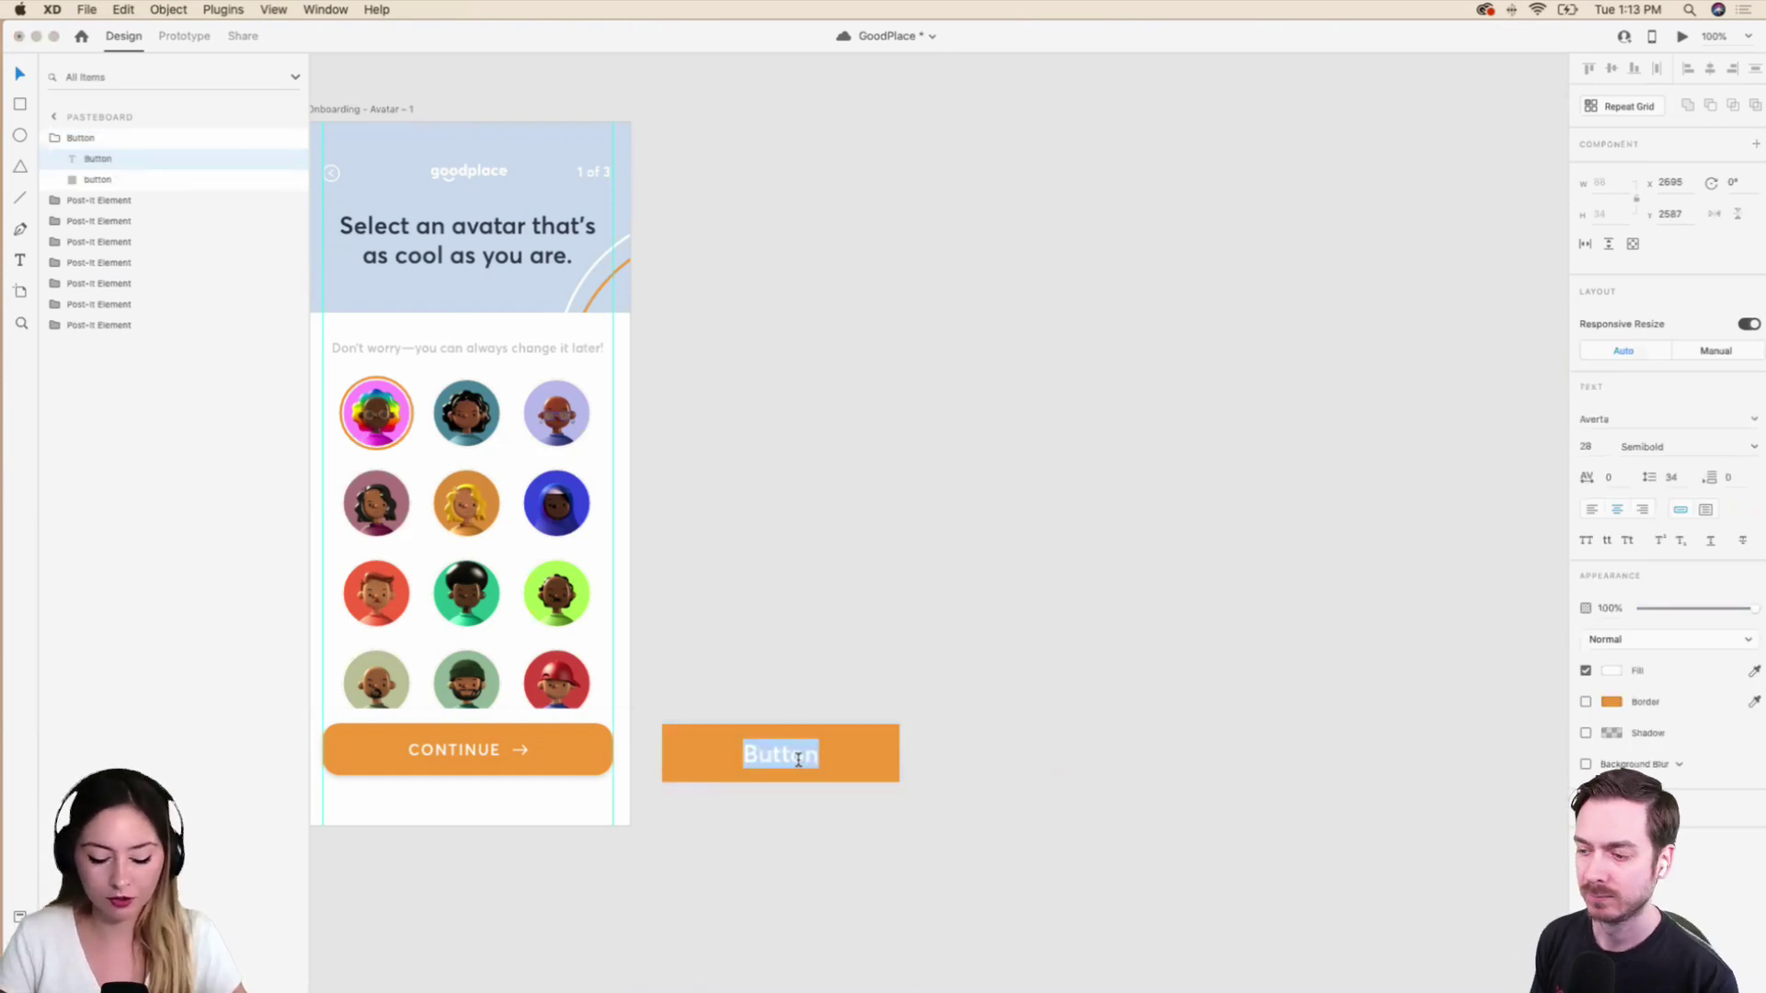
text(Click)
key(BackSpace)
key(BackSpace)
key(BackSpace)
text(ick)
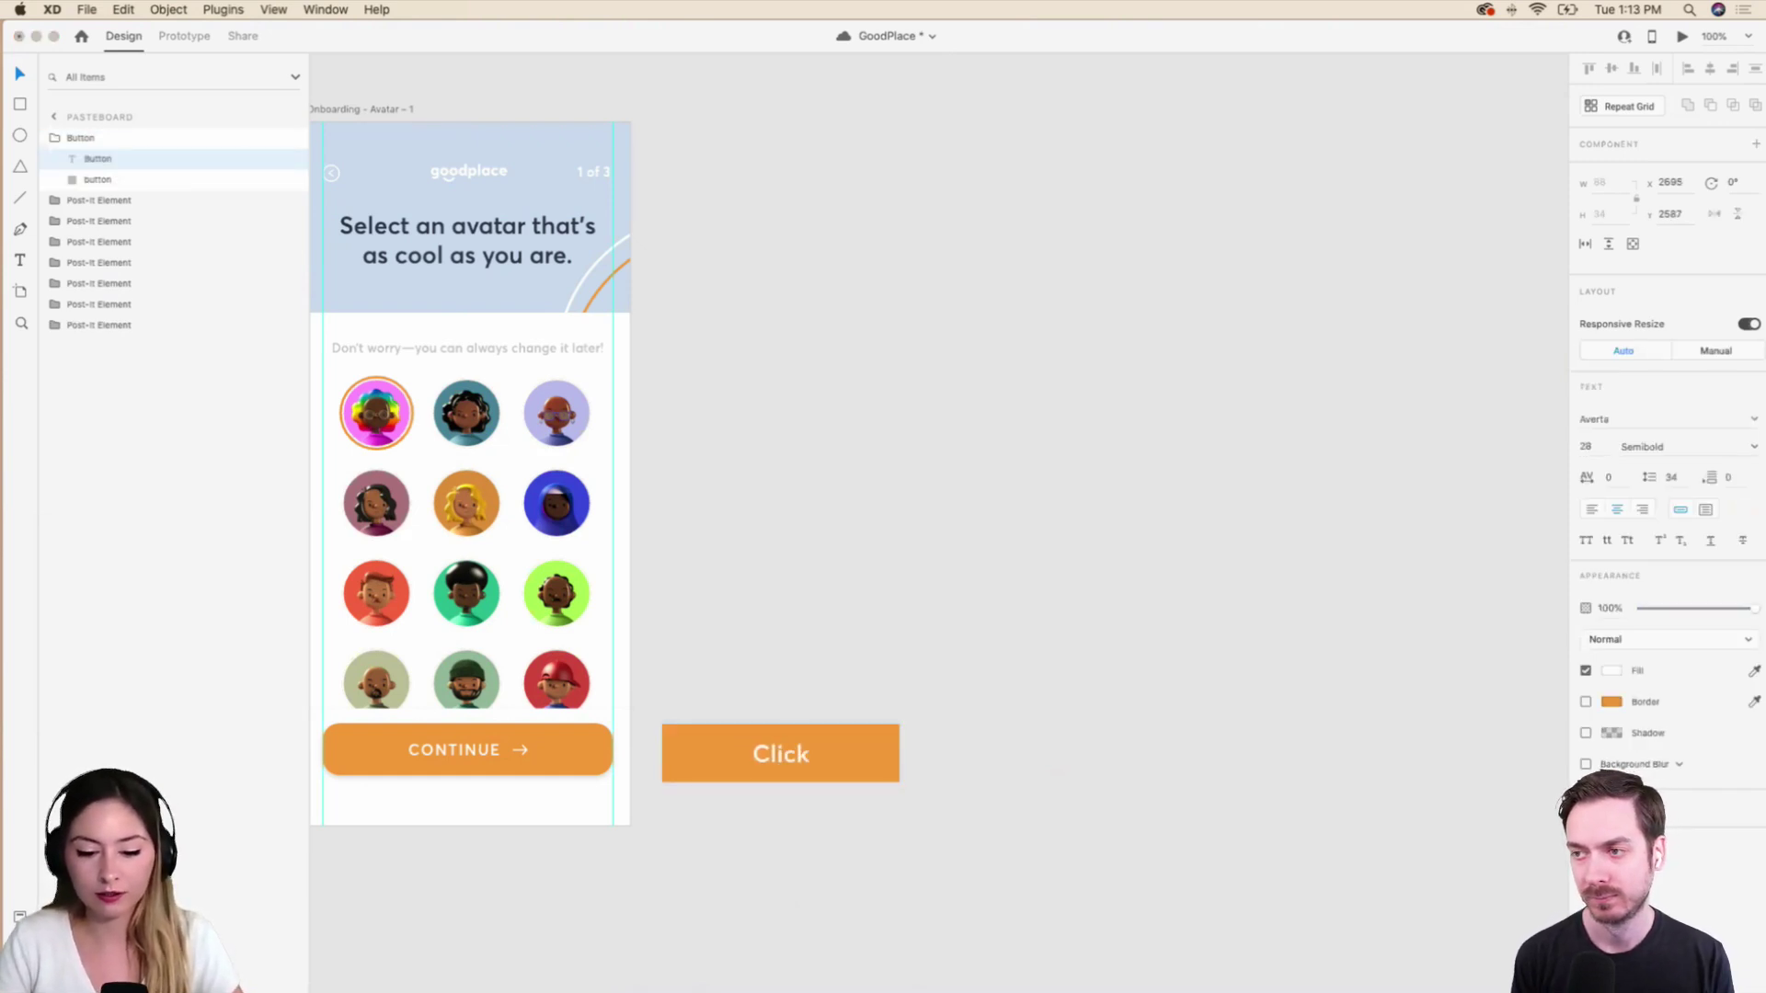
text( me please)
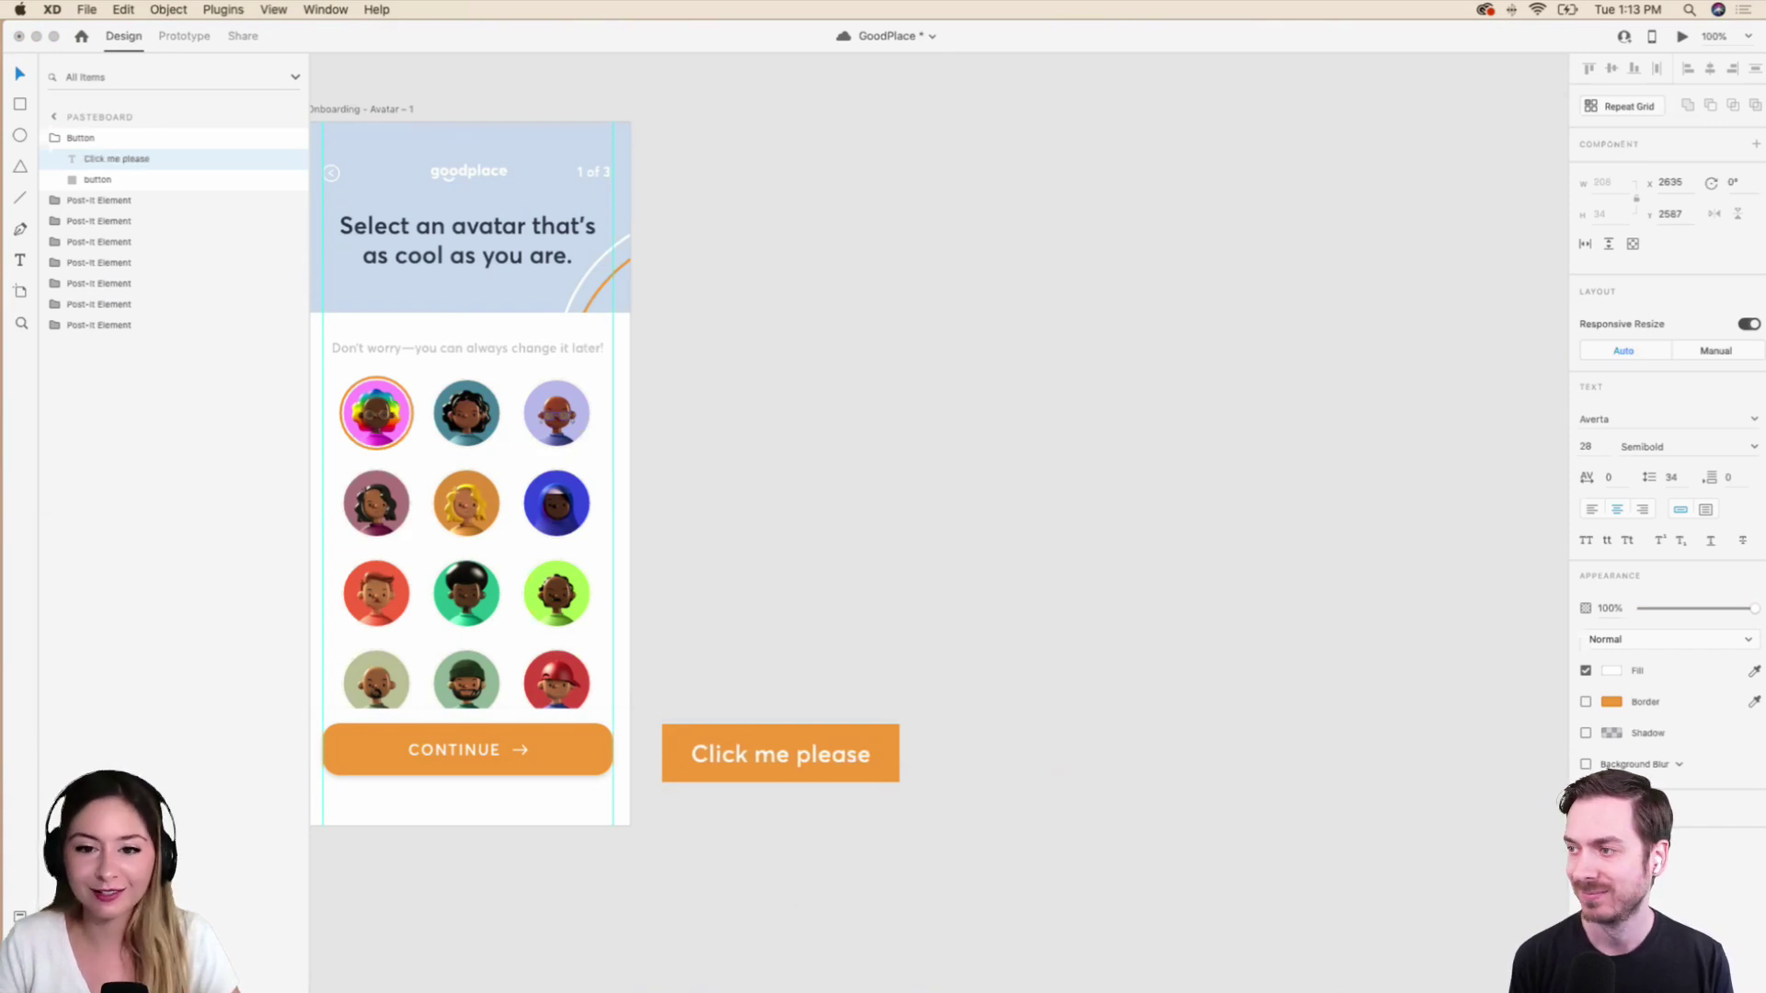
key(Escape)
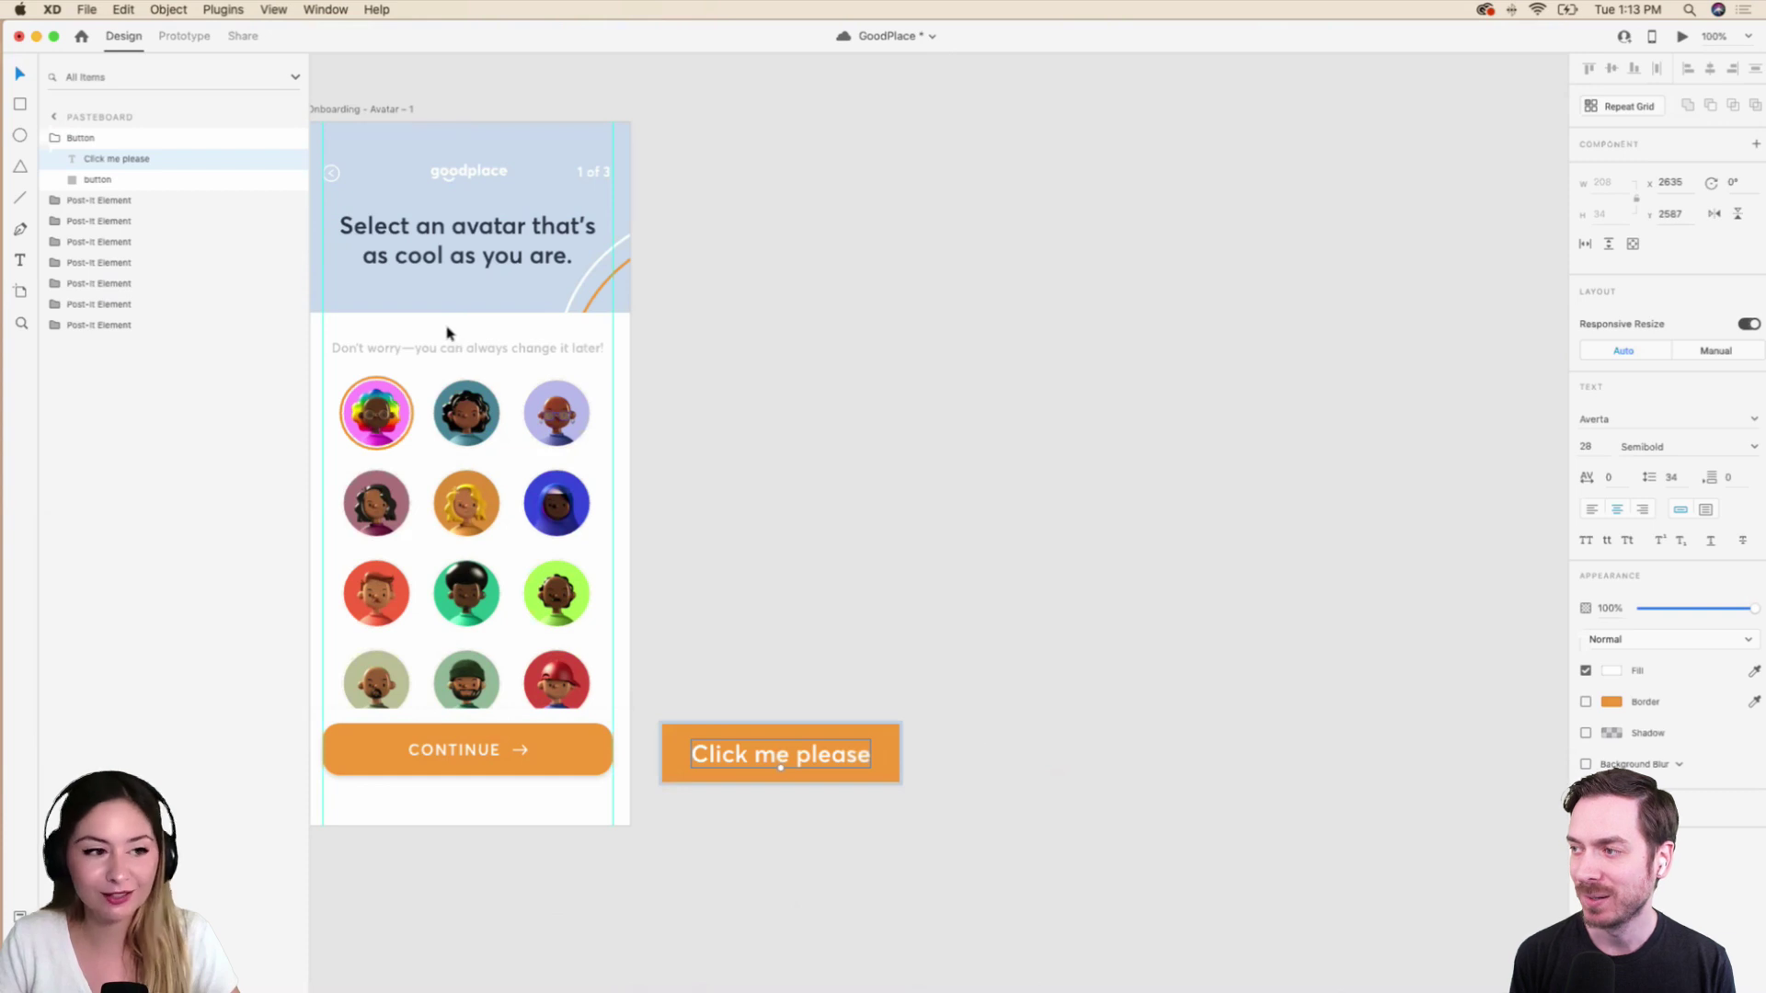
Test a longer label by adding a run of a's after "Click me please", and remove the added letters.
click(140, 140)
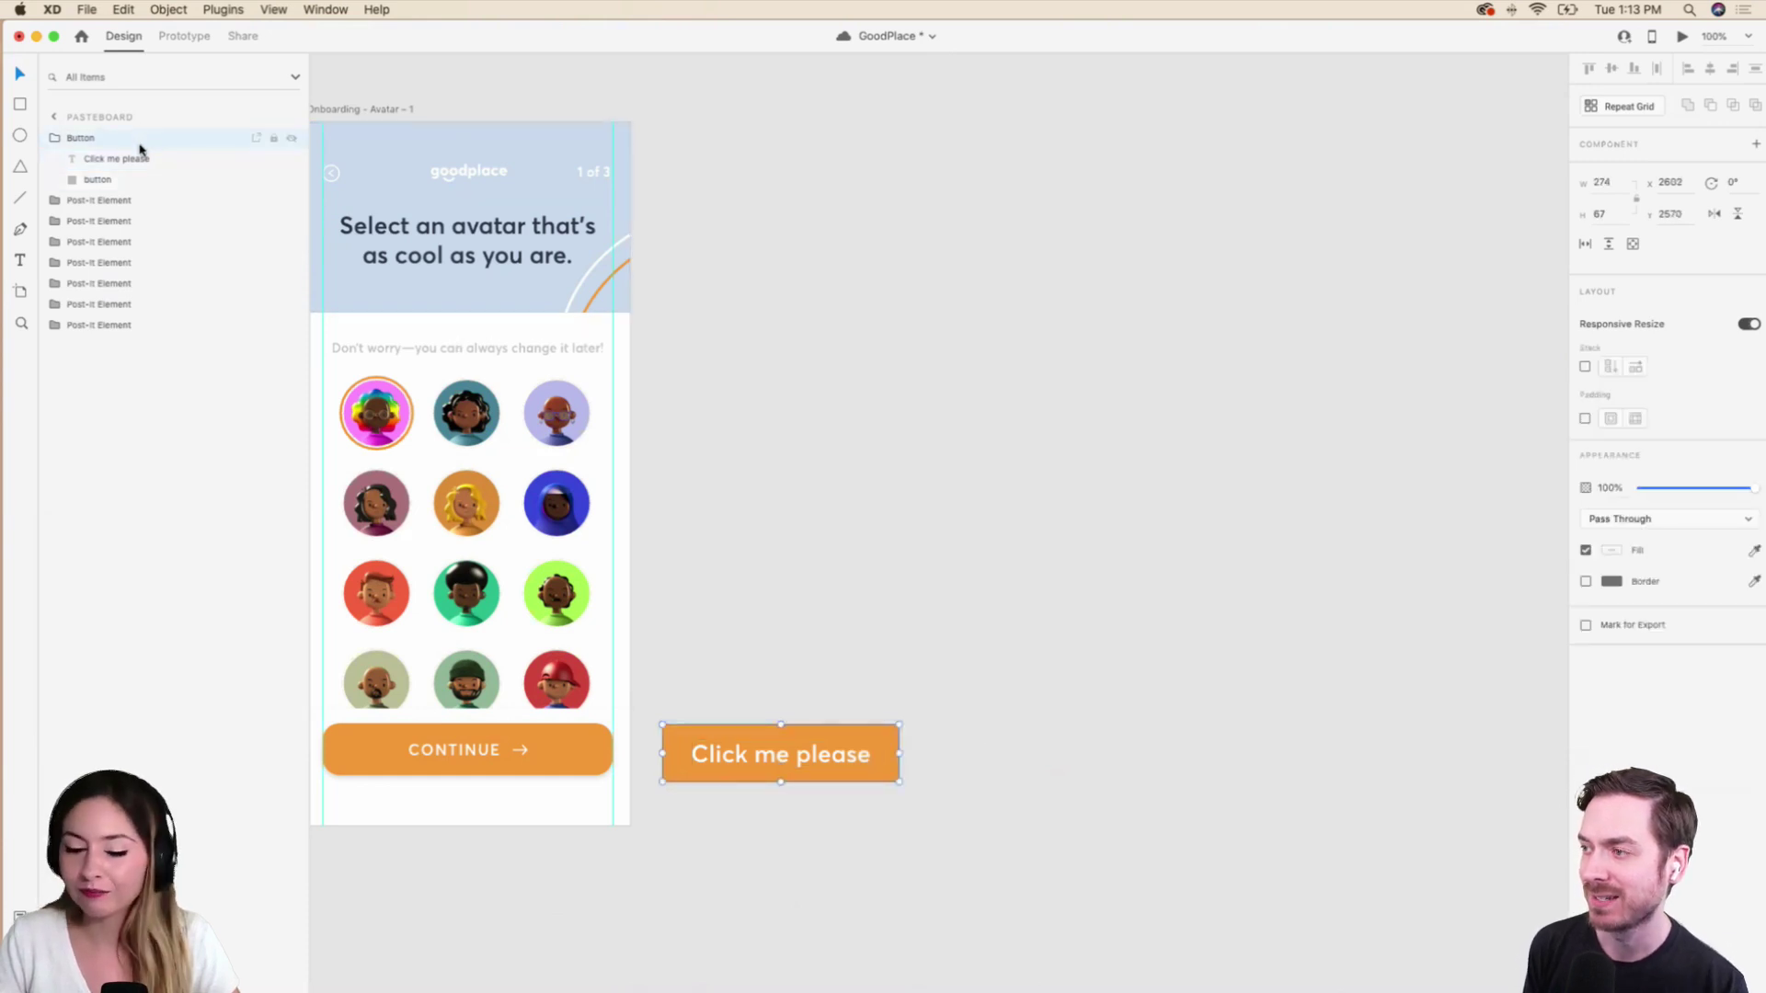
click(146, 160)
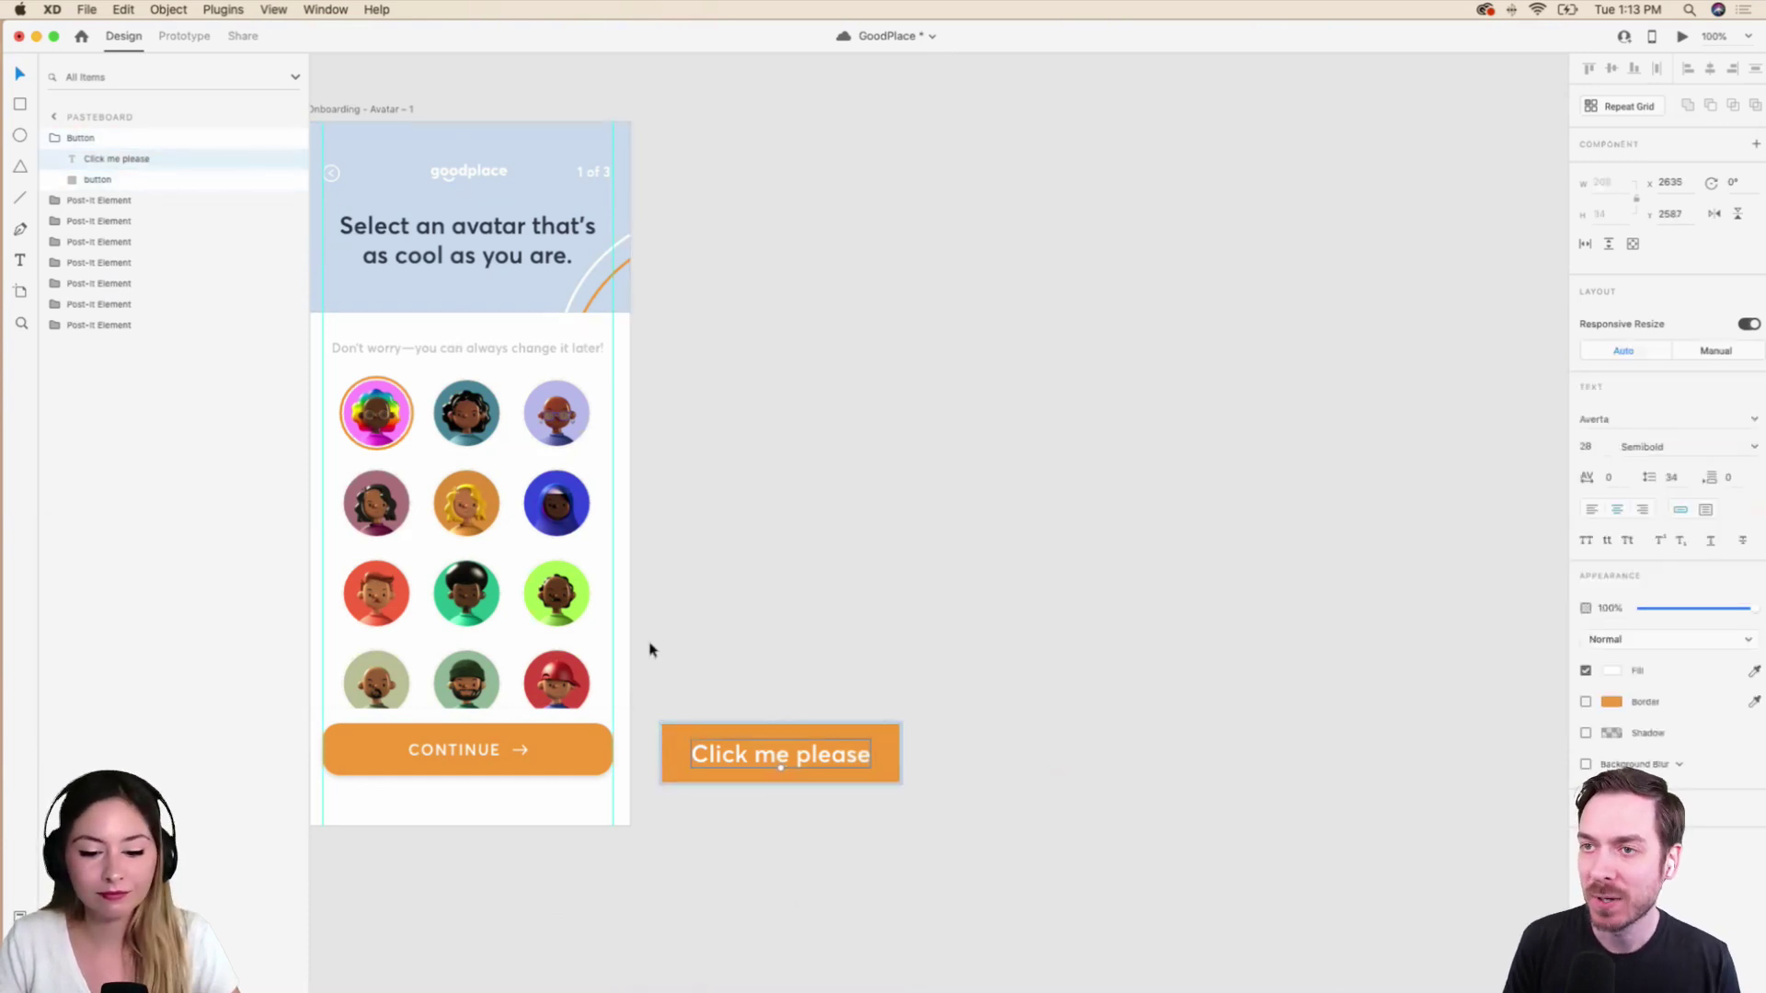
click(1003, 779)
click(873, 760)
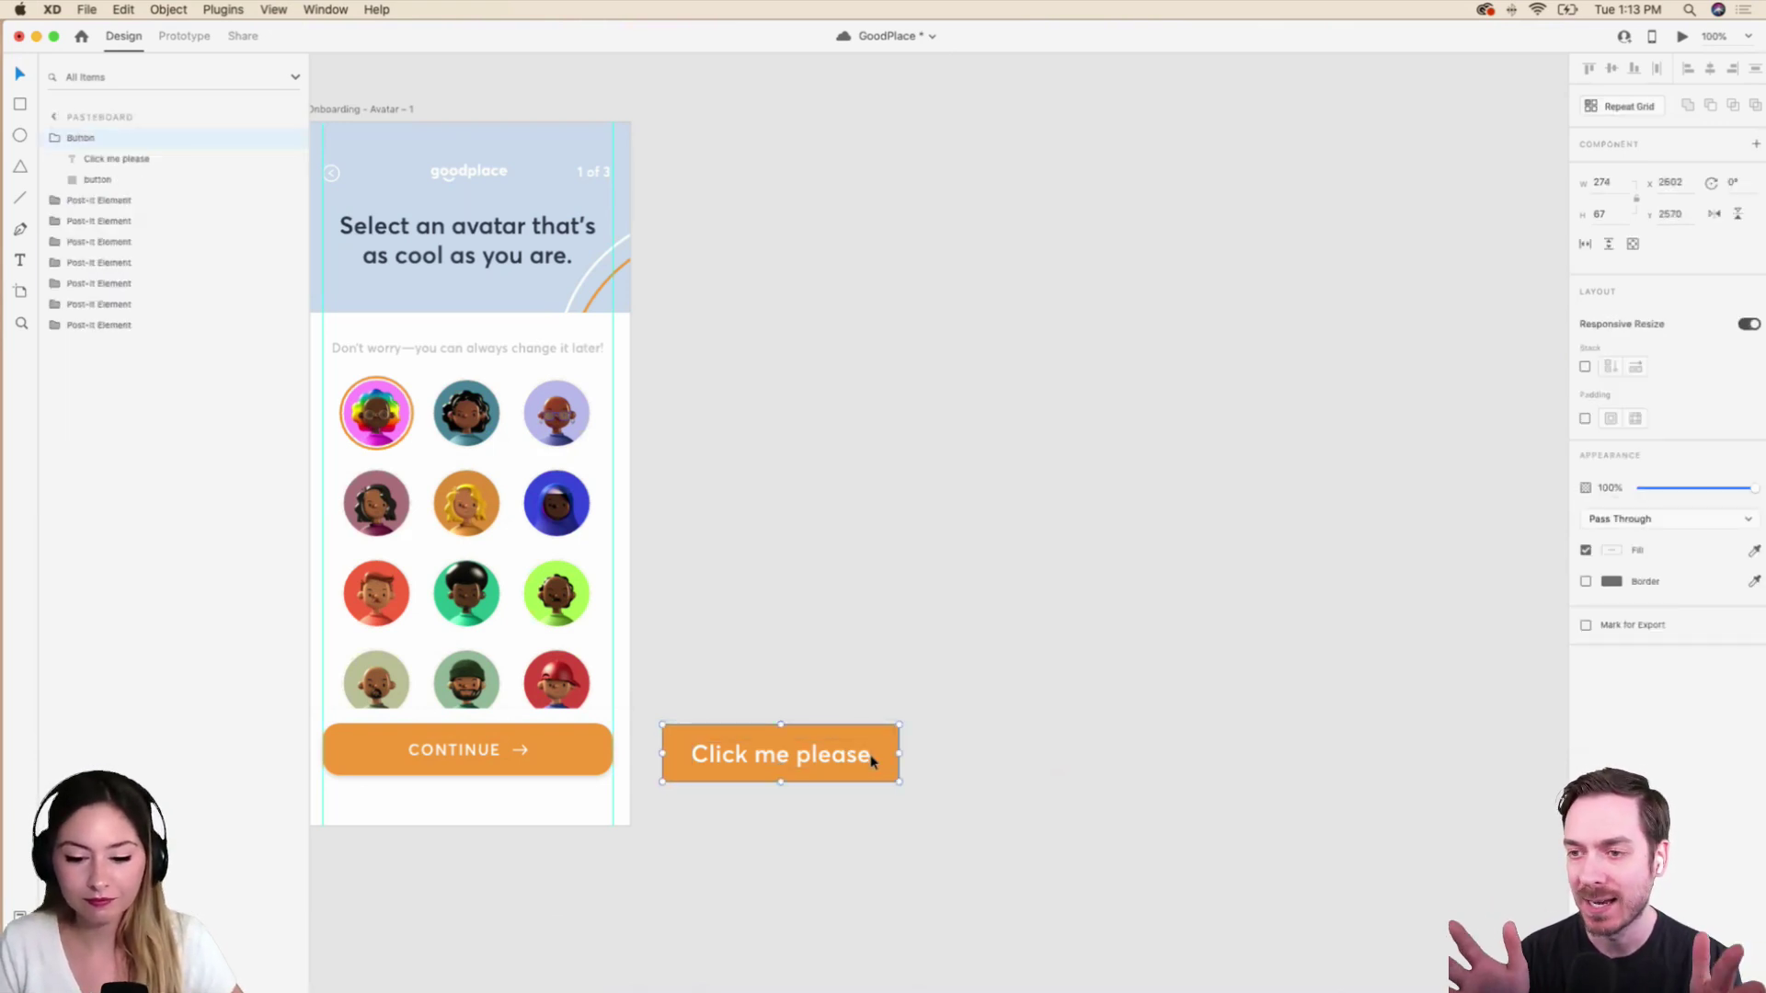
double_click(869, 762)
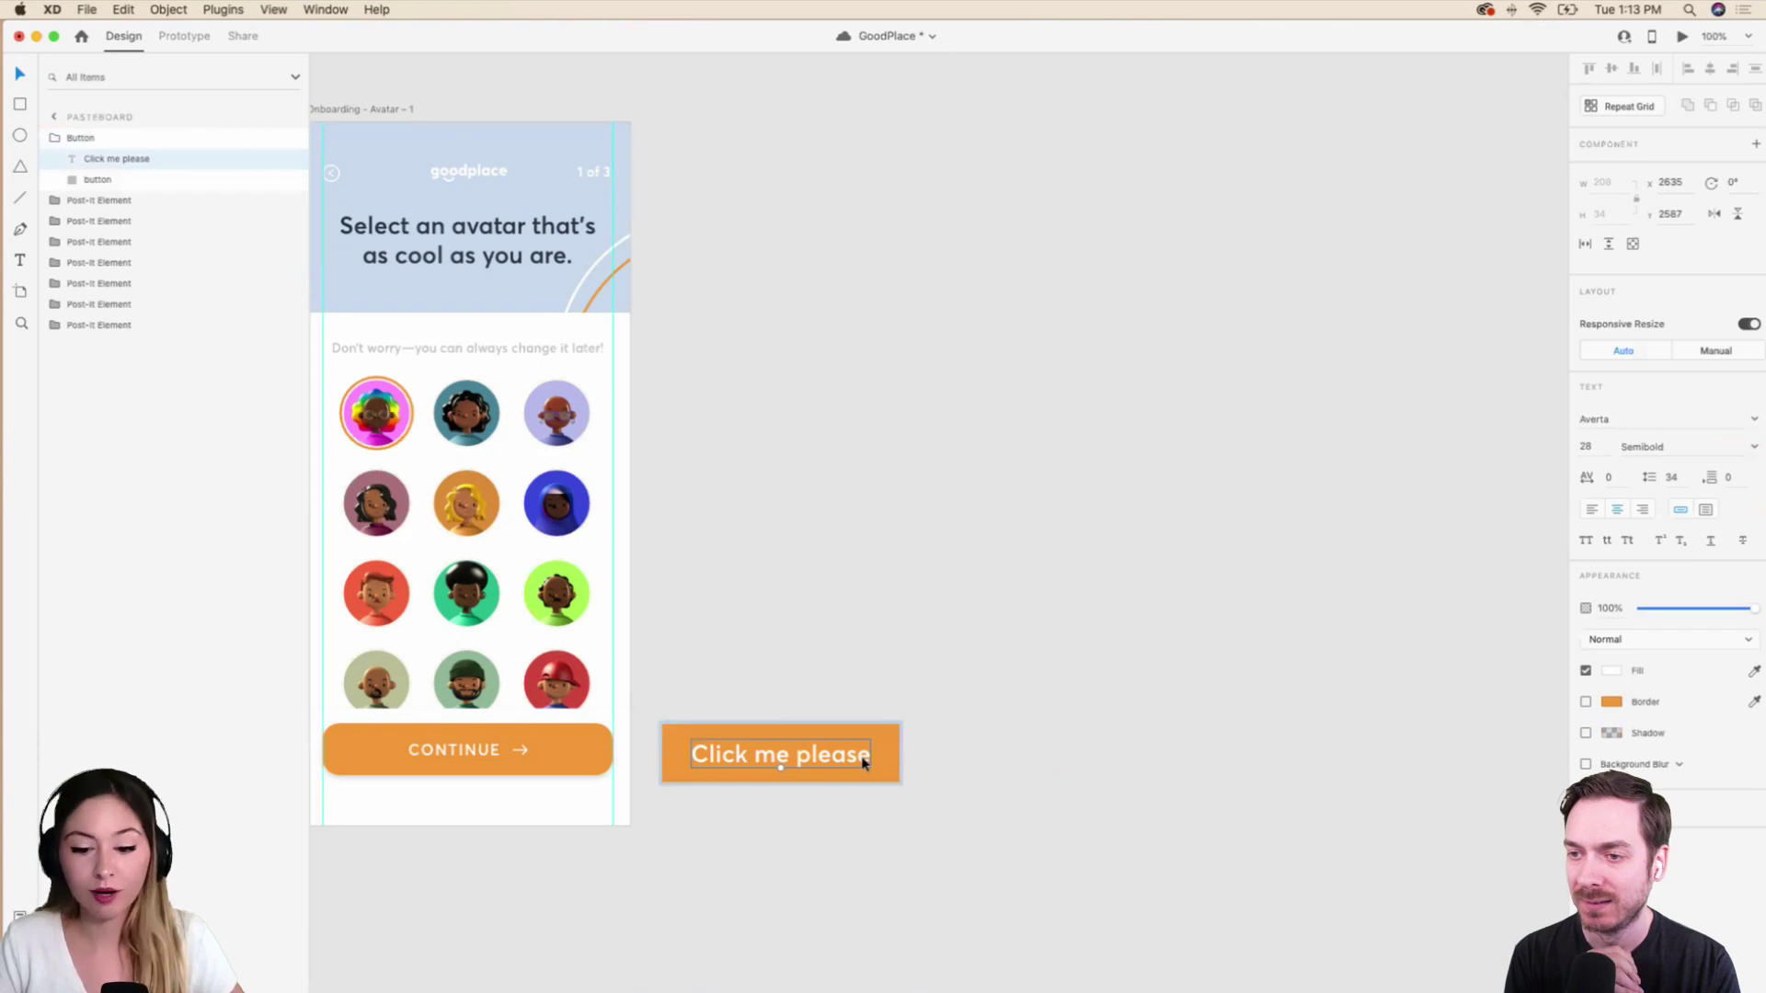
key(super+a)
key(Right)
text(a)
text(aaaaaaaaaa)
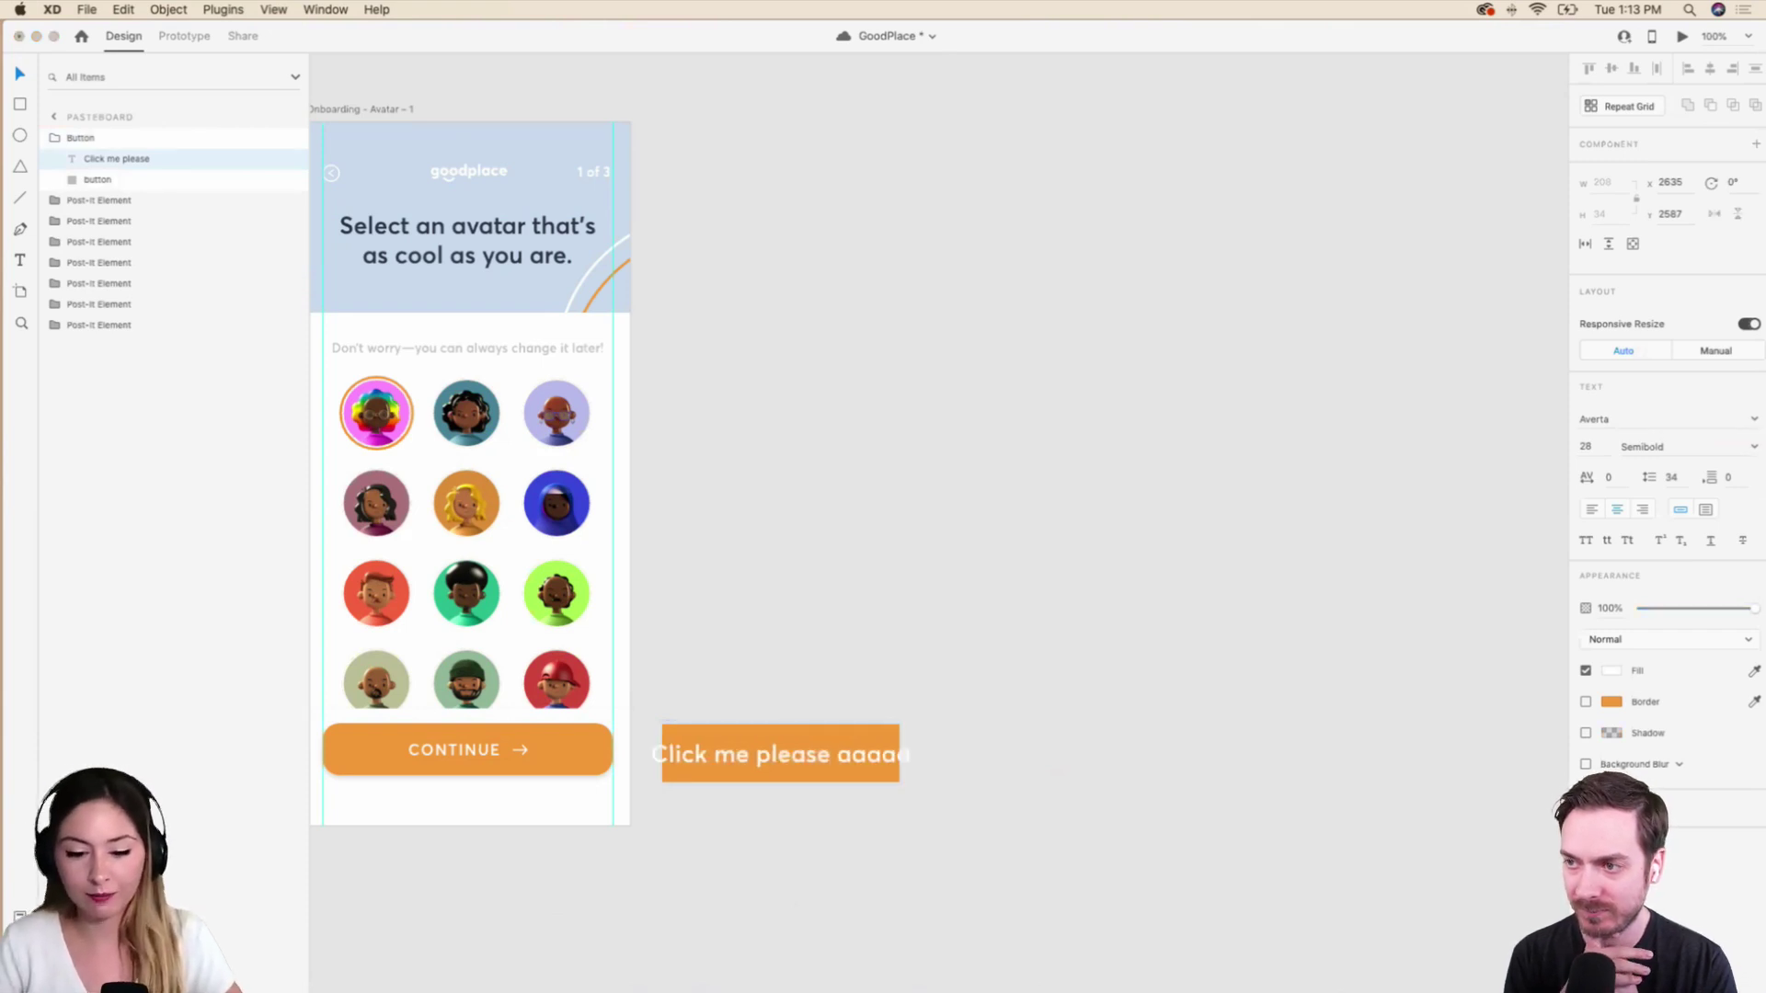
key(BackSpace)
key(BackSpace)
key(BackSpace)
key(BackSpace)
key(BackSpace)
key(BackSpace)
key(BackSpace)
key(BackSpace)
key(BackSpace)
key(BackSpace)
key(BackSpace)
key(BackSpace)
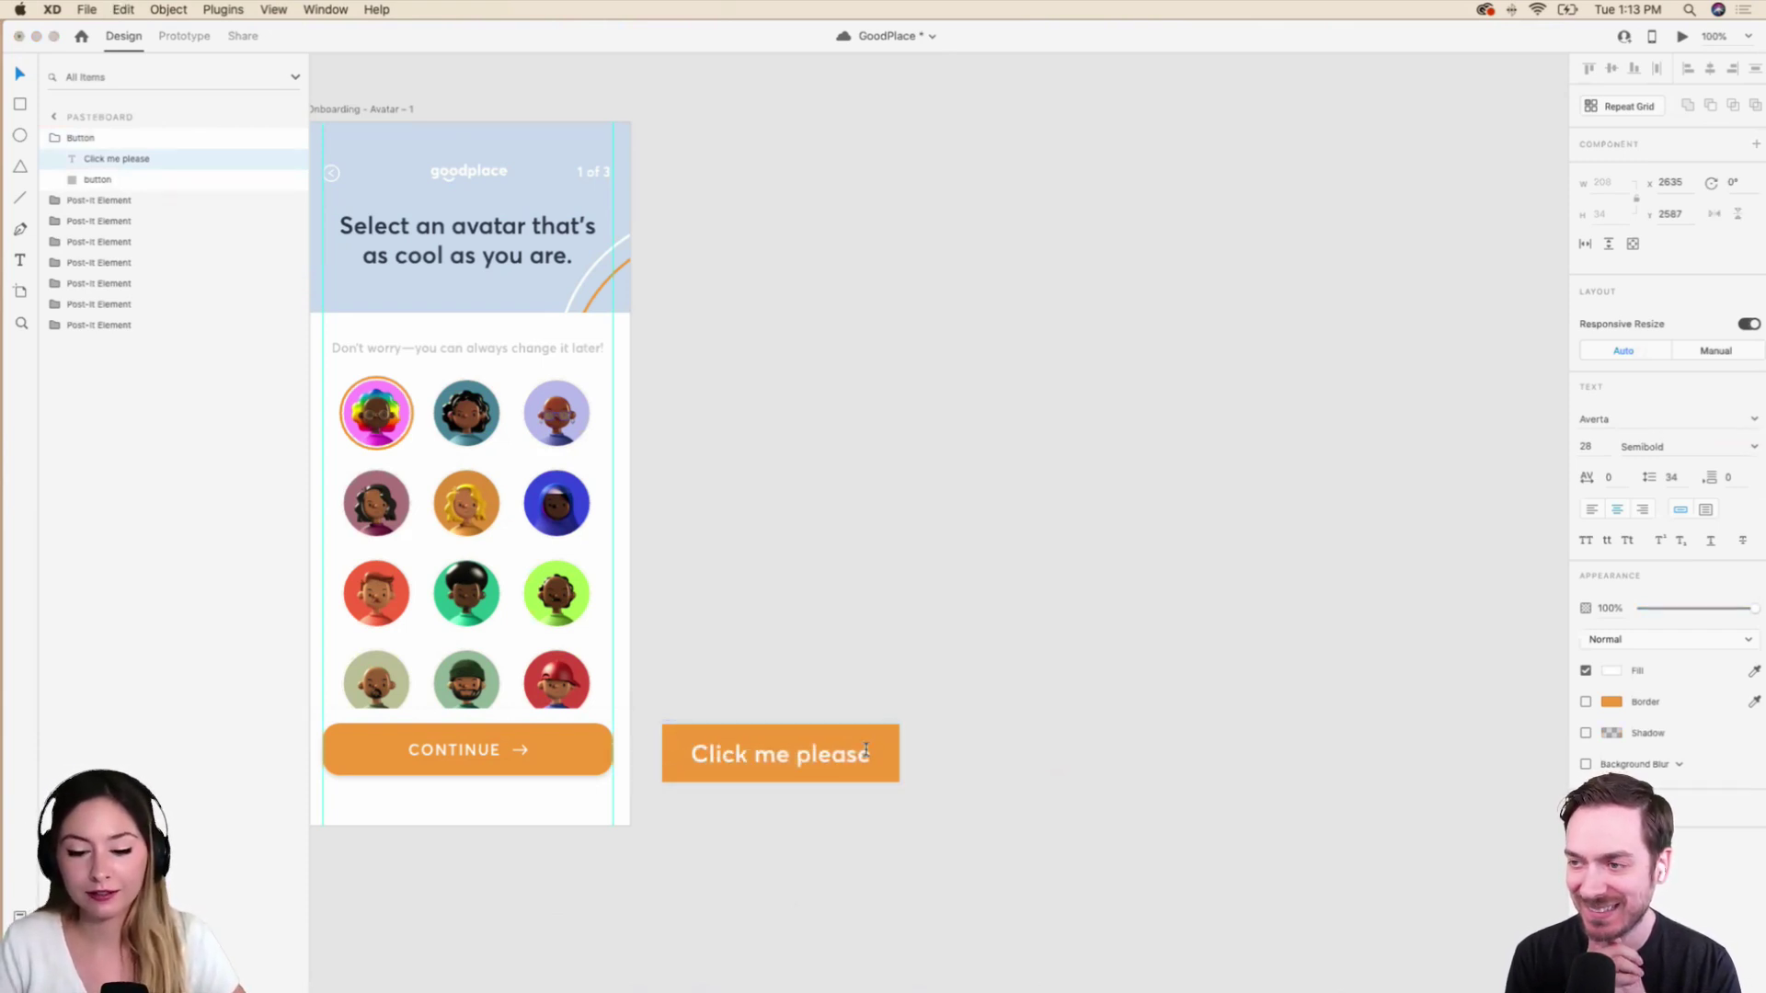
Select the whole Button group and turn on padding for it.
click(887, 769)
shift+click(837, 754)
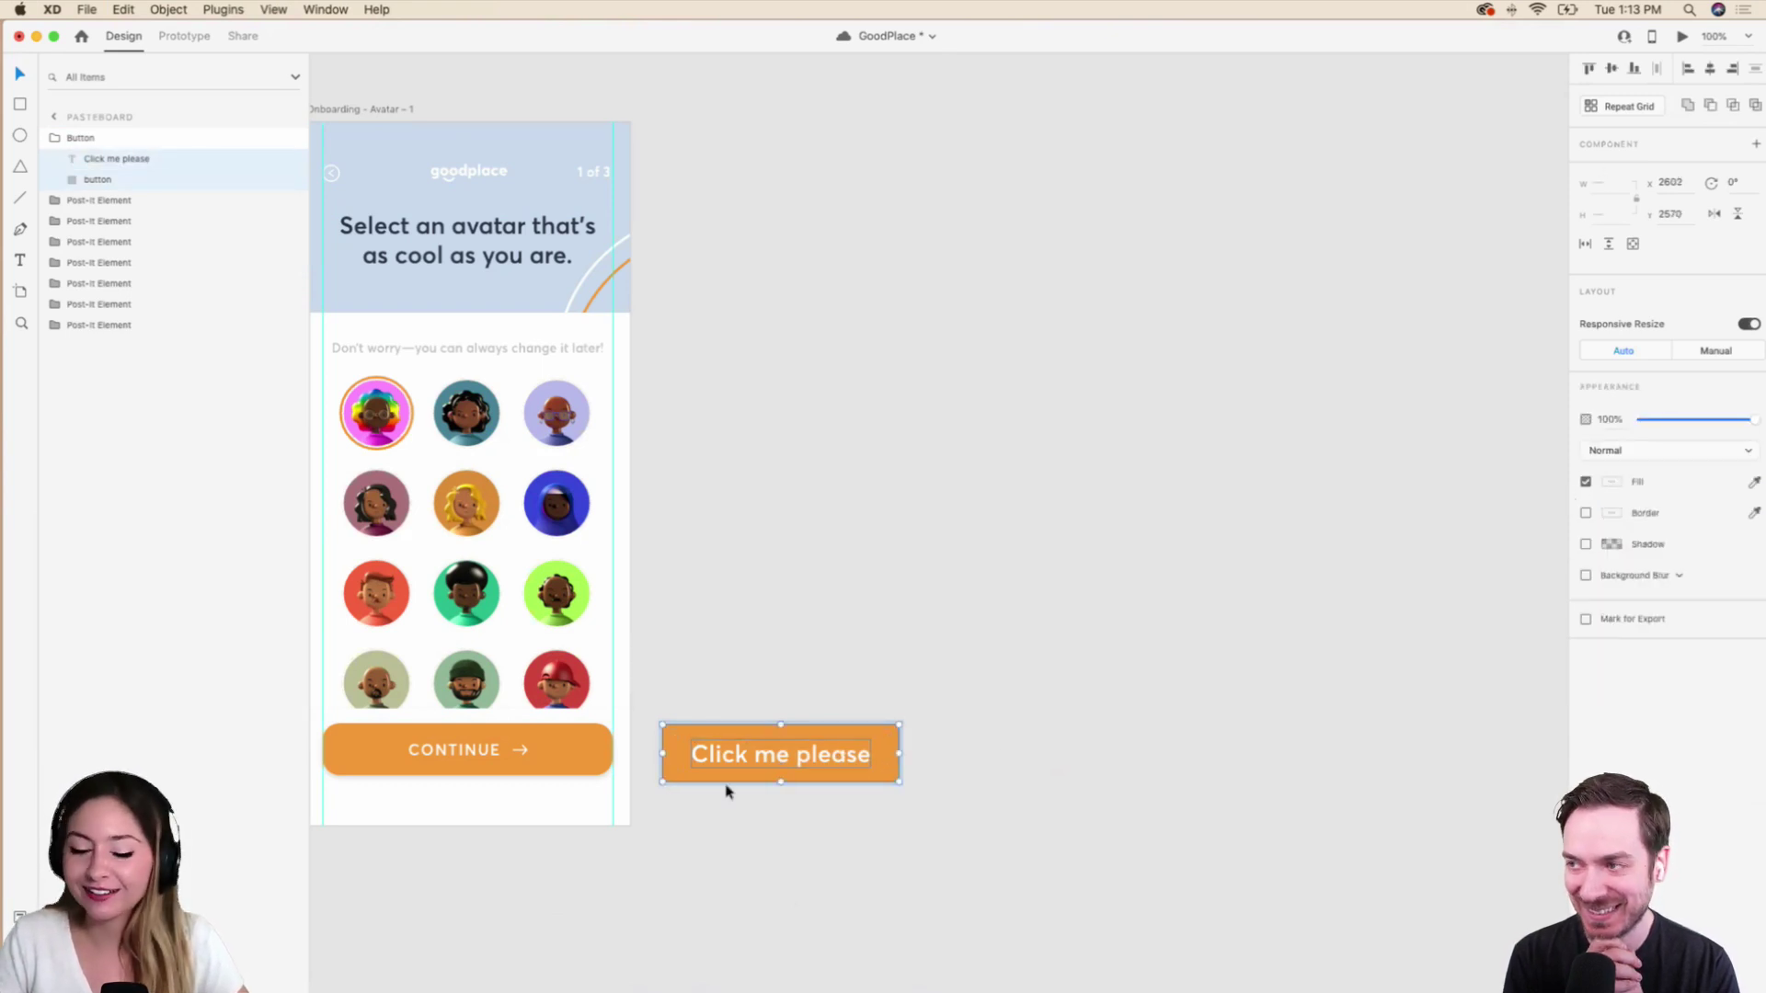
click(911, 856)
click(832, 753)
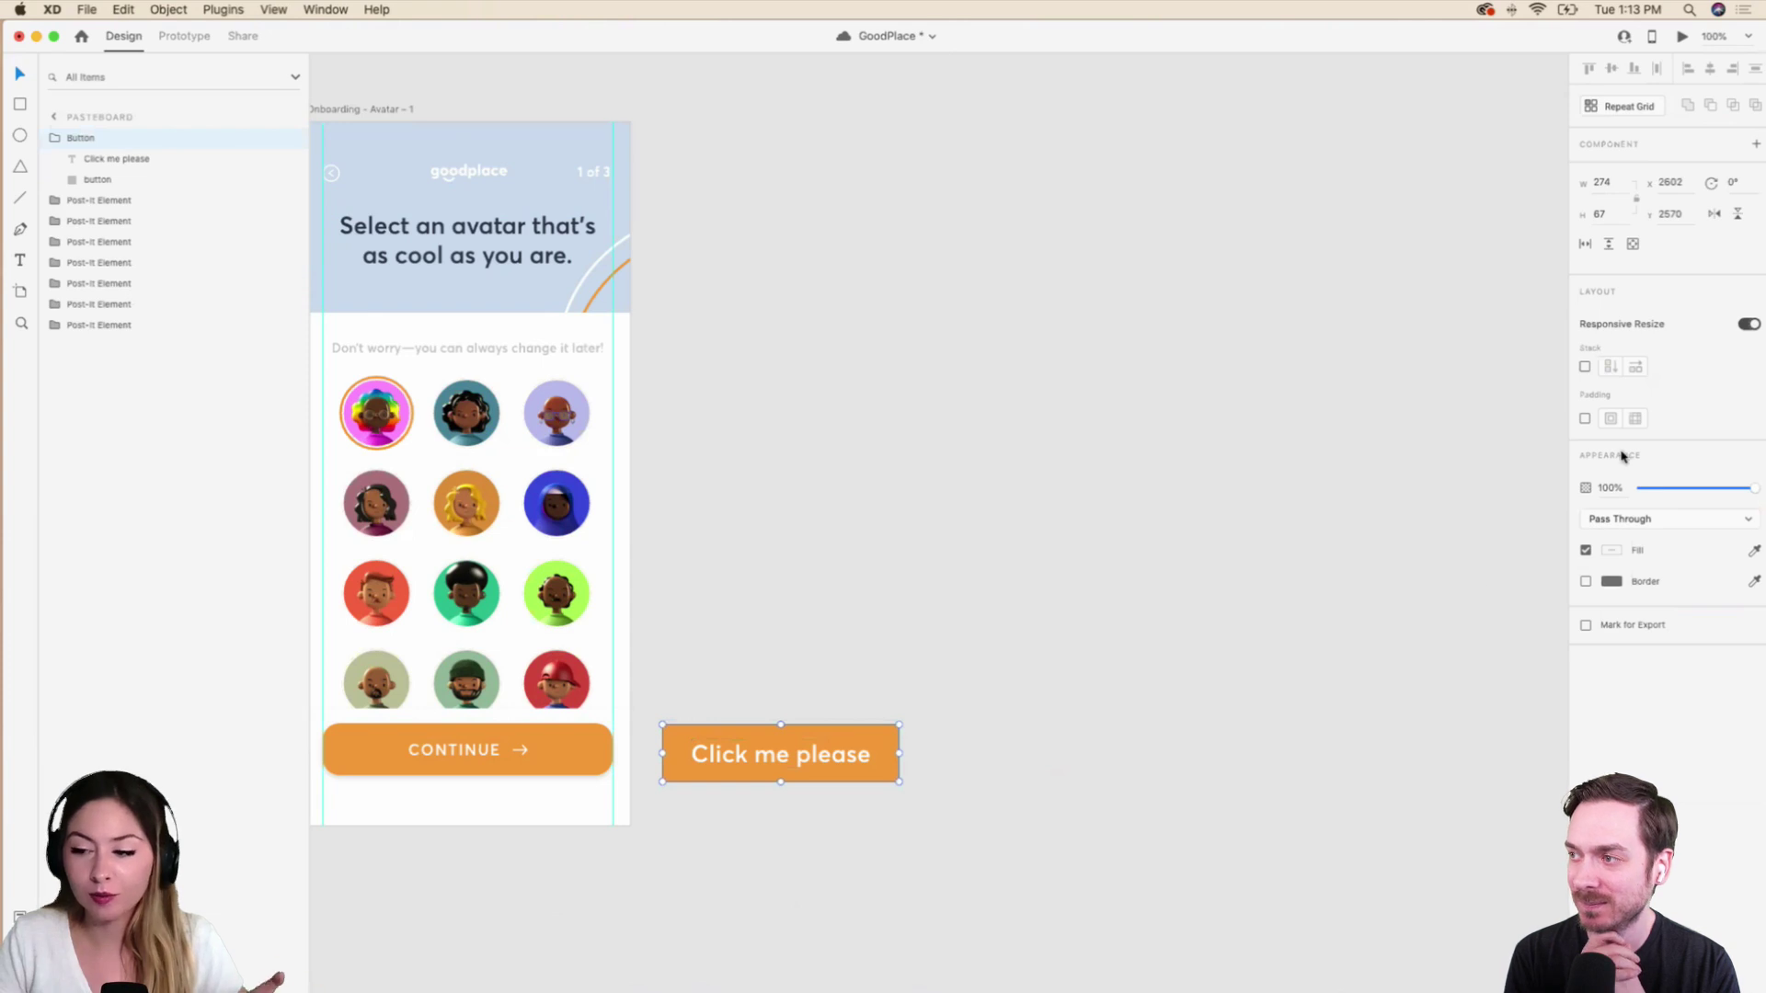
click(1585, 418)
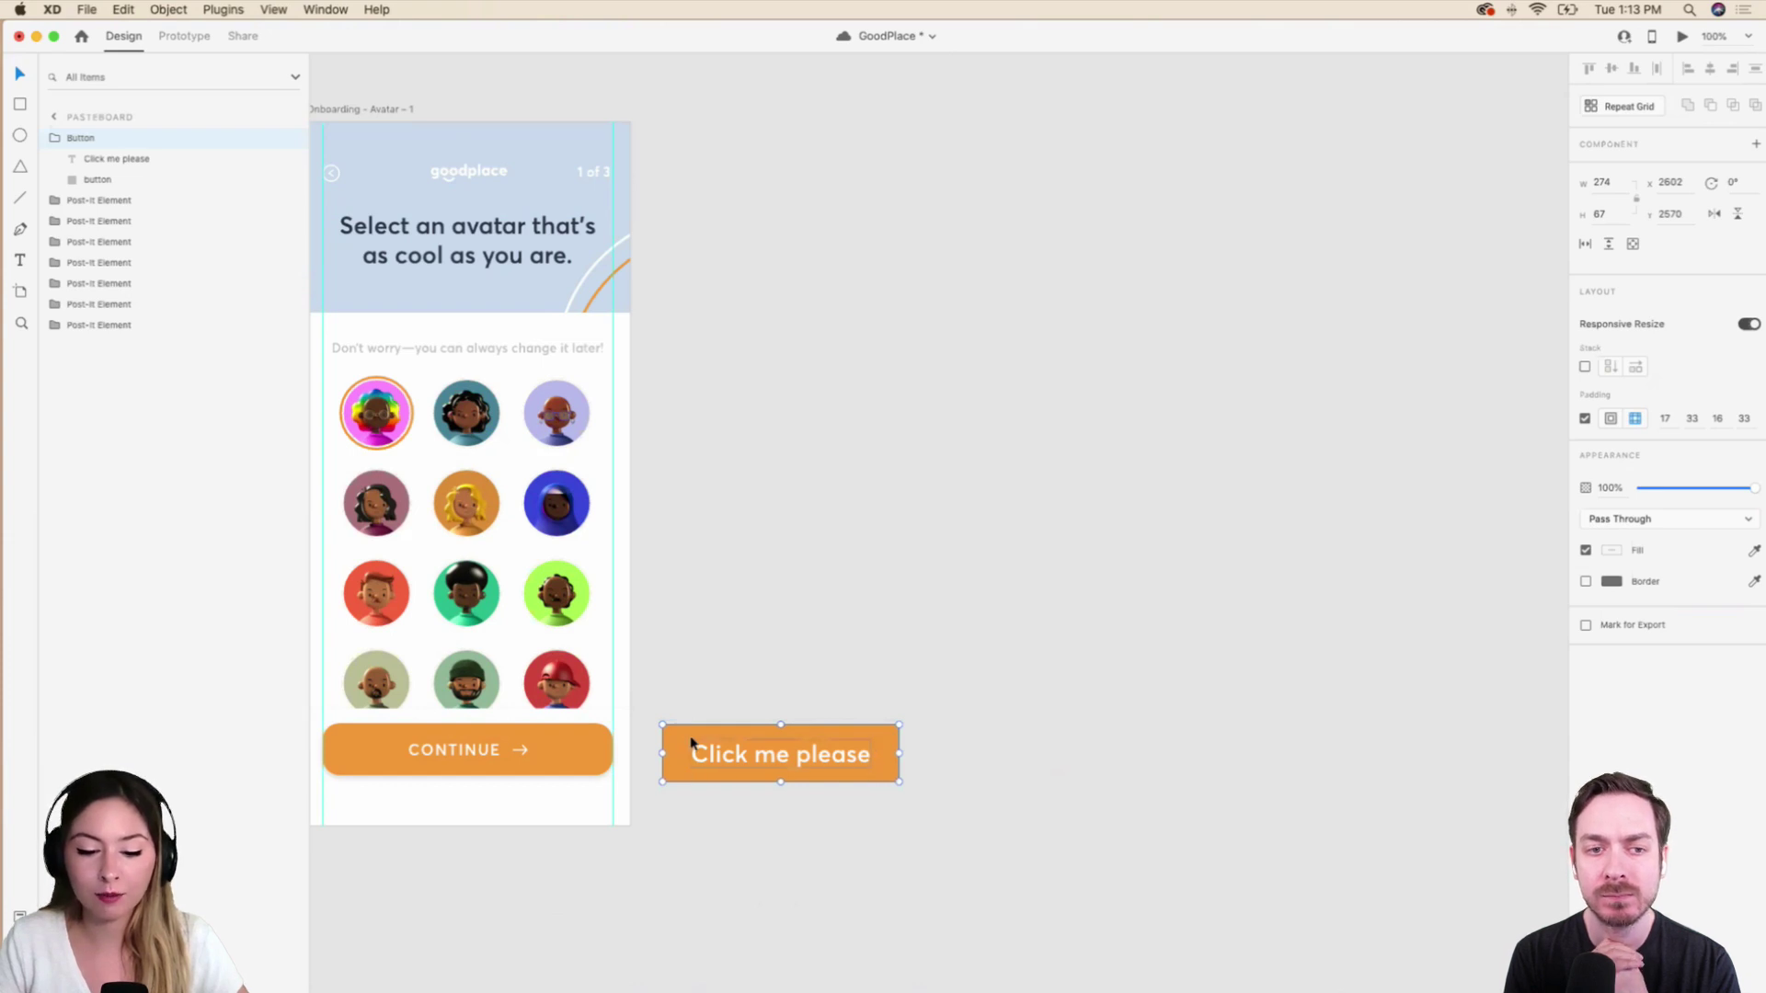
Append a run of a's to "Click me please" to test the padded button's resizing, and leave text editing.
double_click(865, 759)
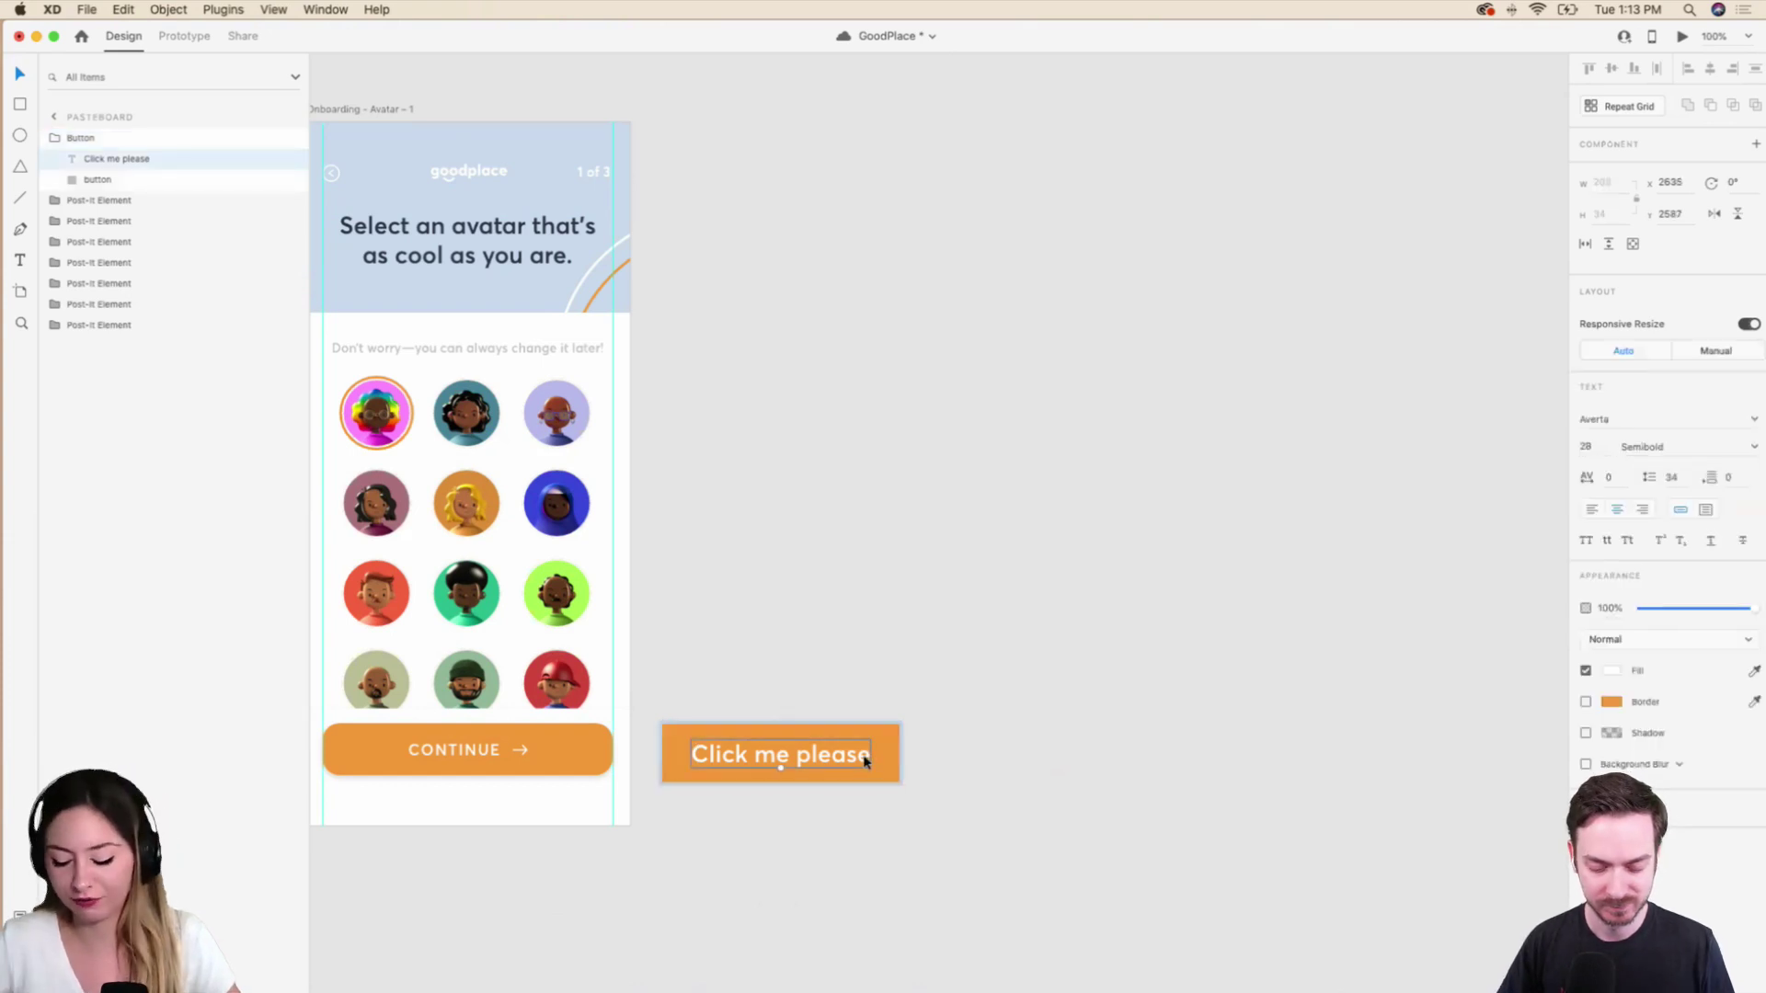
double_click(865, 759)
text(aaaaaaaa)
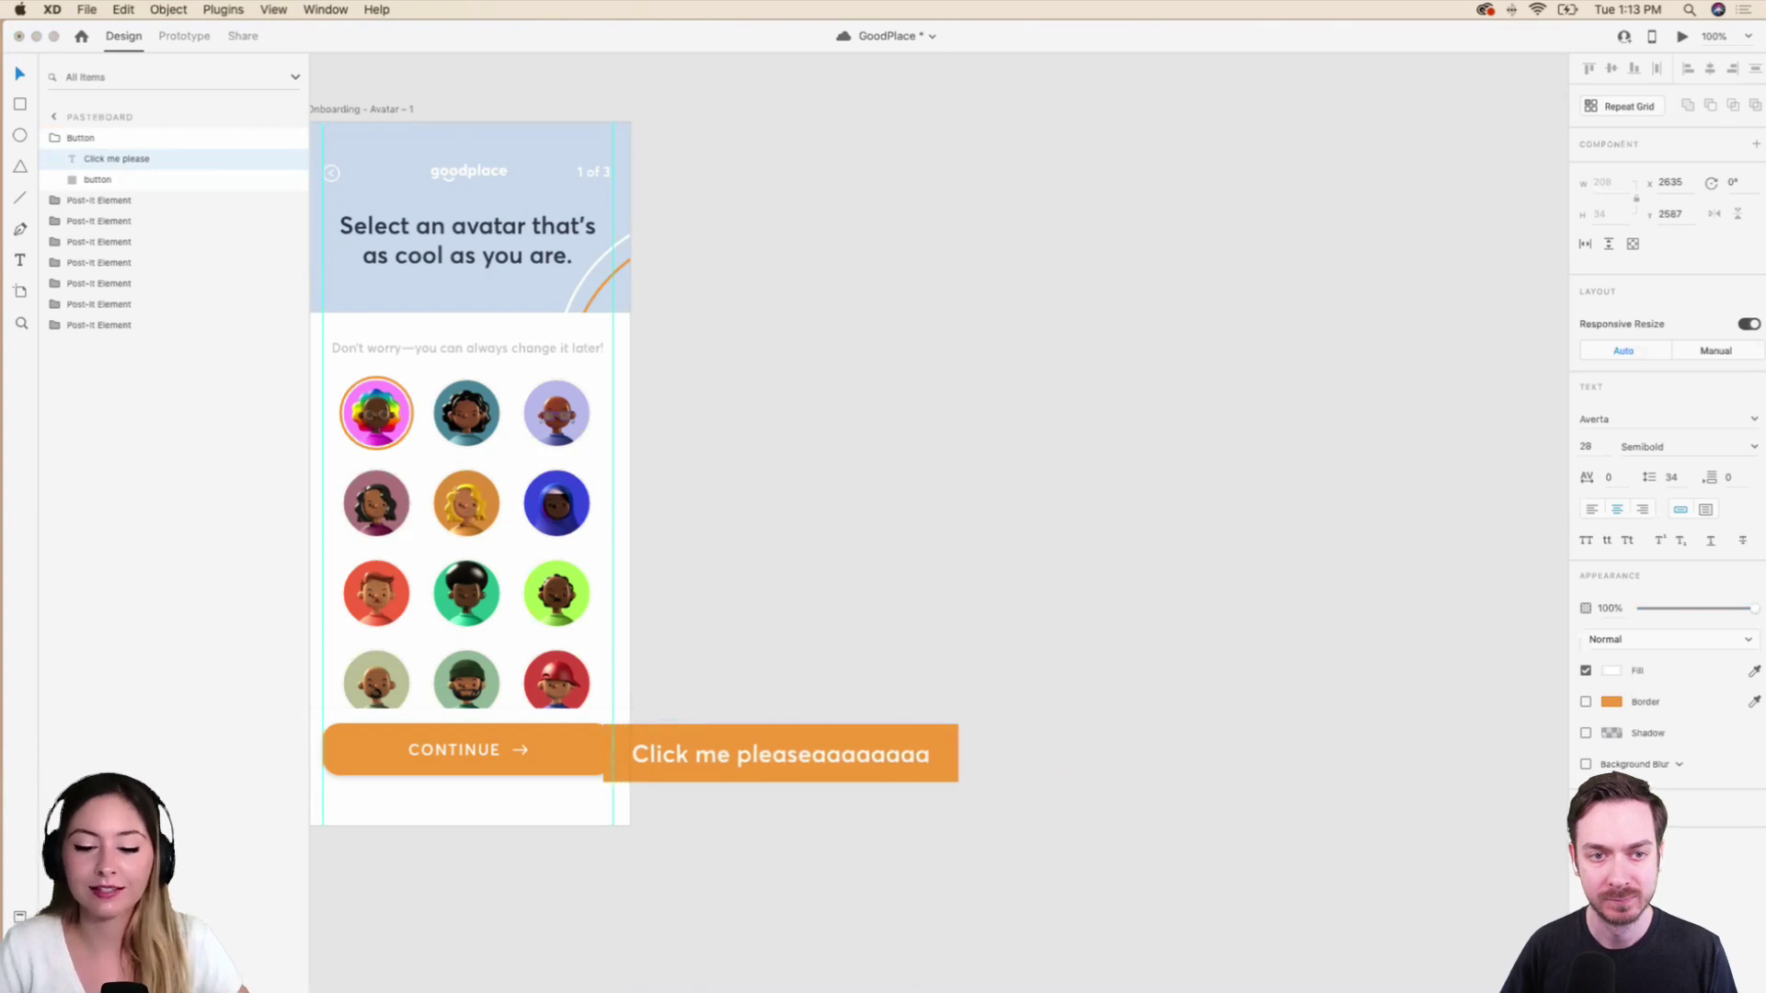
key(Escape)
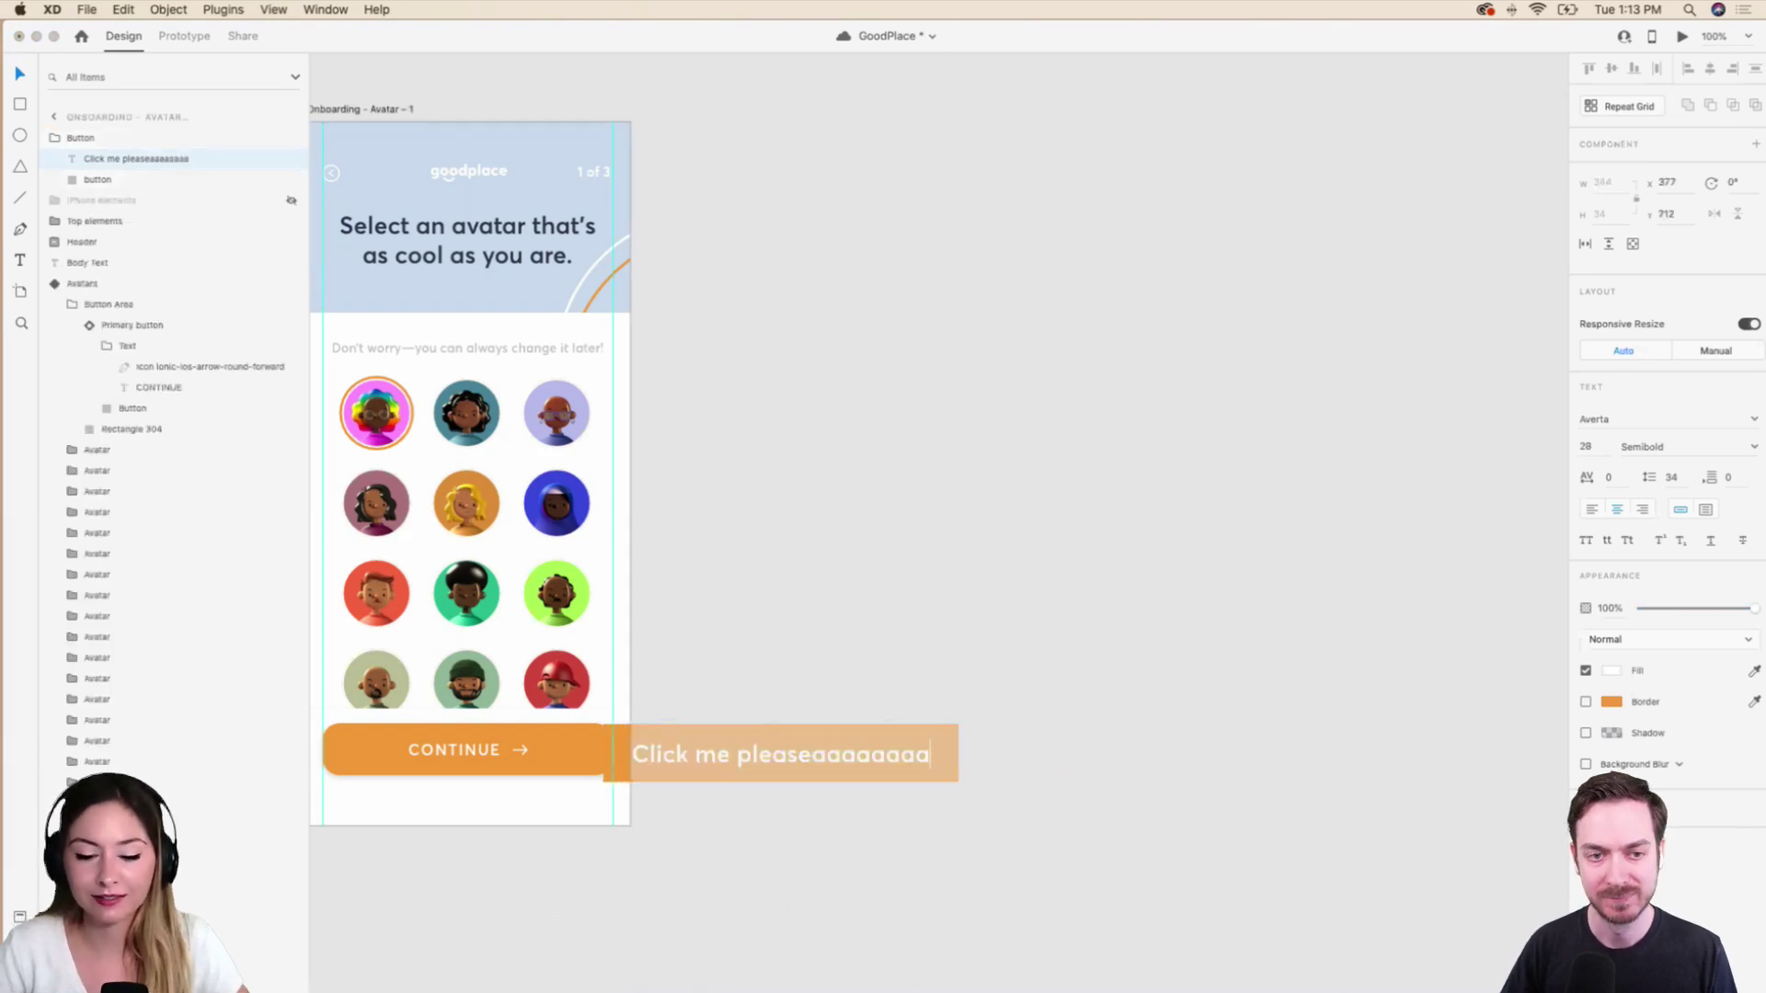
click(729, 721)
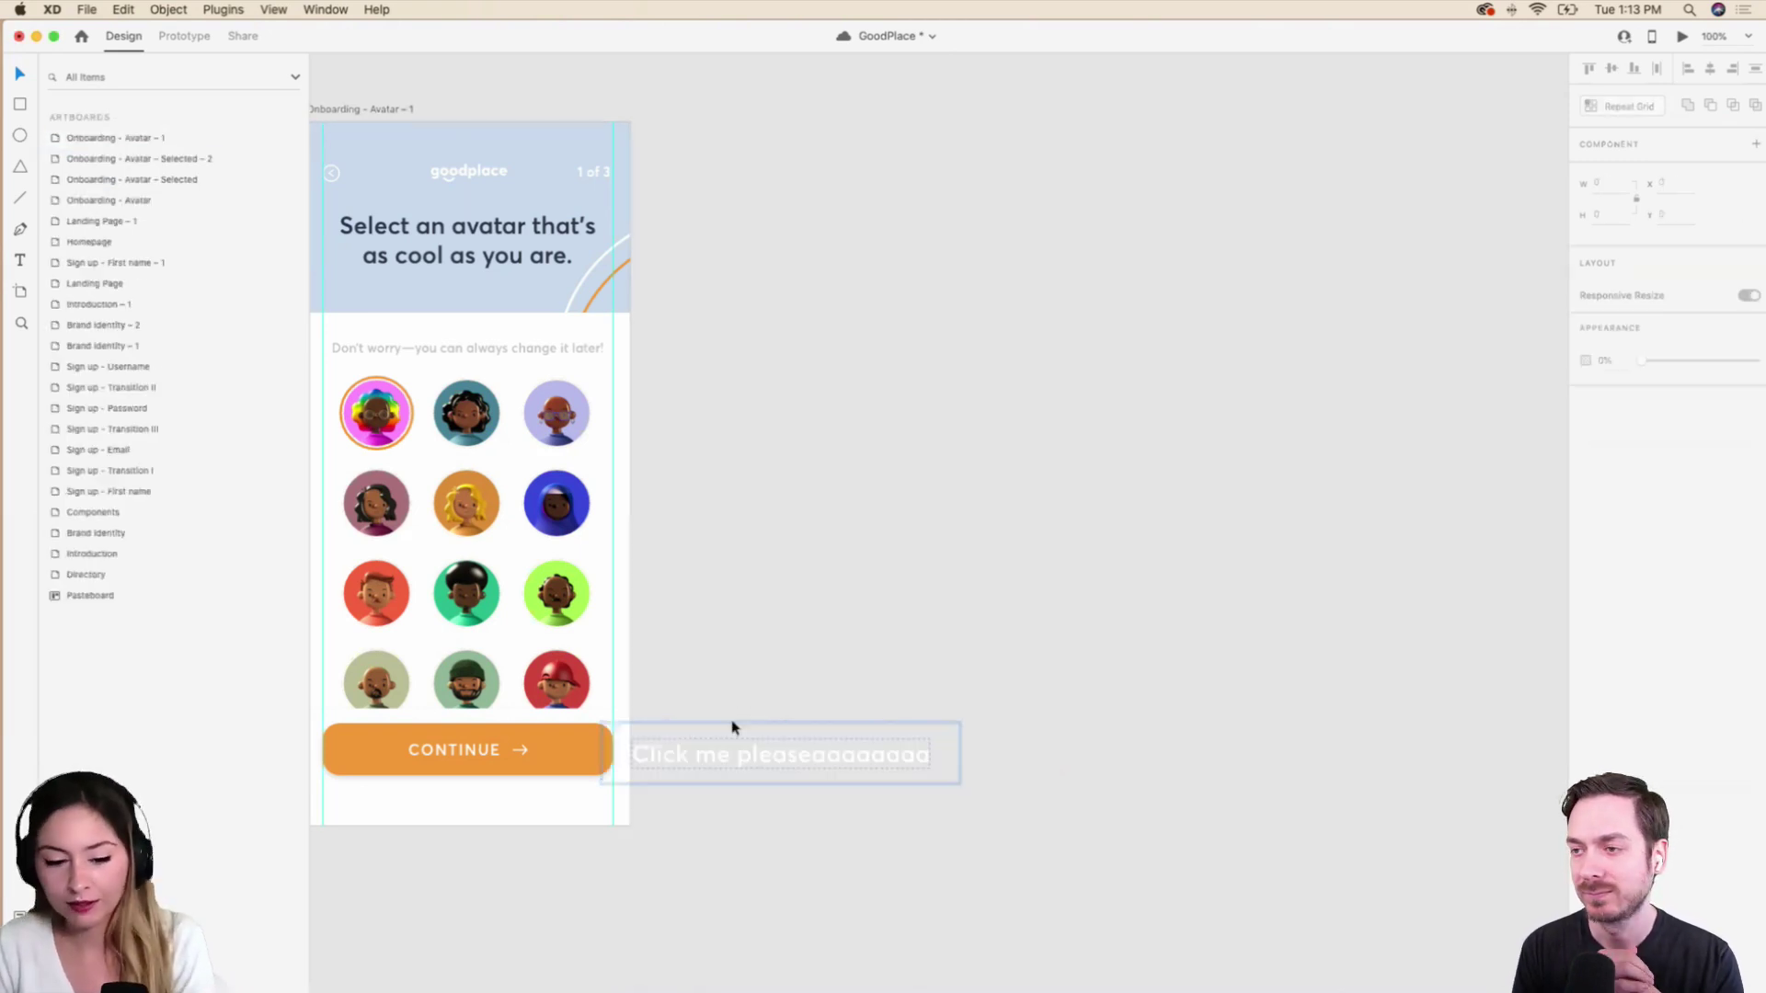
Delete the demo Button group from beside the CONTINUE button.
scroll(816, 736, left, 3)
click(832, 752)
key(Delete)
Open the primary button's CONTINUE label for editing, and select and collapse the Text group holding the label and arrow.
click(643, 753)
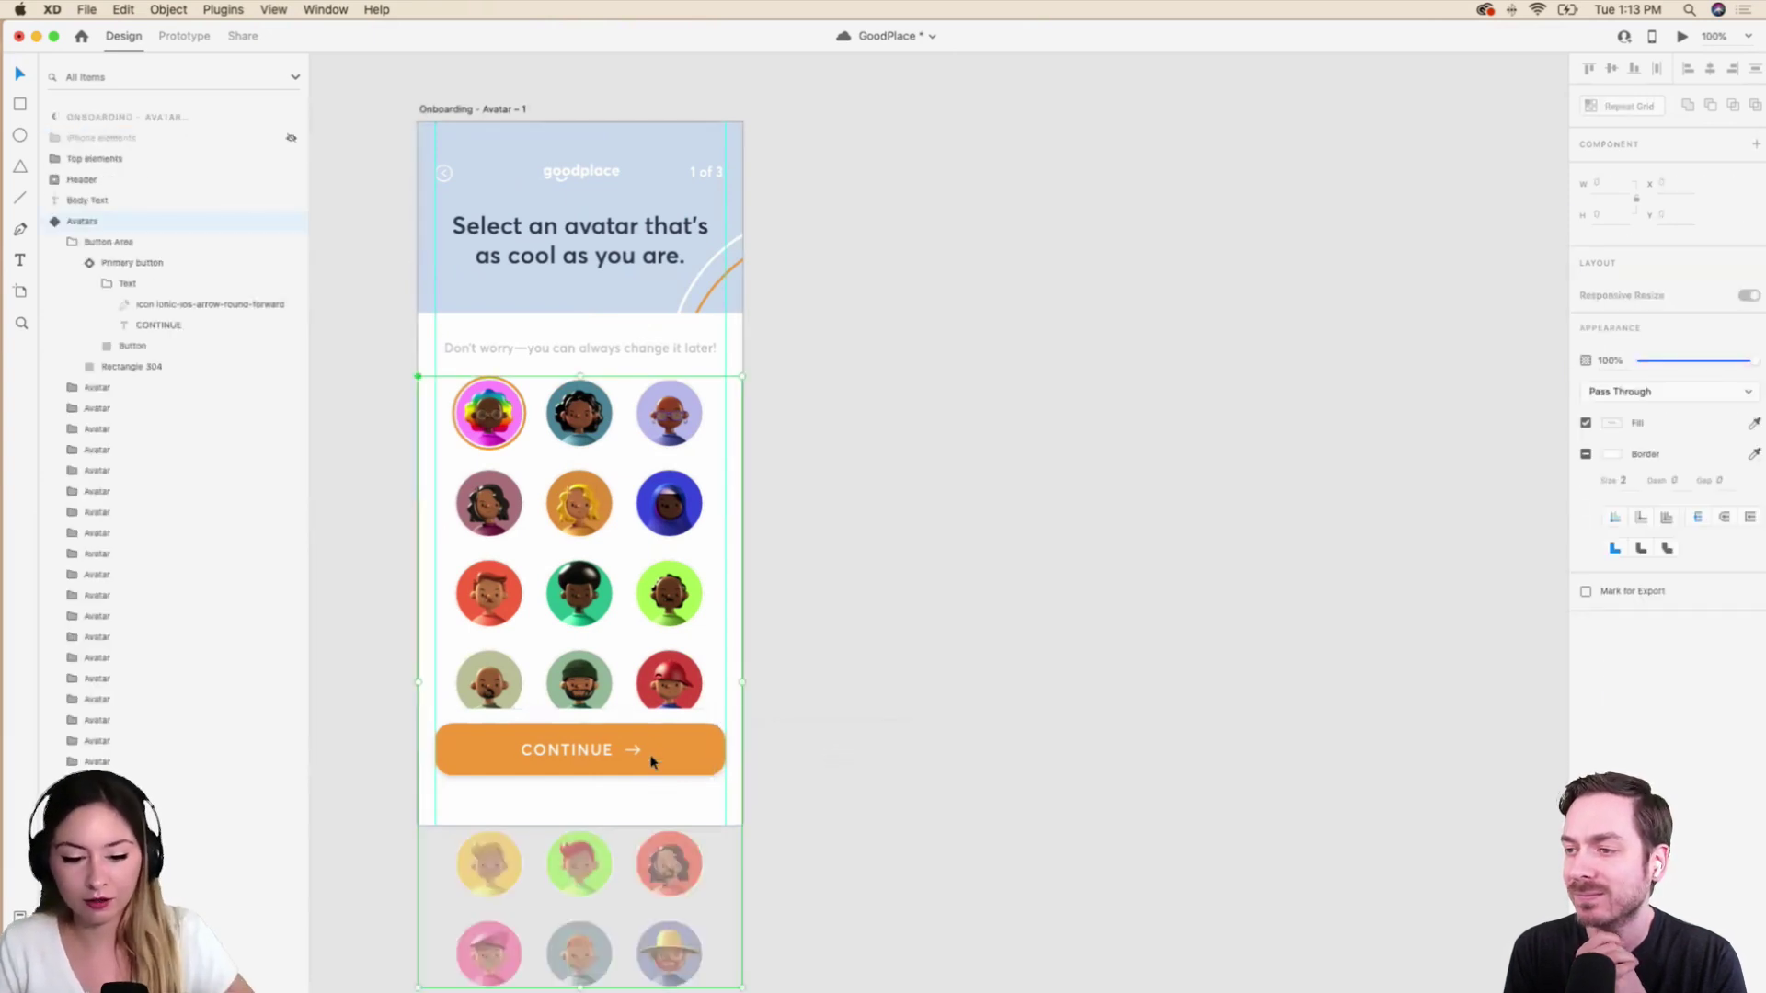
double_click(613, 756)
double_click(591, 756)
double_click(592, 757)
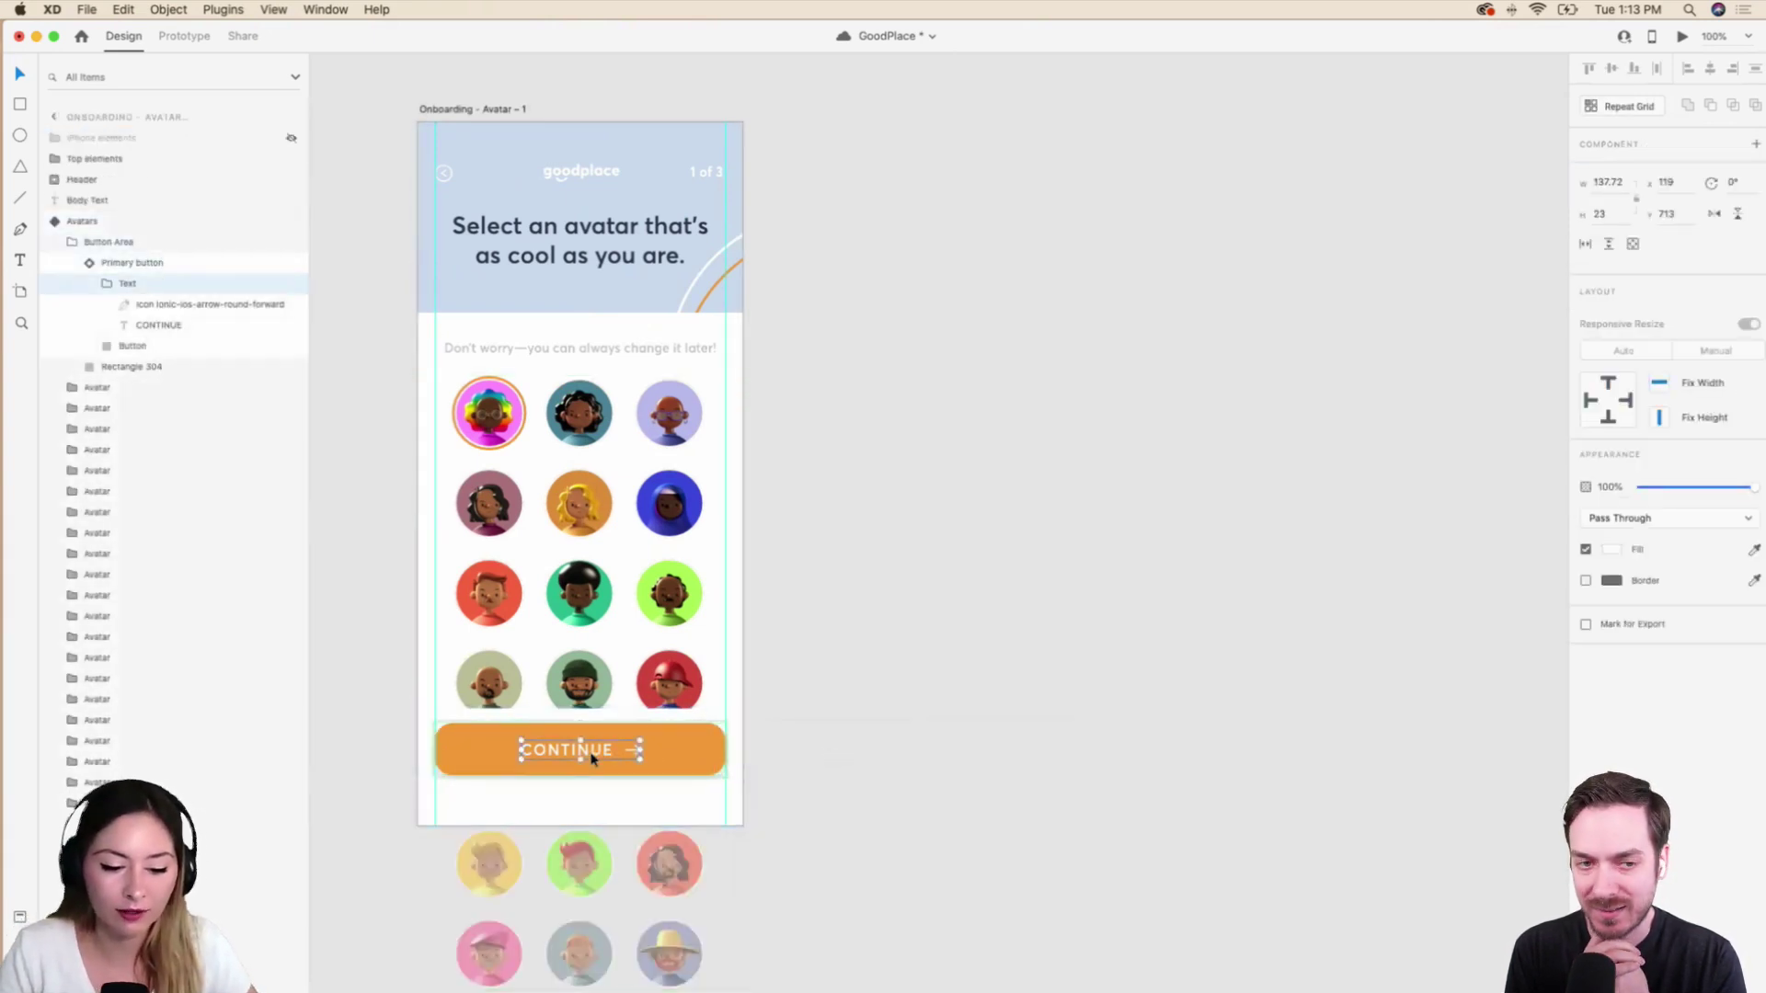
double_click(591, 759)
double_click(592, 756)
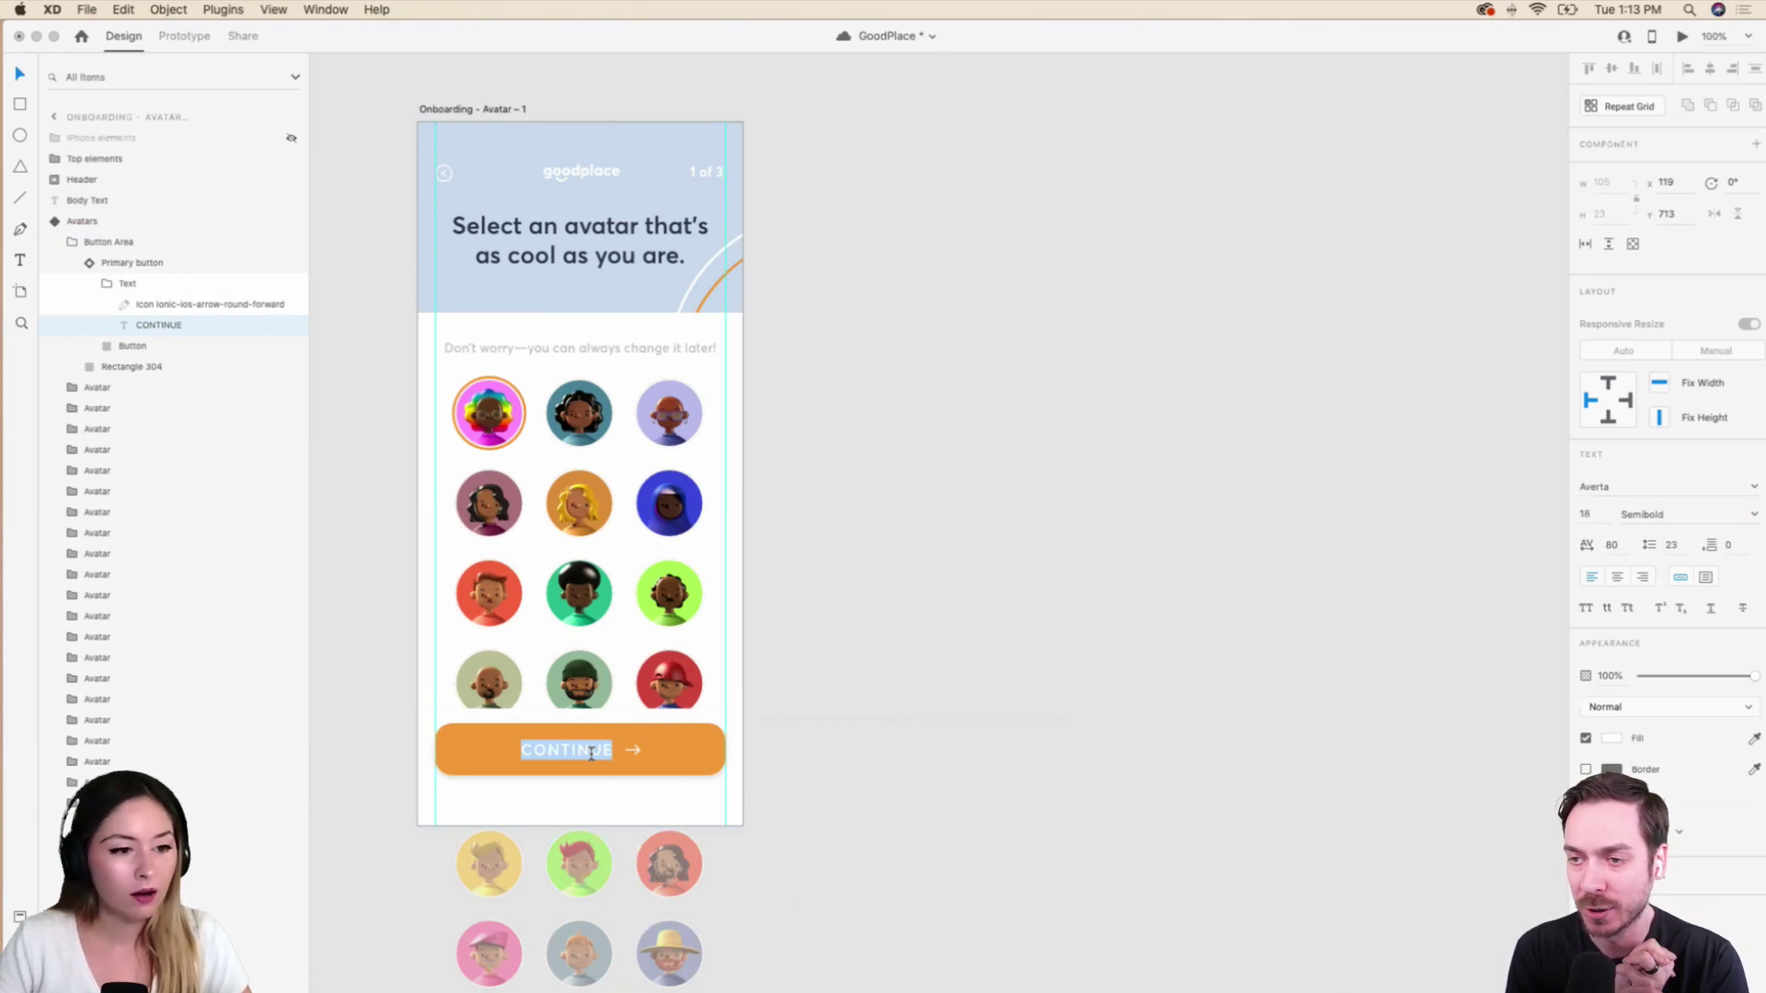
click(138, 286)
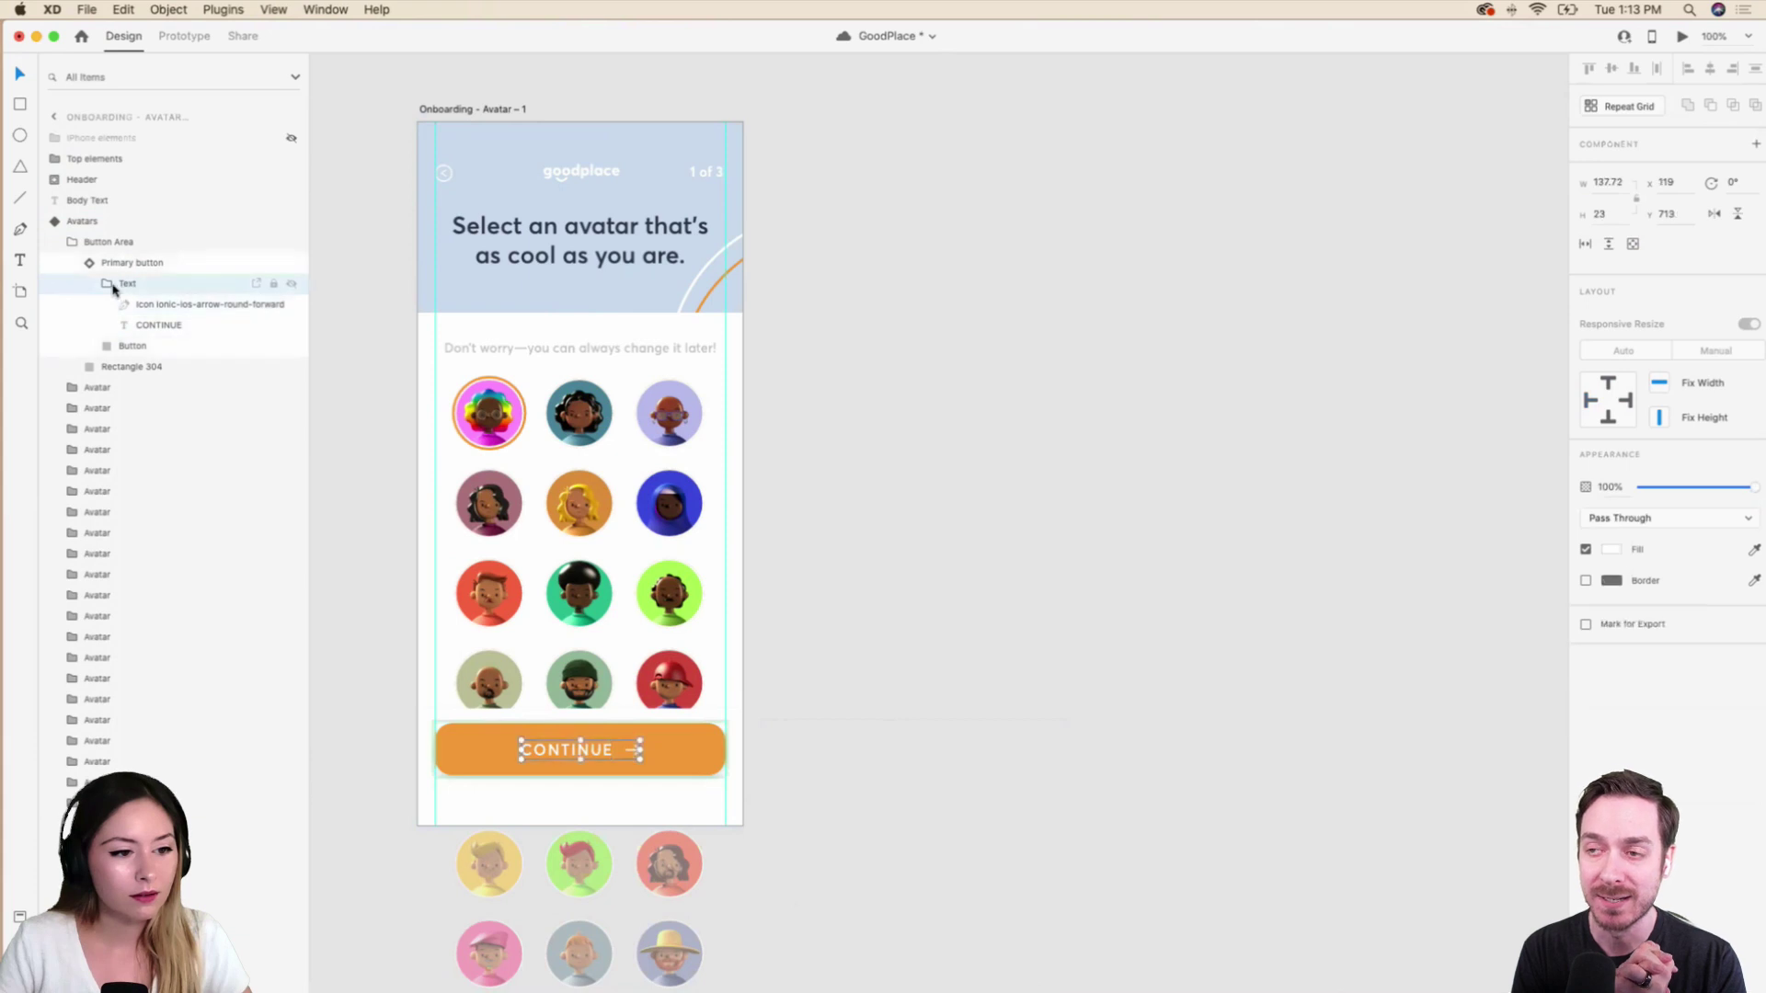
click(112, 283)
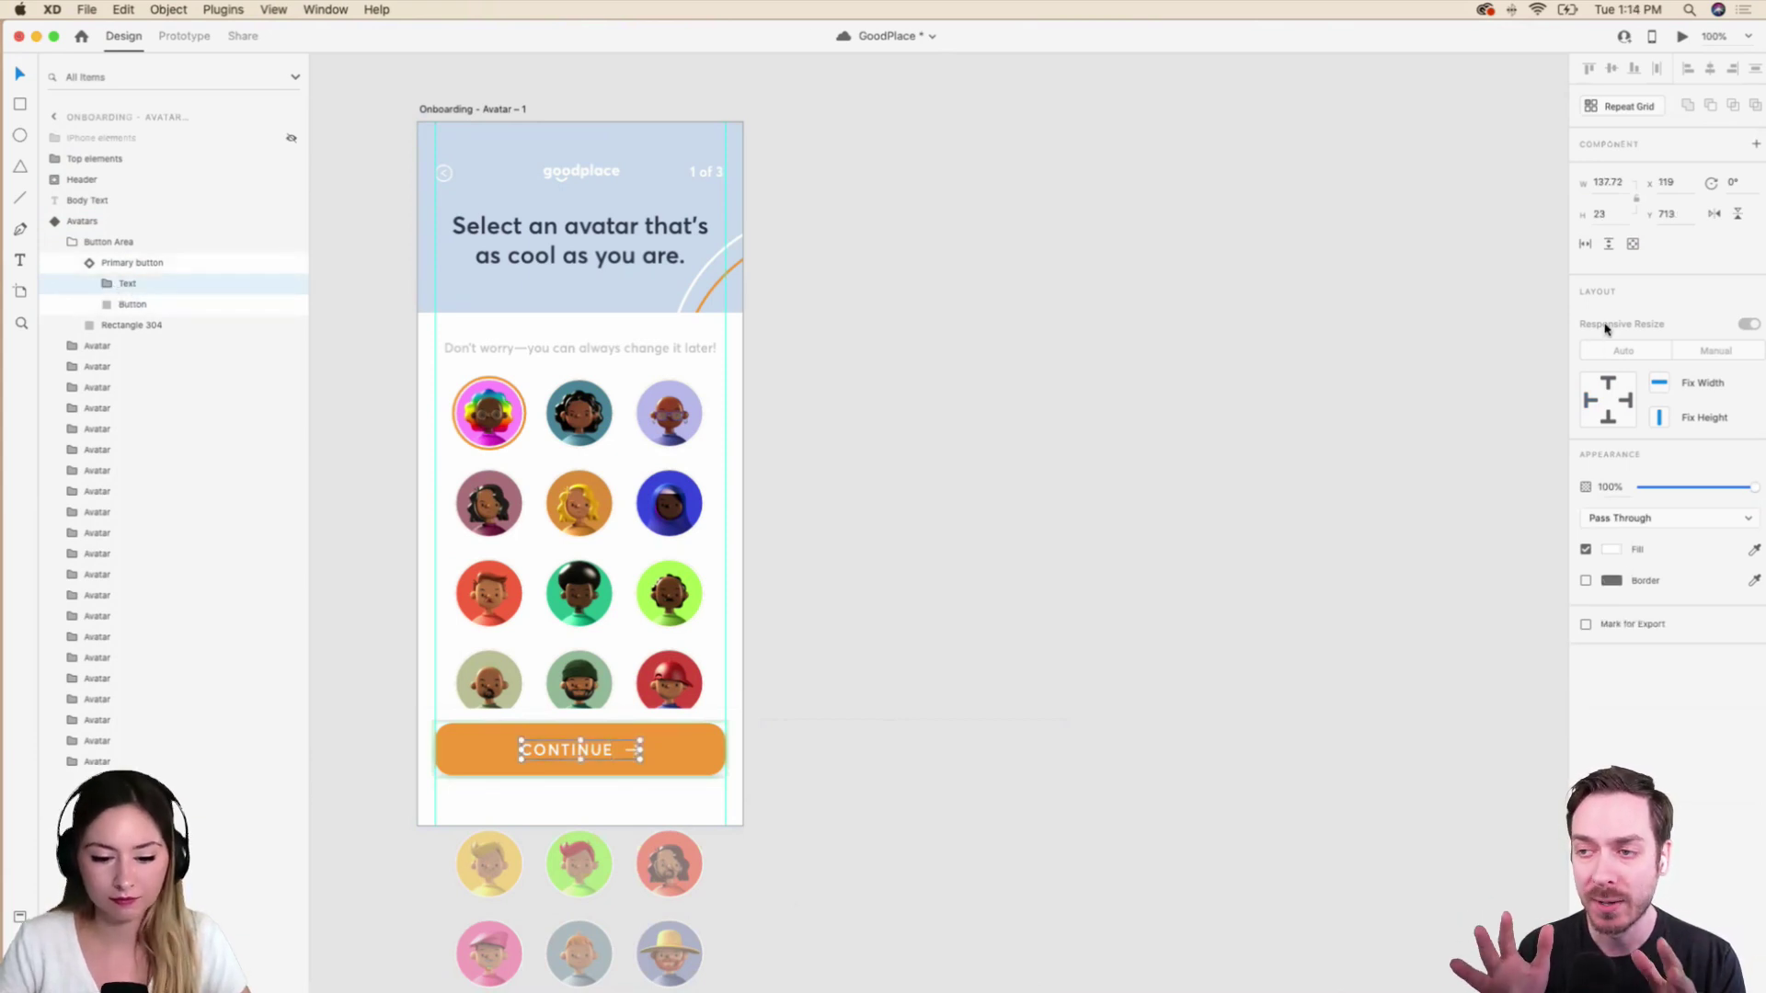
Save the document, then select the Primary button component and collapse its nested layers.
key(super+s)
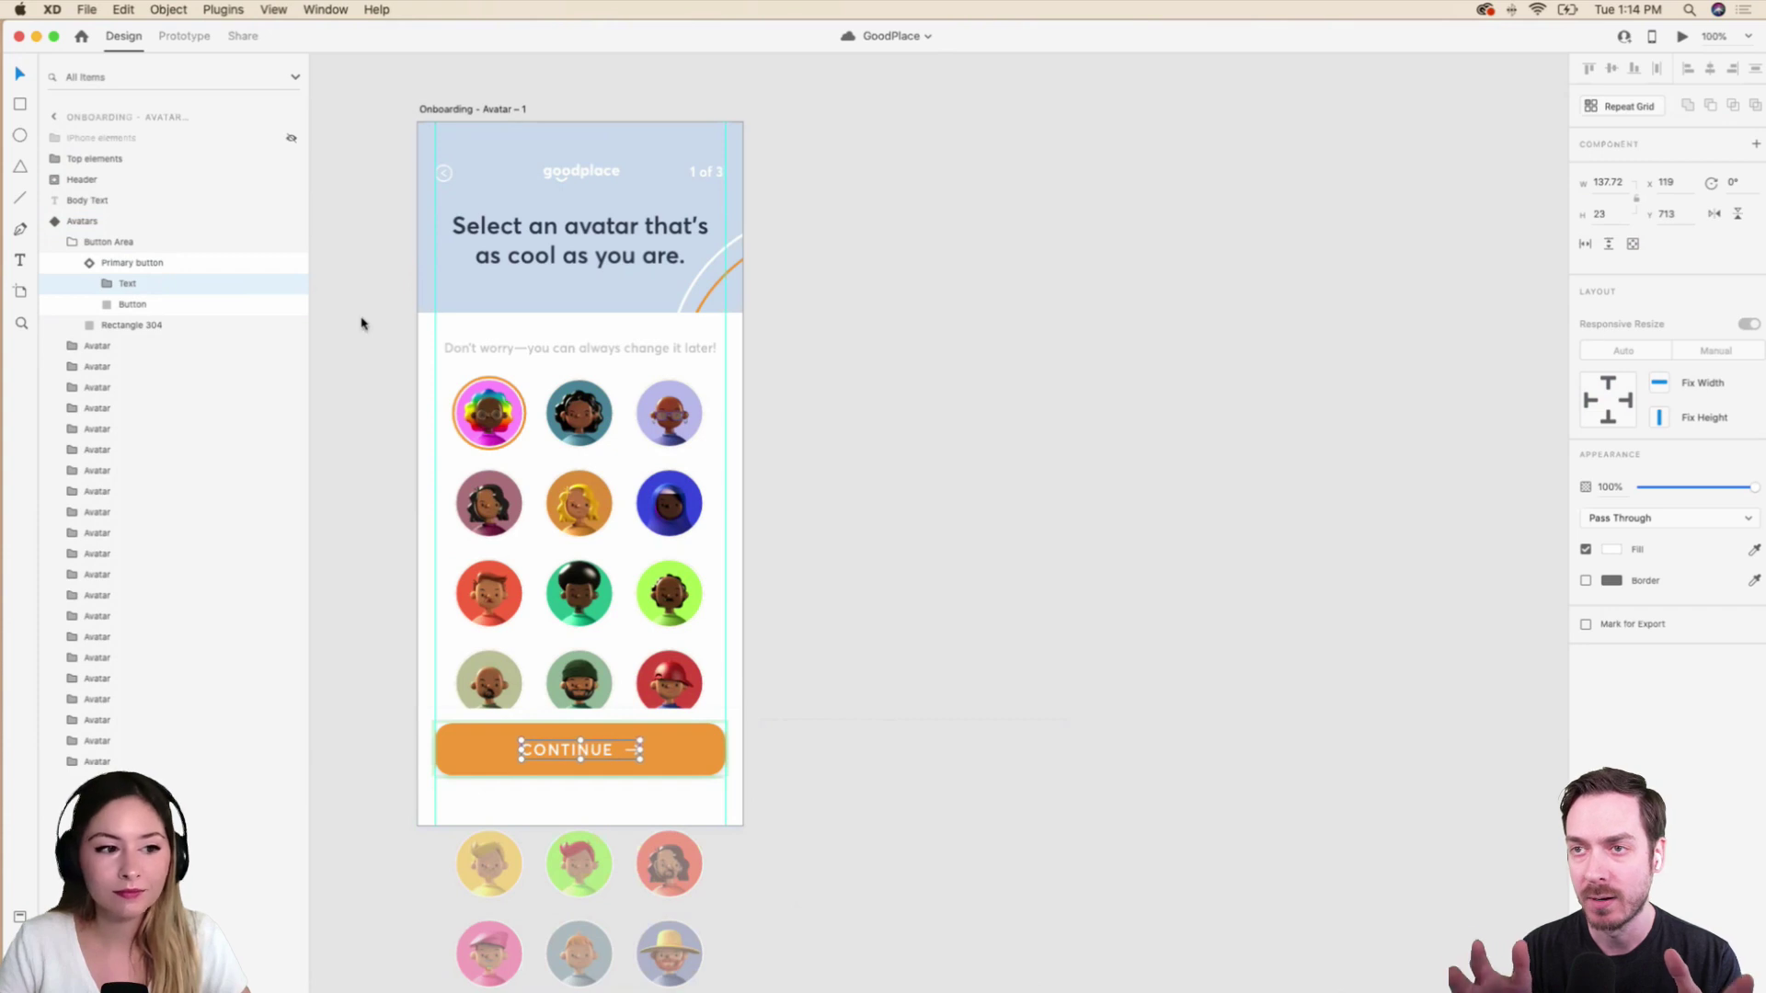
click(169, 267)
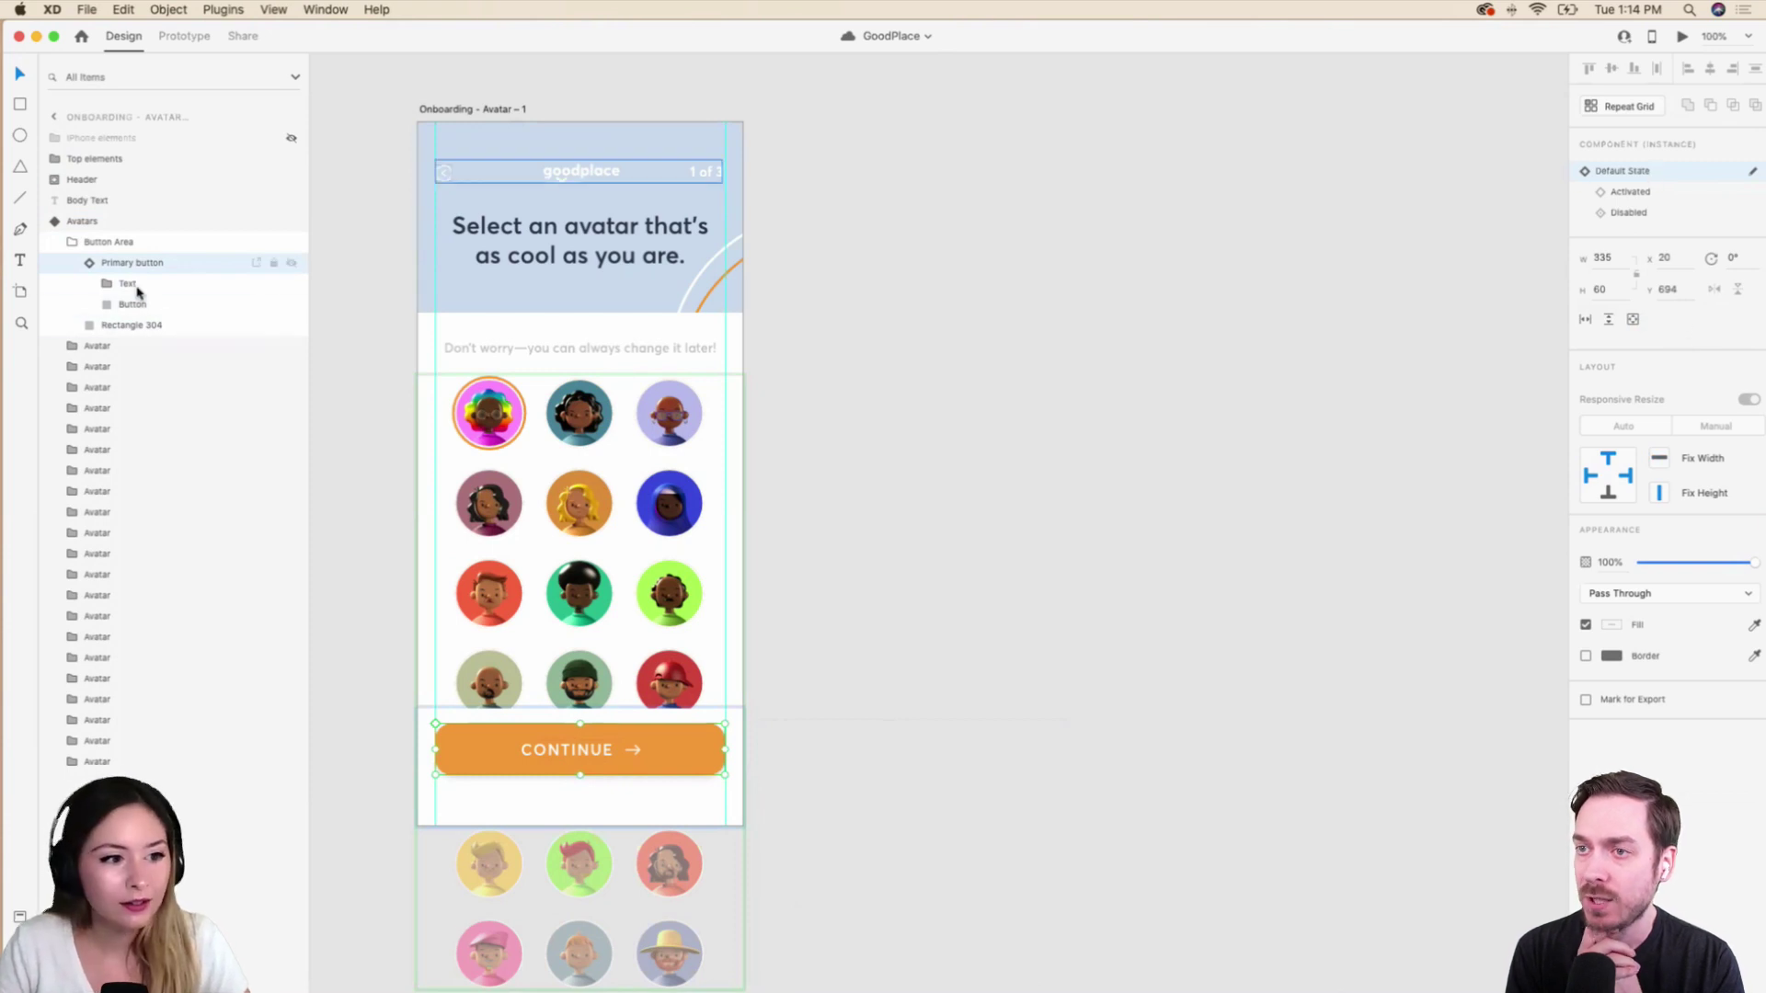
click(90, 264)
right_click(130, 262)
click(131, 305)
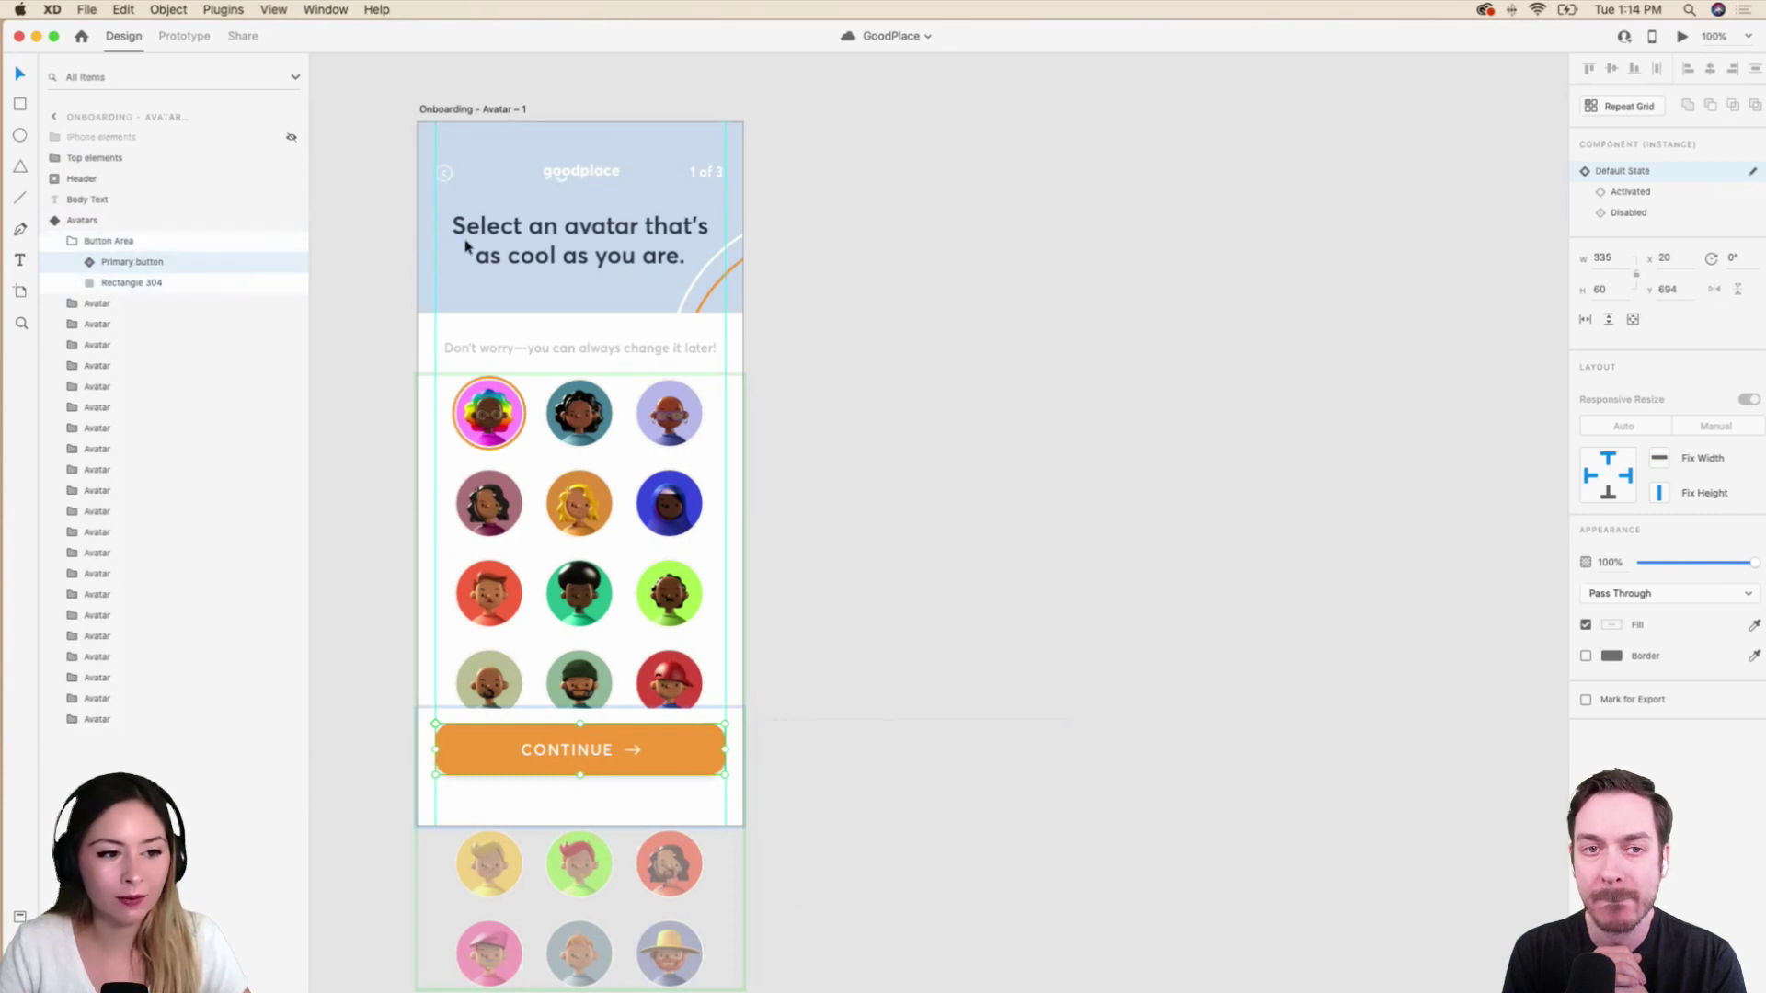
Replace the primary button's CONTINUE label with "LOOKS GOOD!".
double_click(591, 747)
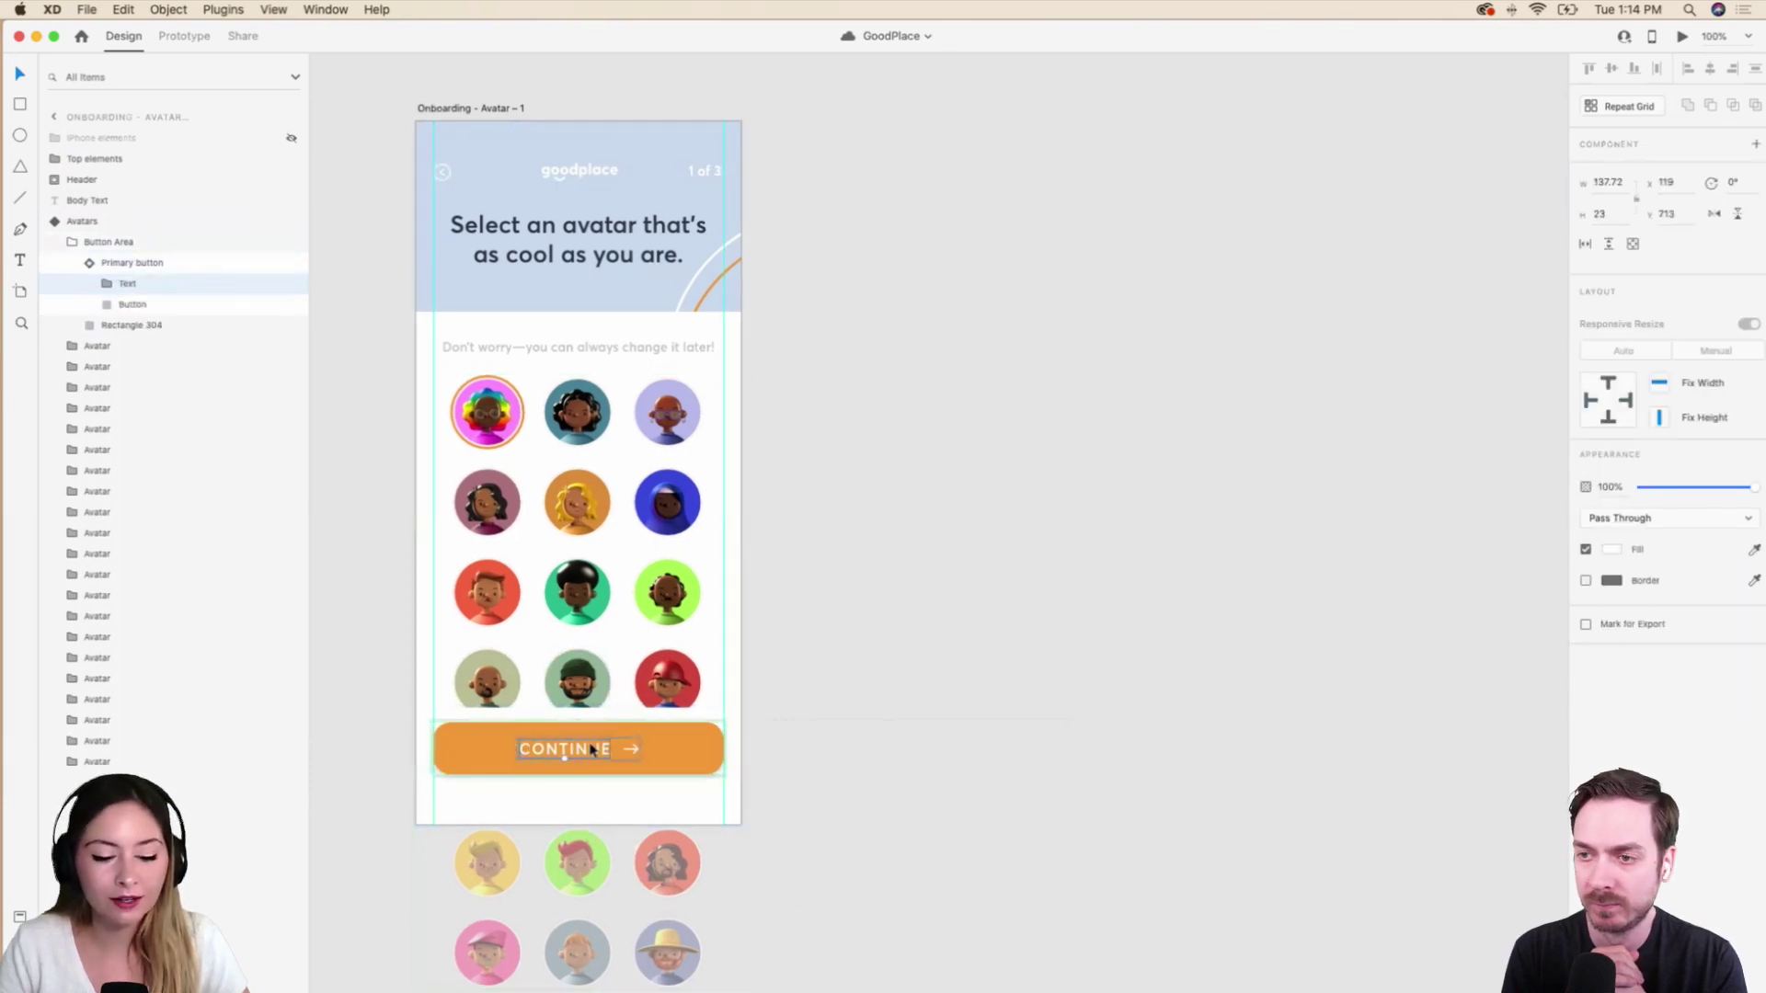
double_click(590, 747)
double_click(591, 747)
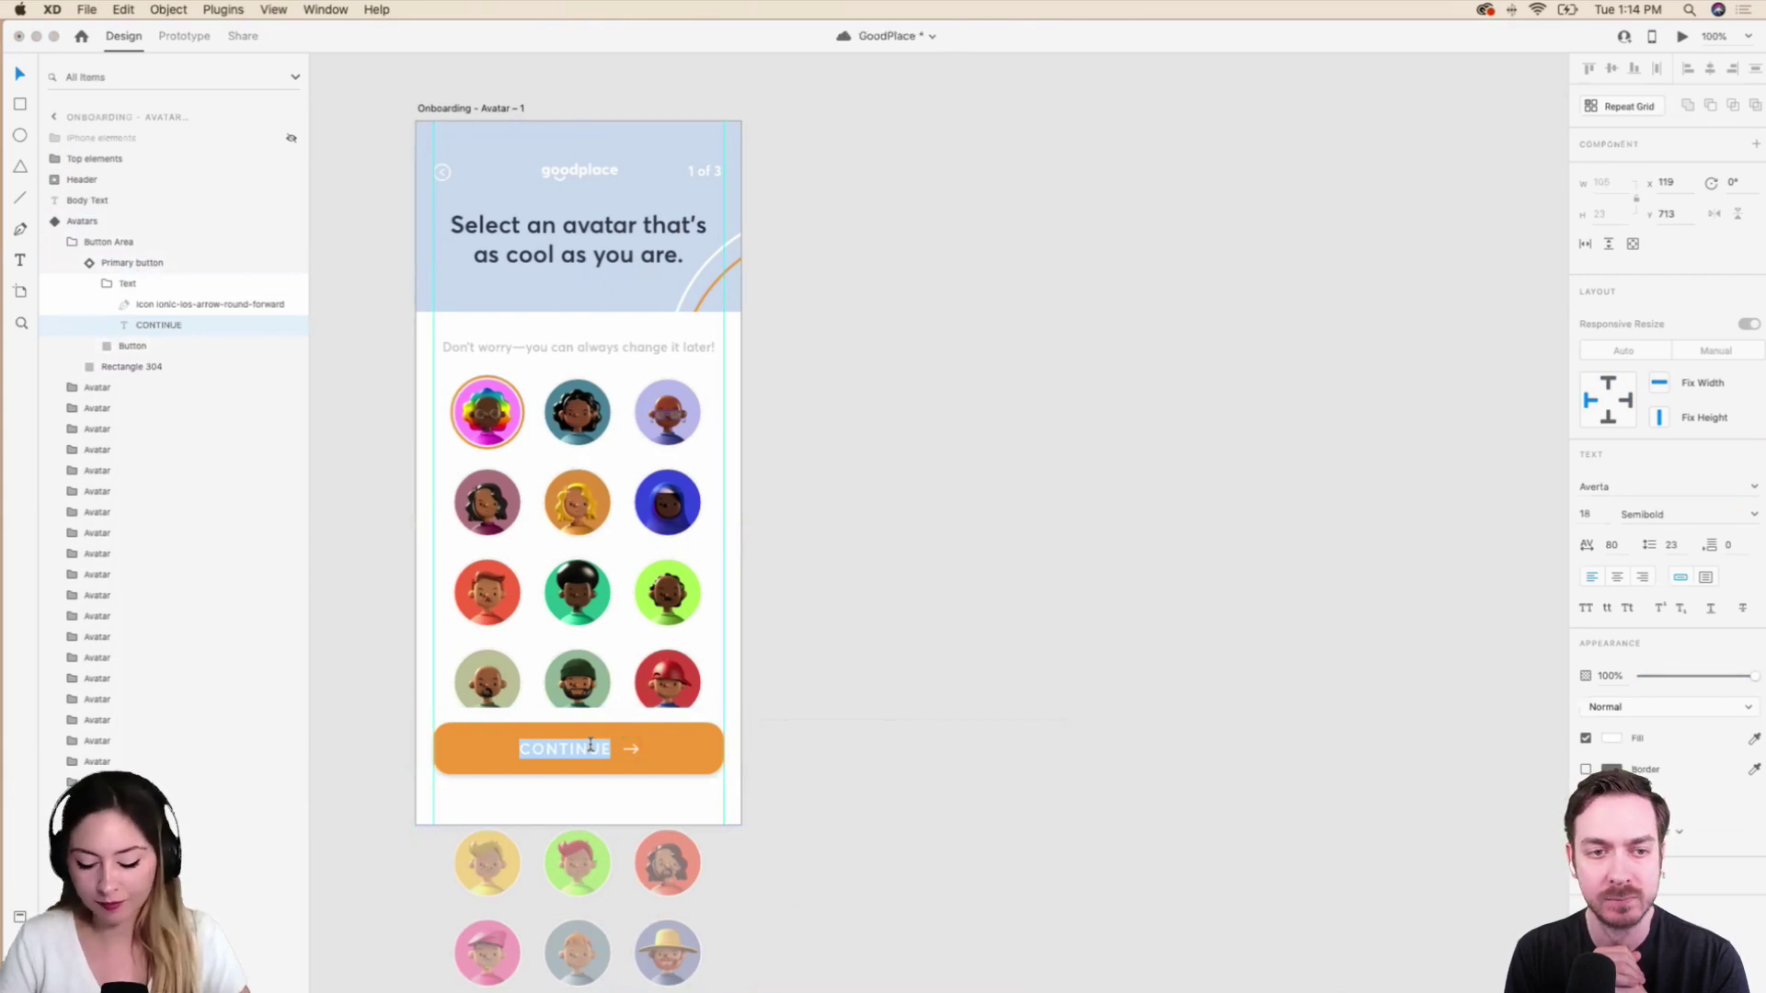
text(Looks Good)
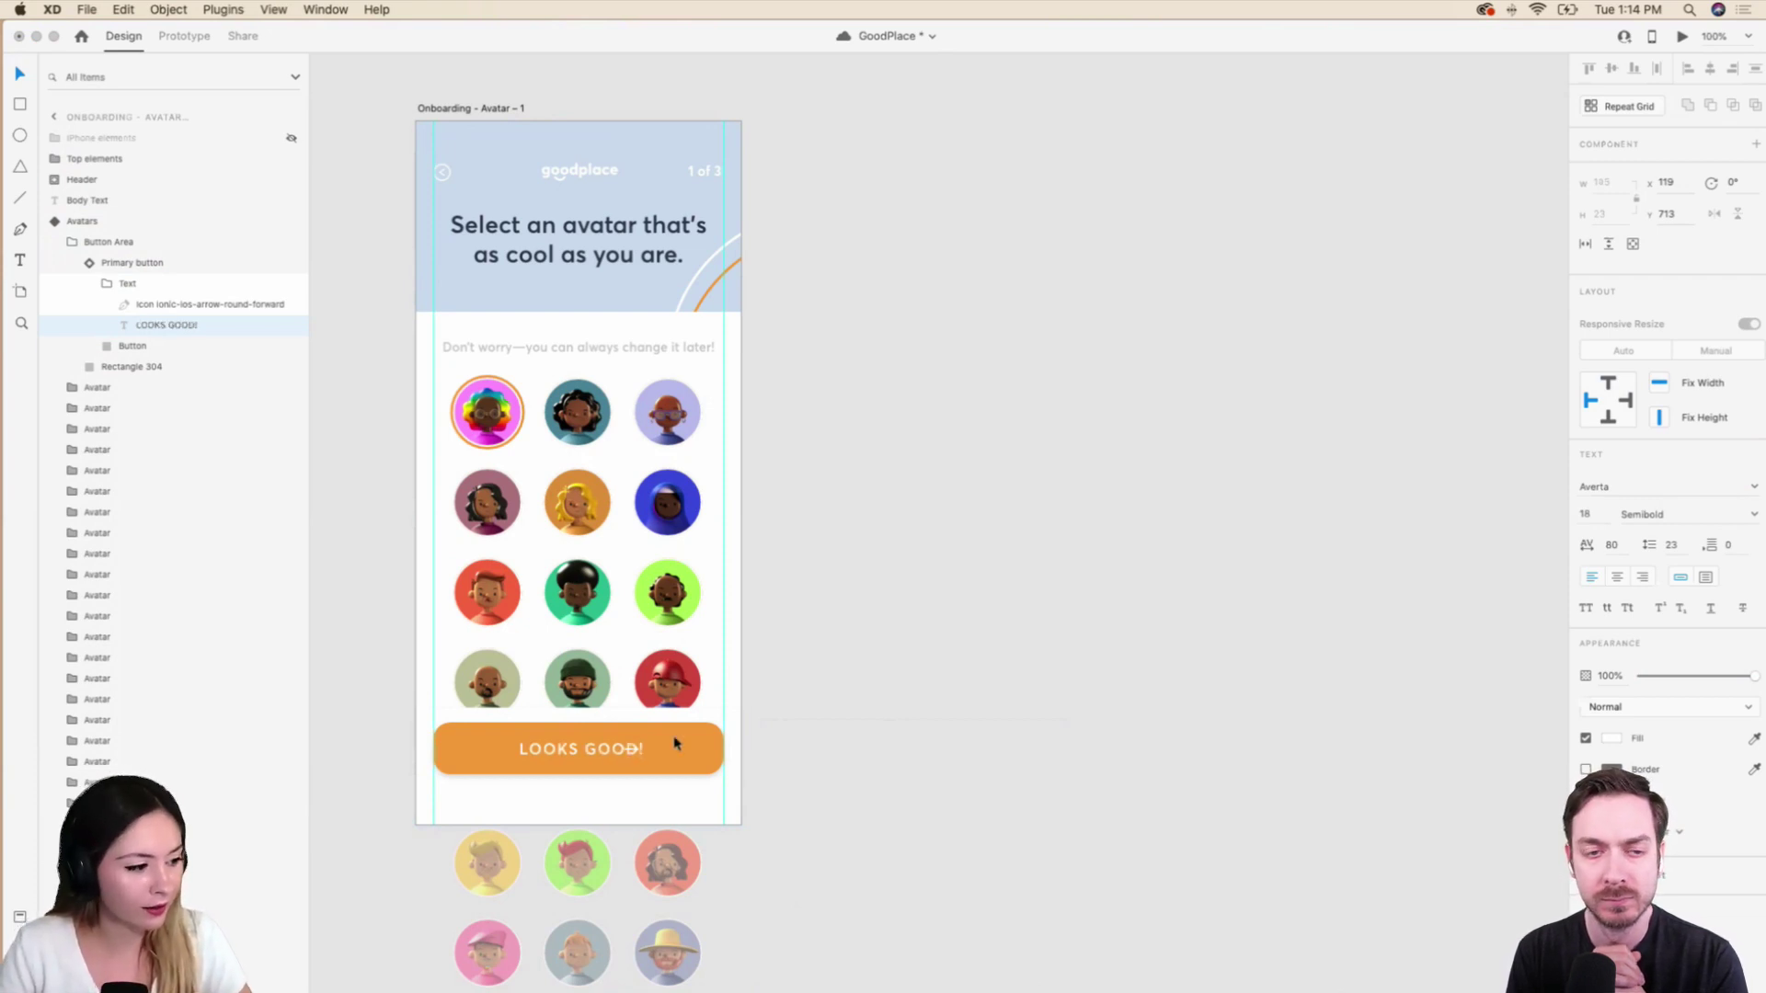
Move the LOOKS GOOD! label away from the arrow so they no longer overlap, and deselect it.
click(623, 741)
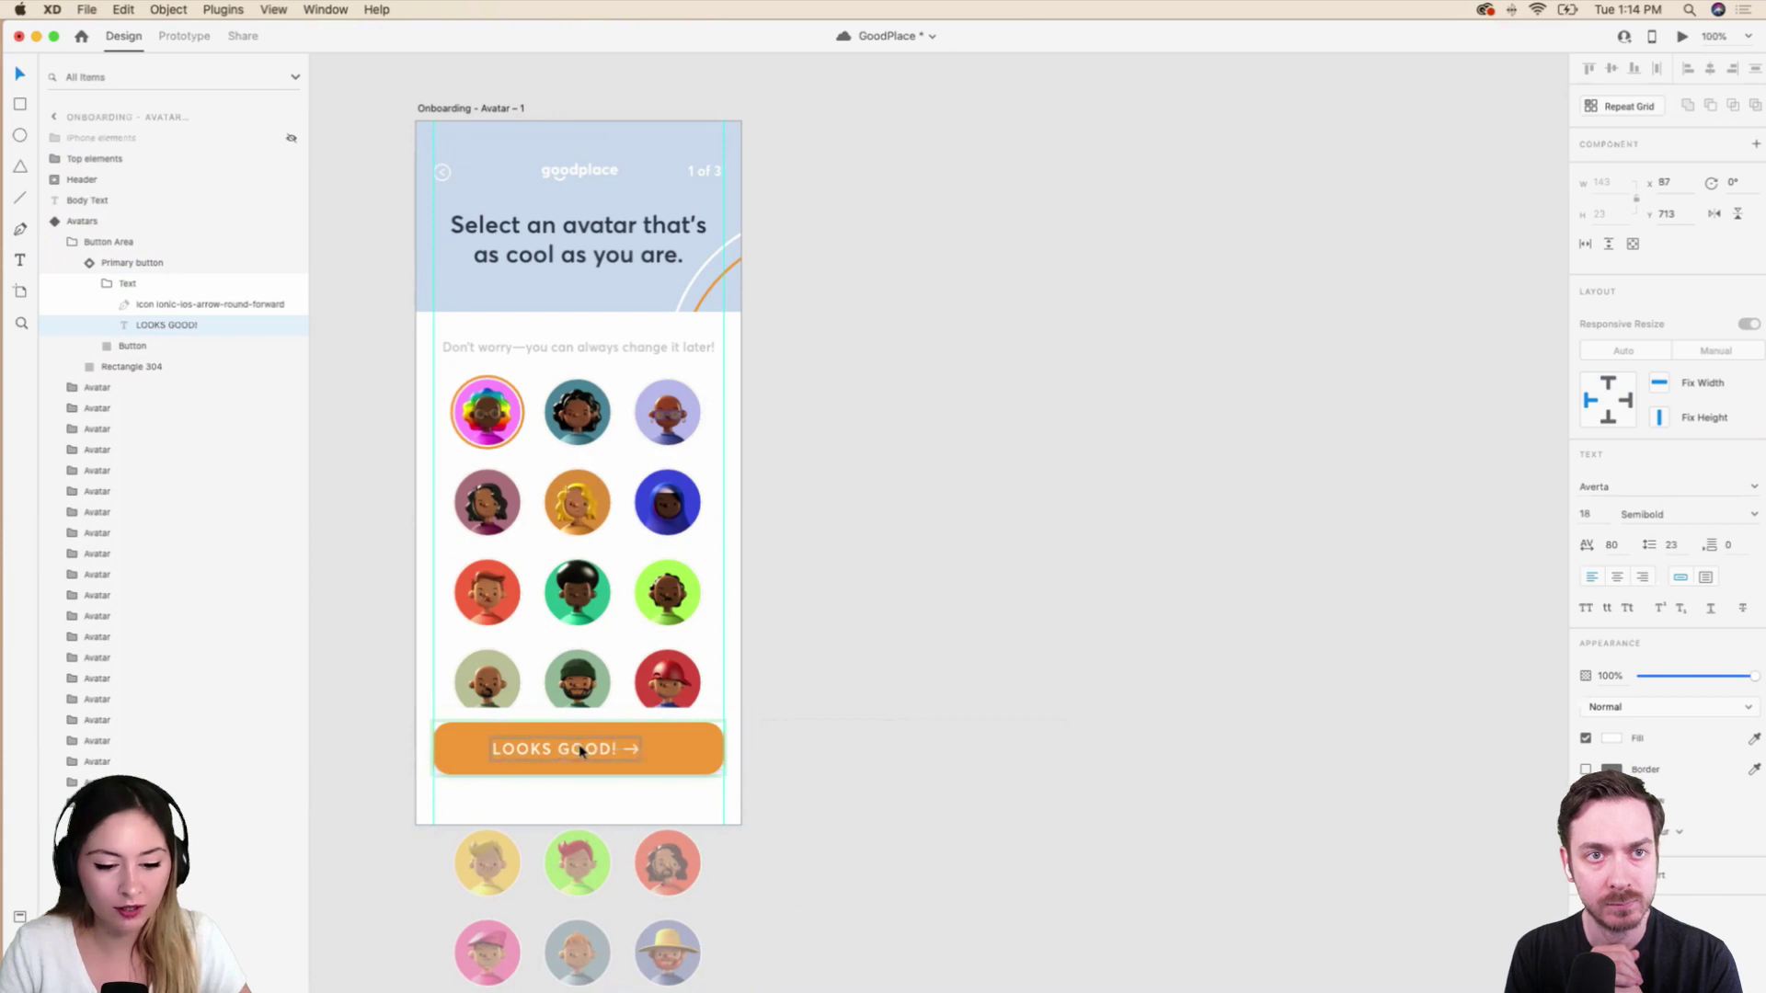
key(Right)
key(Right)
click(832, 754)
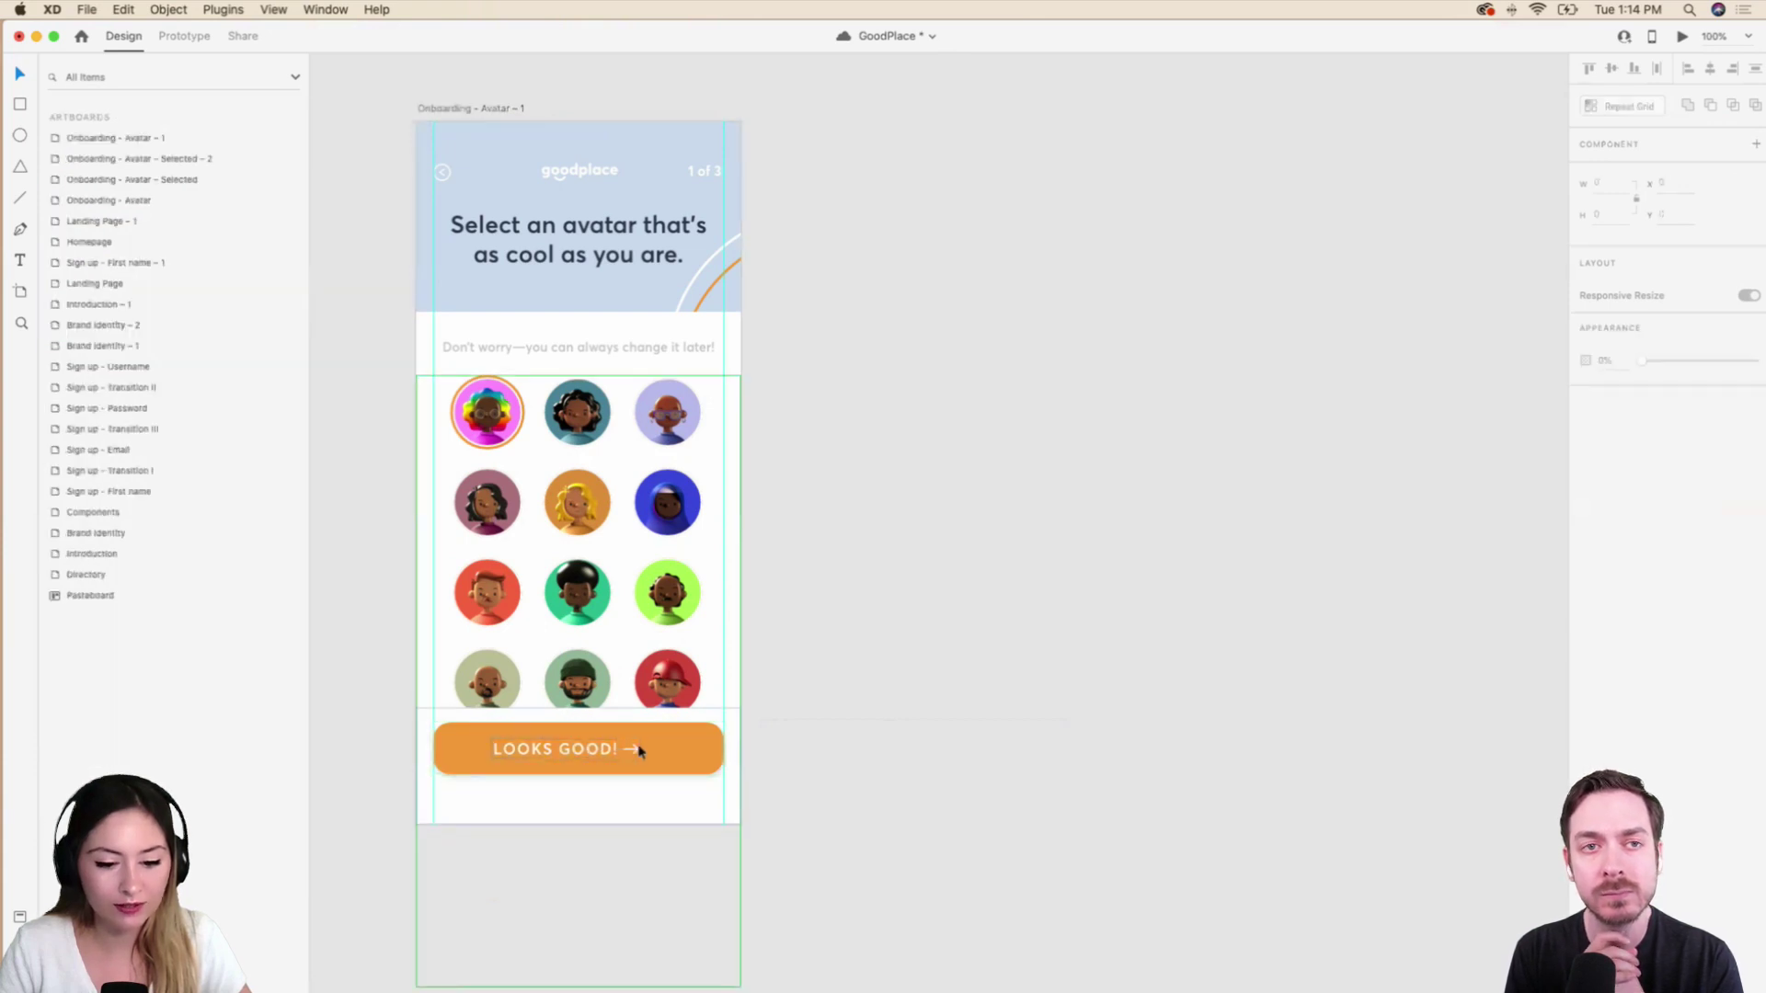
Select the Text group holding the label and arrow and centre it within the primary button.
click(607, 746)
double_click(604, 750)
double_click(605, 751)
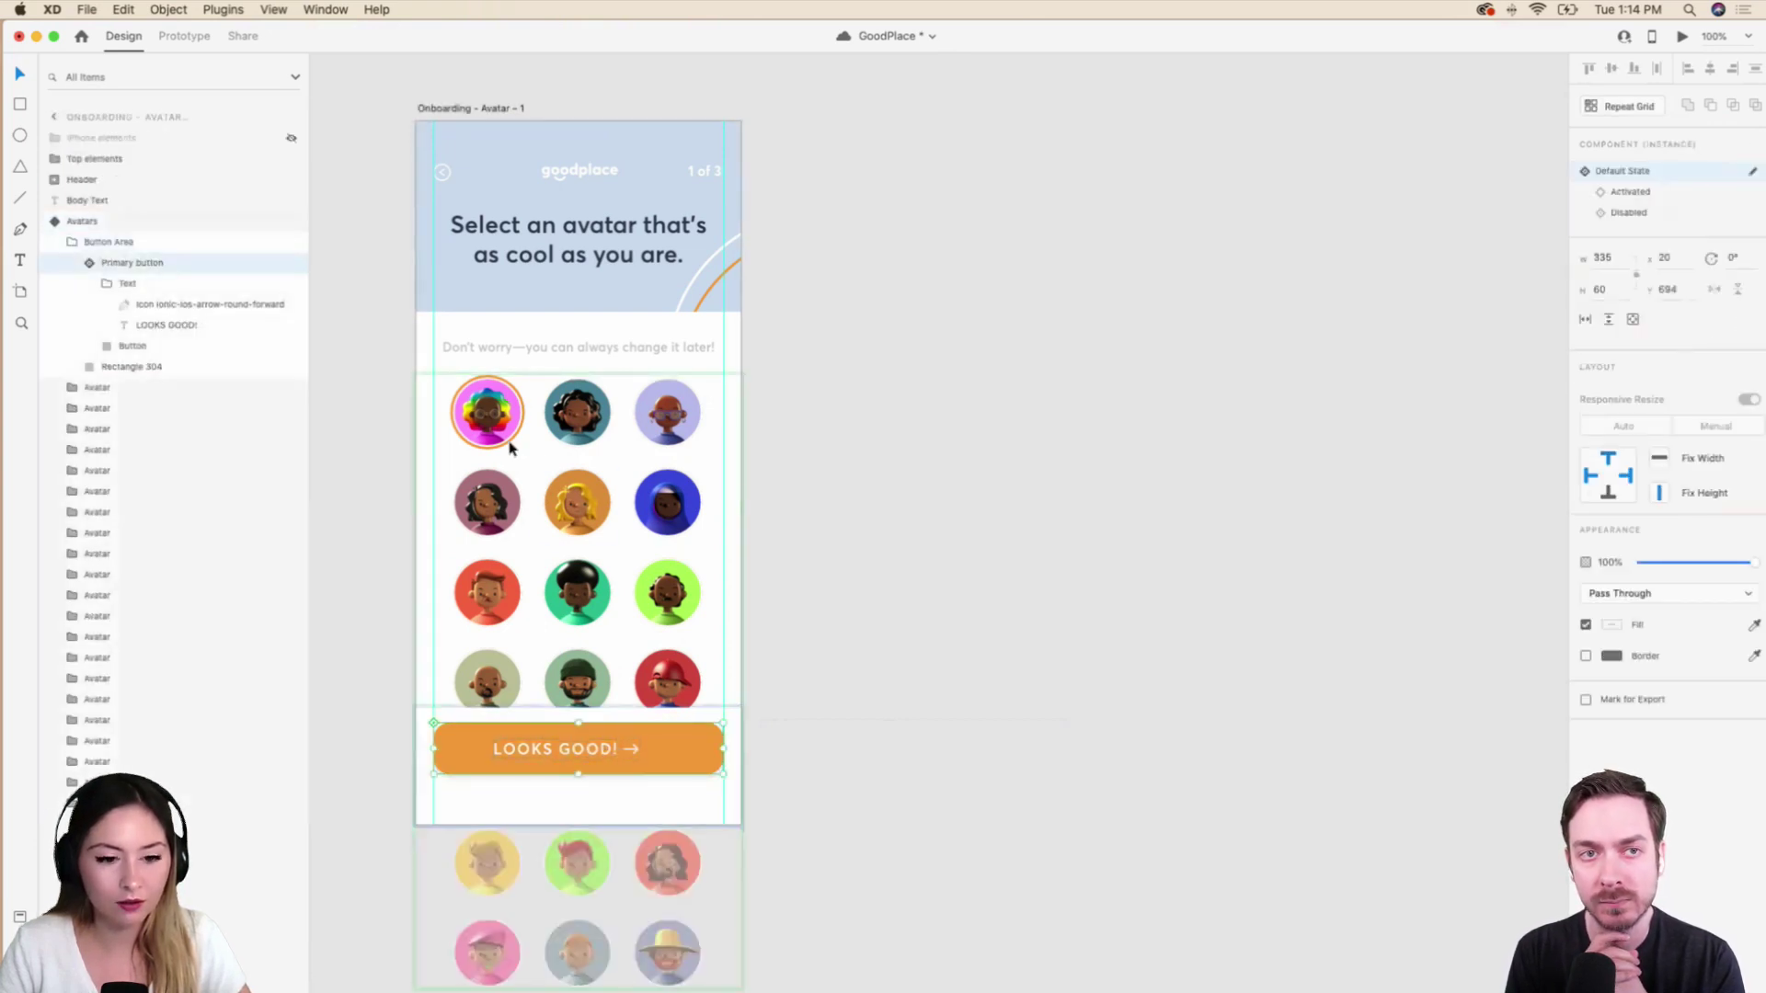
double_click(611, 750)
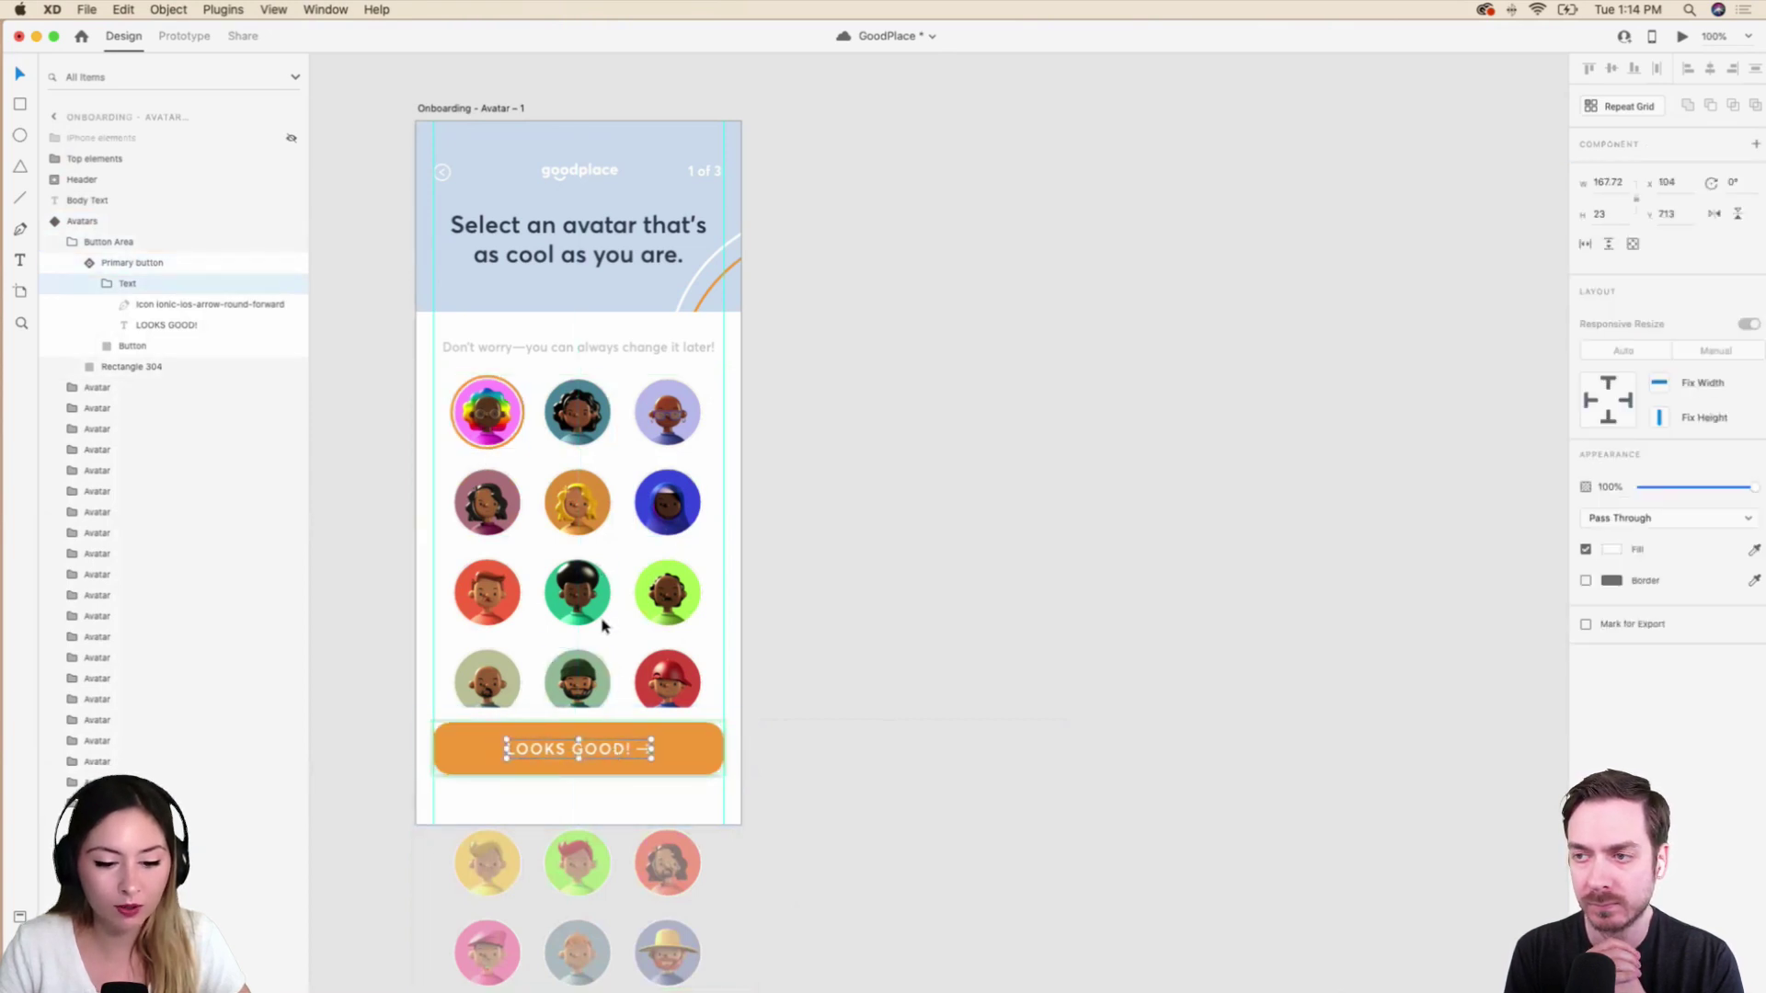
key(Escape)
Switch the coloured Onboarding - Avatar – 1 artboard to prototyping and make it the start of a new flow.
scroll(602, 625, left, 3)
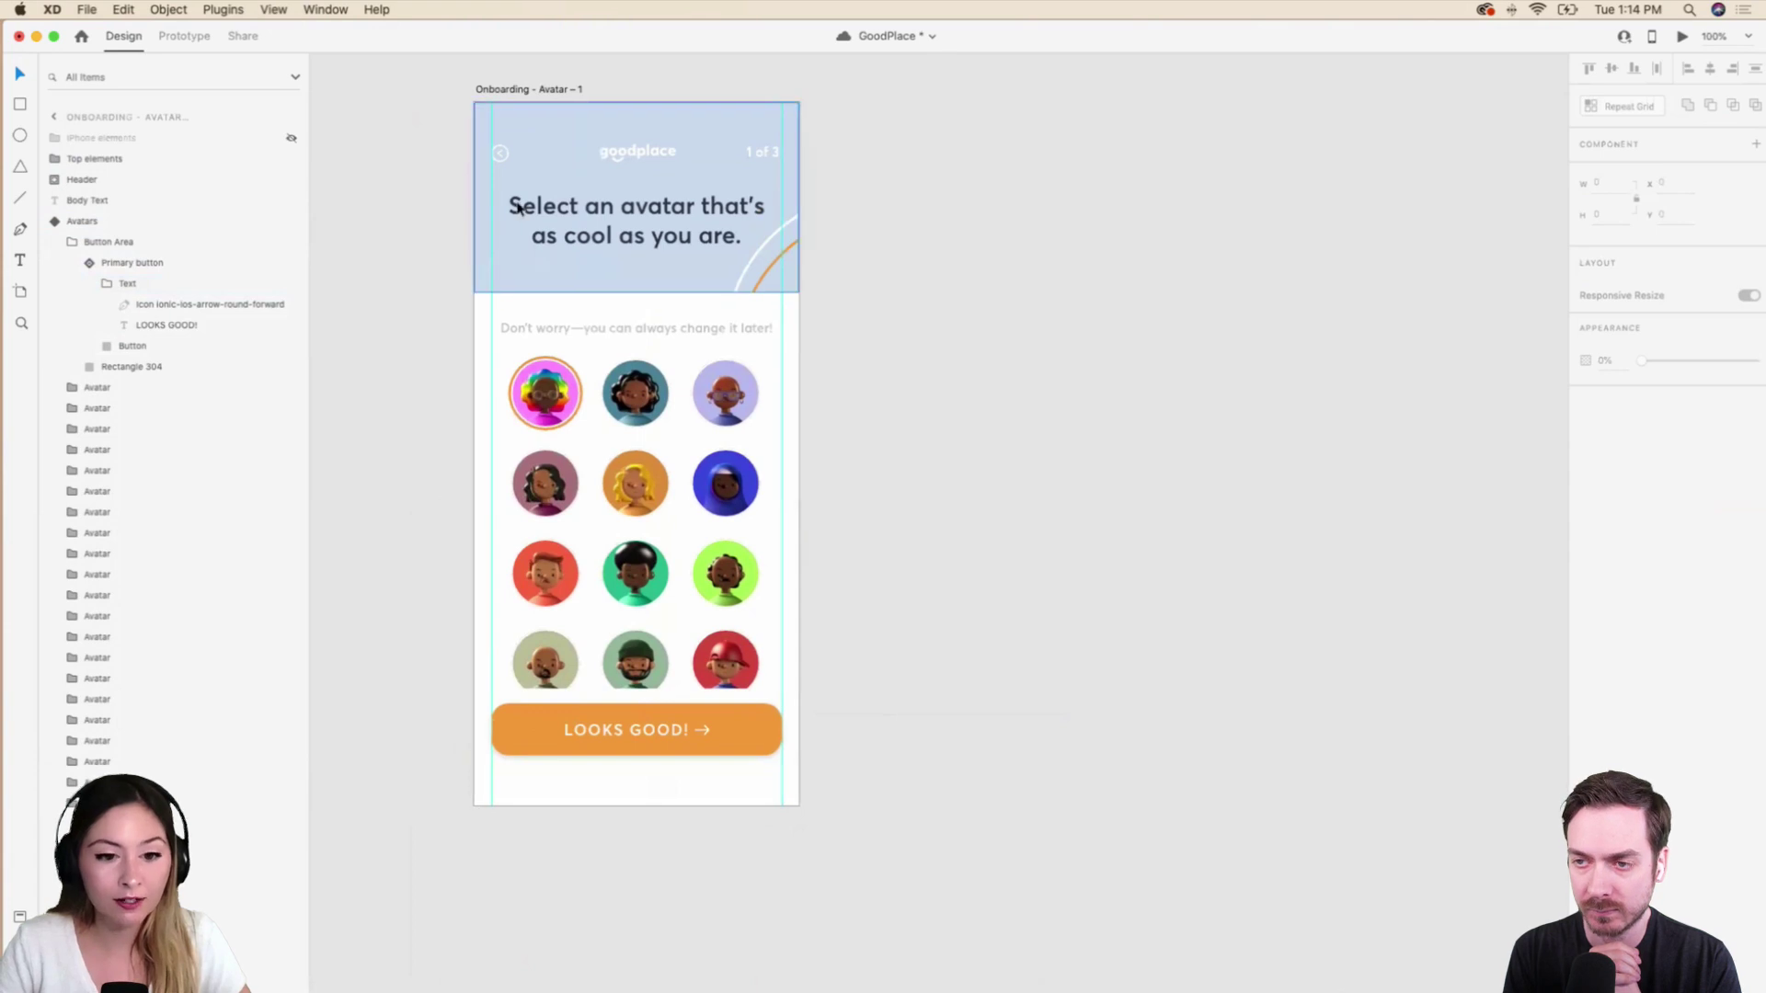
scroll(515, 198, up, 3)
click(561, 210)
key(super+minus)
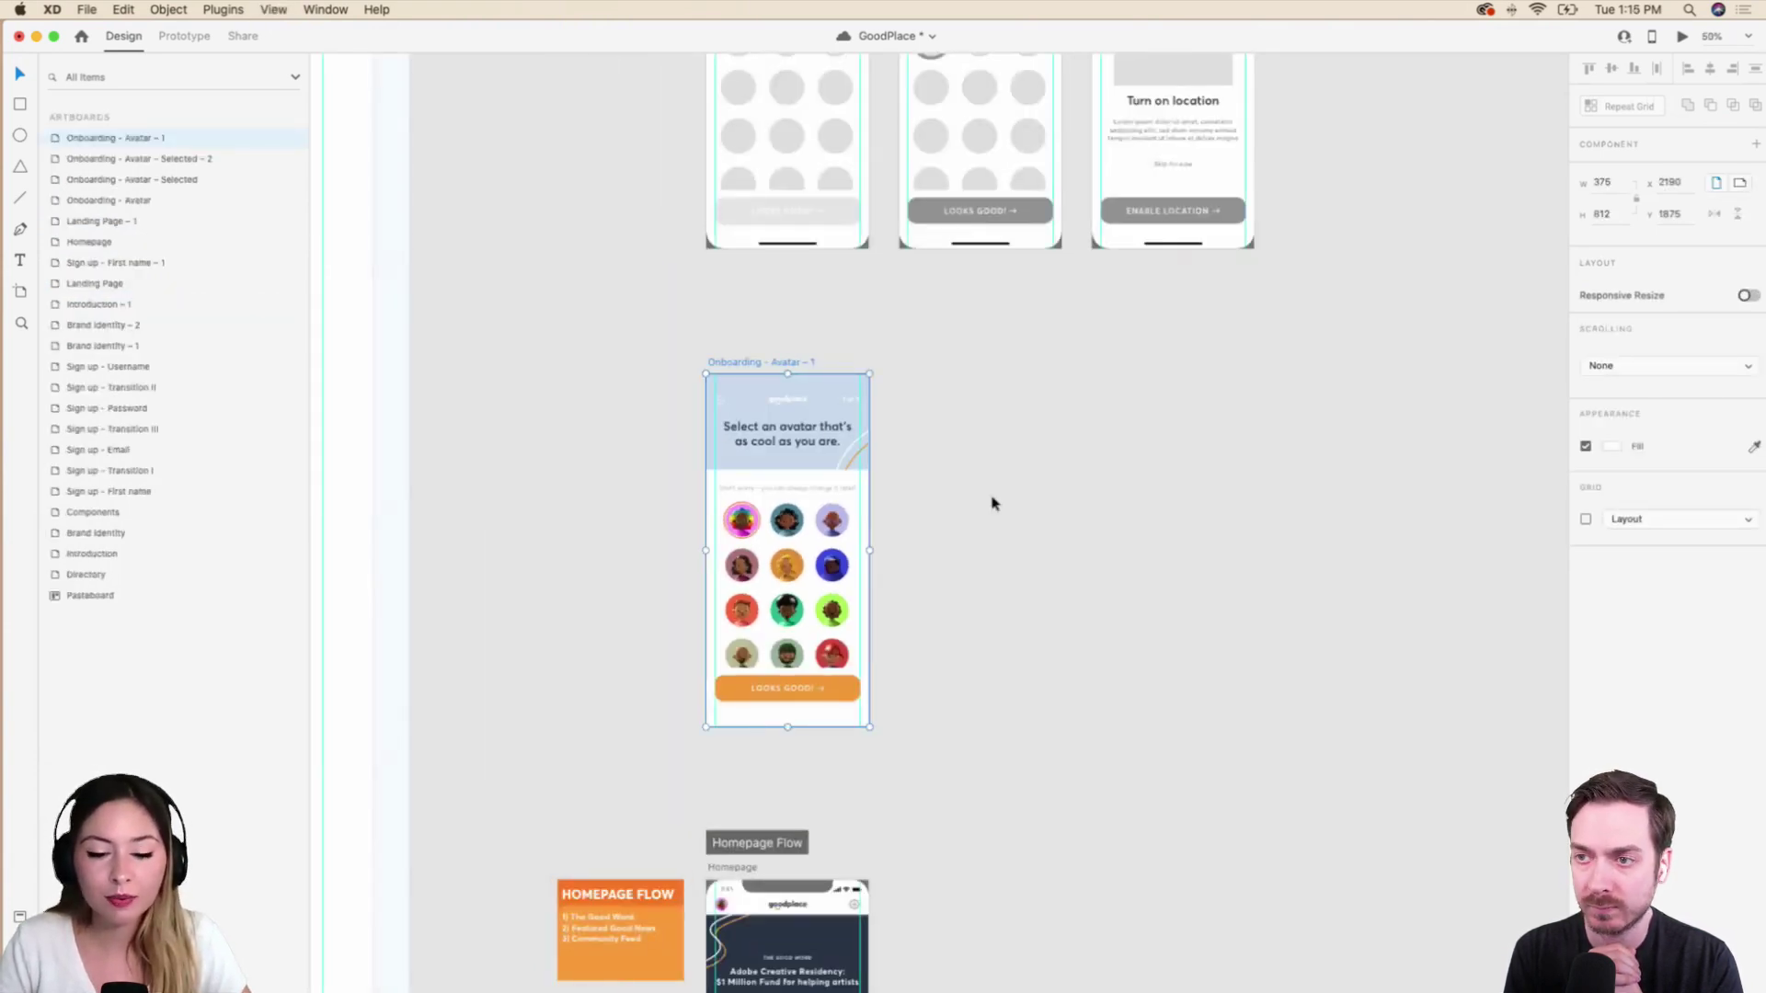
scroll(991, 503, up, 2)
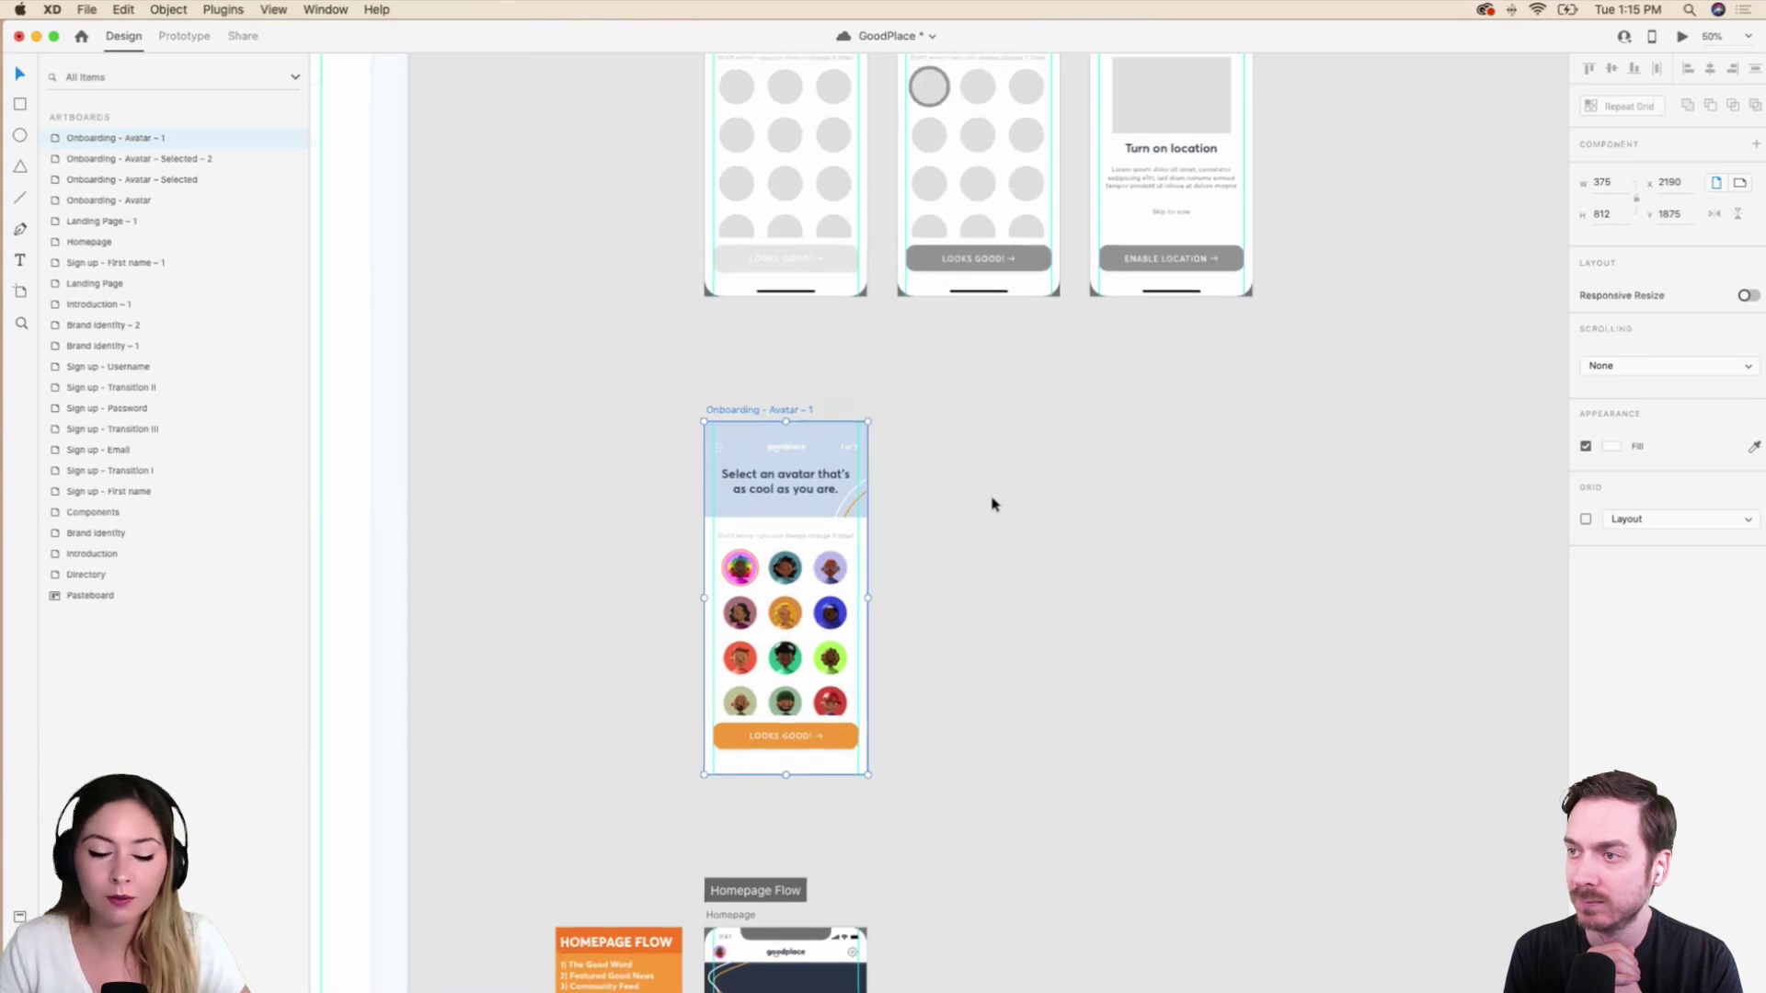
scroll(992, 503, down, 1)
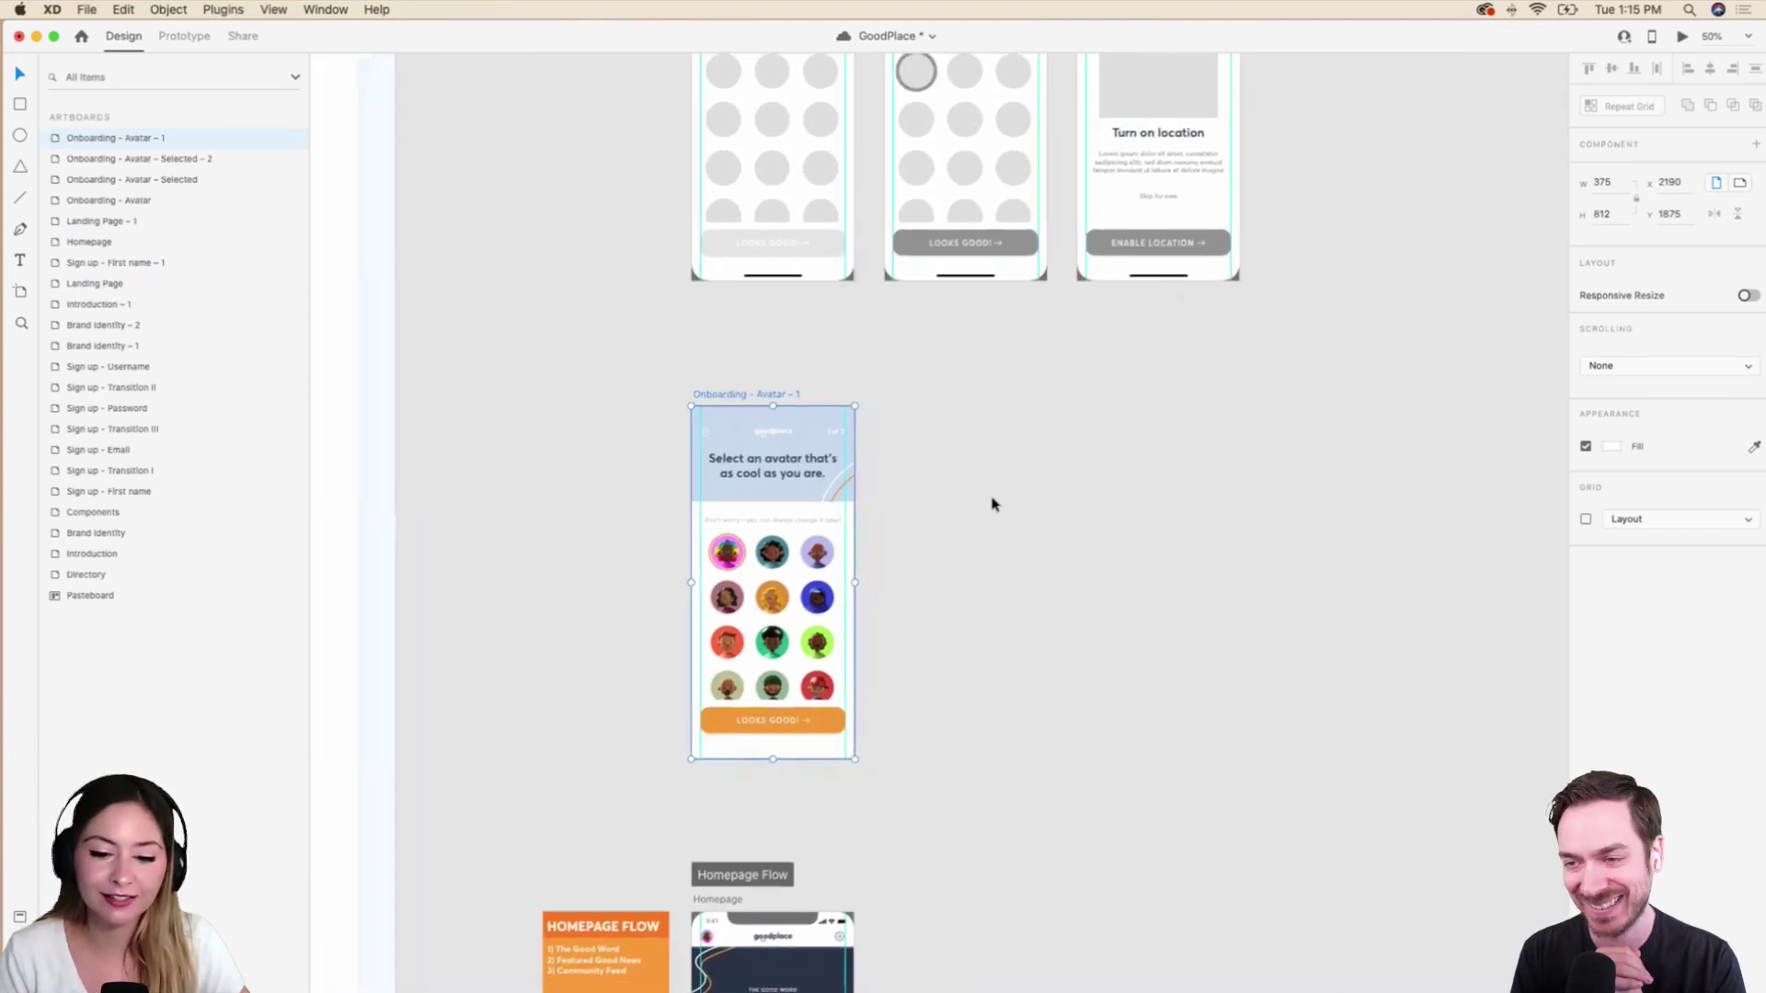
click(184, 35)
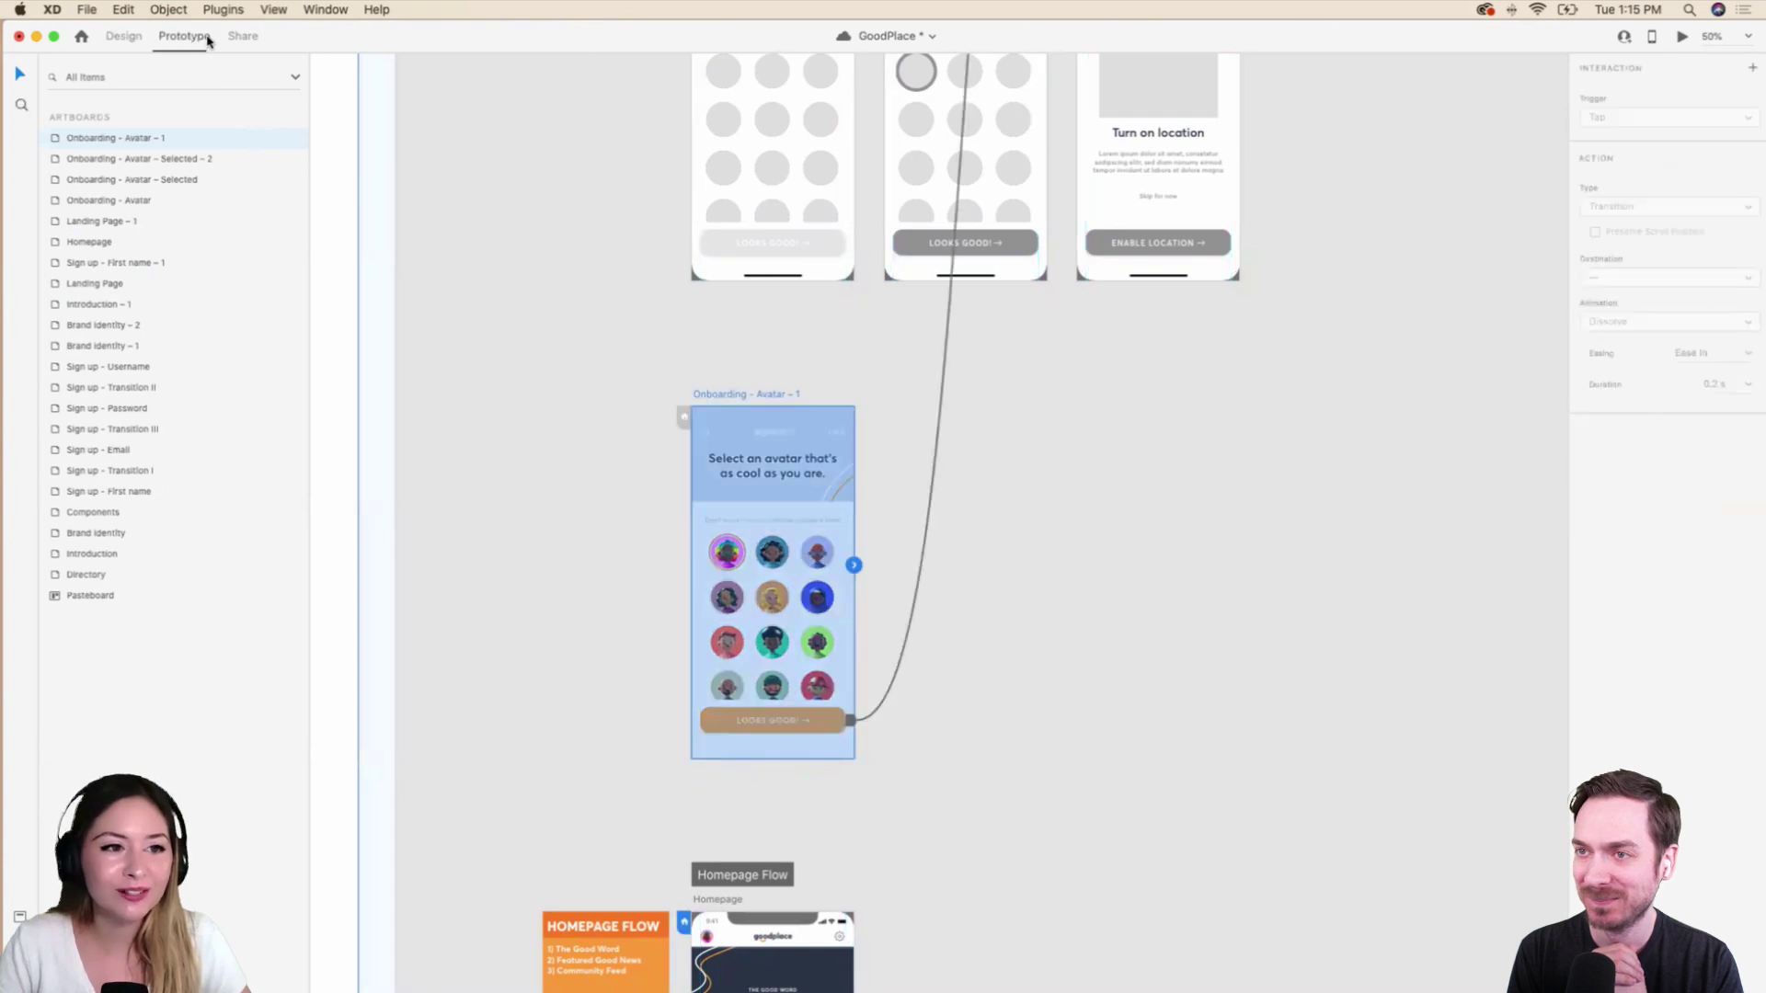
click(684, 416)
click(727, 370)
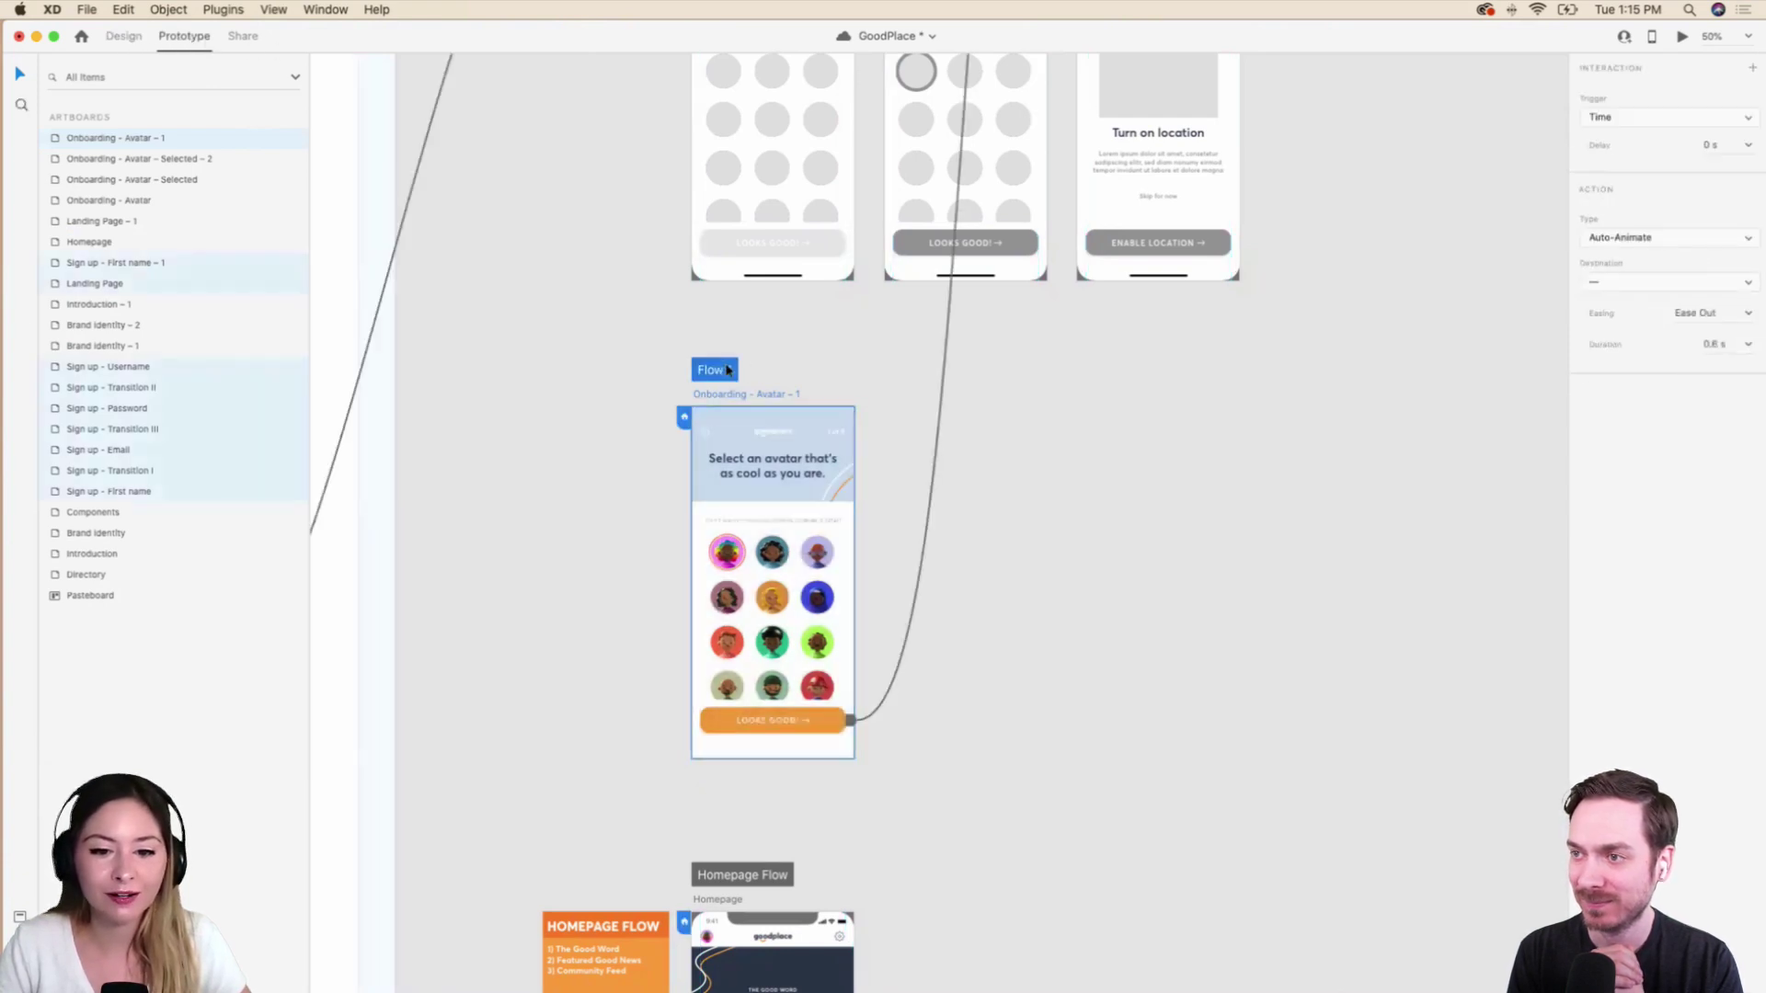
Name the new flow above the coloured avatar artboard "Onboarding Flow | A".
double_click(726, 368)
text(ONBAORDIN)
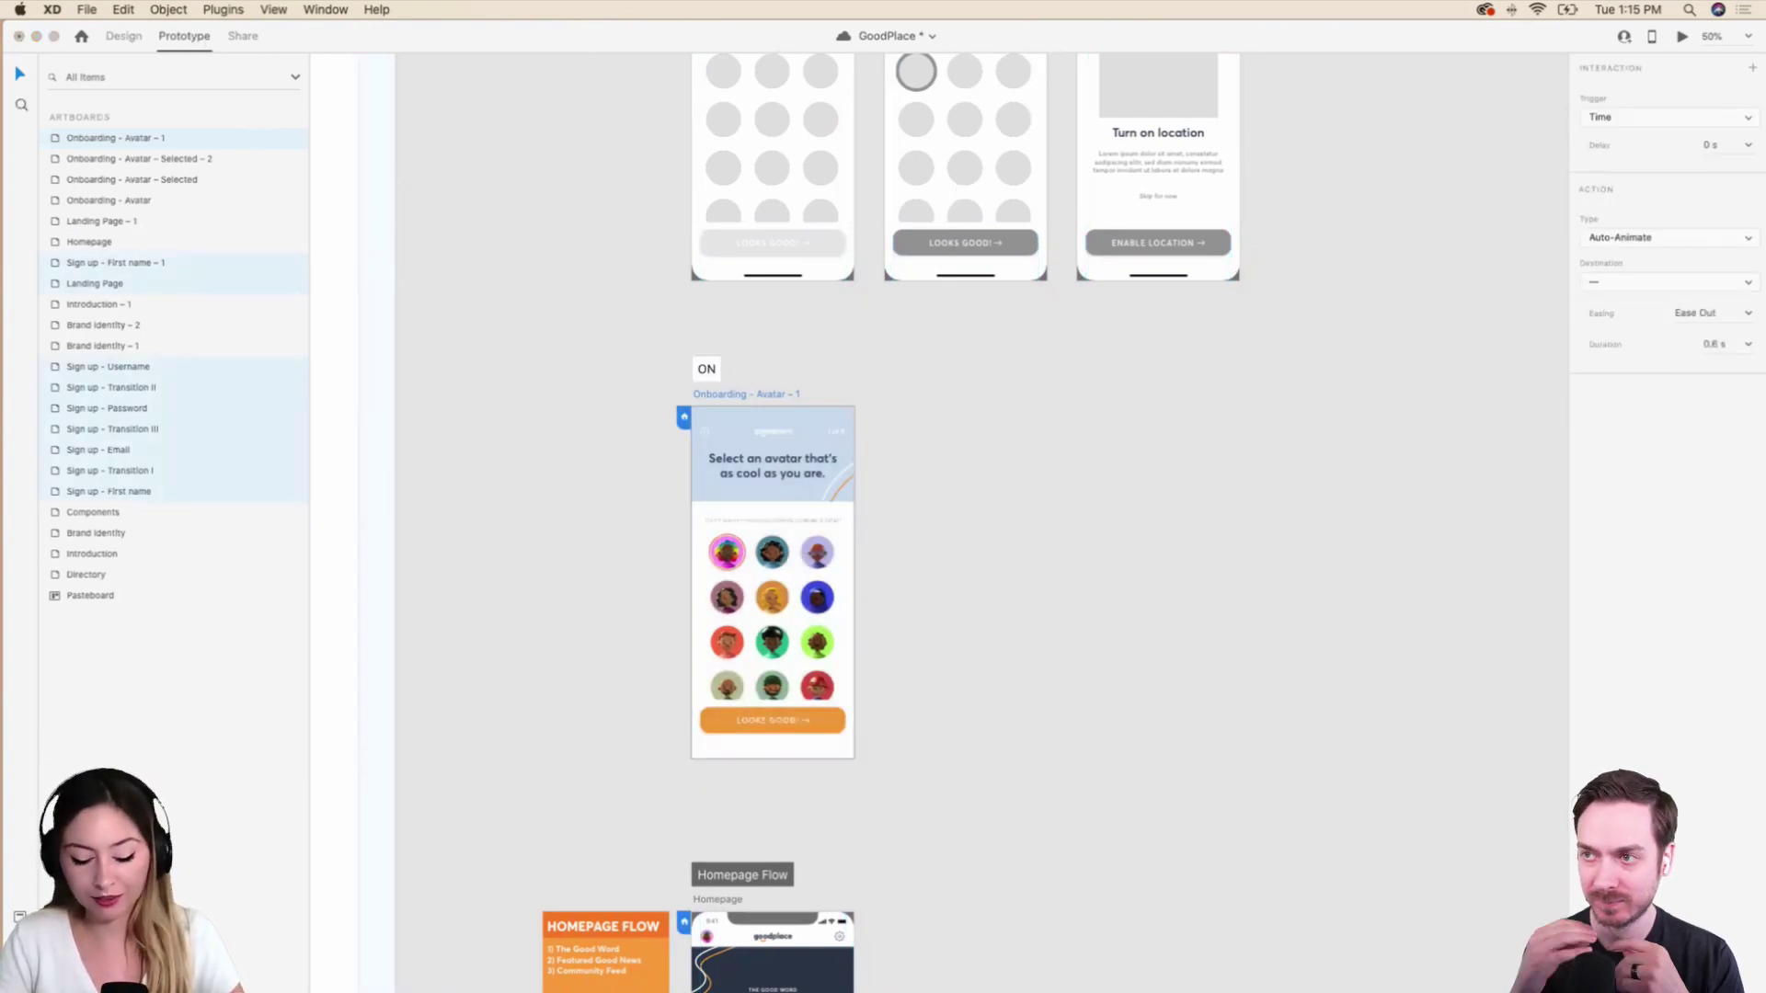
key(BackSpace)
key(BackSpace)
key(BackSpace)
key(BackSpace)
key(BackSpace)
key(BackSpace)
key(BackSpace)
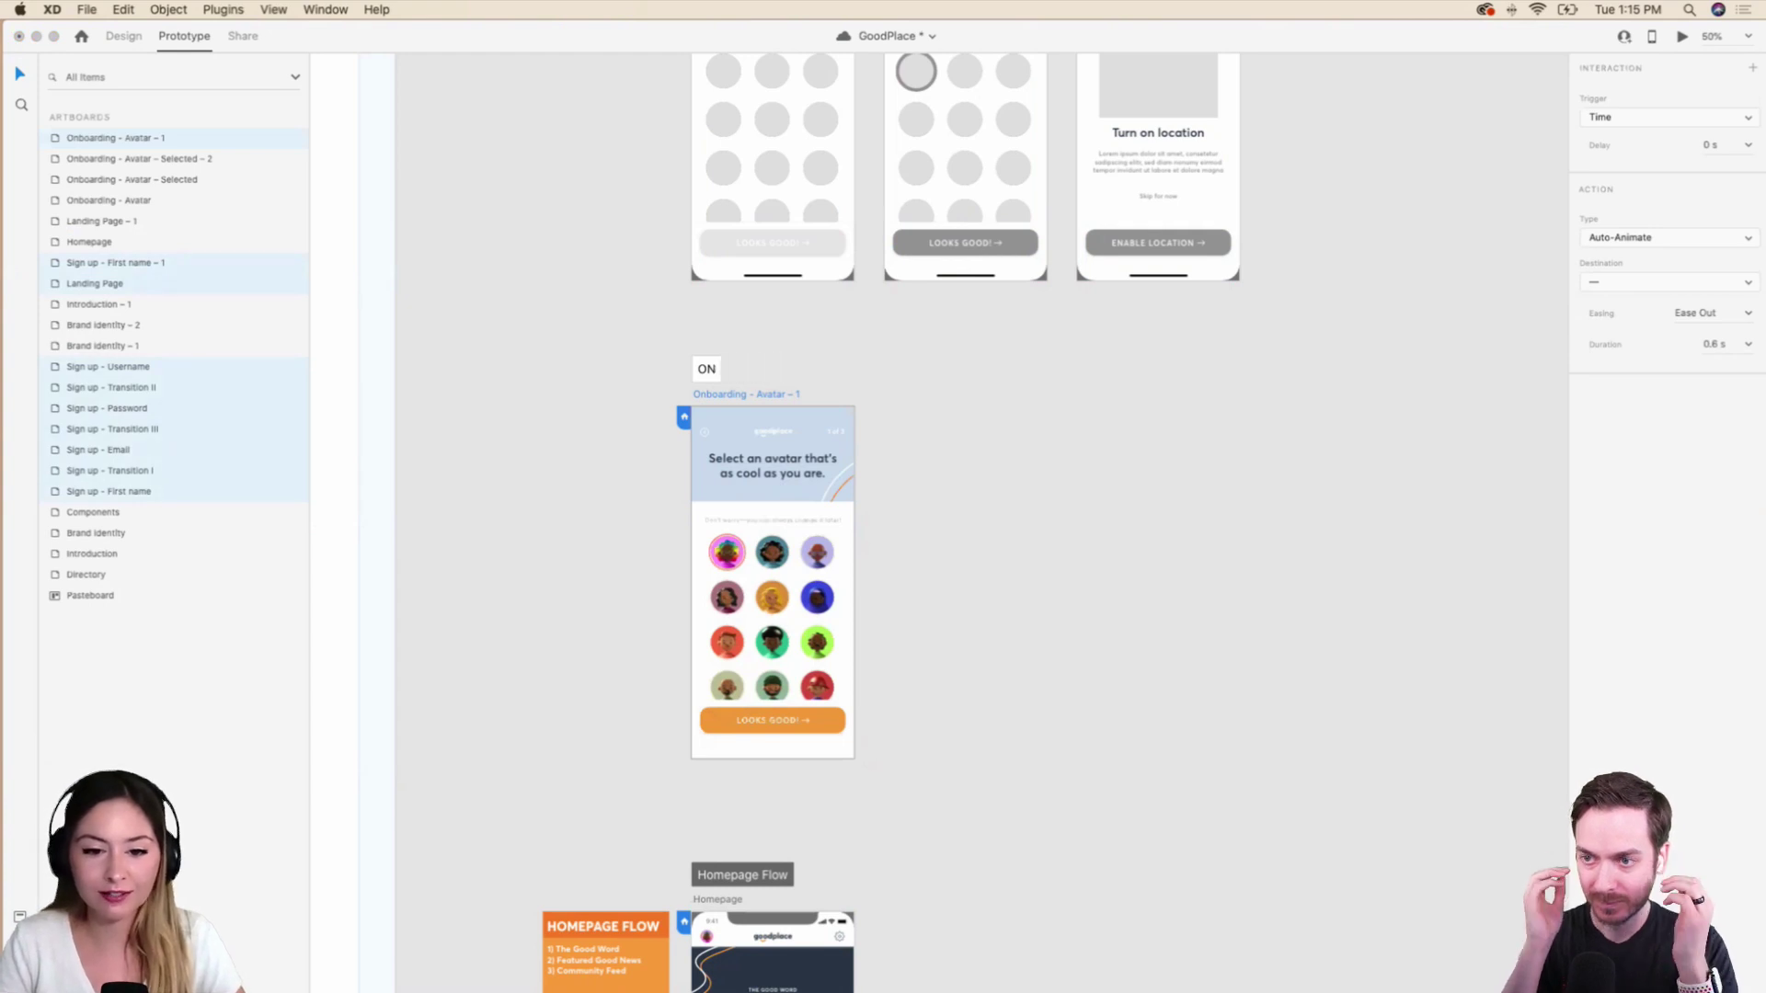
key(BackSpace)
text(nboarding Flow | A)
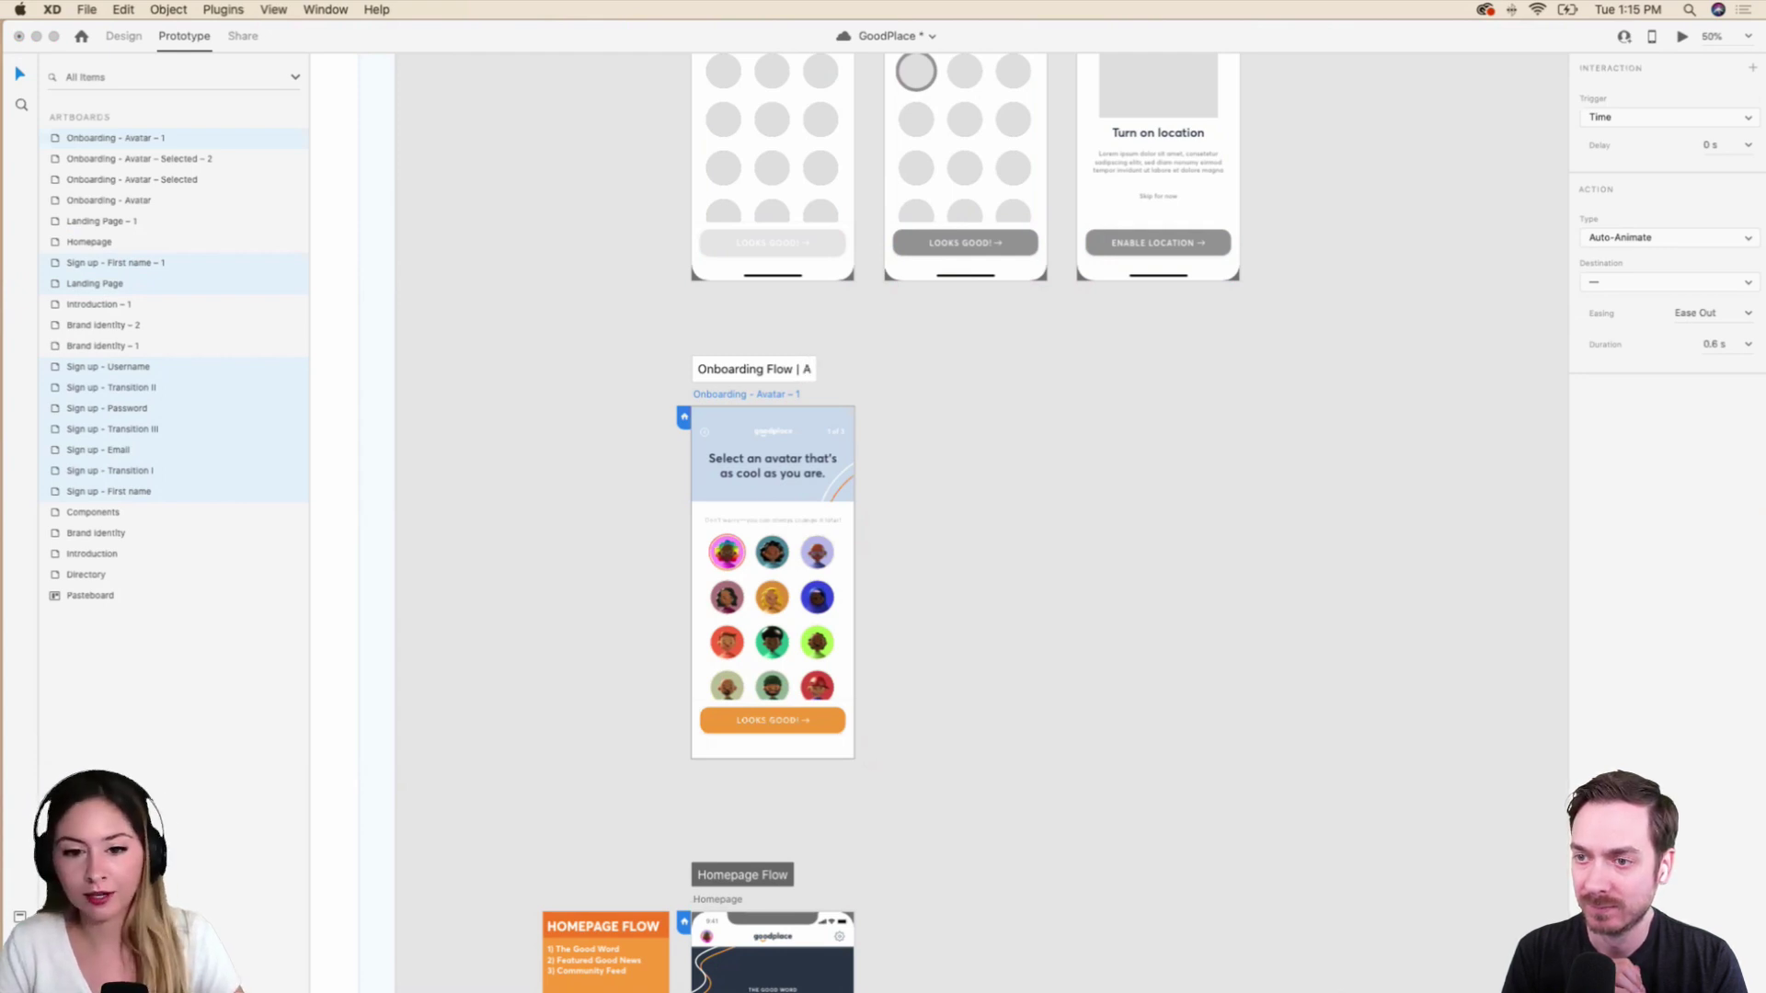
key(Return)
Move the Homepage artboard and its sticky notes further down to free space below the avatar artboard.
scroll(719, 527, down, 5)
drag(727, 446, 727, 675)
drag(649, 628, 661, 718)
scroll(714, 516, up, 2)
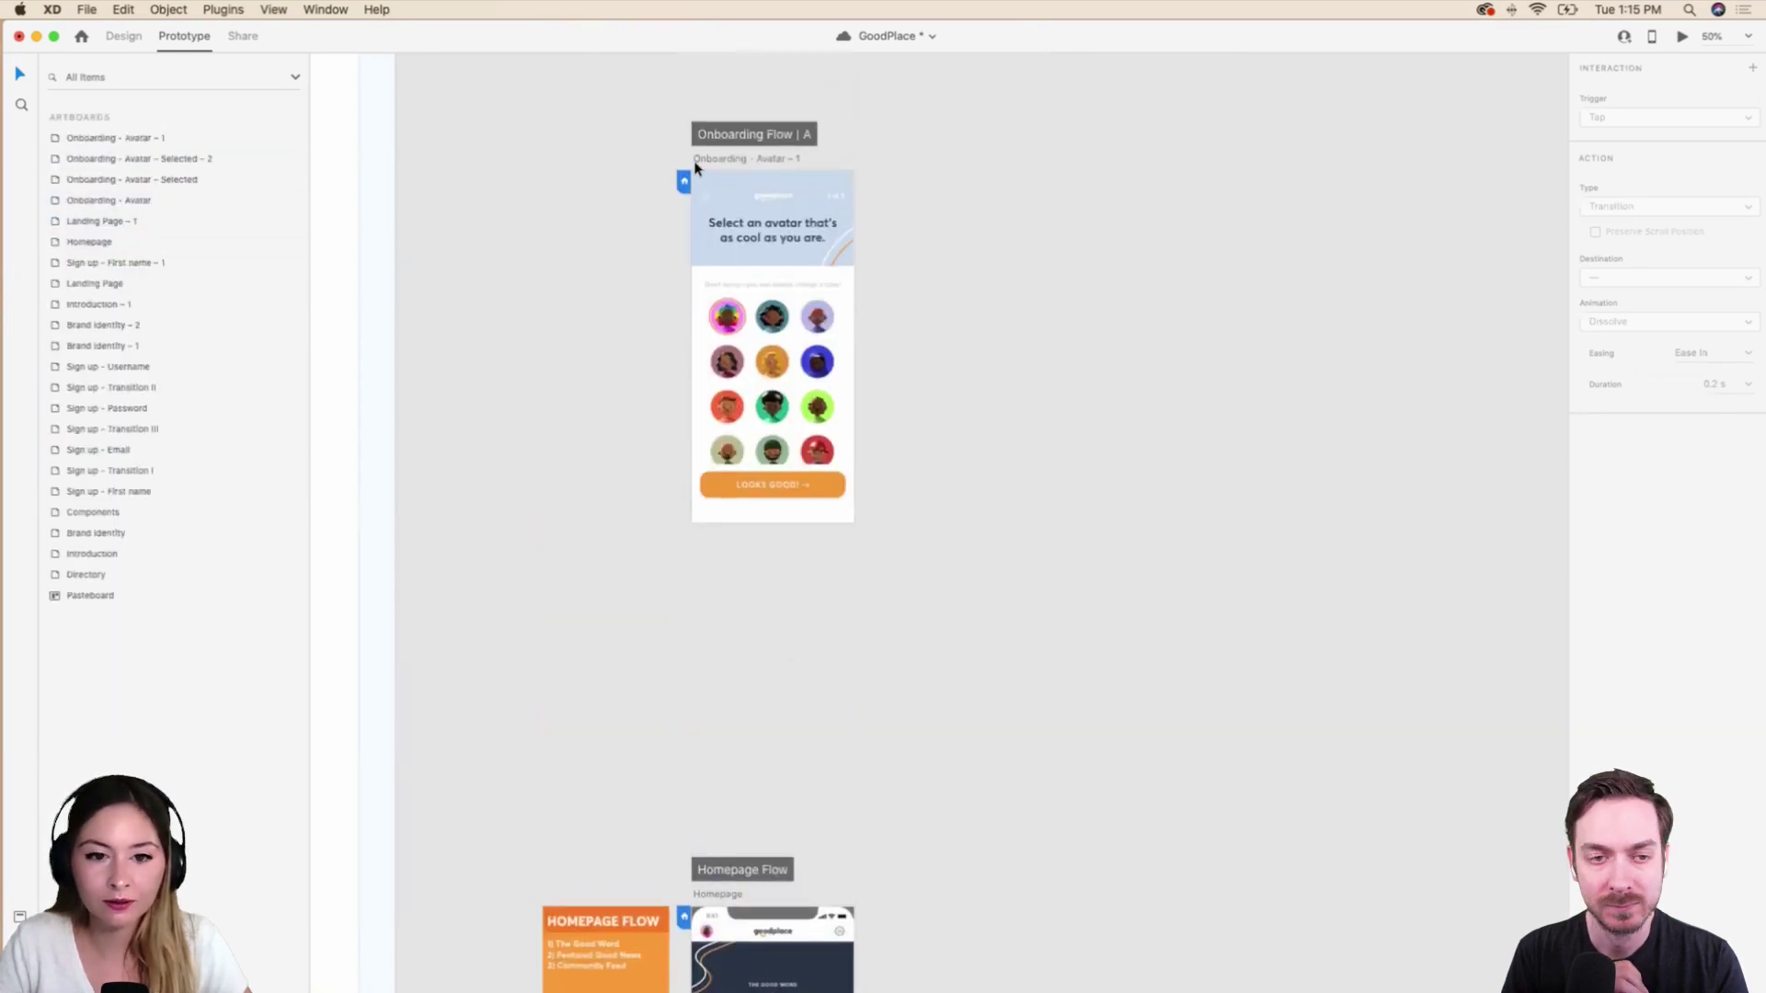
Duplicate the Onboarding - Avatar – 1 artboard and place the copy directly beneath the original.
click(718, 159)
key(super+c)
key(super+v)
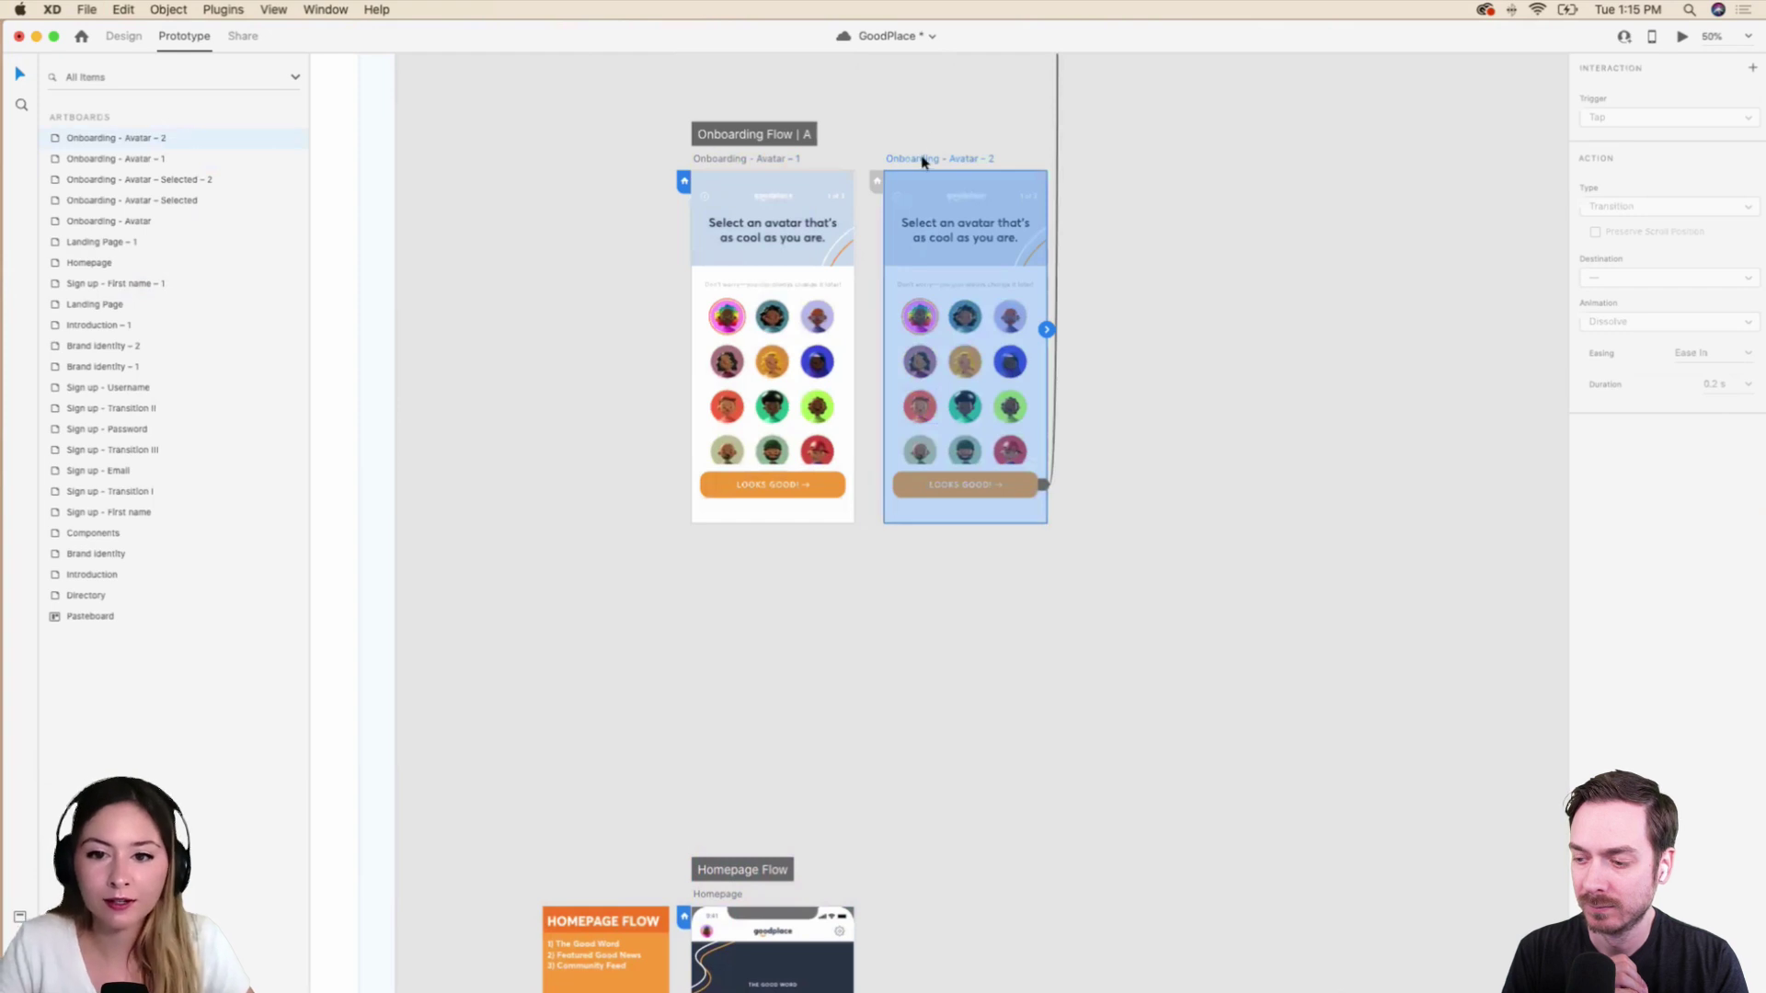
drag(925, 159, 733, 509)
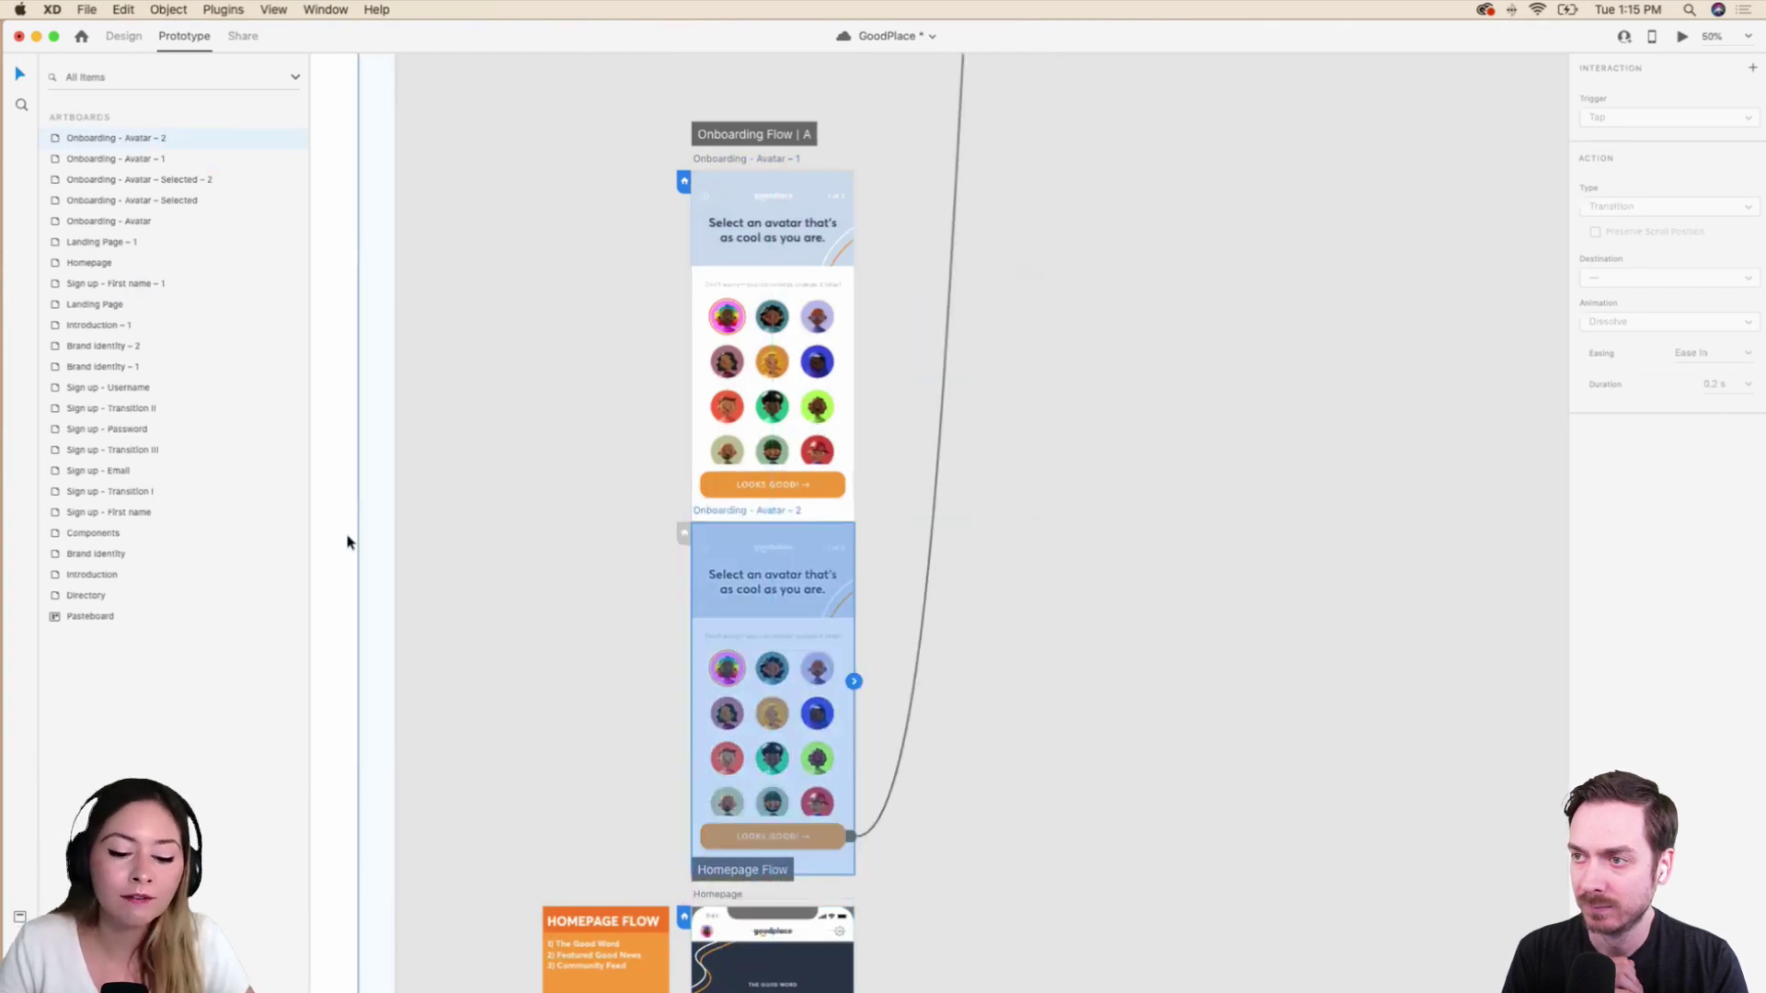
Move the Homepage artboard and its three sticky notes down, clear of the duplicated avatar artboard.
scroll(749, 676, down, 5)
click(765, 435)
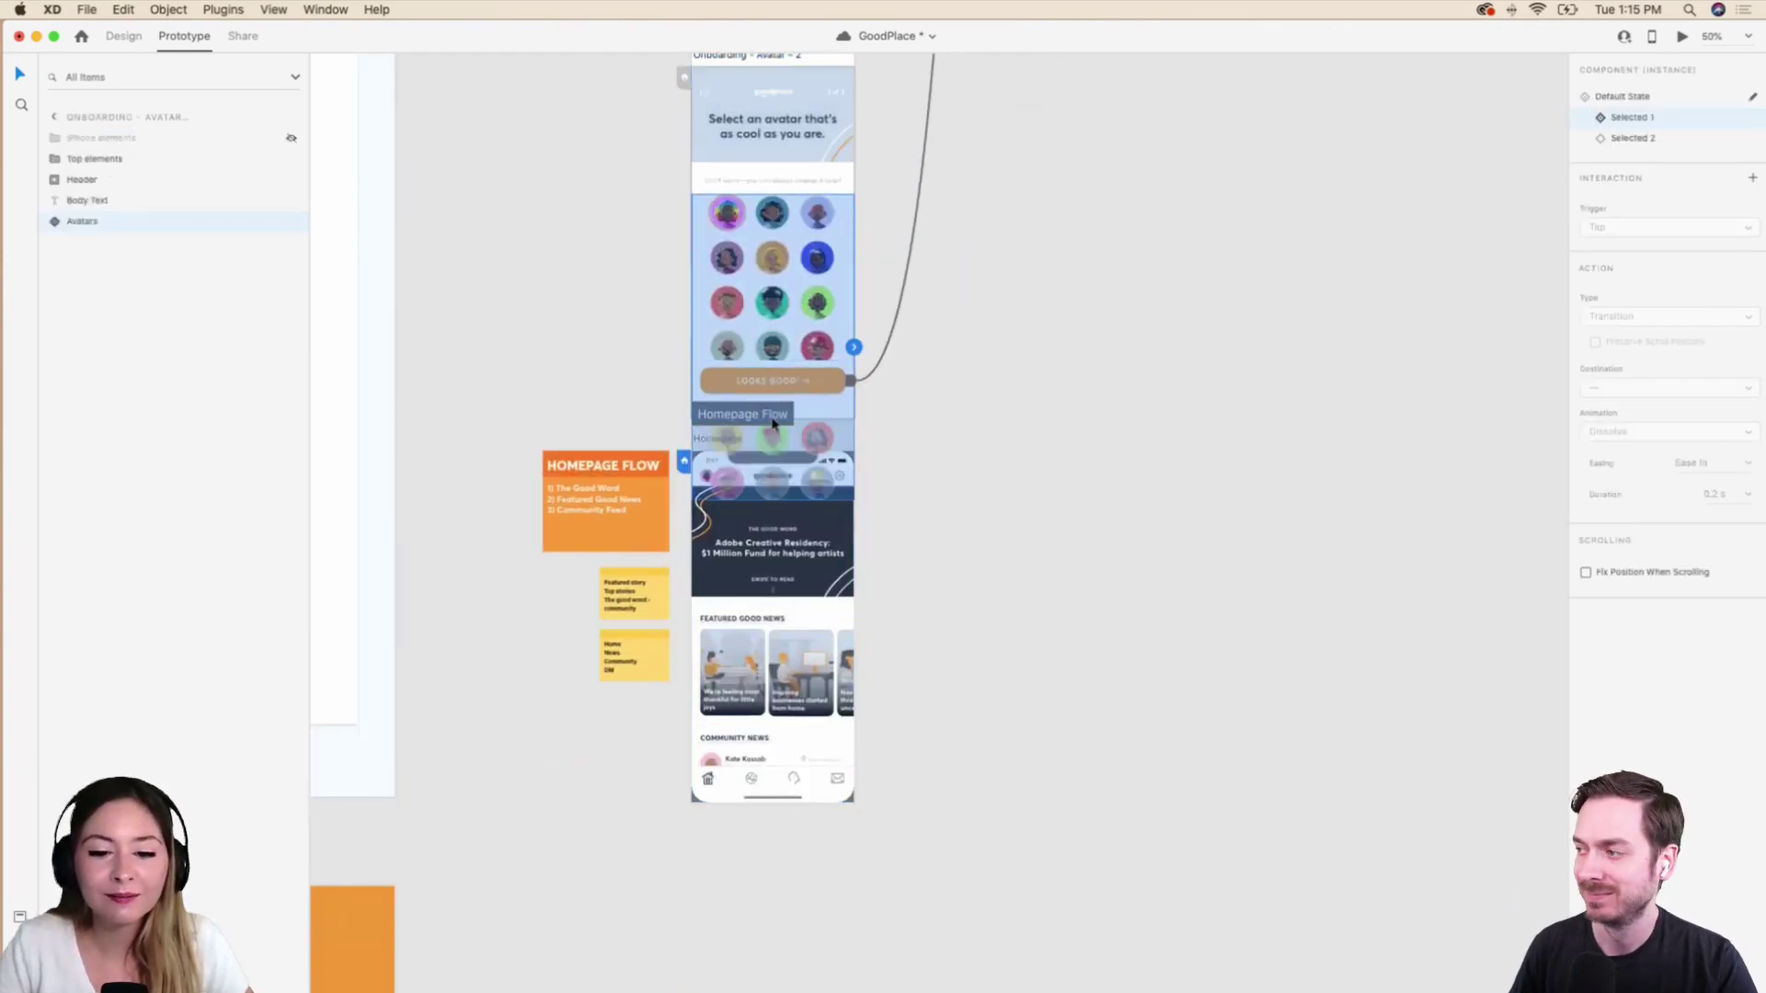
drag(765, 432, 765, 608)
drag(529, 442, 643, 679)
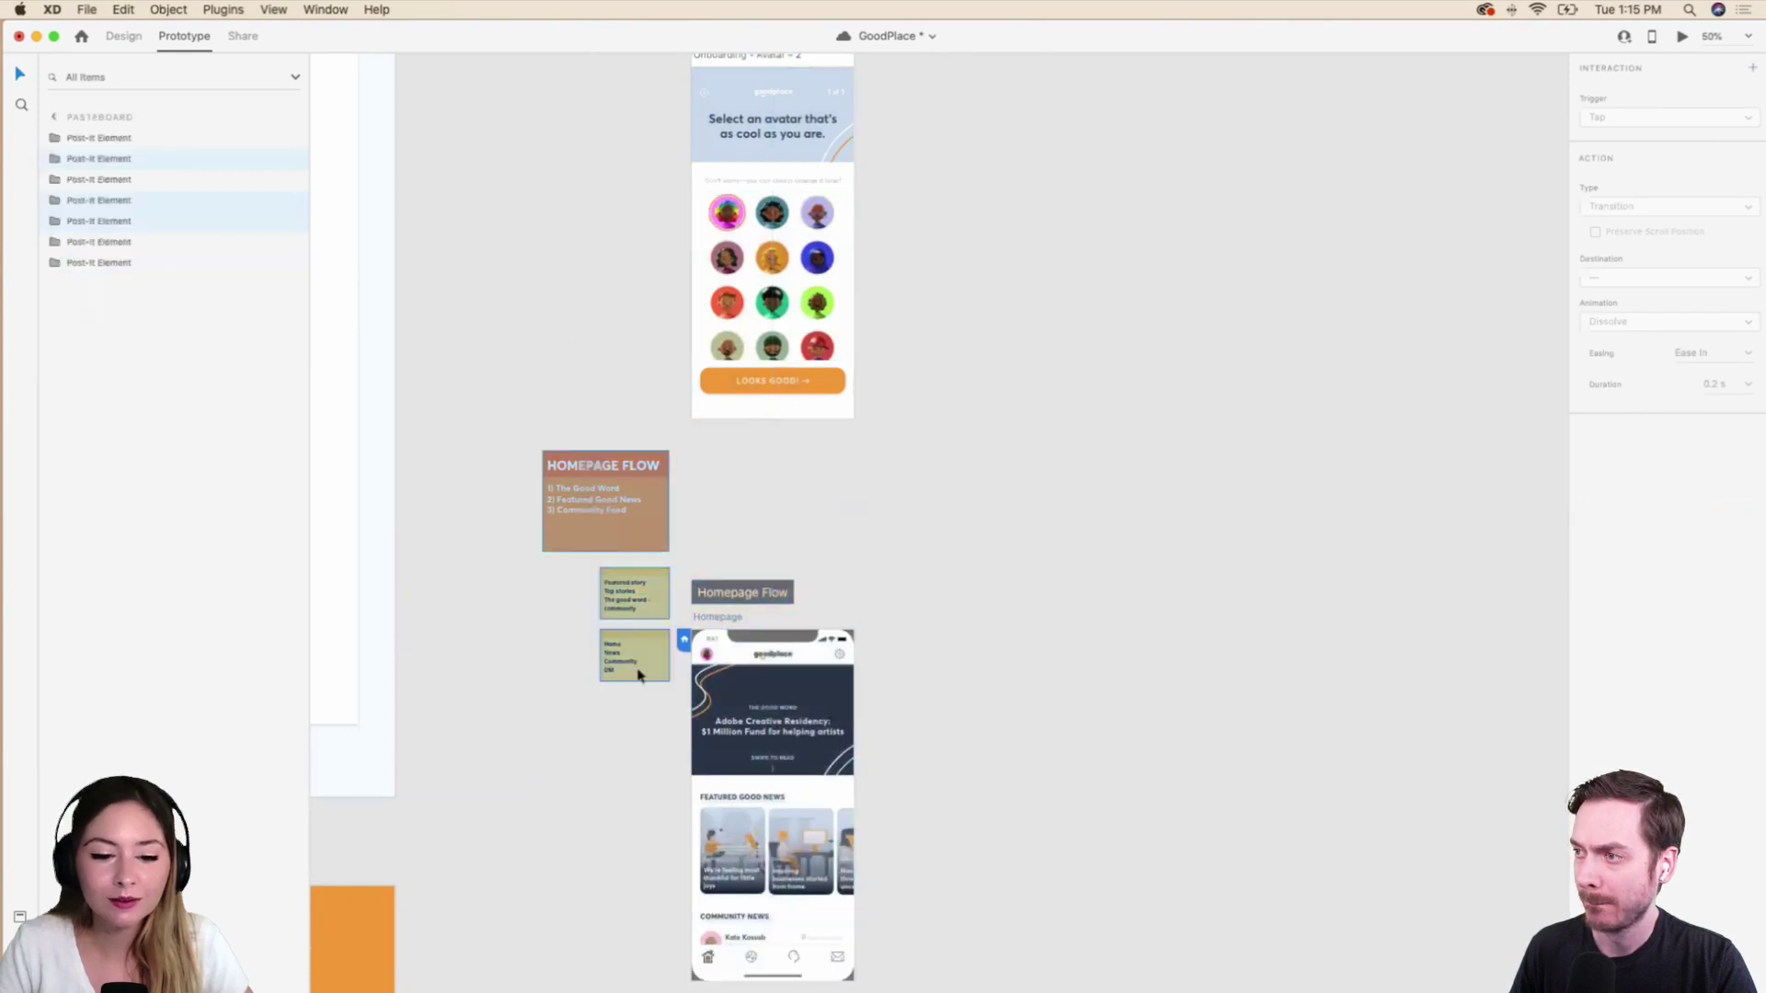
key(shift+Down)
key(shift+Down)
key(shift+Down)
key(shift+Down)
key(shift+Down)
key(shift+Down)
key(shift+Down)
key(shift+Down)
key(shift+Down)
key(shift+Down)
key(shift+Down)
key(shift+Down)
key(shift+Down)
key(shift+Down)
key(shift+Down)
scroll(749, 224, up, 4)
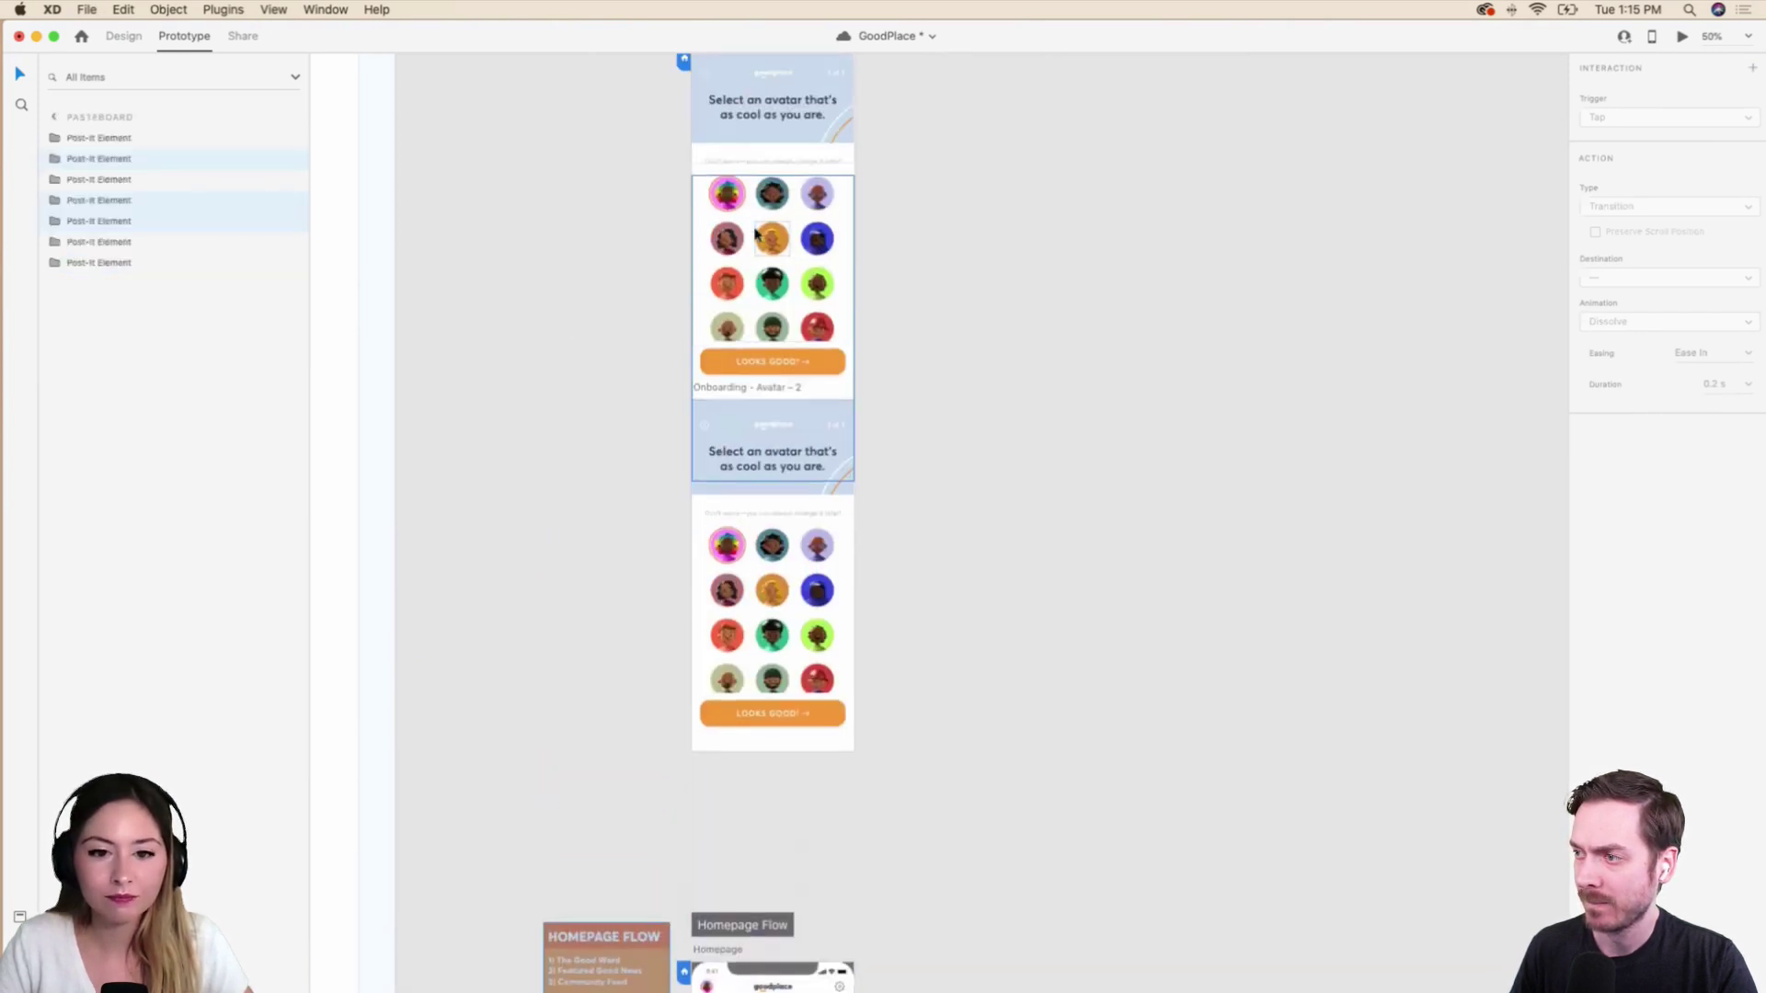
Shift the duplicated avatar artboard down to leave a gap beneath the original.
click(754, 390)
click(754, 390)
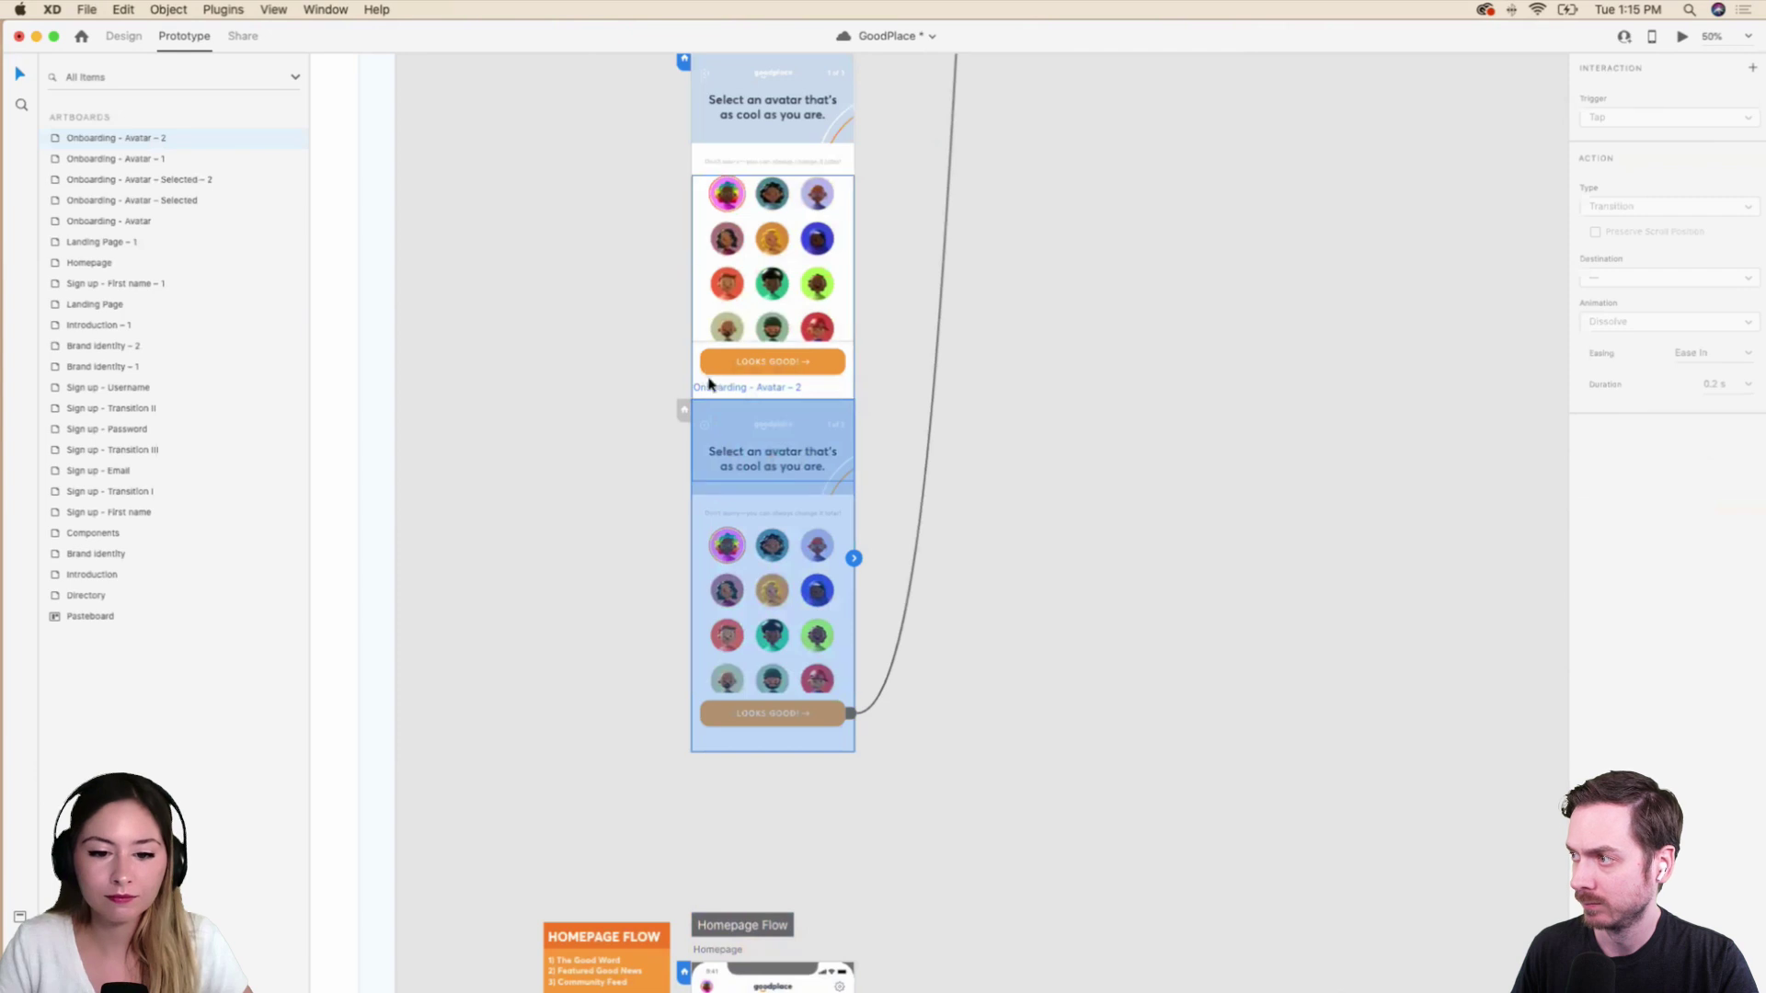
drag(714, 389, 714, 427)
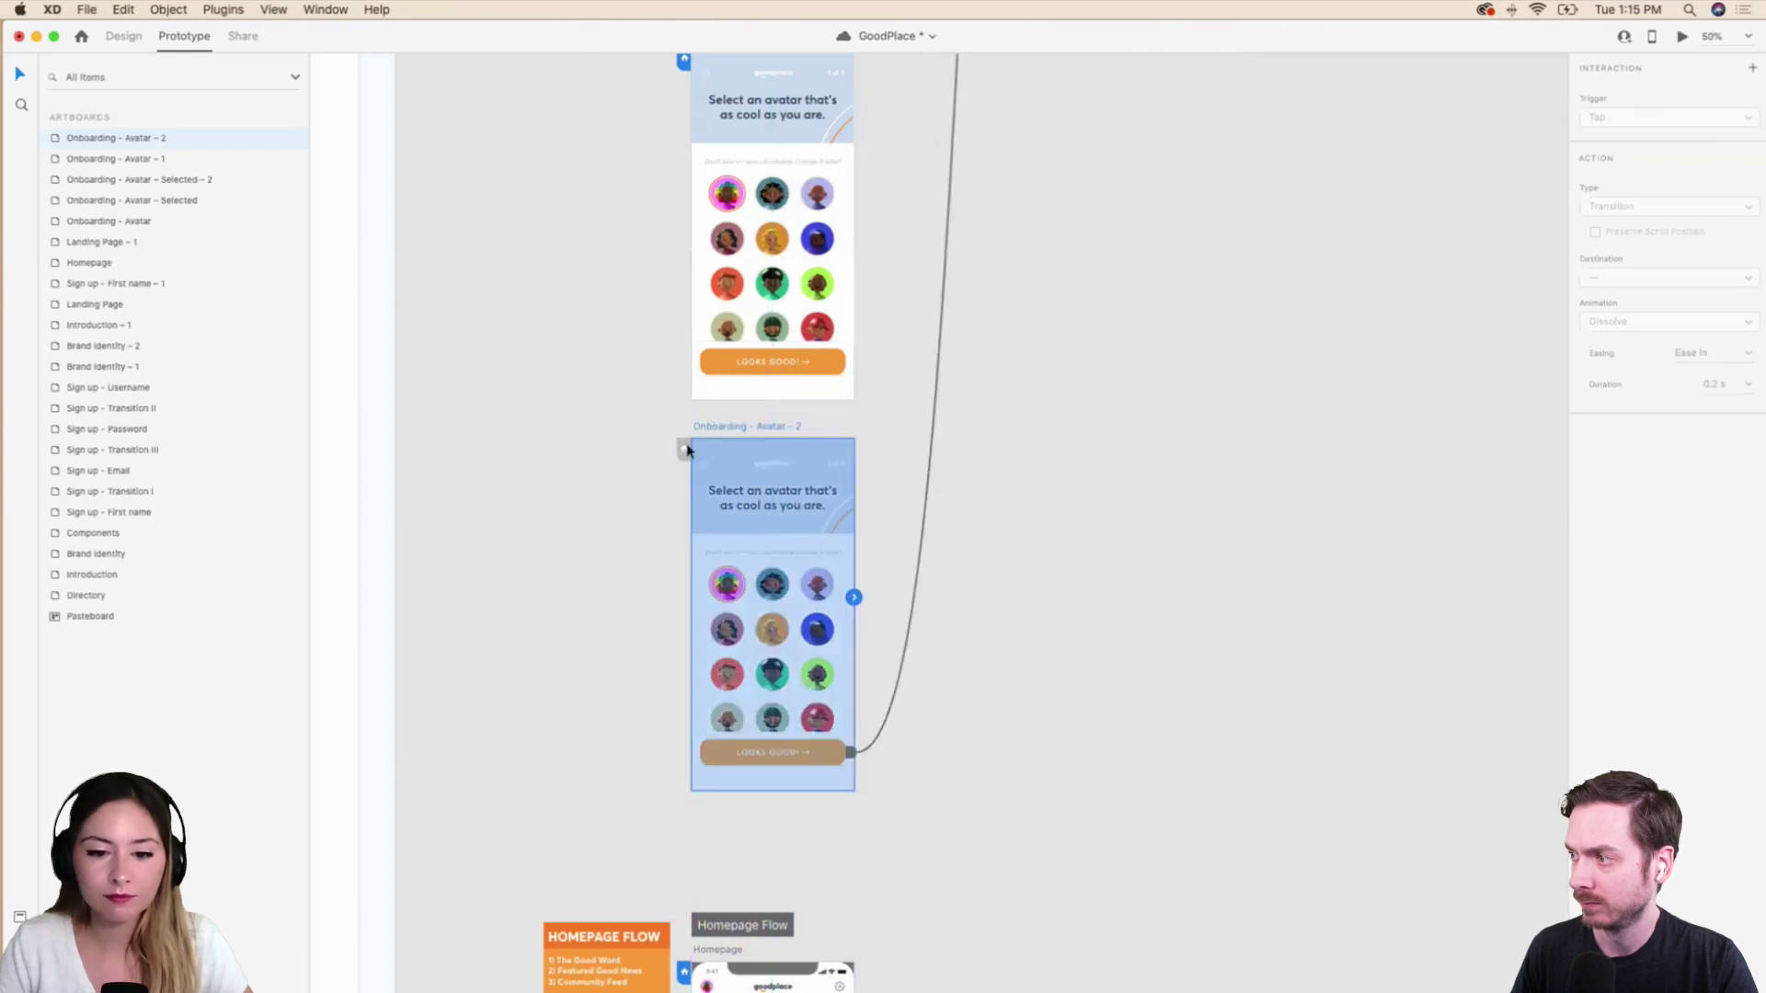
Make the duplicated avatar artboard the start of its own flow and name it "Onboarding Flow | B".
double_click(717, 403)
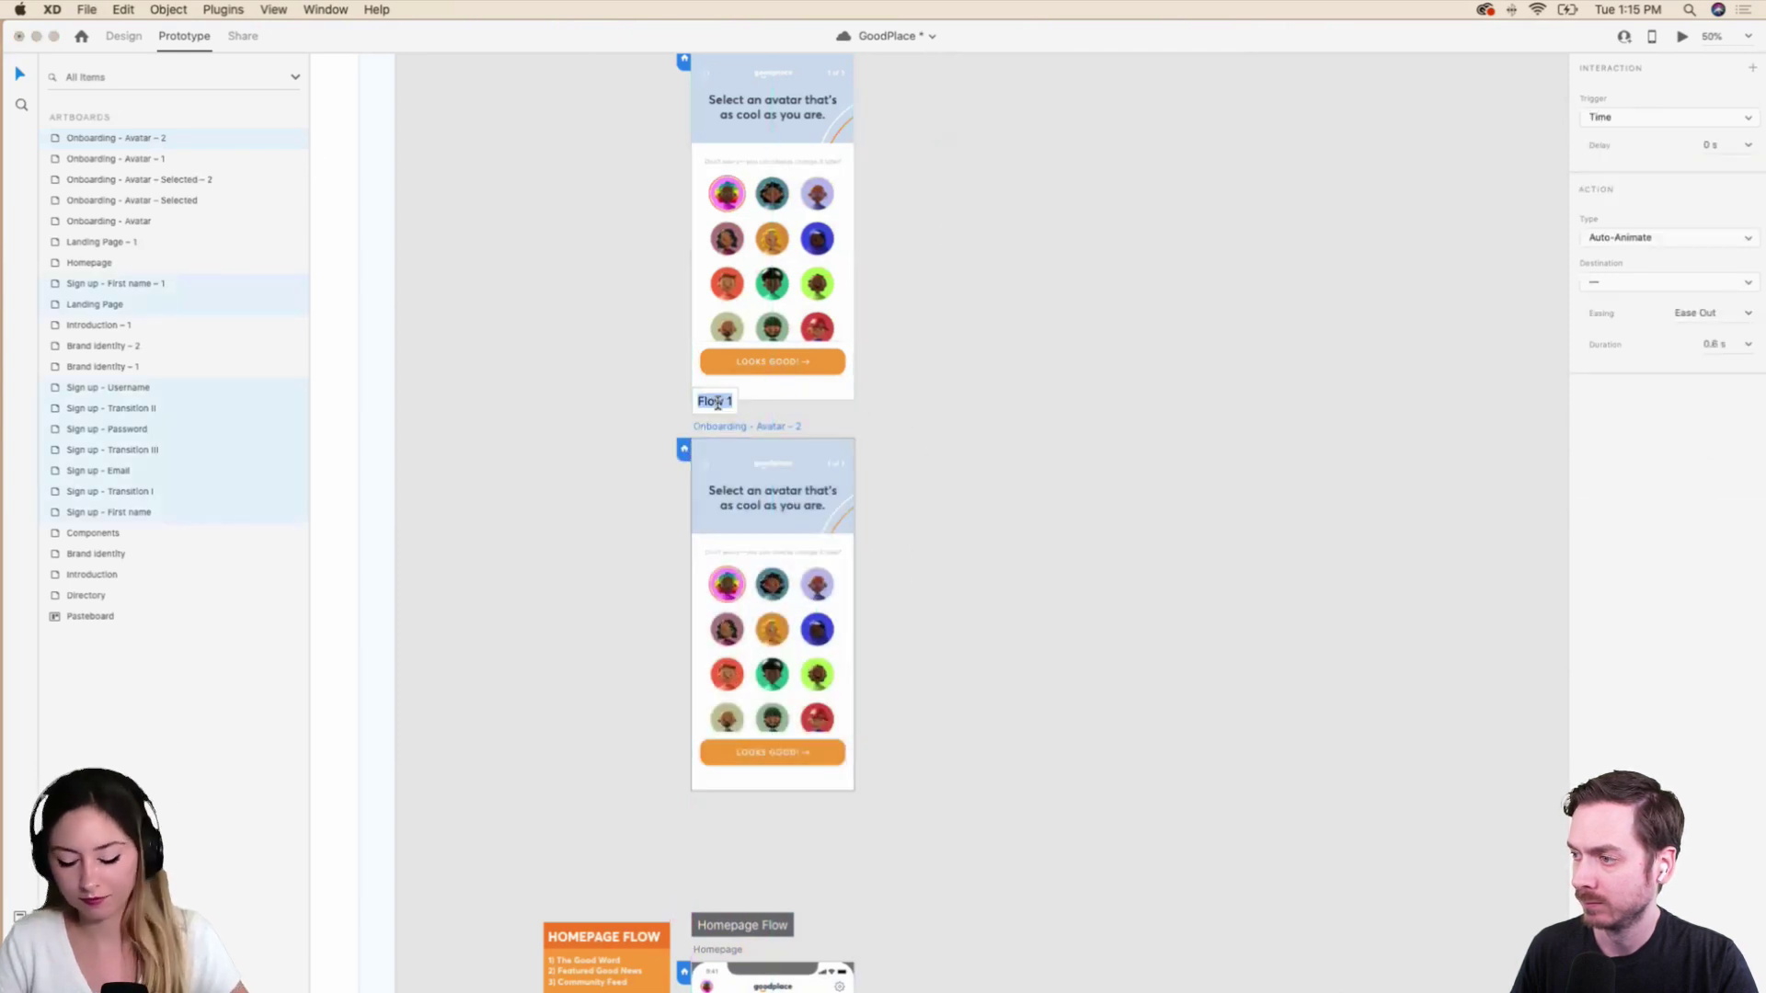
text(Onoarding)
key(BackSpace)
key(BackSpace)
key(BackSpace)
key(BackSpace)
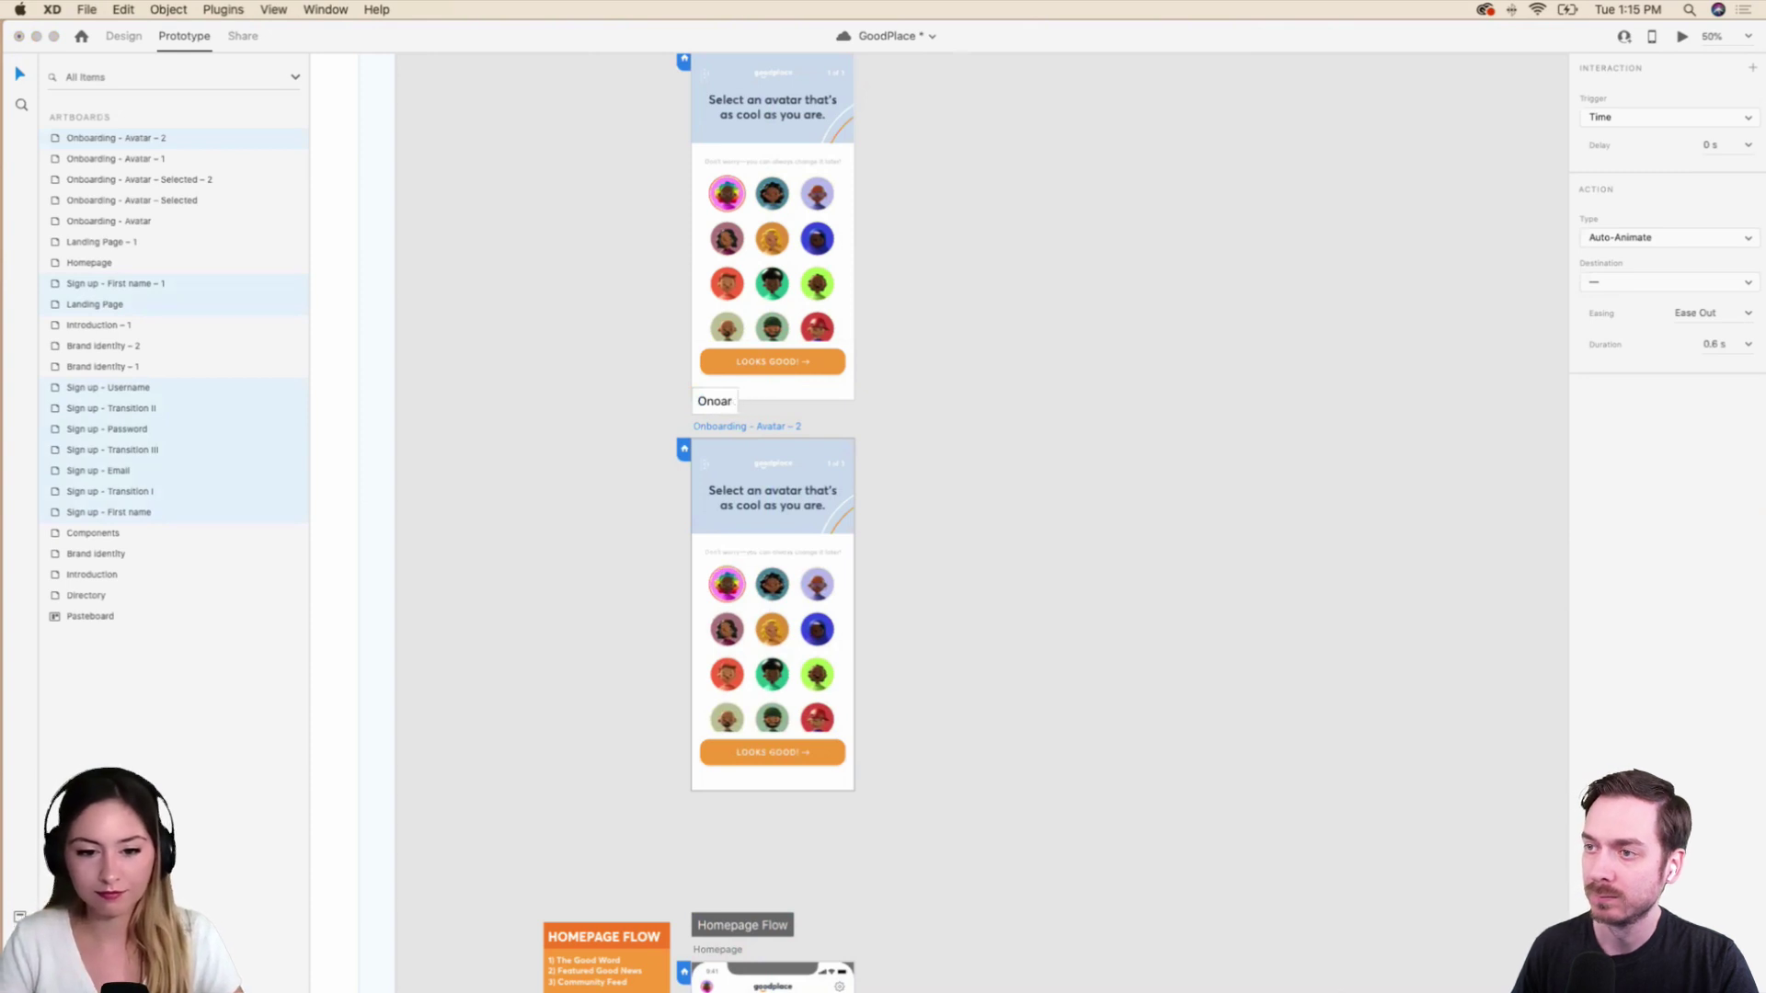
text(boarding)
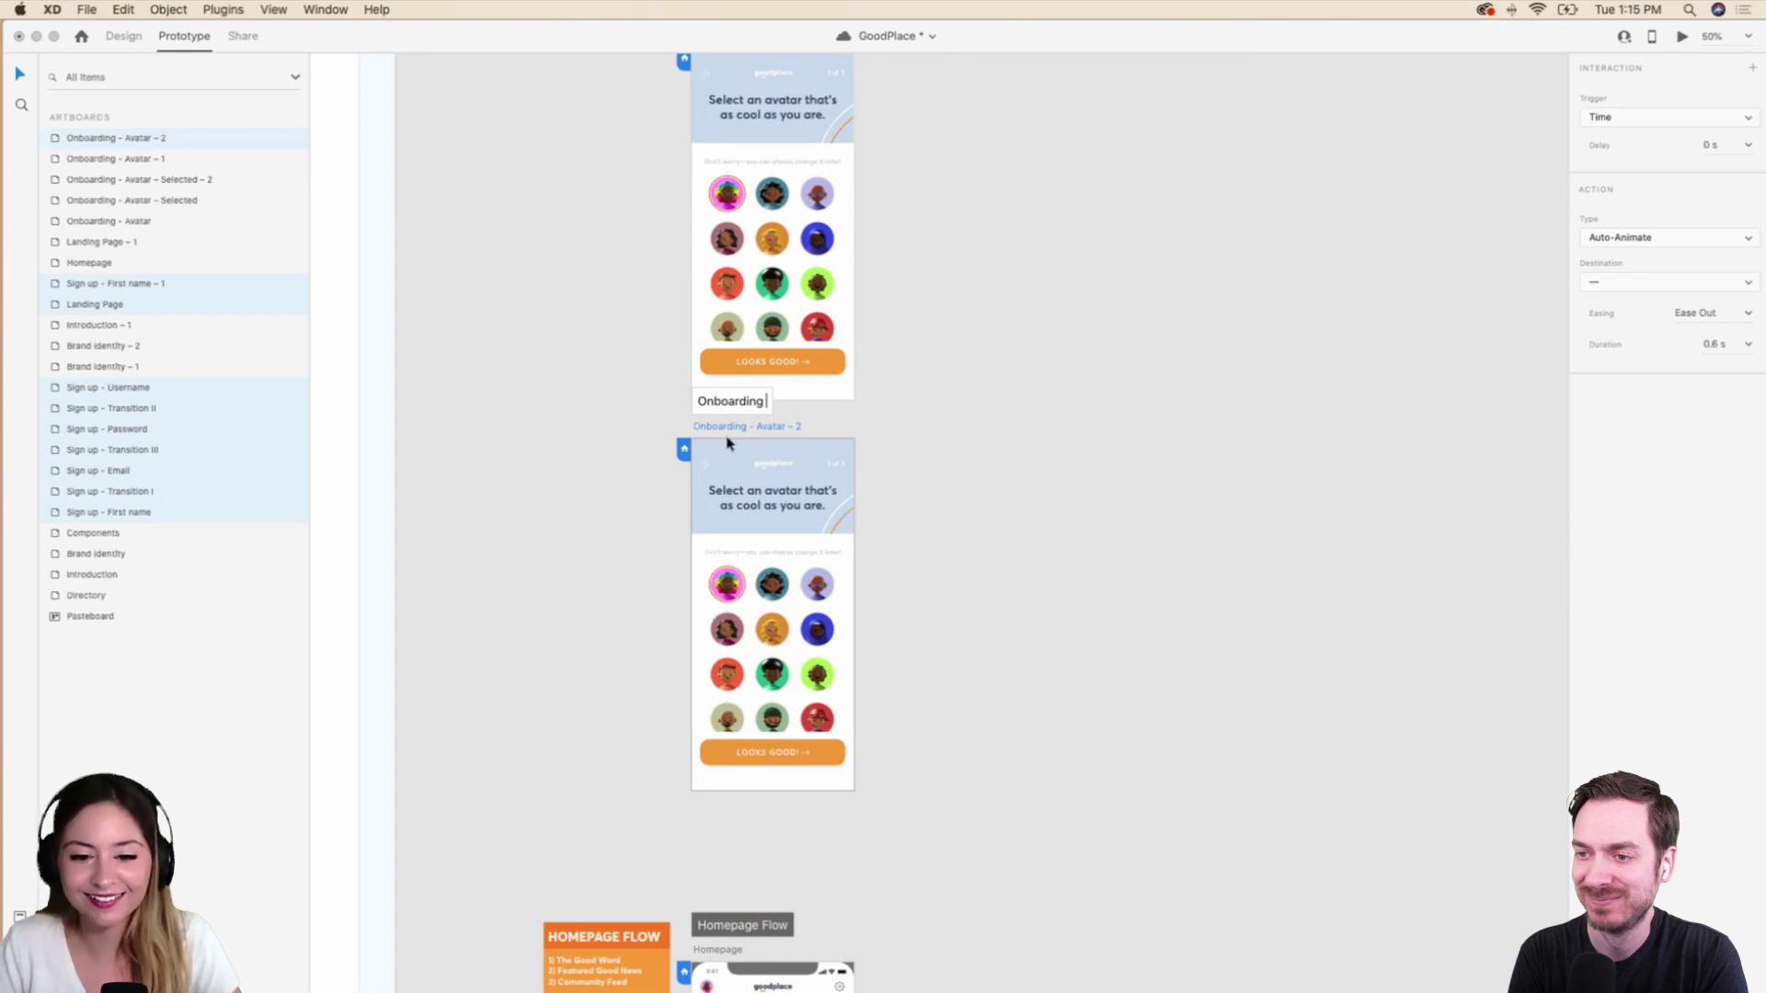
text( Flow | B)
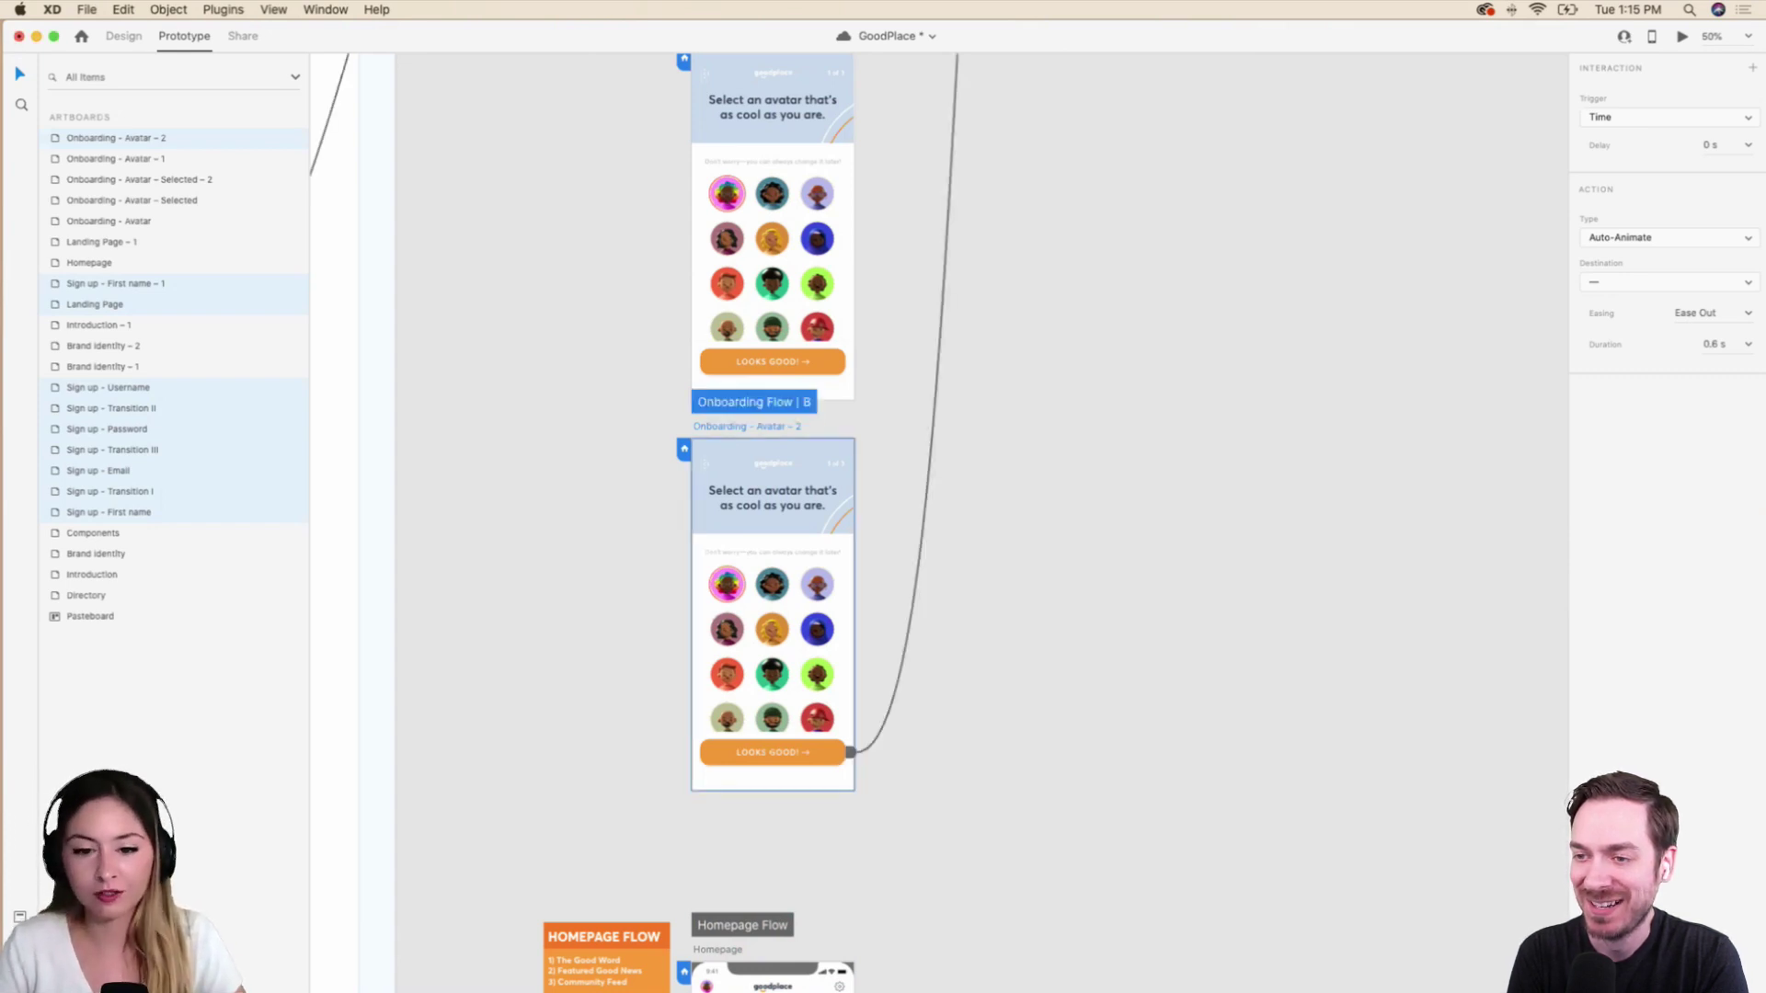
Move the Onboarding Flow | B artboard slightly lower so its flow name clears the artboard above, and deselect it.
drag(760, 412, 759, 457)
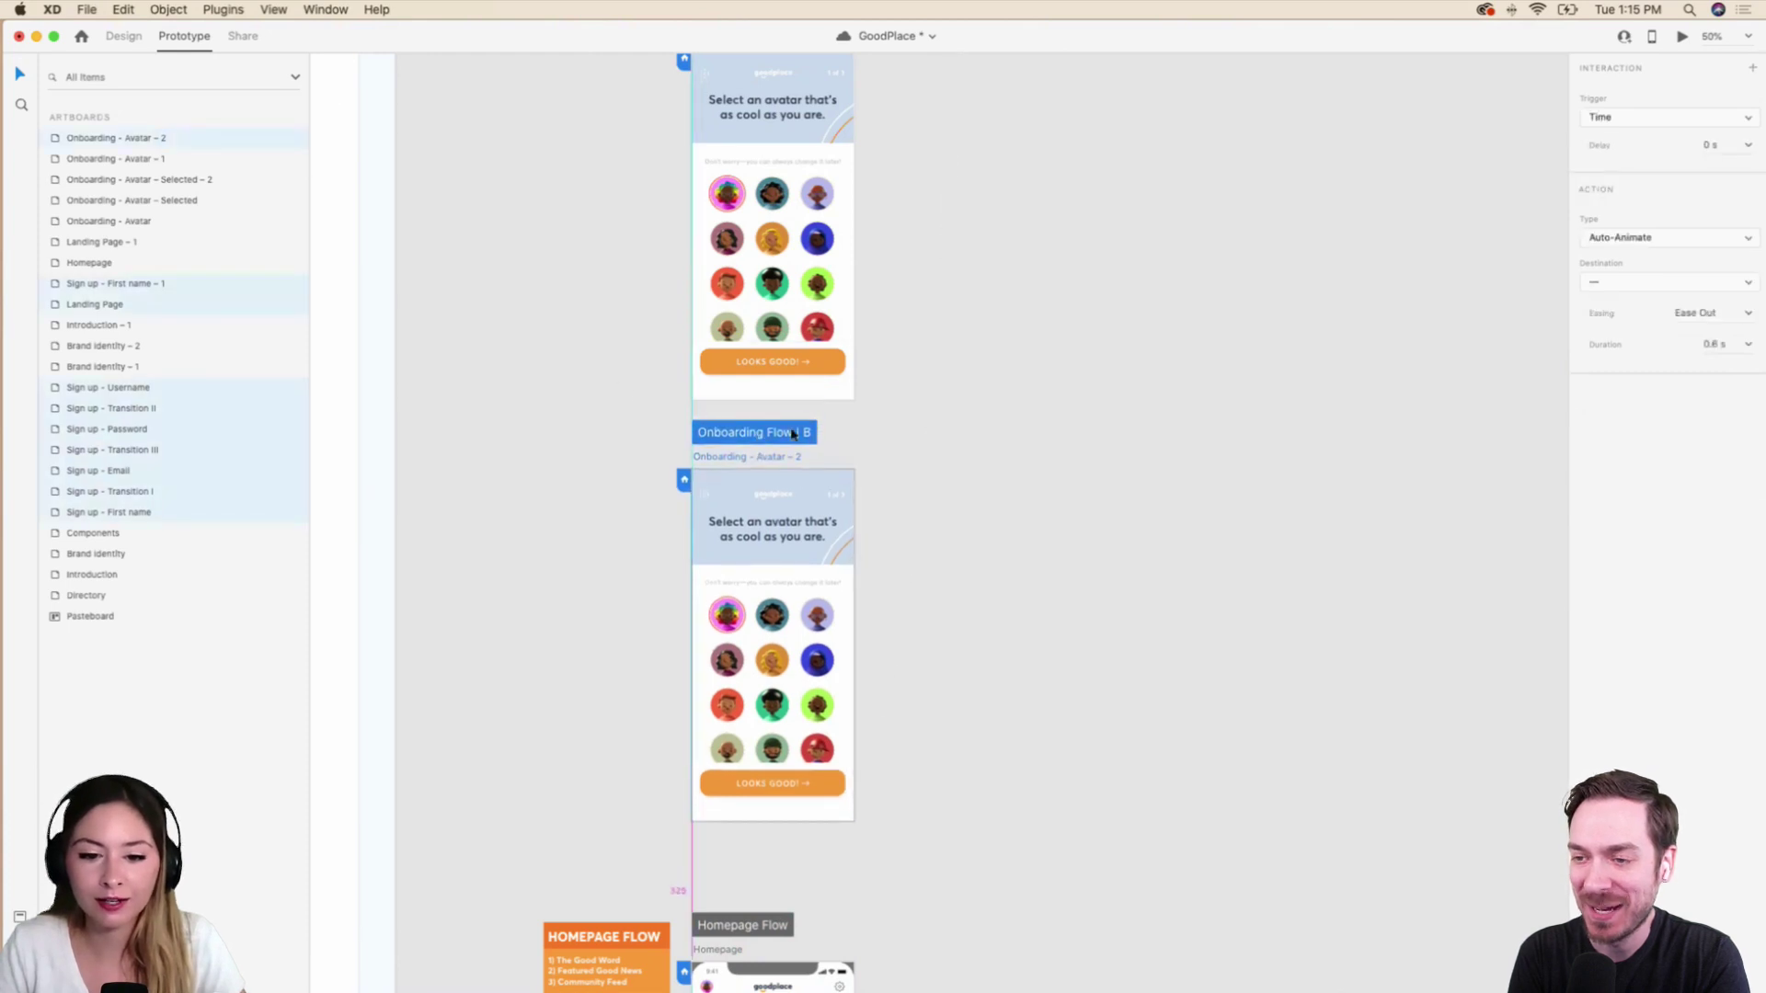
click(914, 276)
Rename the Onboarding Flow | B artboard as "Onboarding - Avatar - 2".
scroll(914, 276, up, 4)
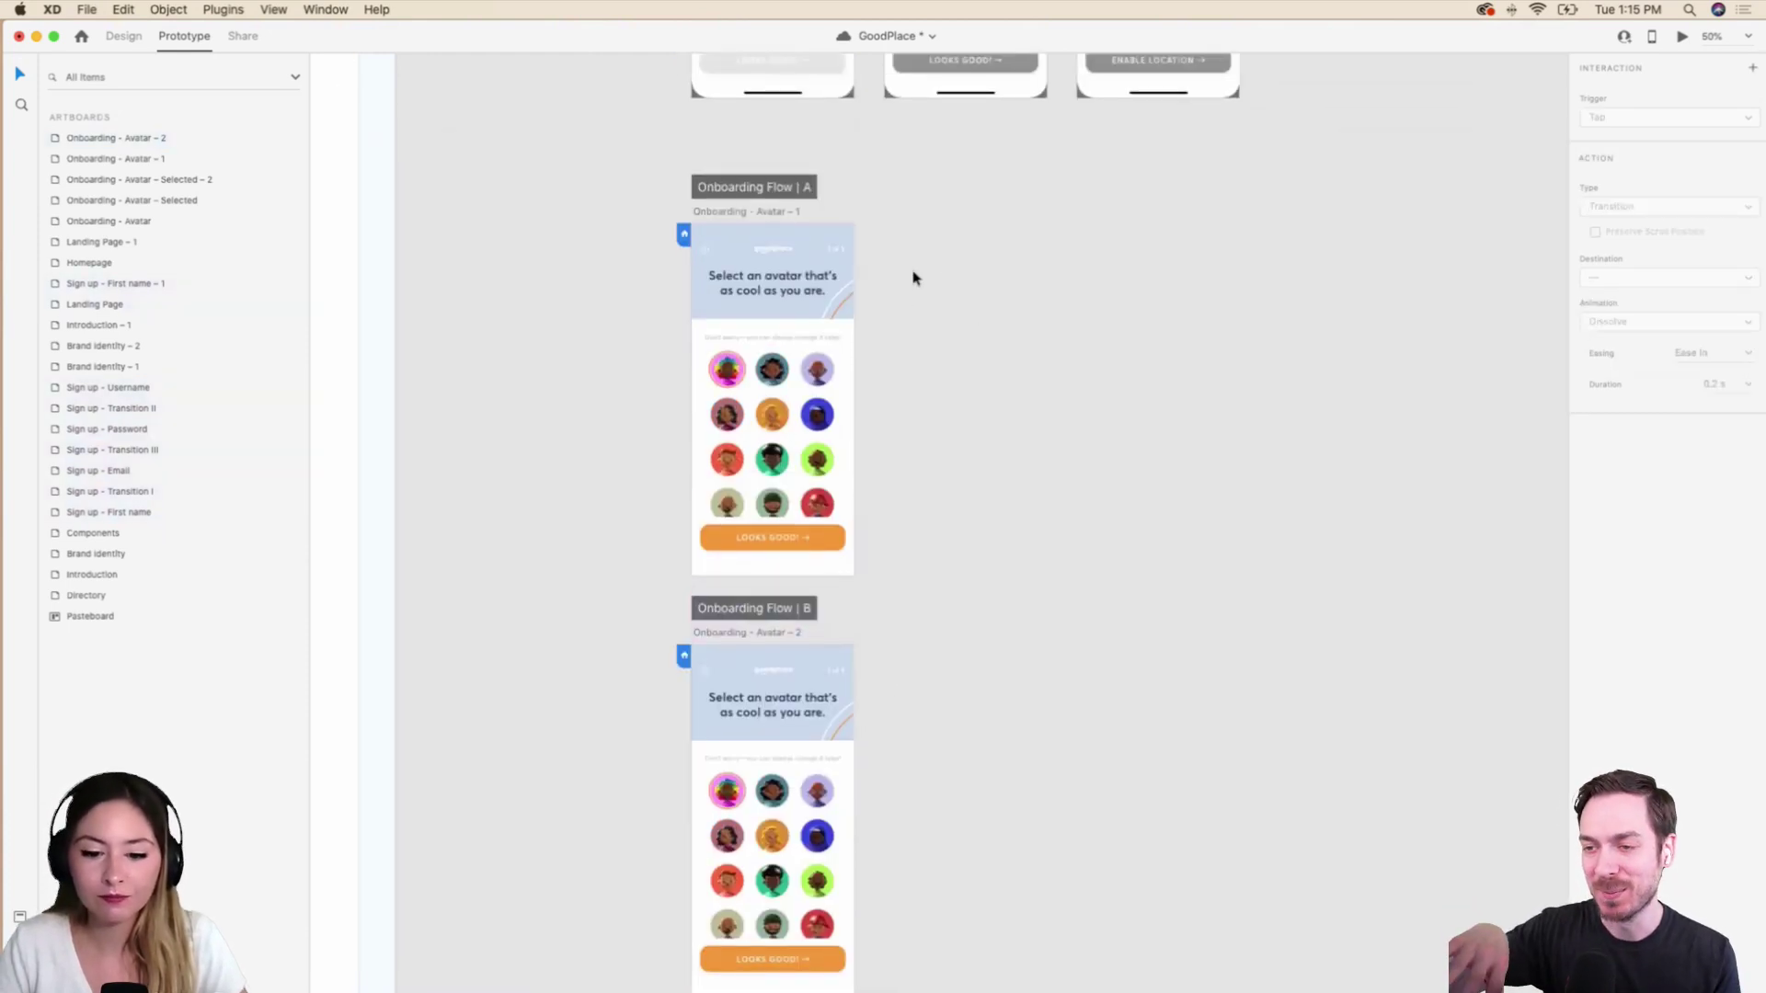
scroll(914, 276, right, 2)
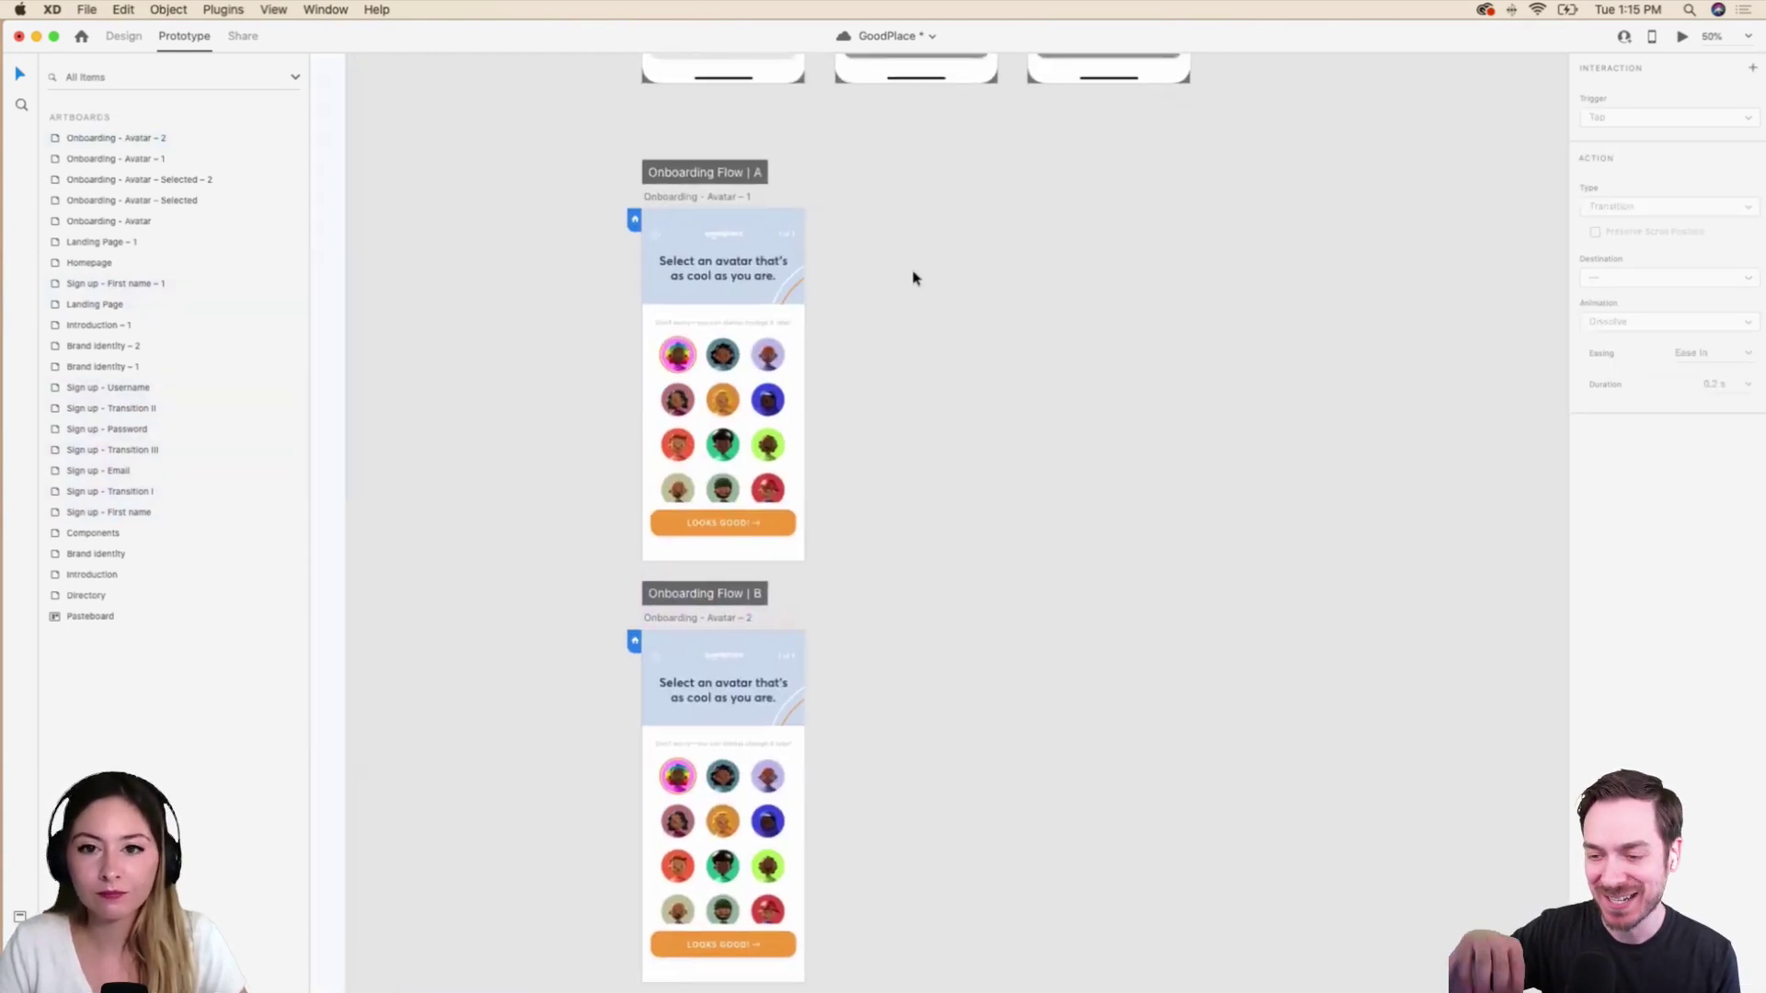
double_click(735, 617)
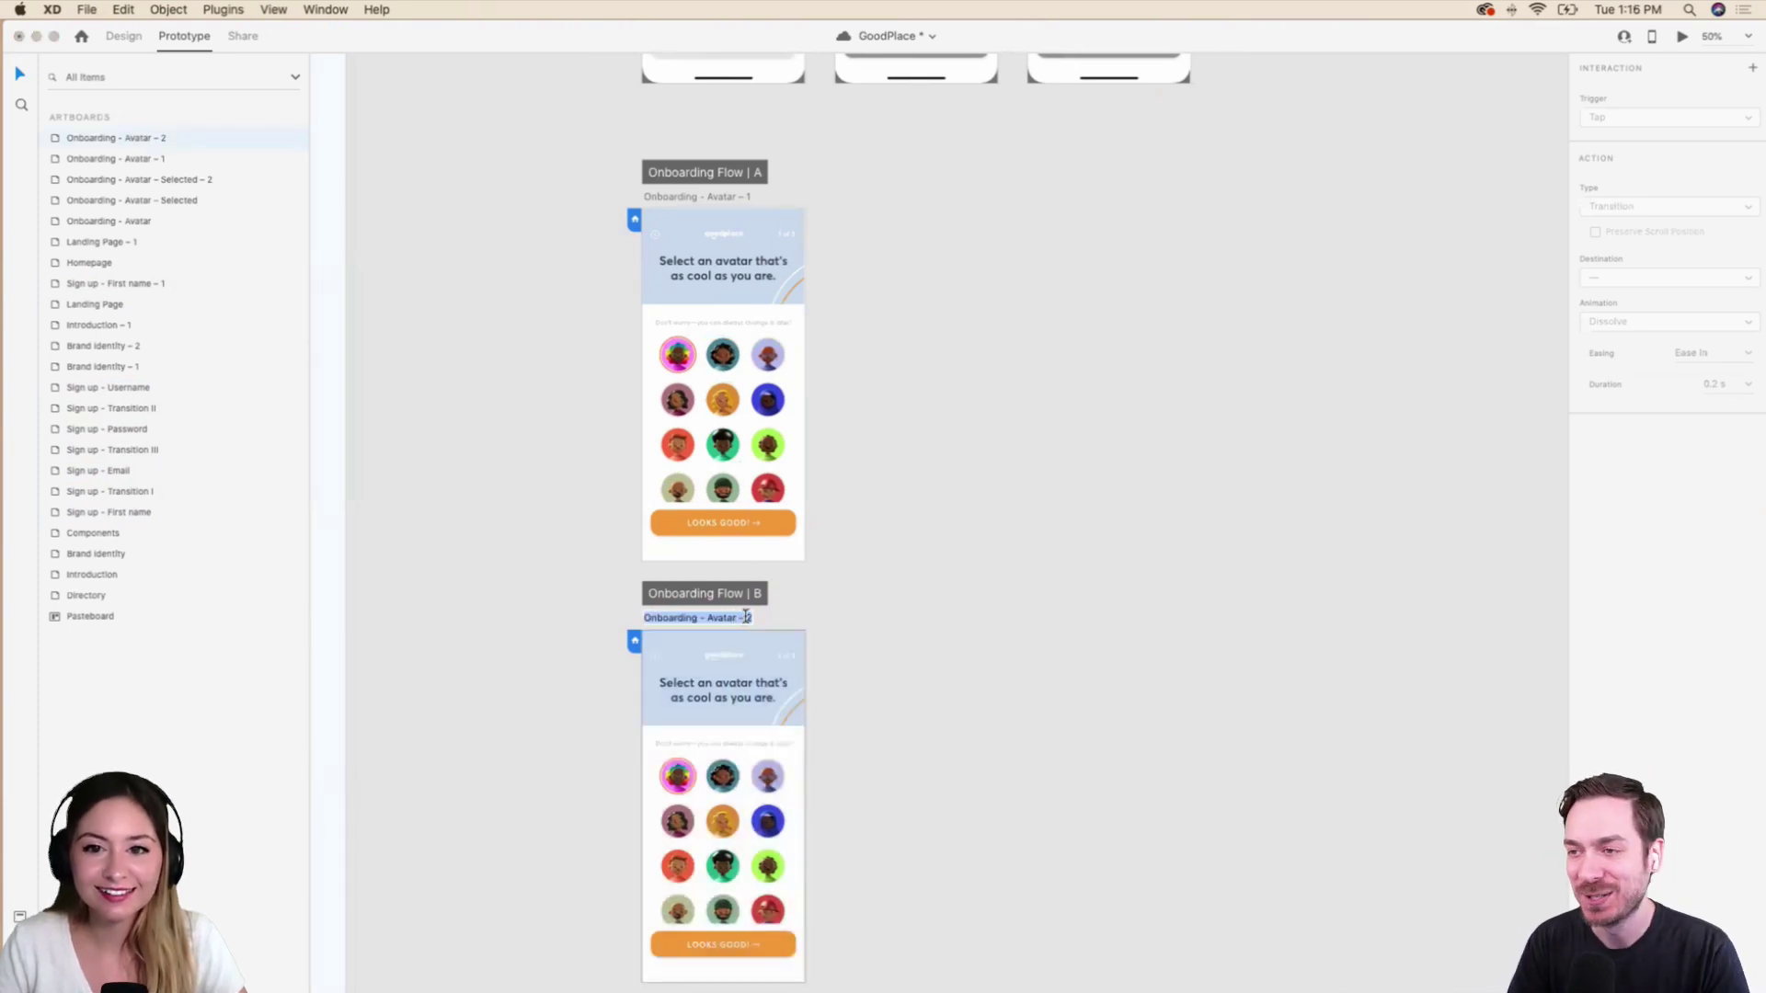
key(Right)
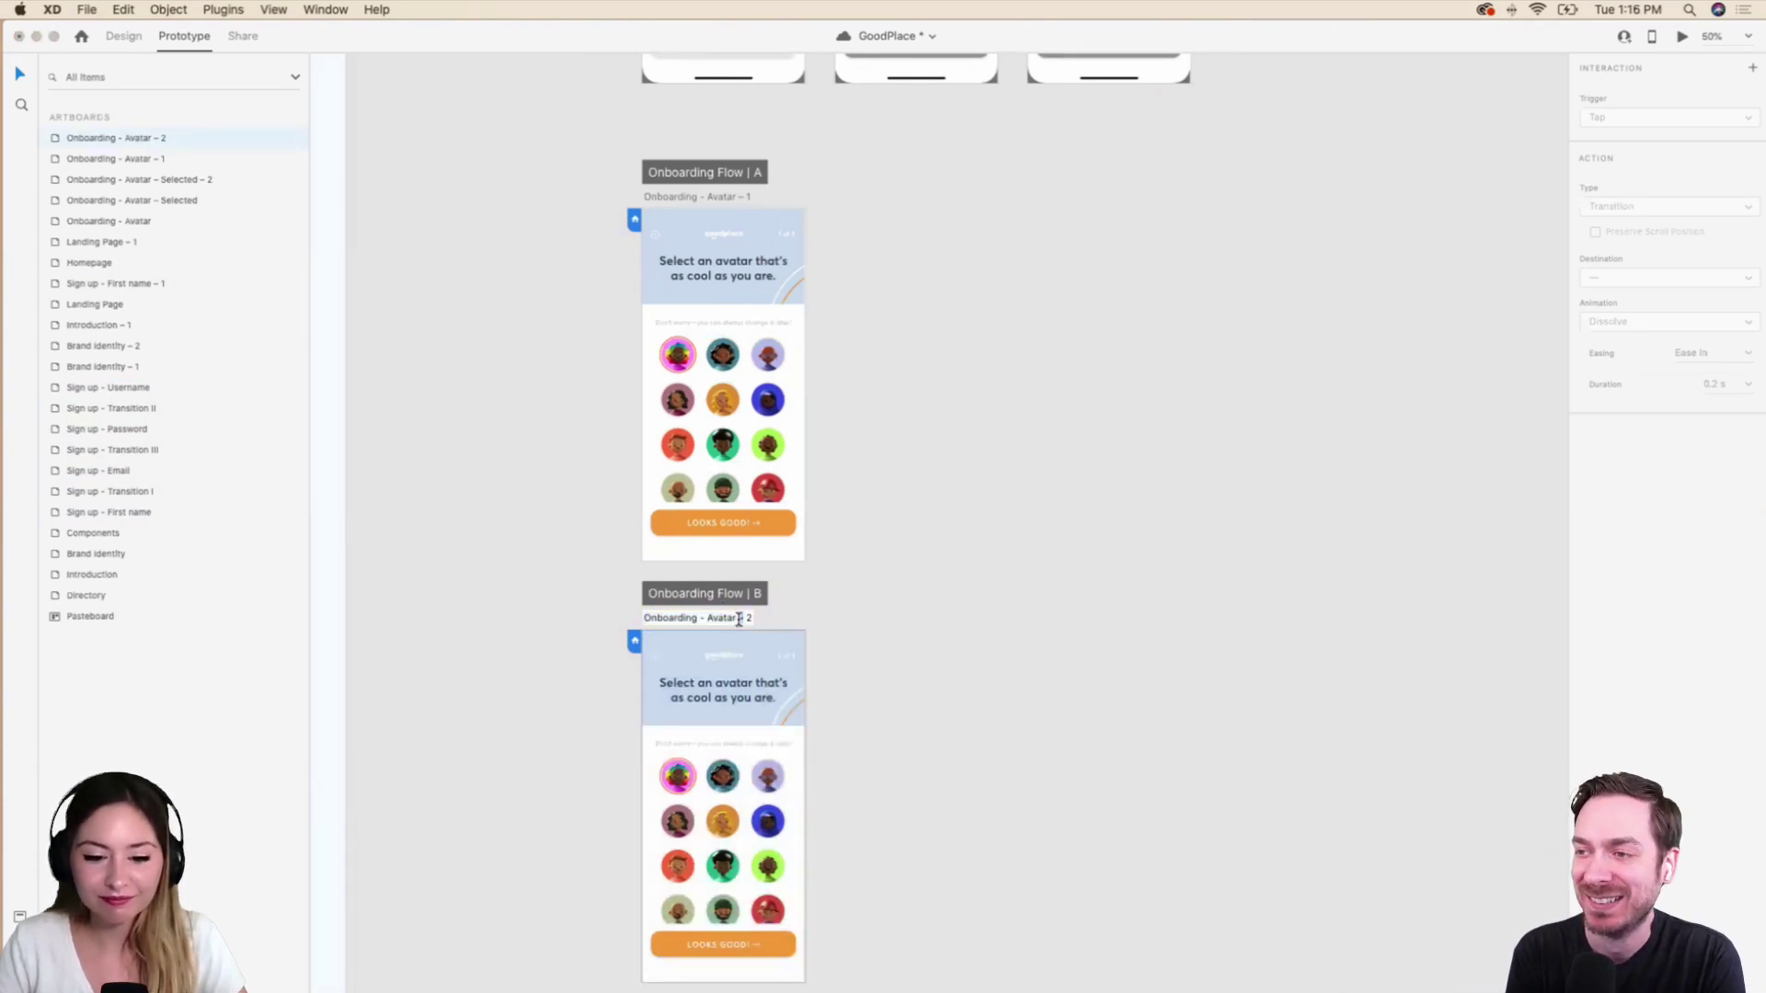
drag(739, 619, 814, 622)
key(BackSpace)
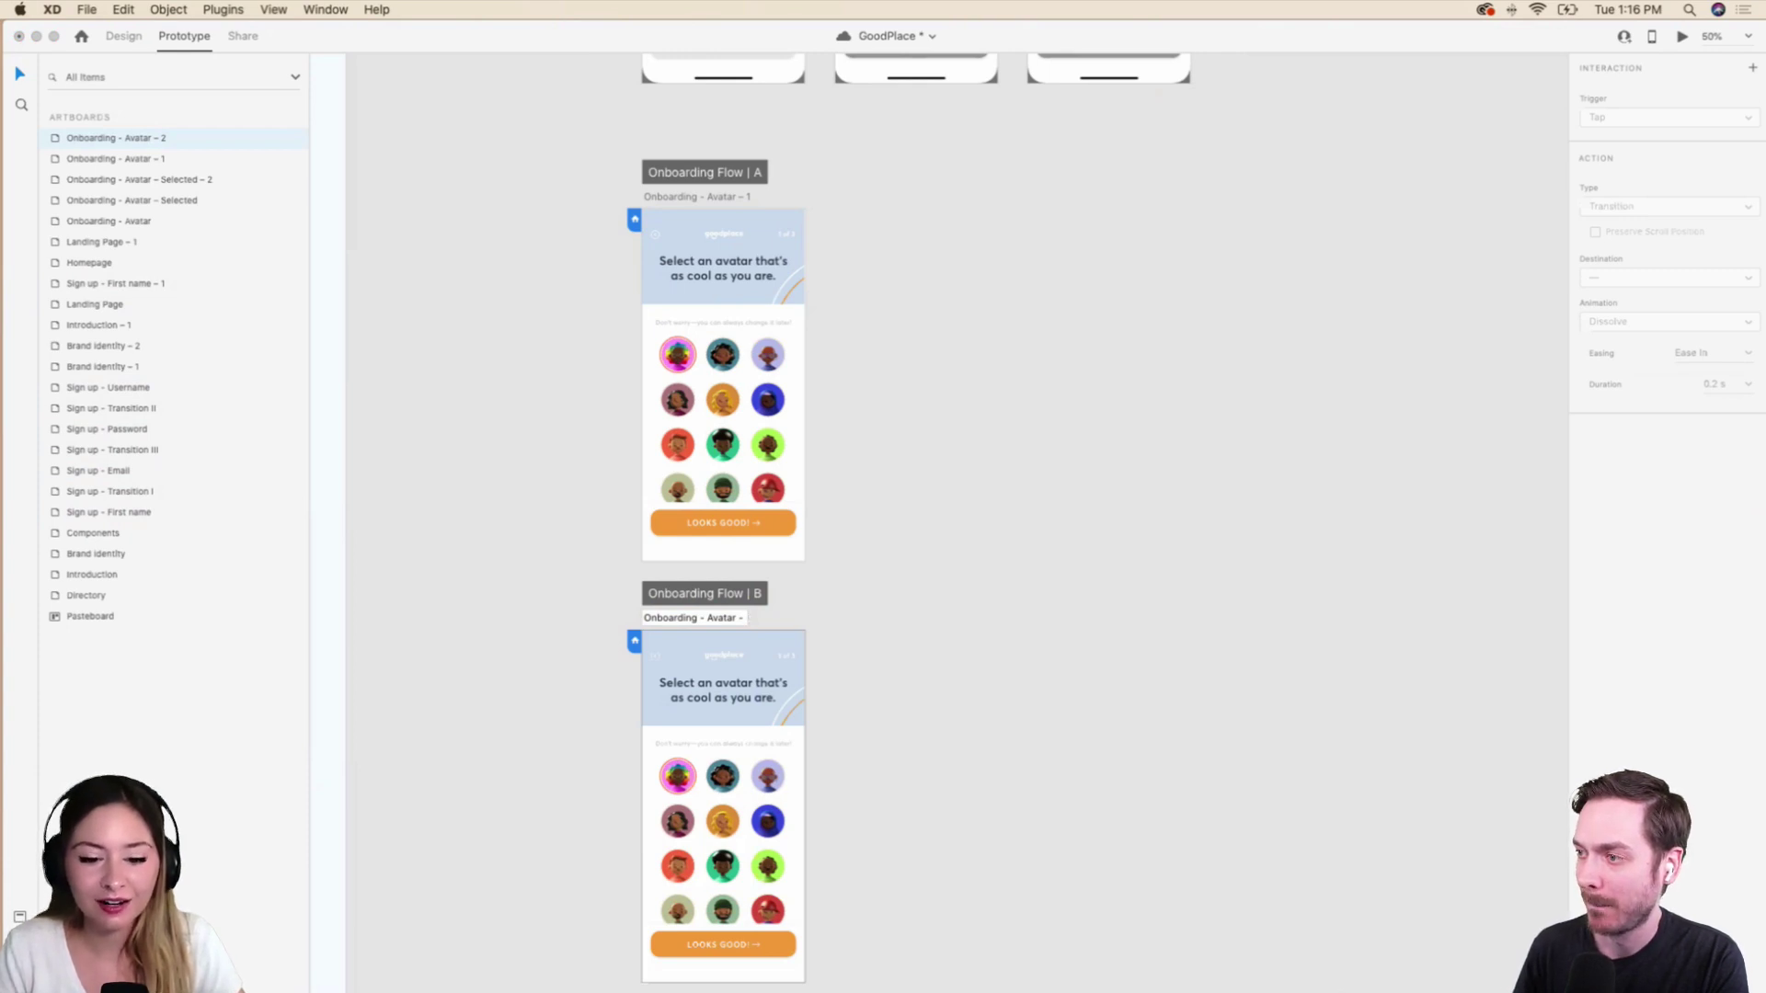
text(2)
key(Return)
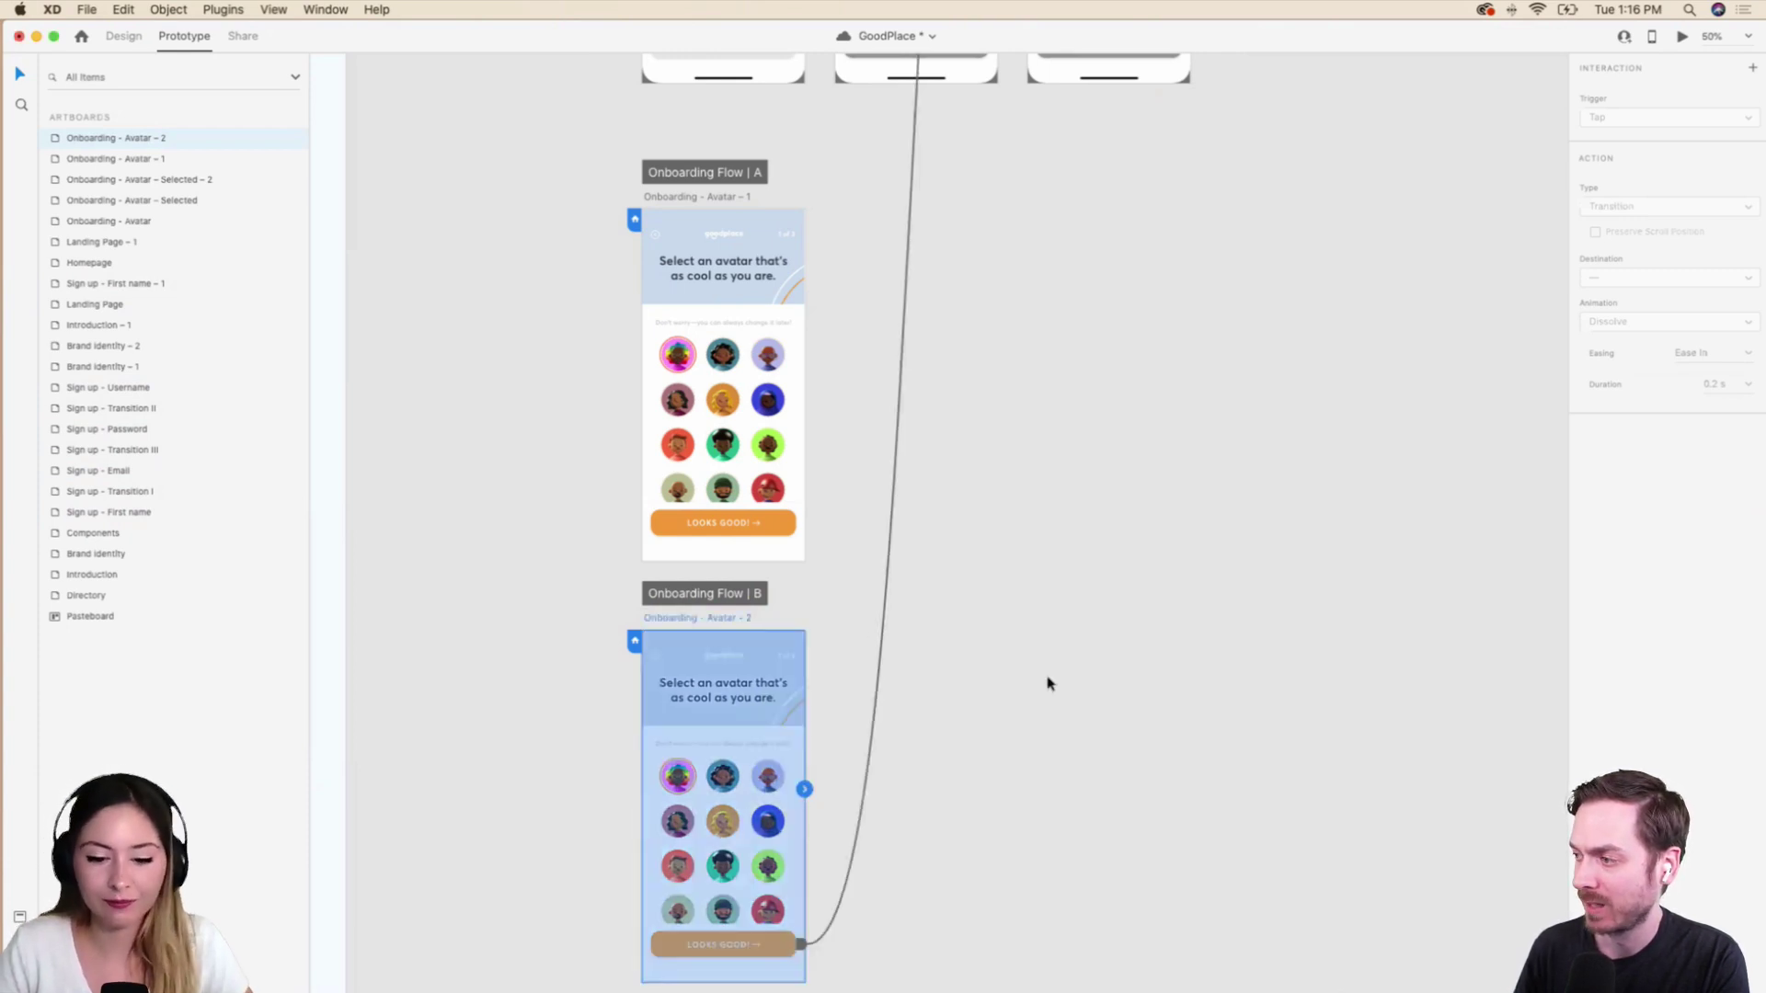
Try to send the Button Area backward in the layer order of the Avatars component on the Onboarding Flow | B artboard.
click(1048, 683)
scroll(762, 635, down, 1)
click(723, 782)
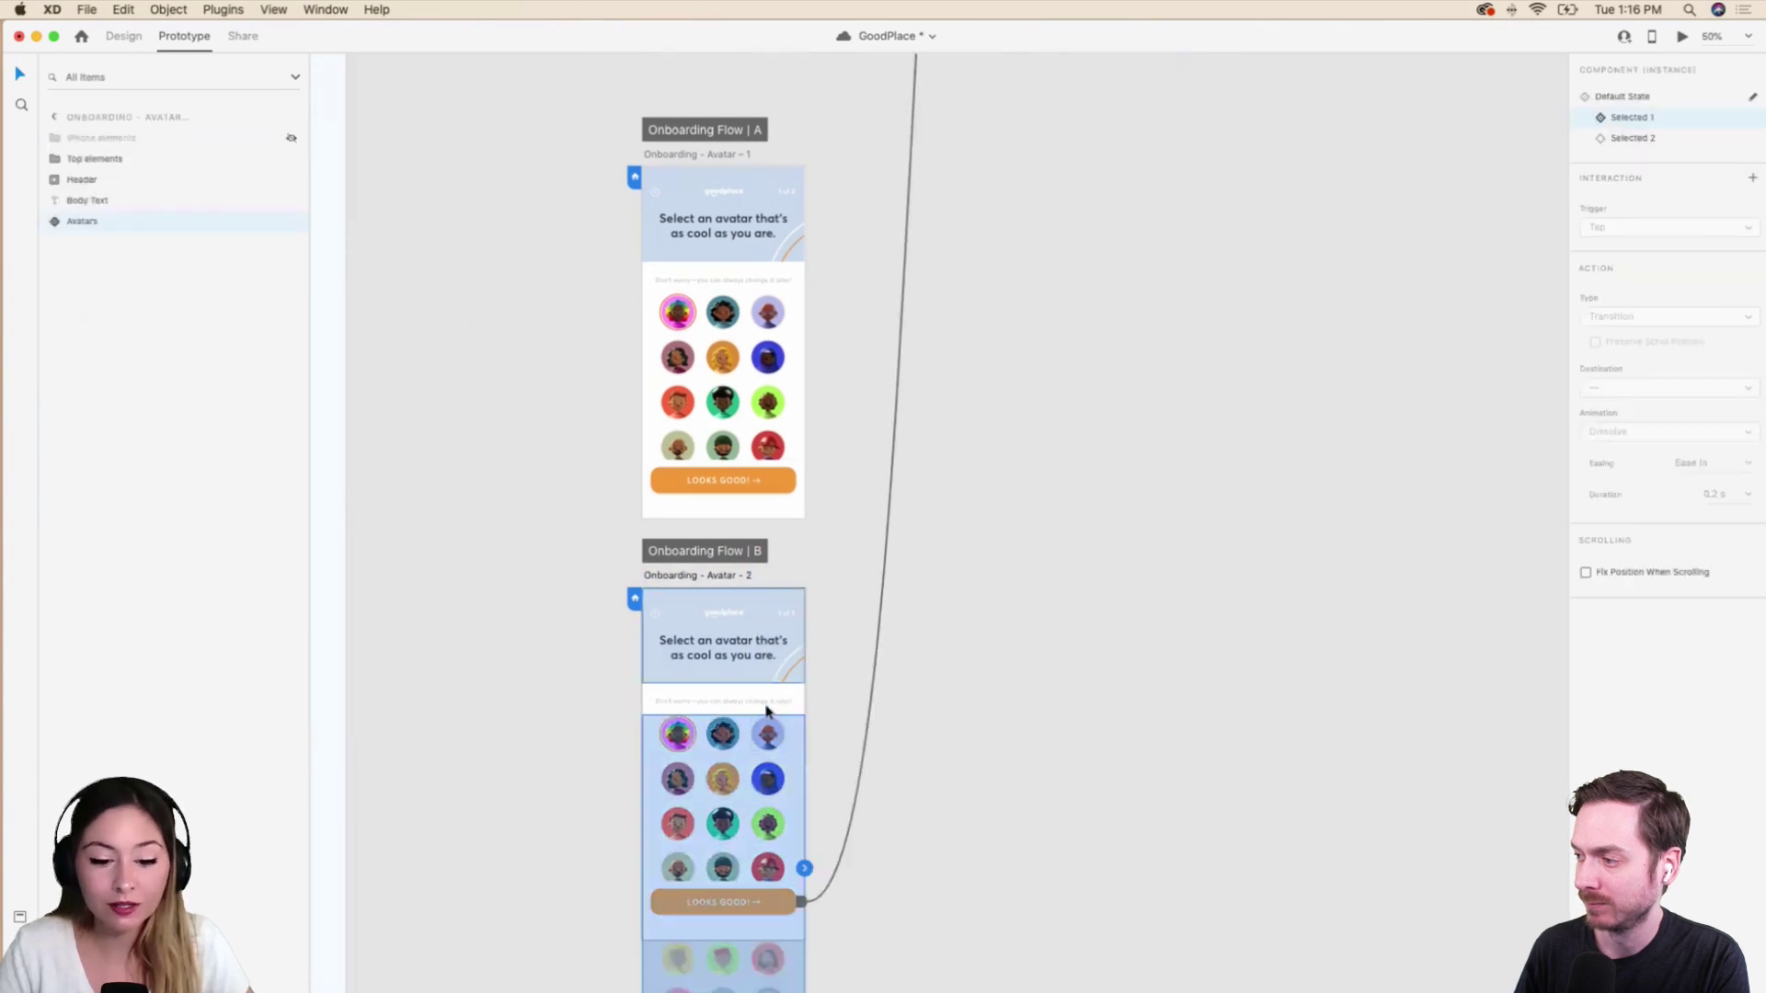
click(53, 222)
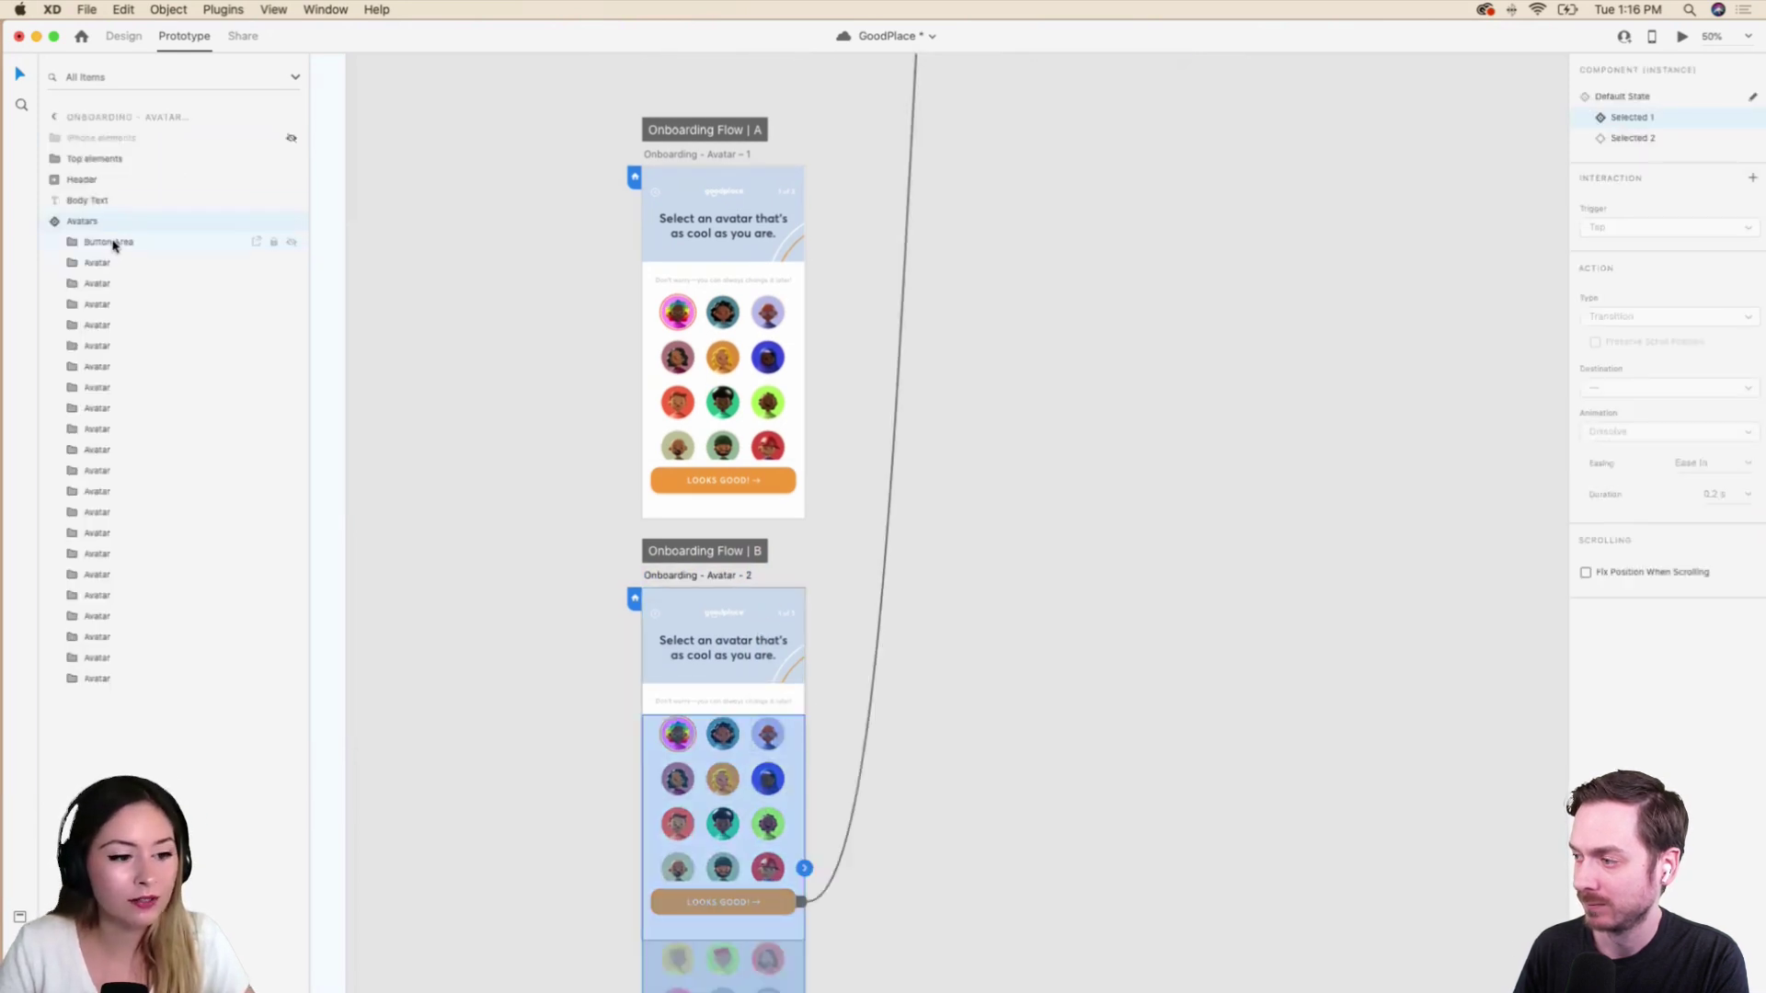
click(147, 242)
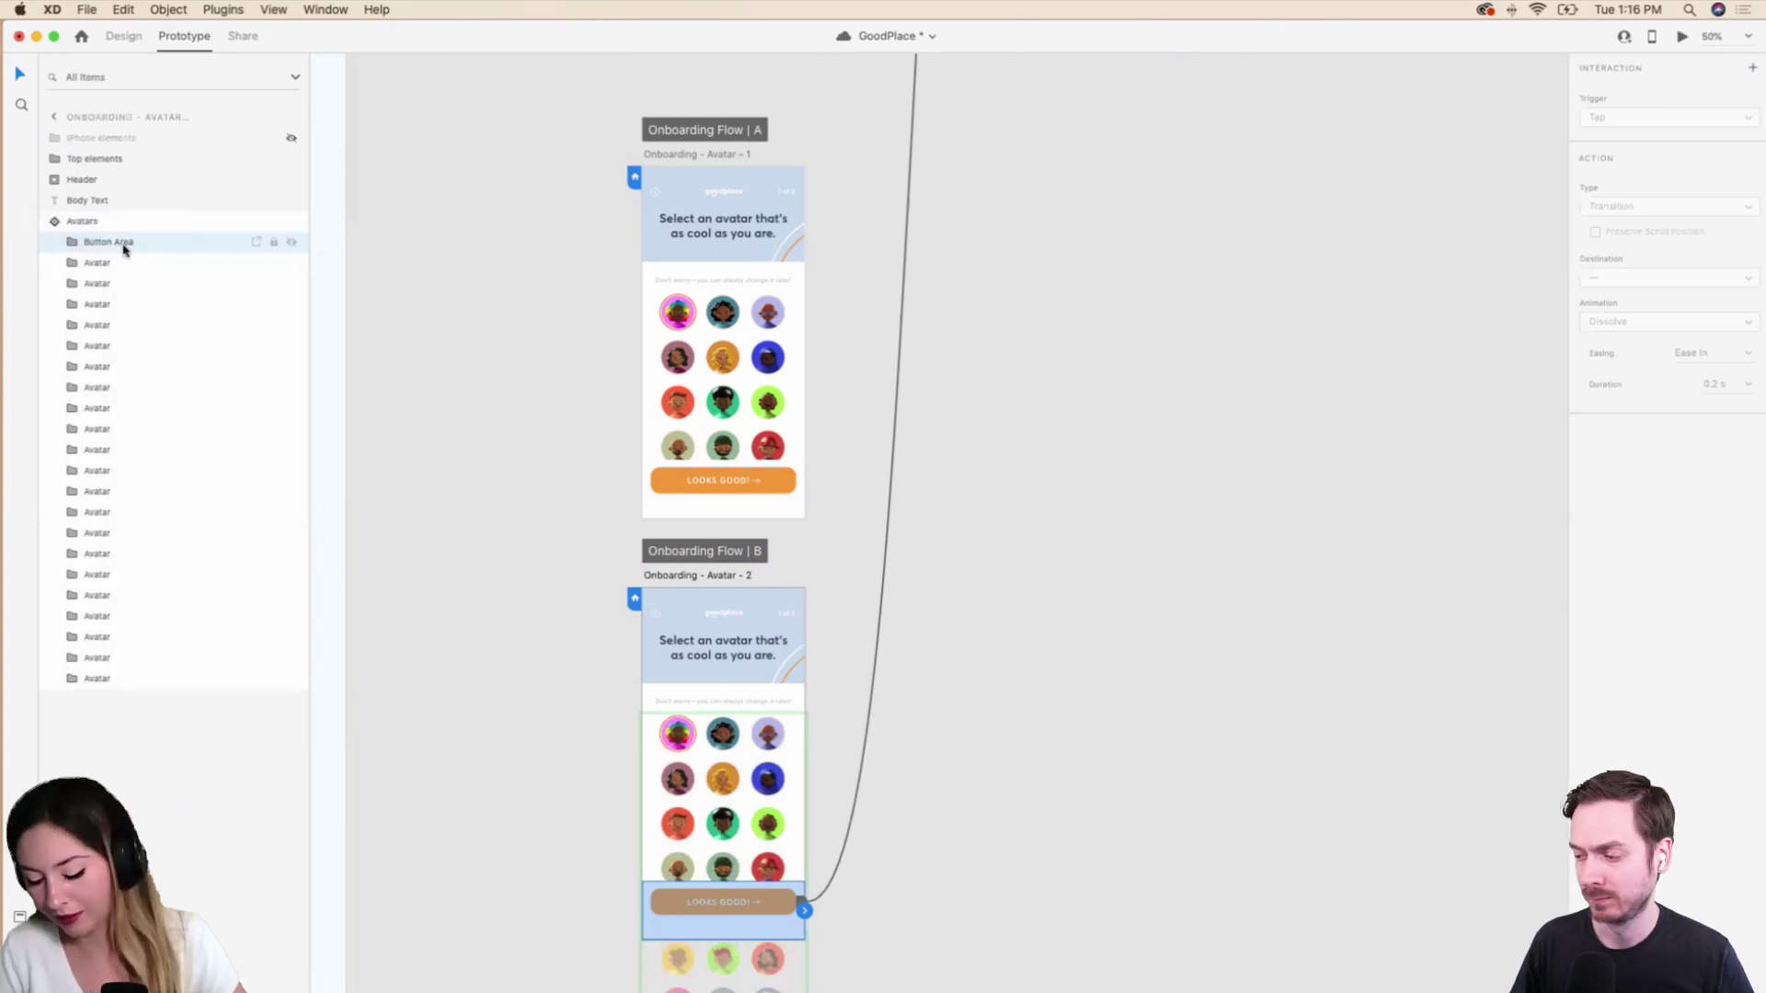
key(super+bracketleft)
key(super+bracketleft)
key(super+bracketleft)
key(super+bracketright)
key(super+bracketright)
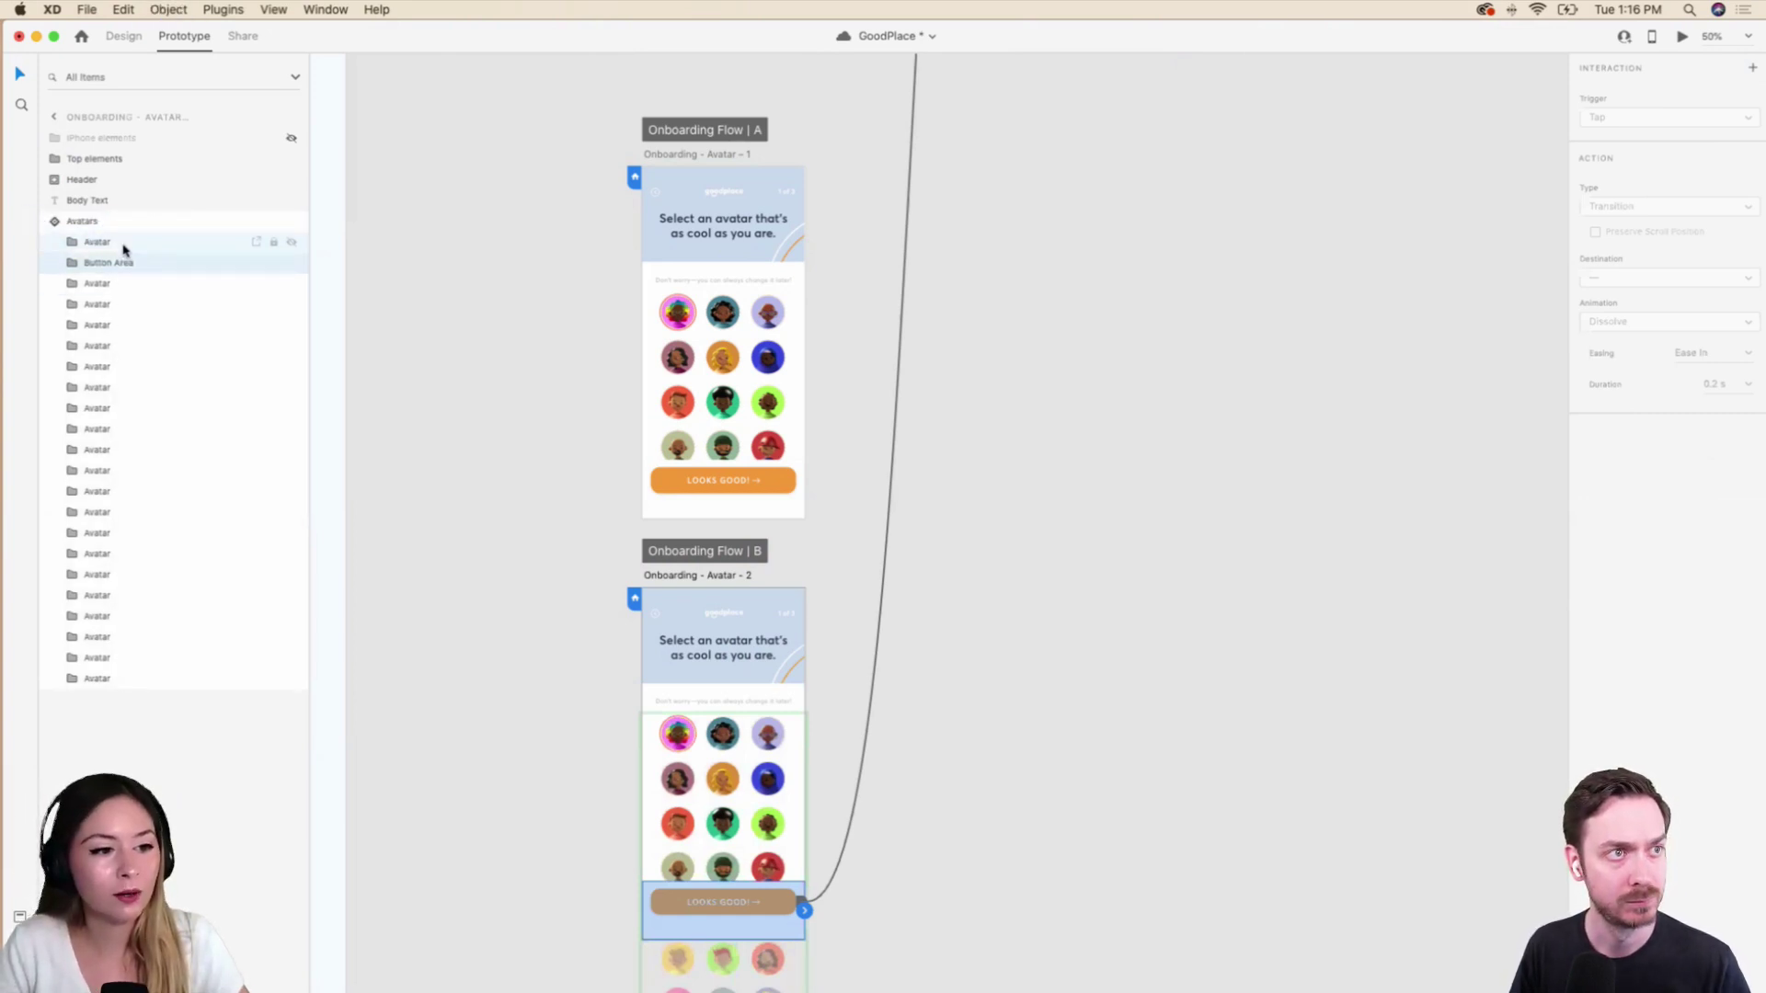
key(super+bracketright)
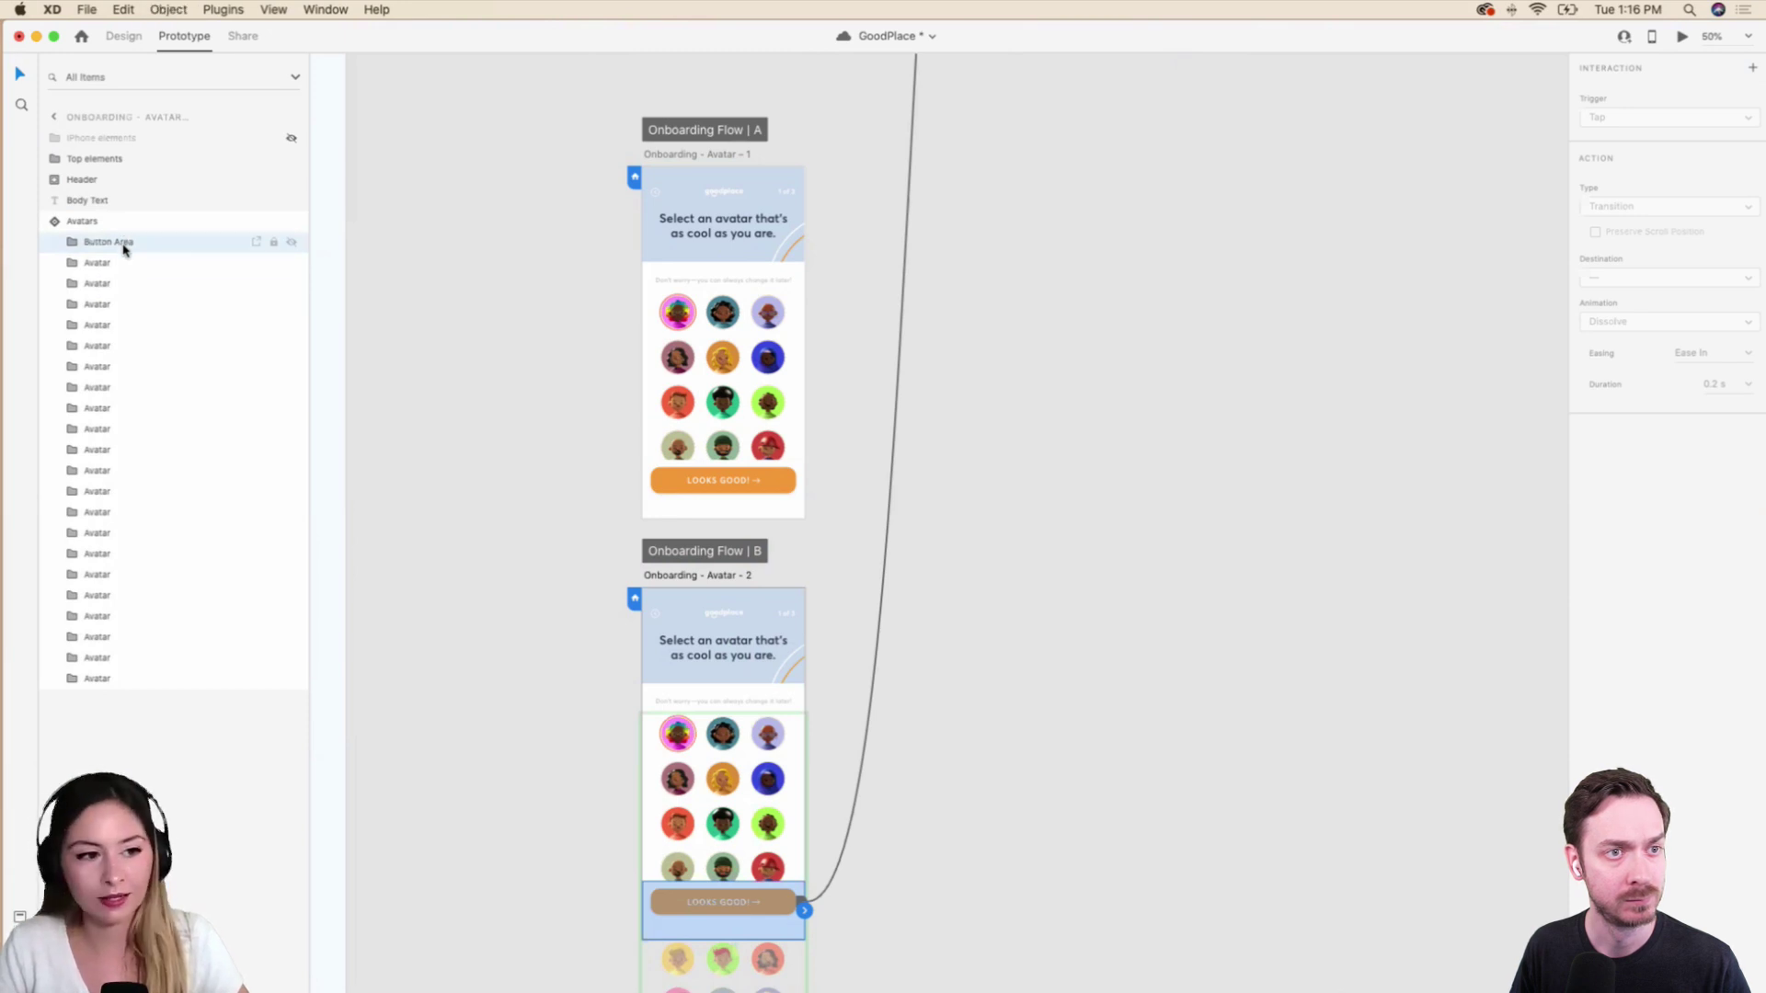
click(996, 478)
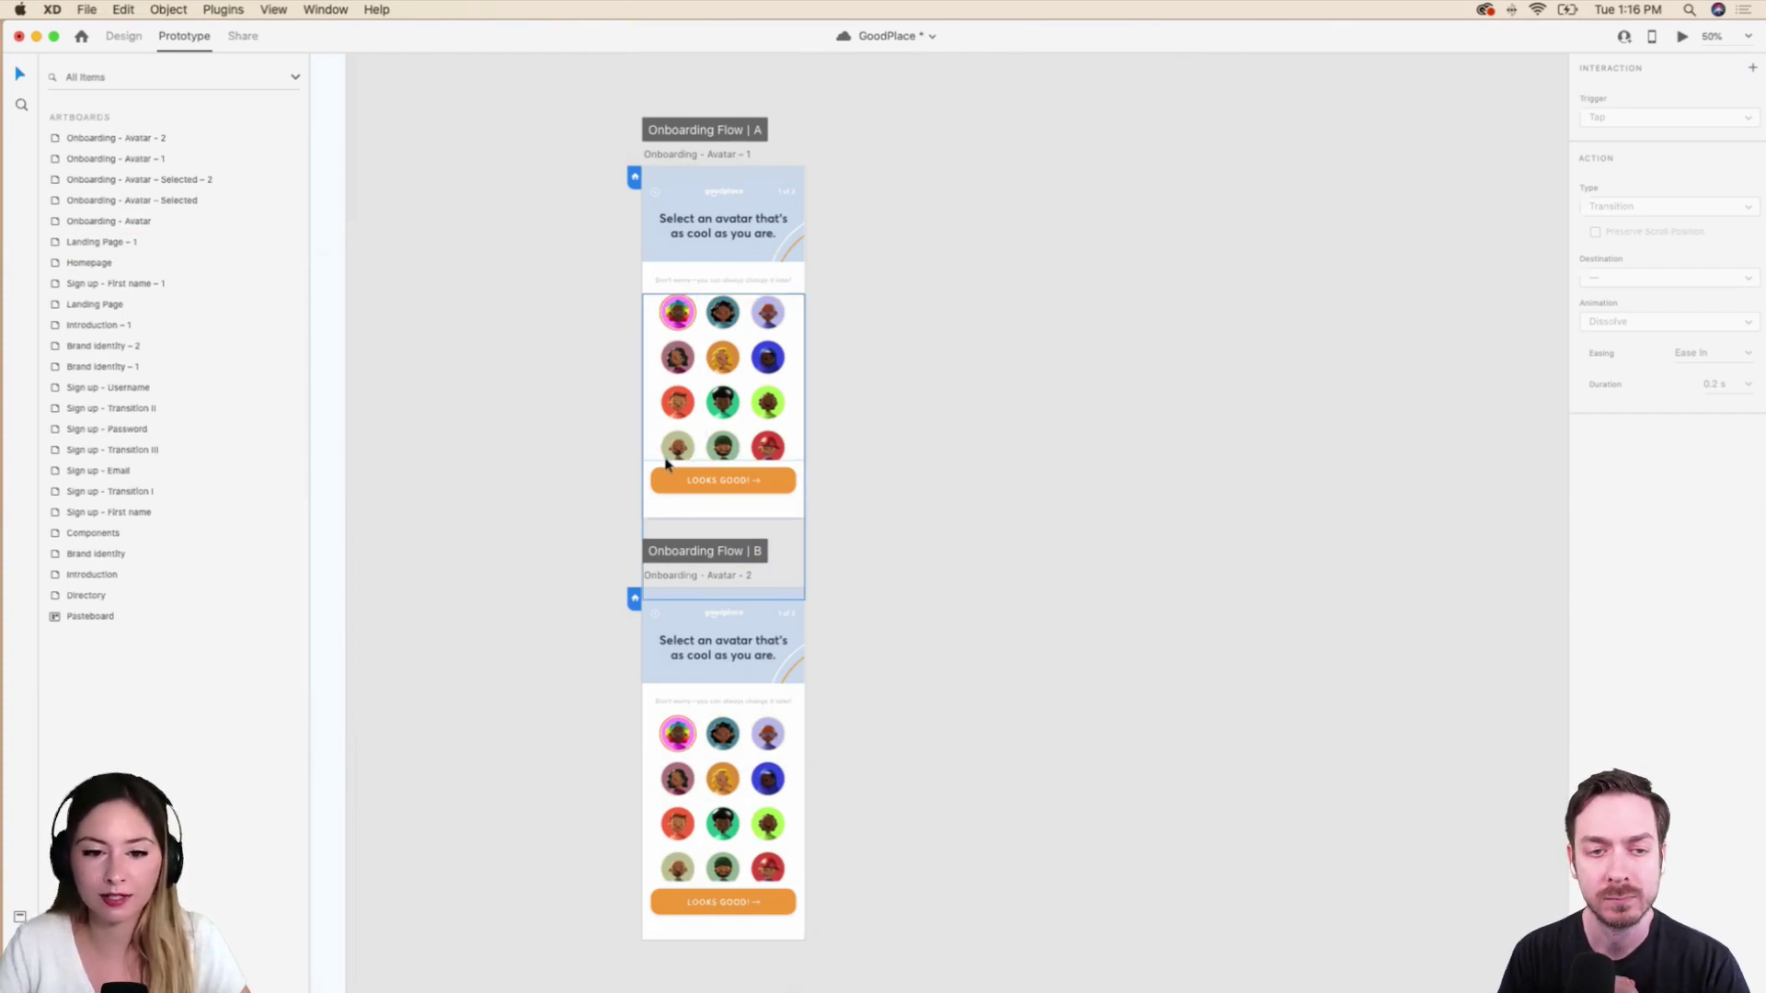
Switch to Design mode and set the main Avatars component on the Onboarding Flow | A artboard to its Default State.
click(693, 303)
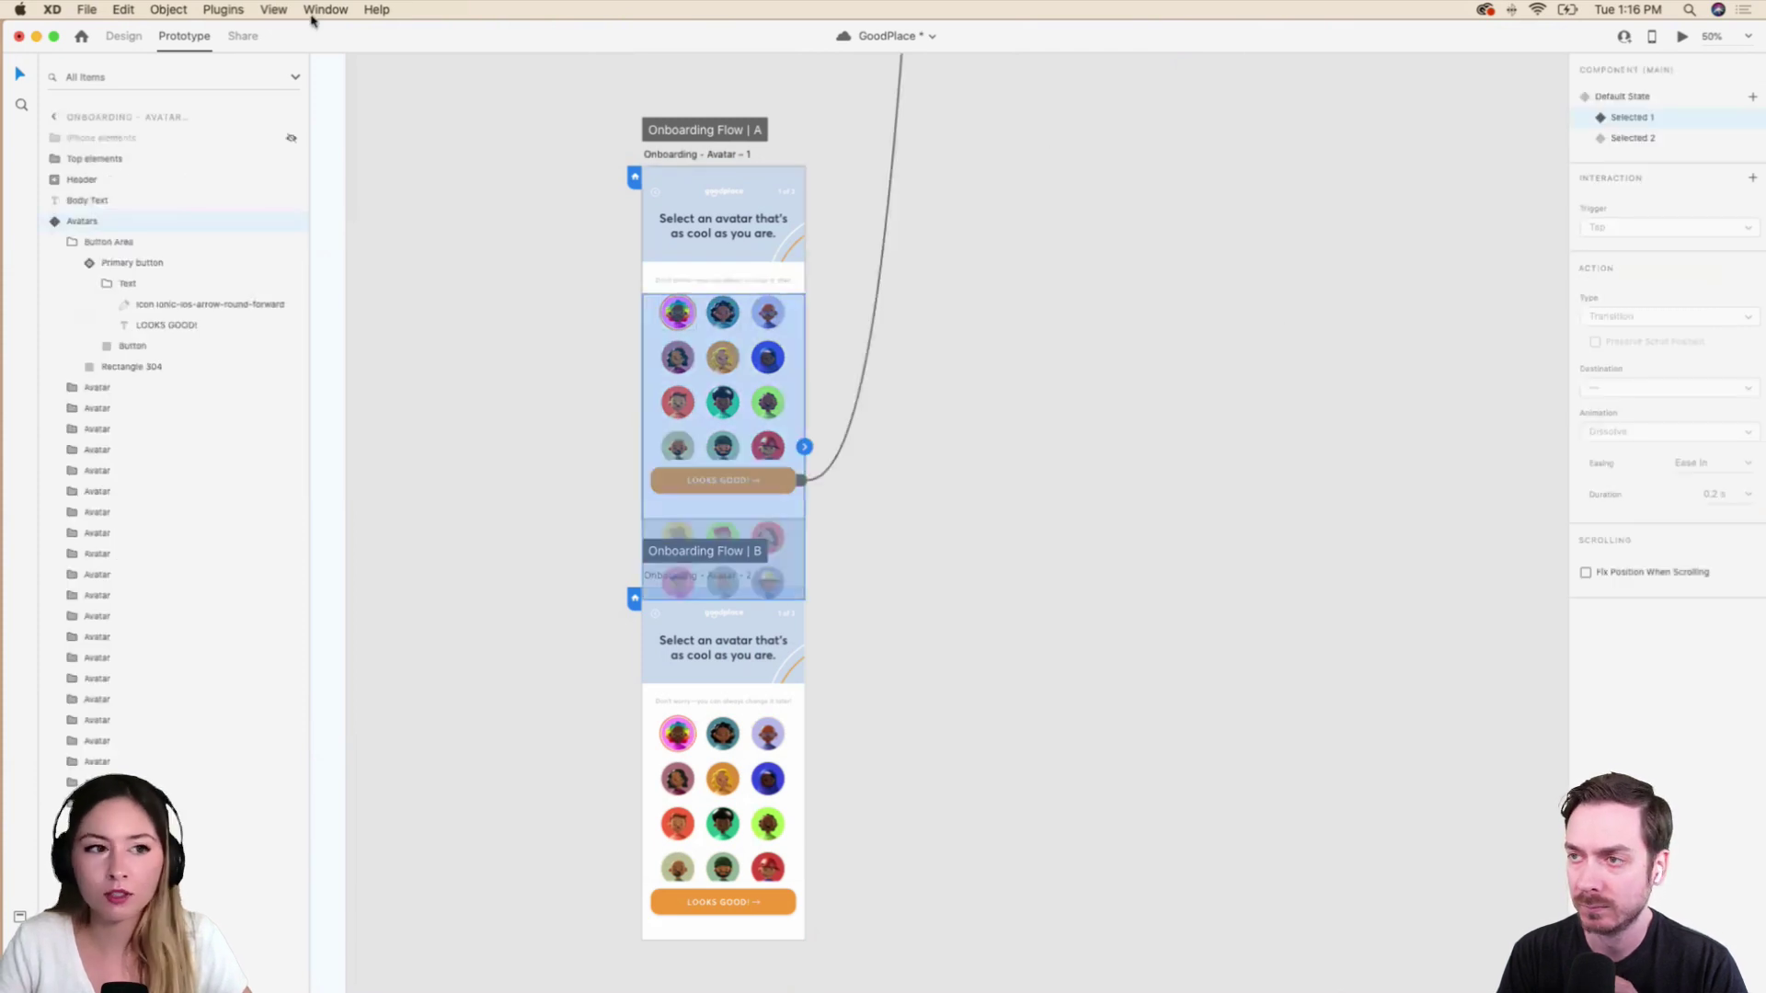
click(129, 43)
double_click(677, 313)
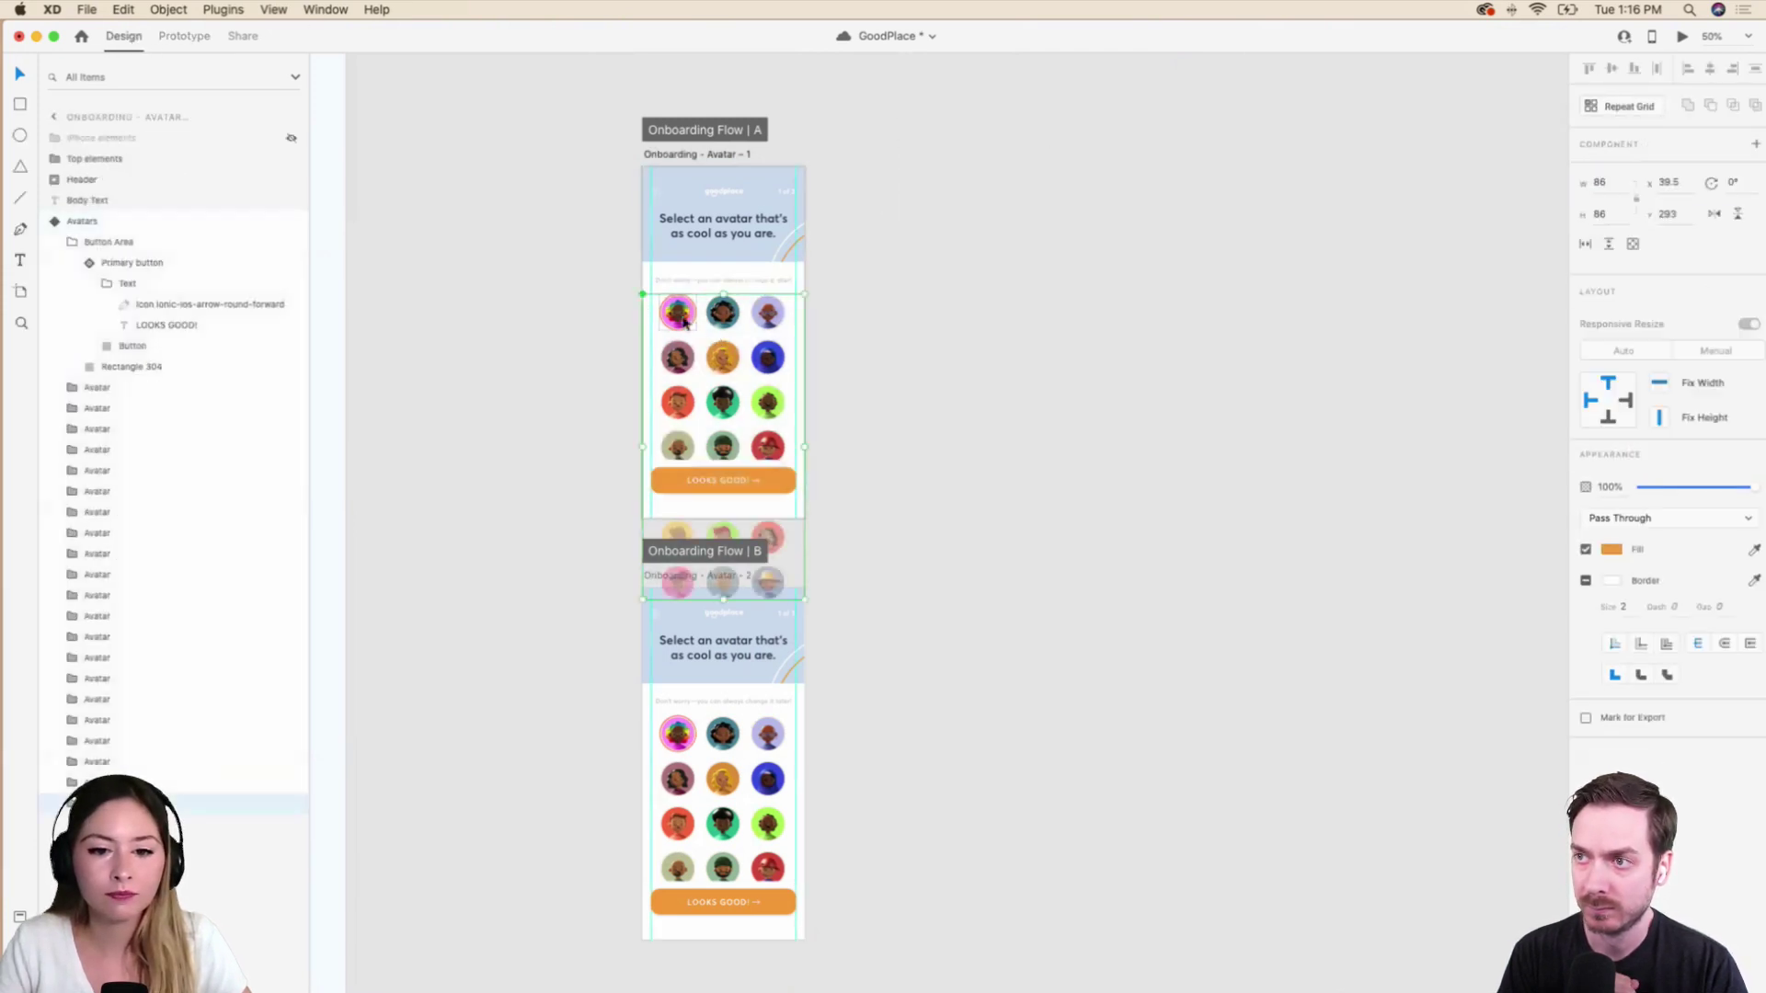
click(925, 414)
key(ctrl+z)
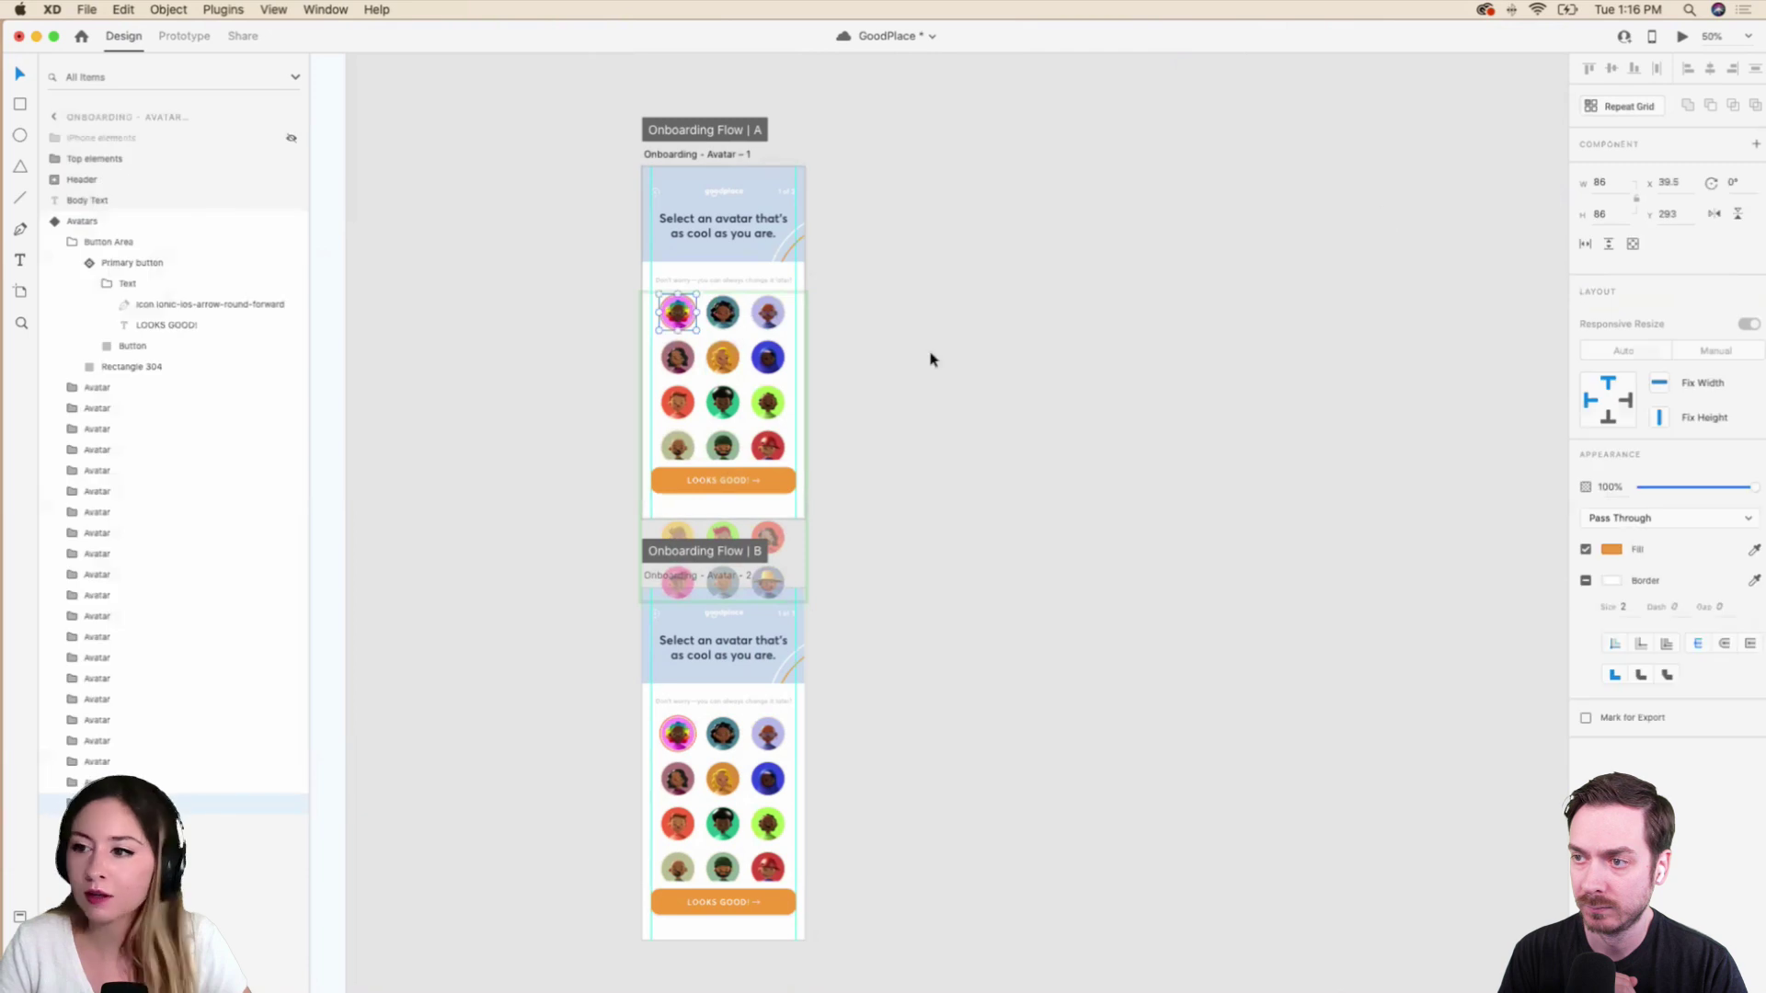
click(930, 355)
click(648, 309)
click(1629, 174)
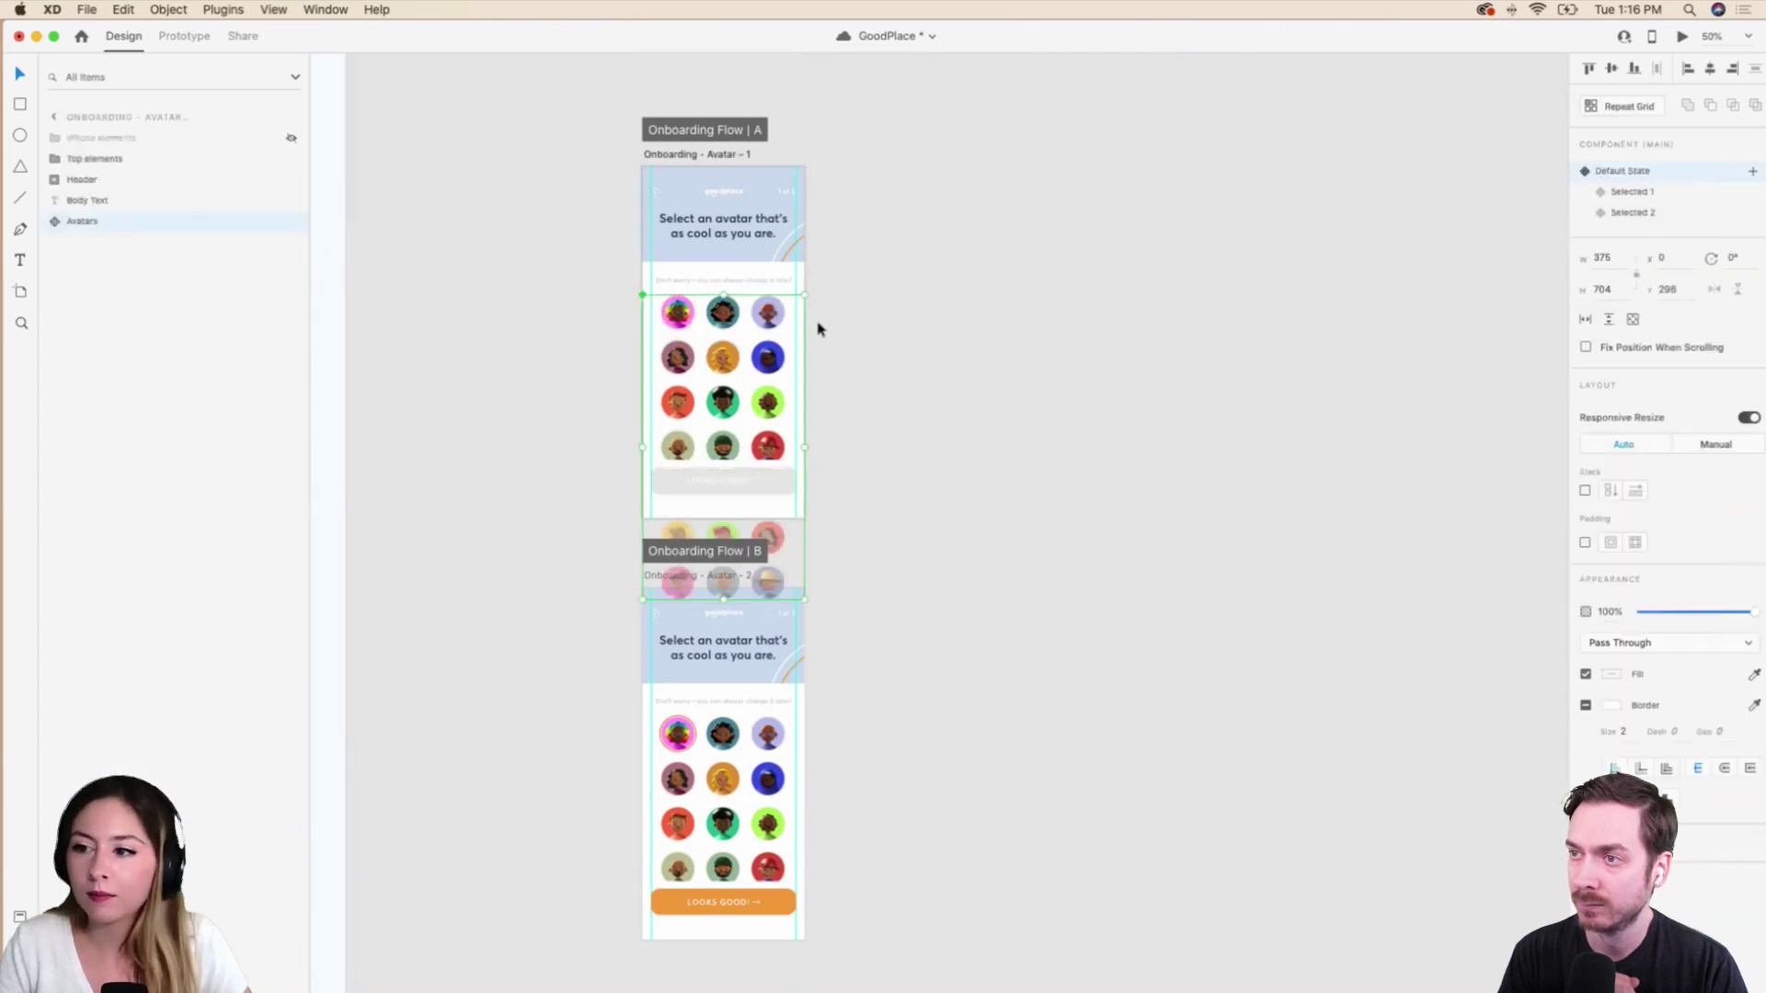
click(841, 429)
Preview Onboarding Flow | A and choose the first avatar to test the selection and the LOOKS GOOD! button, then close the preview.
scroll(782, 478, up, 3)
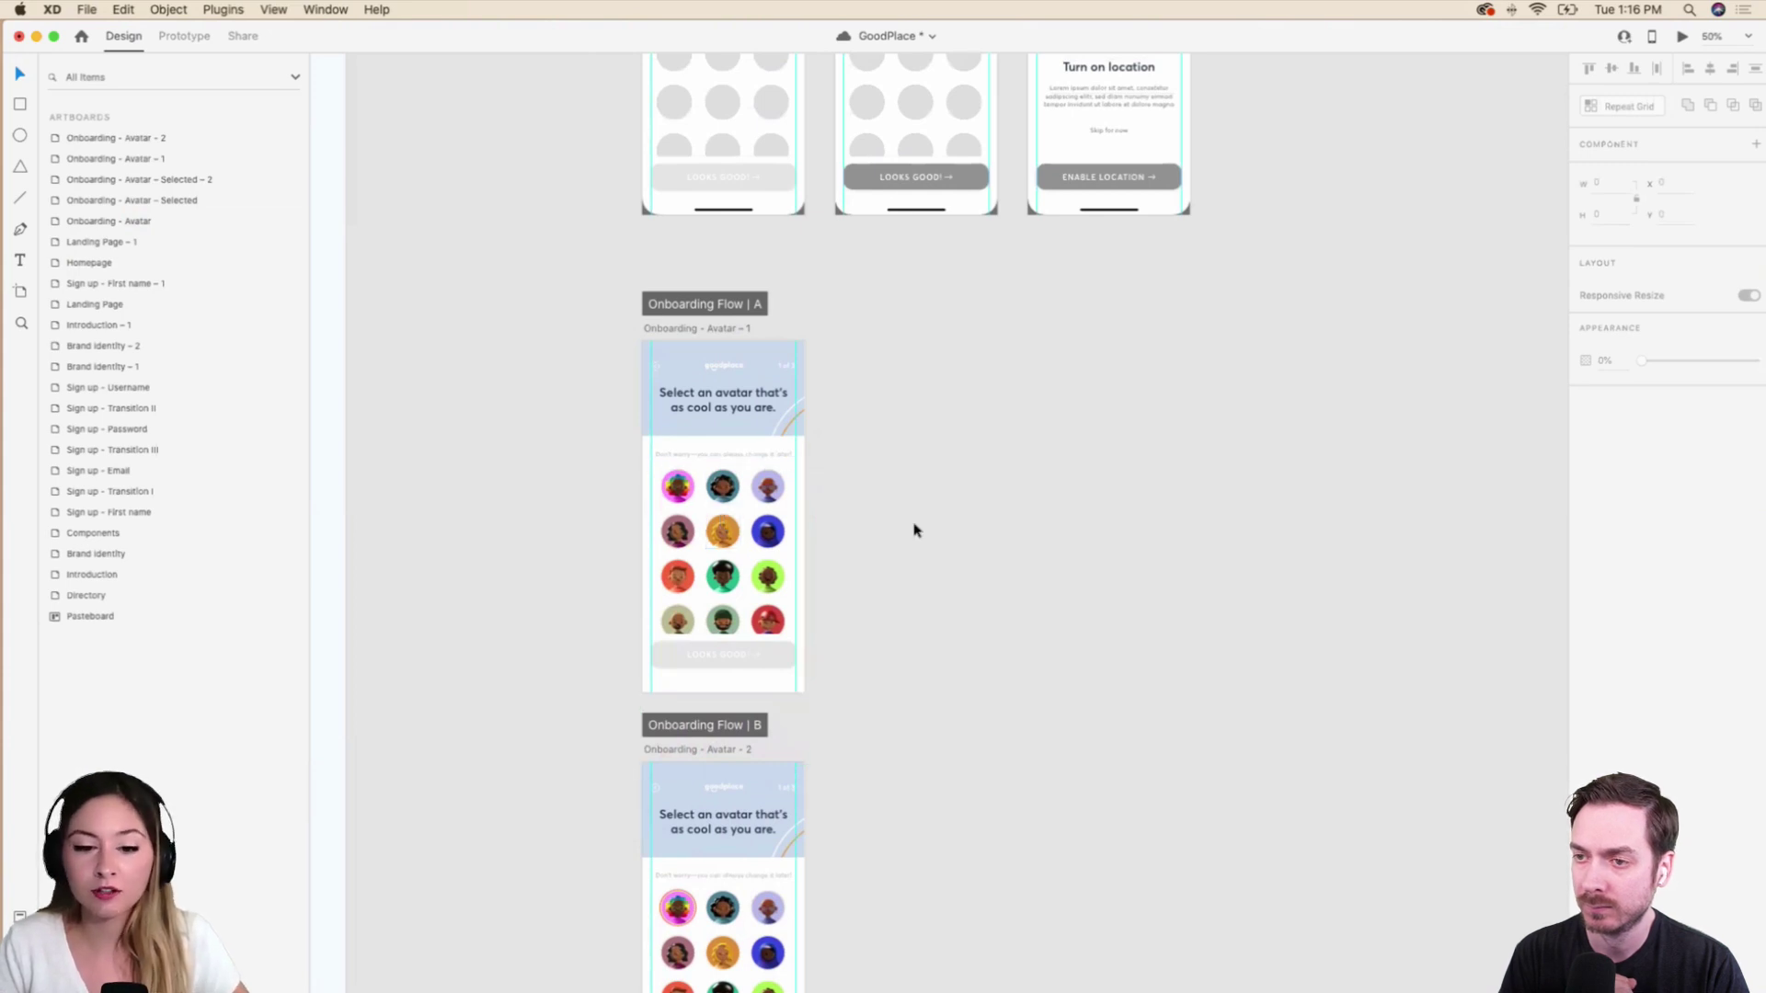
click(662, 347)
click(1682, 37)
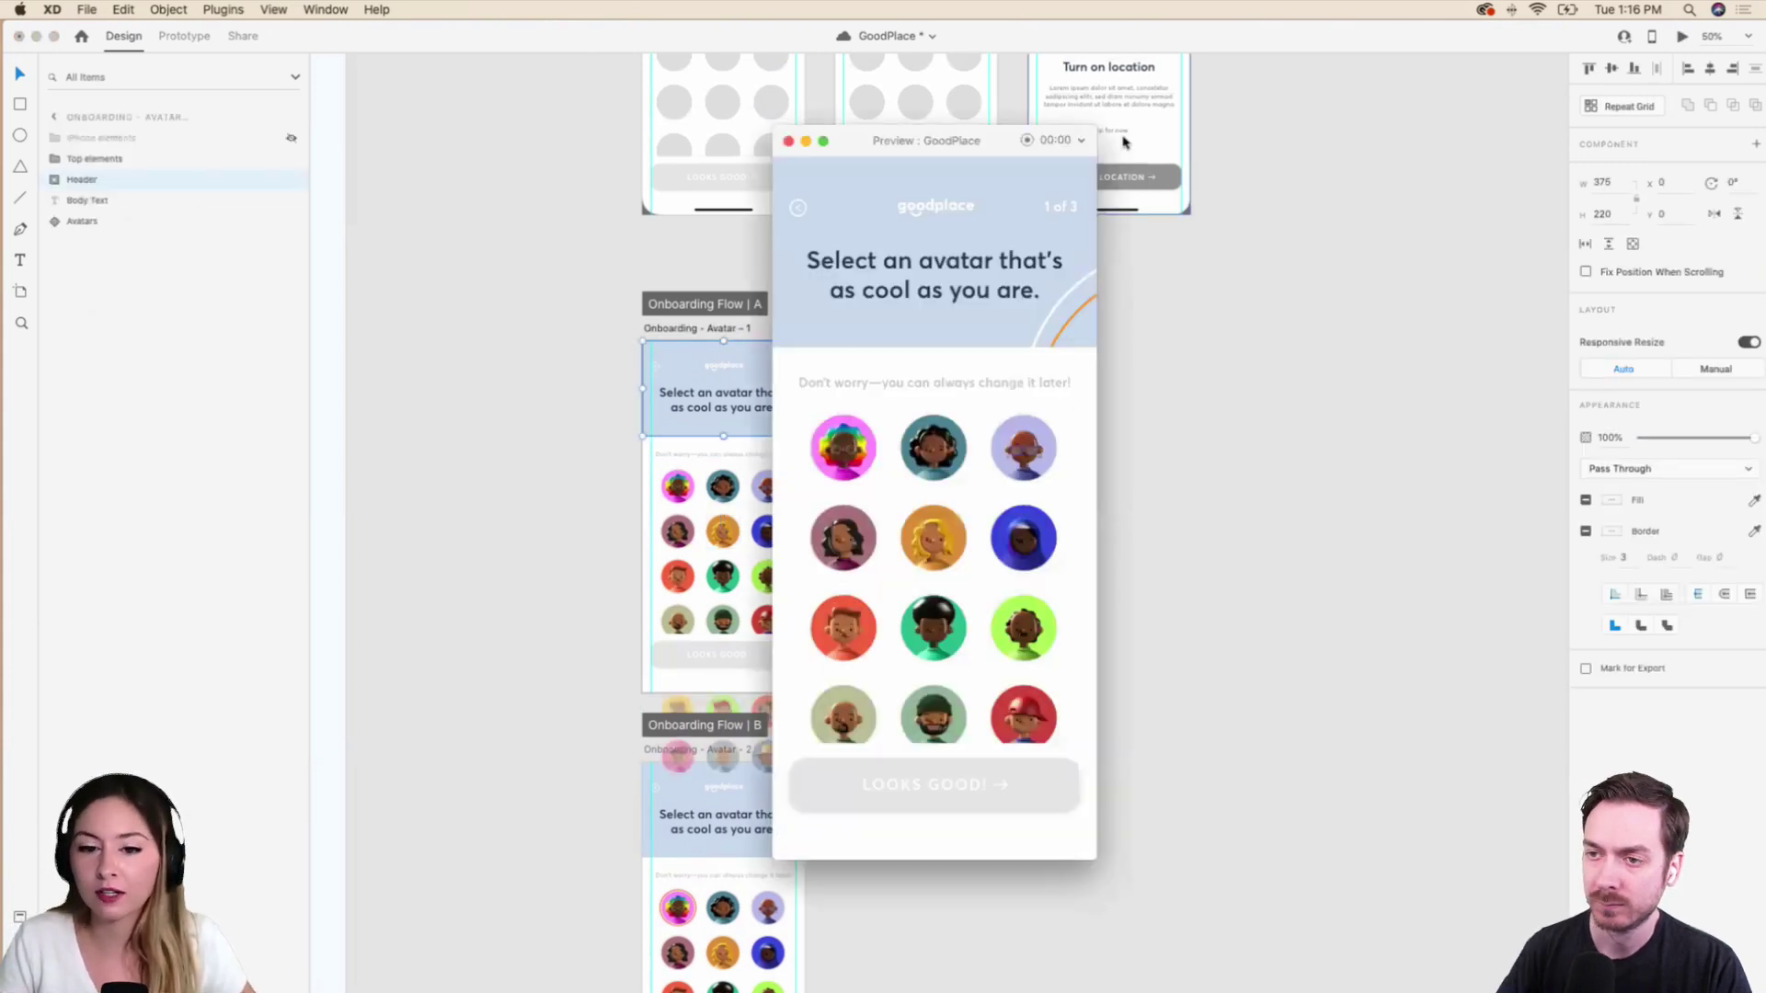
click(839, 460)
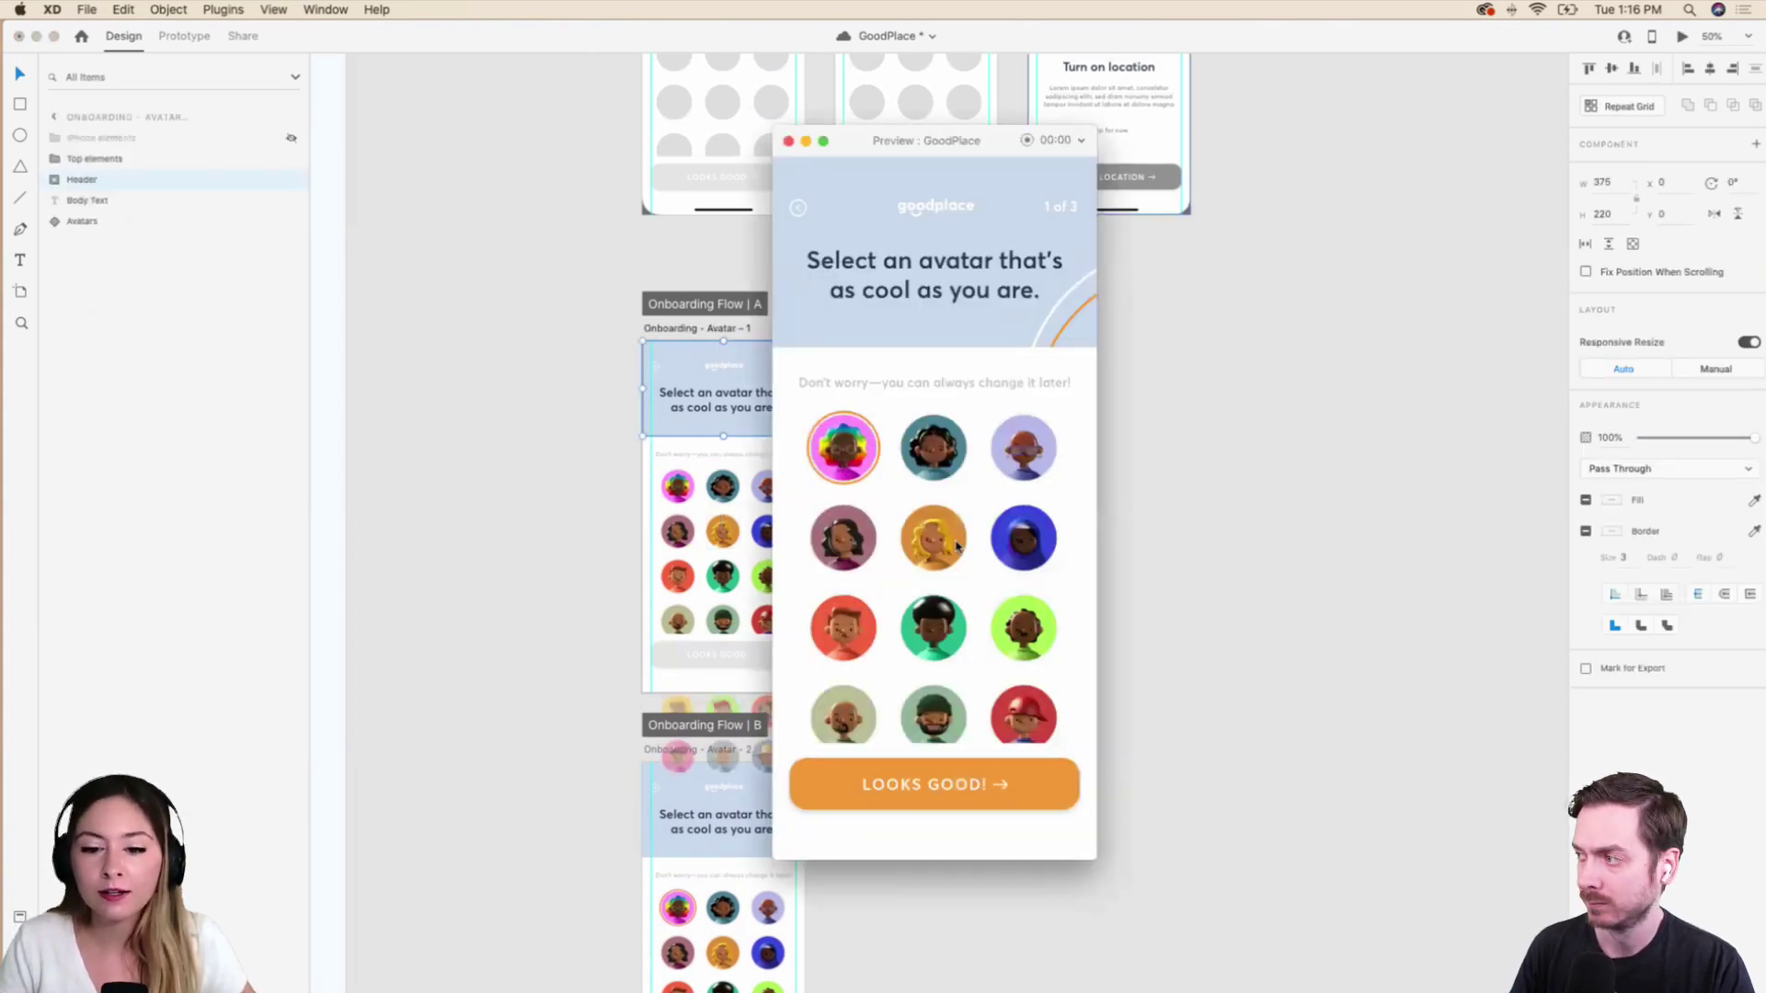
click(789, 141)
click(975, 425)
Move the Button Area out of the Avatars component on the Onboarding Flow | B artboard, placing its layer directly above Avatars.
scroll(843, 423, down, 2)
scroll(843, 423, down, 5)
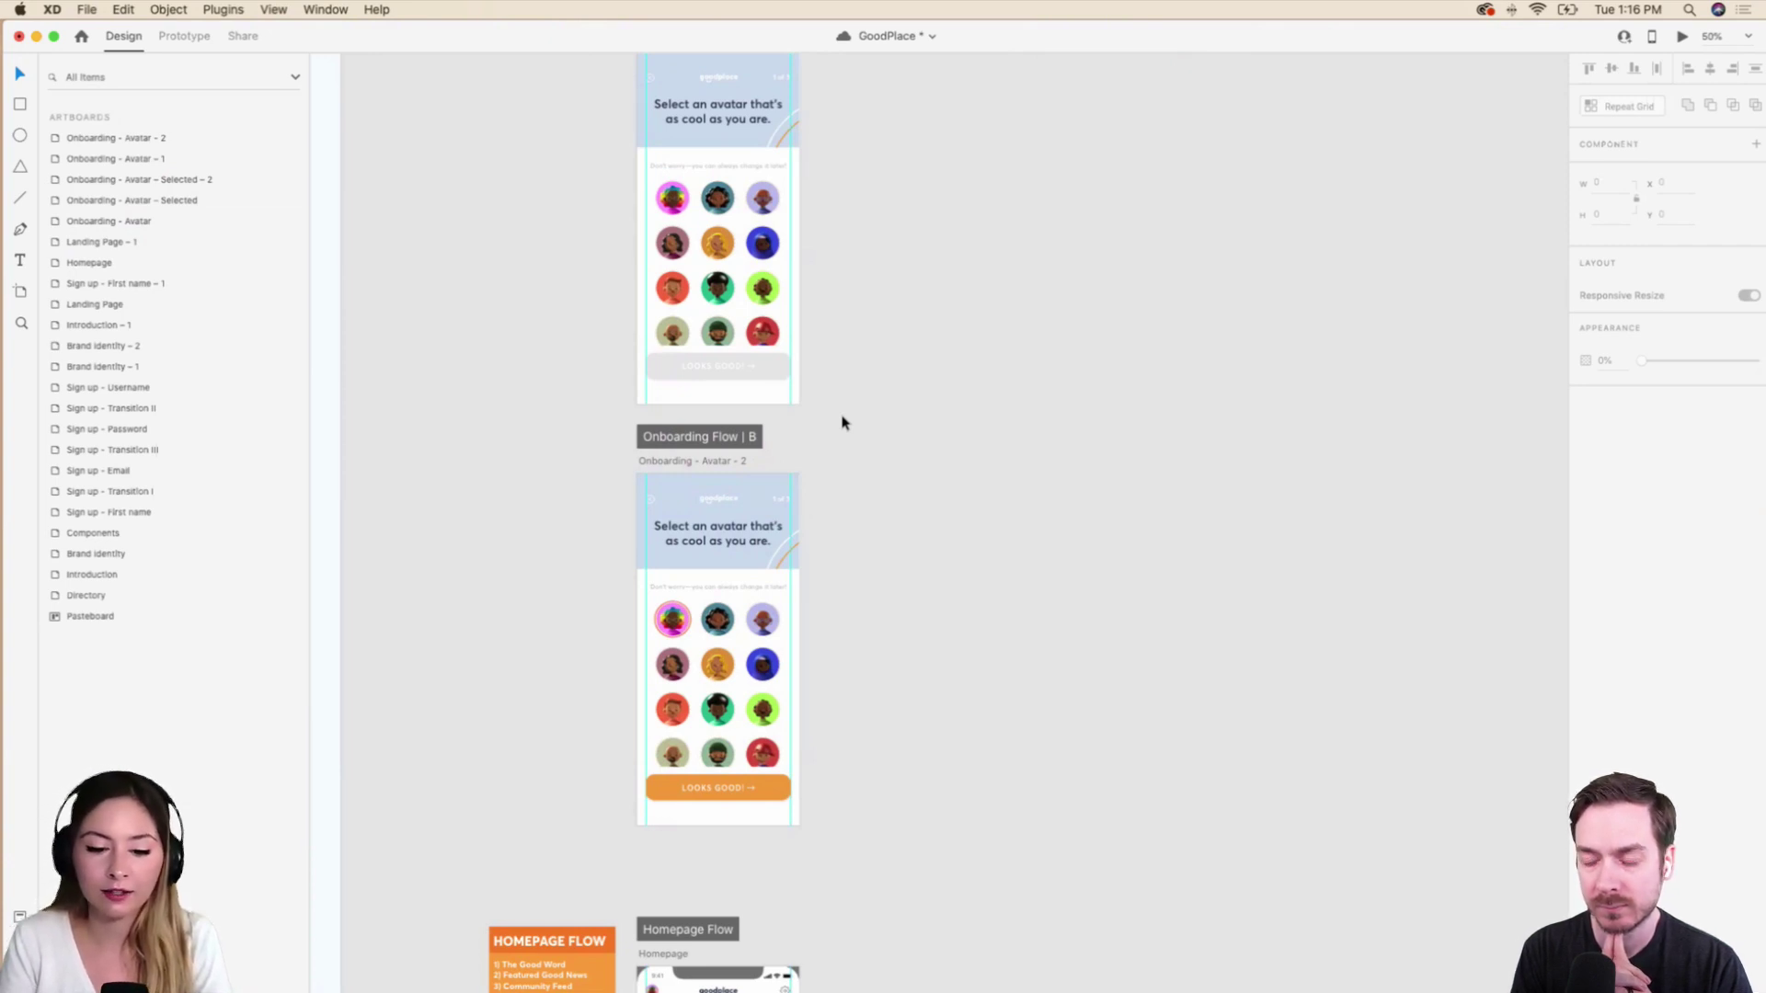
click(677, 648)
click(124, 242)
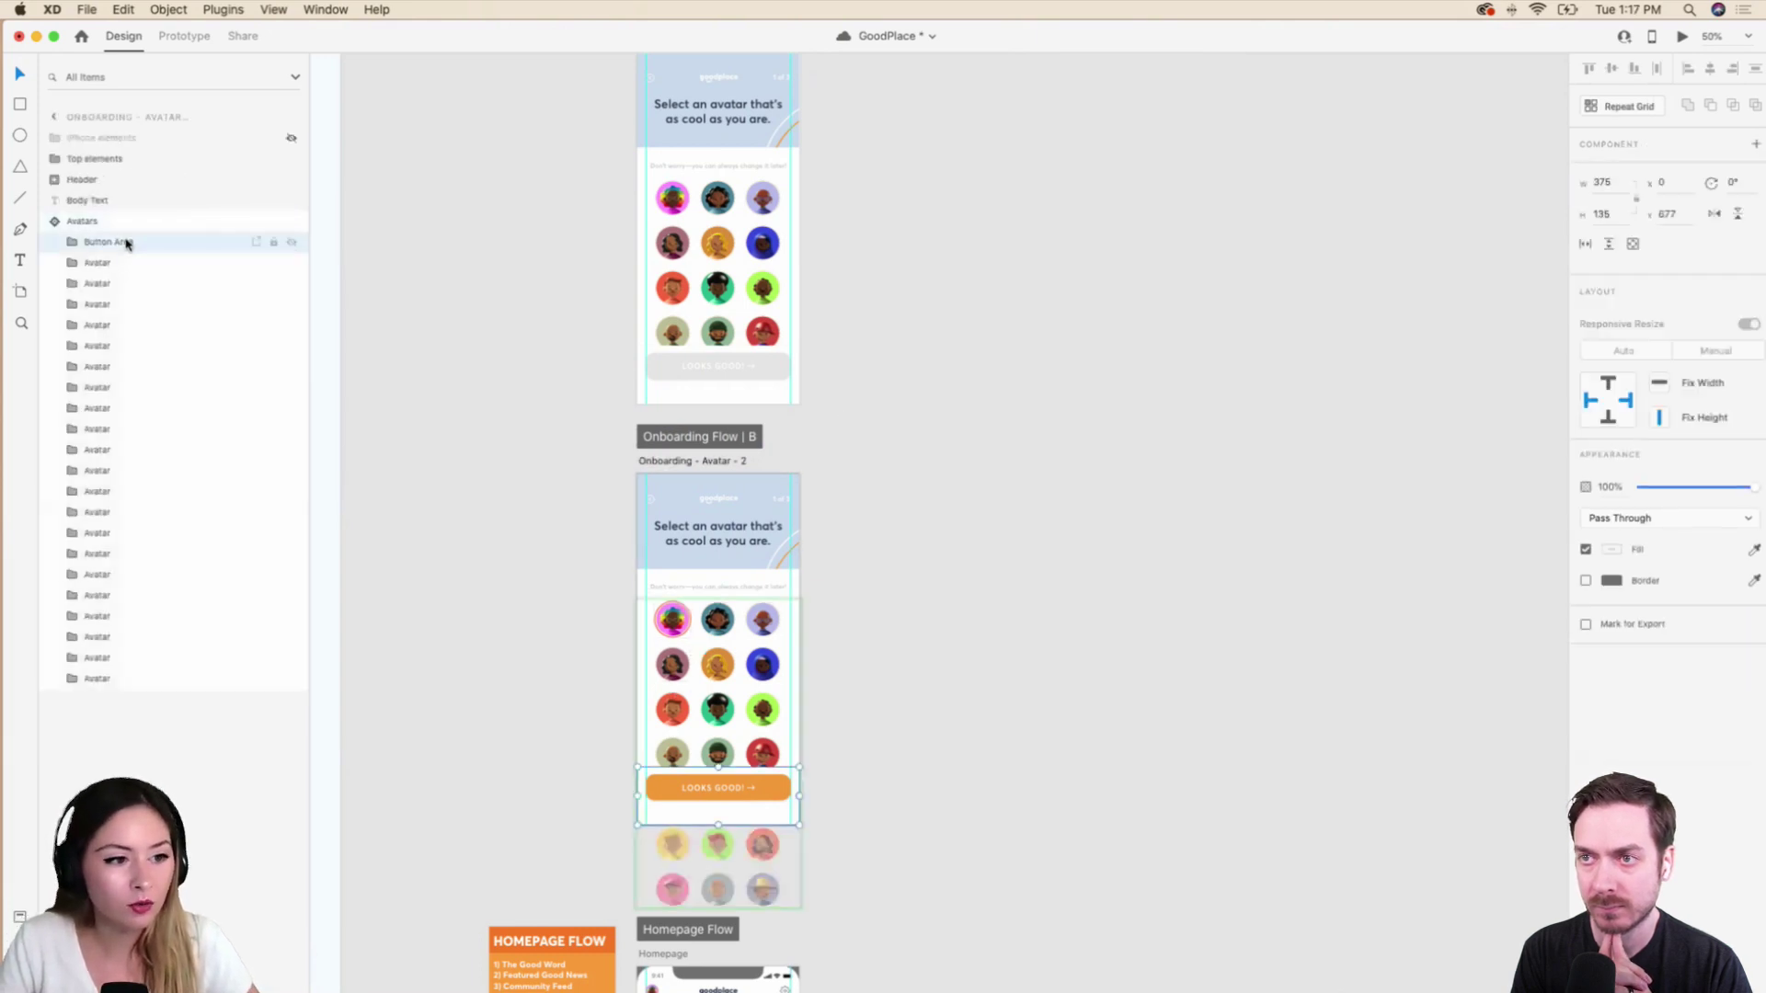
click(107, 200)
click(115, 242)
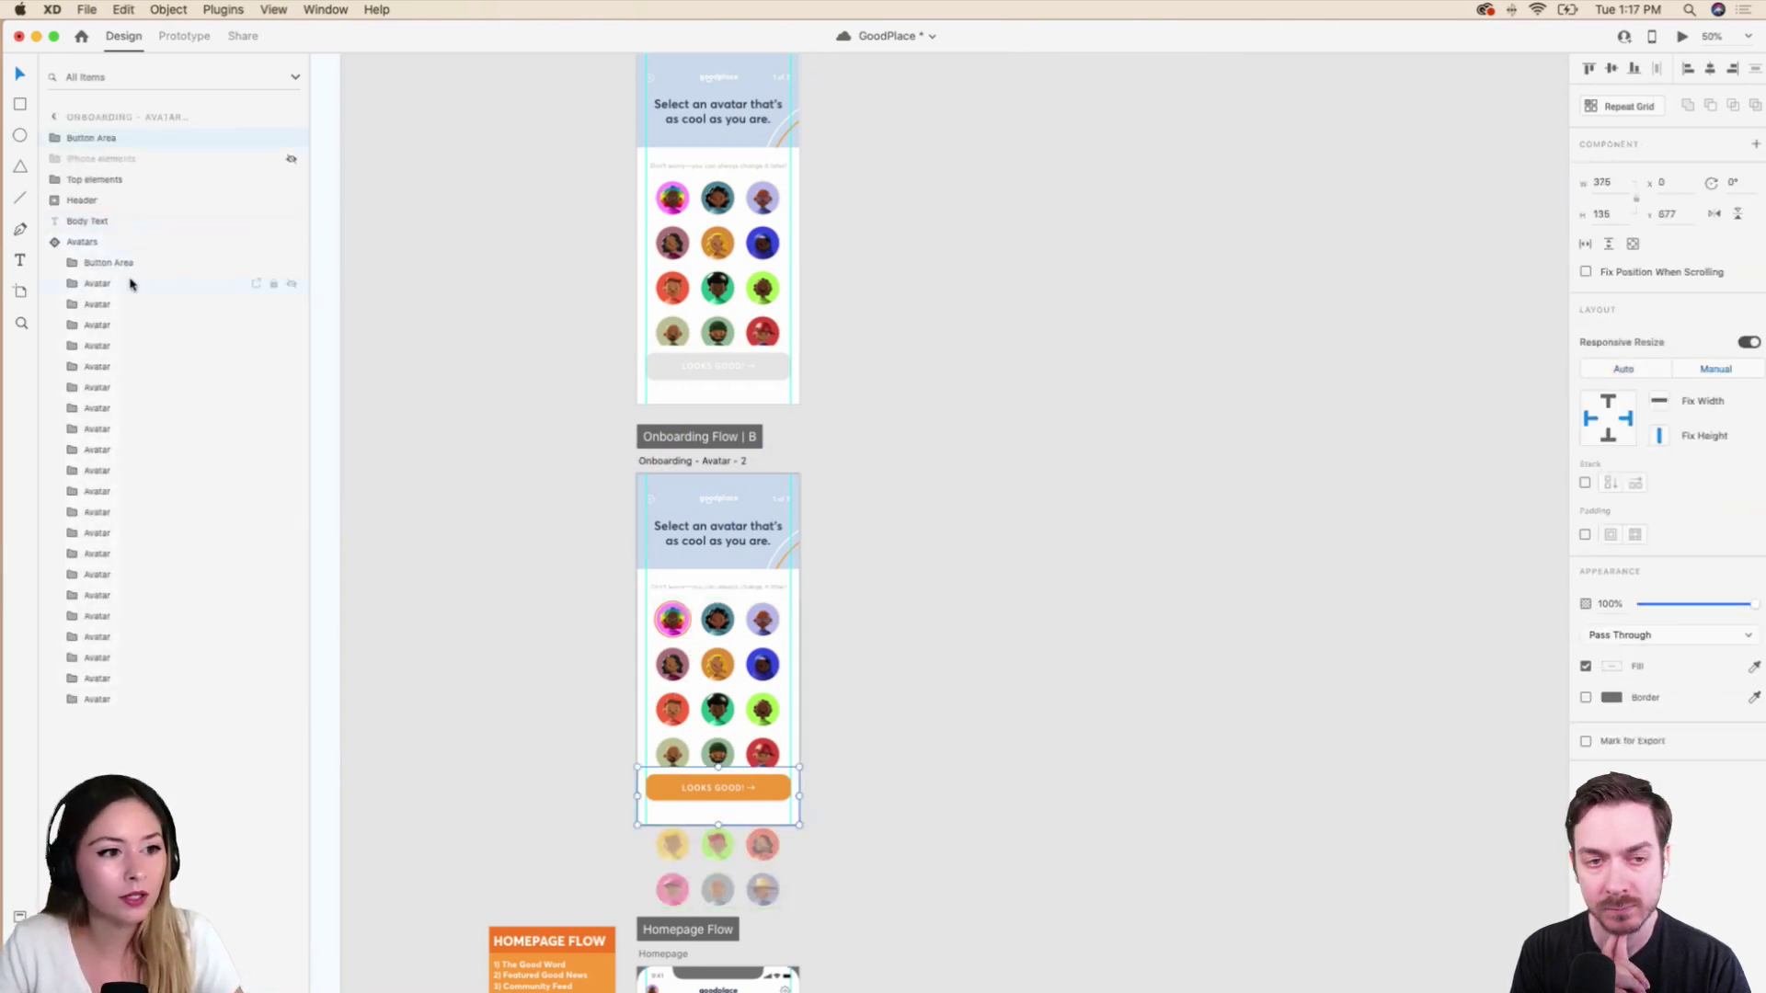
key(Delete)
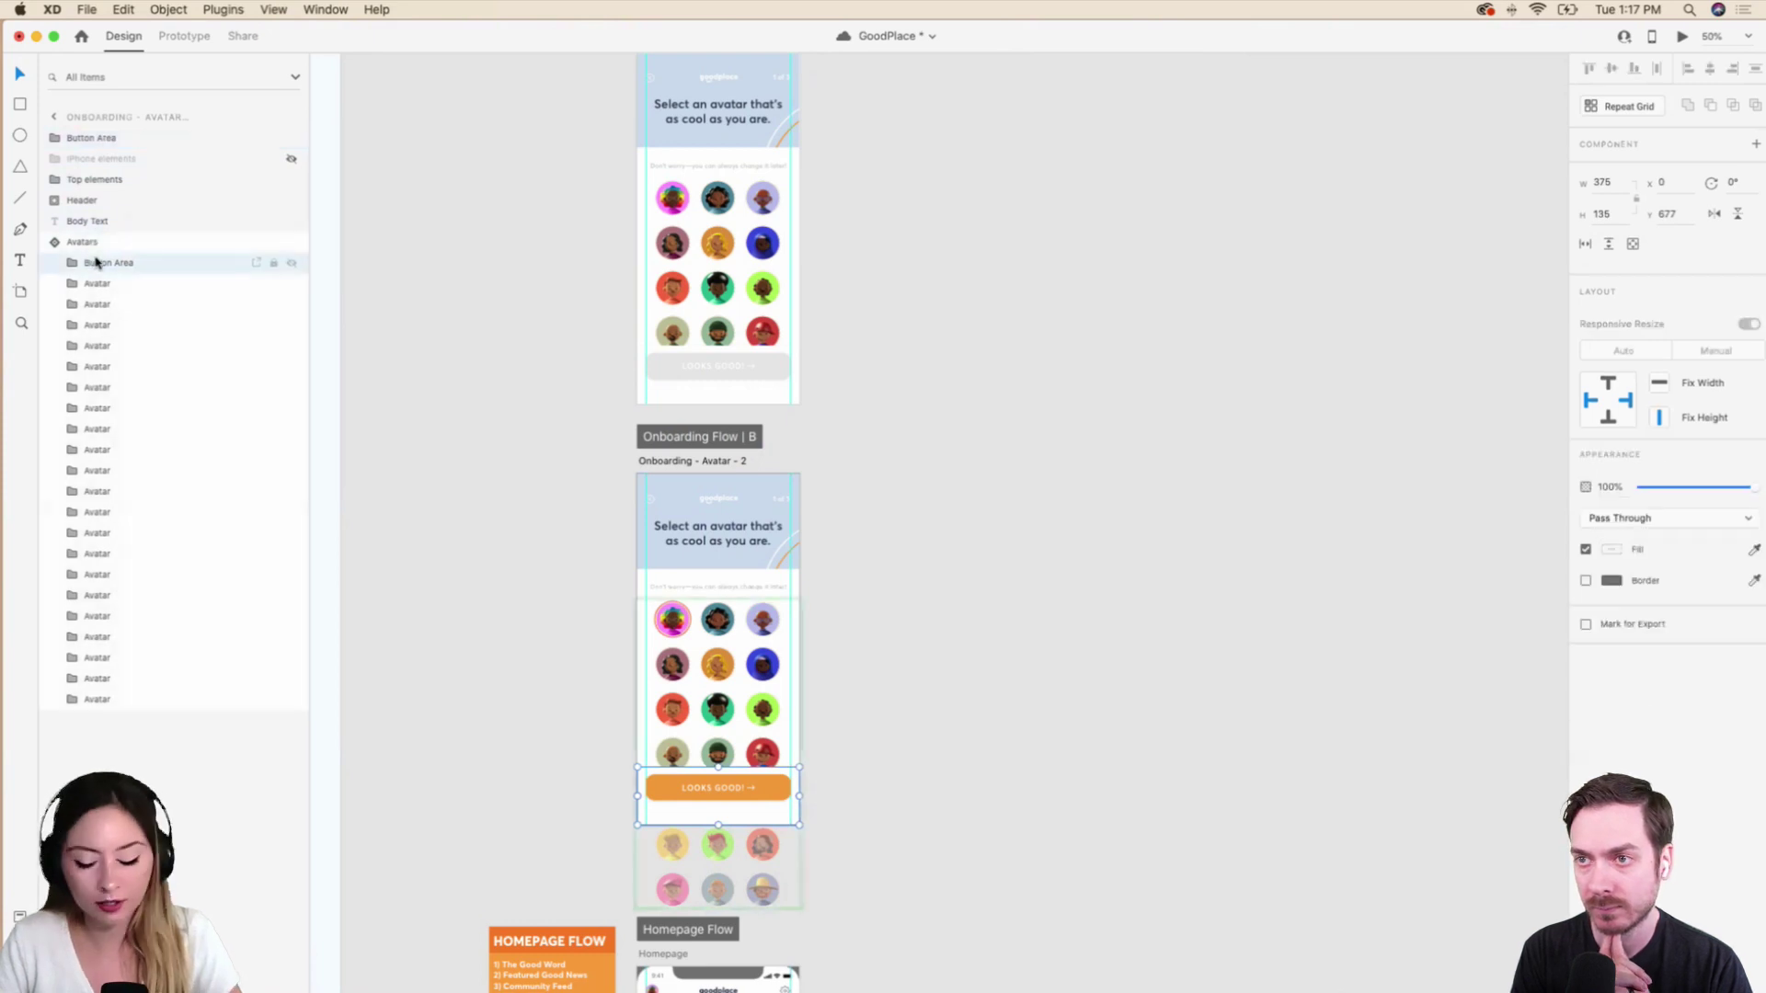
drag(110, 138, 103, 230)
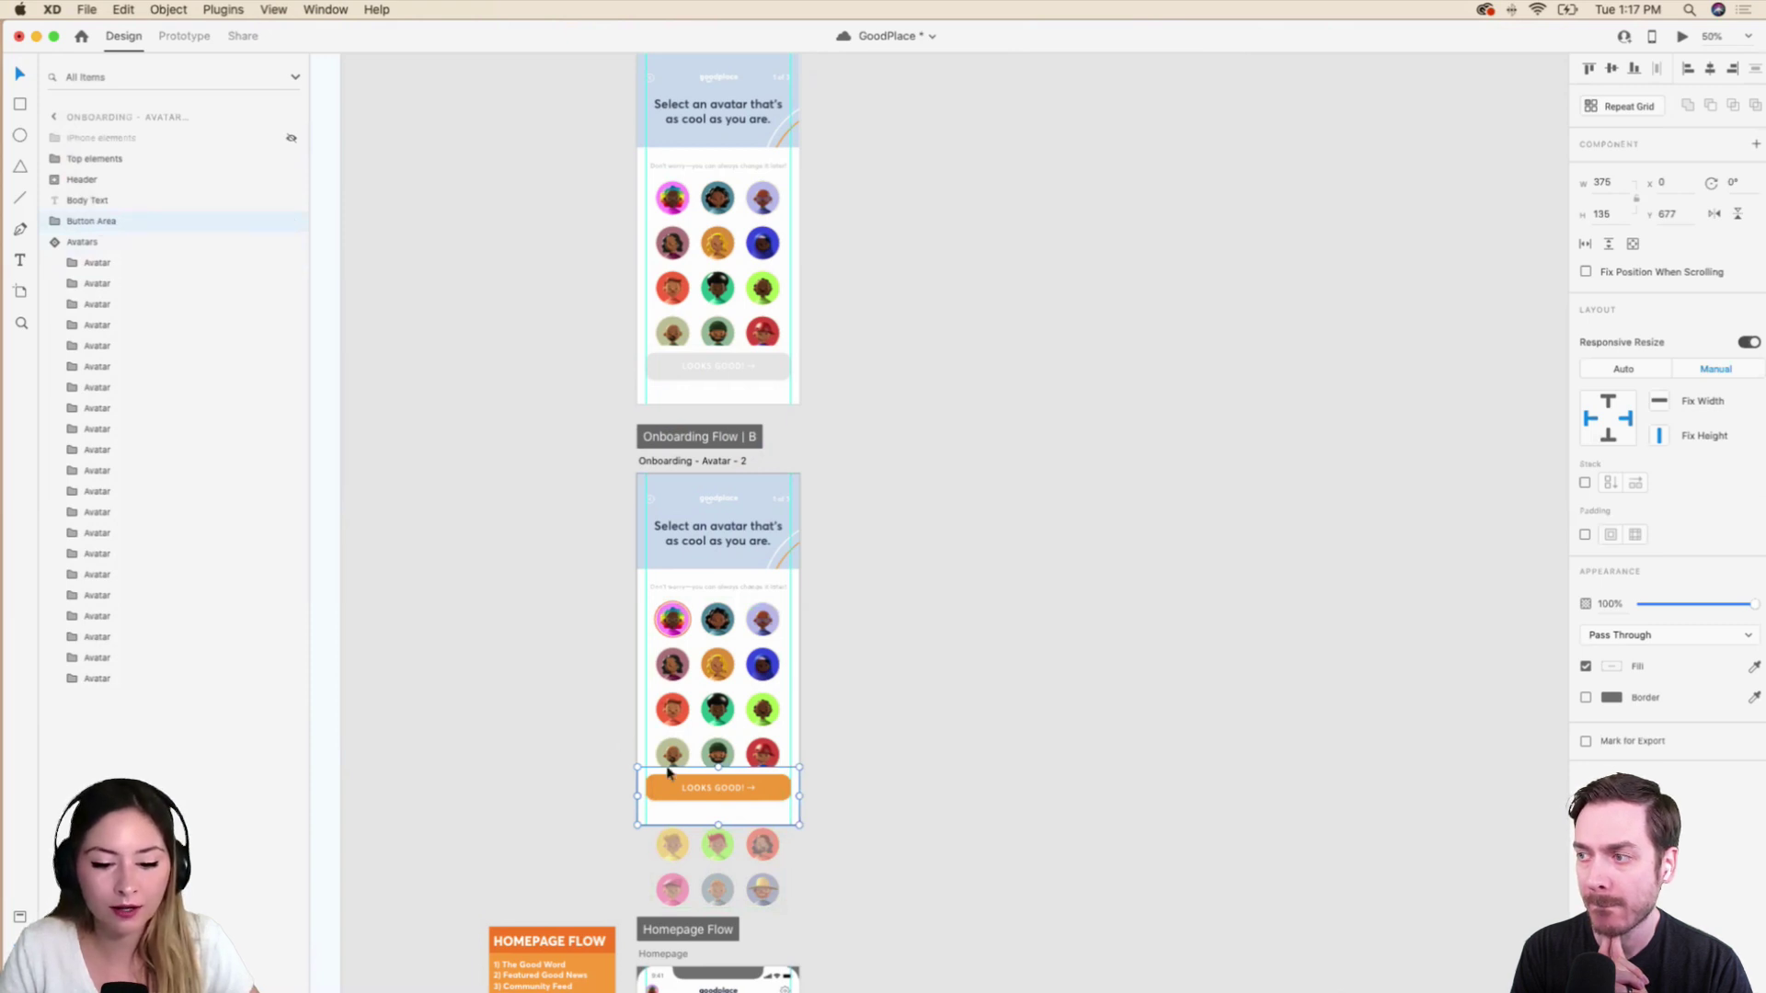
Turn the Avatars component on the Onboarding Flow | B artboard into a vertical scroll group and name it "Avatars Scrolling".
click(109, 243)
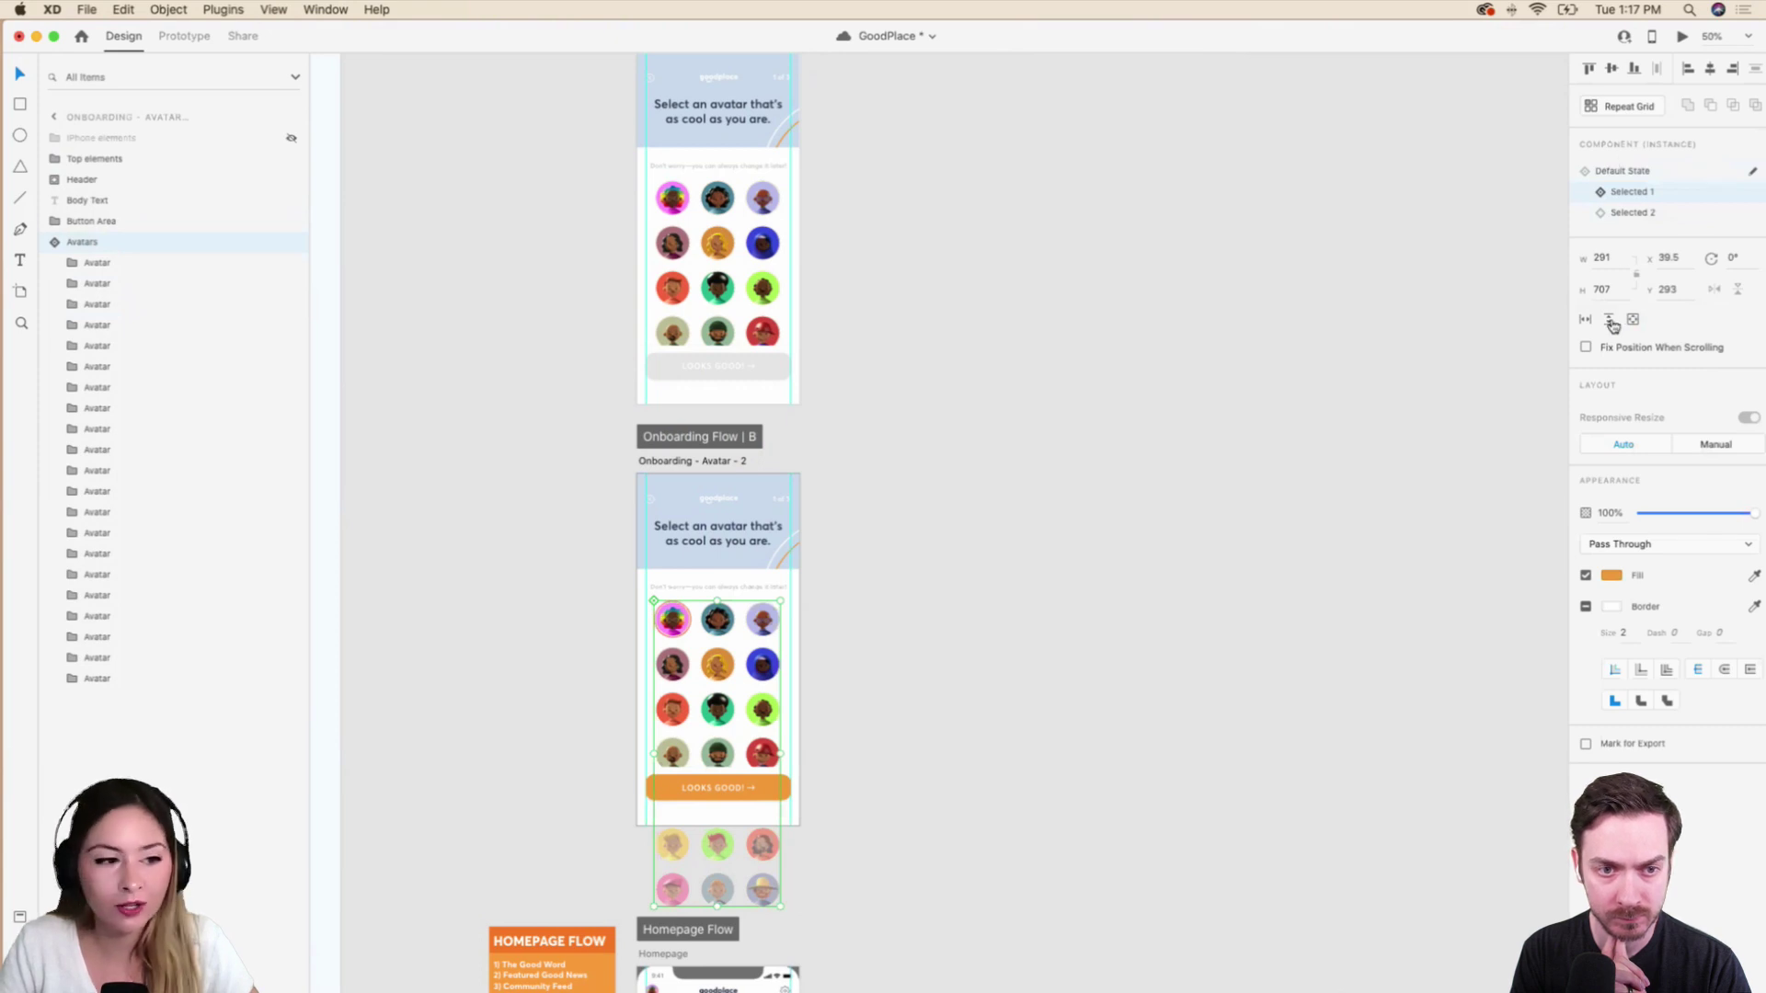
click(1683, 35)
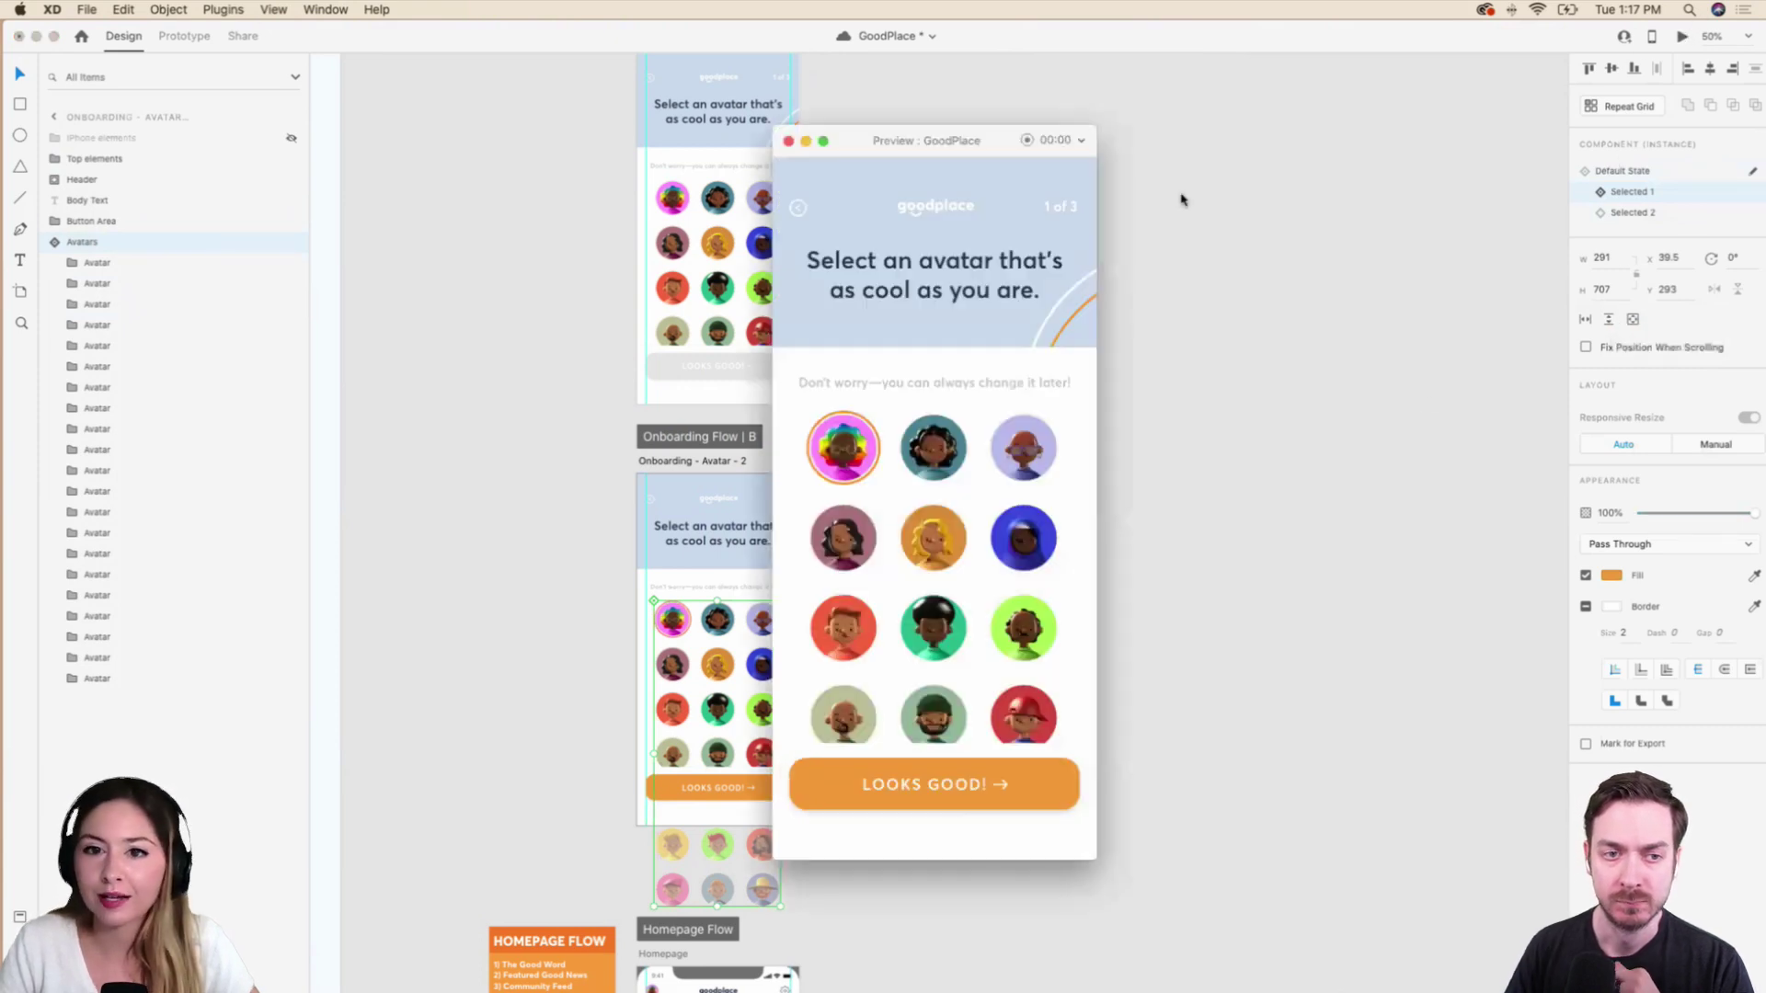
click(788, 141)
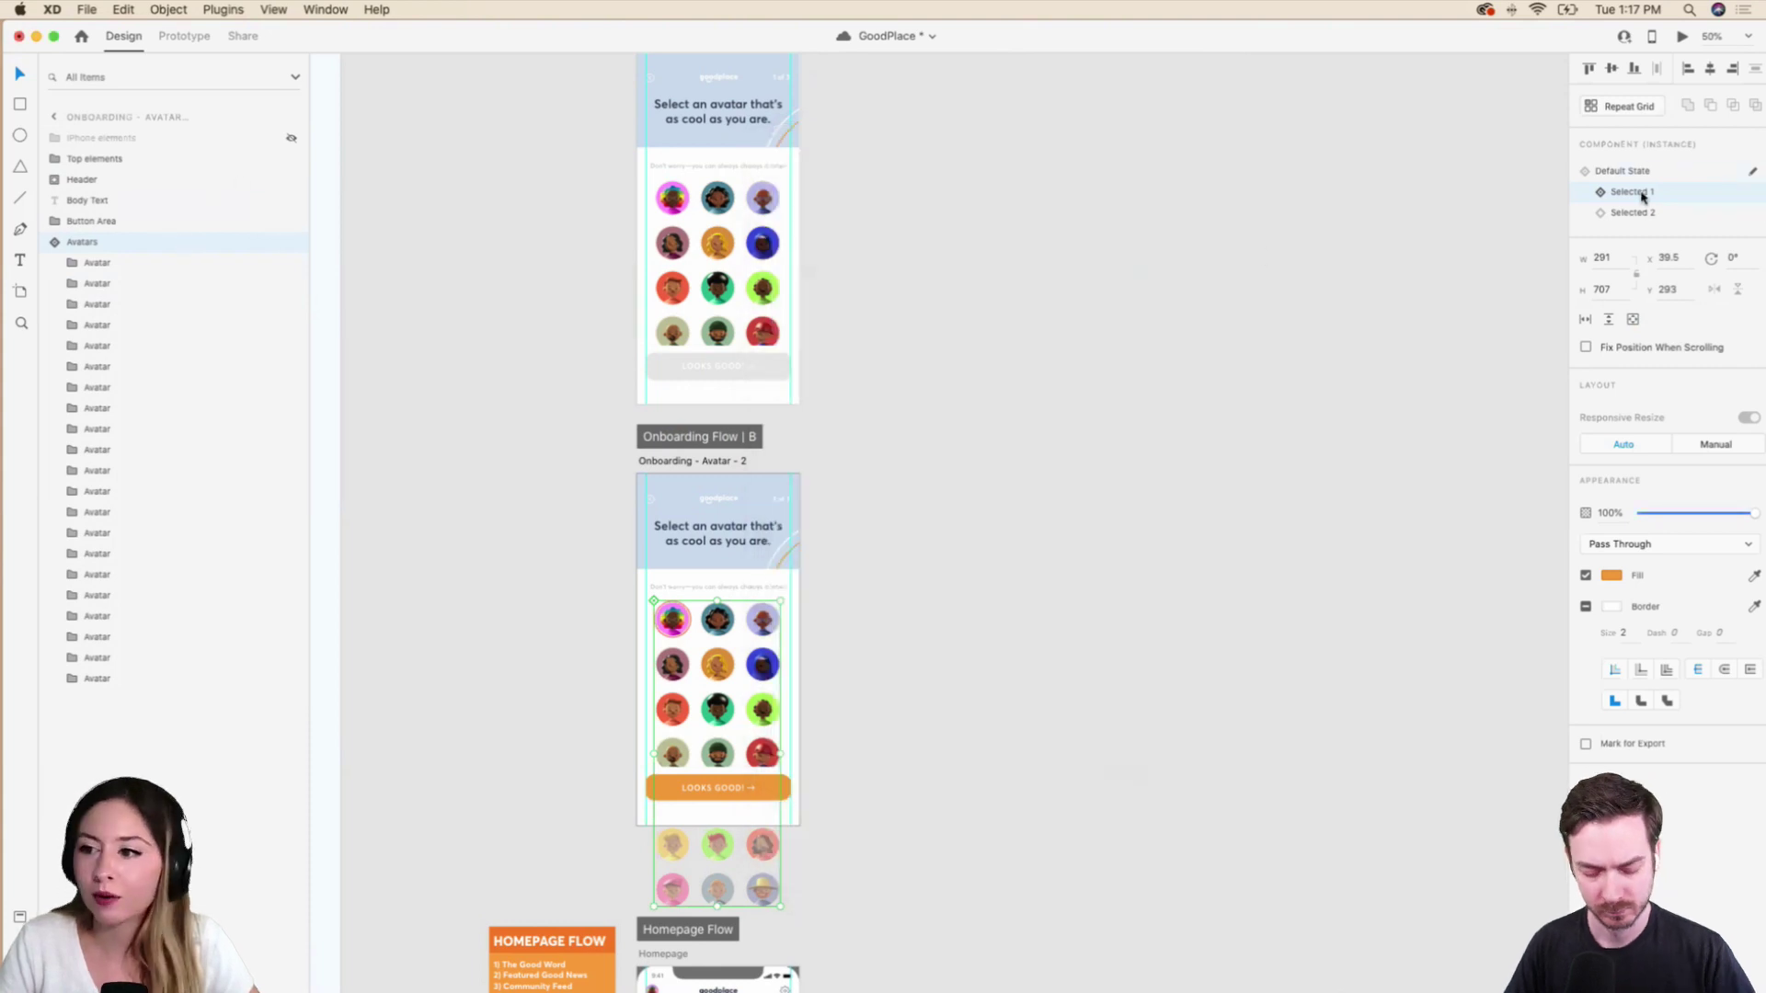
click(1606, 319)
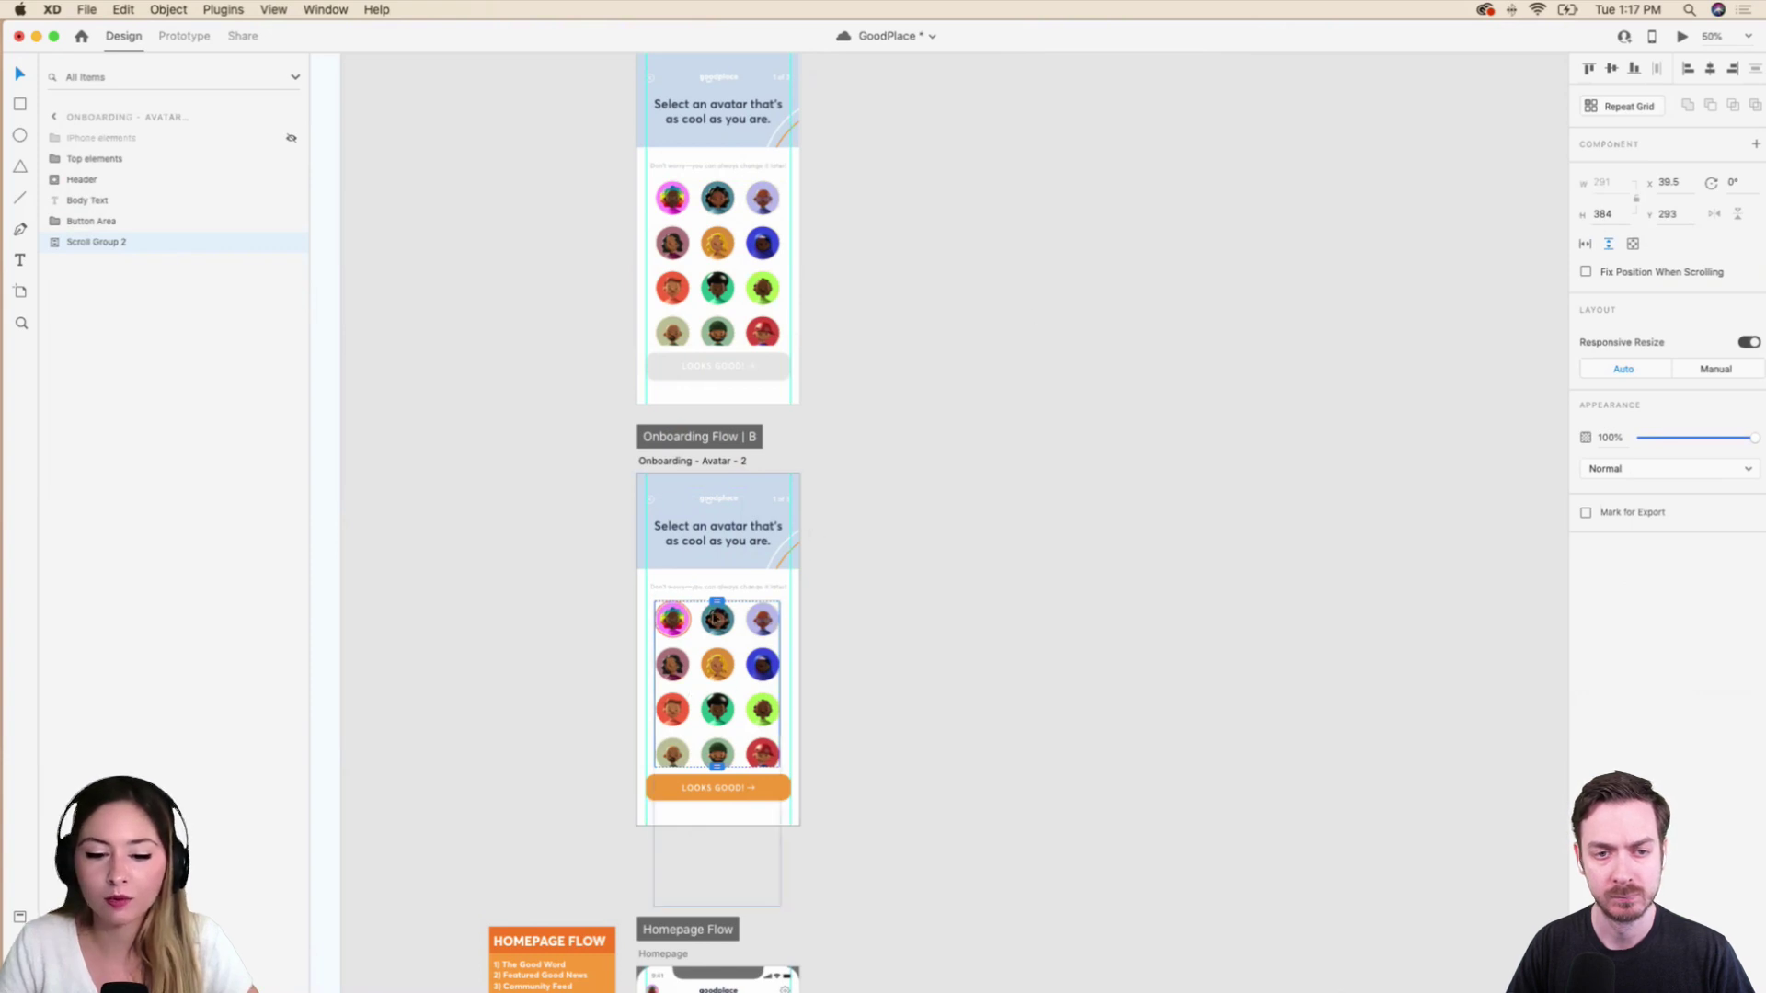
double_click(104, 242)
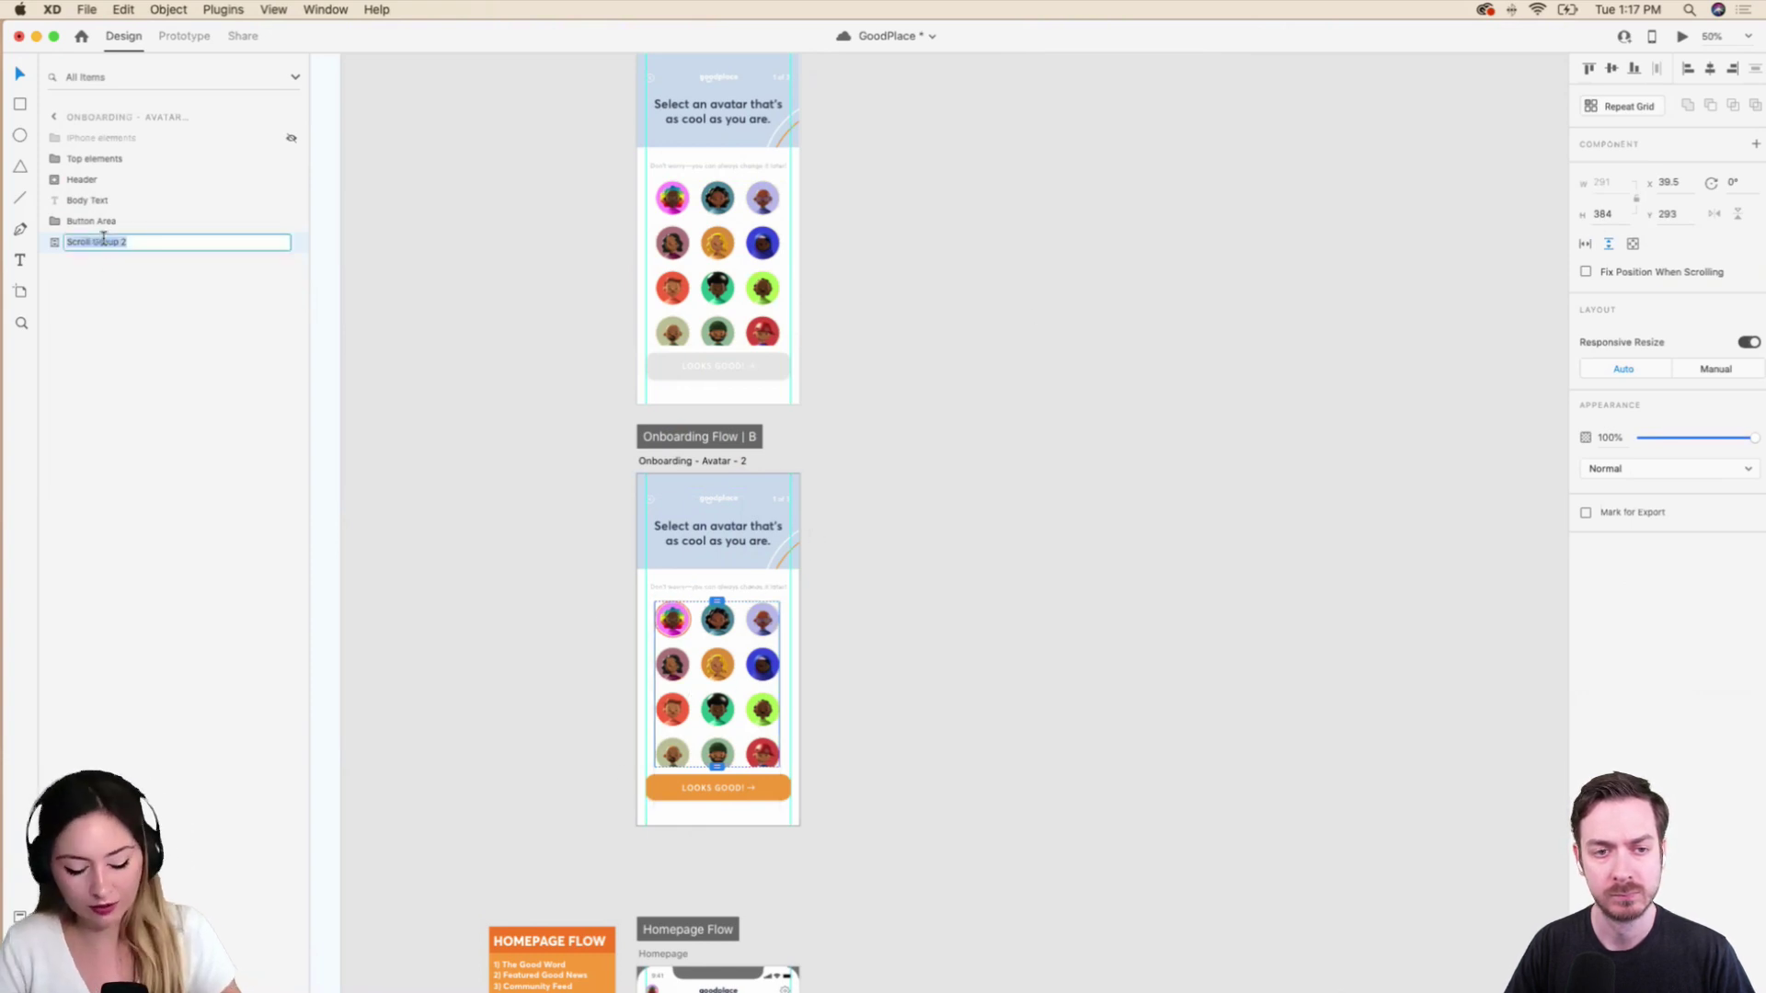
text(Avatars Scrolling)
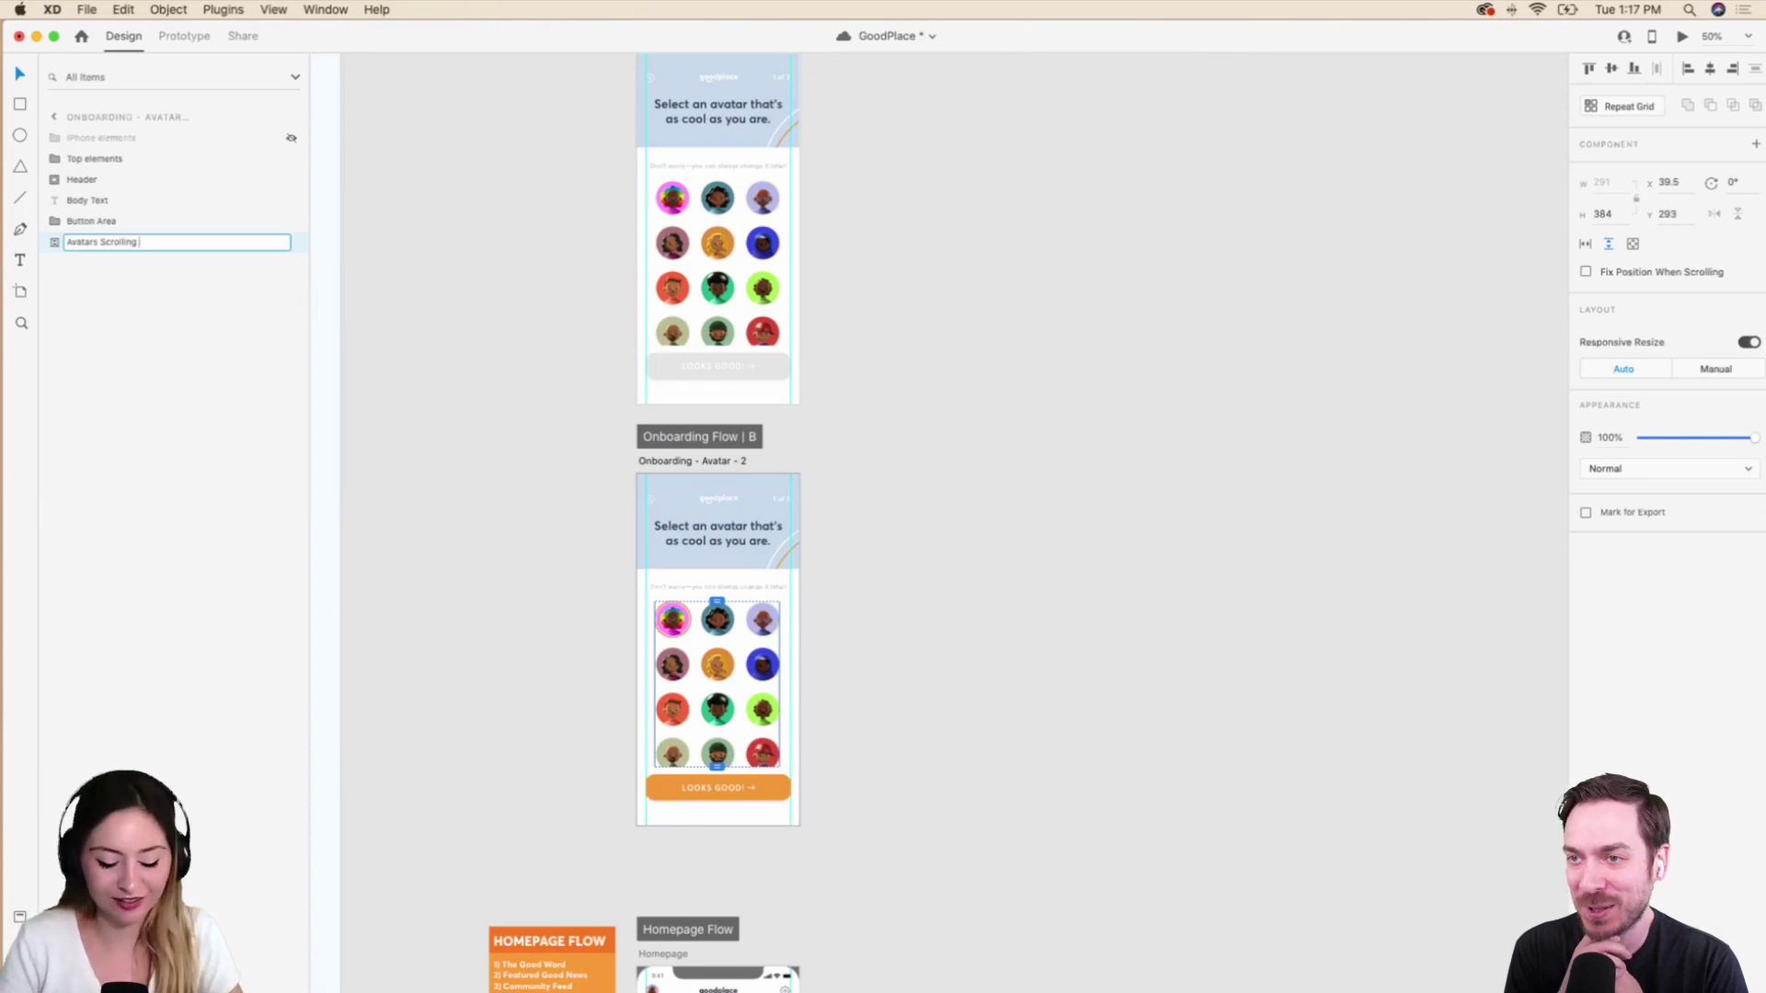
key(Return)
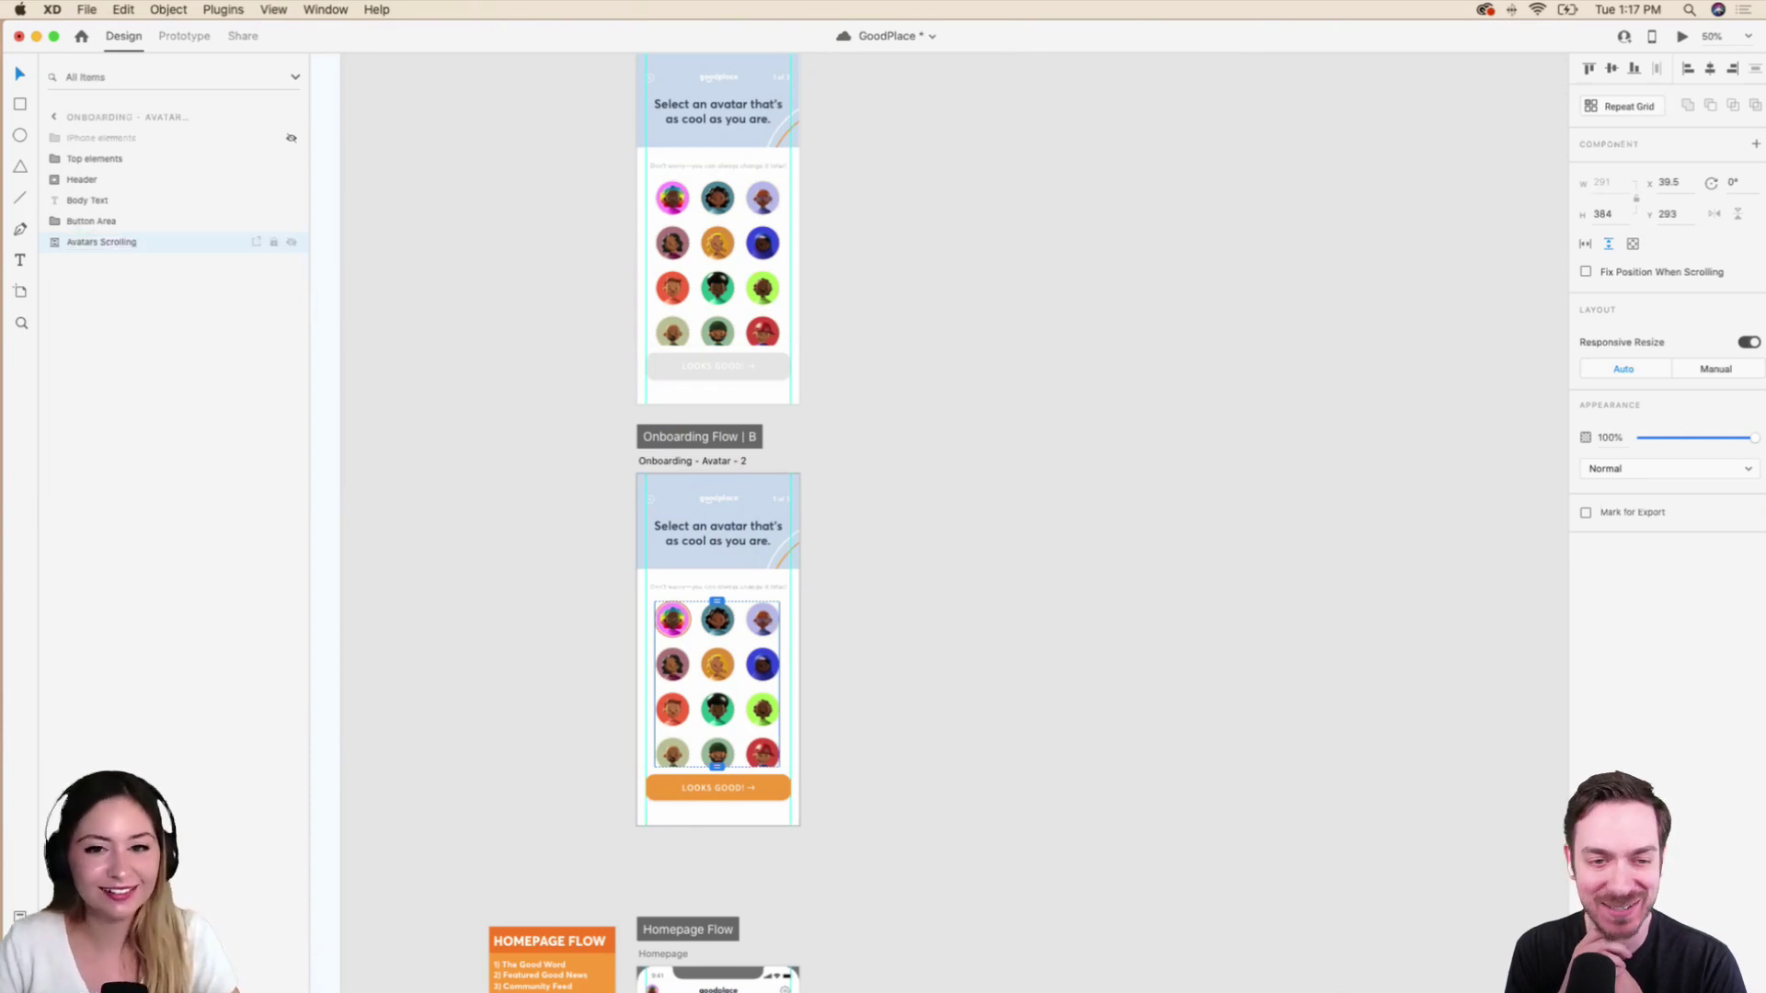
Preview Onboarding Flow | B, test scrolling the avatar grid down and back up behind the button, and close the preview.
click(723, 459)
click(718, 644)
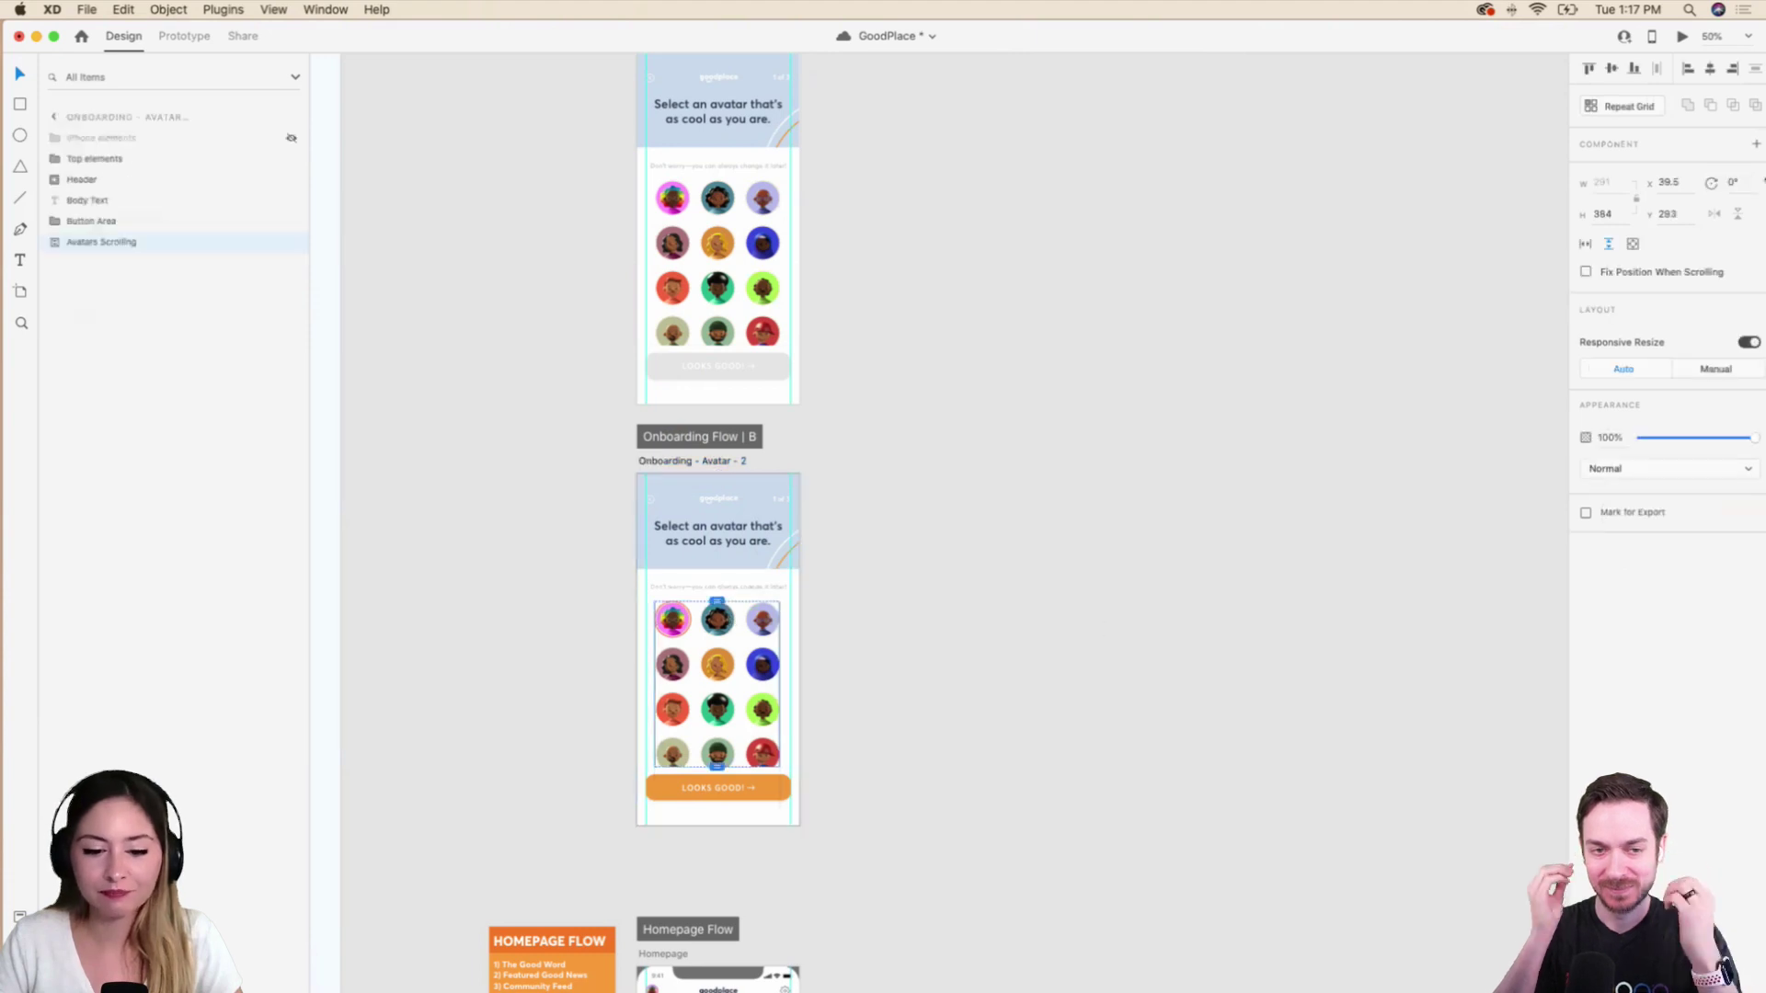
click(1681, 36)
scroll(888, 608, down, 3)
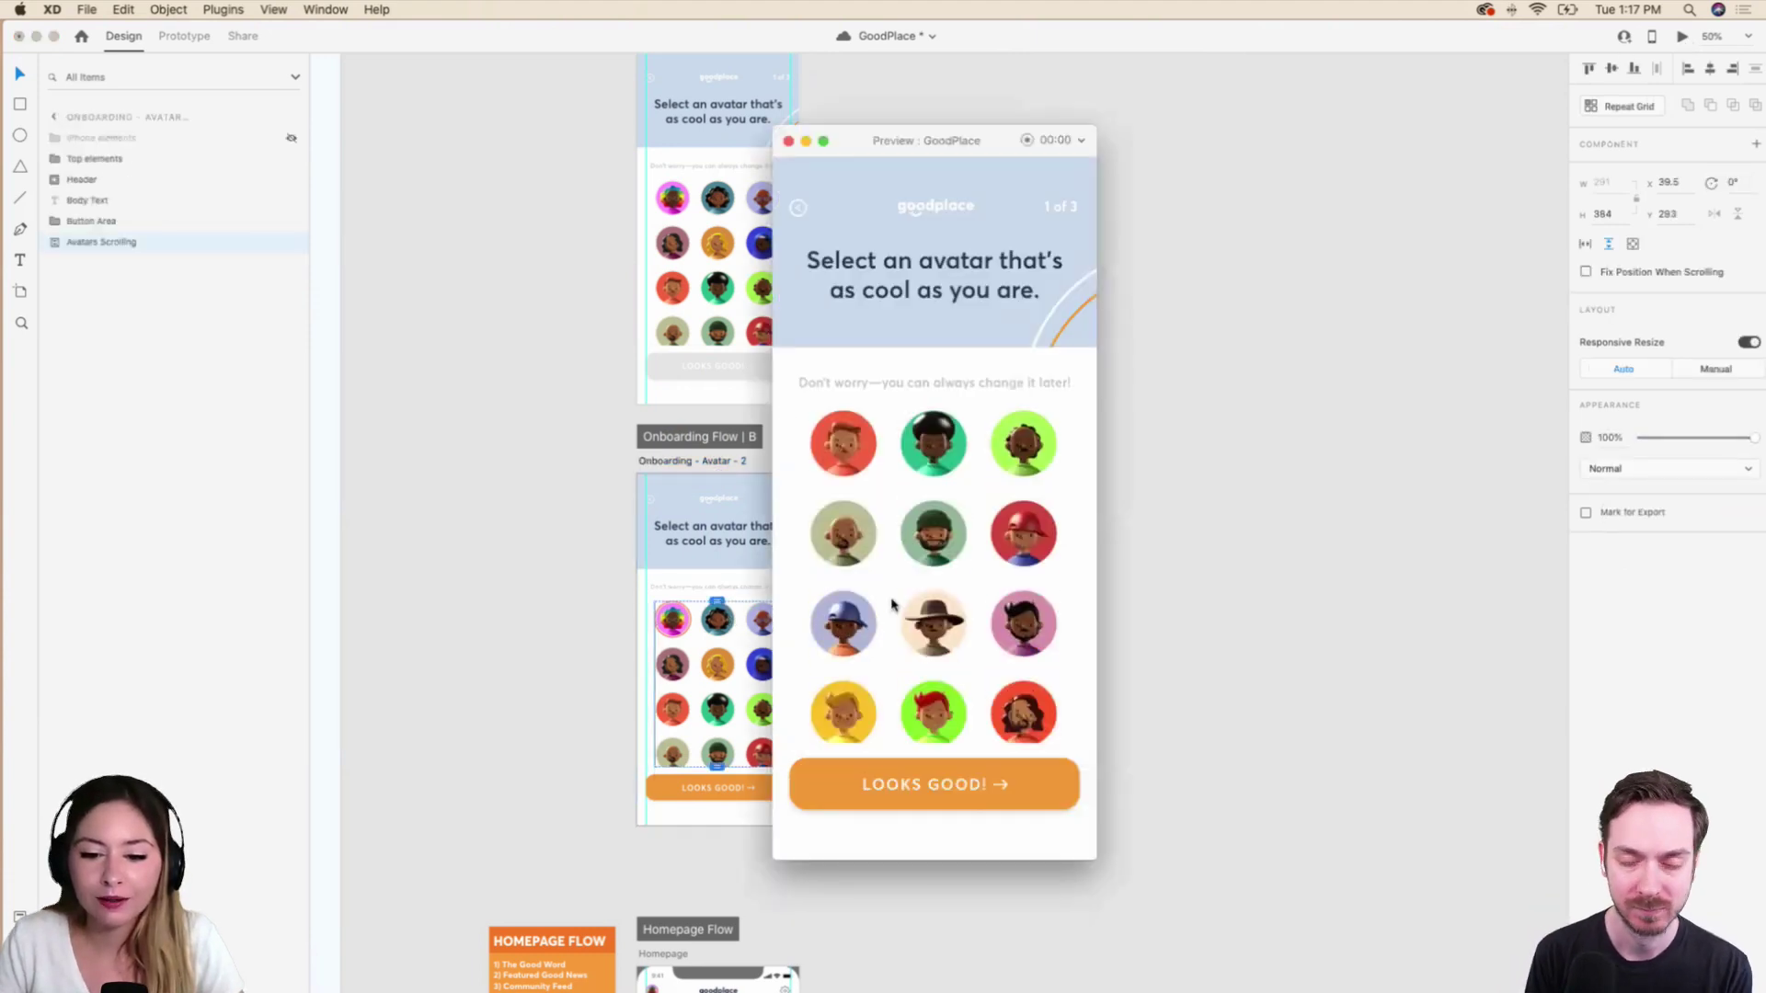
scroll(890, 599, up, 5)
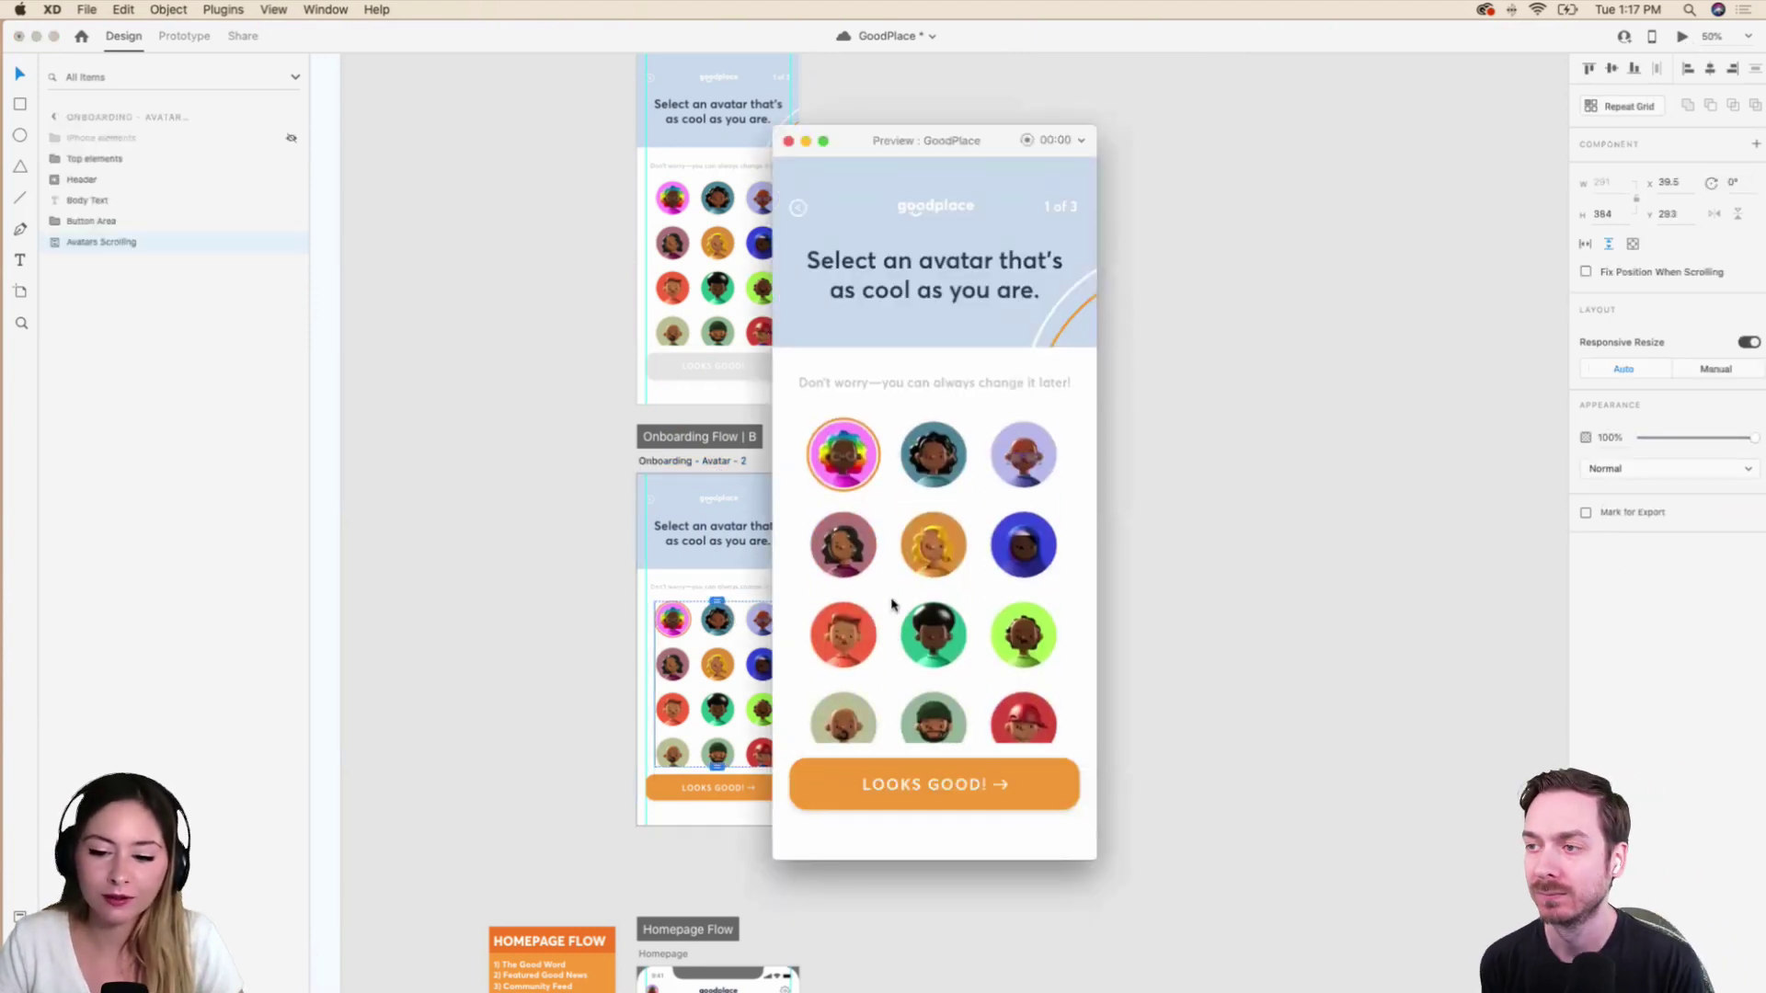
click(788, 141)
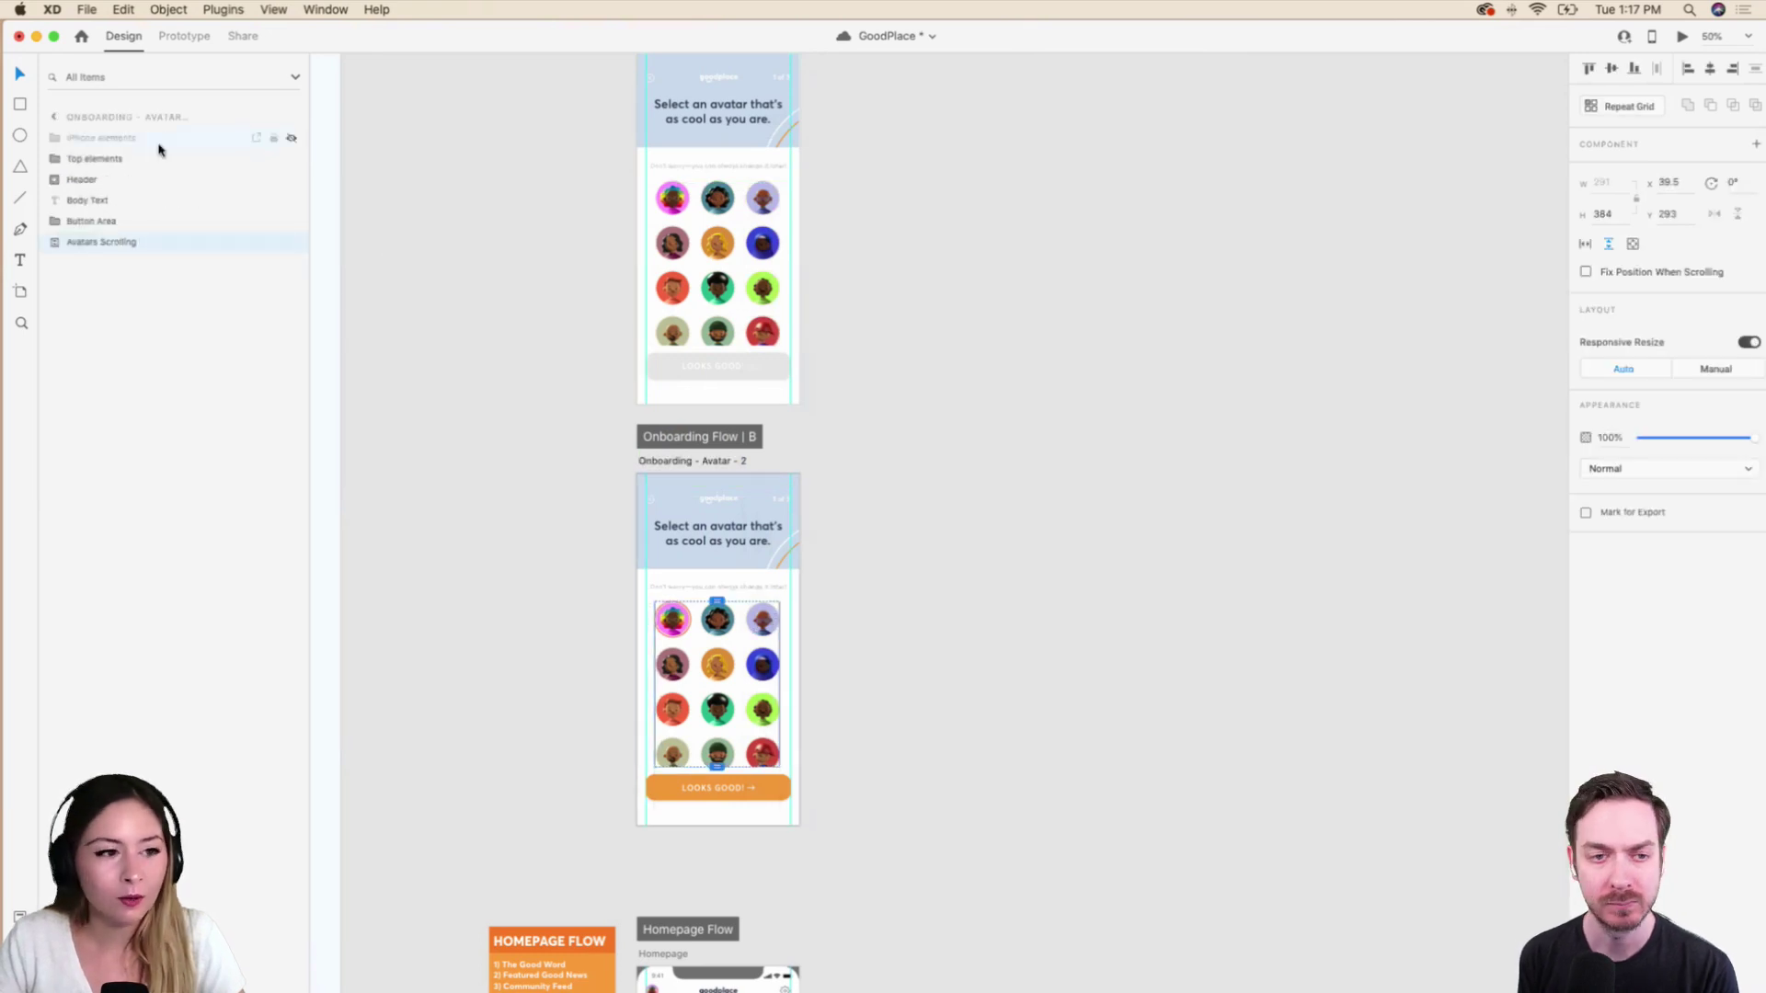
Set the Avatars component inside Avatars Scrolling on the Onboarding Flow | B artboard to its Default State.
click(125, 222)
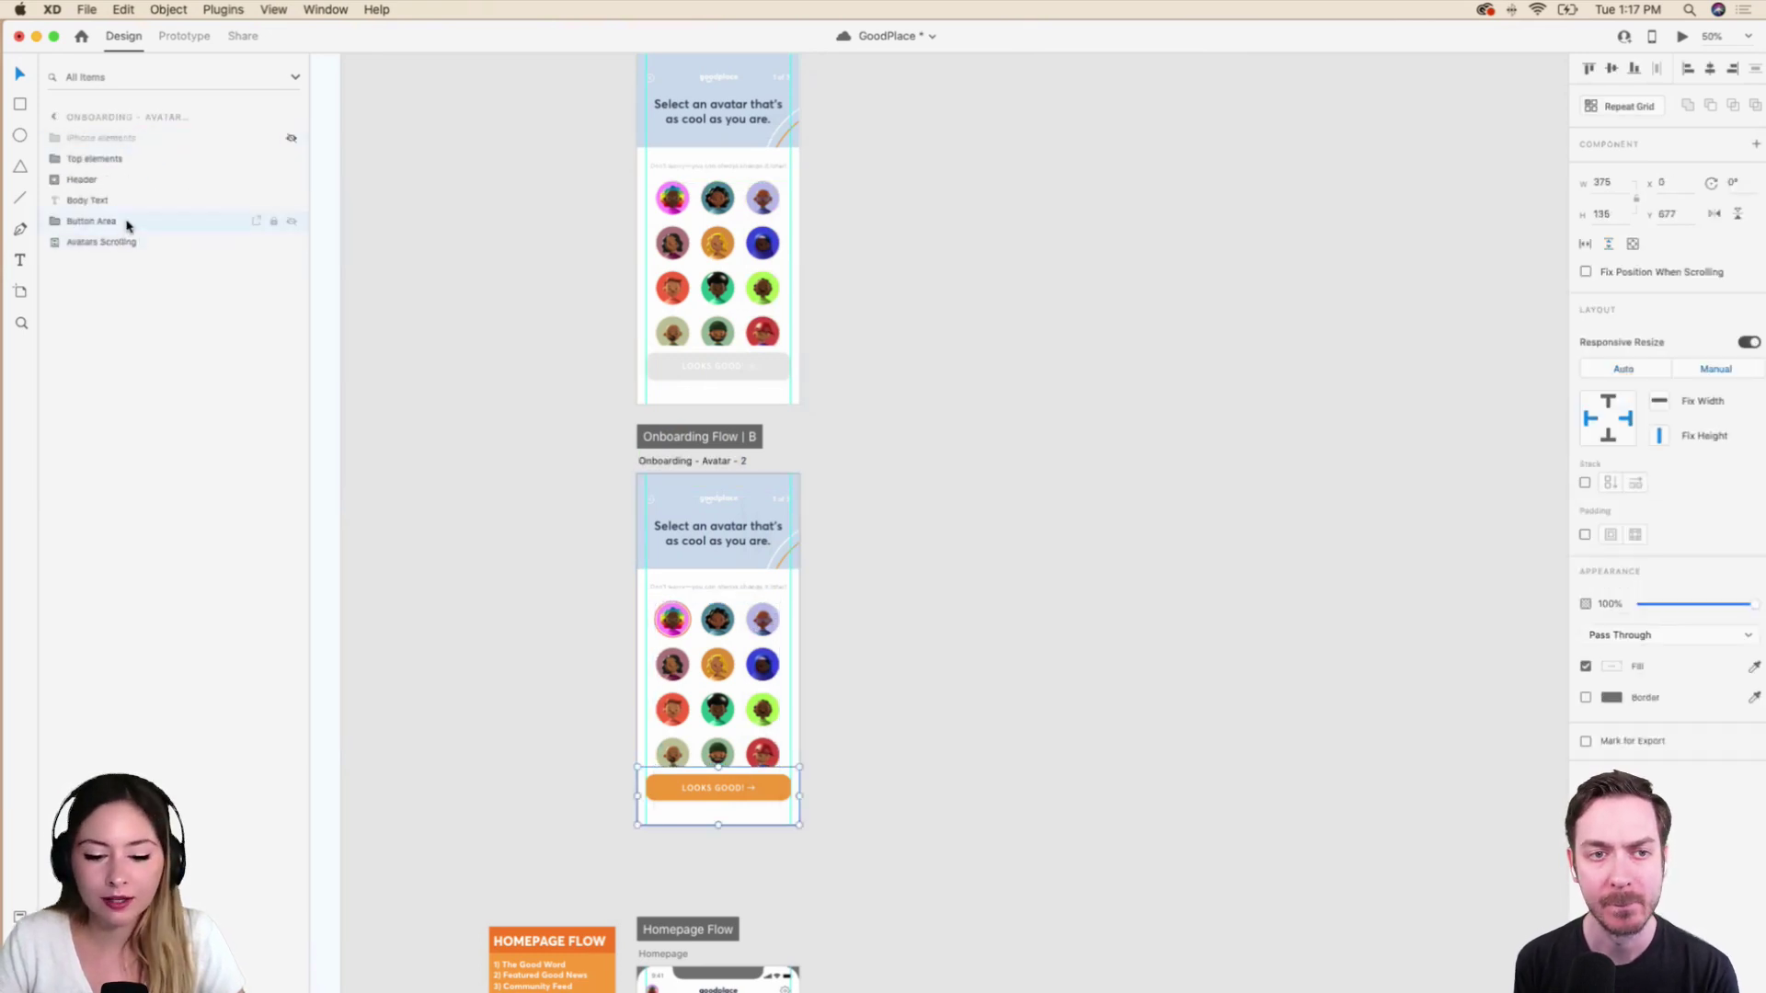
click(129, 242)
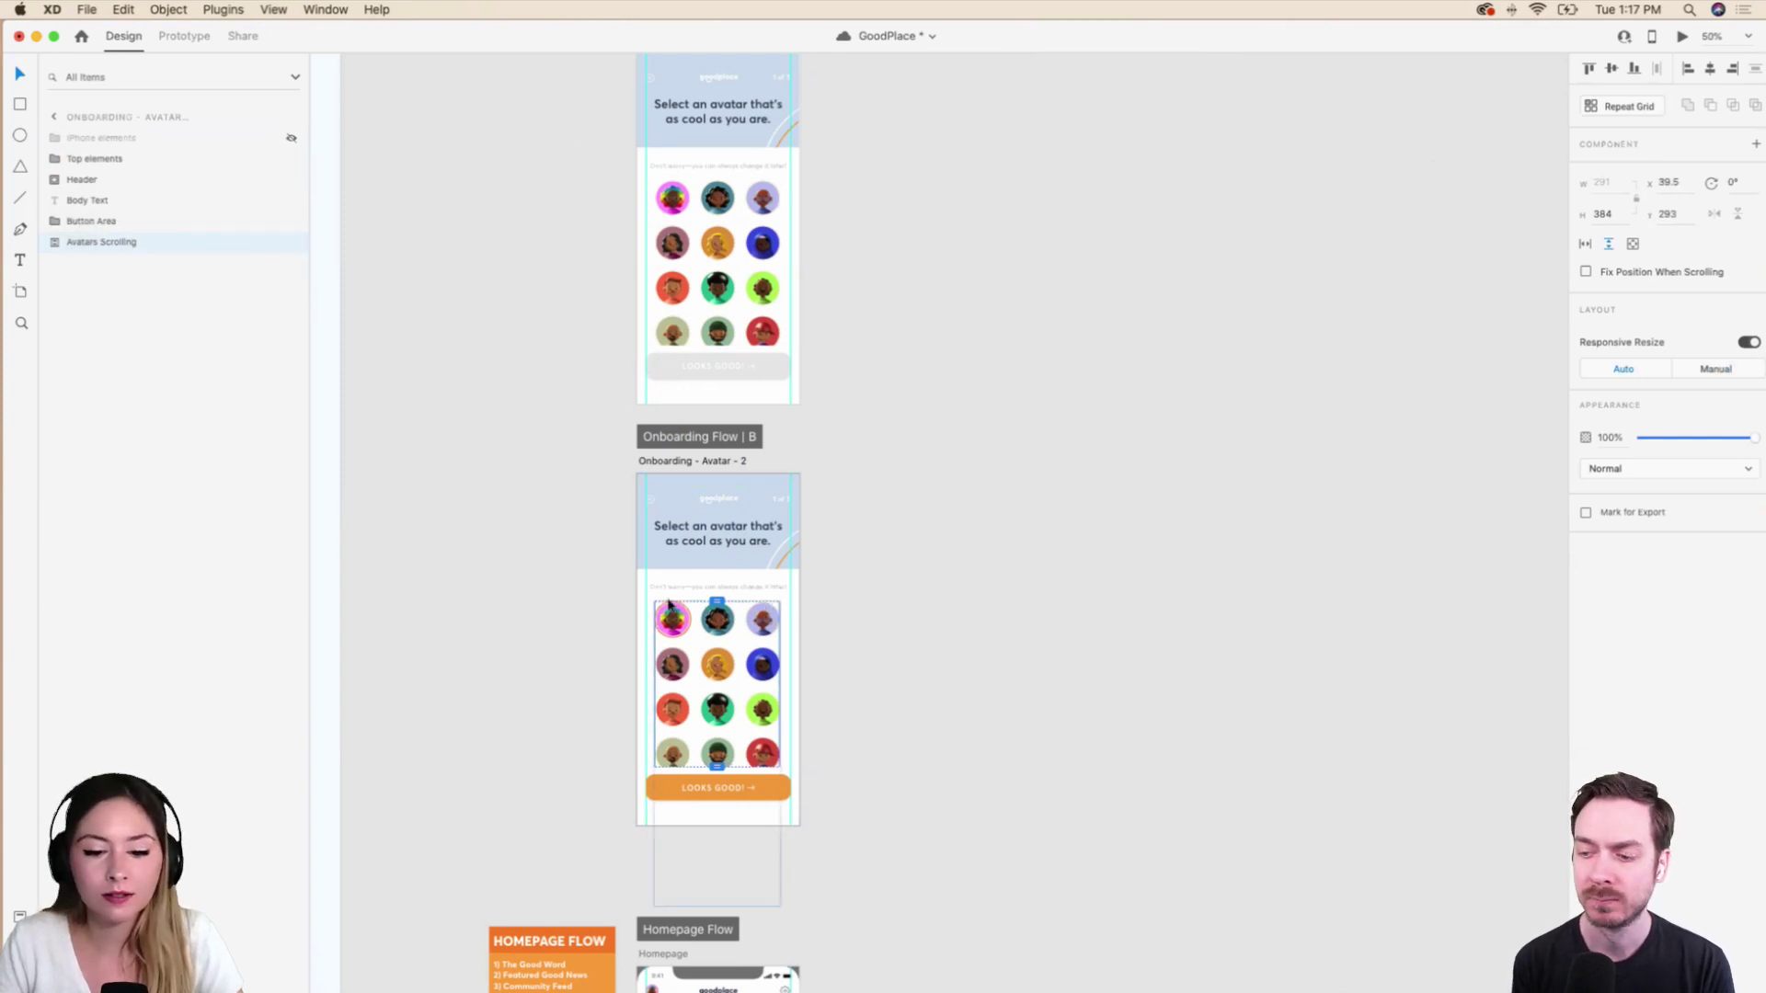
key(super+equal)
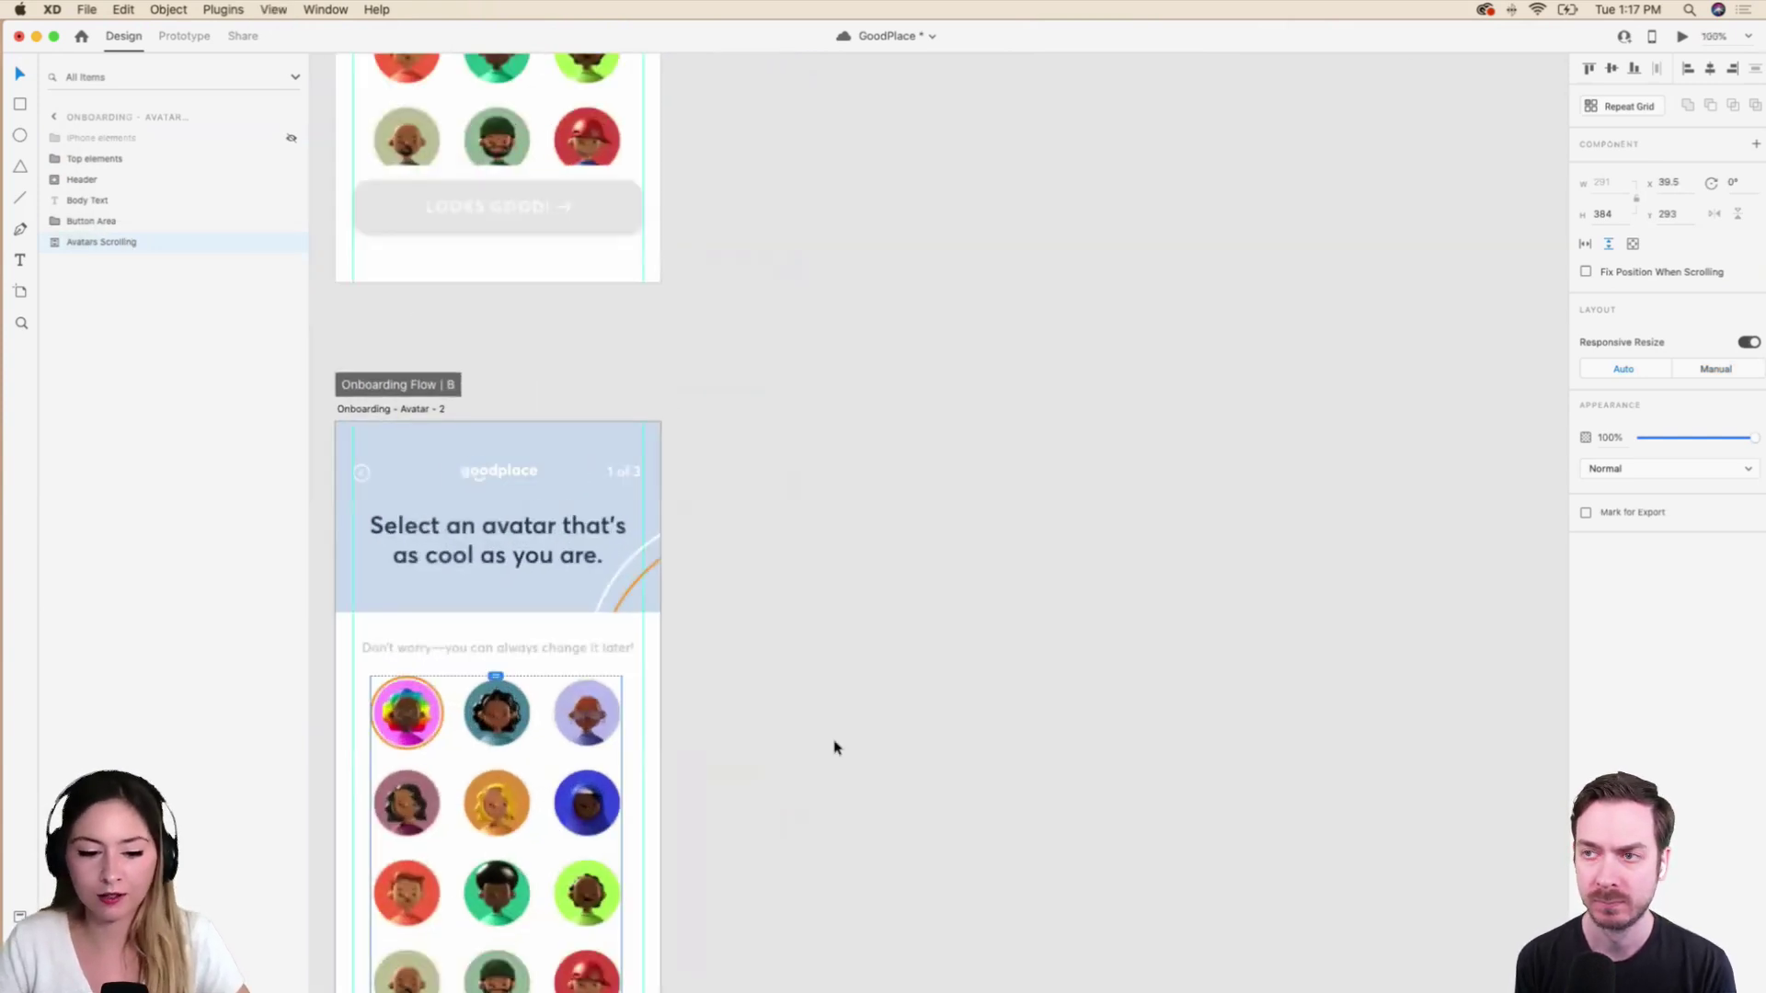
scroll(835, 747, down, 5)
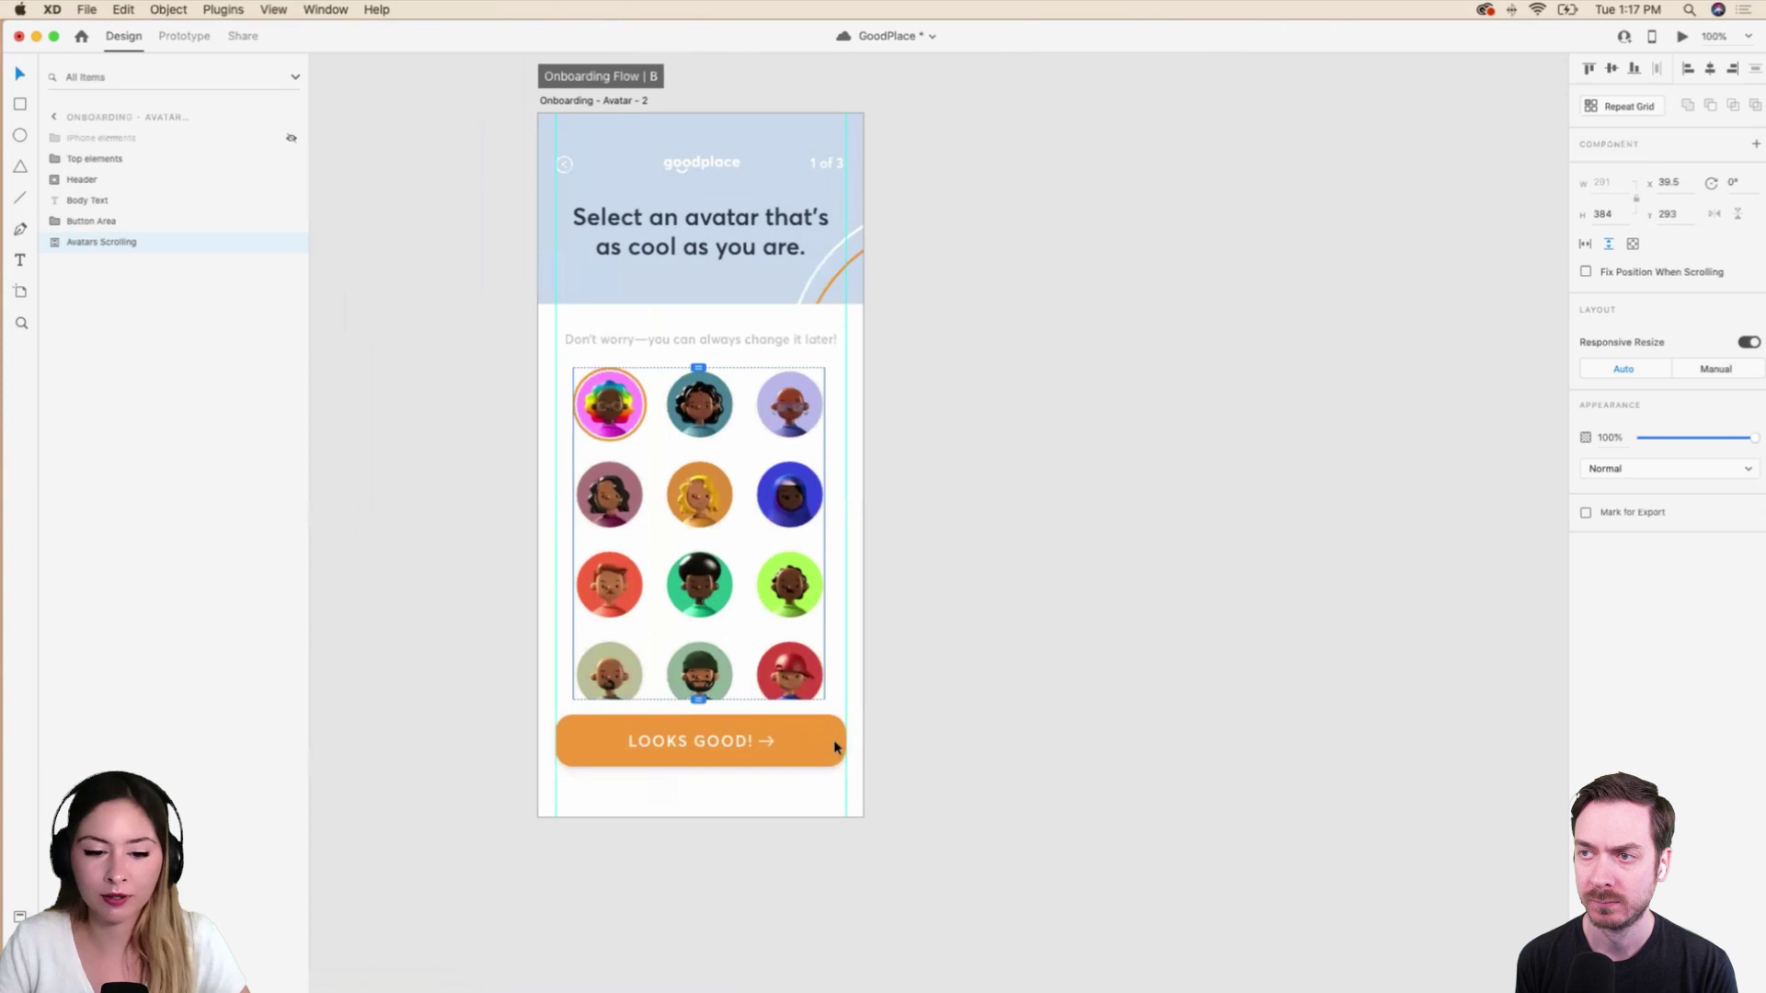
click(44, 240)
click(123, 262)
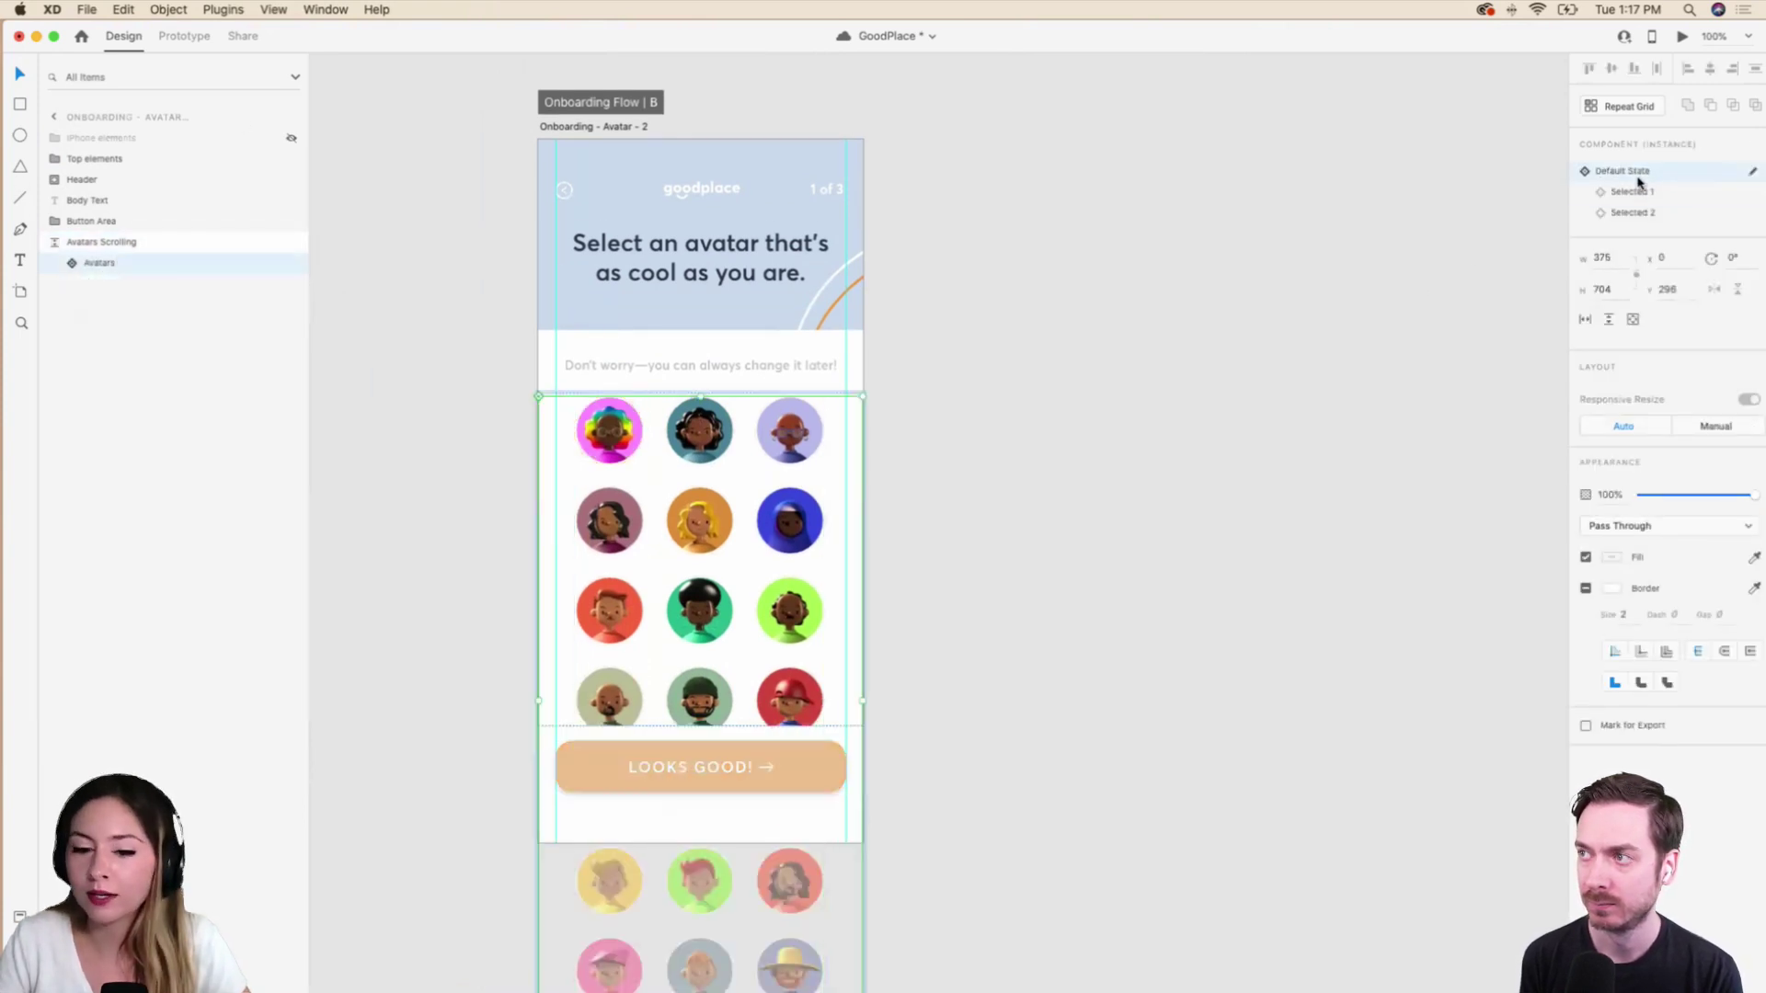
click(1301, 382)
Duplicate the Onboarding Flow | B artboard and set the Primary button on the original to its Disabled state.
click(576, 126)
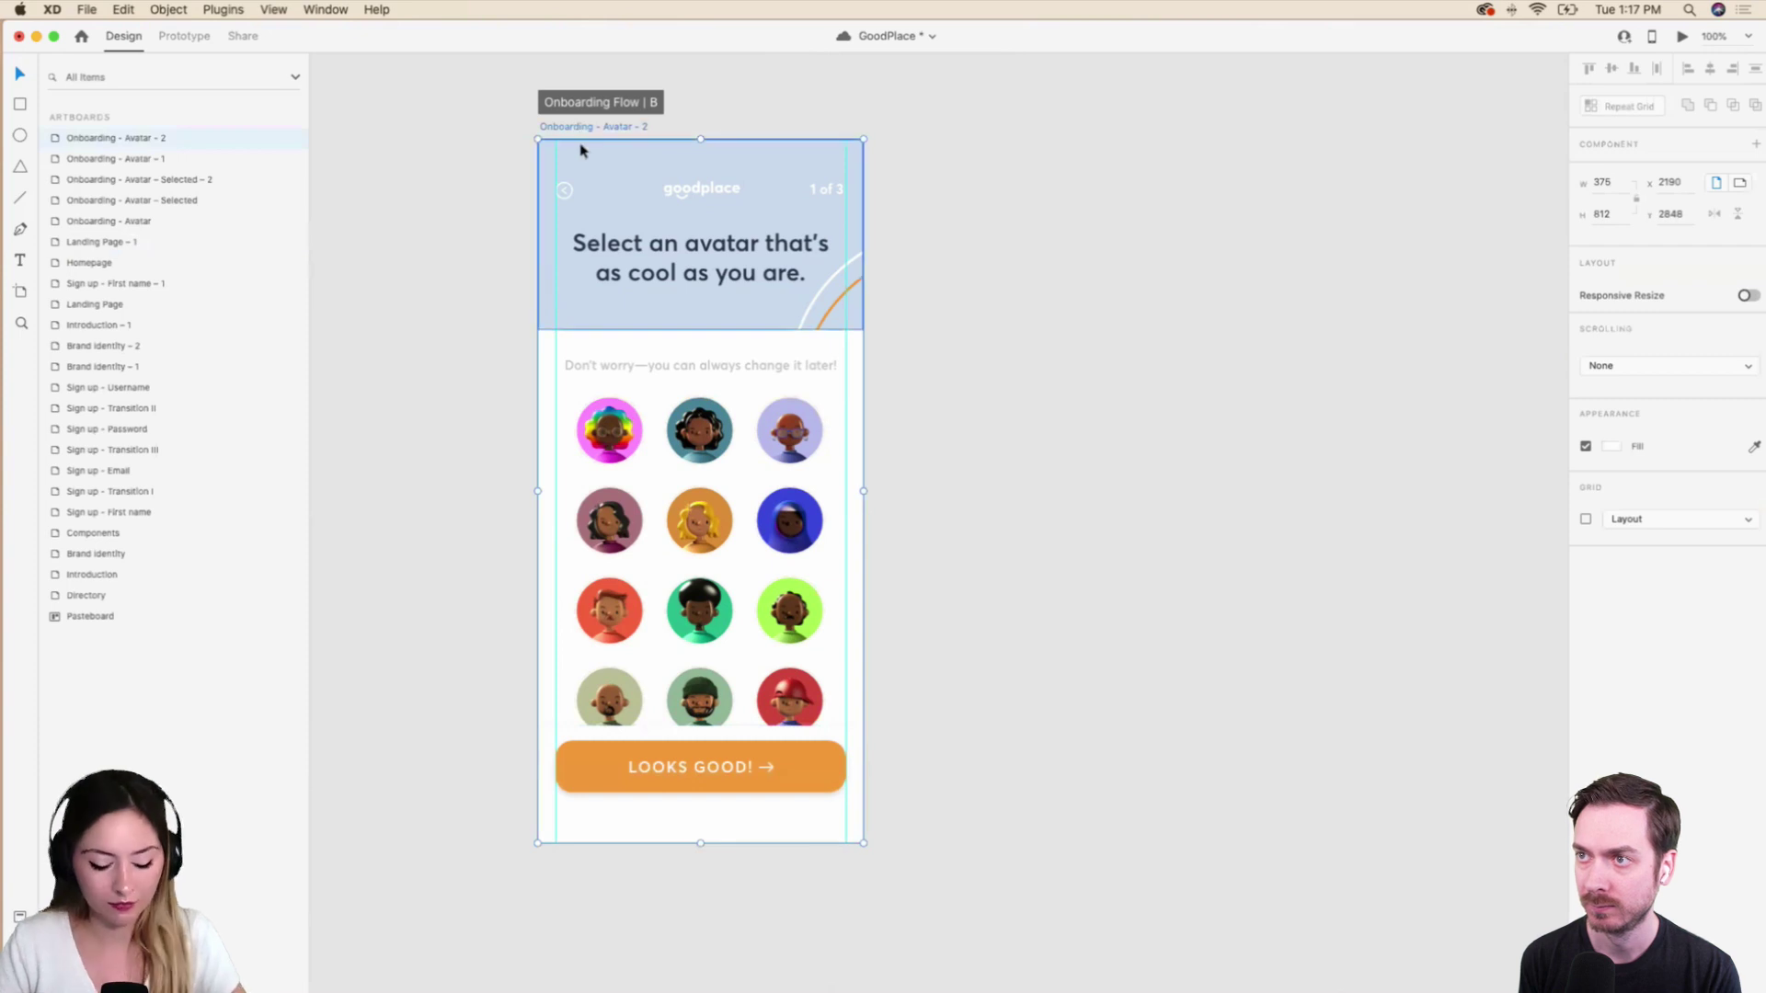
key(super+d)
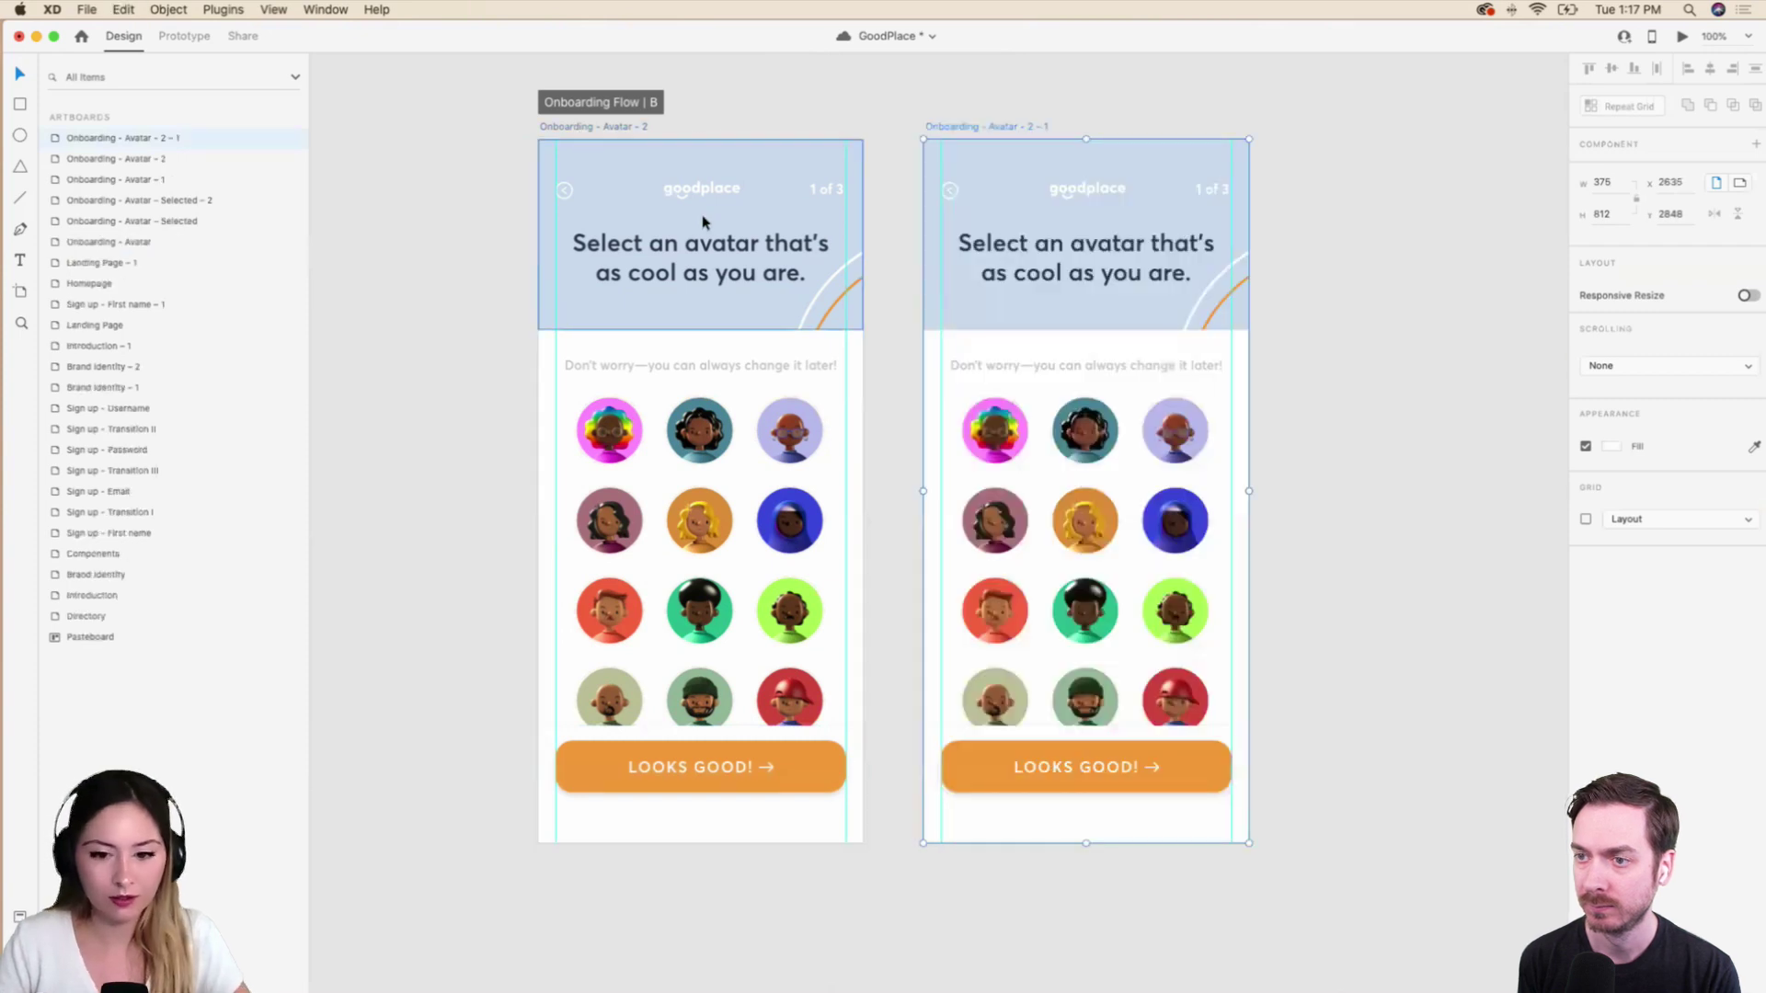
click(812, 782)
double_click(812, 782)
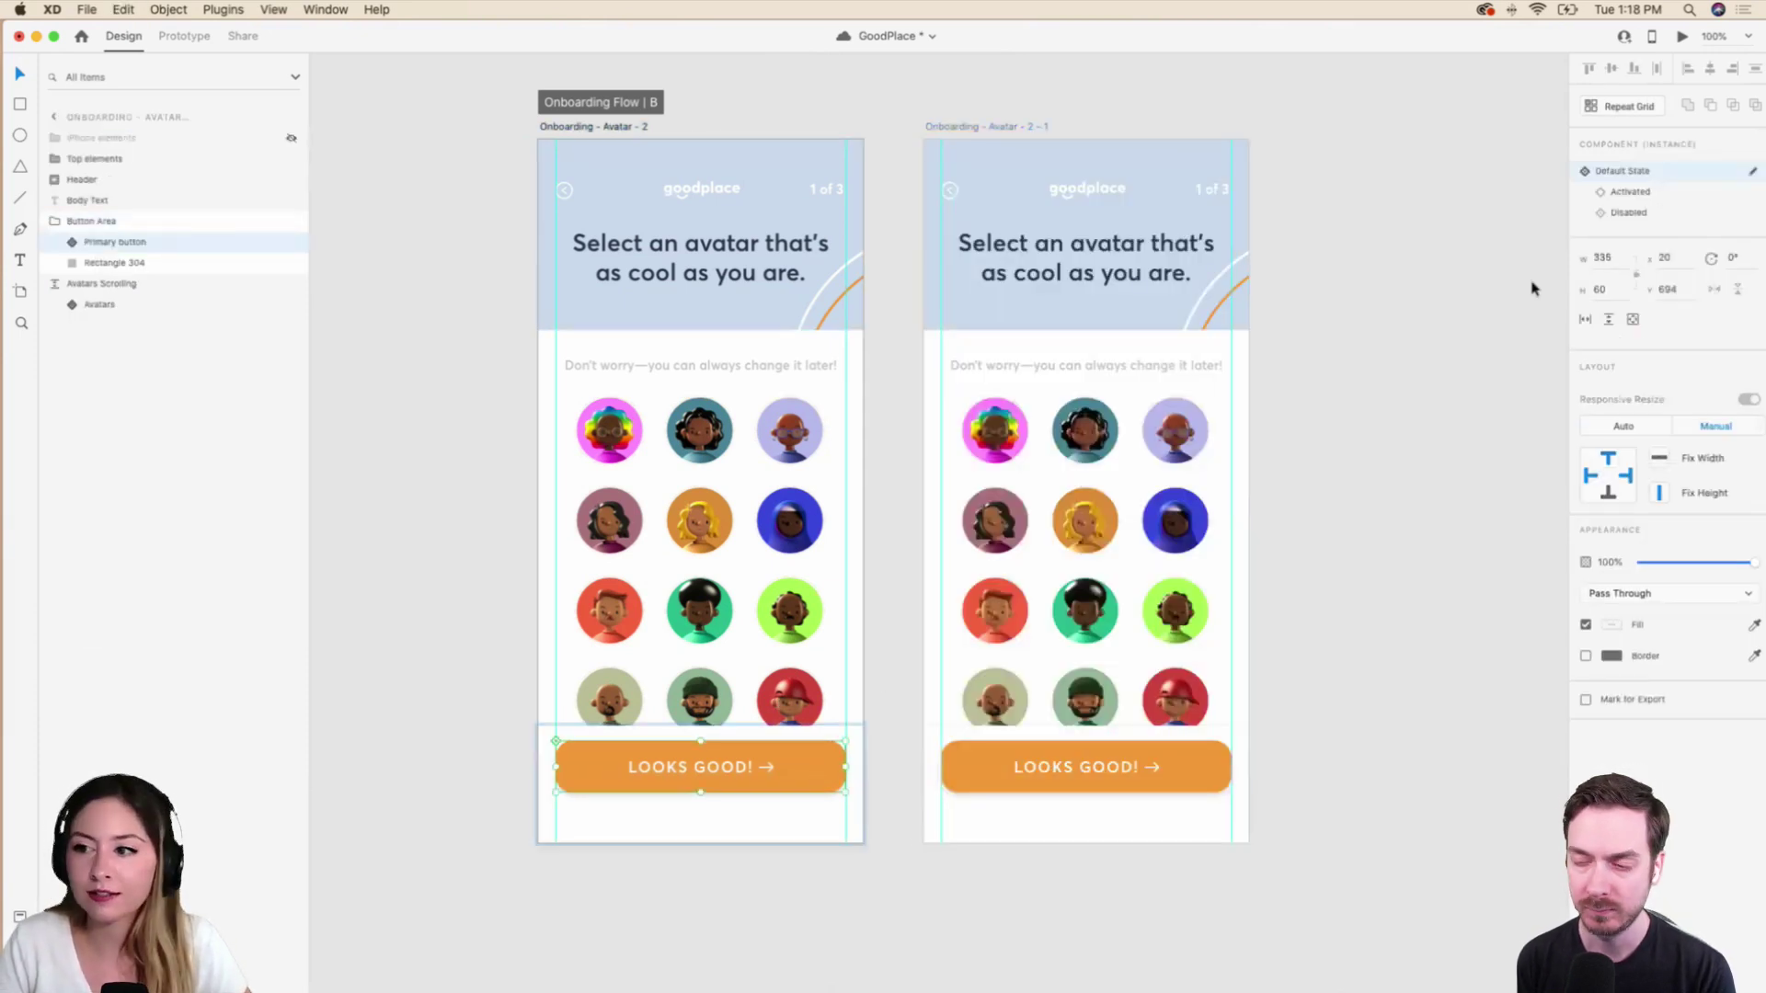
click(1626, 215)
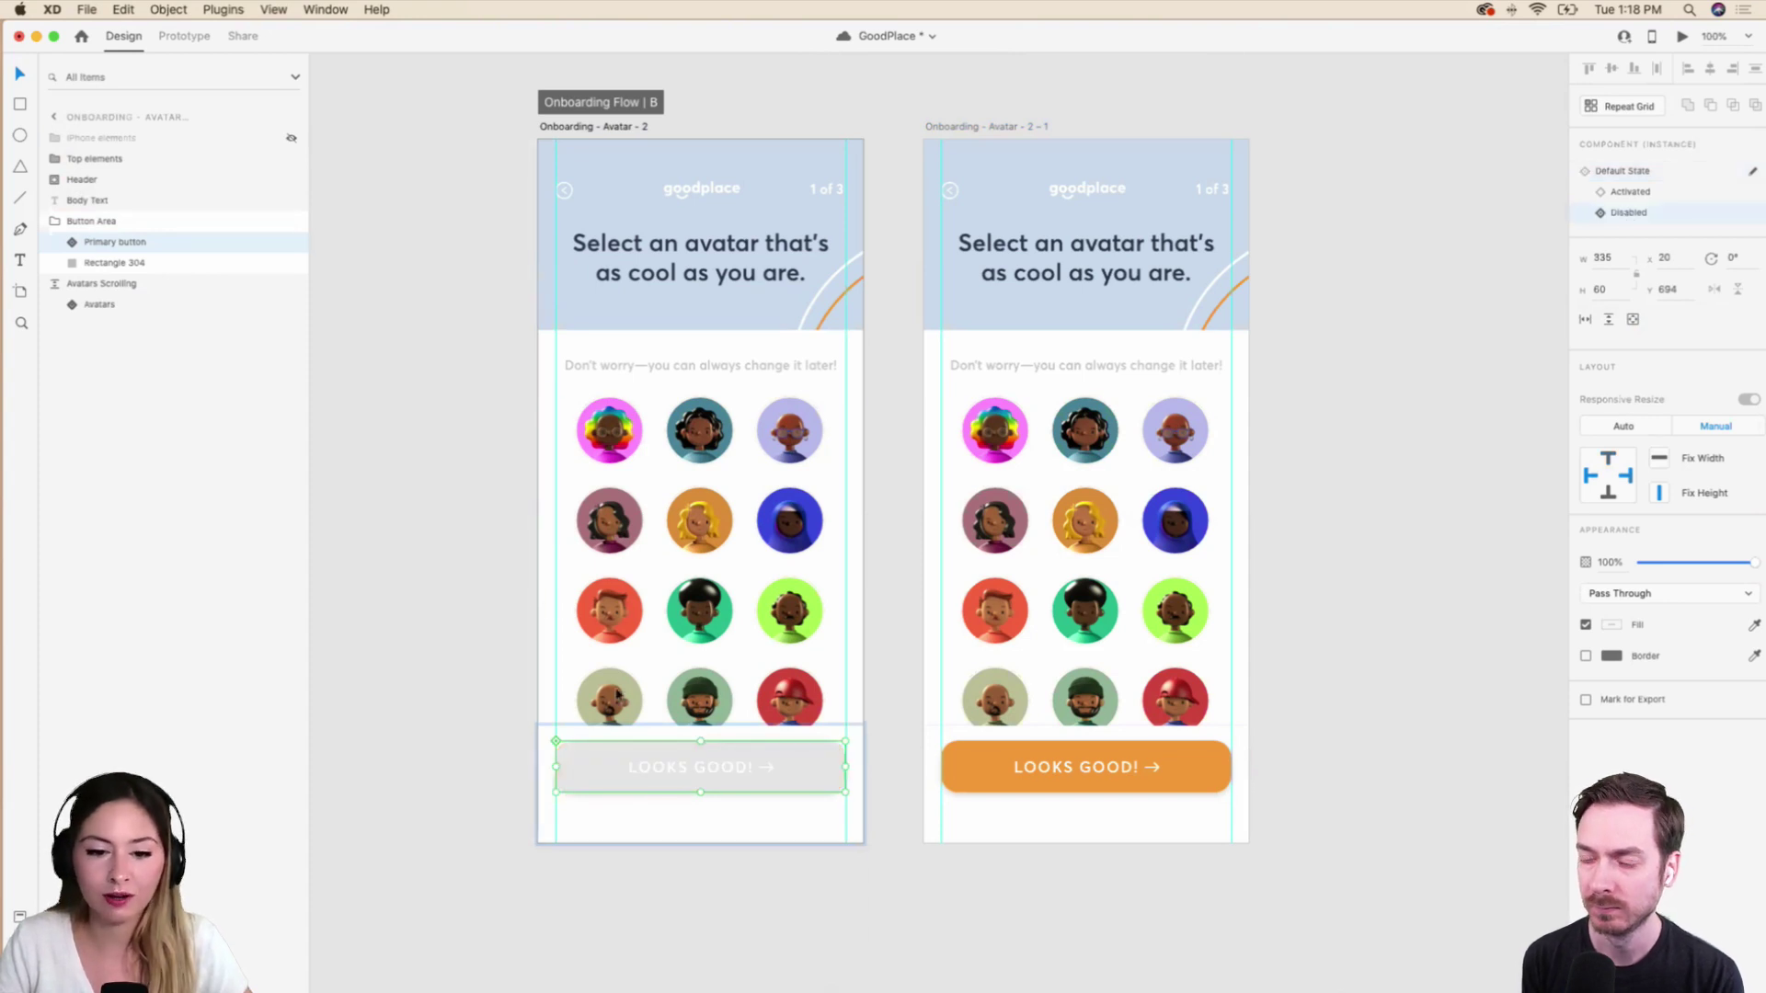
Set the Avatars component inside Avatars Scrolling on the duplicated artboard to the Selected 1 state.
click(1097, 465)
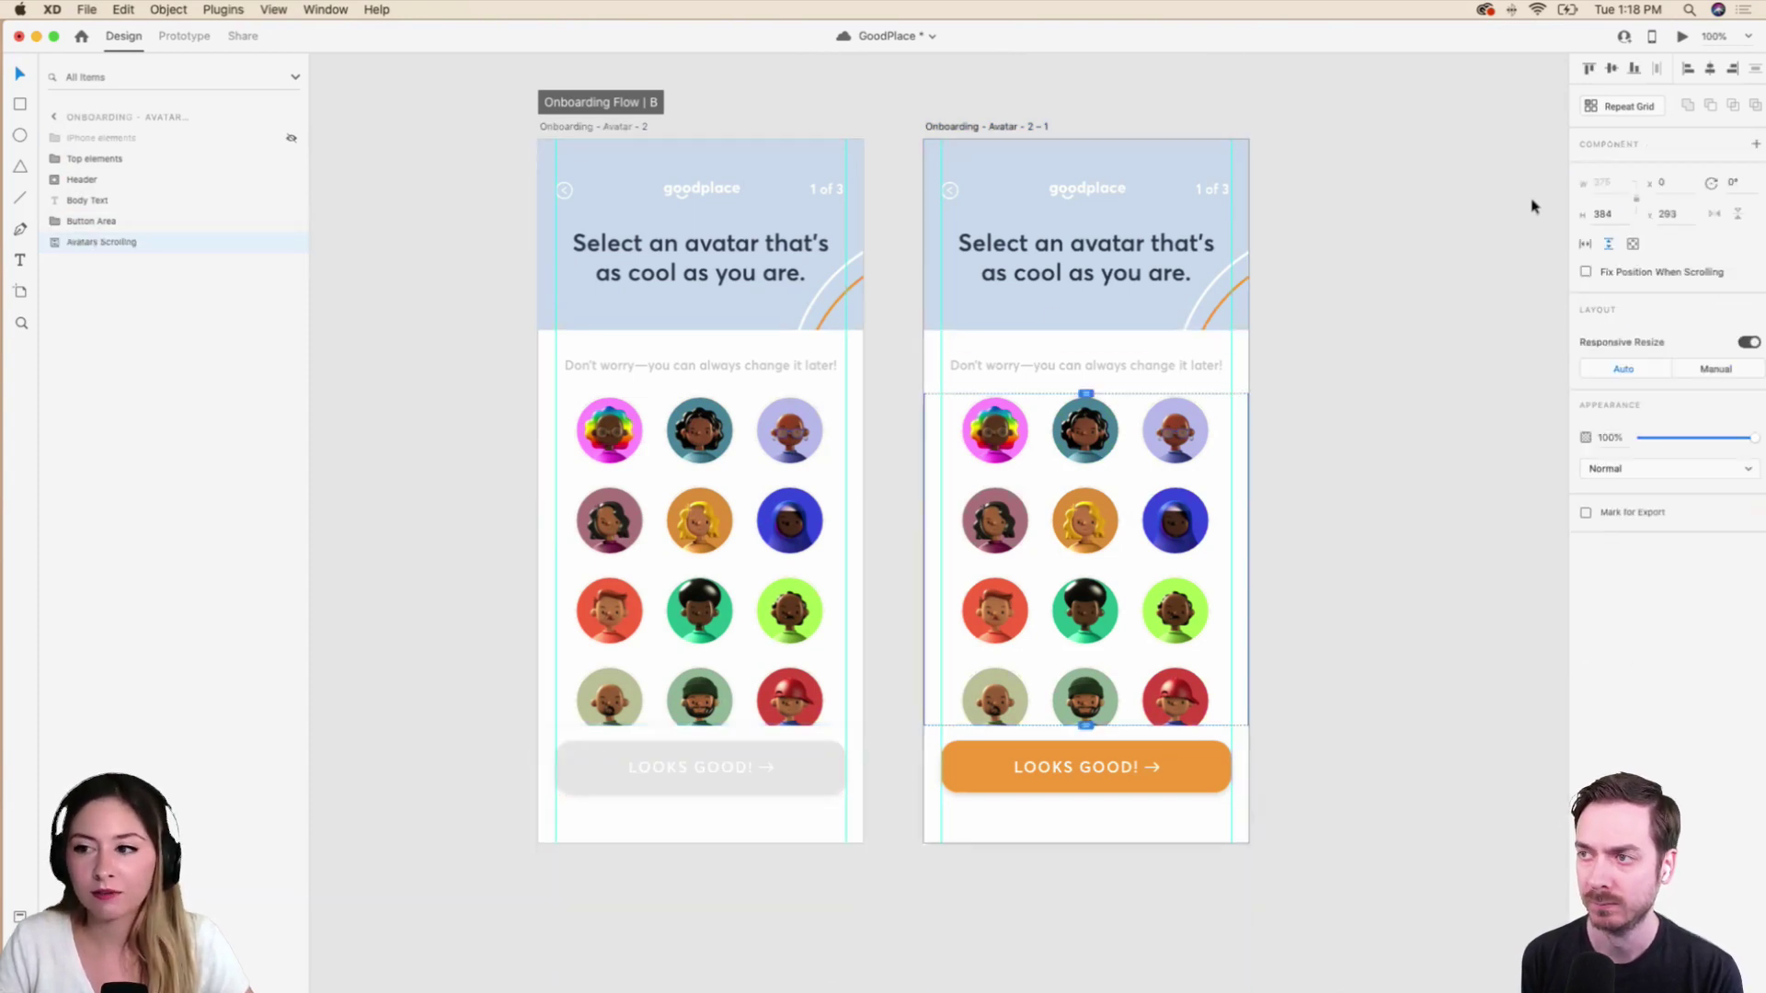
click(71, 227)
click(57, 223)
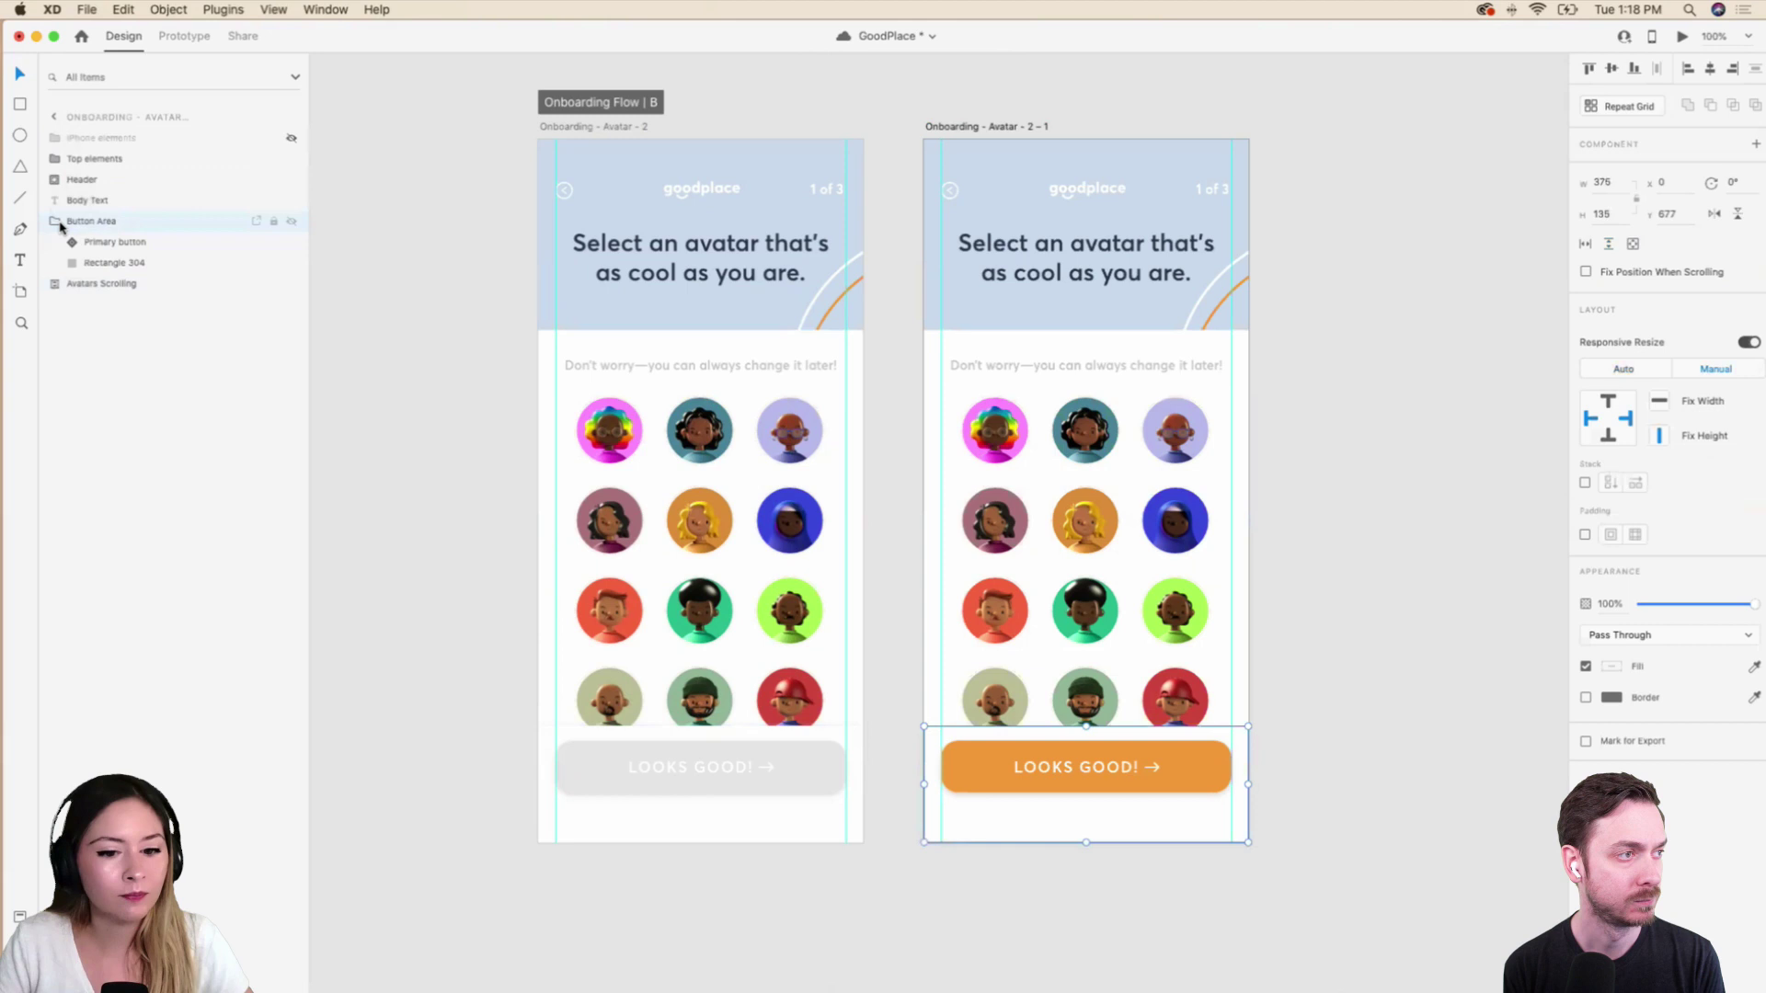
click(101, 243)
click(53, 283)
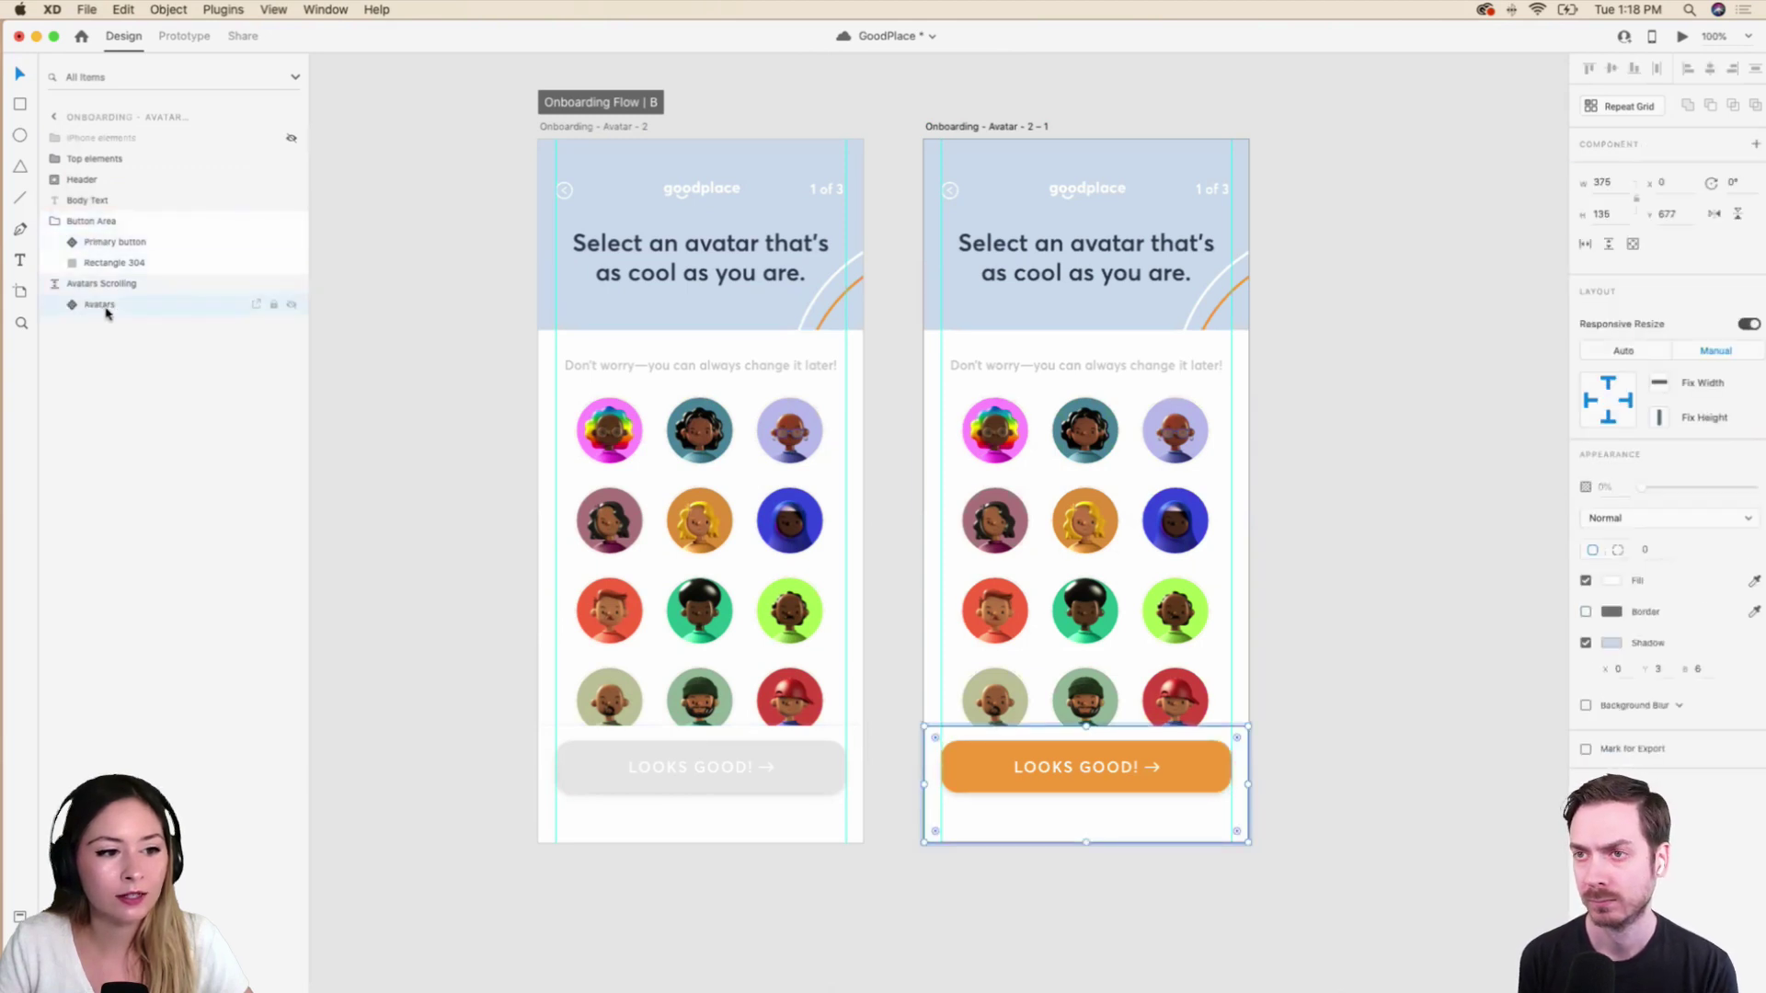
click(100, 305)
click(1670, 191)
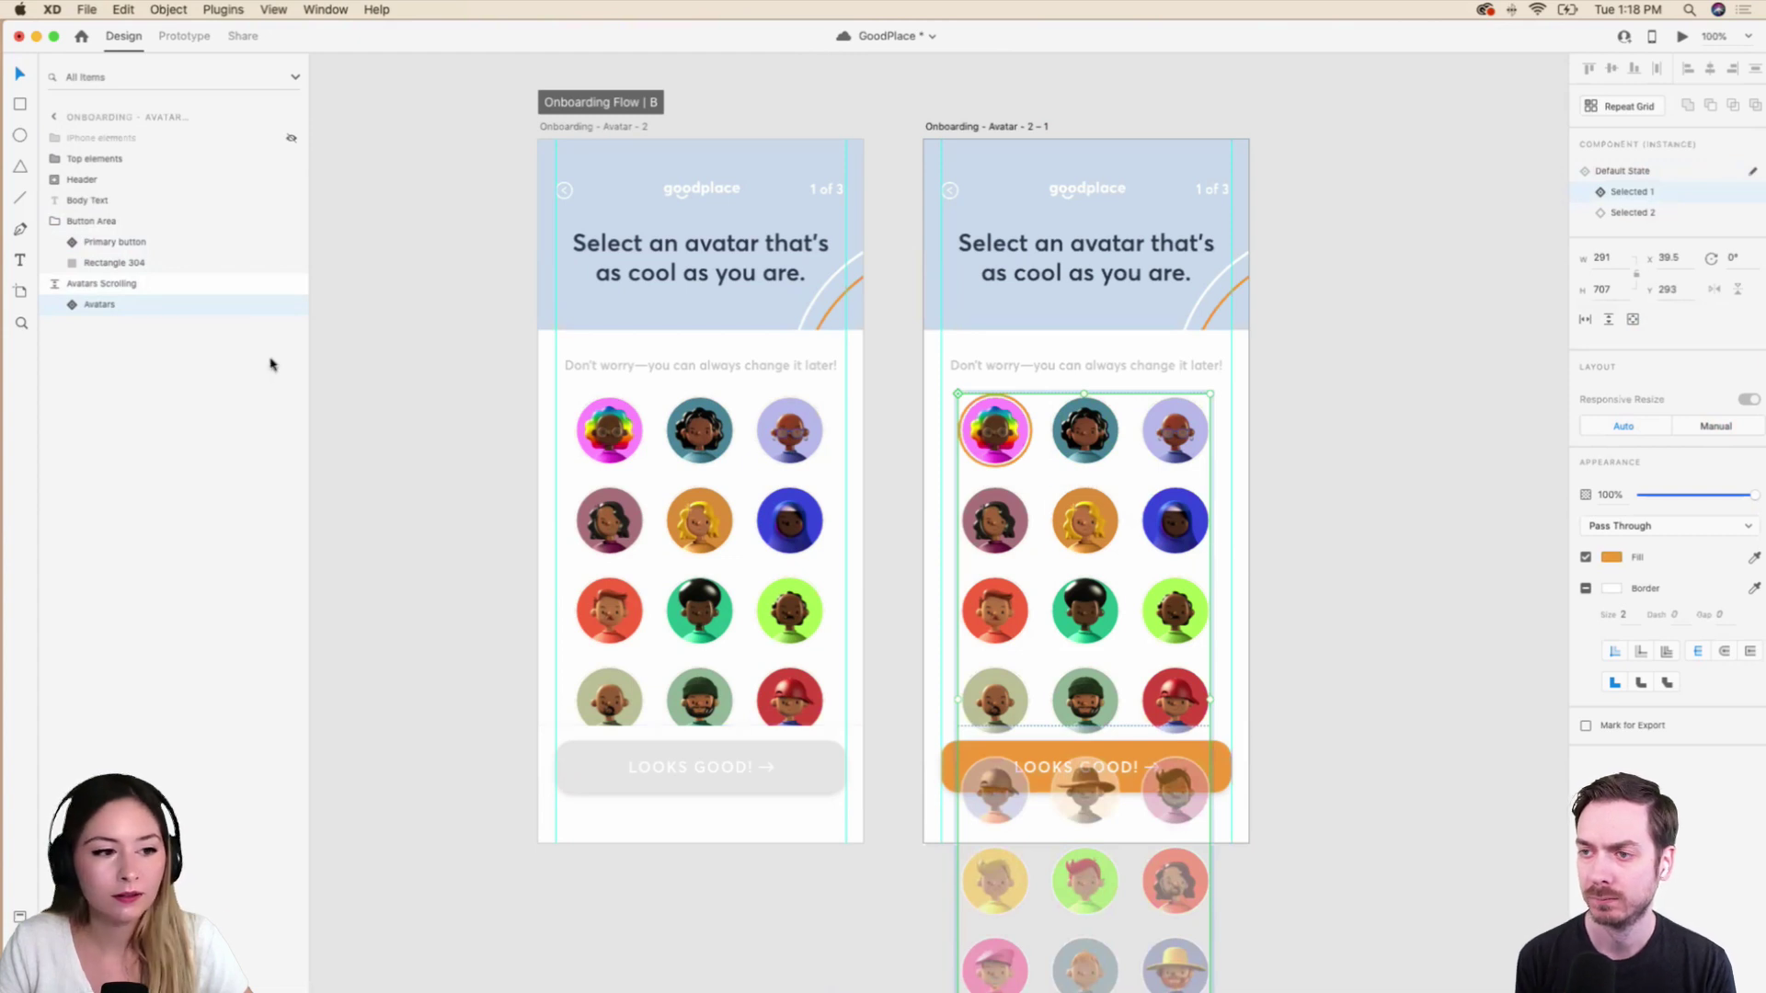
click(77, 303)
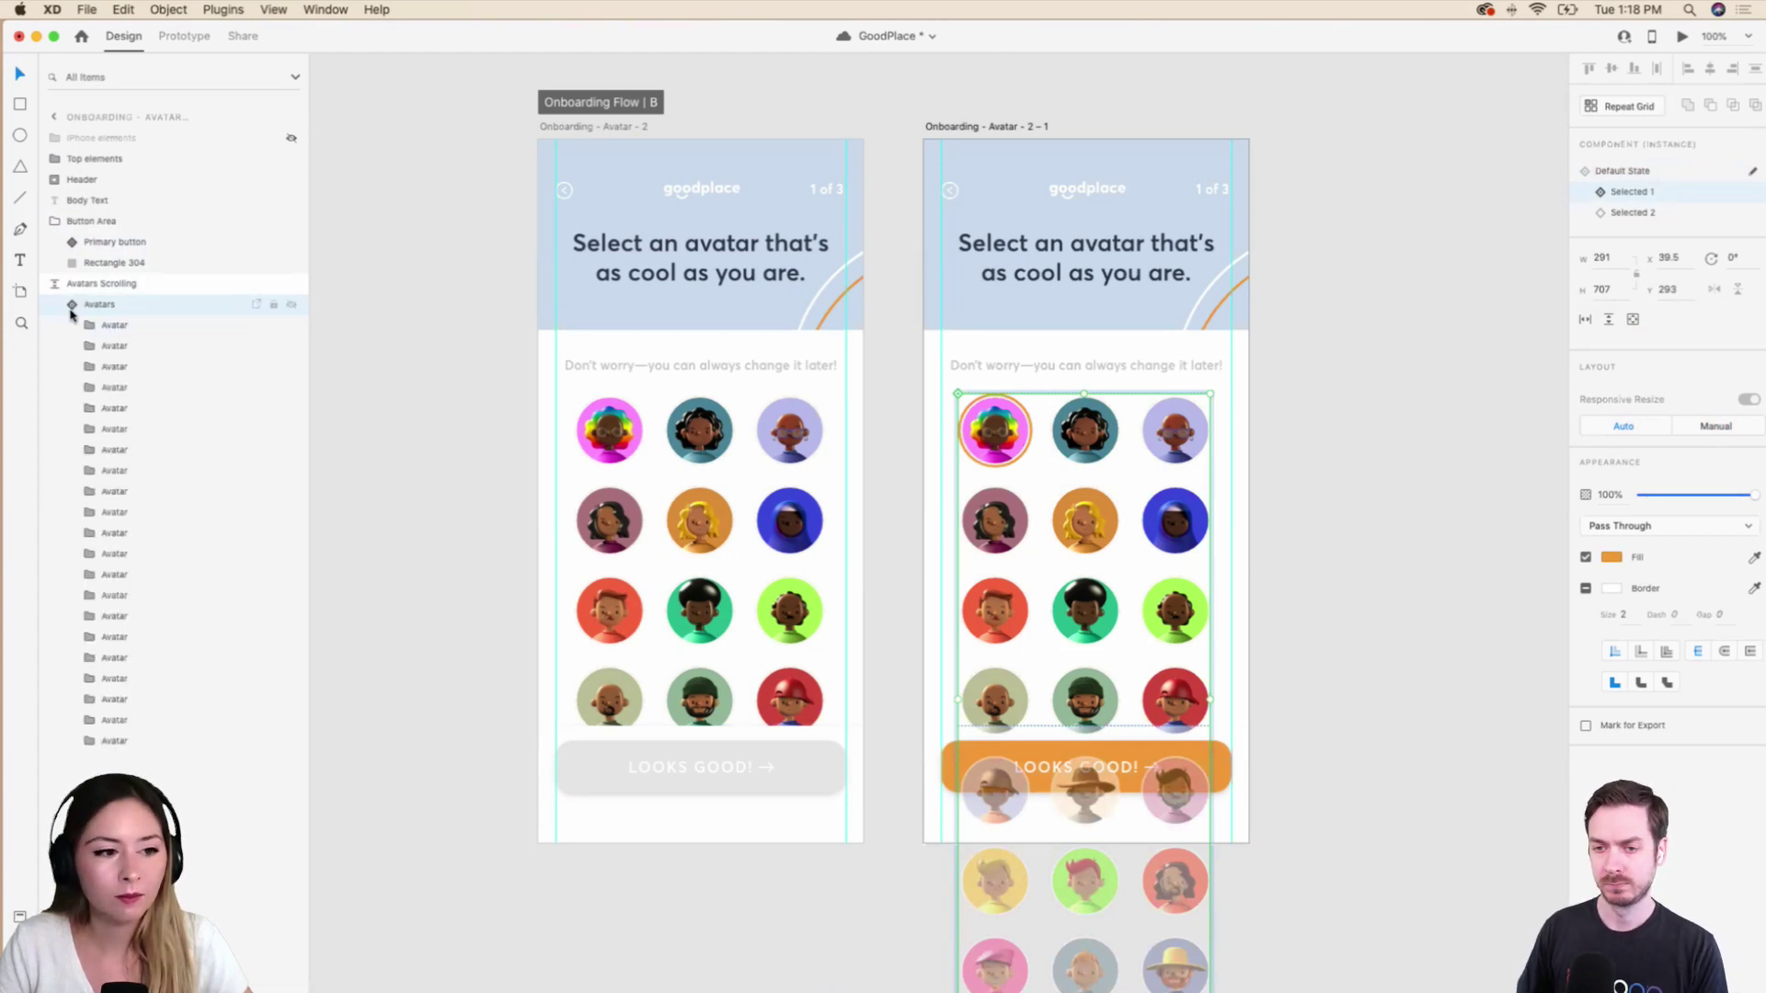
click(72, 309)
click(1371, 819)
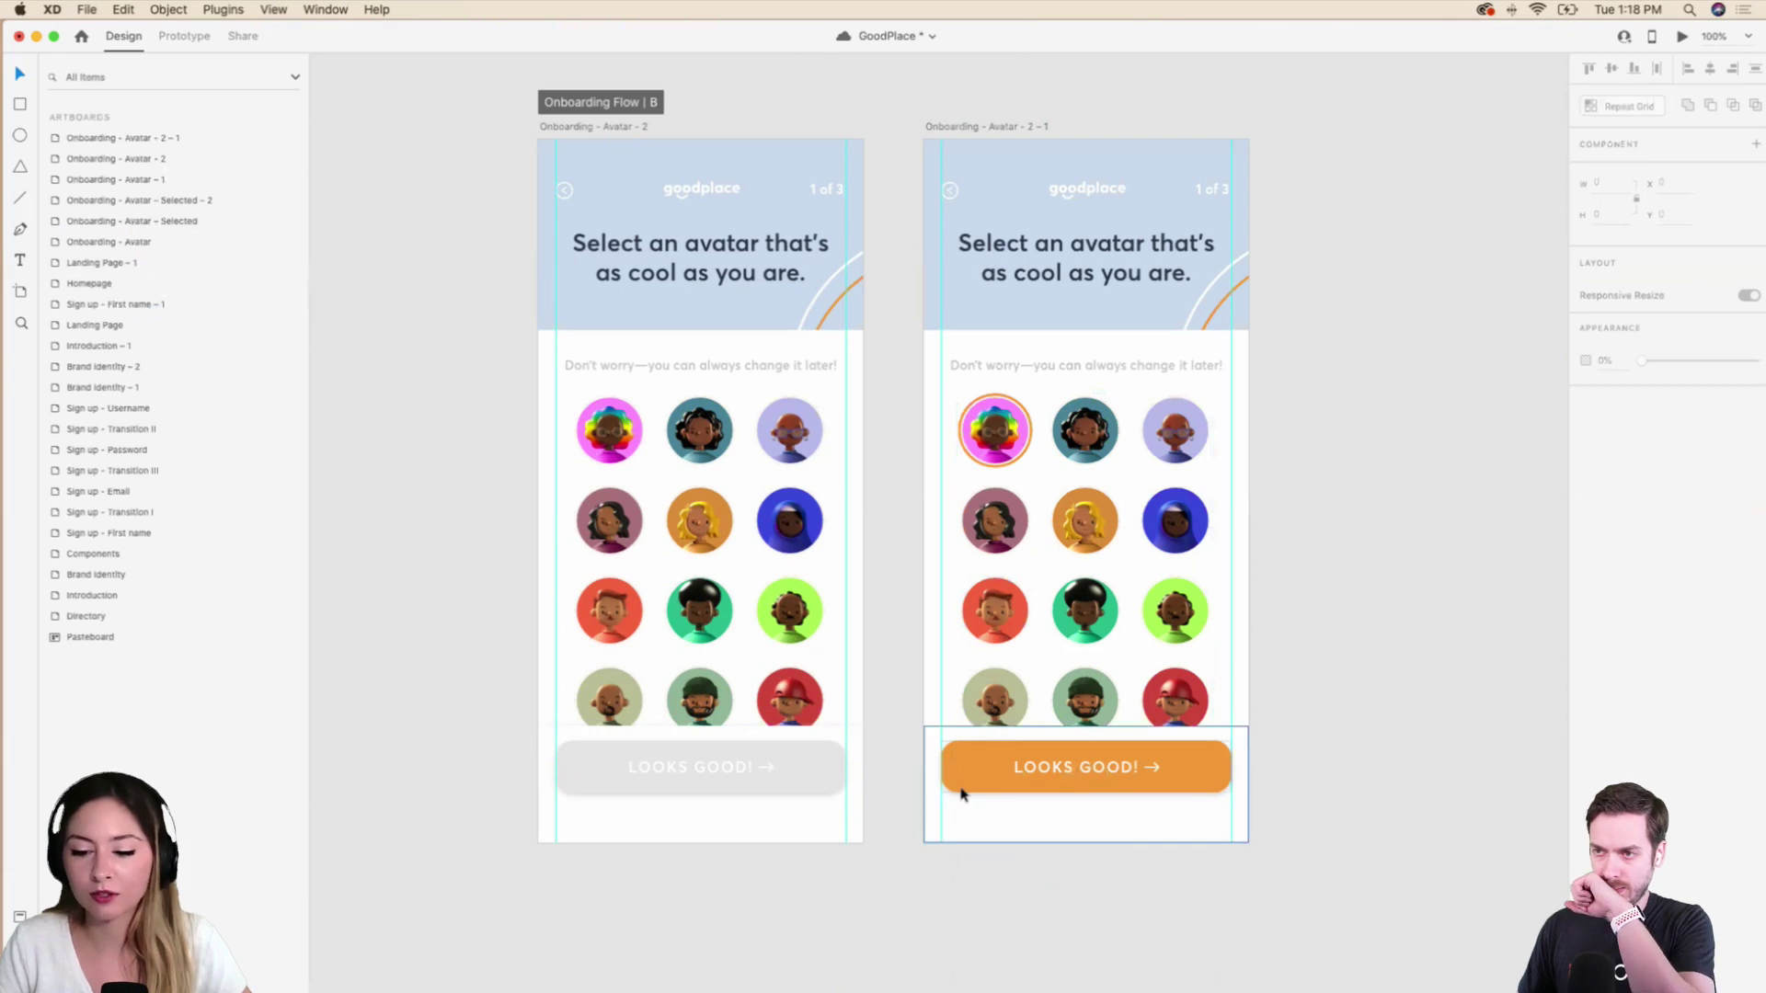
Switch to prototyping and check the destination choices for the first avatar's tap interaction on the original Onboarding Flow | B artboard.
scroll(1012, 460, up, 2)
key(ctrl+Tab)
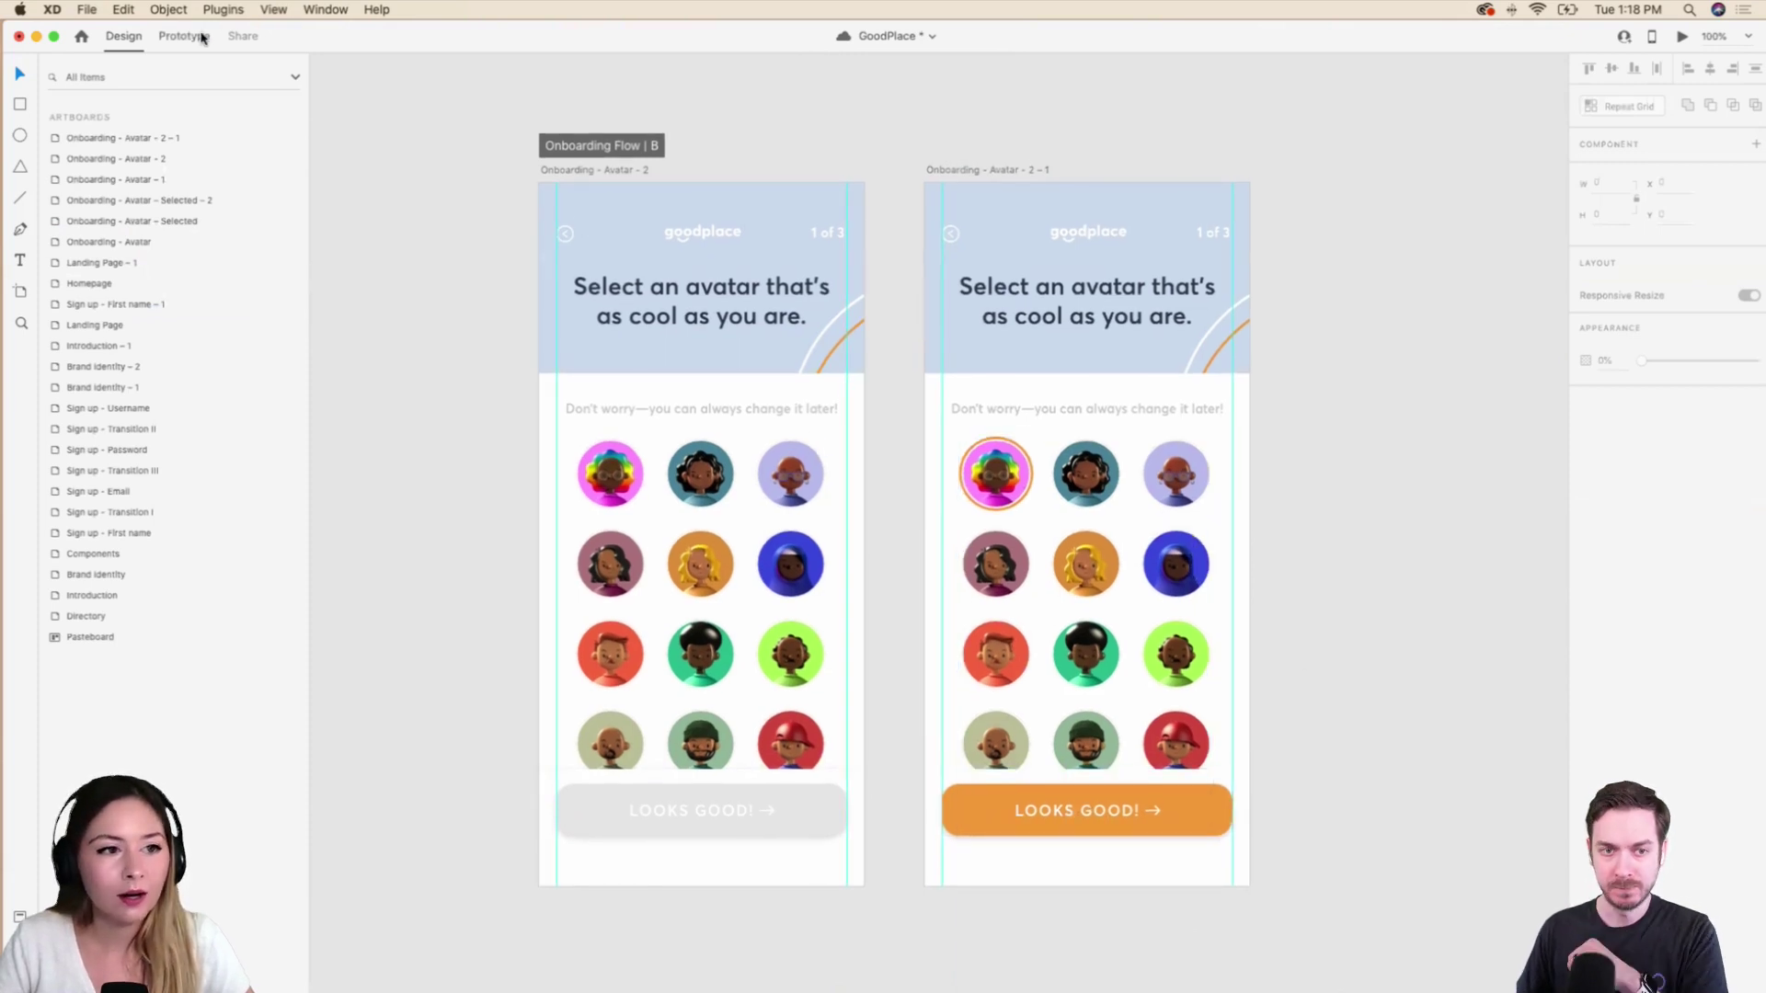
click(580, 171)
click(631, 467)
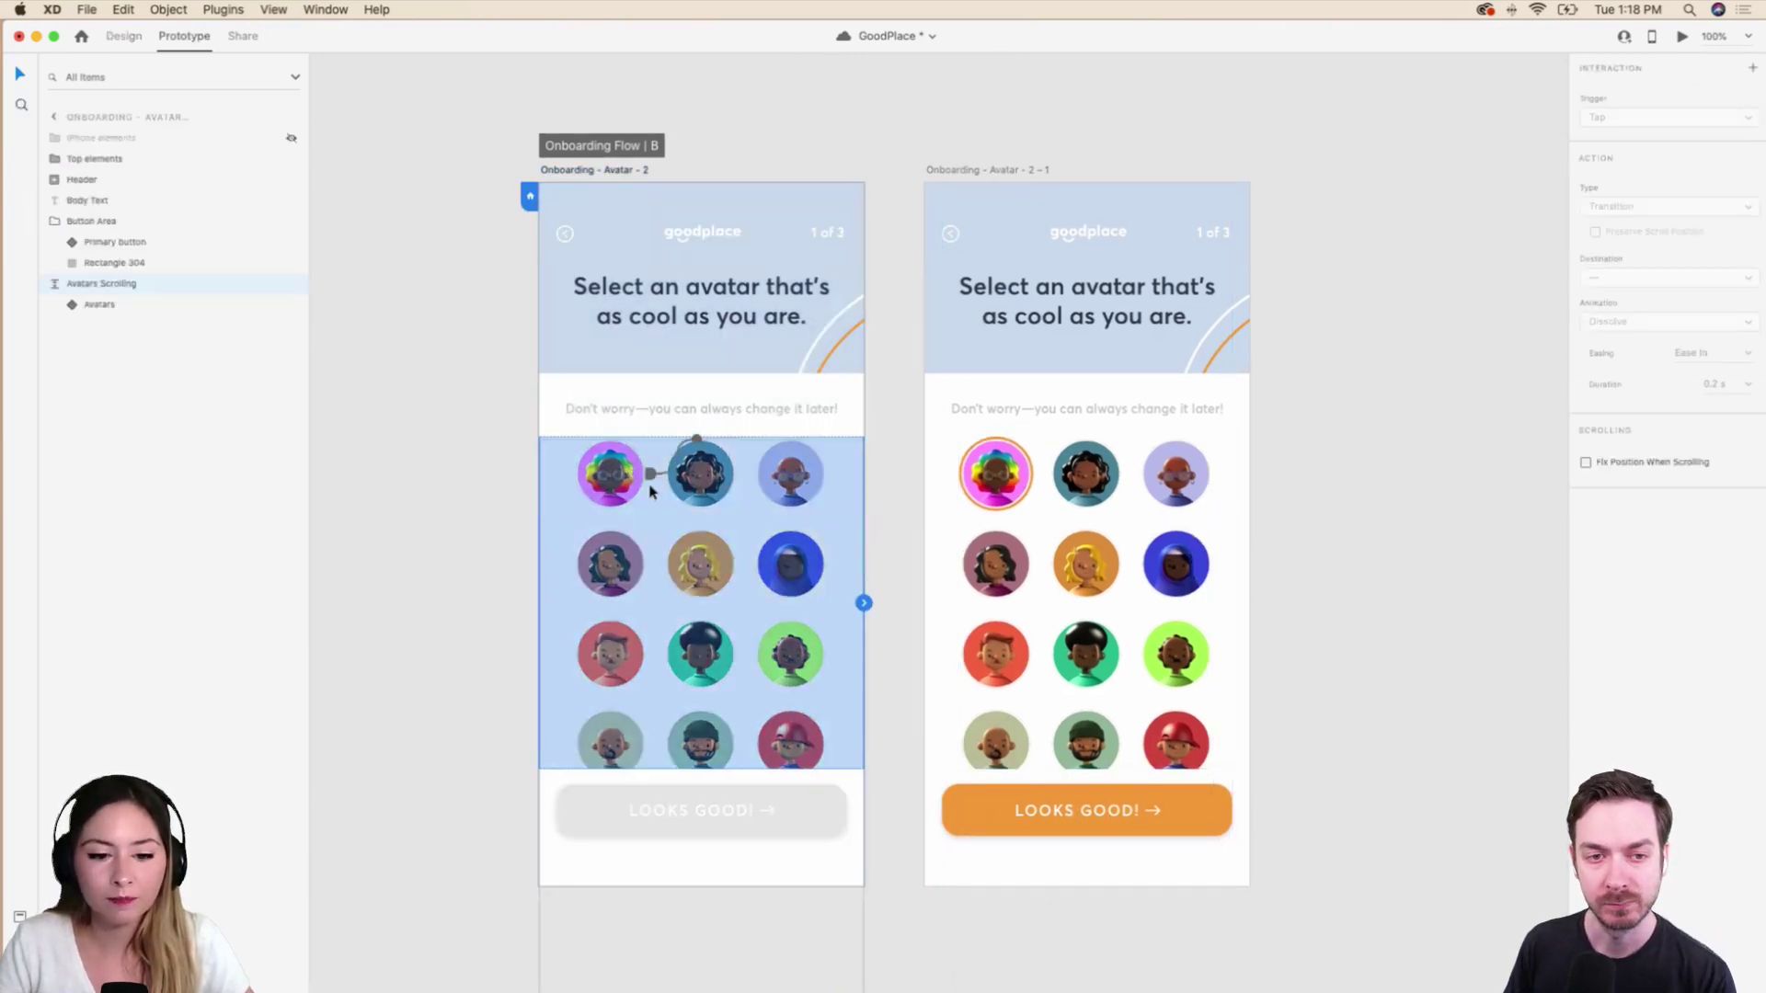
double_click(635, 474)
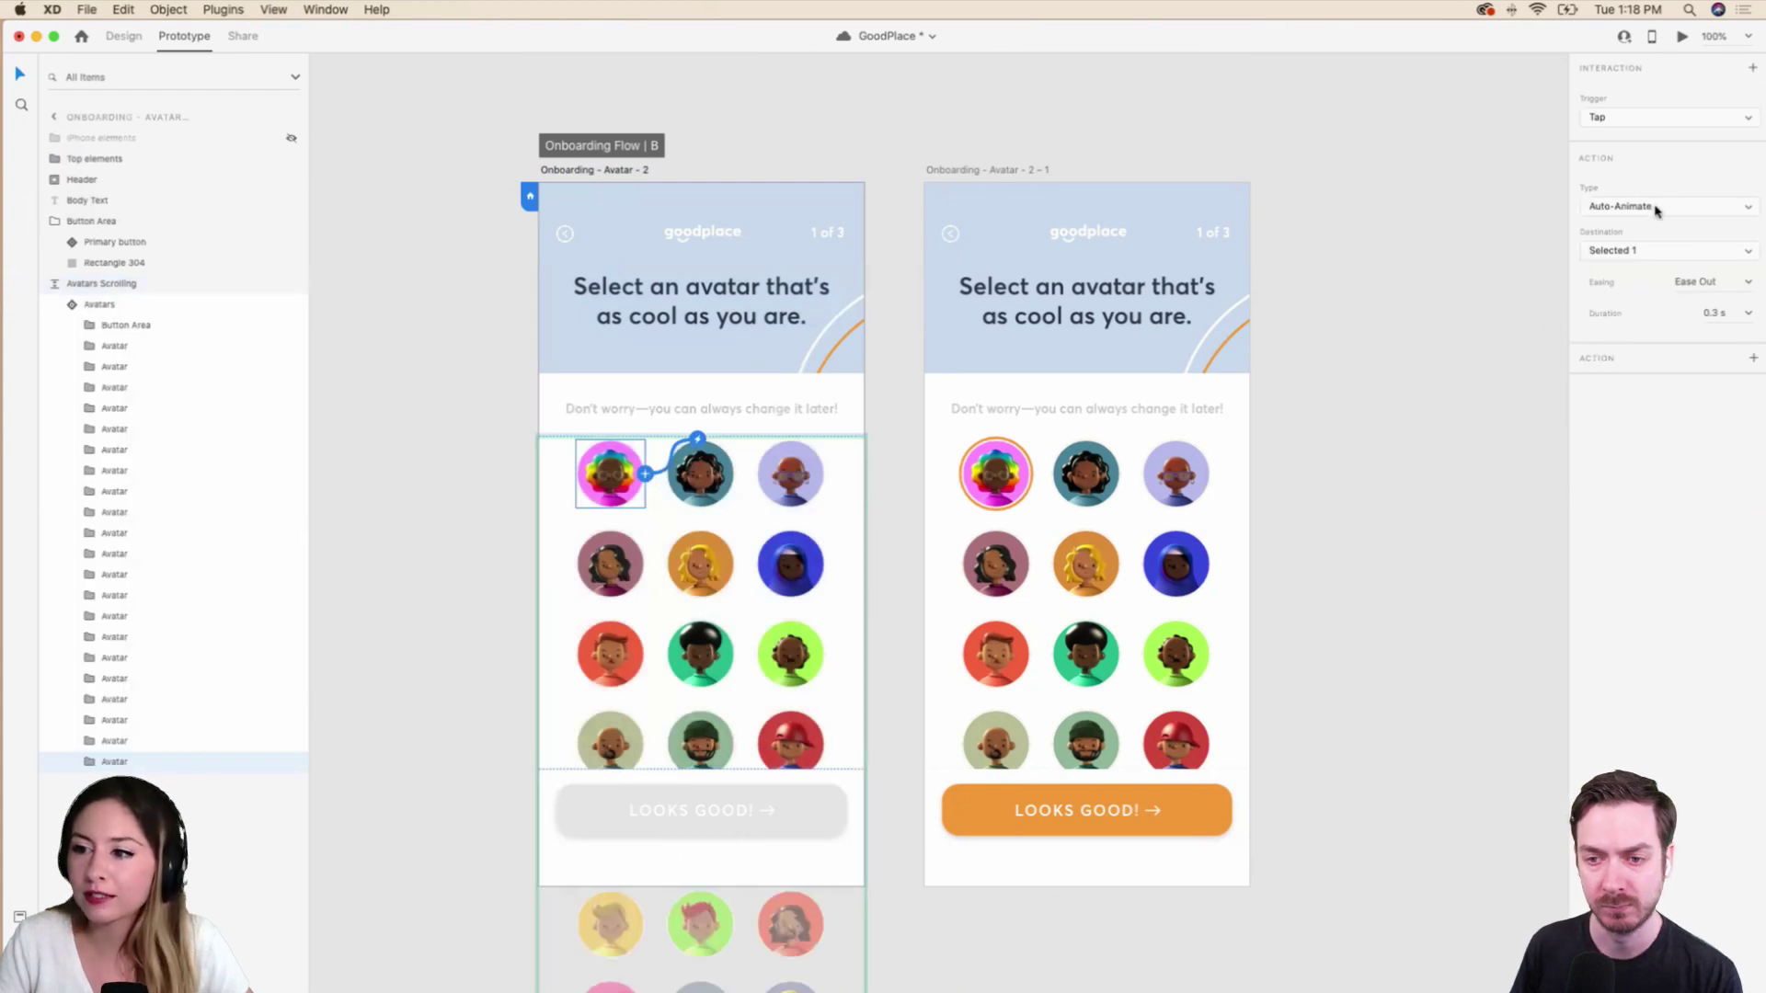
click(1654, 247)
key(Escape)
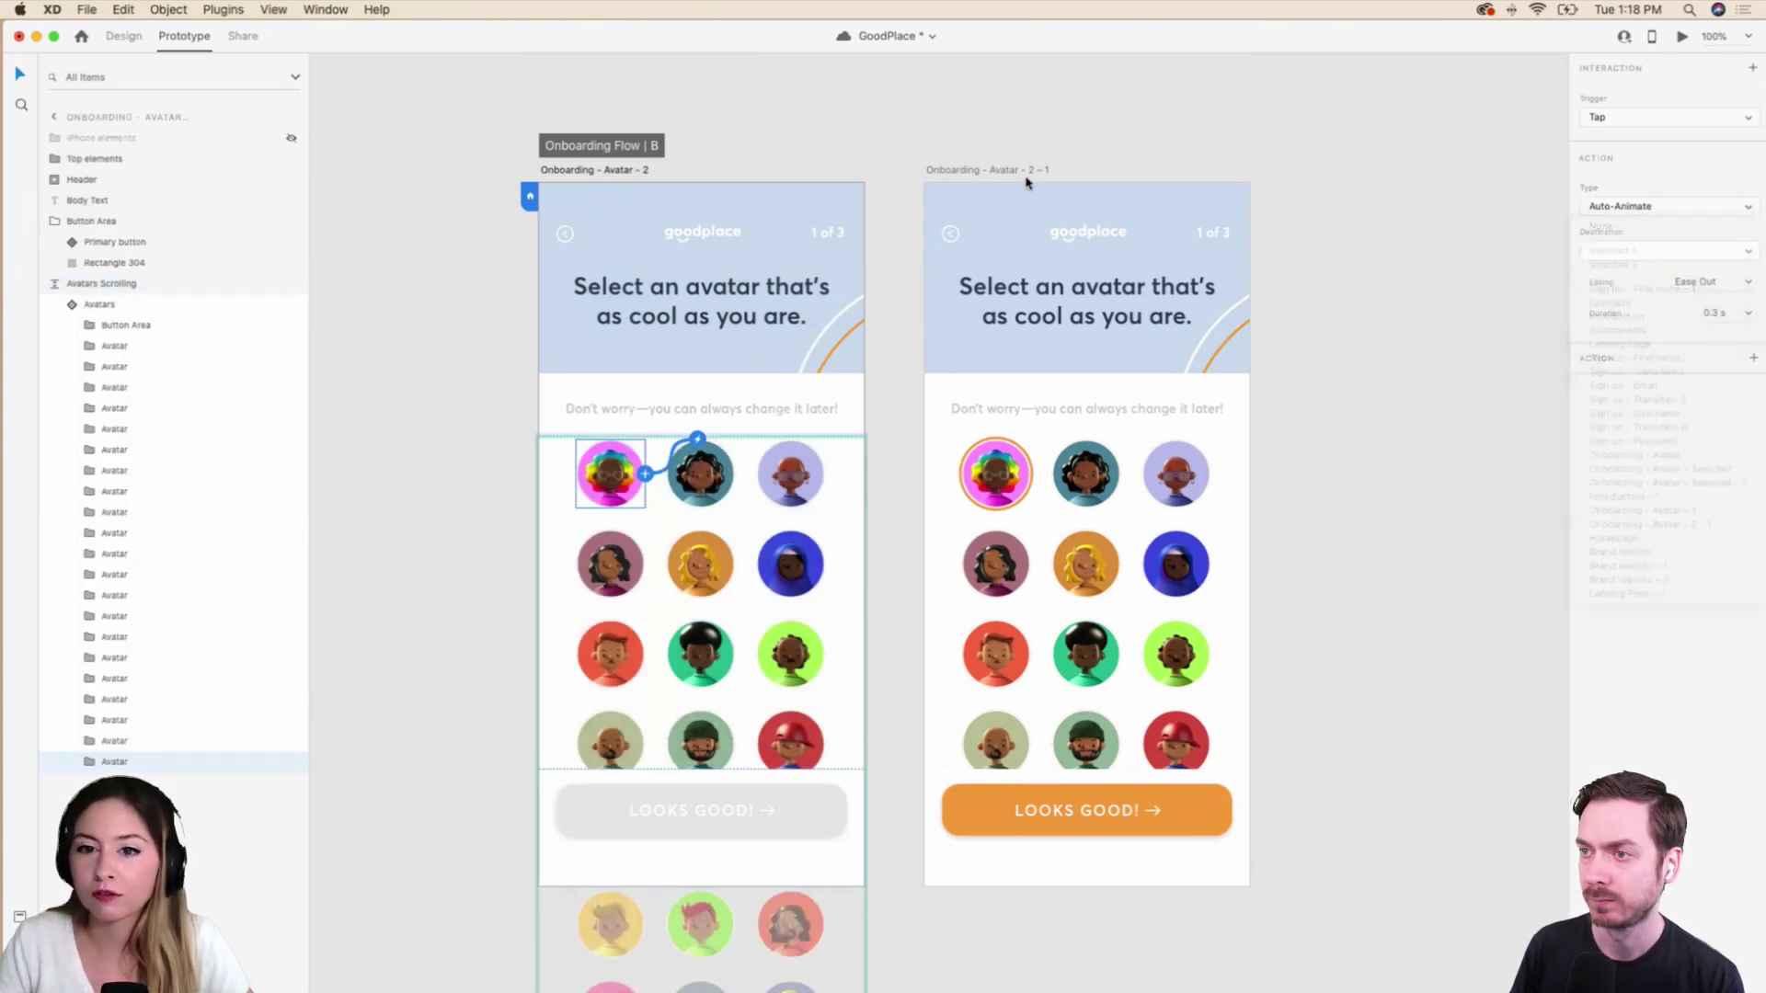
Rename the duplicated artboard "Onboarding - Avatar - Selected 1" and the original Onboarding Flow | B artboard "Onboarding - Avatar".
double_click(1030, 171)
drag(1029, 172, 1115, 172)
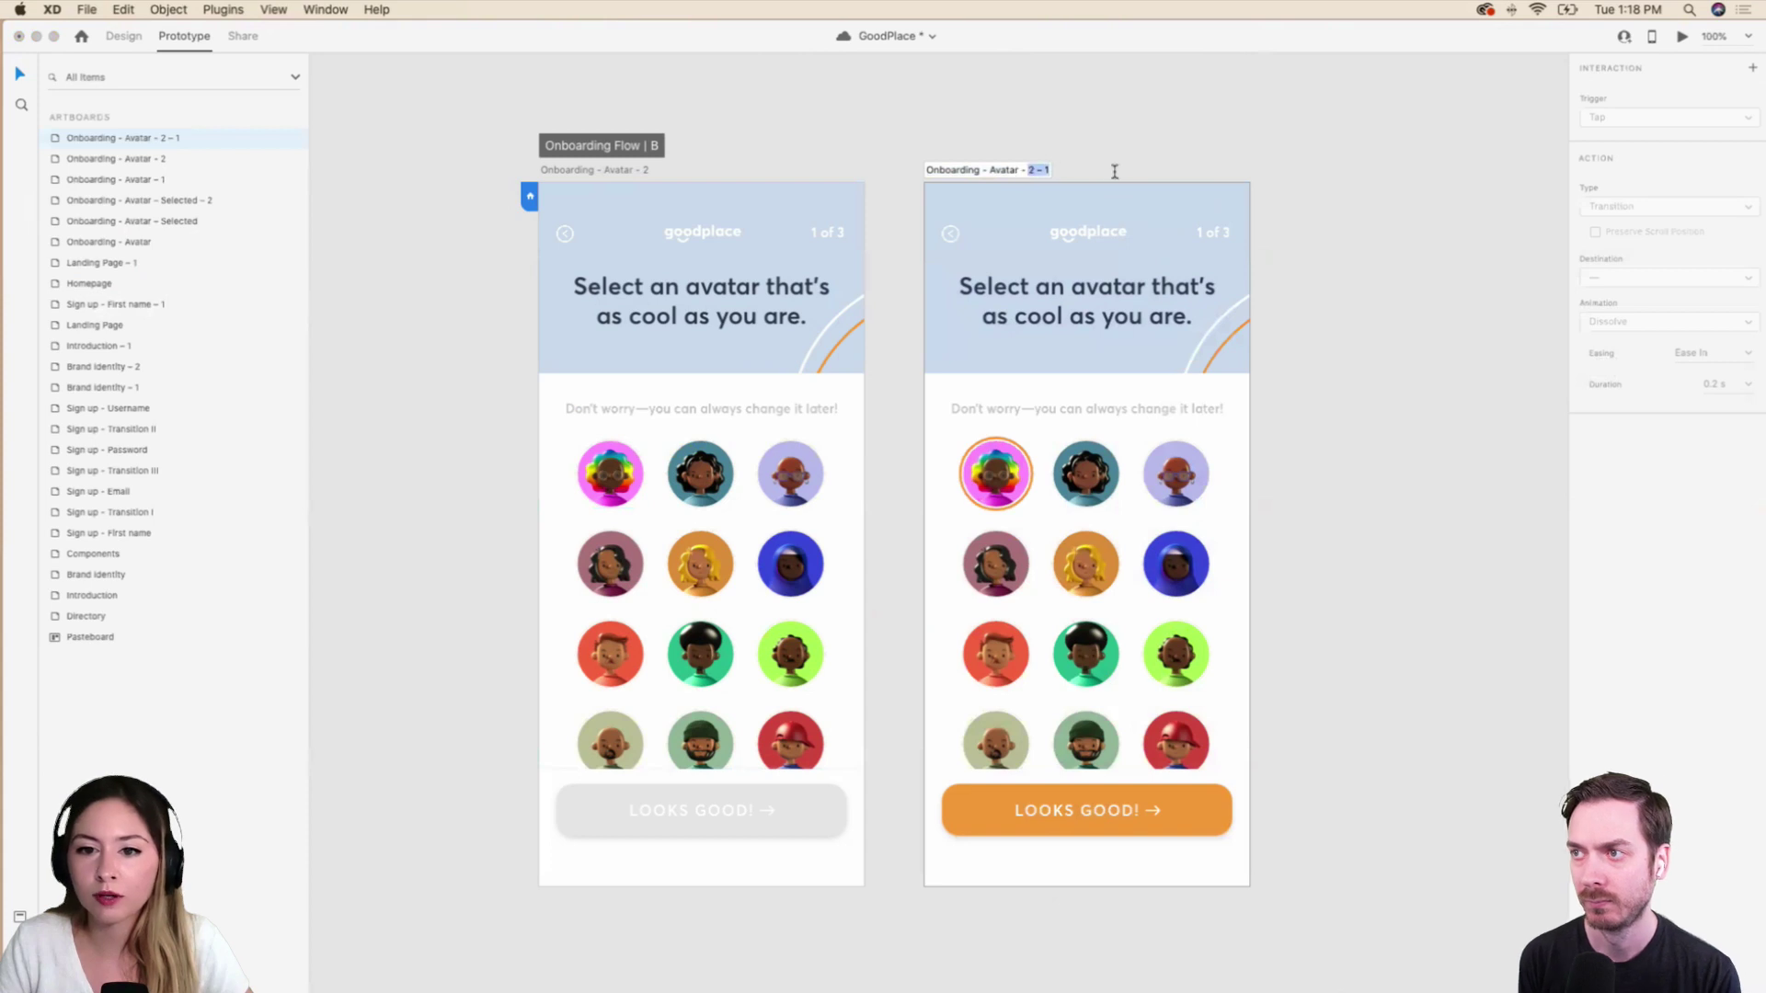
text(S)
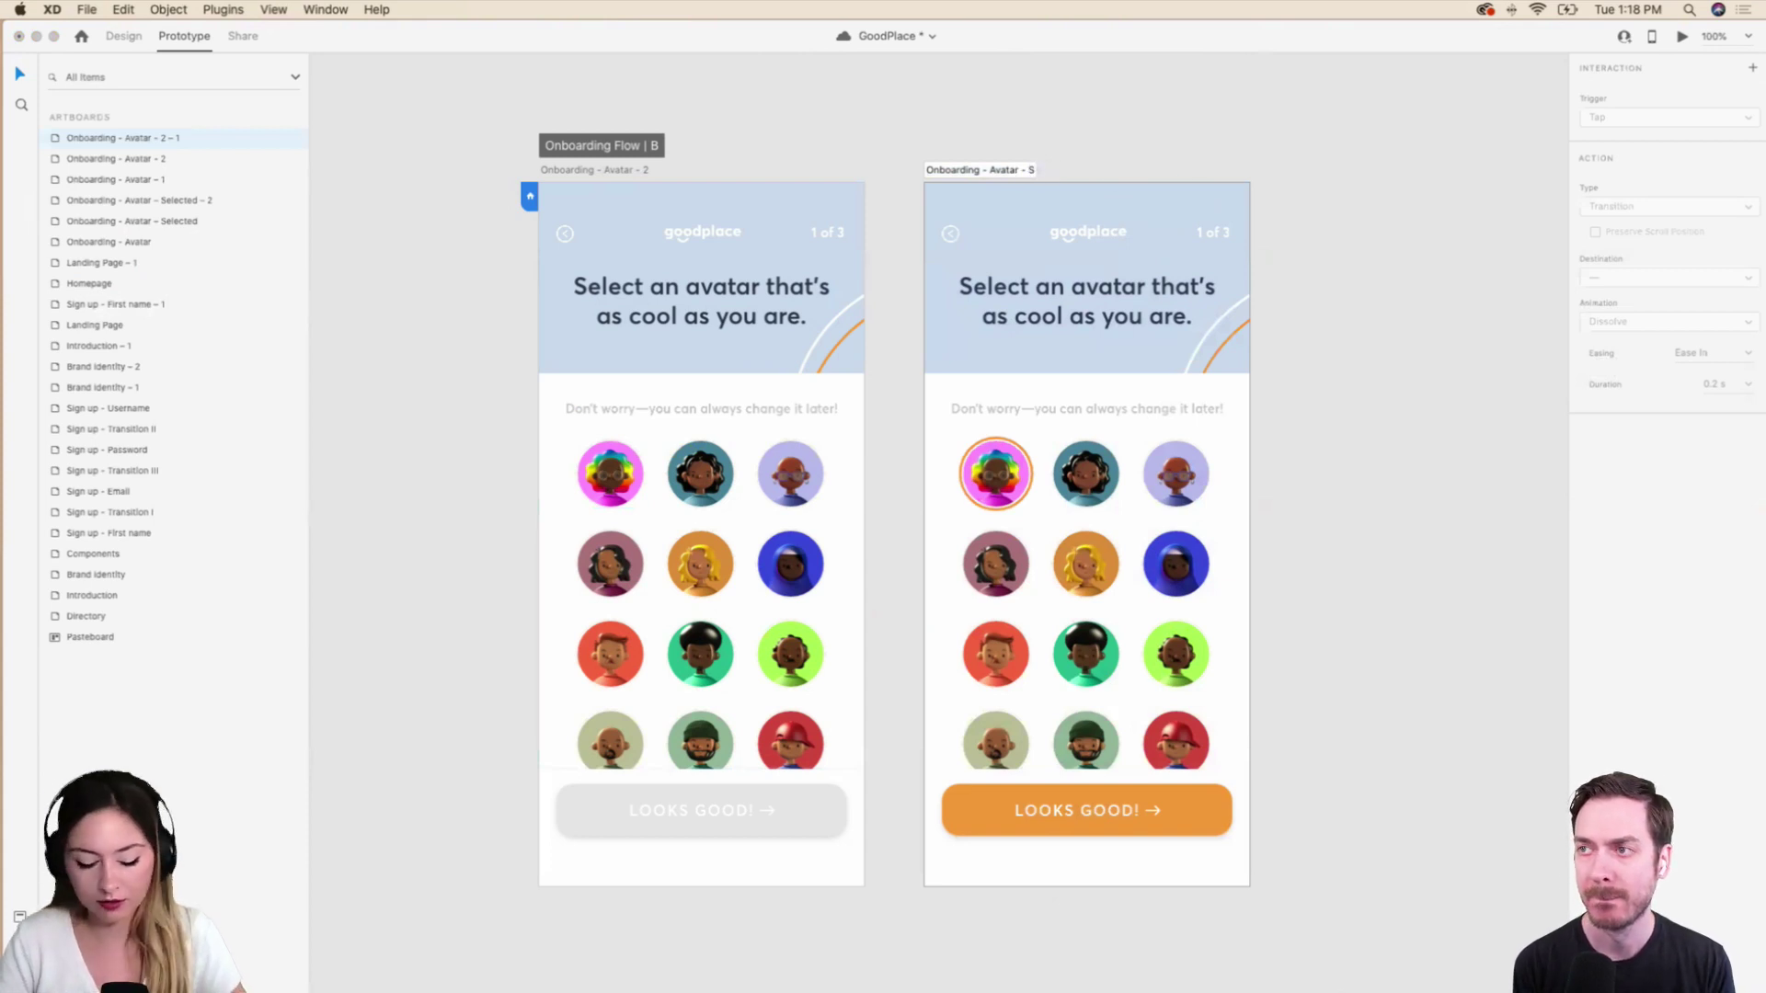
text(elected 1)
key(Return)
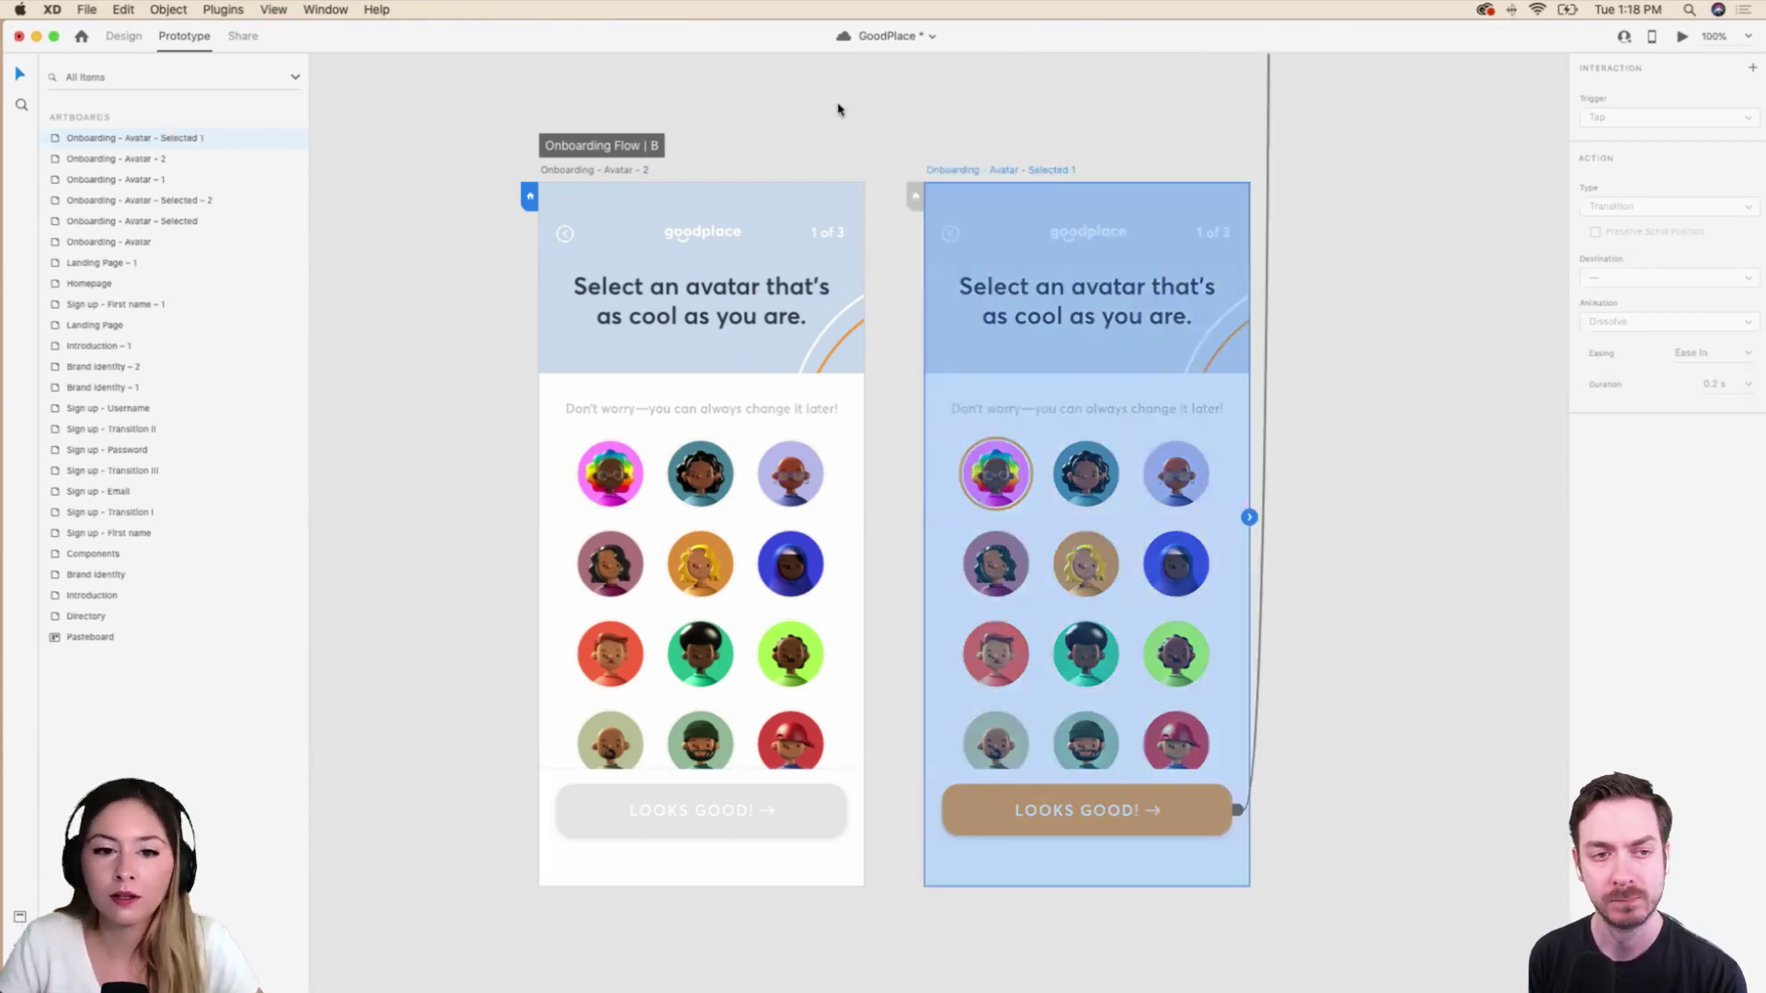
click(646, 172)
double_click(647, 170)
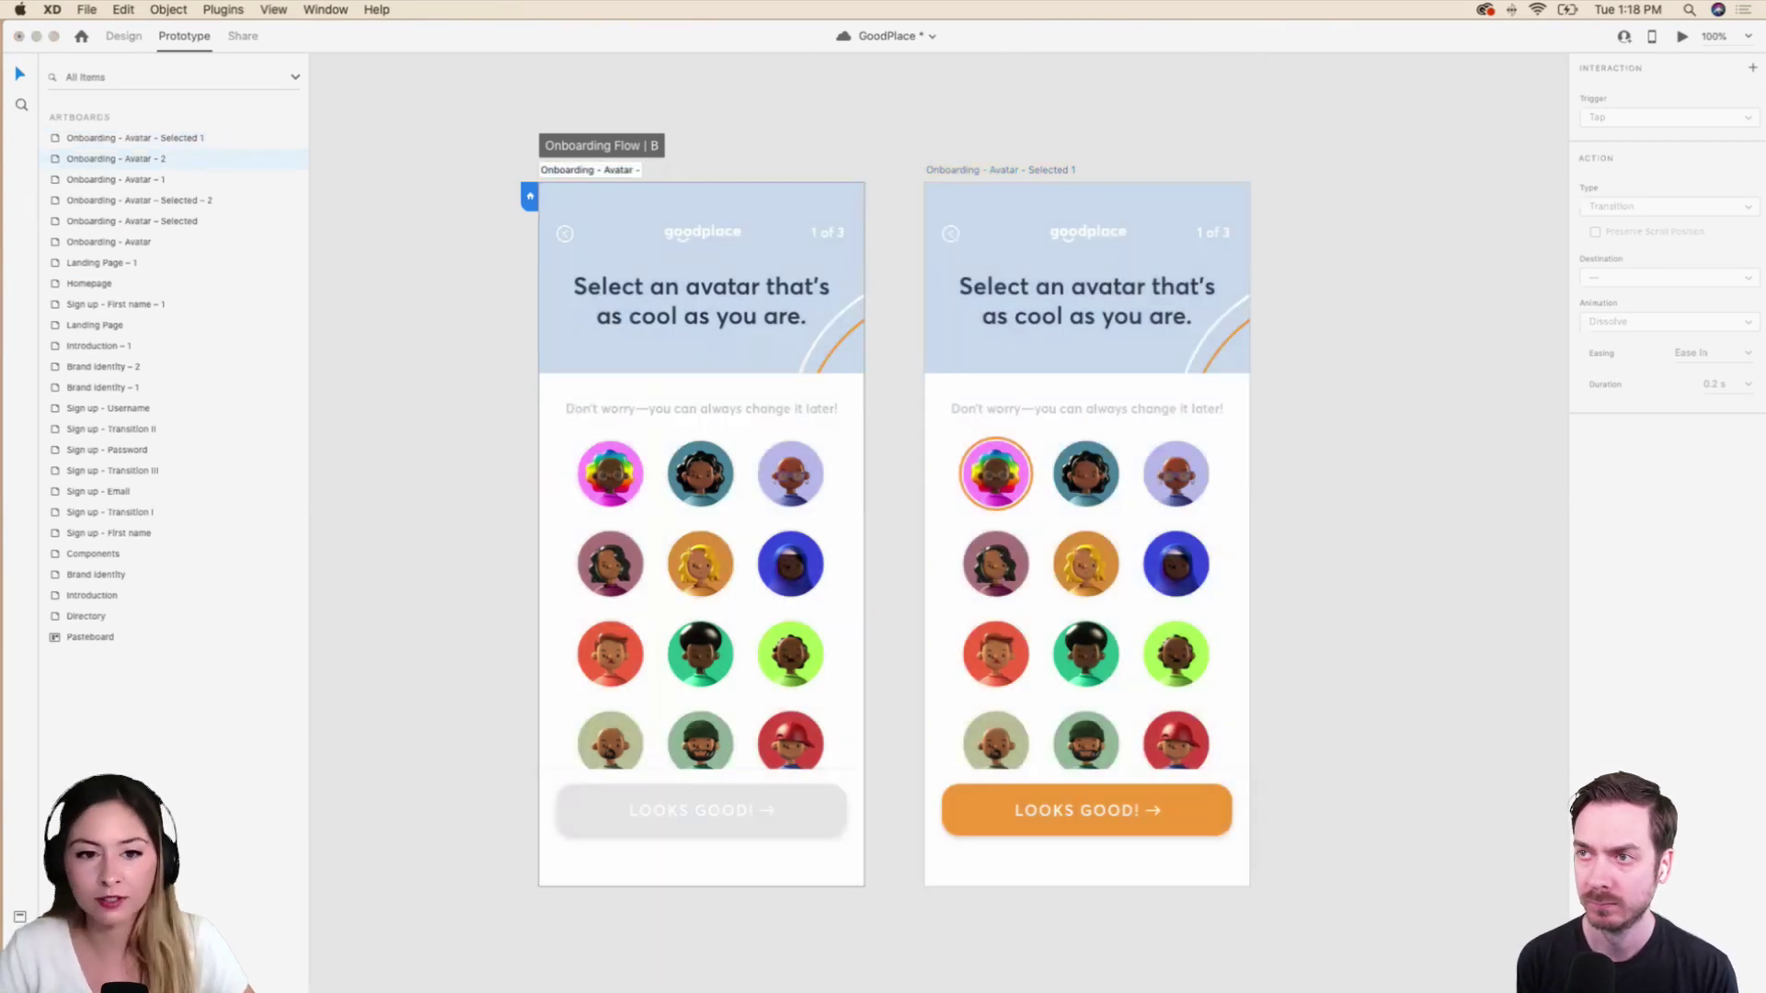
key(Return)
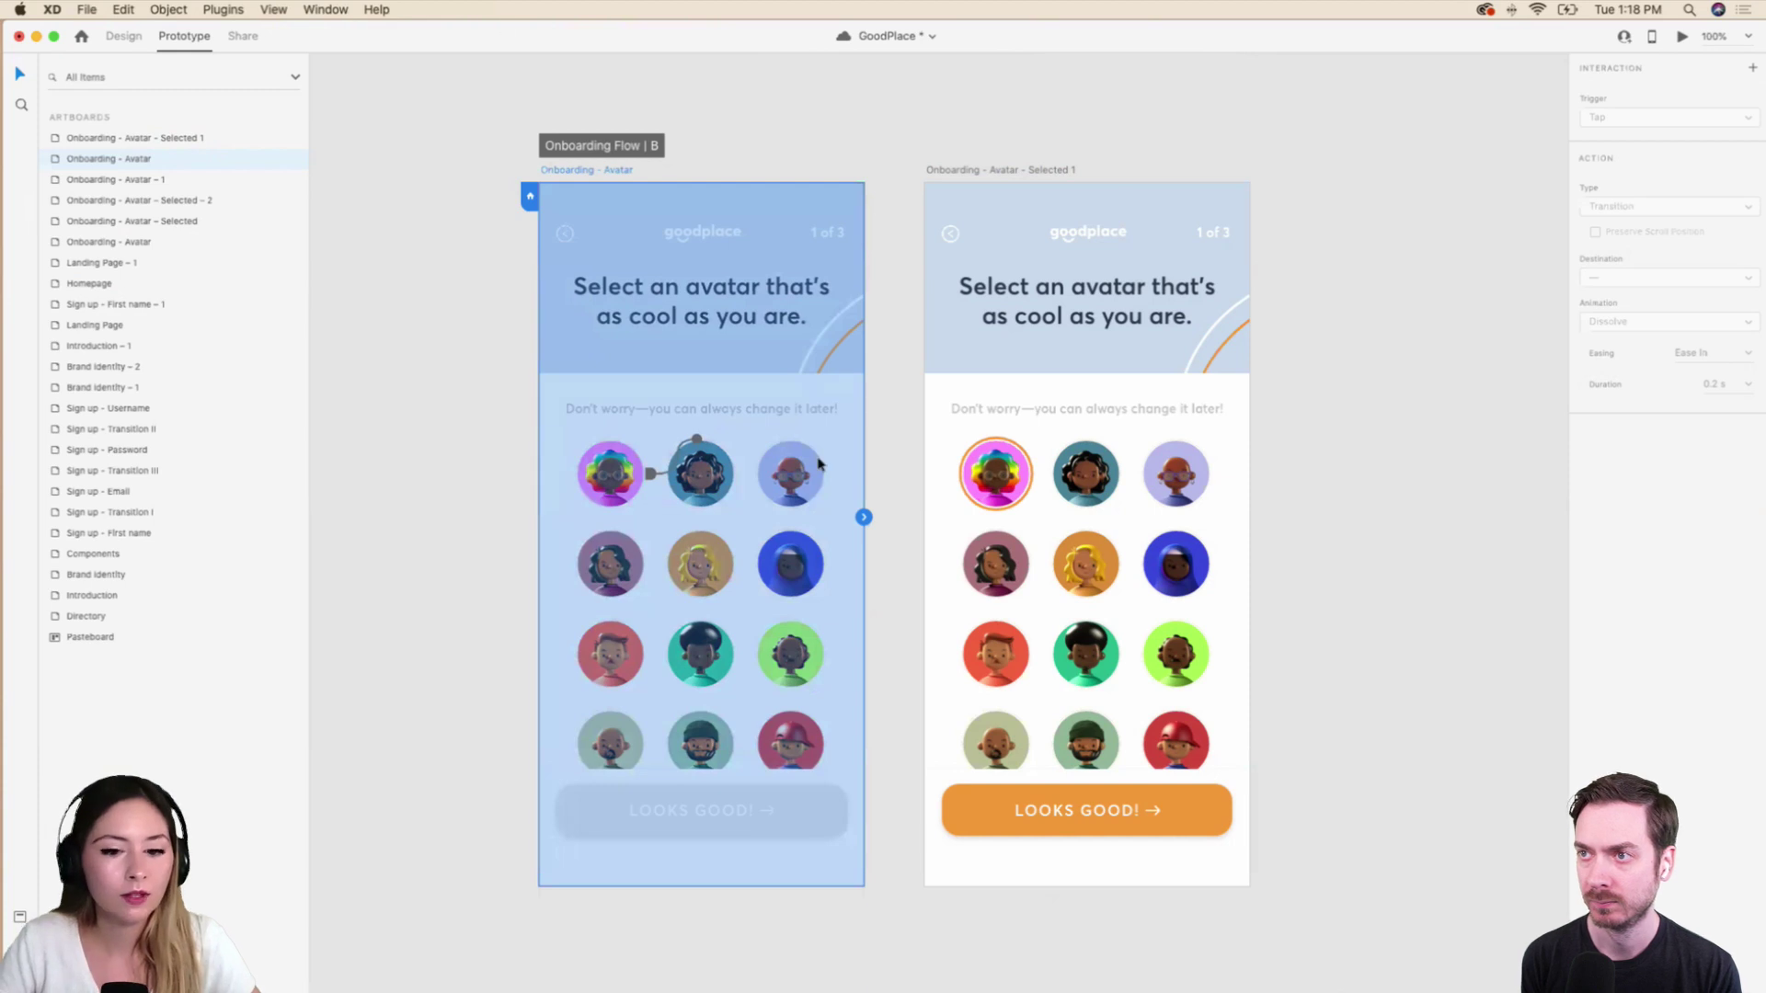
Make tapping the first avatar on the Onboarding - Avatar artboard auto-animate to the Onboarding - Avatar - Selected 1 artboard.
double_click(611, 473)
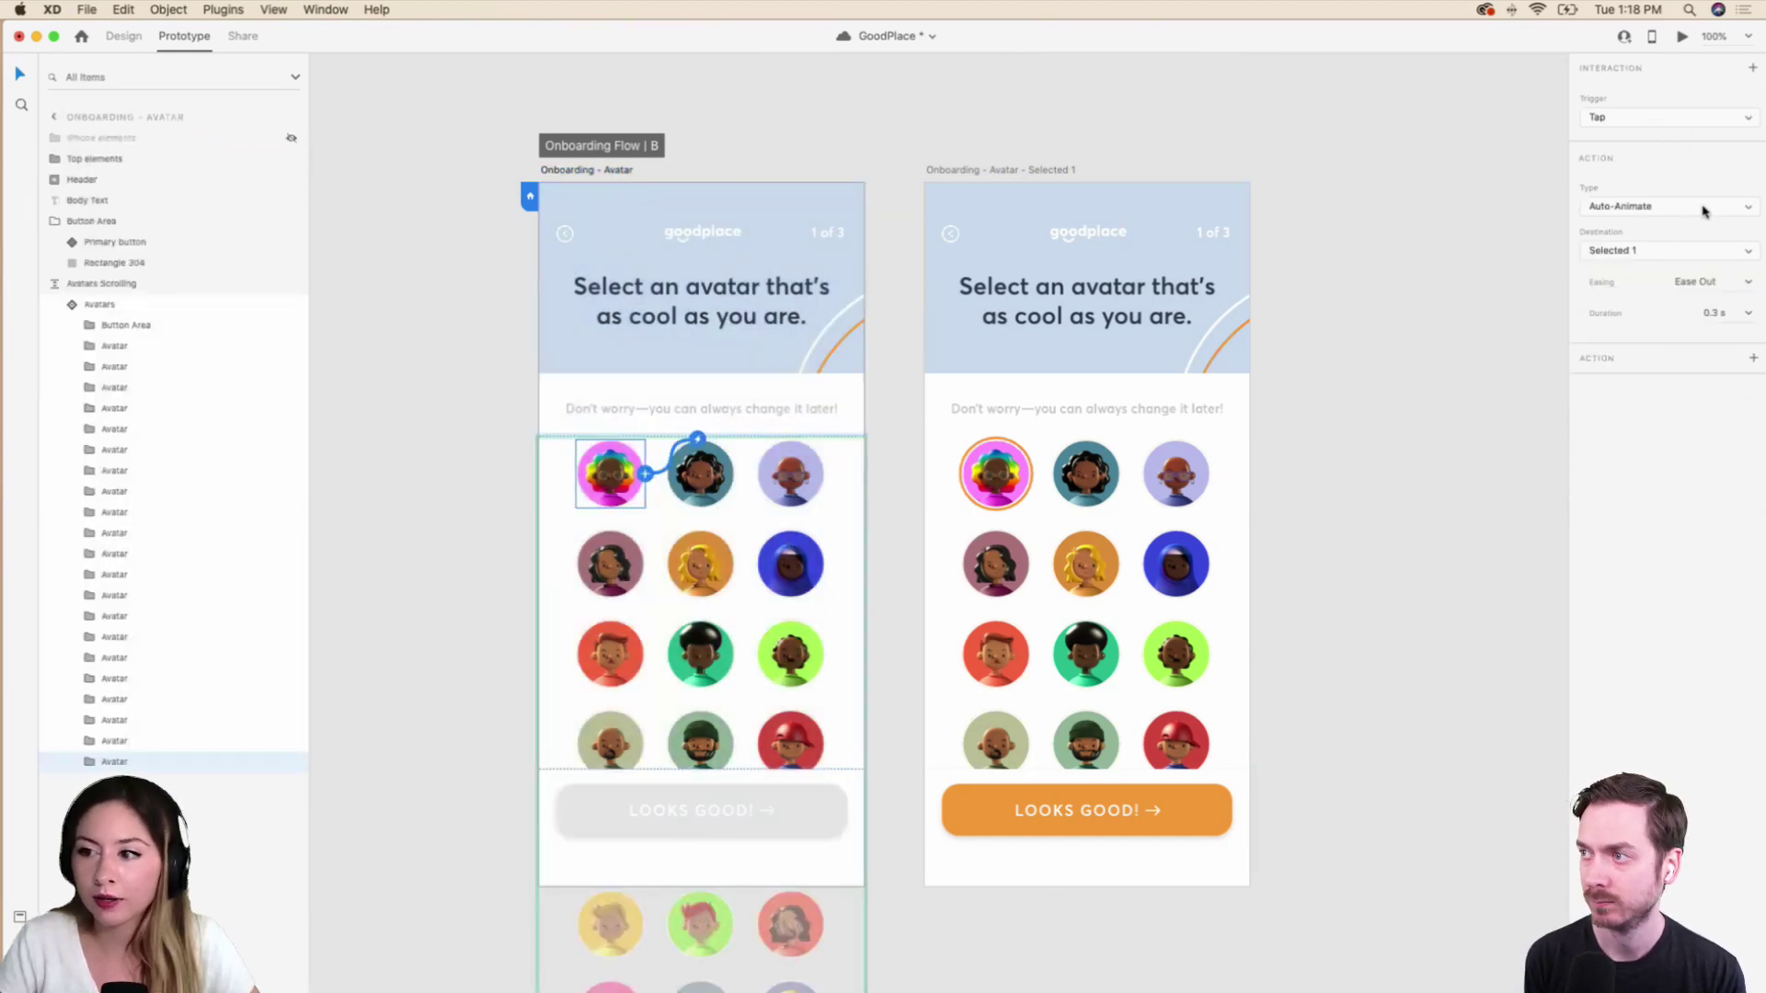
click(1694, 256)
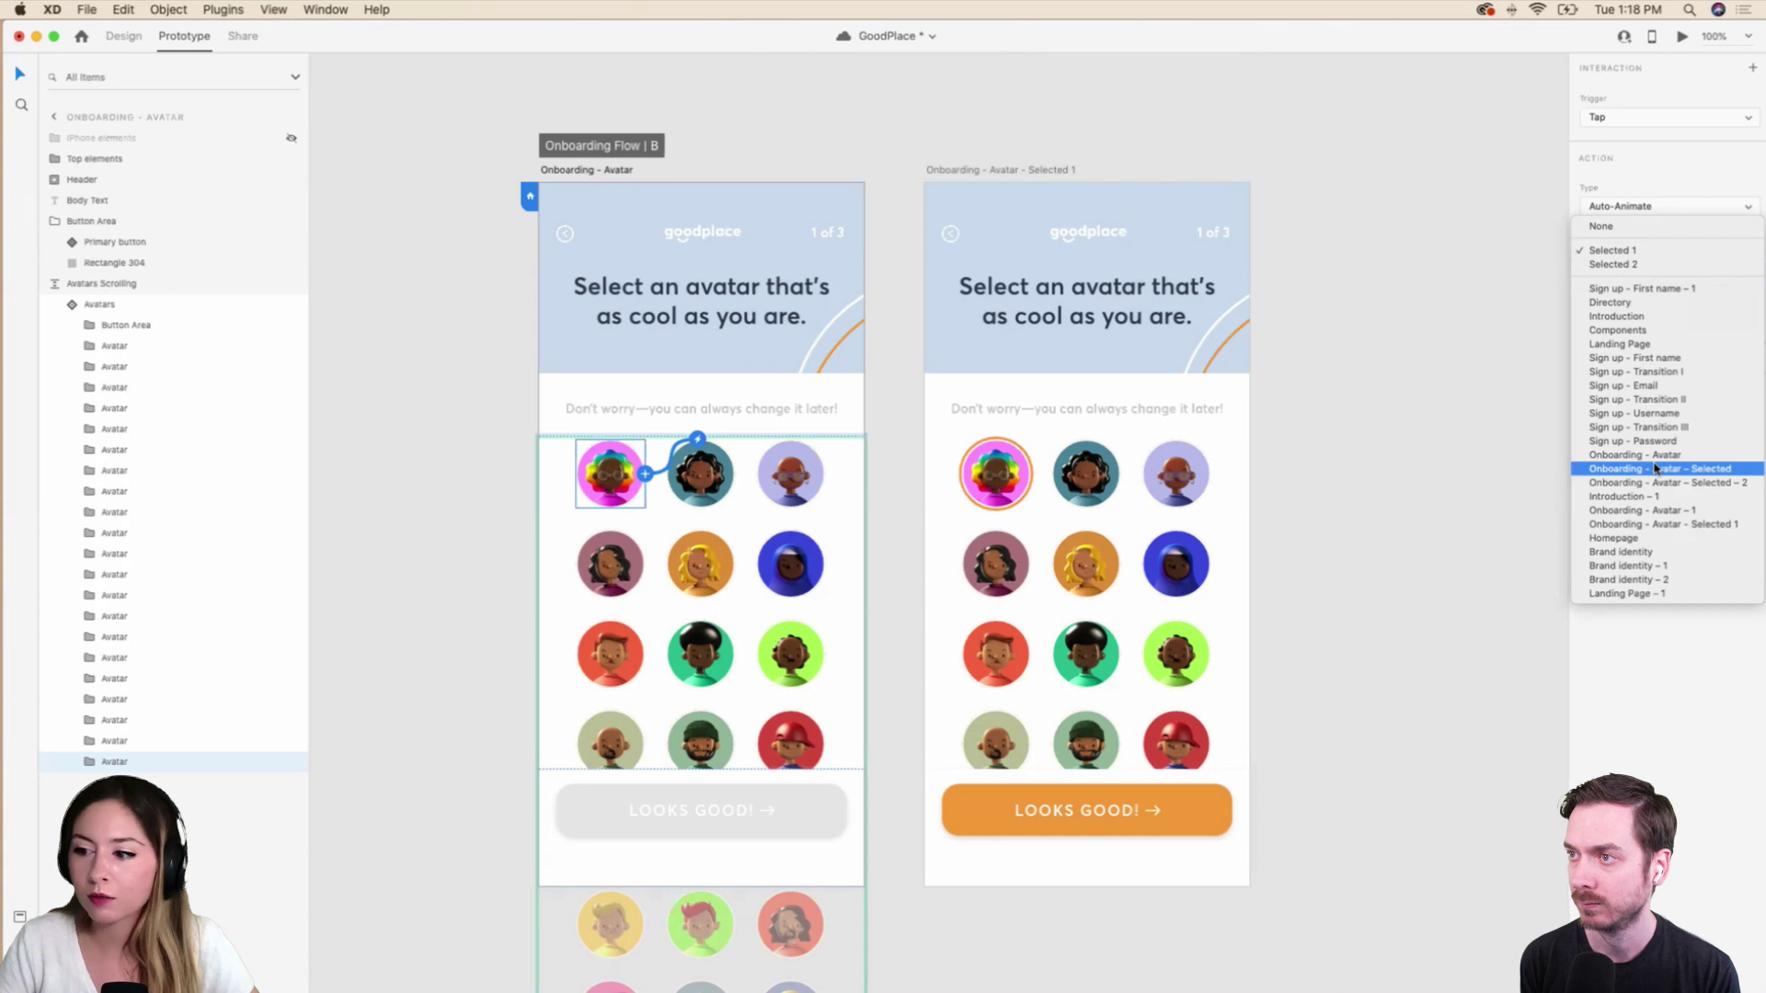
click(1703, 709)
click(1652, 206)
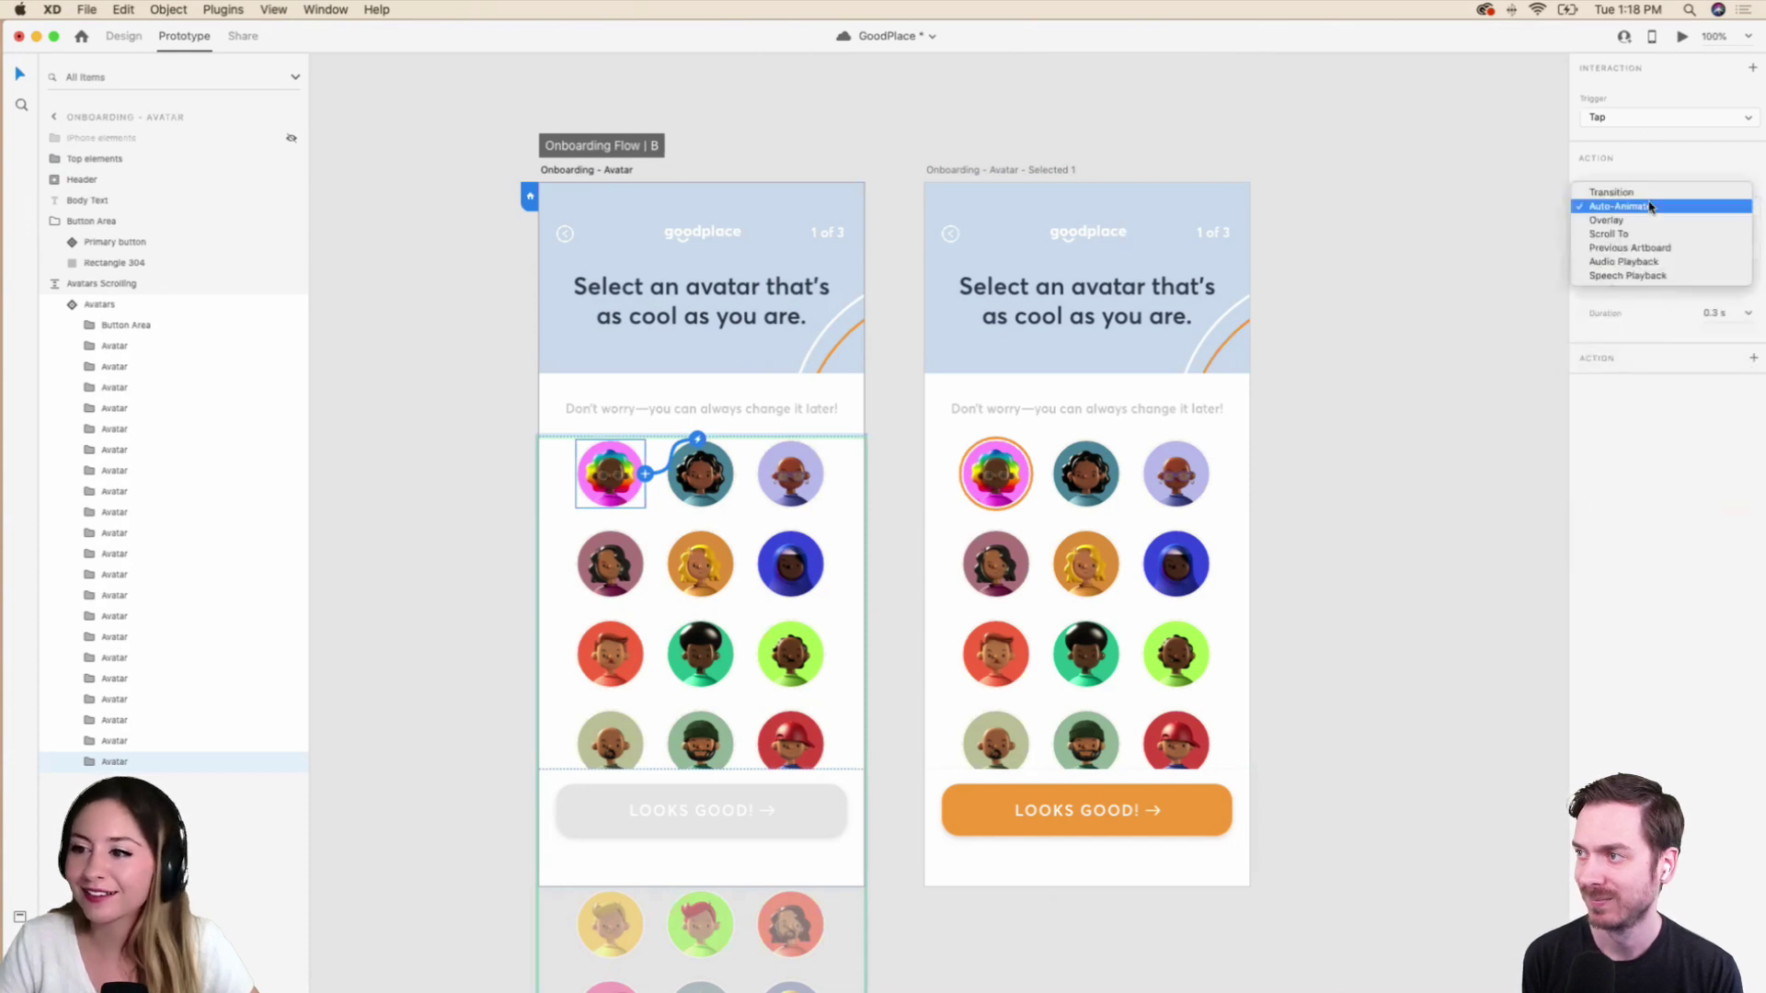
click(1651, 206)
click(1678, 259)
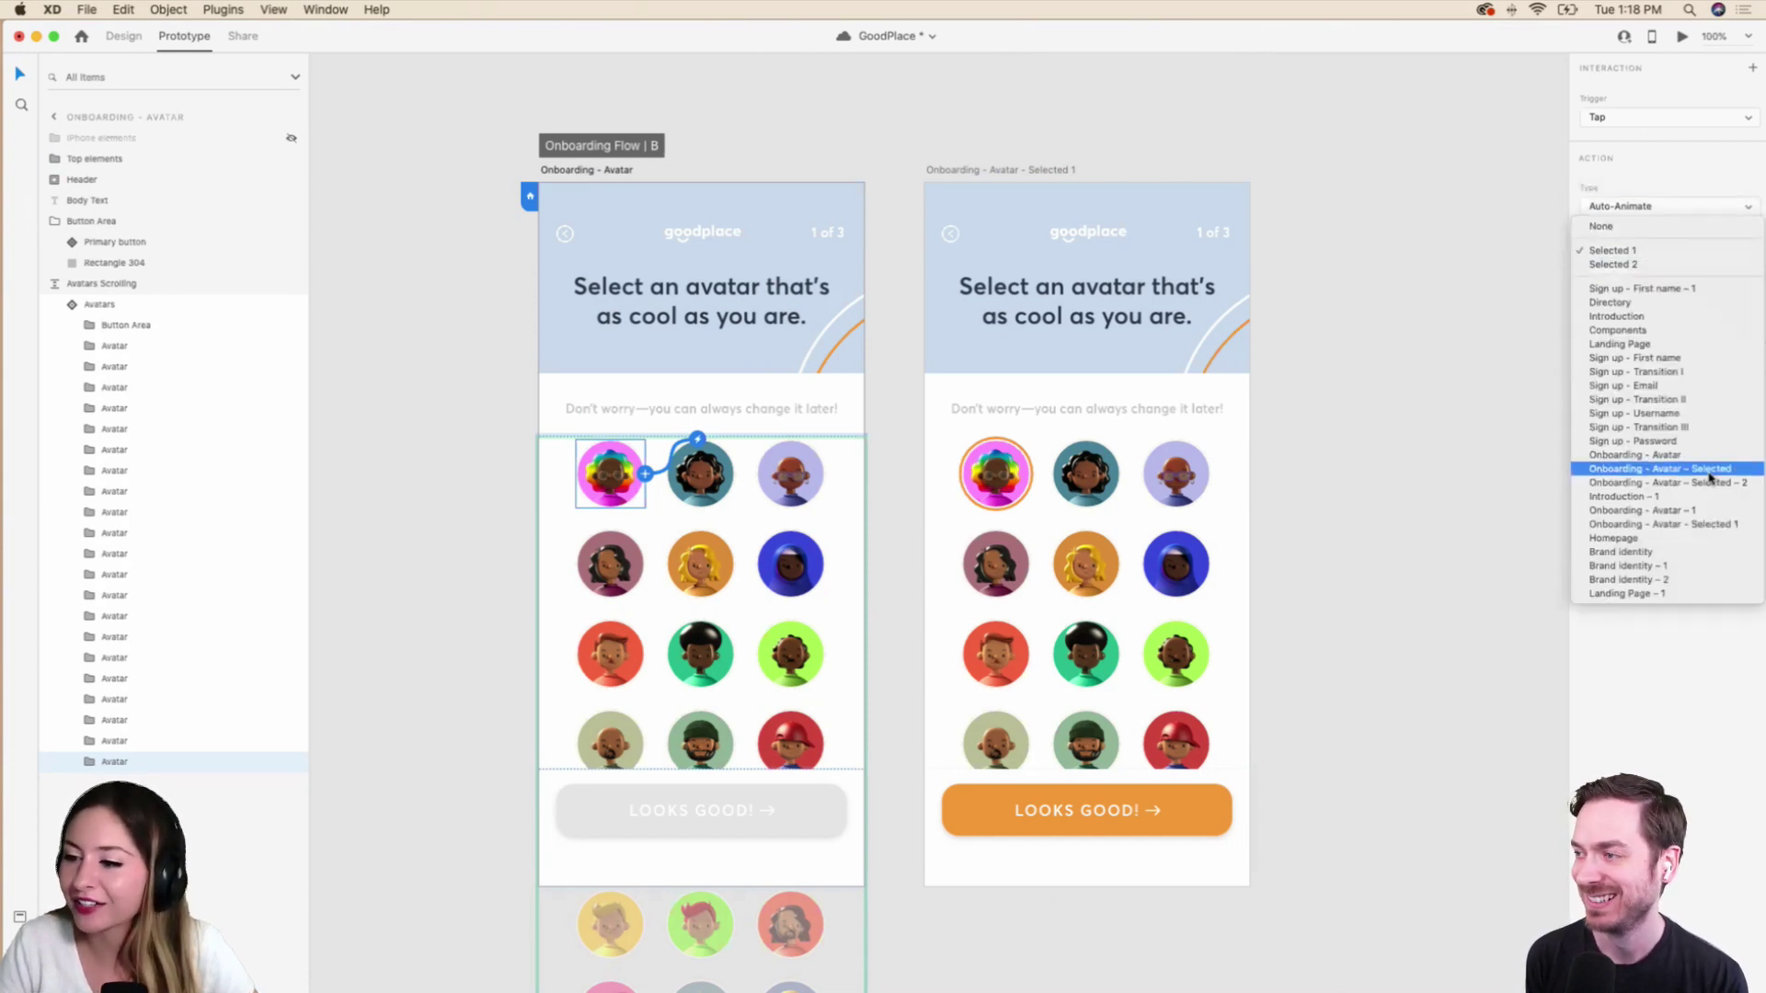
click(1727, 527)
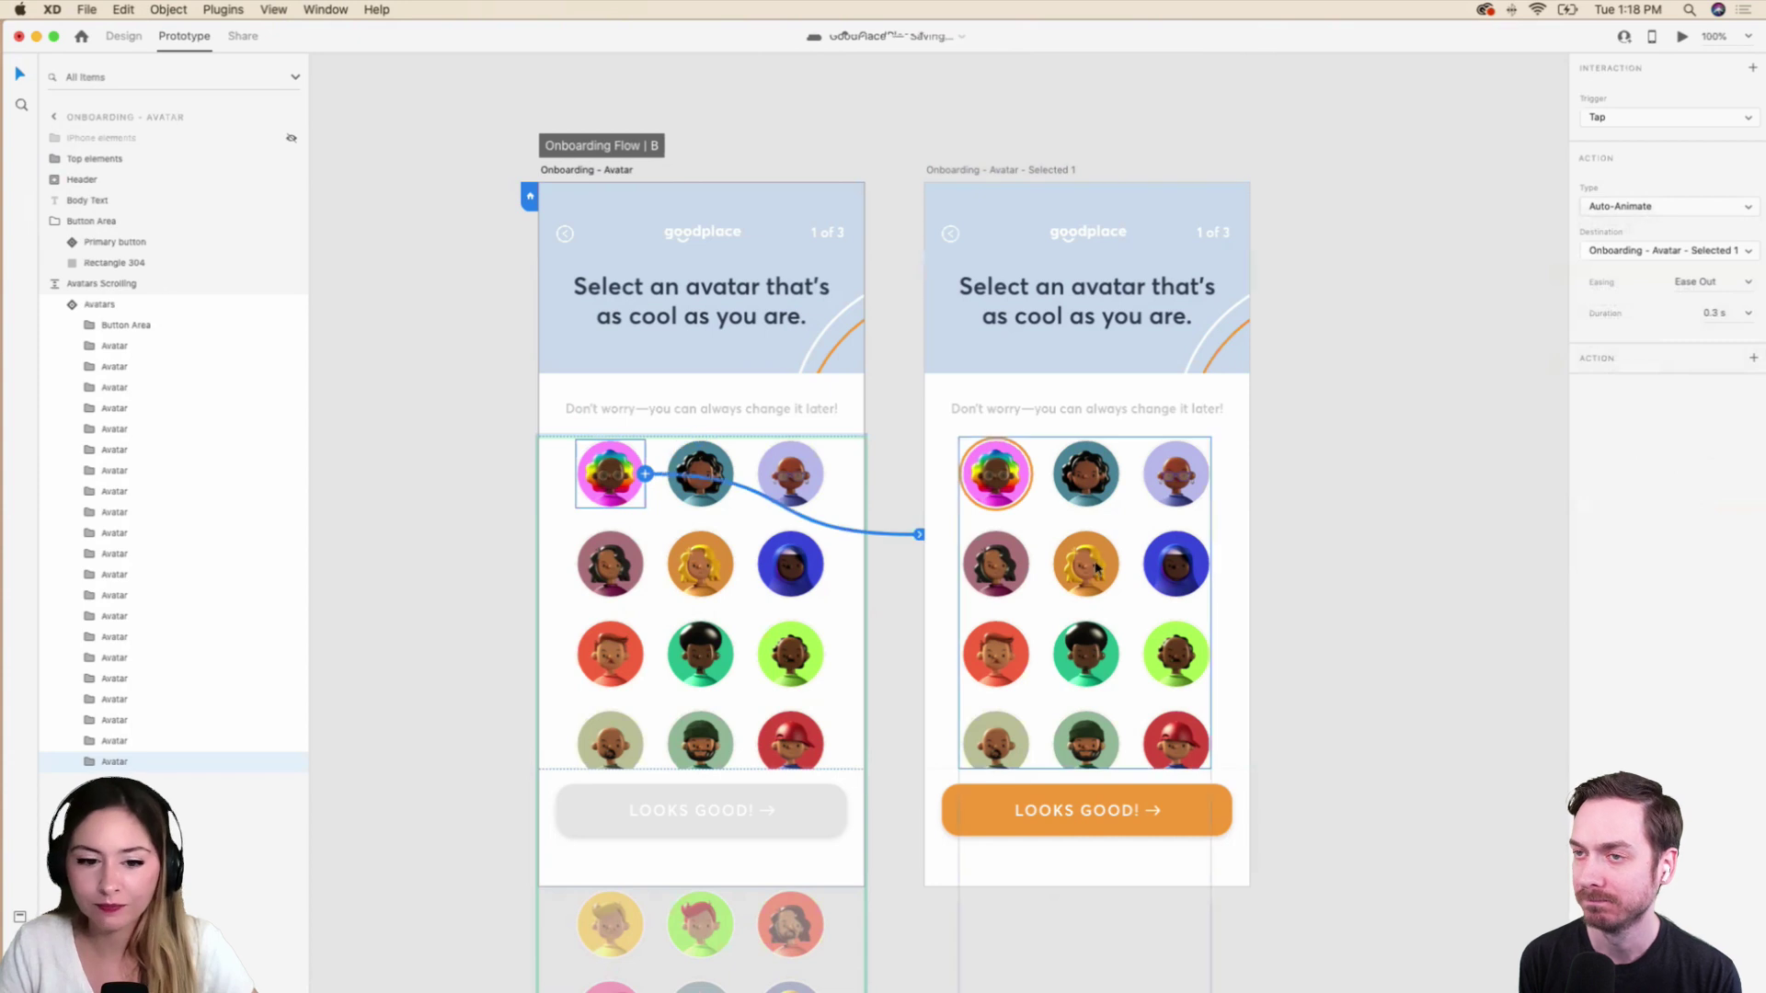
Preview Onboarding Flow | B, choose the first avatar to test the transition and button activation, and close the preview.
click(676, 290)
click(1681, 37)
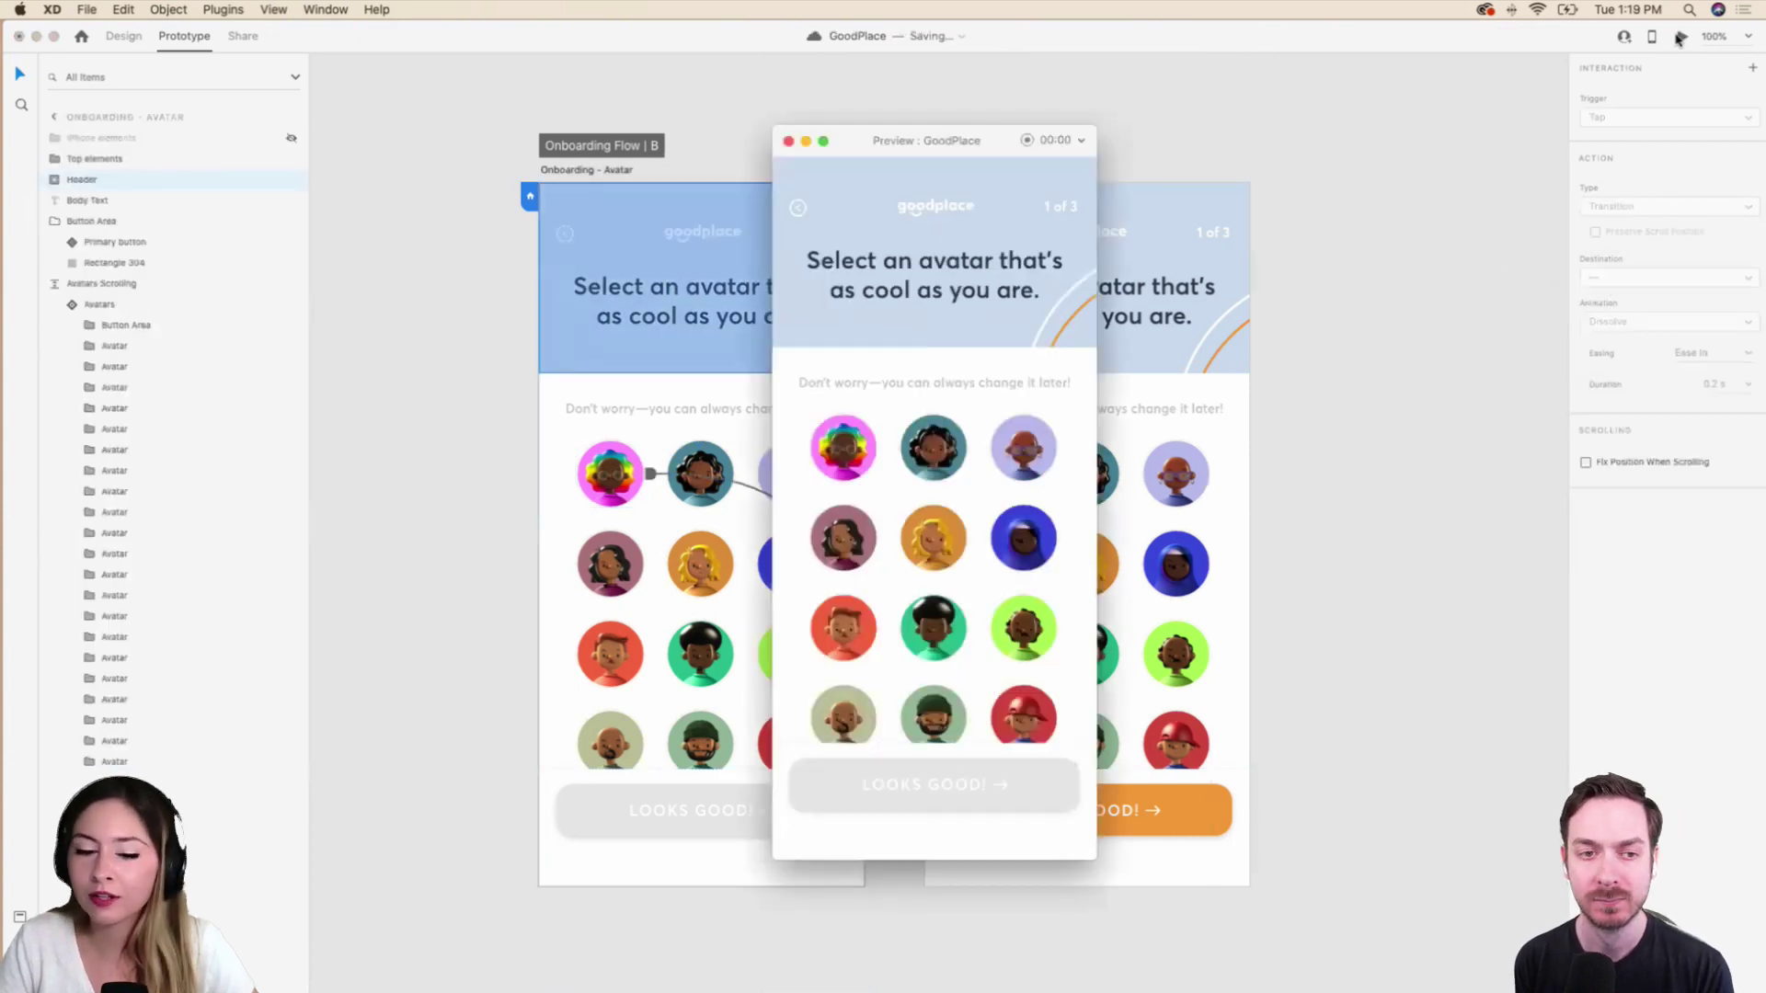
click(834, 474)
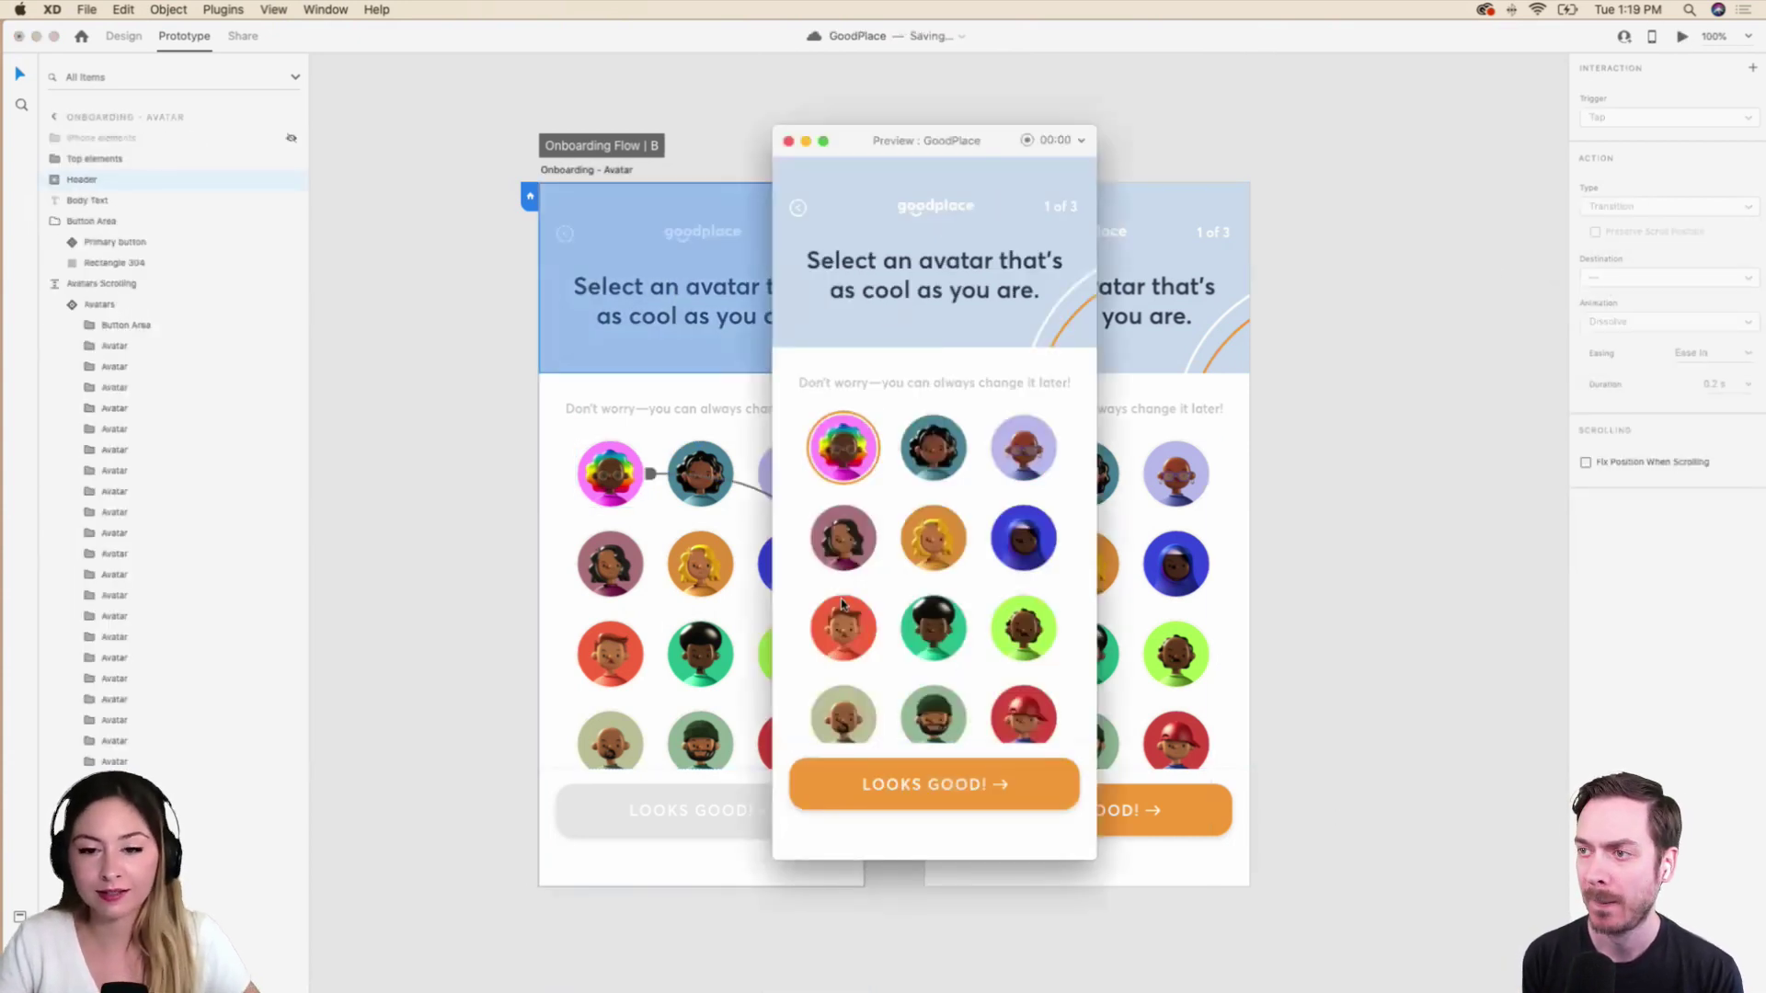
click(788, 141)
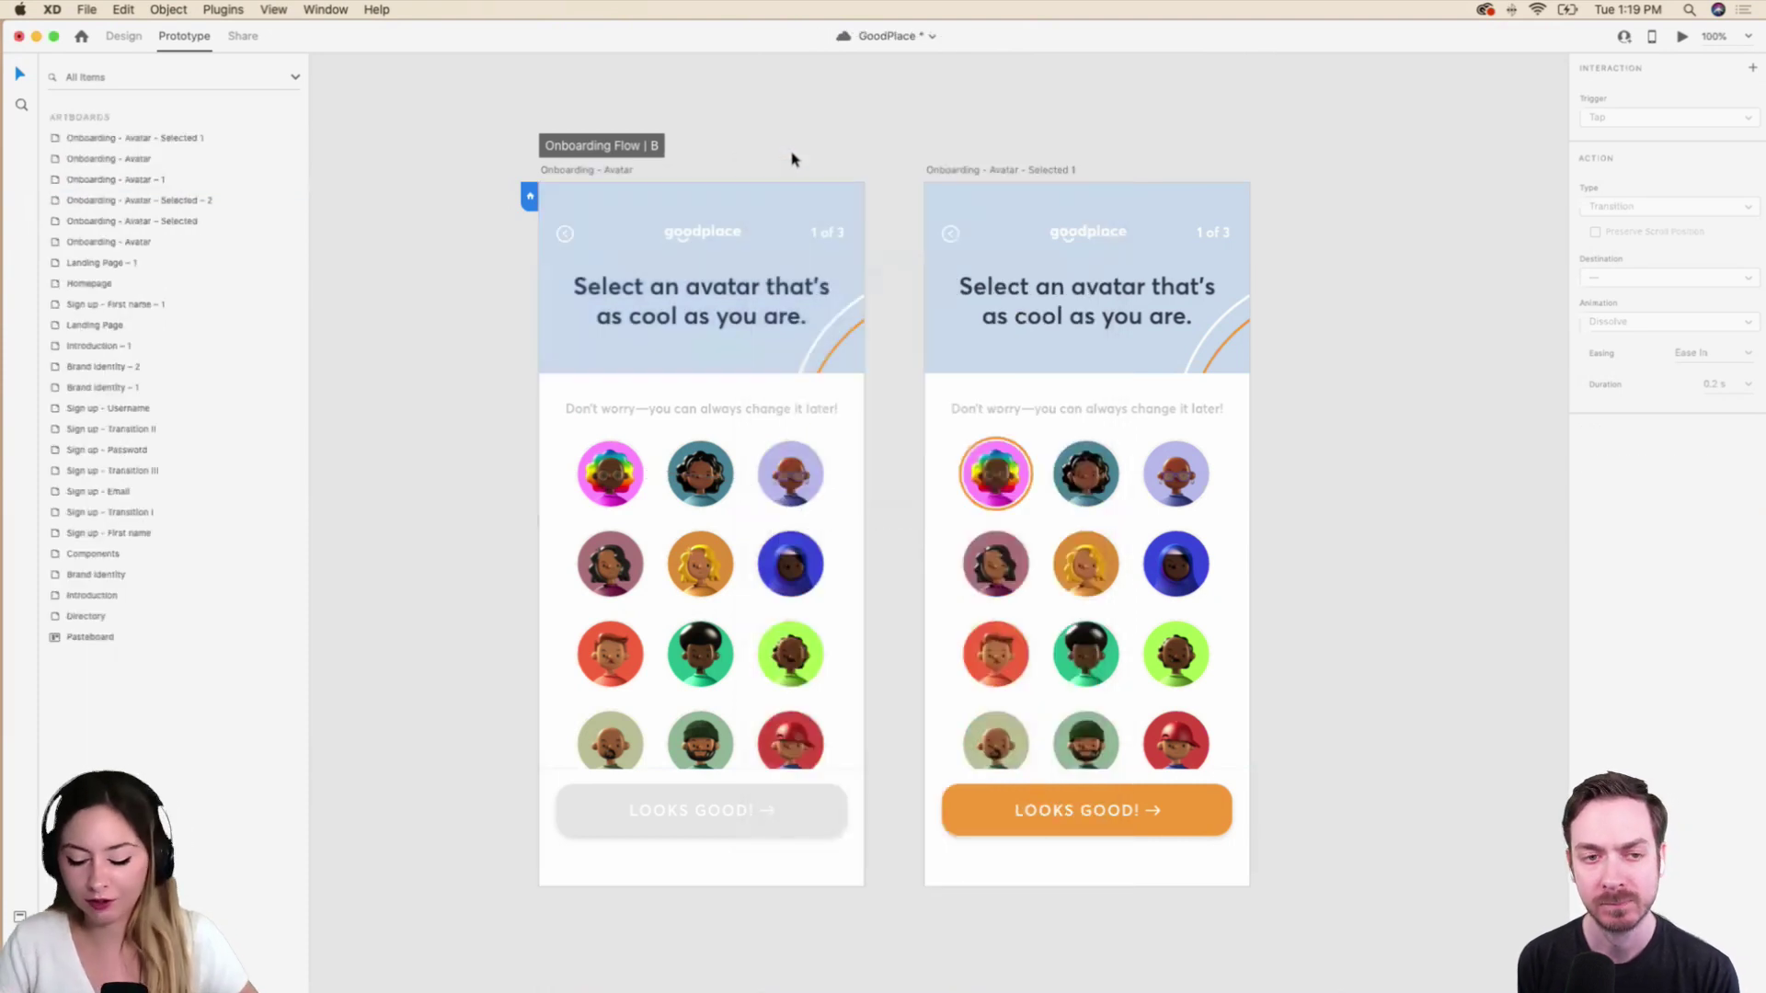
key(super+minus)
key(super+minus)
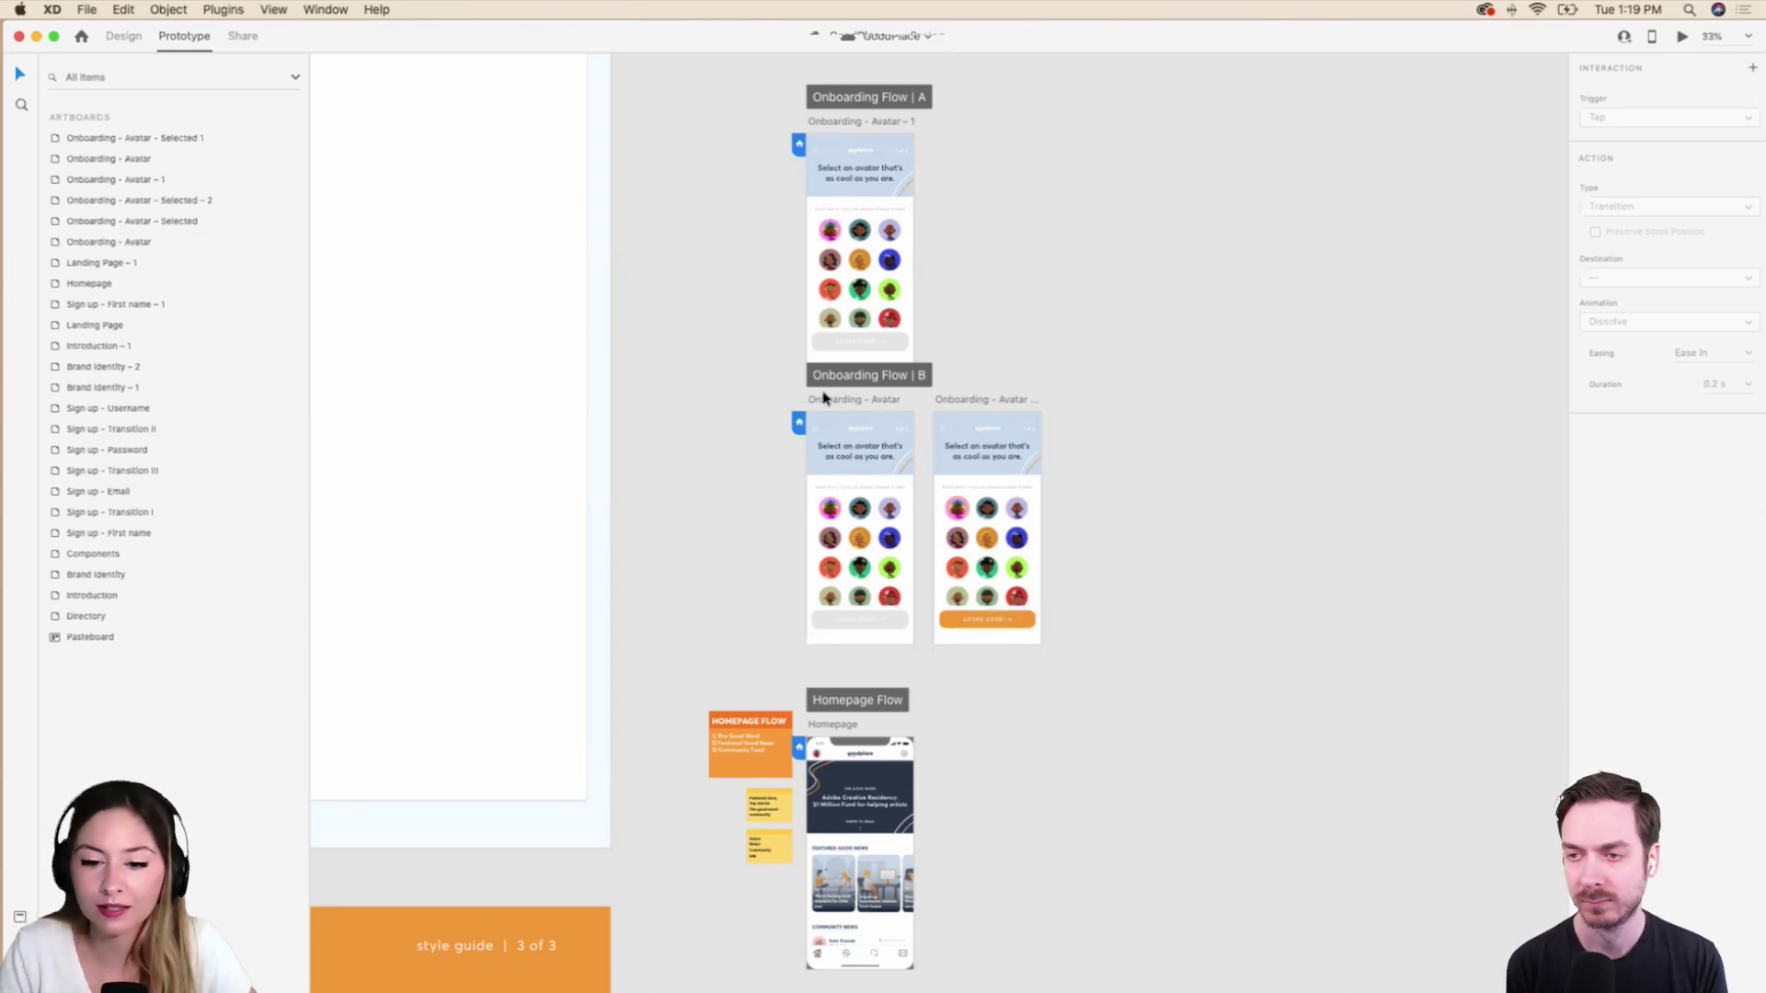
scroll(1159, 570, up, 1)
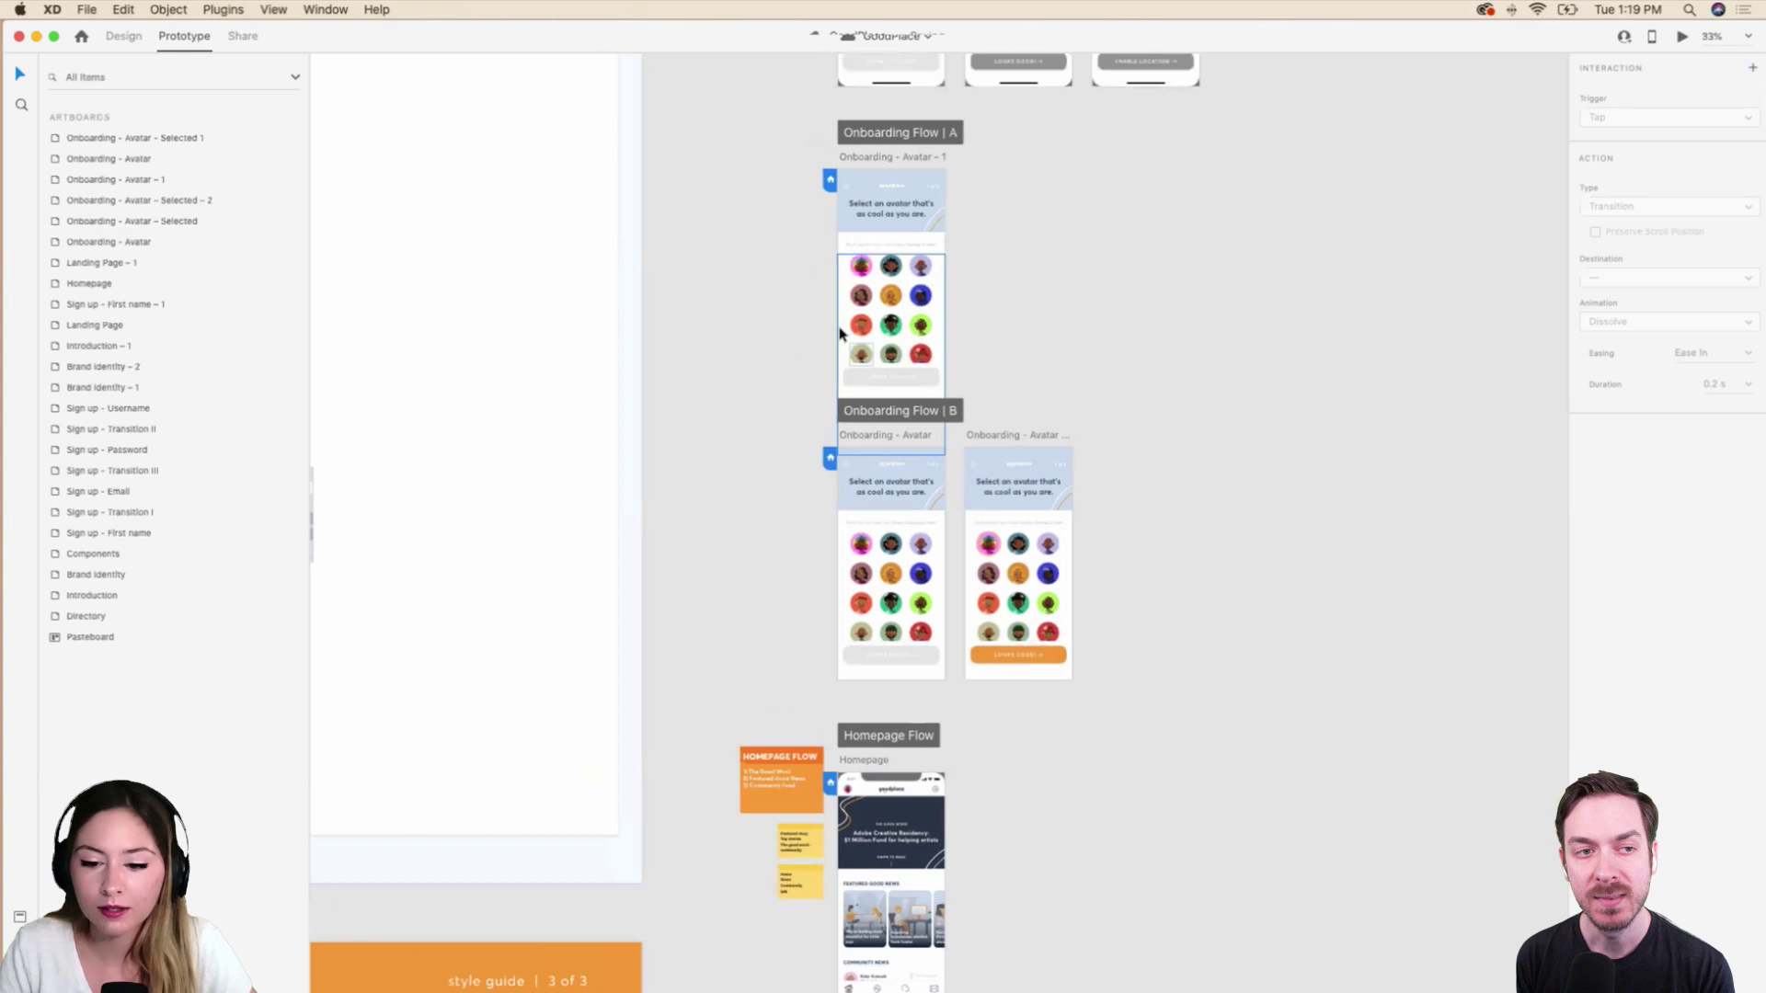
click(924, 564)
click(1337, 257)
scroll(1196, 263, up, 5)
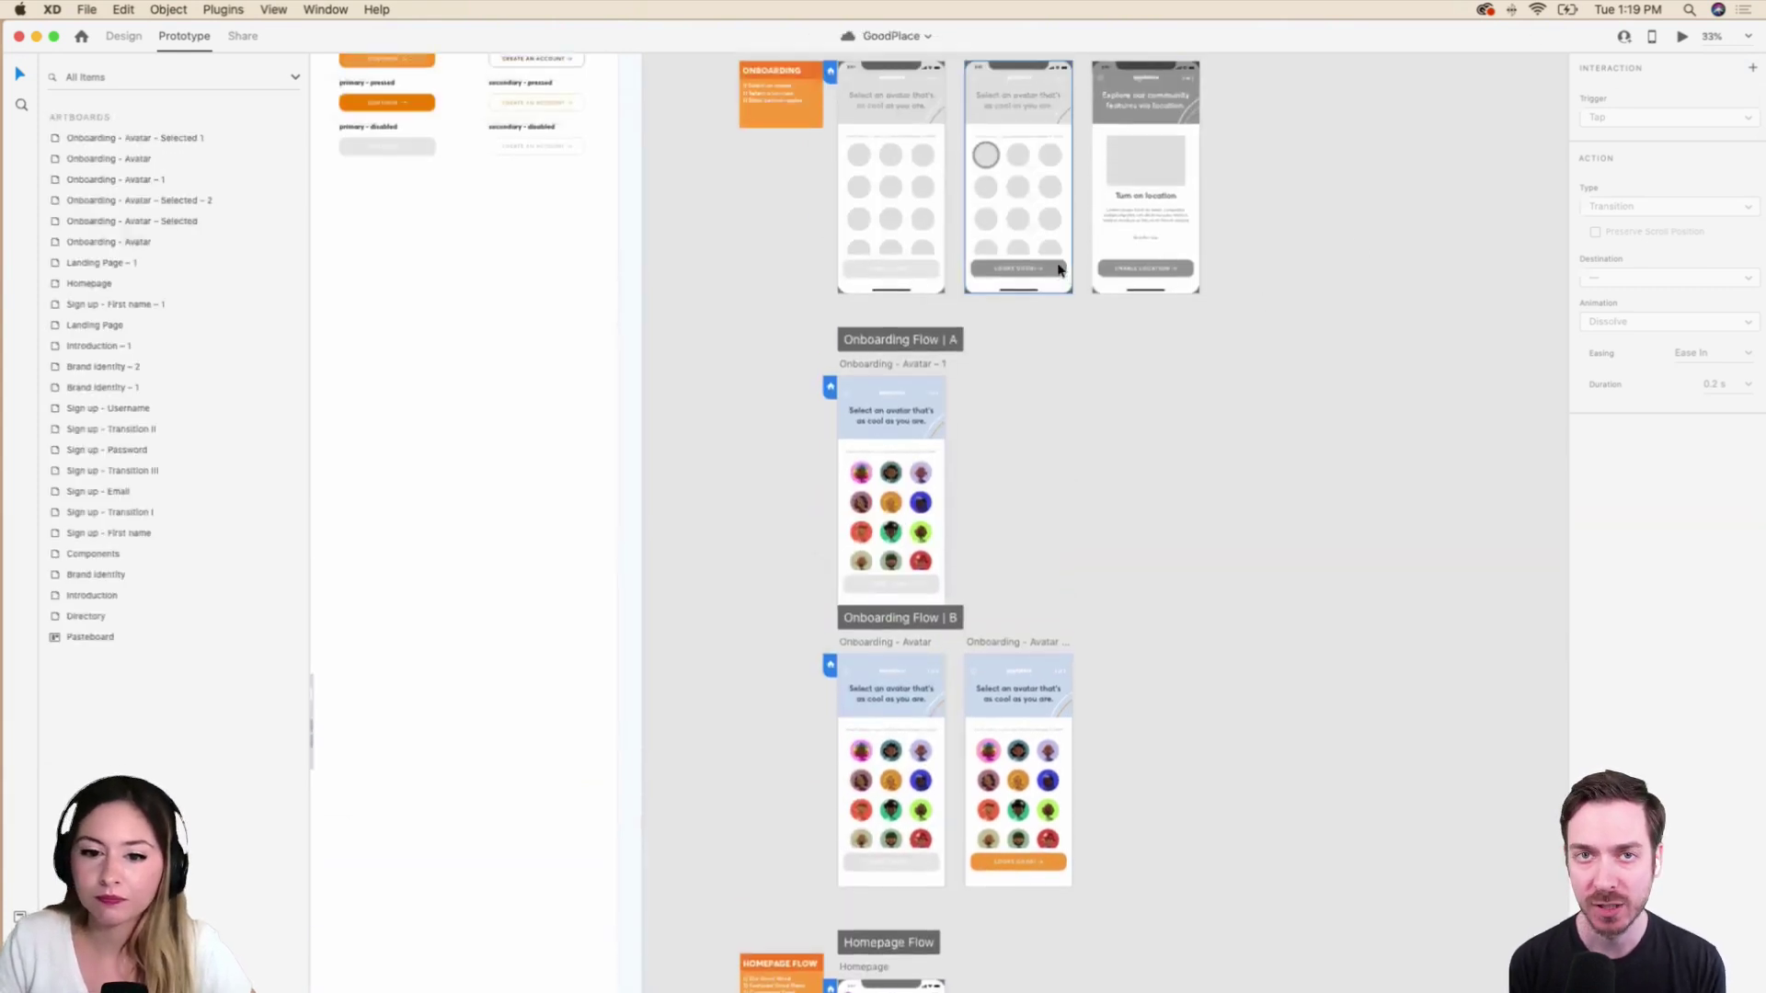
scroll(1058, 270, up, 2)
scroll(1161, 393, up, 2)
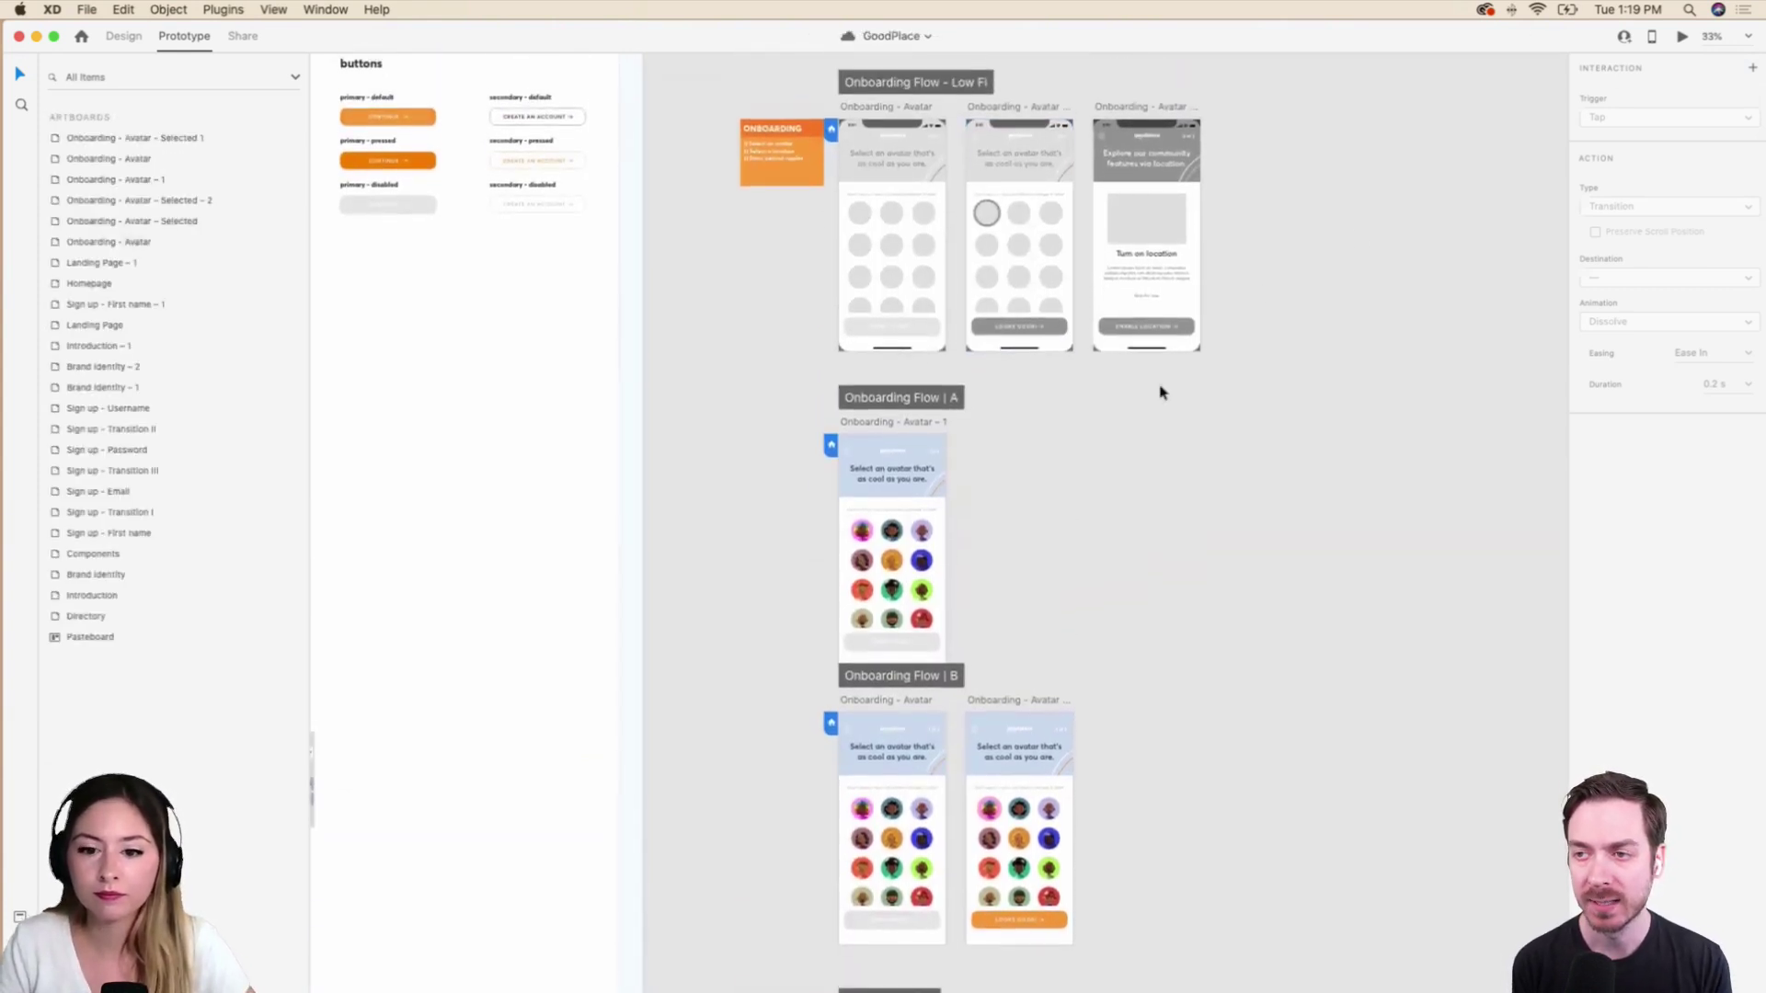
scroll(1161, 393, right, 3)
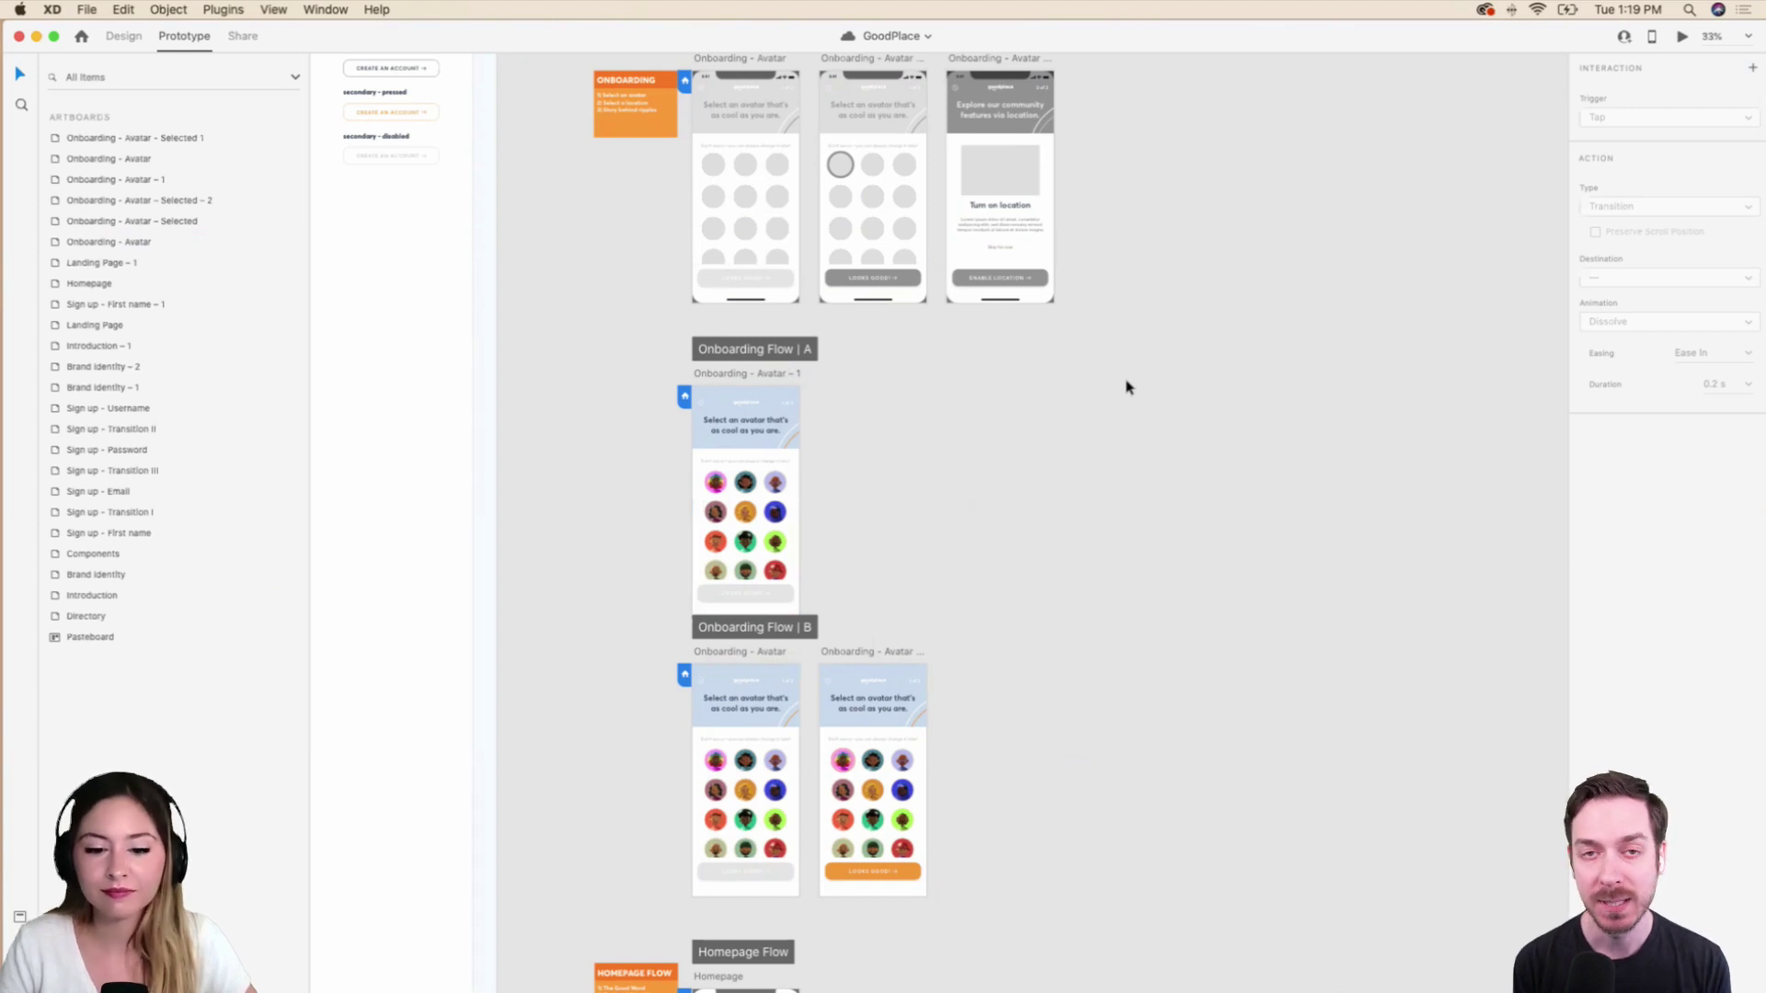
scroll(1129, 387, down, 2)
scroll(1128, 388, left, 1)
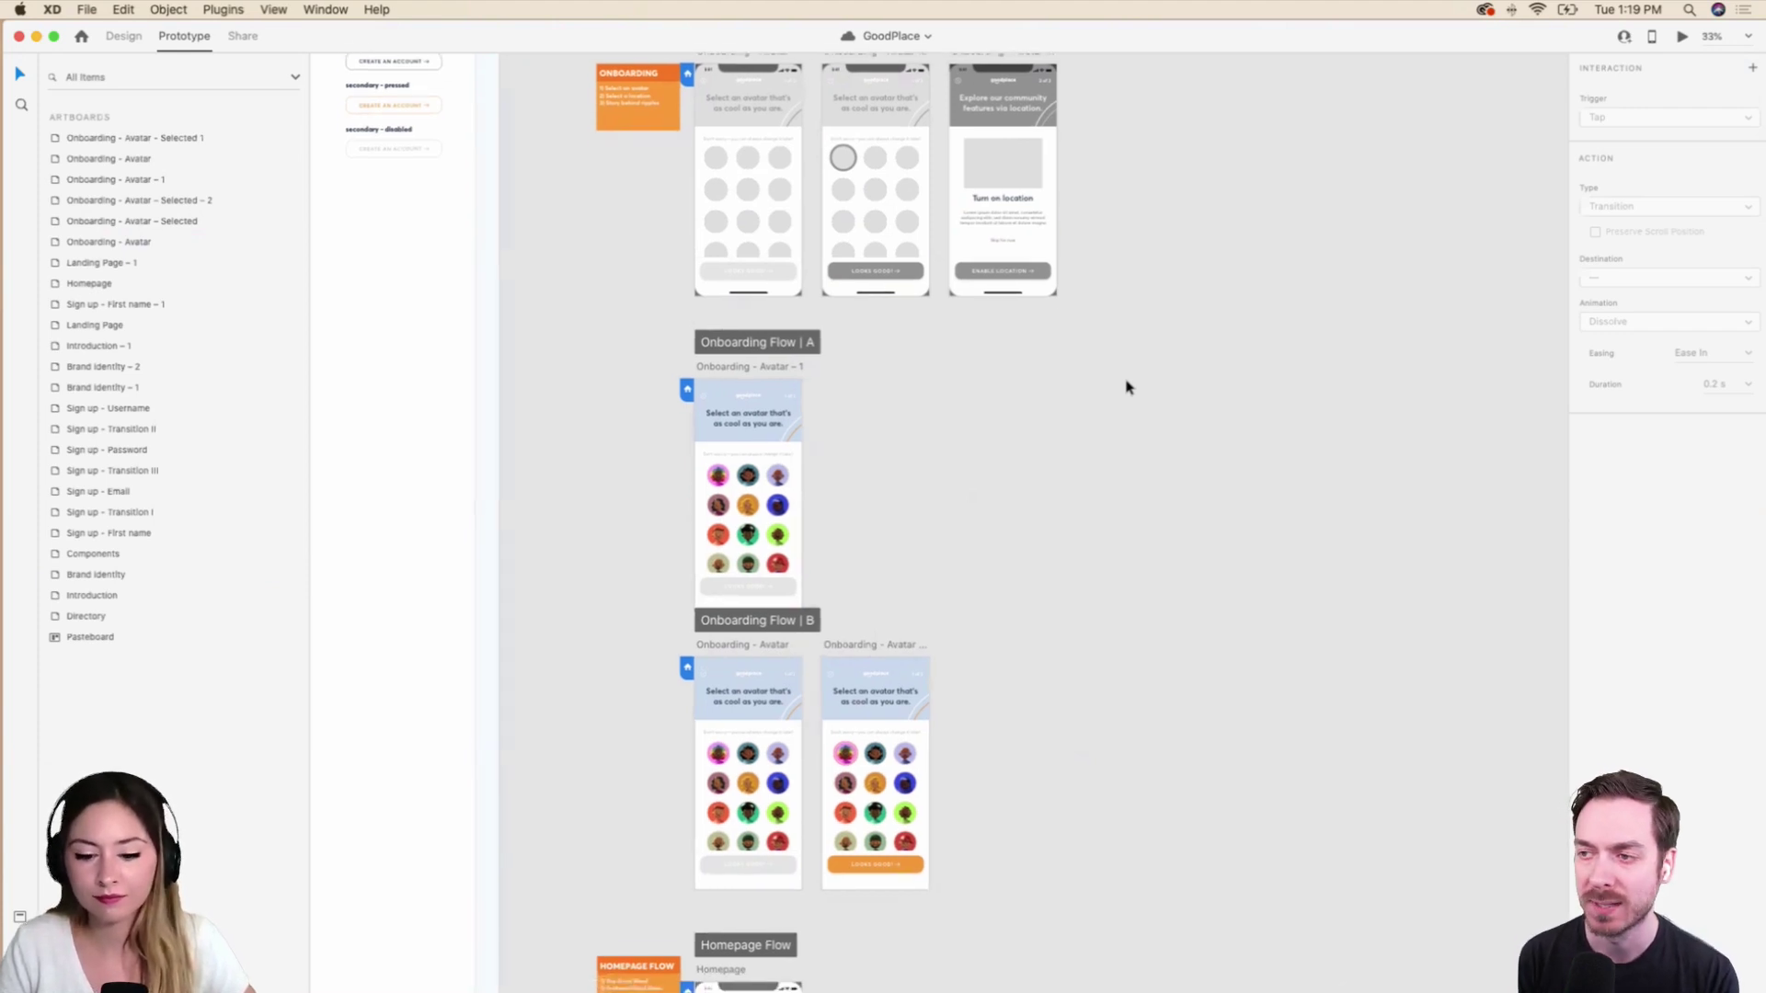
scroll(1129, 387, up, 1)
scroll(1129, 387, left, 1)
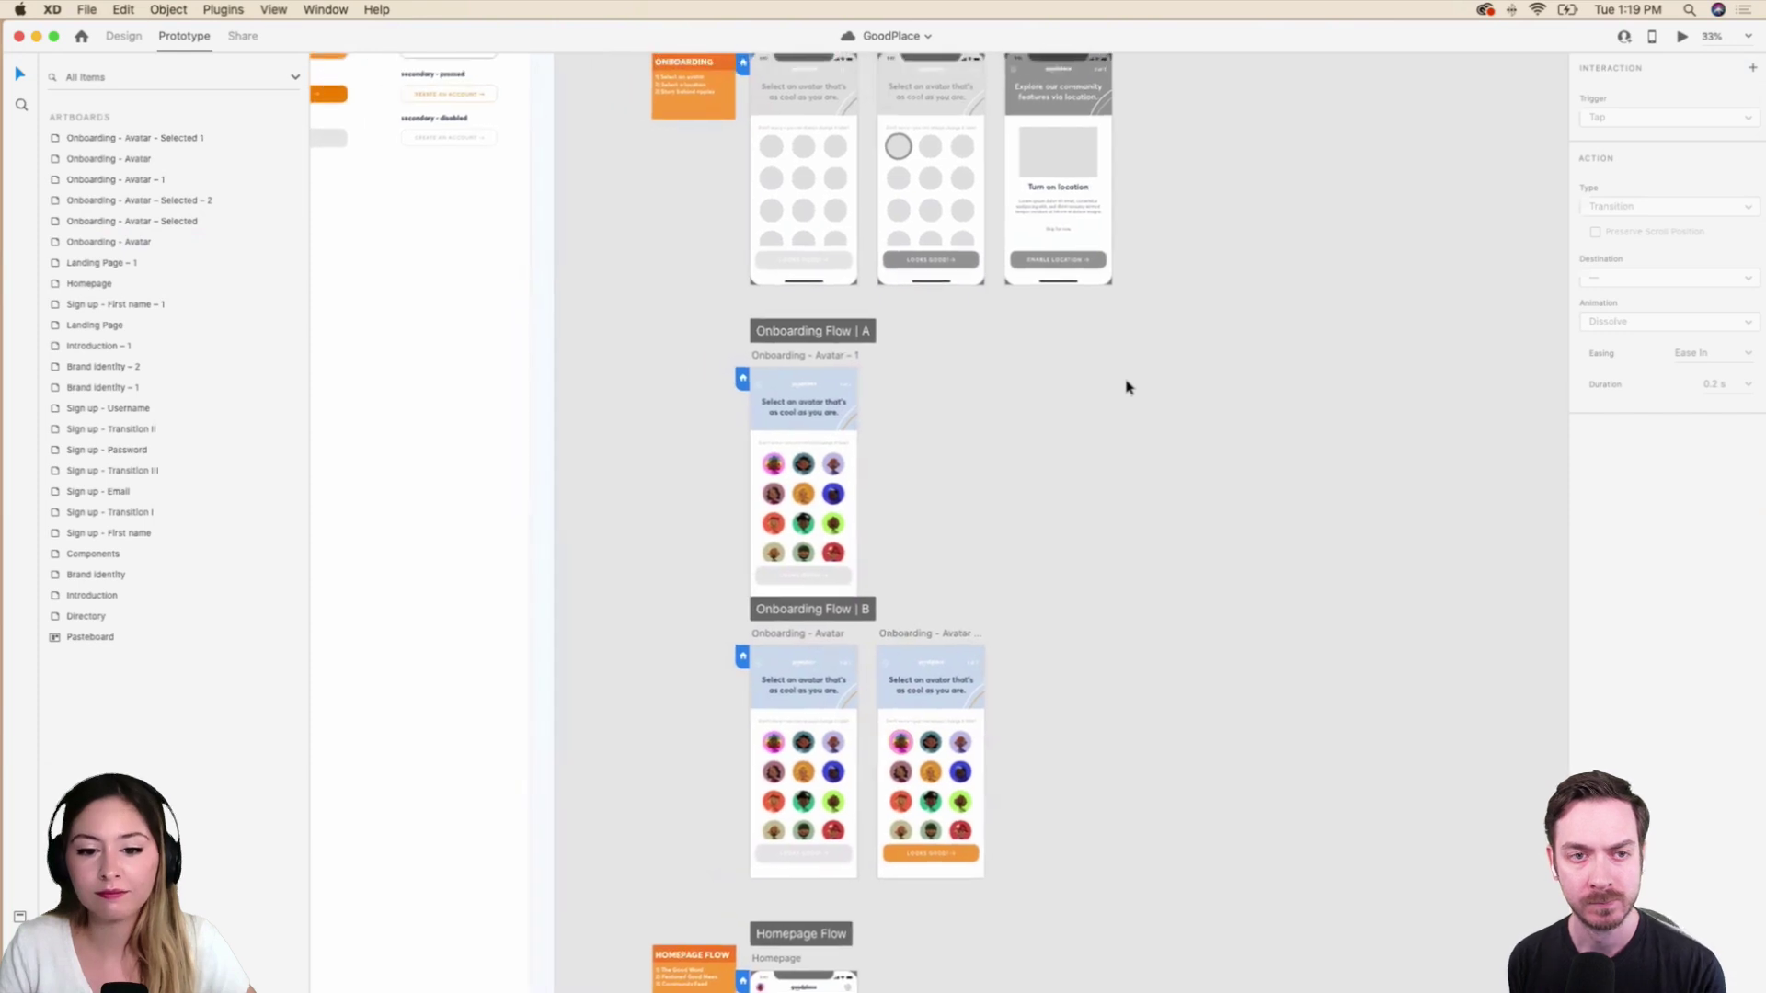
Switch to design mode and move the Onboarding Flow | B label and its two artboards down, widening the gap below Onboarding Flow | A.
click(809, 583)
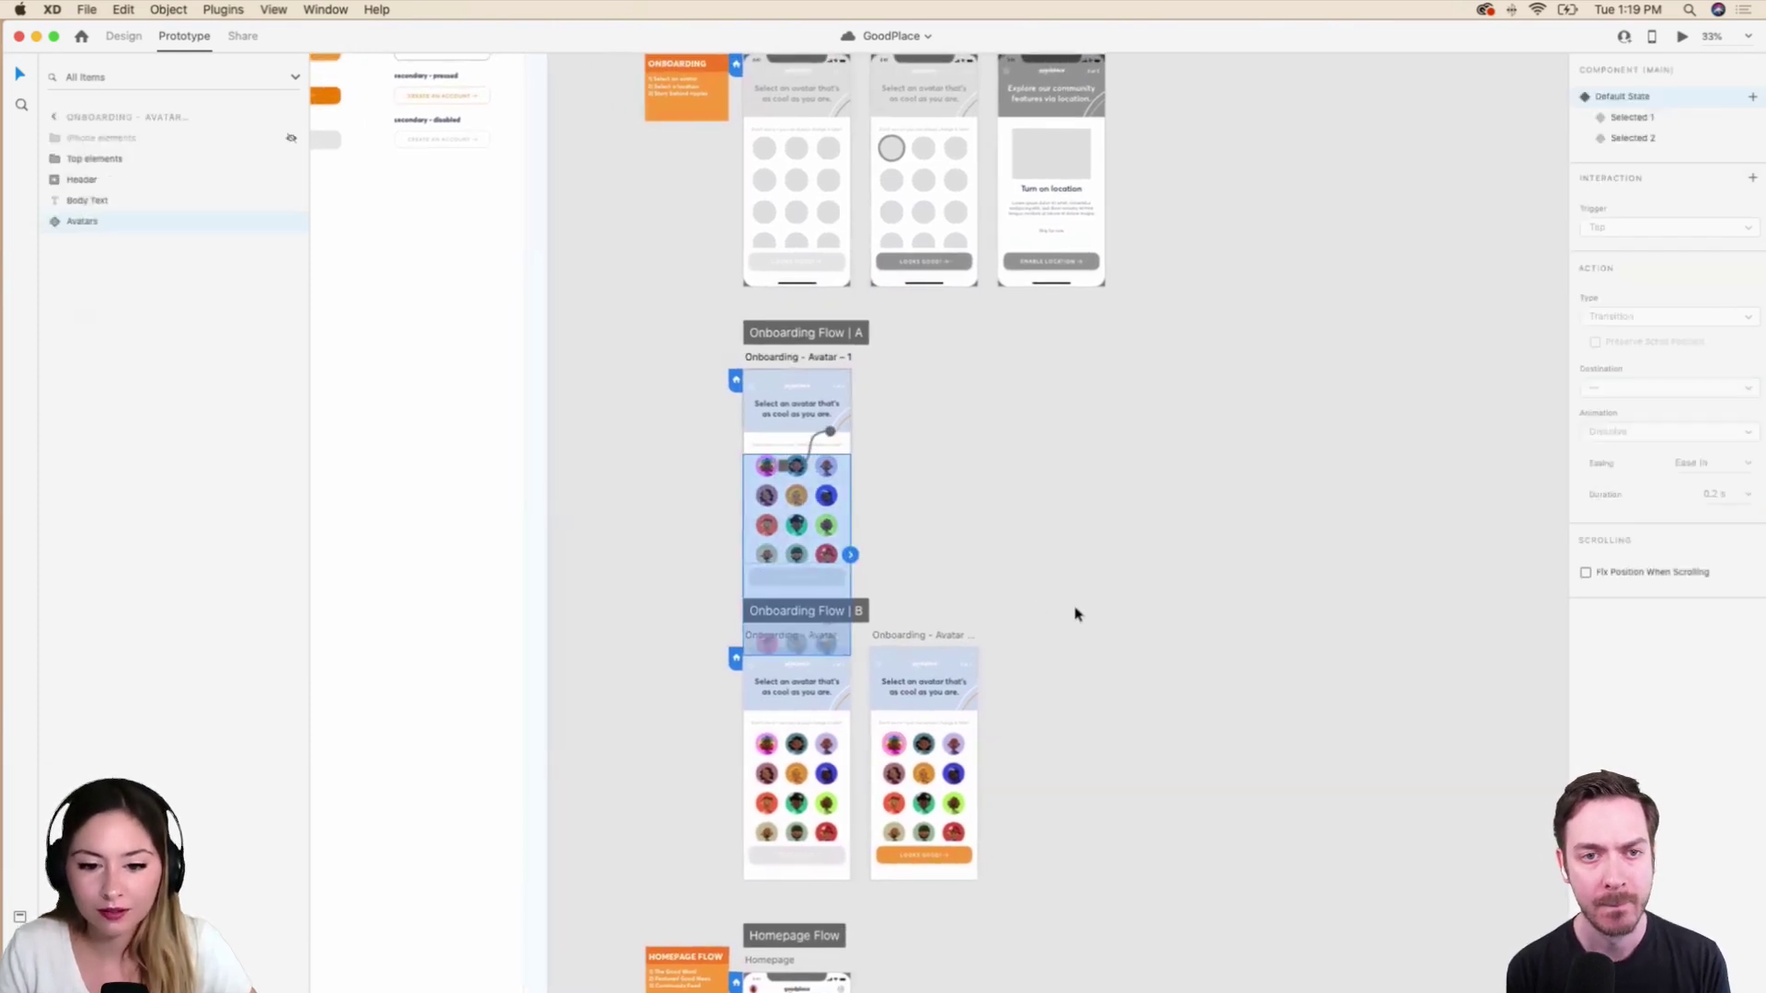
click(116, 39)
click(1001, 444)
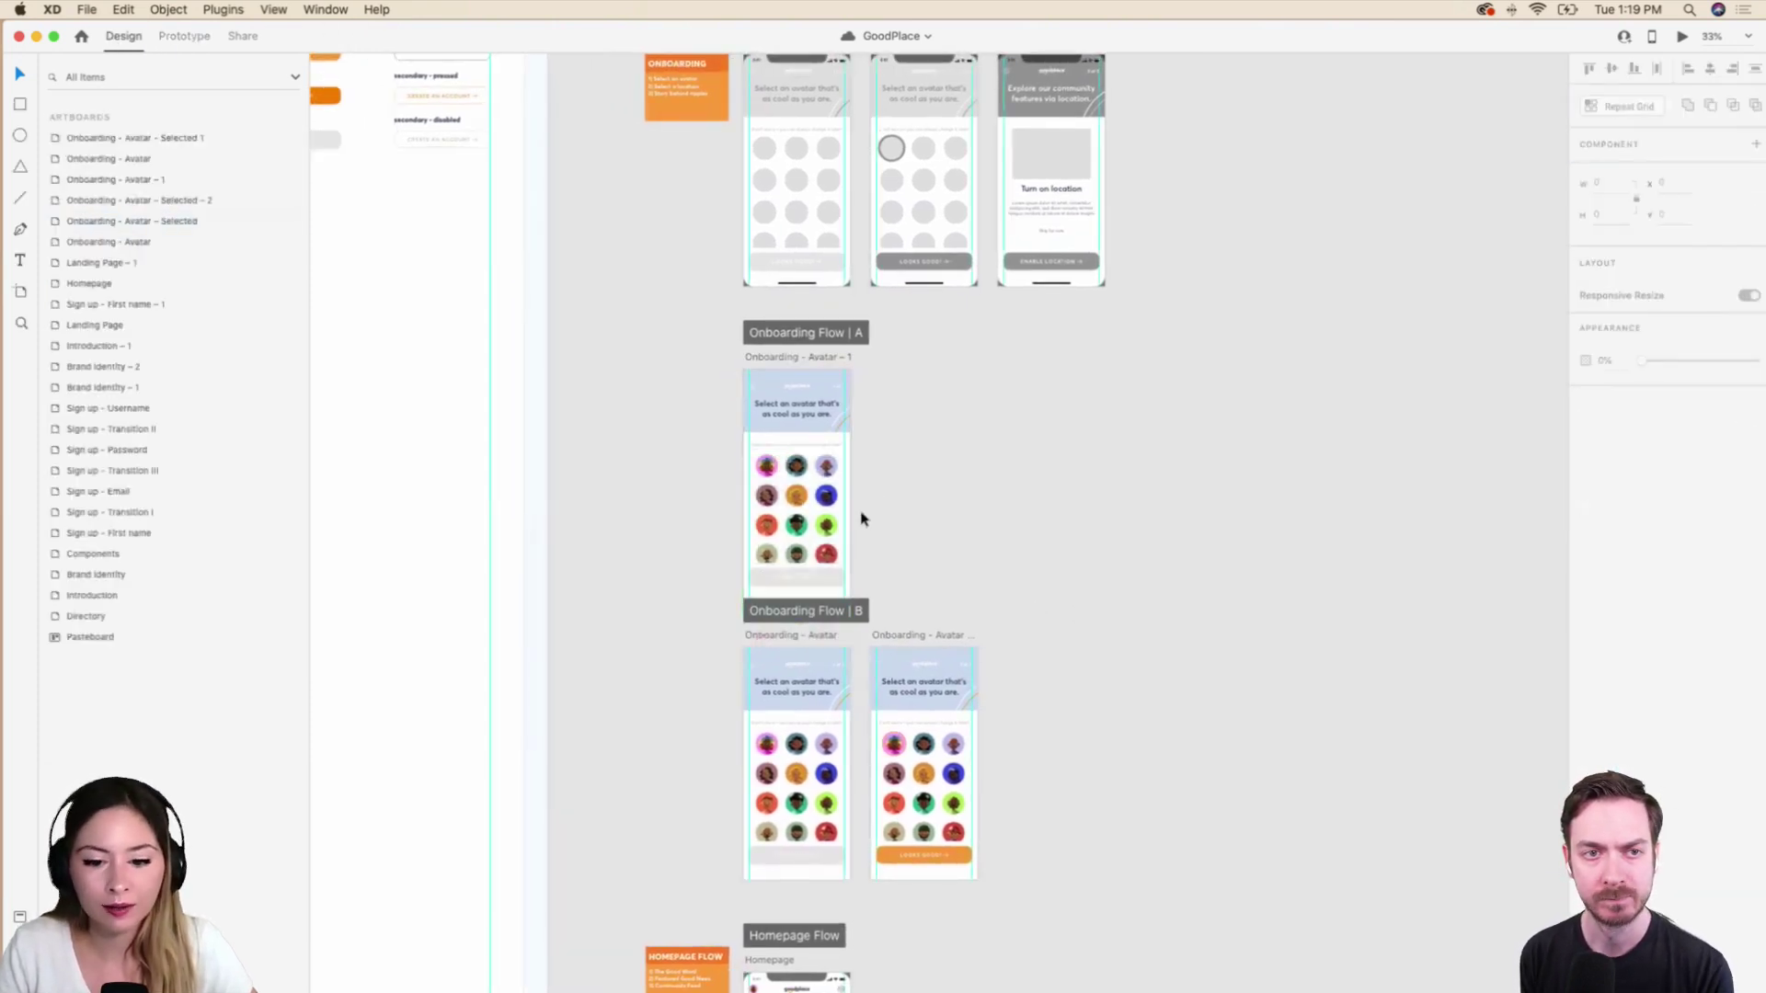
scroll(940, 682, up, 1)
scroll(940, 682, down, 3)
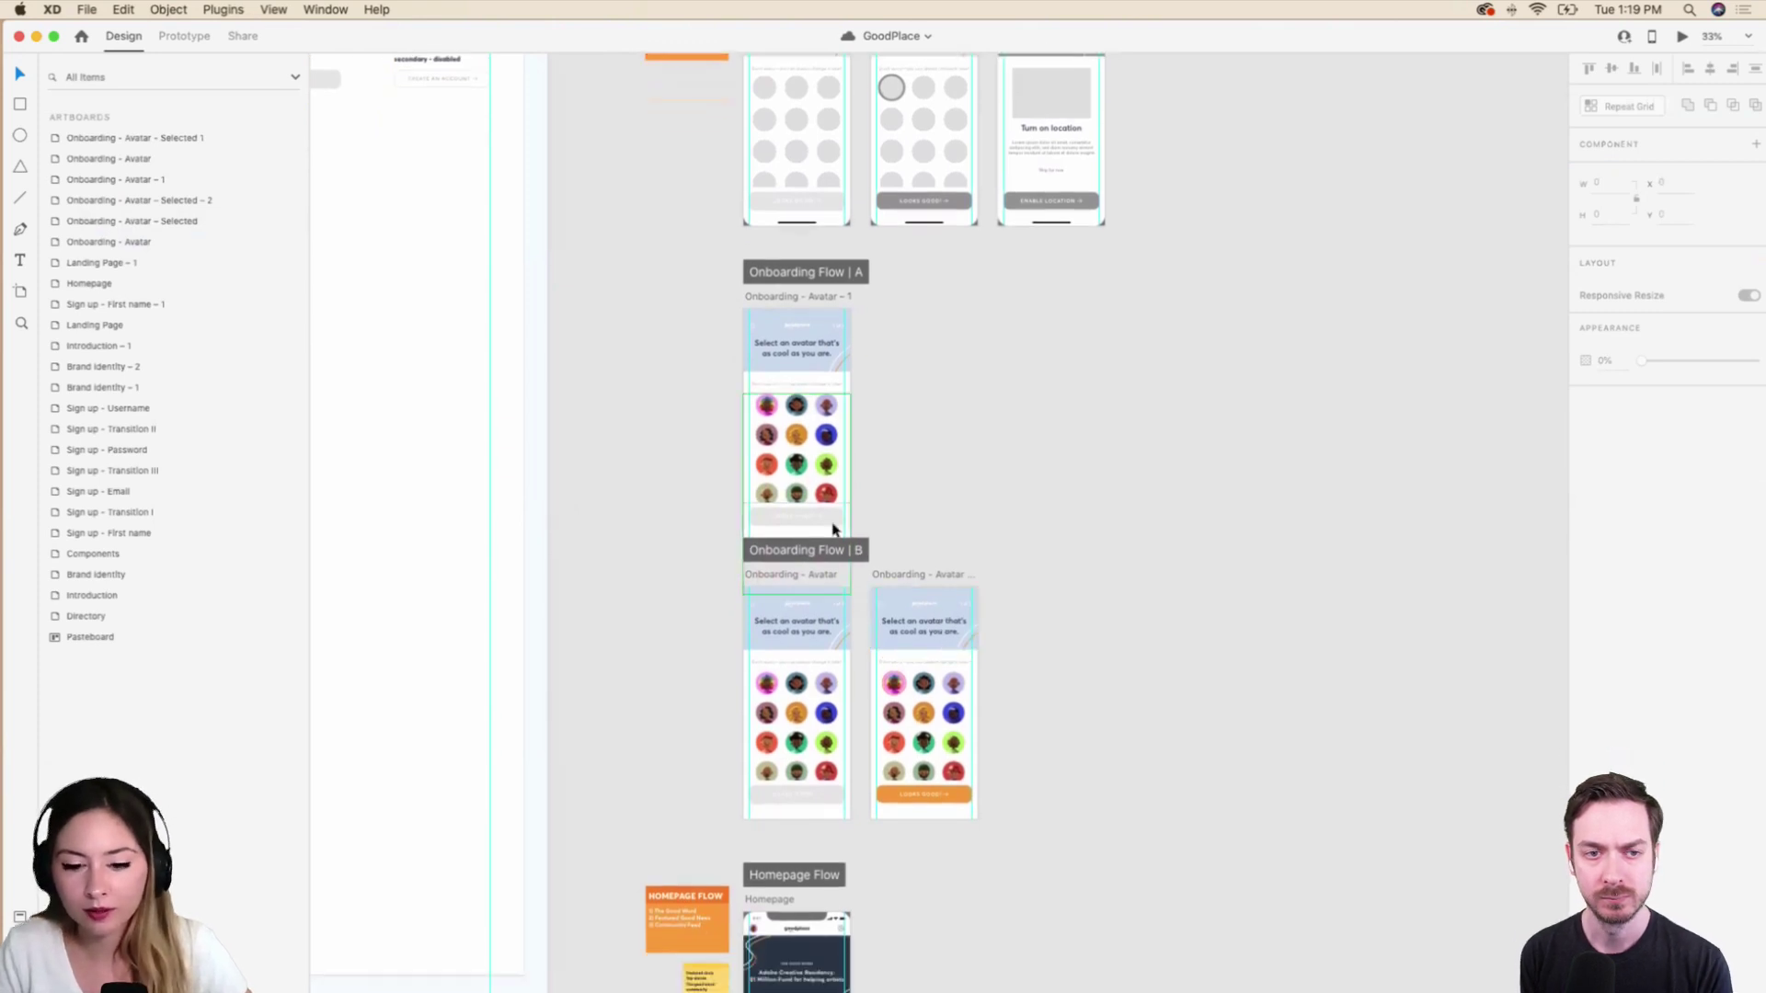
click(835, 524)
click(853, 573)
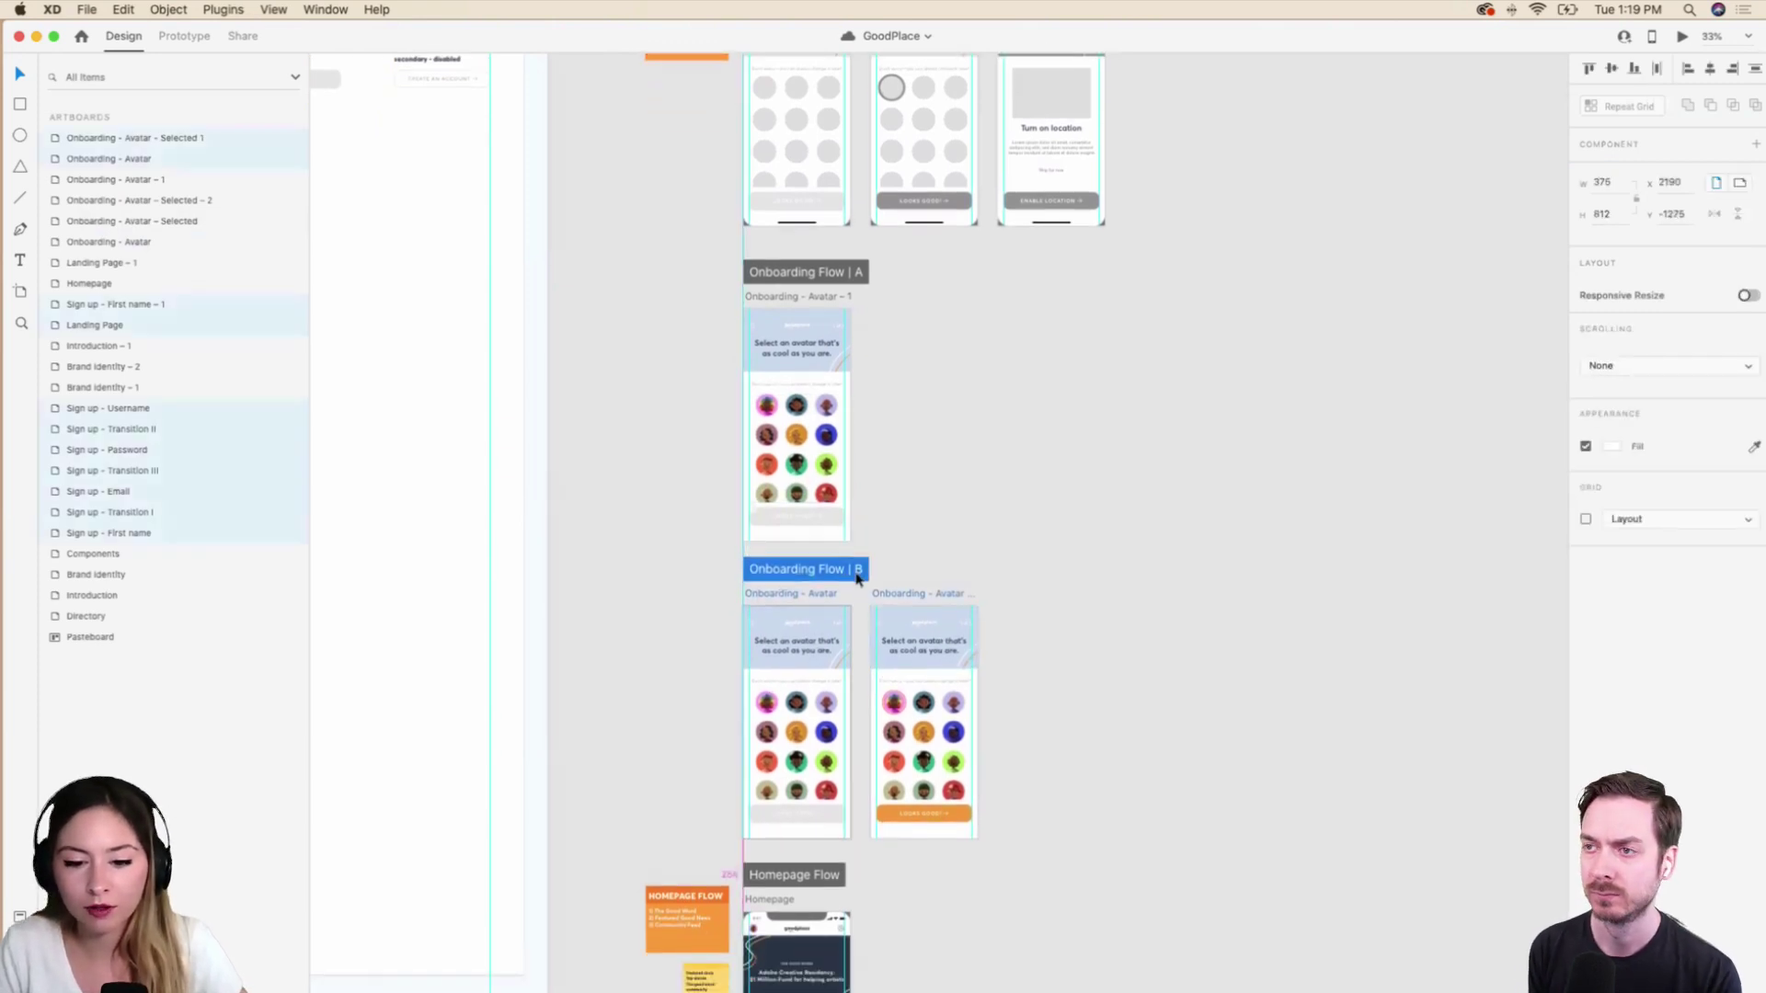
click(887, 528)
Preview Onboarding Flow | A, choose the first avatar to test the component's state change, and close the preview.
key(super+equal)
key(super+equal)
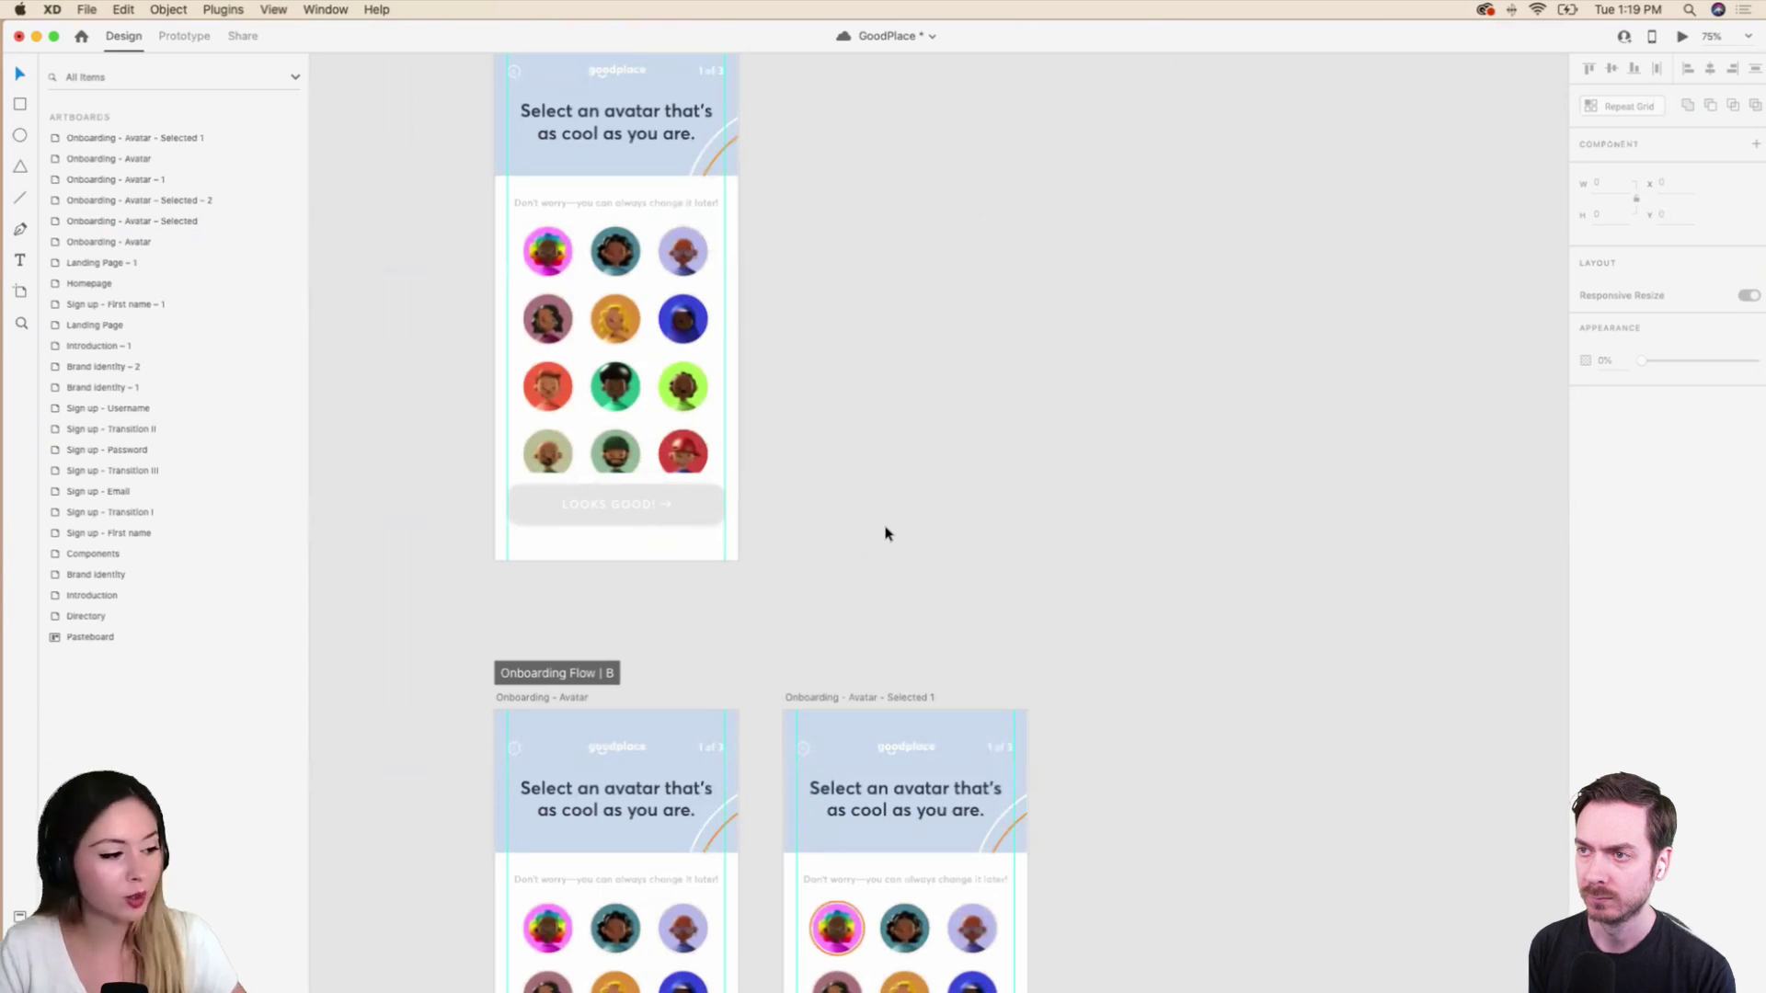
scroll(886, 534, up, 5)
scroll(886, 533, left, 3)
click(671, 410)
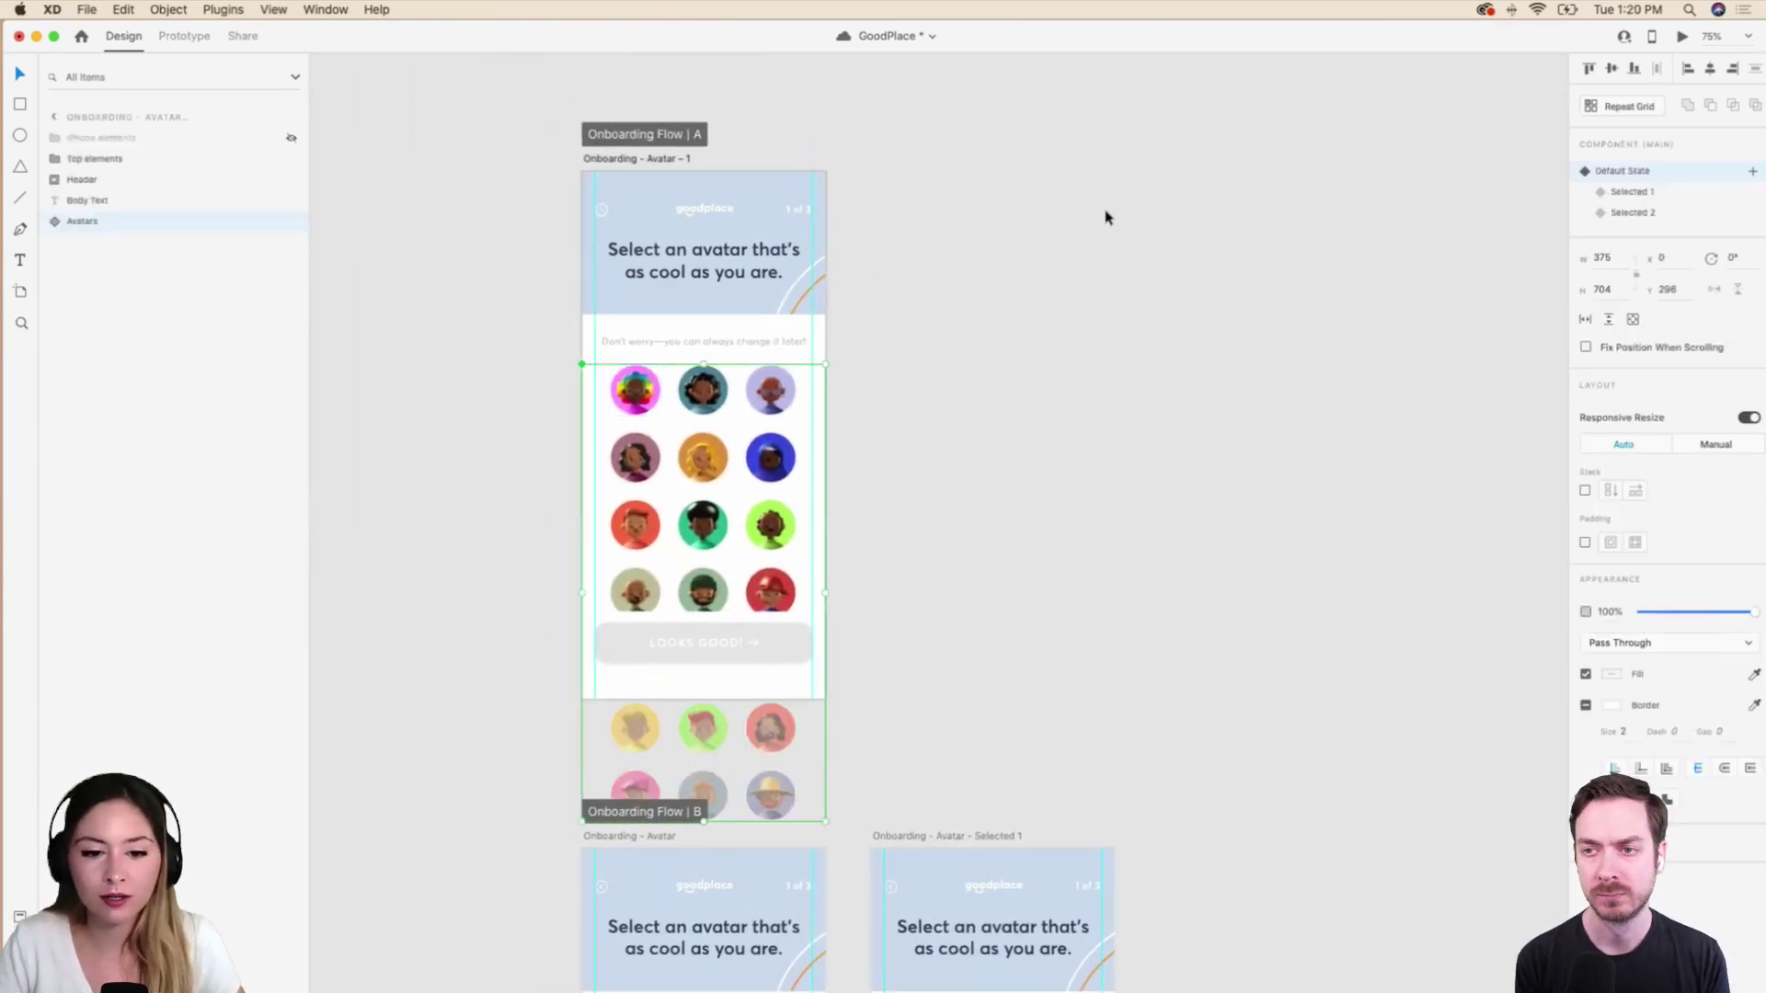
click(1672, 37)
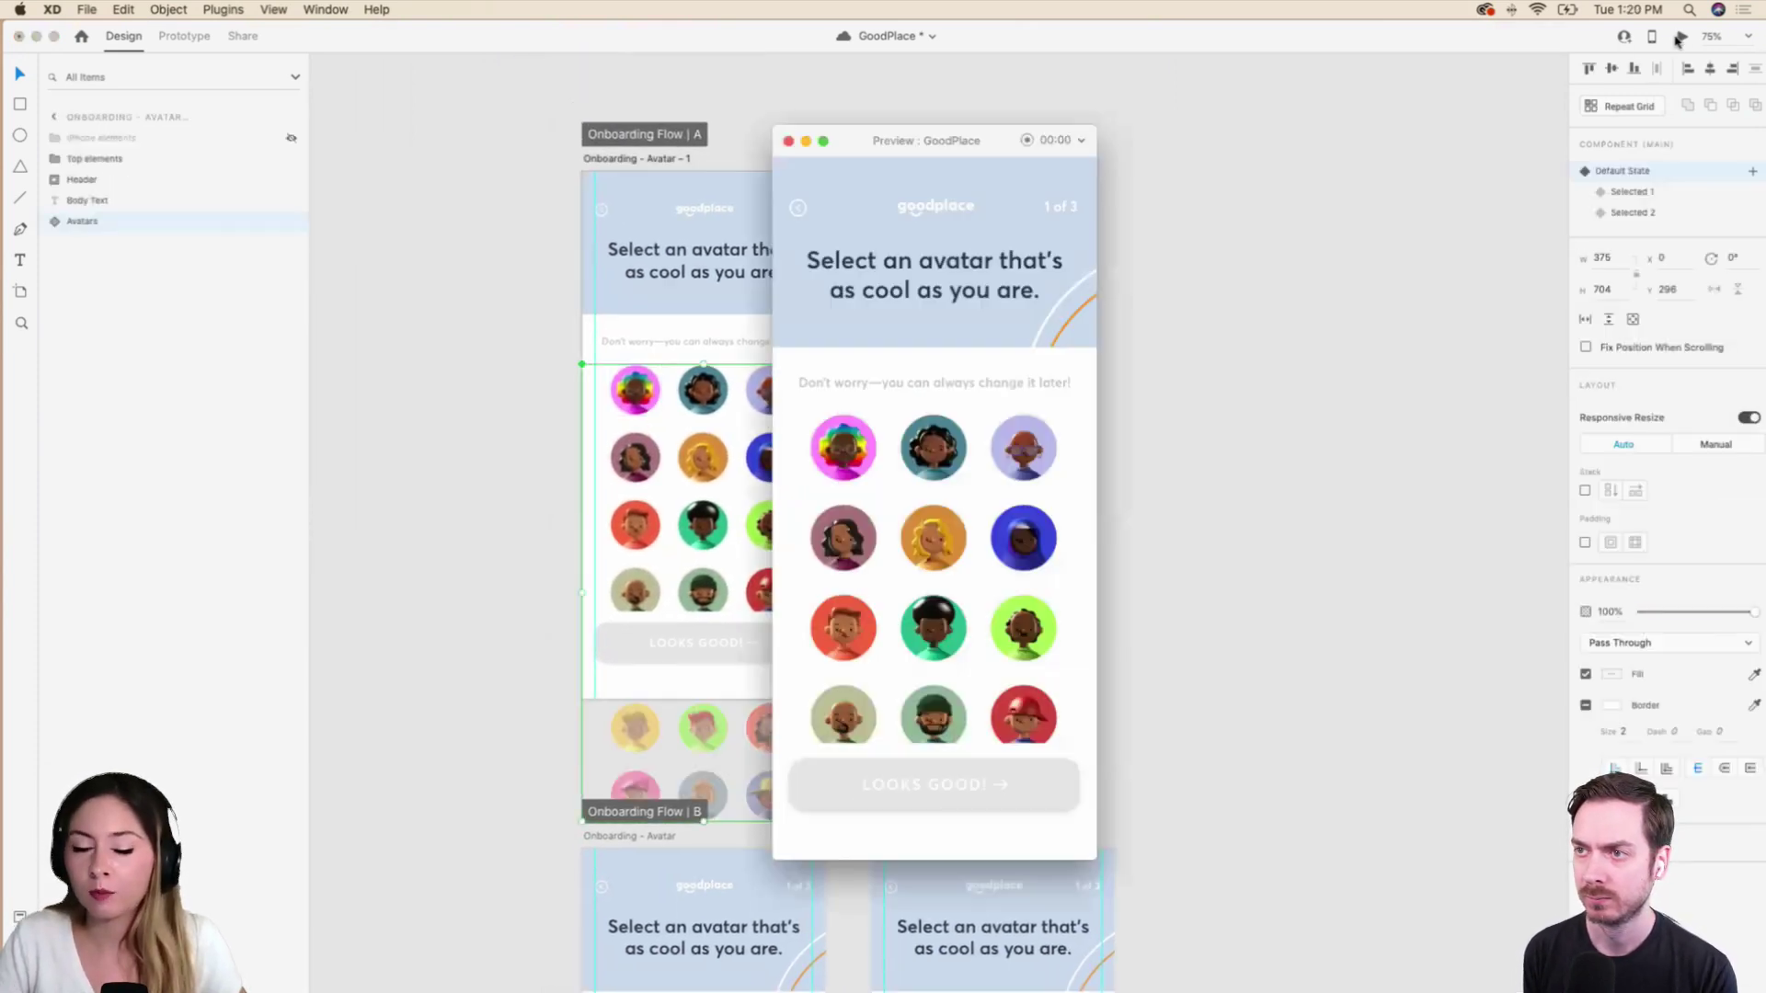
click(861, 442)
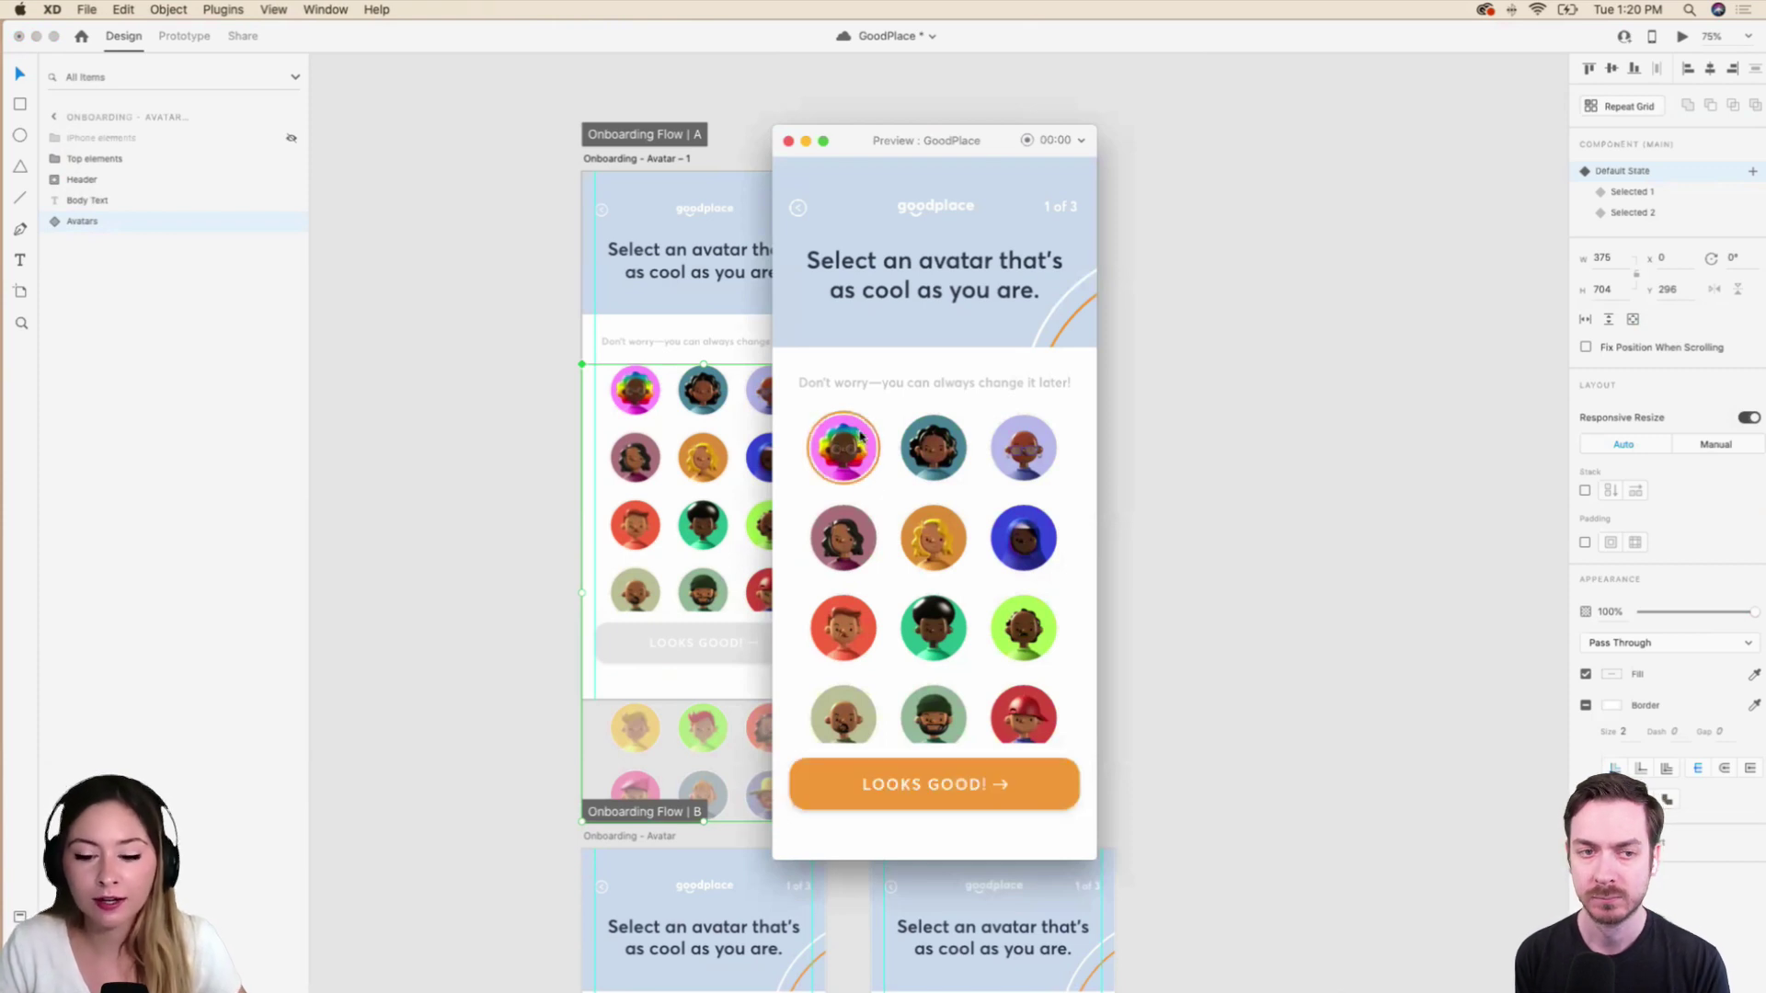
click(788, 141)
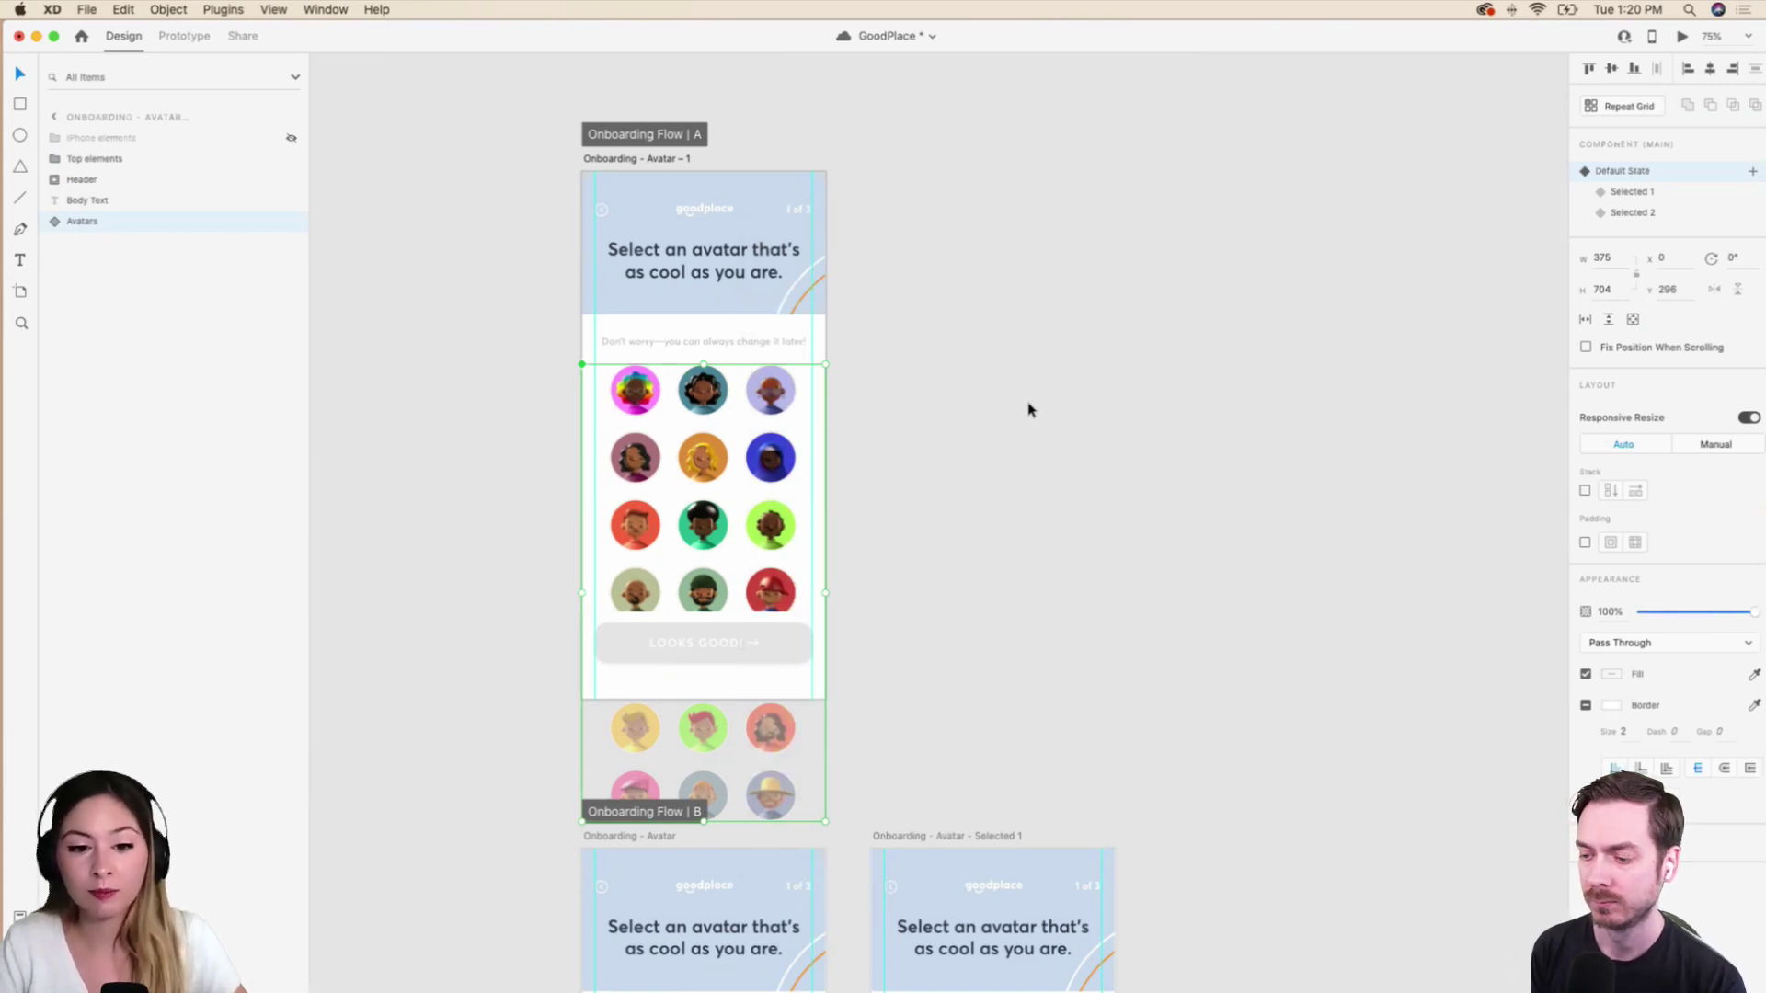
Hide the primary button in the Avatars component's Button Area and show the iPhone elements on the Onboarding - Avatar – 1 artboard.
double_click(793, 634)
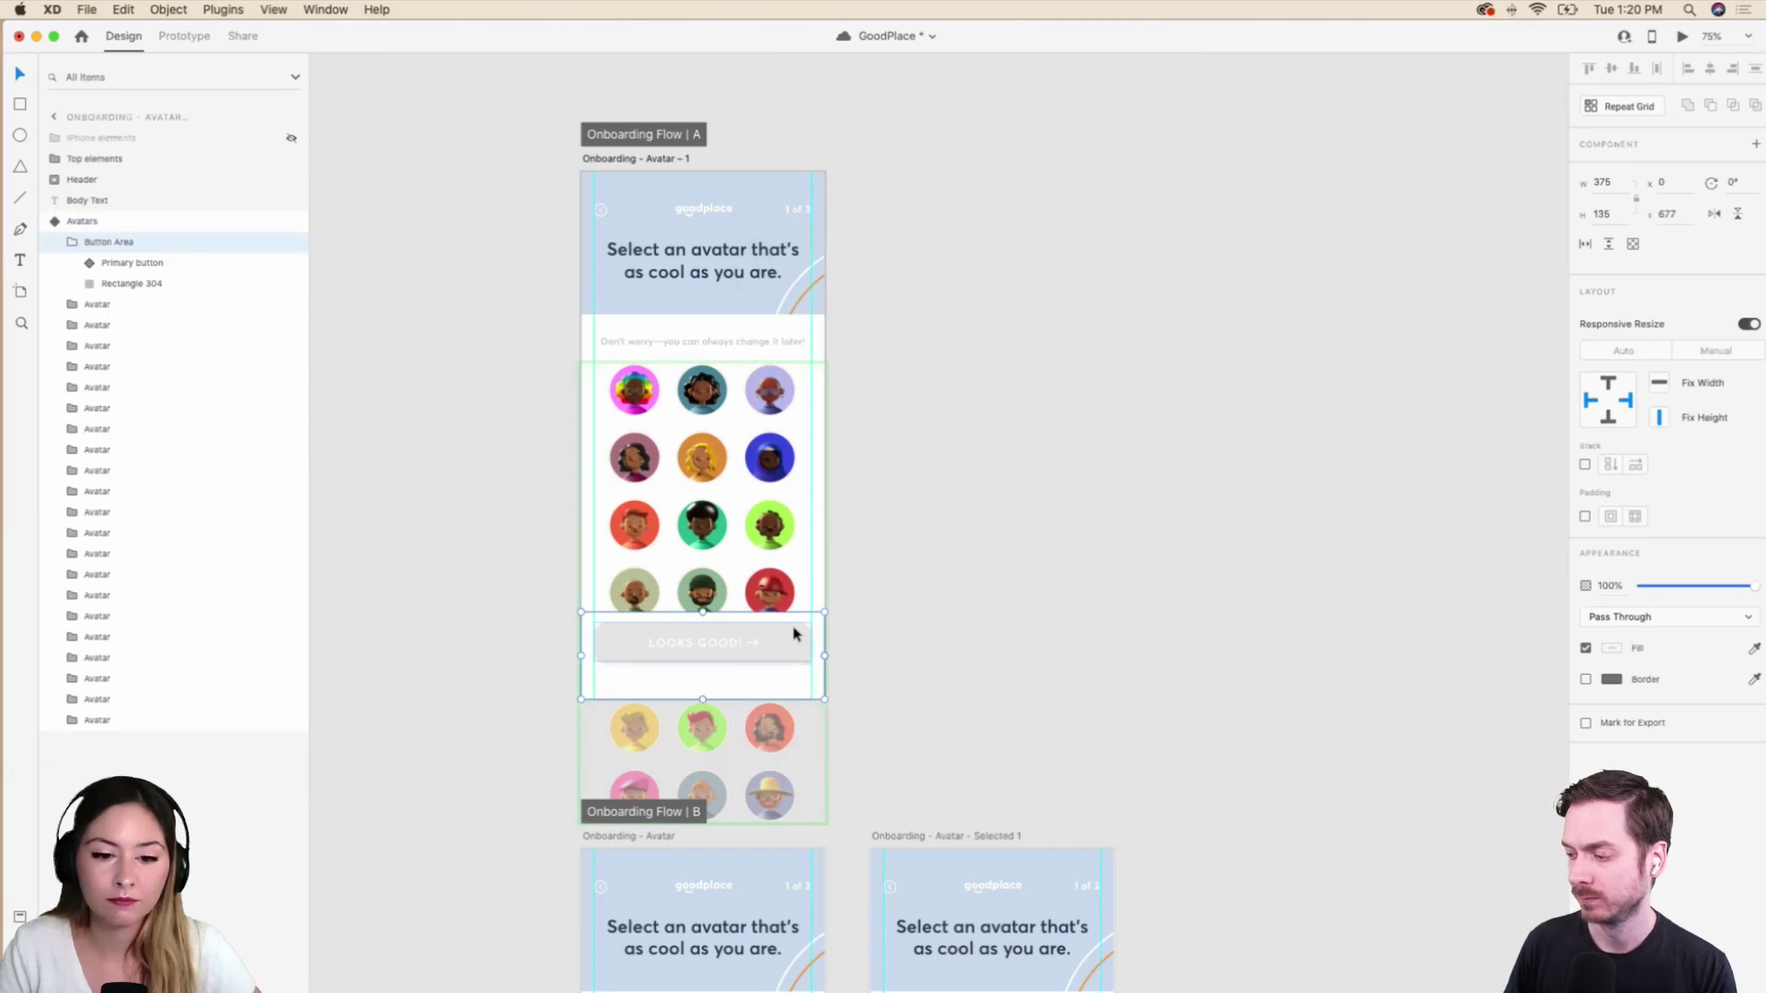
double_click(794, 634)
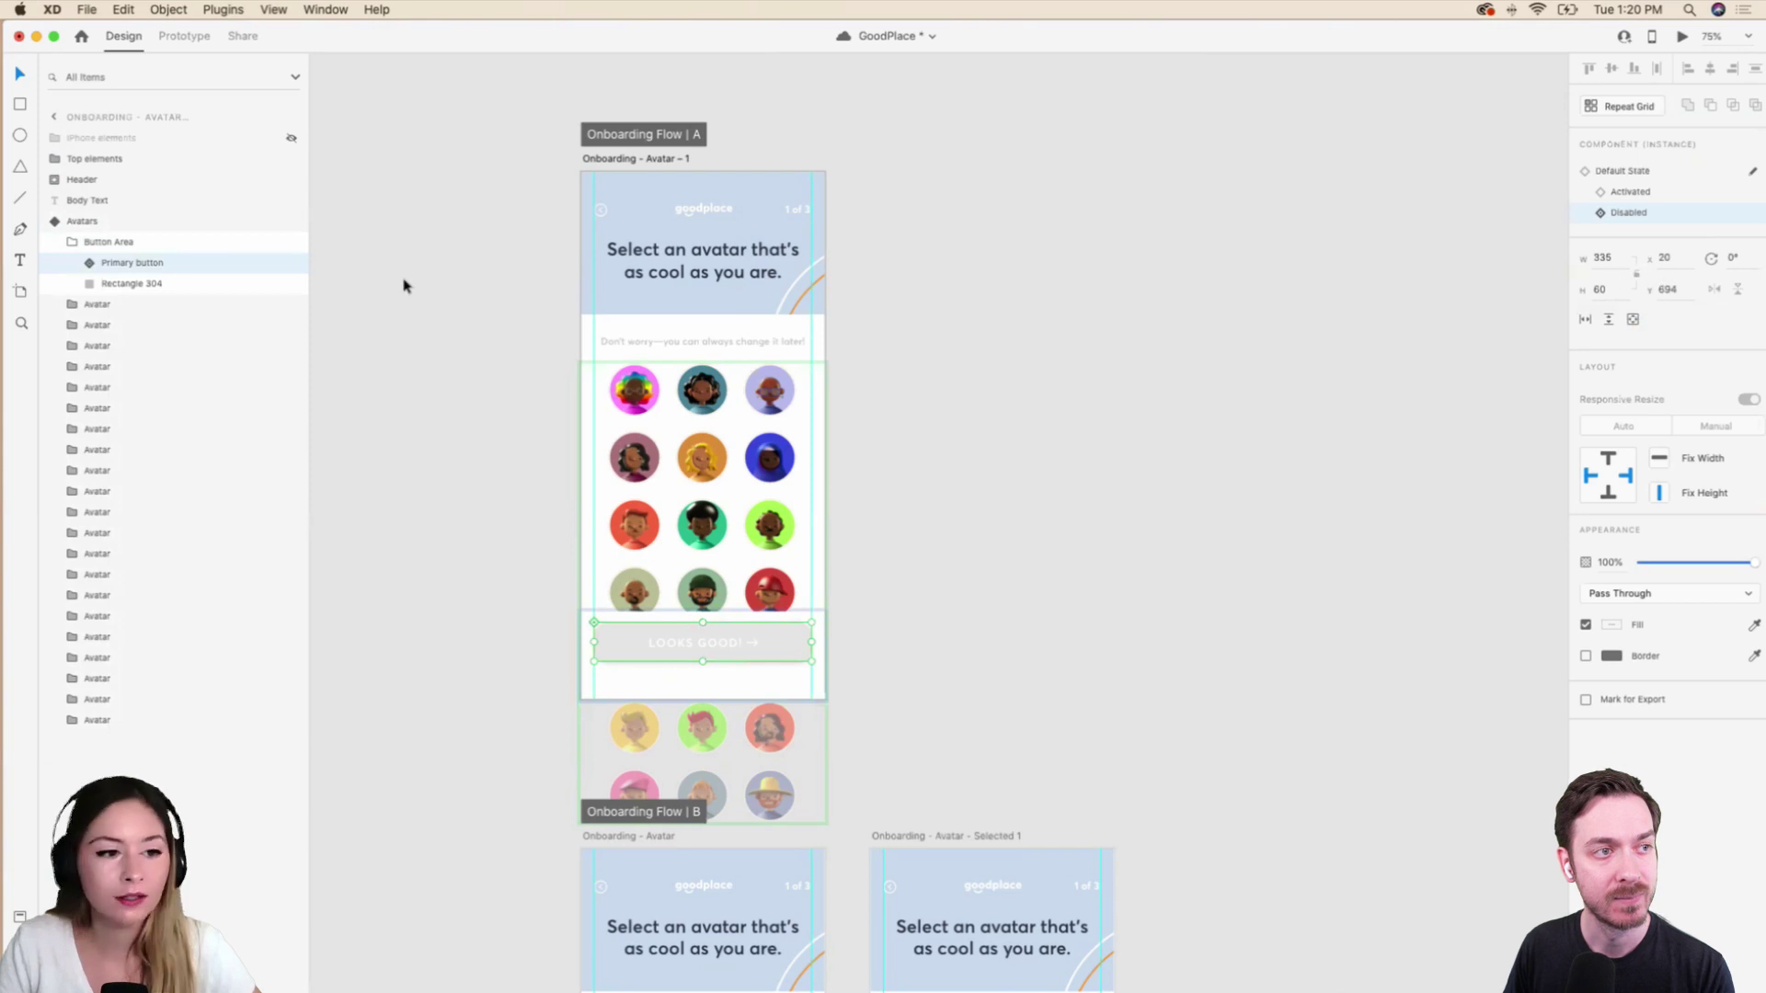
click(133, 242)
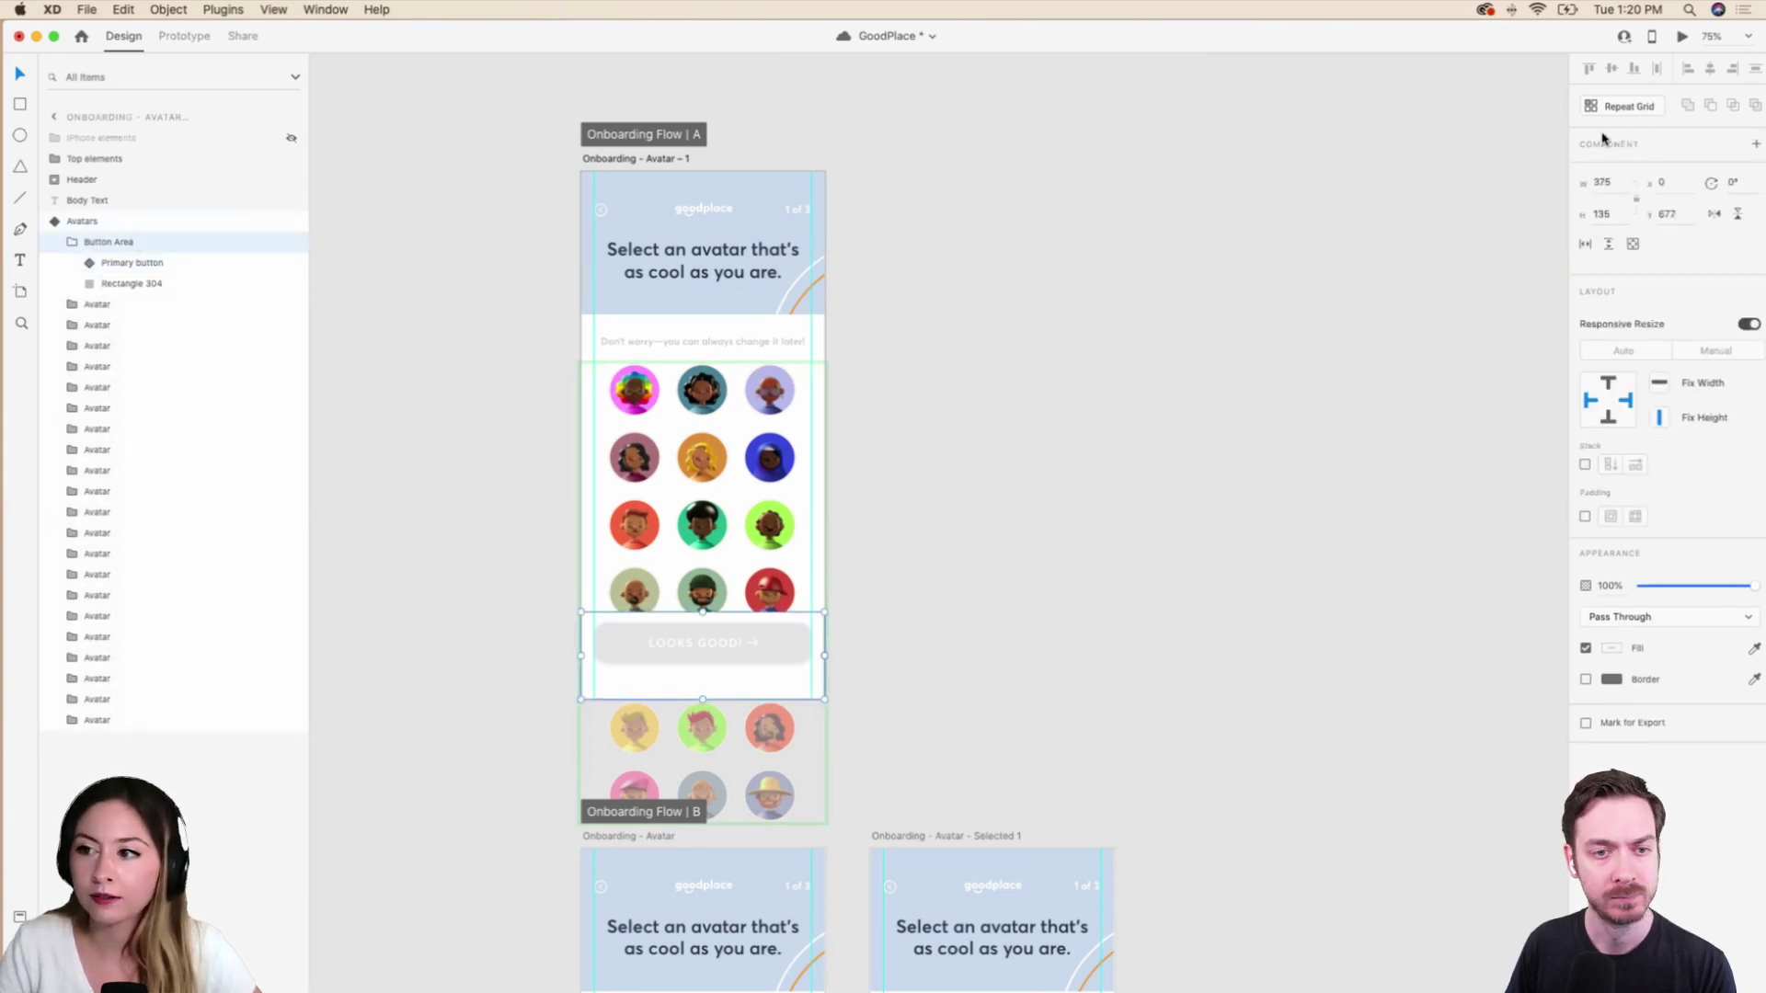
click(236, 262)
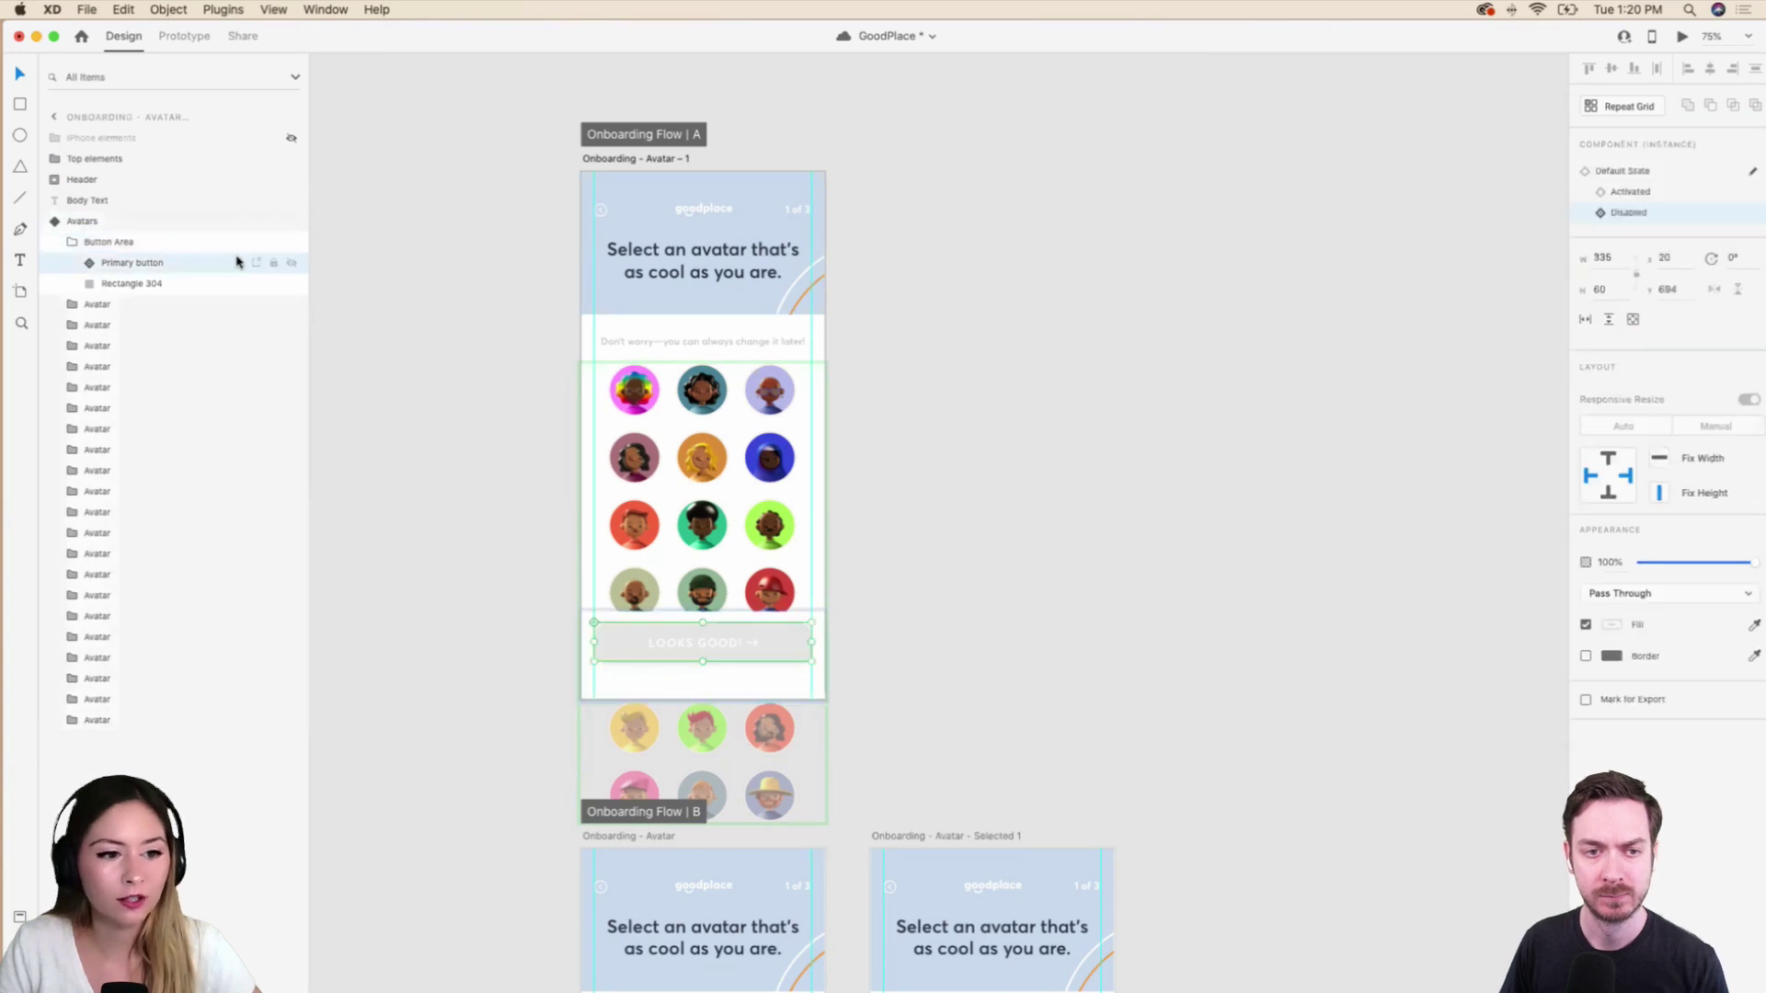
click(292, 263)
click(124, 136)
click(292, 140)
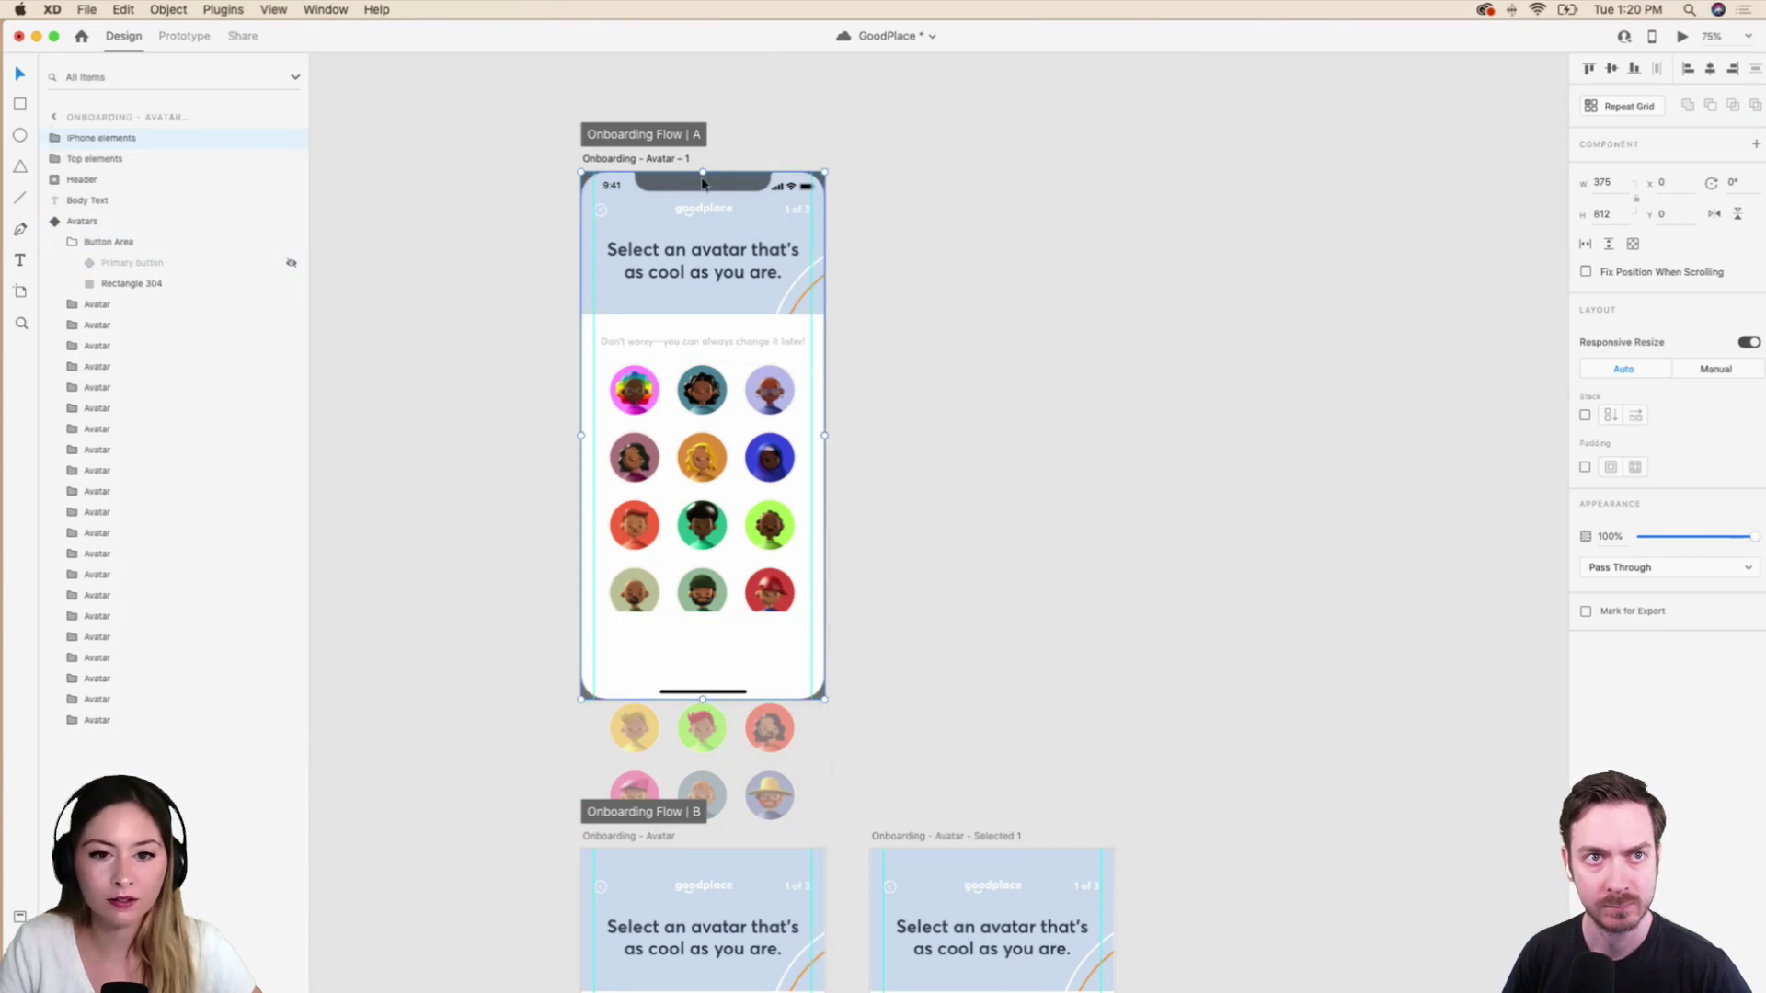
Shrink the Button Area's white background rectangle from its upper edge to a height of 31, and collapse the group.
click(92, 241)
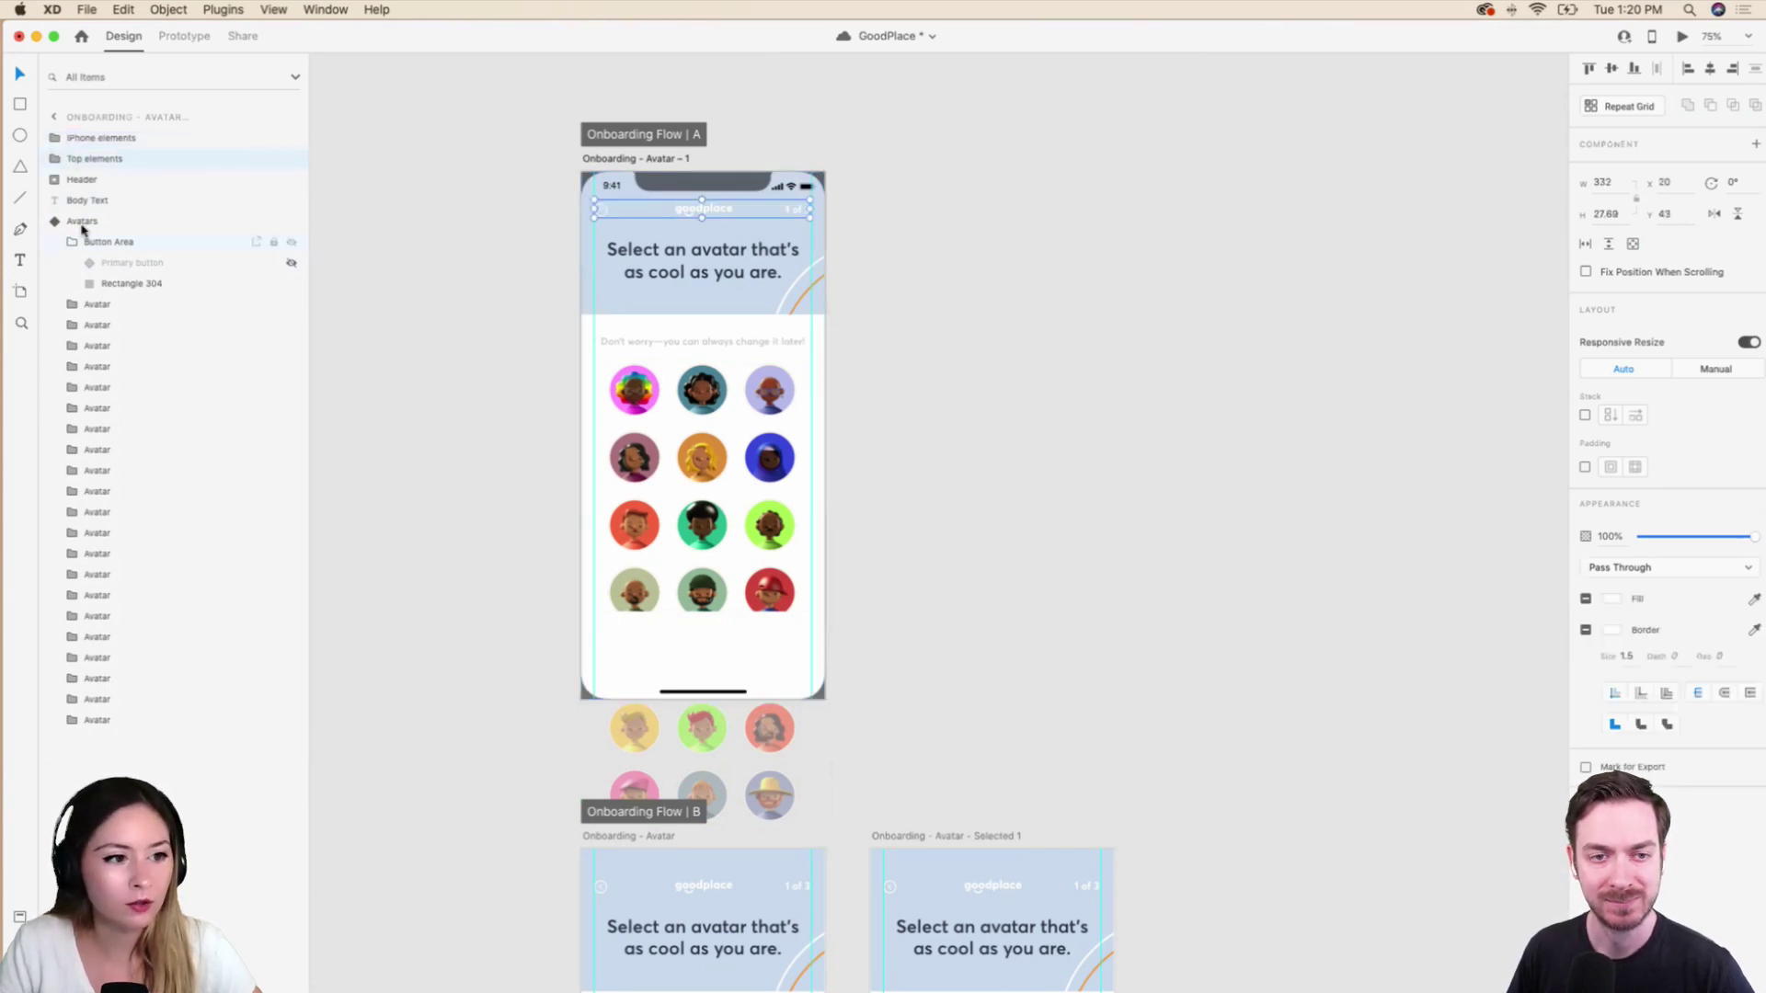
click(123, 280)
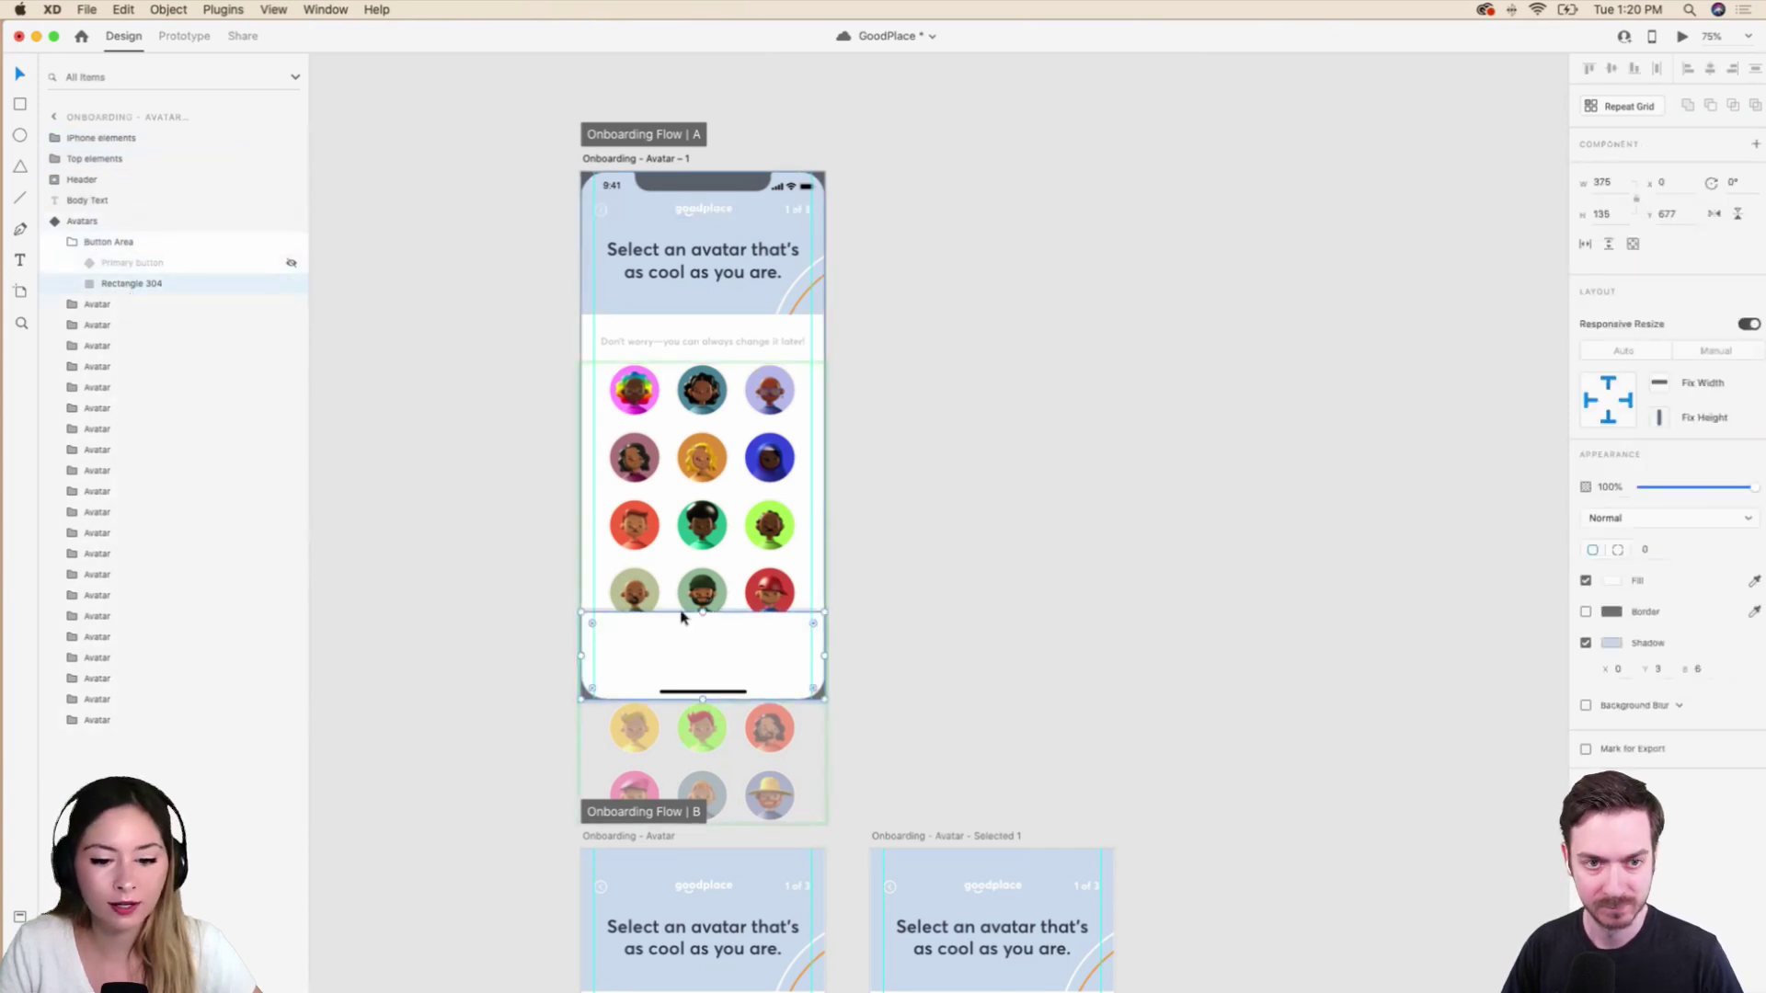
drag(703, 632, 706, 680)
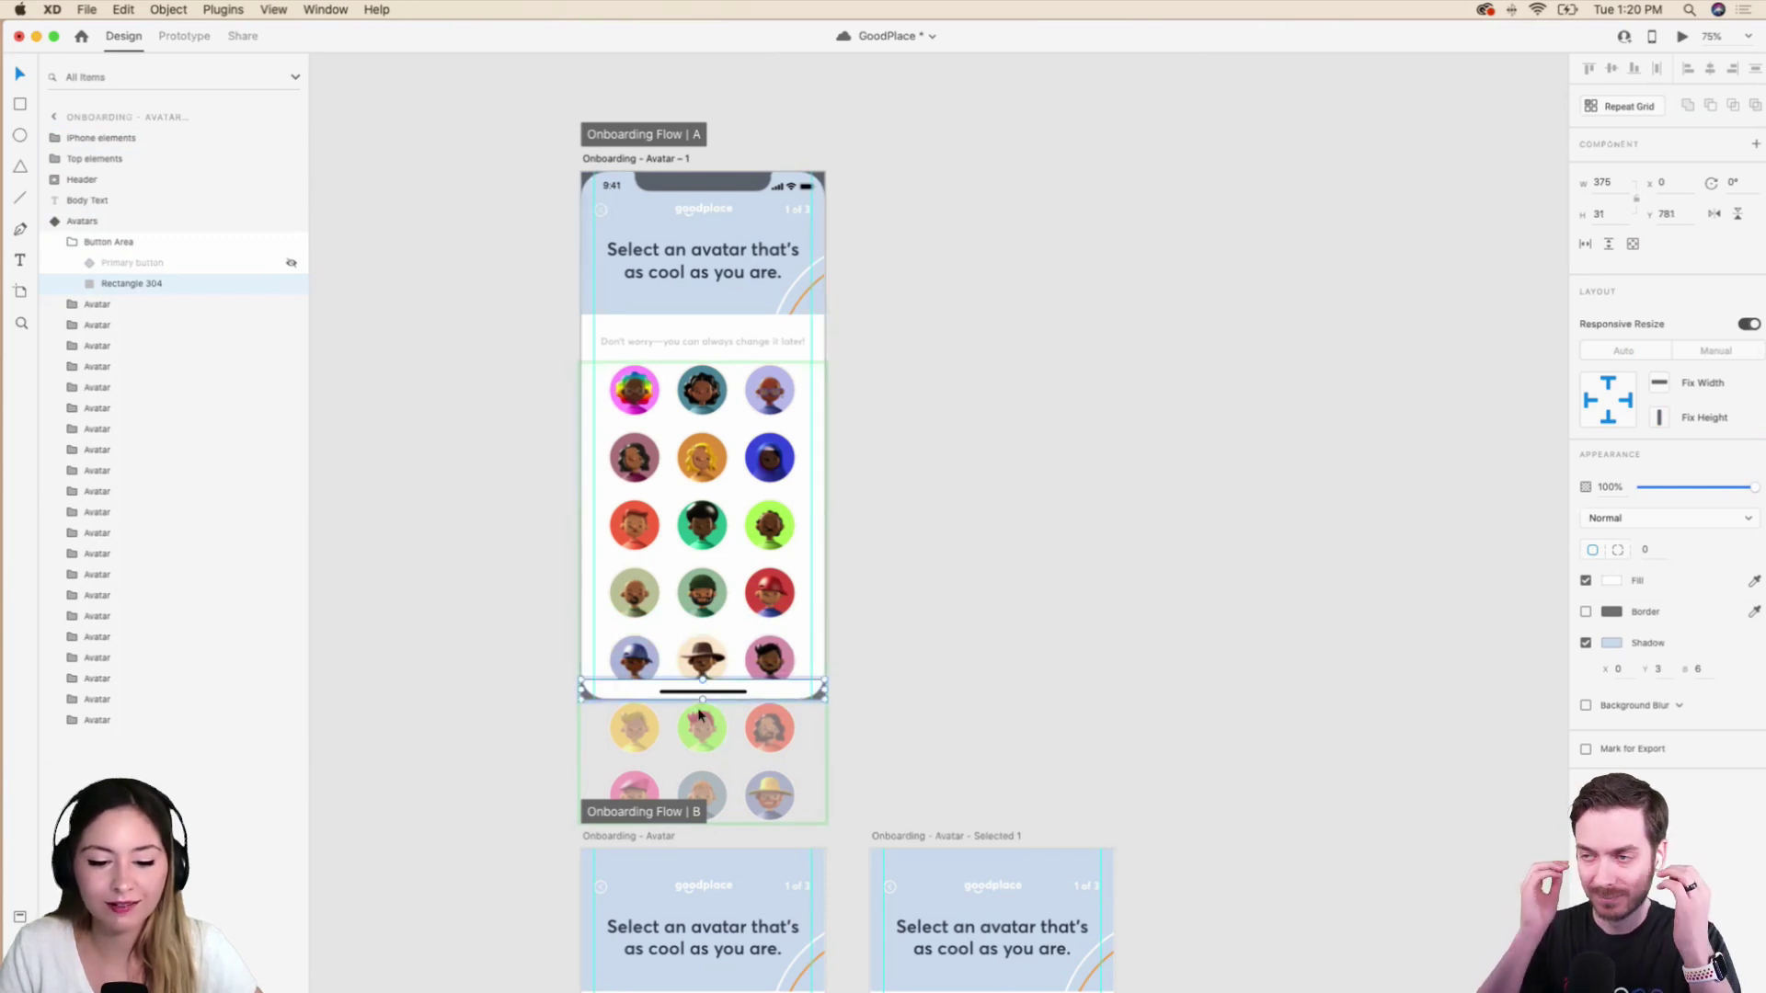
drag(703, 680, 704, 680)
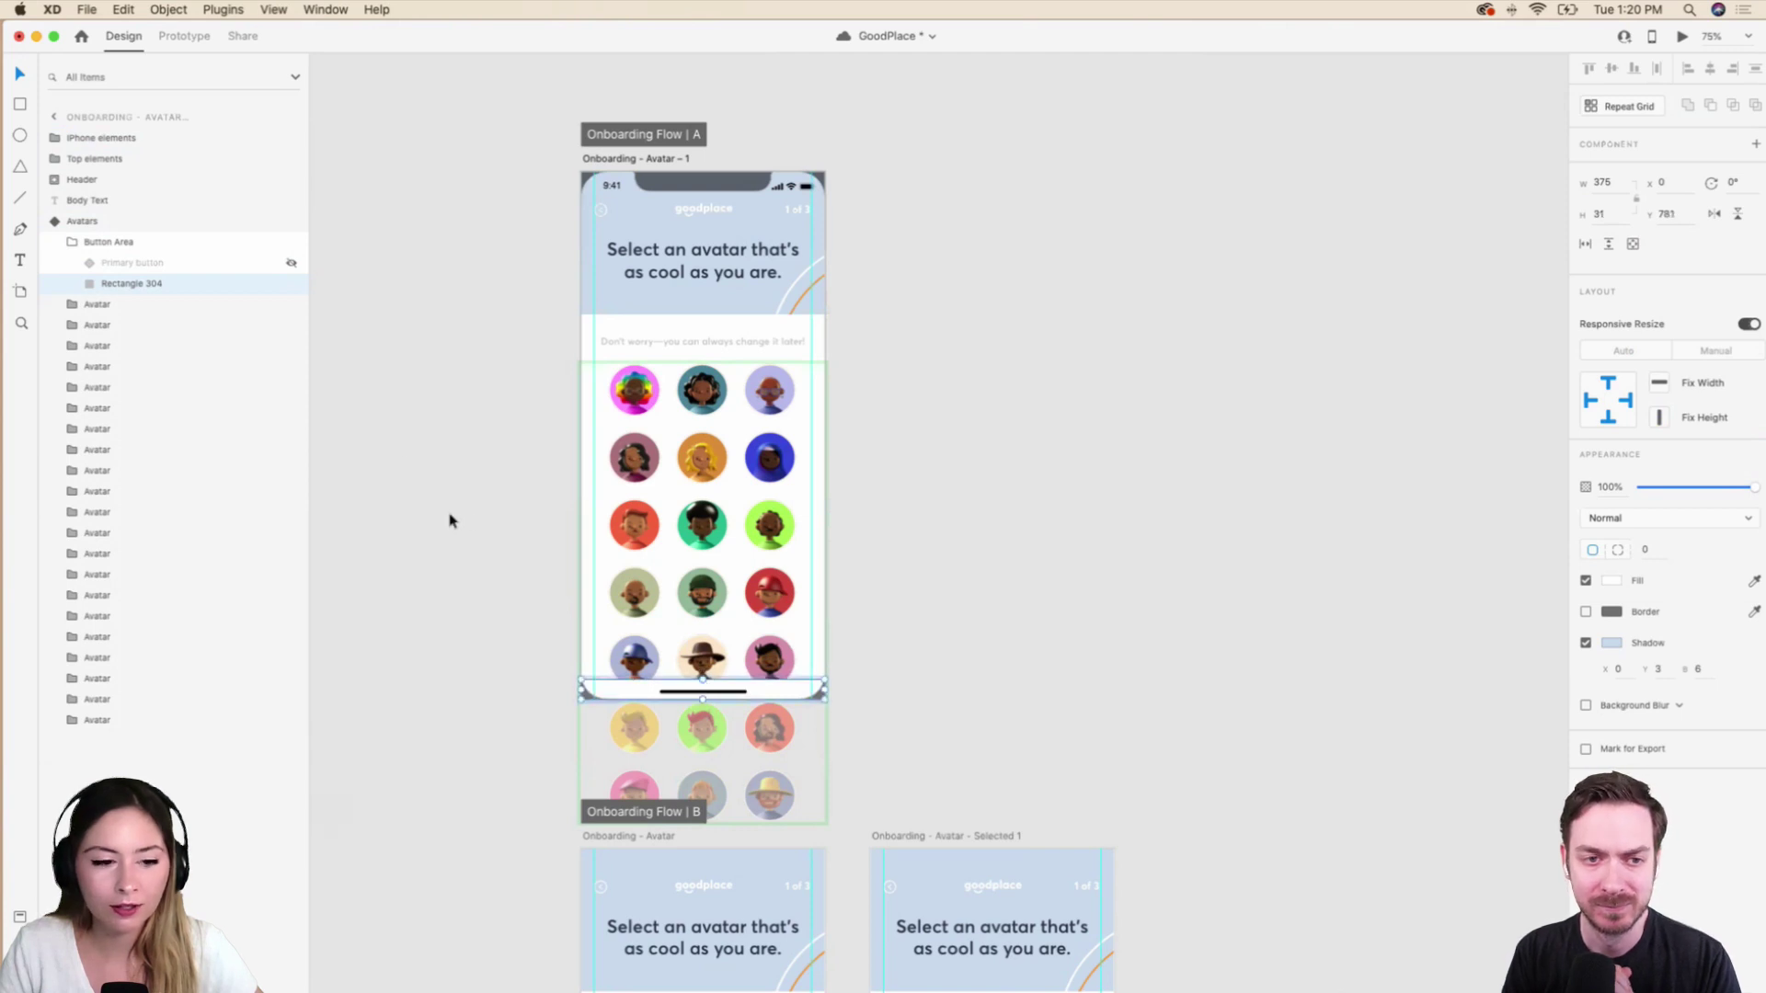
click(74, 243)
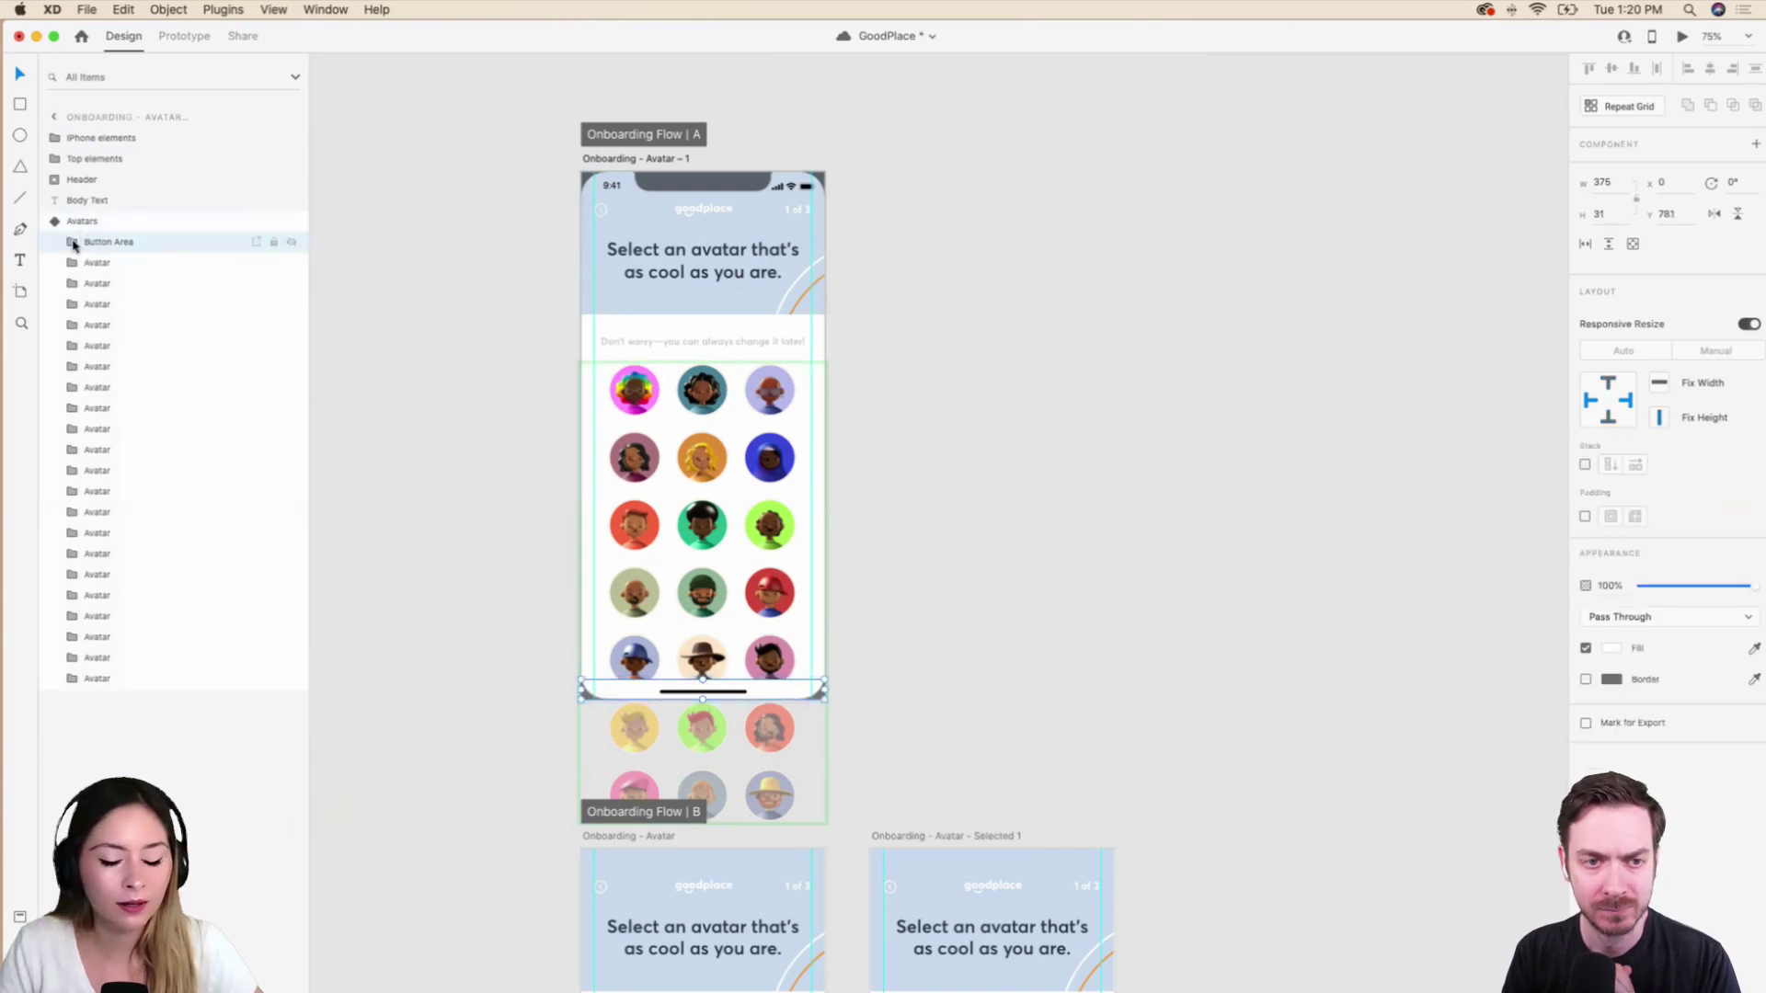
Duplicate the Onboarding - Avatar – 1 artboard beside the original in Onboarding Flow | A.
click(635, 158)
scroll(681, 212, up, 3)
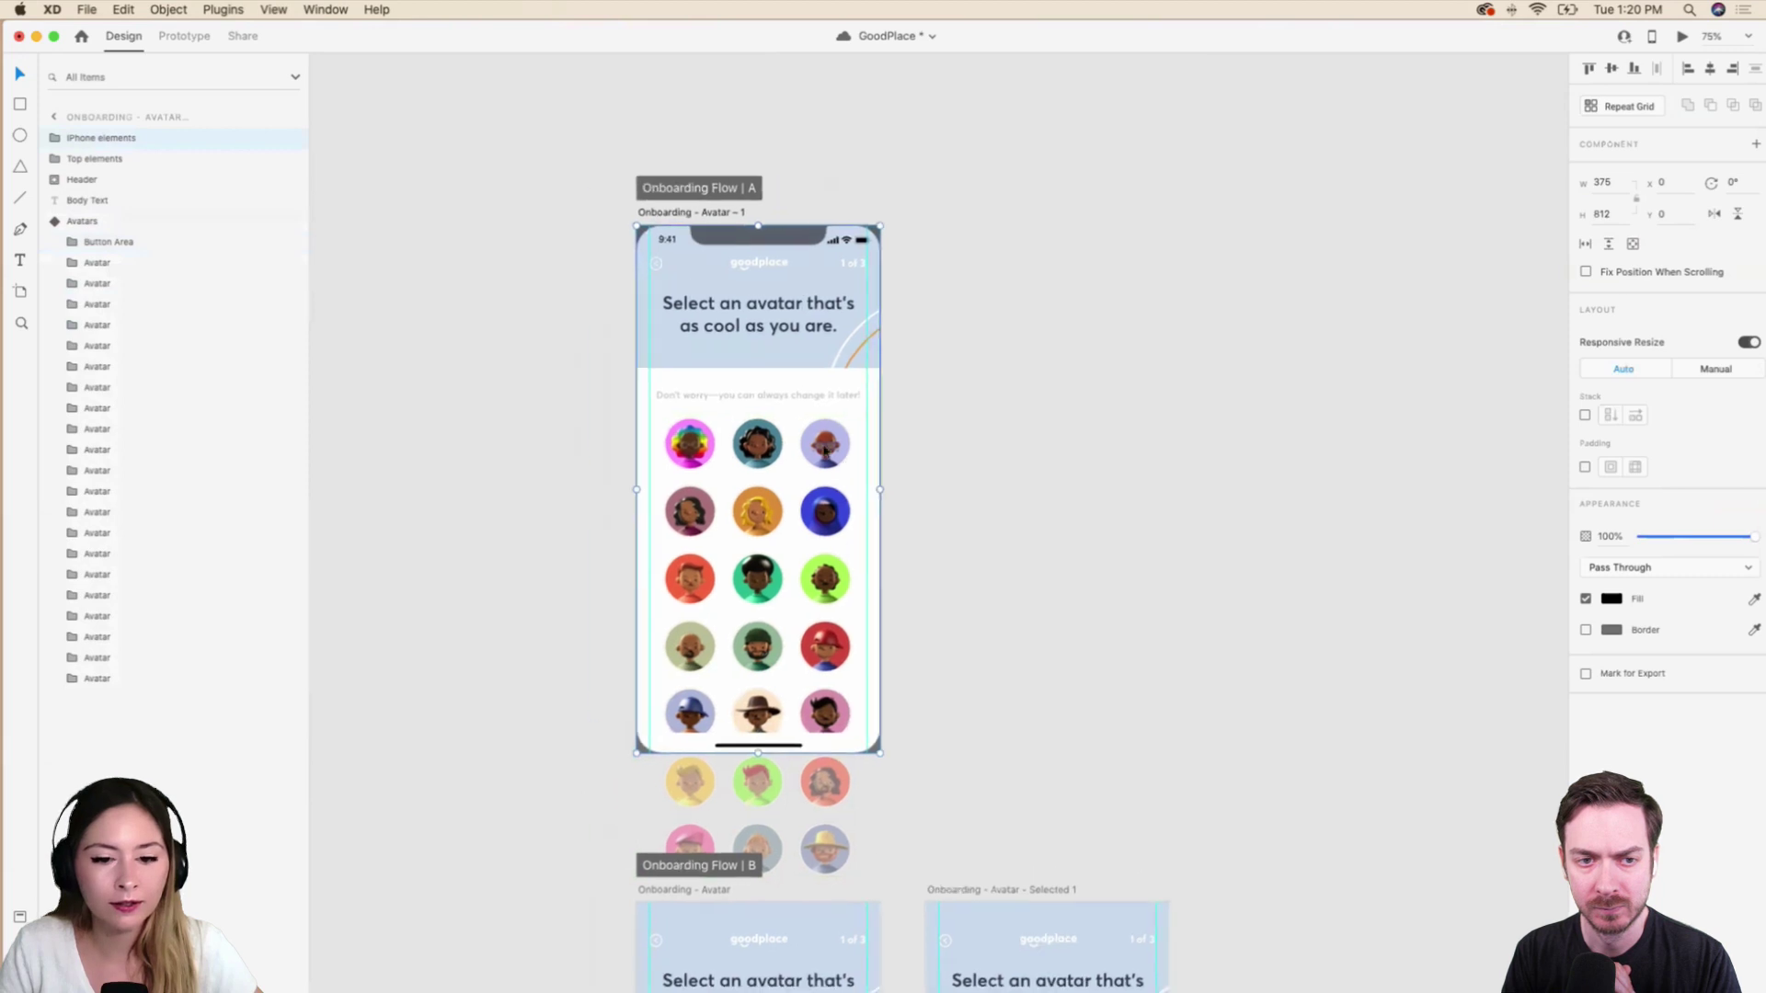
click(718, 238)
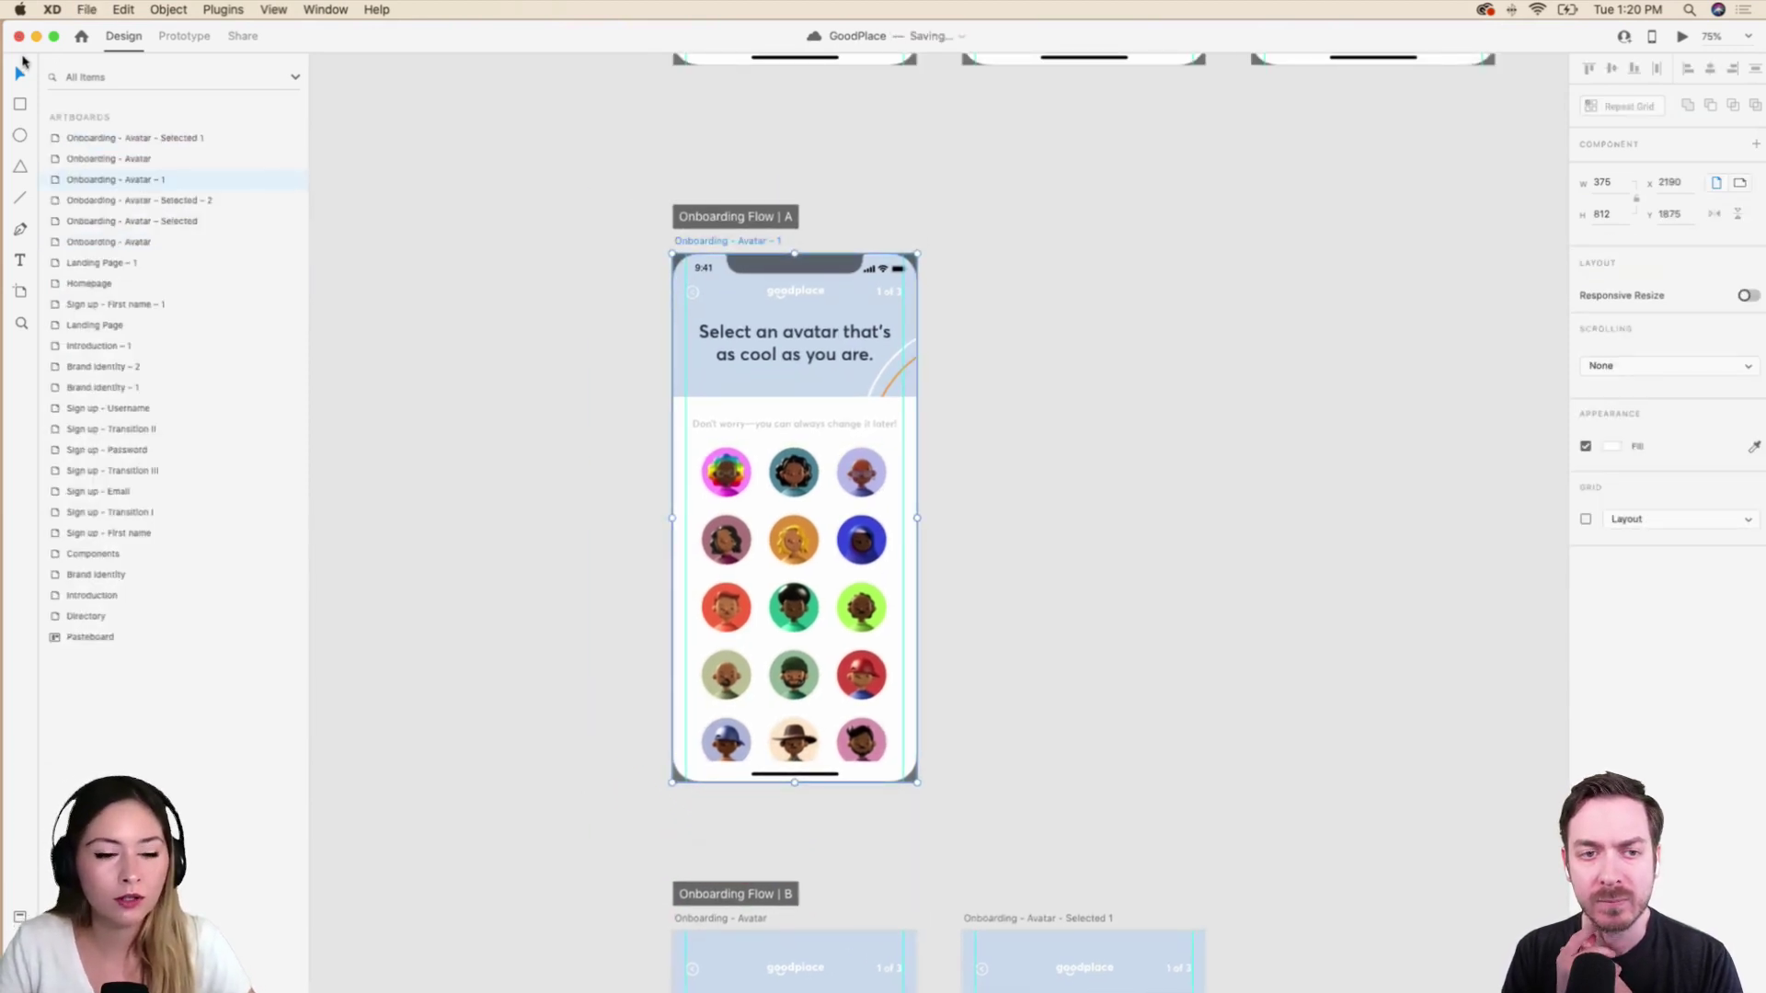
click(651, 370)
click(752, 242)
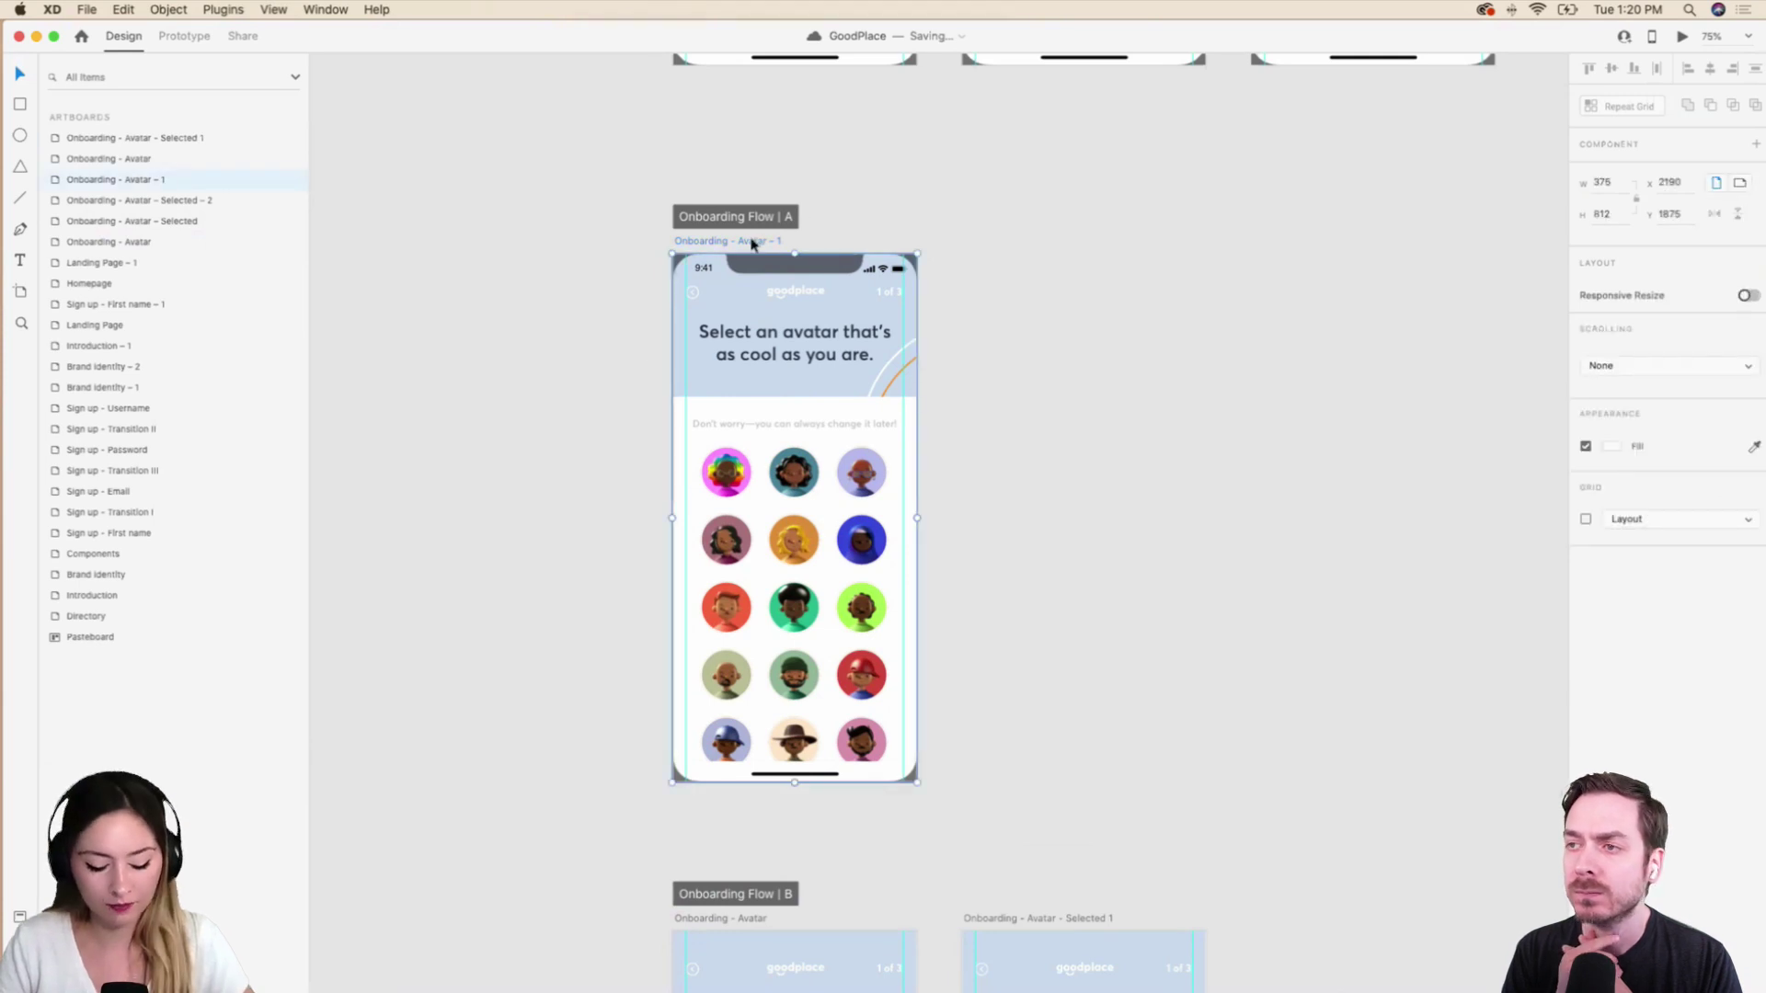
key(super+d)
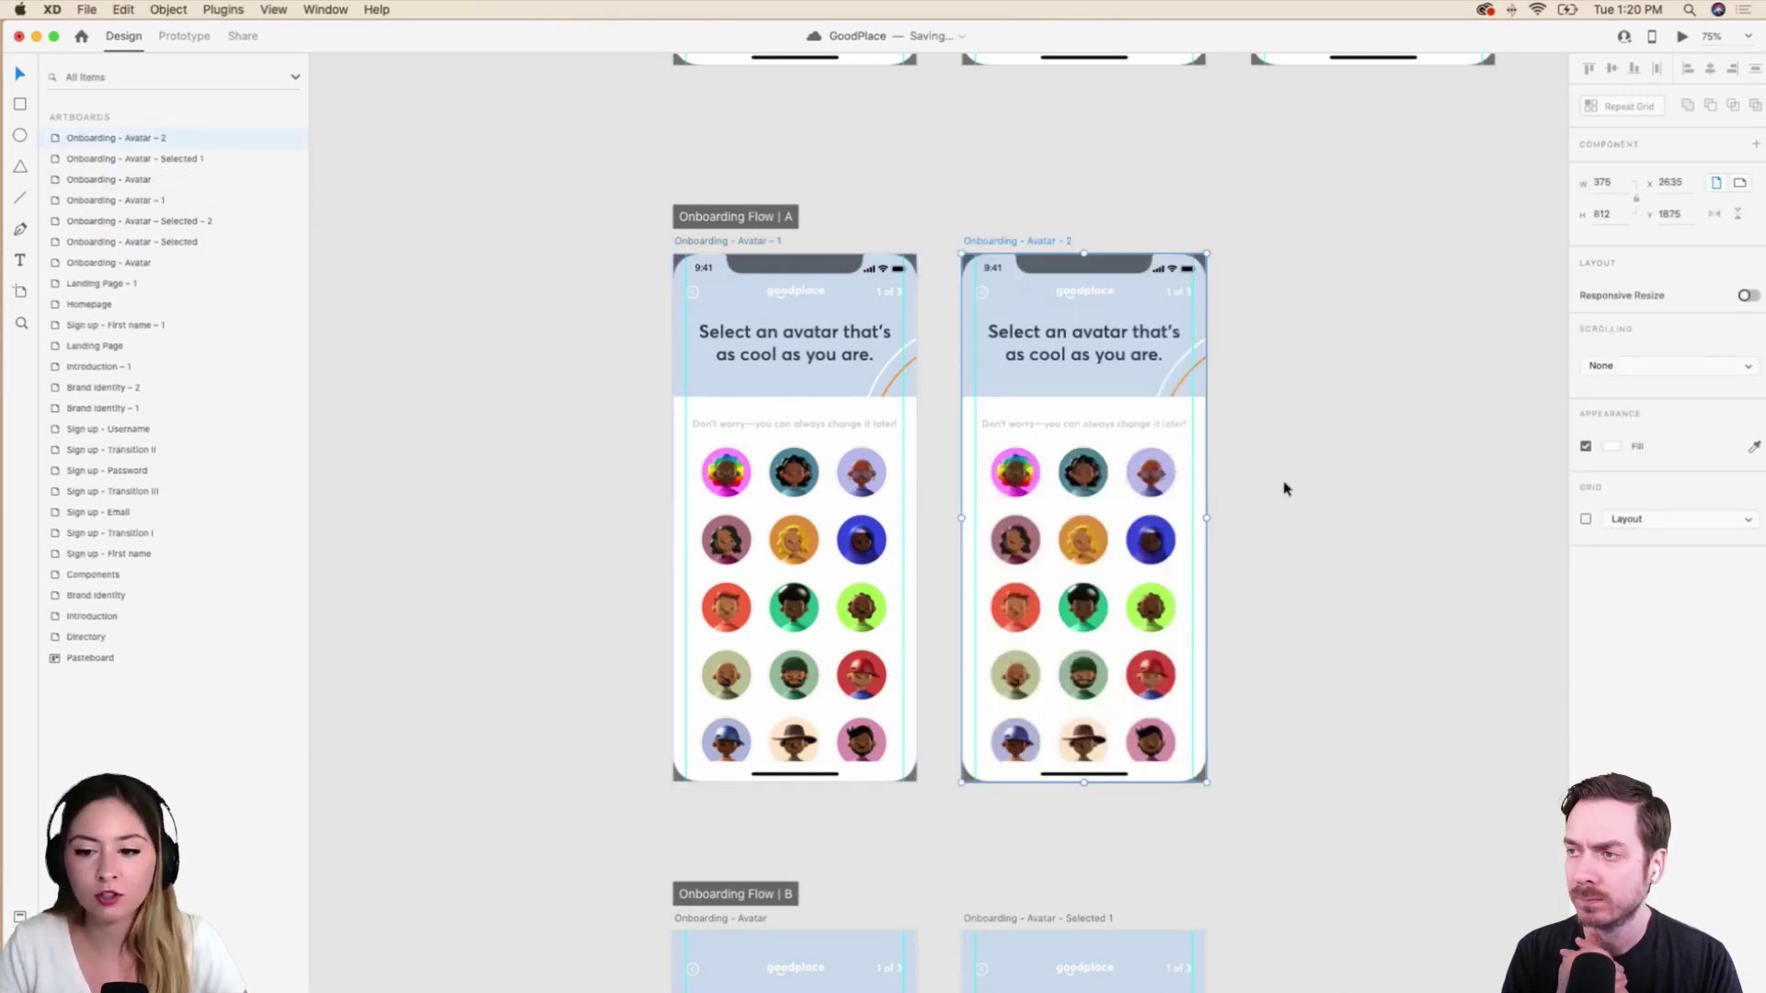
Hide the iPhone elements on both Onboarding Flow | A artboards.
scroll(1285, 488, right, 4)
click(860, 474)
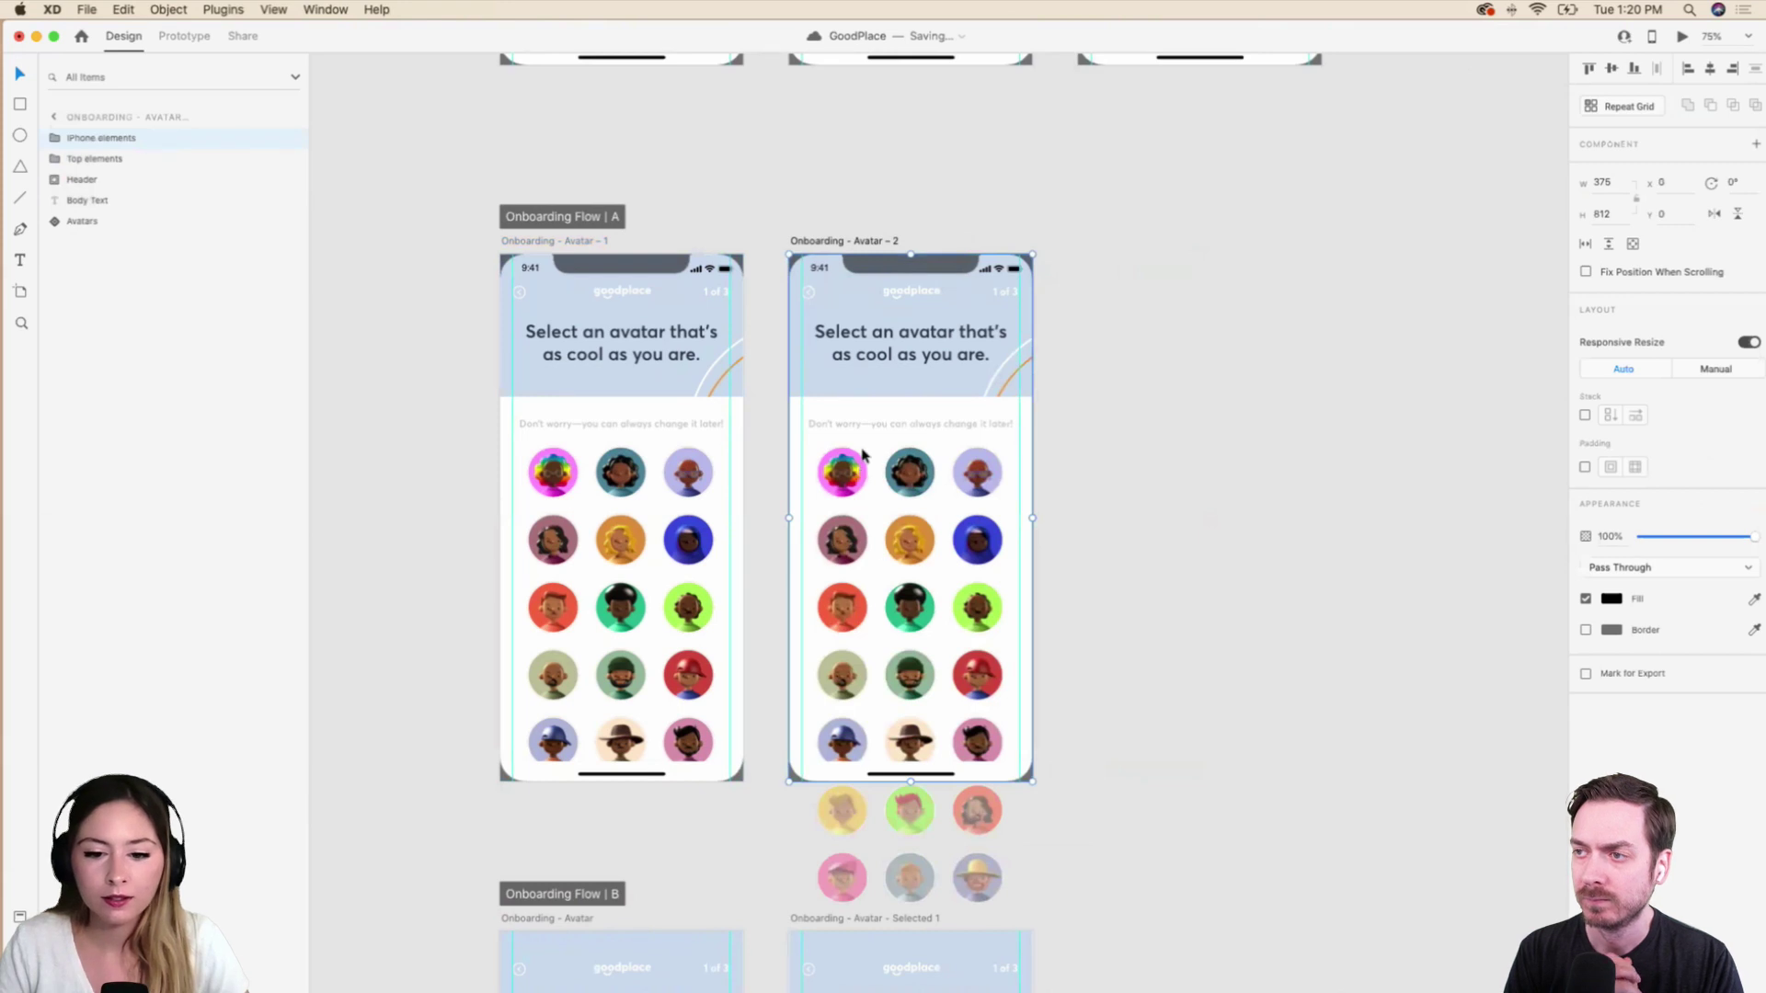
double_click(861, 455)
click(65, 140)
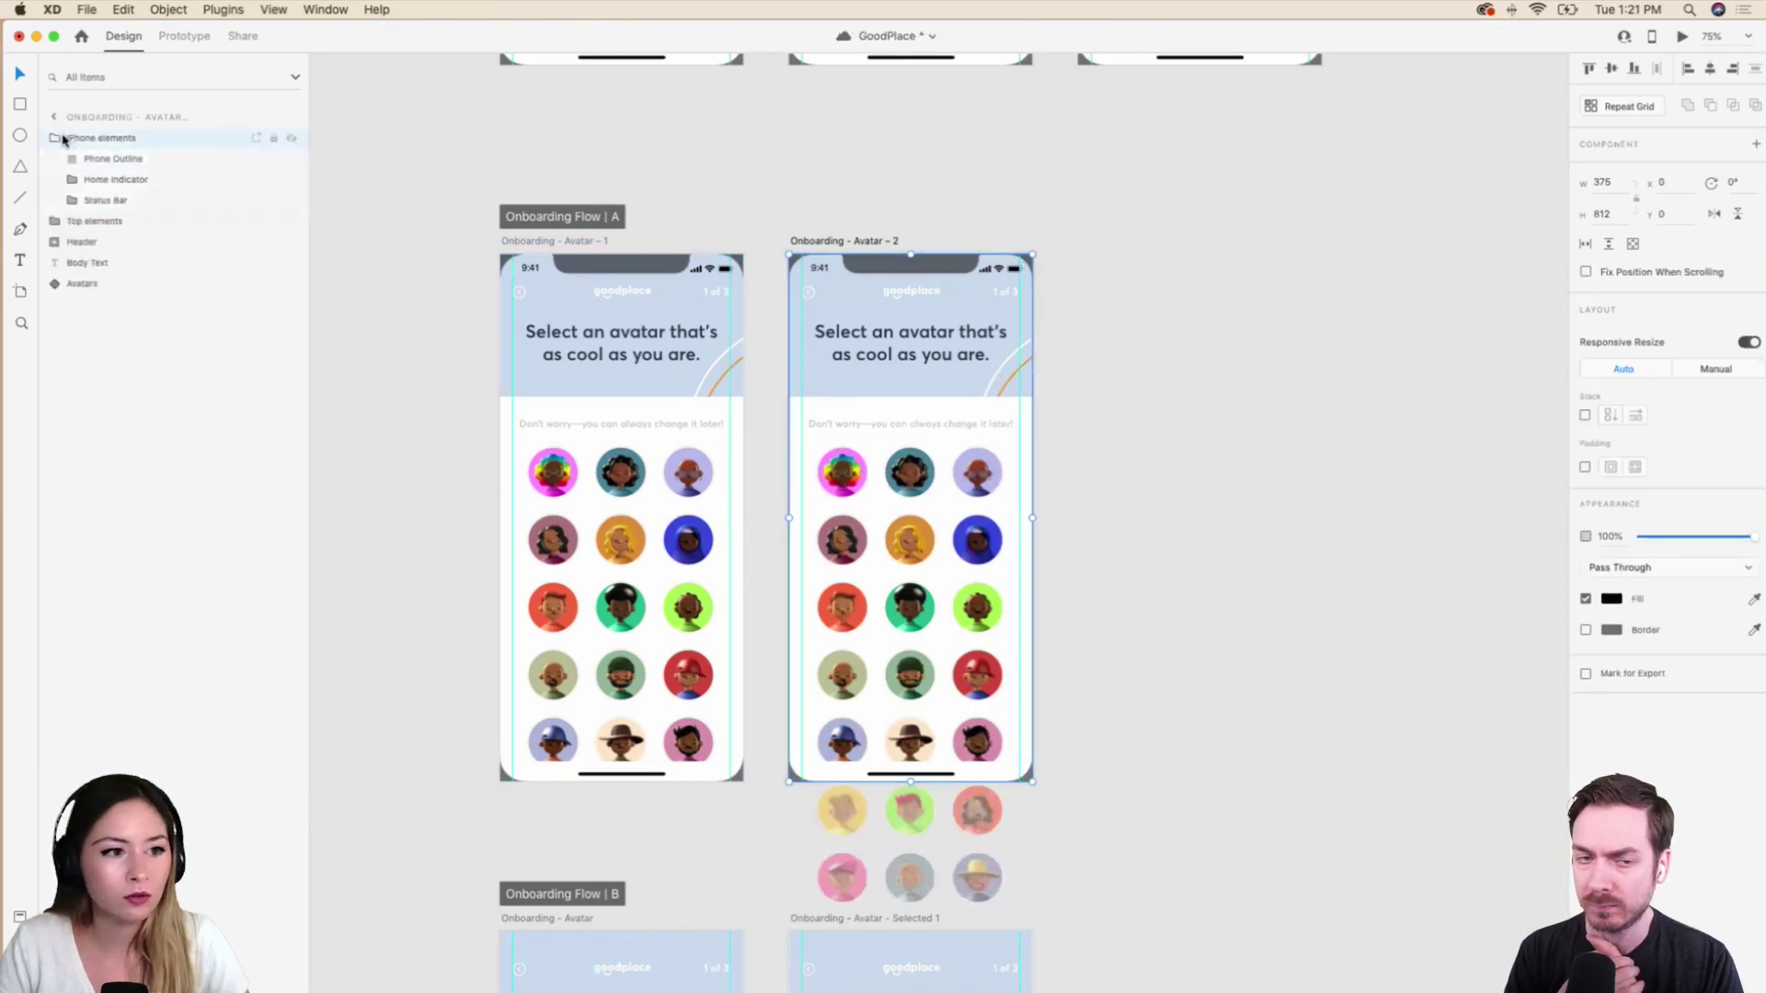
click(56, 138)
click(291, 139)
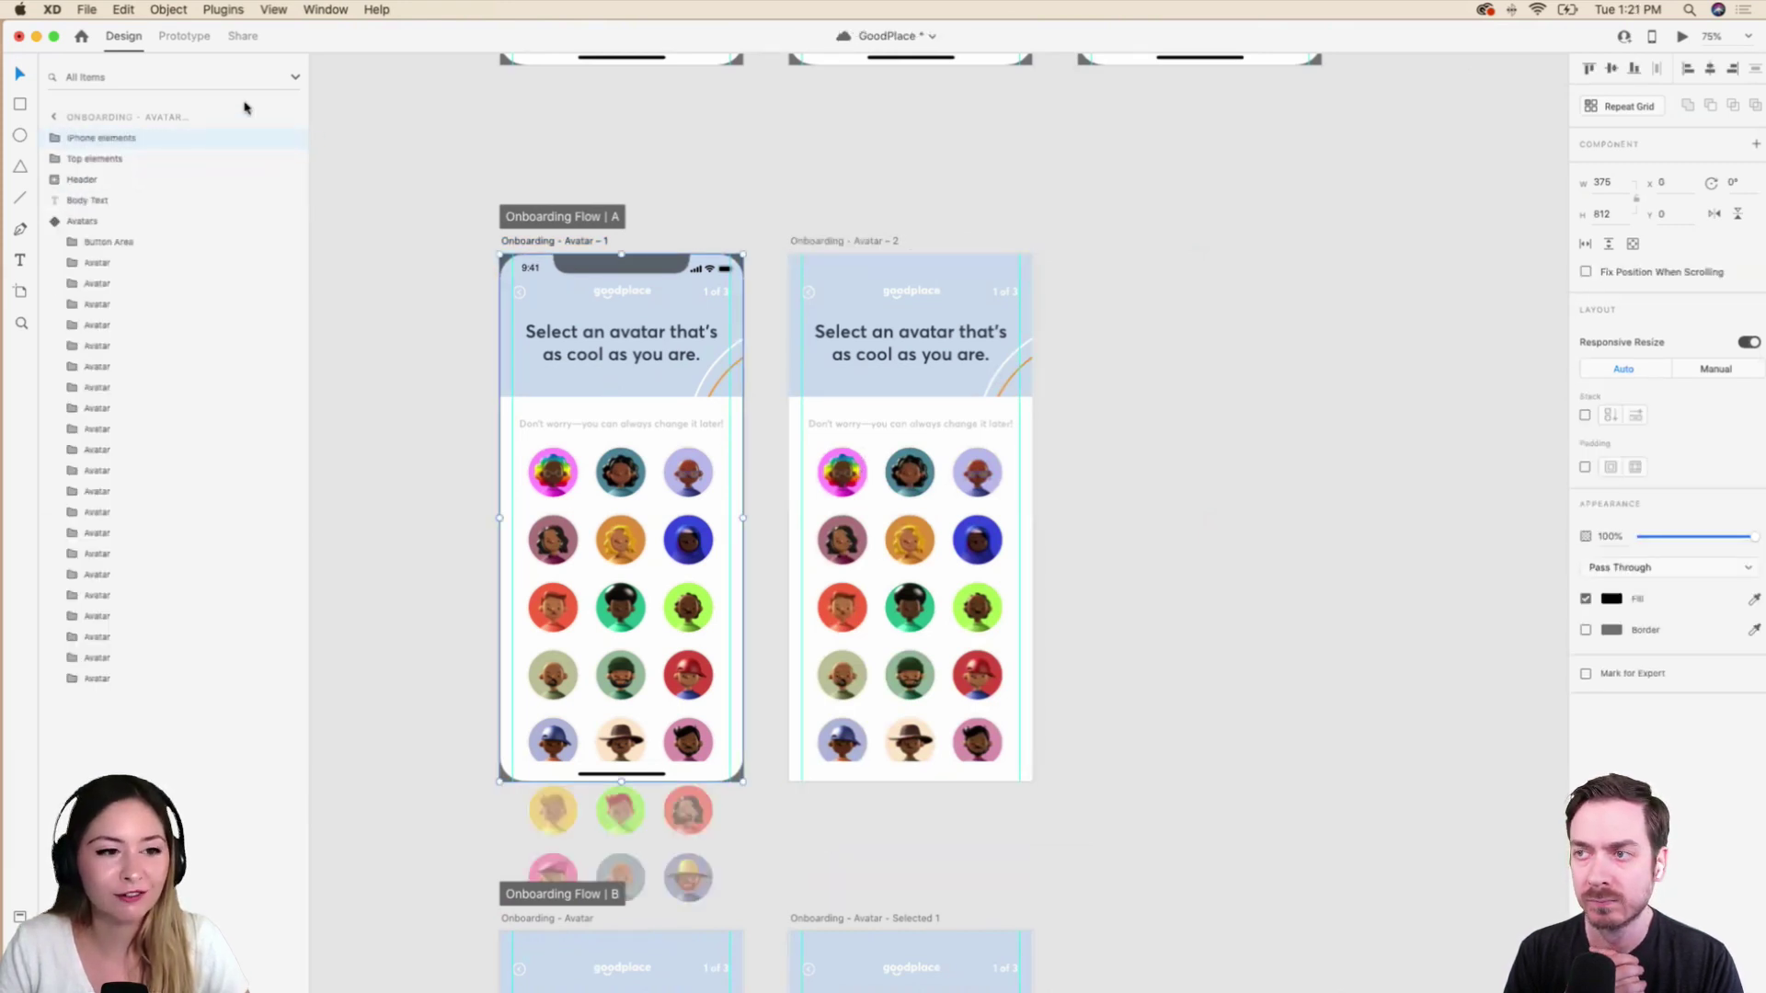
click(292, 138)
click(1028, 603)
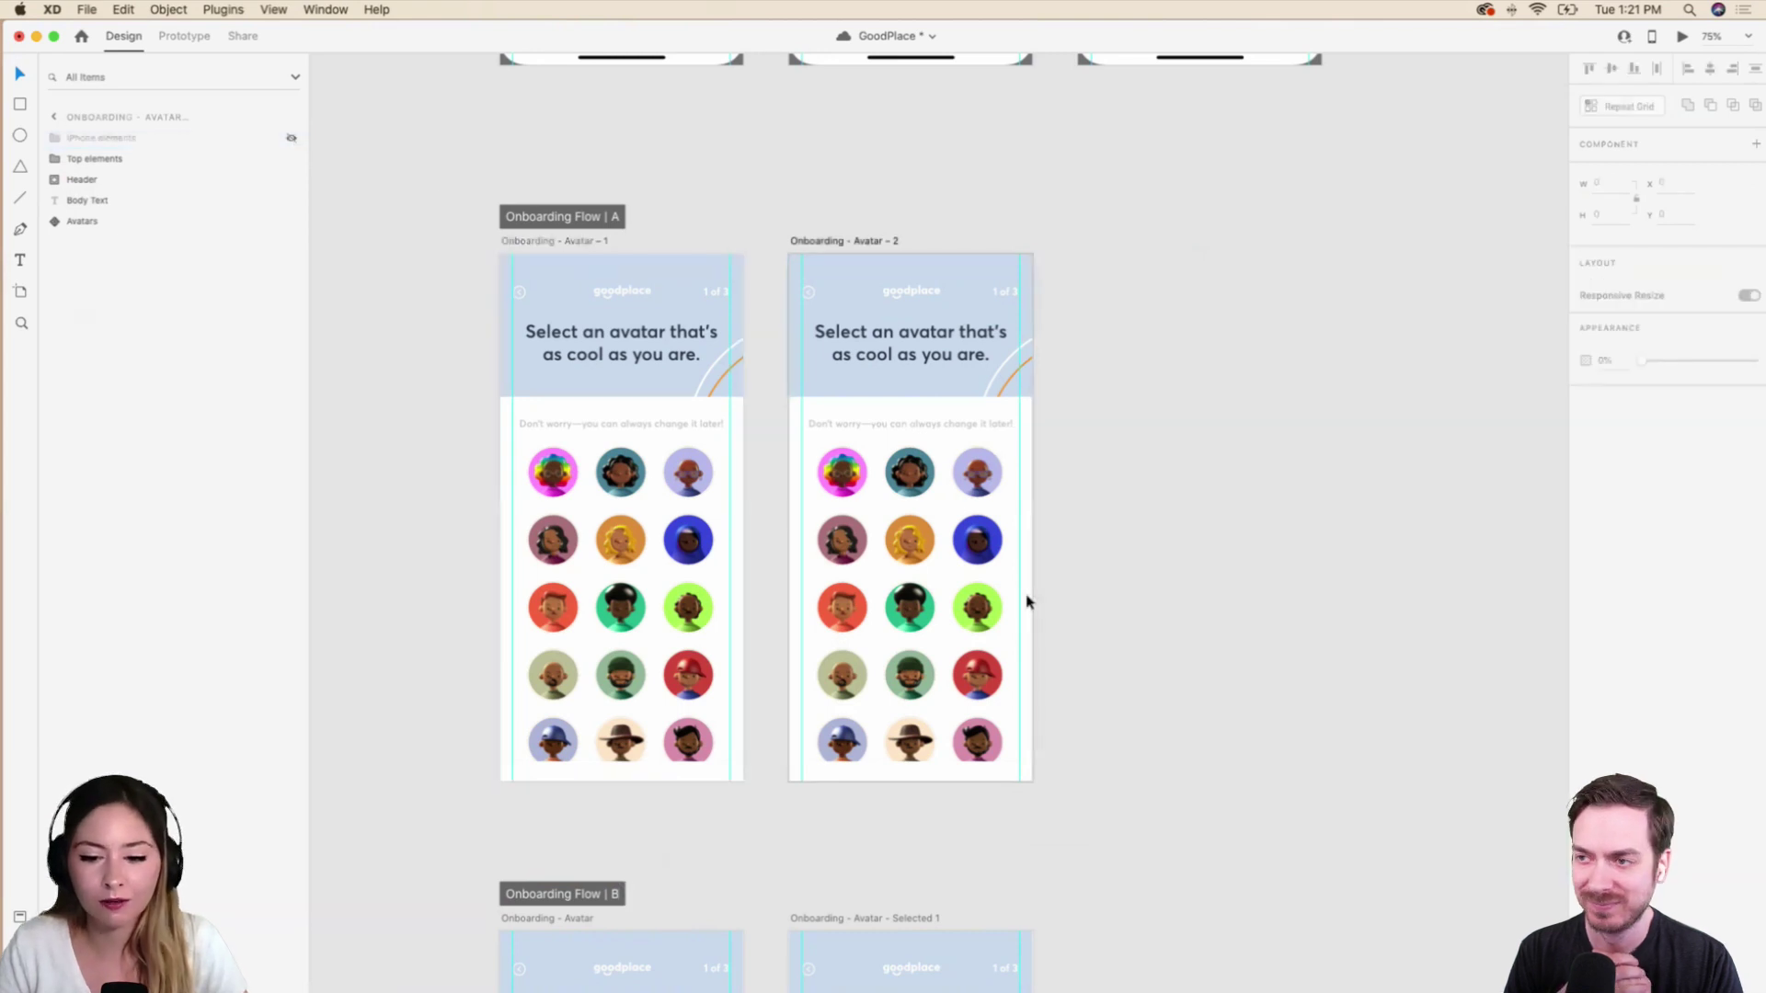
Try the Selected 1 state on the duplicated artboard's Avatars component, and return it to Default State.
click(933, 487)
click(53, 221)
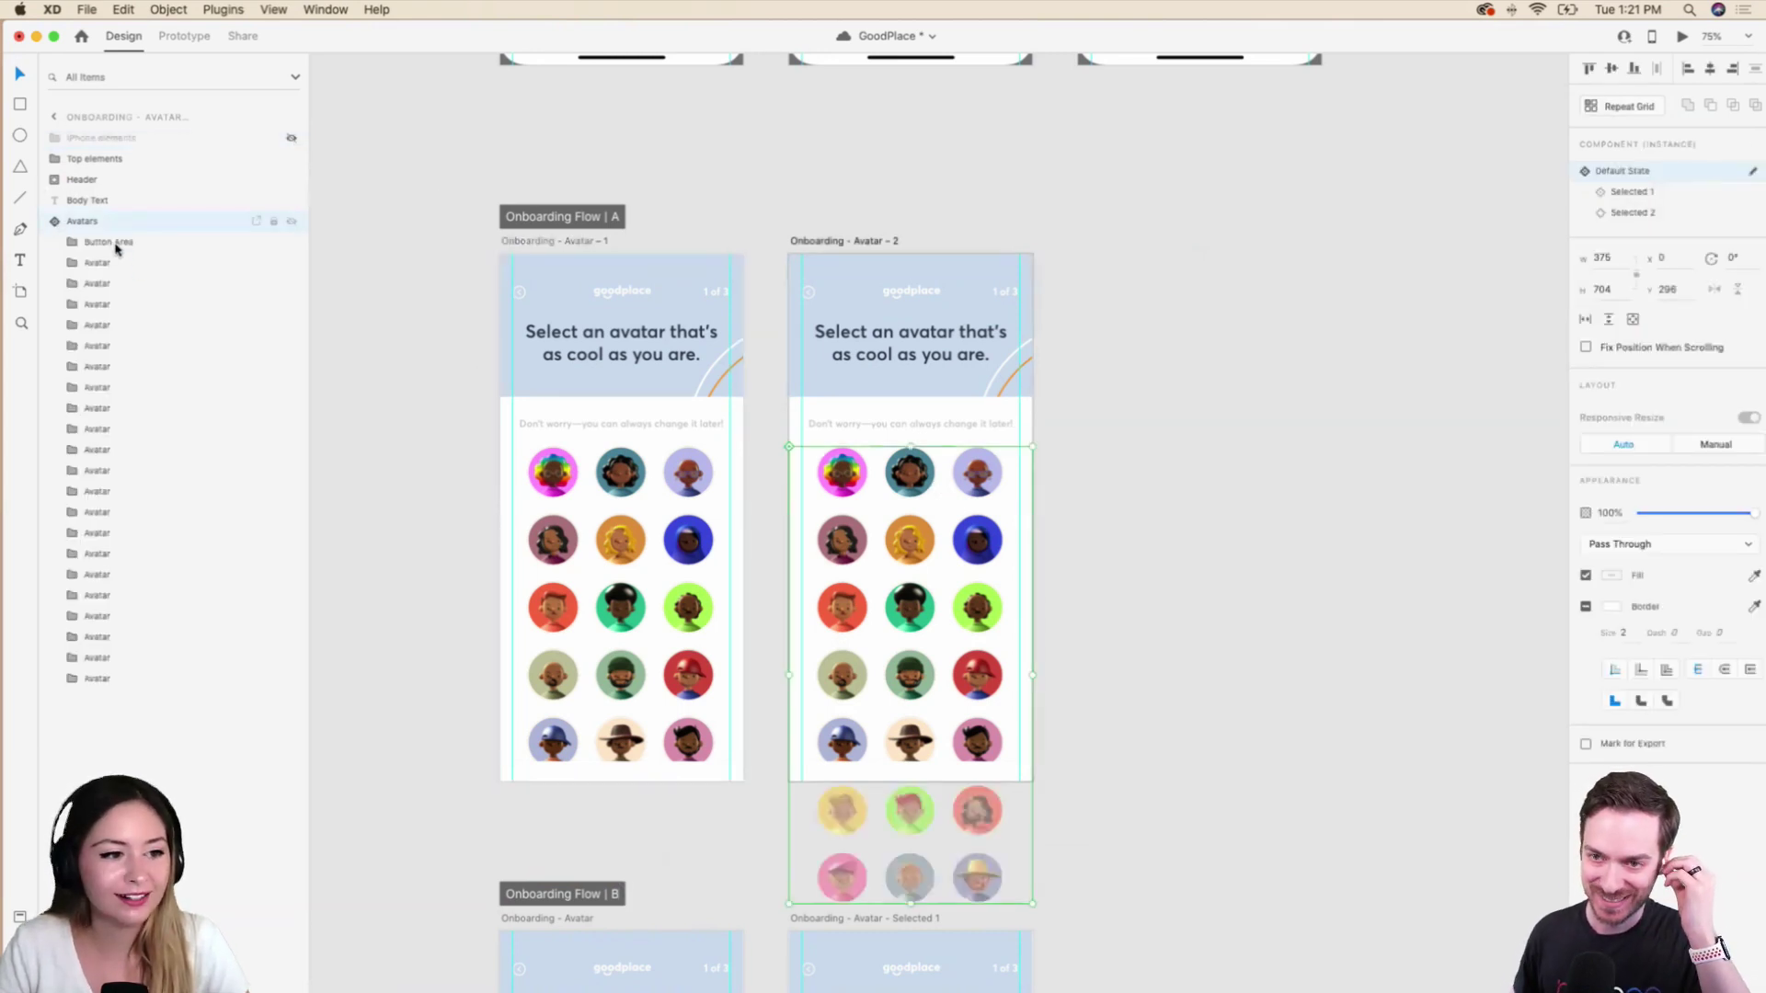
click(138, 245)
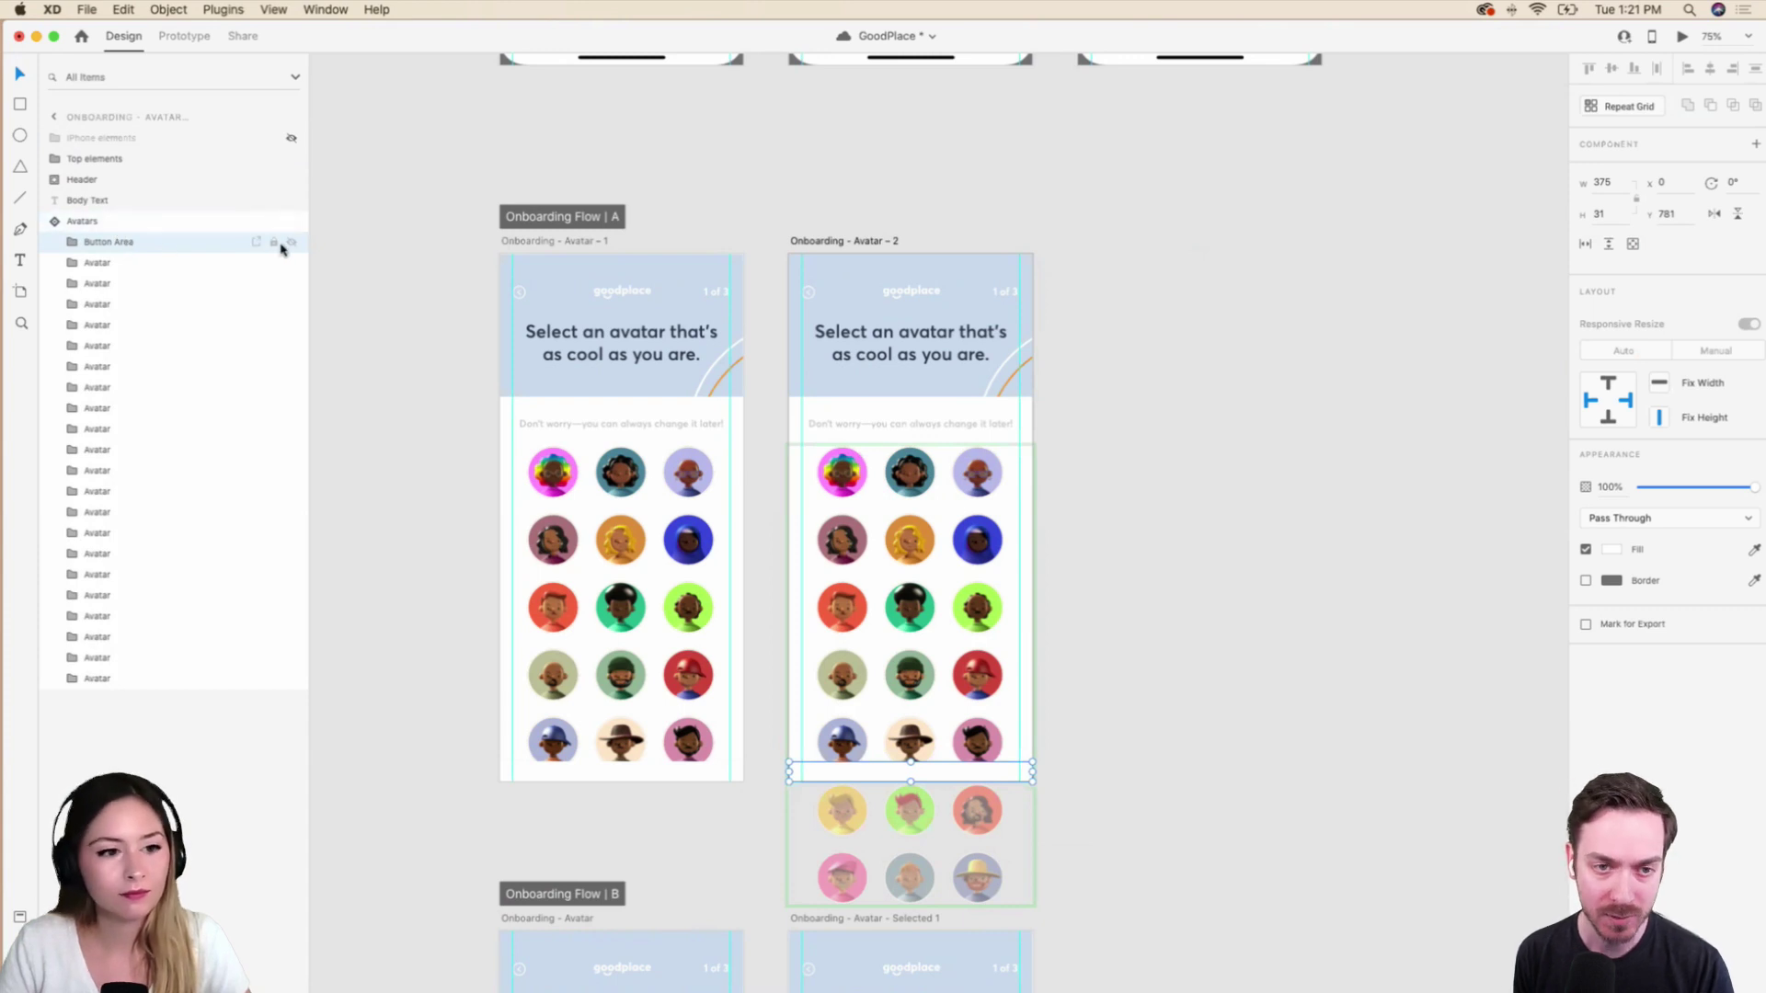
click(118, 222)
click(1613, 194)
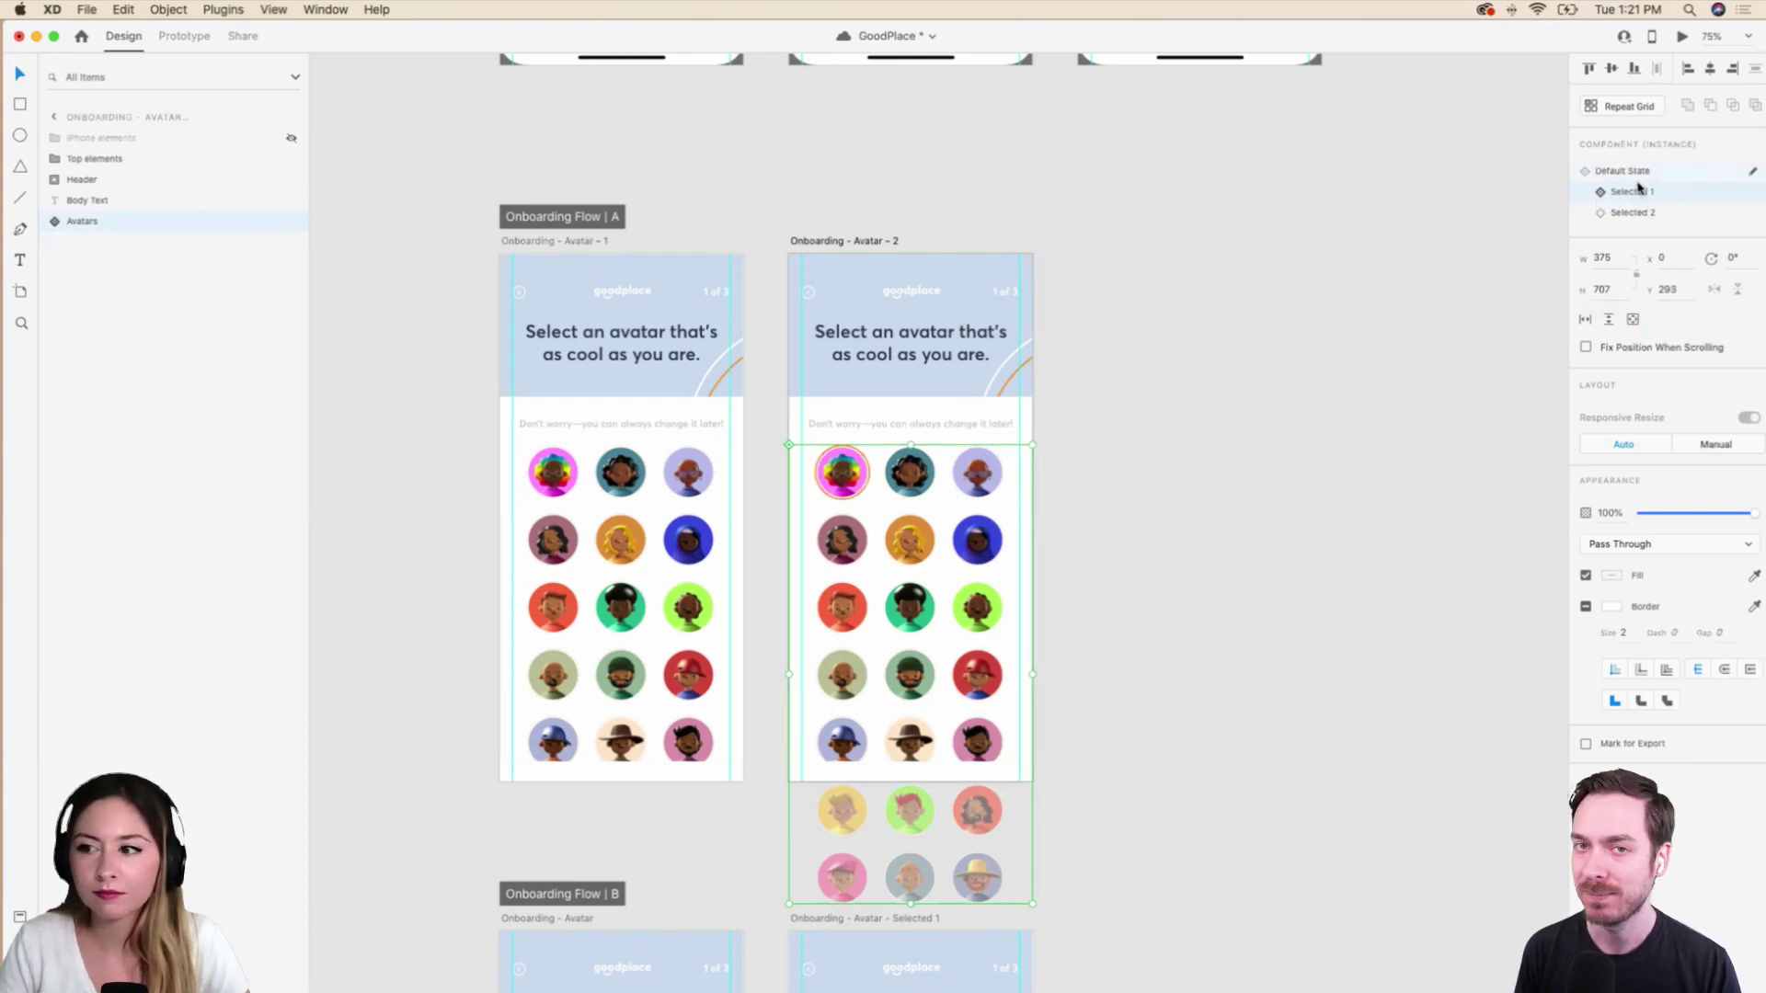
click(1639, 170)
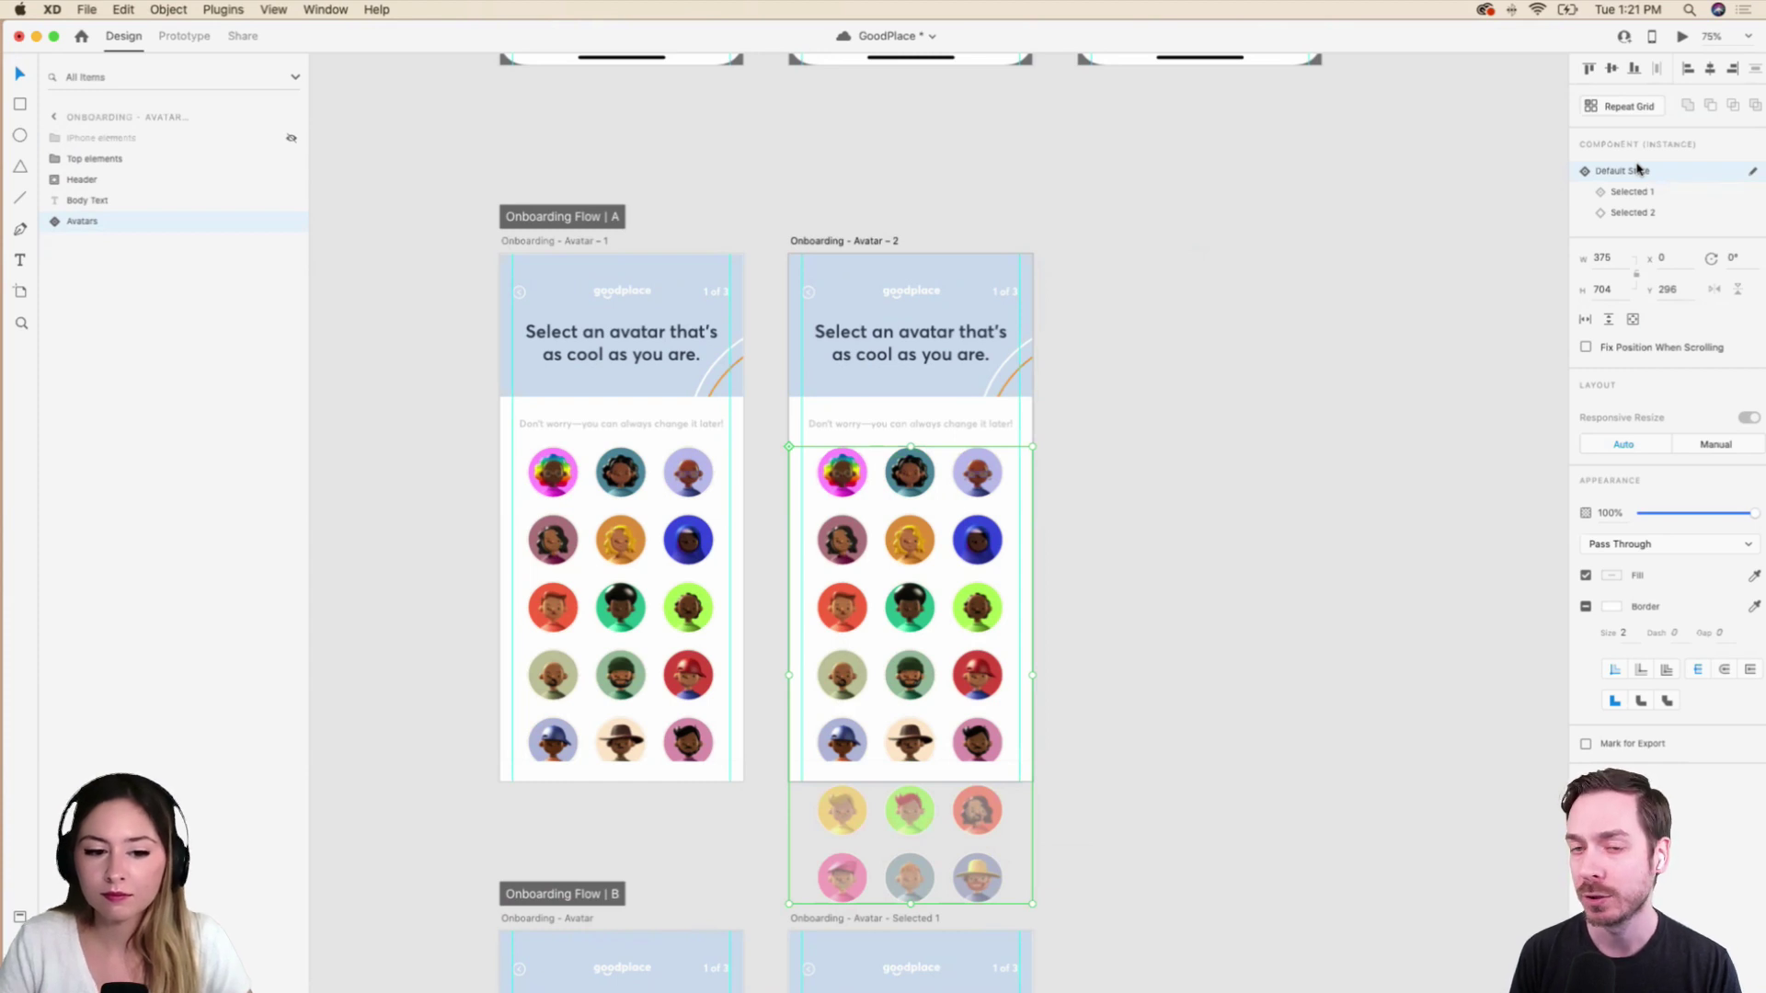
Save the GoodPlace document.
scroll(1058, 237, down, 2)
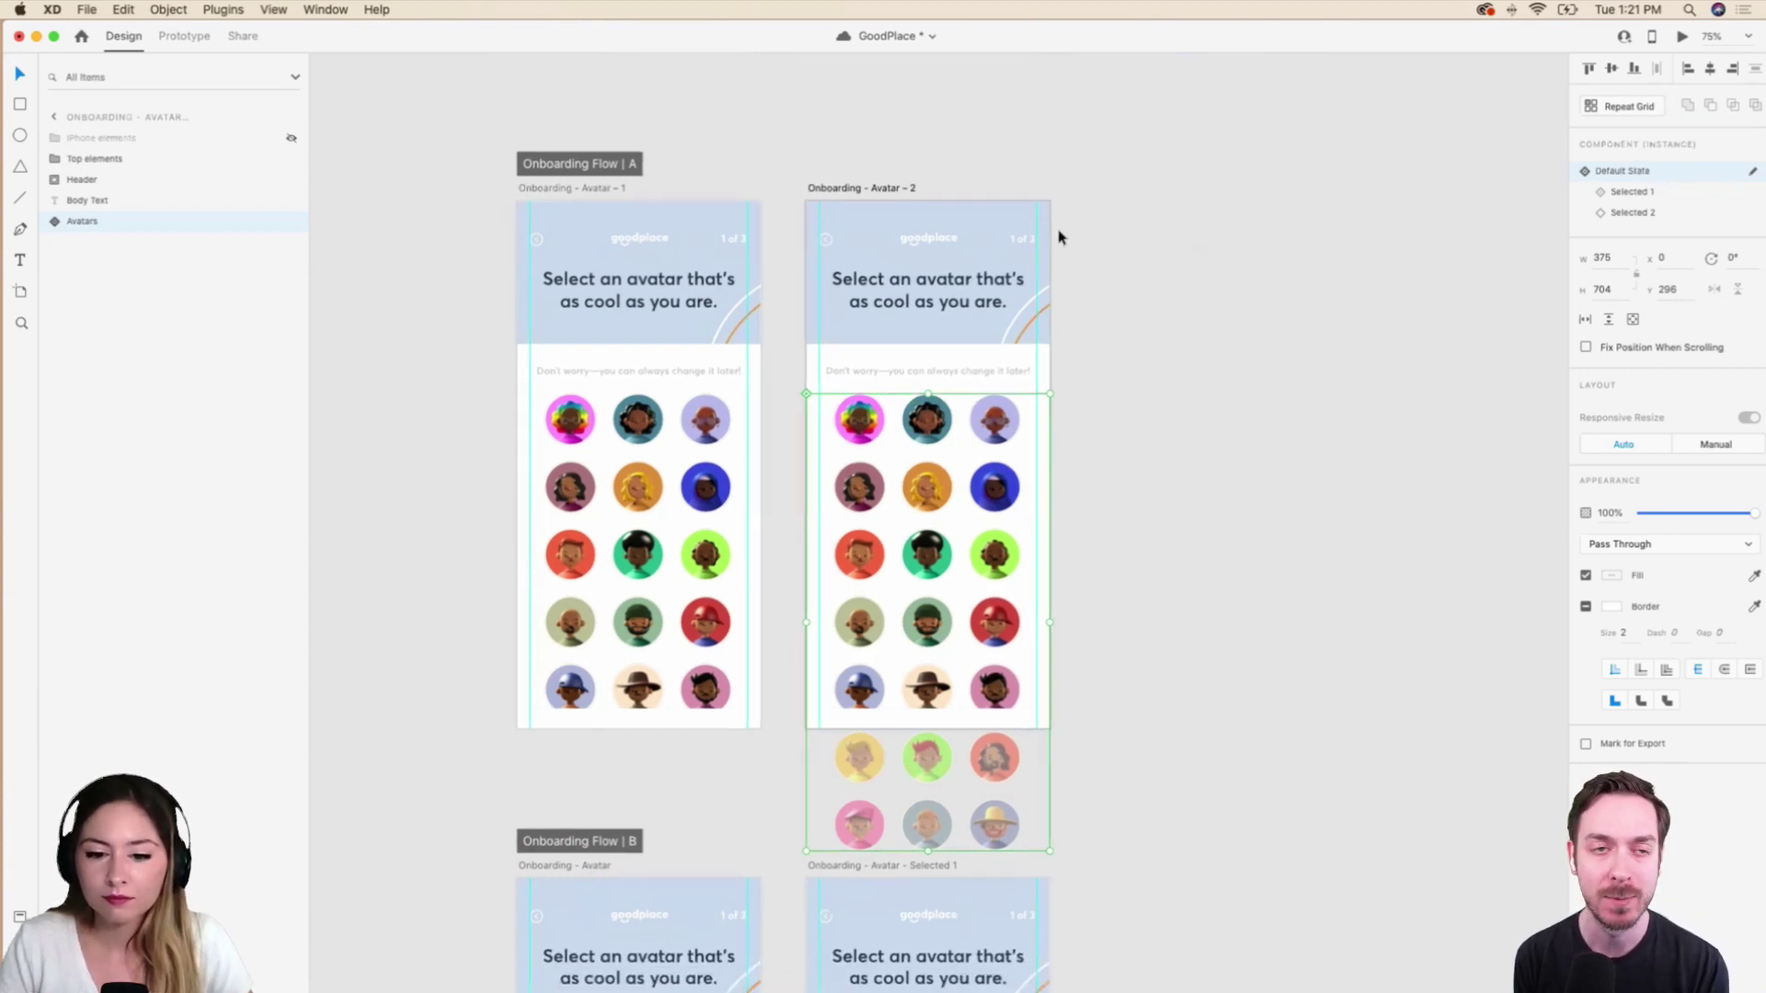
scroll(1060, 238, up, 1)
scroll(1060, 238, left, 1)
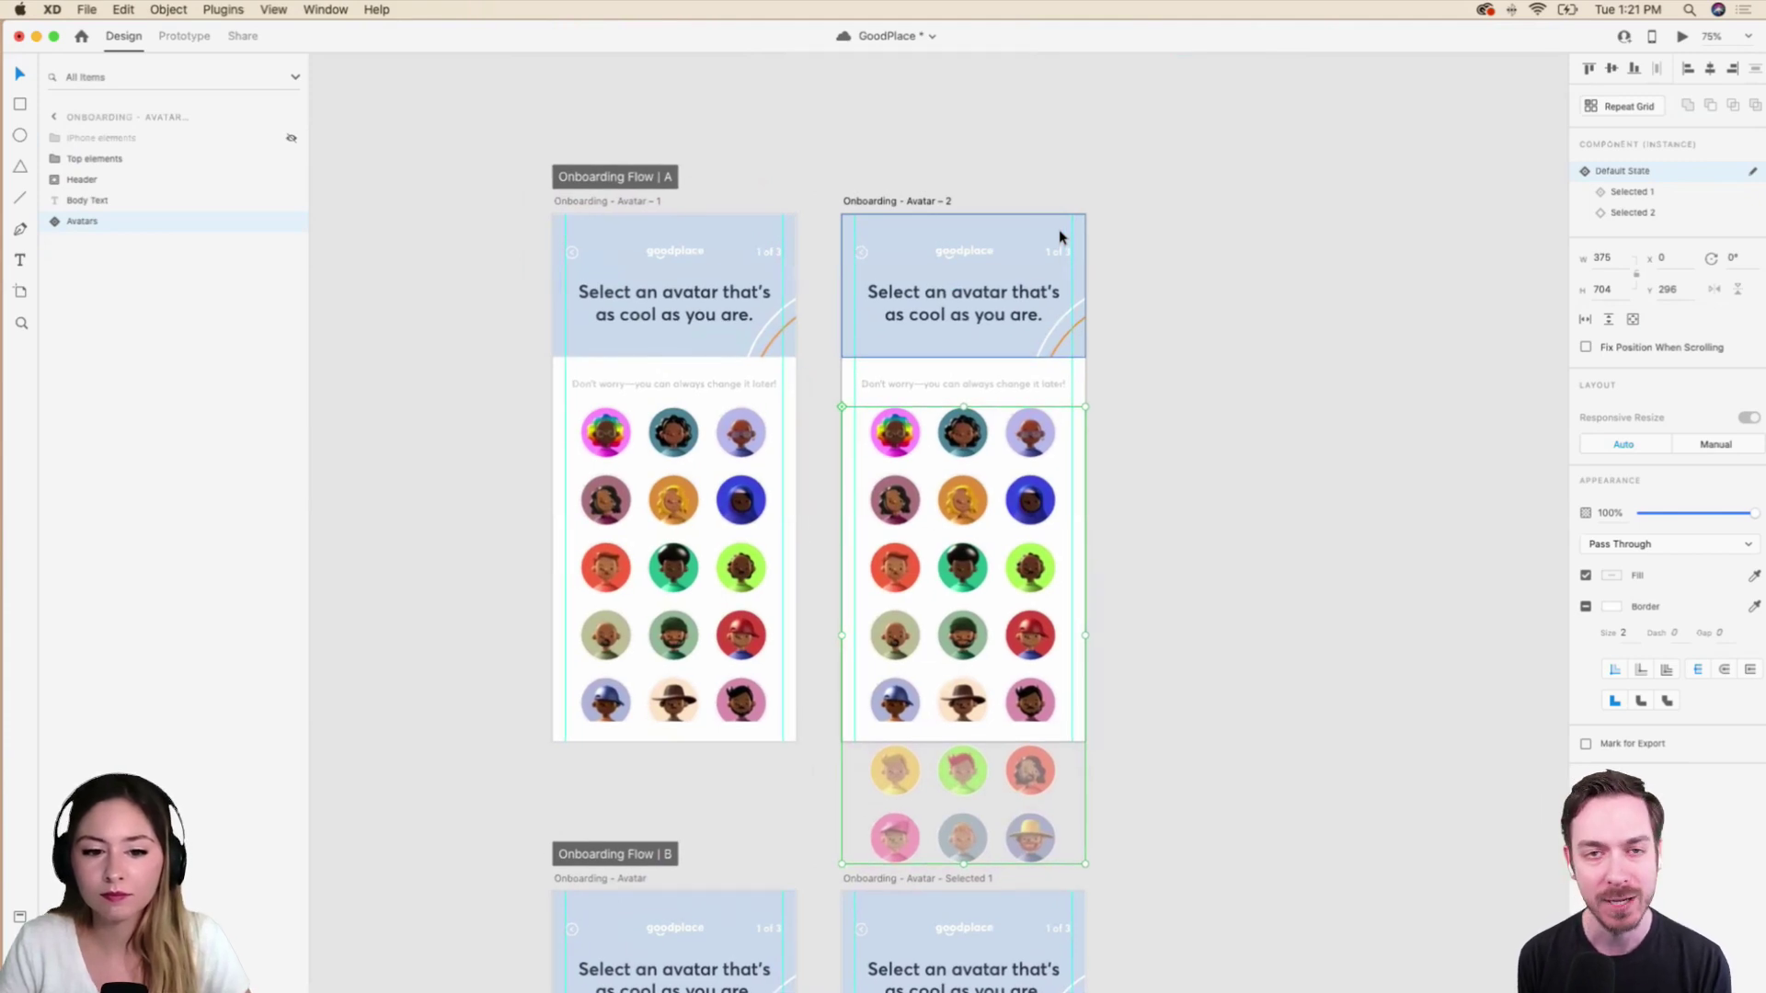
scroll(1058, 237, down, 10)
scroll(1060, 237, up, 20)
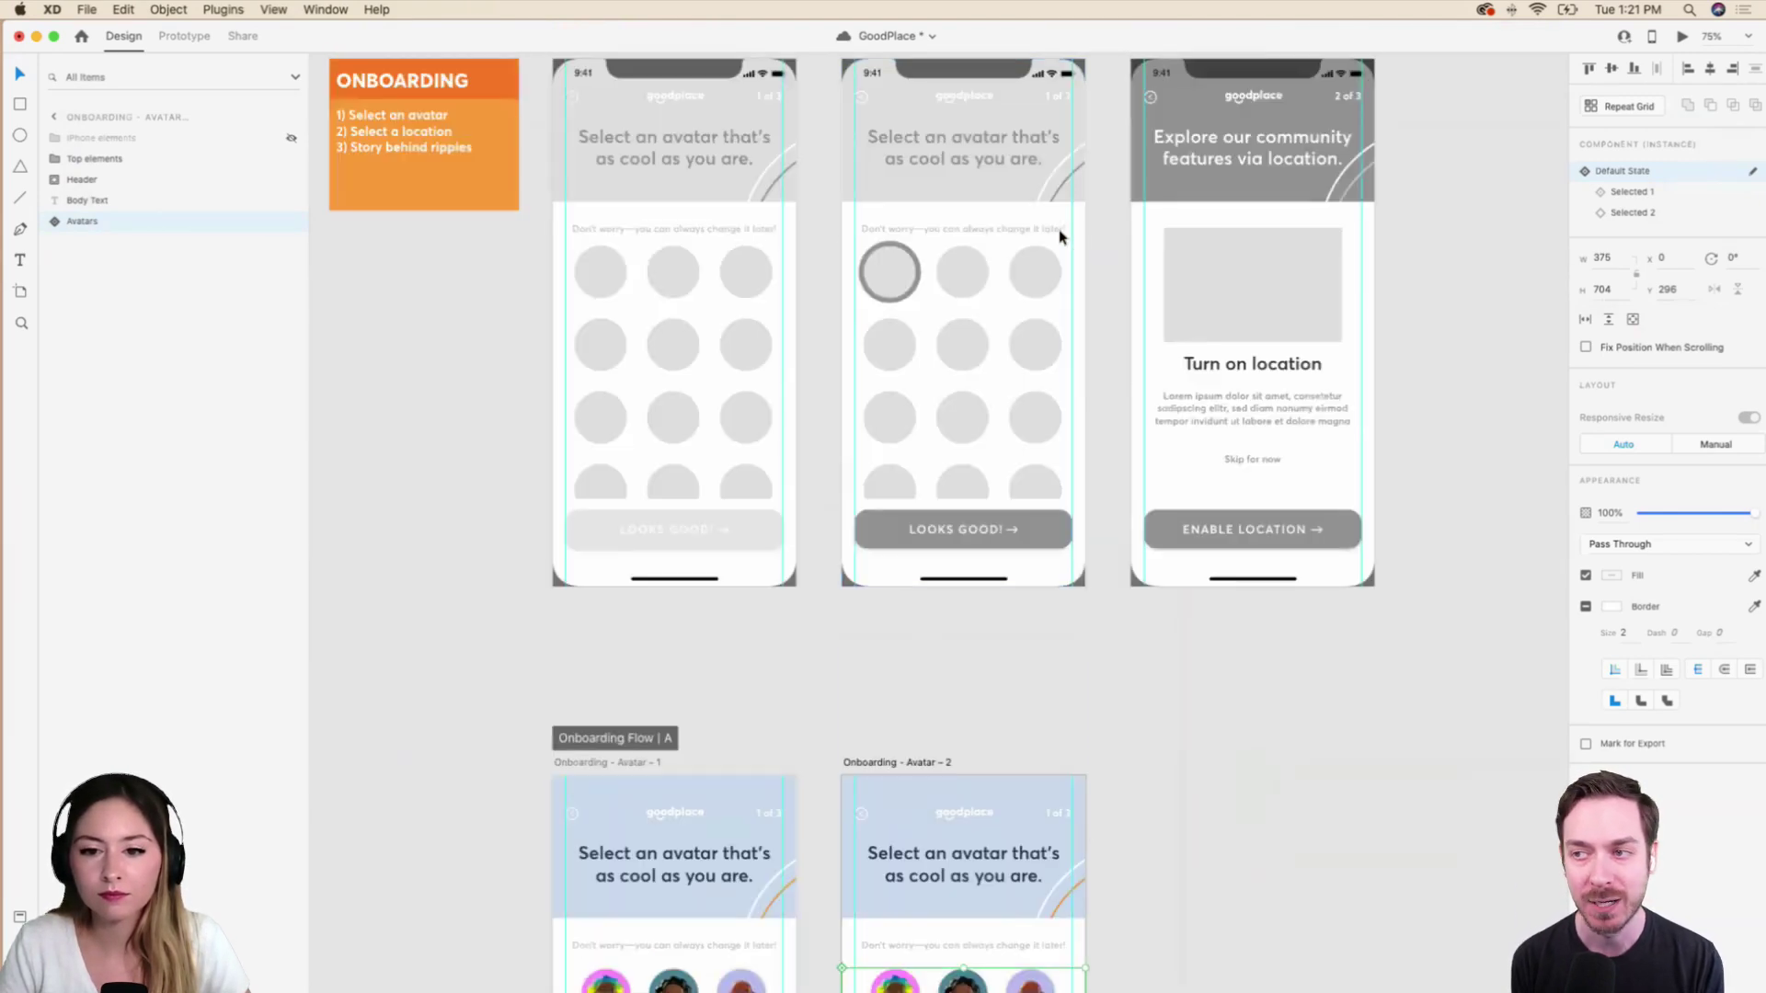
scroll(1059, 237, down, 1)
scroll(1060, 237, down, 11)
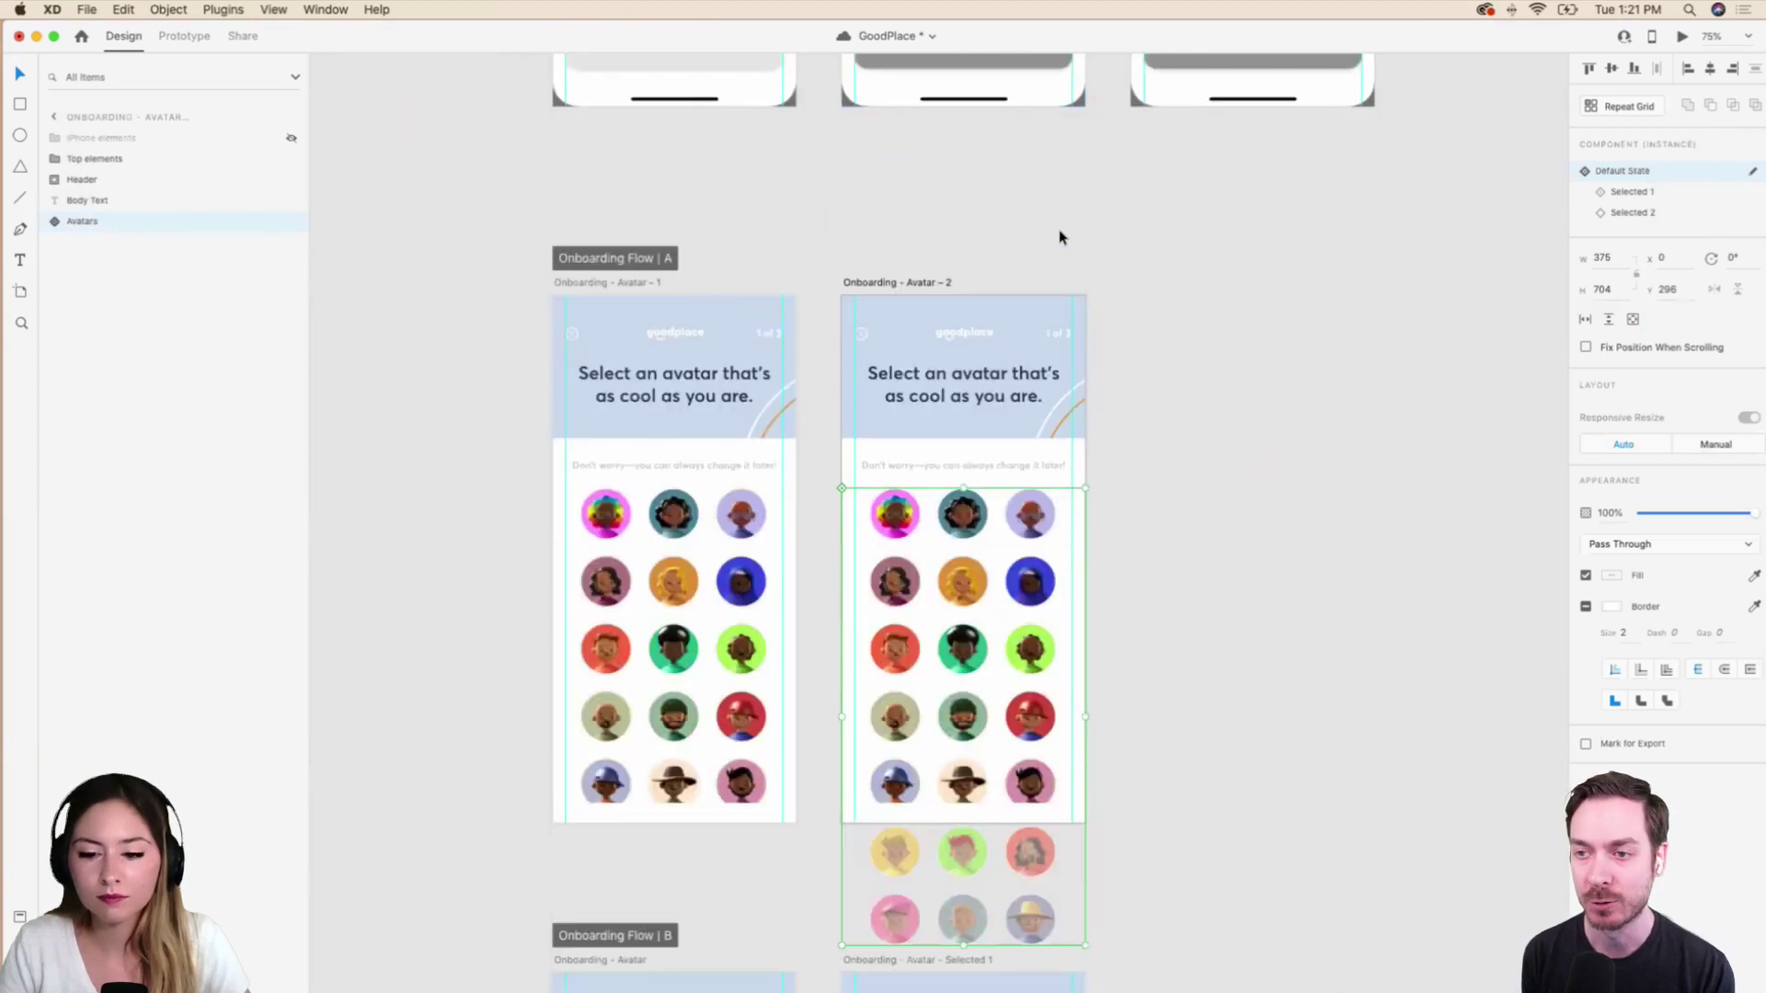
key(super+s)
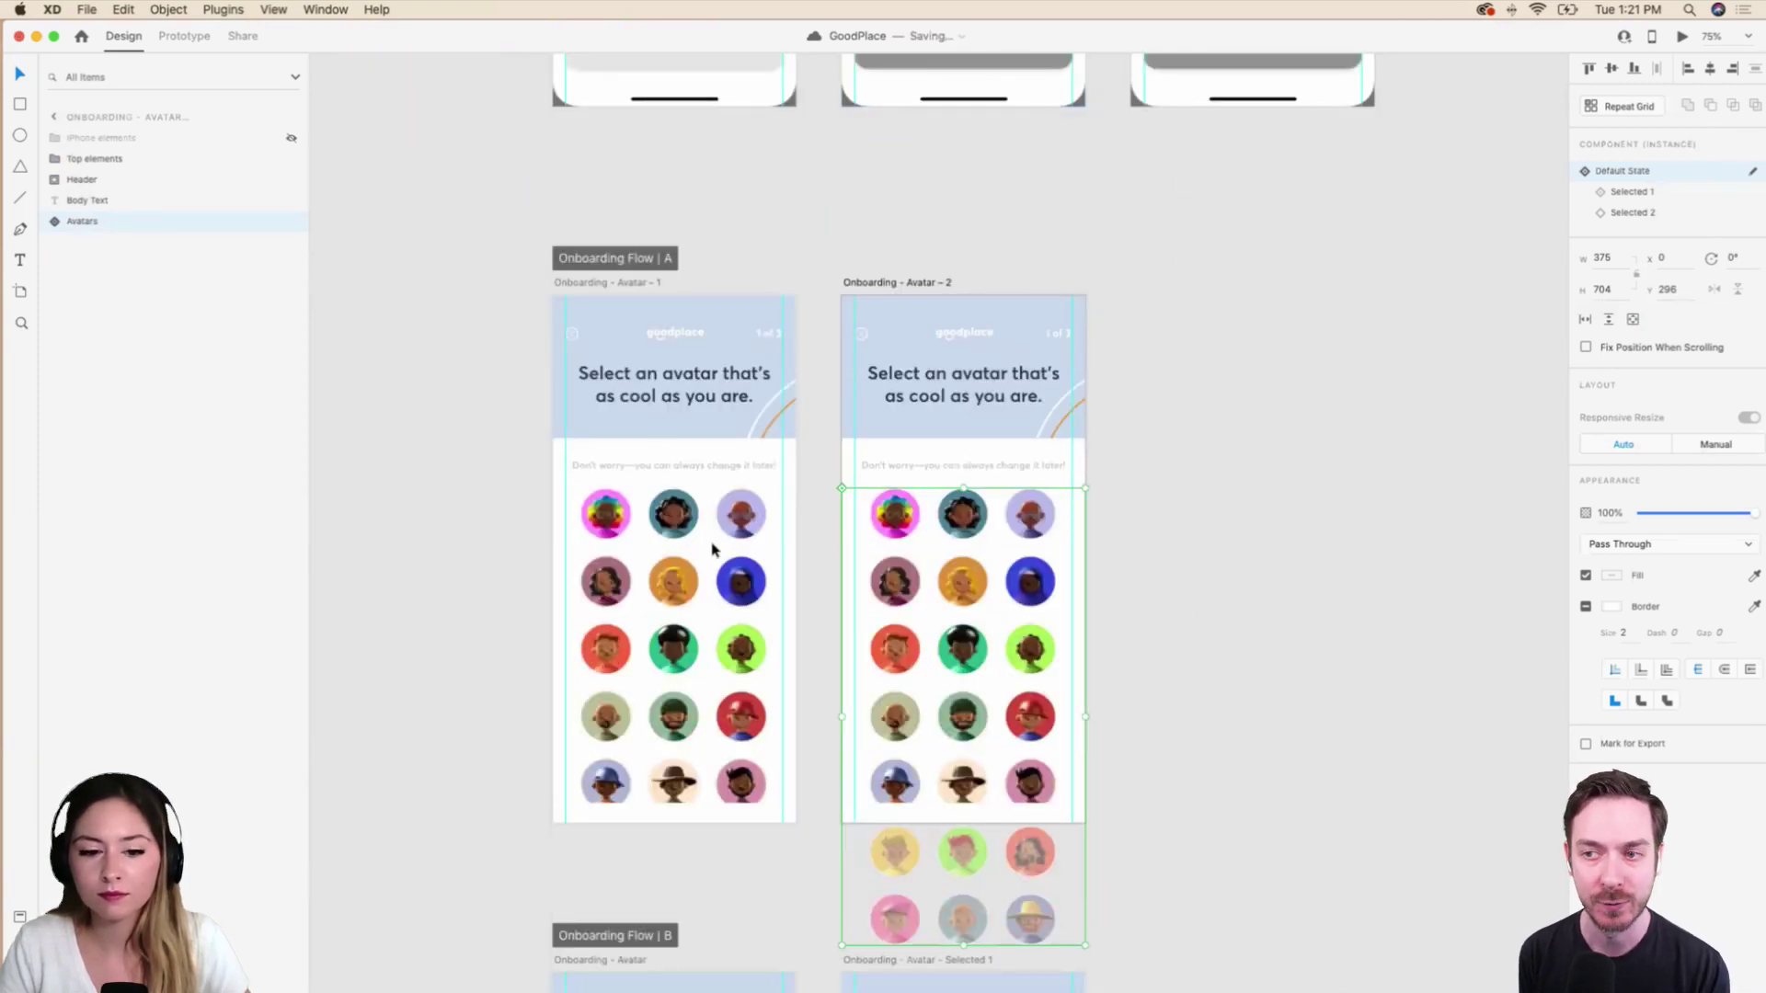
Inspect the Avatar and Gradient layers inside the first avatar of the component on Onboarding - Avatar – 2.
double_click(896, 528)
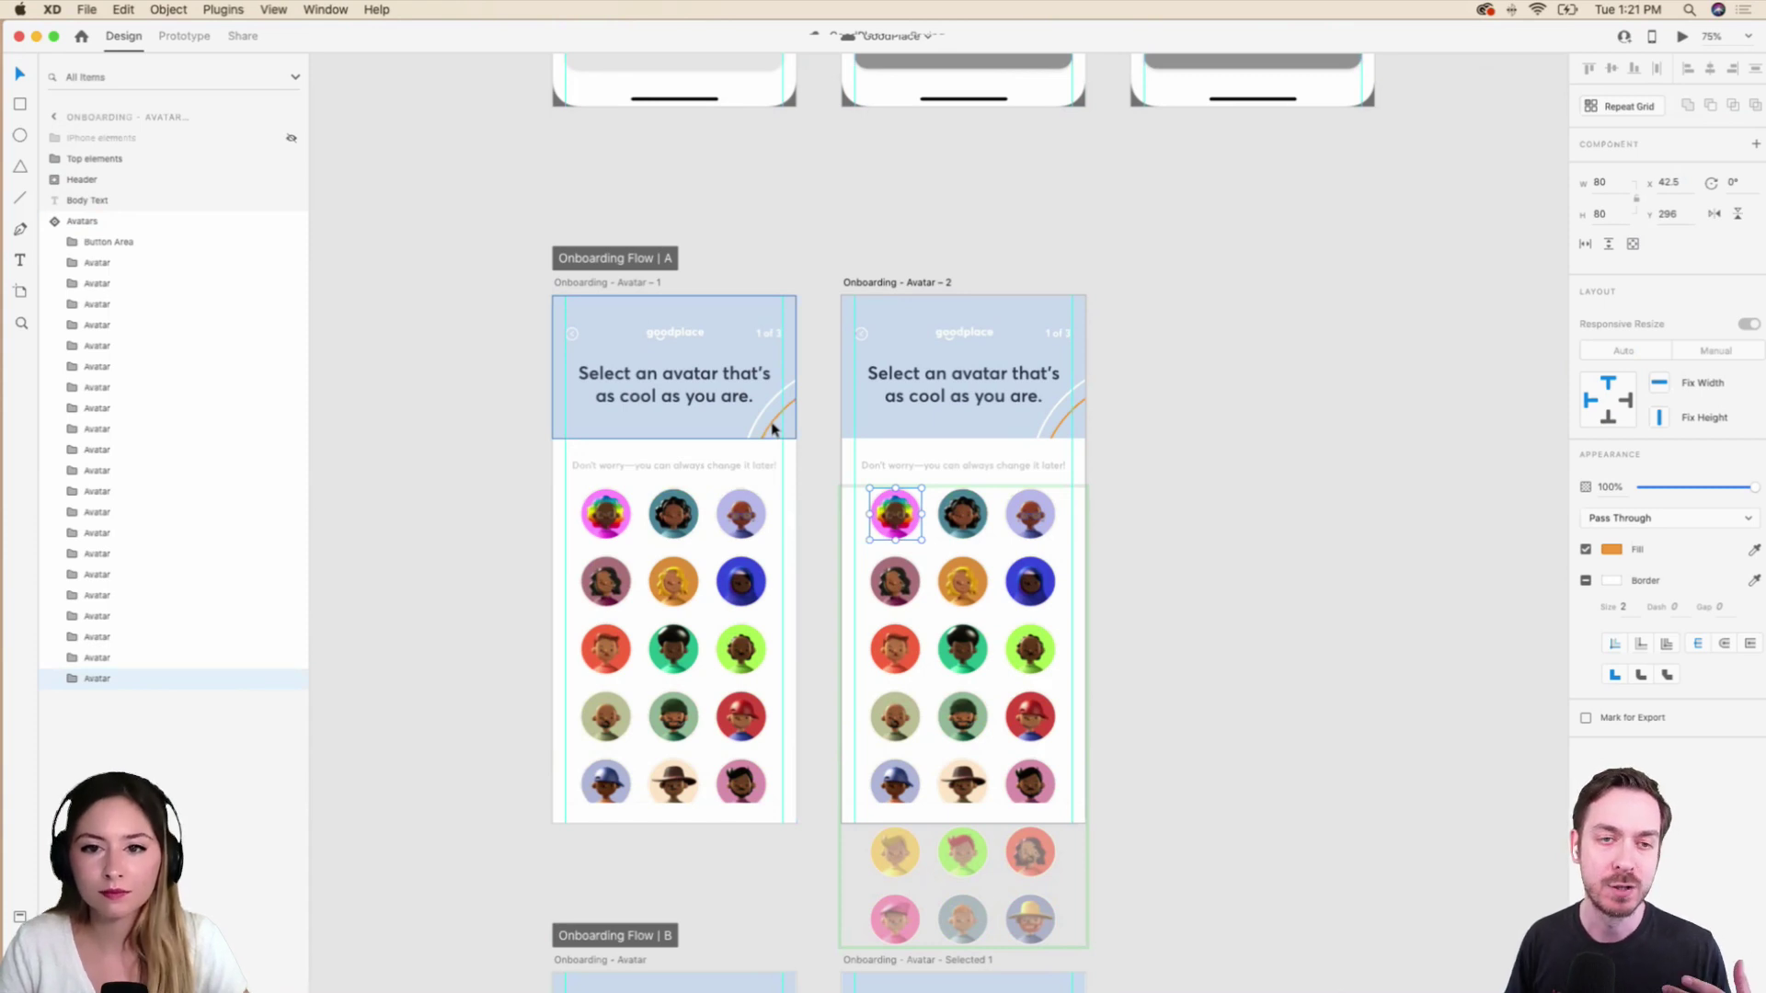
scroll(1269, 225, up, 3)
scroll(1270, 226, right, 3)
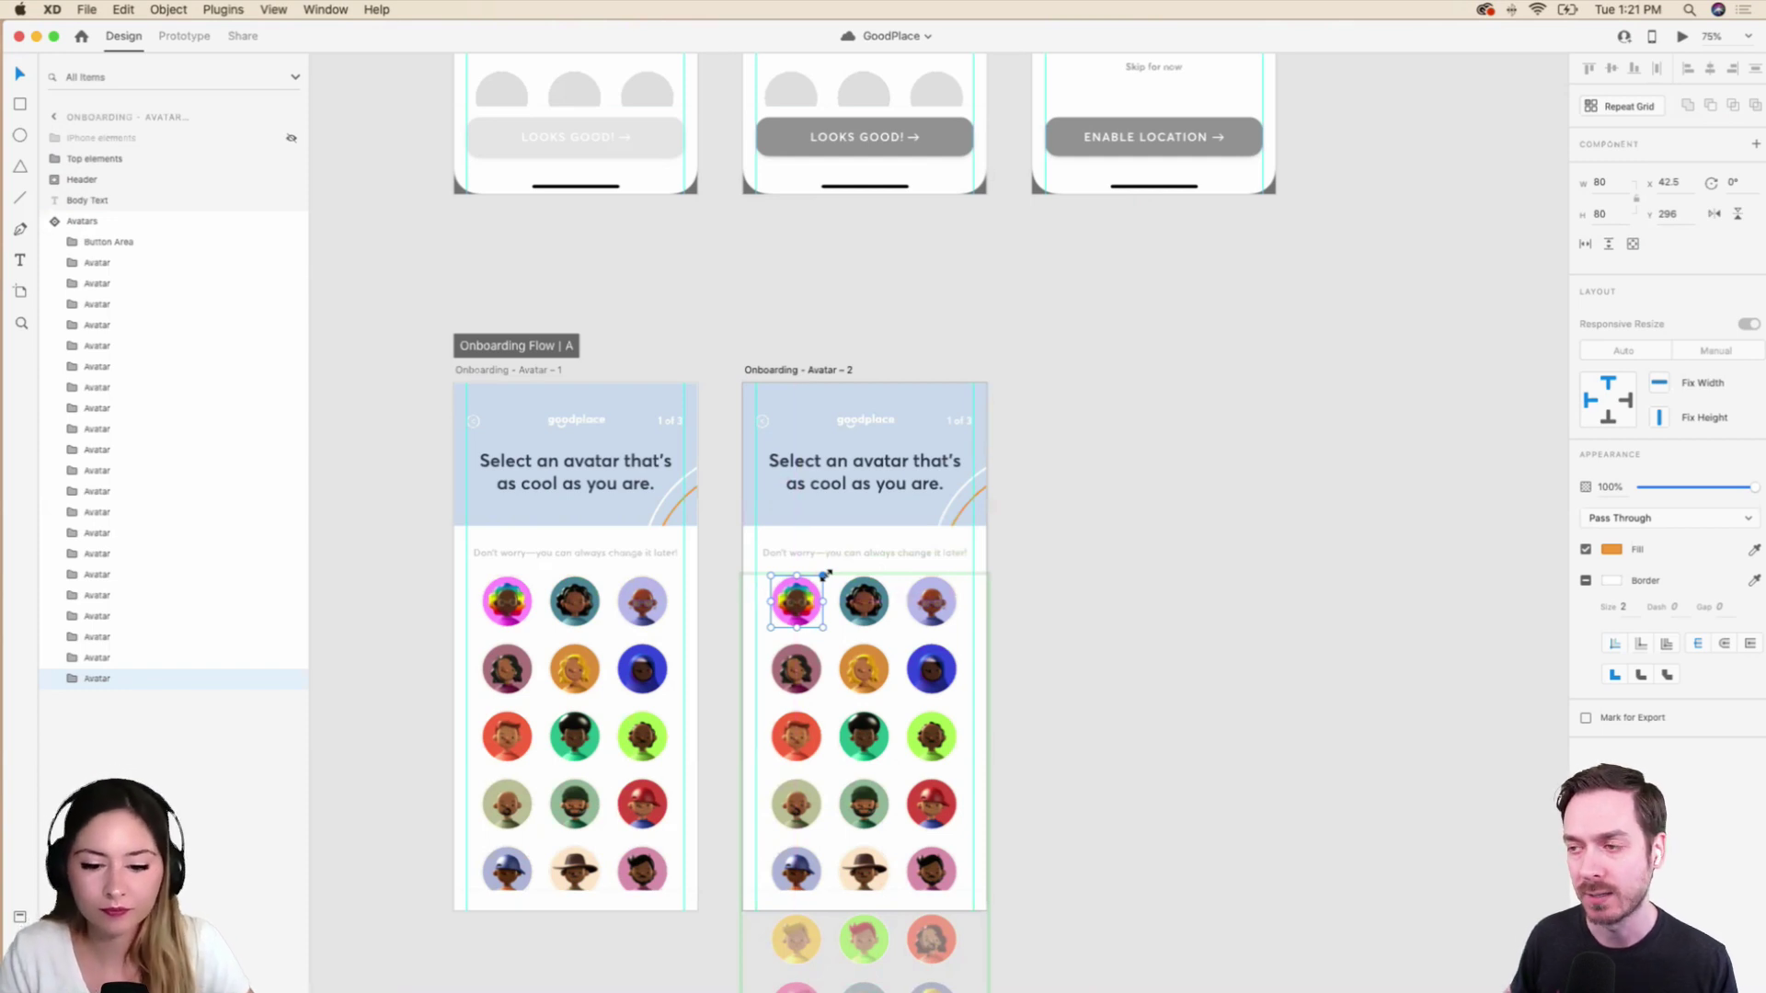
click(71, 678)
click(115, 699)
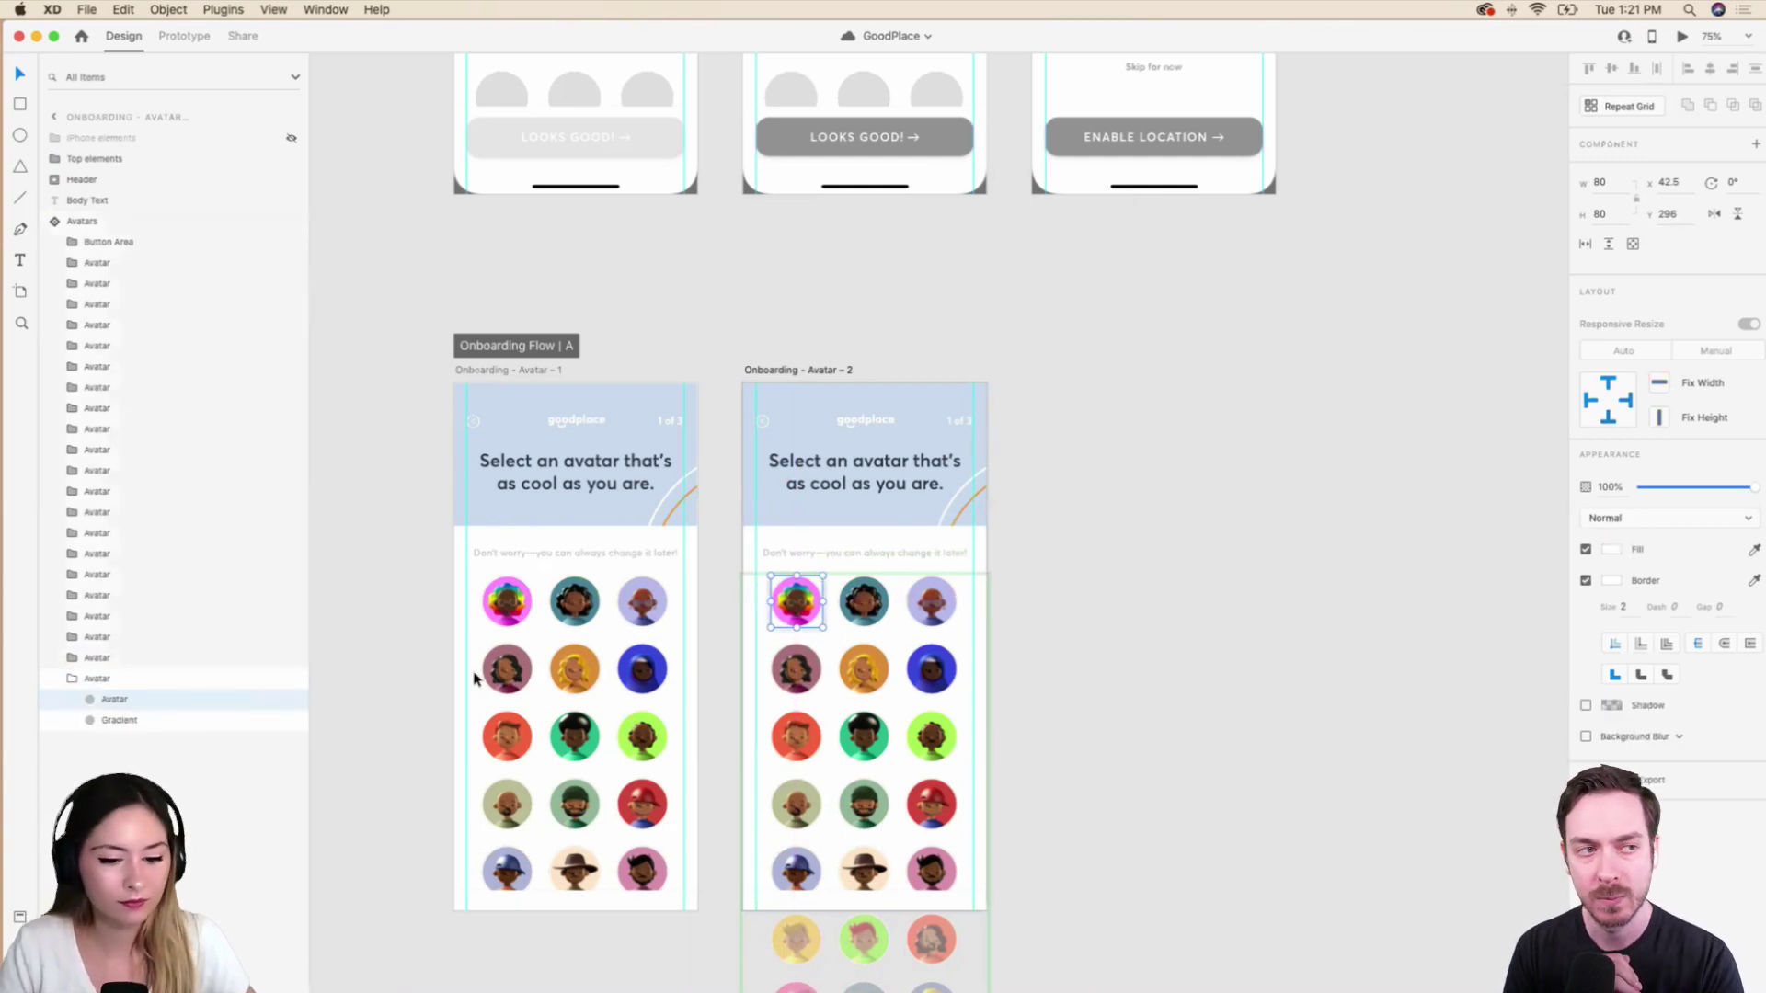
click(221, 721)
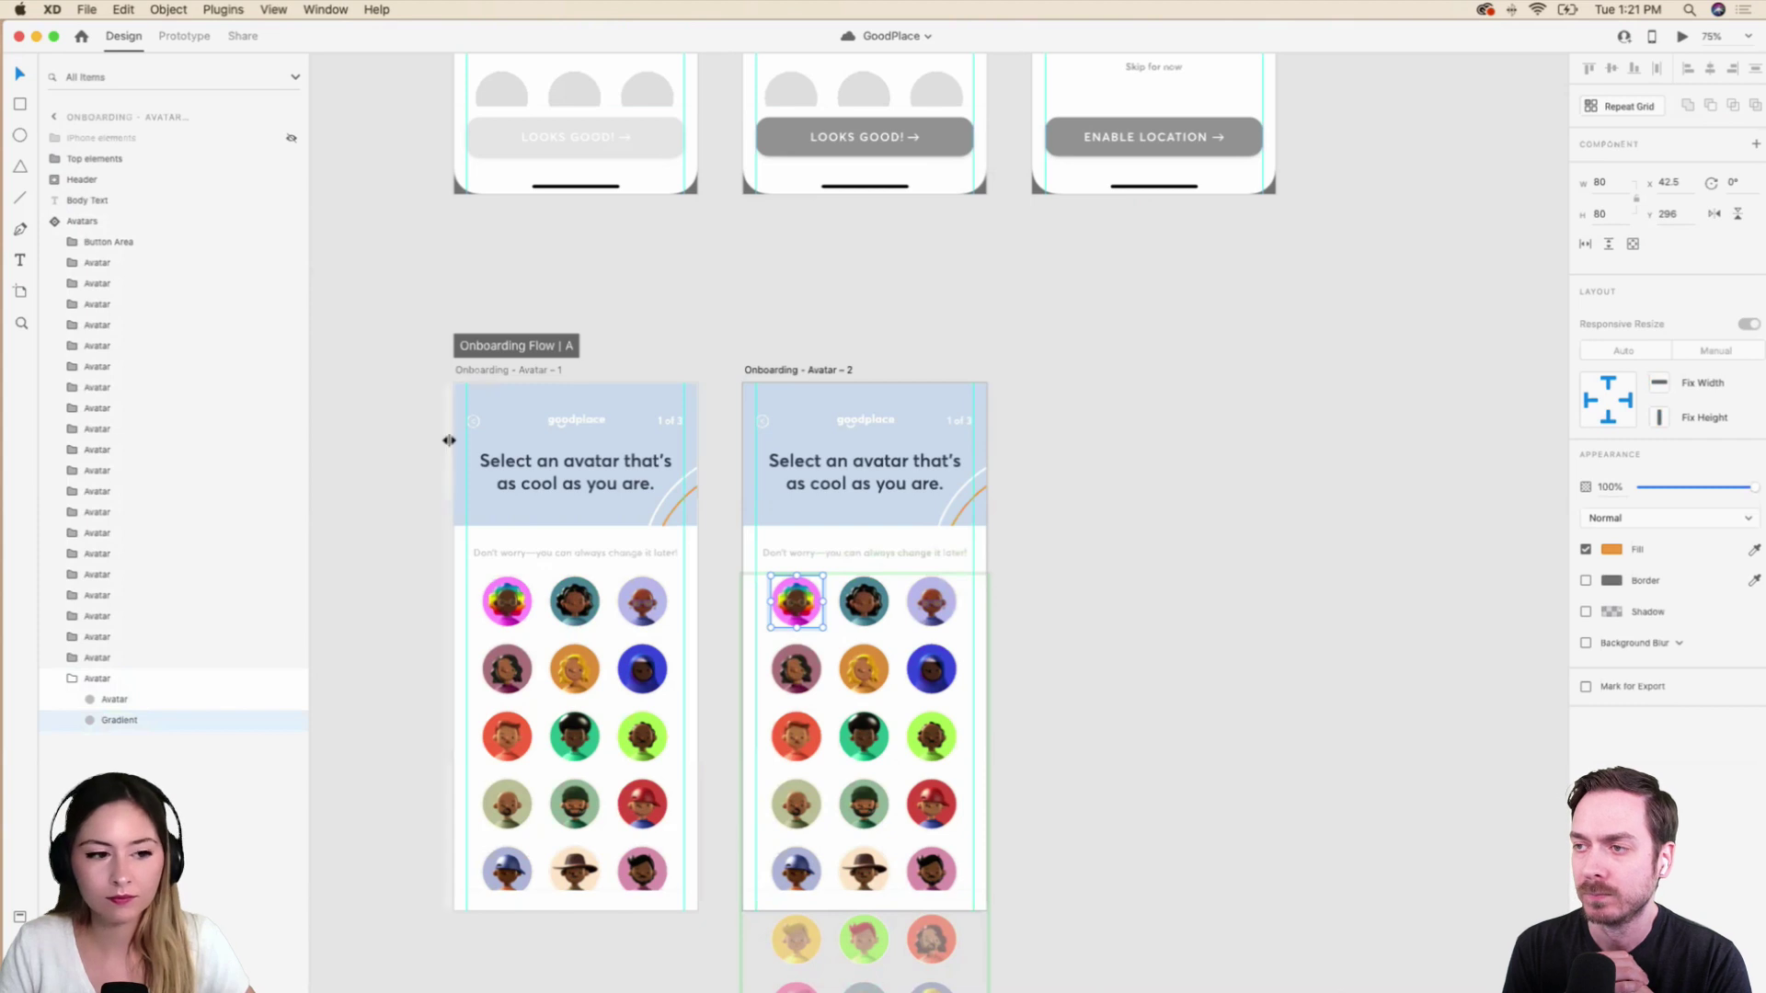
Try the Selected 2 and Selected 1 states on the Avatars component of Onboarding - Avatar – 2, and return it to Default State.
click(684, 607)
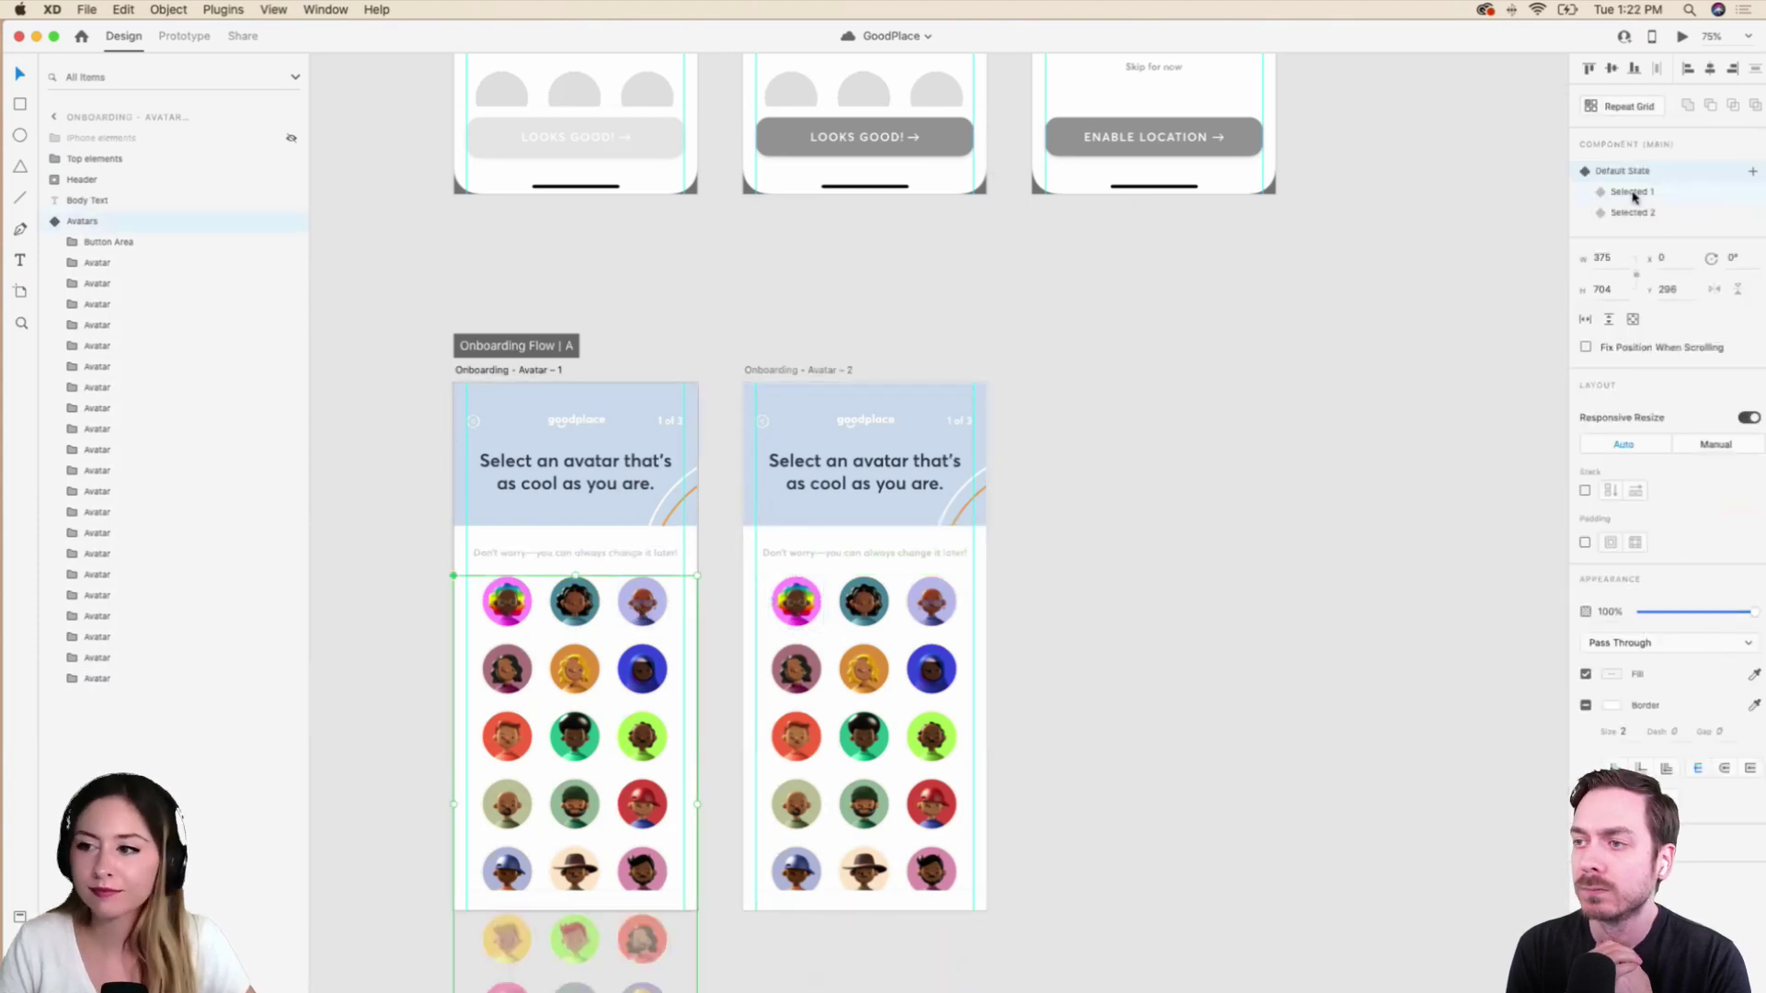
click(919, 596)
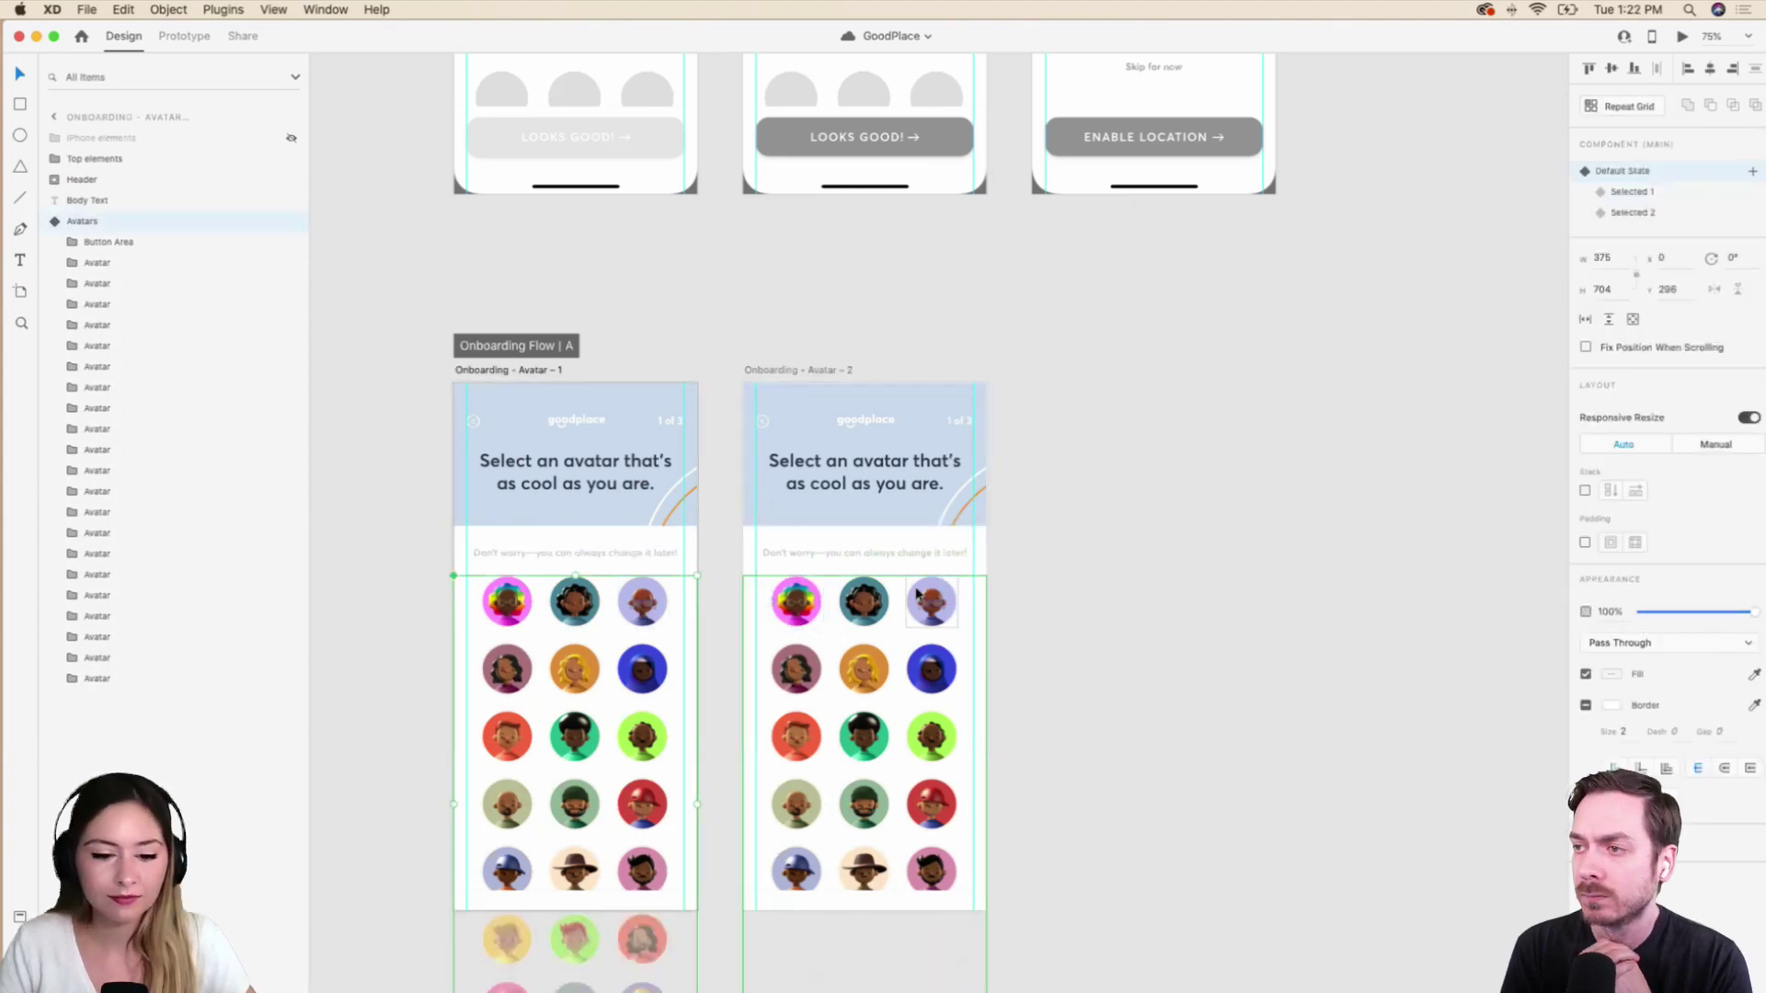
click(1661, 213)
click(1661, 195)
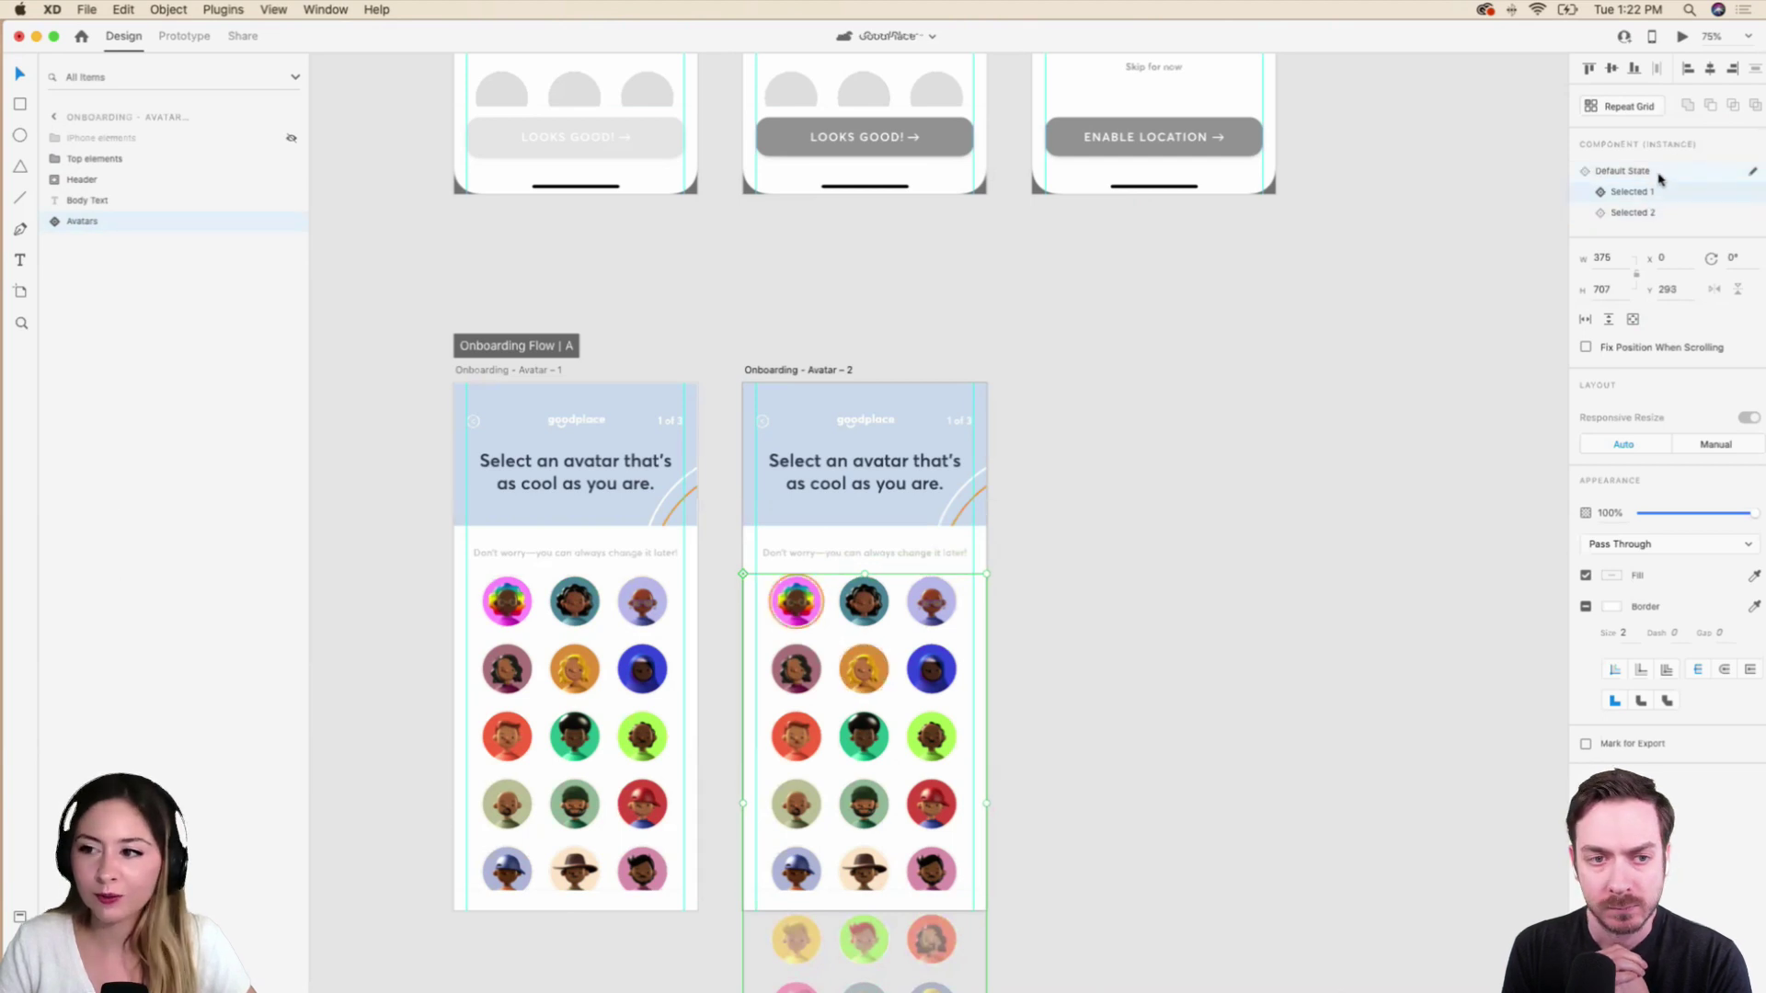
click(1656, 174)
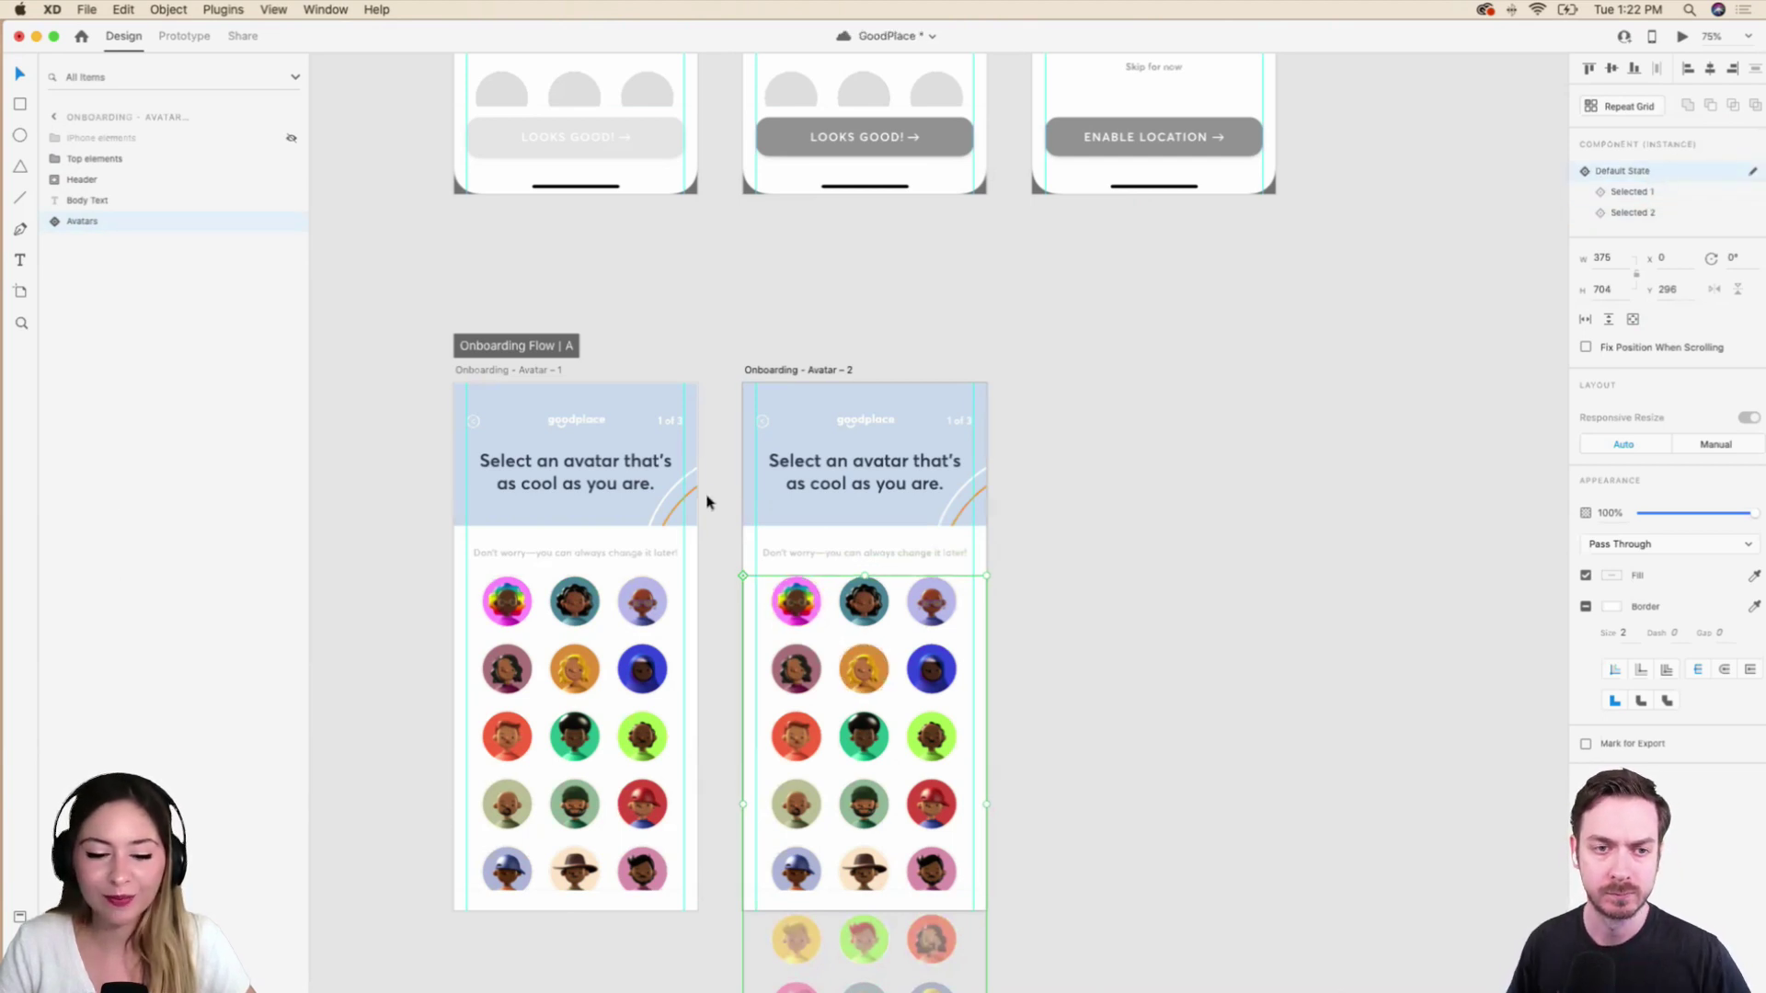
Set the Avatars component on Onboarding - Avatar – 2 to the Selected 1 state.
scroll(704, 552, up, 2)
scroll(704, 551, right, 2)
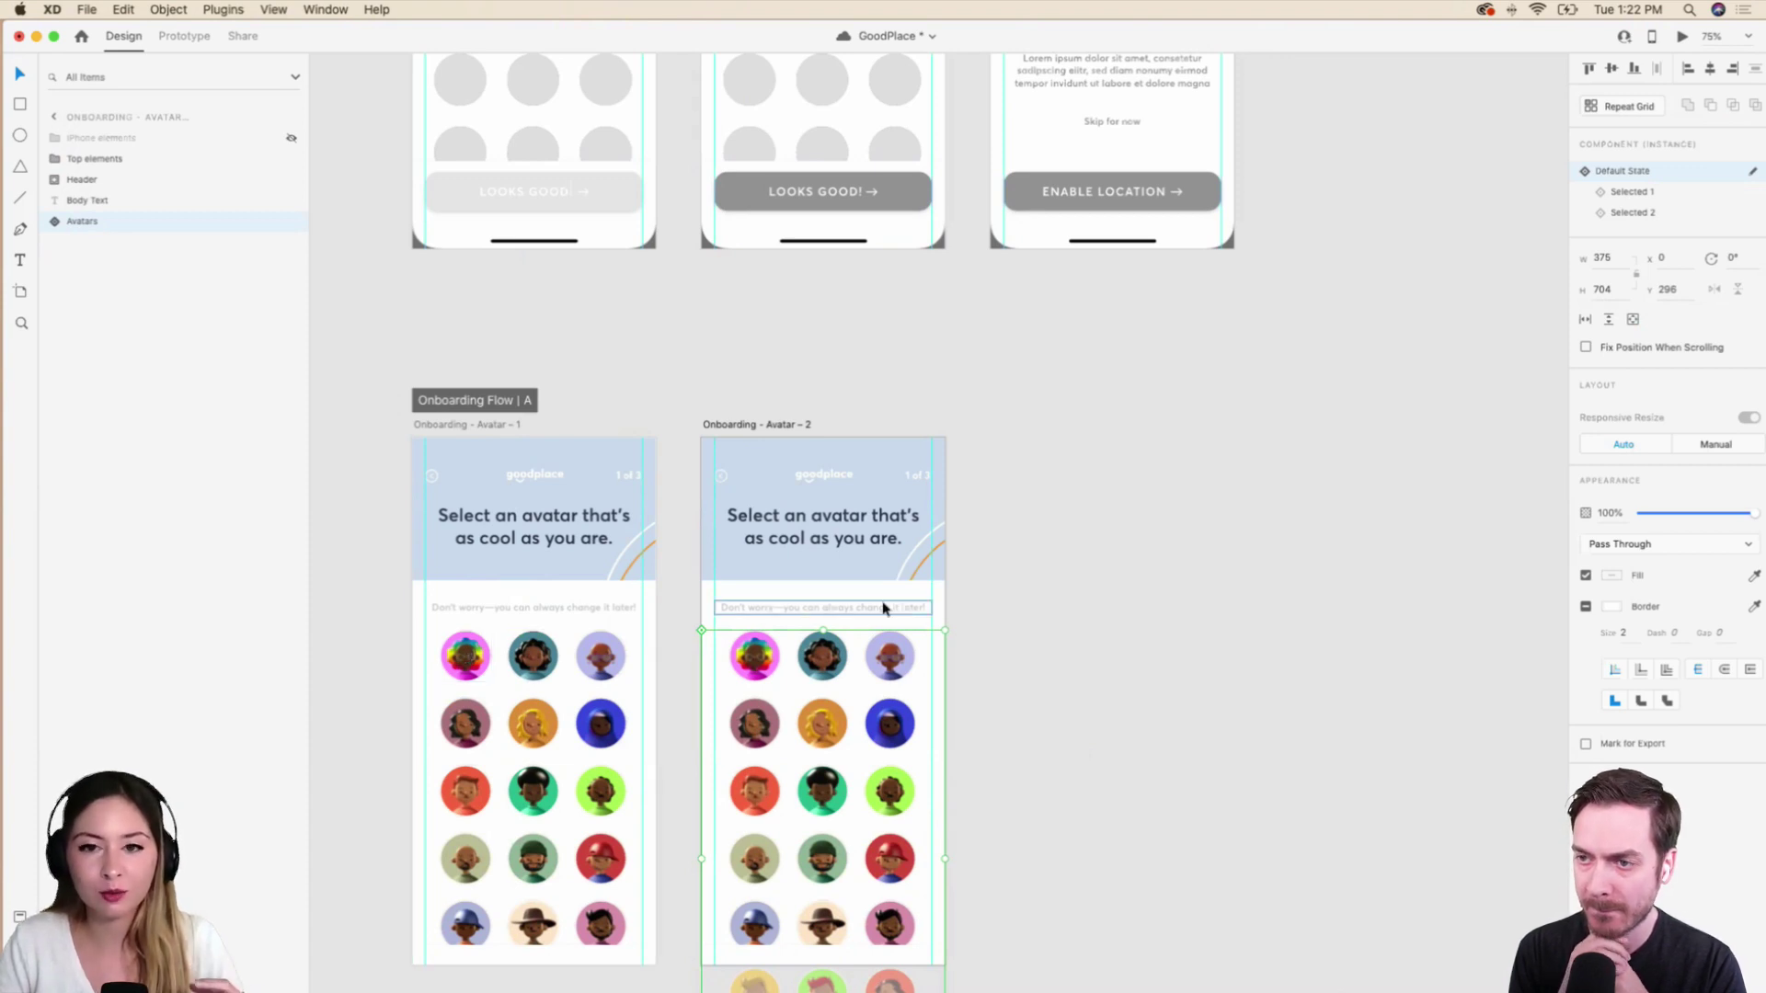
double_click(777, 666)
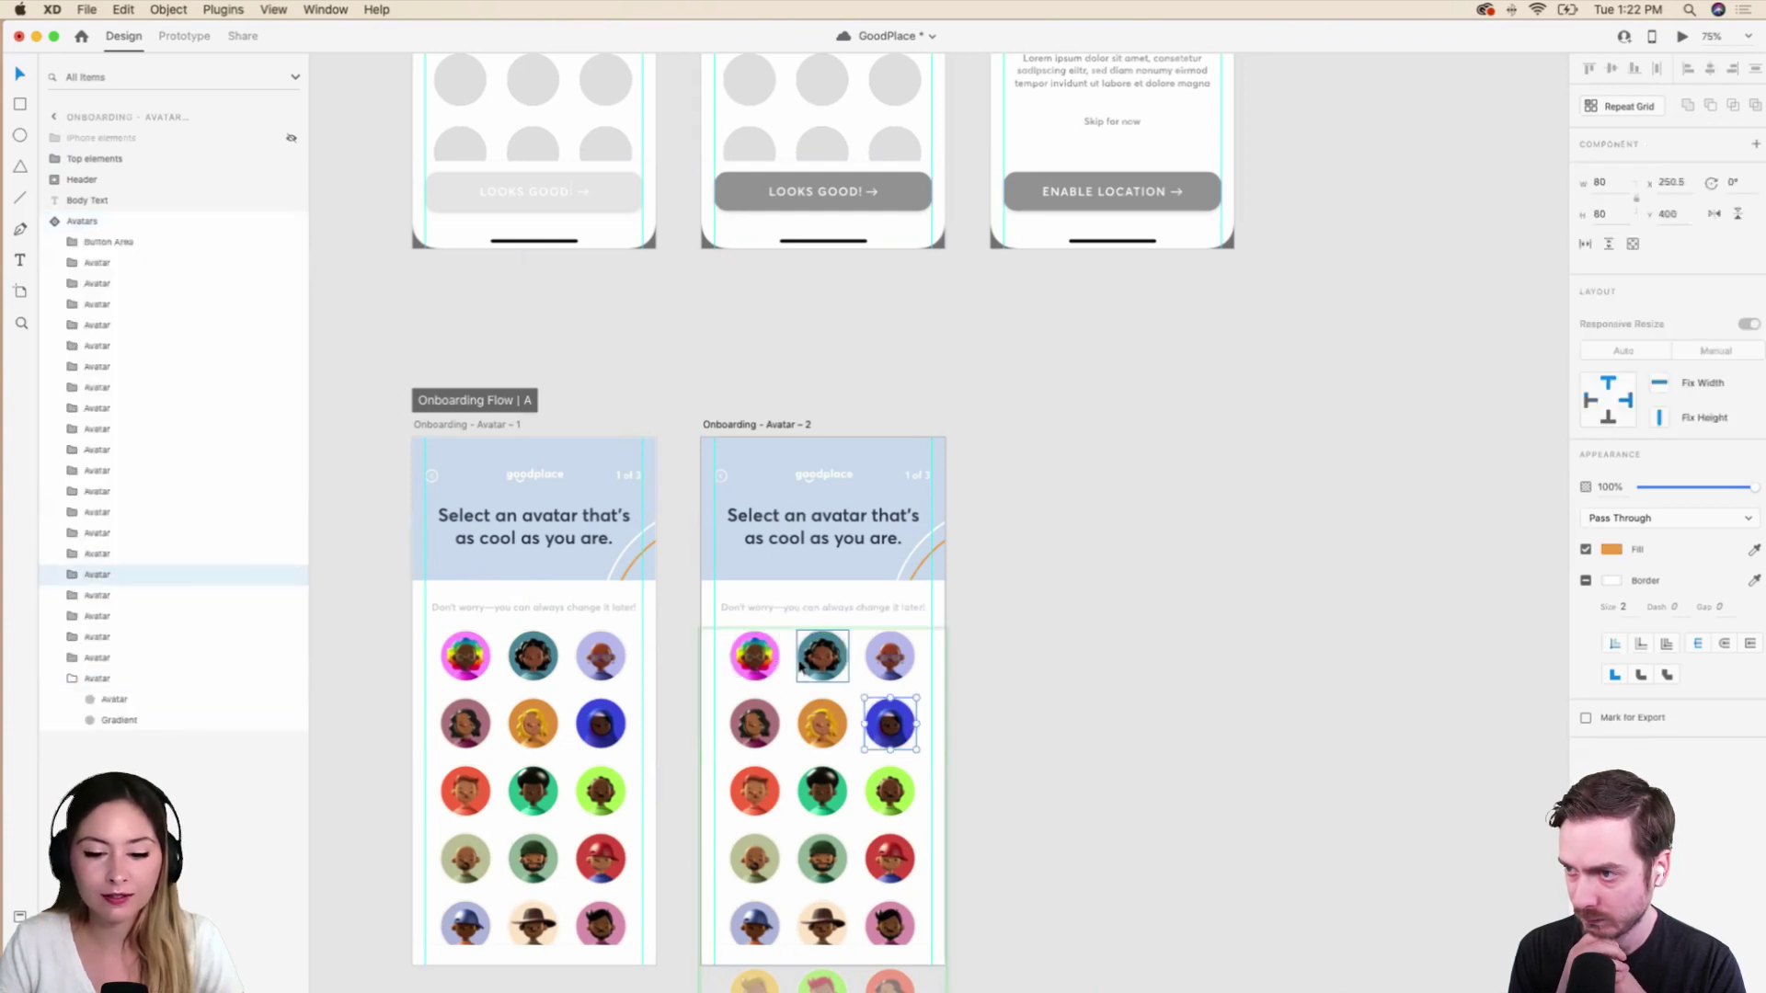
key(Escape)
click(846, 658)
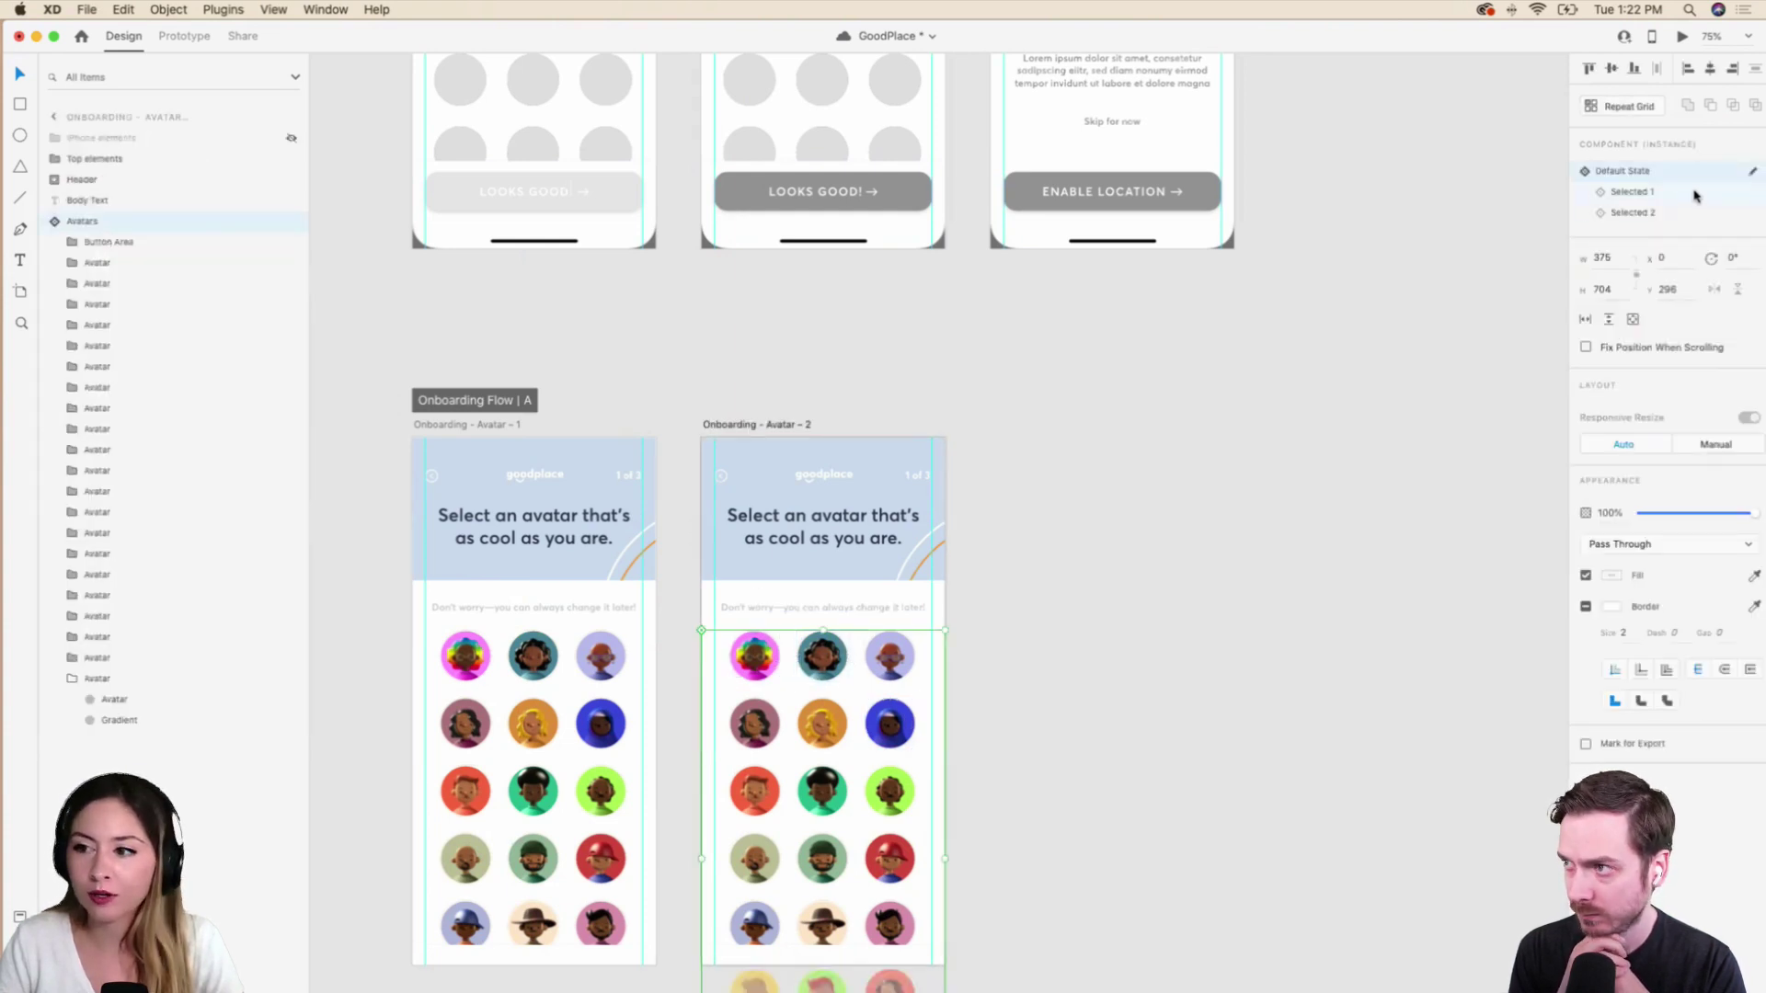
click(1636, 191)
Duplicate the low-fi location artboard and place the copy beside Onboarding - Avatar – 2 in Onboarding Flow | A.
scroll(1012, 276, up, 10)
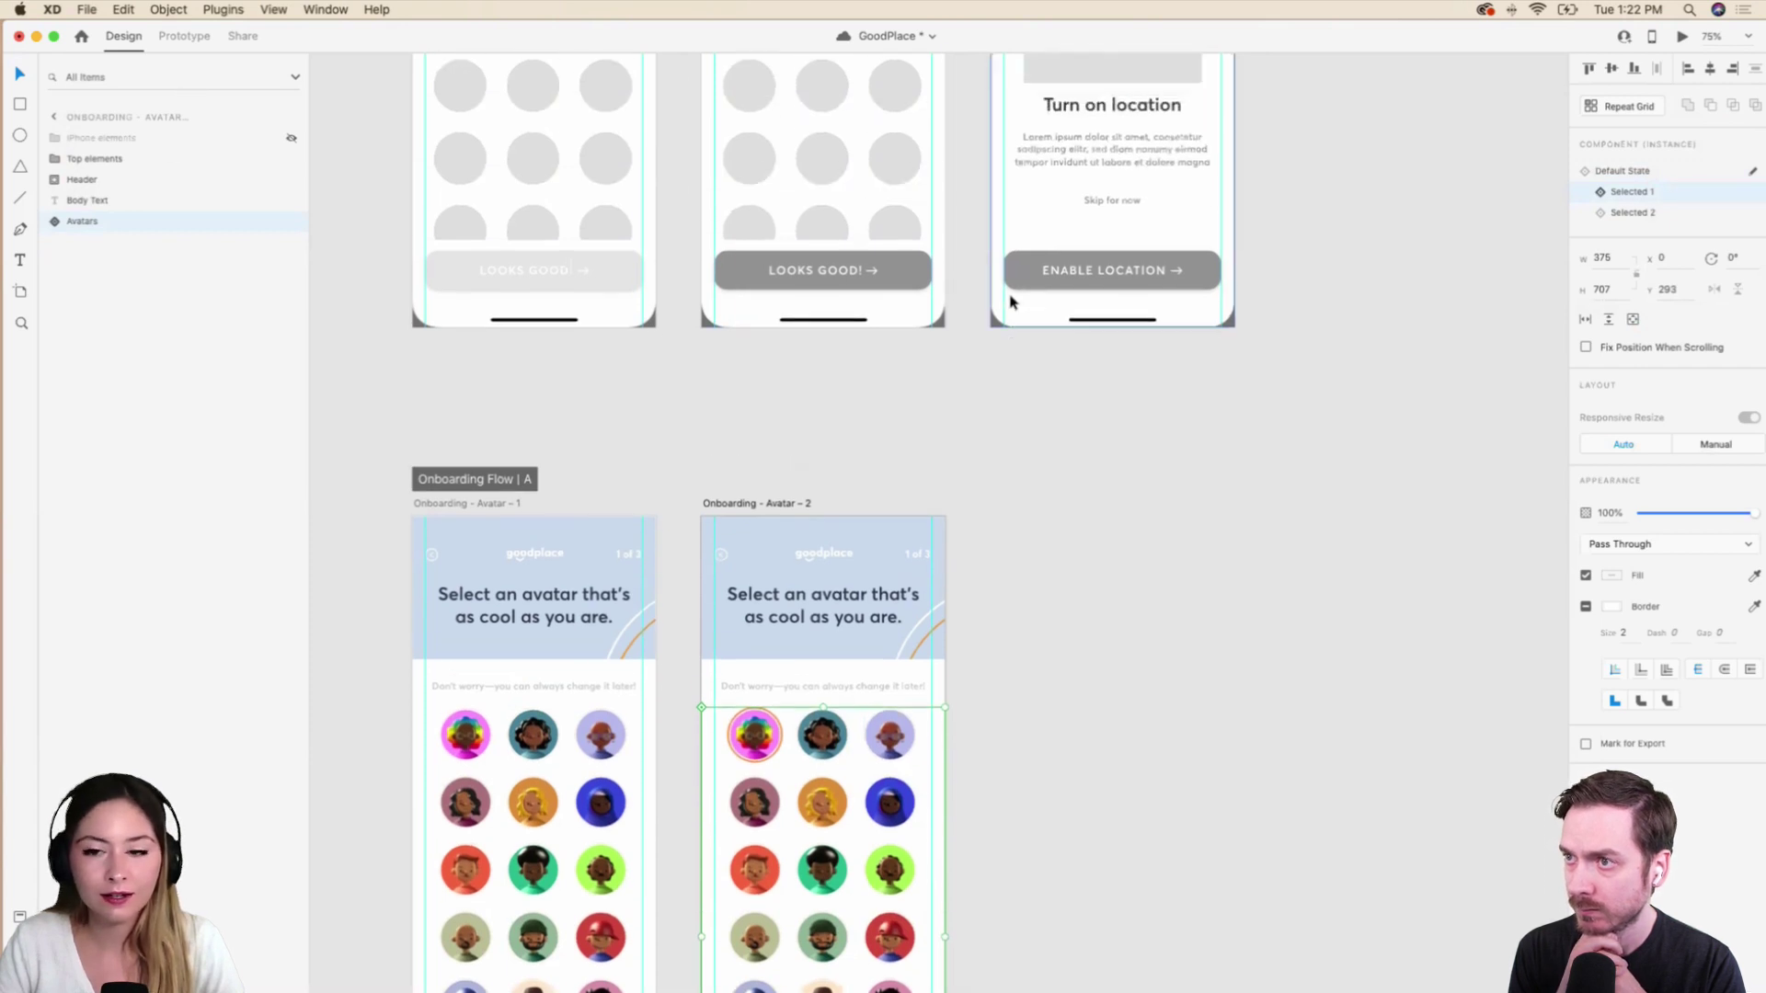
click(1054, 165)
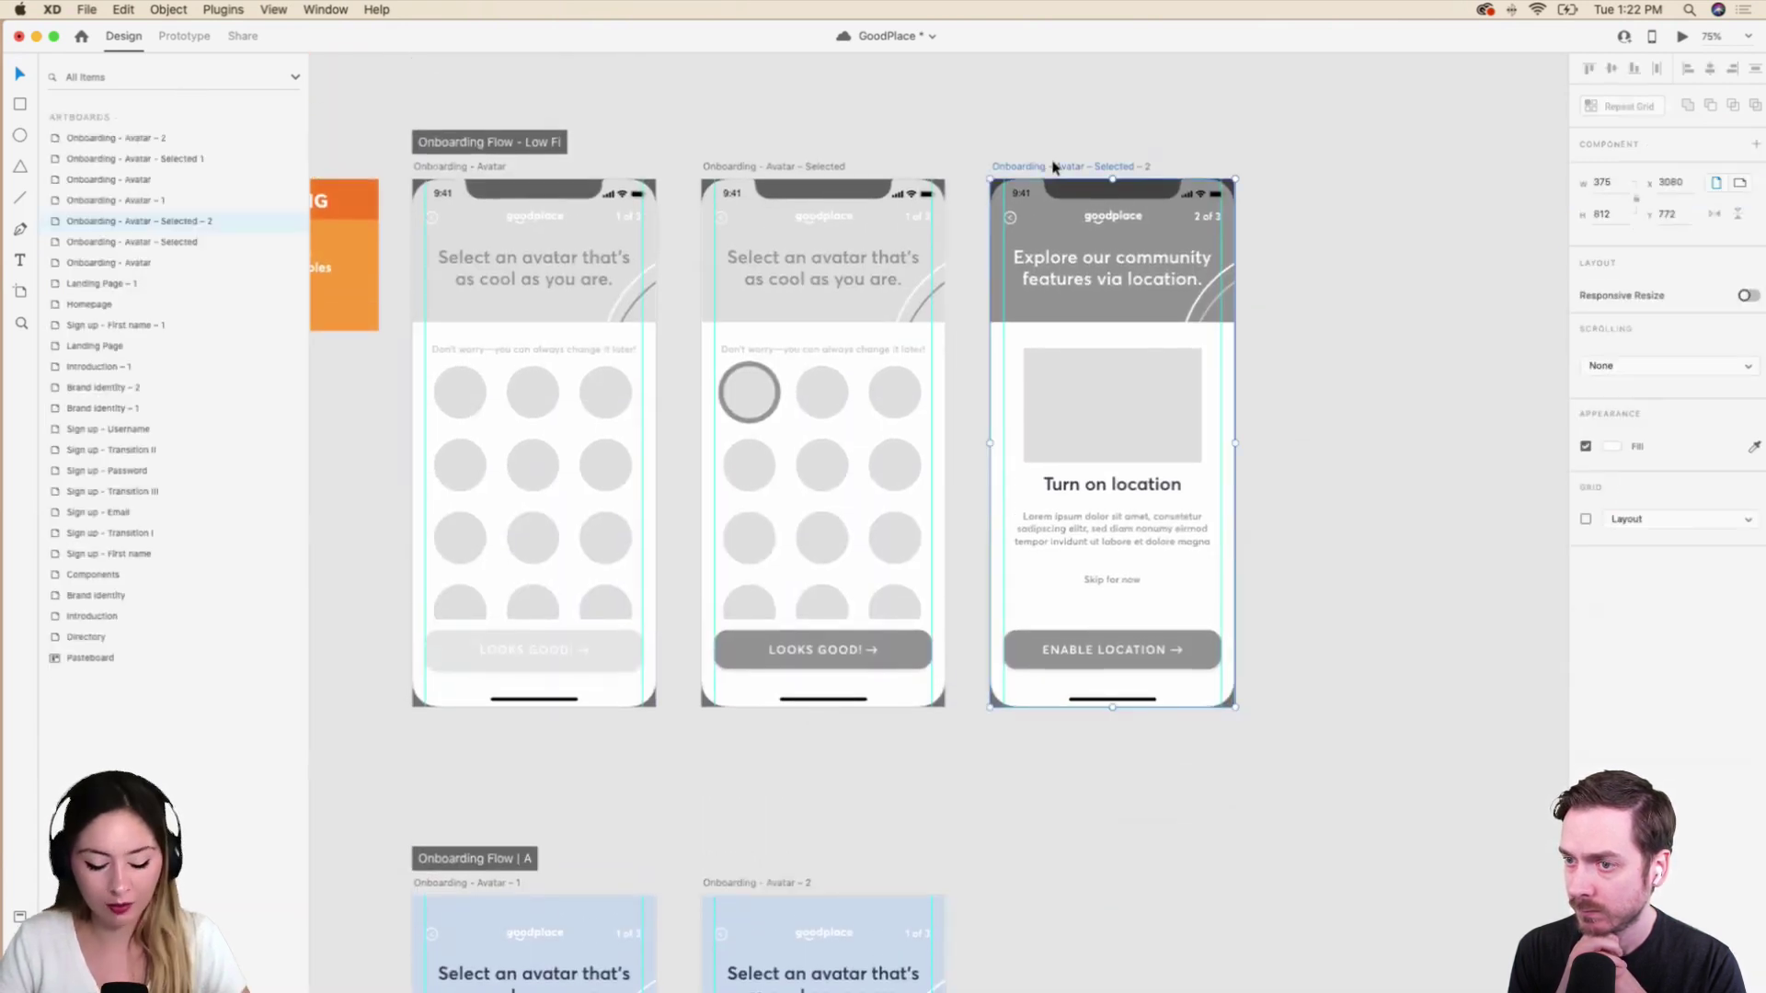
key(super+d)
scroll(1350, 123, down, 2)
drag(1350, 122, 1057, 635)
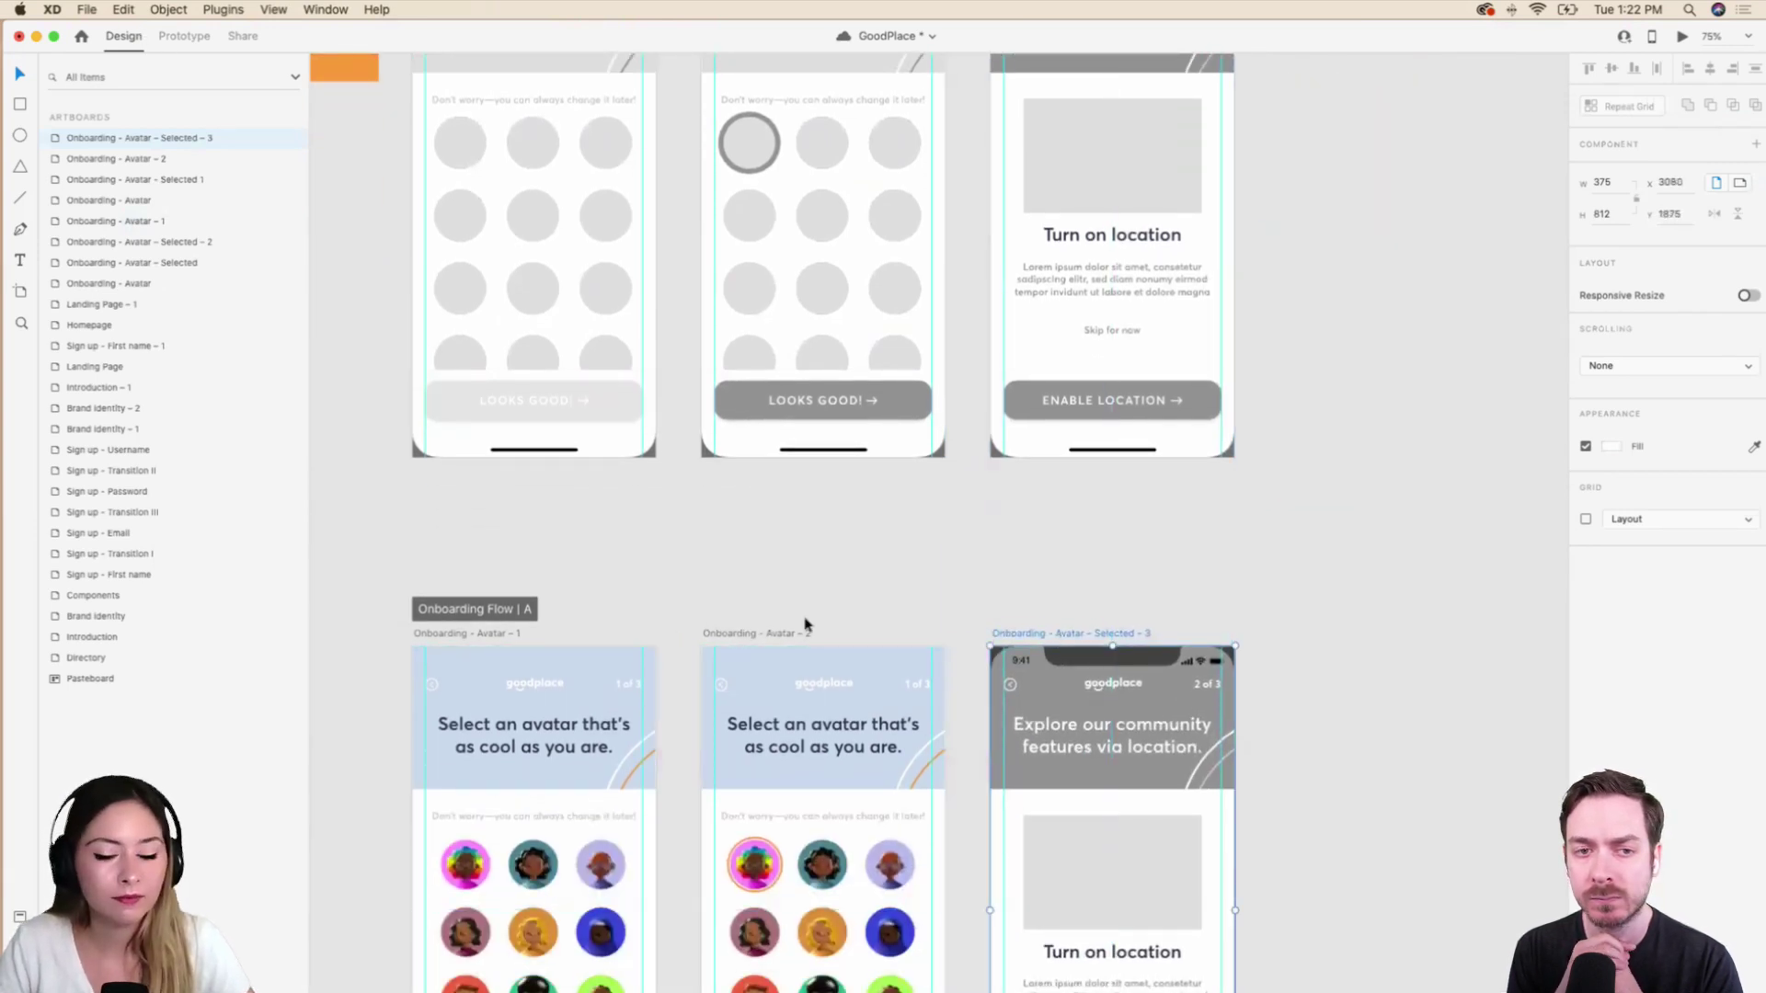
scroll(810, 622, down, 4)
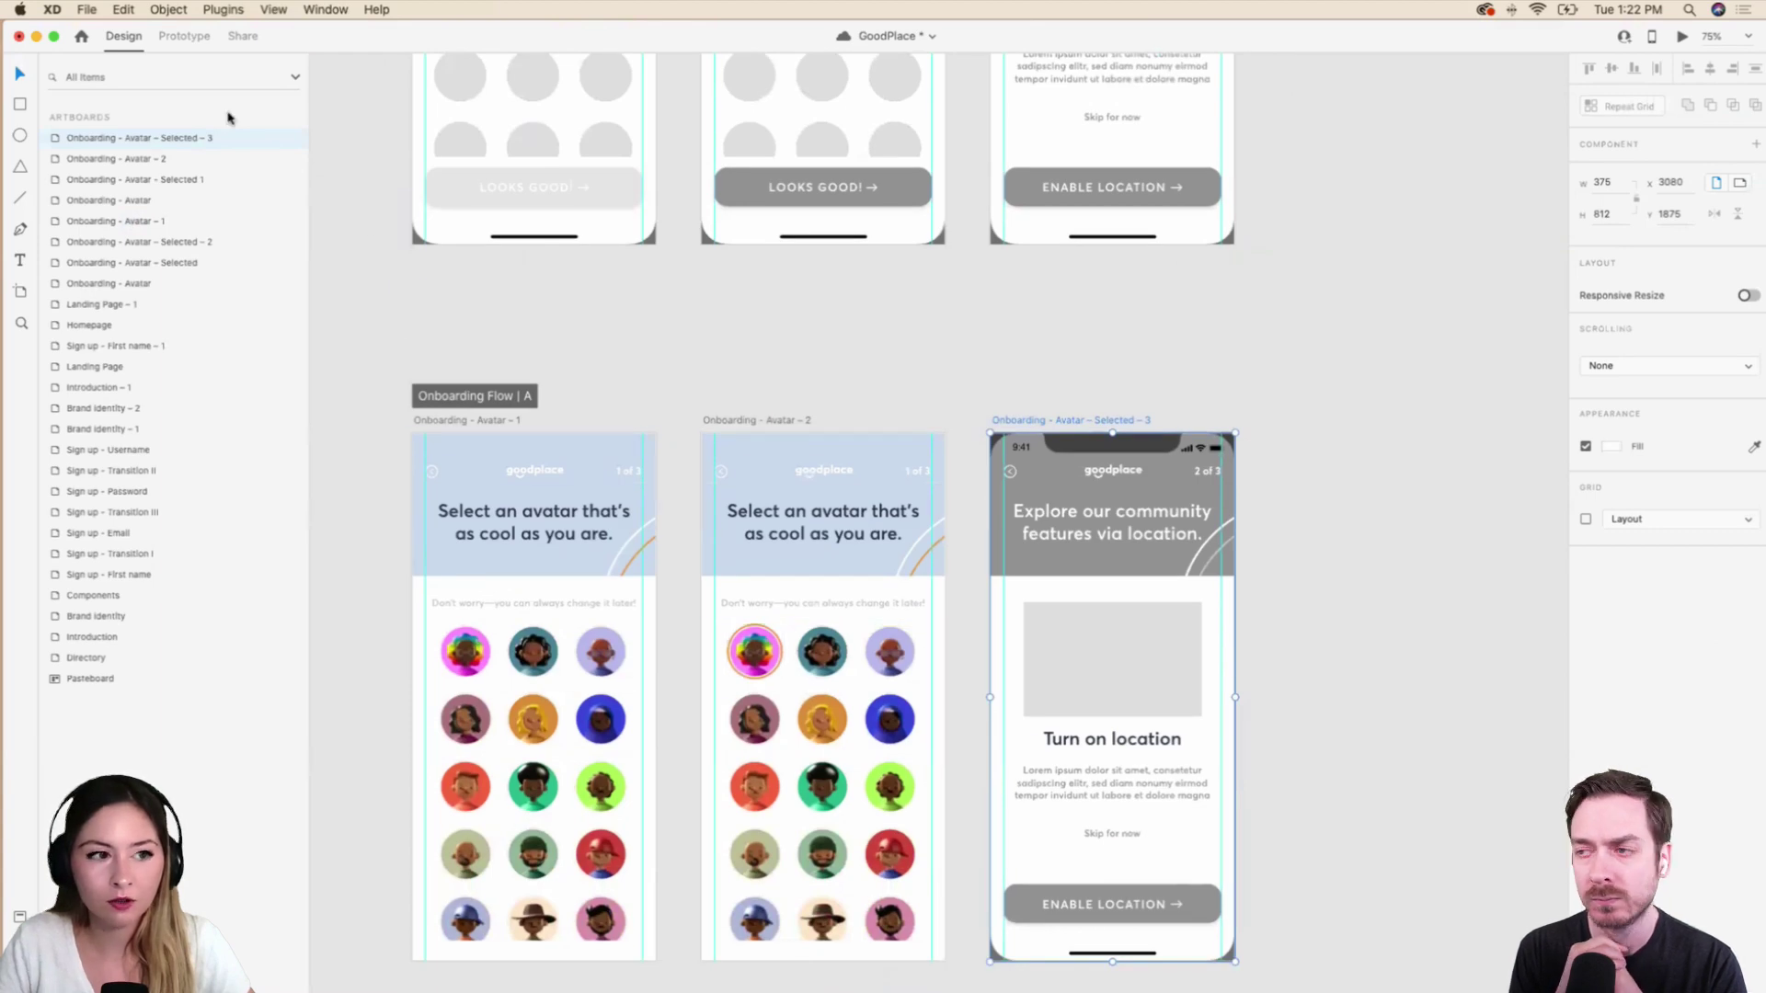
In Prototype mode, set the destination of the first avatar's tap interaction on Onboarding - Avatar – 1 to Onboarding - Avatar – 2.
click(175, 36)
click(481, 421)
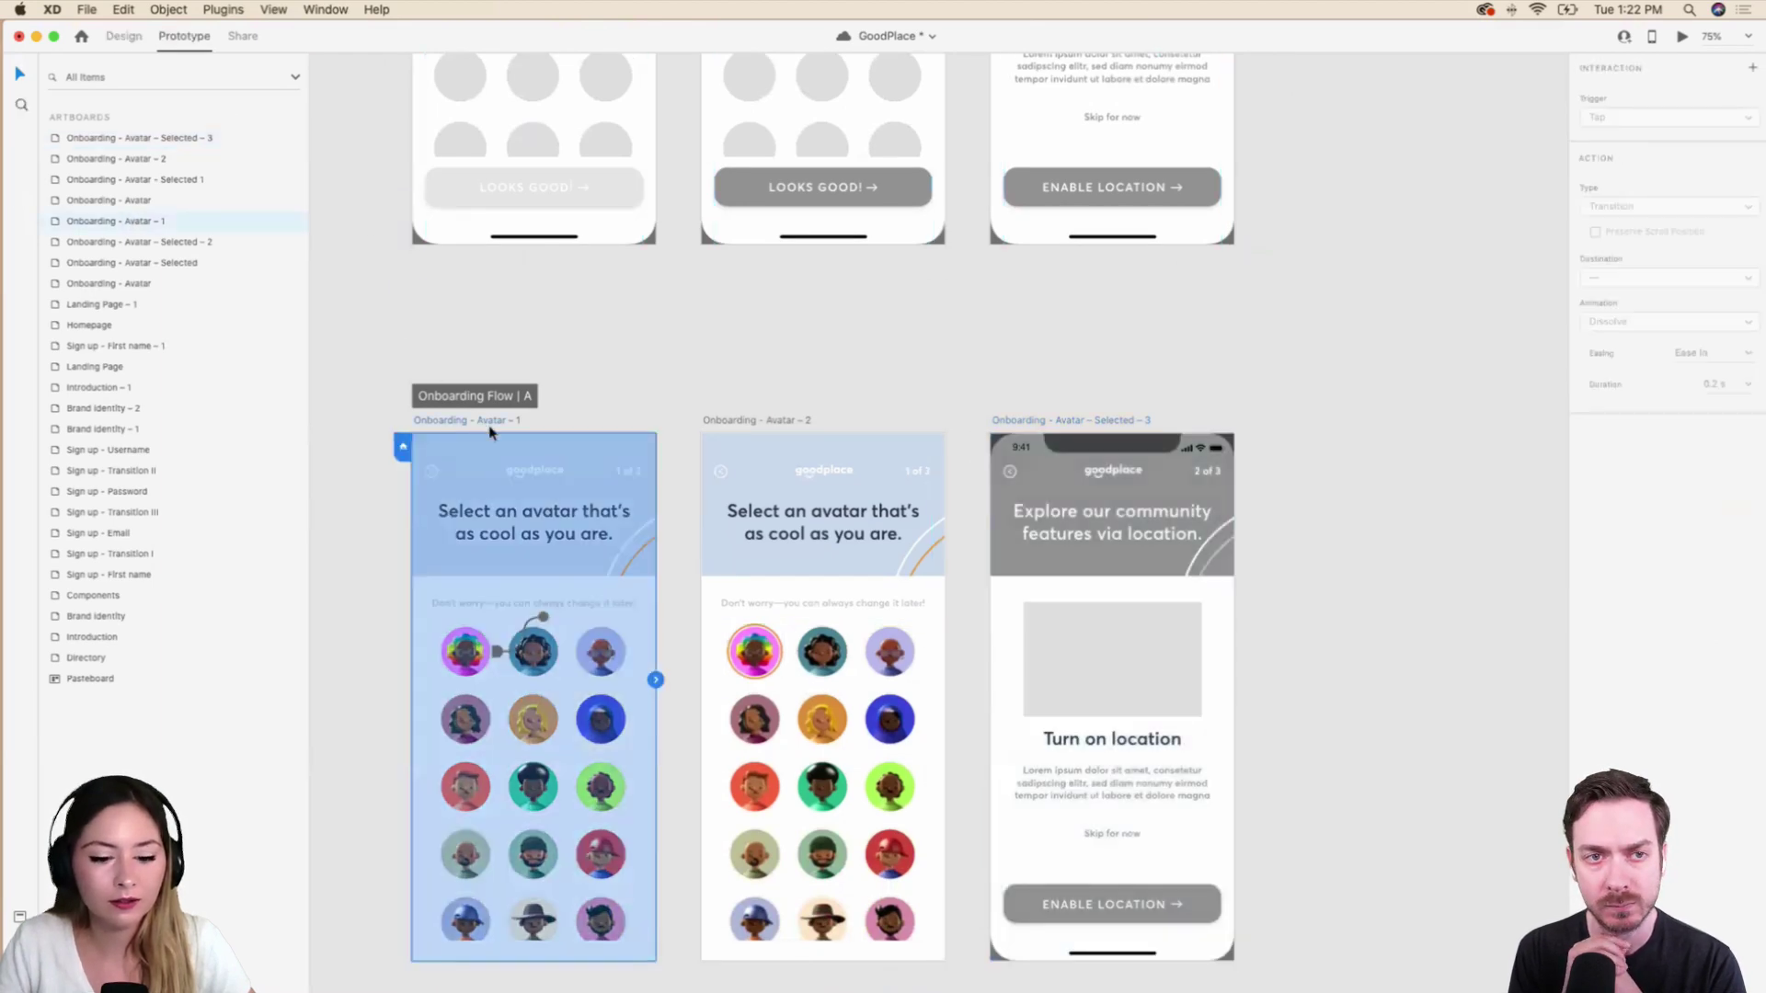
scroll(496, 460, down, 10)
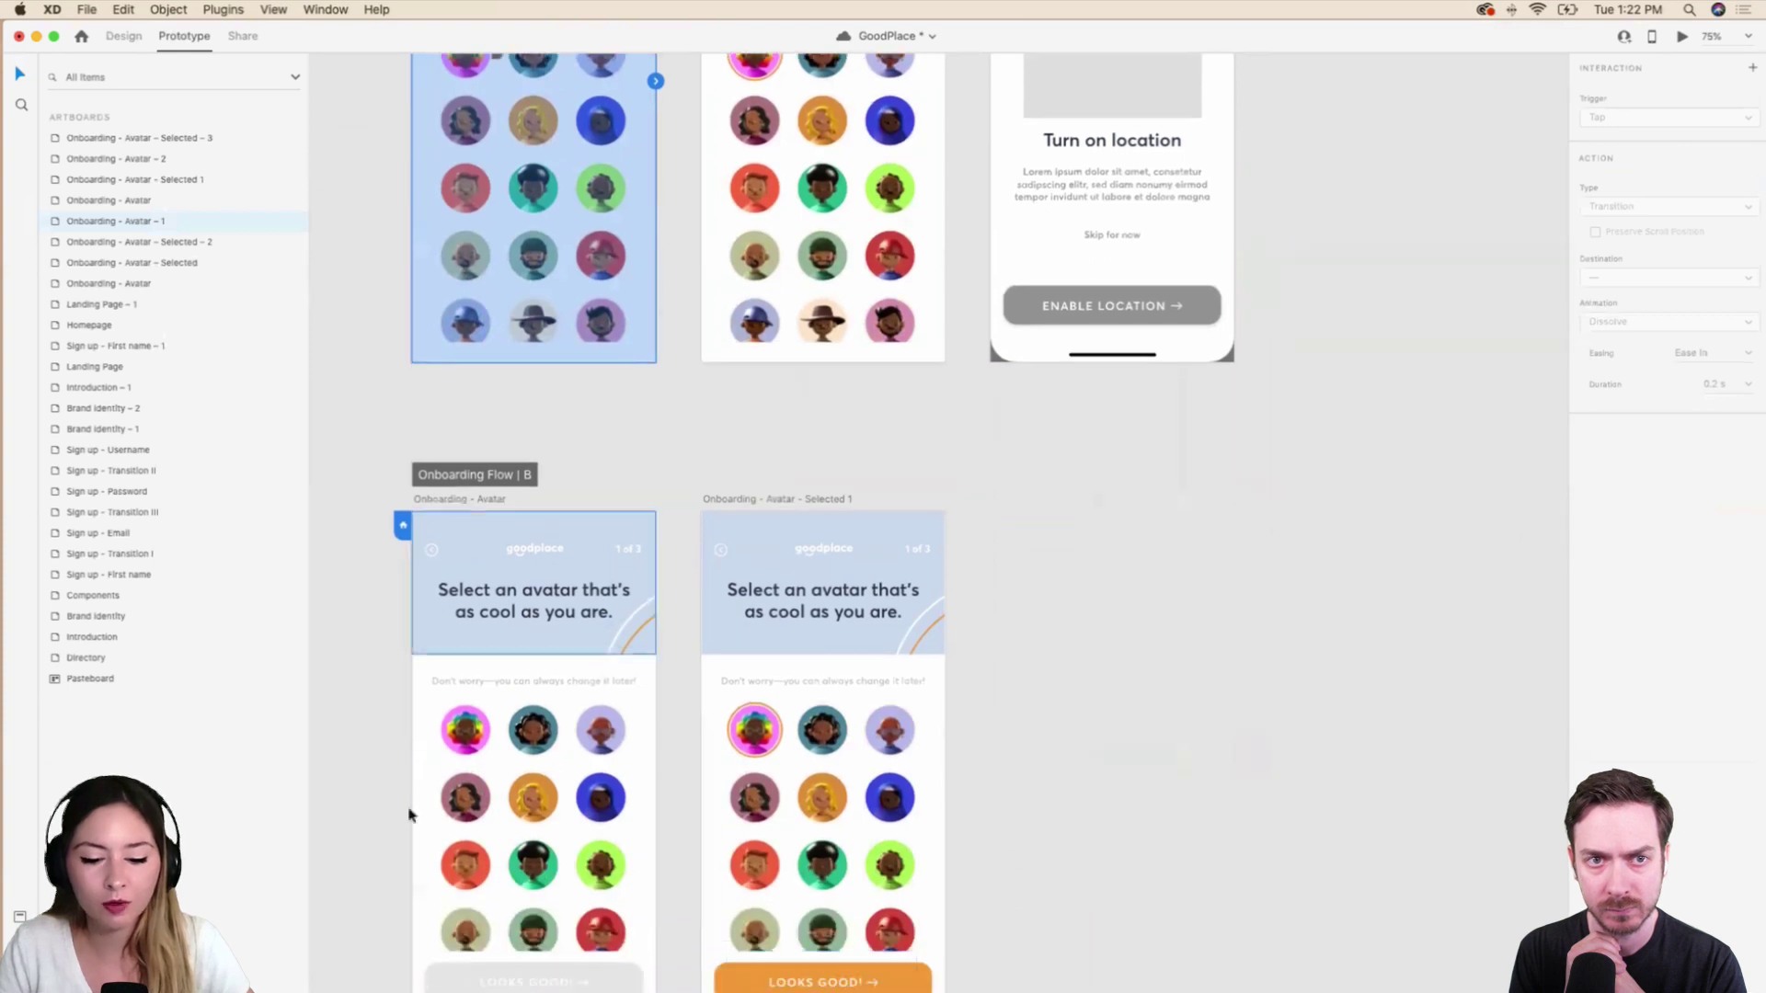
scroll(694, 678, up, 9)
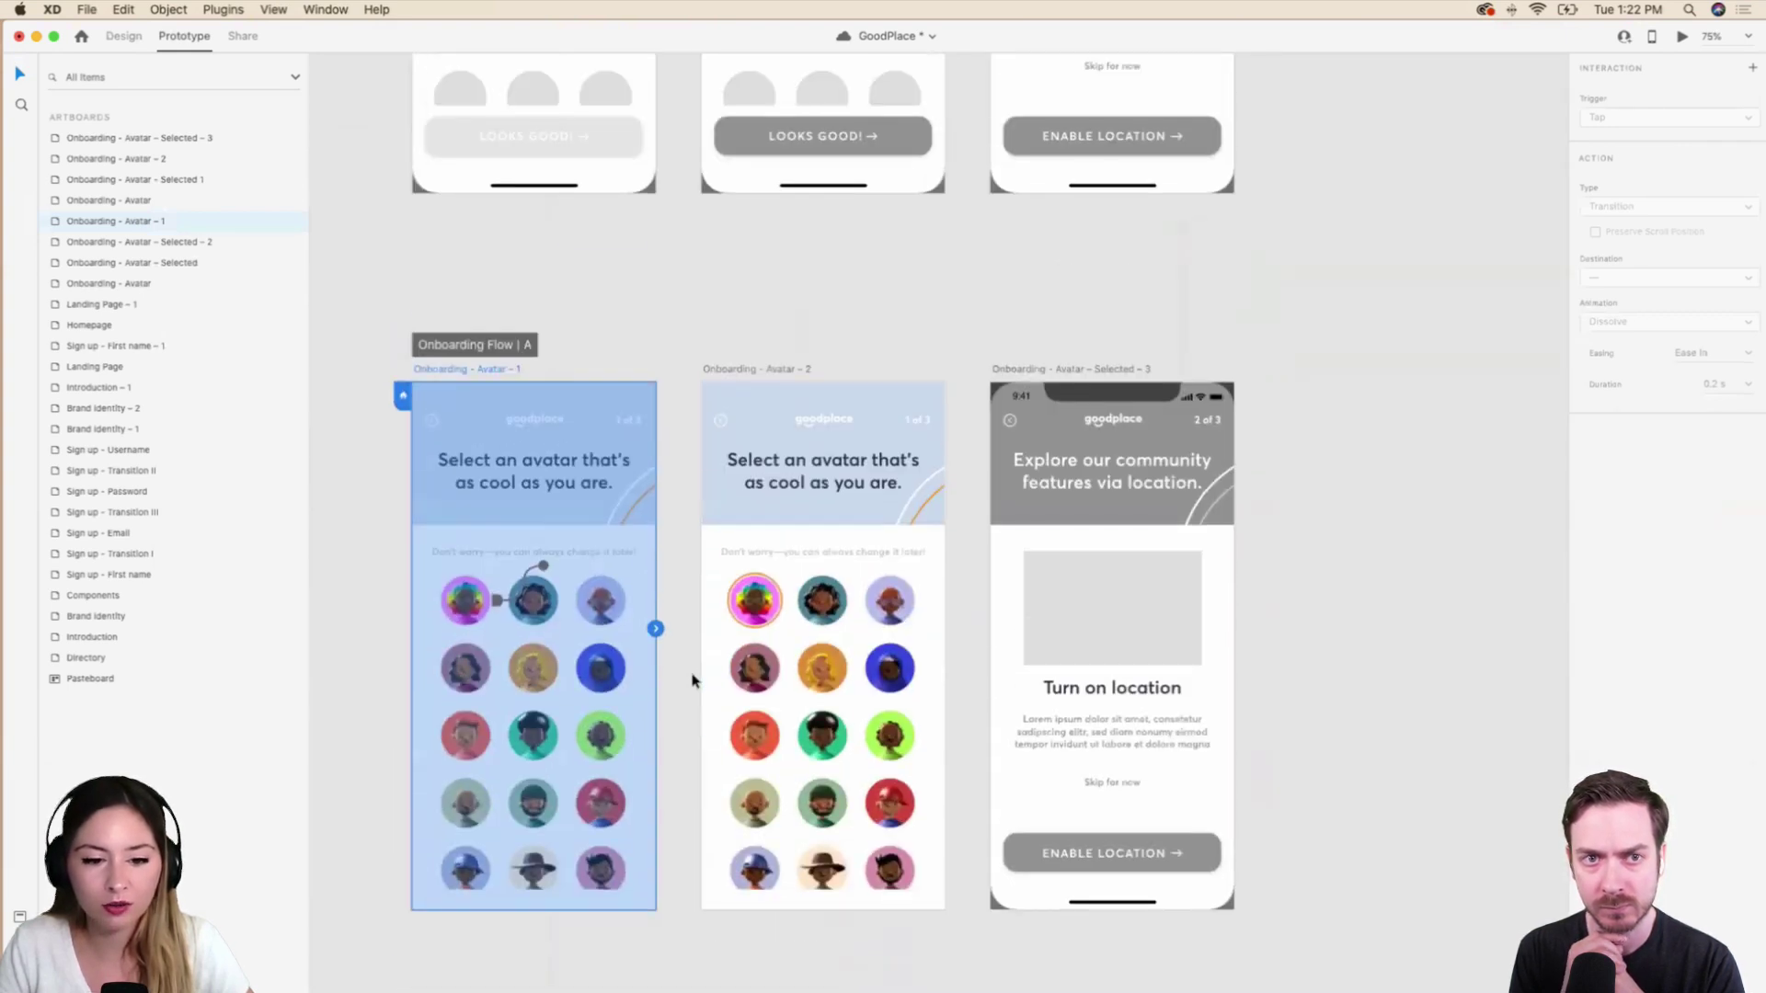
click(500, 605)
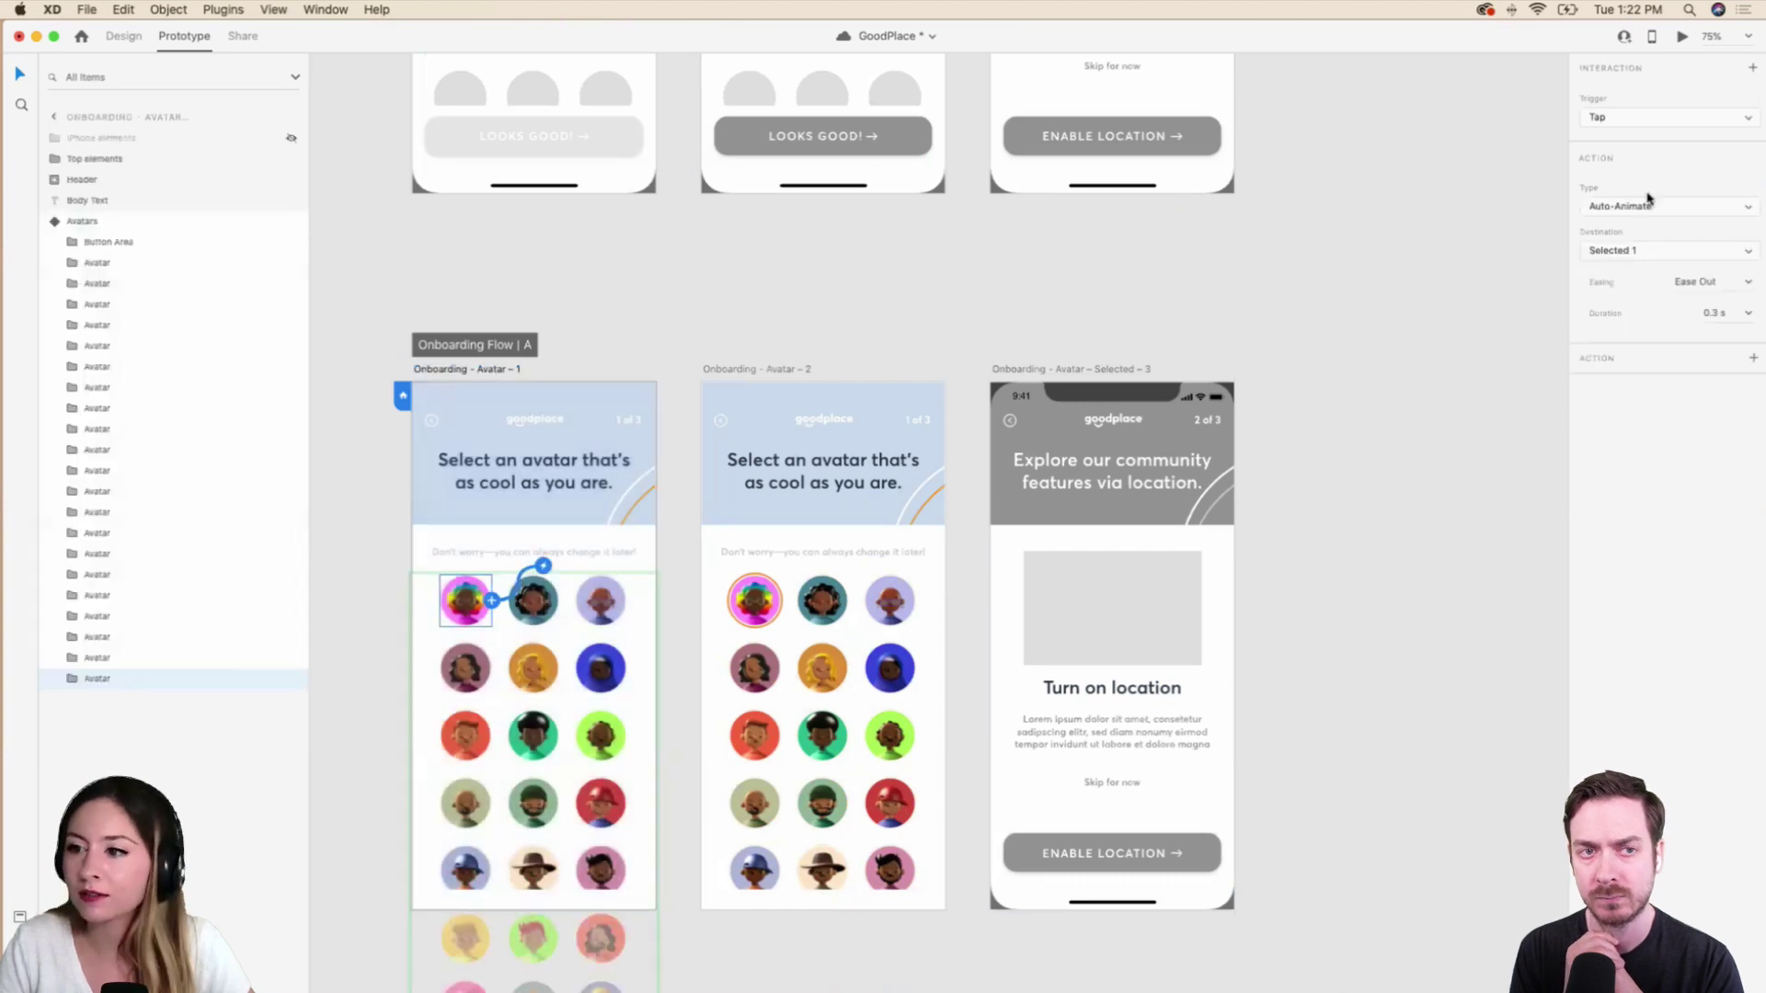
click(1683, 251)
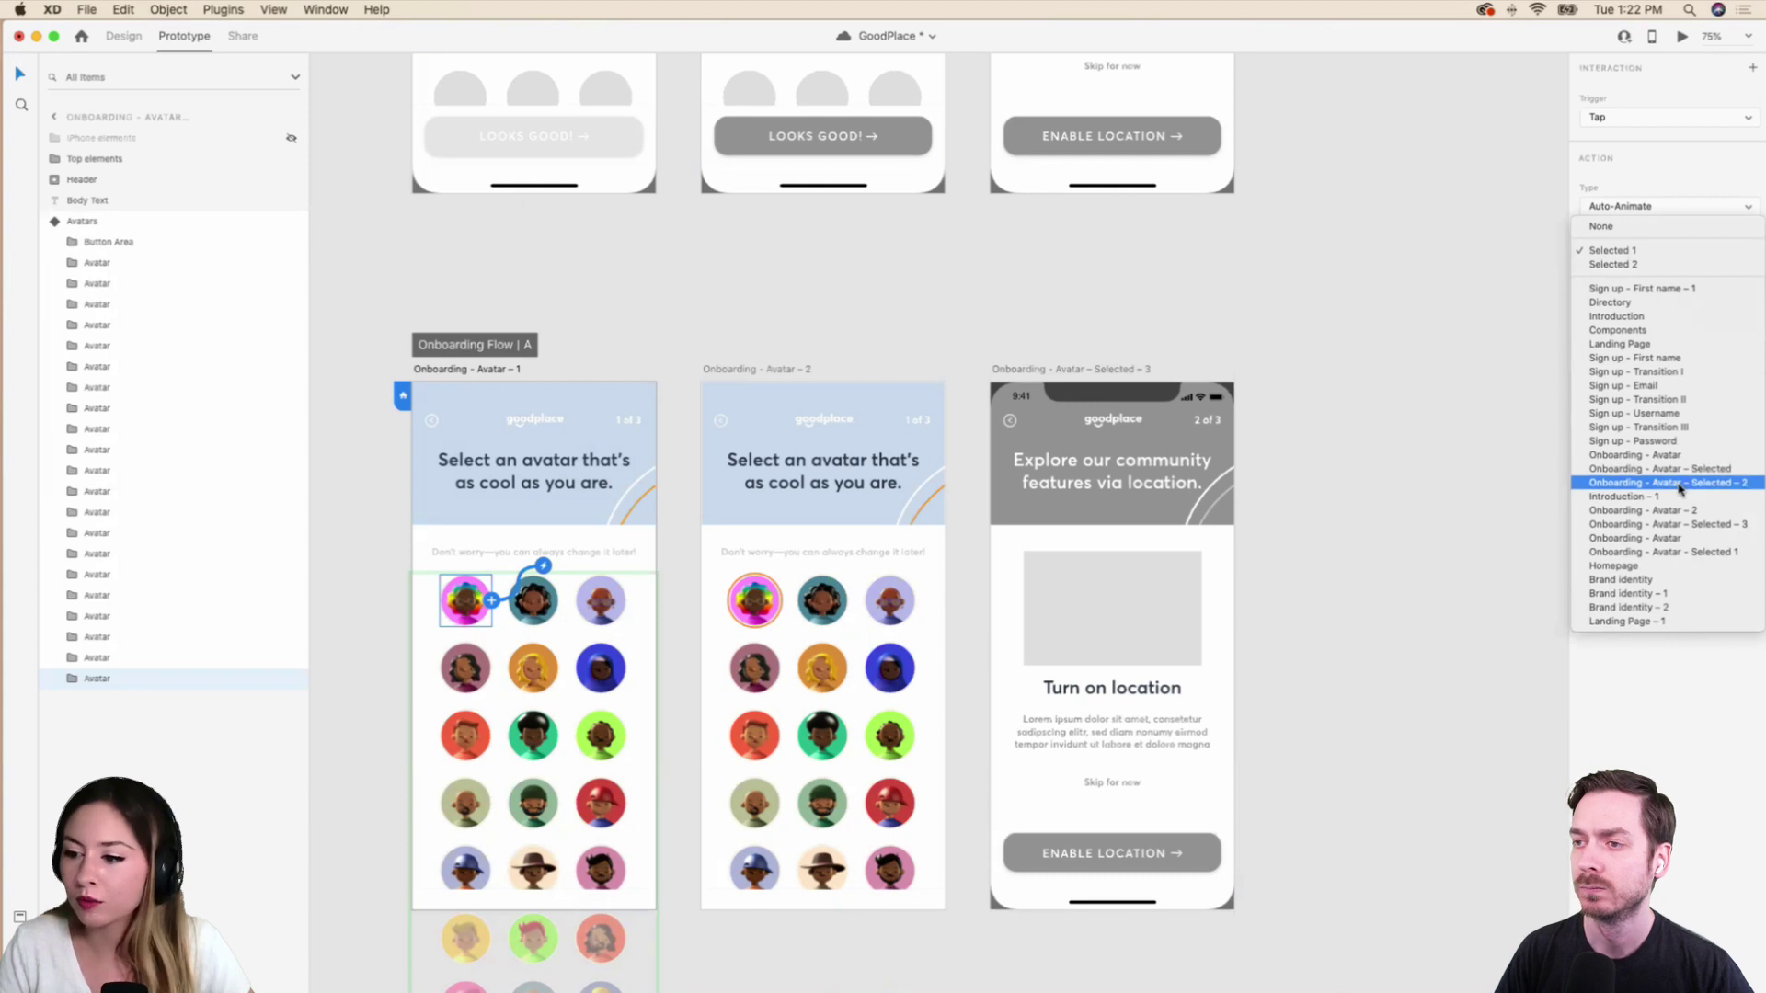
click(1674, 511)
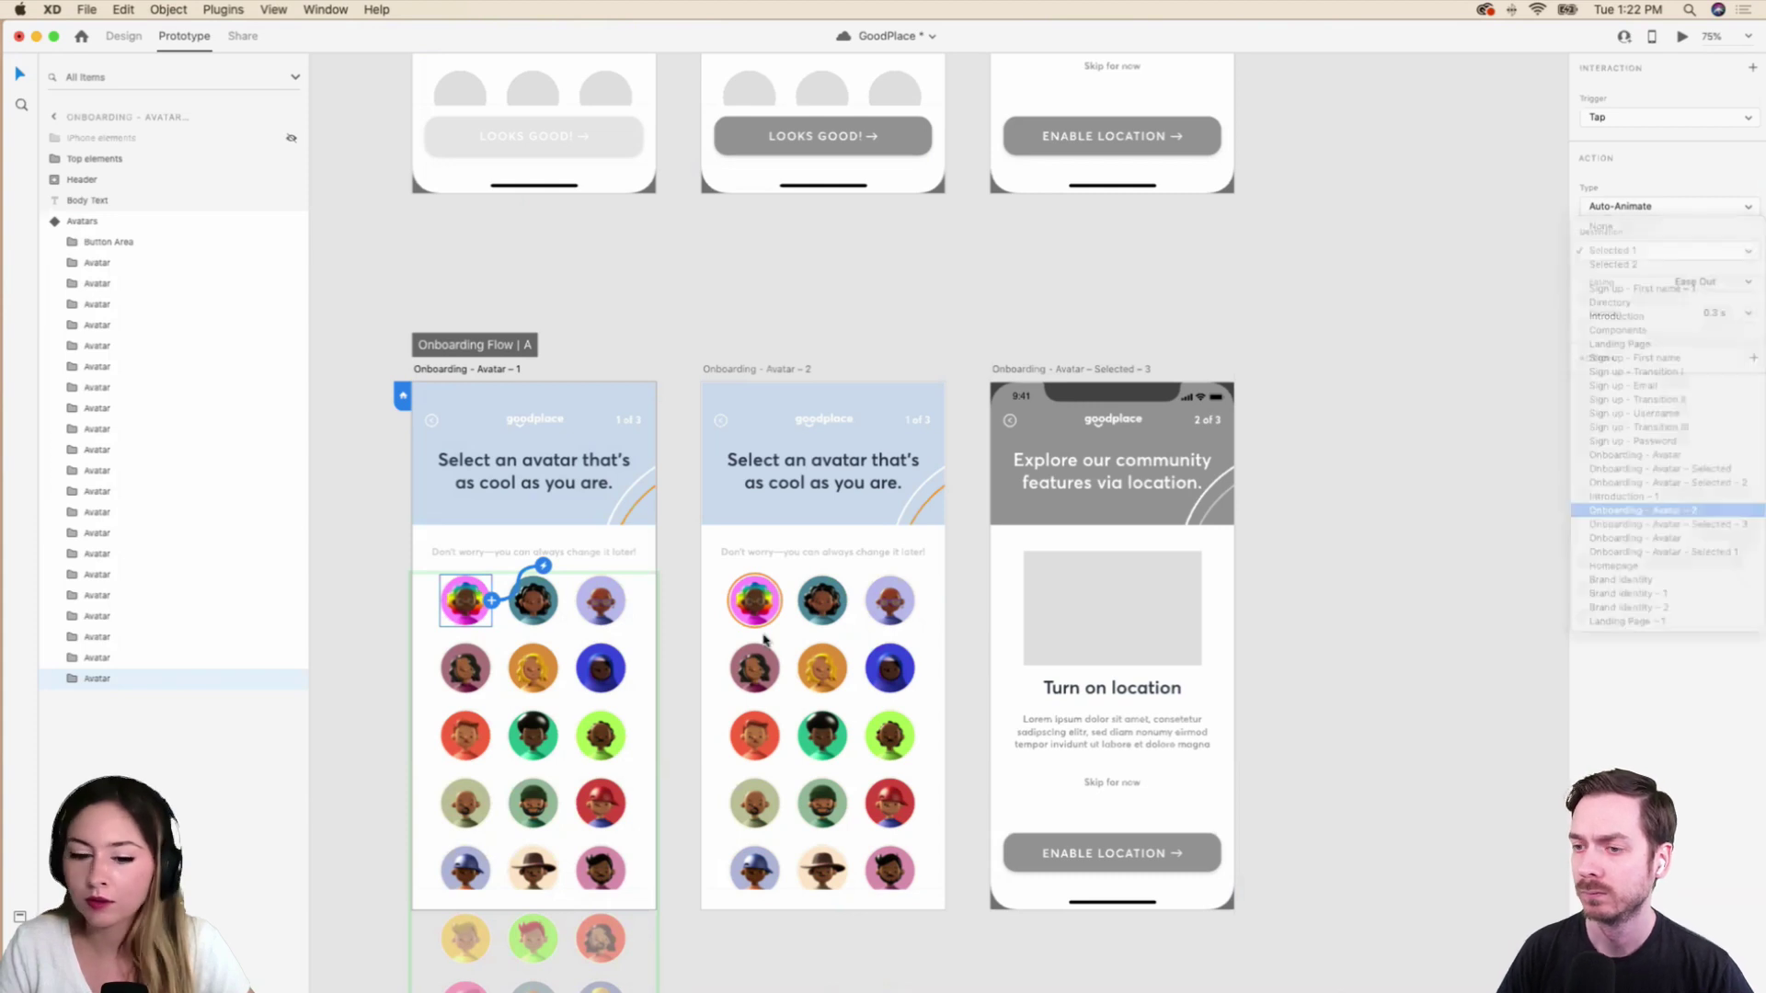
Link Onboarding - Avatar – 2 to Onboarding - Avatar – Selected – 3 with a Time trigger.
click(796, 371)
drag(948, 635, 988, 640)
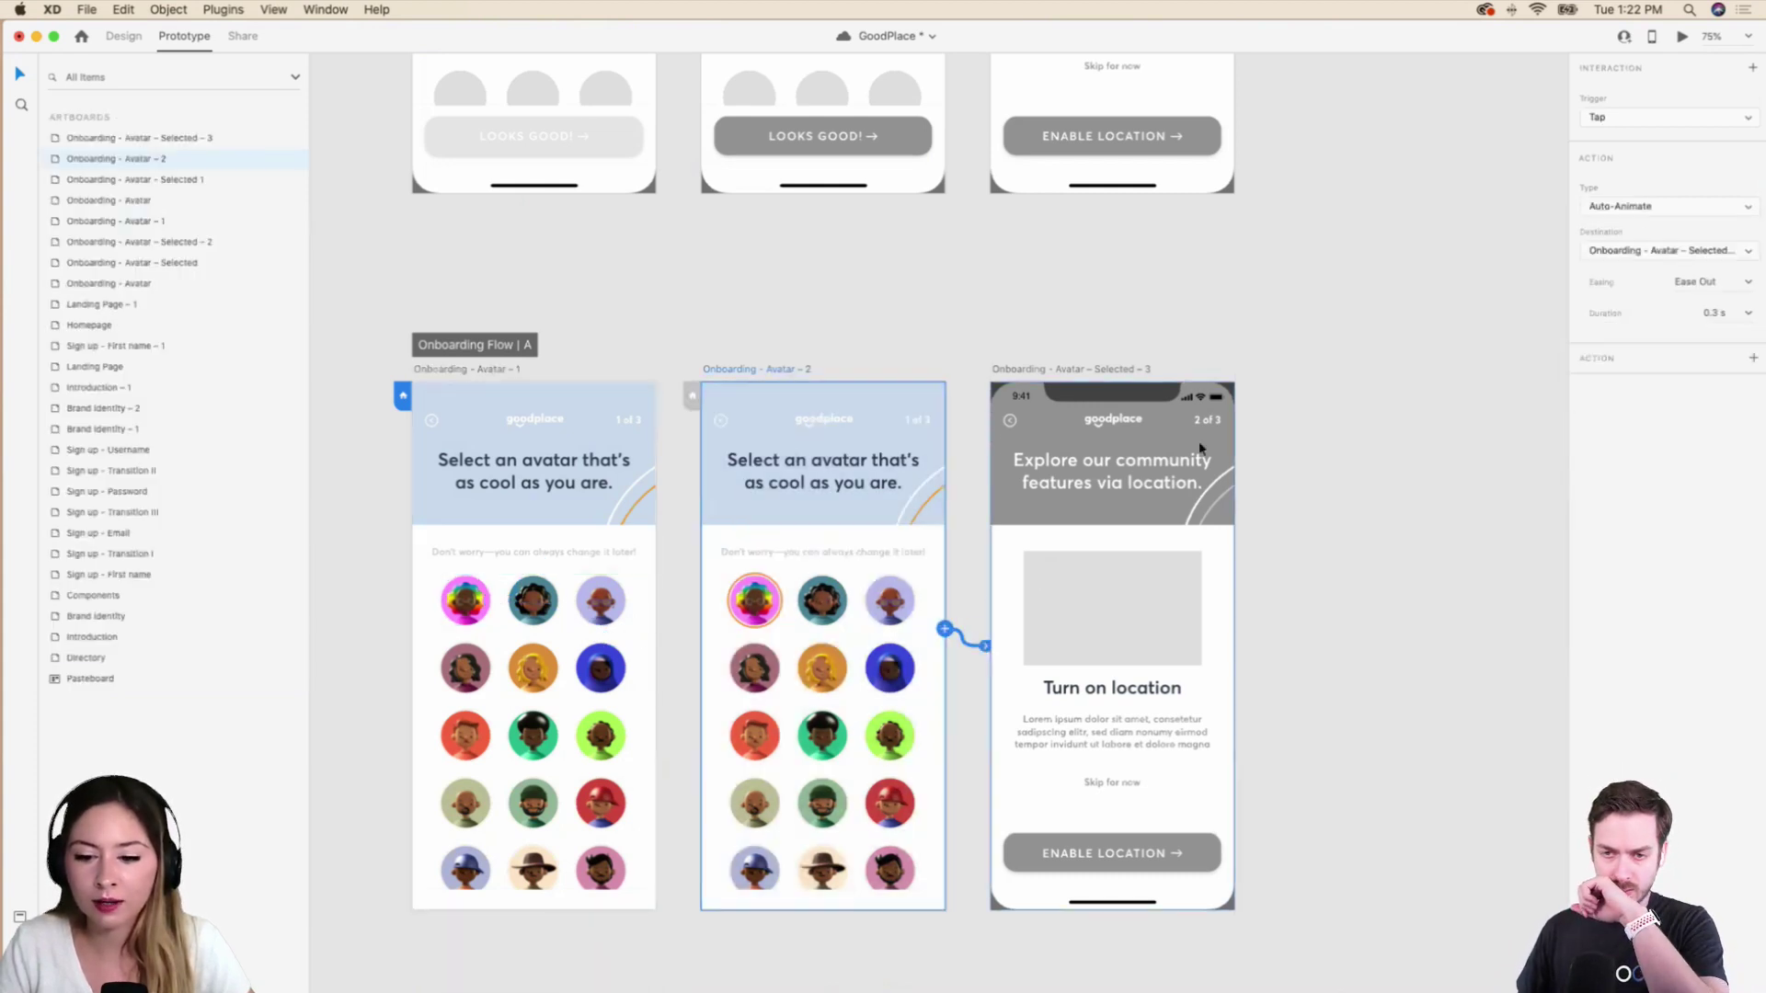
click(1665, 117)
click(1627, 145)
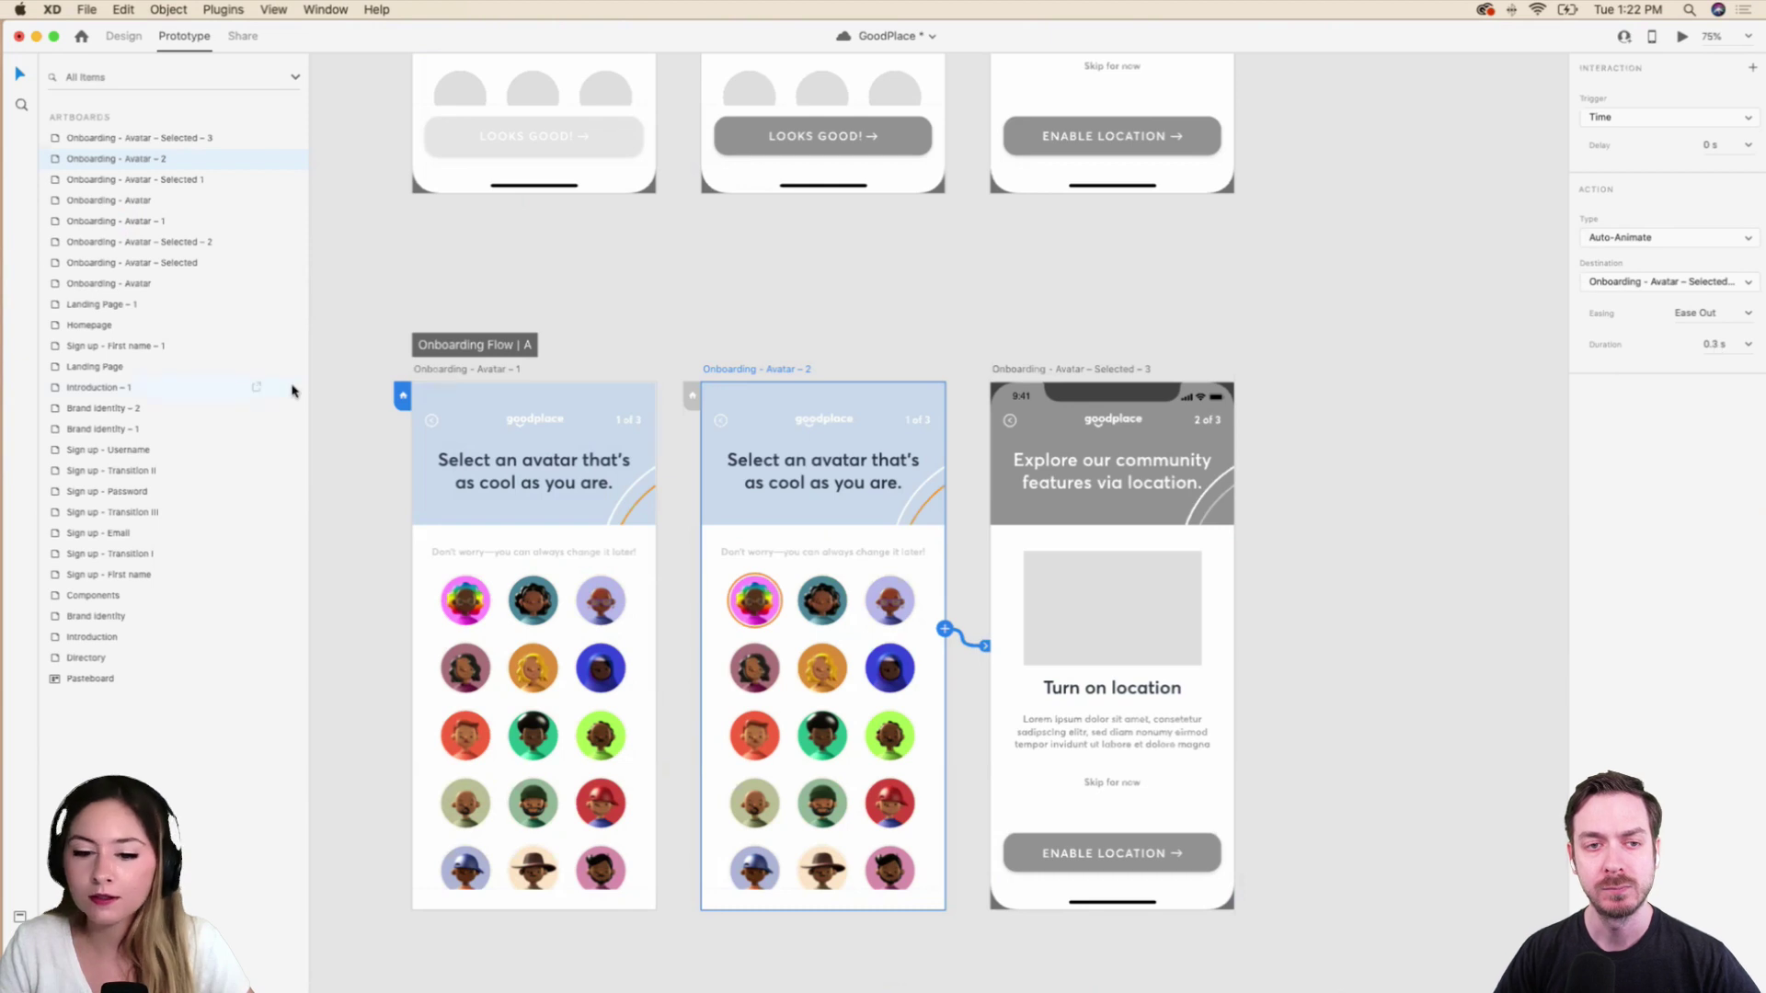
Preview the prototype from Onboarding - Avatar – 1, choose the first avatar to test the transitions, and close the preview.
click(635, 497)
click(1682, 36)
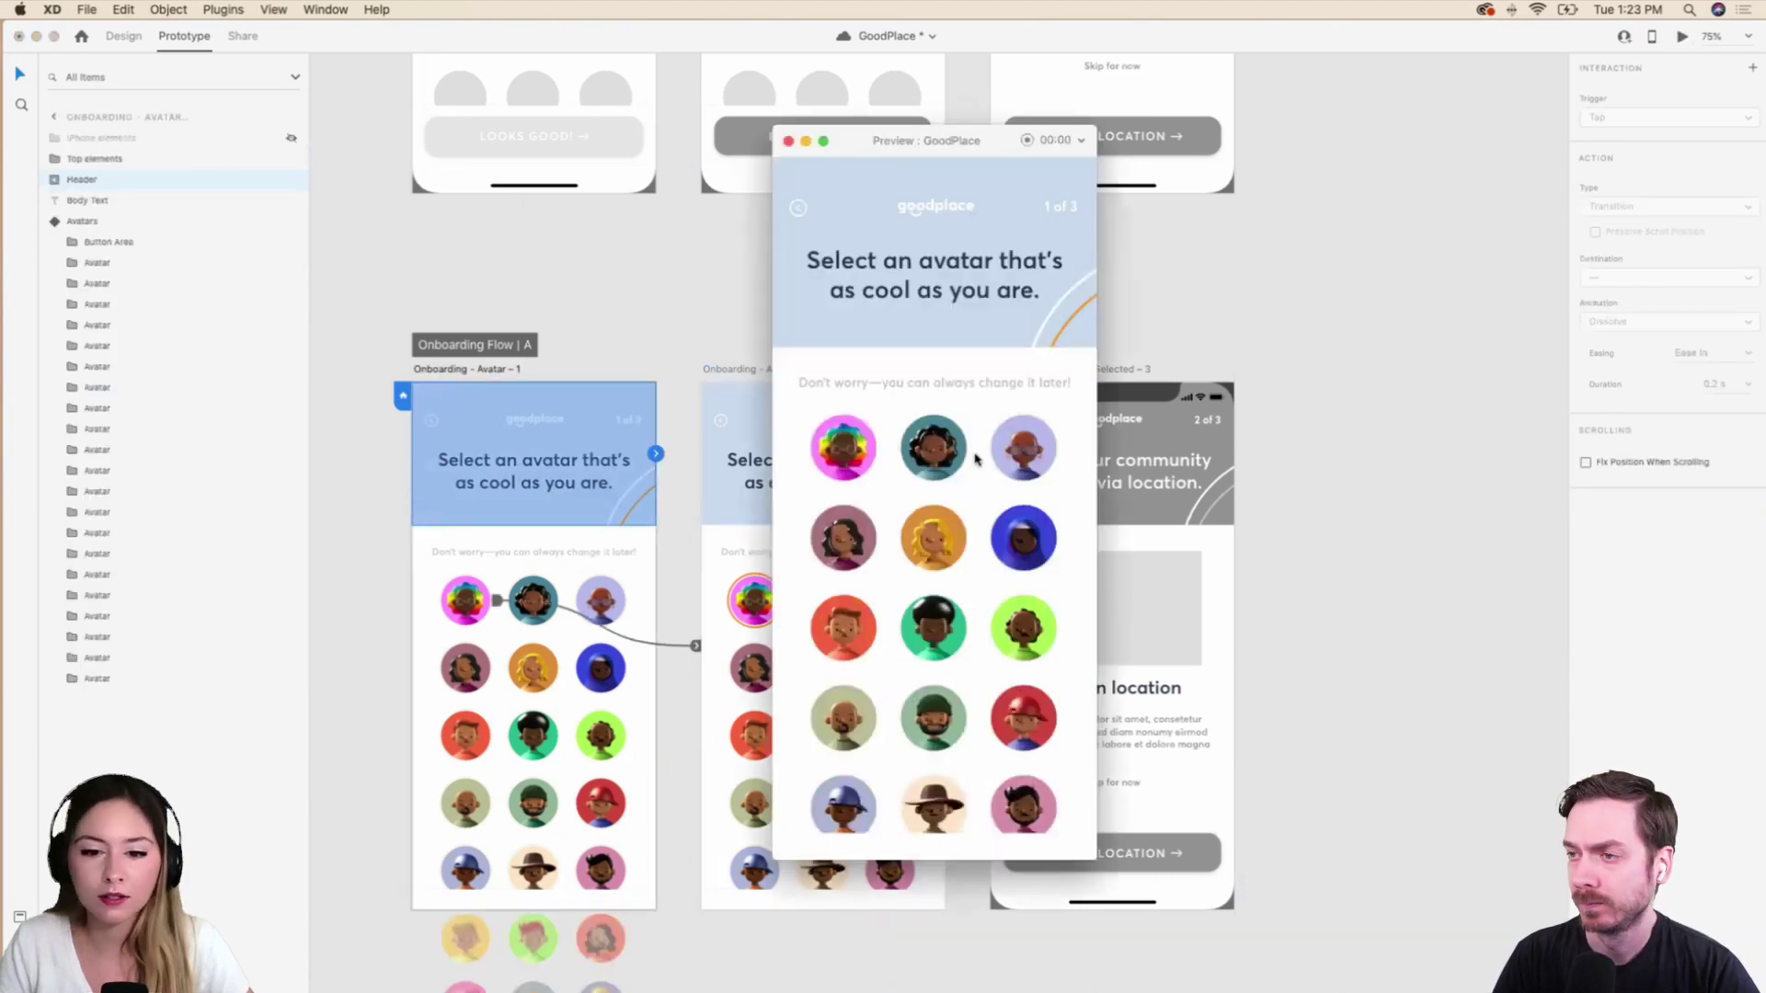
click(861, 458)
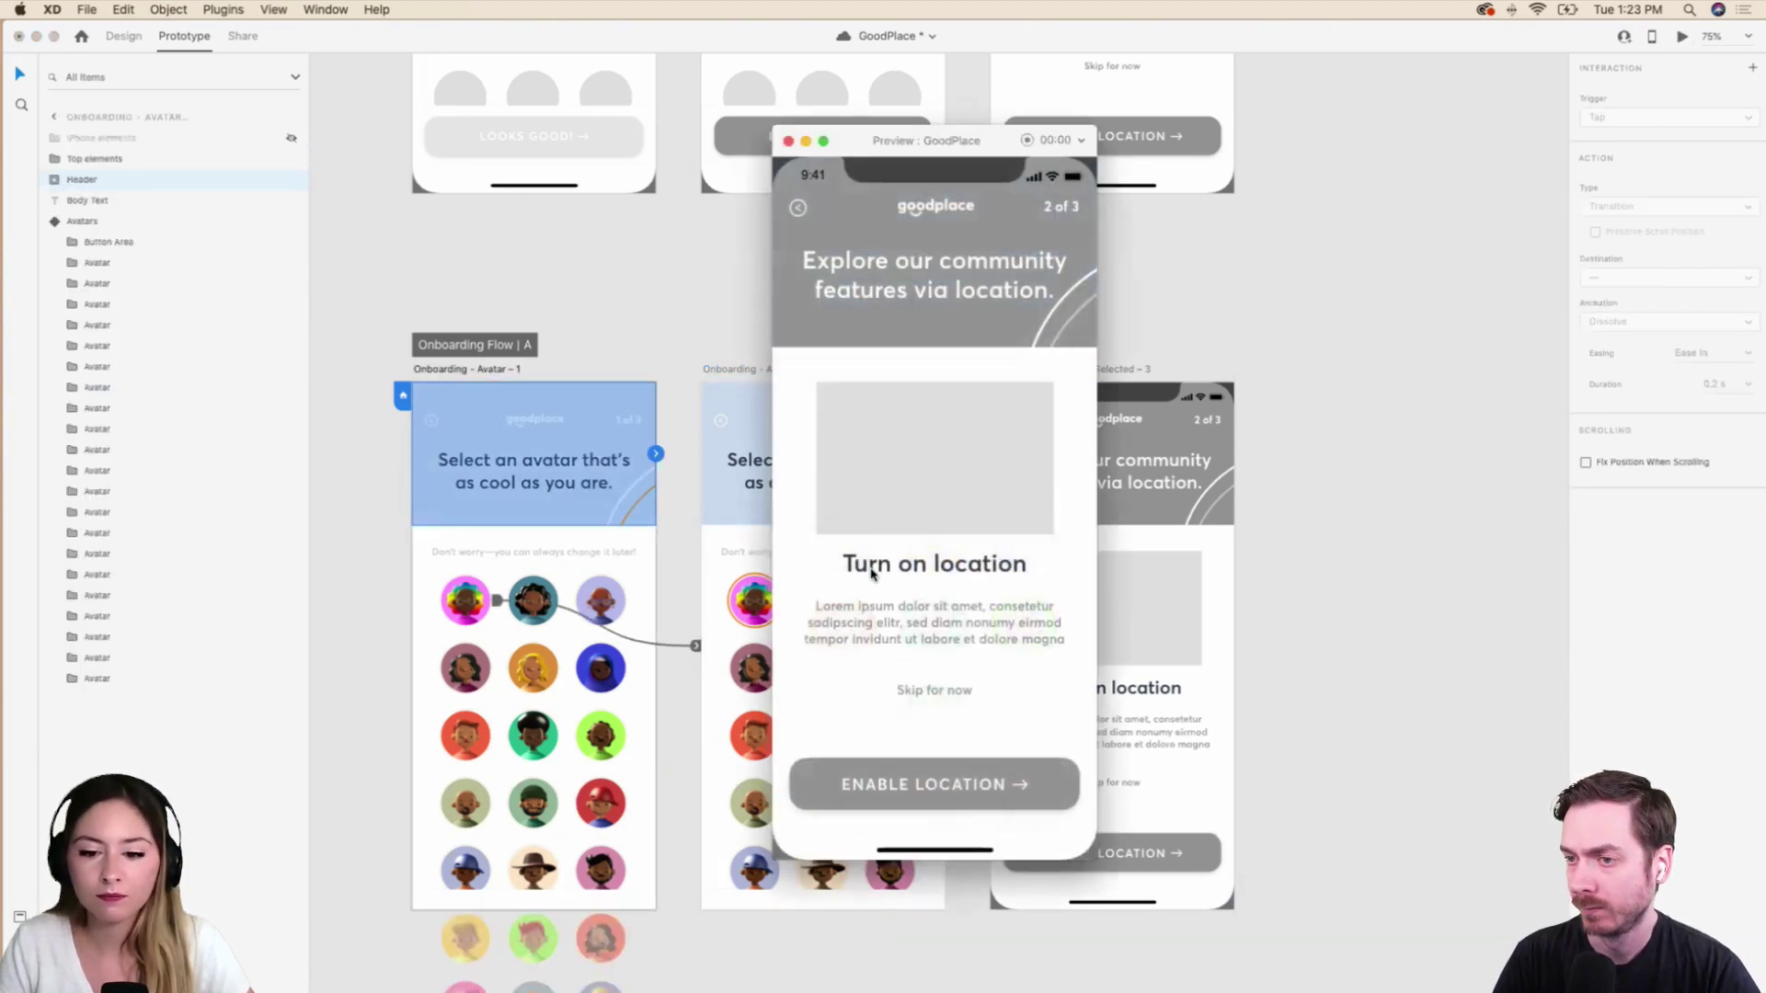
click(788, 140)
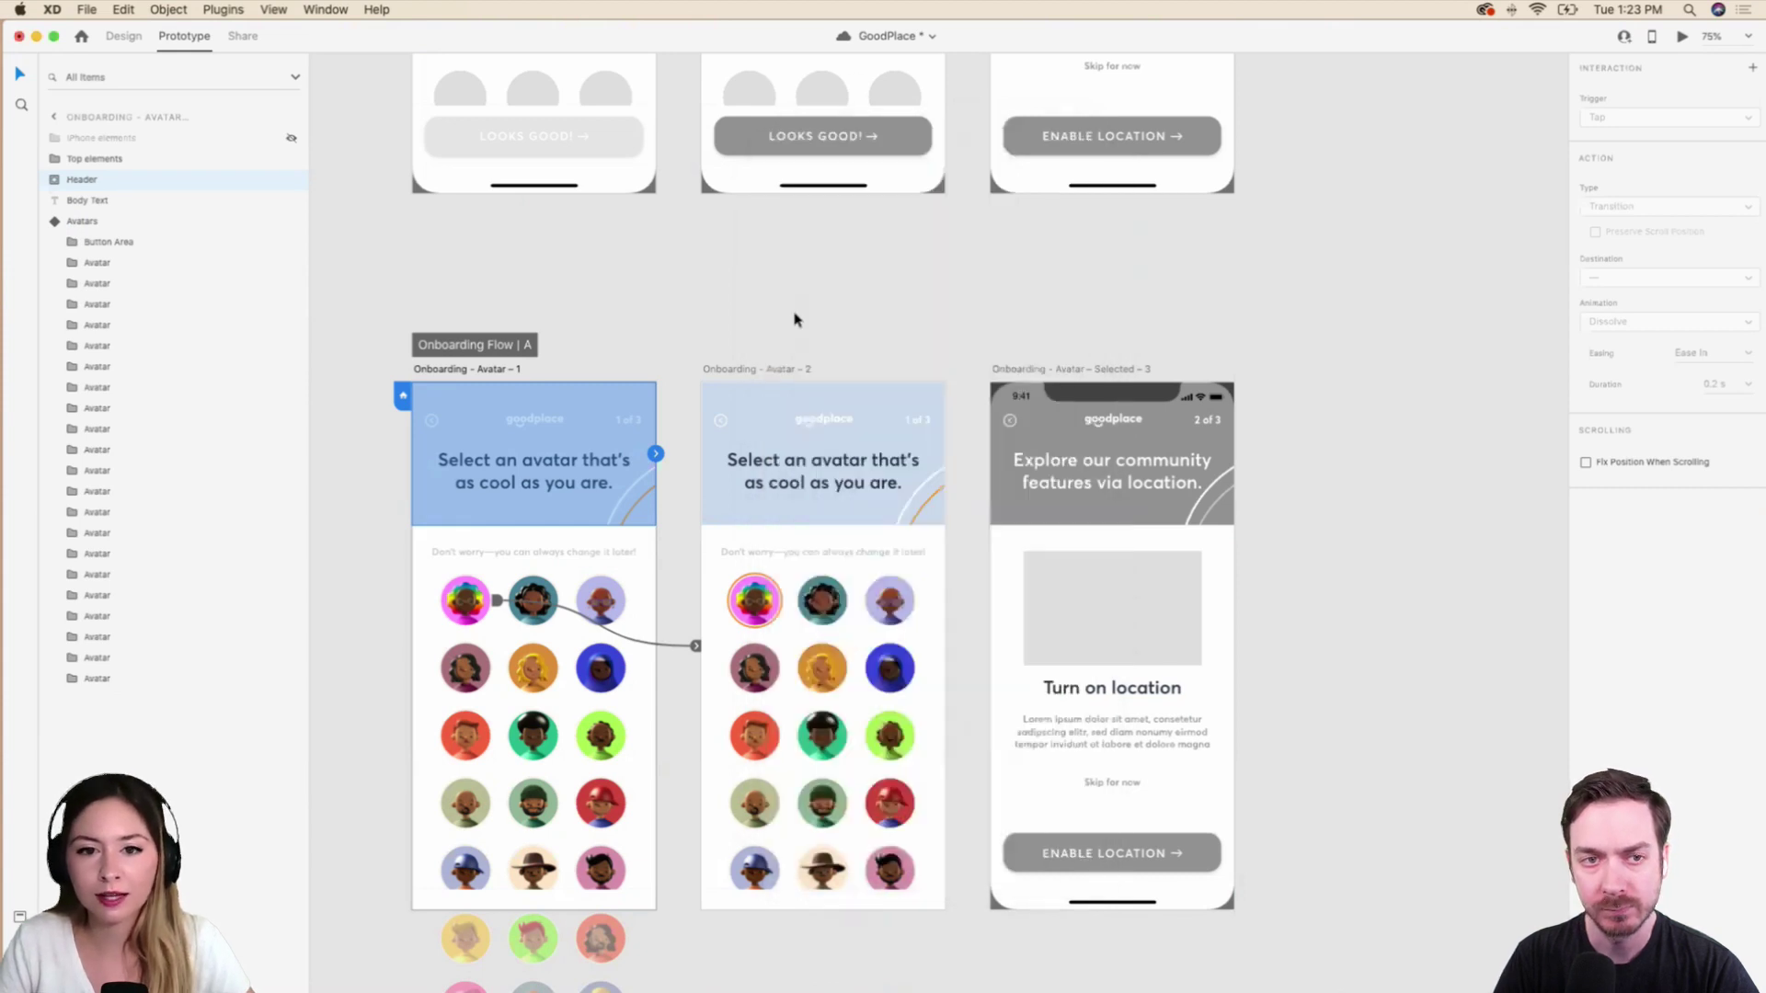
click(808, 281)
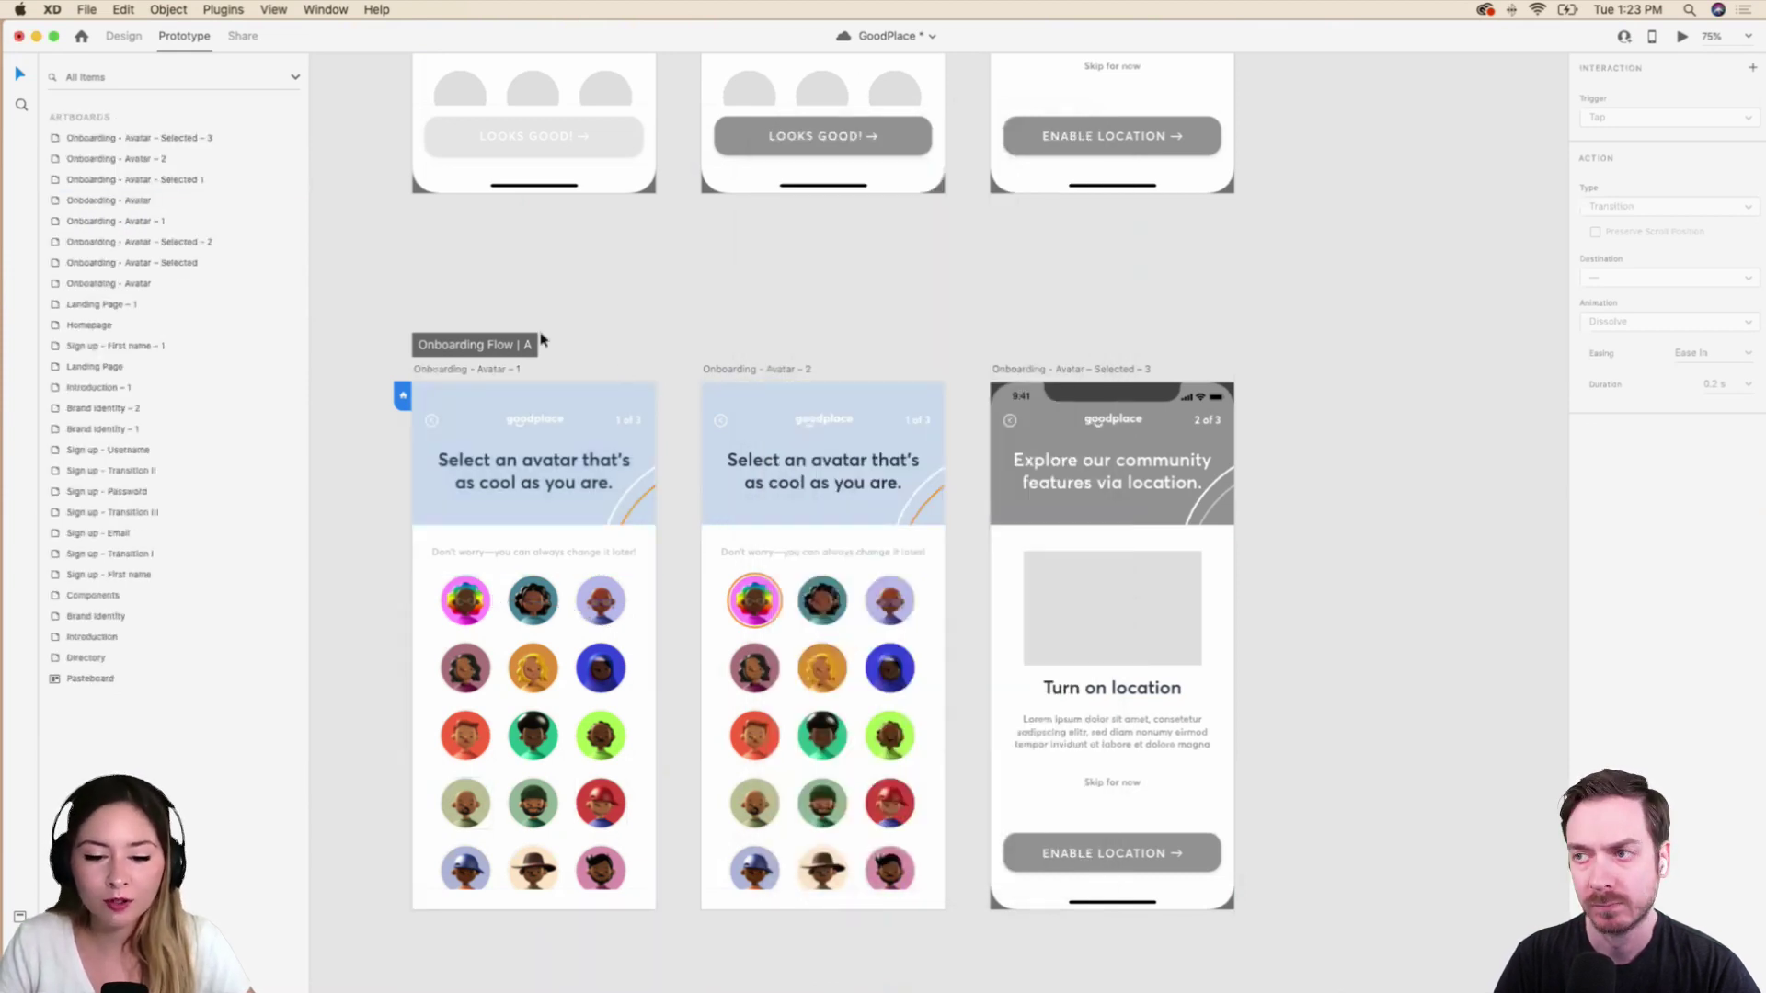
scroll(667, 340, up, 1)
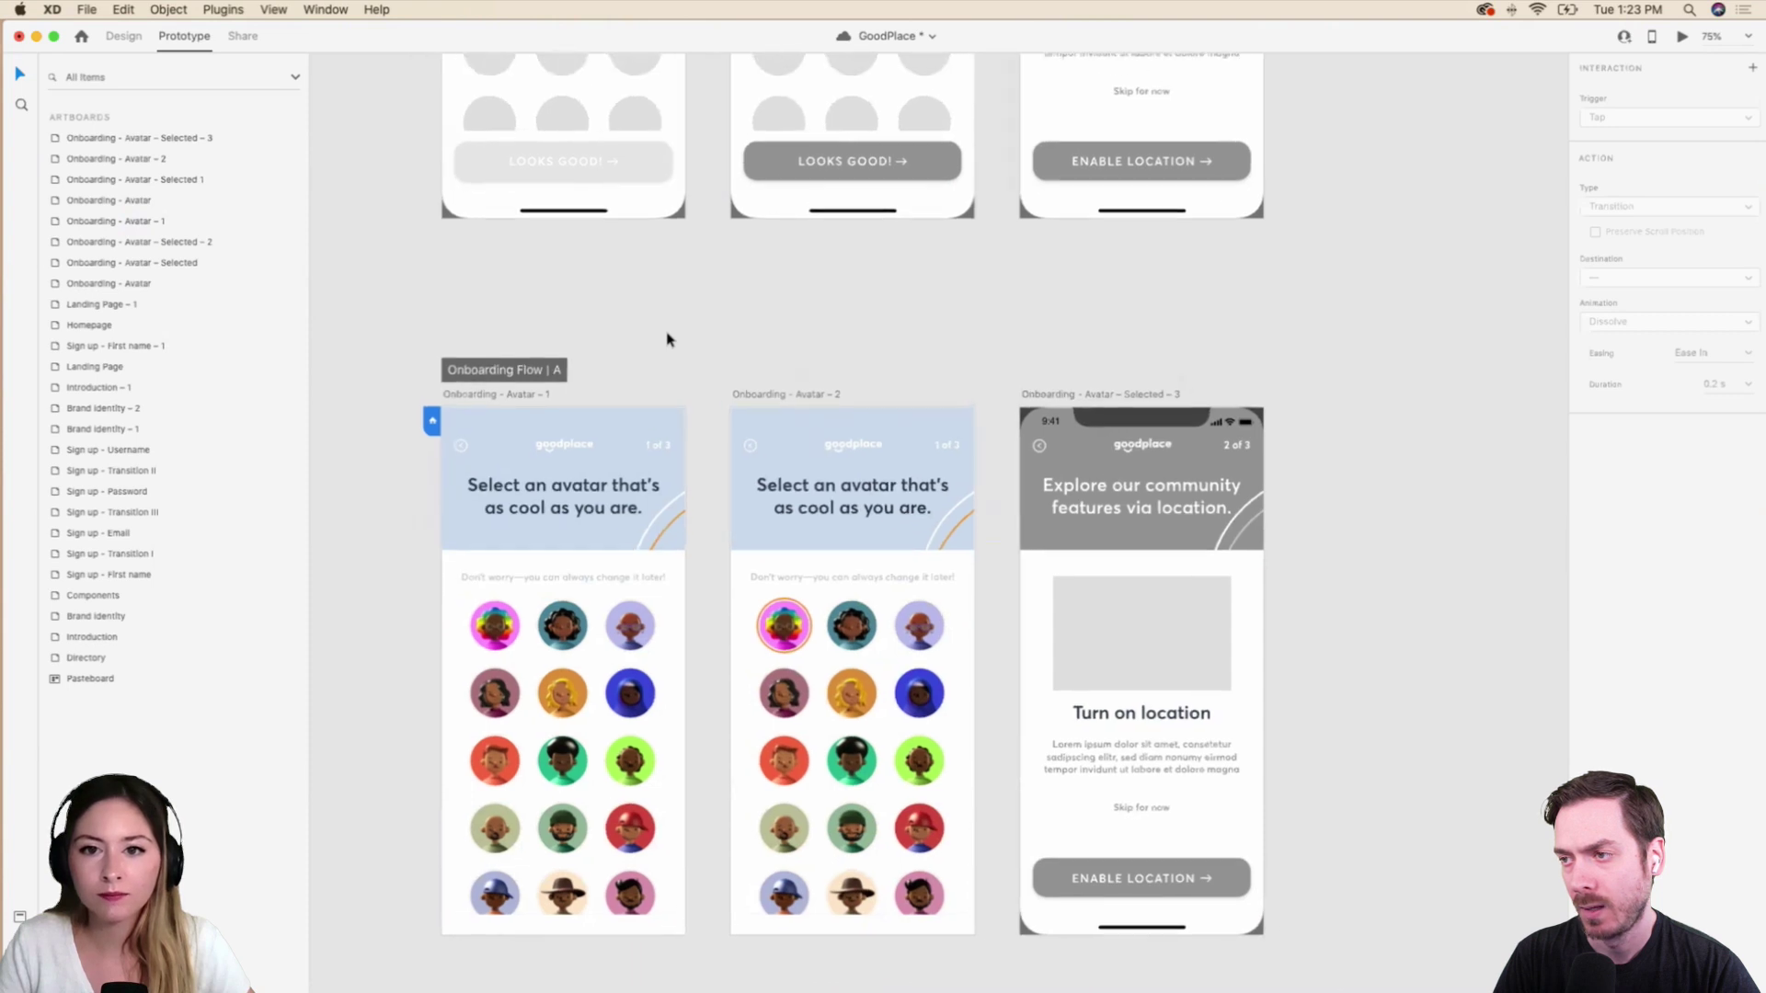
scroll(666, 340, down, 2)
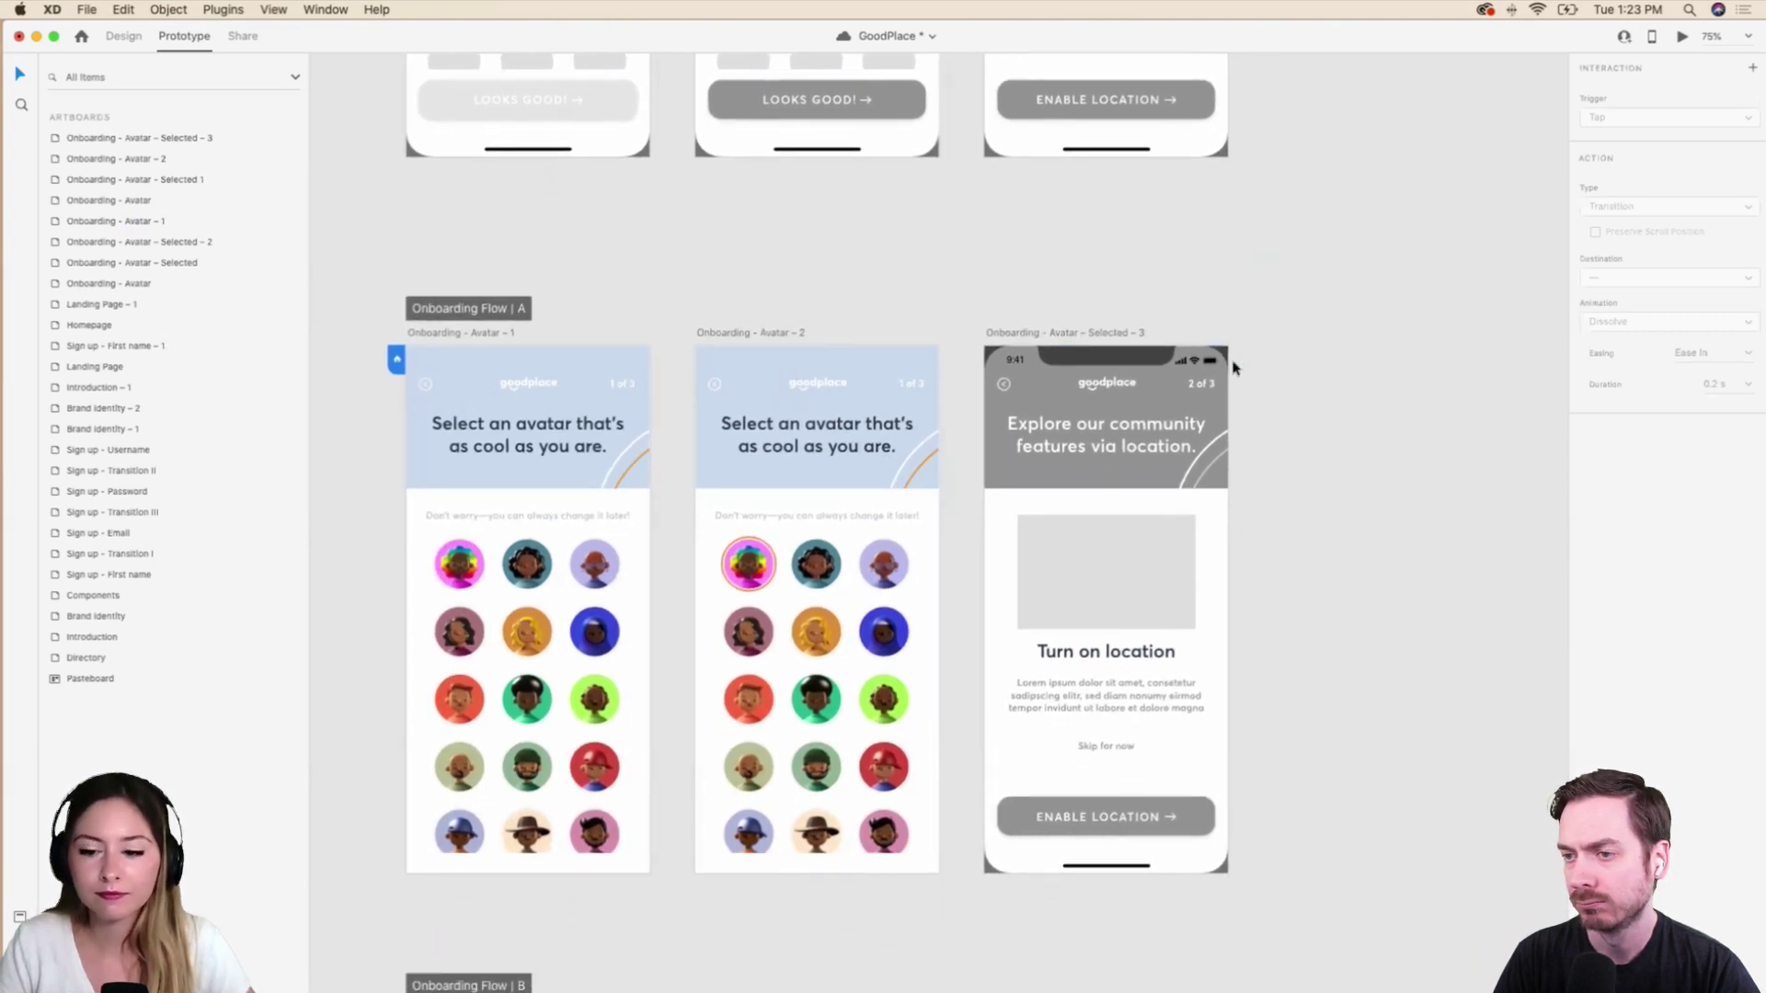
scroll(1299, 457, down, 1)
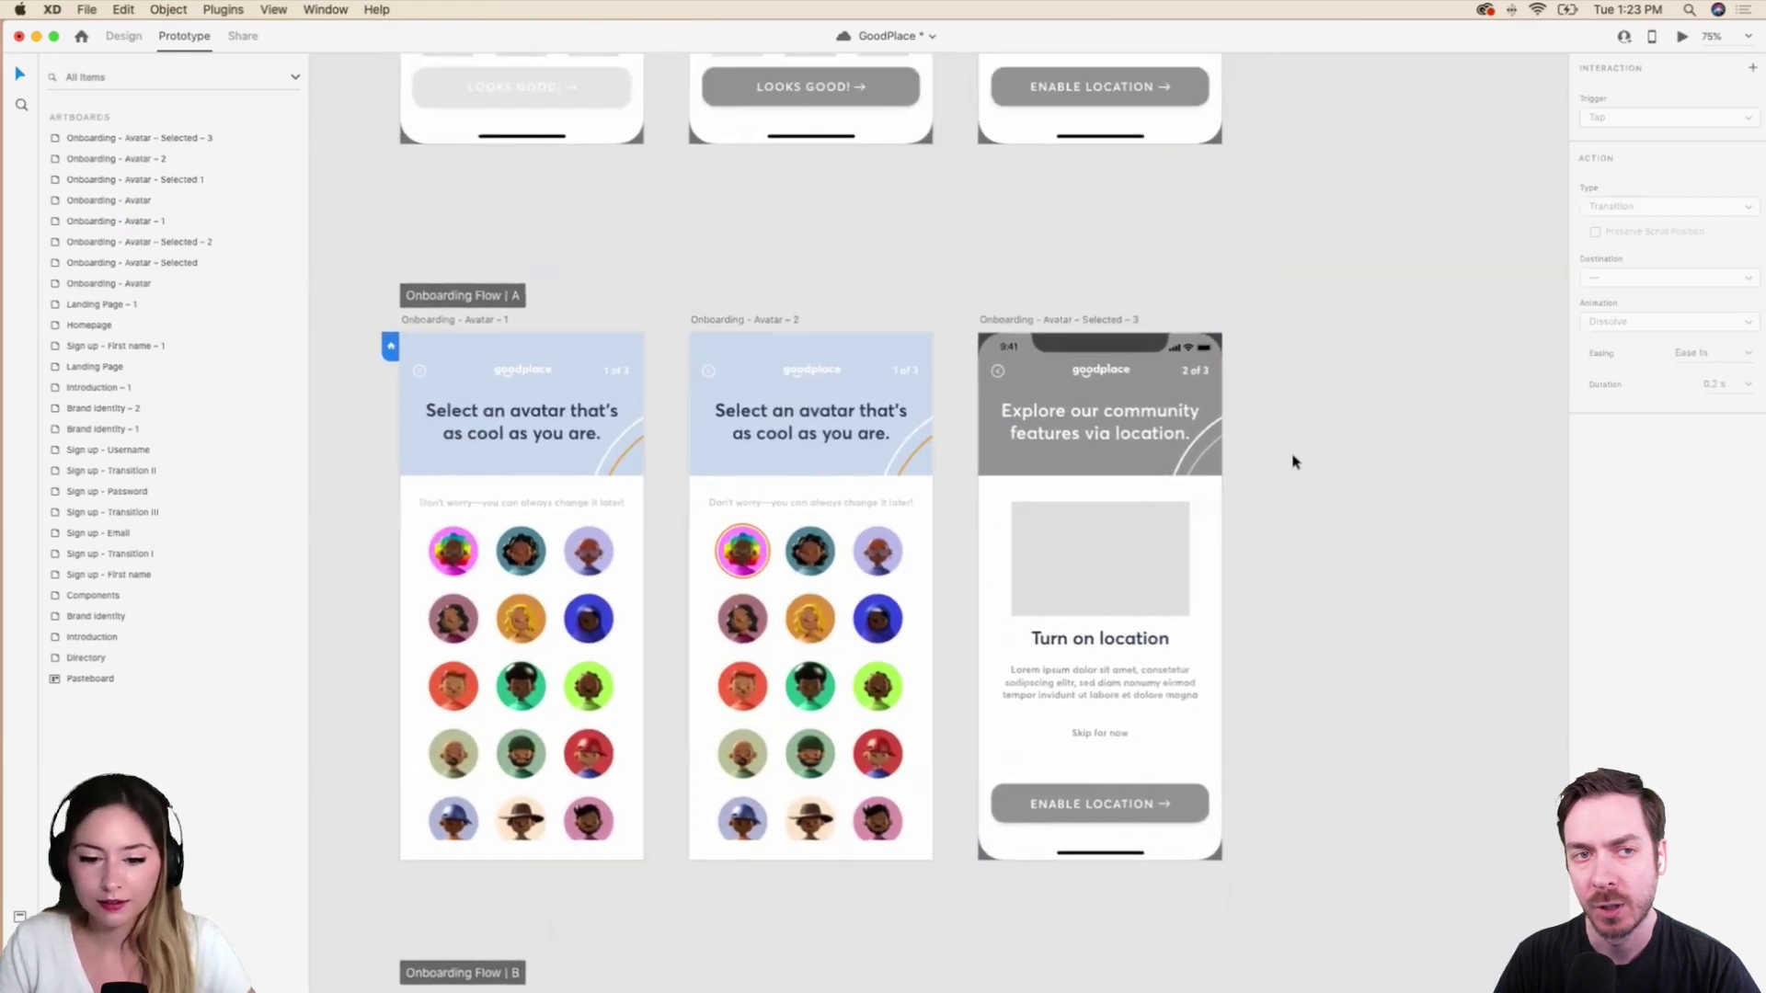
Rename the first artboard of Onboarding Flow | A as Onboarding - Avatar – Default.
scroll(1295, 460, down, 1)
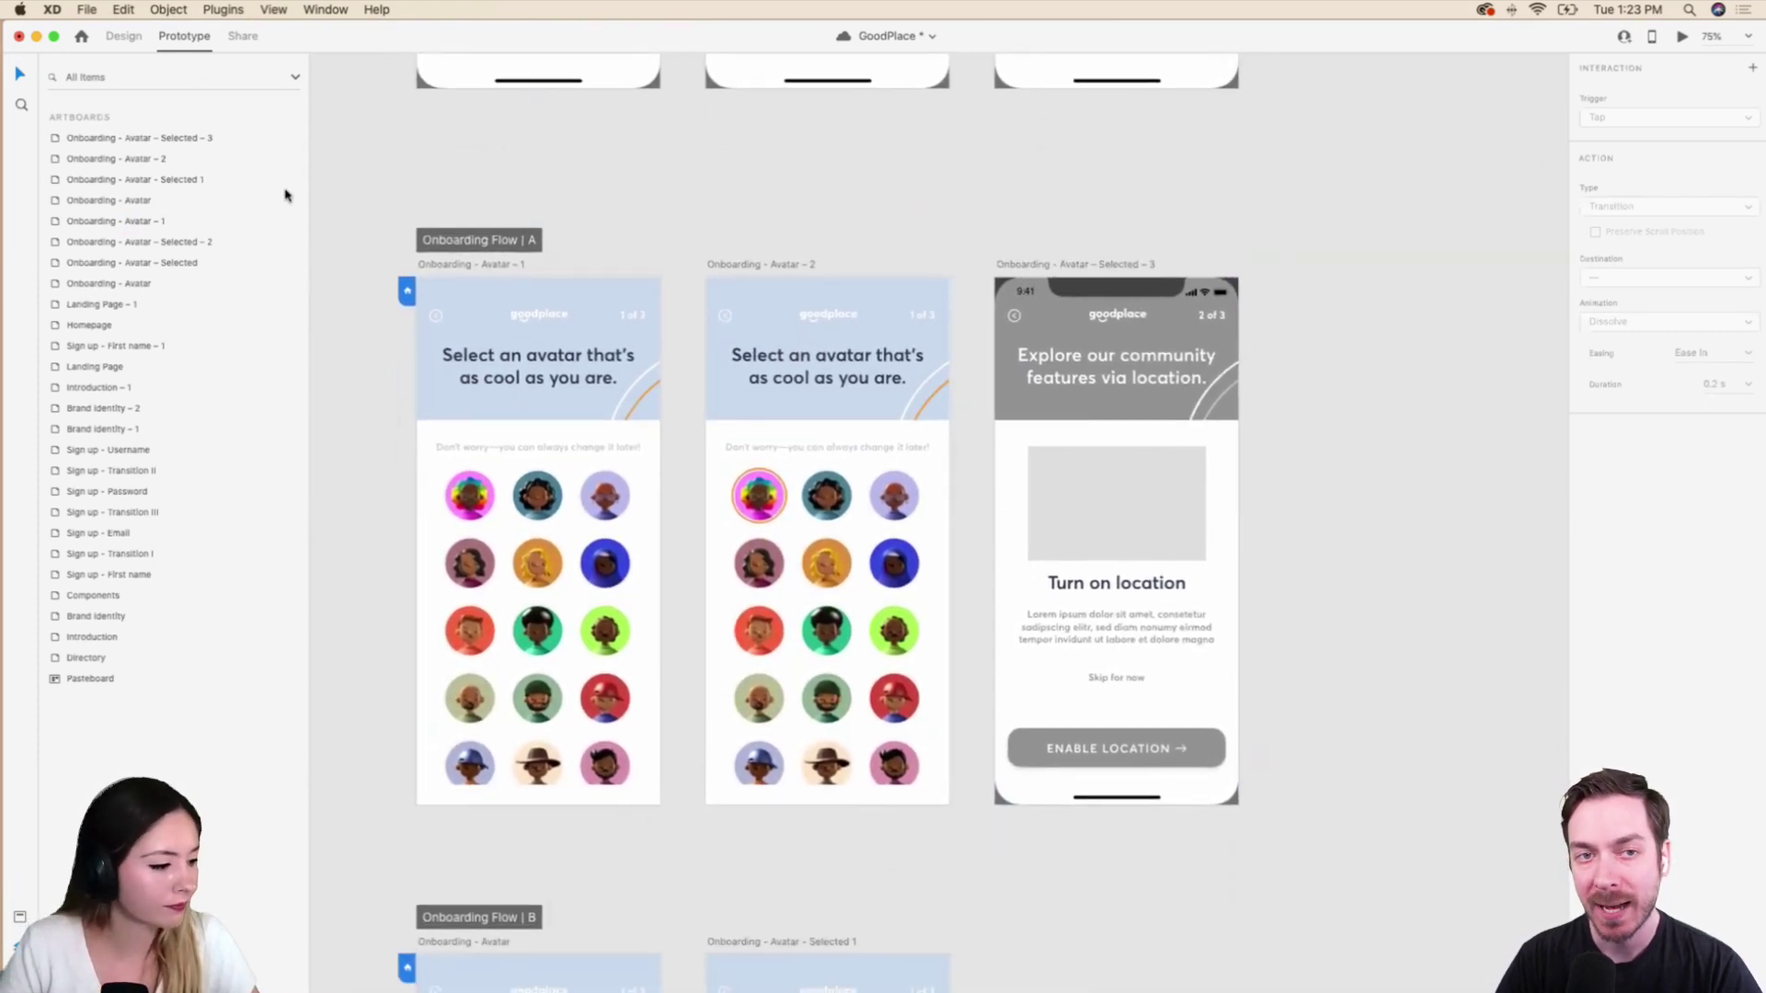
scroll(520, 274, left, 2)
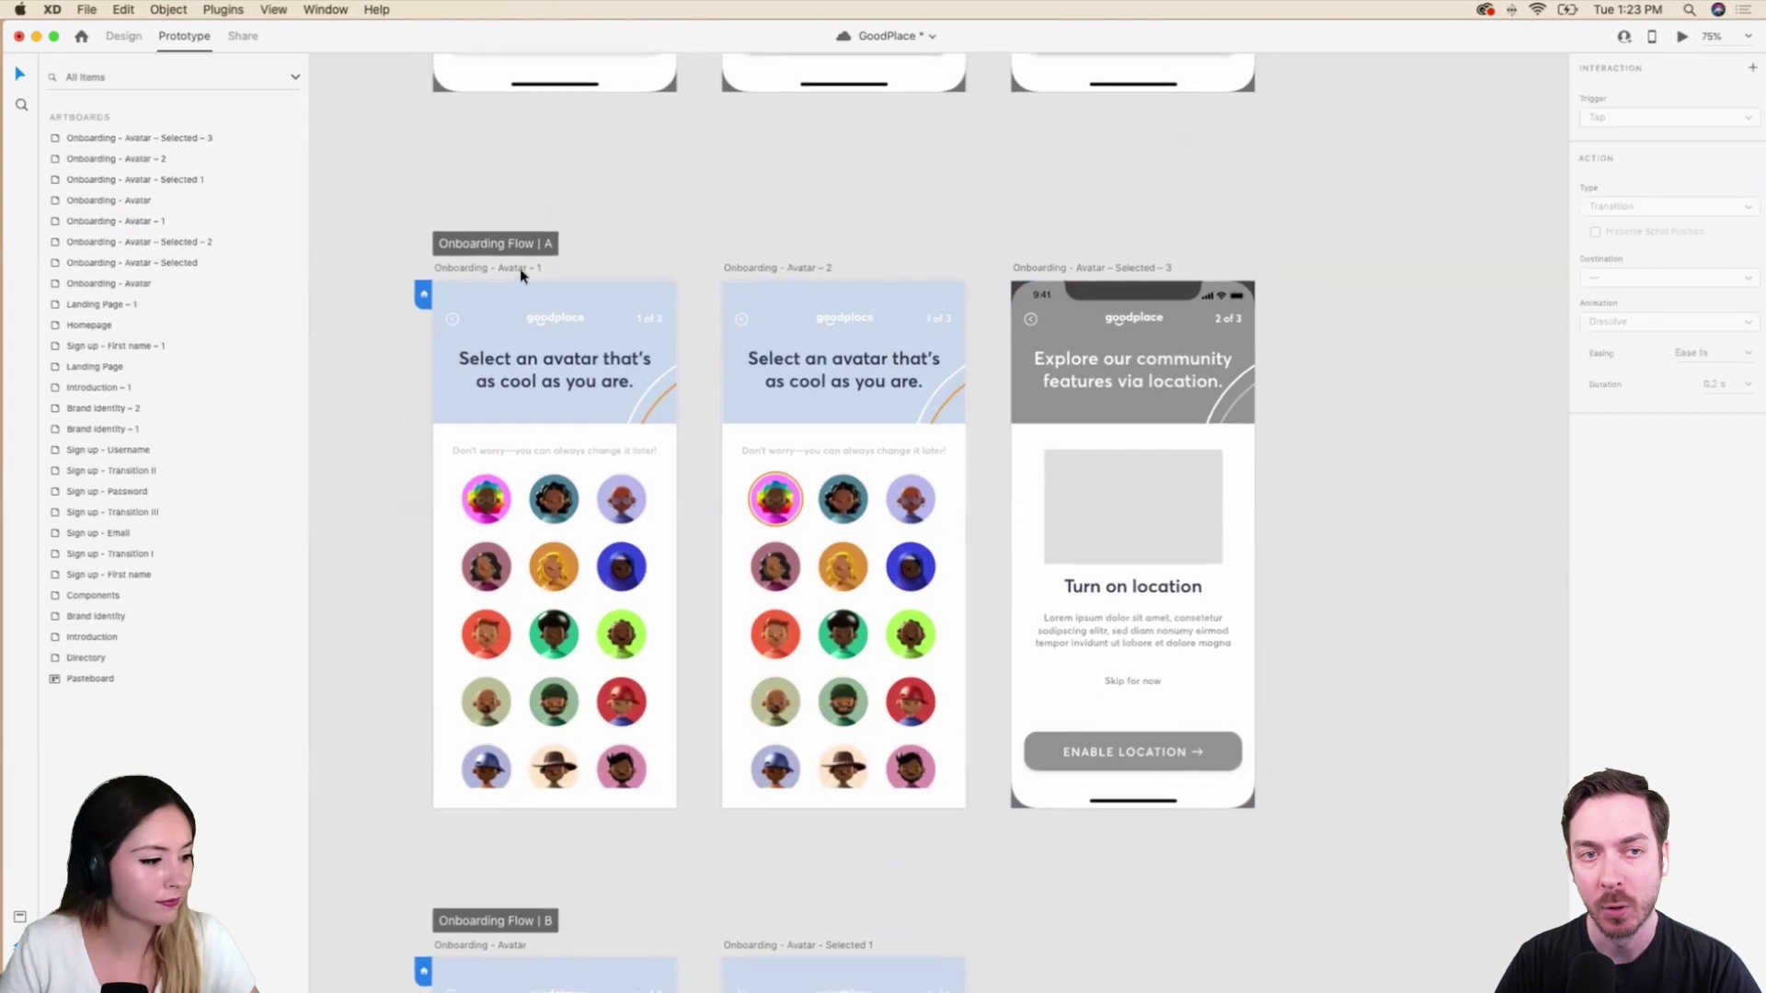
scroll(520, 275, up, 1)
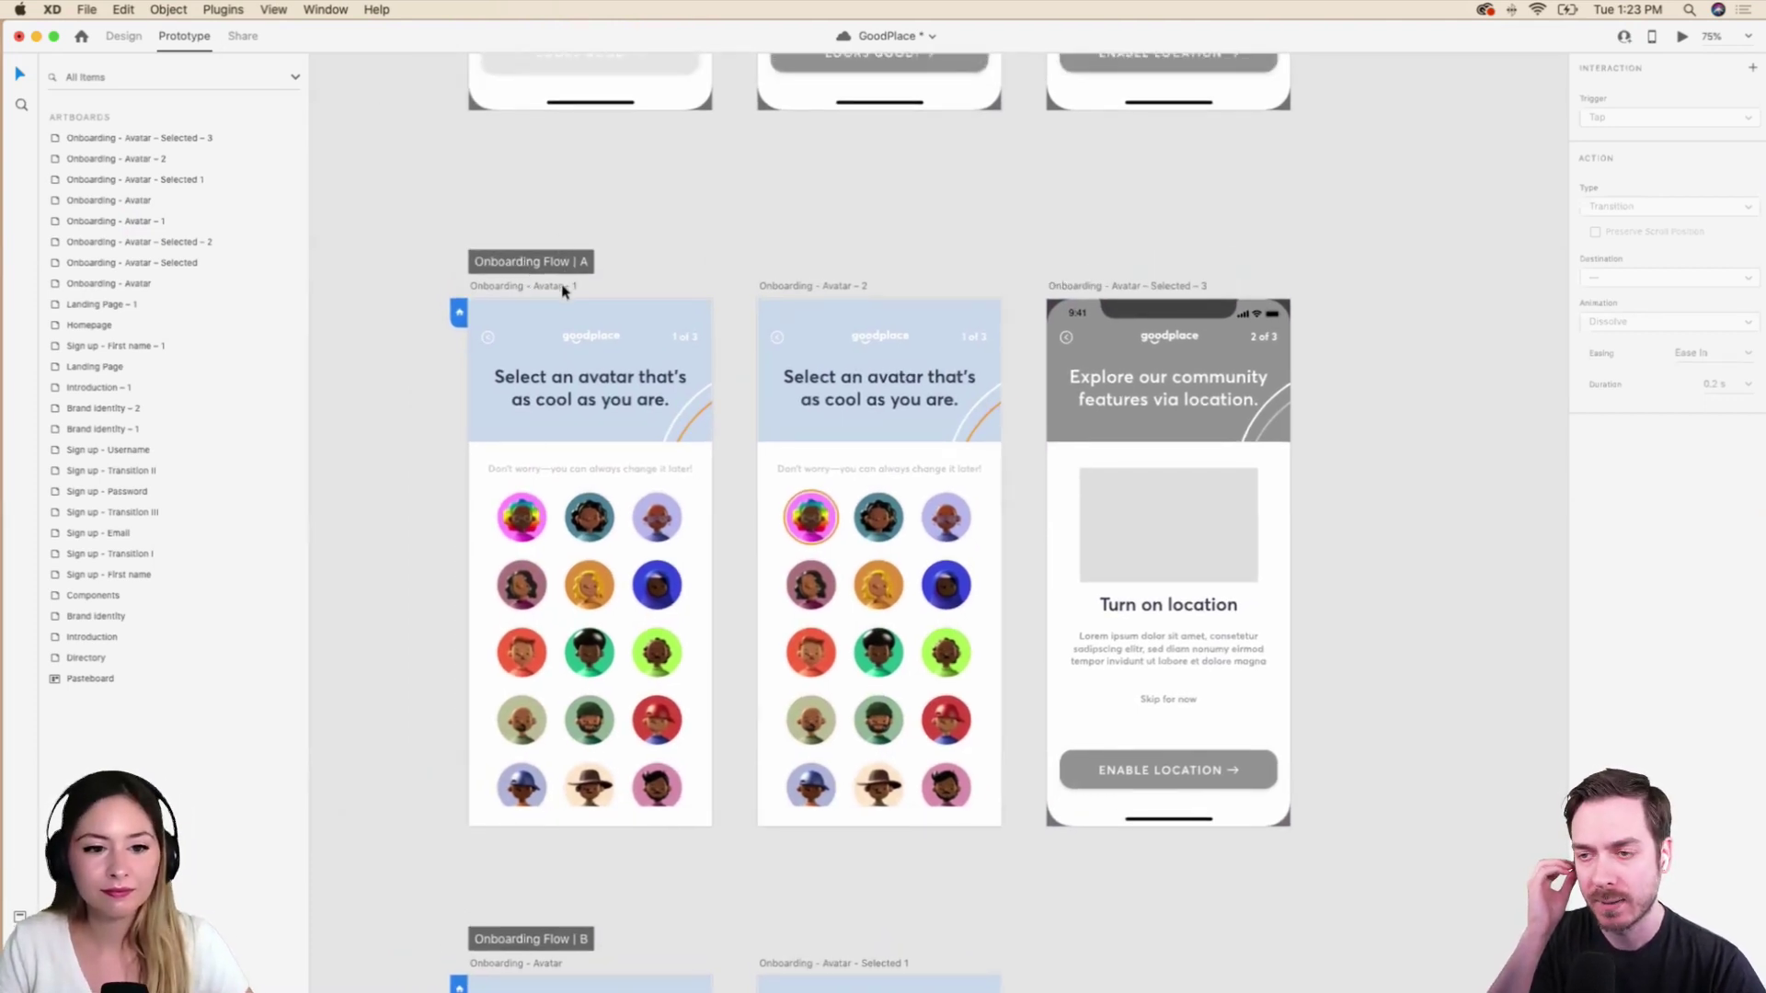
scroll(791, 335, down, 3)
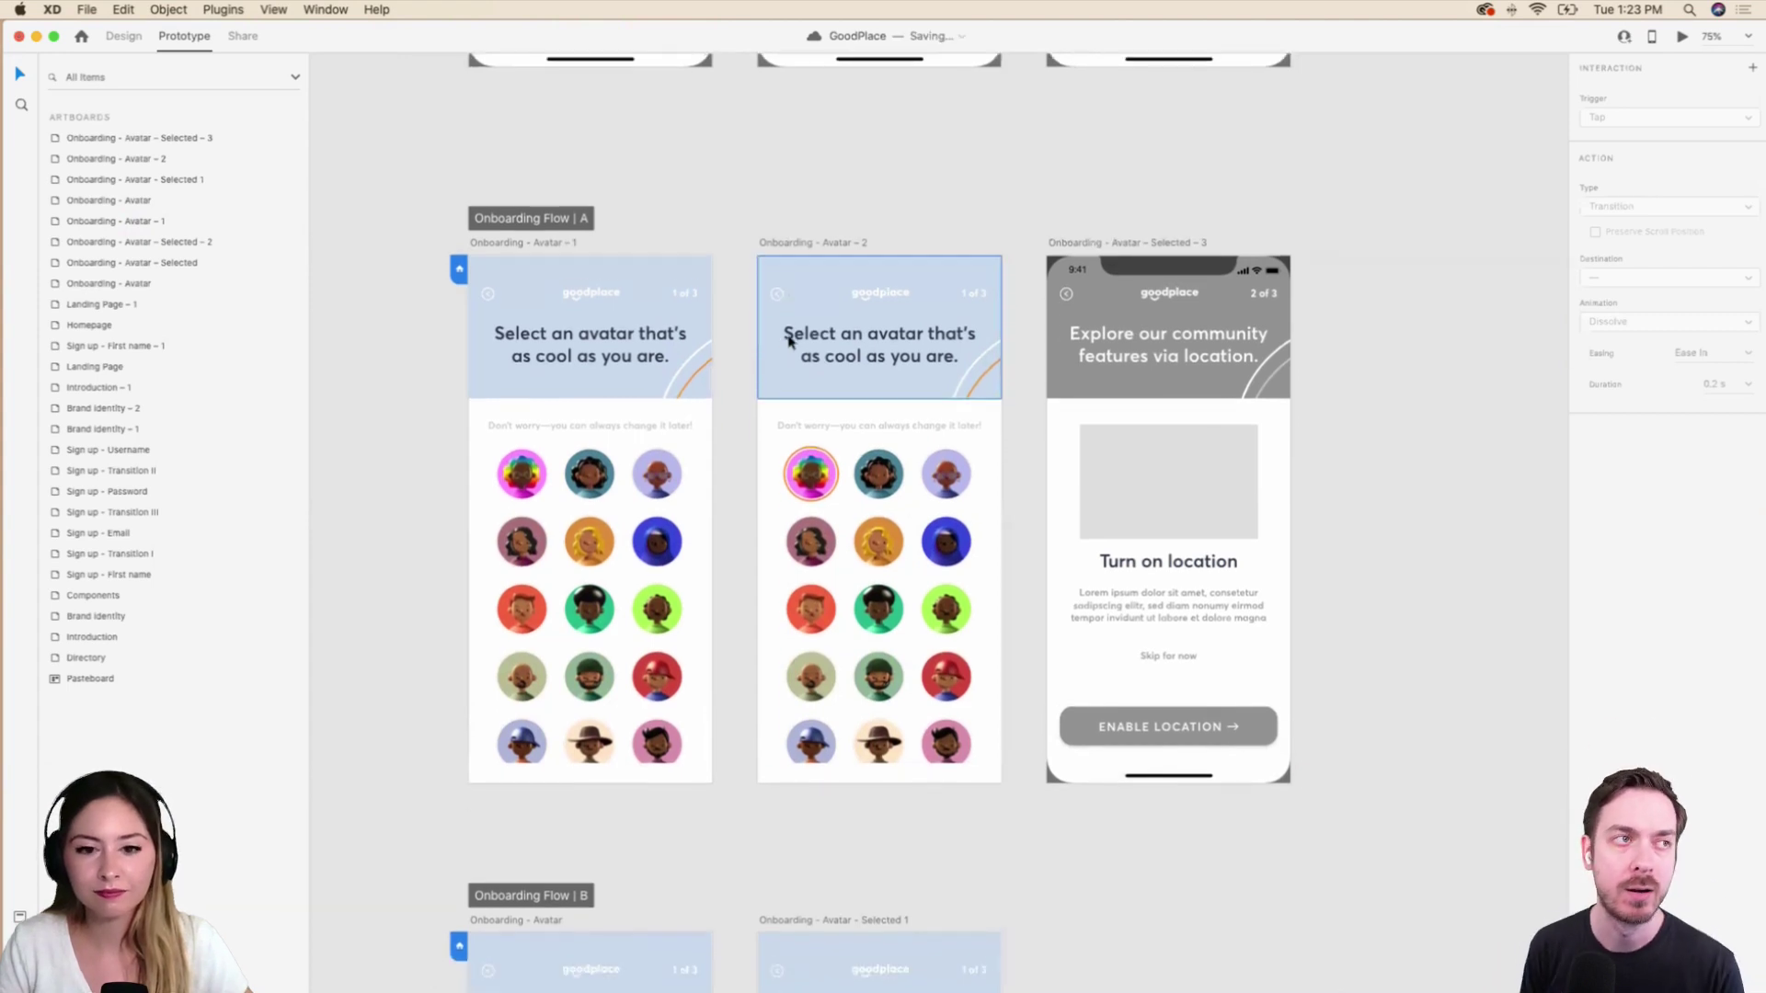
click(571, 217)
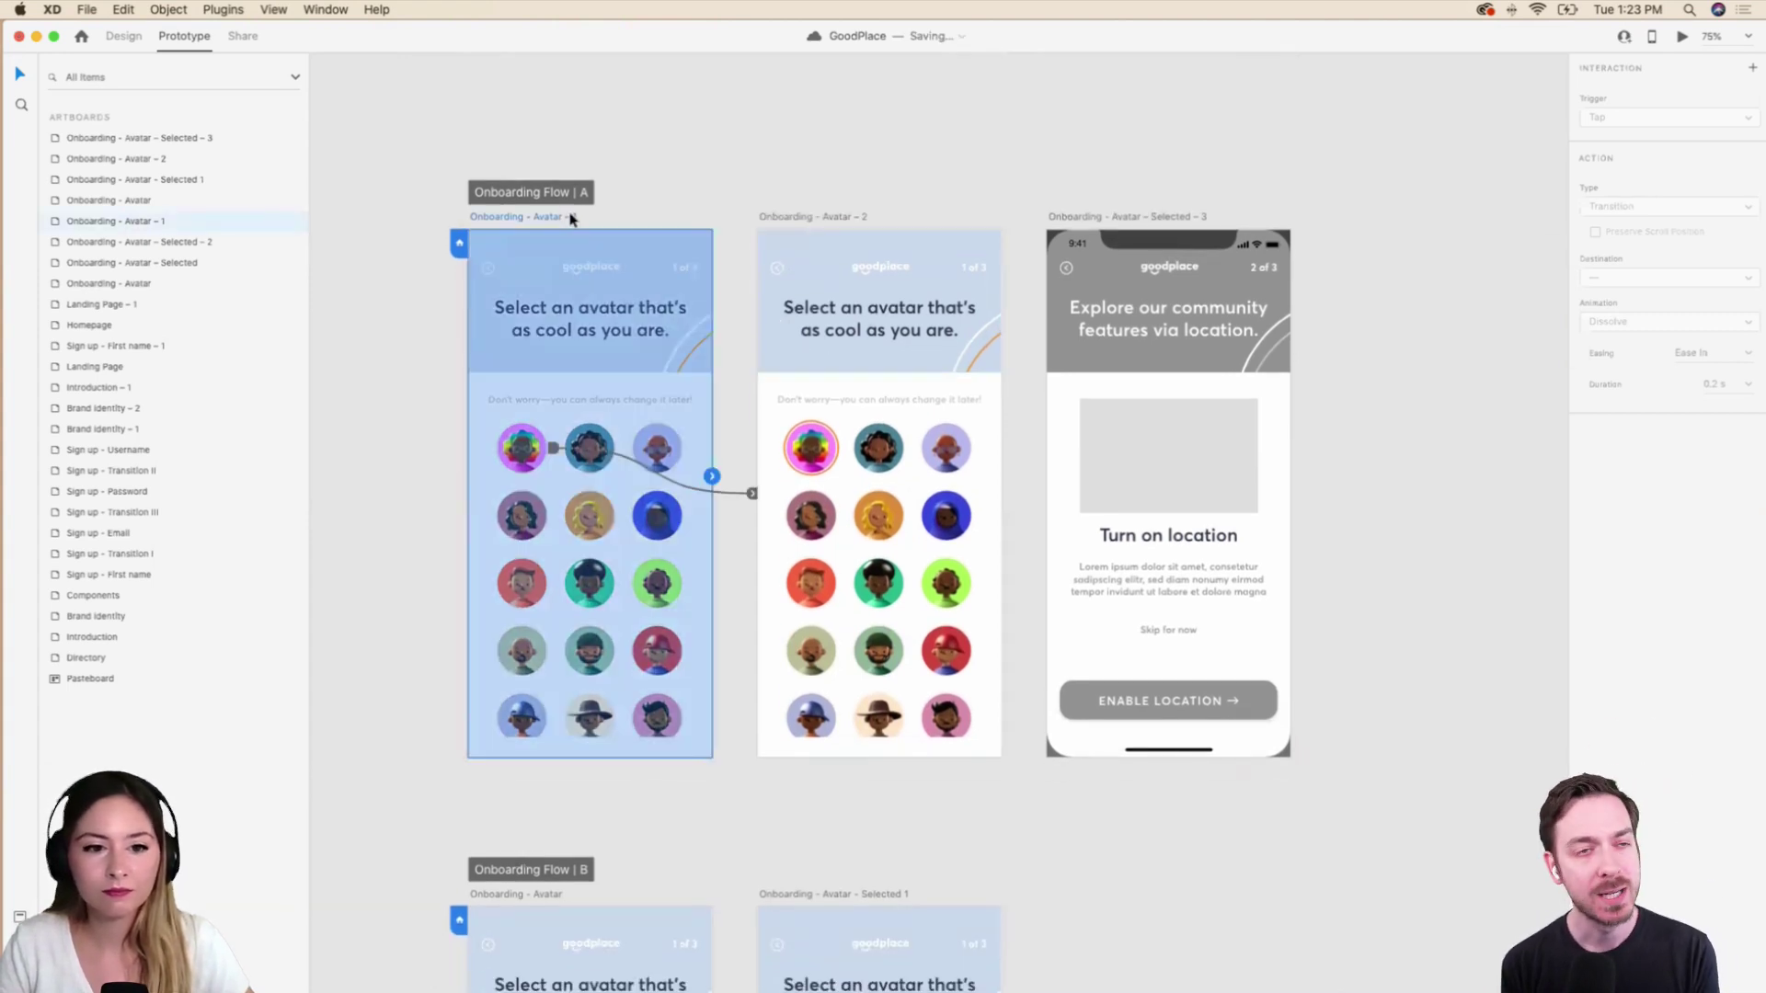
double_click(576, 216)
click(577, 216)
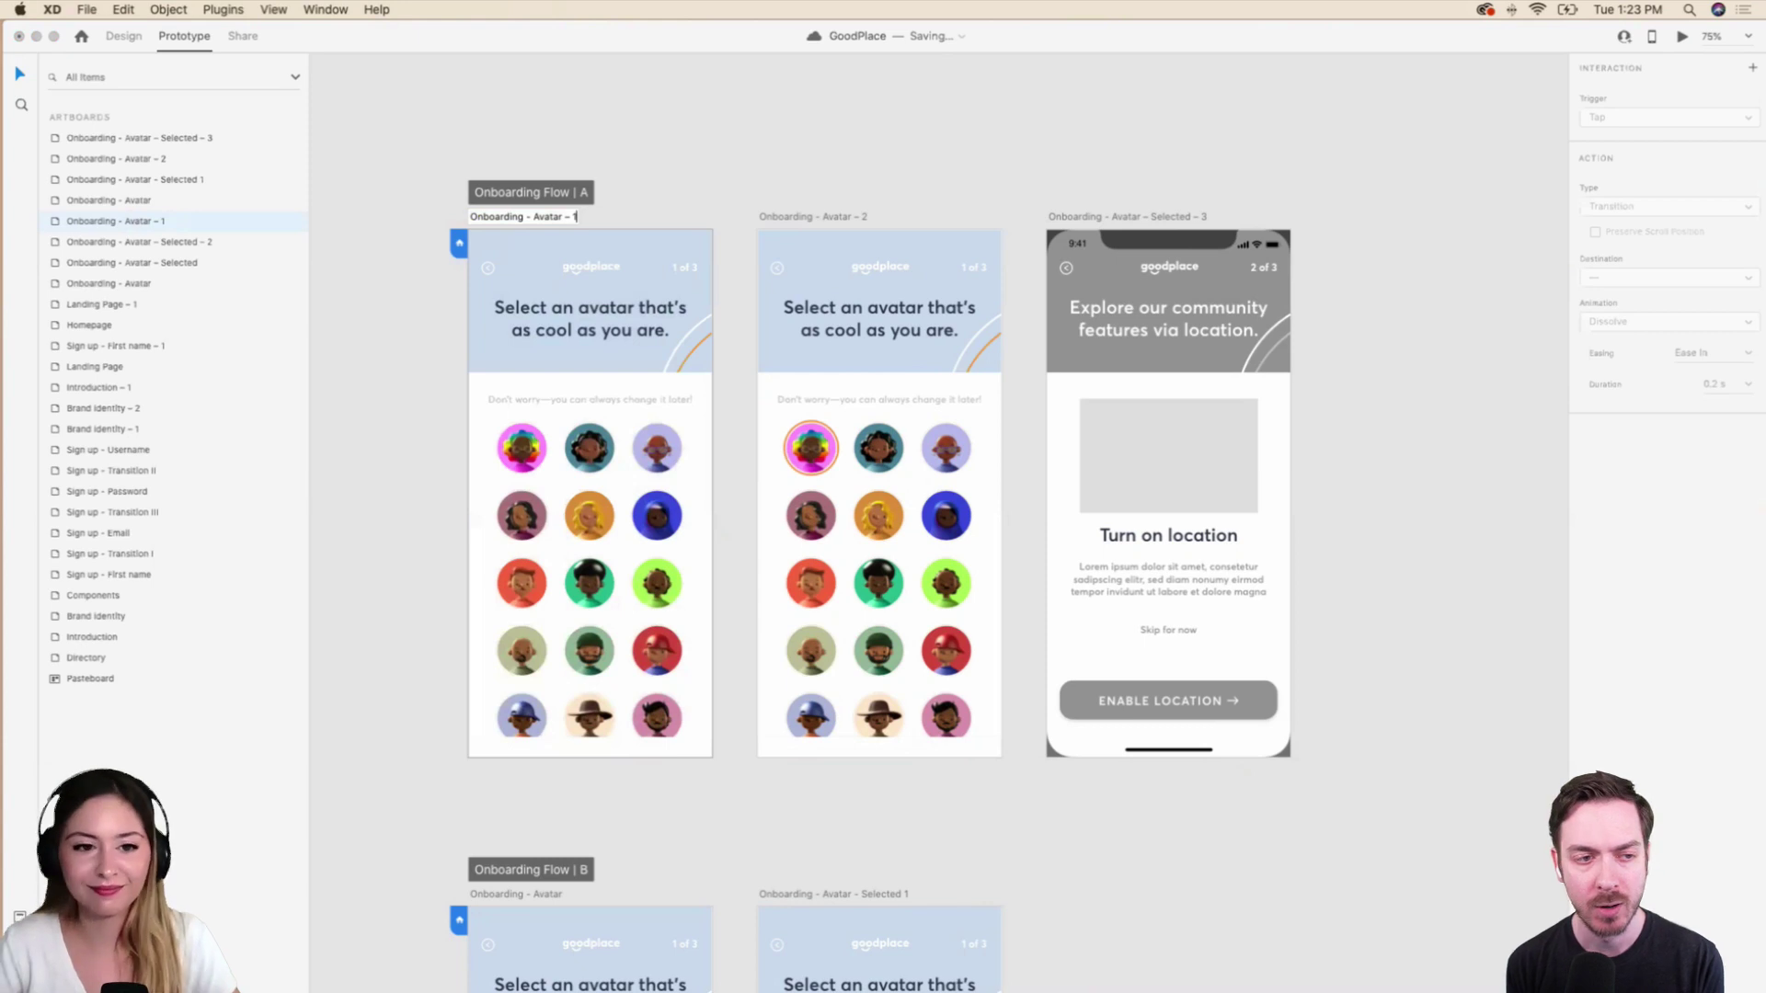
text(Default)
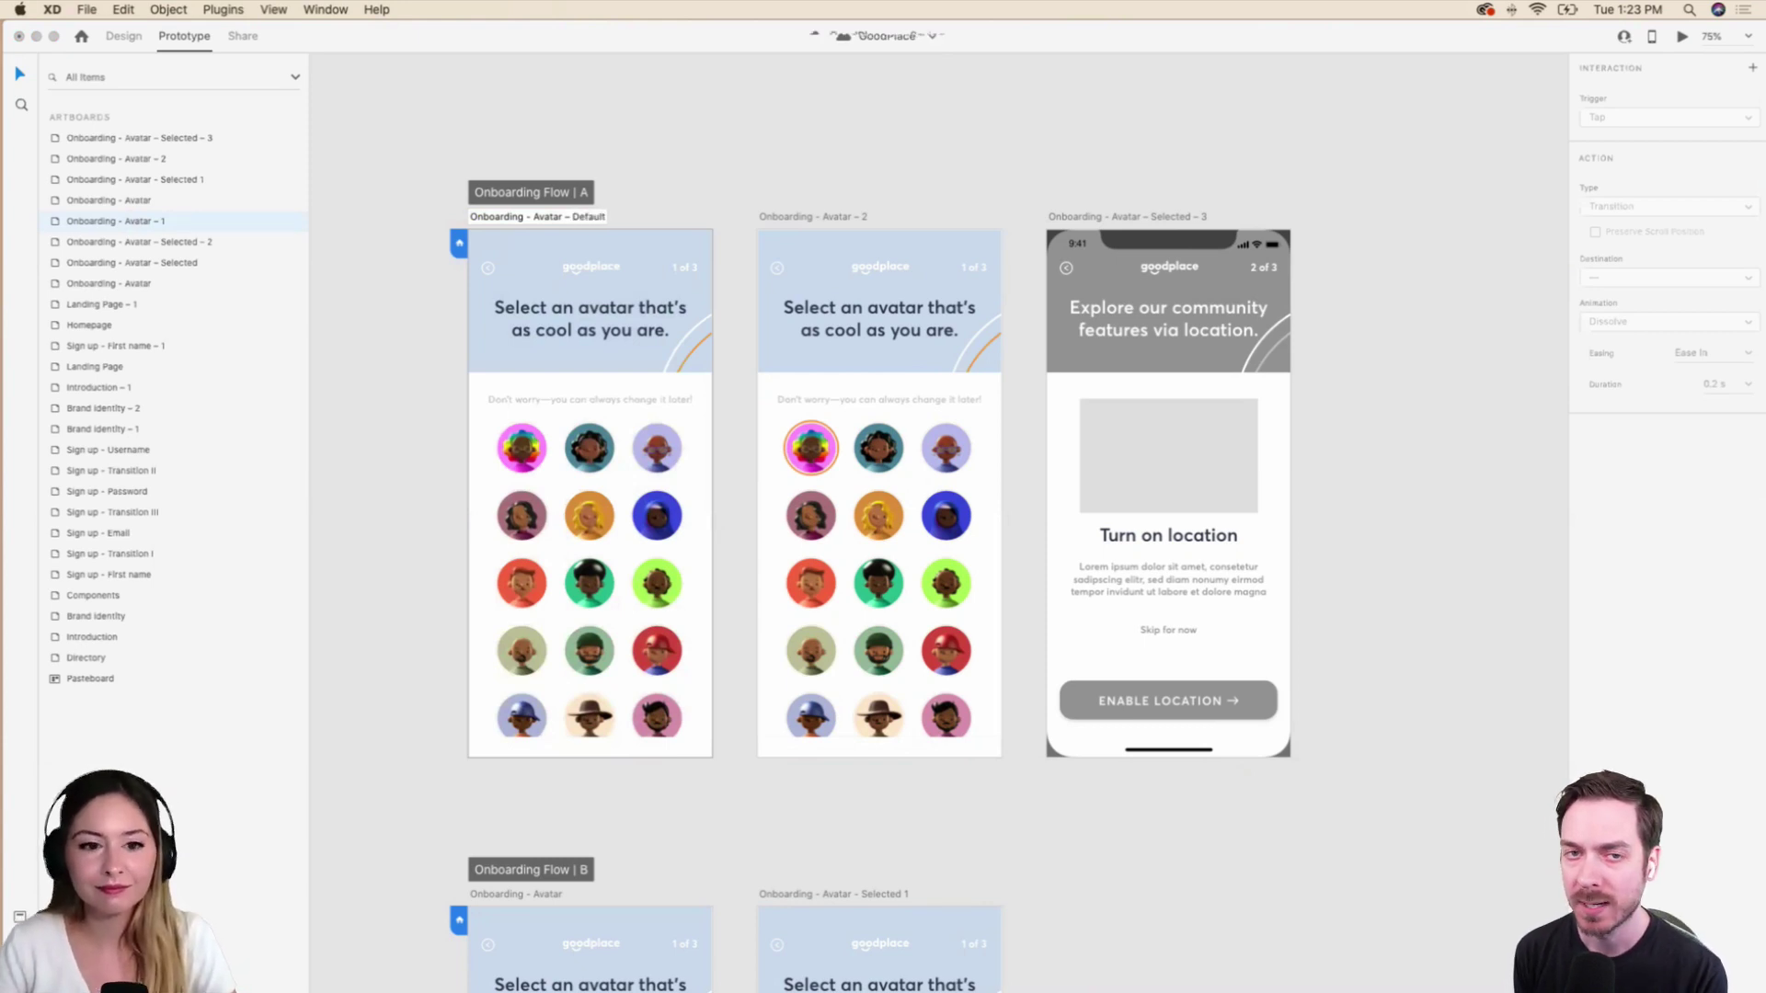
key(Return)
Rename the second artboard of Onboarding Flow | A as Onboarding - A- Avatar – Selected.
click(835, 219)
double_click(835, 217)
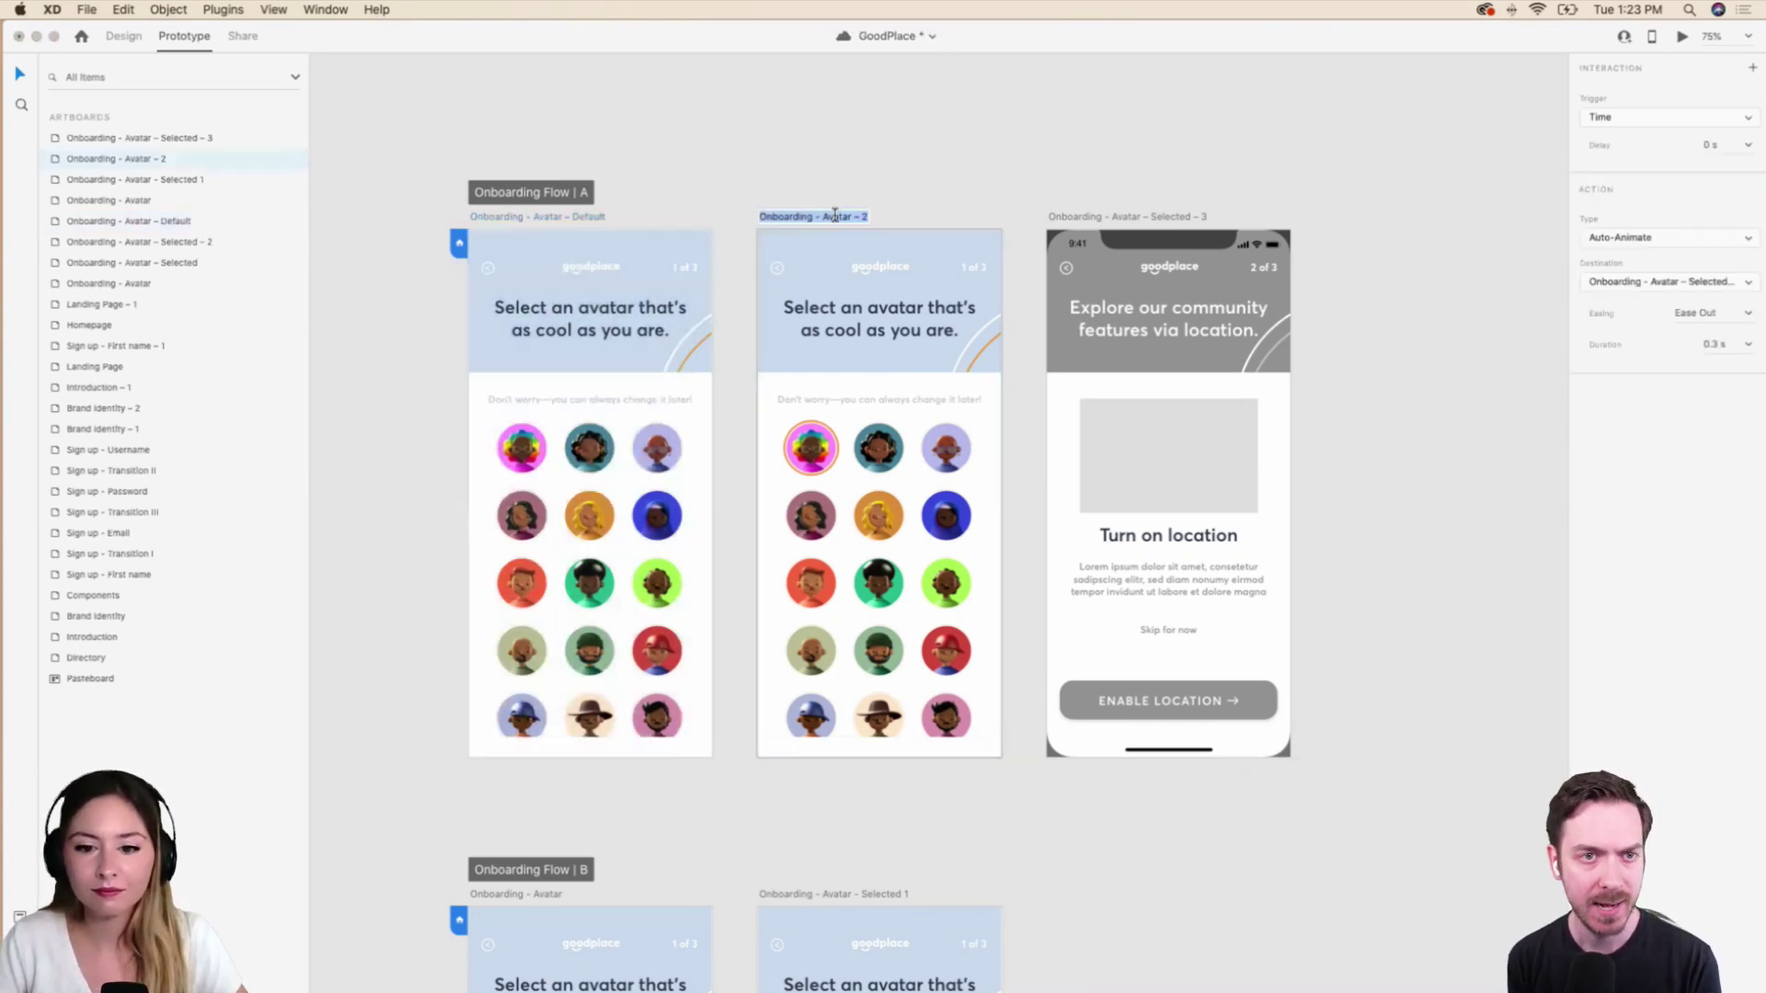
key(Right)
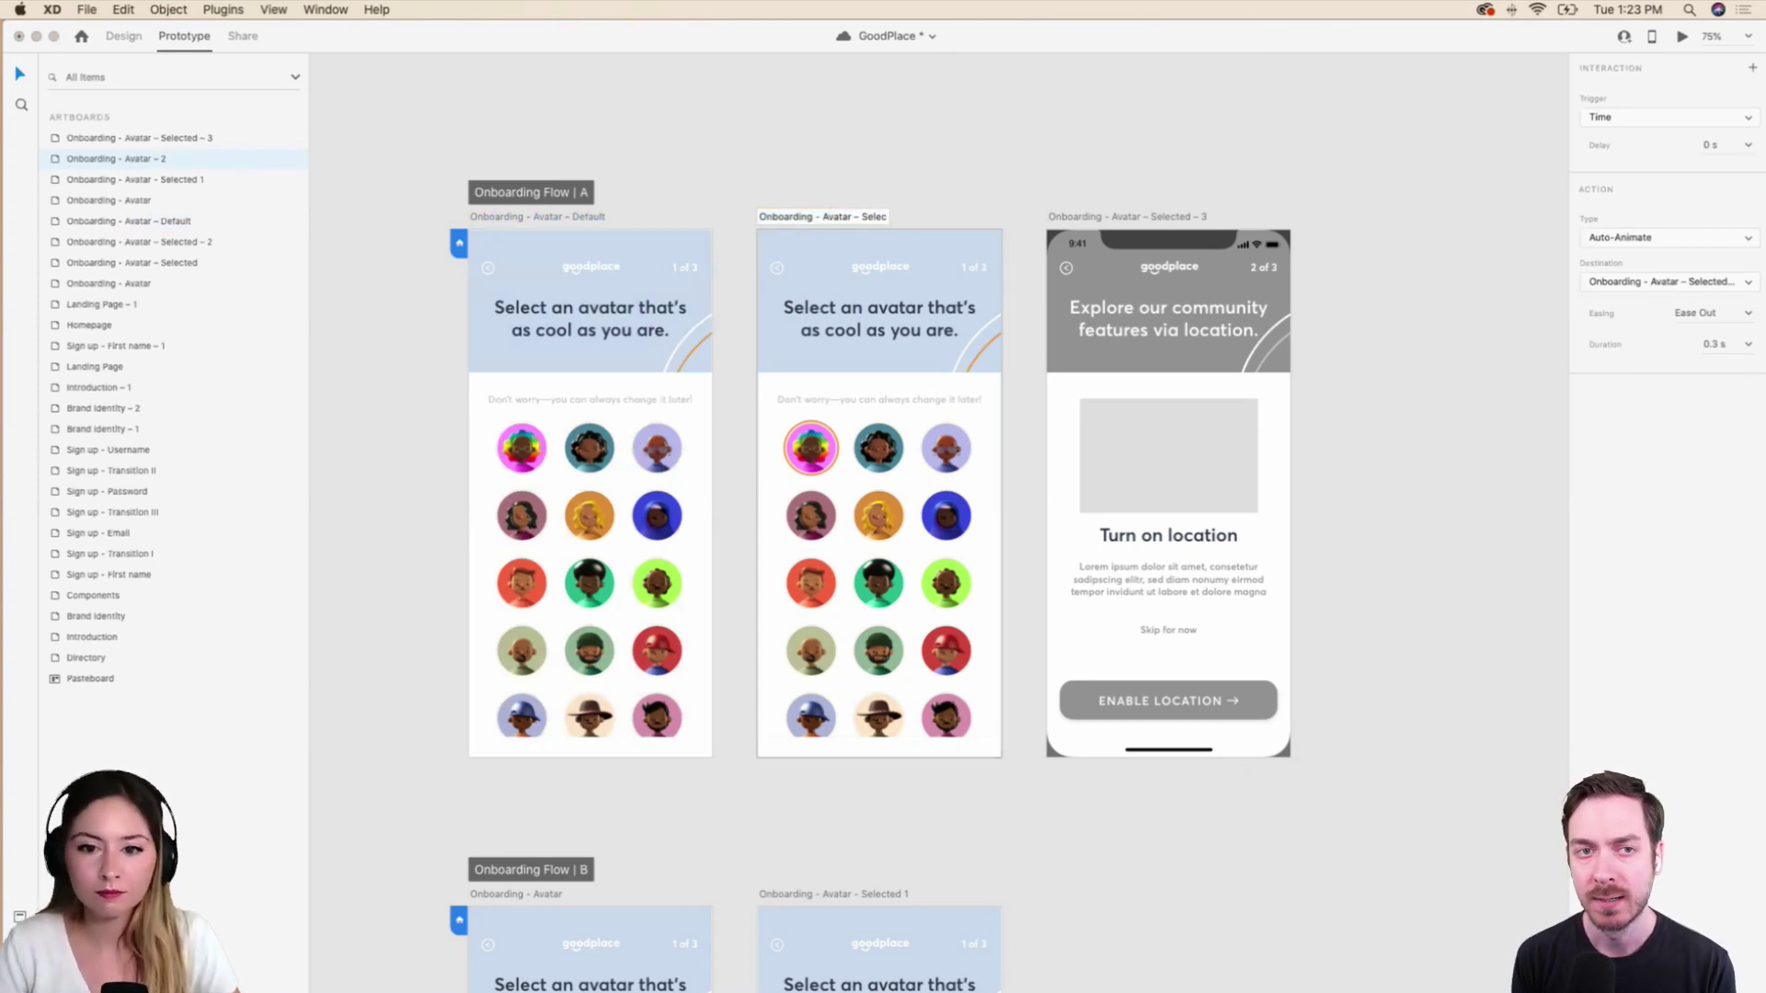
click(824, 216)
text(A )
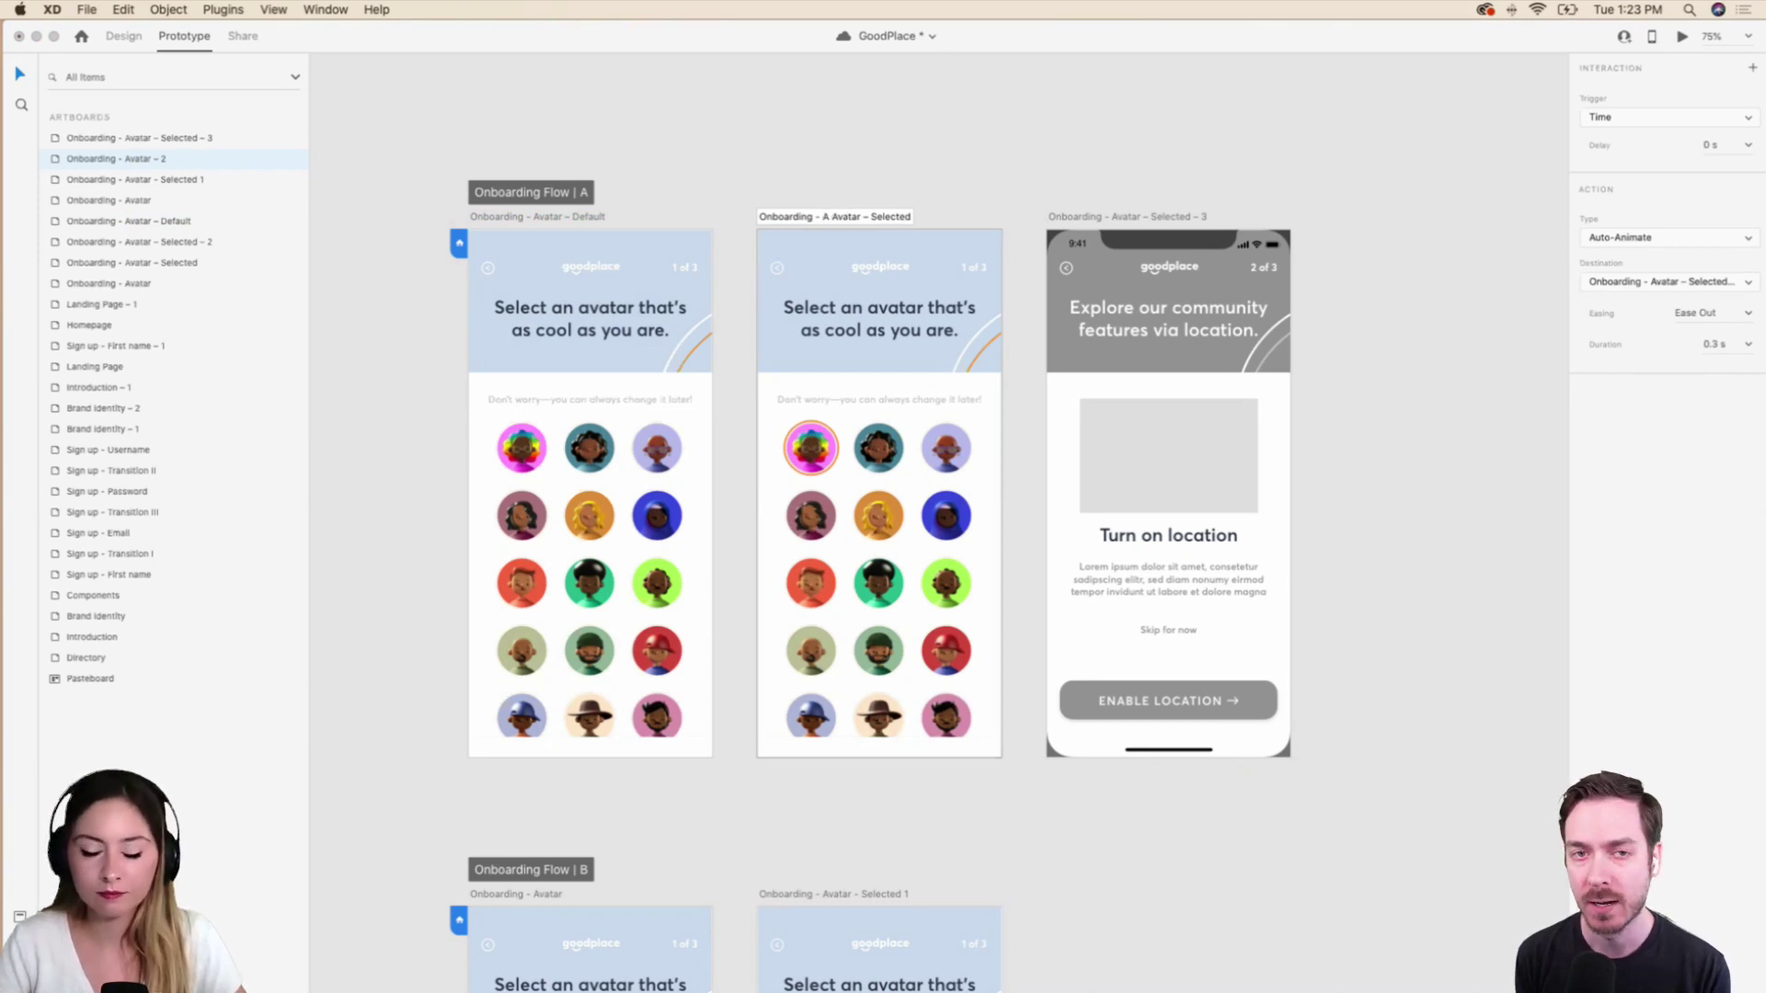
text(-)
key(BackSpace)
key(BackSpace)
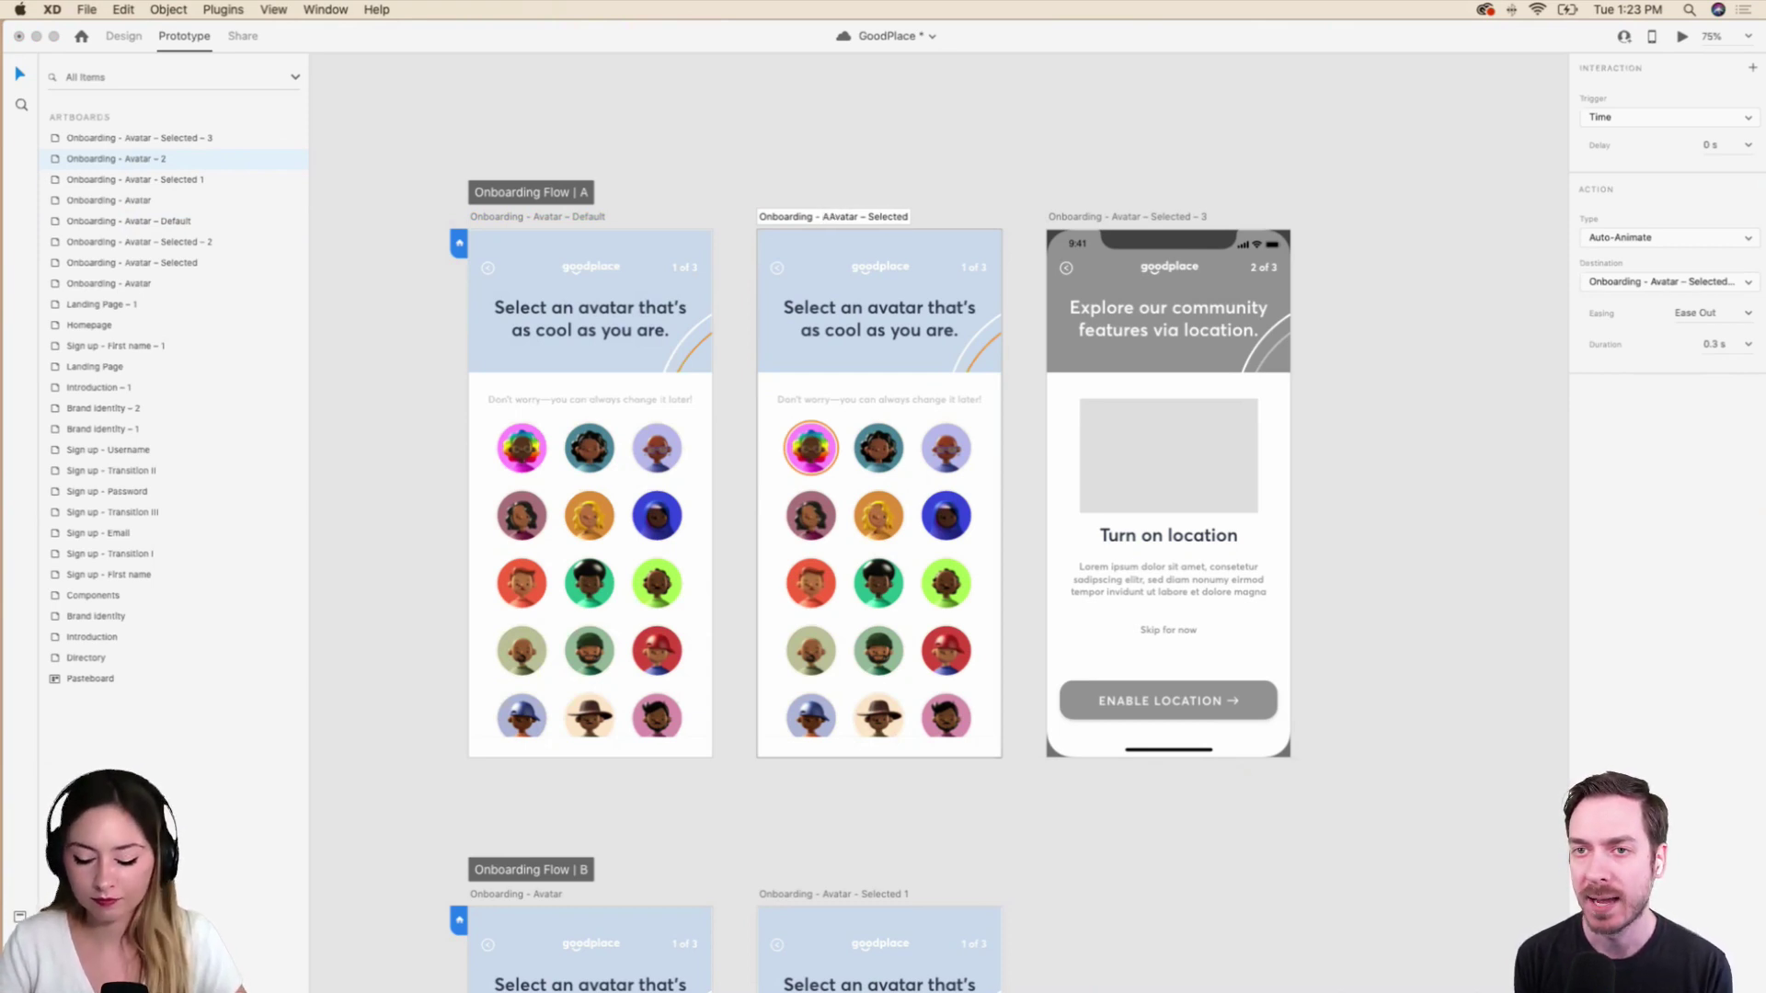
text(-)
Add the flow letter to the default avatar artboard's name so it reads Onboarding - A - Avatar – Default.
double_click(540, 217)
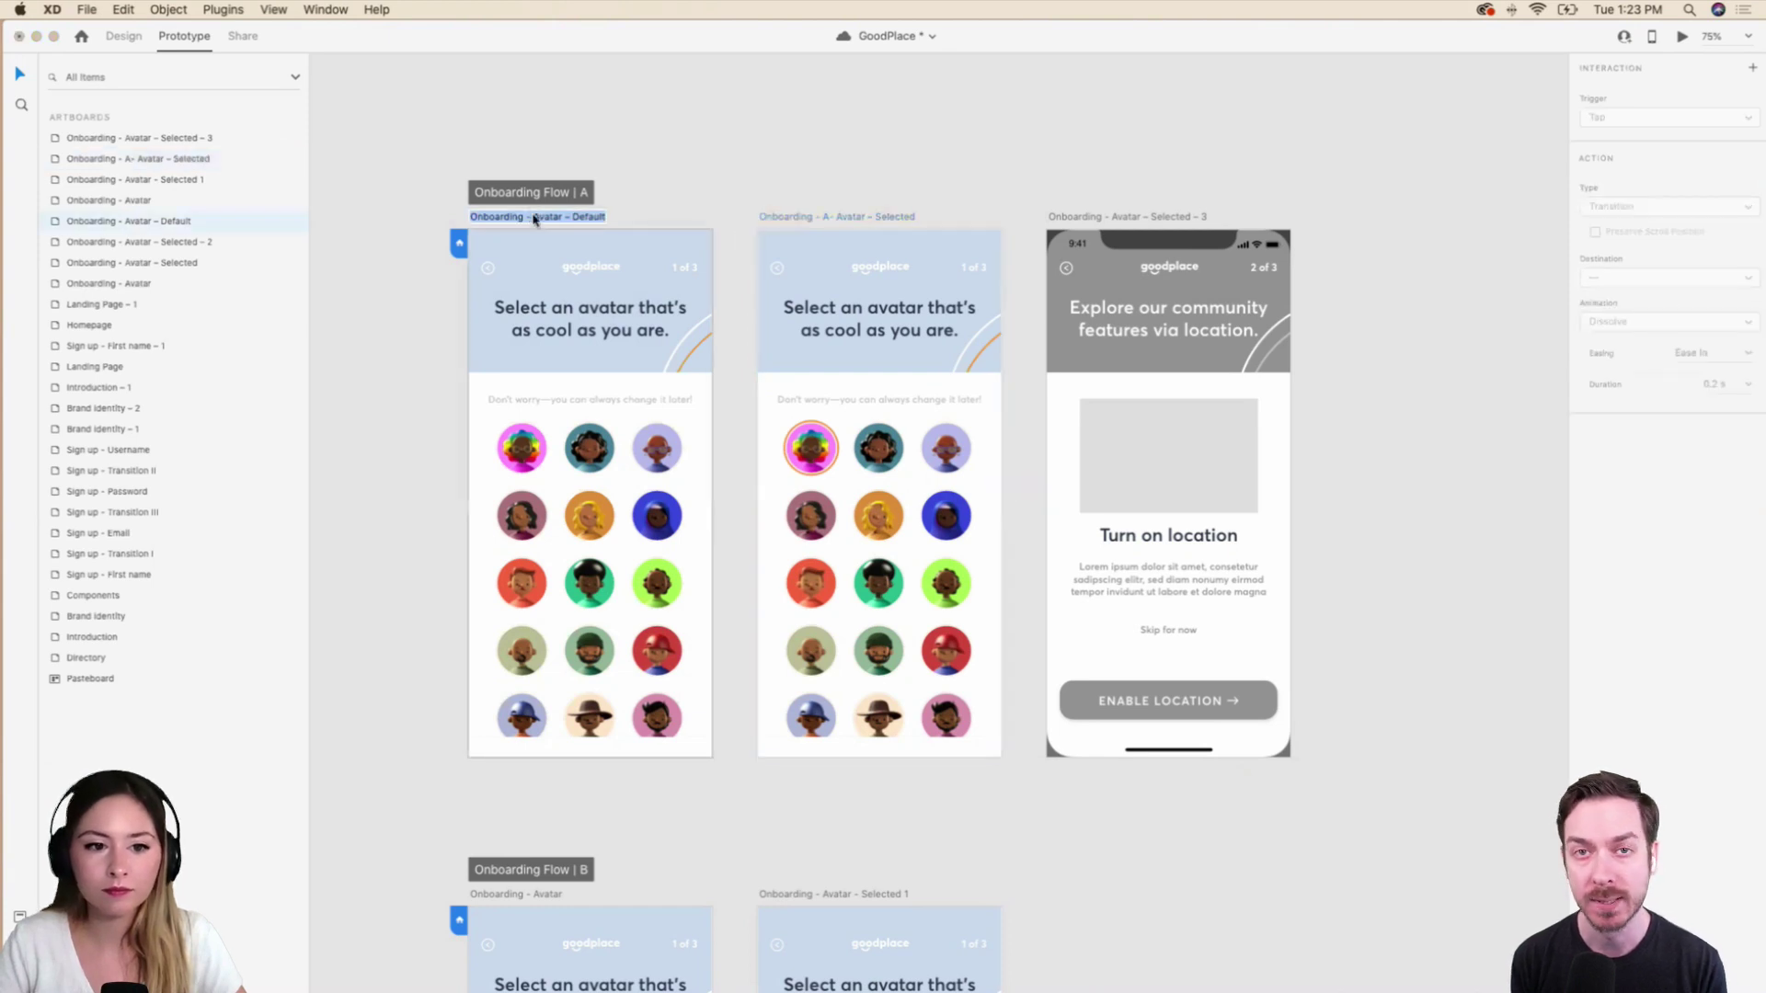
text(A -)
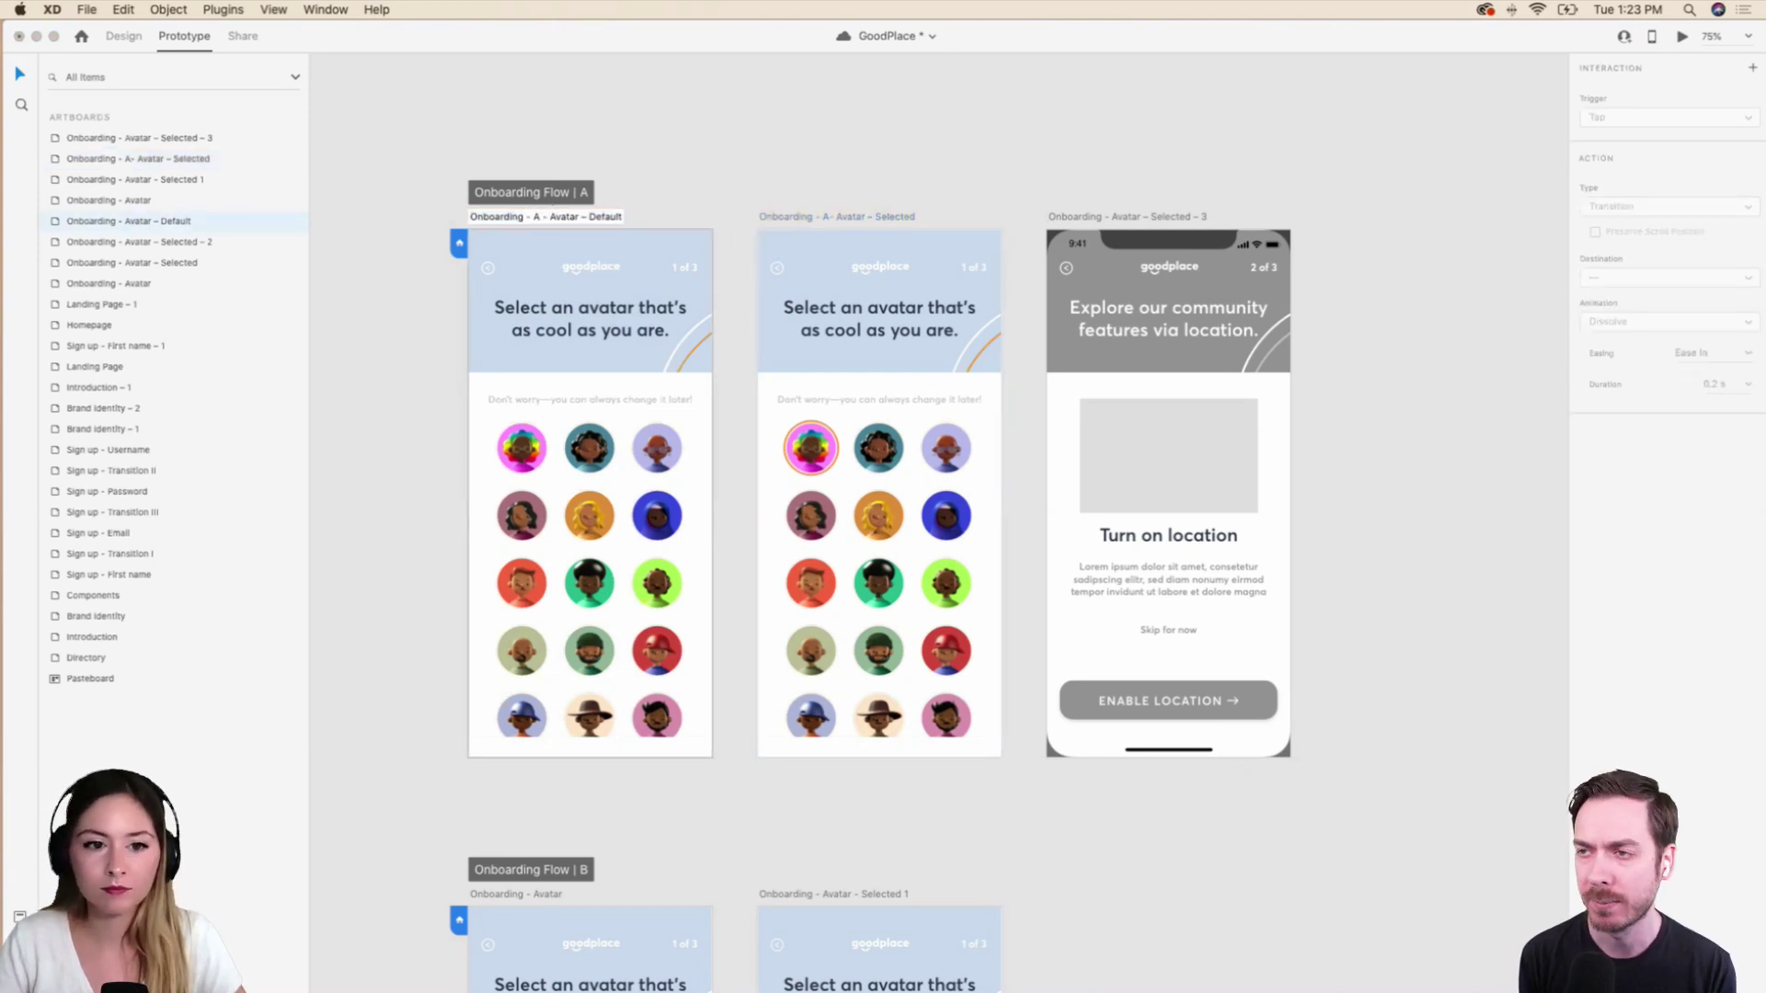
key(Return)
Rename the location artboard in Onboarding Flow | A as Onboarding - Avatar – A - Location.
click(1157, 215)
double_click(1154, 216)
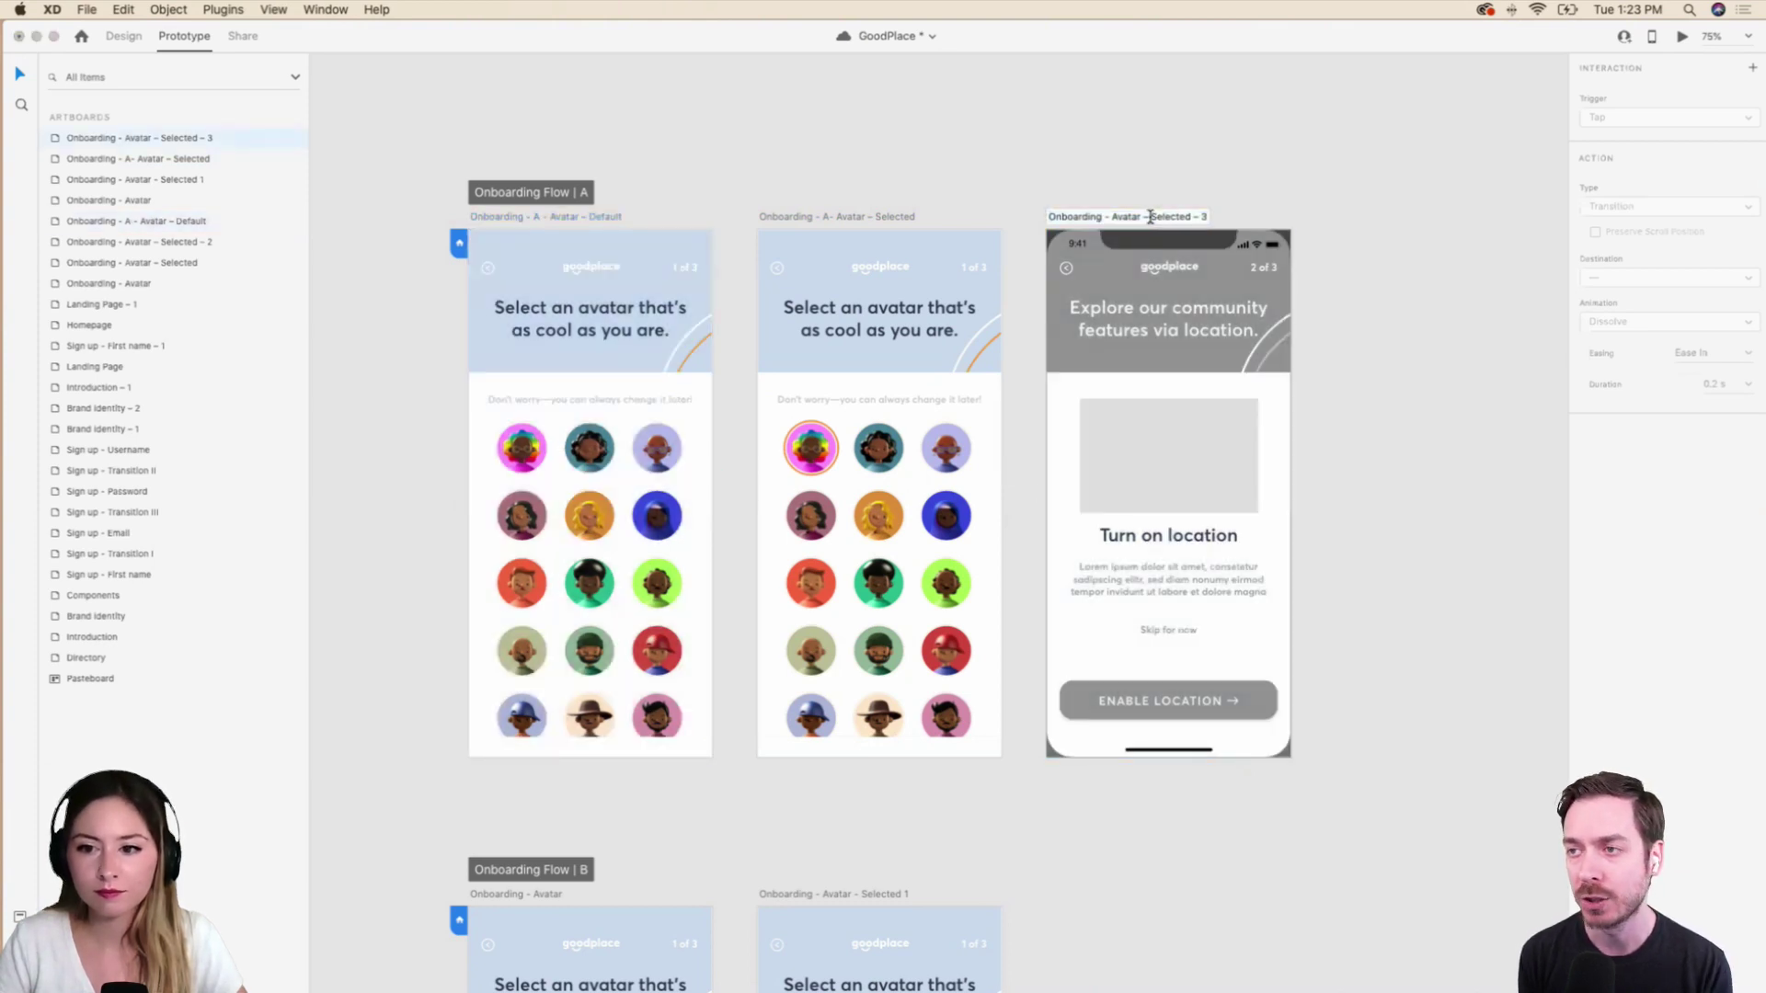
drag(1154, 216, 1247, 223)
text(A)
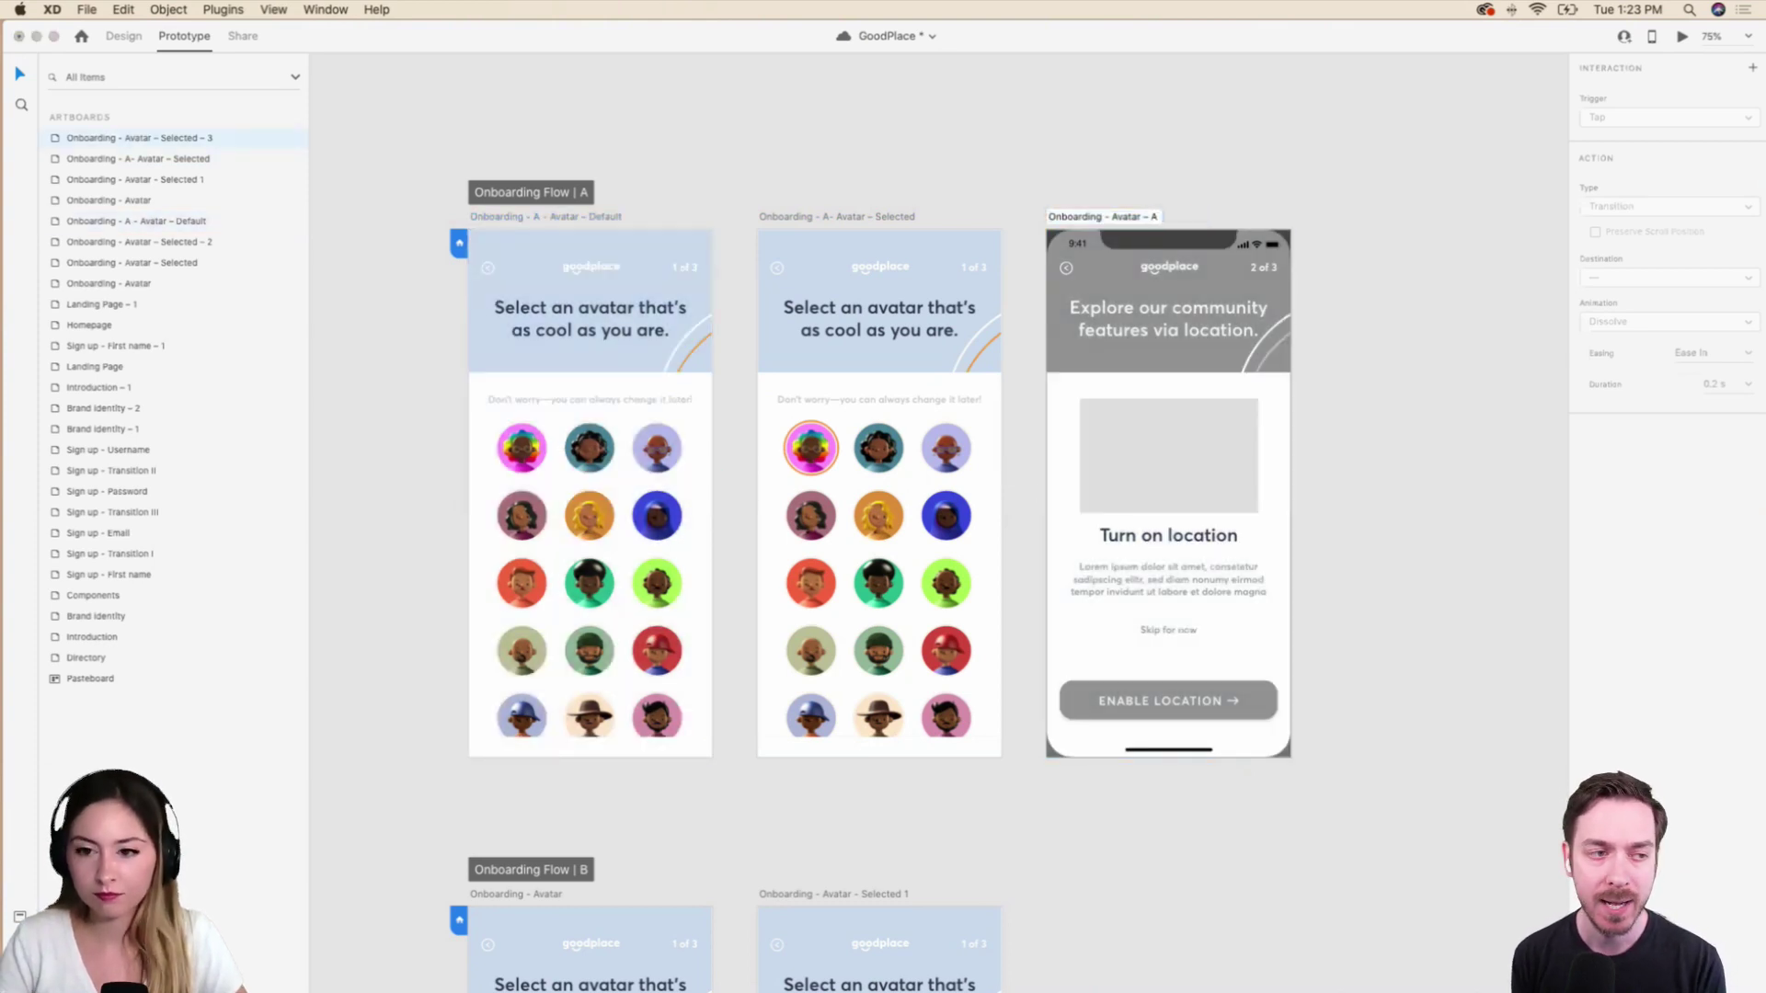
text( - L)
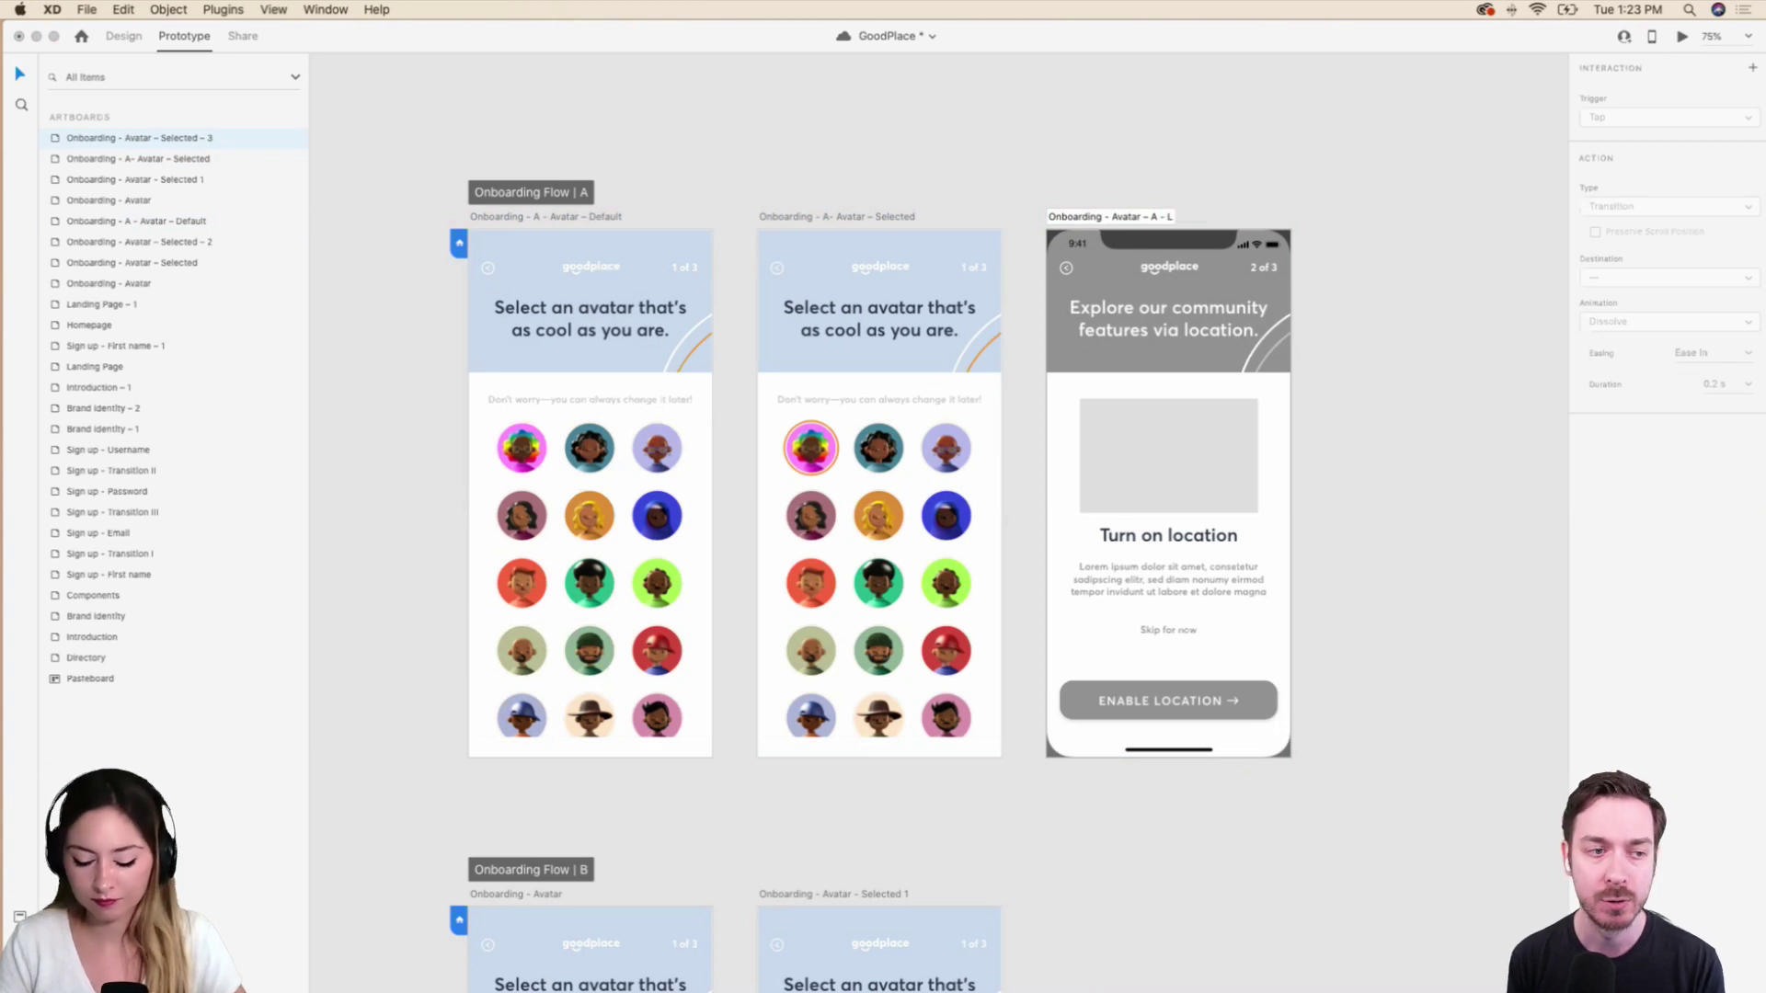
text(ocation)
key(Return)
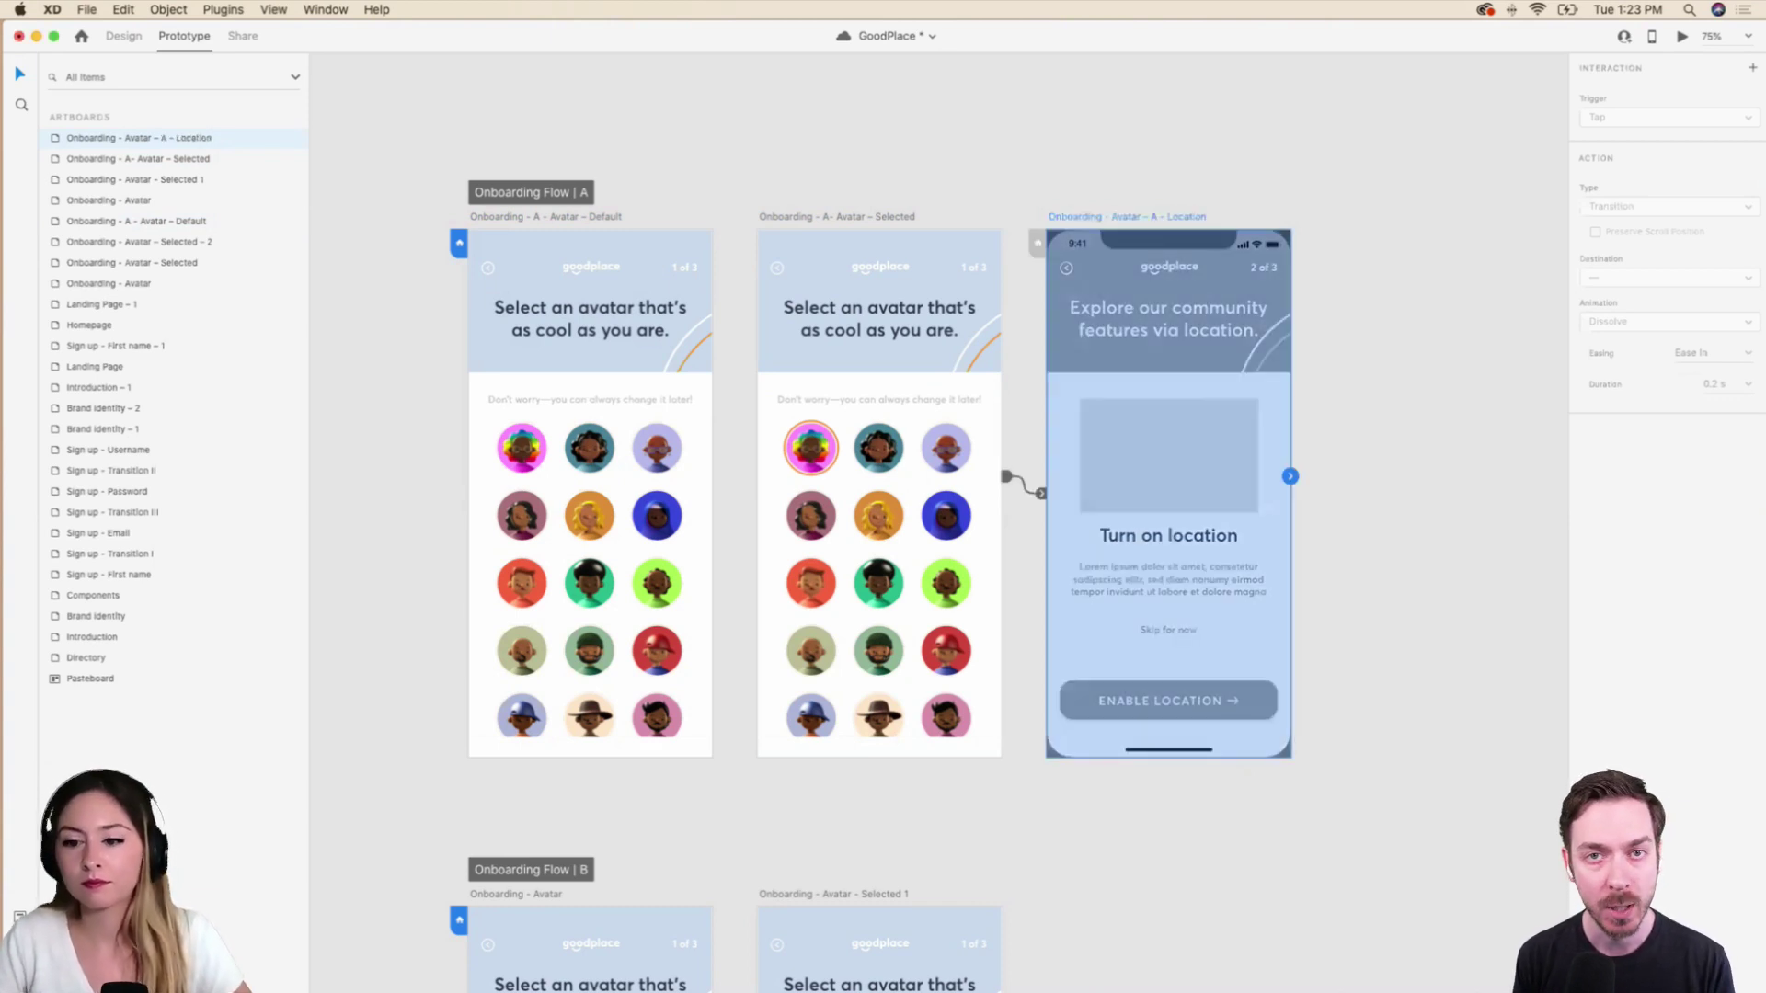
click(1352, 287)
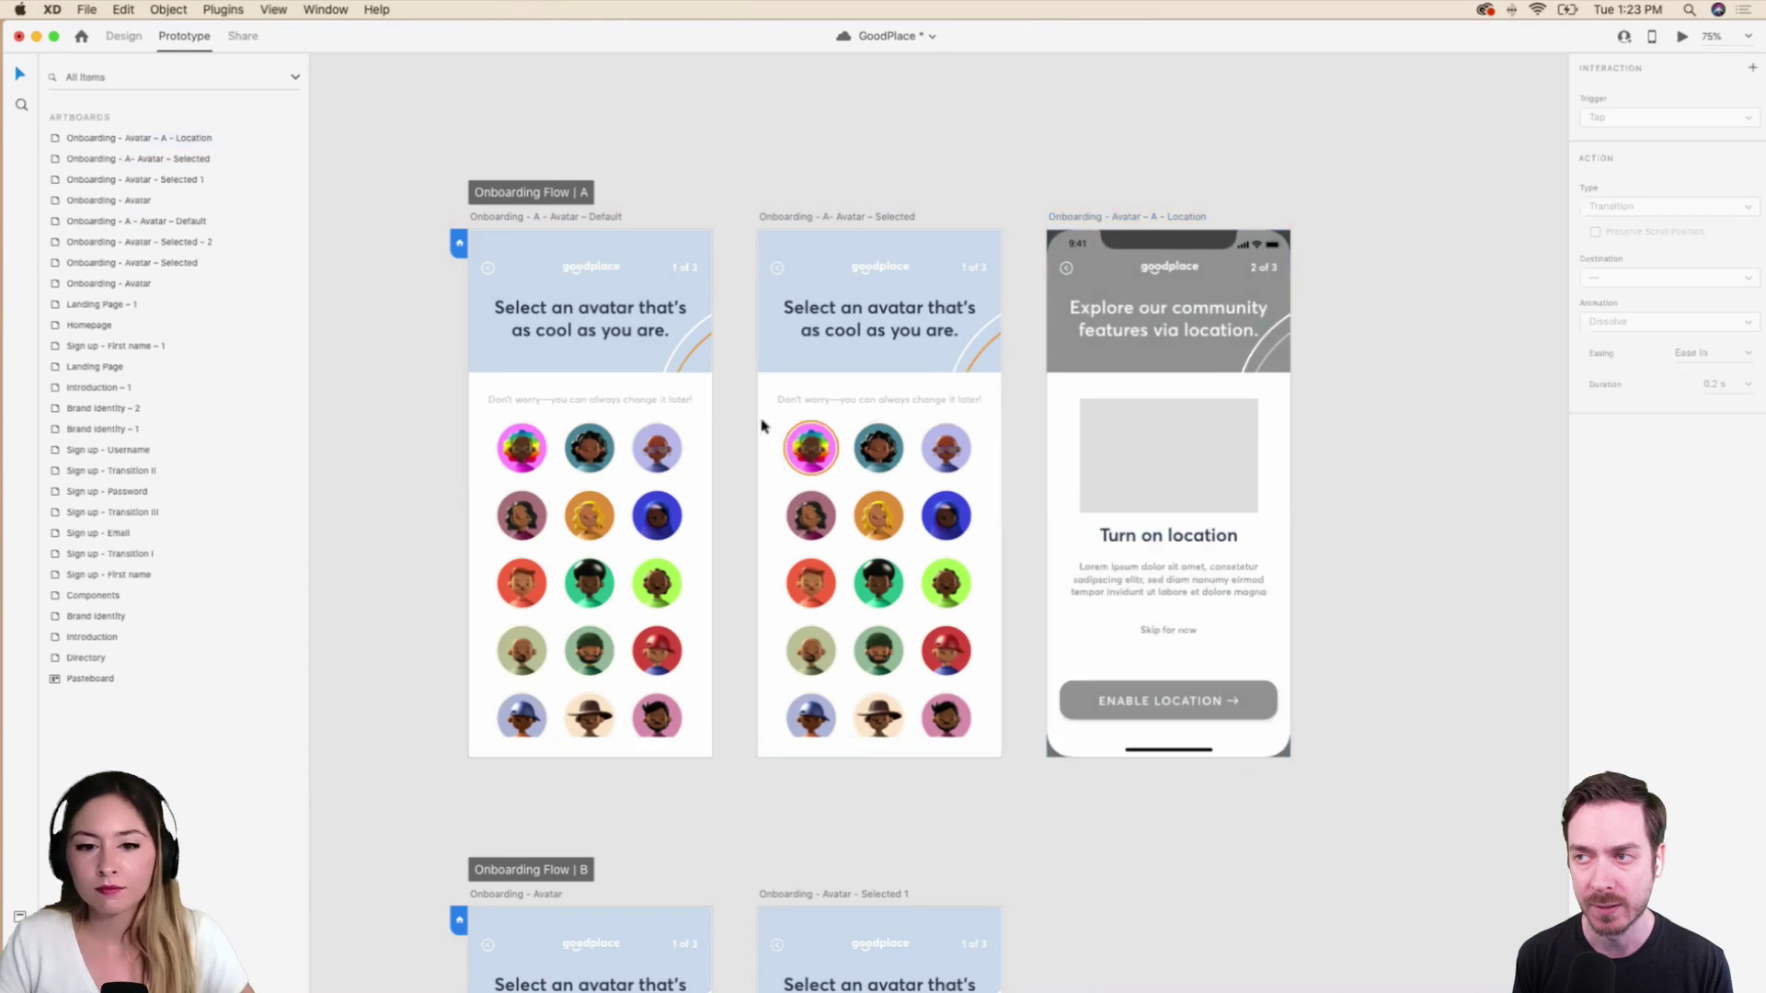
Rename the first artboard of Onboarding Flow | B as Onboarding - B - Avatar.
scroll(714, 410, down, 6)
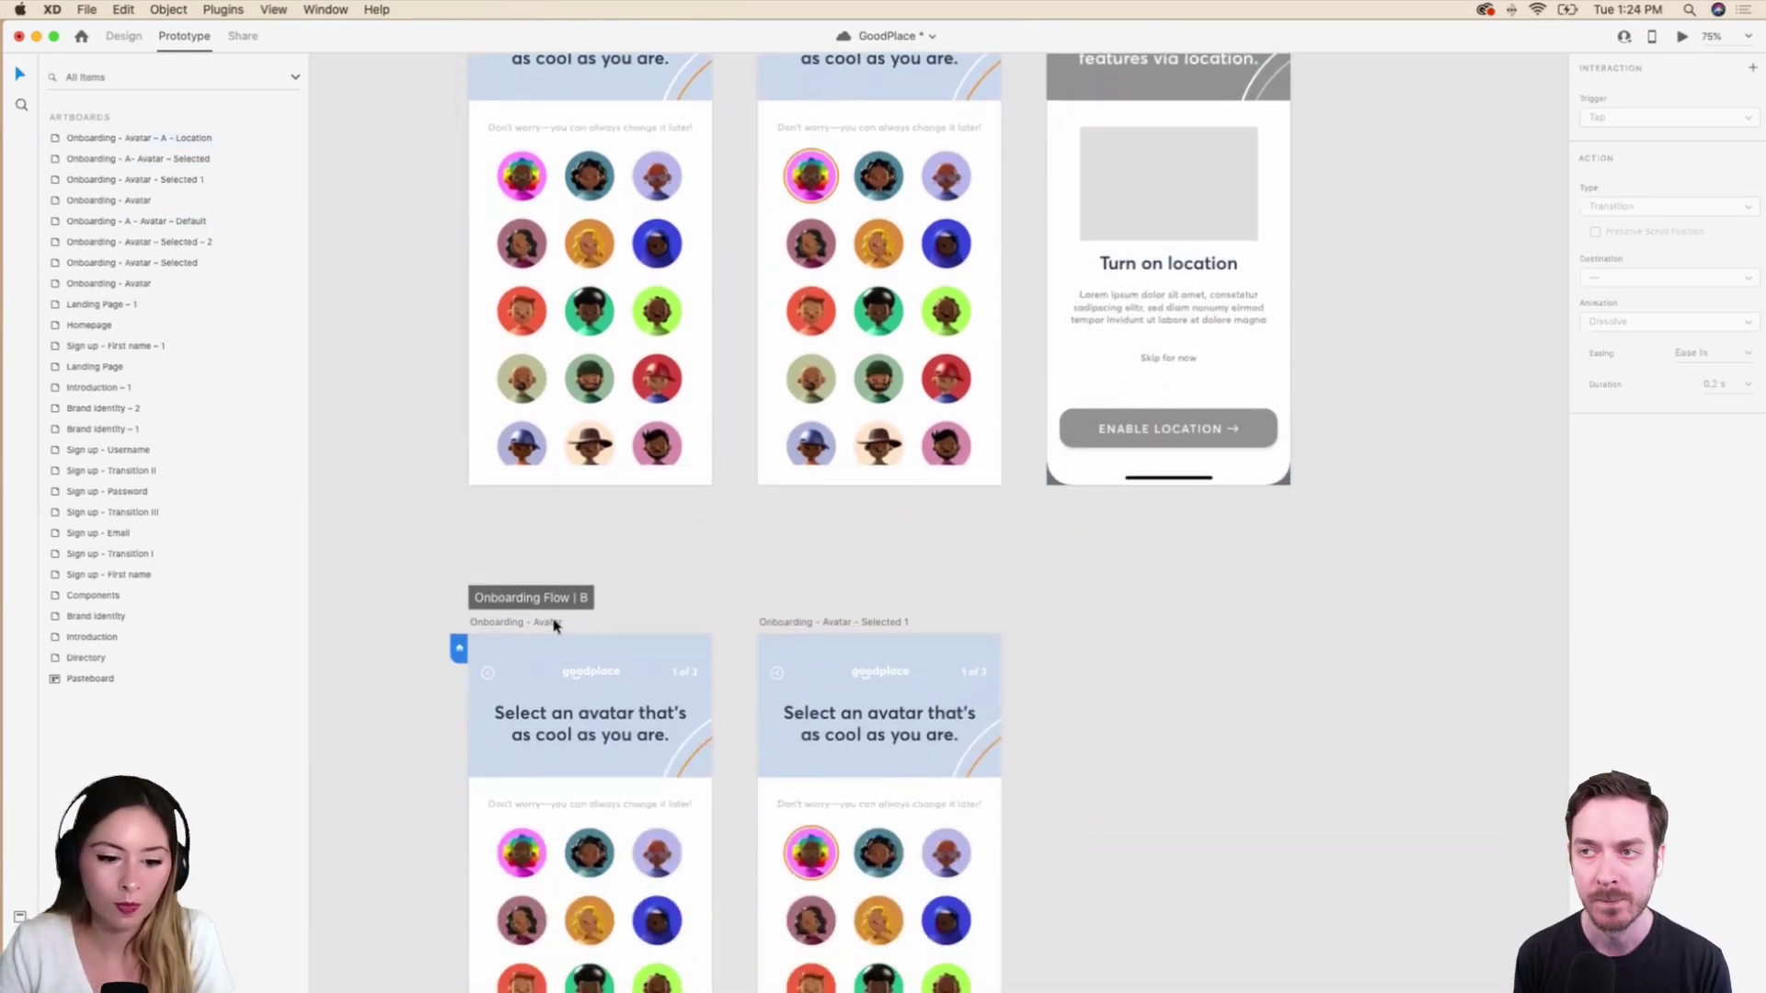
click(555, 625)
click(549, 621)
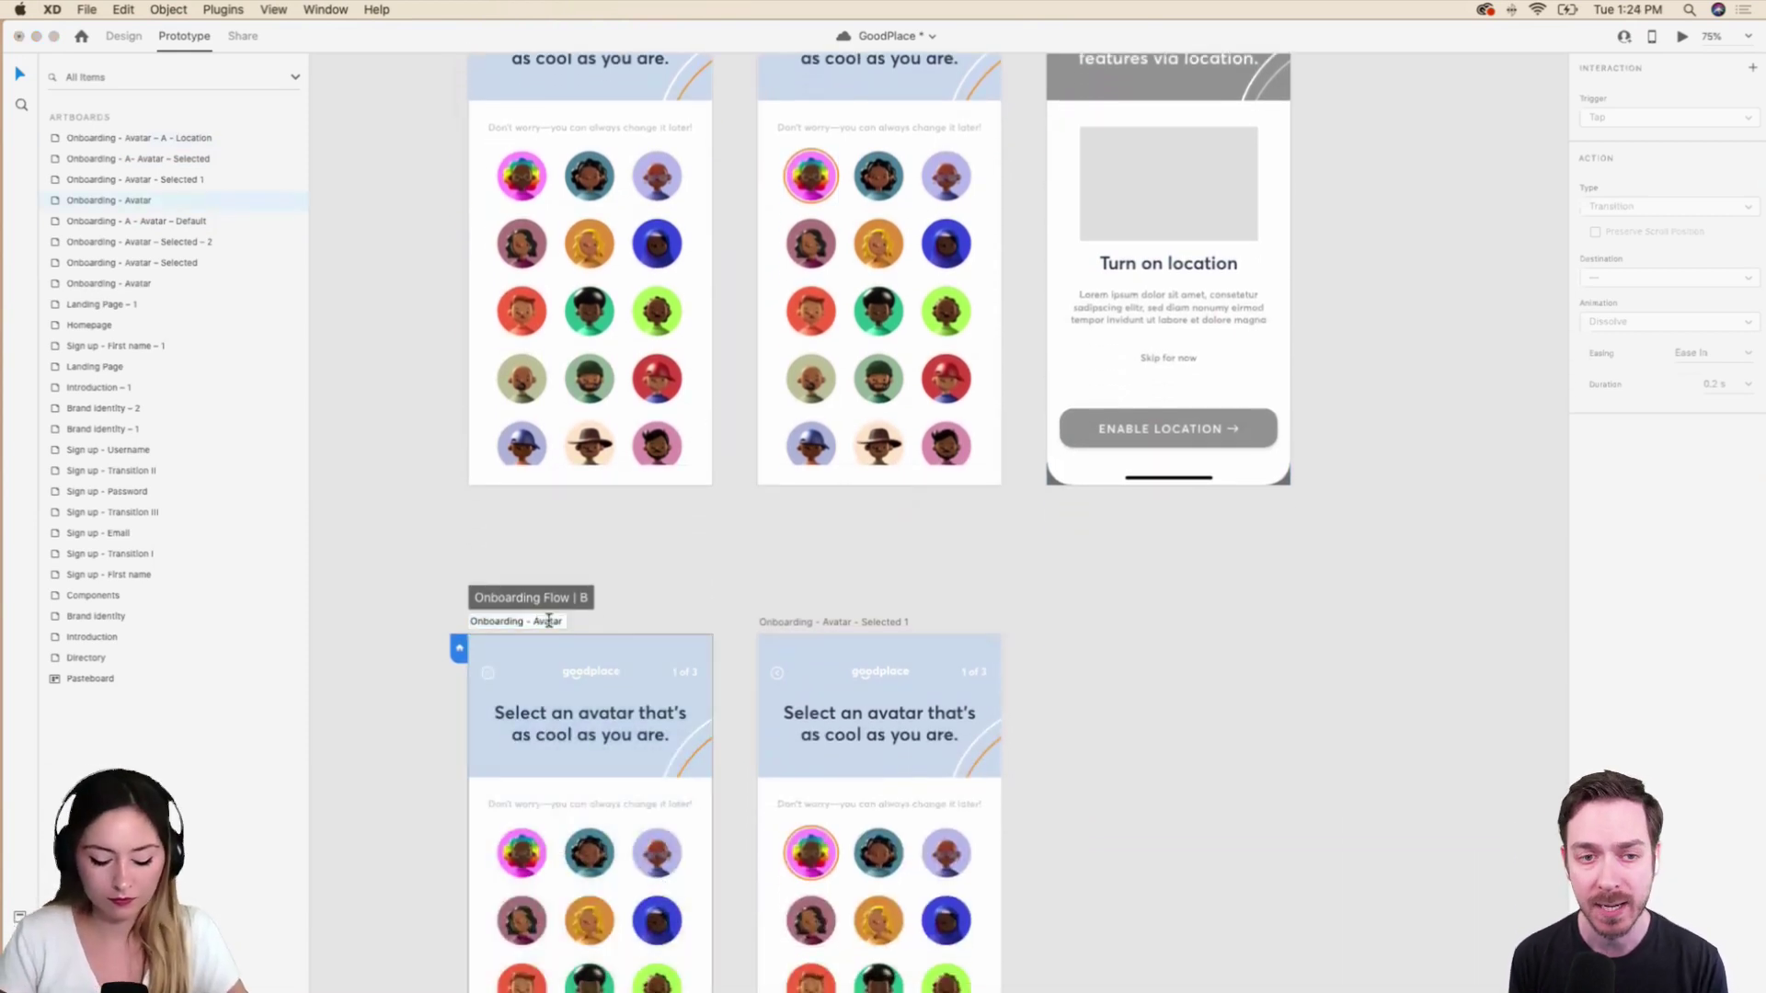
text(B -)
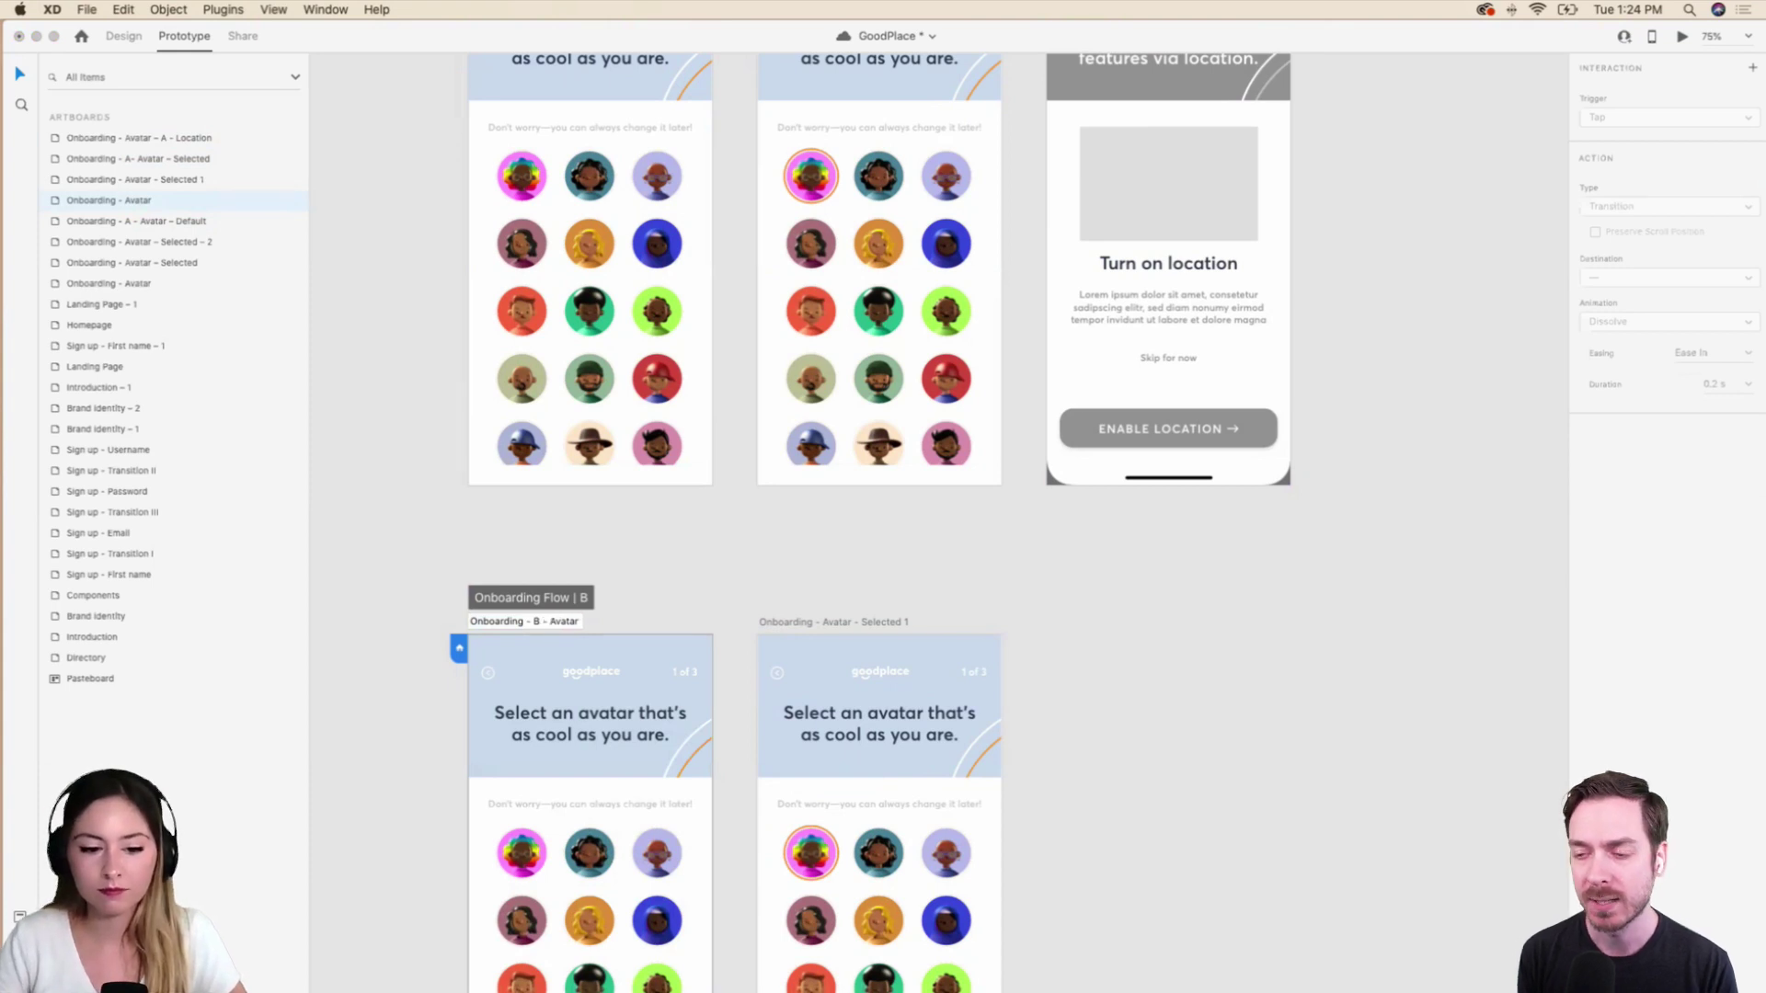
Rename the second artboard of Onboarding Flow | B as Onboarding - B - Avatar - Selected 1.
double_click(865, 623)
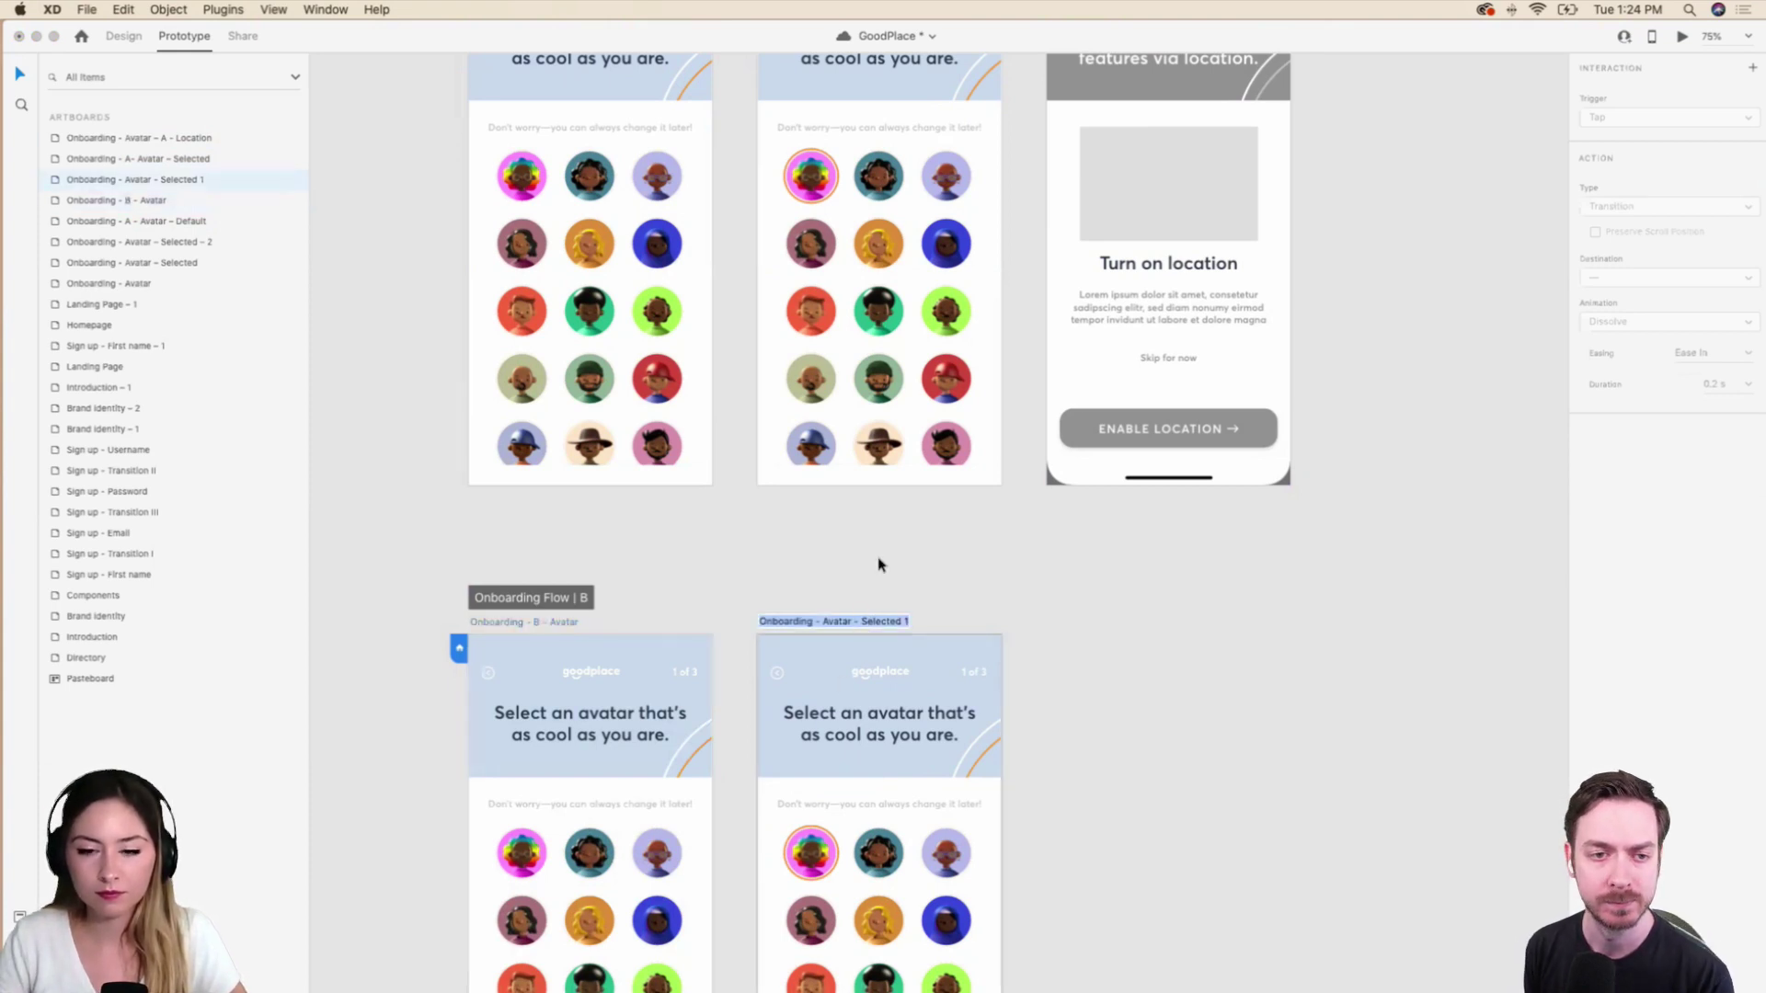
key(Return)
scroll(878, 565, up, 1)
scroll(878, 565, left, 1)
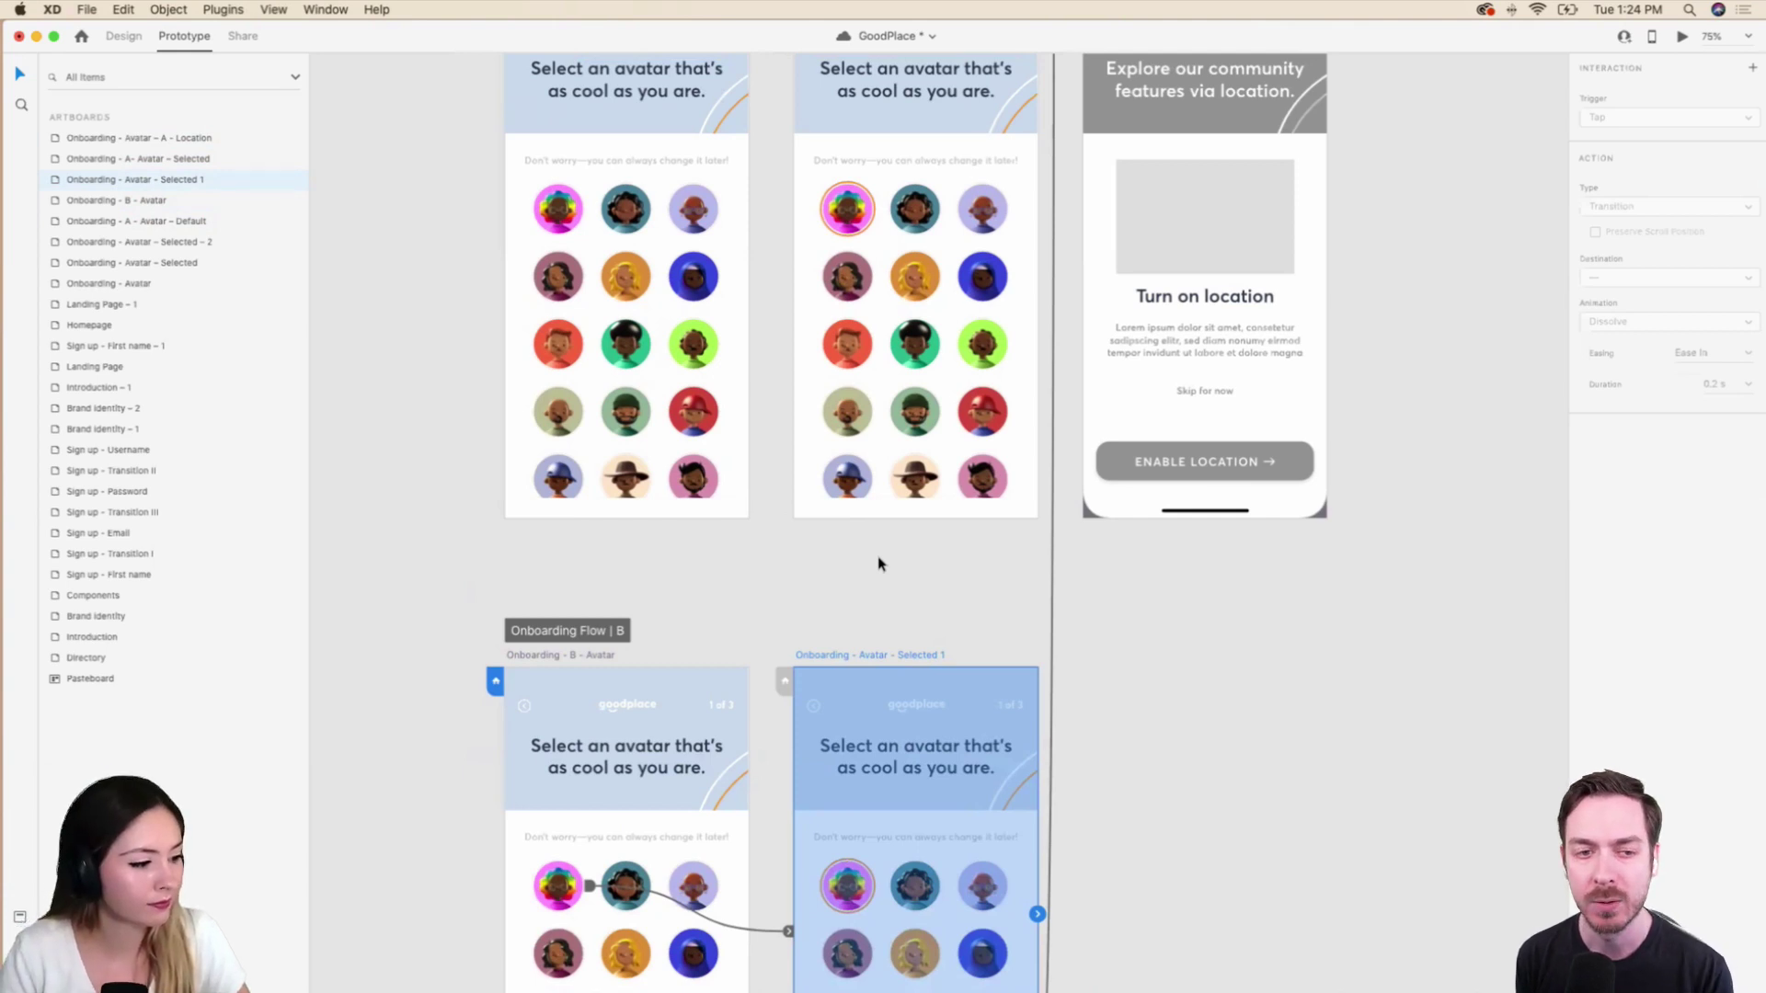
double_click(910, 654)
click(889, 653)
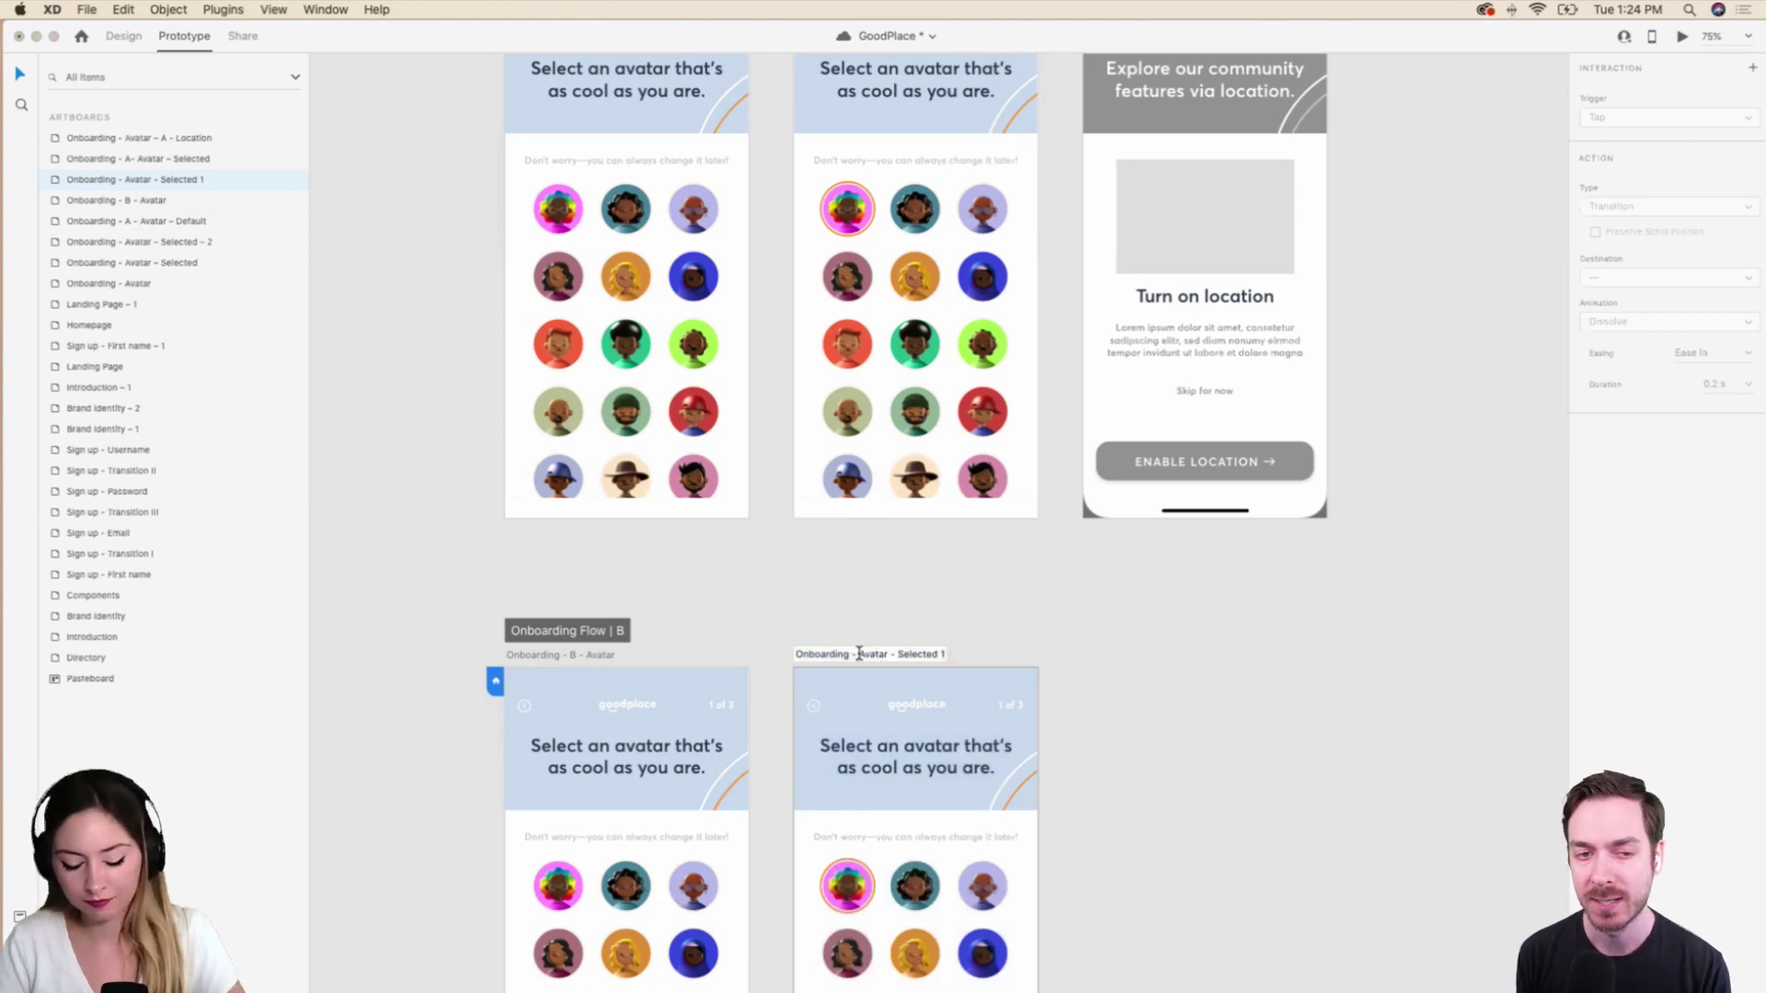
click(859, 654)
text(B -)
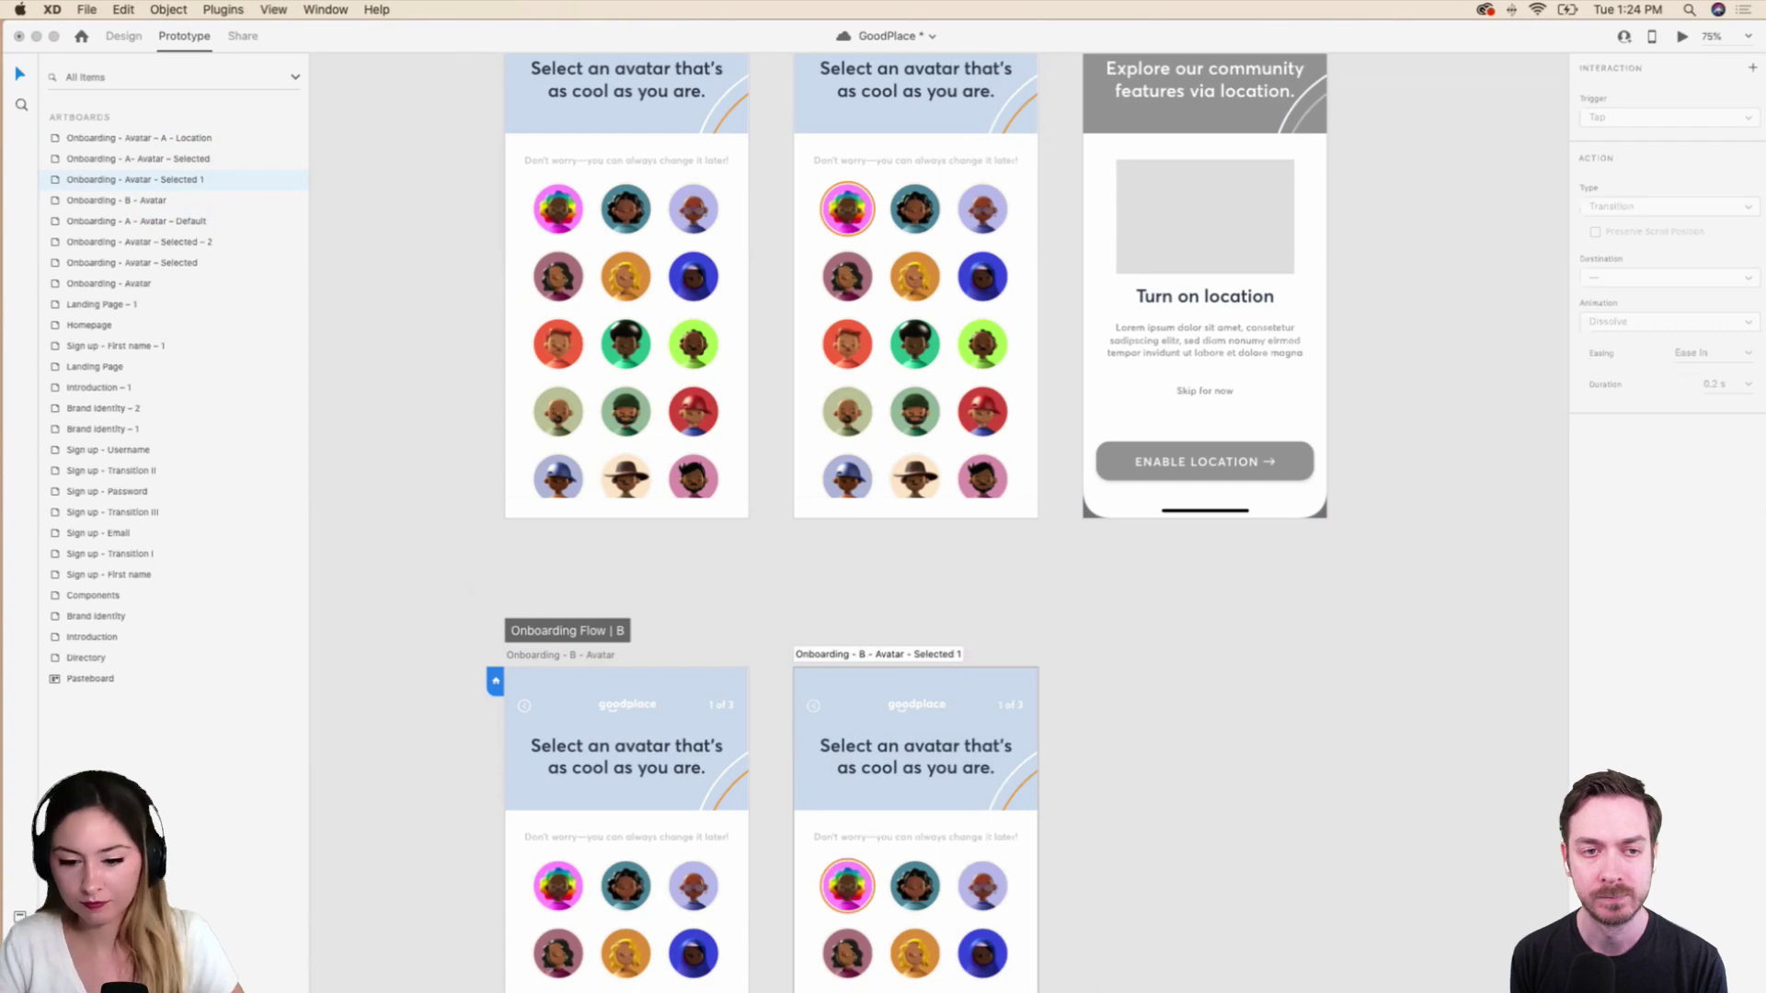
key(Return)
Look over the prototype flows and examine the form inputs, buttons and navigation tabs on the Components artboard.
key(super+minus)
key(super+minus)
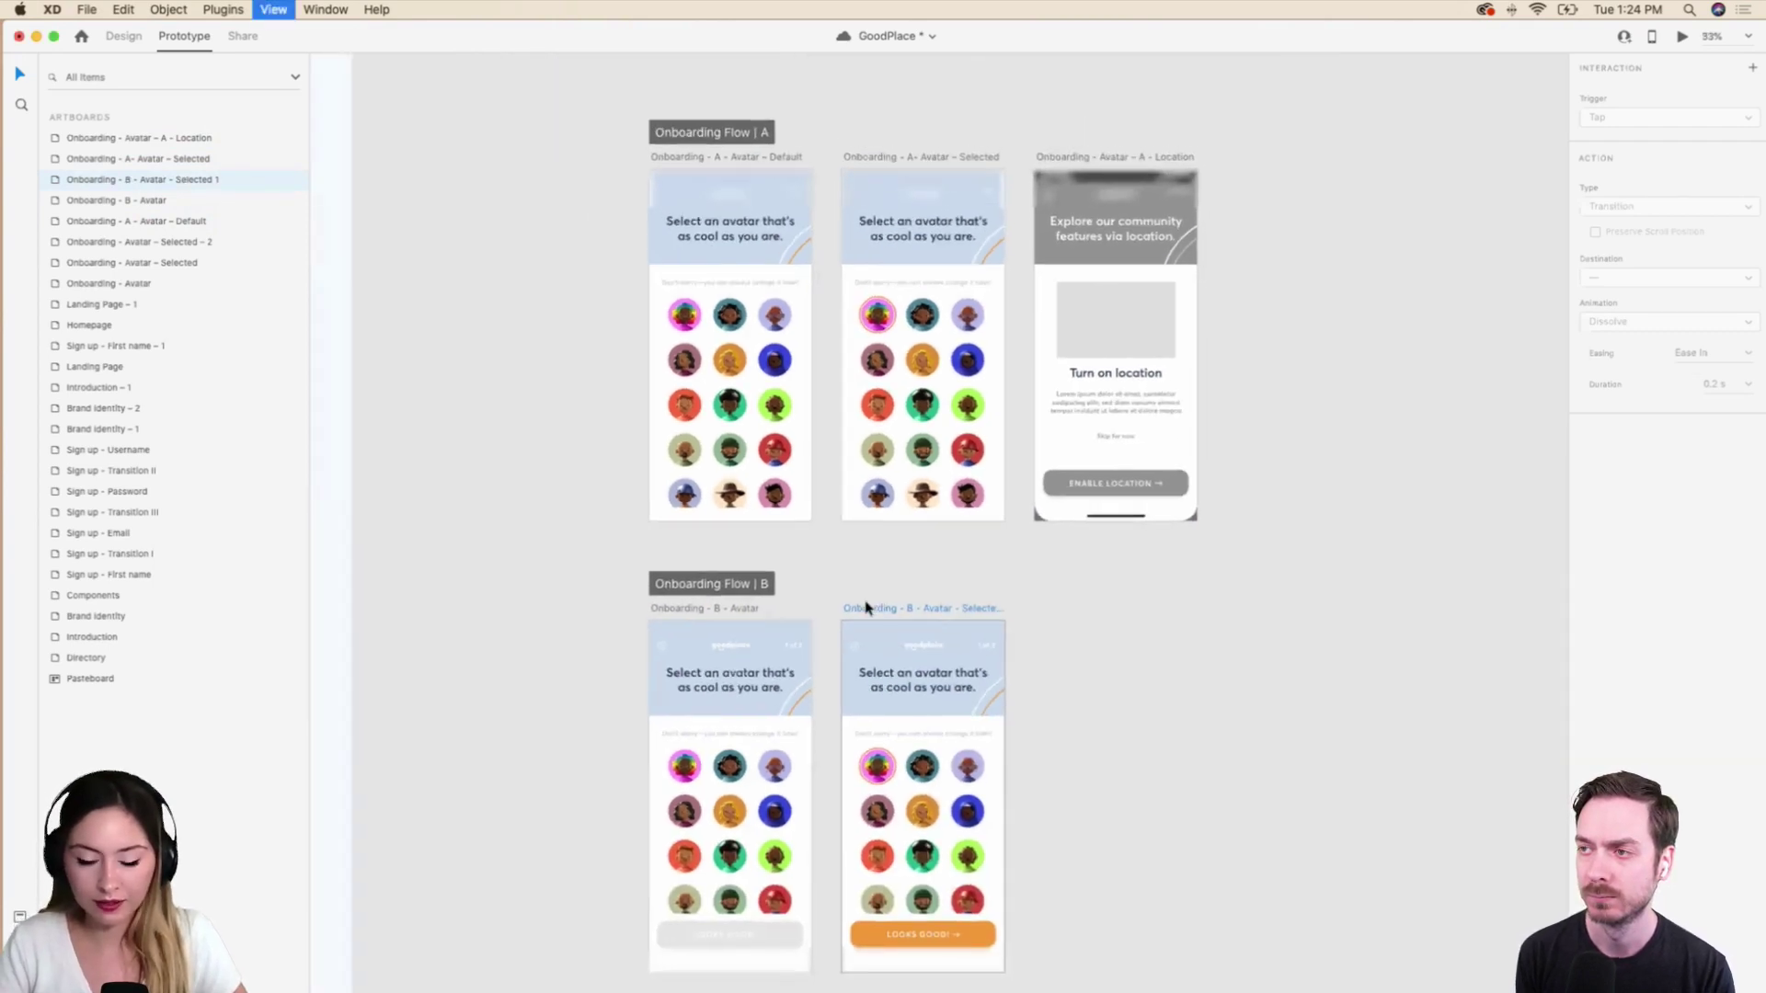
scroll(866, 607, down, 3)
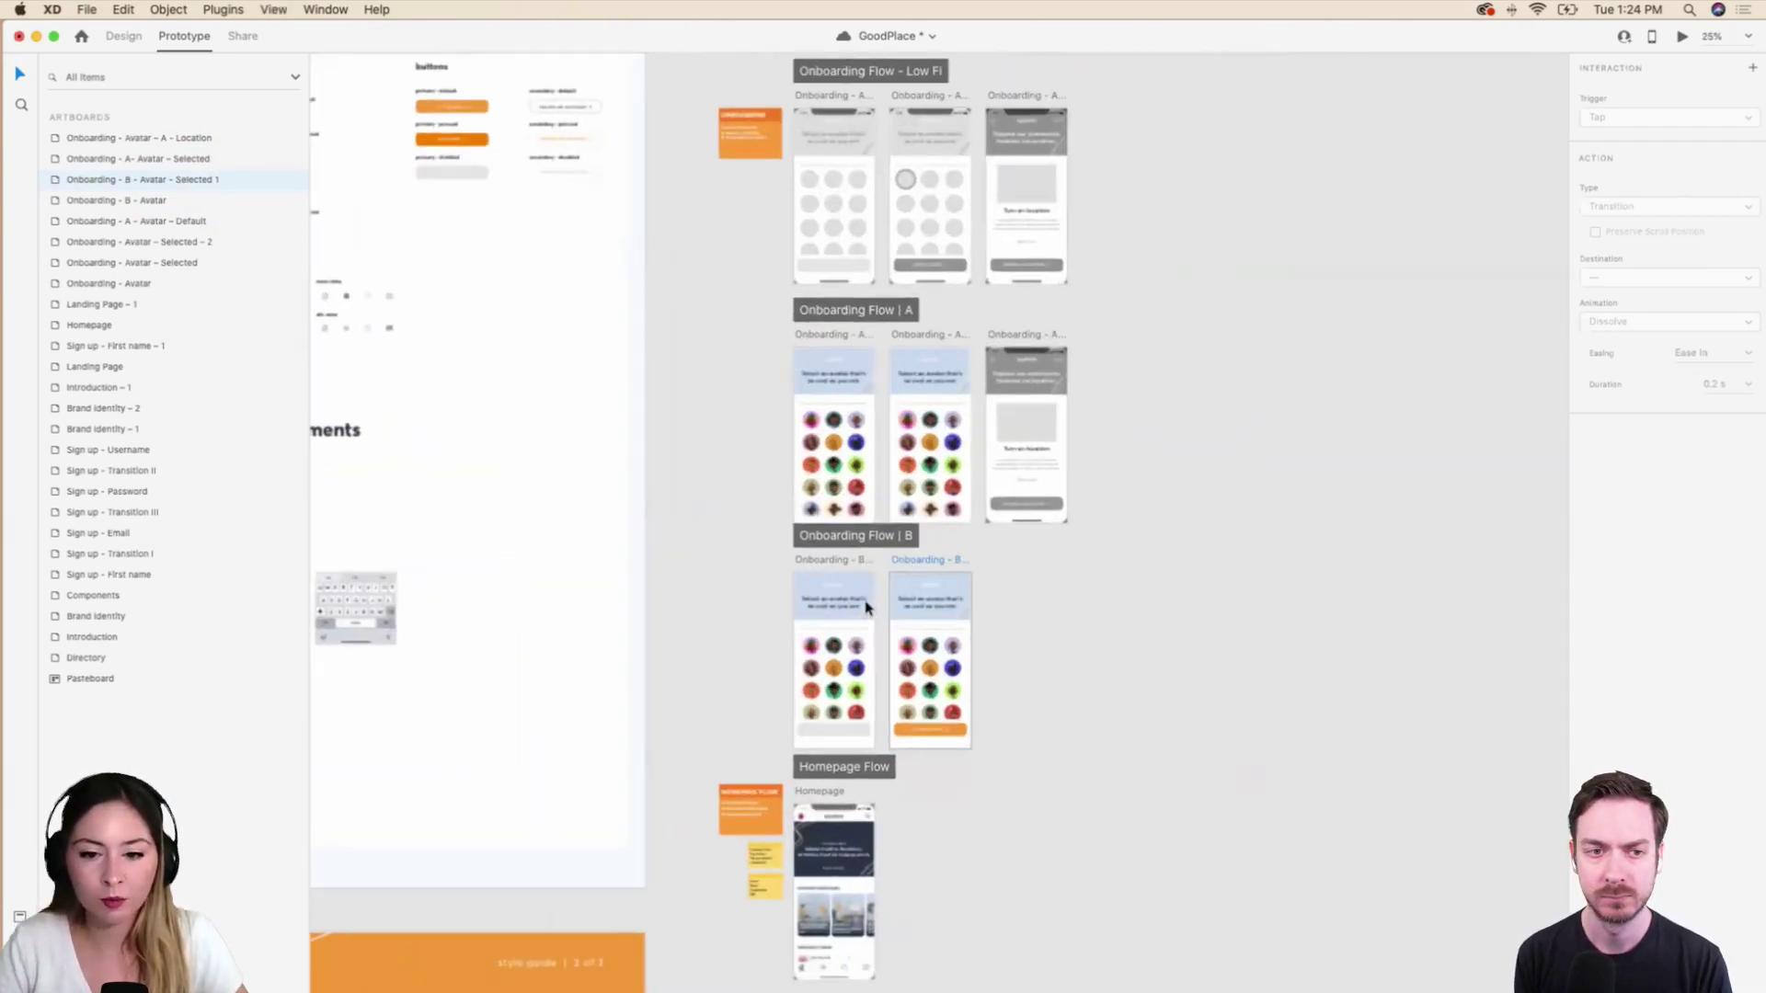
scroll(865, 607, up, 5)
scroll(865, 607, up, 2)
scroll(865, 607, left, 2)
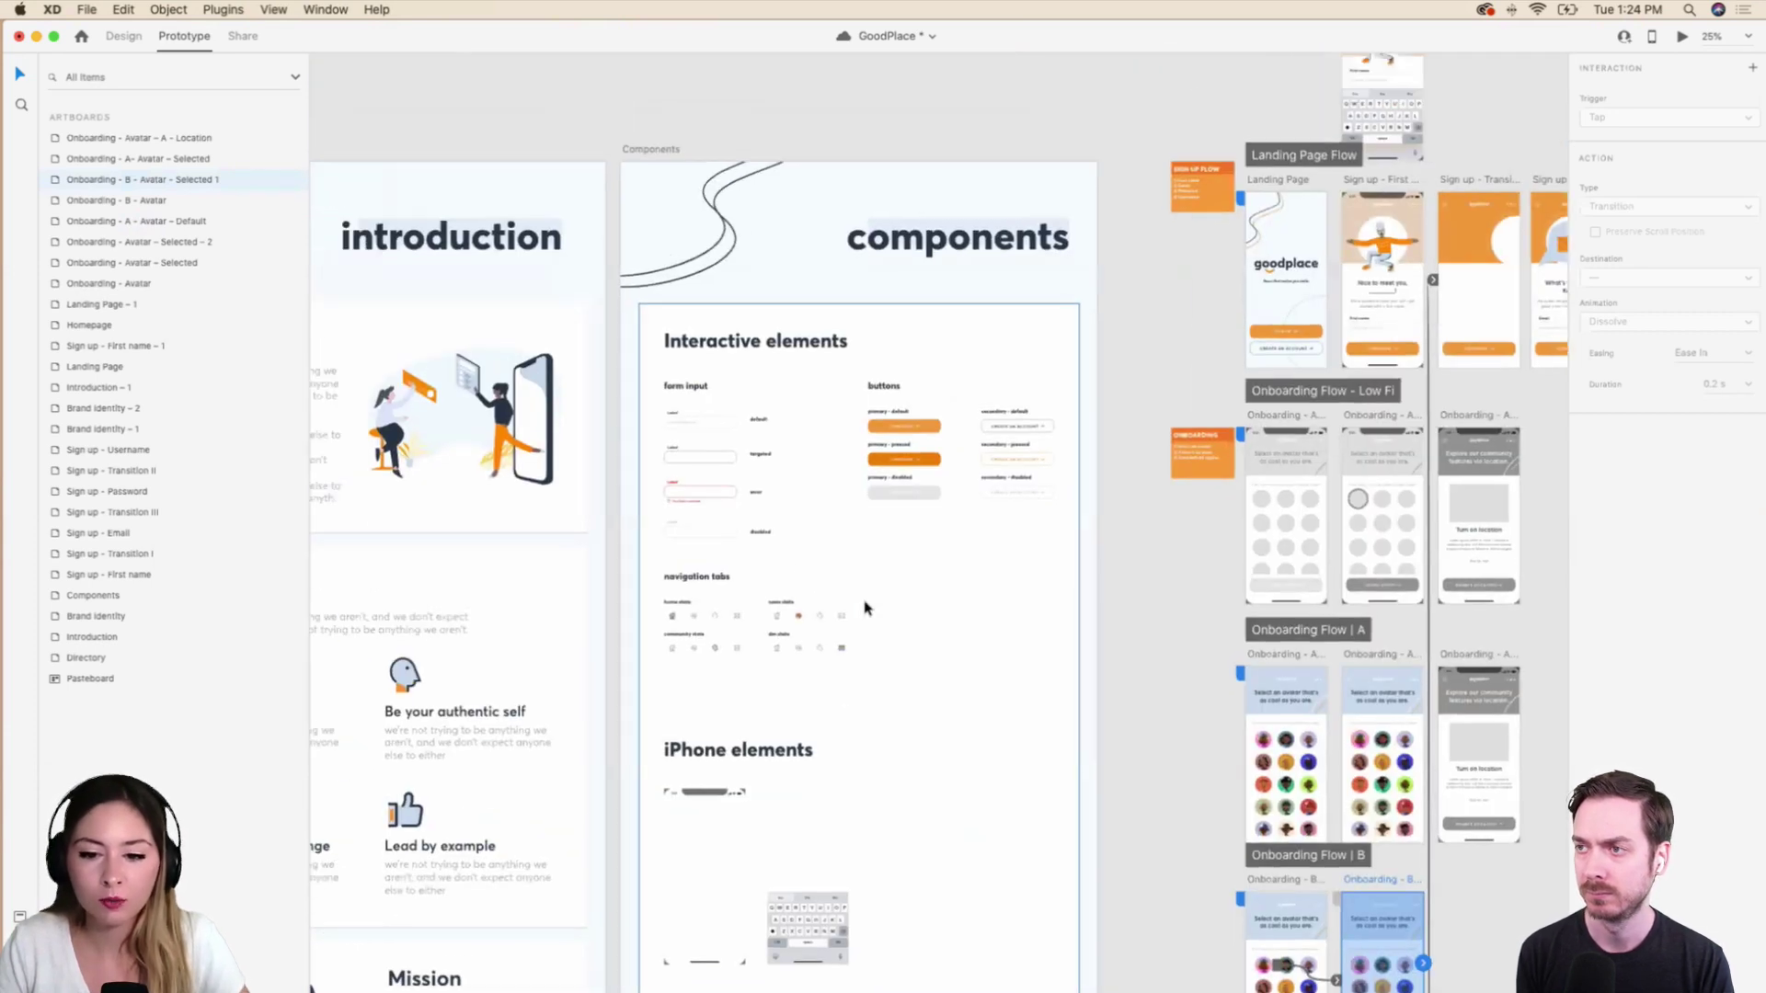
scroll(1384, 317, right, 4)
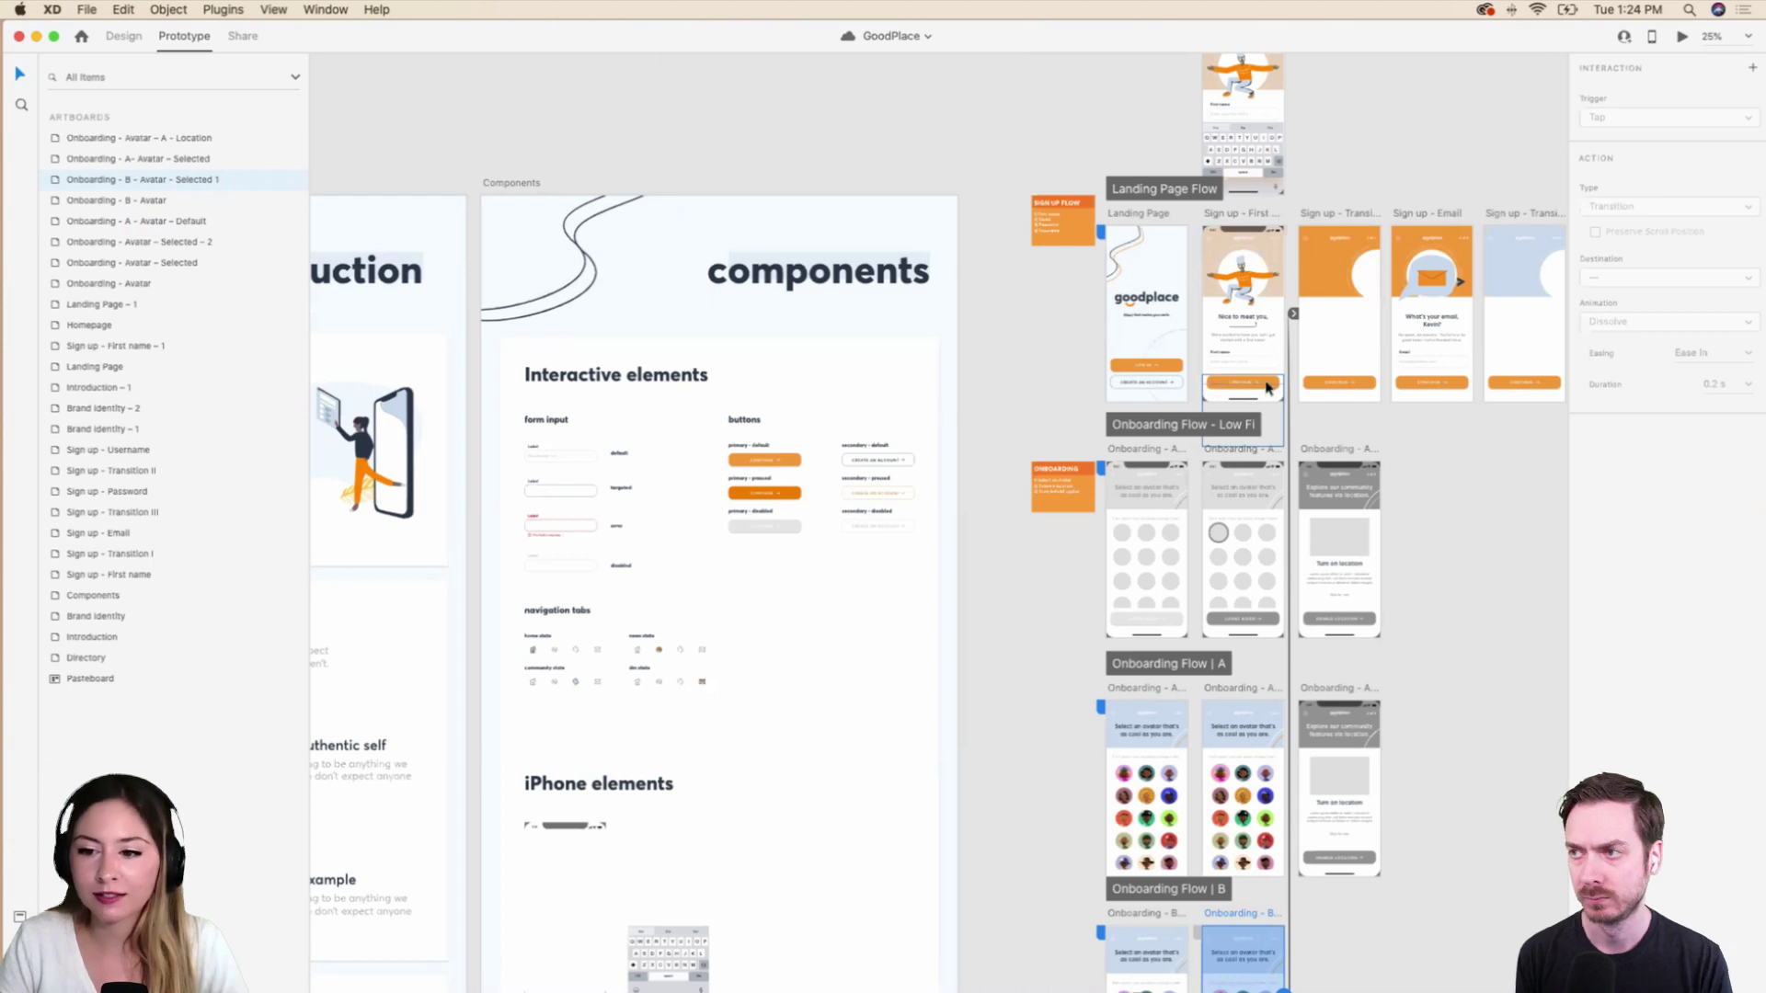
key(super+equal)
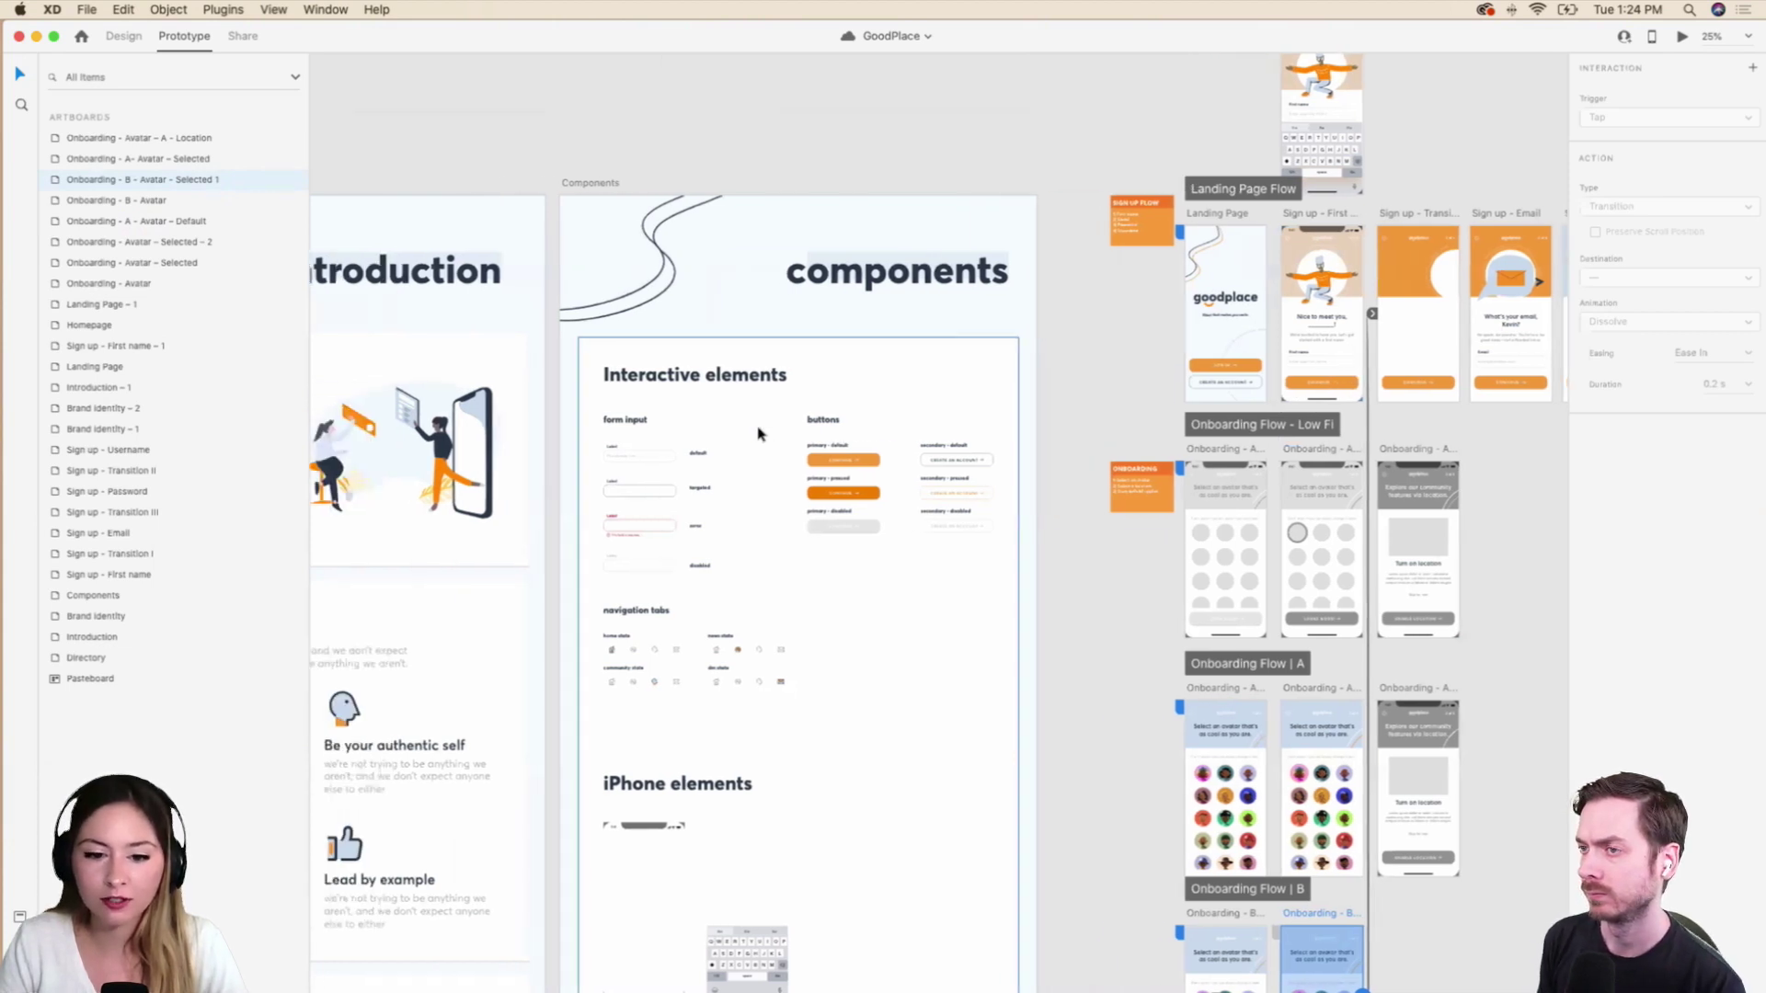
key(super+equal)
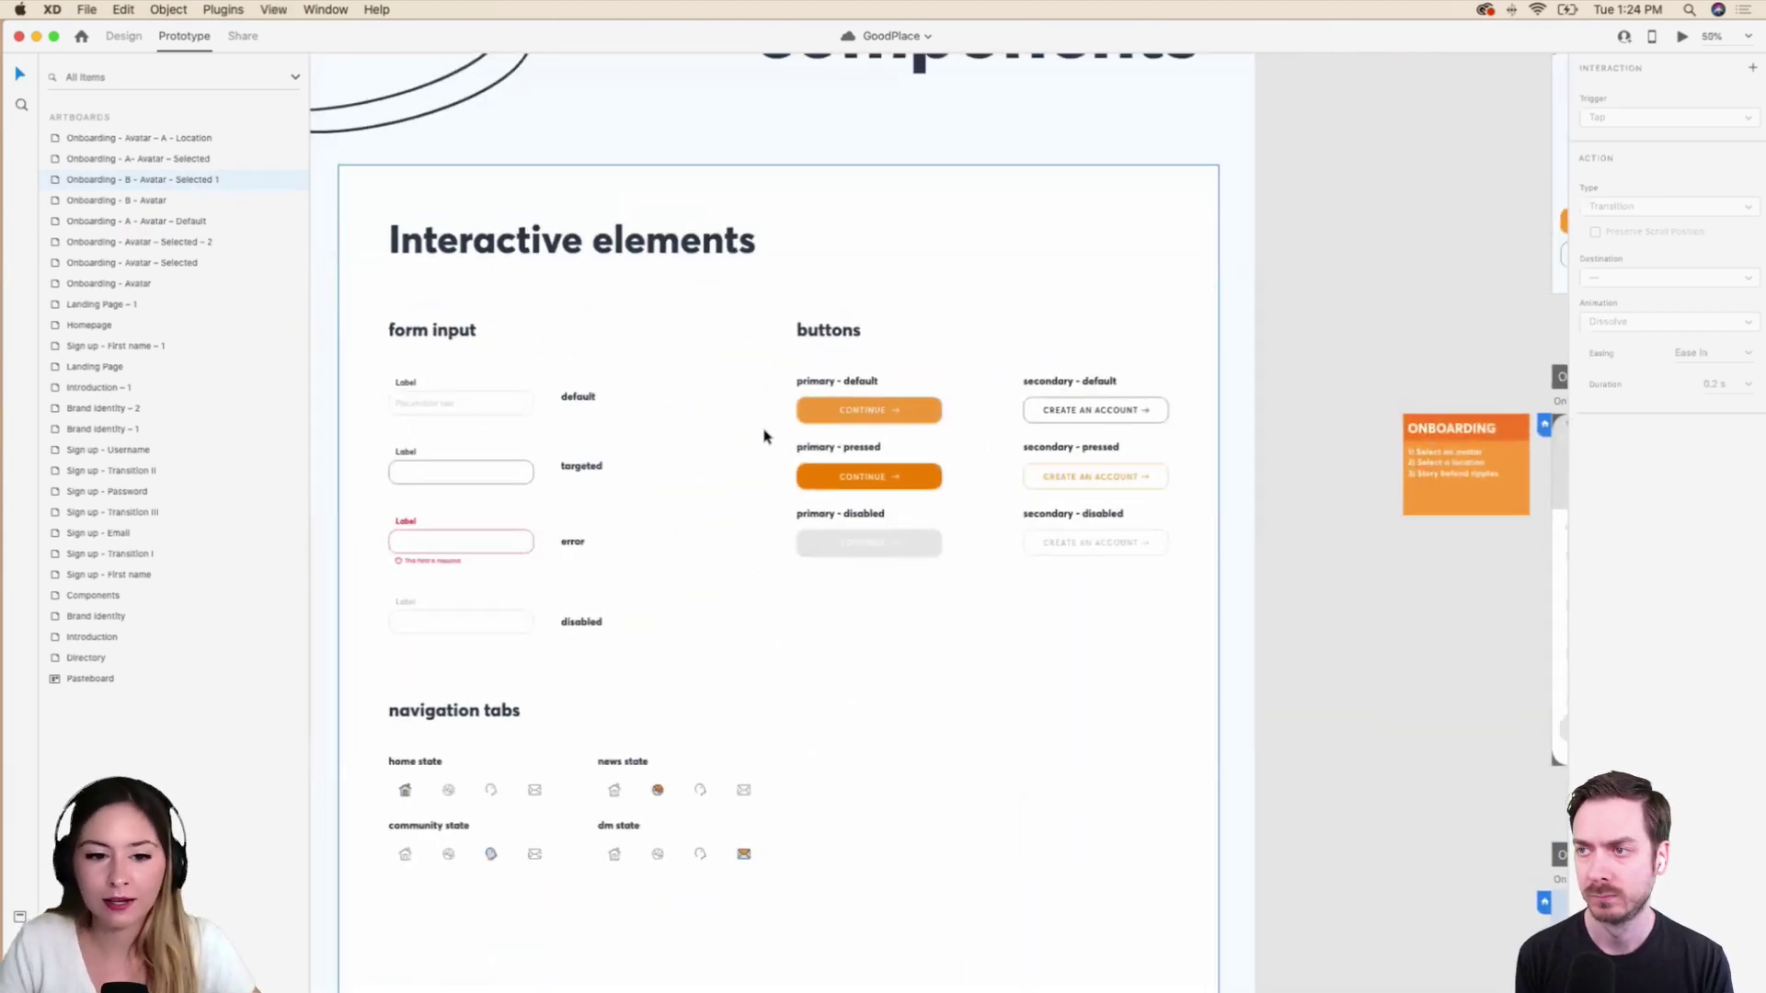
scroll(763, 436, down, 10)
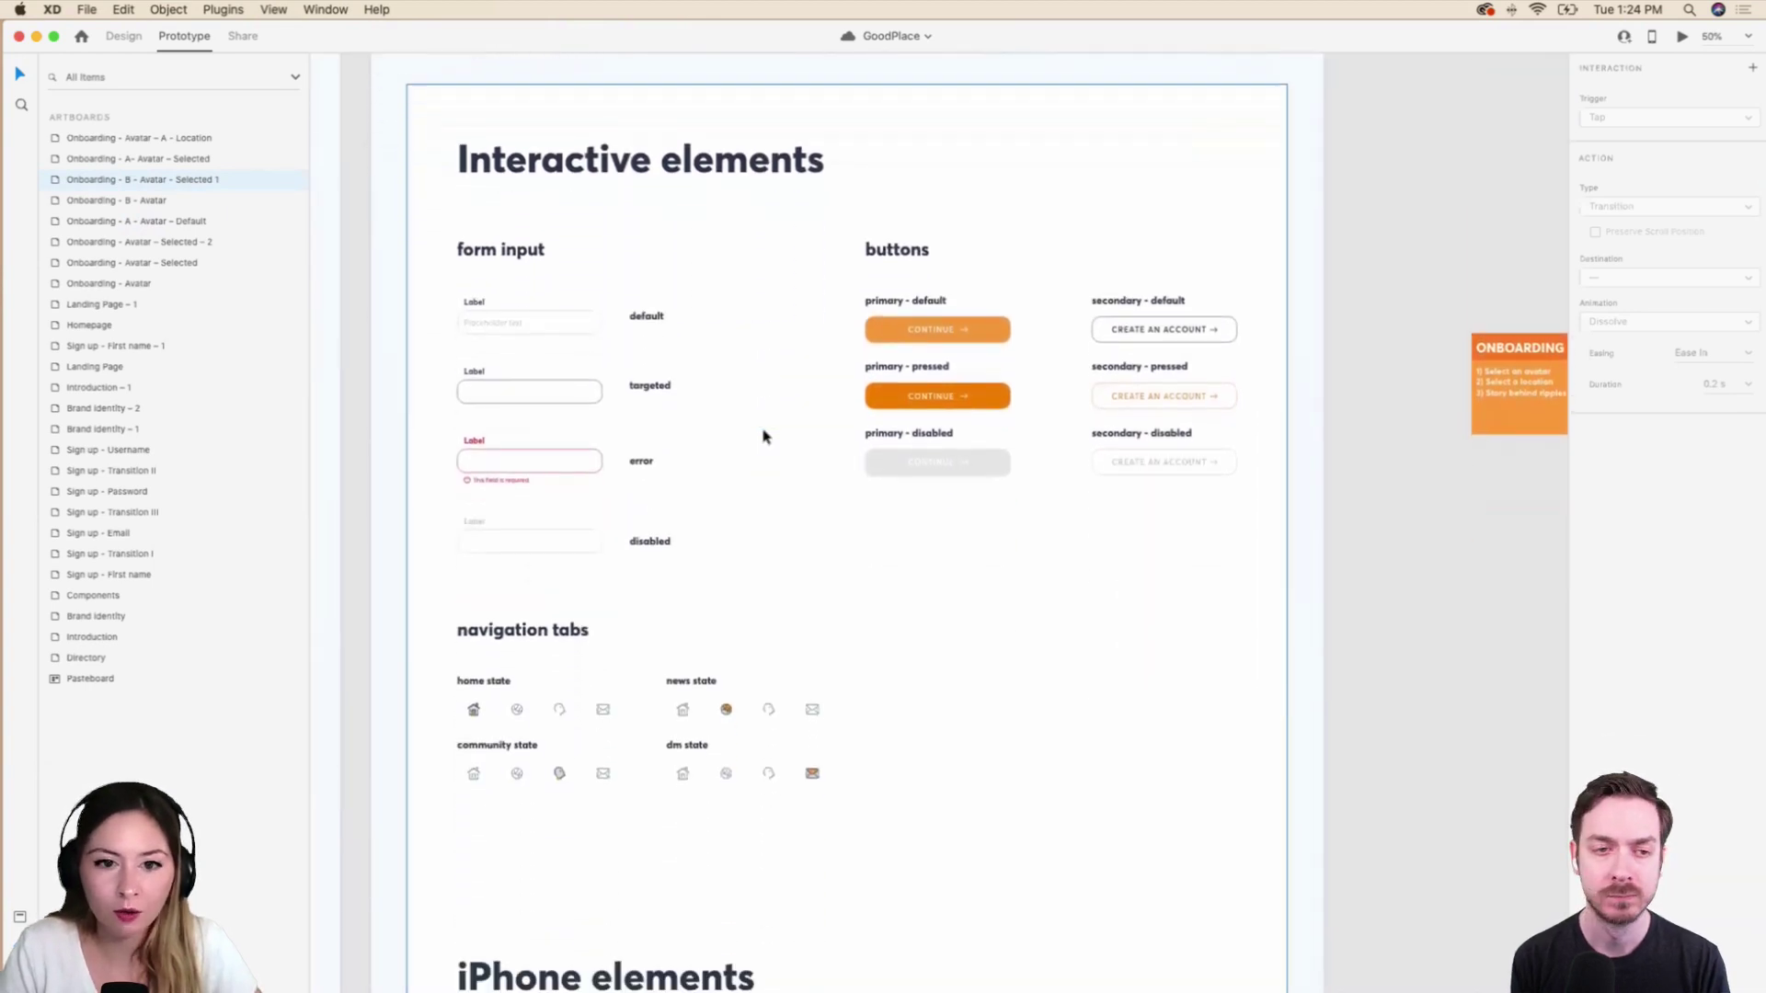
scroll(764, 436, up, 4)
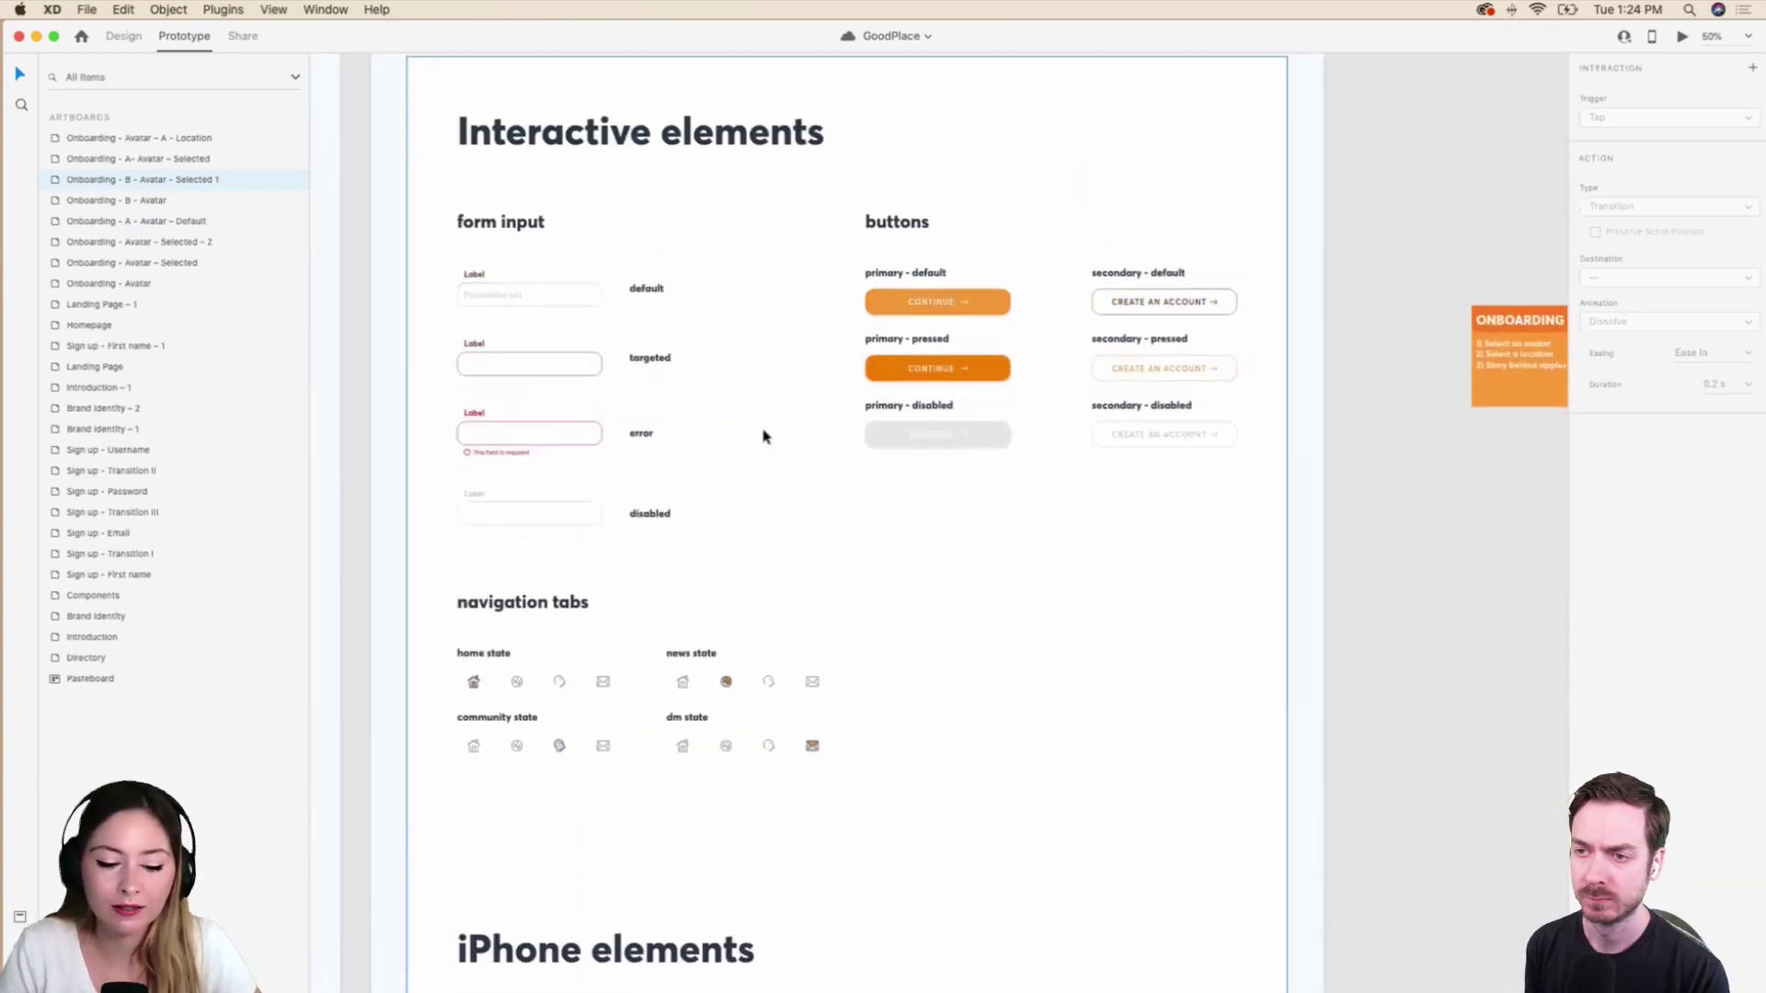
scroll(764, 436, down, 2)
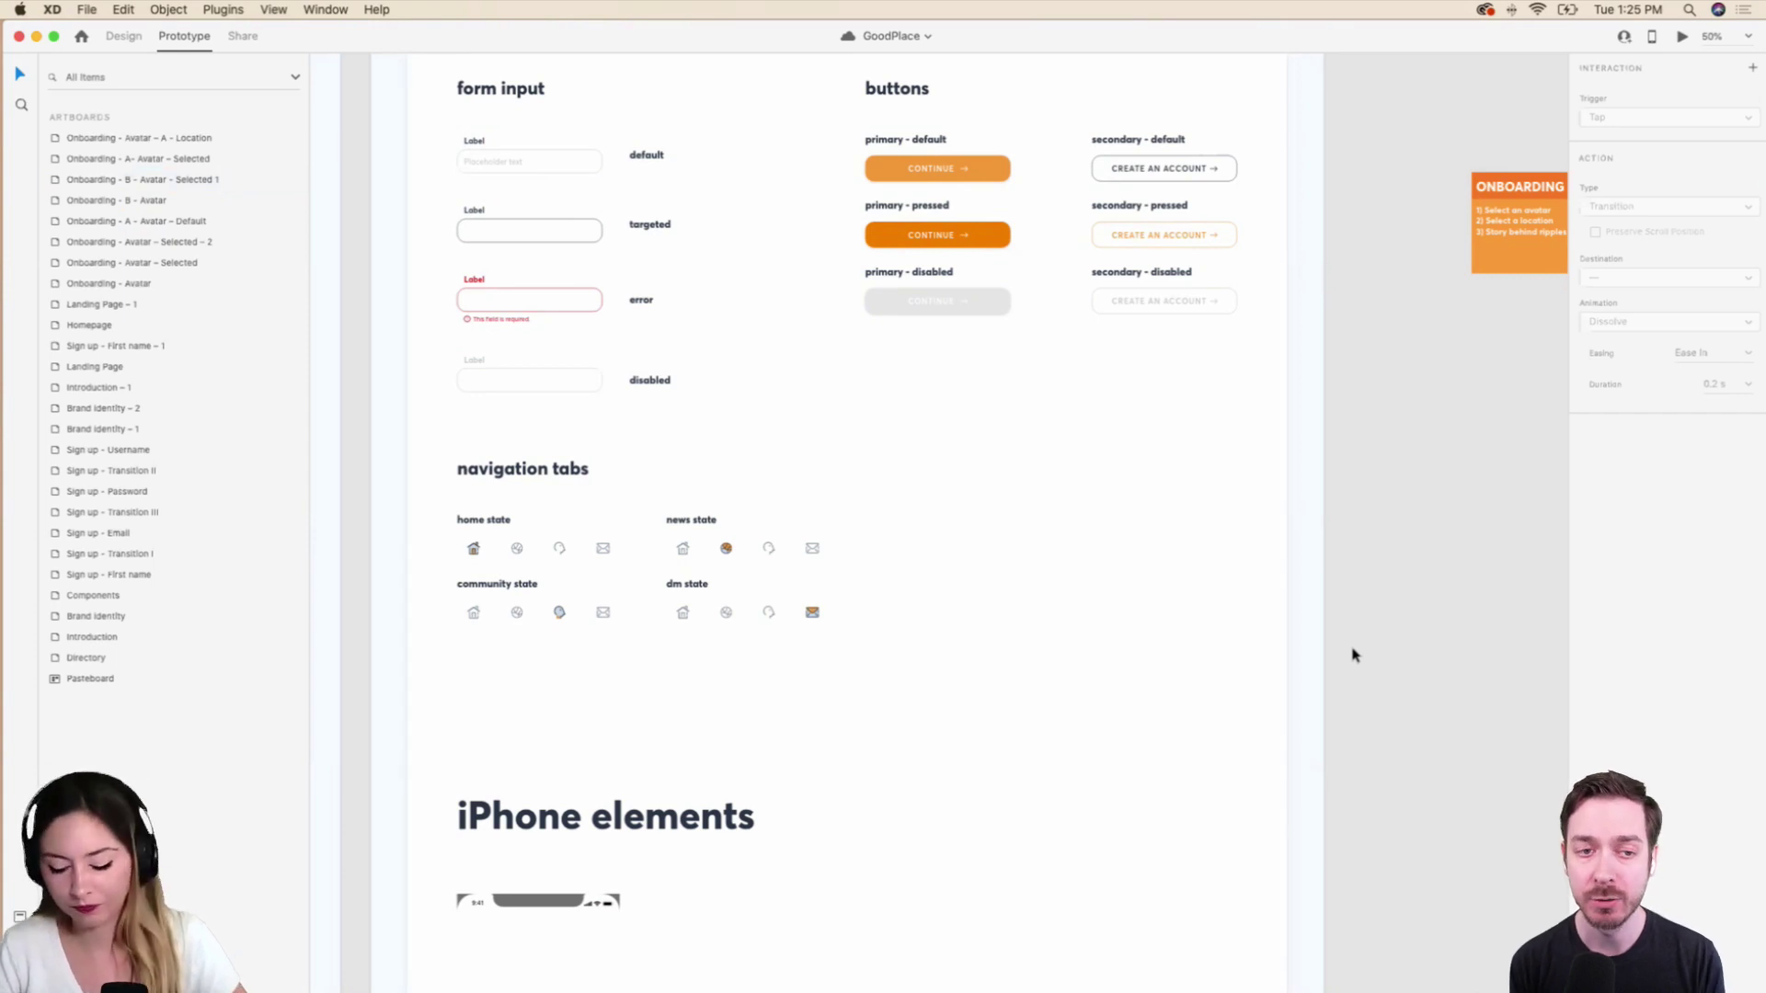
Duplicate the Onboarding - Avatar – A - Location artboard and place the copy directly beside the original.
scroll(1353, 655, down, 10)
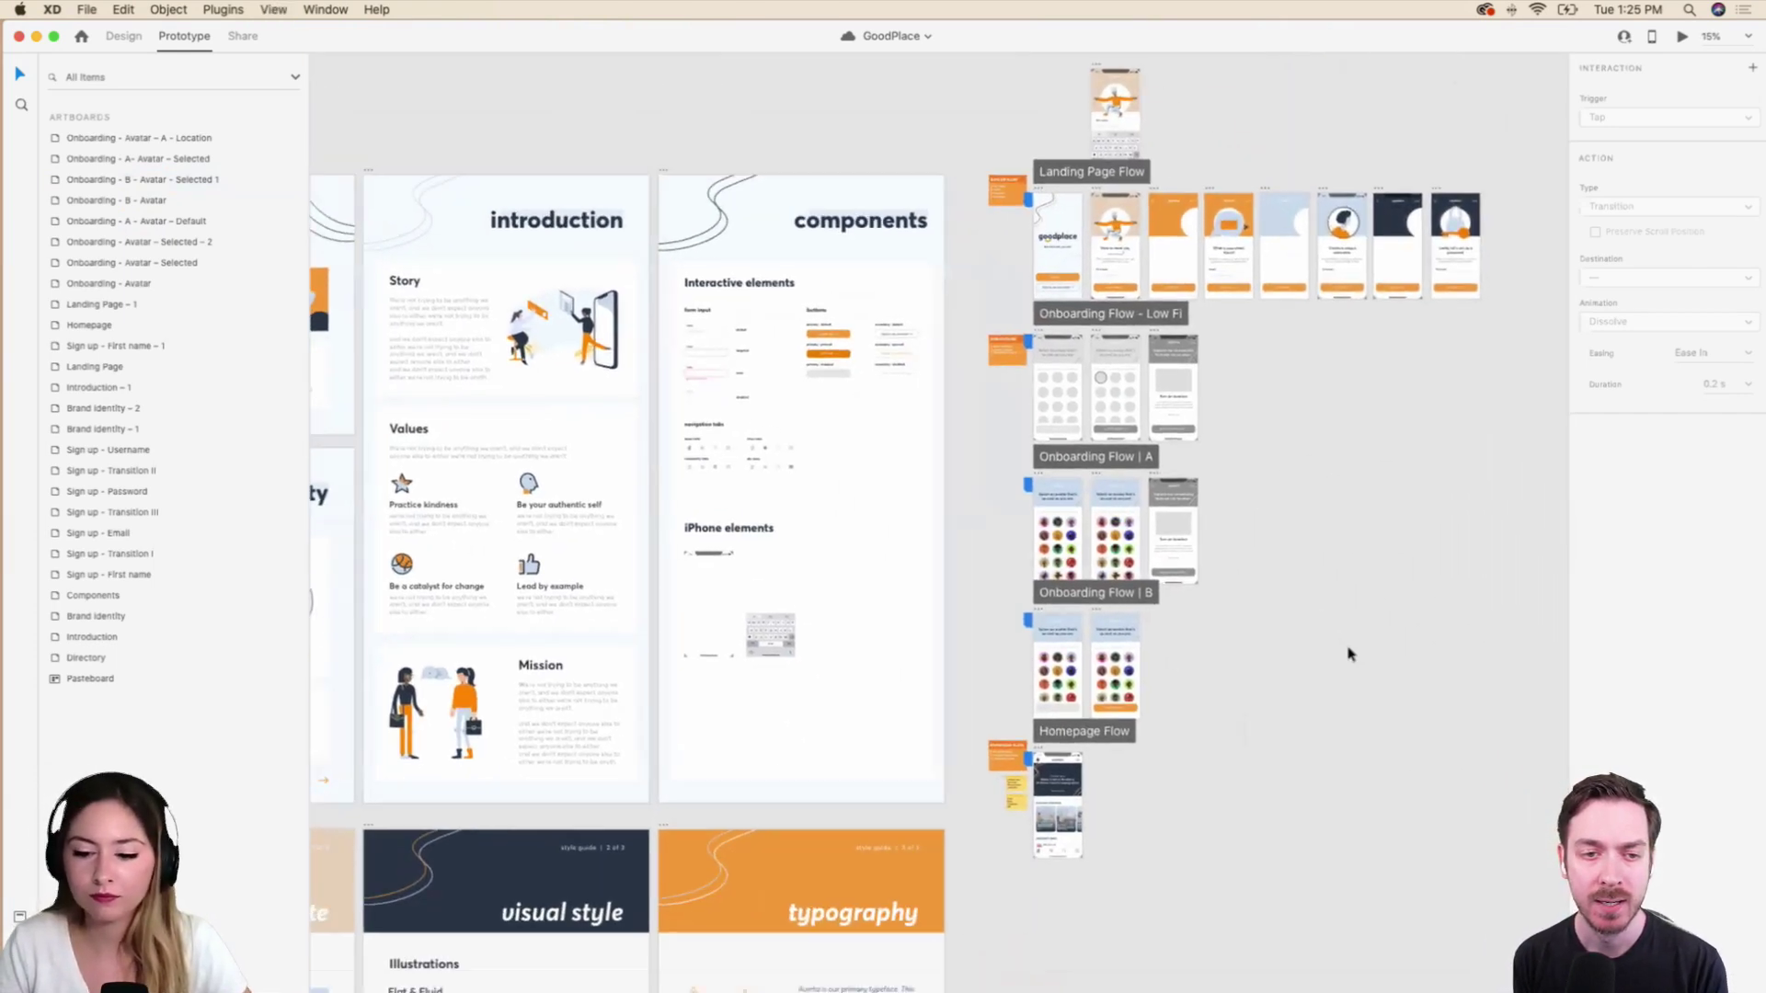
scroll(1073, 622, right, 7)
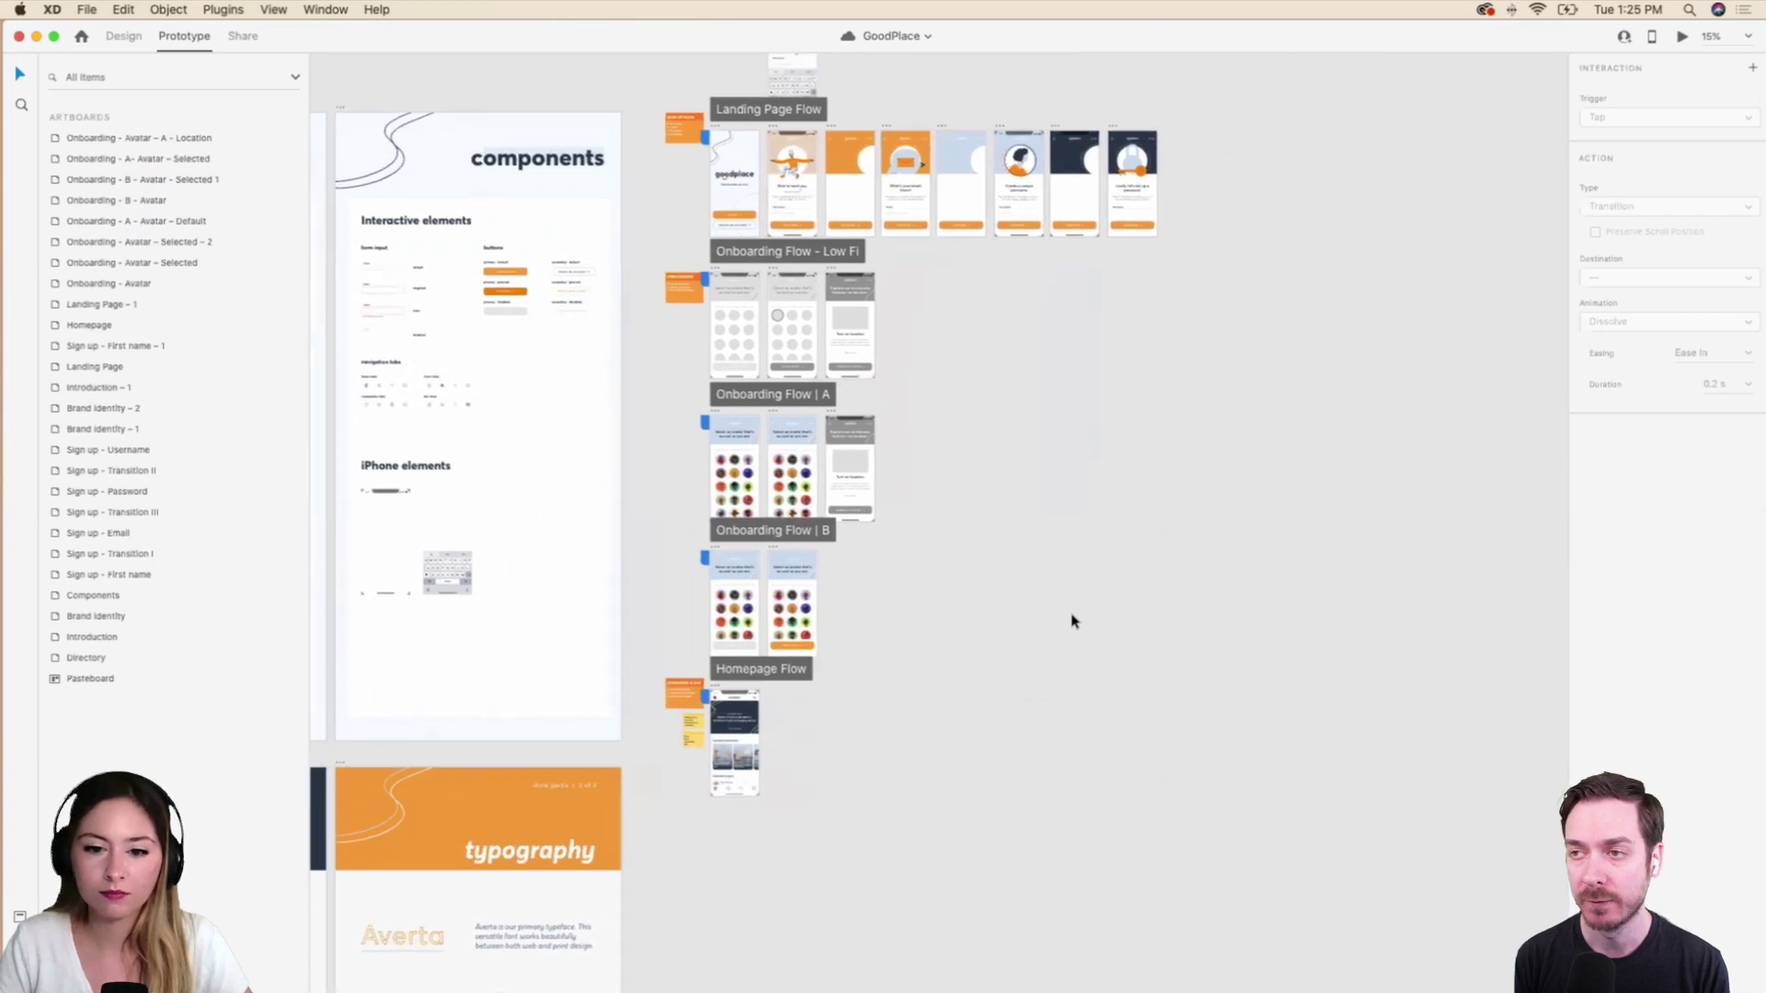
scroll(1072, 622, up, 3)
key(super+equal)
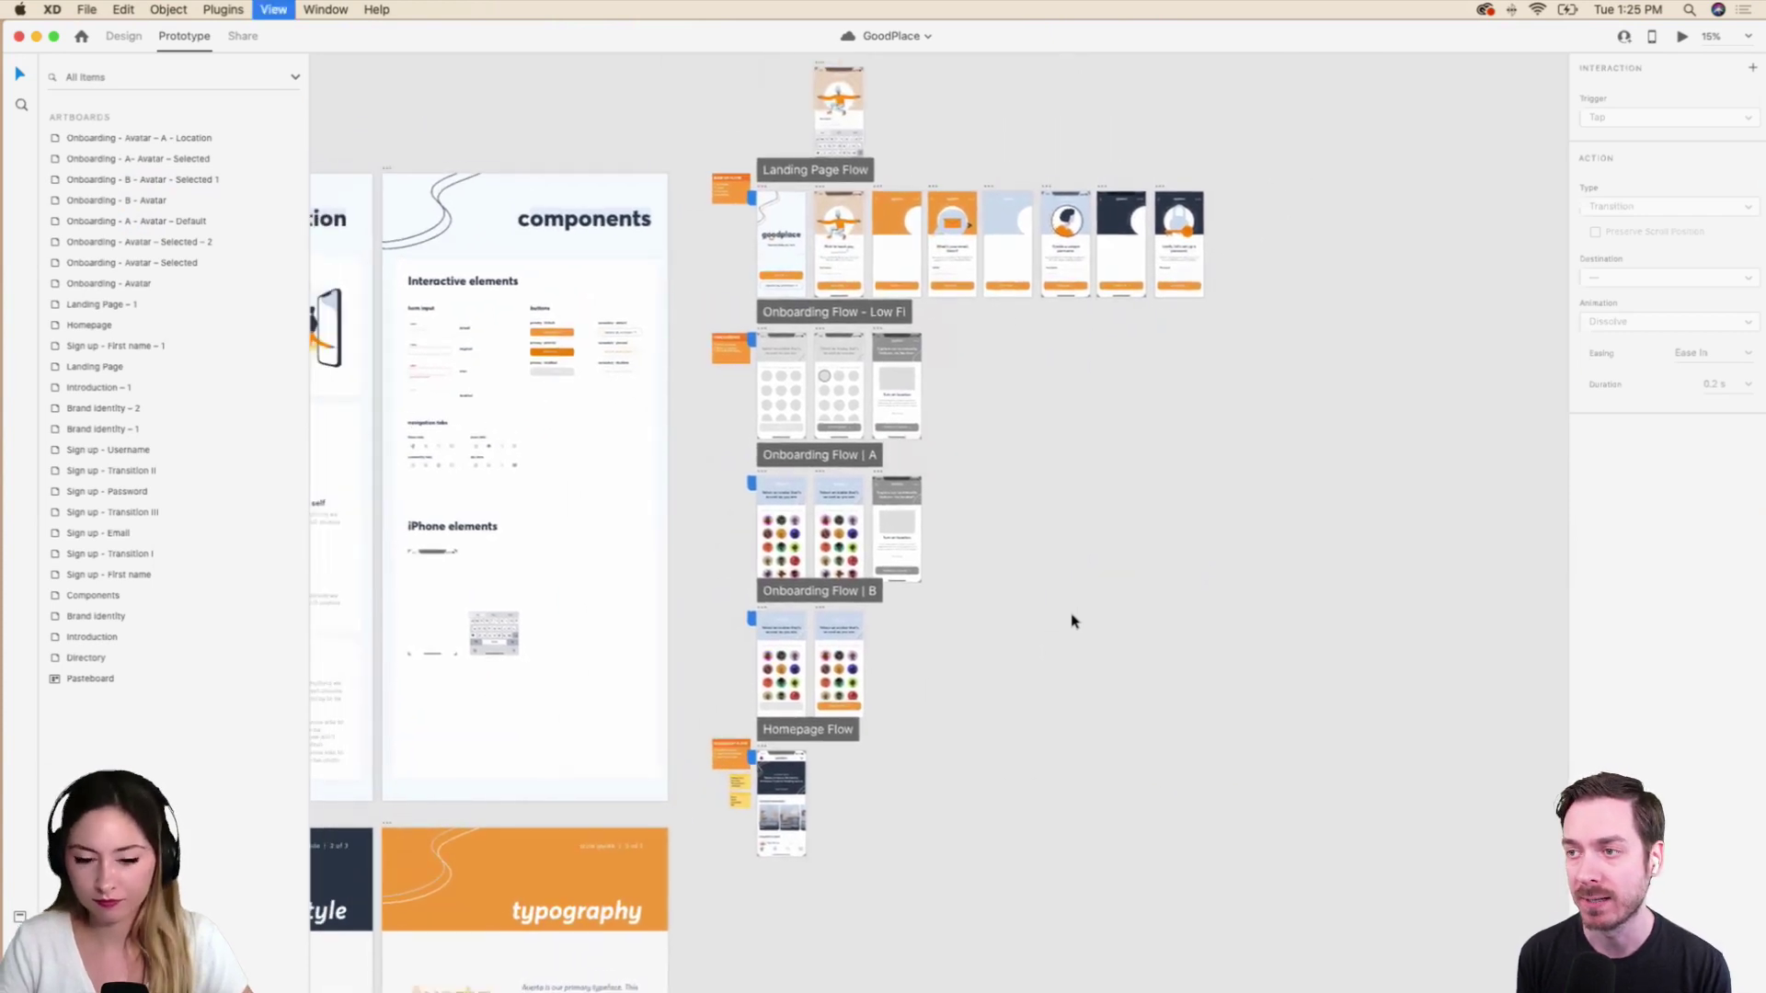
scroll(1072, 622, left, 5)
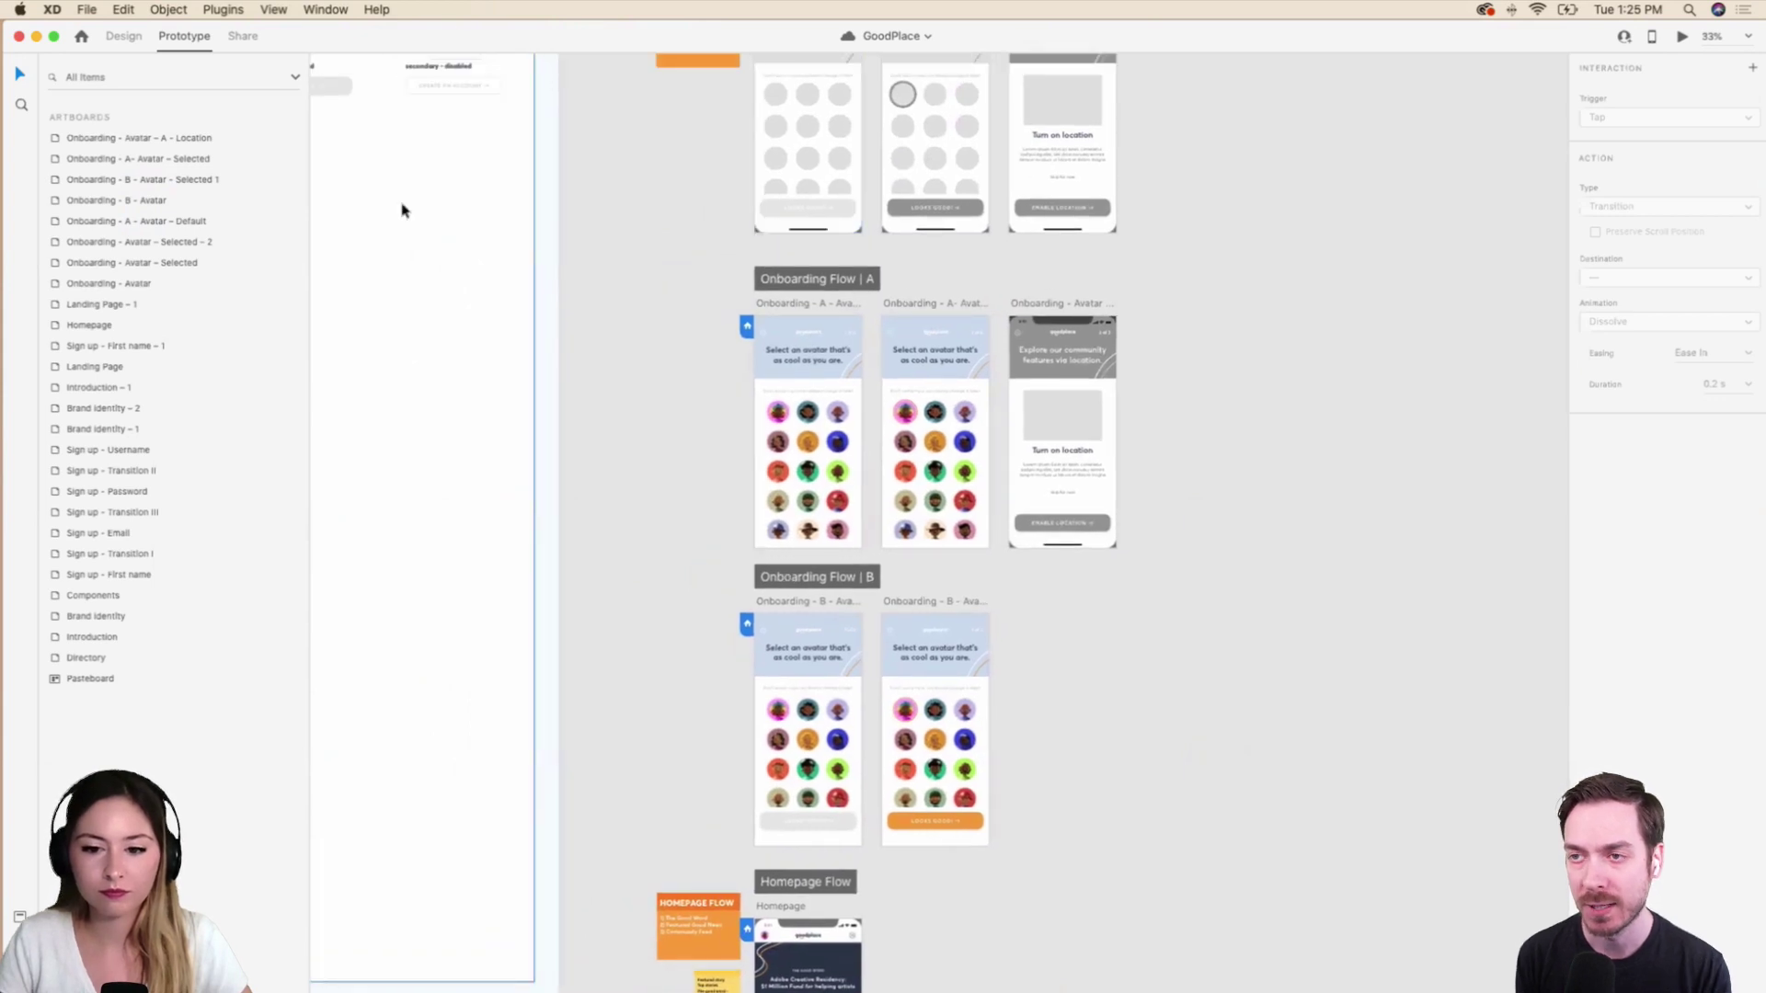
click(833, 433)
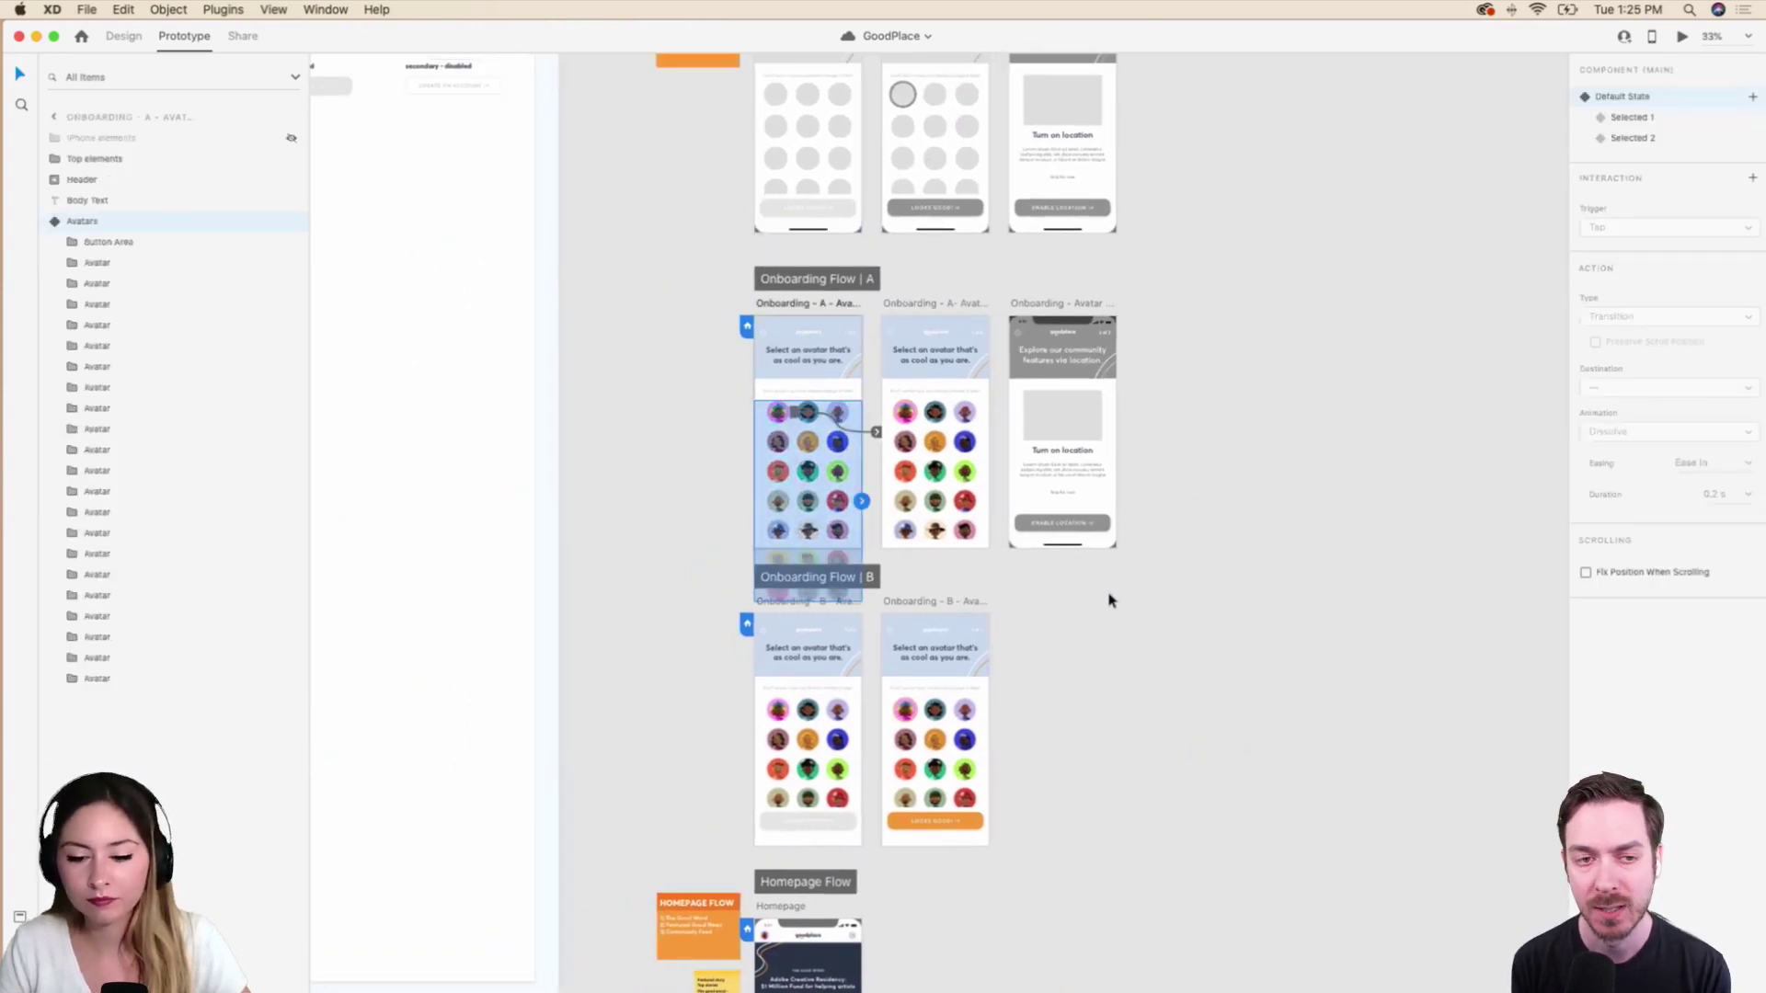
click(1110, 599)
click(1042, 305)
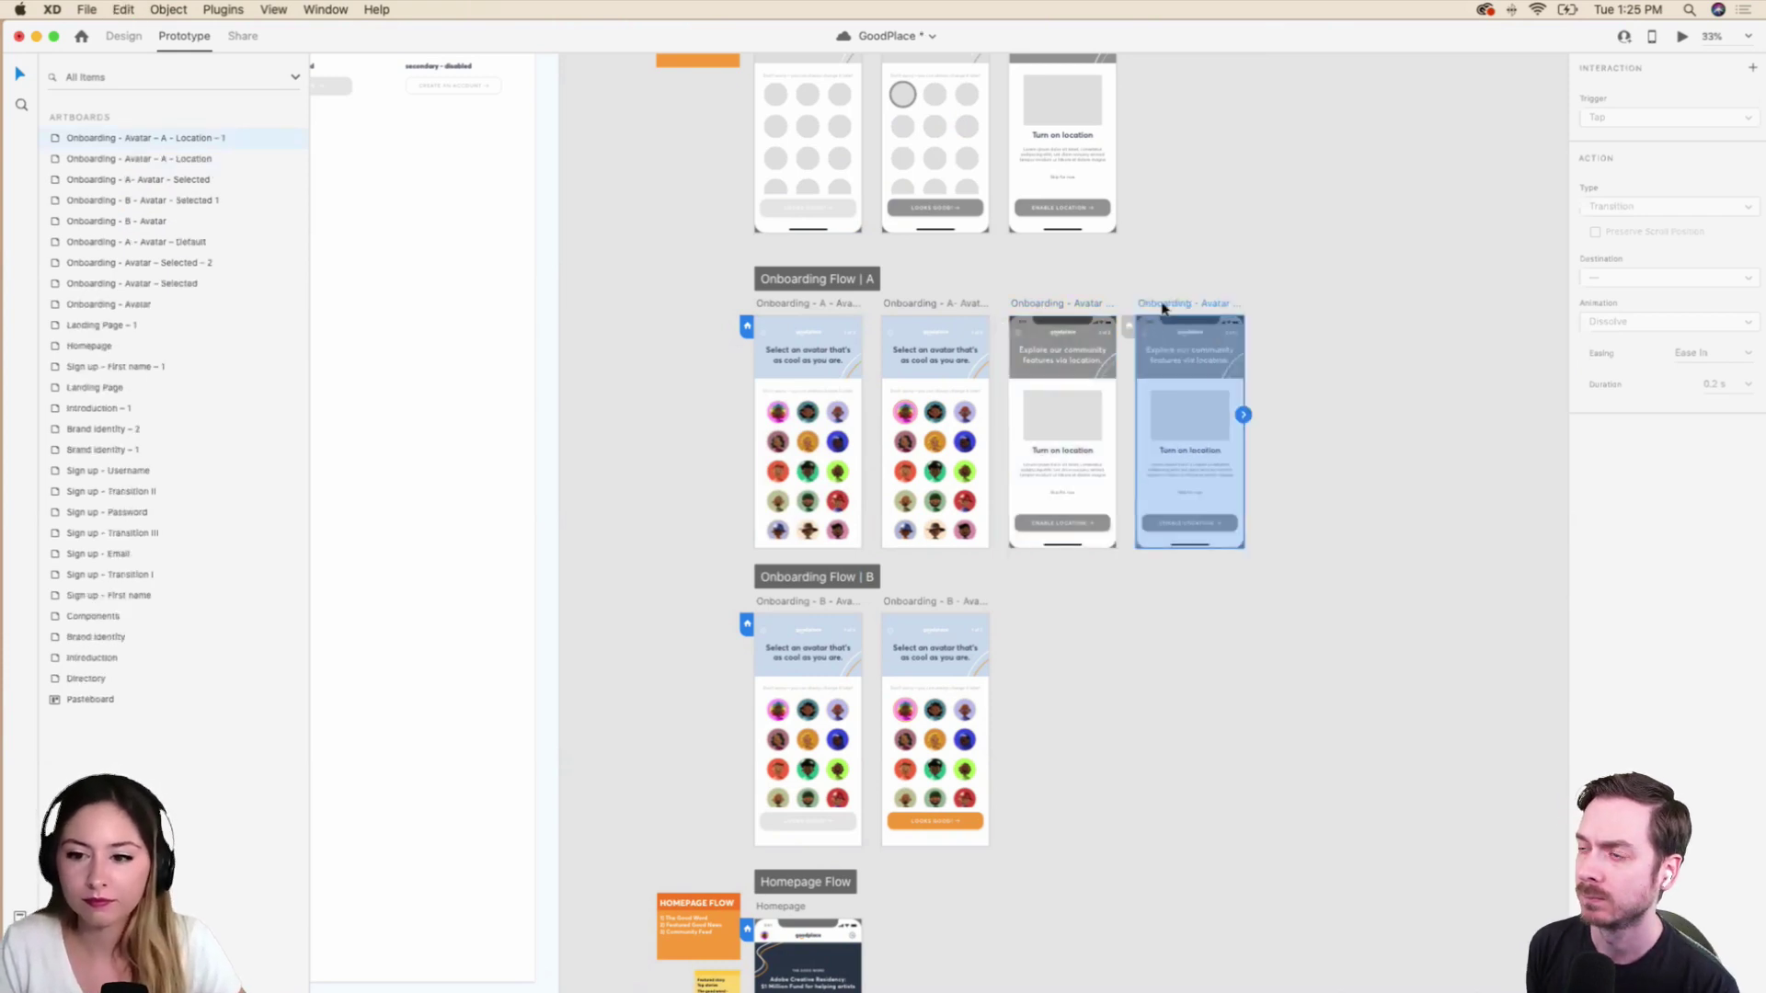
Move the duplicate location artboard from Onboarding Flow A into Onboarding Flow B, beside the selected-avatar artboard.
drag(1049, 305, 1037, 602)
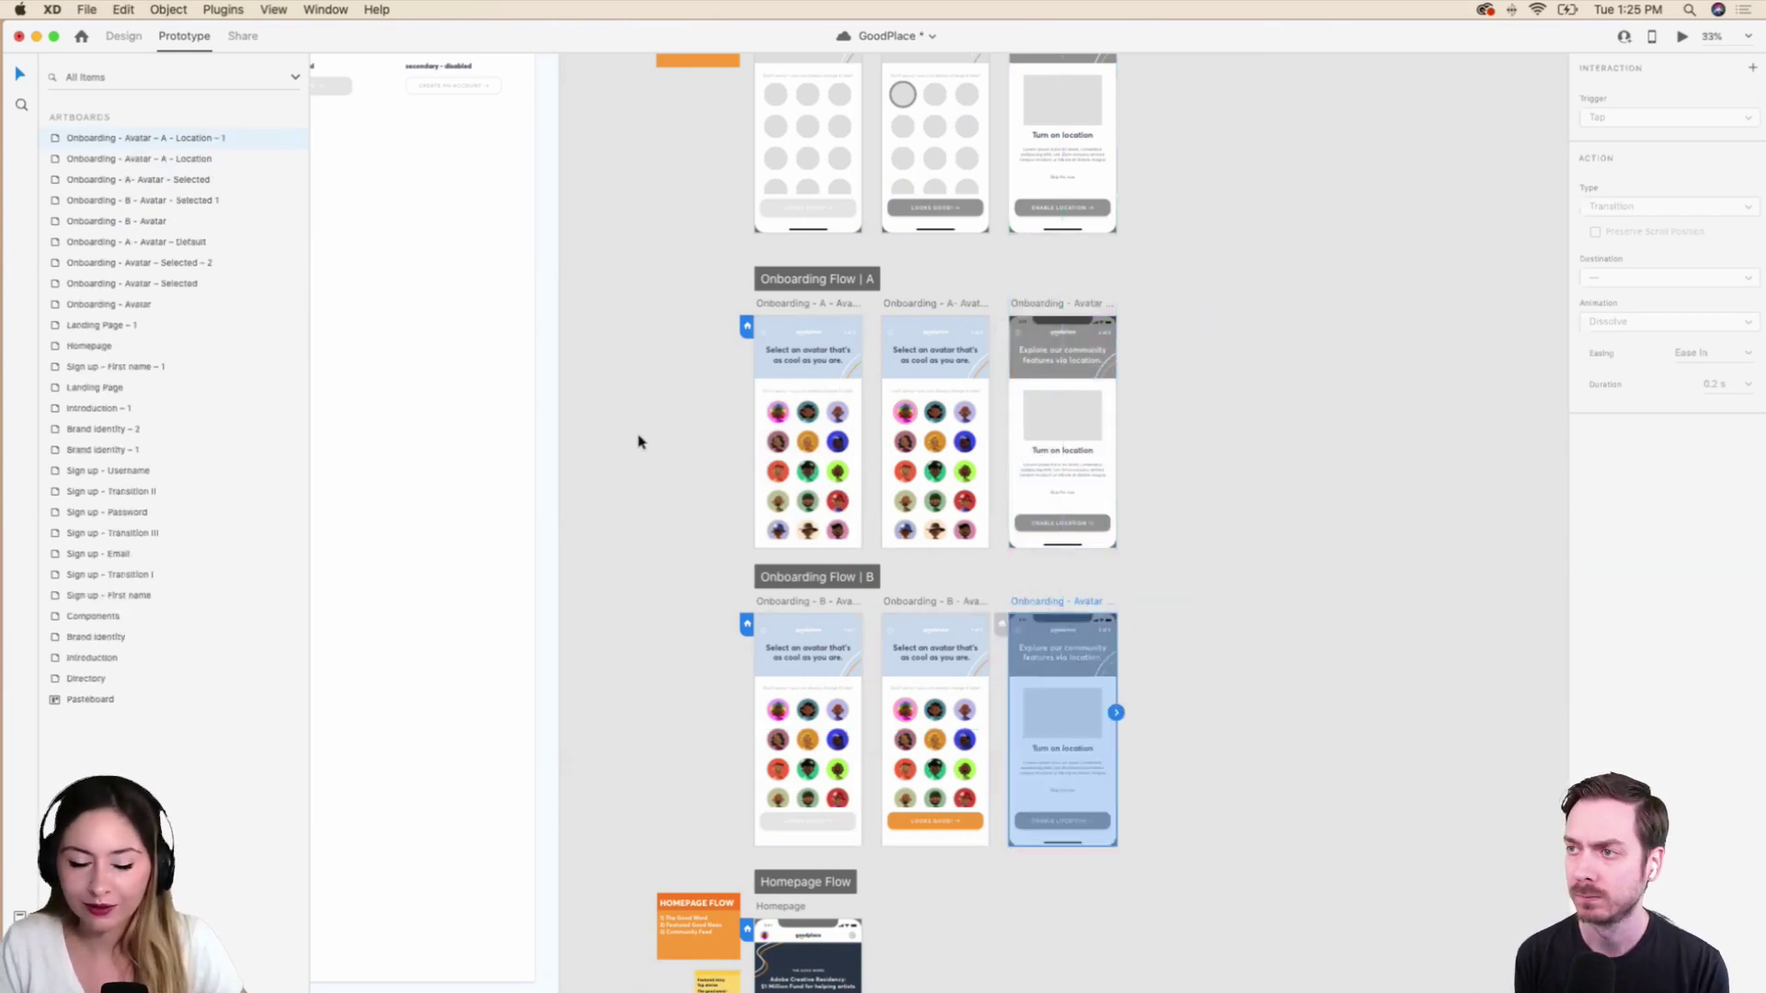
click(142, 37)
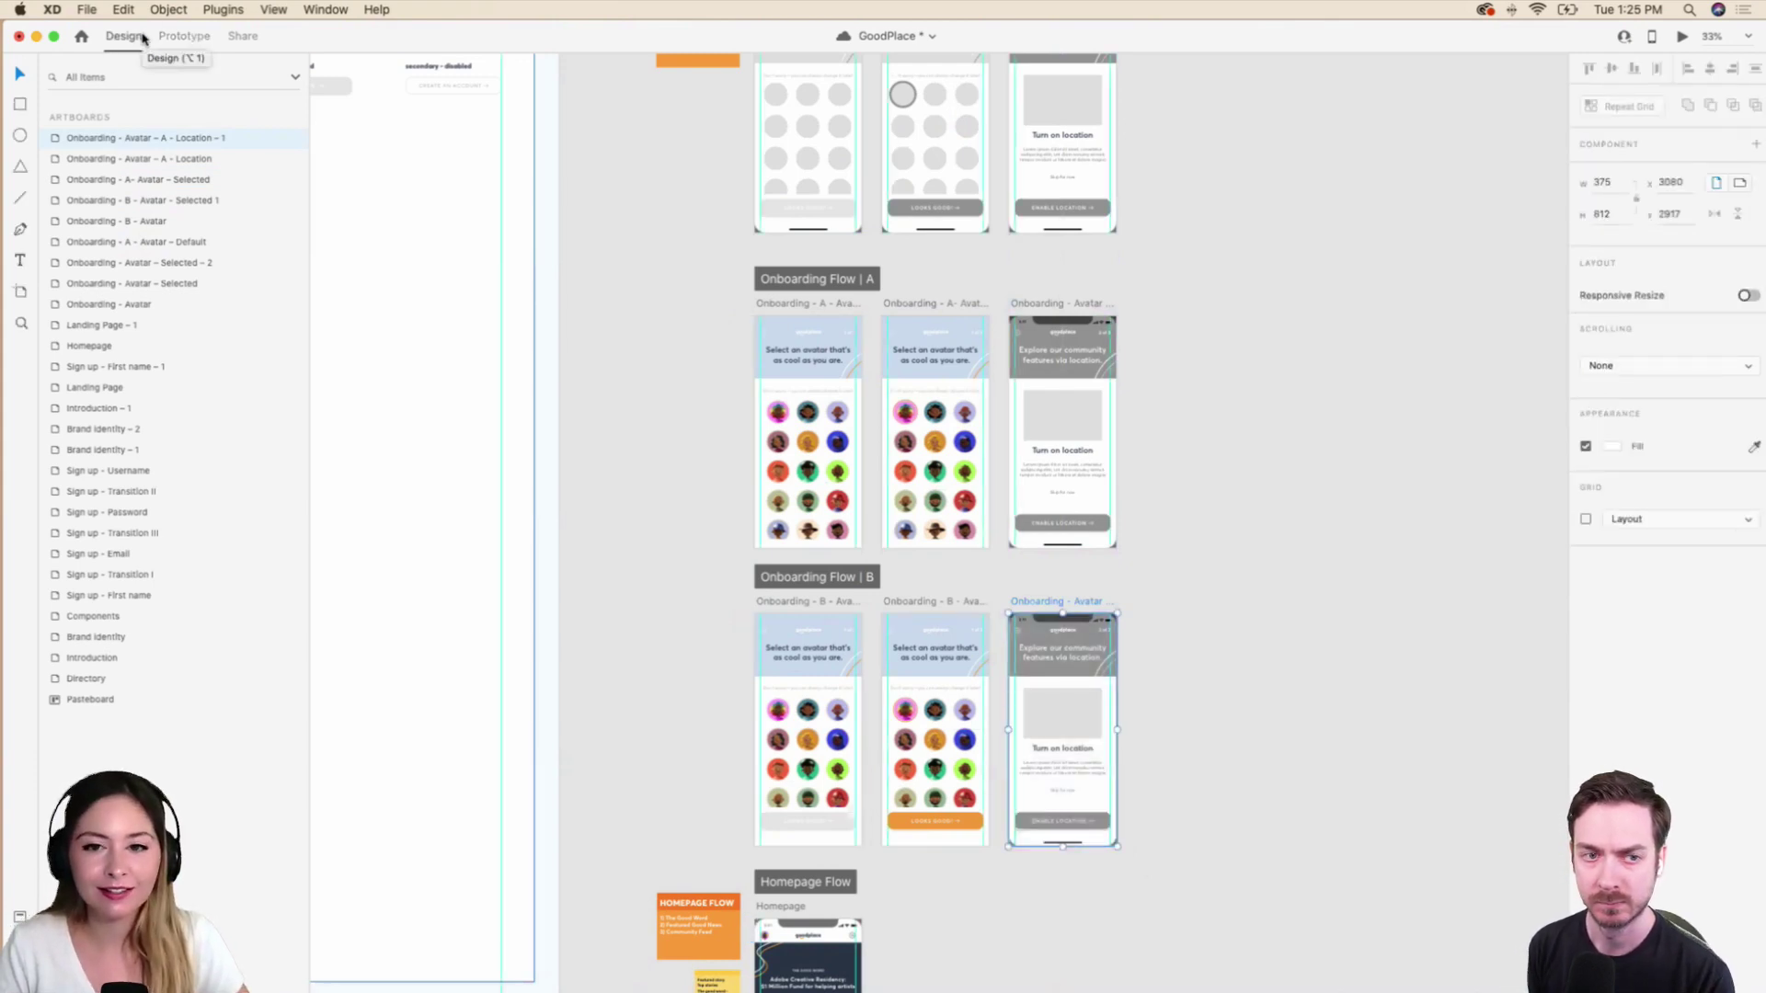
click(186, 38)
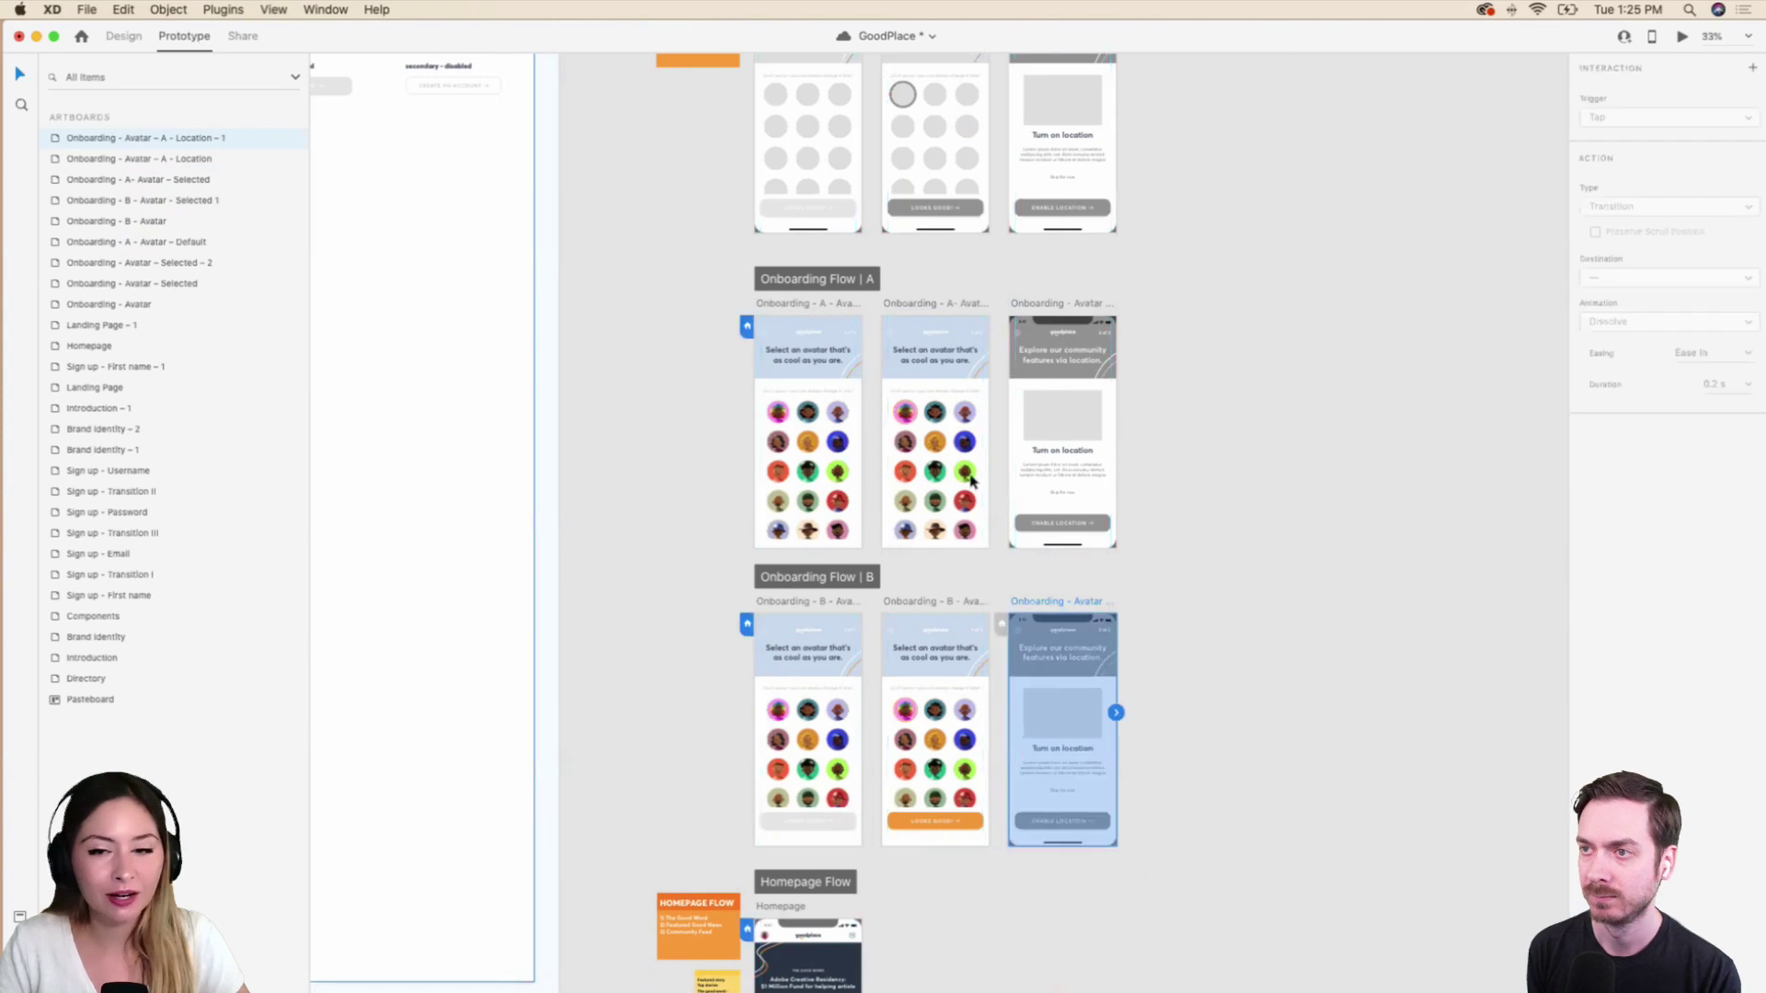
Link the Looks Good! button on Flow B's selected-avatar artboard to the location artboard beside it.
scroll(976, 563, down, 2)
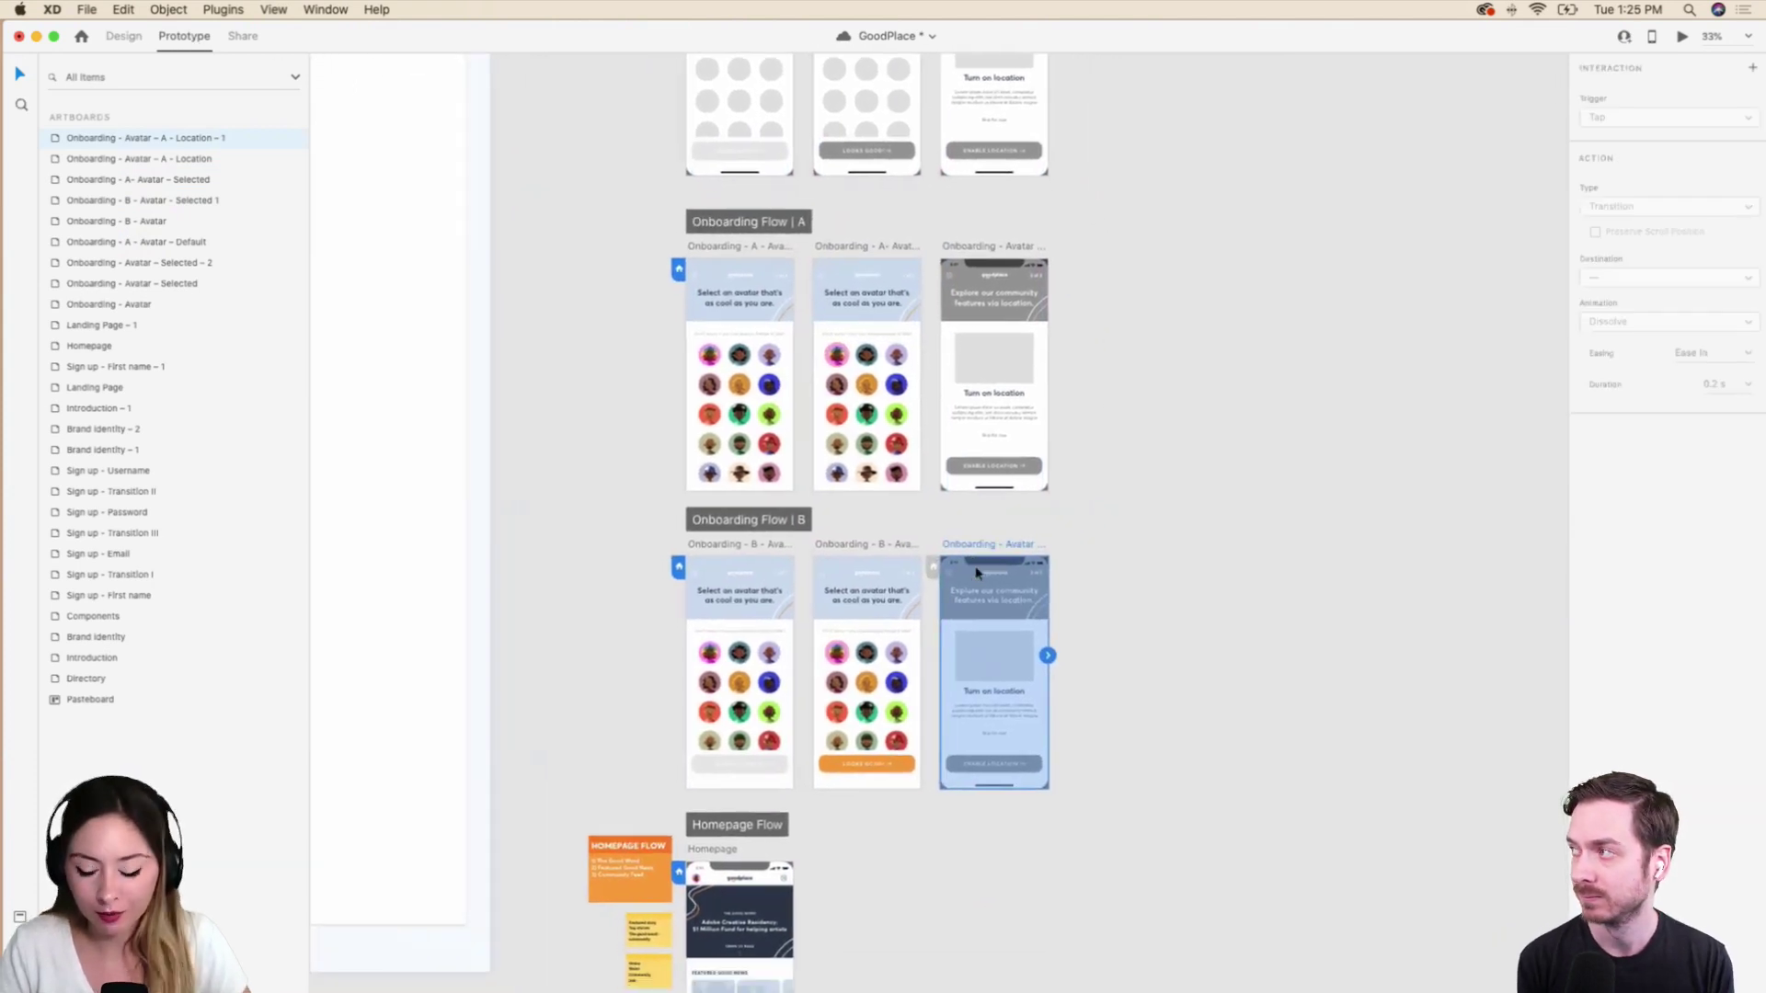
scroll(976, 572, up, 3)
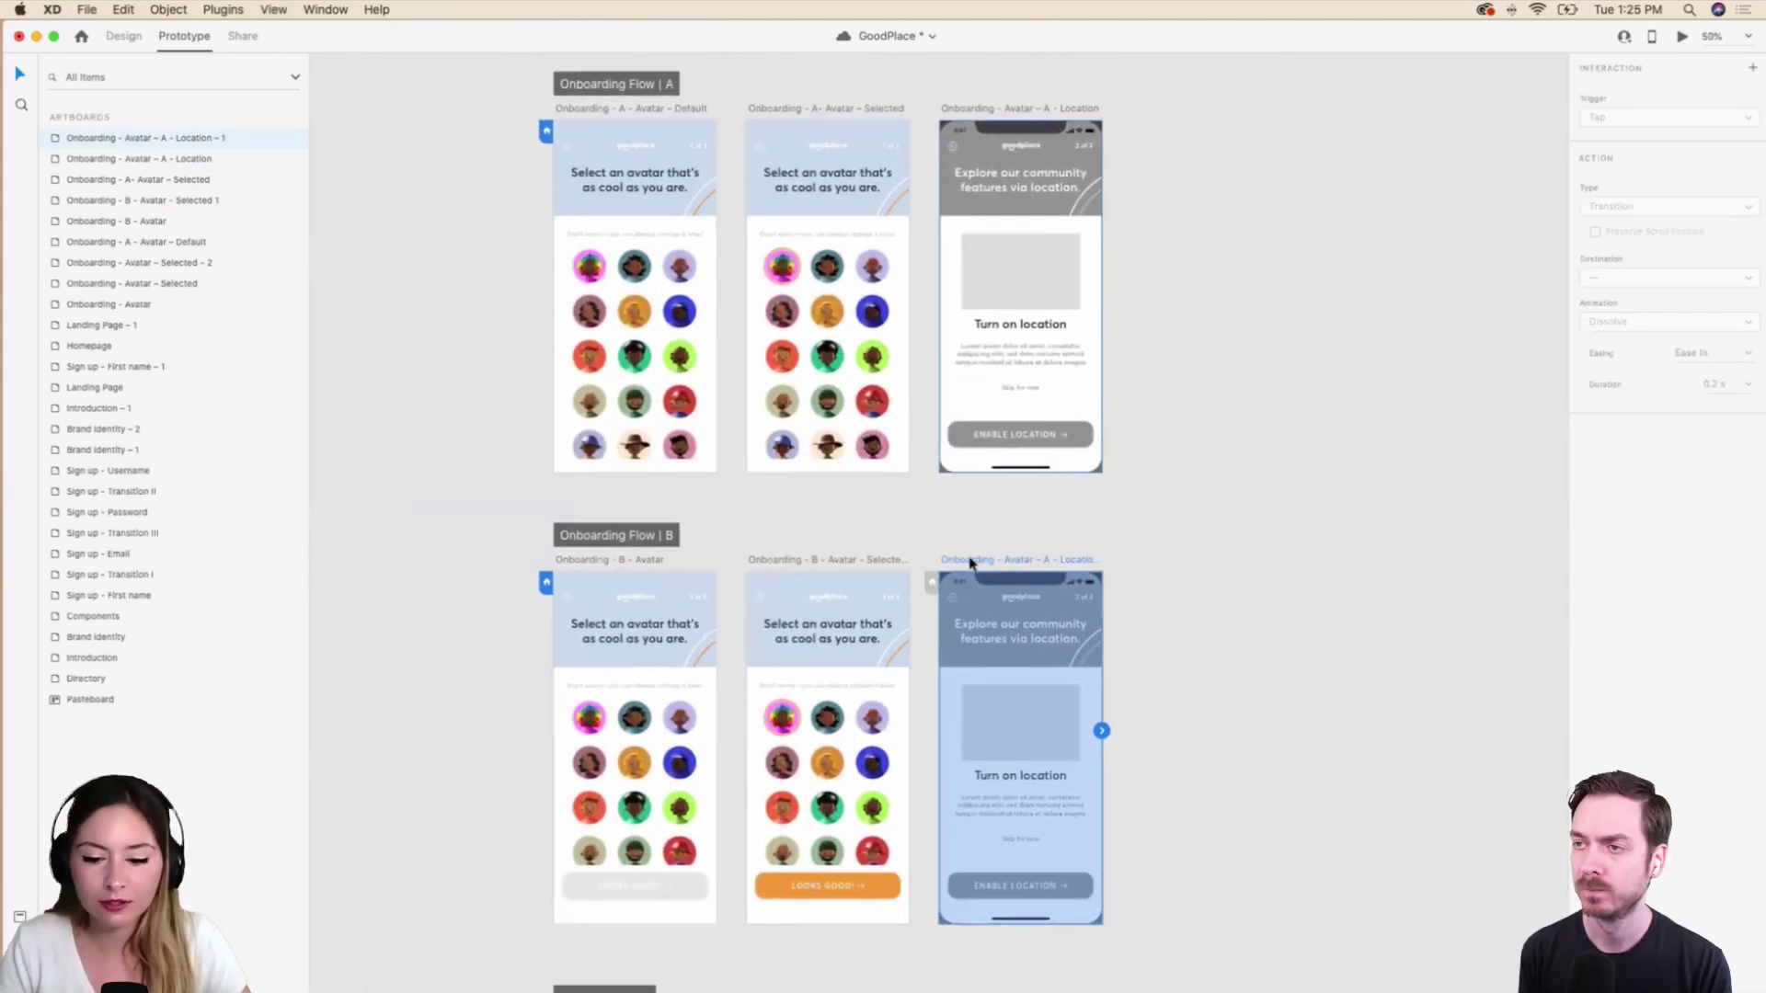
click(883, 888)
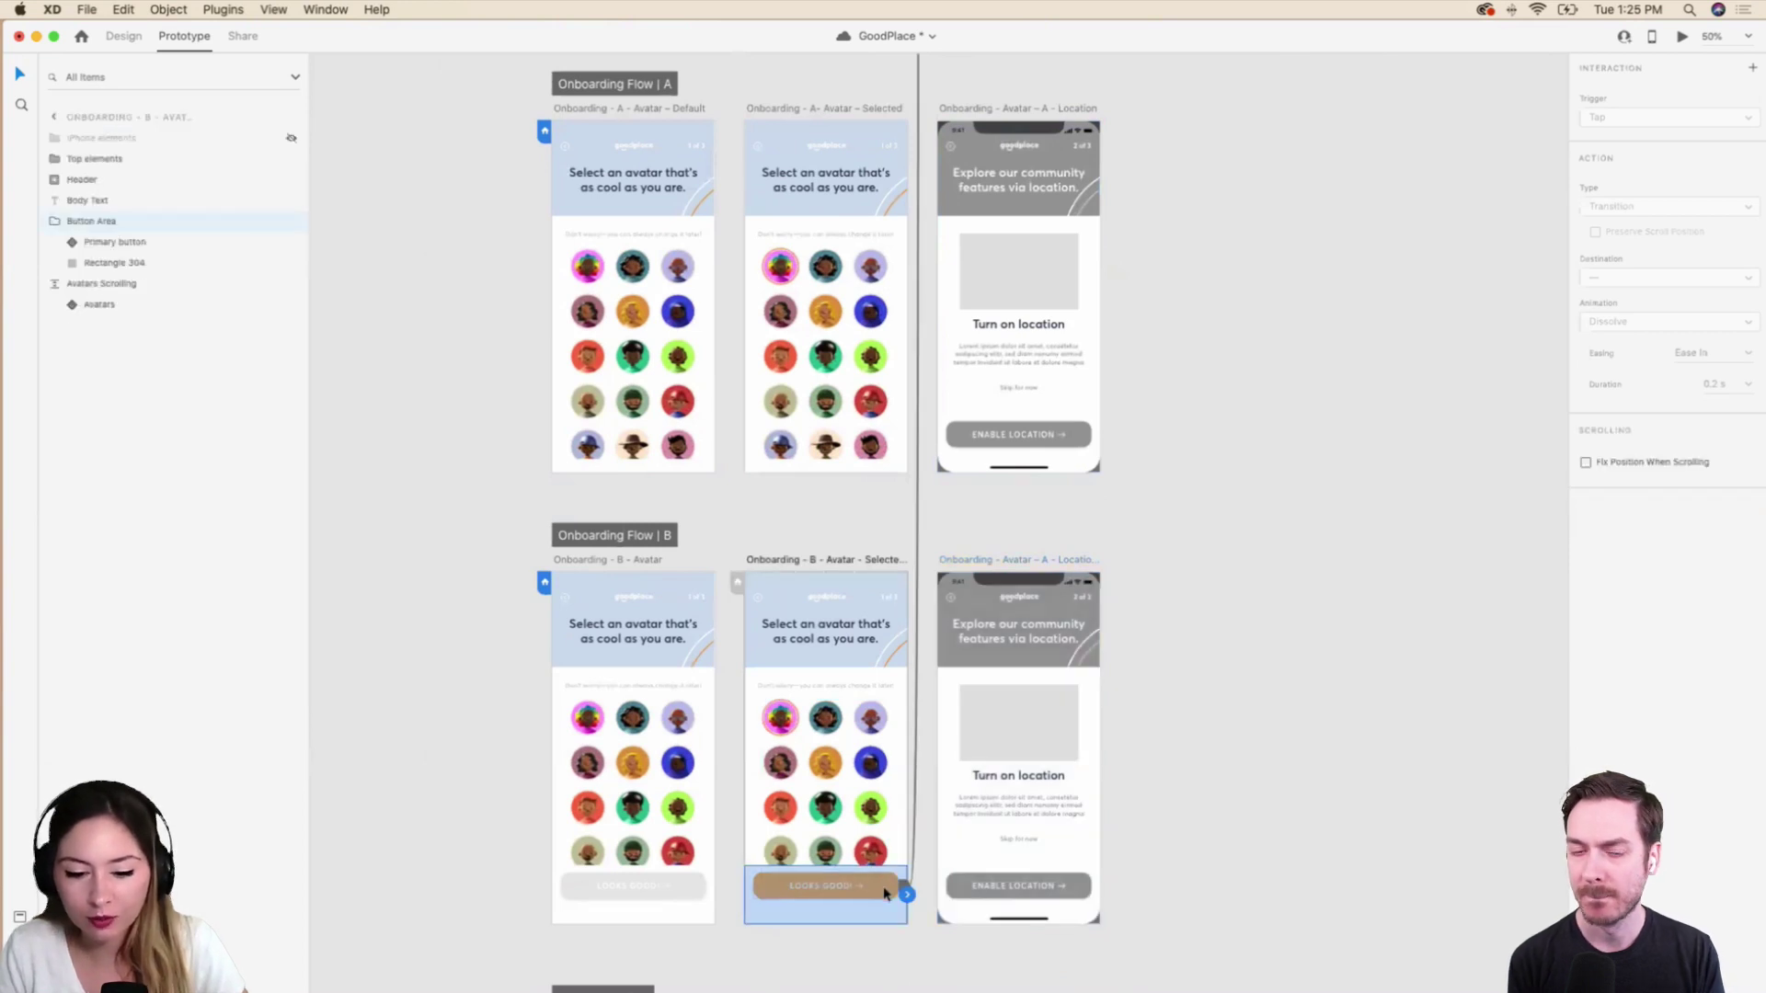
double_click(897, 891)
drag(896, 888, 975, 819)
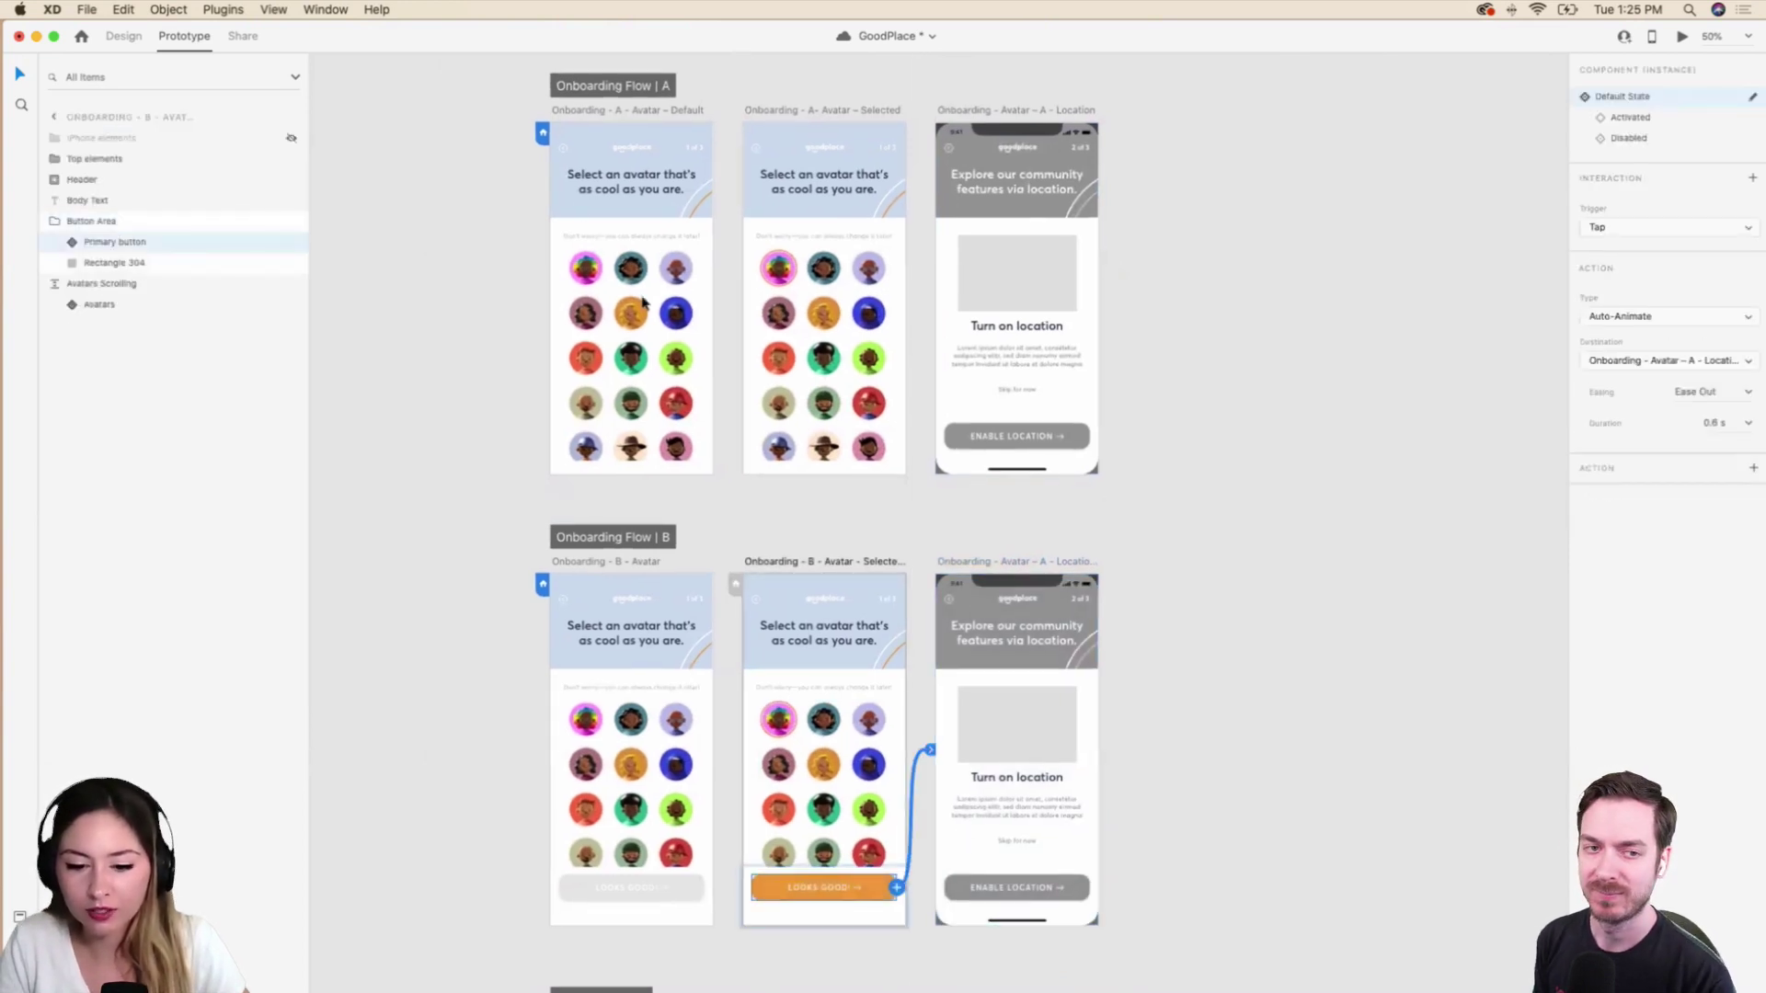
Examine the prototype connections on the avatar artboards in Onboarding Flow A.
click(828, 276)
click(704, 276)
scroll(981, 243, up, 2)
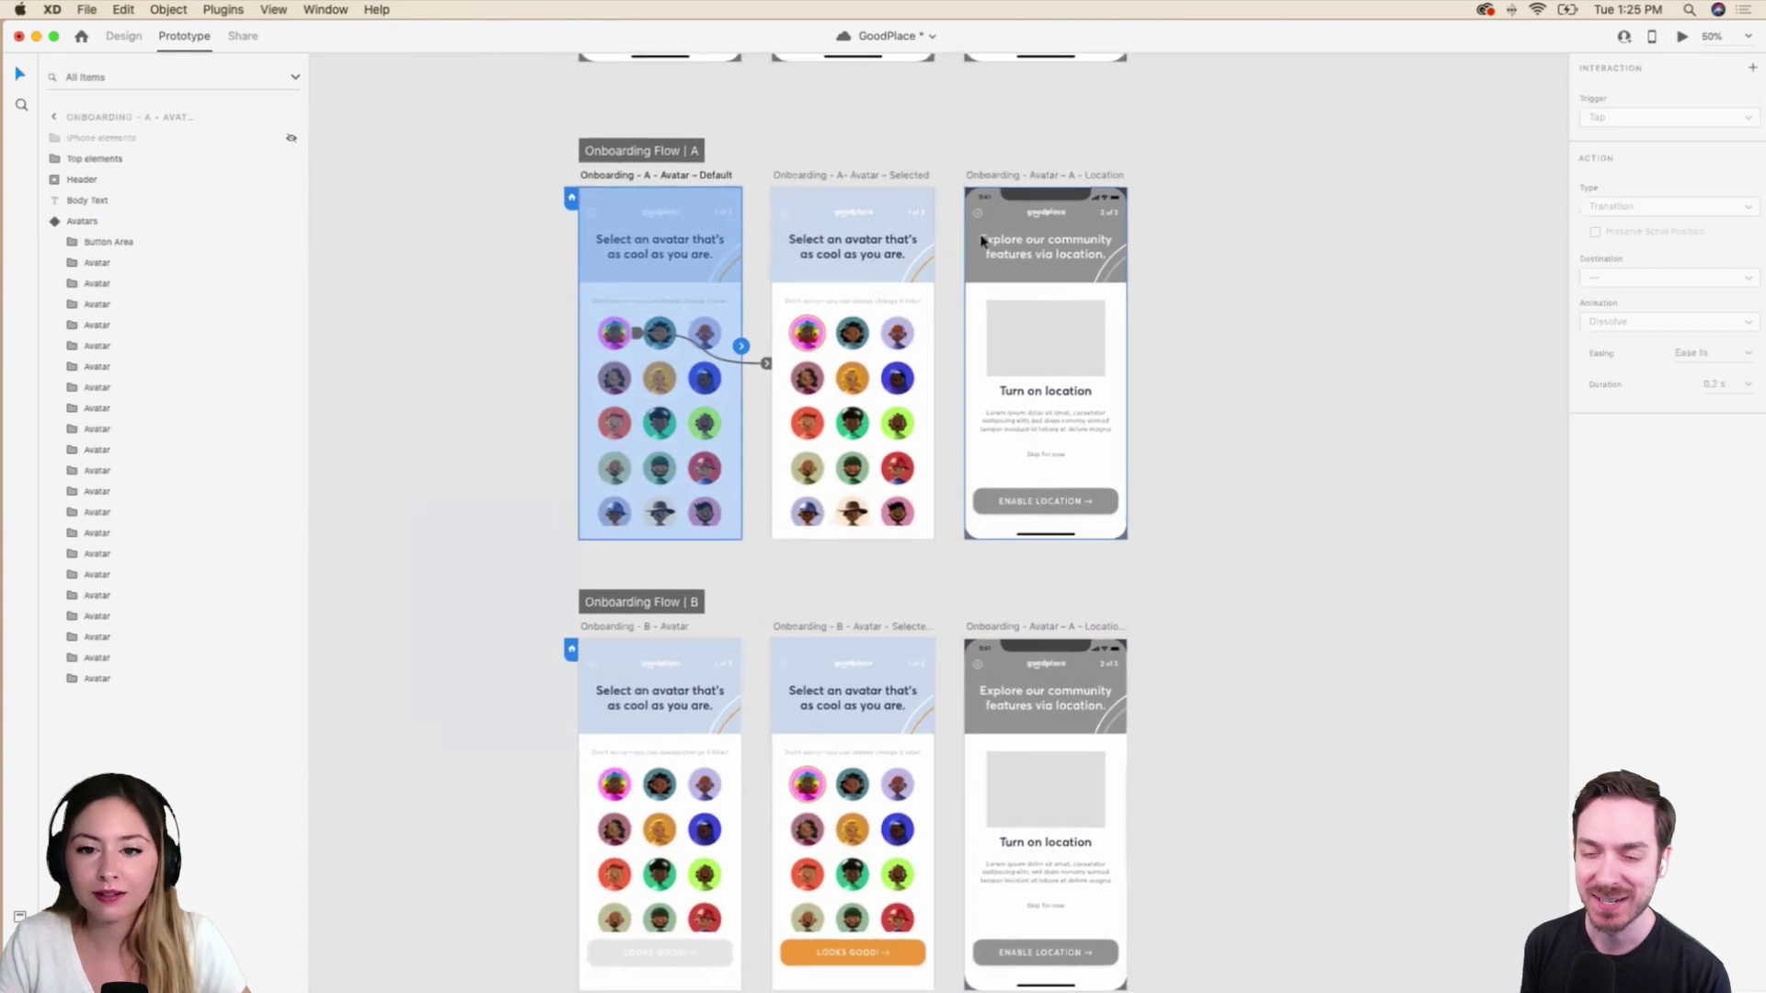
scroll(980, 243, left, 2)
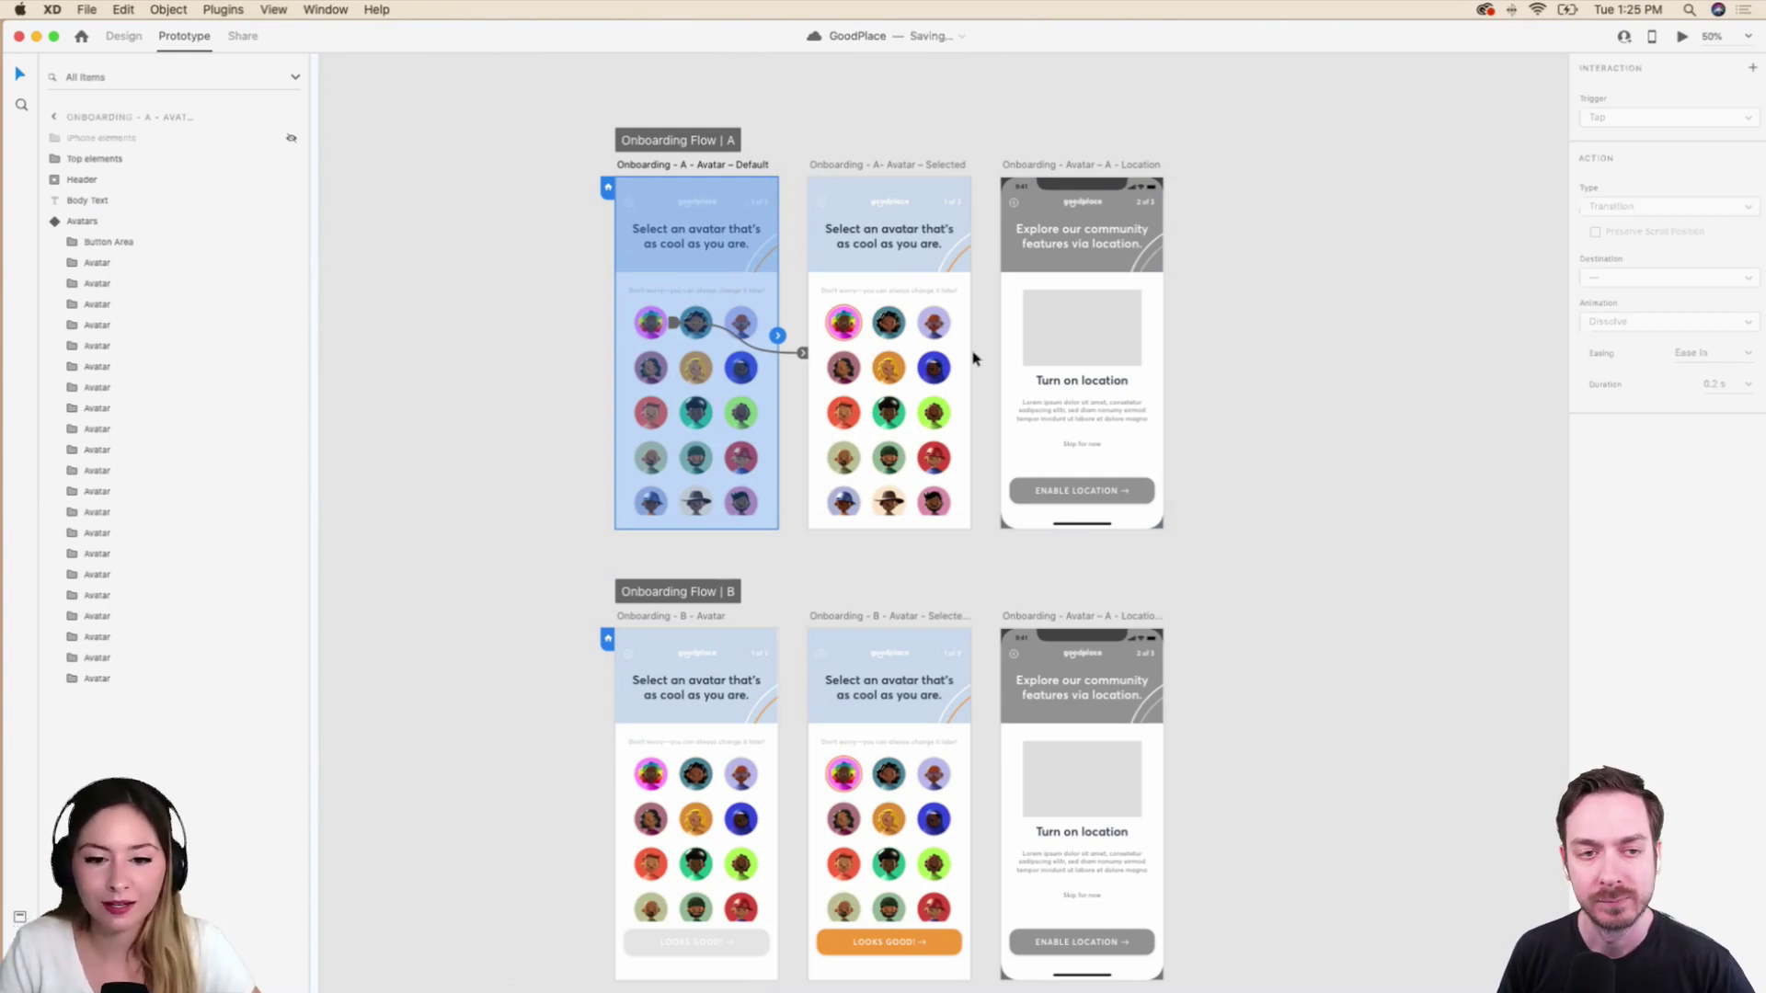
click(537, 368)
scroll(537, 368, up, 2)
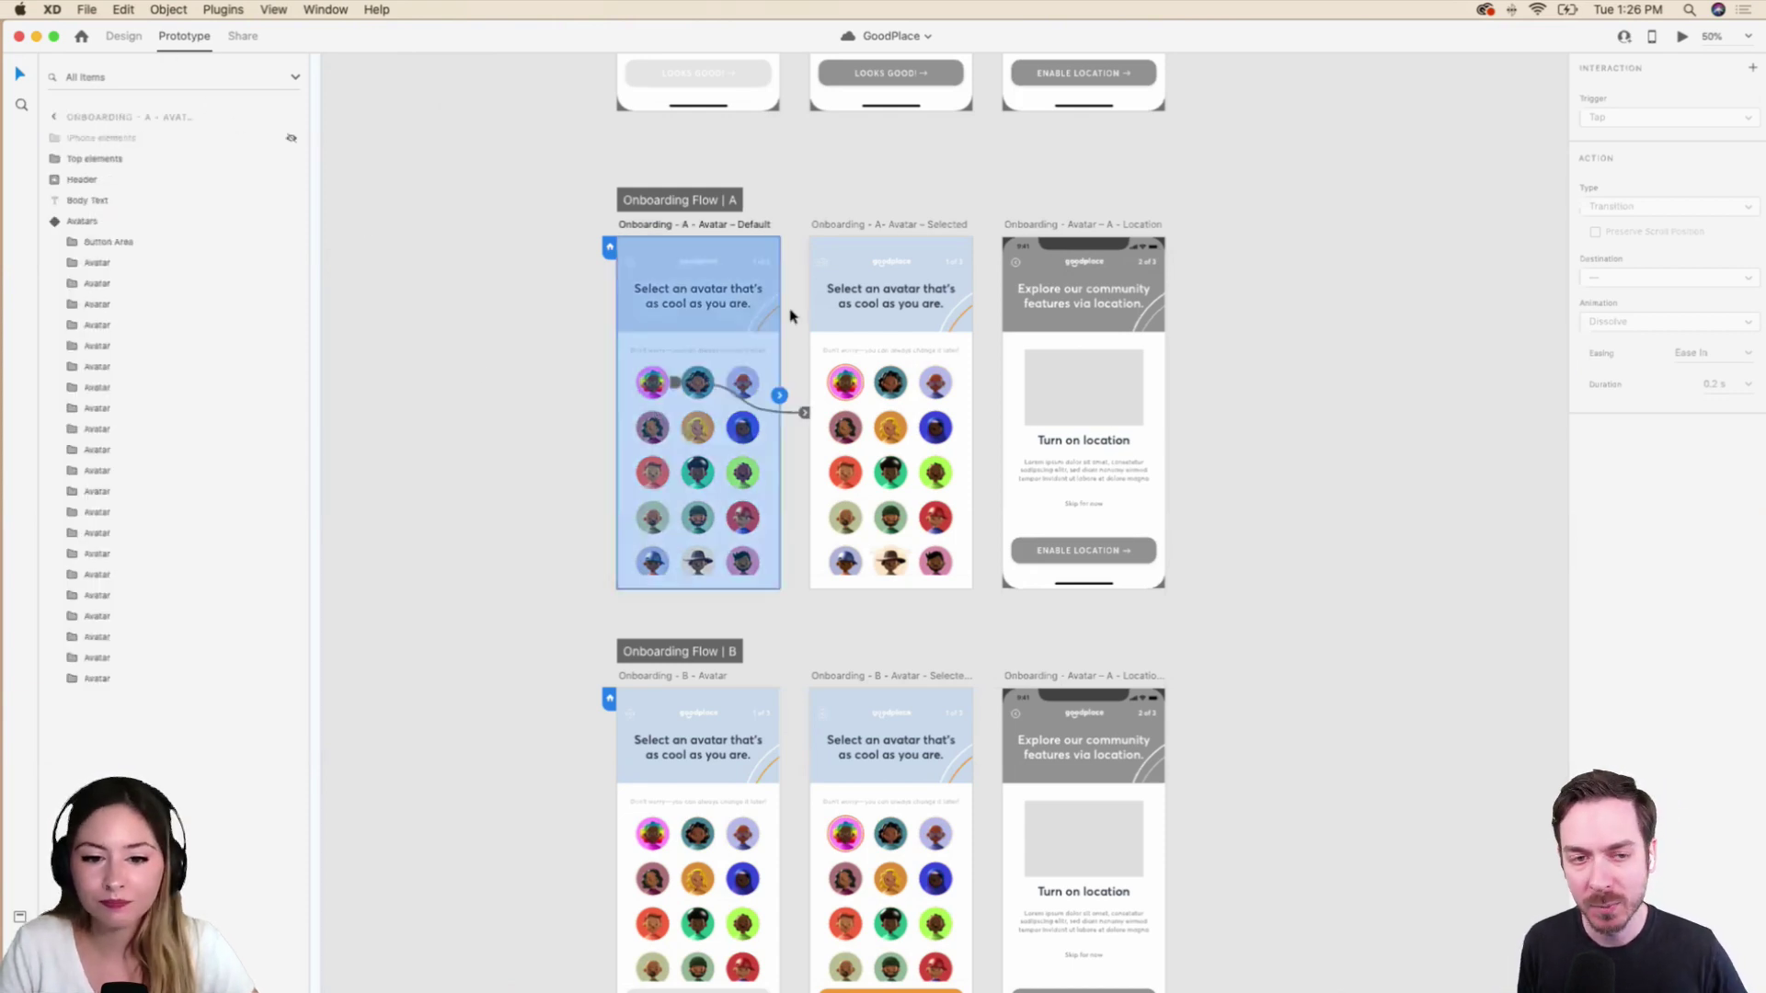
click(658, 413)
click(1270, 416)
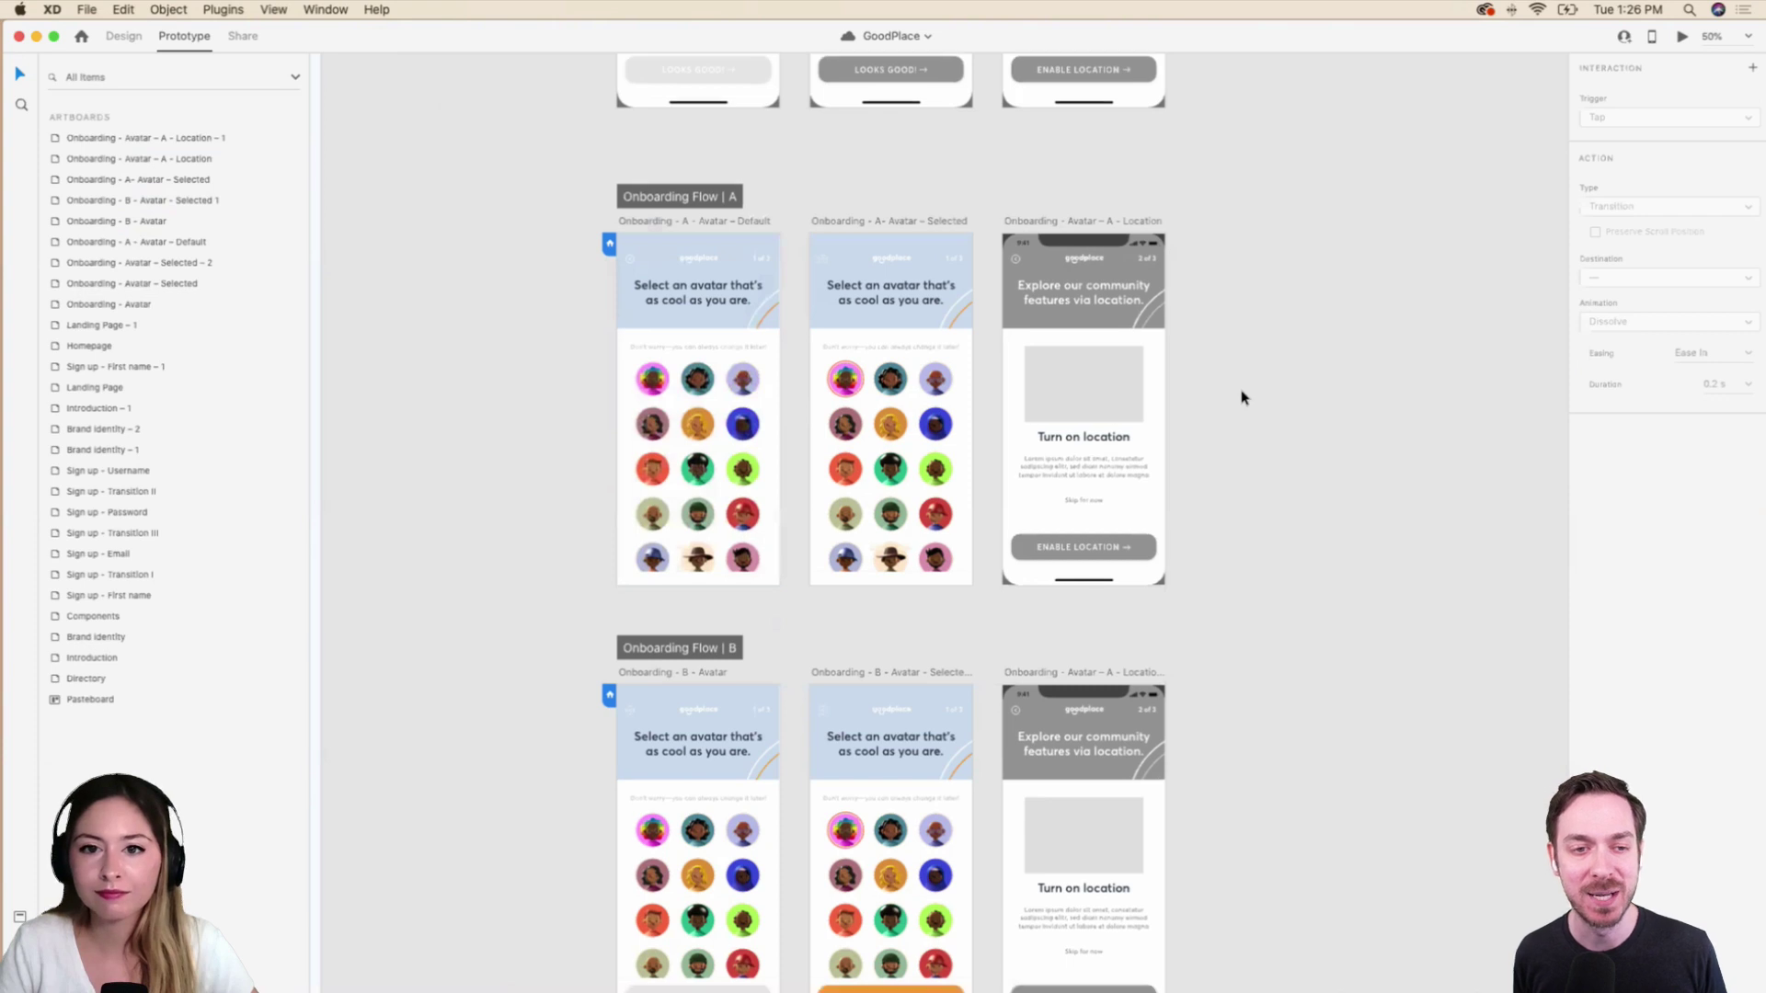
scroll(1242, 396, down, 1)
scroll(1242, 397, up, 2)
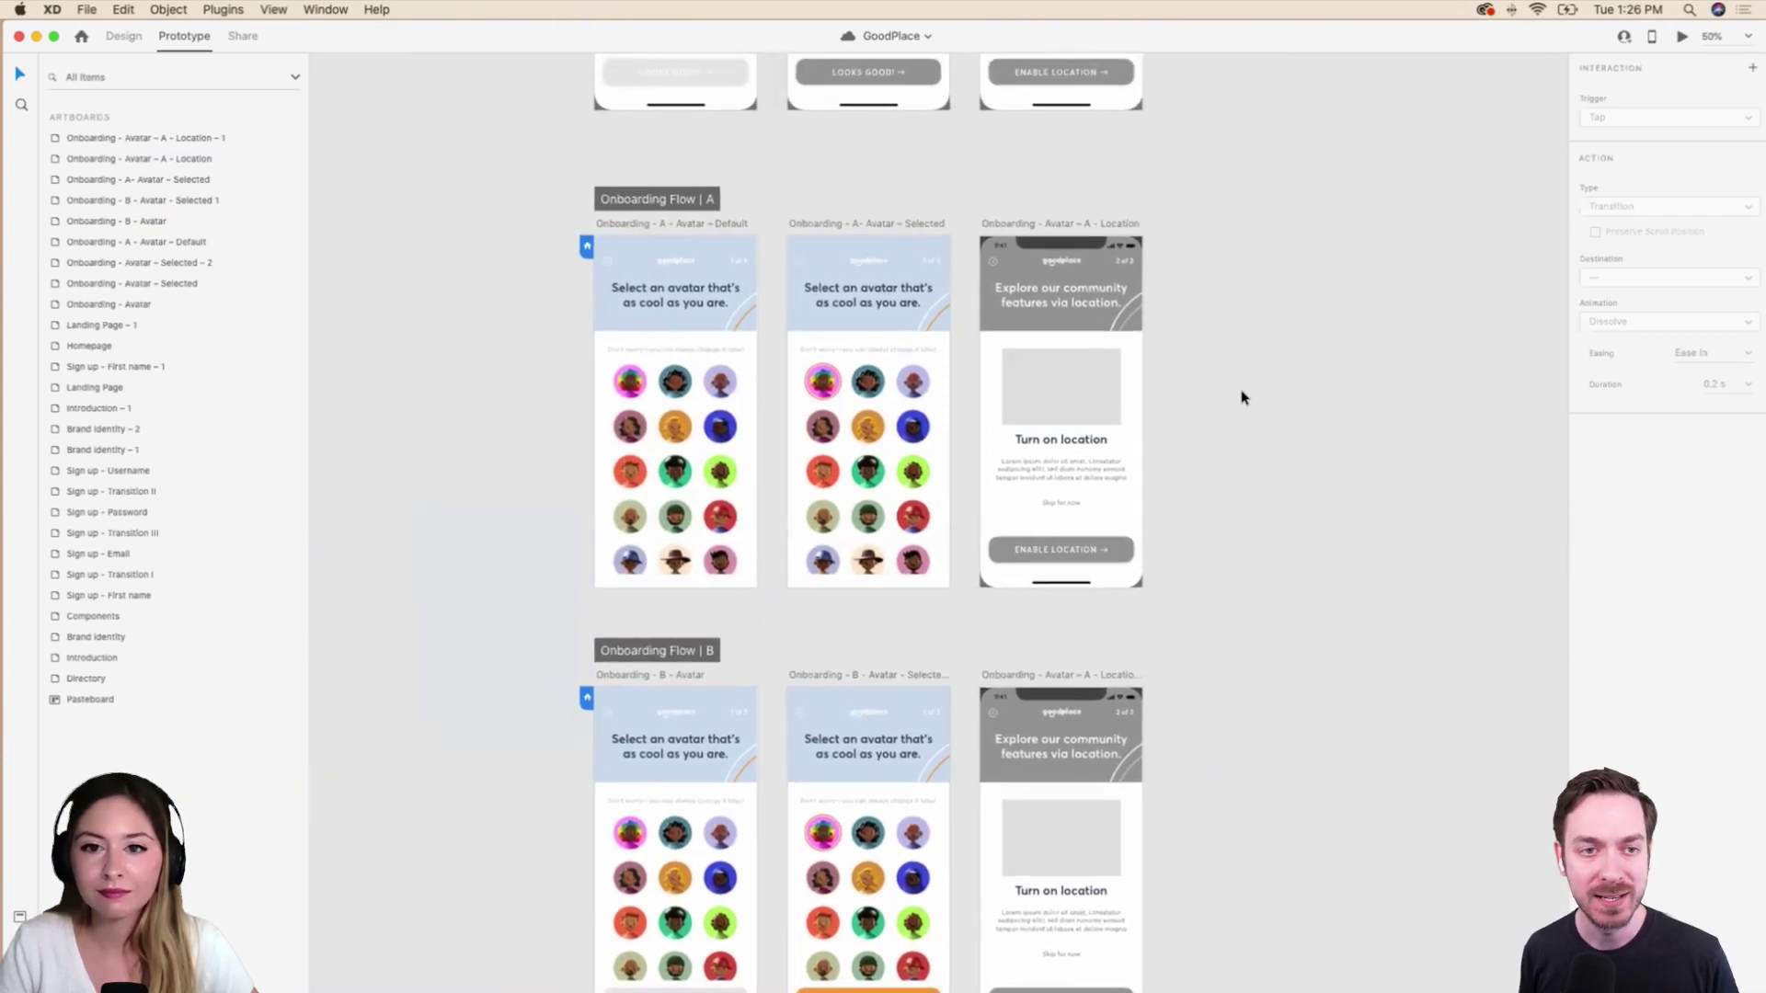
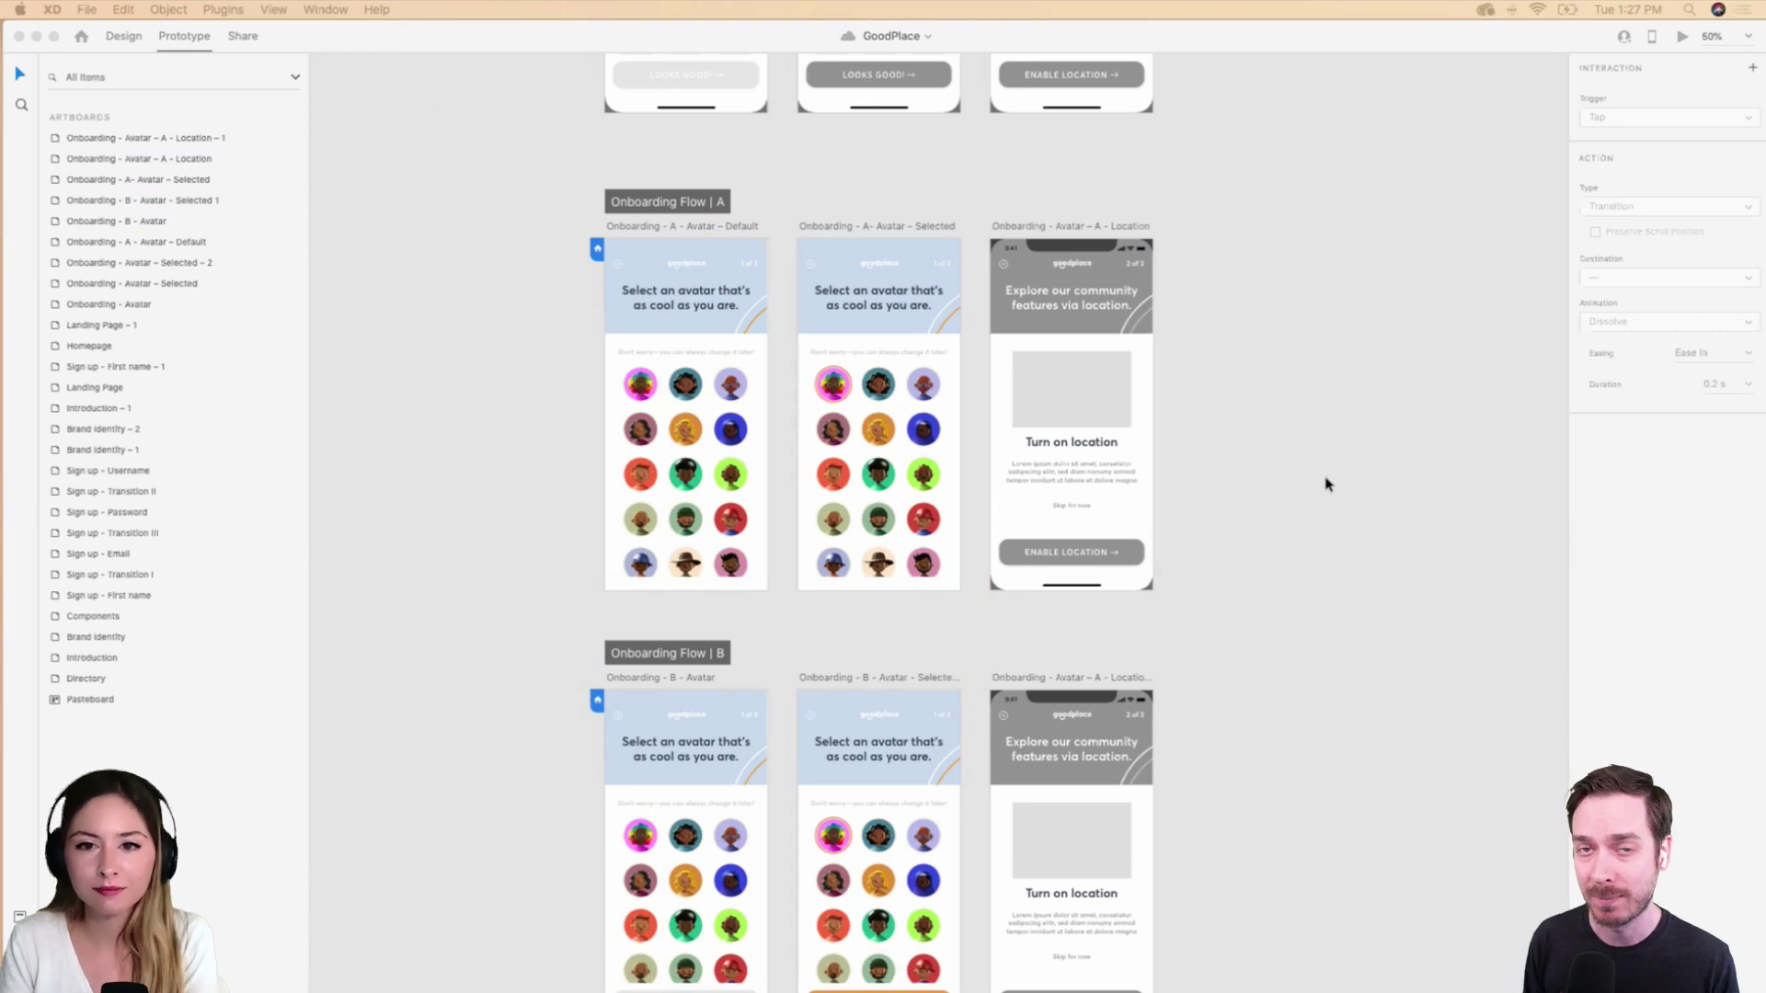
Survey the whole canvas, from the design system boards to the landing page, onboarding and homepage flows.
click(1326, 484)
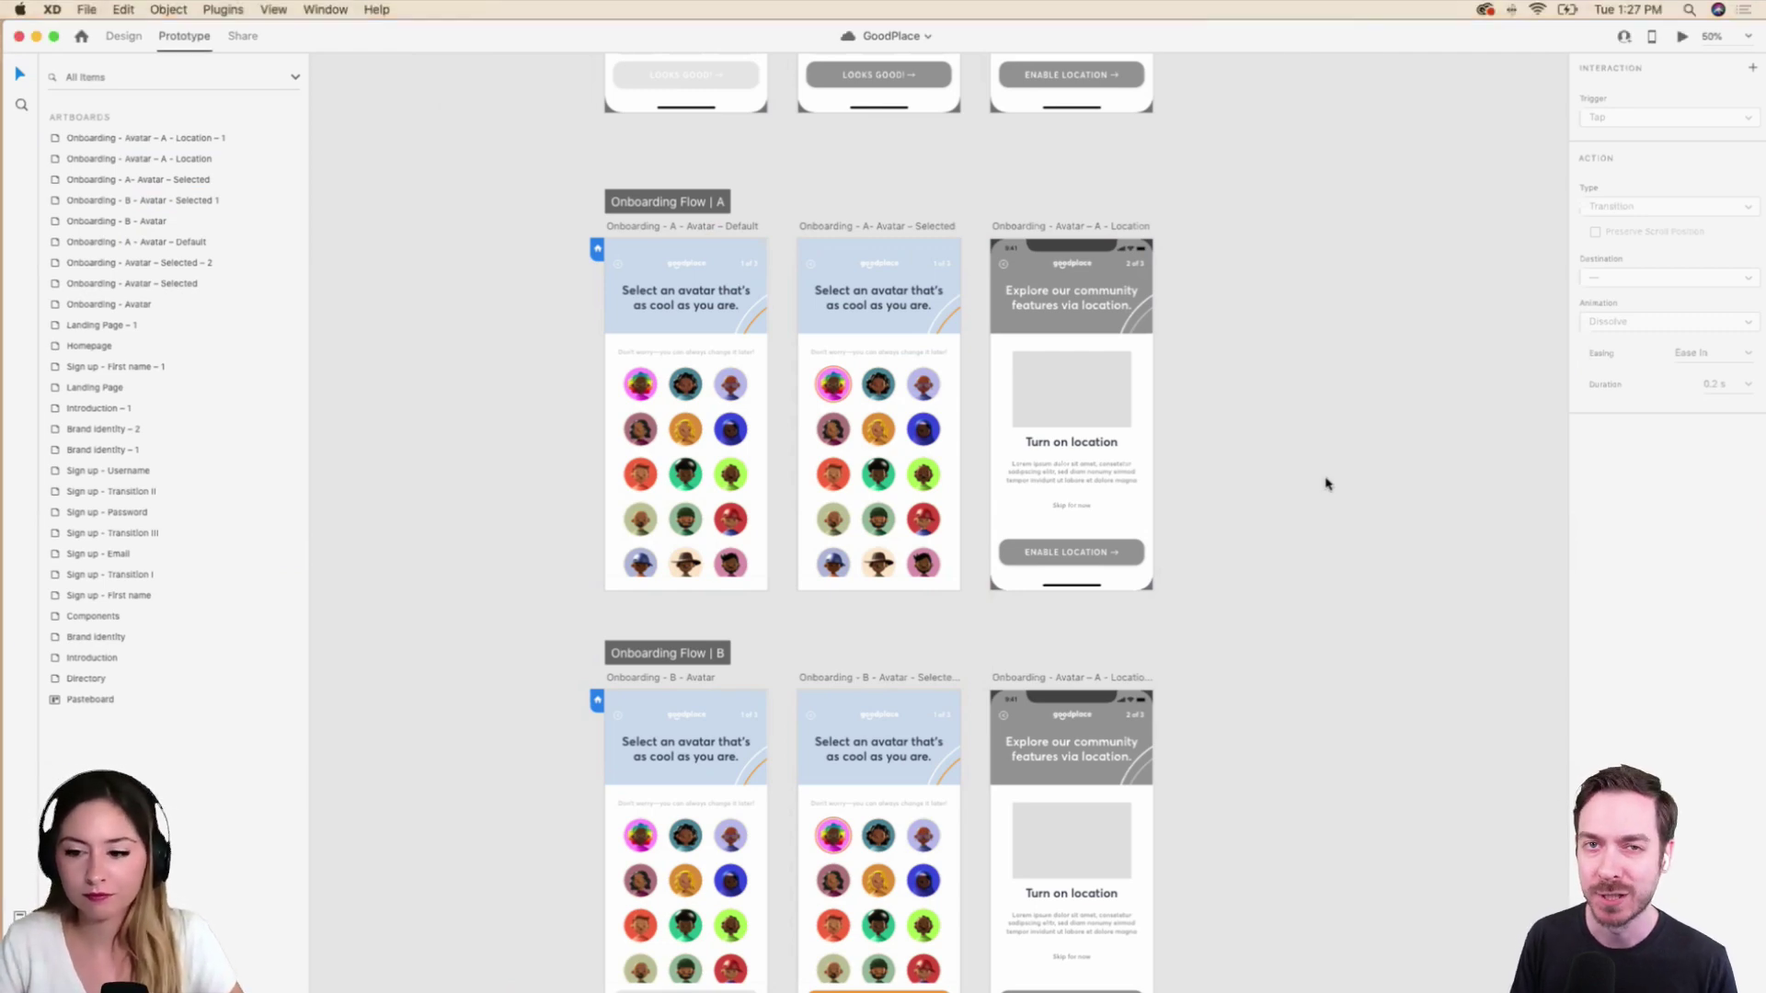
key(super+0)
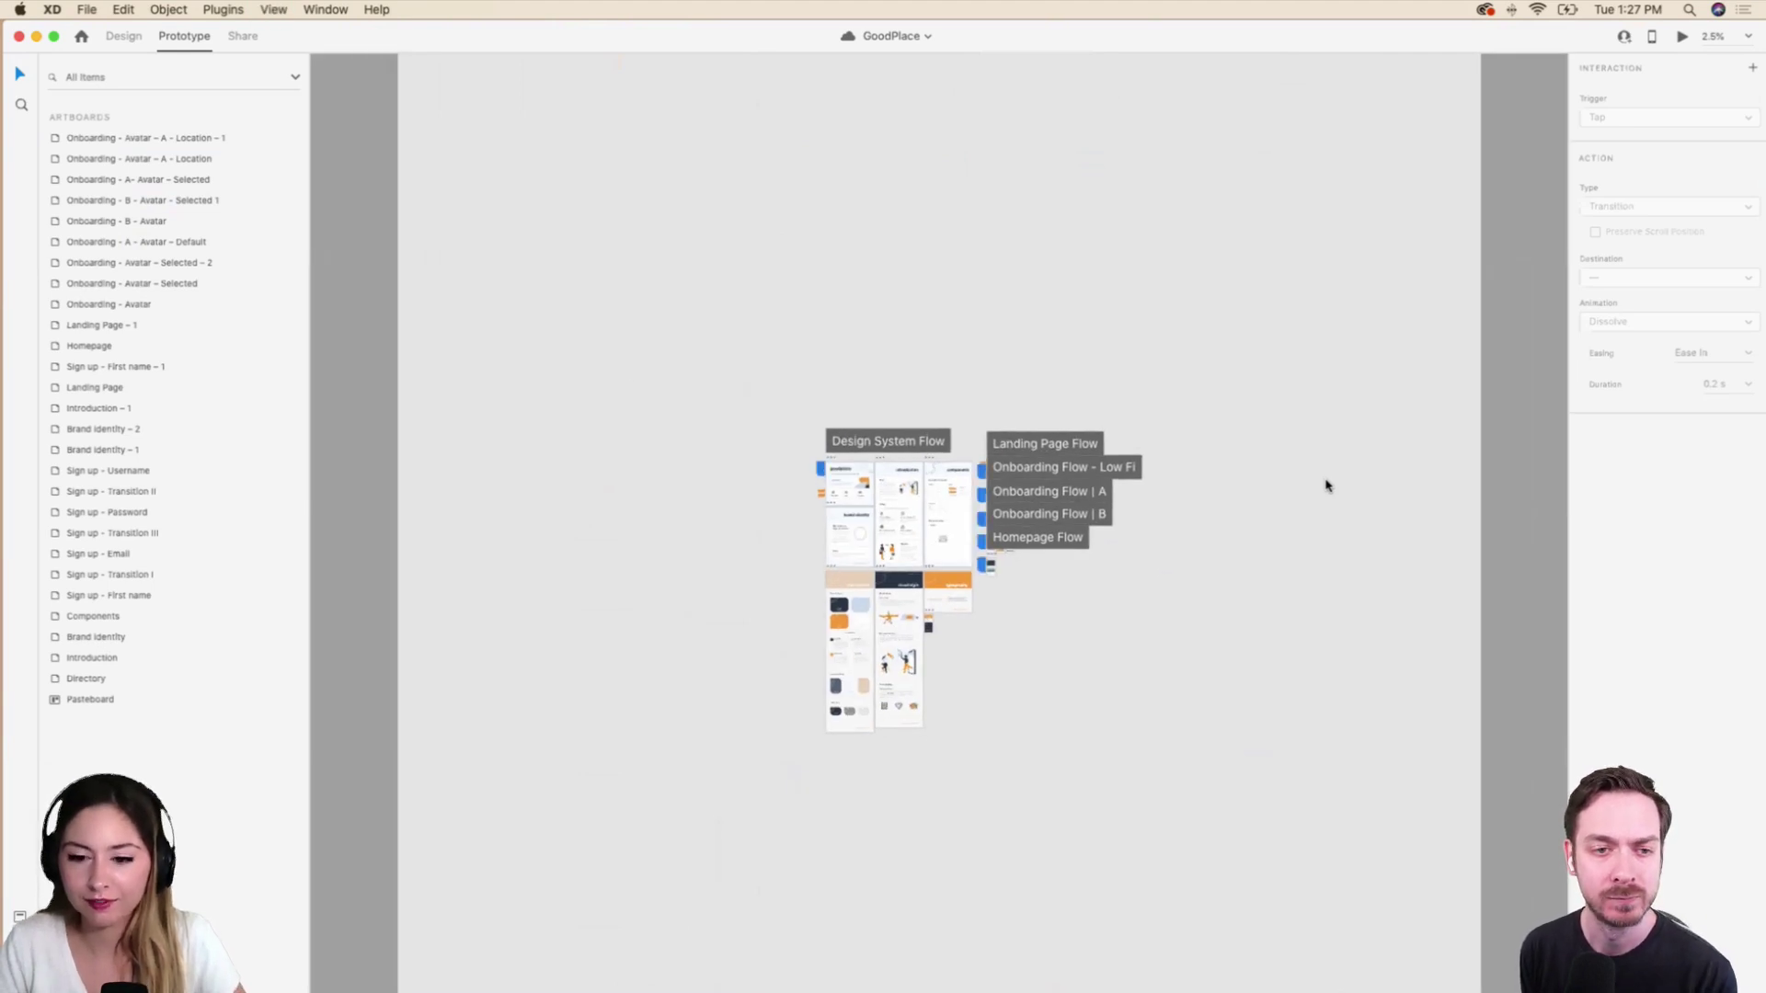
scroll(1325, 485, up, 2)
scroll(1368, 540, down, 2)
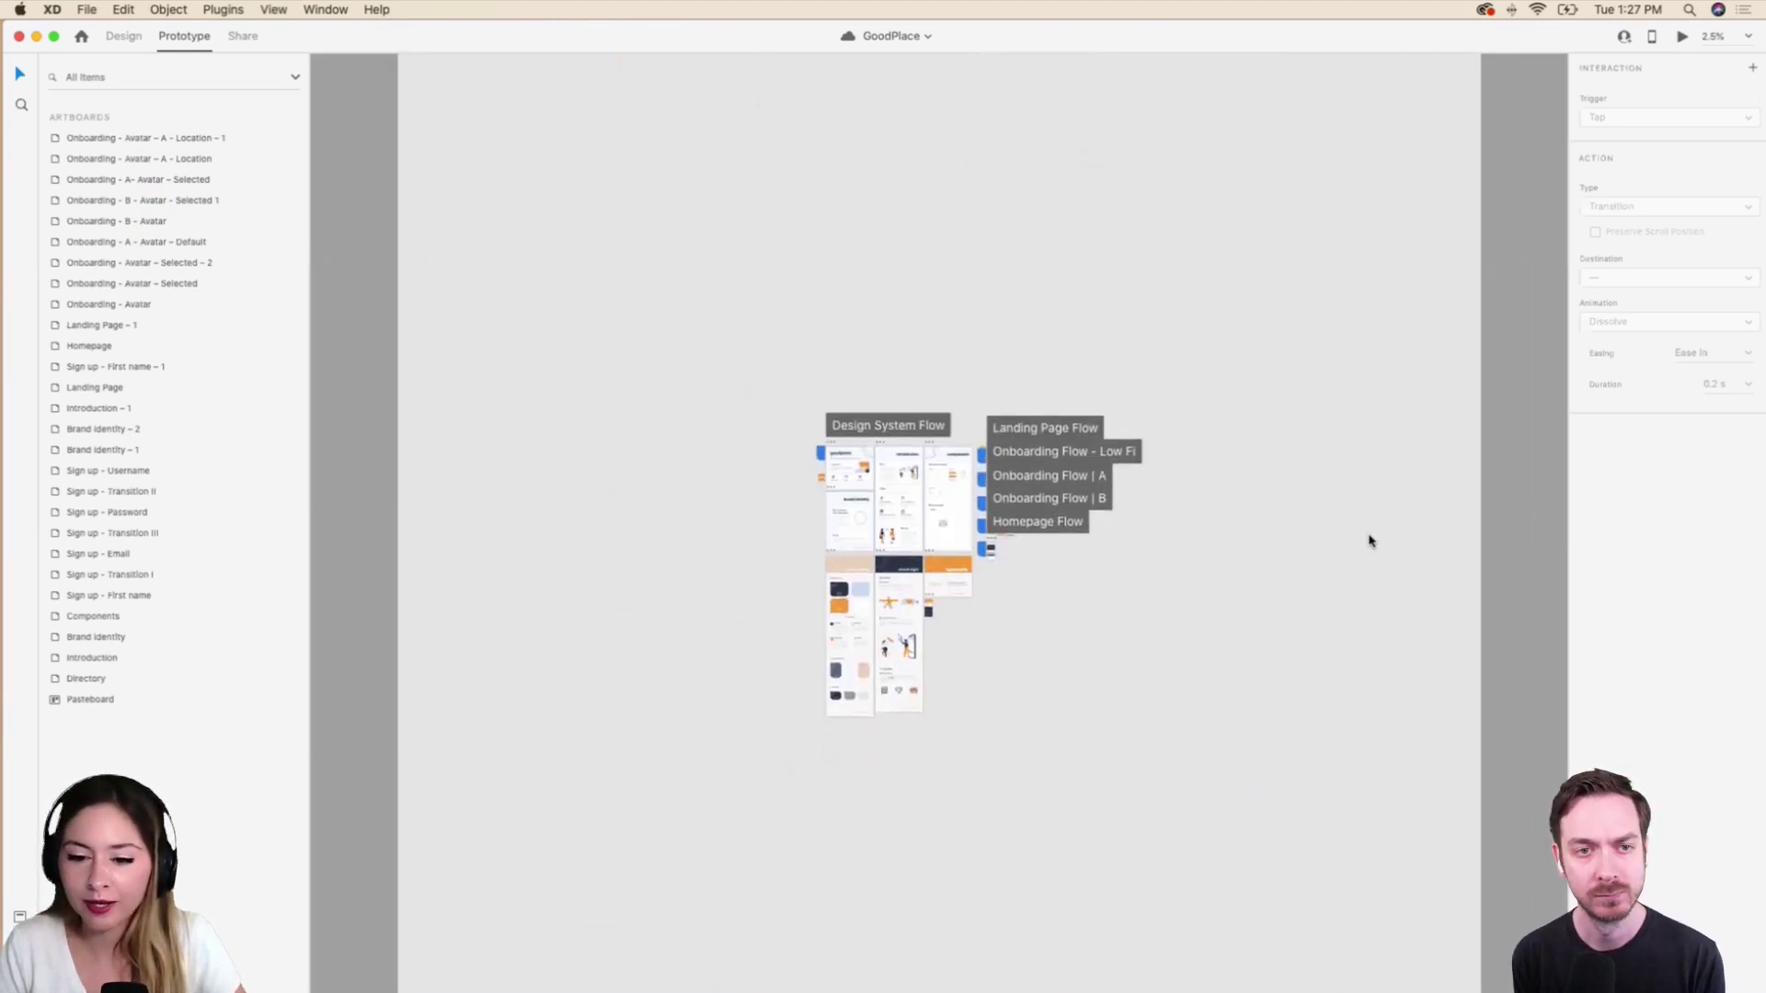
scroll(1368, 541, up, 2)
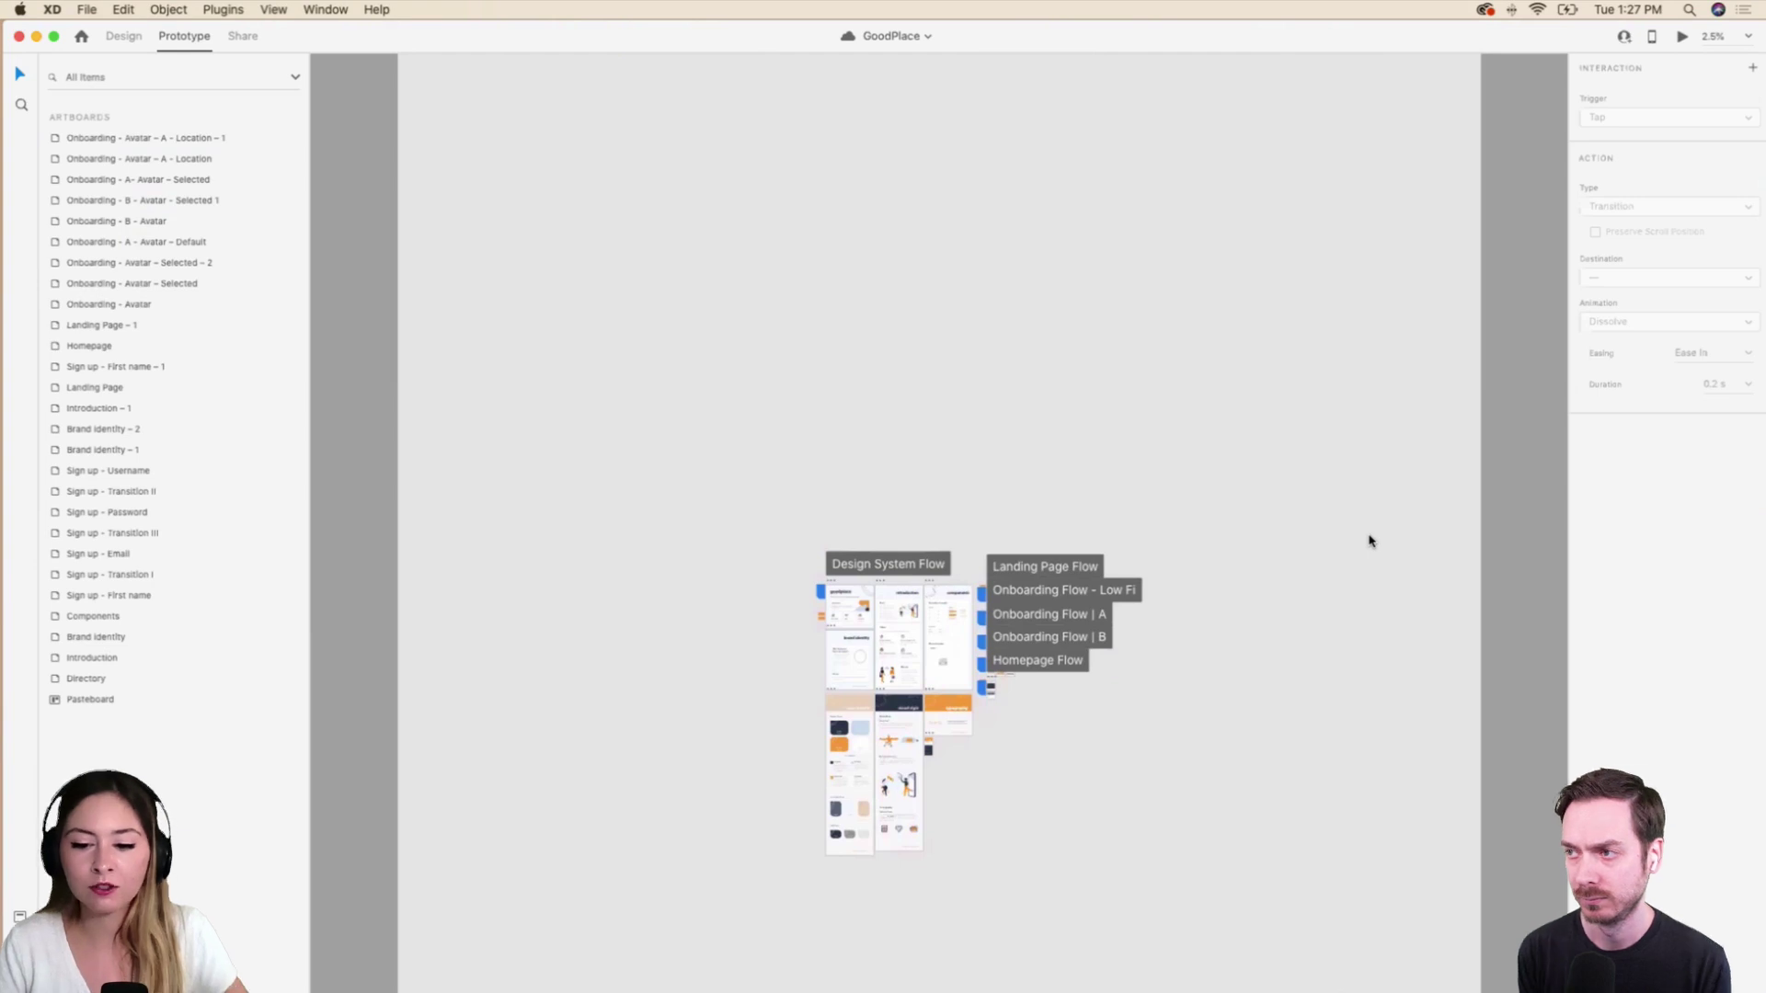
scroll(1342, 543, down, 2)
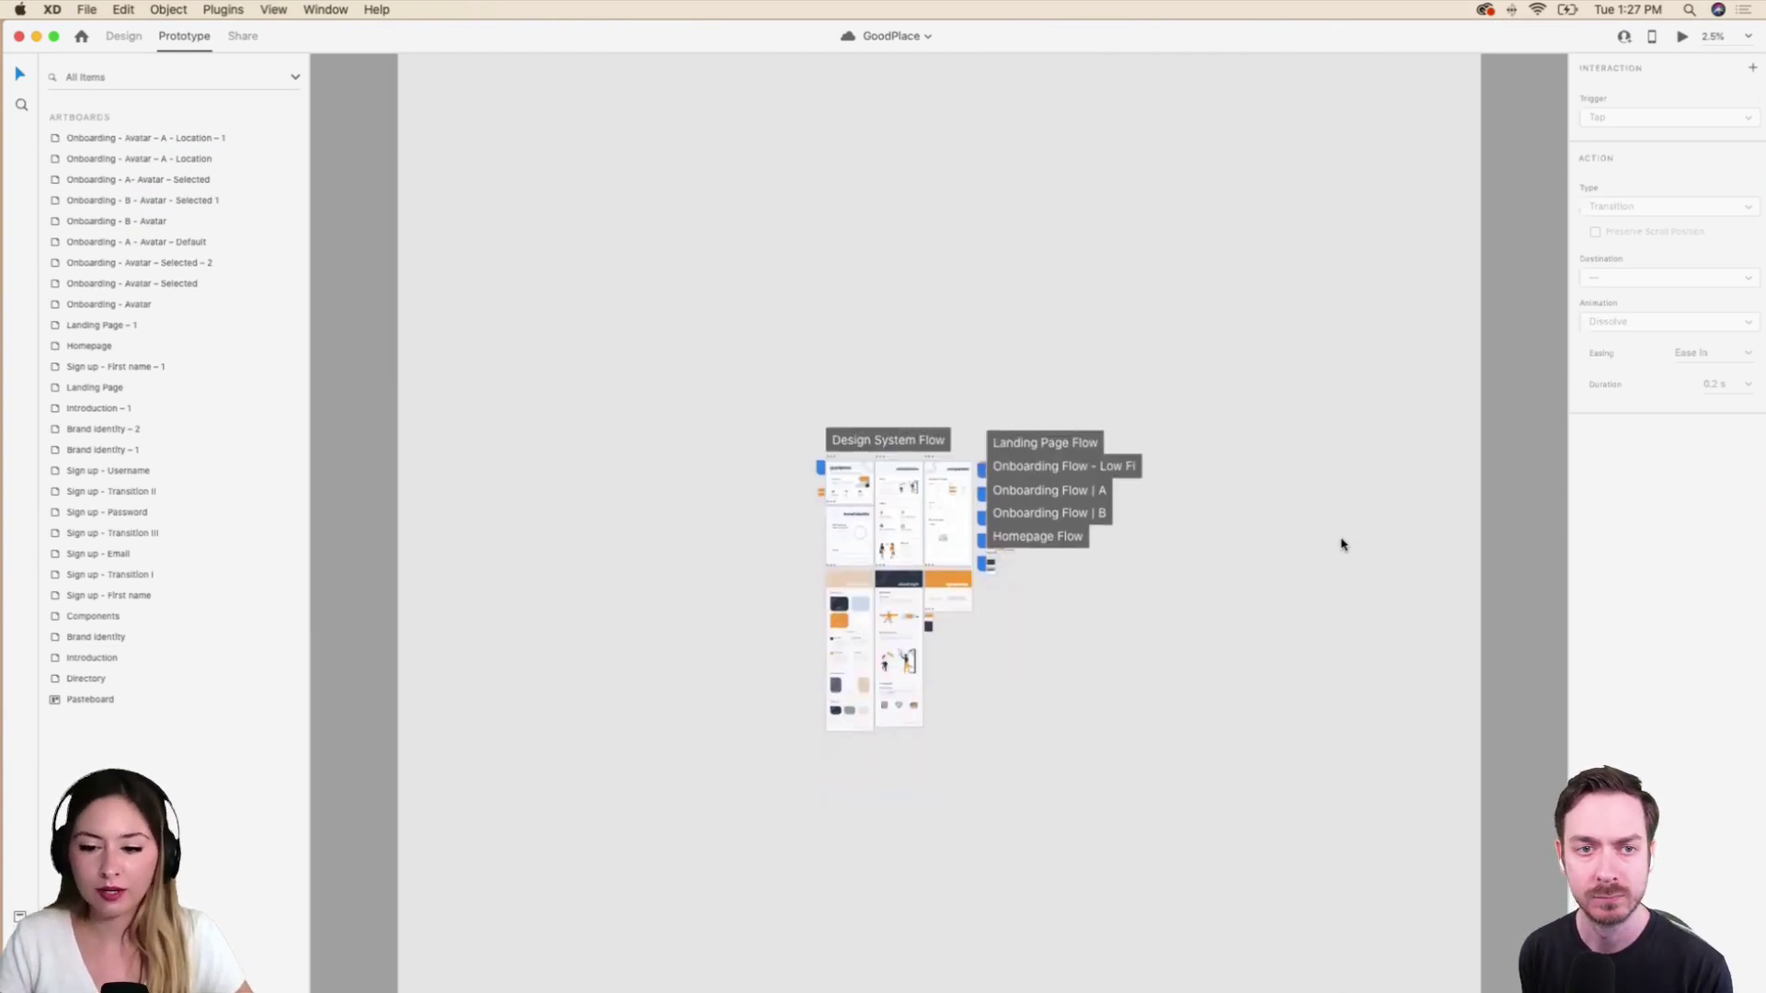
key(super+equal)
key(super+equal)
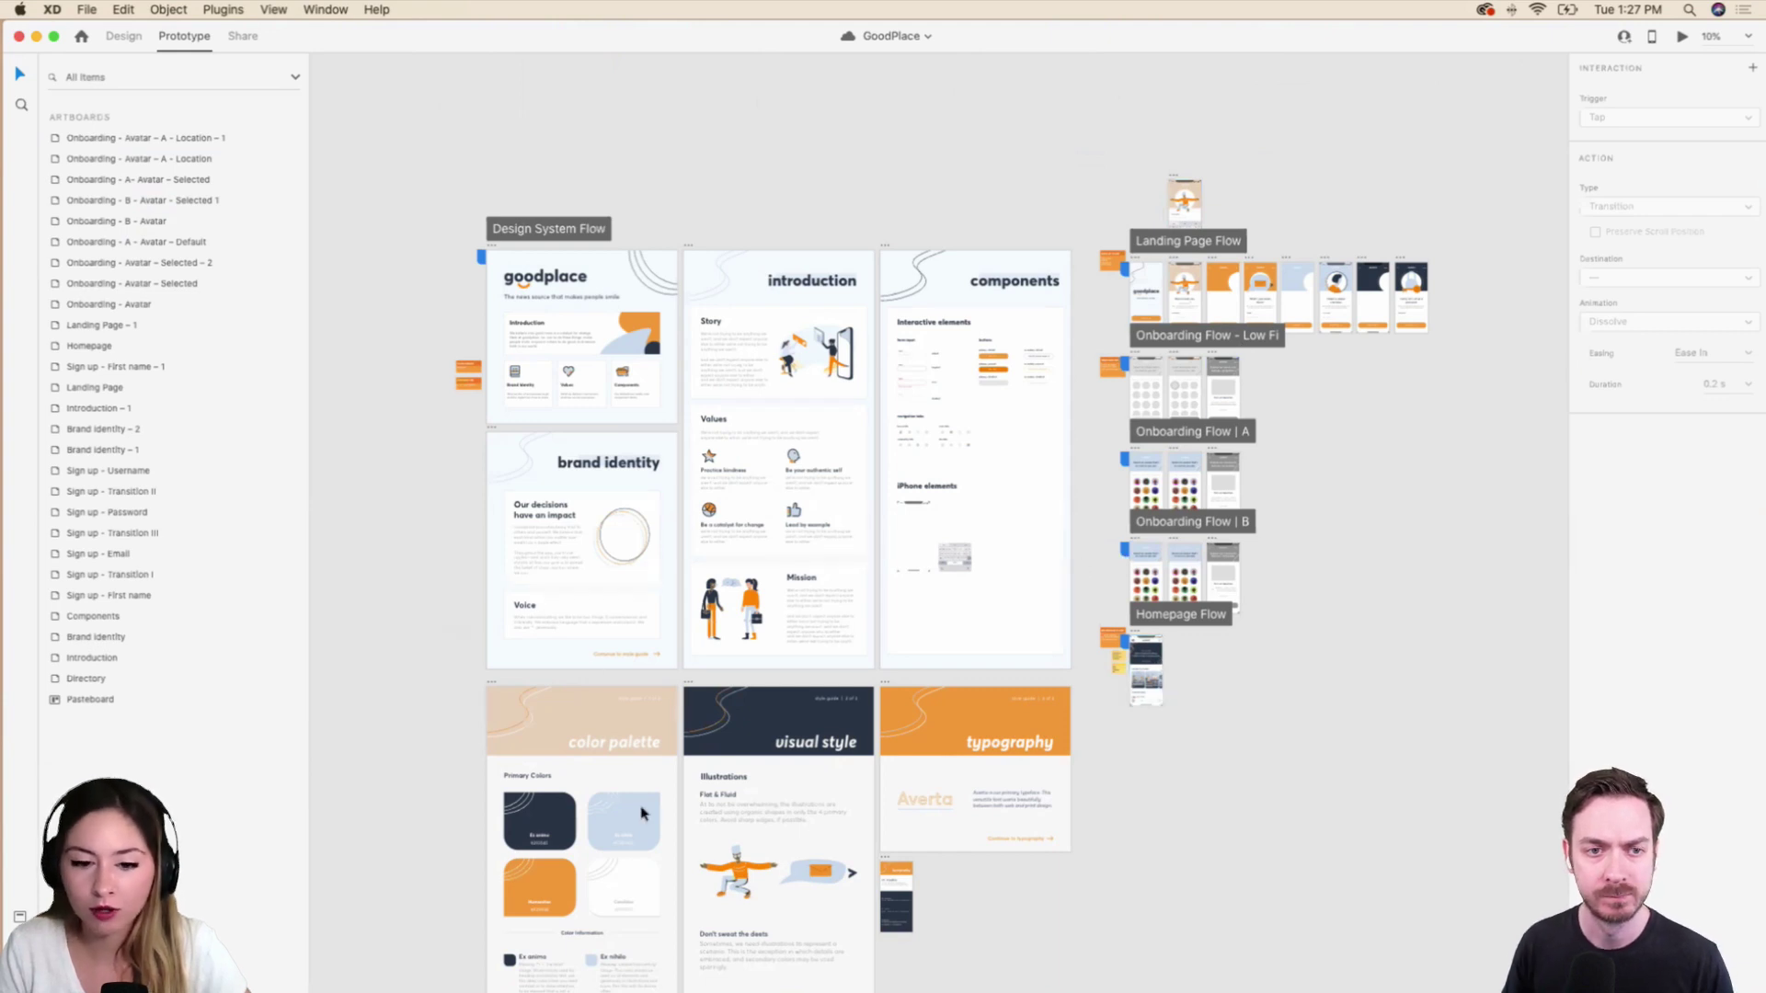
key(super+minus)
key(super+minus)
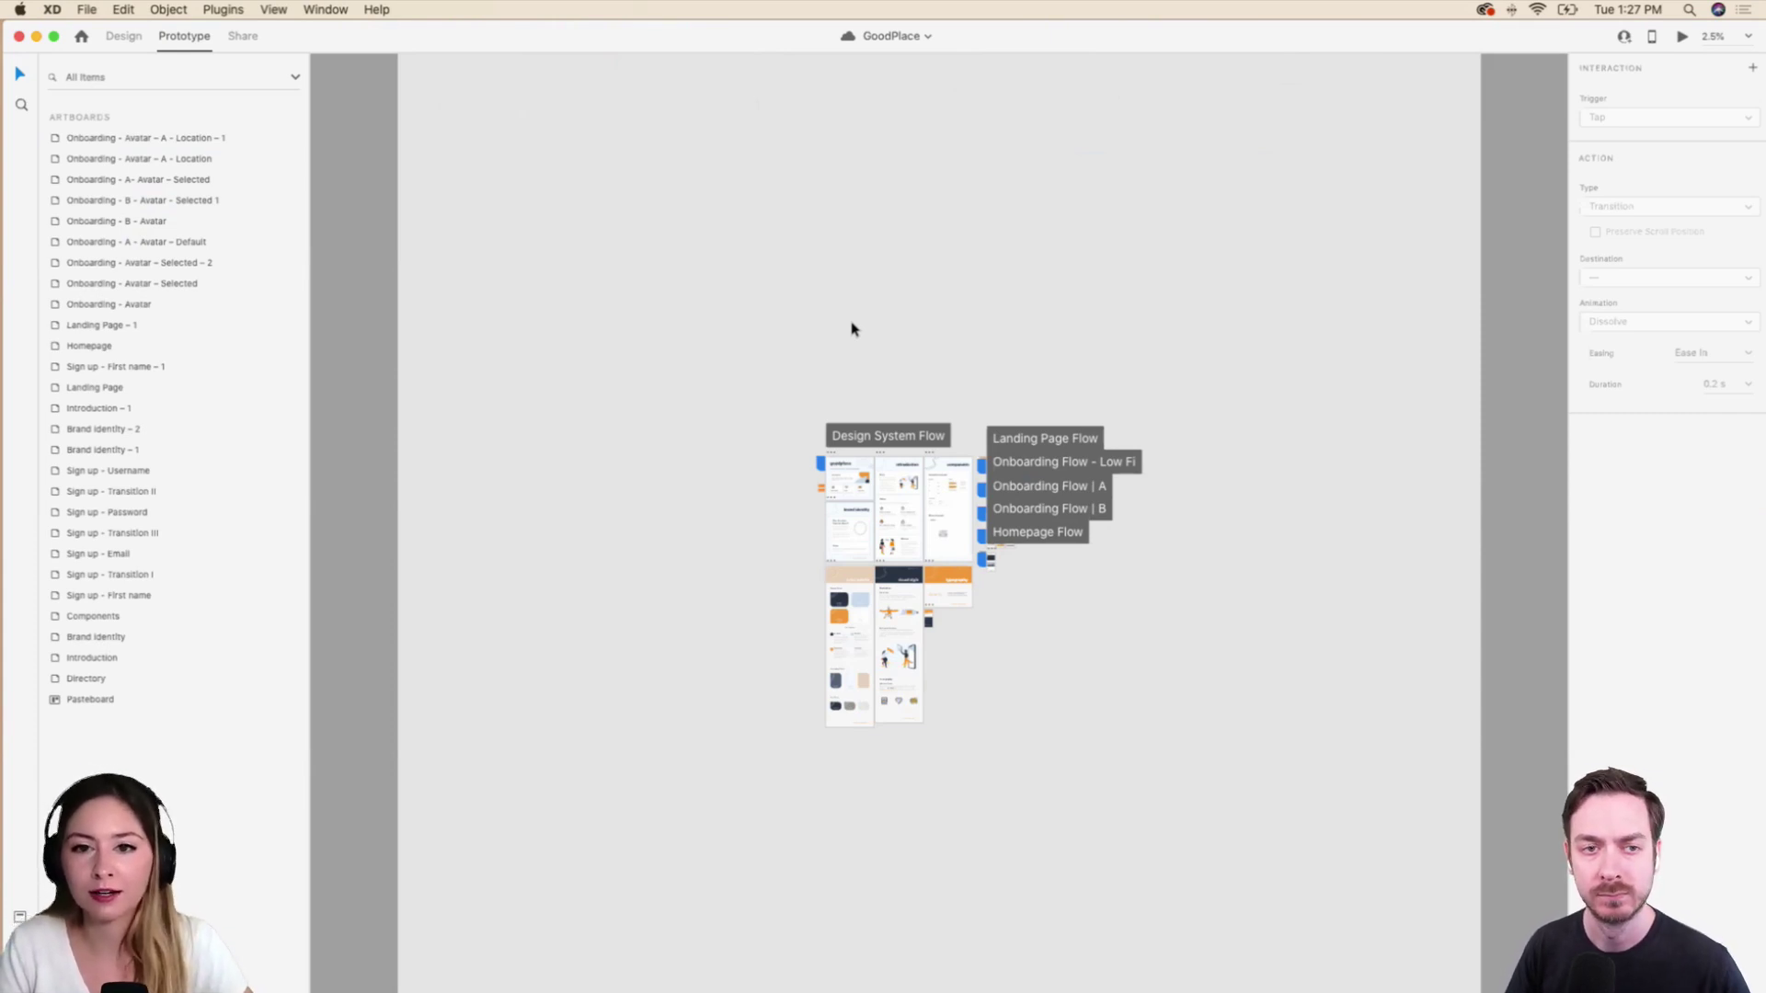
key(super+equal)
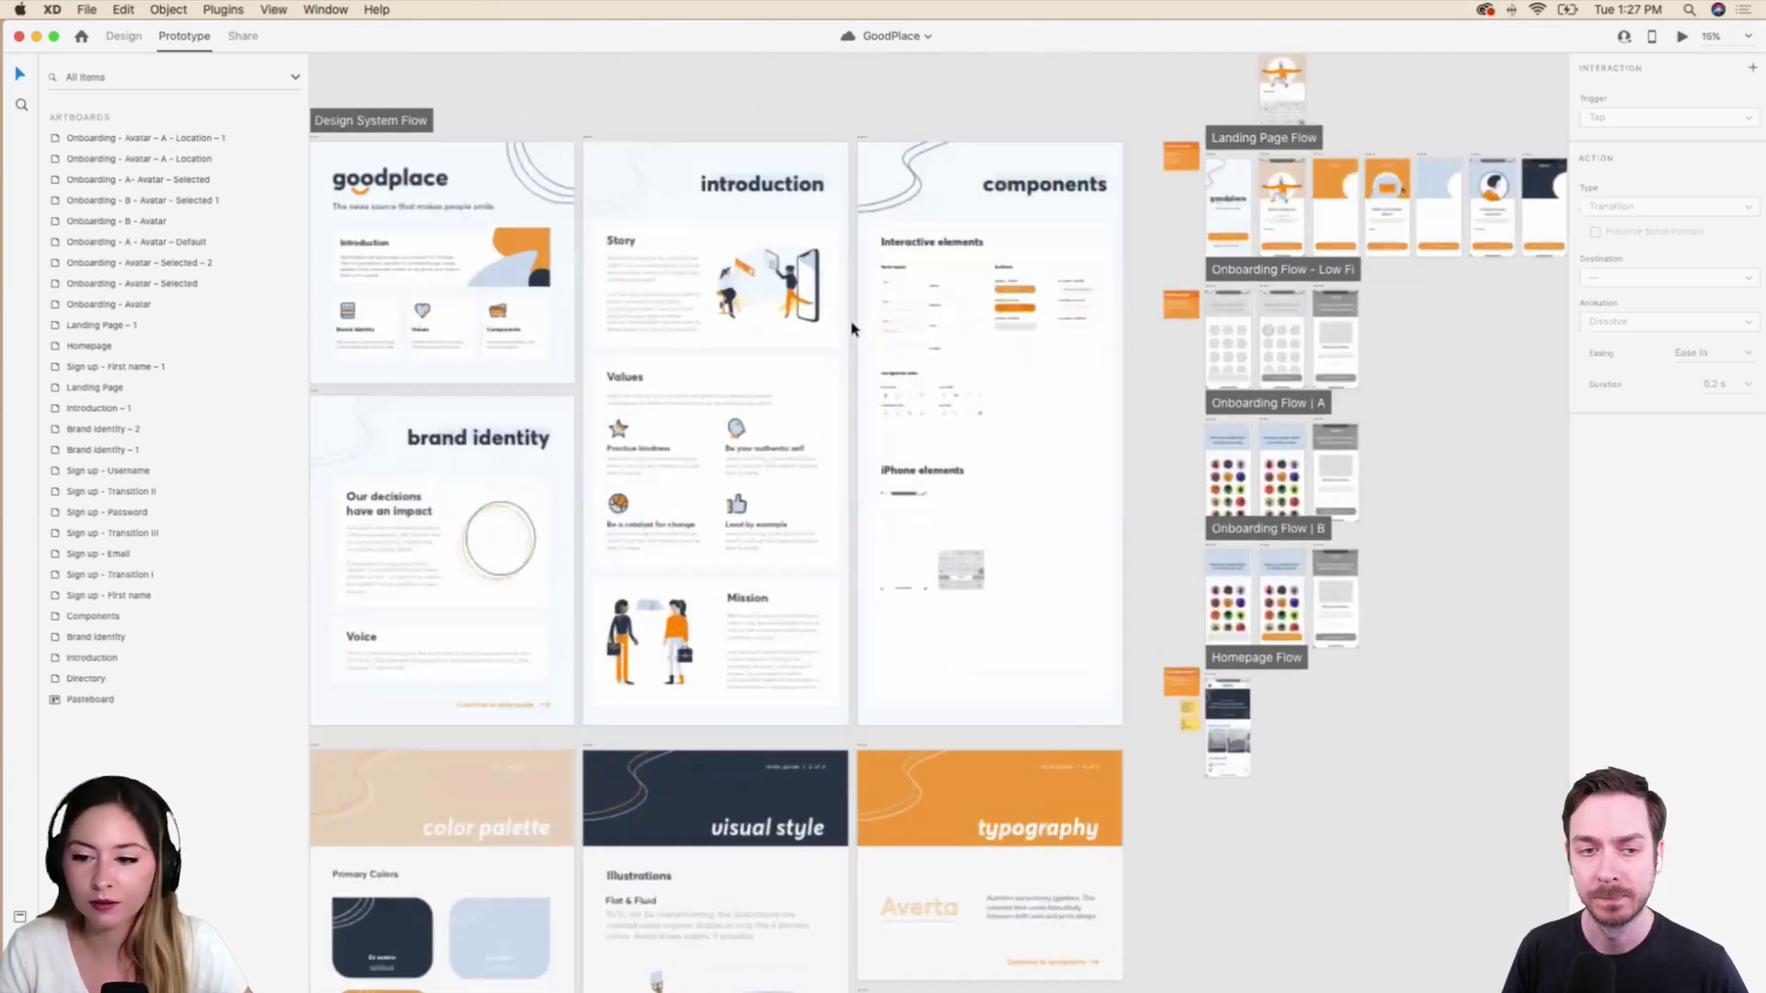
Examine the low-fidelity, A and B onboarding flows alongside the neighbouring landing page and homepage flows.
scroll(852, 328, right, 5)
scroll(852, 328, down, 5)
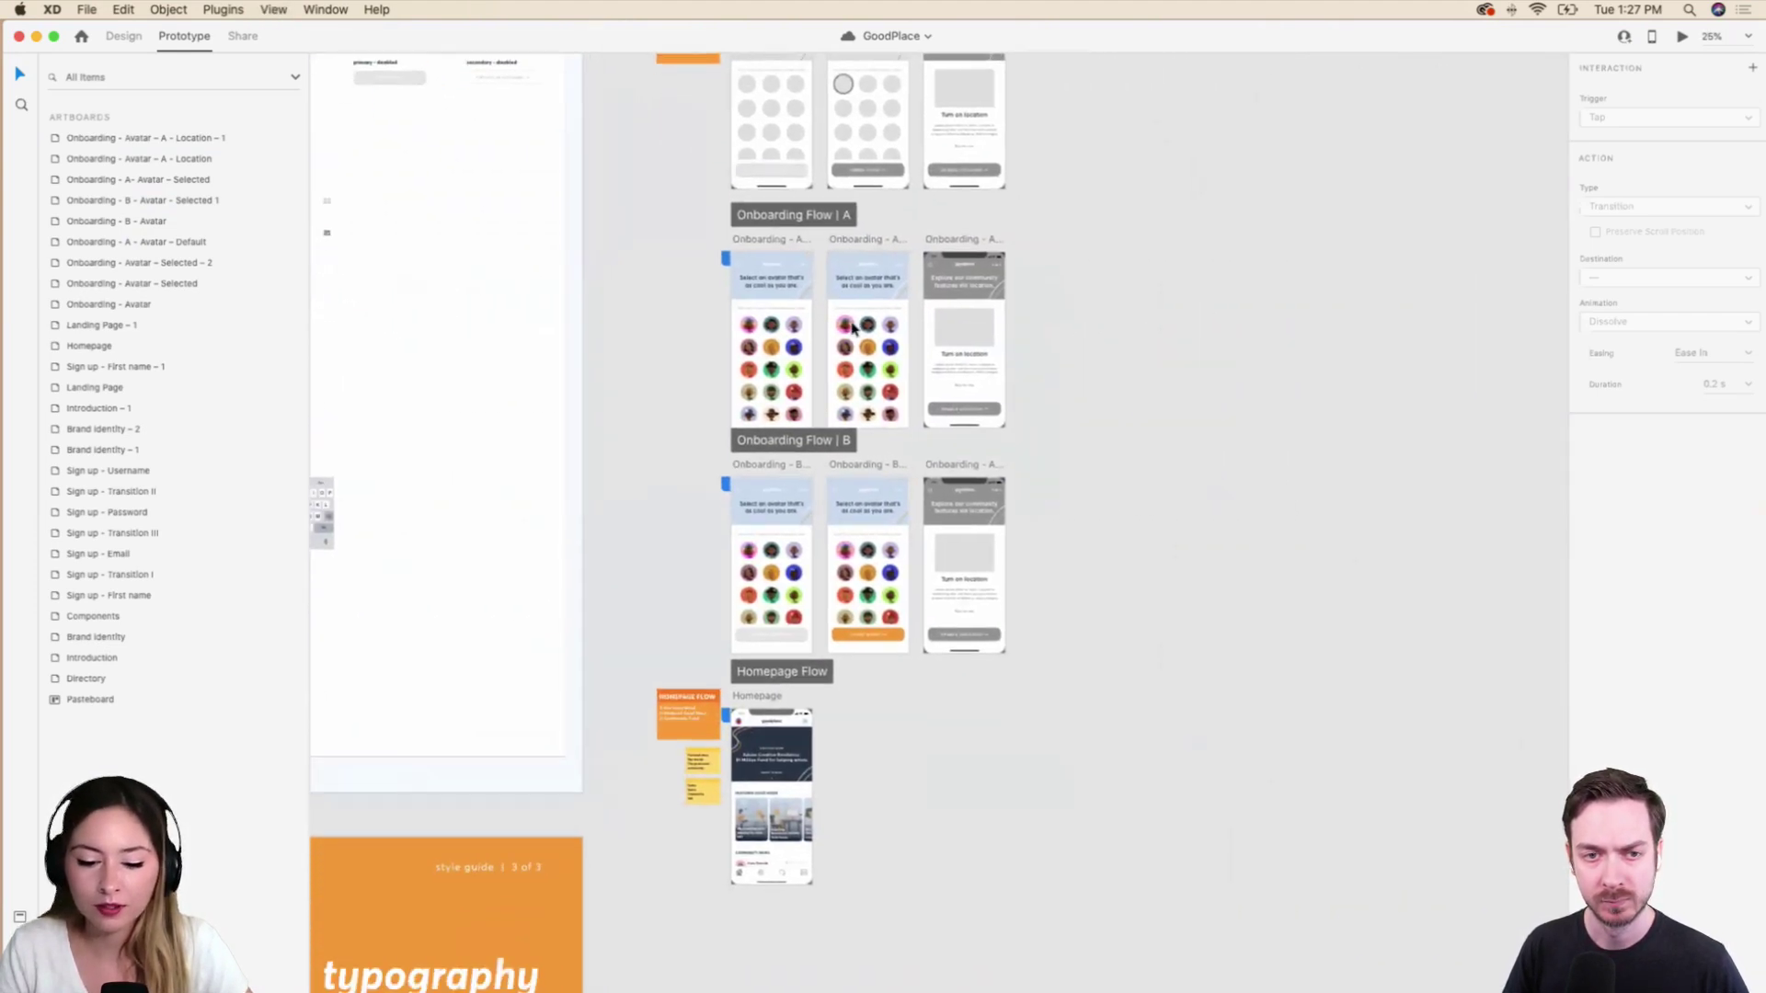
scroll(852, 328, up, 4)
scroll(1067, 430, right, 1)
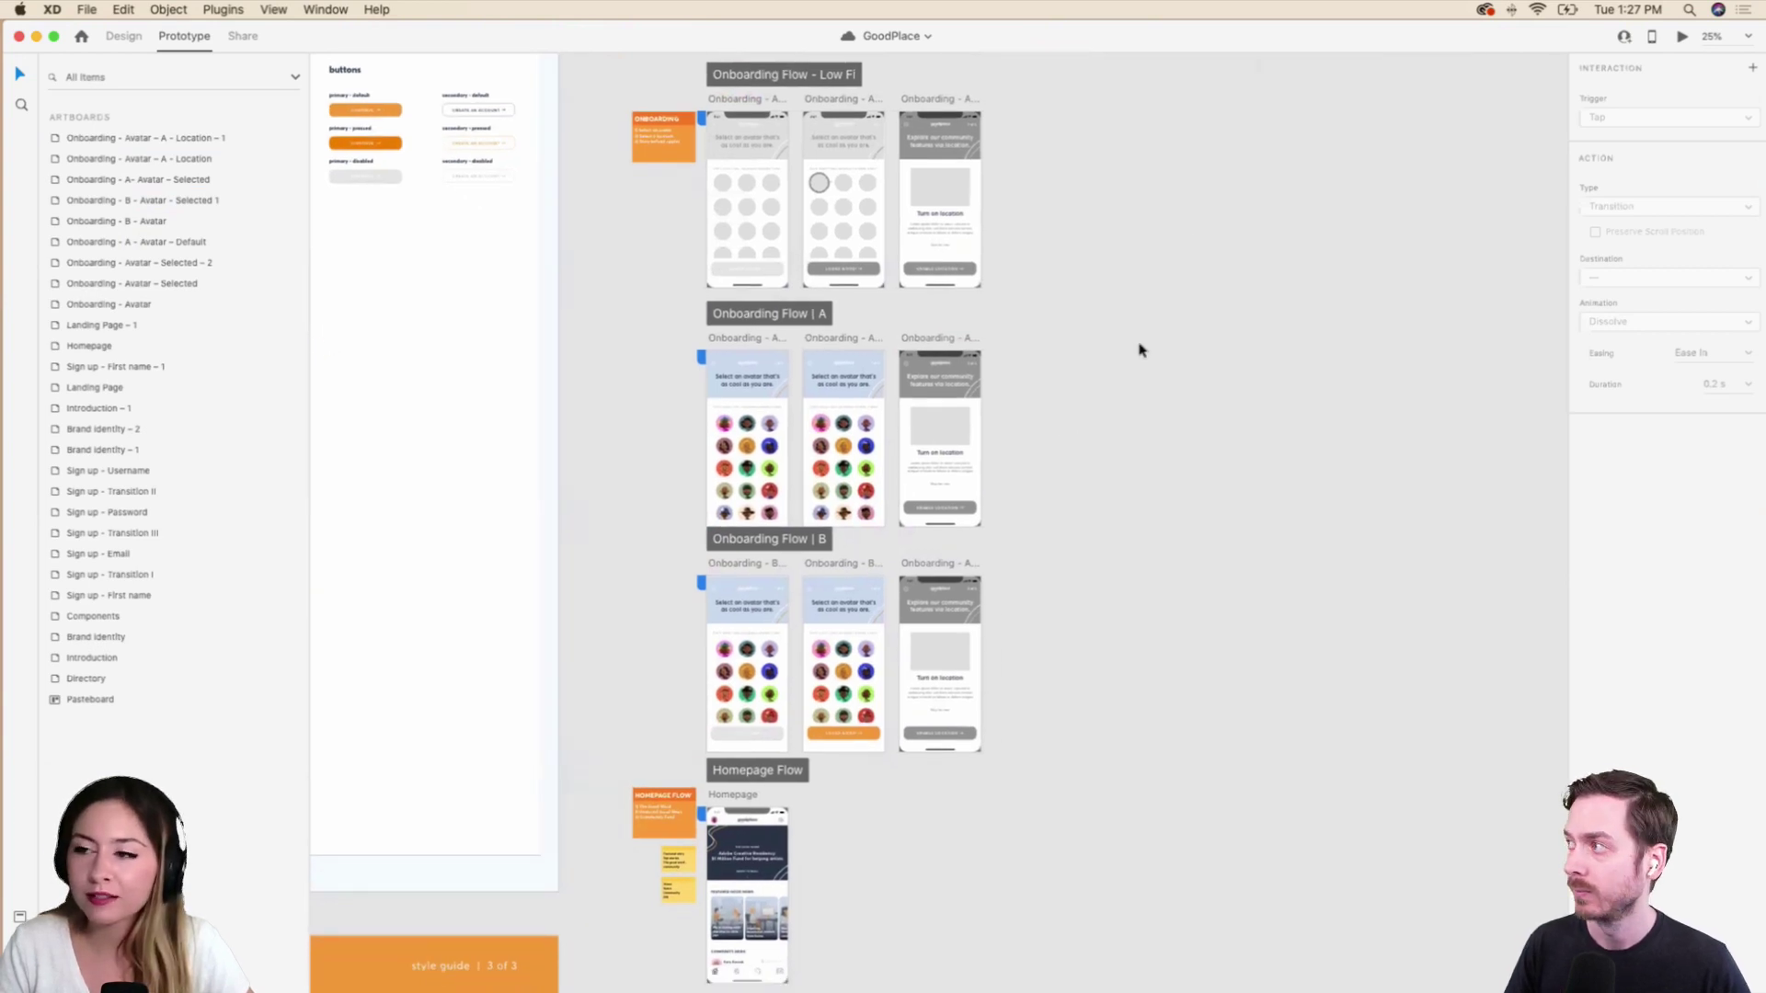
scroll(1117, 348, up, 1)
scroll(1117, 348, left, 1)
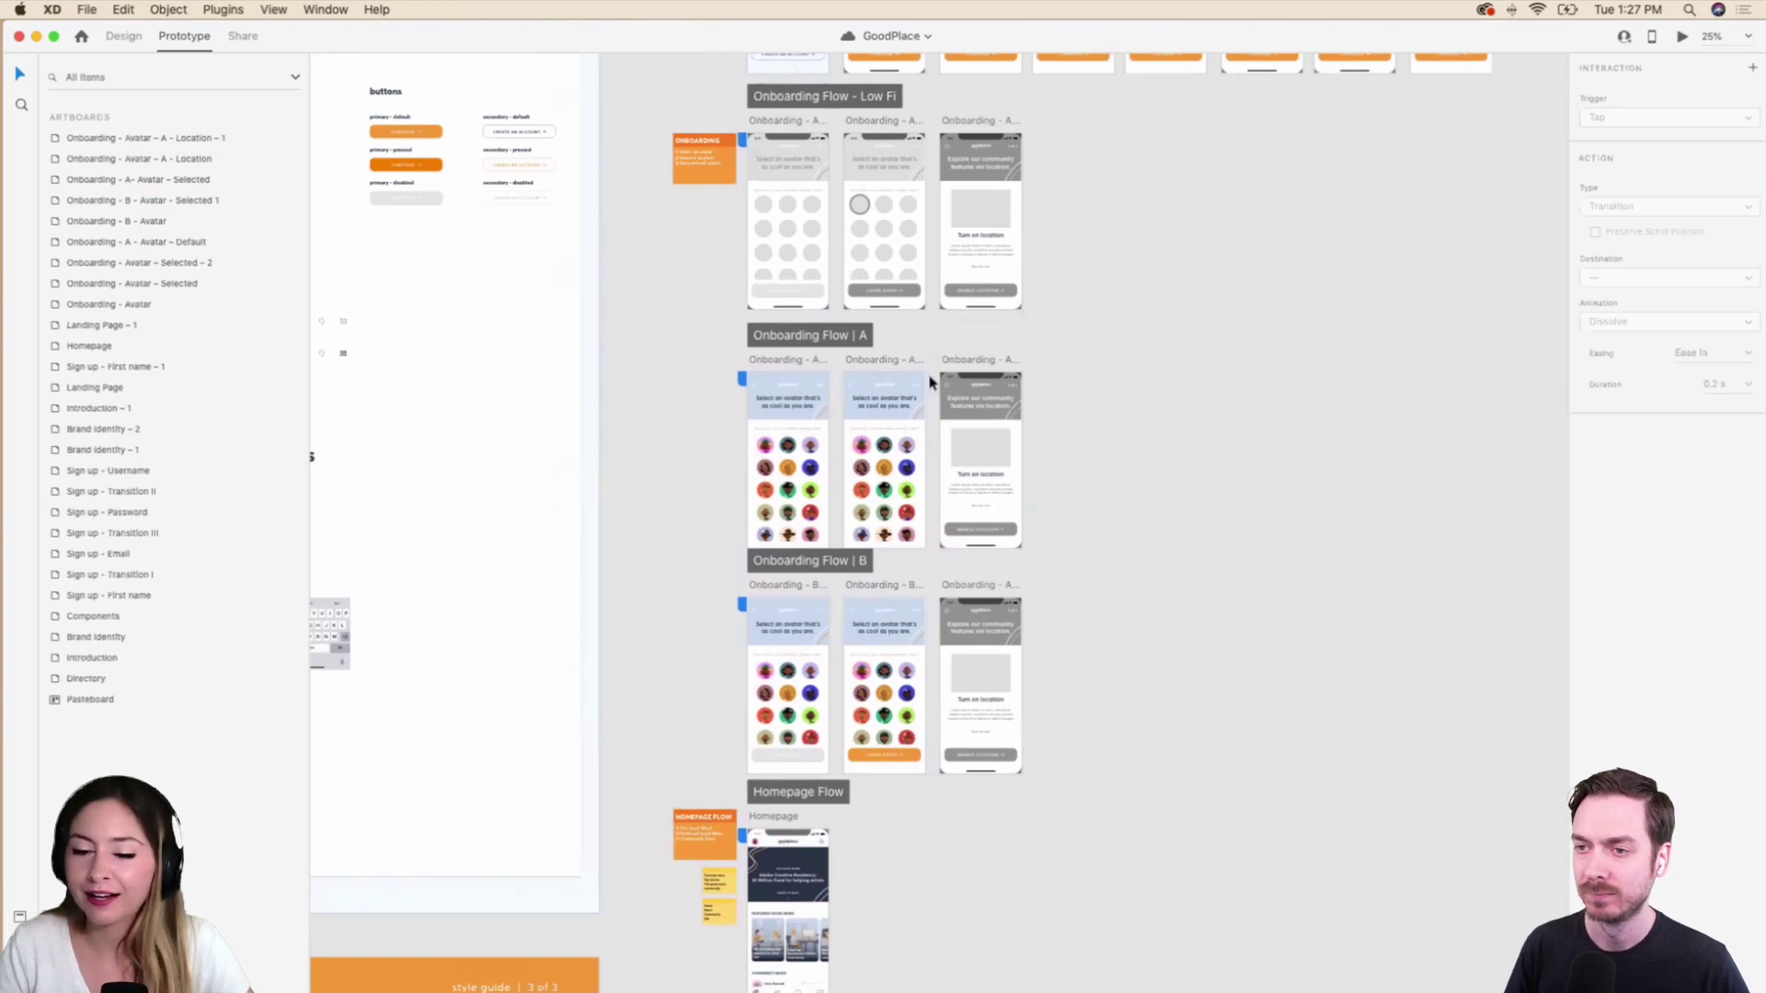
scroll(952, 424, up, 3)
scroll(952, 423, down, 1)
scroll(952, 423, left, 1)
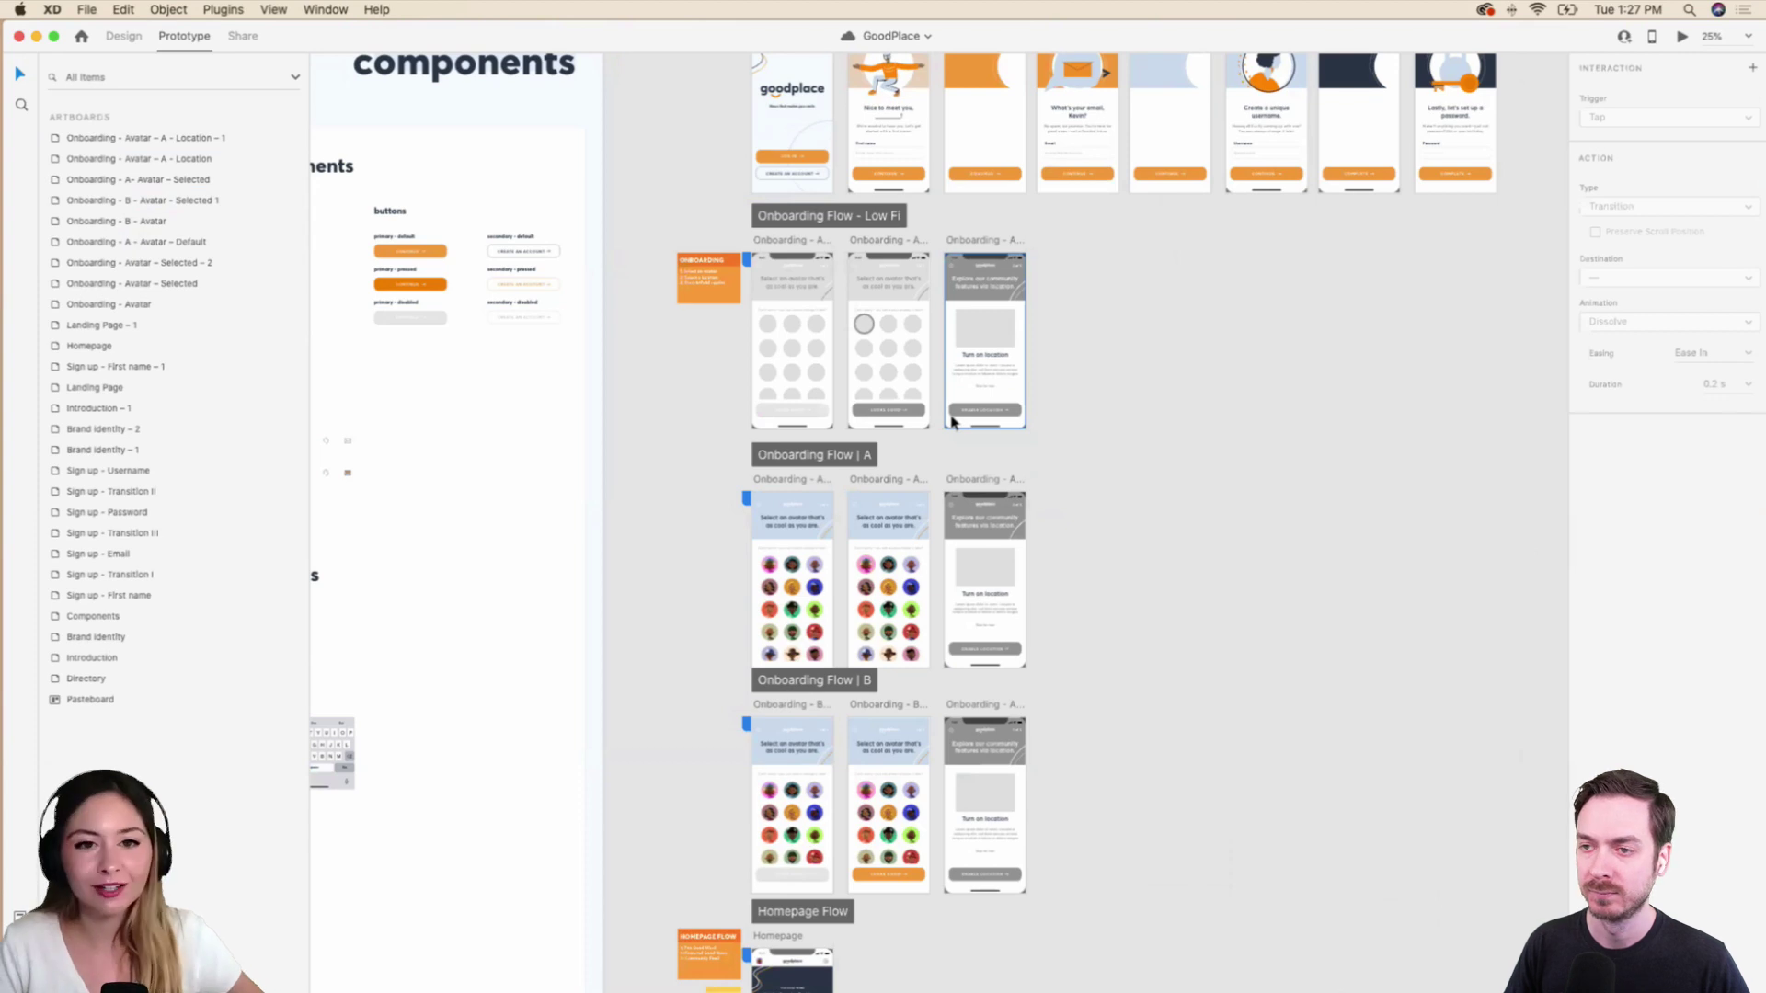
scroll(1057, 446, up, 1)
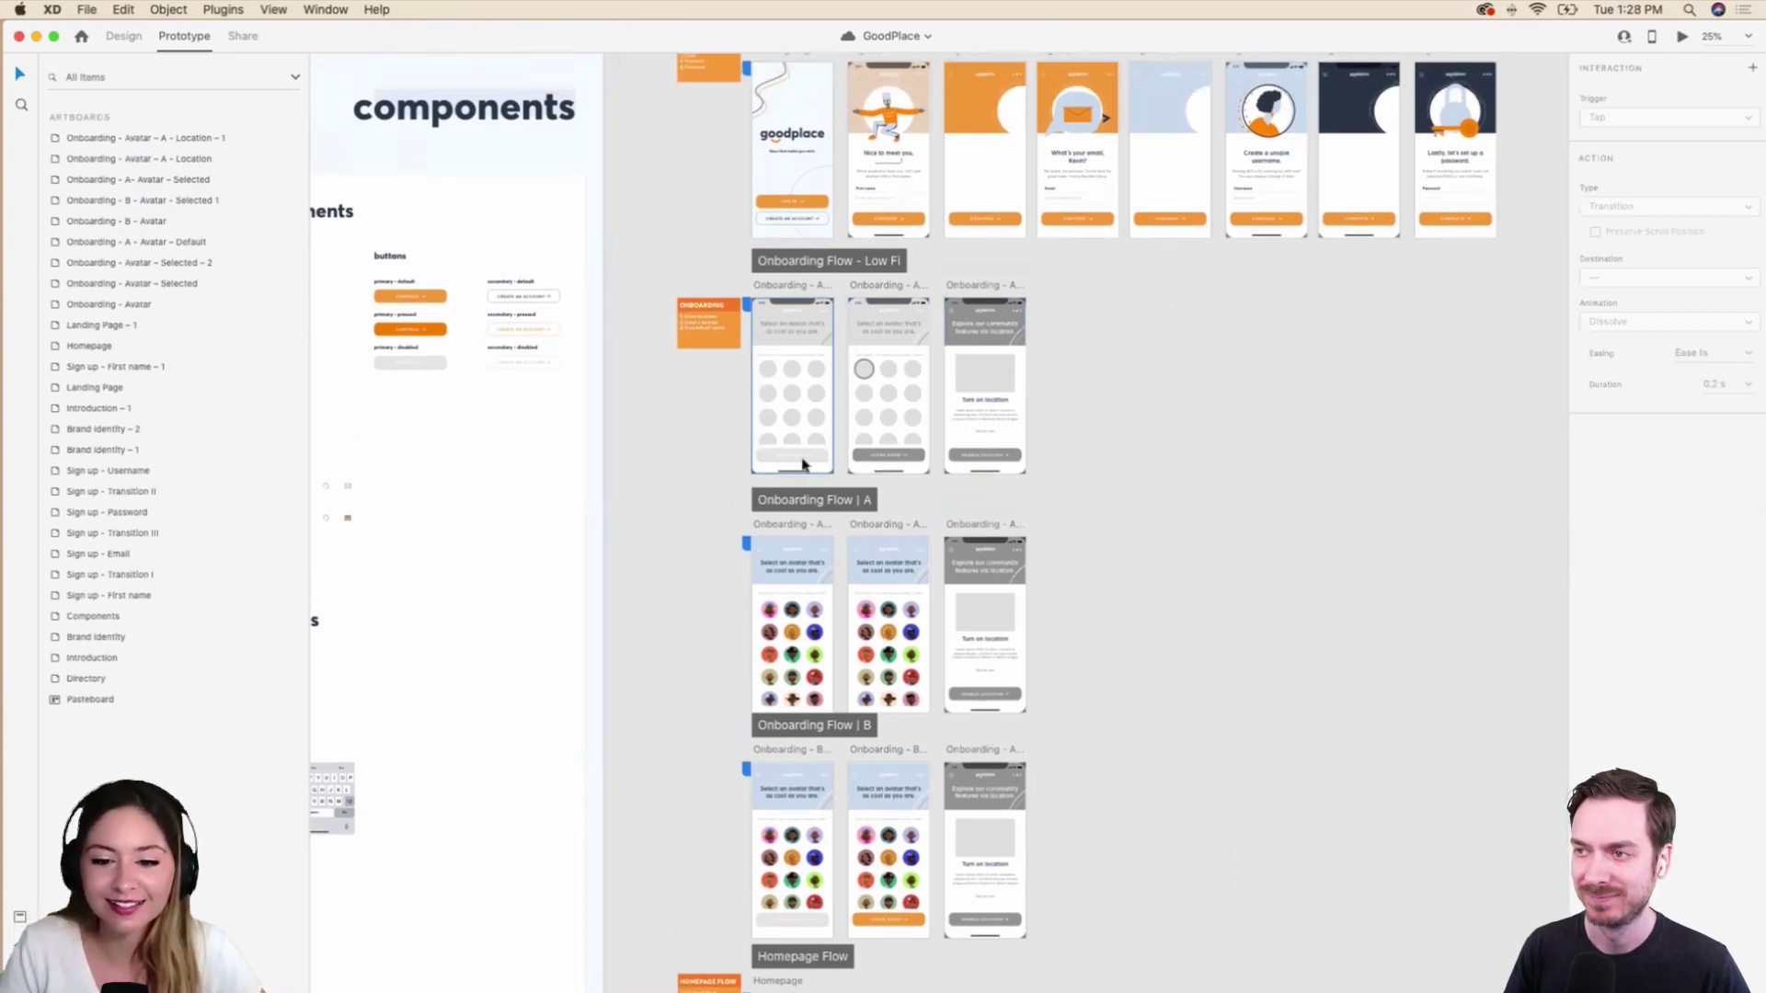
Preview Onboarding Flow A from the default avatar screen, choose the rainbow-haired avatar, continue to the location screen, and close the preview.
click(815, 621)
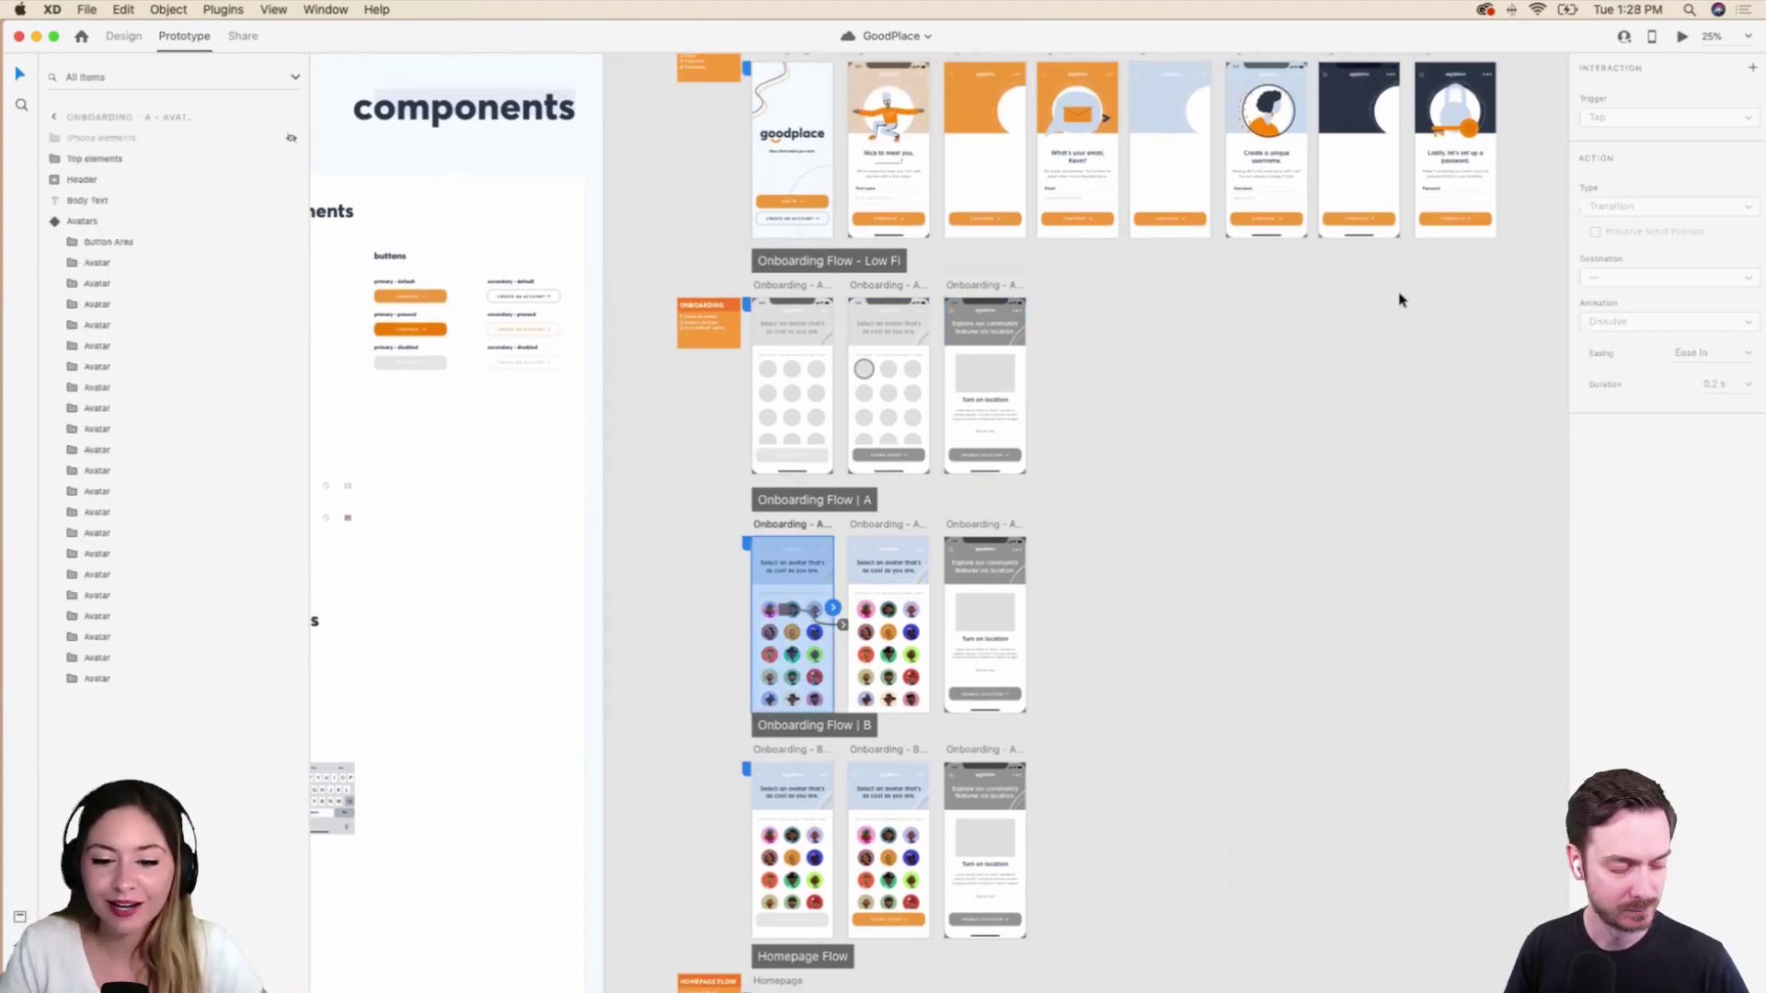
click(1682, 36)
drag(985, 141, 939, 123)
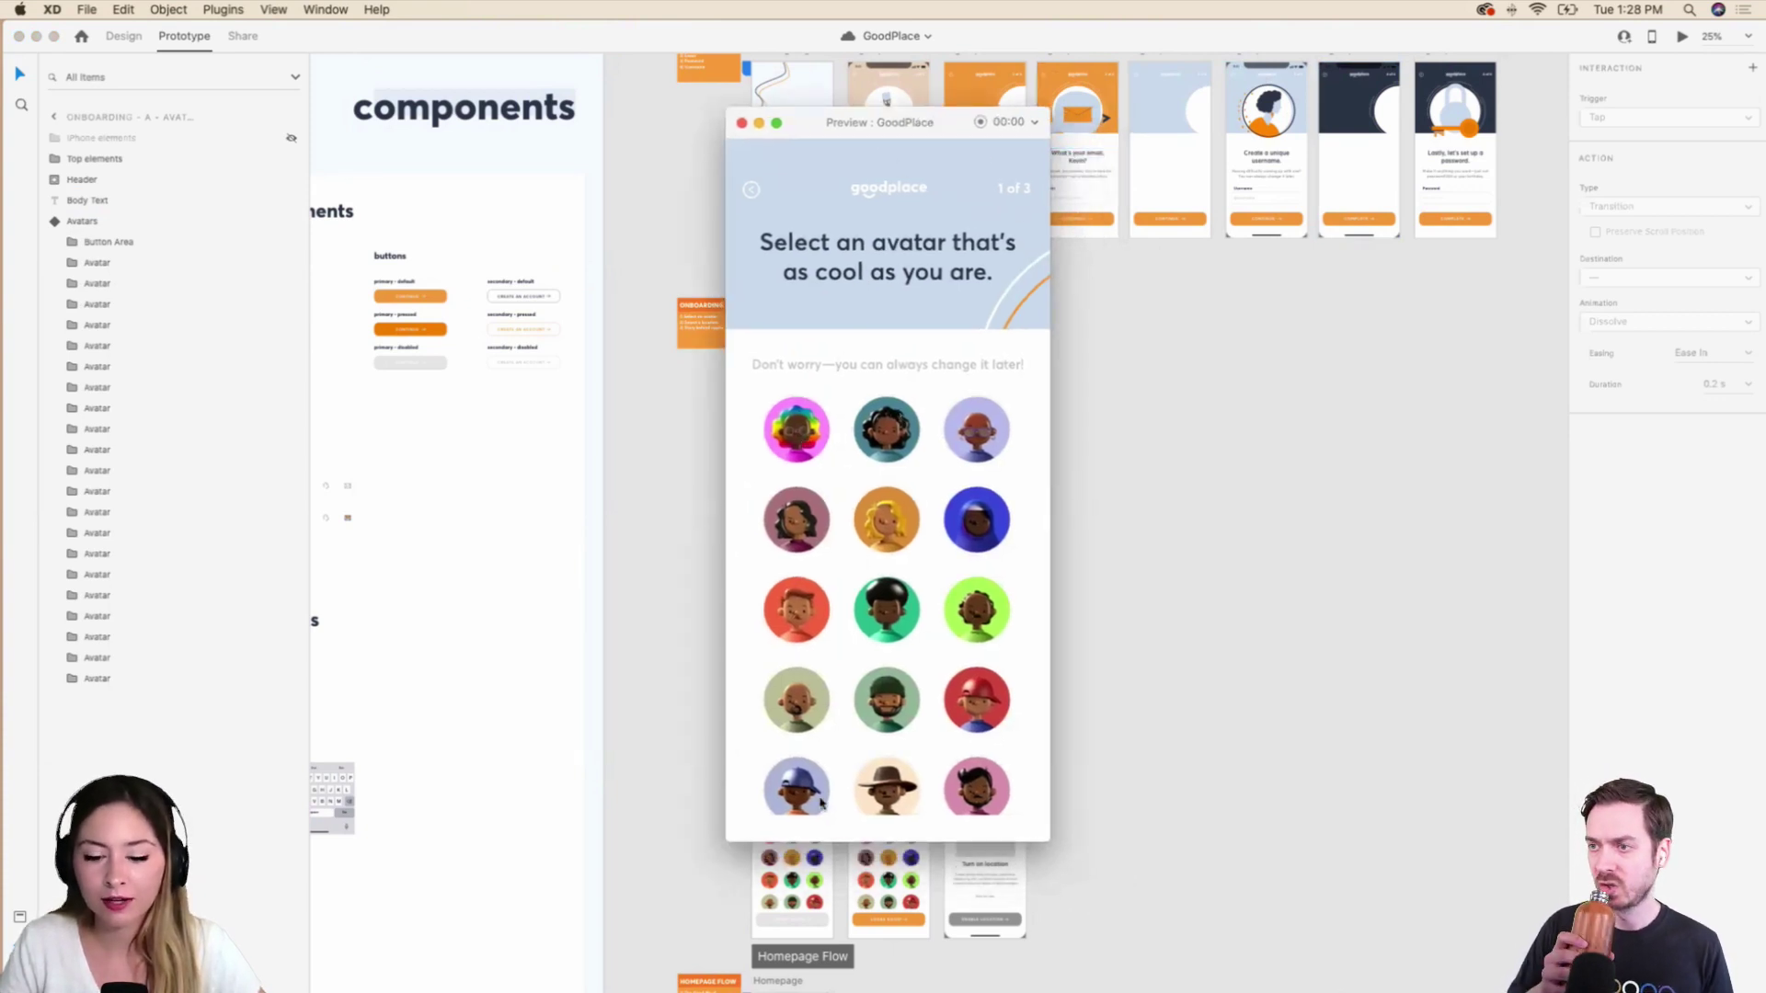
click(810, 441)
click(824, 469)
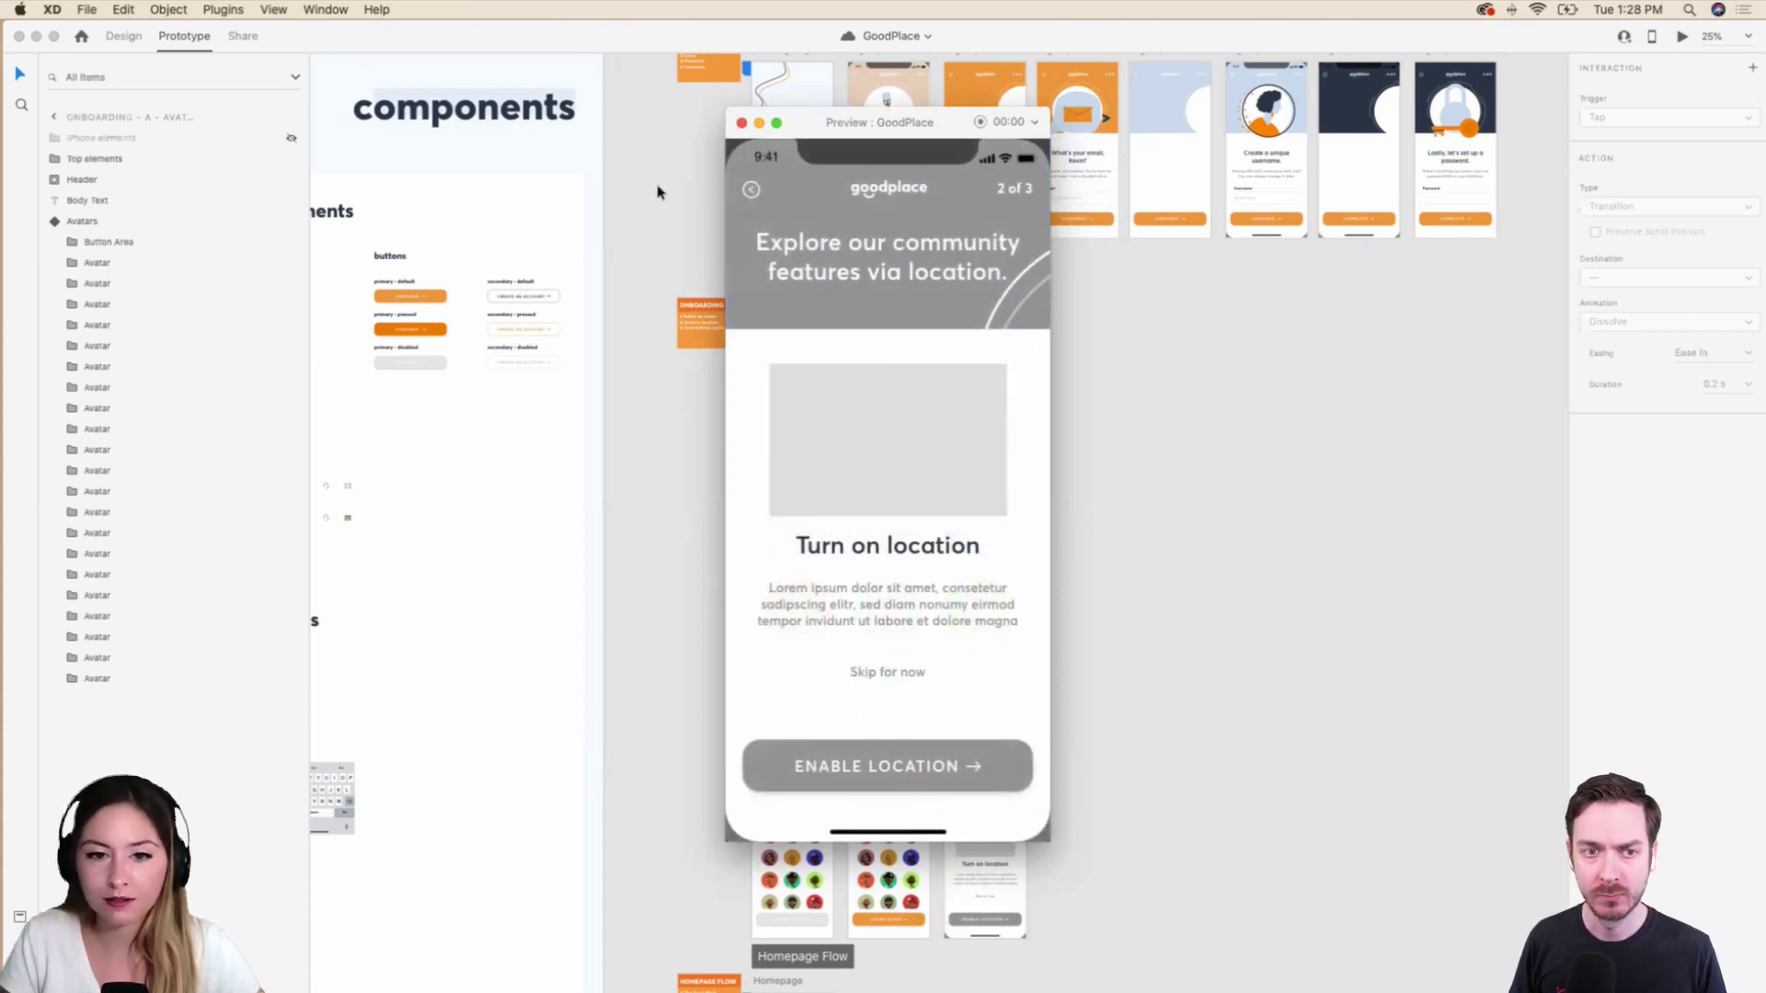
click(741, 122)
Preview Onboarding Flow B, choose the rainbow-haired avatar, continue with Looks Good! to the location screen, and close the preview.
scroll(830, 519, down, 2)
scroll(830, 520, down, 2)
click(811, 626)
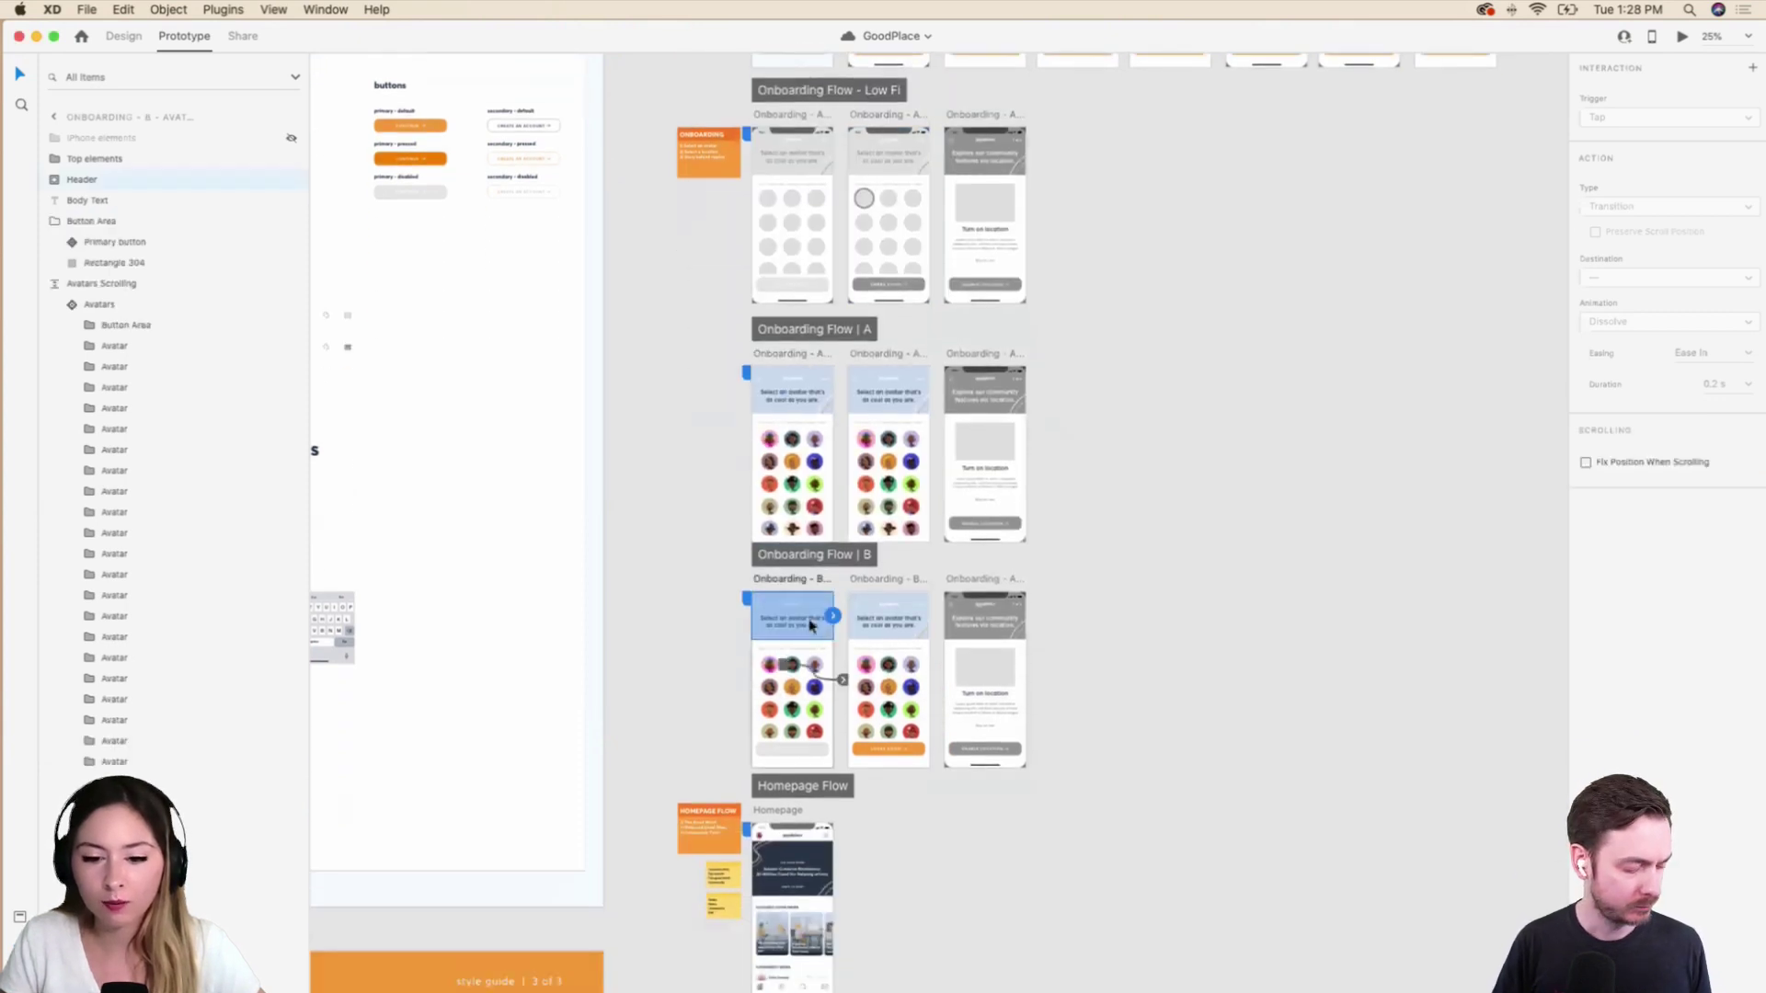
click(1682, 36)
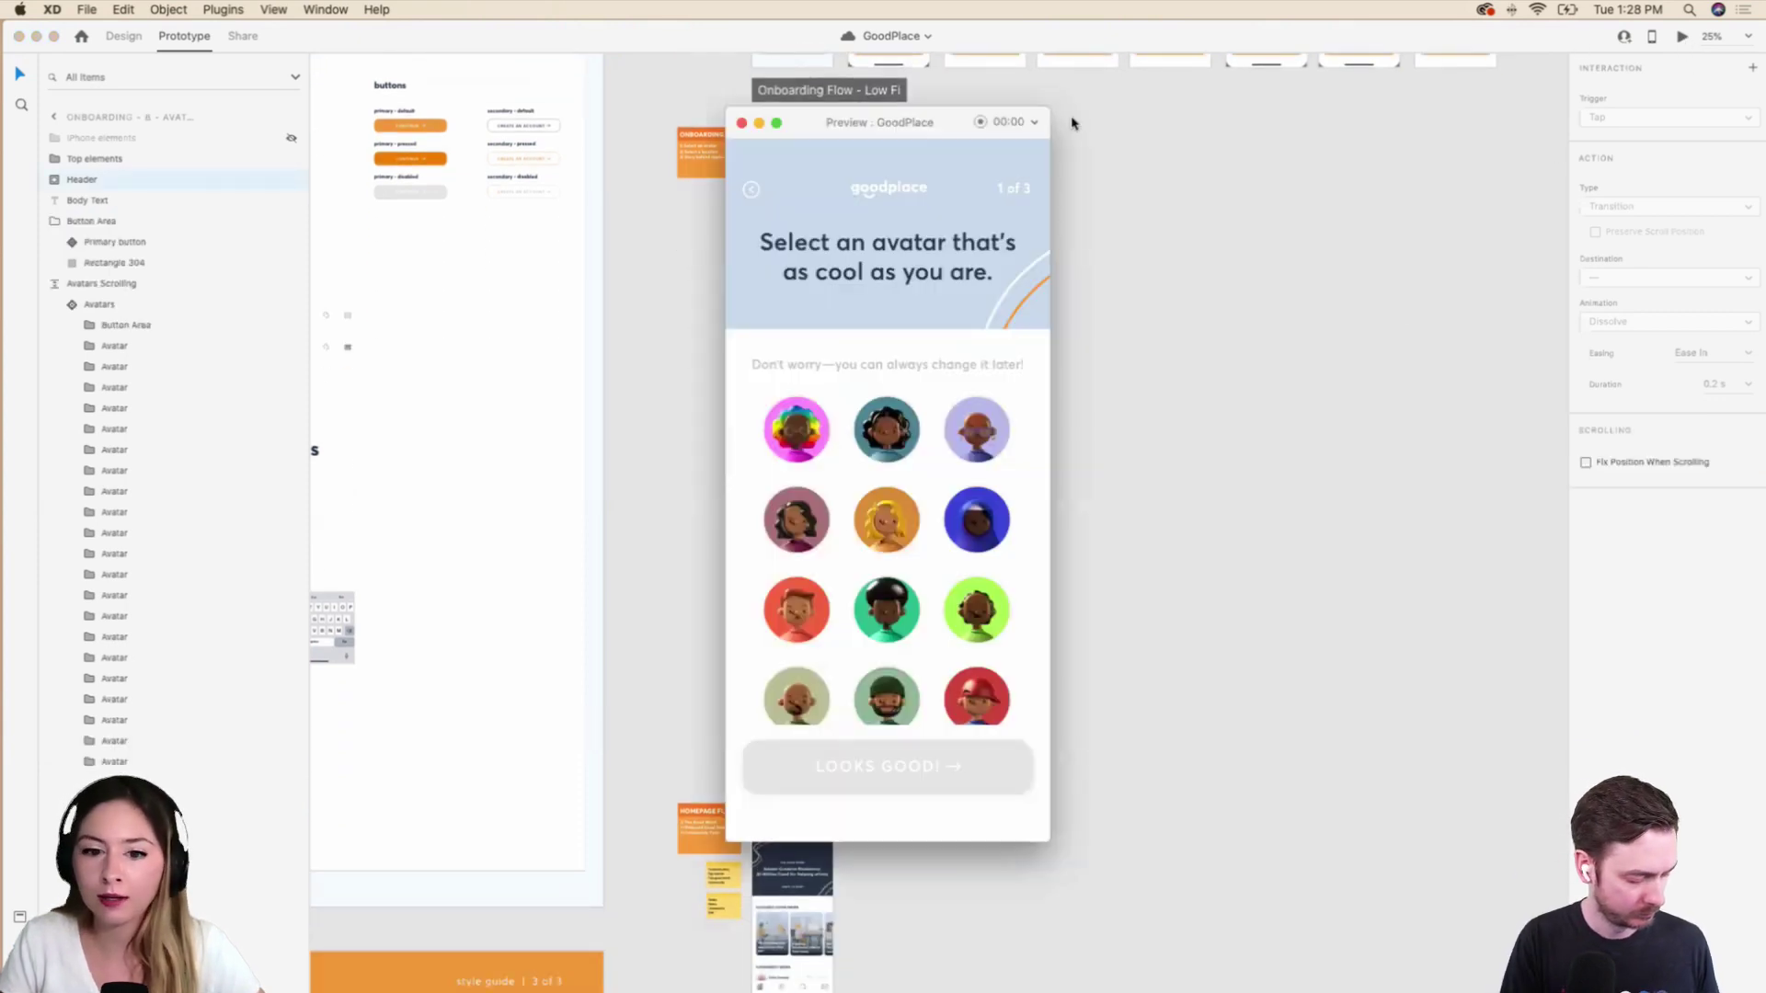
click(808, 426)
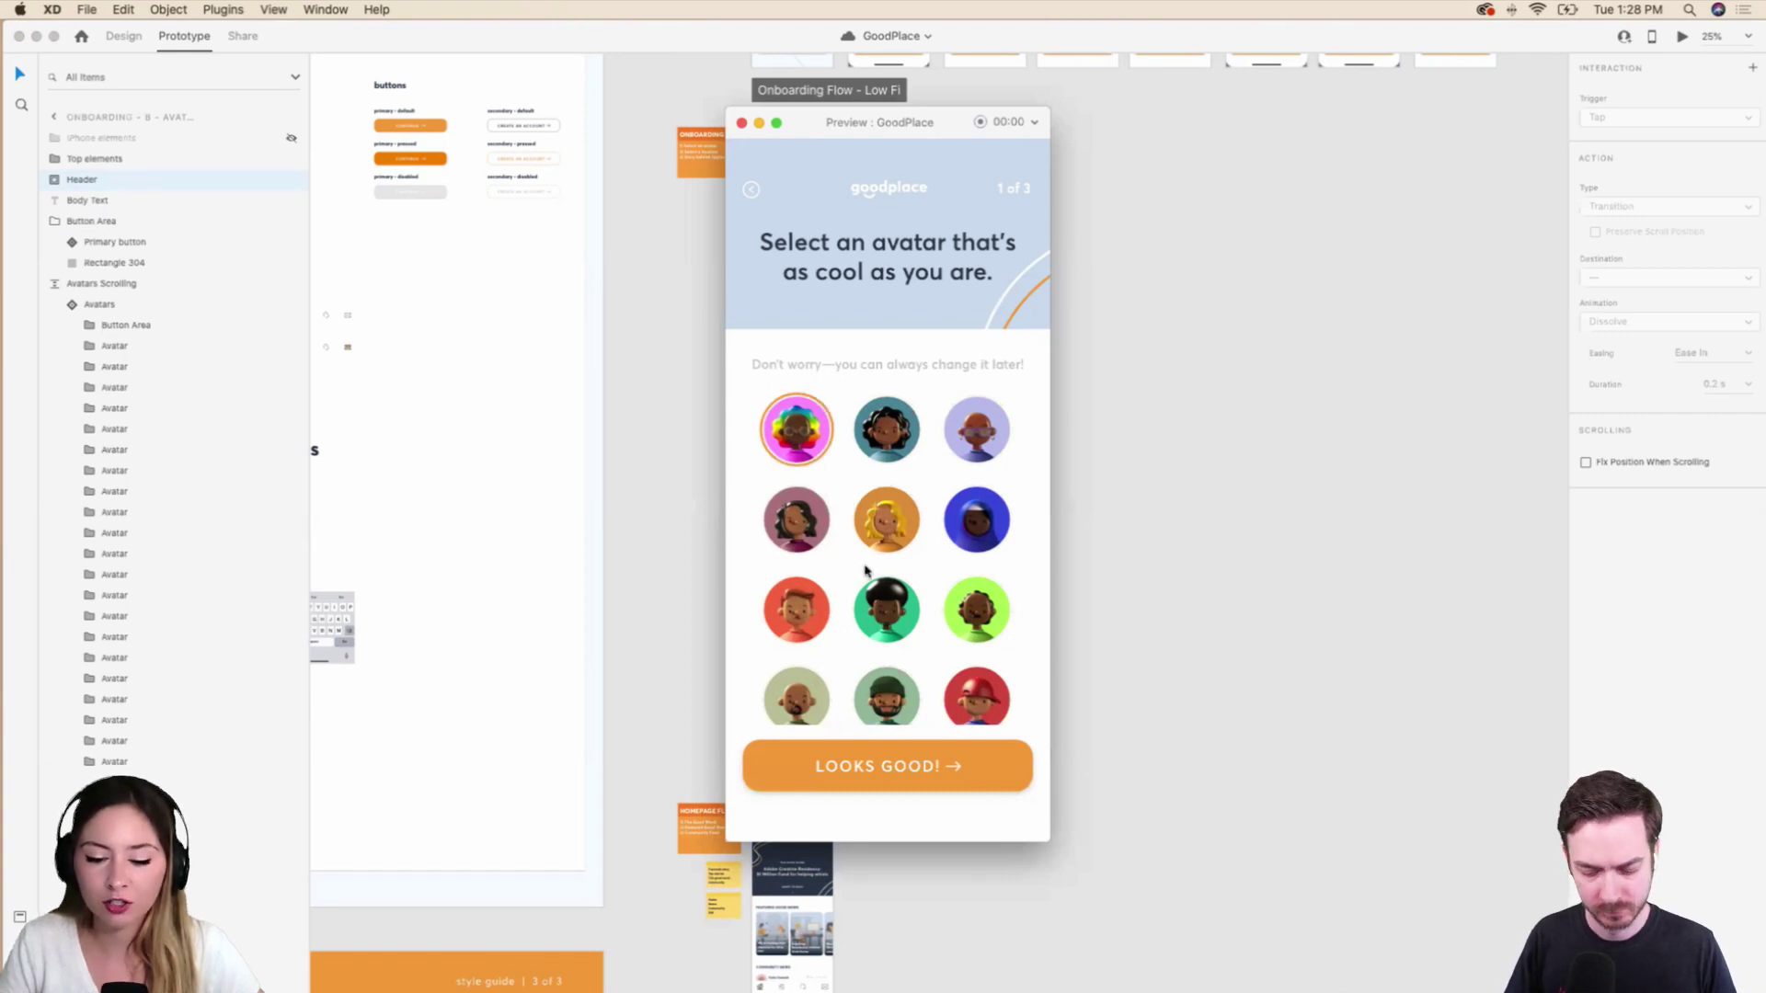
click(952, 771)
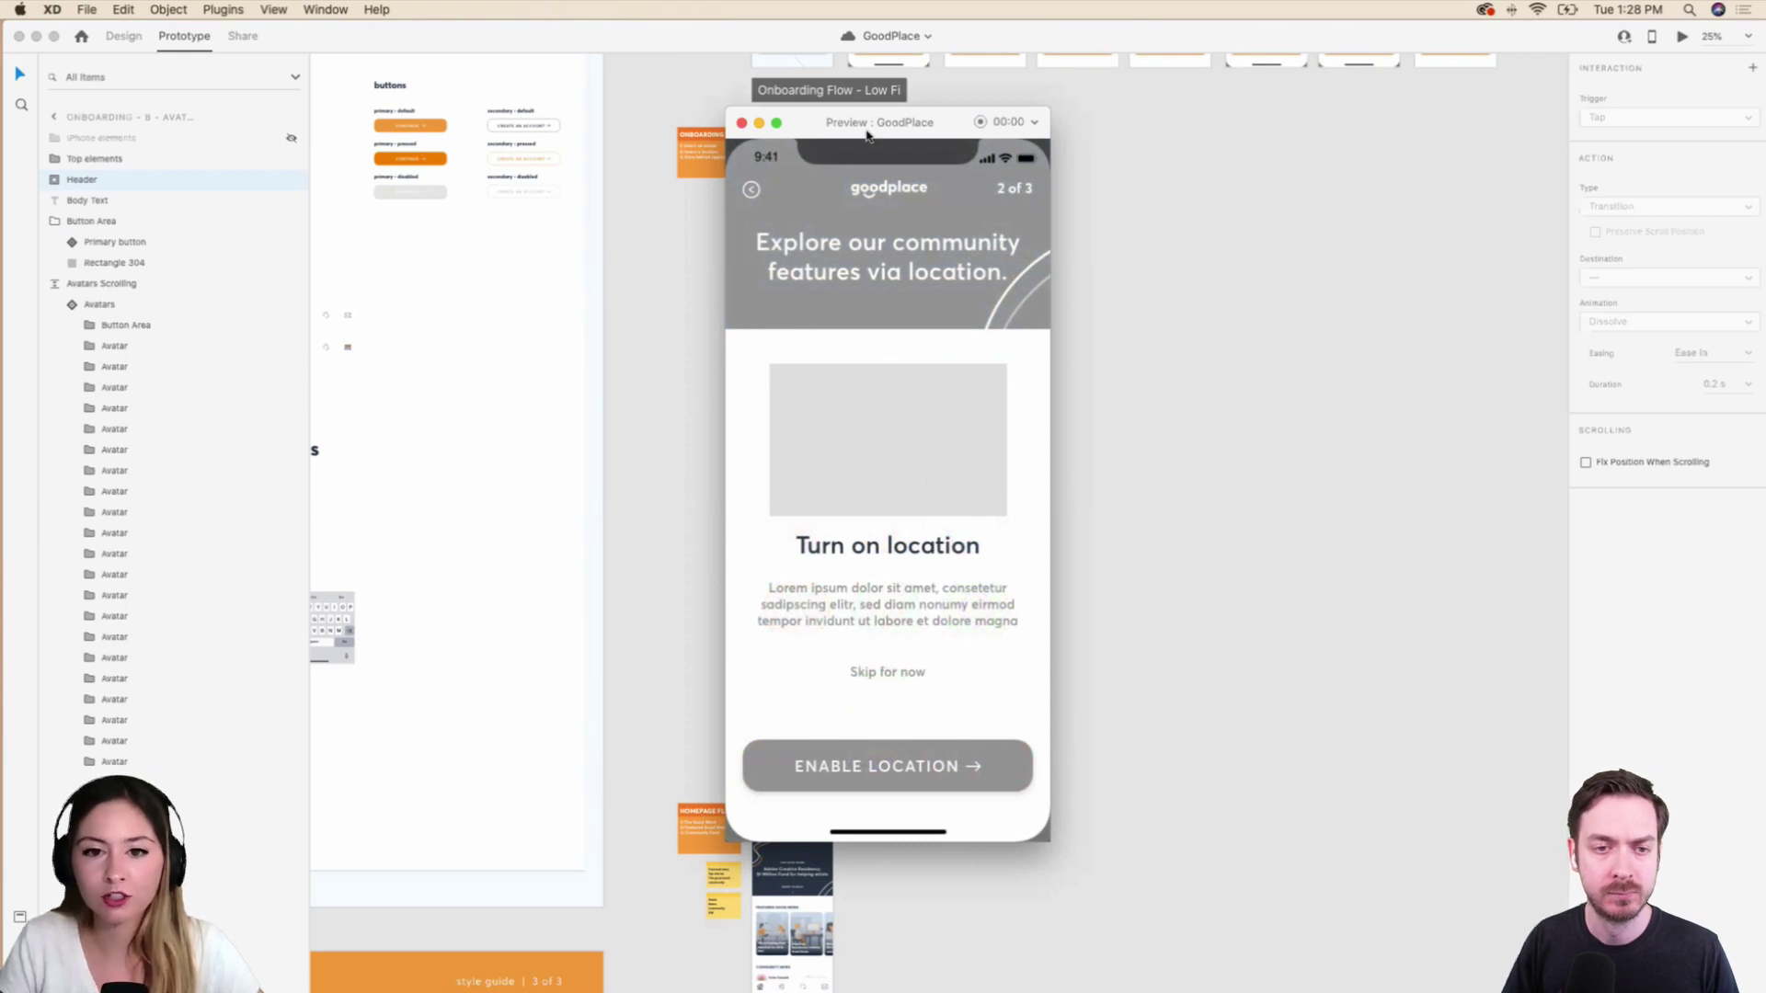
drag(869, 125, 945, 192)
click(795, 165)
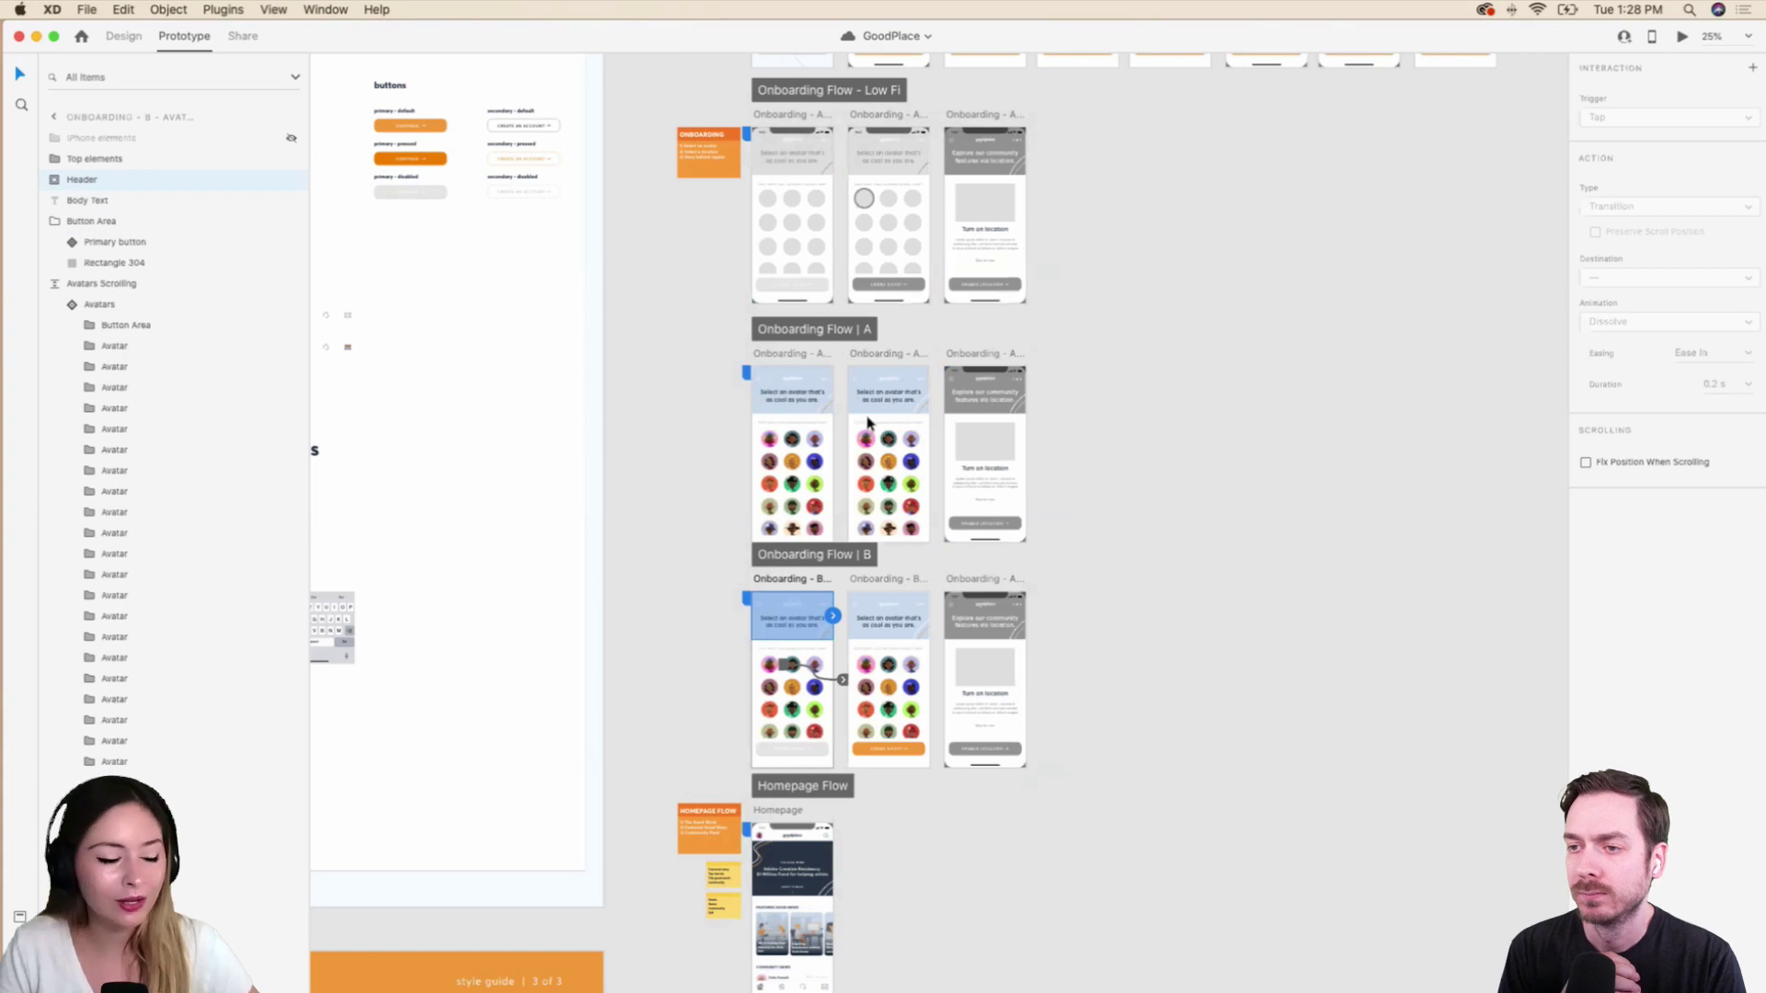
click(1037, 559)
scroll(1038, 563, down, 5)
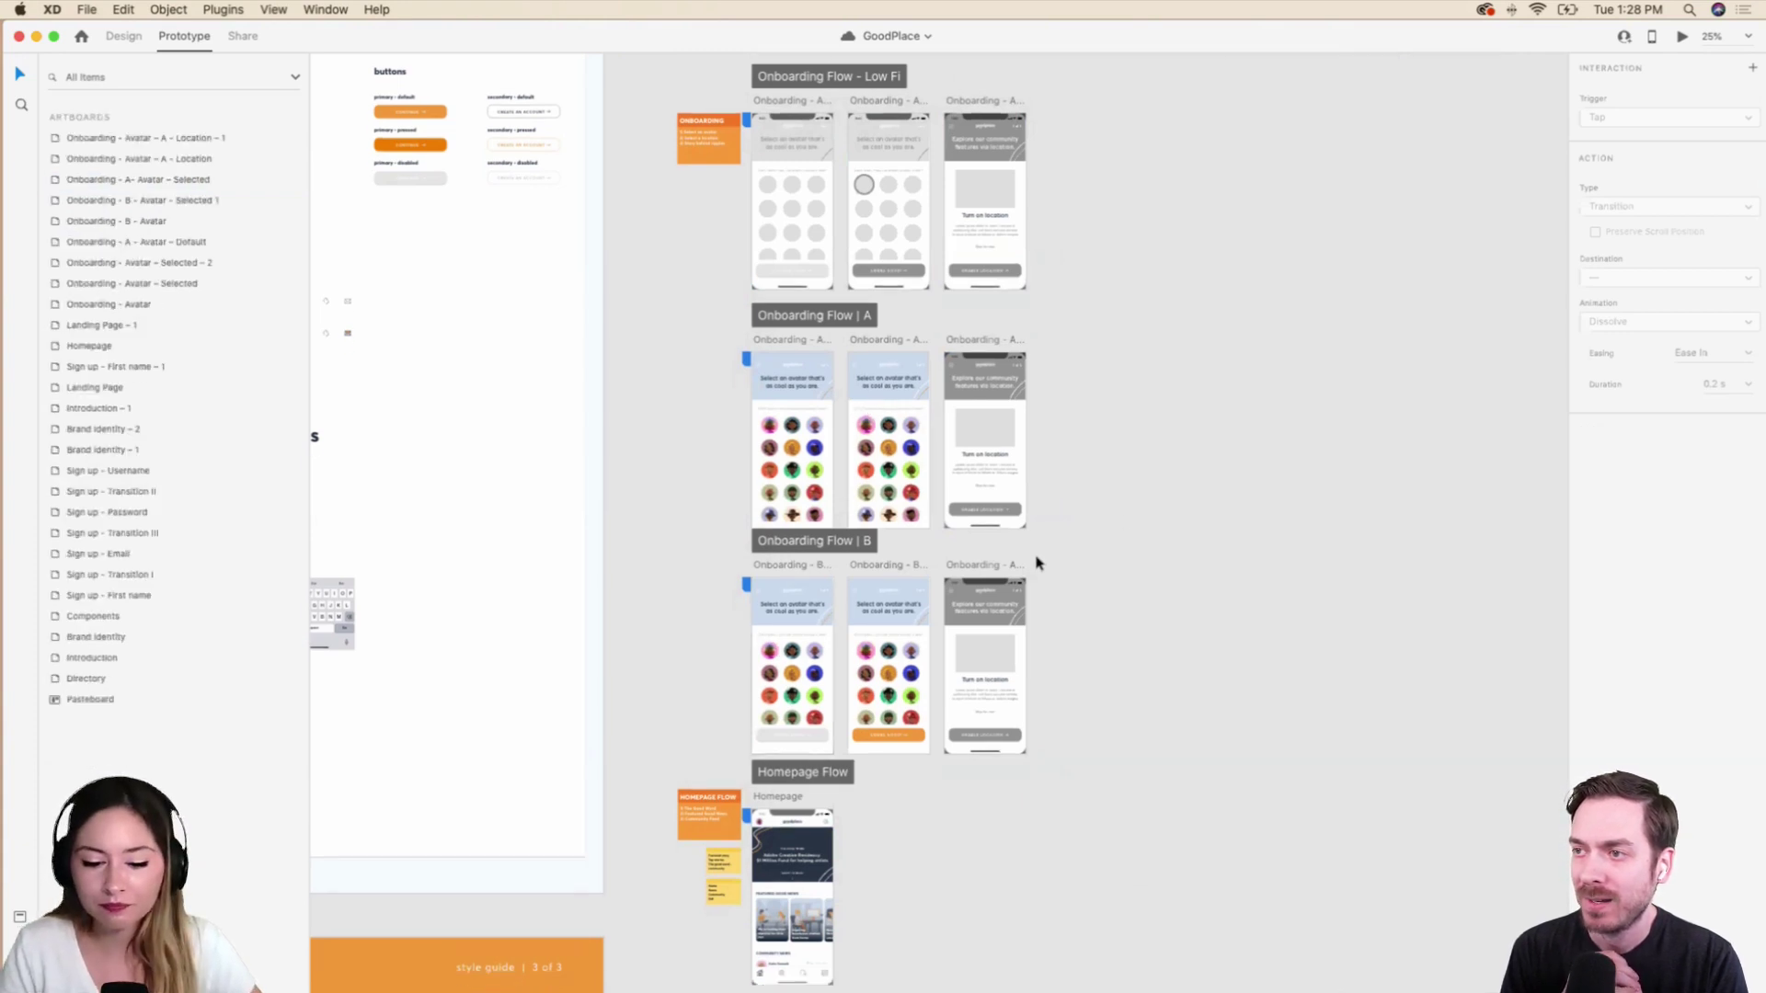
Compare the artboards of Onboarding Flow A and Onboarding Flow B between the low-fidelity flow and the Homepage flow.
scroll(1036, 563, up, 5)
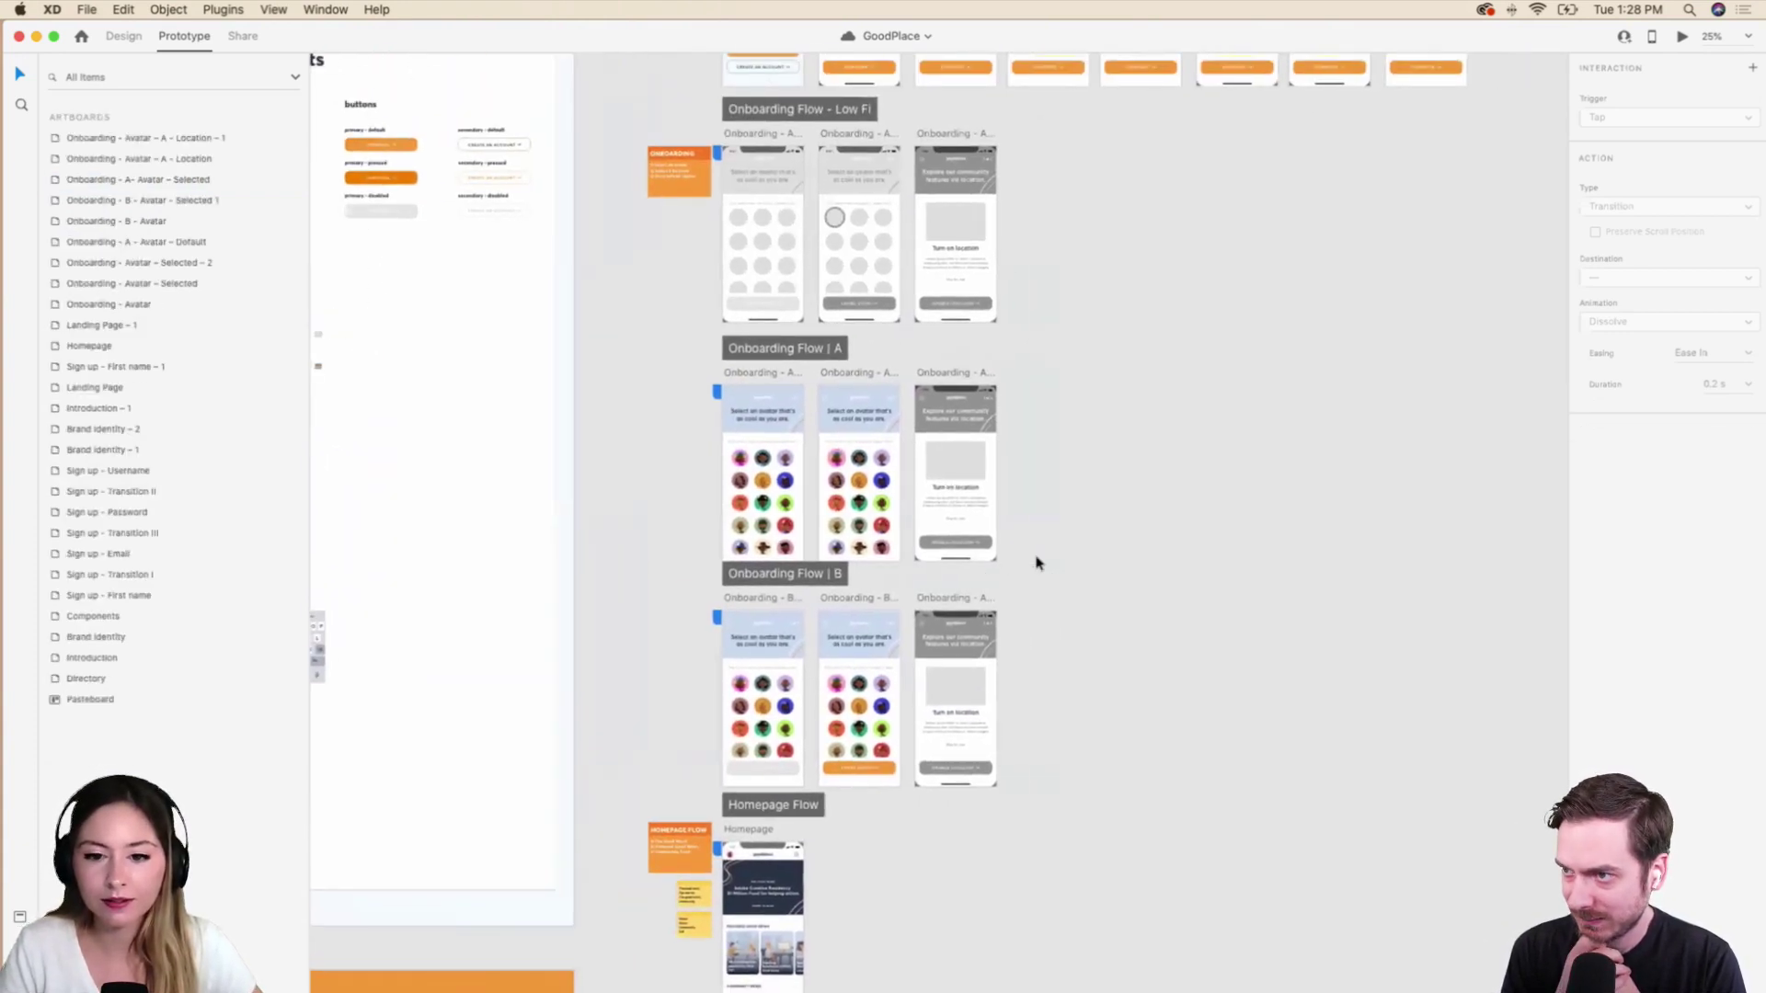
scroll(1037, 563, down, 1)
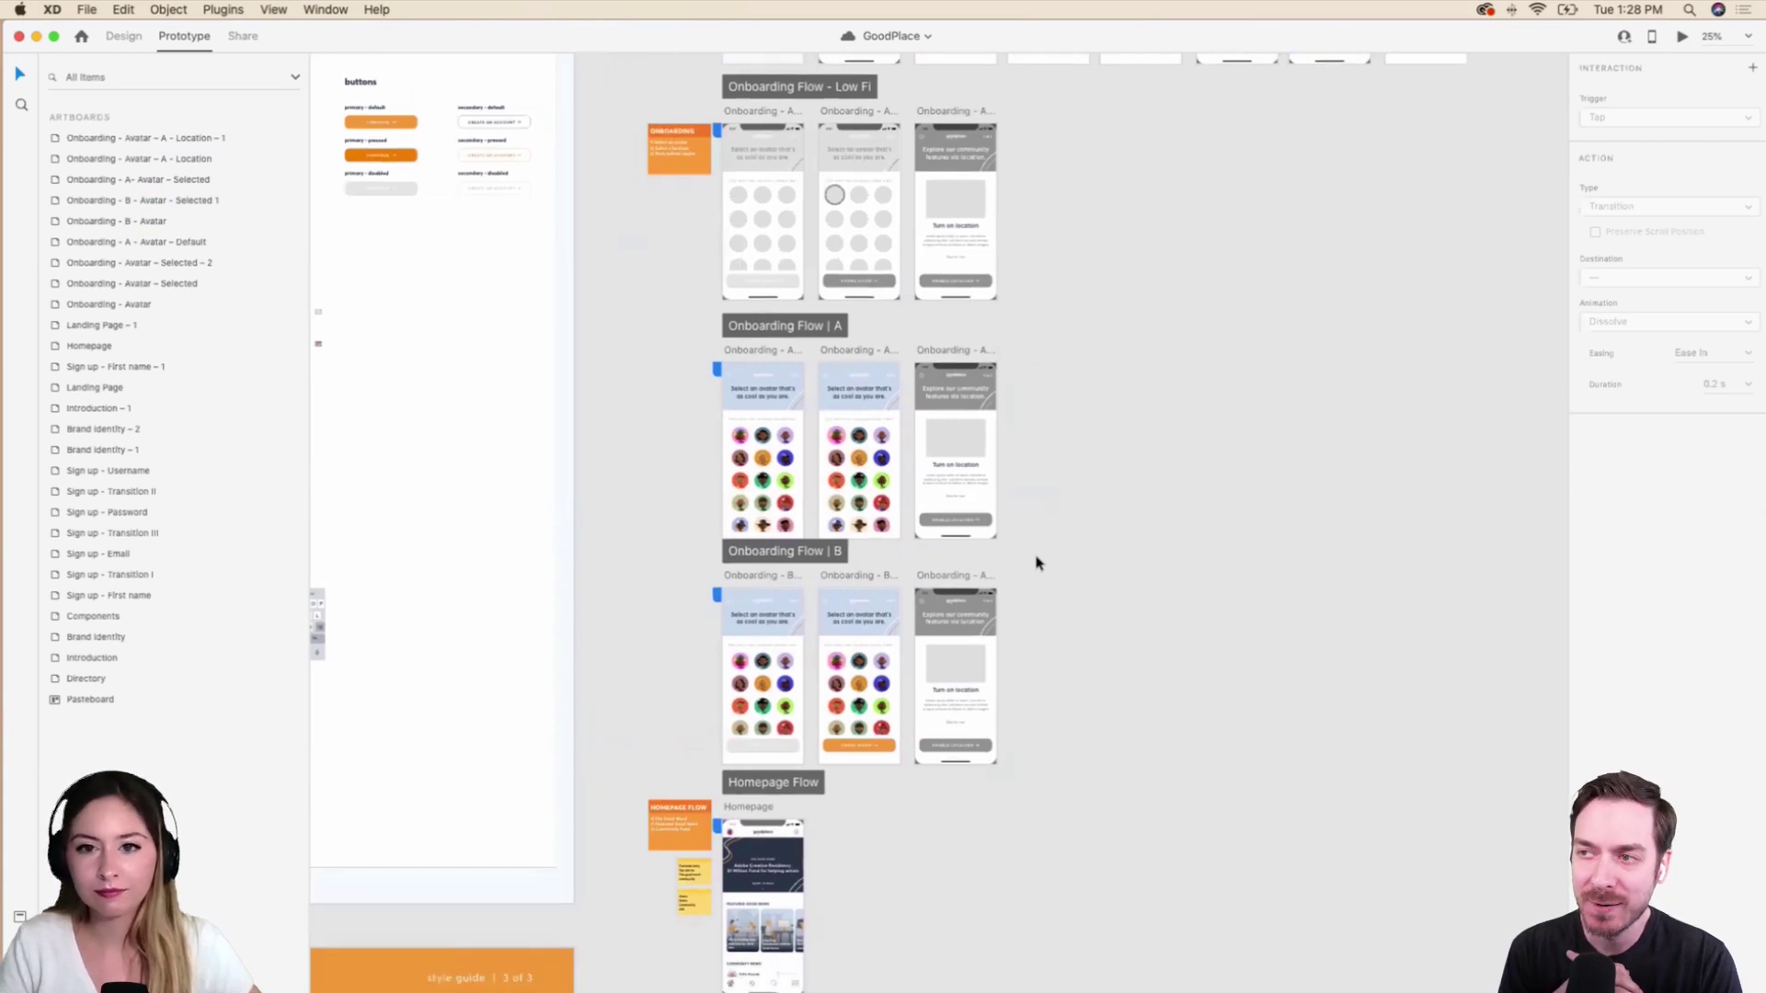
scroll(1037, 563, down, 2)
key(super+equal)
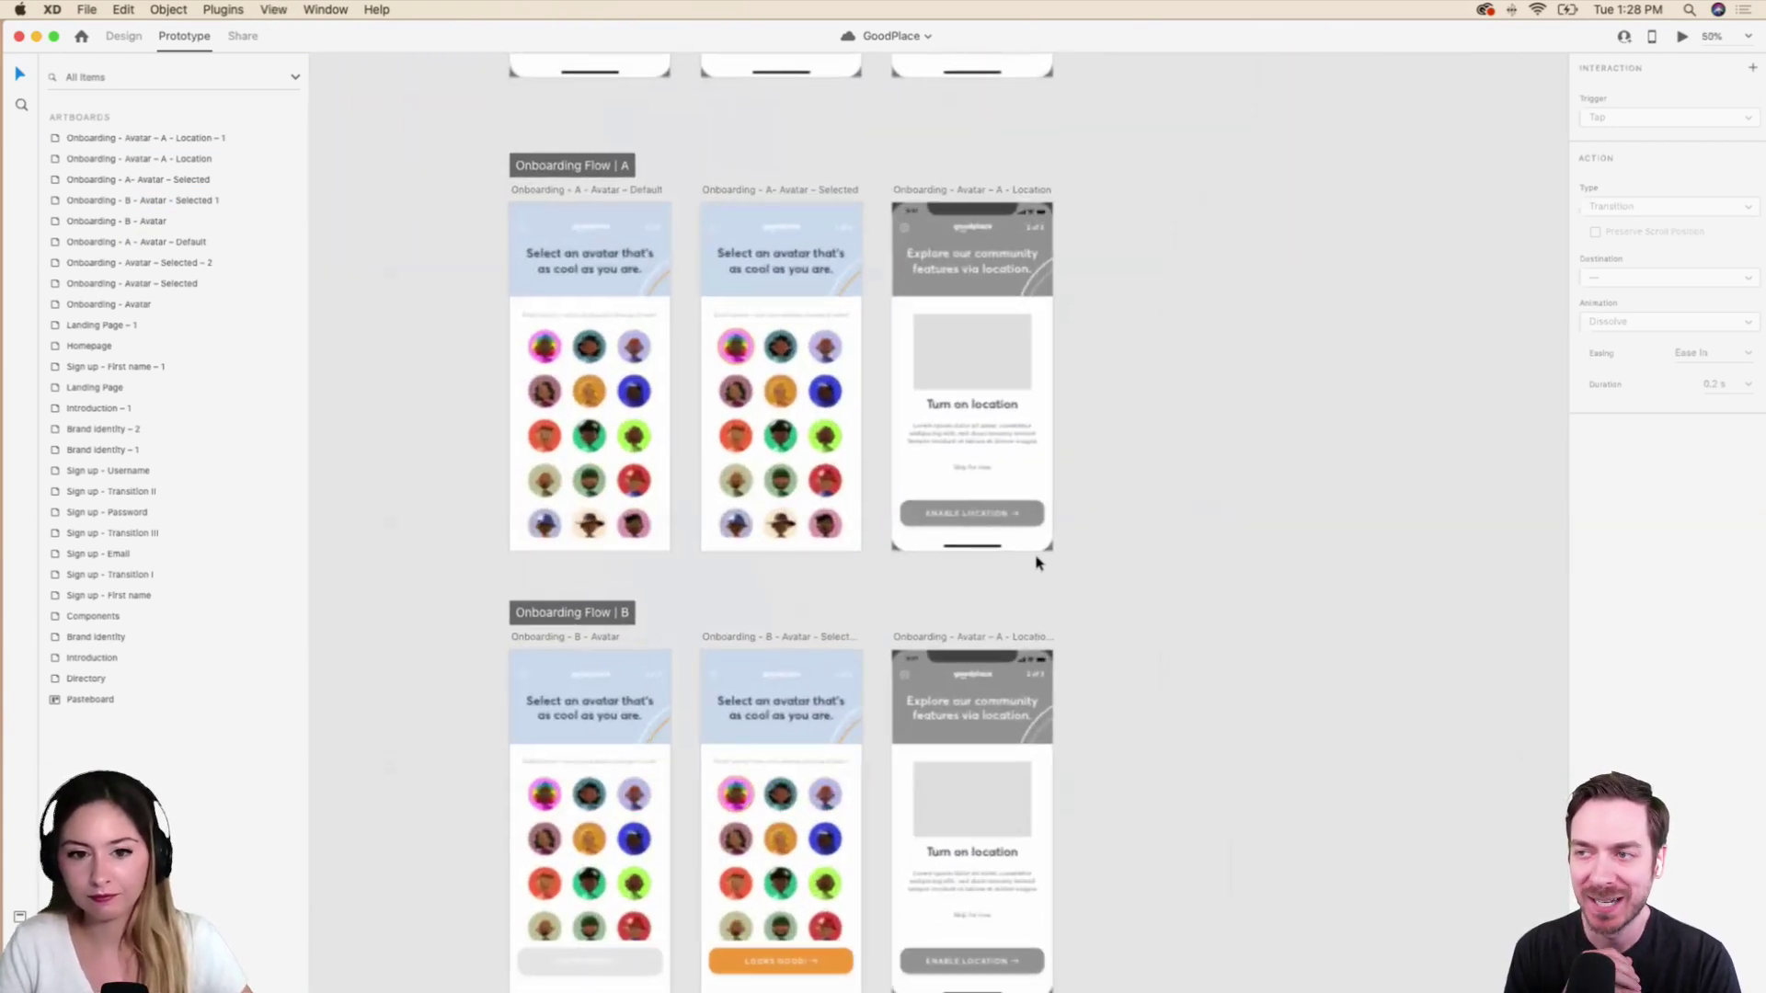
key(super+minus)
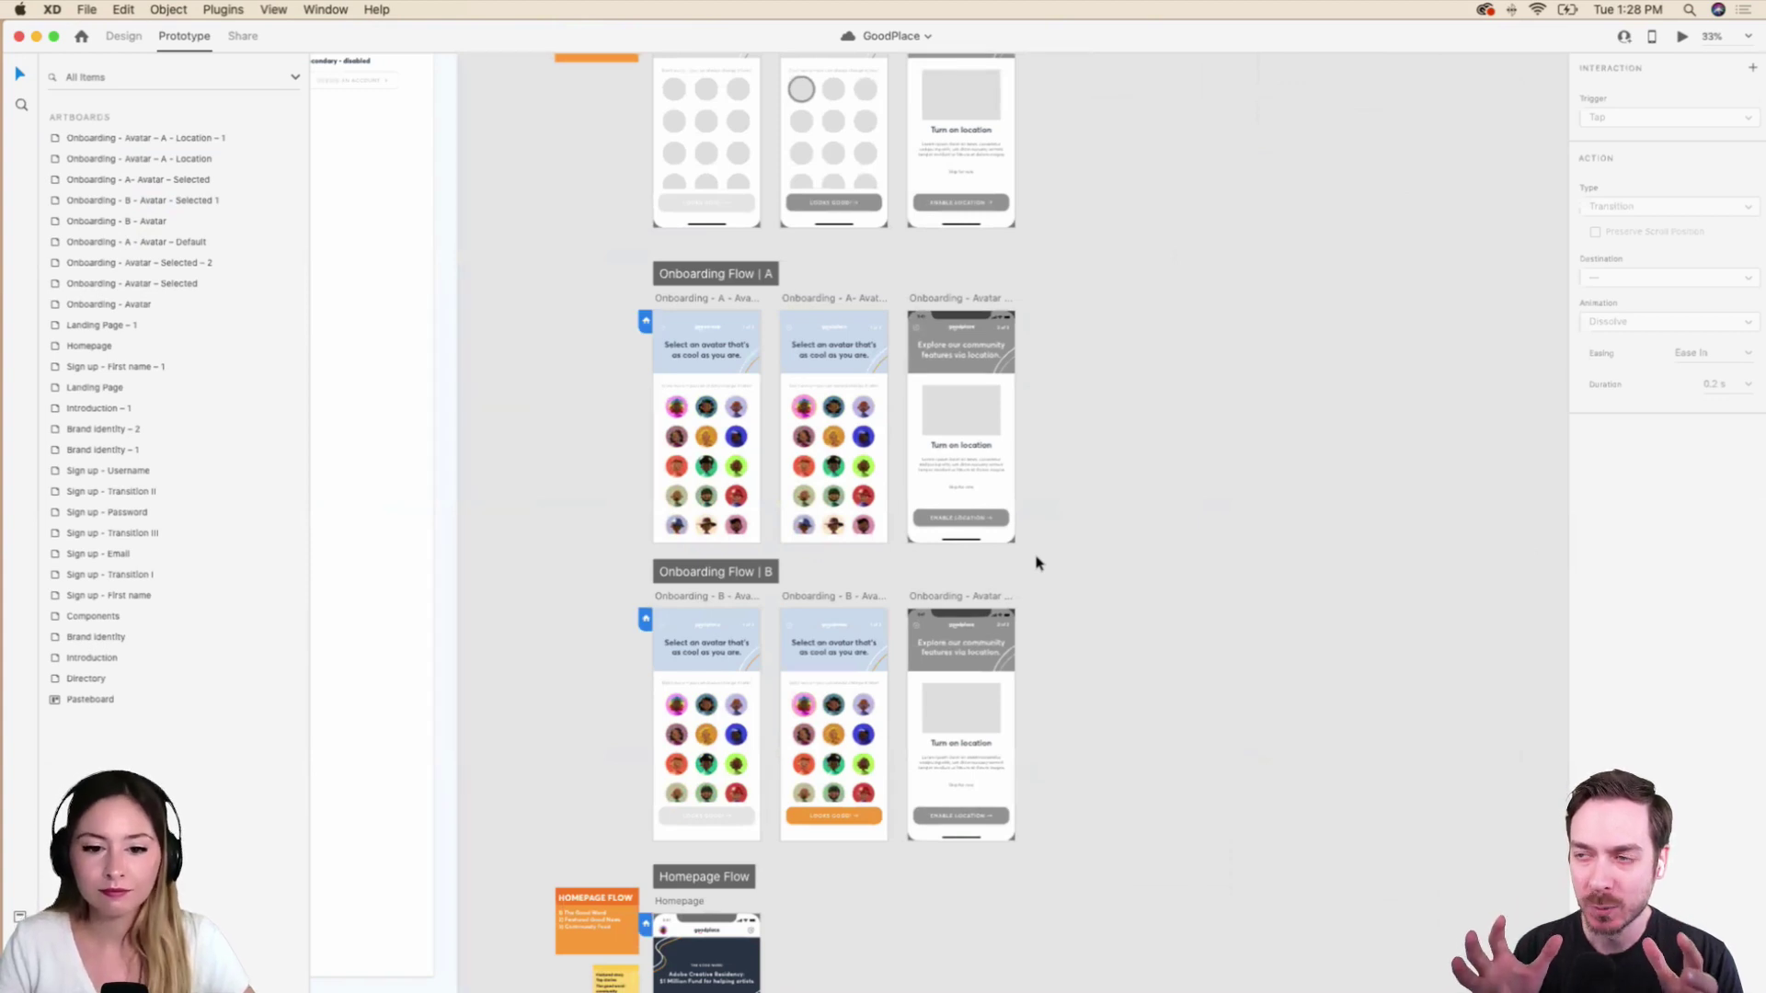
scroll(1036, 563, down, 1)
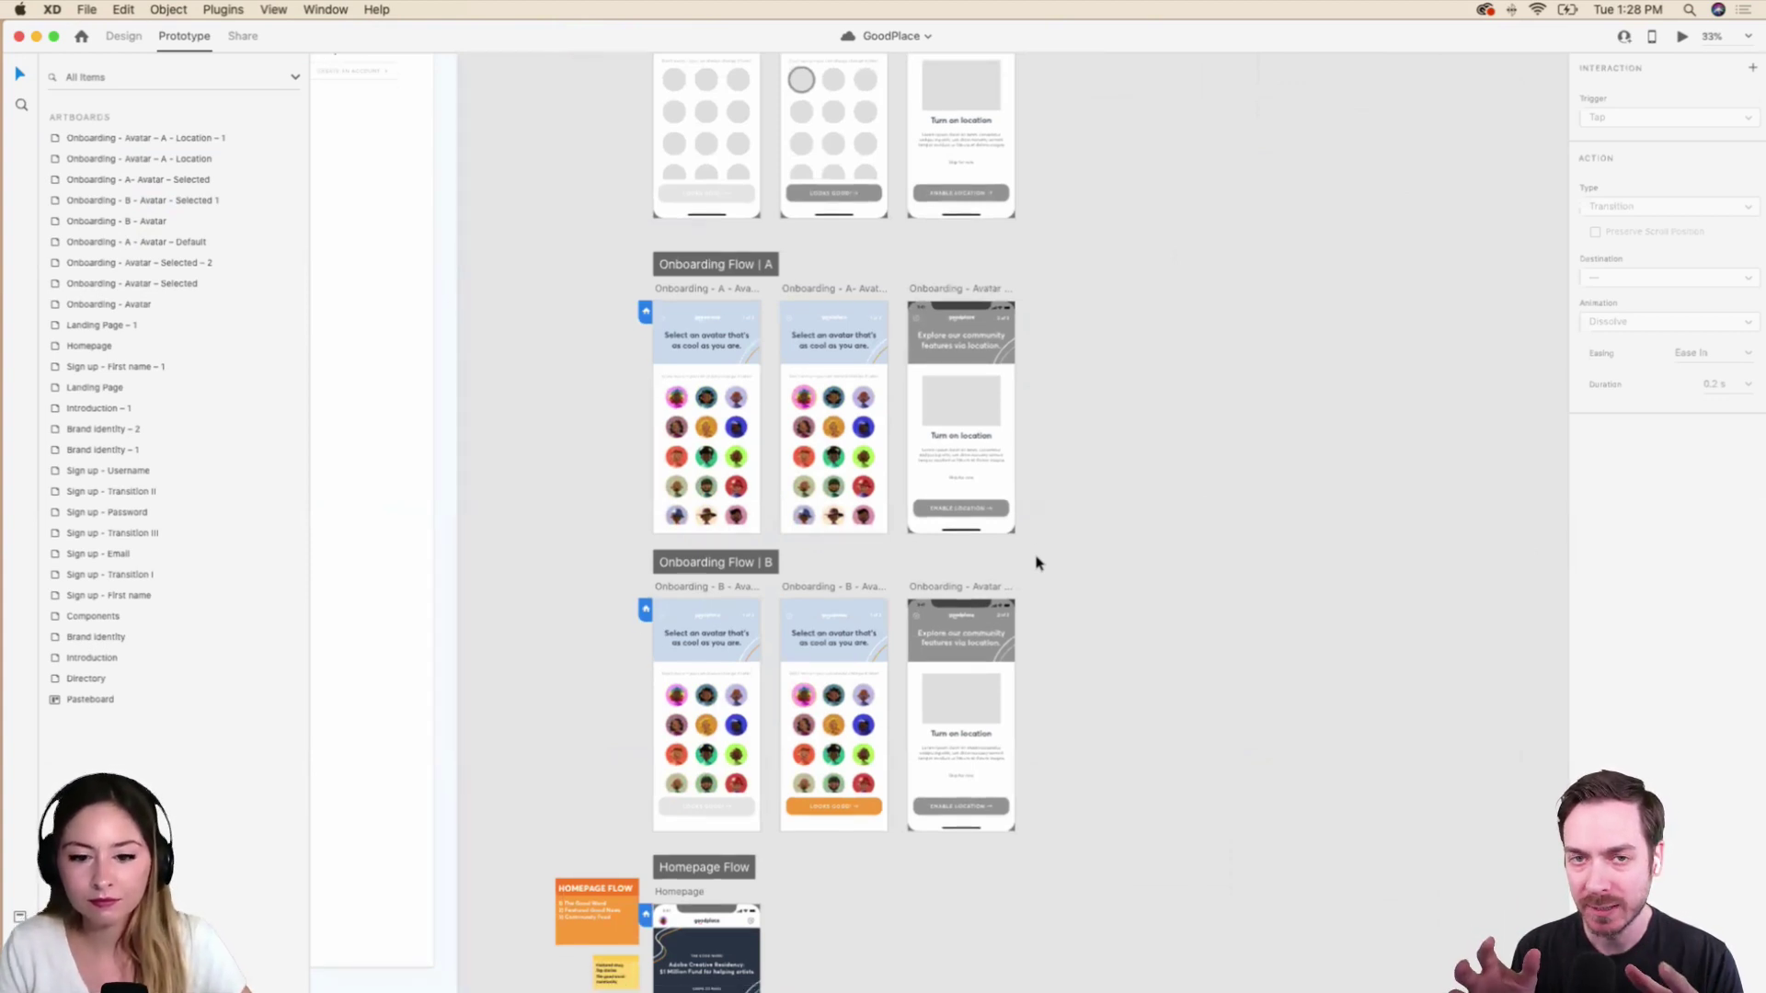
scroll(1037, 563, up, 1)
scroll(1037, 563, up, 2)
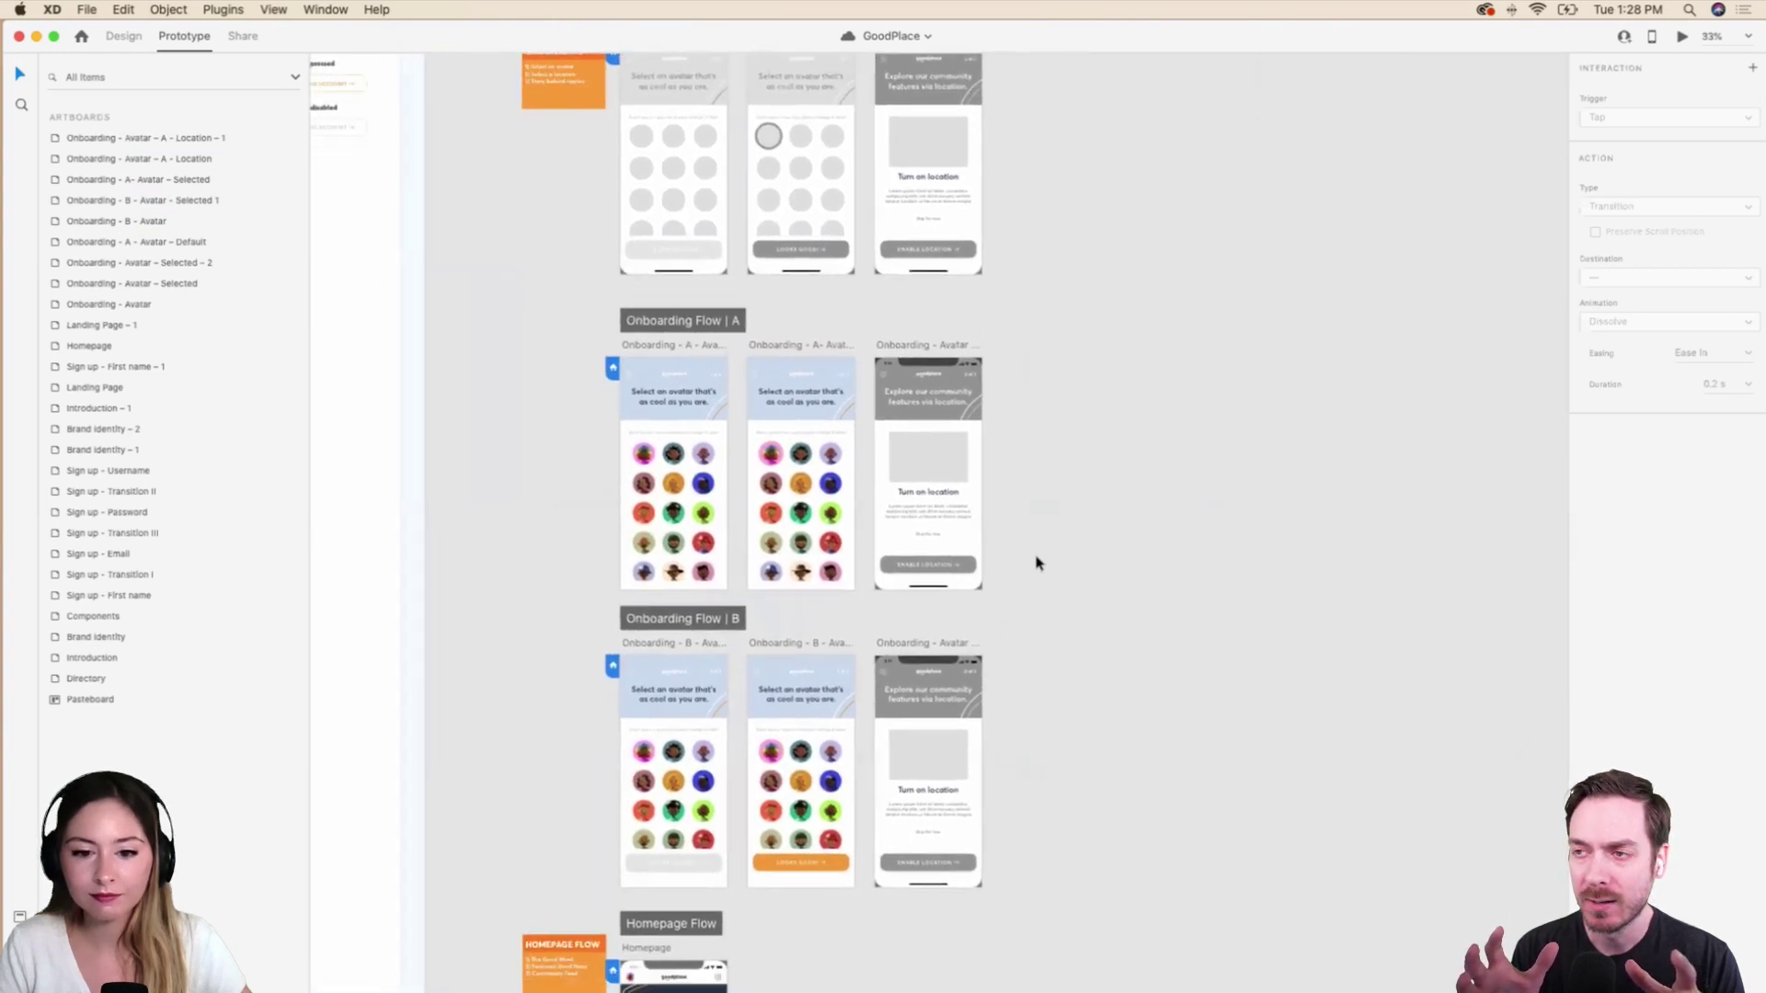
scroll(1037, 563, down, 3)
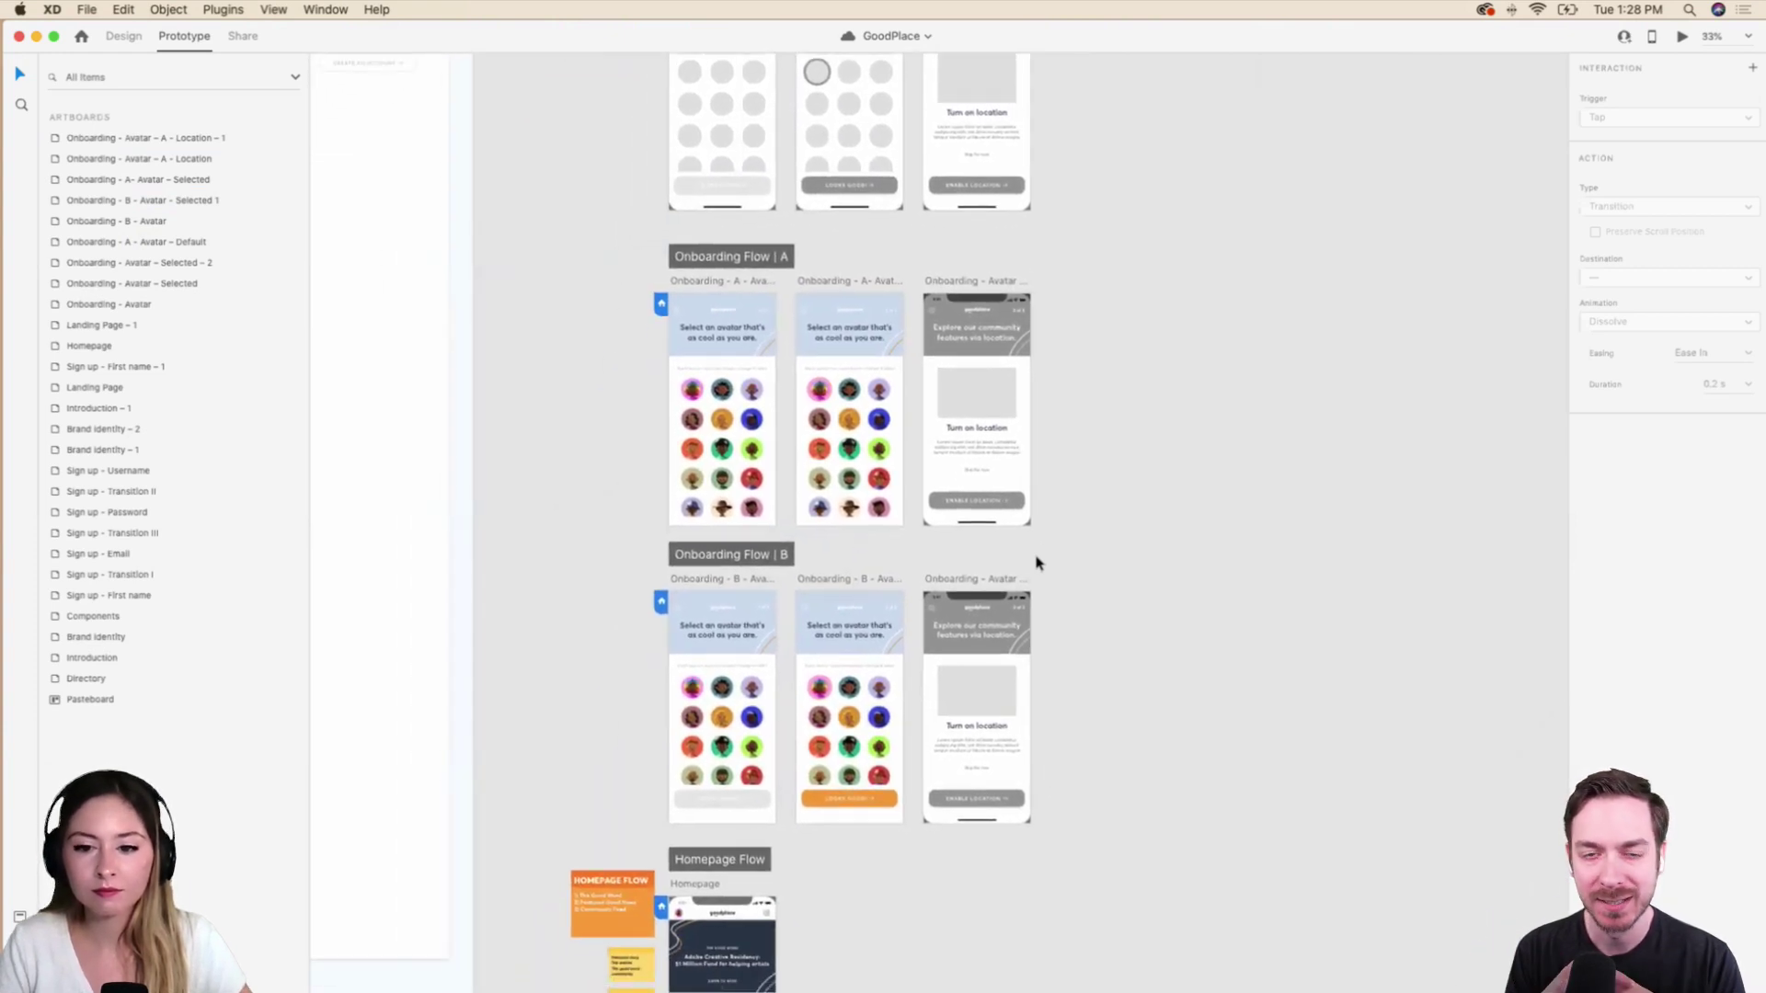
scroll(1037, 563, left, 1)
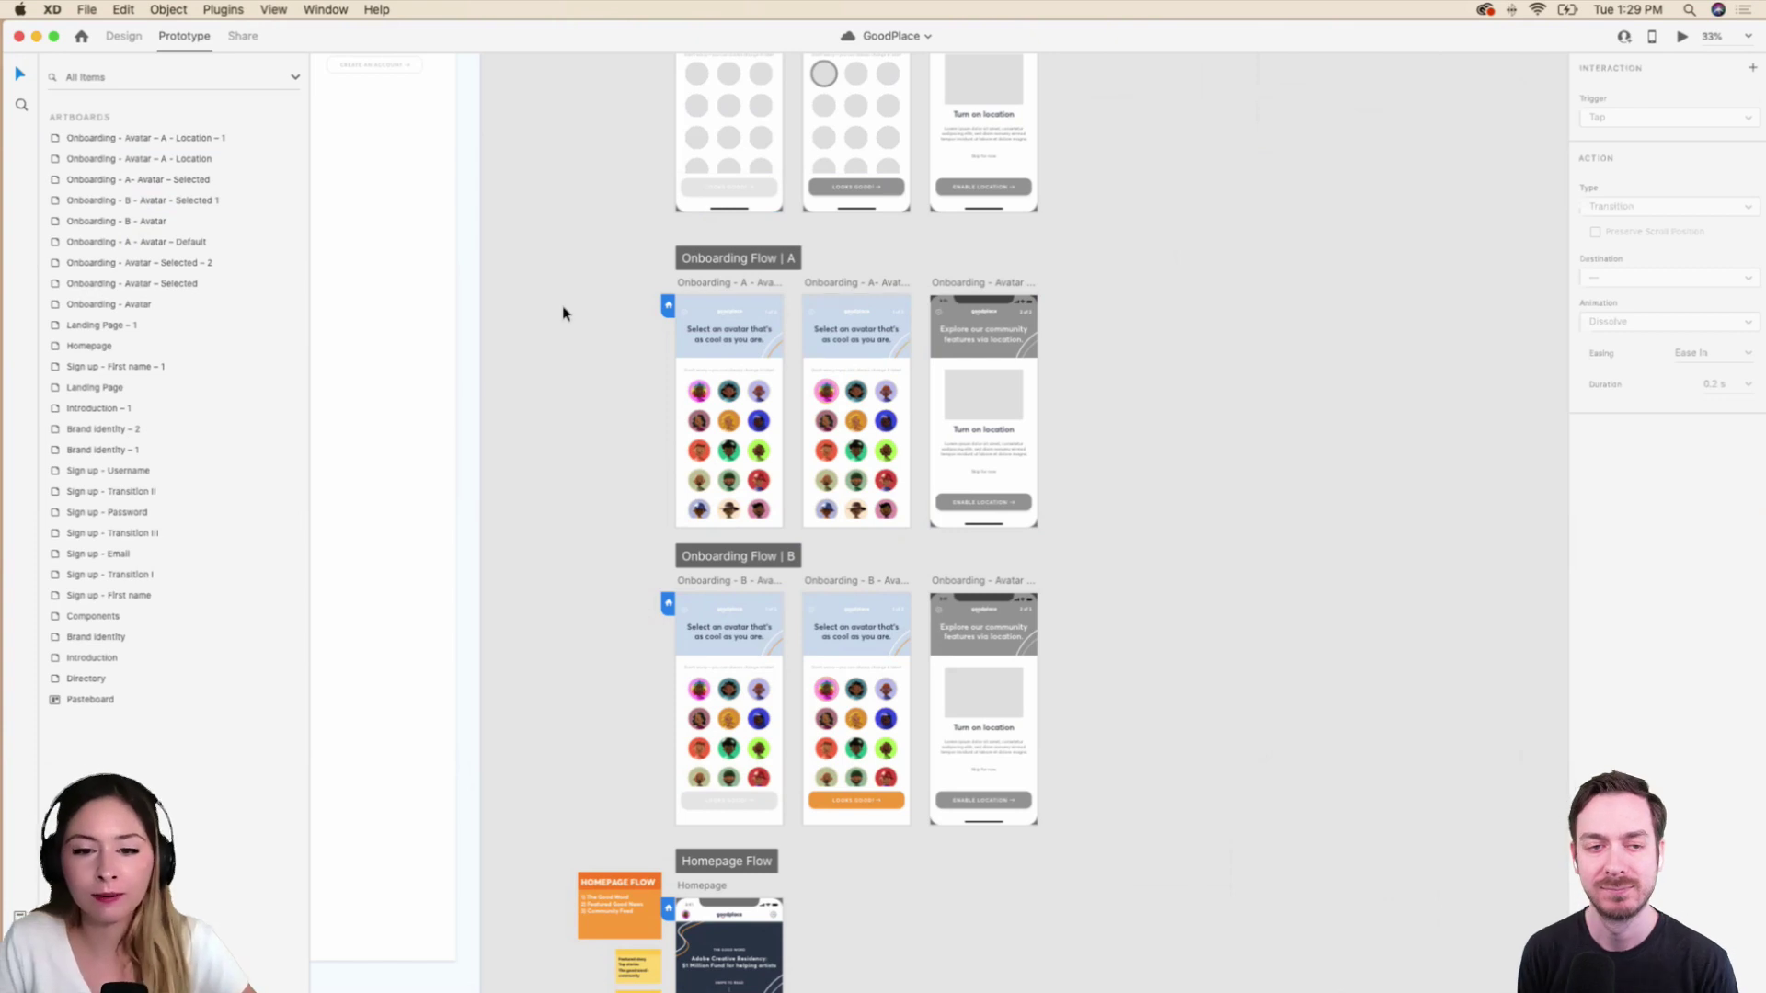
Move the Onboarding Flow A artboards beside the low-fidelity flow and the Flow B artboards beside Flow A, forming one row.
click(770, 248)
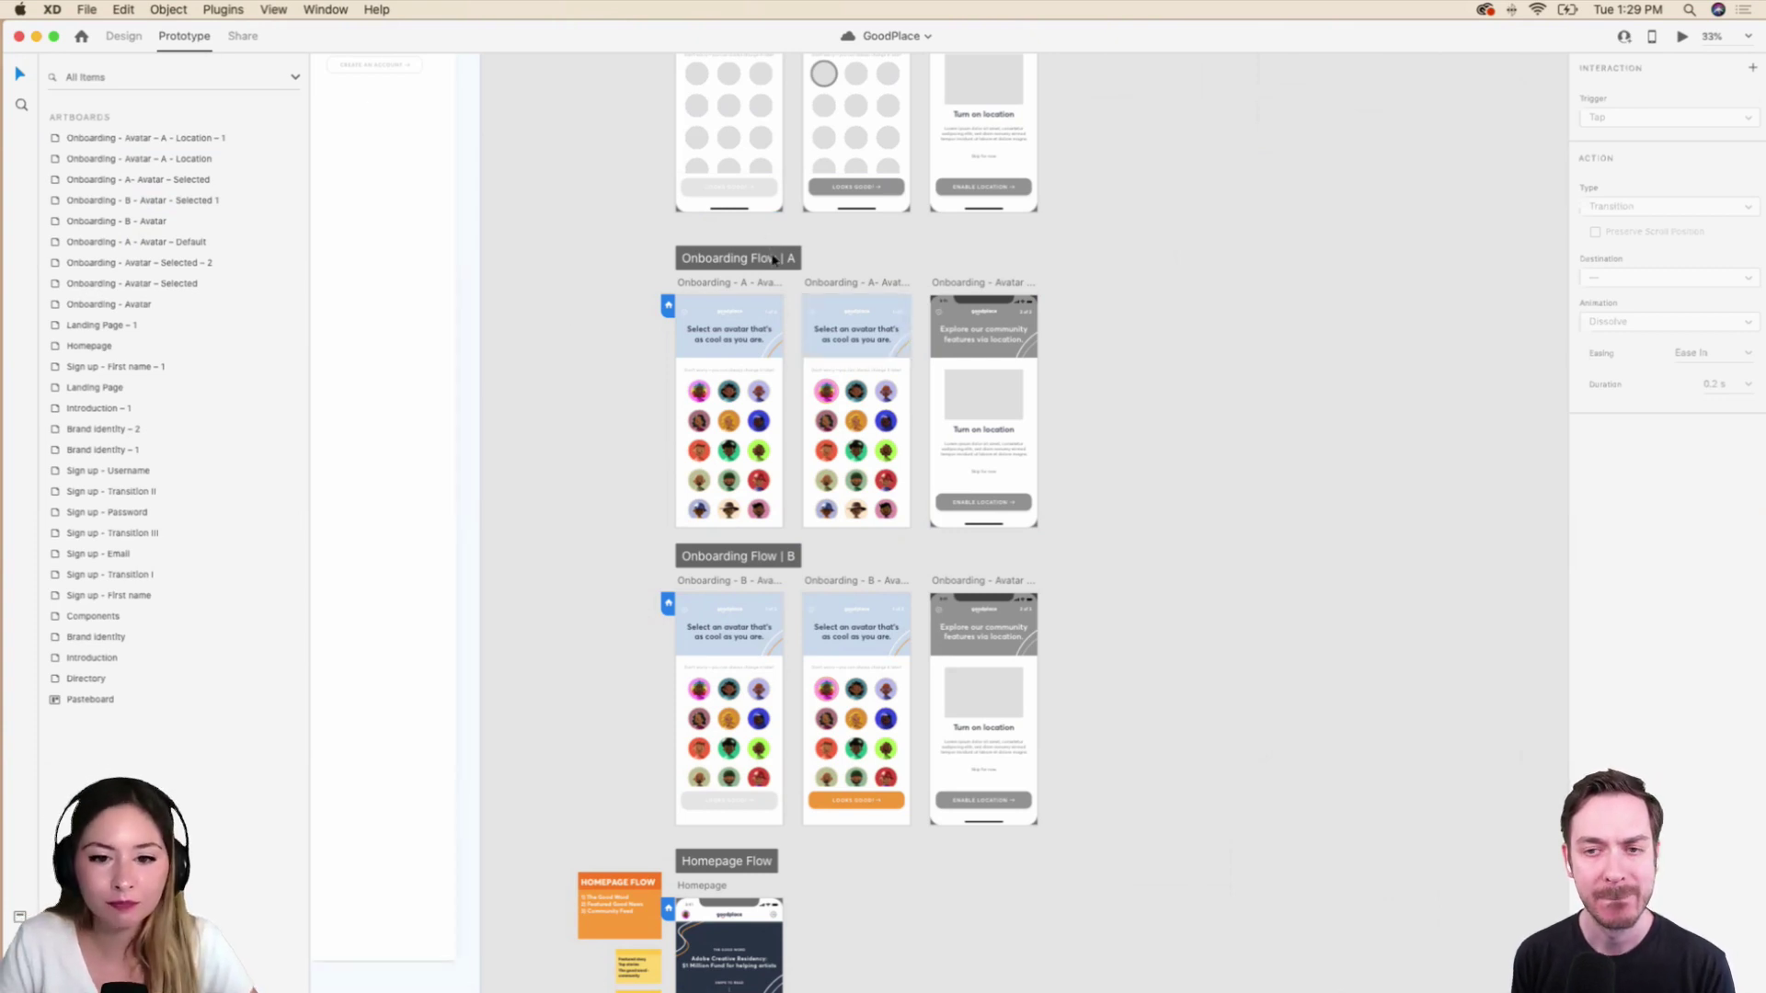
drag(749, 266, 1055, 264)
scroll(1055, 264, down, 6)
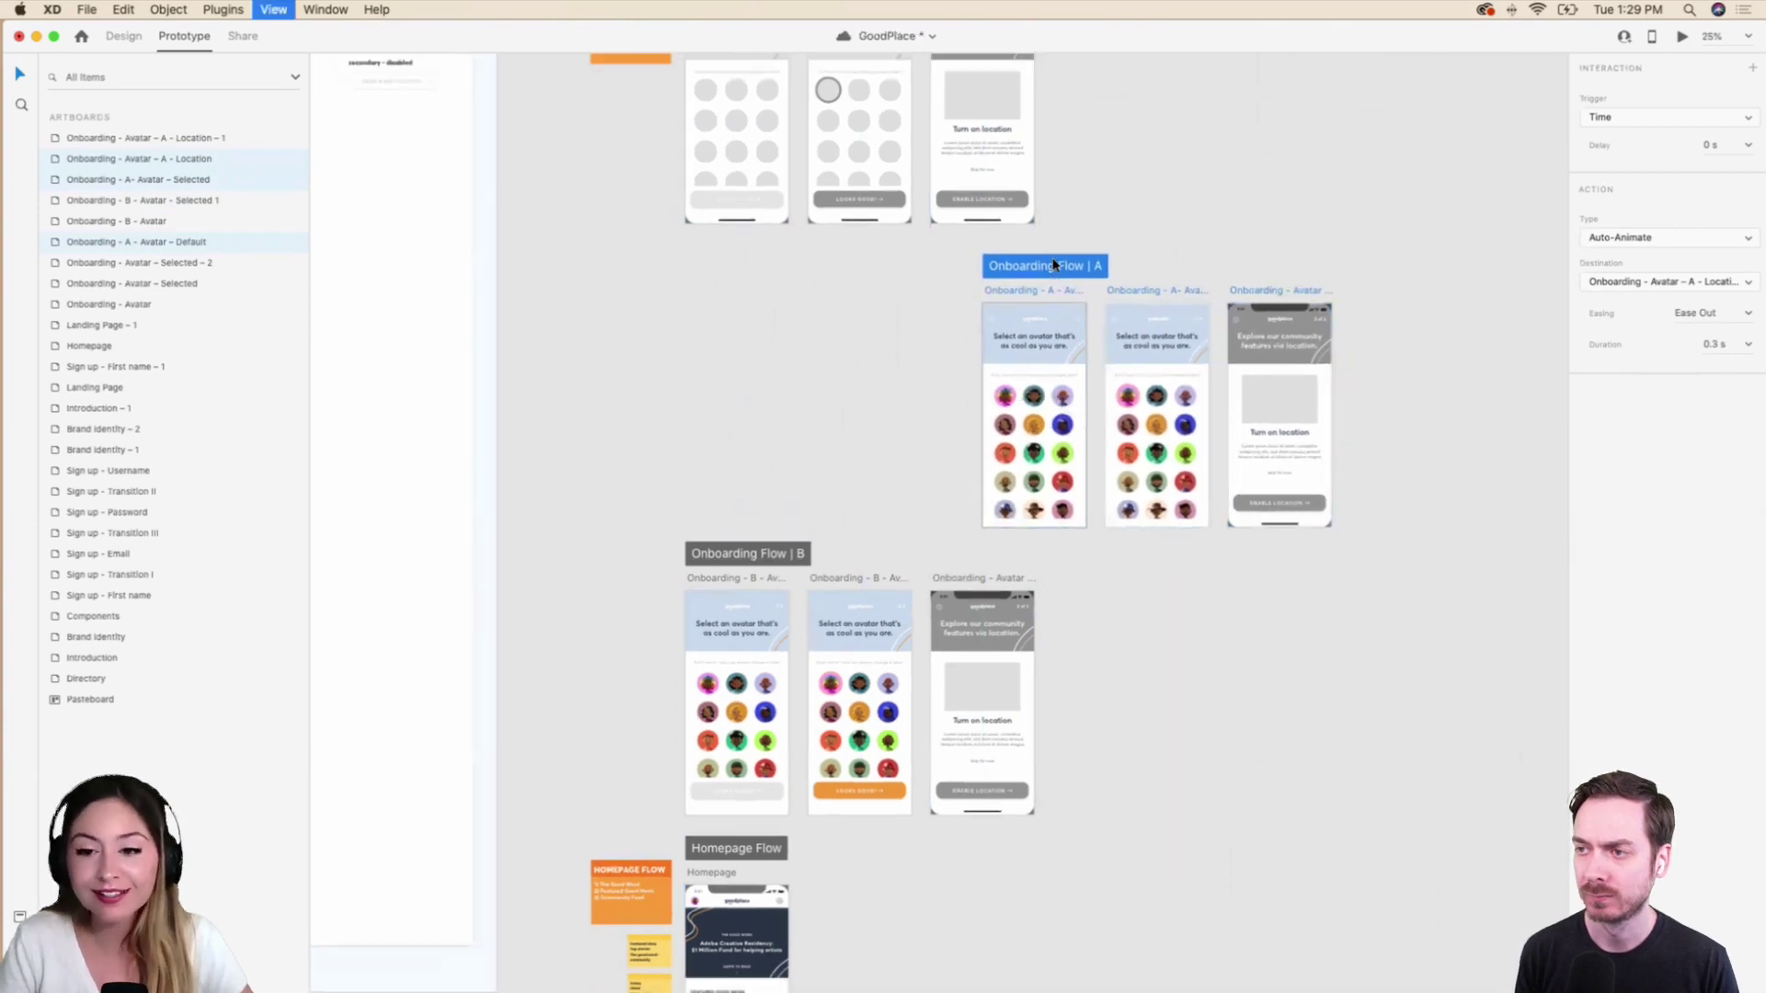
scroll(970, 354, up, 2)
scroll(971, 354, right, 2)
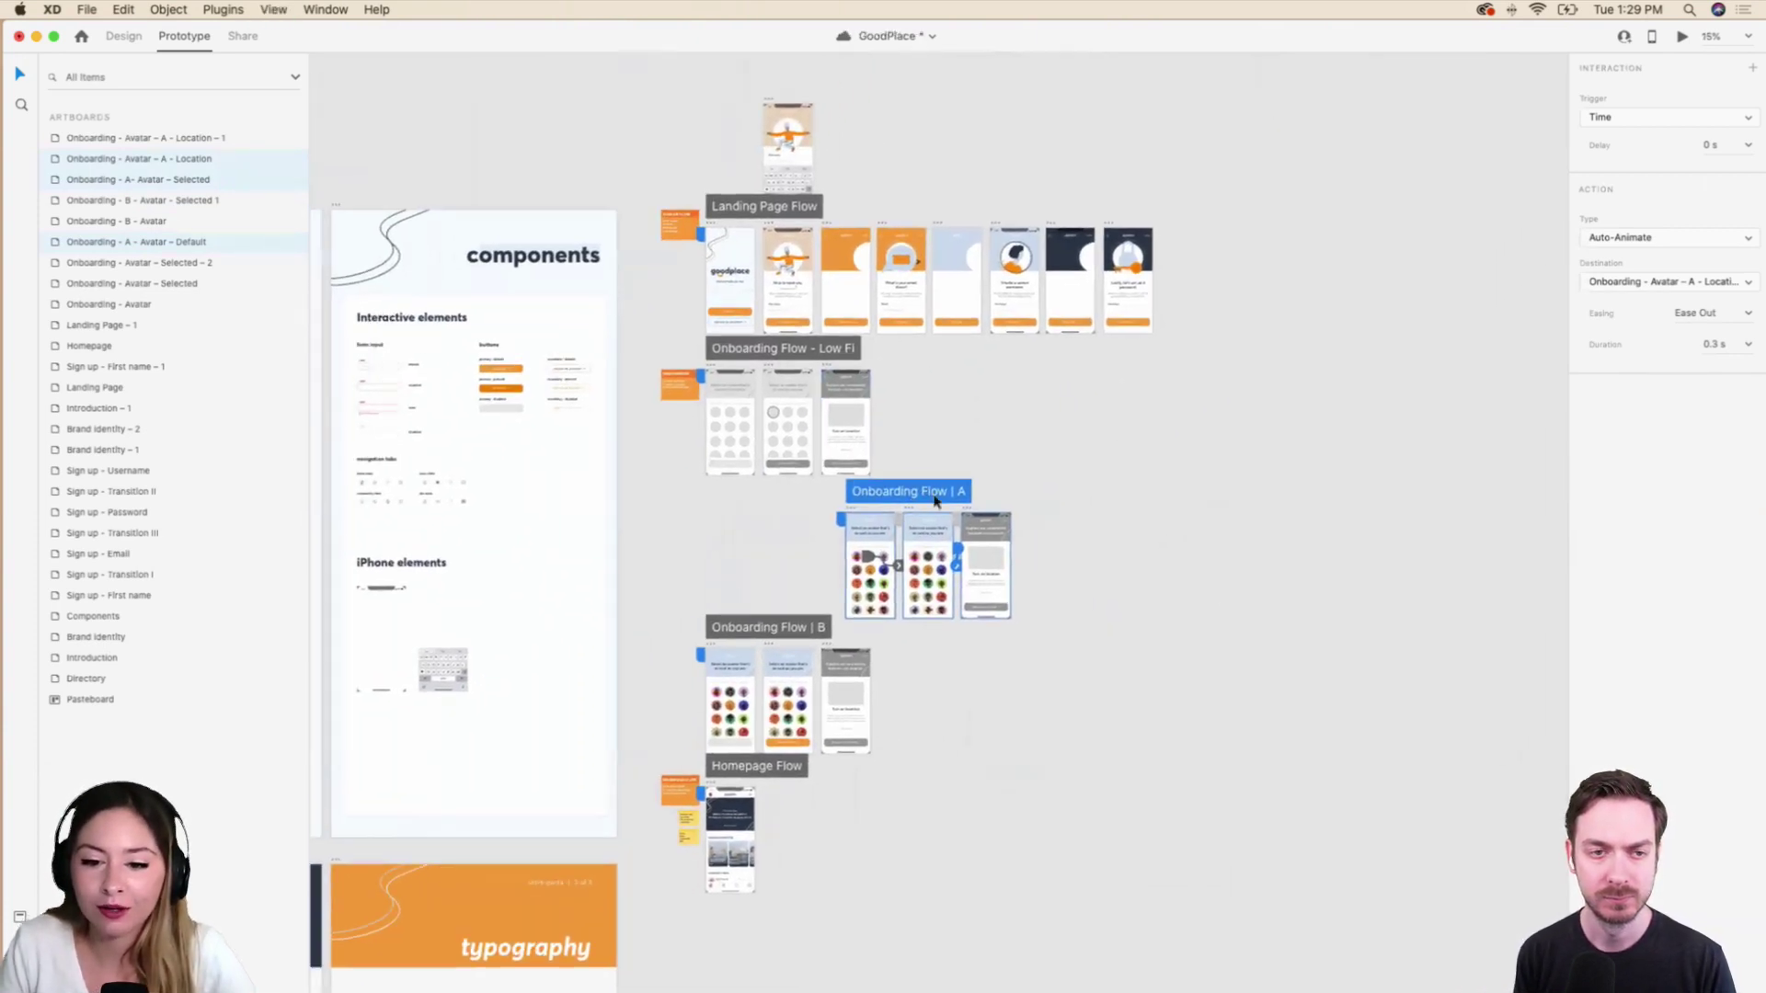
drag(942, 498, 988, 357)
drag(801, 627, 1196, 339)
click(800, 588)
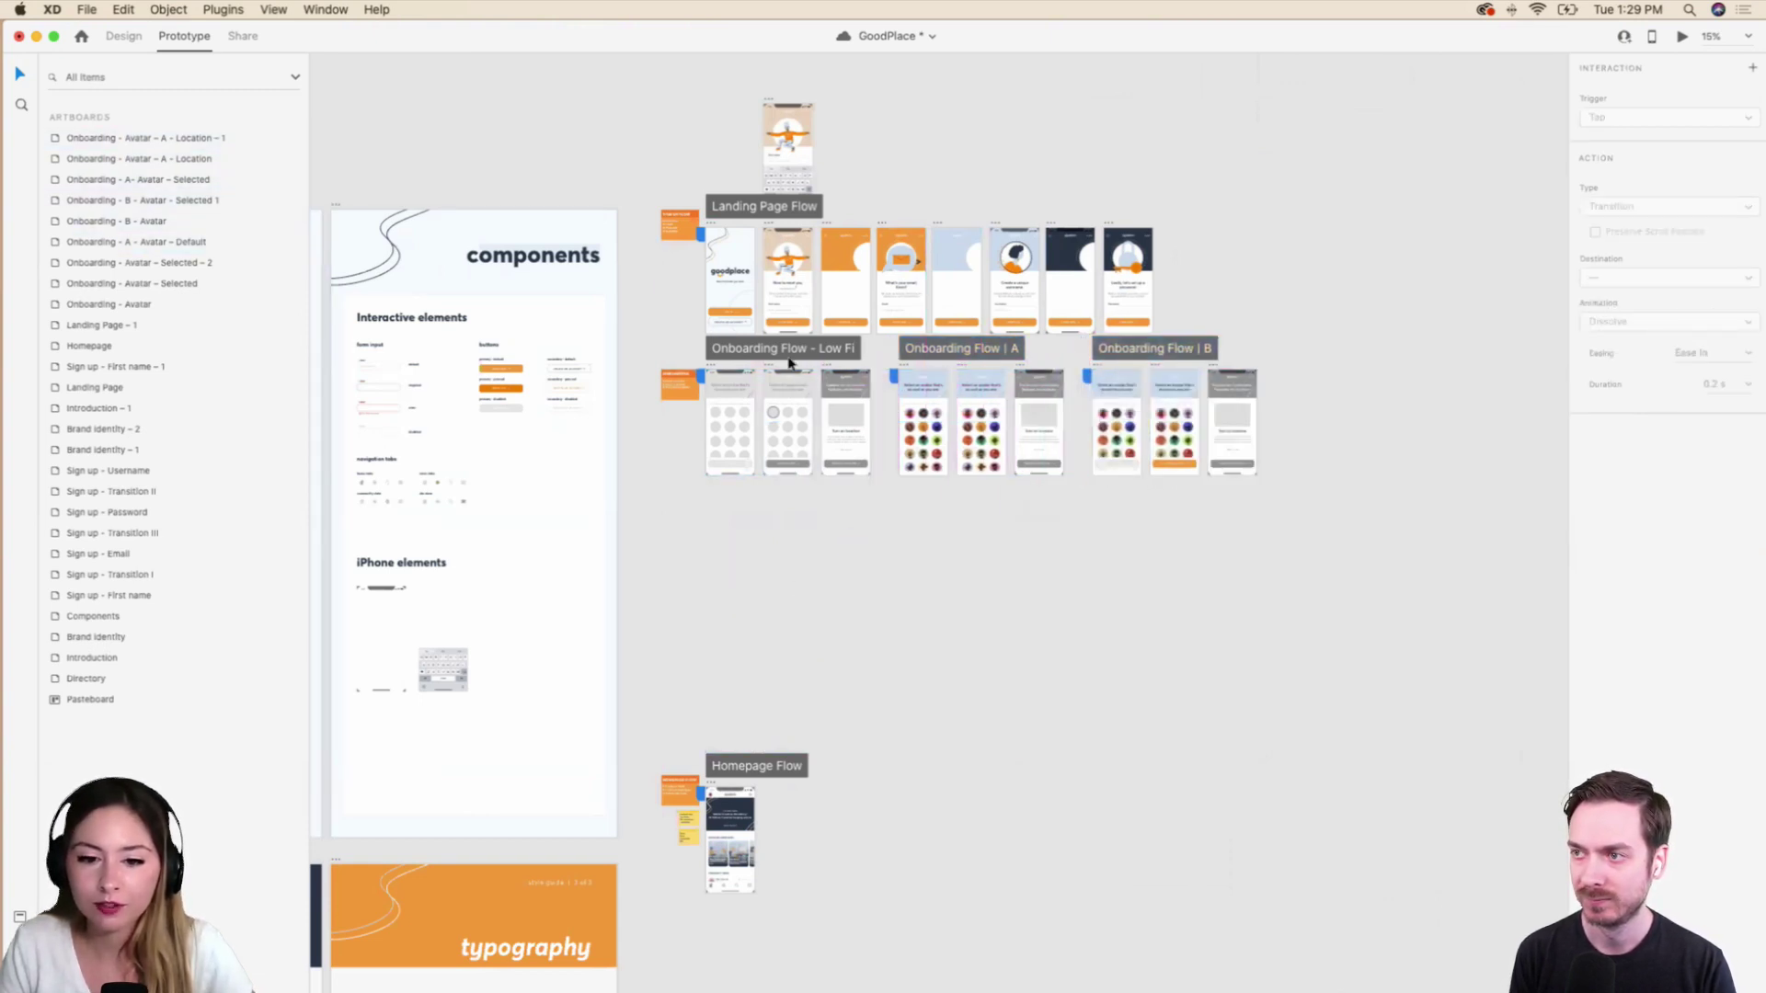
Open the shared Design Review link of Onboarding Flow - Low Fi in the browser, check the reviewers' comments, and close the page.
key(super+equal)
key(super+equal)
scroll(809, 398, up, 5)
scroll(809, 398, left, 4)
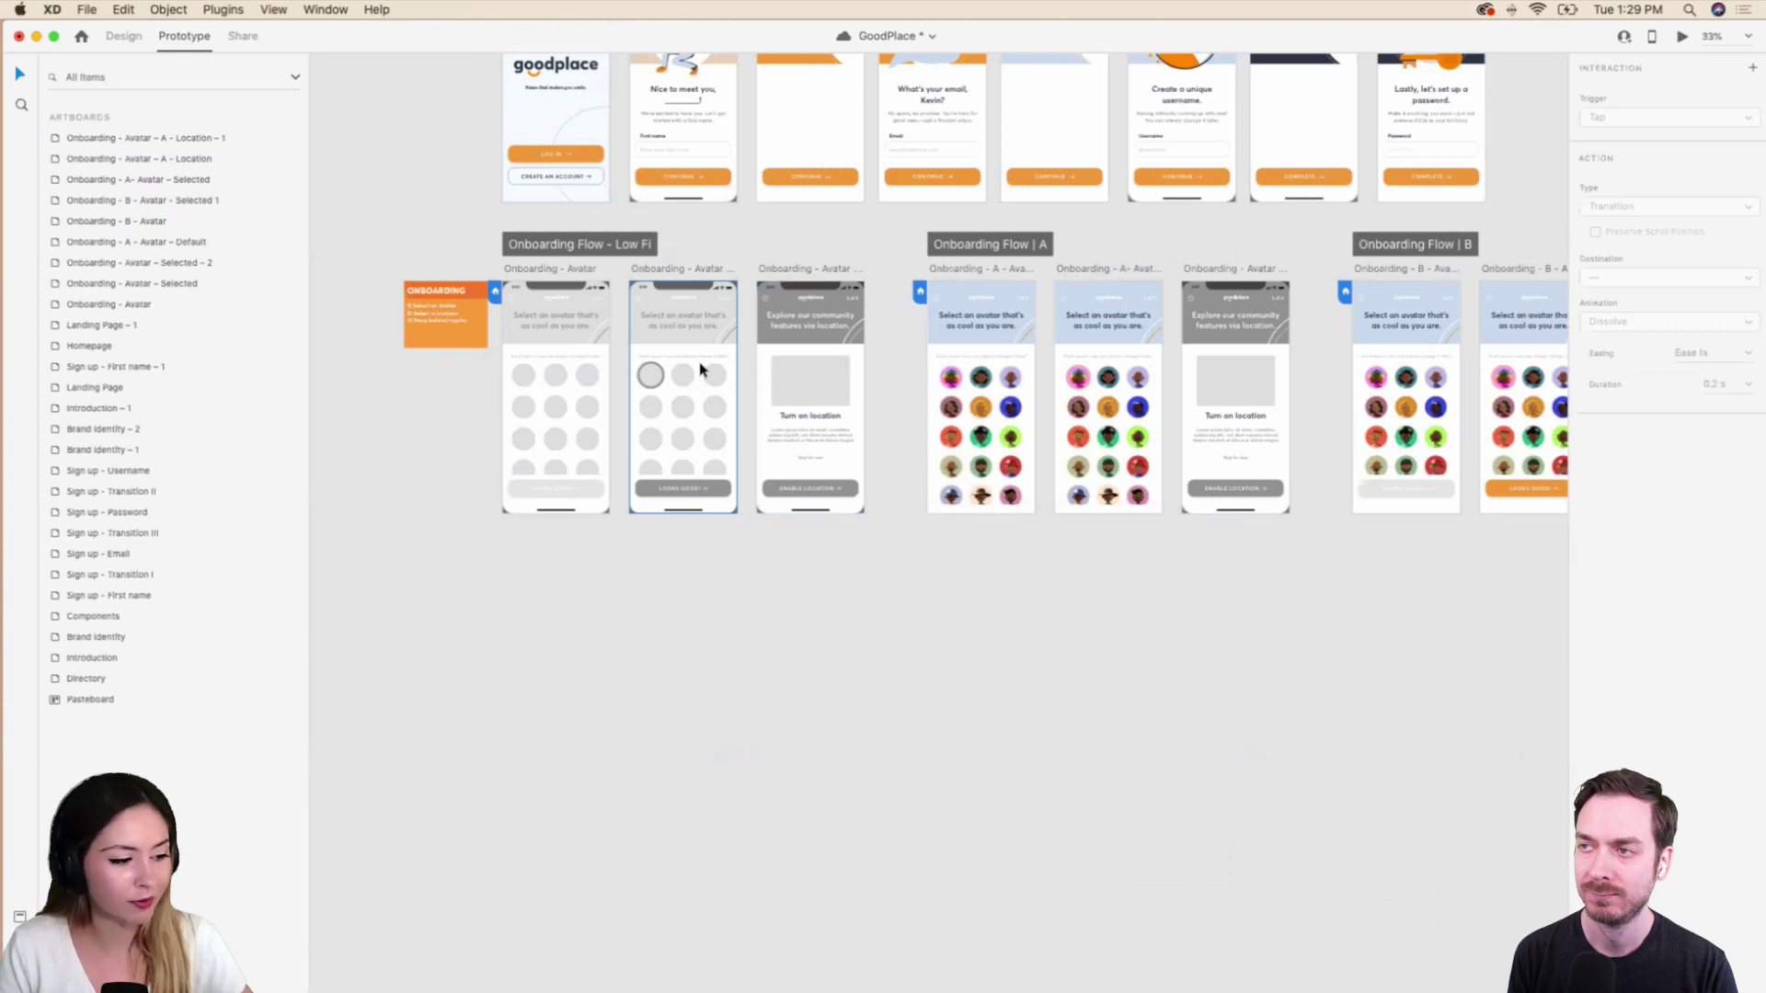
click(543, 244)
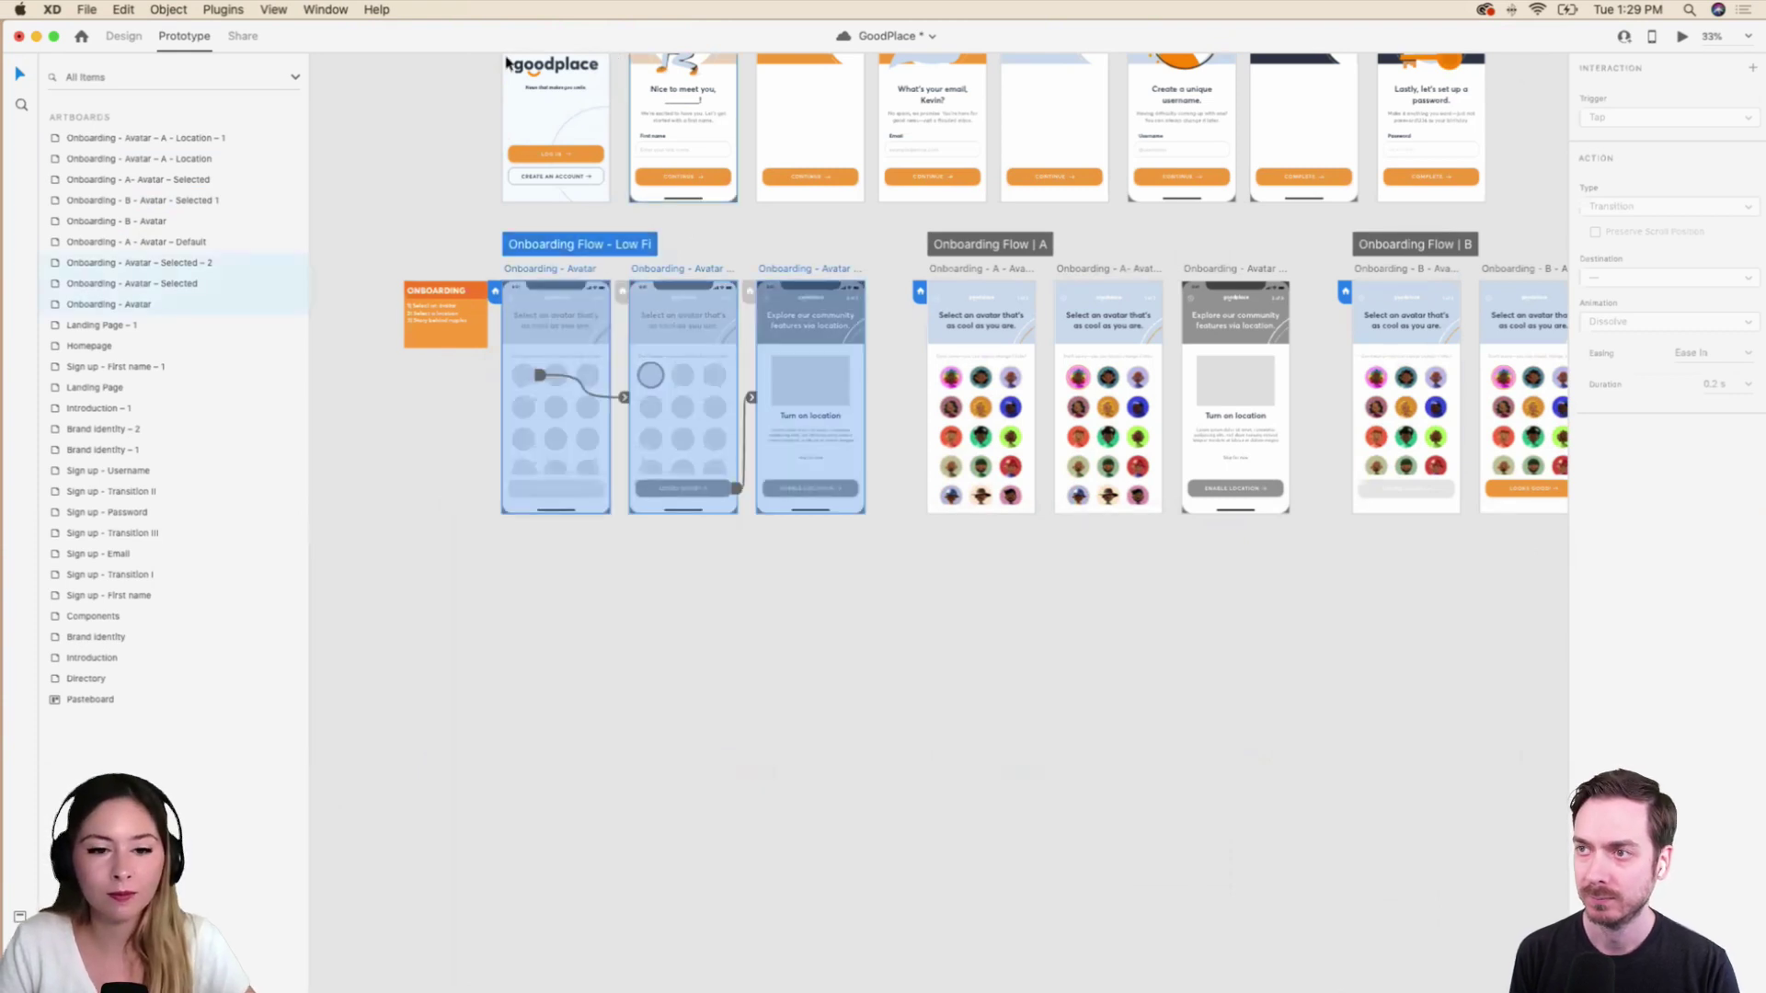
click(245, 36)
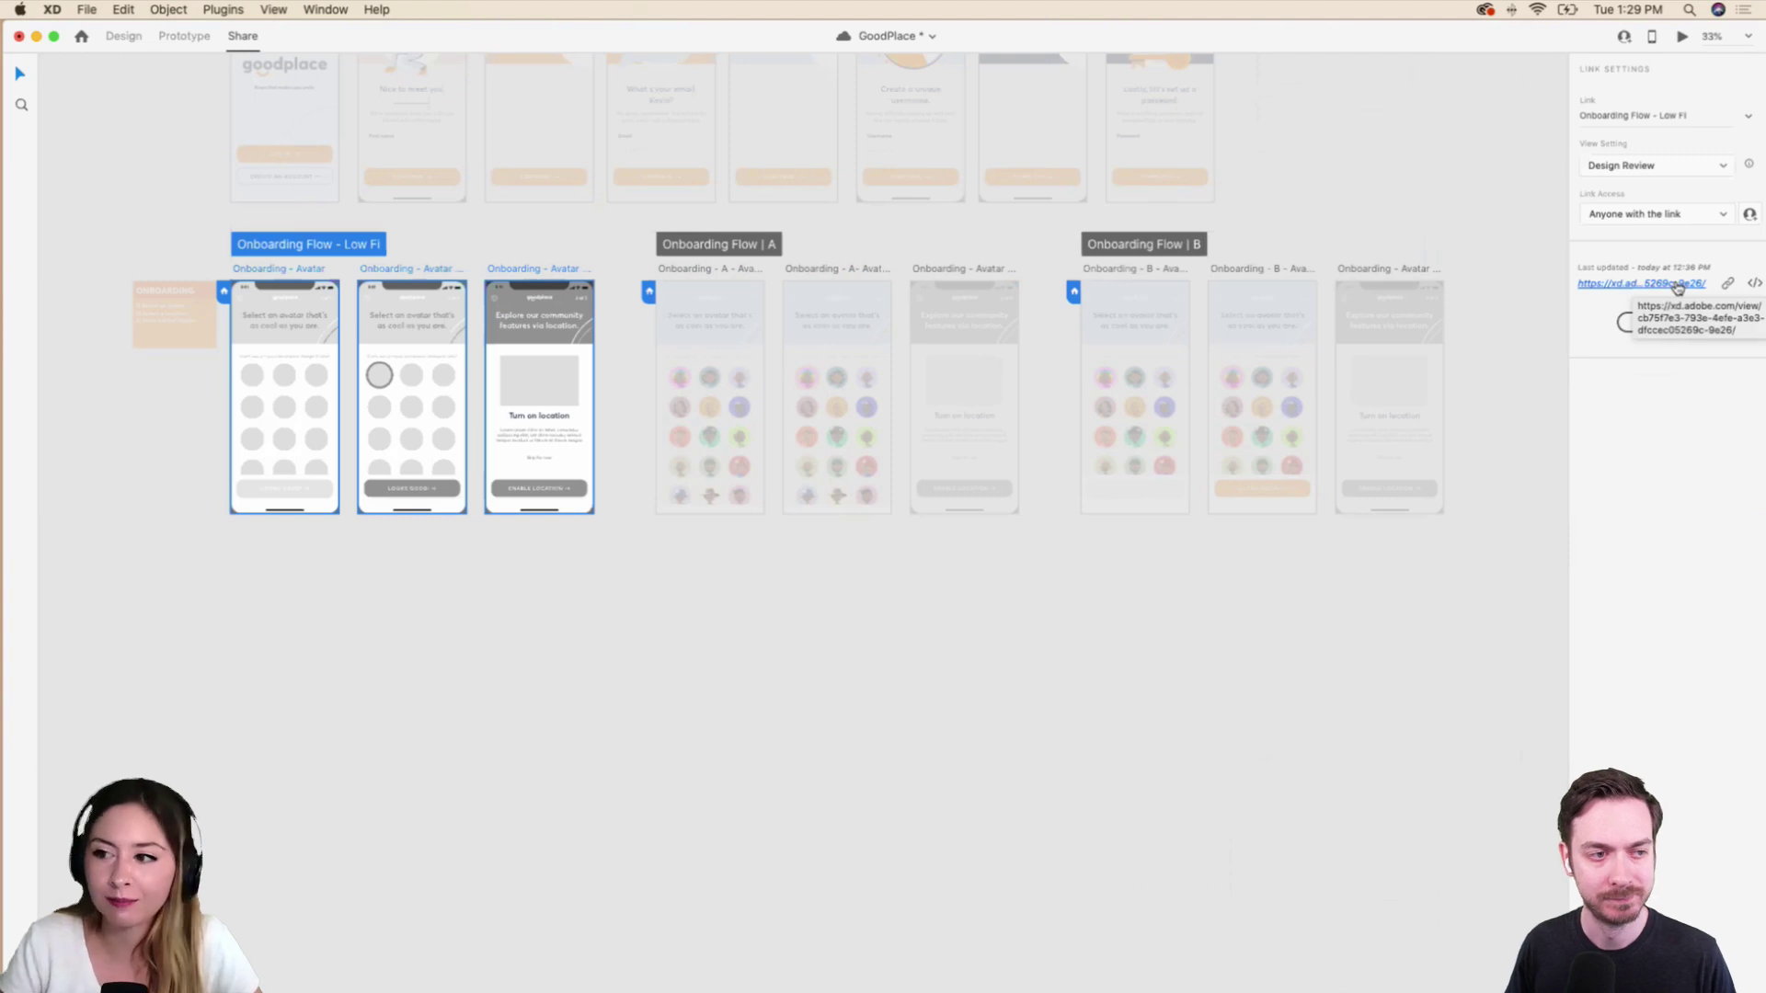
click(1678, 285)
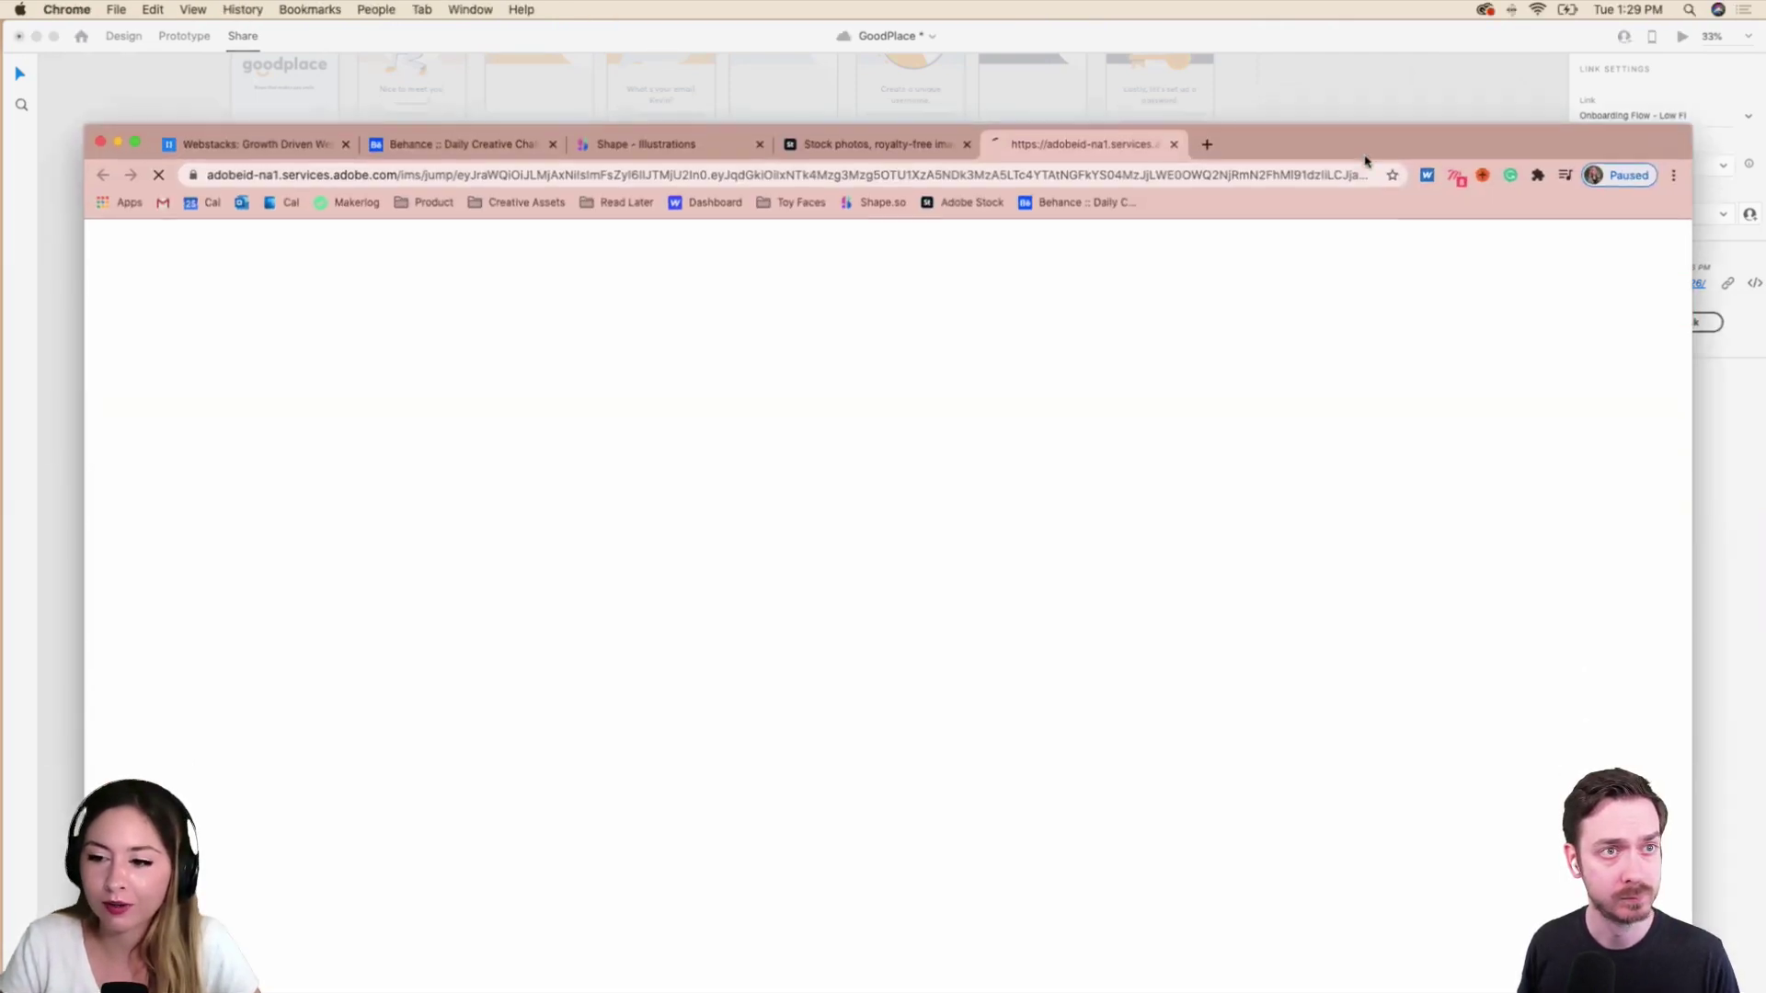
drag(1365, 161, 1387, 66)
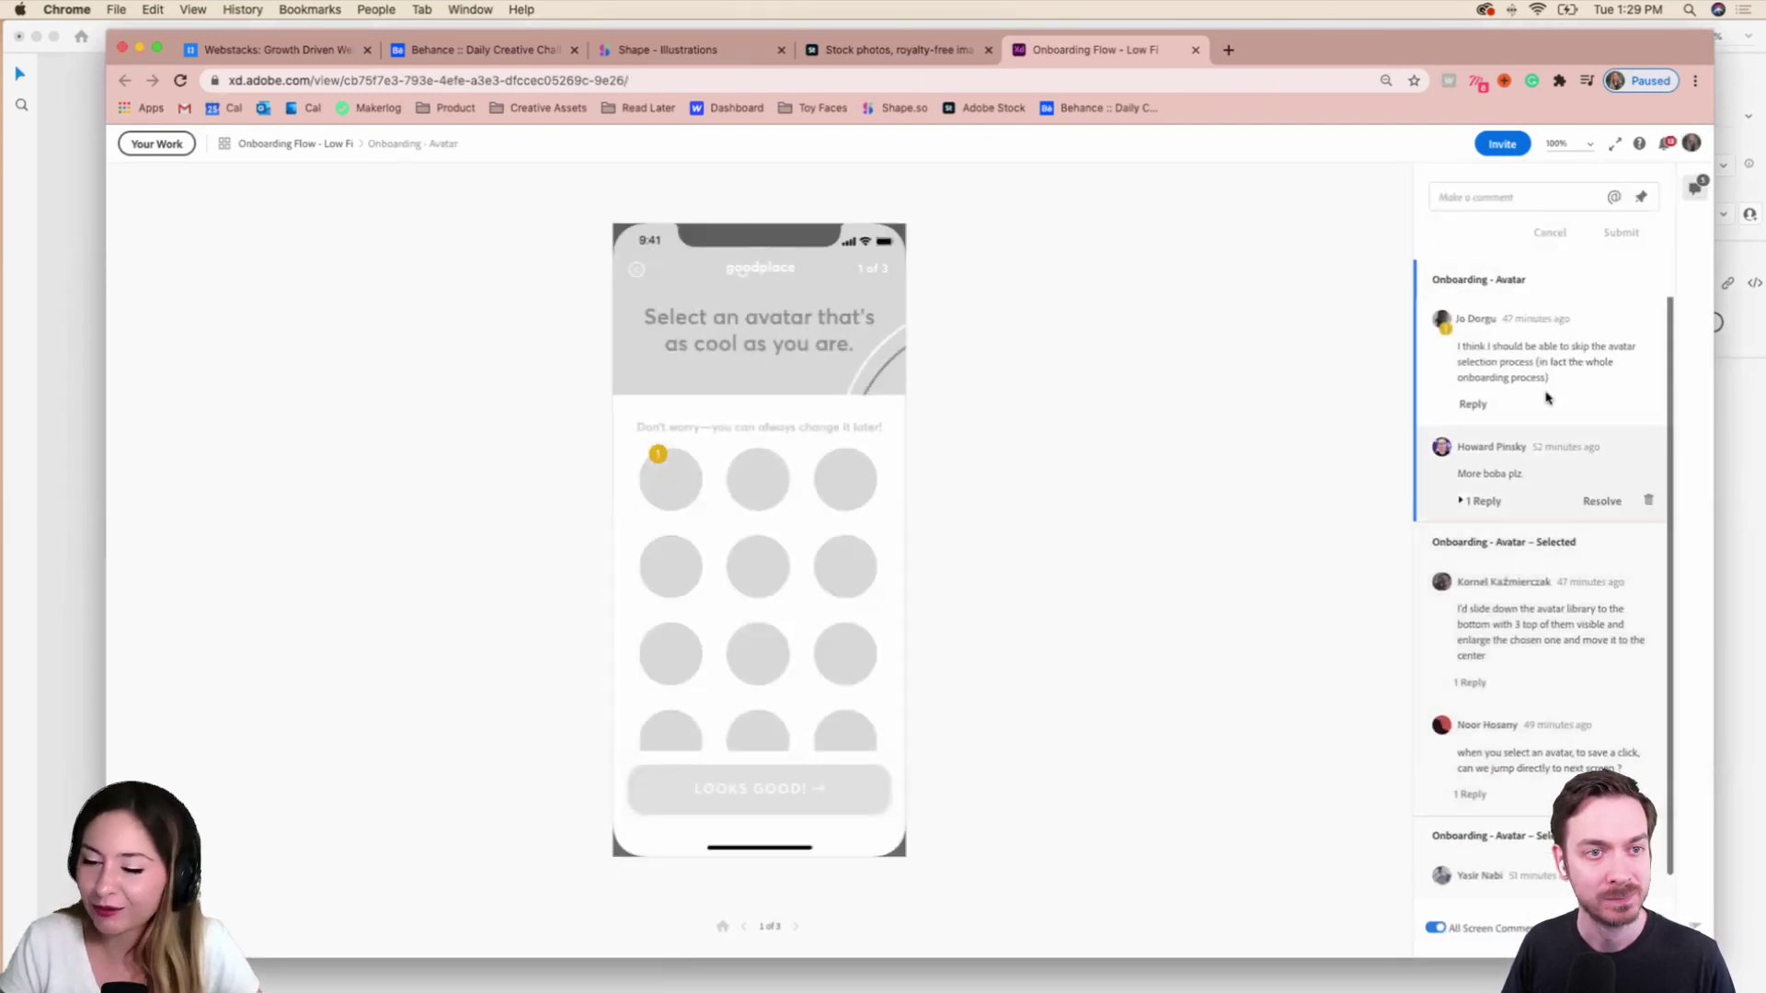
key(super+w)
key(super+m)
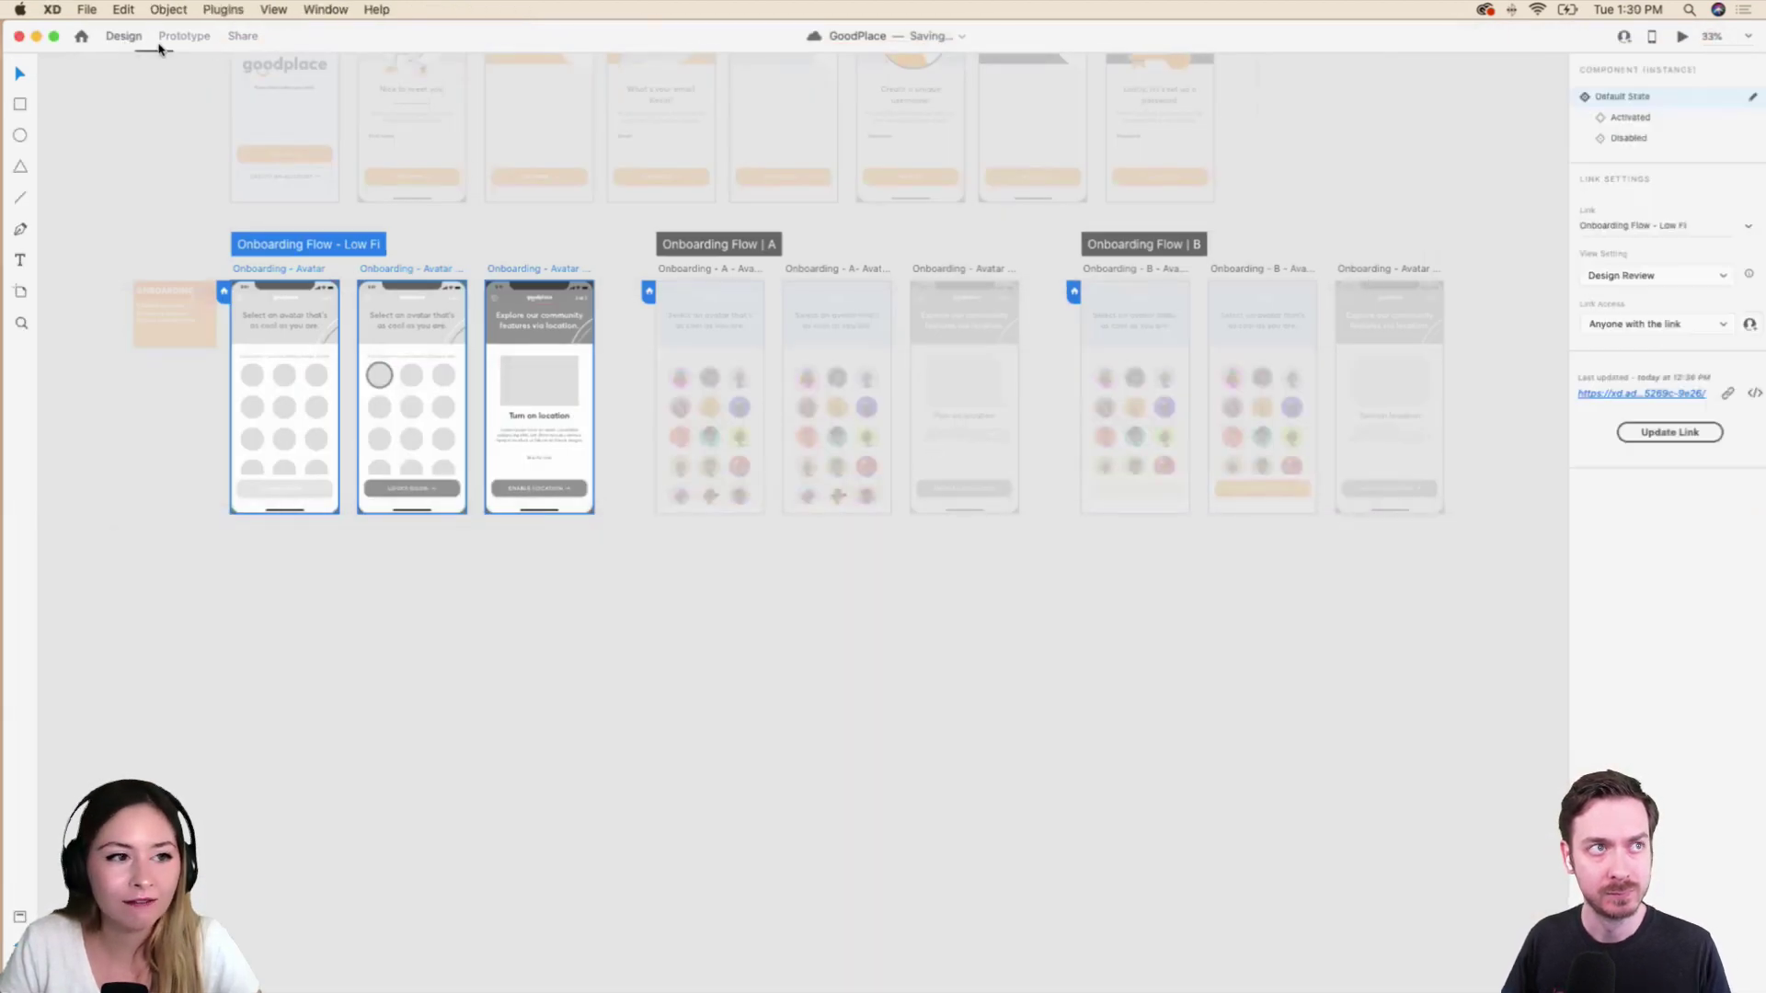
Return to Design mode and look over the landing page flow and the row of onboarding flows.
click(125, 36)
scroll(860, 387, up, 2)
scroll(860, 387, right, 5)
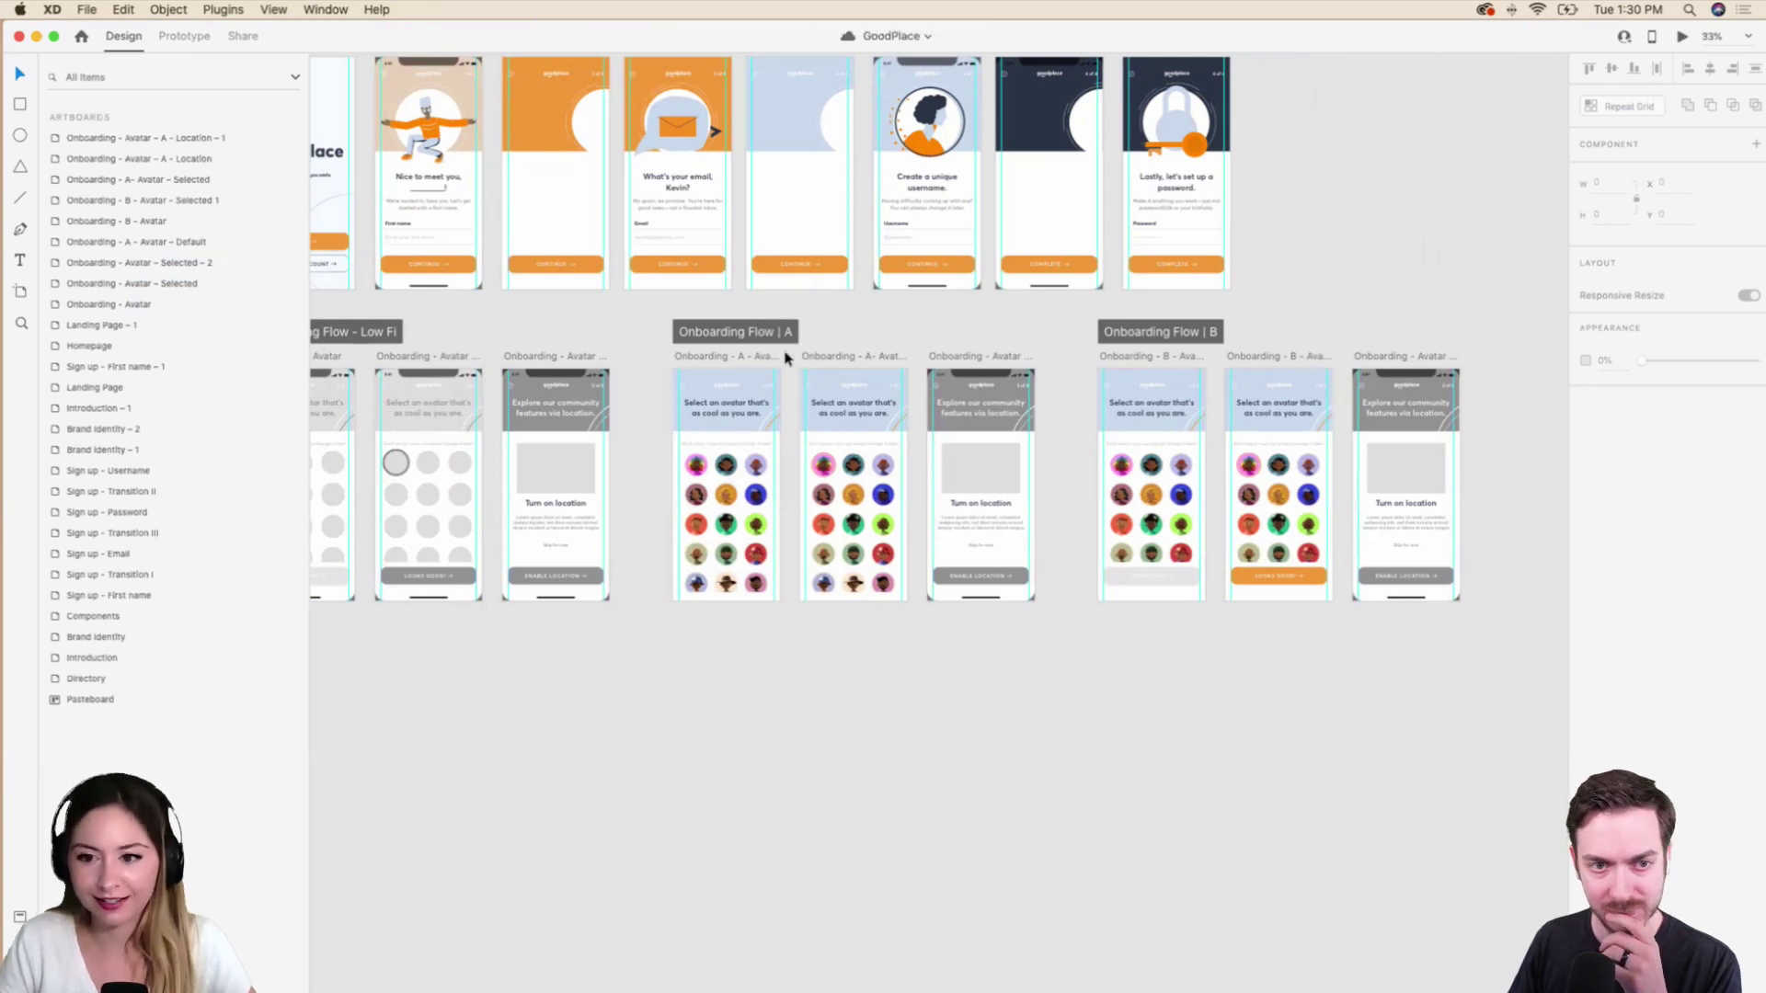
scroll(935, 347, left, 4)
scroll(935, 346, up, 3)
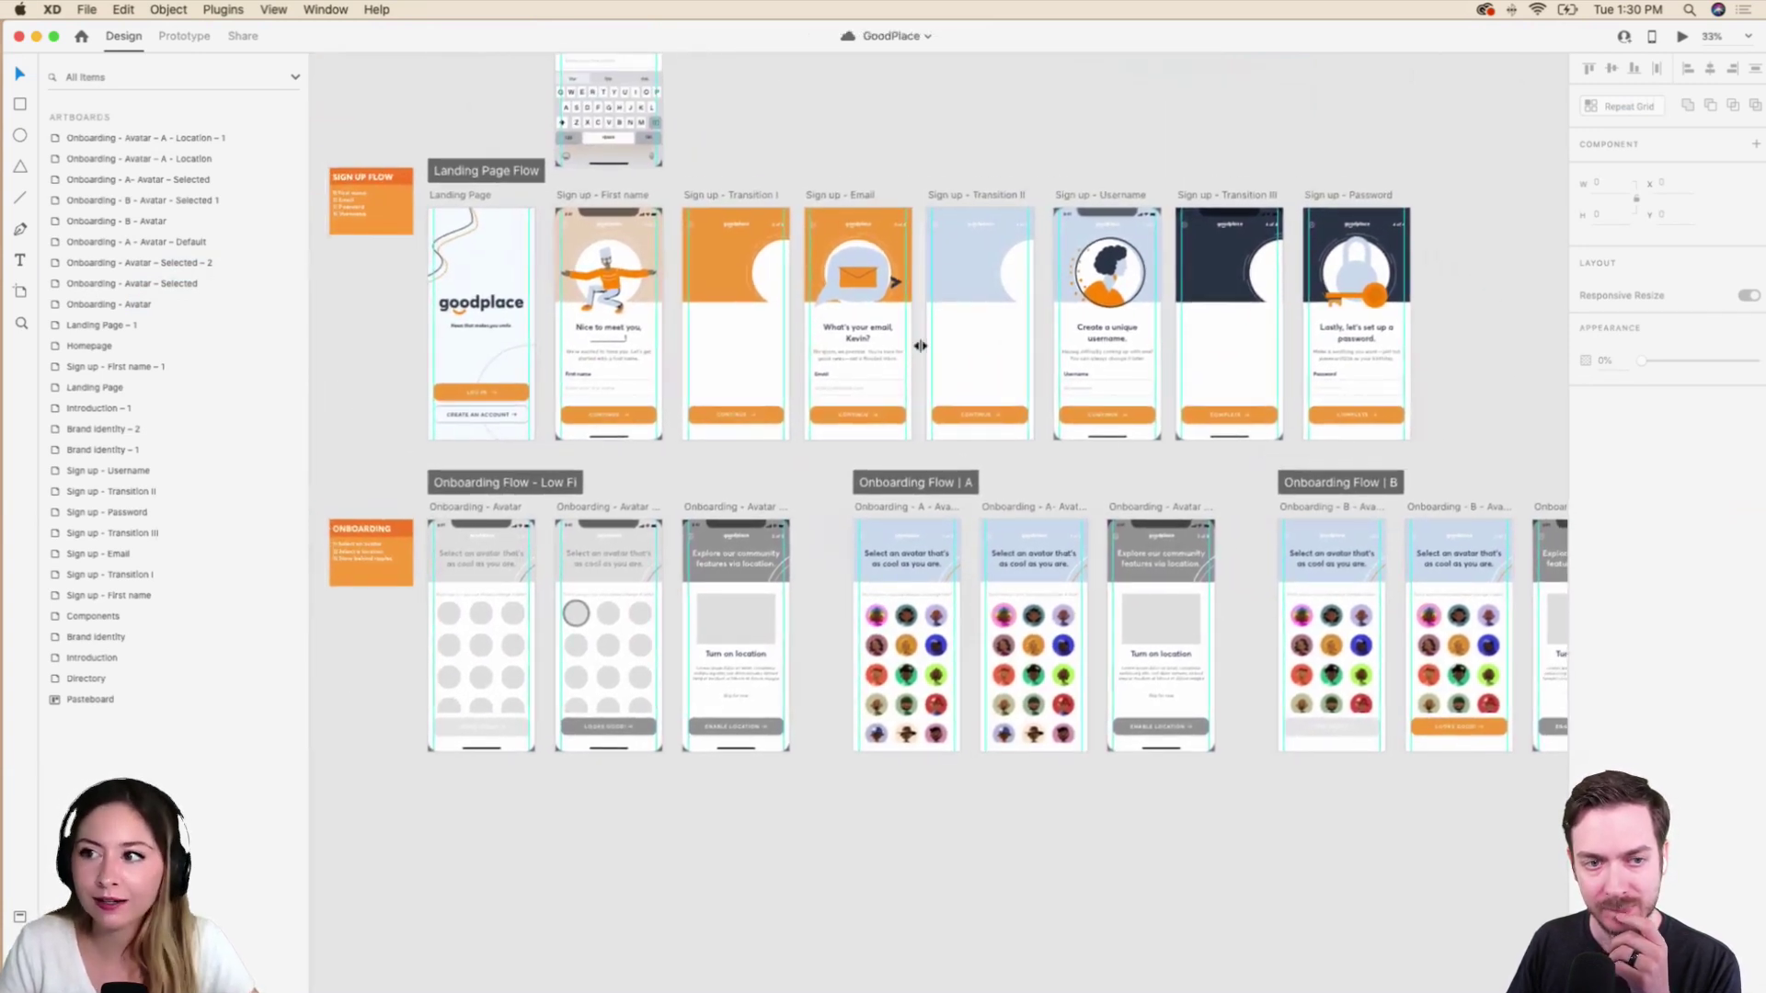
scroll(920, 346, up, 2)
scroll(920, 345, left, 1)
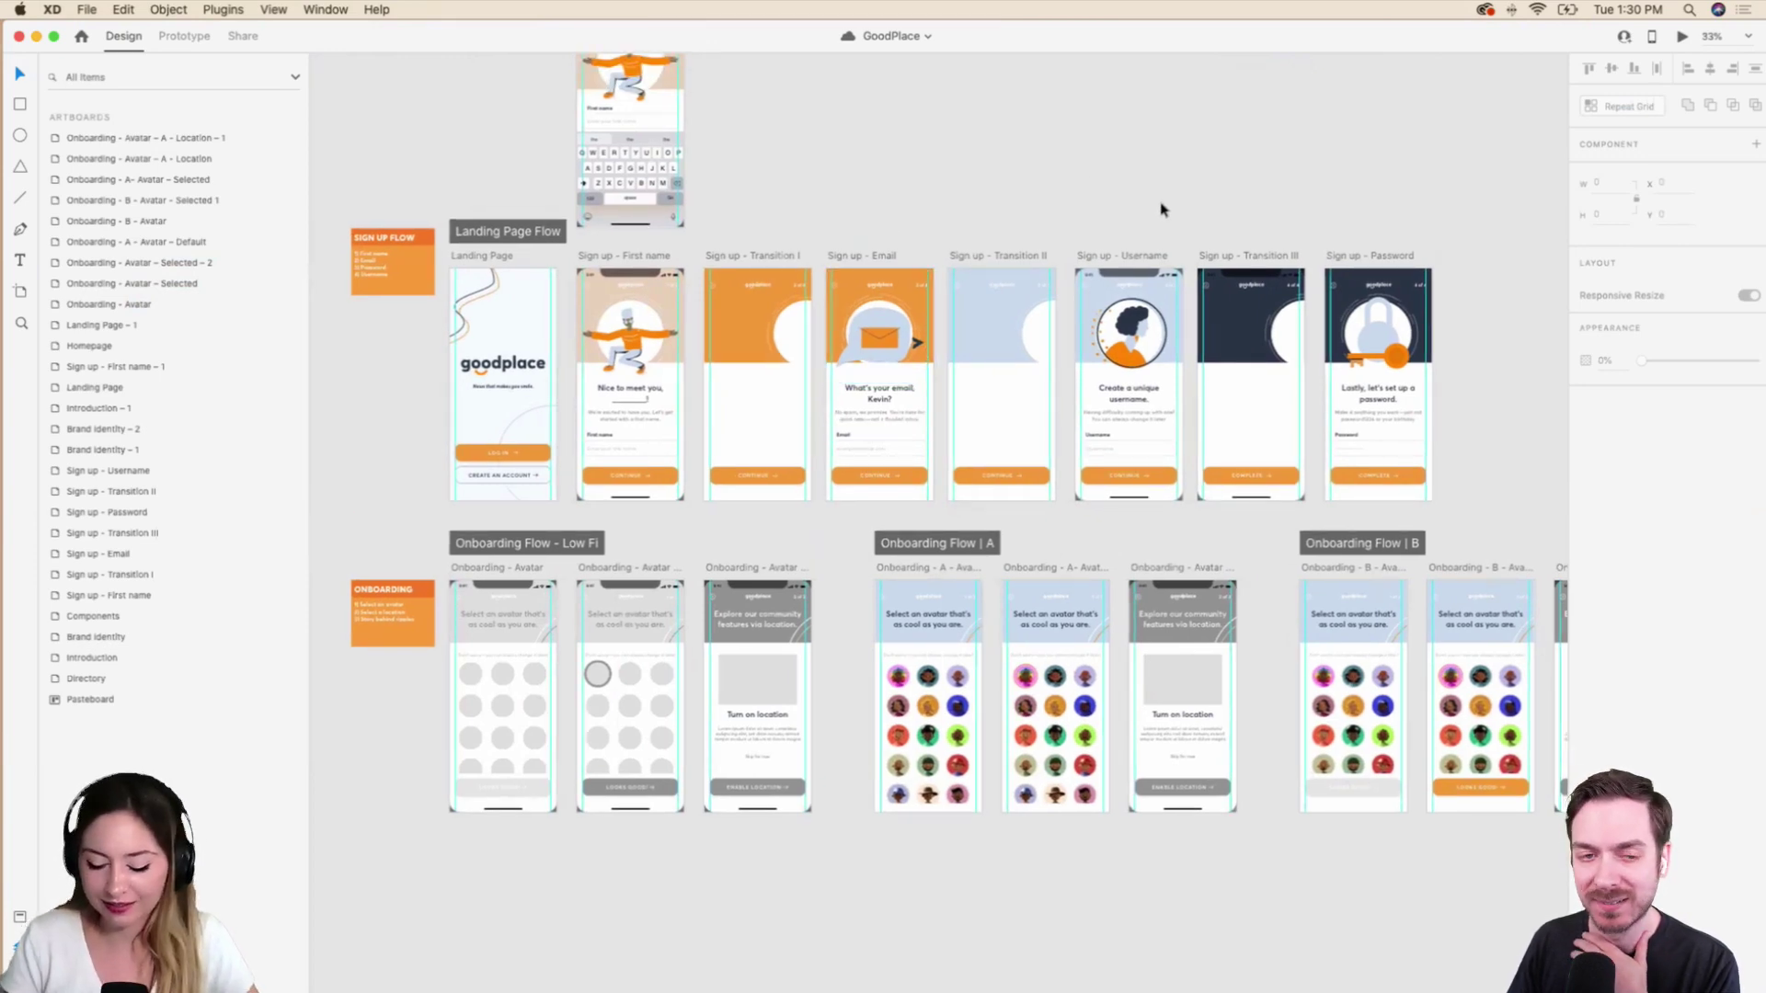
key(super+minus)
scroll(1154, 208, right, 2)
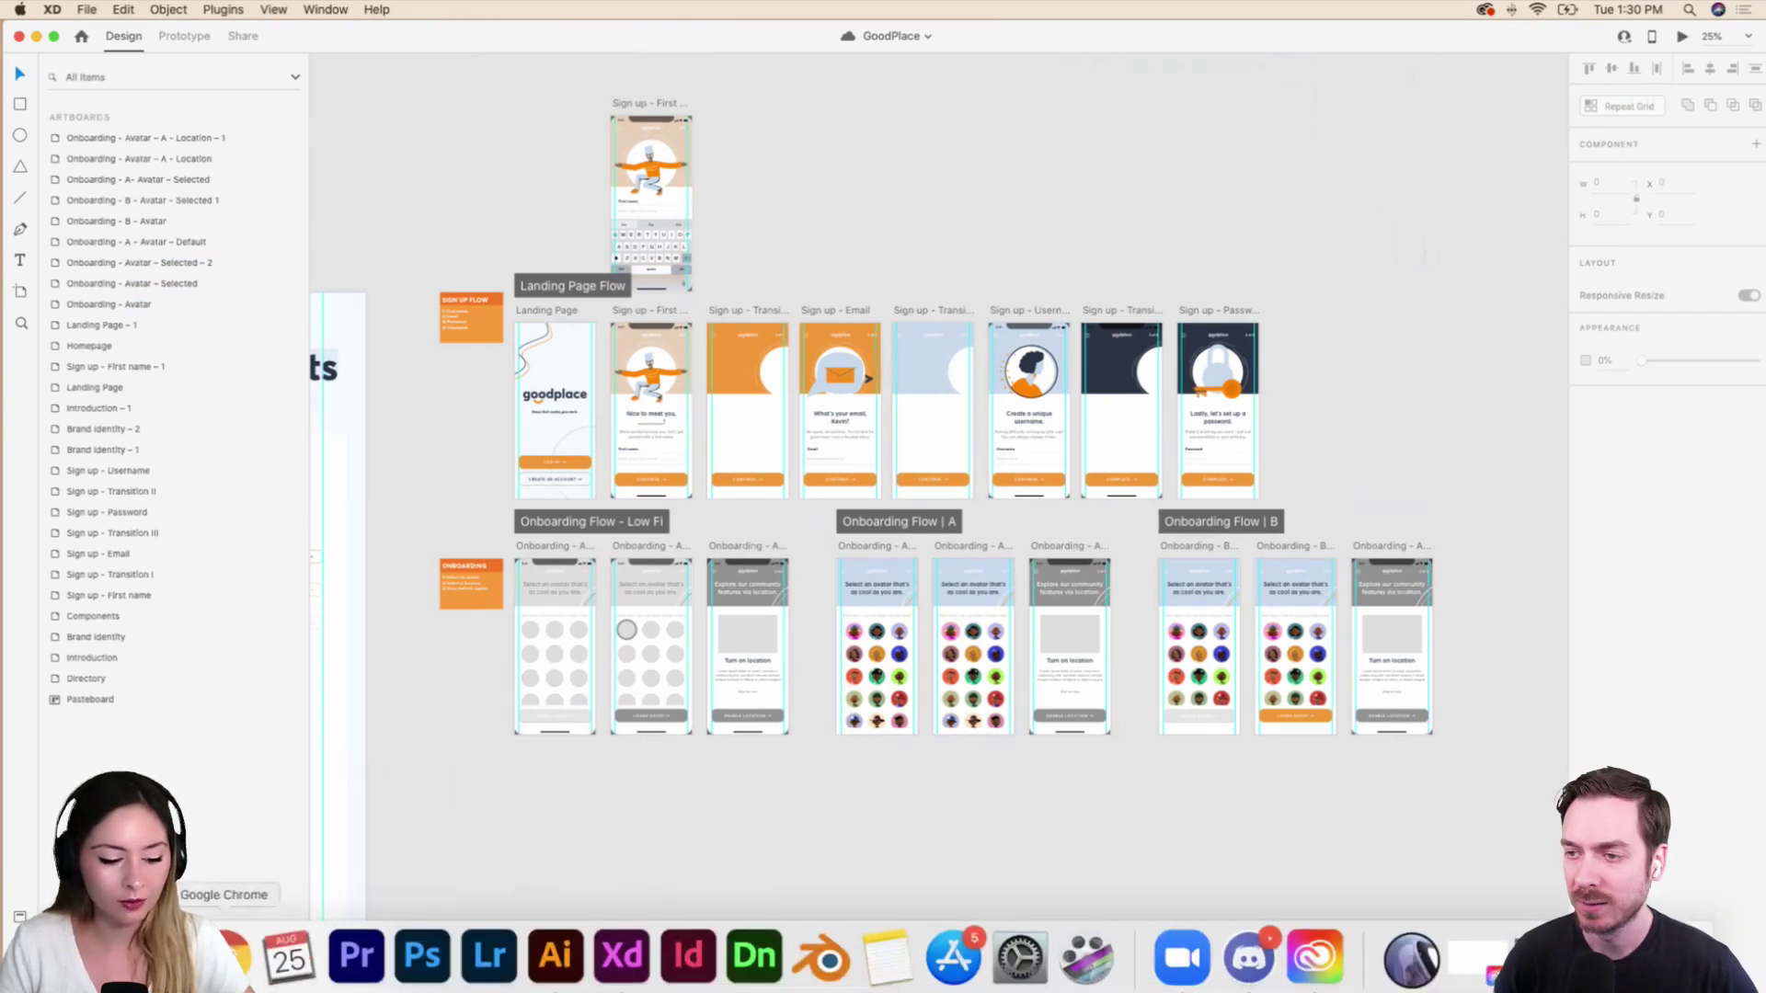
Switch to Chrome, show the Behance Daily Creative Challenge page, and enlarge the browser window.
click(230, 956)
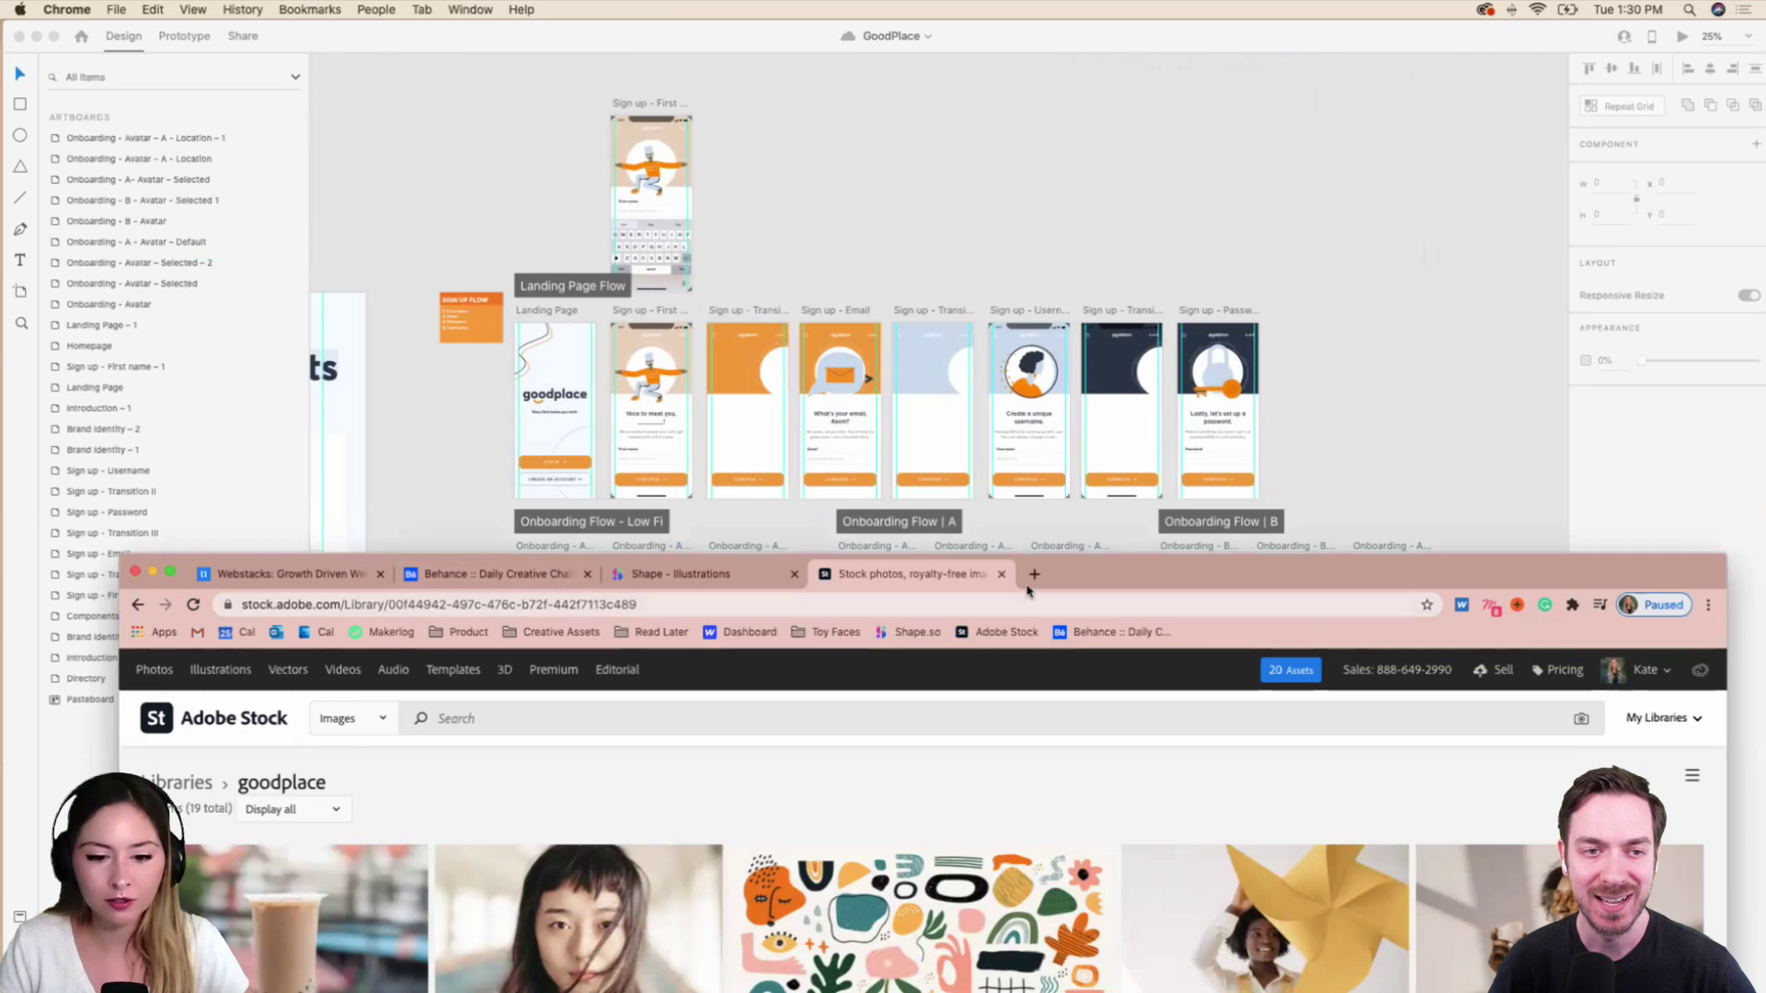
drag(1027, 589, 984, 167)
click(498, 152)
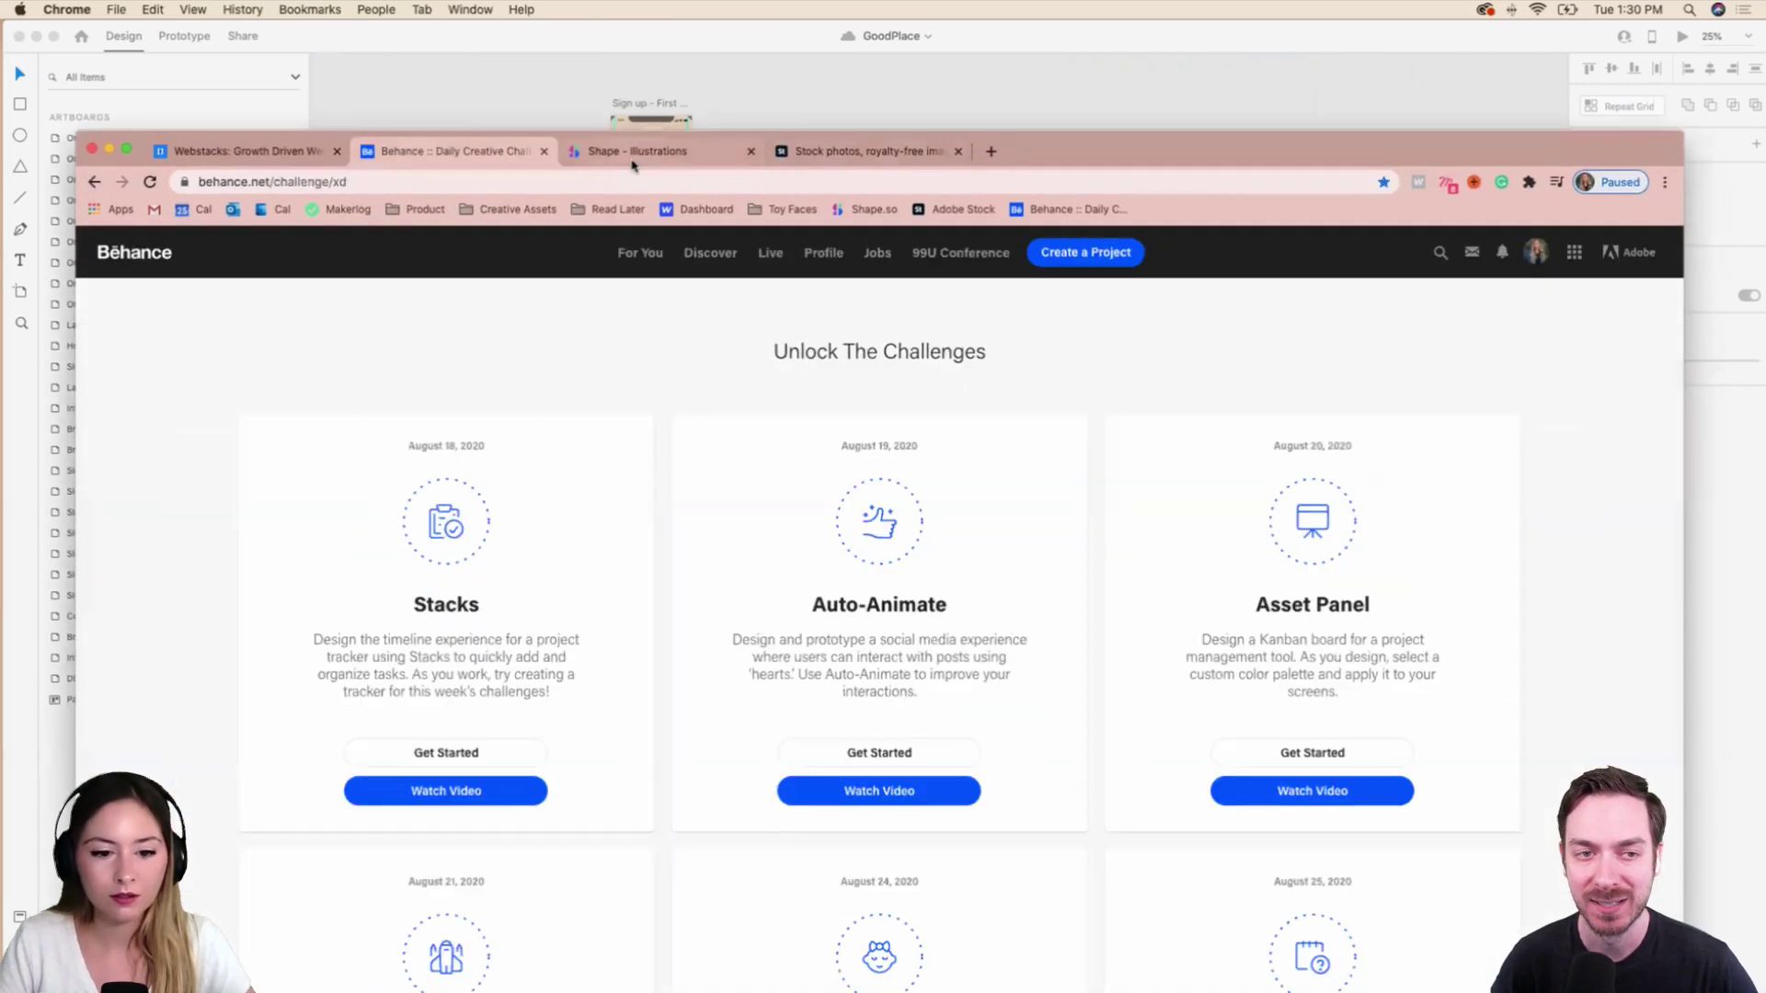
drag(1120, 149, 1057, 38)
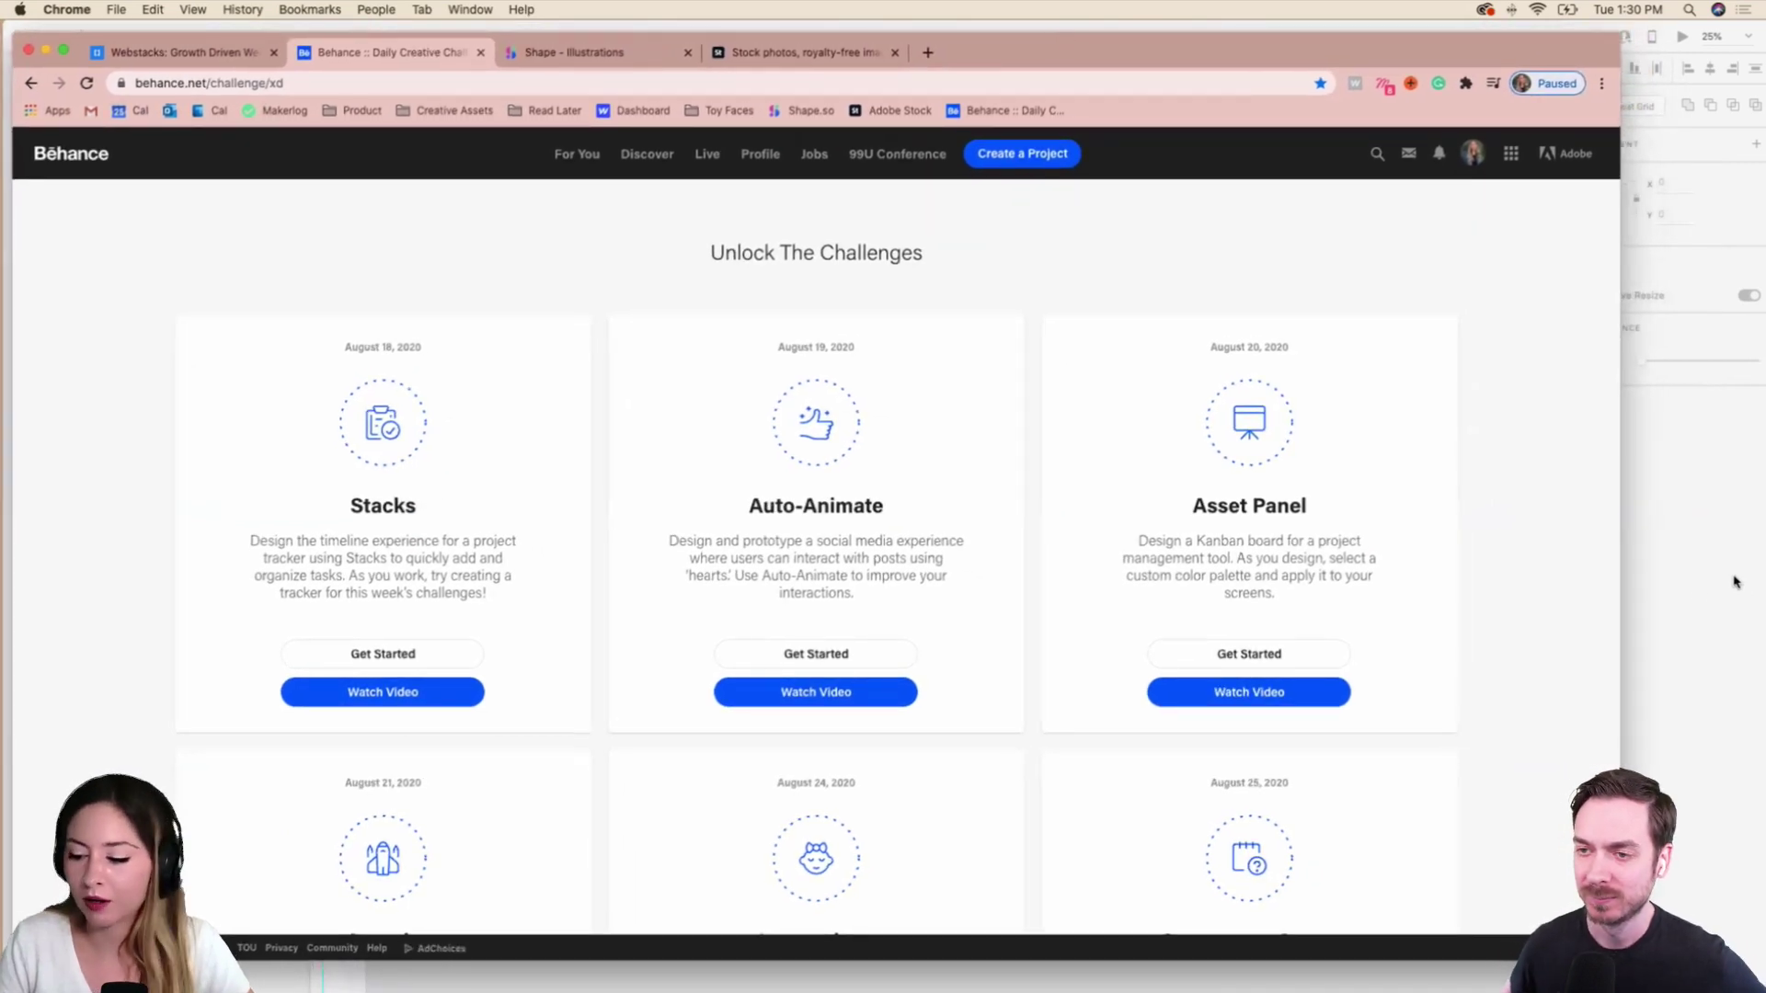
double_click(1057, 38)
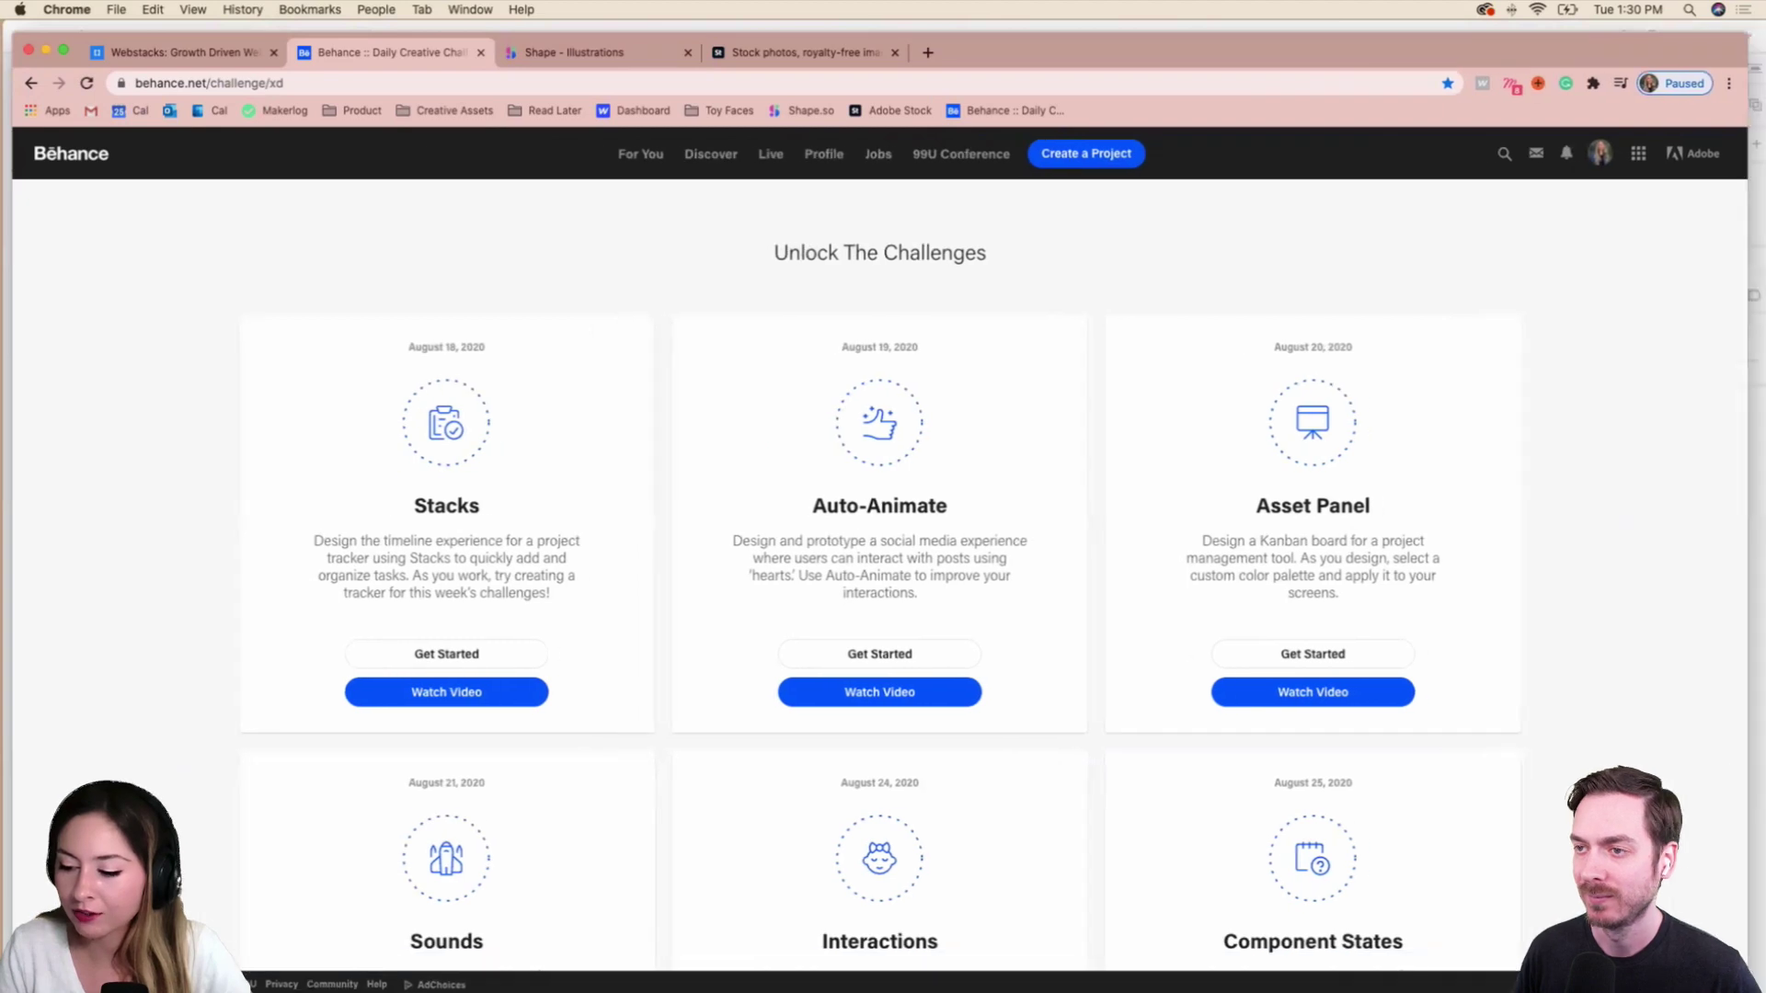
Review the Daily Creative Challenge page from its heading through the challenge cards, including Sounds, Interactions and Component States.
scroll(1656, 497, up, 8)
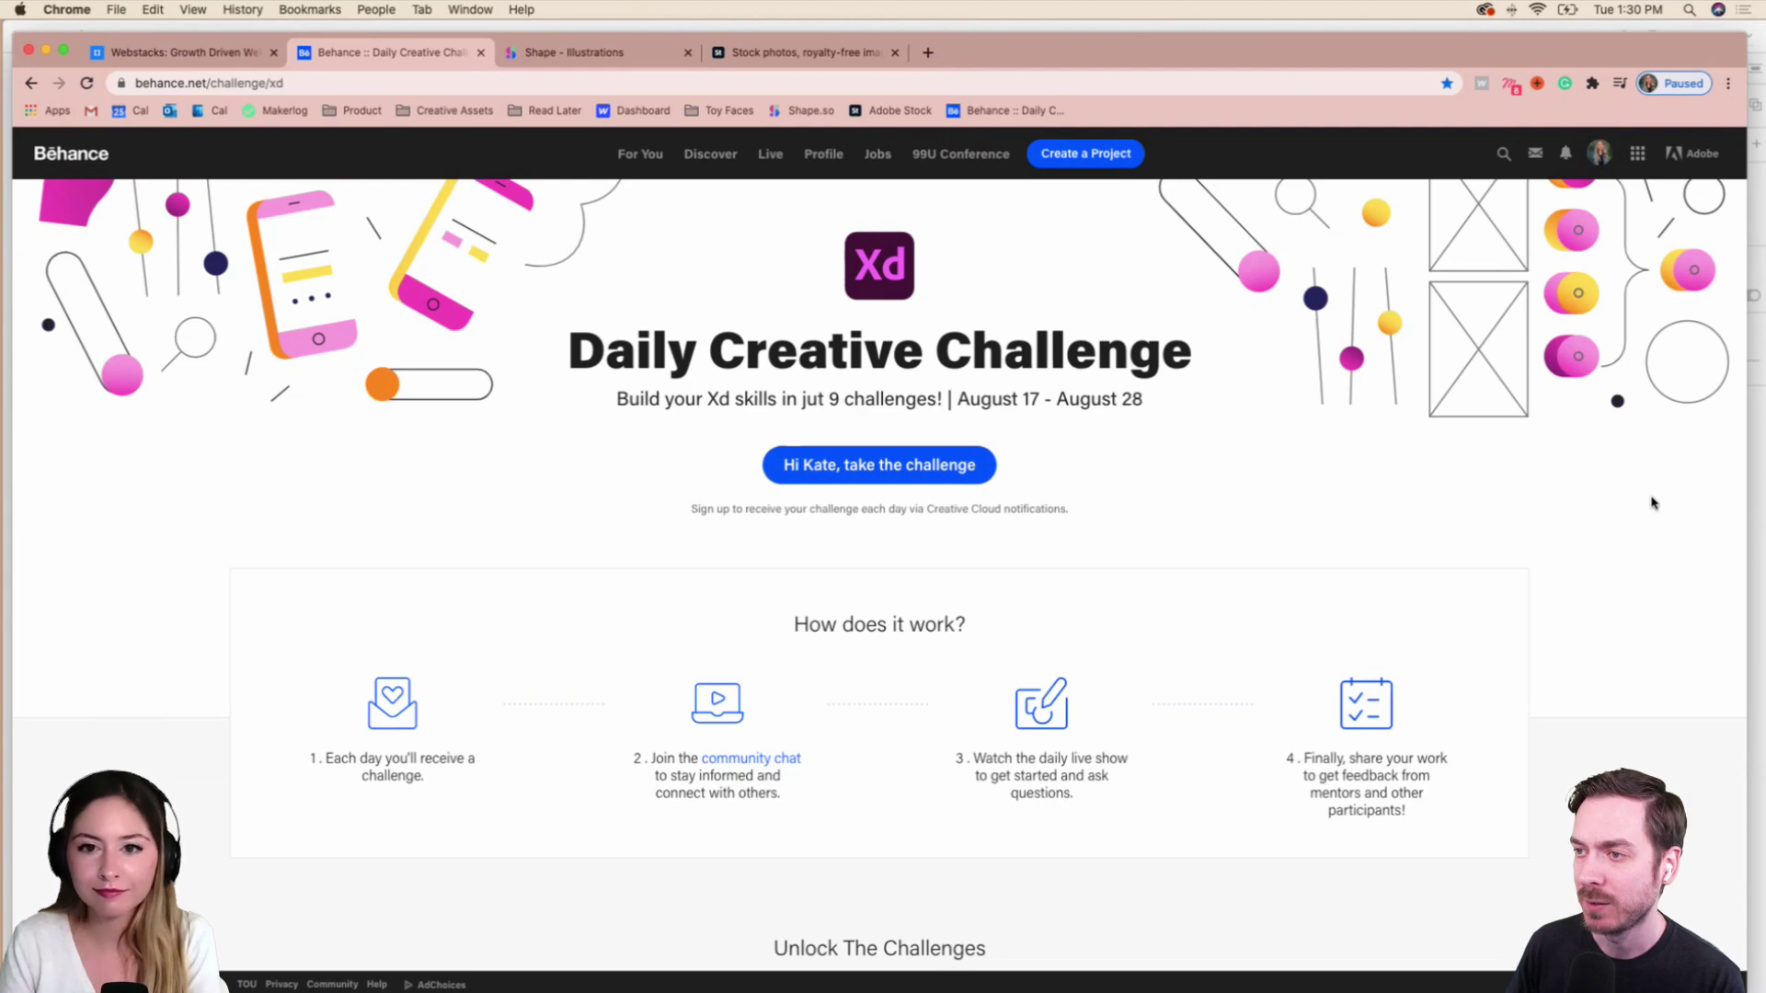
scroll(1247, 572, down, 5)
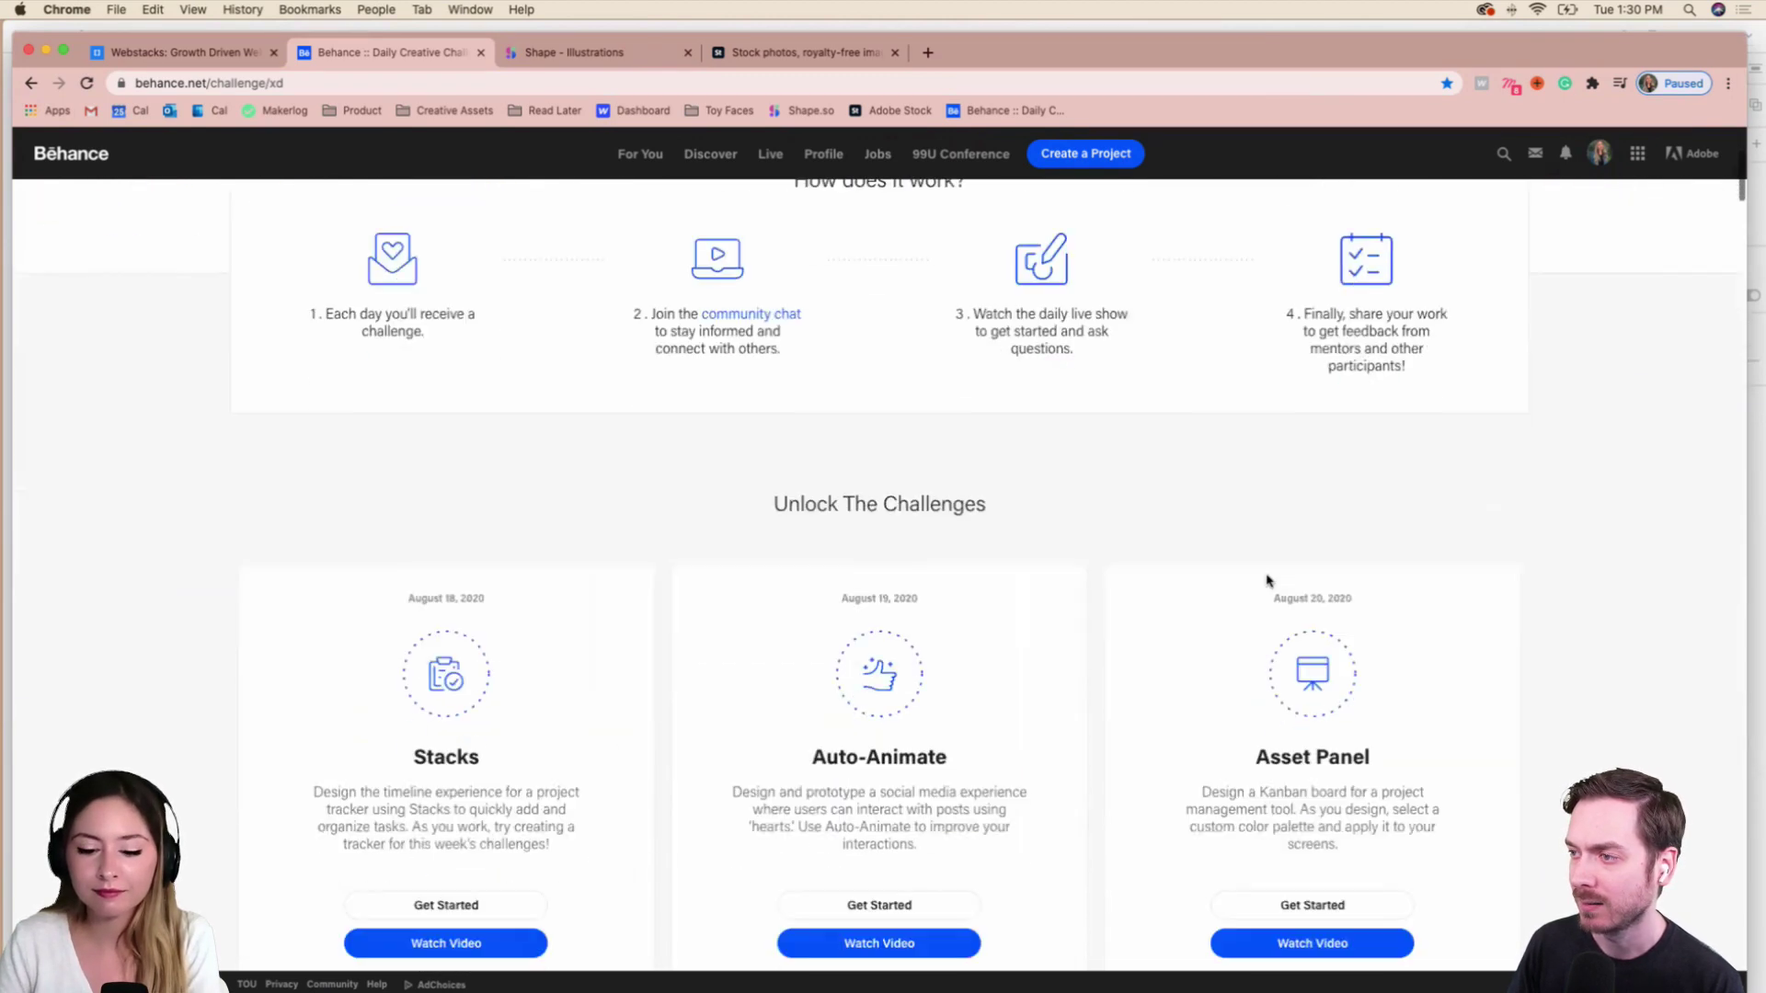
scroll(1268, 579, down, 6)
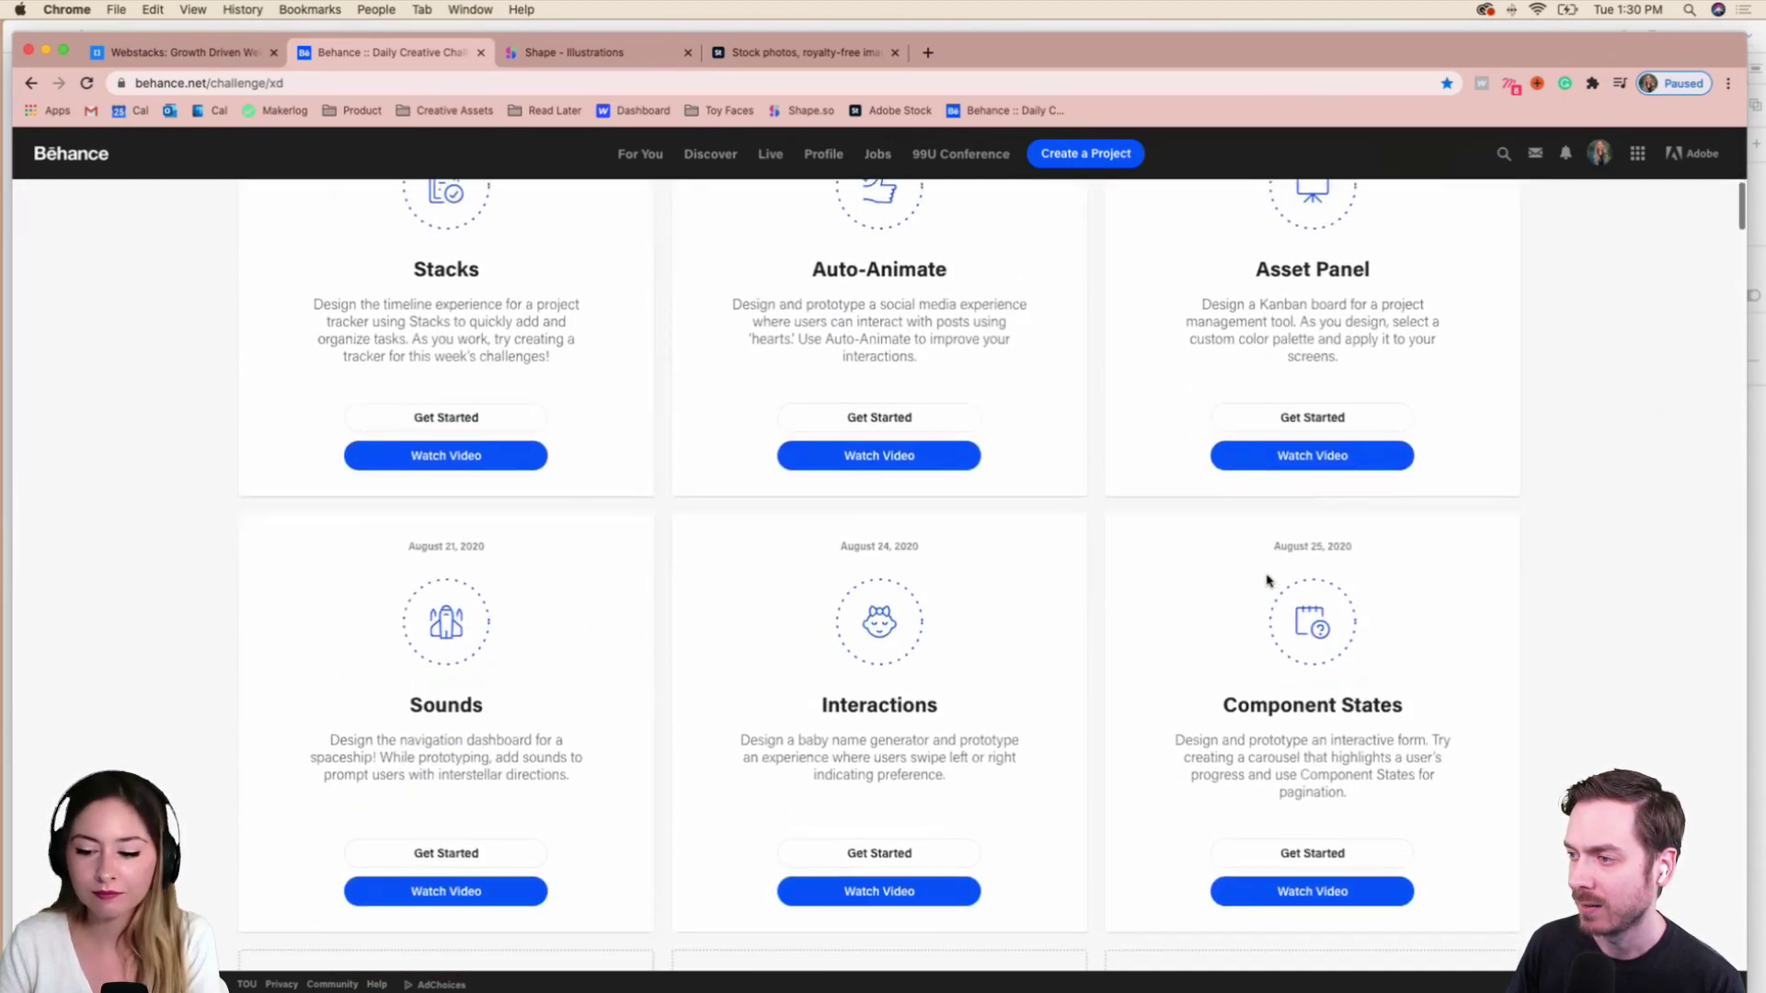
scroll(1268, 580, down, 2)
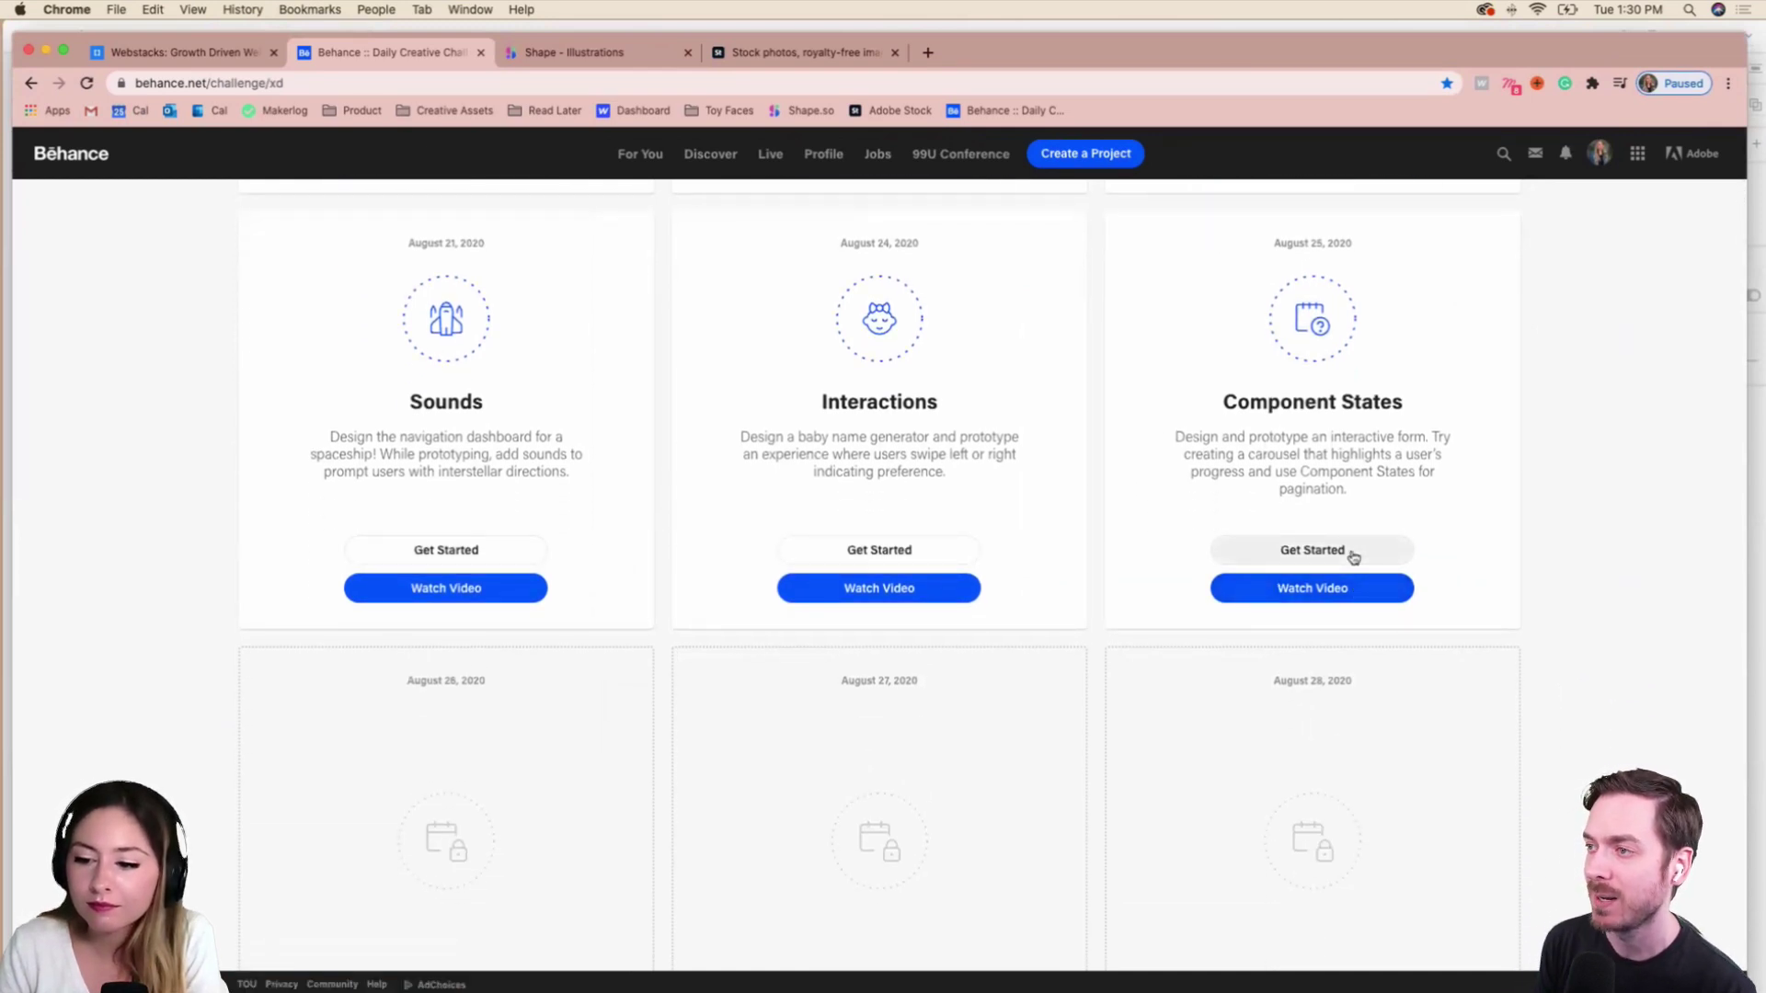
scroll(1353, 557, up, 1)
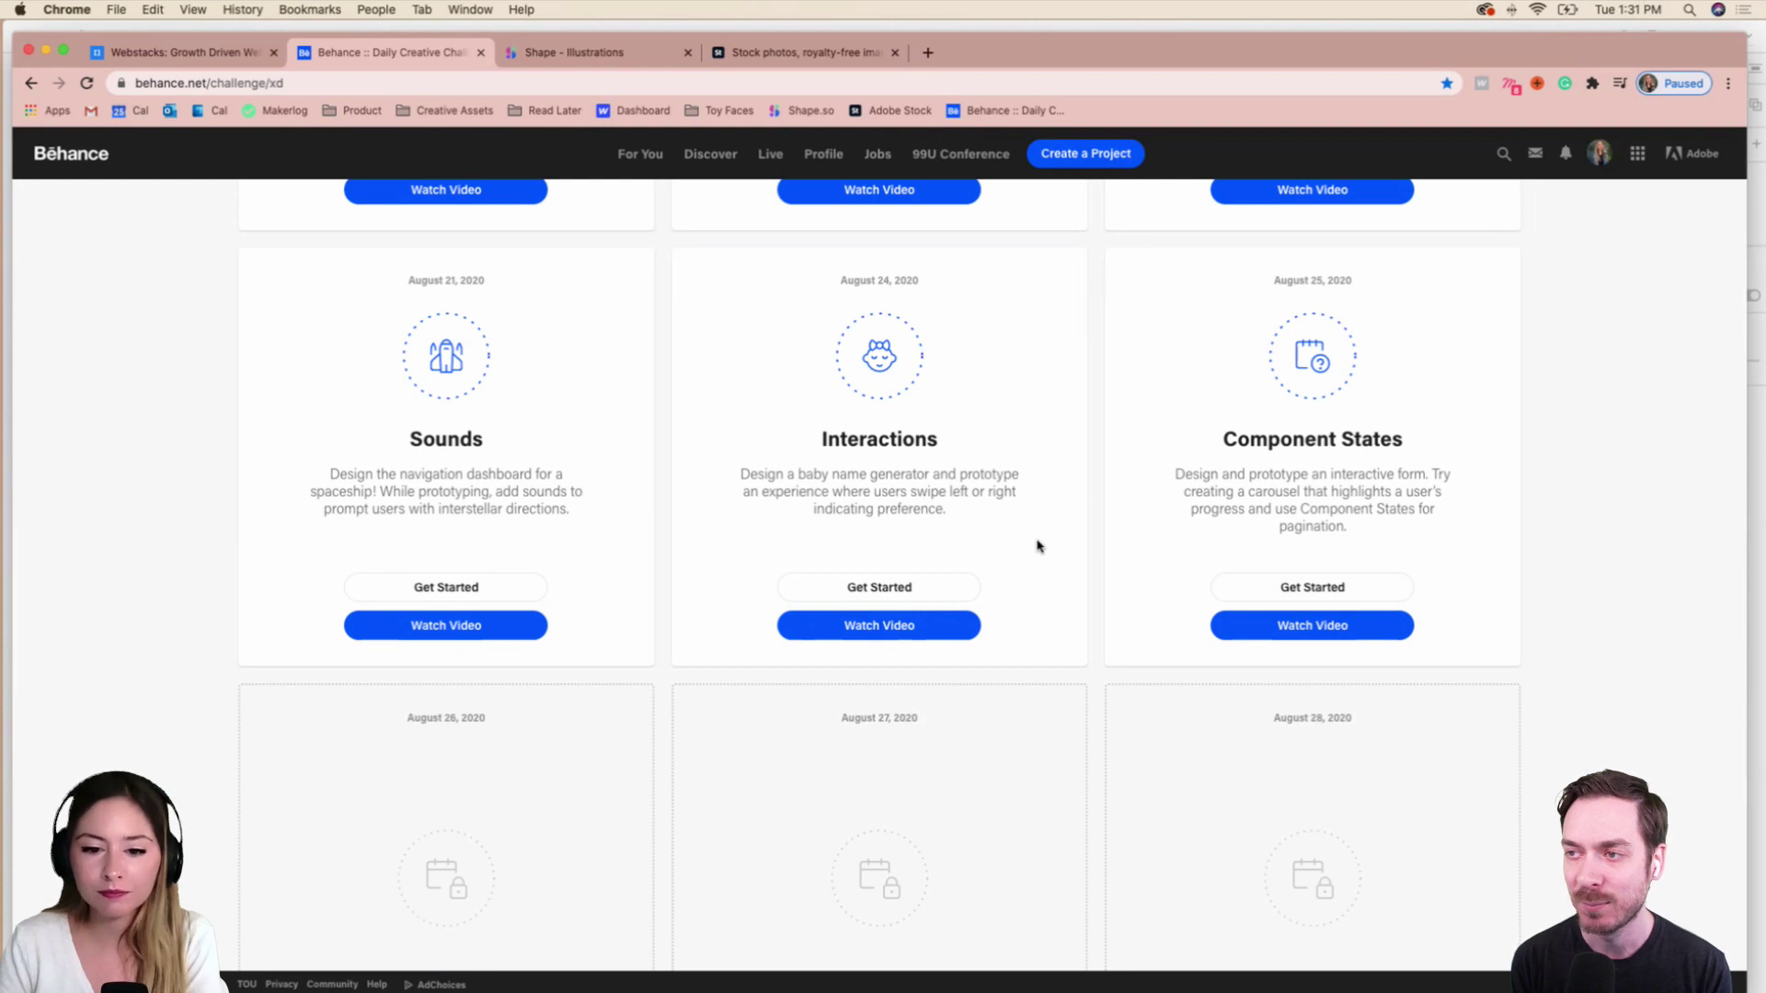
scroll(1038, 546, up, 1)
scroll(1037, 547, up, 1)
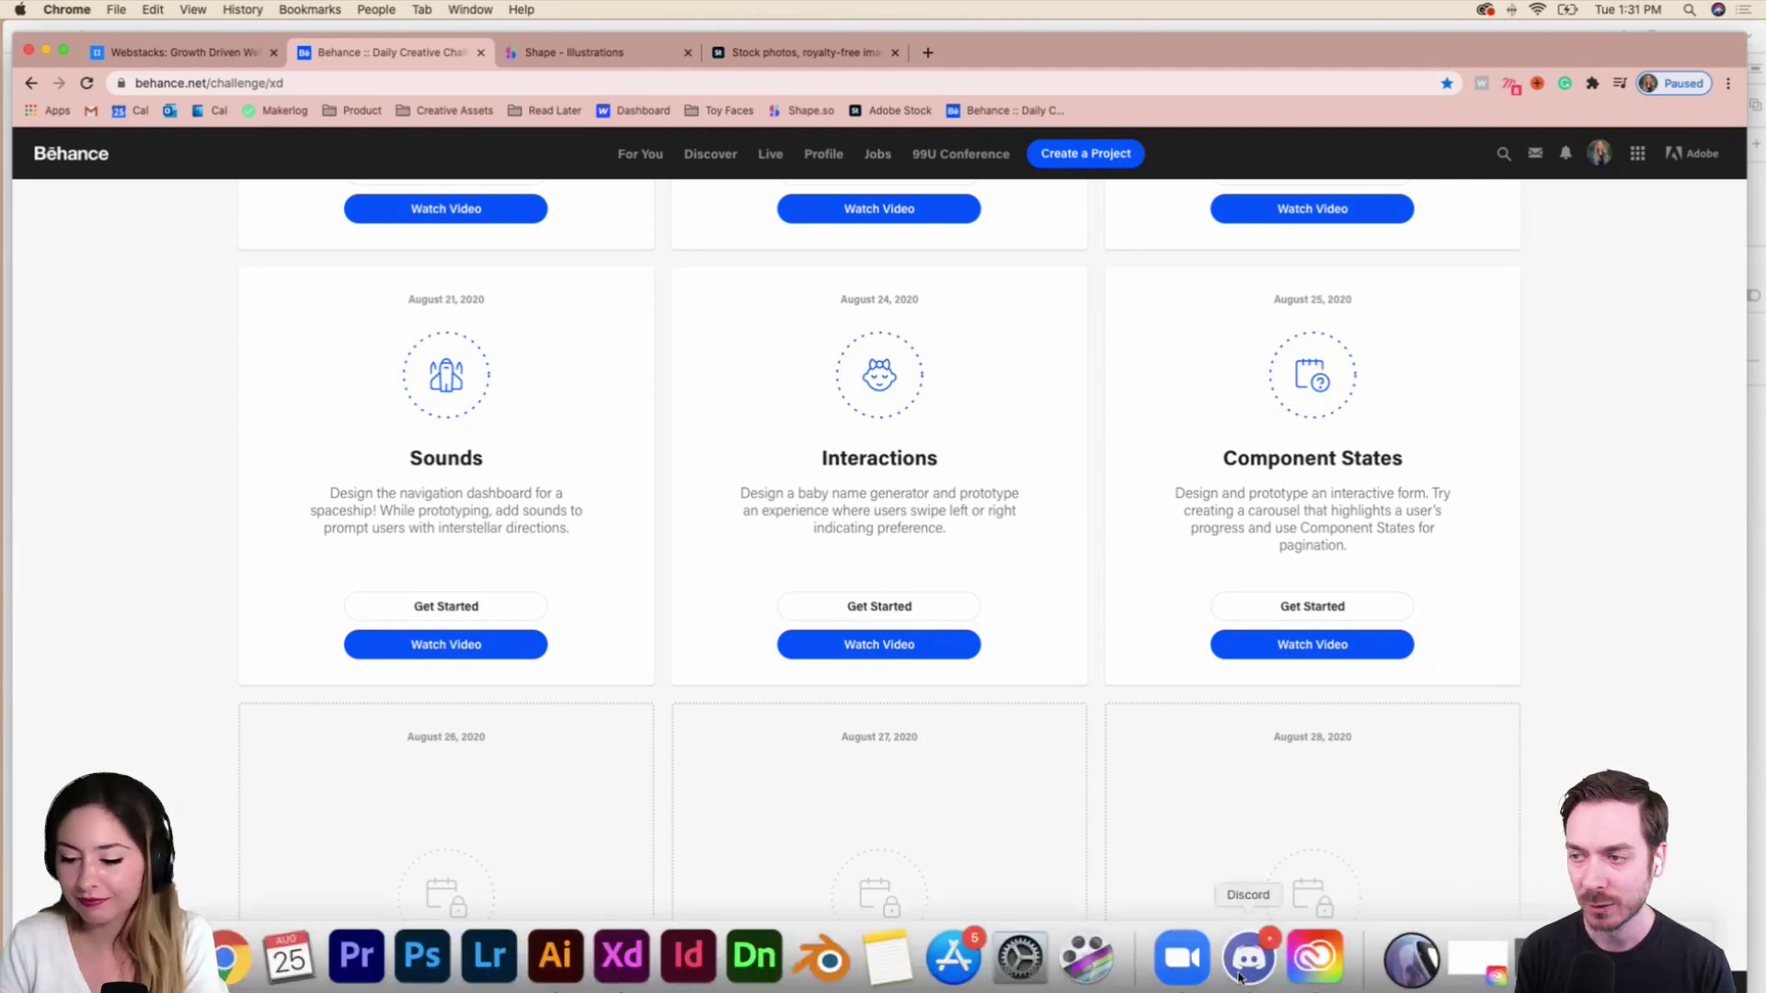
Switch to Discord, show the creative-challenge channel of the Adobe XD server, and enlarge the window.
click(1258, 977)
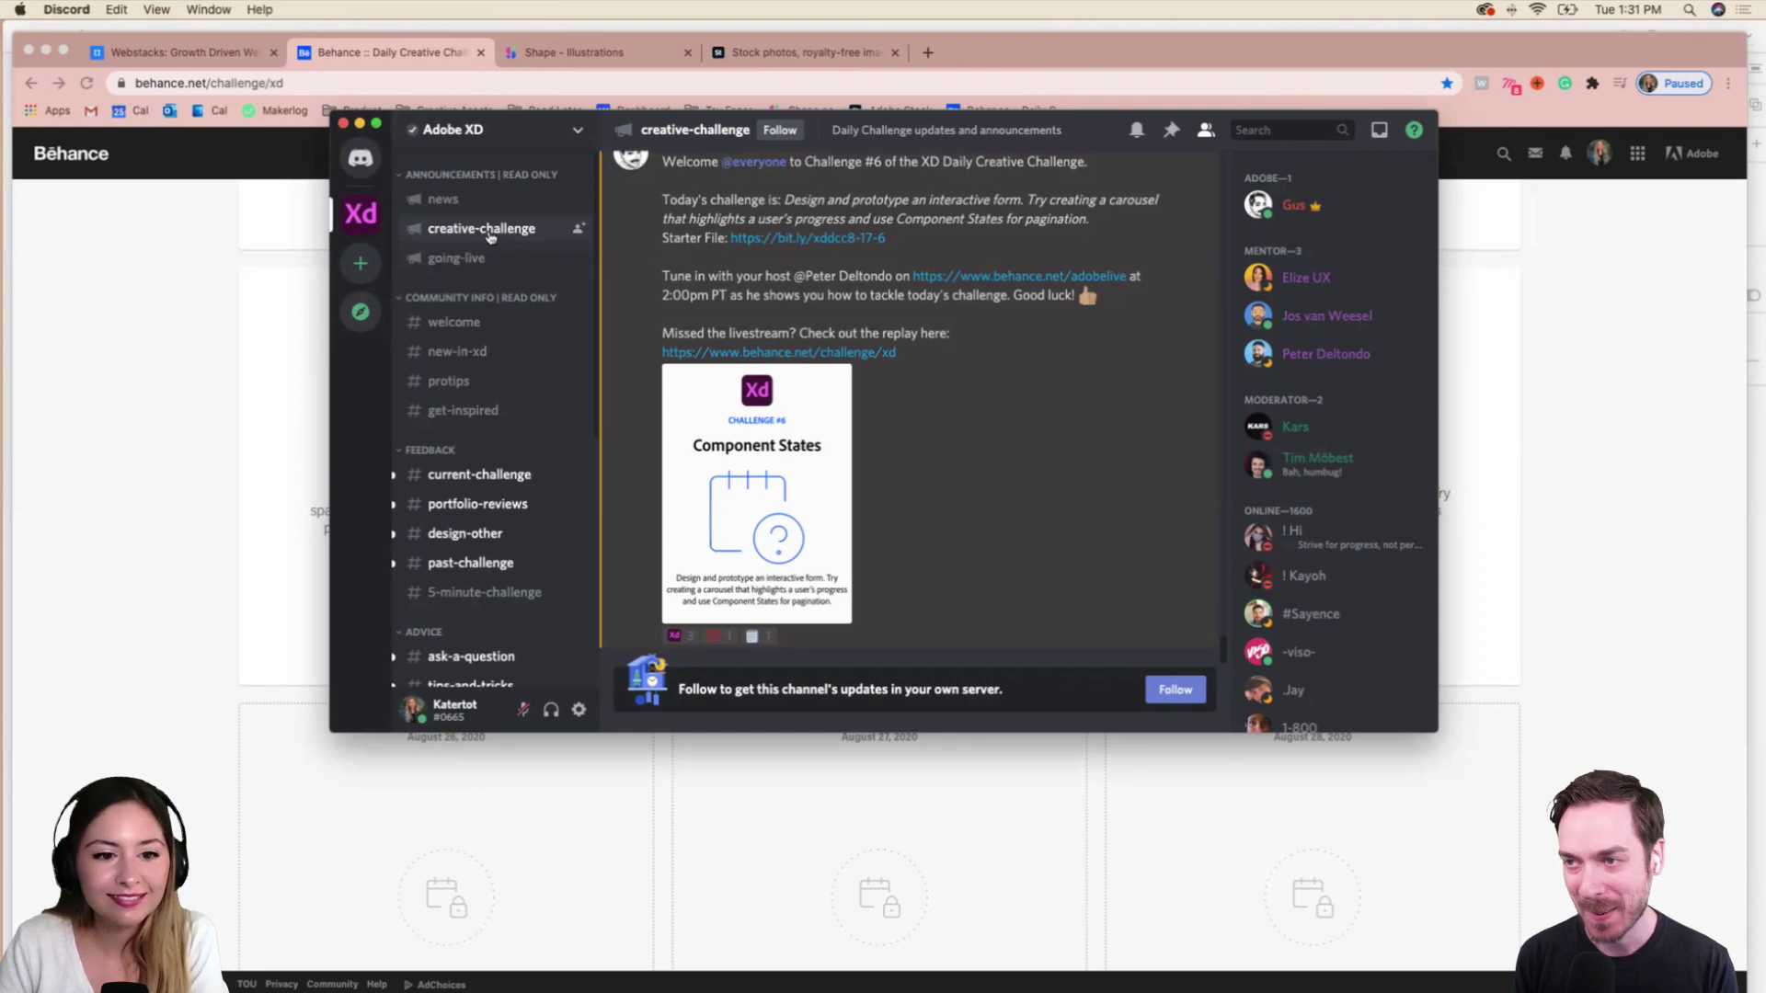
drag(1437, 732, 1673, 881)
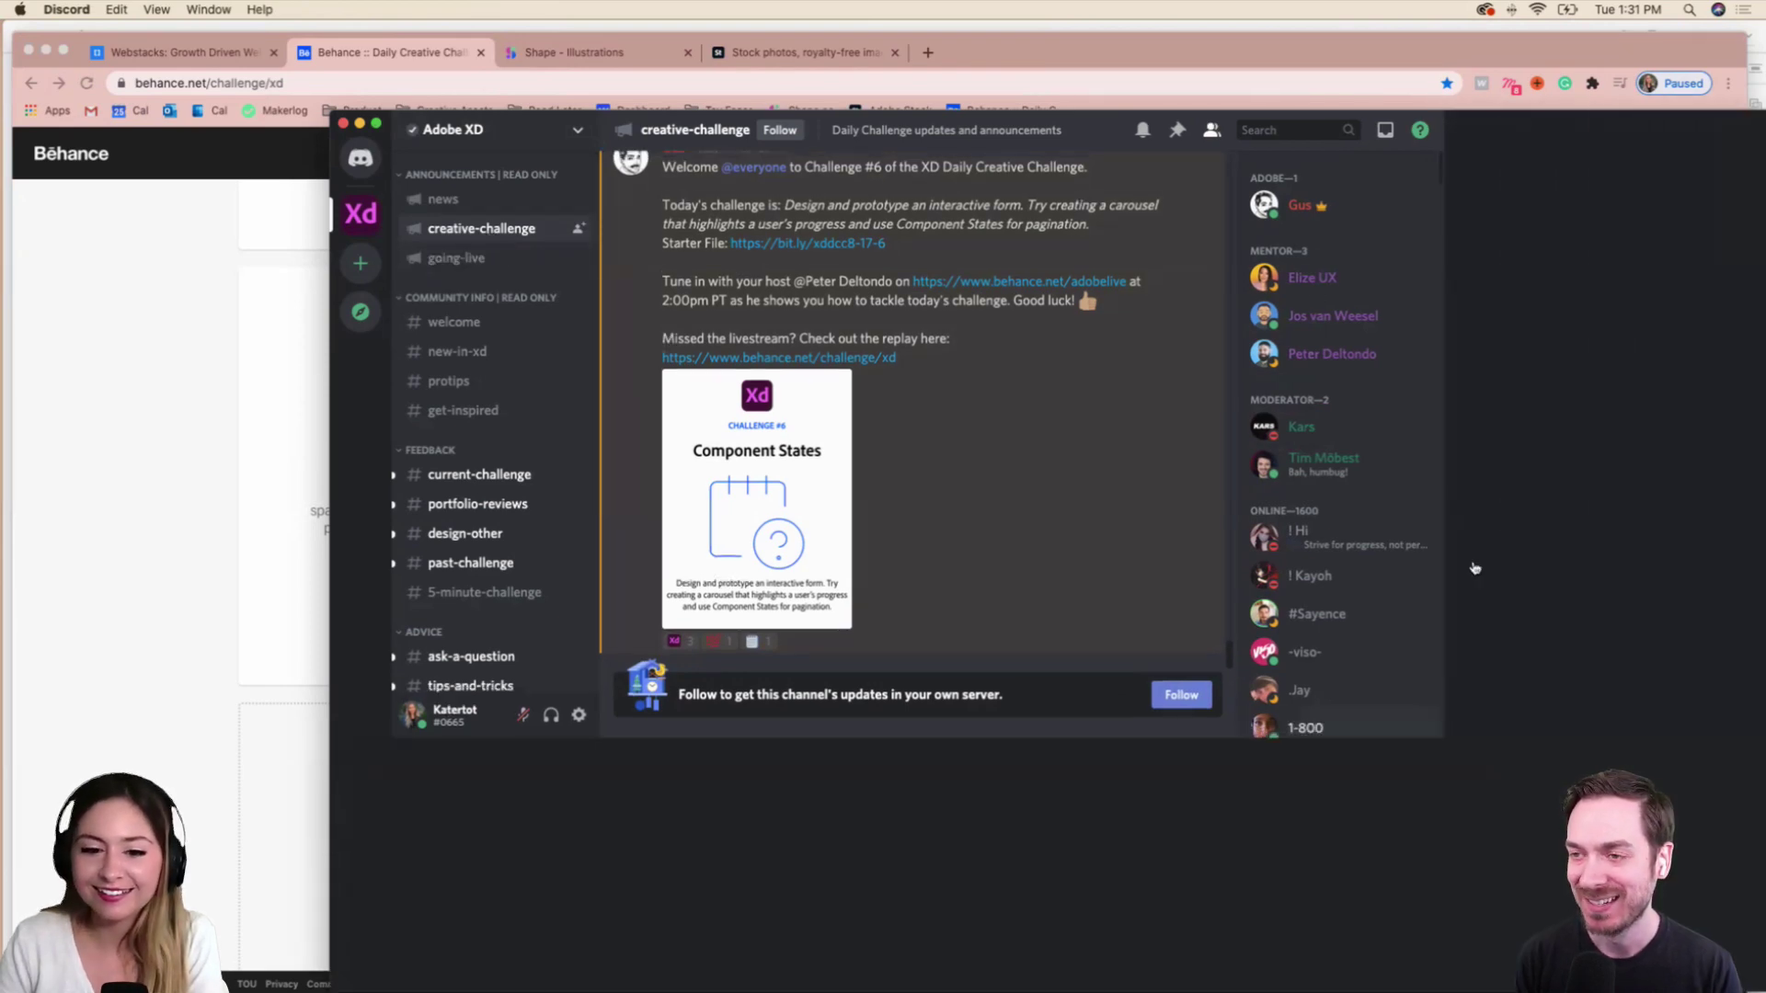
double_click(1174, 134)
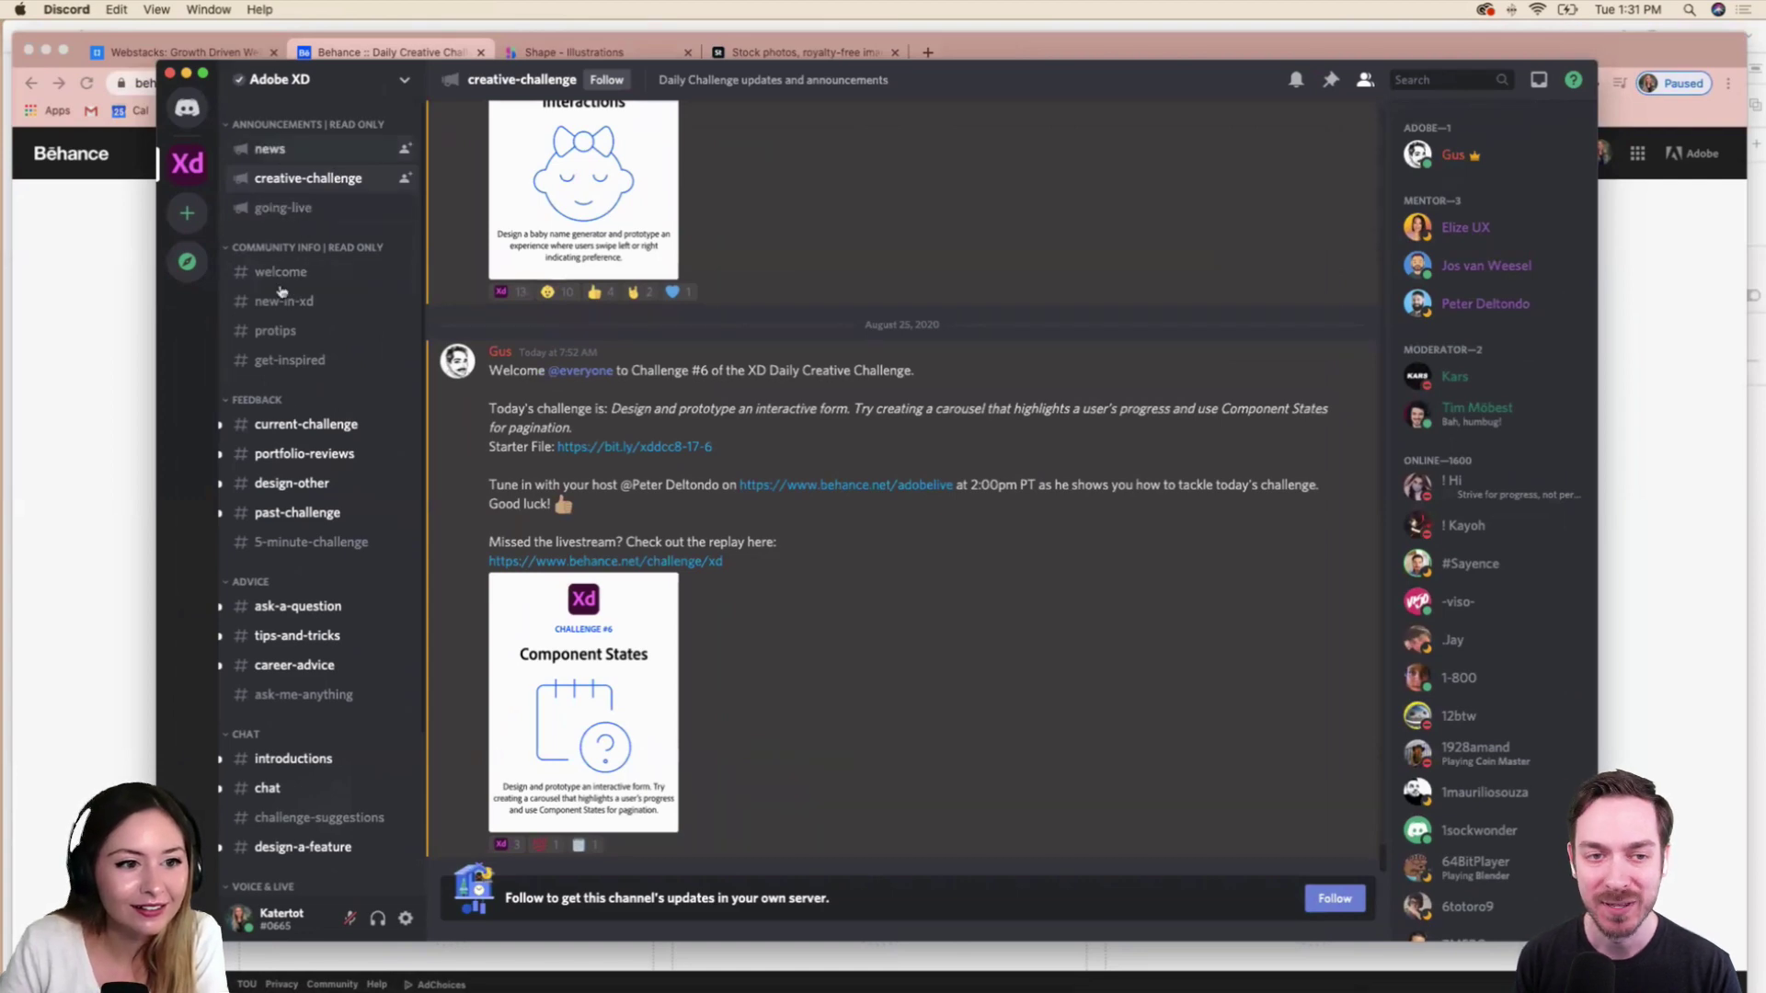
Open the current-challenge channel and review the submitted designs and the mentors' feedback, down to the newest messages.
click(288, 429)
scroll(828, 566, down, 8)
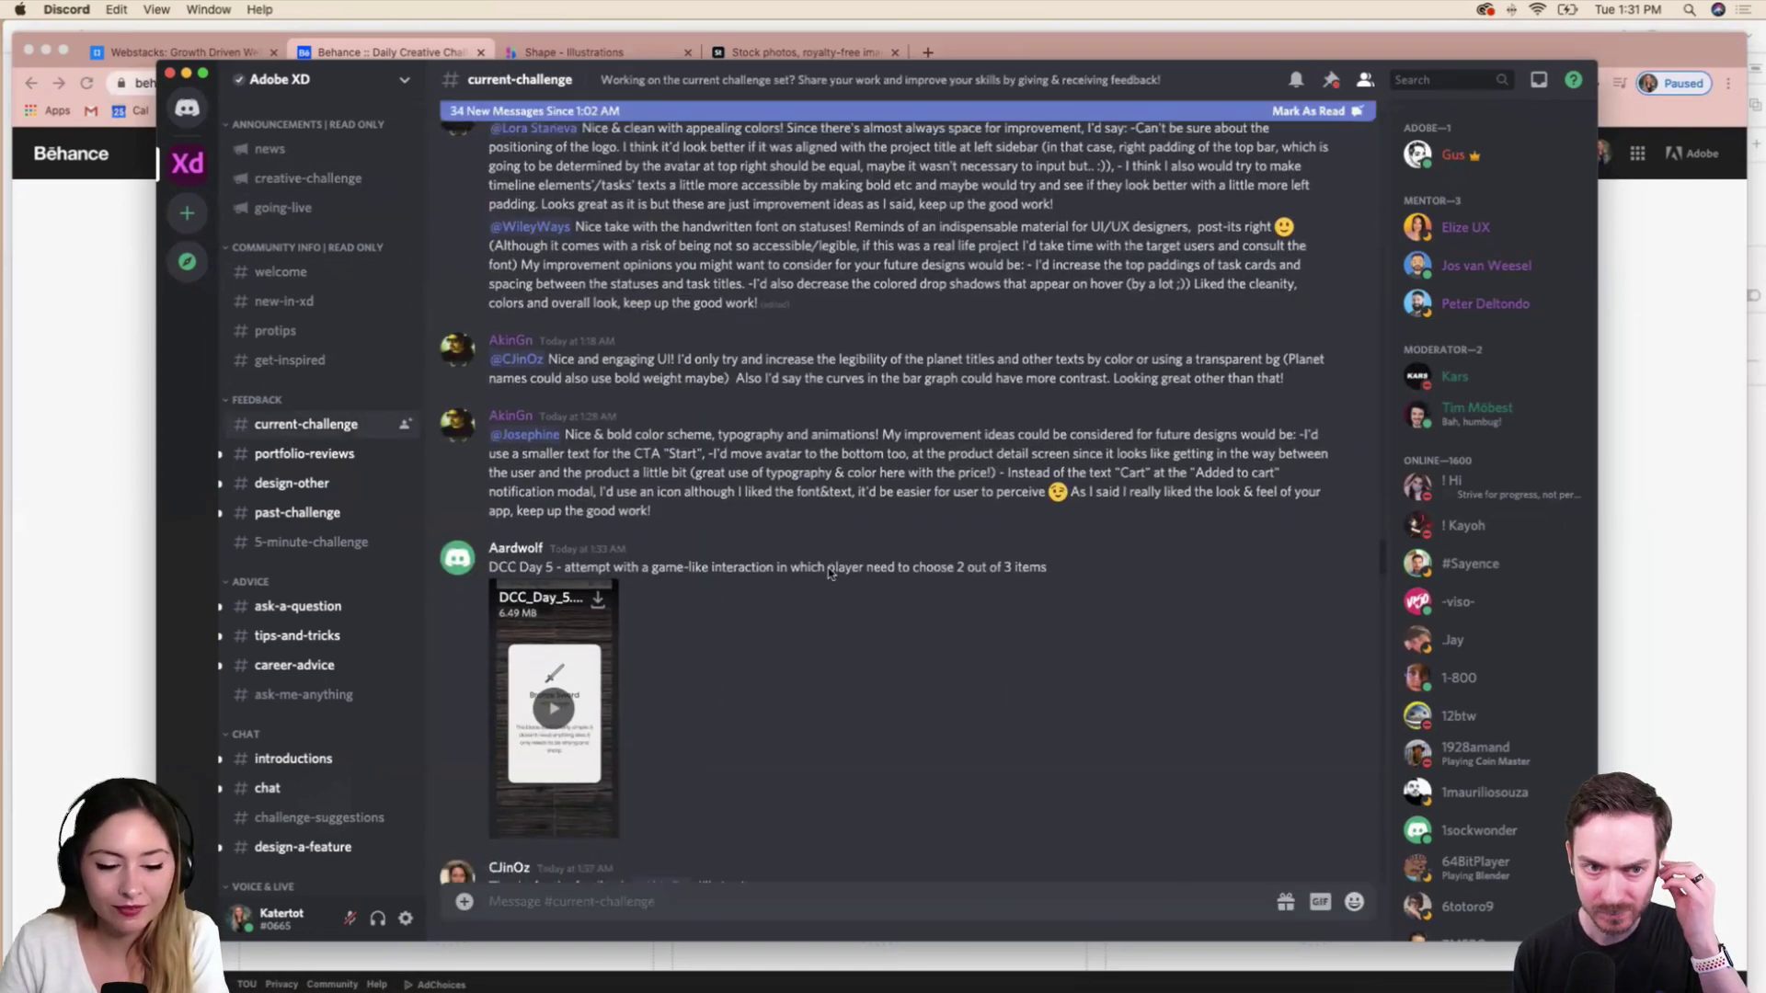
scroll(828, 572, down, 8)
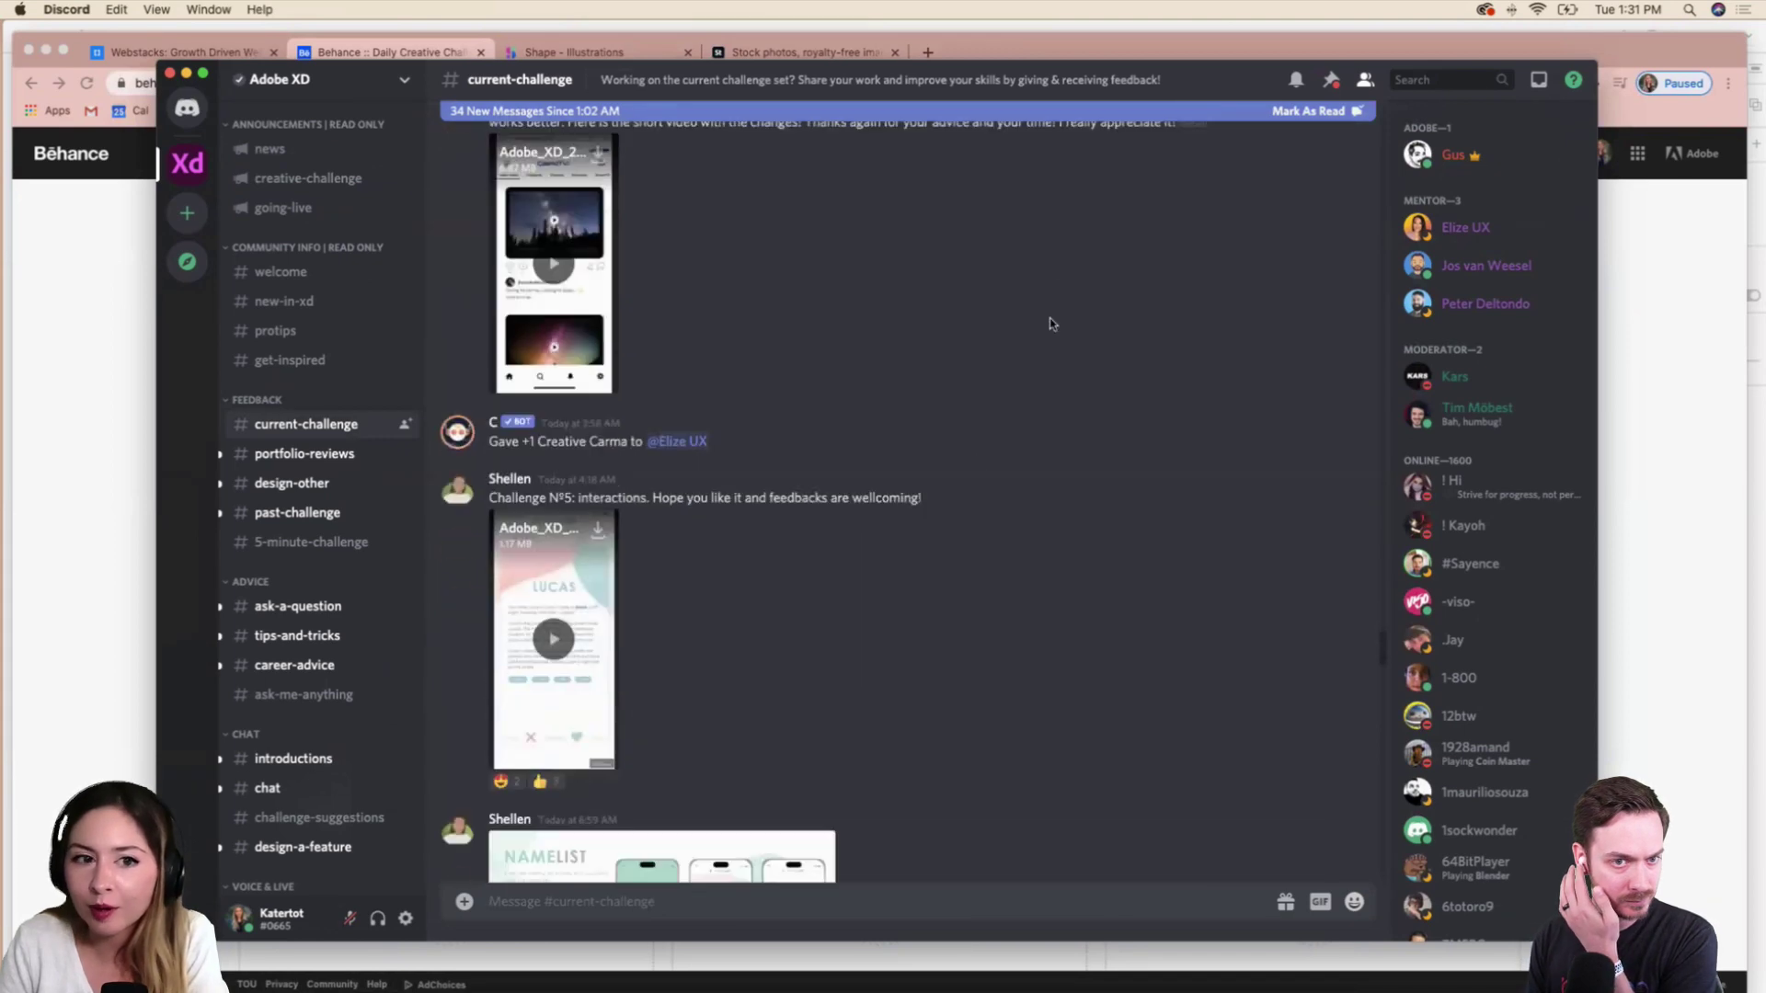
scroll(977, 463, down, 15)
scroll(975, 458, up, 9)
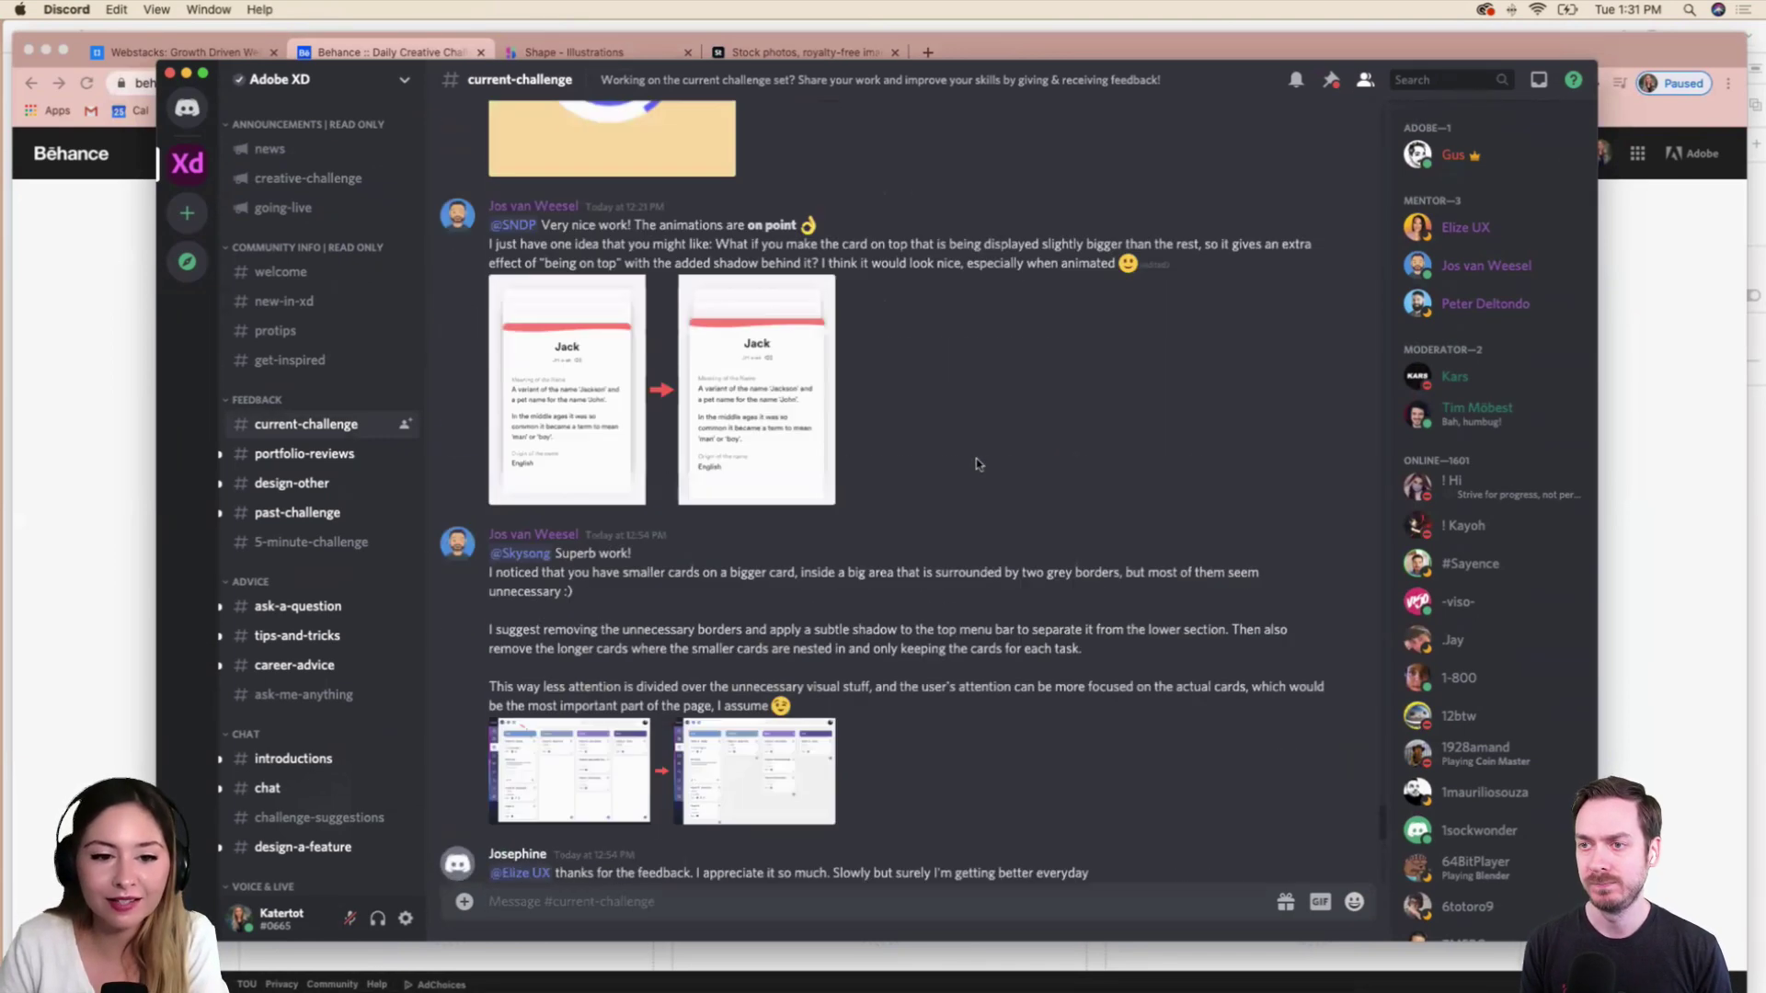
scroll(975, 458, down, 9)
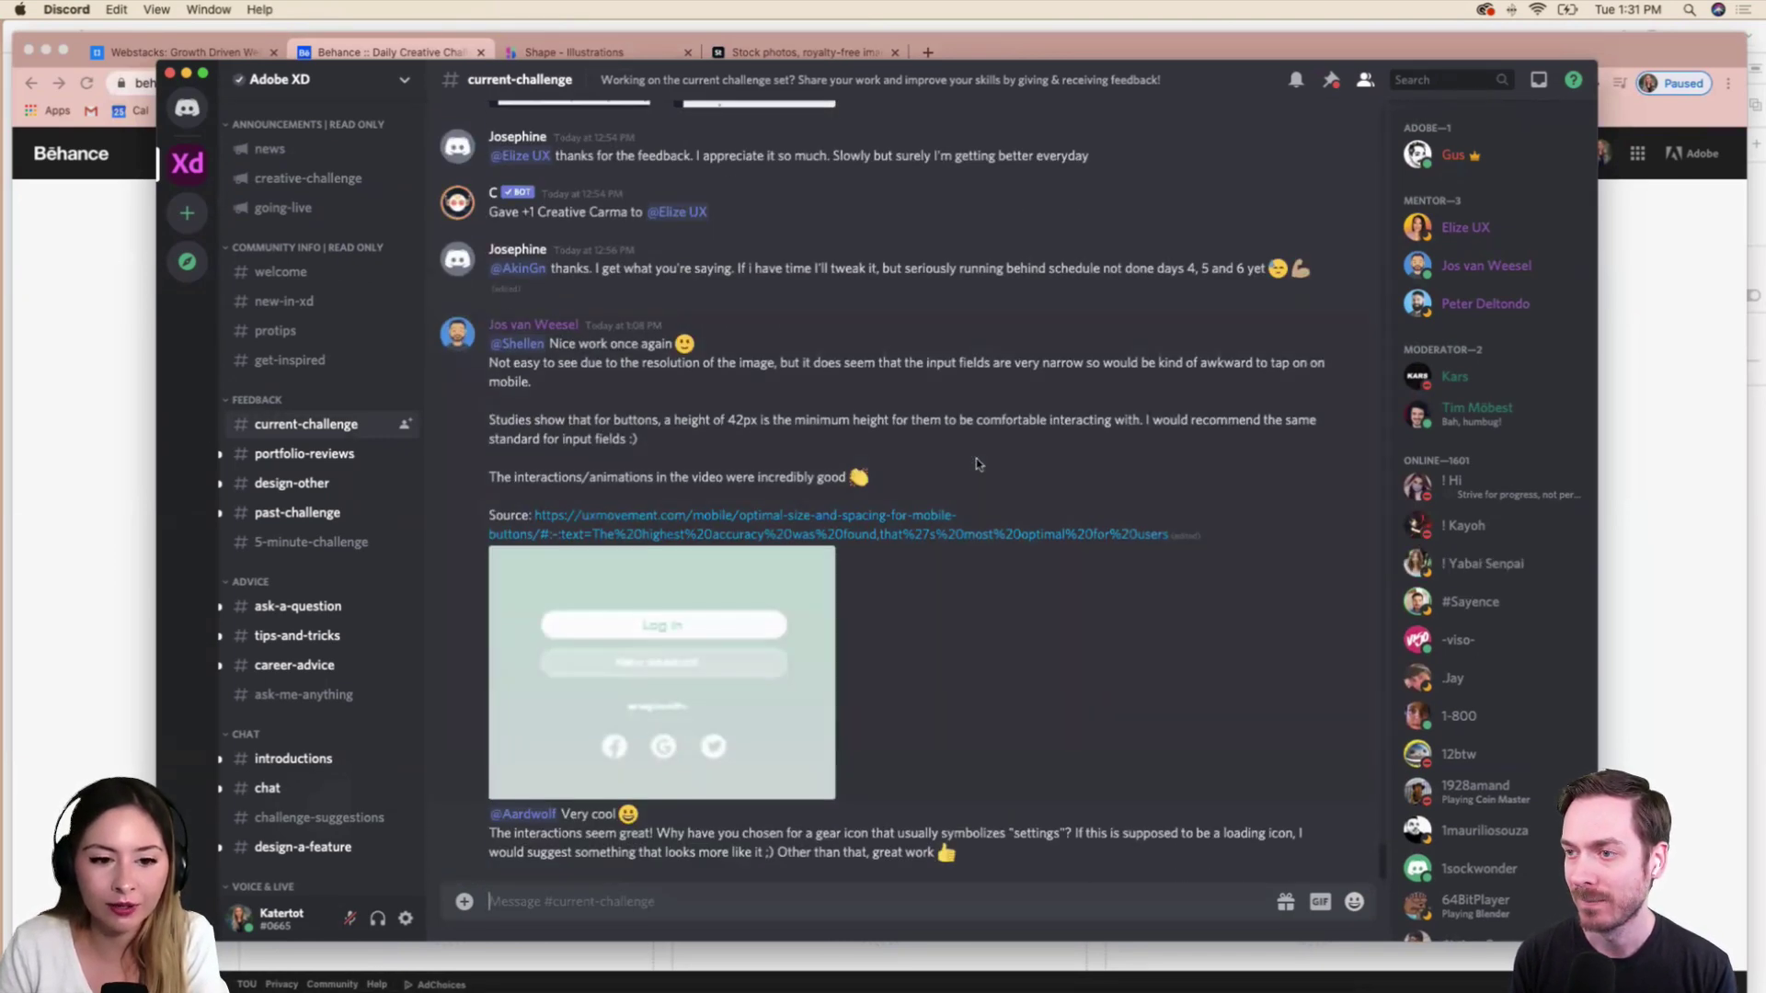
scroll(975, 459, up, 3)
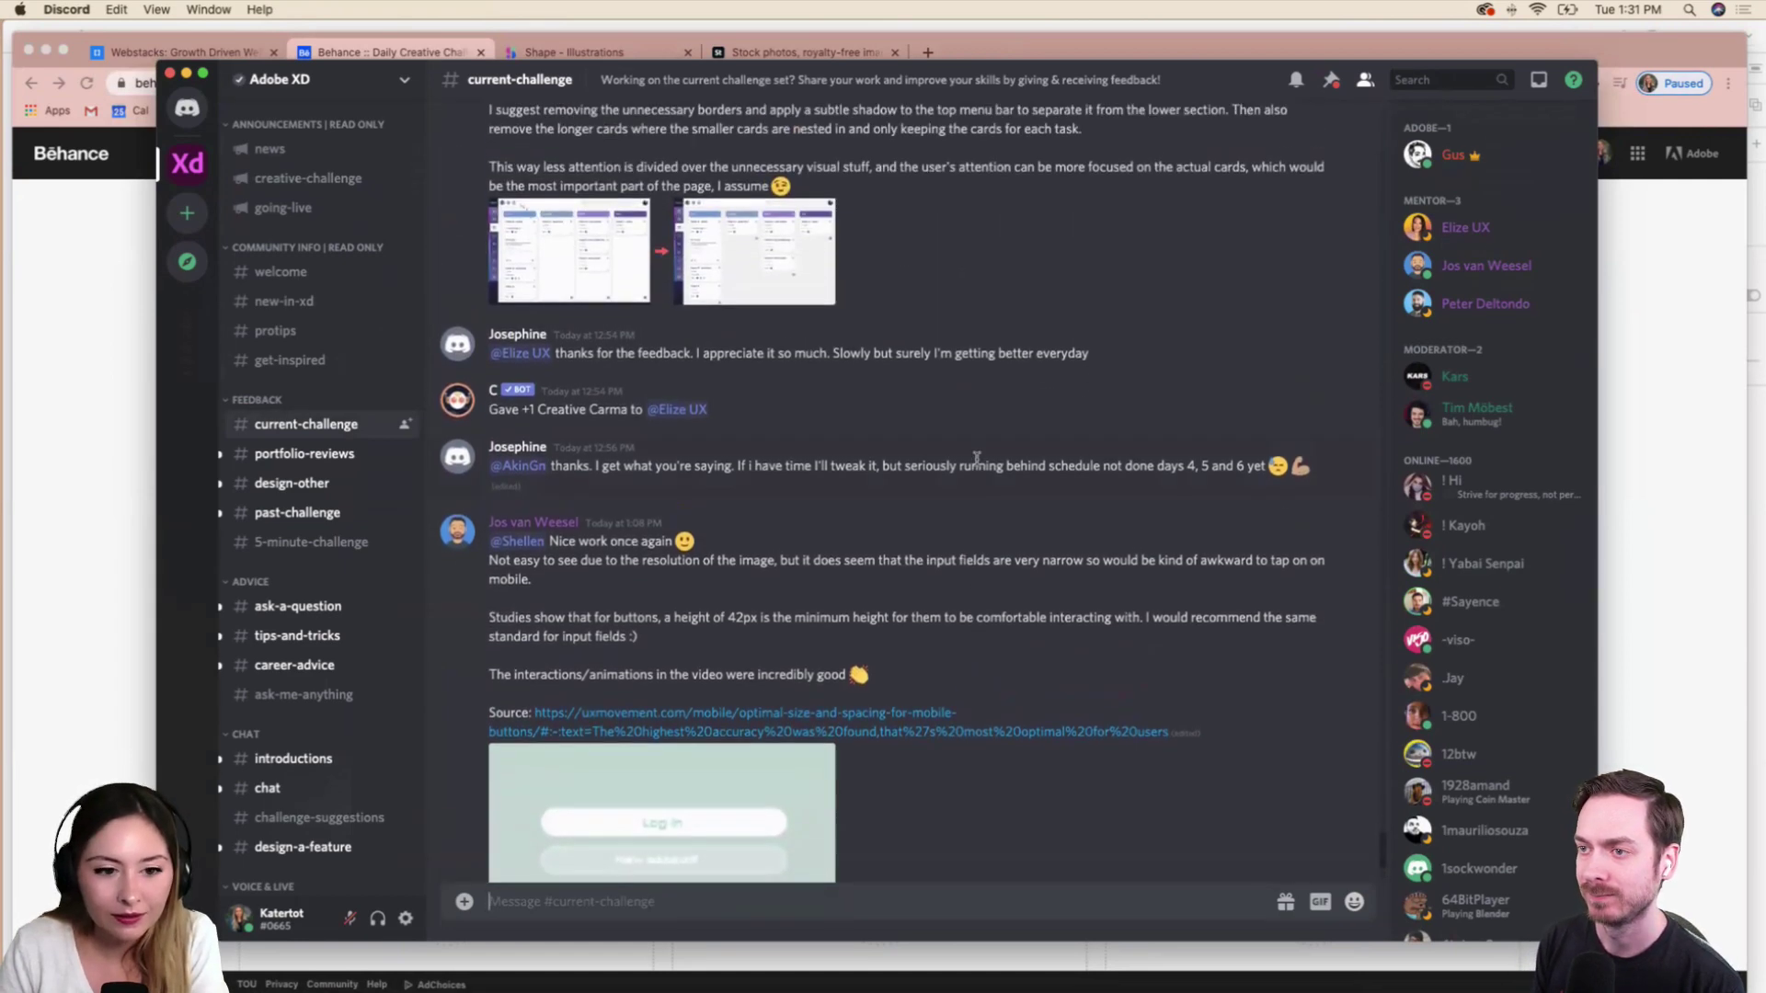
scroll(977, 463, down, 3)
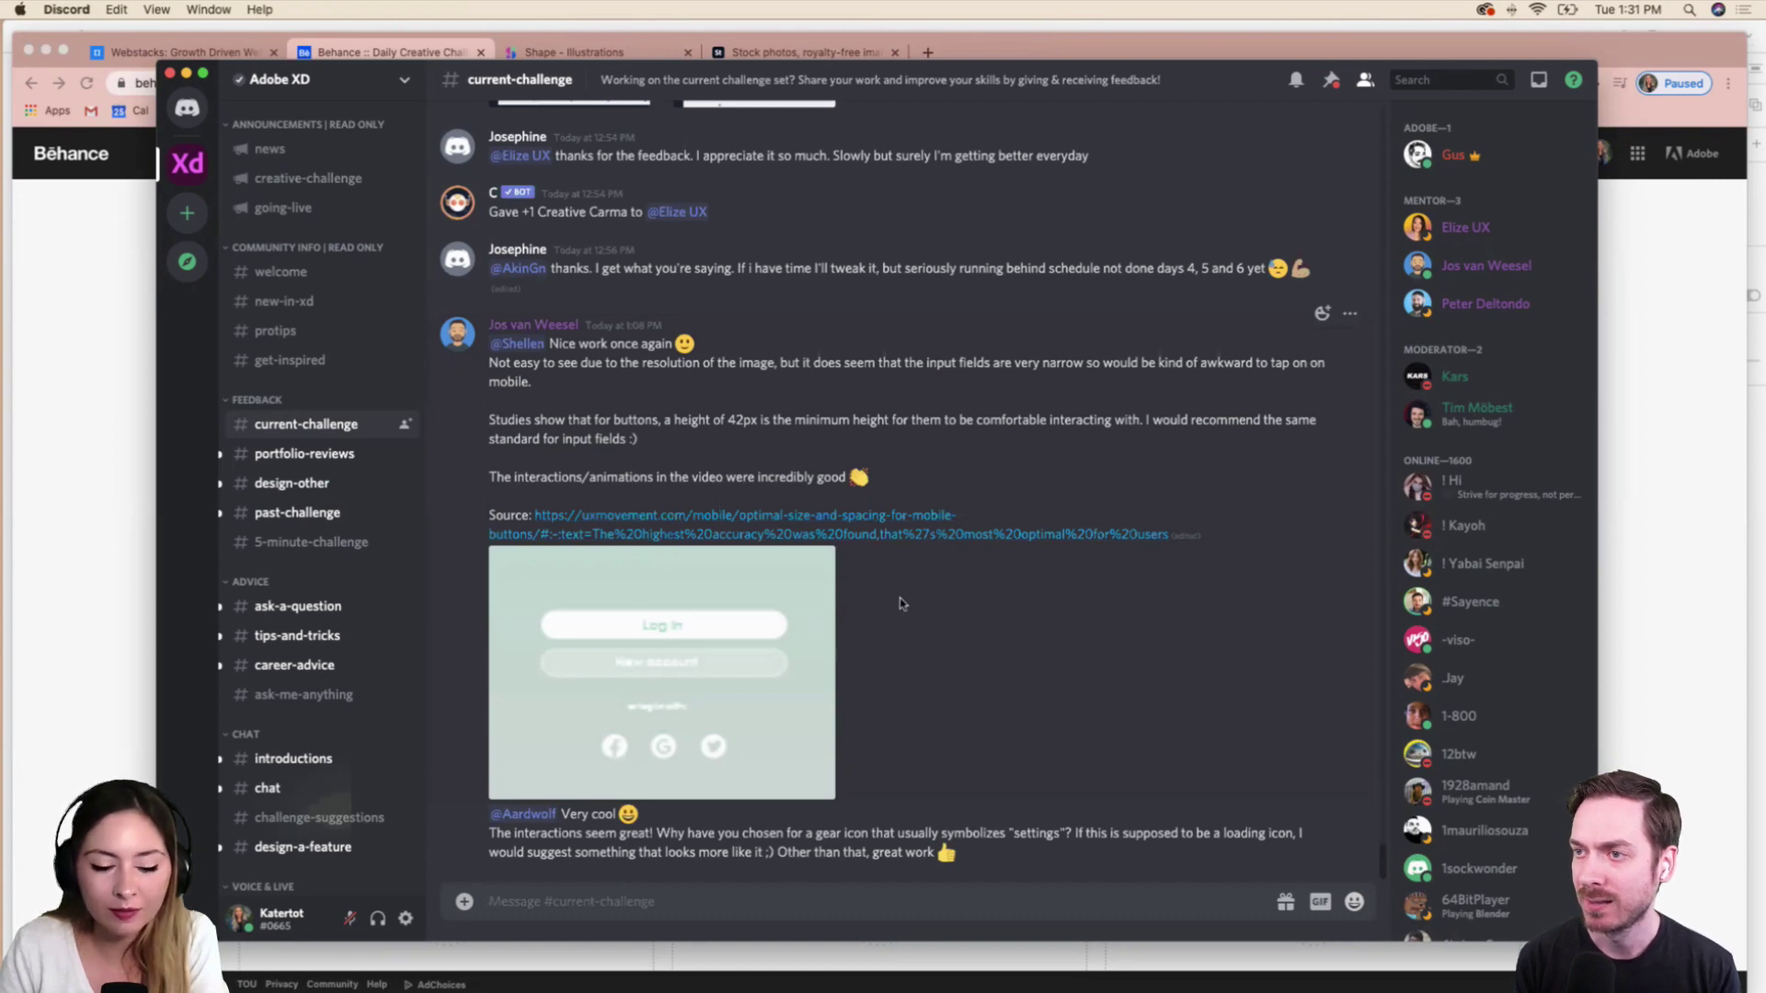
scroll(898, 600, up, 1)
scroll(899, 602, up, 2)
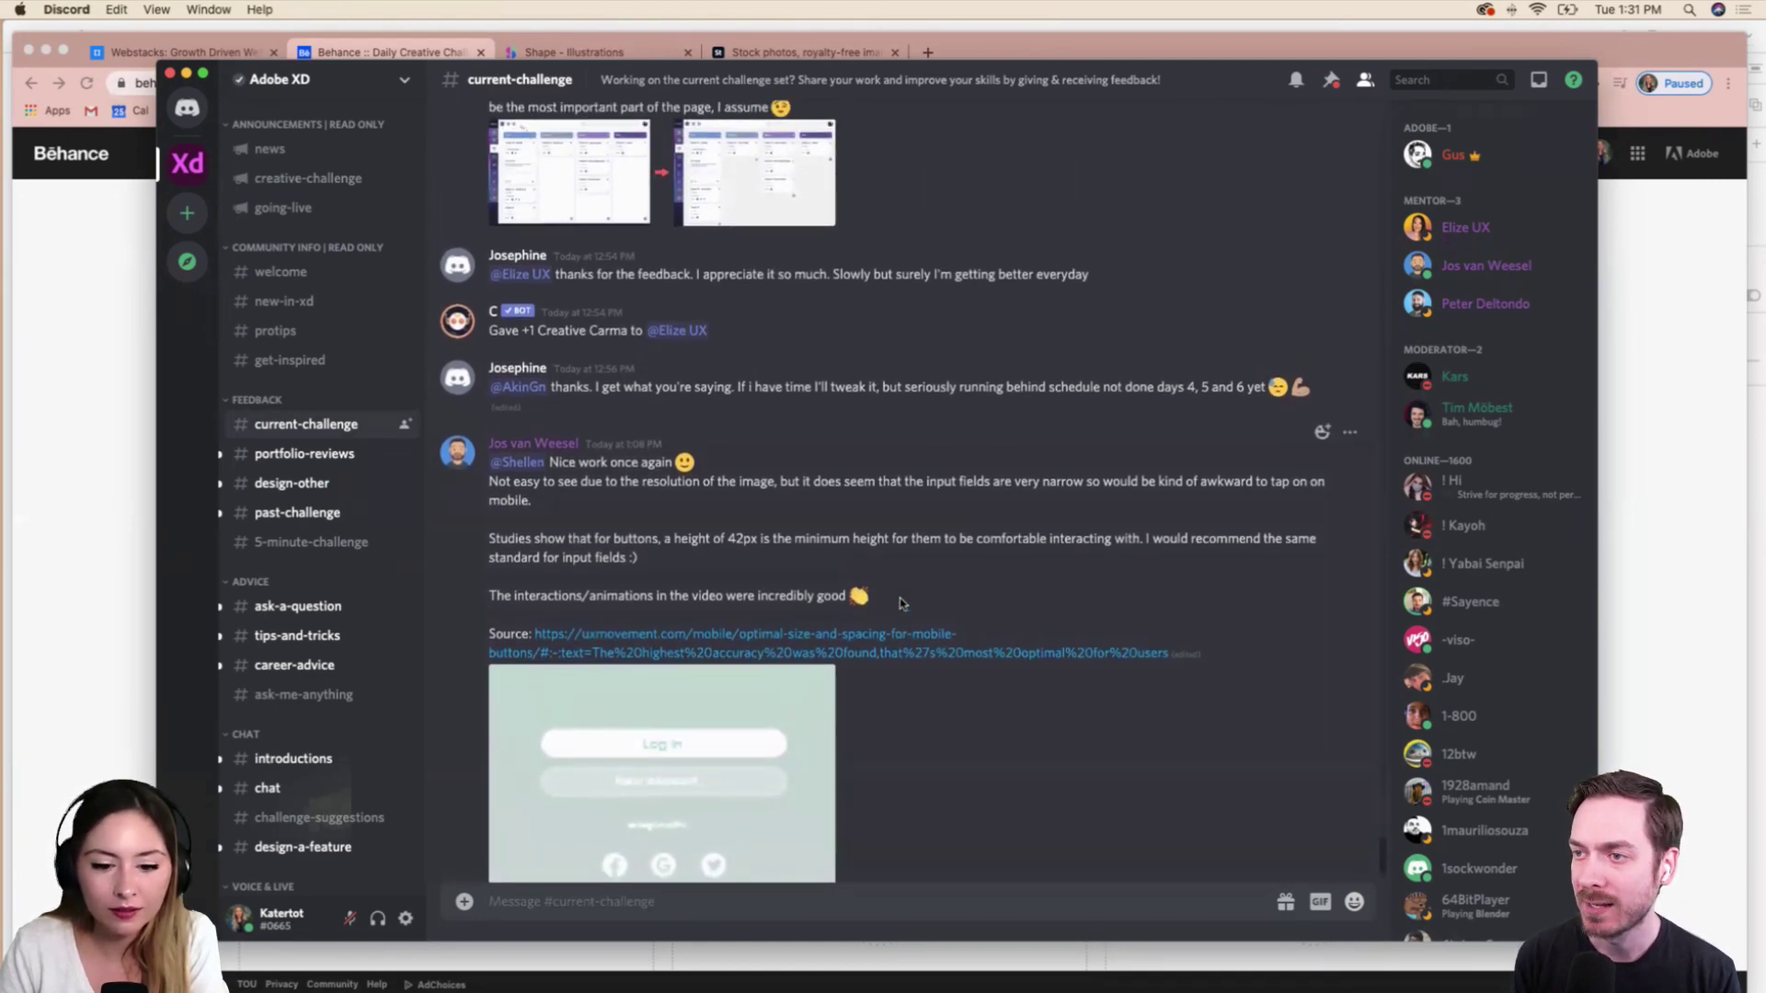
scroll(900, 602, down, 3)
scroll(902, 603, up, 7)
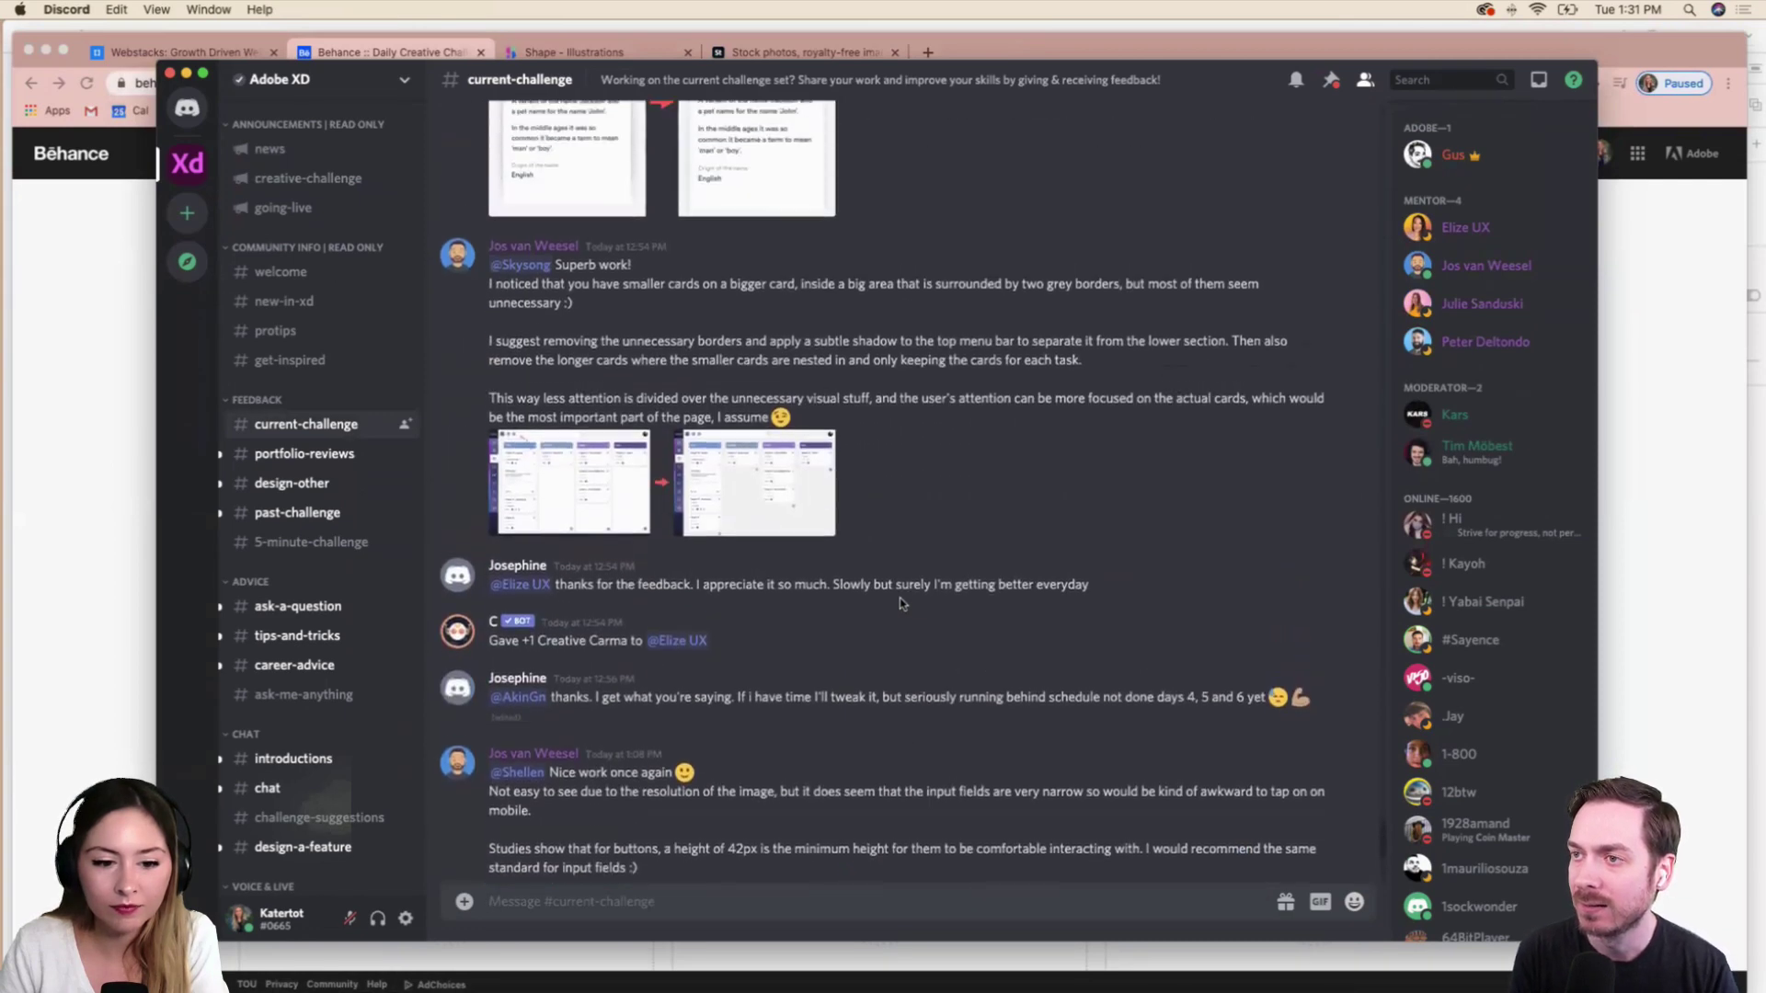
scroll(902, 603, up, 6)
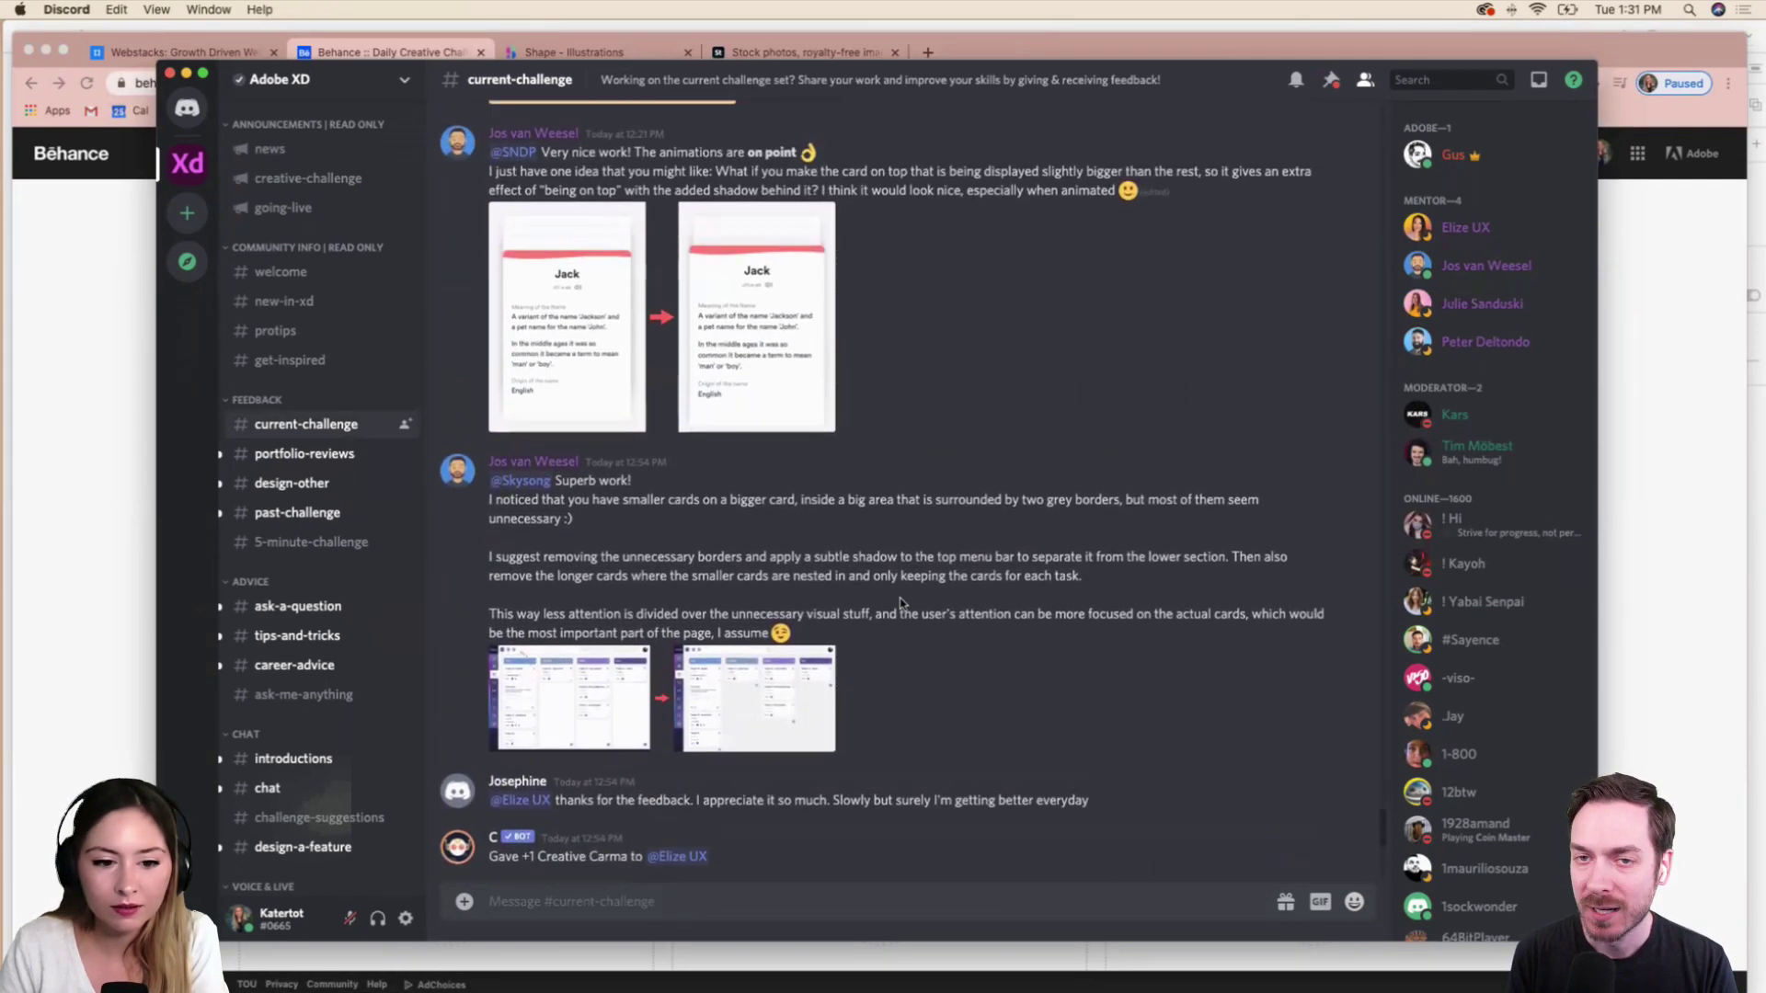
Find the post with three orange onboarding screens, view its image enlarged, and close the preview.
scroll(901, 603, up, 10)
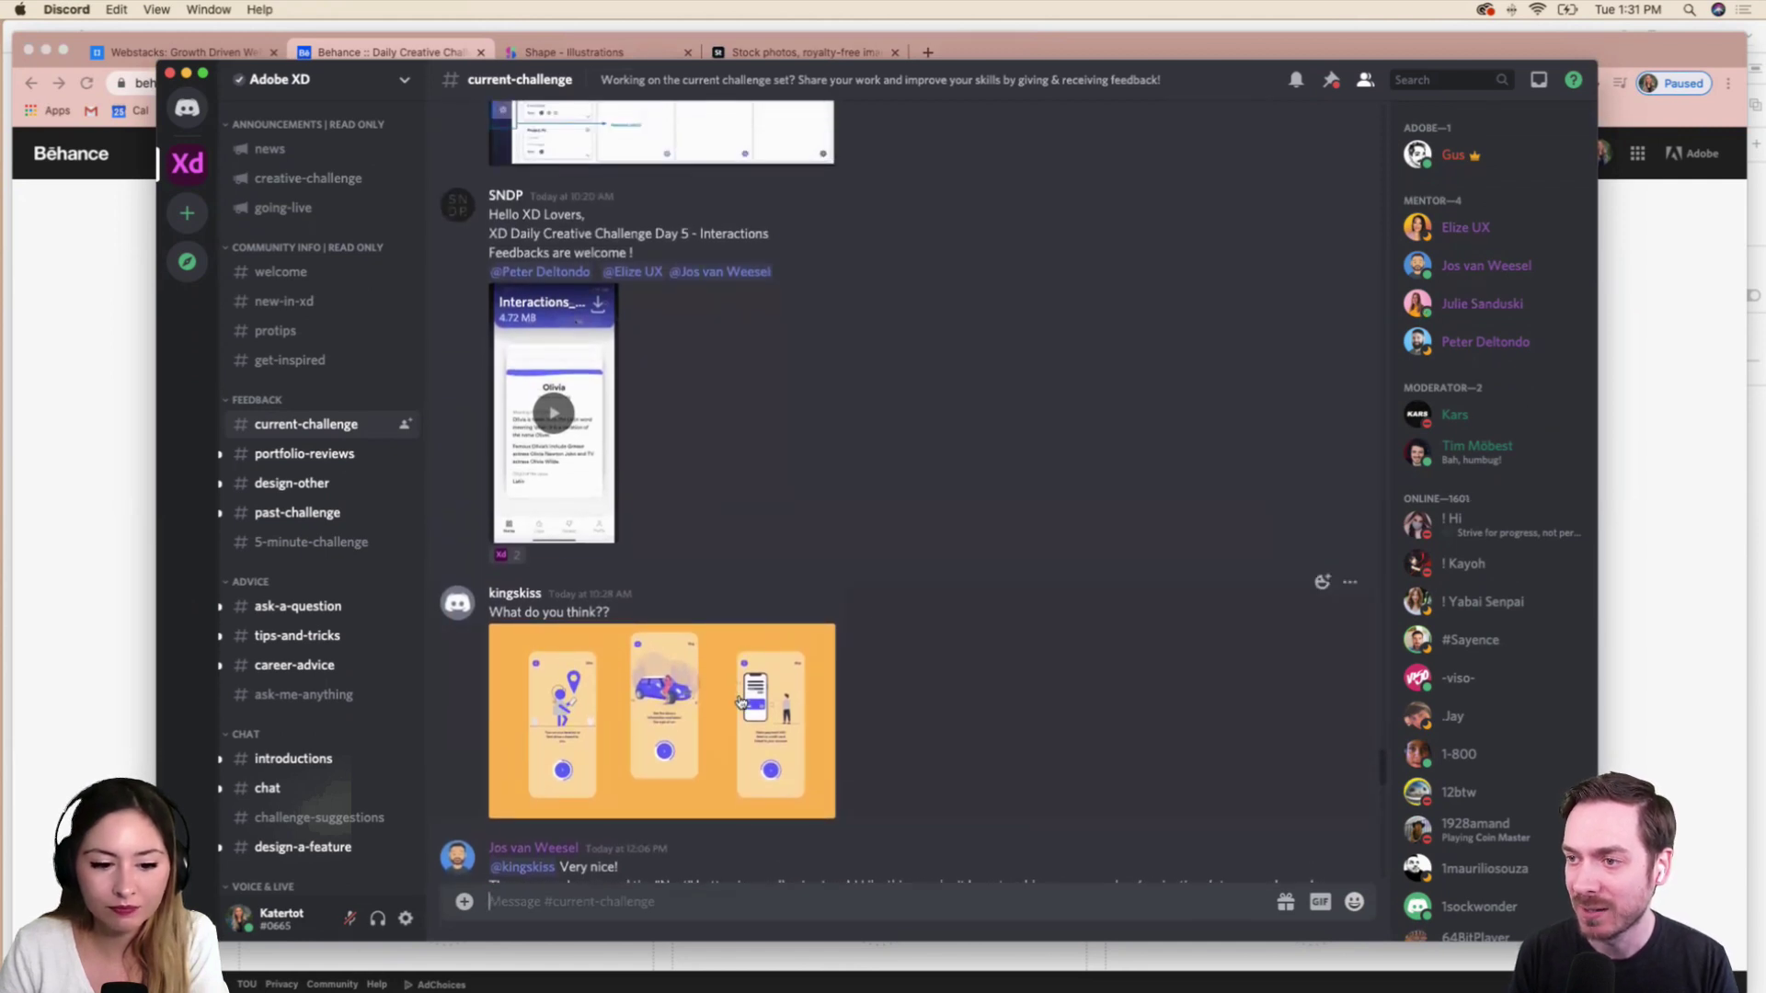
scroll(875, 660, down, 1)
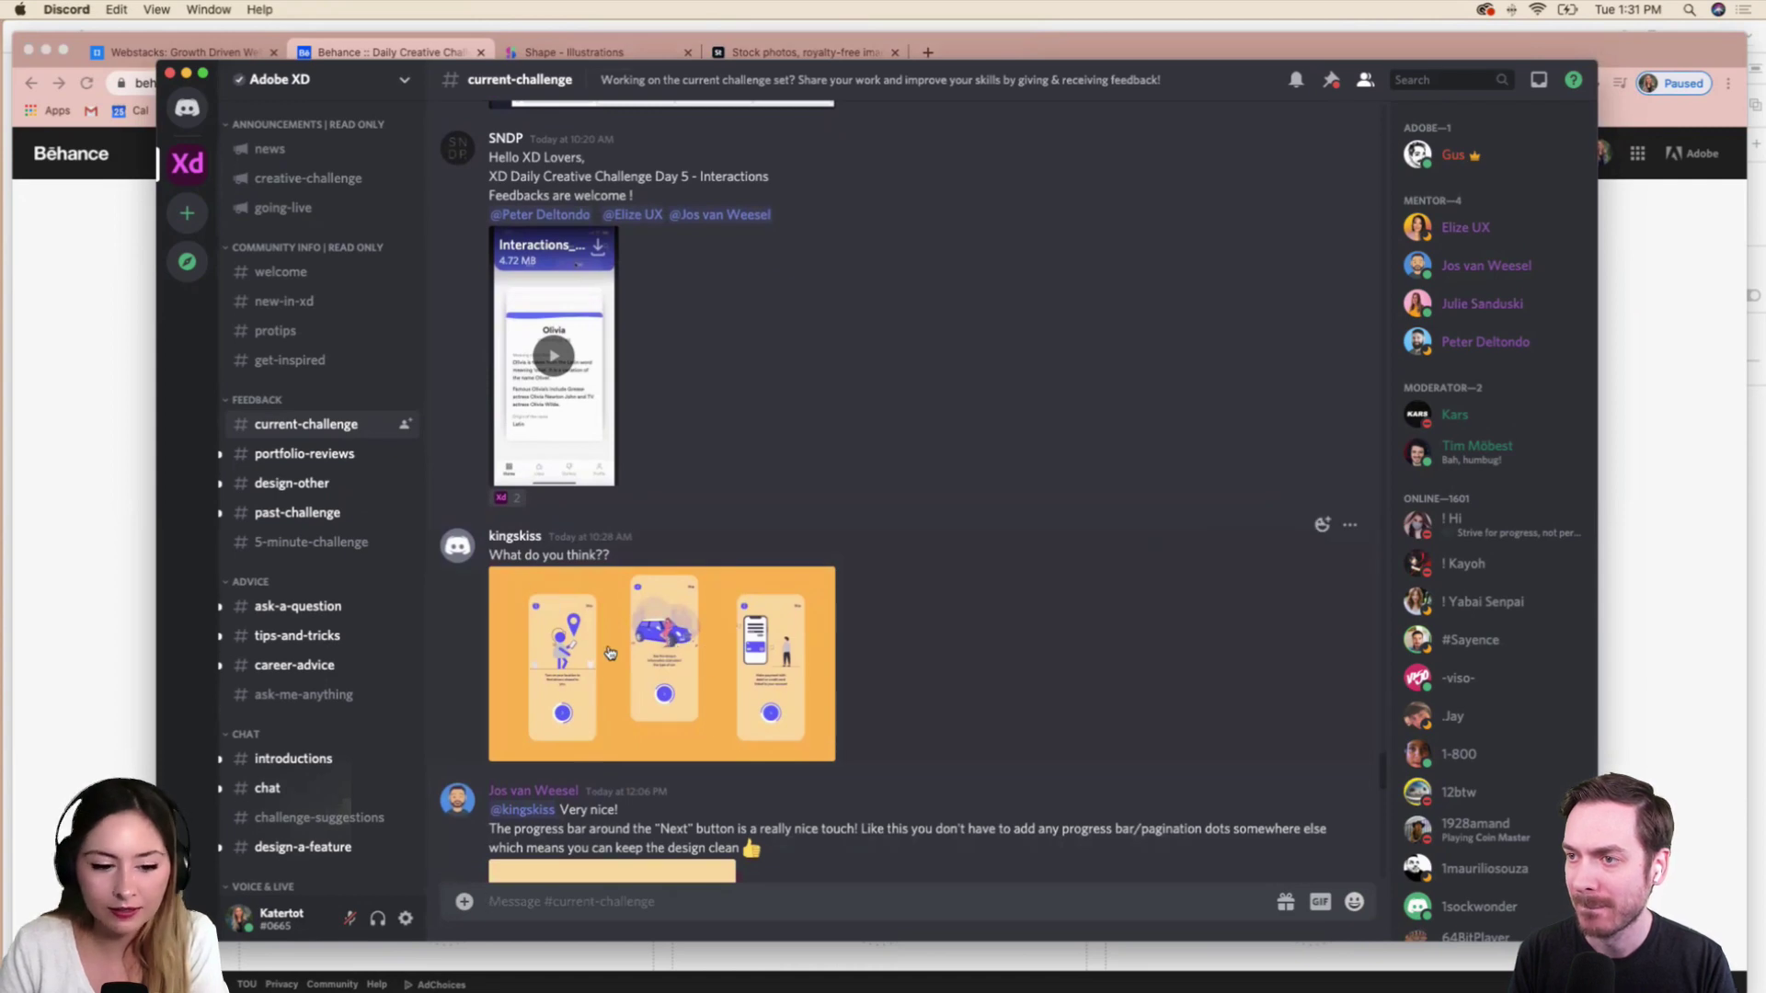
click(811, 650)
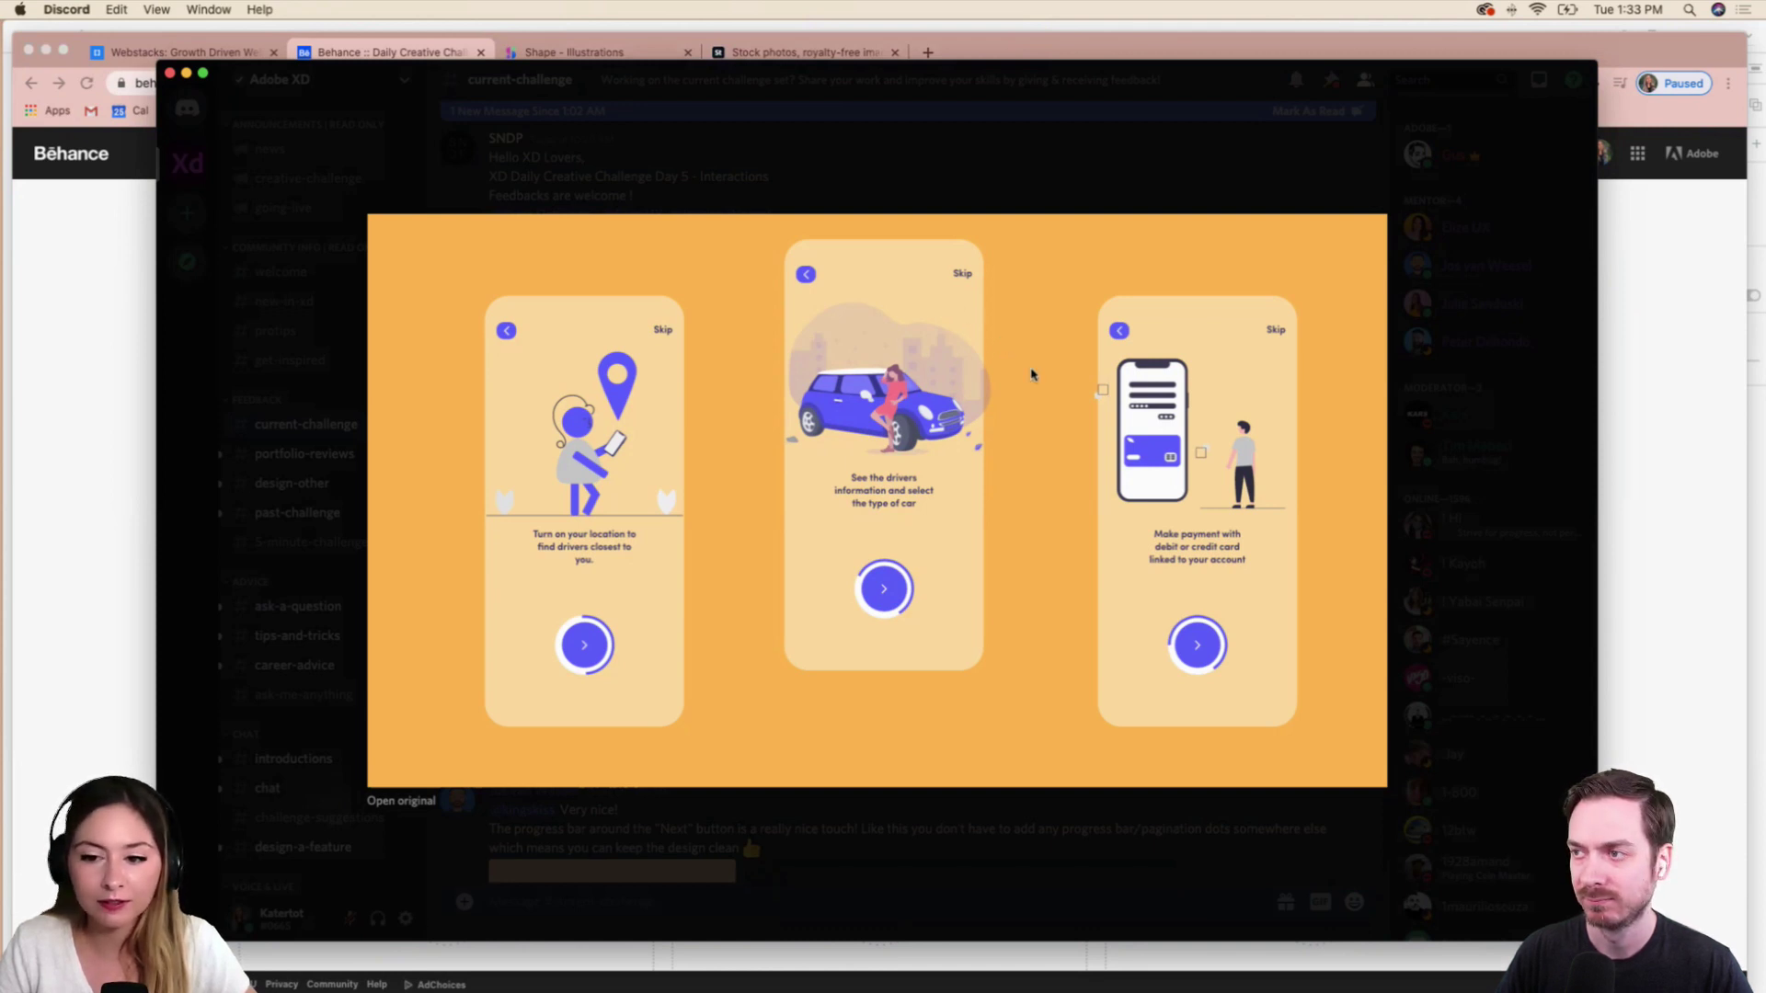
click(1132, 157)
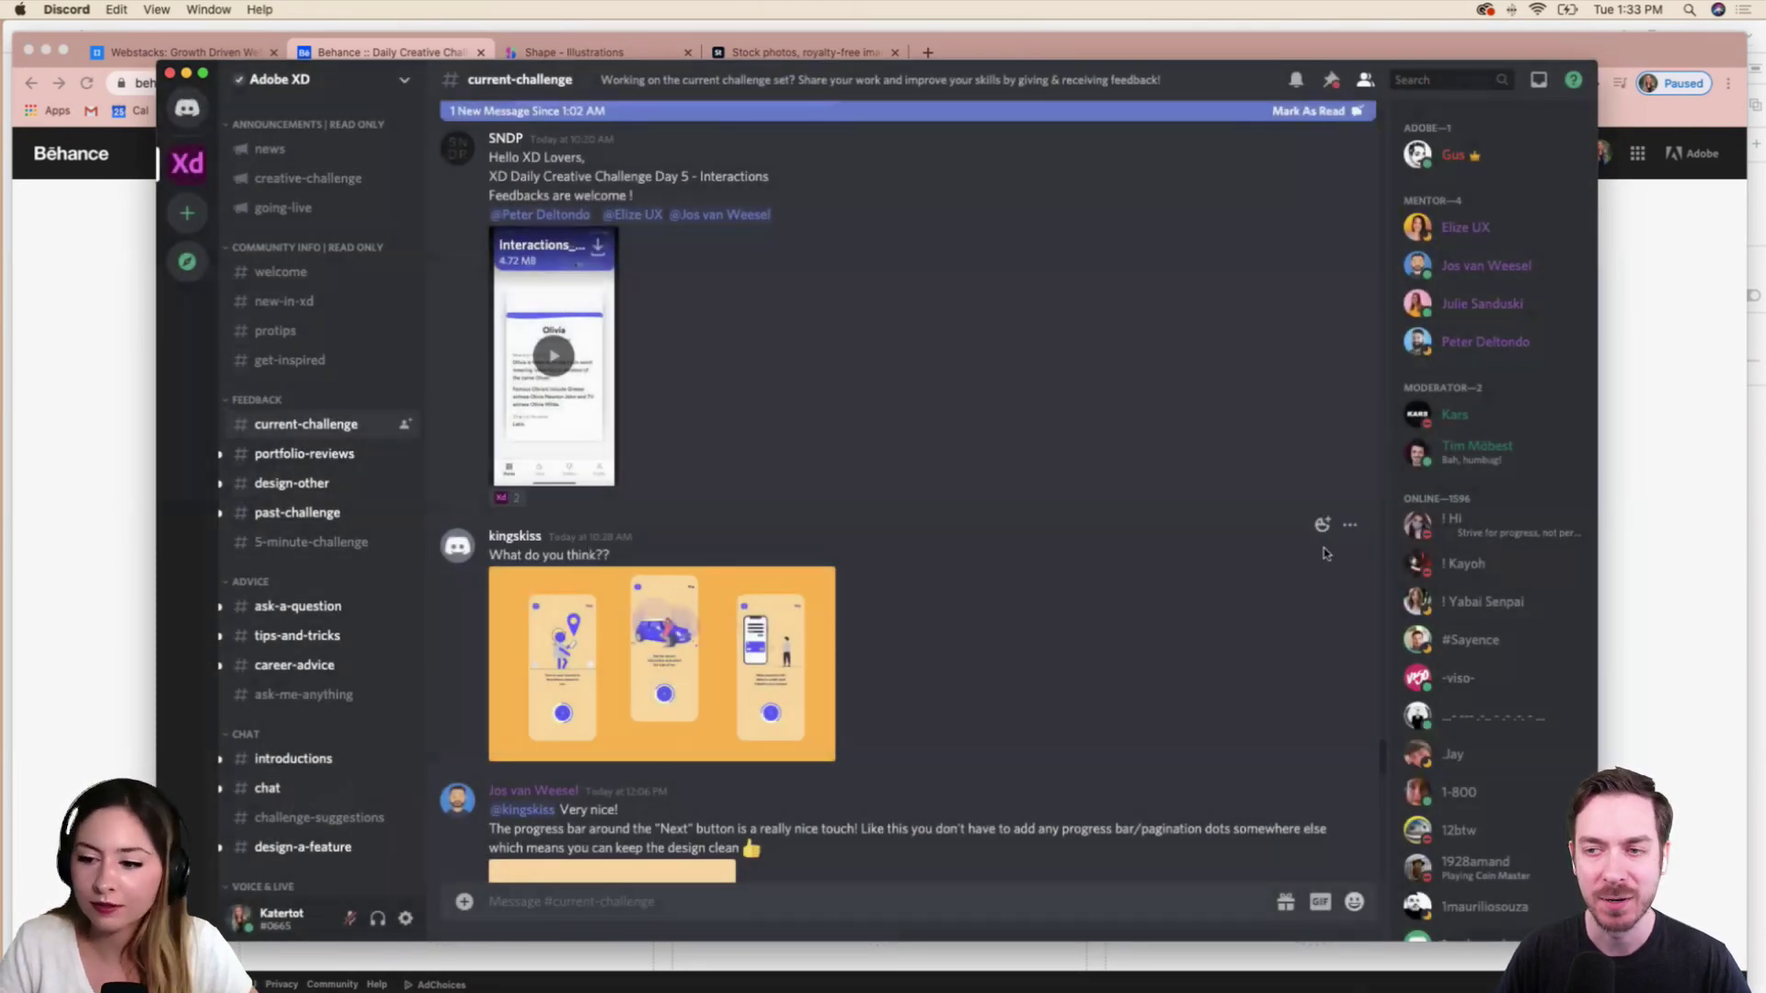
Set the emoji picker's skin tone to the lightest hand for reactions, and close the picker.
click(1330, 527)
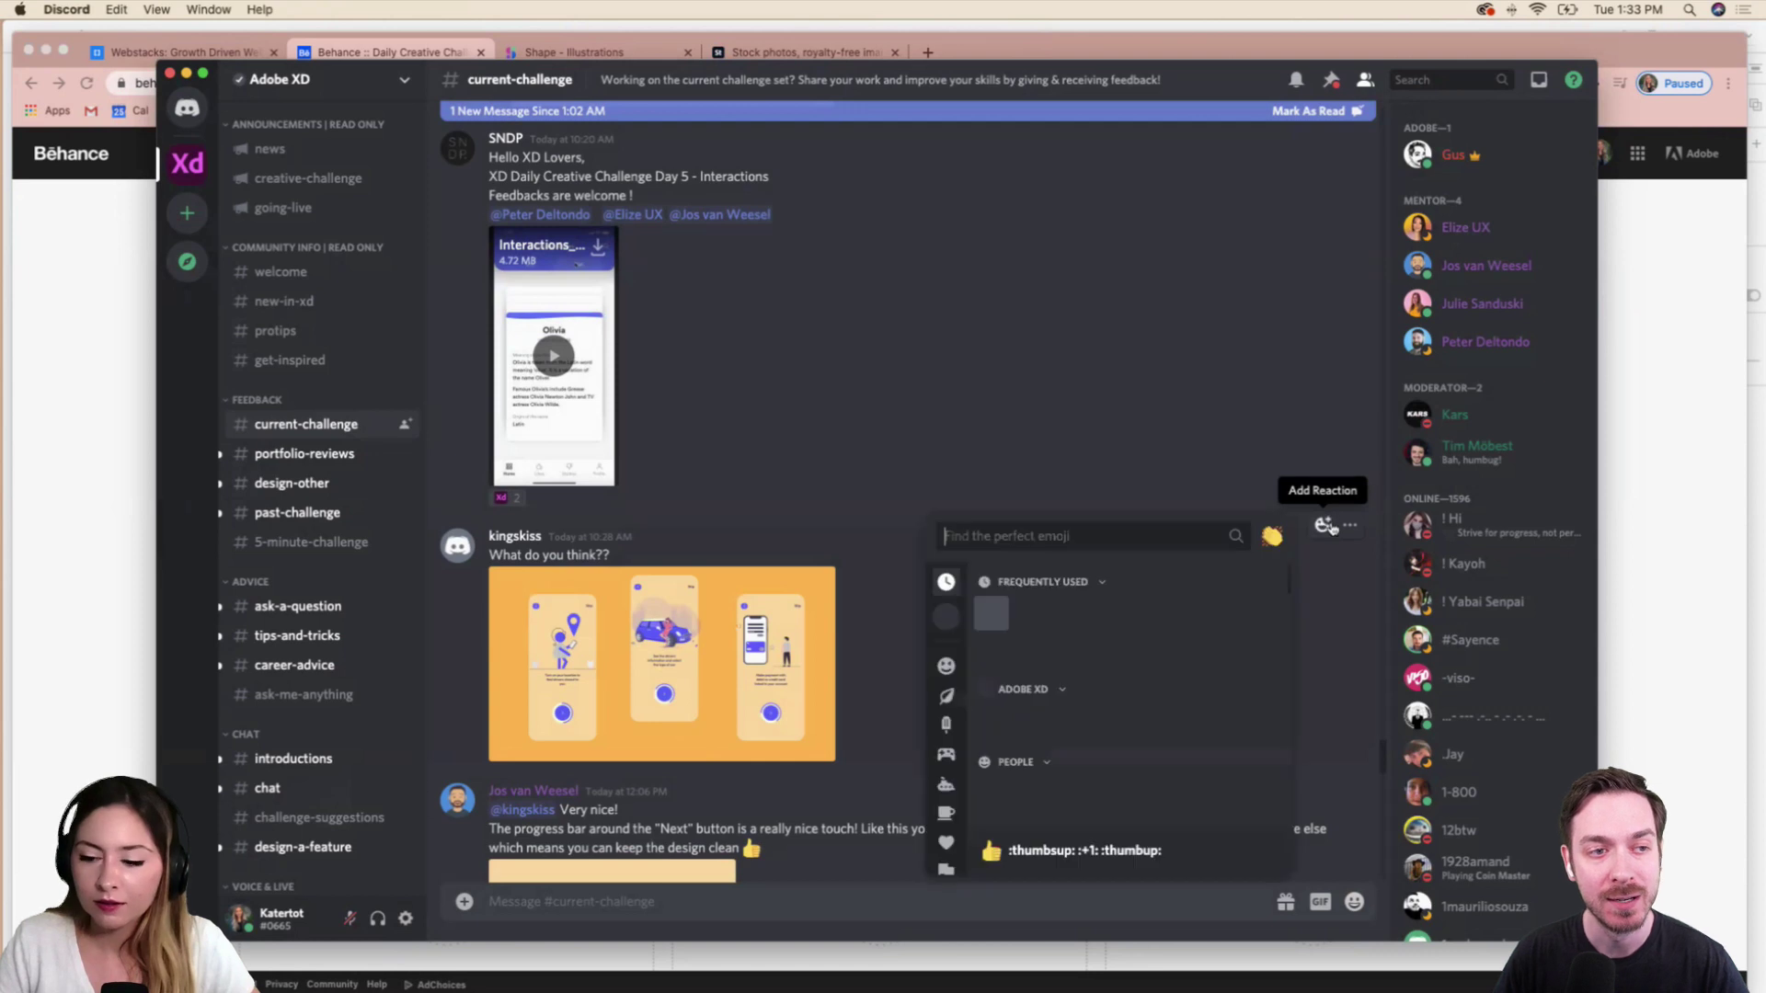
click(1281, 538)
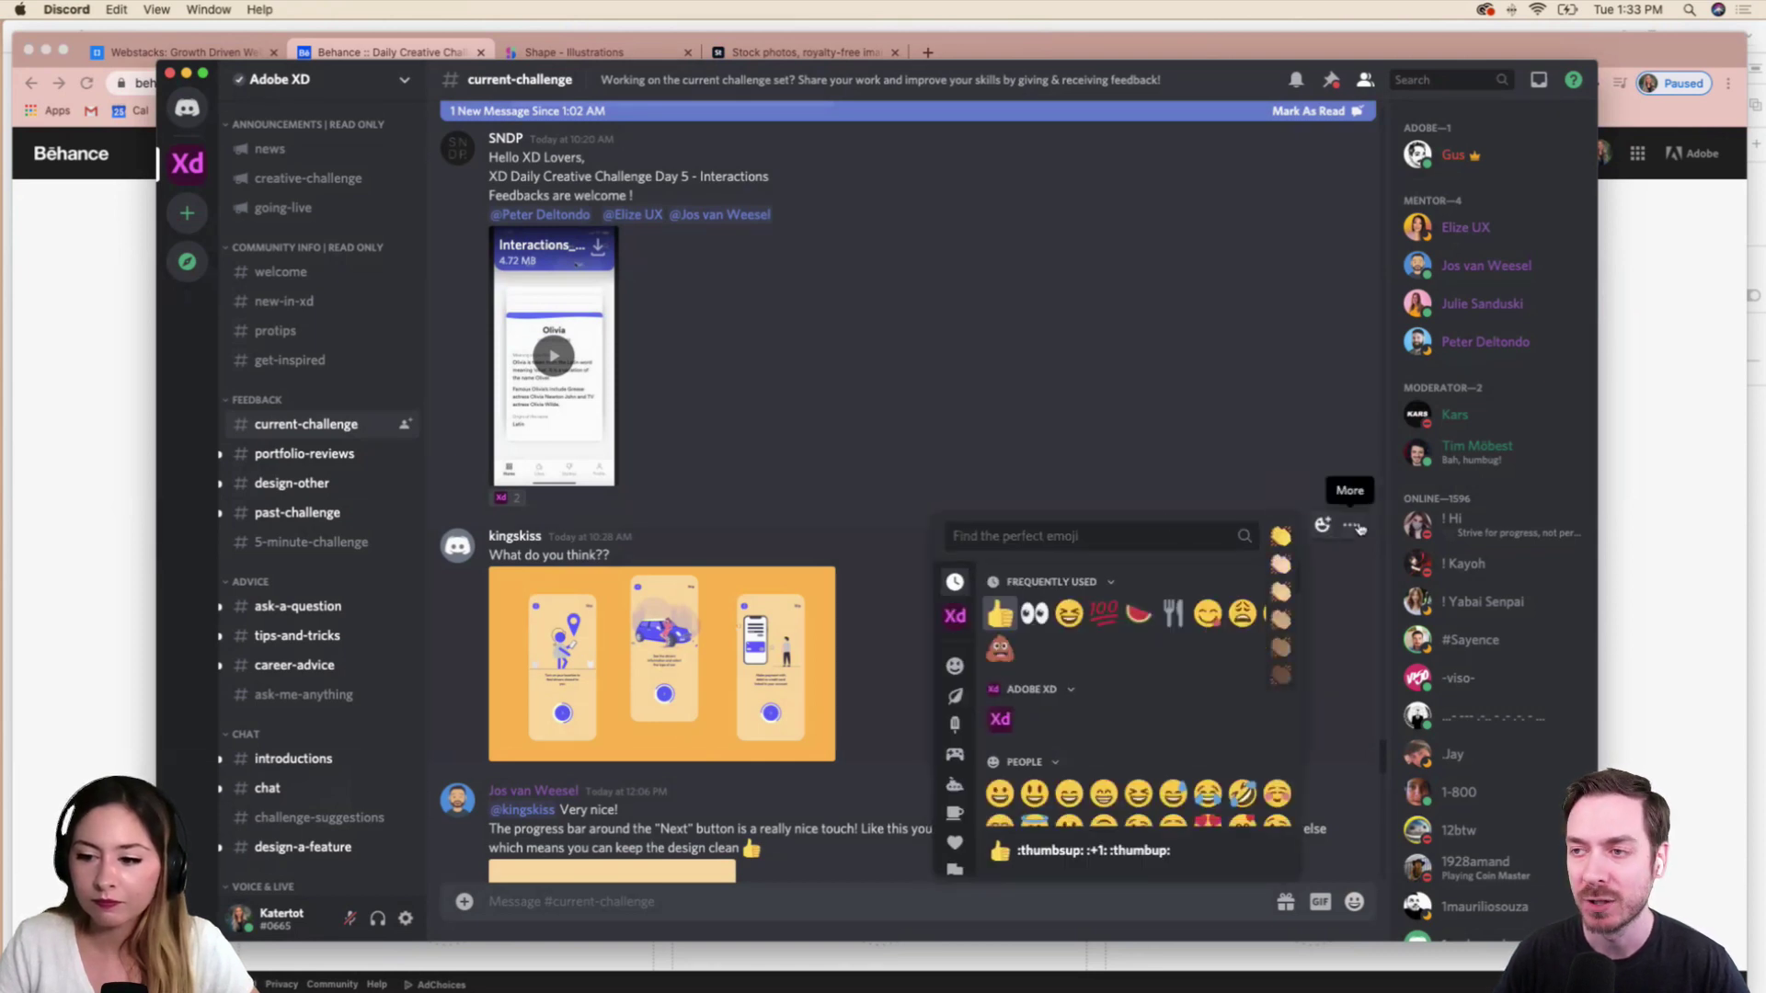
click(1283, 539)
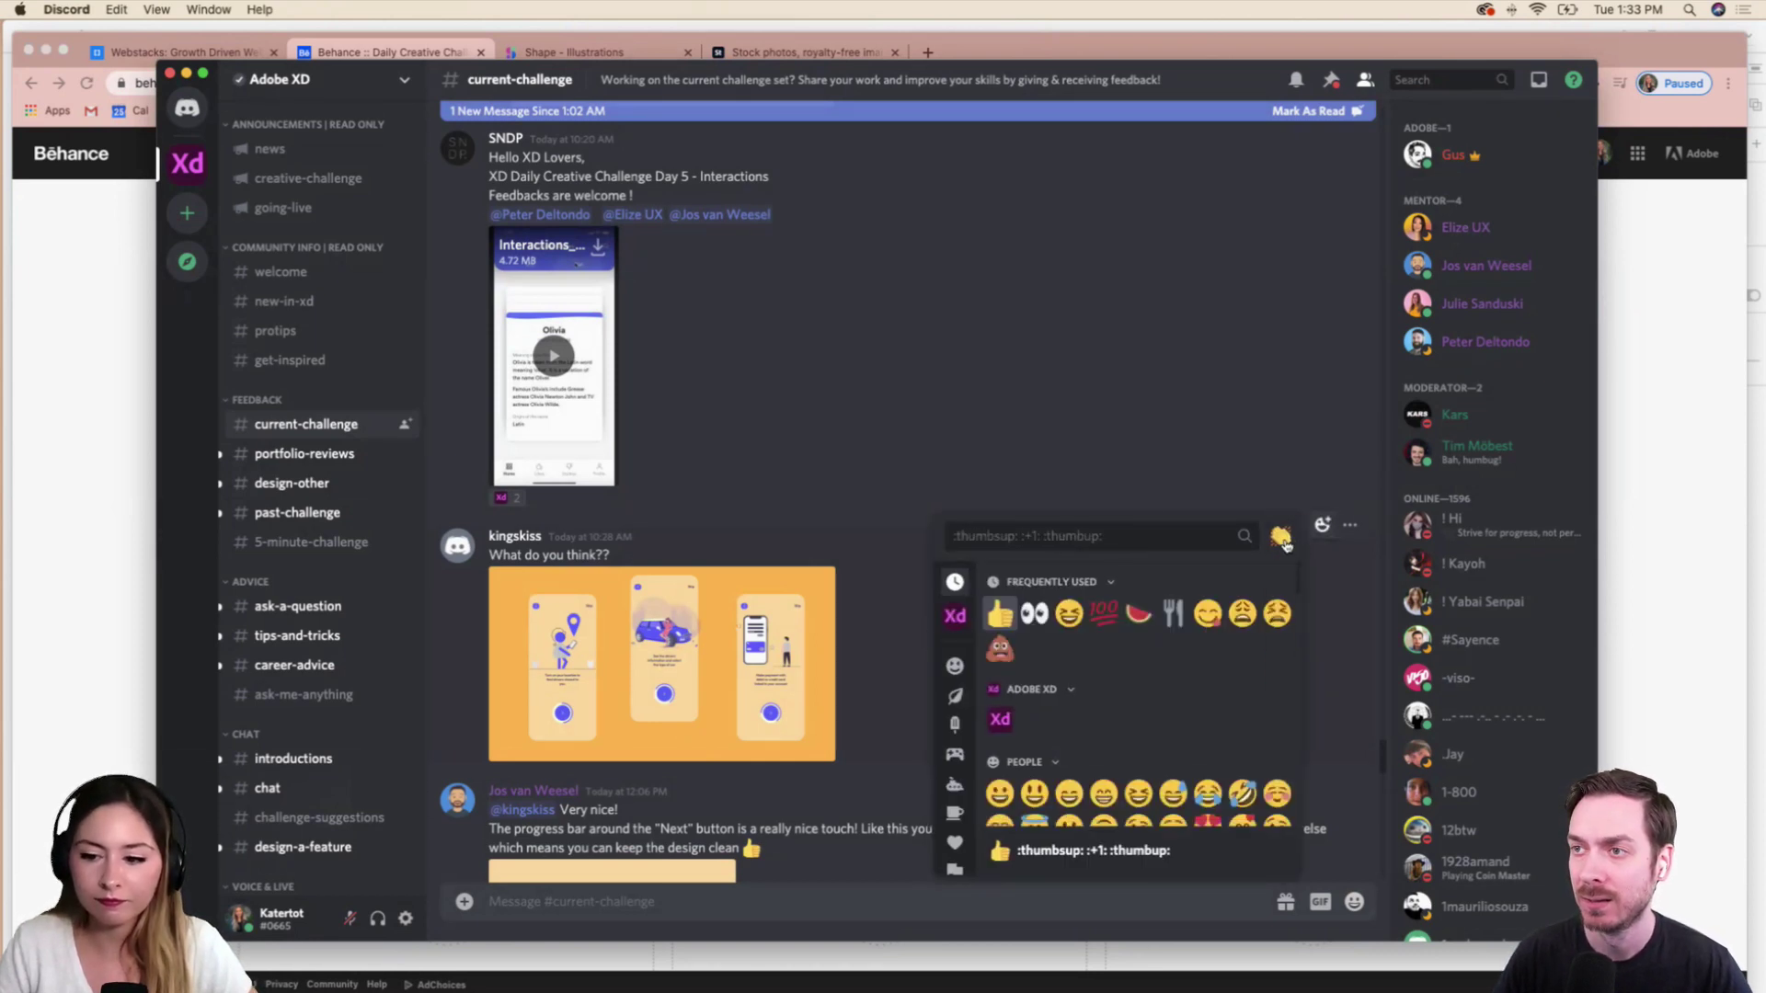
click(1282, 538)
click(1281, 563)
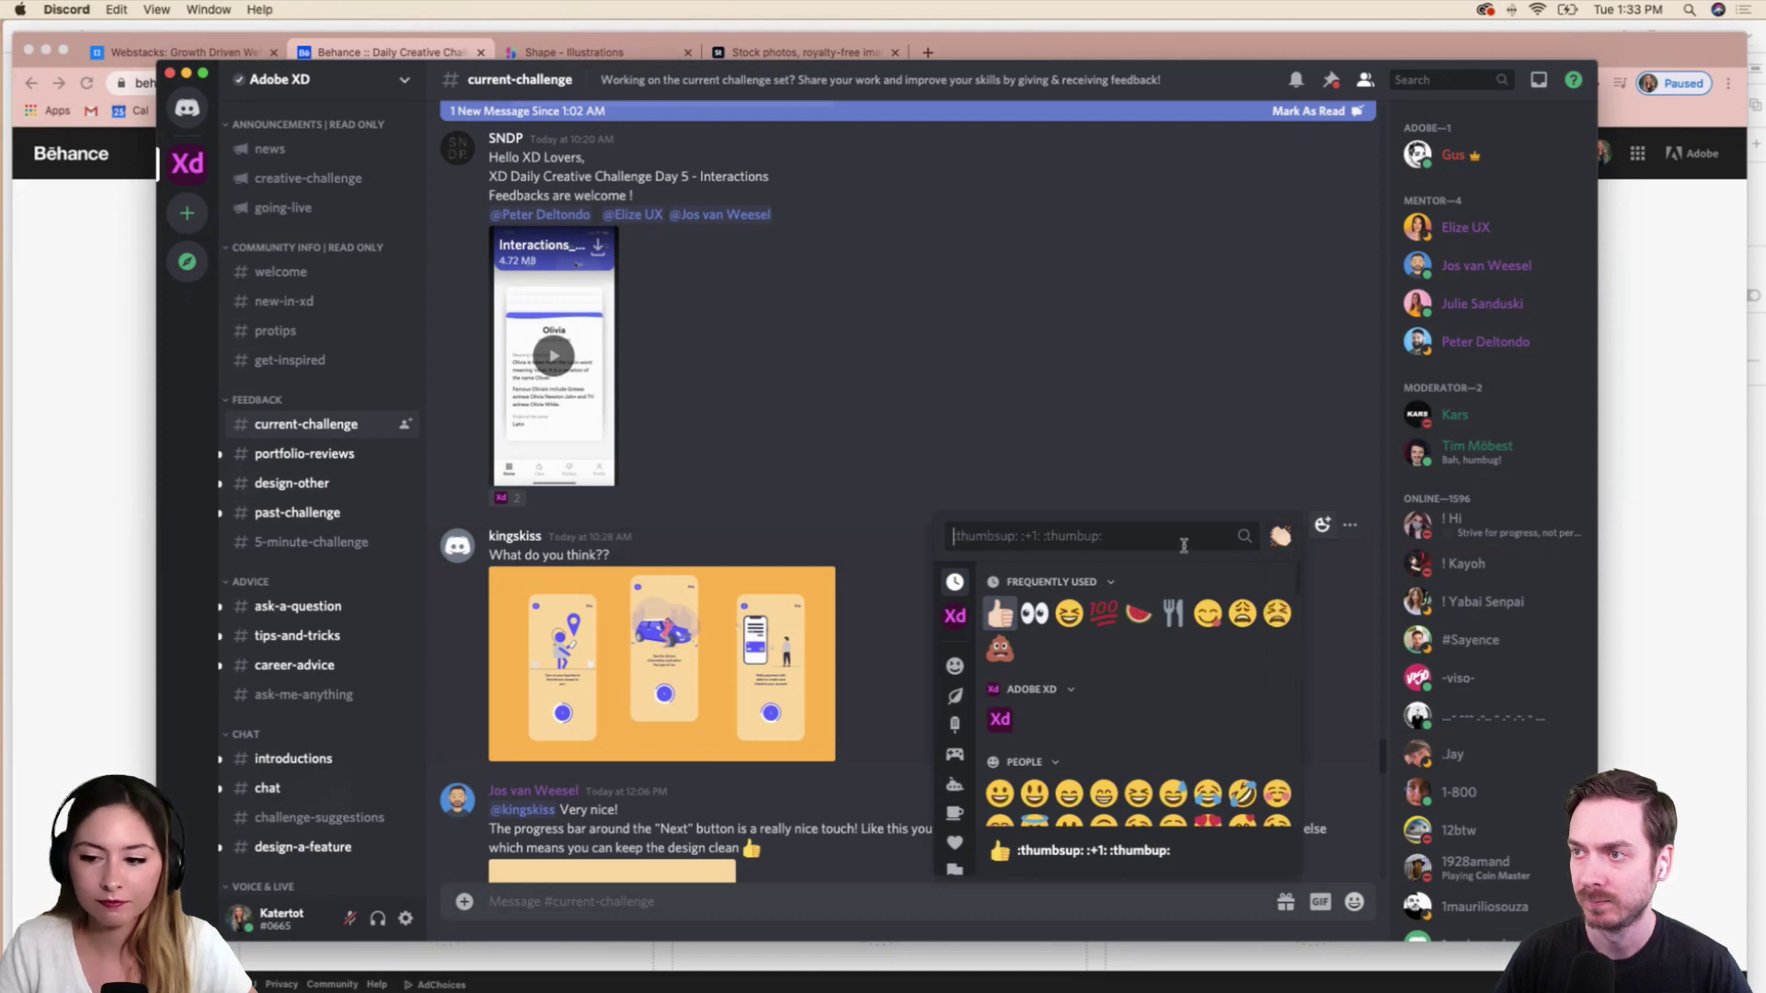
click(1298, 505)
click(1349, 525)
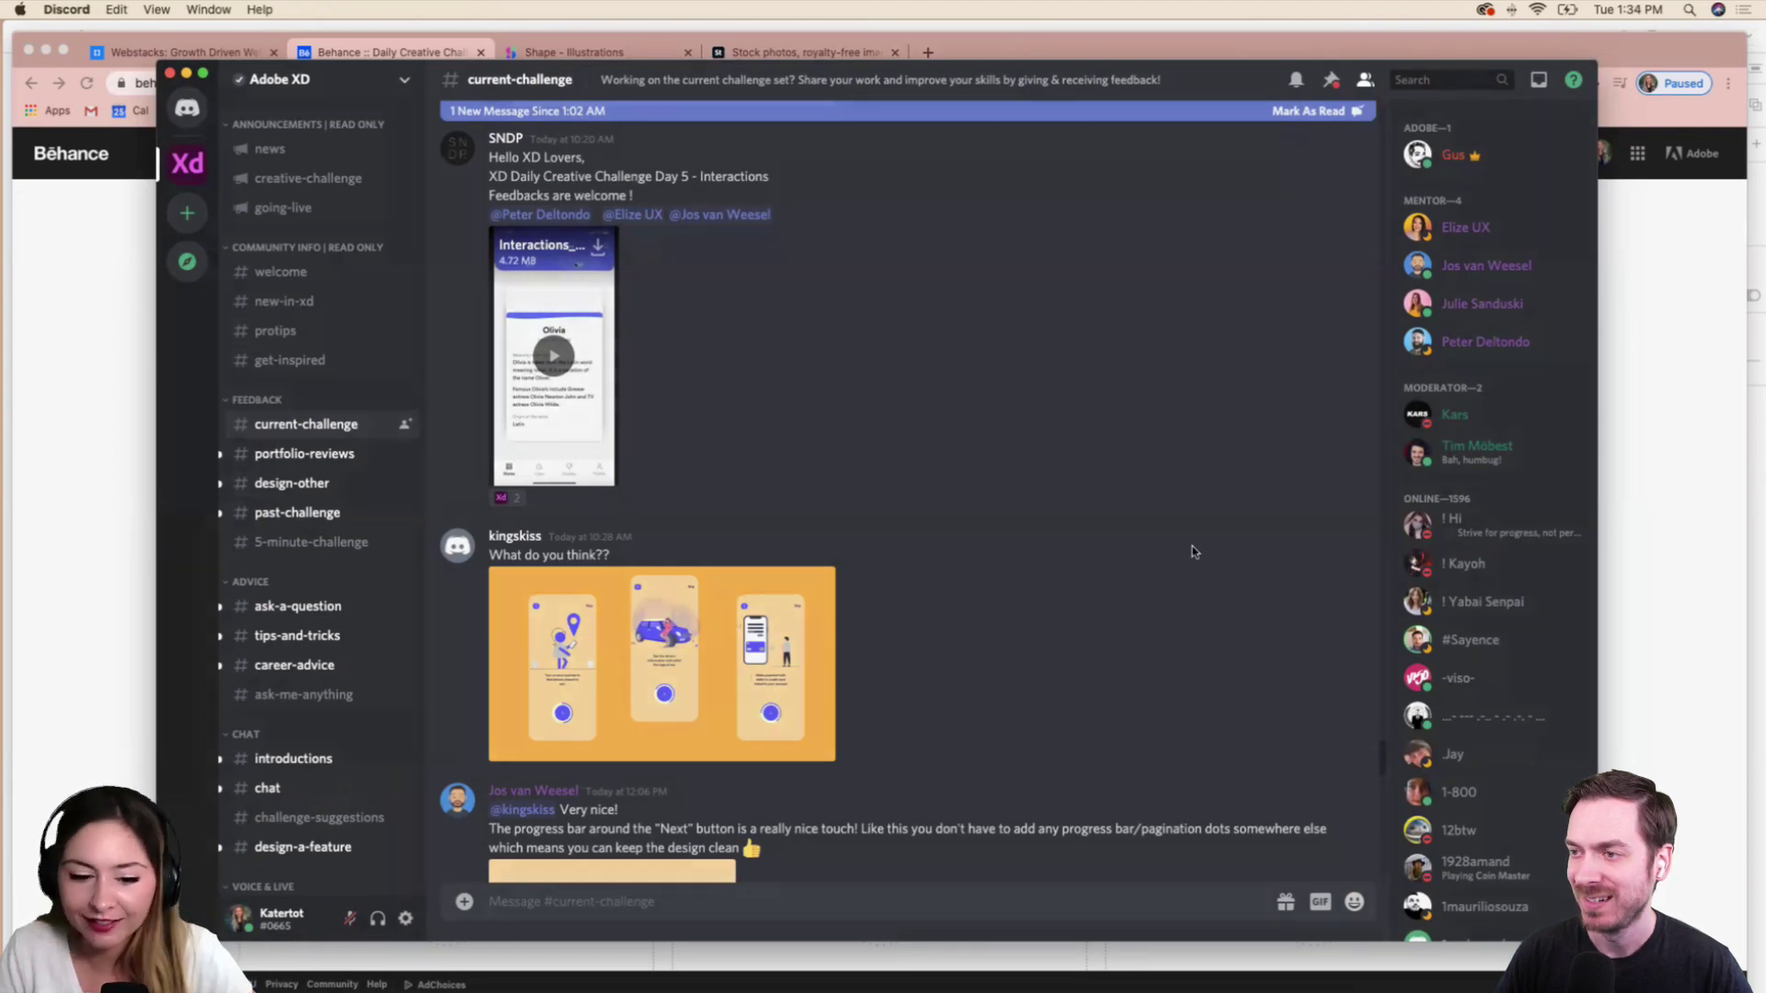
View the orange onboarding image once more and add a thumbs-up reaction to its post.
click(662, 662)
click(1262, 174)
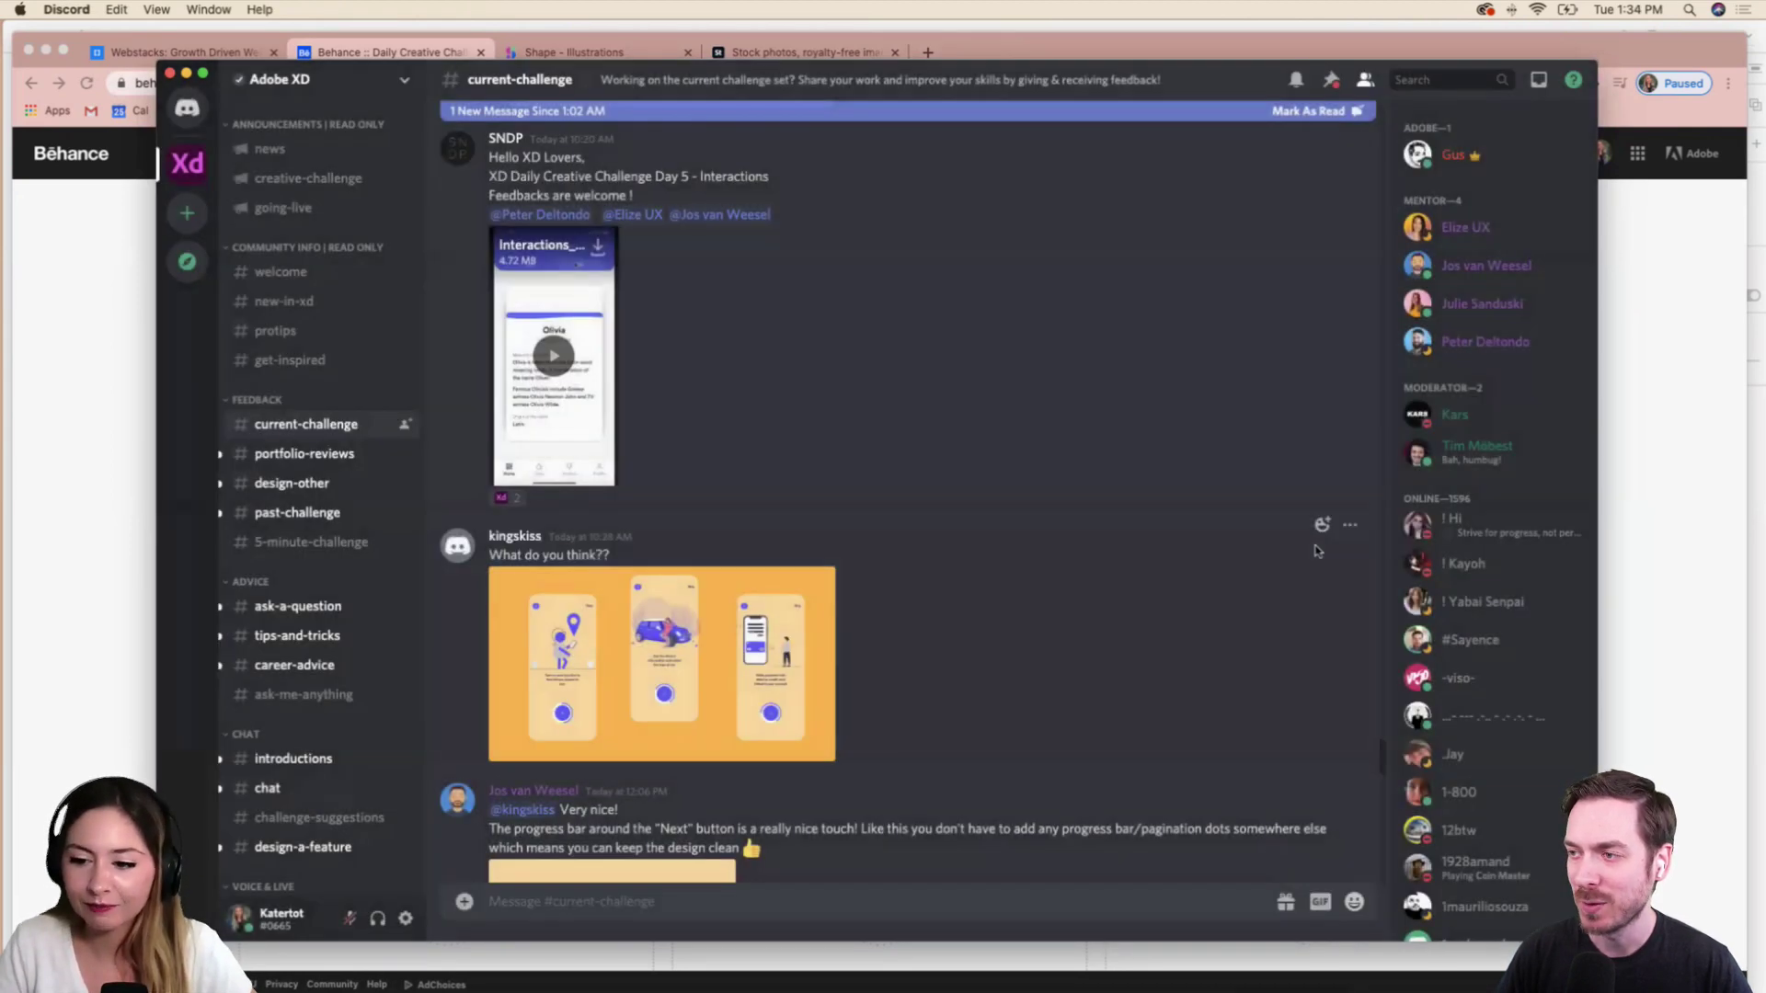
click(1322, 526)
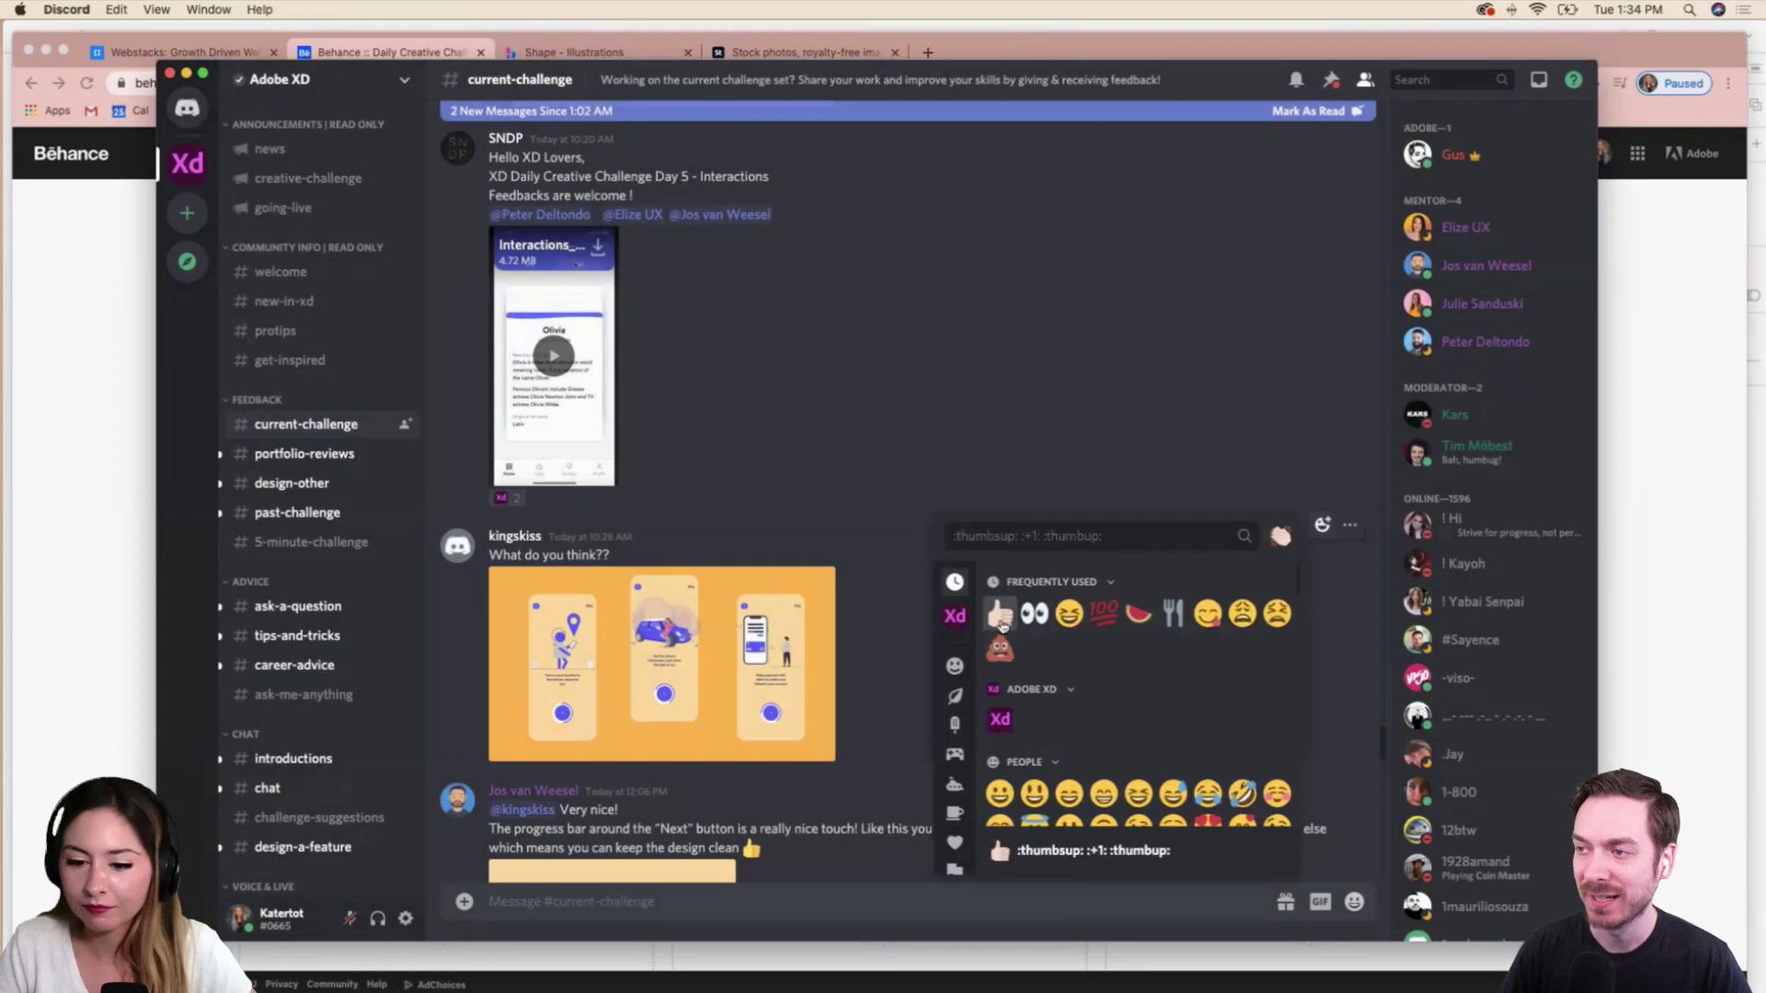
click(999, 613)
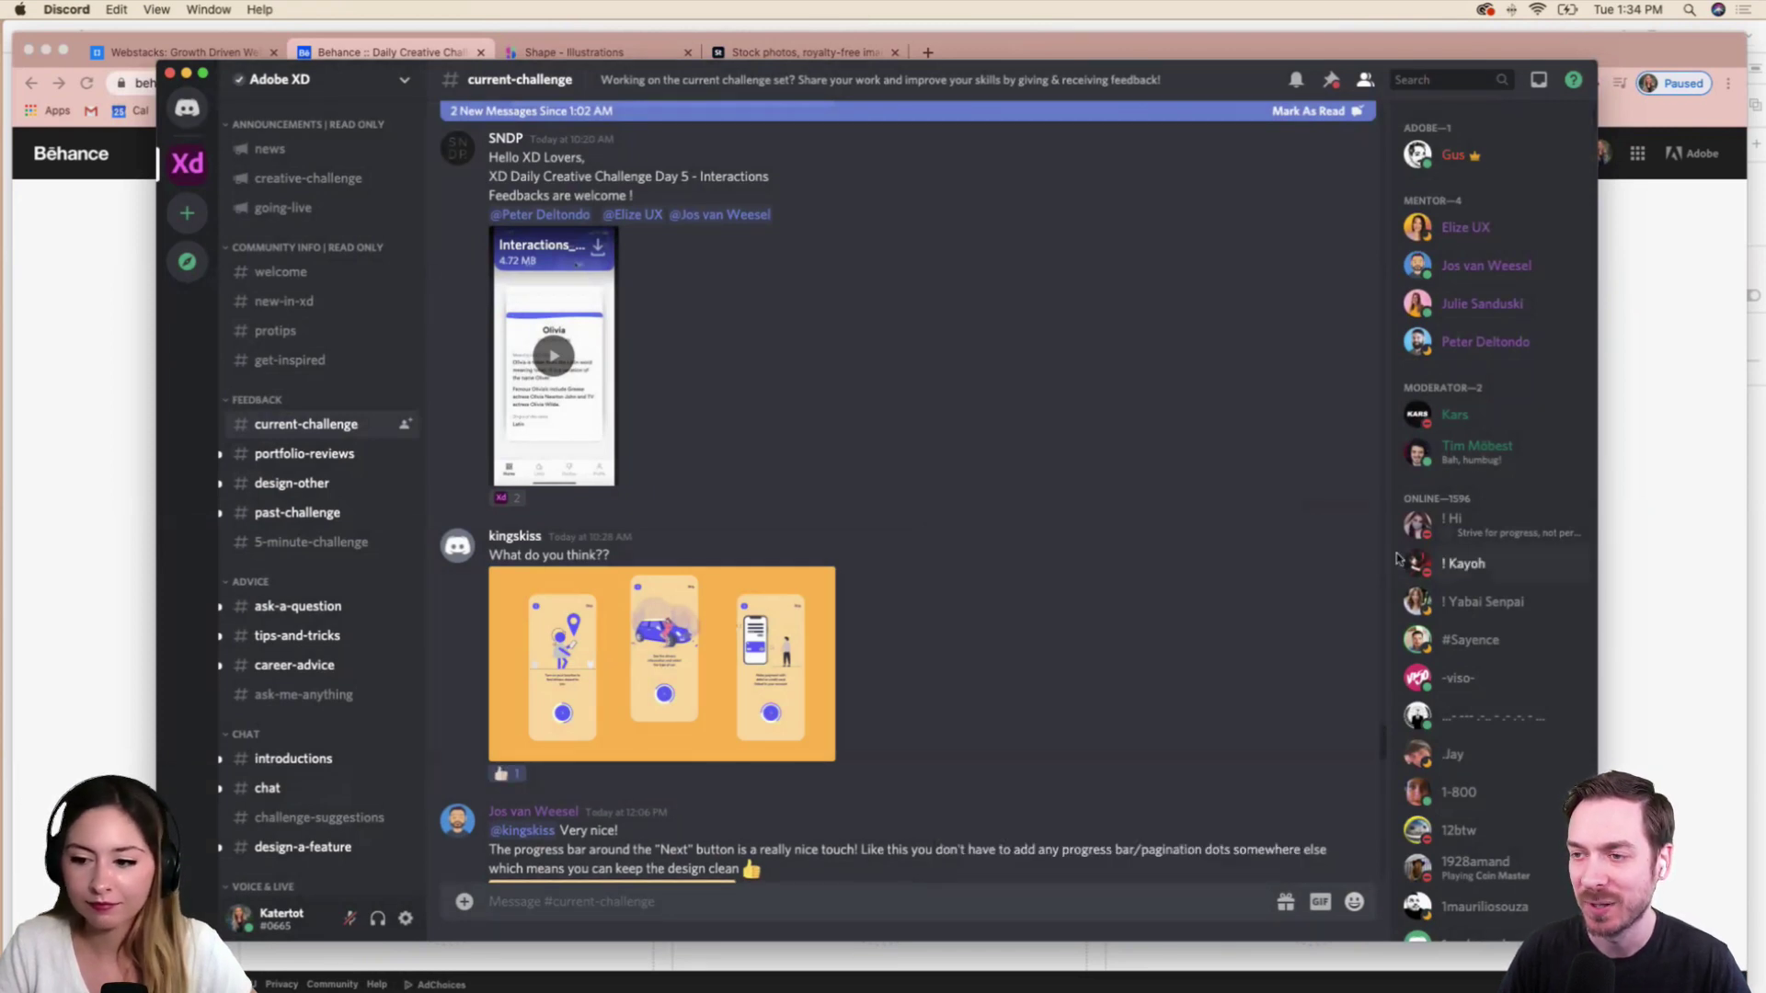
Look through the emoji and pick a second reaction for the orange onboarding screens post.
click(1350, 525)
click(1299, 477)
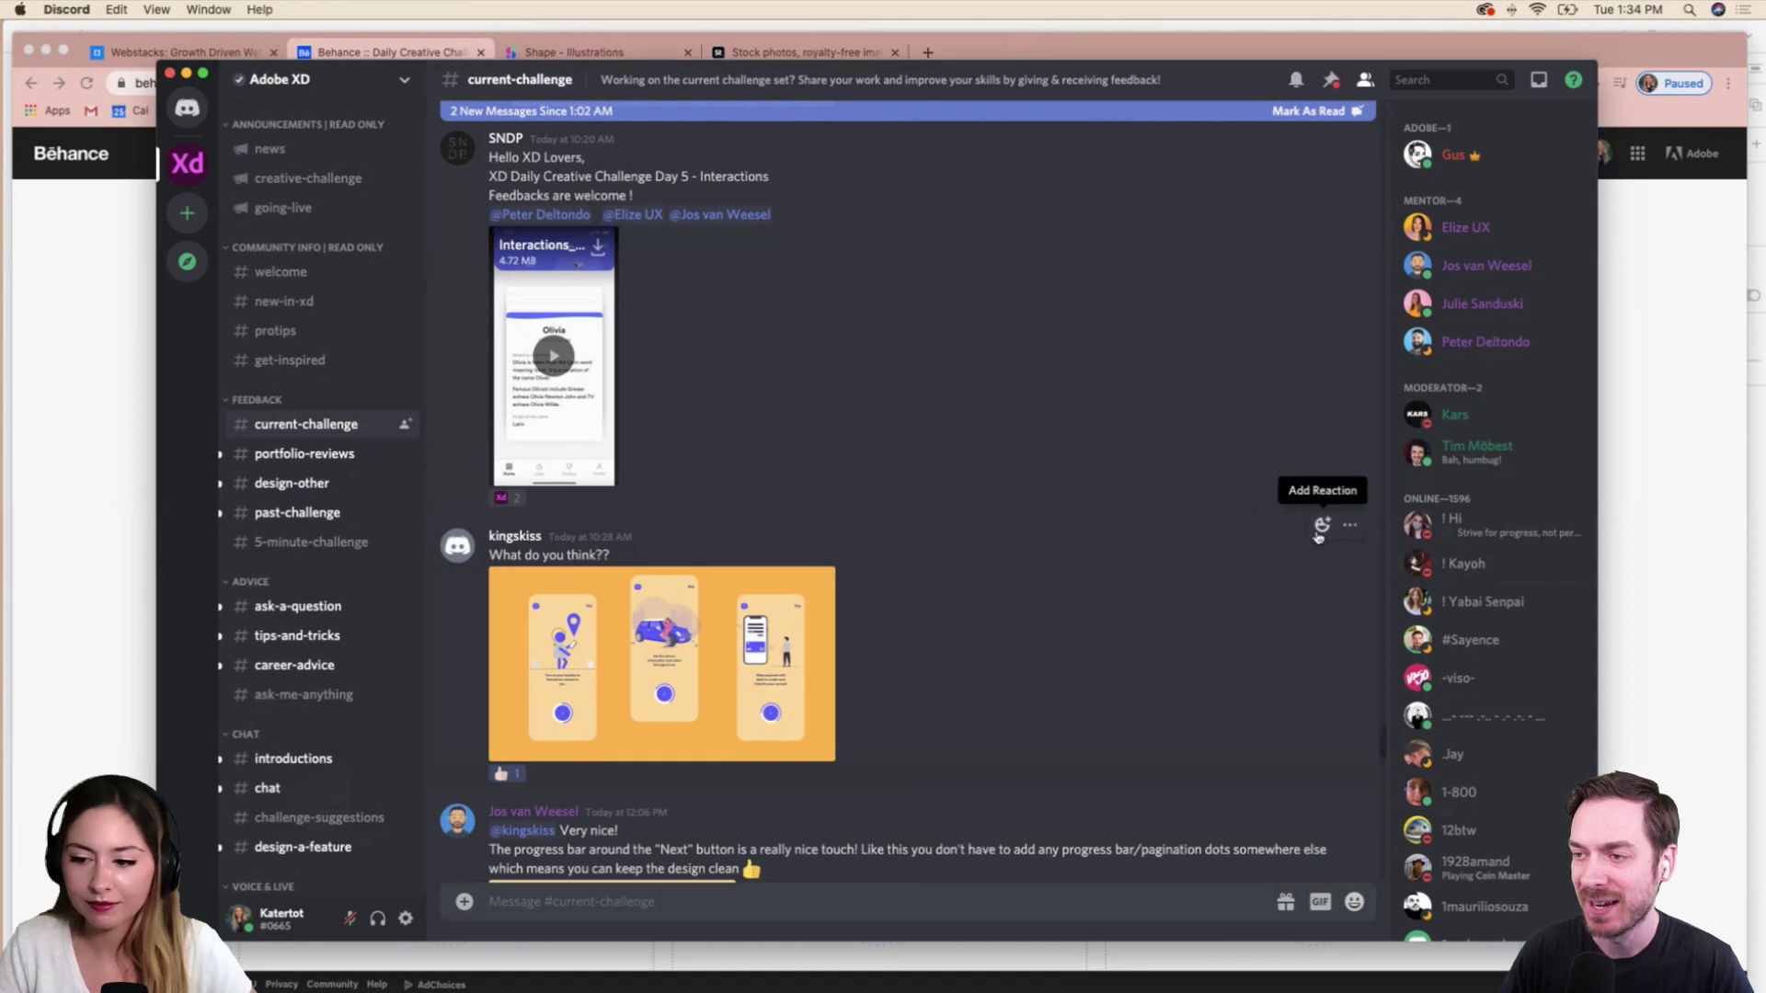
click(1322, 526)
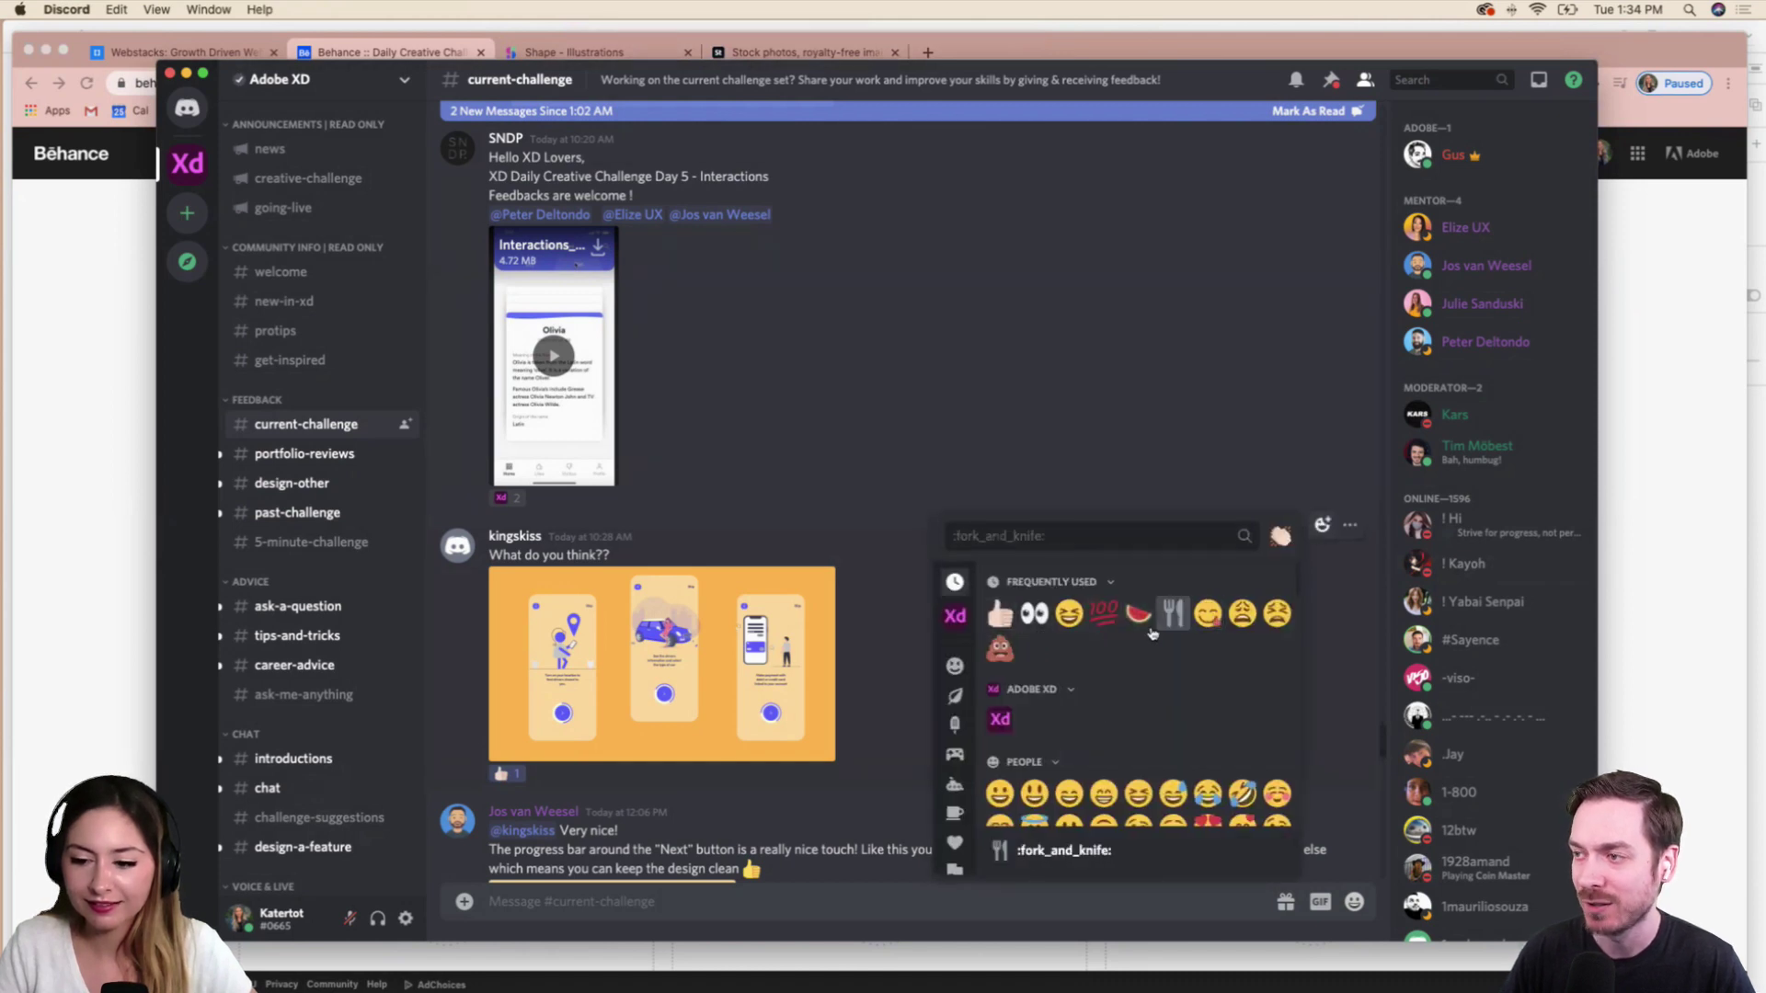
scroll(1210, 644, down, 4)
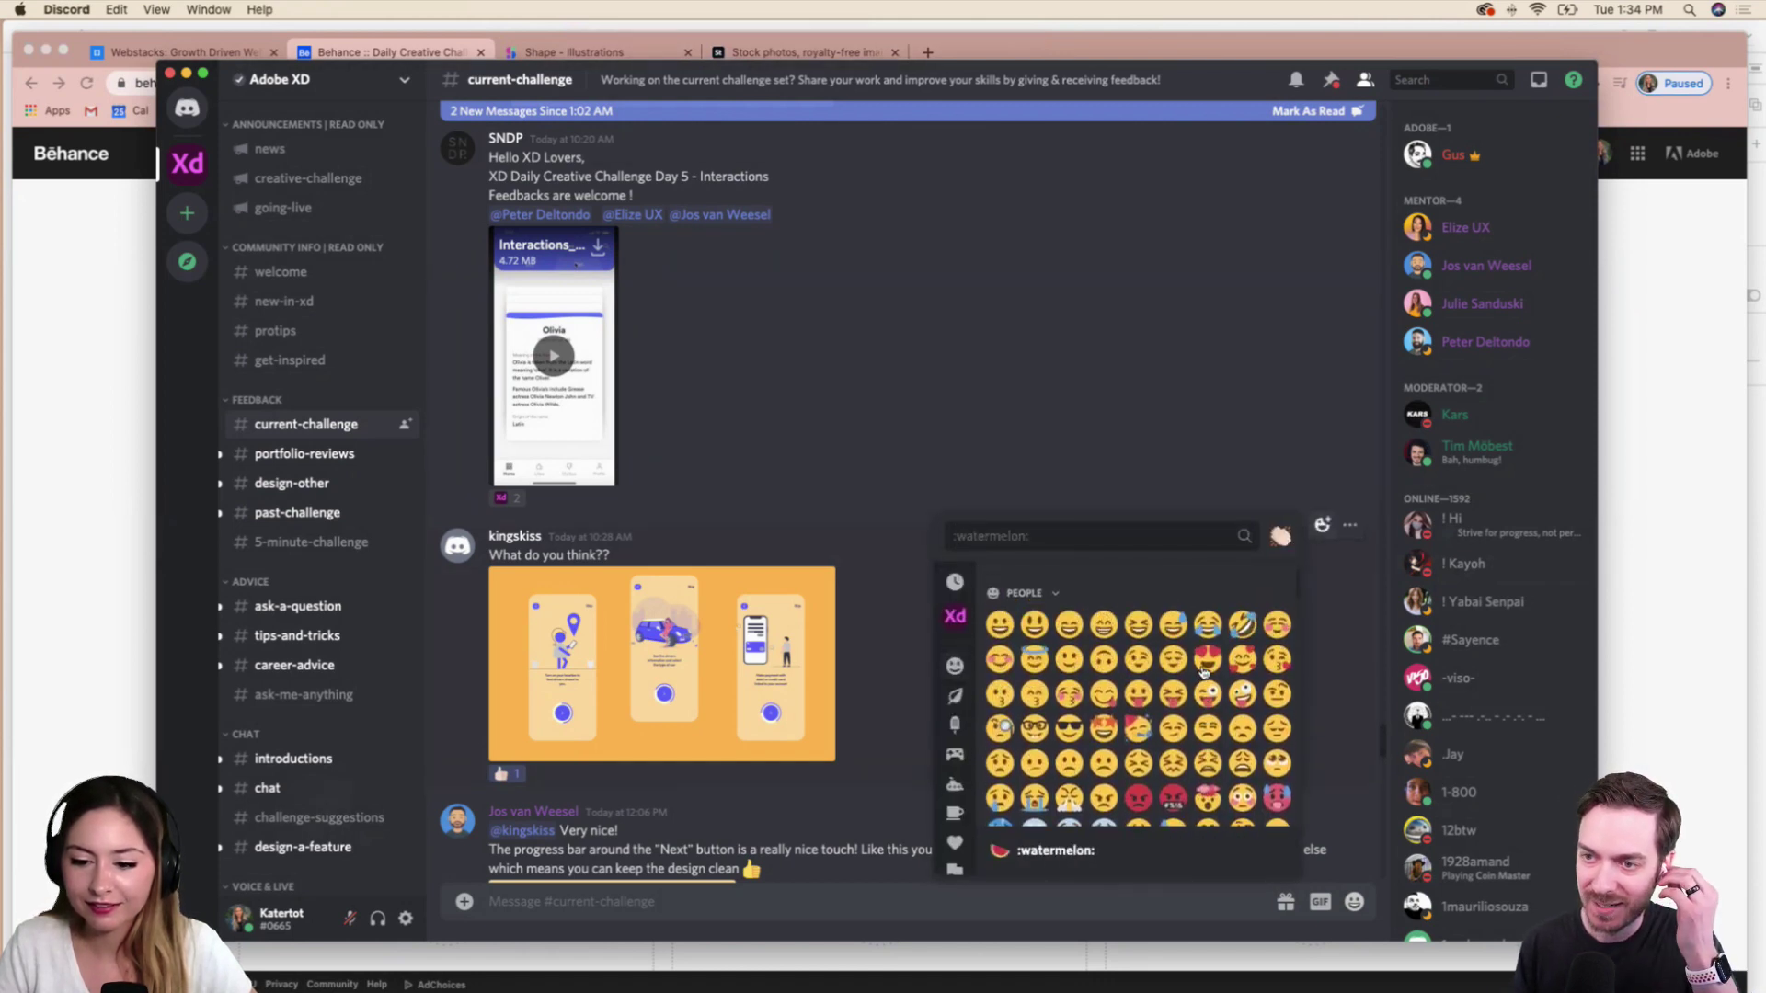
click(1104, 614)
Play the Day 5 Interactions submission video of the Popular Names app in full screen, and exit full screen.
scroll(771, 581, up, 5)
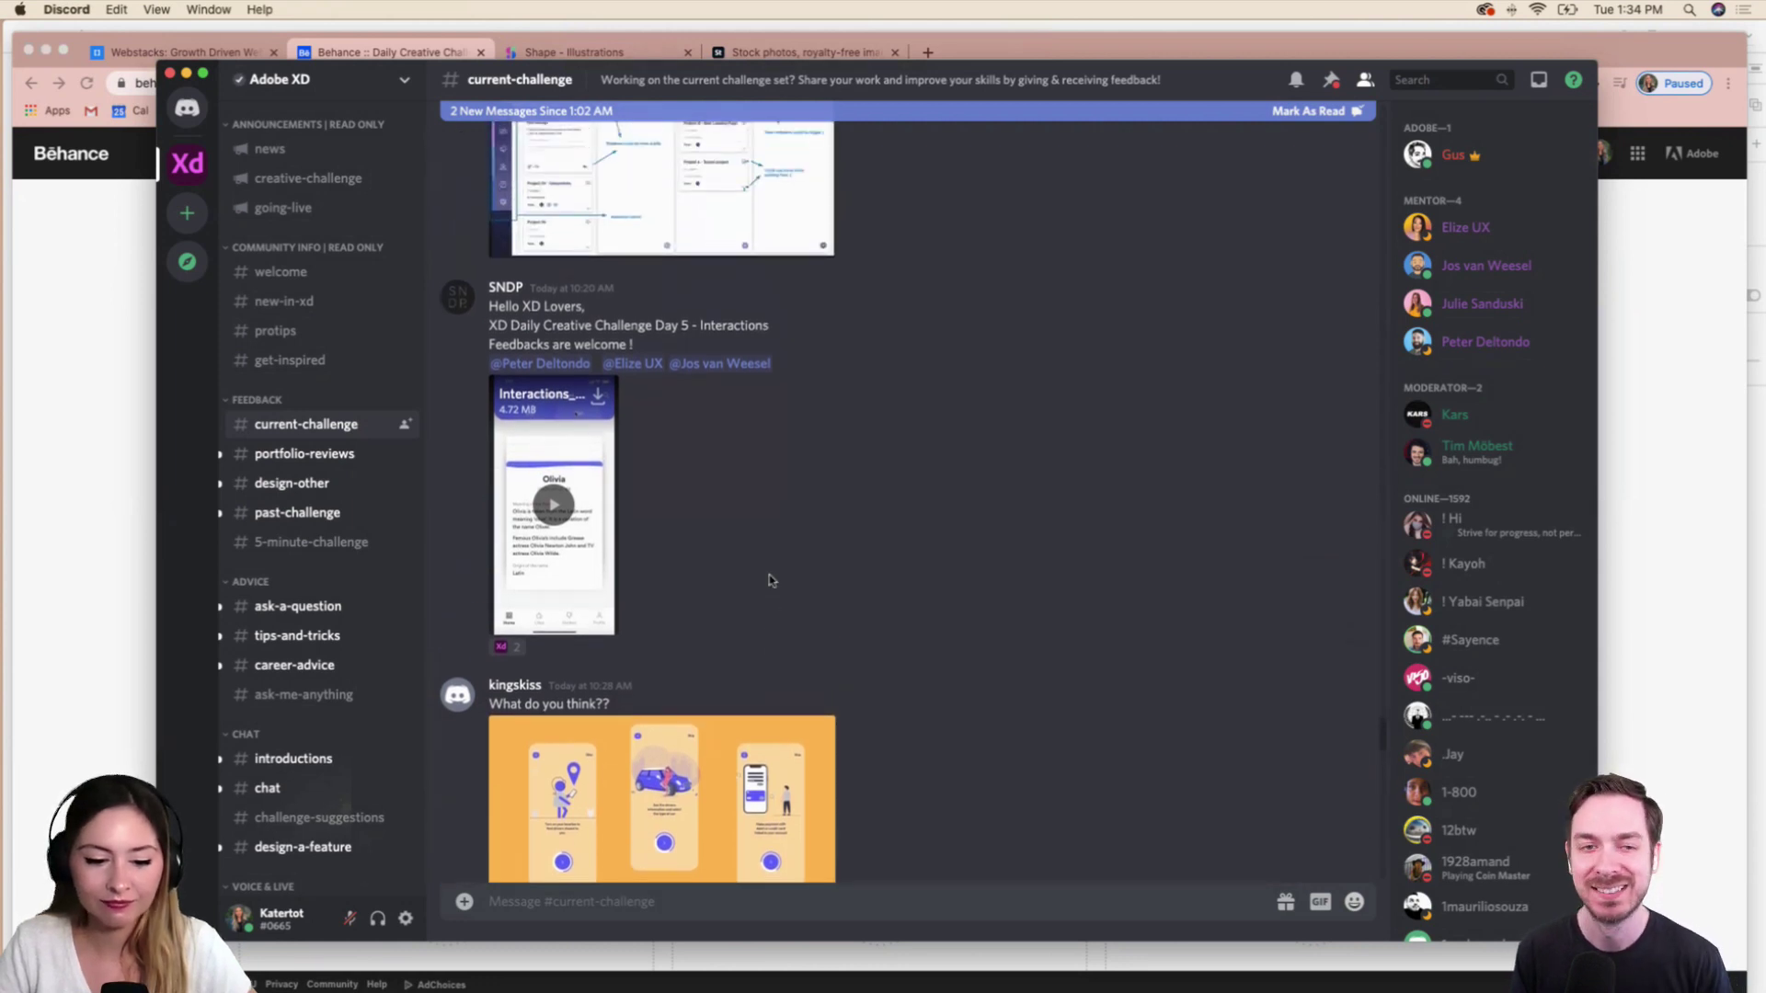
scroll(761, 580, up, 1)
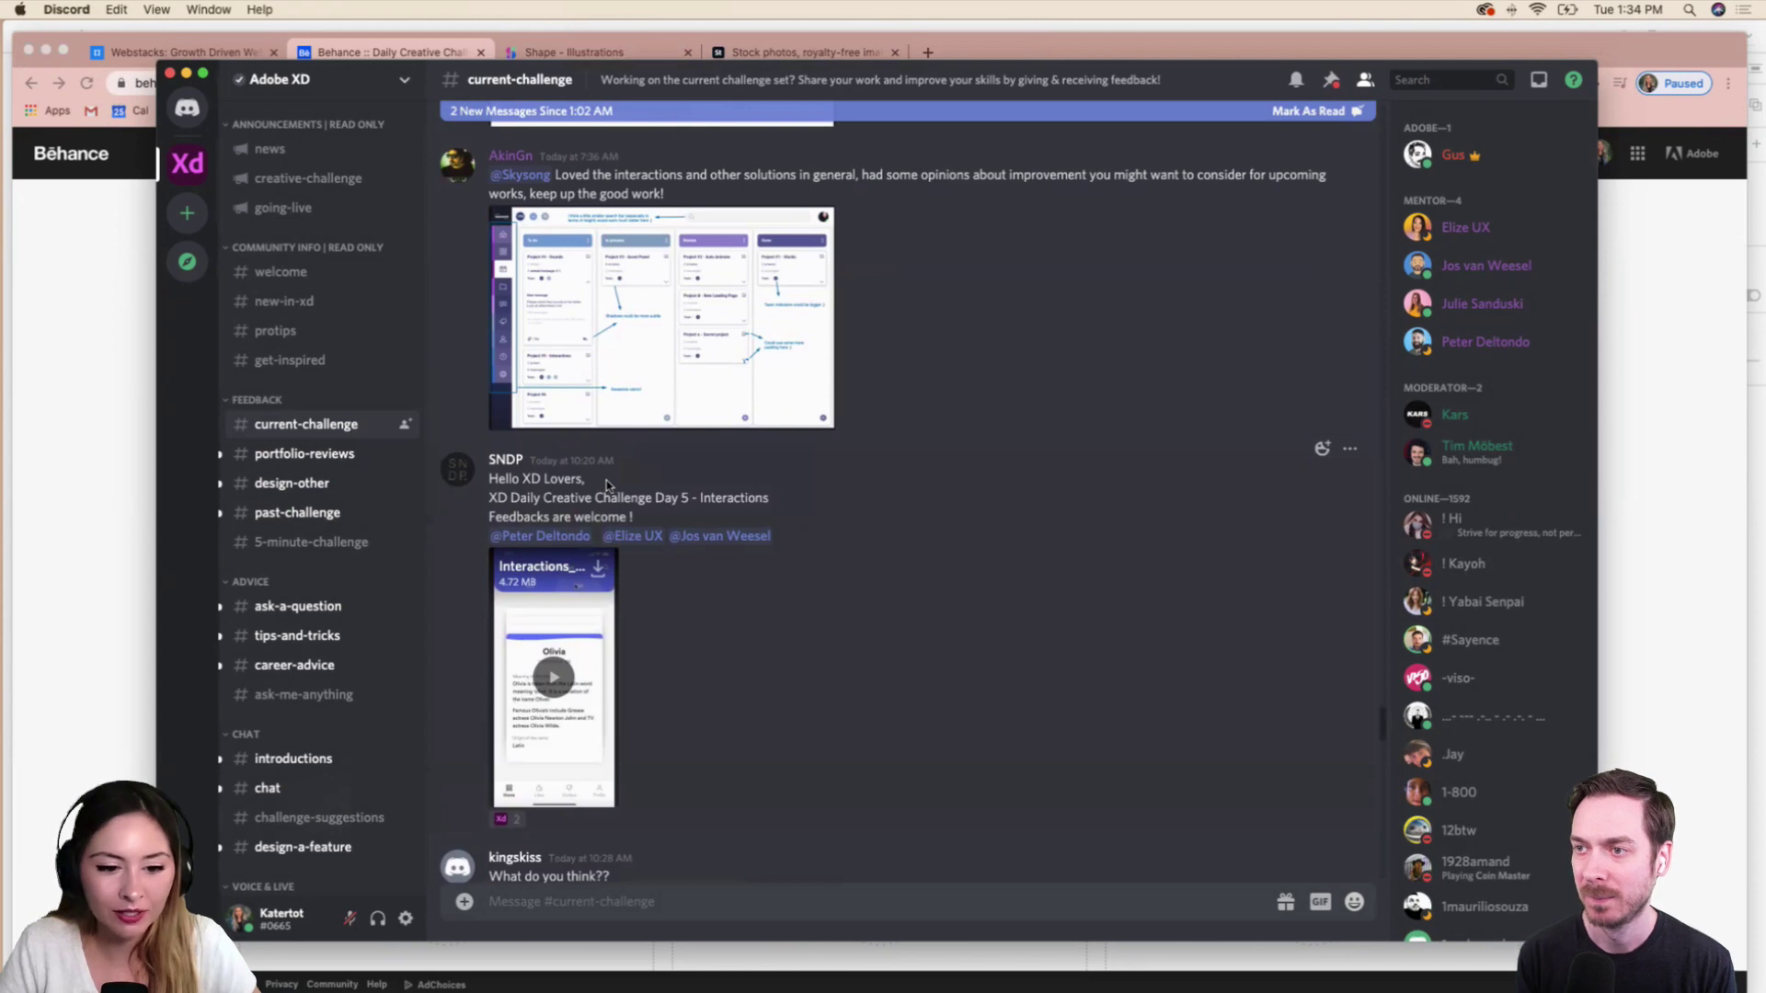
click(555, 678)
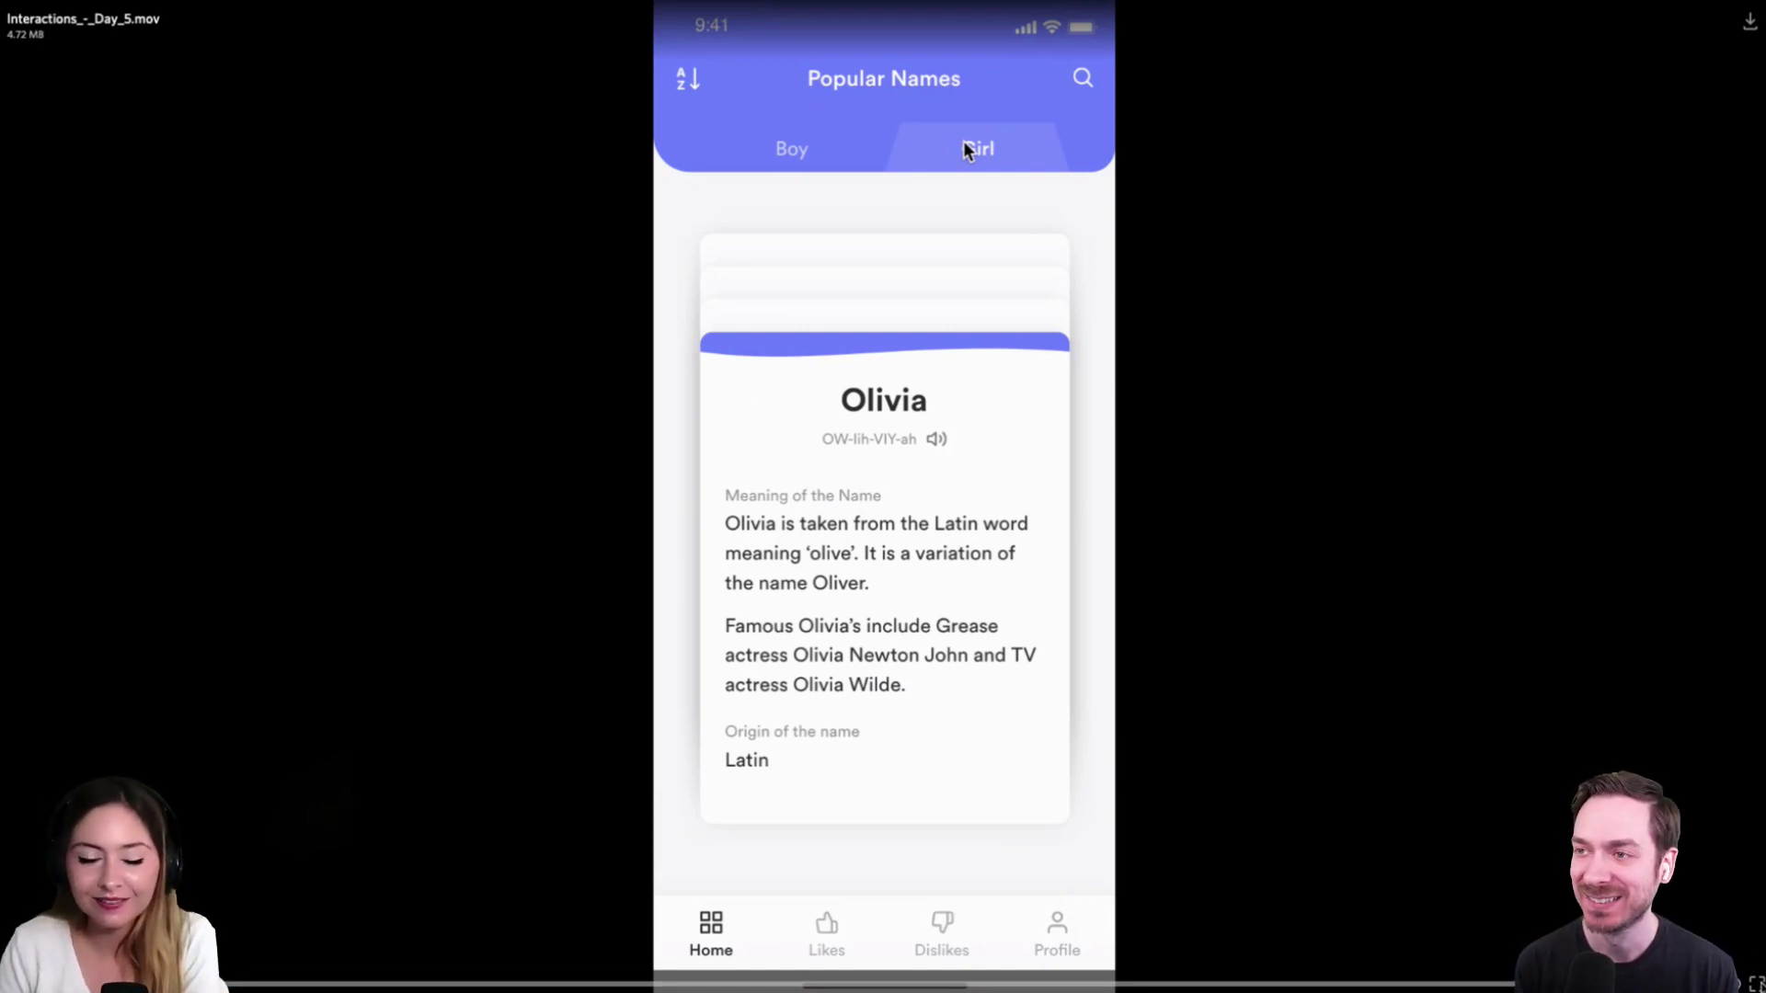
key(Escape)
key(Escape)
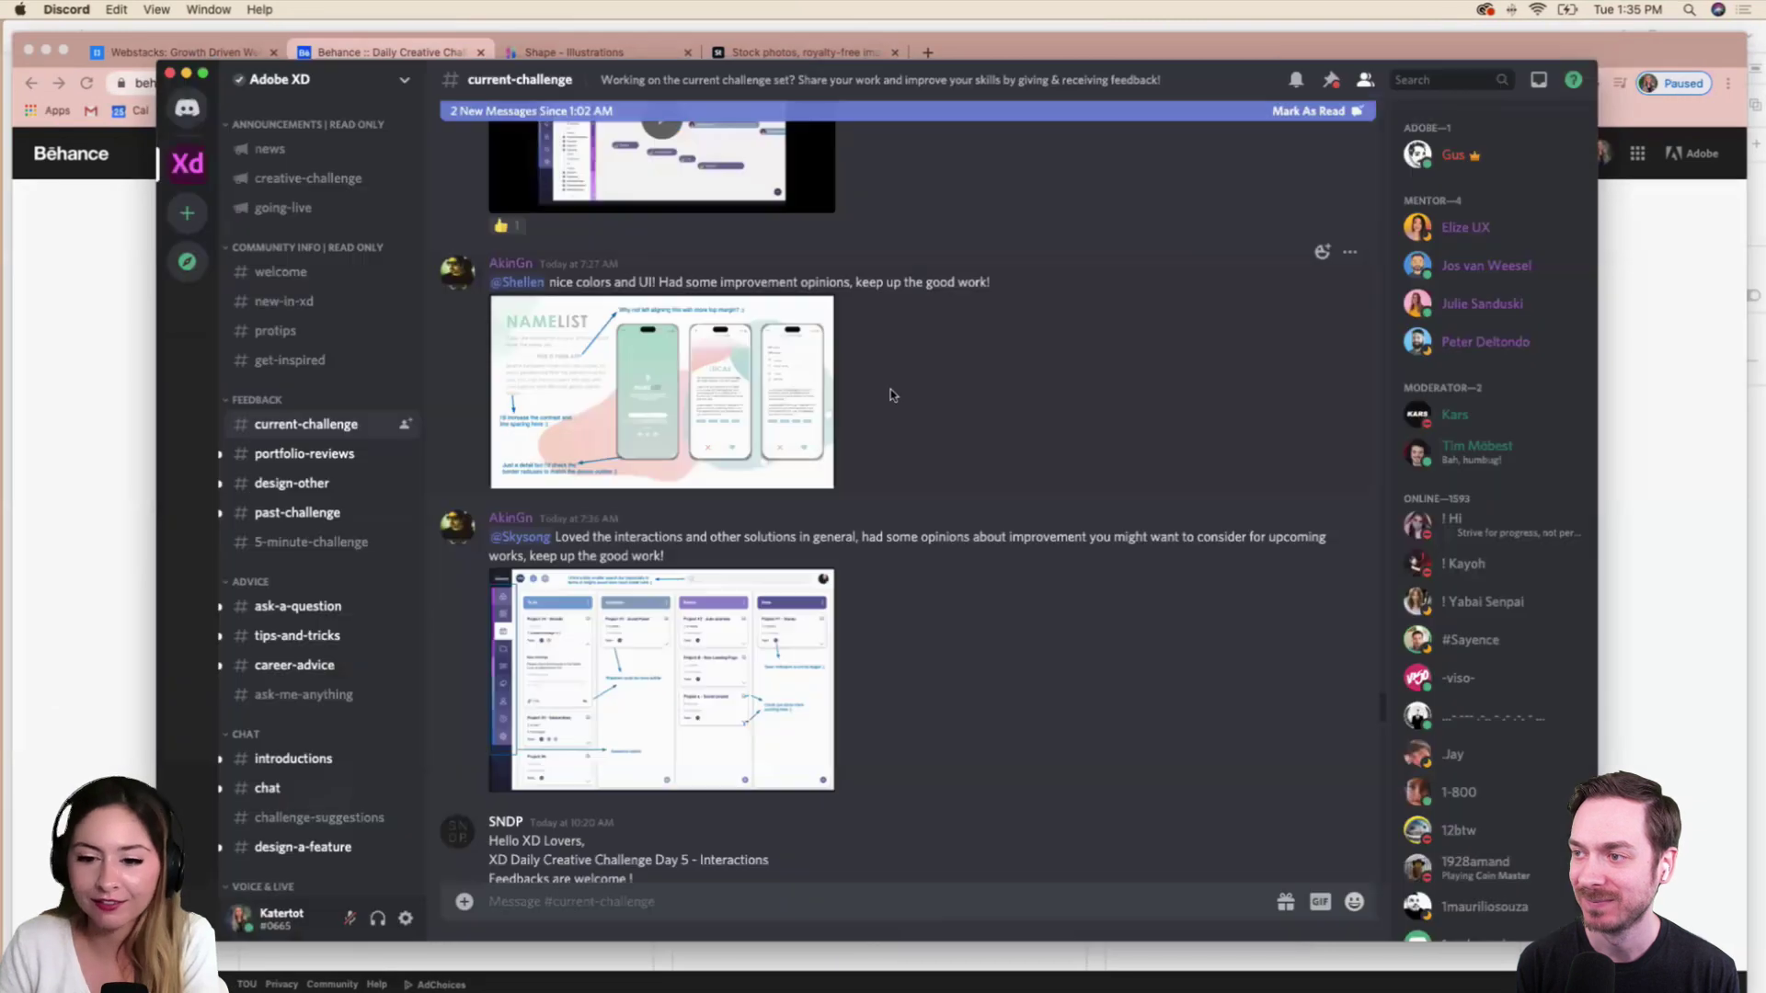
Add a thumbs-up reaction to the Day 5 Interactions video post.
scroll(844, 598, up, 4)
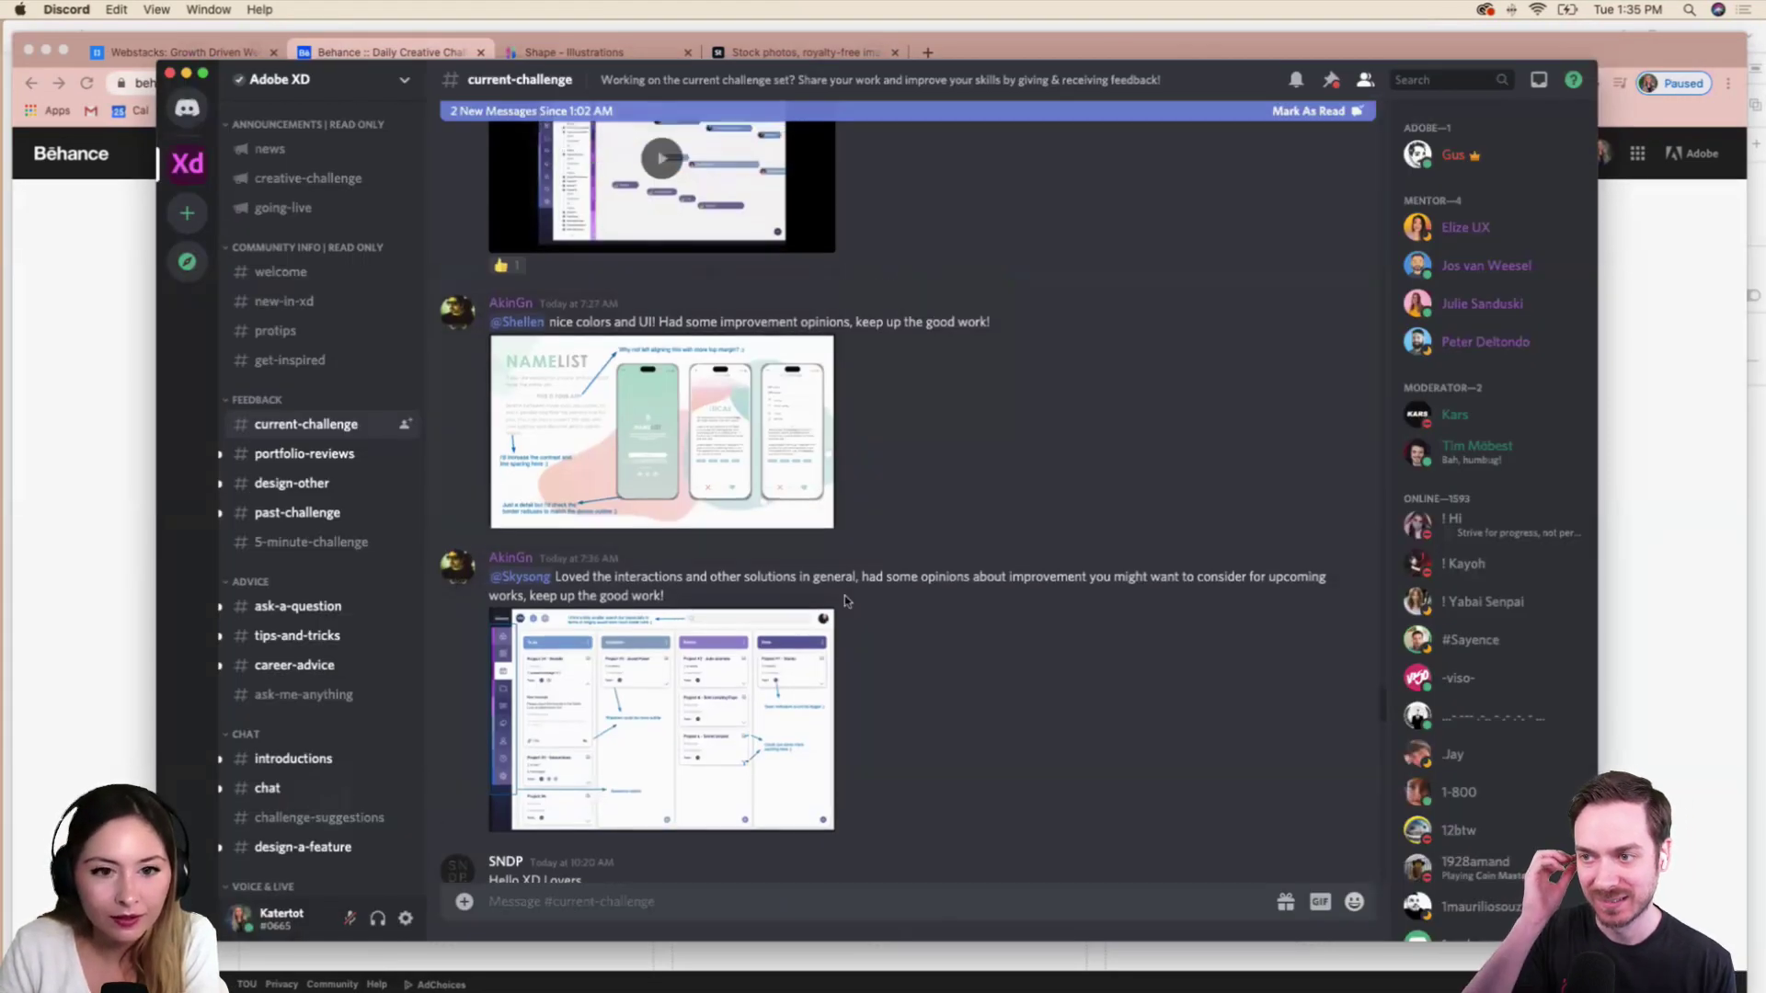
scroll(845, 594, down, 10)
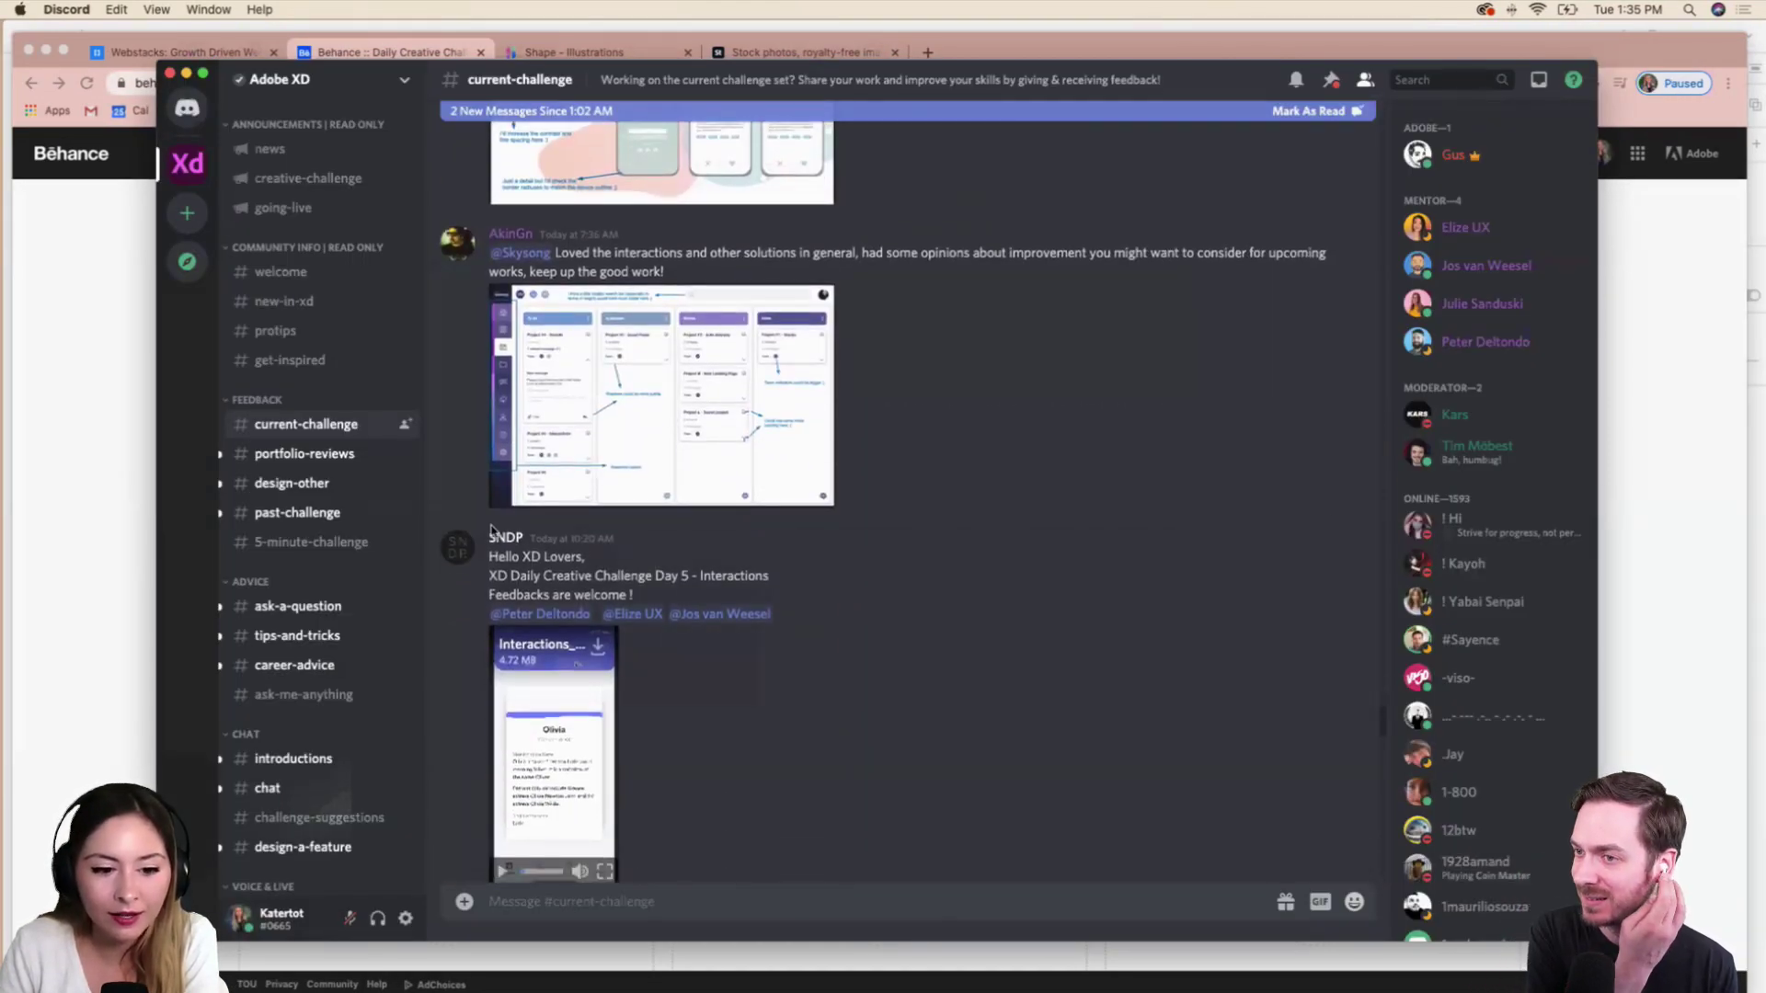
scroll(920, 557, down, 1)
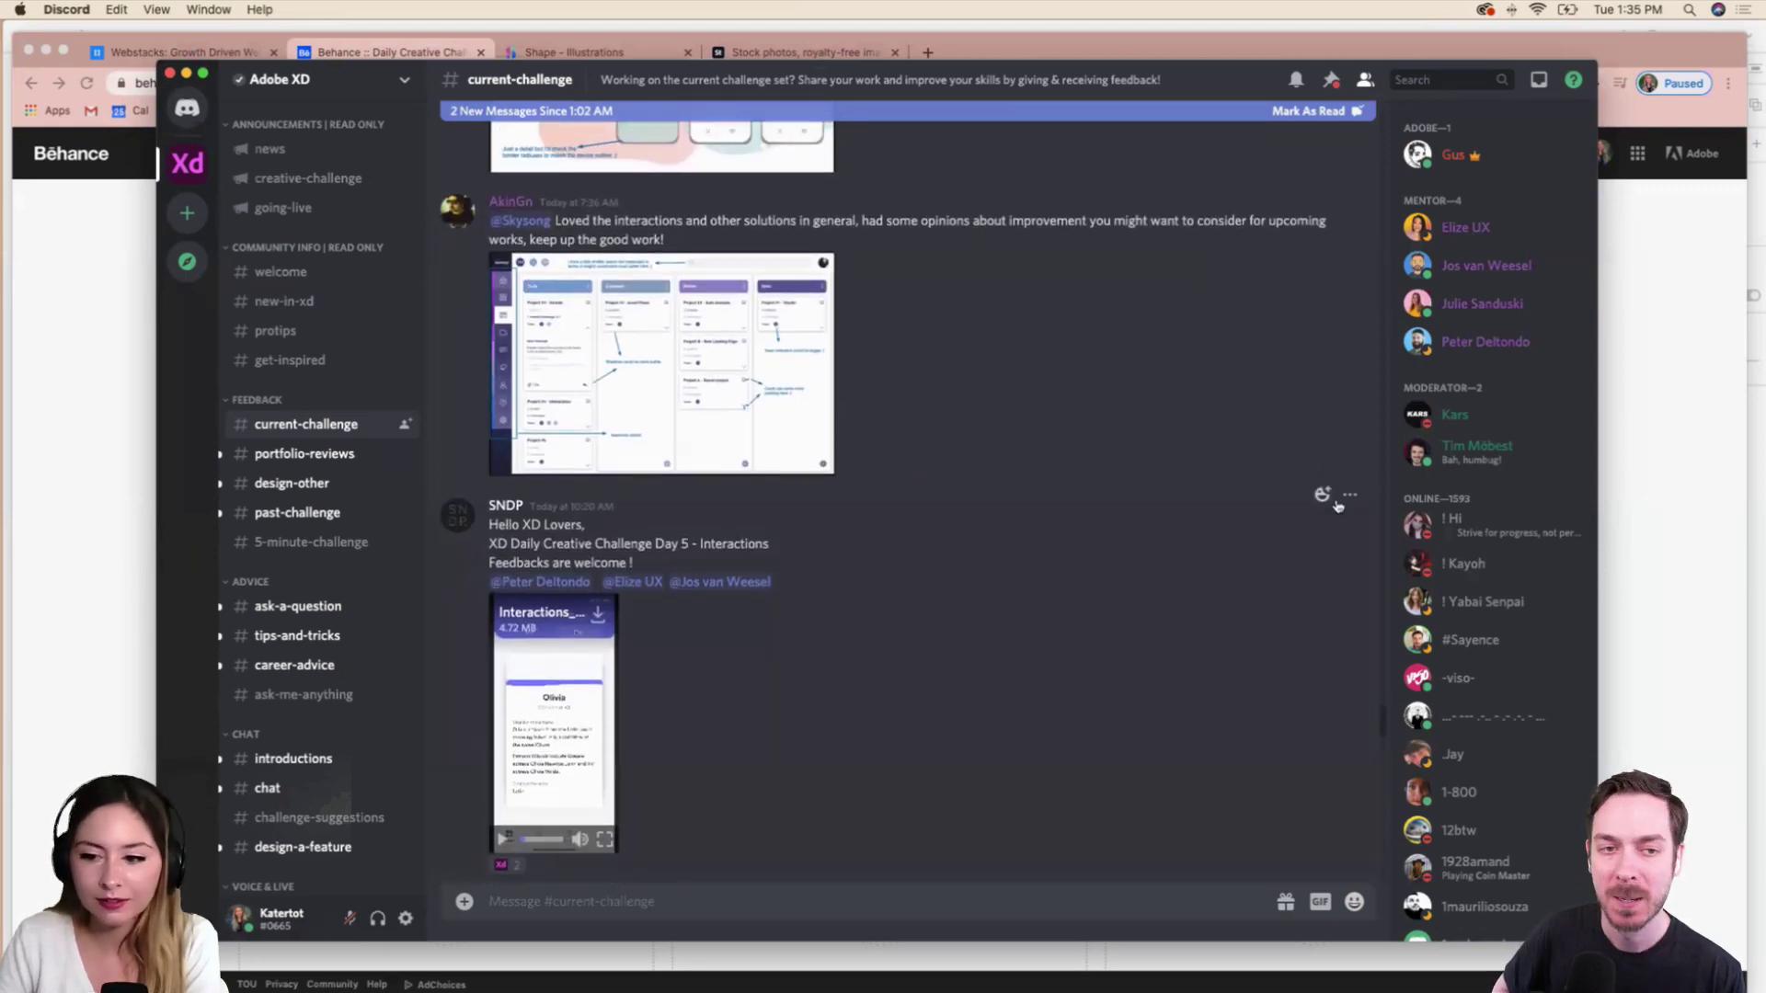
click(1320, 499)
click(987, 583)
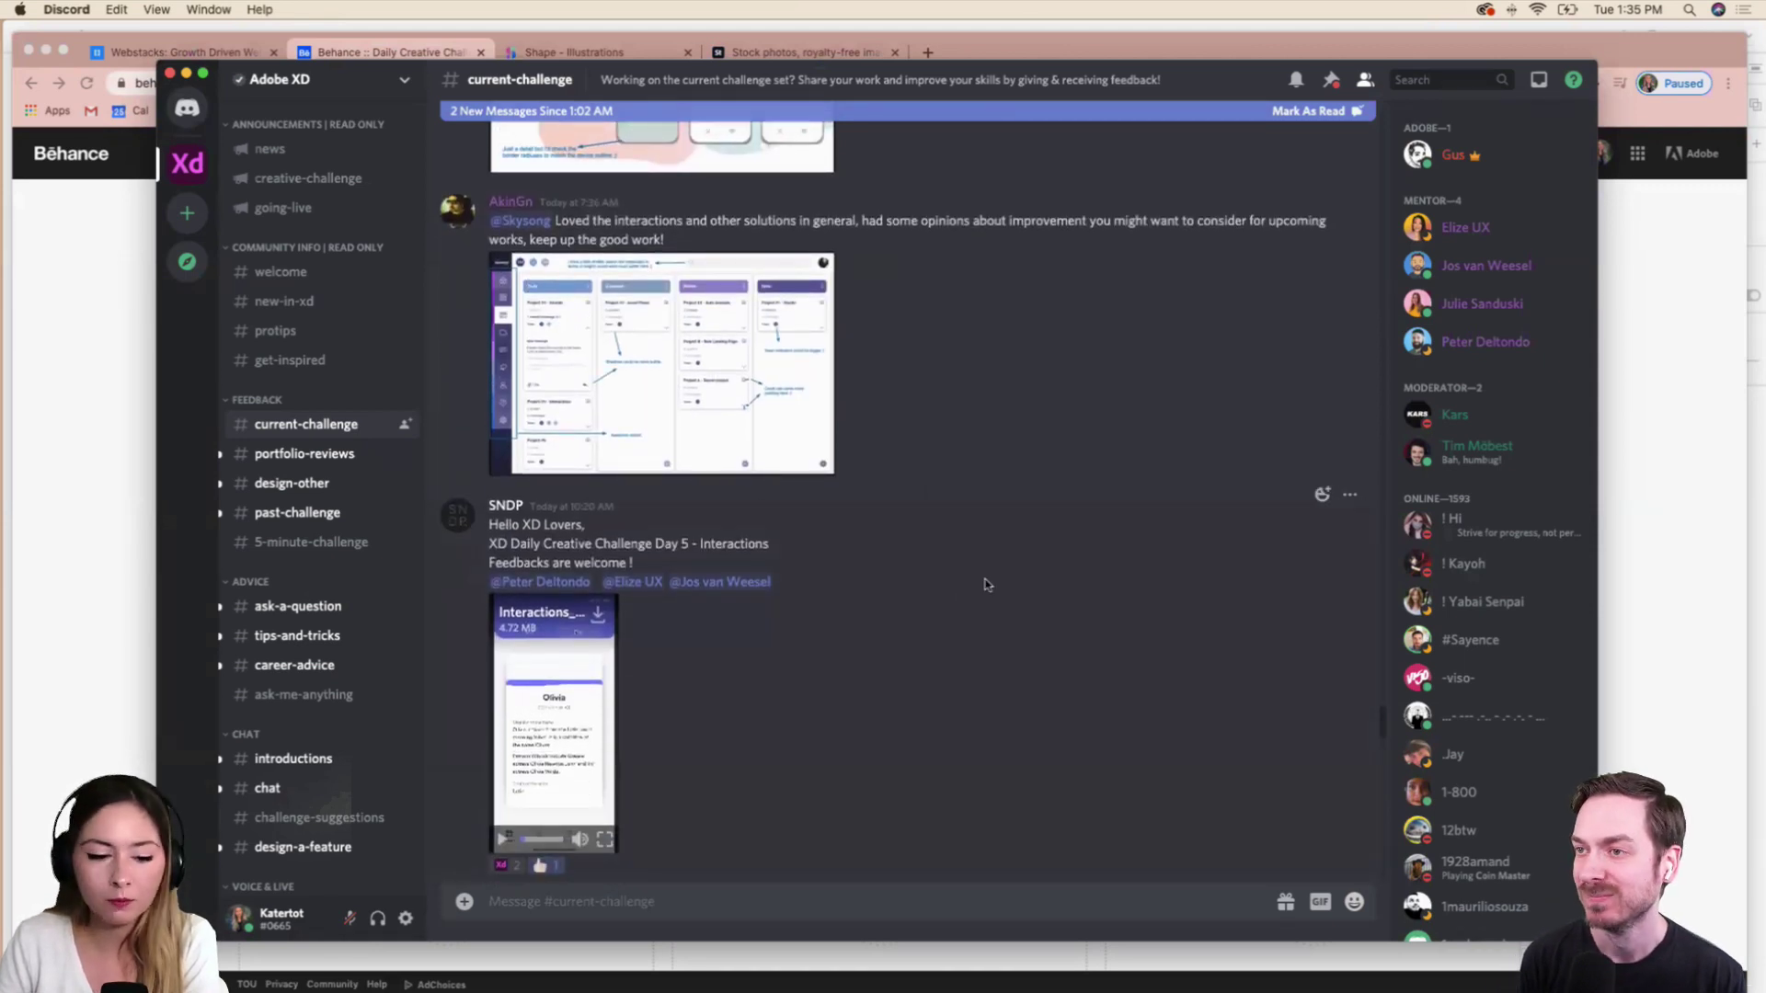
Find the annotated feedback on the NAMELIST app design and view its image enlarged.
scroll(986, 584, up, 7)
scroll(986, 584, up, 3)
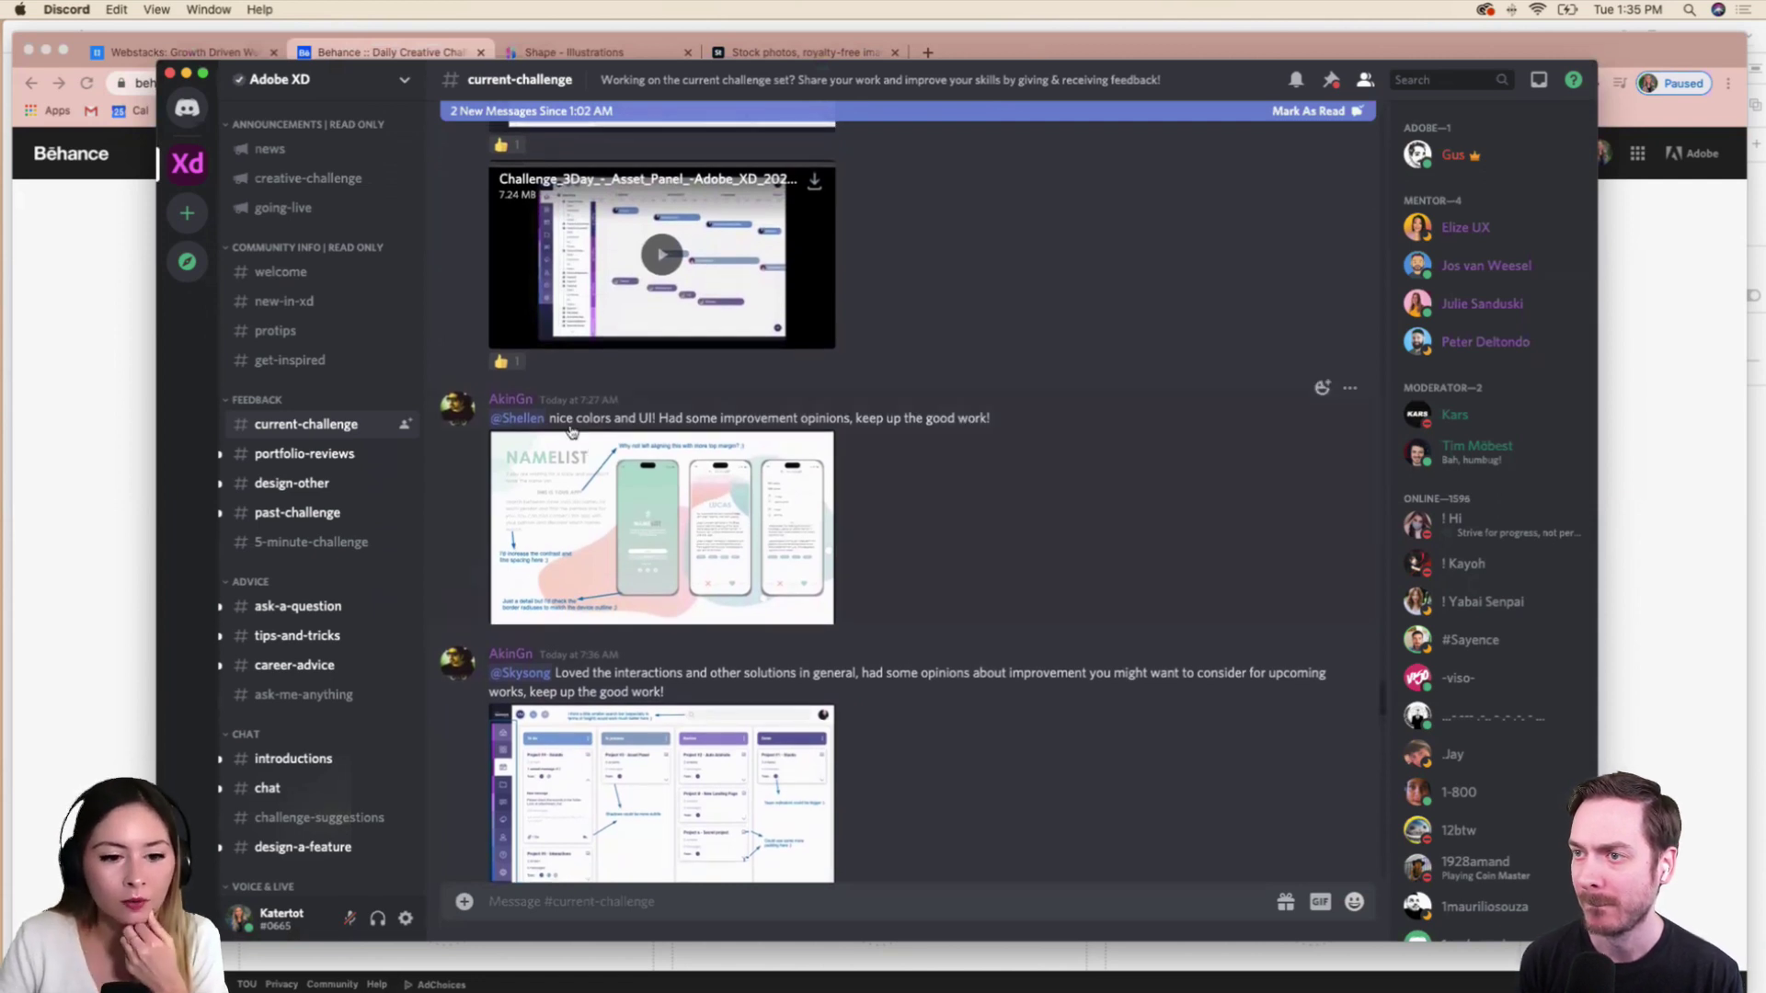
scroll(583, 529, up, 4)
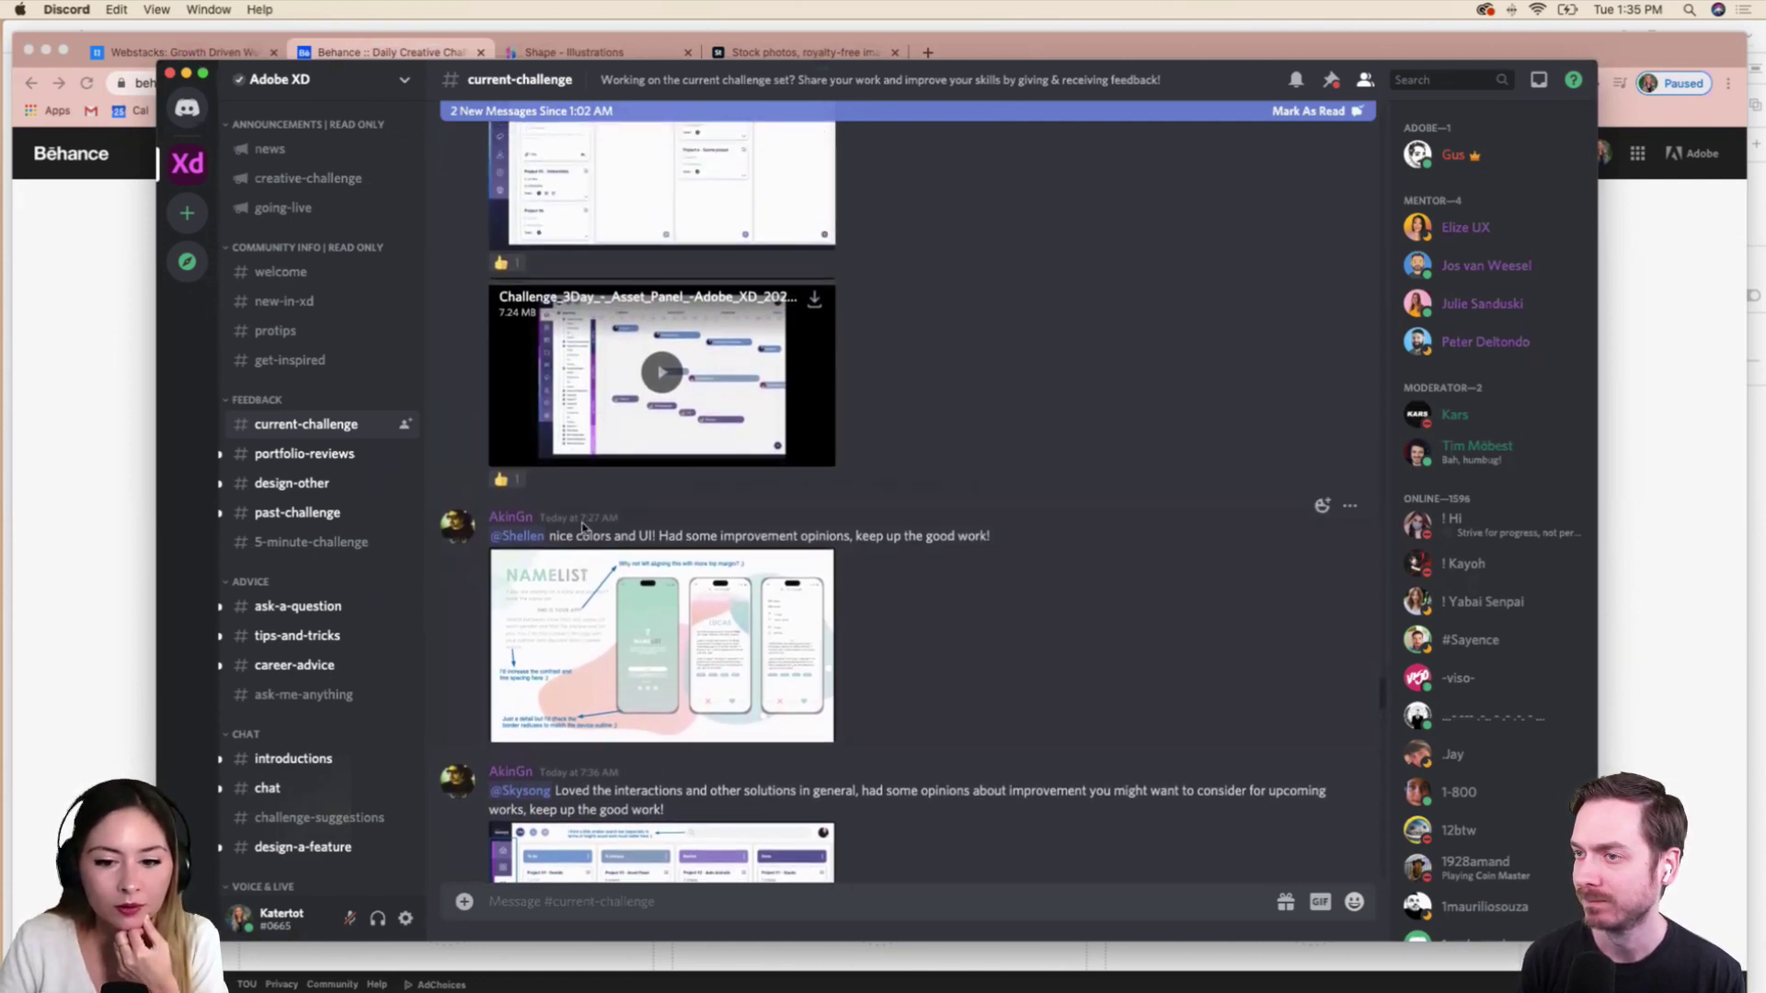
click(682, 704)
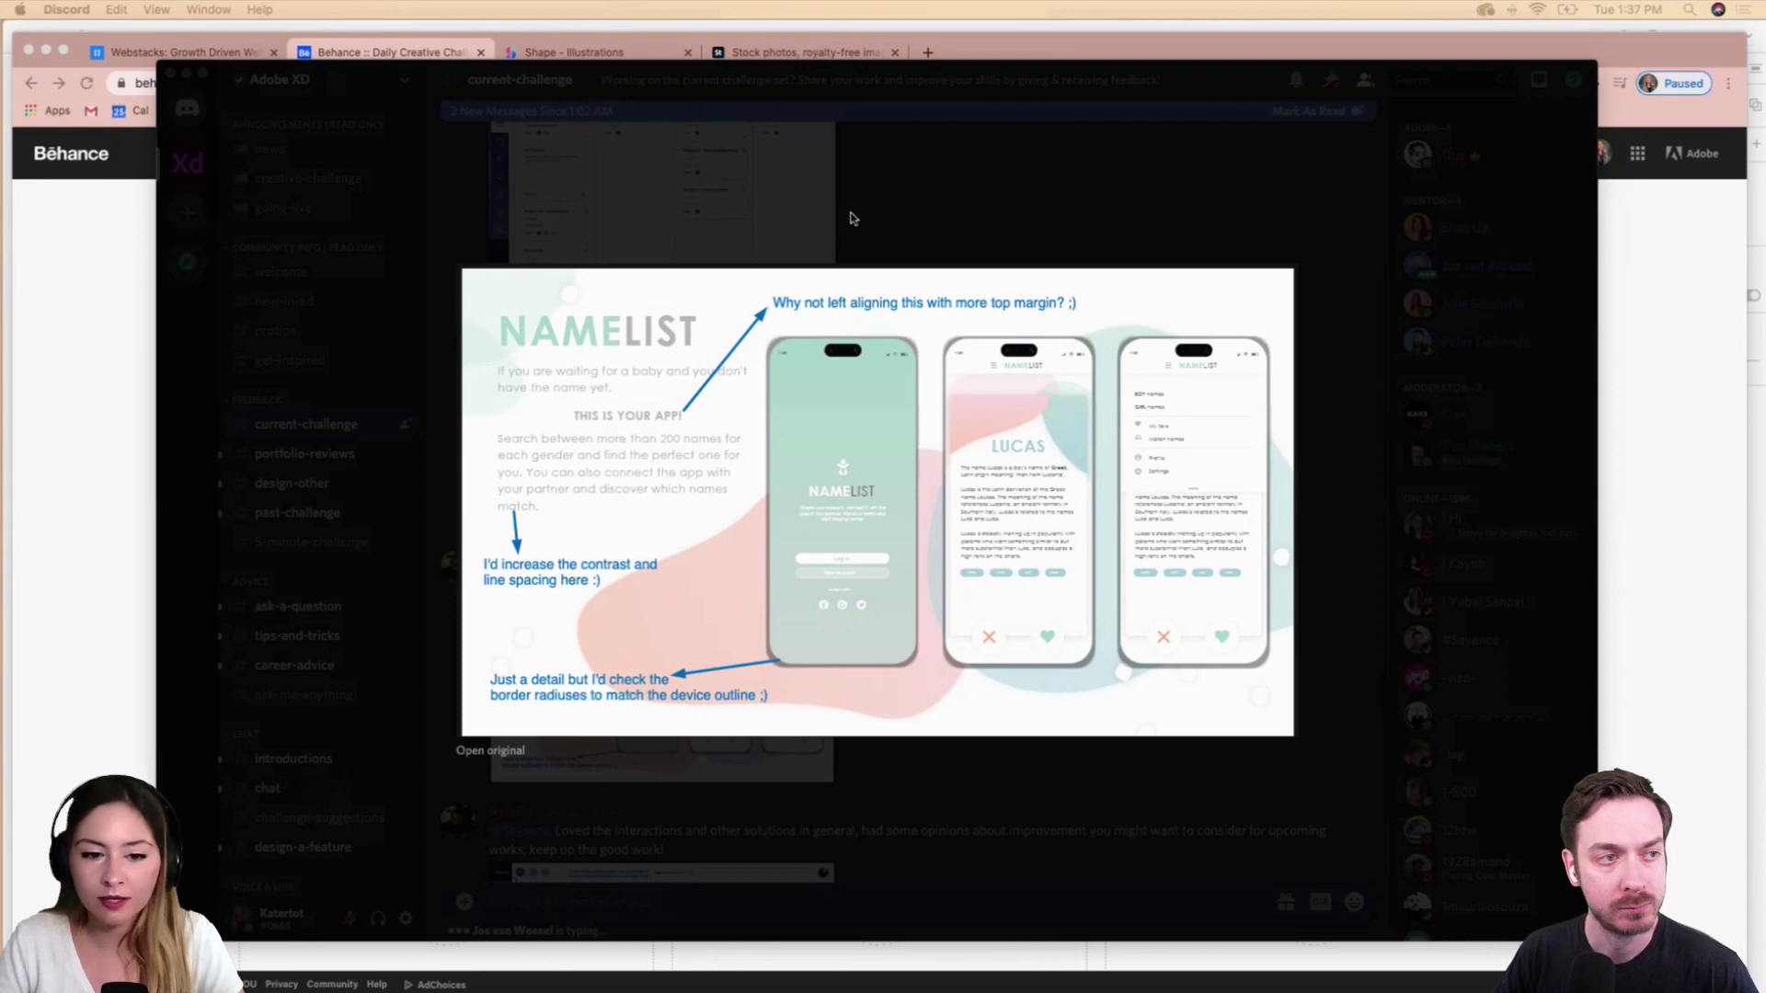
Close the enlarged NAMELIST image and look back through the channel for the DCC Day 5 game-like interaction submission.
click(827, 264)
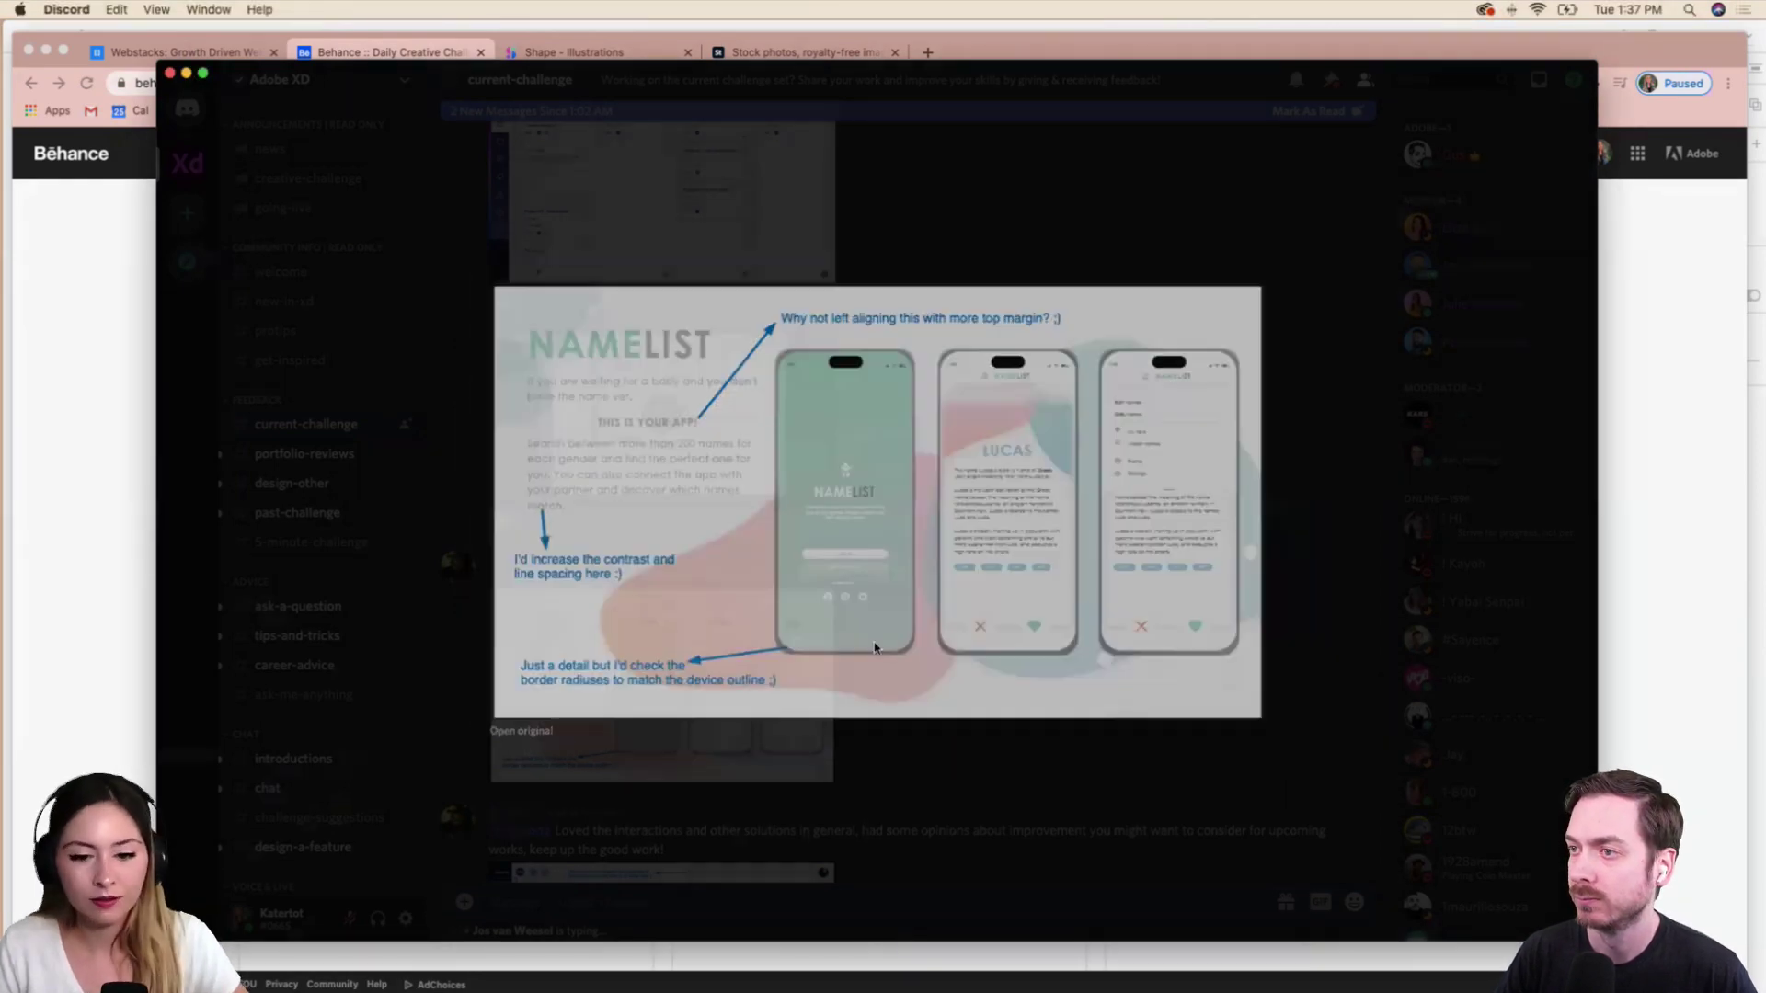
scroll(874, 649, up, 5)
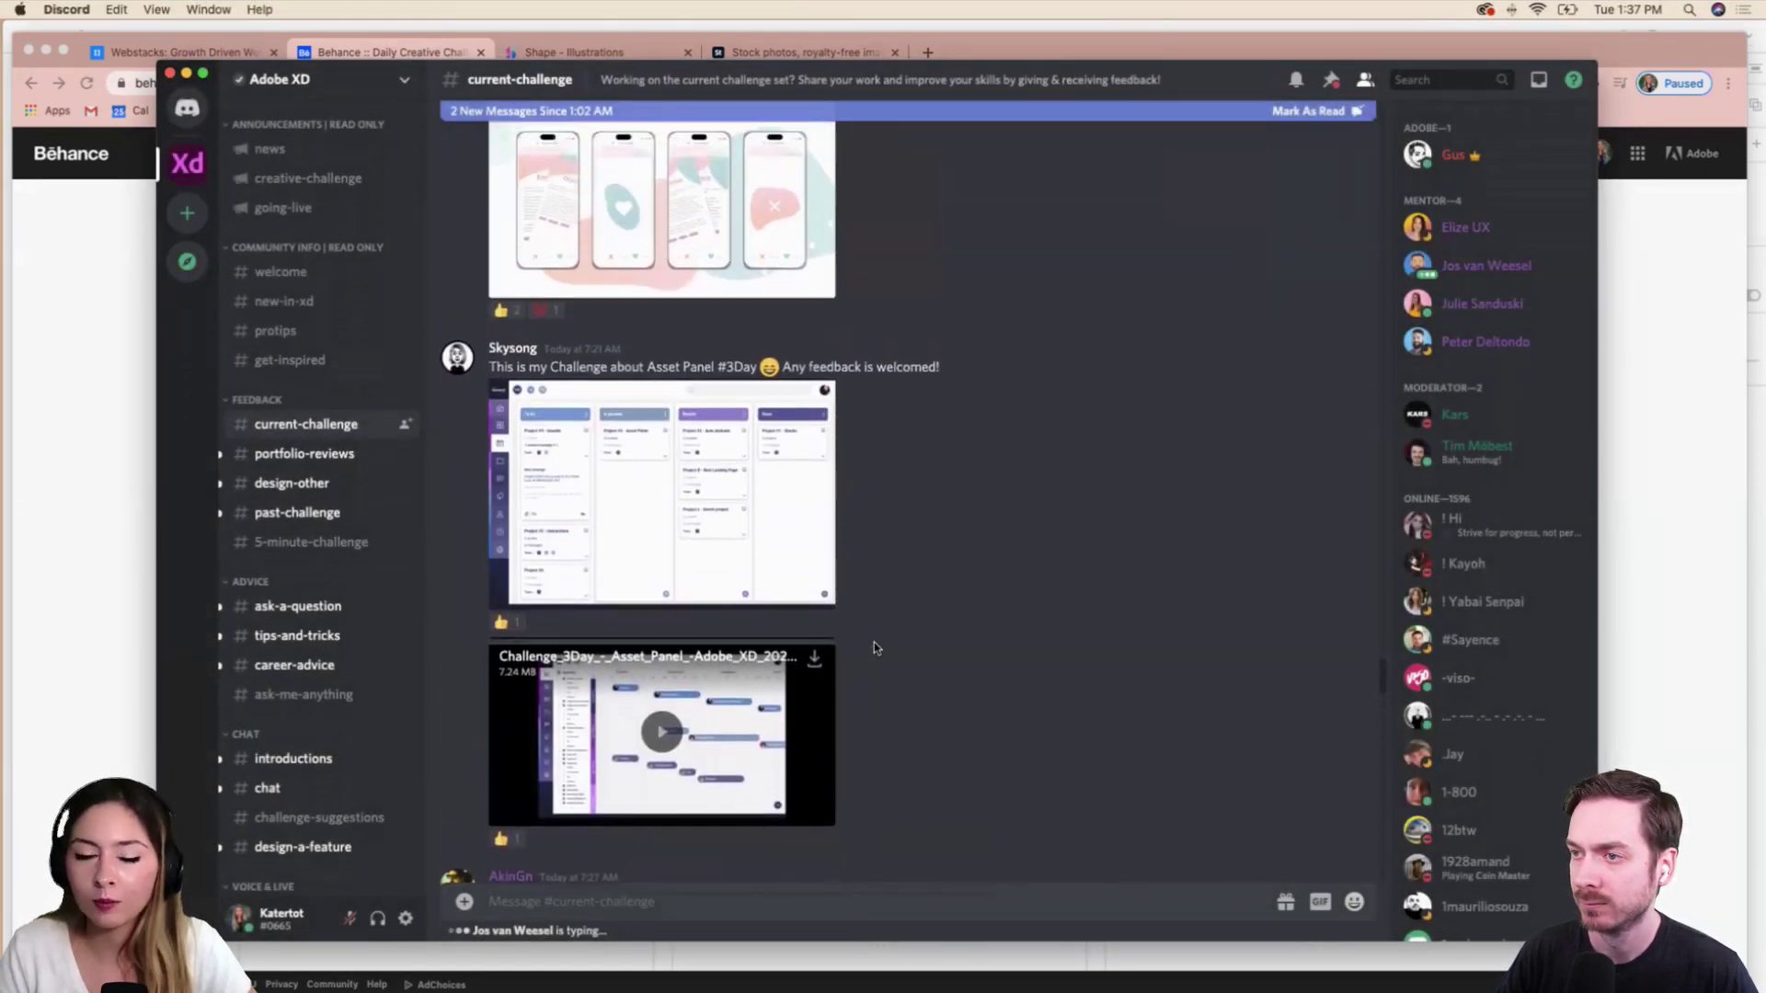
scroll(875, 648, up, 10)
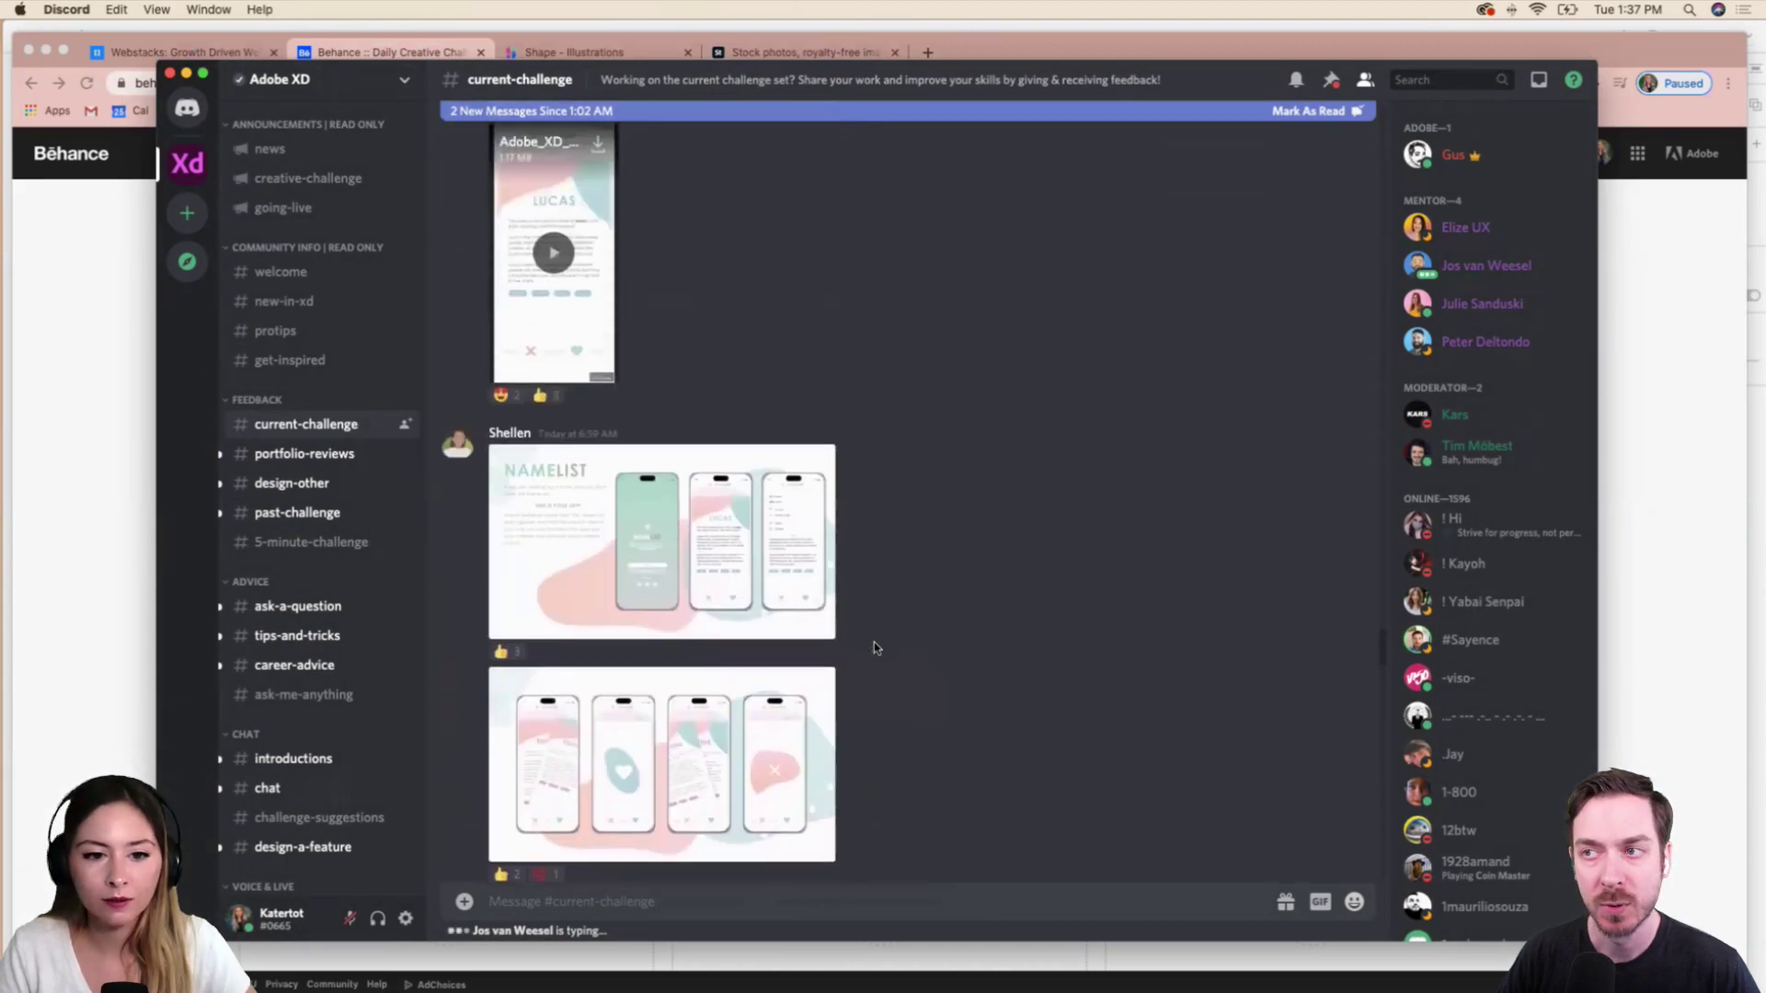
scroll(876, 649, up, 15)
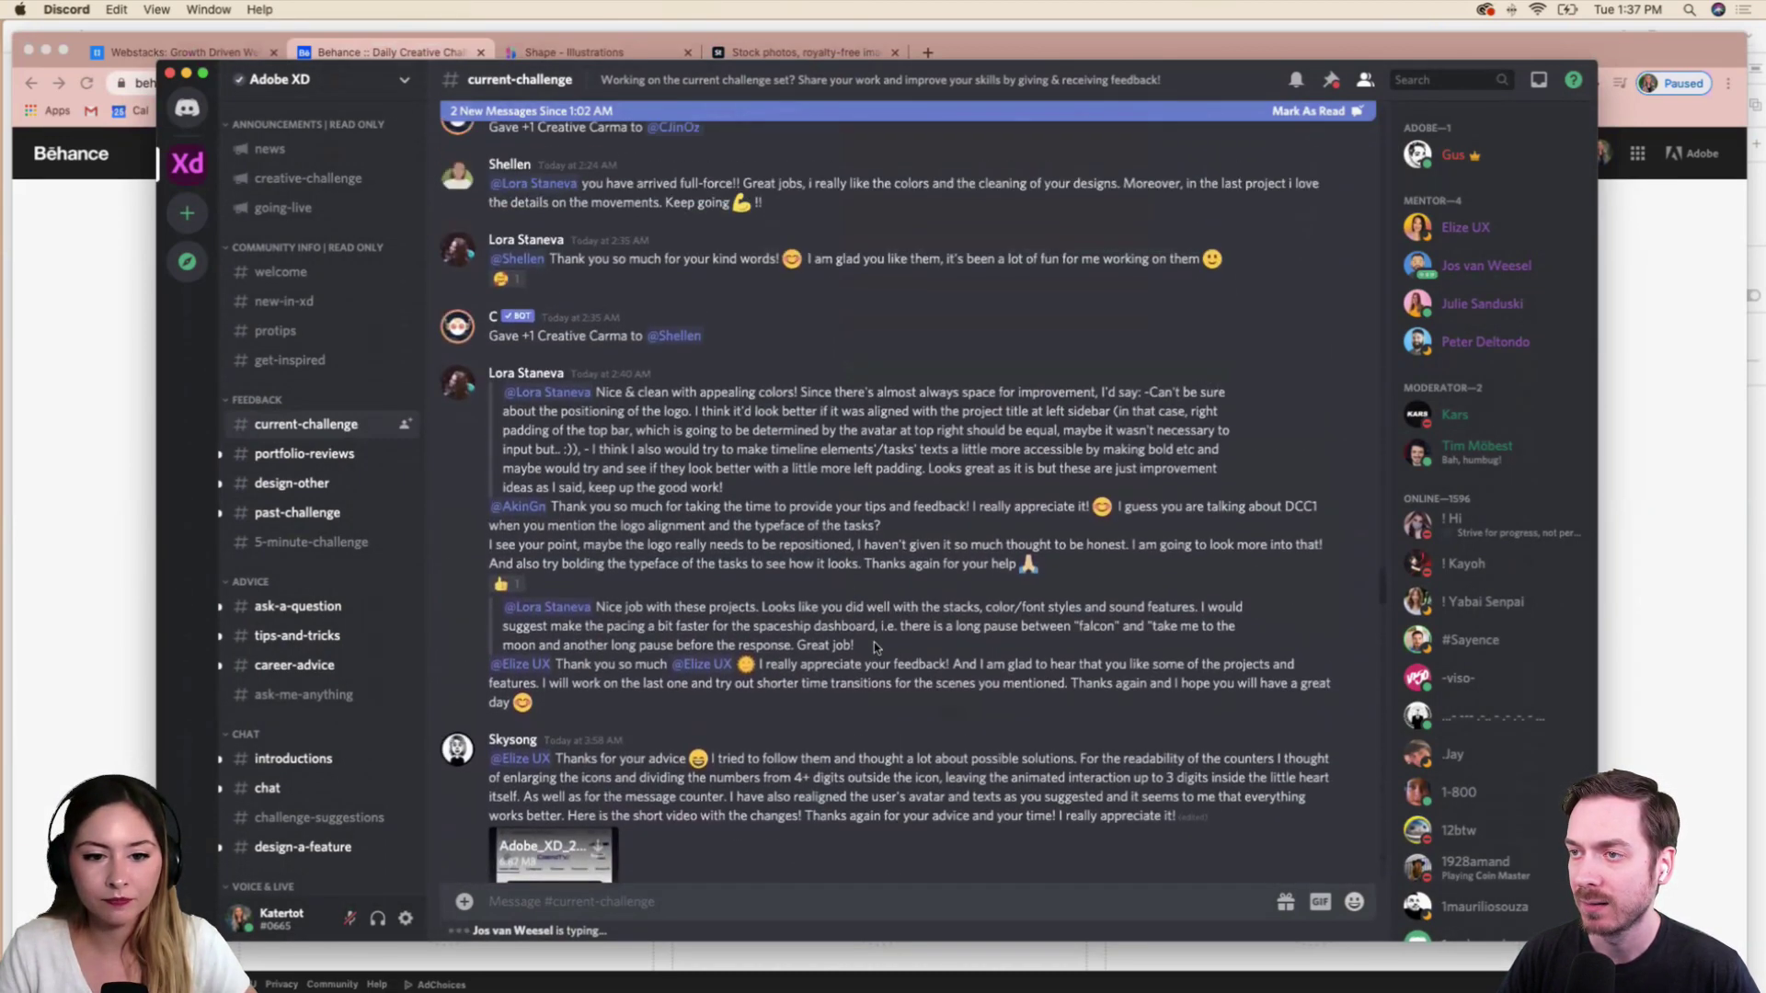
scroll(876, 648, up, 4)
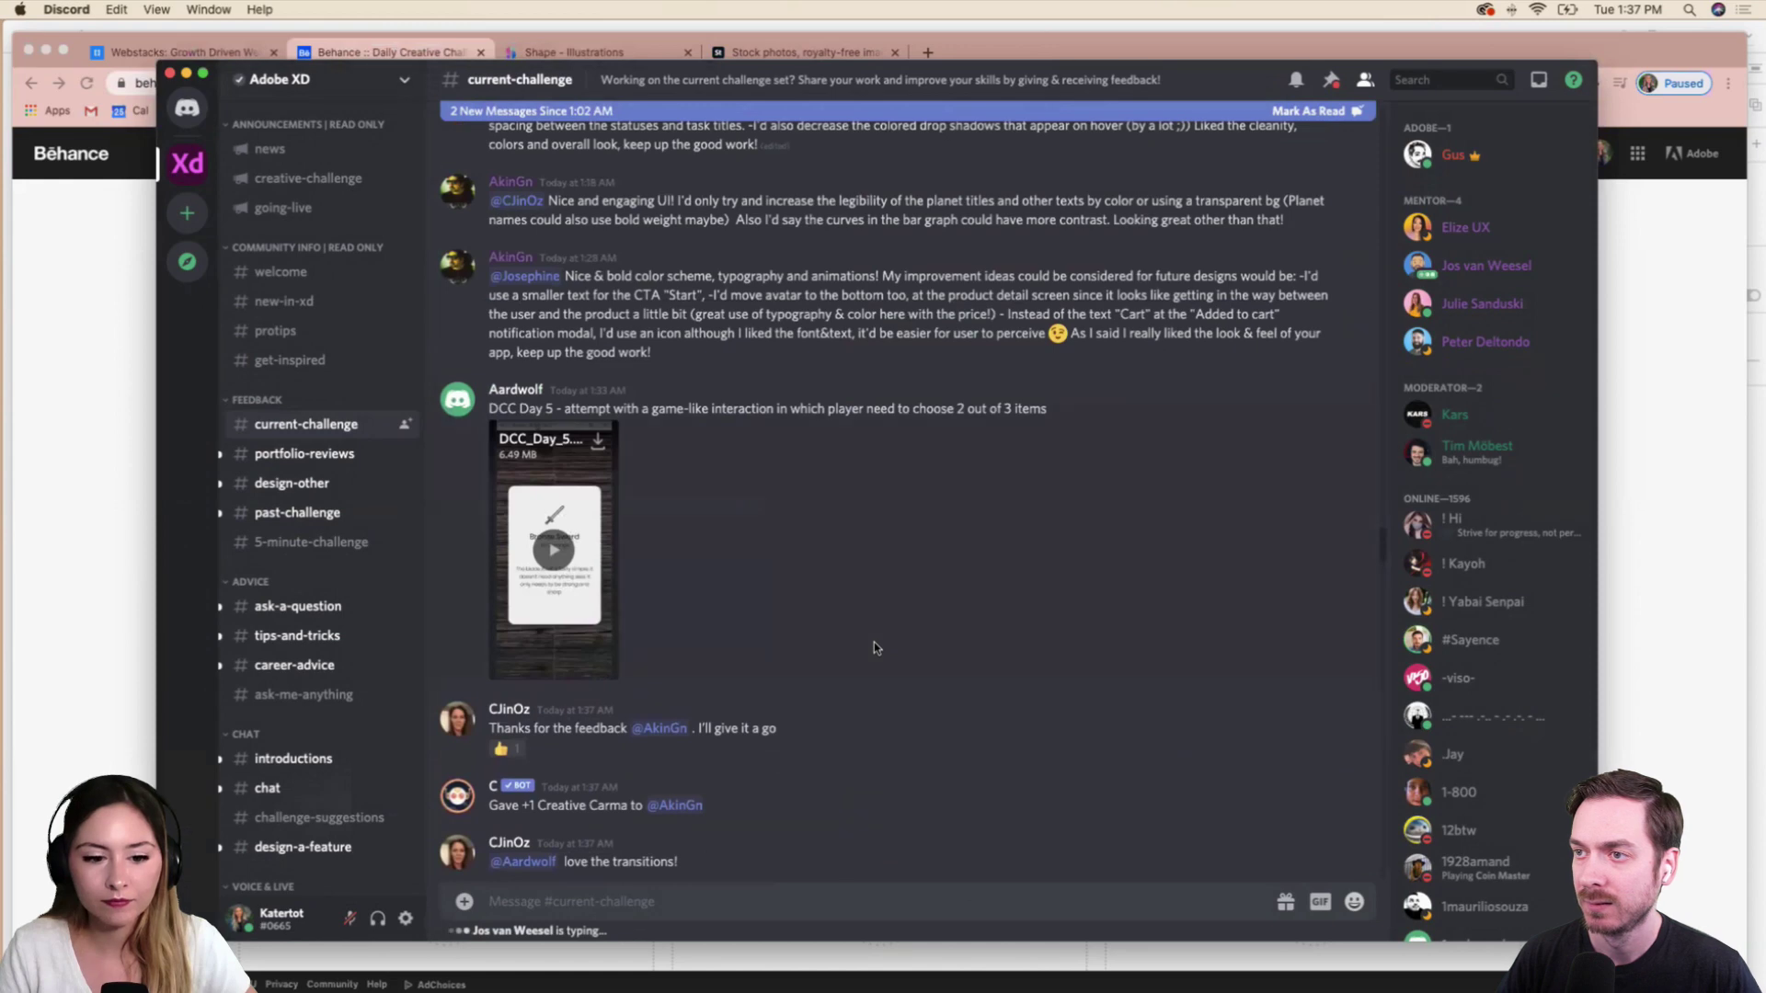
scroll(707, 614, up, 1)
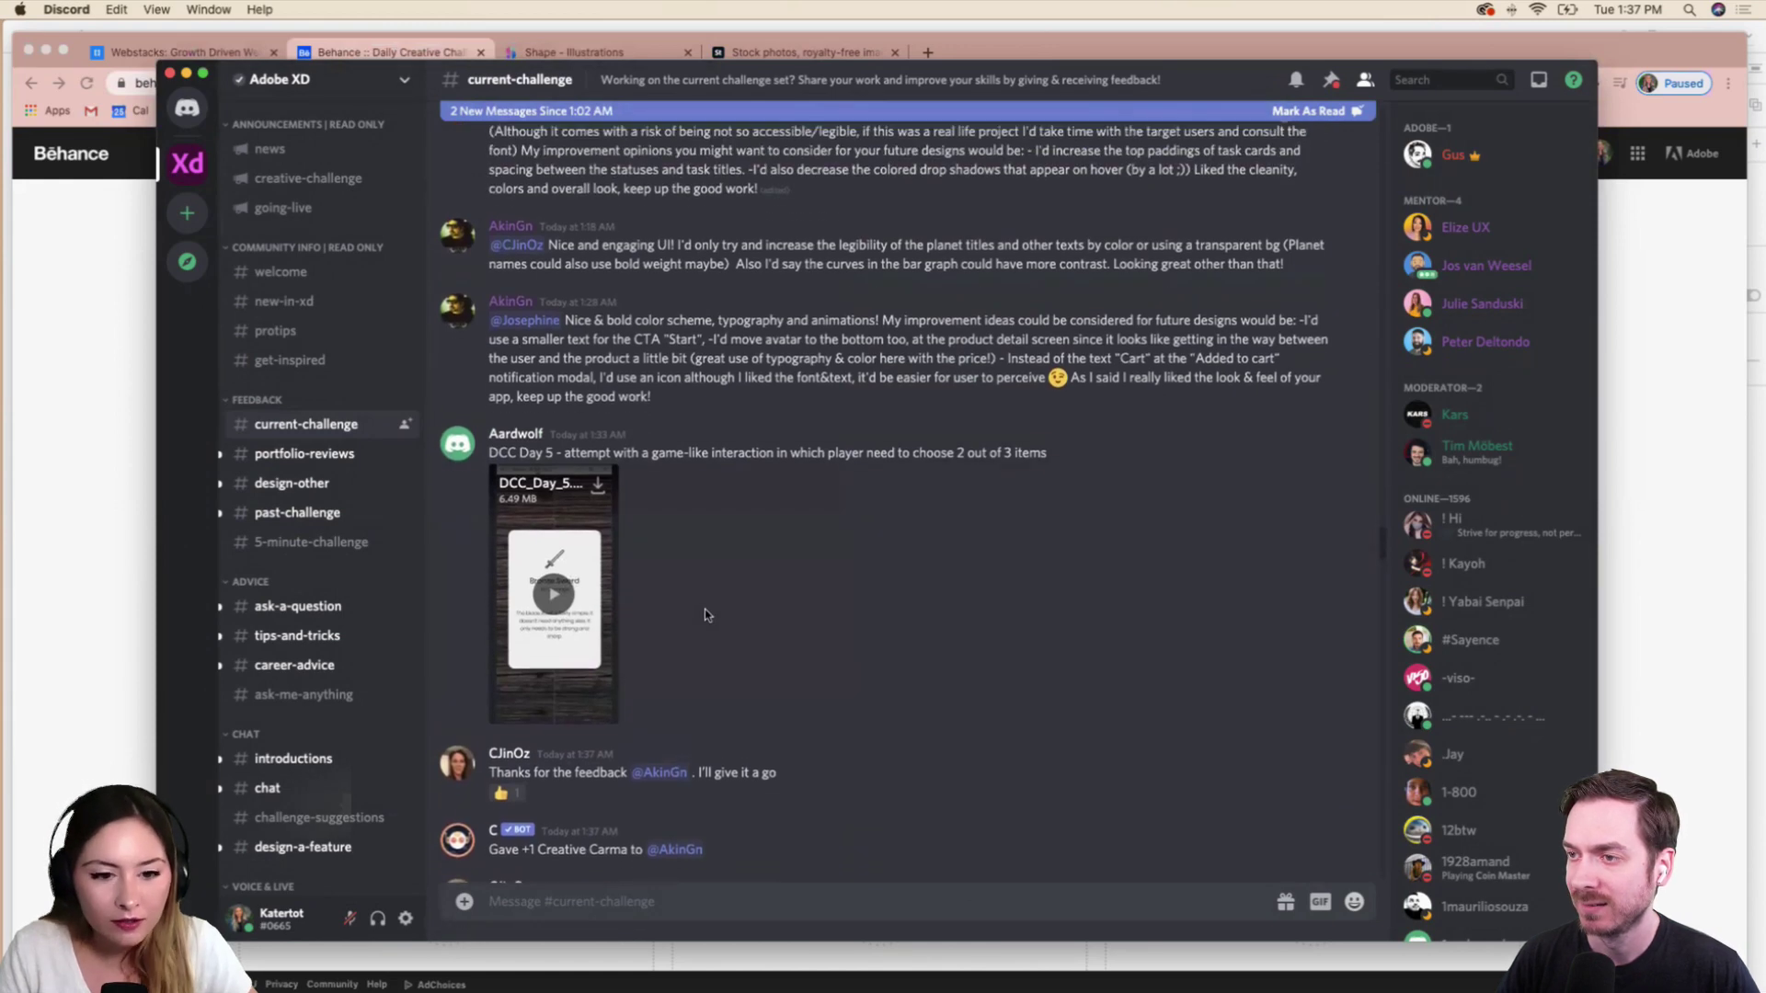
scroll(704, 609, down, 7)
scroll(704, 607, up, 9)
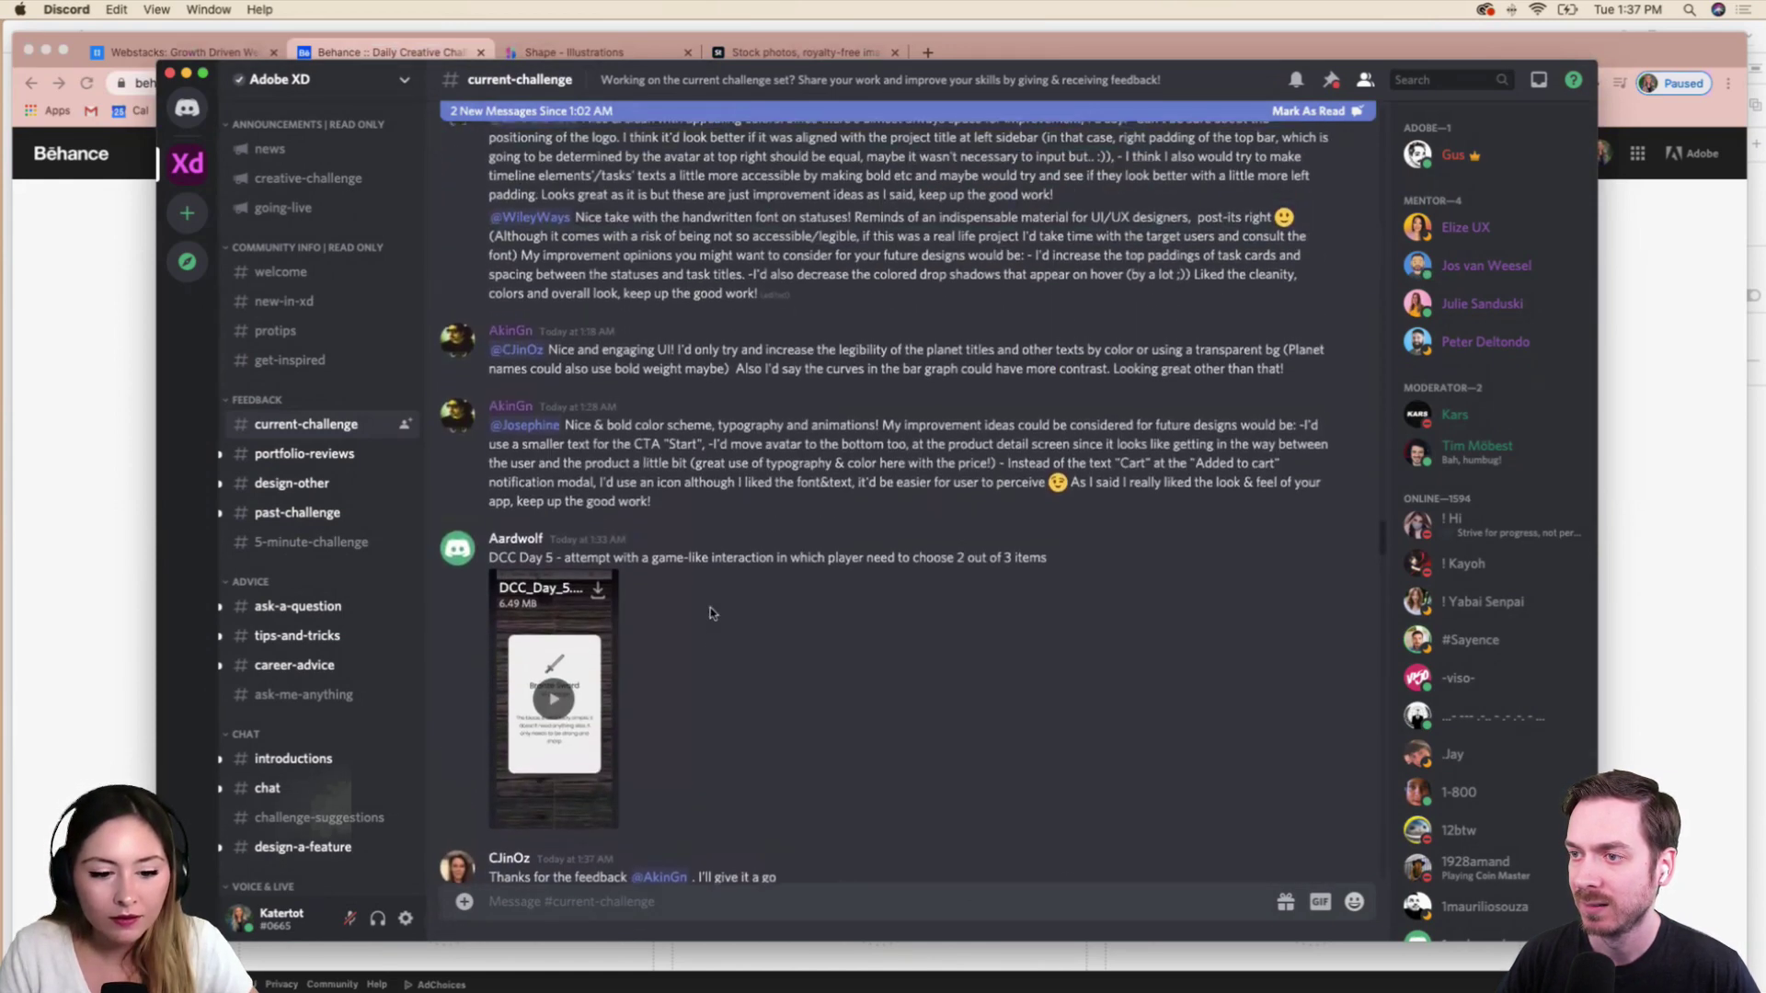
scroll(704, 614, down, 1)
Play the DCC Day 5 game-like interaction video in full screen, and exit full screen.
click(551, 699)
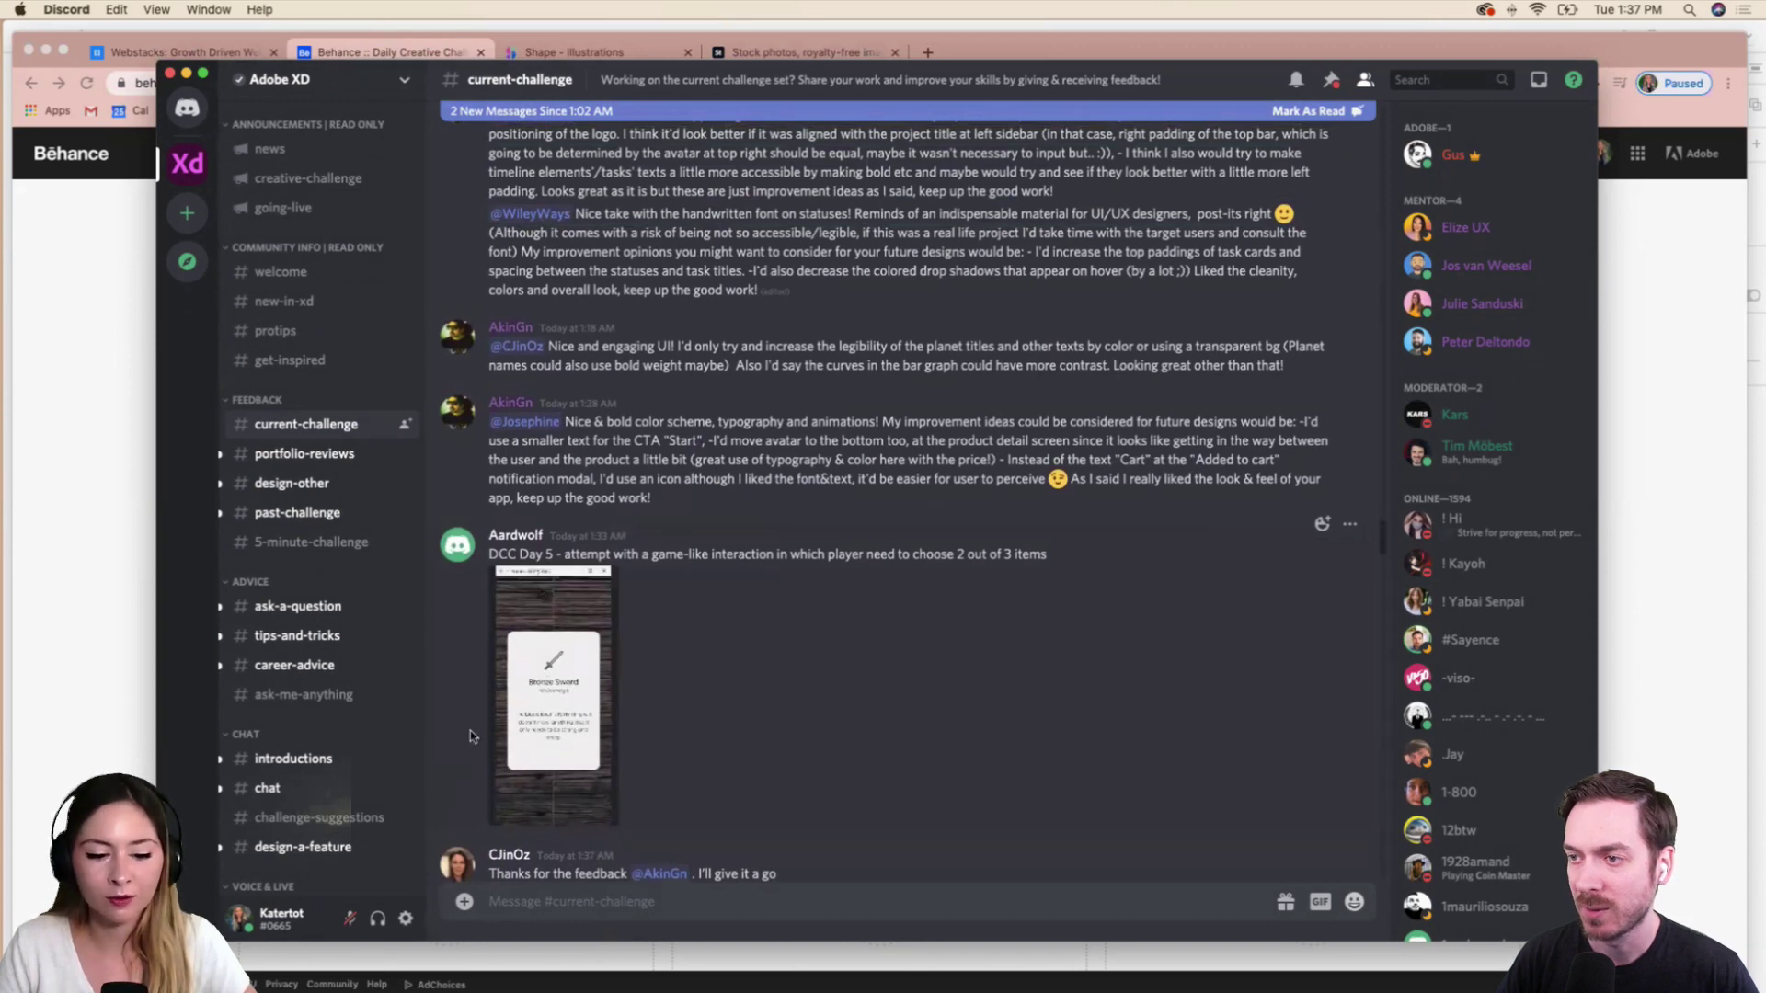
click(604, 813)
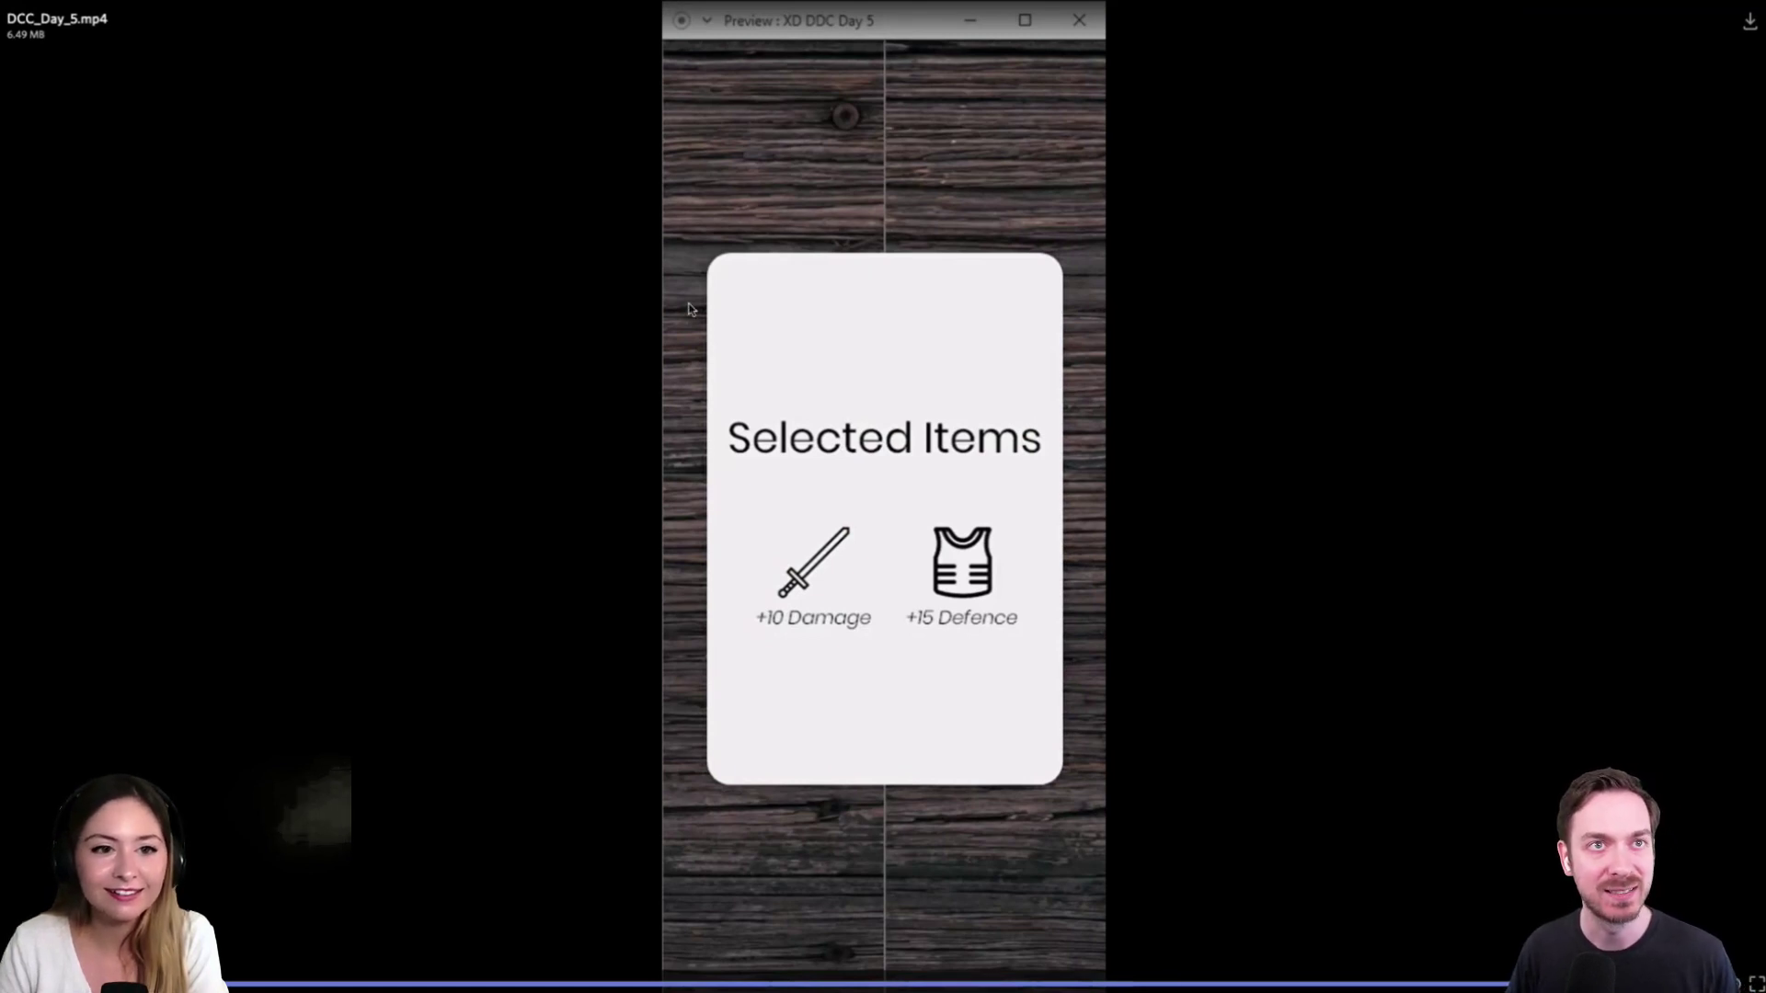
key(Escape)
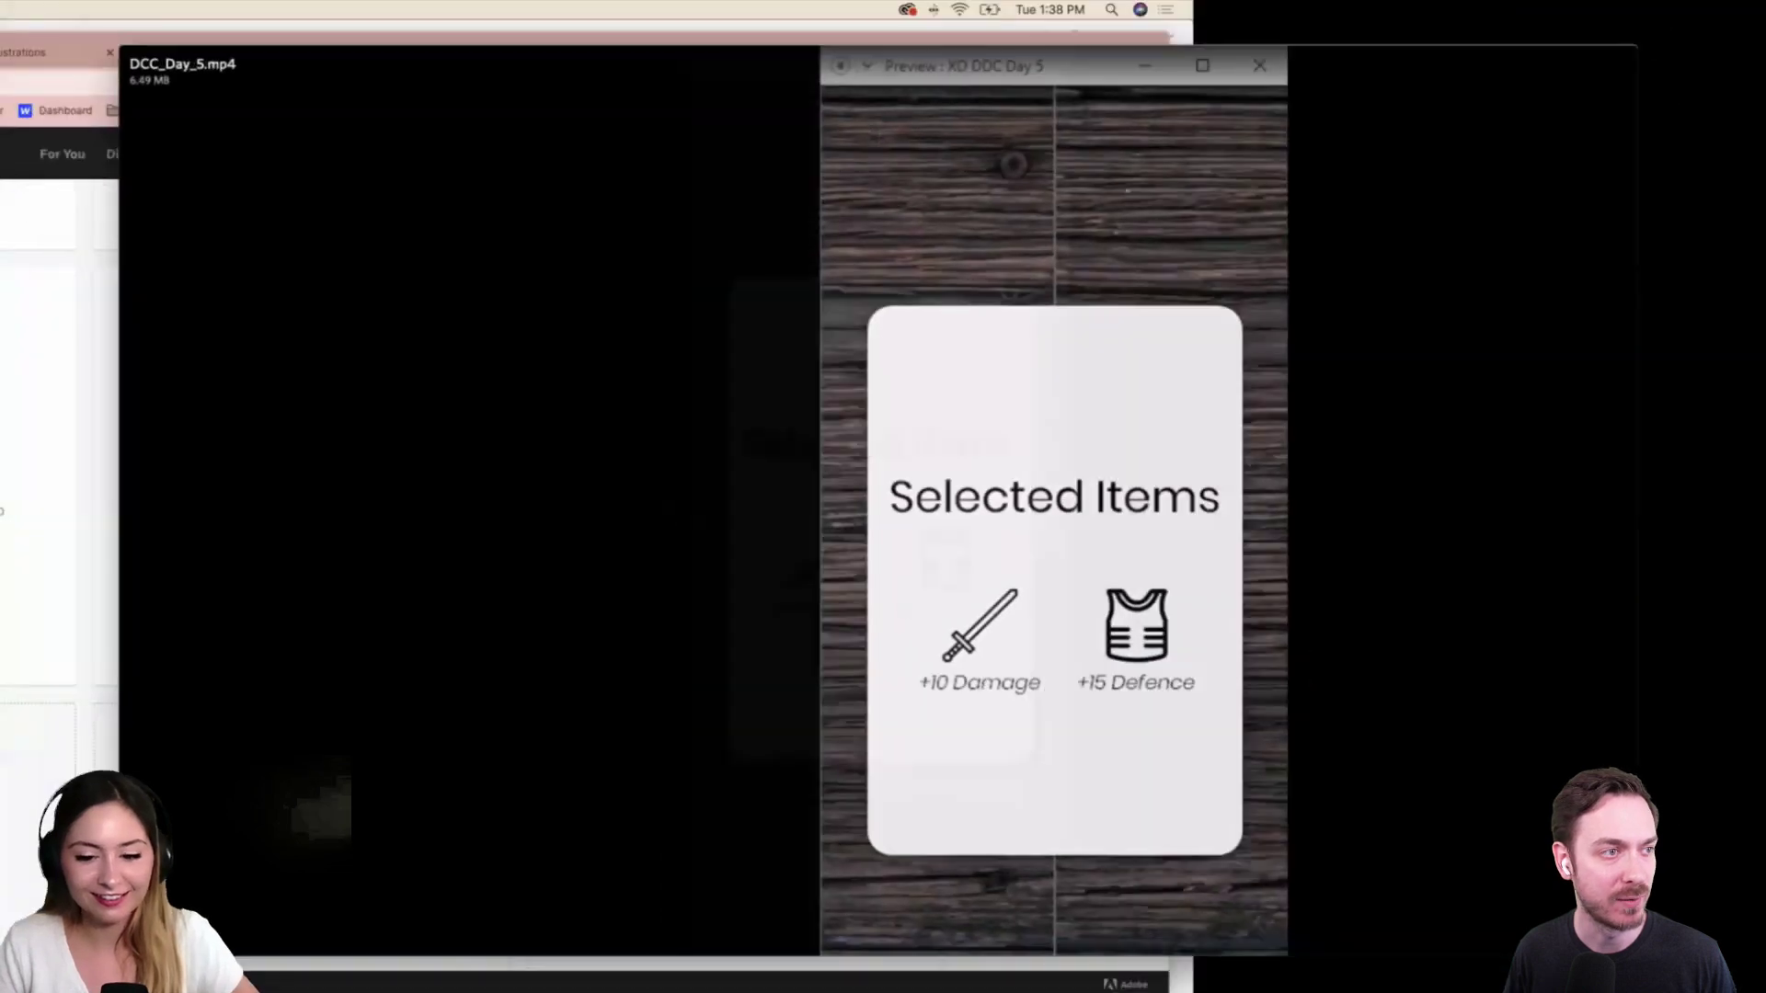
key(Escape)
Switch to the Behance challenge page in Chrome and review the unlocked challenge briefs from Stacks to Component States.
key(super+Tab)
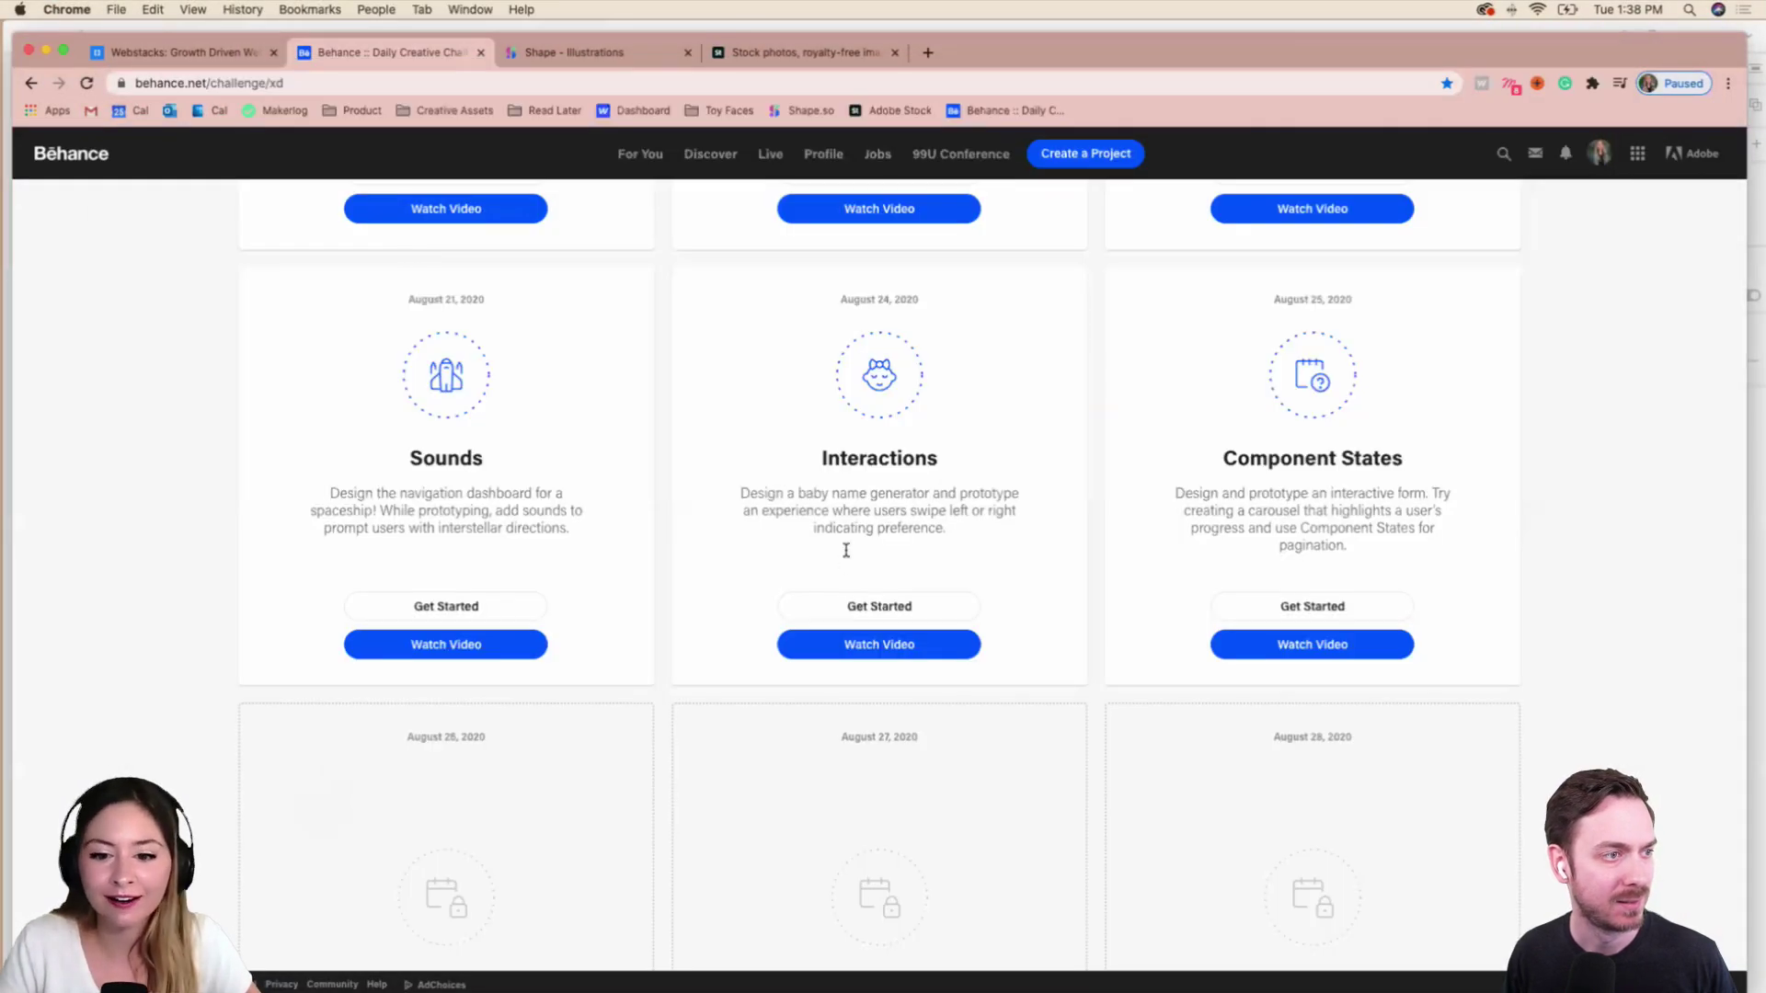
scroll(425, 459, up, 3)
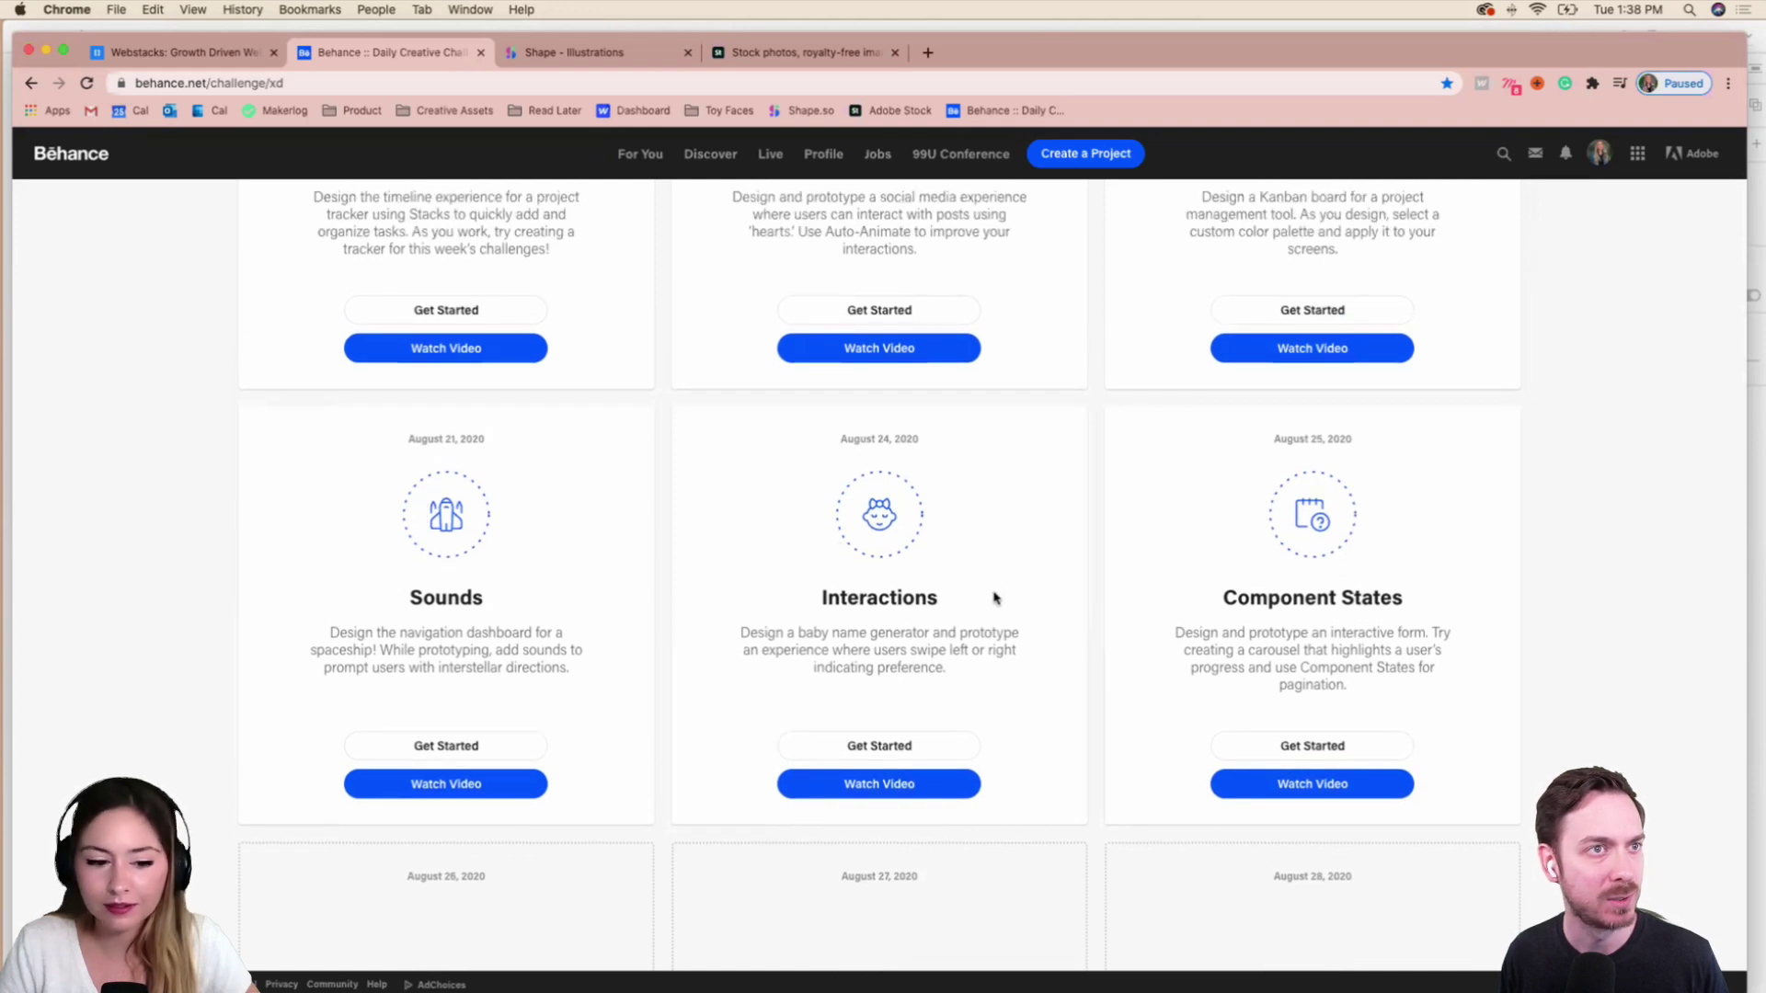
scroll(994, 598, up, 5)
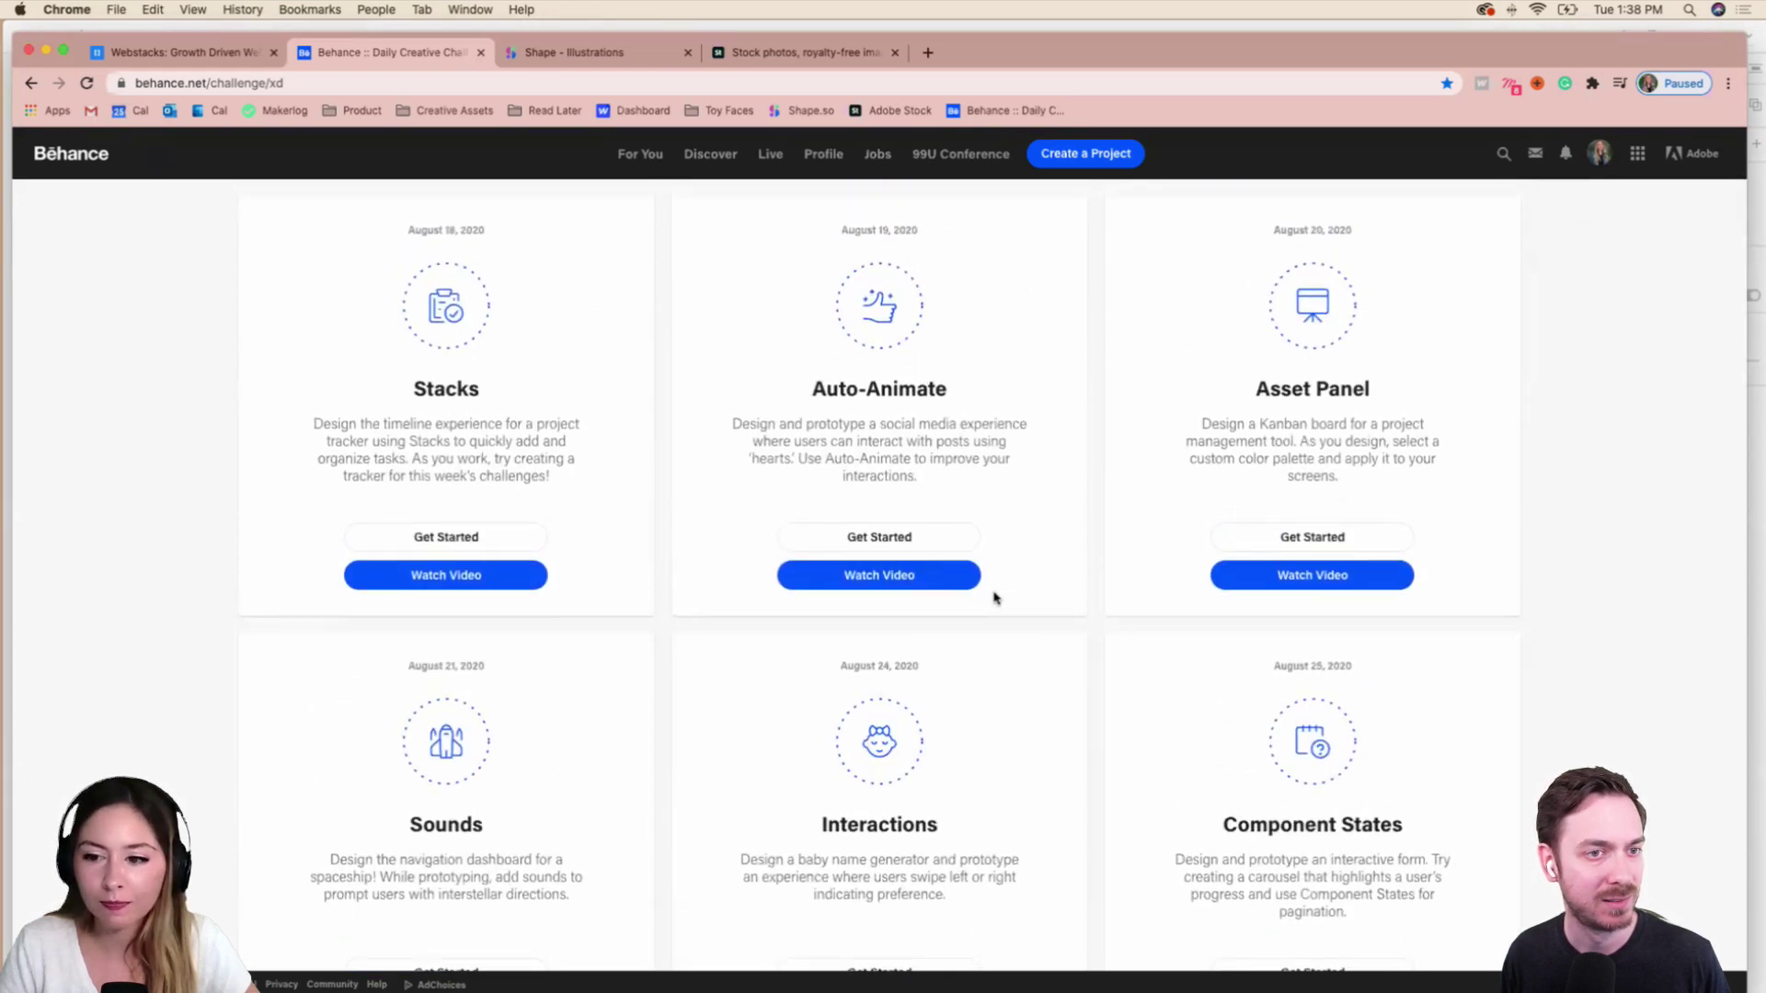
scroll(993, 598, down, 2)
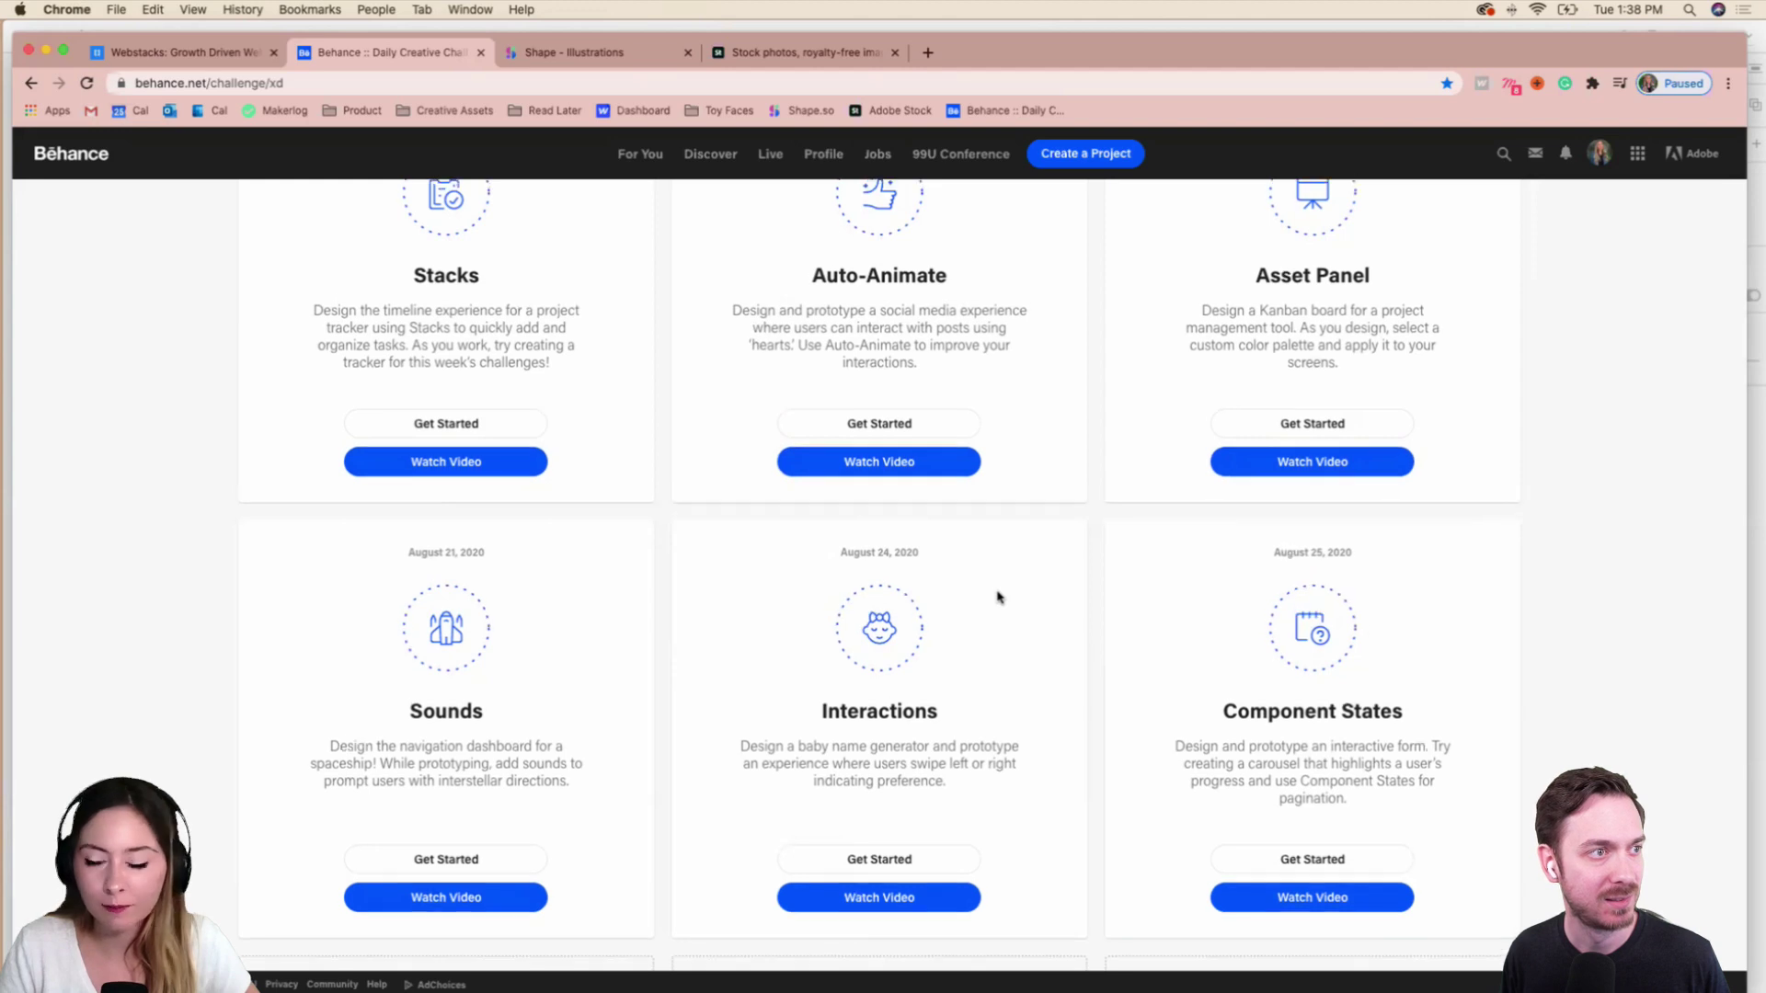
scroll(997, 599, up, 5)
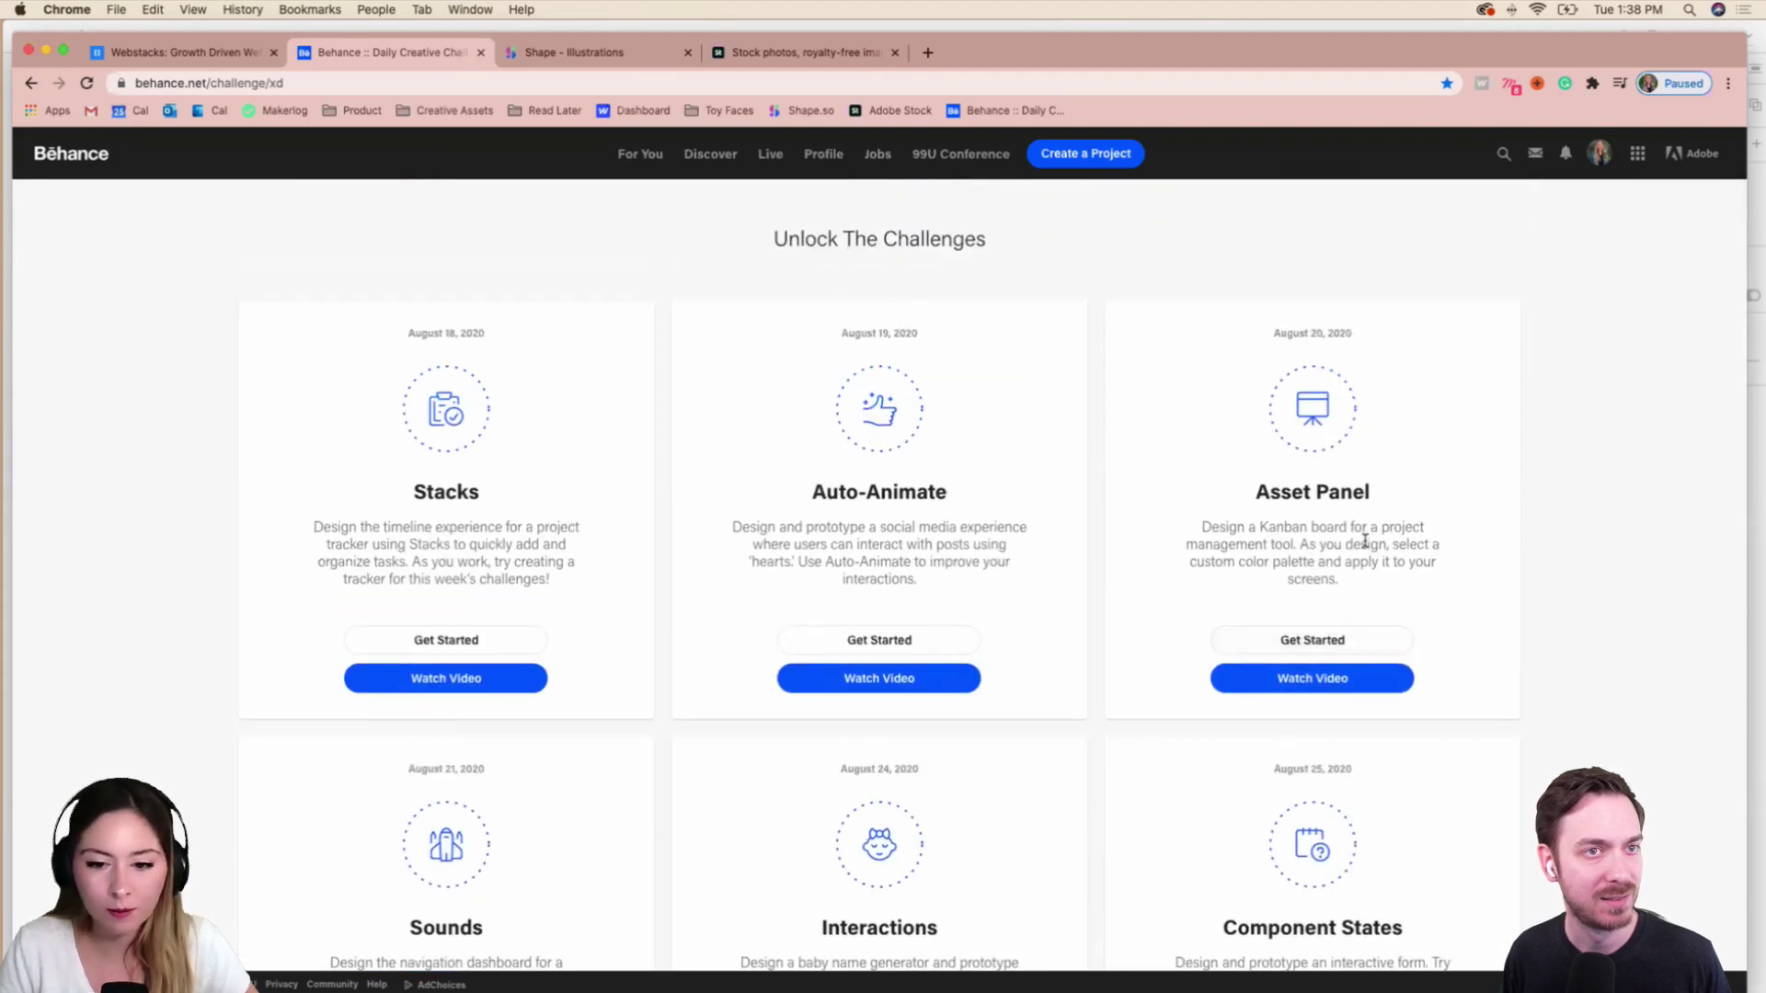
scroll(1366, 543, down, 5)
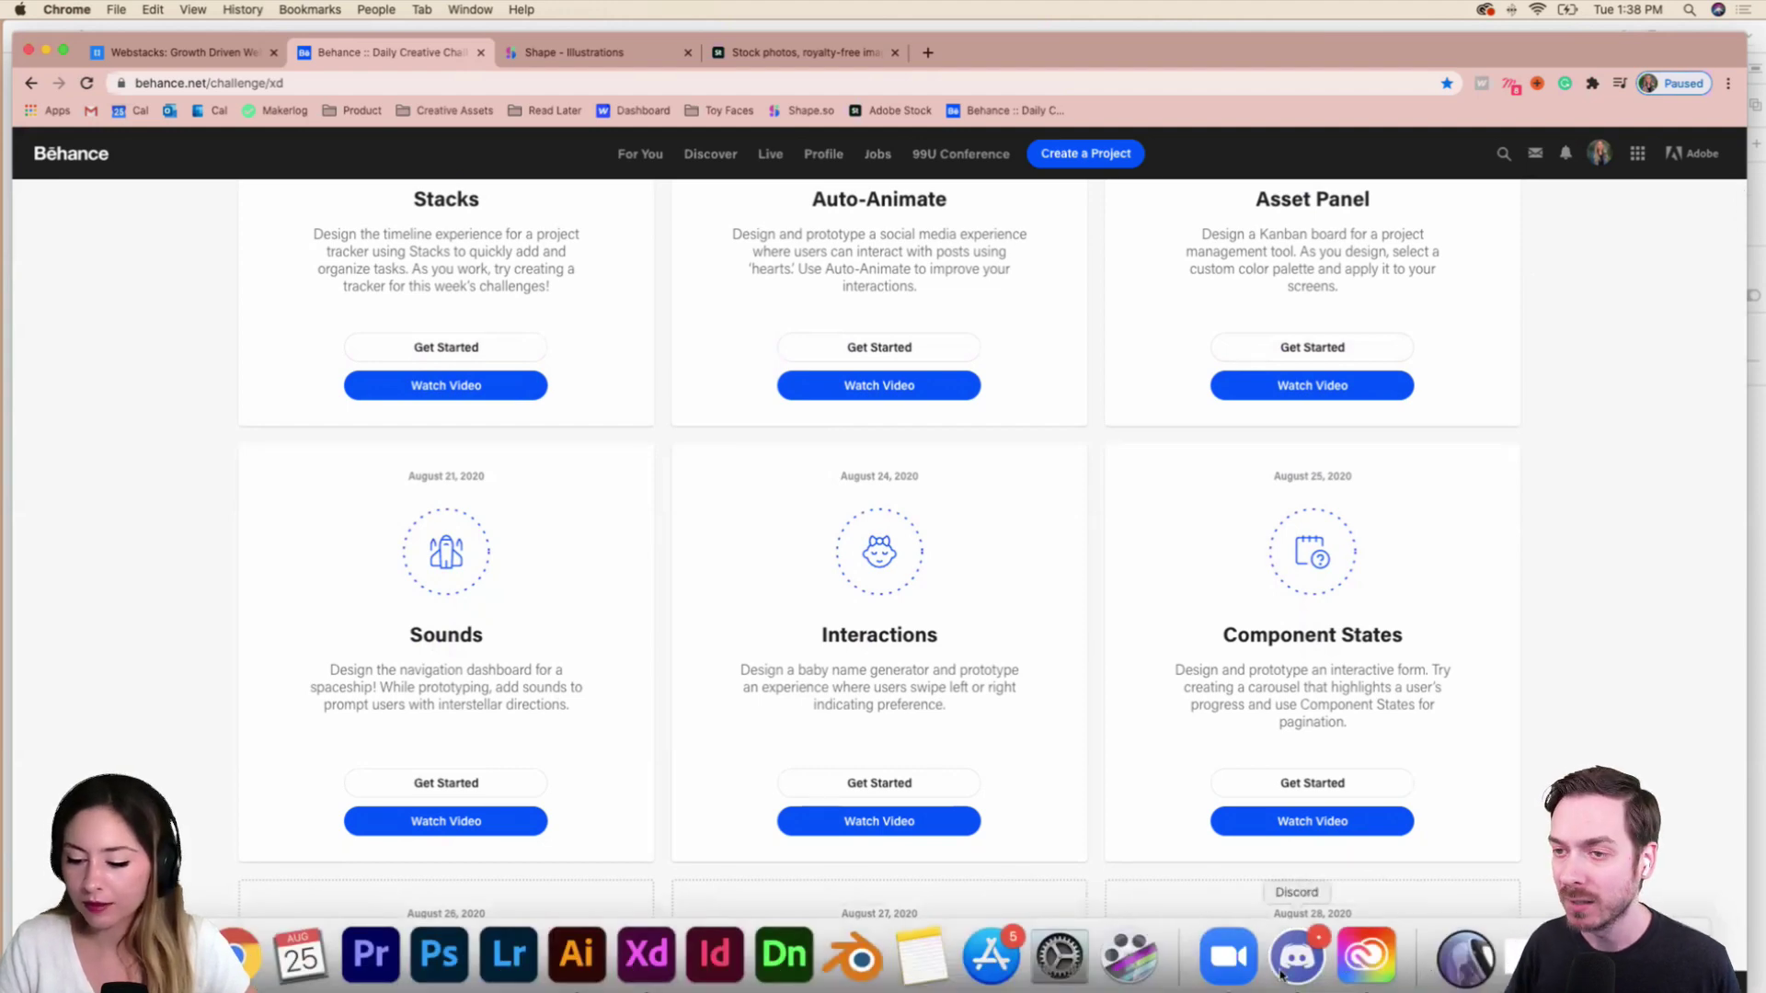
Return to Discord and add a thumbs-up reaction to the DCC Day 5 game-like interaction post.
click(1283, 975)
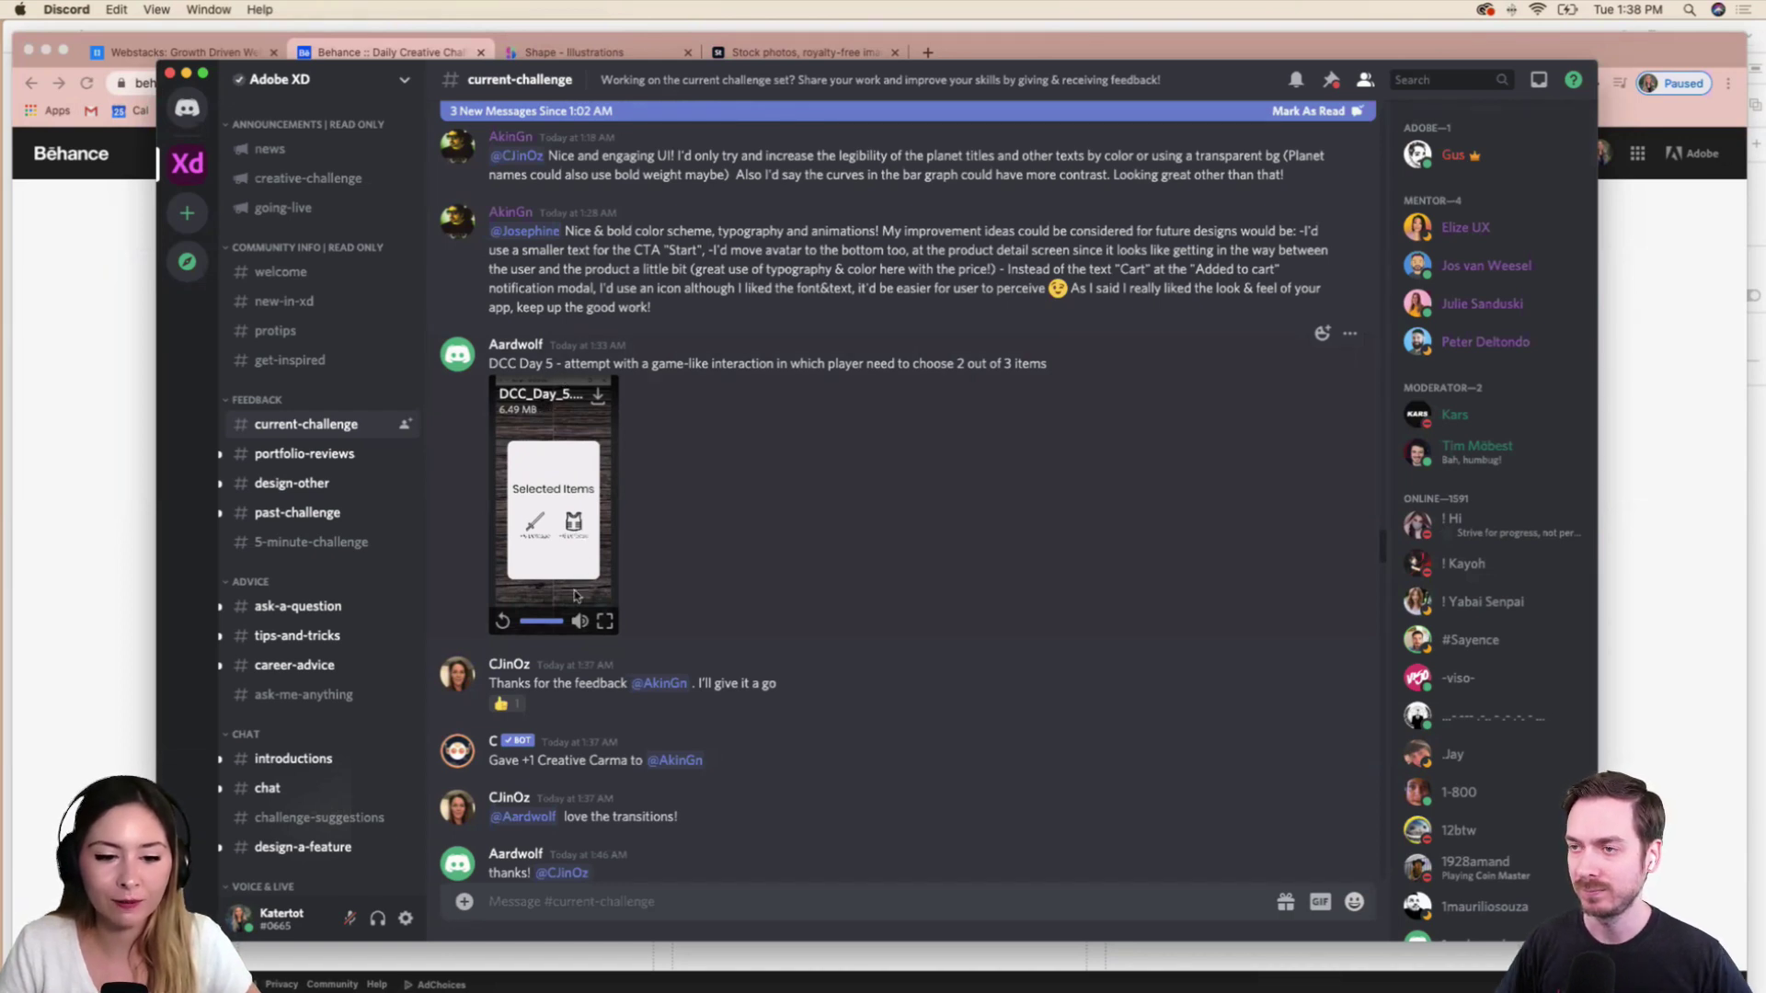
scroll(809, 505, up, 2)
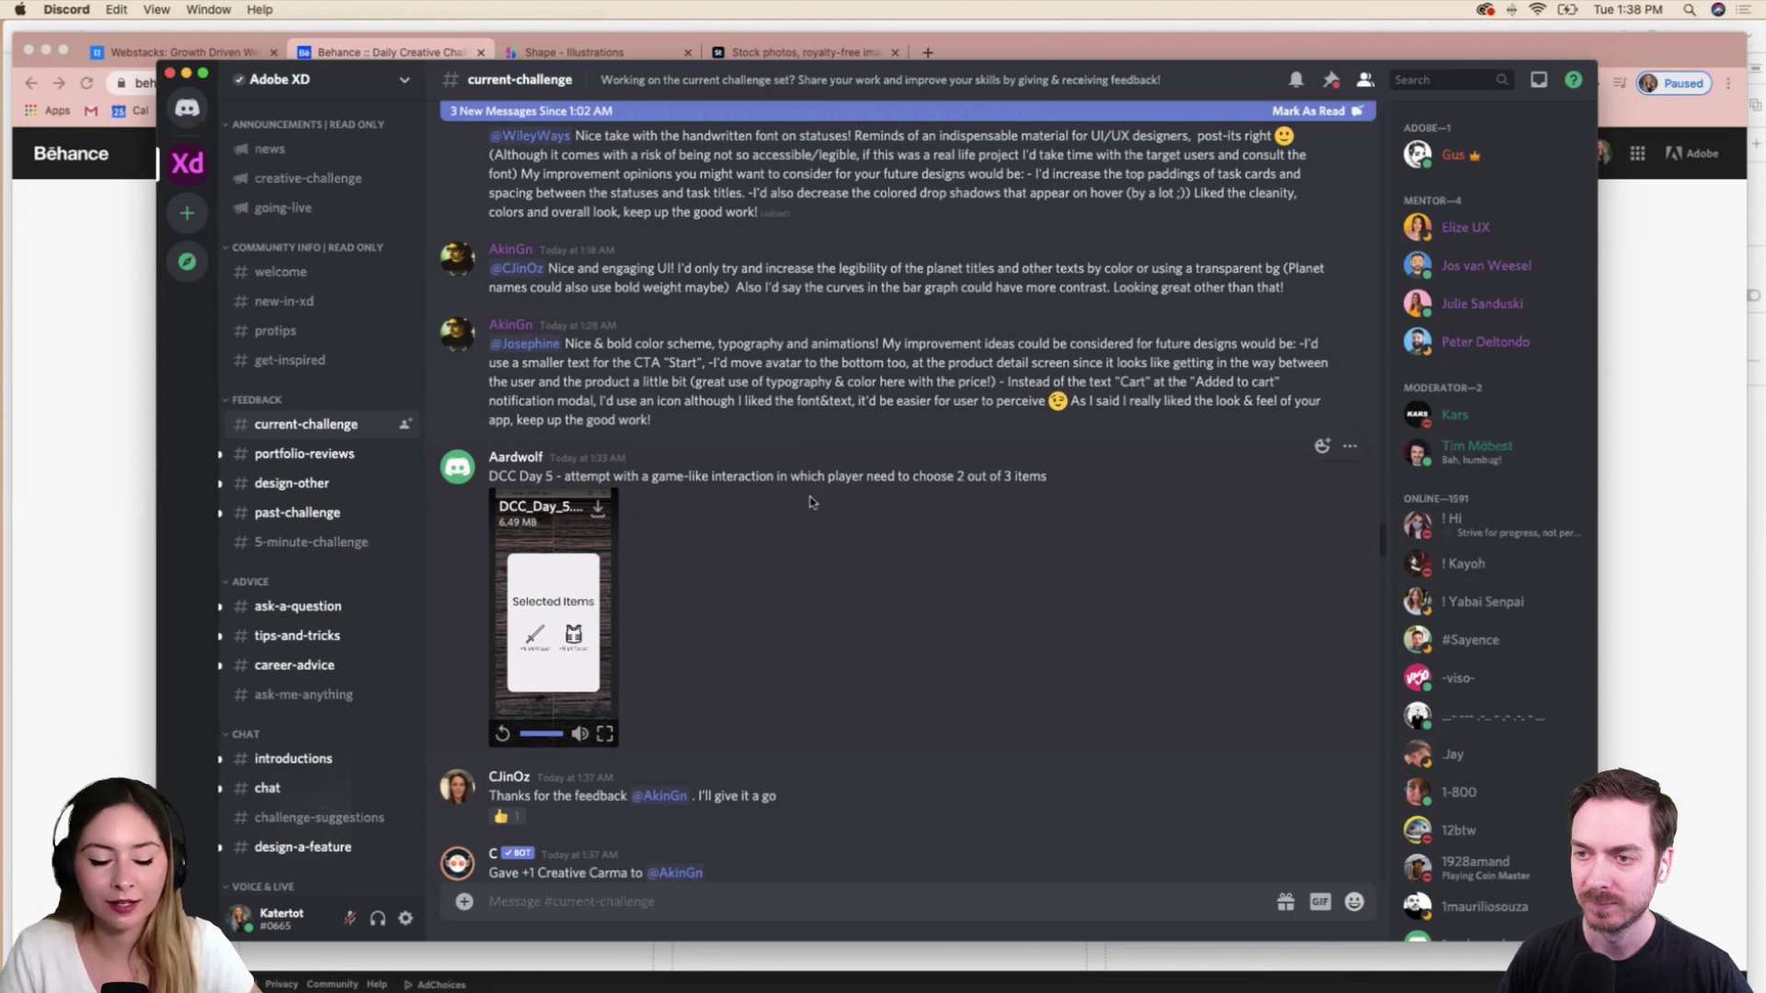
scroll(813, 503, up, 1)
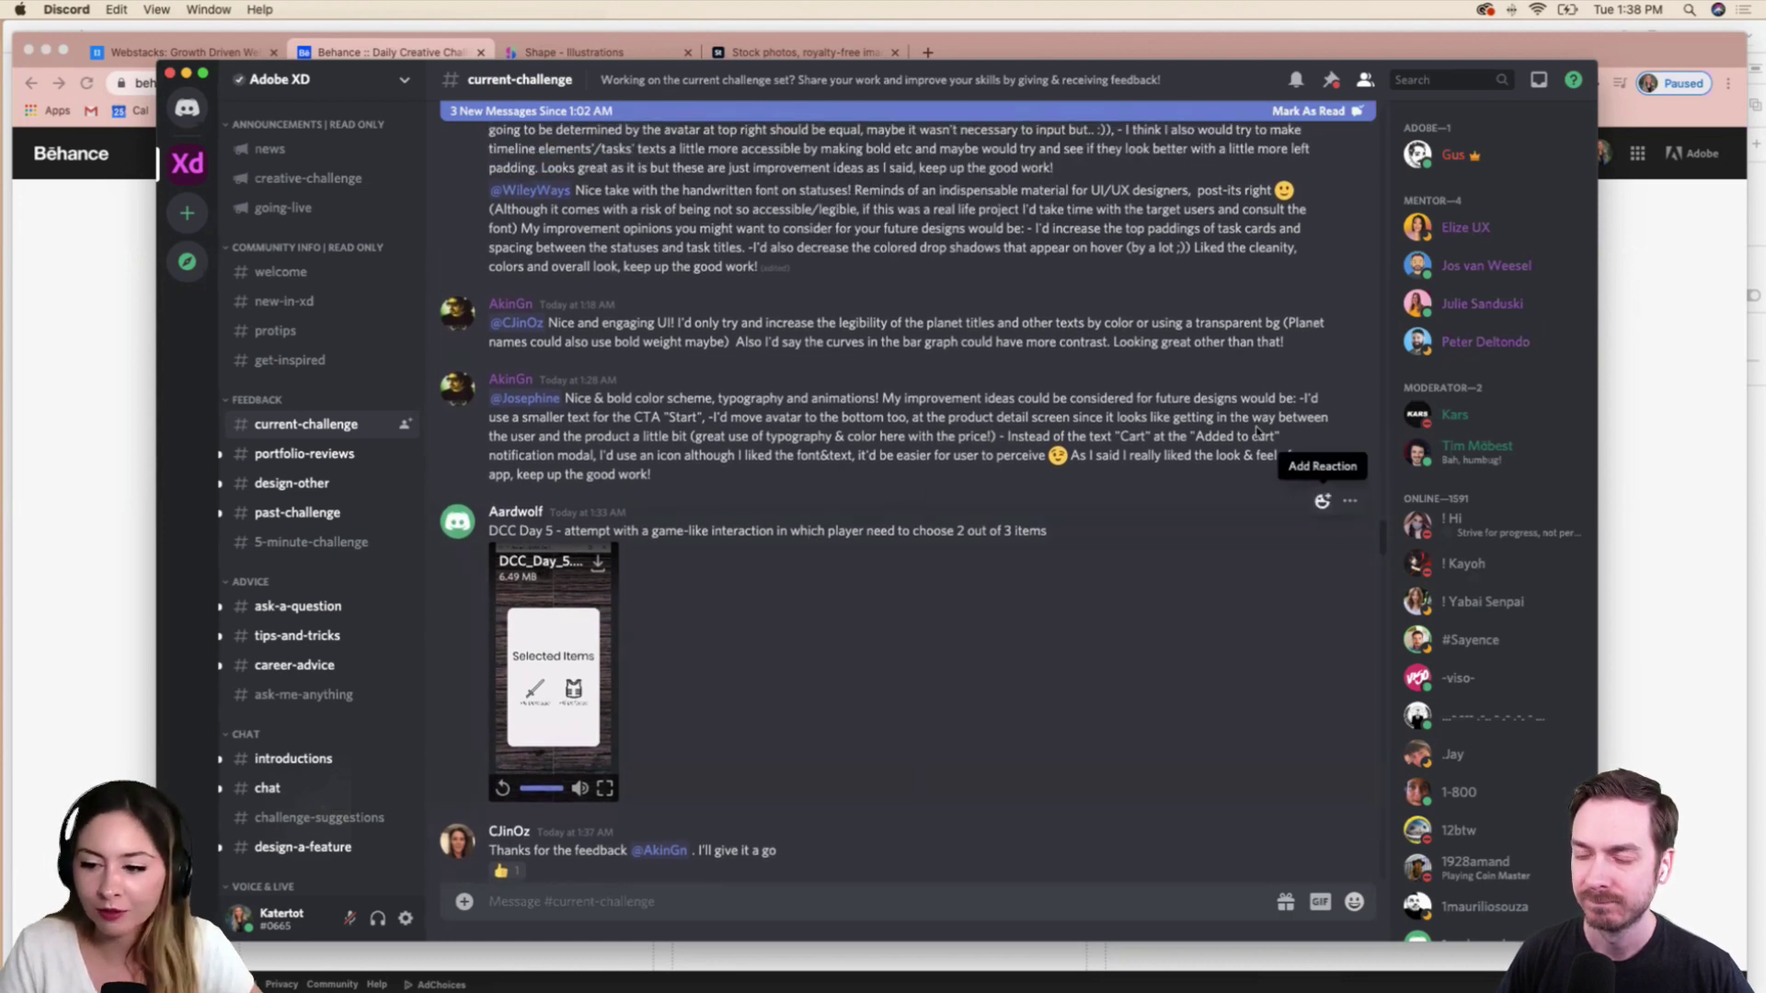
click(1322, 500)
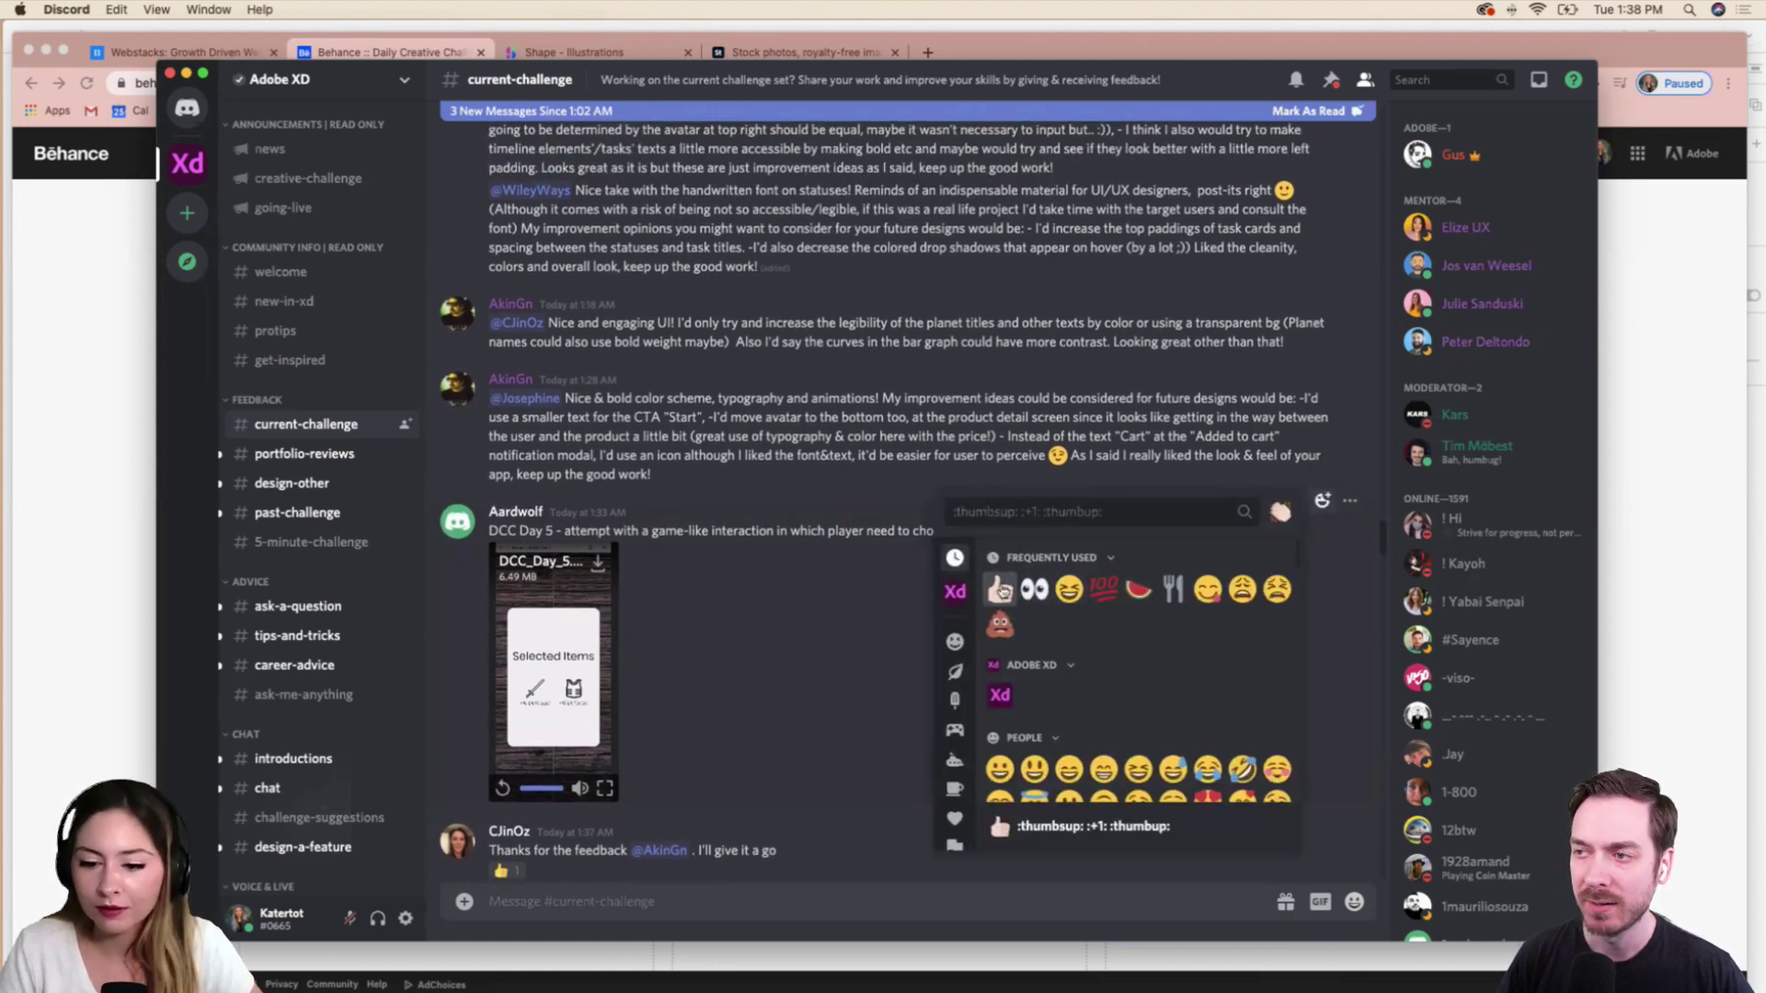
click(1058, 592)
Look through the earlier feedback and submissions in the channel for the XD DDC Day 5 first-time daily challenge post.
scroll(1098, 610, up, 2)
scroll(1097, 610, down, 2)
scroll(1098, 612, down, 2)
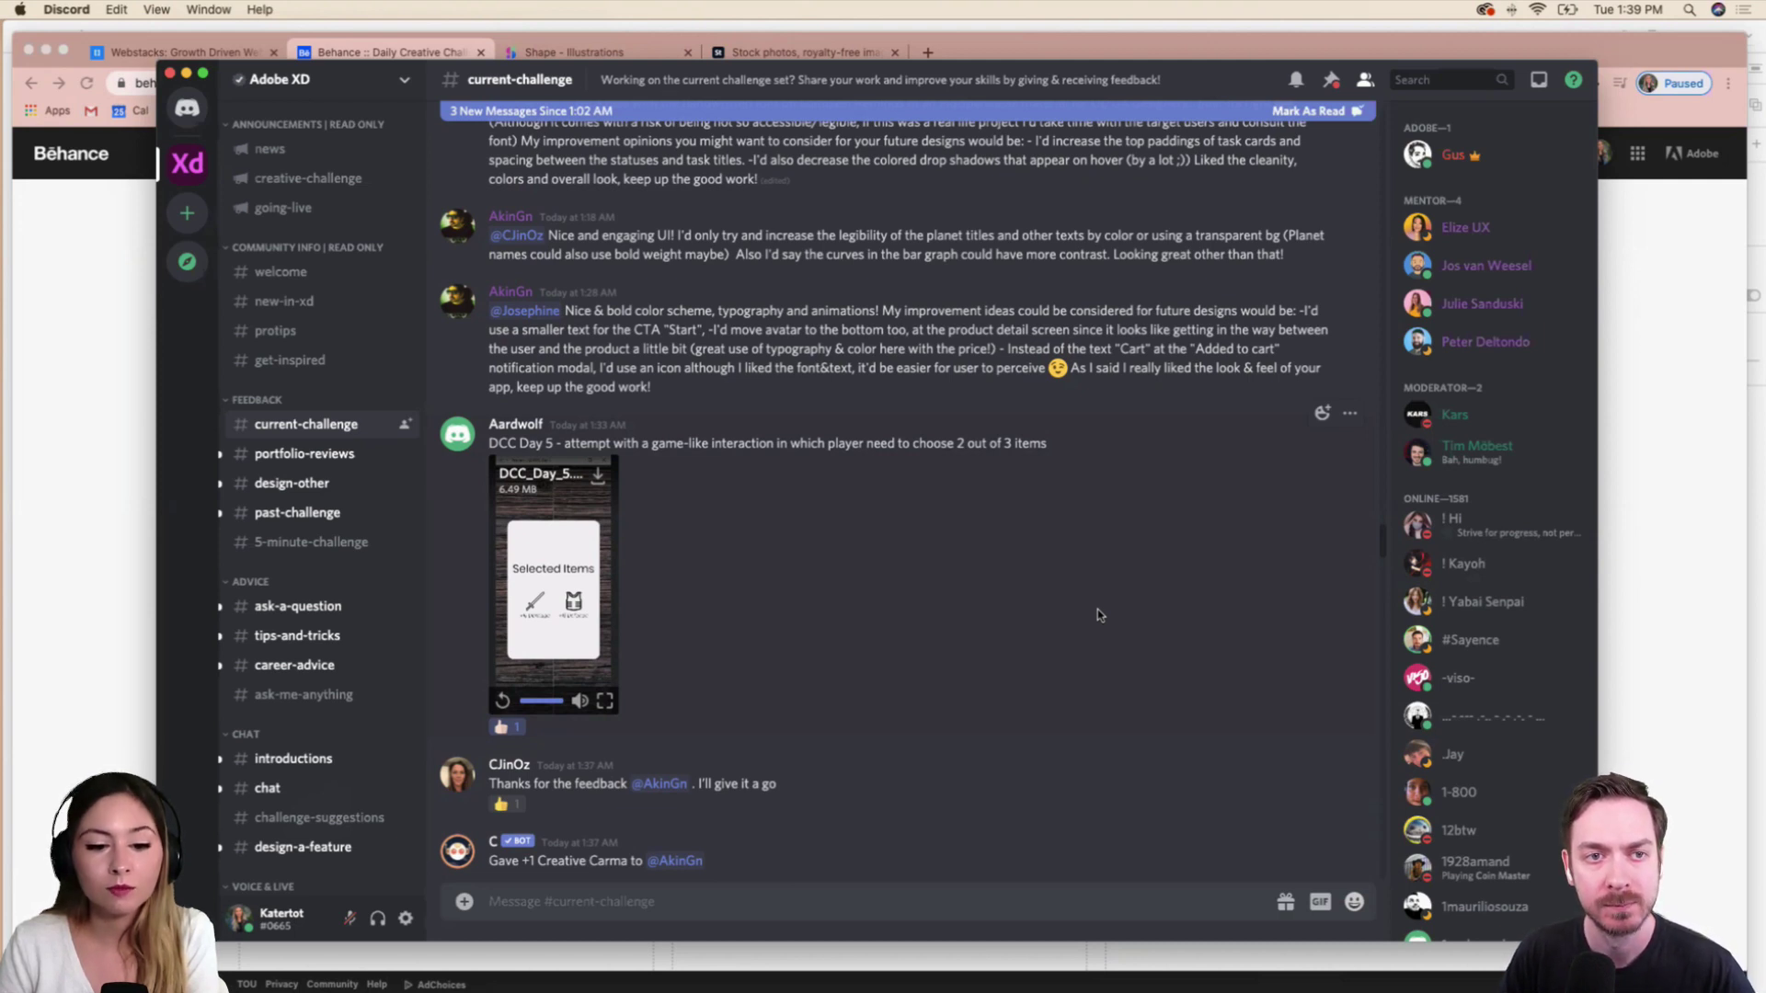
scroll(916, 526, up, 3)
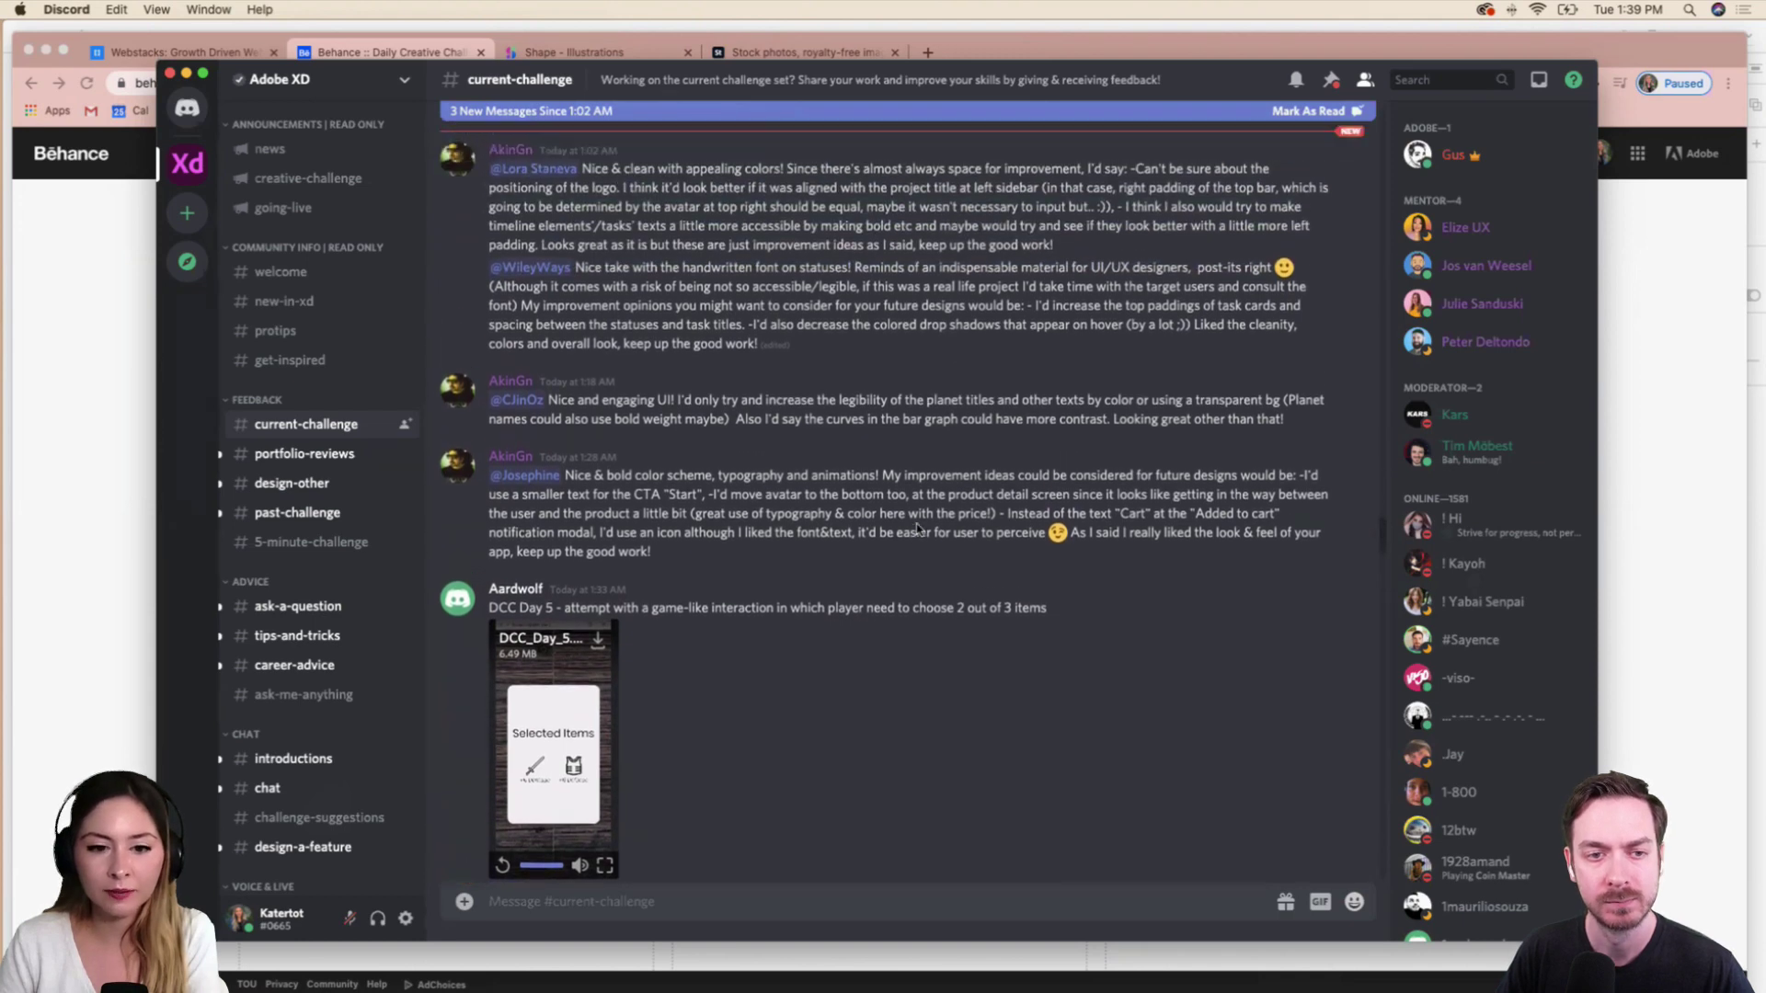
scroll(916, 526, up, 4)
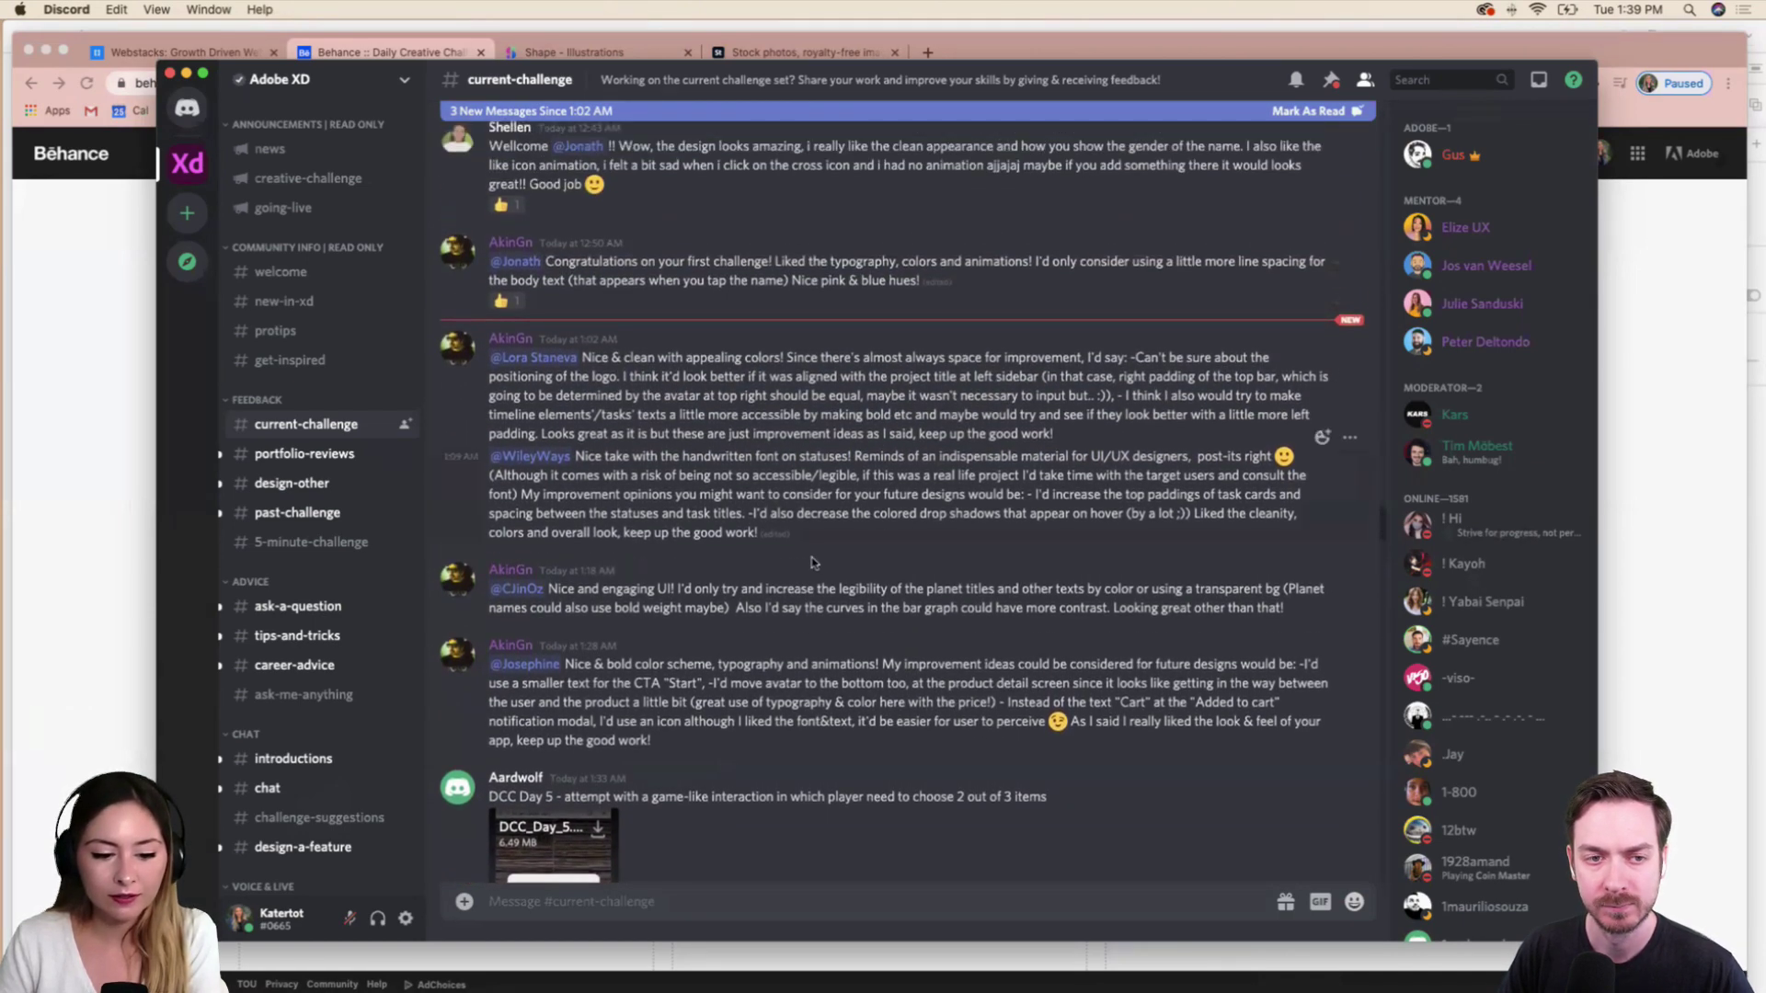
scroll(813, 563, up, 1)
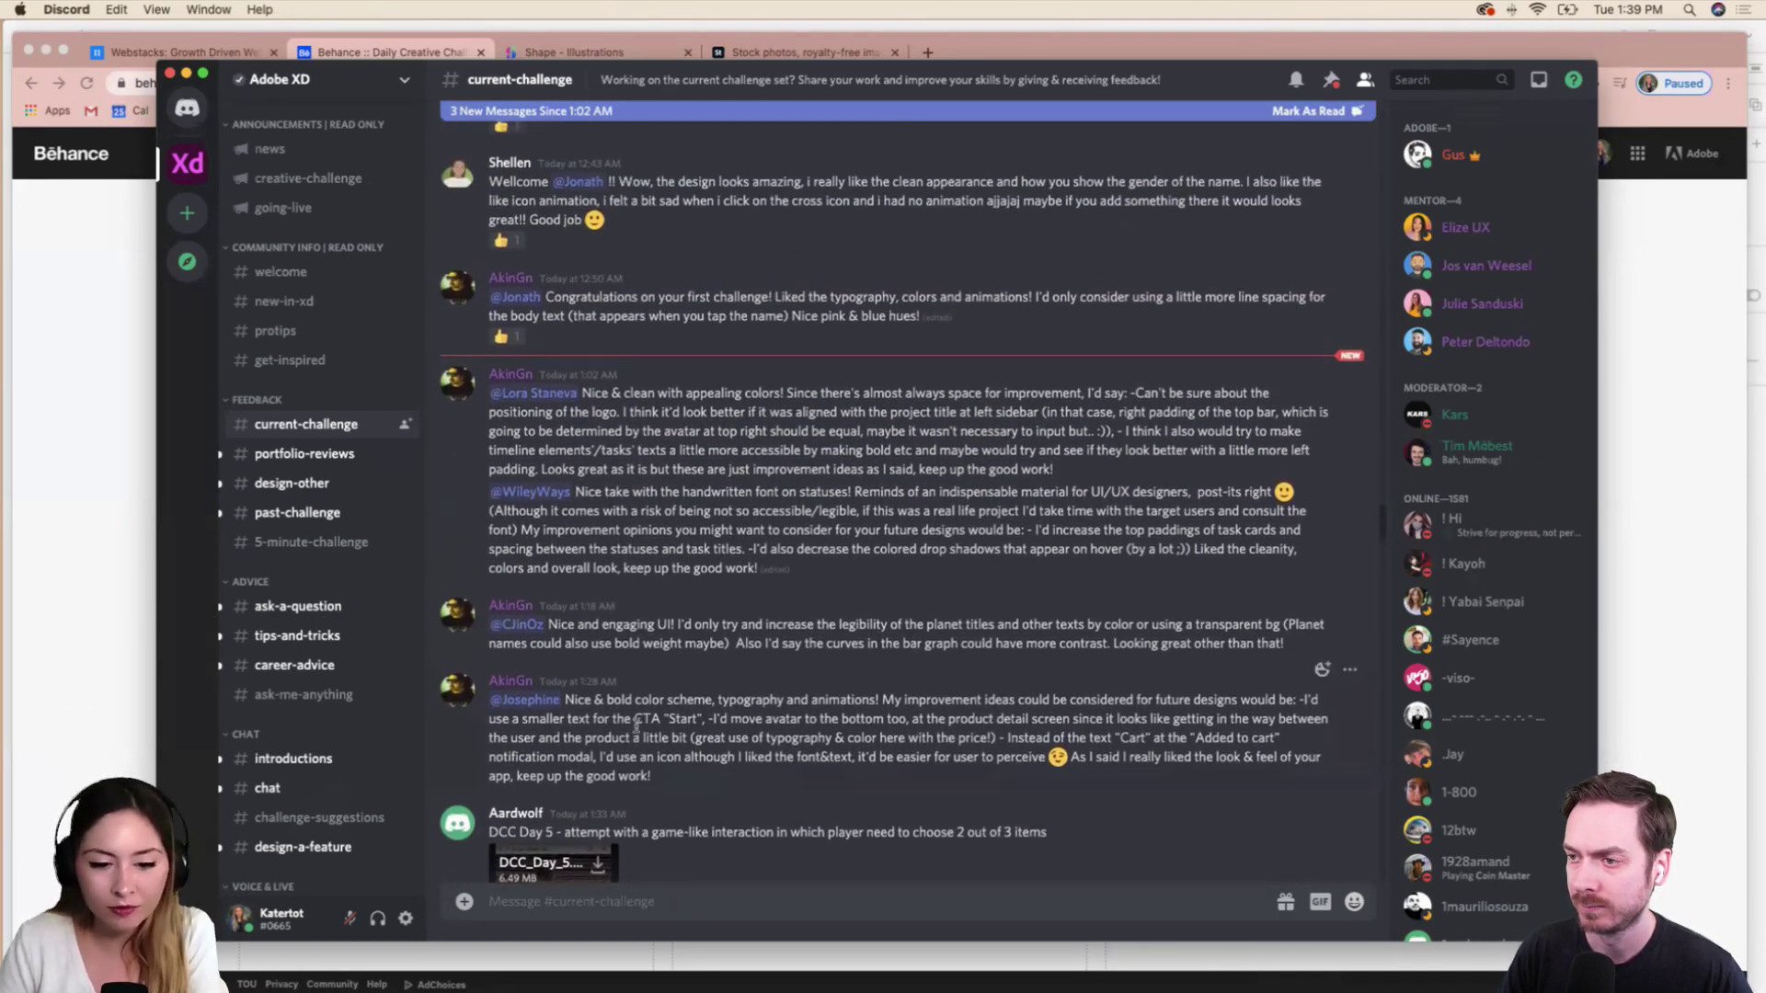
scroll(699, 615, up, 9)
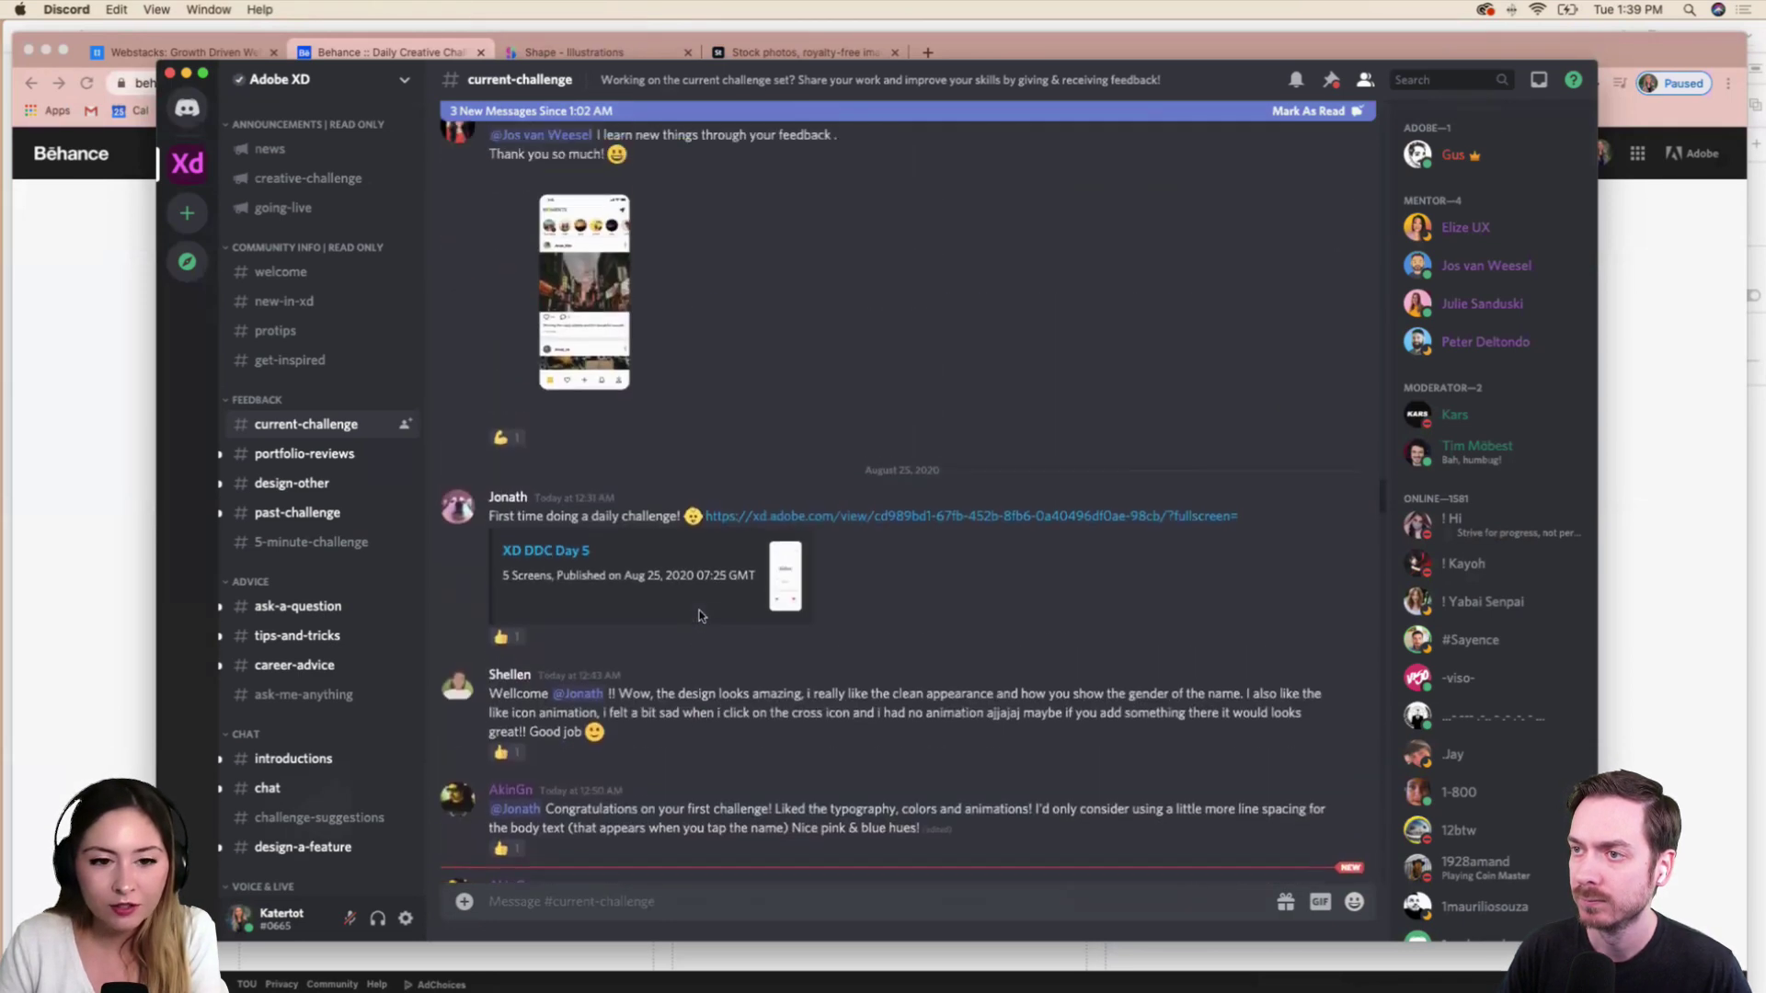
scroll(699, 615, up, 6)
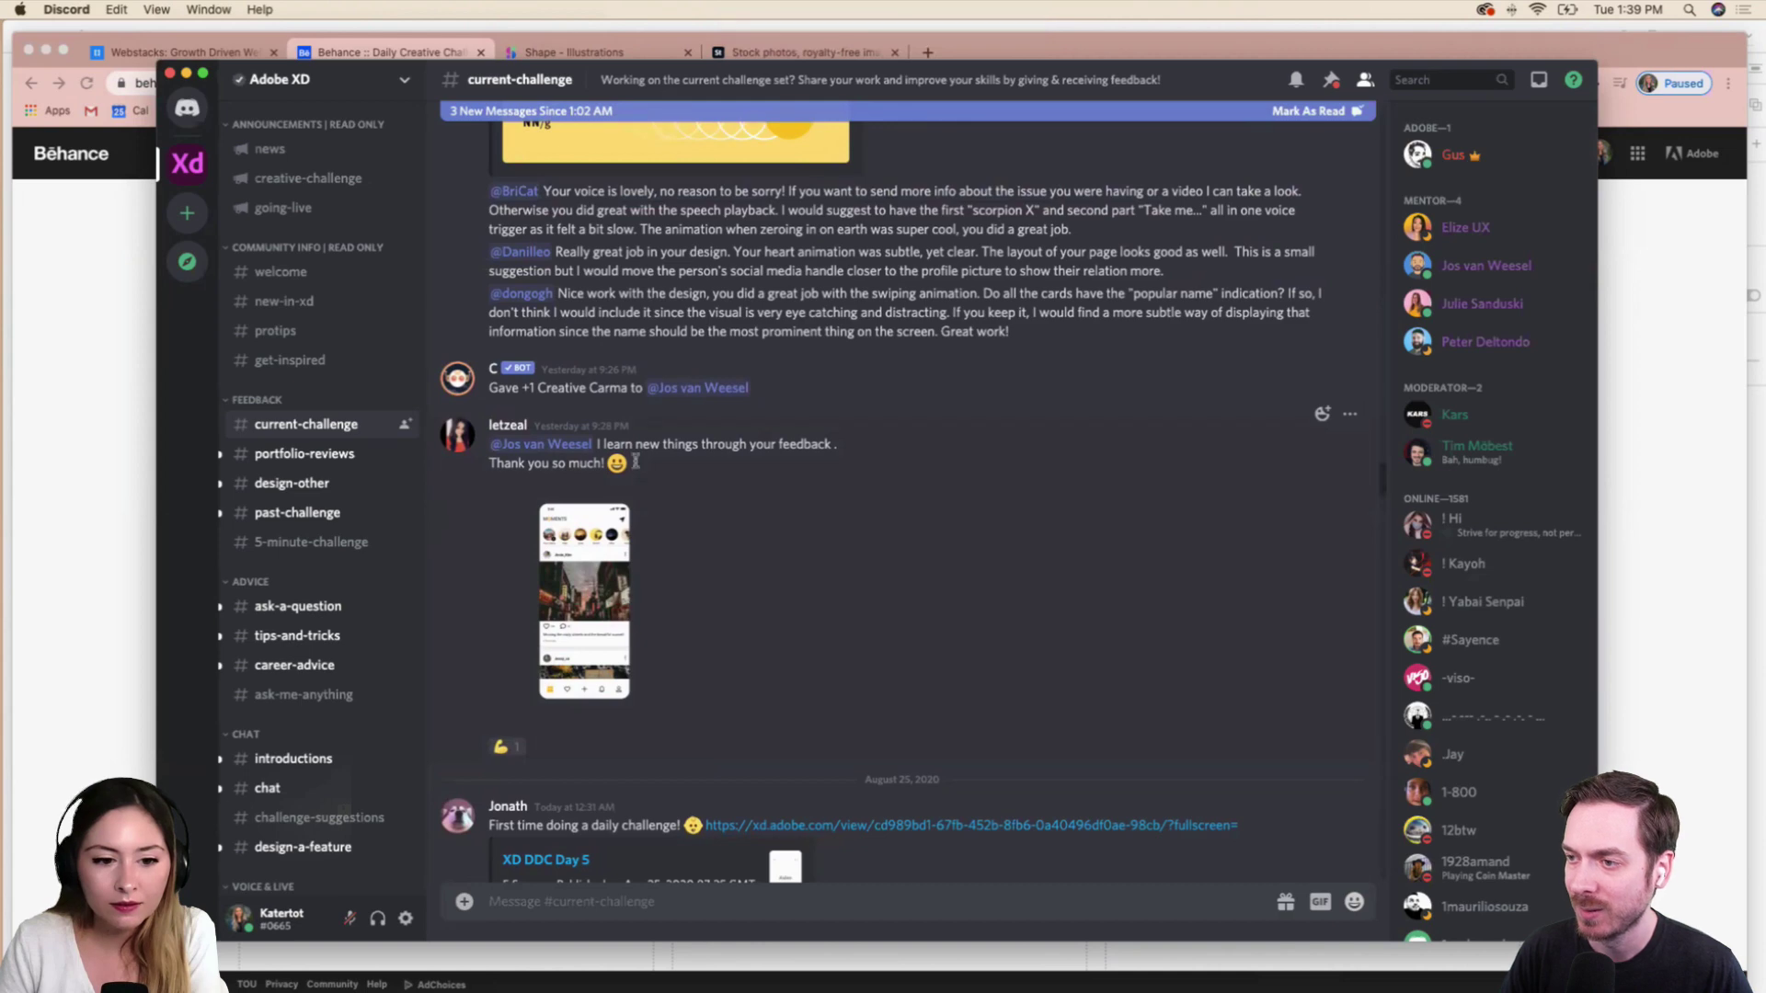
scroll(705, 587, down, 5)
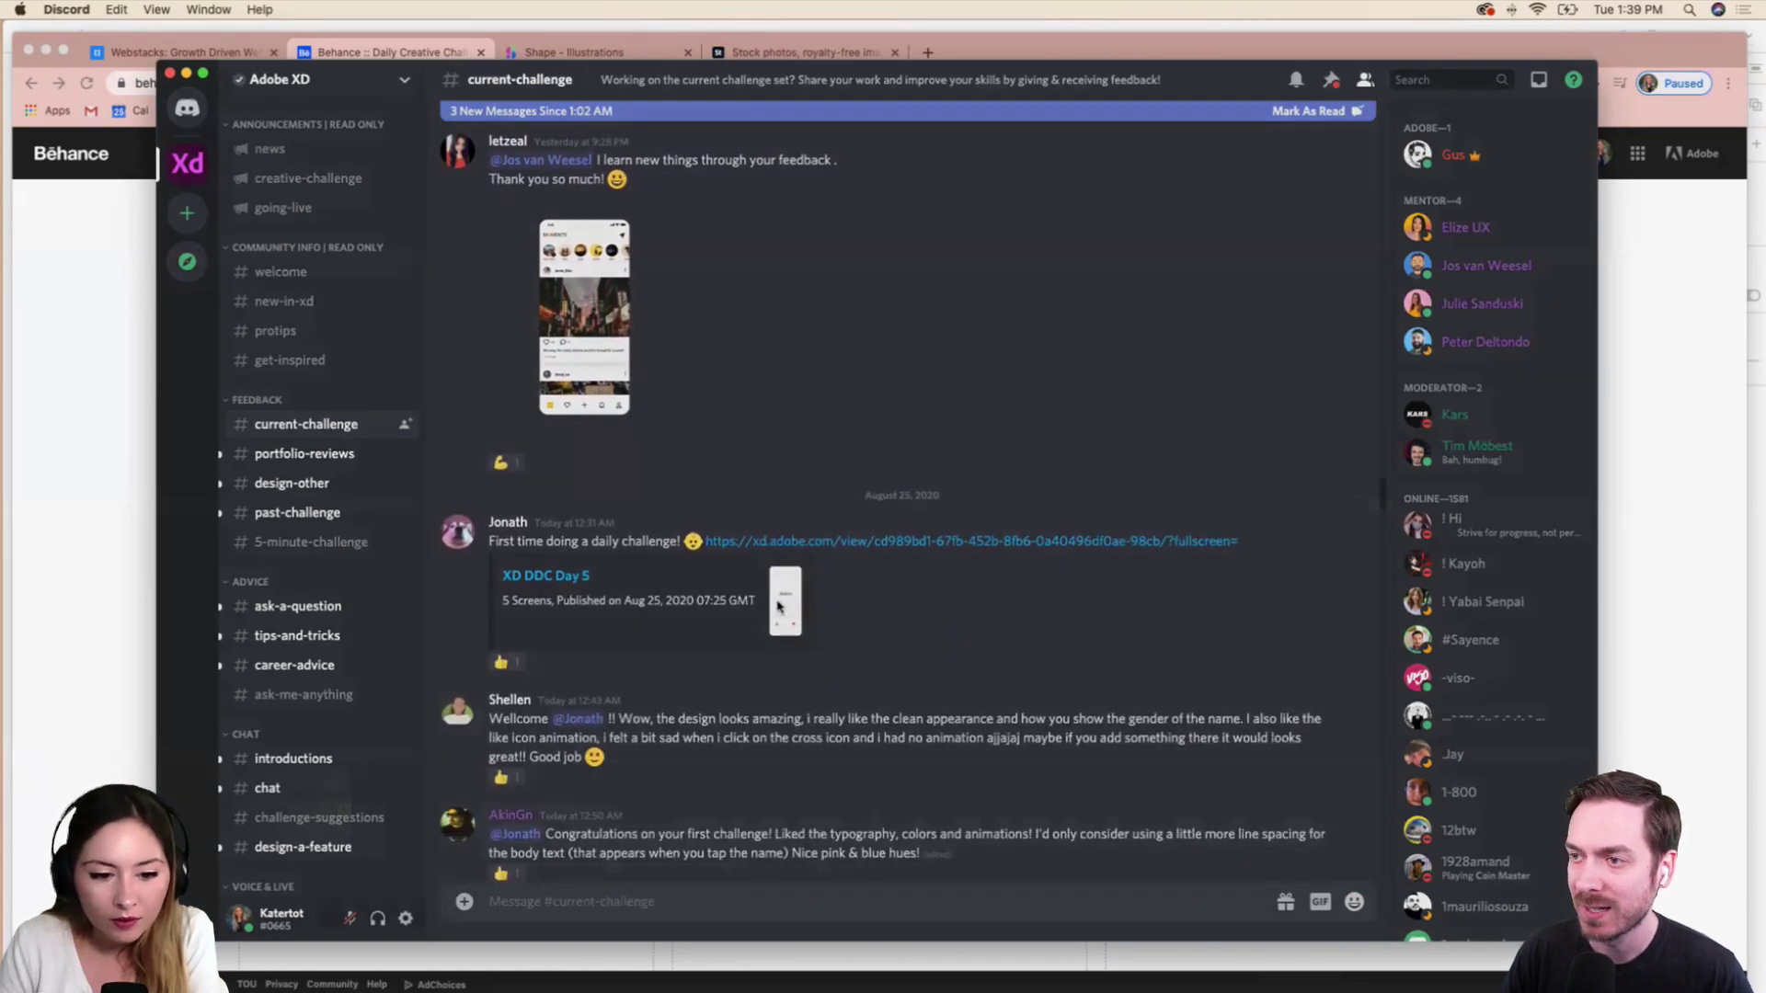
View the XD DDC Day 5 preview image enlarged, close it, and open the submission's shared prototype link.
click(782, 602)
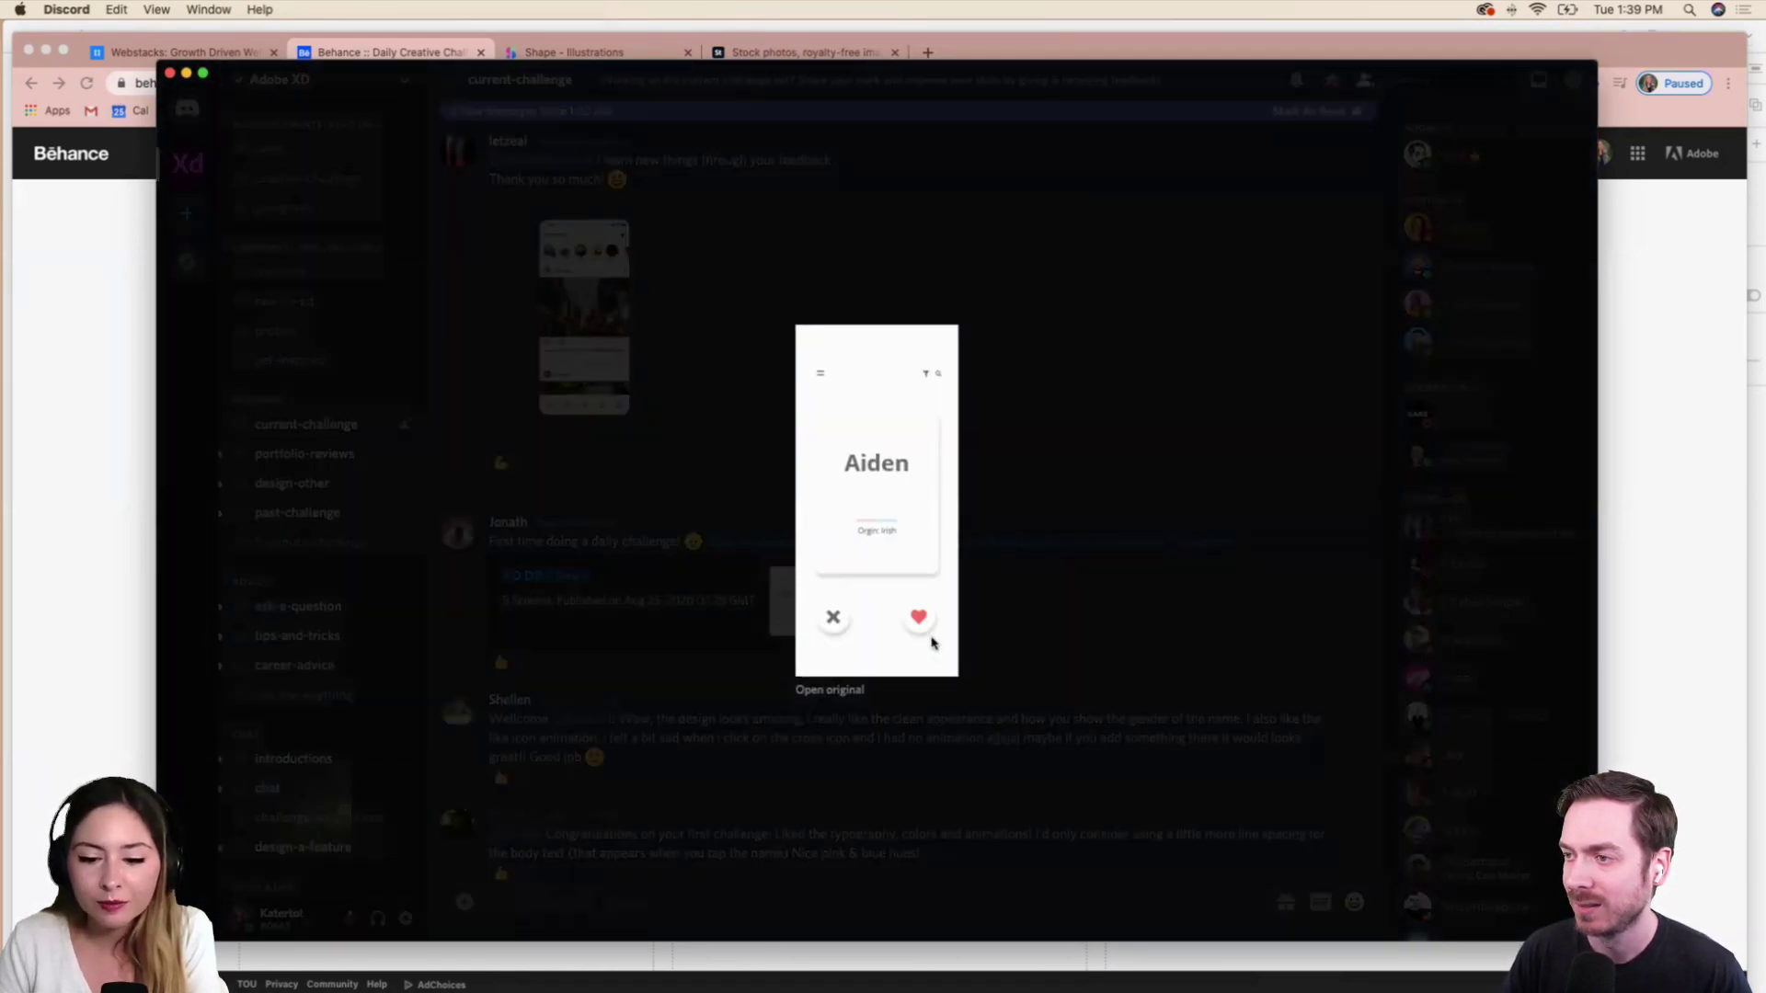
click(625, 536)
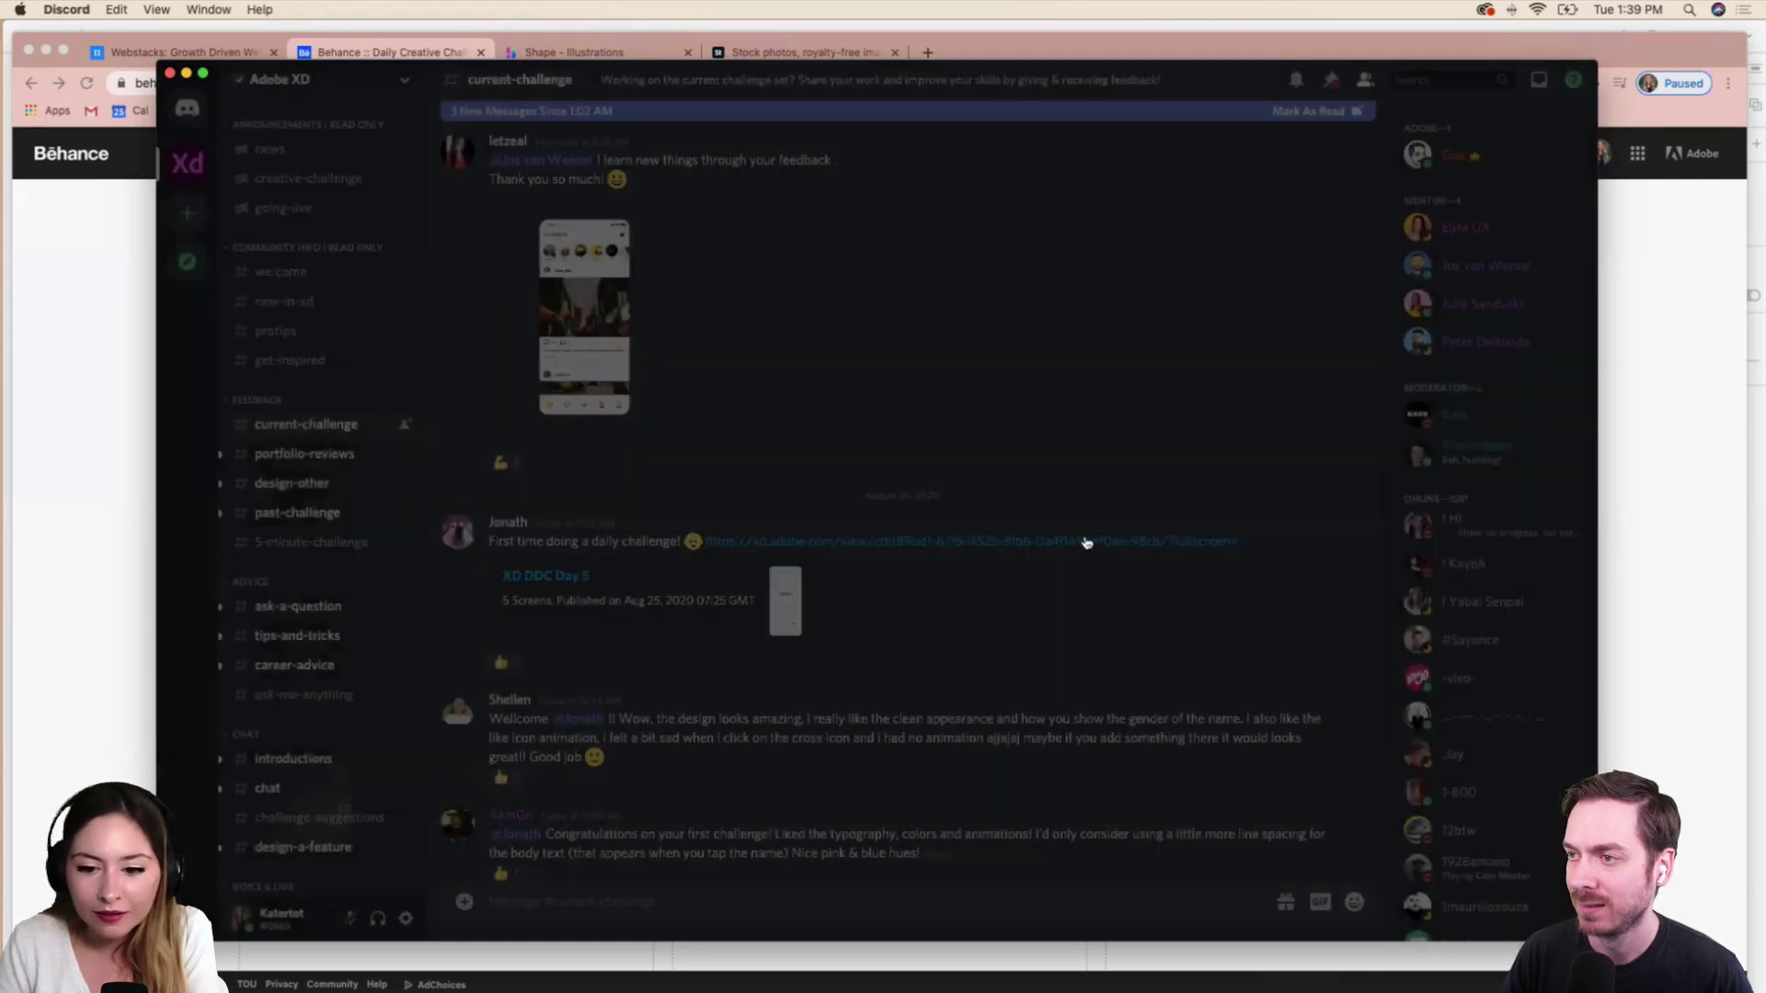
click(1085, 543)
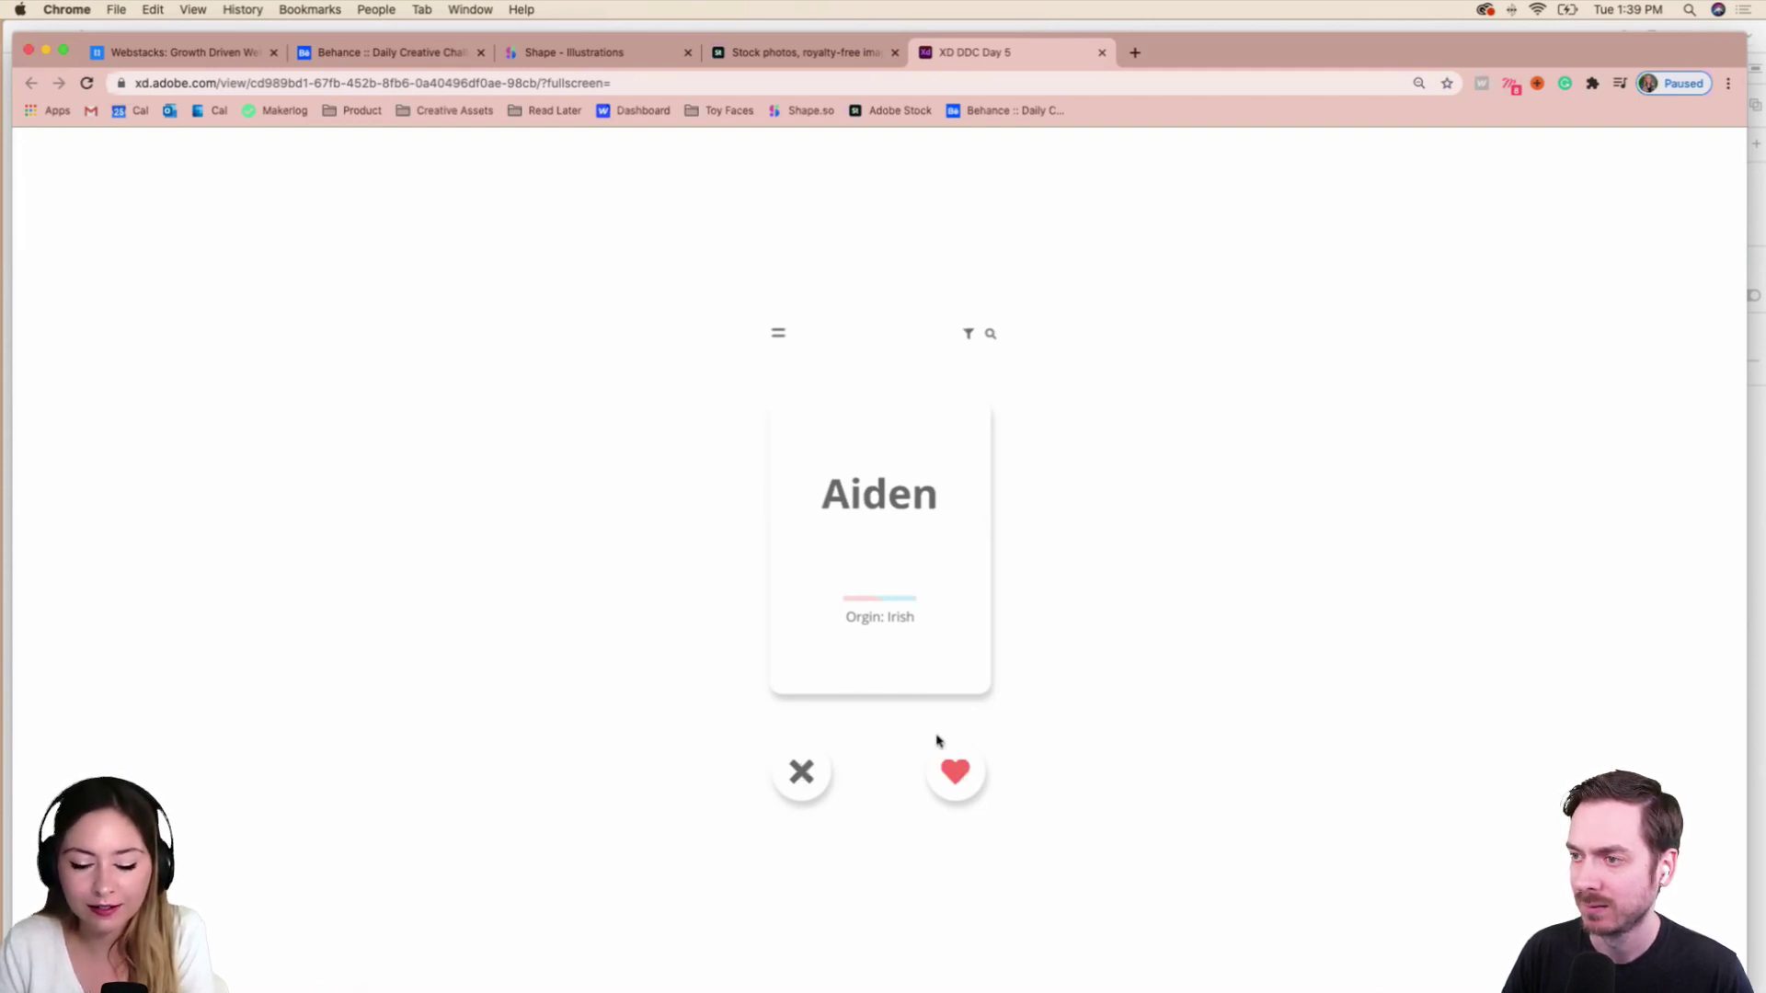
Test the like and reject interactions on the Aiden and Bella name cards, and collapse Aiden's description.
click(955, 775)
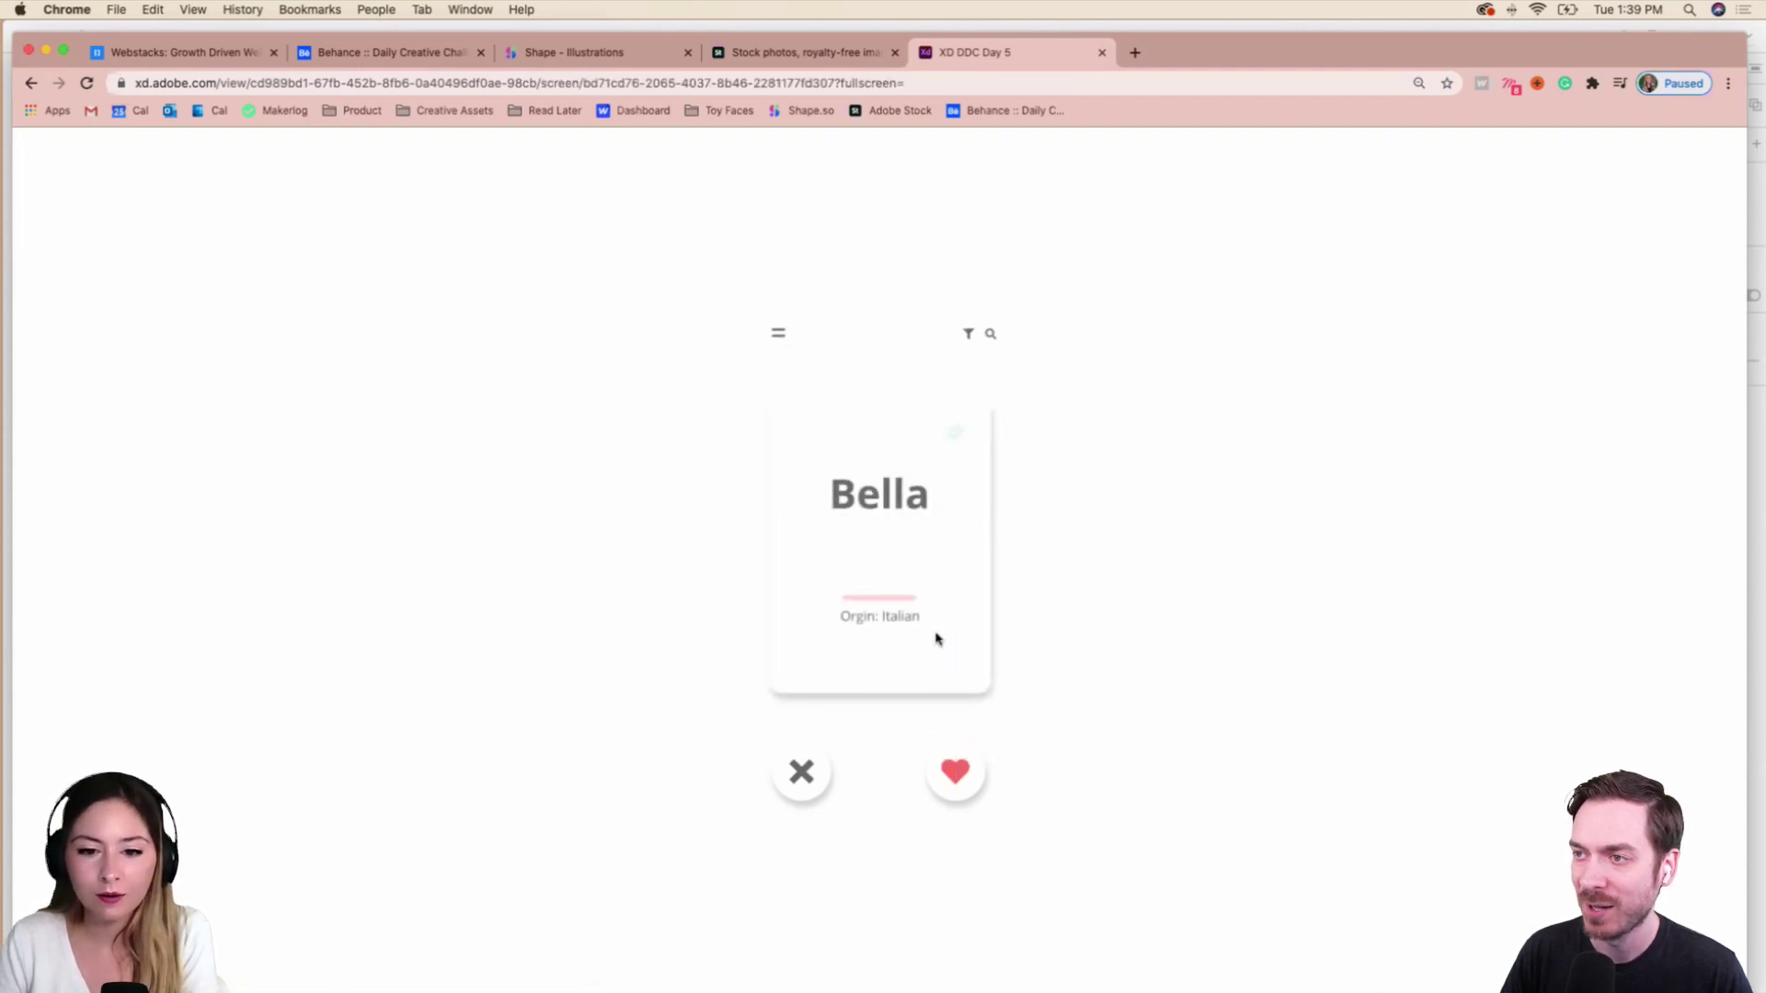
click(812, 774)
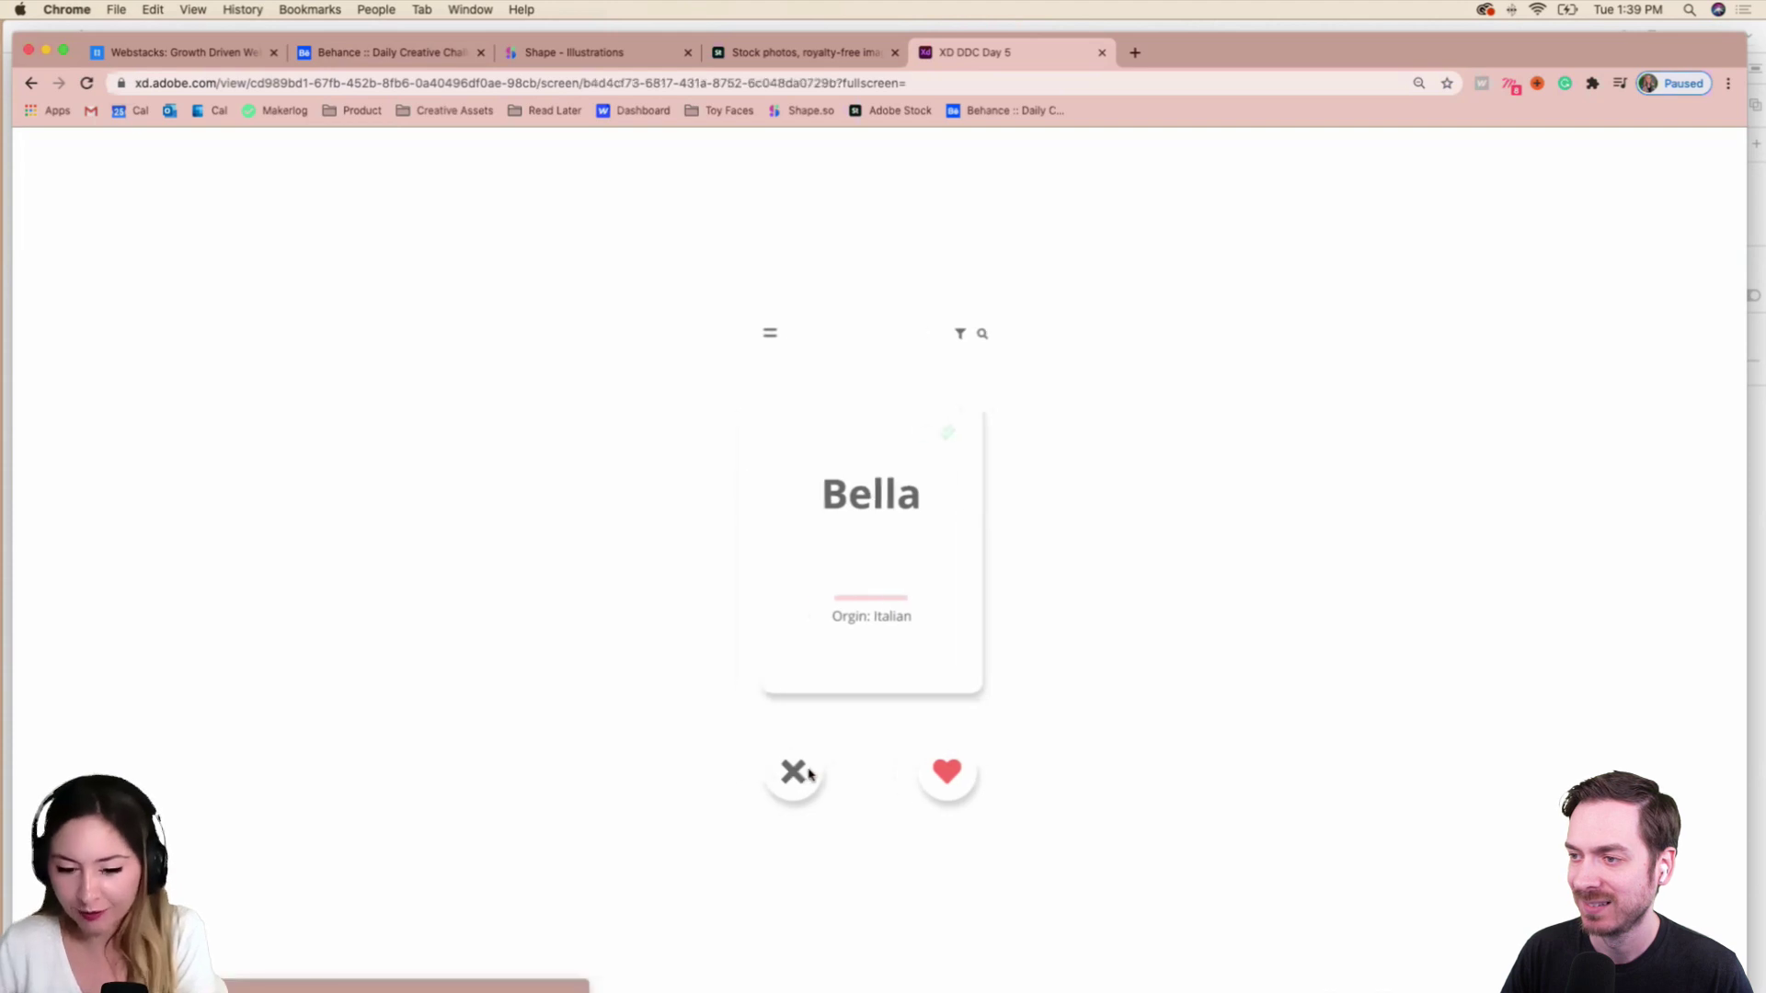
click(953, 775)
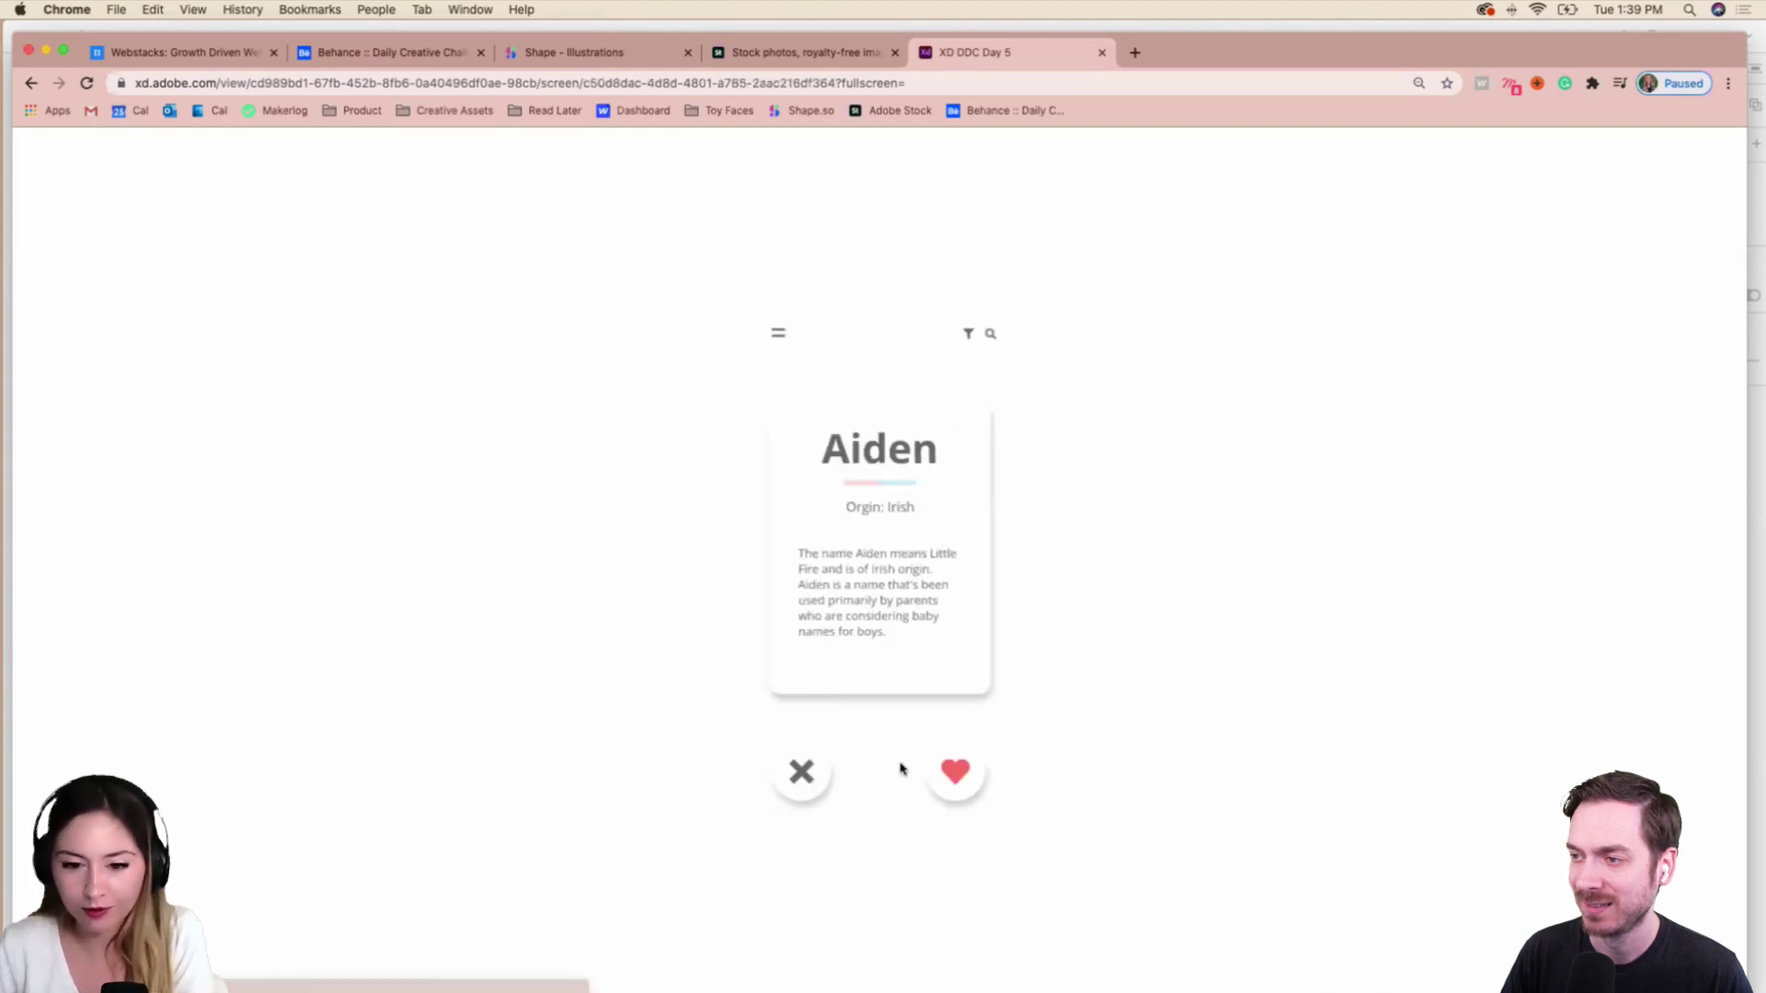
click(960, 775)
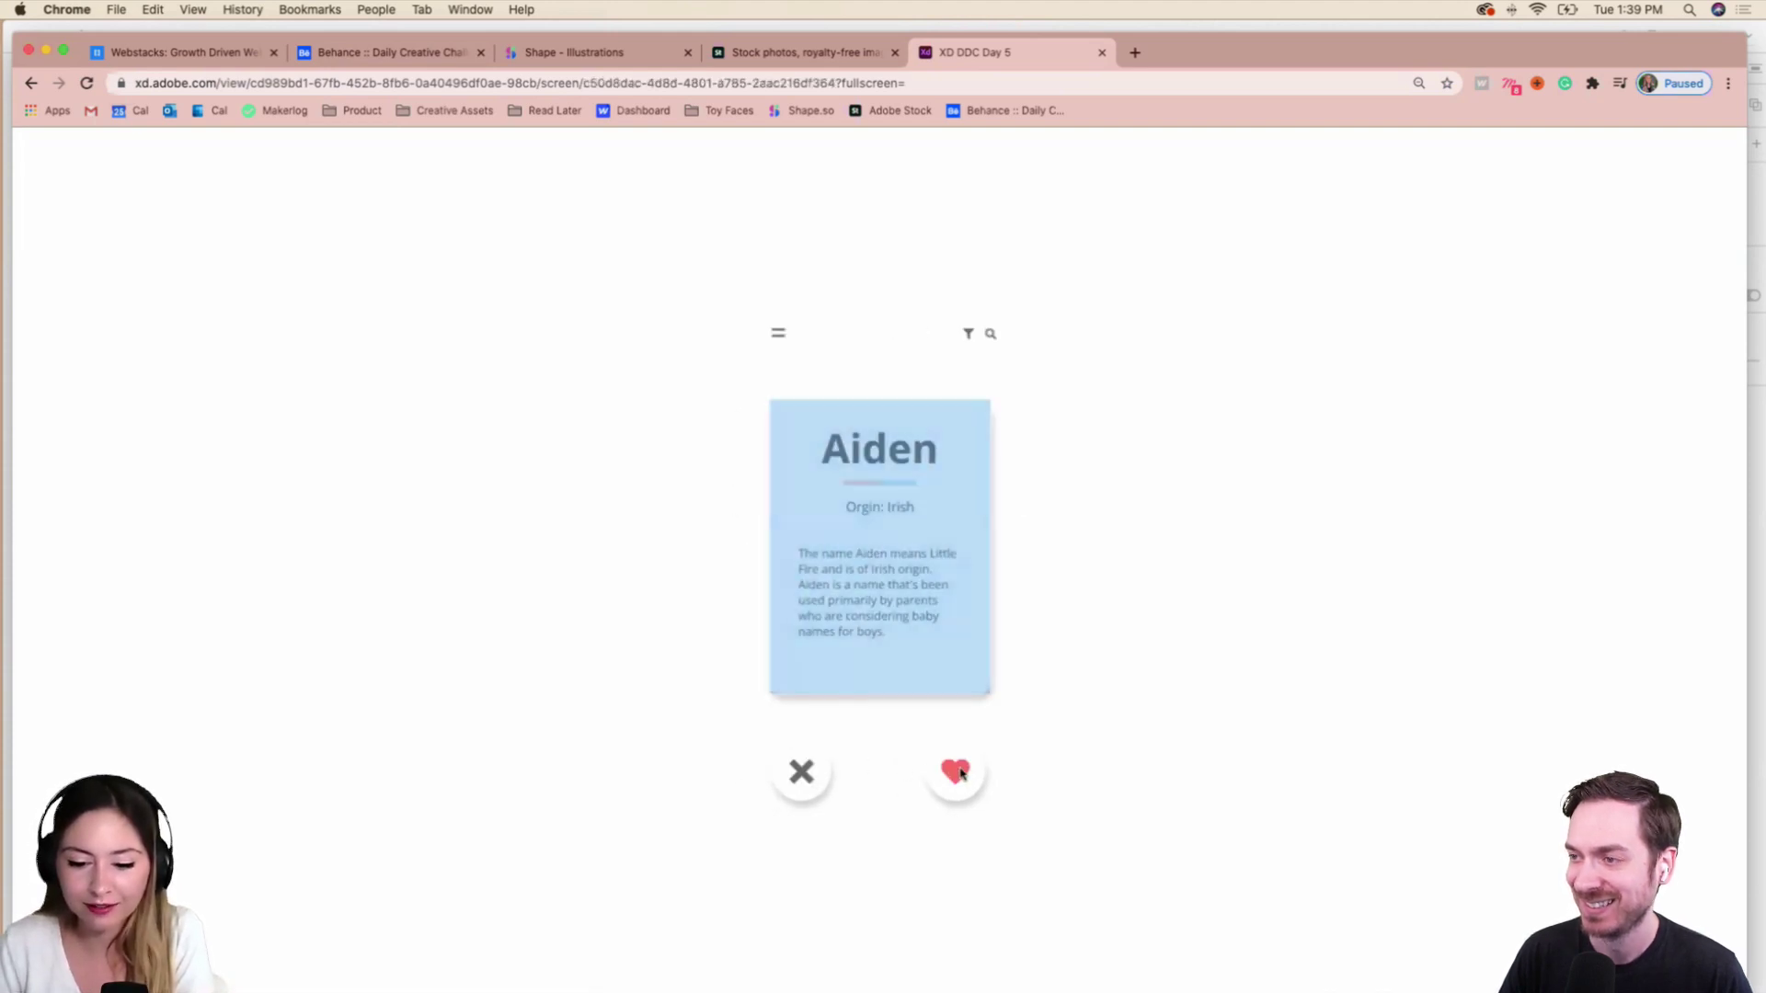
click(914, 690)
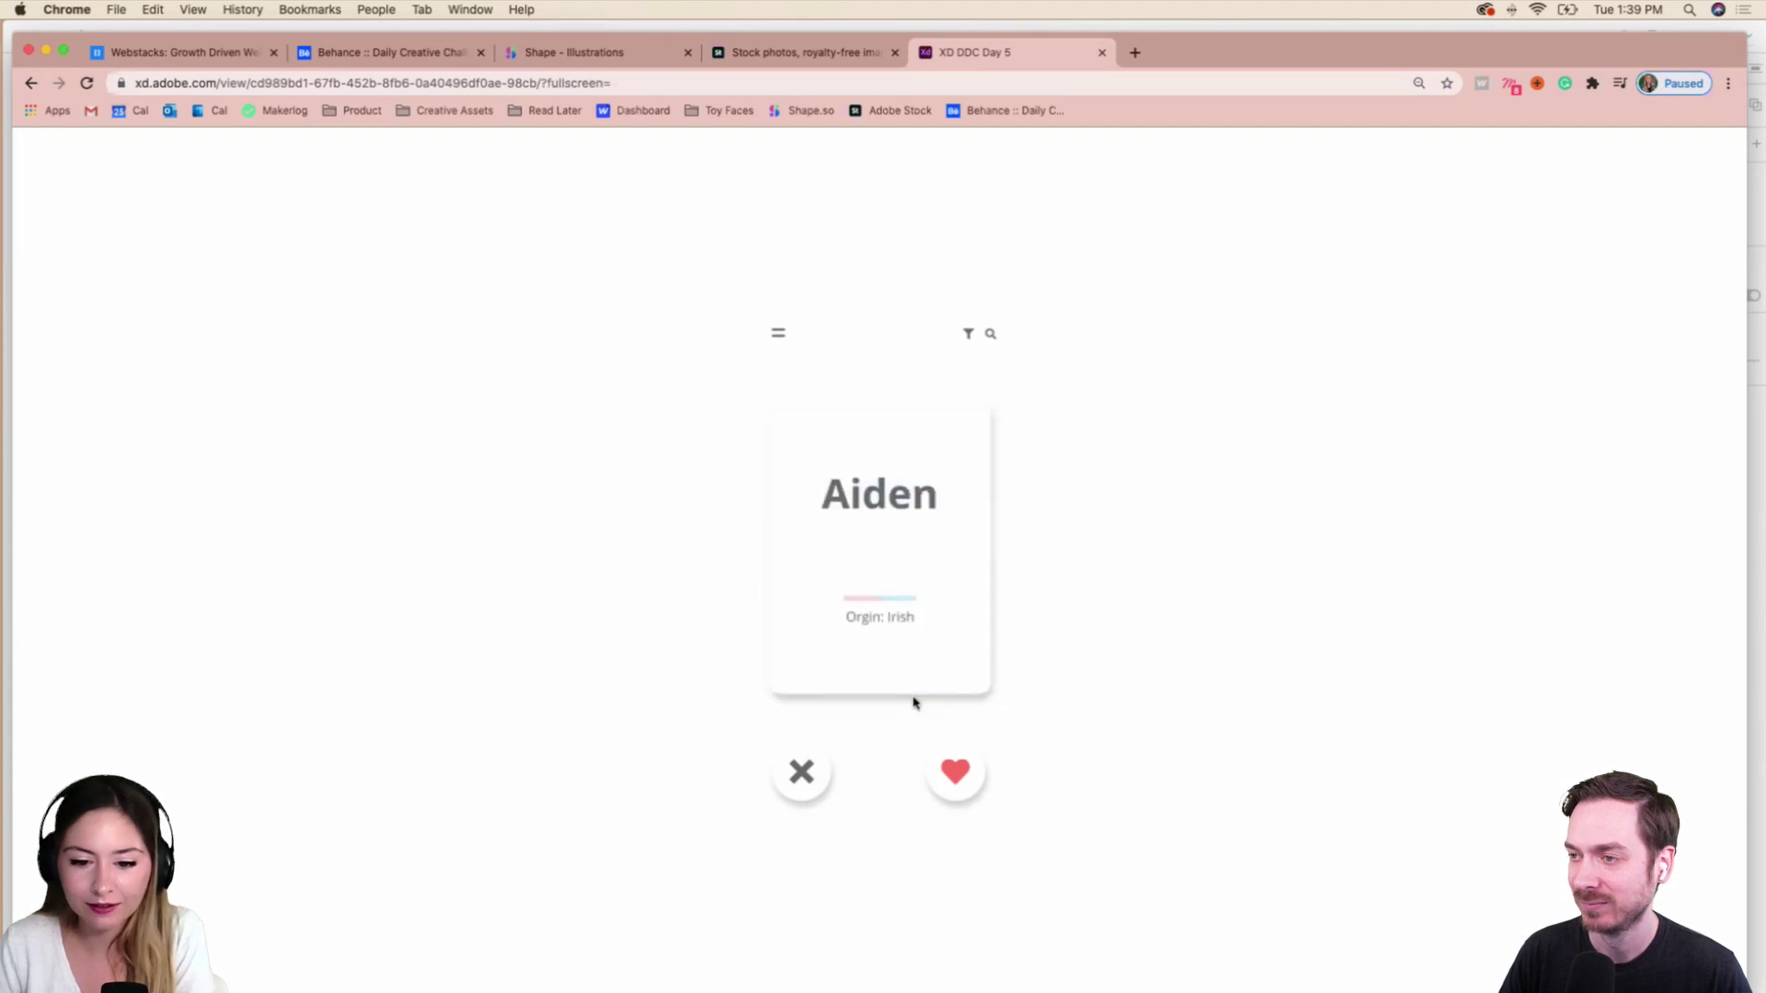
Like the Aiden card, show and hide the U.S. births ranking on the Bella card repeatedly, and return to the Aiden card.
click(960, 776)
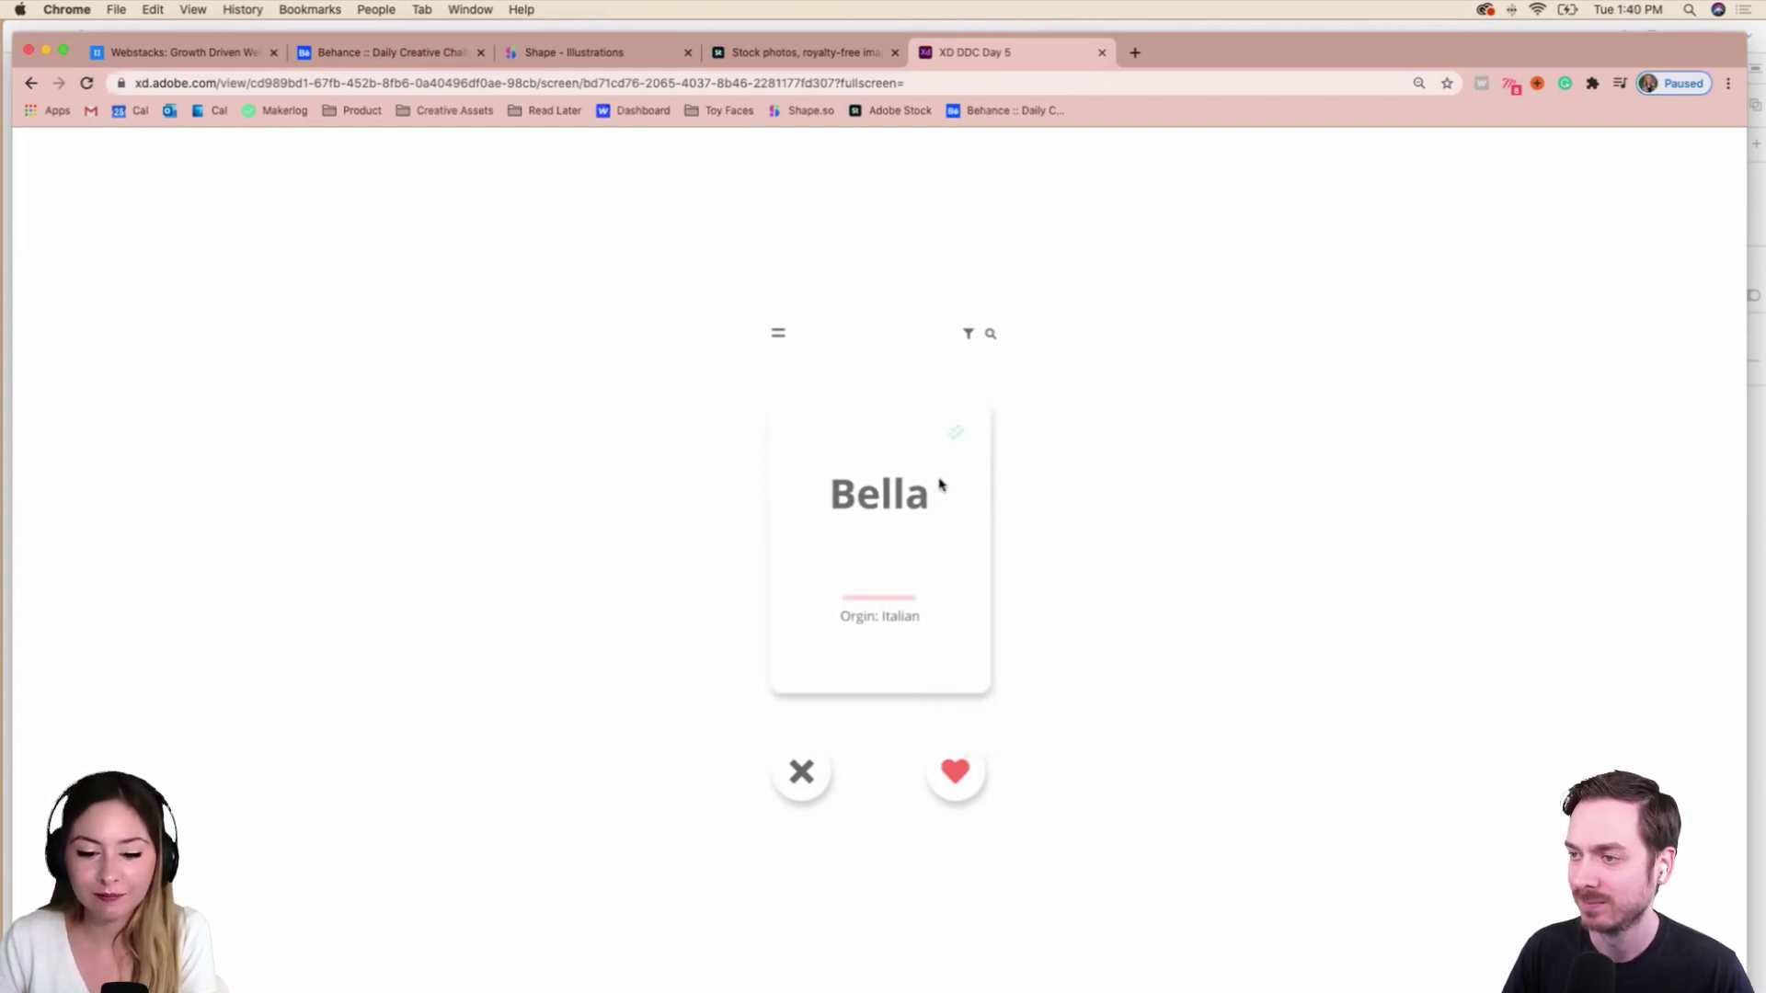
click(957, 435)
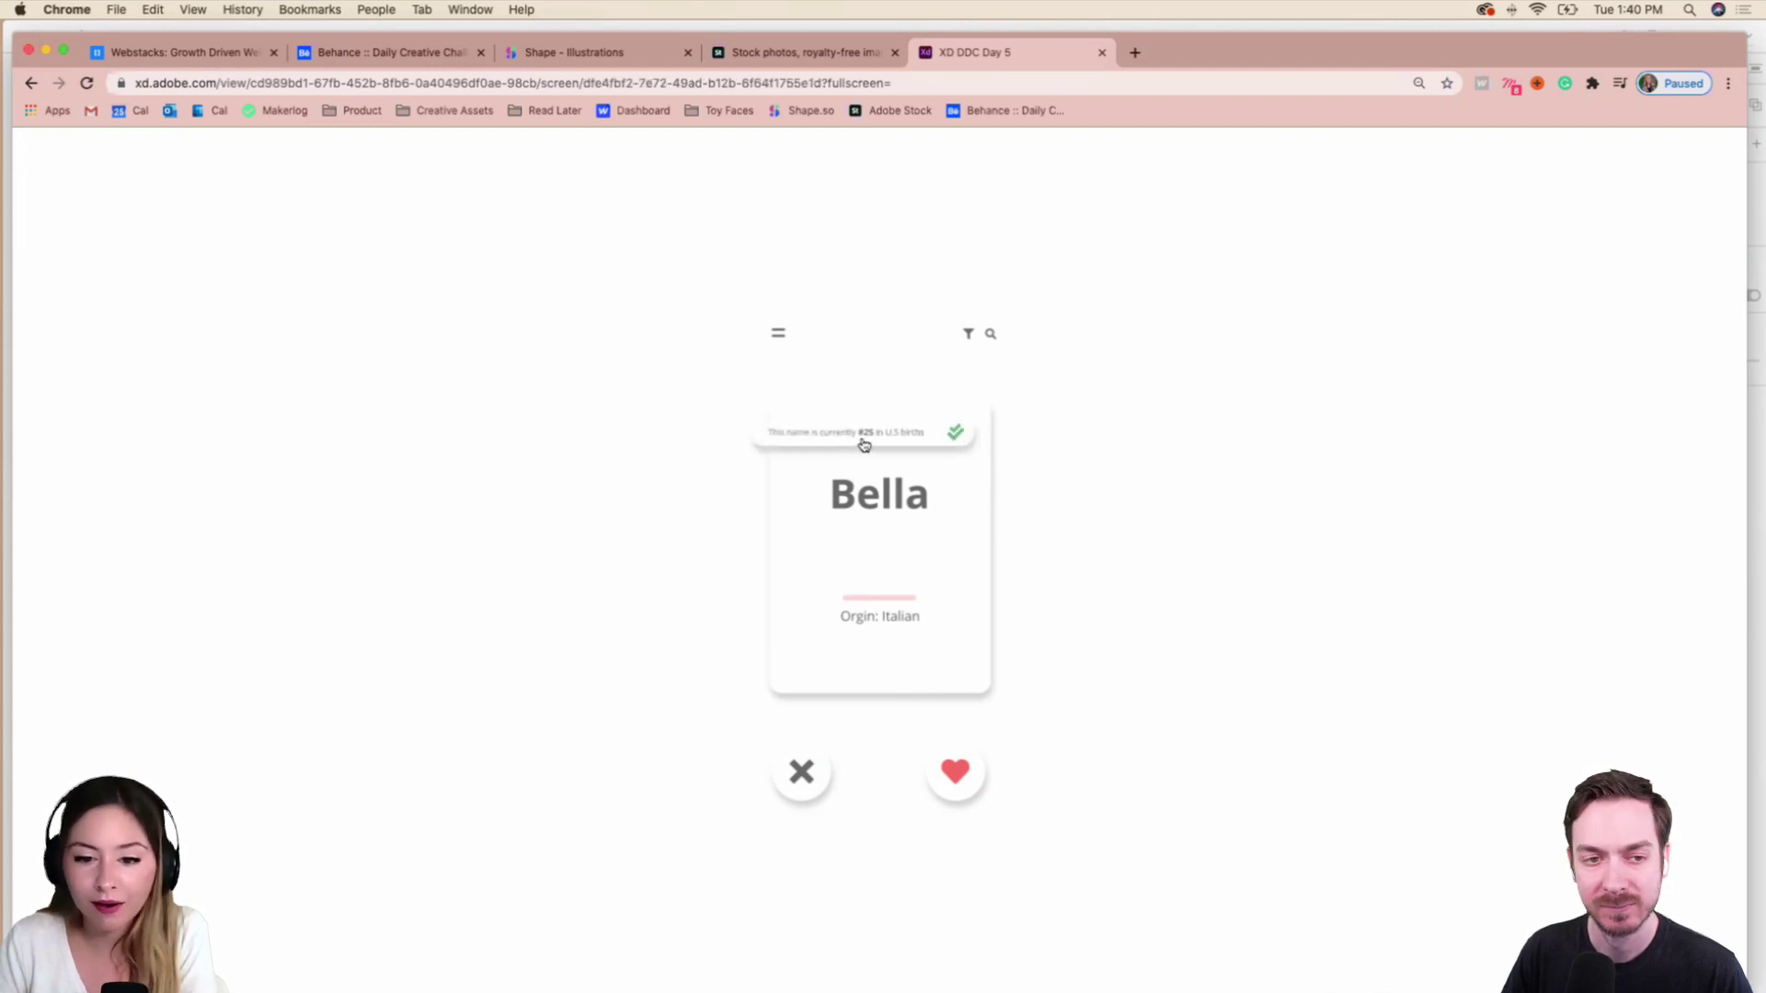
click(955, 434)
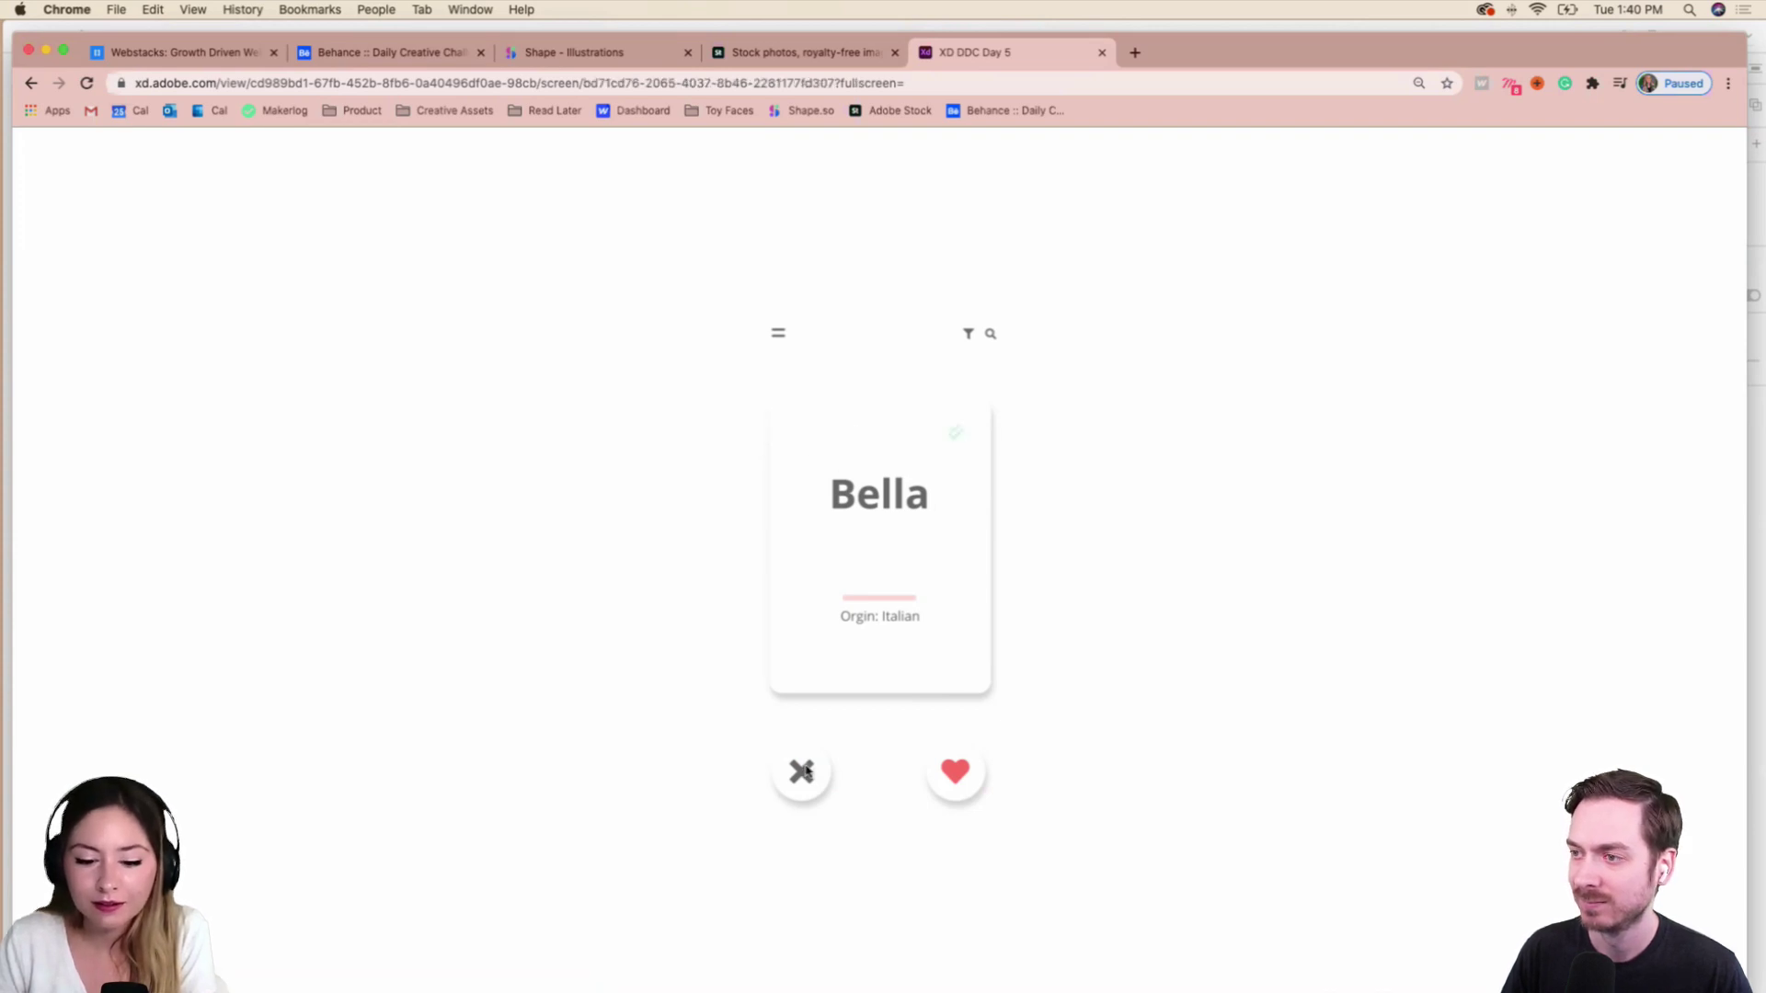
click(955, 428)
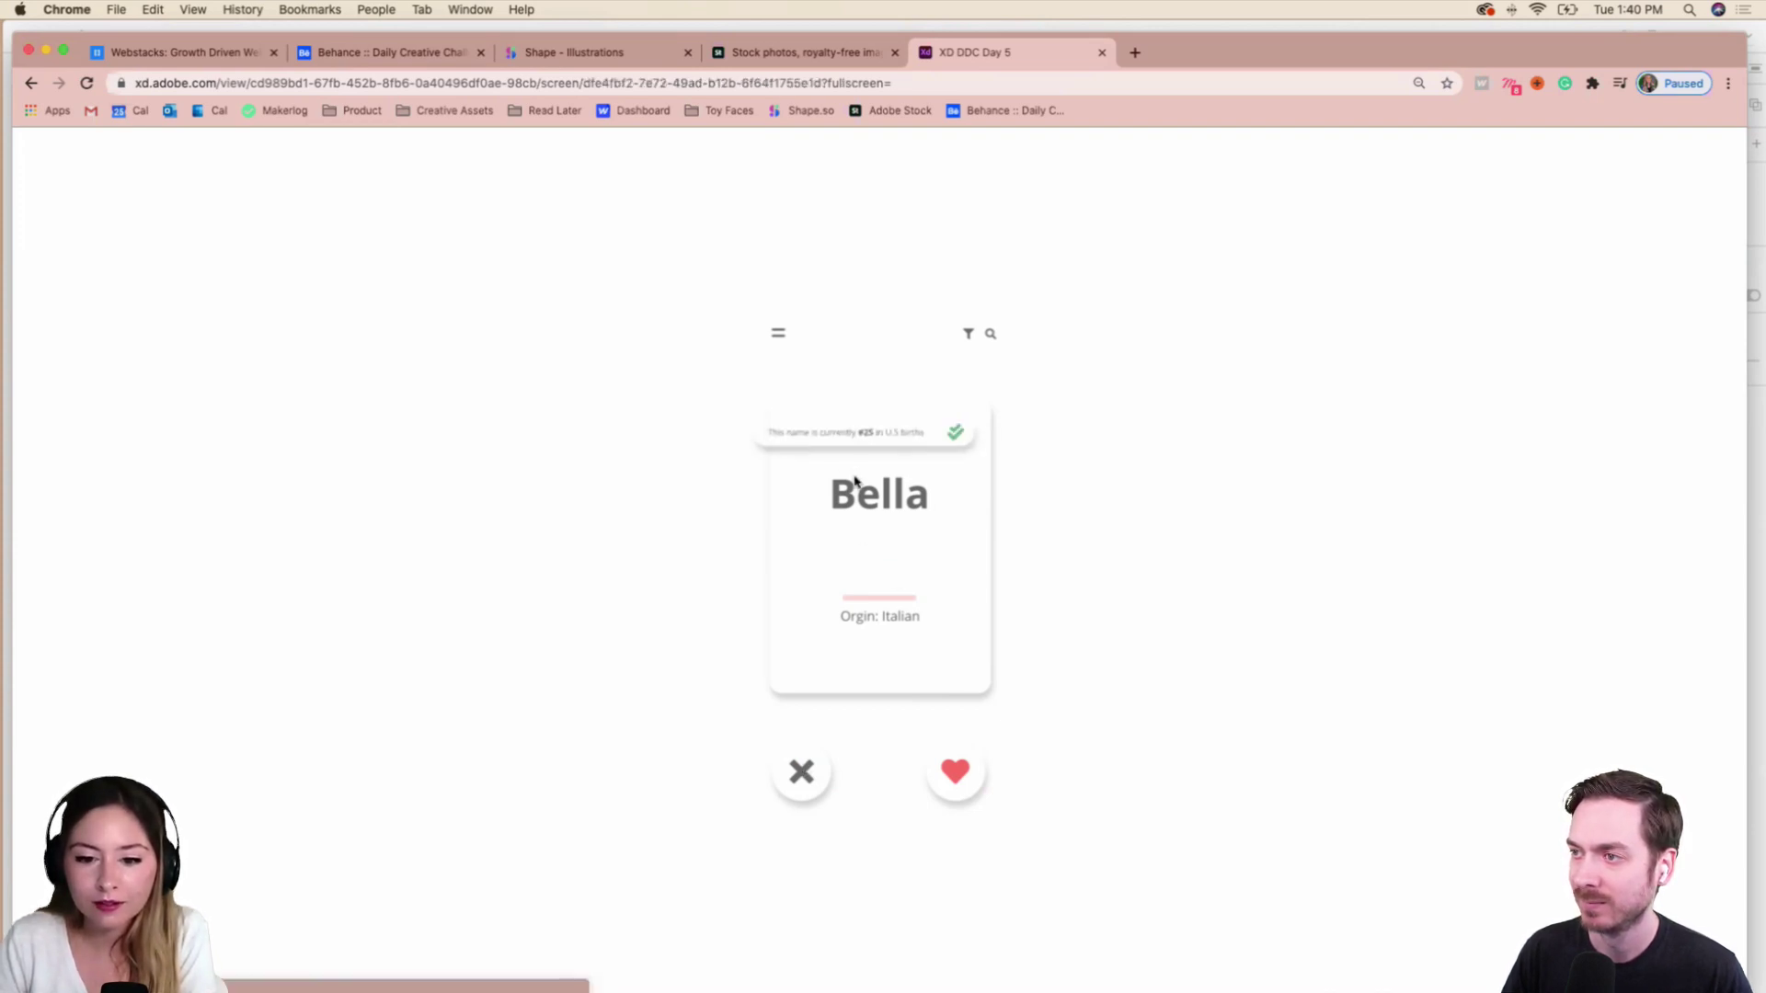
click(897, 436)
click(983, 342)
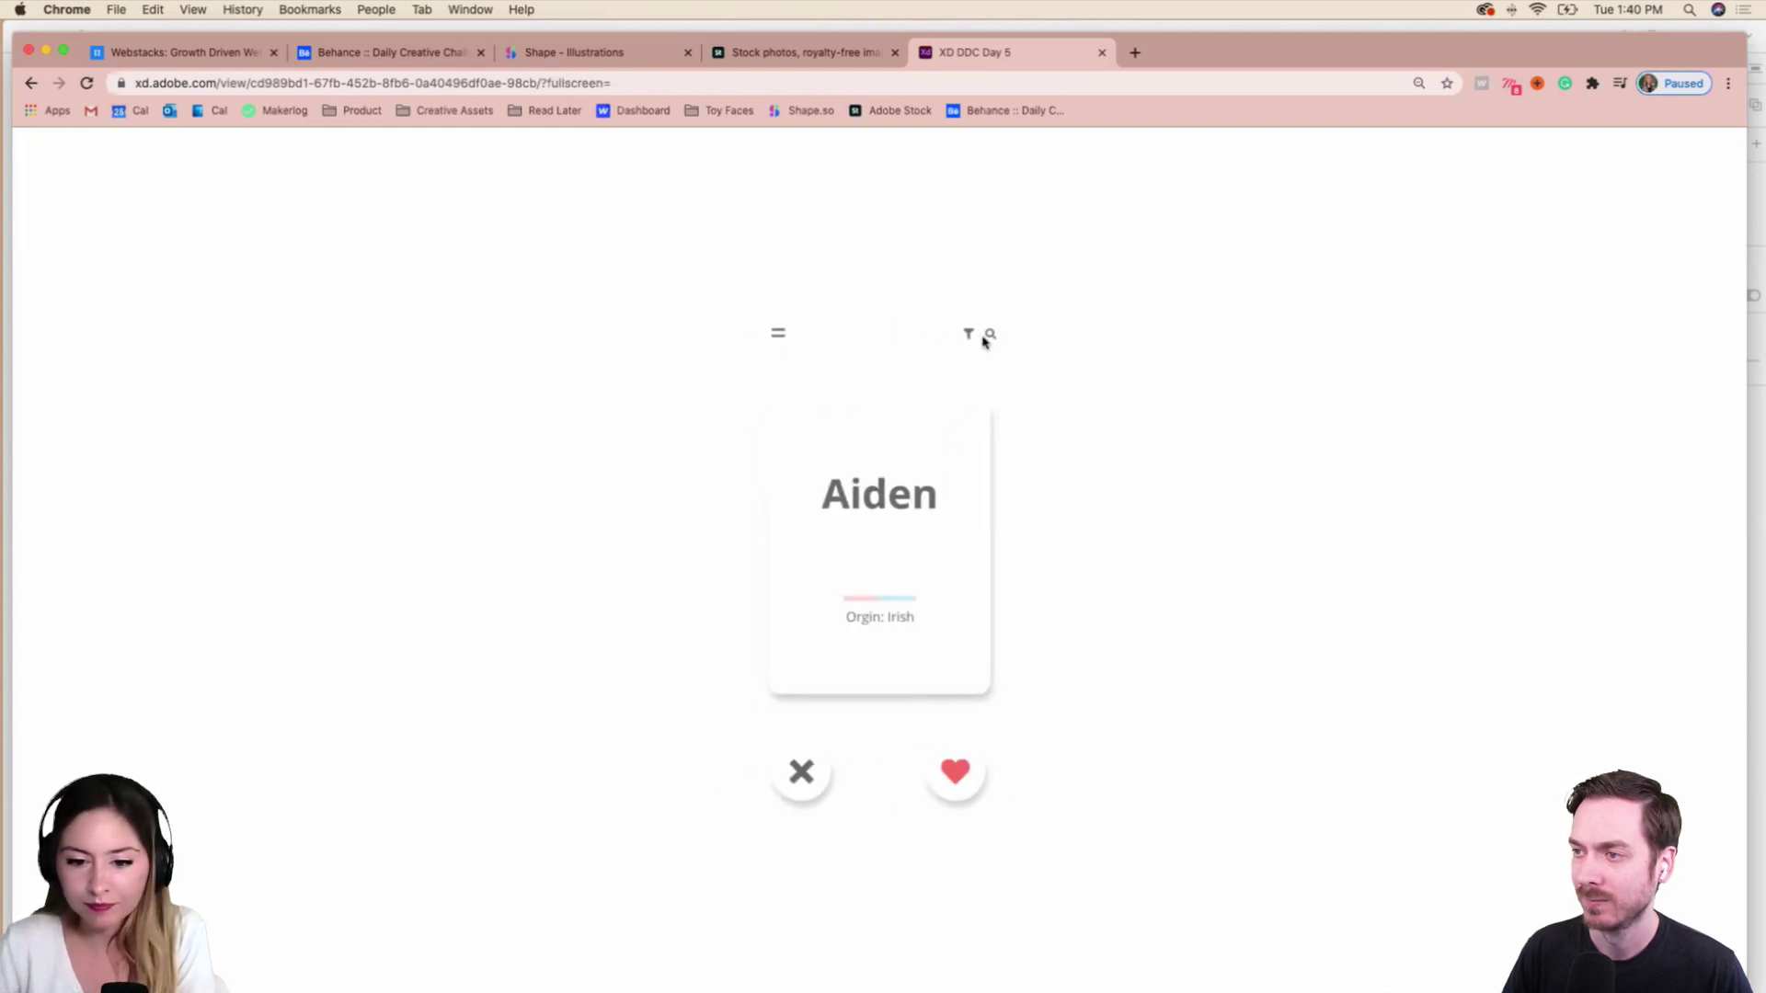
Test liking and rejecting the Aiden and Bella cards again, including the expanded description and the Bella card's ranking badge.
click(957, 769)
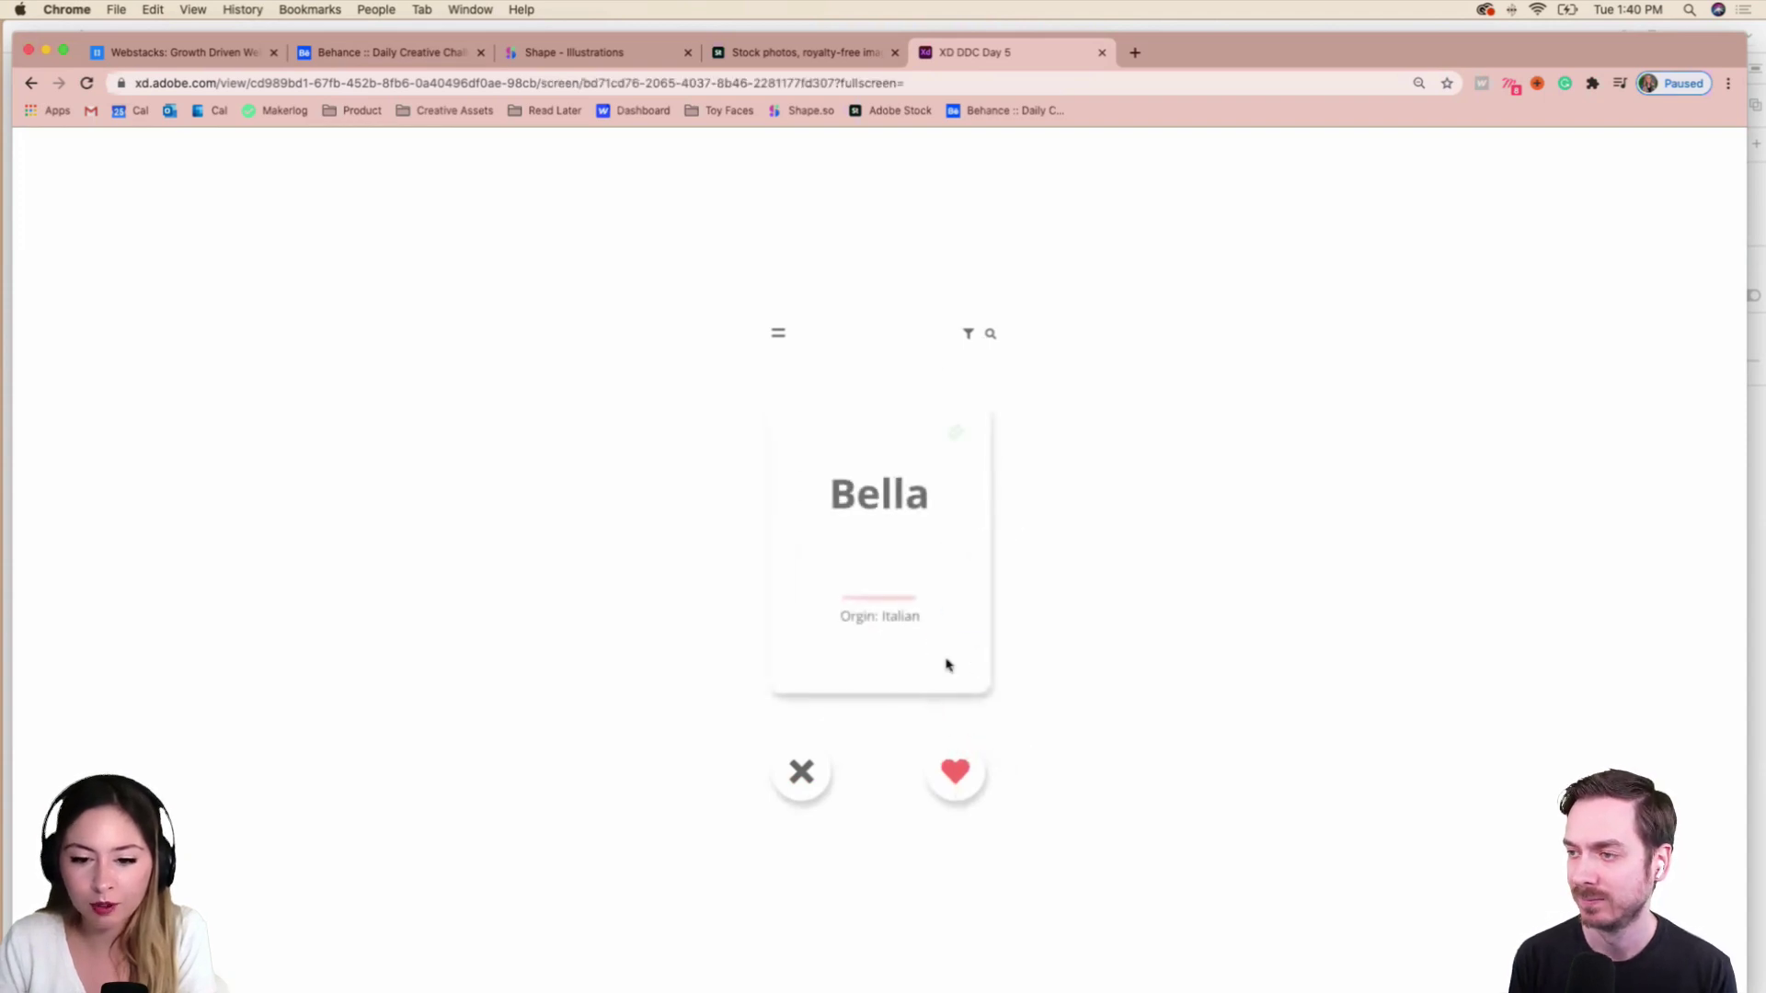
click(864, 533)
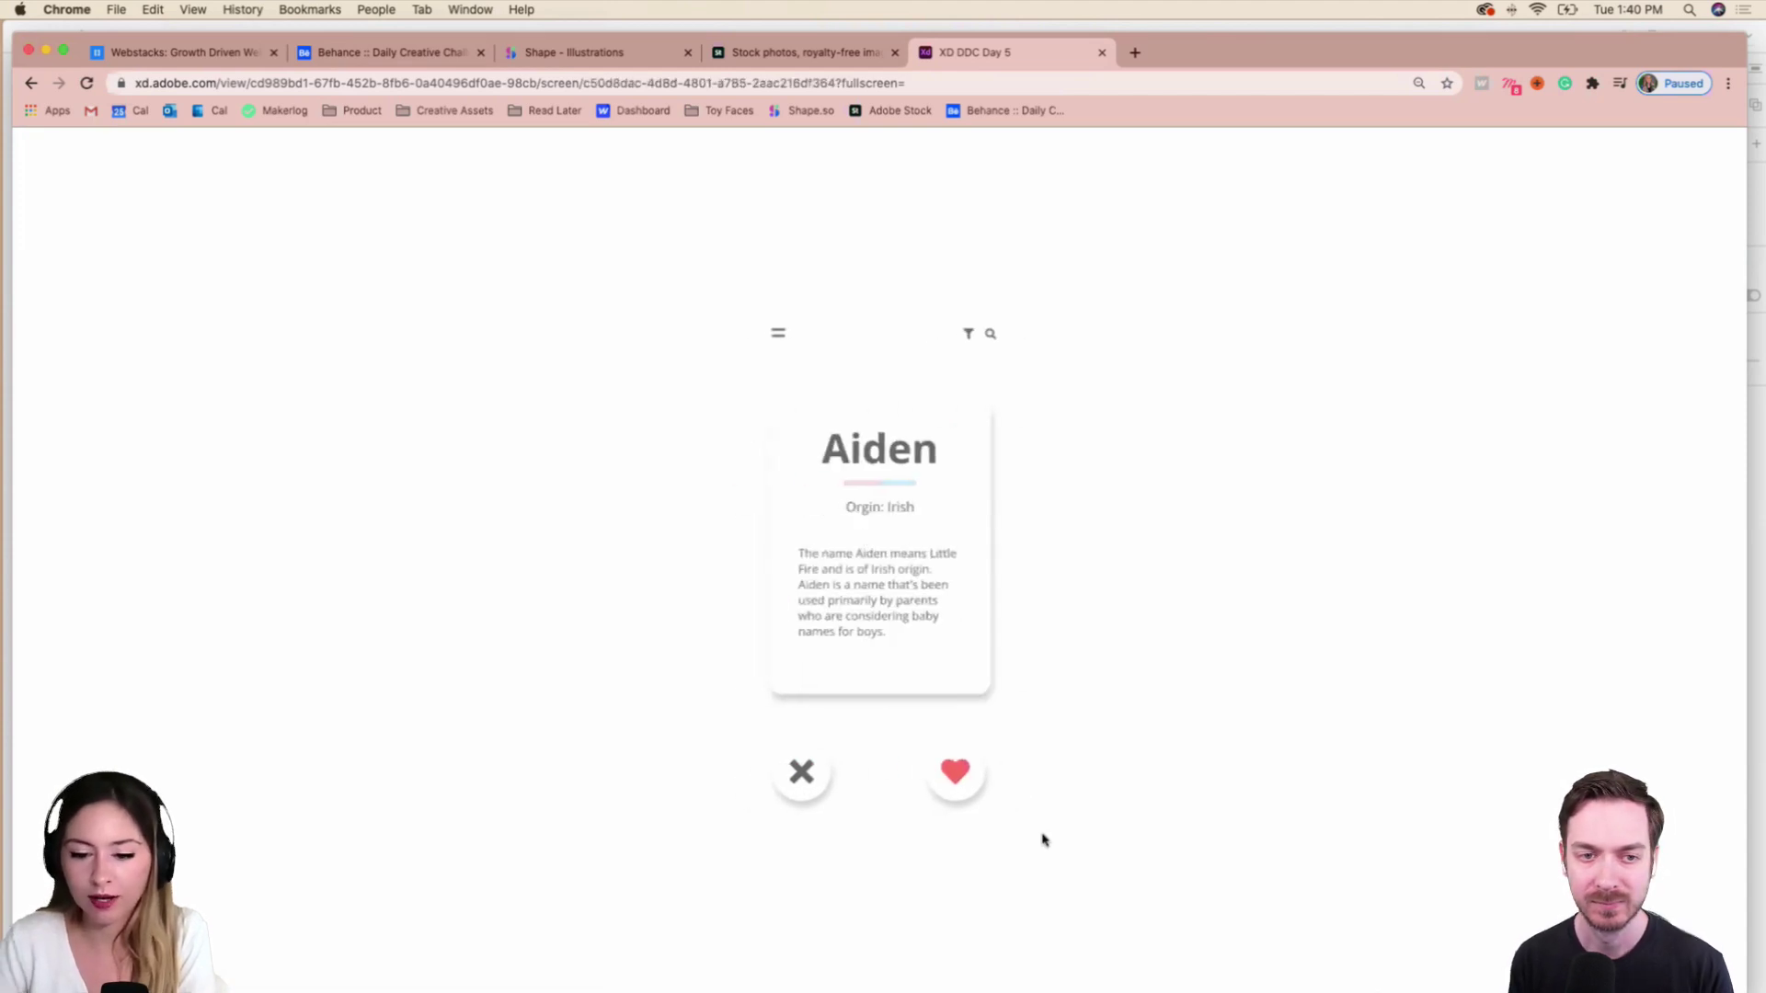
click(968, 784)
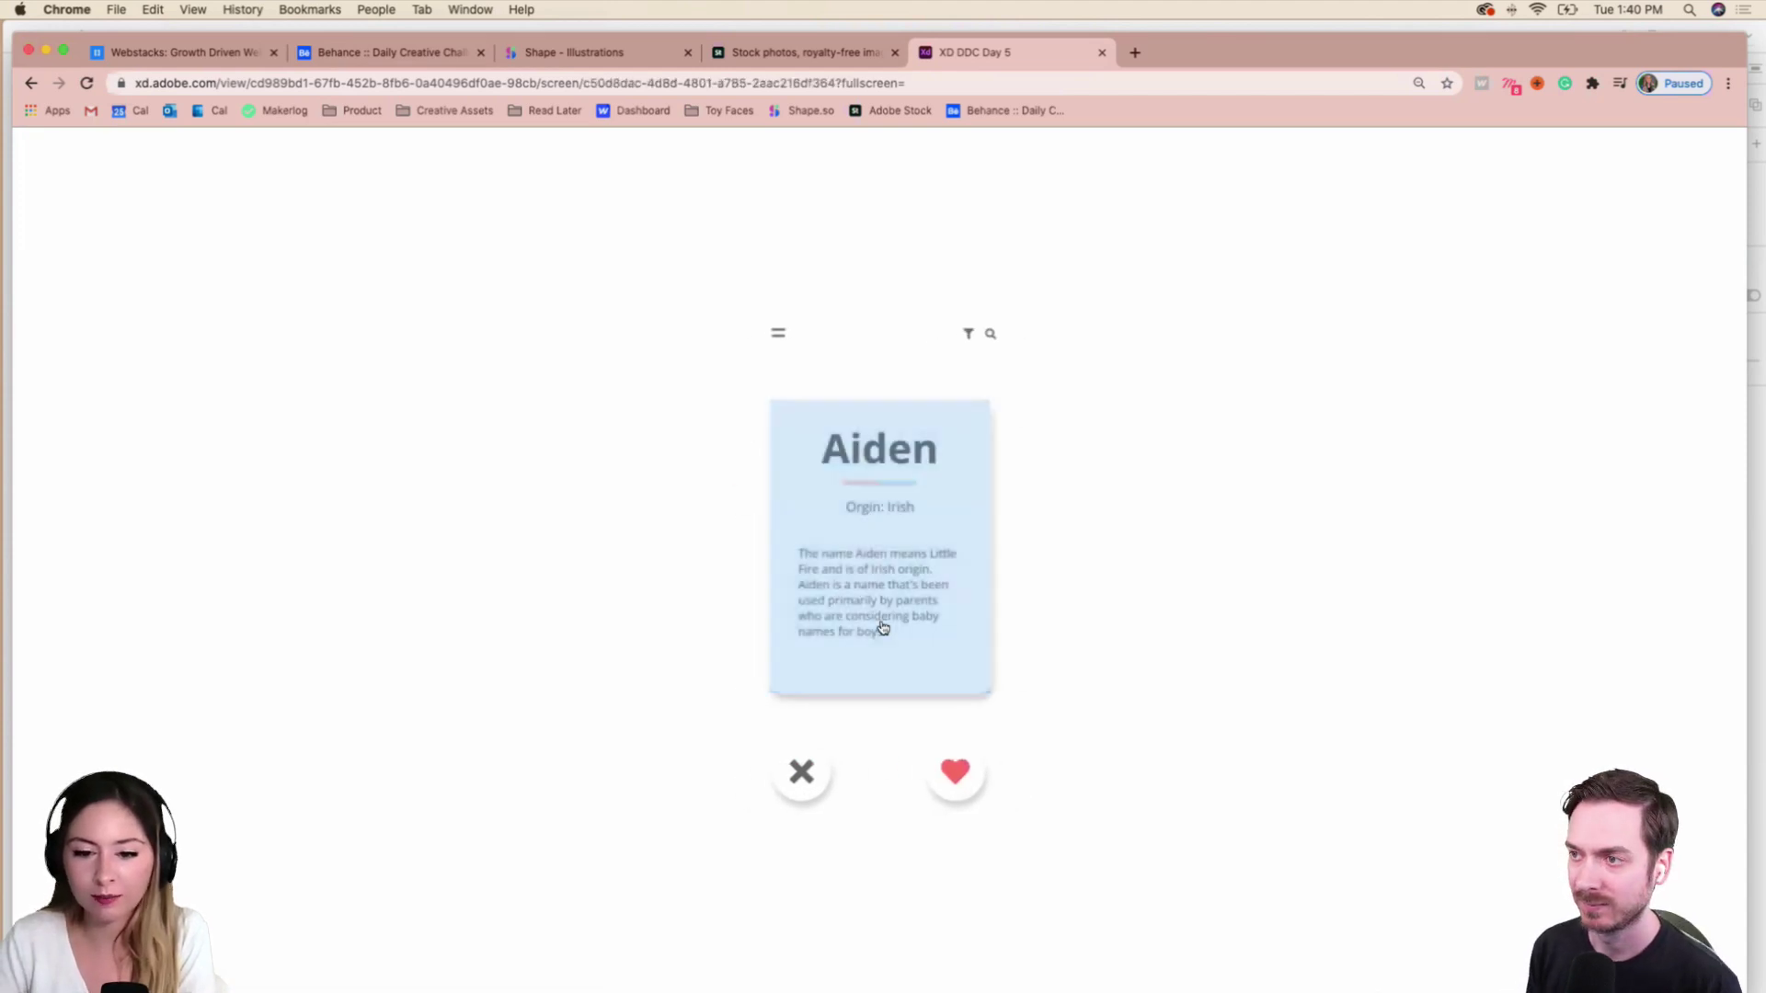
click(784, 784)
click(976, 777)
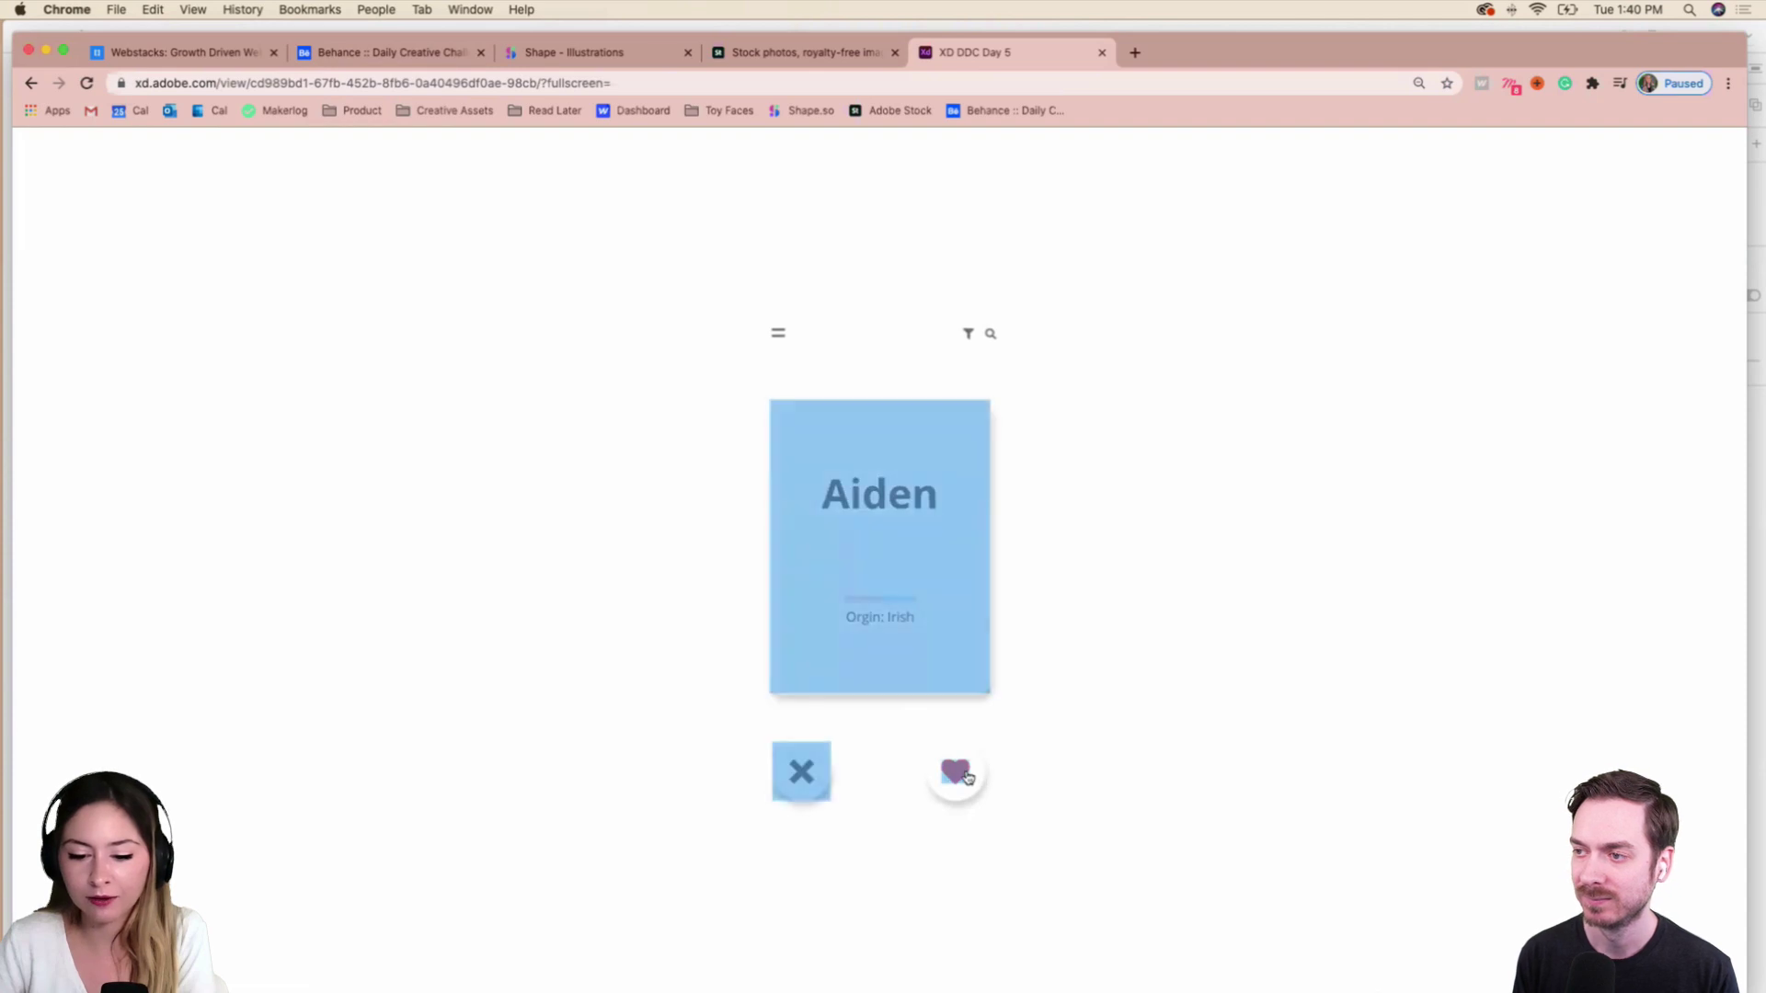
click(861, 489)
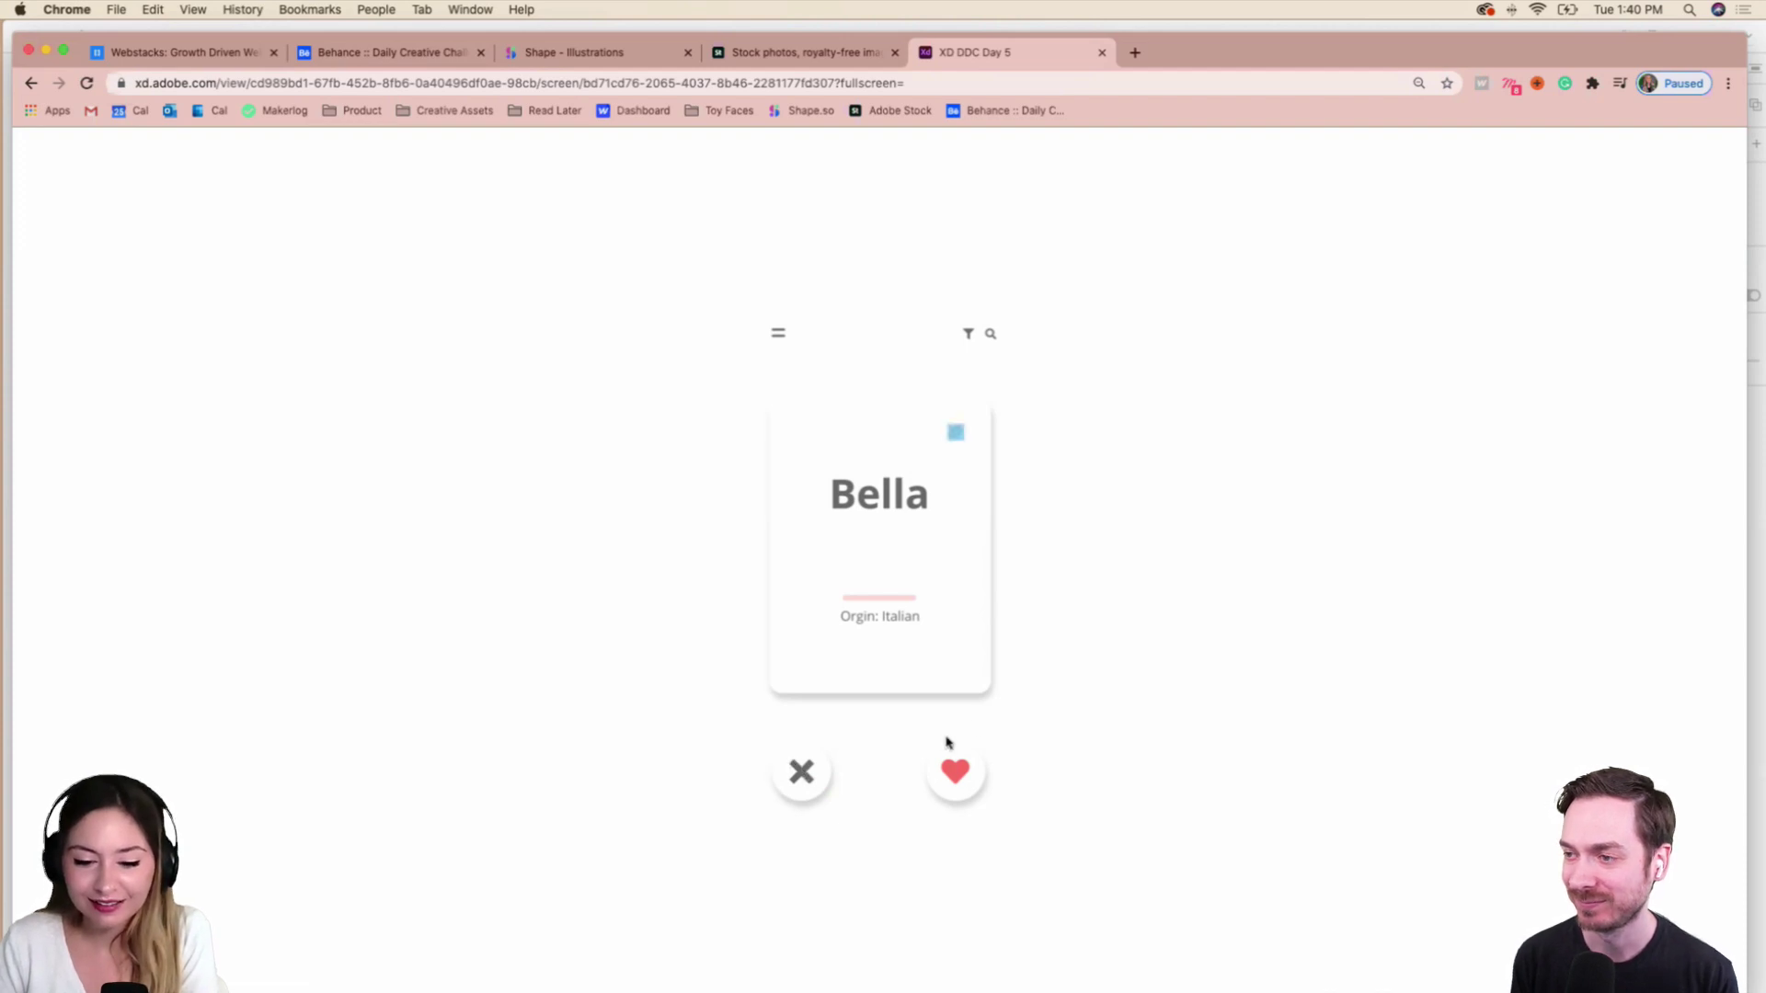
click(961, 431)
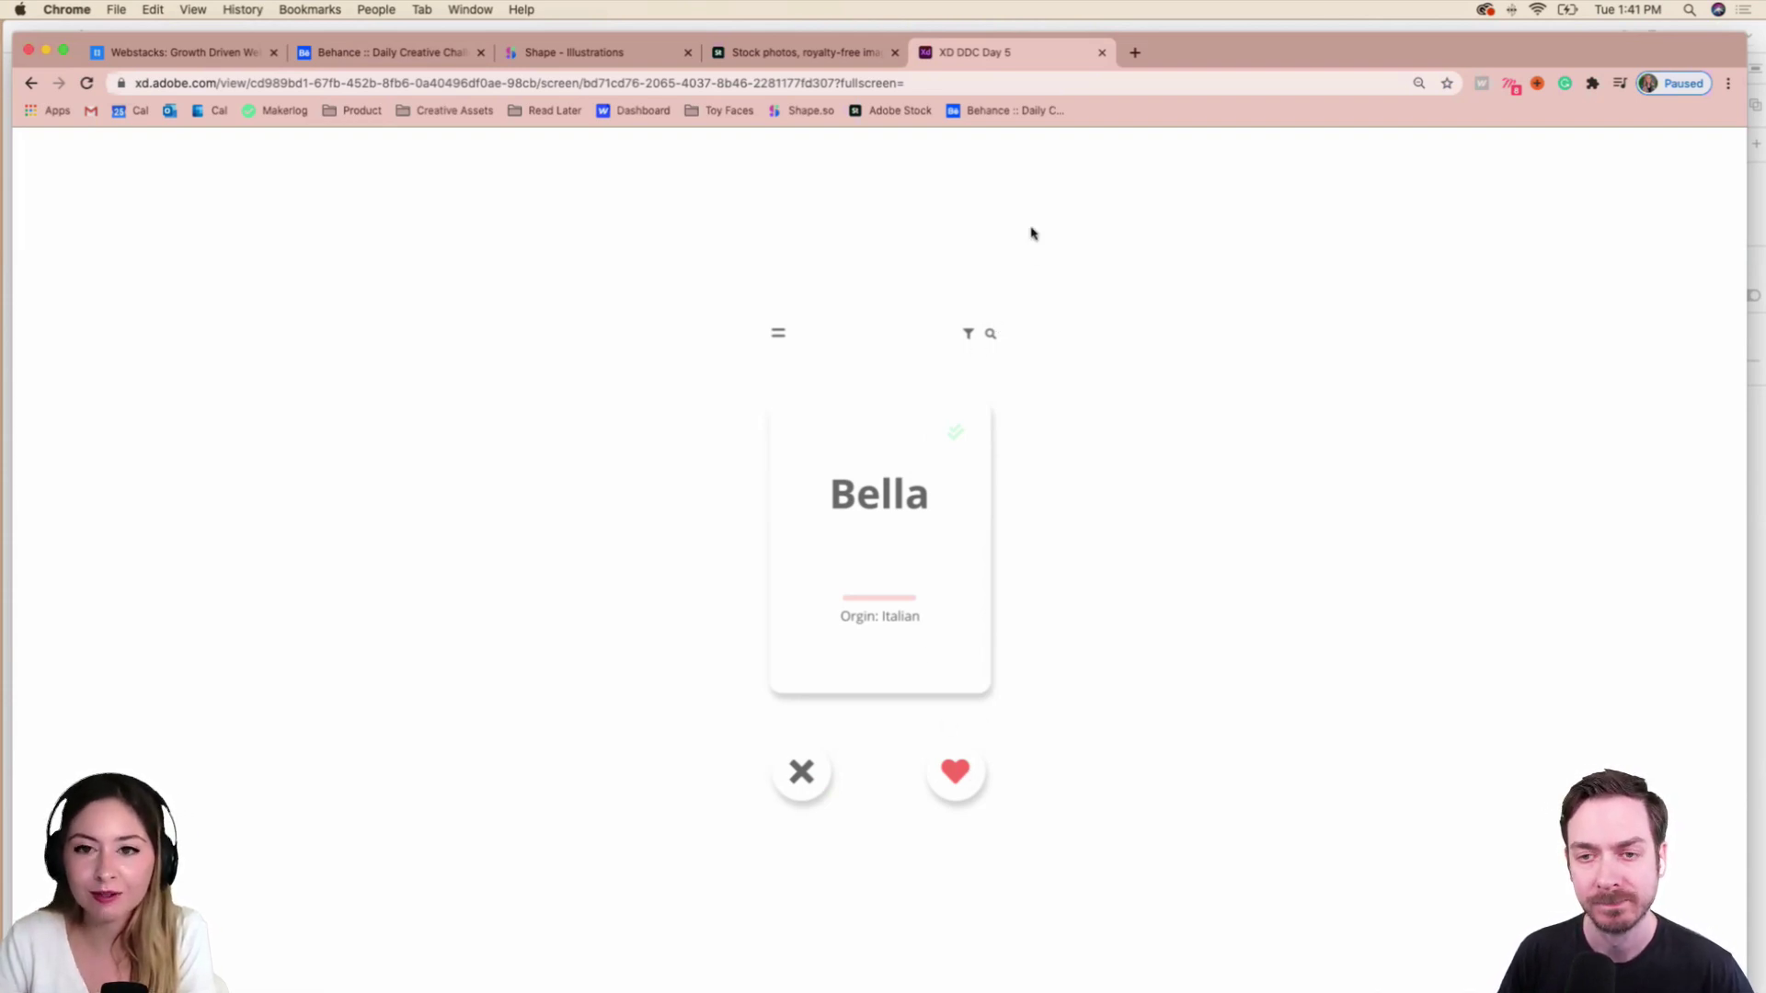
Close the XD DDC Day 5 prototype, switch back to Discord, and read through the channel's replies to the newest post.
click(1102, 52)
key(super+Tab)
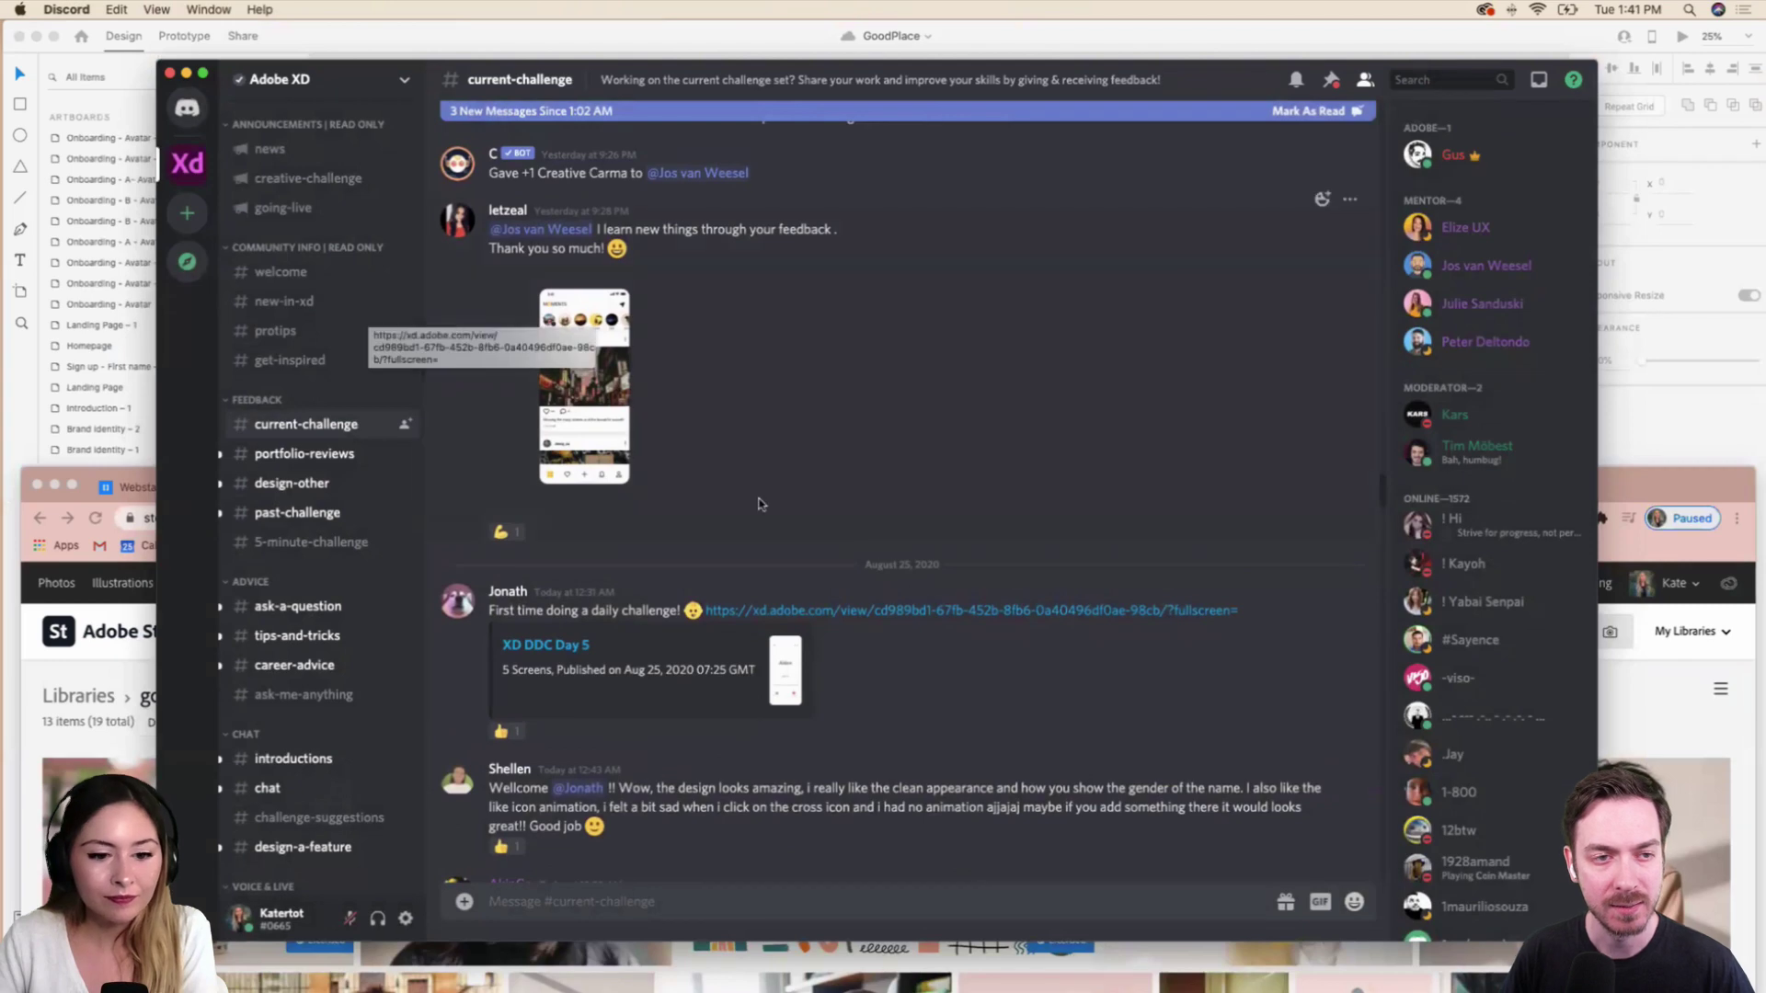
scroll(460, 414, down, 5)
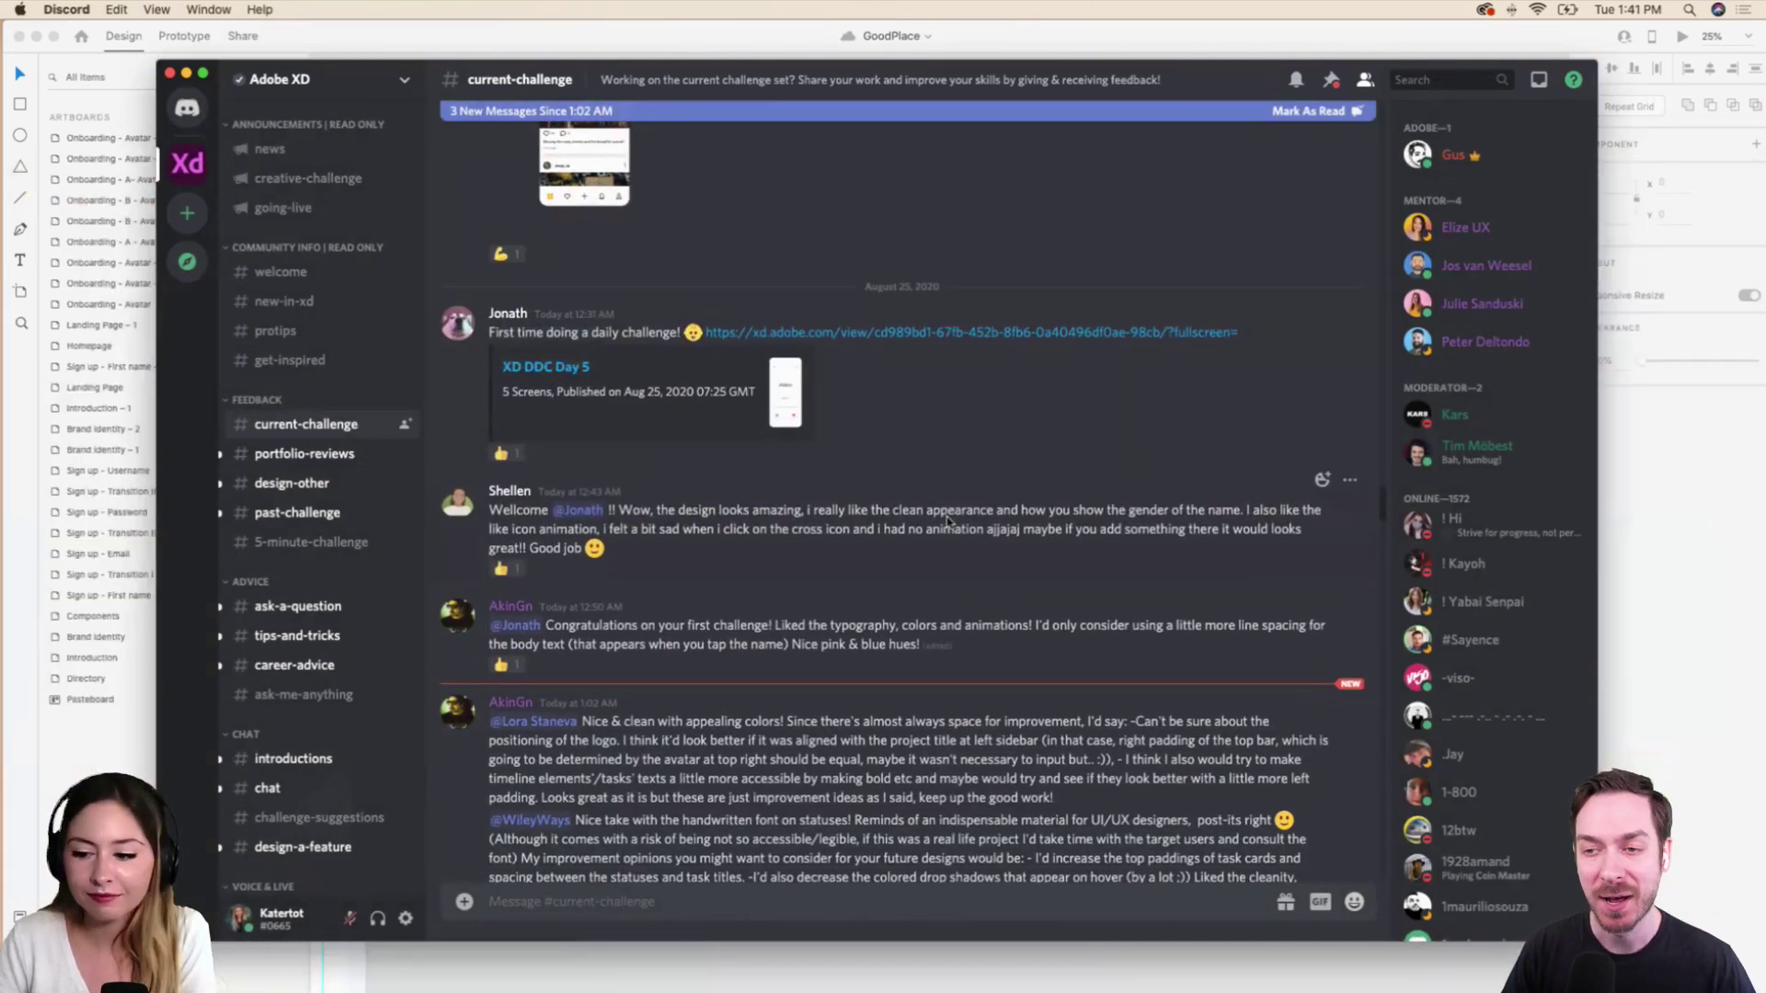
scroll(913, 483, down, 10)
scroll(949, 521, down, 15)
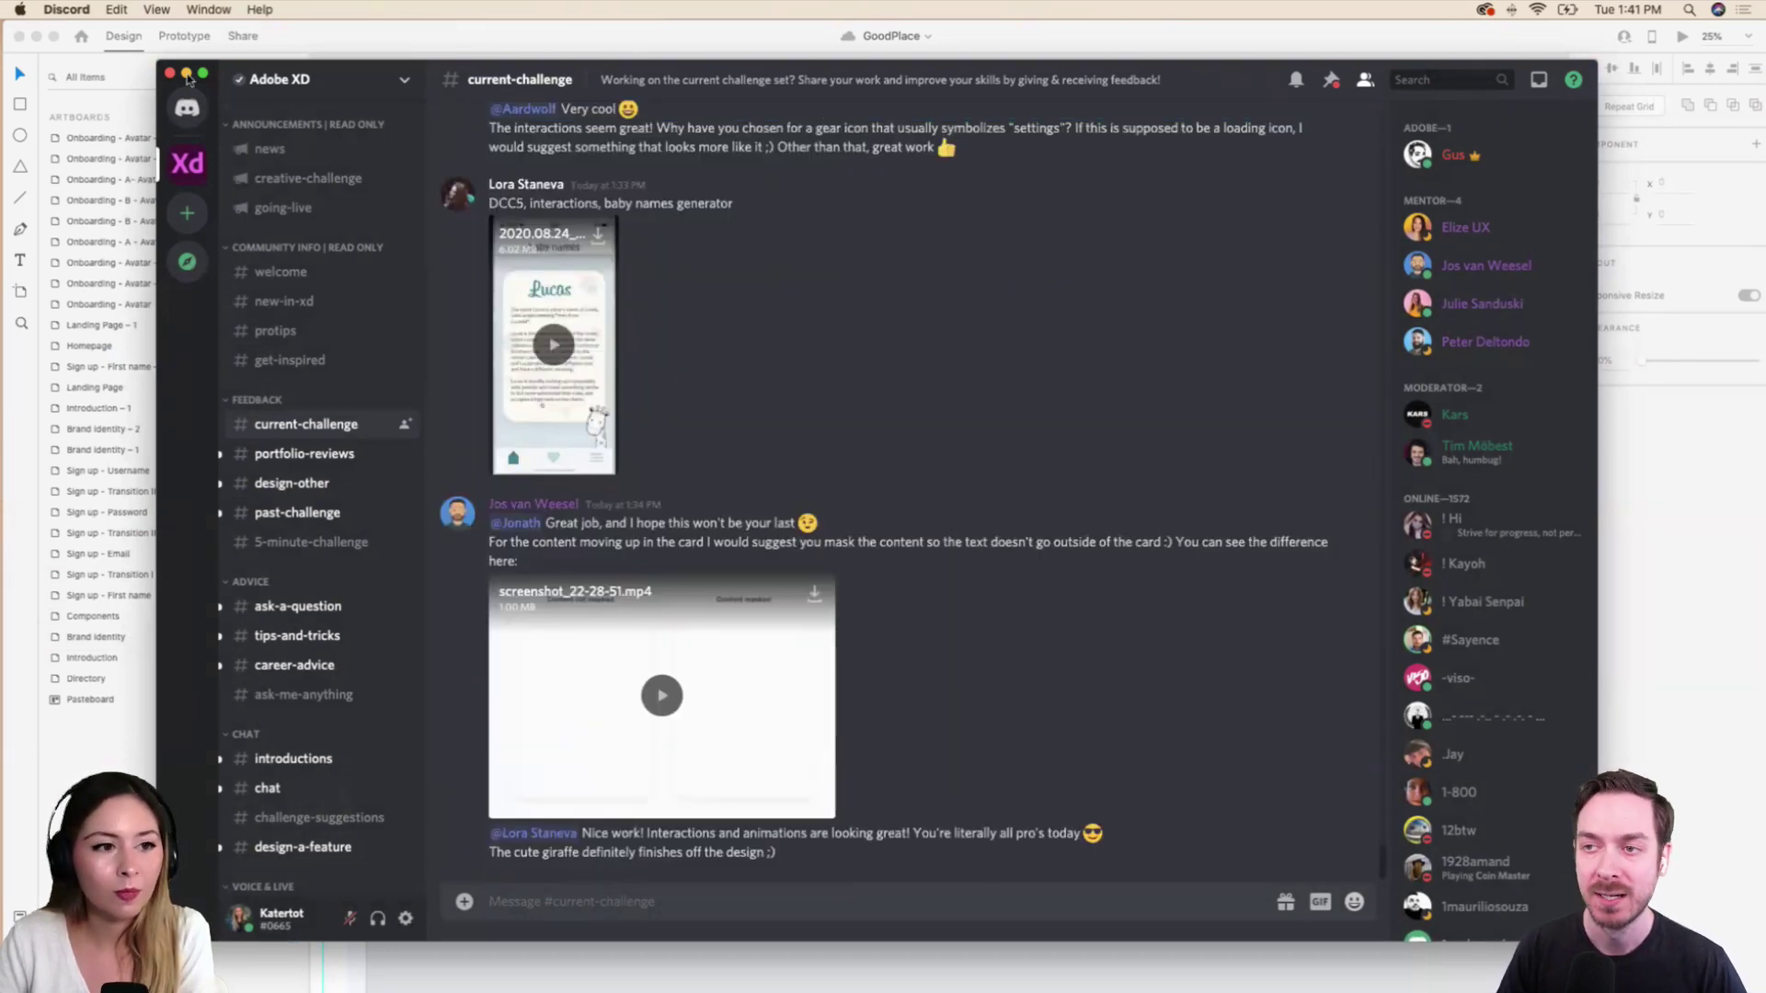
Switch to the GoodPlace document in XD and survey its design system, landing page, onboarding and homepage flows.
drag(1251, 81, 1364, 269)
click(282, 262)
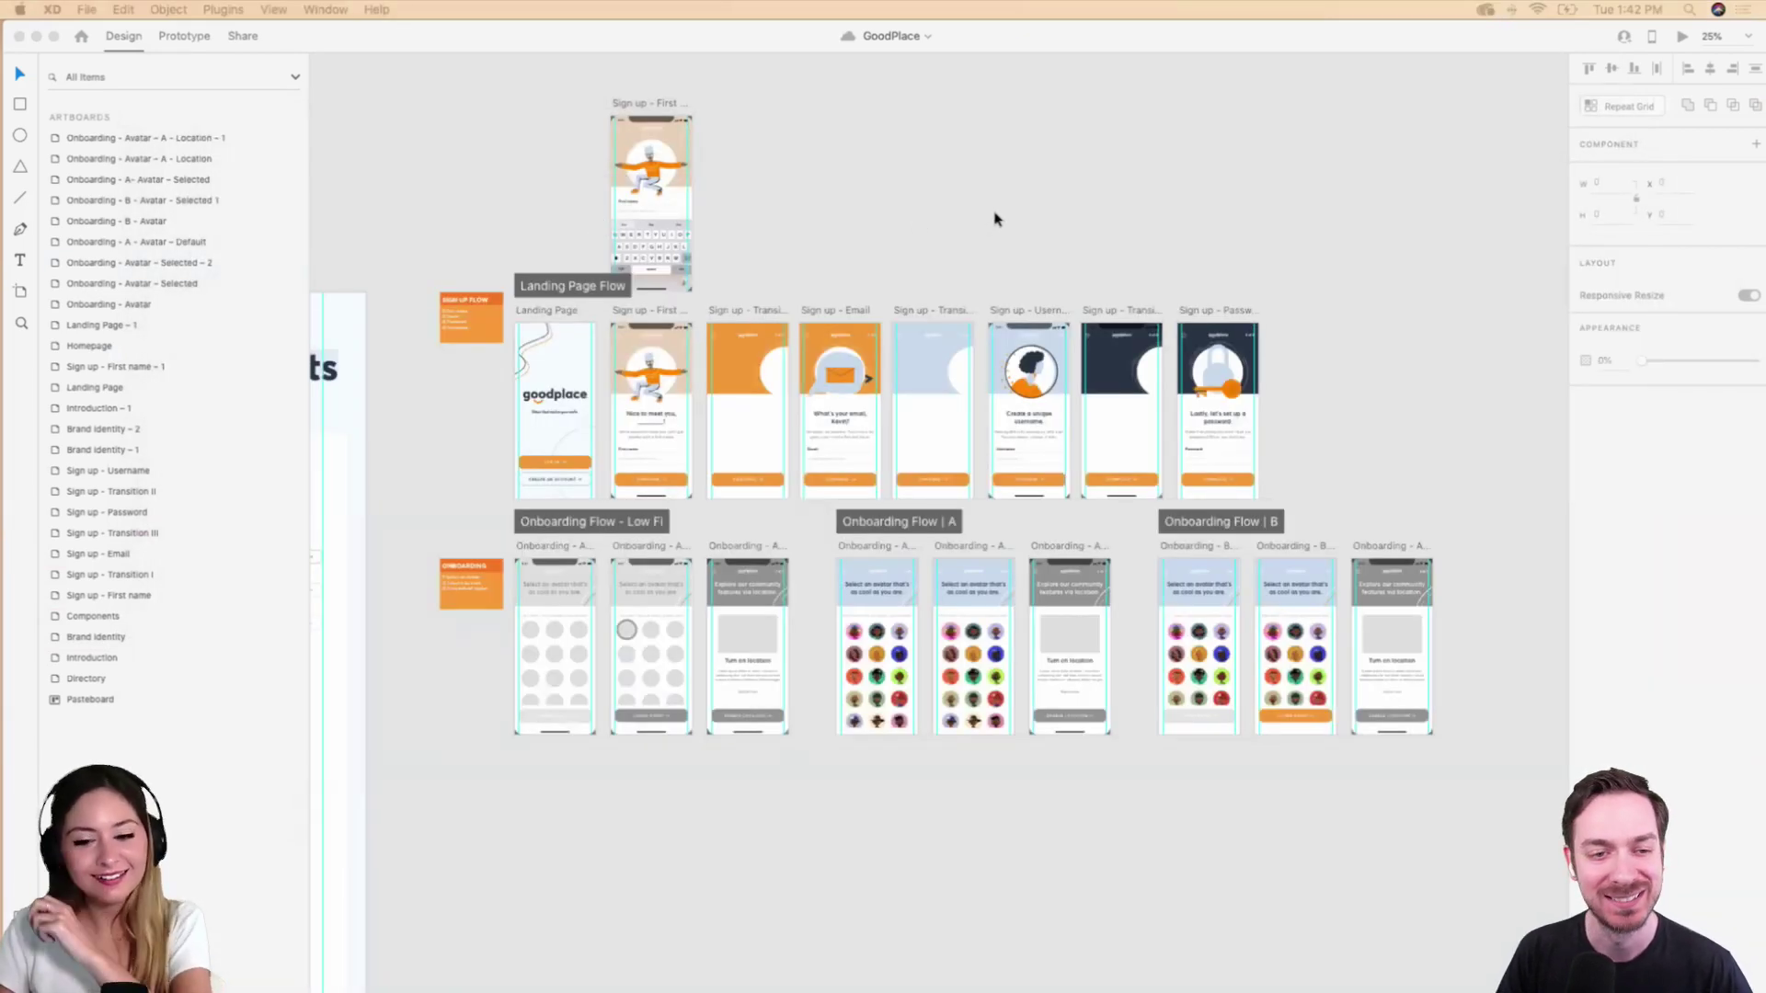
scroll(1015, 177, left, 5)
scroll(1016, 177, up, 2)
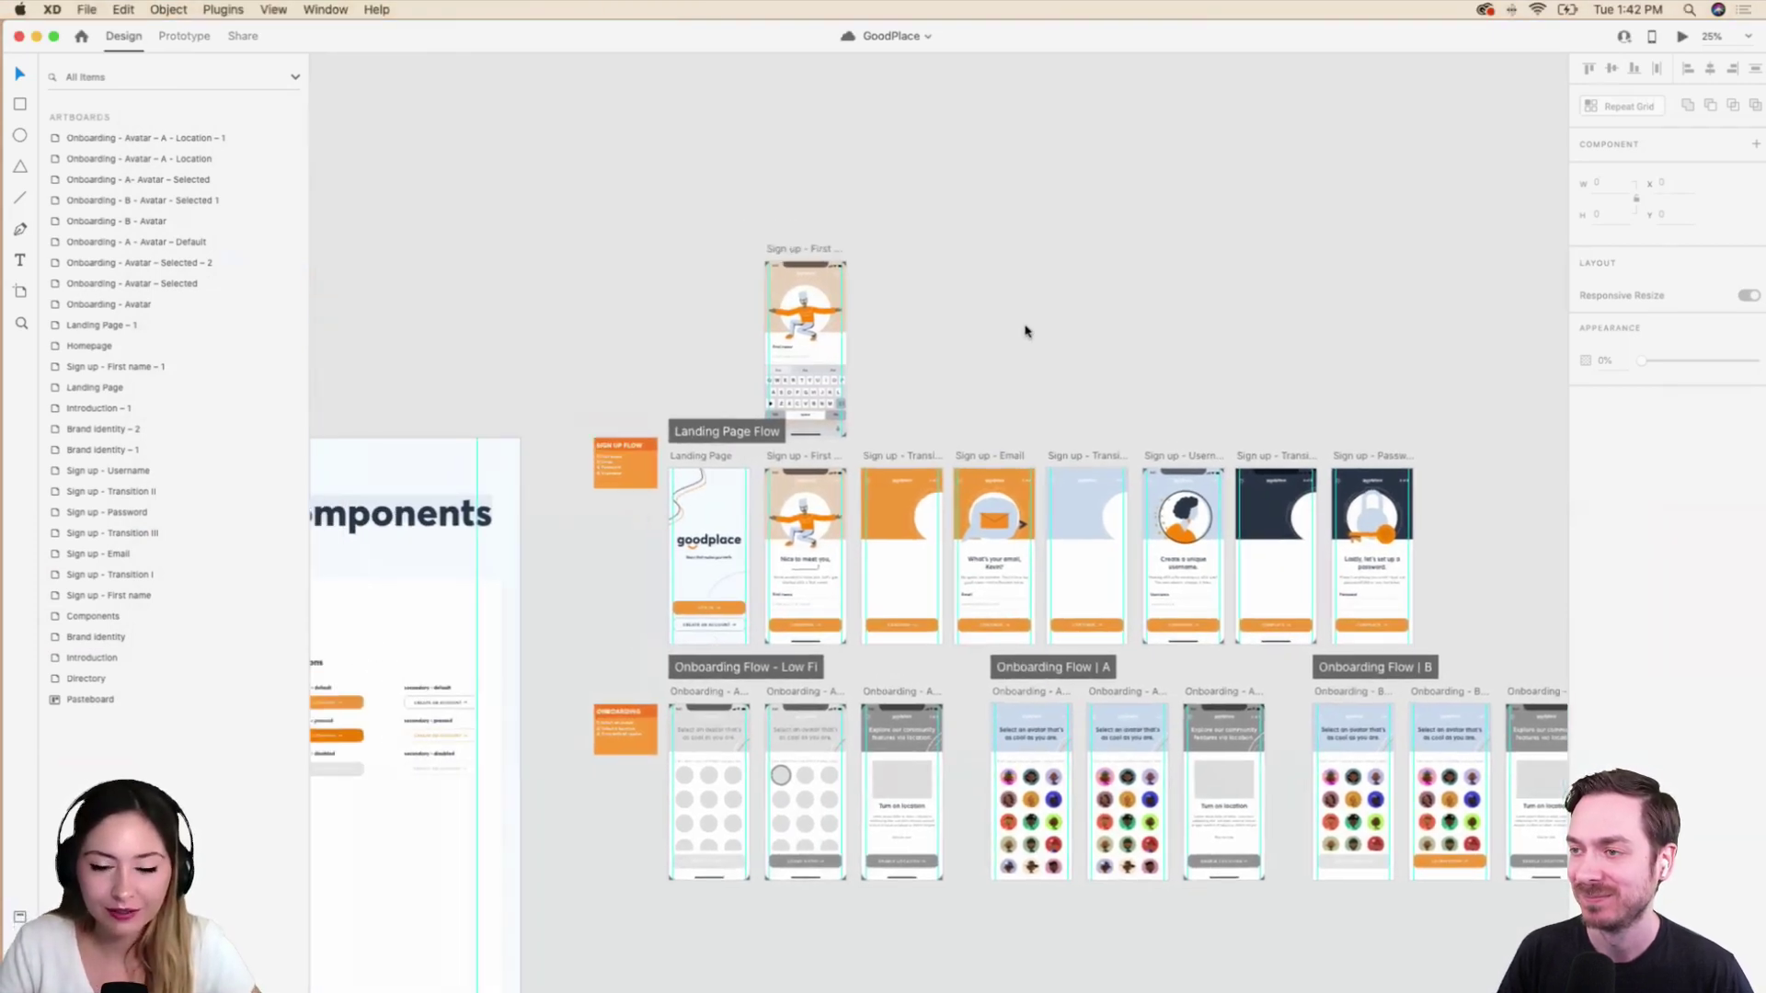
scroll(1026, 331, down, 2)
scroll(1026, 331, left, 5)
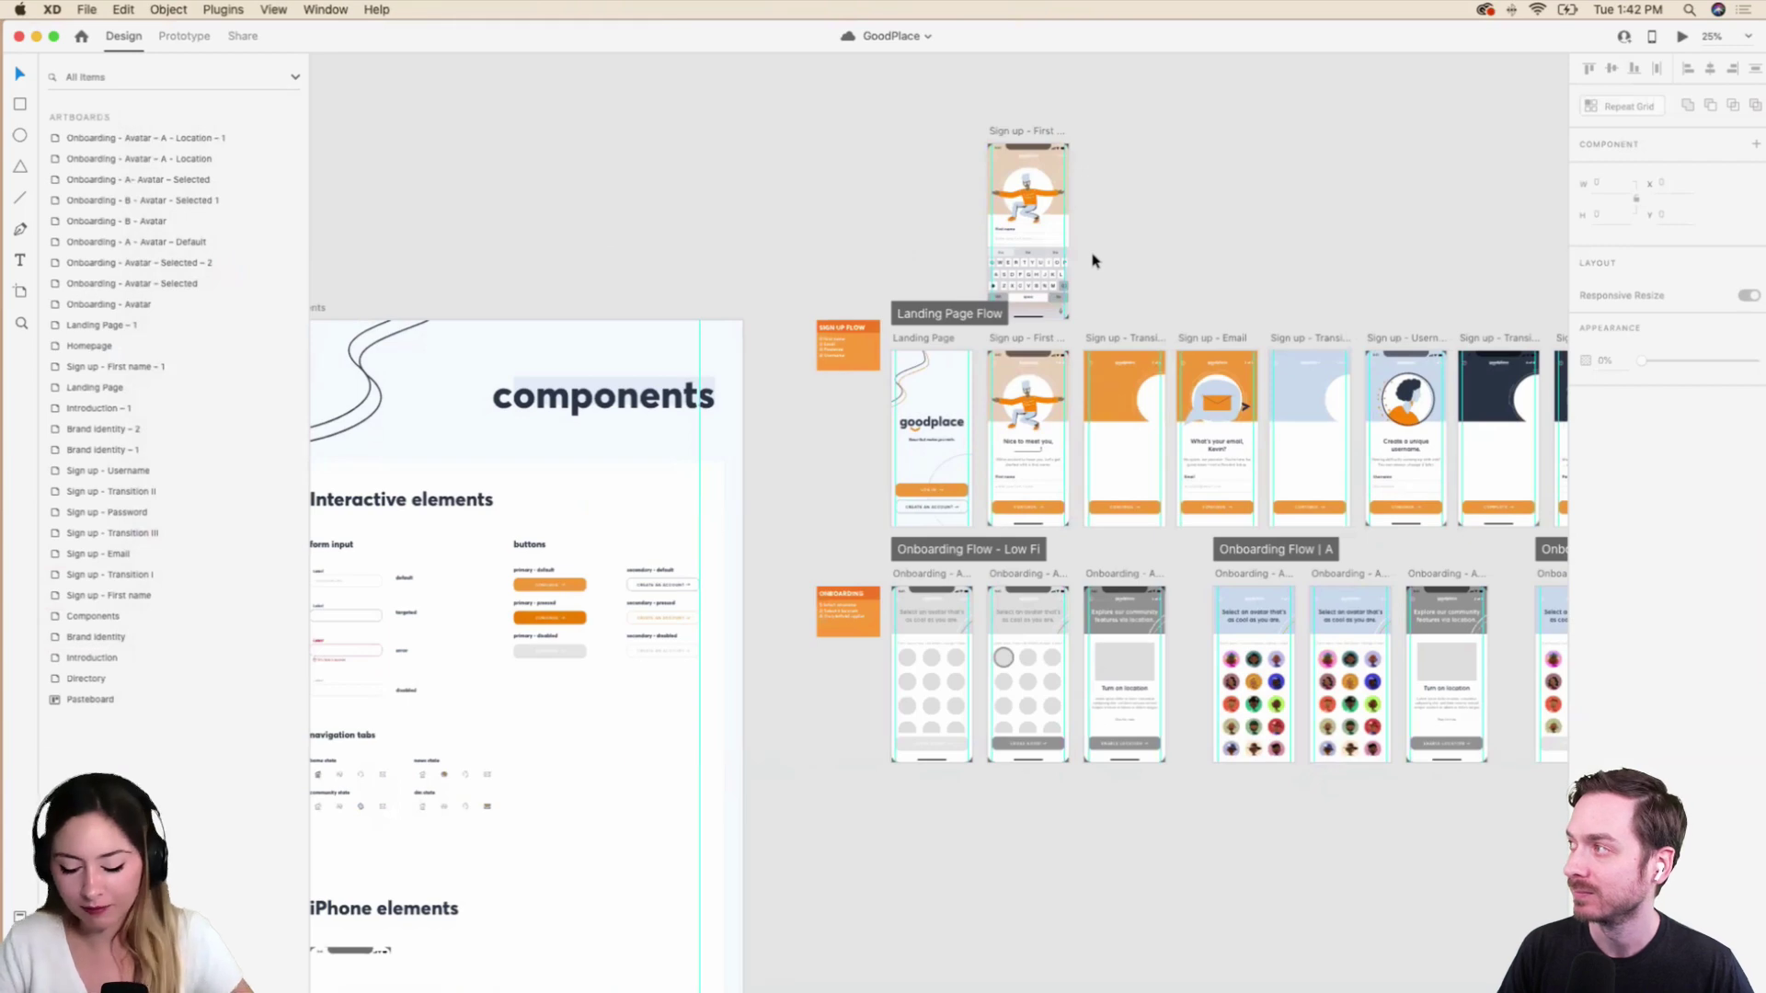
scroll(1093, 260, down, 10)
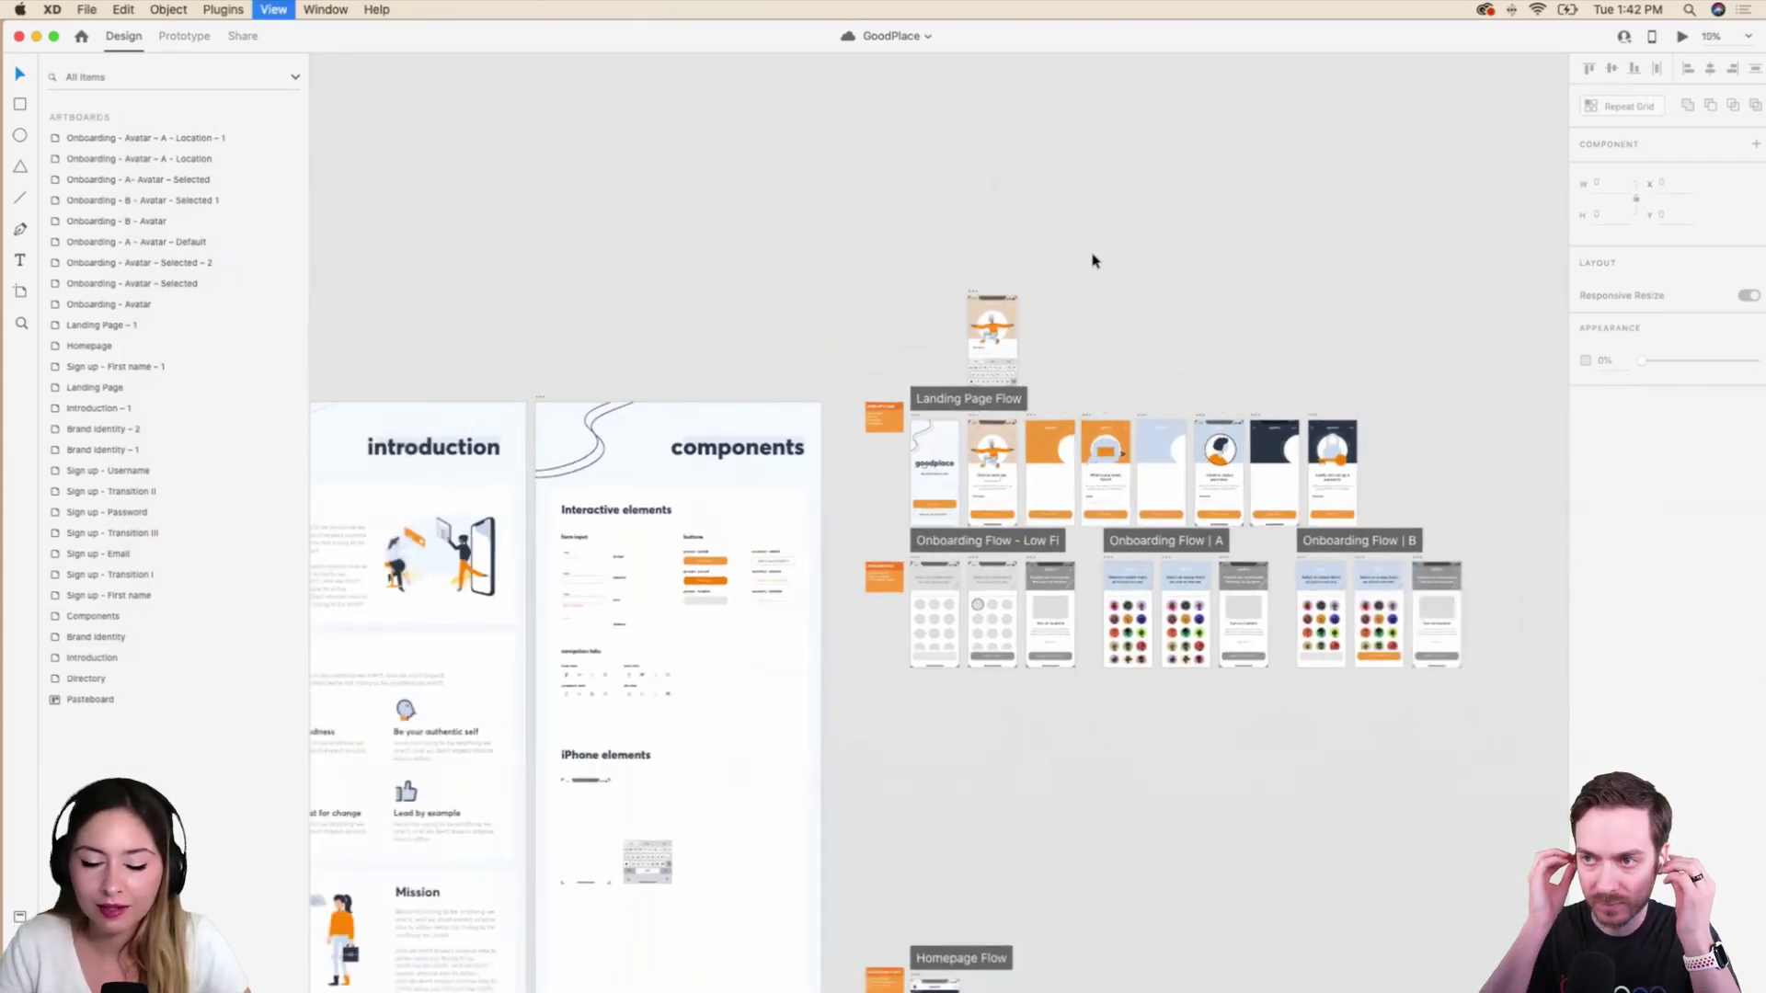
scroll(993, 634, down, 3)
scroll(994, 635, left, 1)
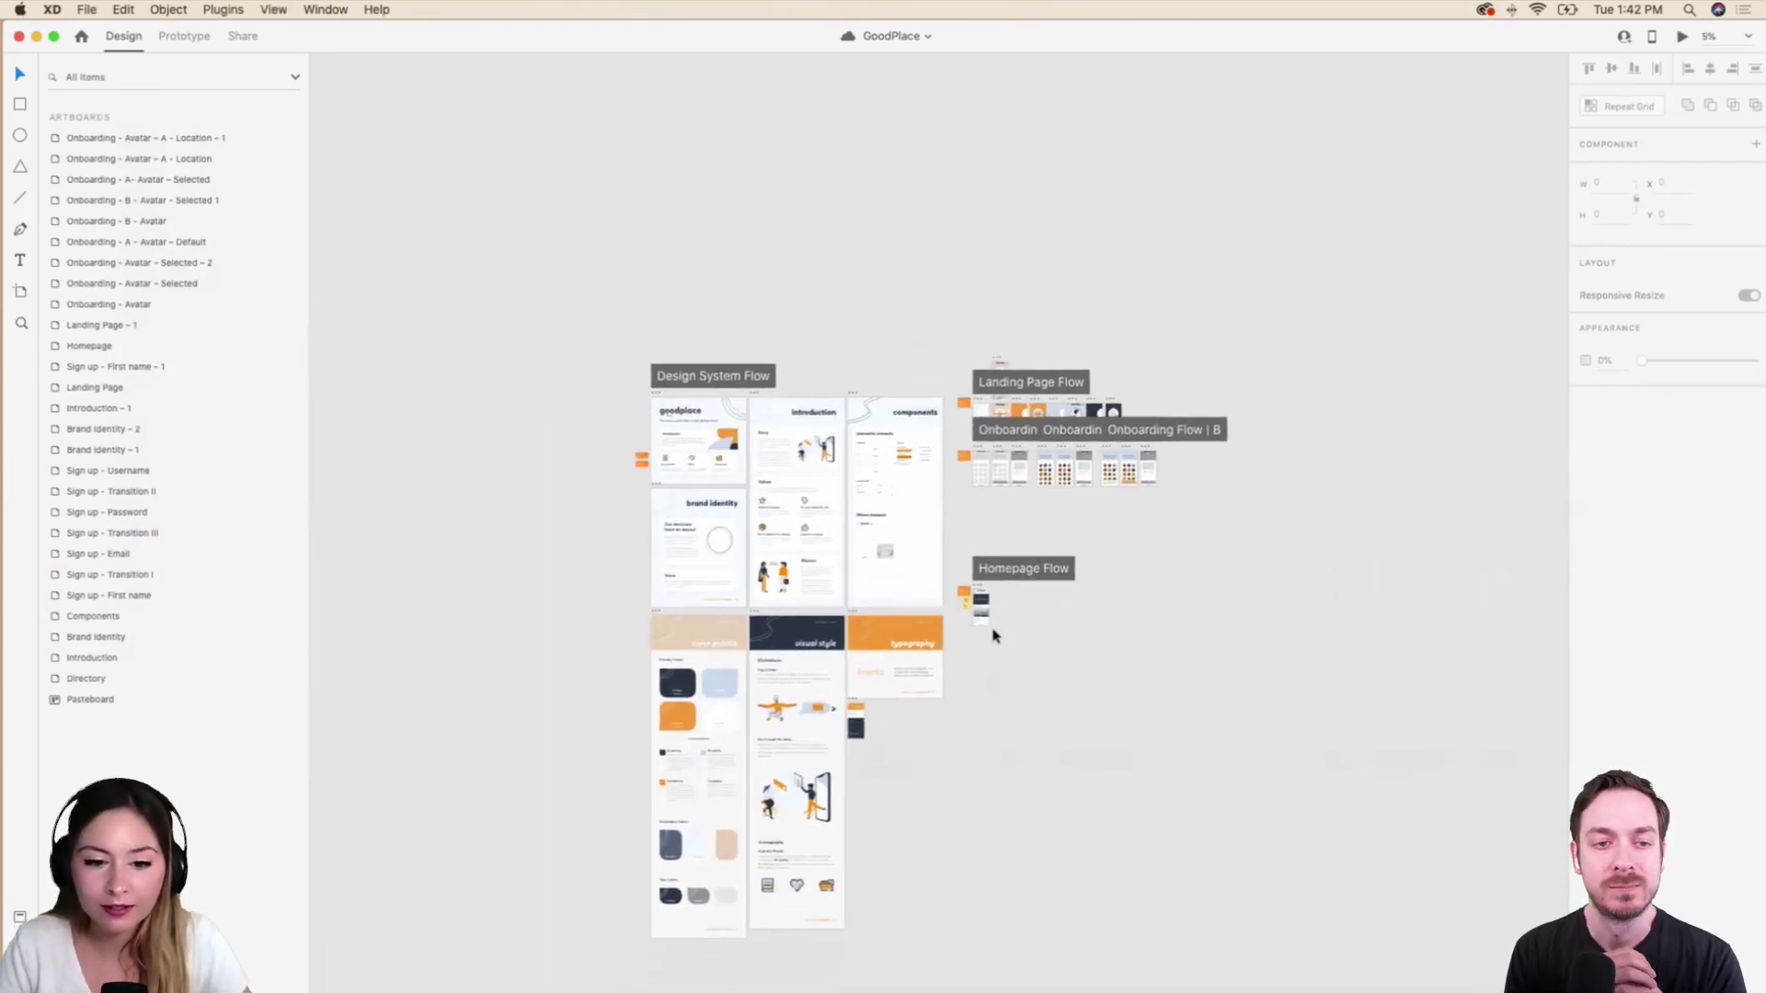
scroll(993, 634, up, 5)
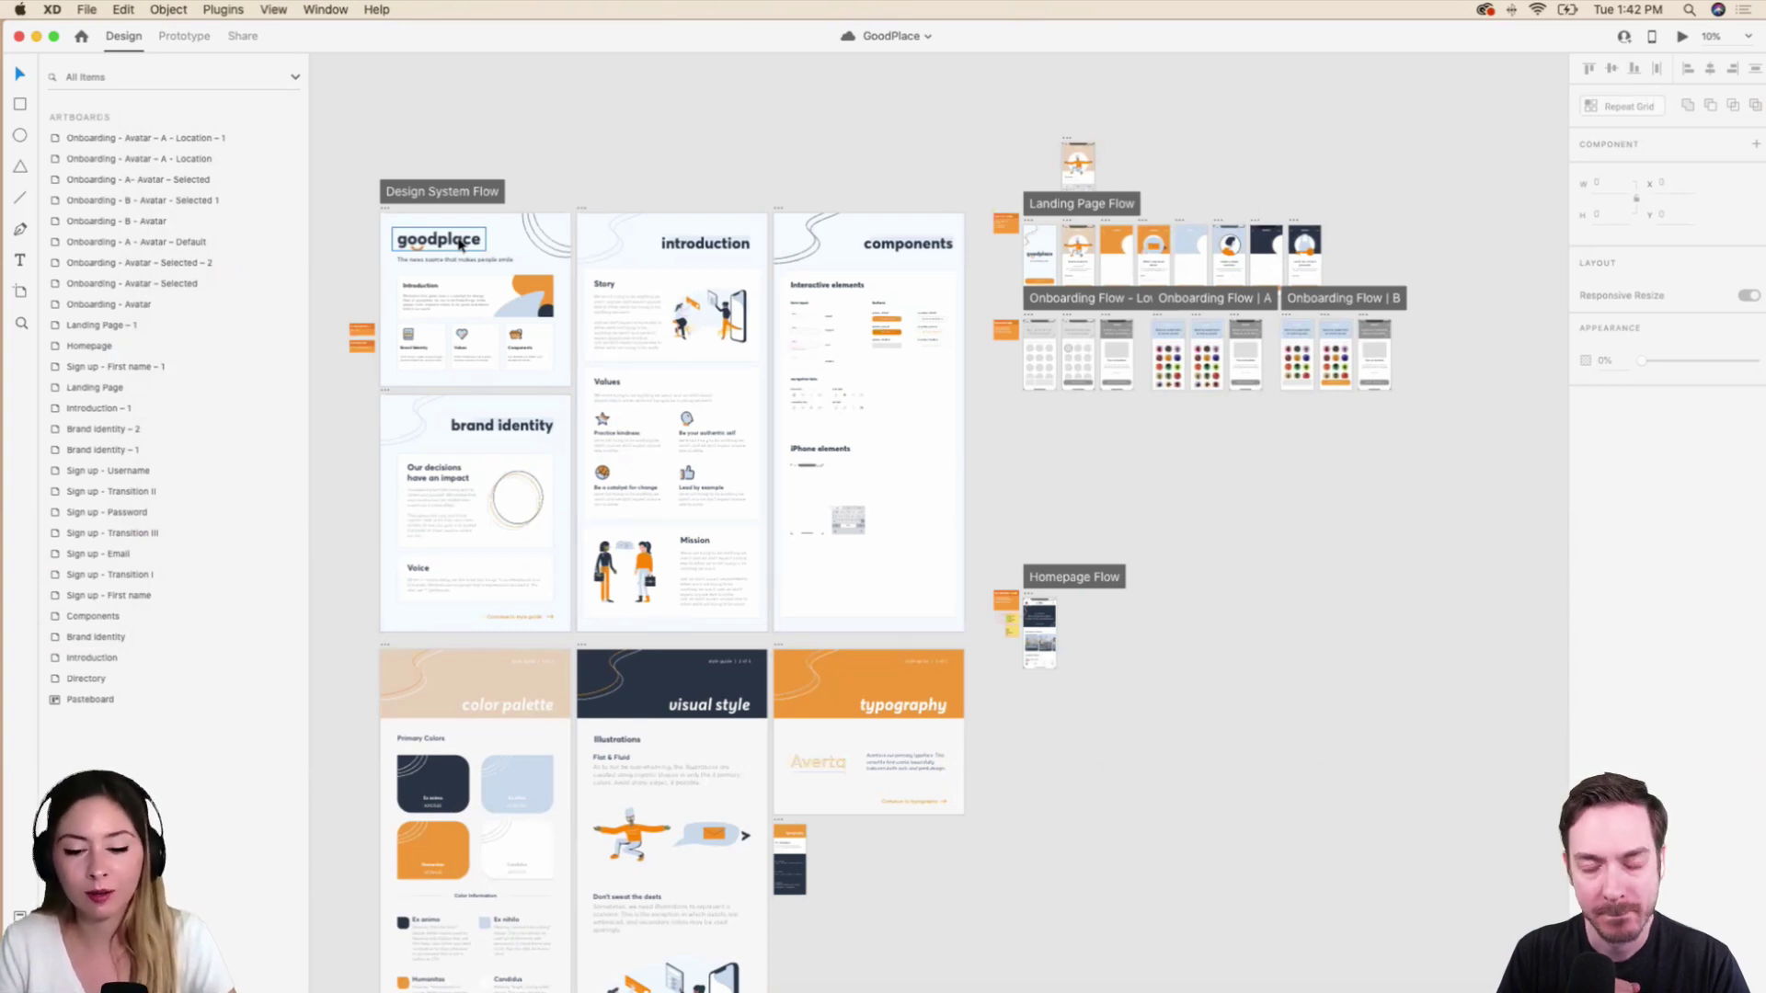
Preview the Homepage artboard, look through its Community News feed and return to the start, and close the preview.
key(super+equal)
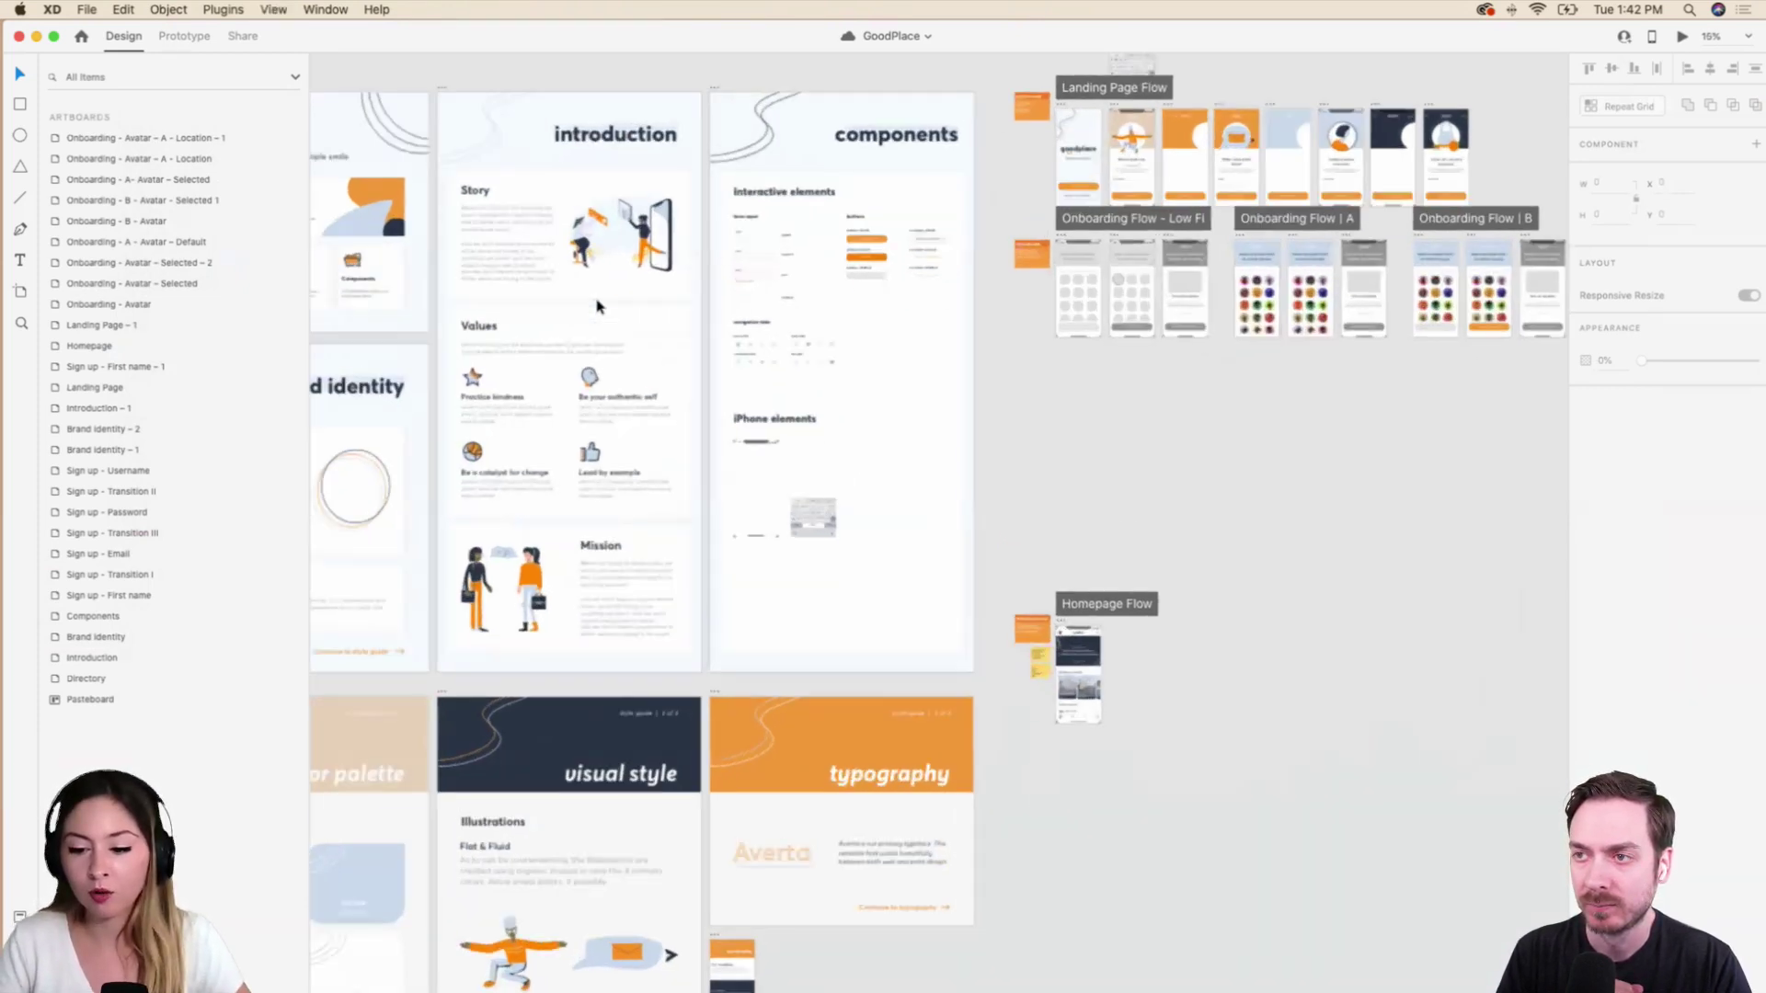
key(super+3)
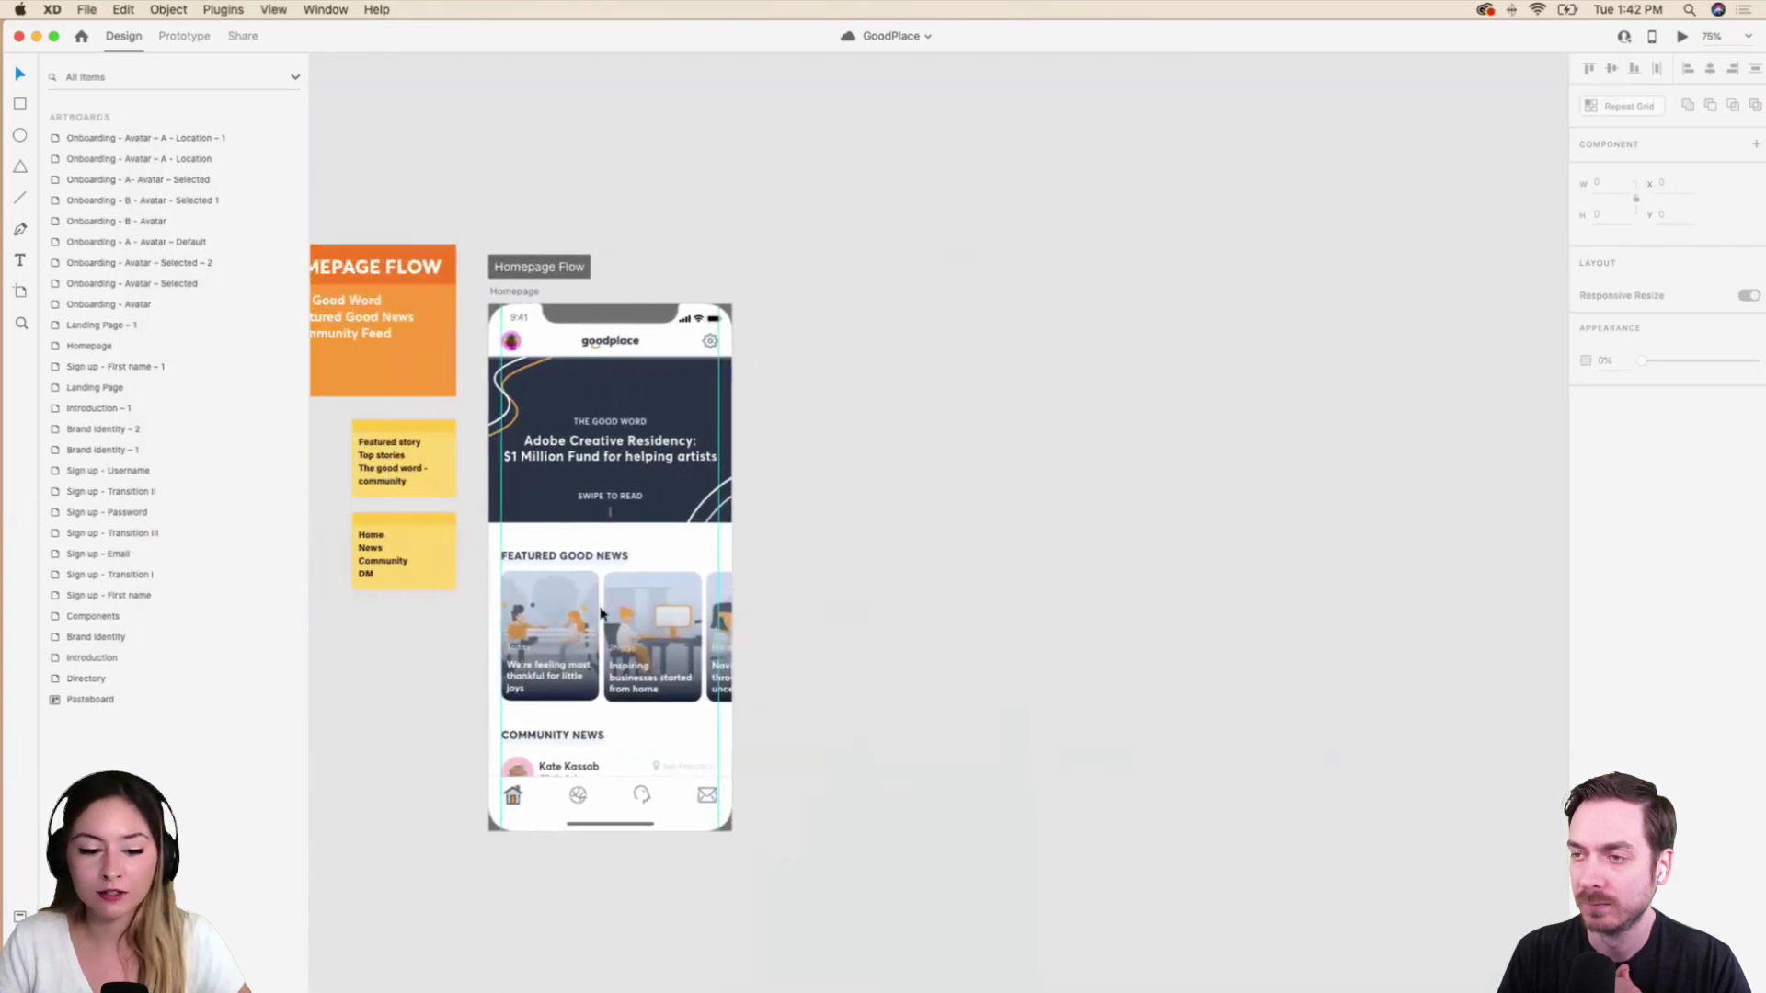
click(1683, 37)
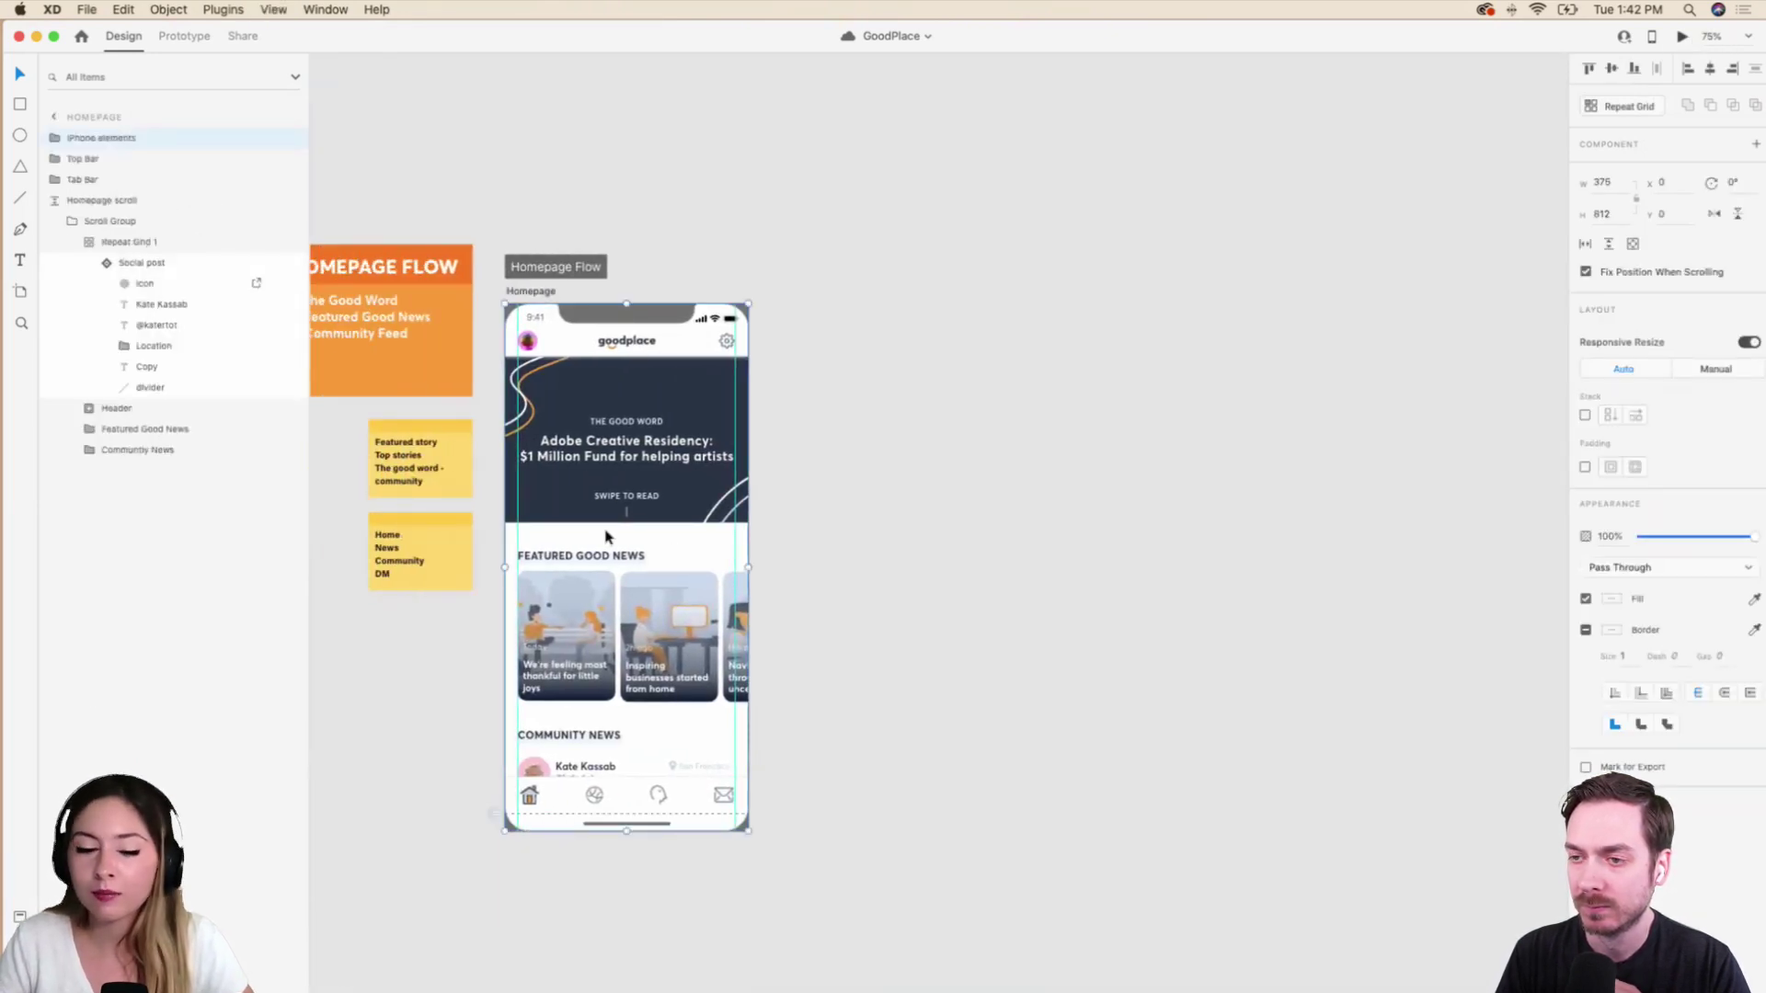
scroll(950, 546, down, 5)
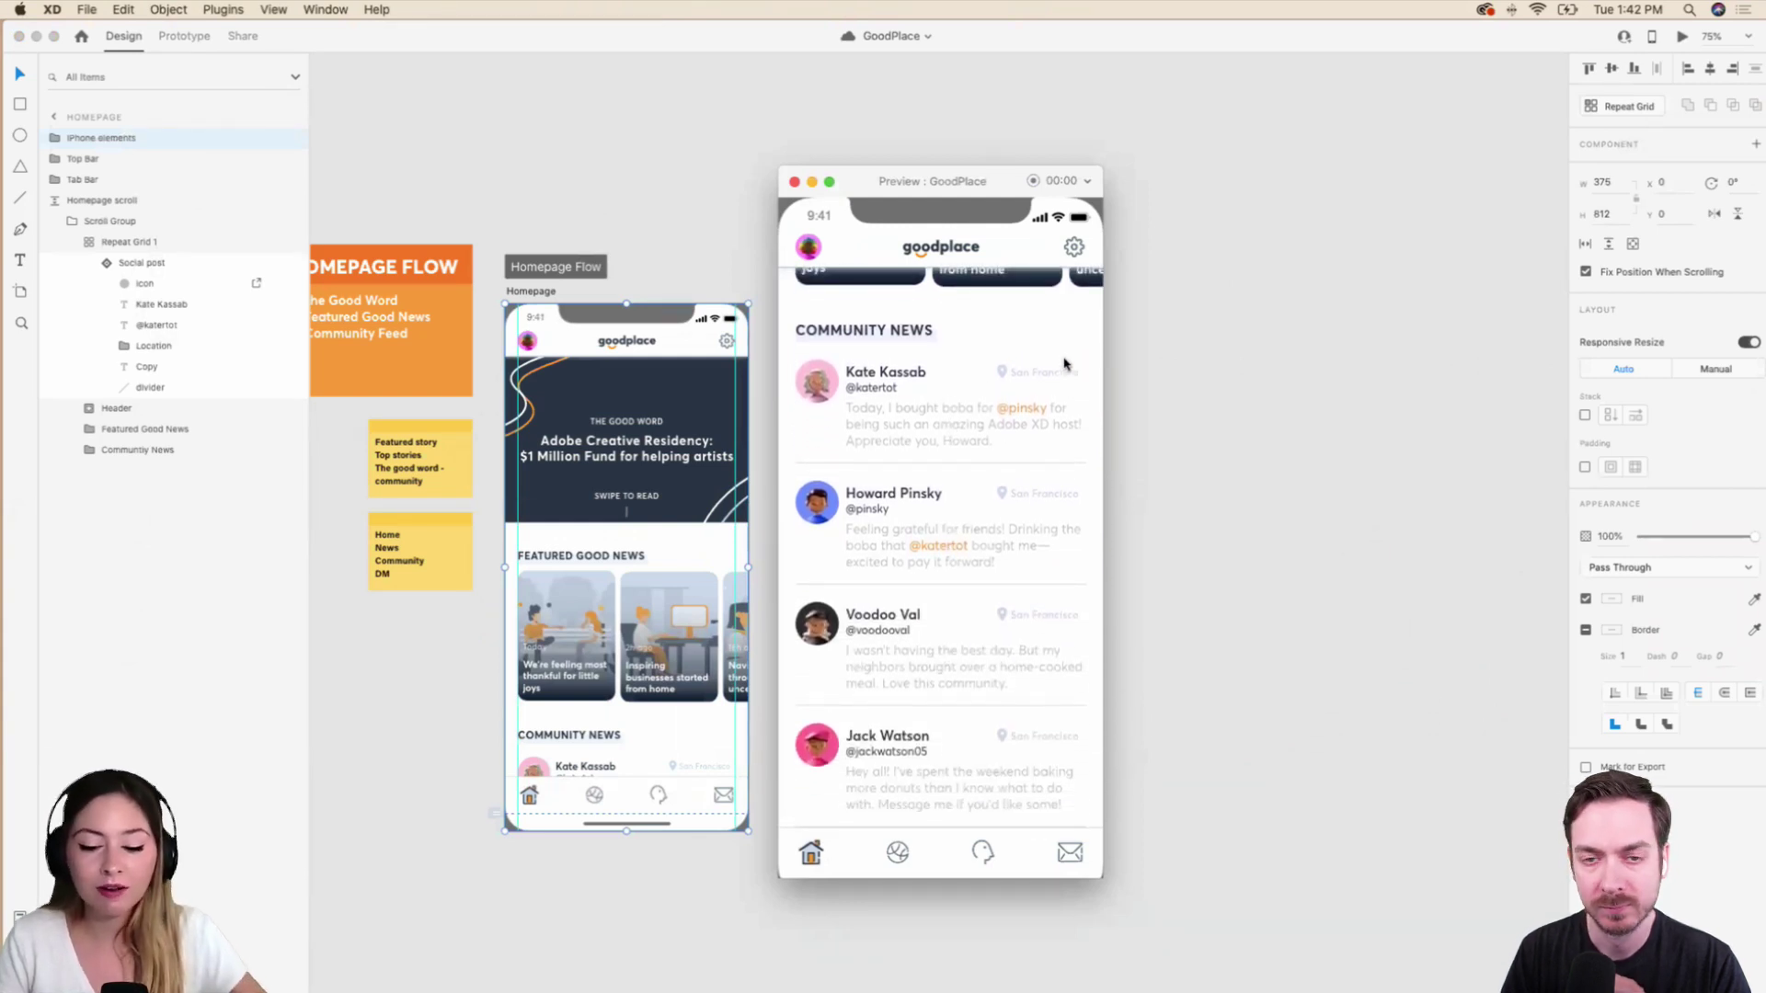
scroll(942, 453, up, 5)
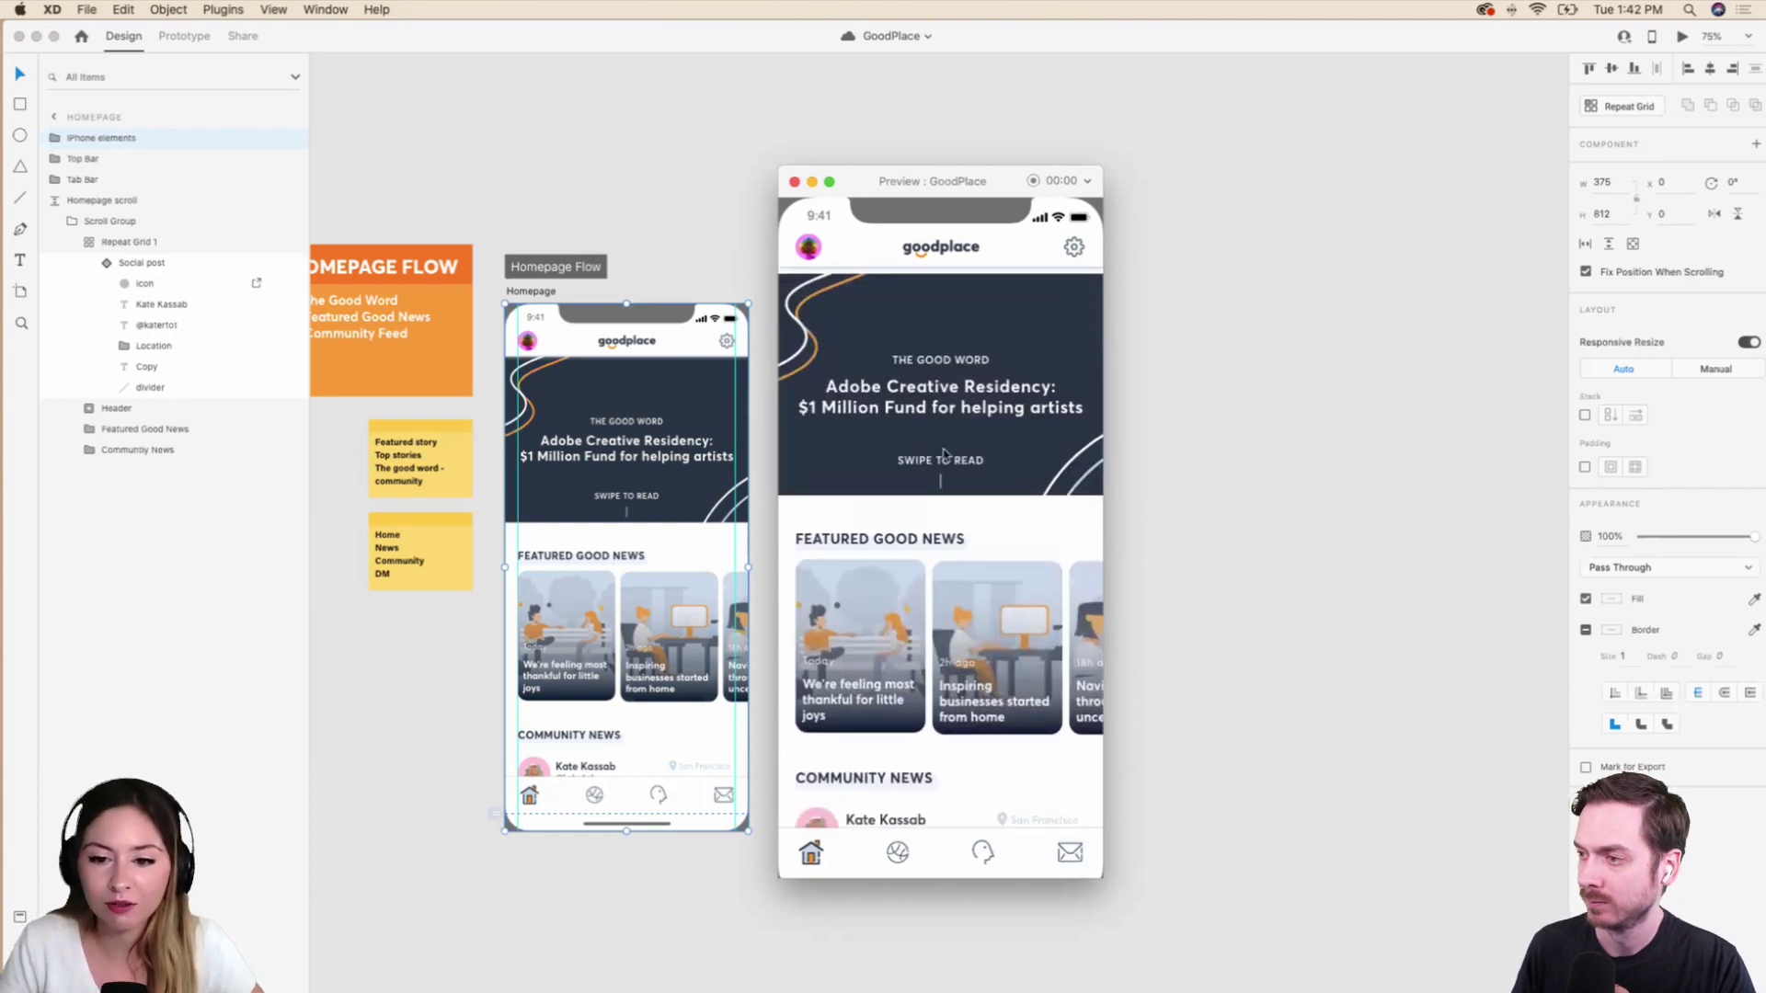
click(795, 183)
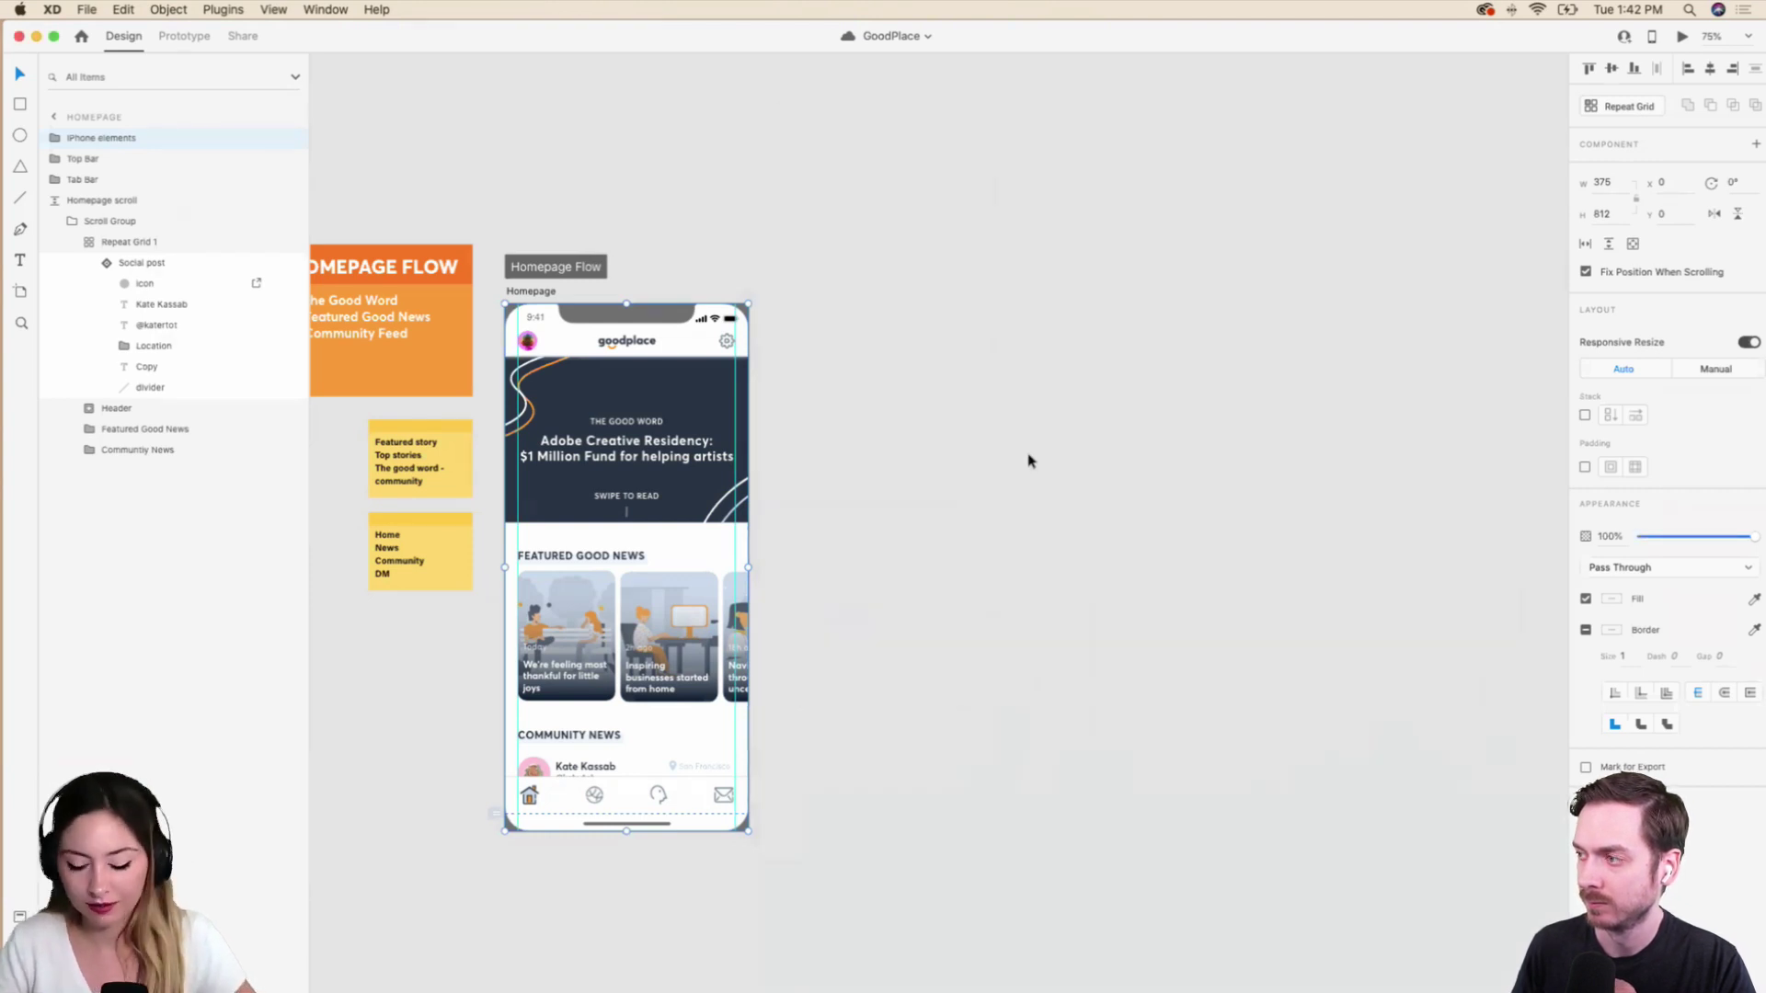
Change the view setting of the Onboarding Flow - Low Fi share link to User Testing.
scroll(1029, 460, down, 10)
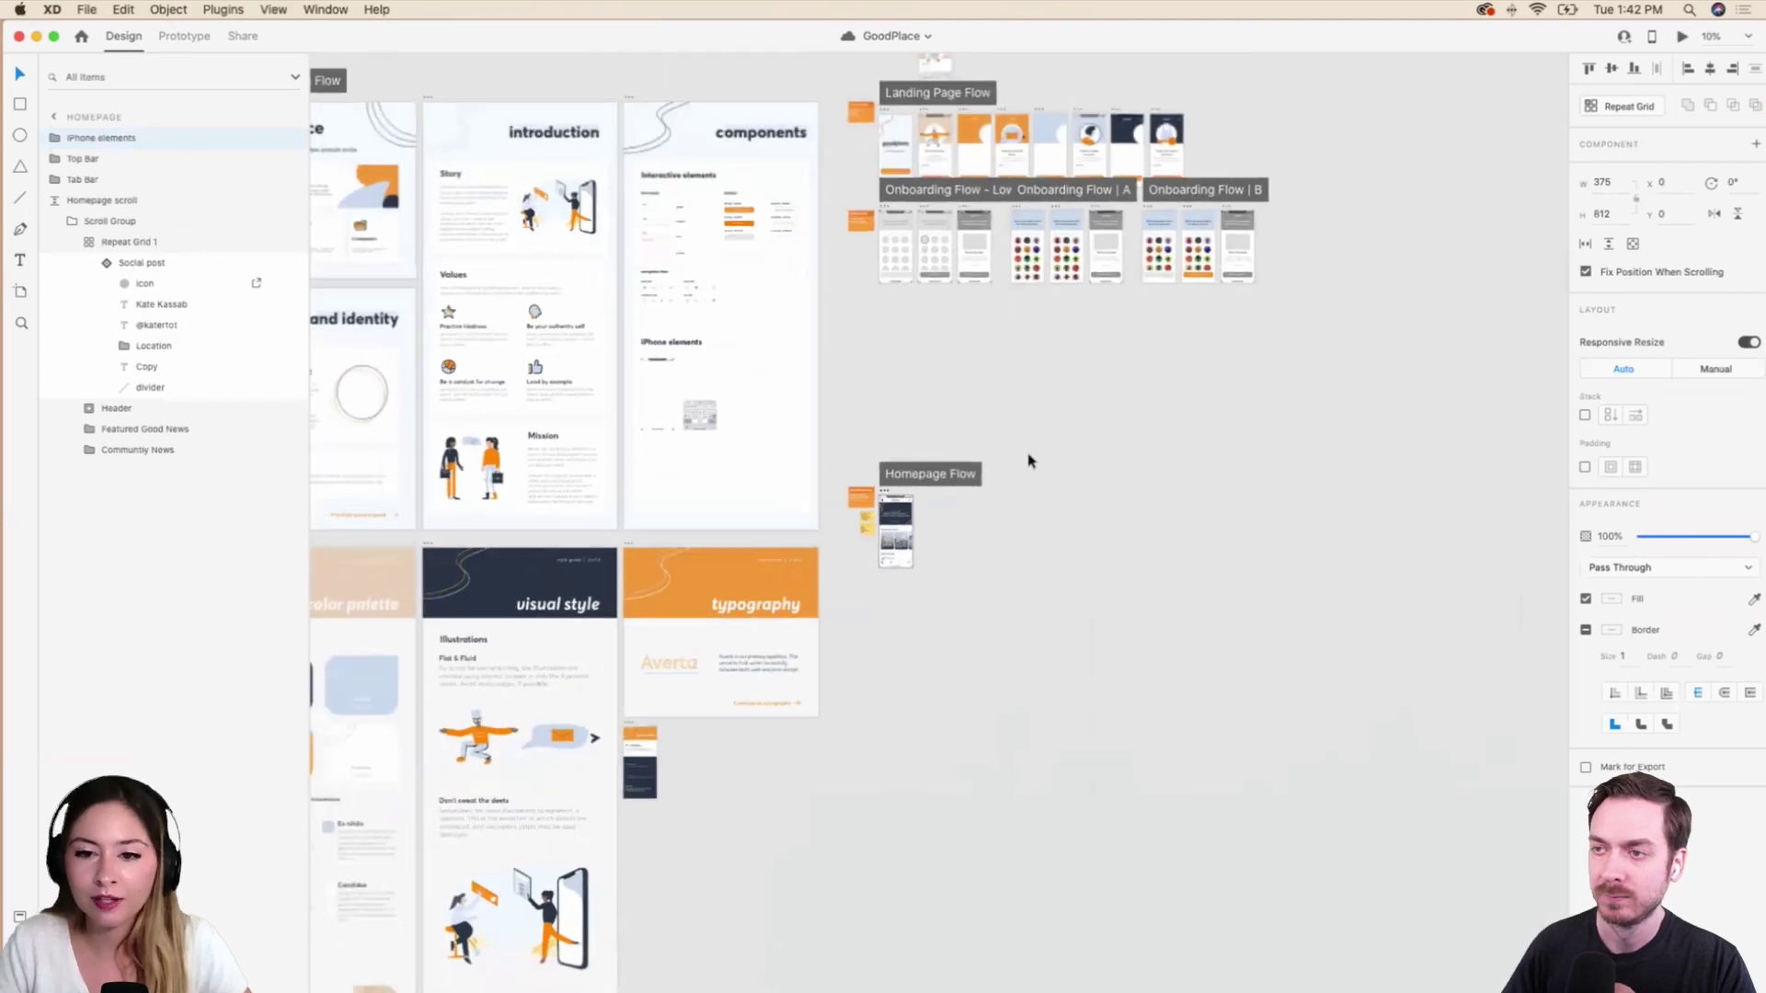
scroll(1028, 460, up, 5)
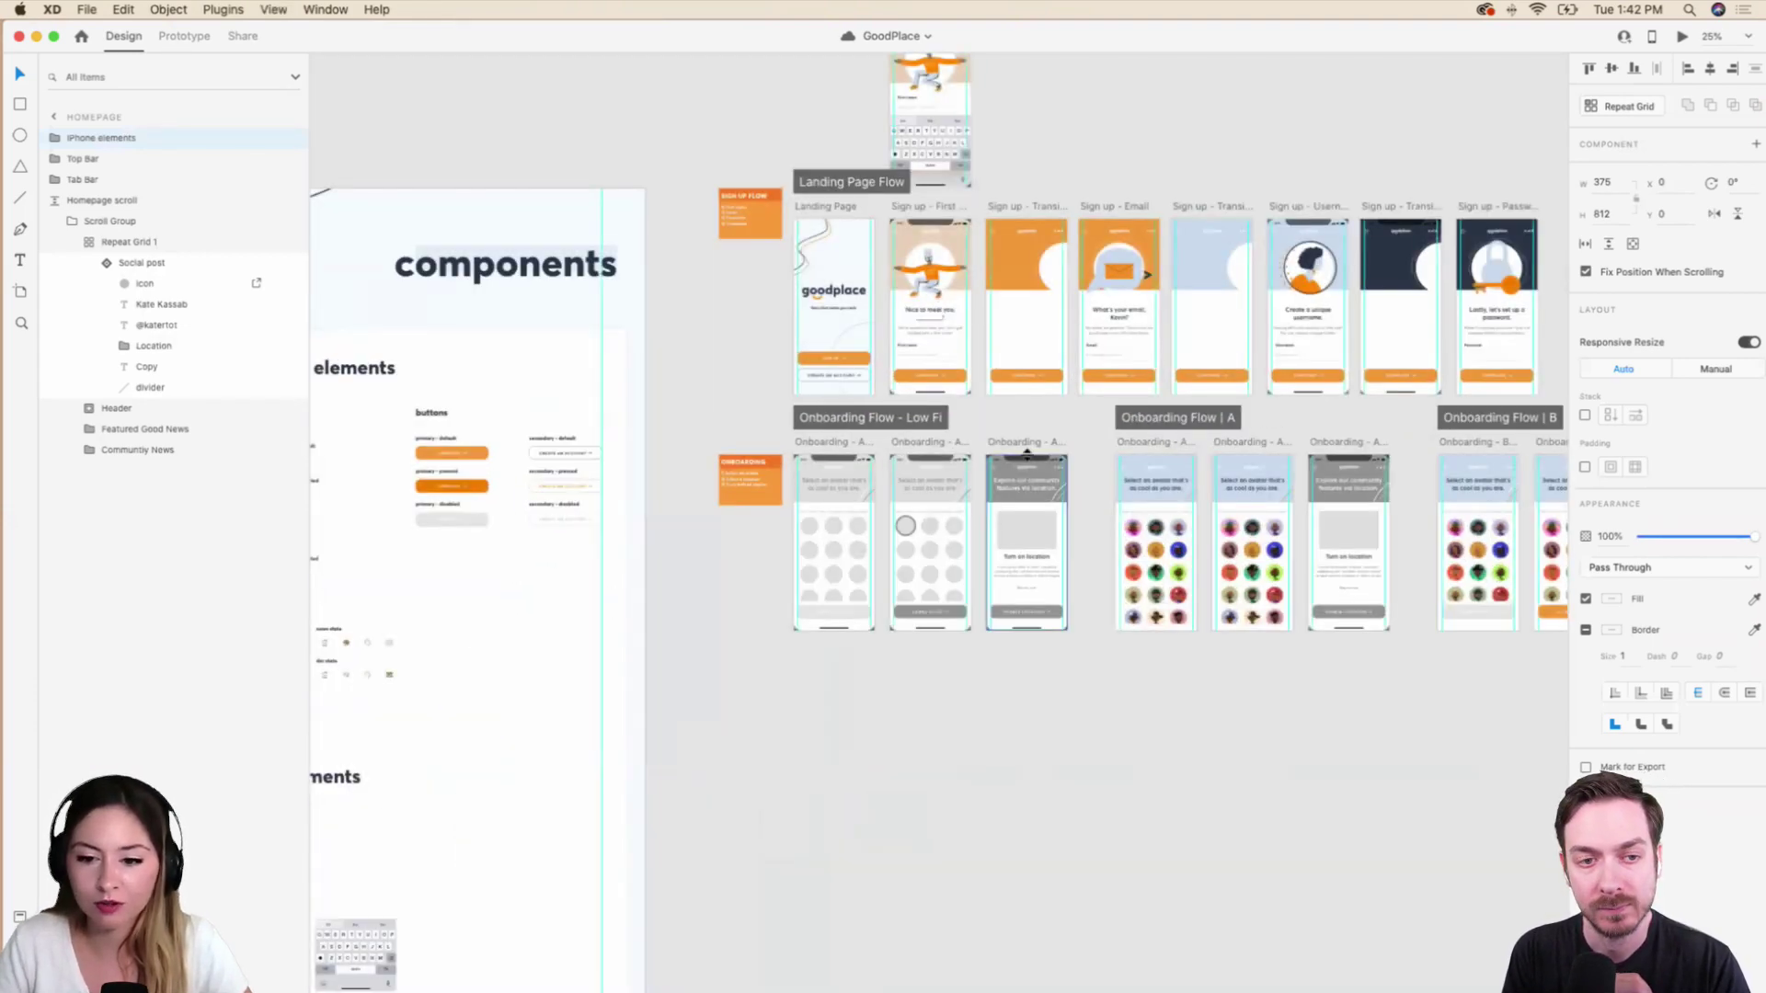
click(1055, 423)
scroll(1055, 425, right, 3)
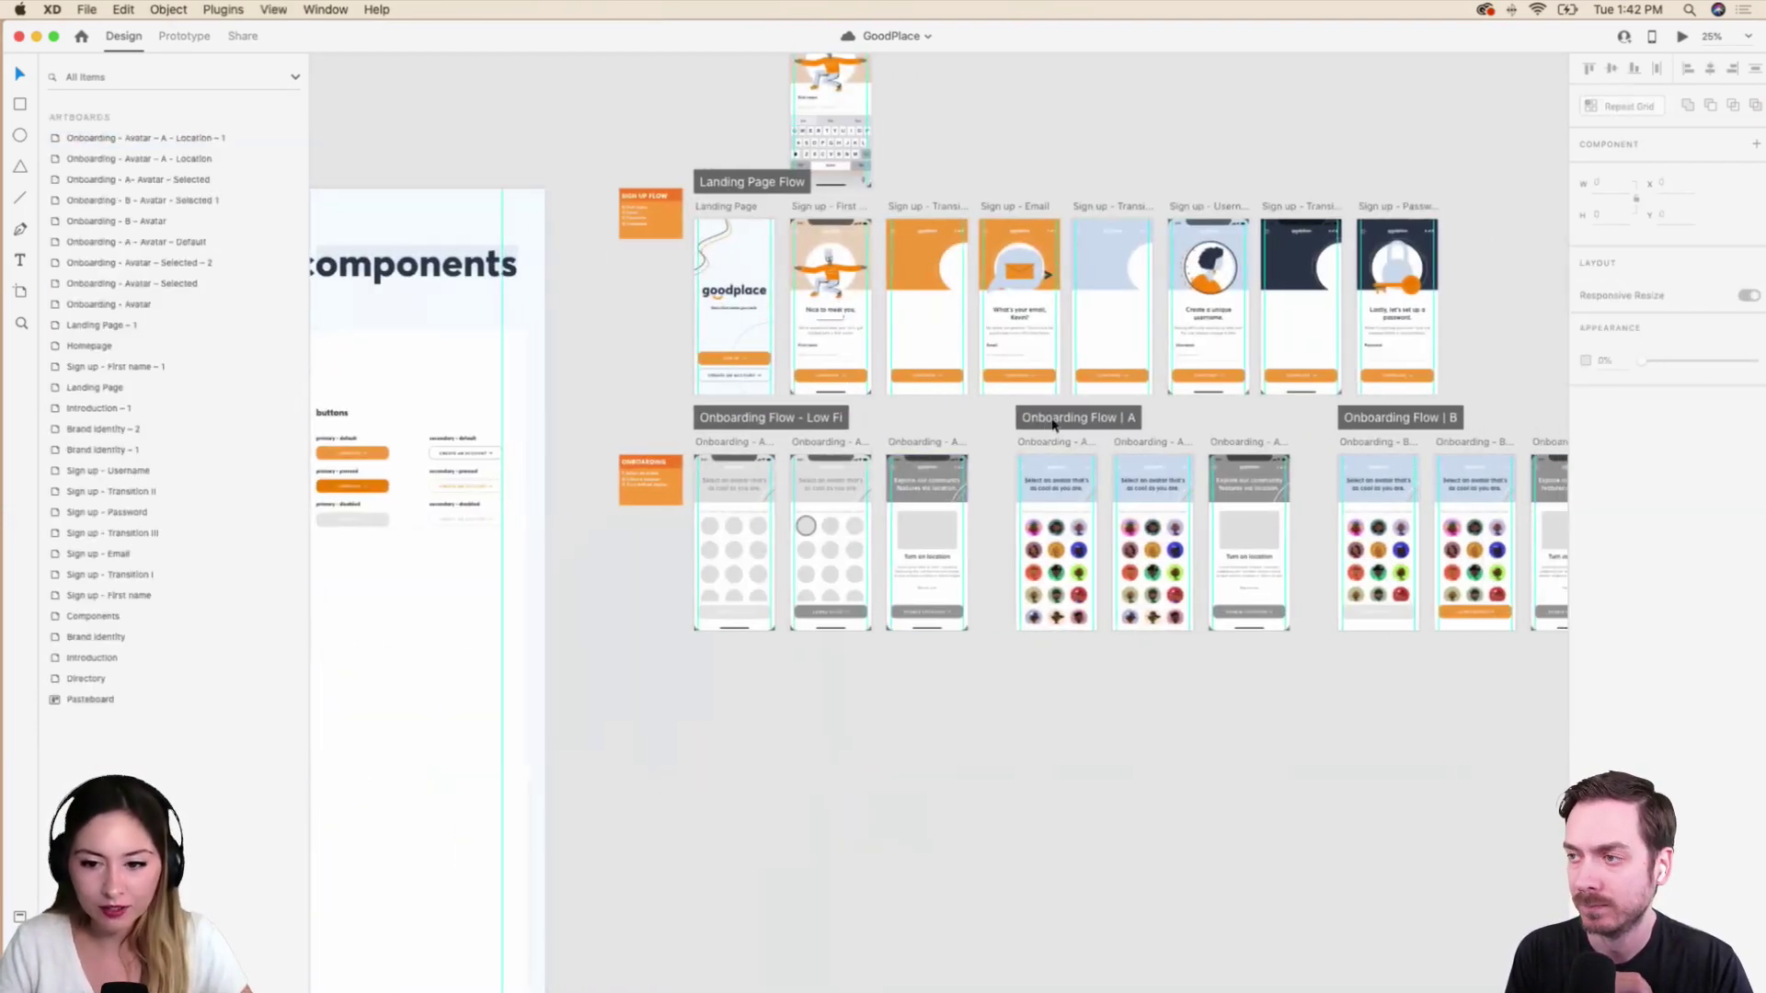
click(797, 425)
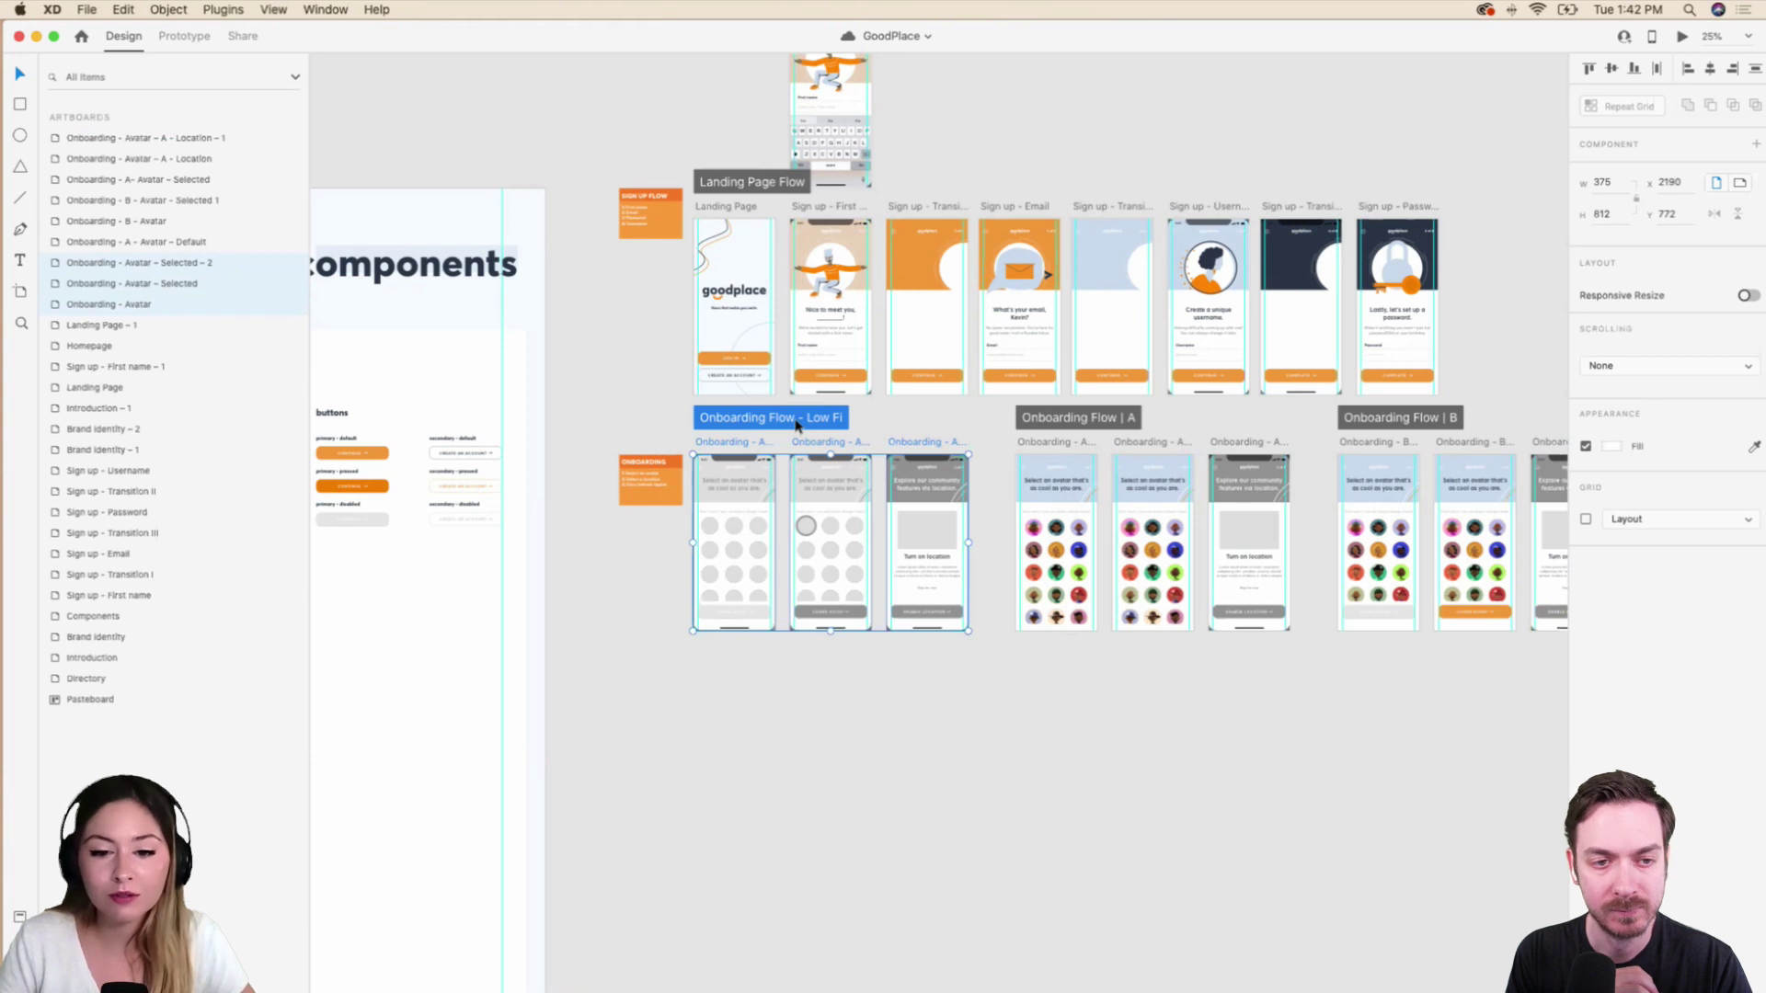
scroll(992, 647, up, 3)
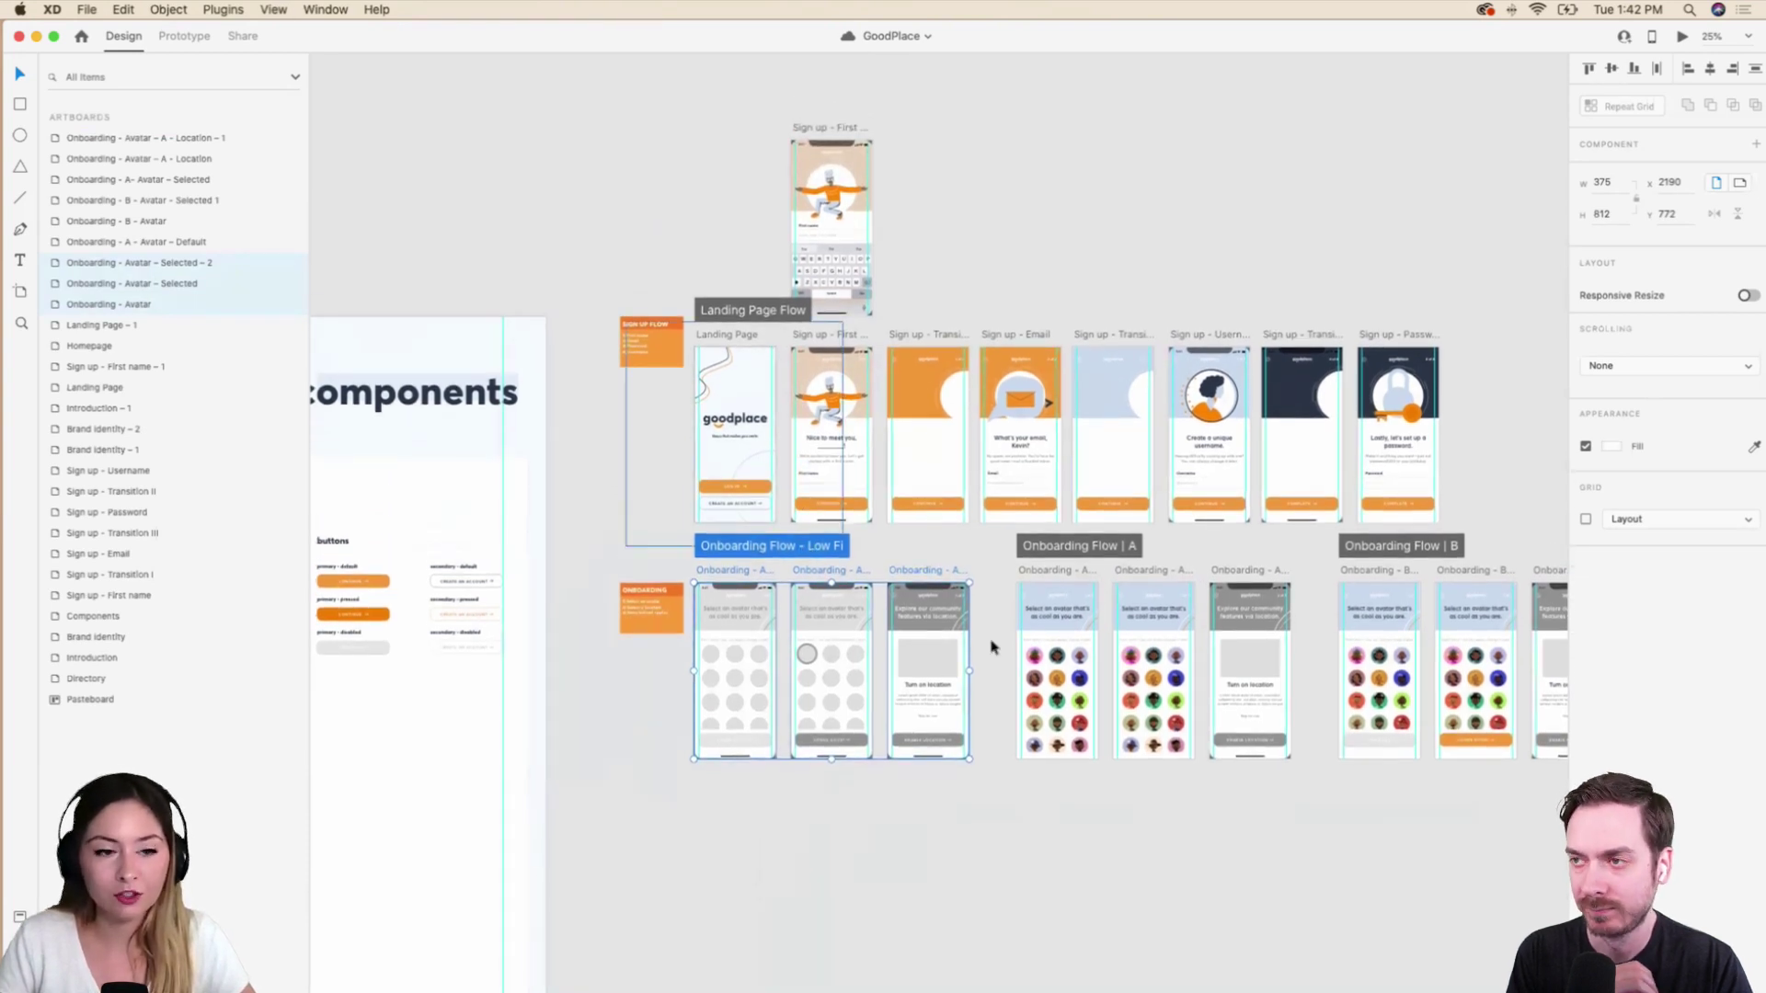
scroll(869, 547, up, 1)
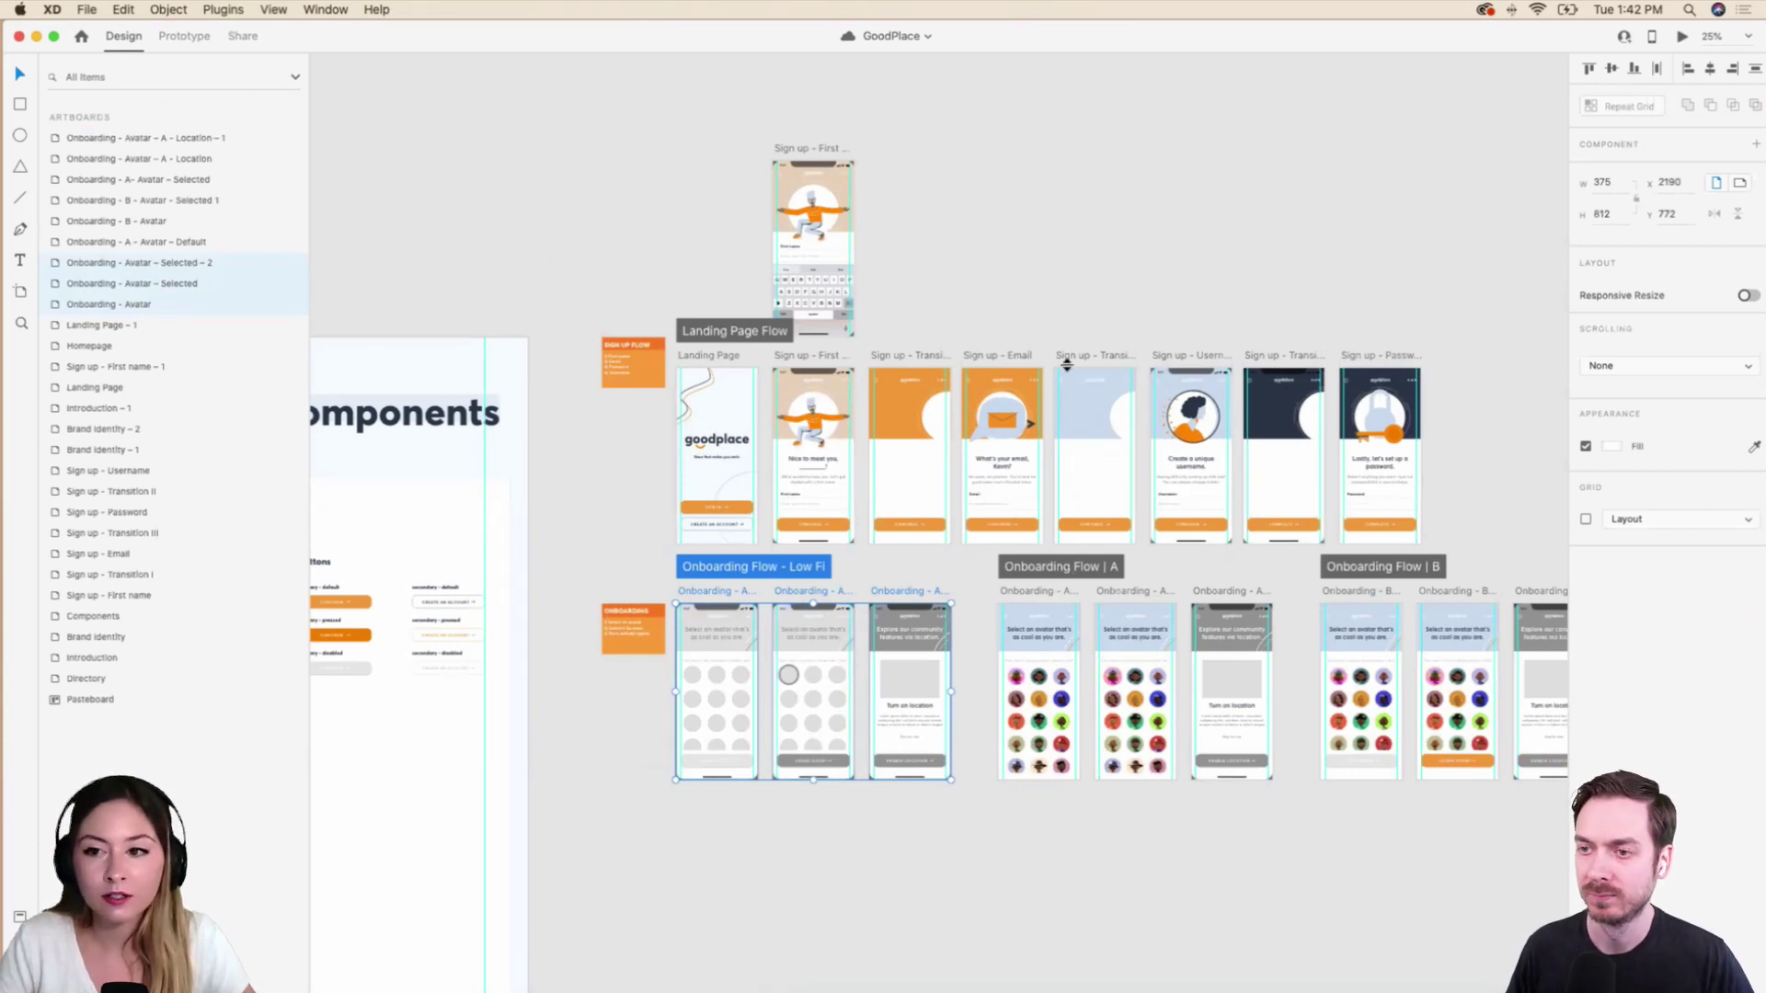
click(242, 37)
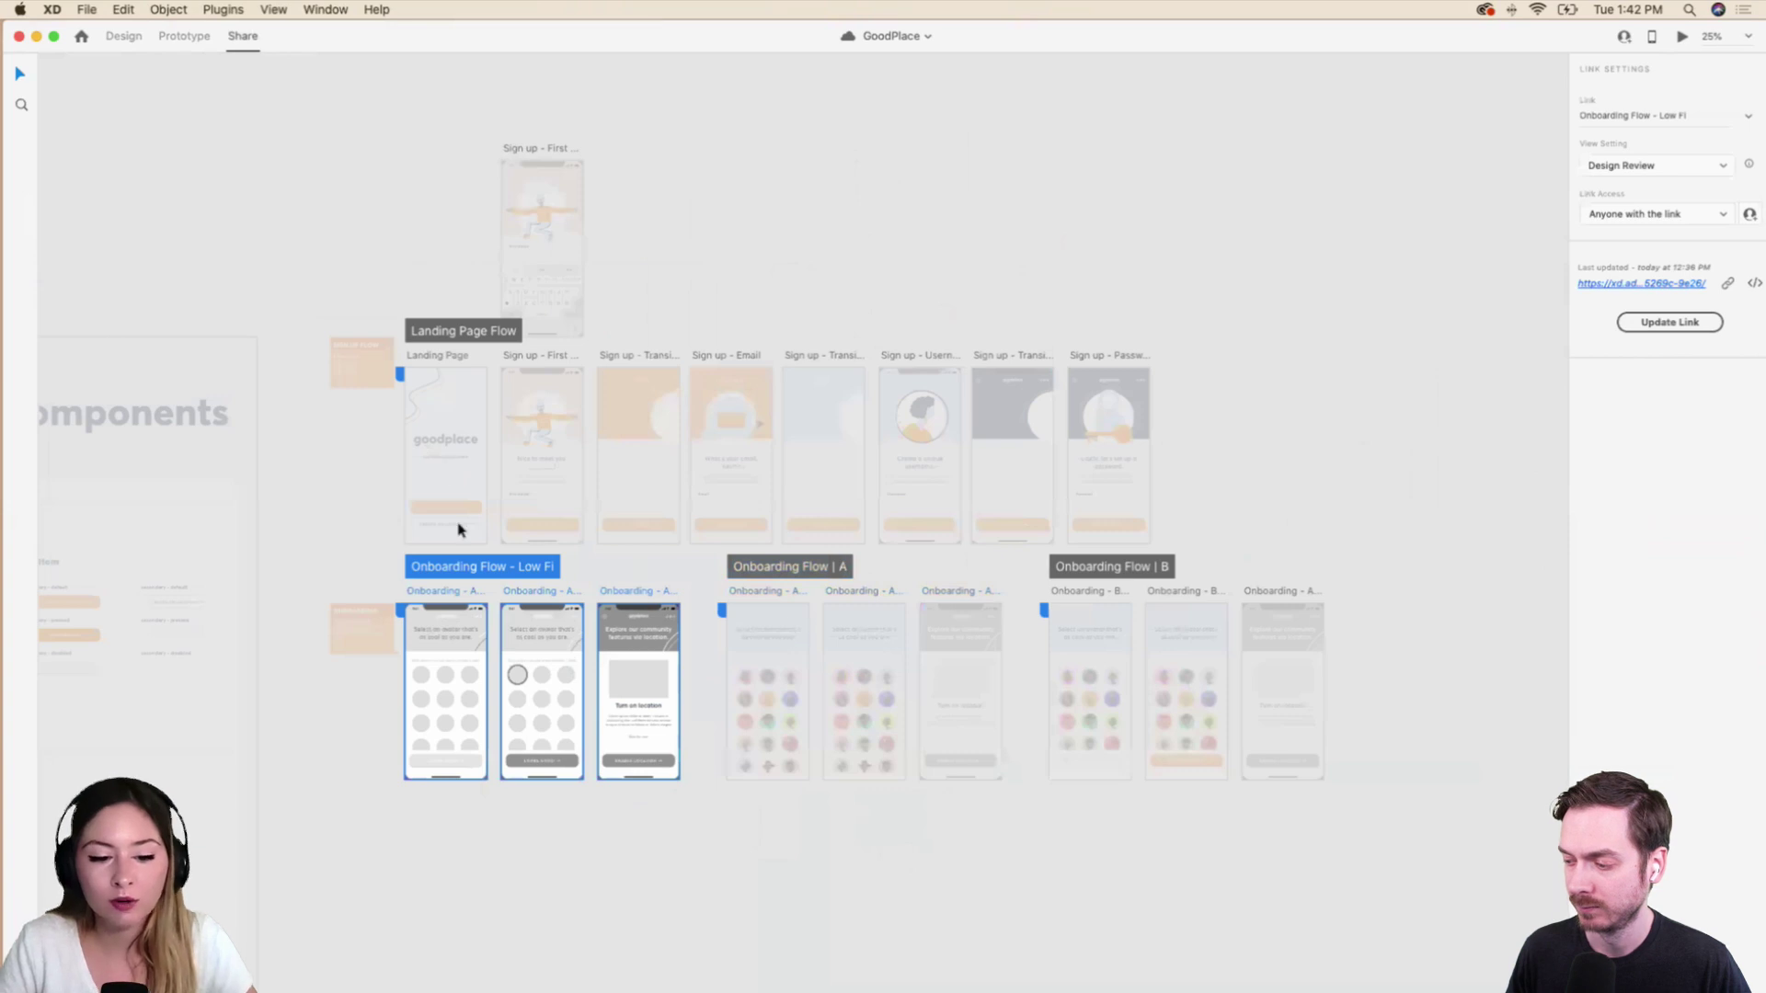
click(1665, 166)
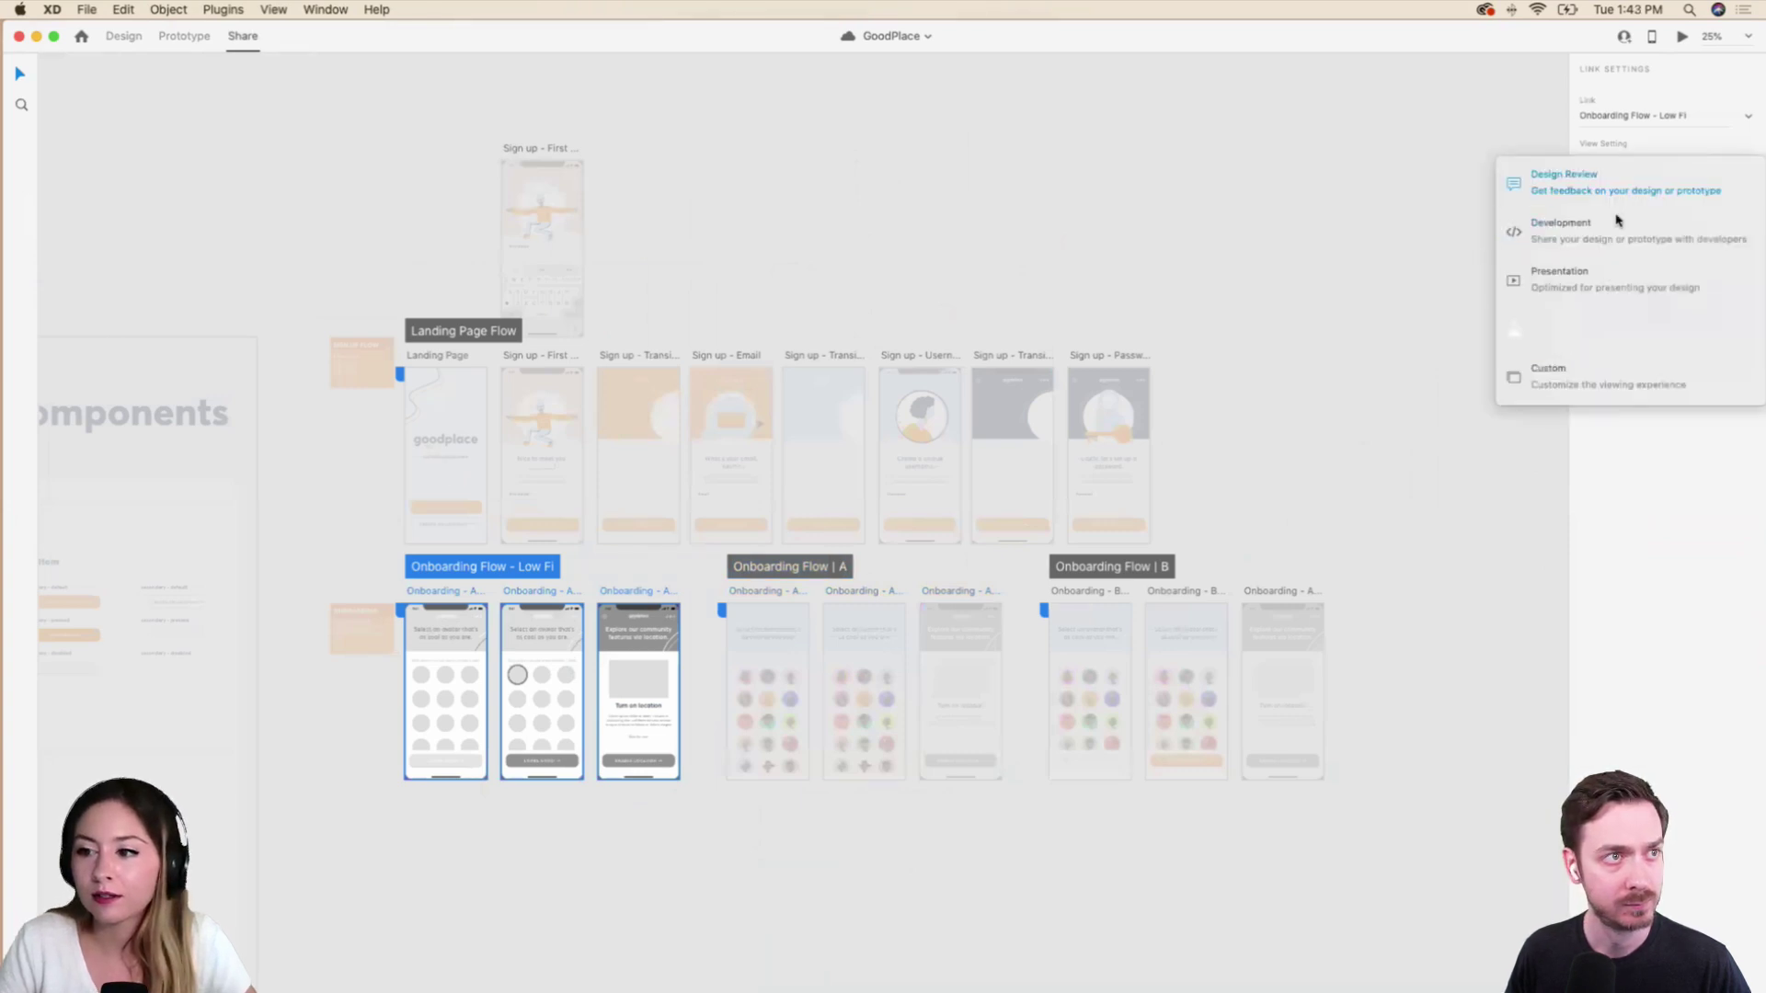
click(1610, 329)
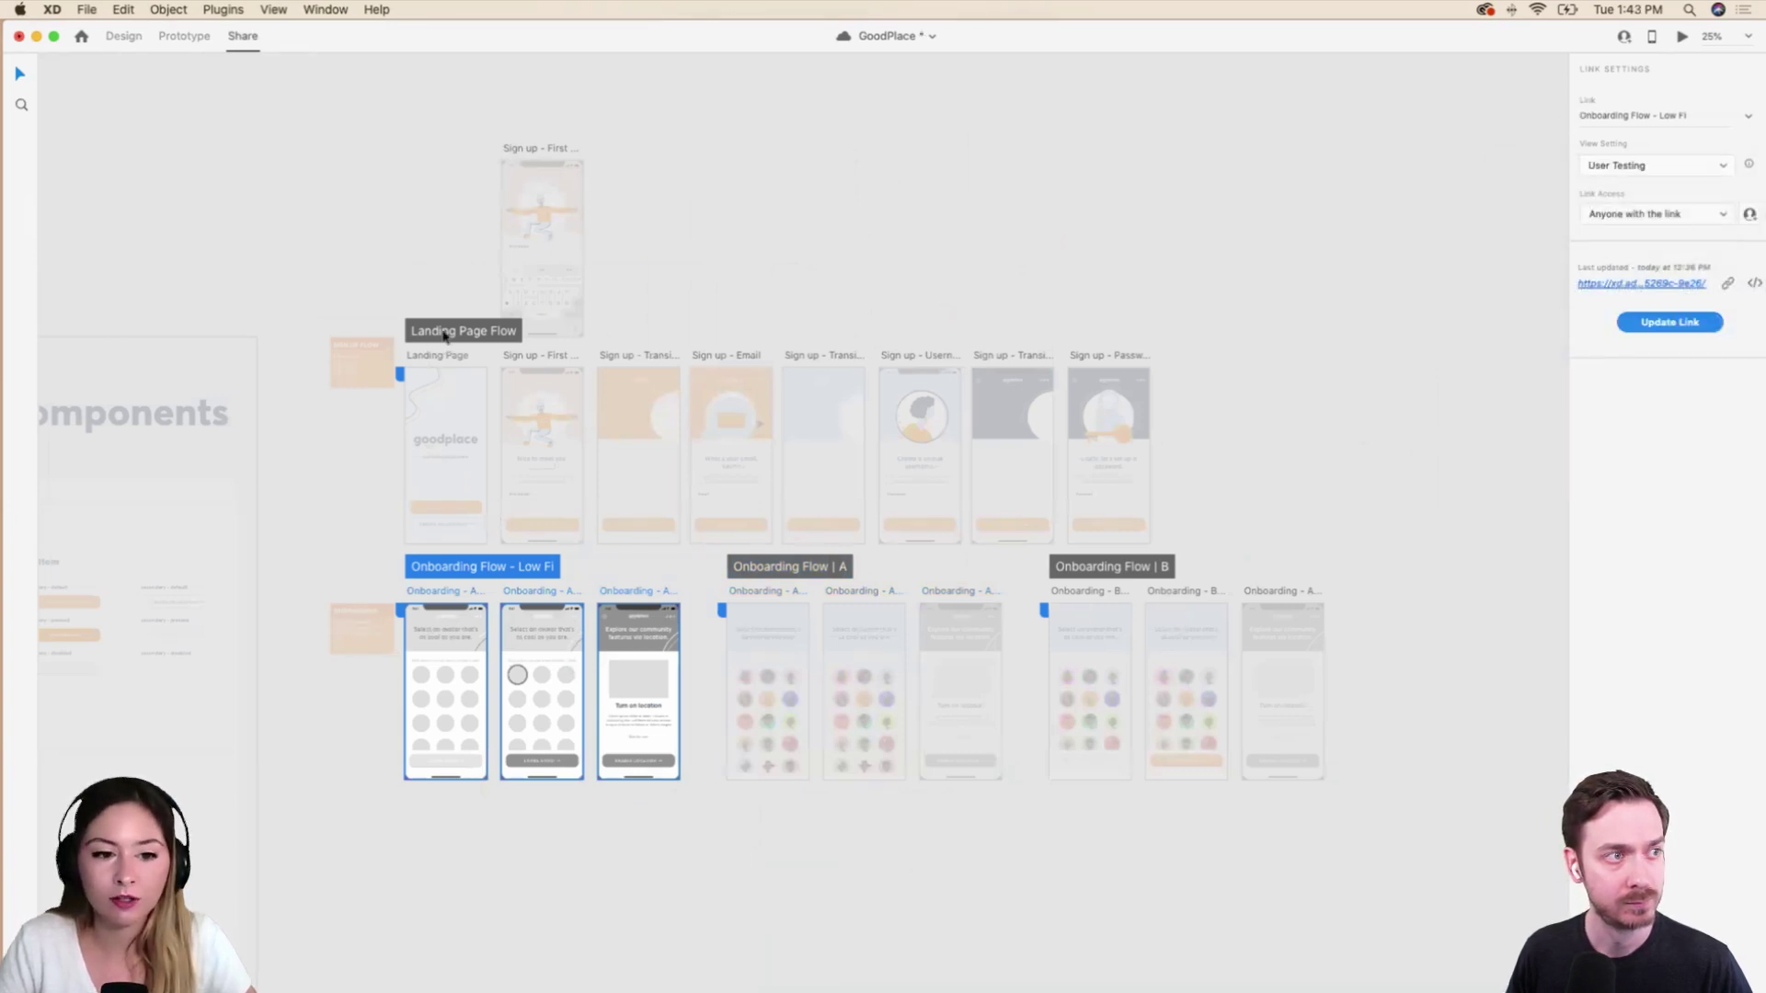
Check the share link settings of the Landing Page Flow and return to Design mode.
click(444, 333)
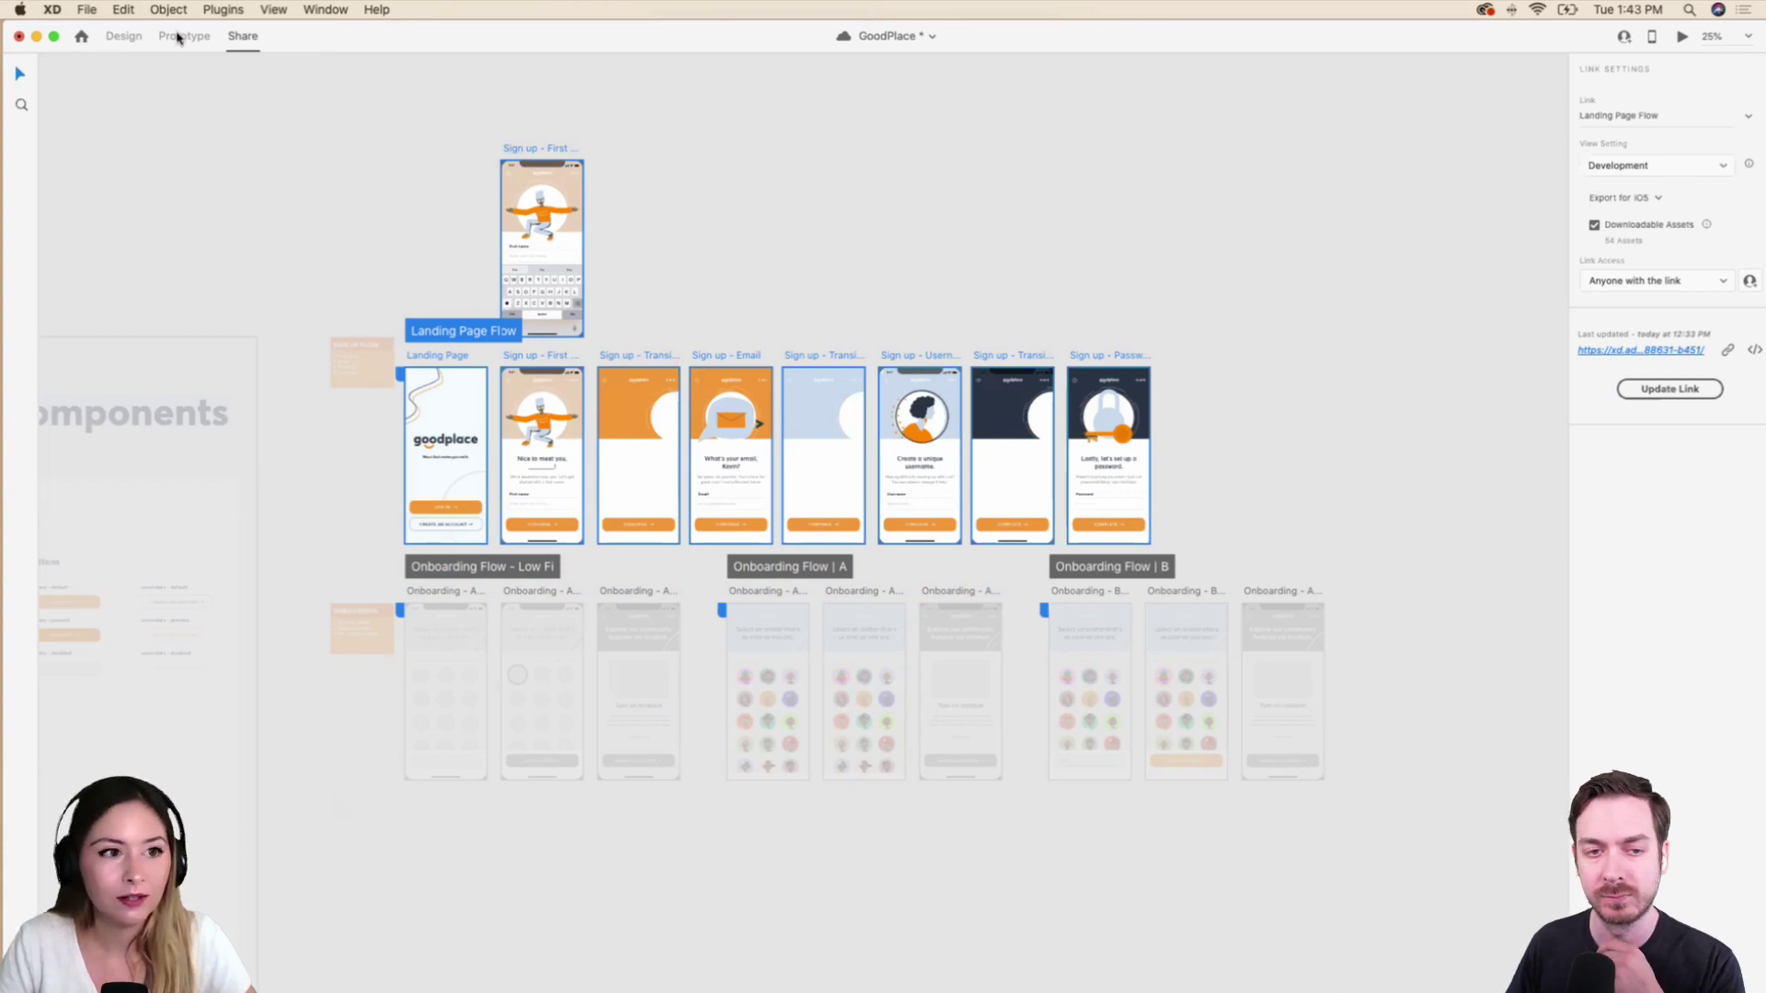
click(124, 36)
click(1083, 568)
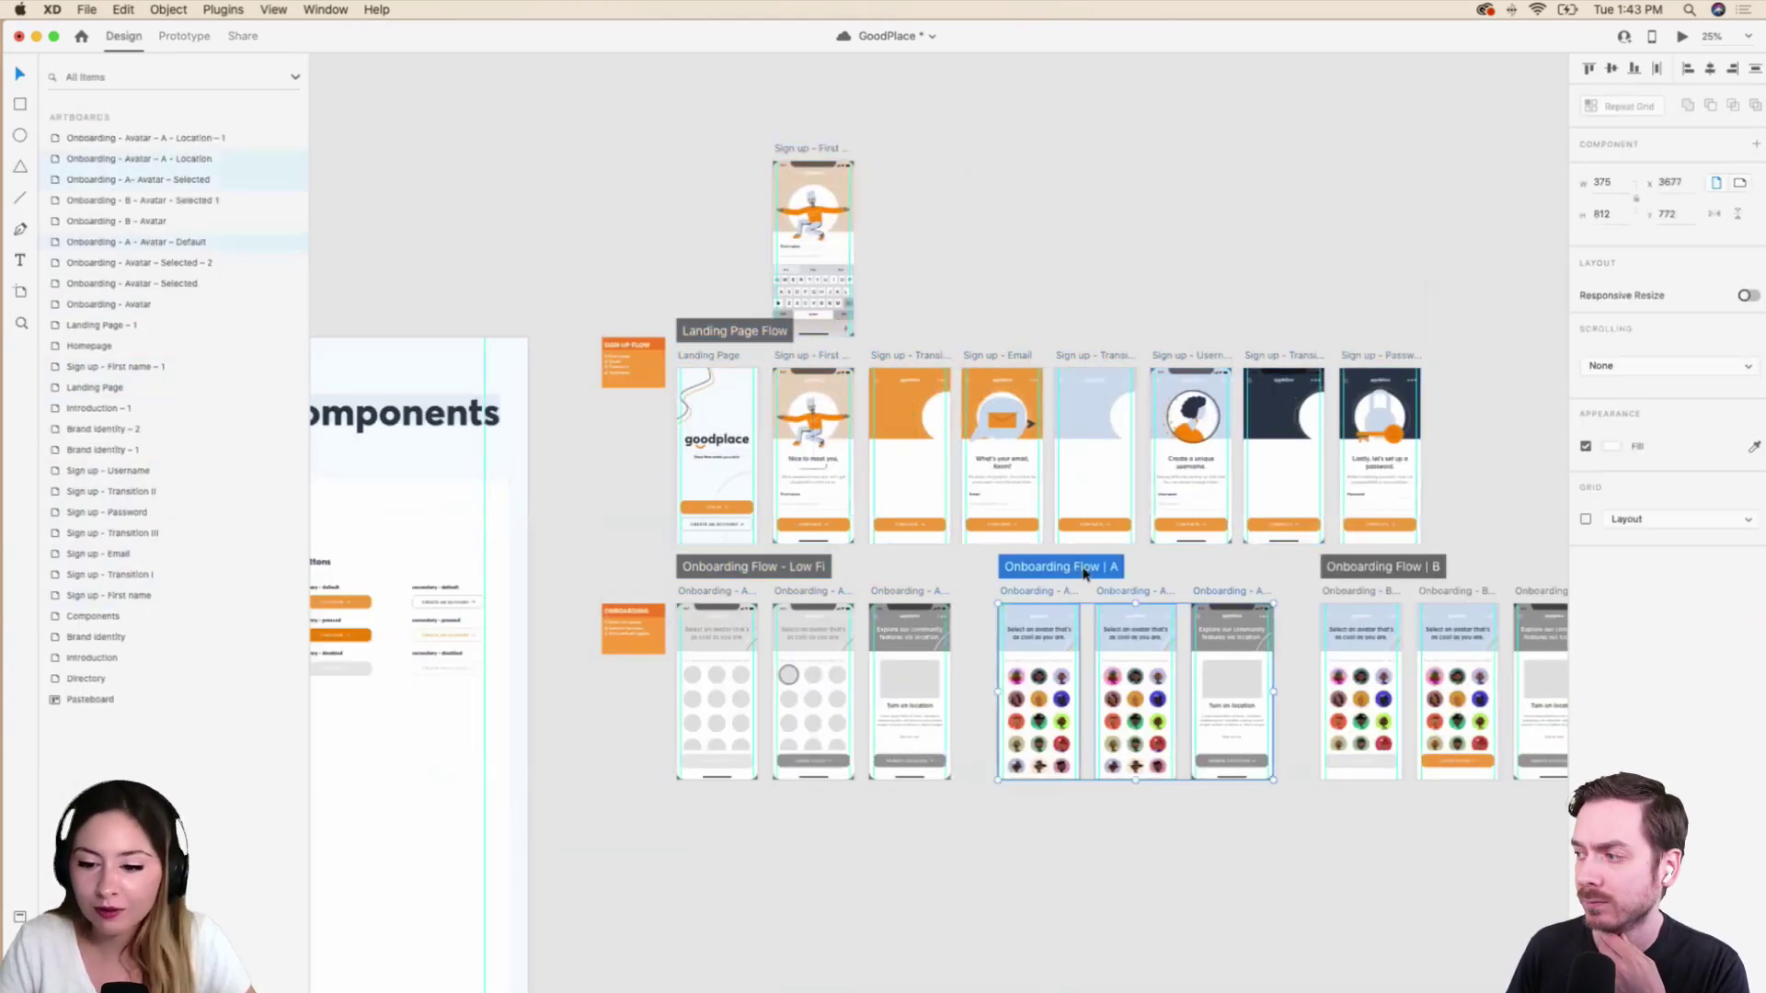
drag(1084, 568, 1126, 561)
key(super+z)
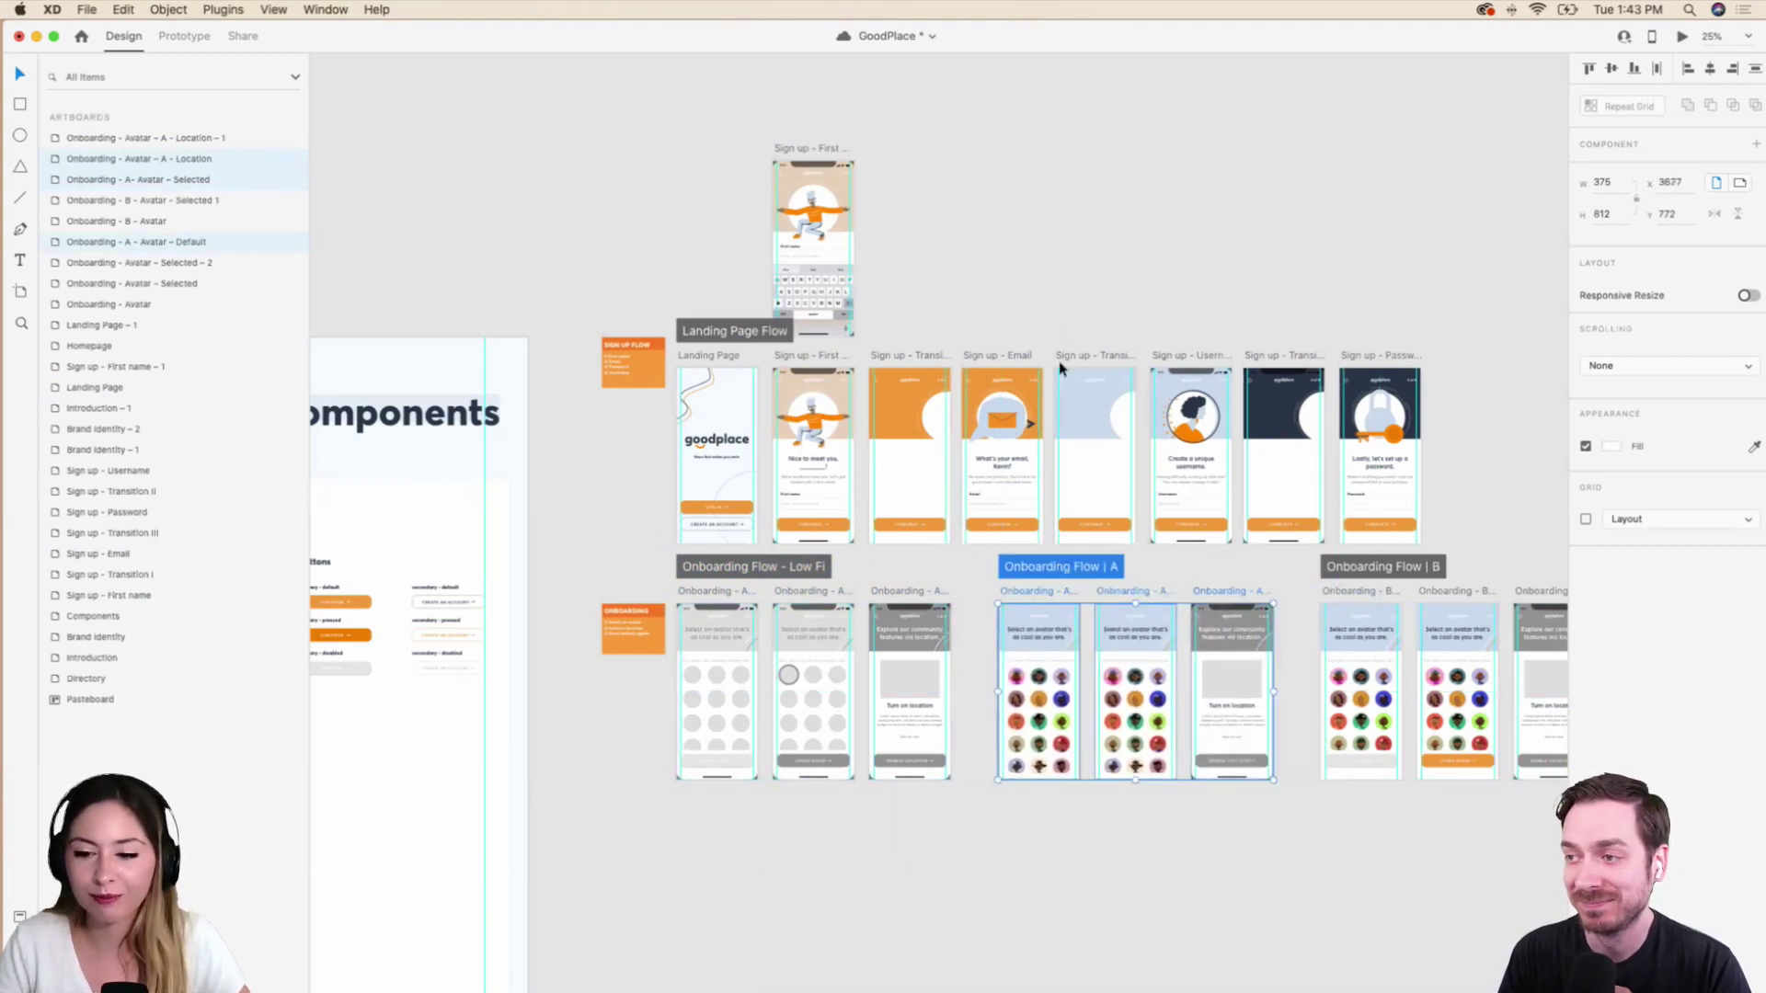
click(1292, 339)
Look over the Landing Page Flow and the three onboarding flows on the canvas.
scroll(1297, 368, down, 3)
scroll(1297, 368, right, 4)
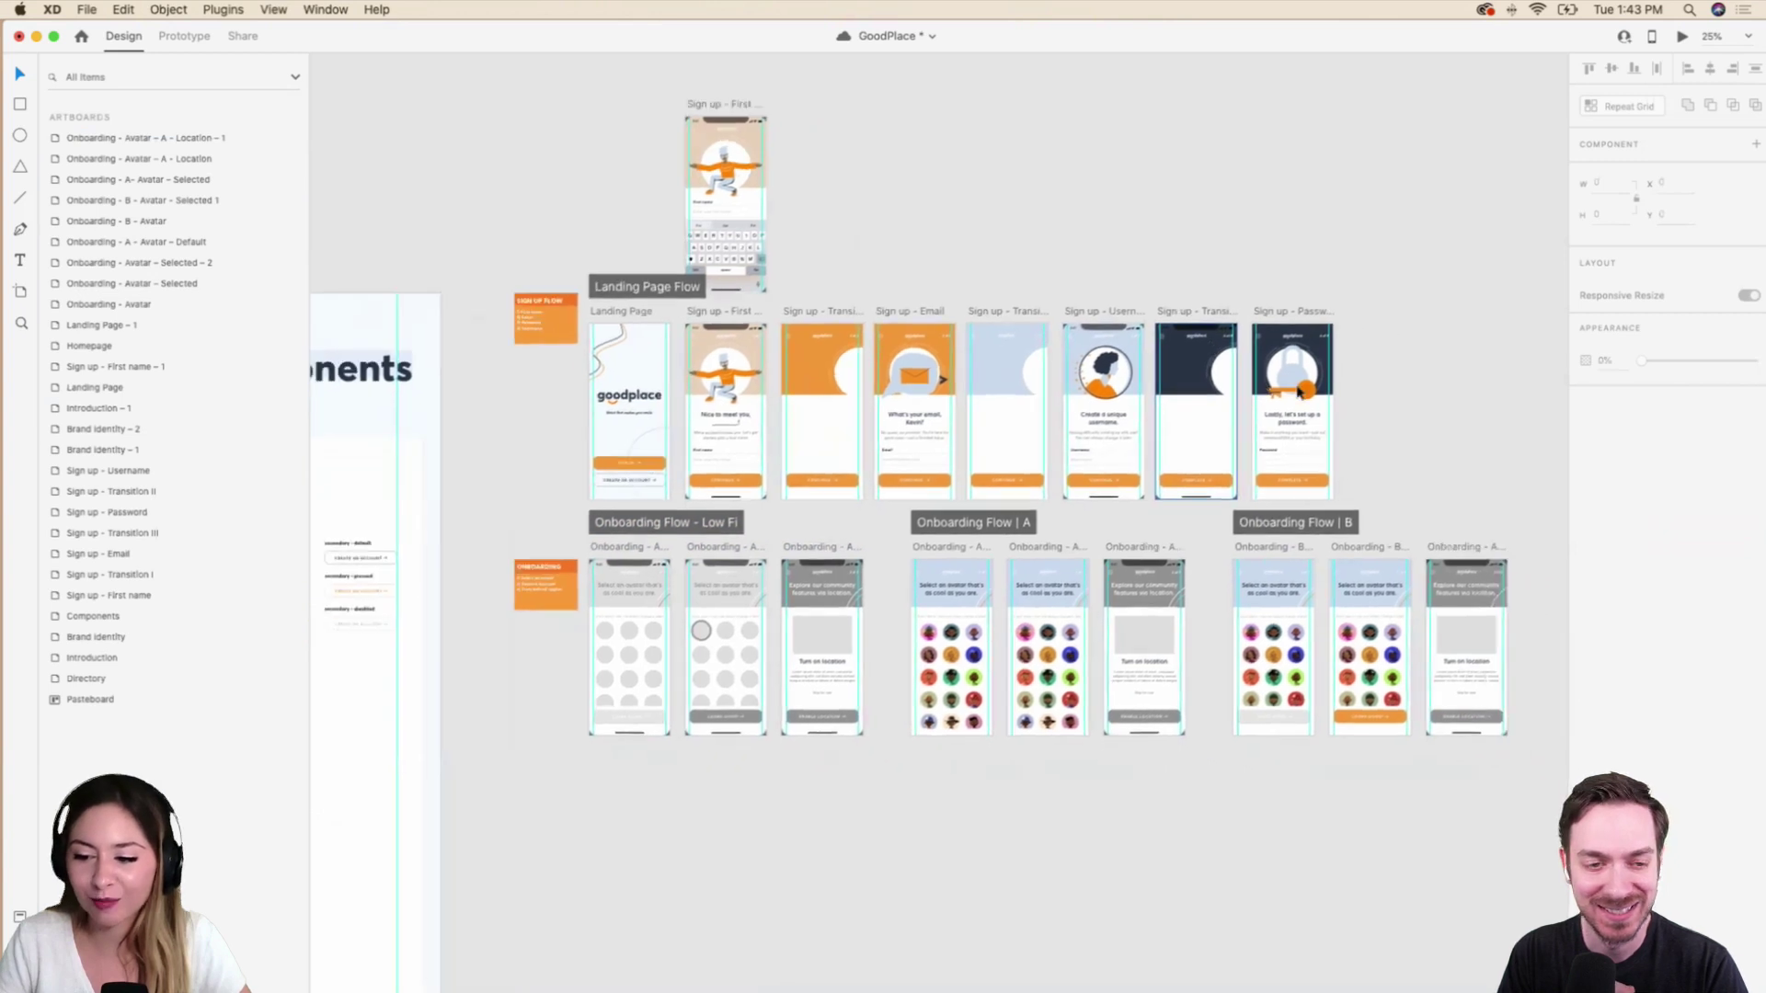
scroll(1299, 393, left, 3)
scroll(1299, 393, up, 2)
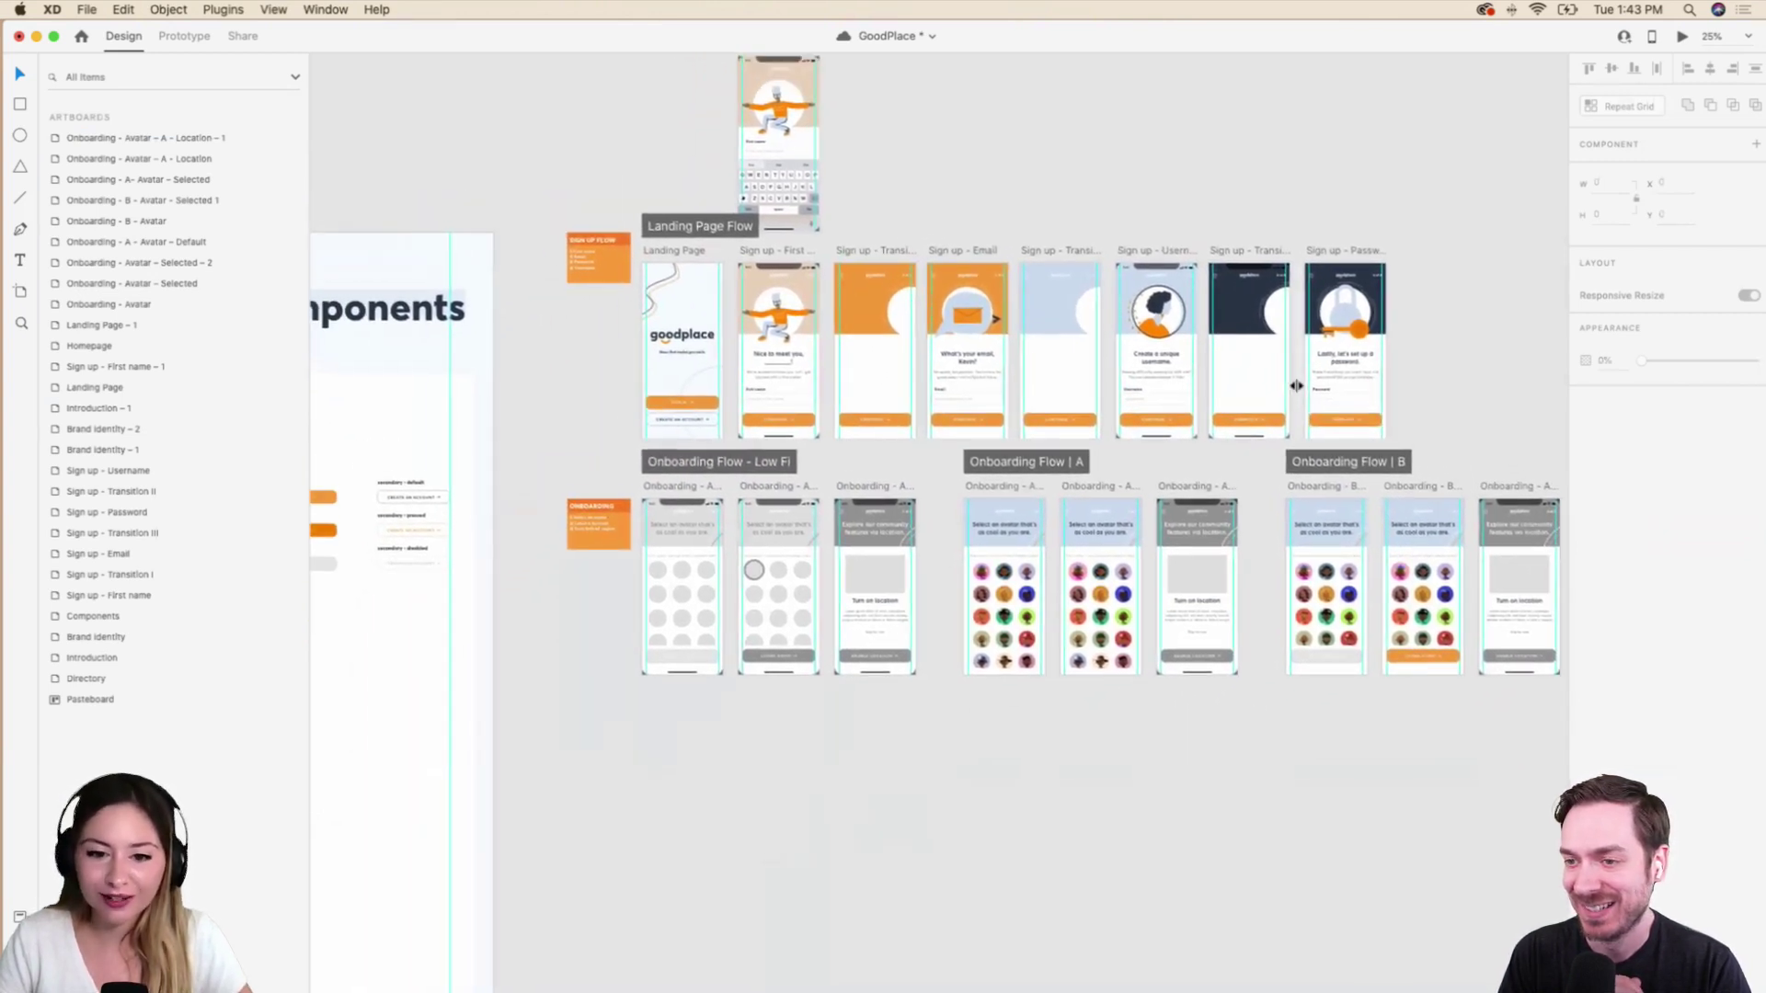
scroll(966, 359, left, 3)
scroll(971, 357, left, 3)
scroll(971, 357, up, 1)
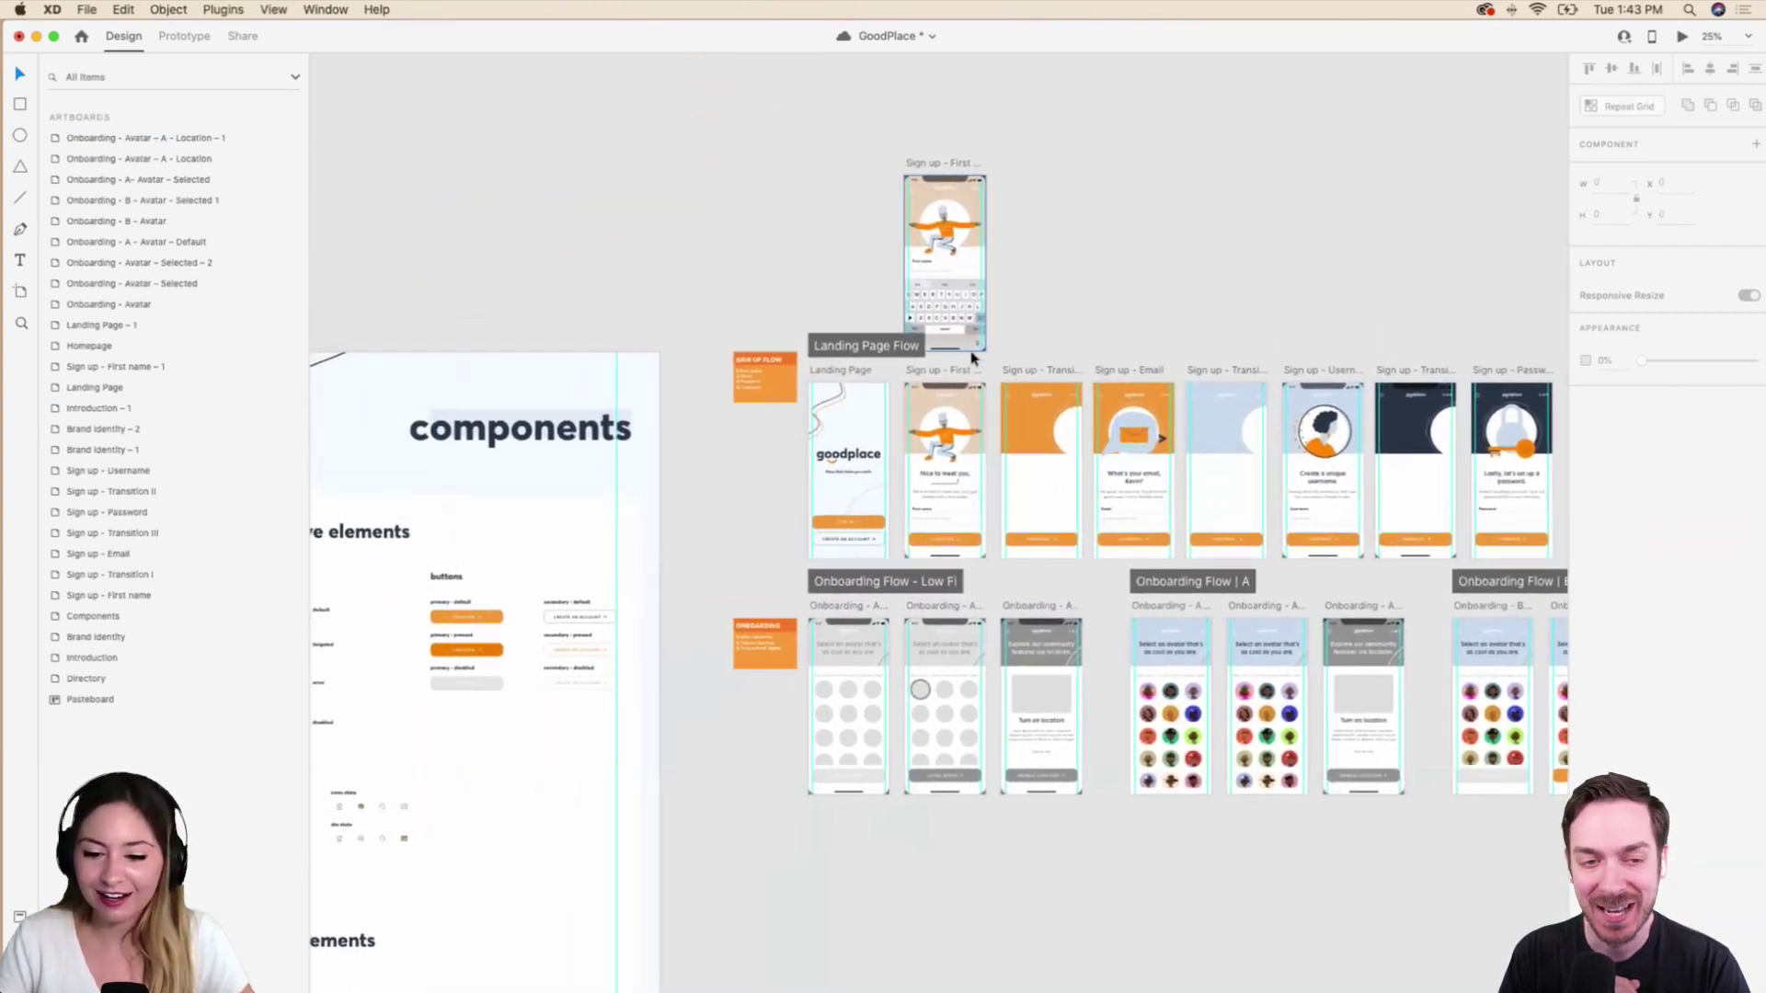
scroll(971, 357, right, 3)
scroll(972, 357, down, 3)
scroll(971, 359, down, 2)
scroll(972, 359, right, 5)
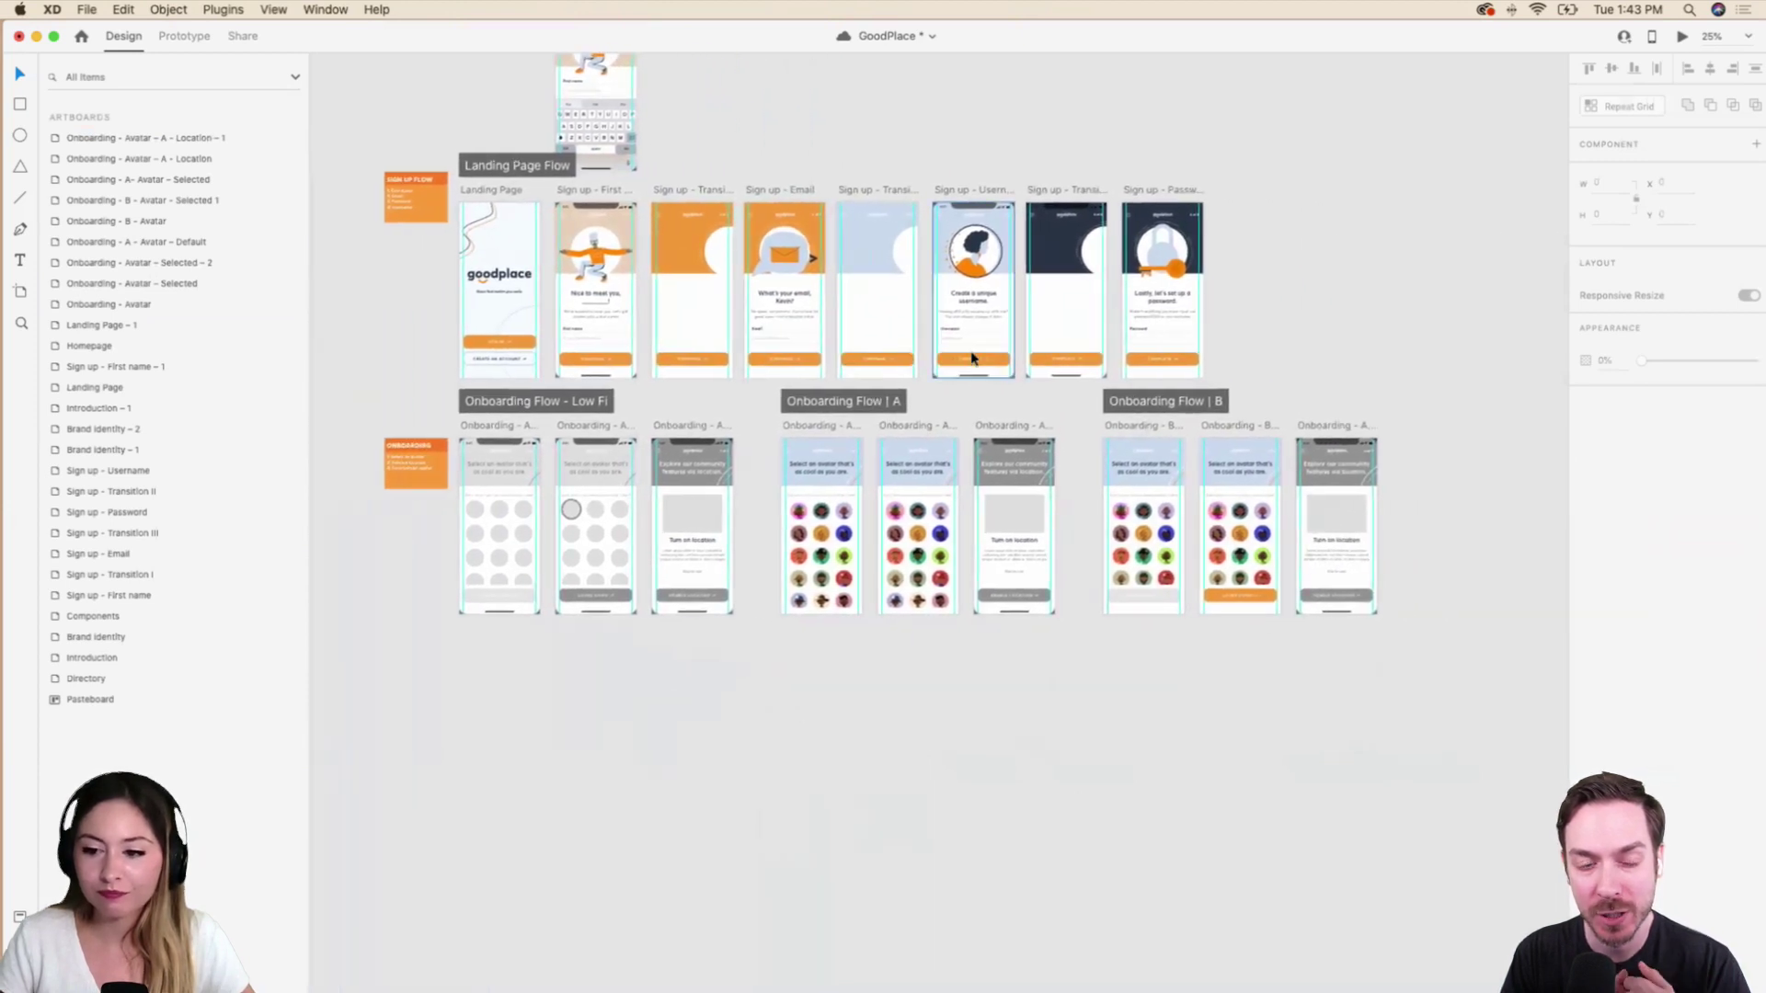
scroll(972, 358, left, 1)
scroll(972, 359, left, 1)
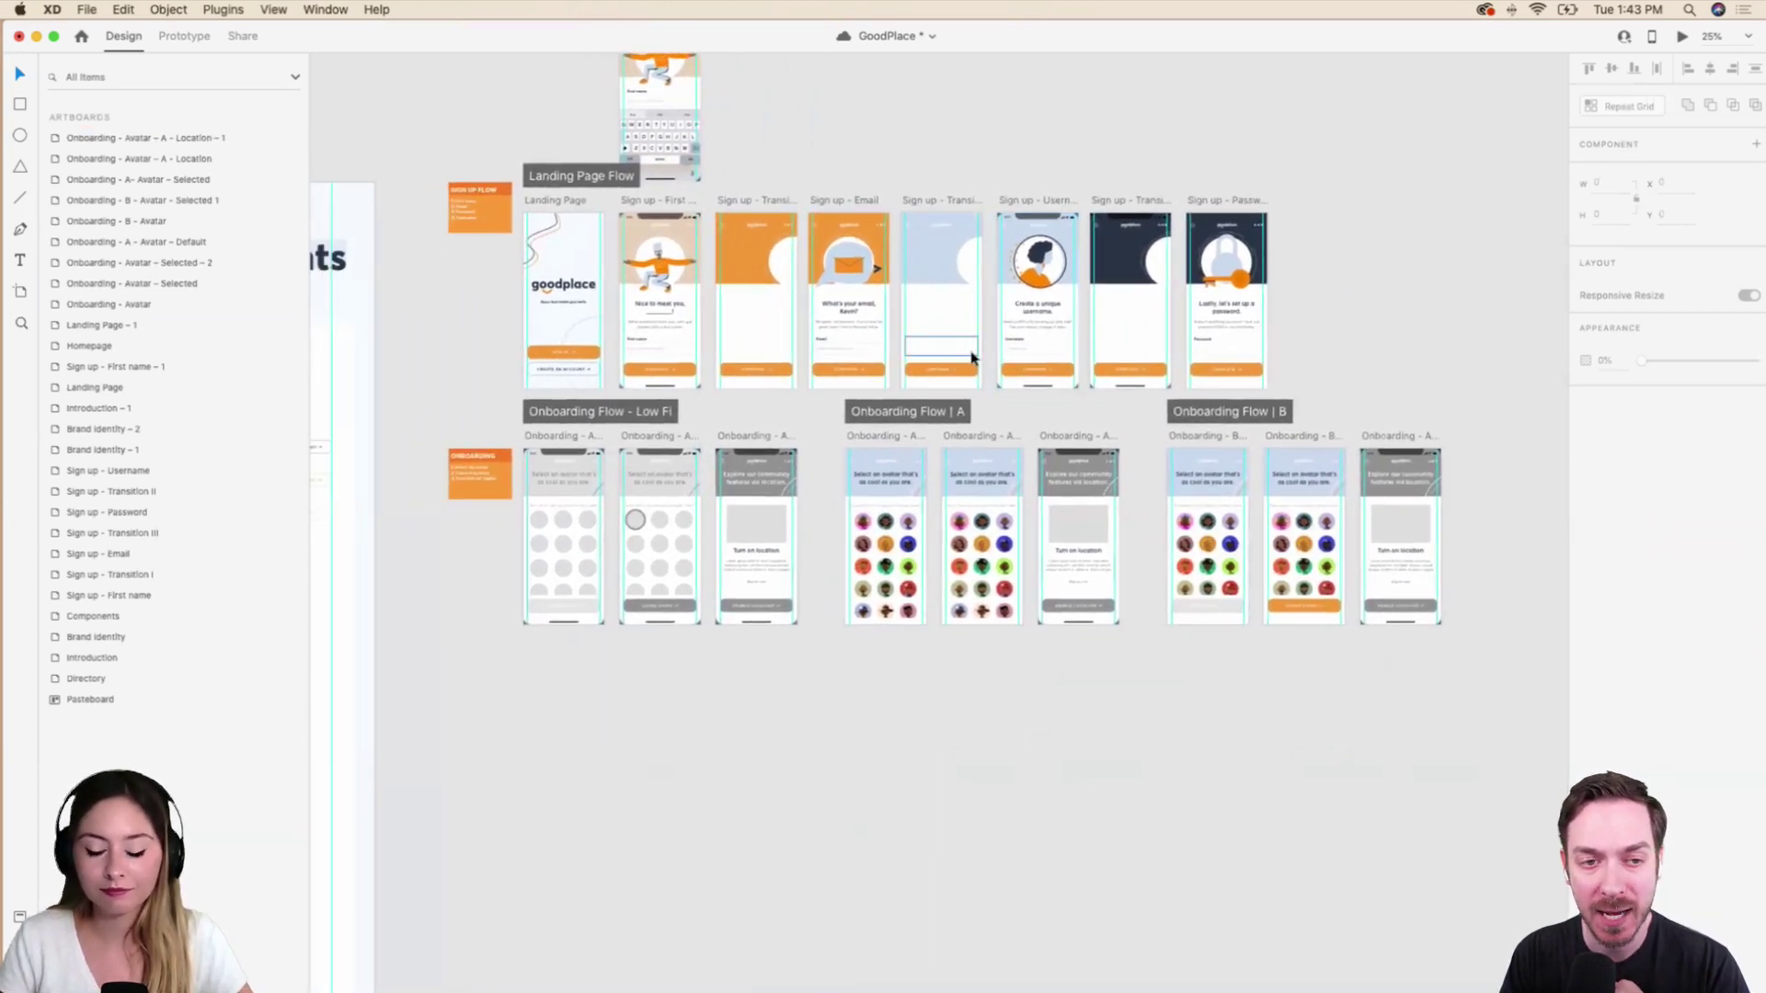
key(super+equal)
scroll(971, 359, up, 3)
scroll(972, 358, left, 4)
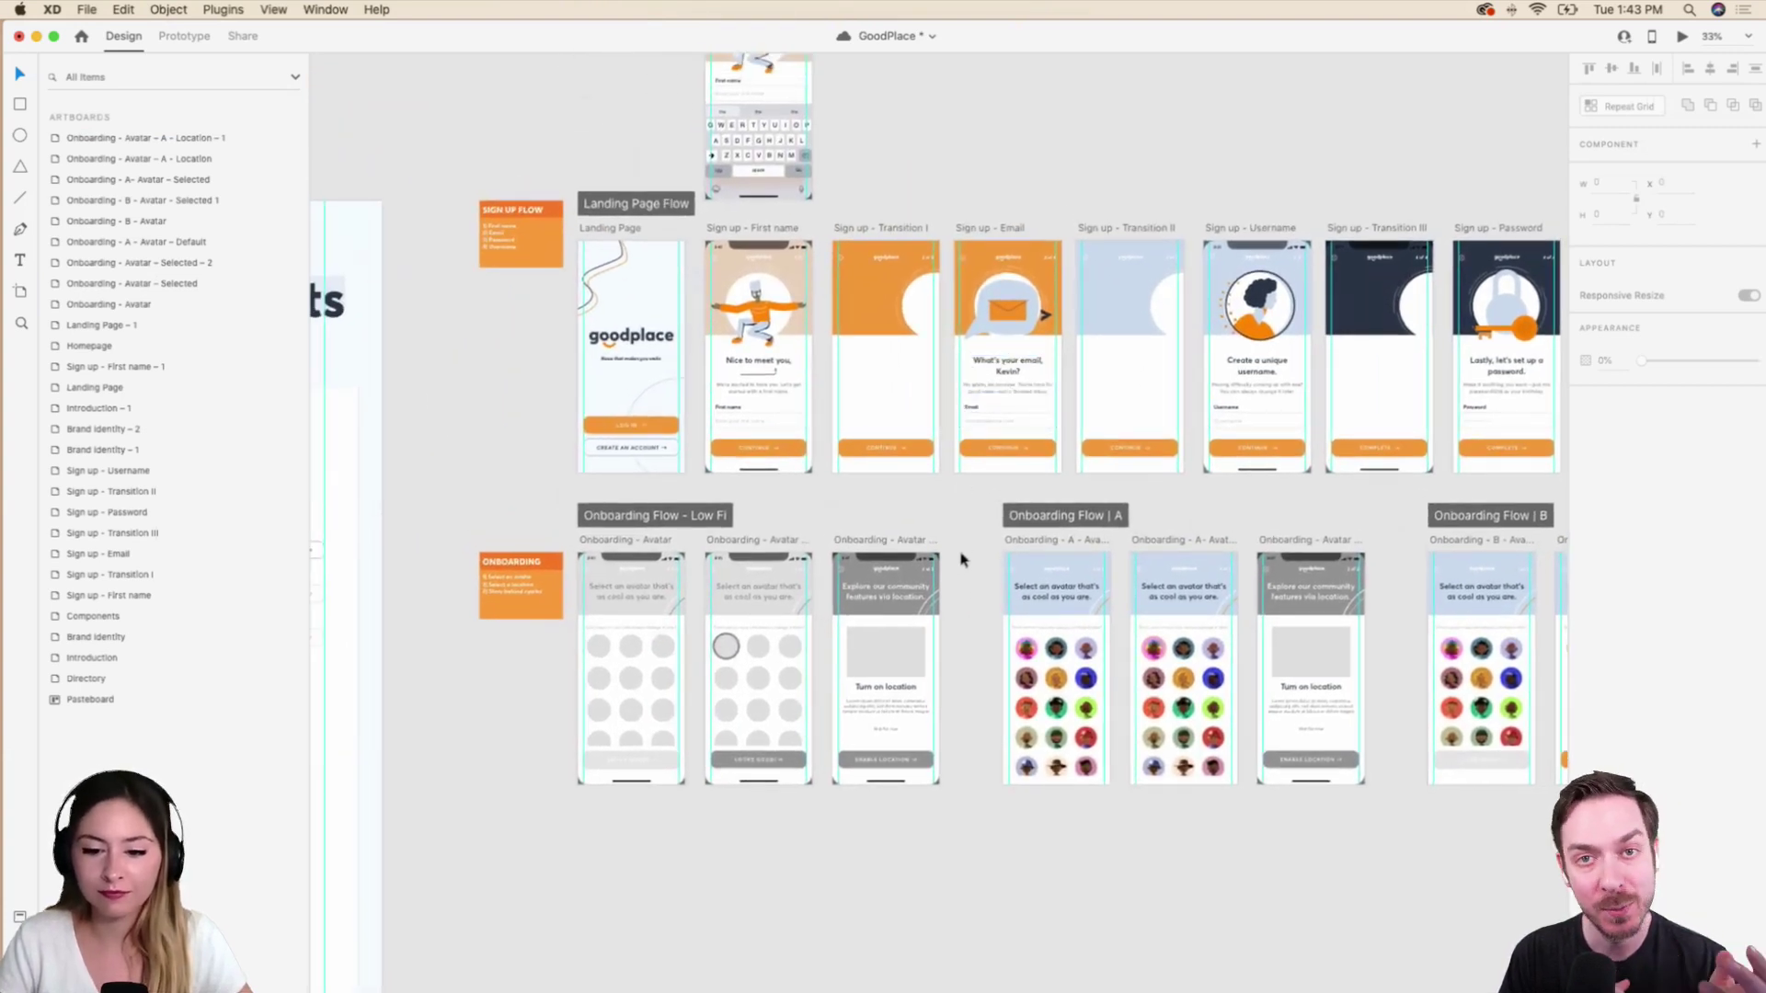
scroll(962, 556, right, 1)
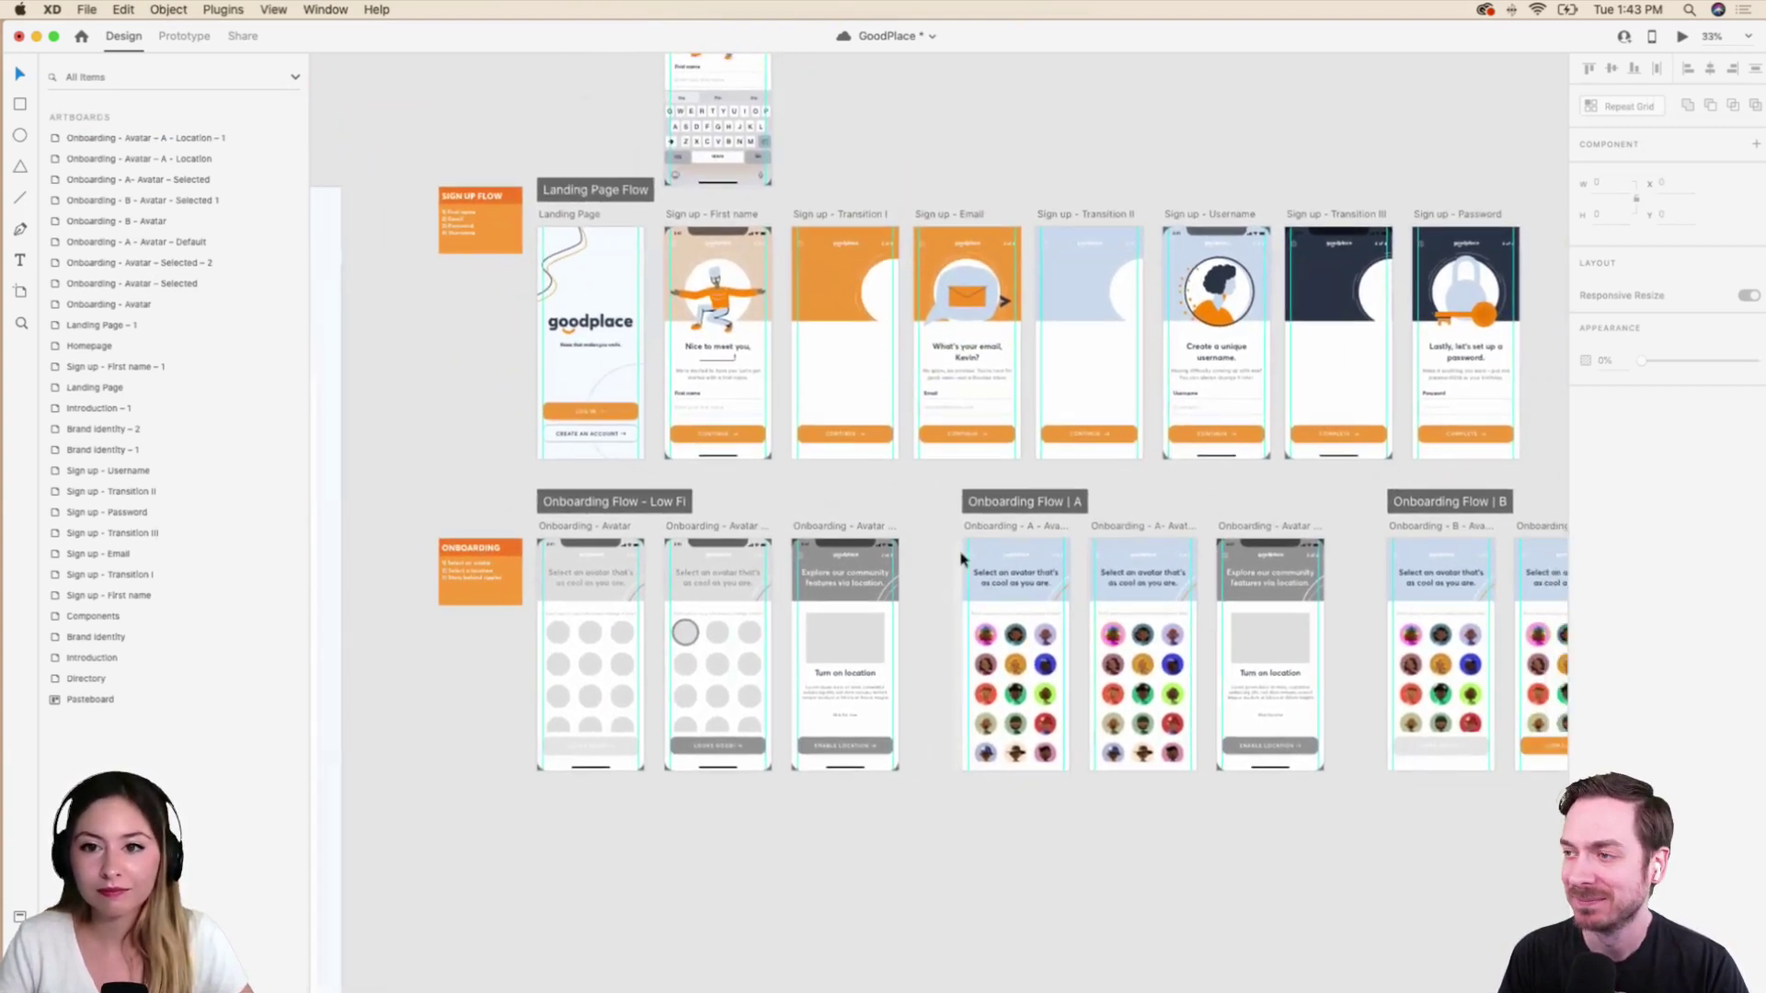
scroll(963, 559, left, 1)
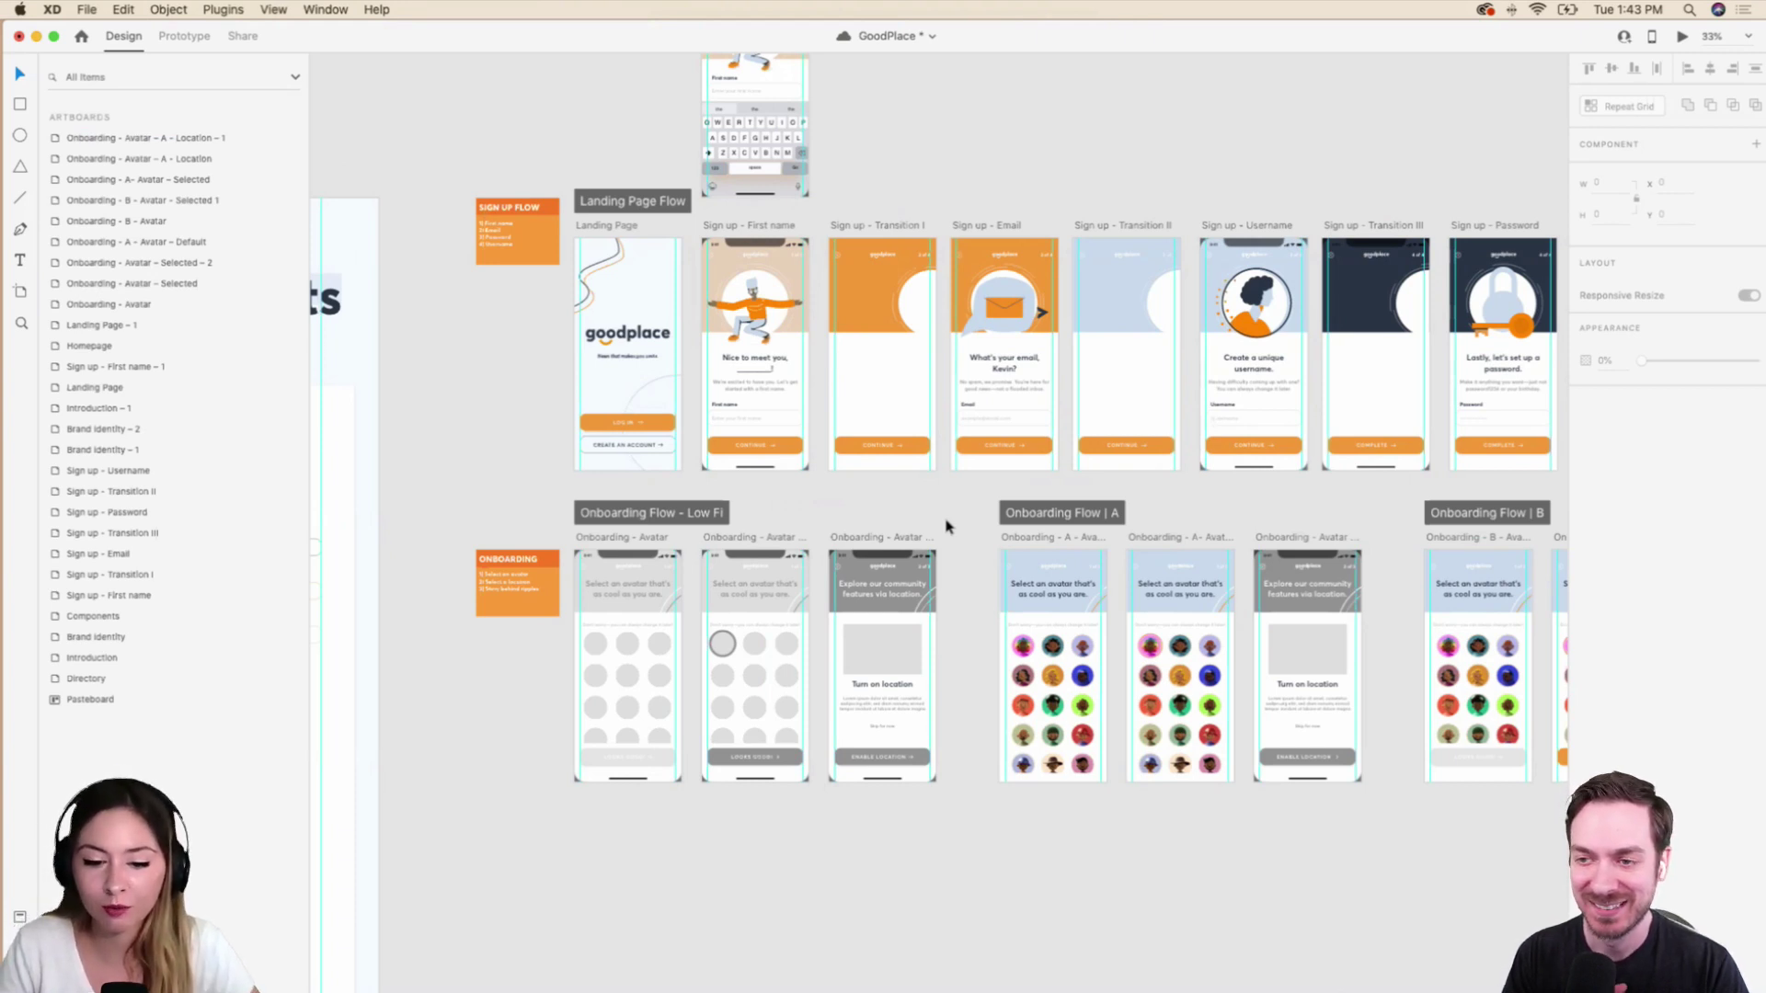
Pick out the Onboarding Flow - Low Fi artboards and compare them with Onboarding Flow | A and Onboarding Flow | B.
click(678, 515)
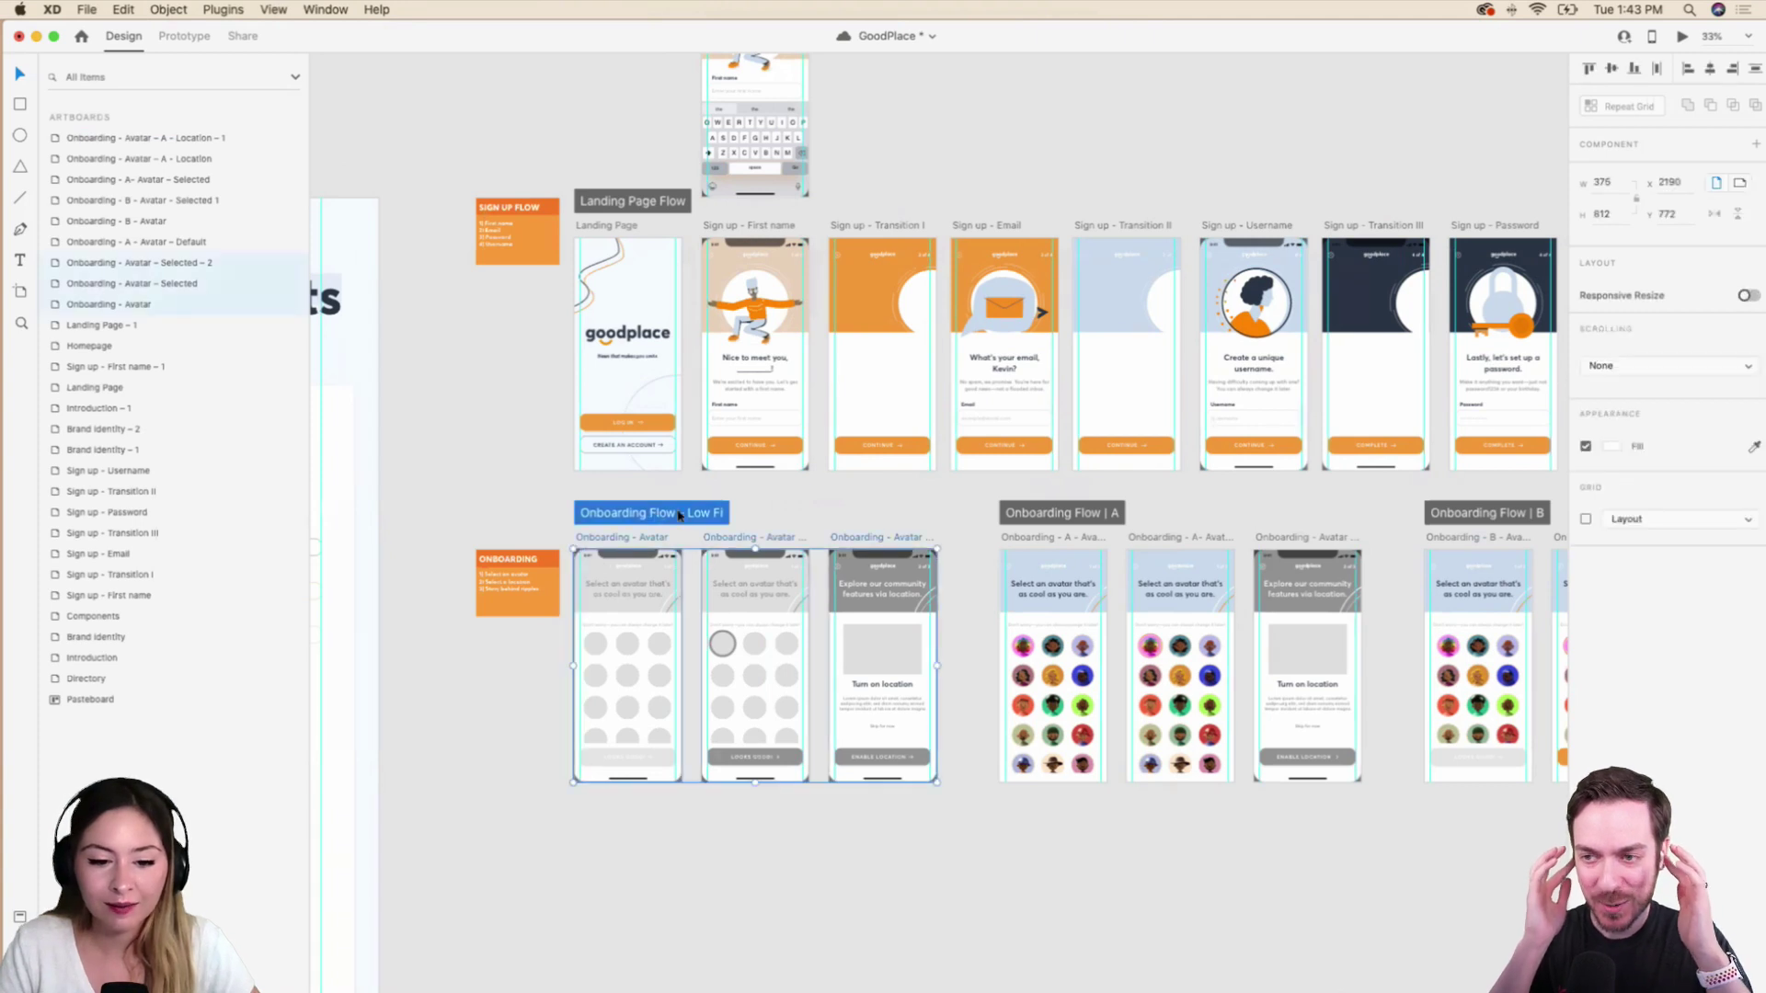
click(931, 513)
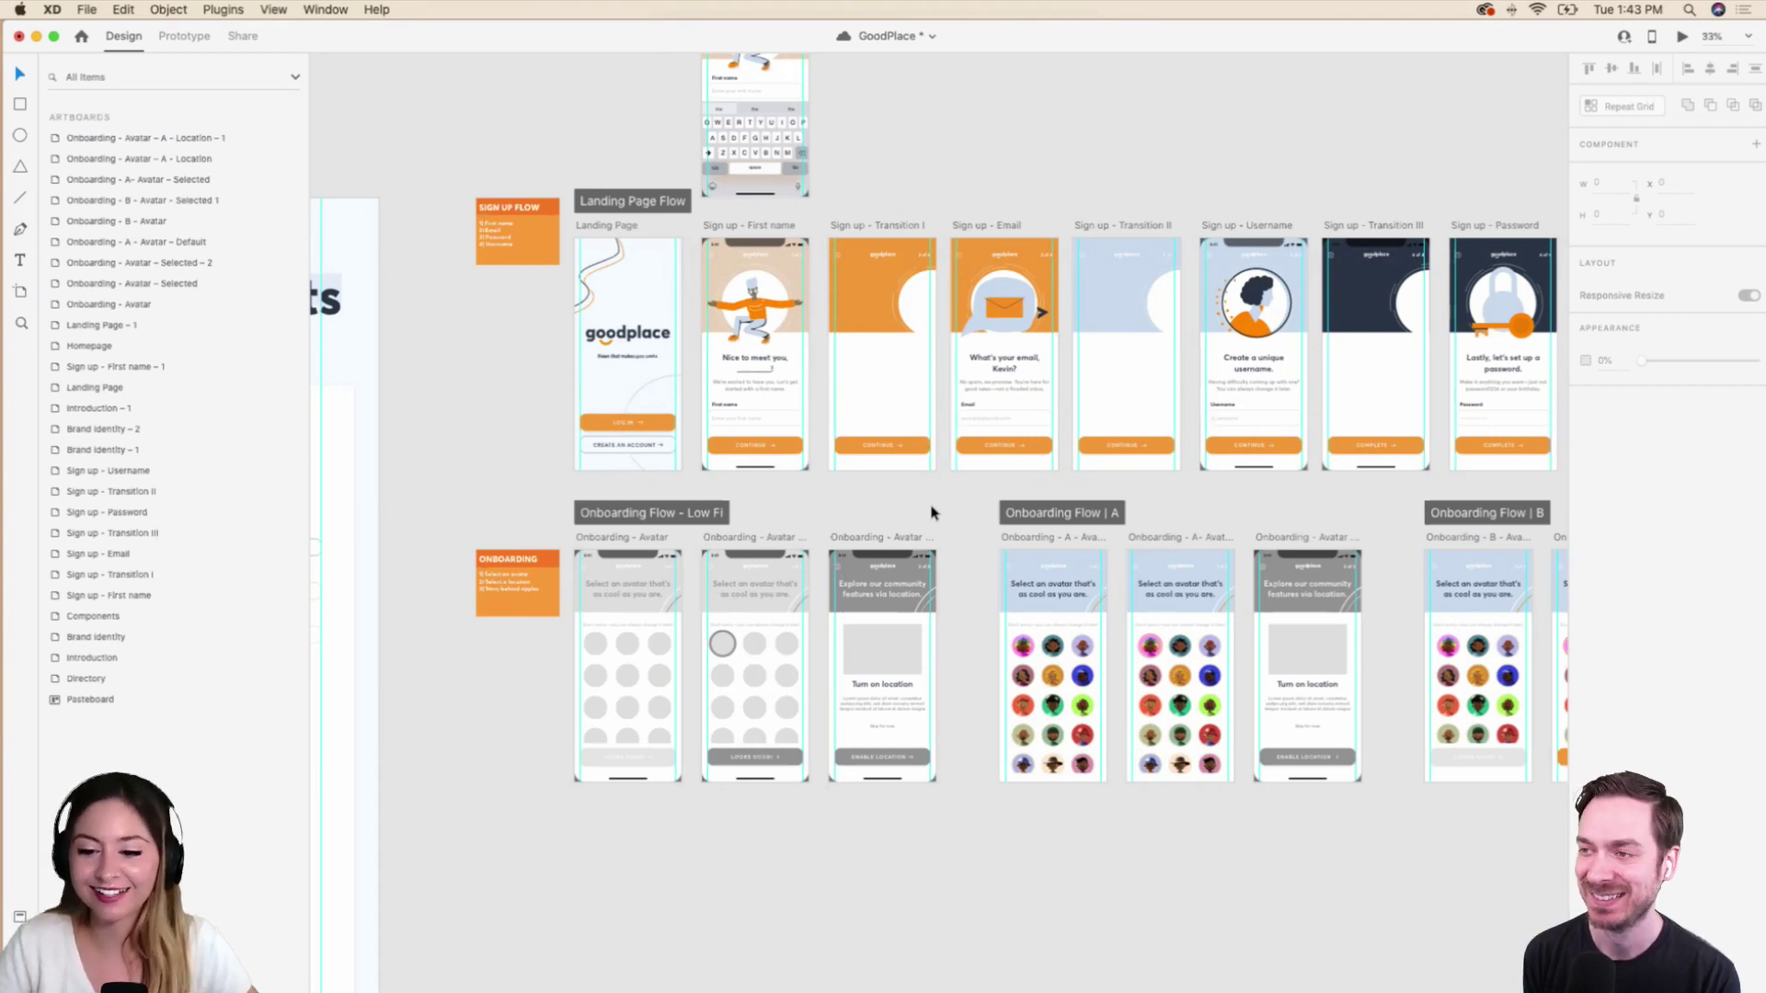
scroll(930, 512, right, 5)
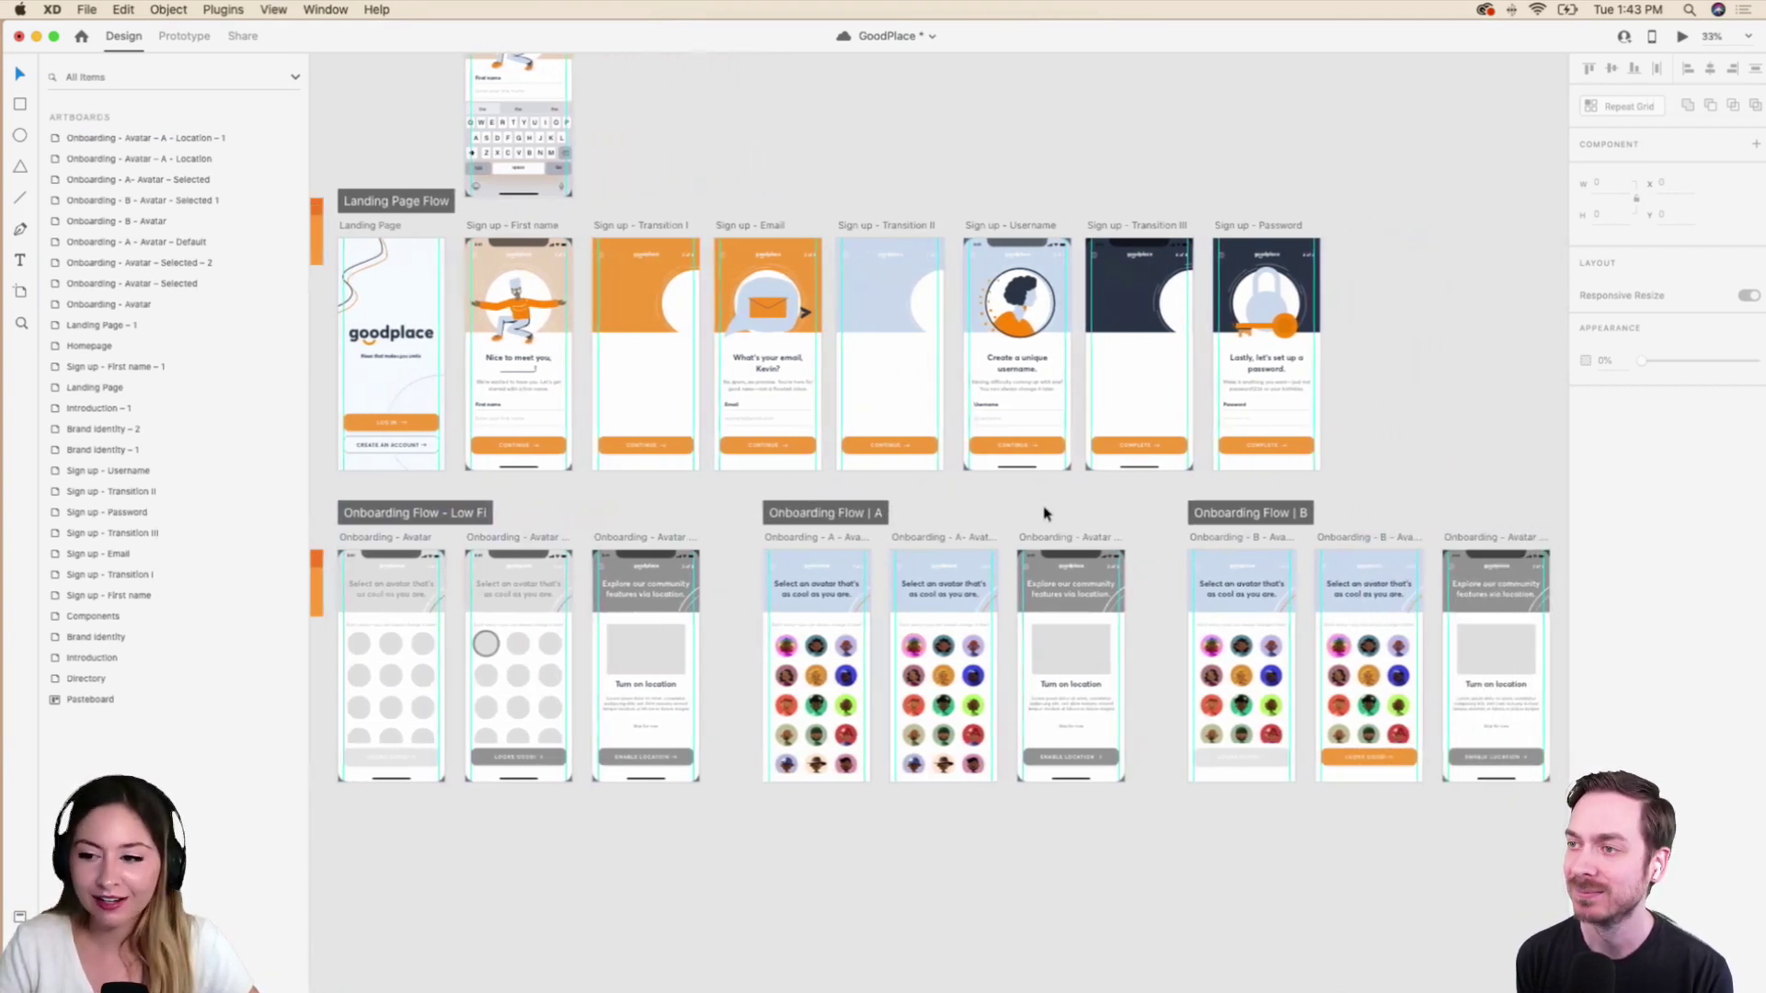
scroll(522, 521, left, 2)
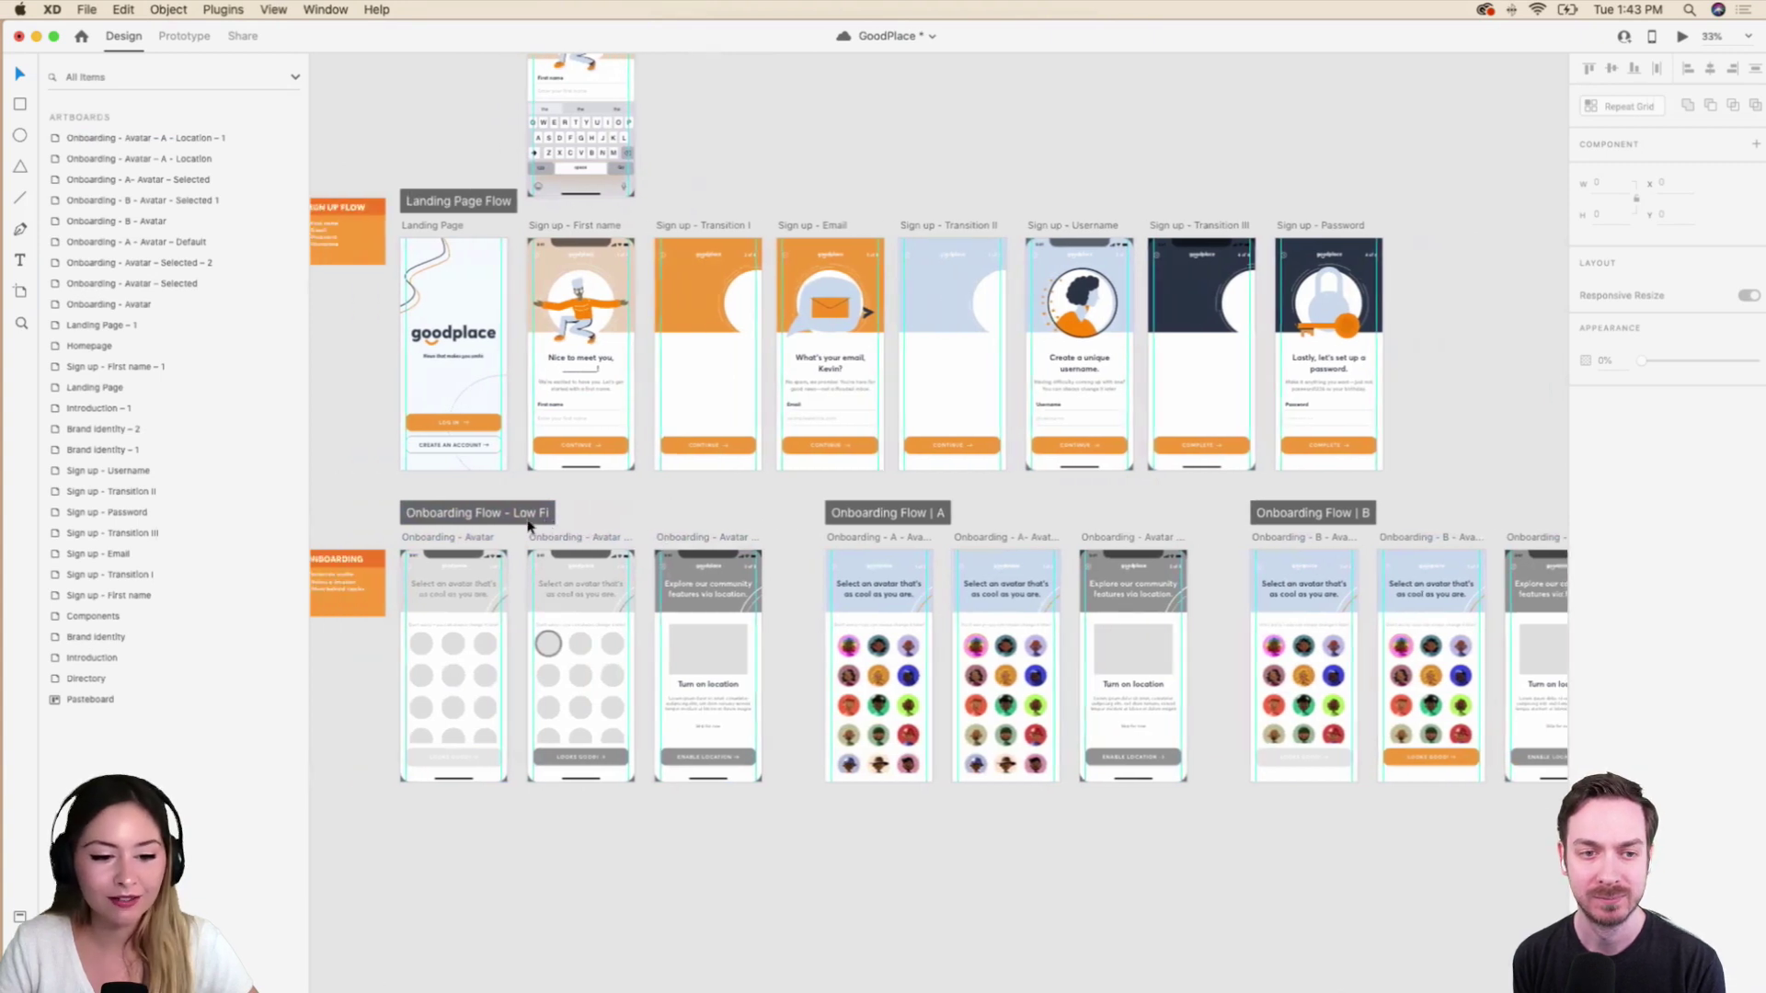
click(529, 520)
click(930, 517)
click(999, 515)
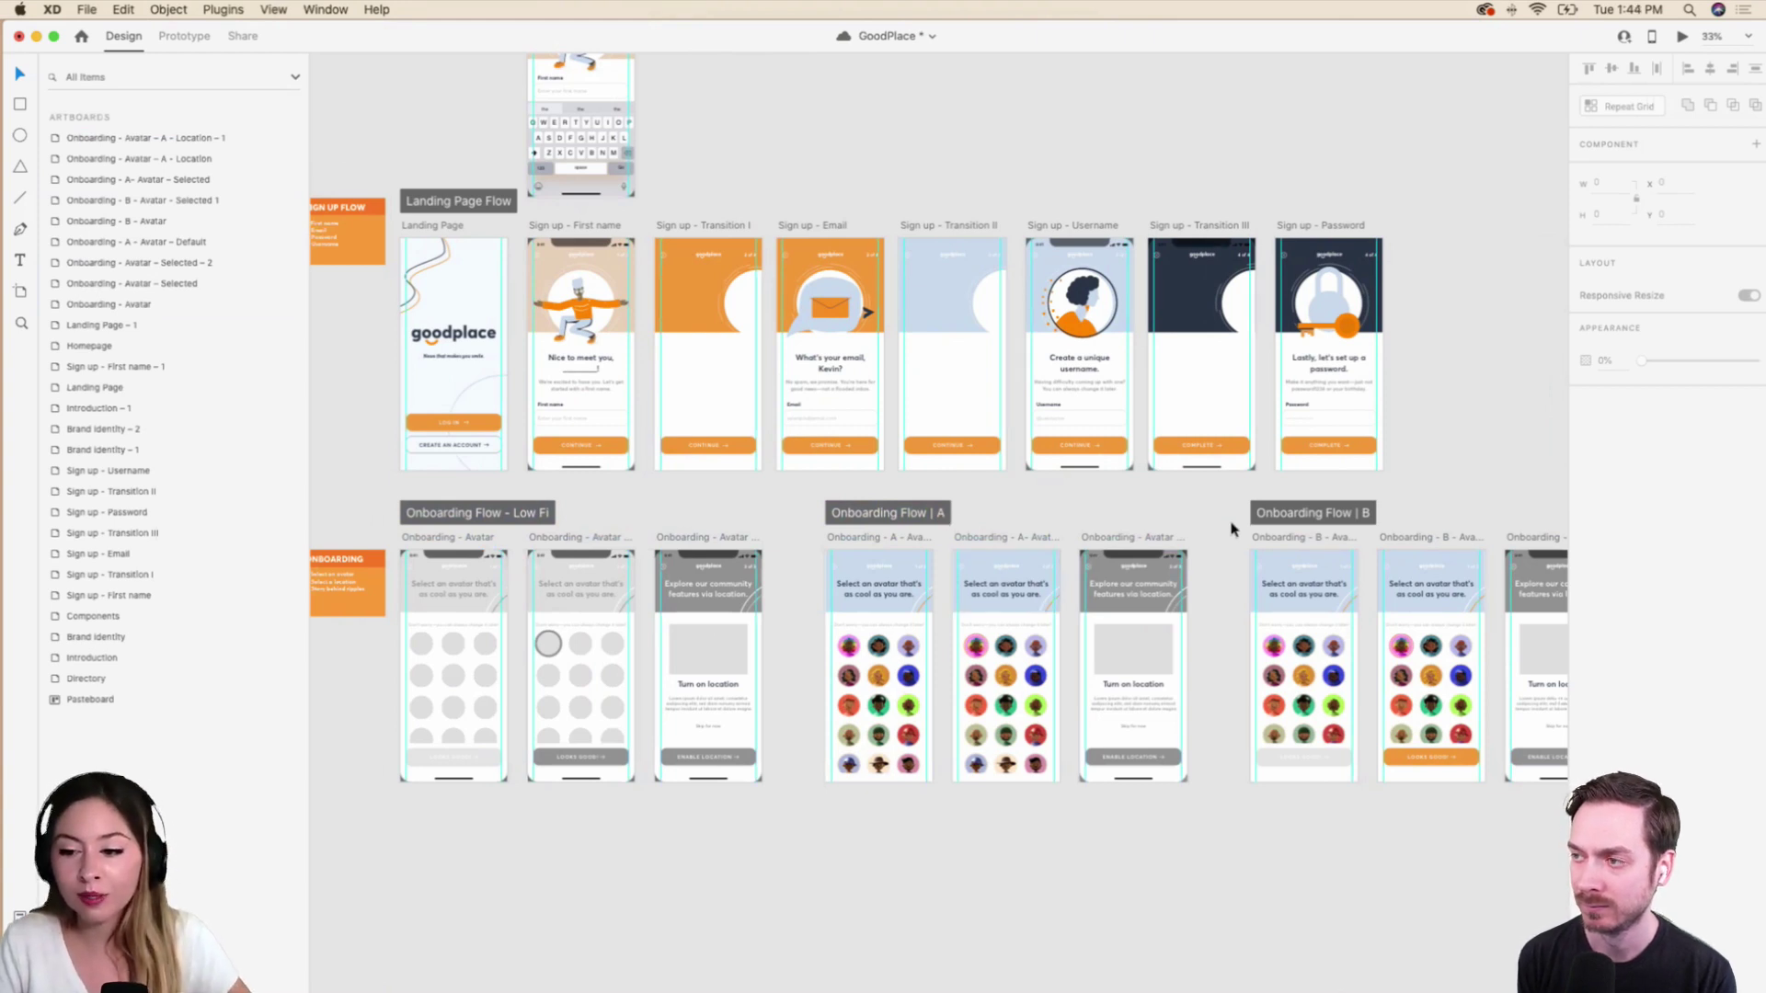
Preview Onboarding Flow | B, choose the first avatar, continue to the location screen, and close the preview.
scroll(1233, 529, right, 5)
click(1035, 626)
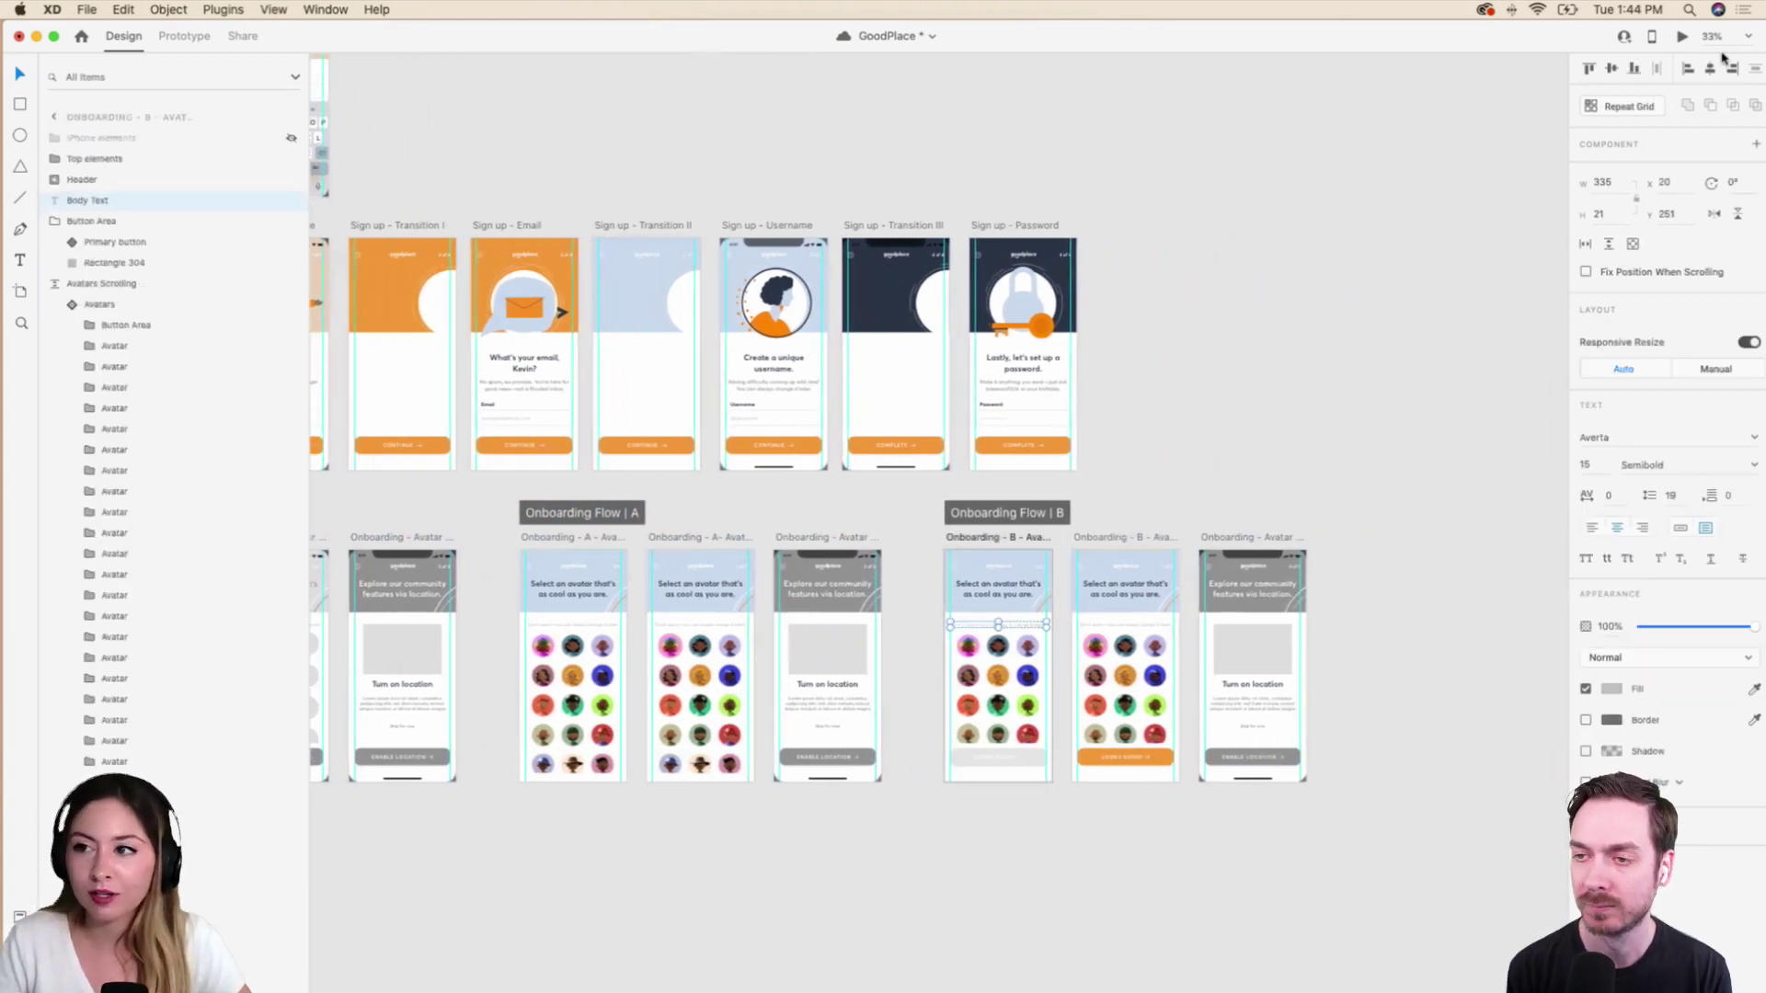
click(1683, 37)
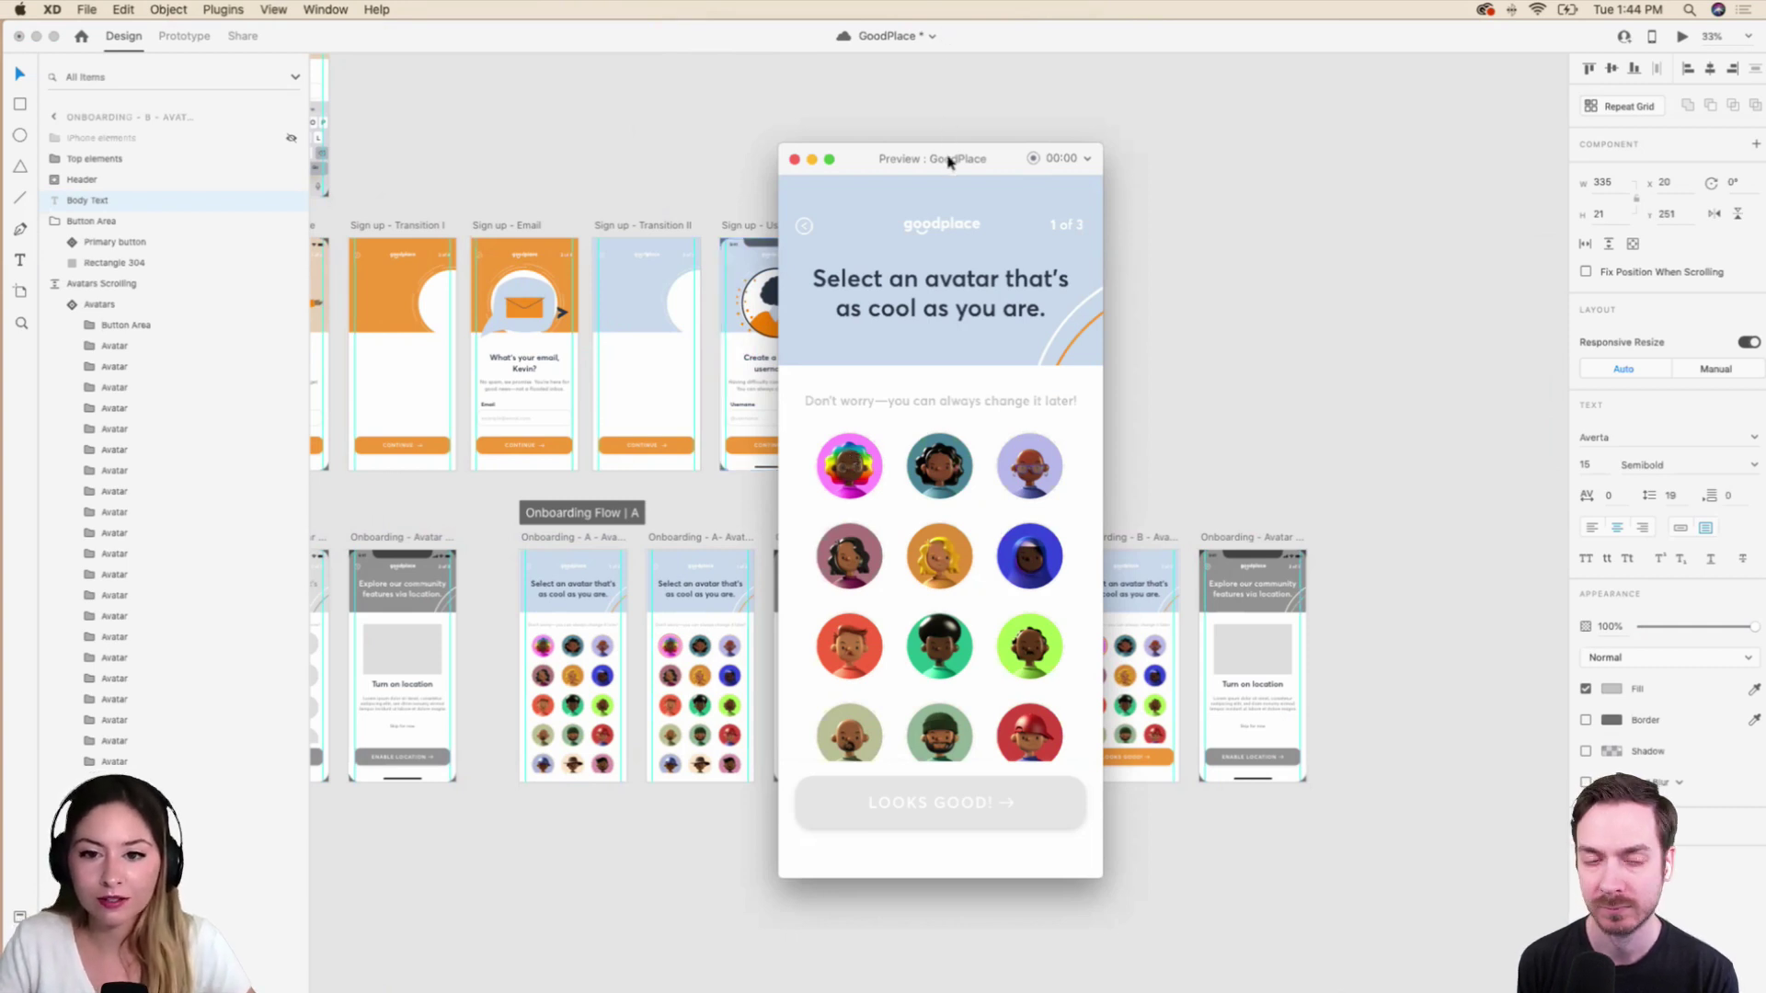
drag(946, 157, 845, 148)
click(760, 458)
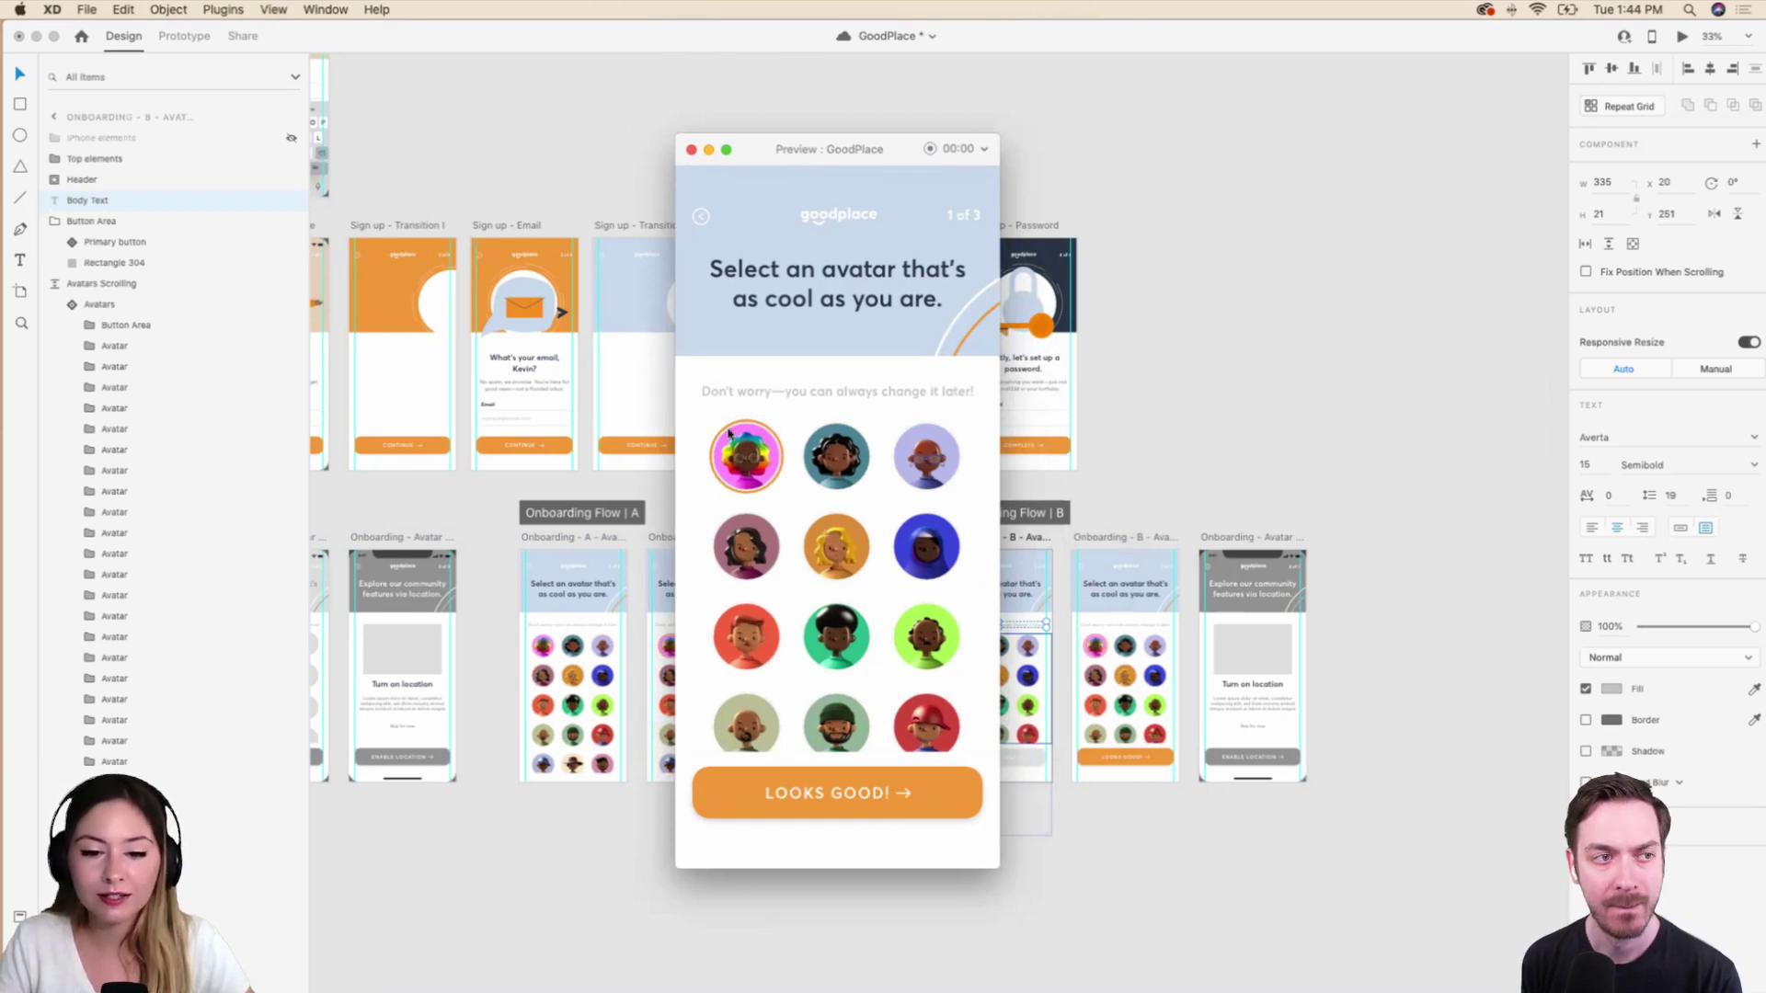
click(889, 796)
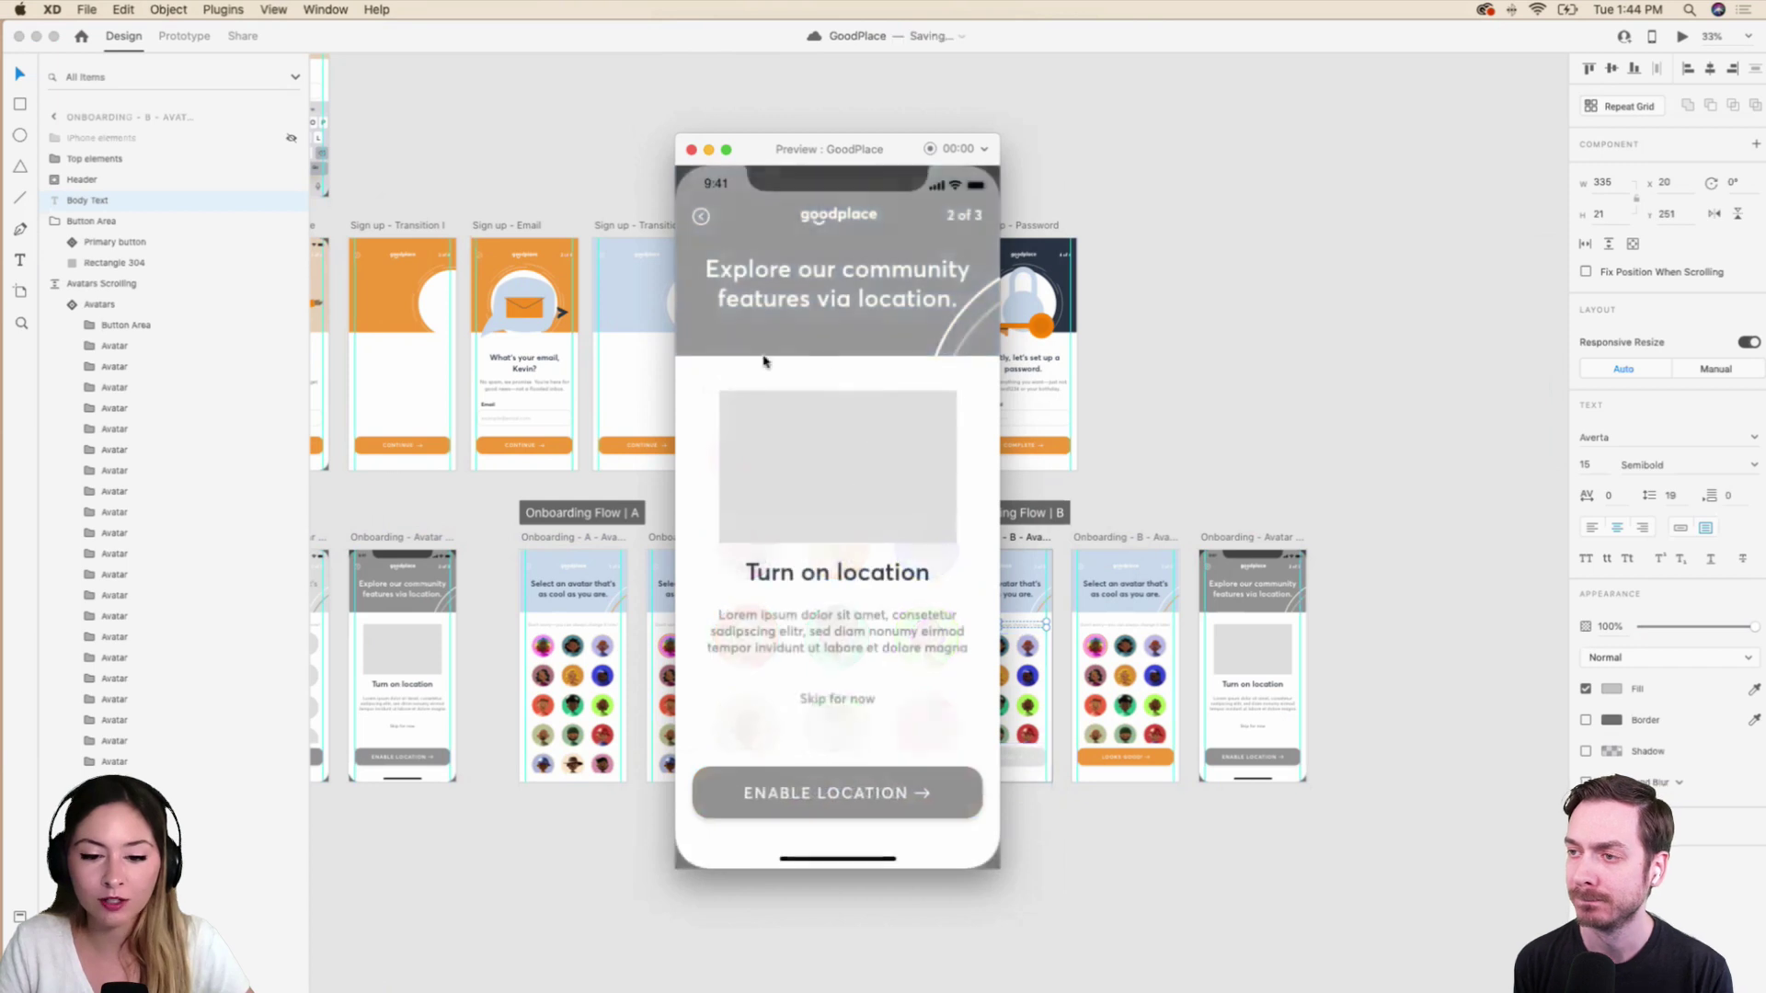
click(691, 149)
Preview Onboarding Flow | A twice, choosing the first avatar each time to reach the location screen, and close the preview.
scroll(708, 368, left, 5)
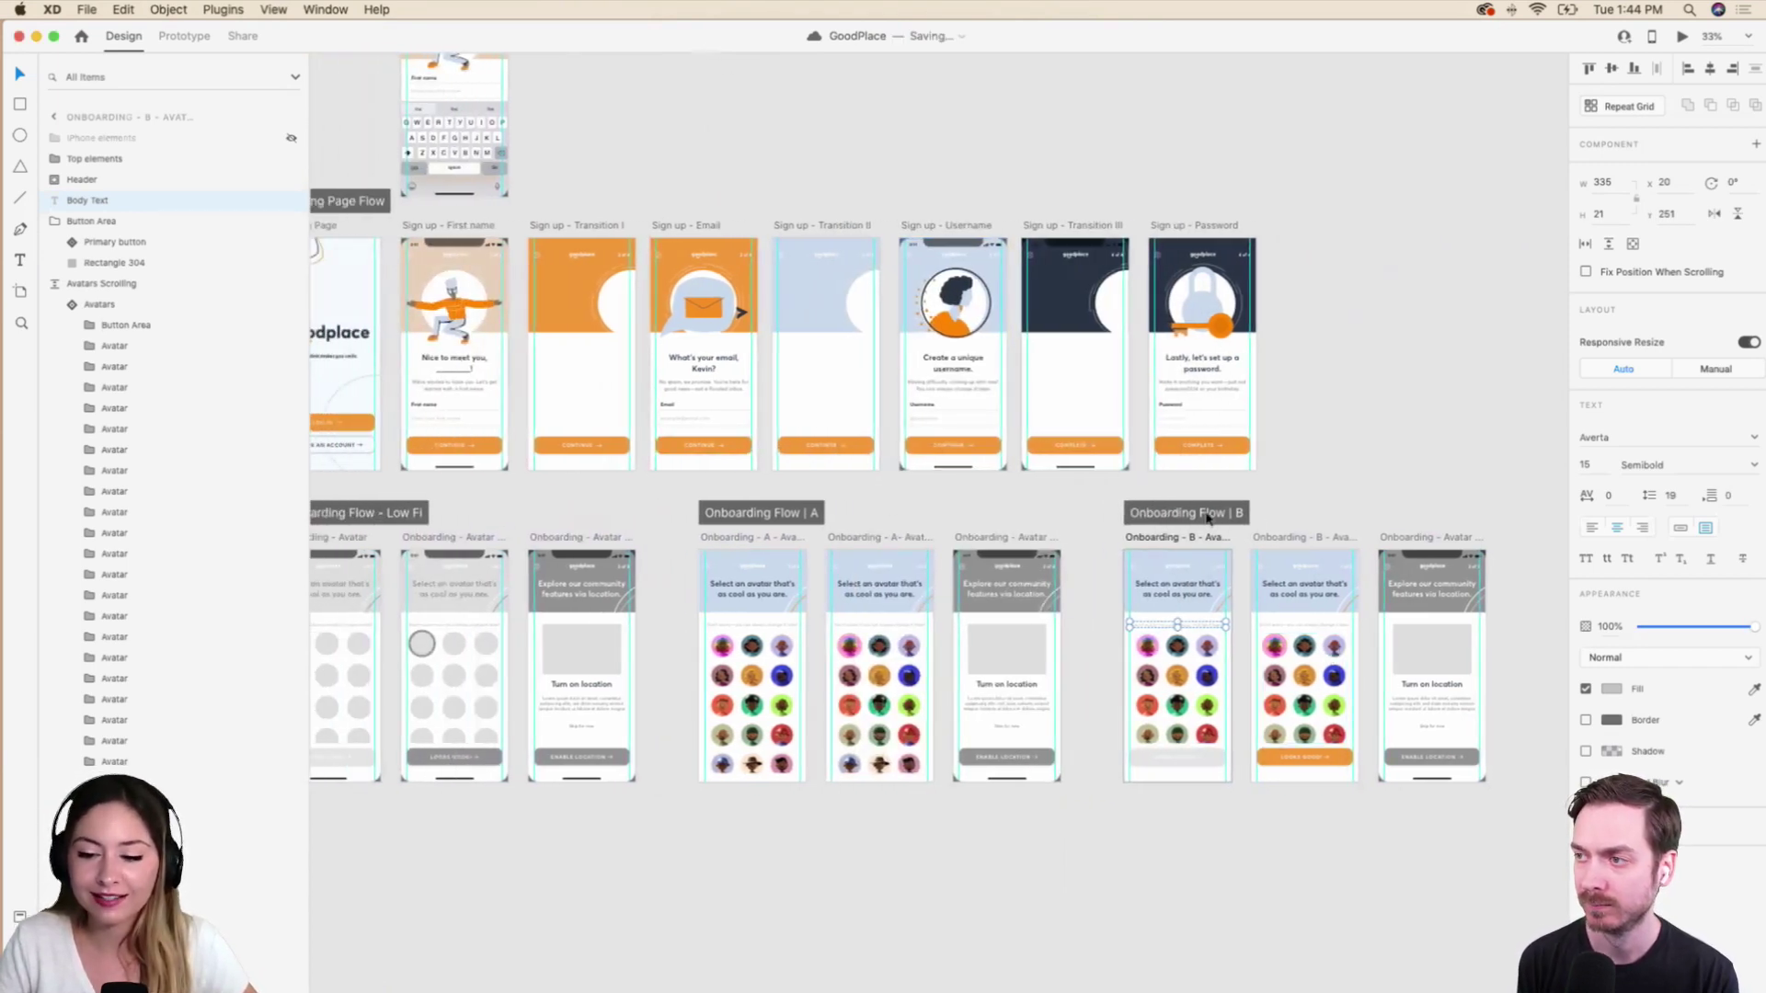
click(788, 593)
click(1681, 40)
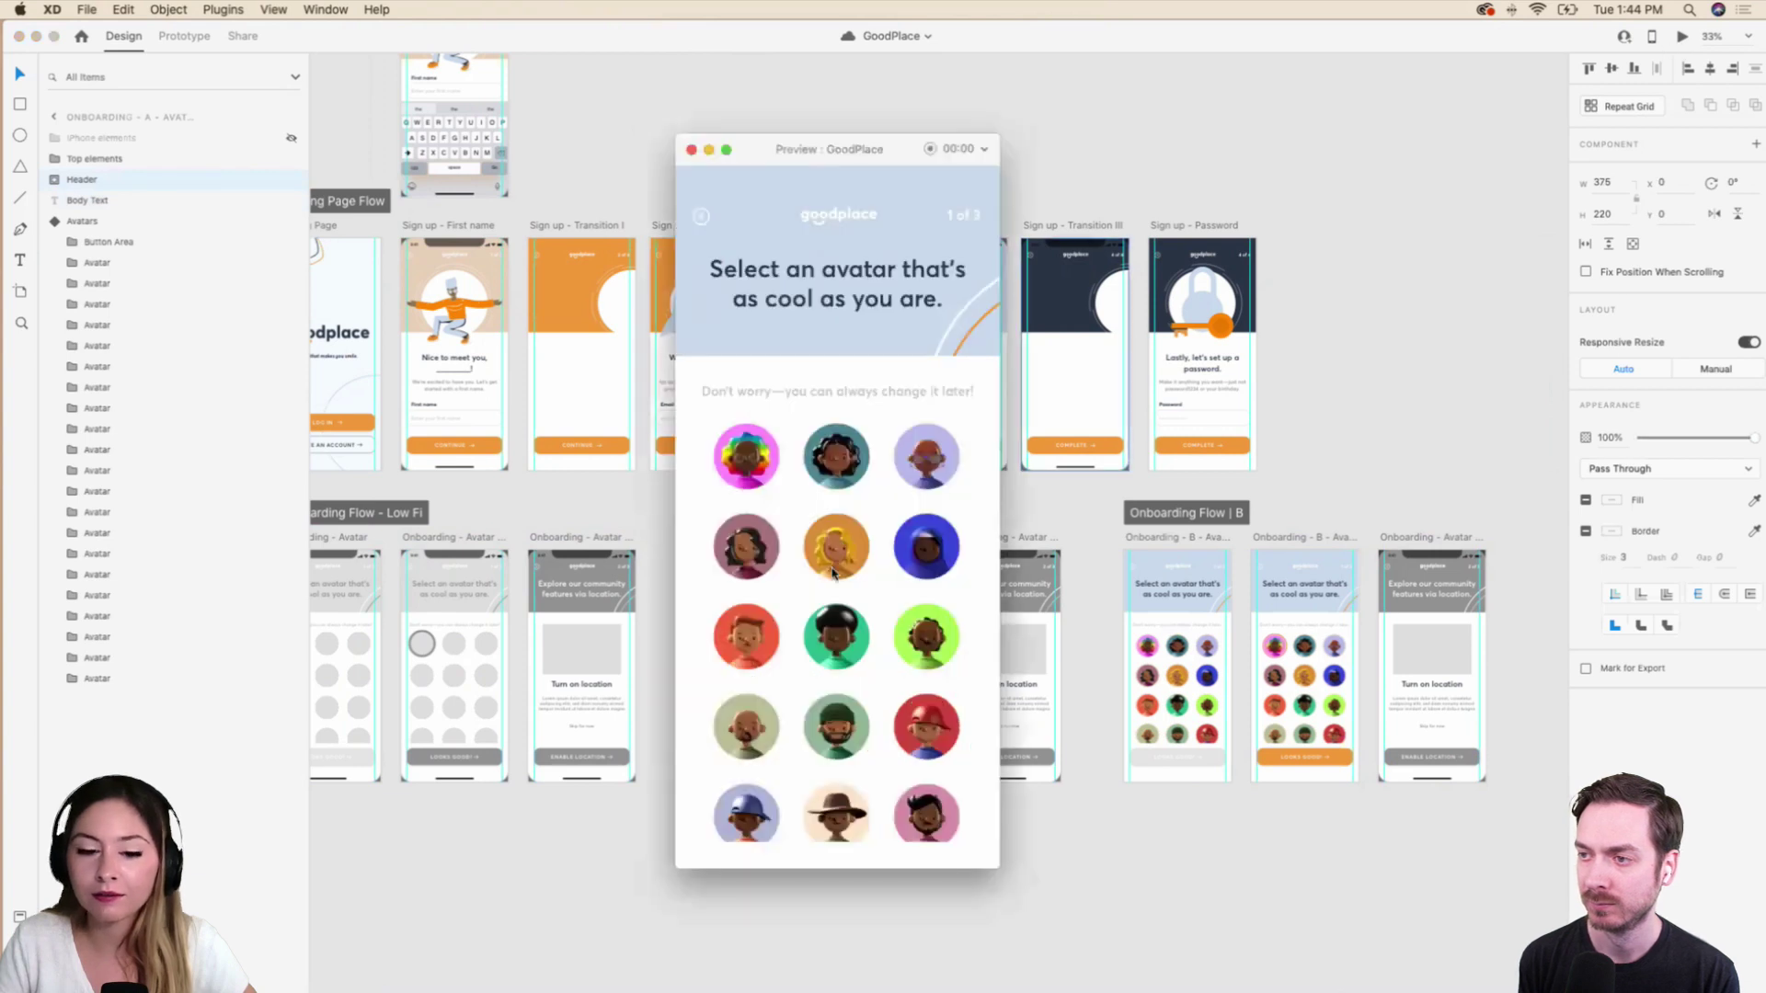
click(745, 467)
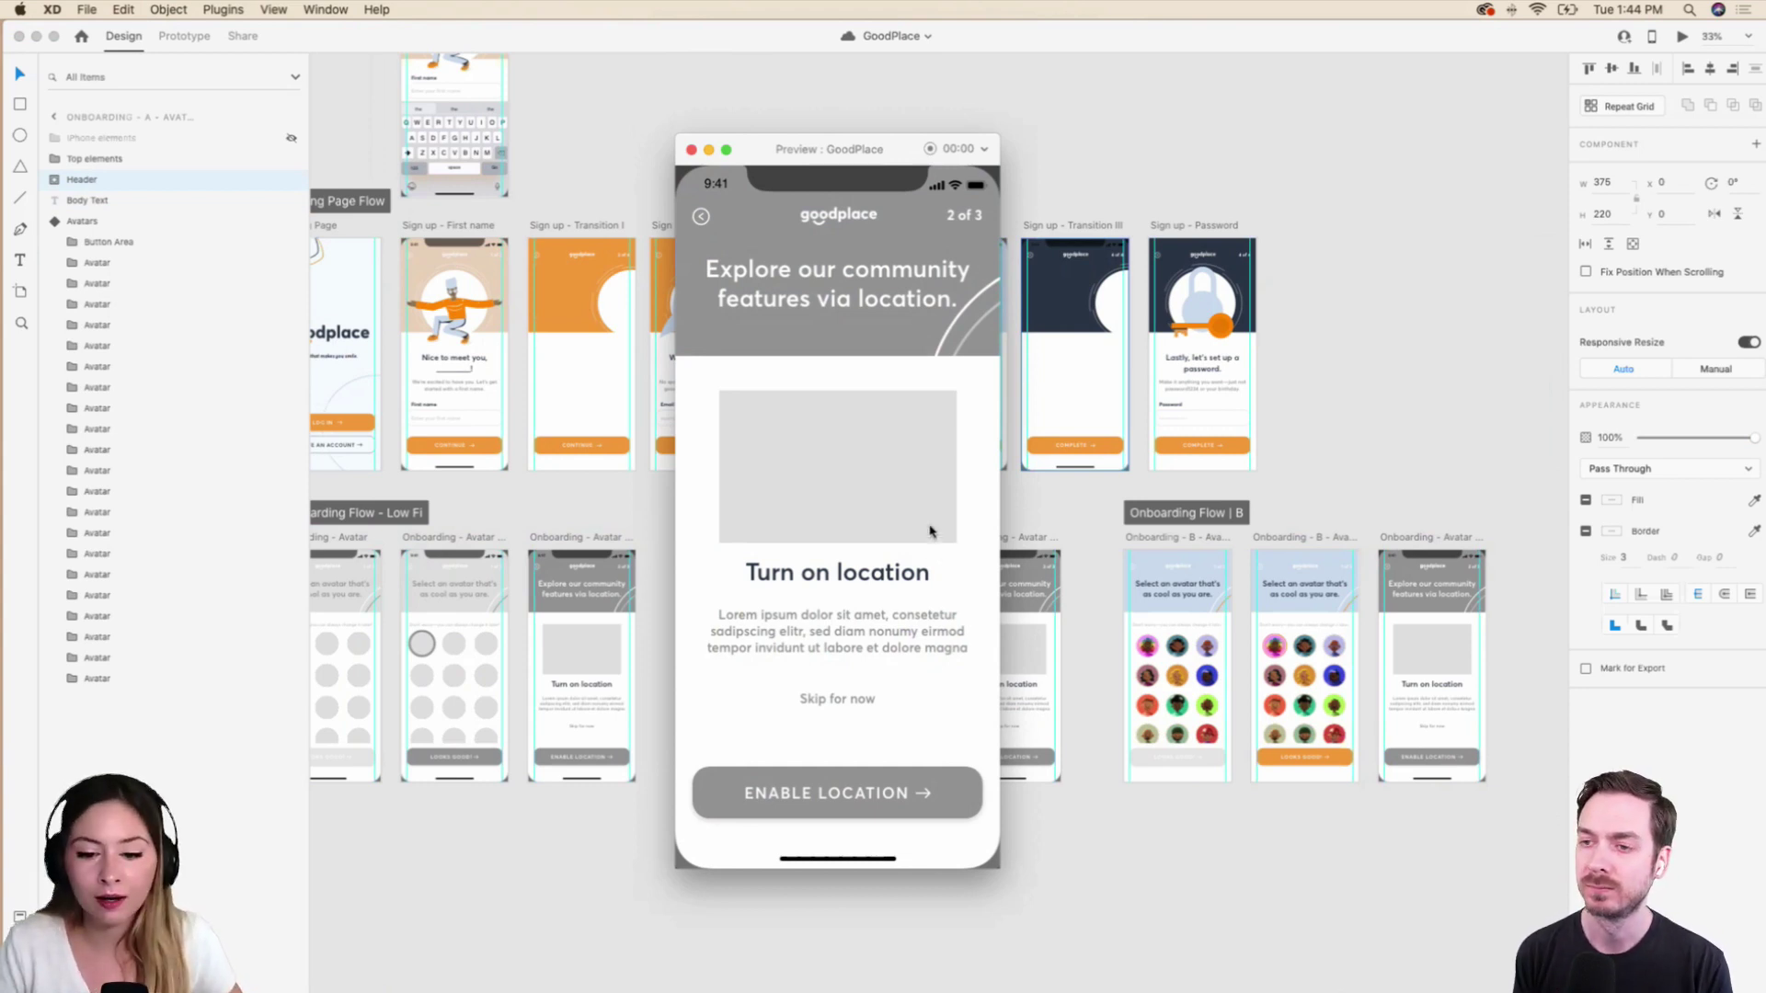
click(691, 149)
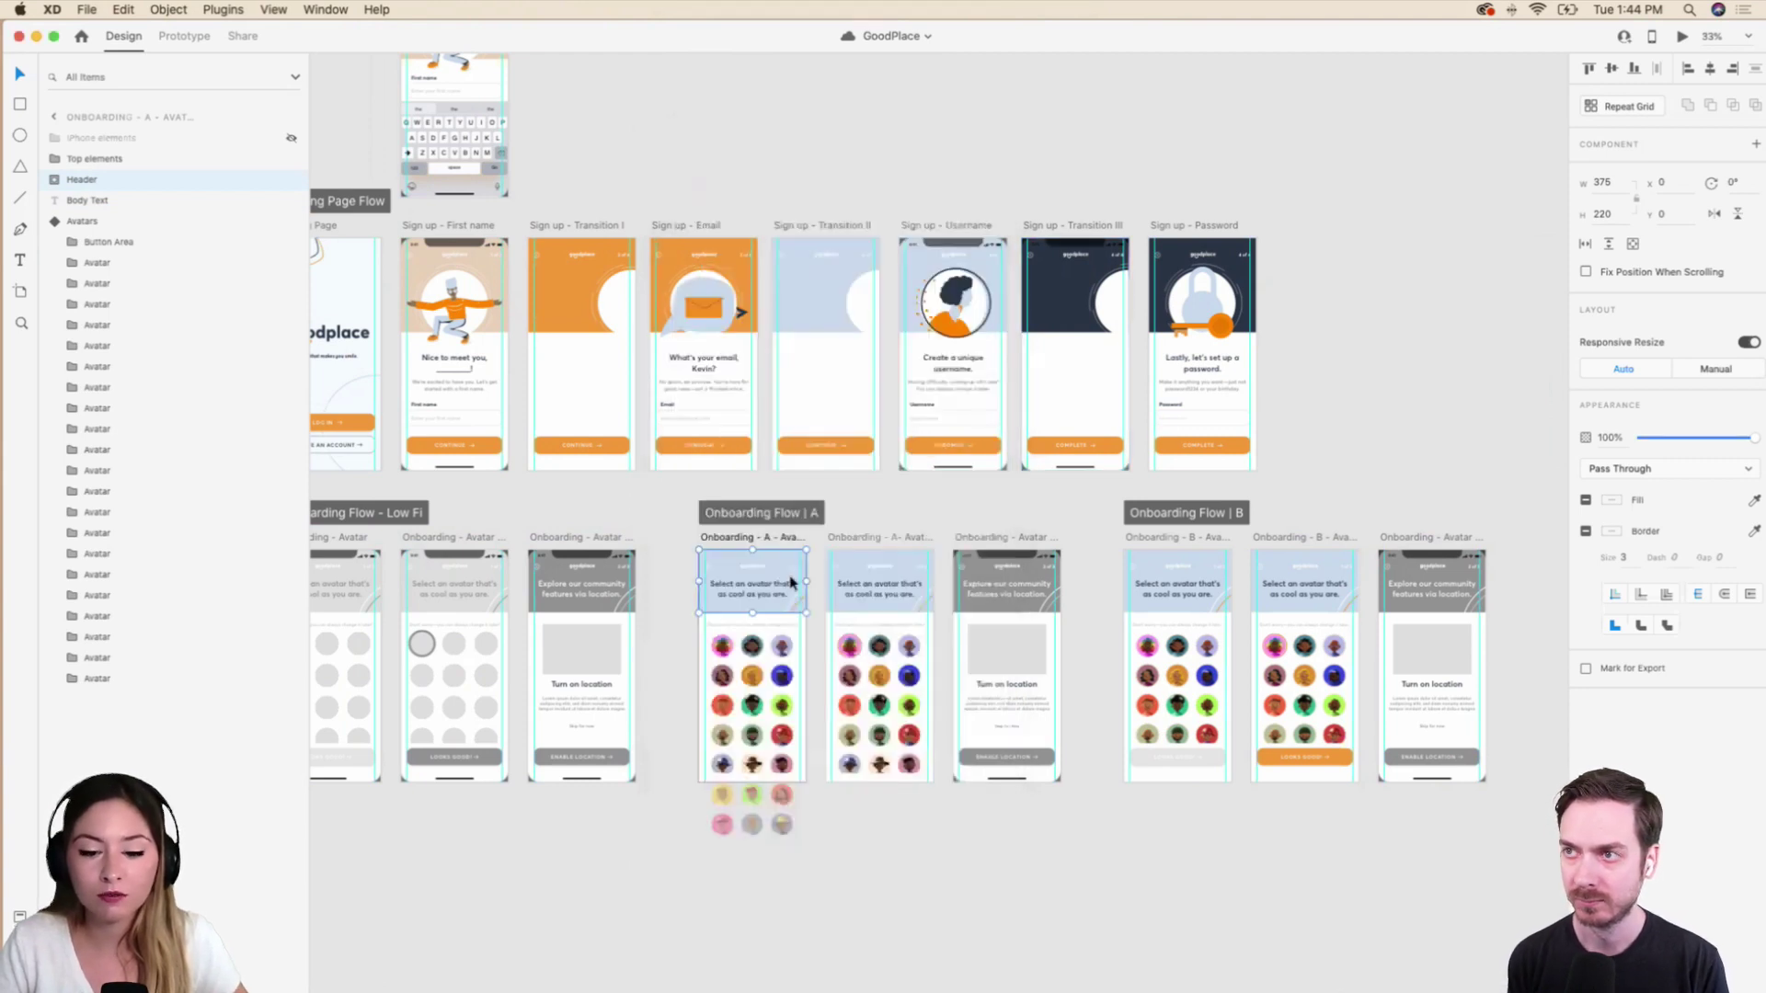
click(1682, 36)
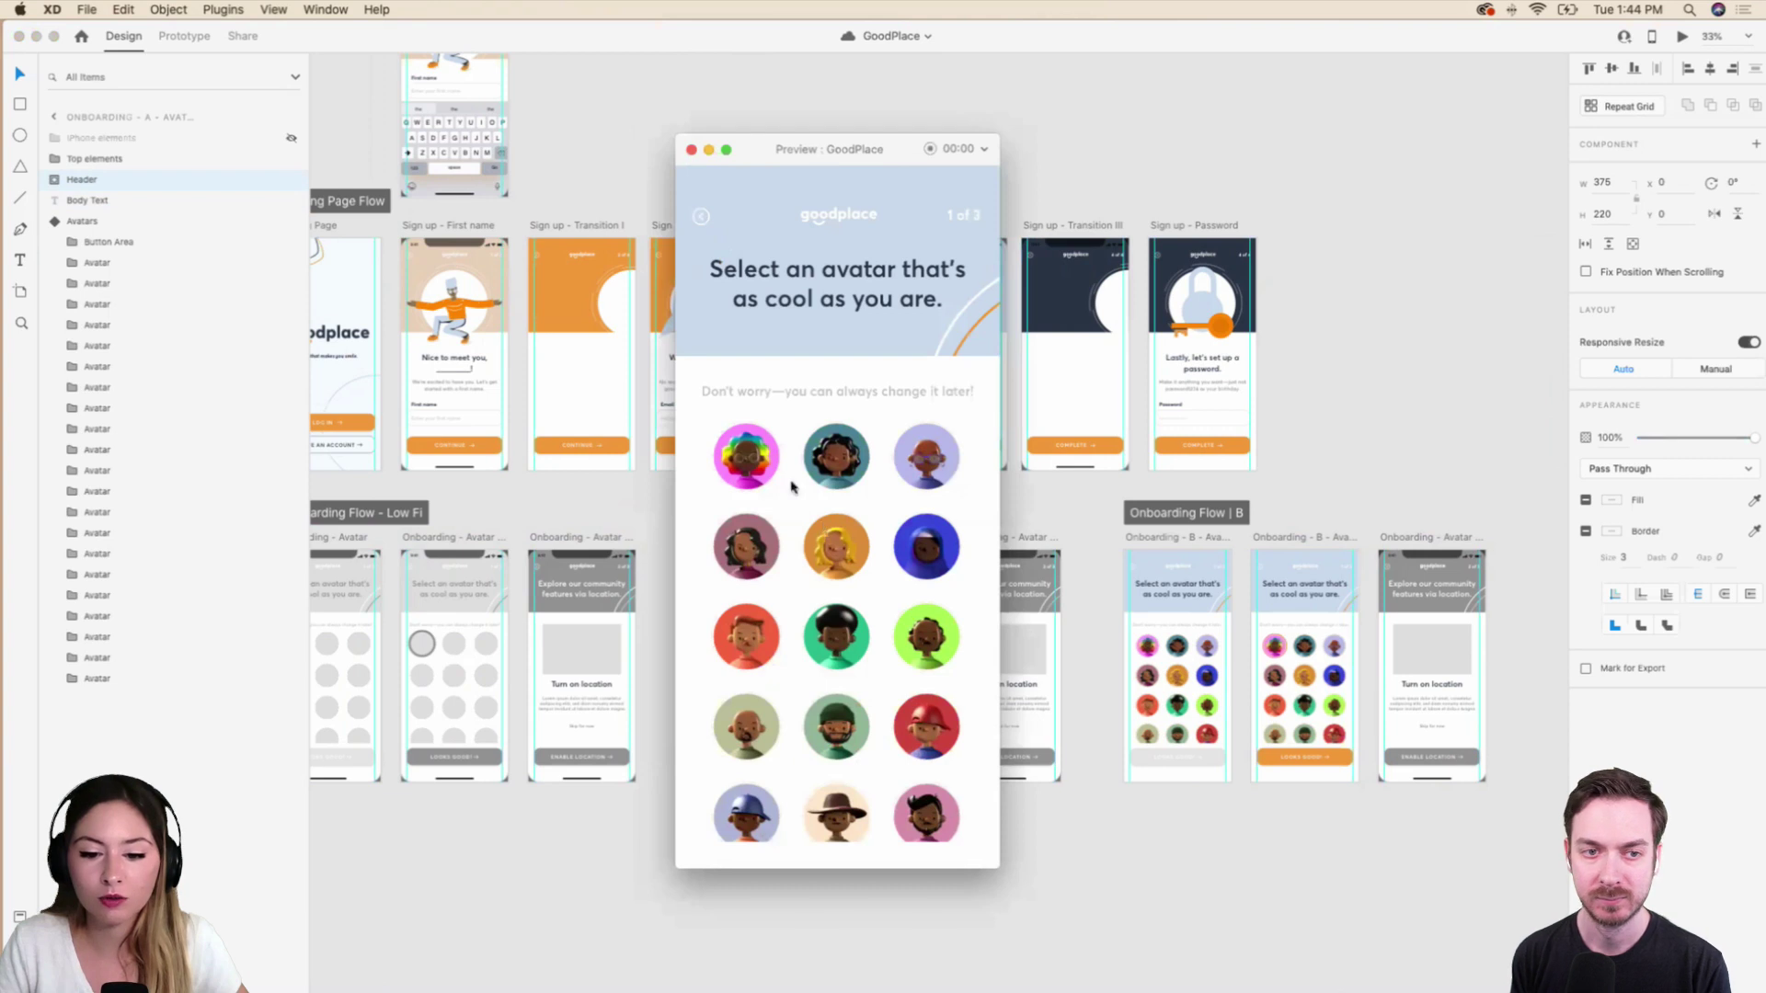
click(765, 450)
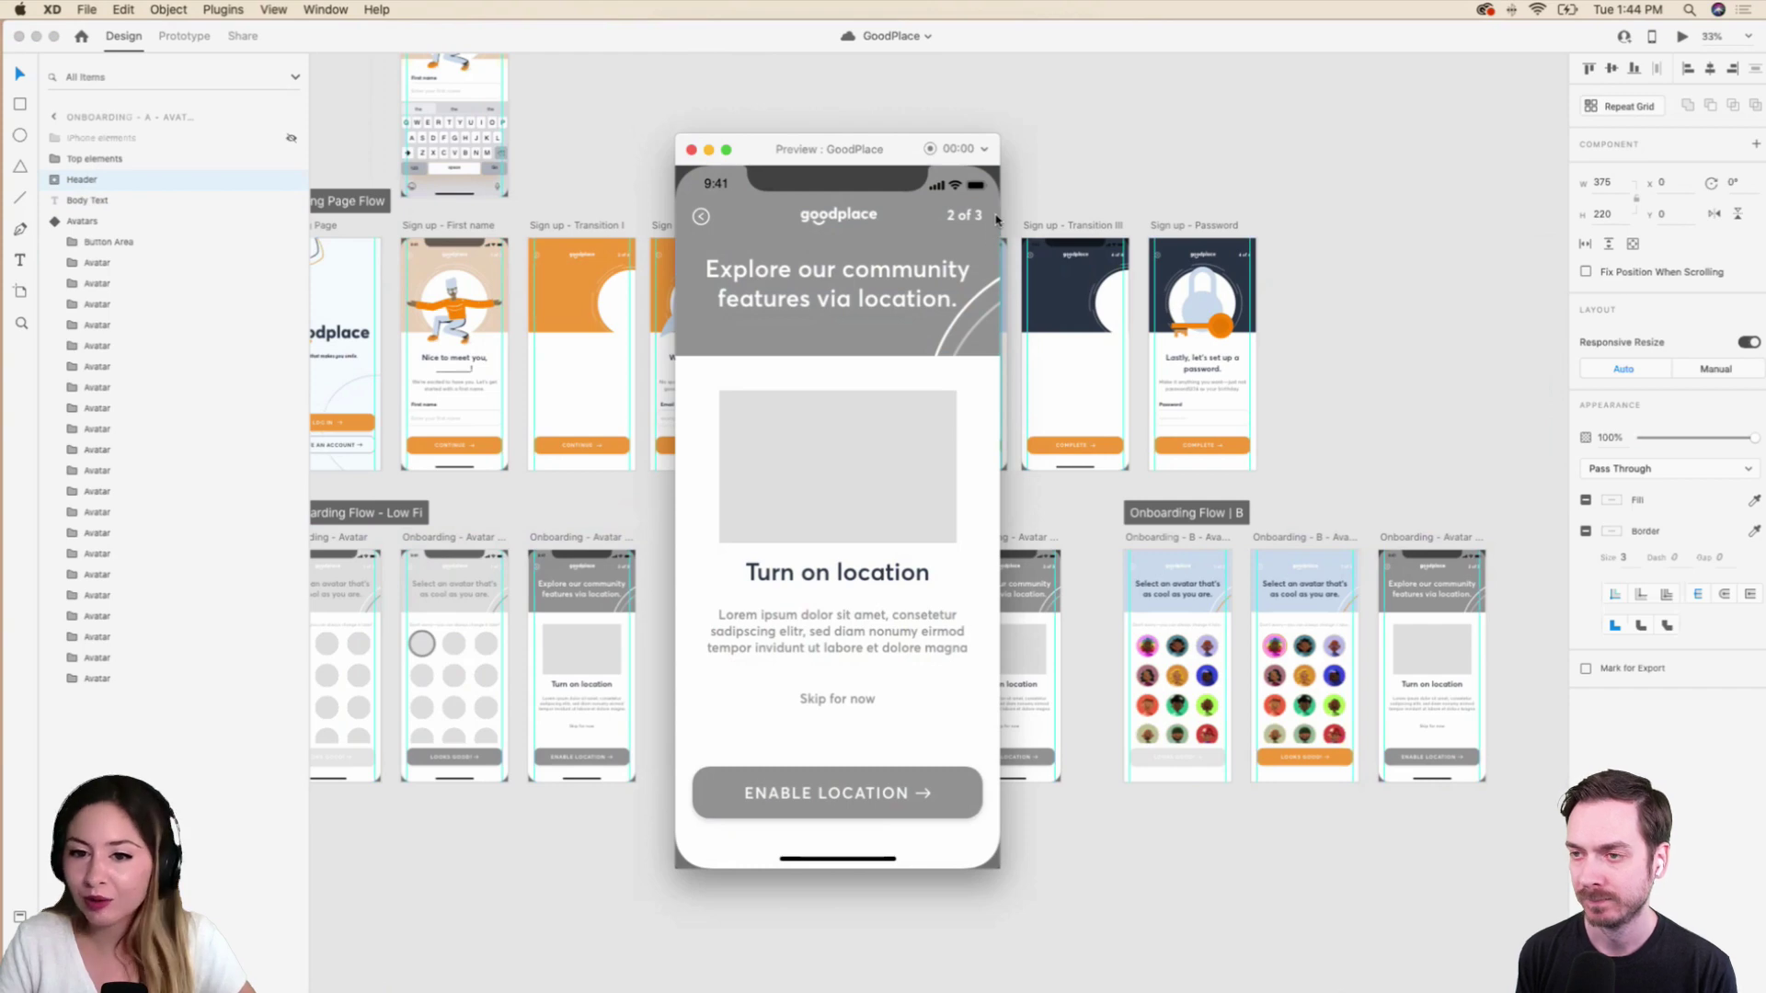
click(692, 150)
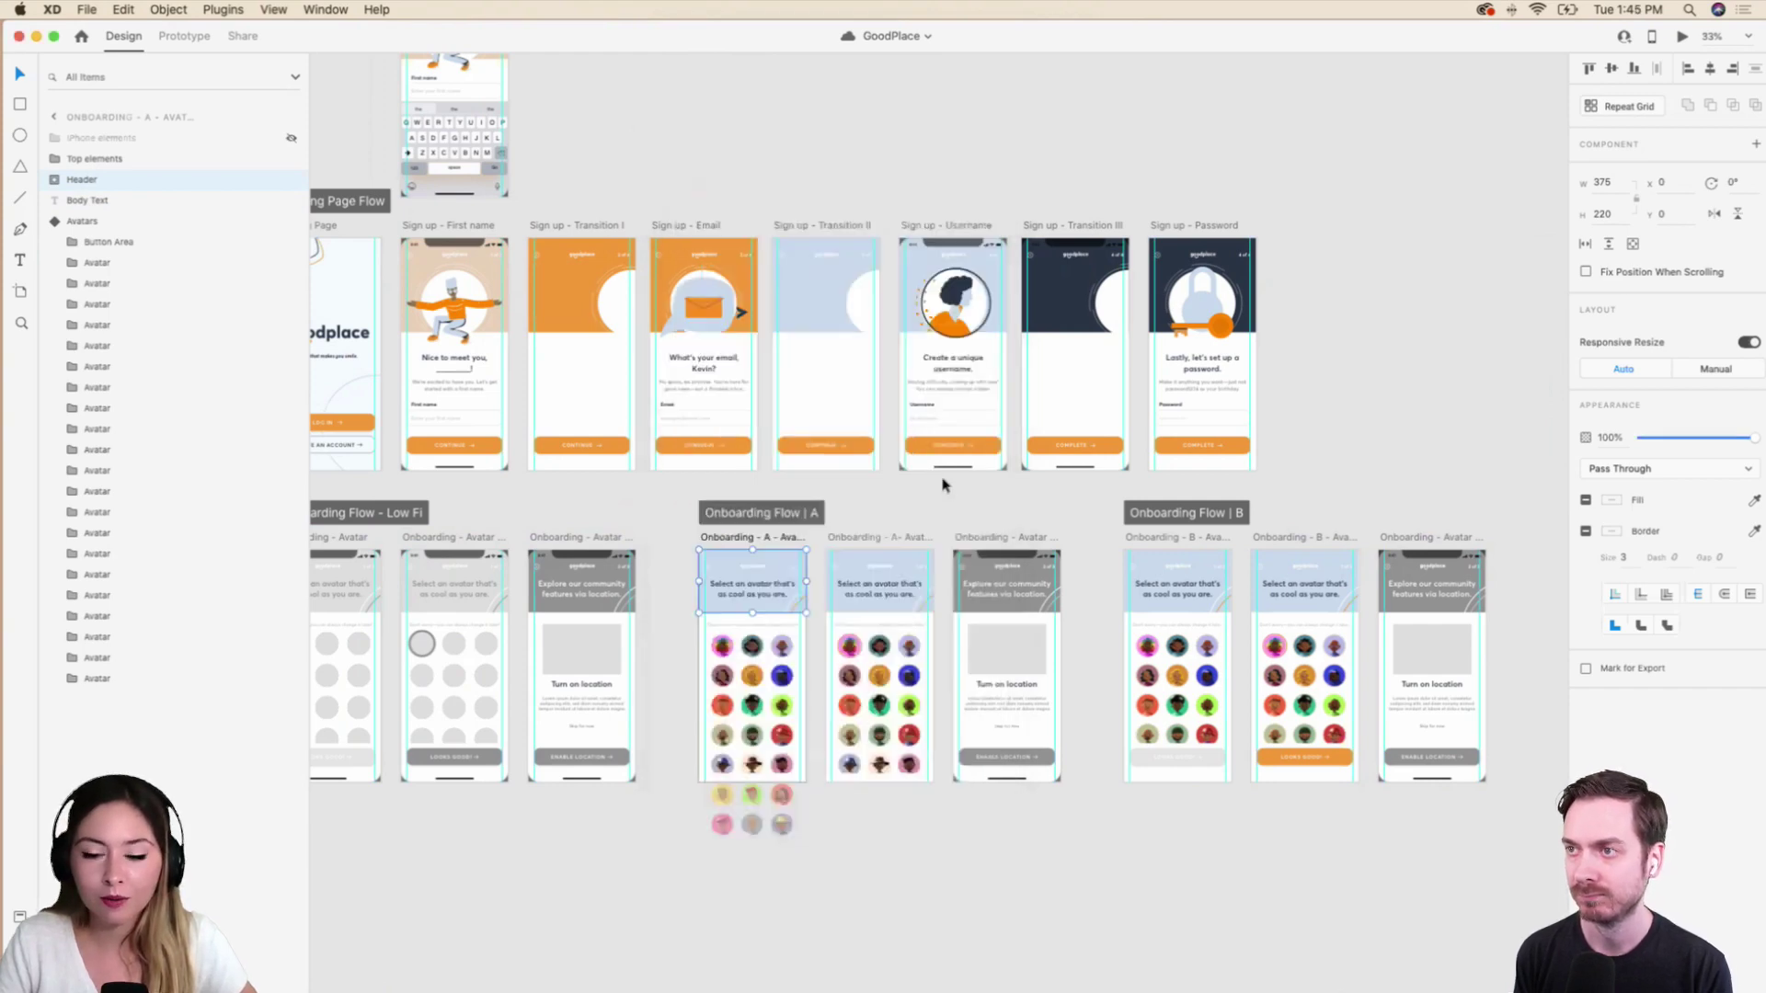
Hide the iPhone elements group on the Onboarding - Avatar - A - Location artboard.
scroll(944, 484, right, 2)
scroll(938, 483, up, 5)
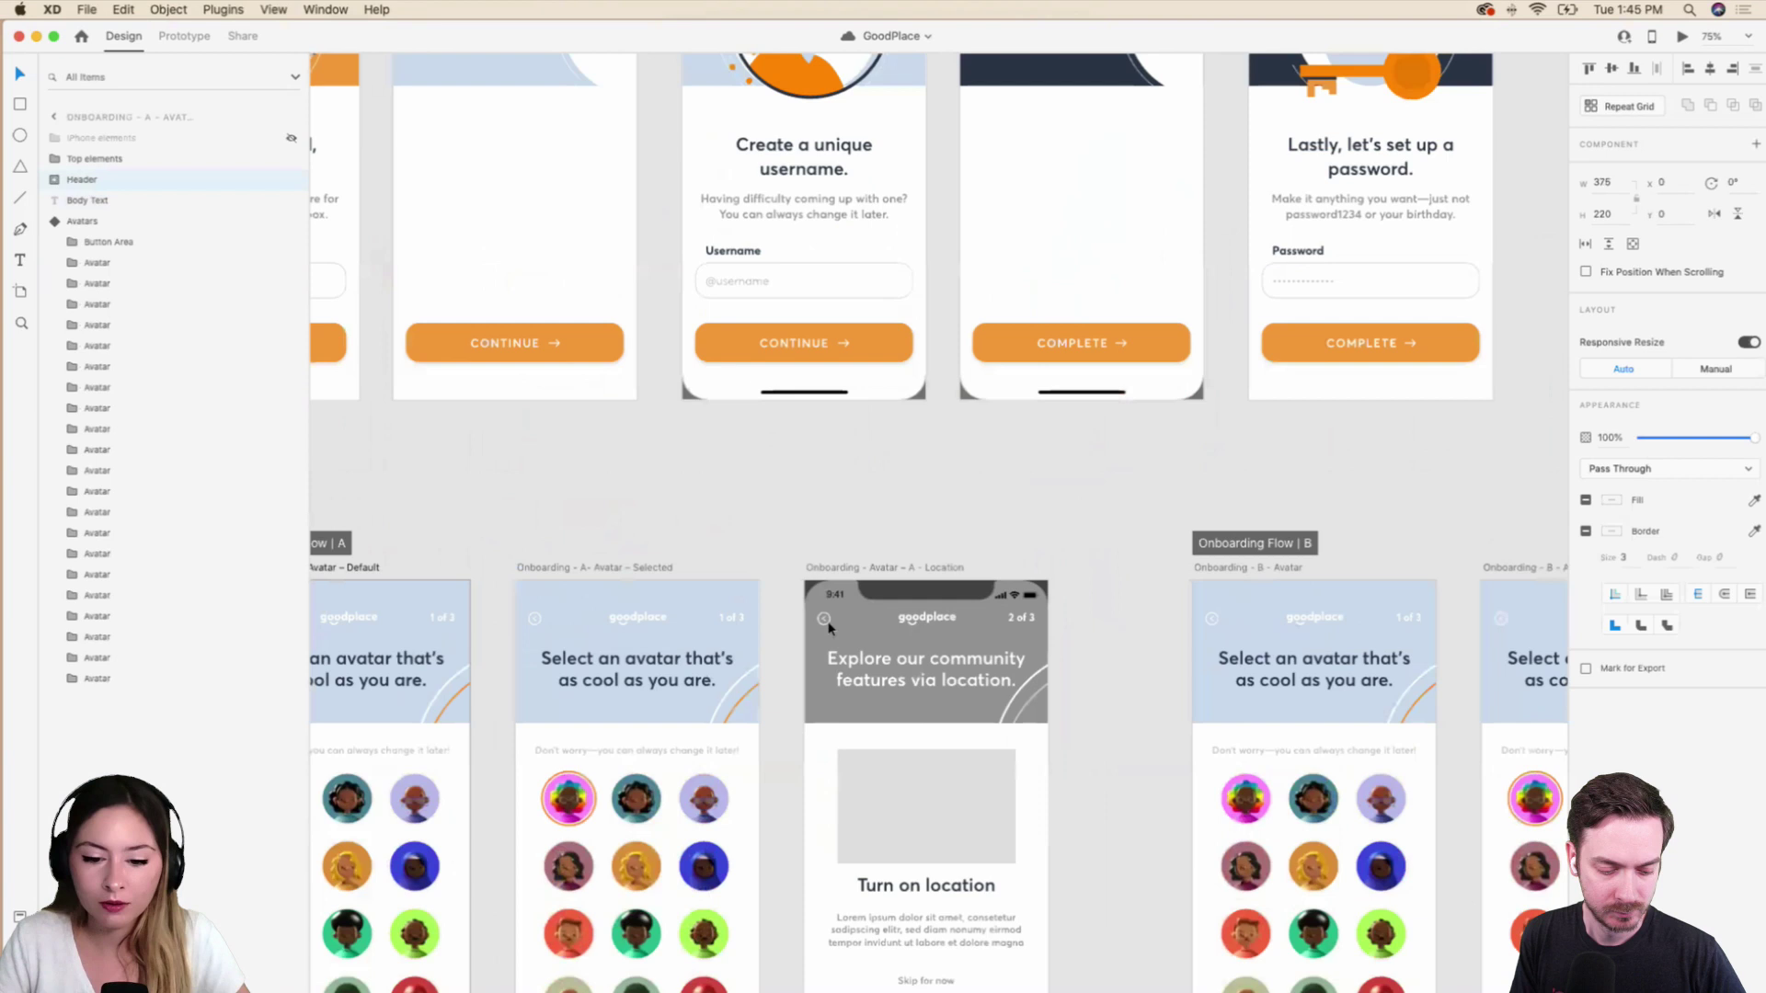
click(829, 628)
double_click(829, 628)
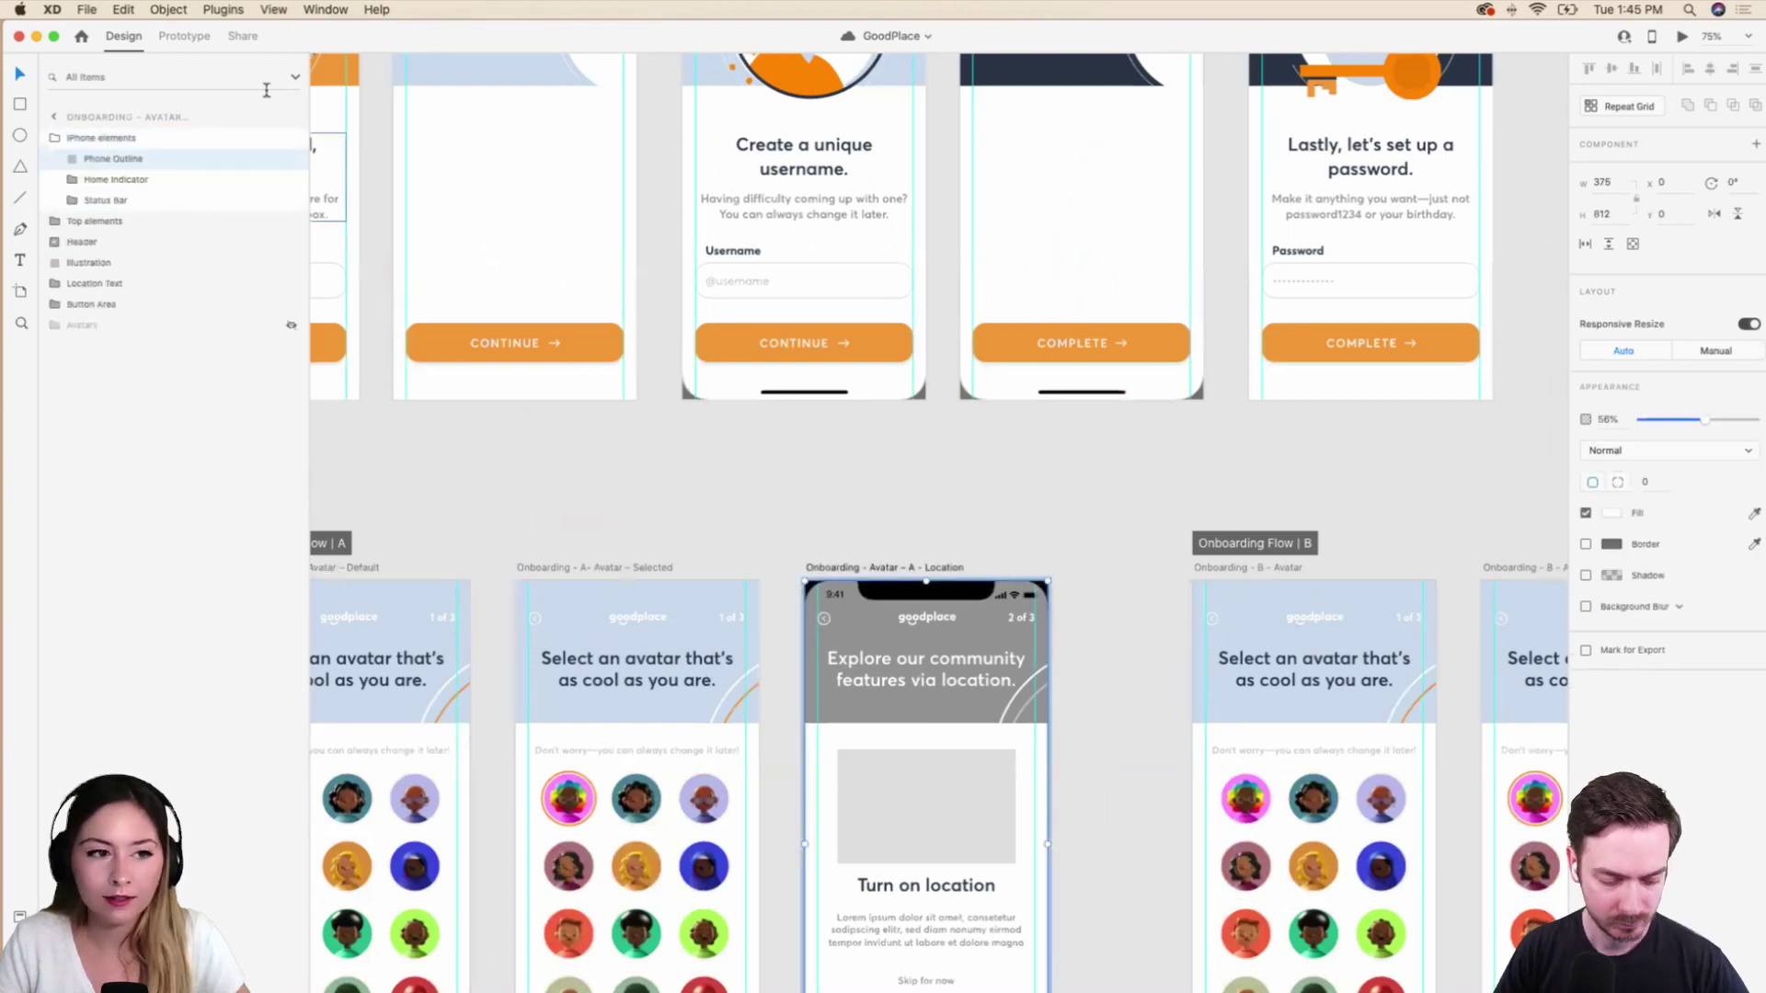
click(295, 141)
In Prototype mode, expand the location artboard's Back Button group and select its arrow icon for a close inspection.
click(184, 35)
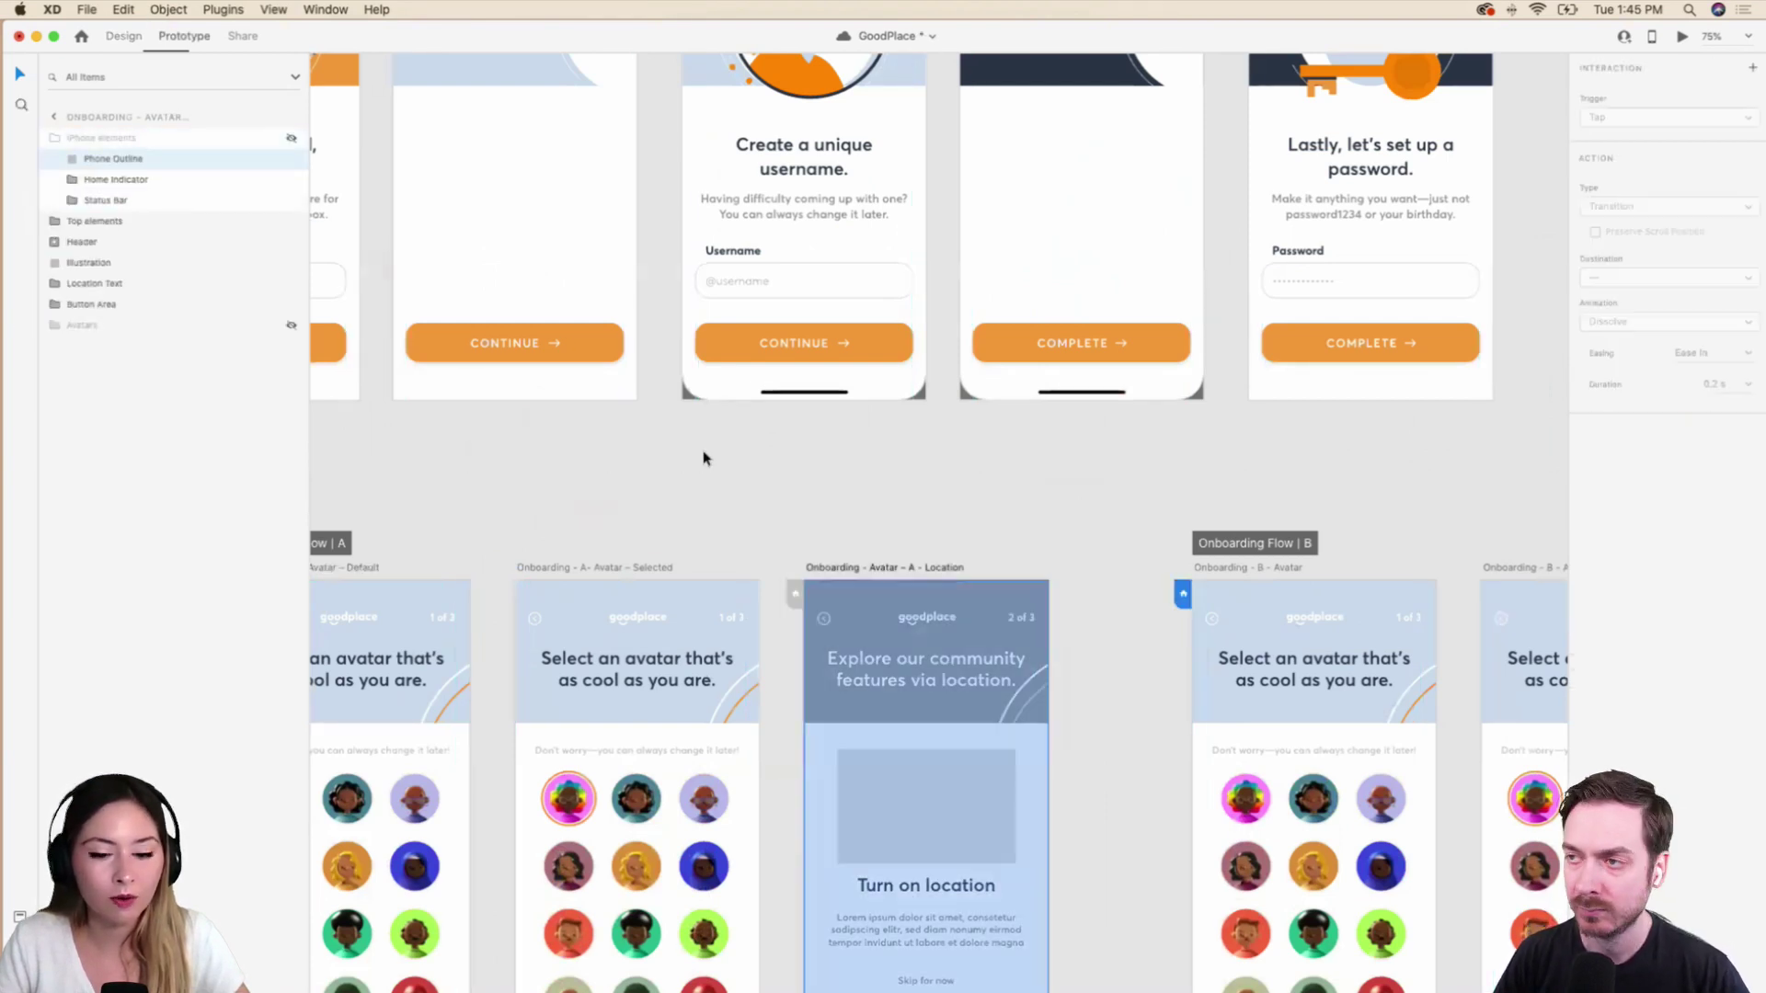
click(833, 631)
double_click(829, 624)
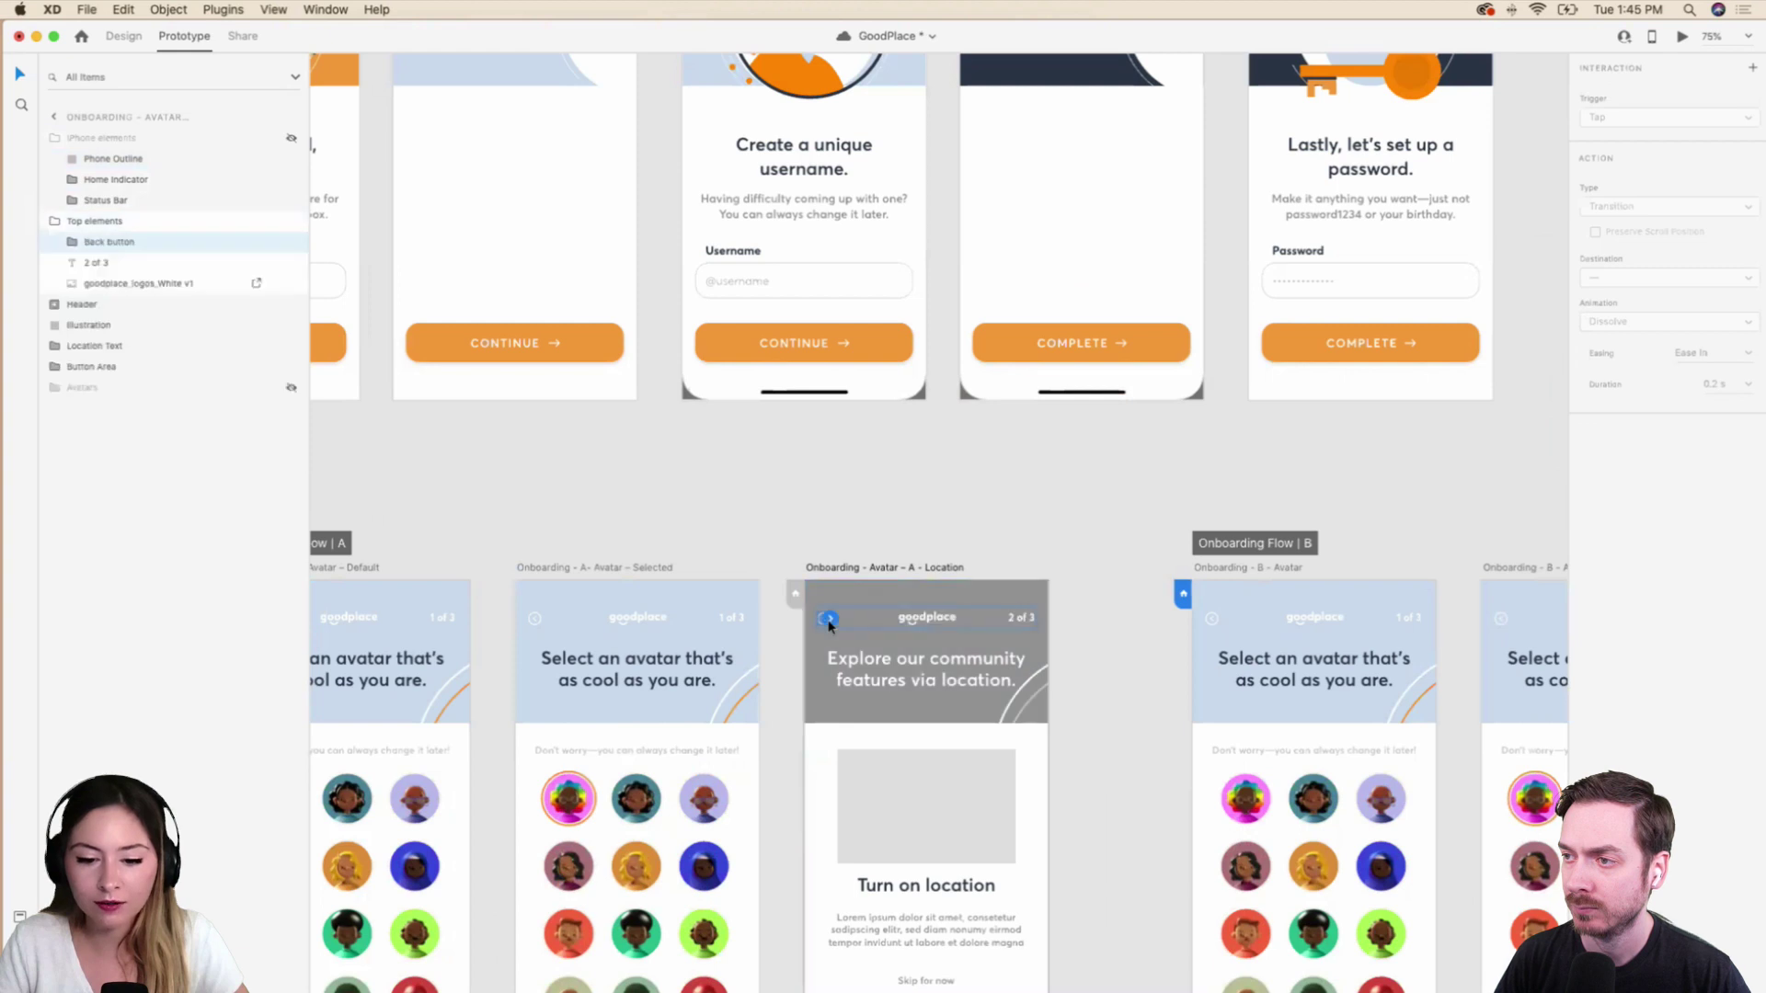
click(80, 243)
click(127, 284)
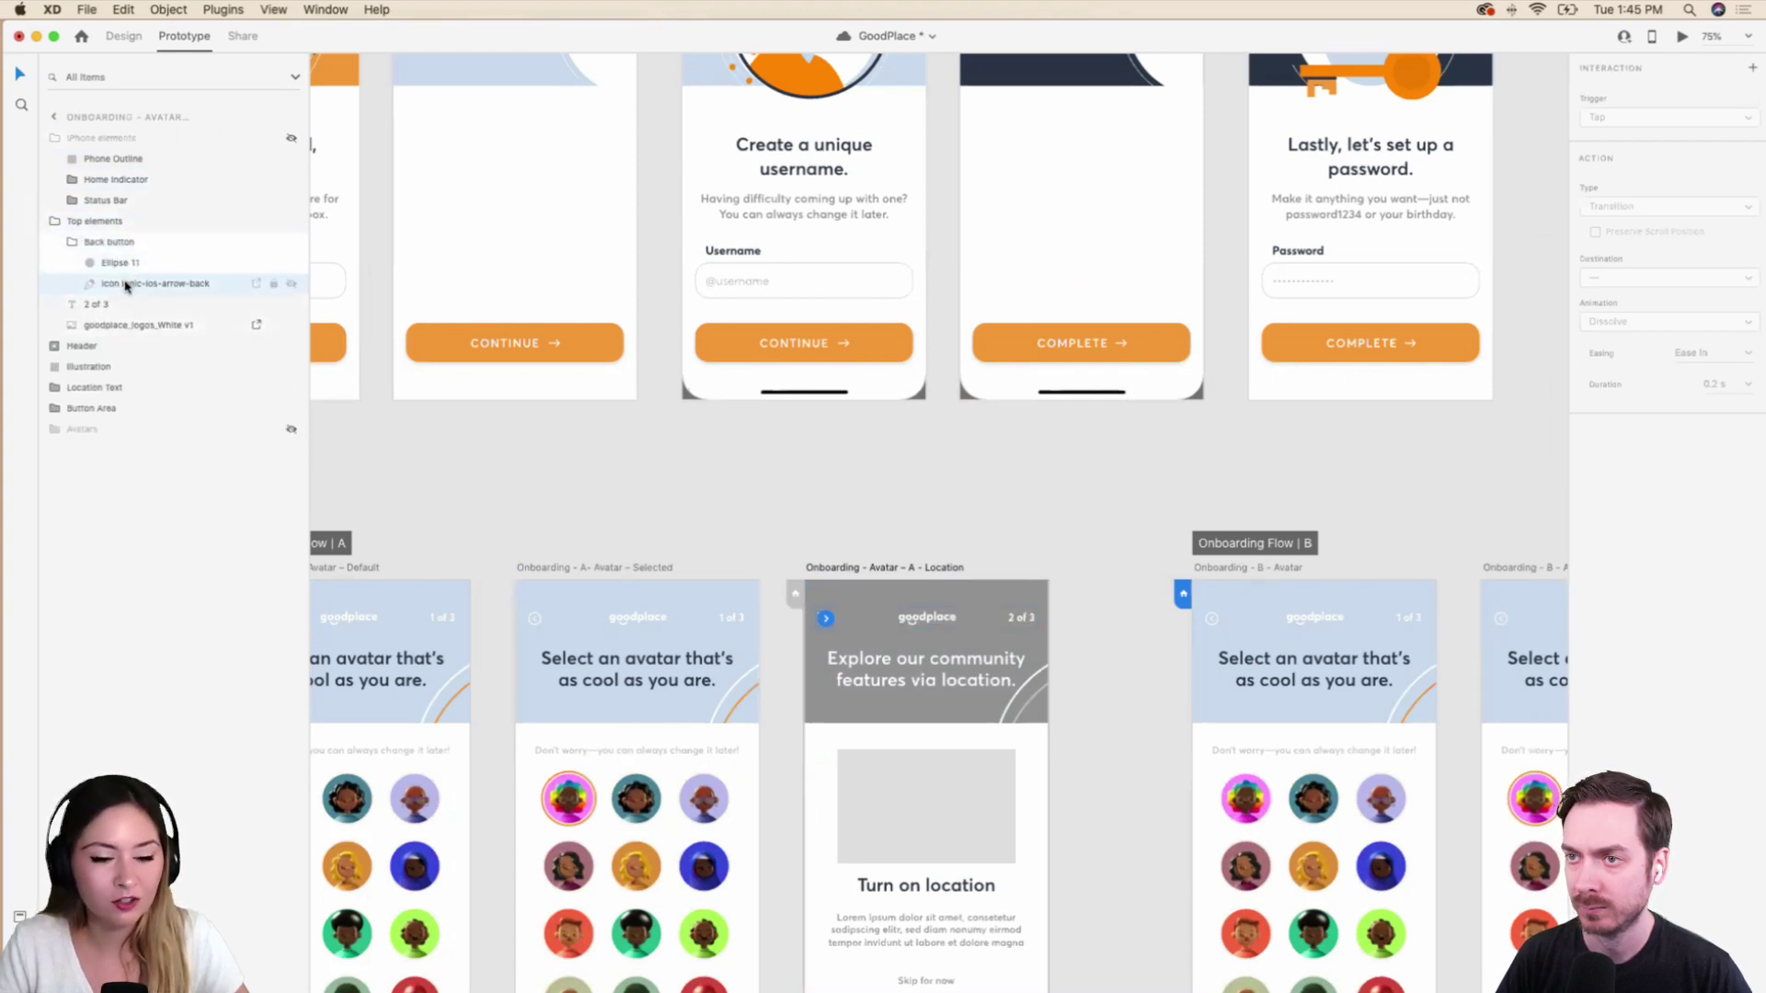
key(super+3)
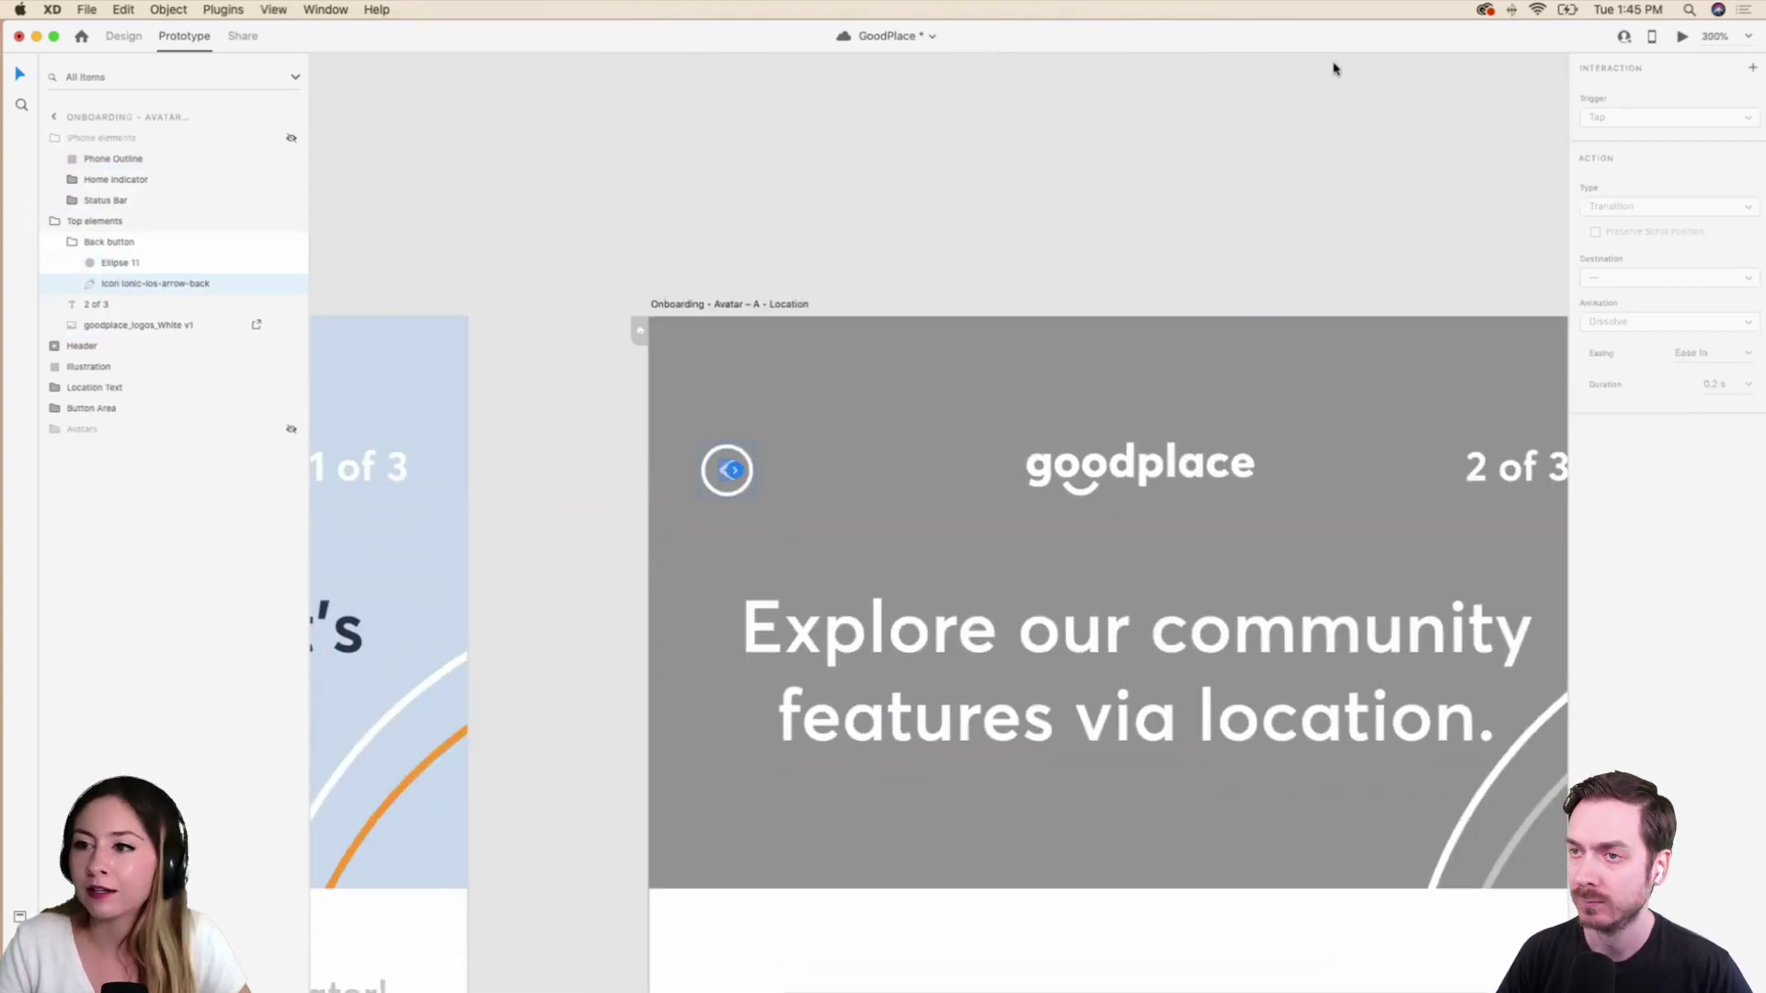
In Design mode, draw a 40 × 40 square centred on the location screen's back arrow, inside the Back button group.
click(81, 36)
click(123, 36)
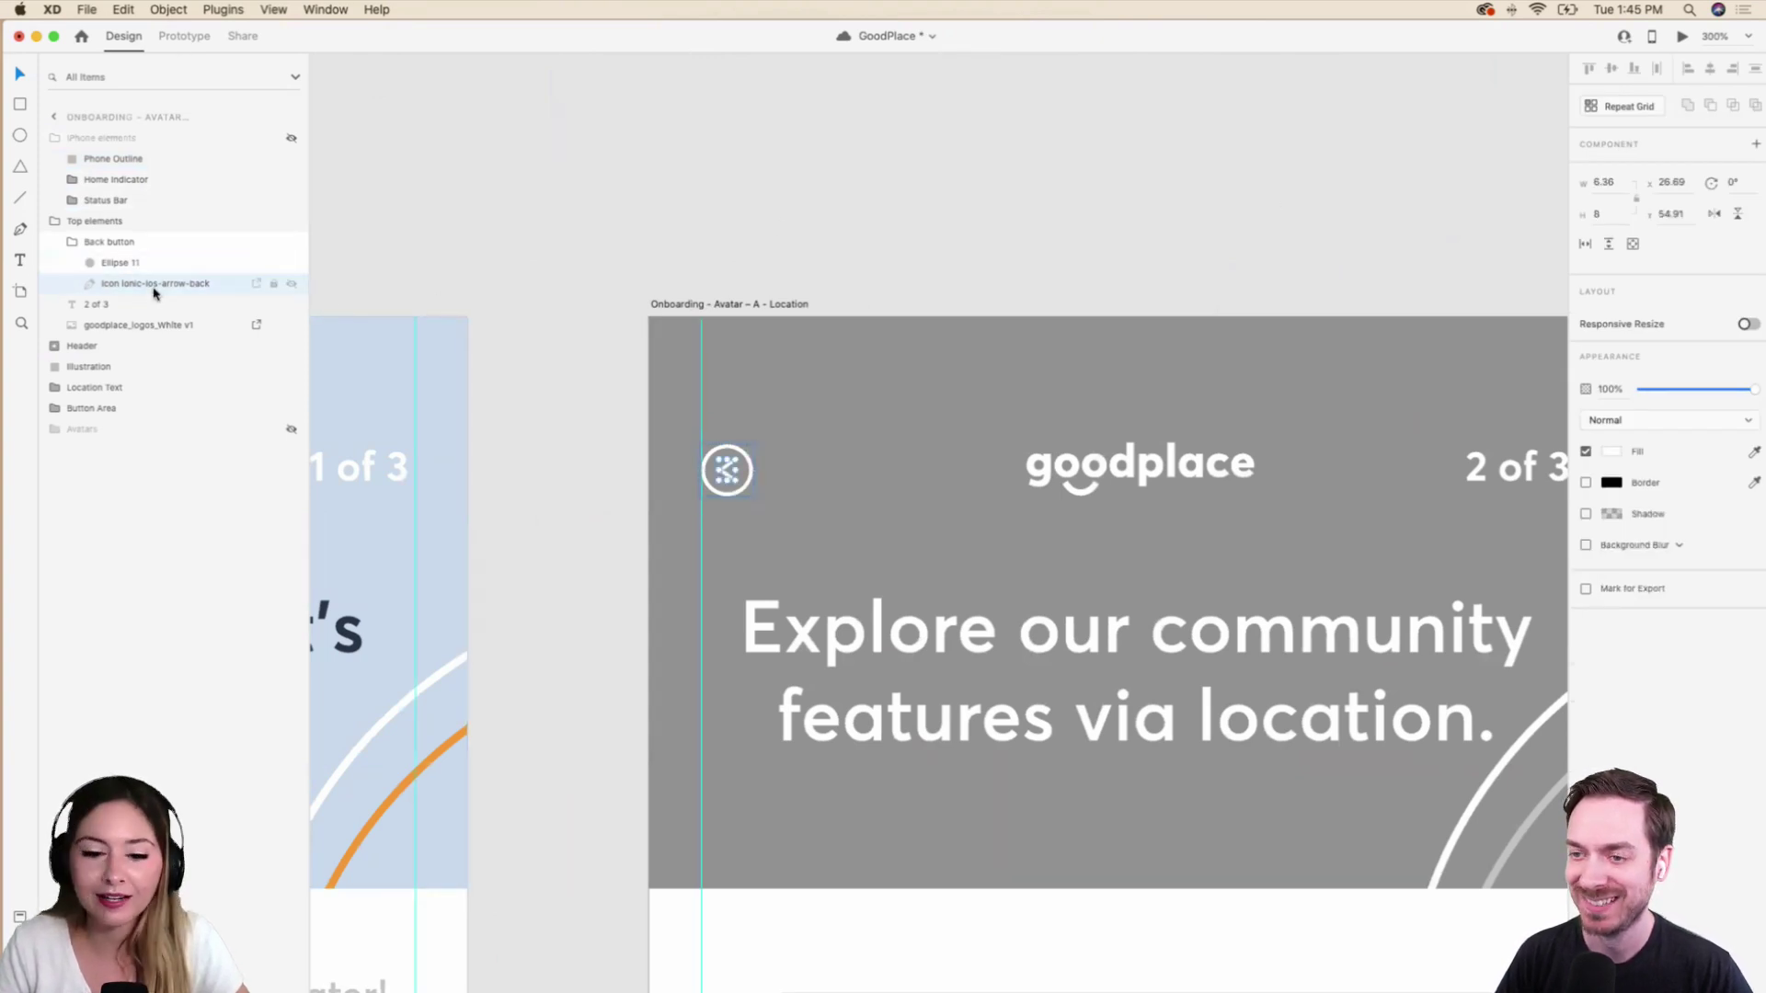
click(149, 244)
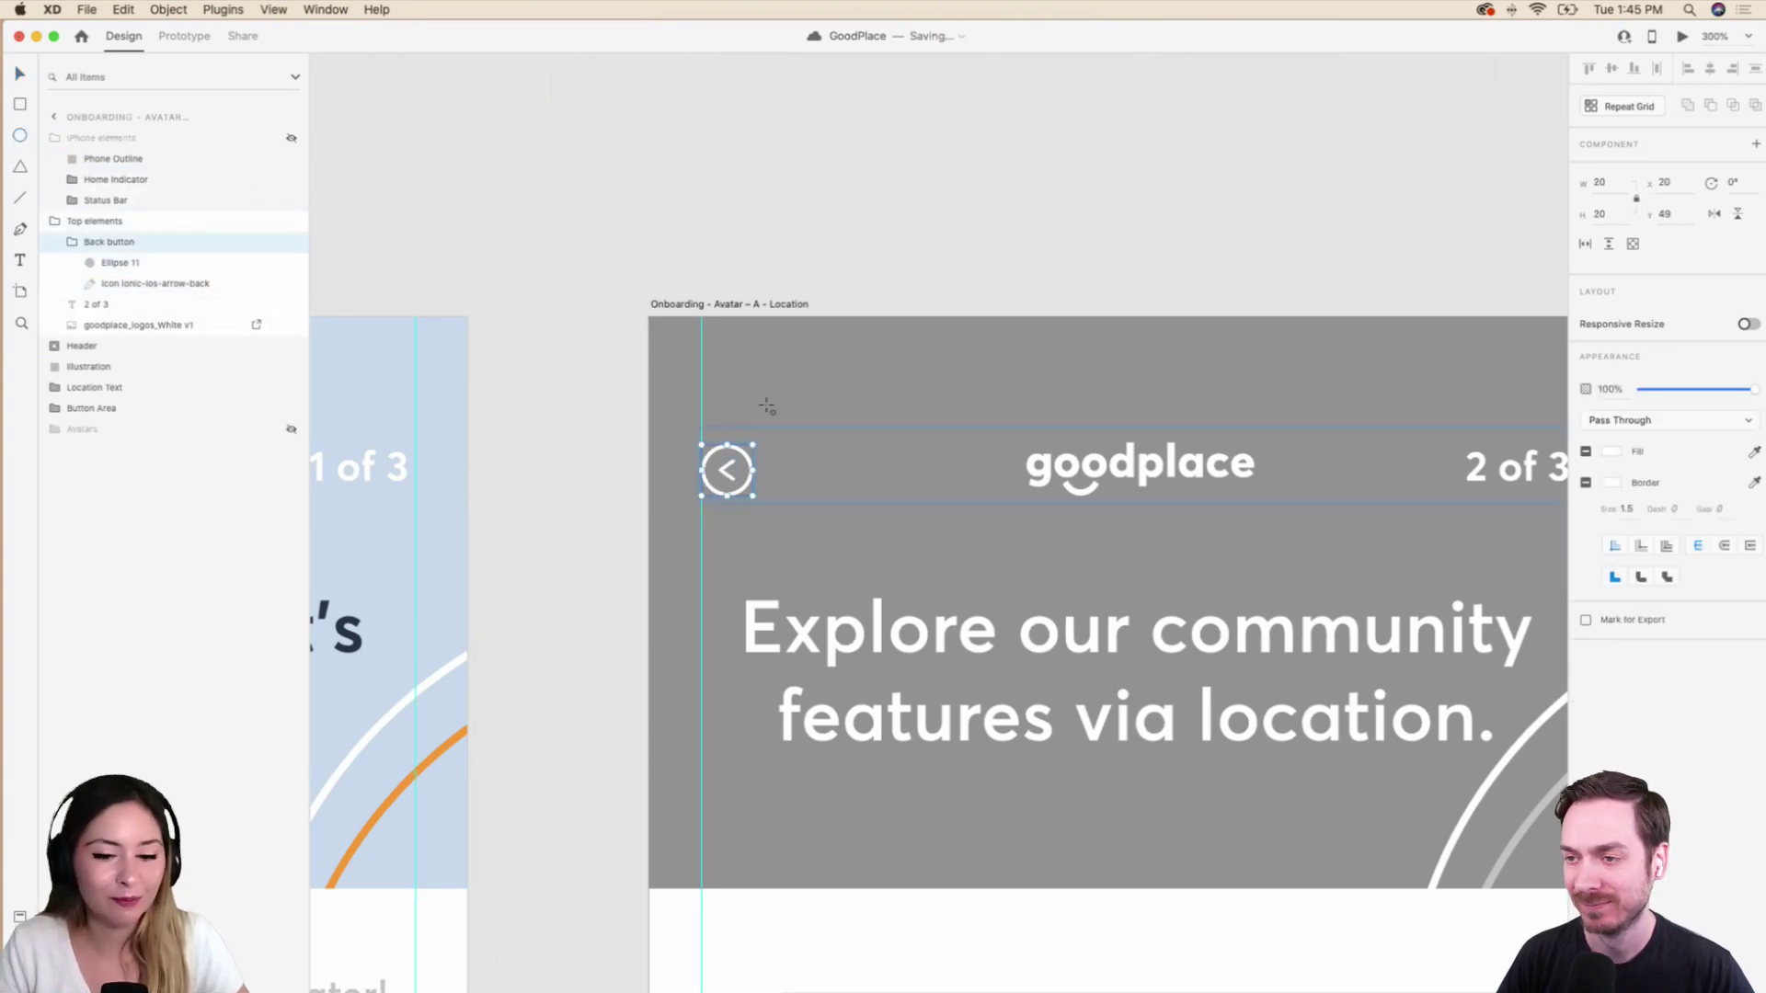
click(154, 270)
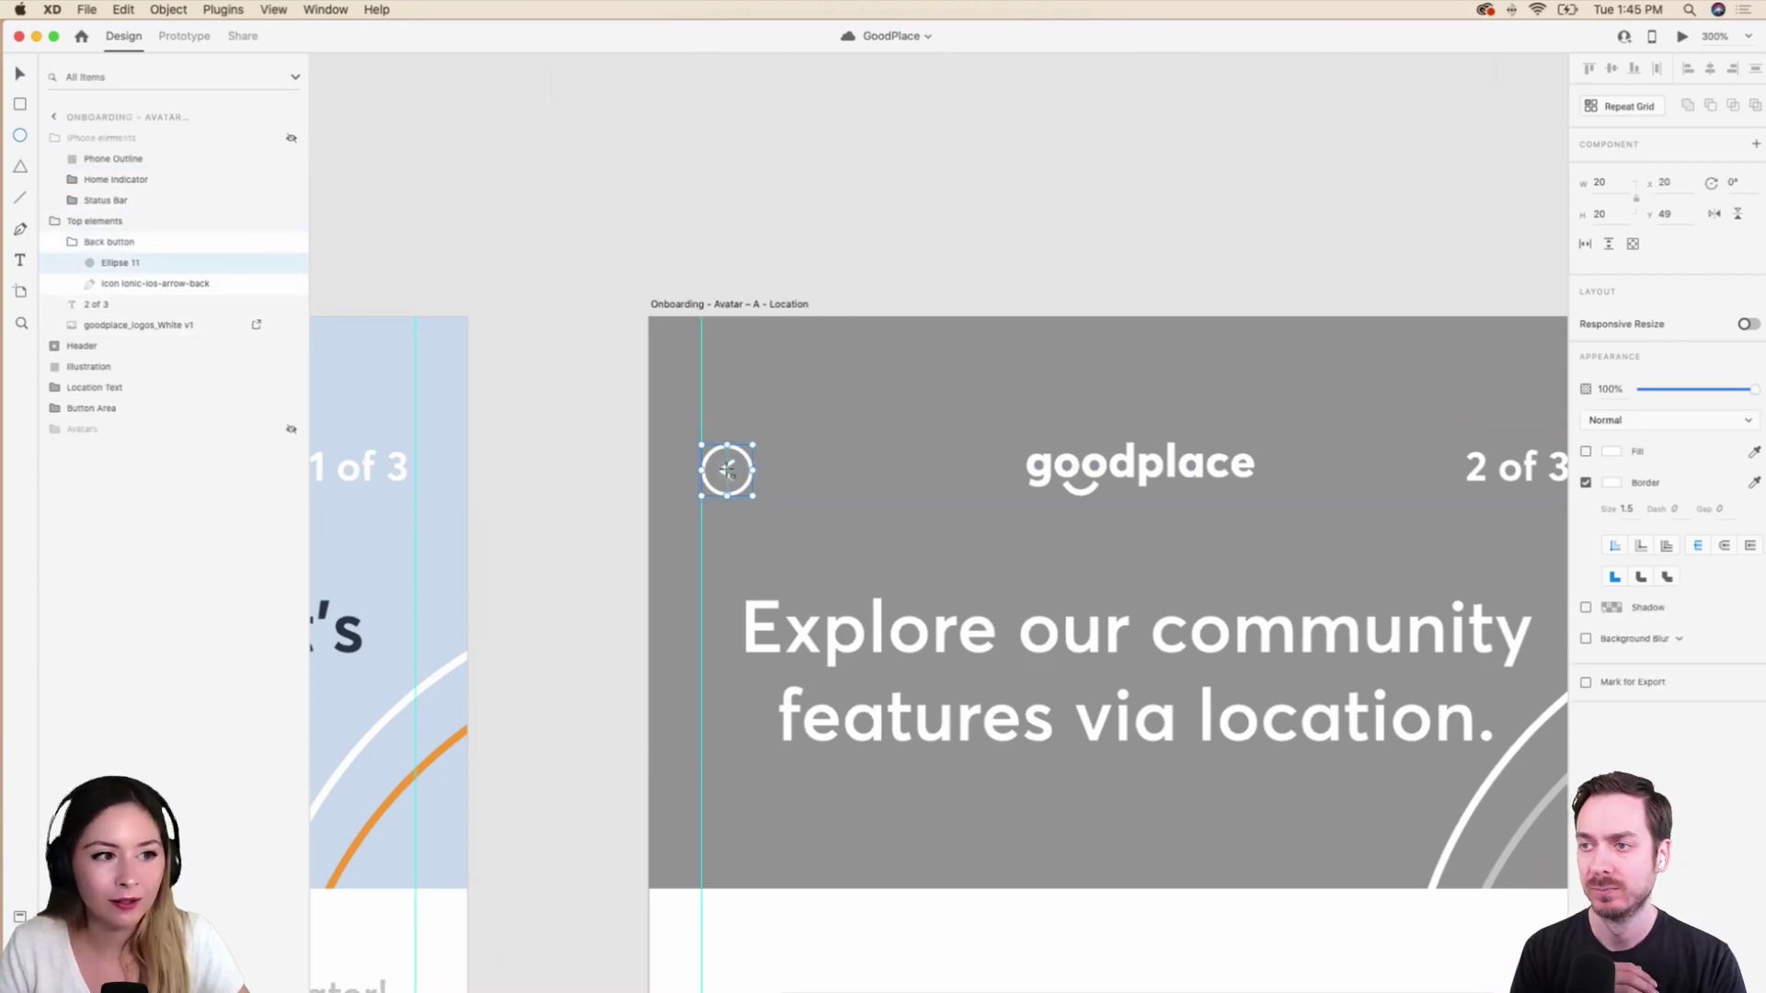
click(22, 107)
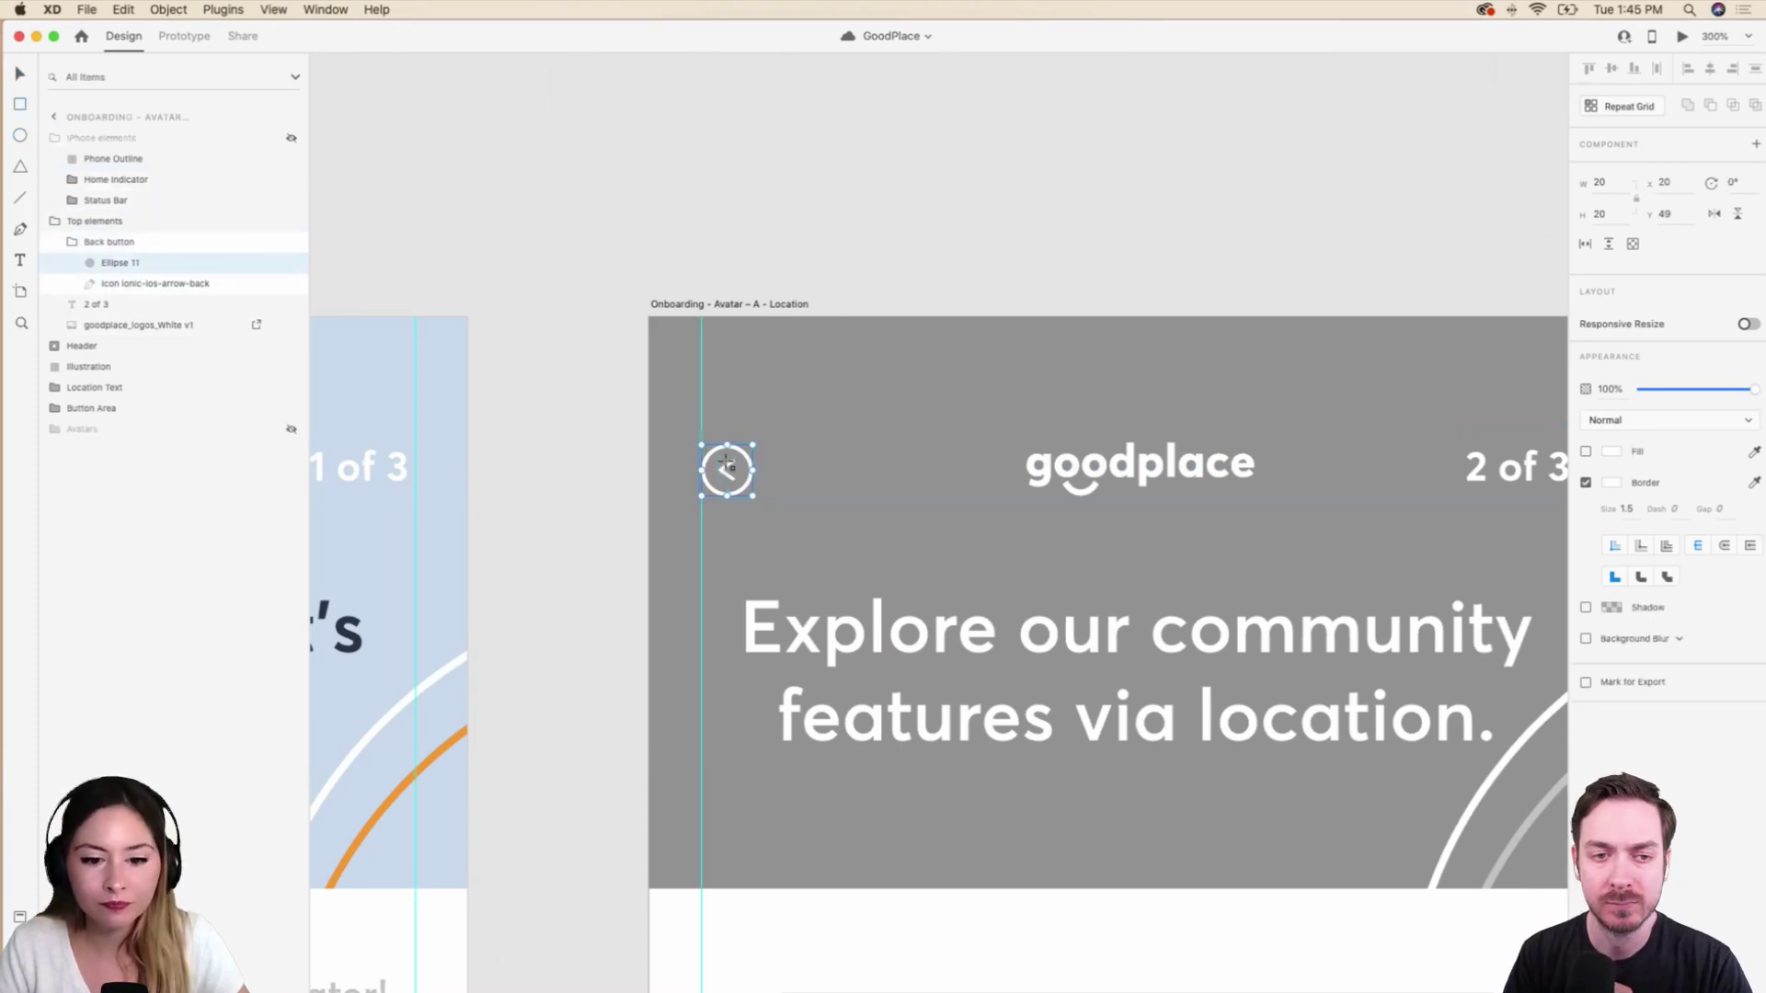
drag(727, 470, 671, 419)
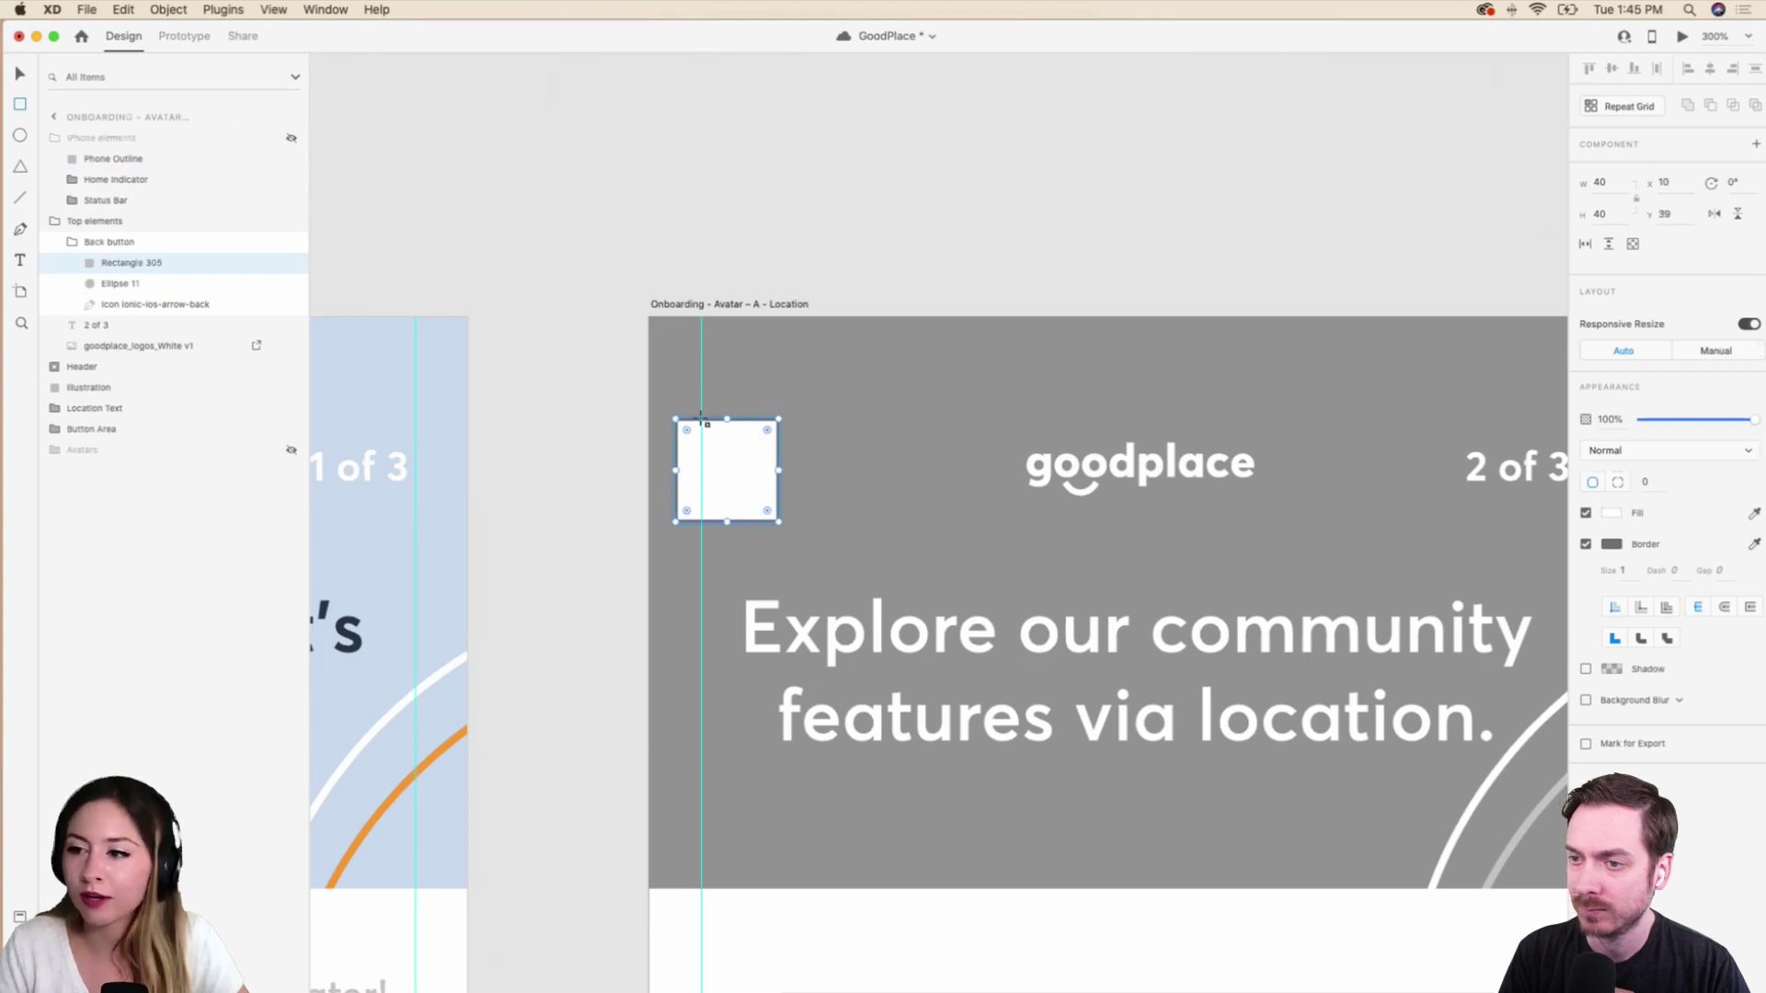
Hide the new square and place it lowest in the Back button group, and group the ellipse with the arrow icon.
click(290, 263)
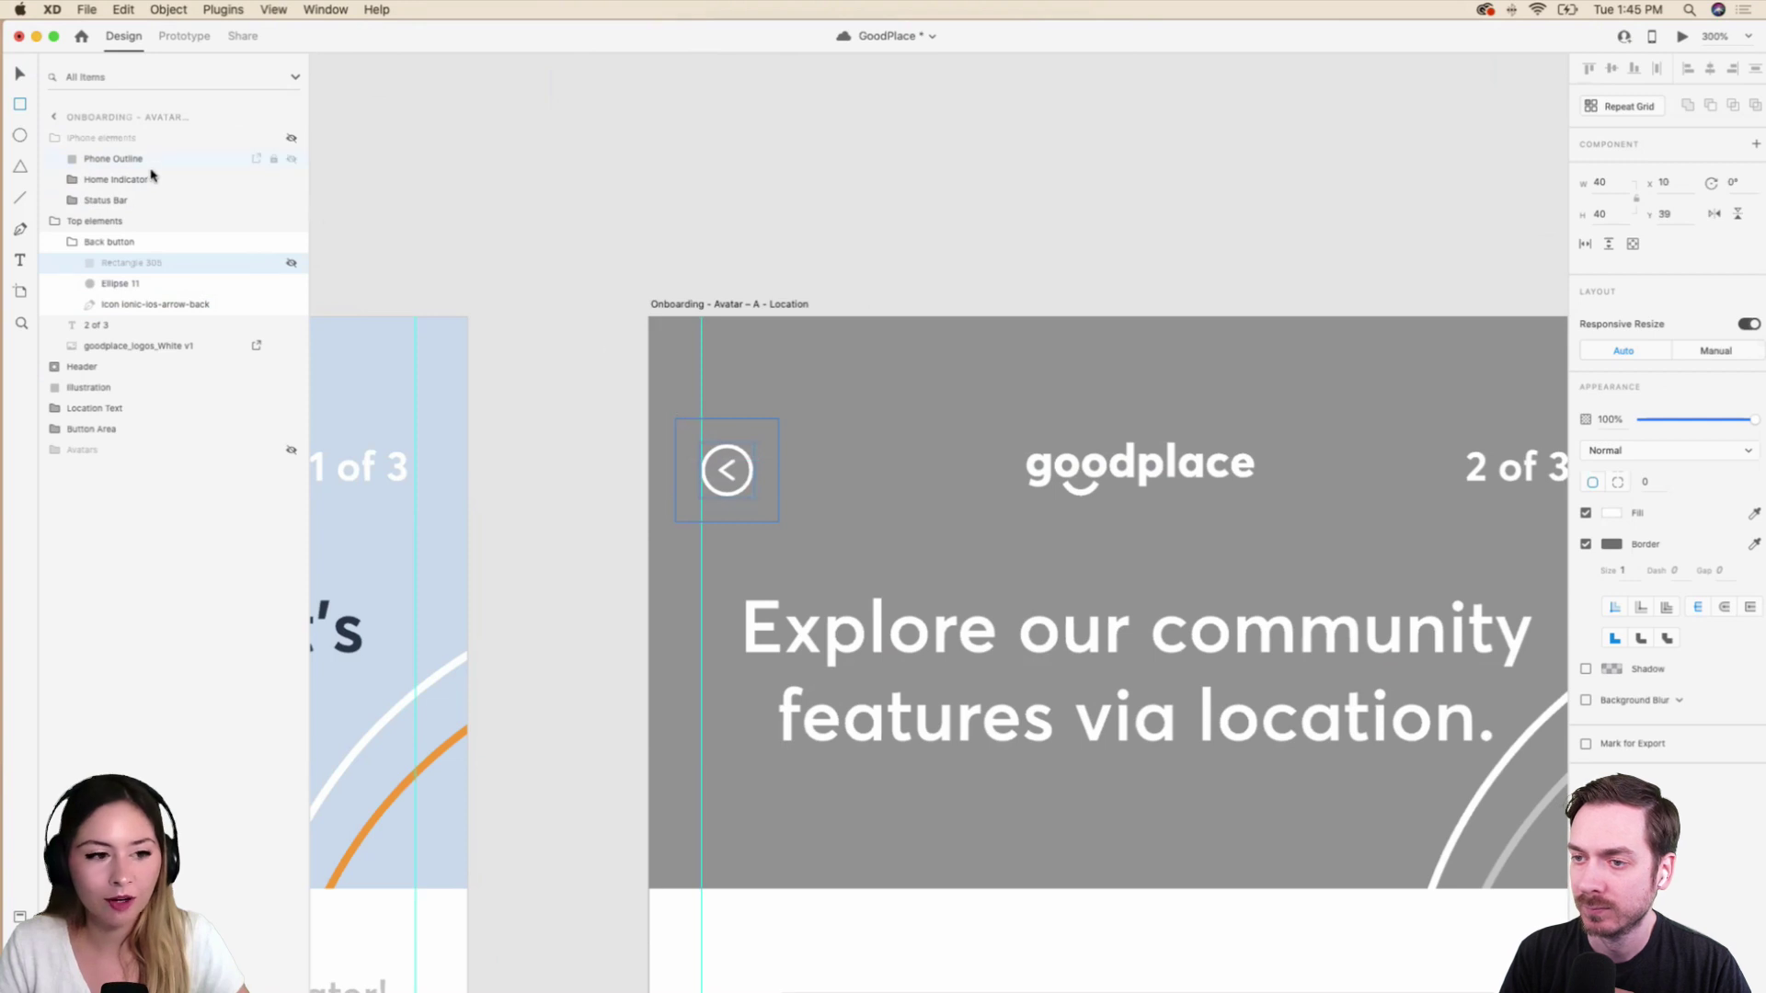
drag(155, 268, 145, 315)
shift+click(128, 268)
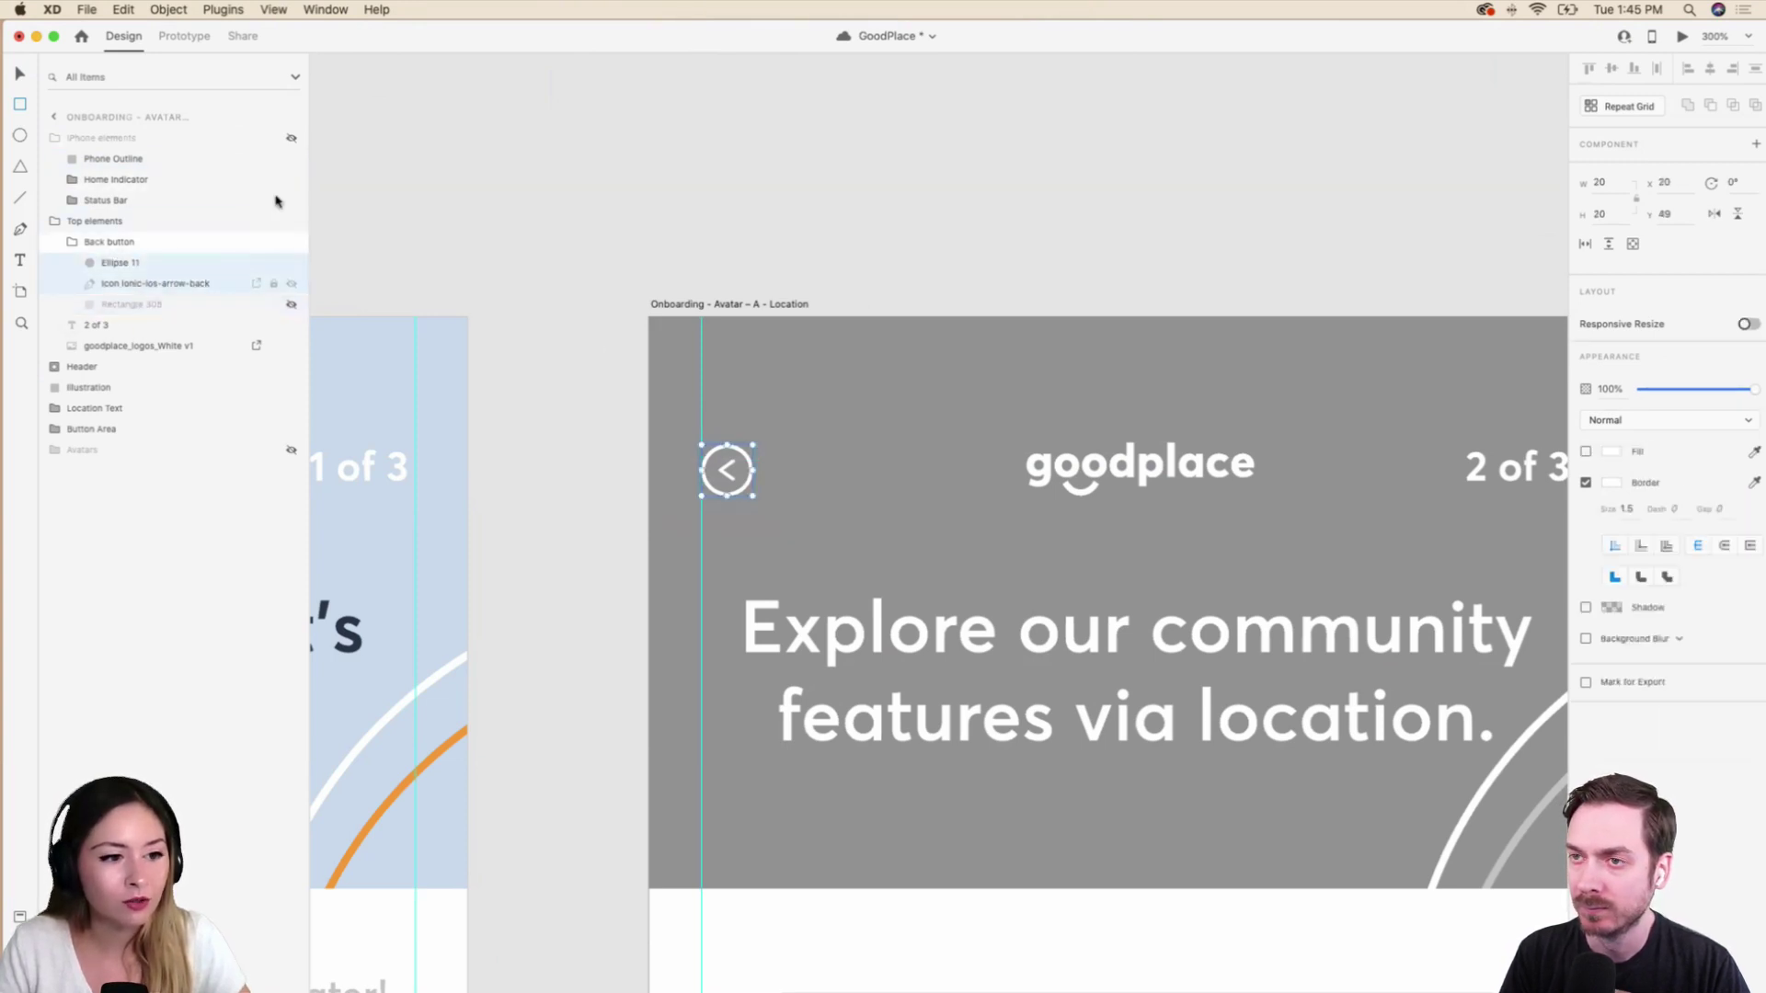
key(super+g)
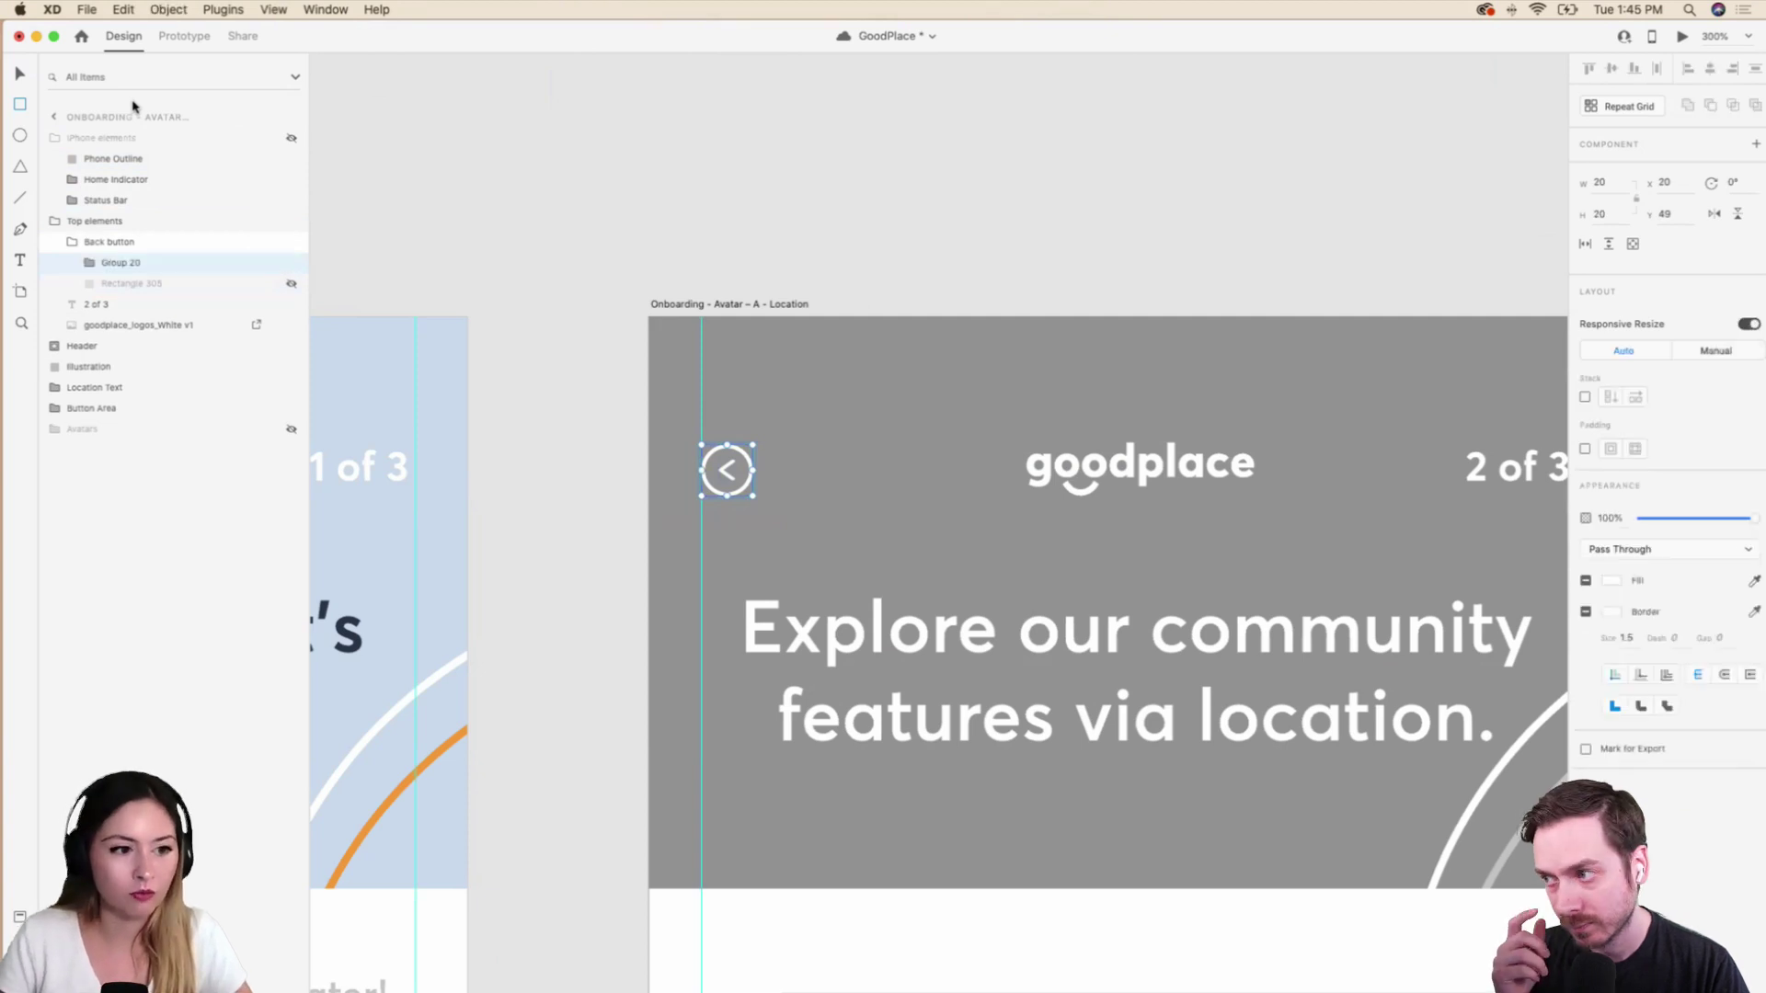
Rename the new ellipse-and-arrow group as Button and the hidden square as Touch target.
double_click(120, 263)
text(Butto)
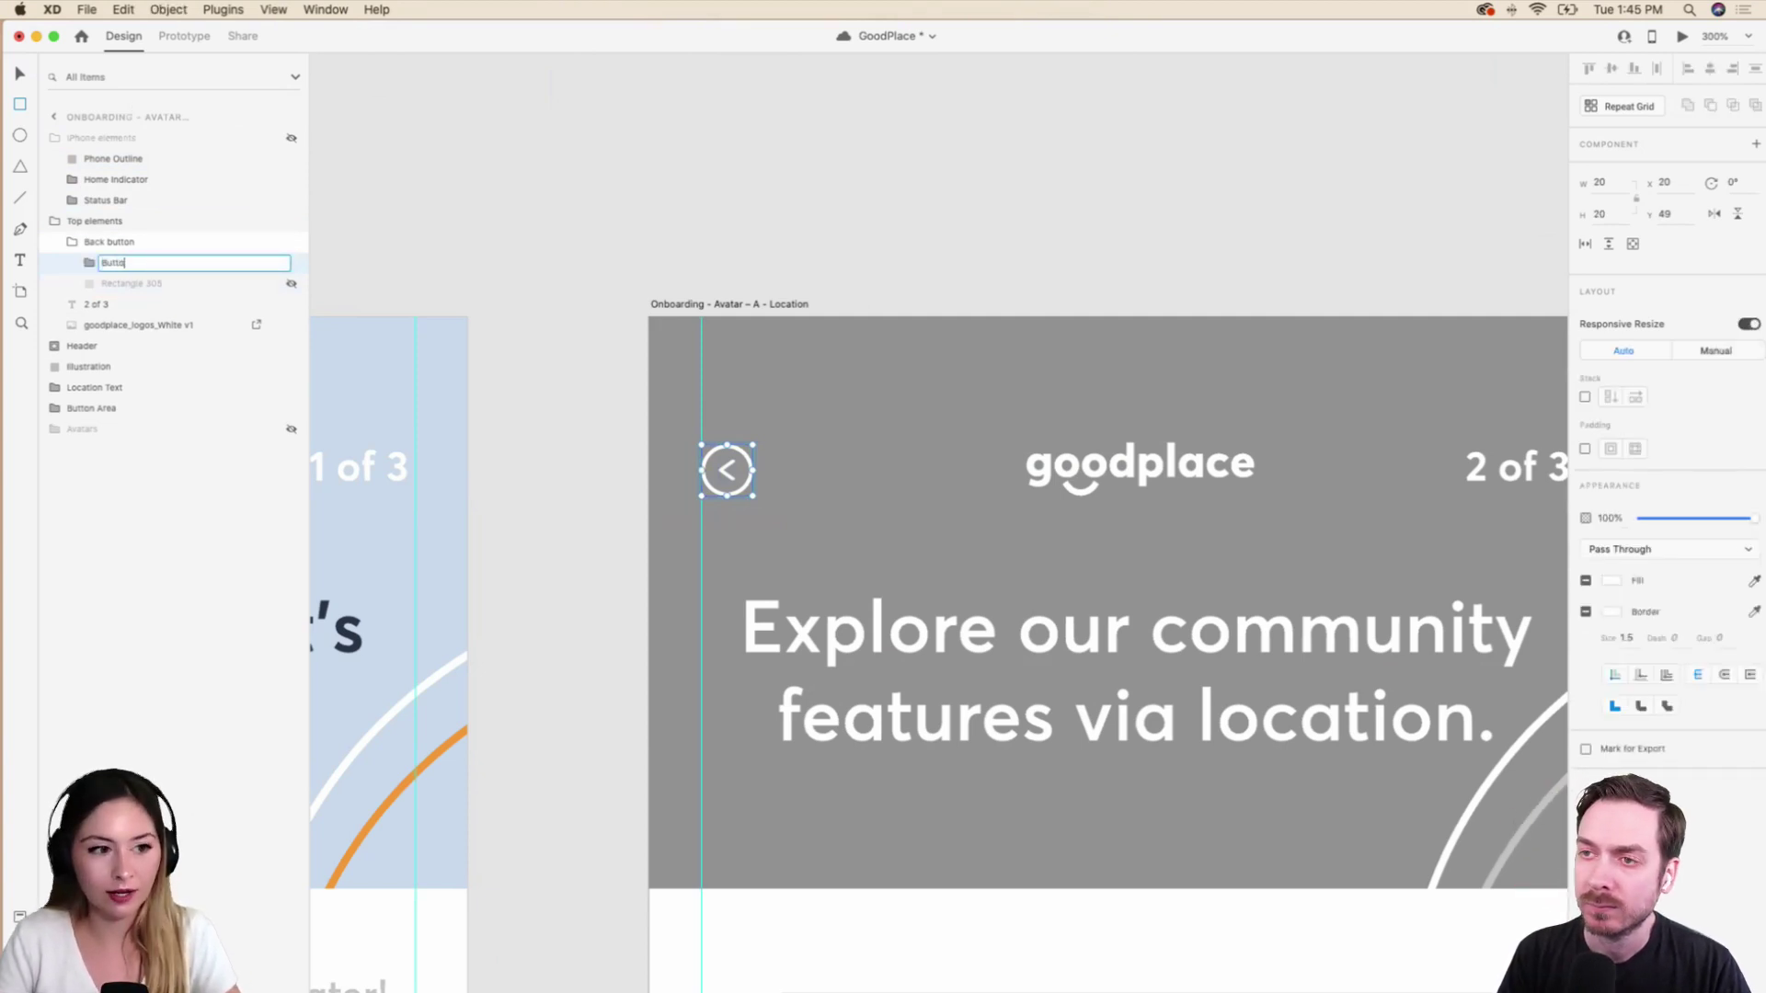
text(n)
key(Return)
double_click(132, 283)
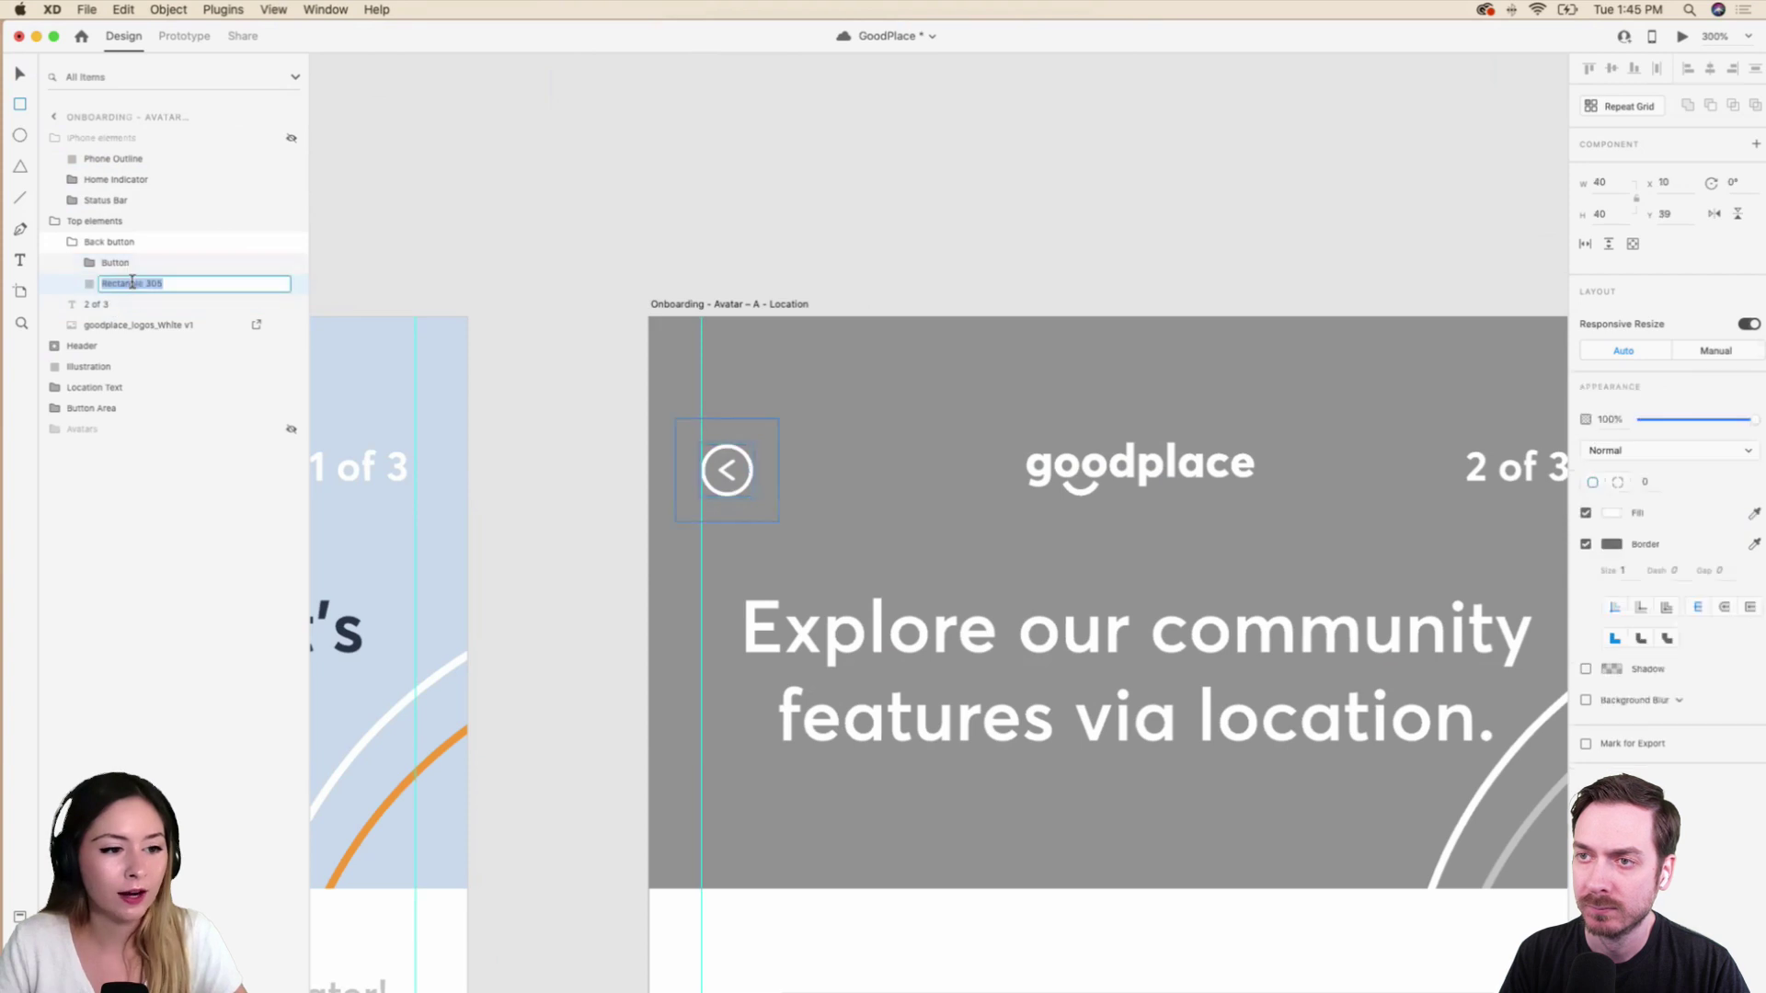
text(touch)
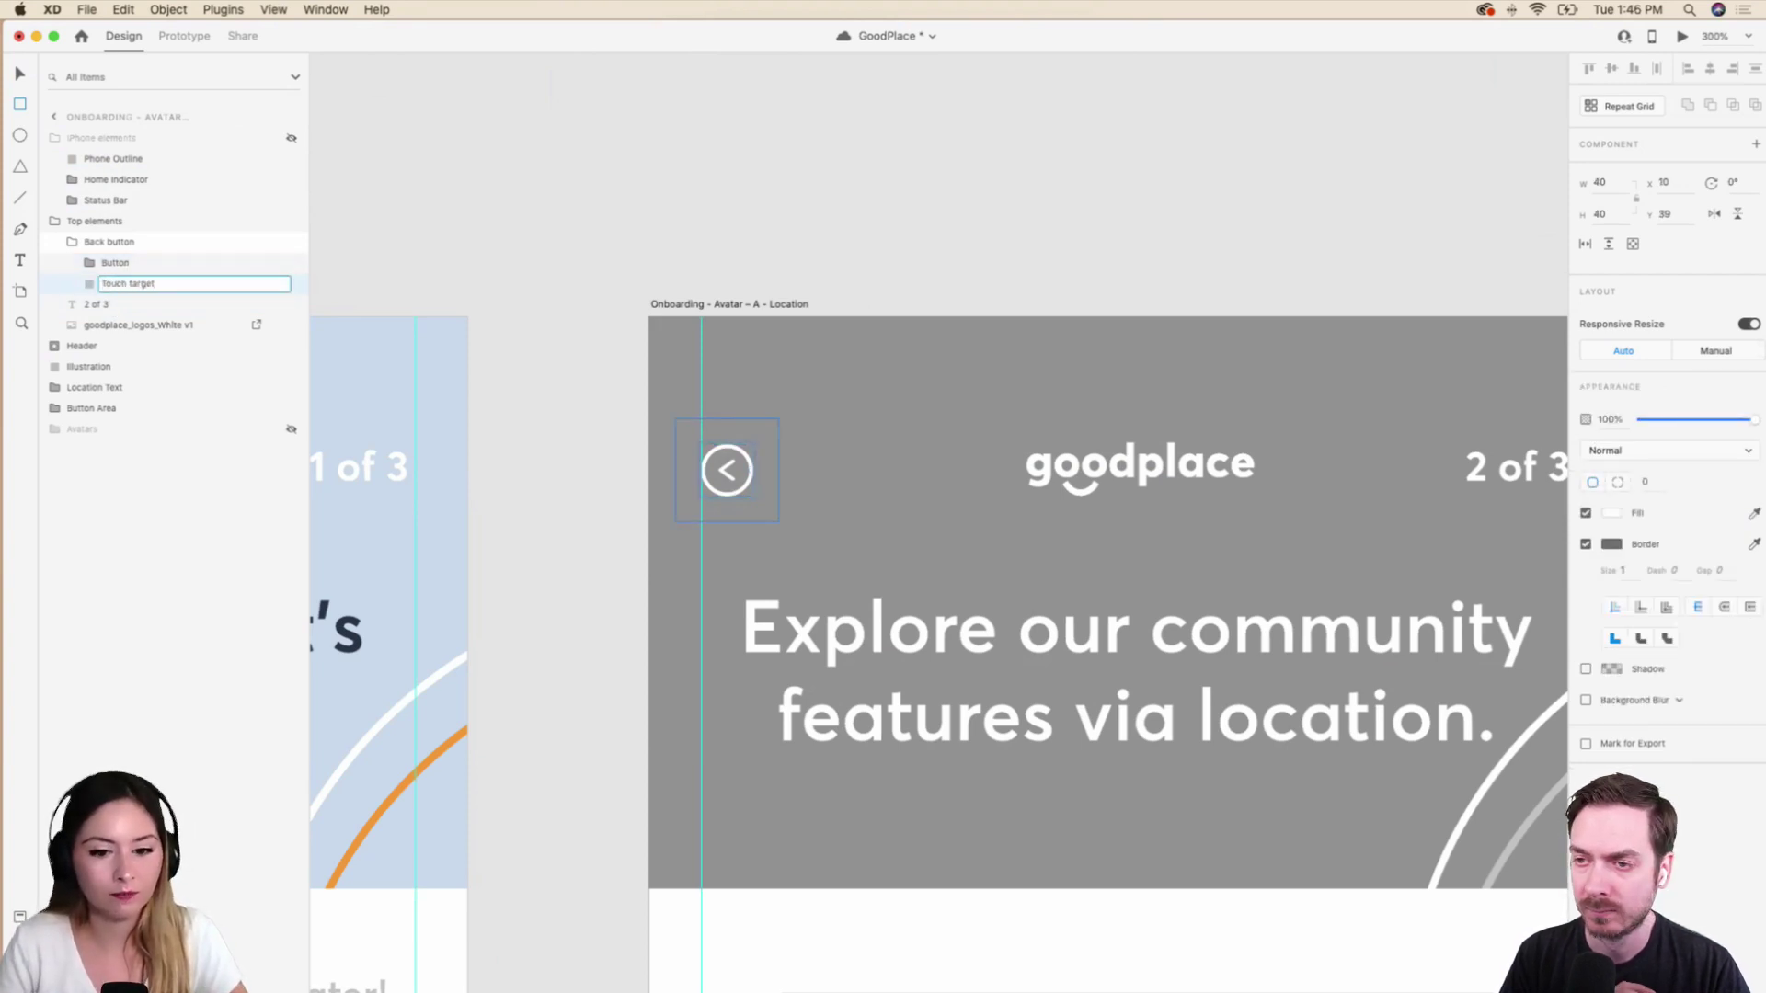
key(Return)
Make the Touch target square visible again and remove its fill and border.
click(156, 241)
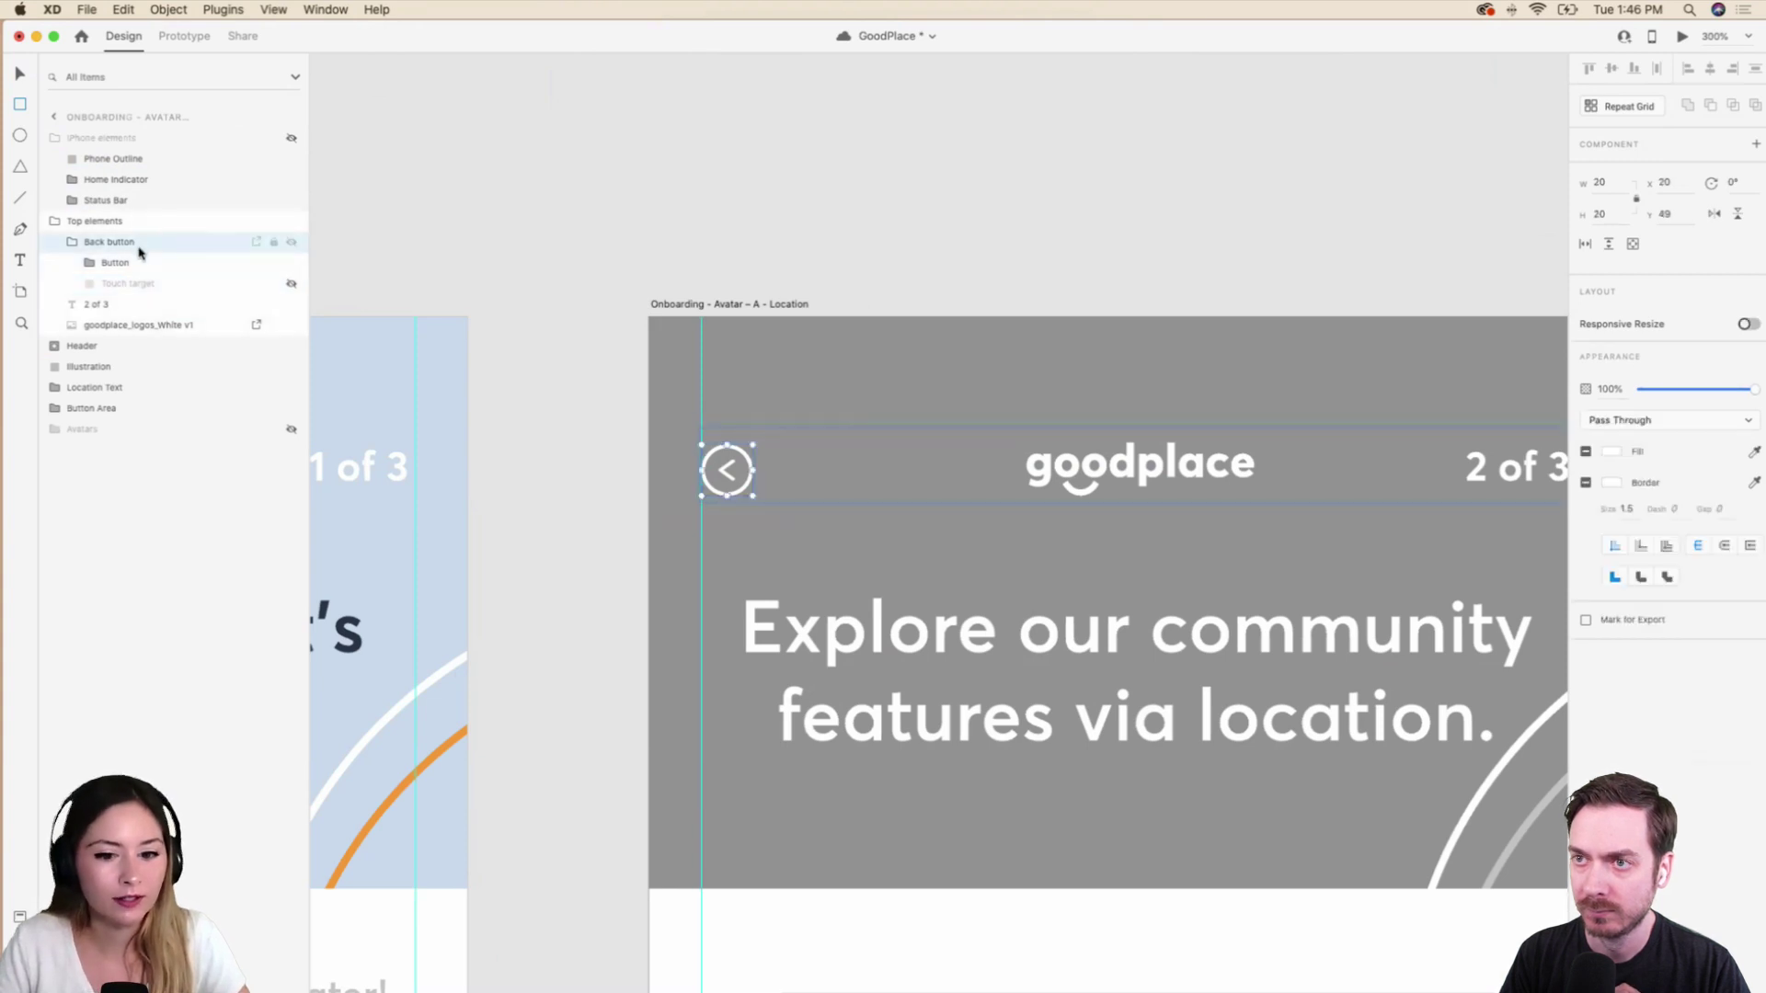
click(81, 244)
click(79, 241)
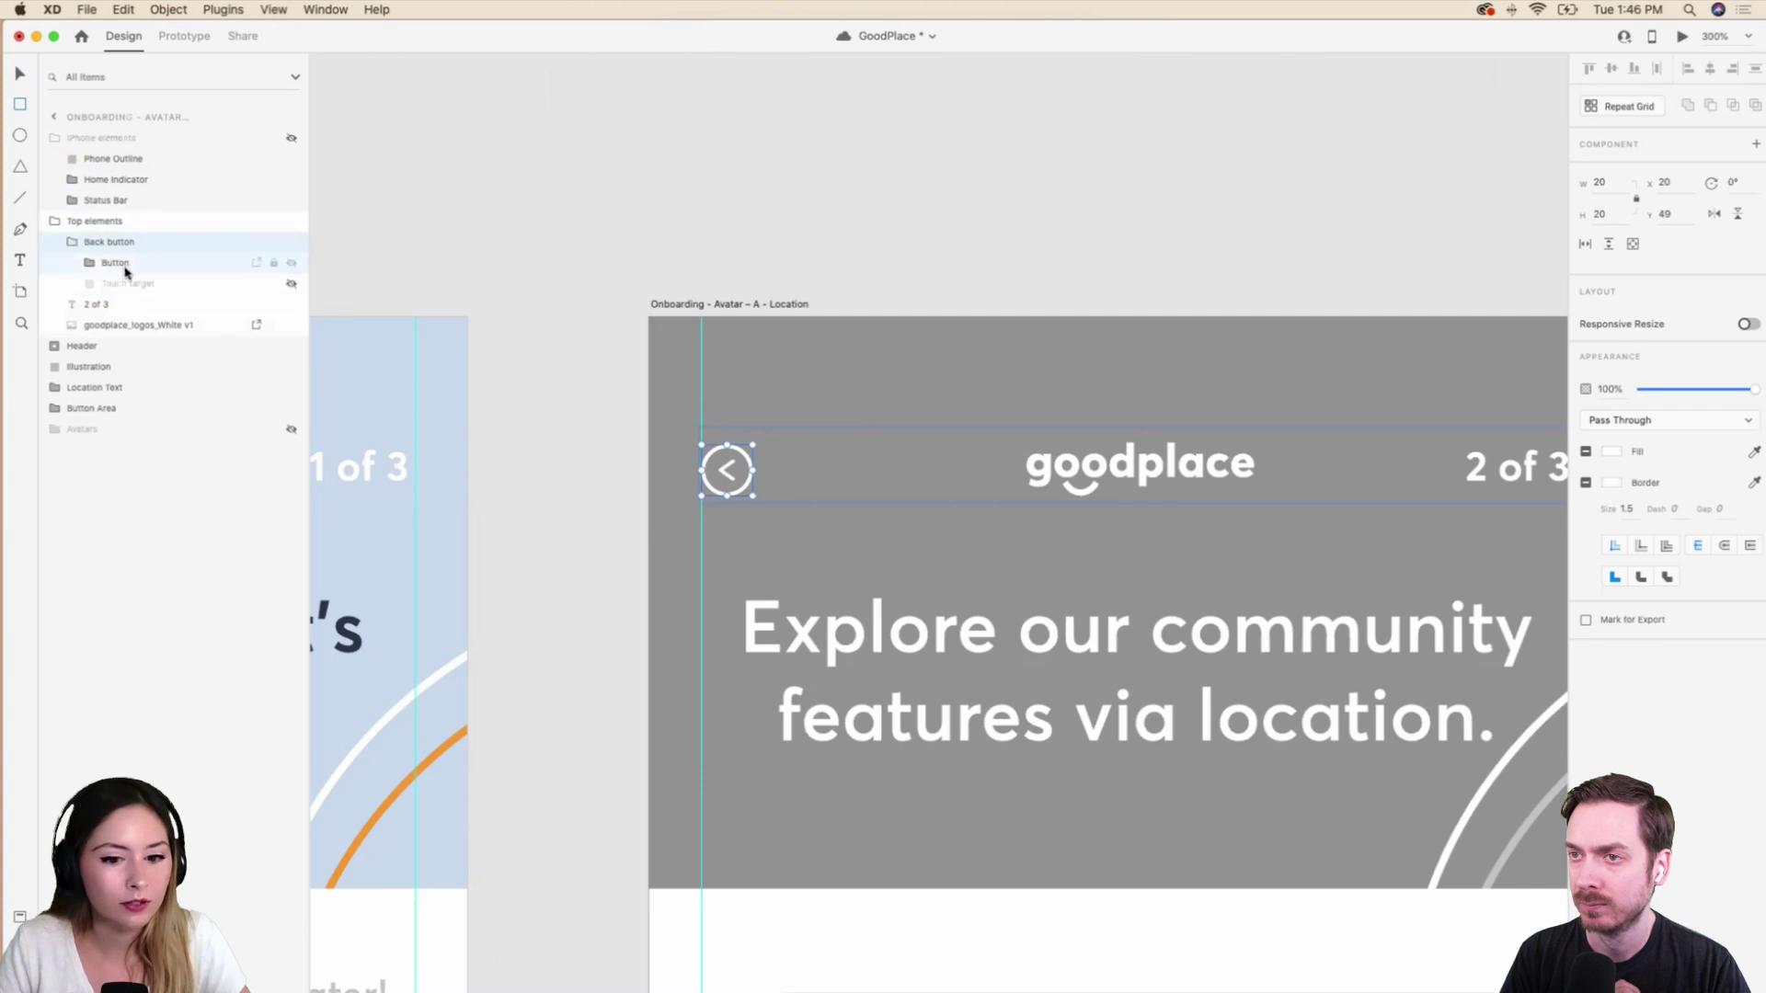
click(135, 284)
click(290, 284)
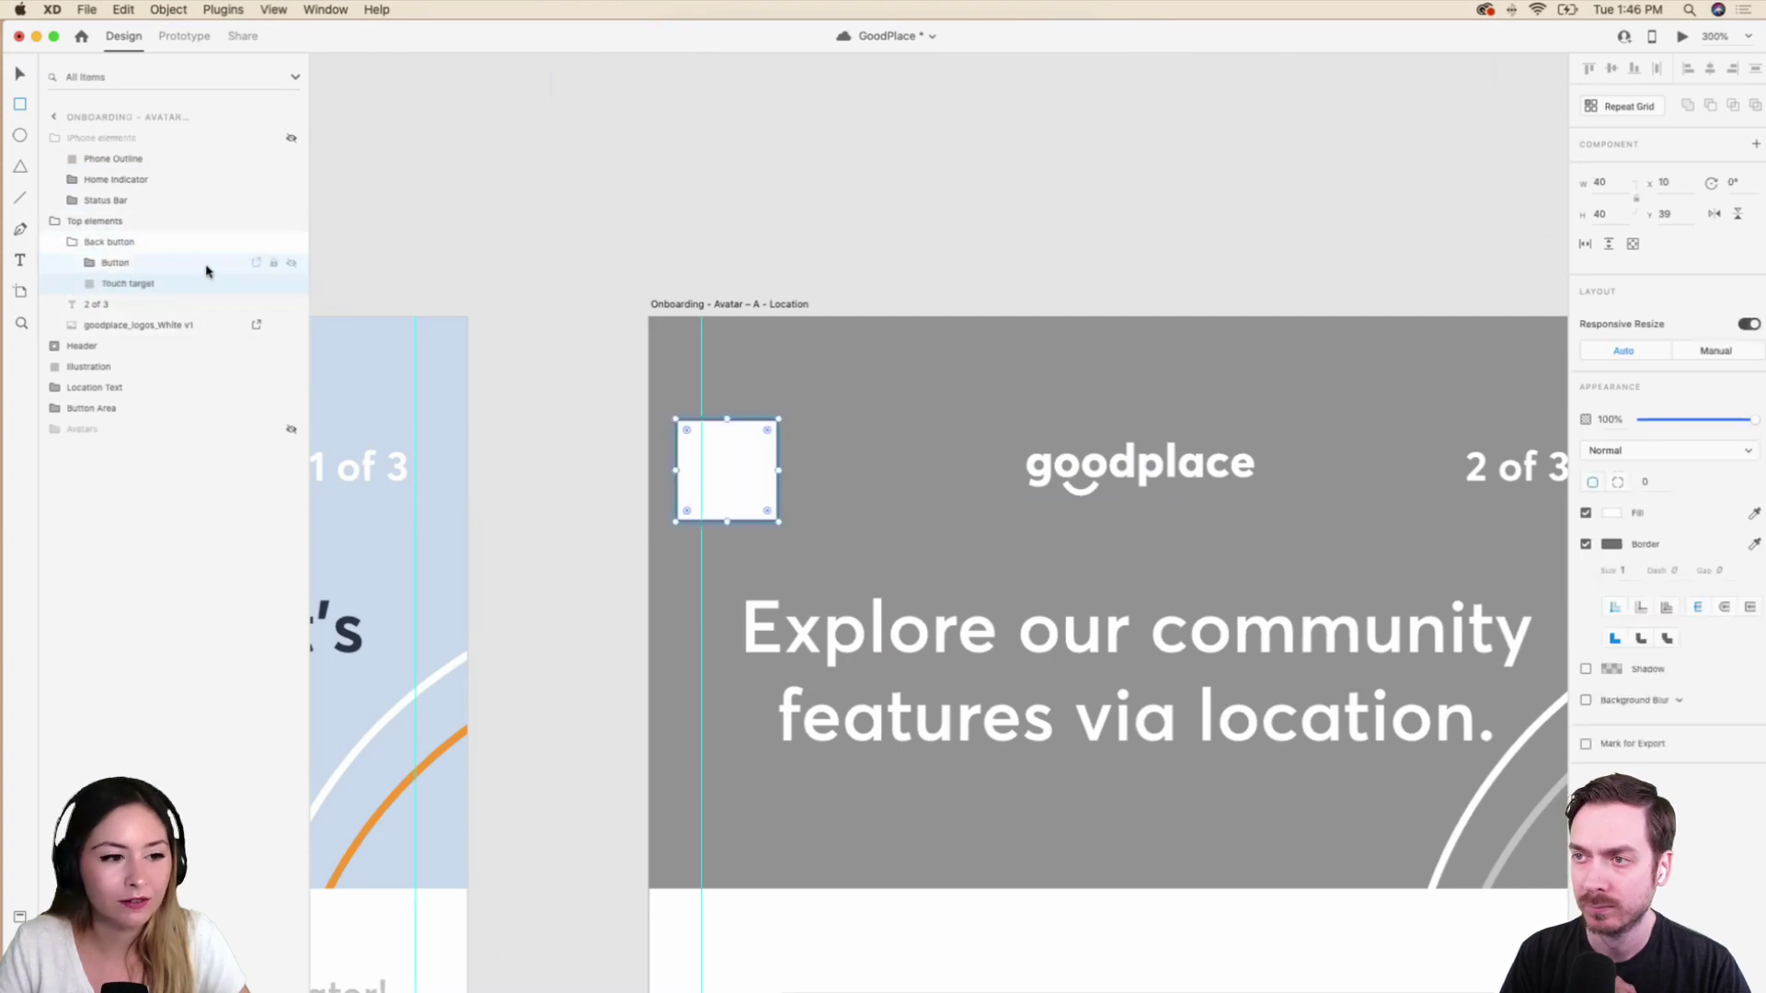
click(1586, 514)
click(1585, 544)
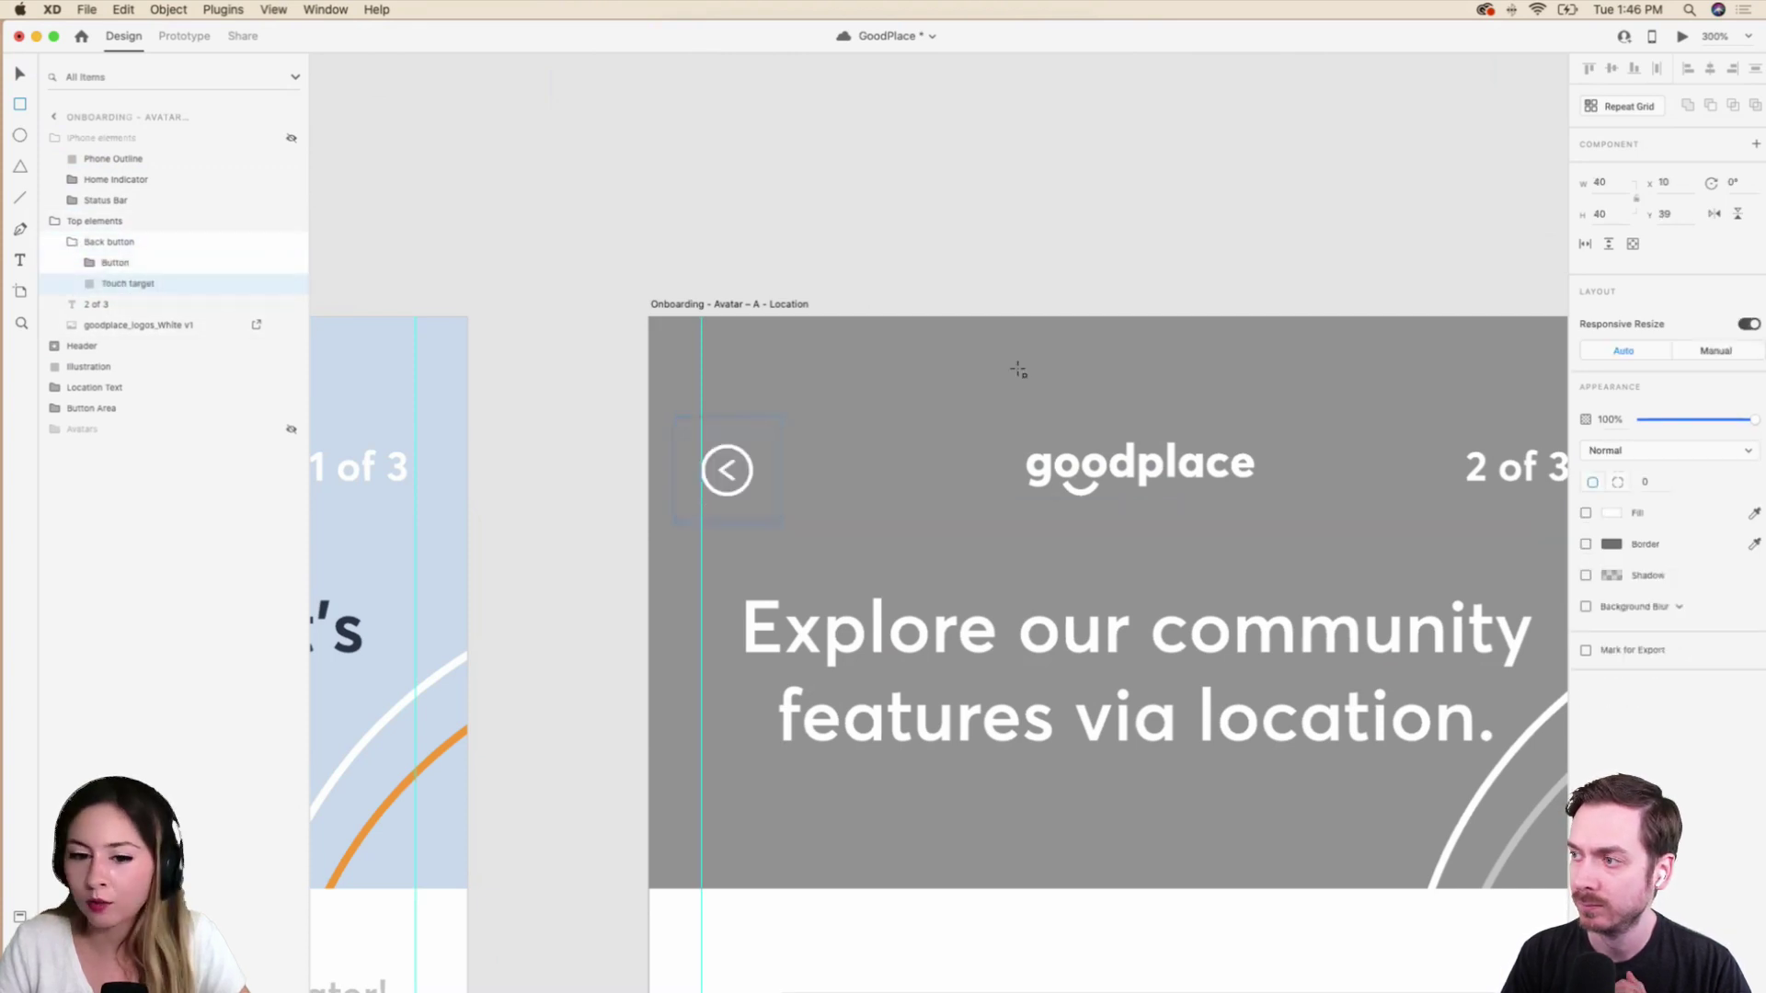
Replace the back button on the Onboarding - A - Avatar - Selected artboard with a copy of the location screen's Back button group.
click(157, 242)
click(71, 242)
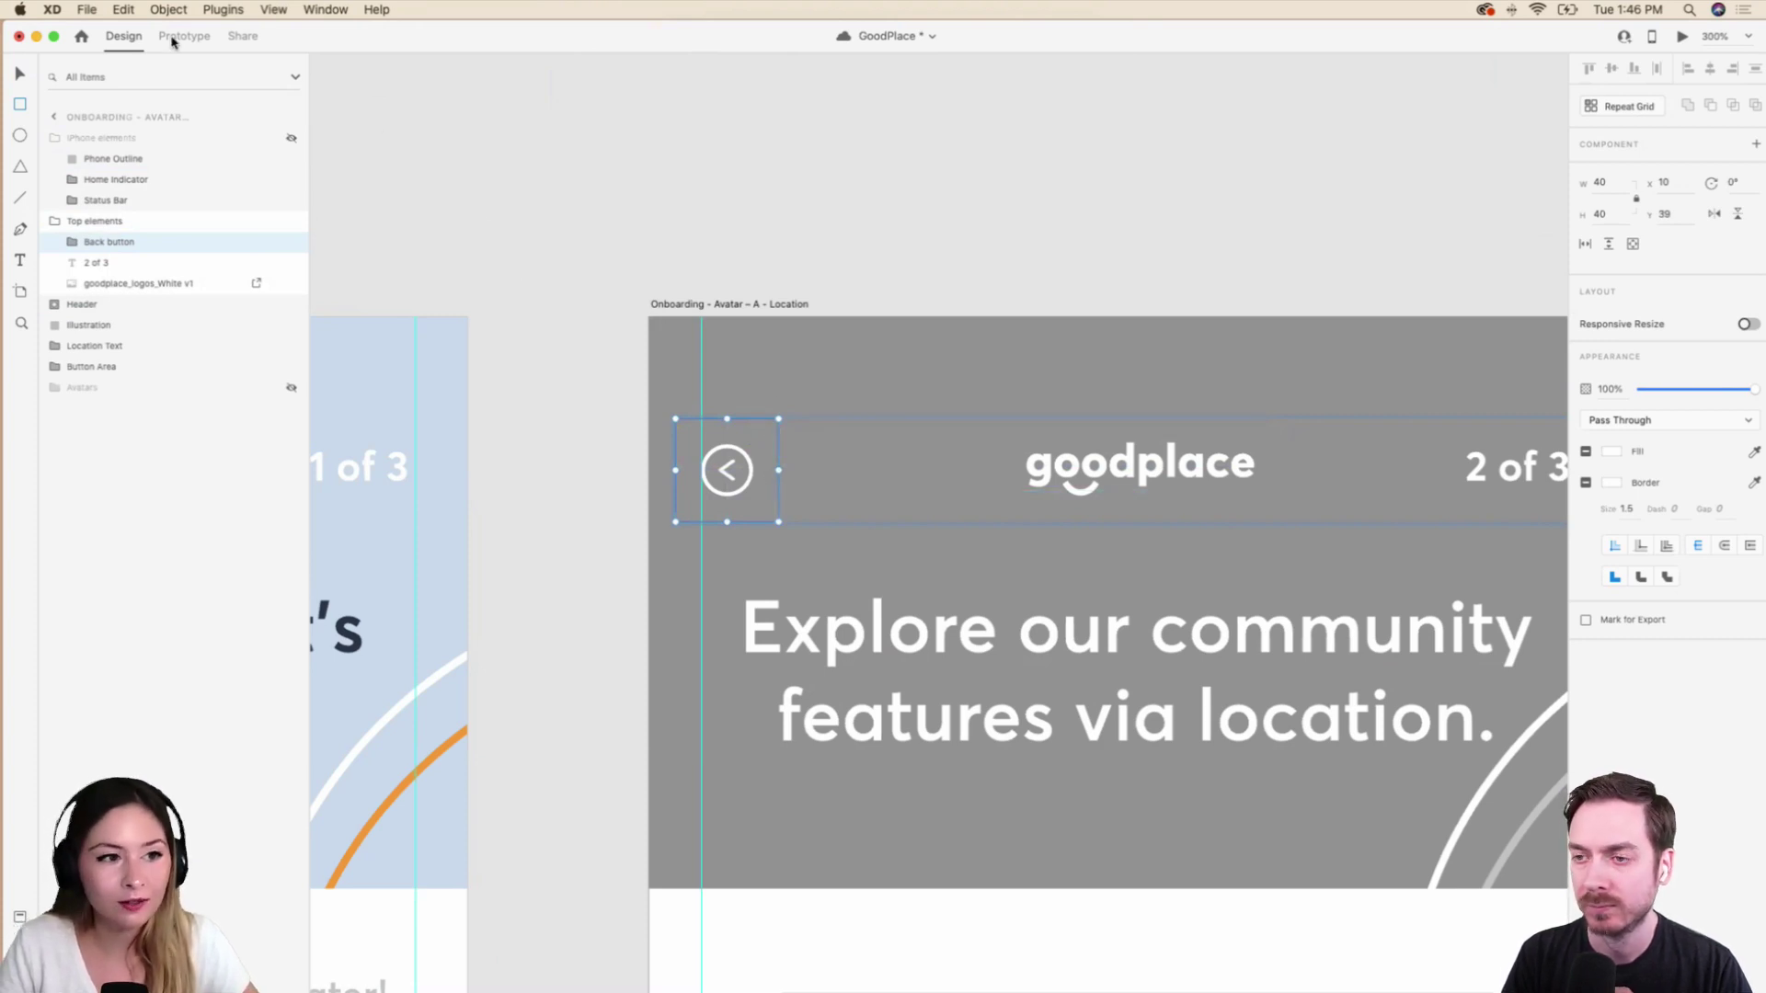
click(18, 77)
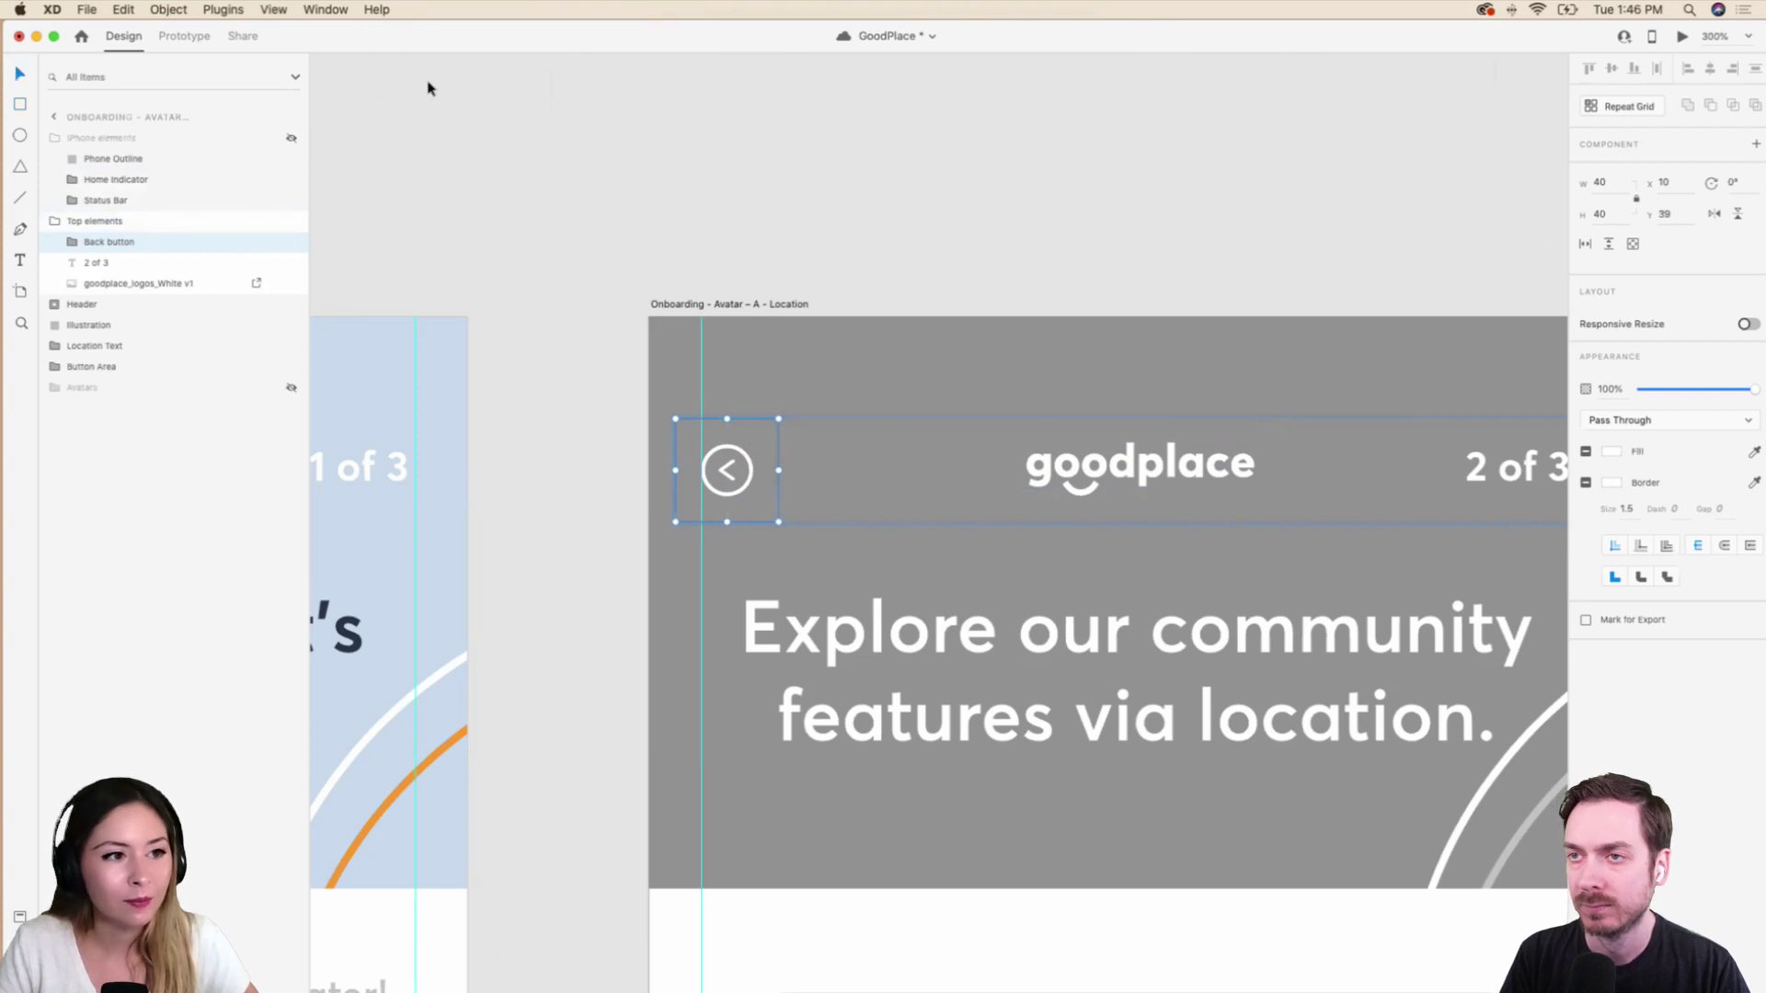
key(super+1)
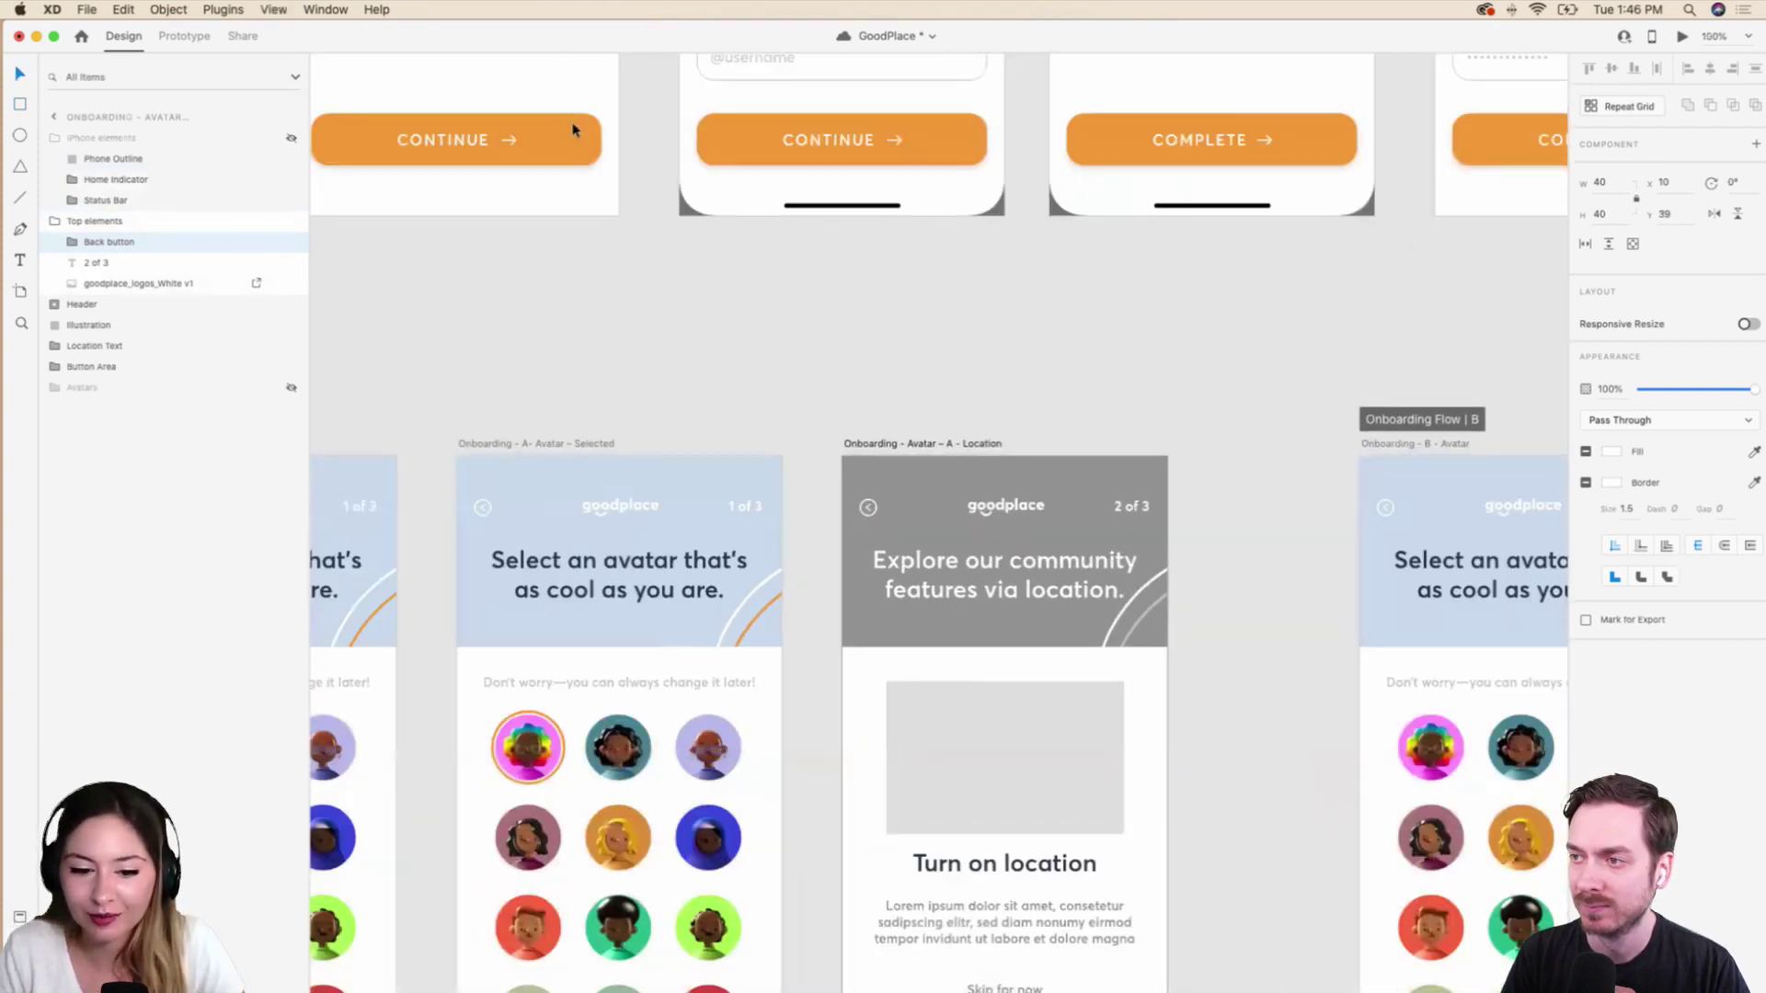
scroll(824, 276, left, 5)
click(757, 505)
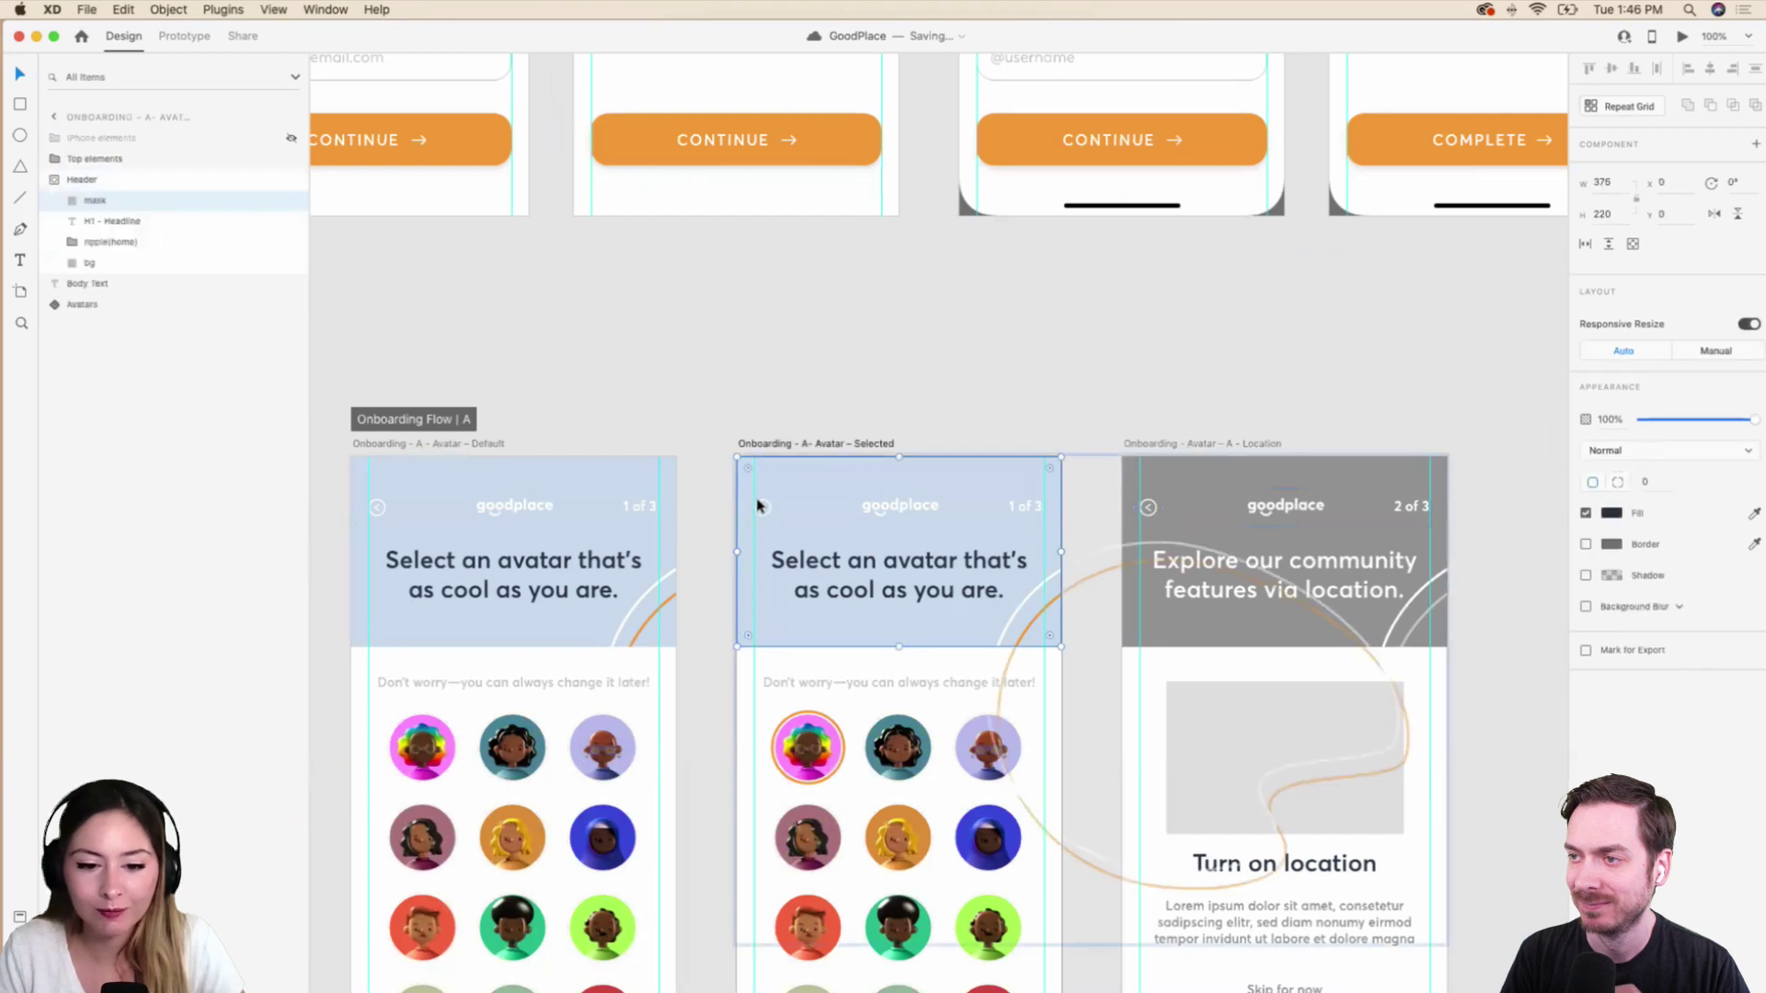
click(81, 245)
click(812, 521)
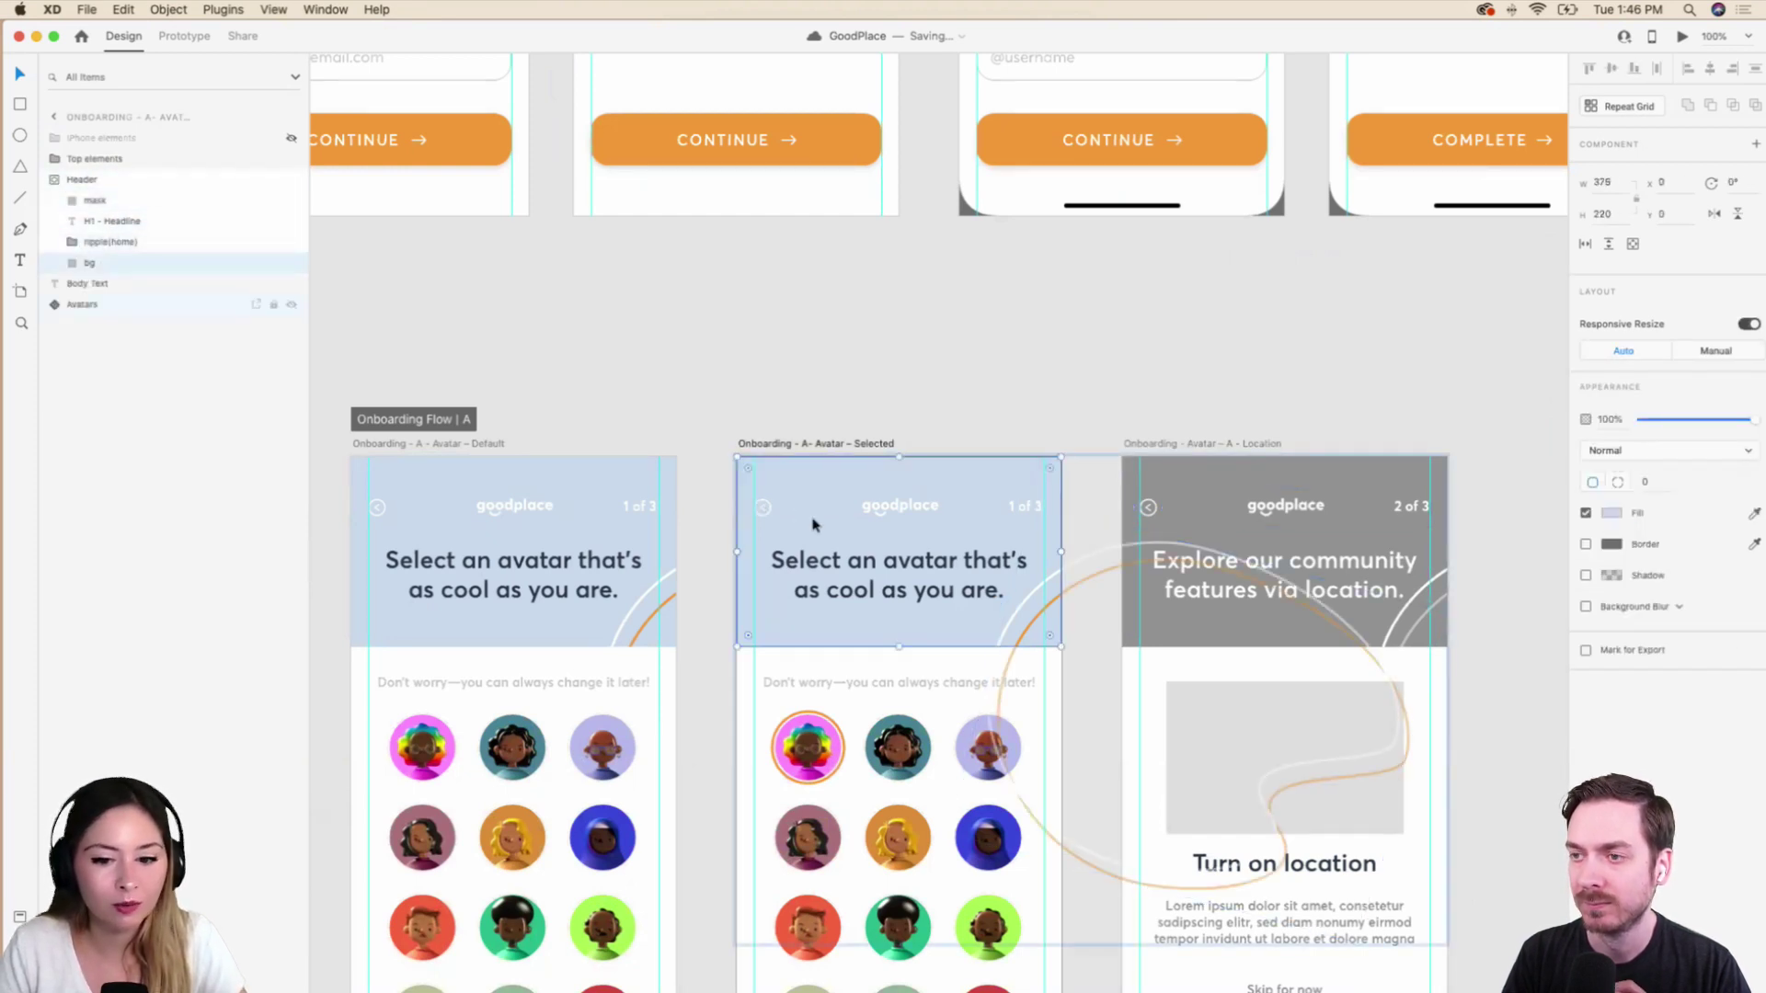
click(54, 159)
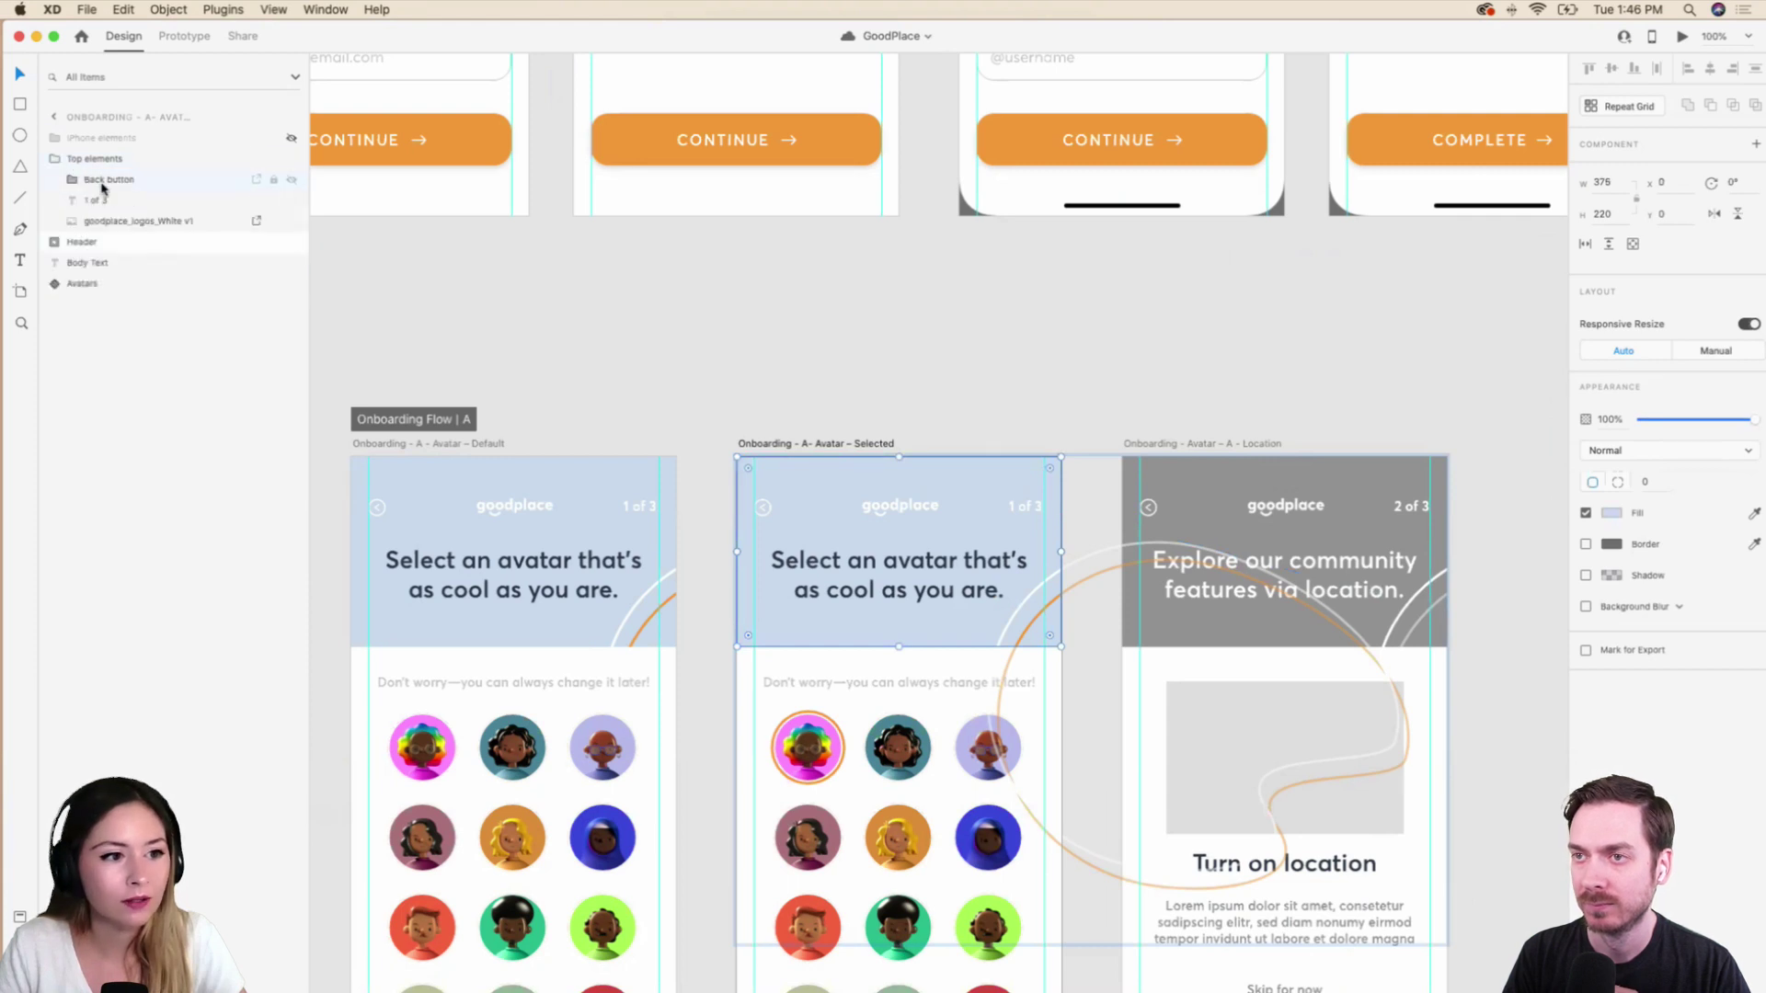
click(152, 177)
key(super+v)
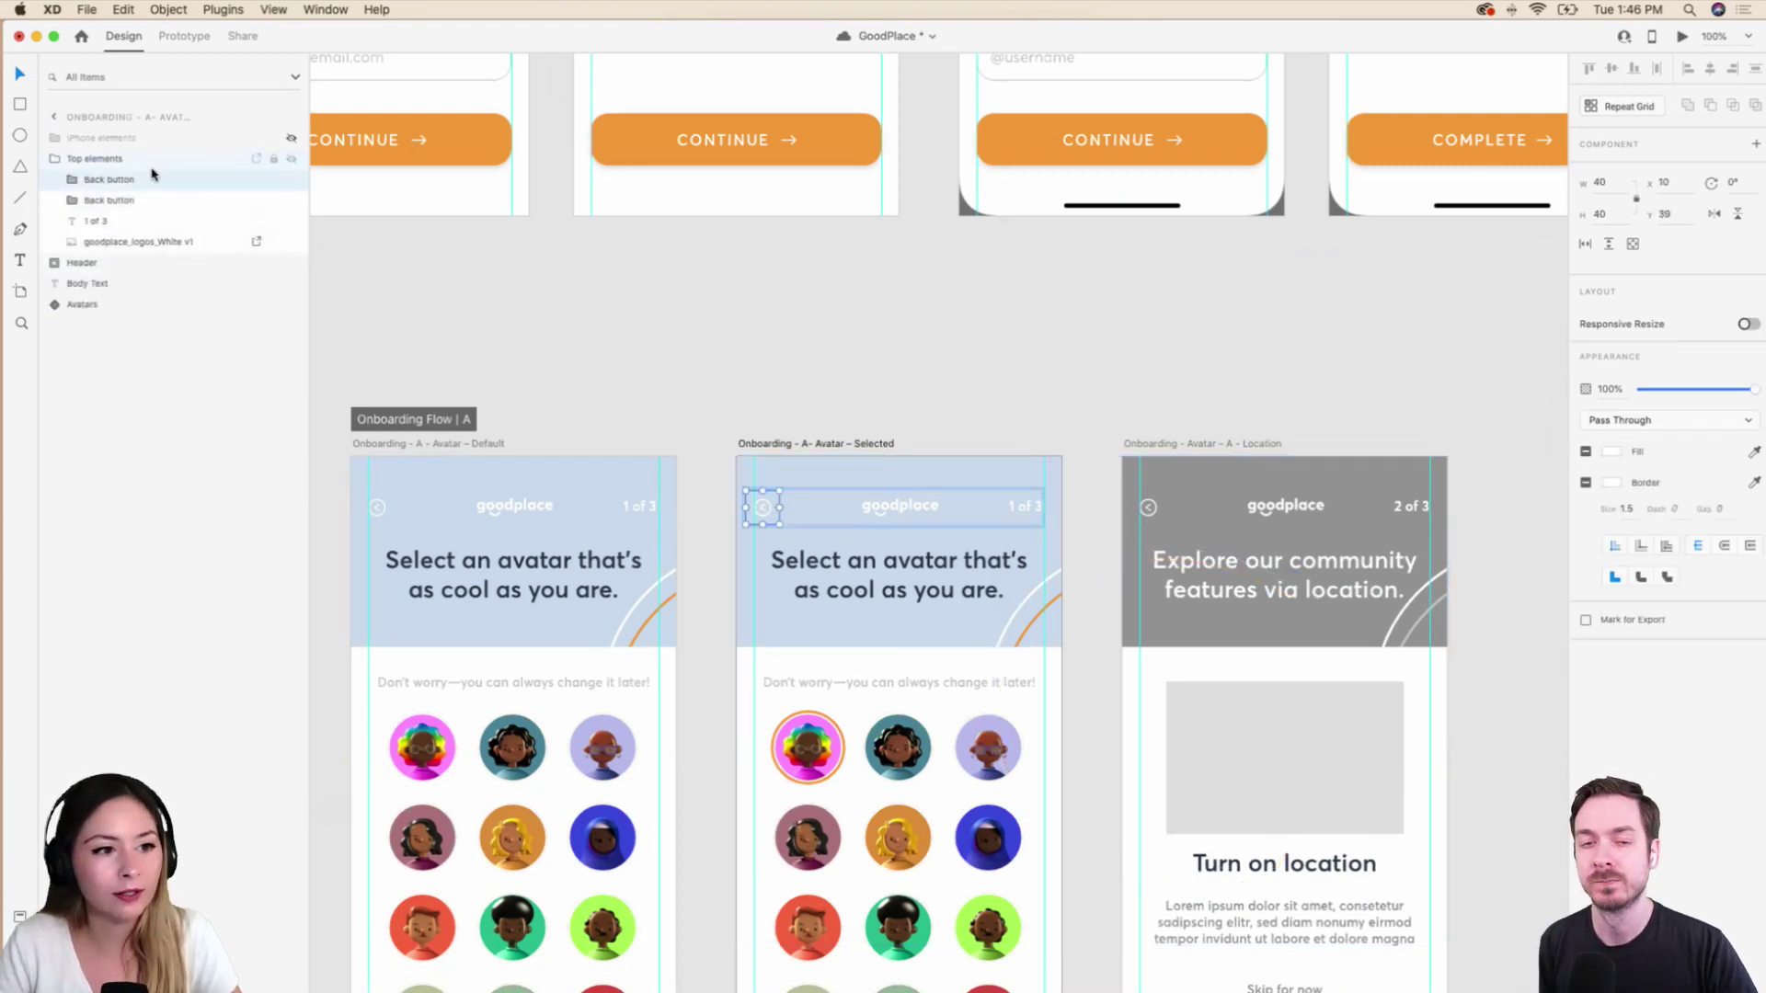
key(super+z)
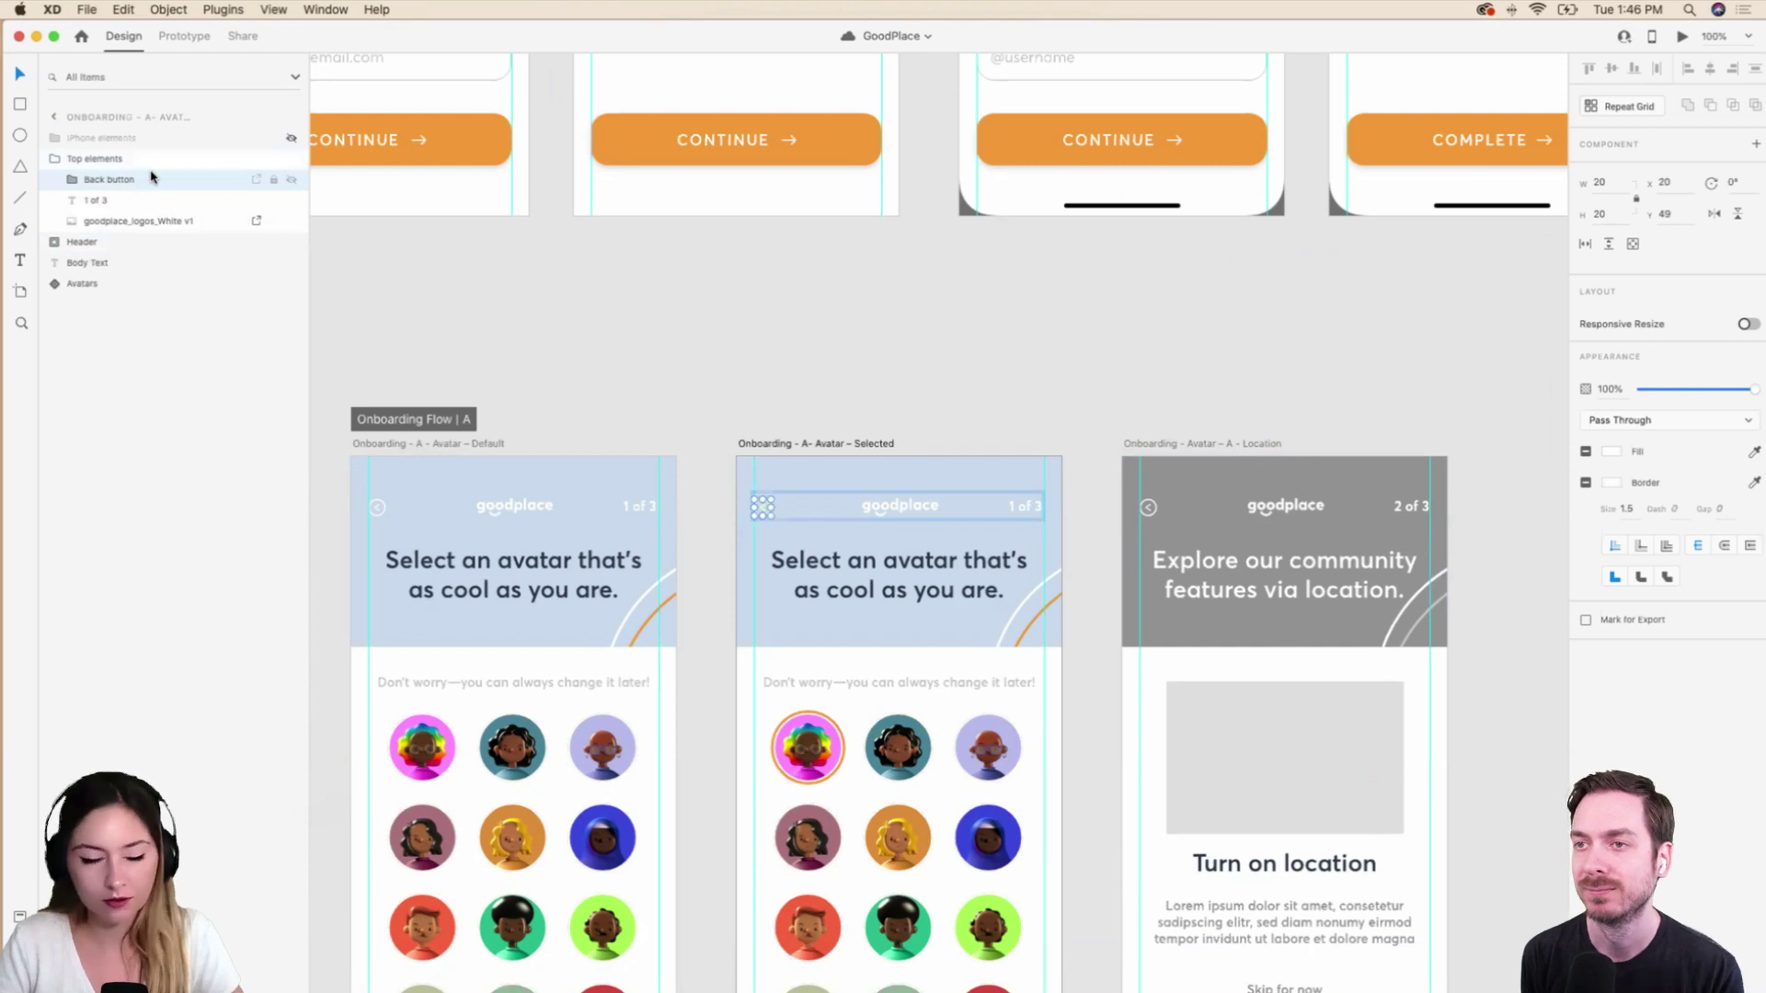
key(super+shift+z)
Replace the back button on the Onboarding - A - Avatar - Default artboard with the copied Back button group.
scroll(594, 547, left, 5)
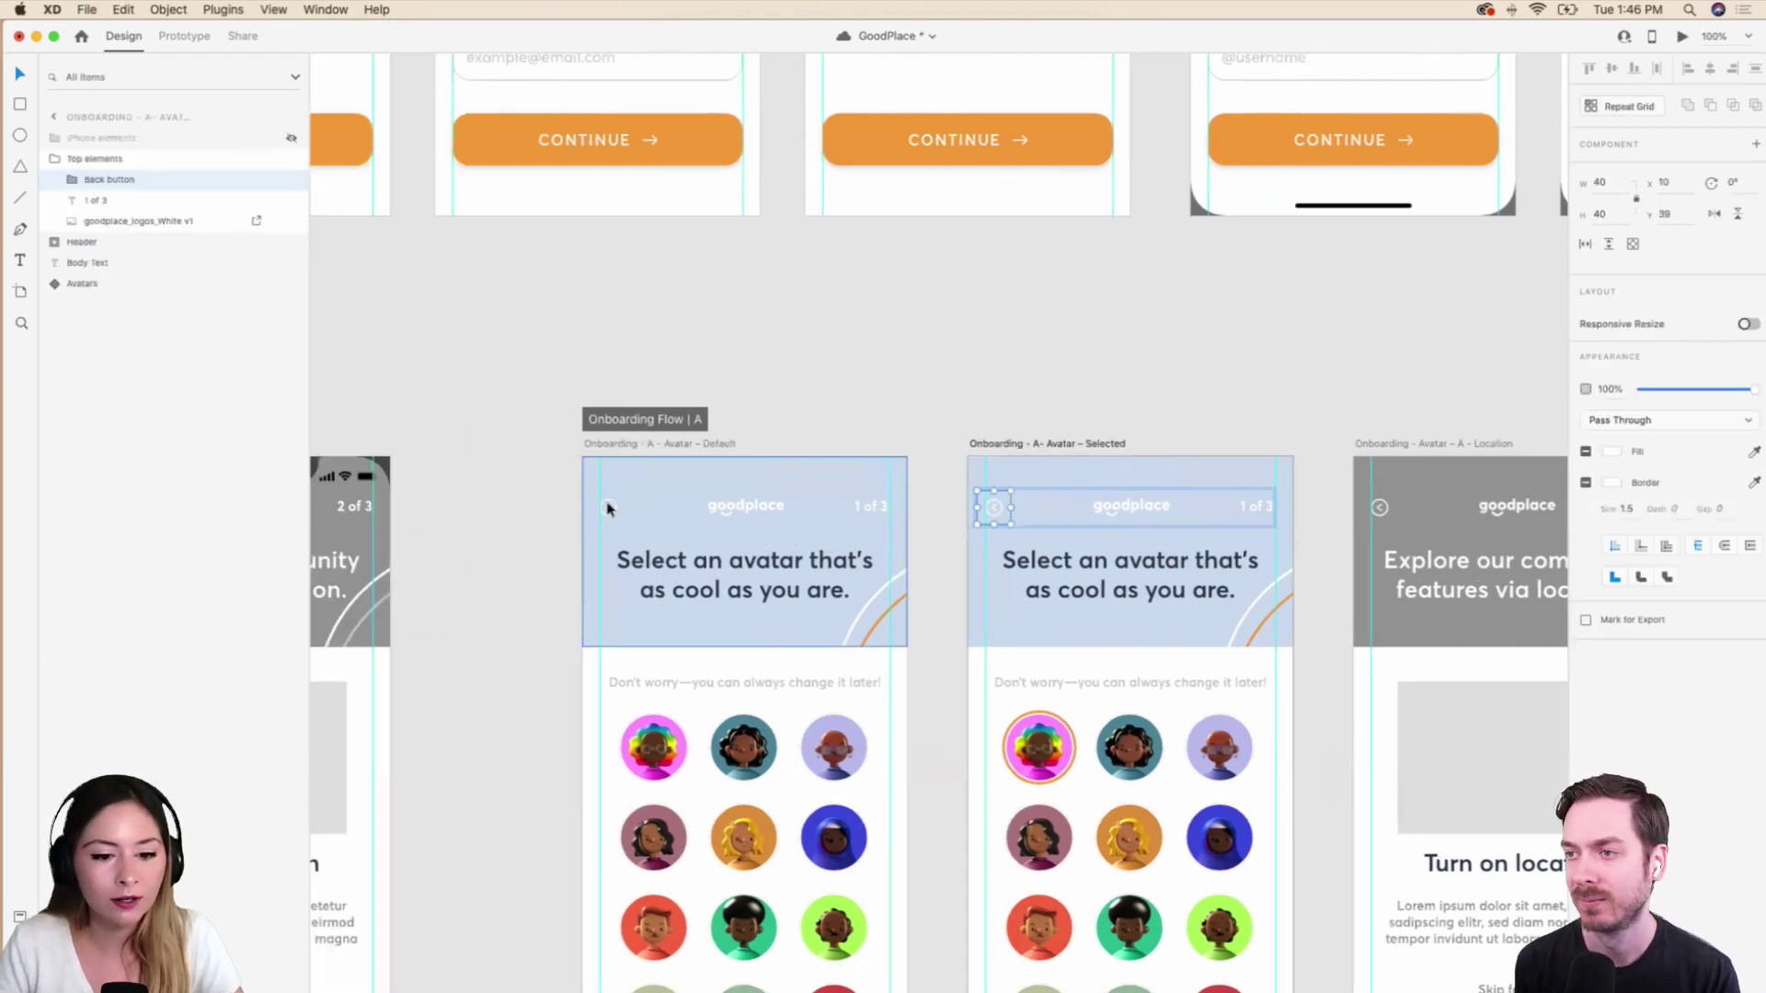
click(607, 508)
click(55, 224)
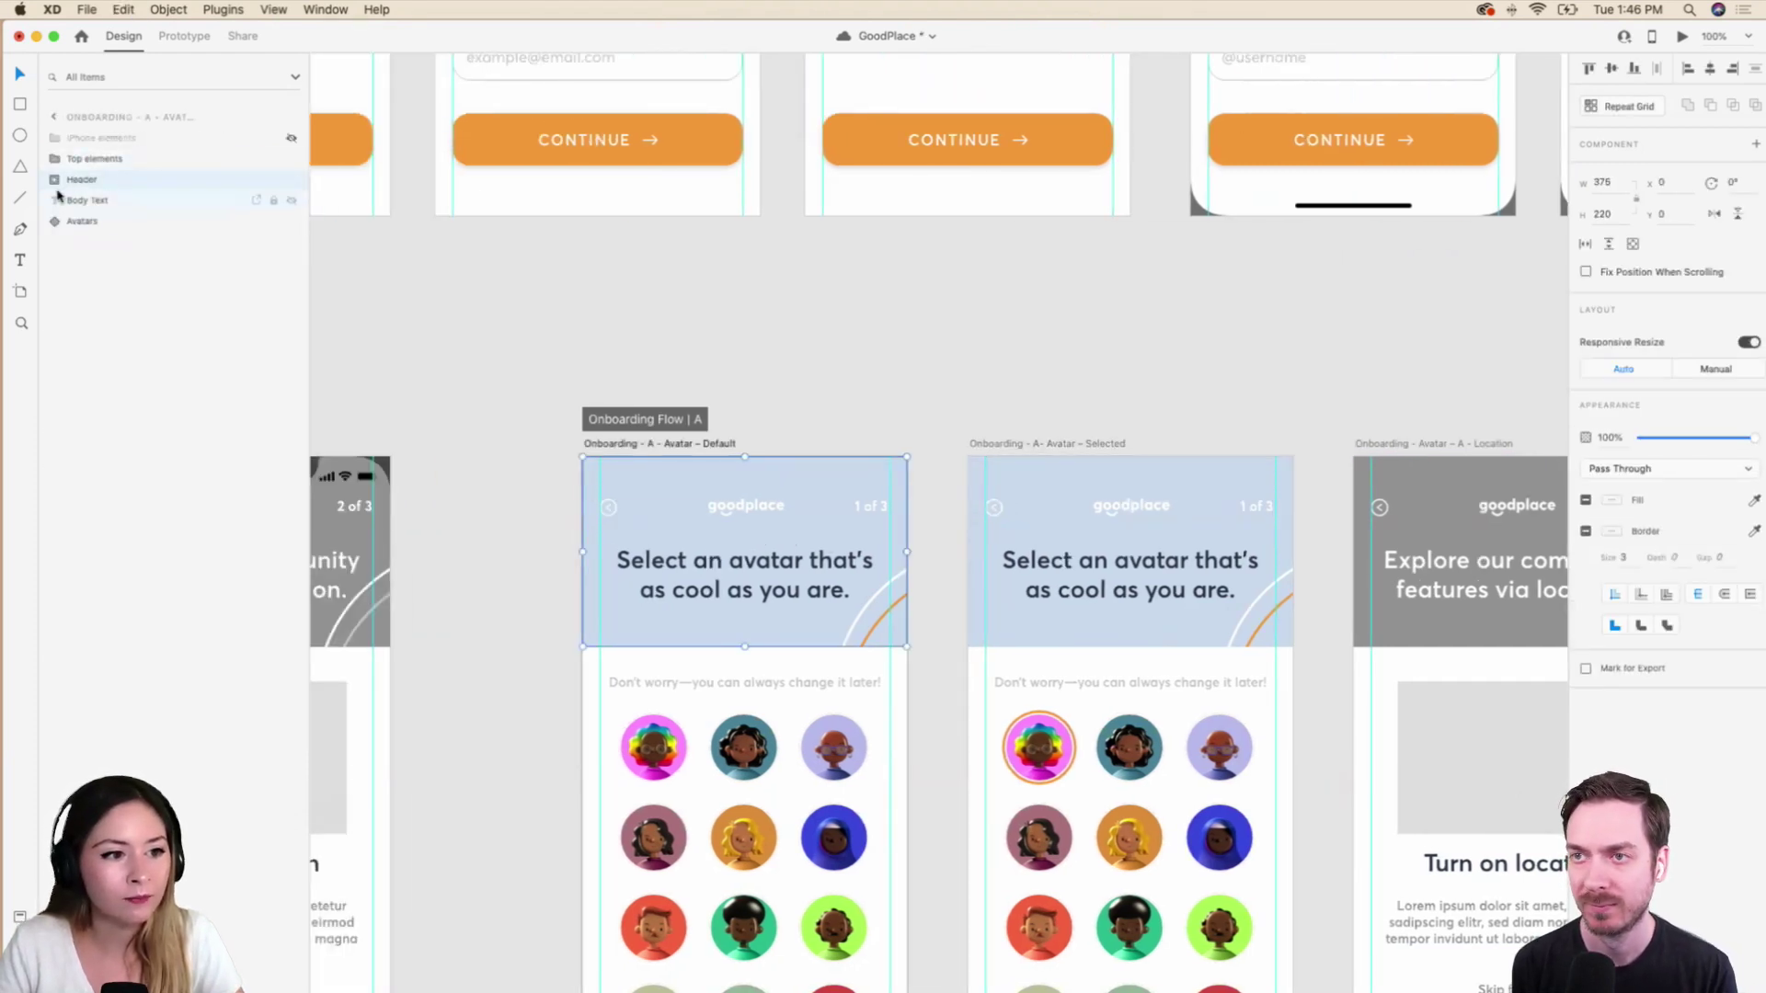
click(56, 163)
click(110, 180)
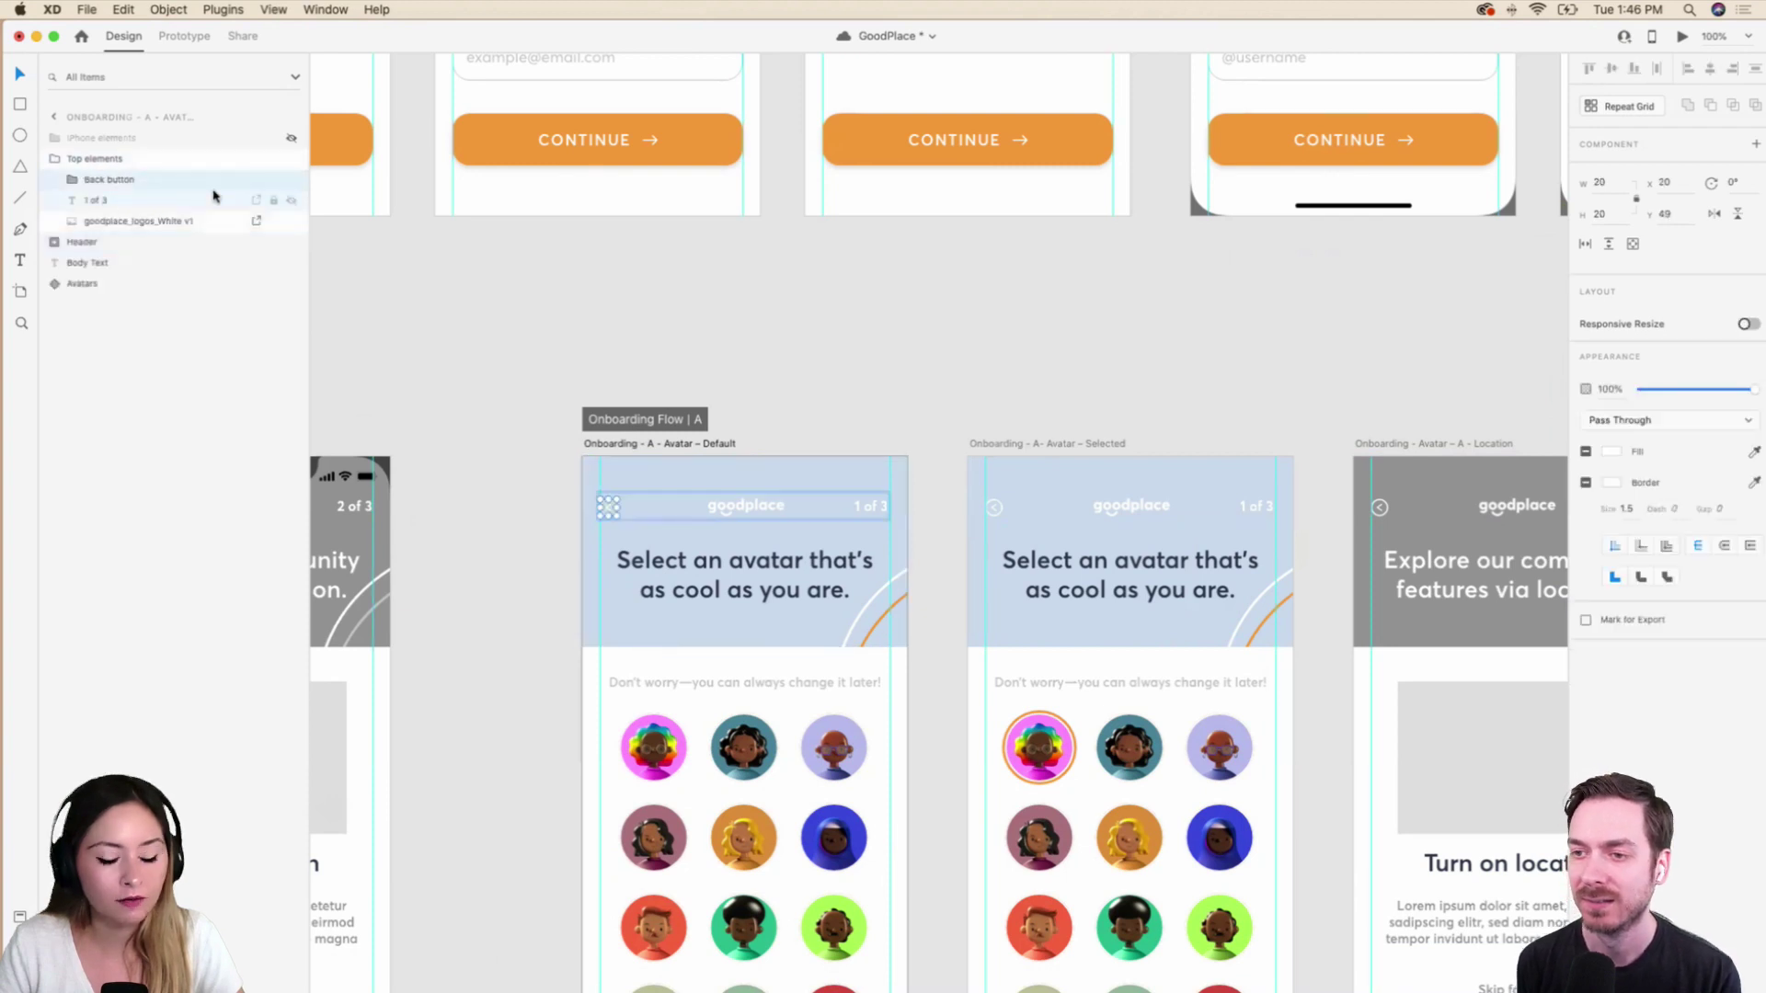
key(Escape)
key(Return)
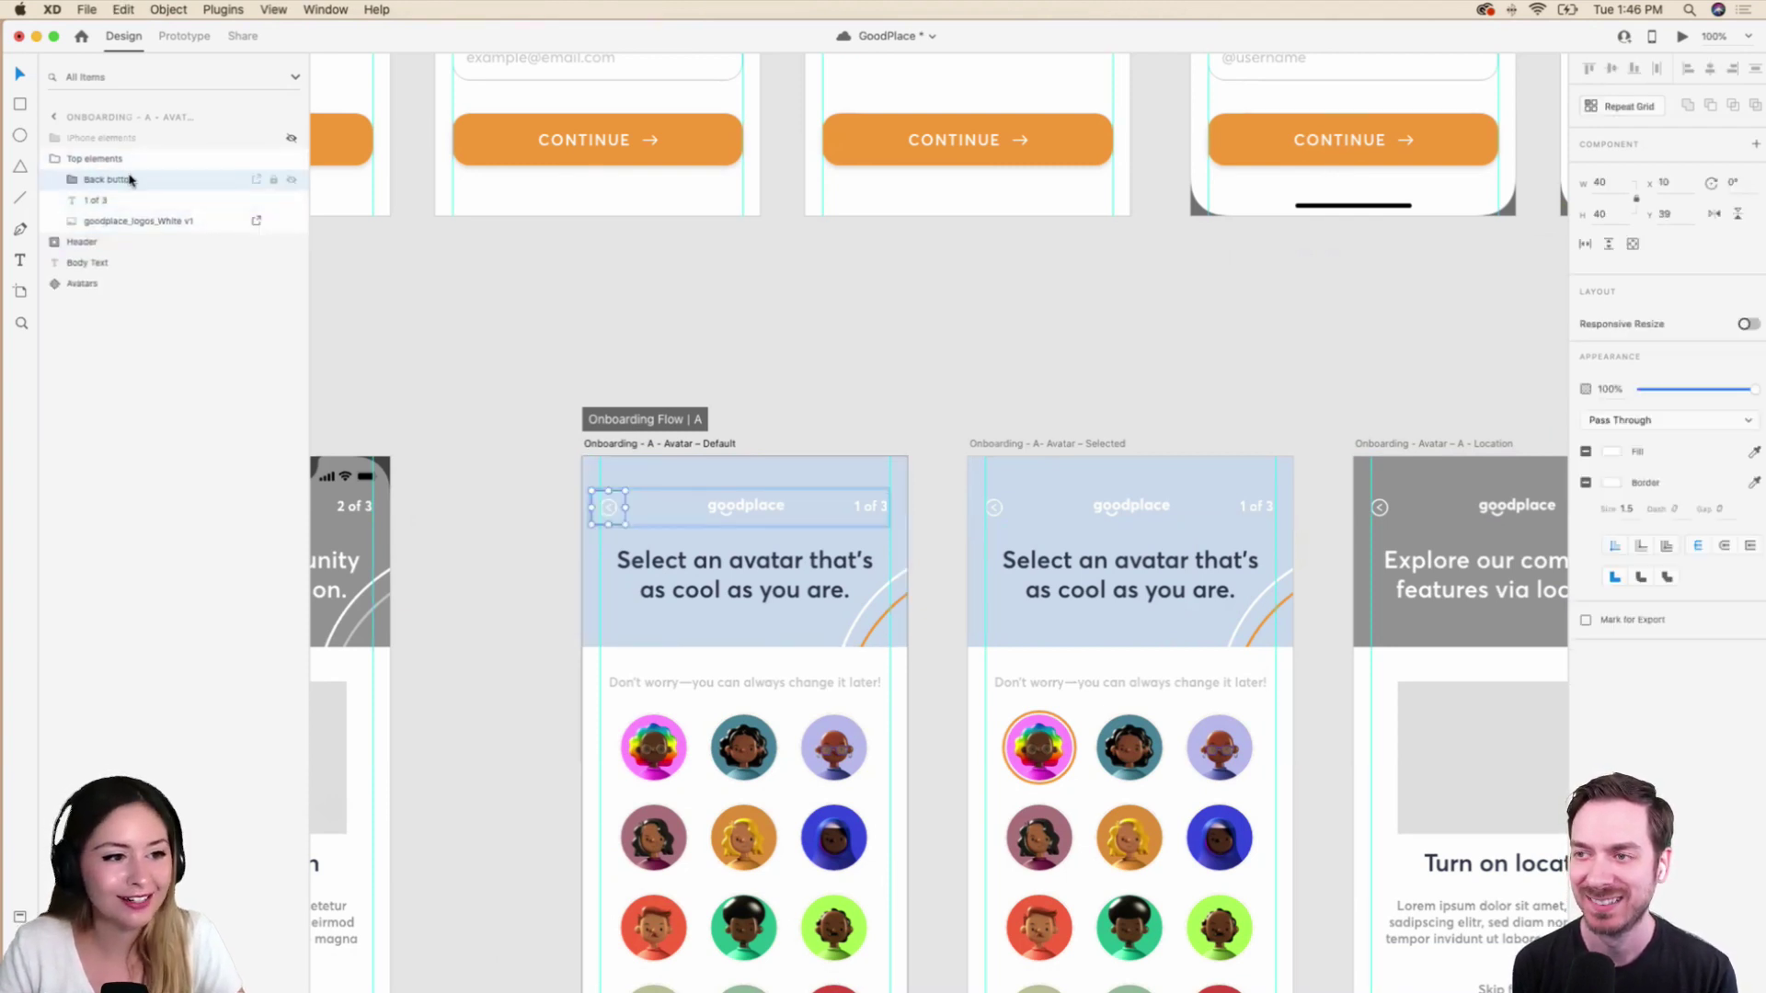
In Prototype mode, turn the location artboard's Back button group into a component and show the document assets.
scroll(932, 389, right, 5)
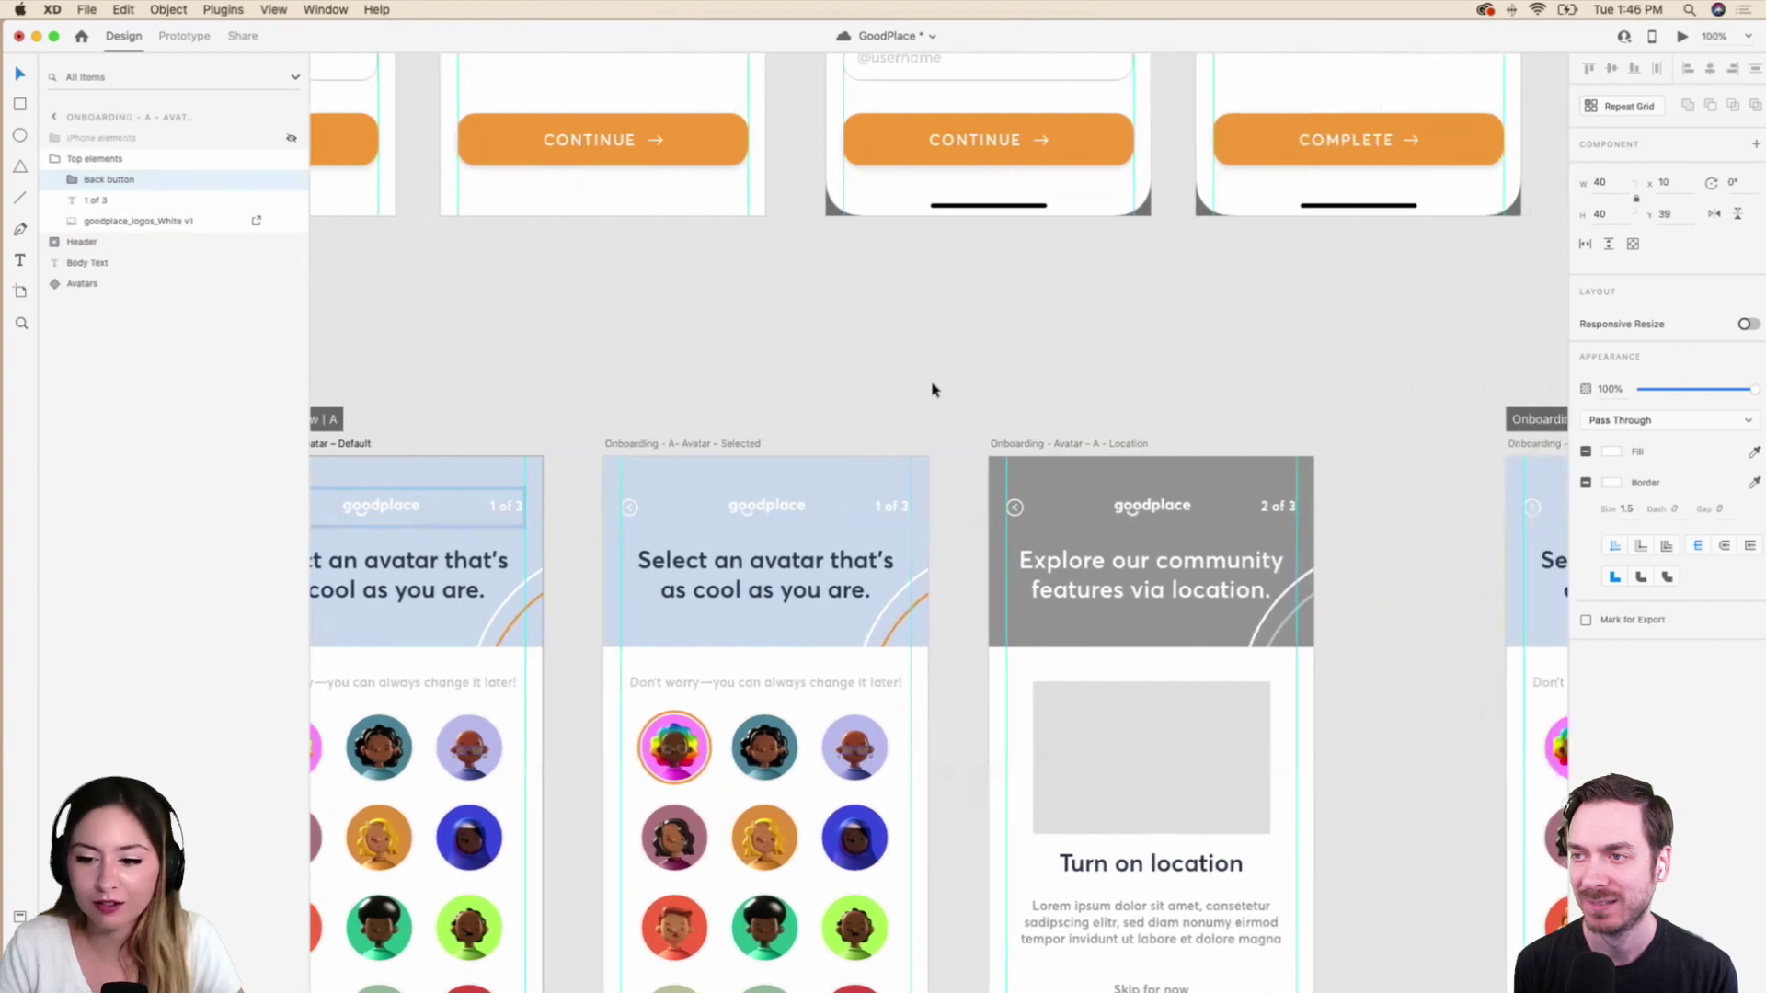
scroll(932, 389, right, 3)
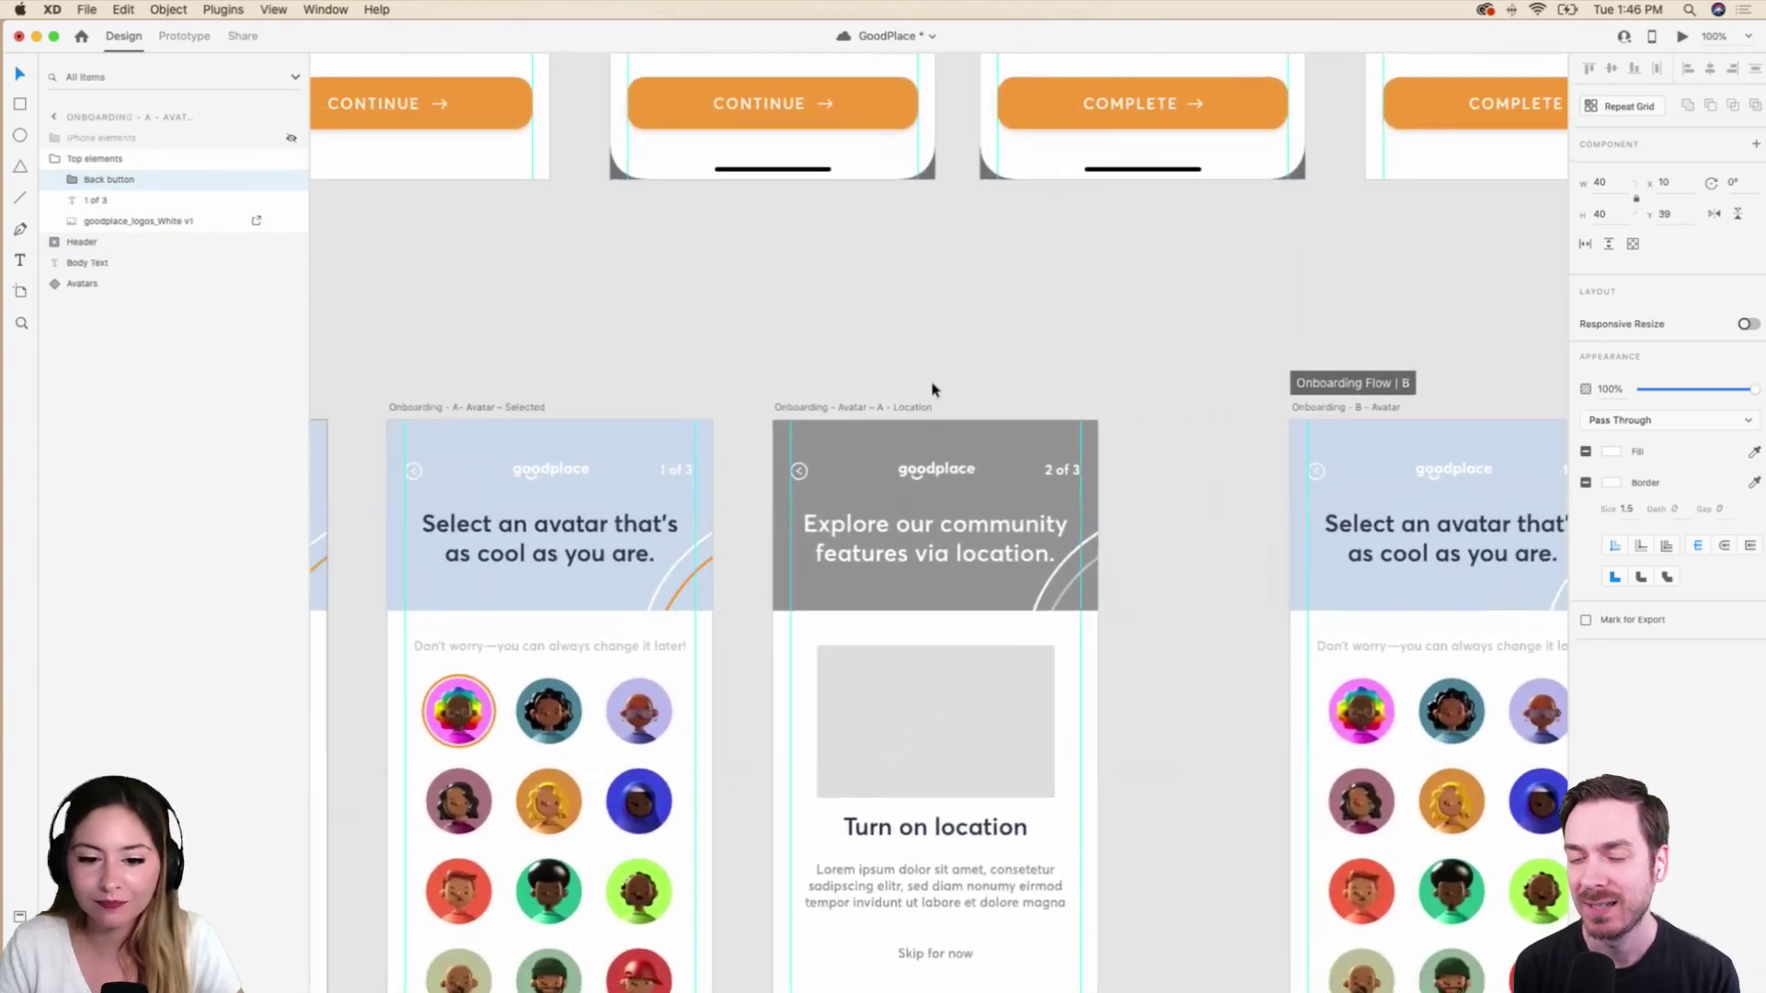
scroll(932, 389, down, 5)
scroll(1171, 343, right, 8)
click(1171, 343)
scroll(920, 276, right, 6)
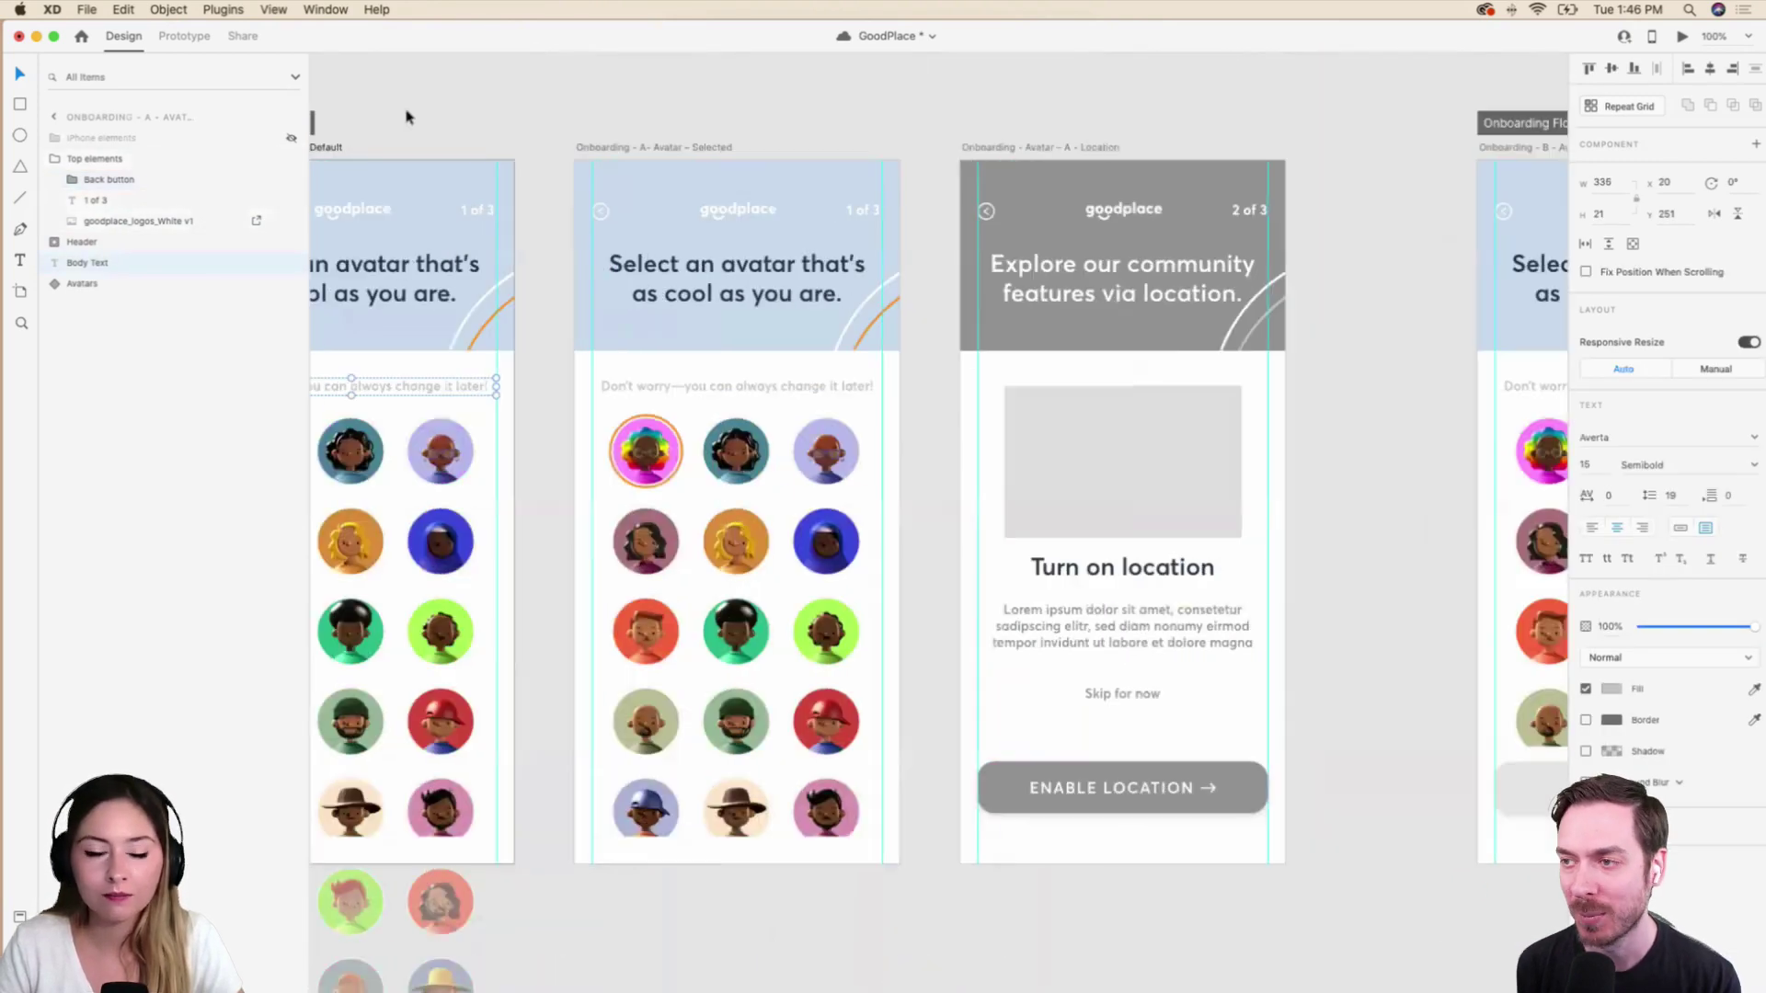
scroll(406, 117, up, 3)
click(184, 36)
click(955, 350)
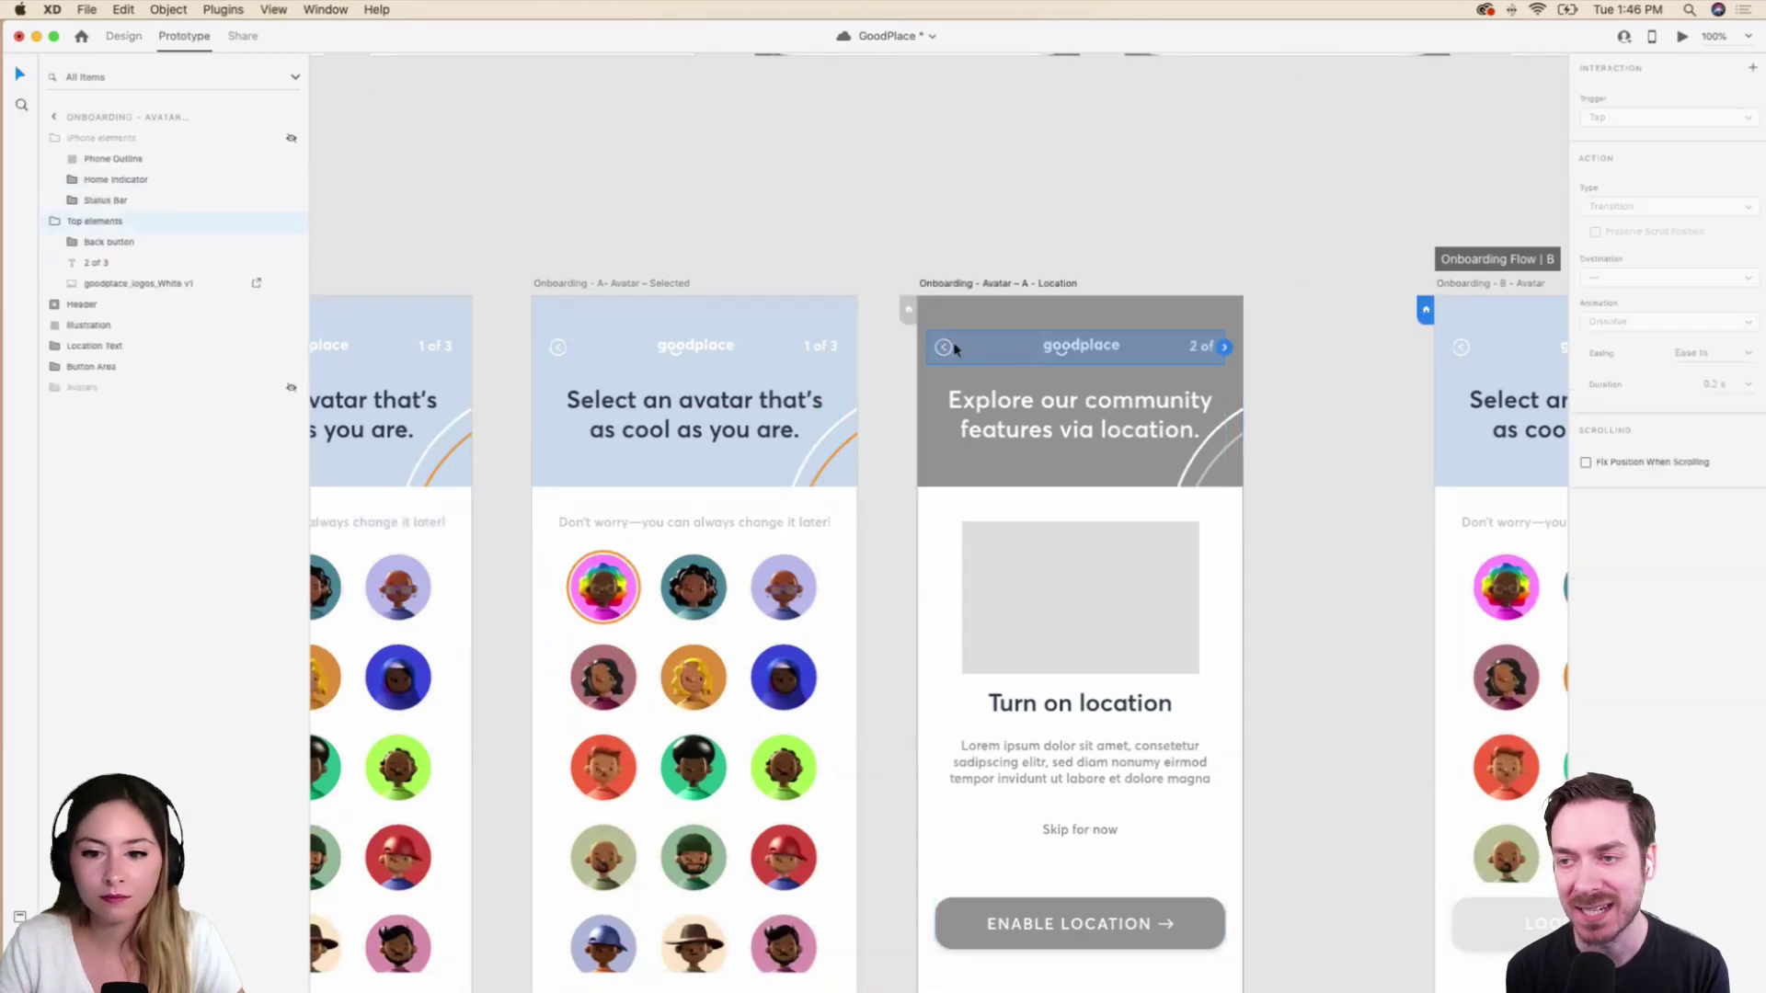
double_click(957, 348)
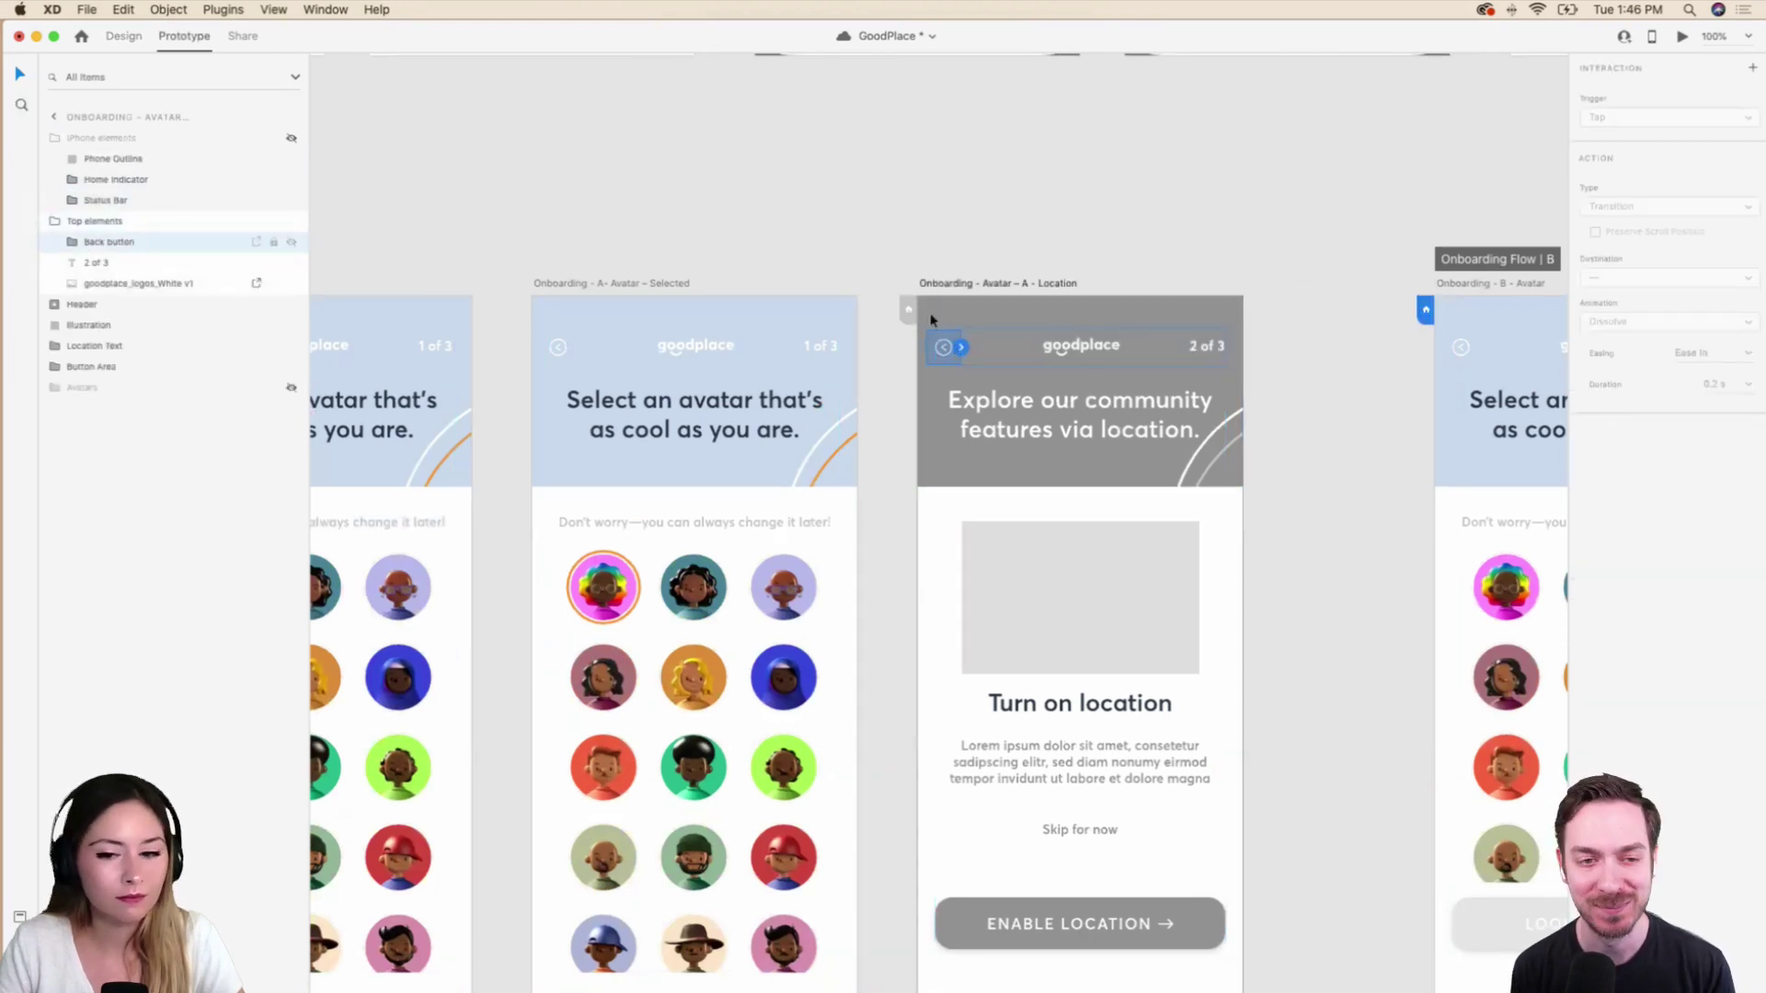
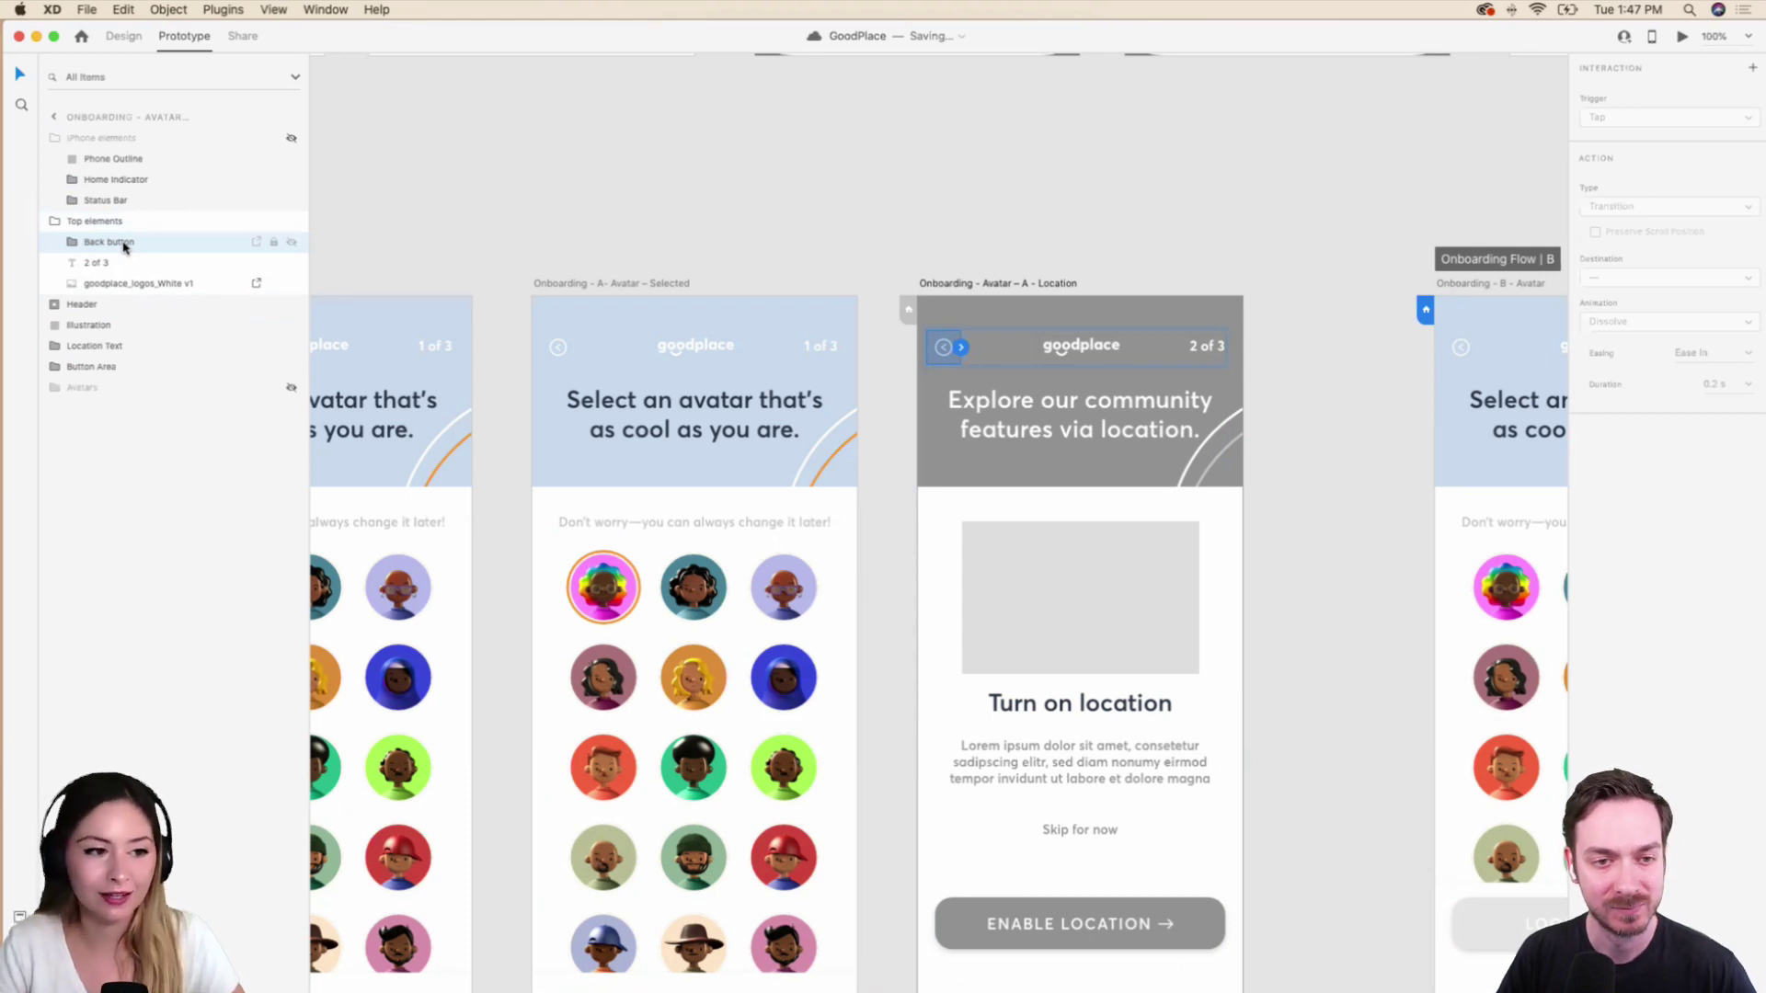
key(super+k)
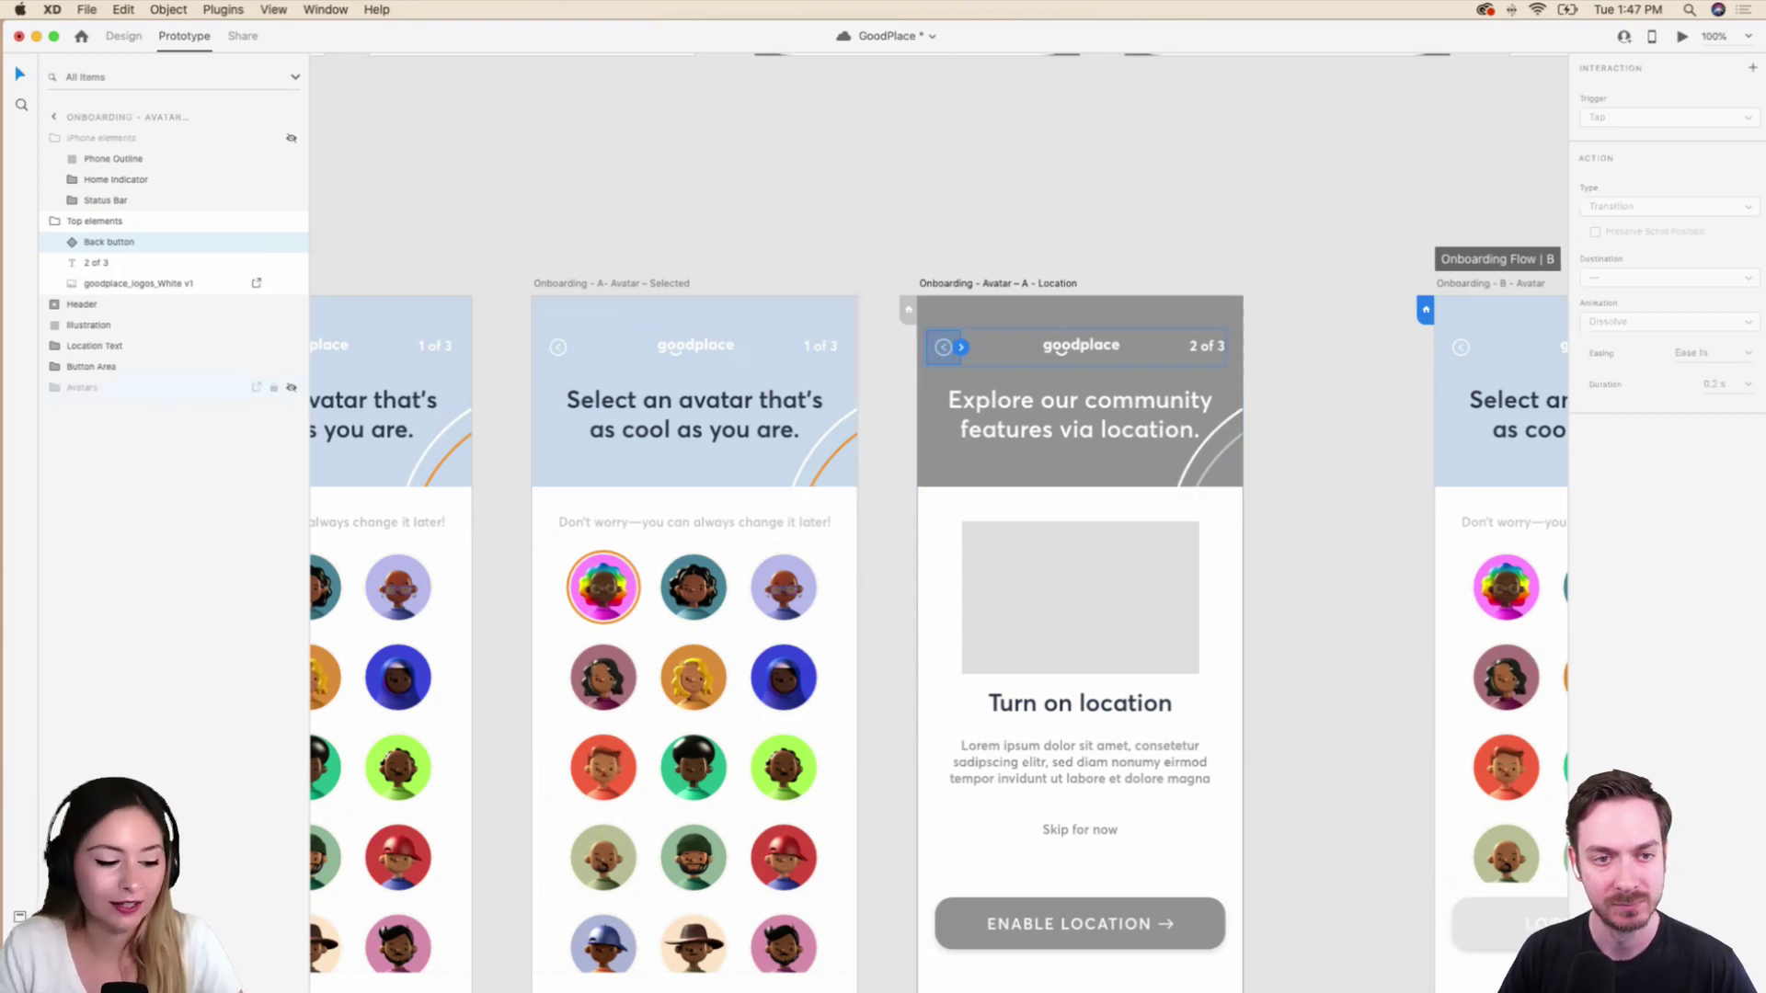
key(super+shift+y)
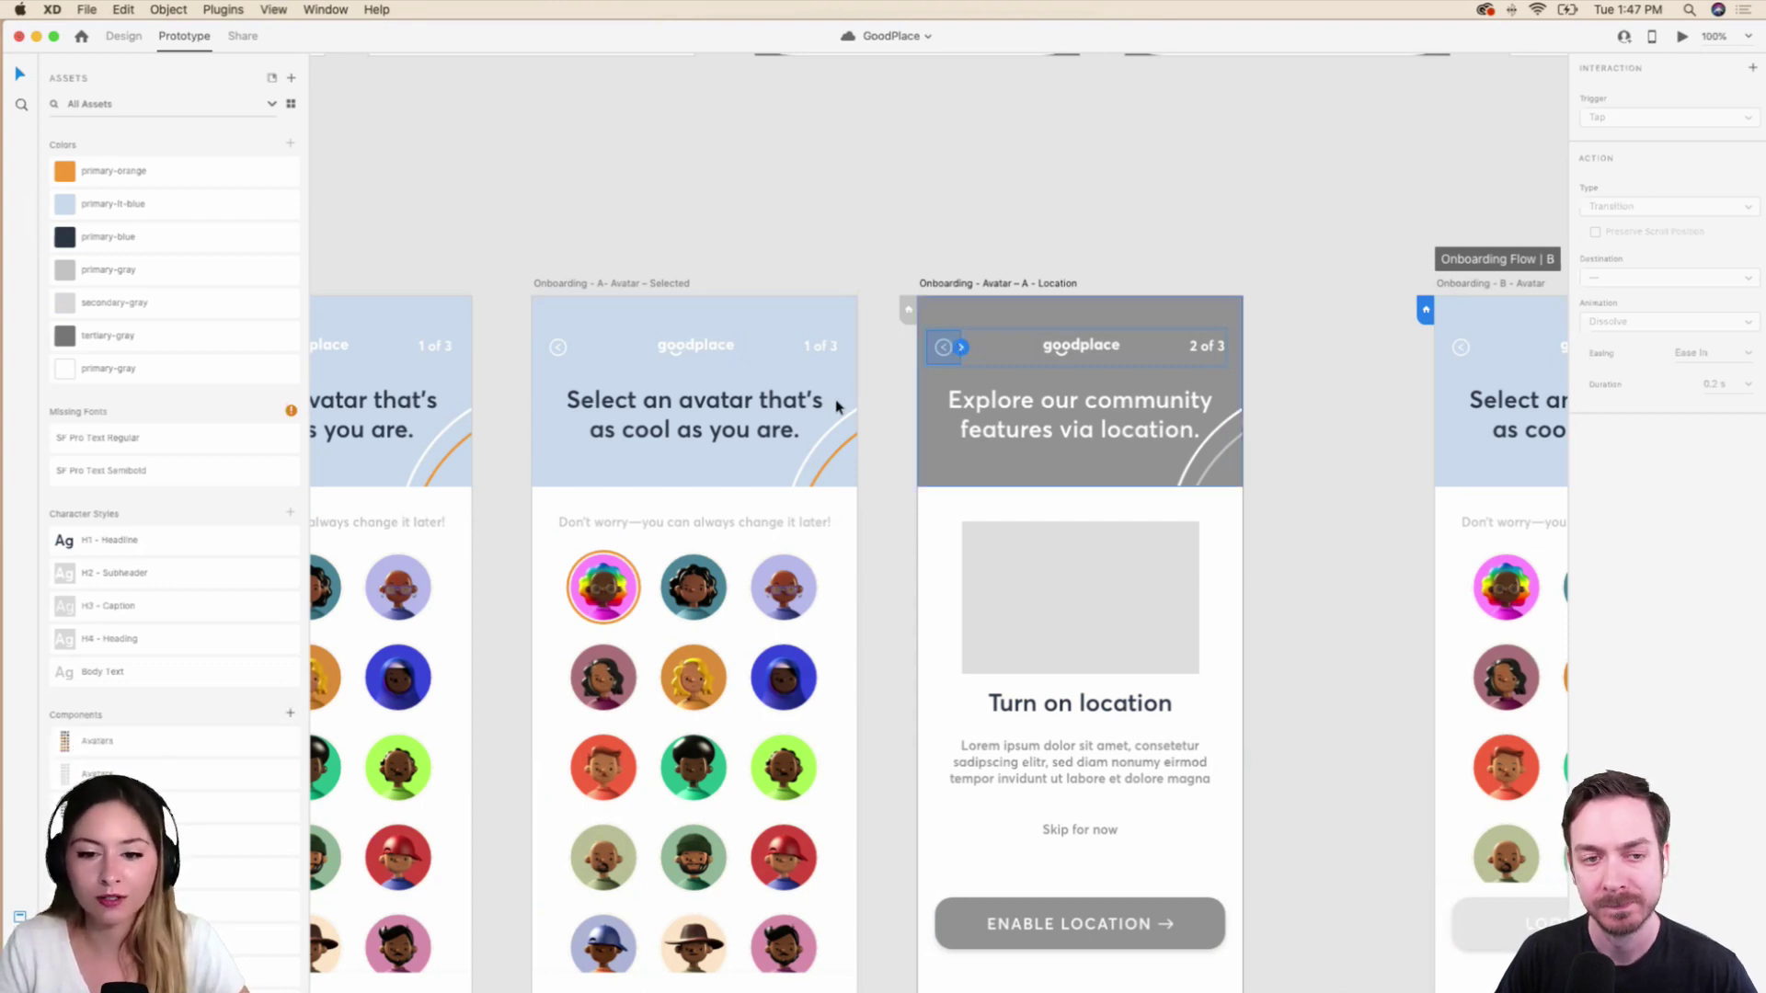
Link the location artboard's Back button to the Onboarding - A - Avatar - Selected artboard with a tap-triggered Auto-Animate, Ease Out, 0.3 s.
key(super+y)
scroll(599, 374, left, 5)
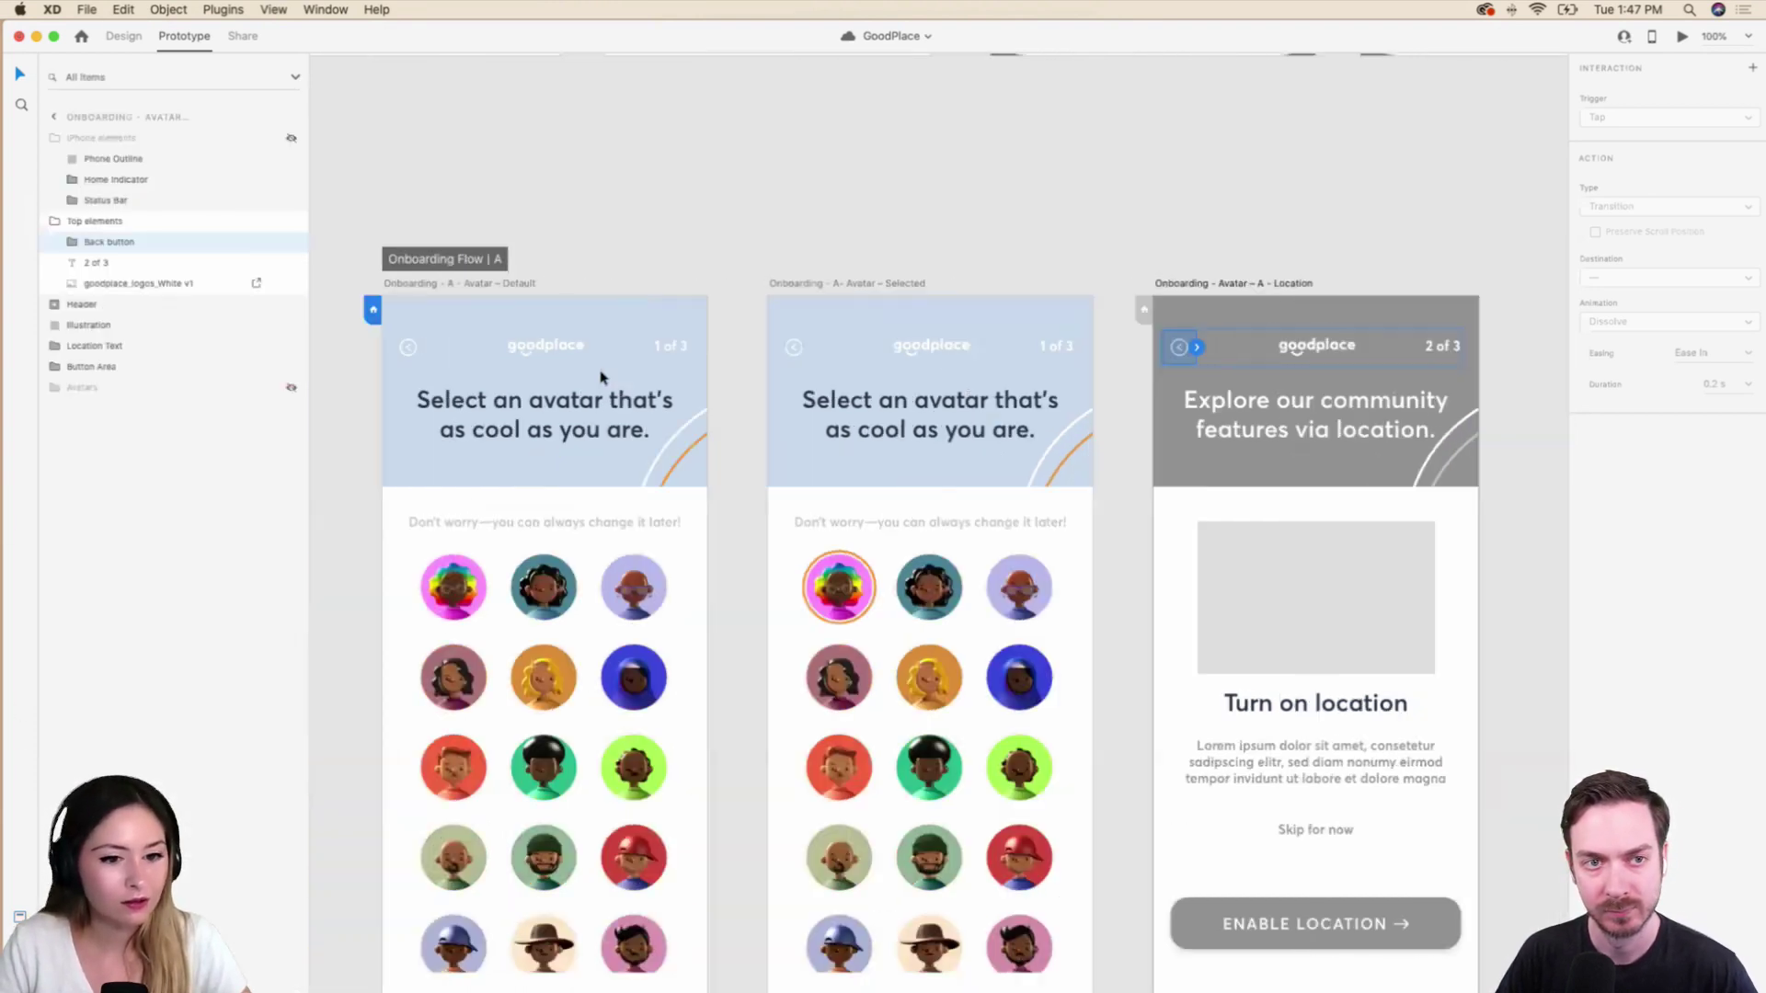
click(828, 368)
scroll(1285, 410, right, 5)
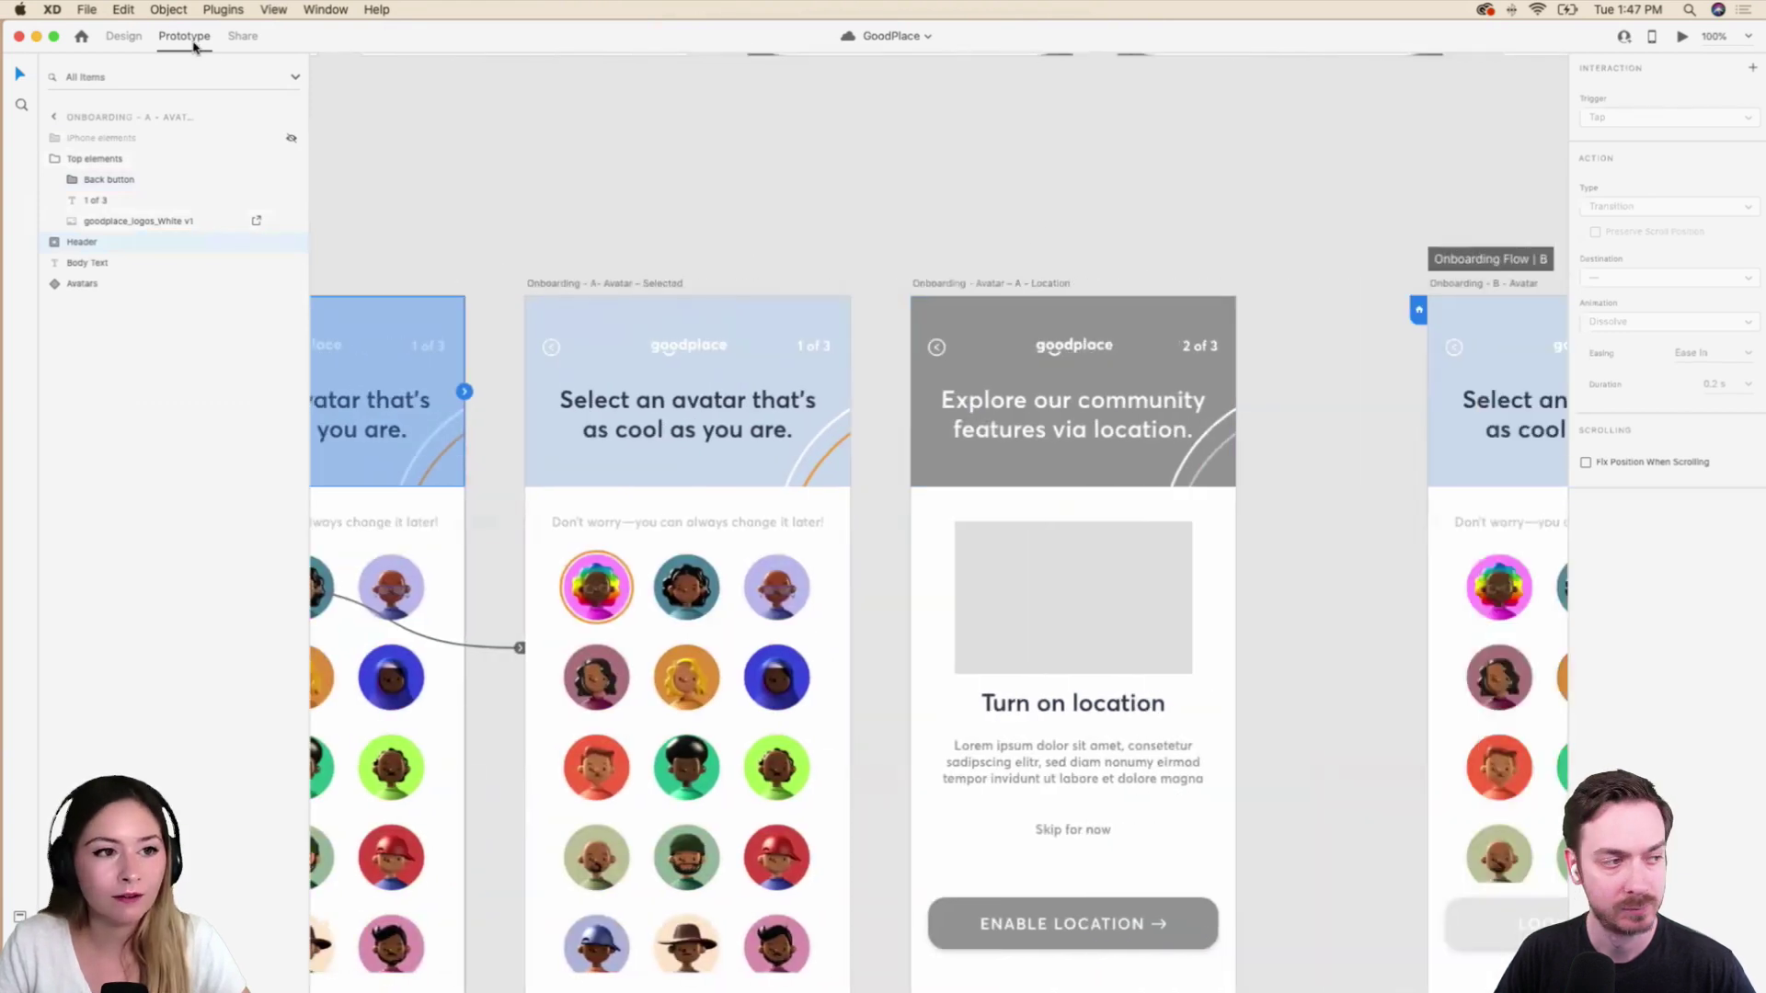
double_click(936, 348)
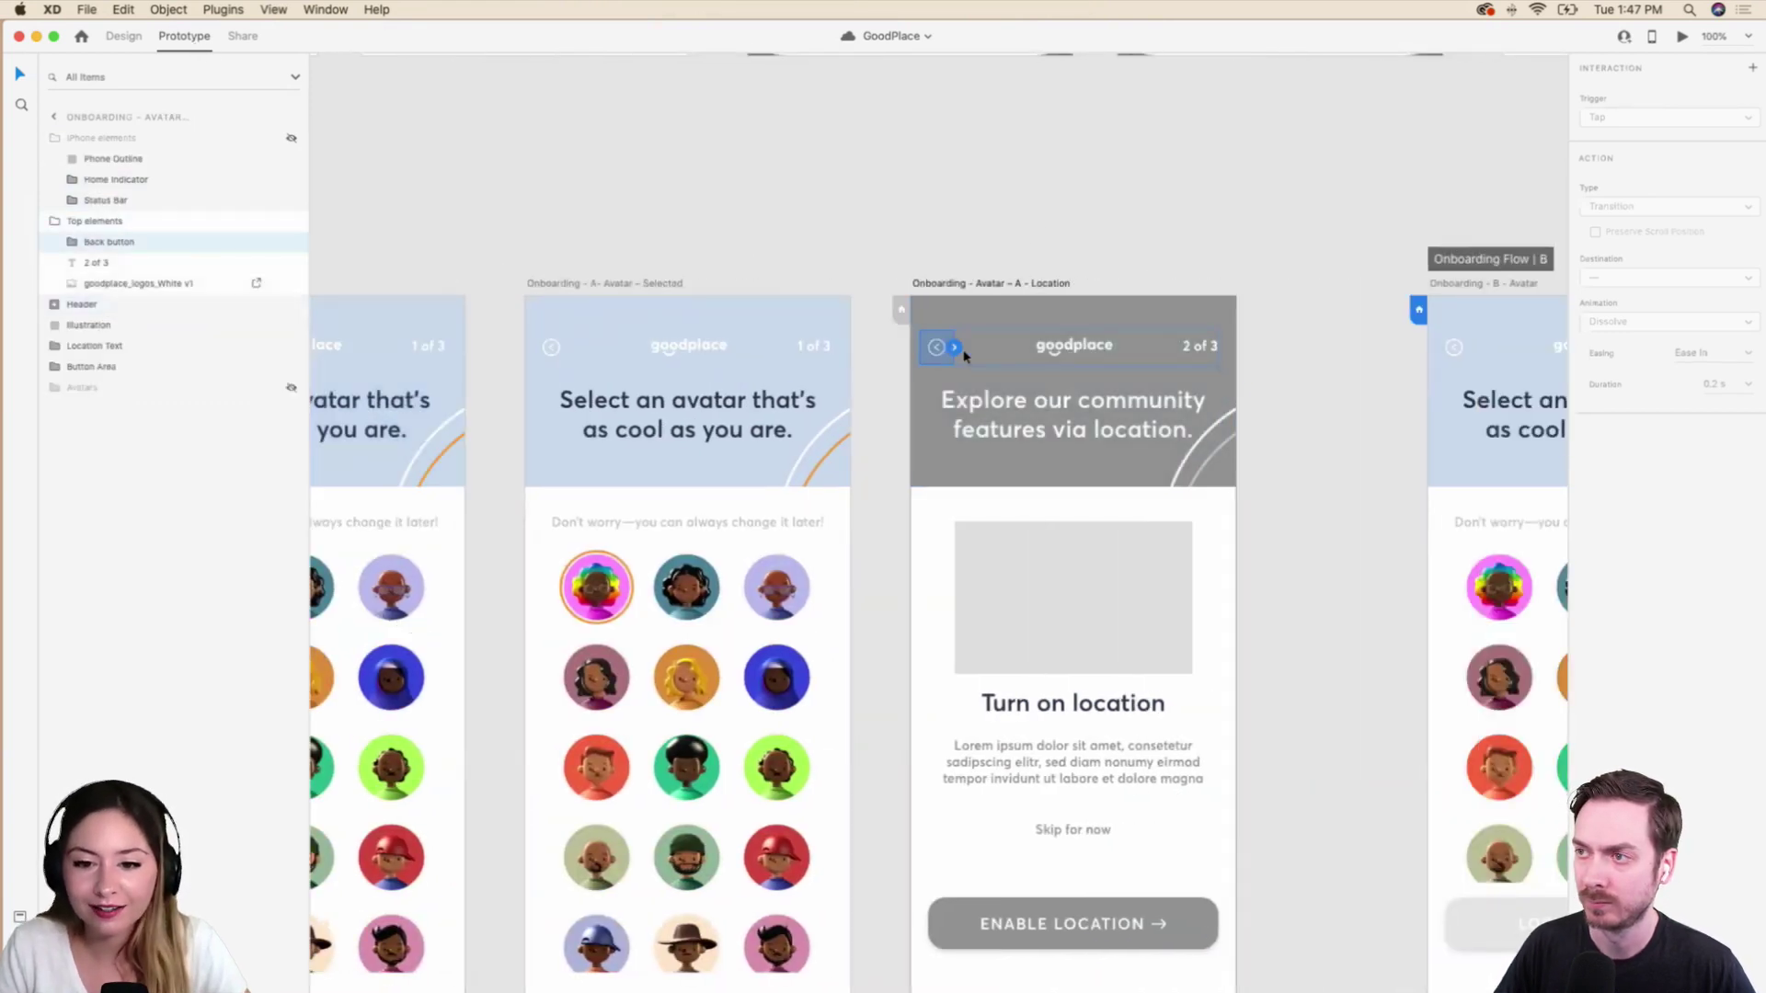
drag(955, 348, 785, 377)
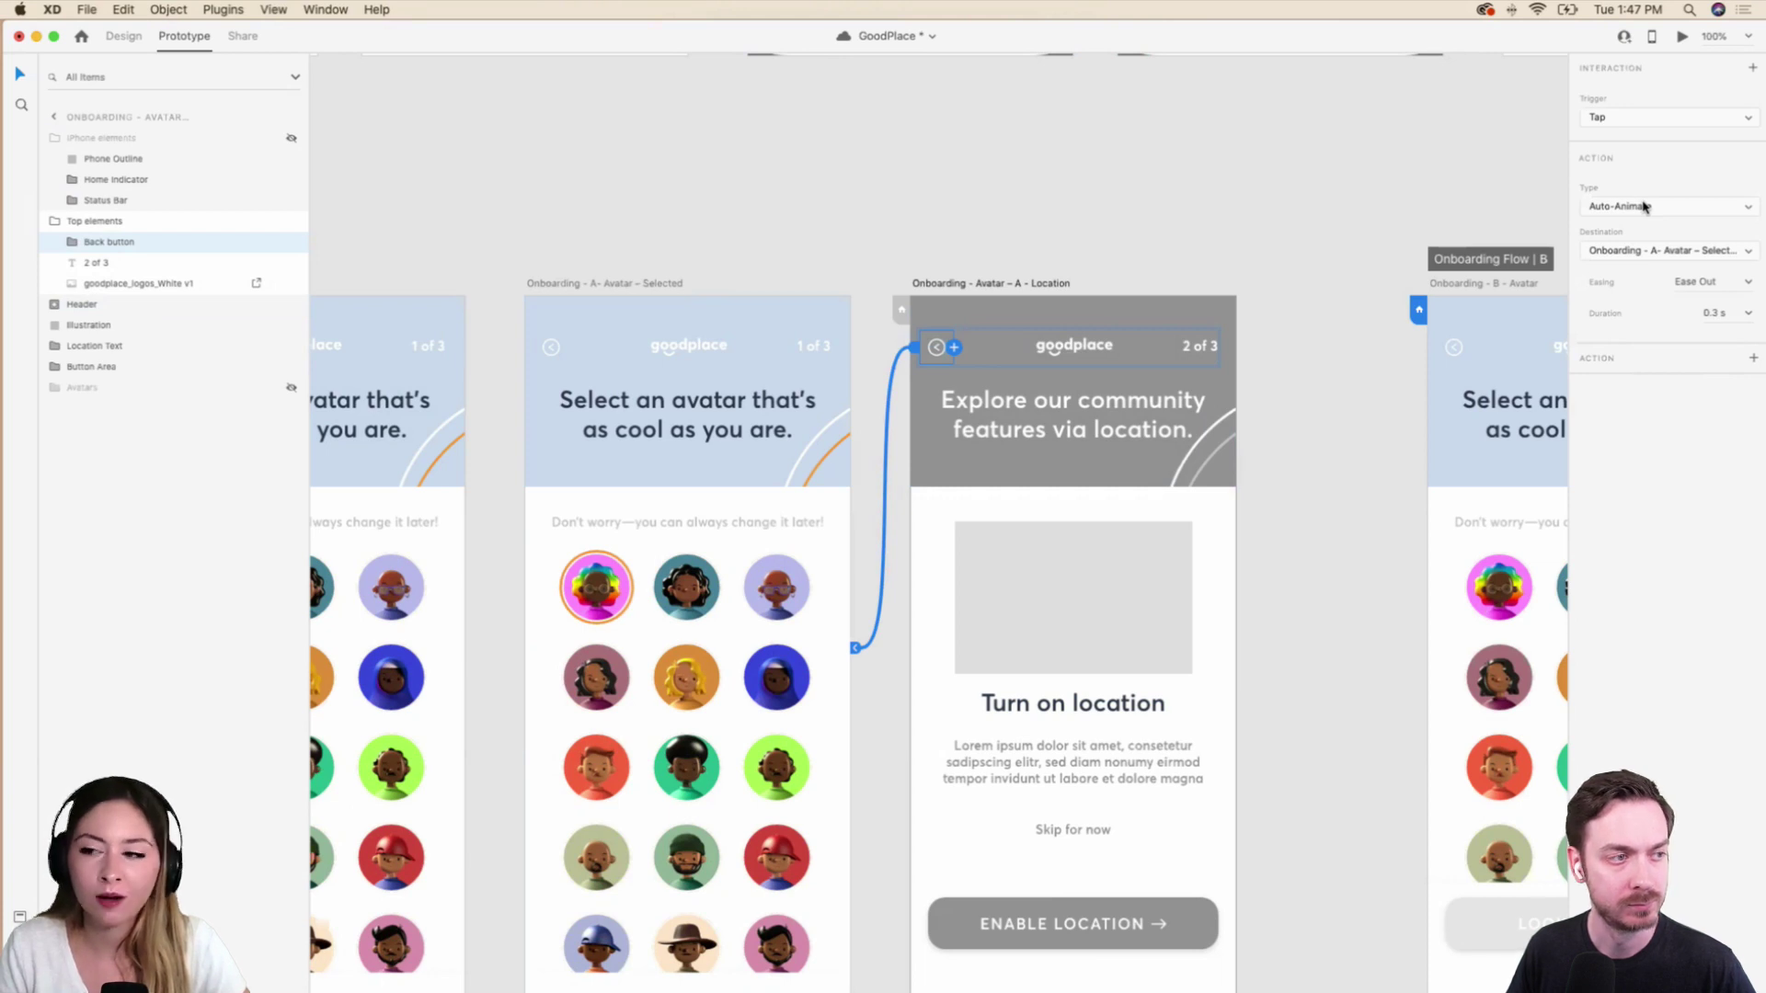
click(1737, 282)
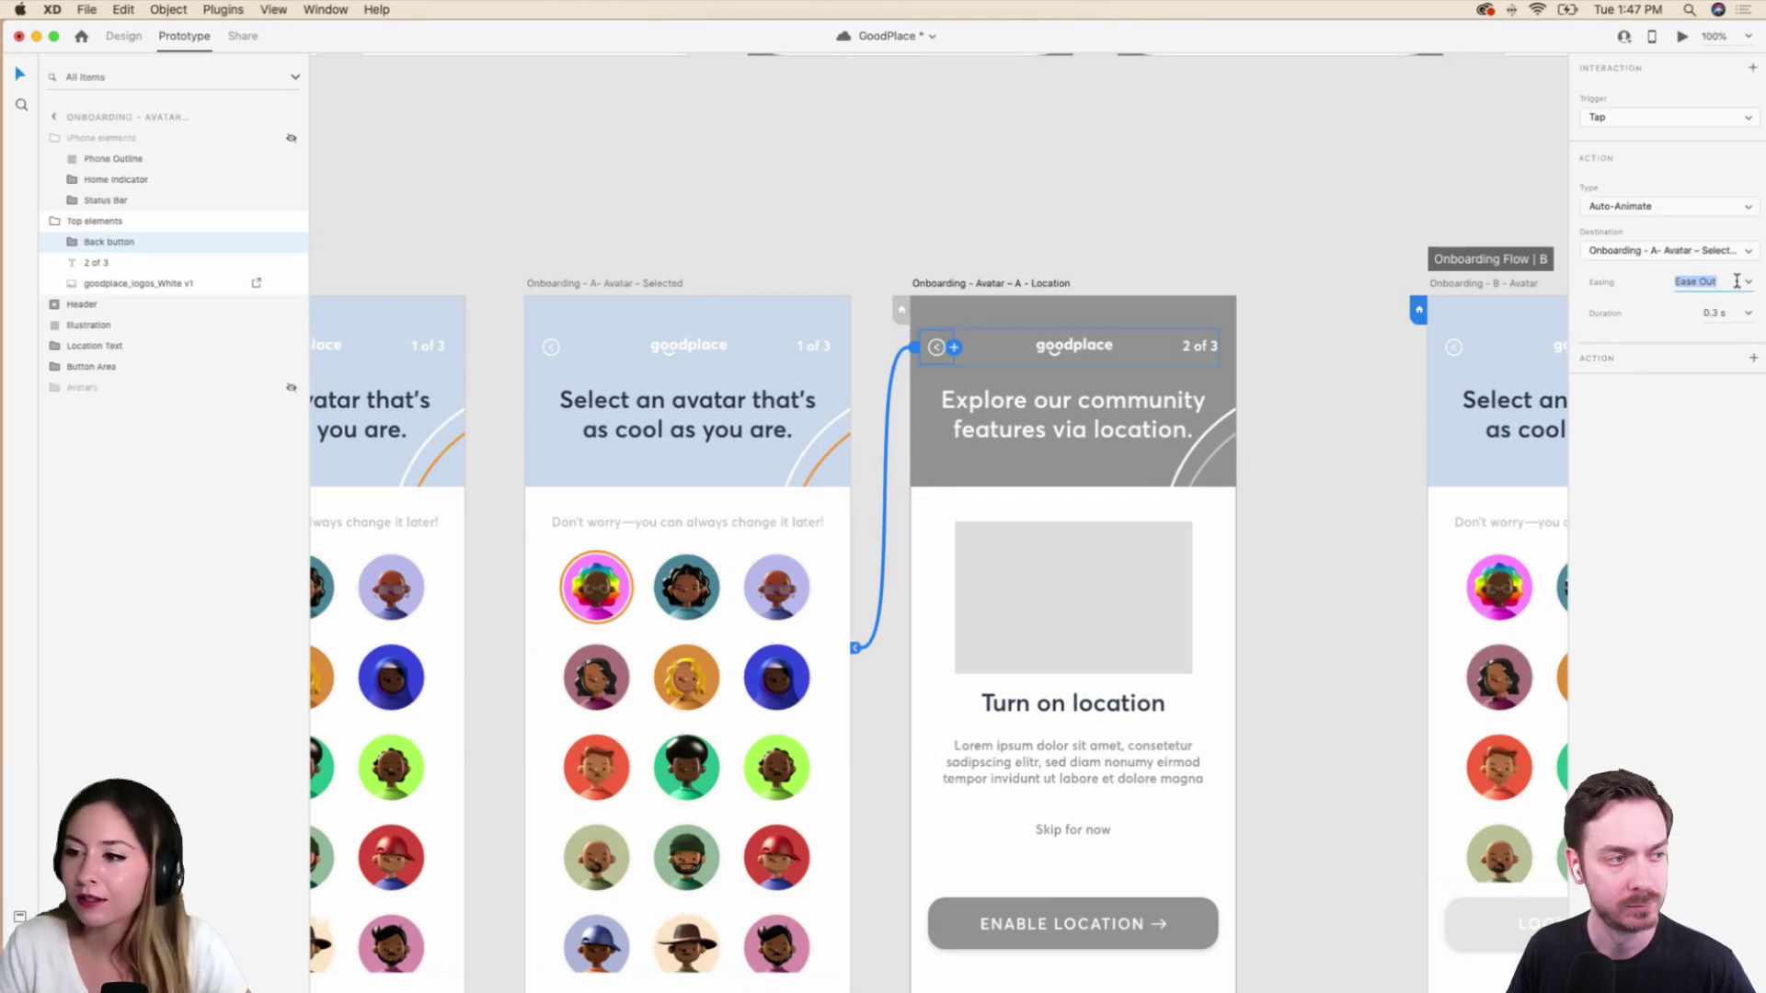
click(1715, 313)
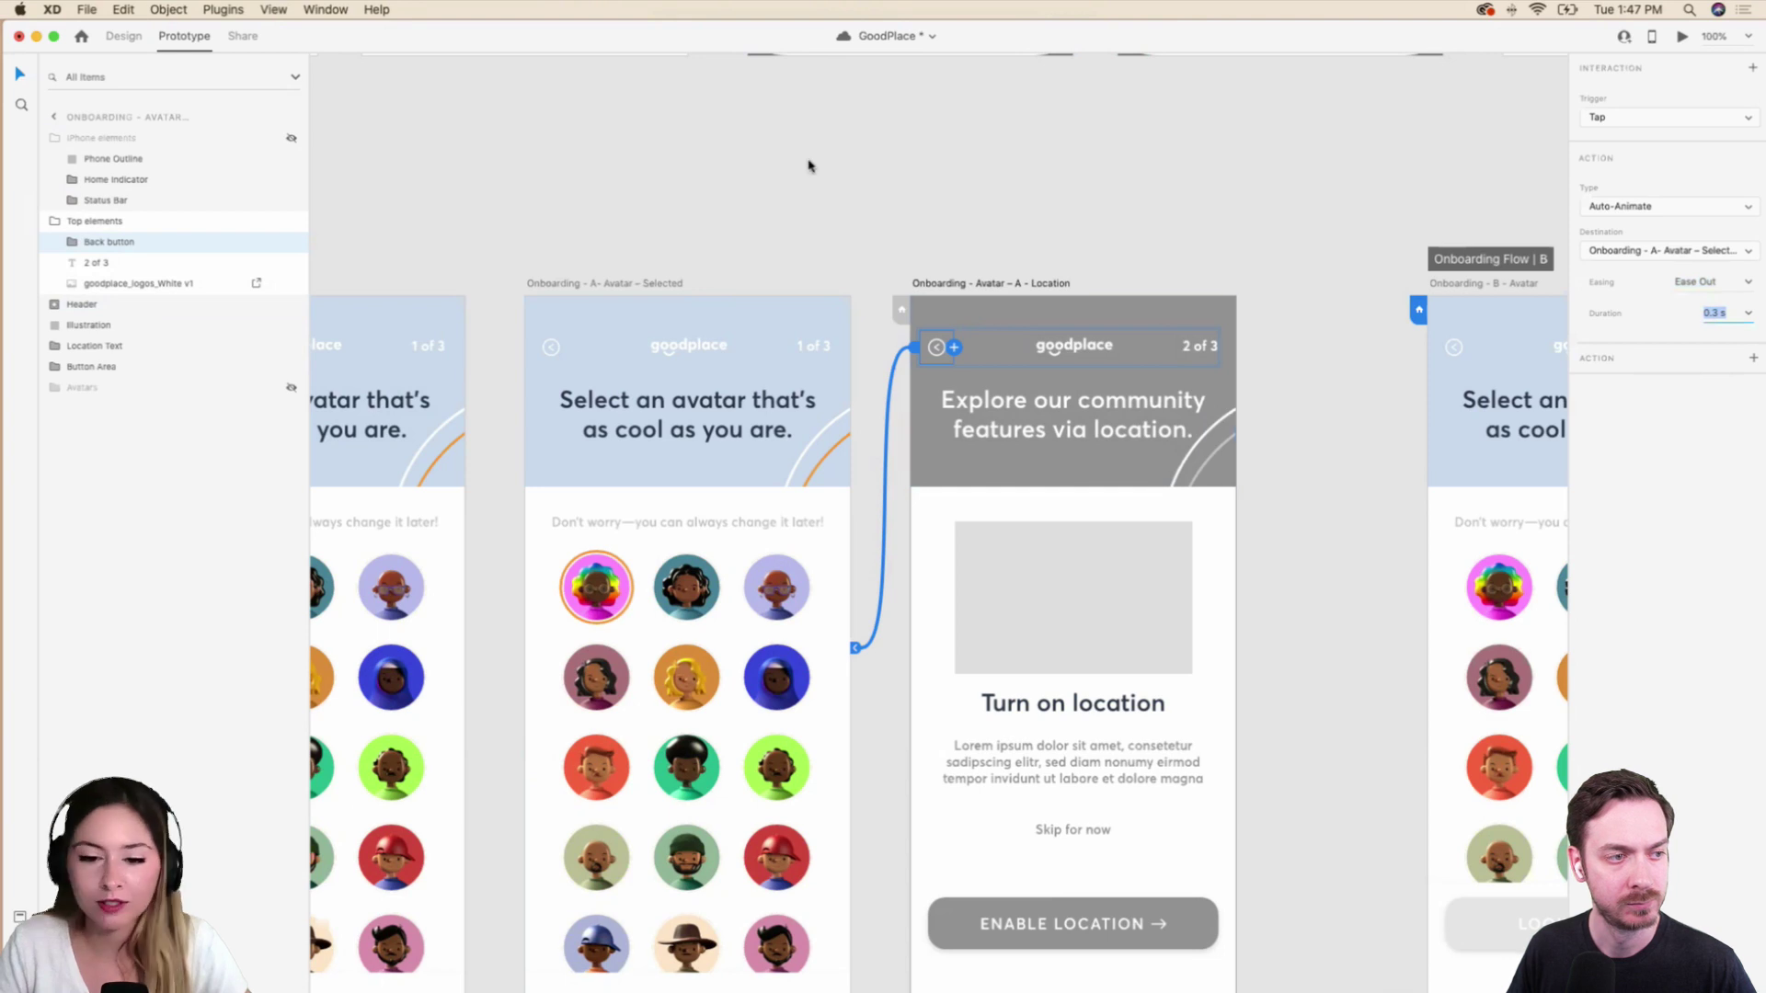
click(795, 241)
Preview Onboarding Flow A by choosing the first avatar and going back from the location screen, then close the preview.
click(710, 379)
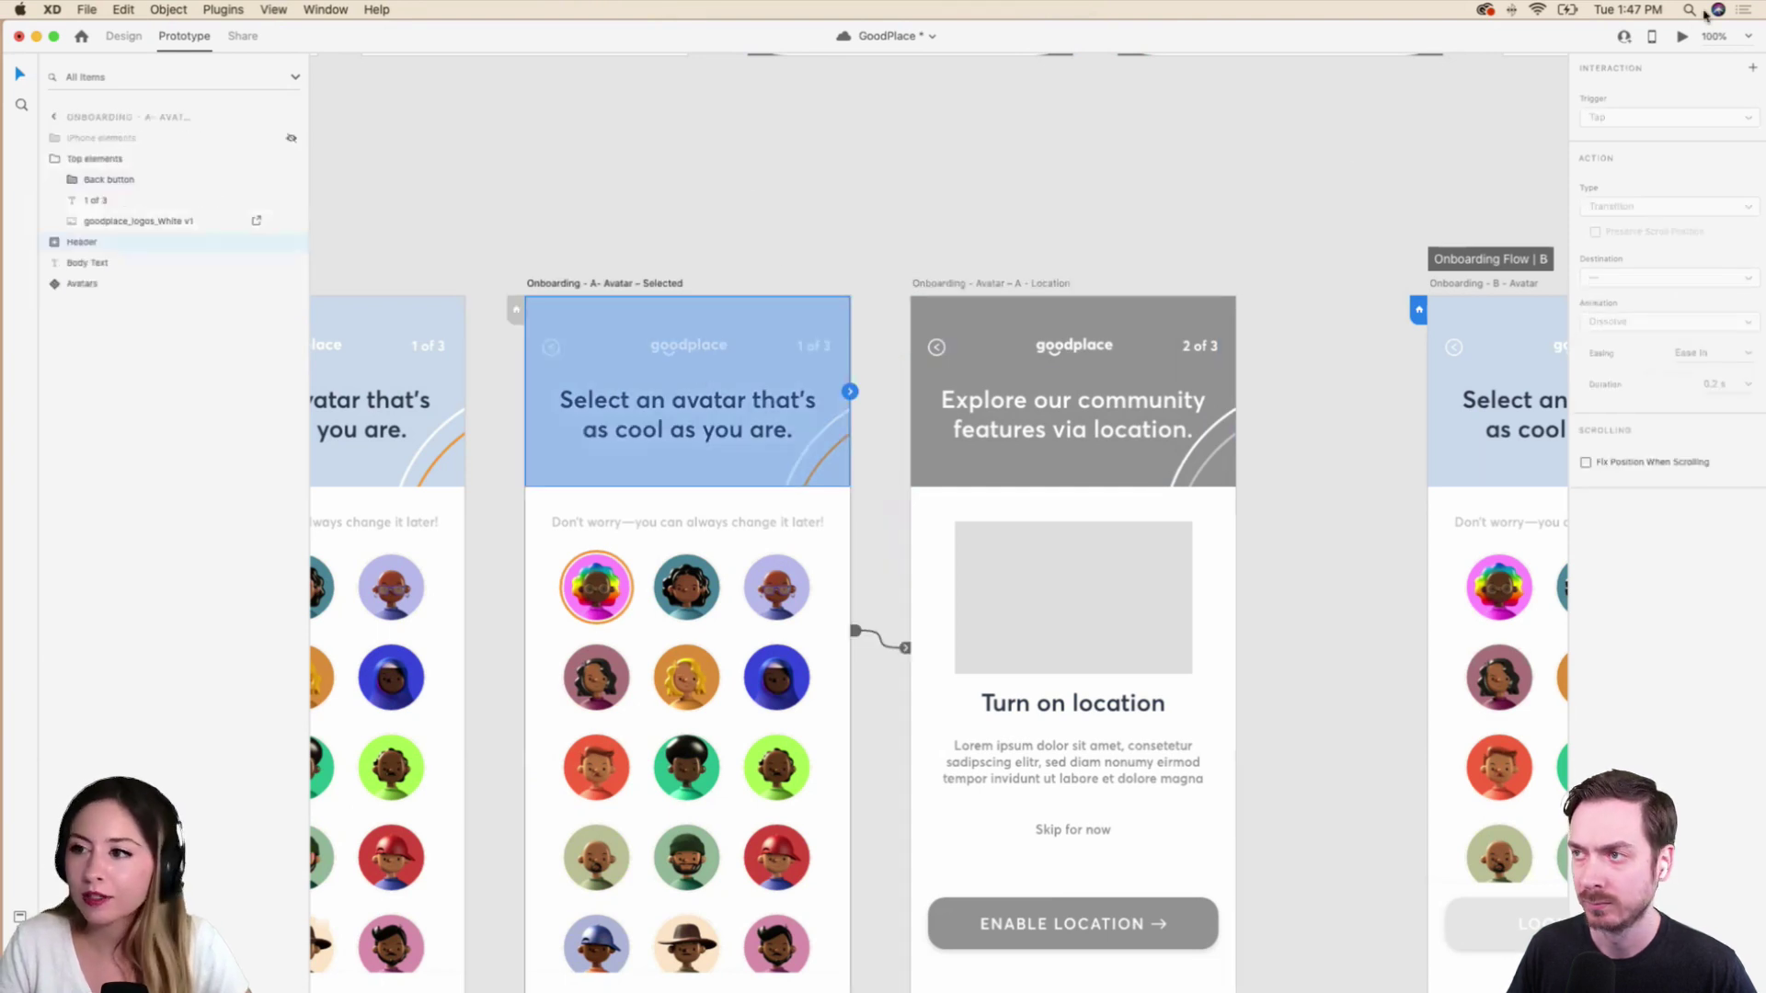
click(1682, 36)
click(691, 147)
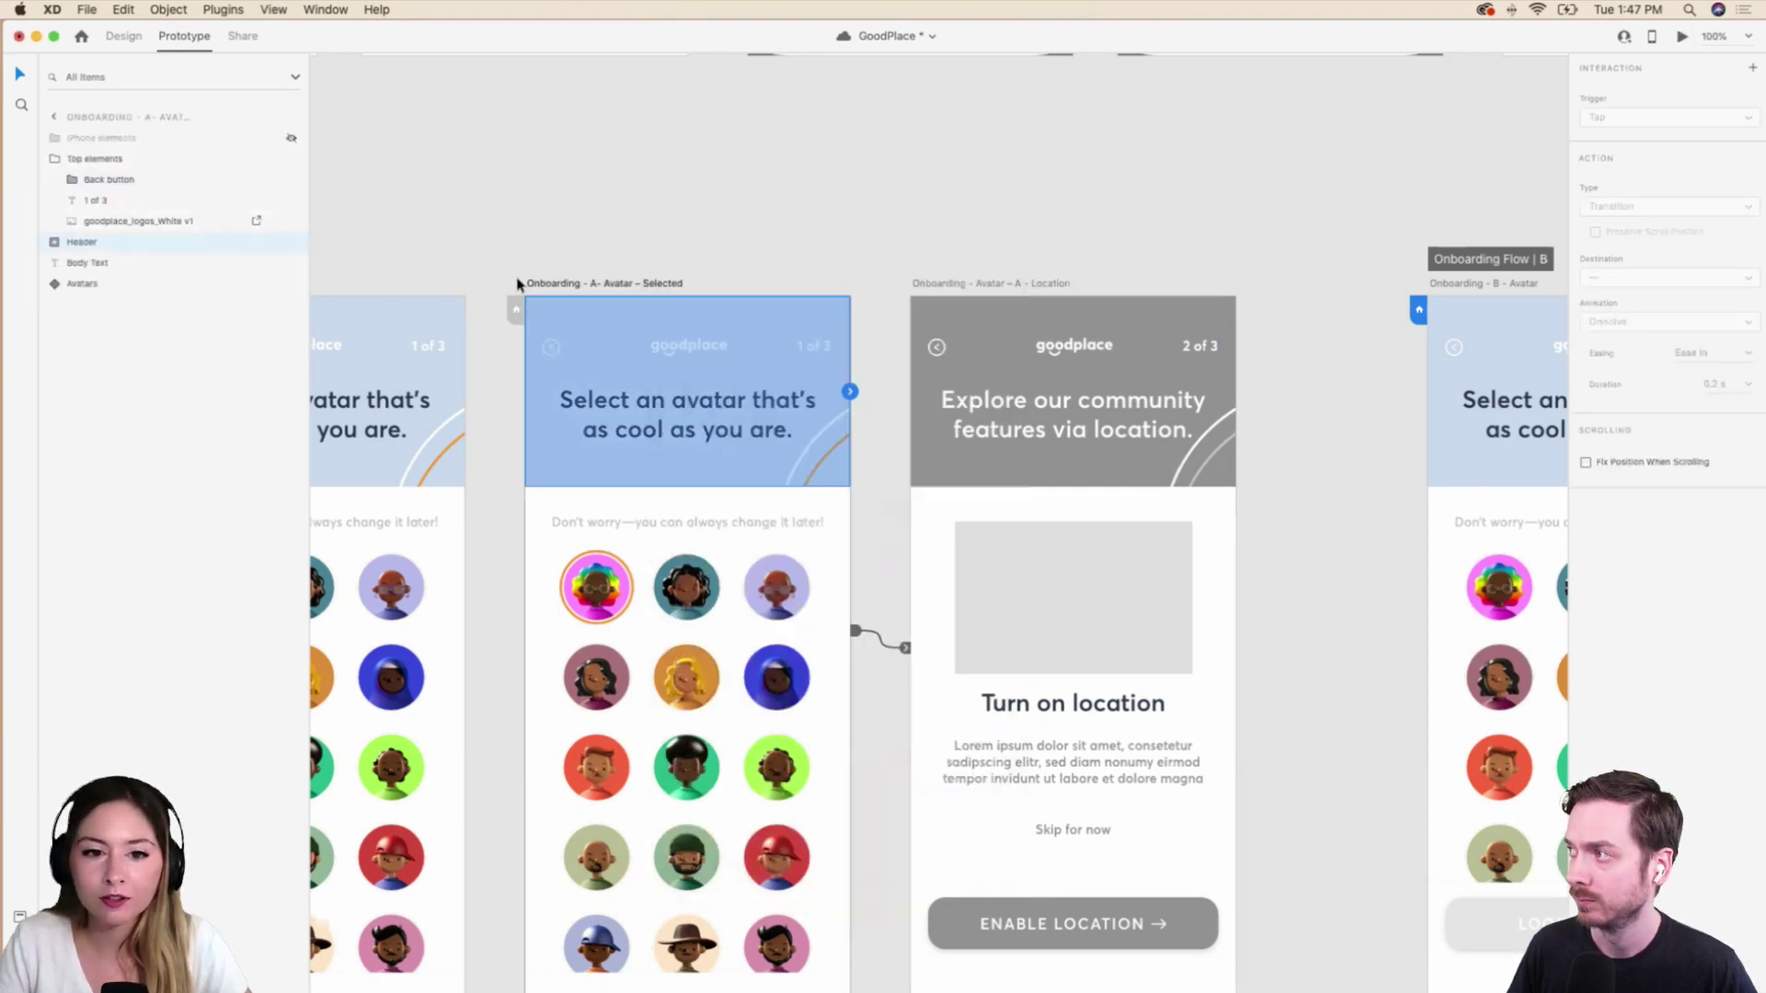
click(1682, 36)
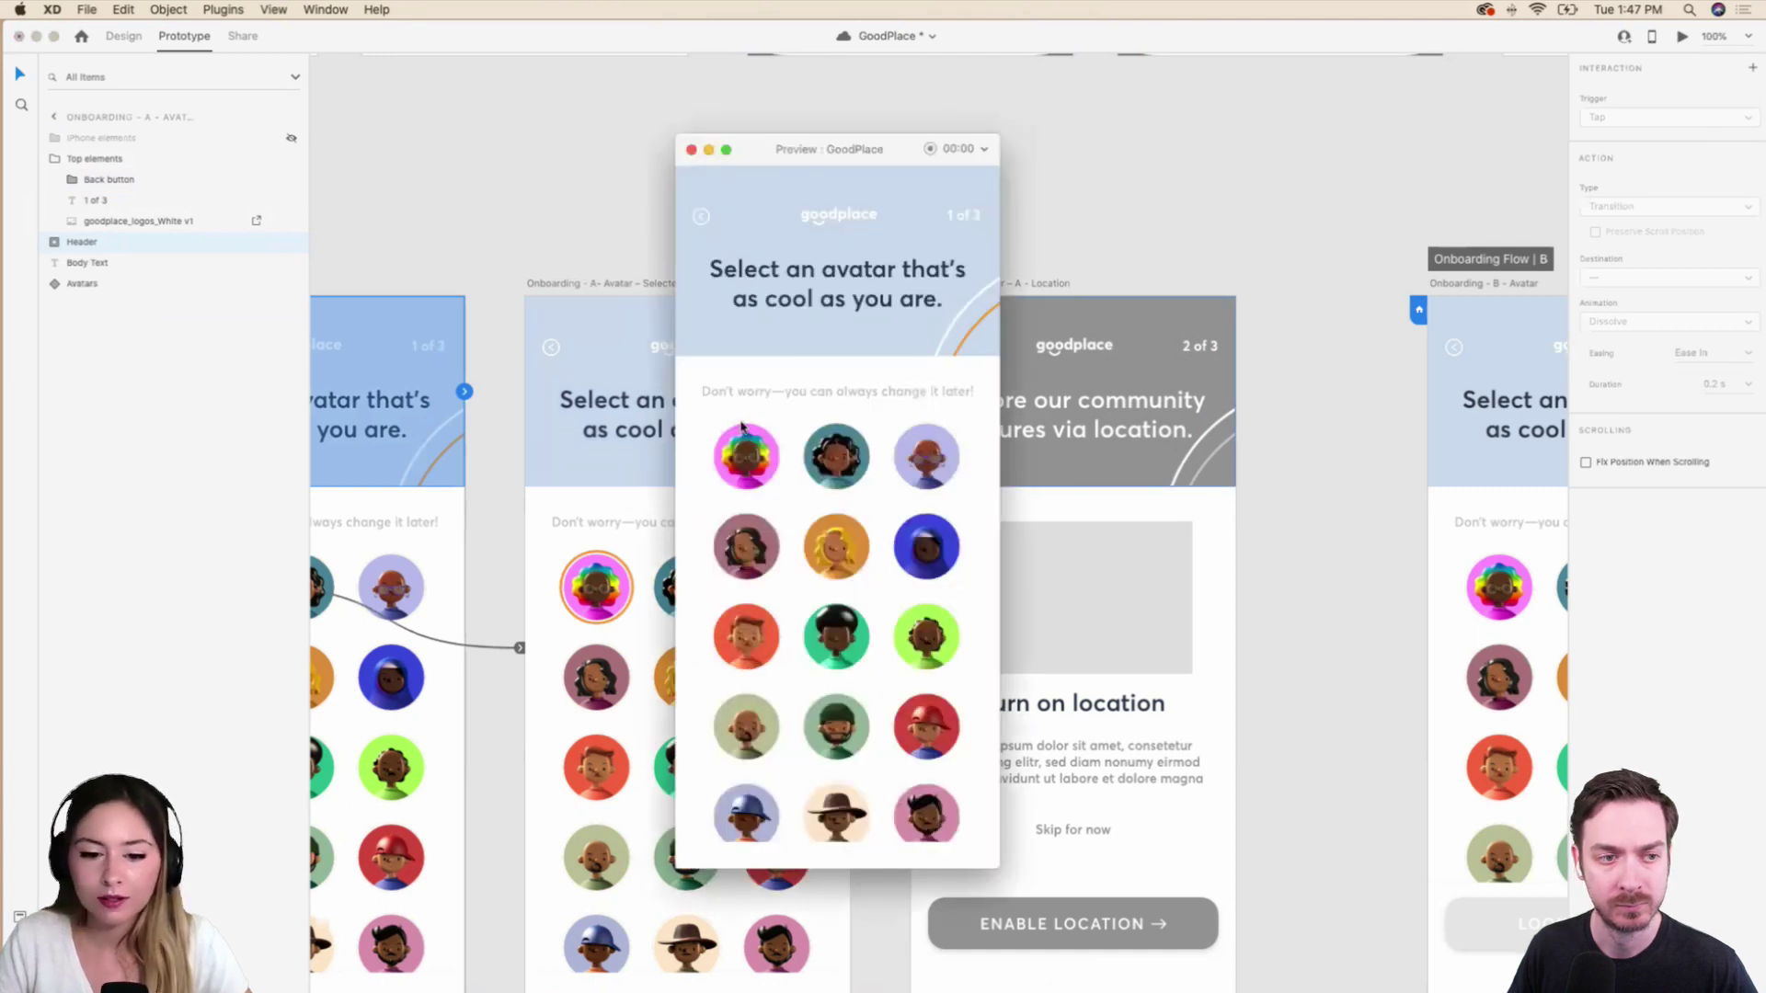
click(747, 455)
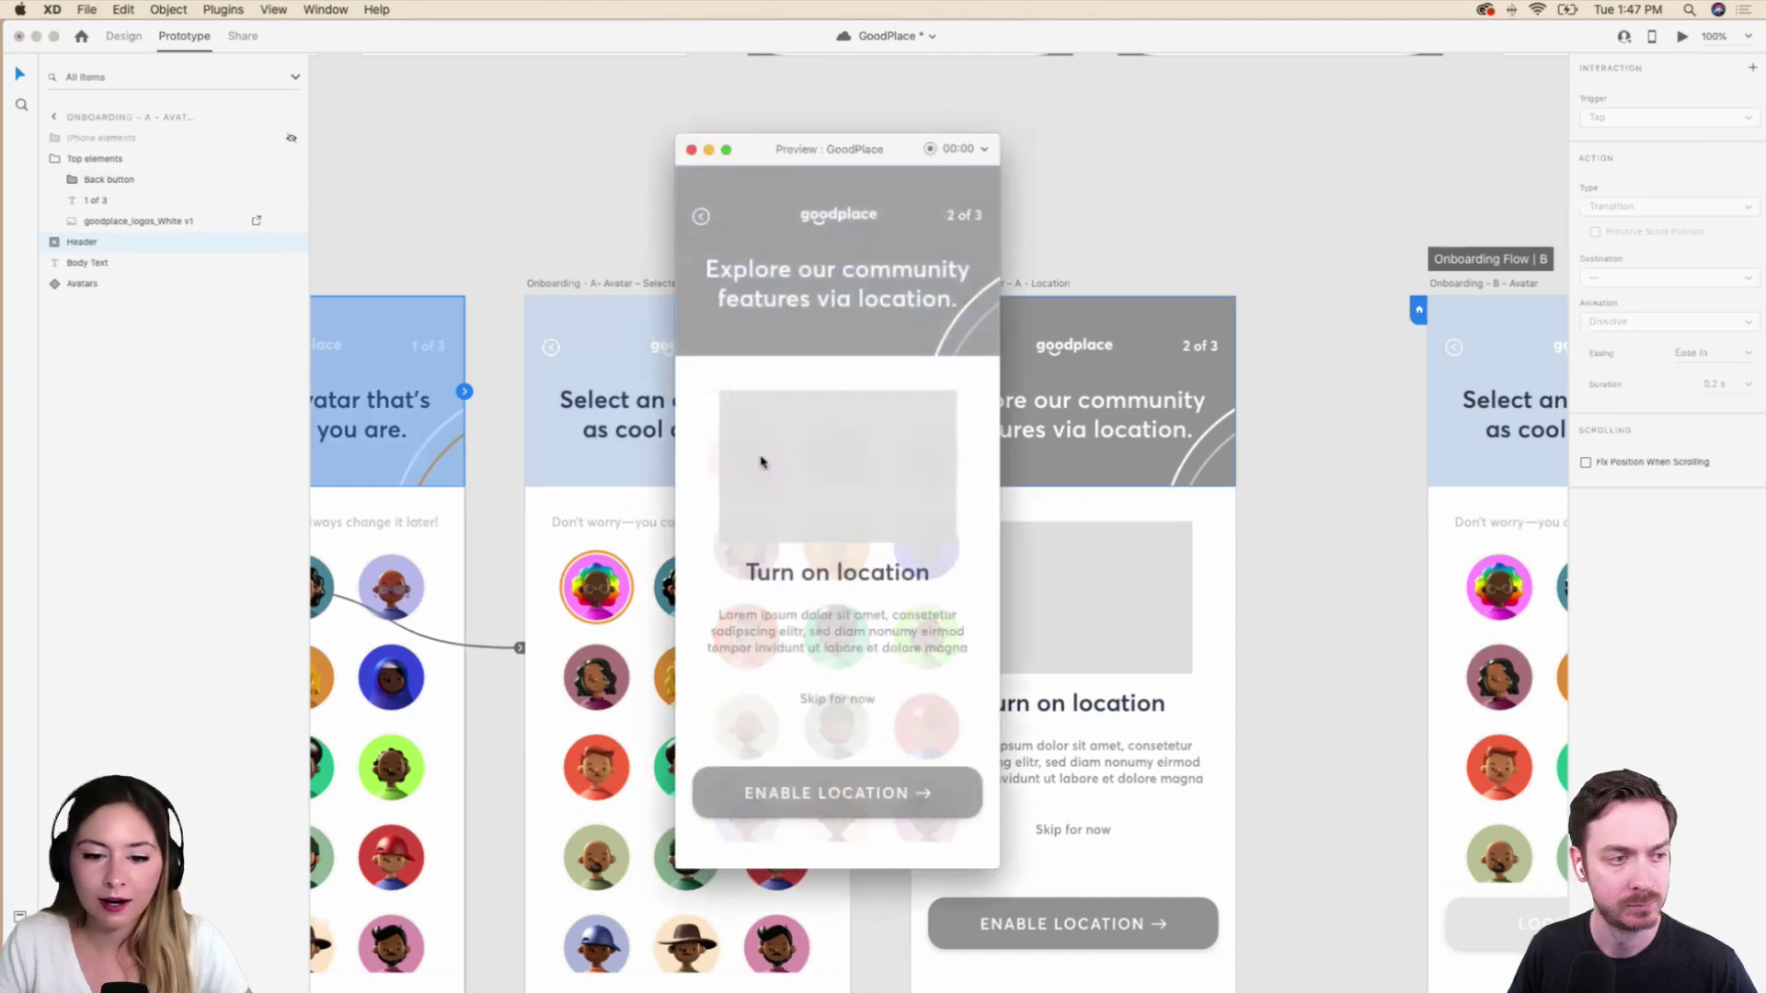
click(703, 220)
click(703, 219)
click(691, 149)
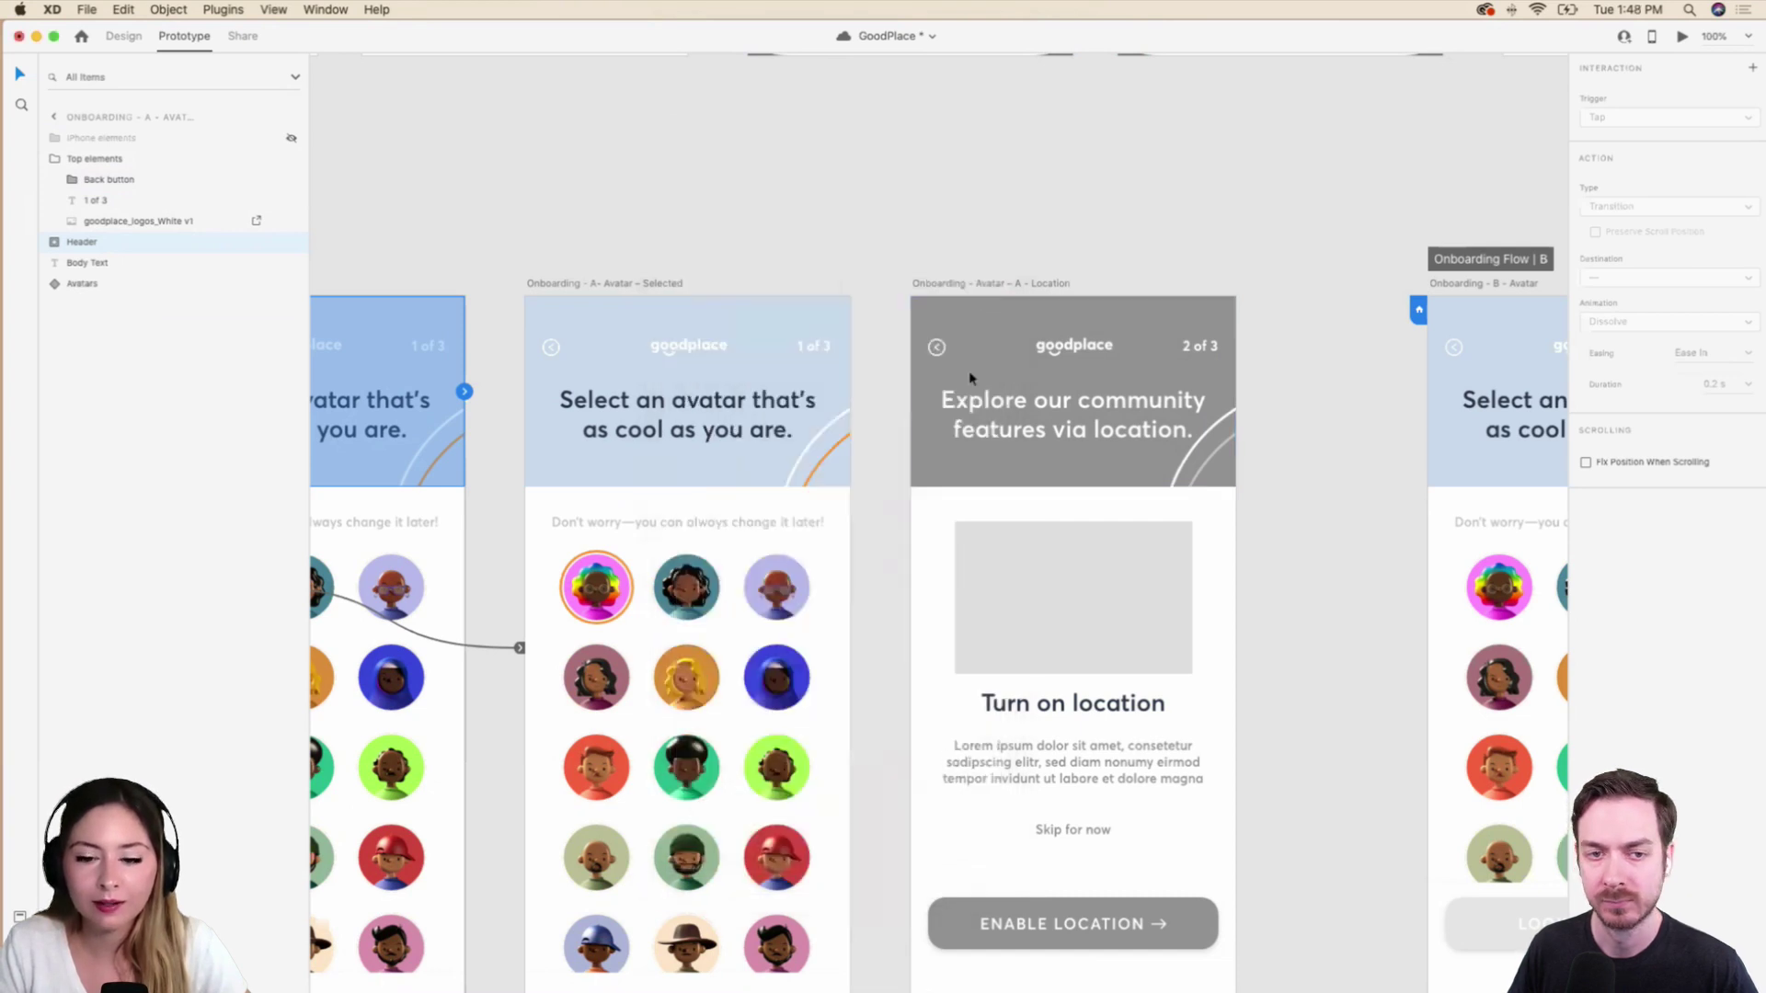
Redirect the location artboard's Back button link to the Onboarding - A - Avatar - Default artboard.
double_click(937, 348)
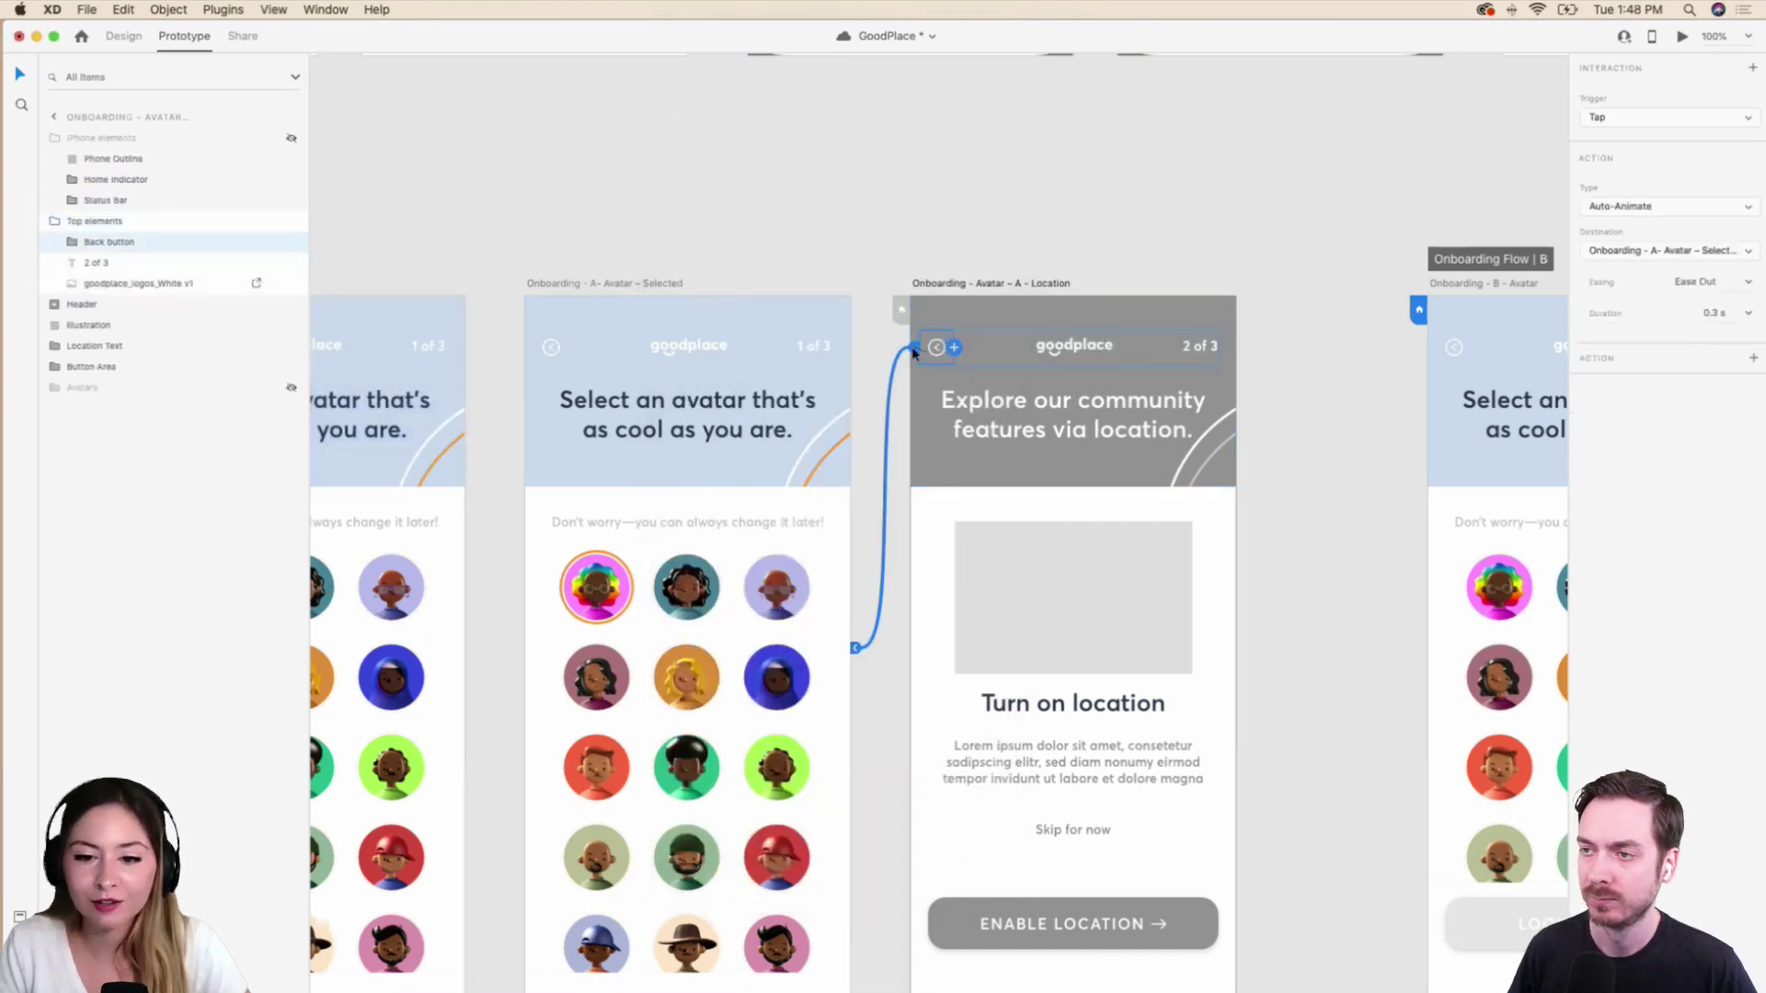
drag(914, 355, 432, 386)
click(461, 224)
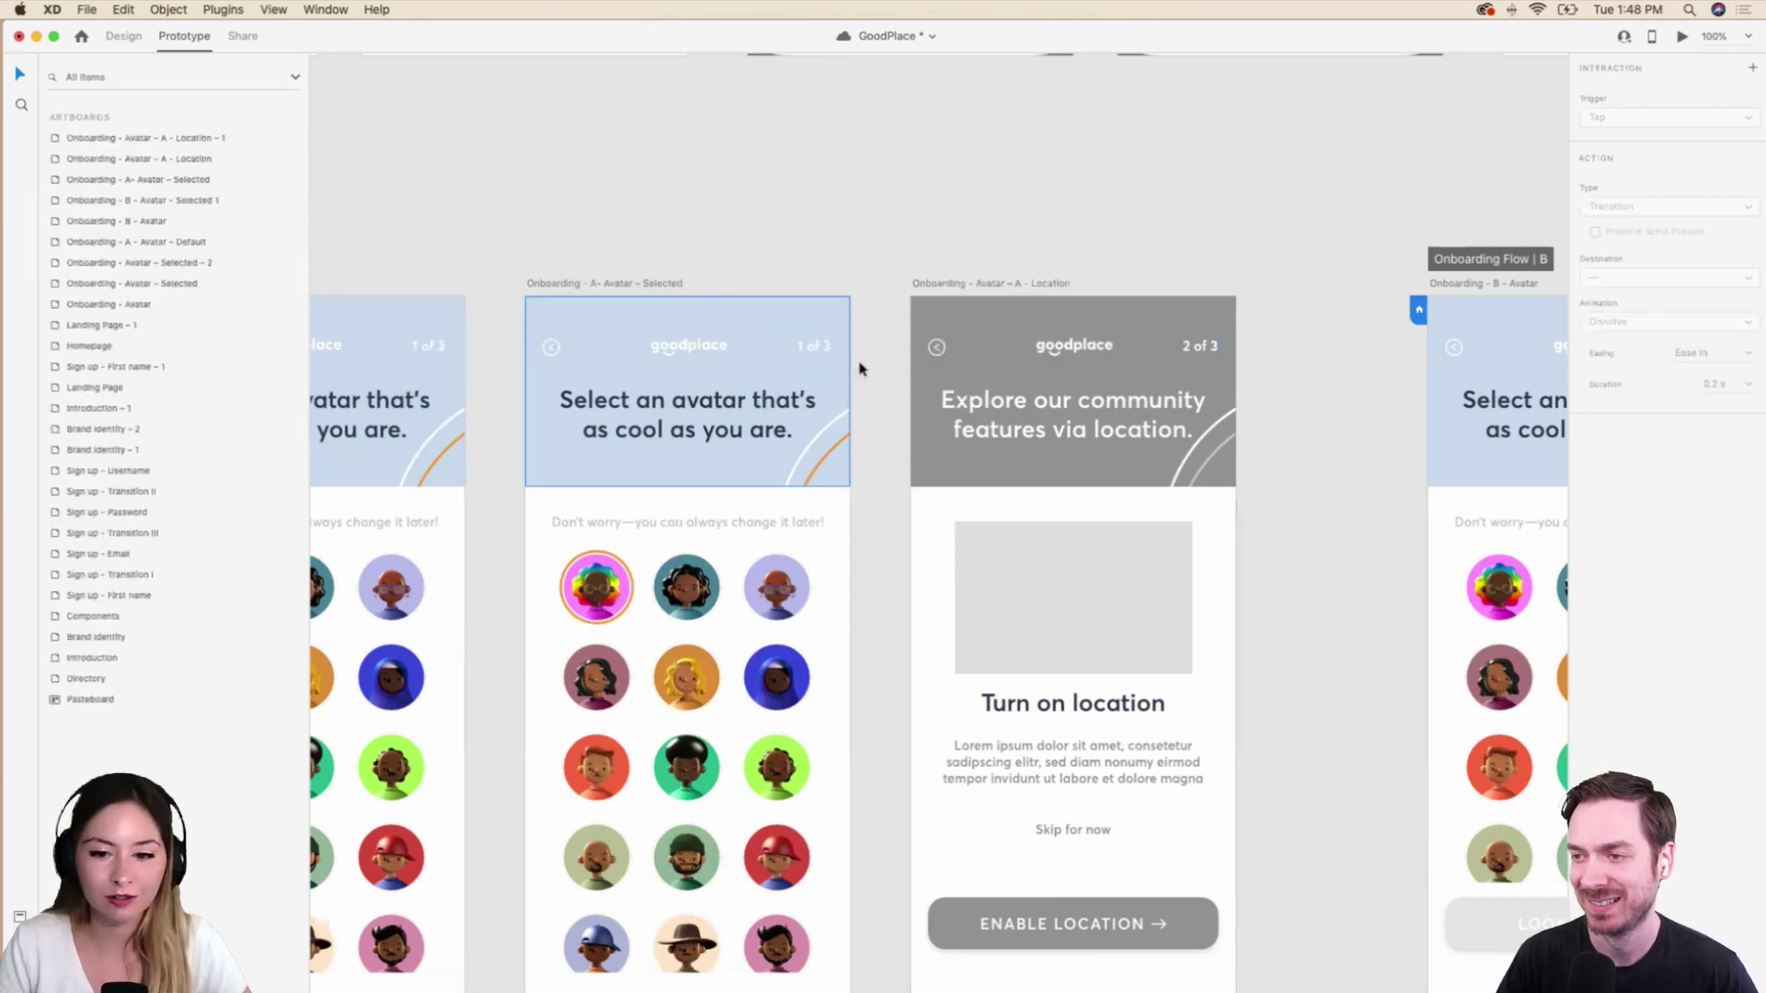
Preview the prototype from the location artboard, test its back button, and close the preview.
click(966, 396)
click(1683, 36)
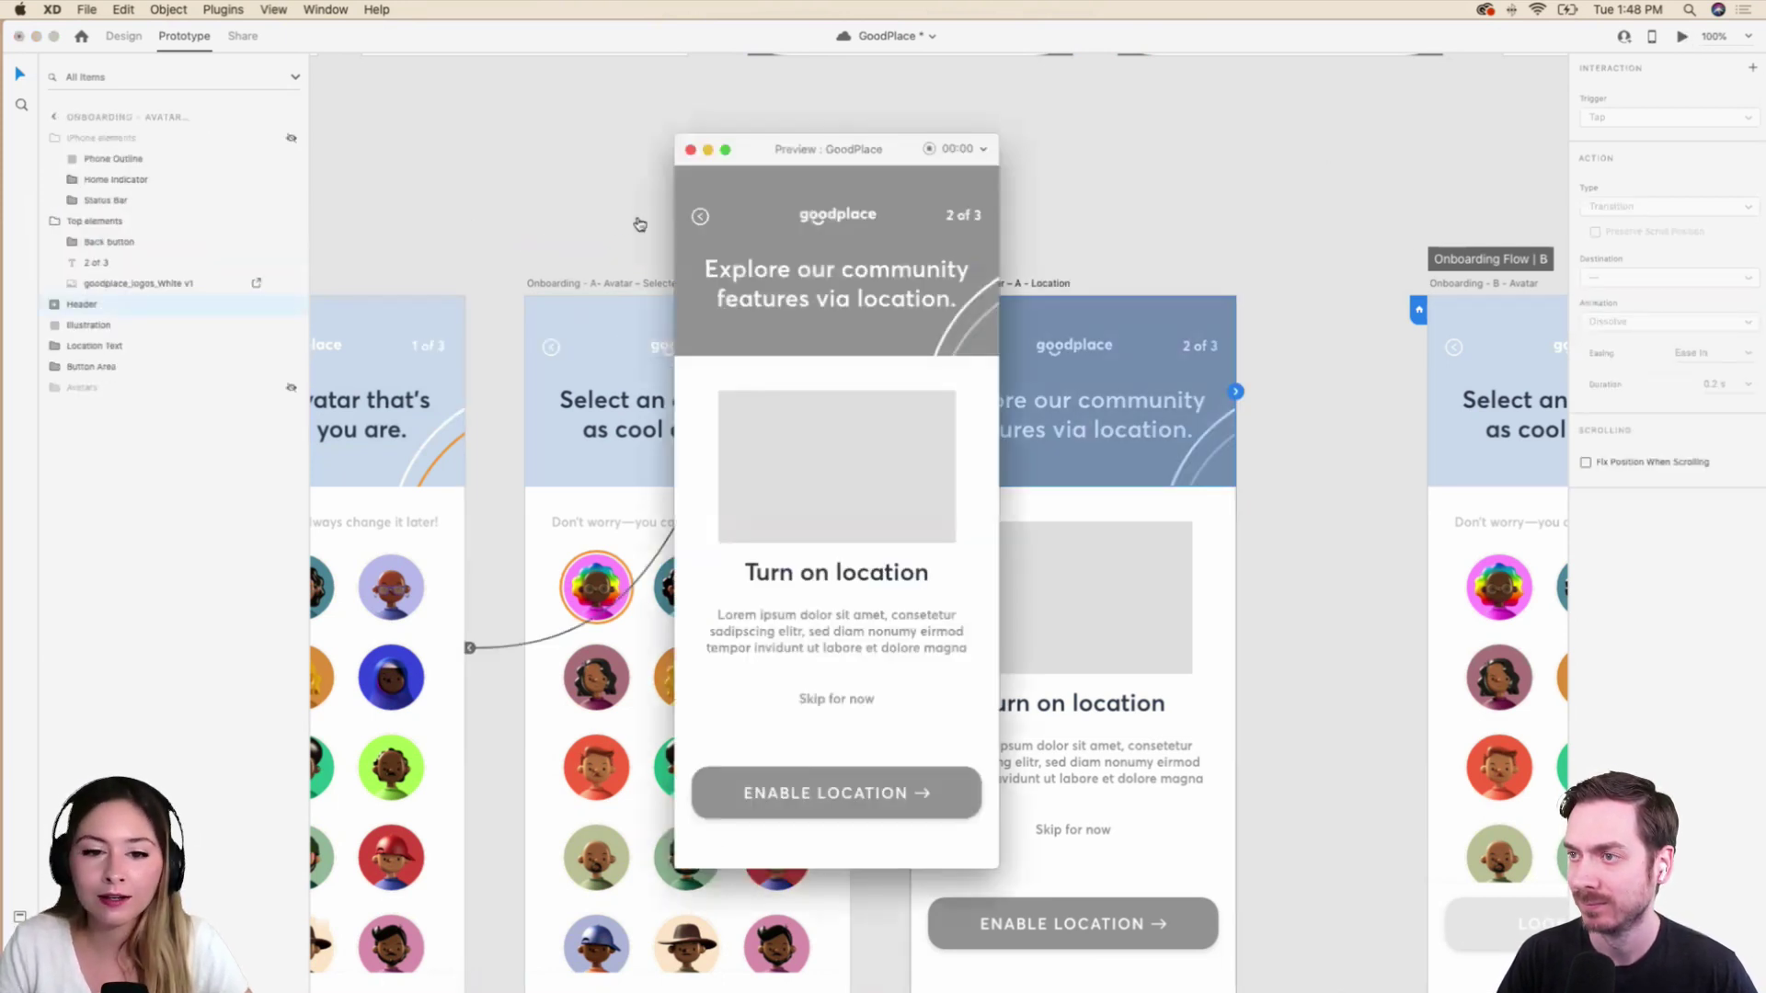
click(700, 216)
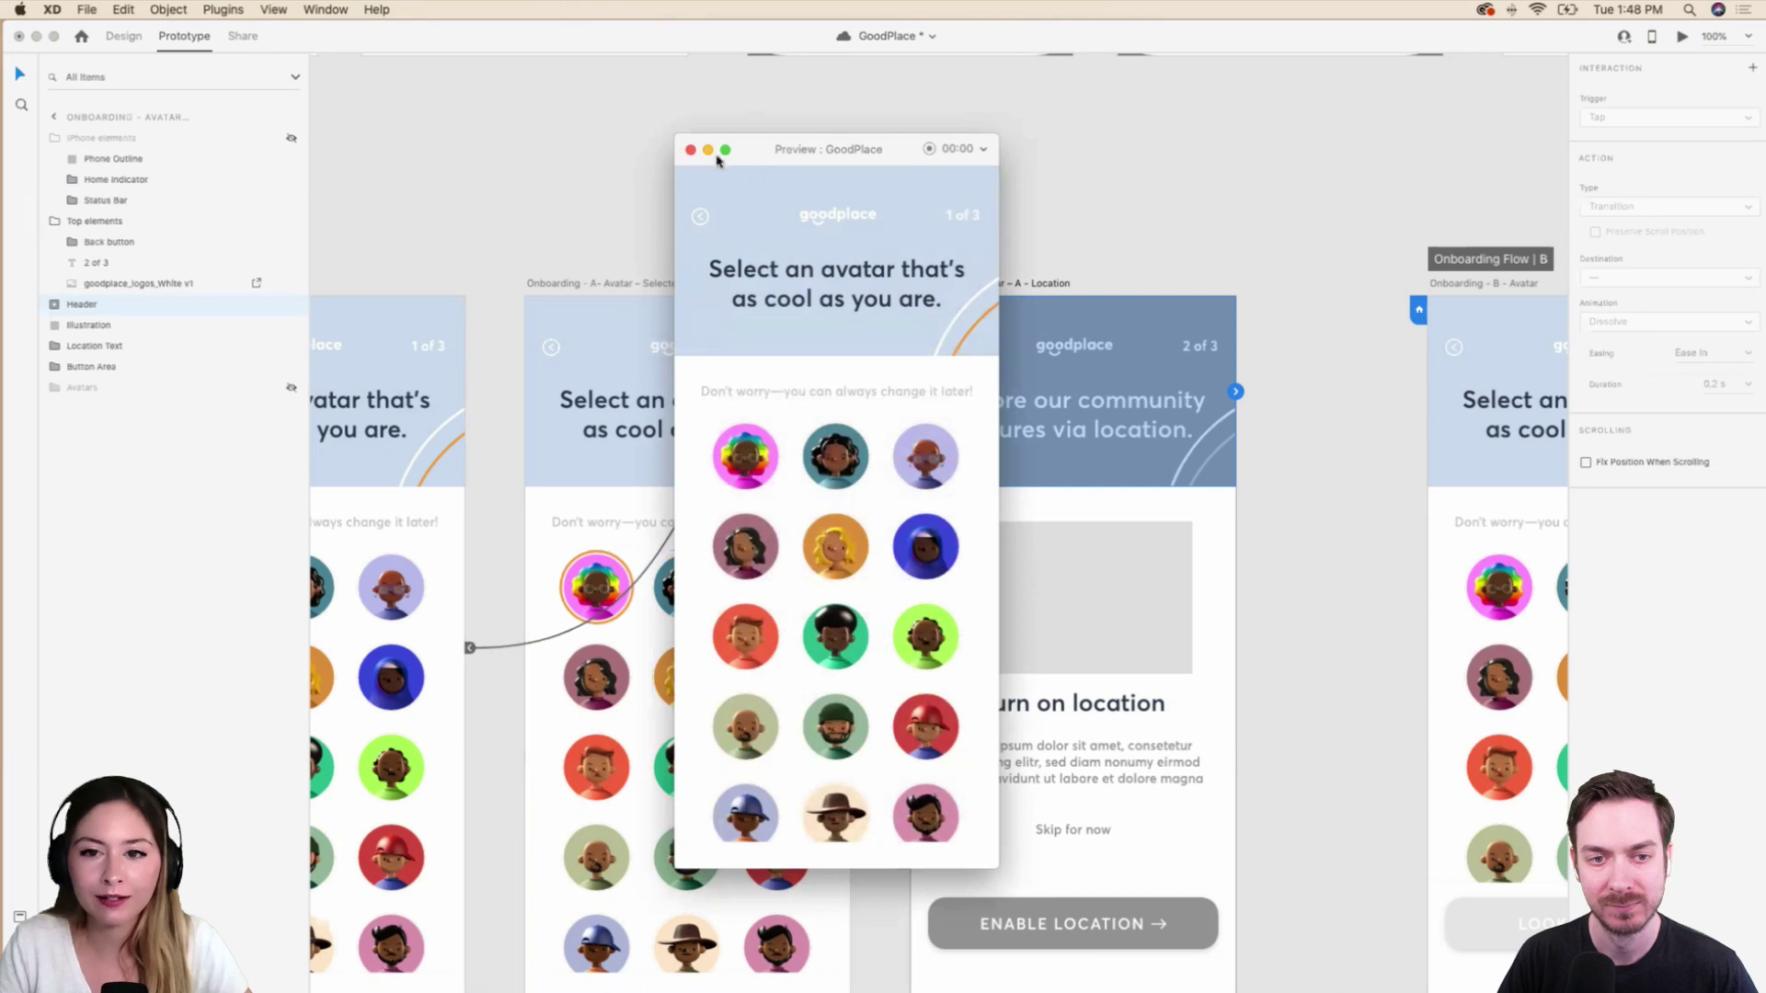
click(690, 149)
click(1041, 201)
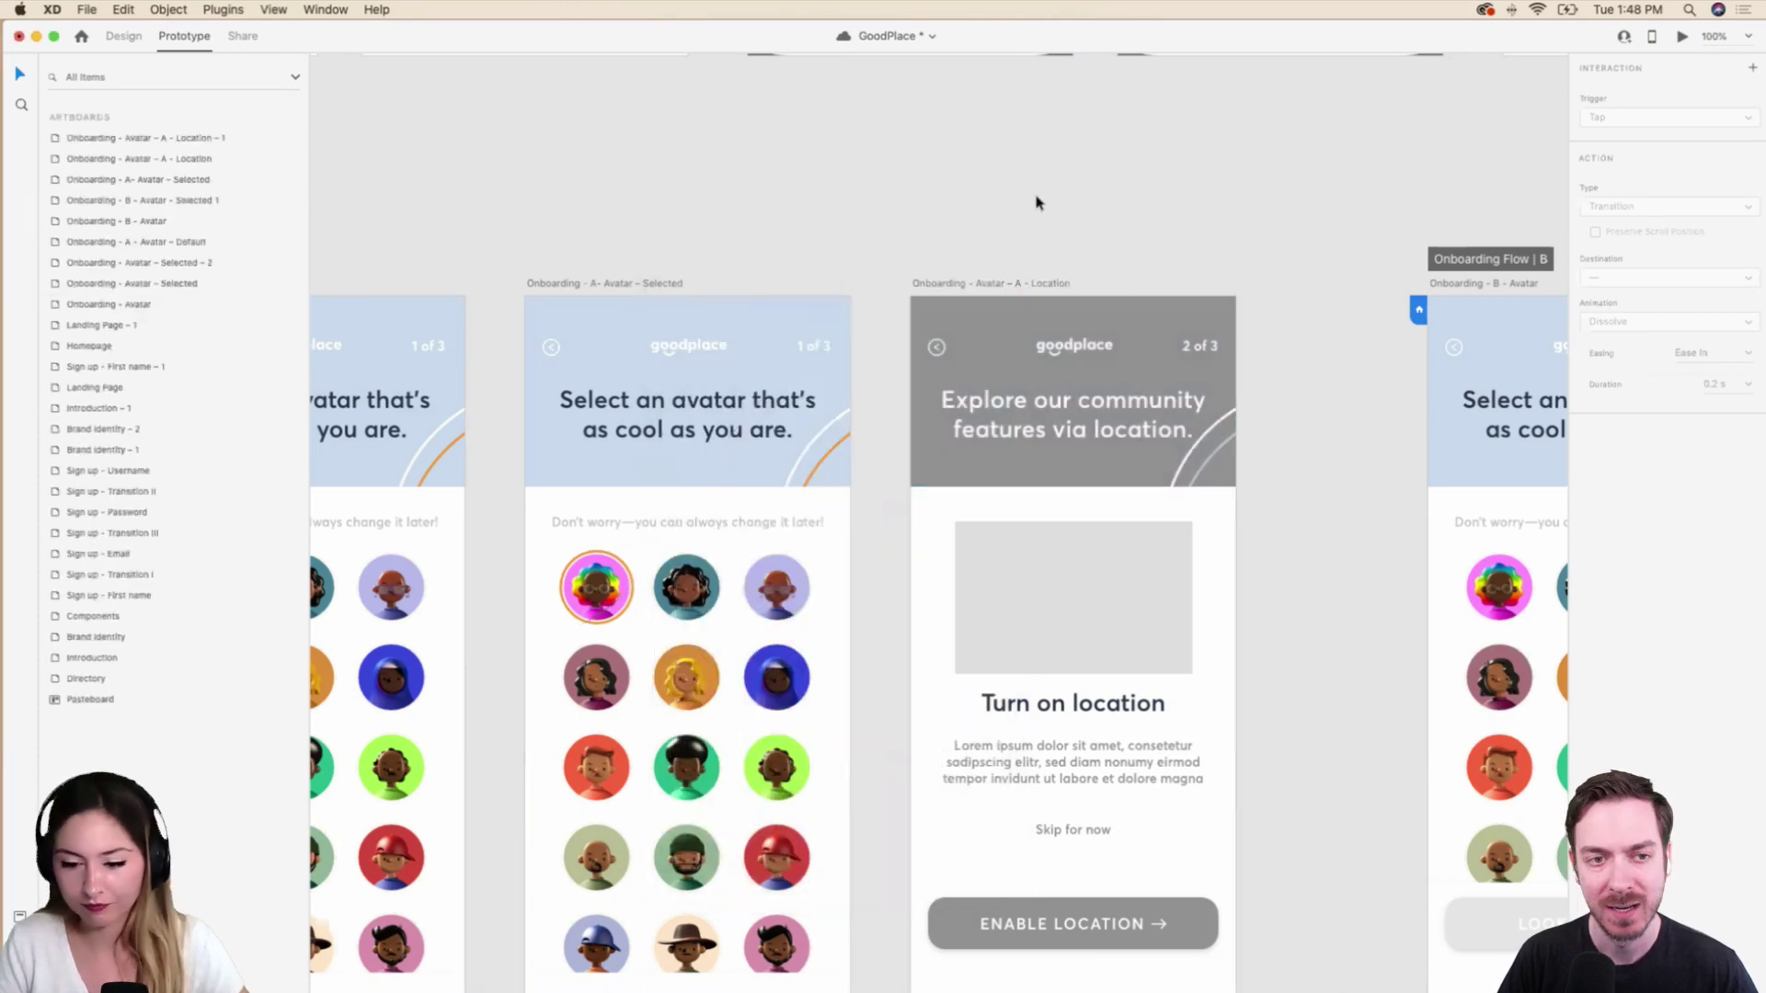
Examine the Onboarding Flow A artboards and the interaction set on the Onboarding - A - Avatar - Selected artboard.
key(super+minus)
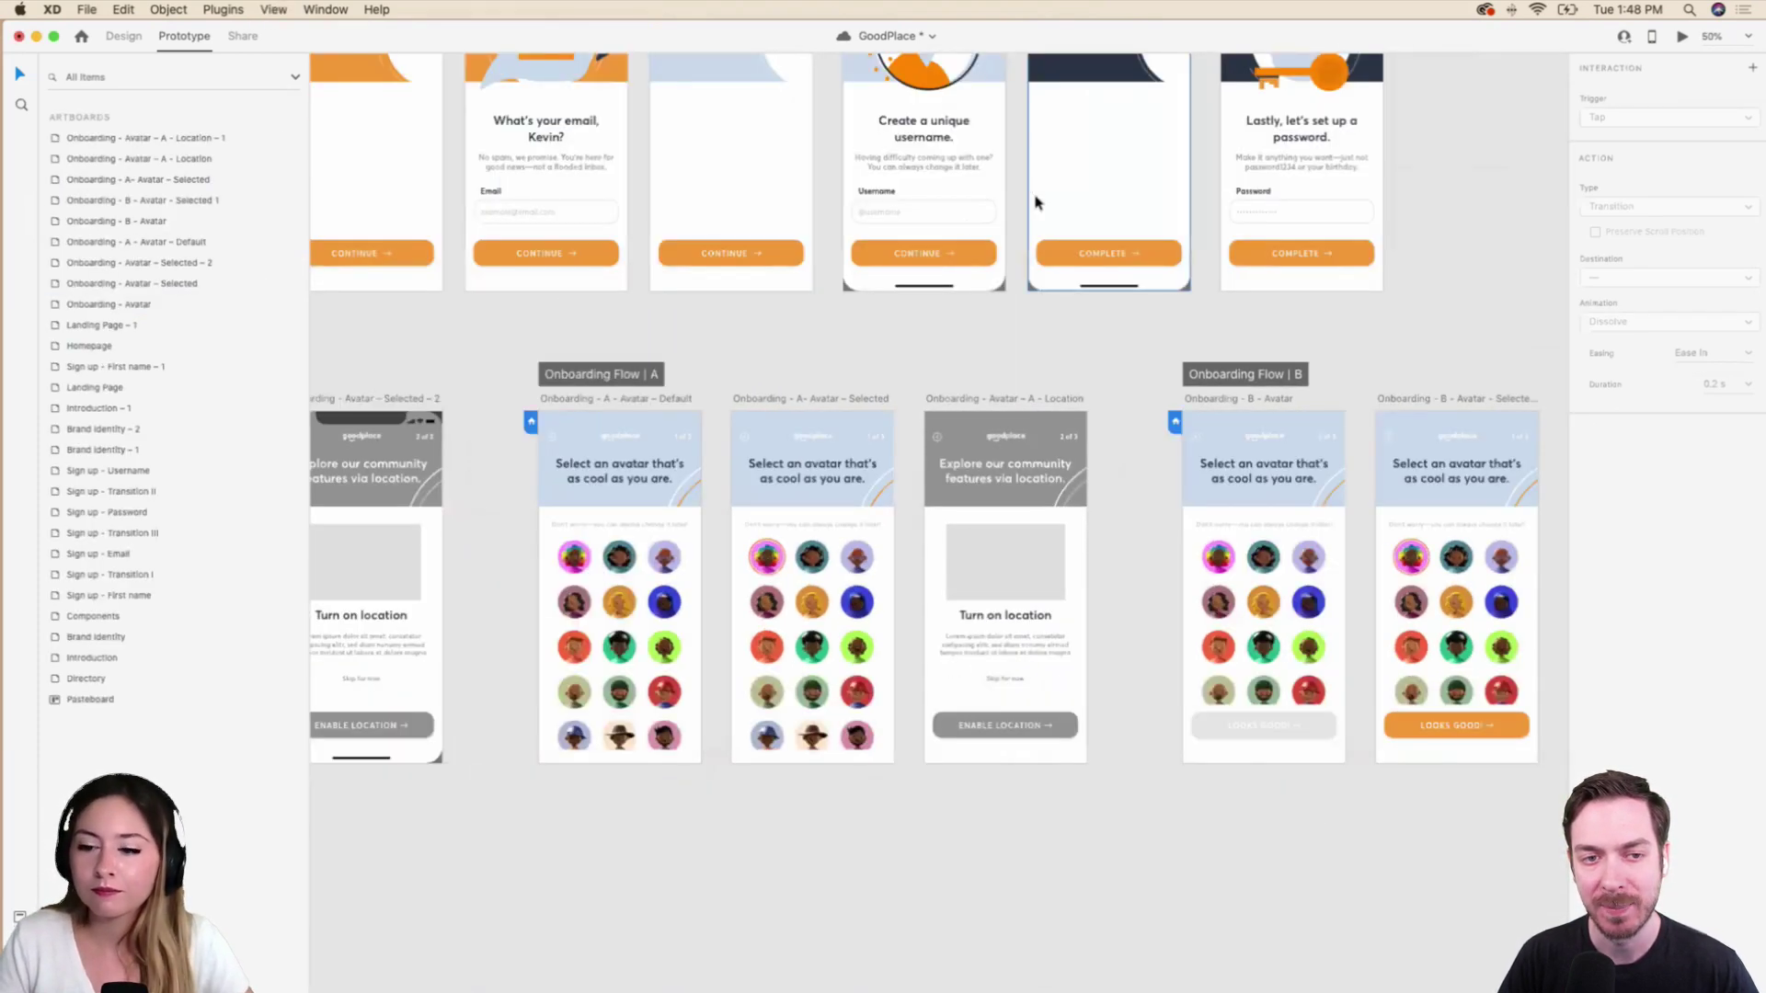
scroll(888, 367, left, 2)
scroll(889, 367, up, 1)
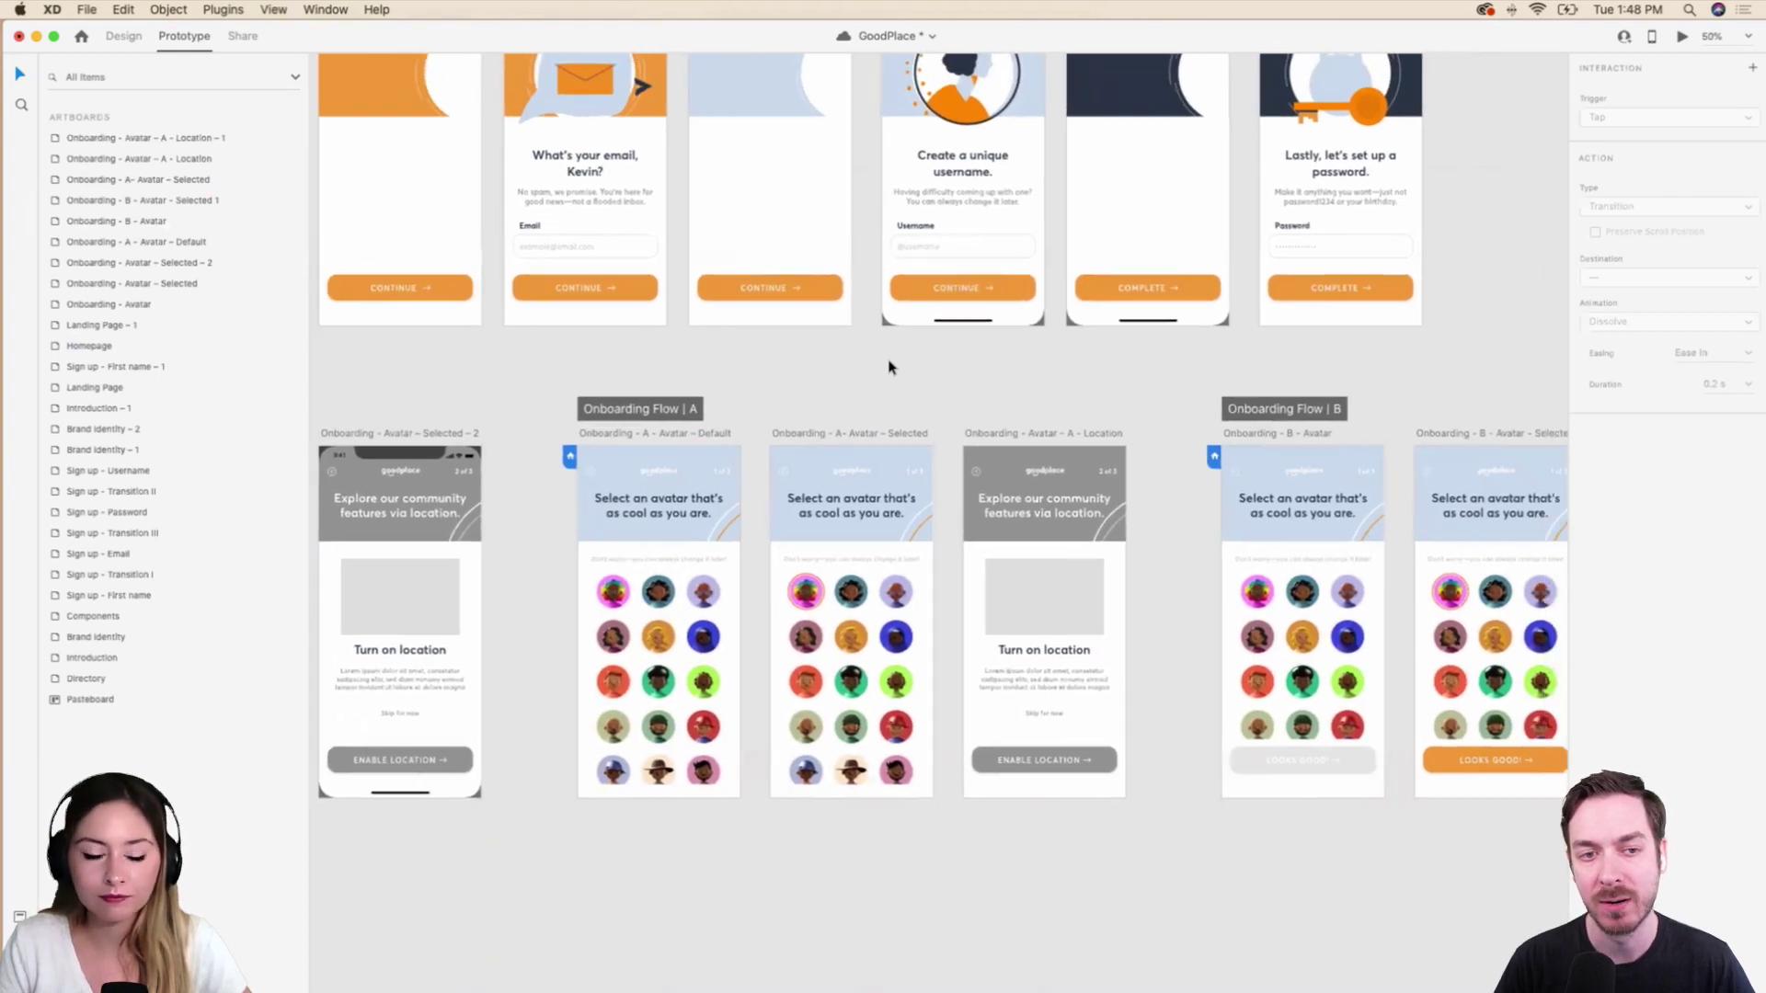
scroll(889, 368, down, 1)
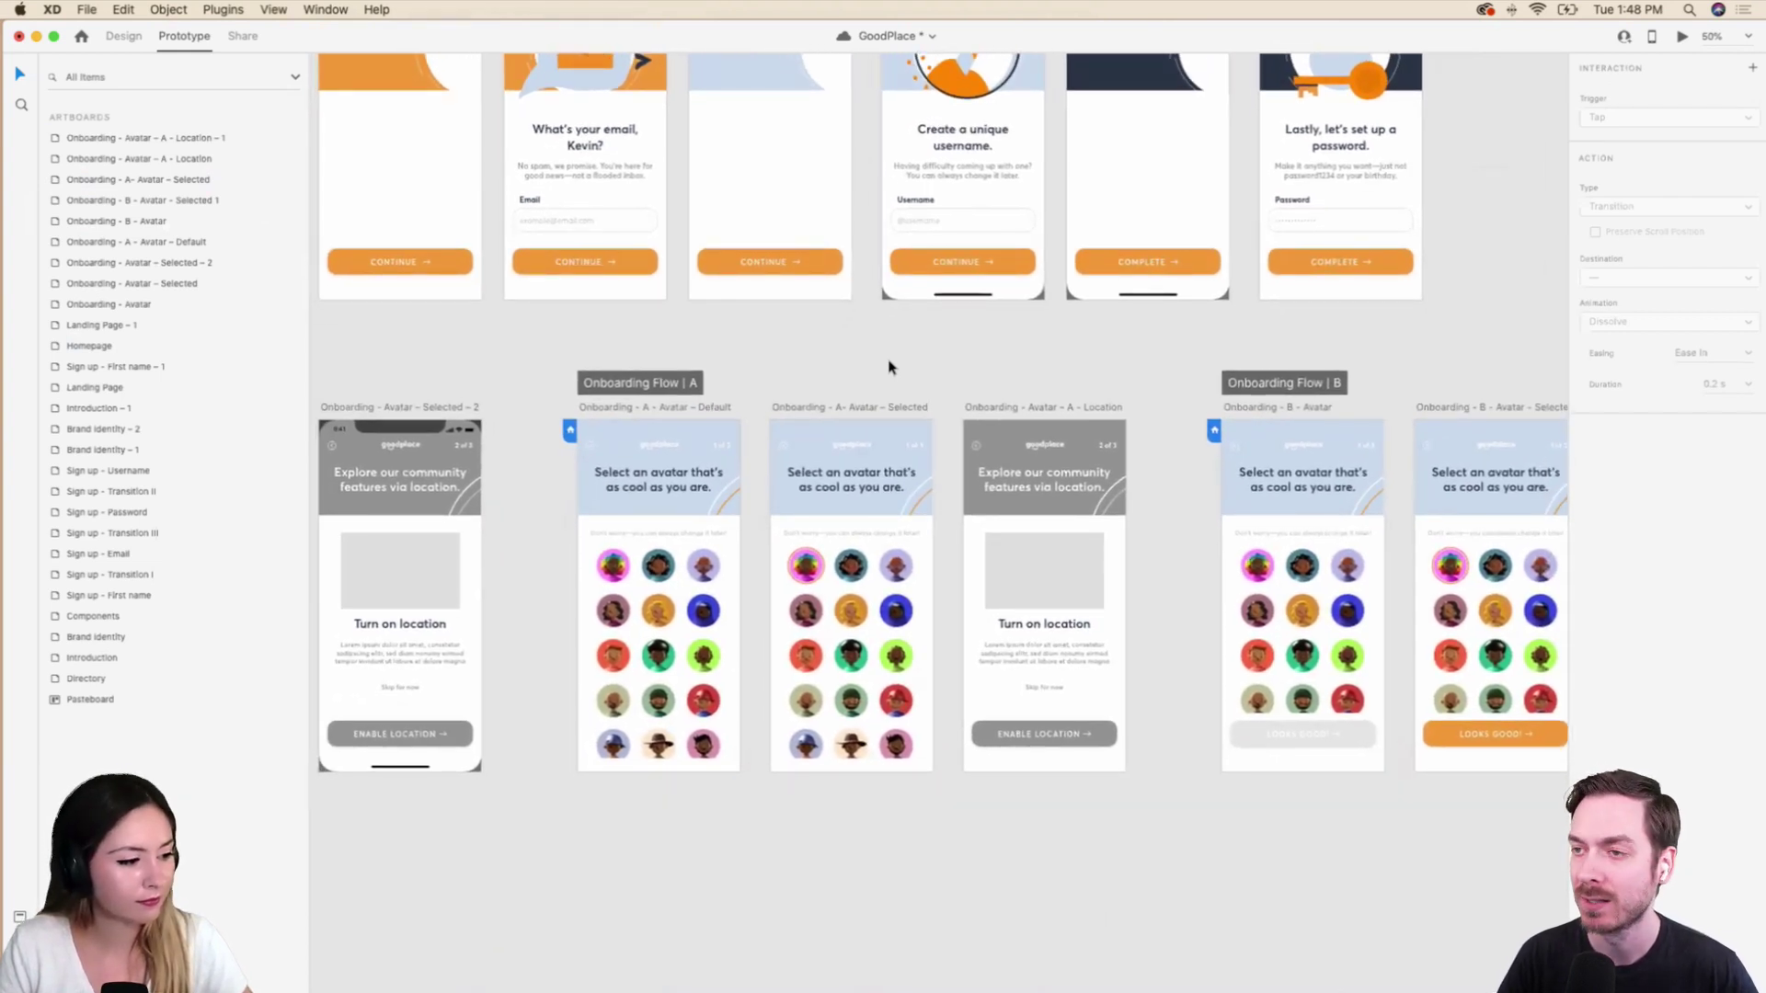
scroll(888, 367, down, 1)
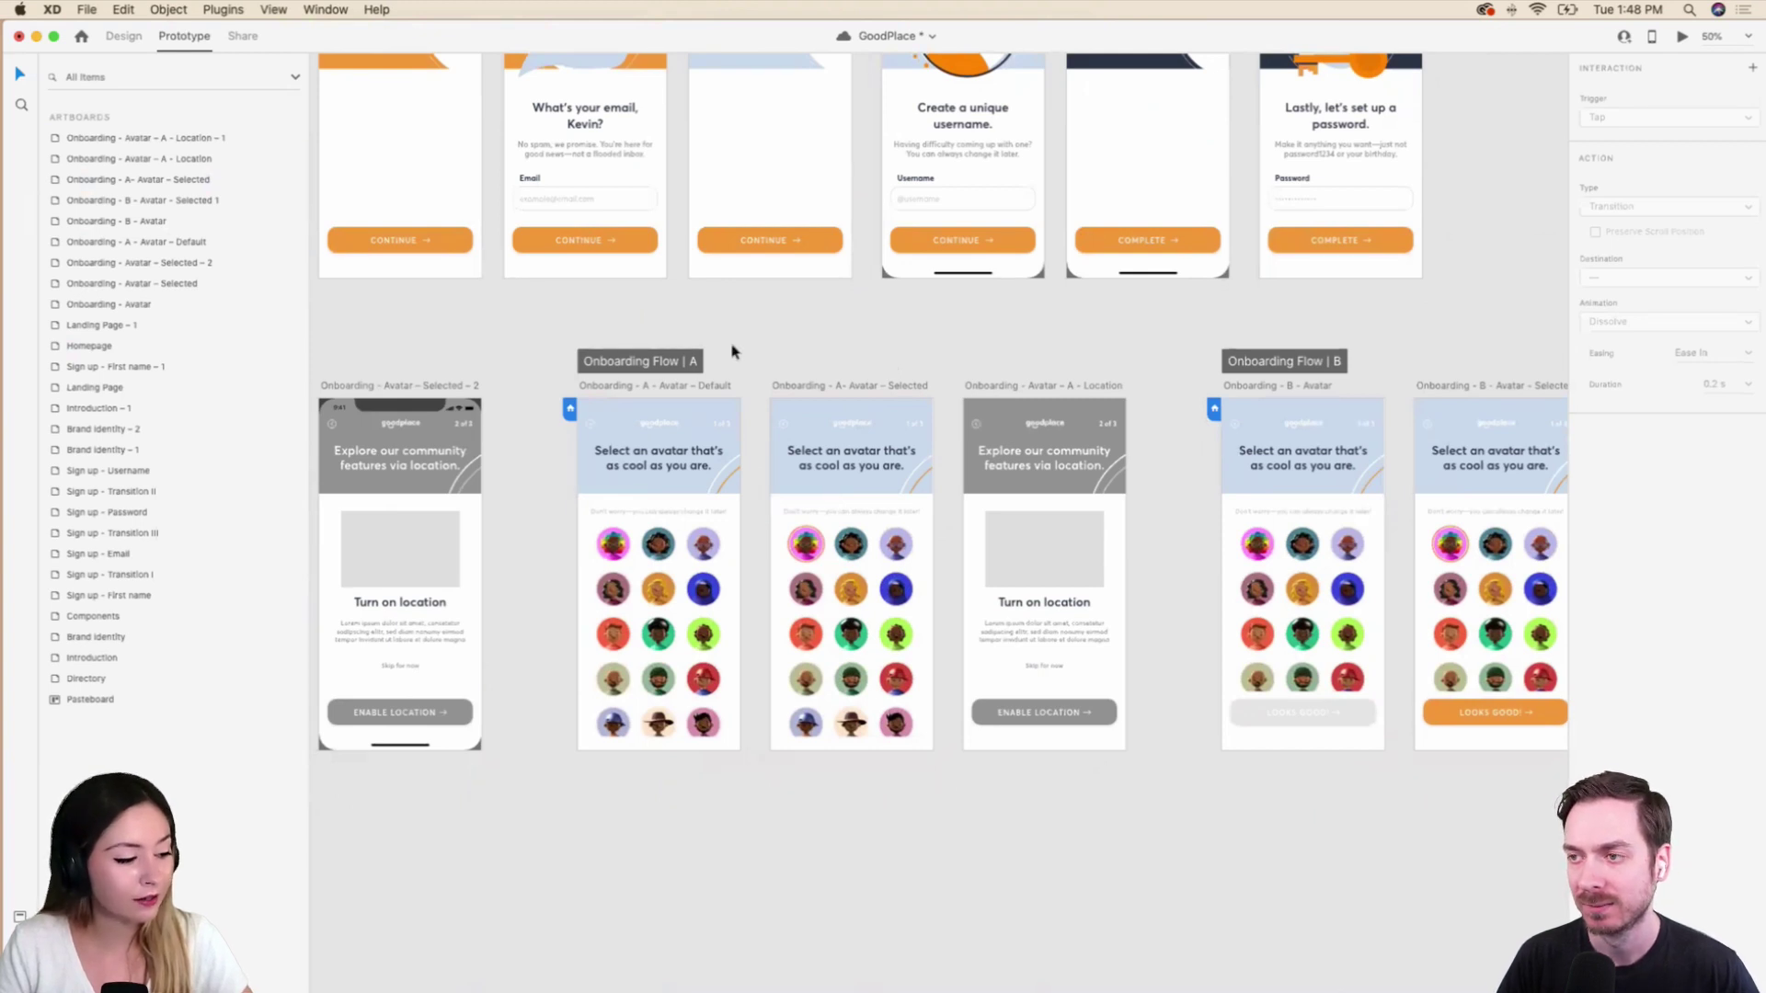
click(883, 570)
click(887, 561)
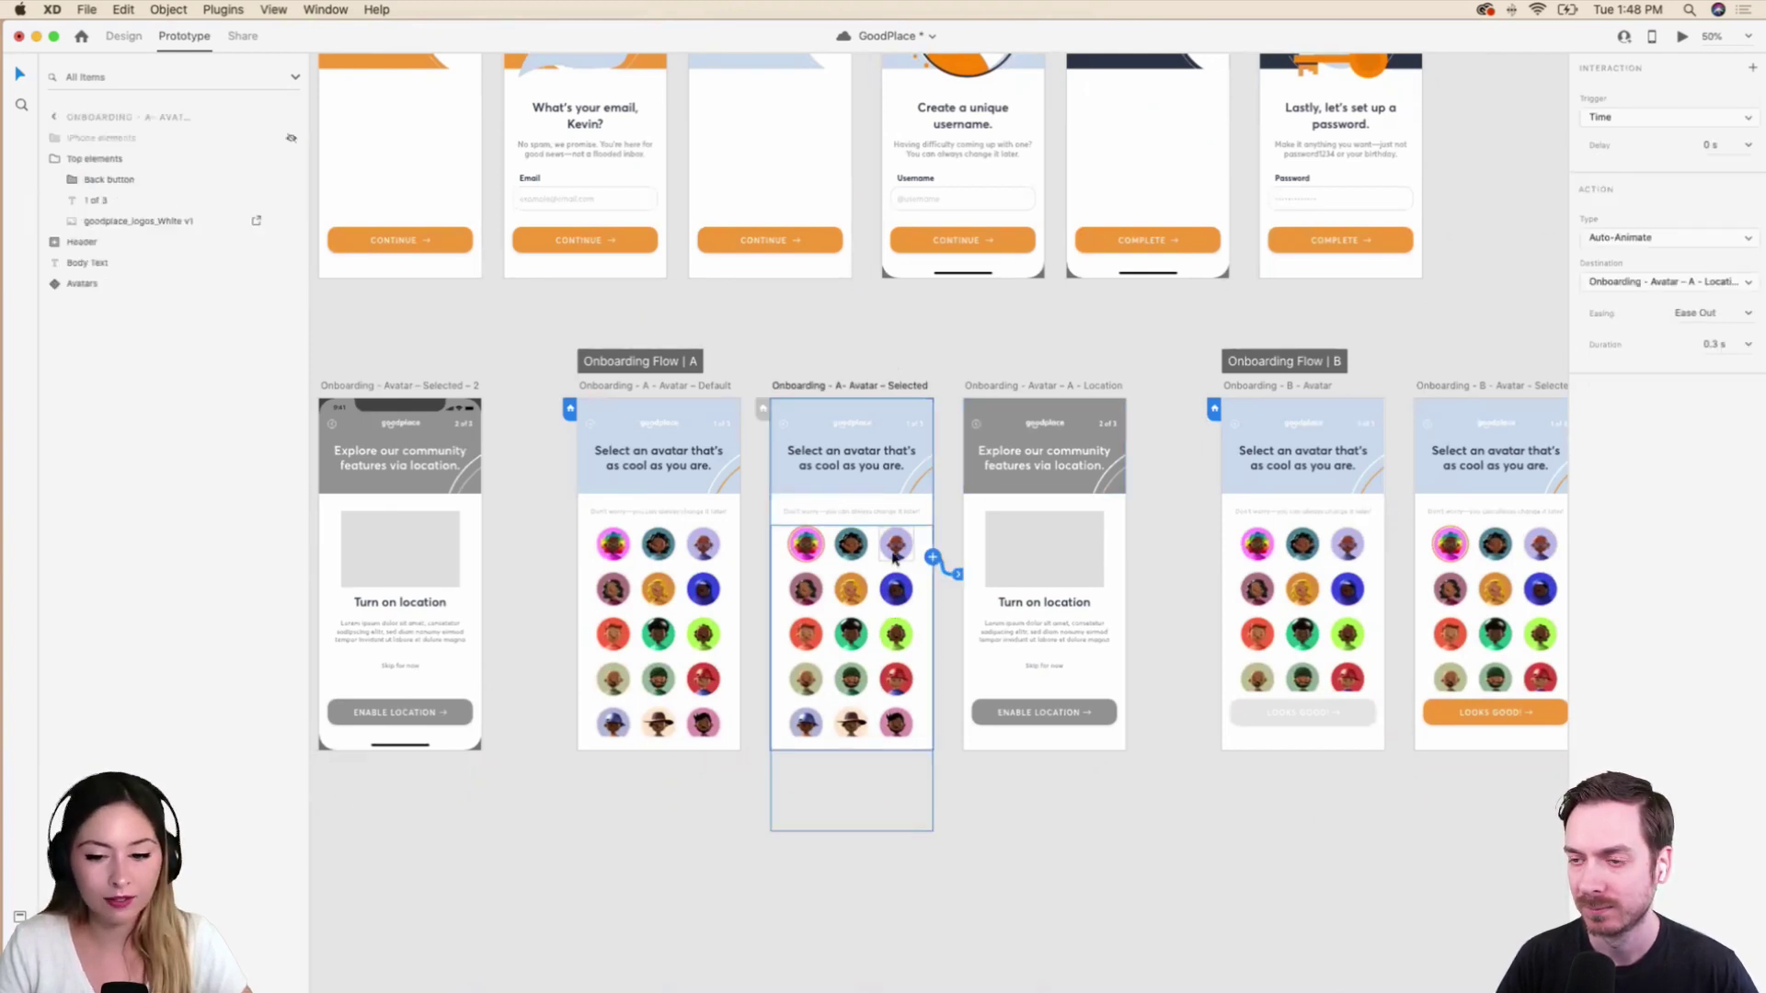
double_click(892, 552)
click(699, 801)
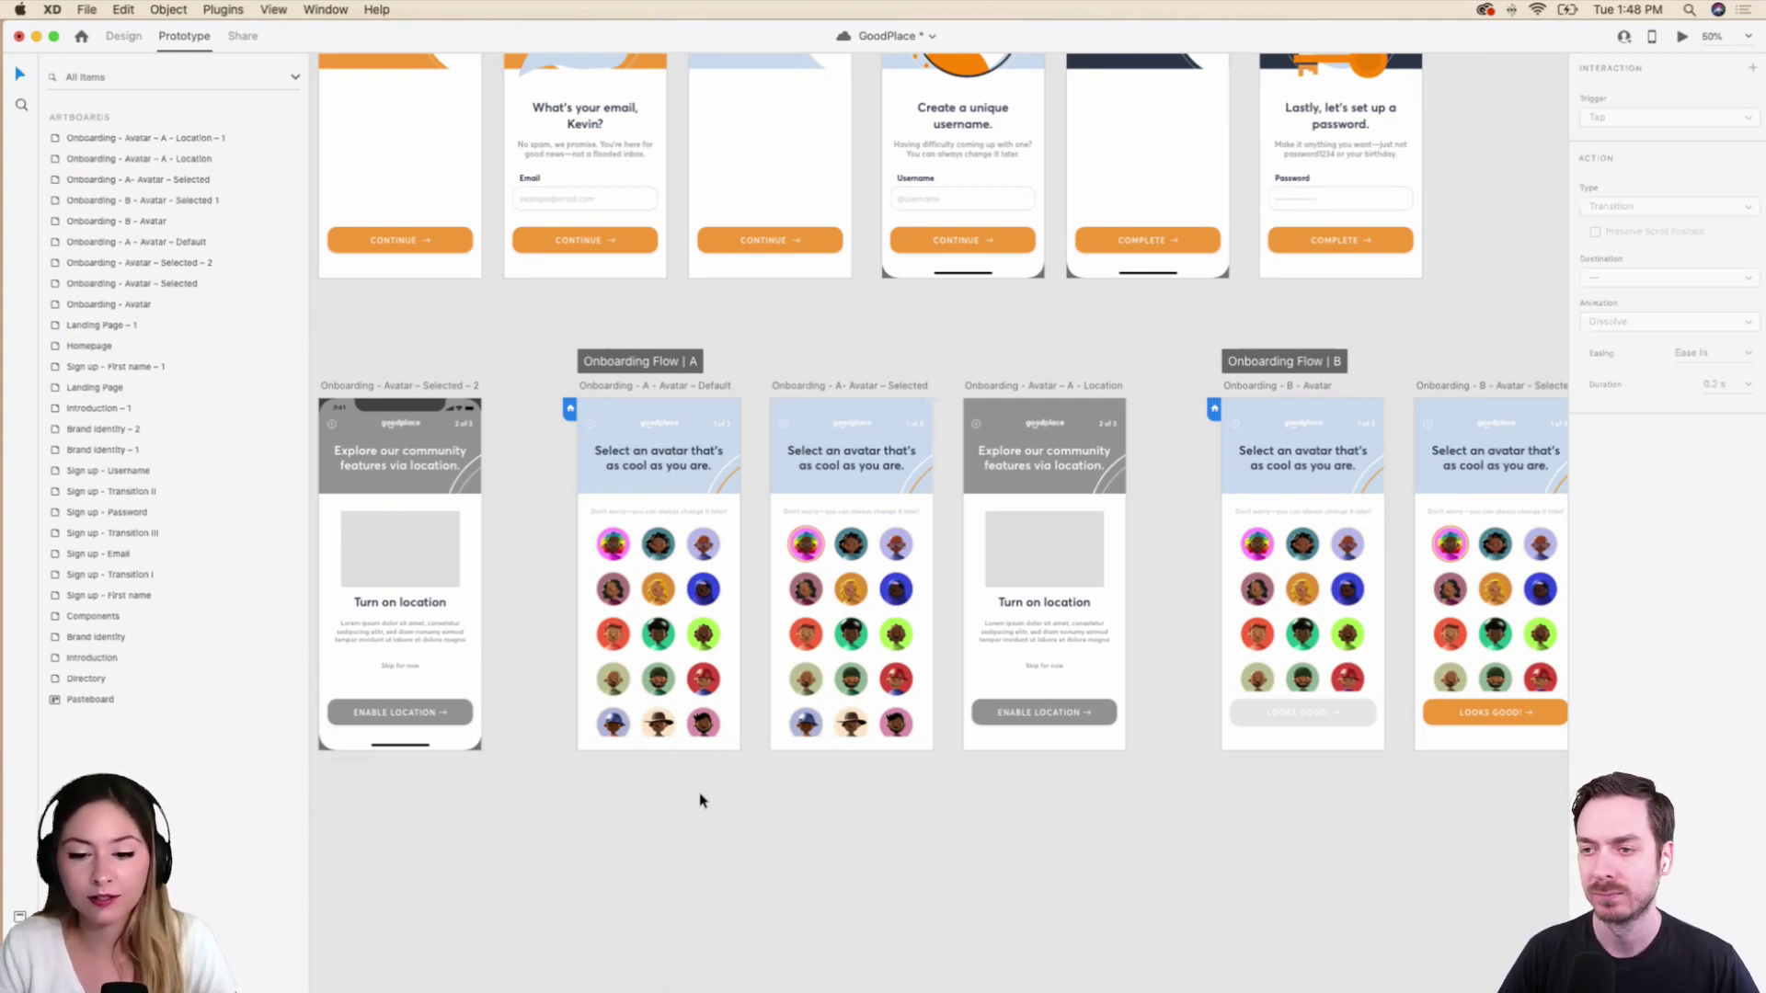
Preview the Onboarding - A - Avatar - Default artboard and close the preview.
click(709, 593)
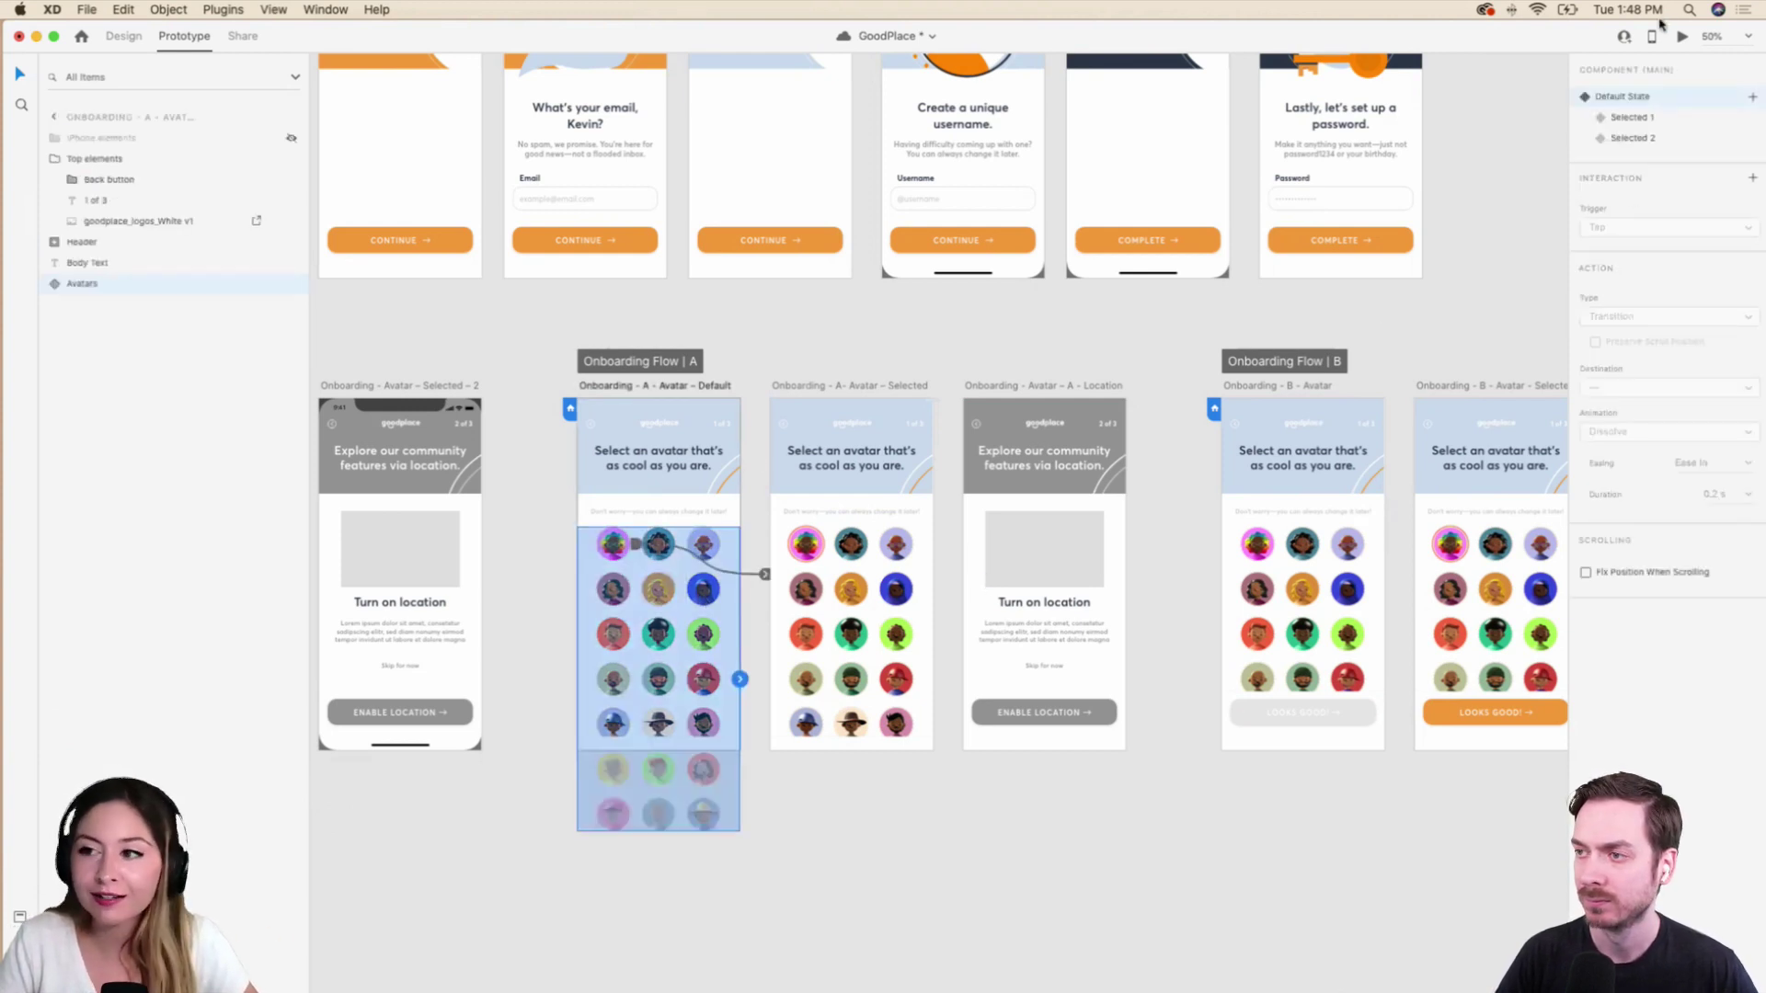
click(1682, 36)
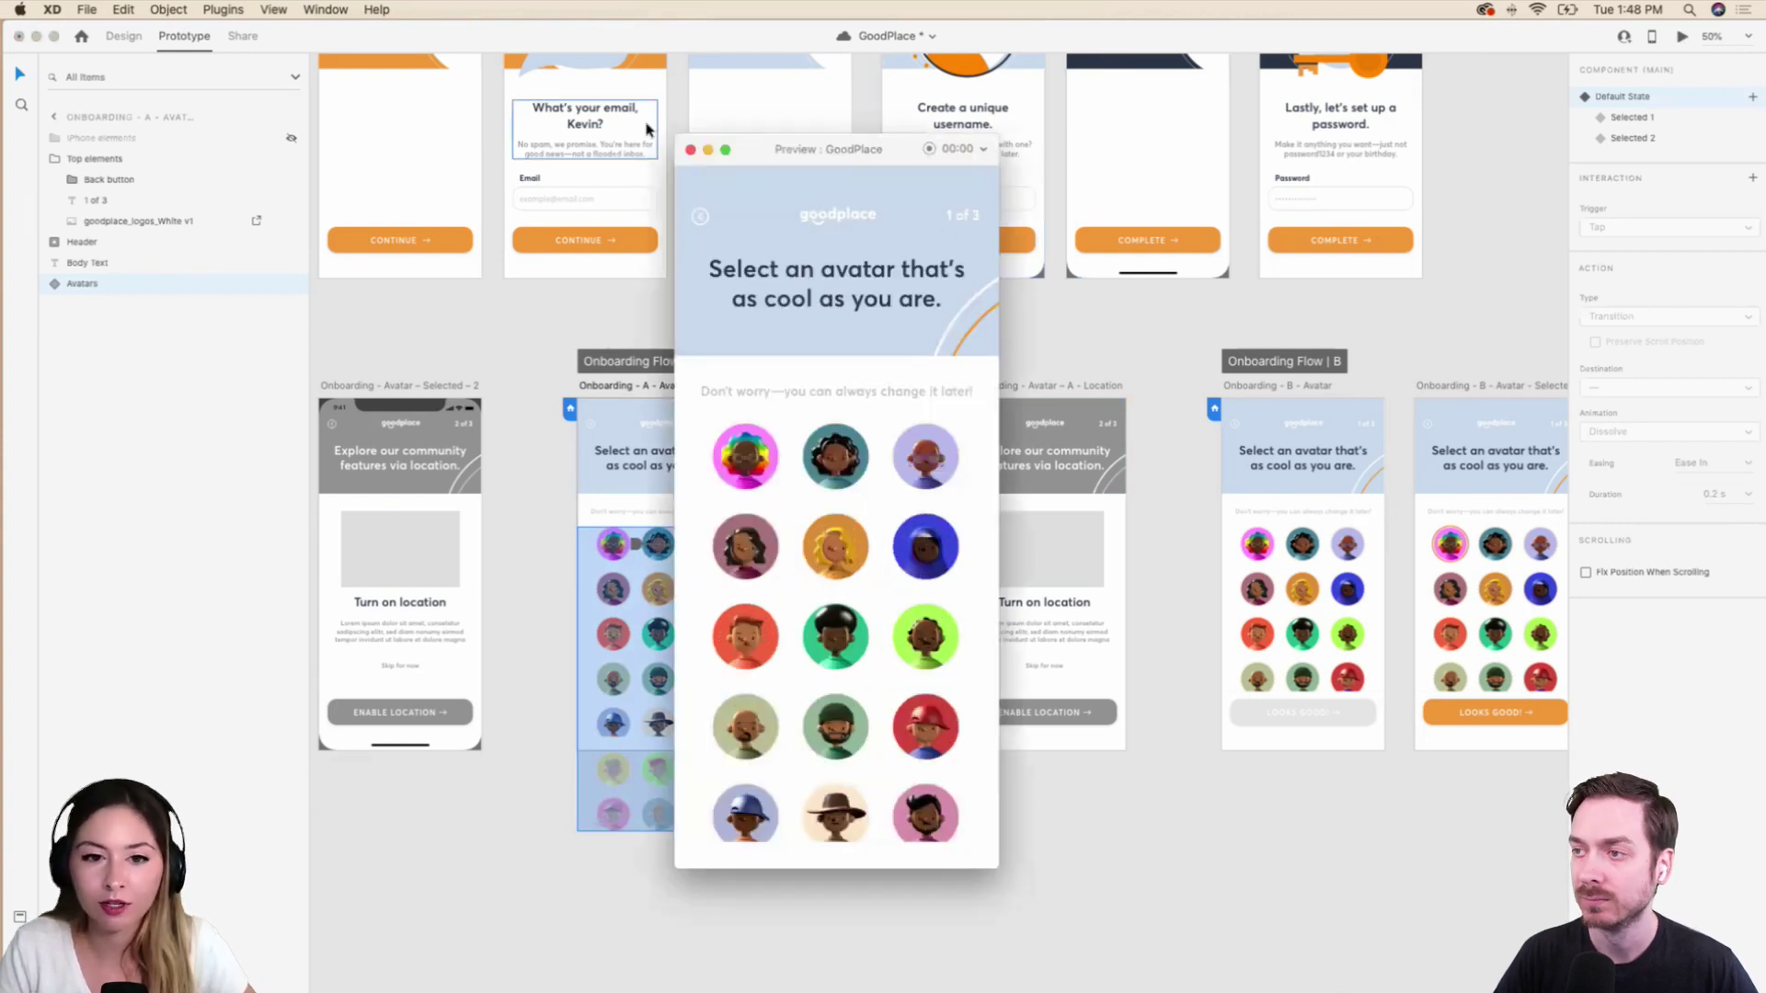
click(690, 150)
click(946, 351)
Look over the artboards of Onboarding Flow A and Onboarding Flow B, comparing their avatar and location screens.
scroll(927, 352, up, 2)
scroll(927, 352, left, 2)
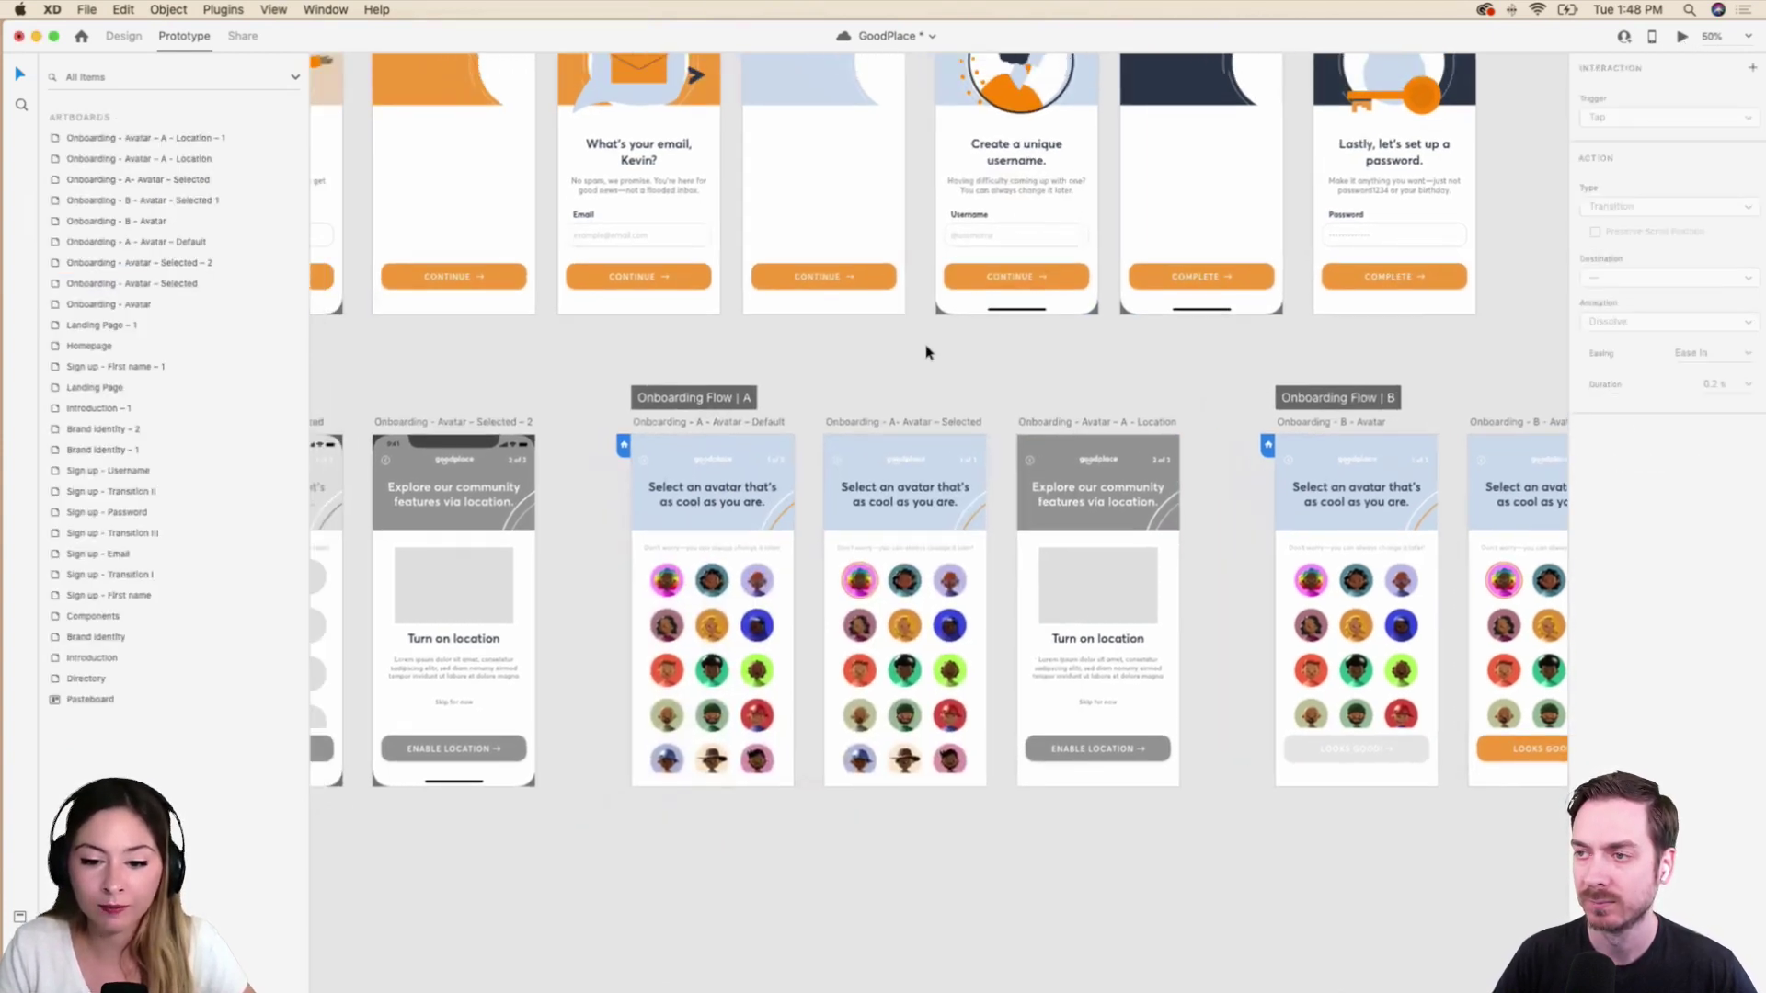
scroll(928, 352, left, 4)
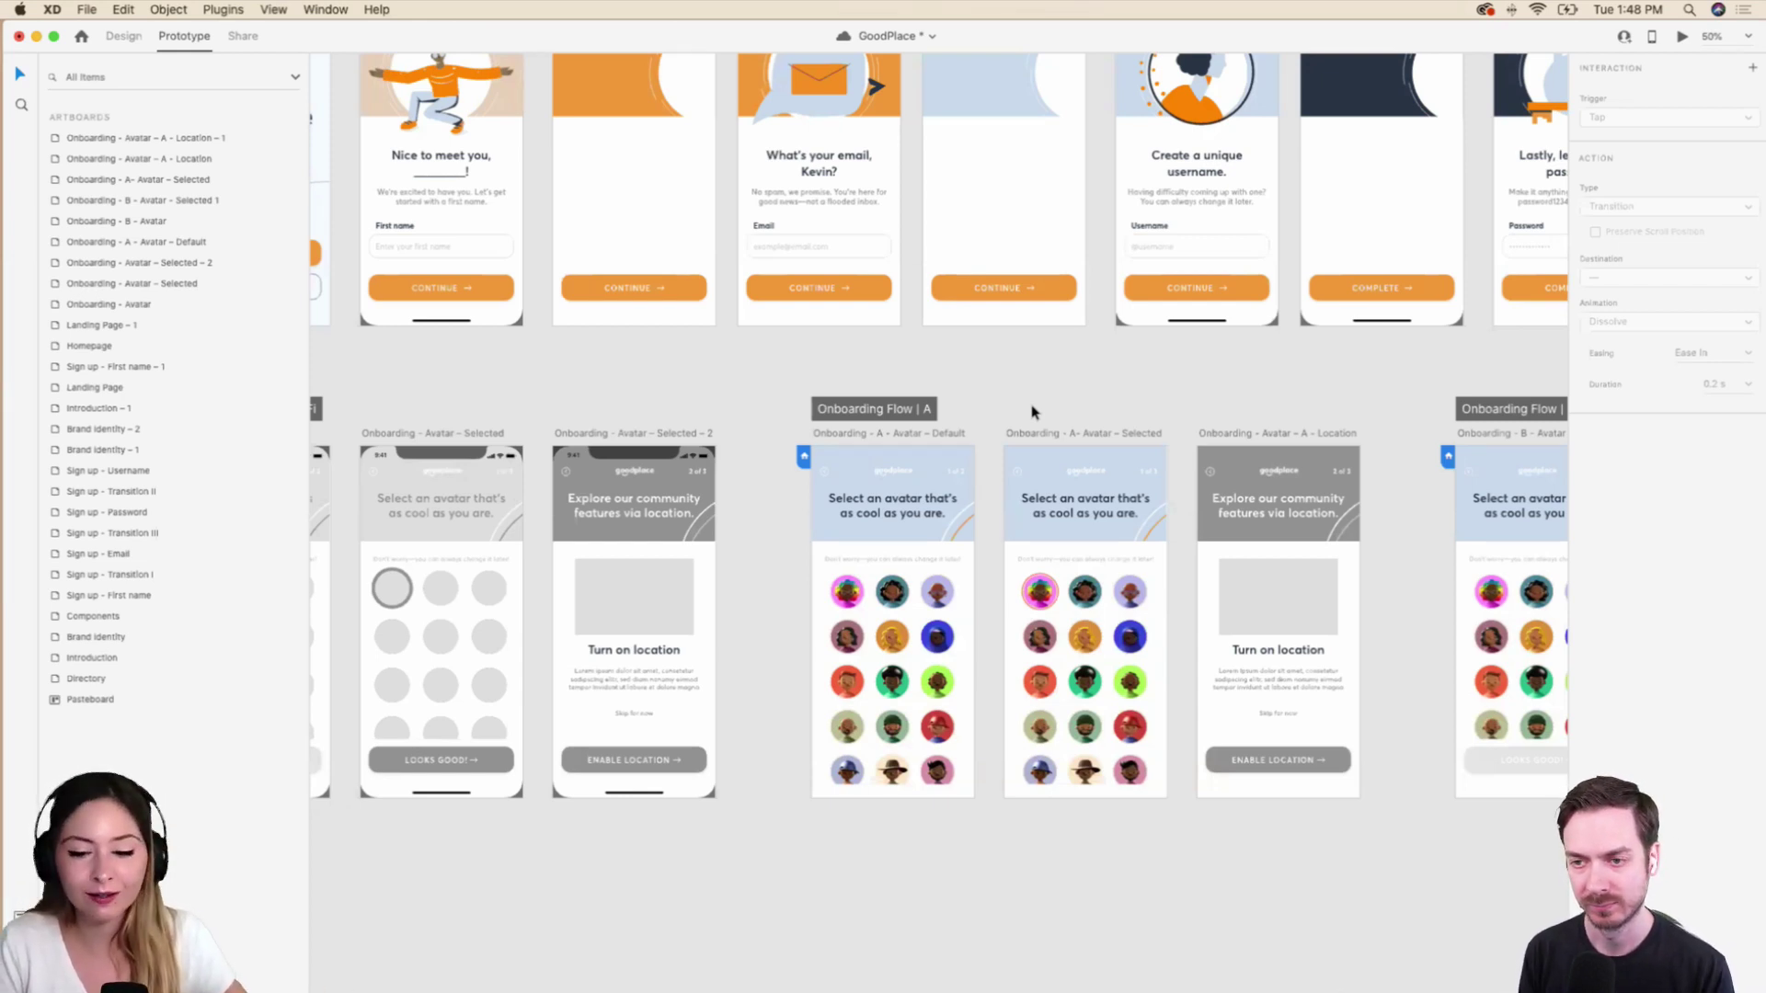
scroll(1032, 411, right, 5)
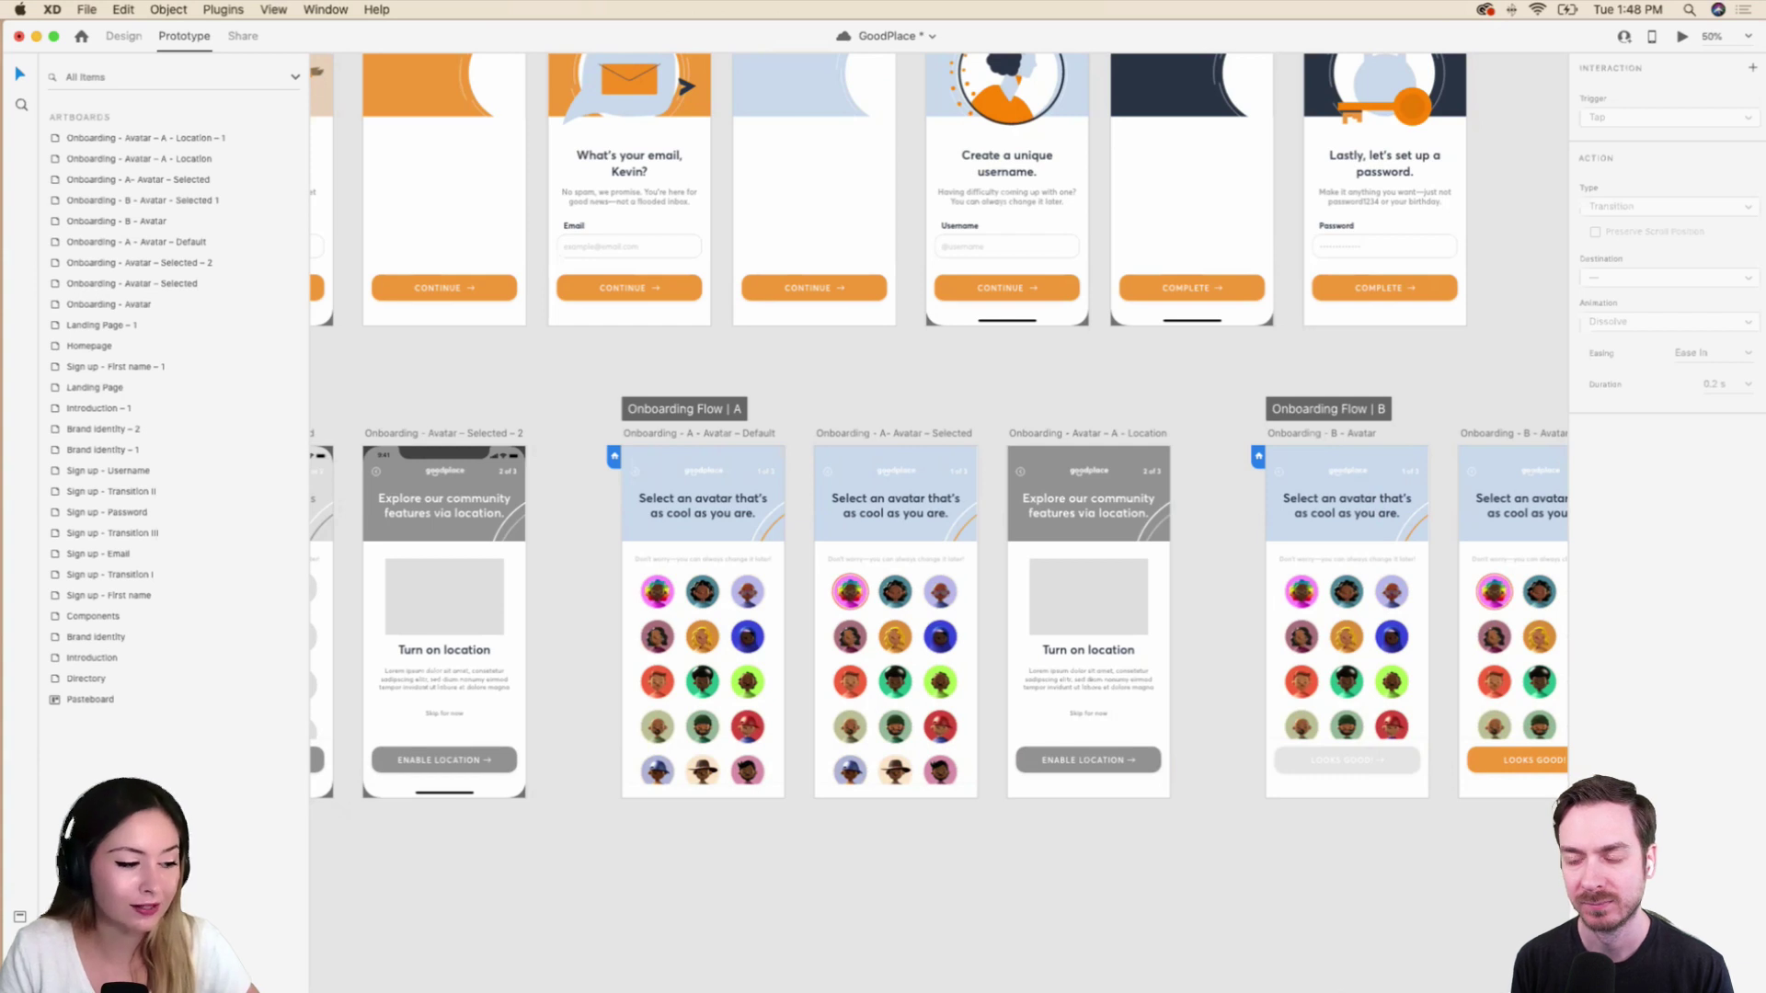
scroll(1010, 385, right, 4)
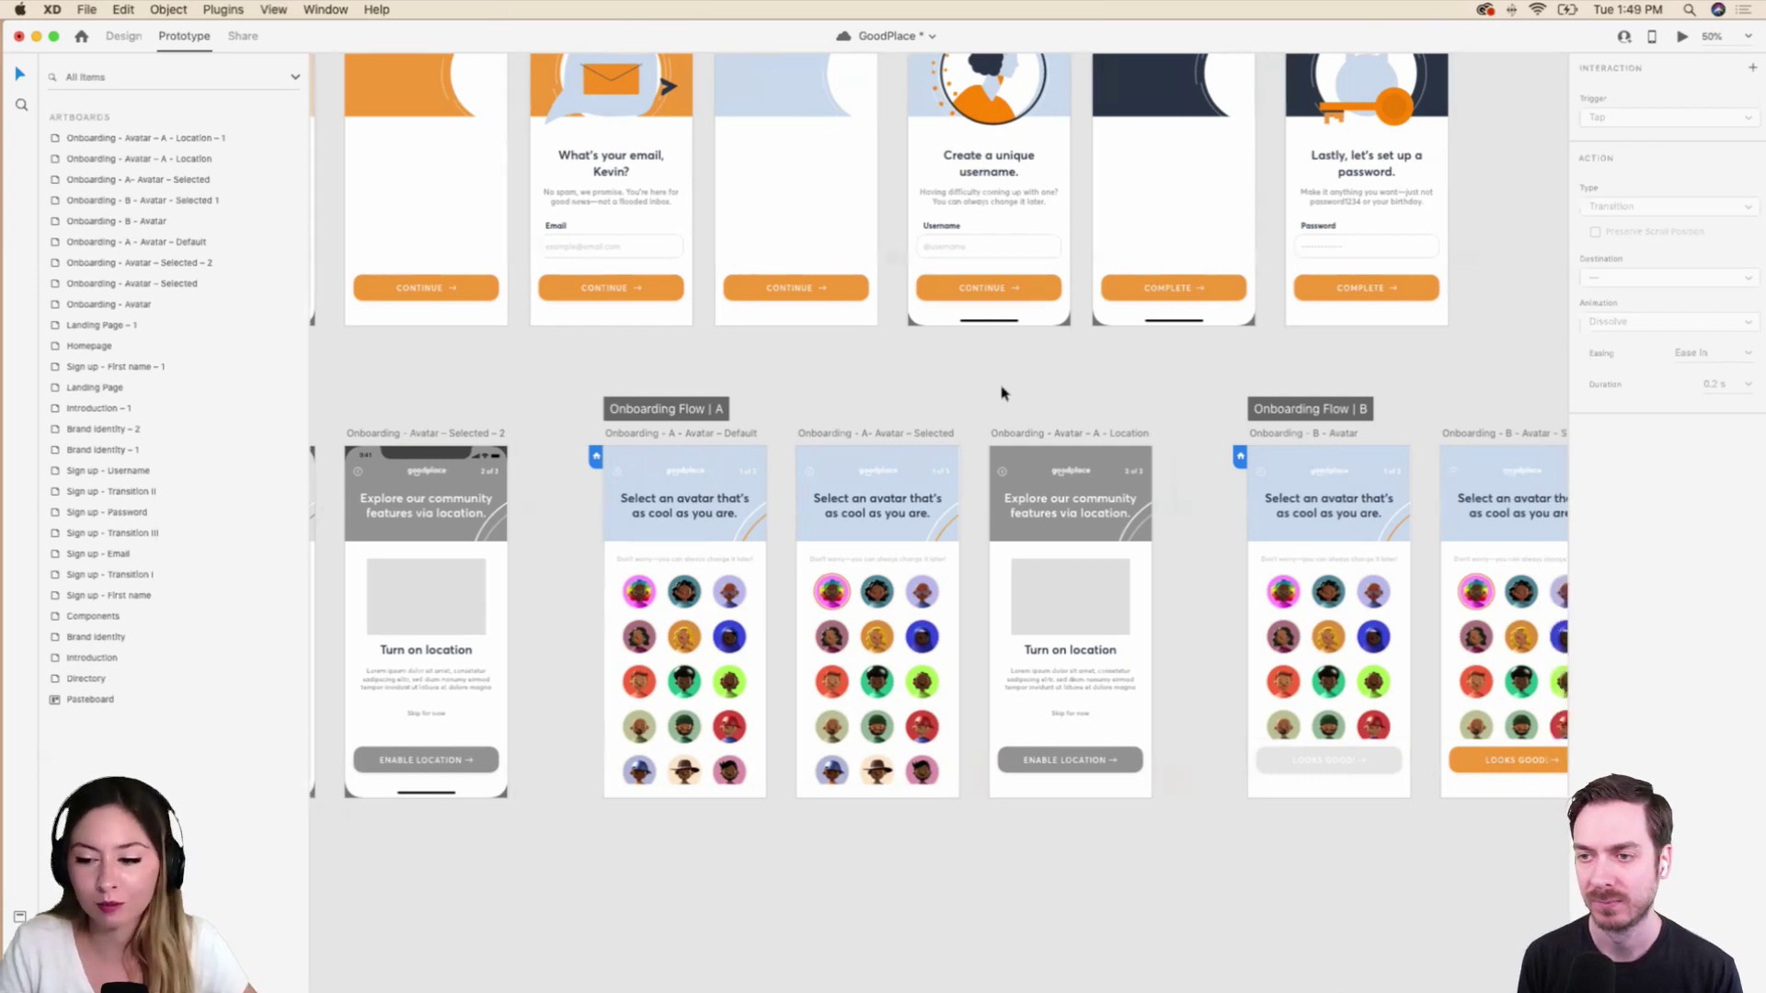
scroll(1002, 393, right, 3)
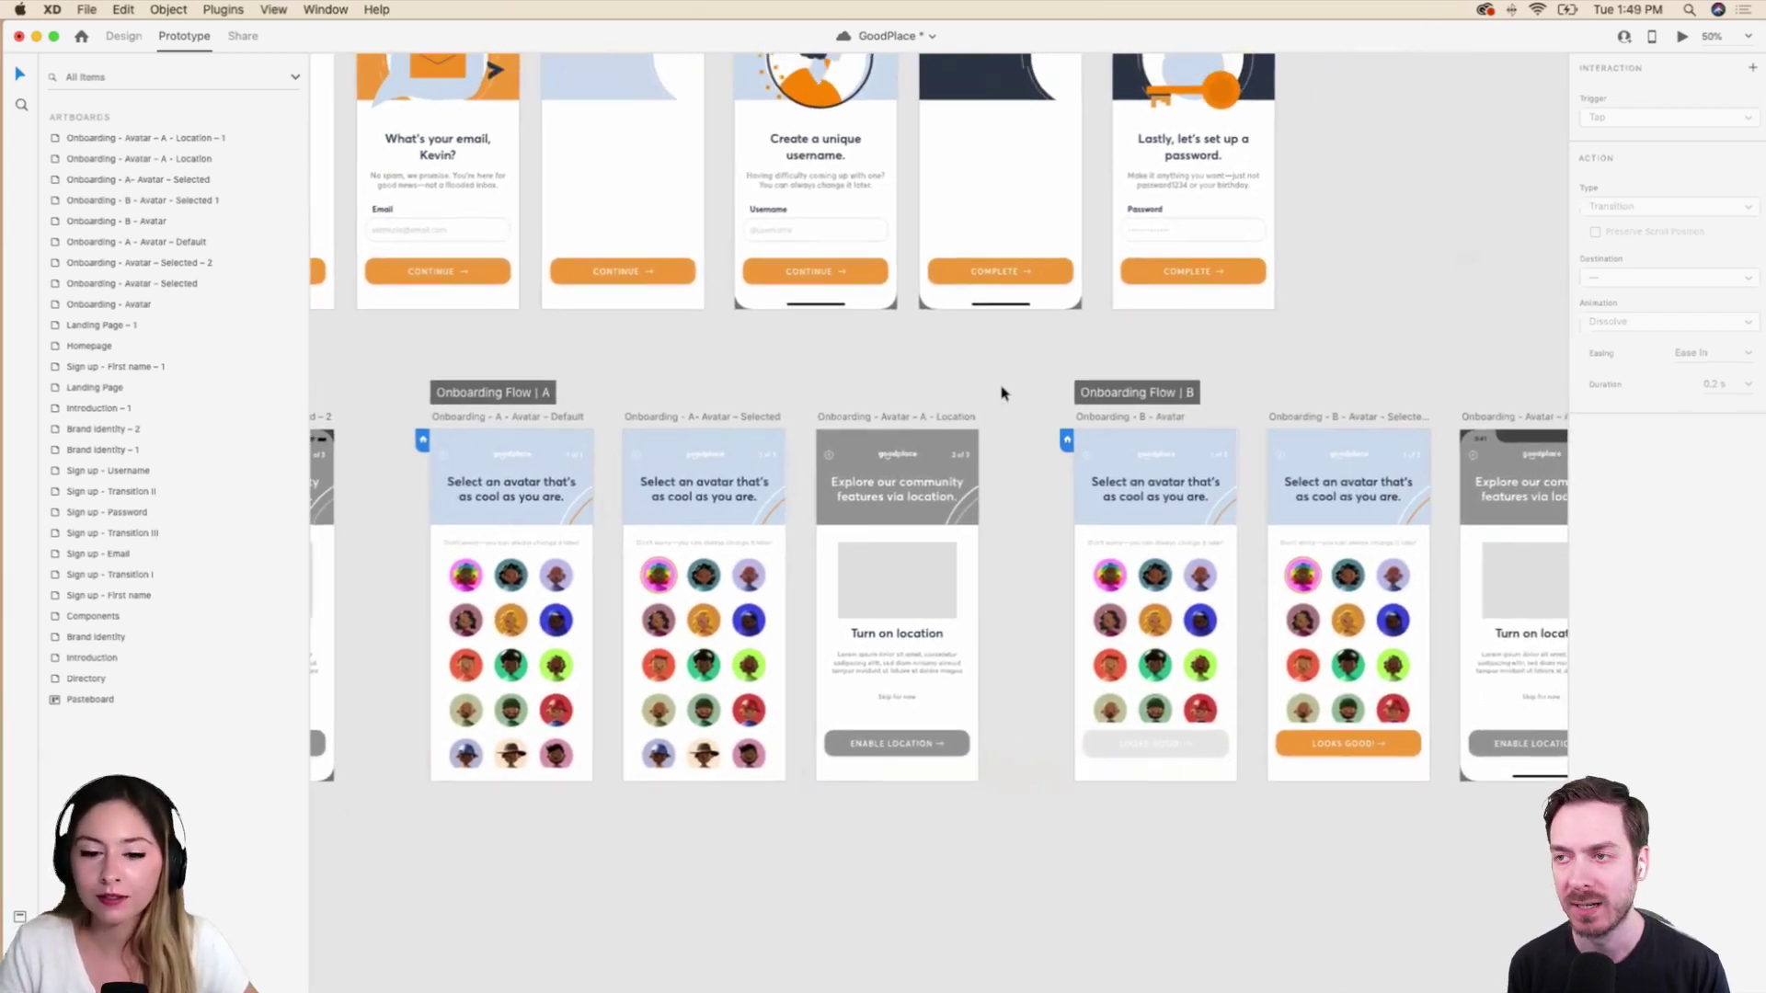
scroll(1003, 394, left, 5)
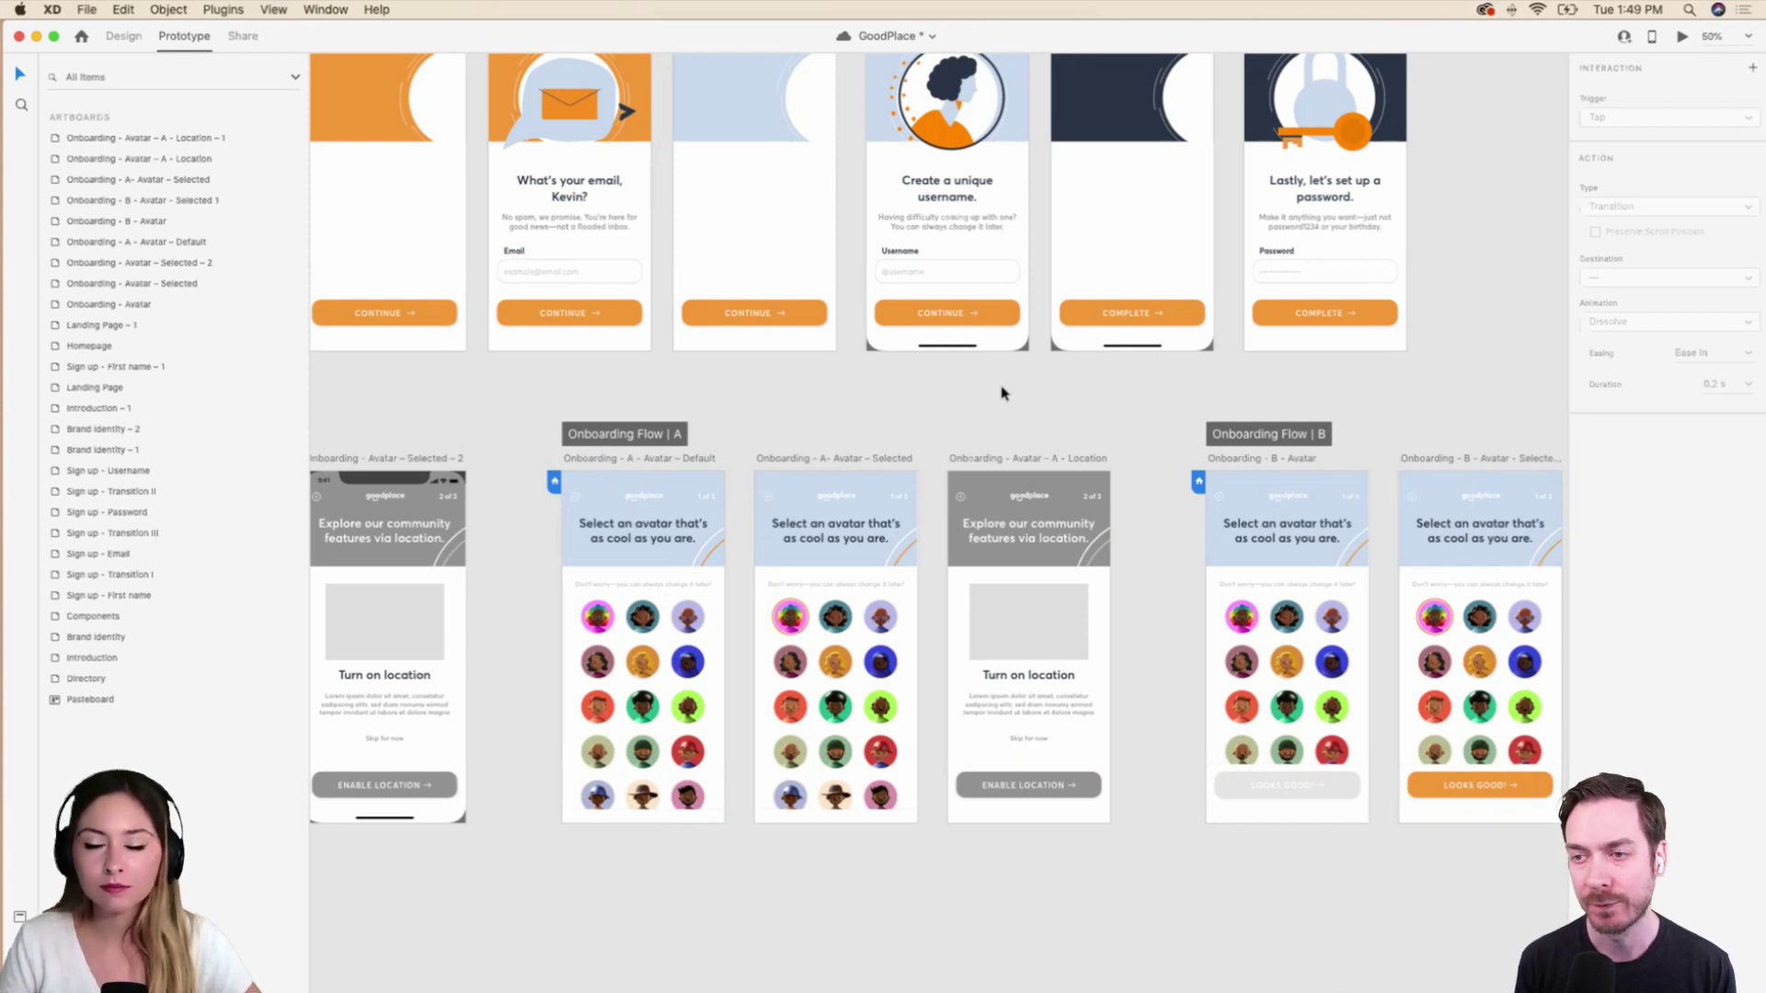
scroll(1003, 394, left, 5)
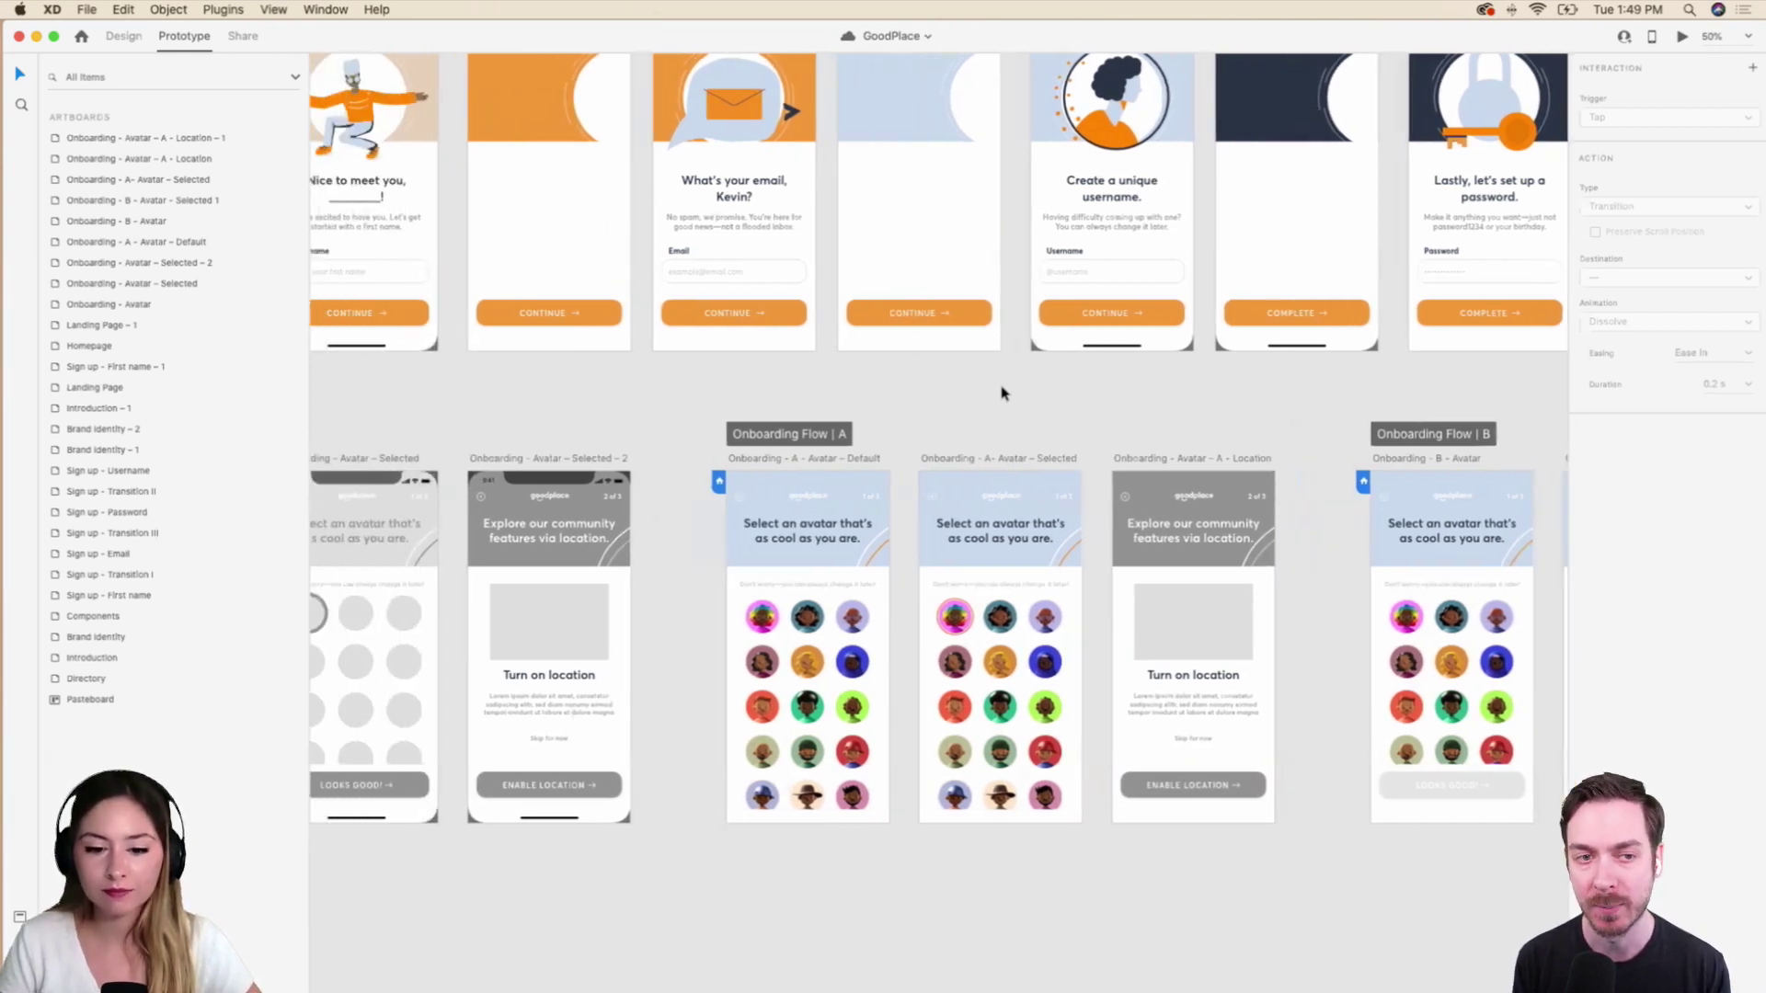
scroll(1003, 394, right, 10)
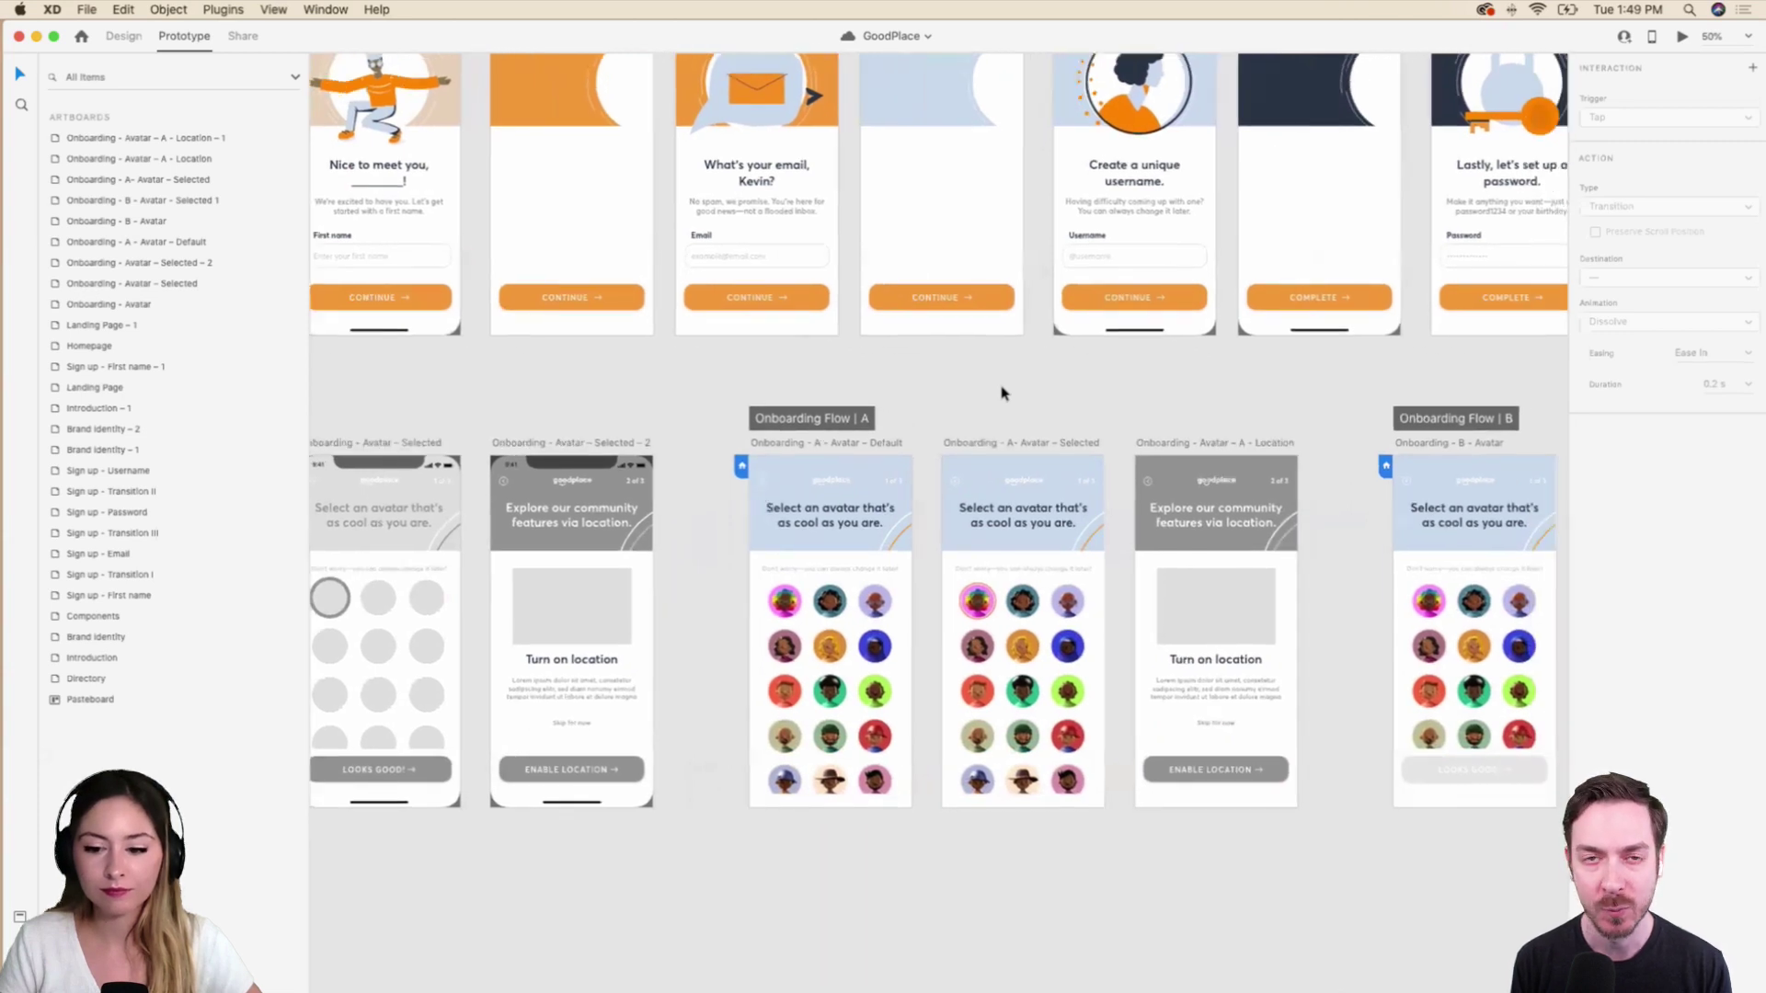
scroll(1003, 393, right, 2)
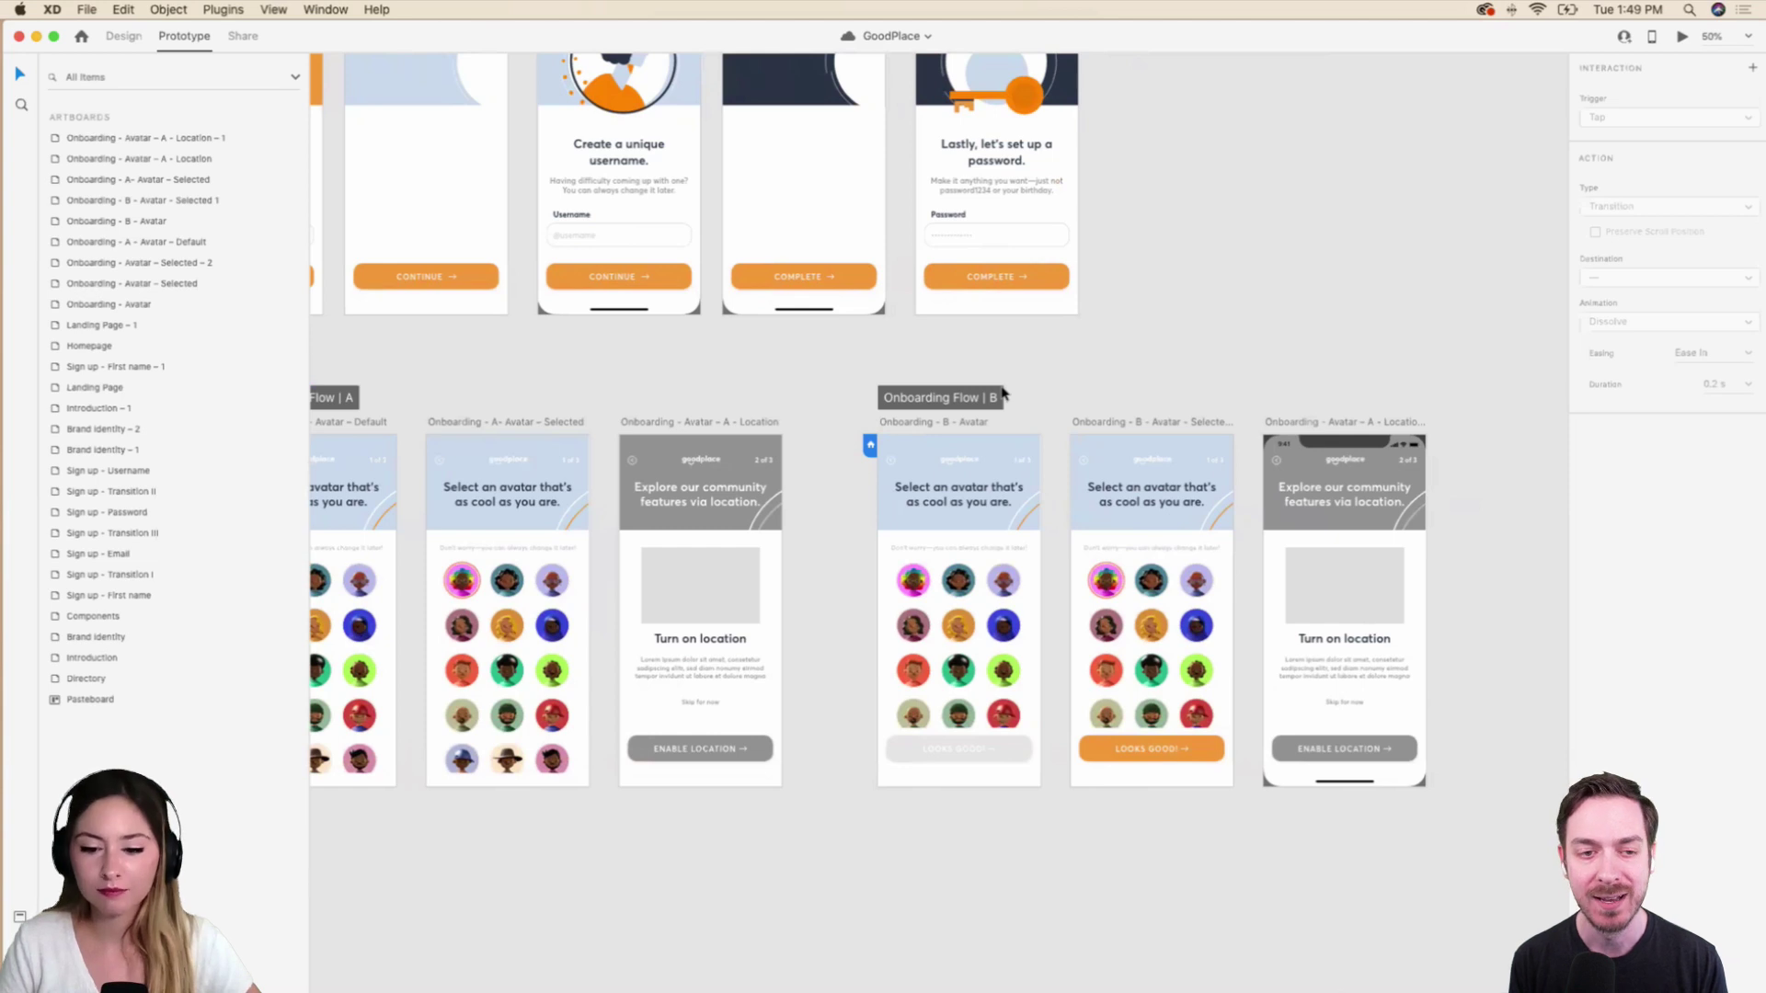
scroll(1003, 393, up, 2)
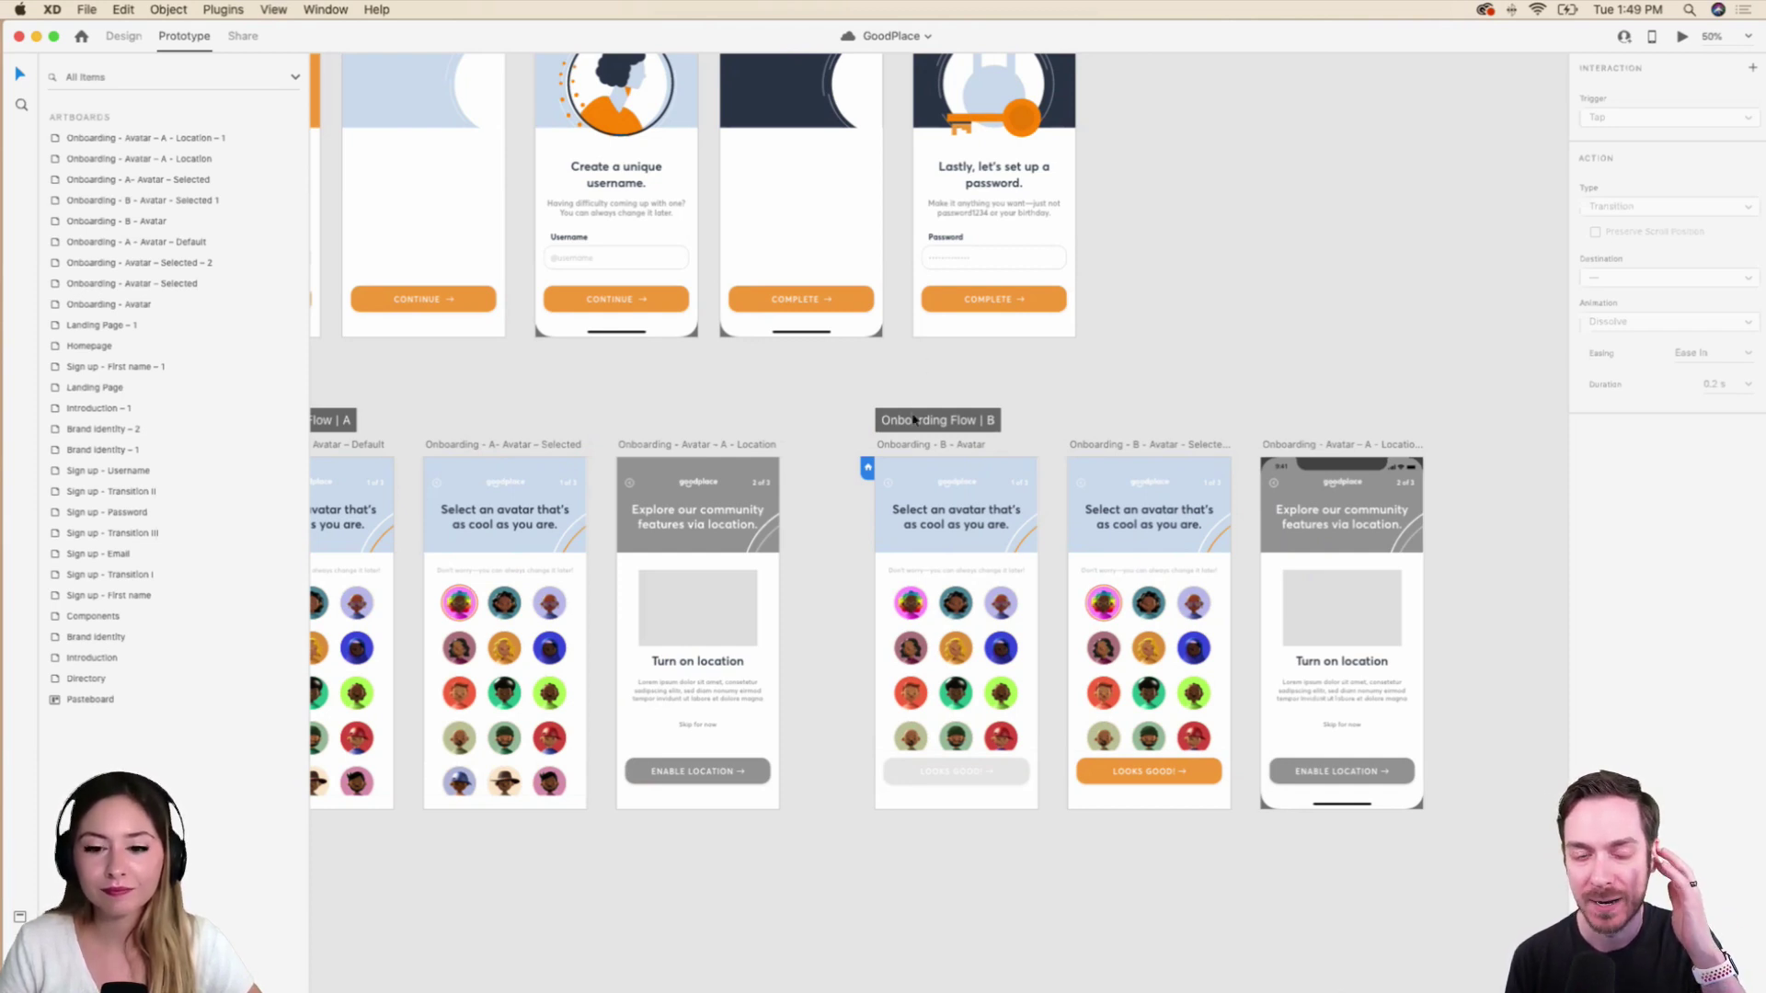
Switch the document from Prototype mode to Design mode.
click(123, 37)
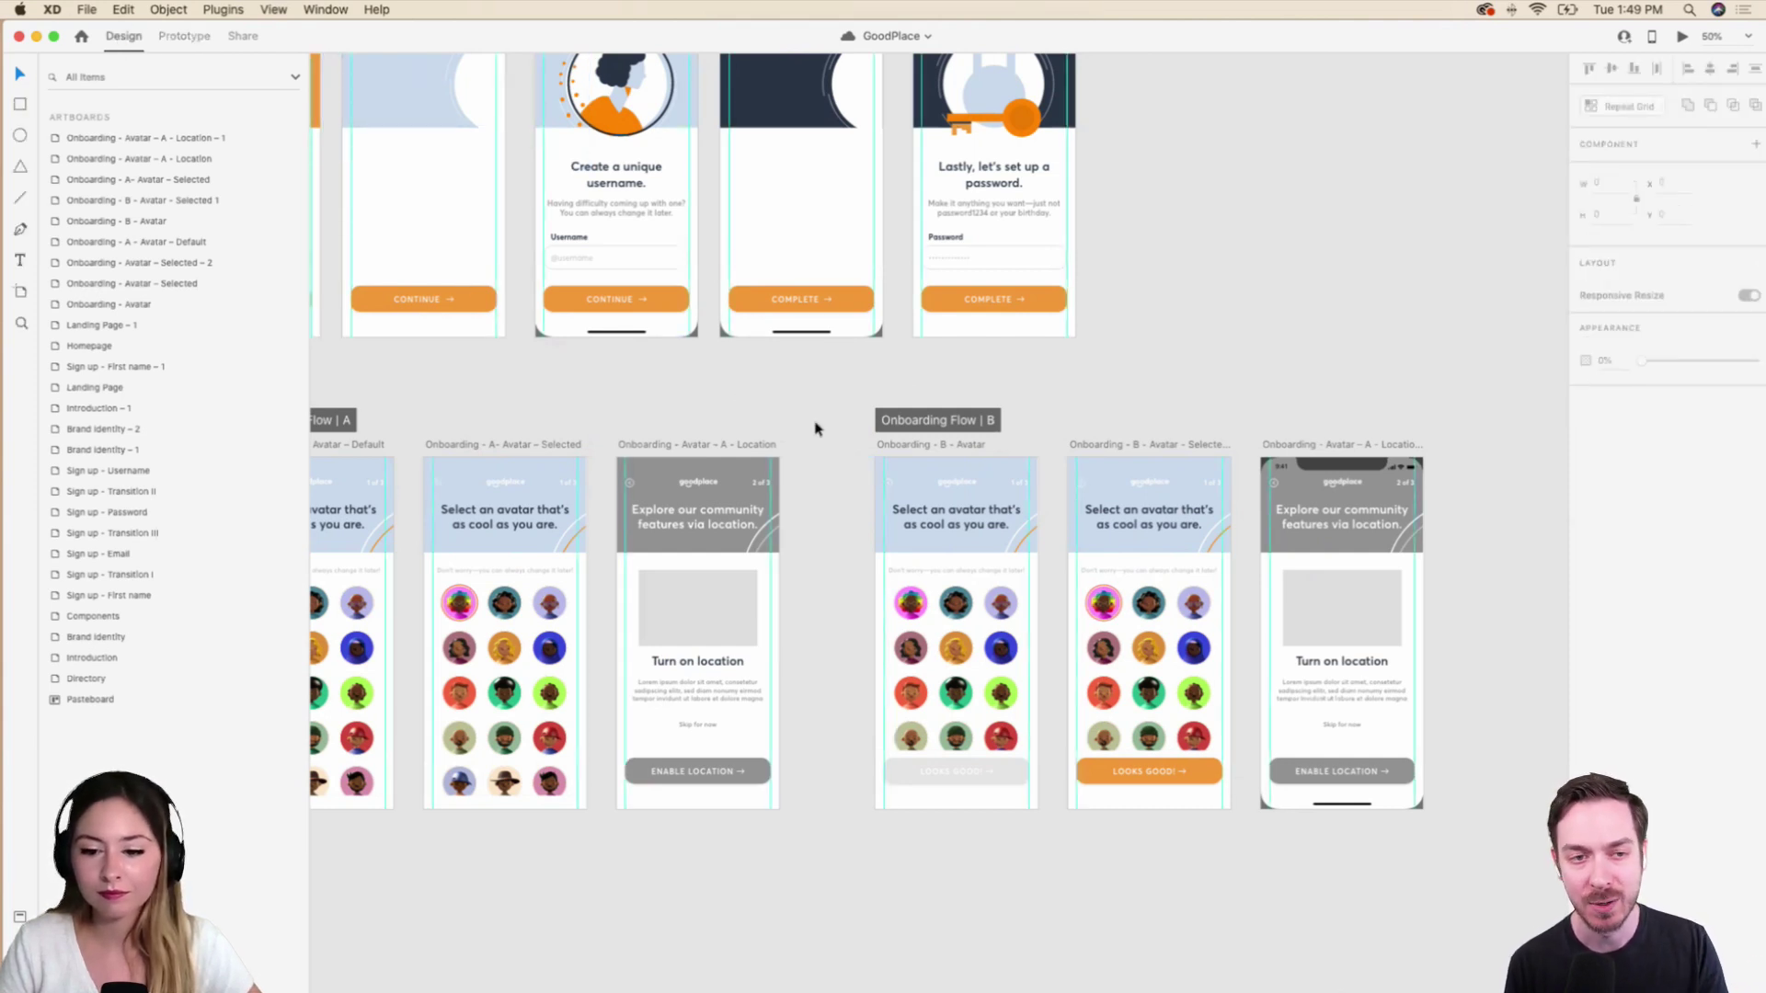
Examine the Onboarding Flow B artboards beside Flow A, including the iPhone elements and phone outline on the last location artboard.
scroll(815, 429, left, 2)
scroll(815, 429, up, 1)
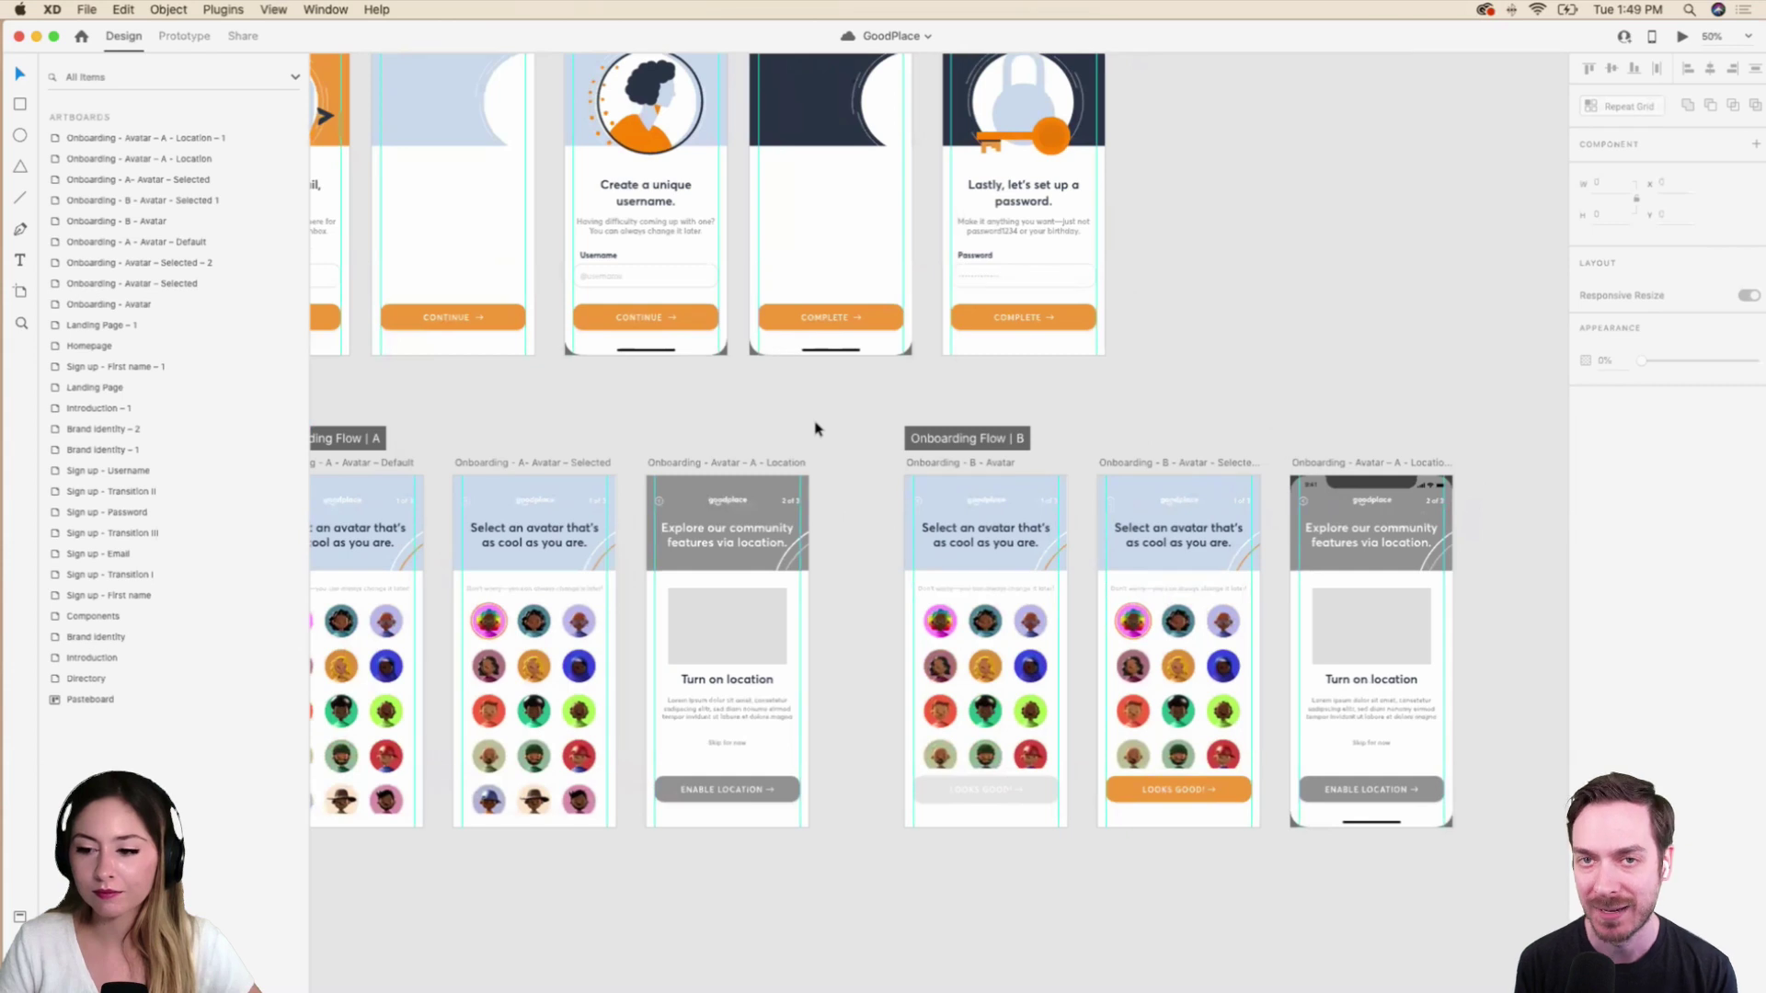
scroll(815, 429, right, 2)
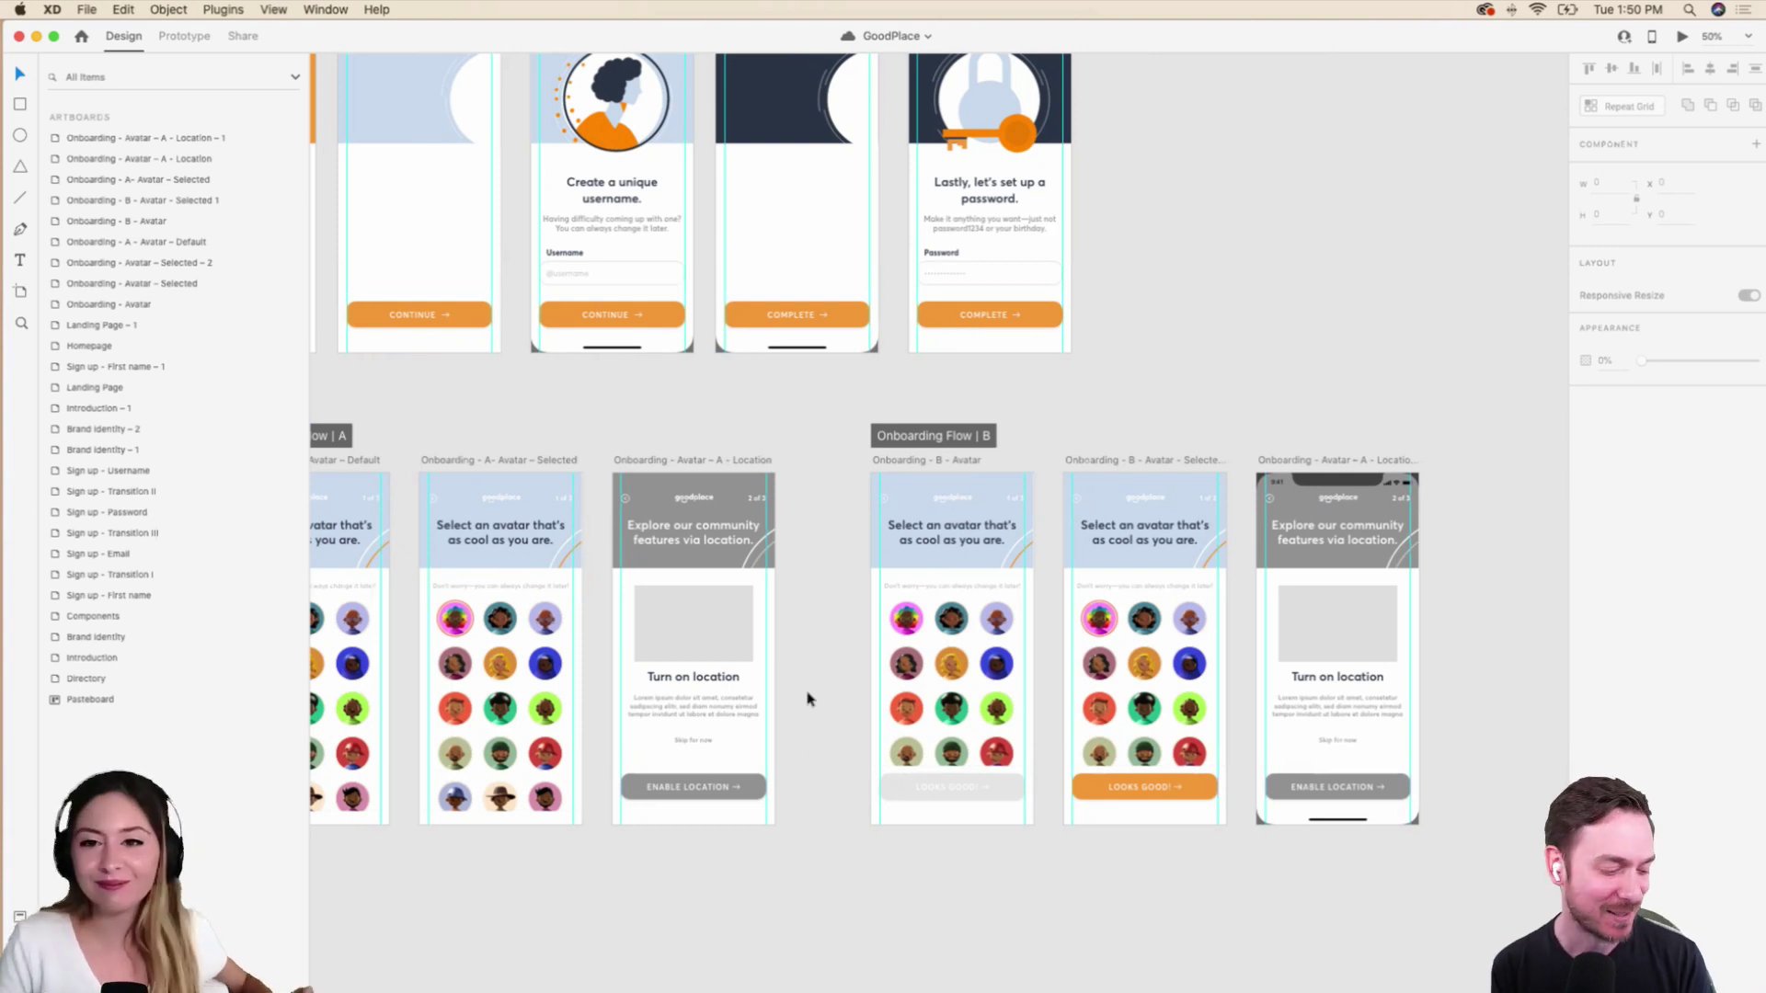
scroll(839, 501, right, 3)
scroll(839, 502, right, 2)
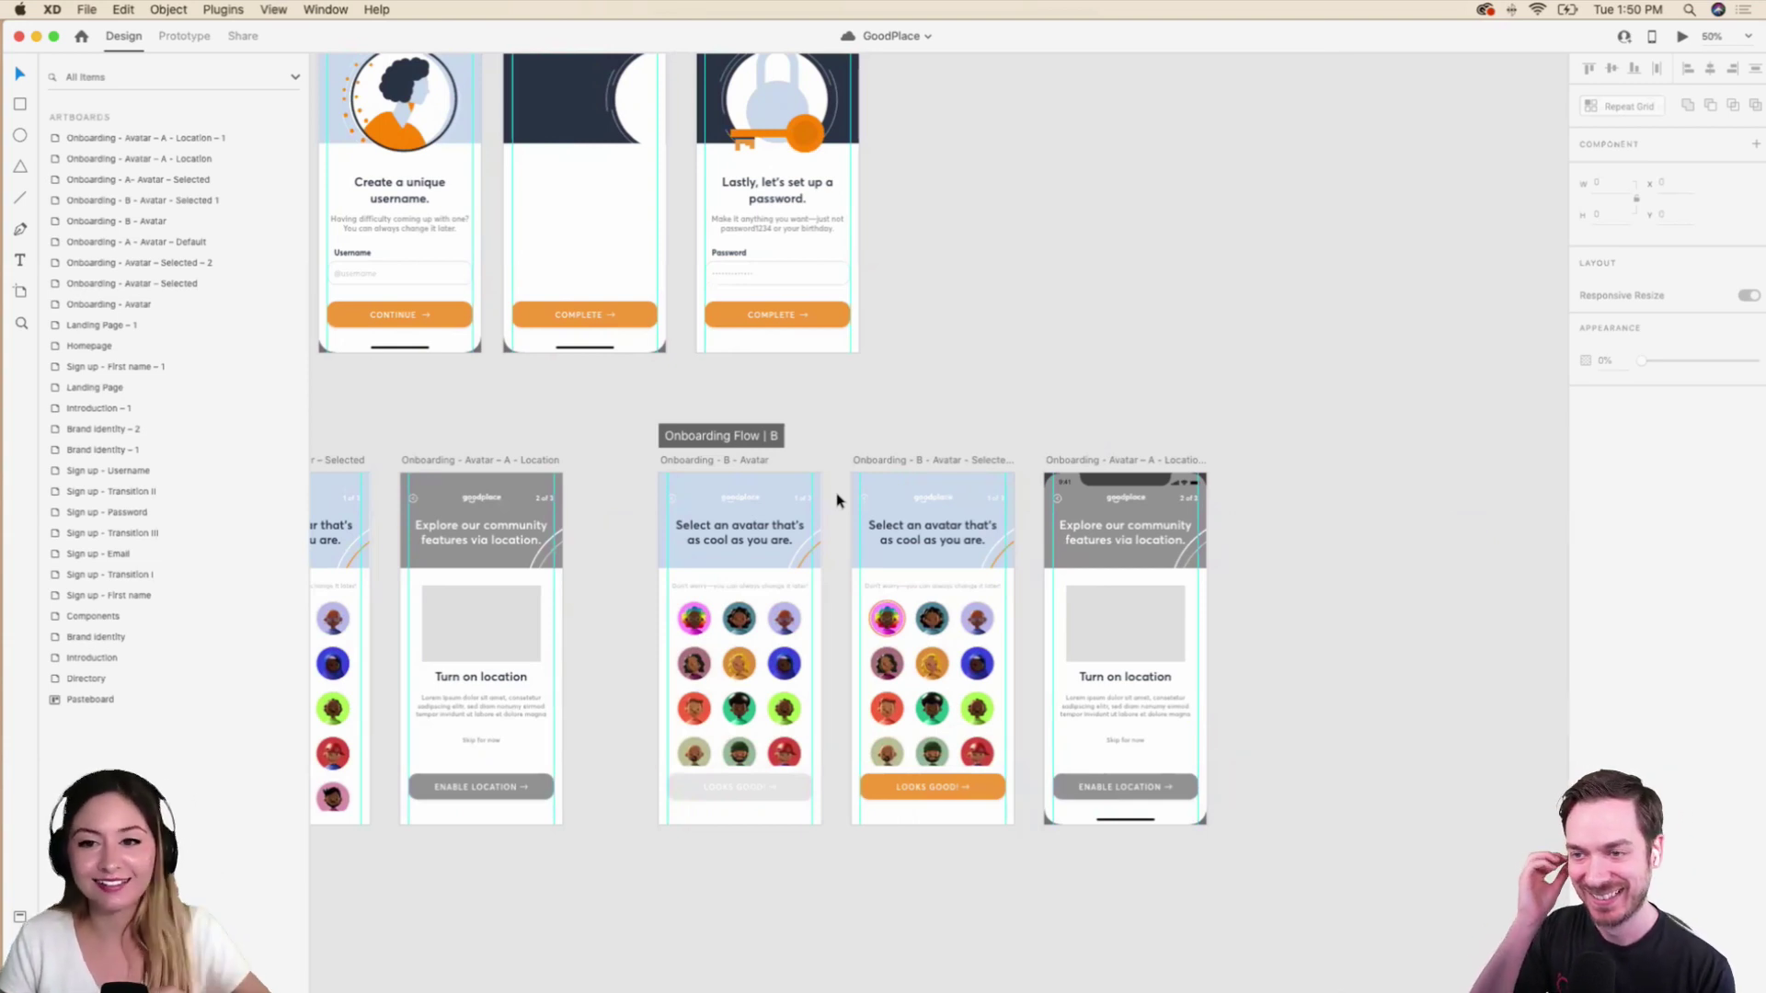
scroll(1067, 483, down, 1)
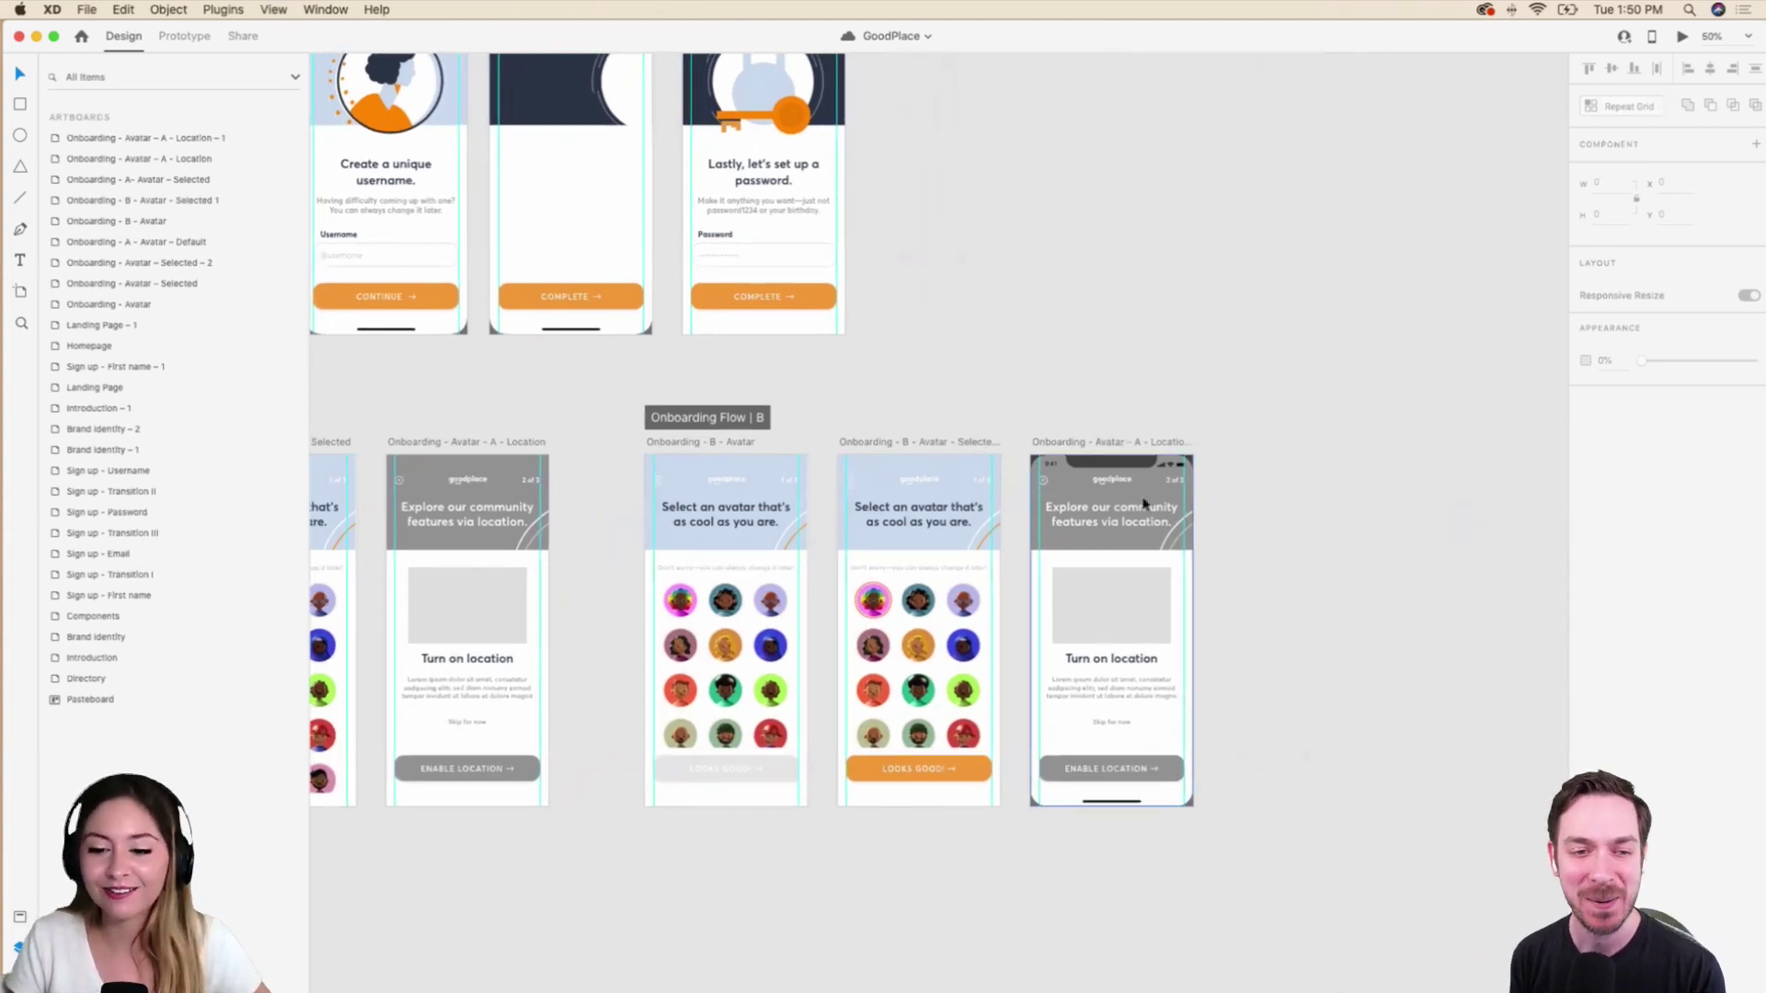
click(1145, 504)
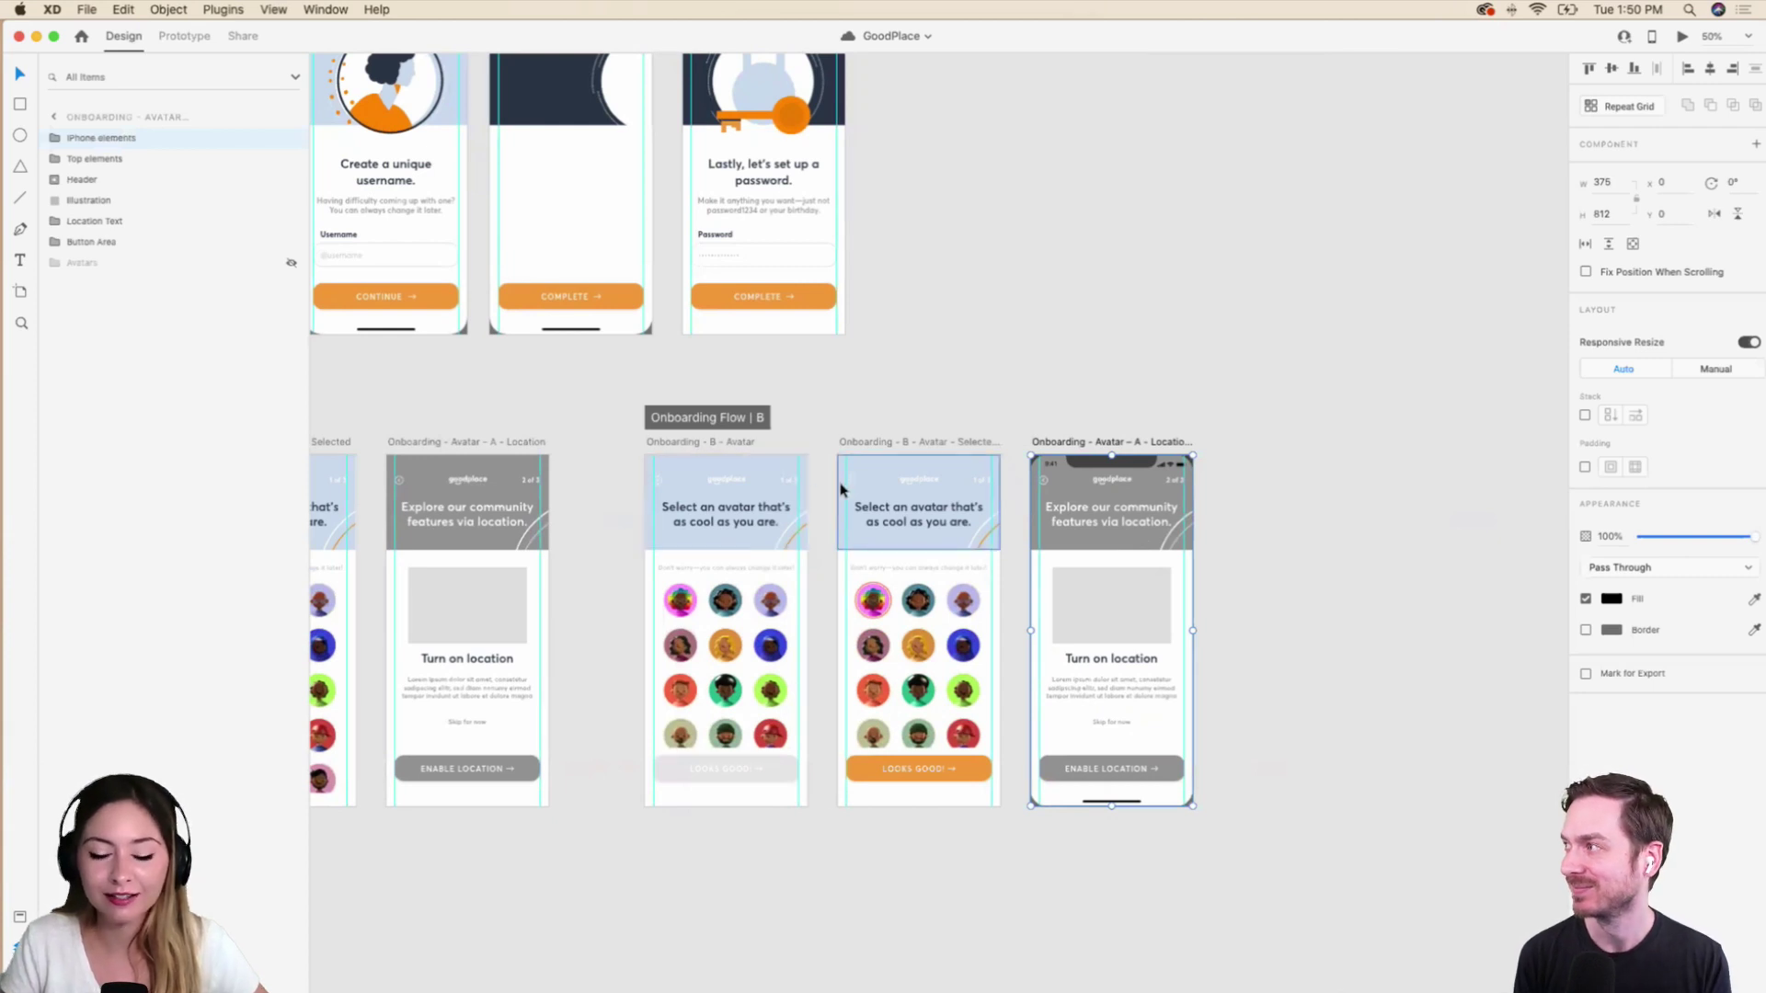
scroll(840, 490, left, 2)
scroll(840, 489, left, 1)
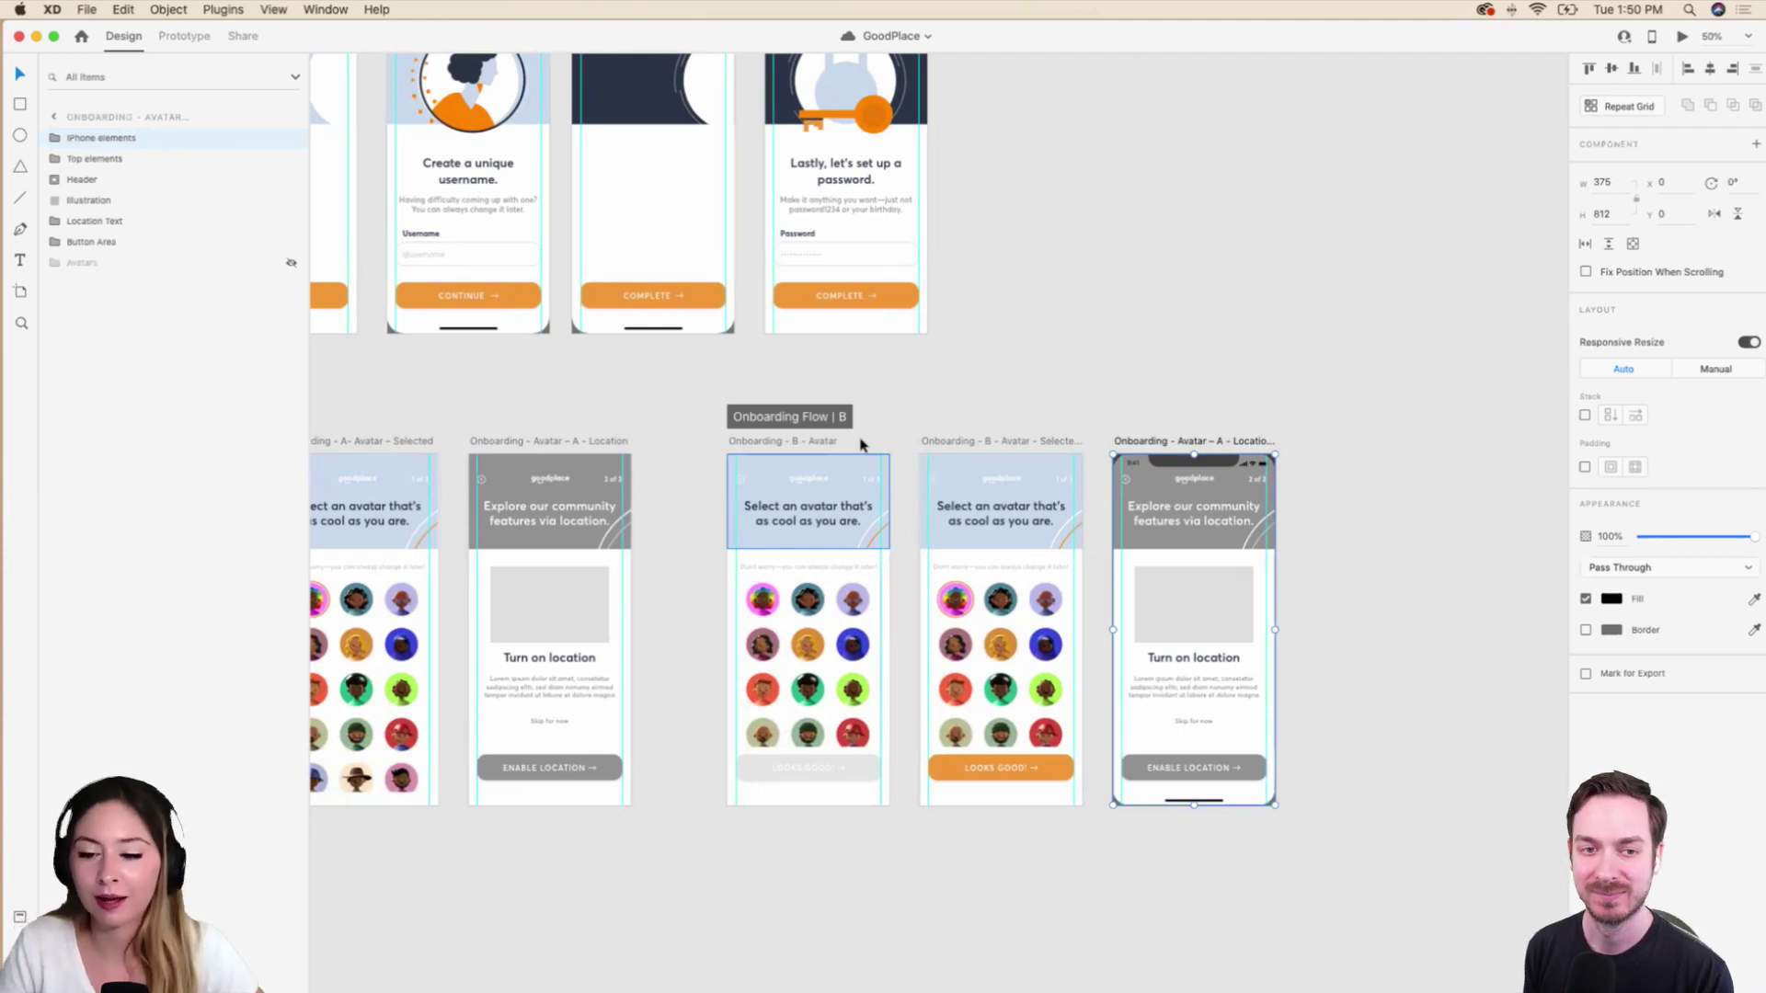
click(1268, 430)
scroll(1268, 431, right, 5)
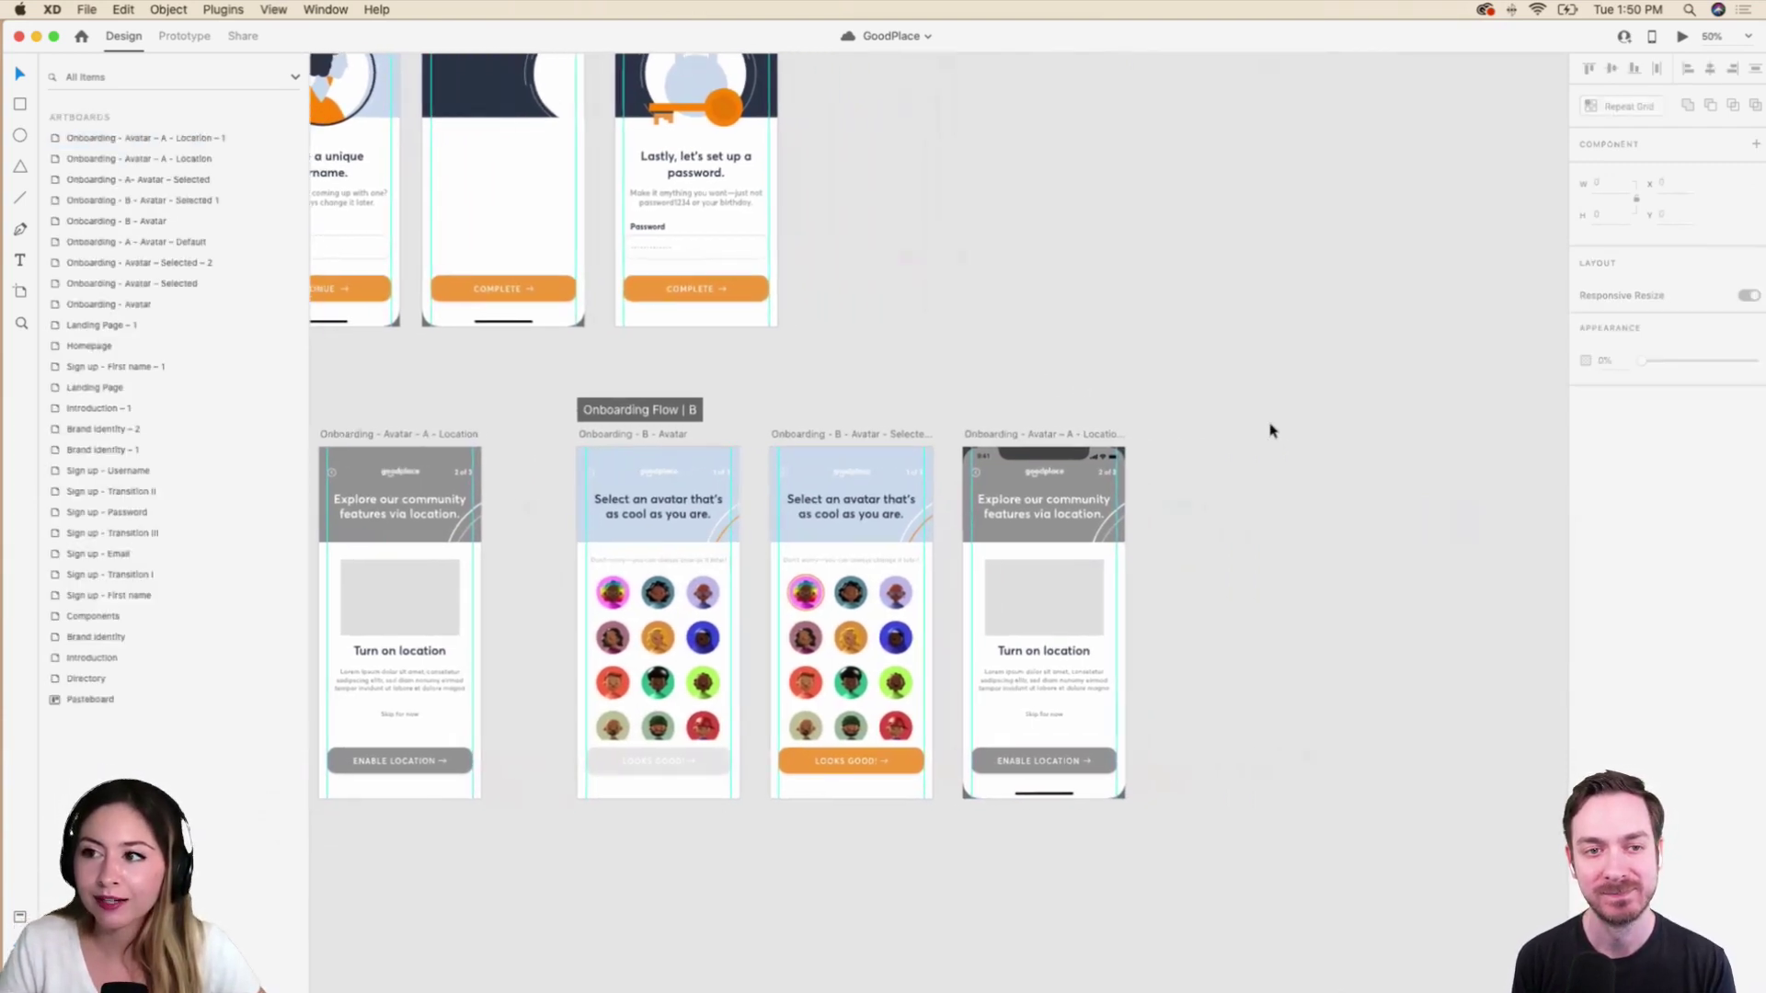
click(999, 704)
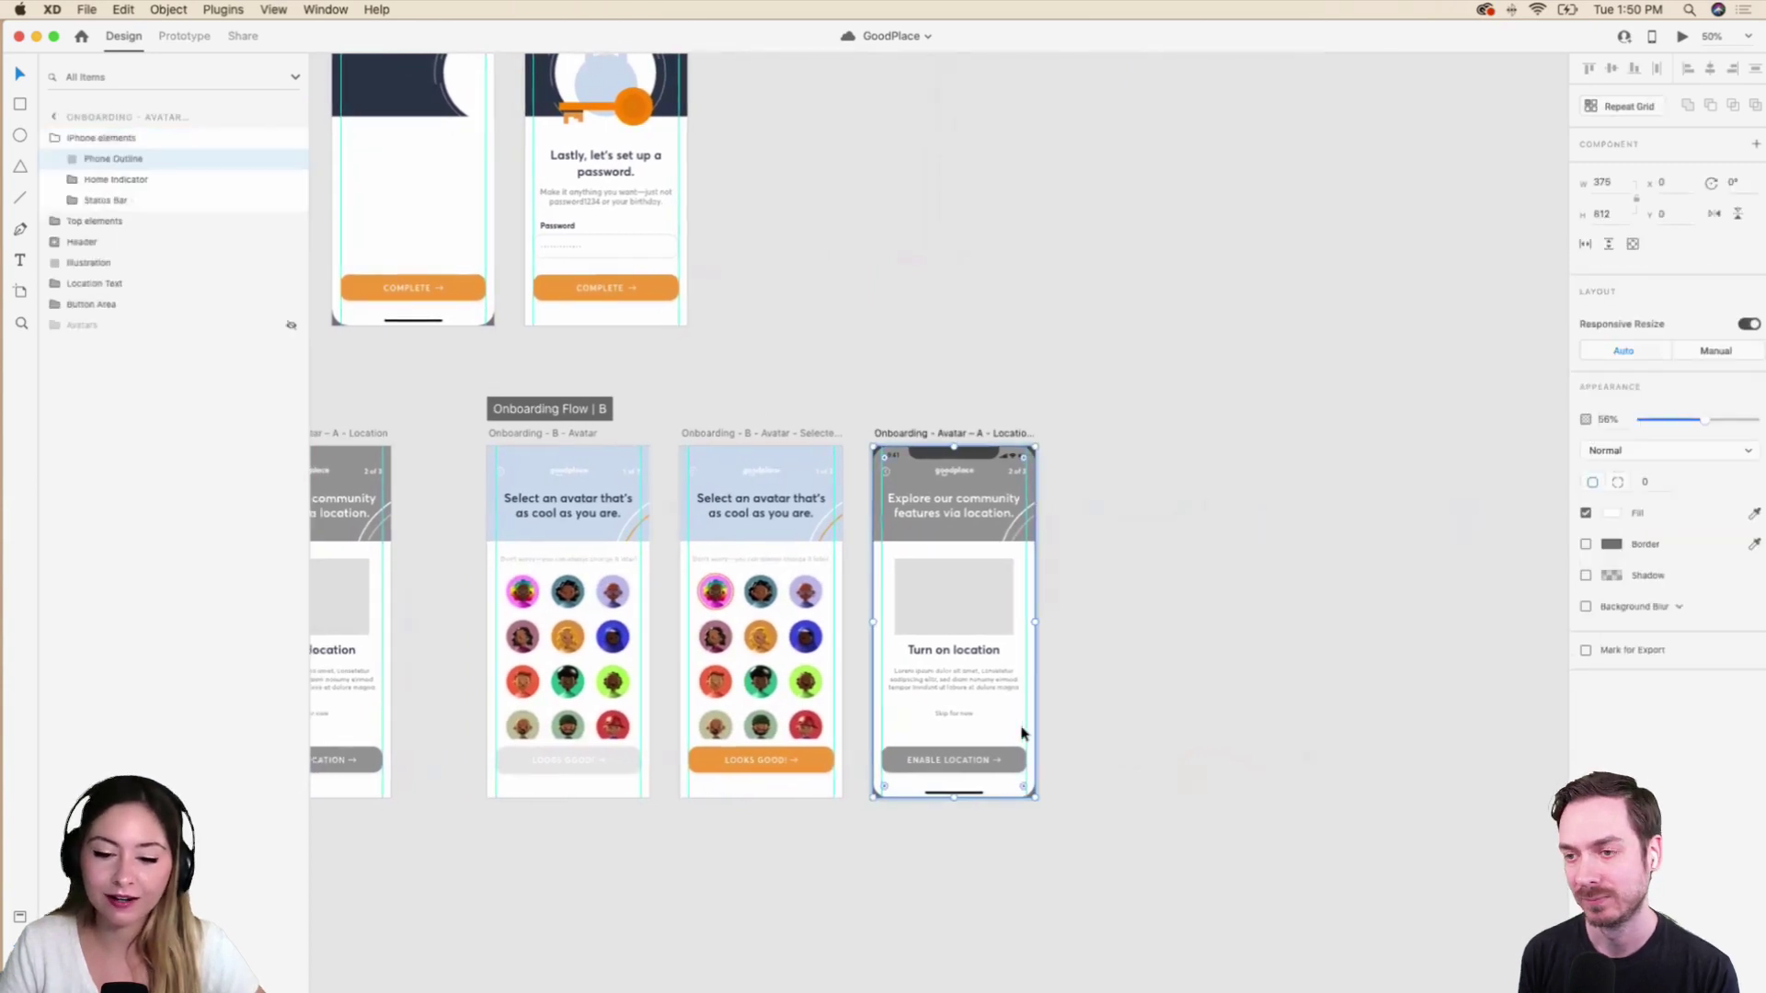
scroll(905, 582, up, 2)
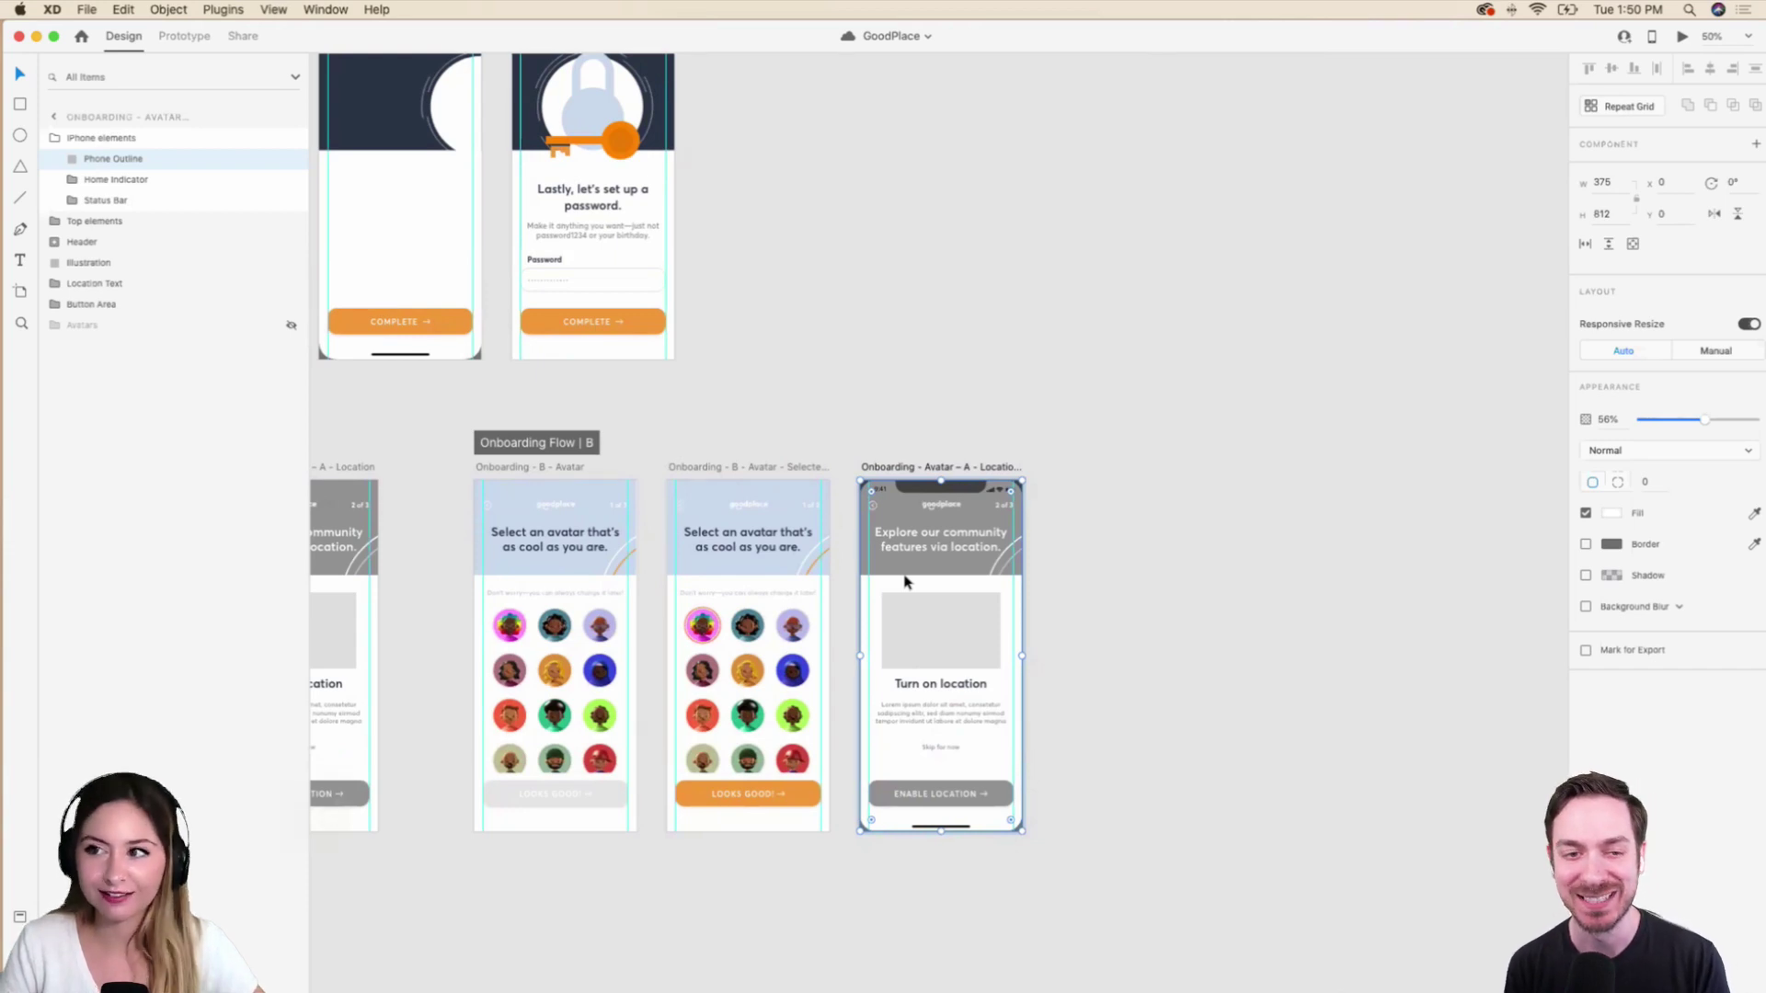
click(877, 396)
scroll(1045, 561, left, 2)
scroll(1045, 560, up, 1)
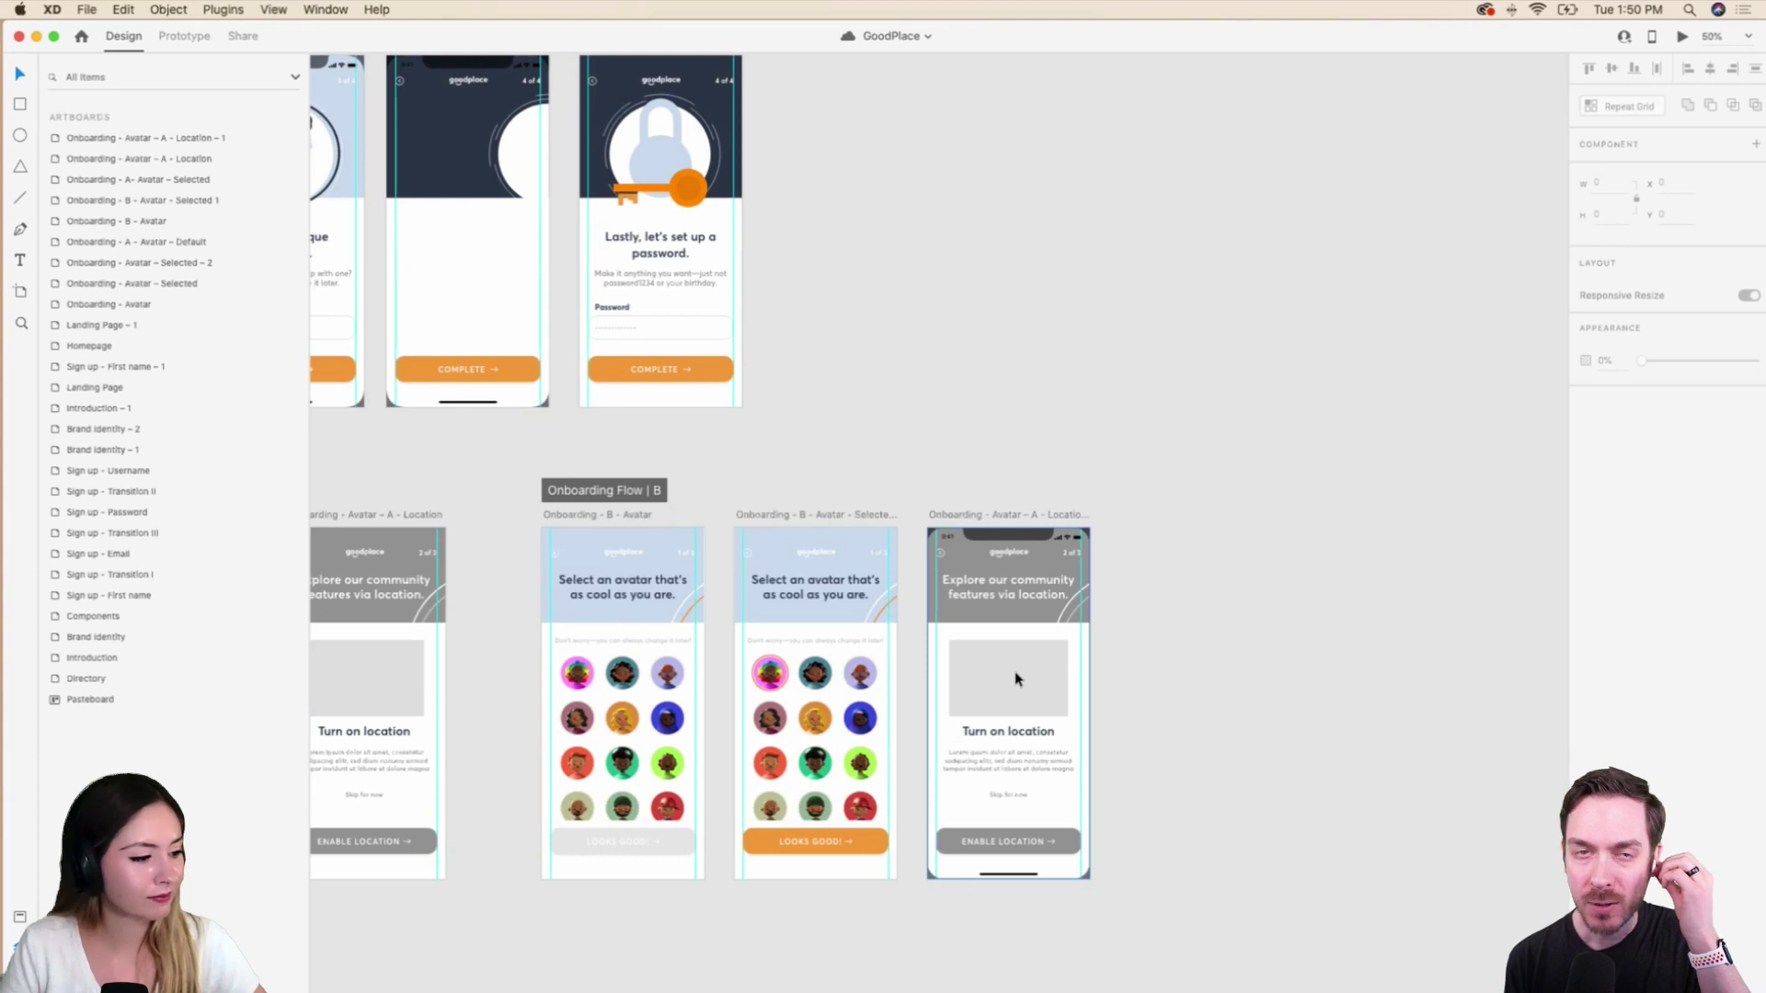
Move the Homepage Flow artboard up to Y 2546, closer beneath the onboarding flows.
key(super+minus)
key(super+minus)
key(super+minus)
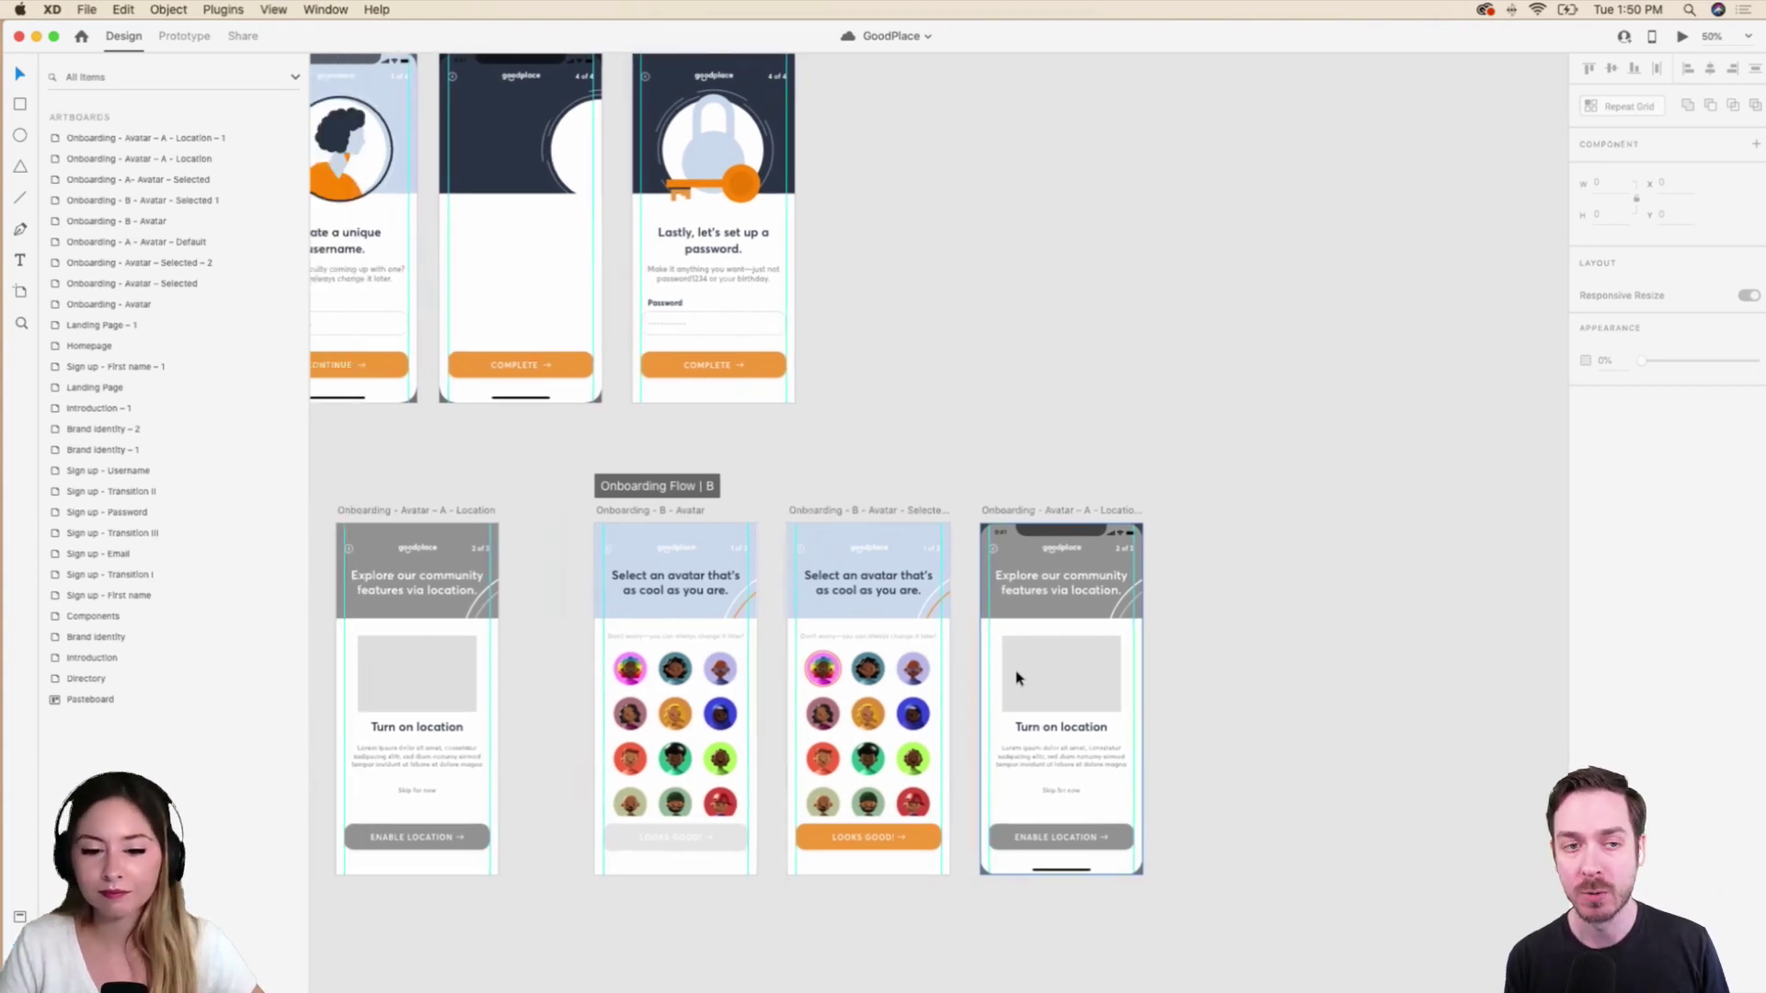
key(super+minus)
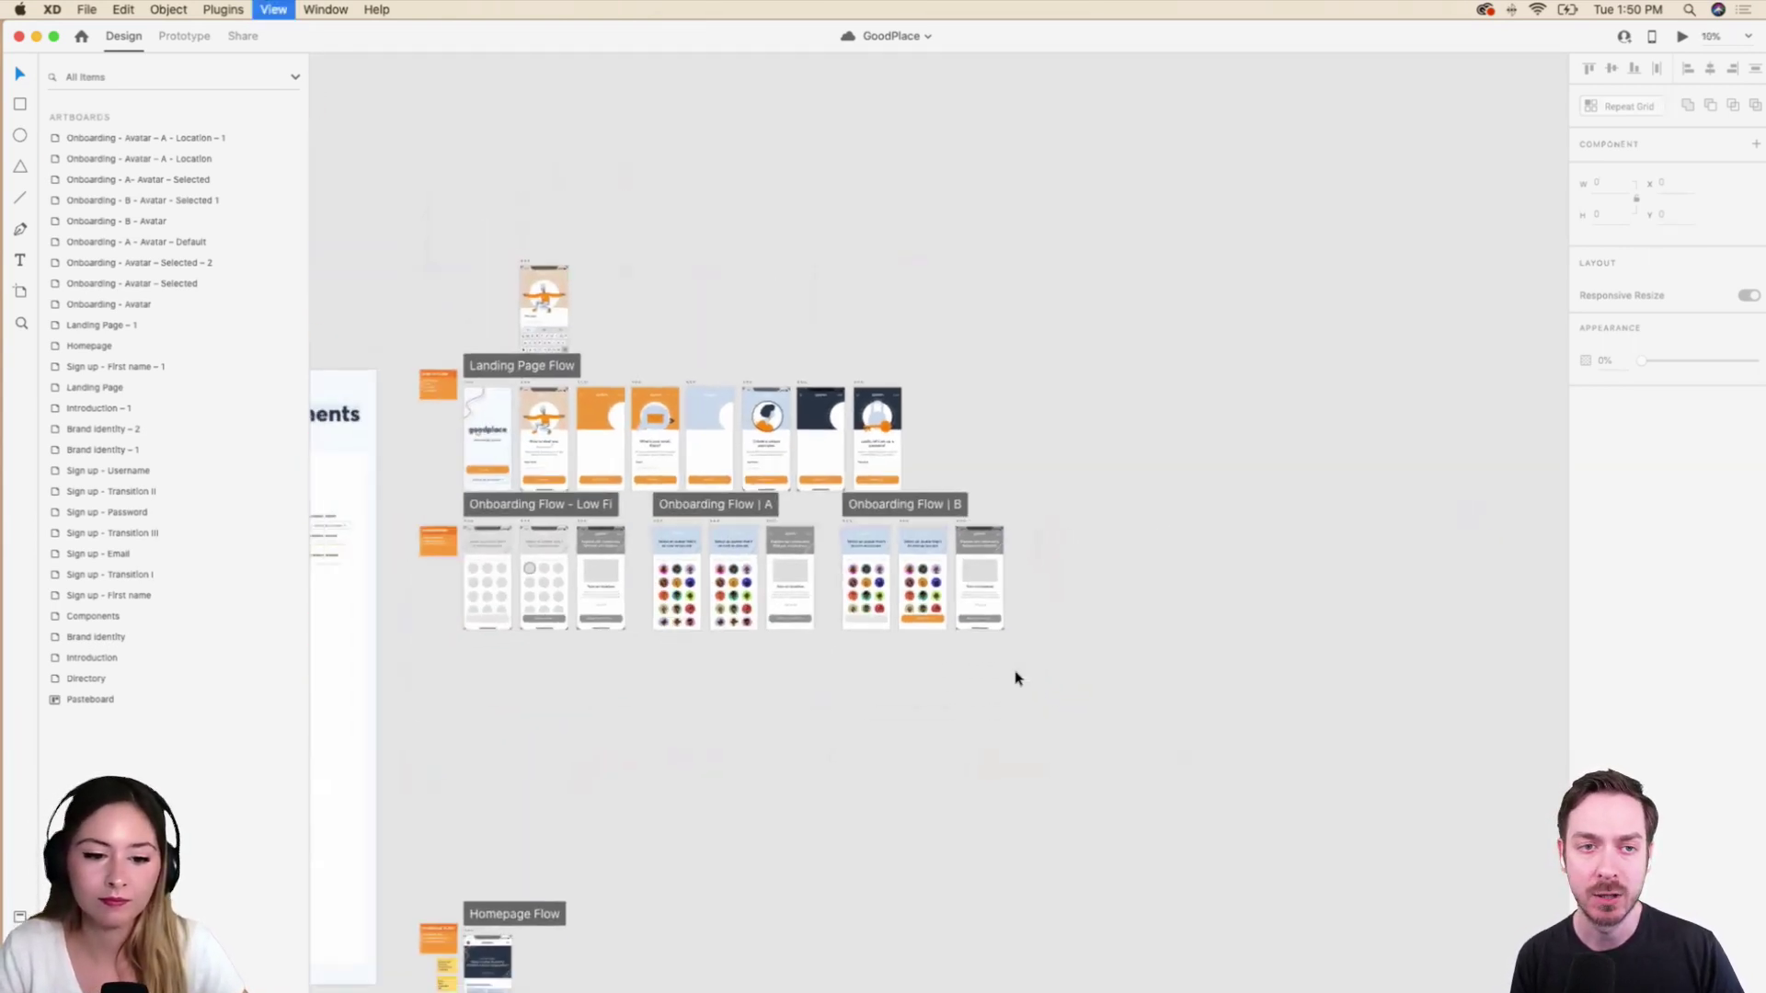
scroll(1017, 678, left, 5)
scroll(1016, 678, left, 3)
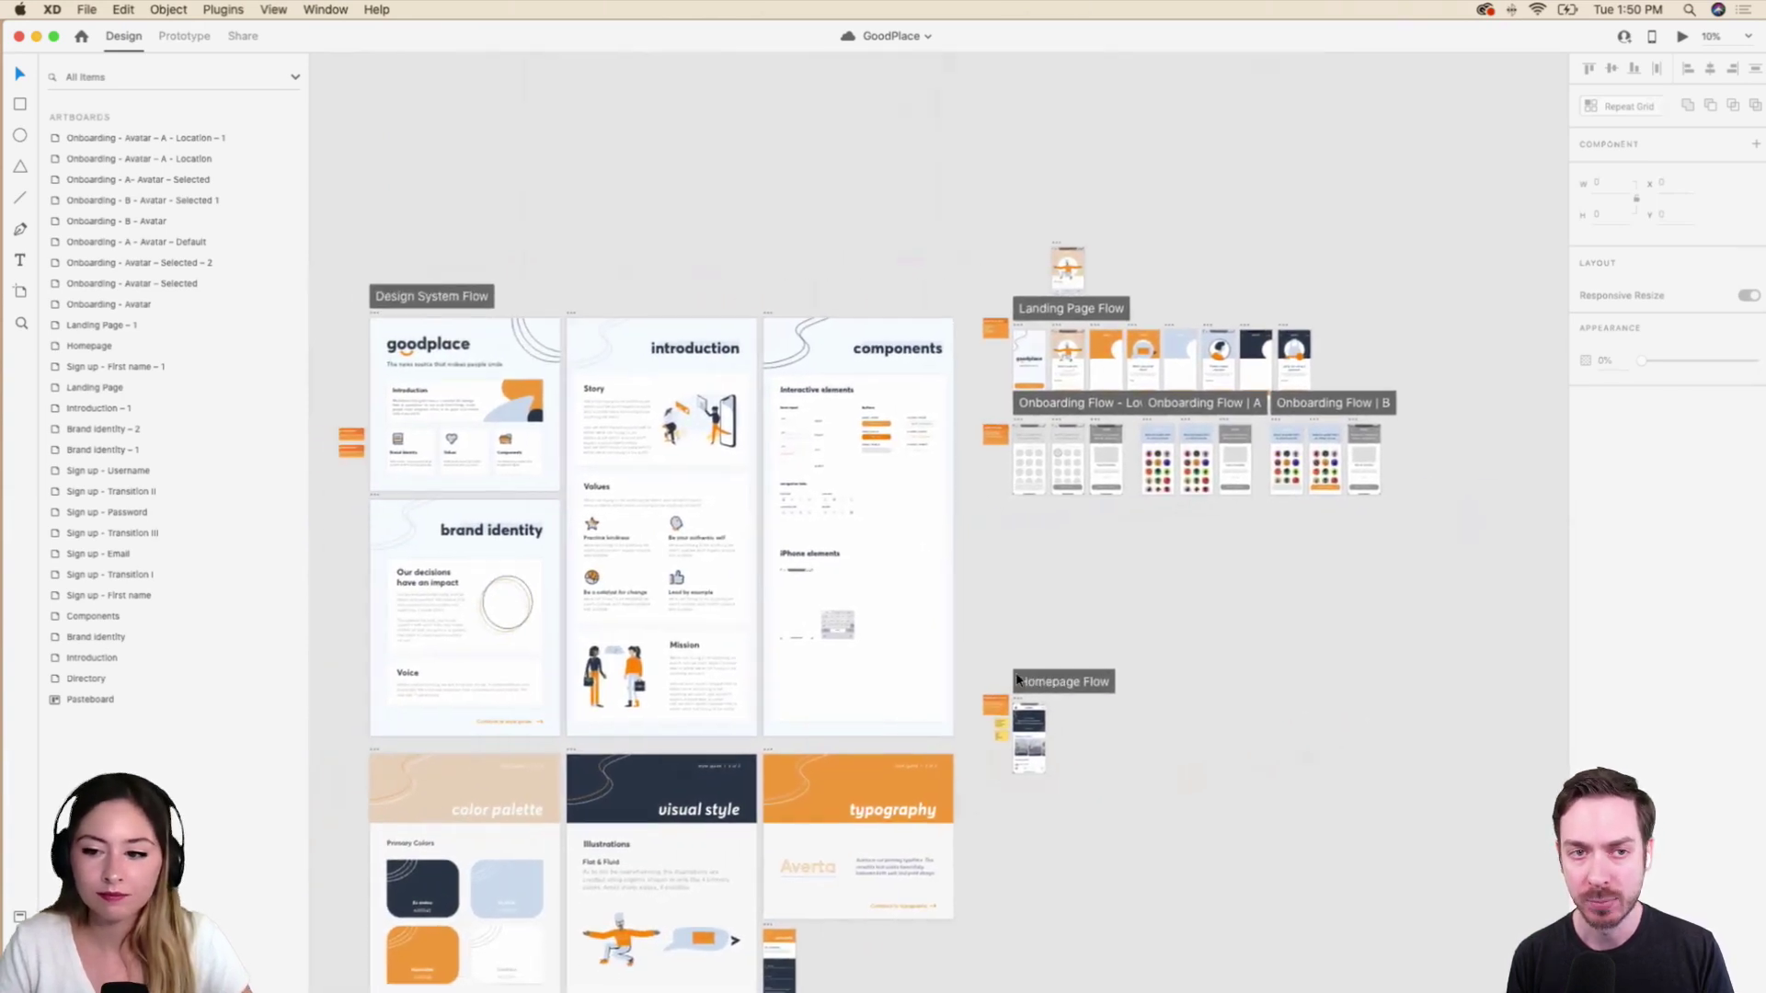
scroll(1016, 679, down, 5)
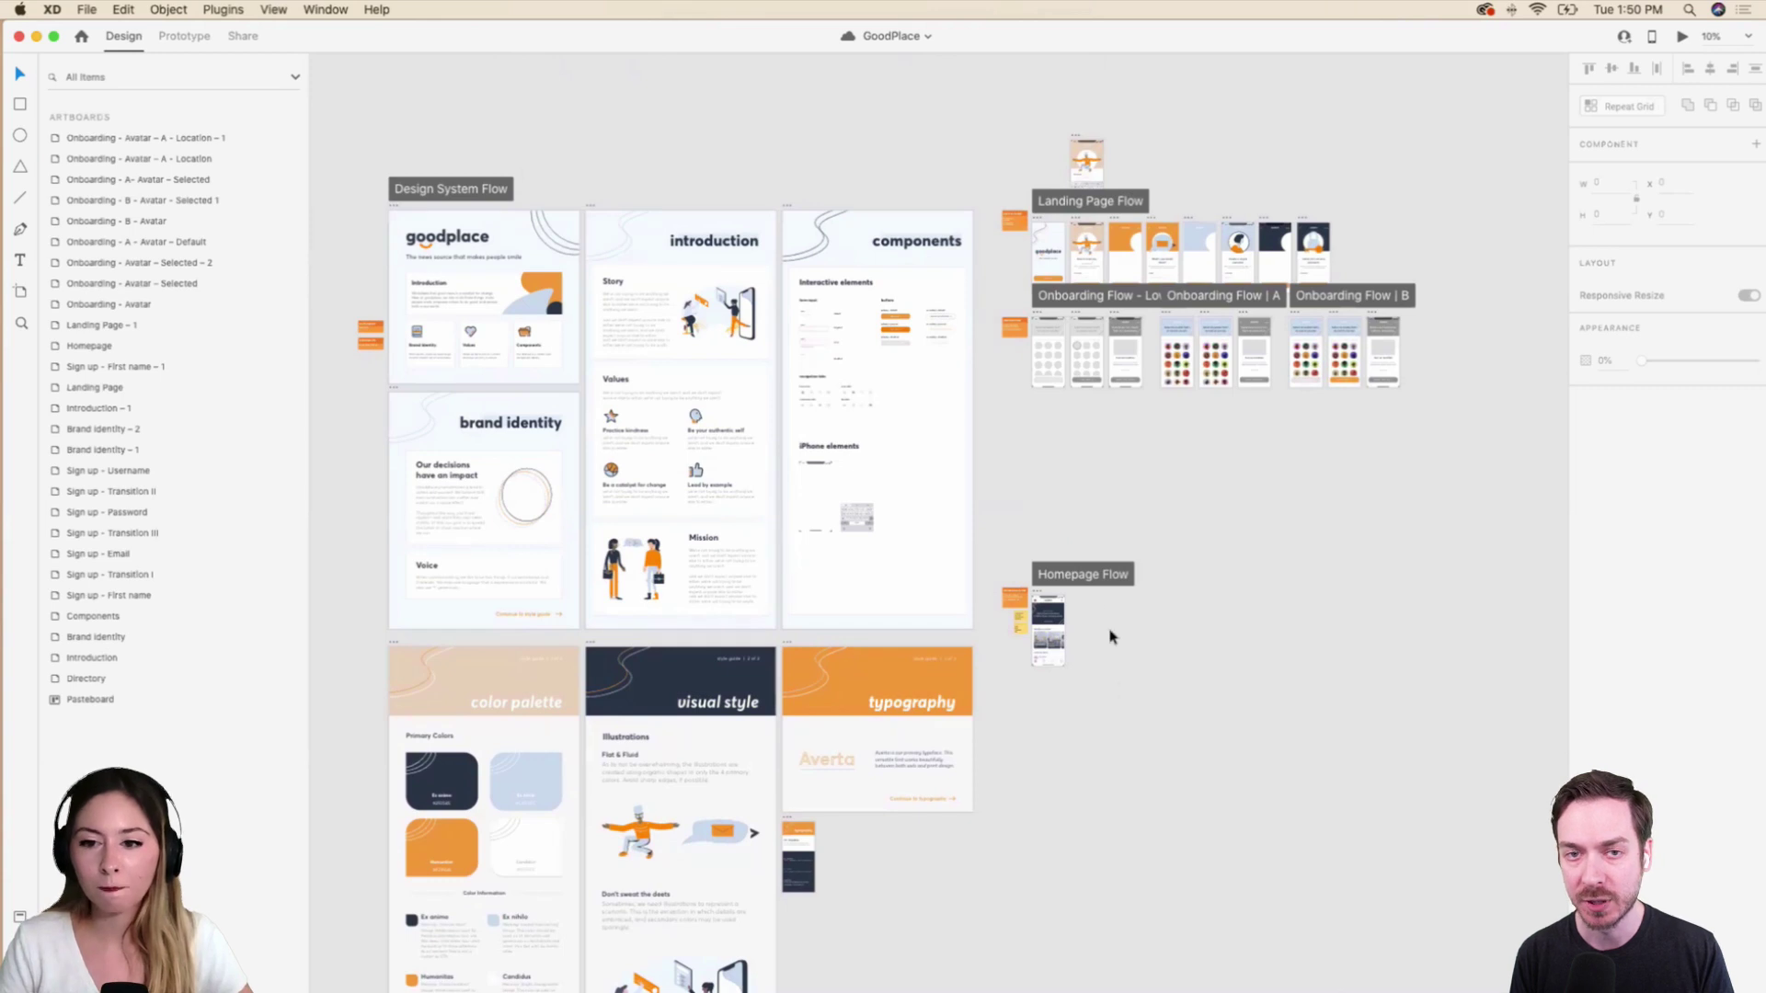
drag(1088, 568, 1102, 447)
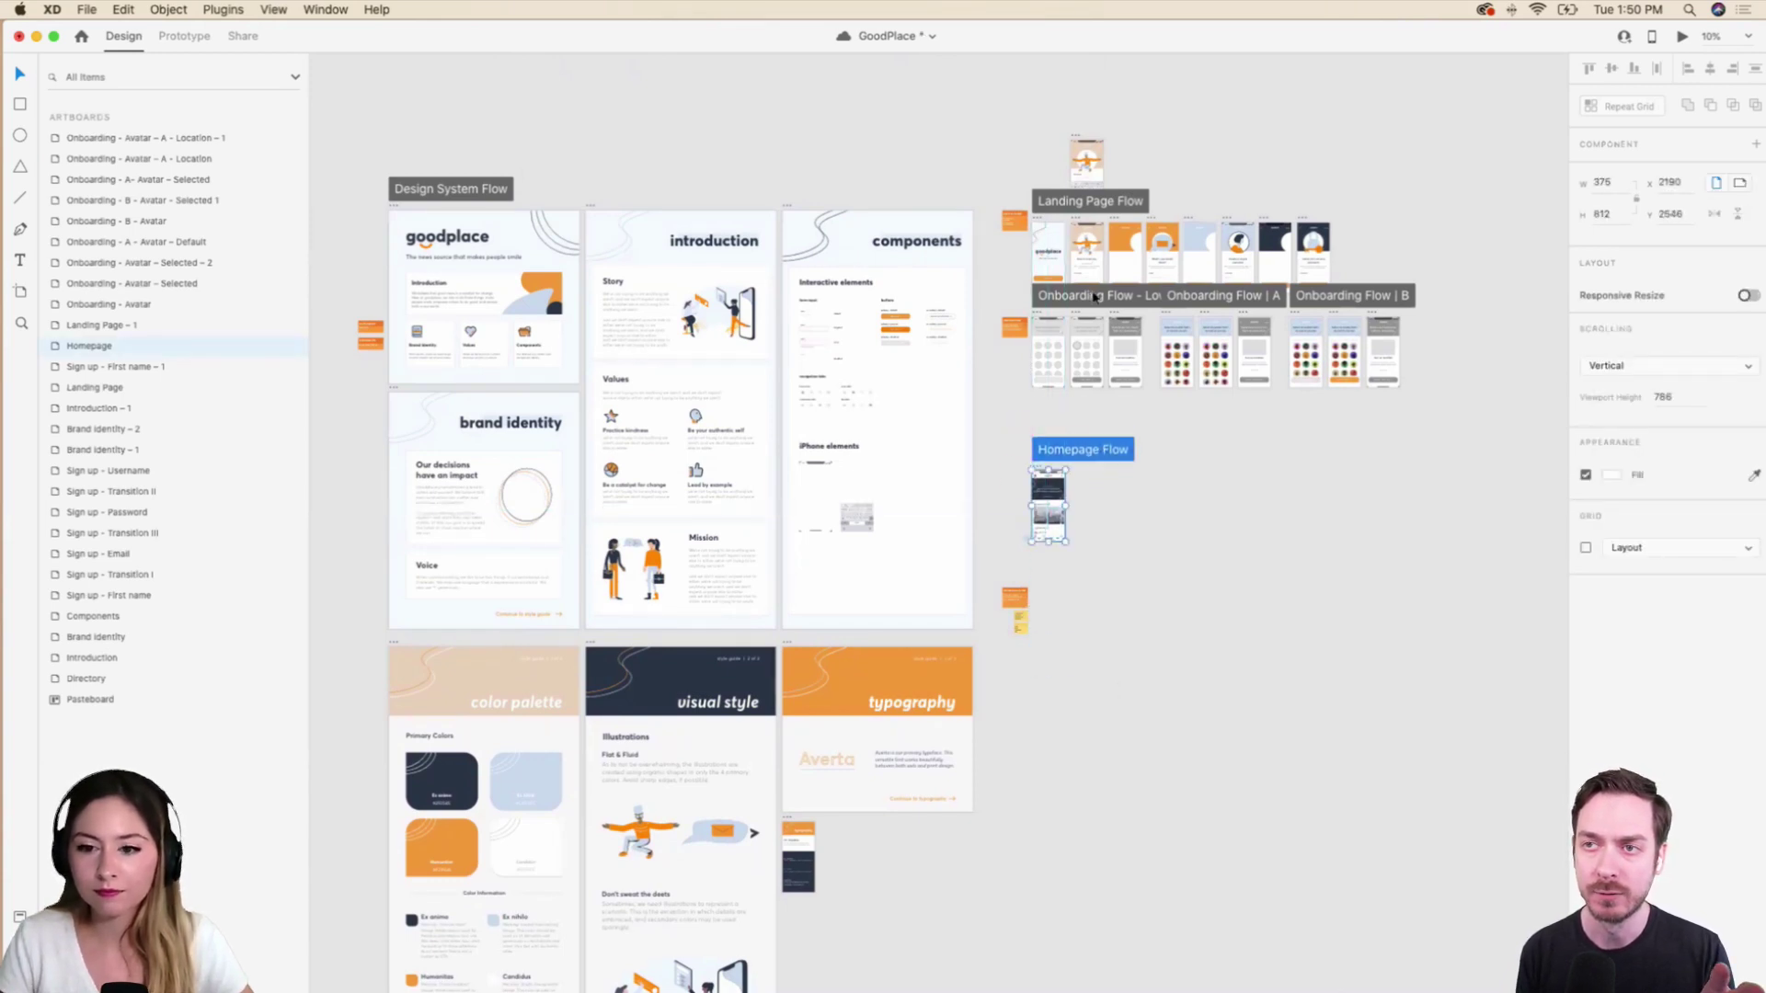
click(1235, 353)
key(super+z)
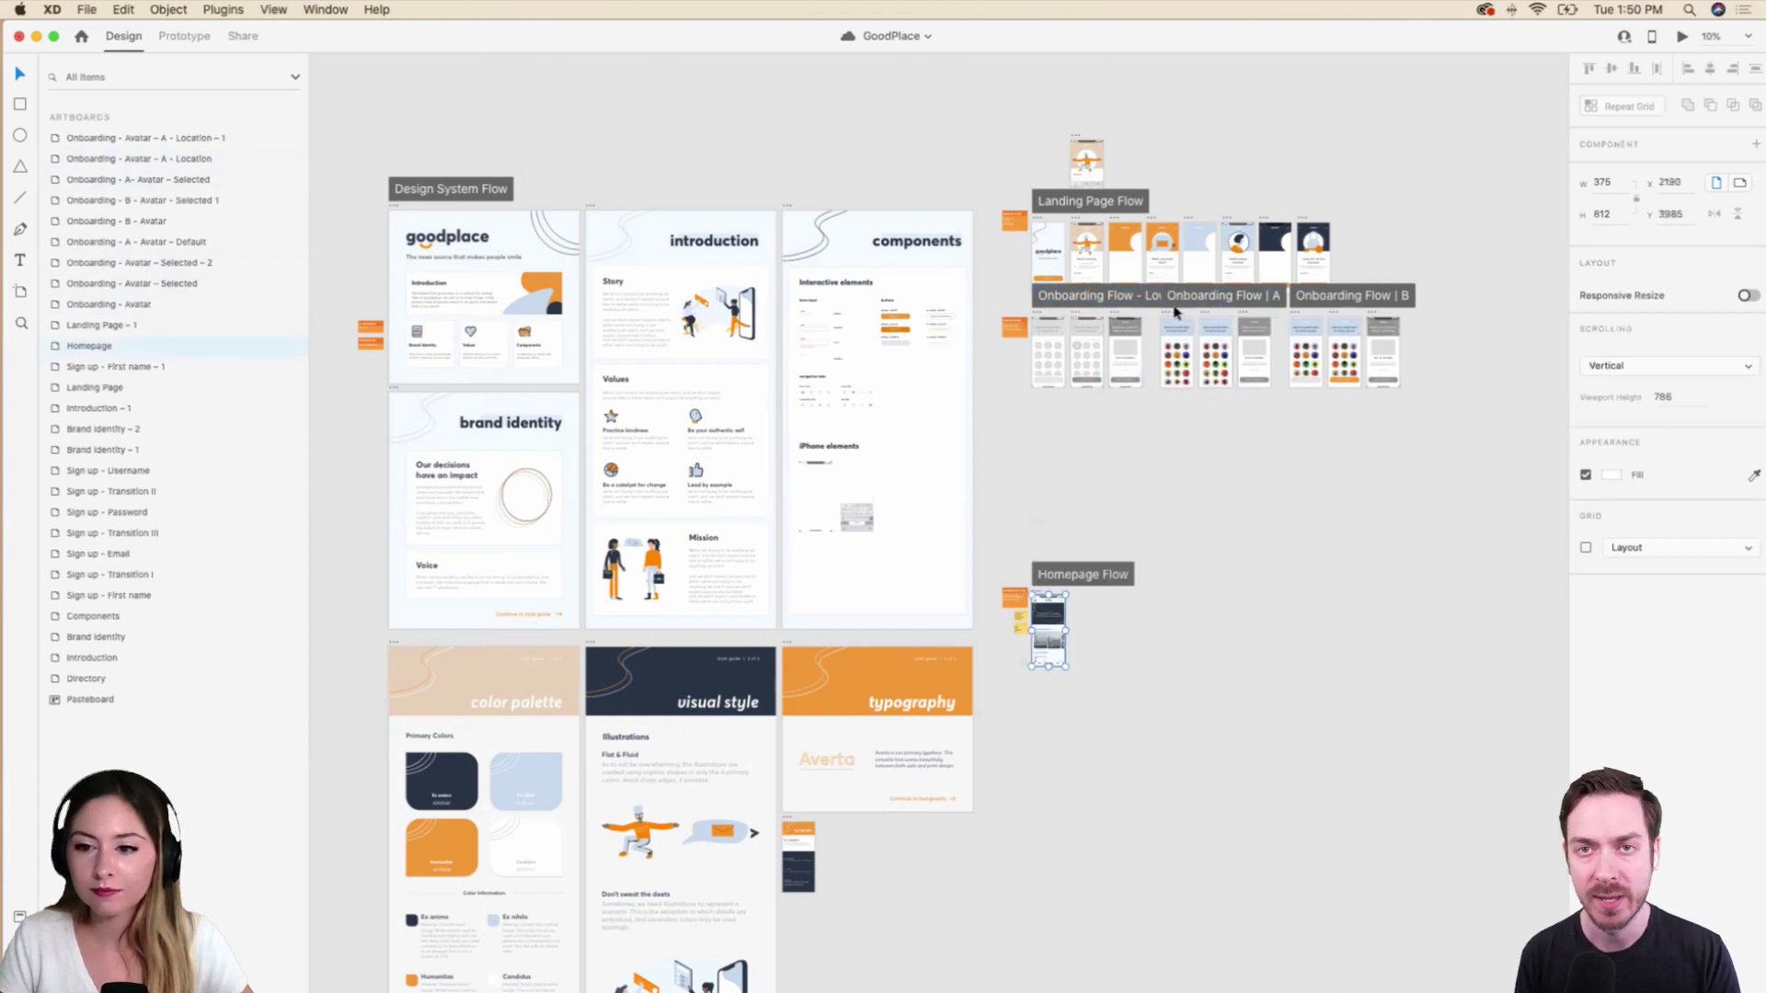
key(super+shift+z)
Lower the Homepage artboard to Y 2941 to make room beneath the onboarding flows.
click(1166, 403)
click(1138, 297)
click(1193, 301)
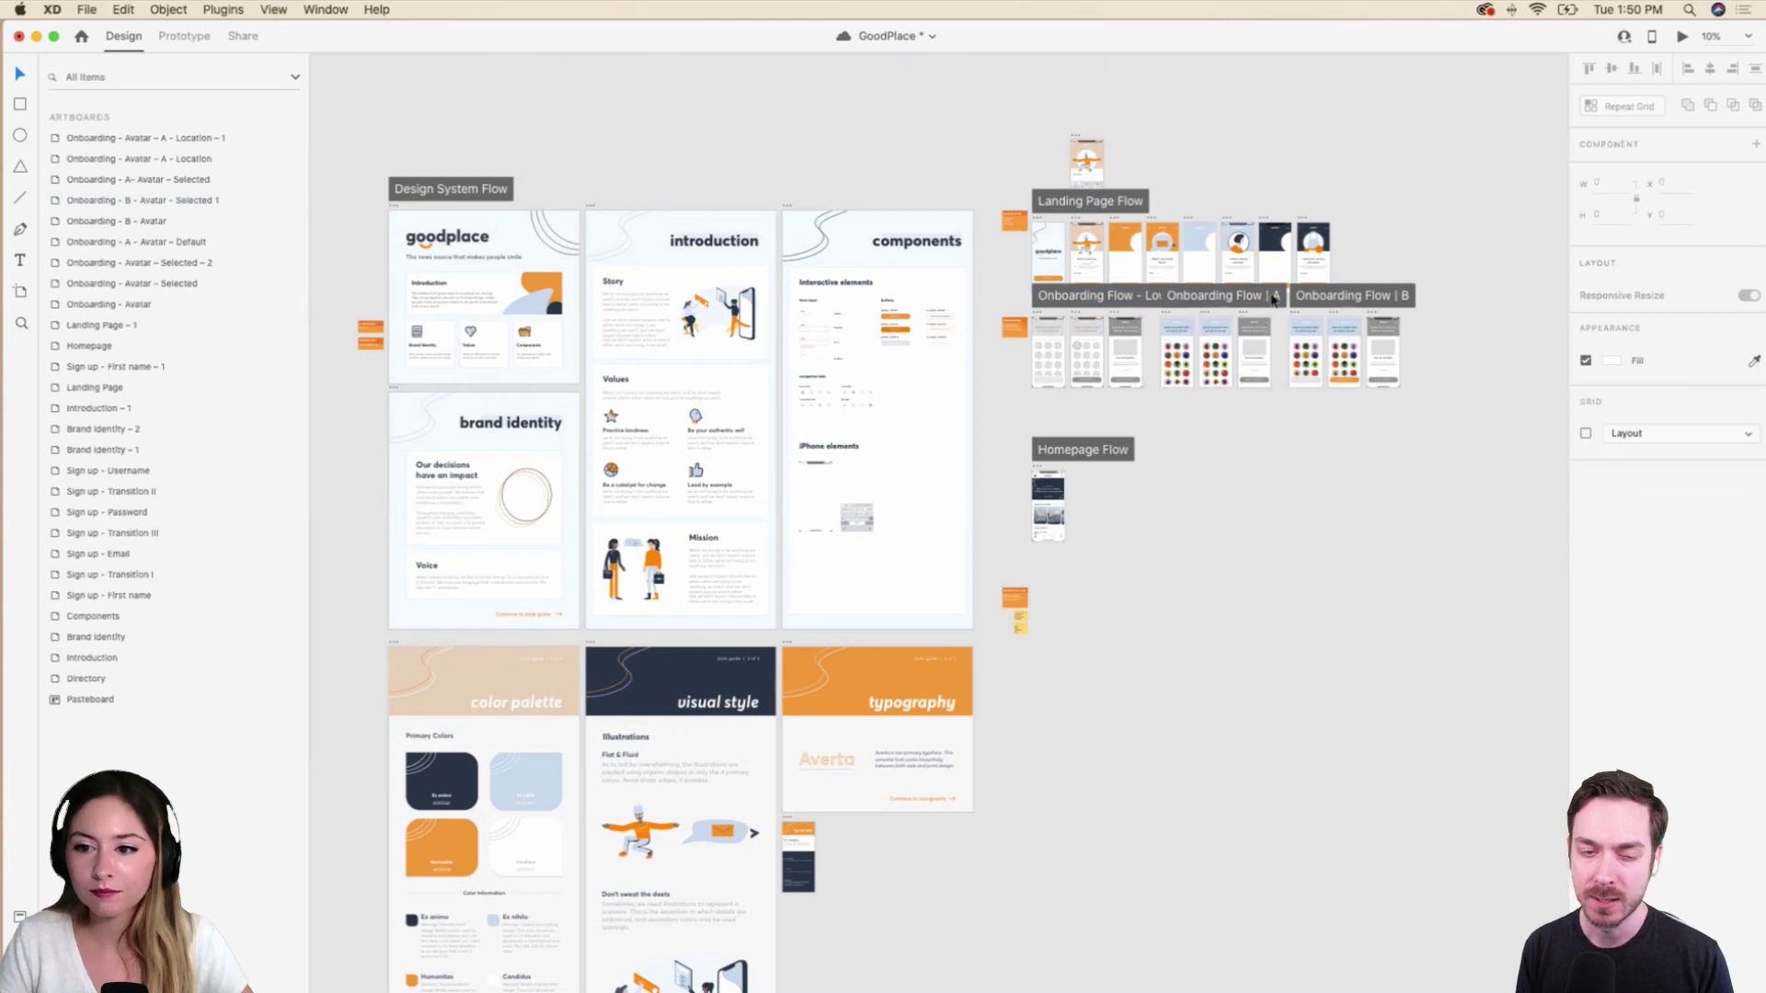
click(1174, 297)
click(1145, 297)
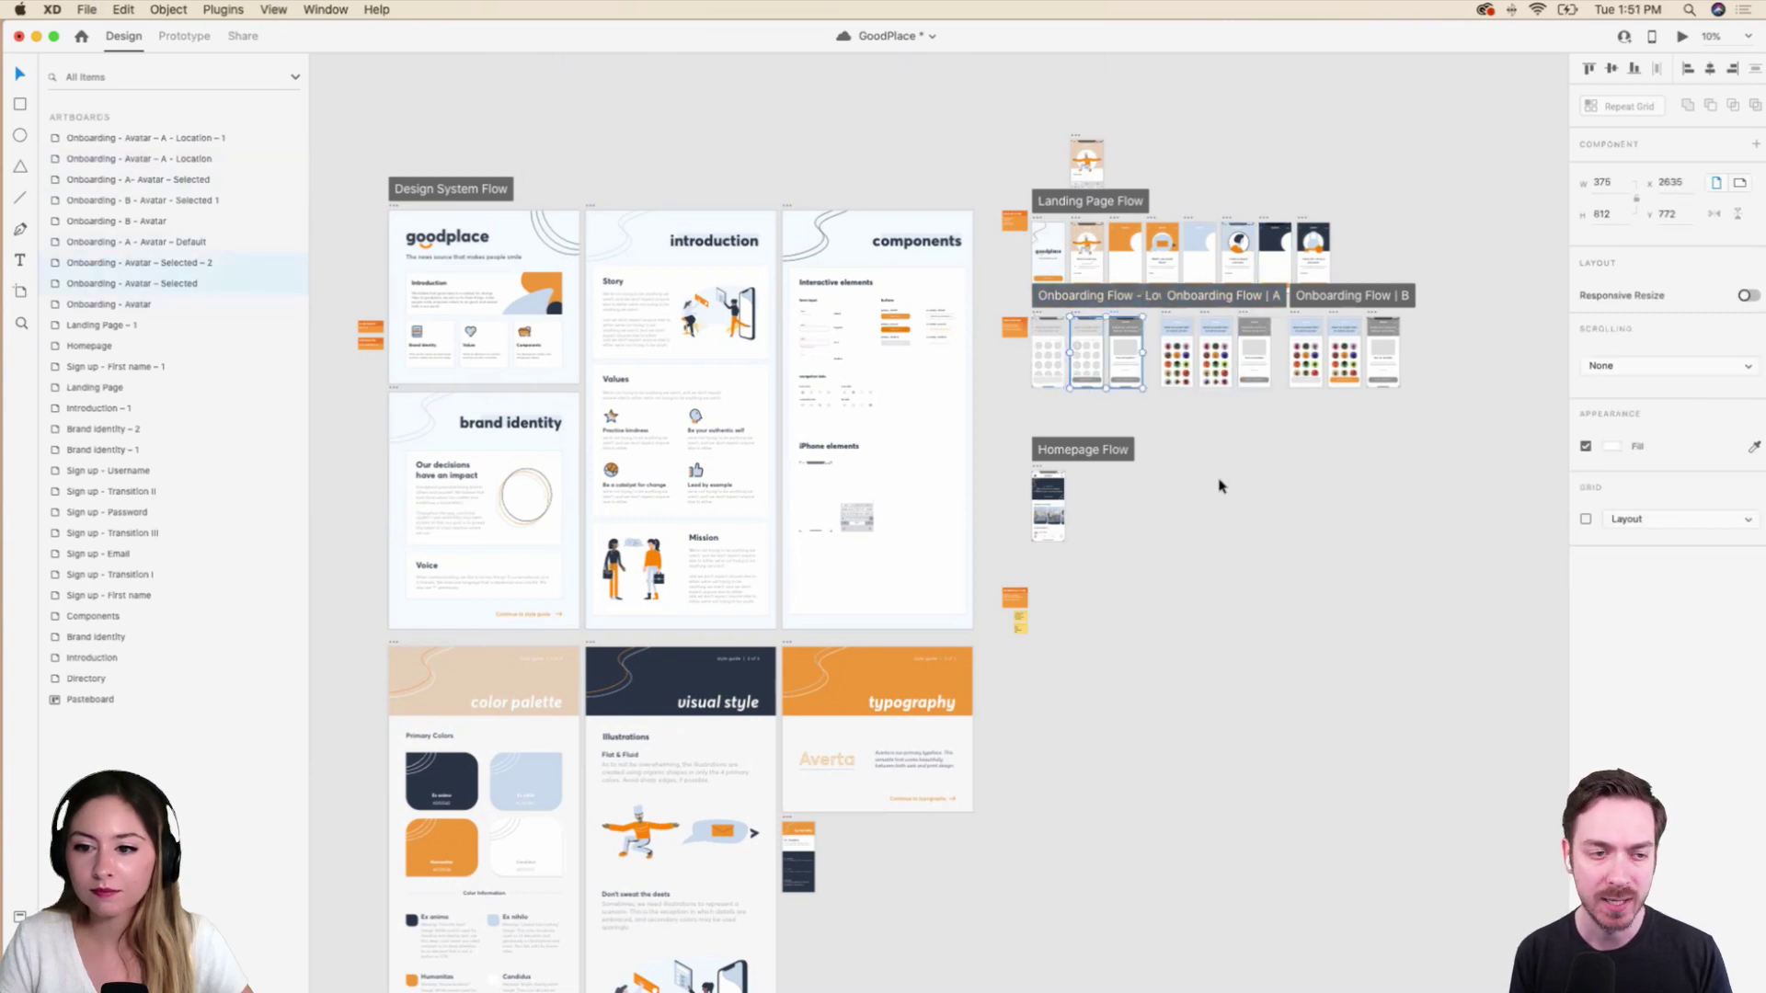
click(1083, 449)
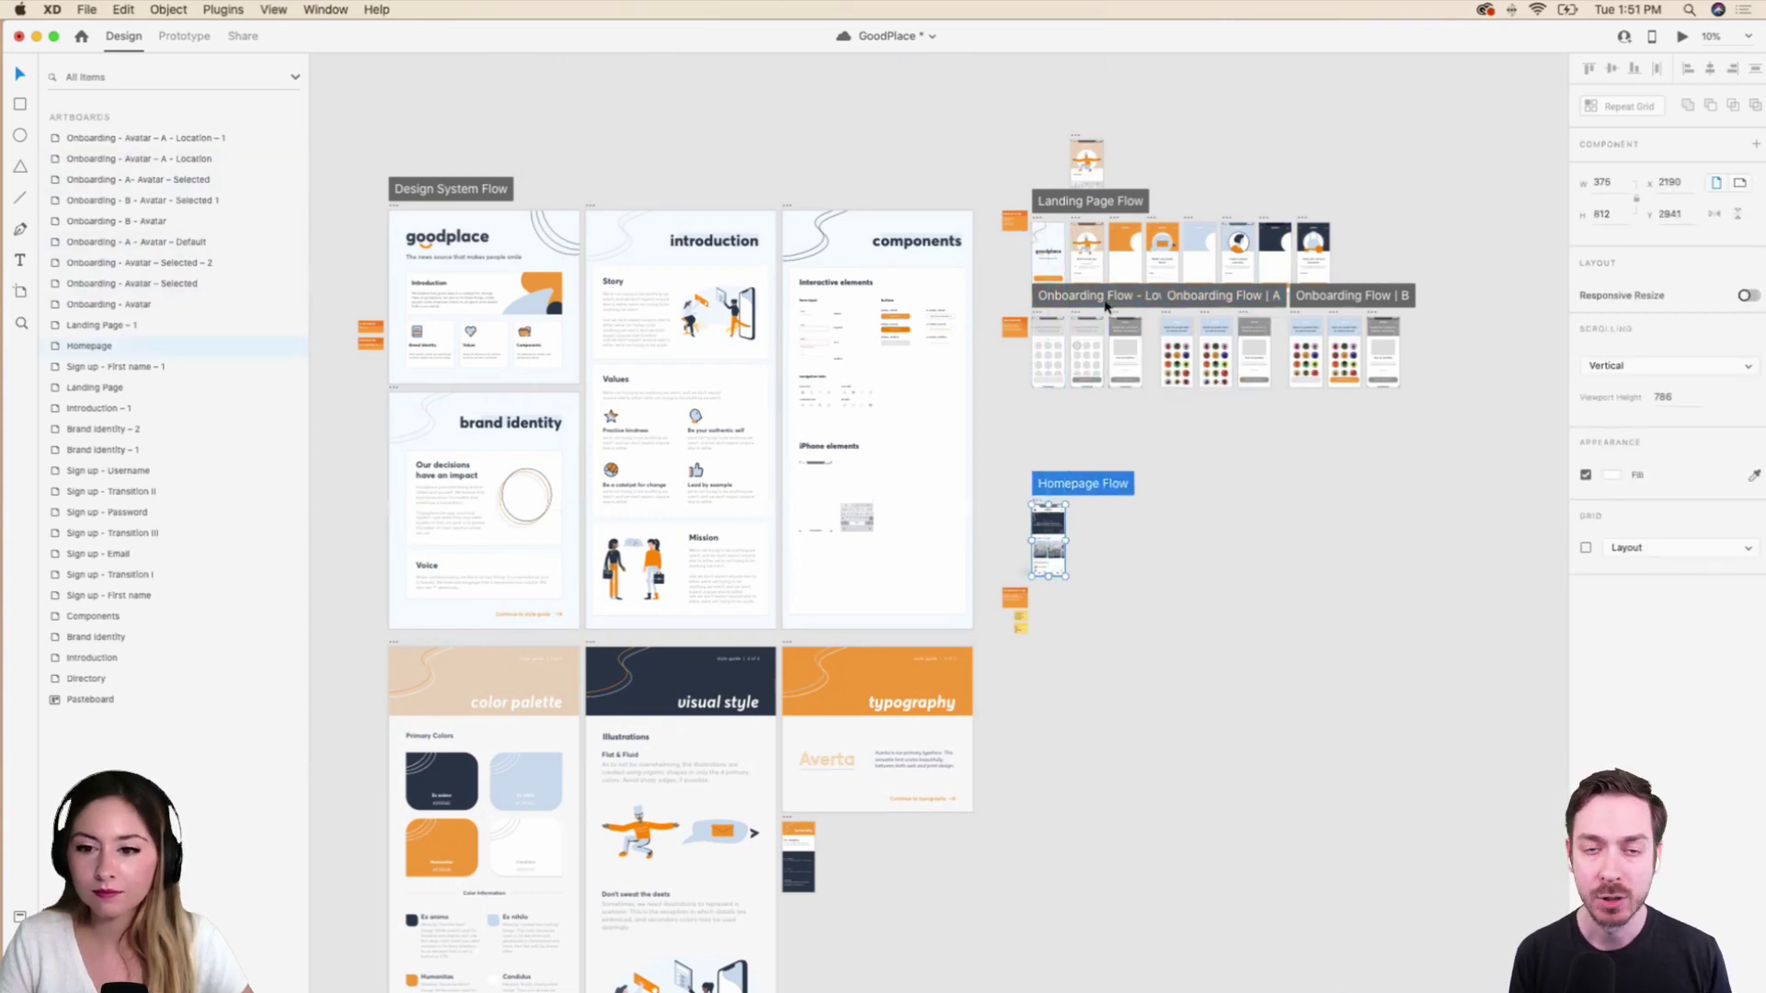
Move the Low Fi, A and B onboarding flows down in line with each other, leaving a gap below the Landing Page Flow.
drag(1106, 307, 1140, 344)
drag(1252, 301, 1252, 341)
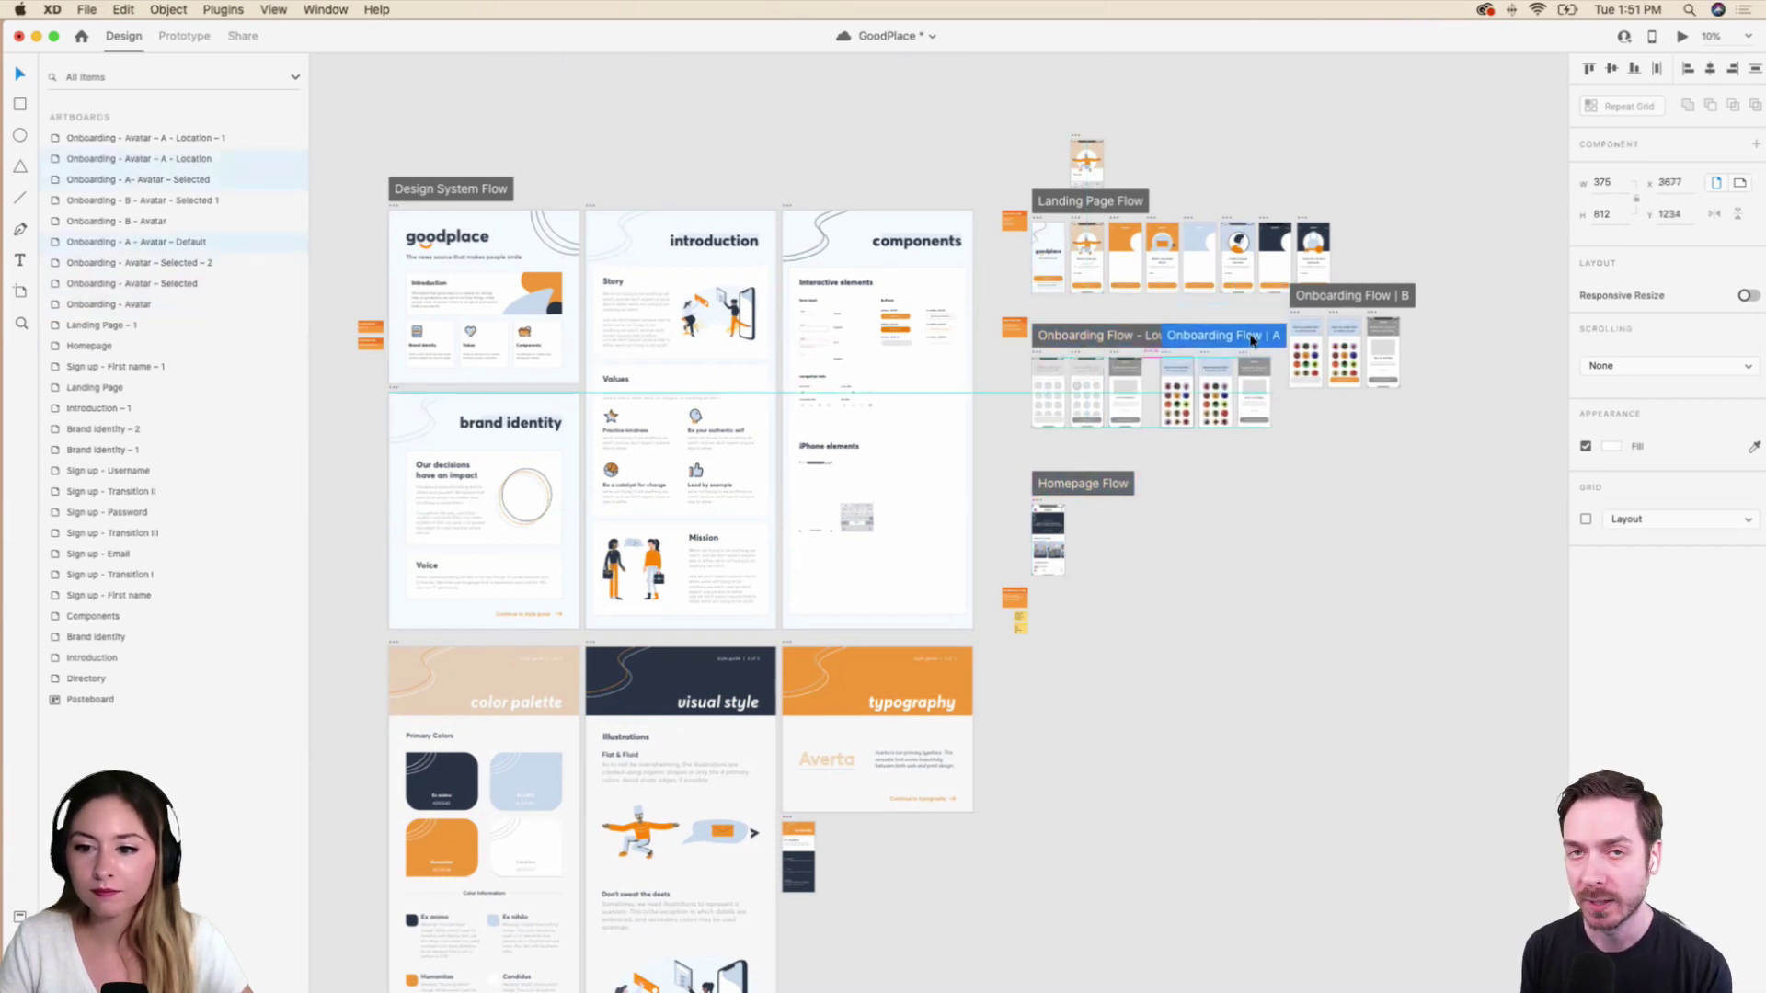
drag(1352, 301, 1354, 342)
Nudge the Homepage artboard up slightly and move its orange and yellow sticky notes up beside it.
click(1102, 485)
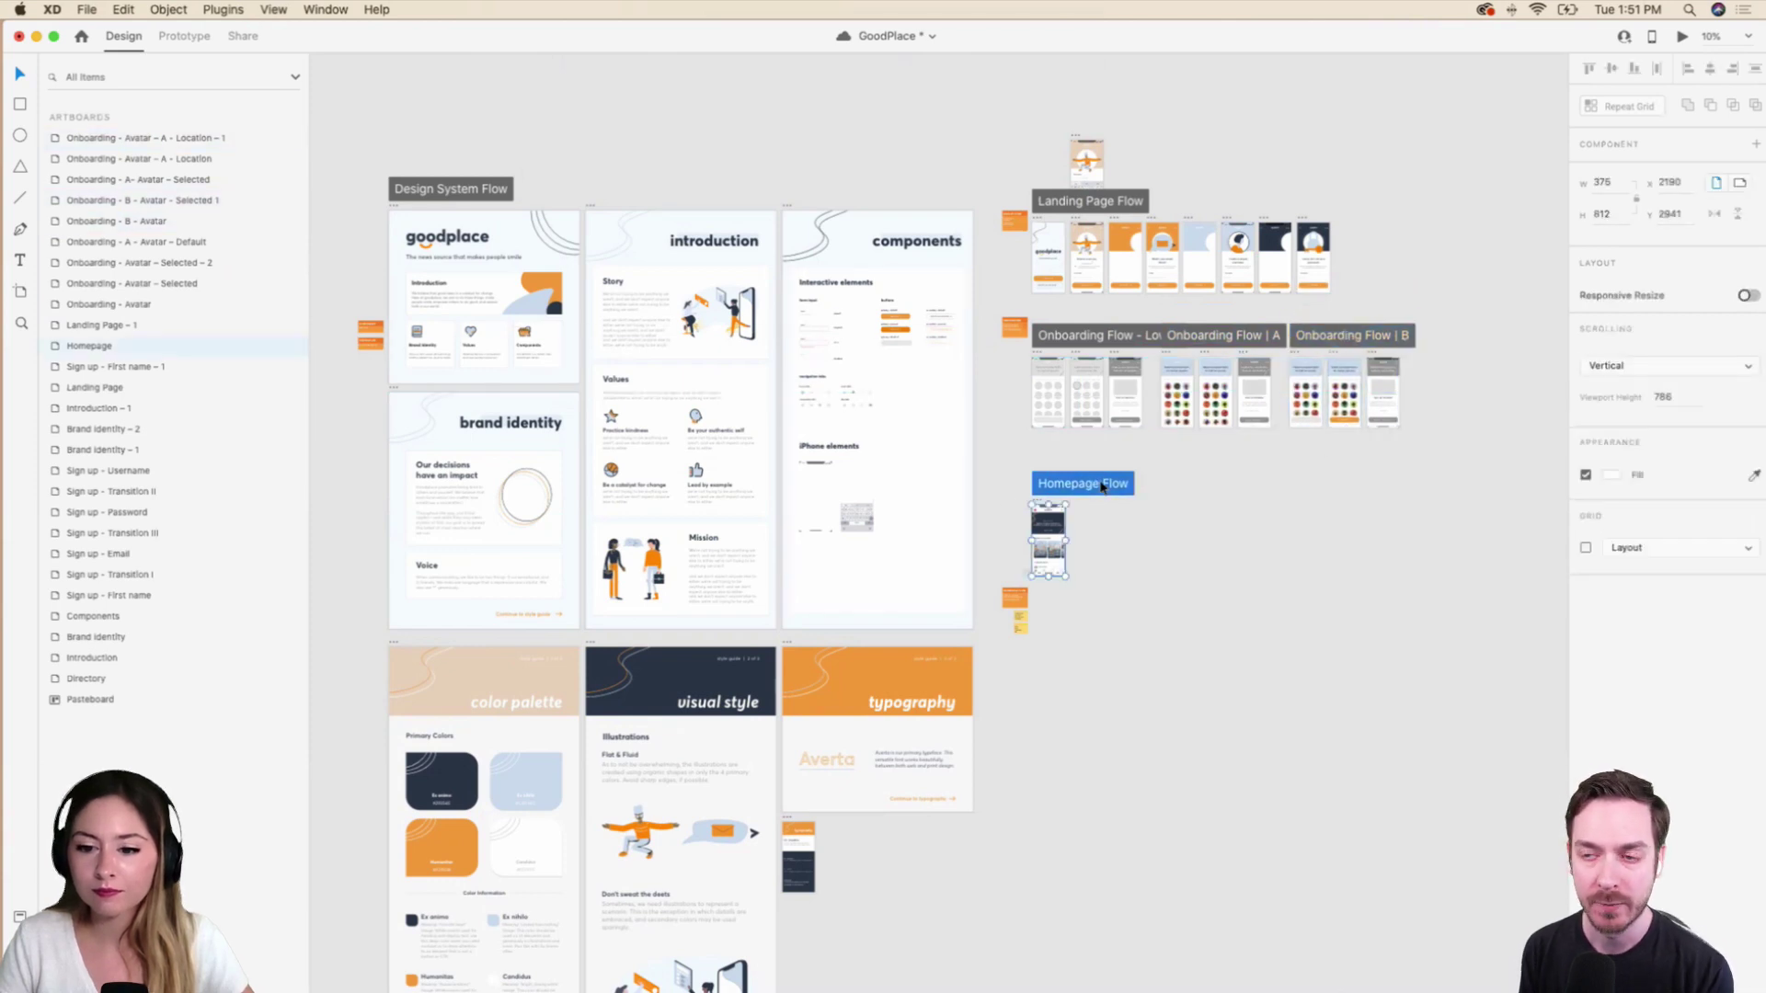
drag(1103, 486, 1102, 473)
click(1131, 603)
click(1012, 593)
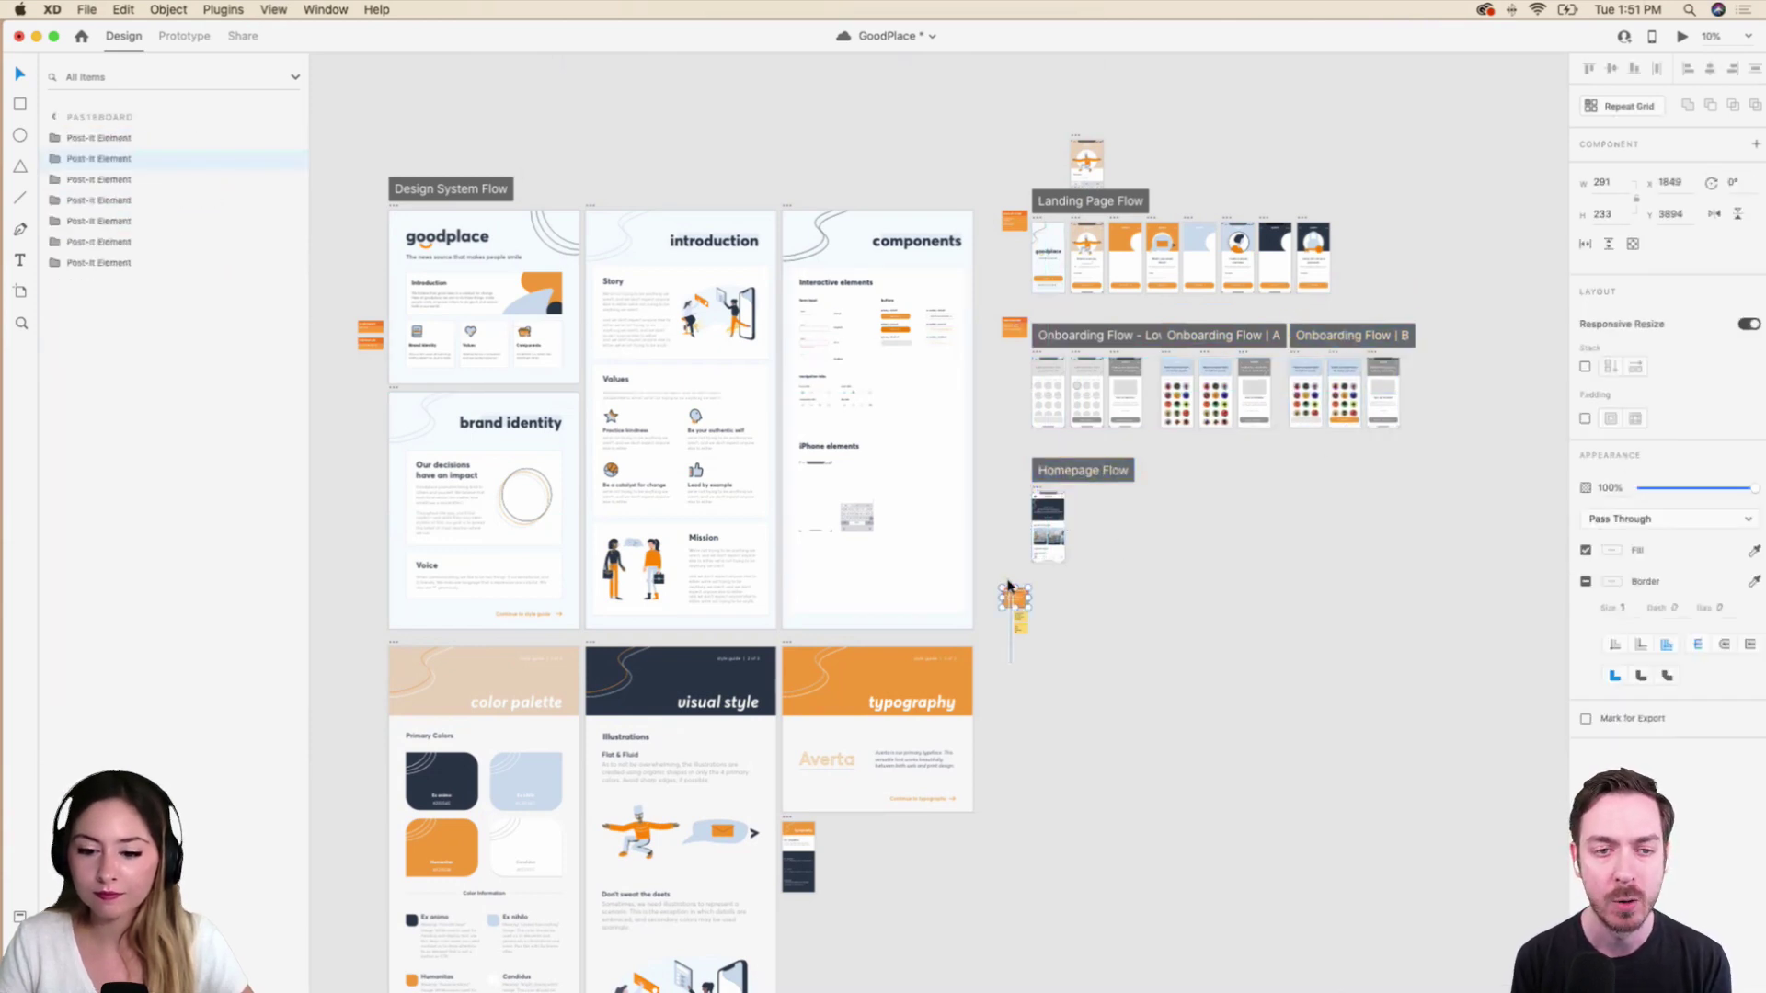
shift+click(1023, 633)
drag(1023, 603, 1023, 509)
Move the orange sticky note beside the onboarding flows down to Y 846.
click(1007, 389)
click(1010, 329)
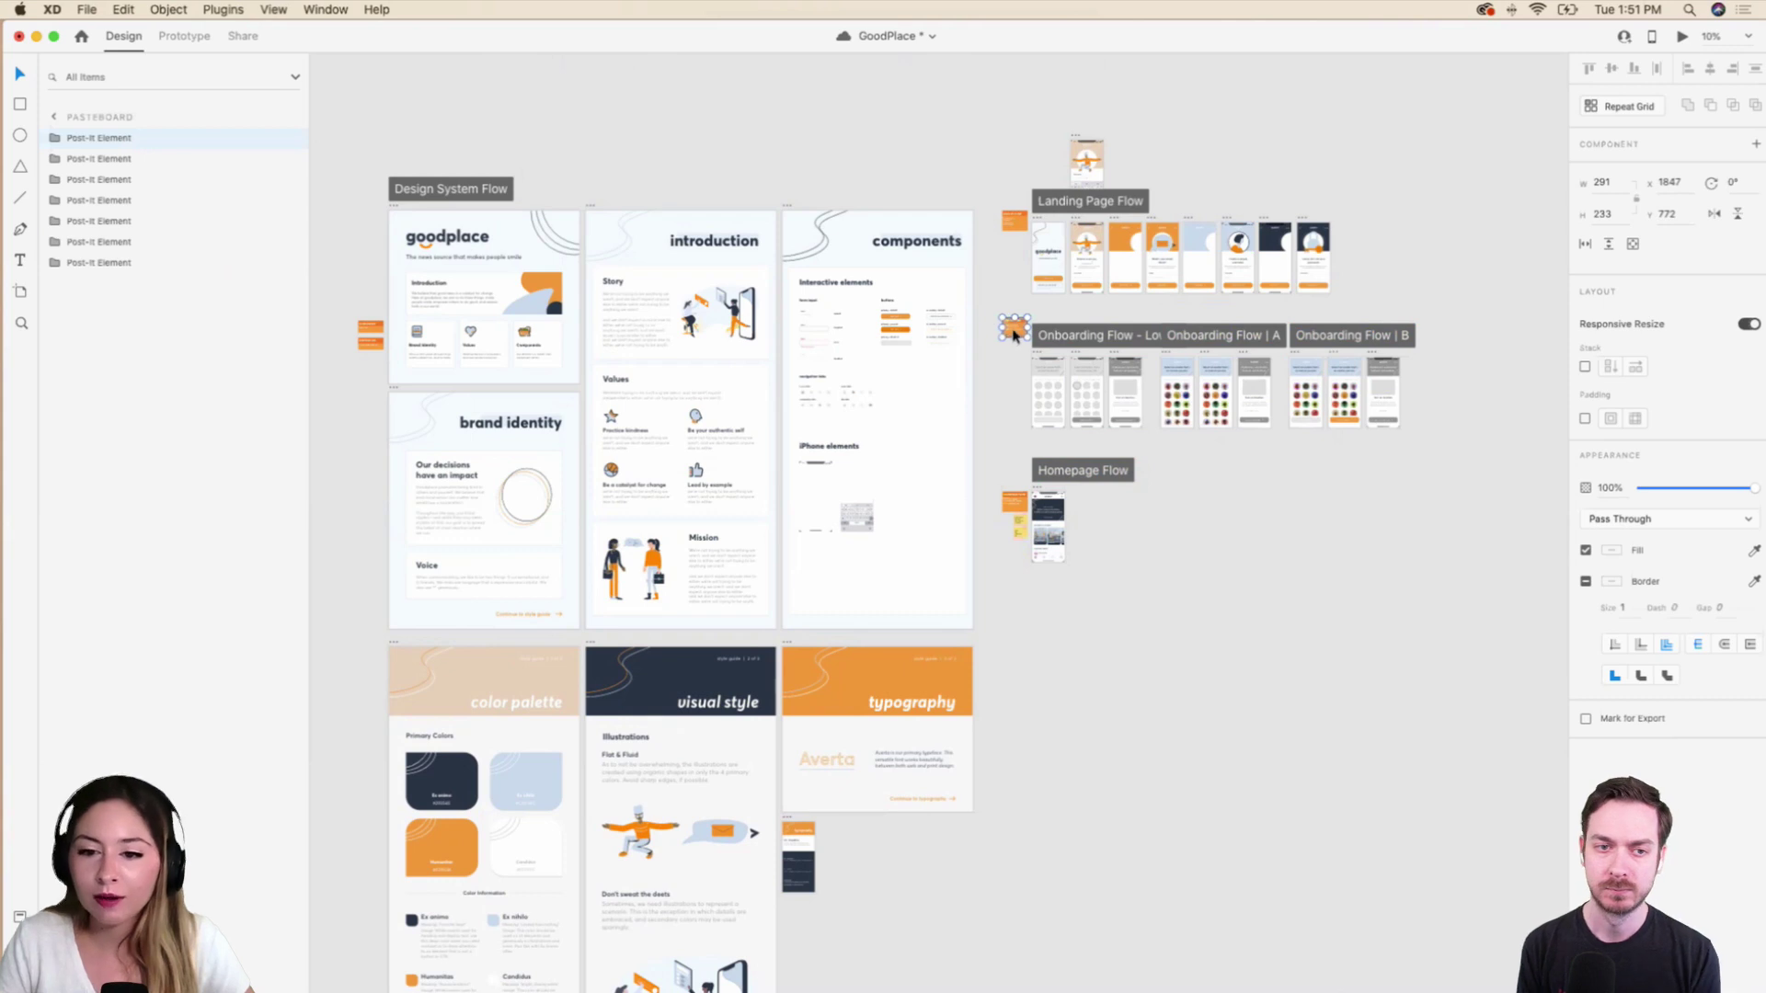
drag(1015, 333, 1016, 343)
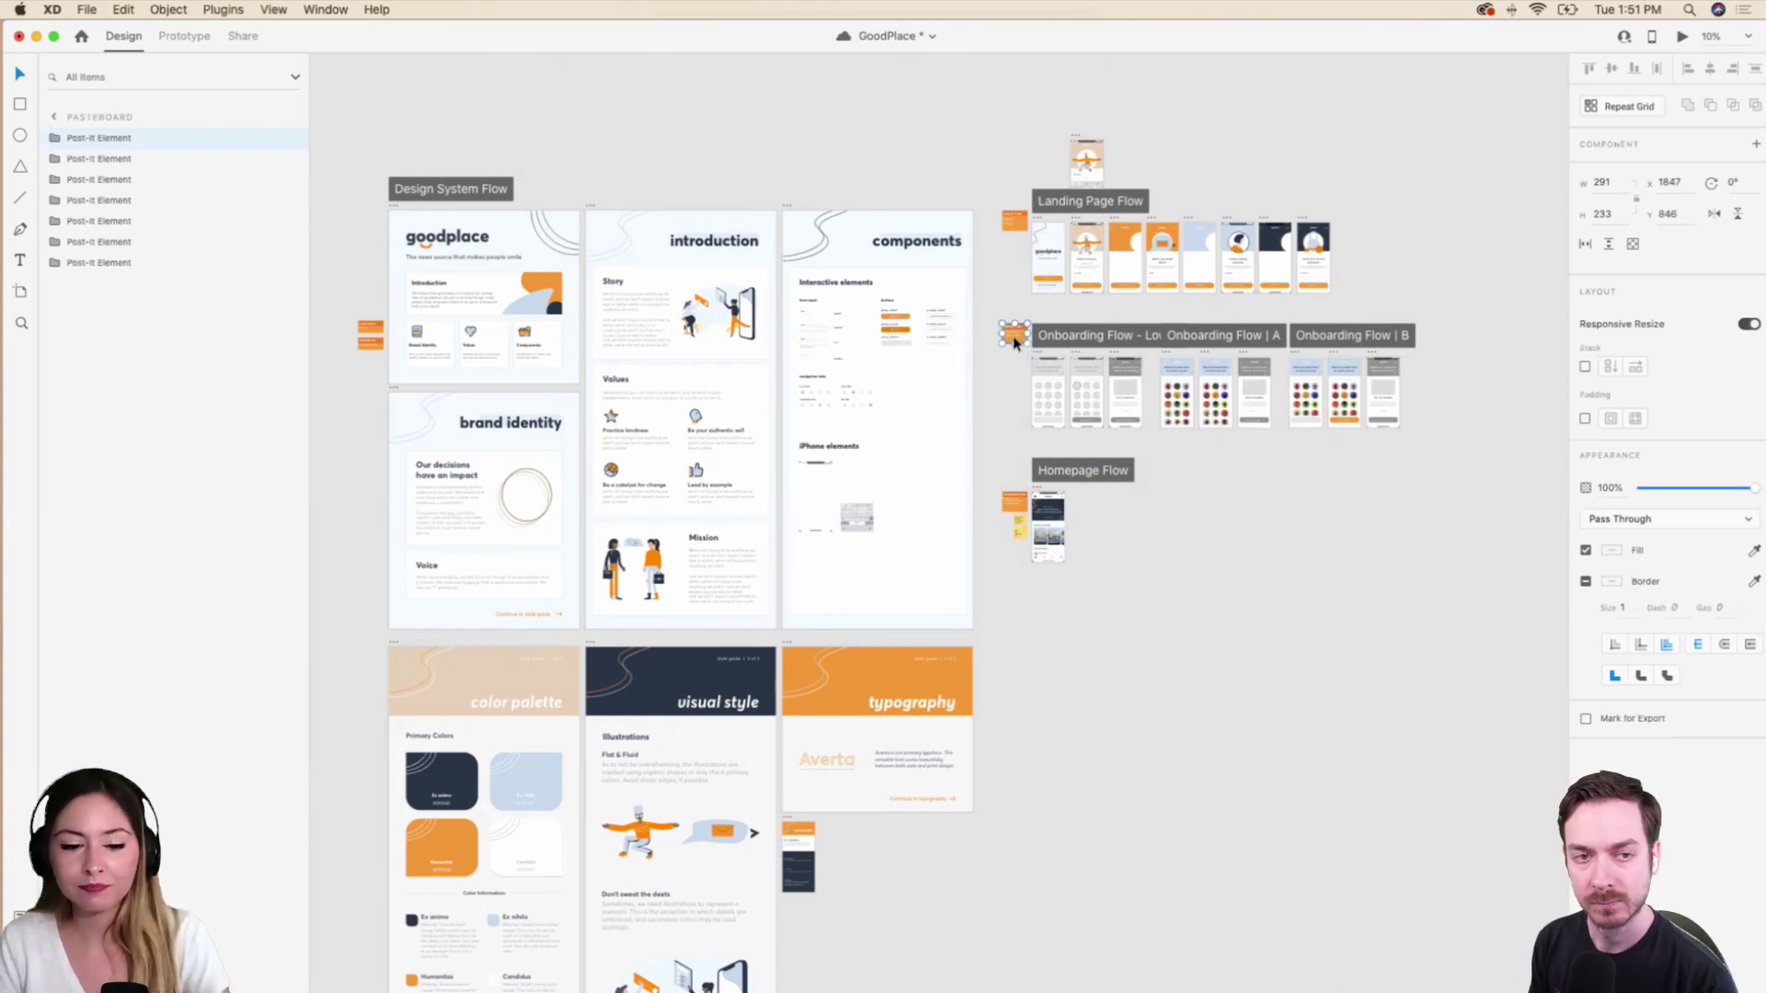
click(993, 436)
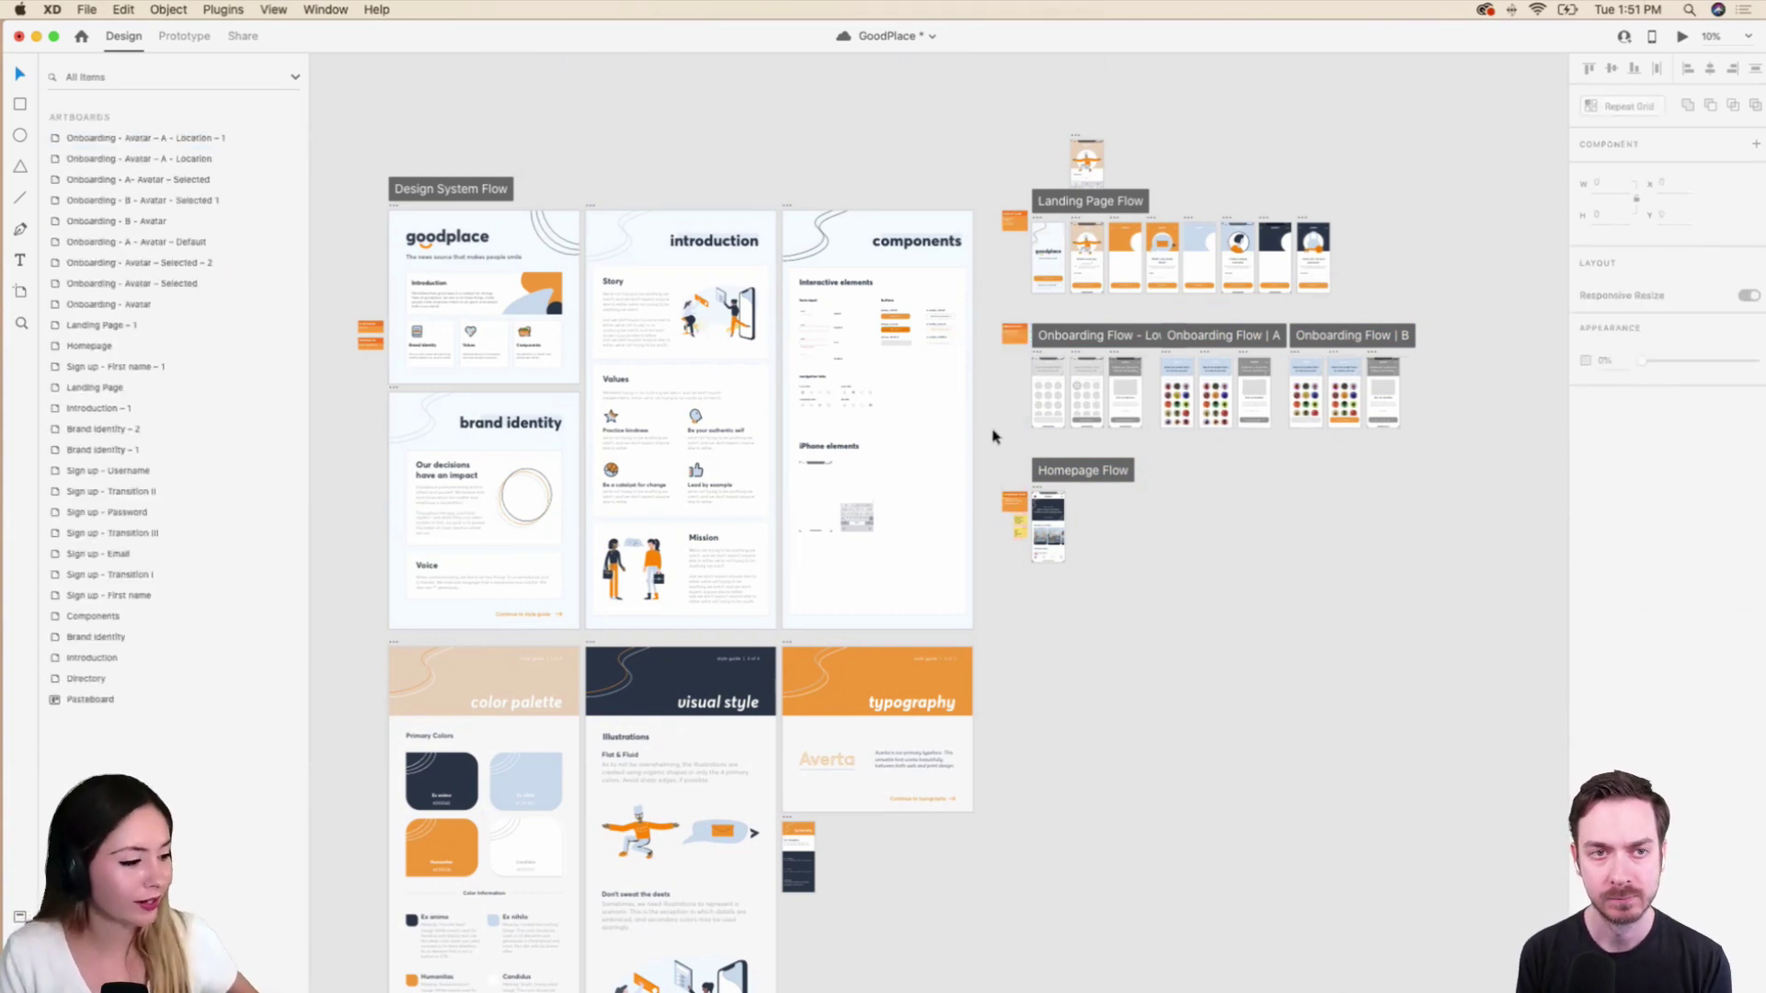
Look over the rearranged flows and the design system artboards, including color palette, visual style and typography.
scroll(997, 448, up, 2)
scroll(996, 448, left, 3)
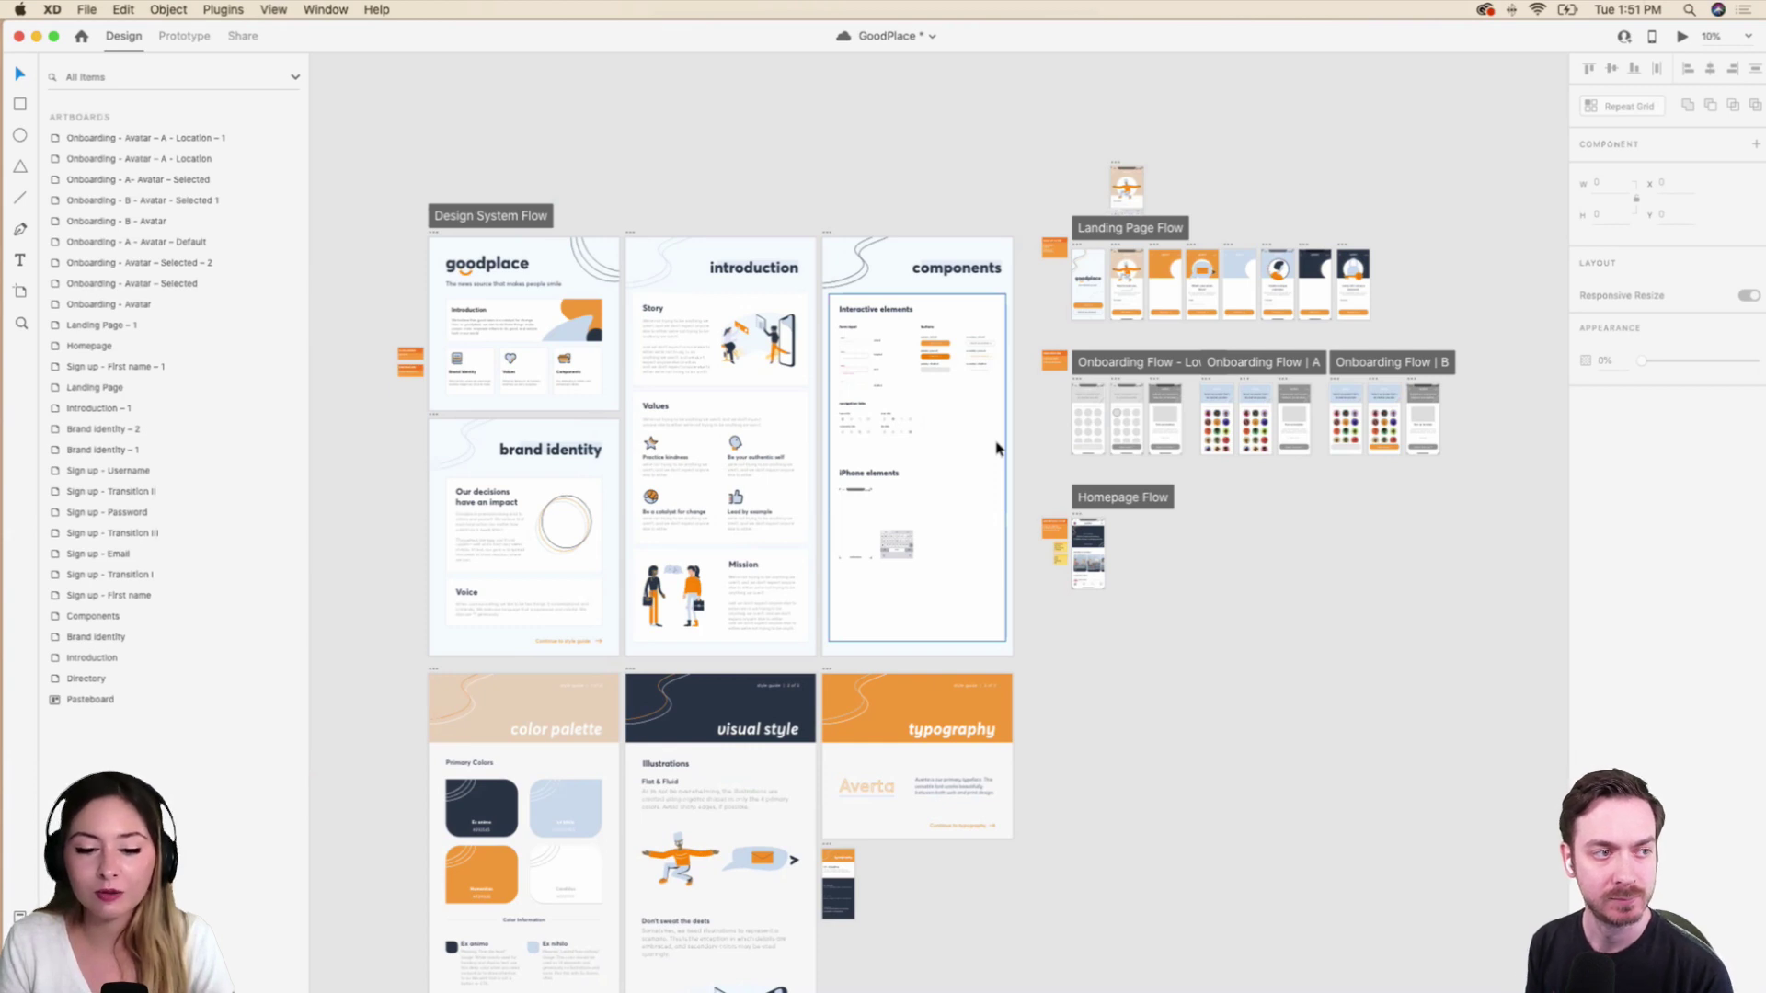
click(1041, 454)
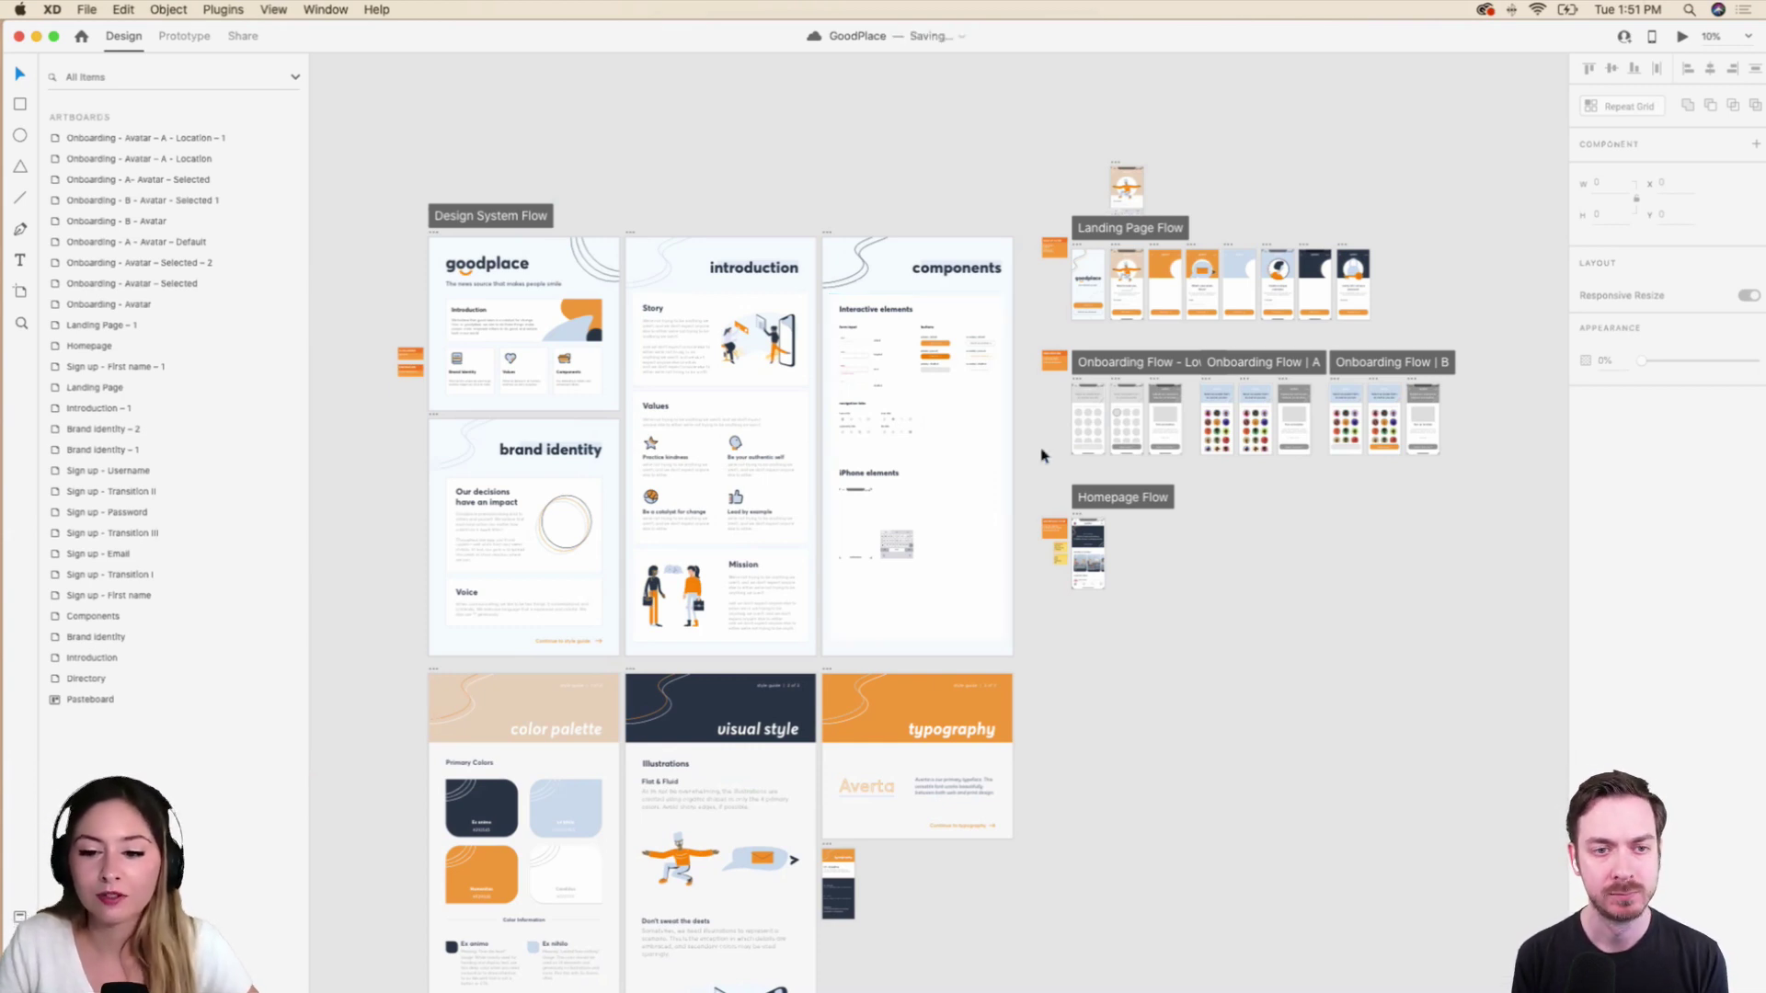
scroll(1042, 454, left, 2)
scroll(1041, 454, up, 2)
scroll(1042, 455, down, 2)
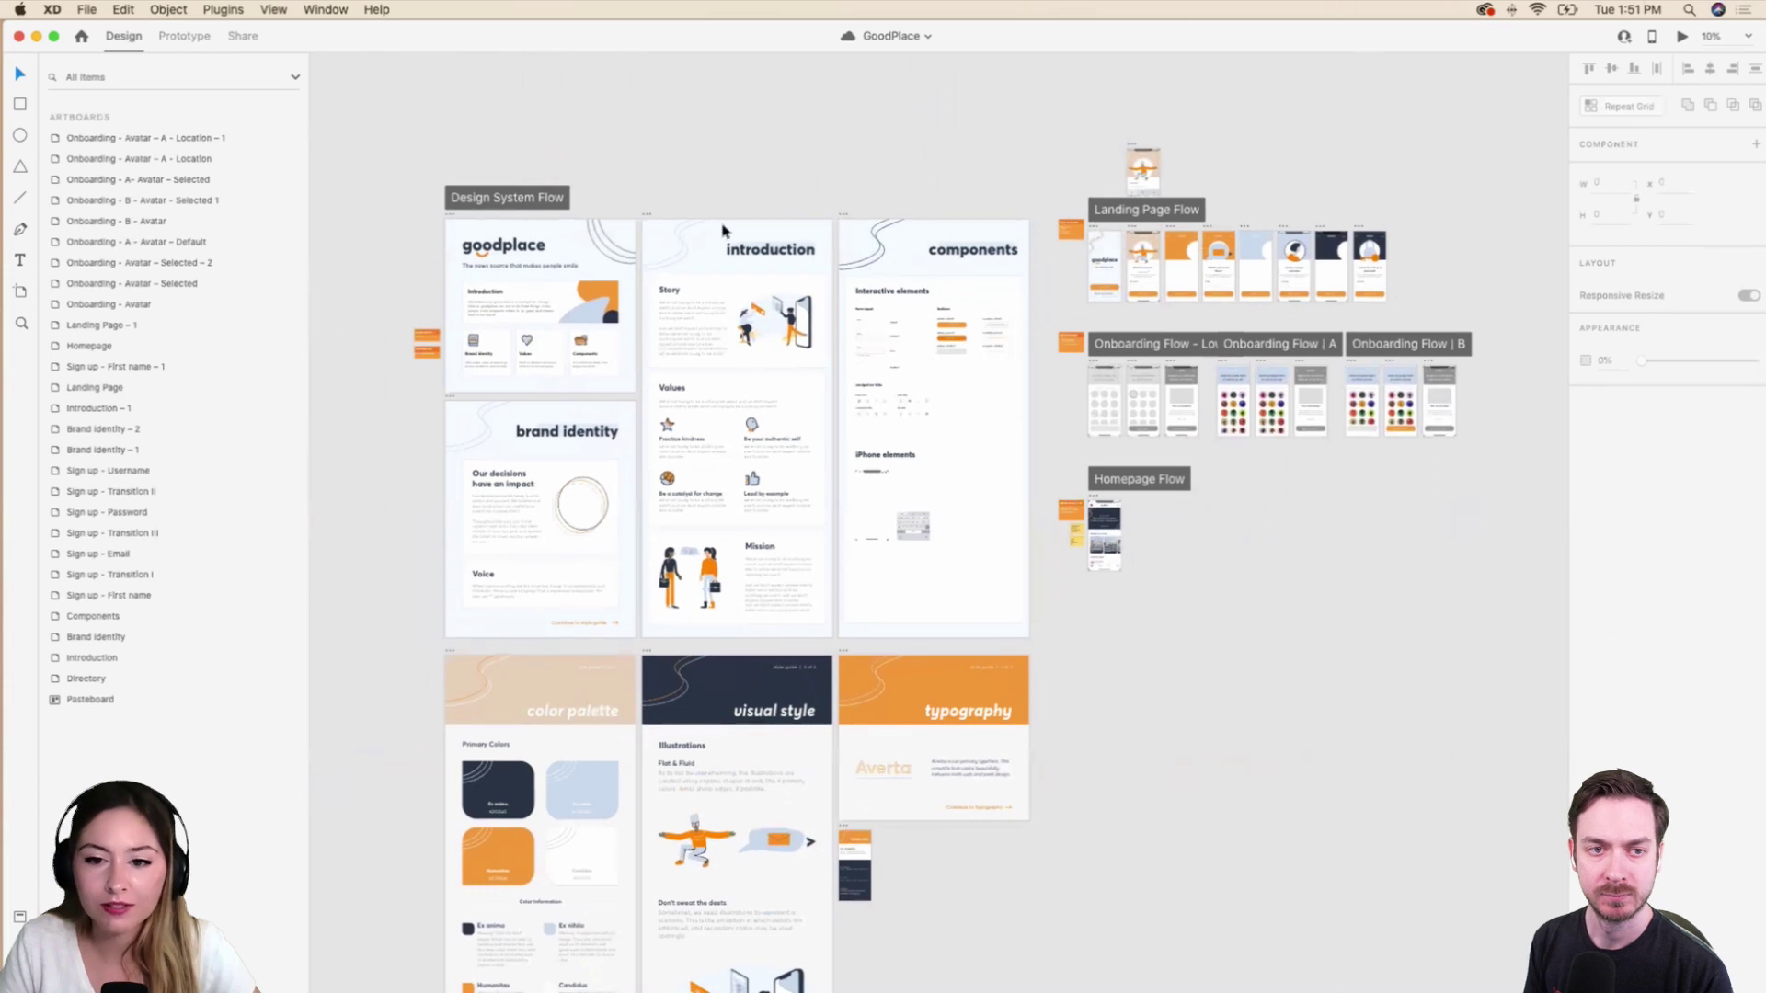
scroll(947, 614, down, 8)
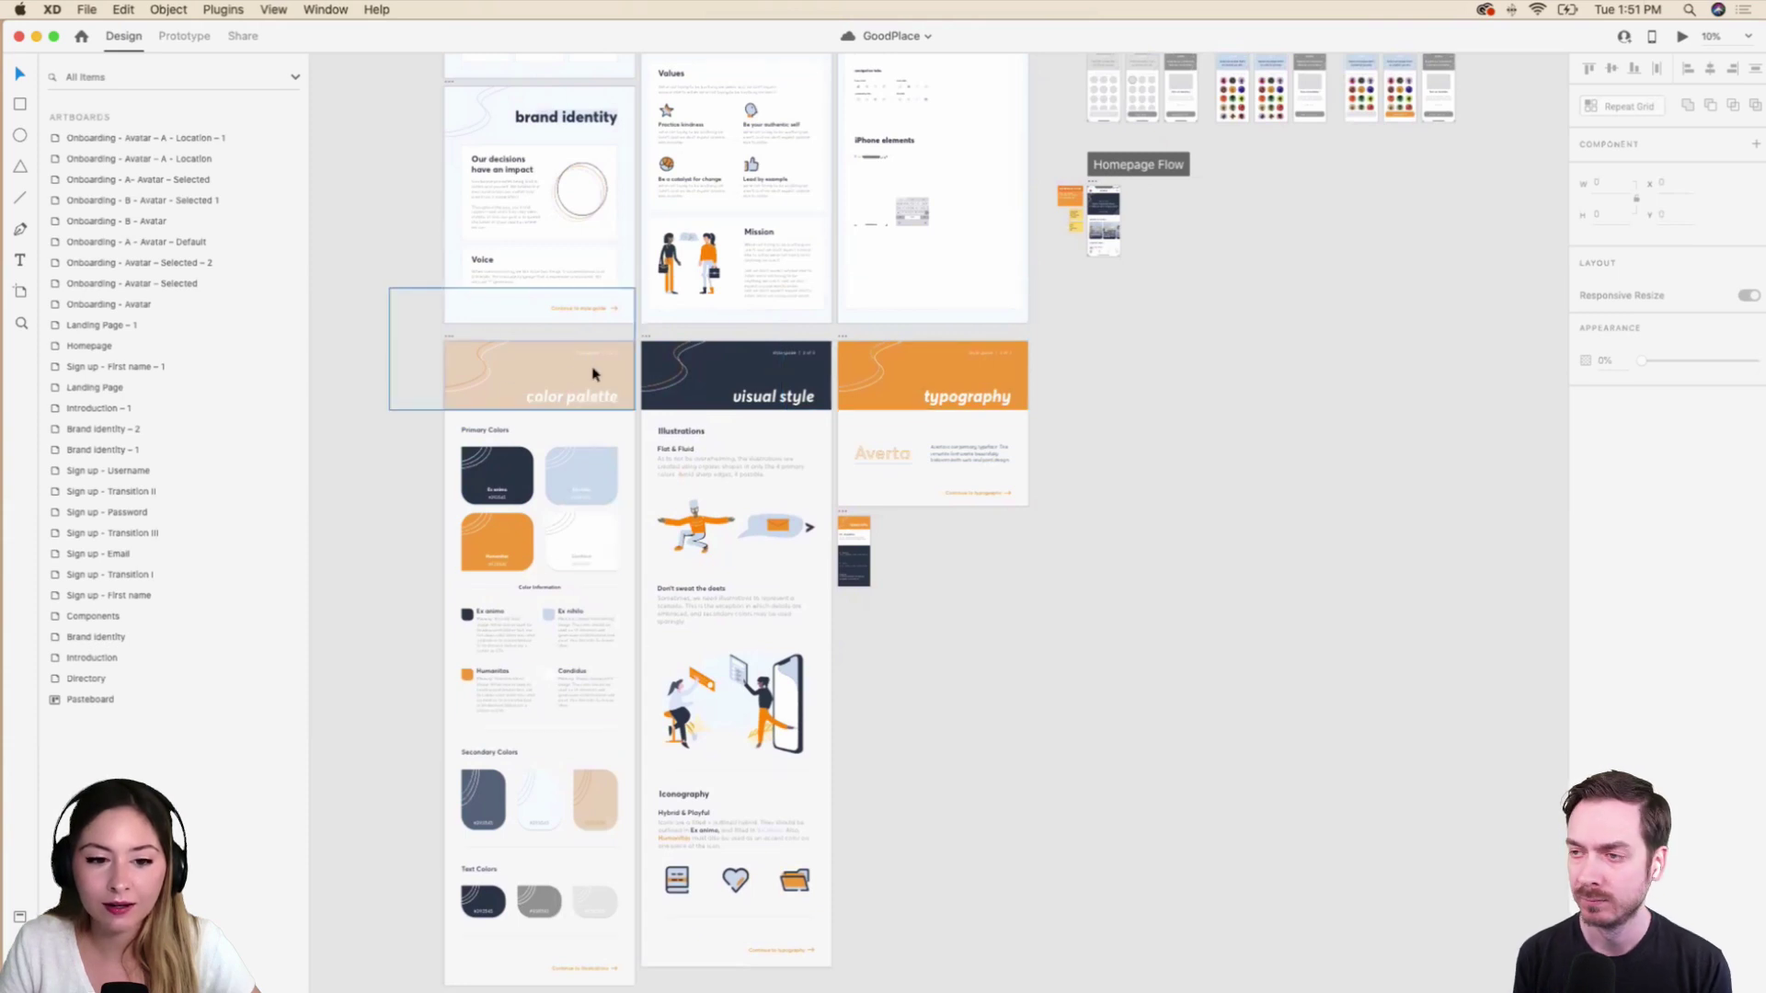
scroll(827, 629, right, 1)
scroll(827, 629, up, 7)
scroll(827, 629, right, 7)
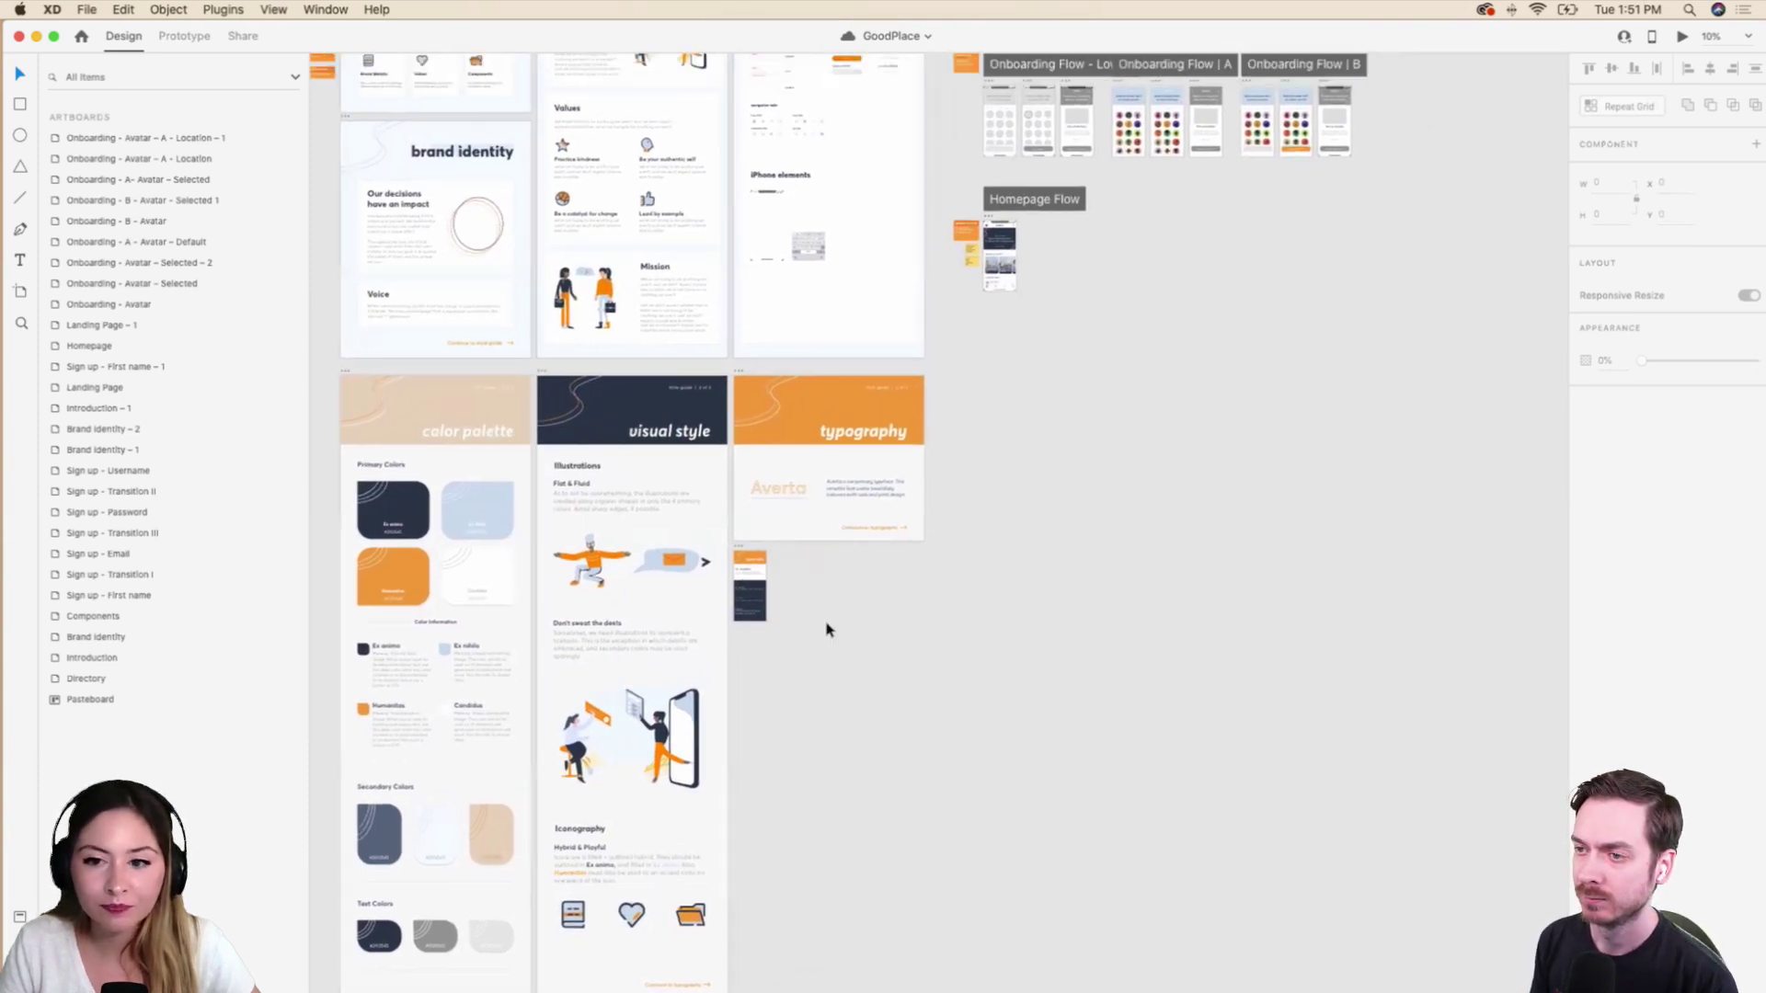
scroll(827, 629, up, 4)
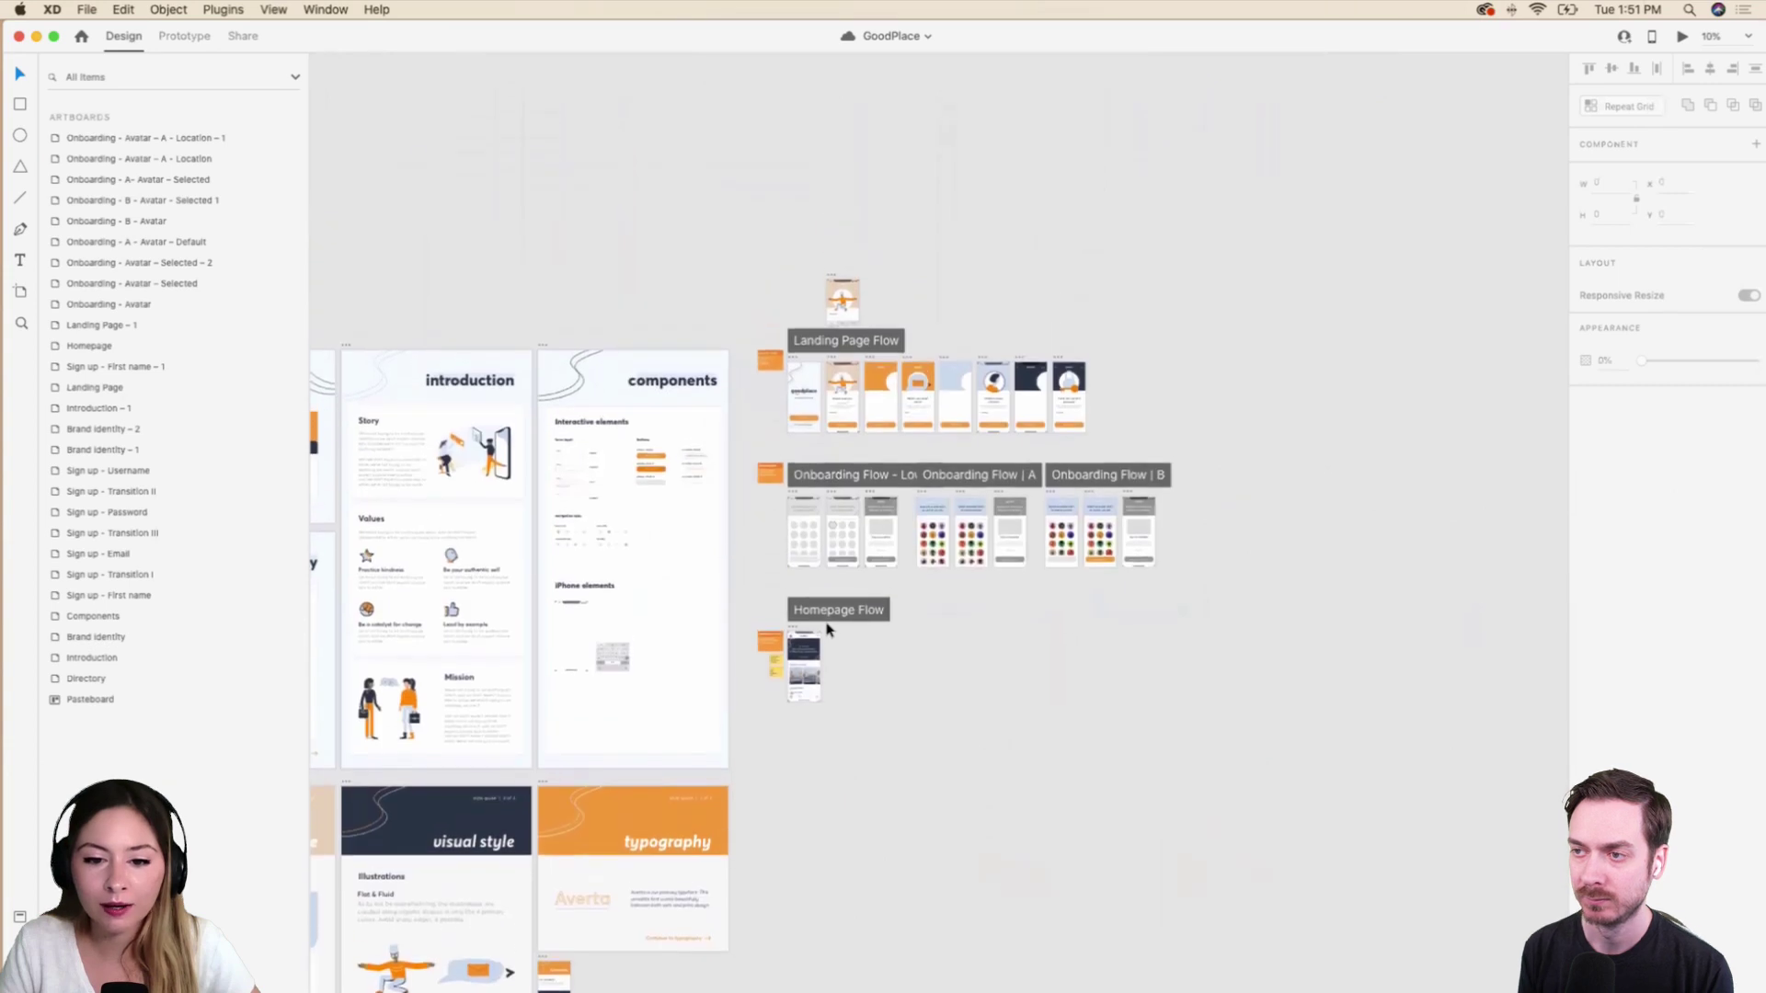
Preview the Landing Page prototype through account creation up to the email screen, and close the preview.
click(804, 390)
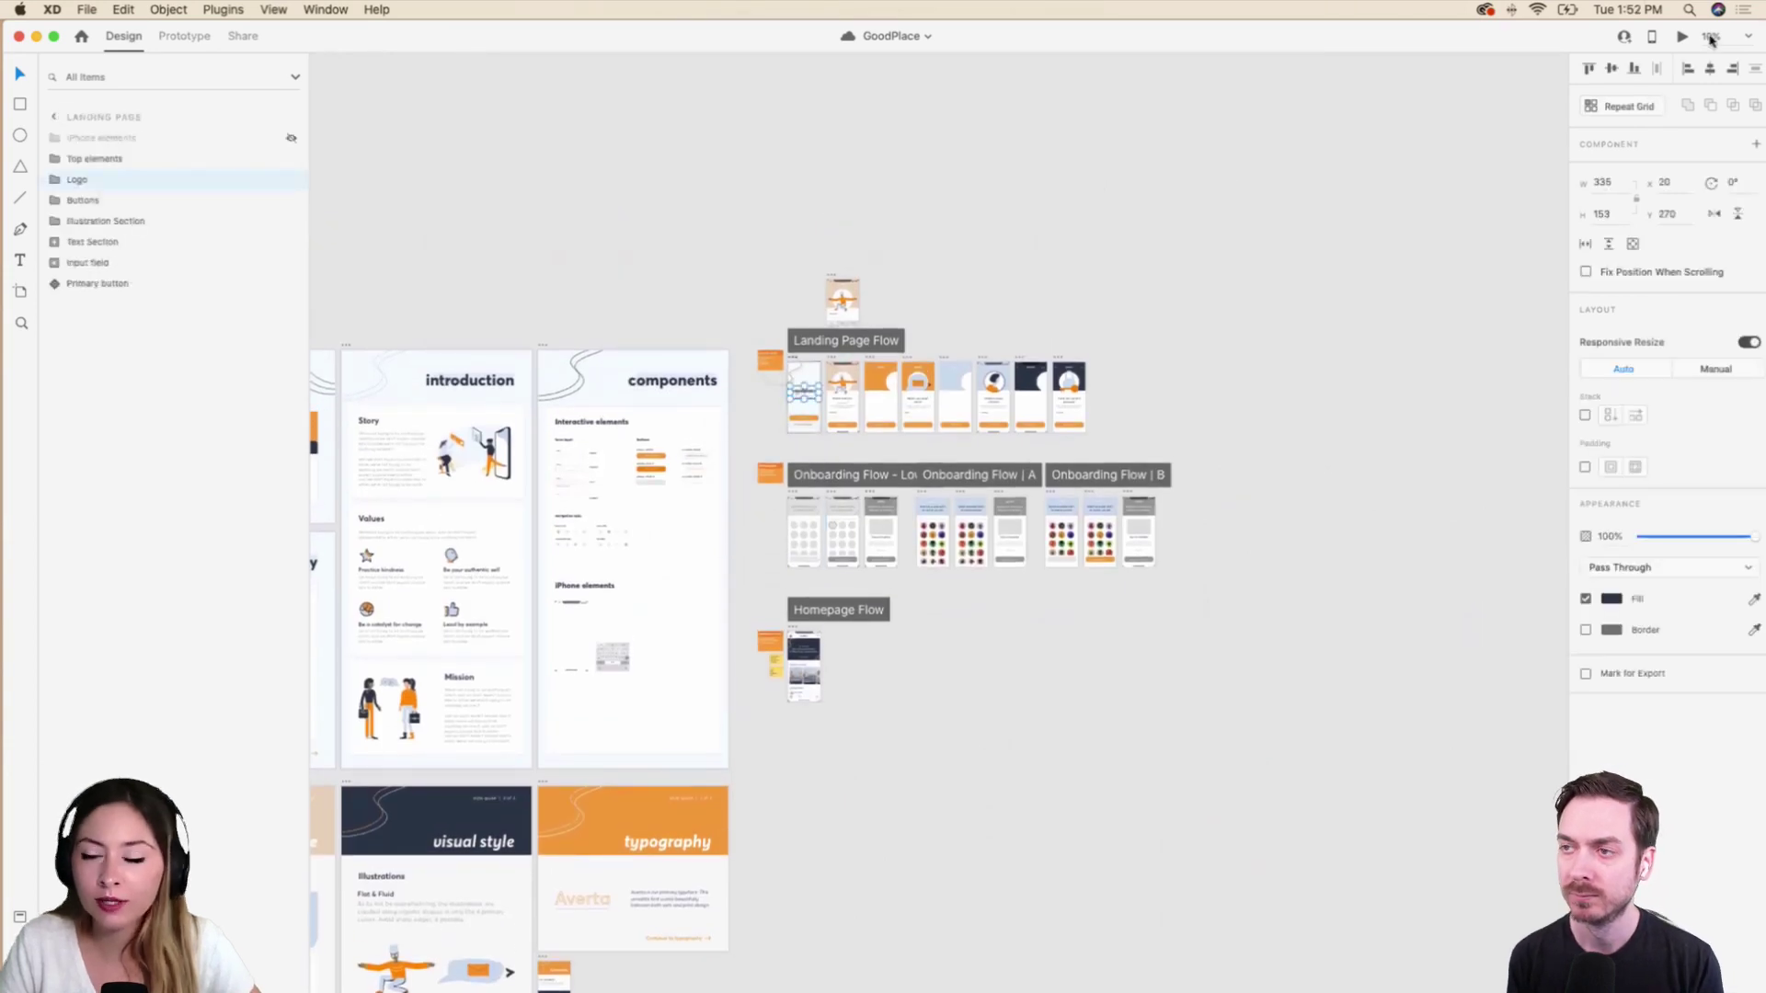
click(1681, 35)
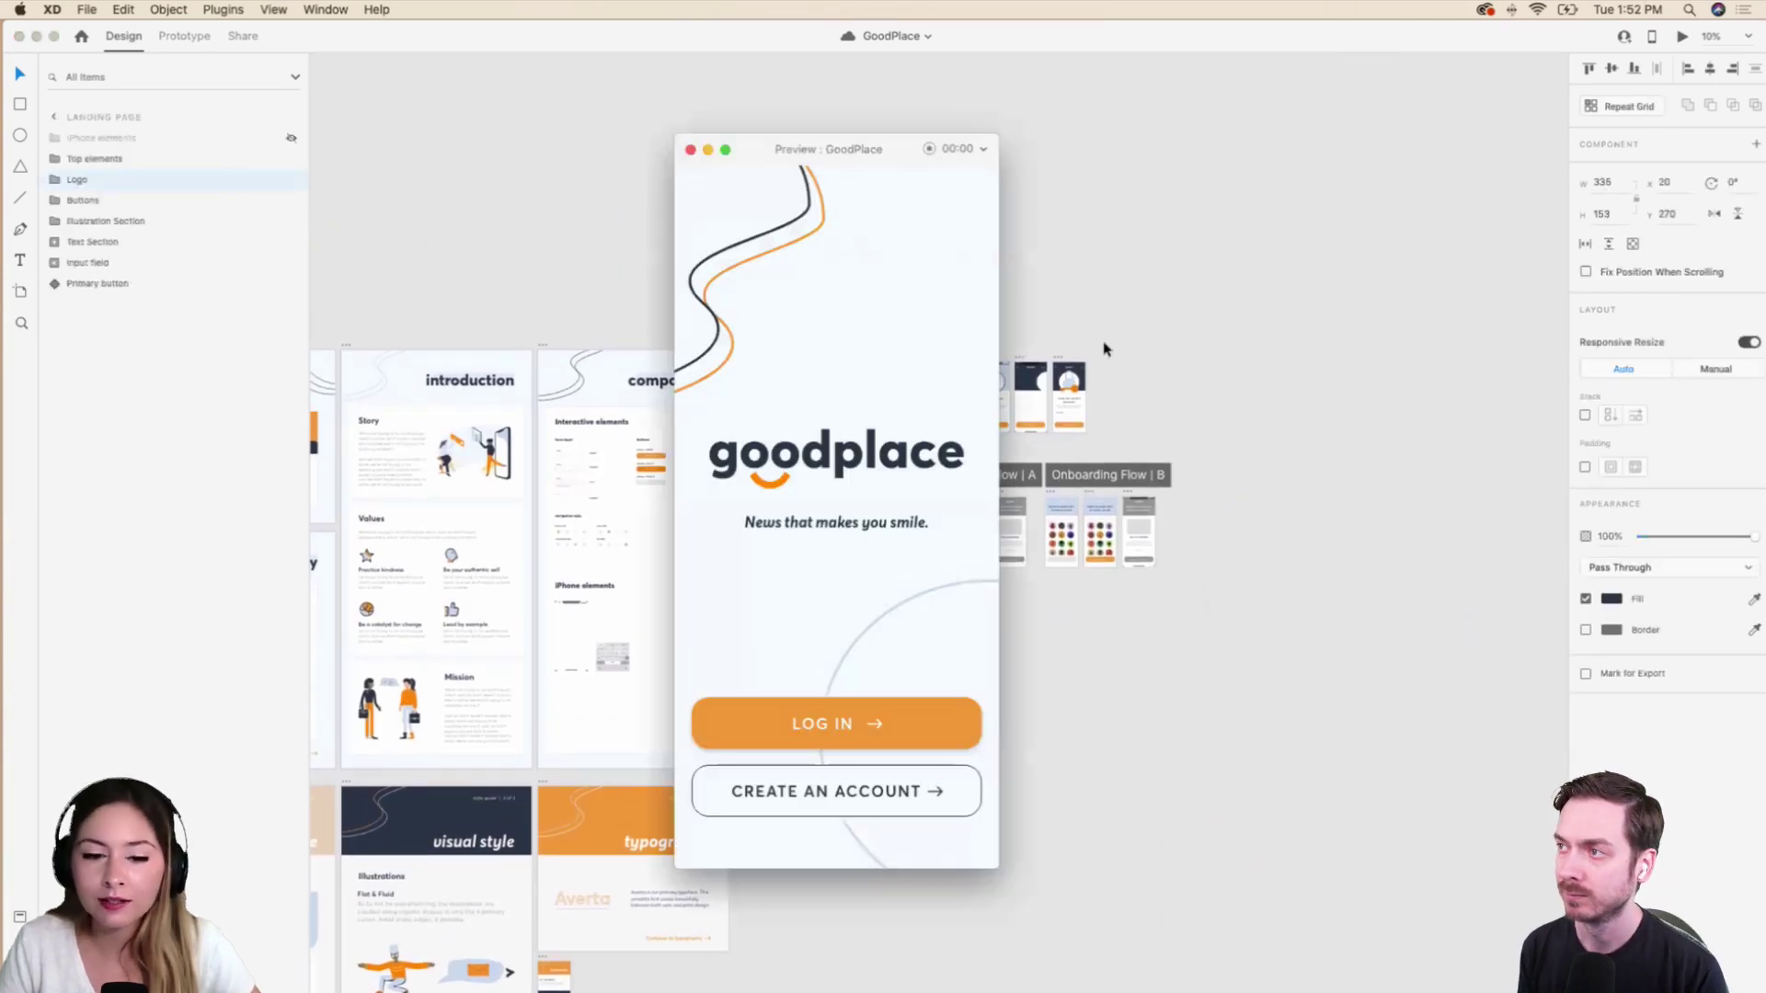
click(832, 800)
click(942, 807)
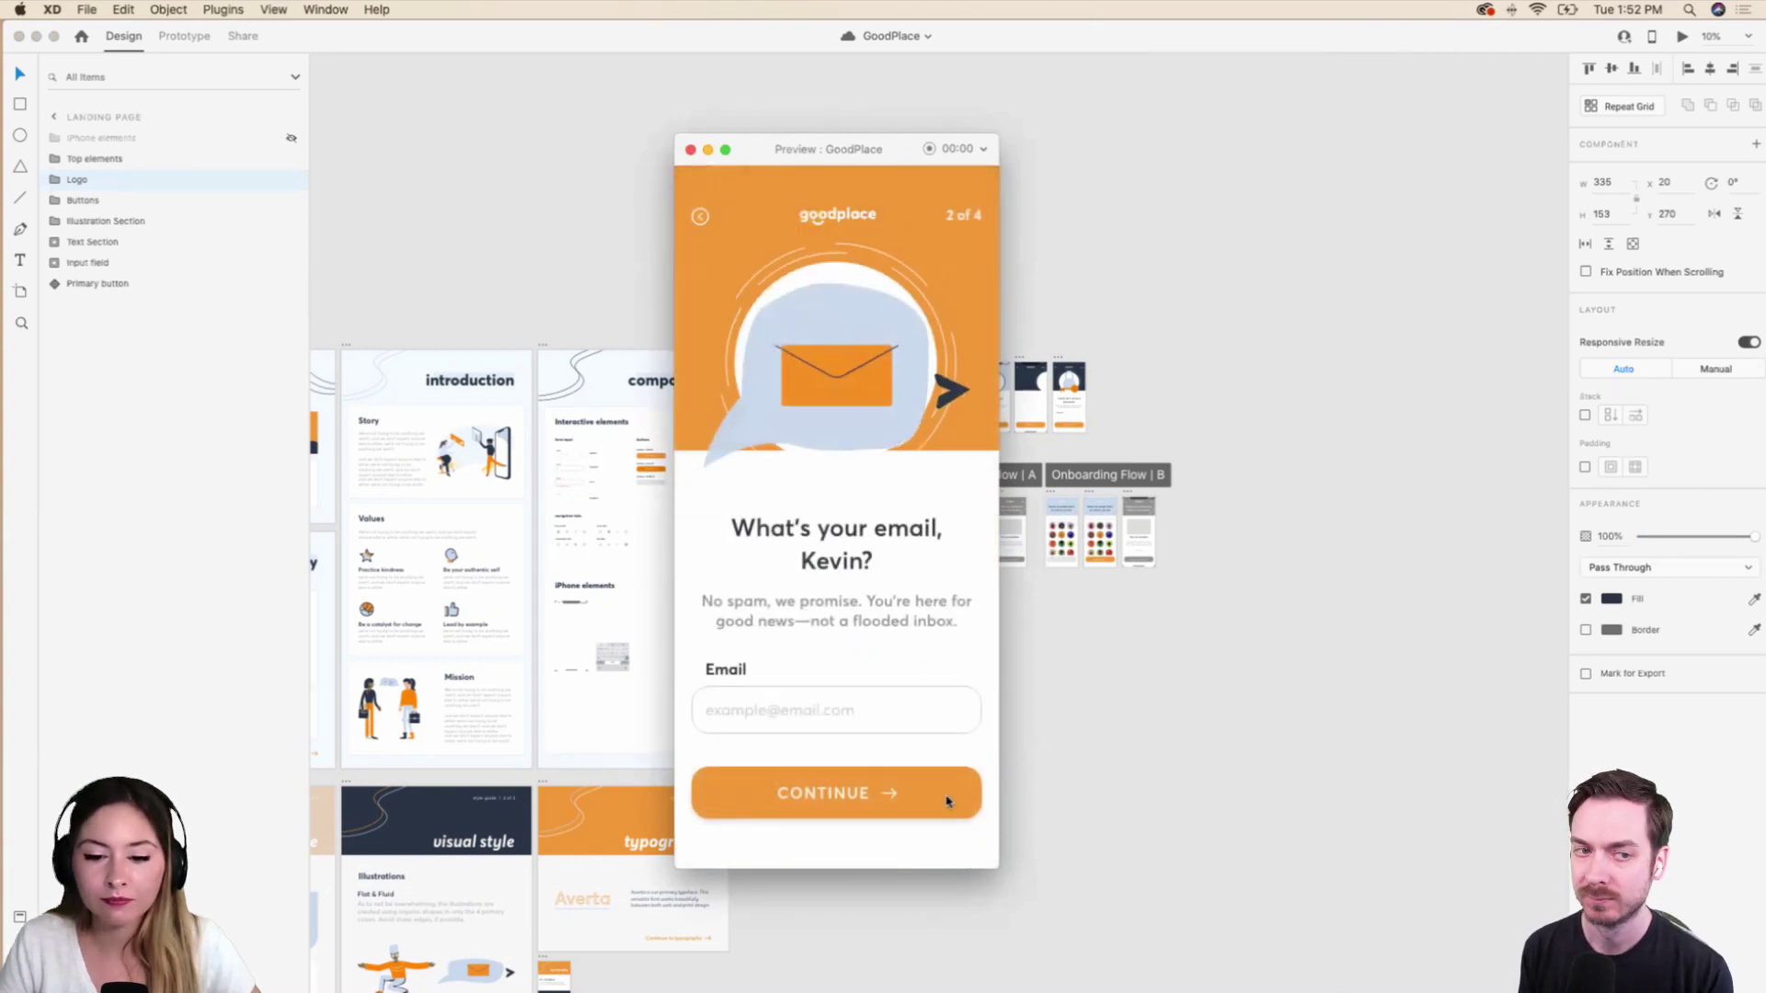
click(691, 150)
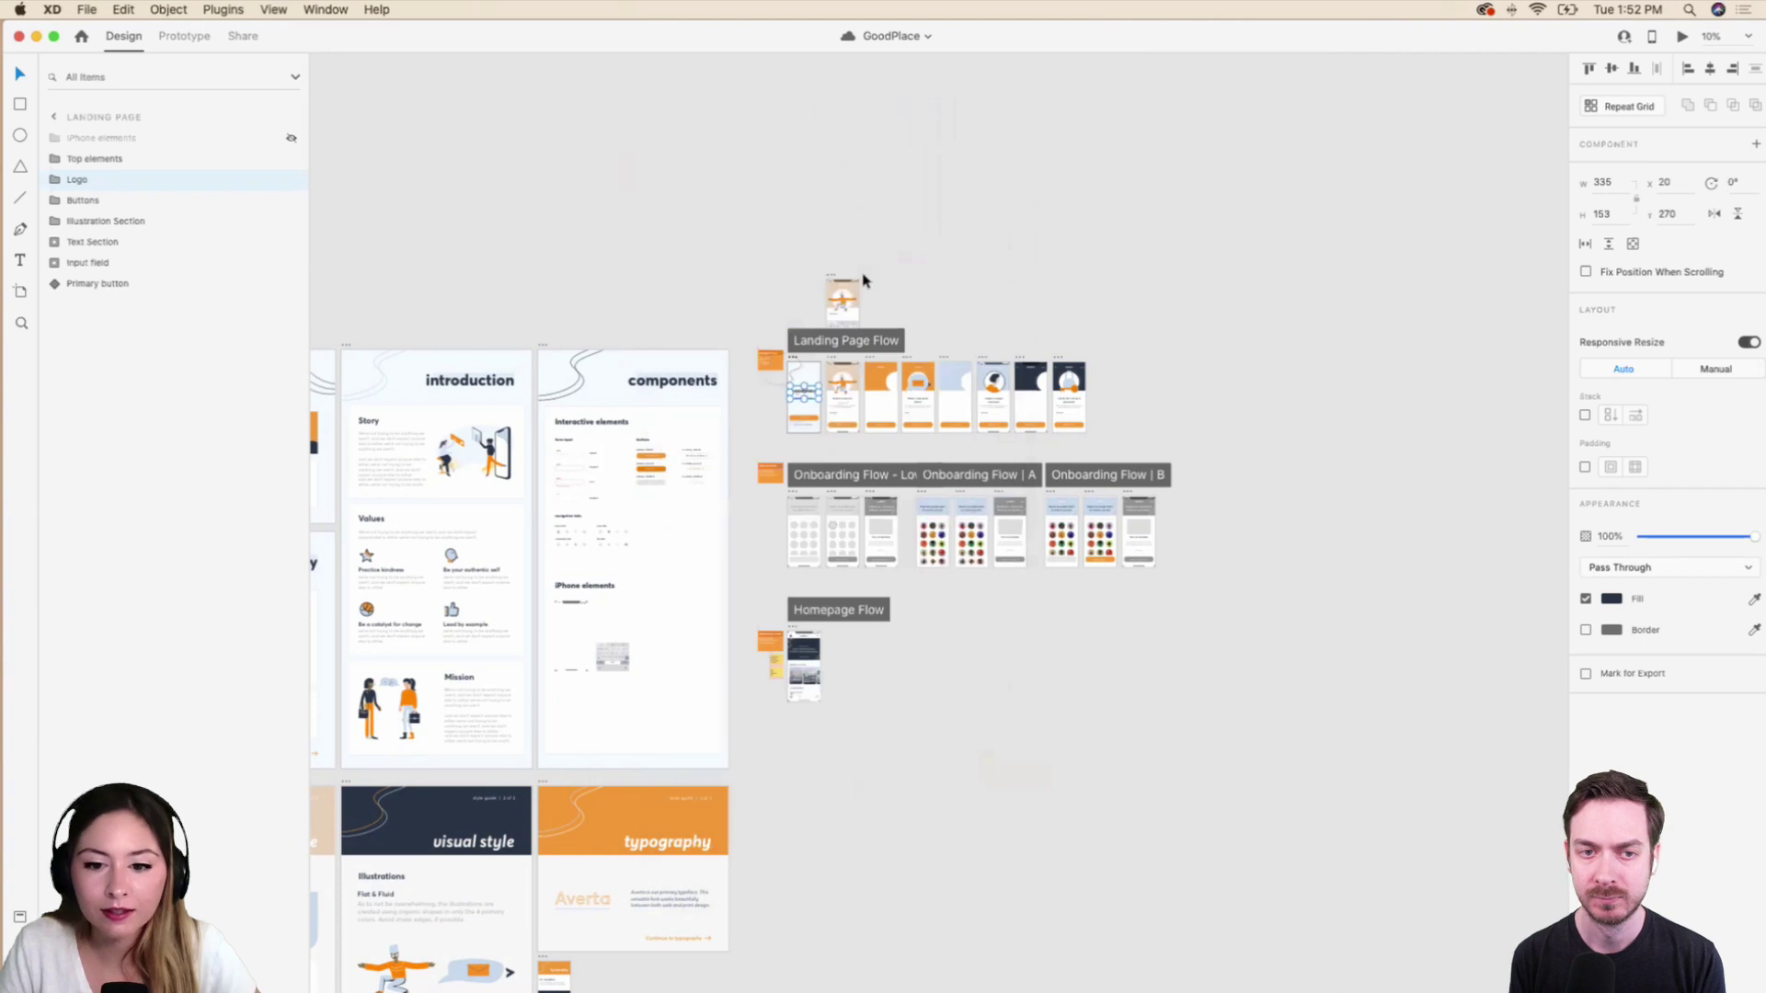
Preview the Onboarding Flow - Low Fi prototype from avatar selection through to the location screen, and close the preview.
click(862, 276)
click(851, 475)
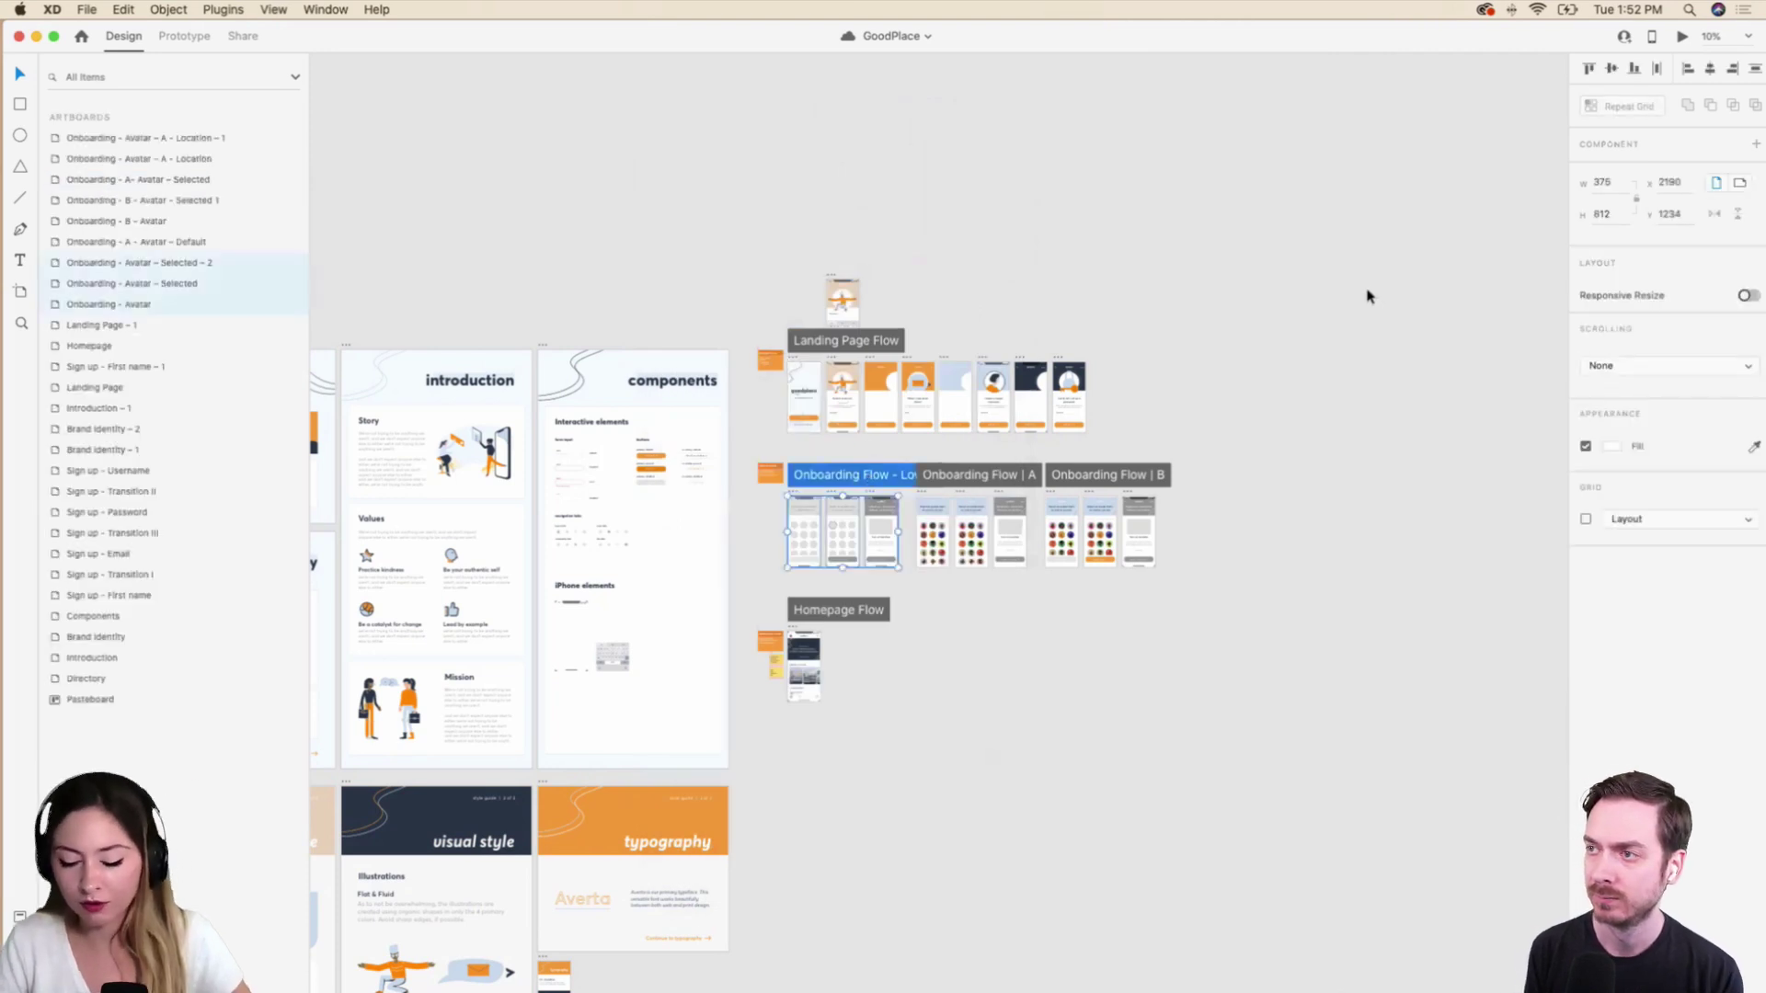
key(super+equal)
key(super+equal)
key(super+equal)
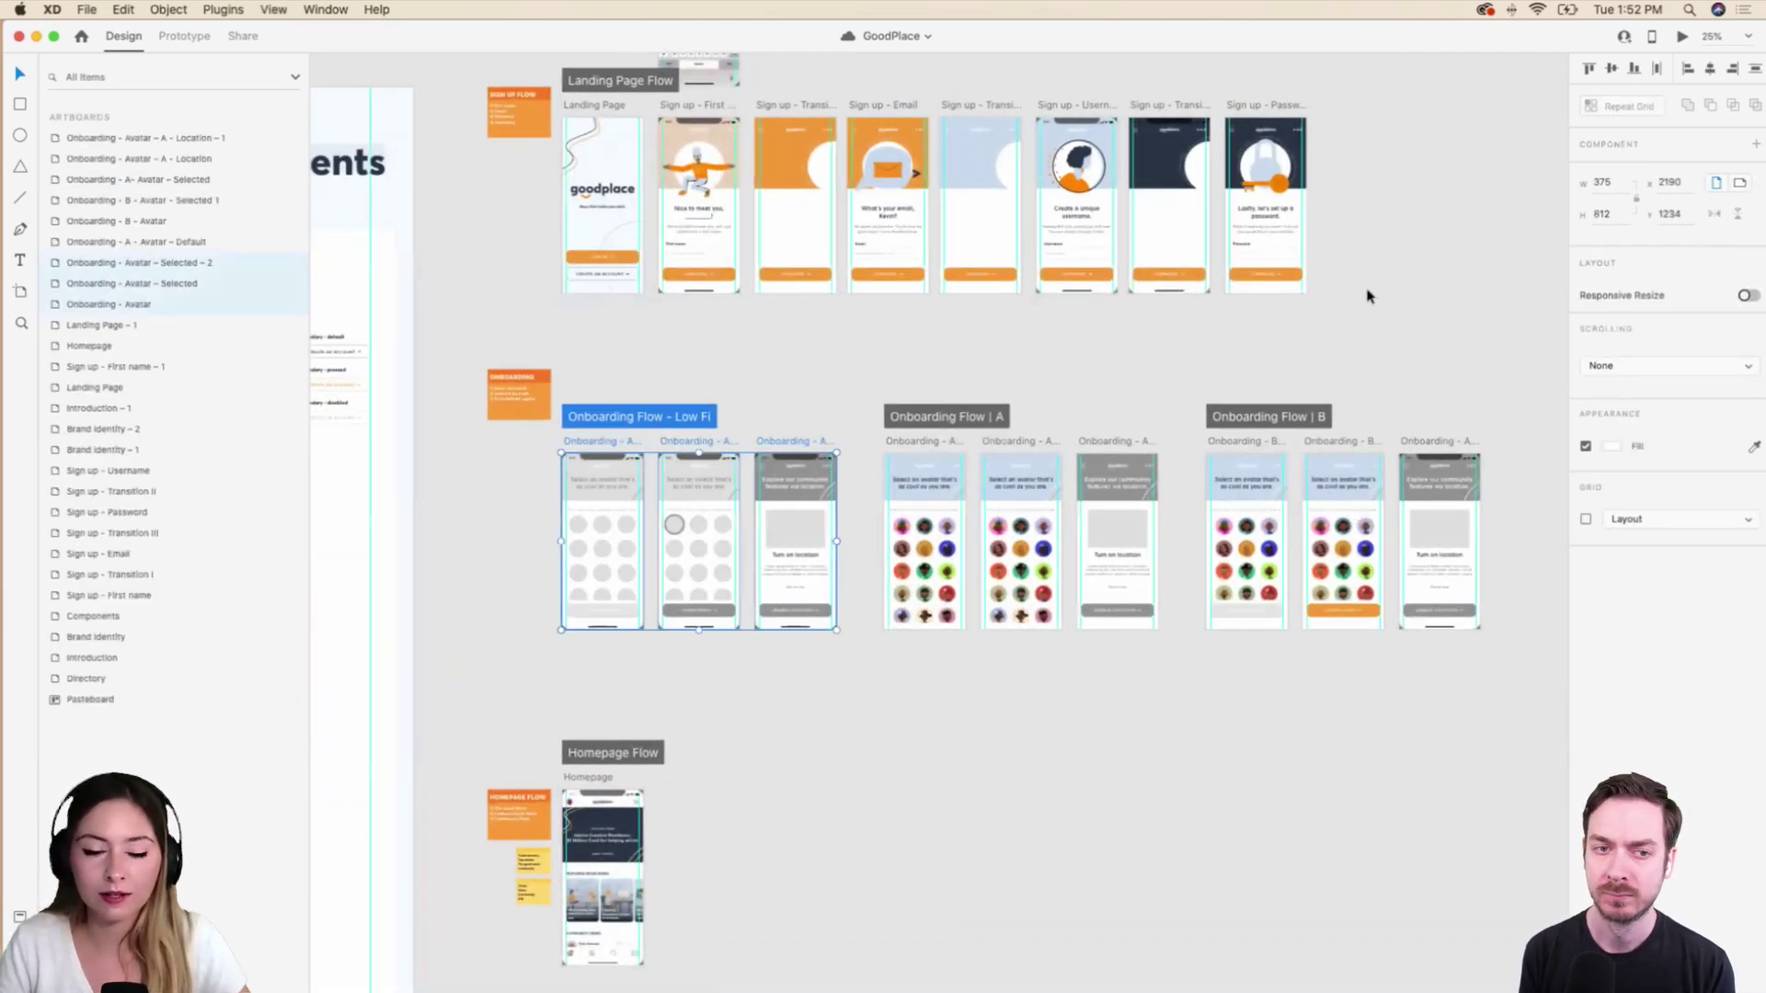
click(808, 359)
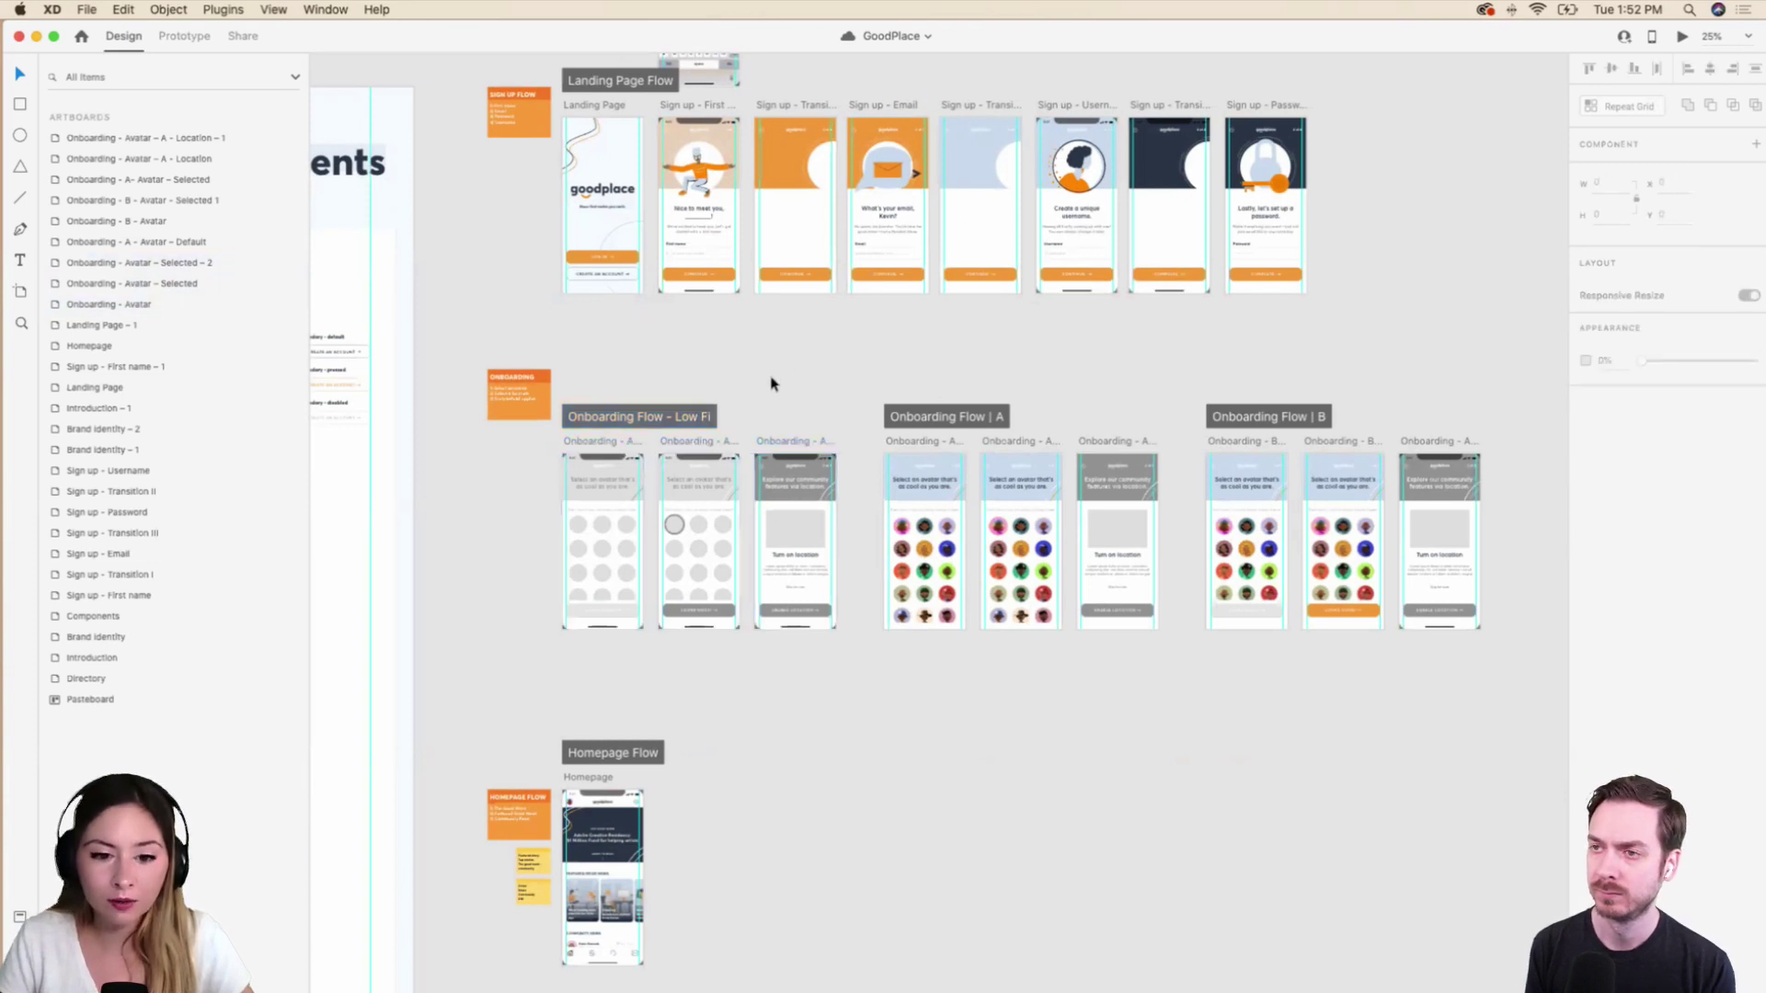
scroll(771, 384, right, 3)
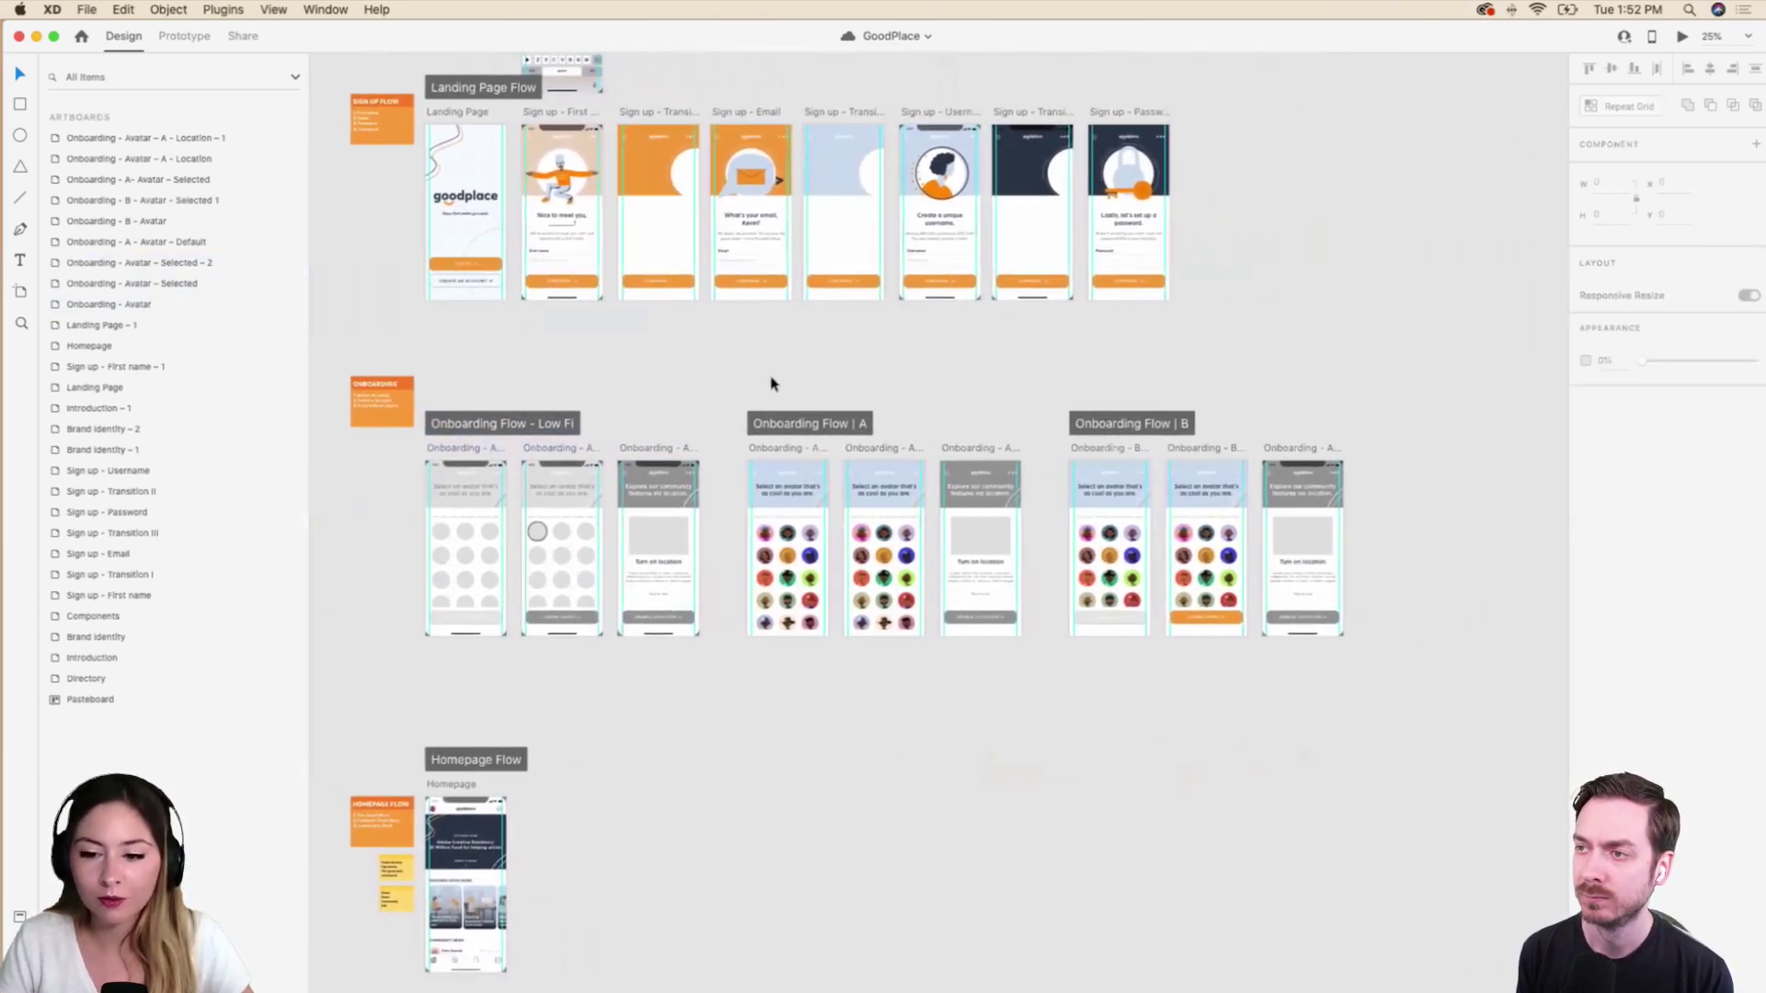
scroll(771, 383, right, 2)
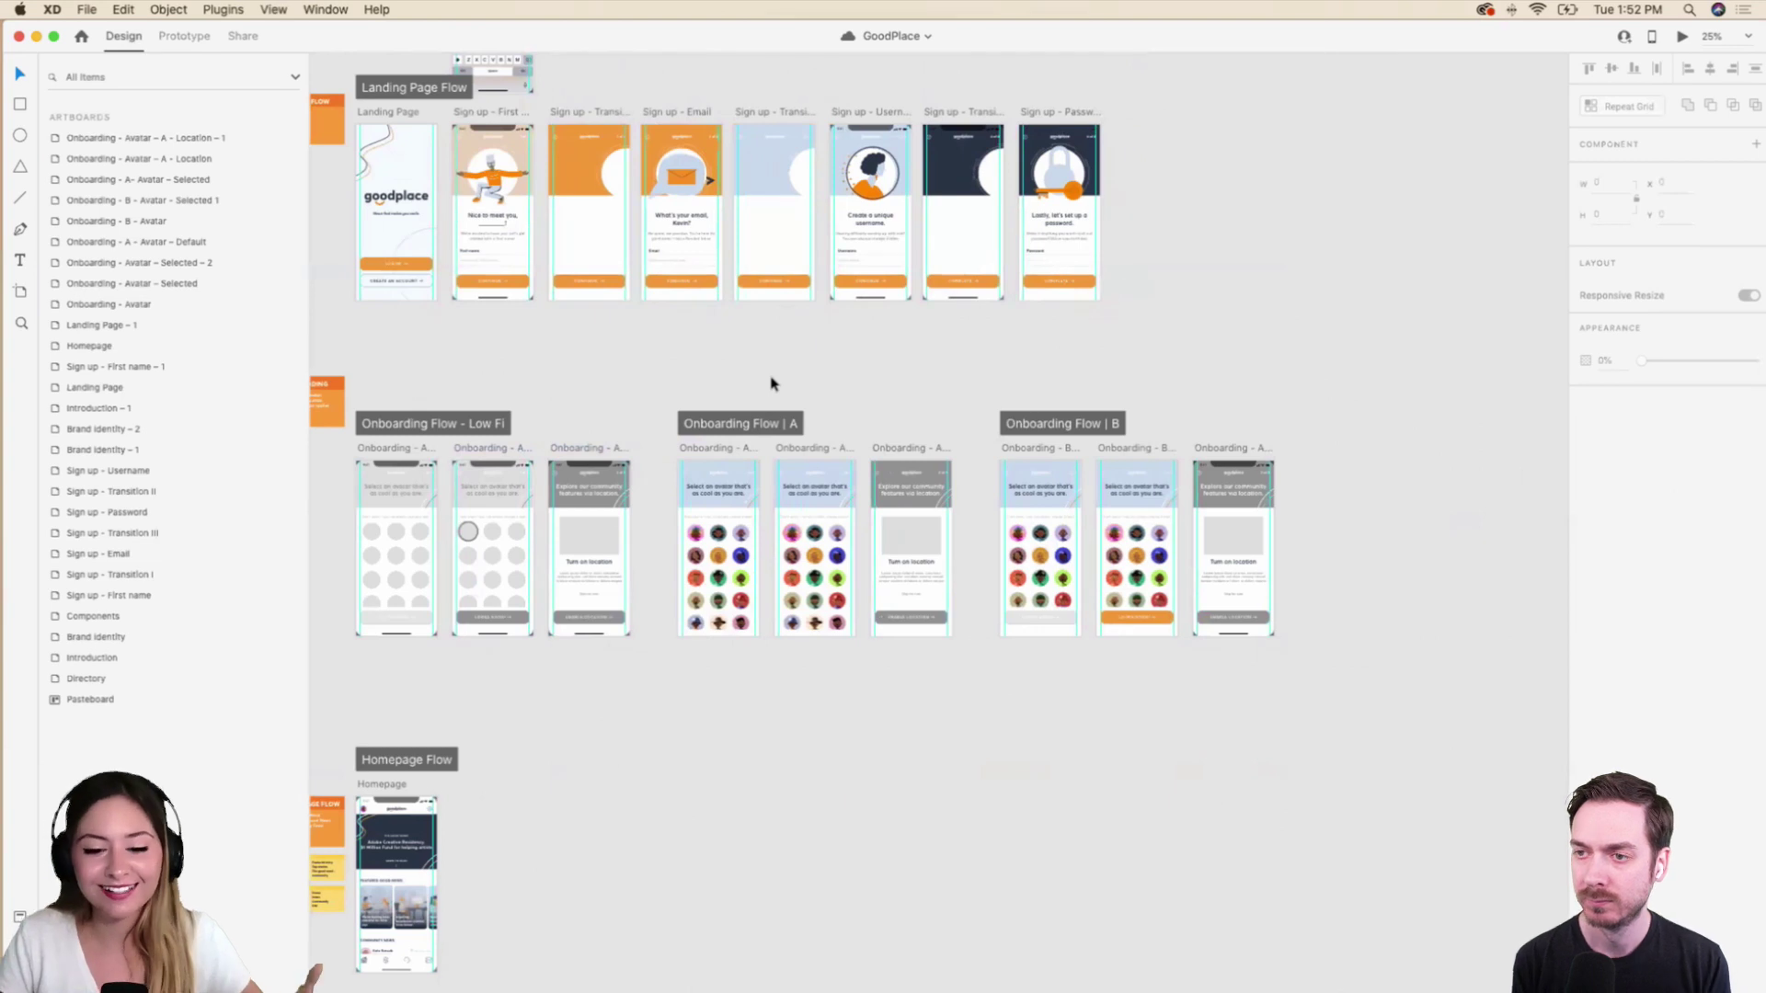
click(459, 425)
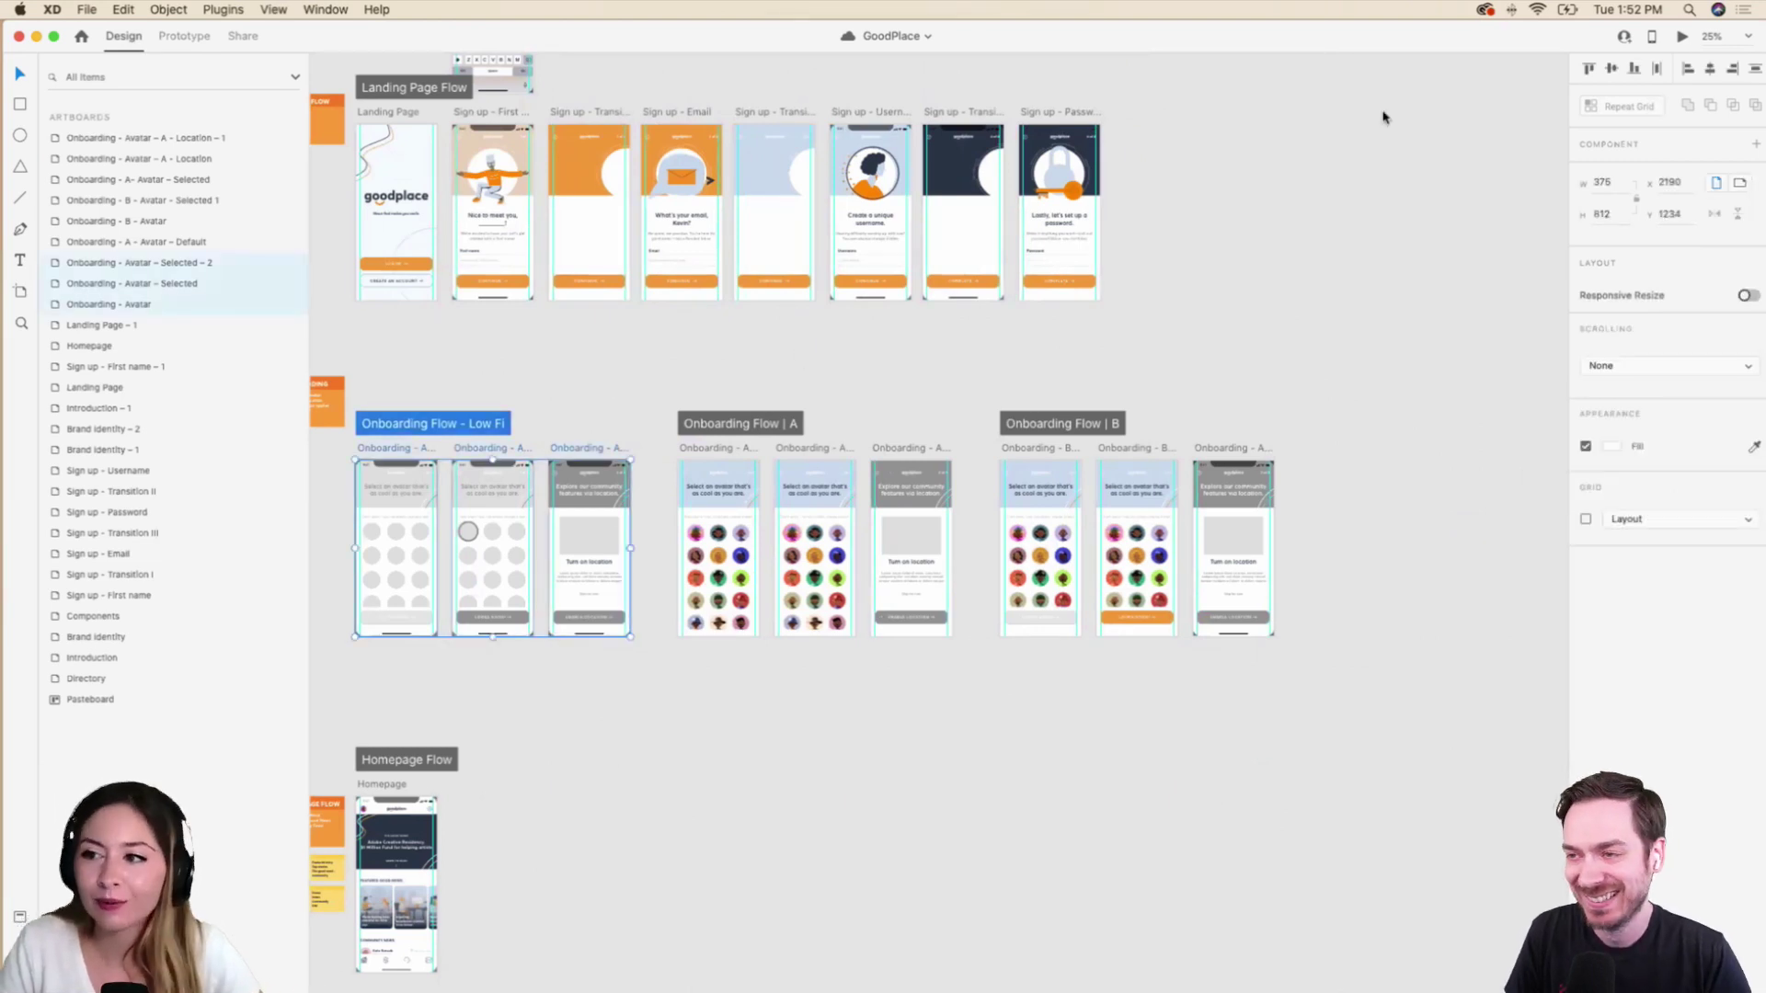
click(1684, 38)
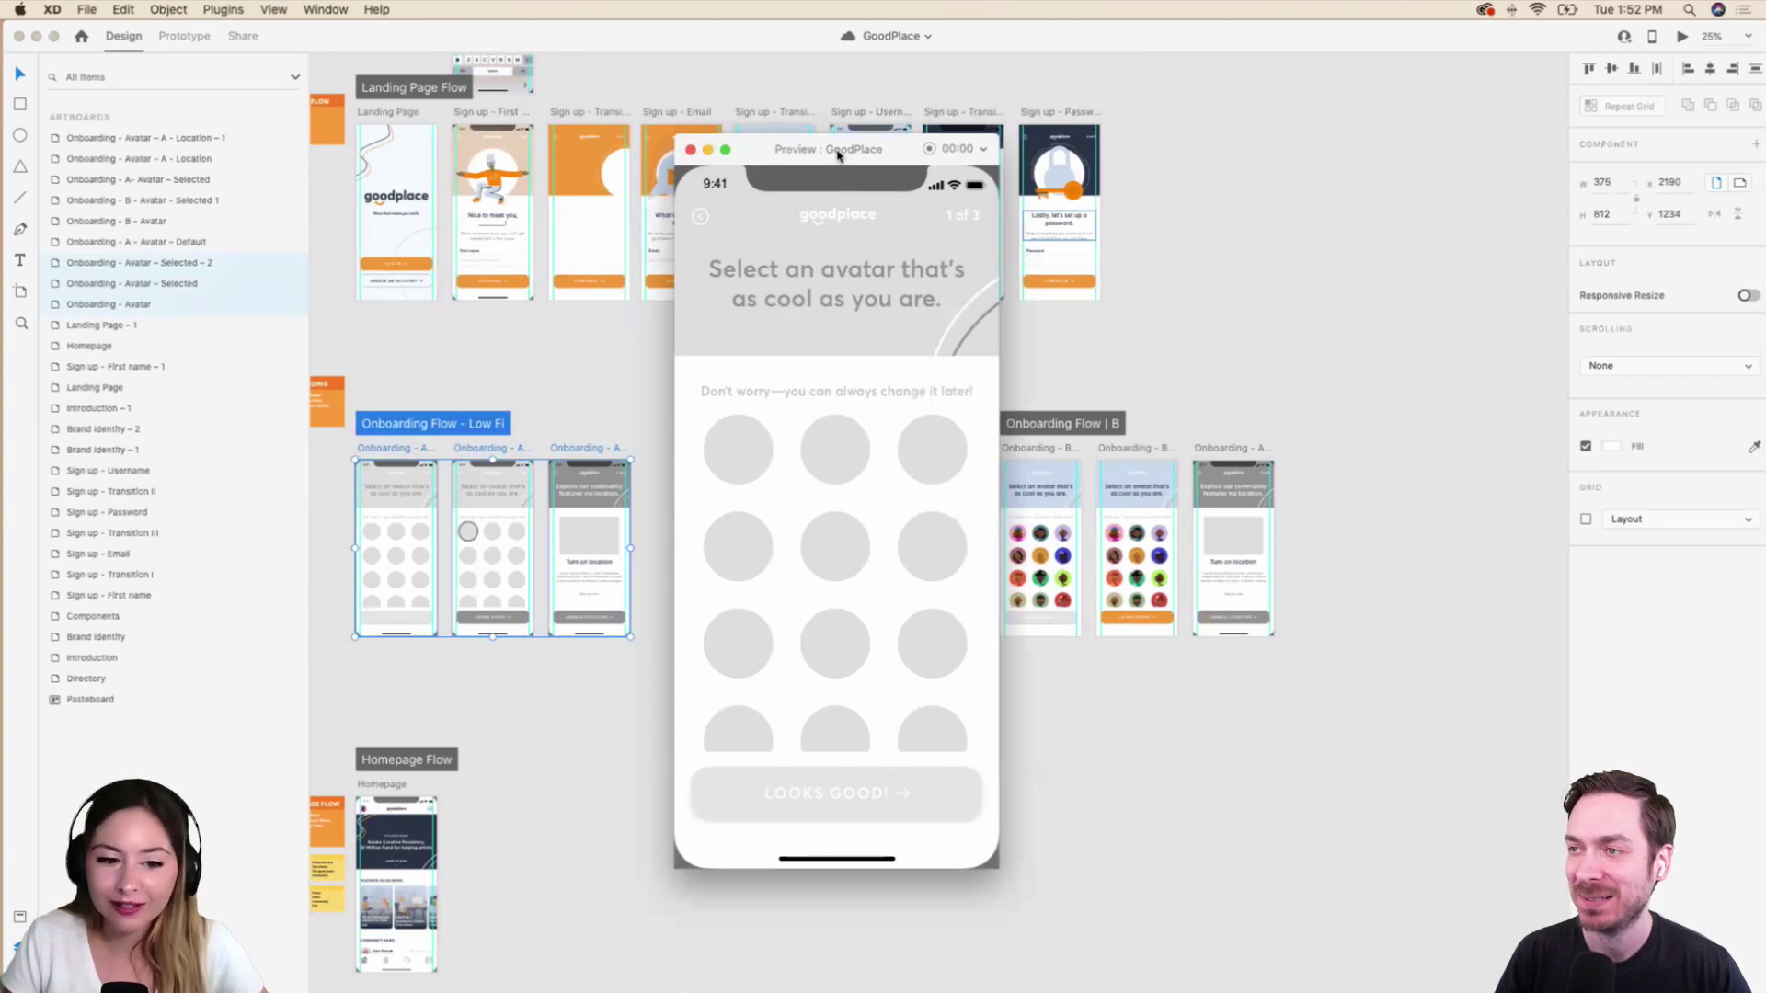
click(714, 458)
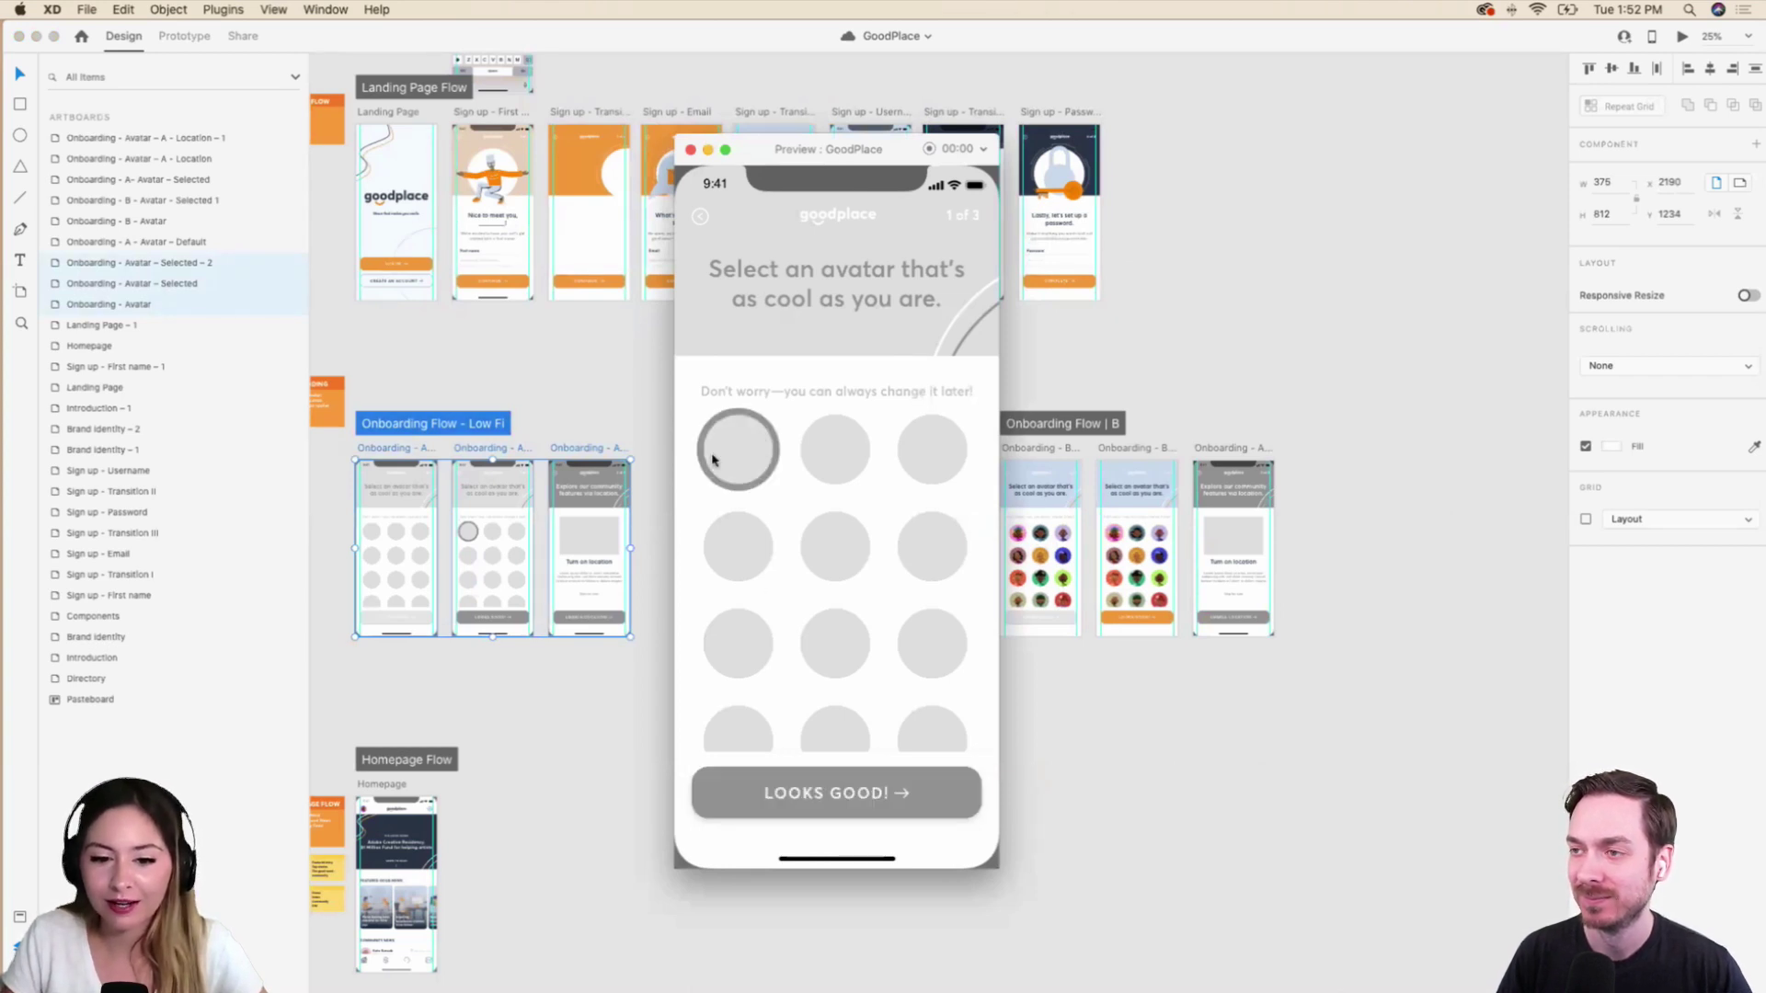
click(837, 783)
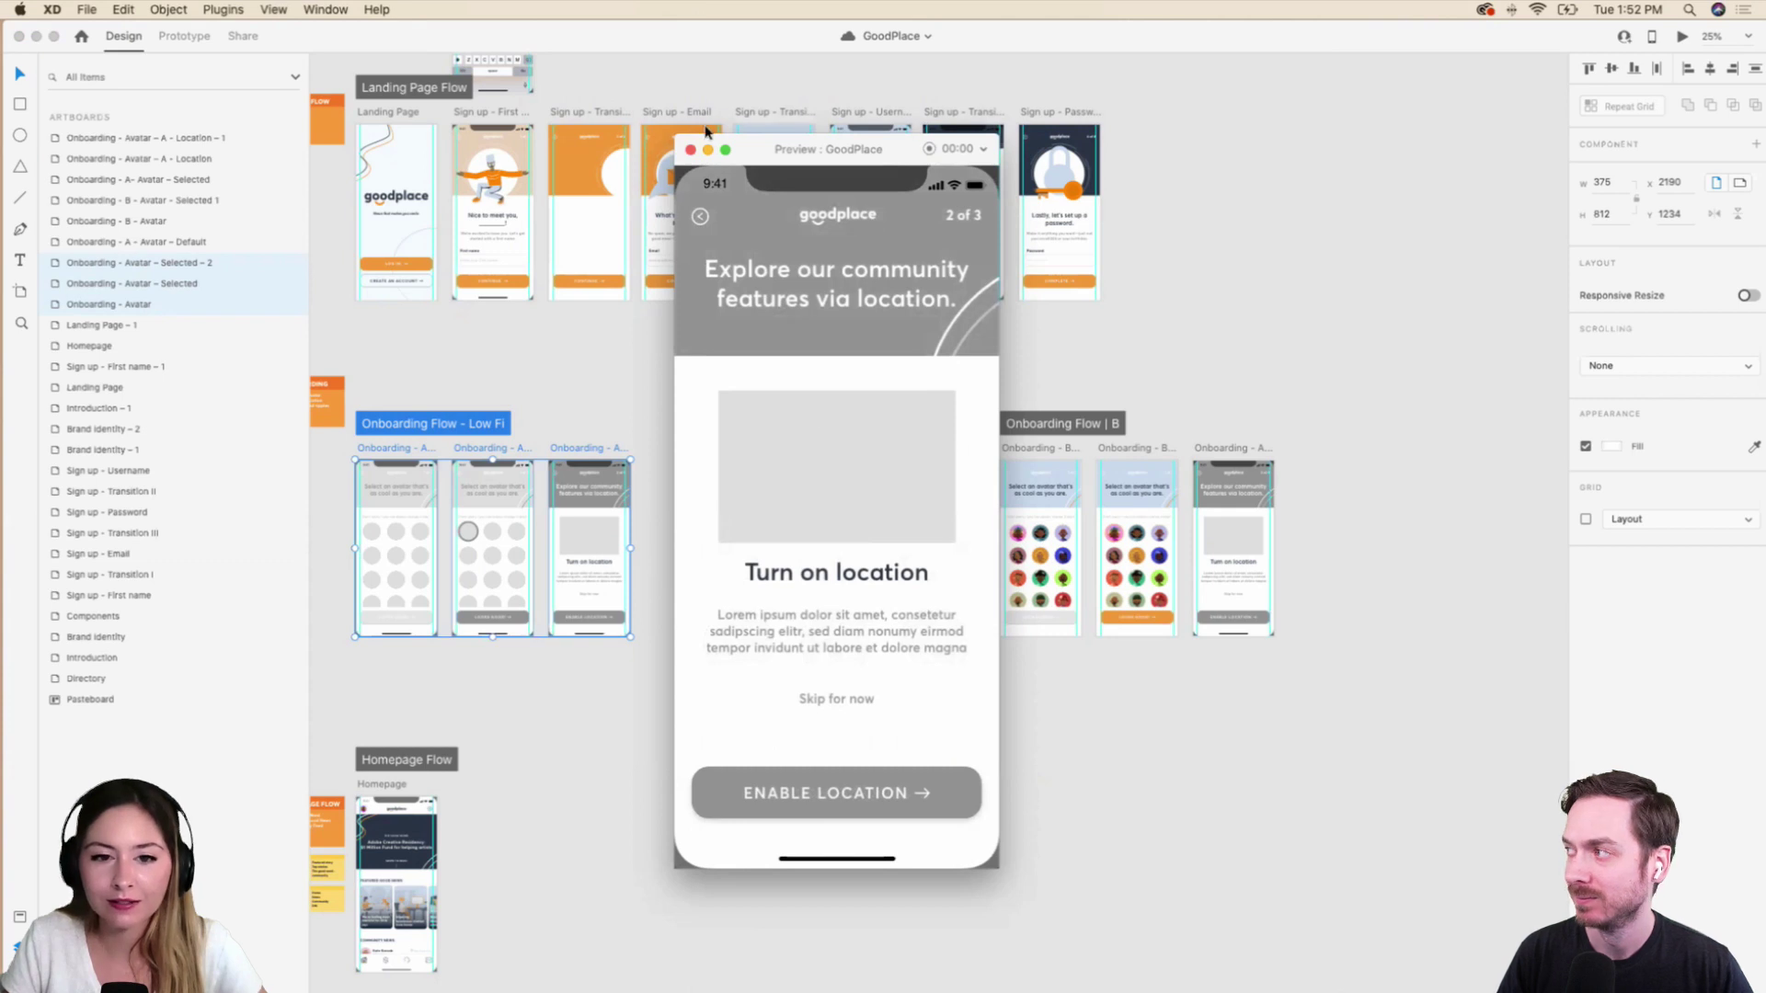
key(super+w)
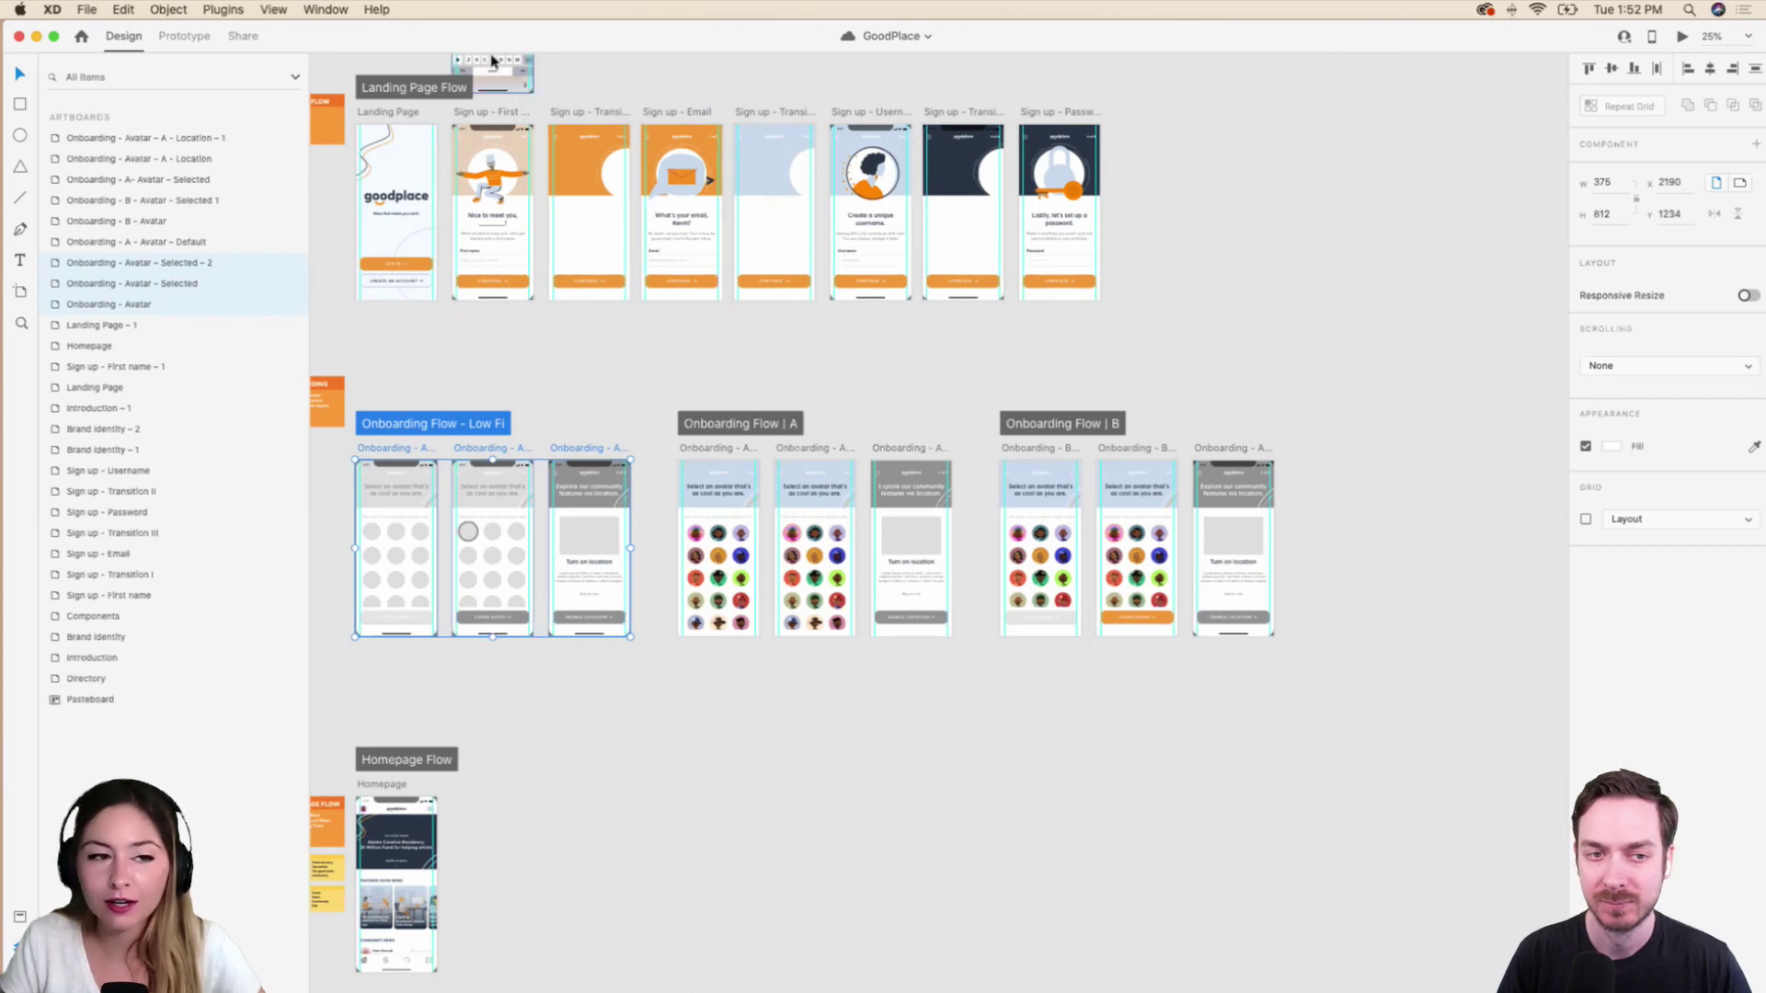
Check the share link settings of Onboarding Flow - Low Fi and return to Design mode.
click(189, 36)
click(241, 36)
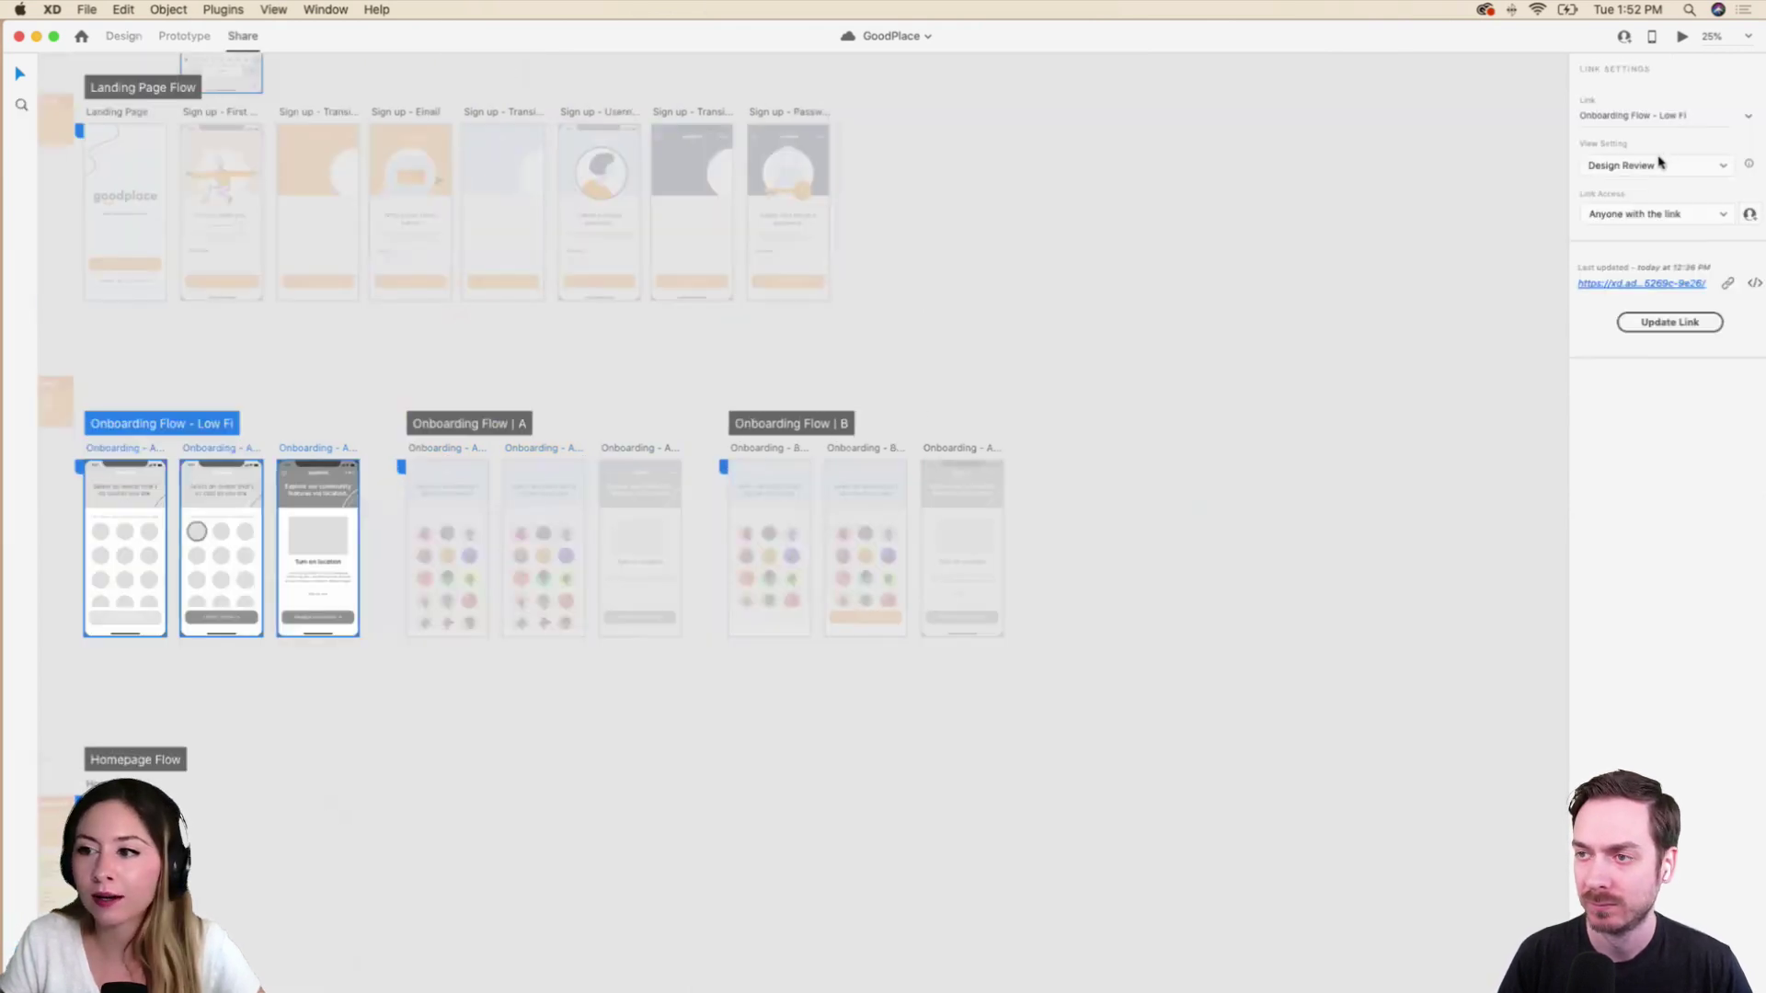
click(123, 36)
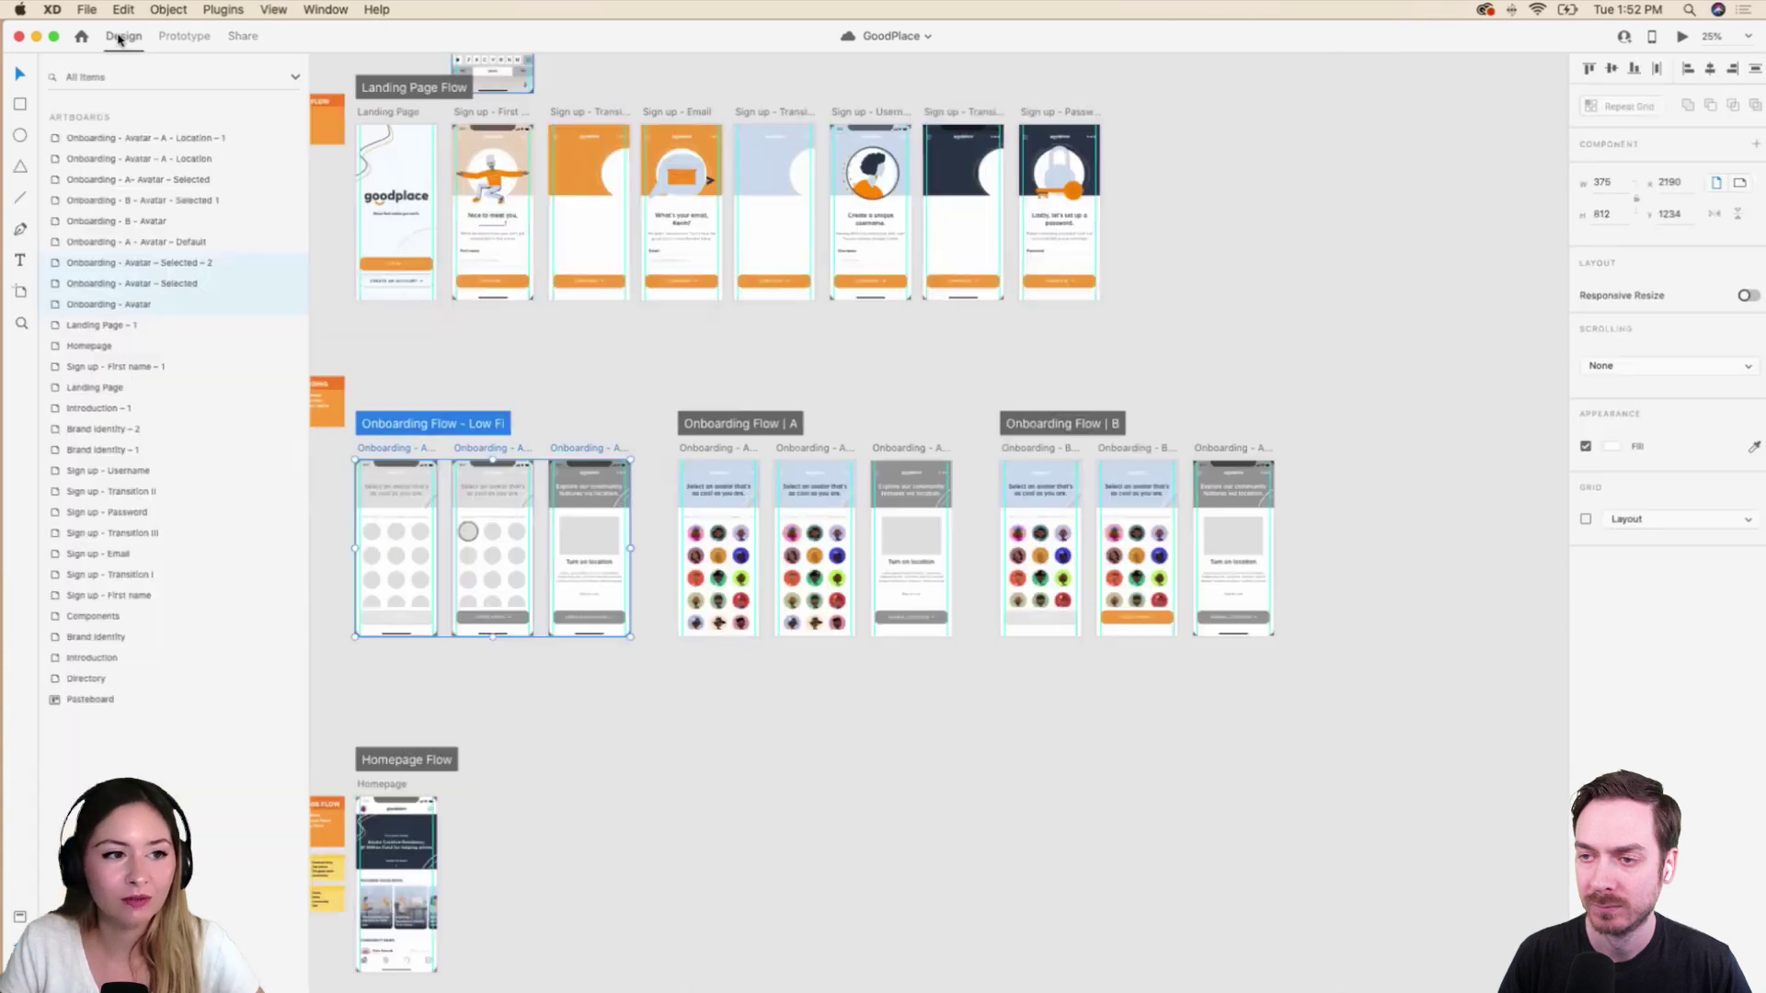
Preview the Homepage artboard and scroll between its header banner and the Featured Good News section.
scroll(776, 578, down, 5)
scroll(776, 578, left, 5)
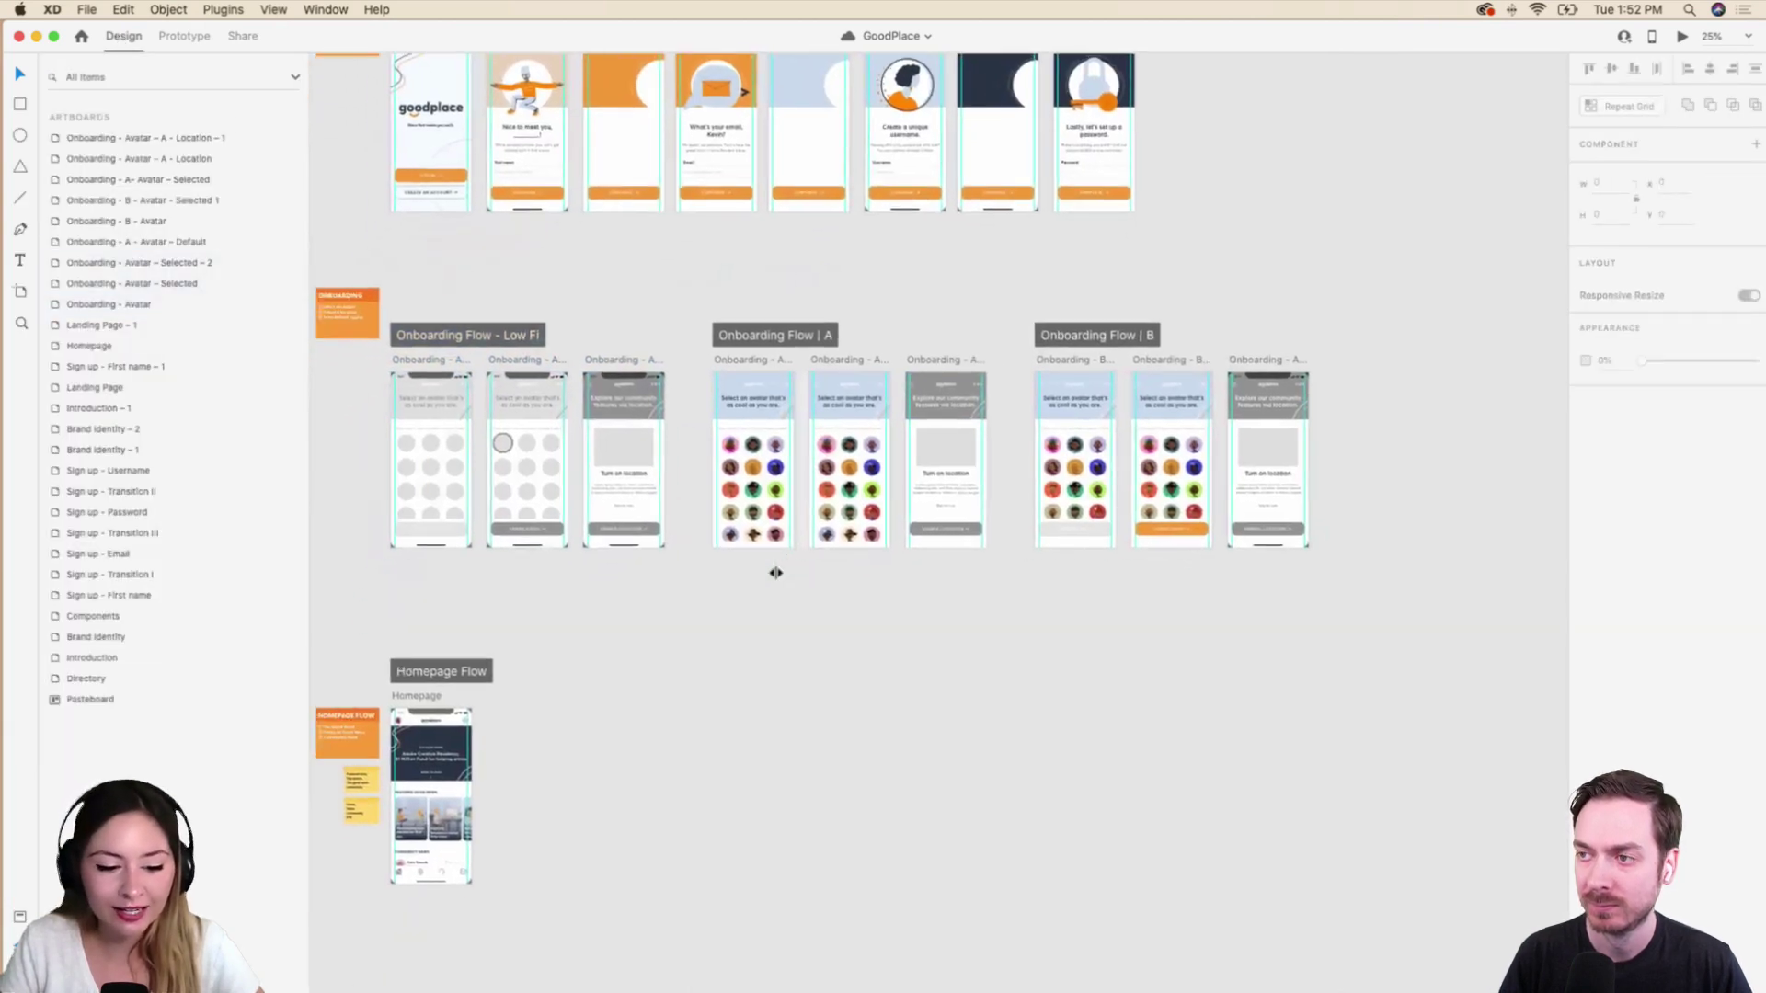
click(643, 626)
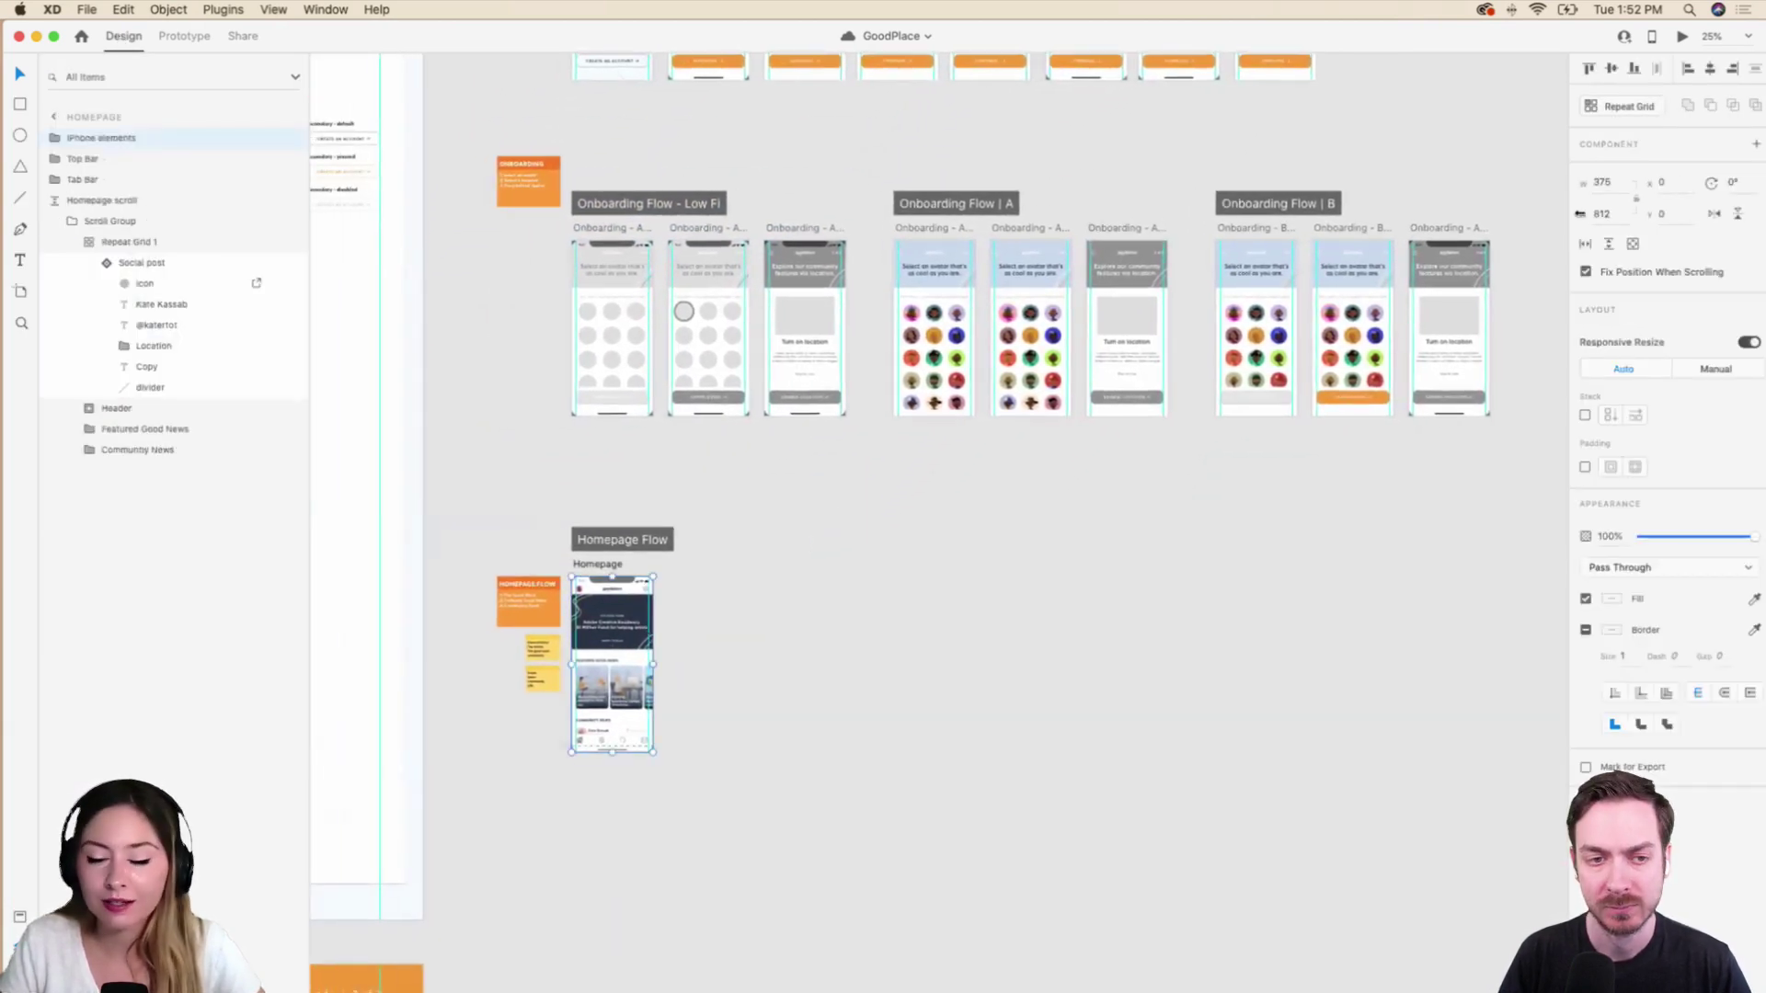
click(1681, 37)
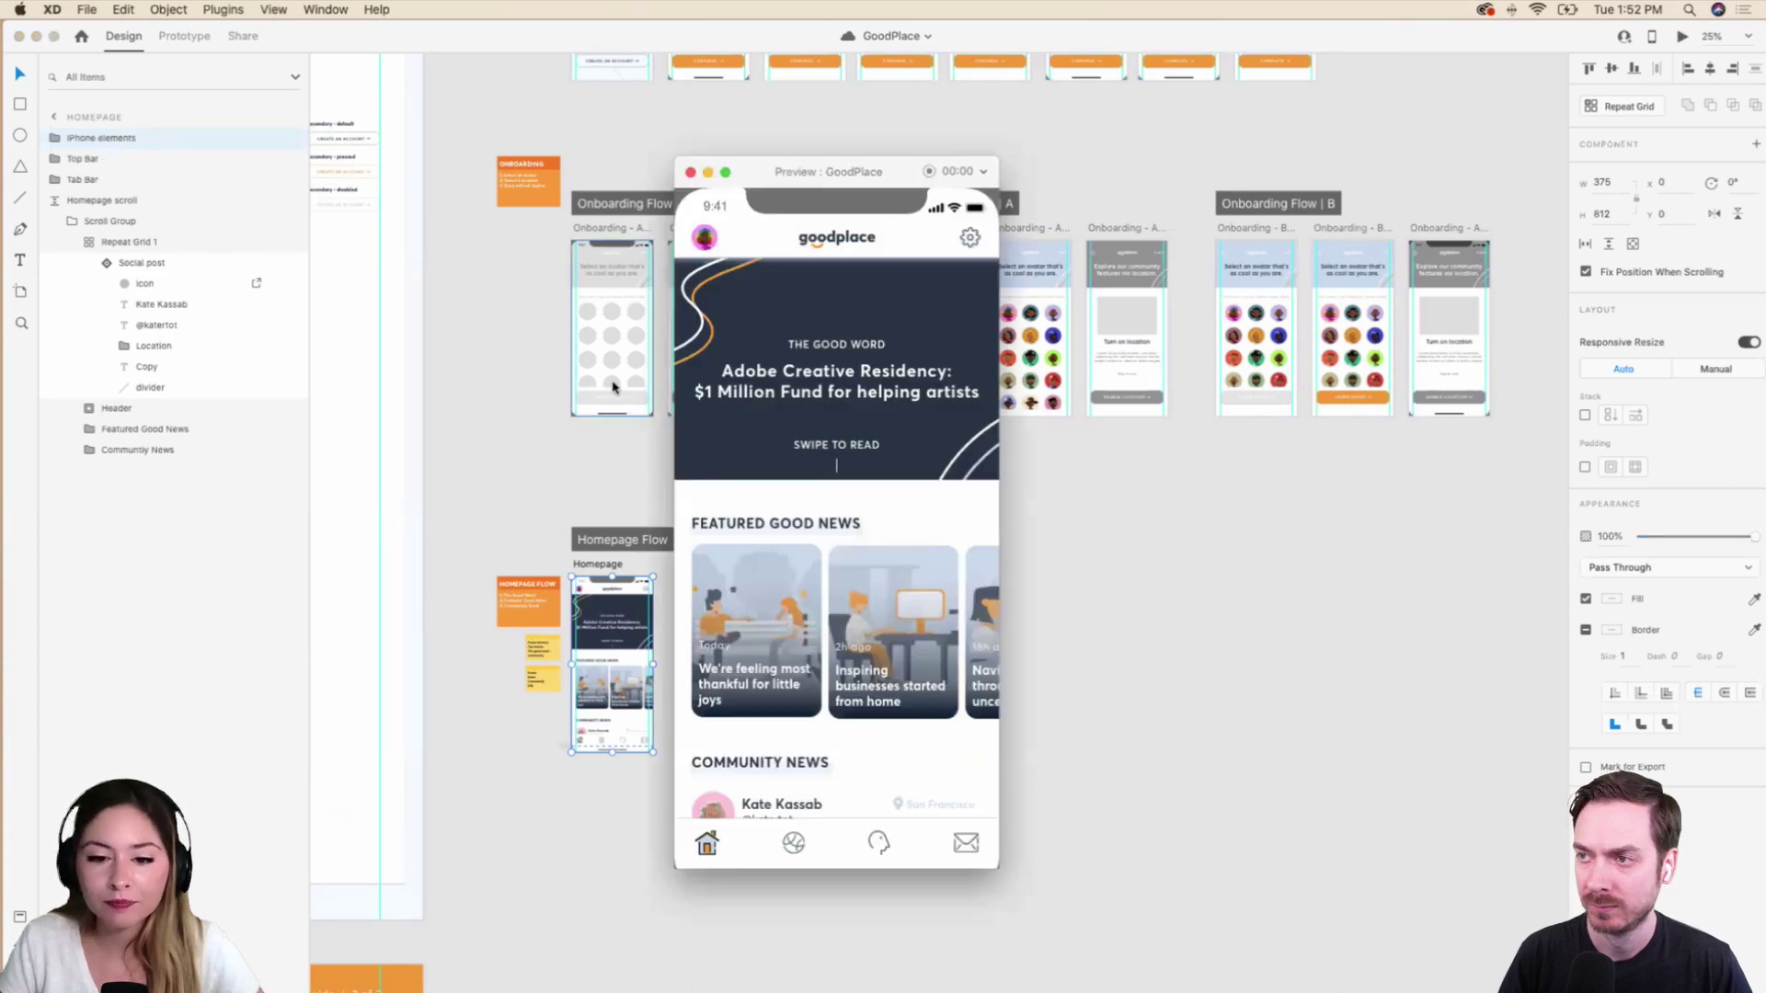
scroll(881, 503, down, 2)
scroll(881, 502, down, 3)
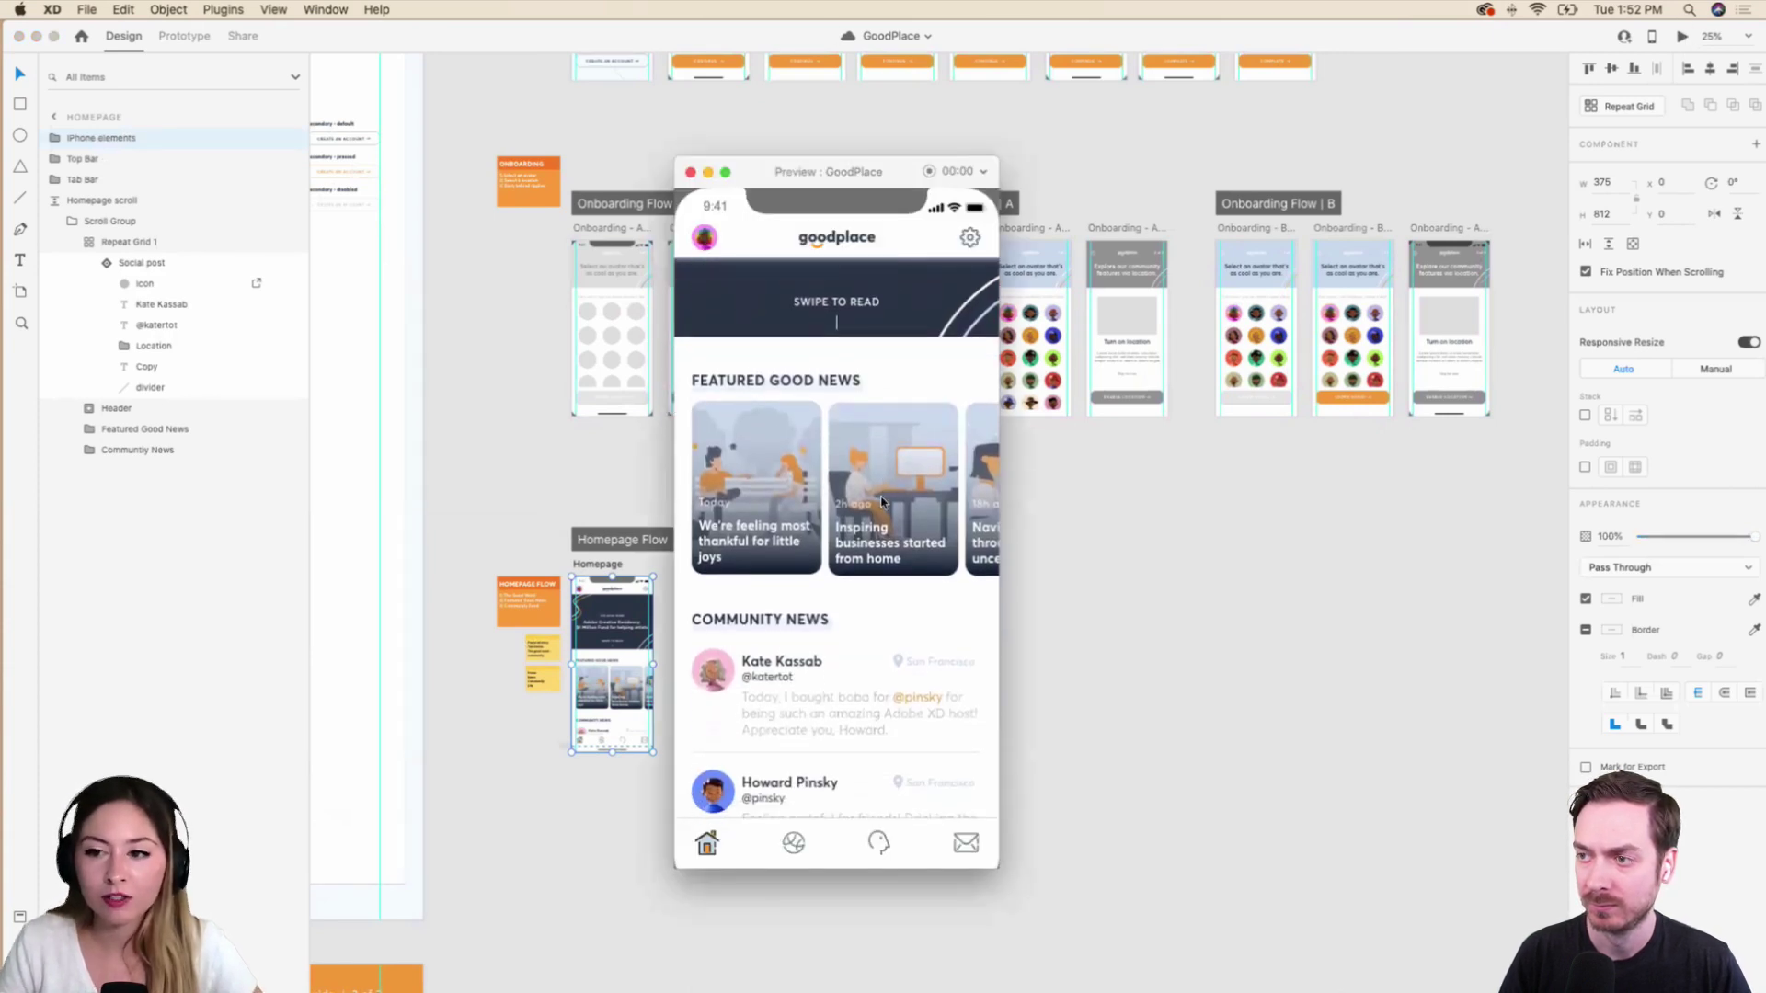
scroll(882, 503, up, 2)
scroll(882, 502, up, 2)
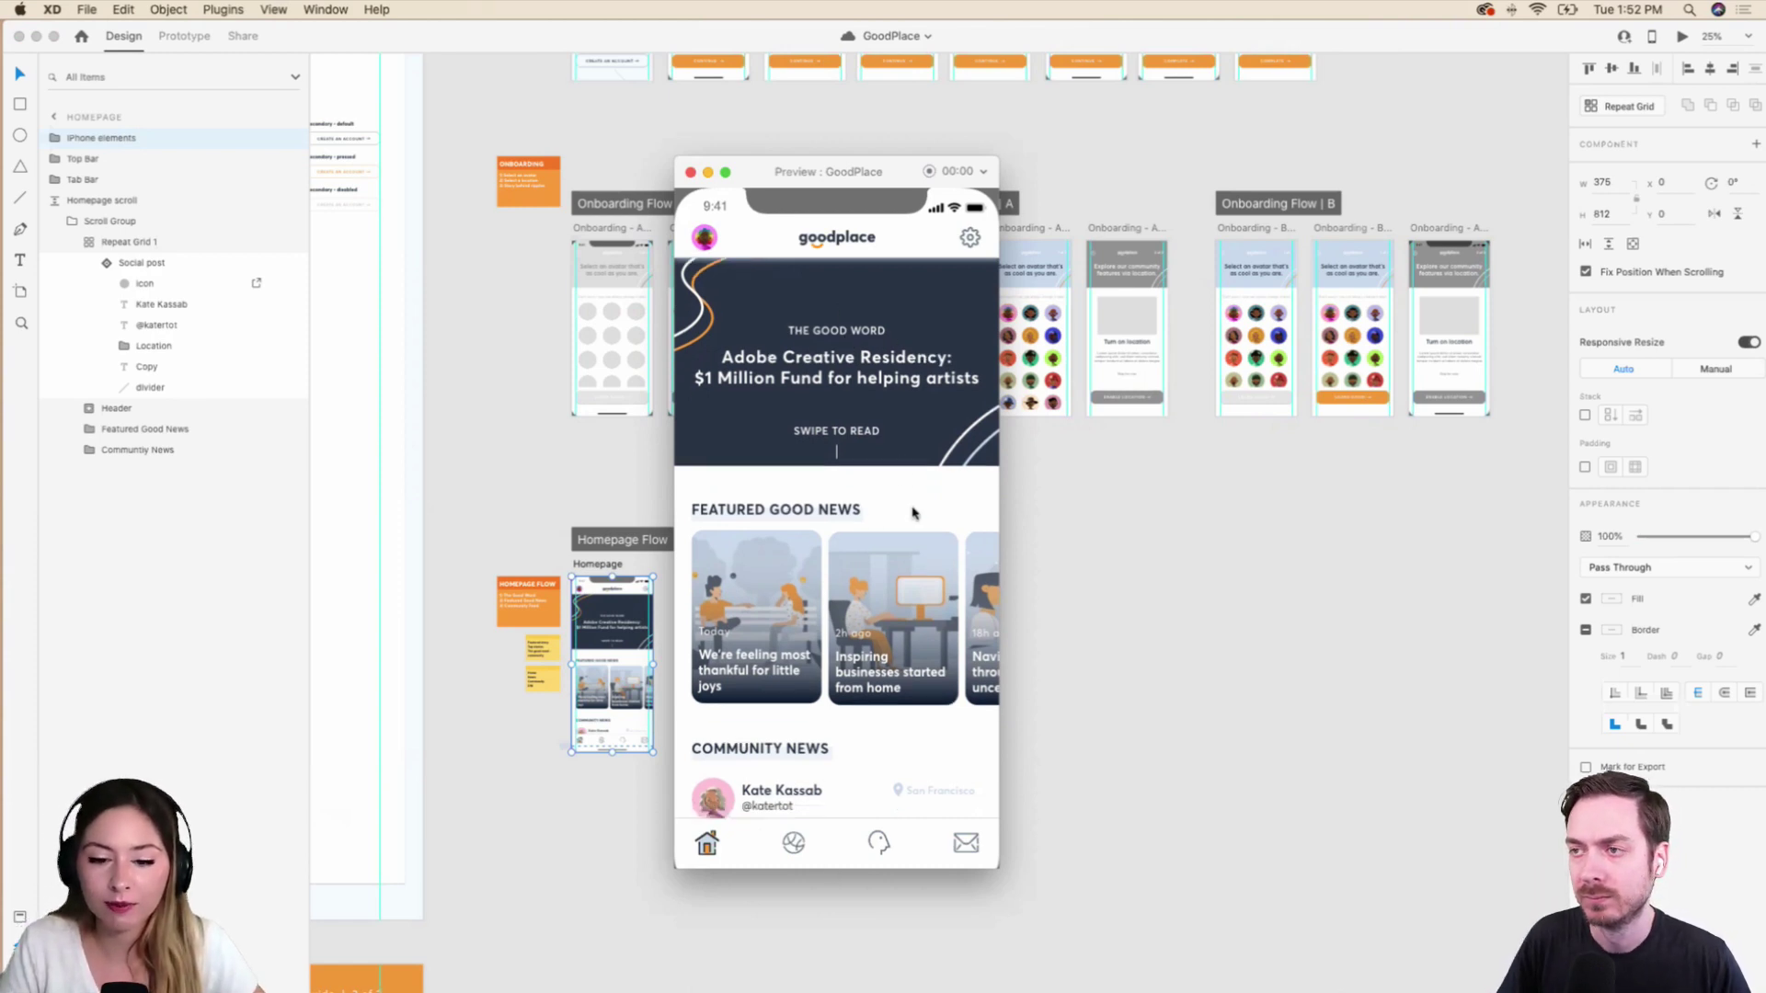
scroll(915, 512, down, 3)
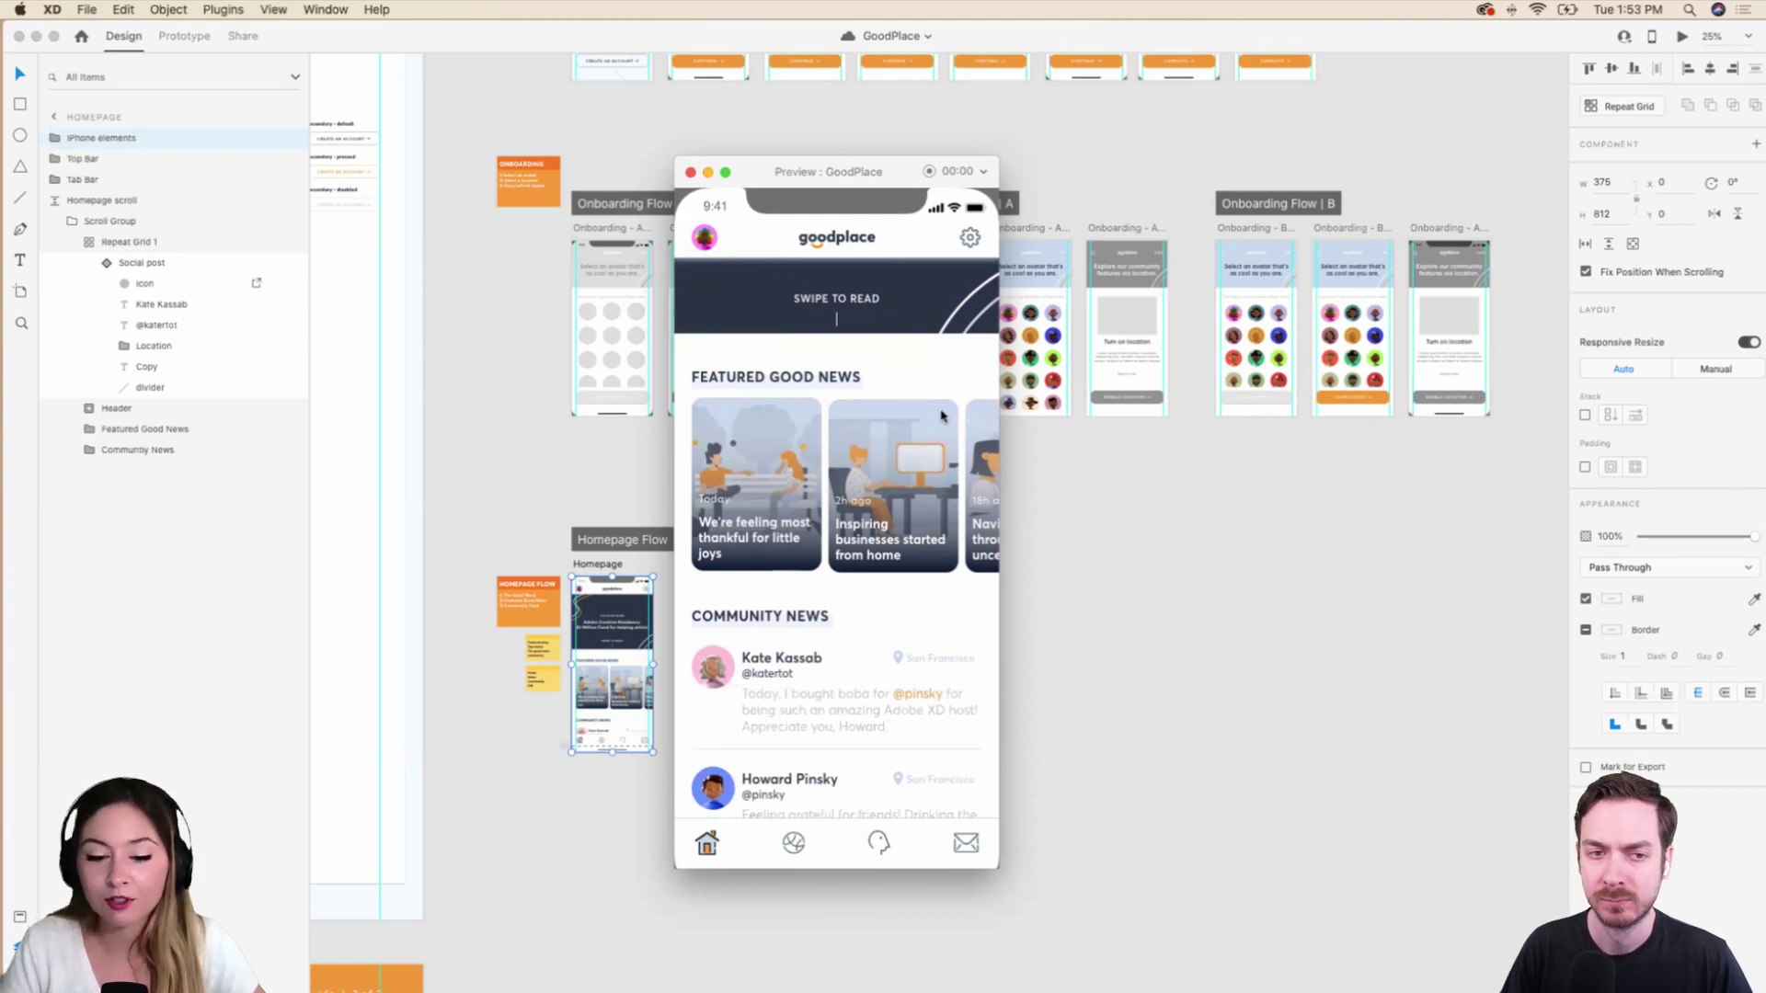
Scroll the Homepage preview through the Community News posts, and close the preview.
scroll(915, 538, down, 5)
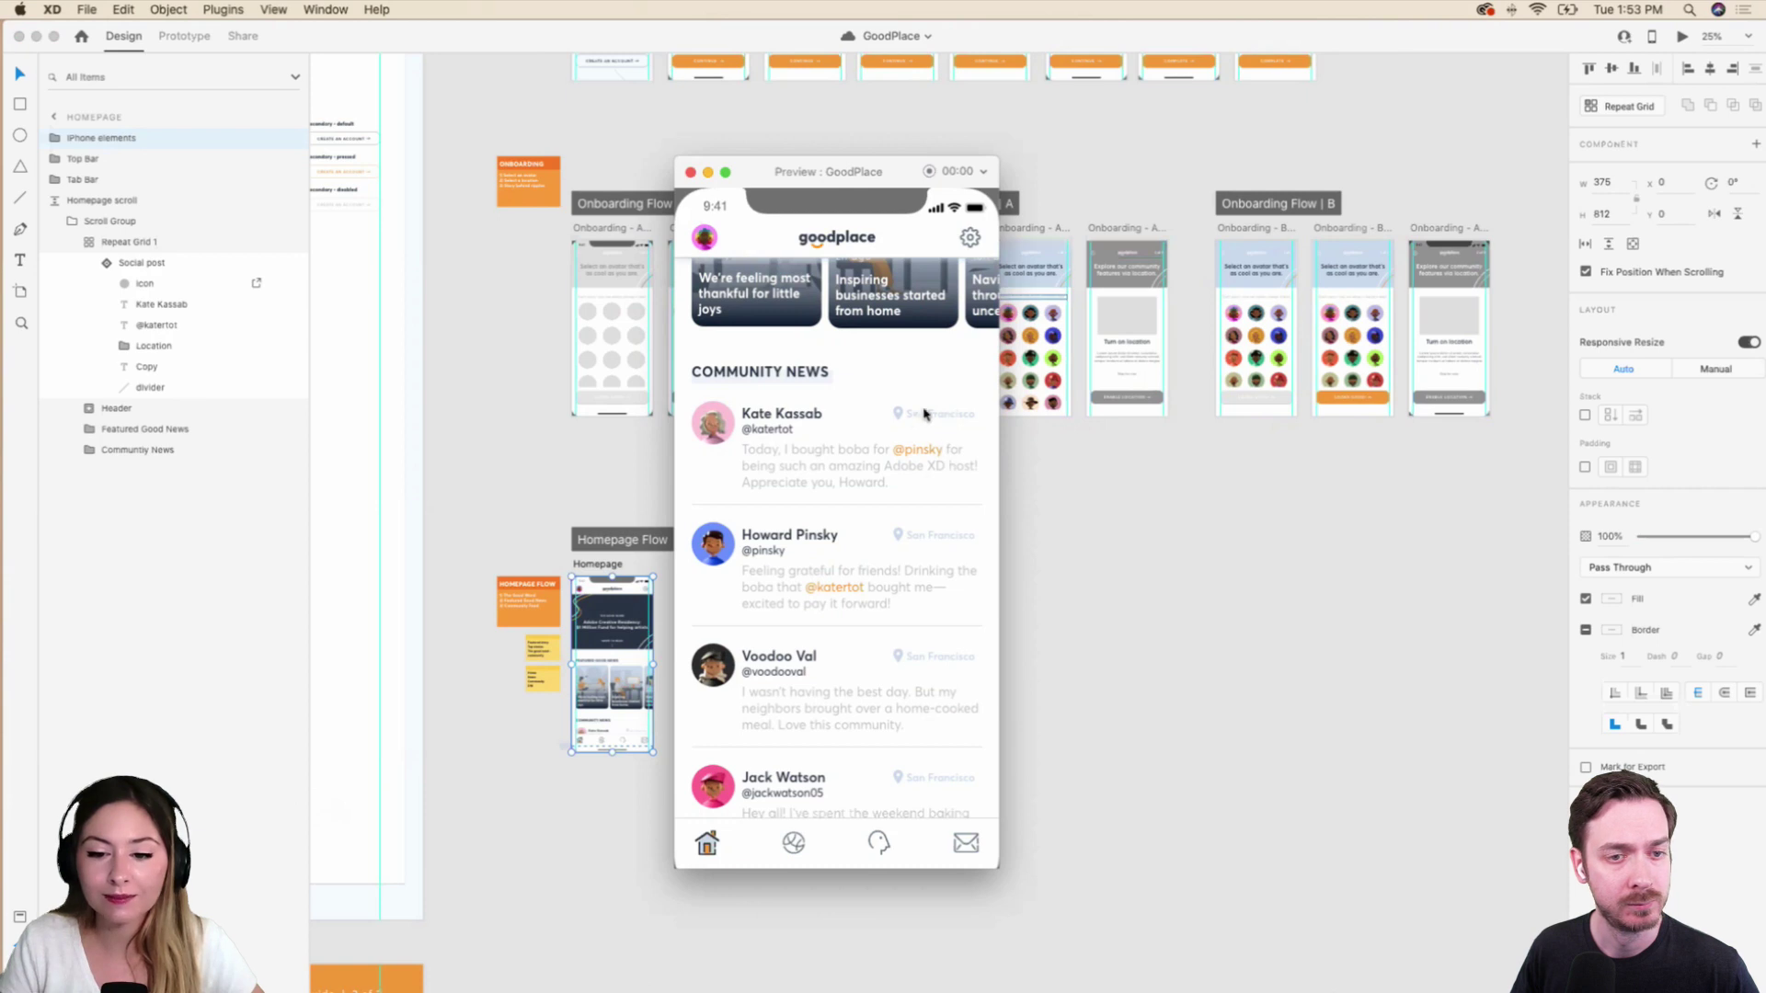
scroll(811, 448, down, 1)
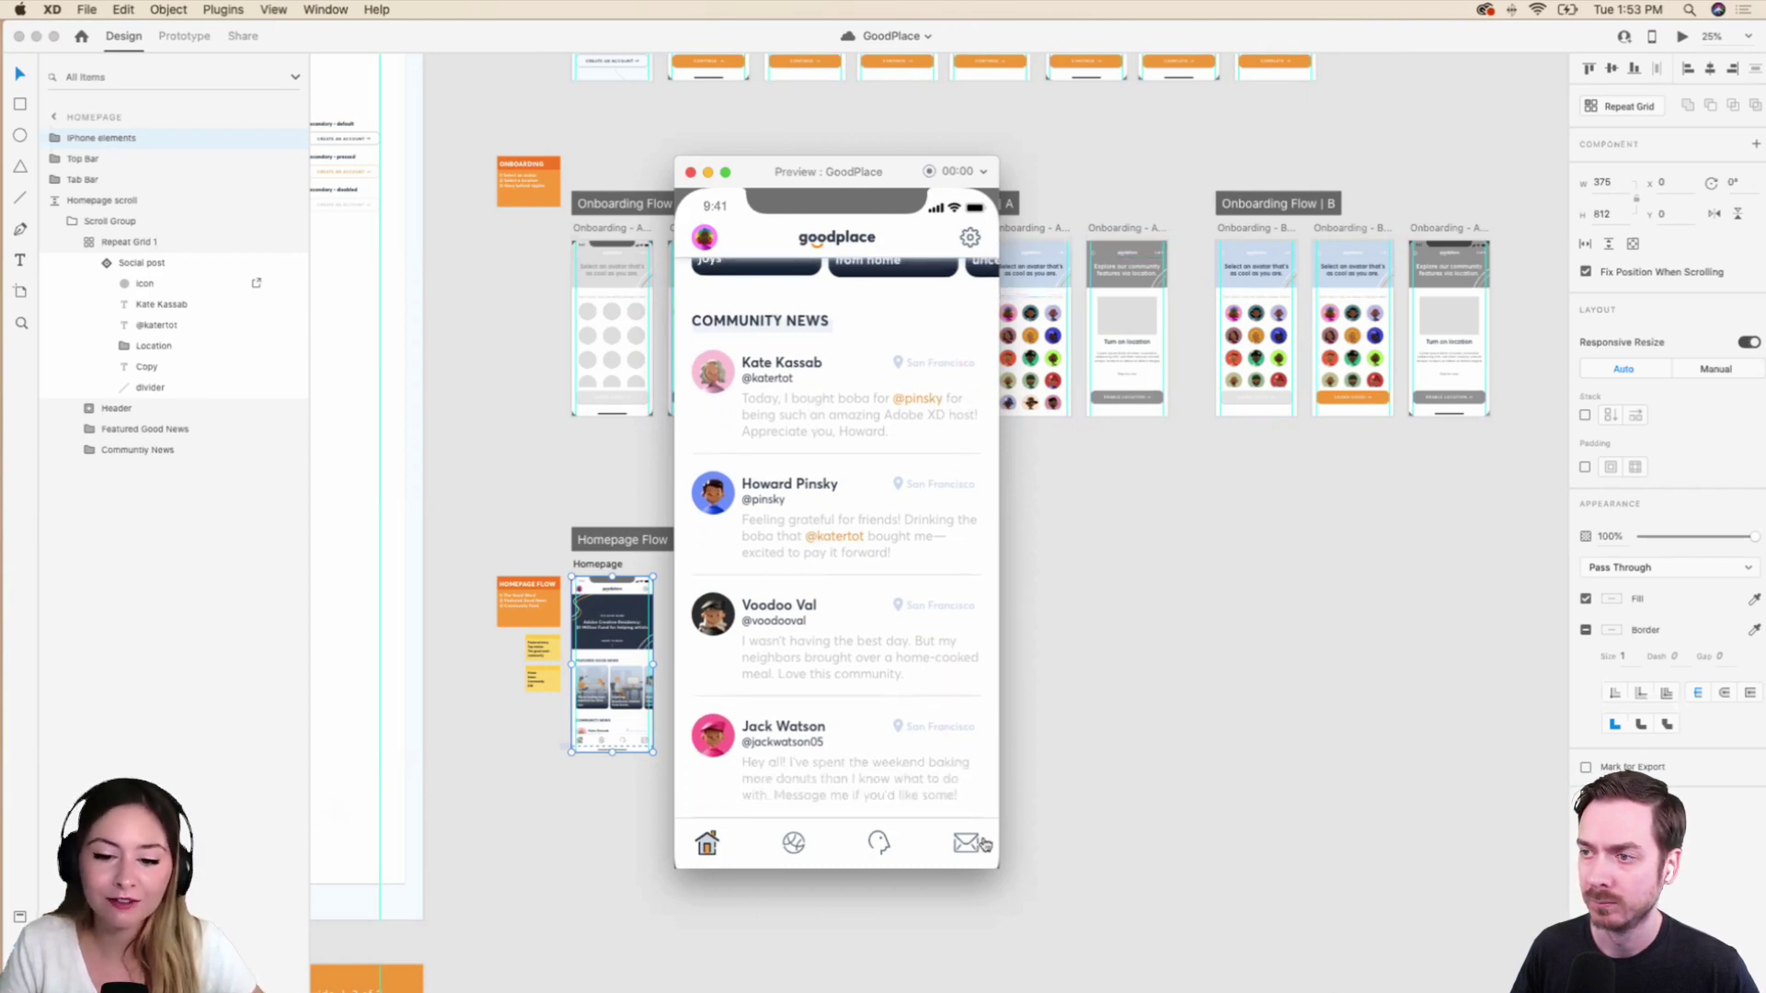
scroll(771, 482, up, 1)
scroll(771, 482, up, 2)
scroll(771, 482, down, 2)
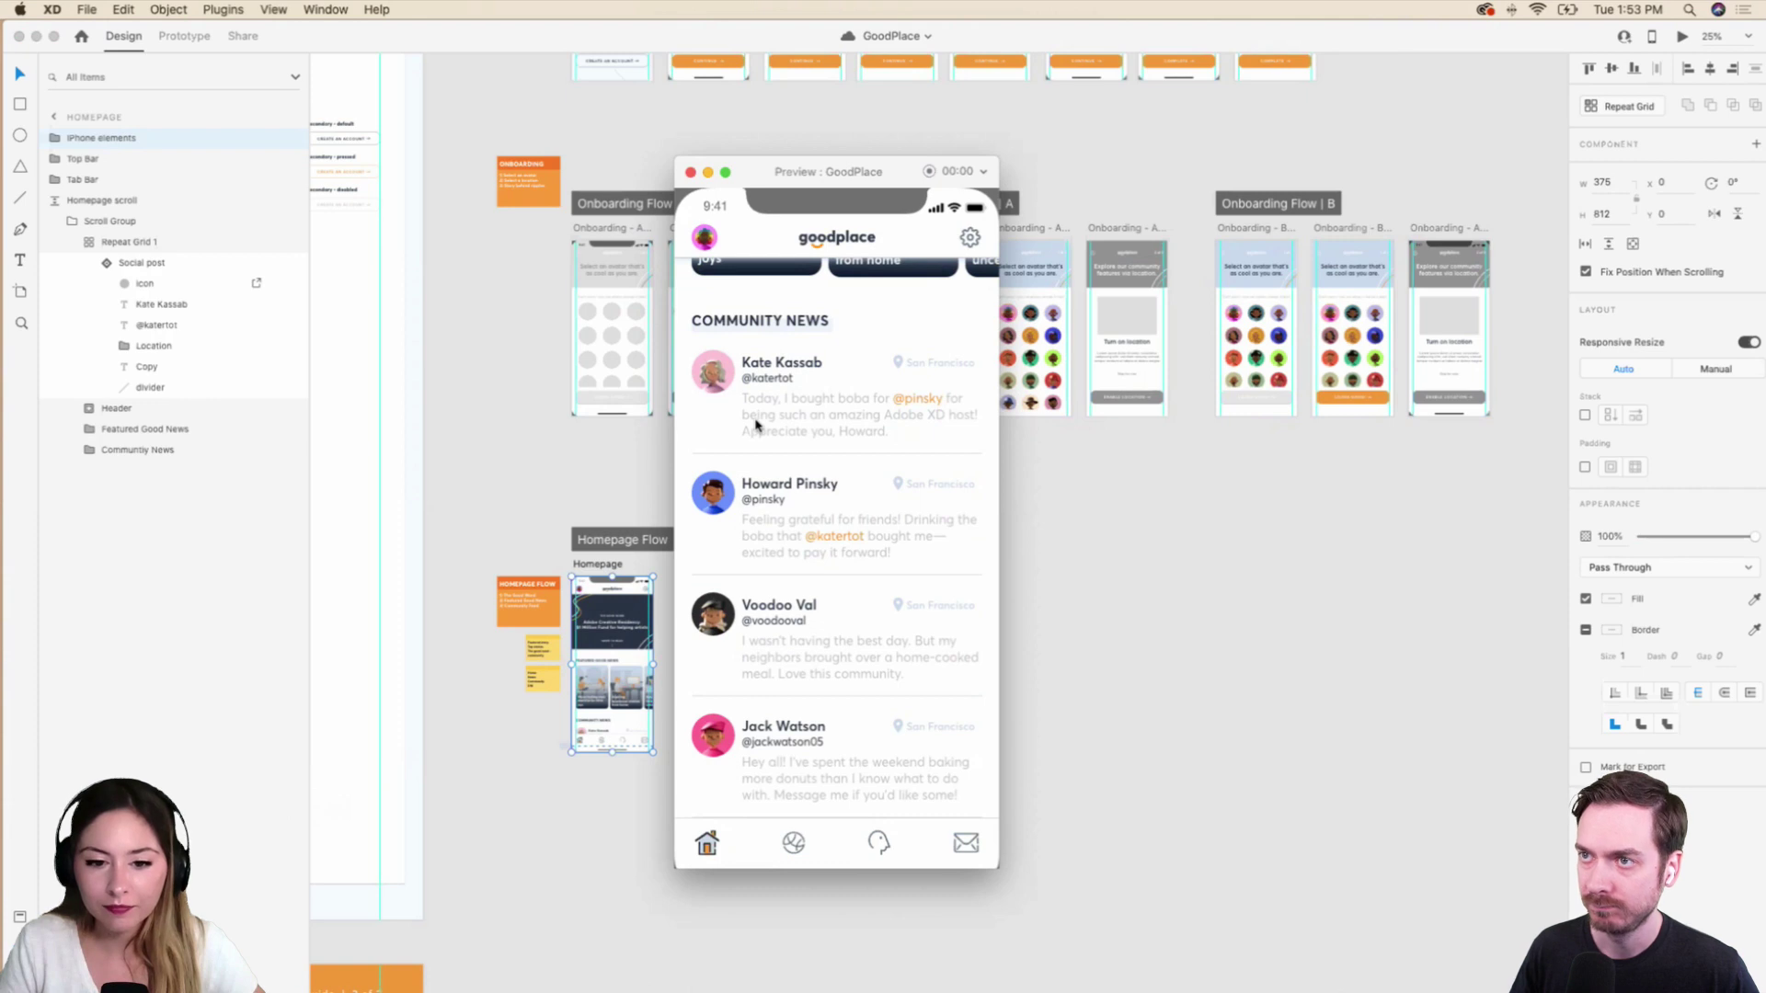
click(690, 172)
click(1044, 541)
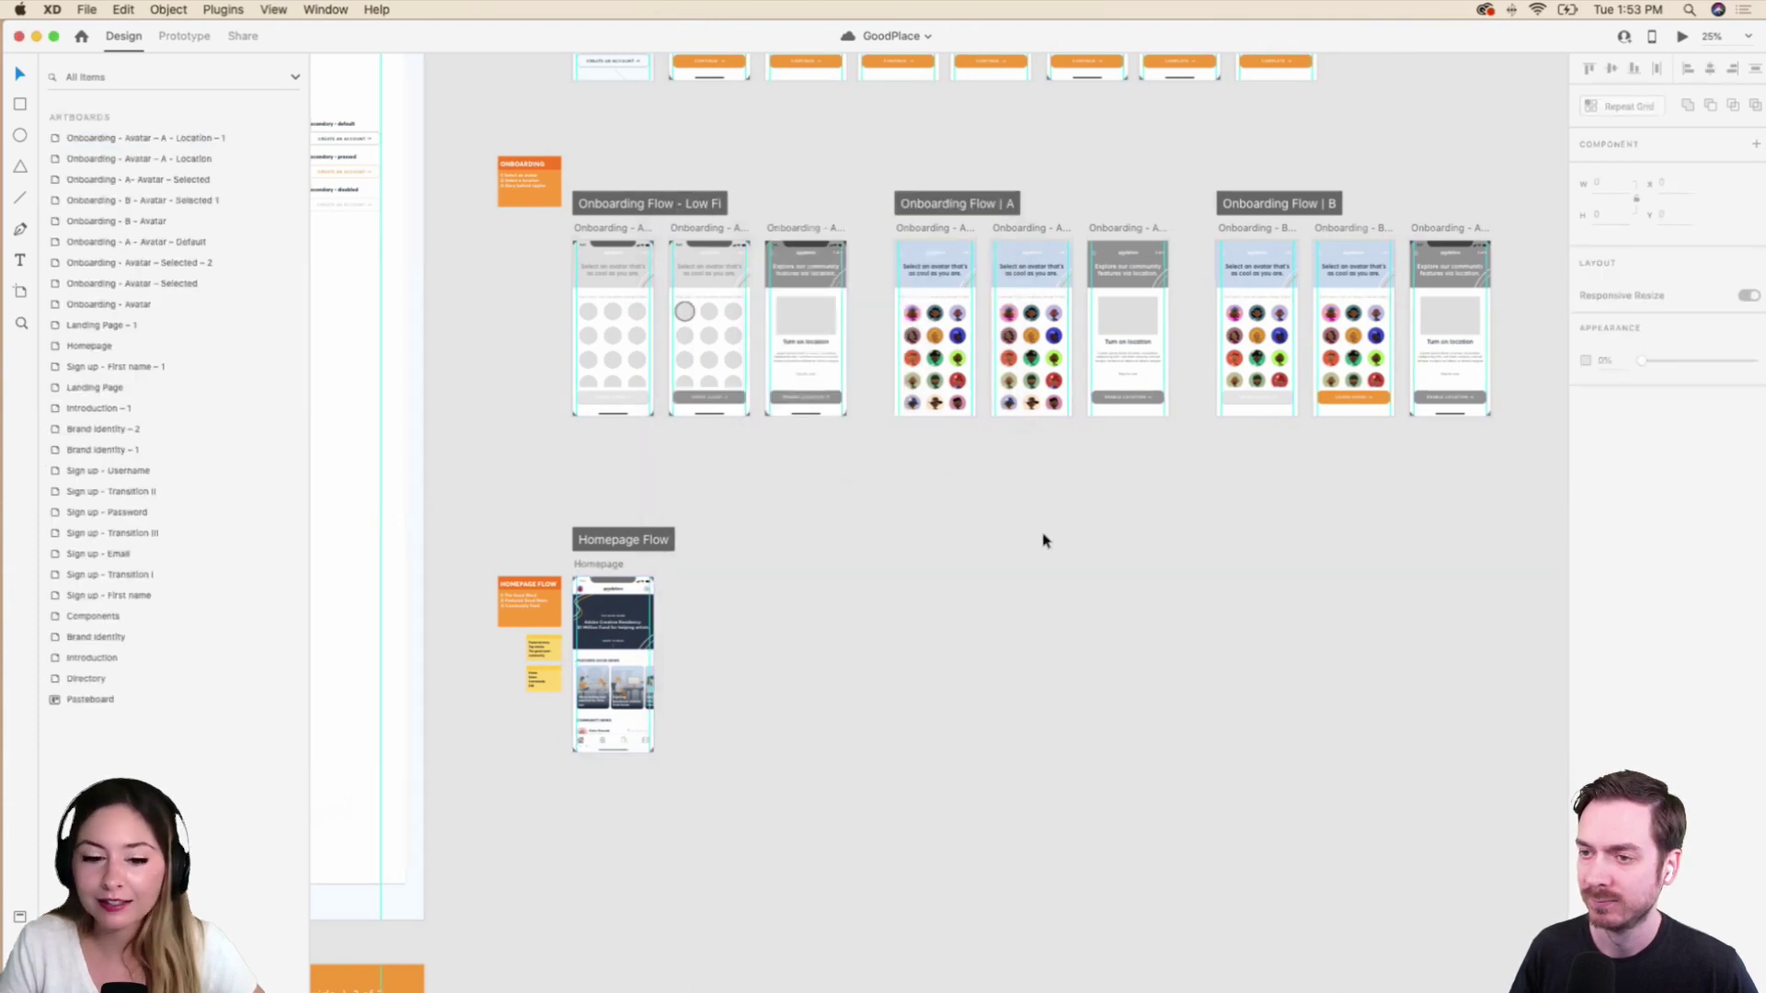
Look over the landing page, onboarding and homepage flows together with the Design System Flow artboards.
scroll(1044, 541, up, 5)
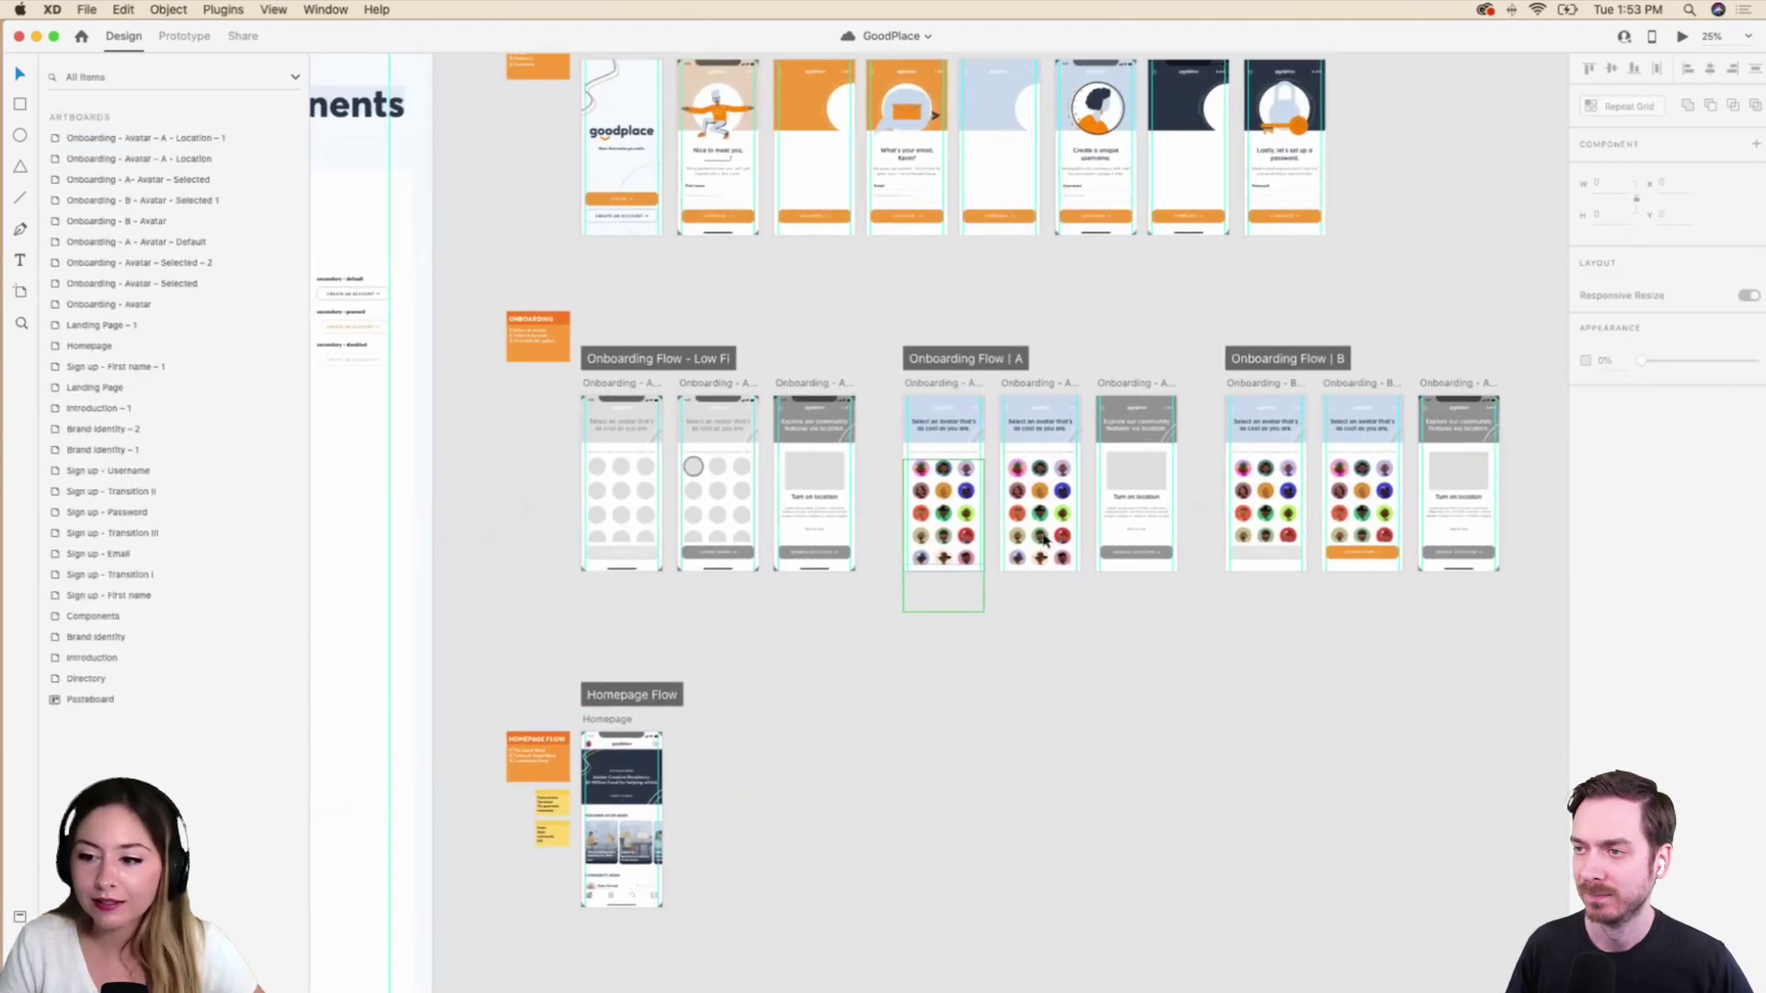
scroll(1044, 541, up, 3)
scroll(1044, 541, right, 2)
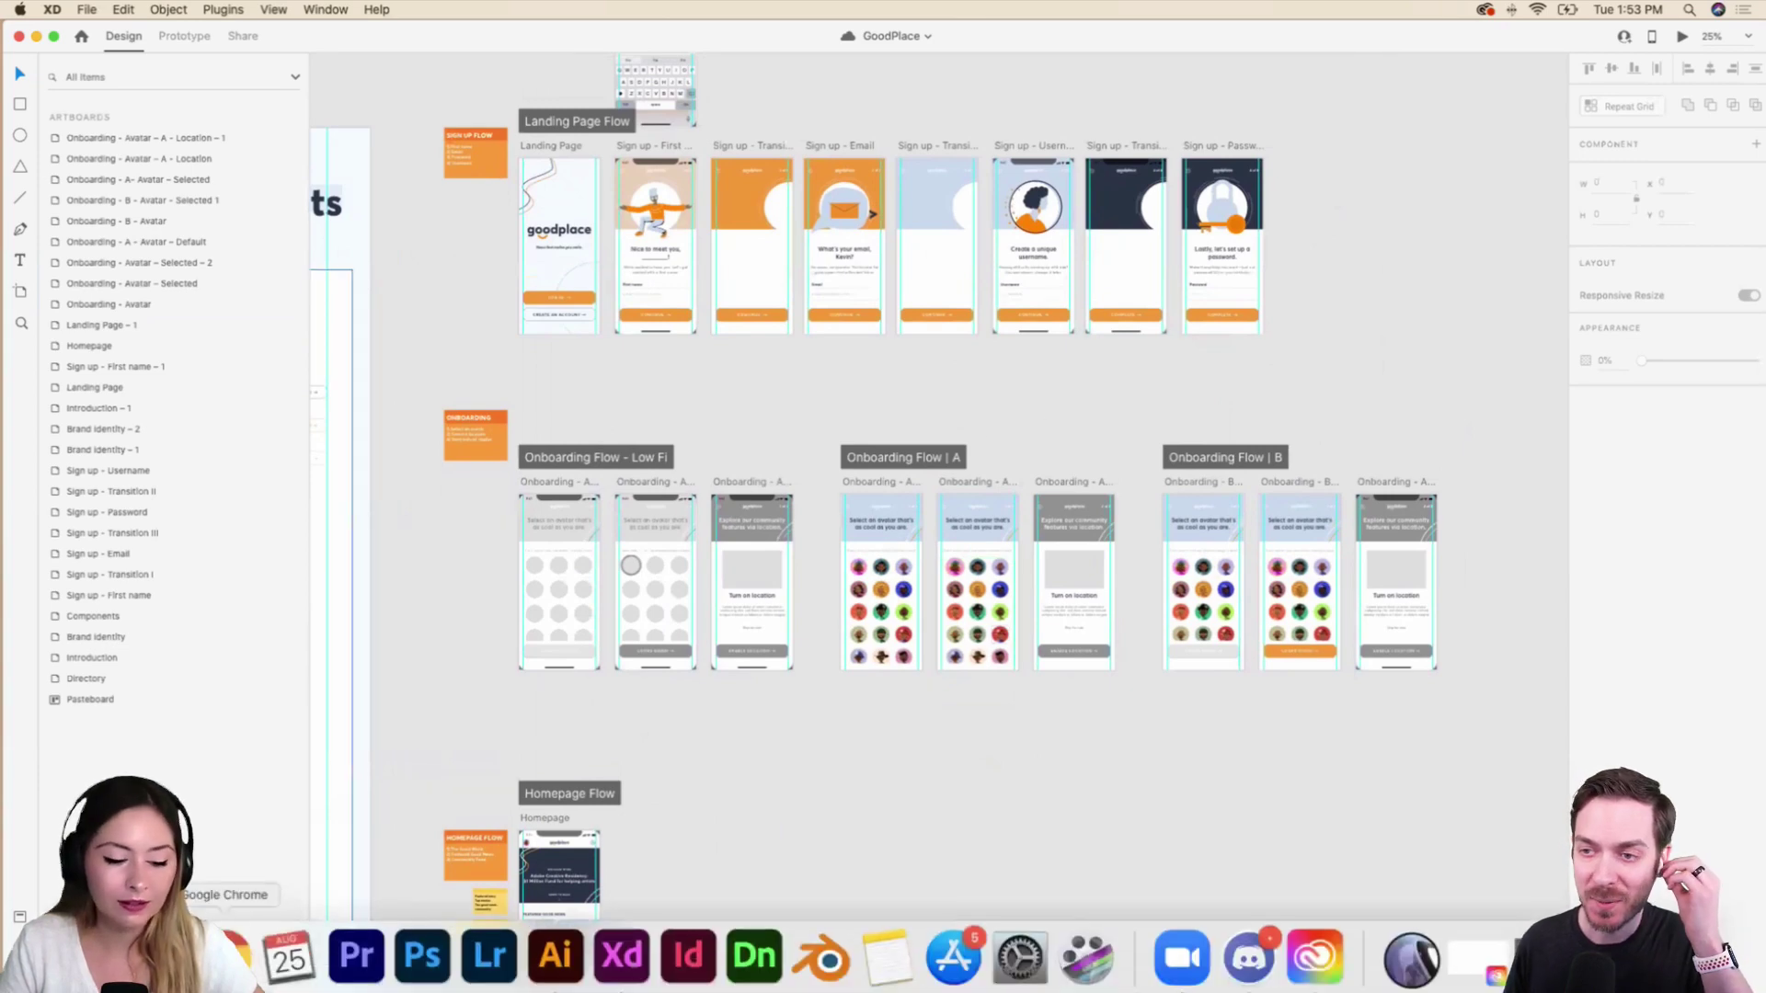
key(super+minus)
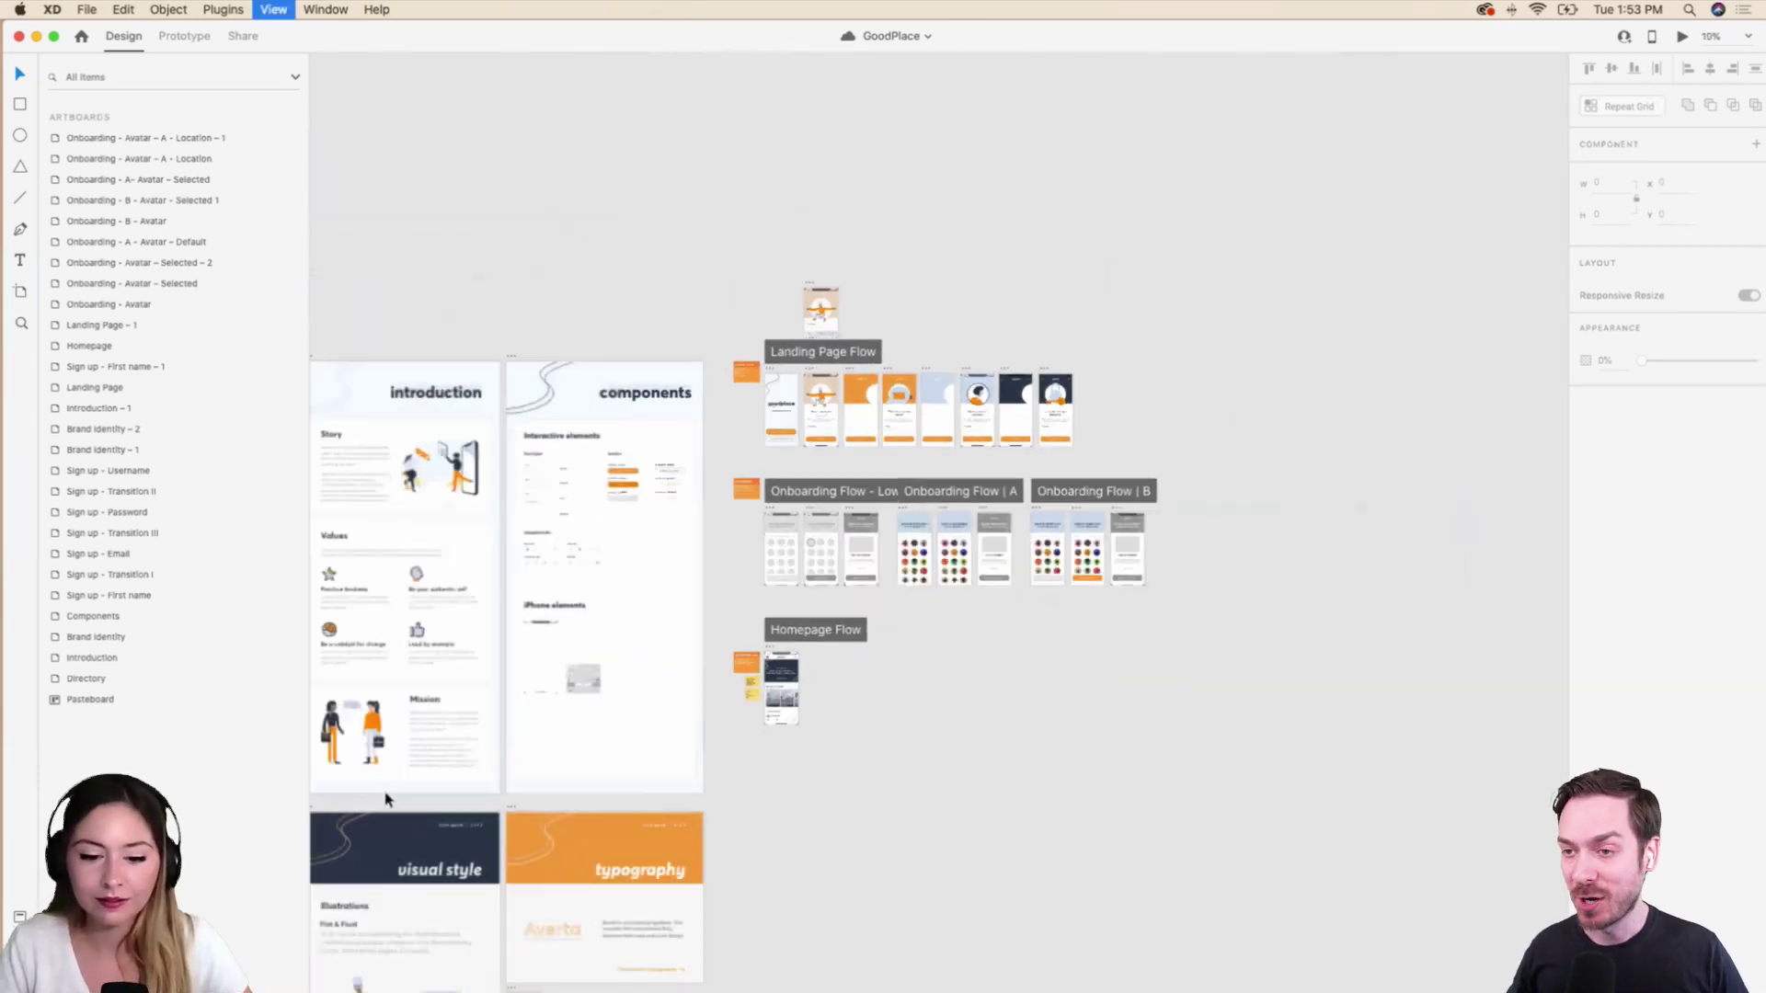
scroll(839, 787, left, 8)
scroll(838, 786, down, 3)
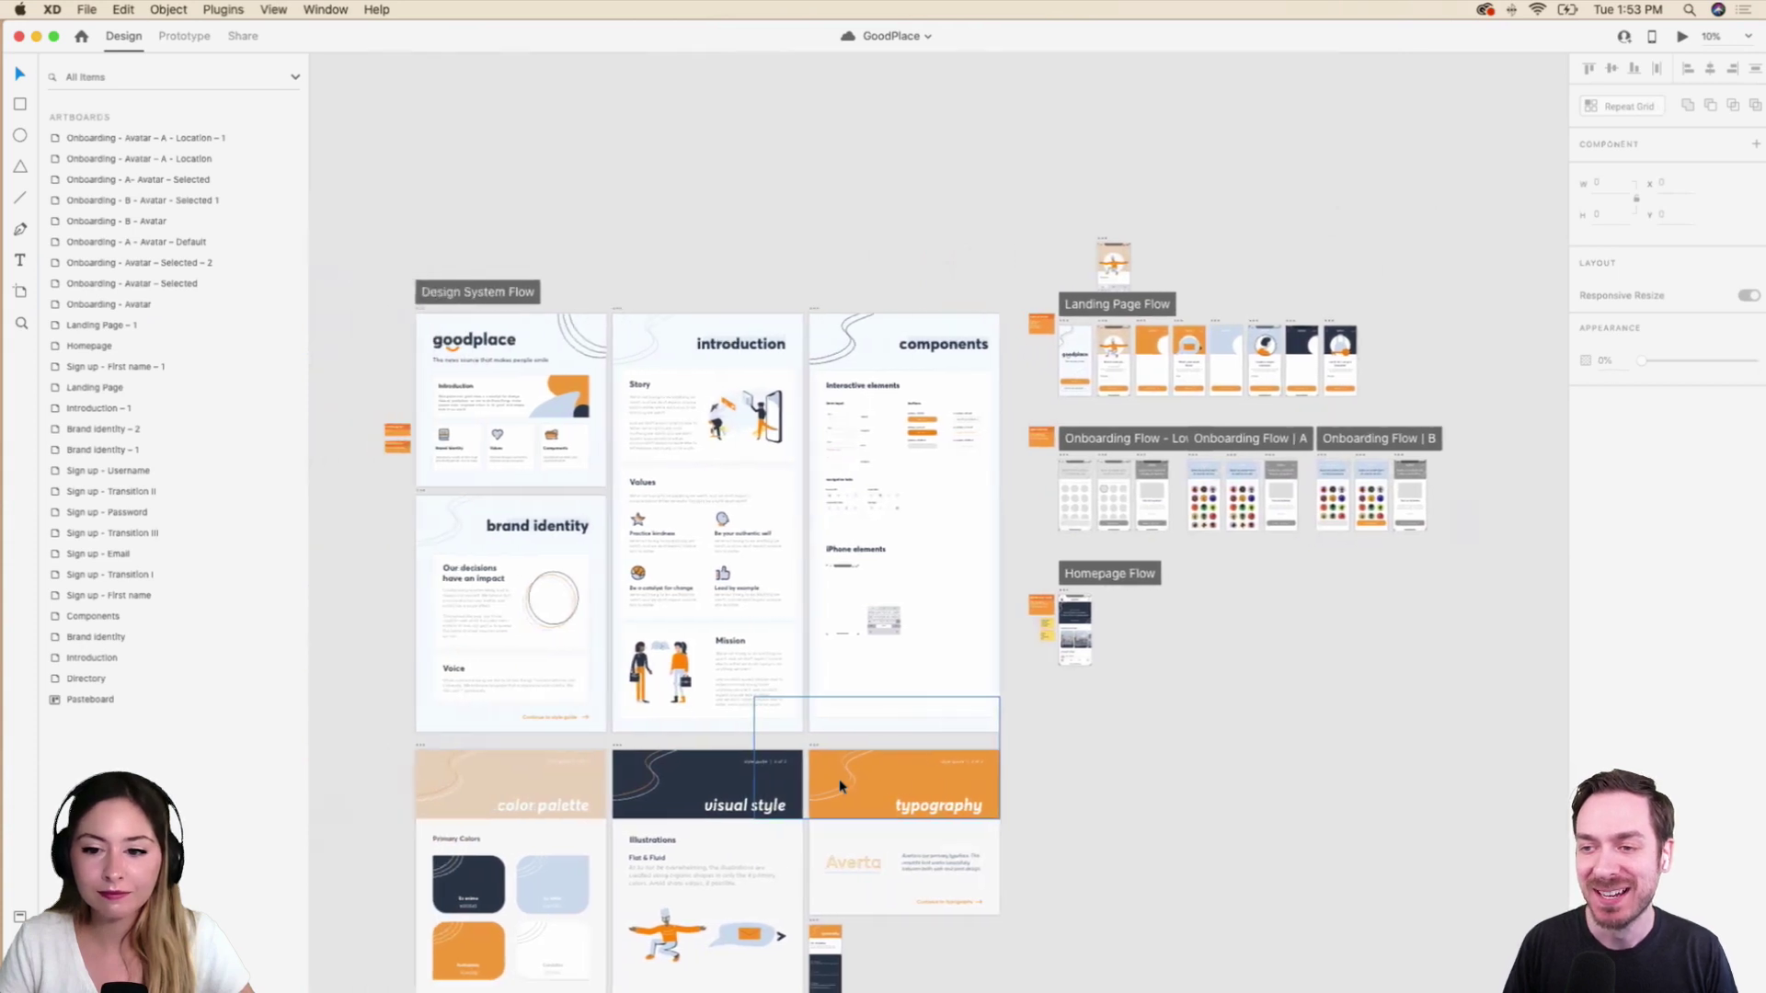
scroll(839, 786, right, 2)
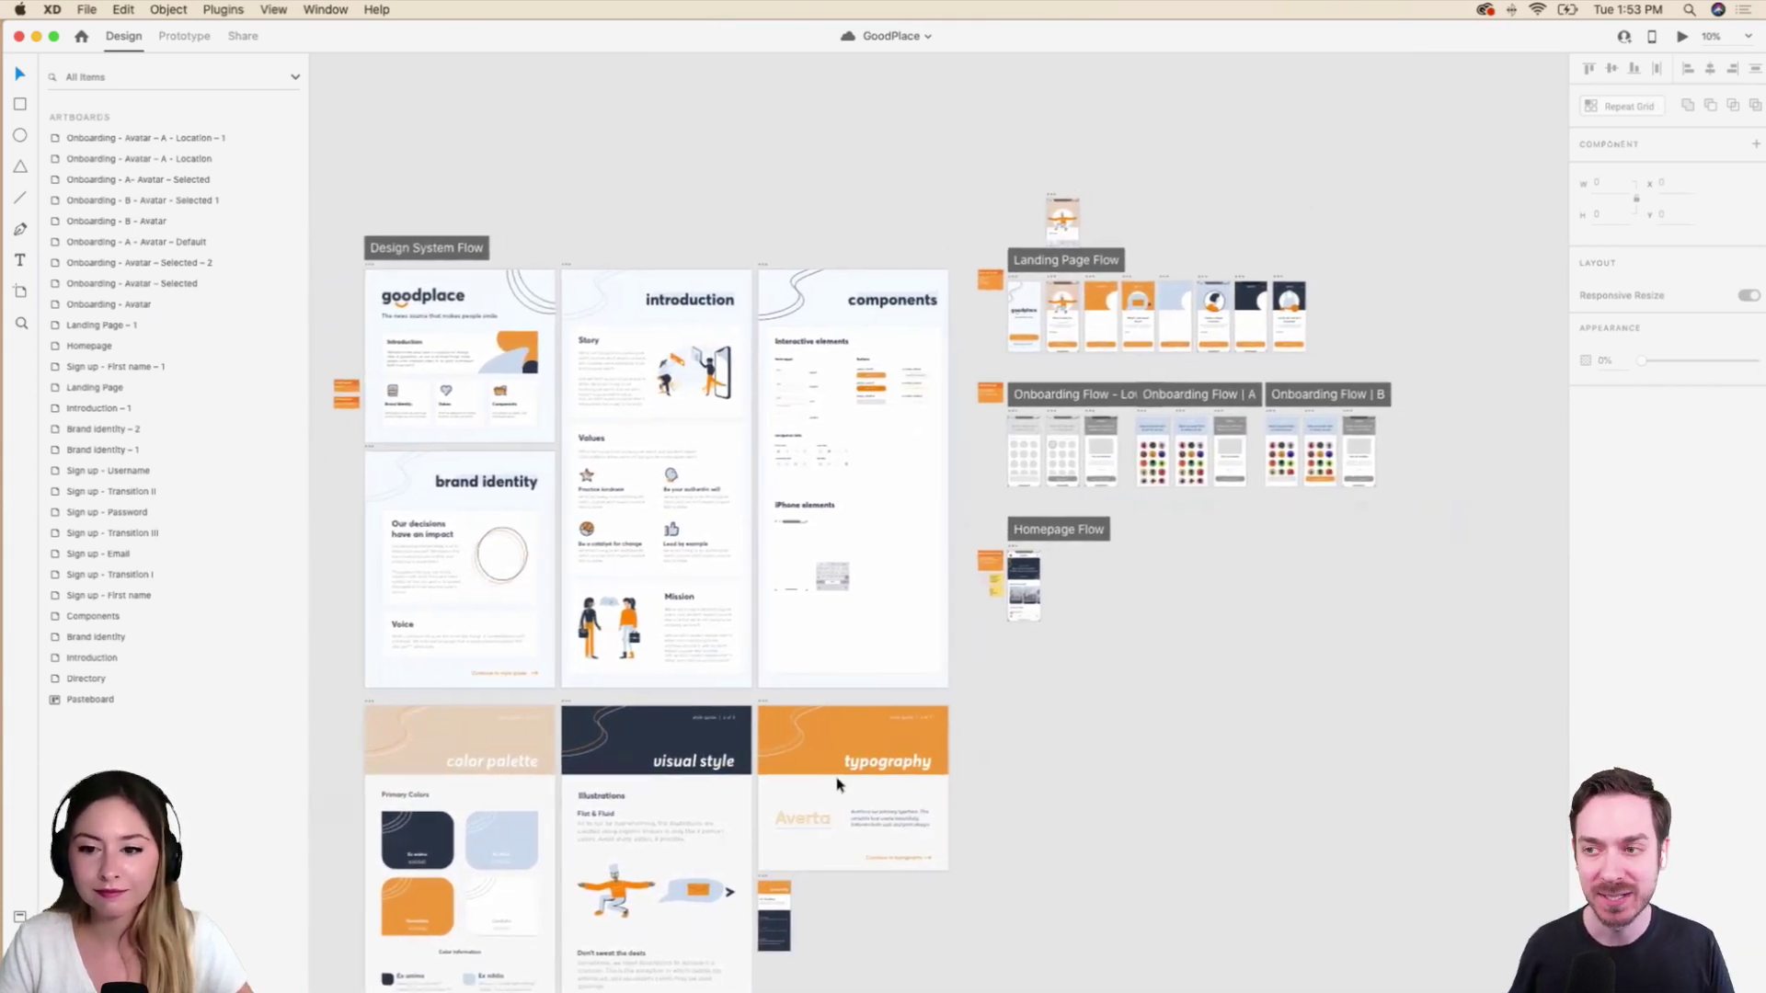
scroll(839, 786, down, 2)
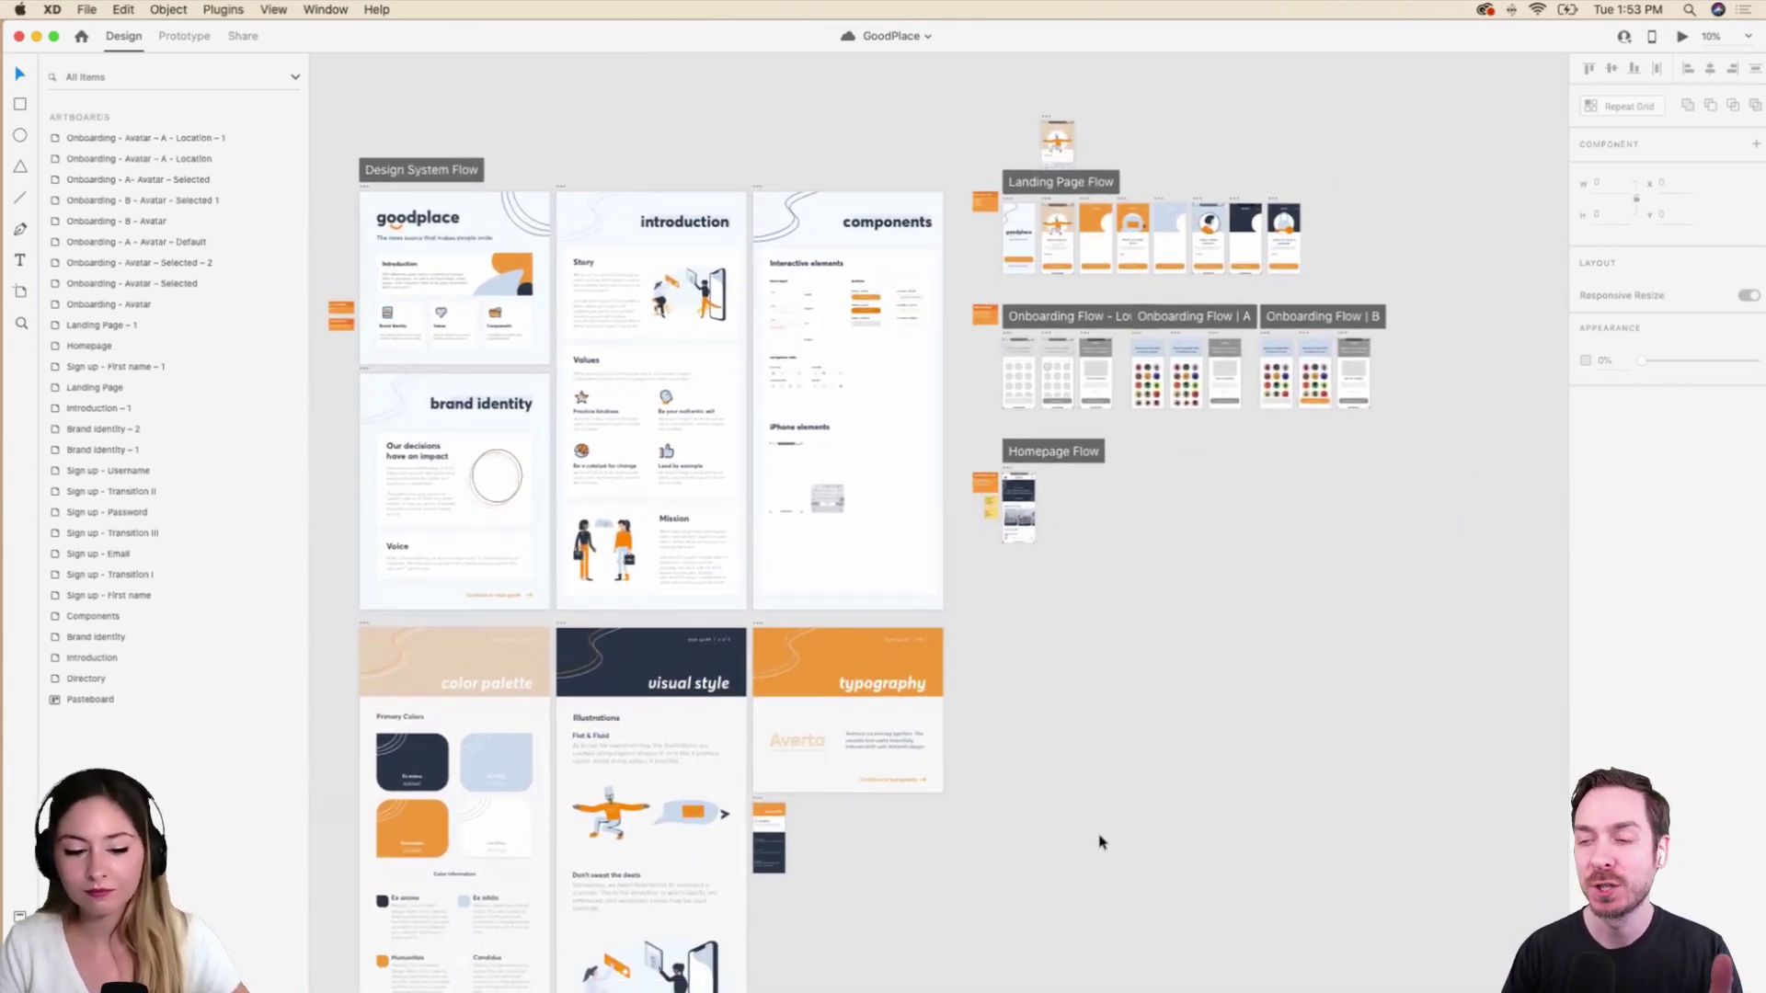
scroll(1101, 841, right, 1)
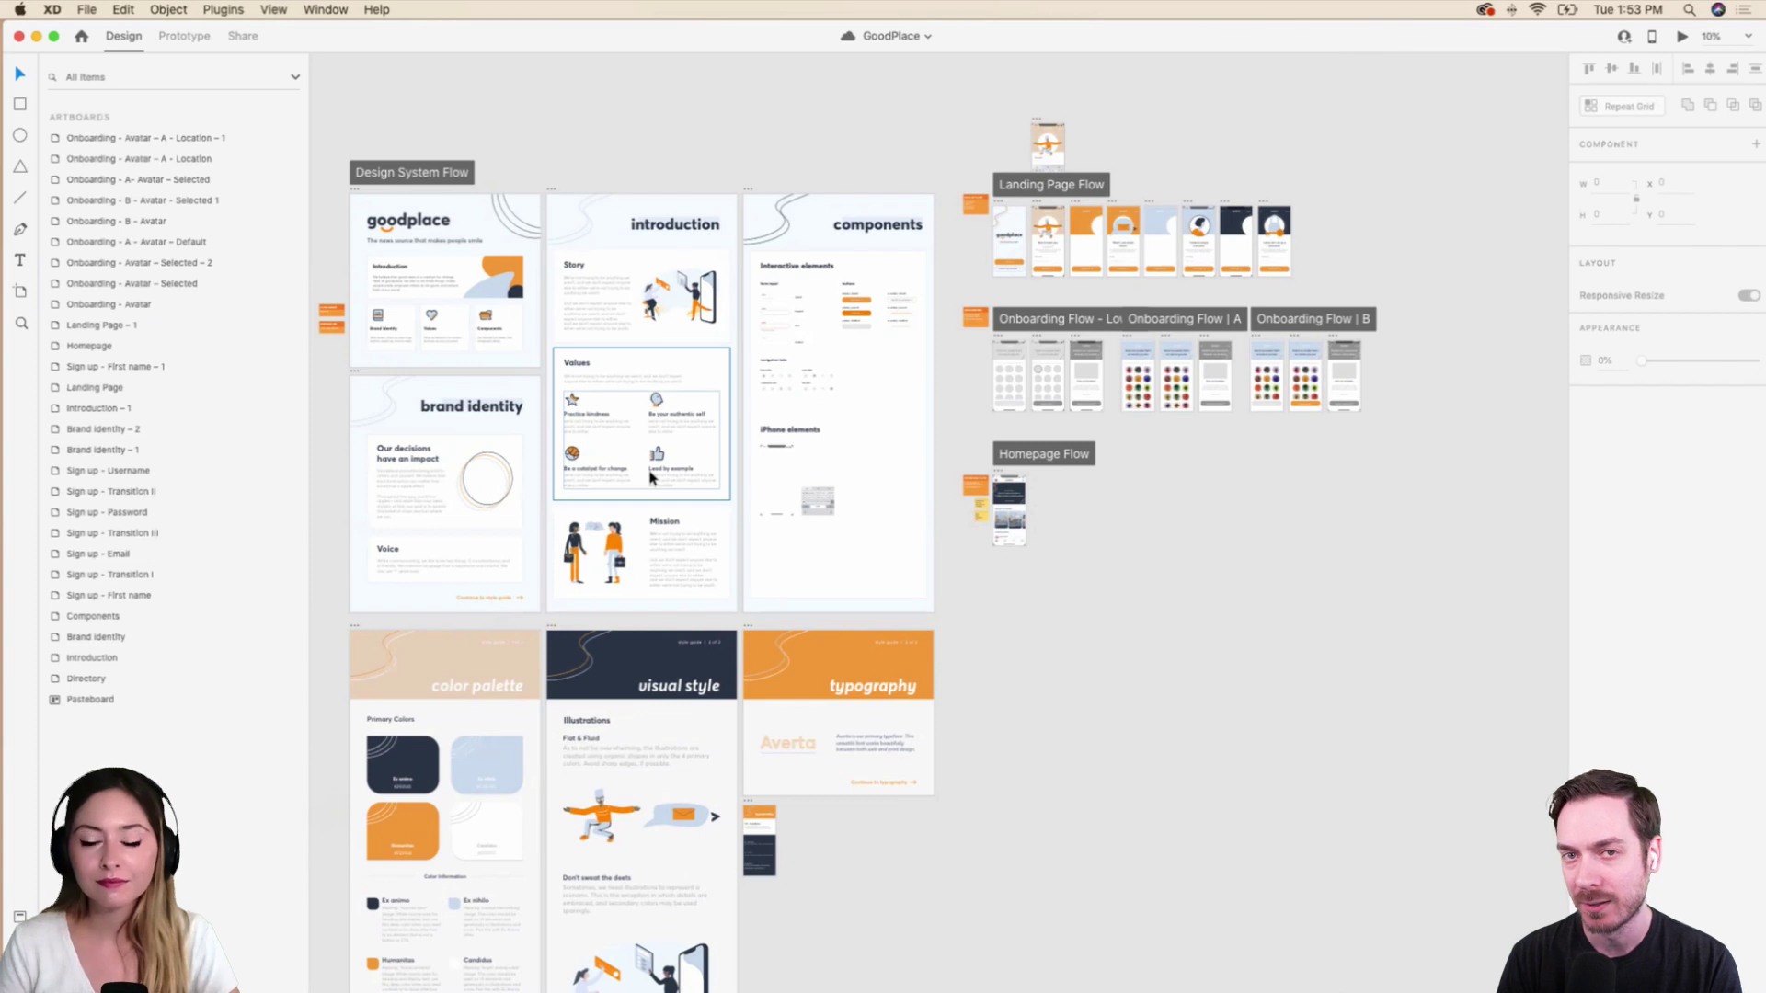
scroll(1157, 548, left, 2)
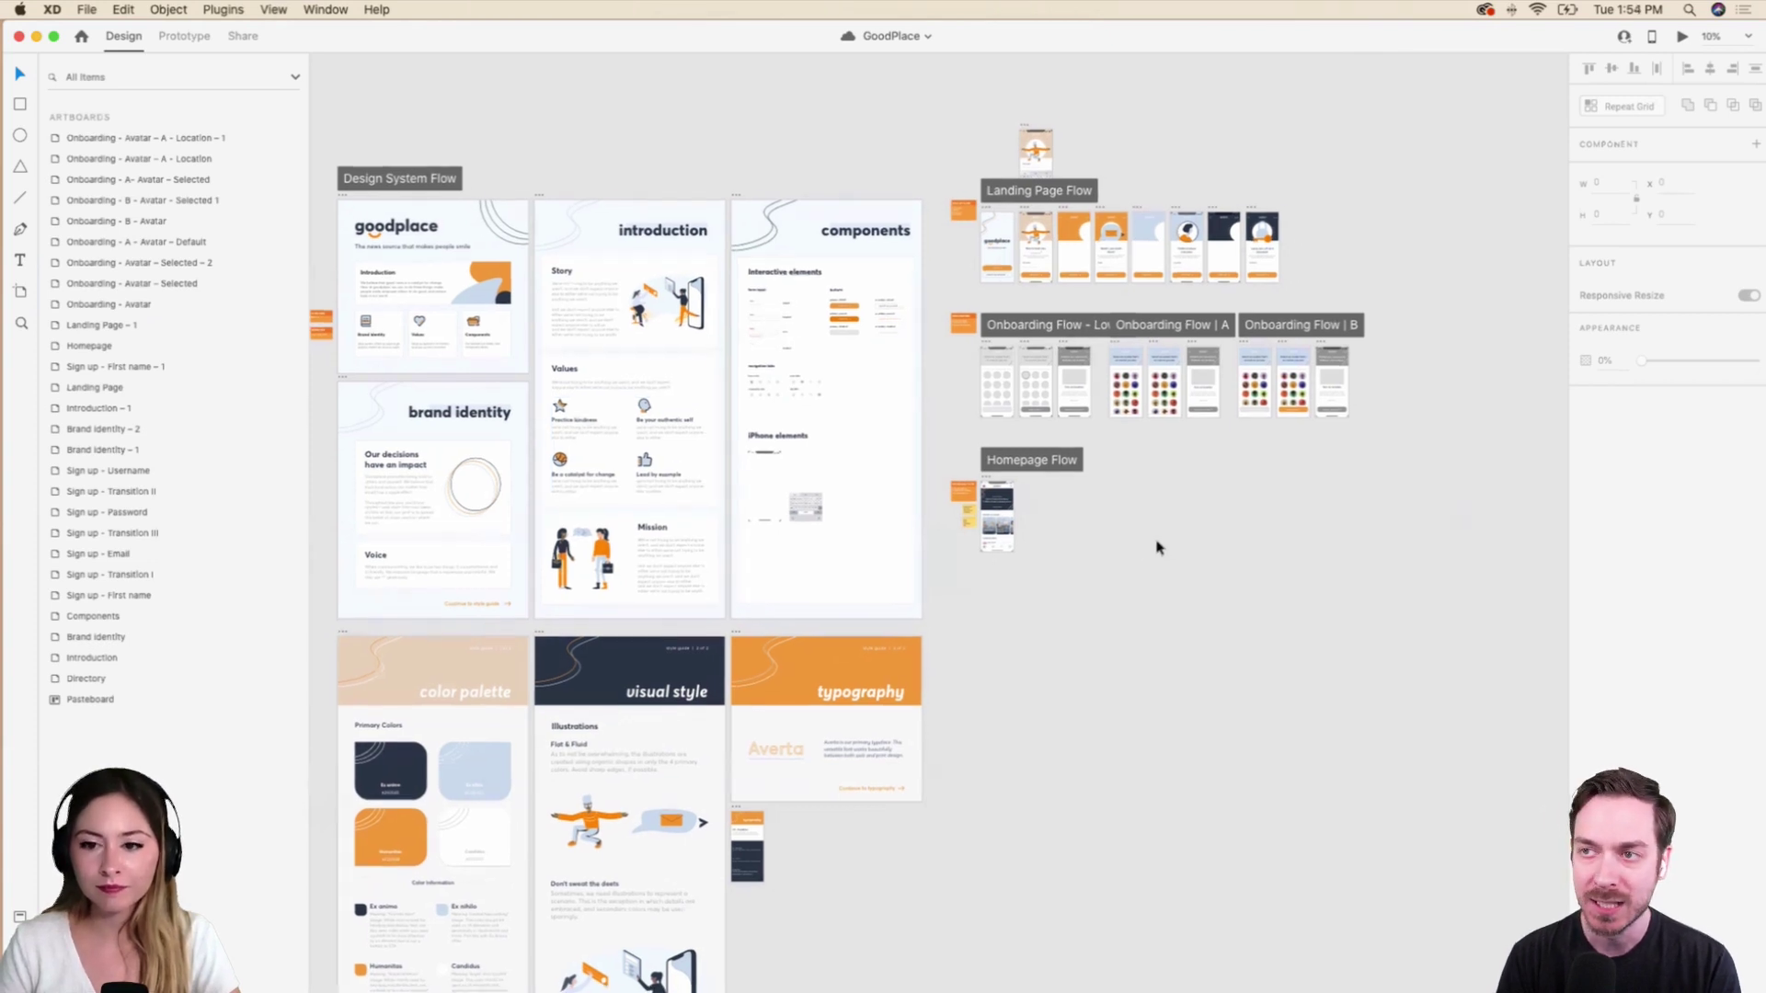
scroll(1157, 548, up, 1)
scroll(1157, 549, left, 1)
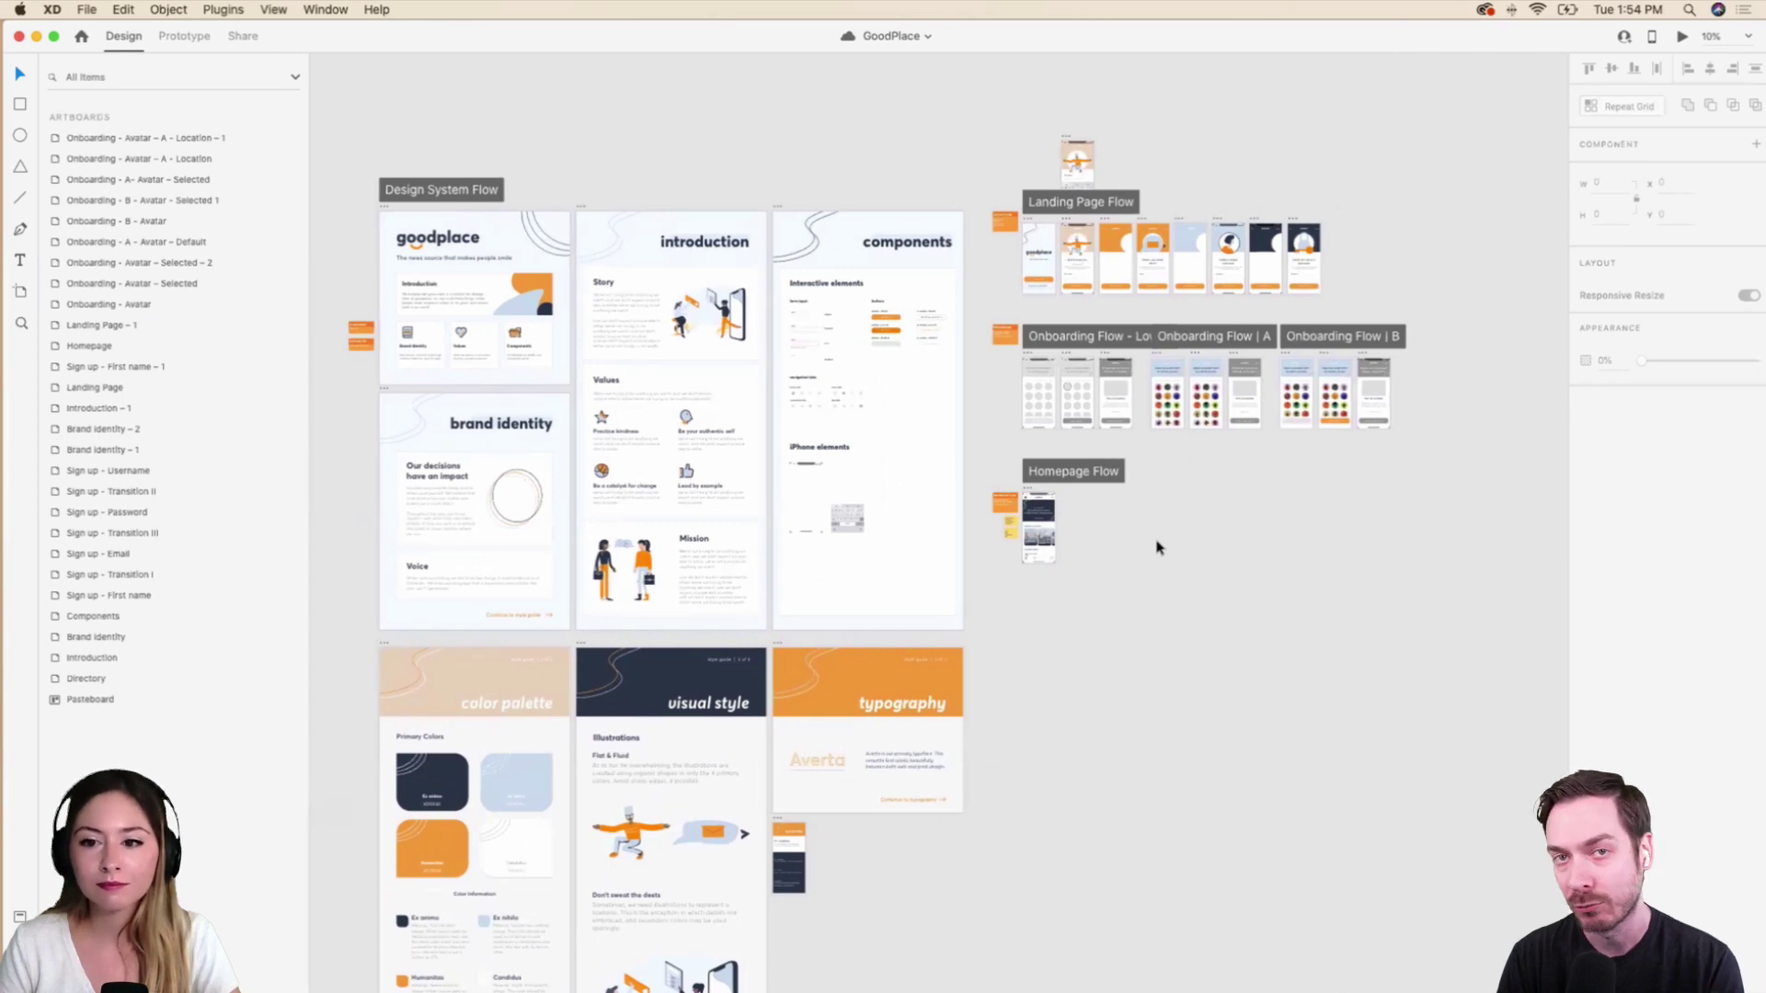
scroll(1157, 548, down, 1)
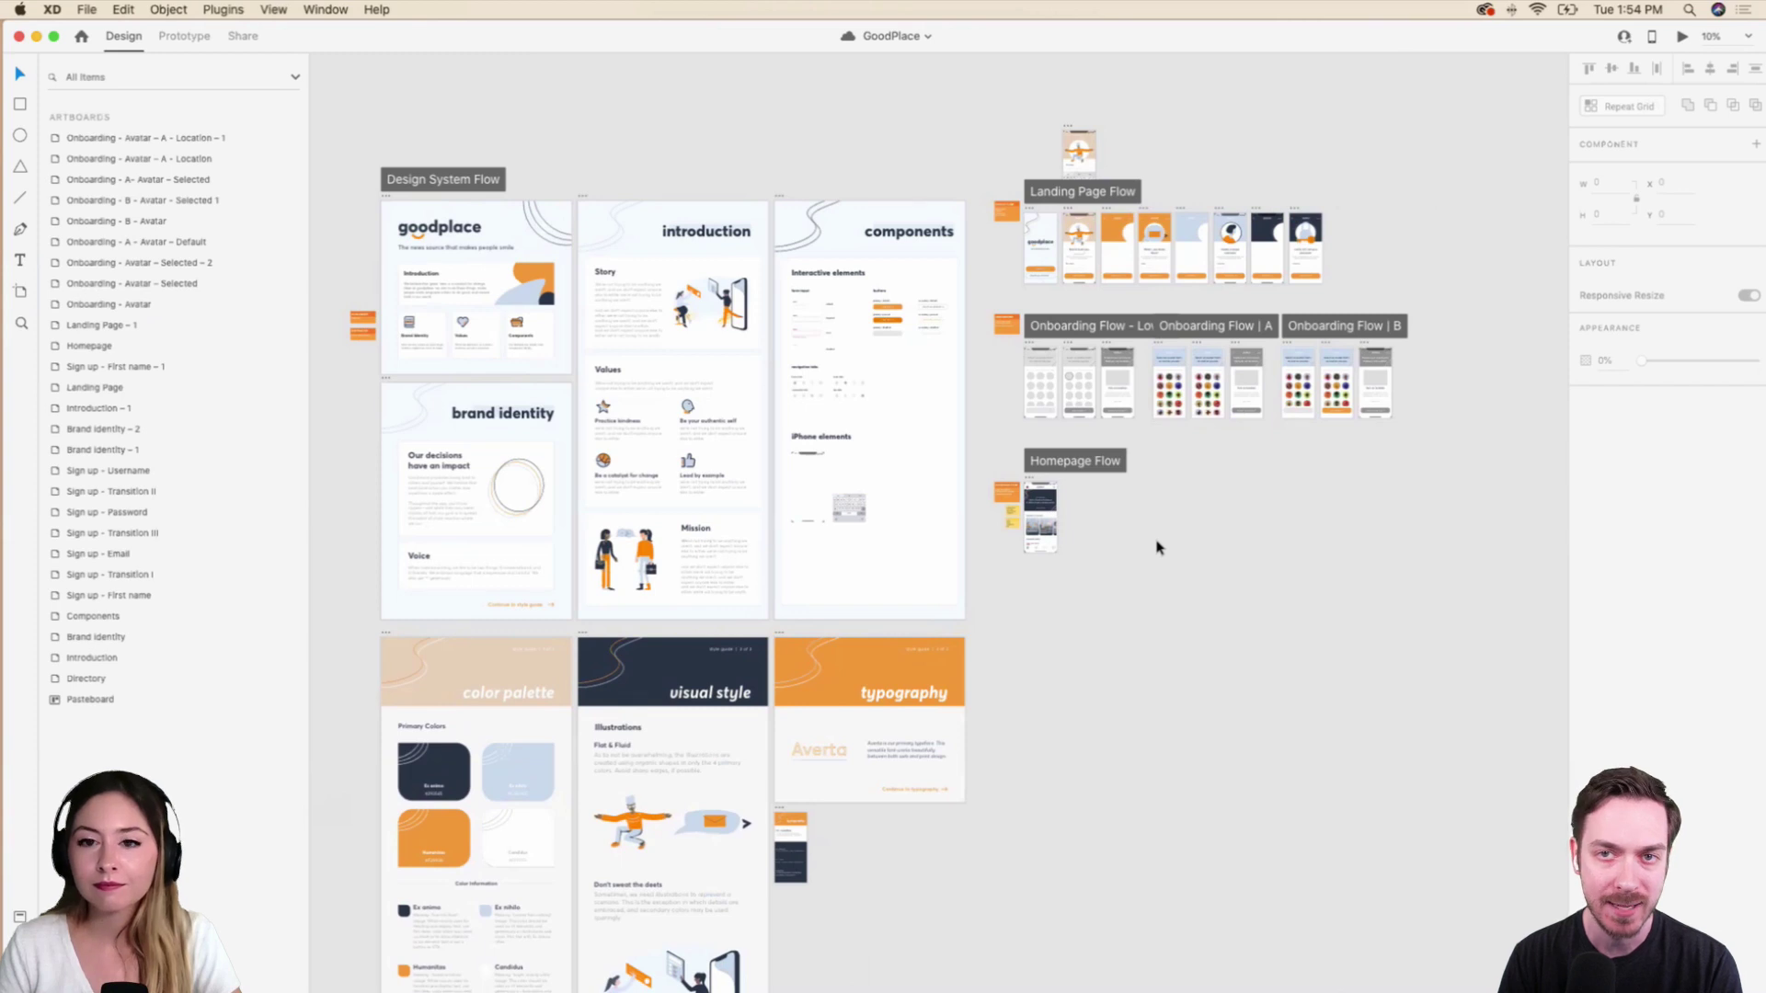
scroll(1157, 548, down, 1)
scroll(1157, 549, left, 1)
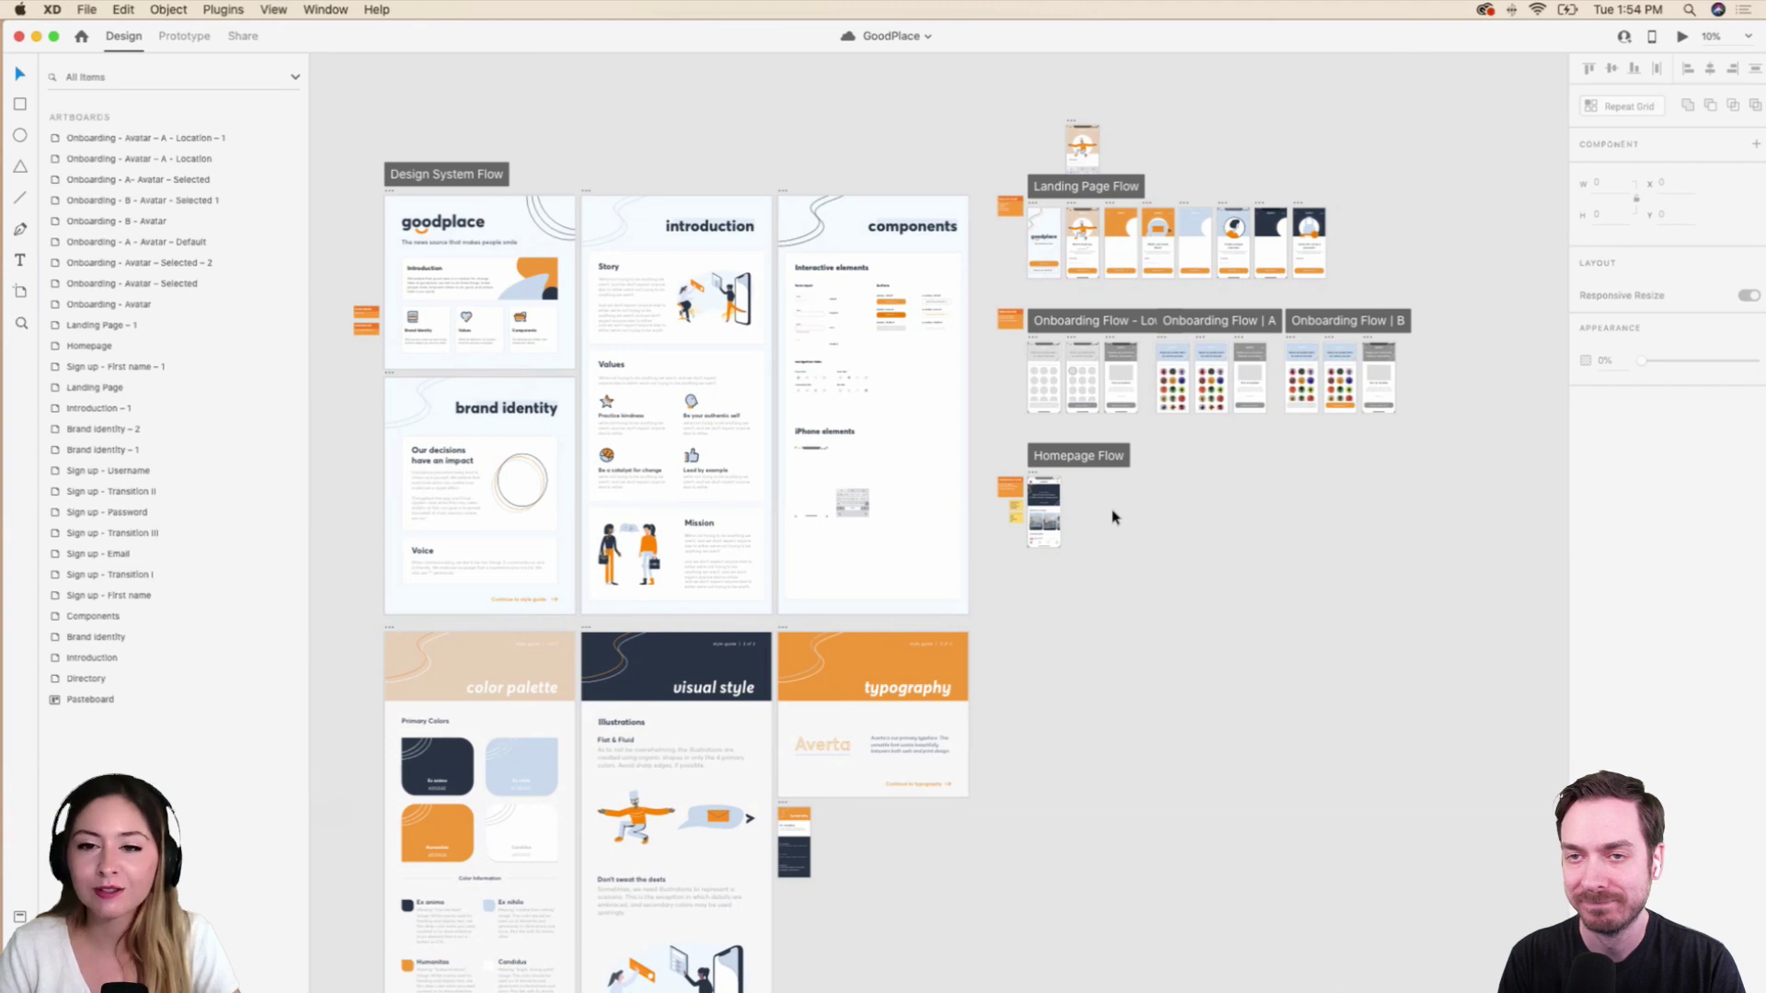
Switch to Chrome, open twitter.com in a new tab and view the signed-in account's profile page.
mouse_move(688, 966)
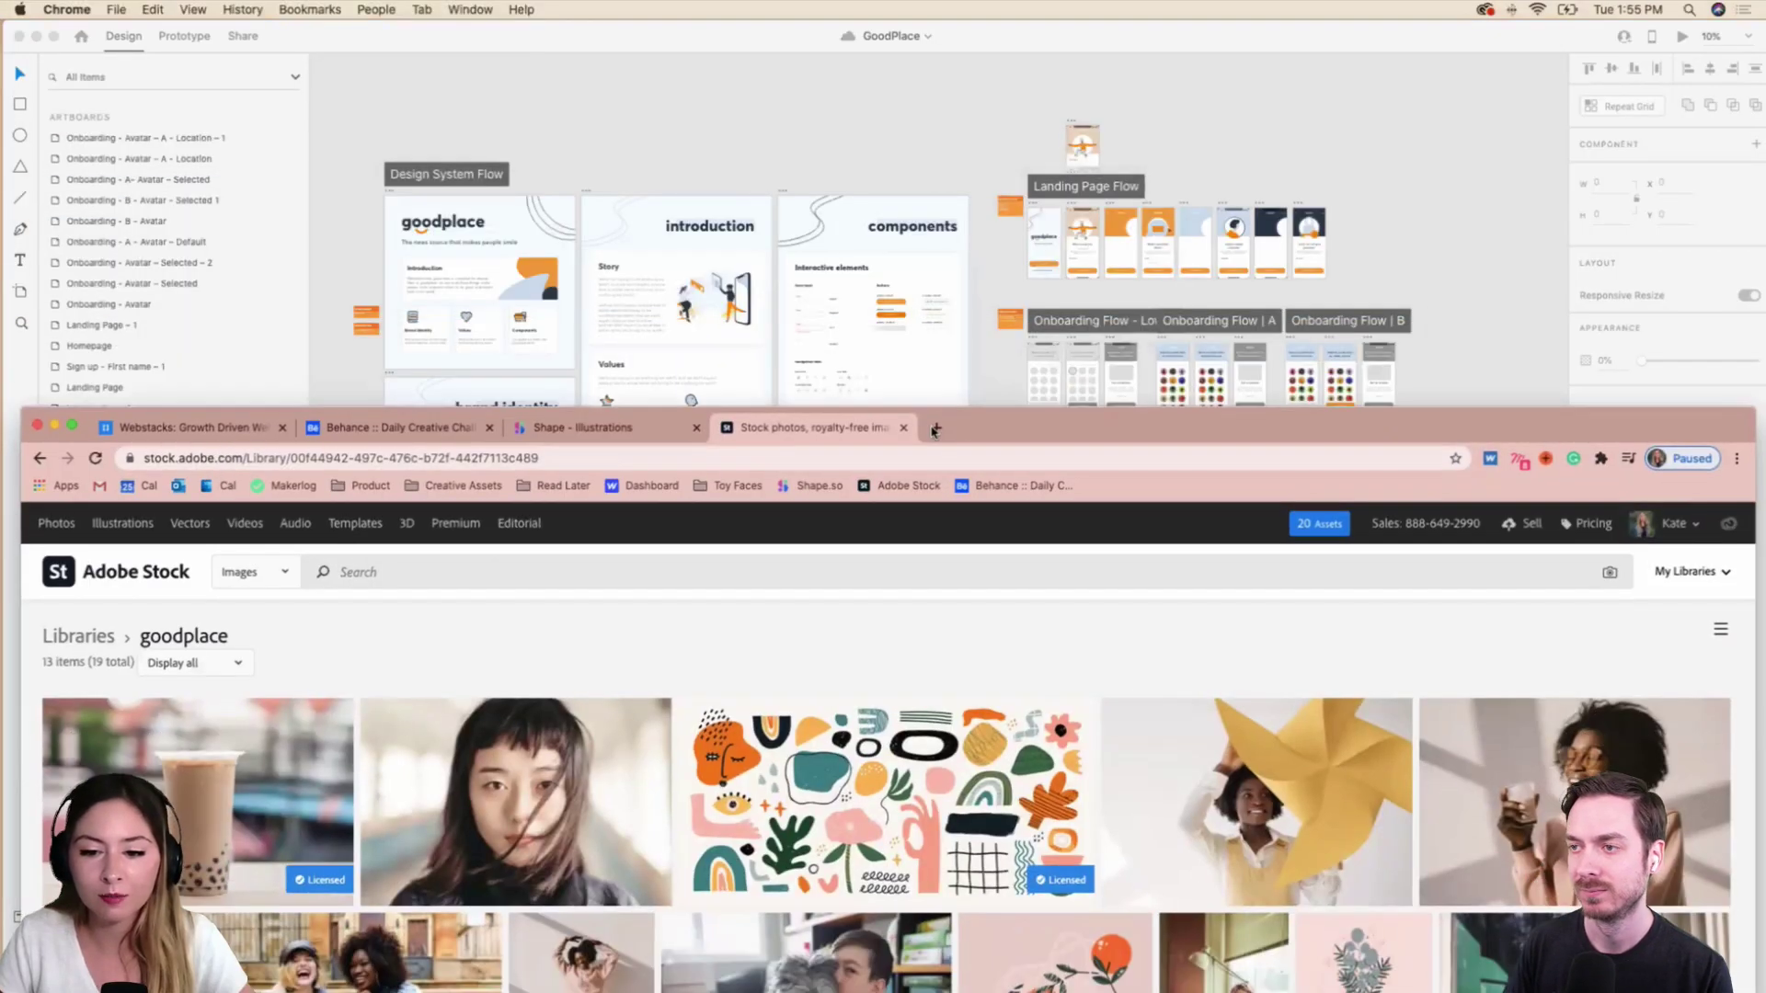
click(936, 430)
text(twitter.com)
key(Return)
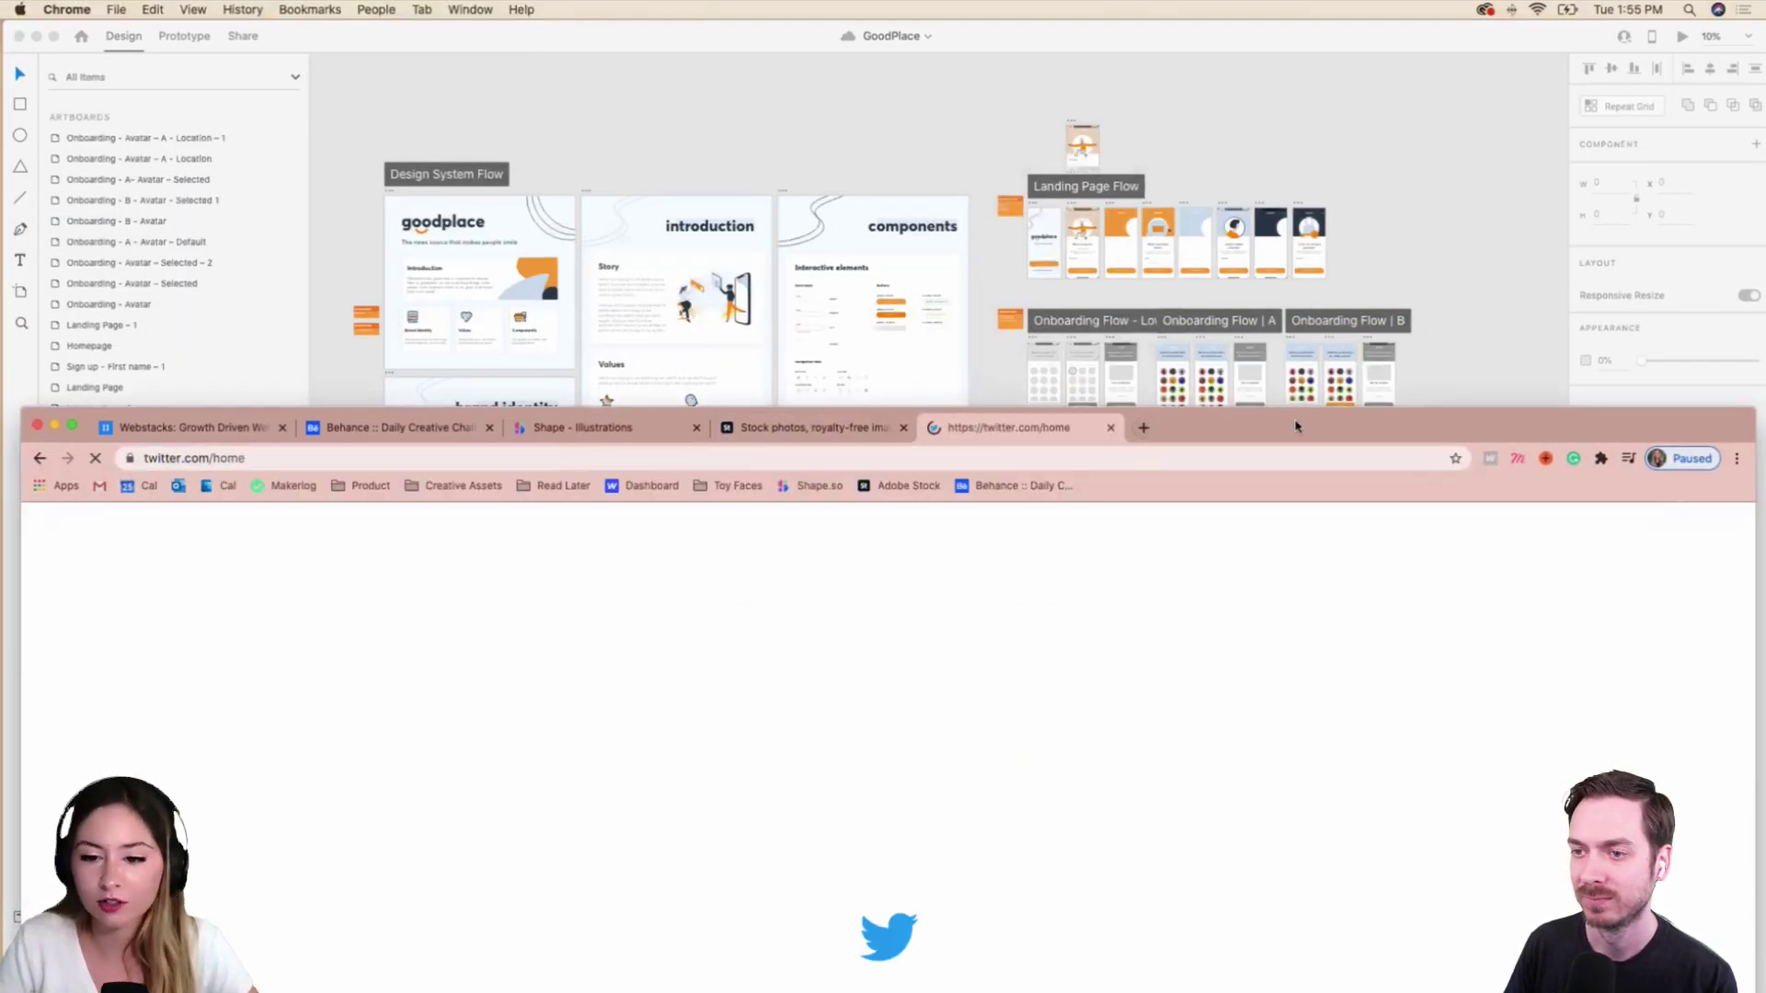
drag(1251, 428, 1253, 40)
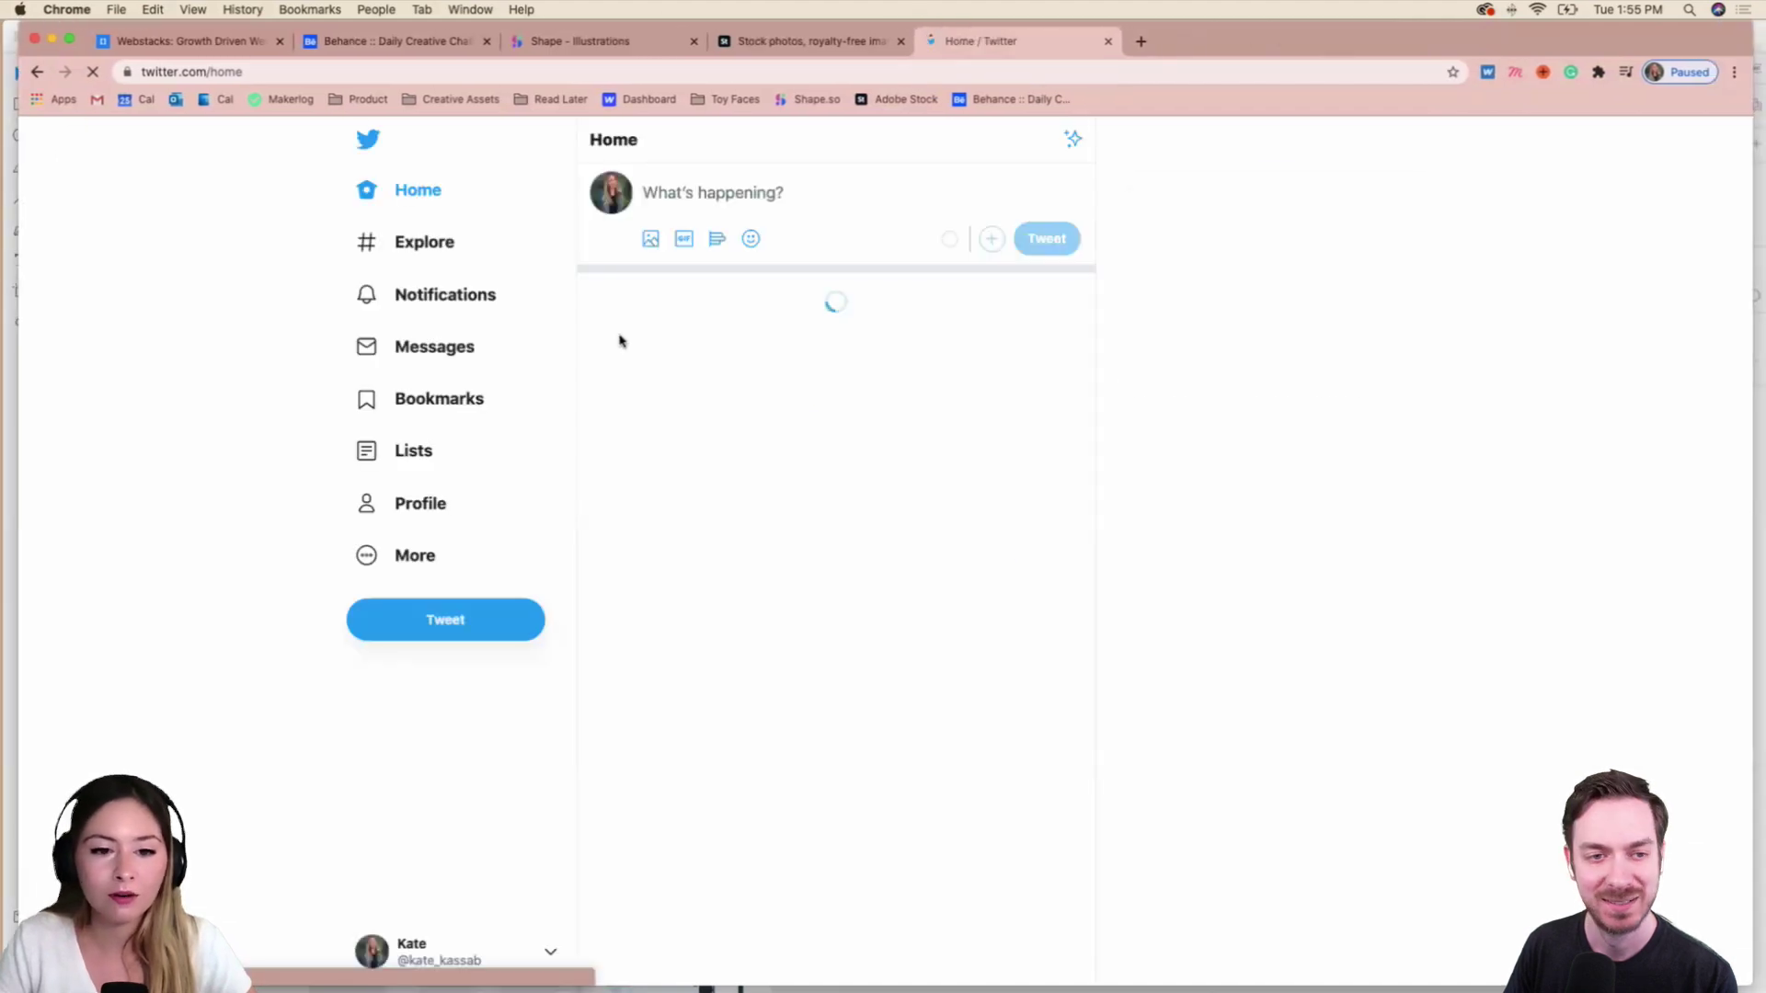
click(466, 502)
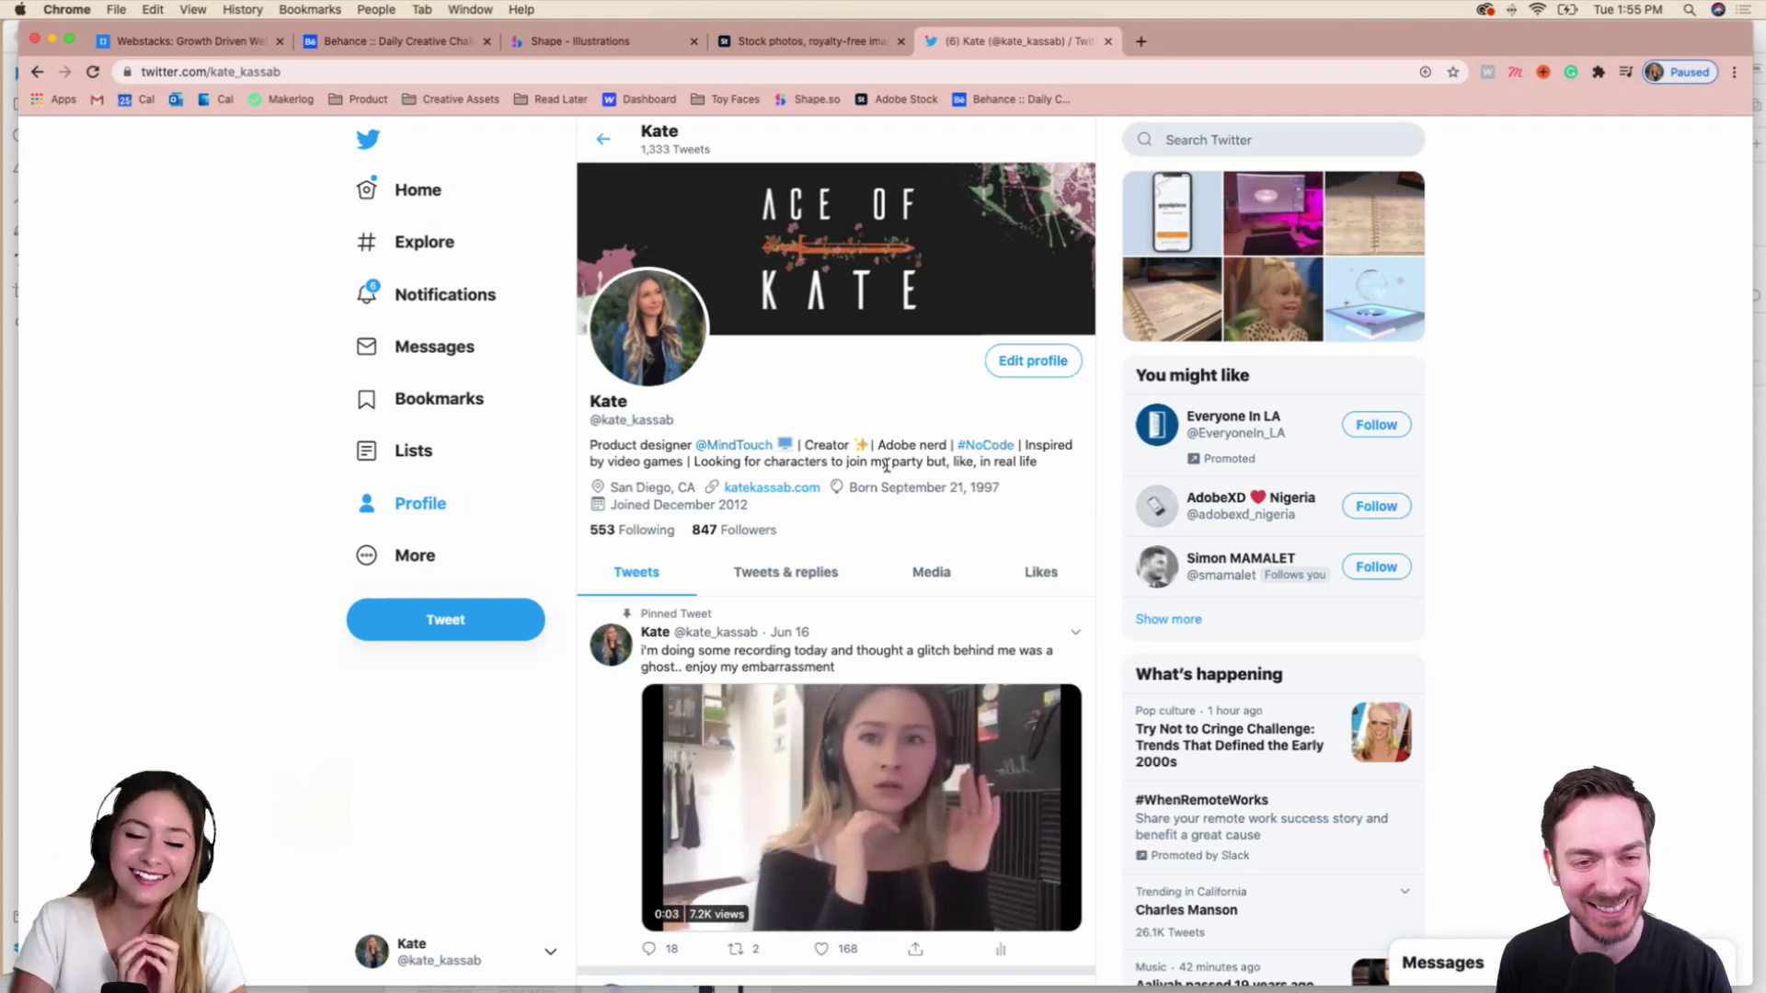
scroll(511, 775, down, 1)
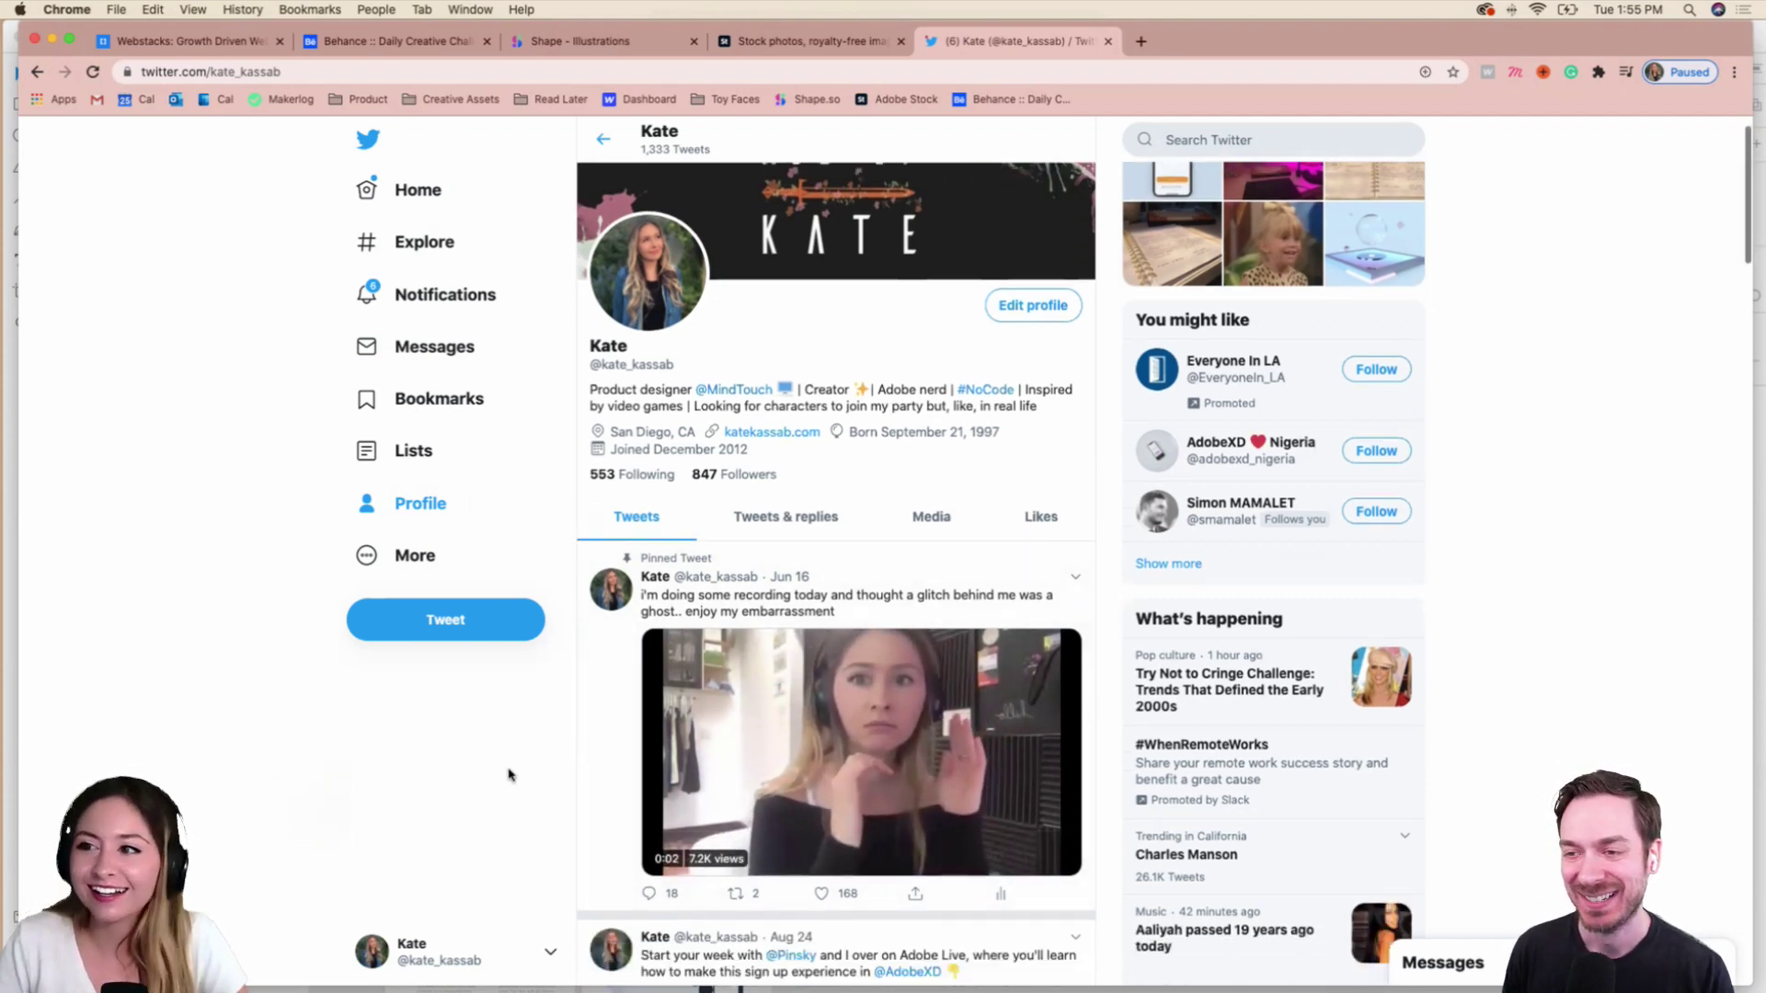